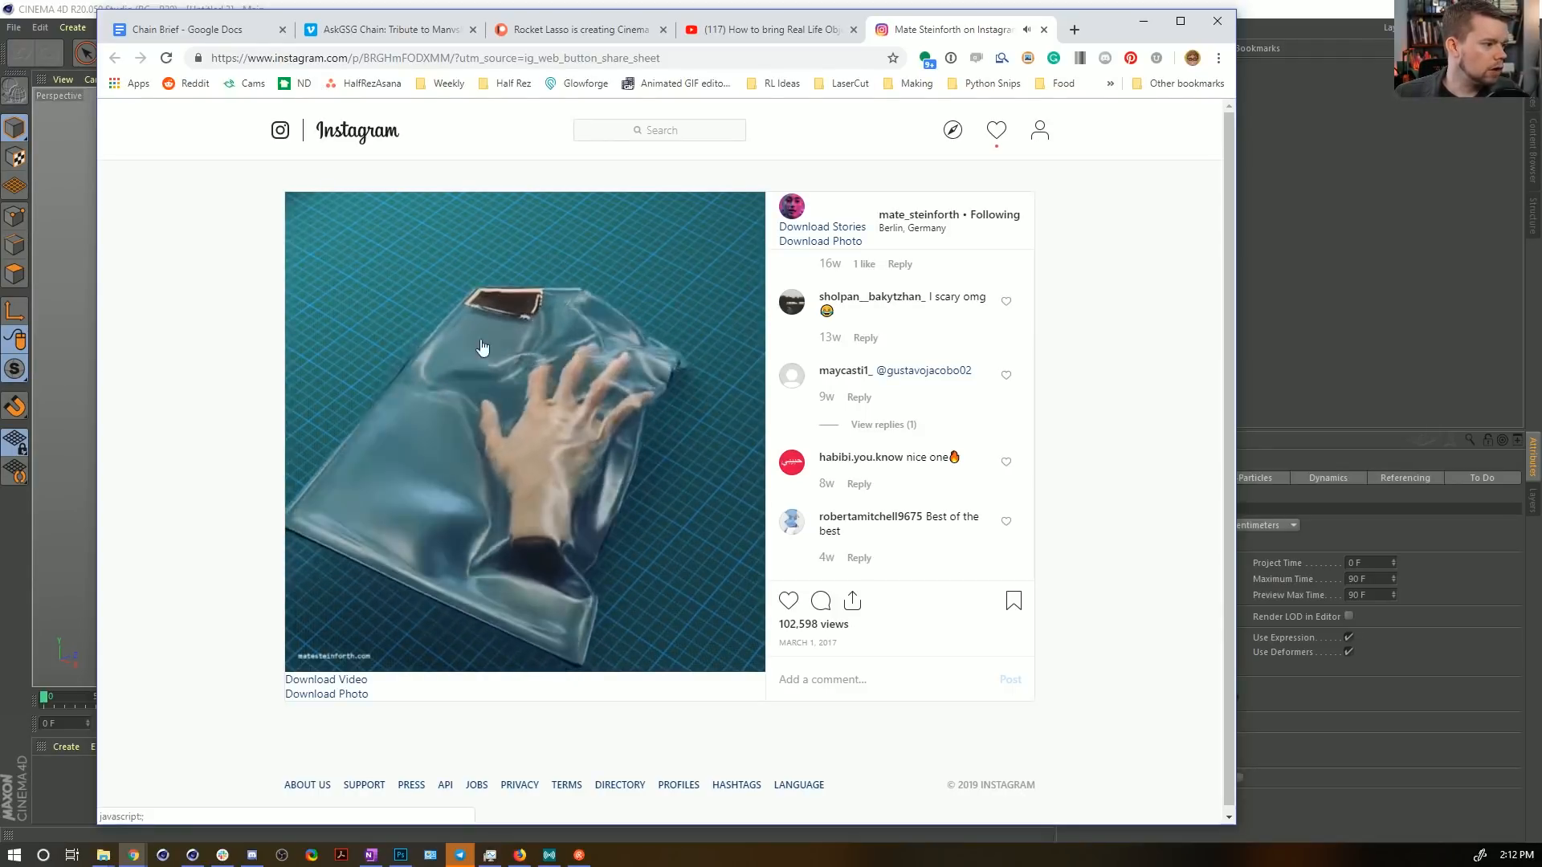
Pause the reference video of the packed hand, check the post's caption, and switch to Cinema 4D.
{"action": "left_click", "coordinate": [534, 462]}
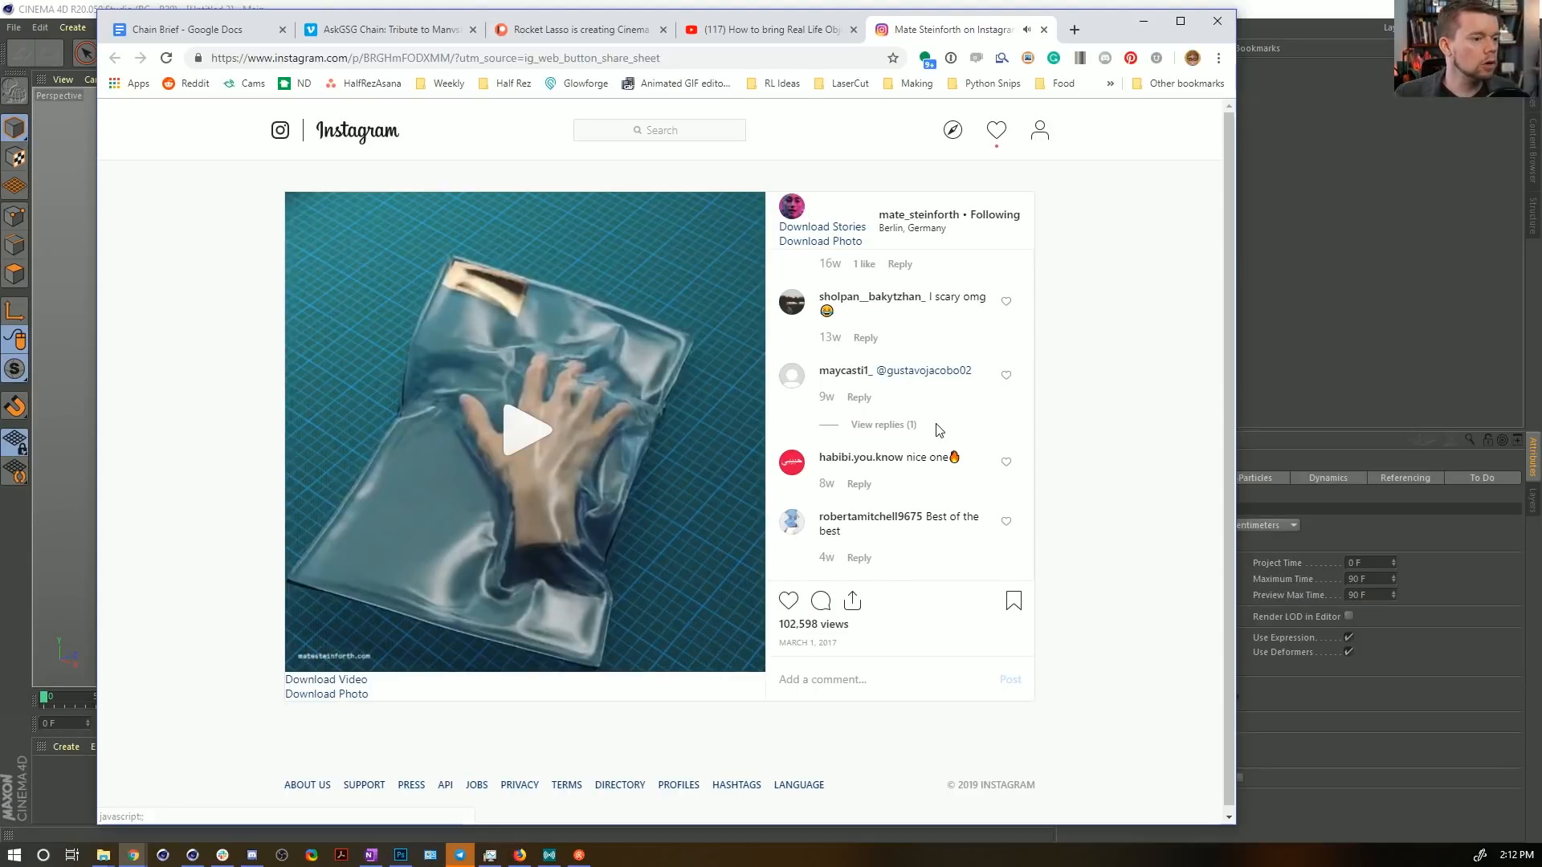
{"action": "scroll", "coordinate": [936, 430], "scroll_direction": "up", "scroll_amount": 5}
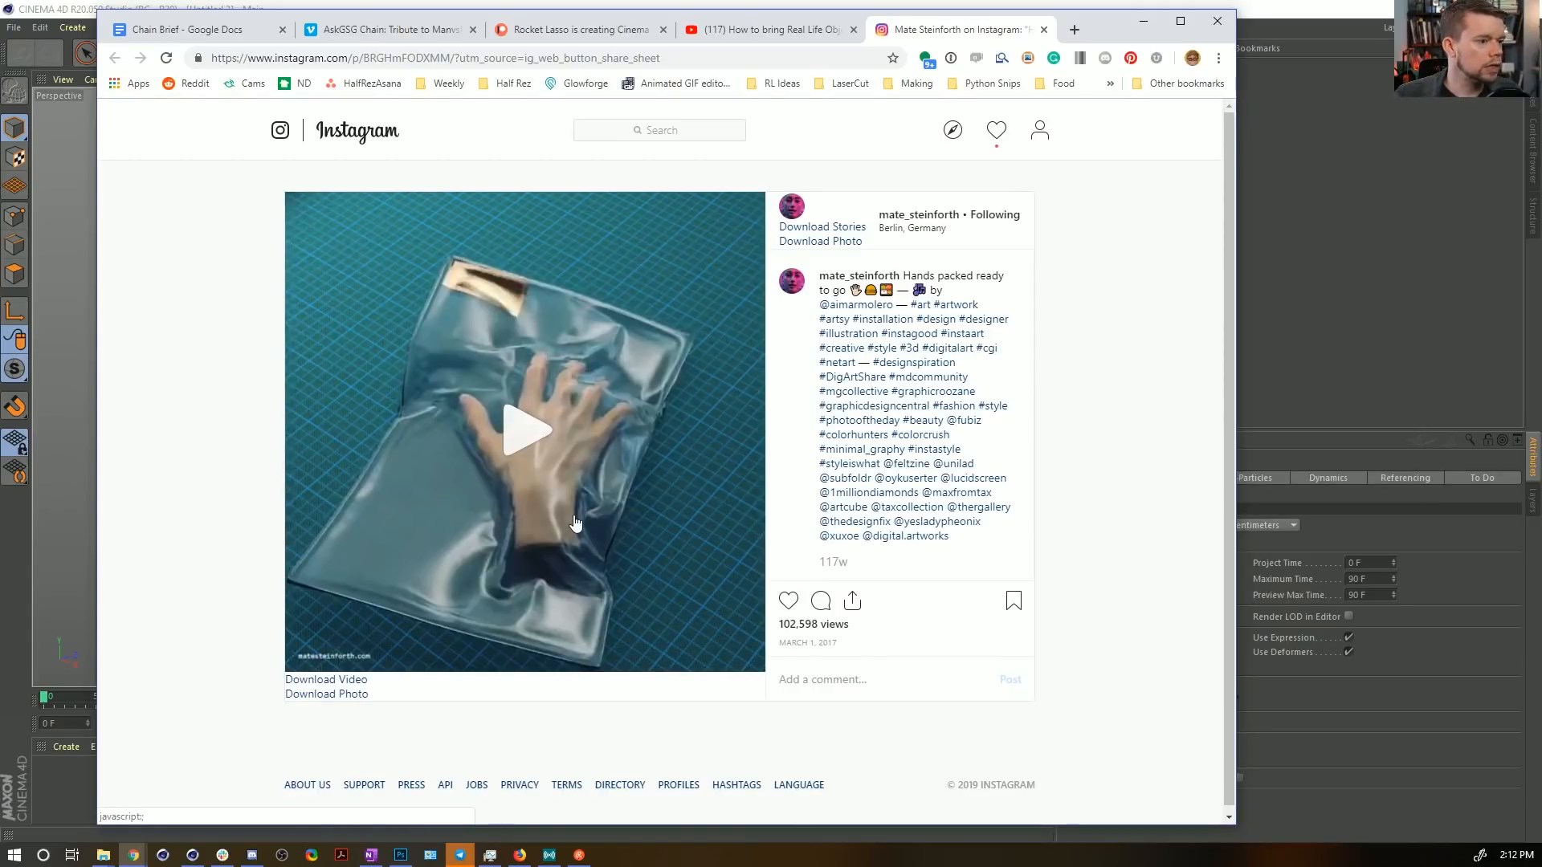
{"action": "left_click", "coordinate": [1295, 26]}
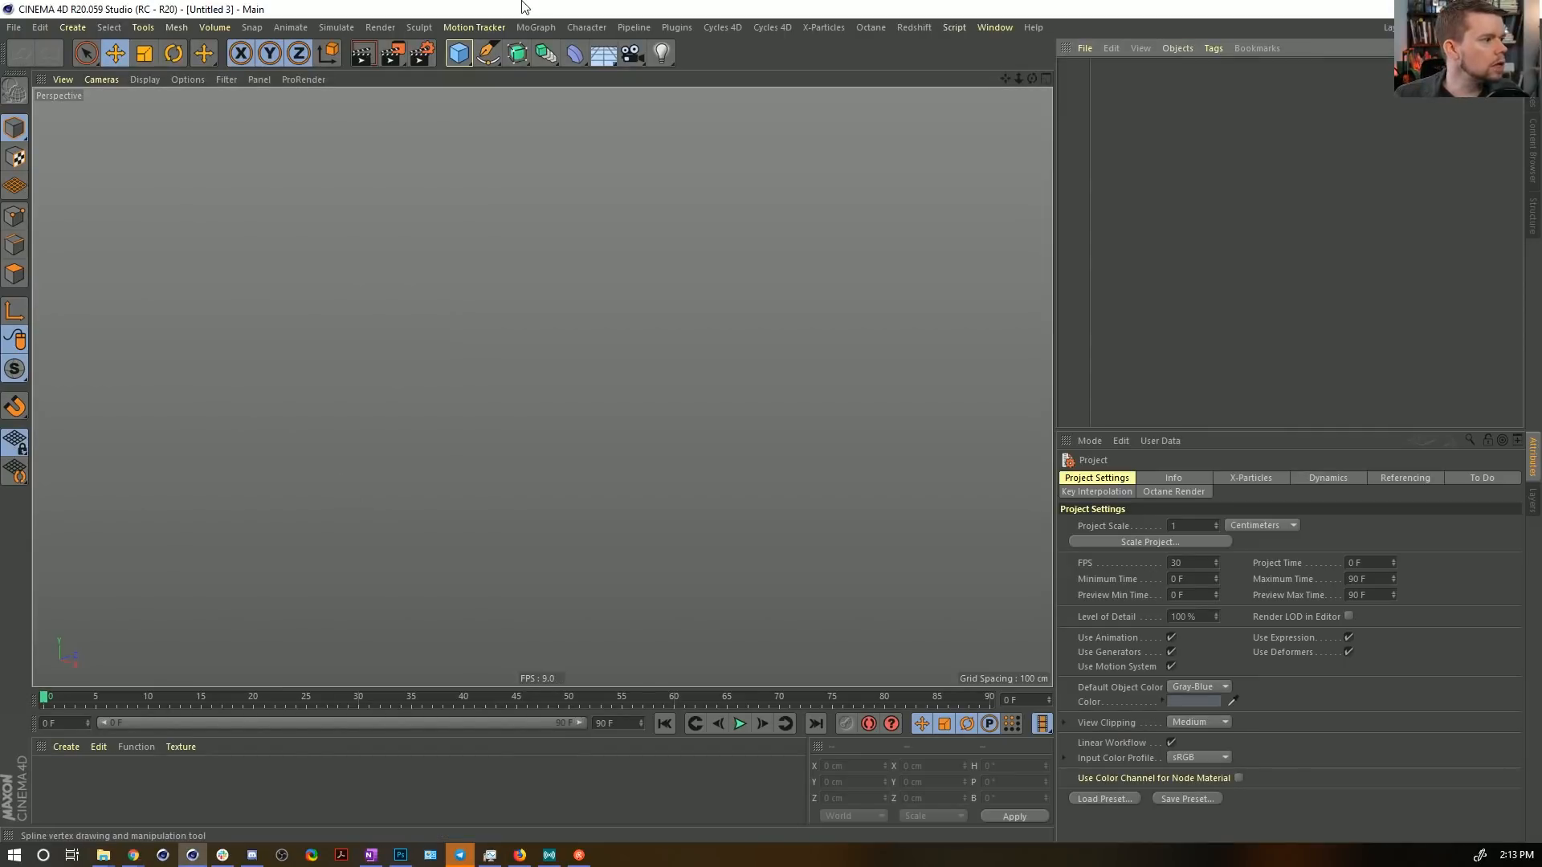
Create a cube and resize it into a long finger segment about 66 × 51 × 200 cm.
{"action": "left_click", "coordinate": [459, 53]}
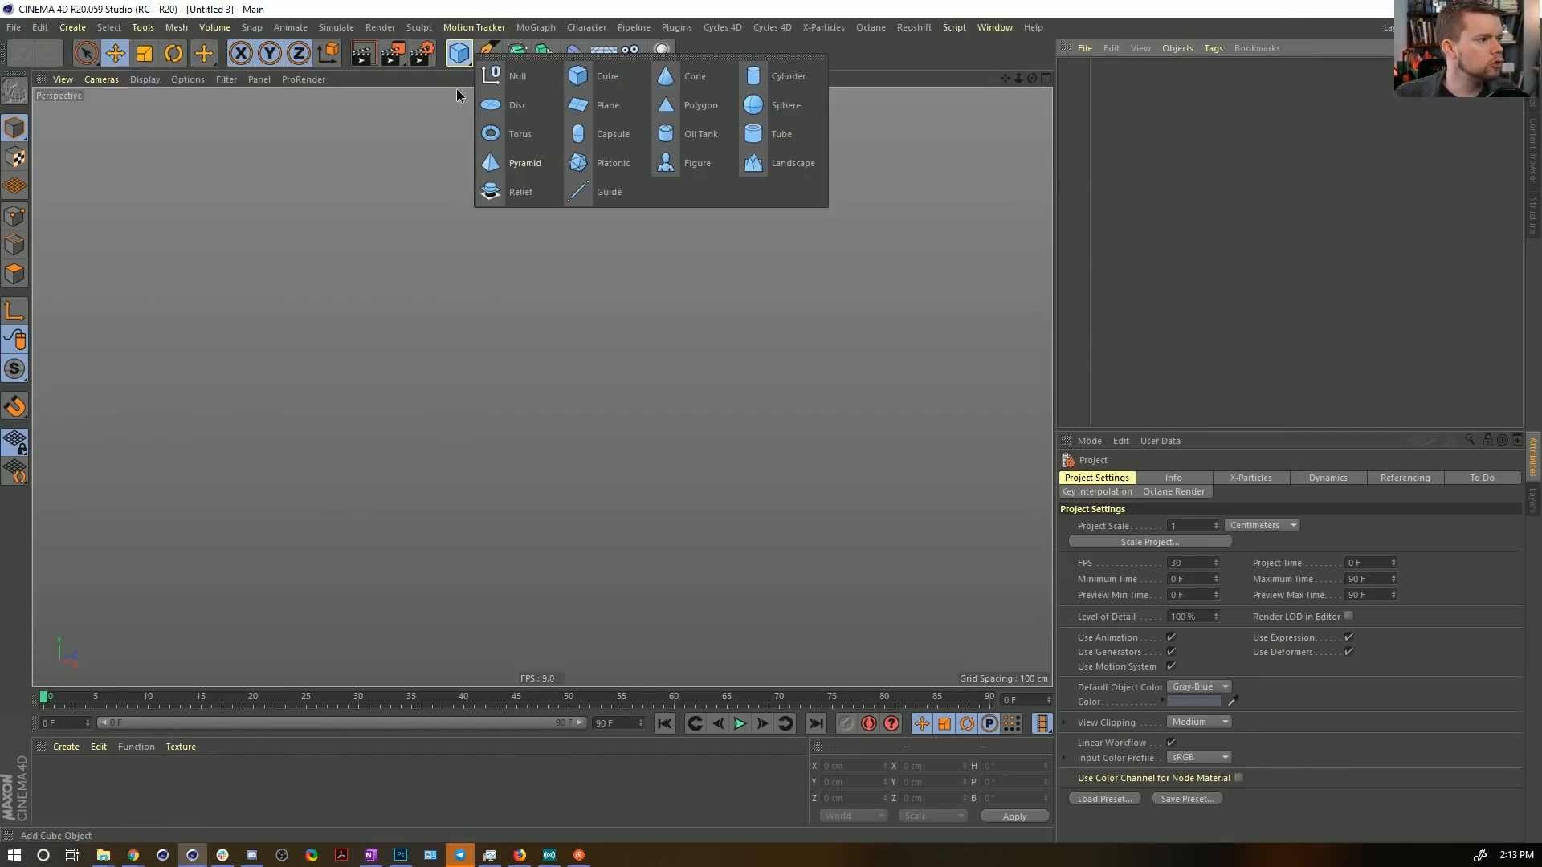
{"action": "left_click", "coordinate": [609, 80]}
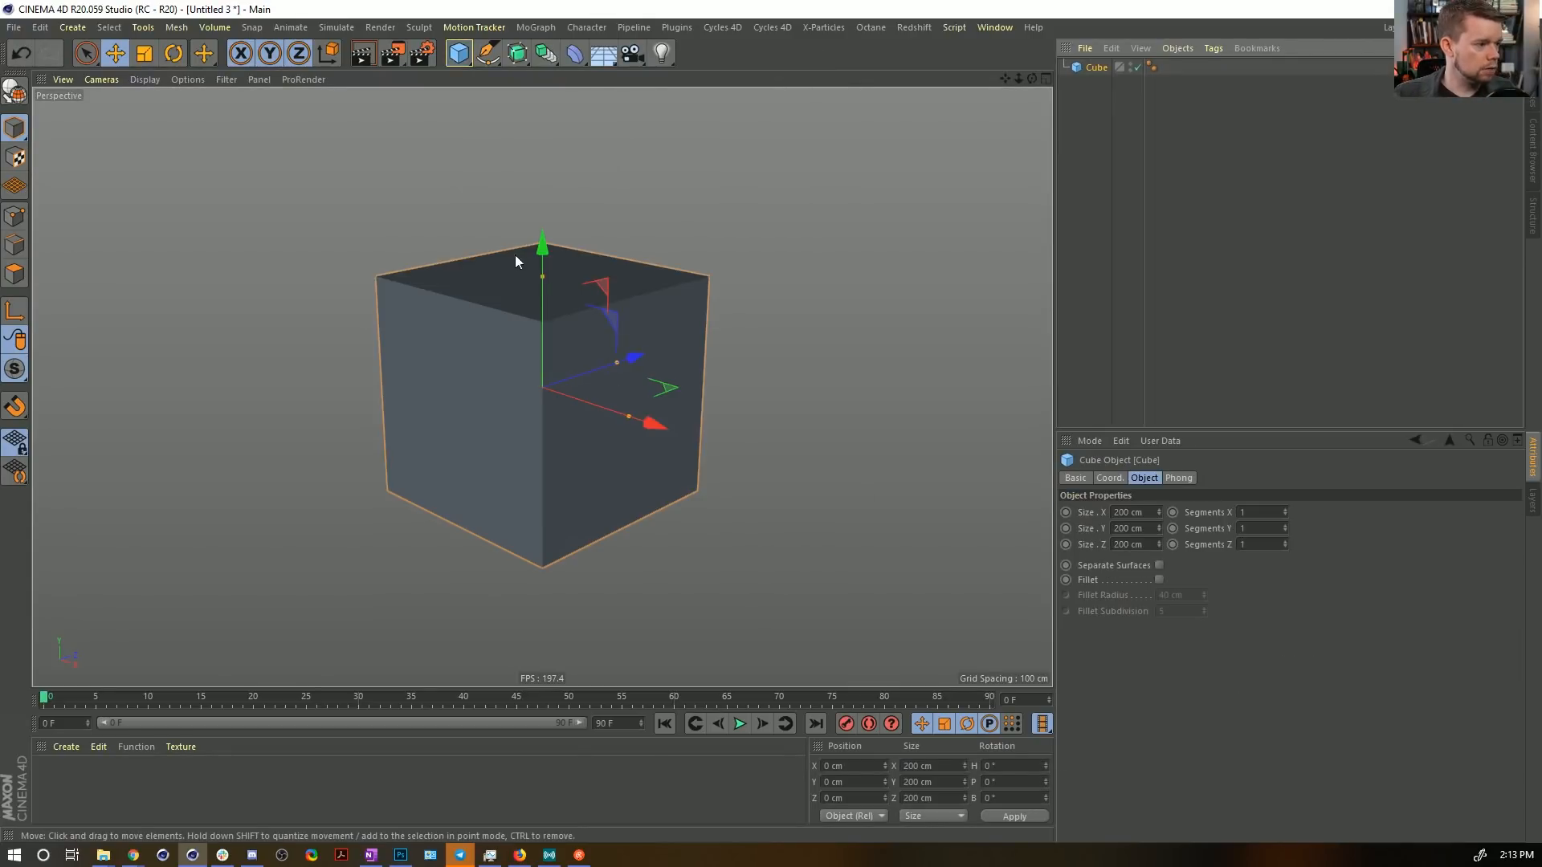
{"action": "left_click_drag", "start_coordinate": [541, 277], "coordinate": [550, 341]}
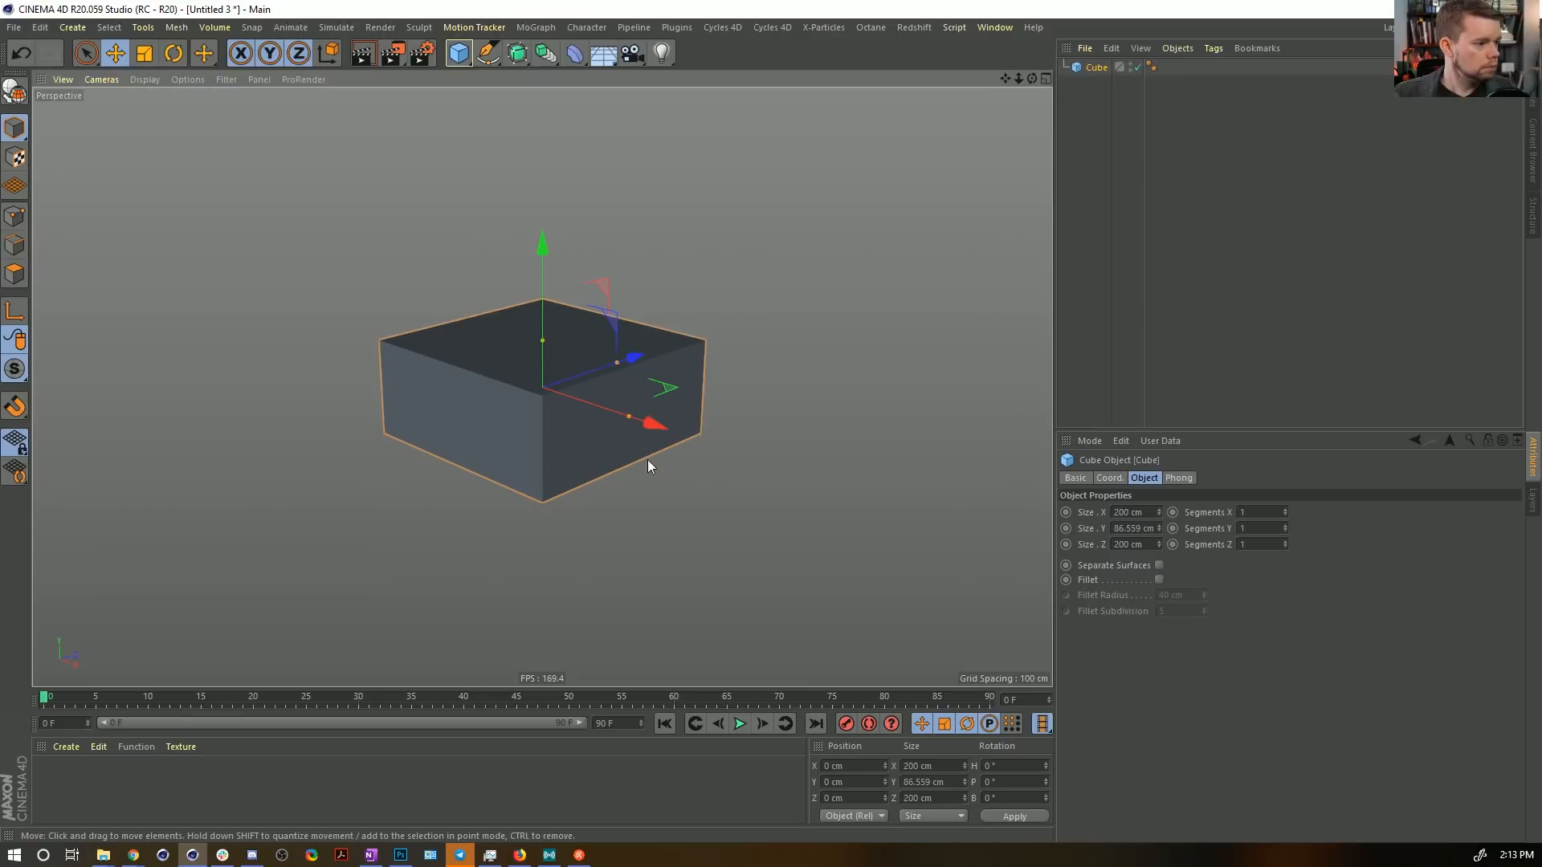
{"action": "left_click_drag", "start_coordinate": [628, 419], "coordinate": [565, 413]}
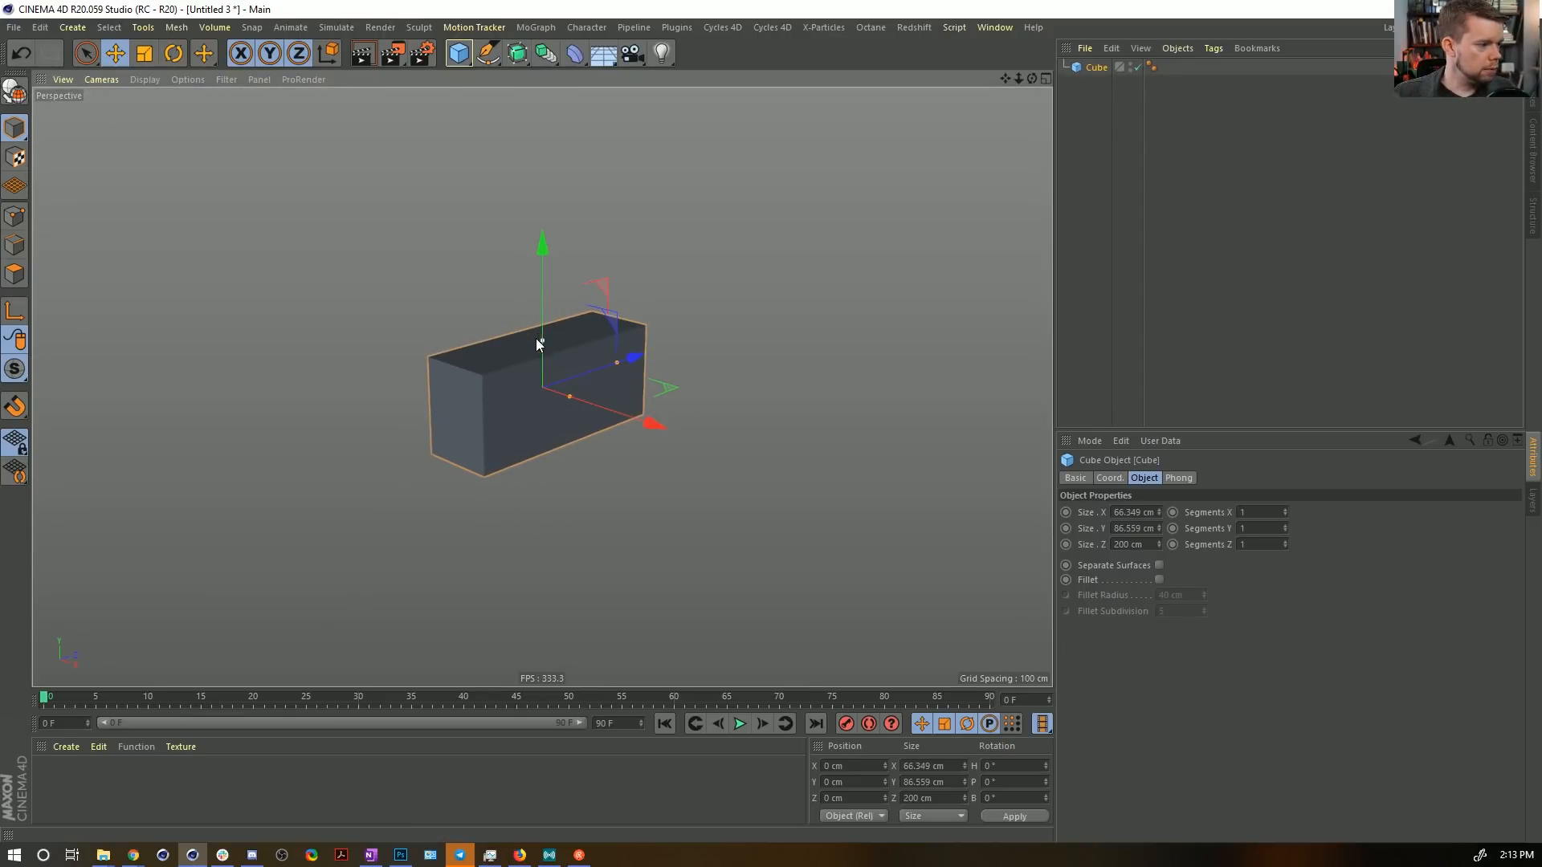
{"action": "left_click_drag", "start_coordinate": [541, 342], "coordinate": [540, 362]}
{"action": "left_click_drag", "start_coordinate": [725, 151], "coordinate": [676, 264], "text": "alt"}
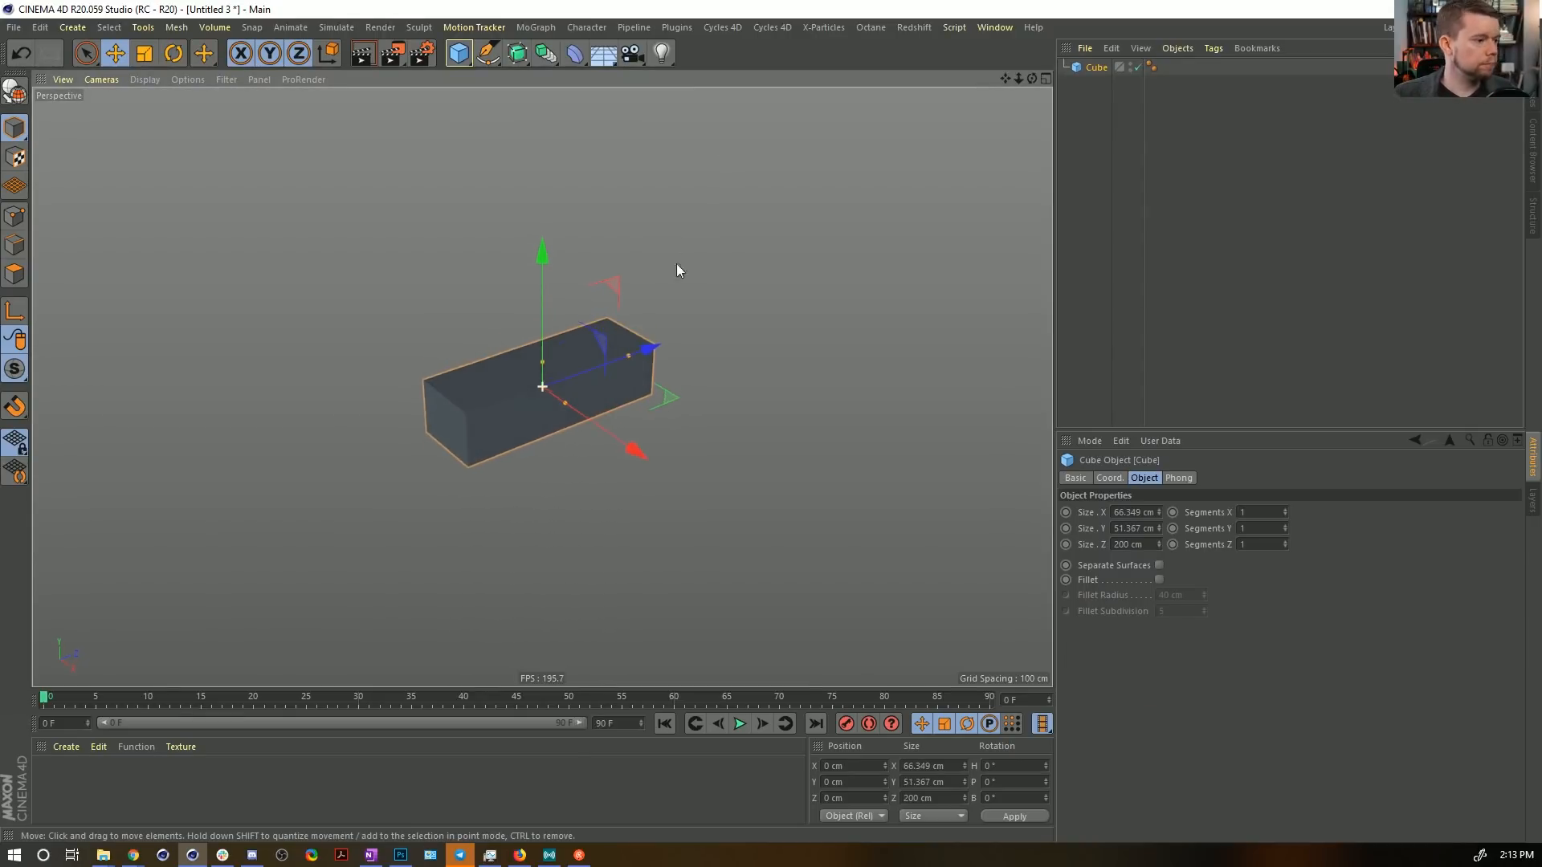
Add a null object and move the cube forward along Z so that its end sits near the null.
{"action": "left_click", "coordinate": [73, 27]}
{"action": "mouse_move", "coordinate": [92, 44]}
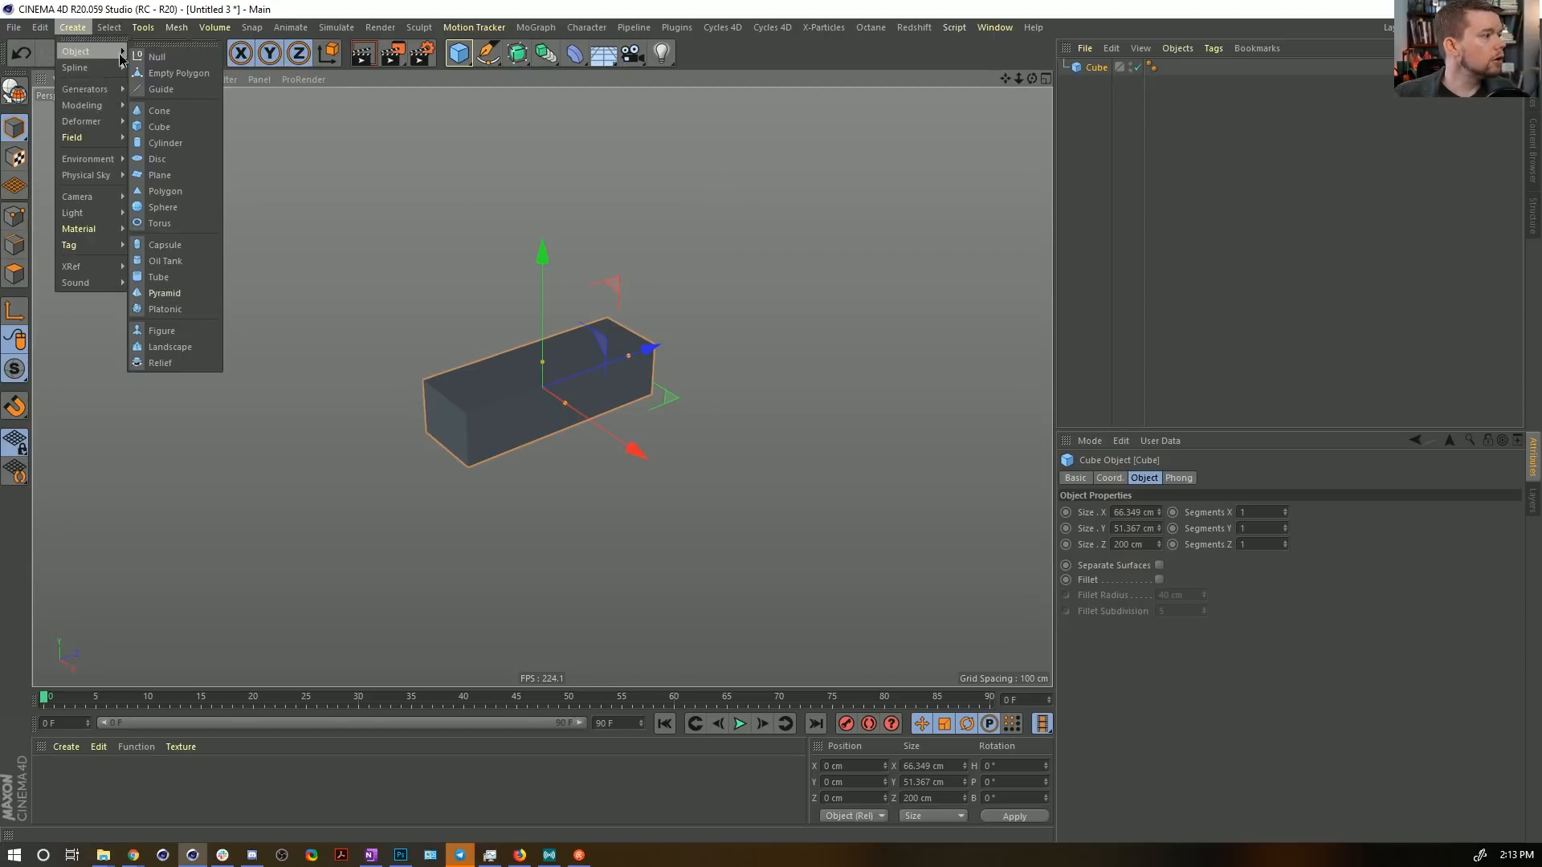
{"action": "left_click", "coordinate": [157, 51]}
{"action": "left_click", "coordinate": [1092, 83]}
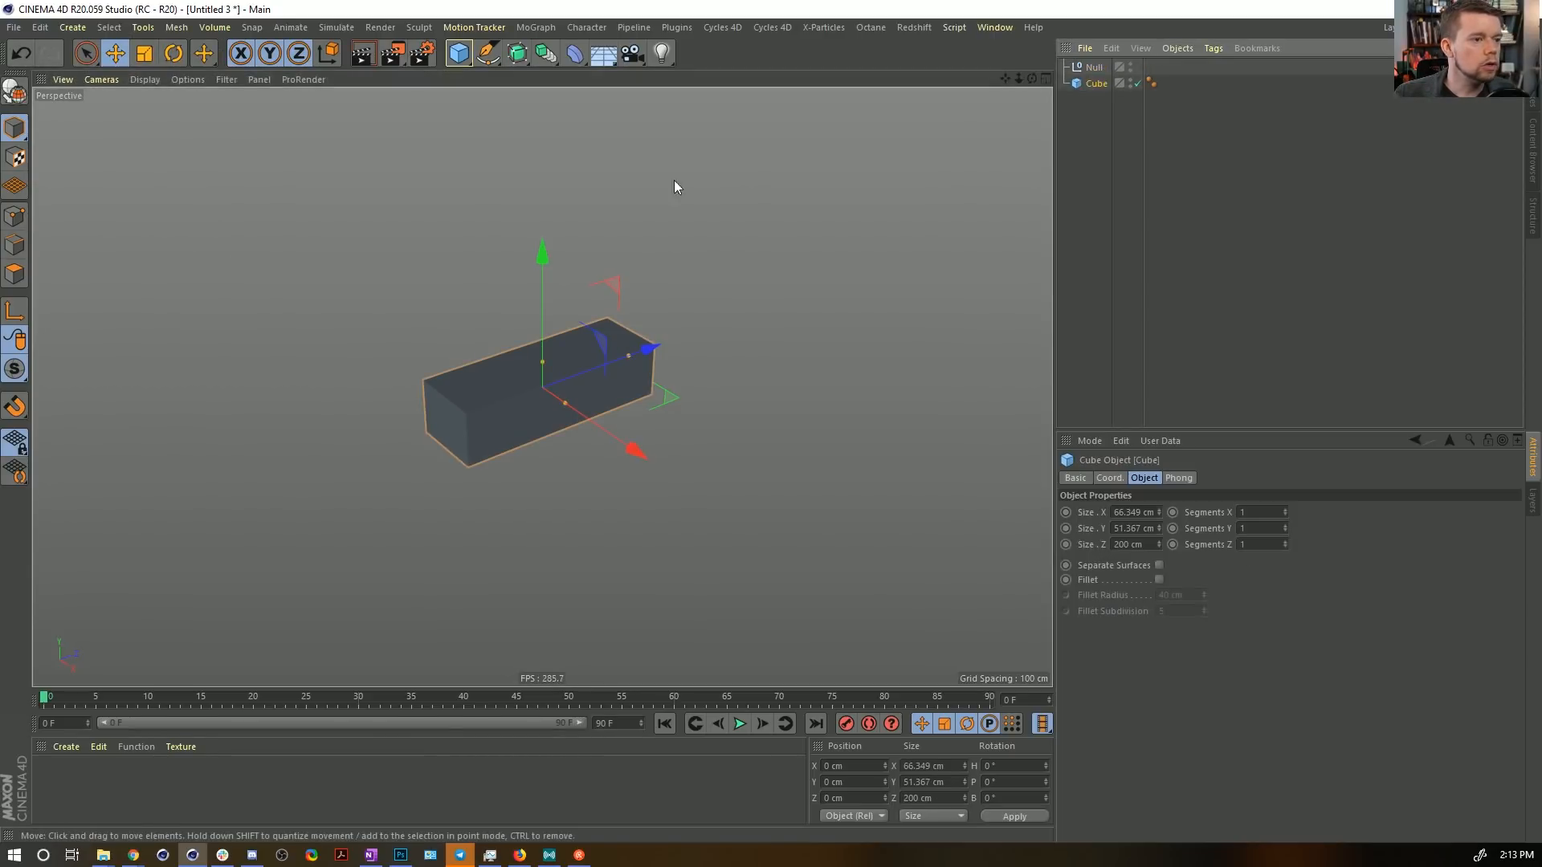
{"action": "left_click_drag", "start_coordinate": [652, 349], "coordinate": [734, 317]}
Parent the cube to the null and duplicate the pair into a nested three-segment chain extending along Z.
{"action": "mouse_move", "coordinate": [1095, 84]}
{"action": "left_mouse_down"}
{"action": "mouse_move", "coordinate": [1092, 71]}
{"action": "mouse_move", "coordinate": [1105, 87]}
{"action": "left_mouse_up"}
{"action": "left_click_drag", "start_coordinate": [644, 344], "coordinate": [813, 291]}
{"action": "left_click_drag", "start_coordinate": [1121, 115], "coordinate": [1121, 117]}
{"action": "left_click_drag", "start_coordinate": [811, 294], "coordinate": [942, 214]}
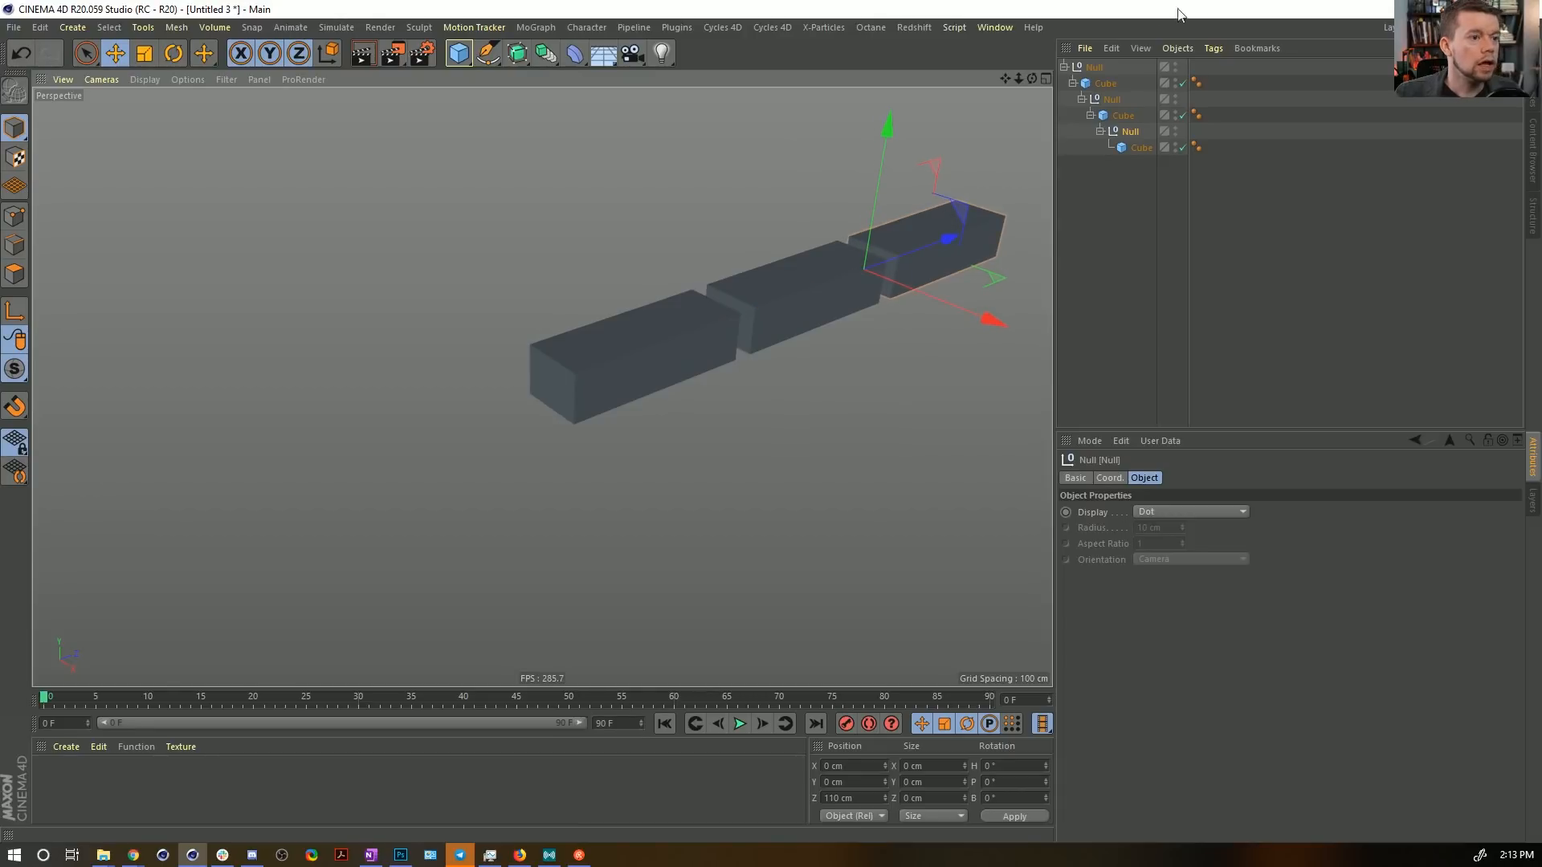
Add another cube for the palm, flatten it to about 76 cm high, and scale it up.
{"action": "left_click", "coordinate": [459, 53]}
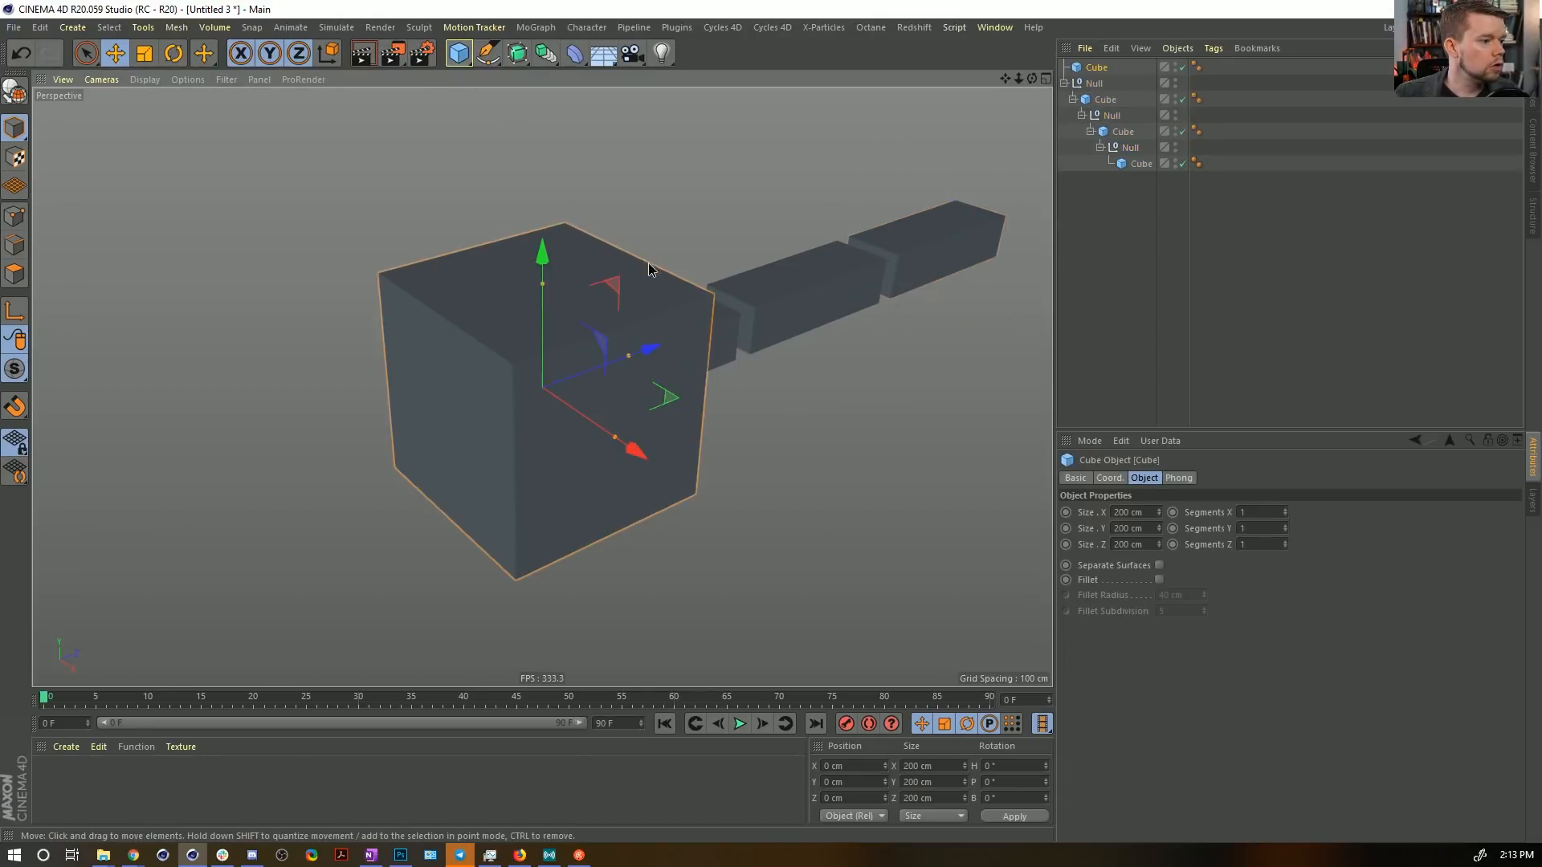
{"action": "key", "text": "t"}
{"action": "left_click_drag", "start_coordinate": [543, 289], "coordinate": [561, 350]}
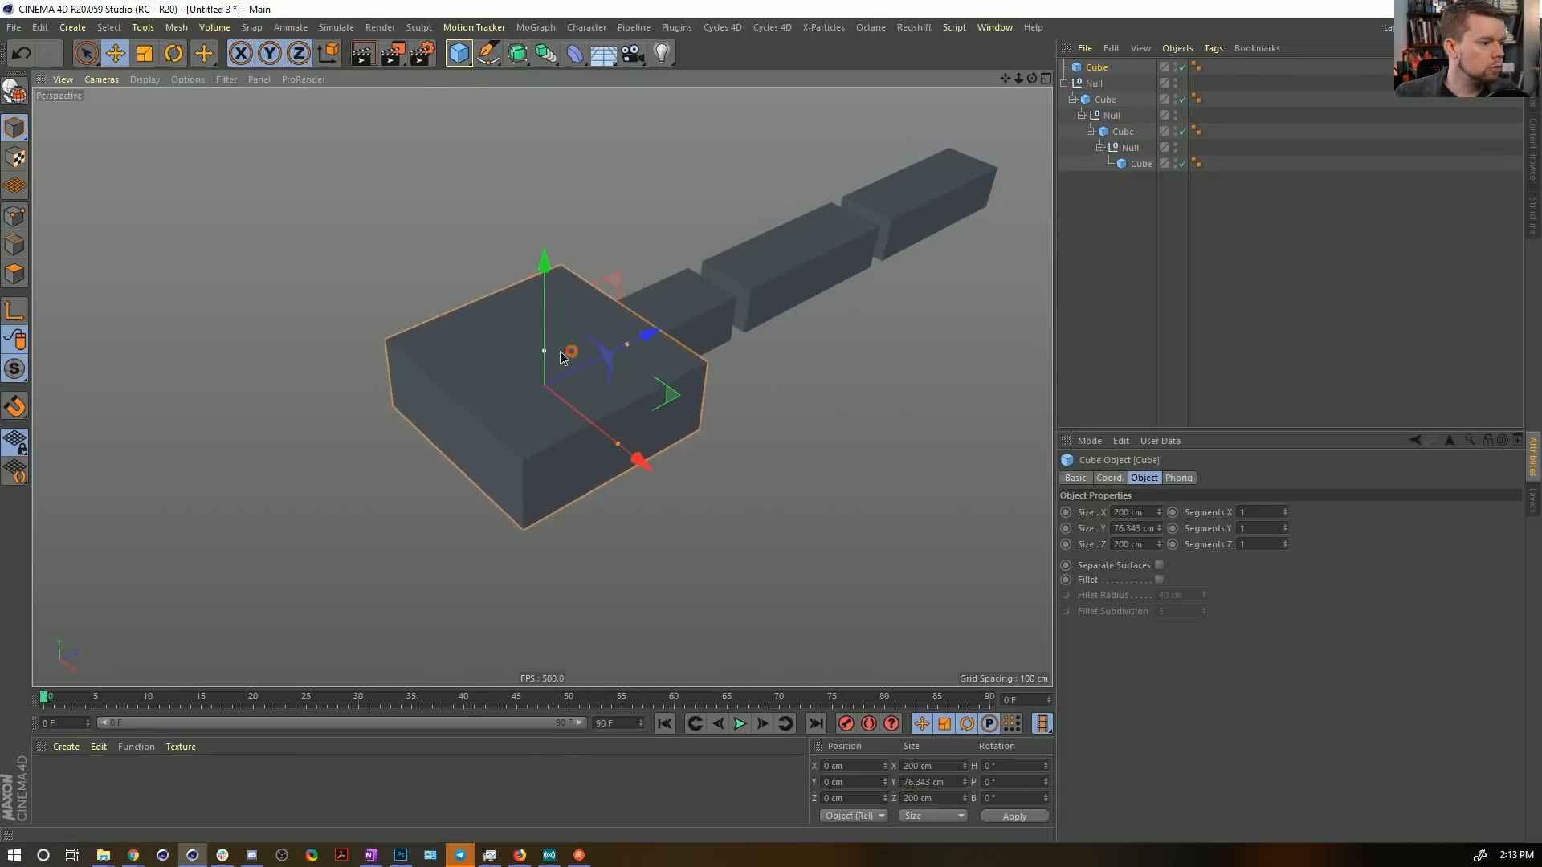
{"action": "left_click_drag", "start_coordinate": [403, 507], "coordinate": [760, 435]}
Move the palm cube against the base of the segment chain and scale it down slightly to fit.
{"action": "key", "text": "e"}
{"action": "left_click_drag", "start_coordinate": [658, 389], "coordinate": [577, 488]}
{"action": "left_click_drag", "start_coordinate": [455, 367], "coordinate": [458, 402]}
{"action": "right_click_drag", "start_coordinate": [589, 396], "coordinate": [495, 426], "text": "alt"}
{"action": "left_click_drag", "start_coordinate": [571, 448], "coordinate": [584, 516], "text": "alt"}
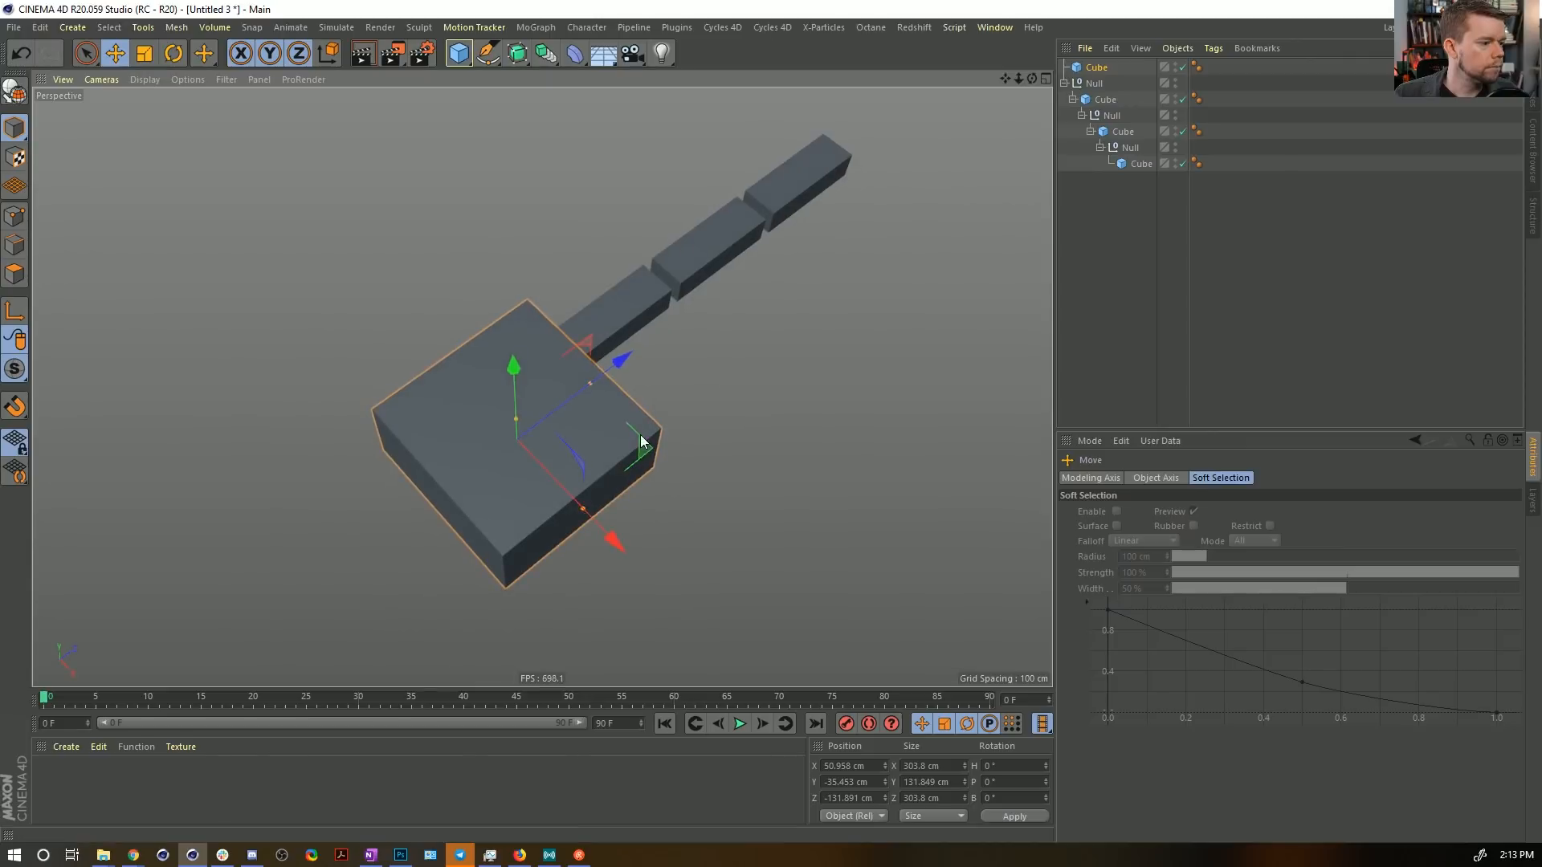
{"action": "left_click_drag", "start_coordinate": [640, 440], "coordinate": [661, 471]}
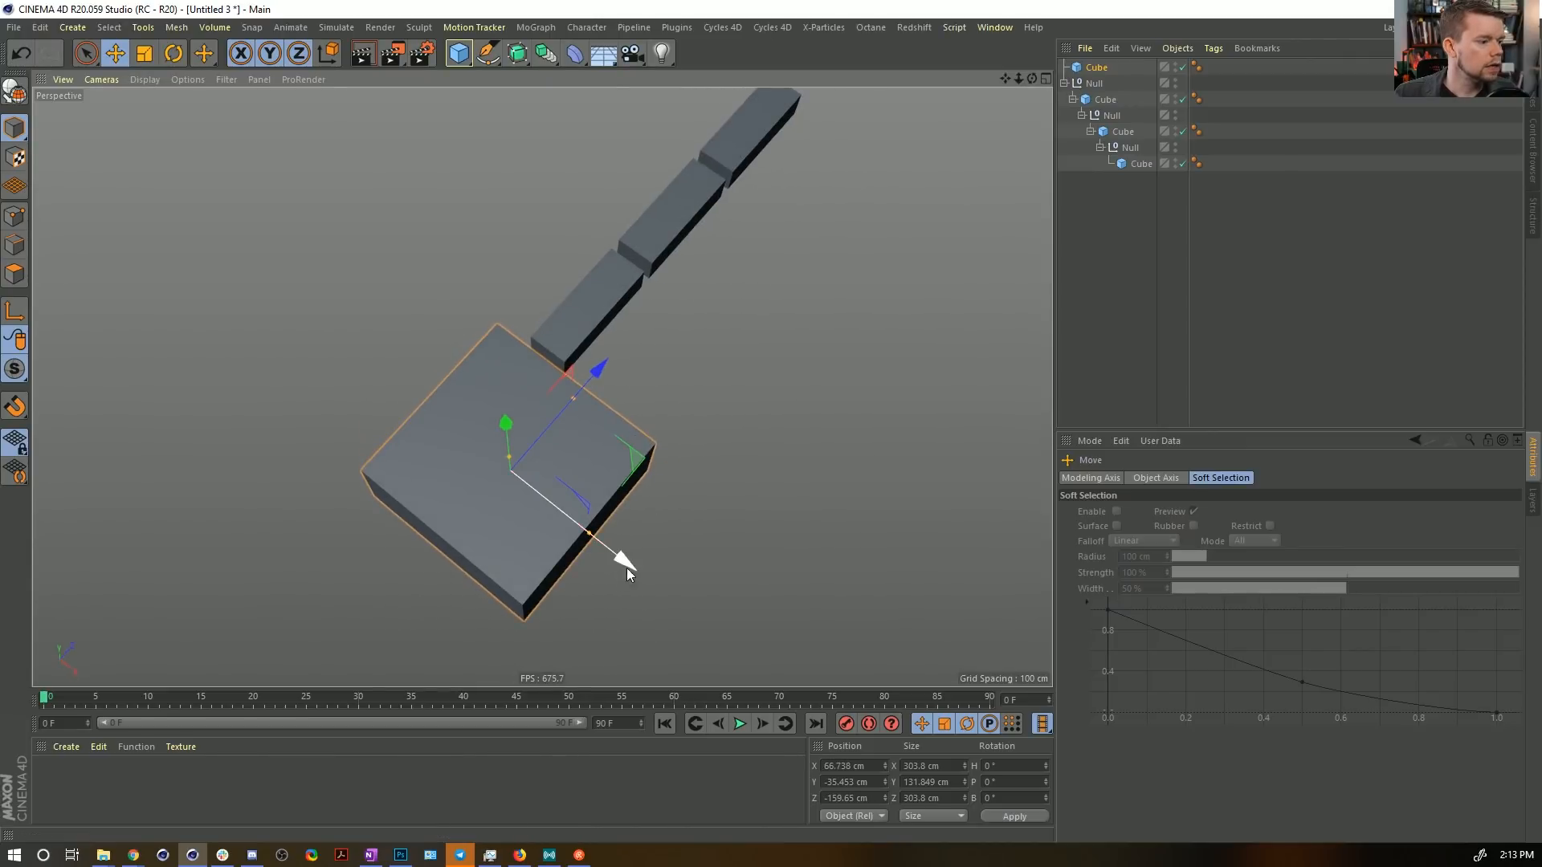
{"action": "key", "text": "t"}
{"action": "left_click_drag", "start_coordinate": [816, 313], "coordinate": [723, 399]}
{"action": "key", "text": "e"}
{"action": "left_click_drag", "start_coordinate": [630, 451], "coordinate": [674, 438]}
Rename the three nested nulls 1, 2 and 3 from the base of the chain to its tip.
{"action": "left_click", "coordinate": [1093, 83]}
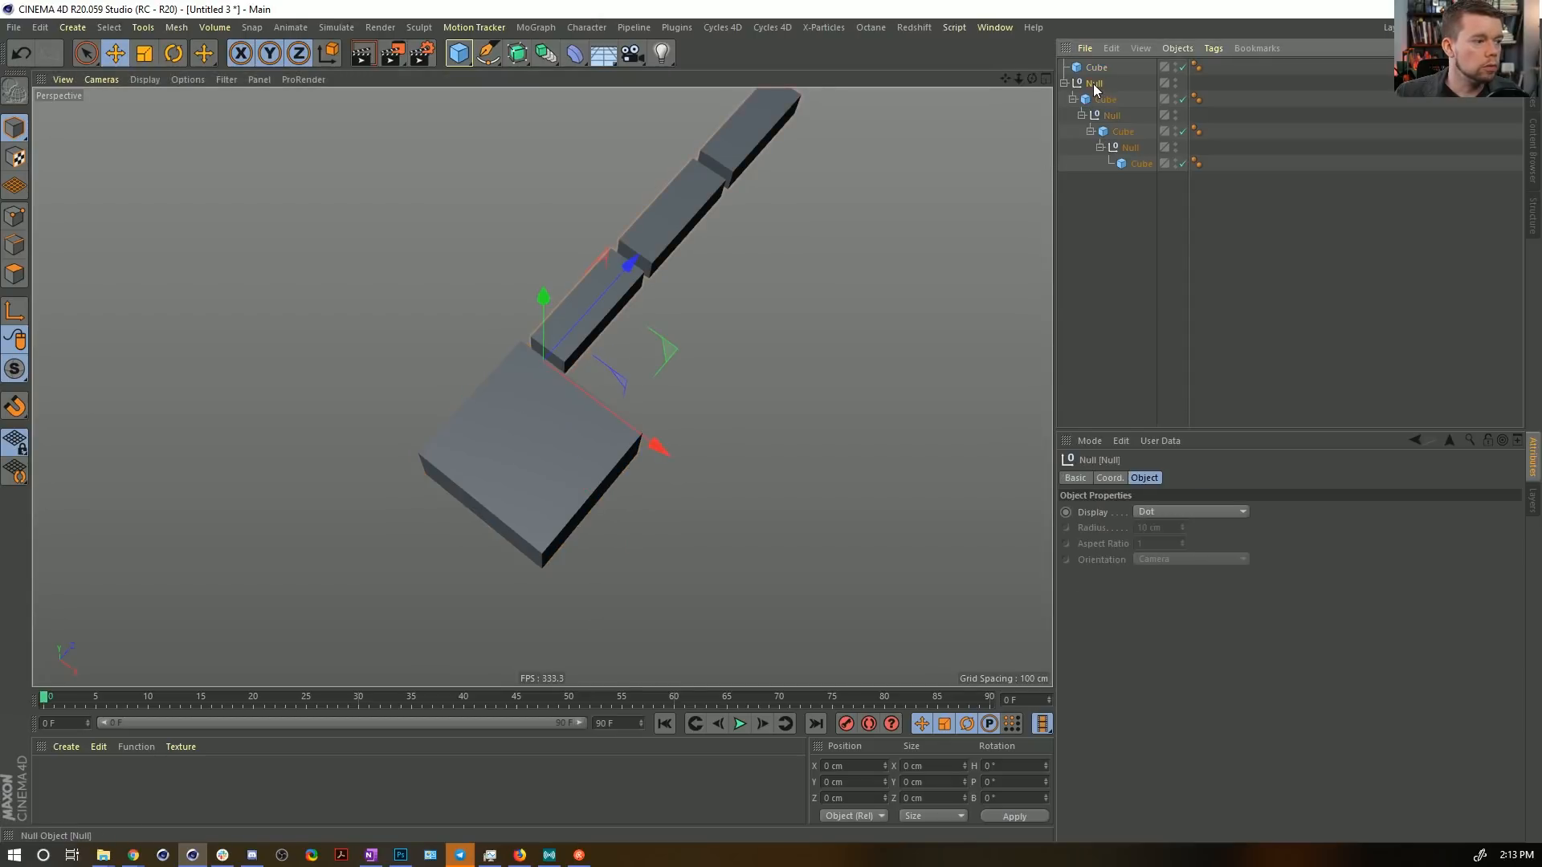
{"action": "double_click", "coordinate": [1093, 84]}
{"action": "type", "text": "1"}
{"action": "key", "text": "Return"}
{"action": "double_click", "coordinate": [1111, 115]}
{"action": "type", "text": "2"}
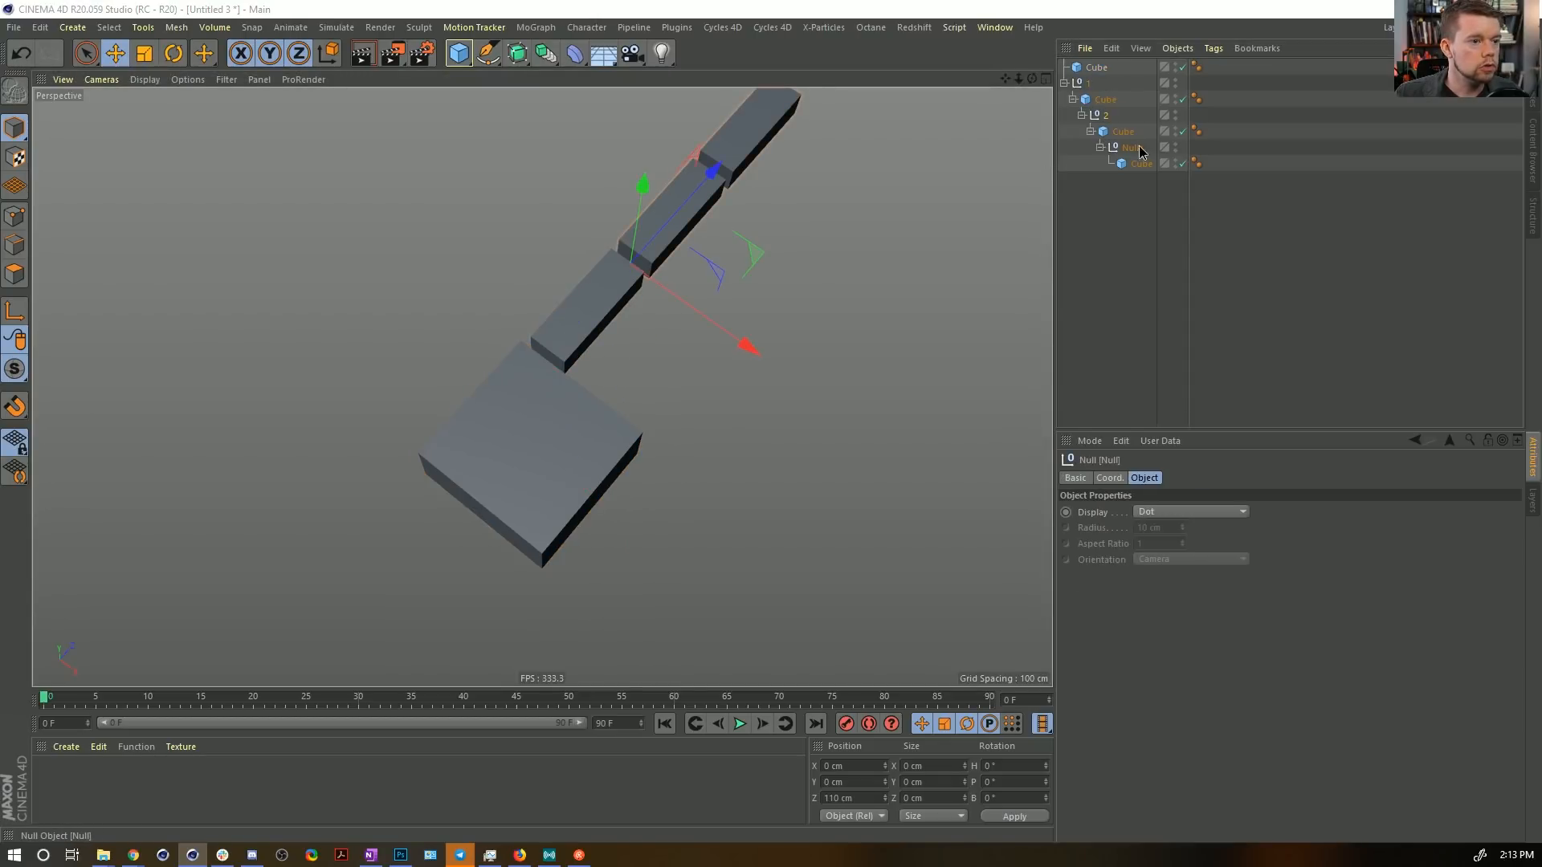
{"action": "key", "text": "Return"}
{"action": "left_click", "coordinate": [1137, 147]}
{"action": "double_click", "coordinate": [1137, 147]}
{"action": "type", "text": "3"}
{"action": "key", "text": "Return"}
Duplicate the finger chain and offset the copy about 150 cm along X to form a second finger.
{"action": "left_click", "coordinate": [1089, 83]}
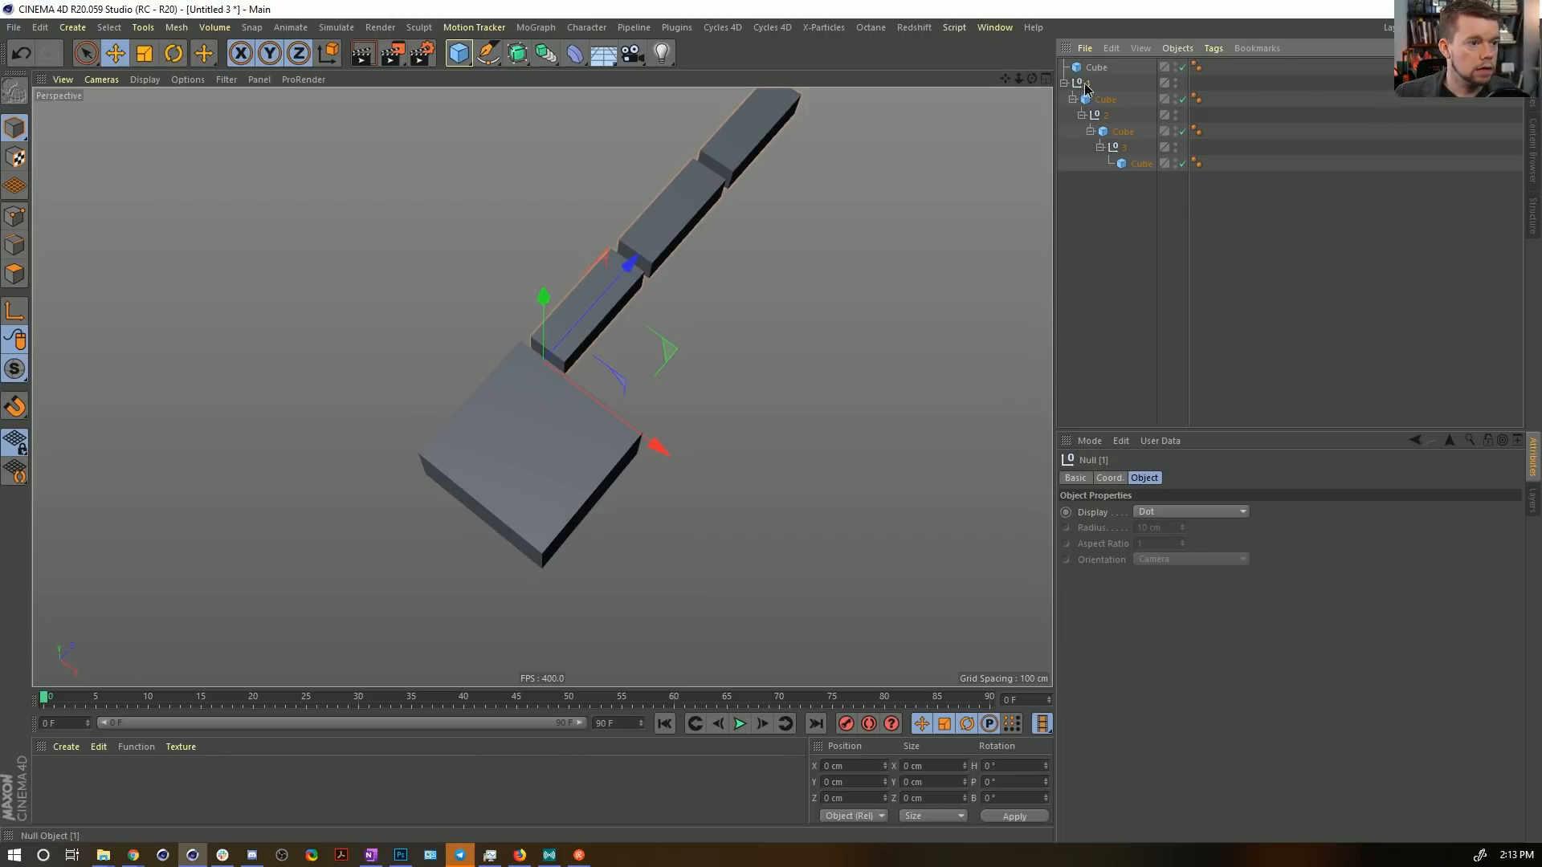
{"action": "left_click_drag", "start_coordinate": [1088, 81], "coordinate": [1089, 84], "text": "ctrl"}
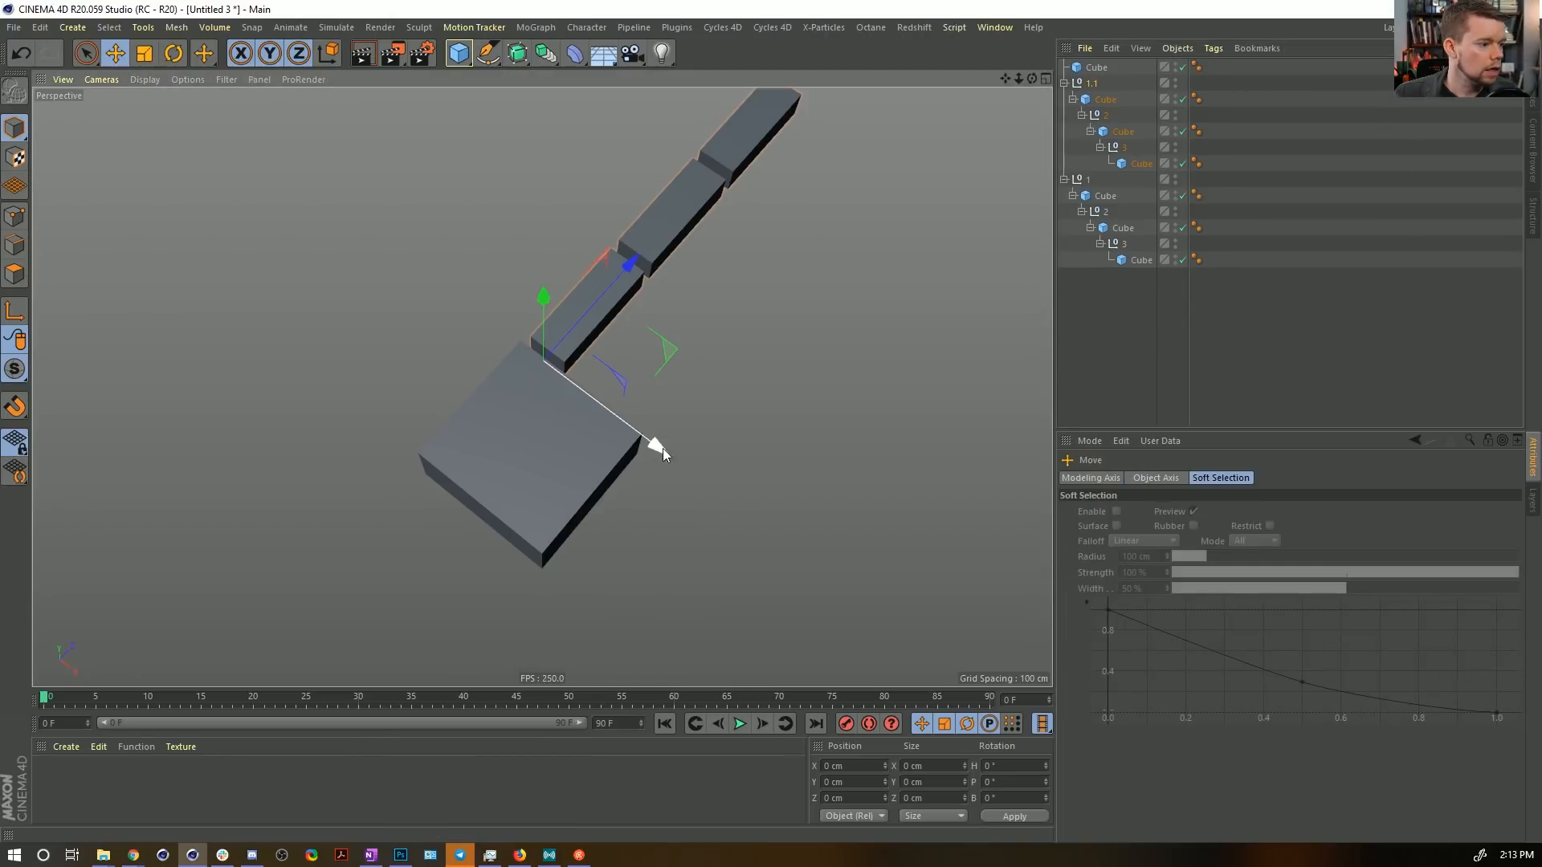
{"action": "left_click_drag", "start_coordinate": [663, 448], "coordinate": [761, 503]}
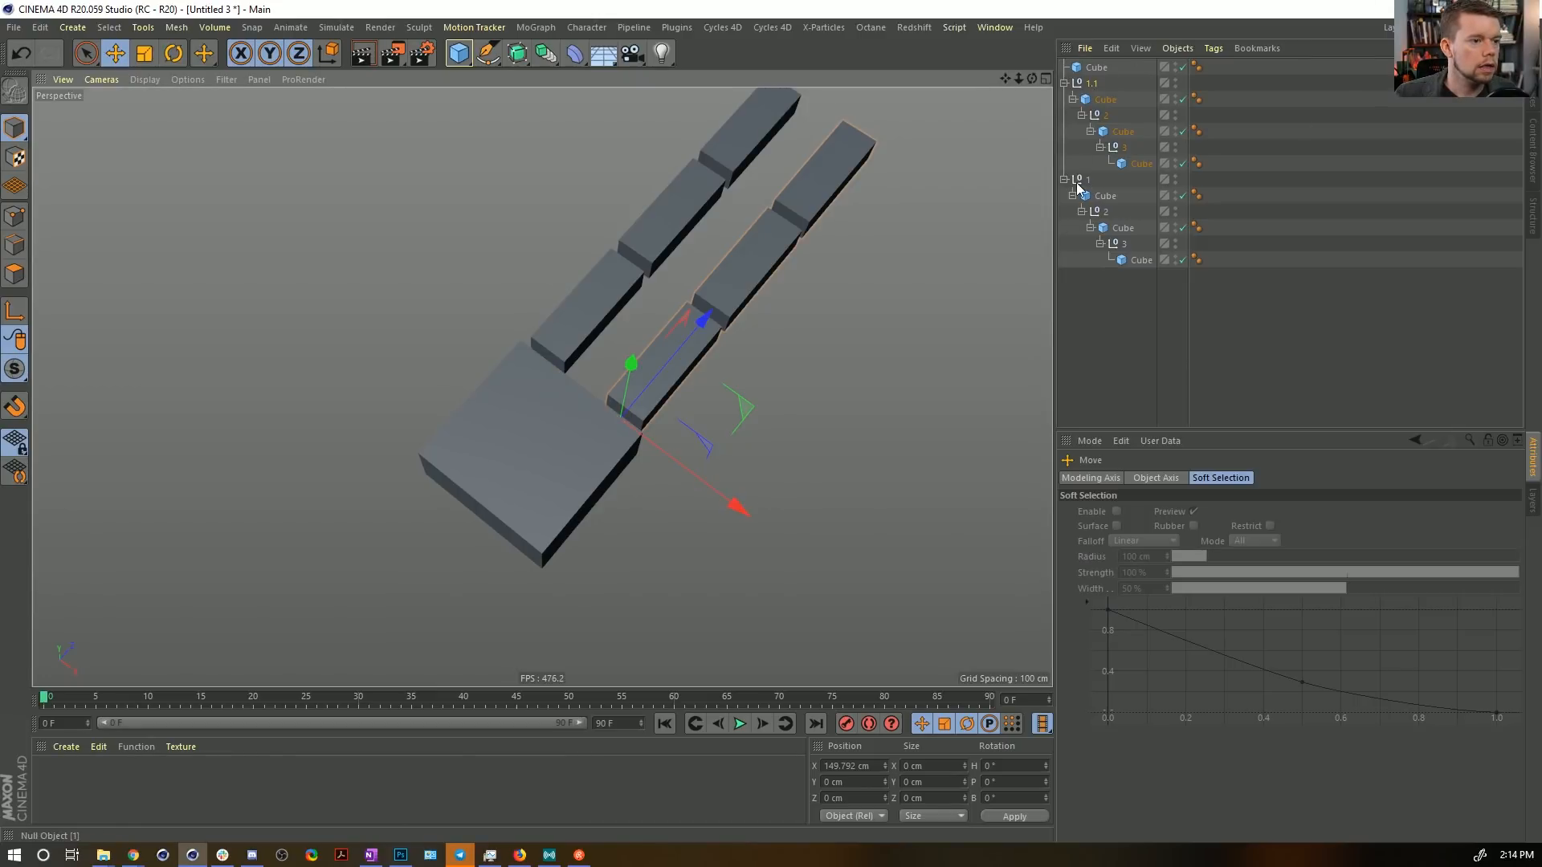
Duplicate a finger chain as a thumb beside the palm, rotate it to about -51° heading, and scale it down.
{"action": "left_click_drag", "start_coordinate": [1079, 182], "coordinate": [1076, 273], "text": "ctrl"}
{"action": "left_click_drag", "start_coordinate": [668, 344], "coordinate": [758, 482]}
{"action": "key", "text": "r"}
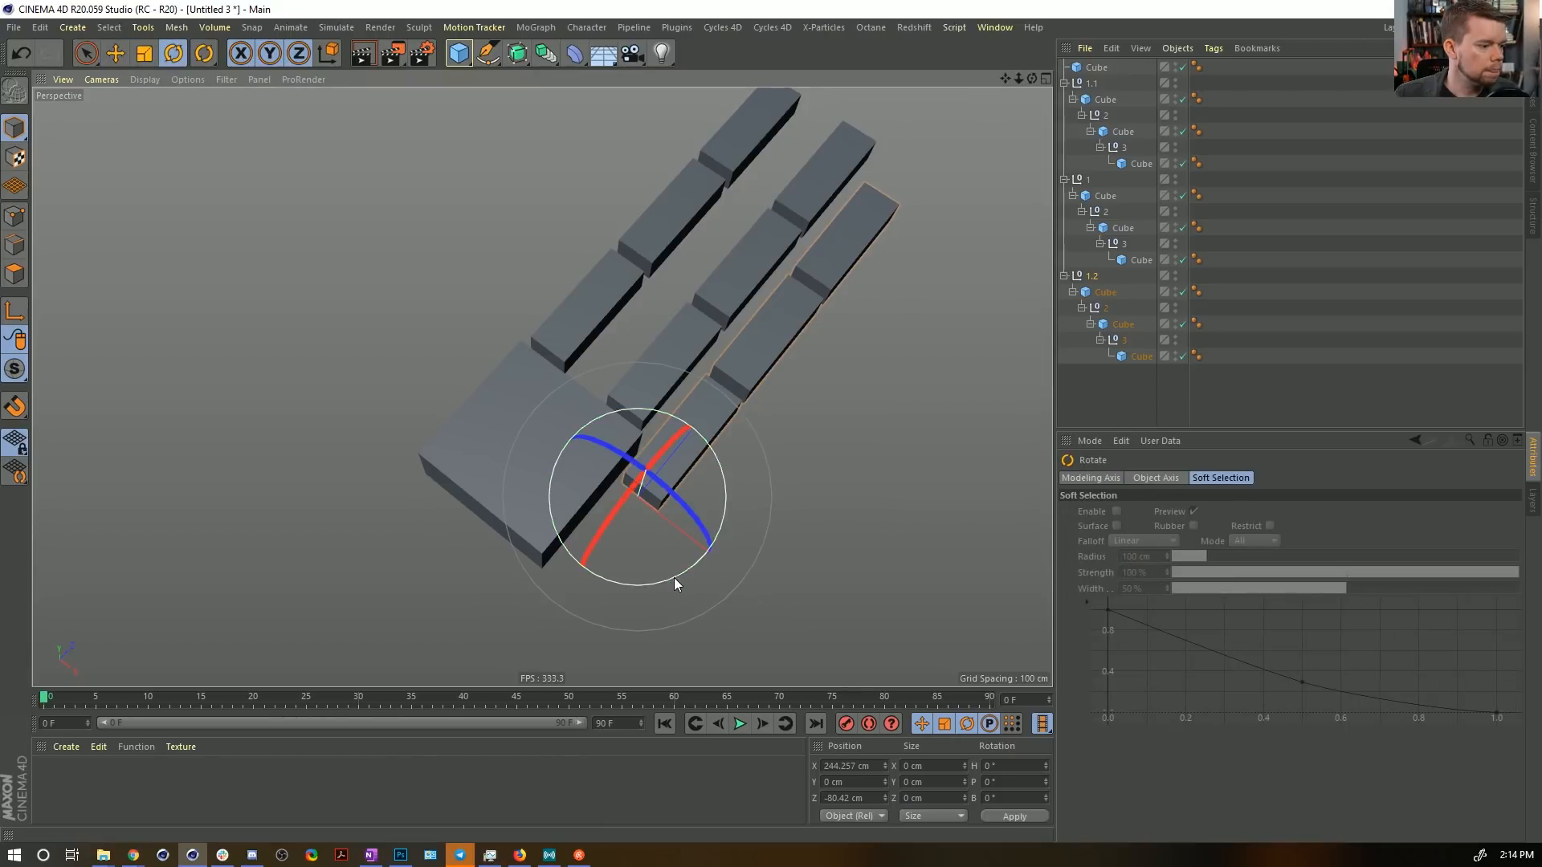
{"action": "left_click_drag", "start_coordinate": [673, 576], "coordinate": [643, 554]}
{"action": "key", "text": "t"}
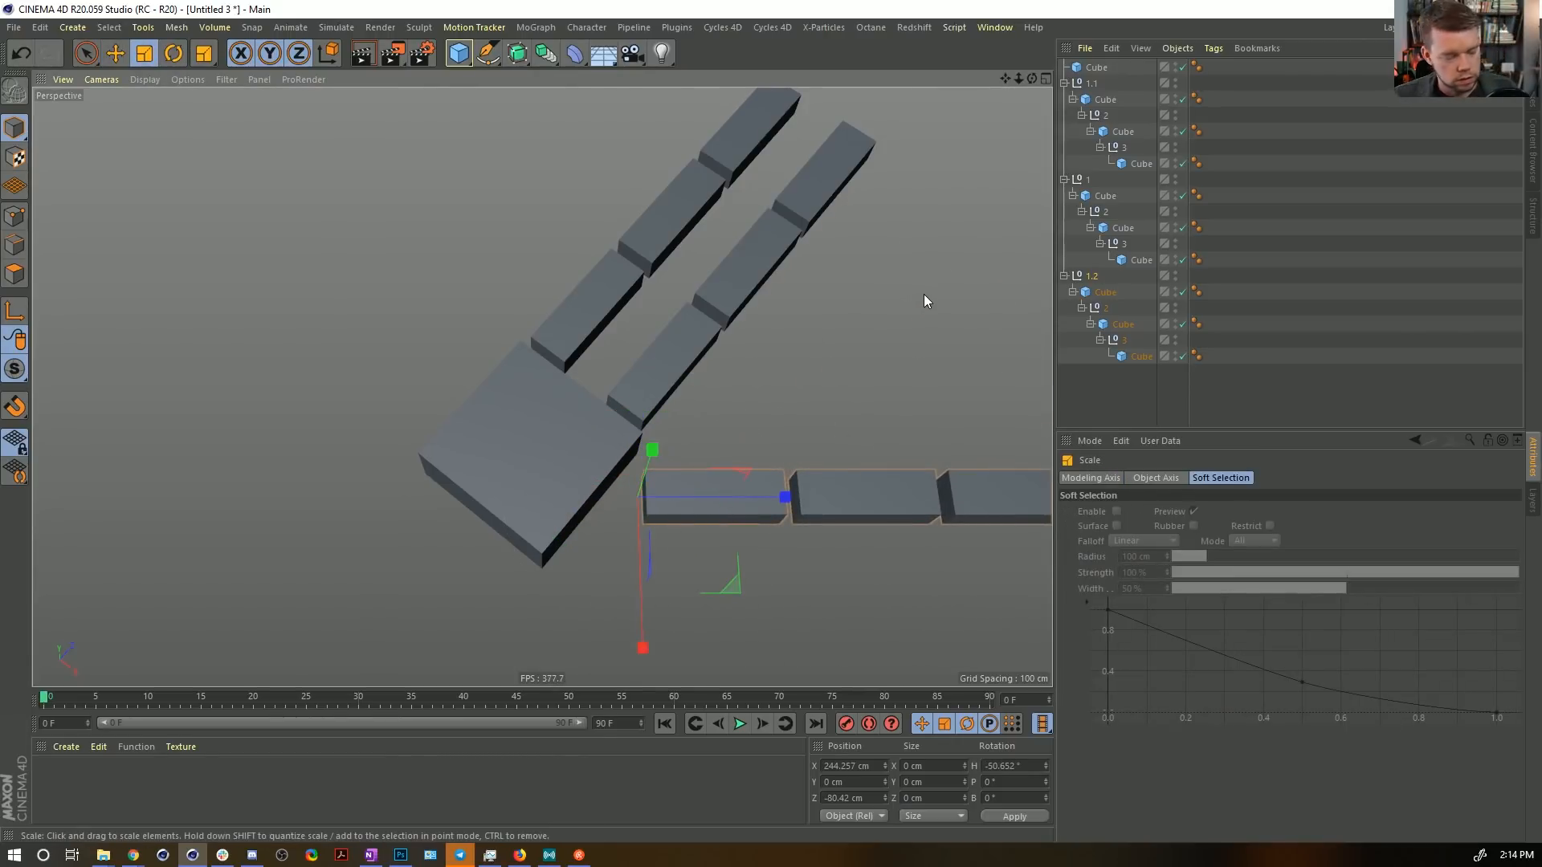
{"action": "left_click_drag", "start_coordinate": [923, 301], "coordinate": [752, 378]}
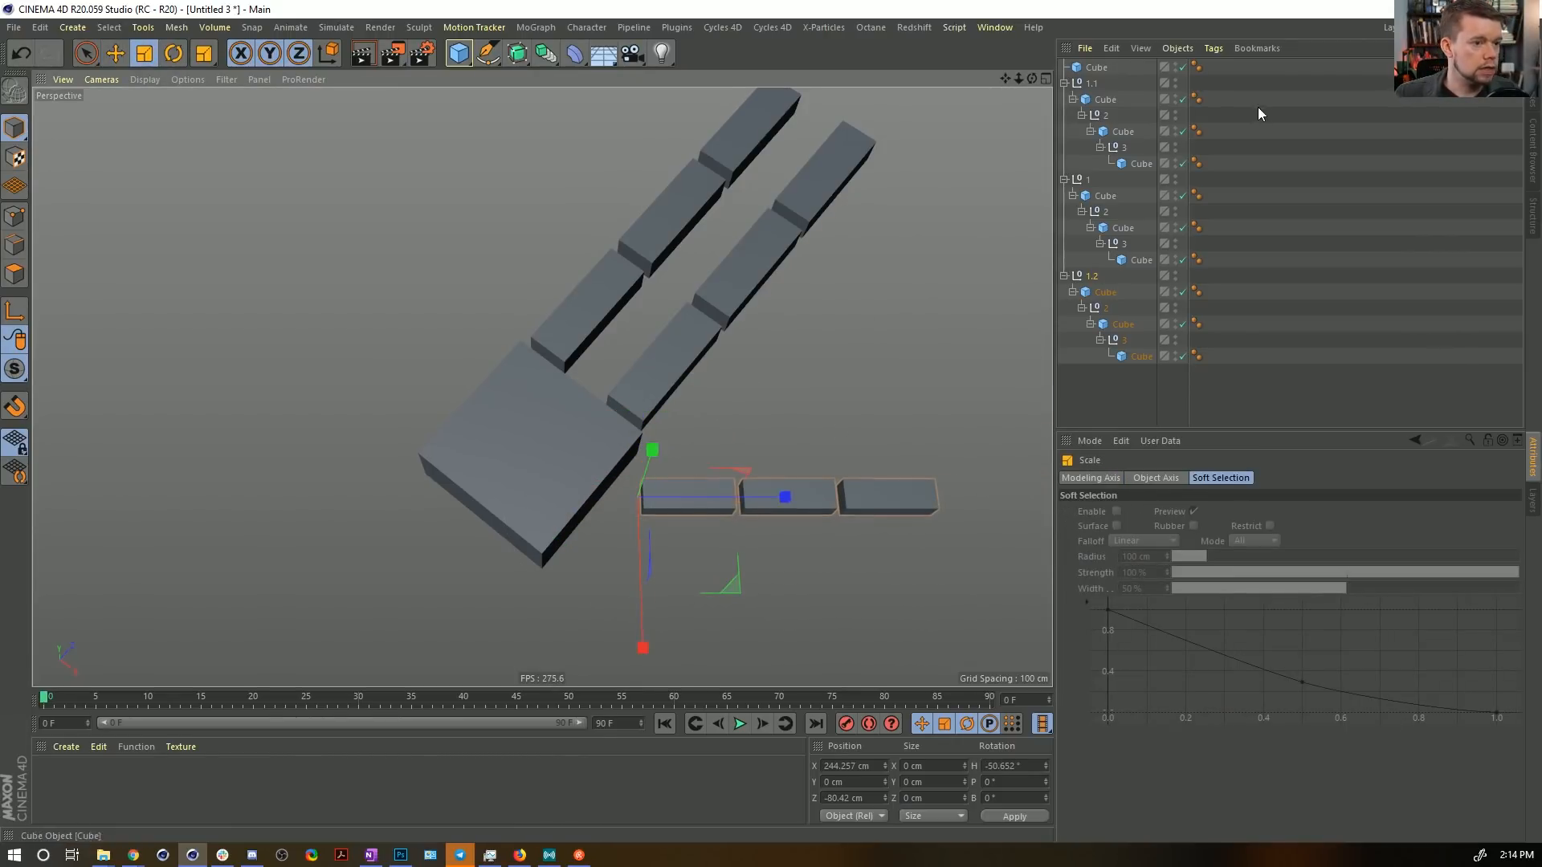
Thicken the thumb's three cubes to about 70 cm in X and 56 cm in Y.
{"action": "left_click", "coordinate": [1107, 294]}
{"action": "left_click", "coordinate": [1116, 326], "text": "ctrl"}
{"action": "left_click", "coordinate": [1128, 356], "text": "ctrl"}
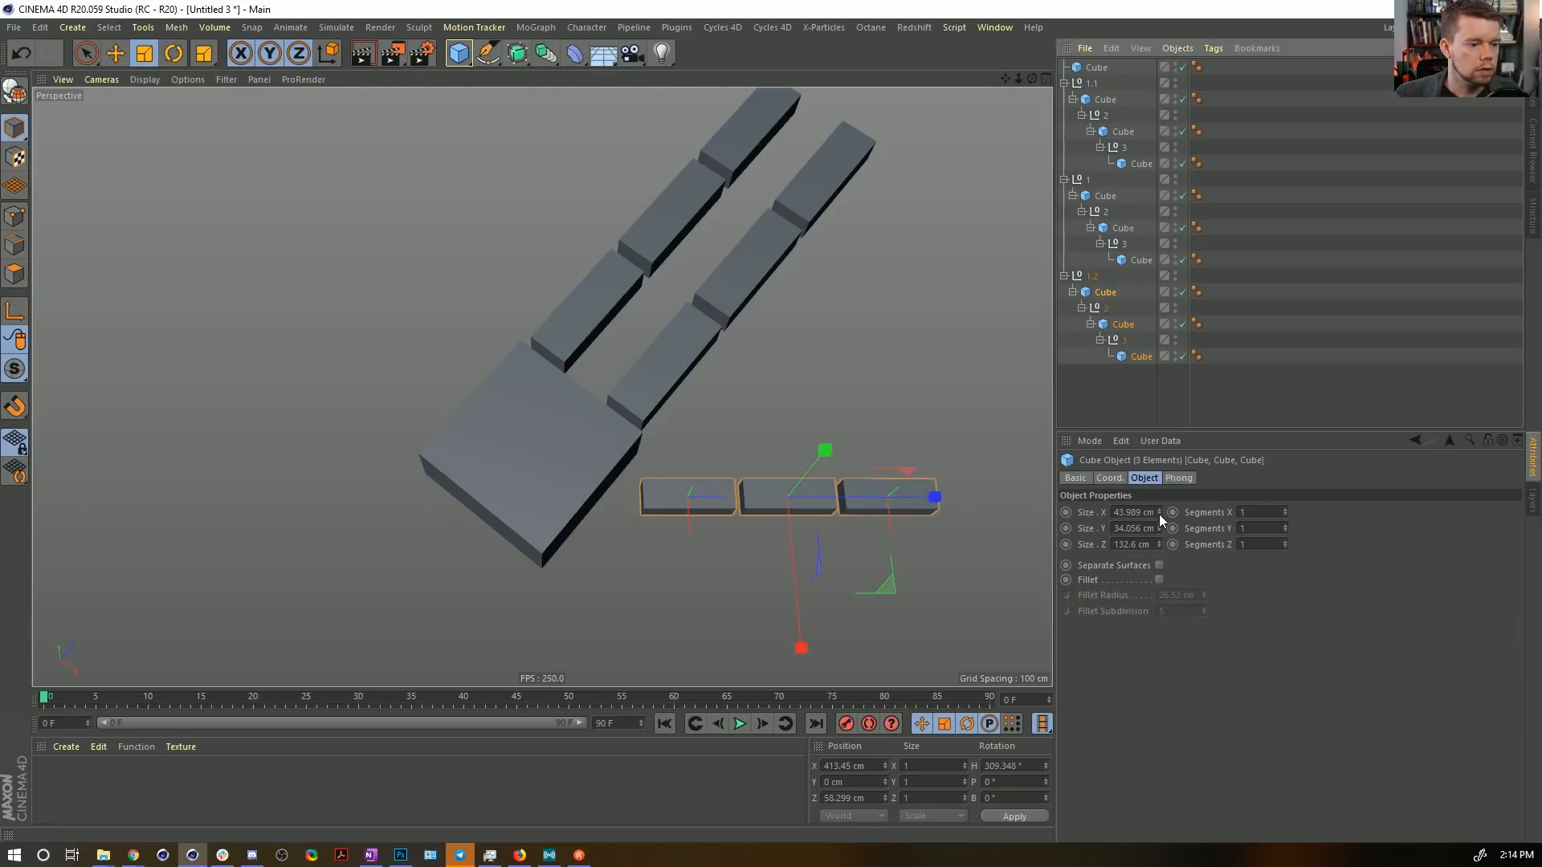
{"action": "left_click_drag", "start_coordinate": [1158, 513], "coordinate": [1159, 492]}
{"action": "left_click_drag", "start_coordinate": [1160, 546], "coordinate": [1159, 511]}
{"action": "key", "text": "ctrl+z"}
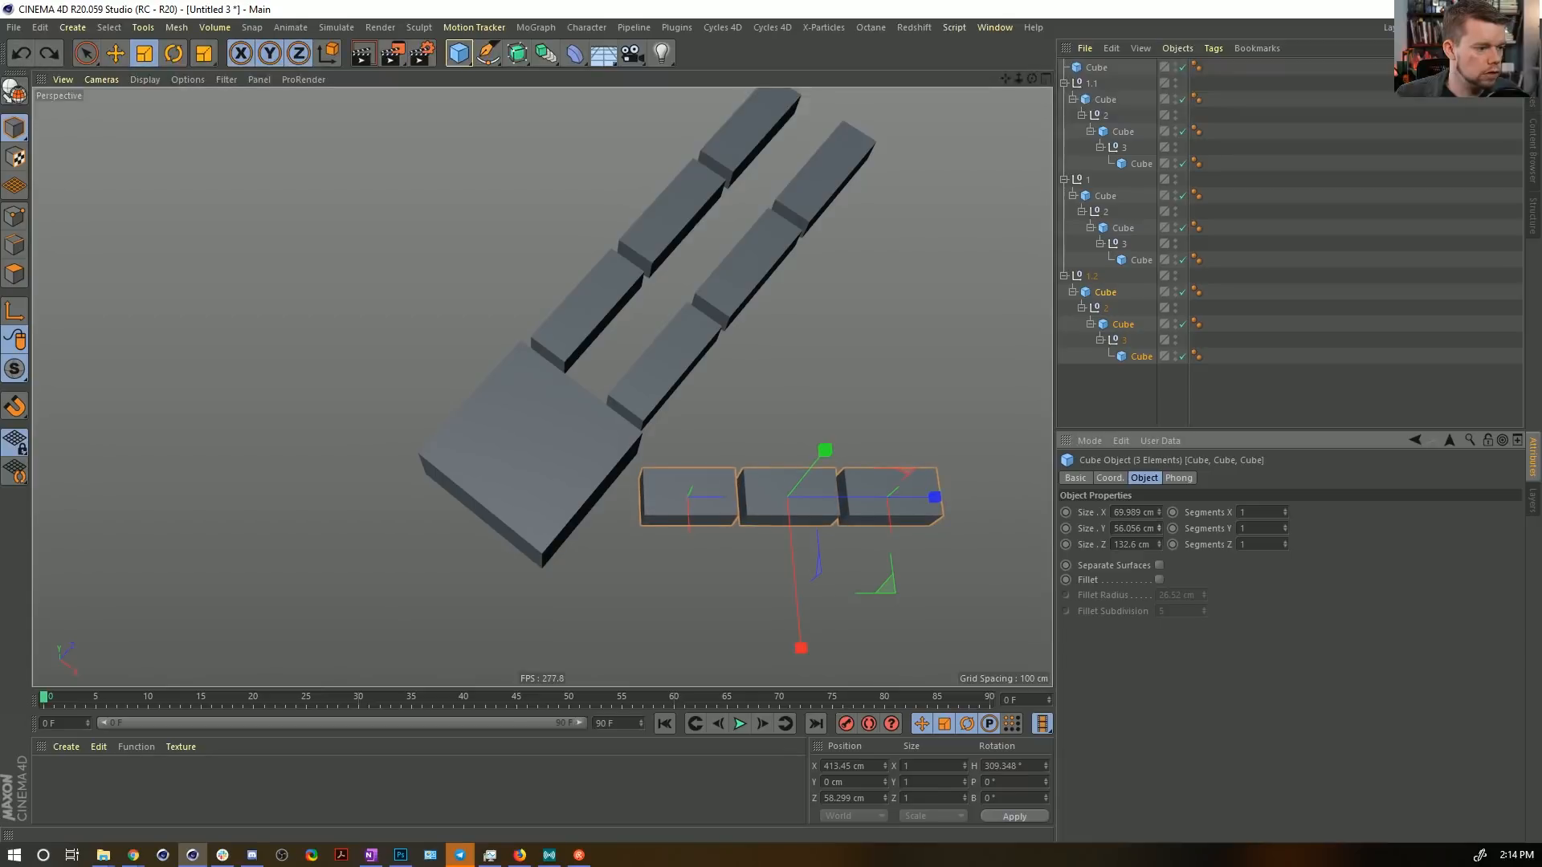
{"action": "left_click_drag", "start_coordinate": [530, 257], "coordinate": [799, 291], "text": "alt"}
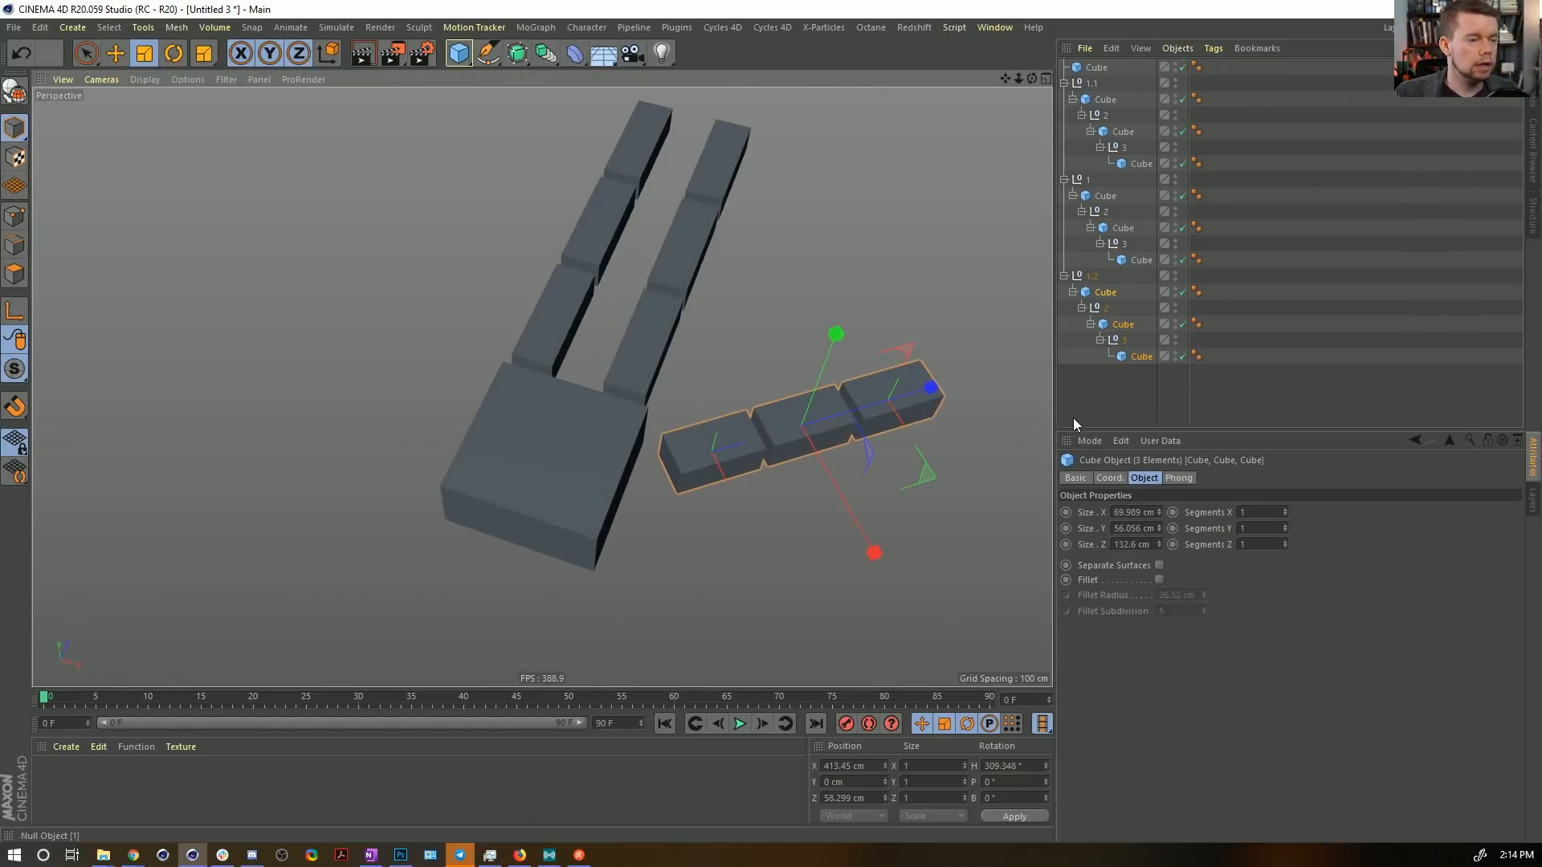
Add a new null and group the palm cube and all three finger chains under it.
{"action": "left_click", "coordinate": [73, 27]}
{"action": "left_click", "coordinate": [154, 52]}
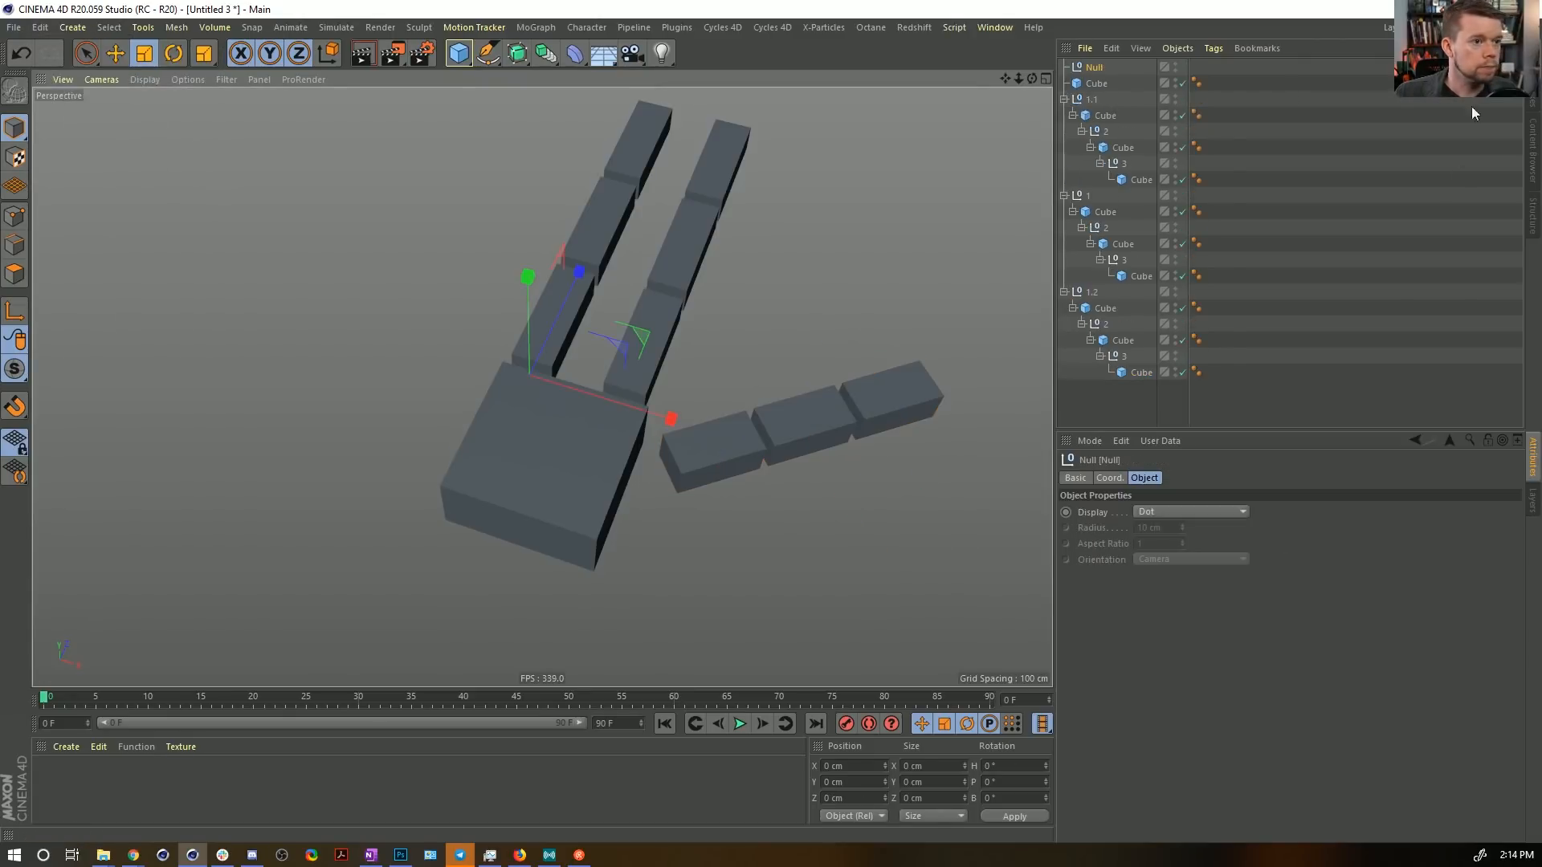
{"action": "key", "text": "ctrl+a"}
{"action": "left_click", "coordinate": [1092, 70], "text": "ctrl"}
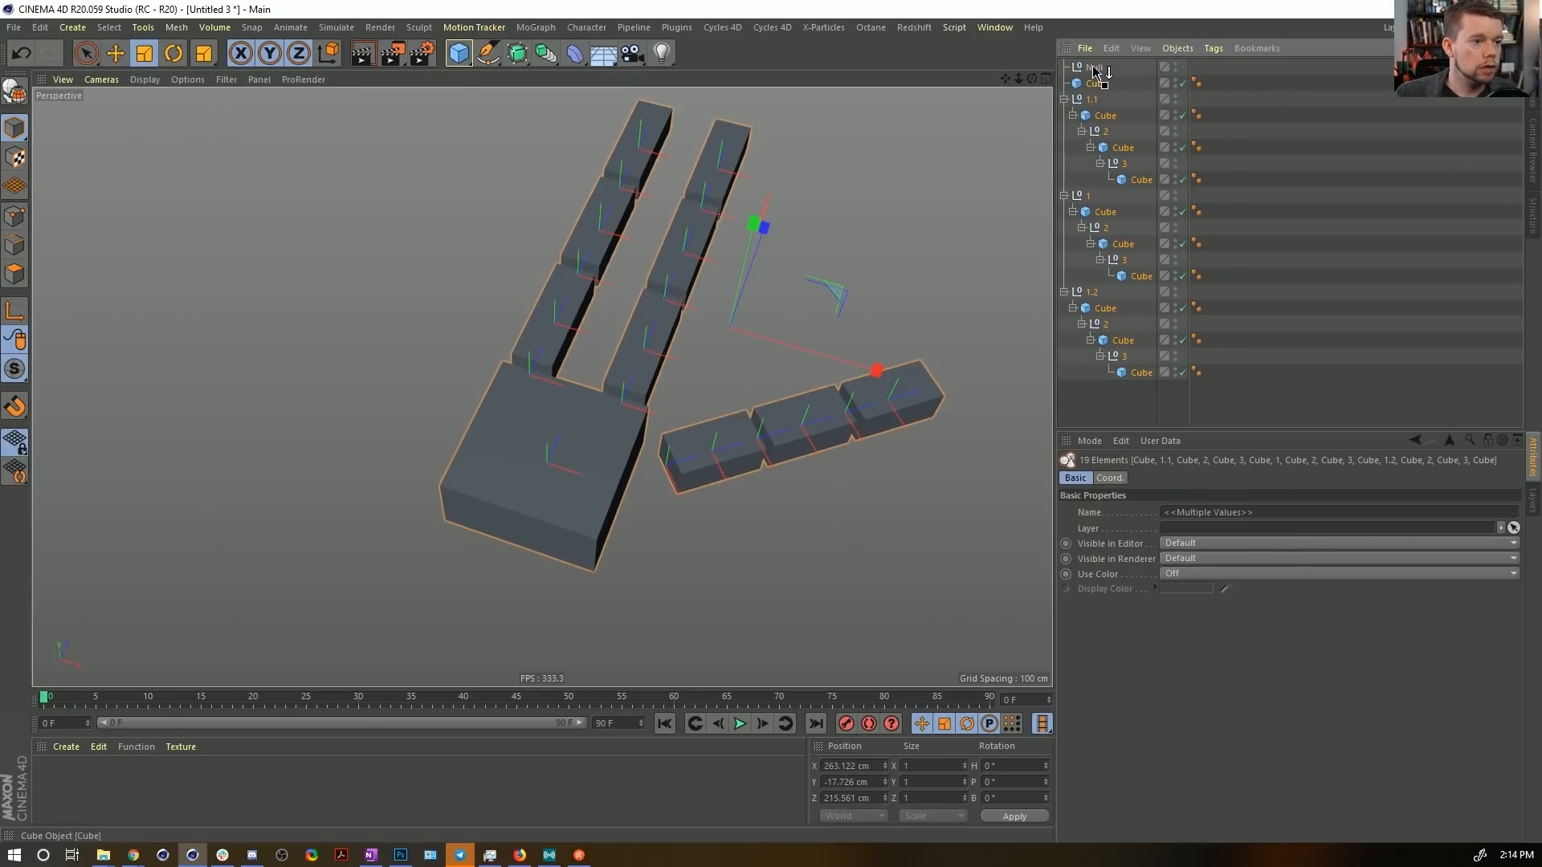
{"action": "left_click_drag", "start_coordinate": [1095, 71], "coordinate": [1096, 72]}
Select all nine joint nulls in the two fingers and the thumb, leaving out the cubes.
{"action": "left_click", "coordinate": [1102, 101]}
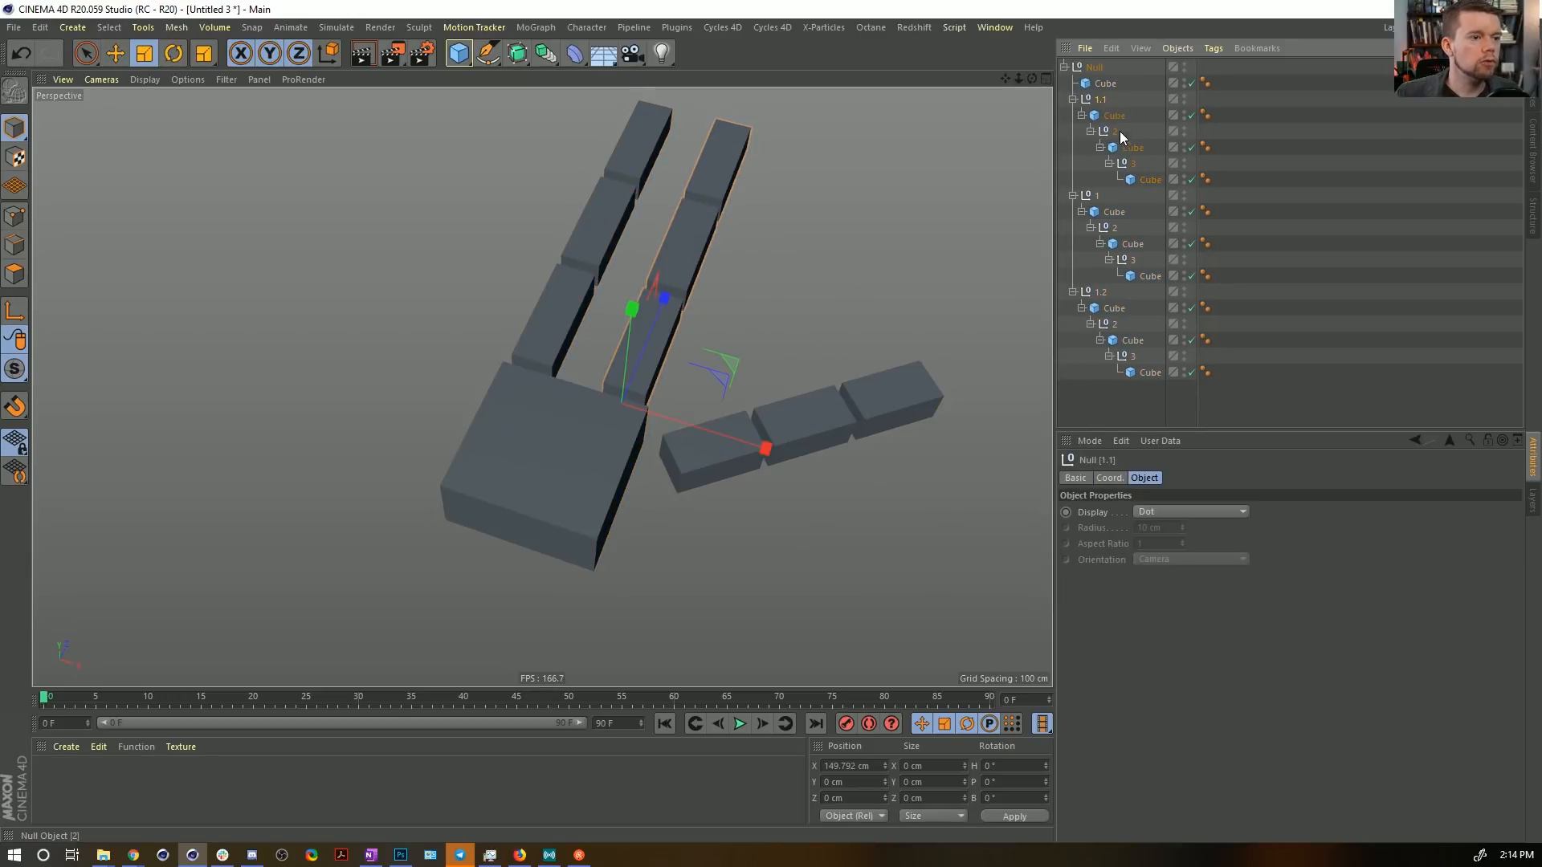
{"action": "left_click", "coordinate": [1107, 131], "text": "shift"}
{"action": "left_click", "coordinate": [1125, 163], "text": "shift"}
{"action": "left_click", "coordinate": [1086, 196], "text": "shift"}
{"action": "left_click", "coordinate": [1106, 228], "text": "shift"}
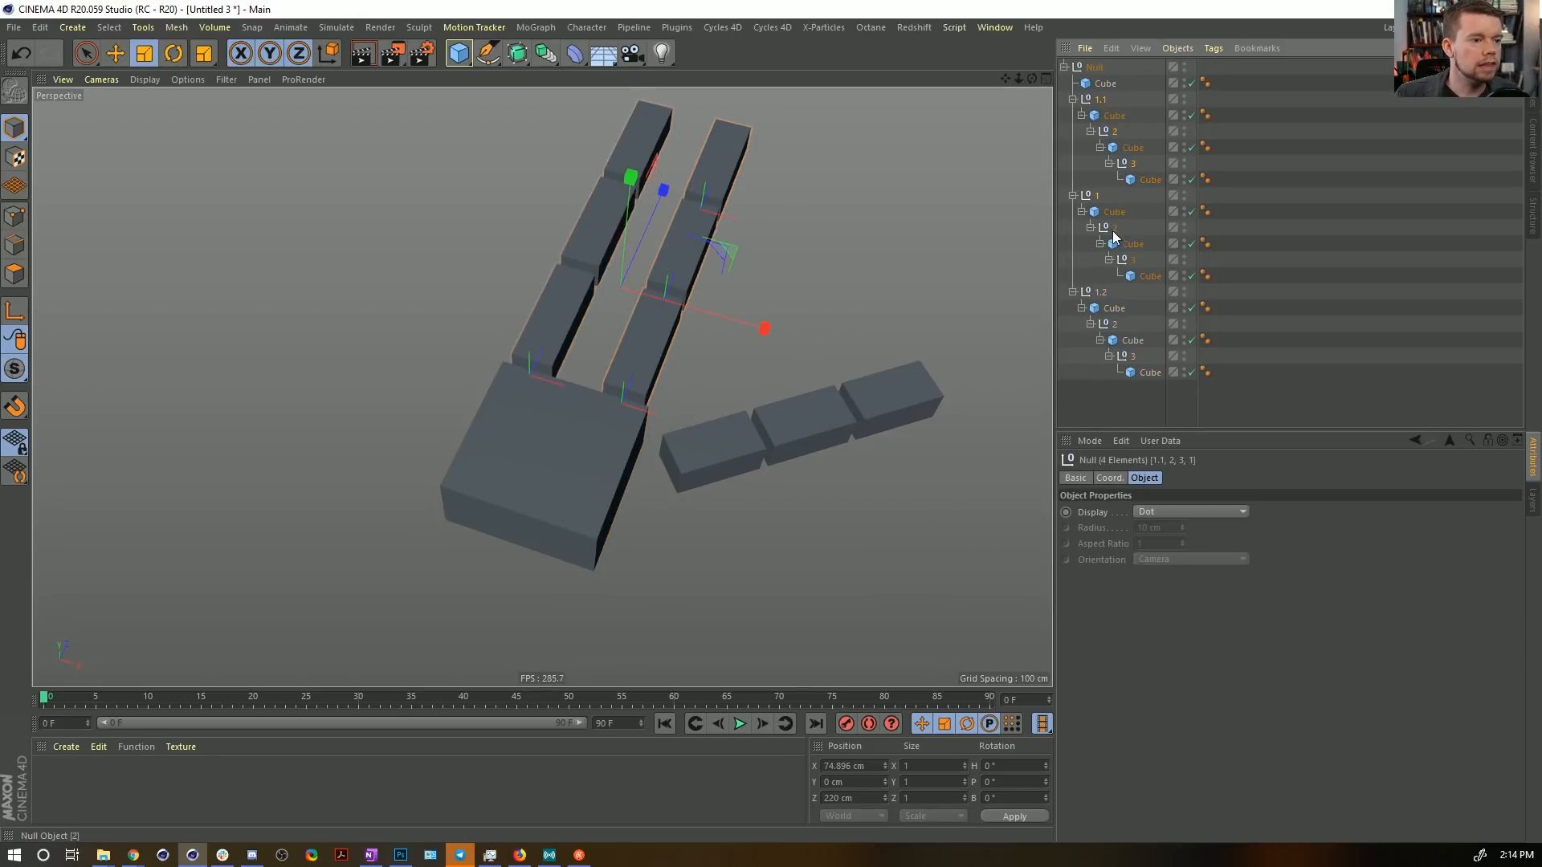
{"action": "left_click", "coordinate": [1125, 261], "text": "shift"}
{"action": "left_click", "coordinate": [1103, 294], "text": "shift"}
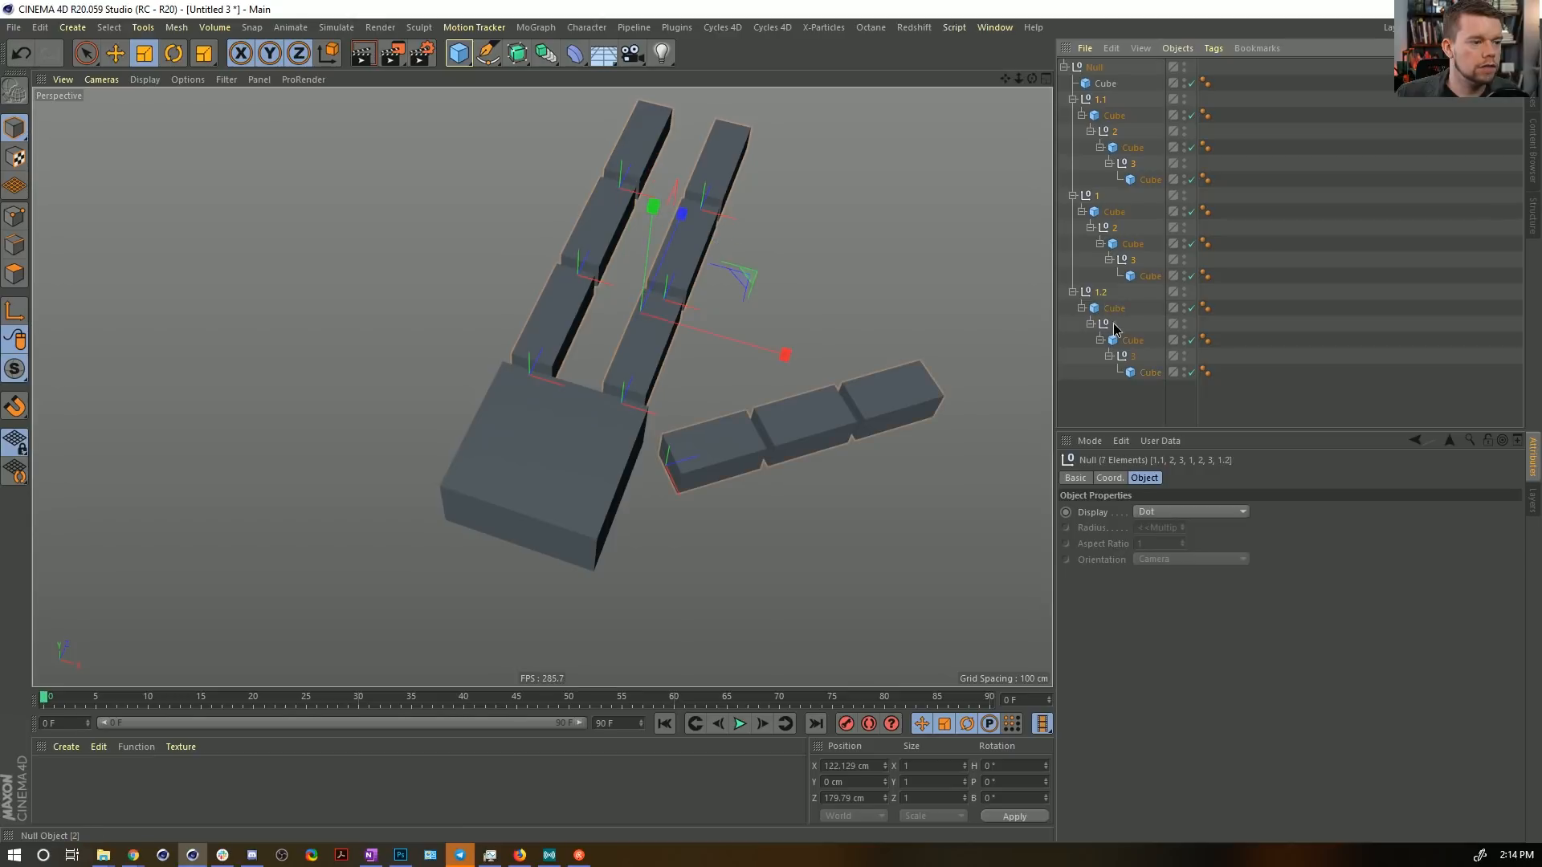
{"action": "left_click", "coordinate": [1115, 325], "text": "shift"}
{"action": "left_click", "coordinate": [1133, 358], "text": "shift"}
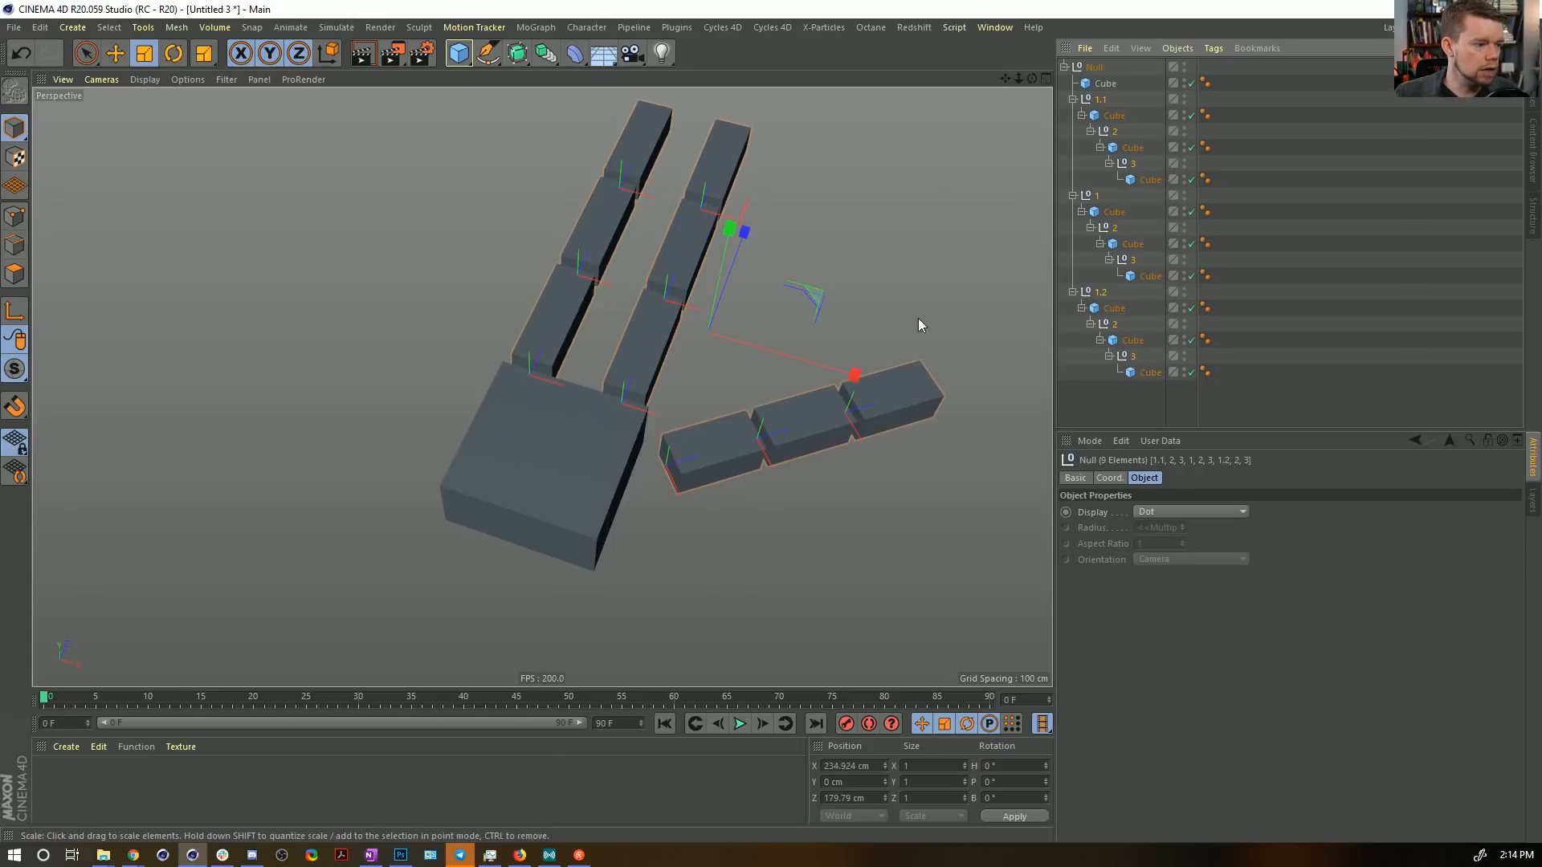
{"action": "left_click_drag", "start_coordinate": [919, 323], "coordinate": [926, 724], "text": "alt"}
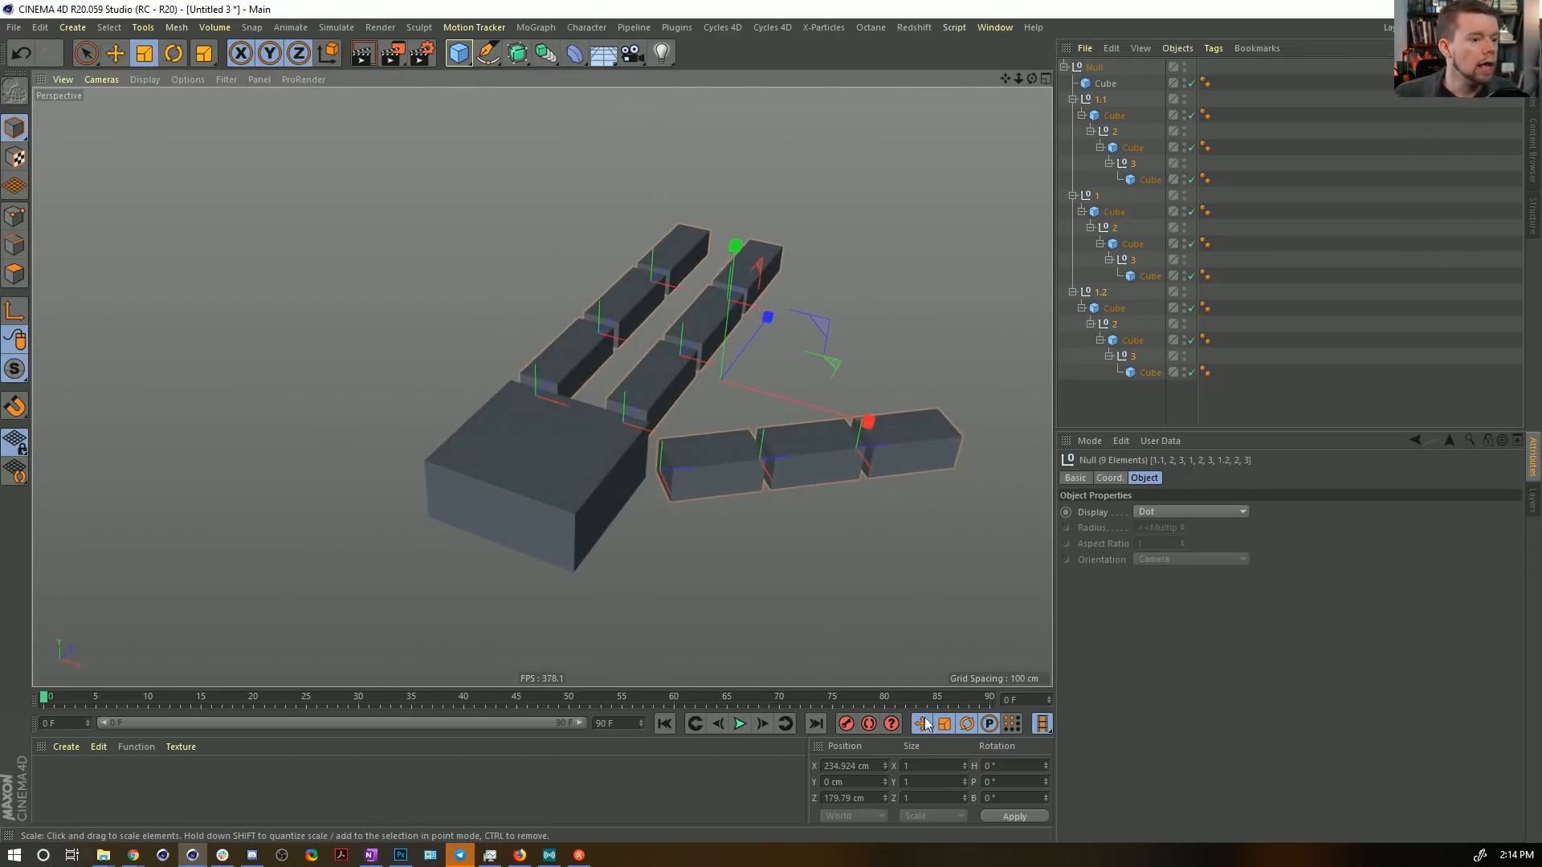
Add the H, P and B rotation parameters of the nine selected joint nulls to a keyframe selection.
{"action": "left_click", "coordinate": [1110, 478]}
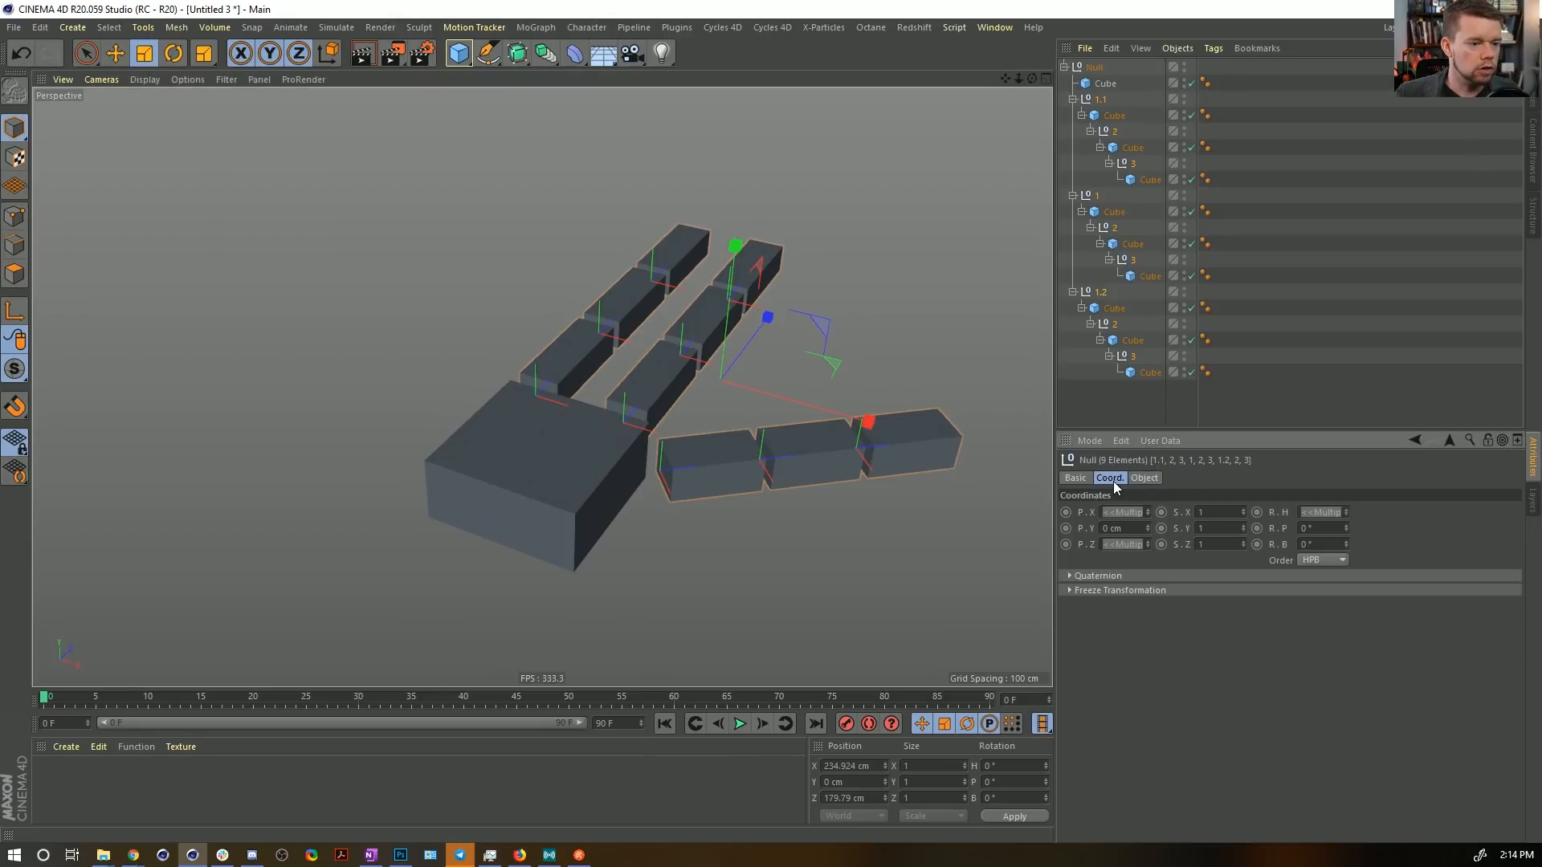
{"action": "right_click", "coordinate": [1271, 530]}
{"action": "mouse_move", "coordinate": [1308, 539]}
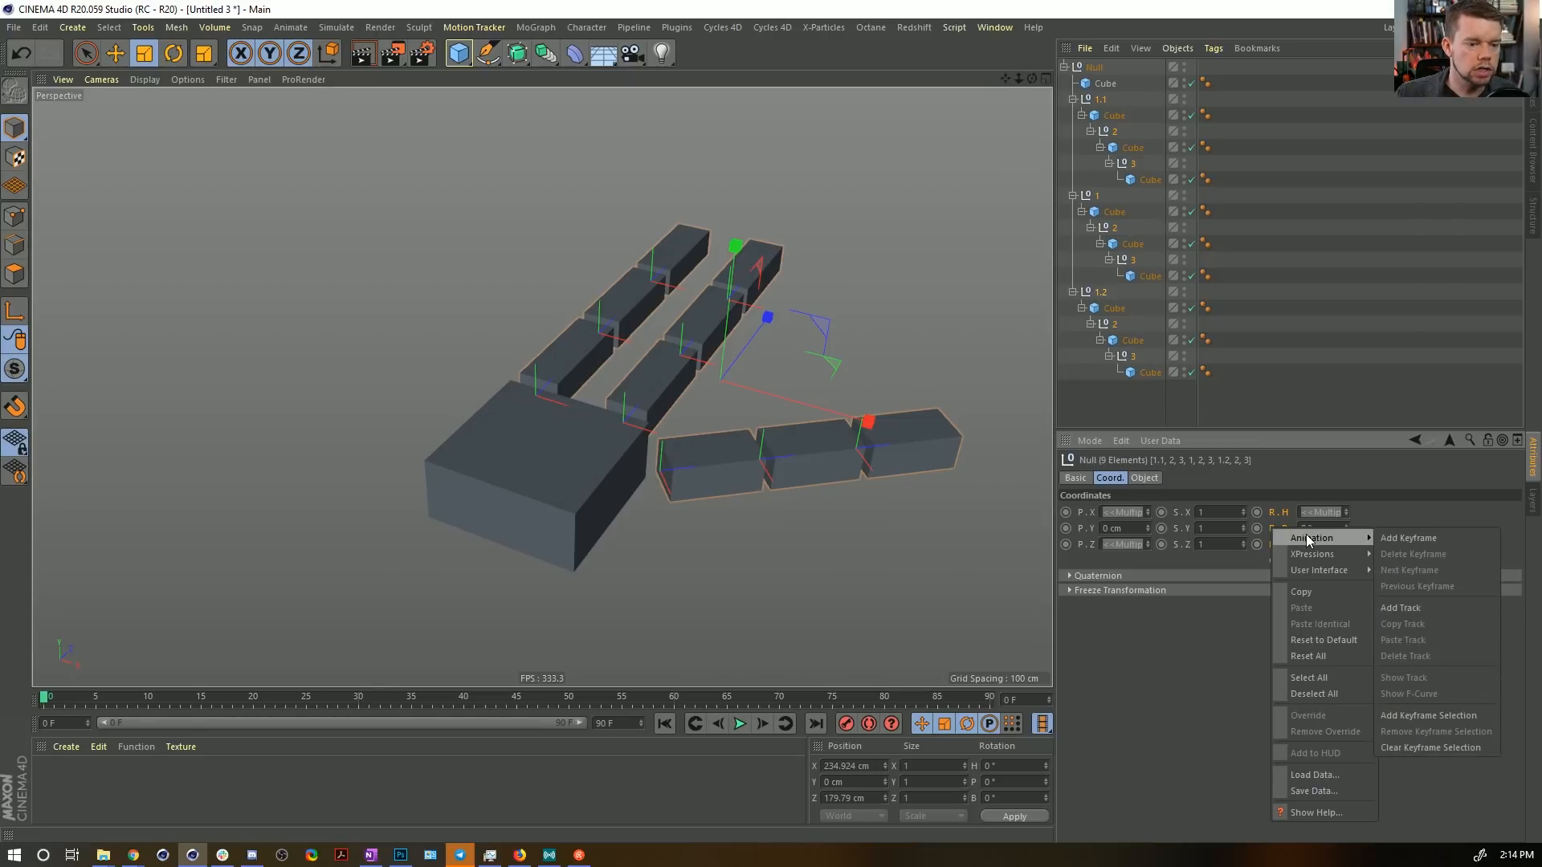
{"action": "left_click", "coordinate": [1423, 714]}
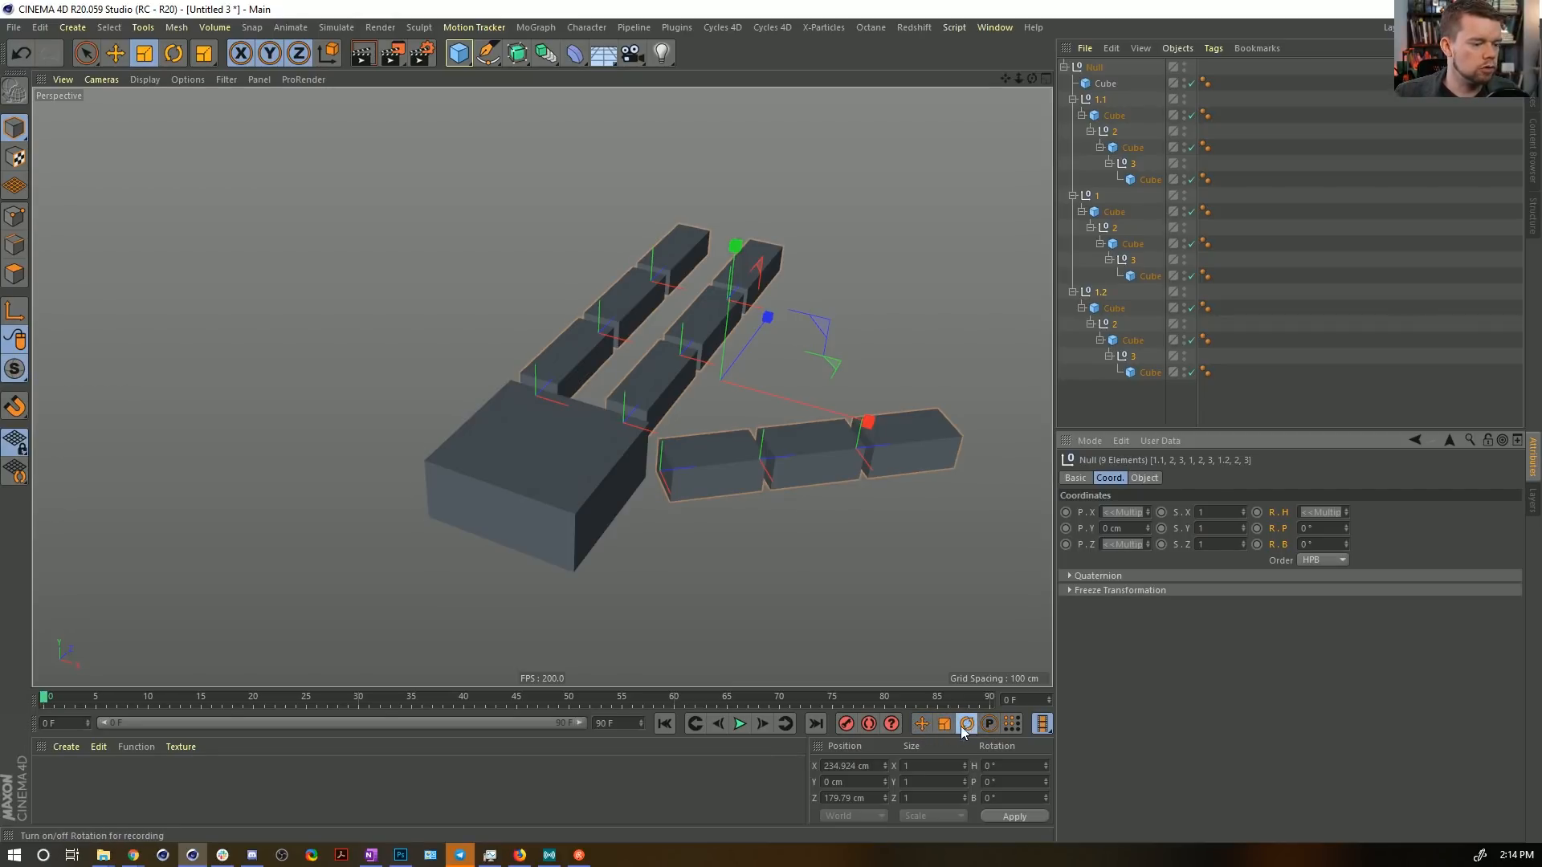
Turn on autokeying and record rotation keyframes for the nine joint nulls at frames 0 and 90.
{"action": "left_click", "coordinate": [871, 726]}
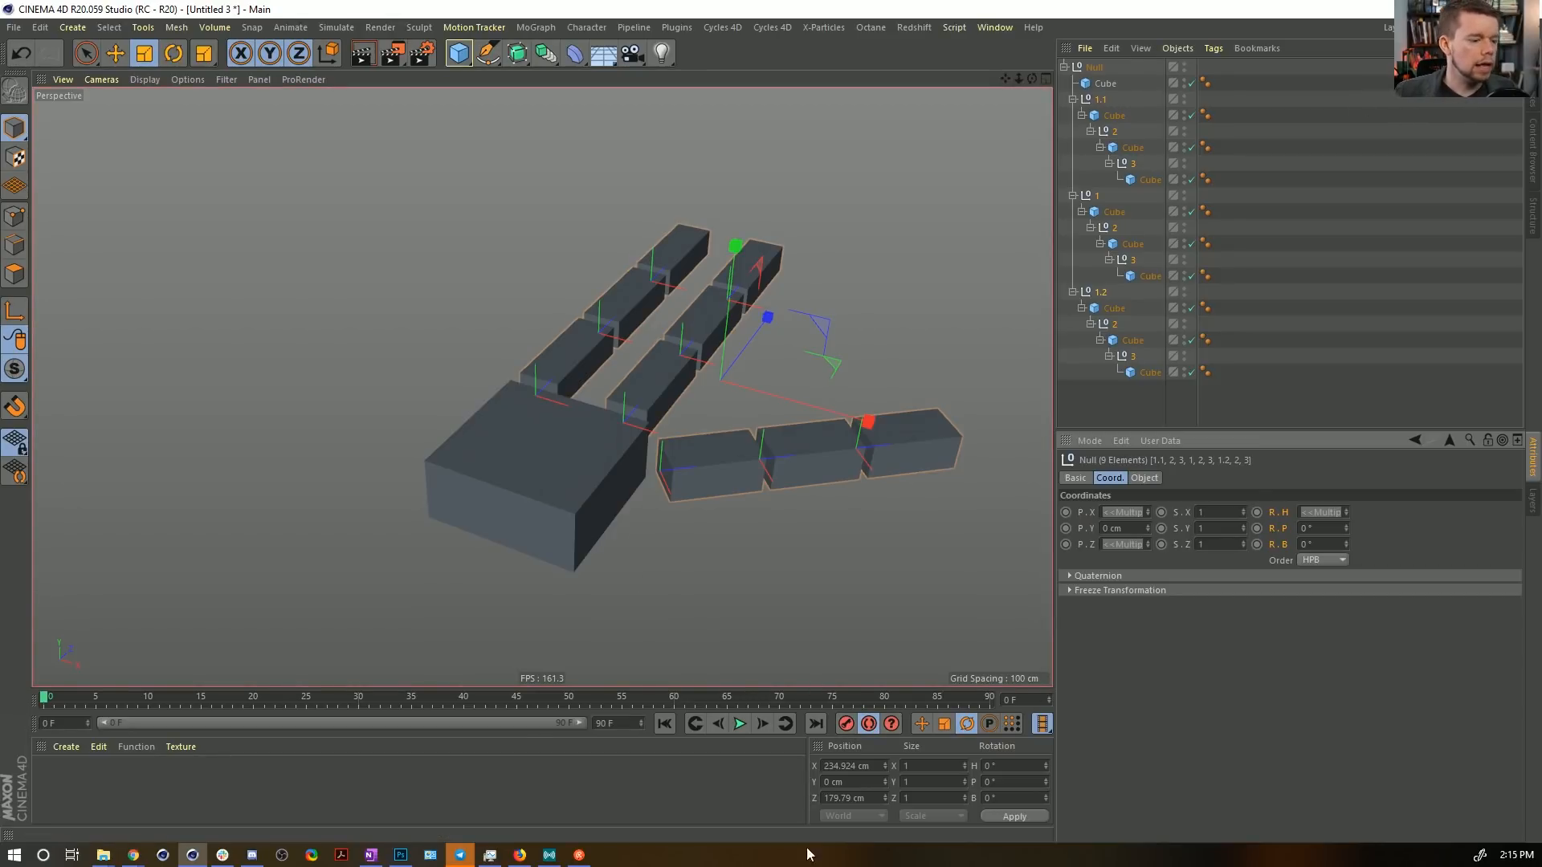
{"action": "left_click", "coordinate": [845, 725]}
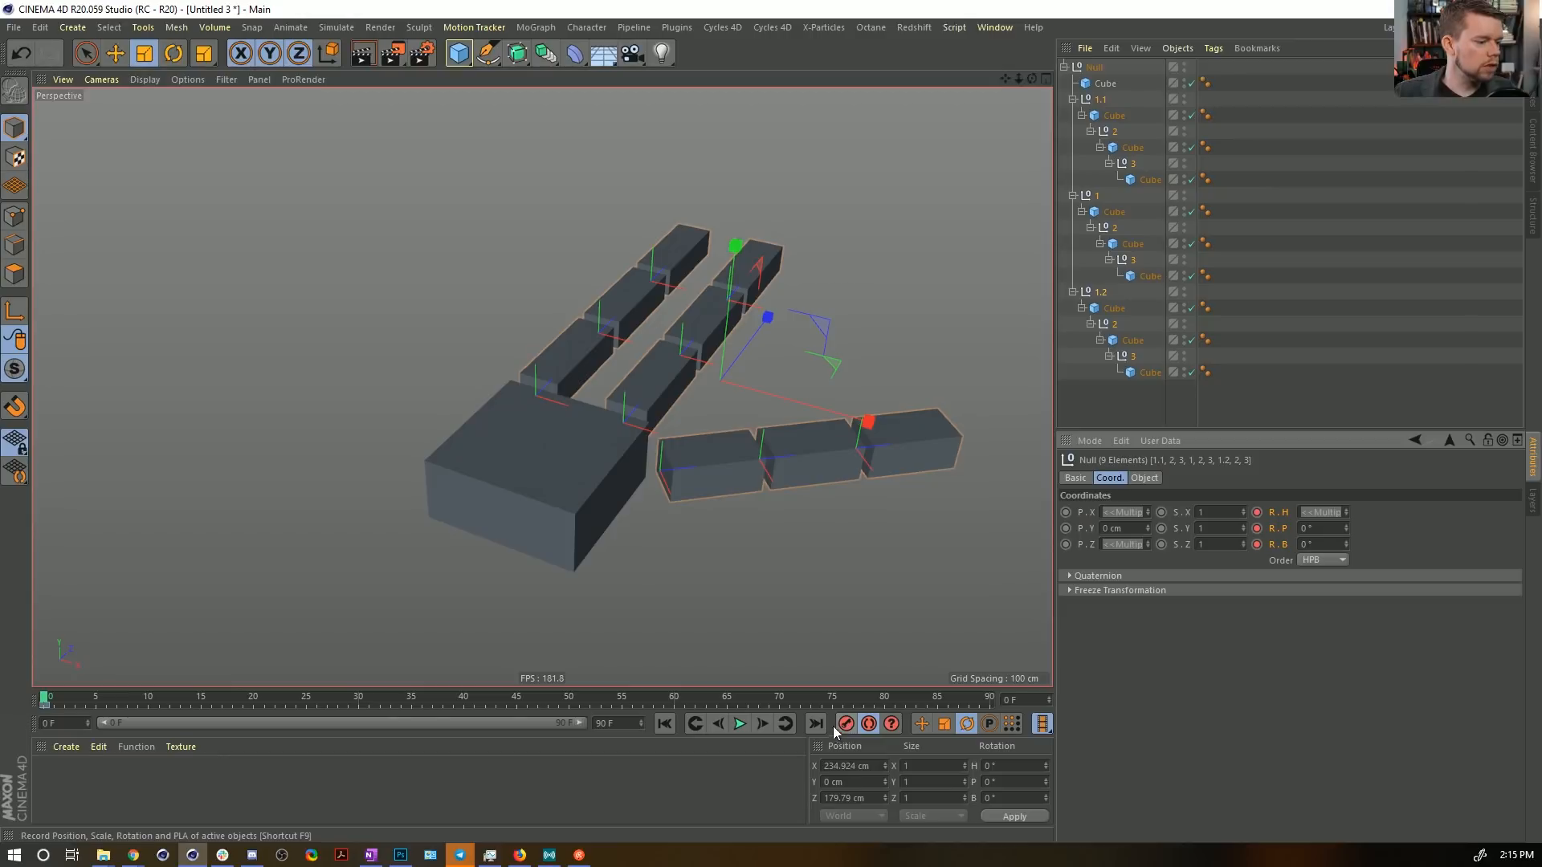
{"action": "left_click", "coordinate": [816, 725]}
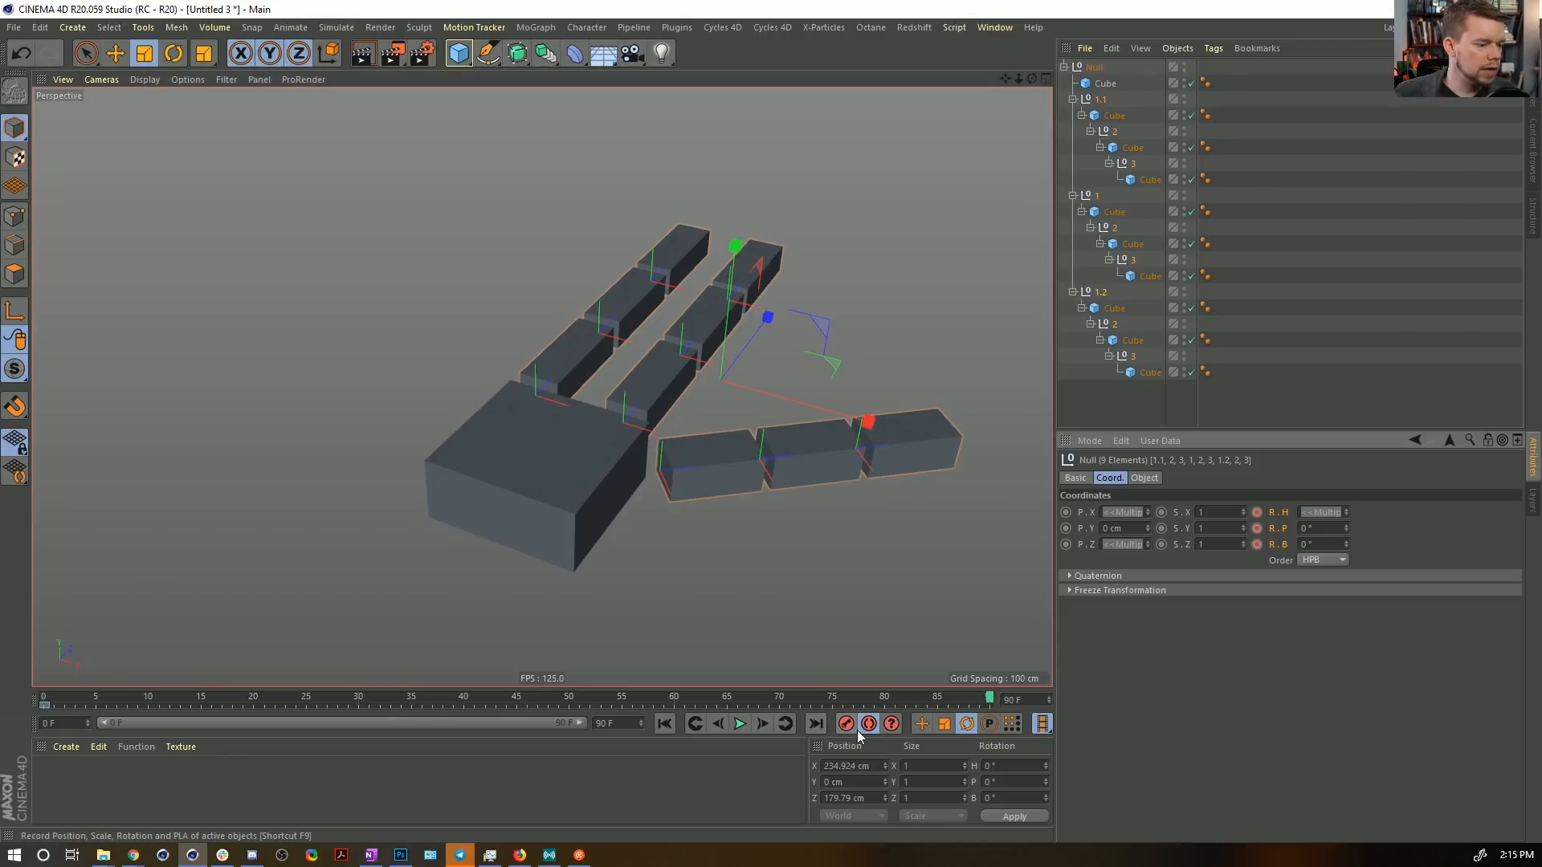
{"action": "left_click", "coordinate": [847, 725]}
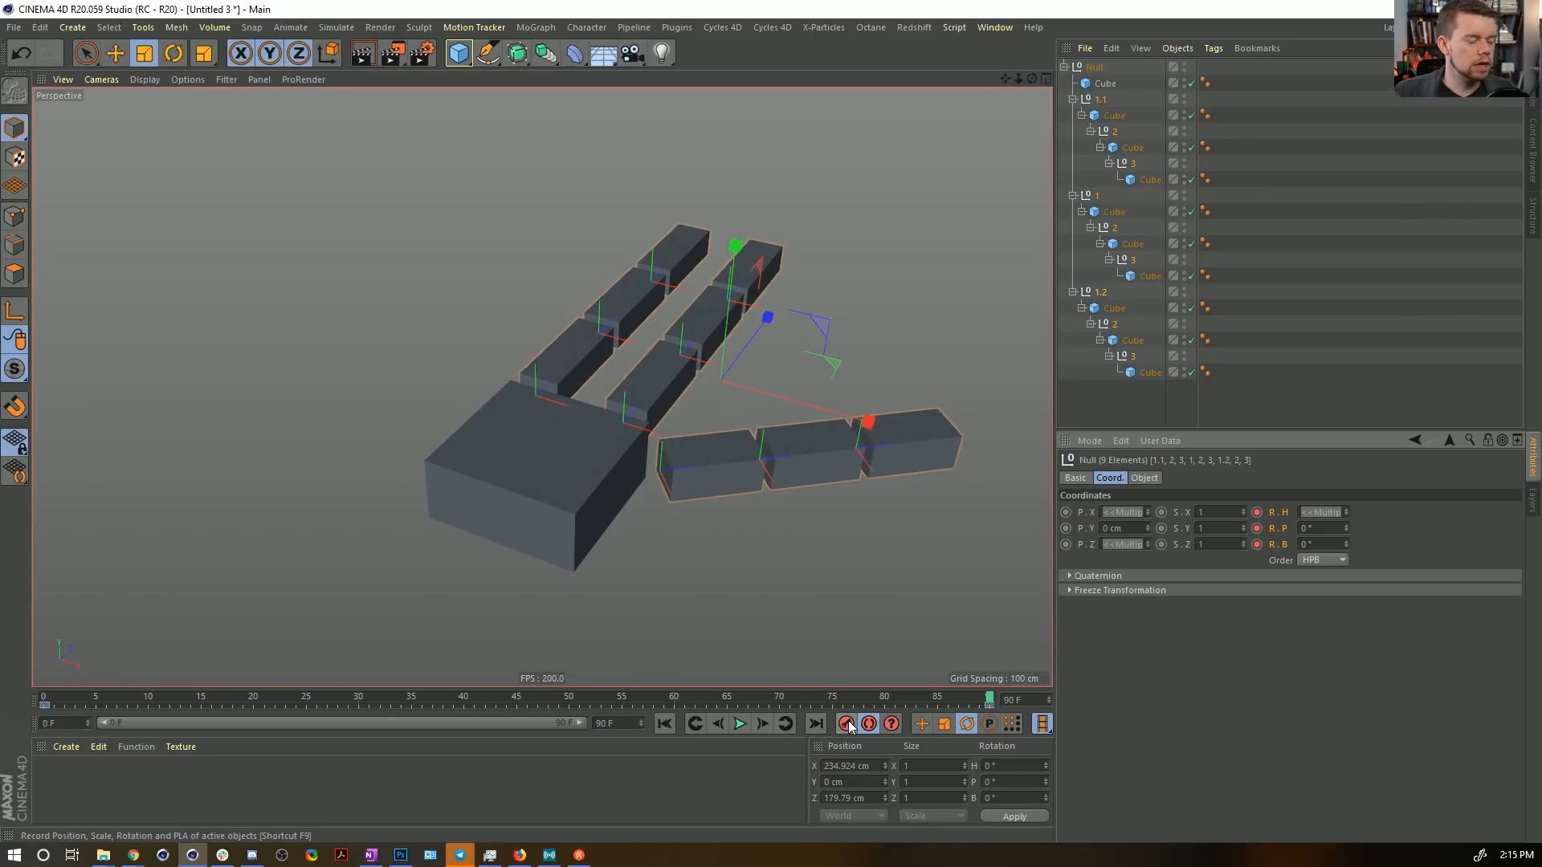
At frame 15, curl finger 1.1 by rotating its base, middle and tip nulls, with the middle null at about -29° pitch.
{"action": "left_click_drag", "start_coordinate": [793, 698], "coordinate": [952, 773]}
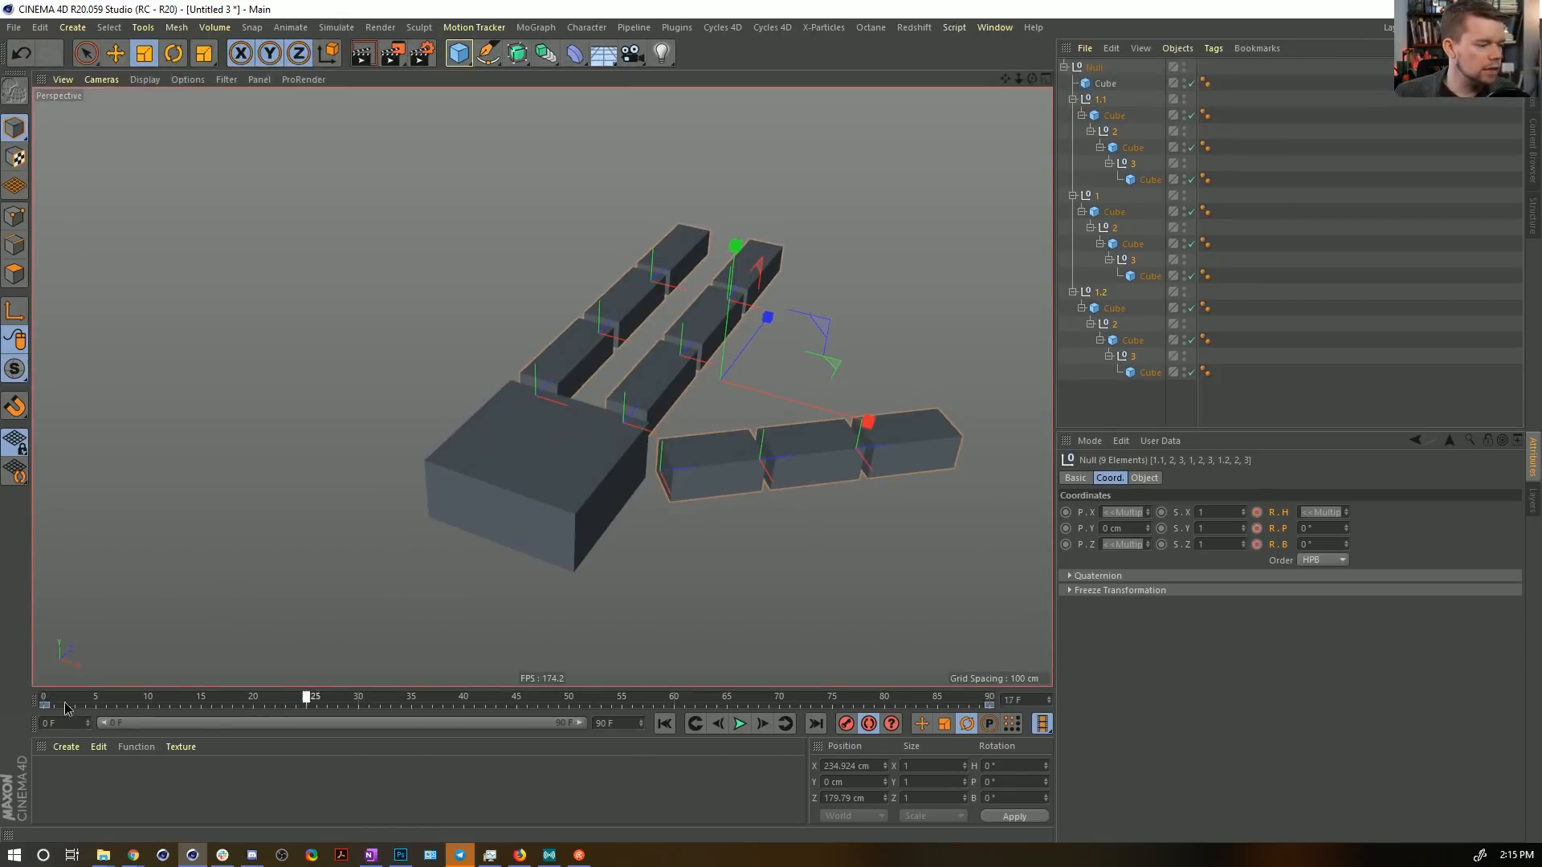
{"action": "left_click_drag", "start_coordinate": [67, 707], "coordinate": [201, 700]}
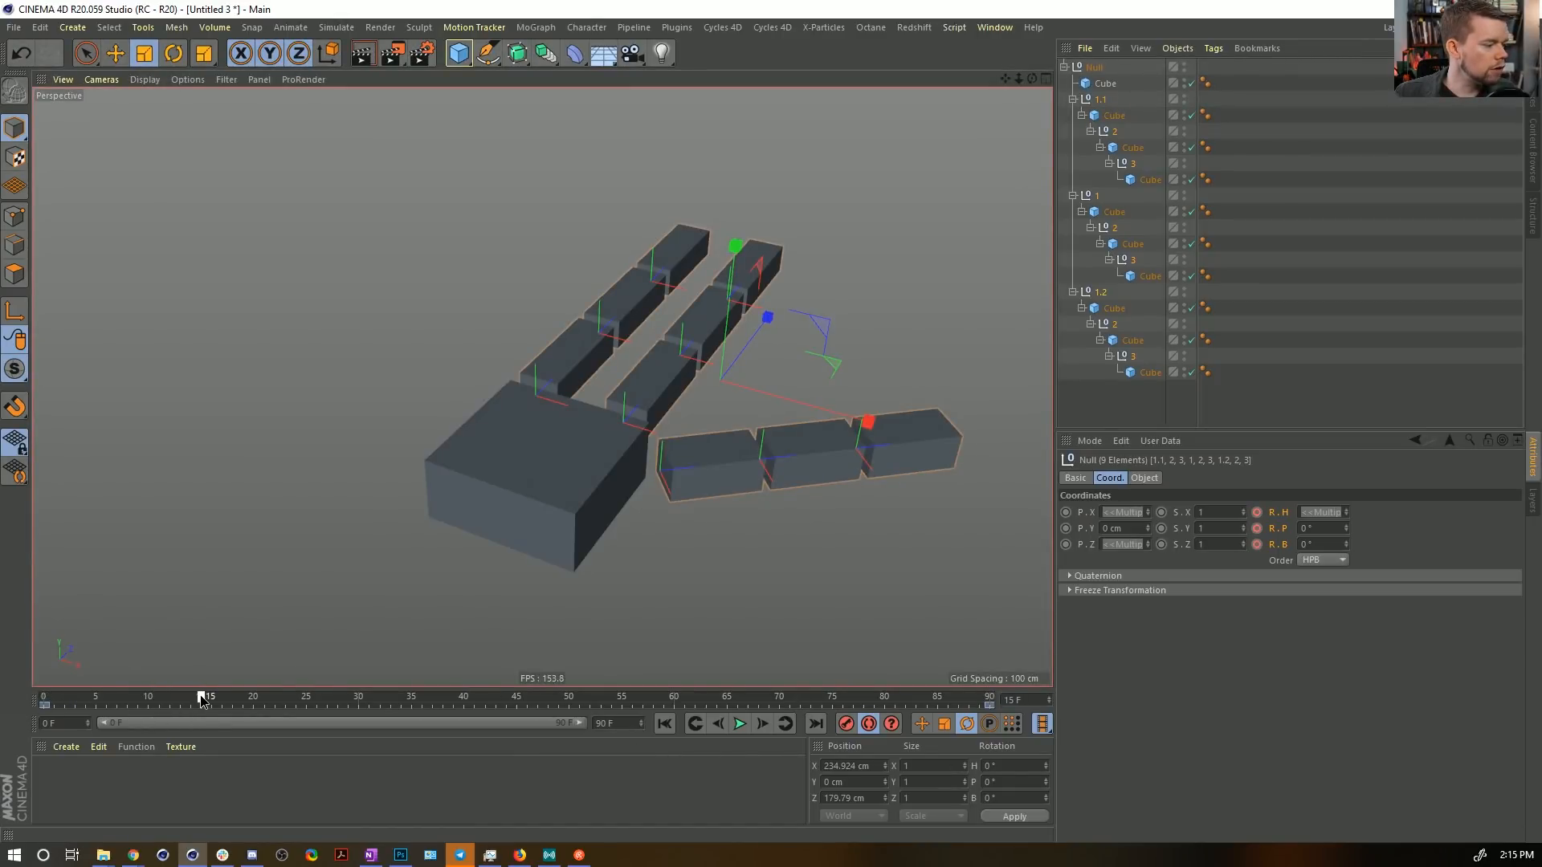
{"action": "left_click", "coordinate": [1100, 98]}
{"action": "key", "text": "r"}
{"action": "left_click_drag", "start_coordinate": [557, 406], "coordinate": [689, 326]}
{"action": "left_click", "coordinate": [1111, 131]}
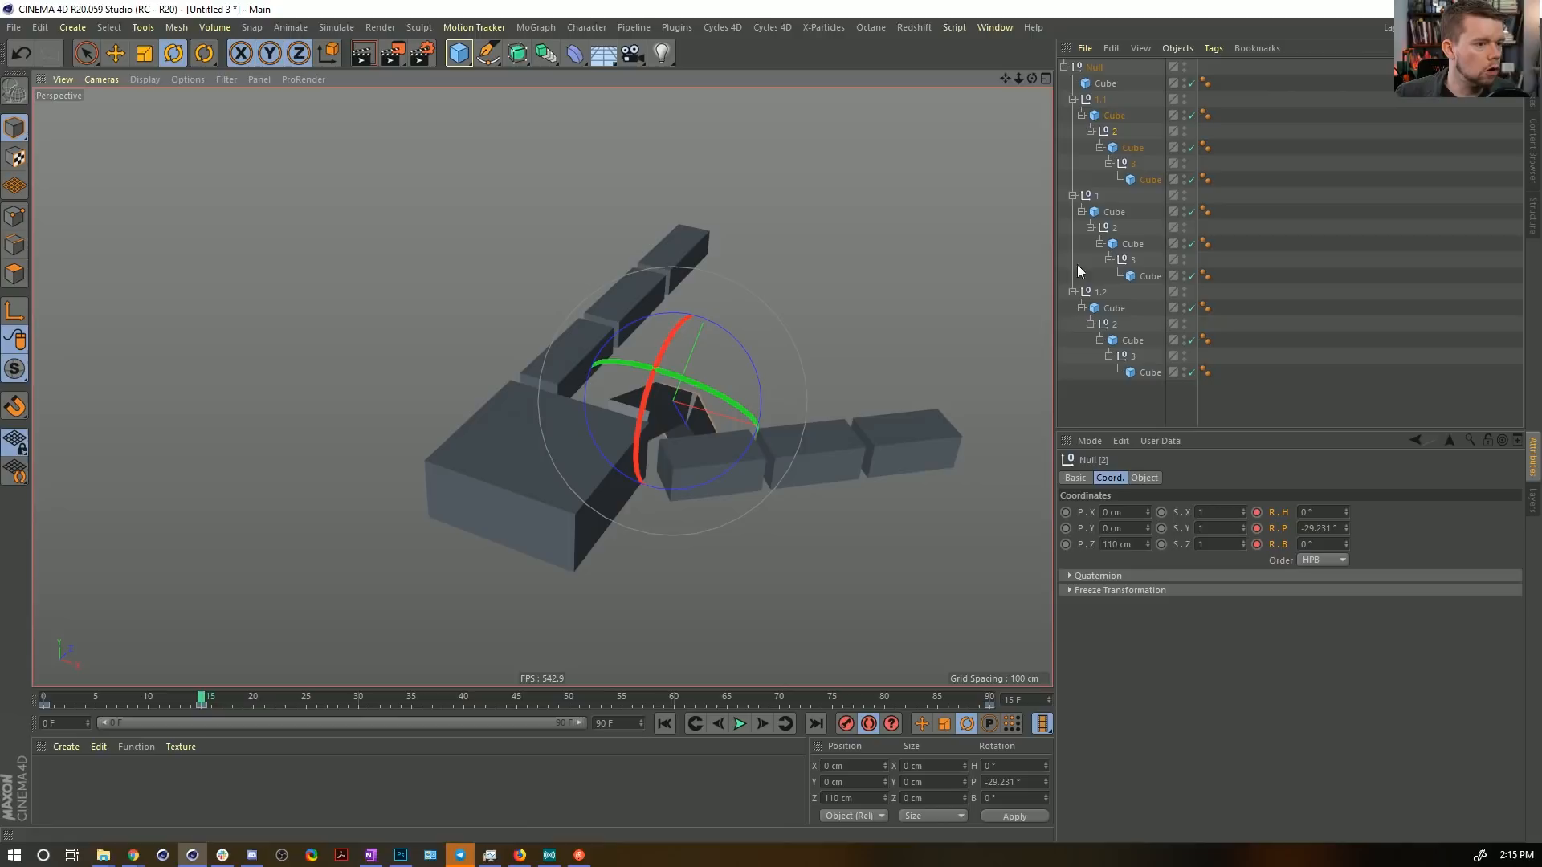
{"action": "left_click", "coordinate": [1124, 164]}
{"action": "left_click_drag", "start_coordinate": [705, 383], "coordinate": [626, 424]}
{"action": "left_click", "coordinate": [1100, 99]}
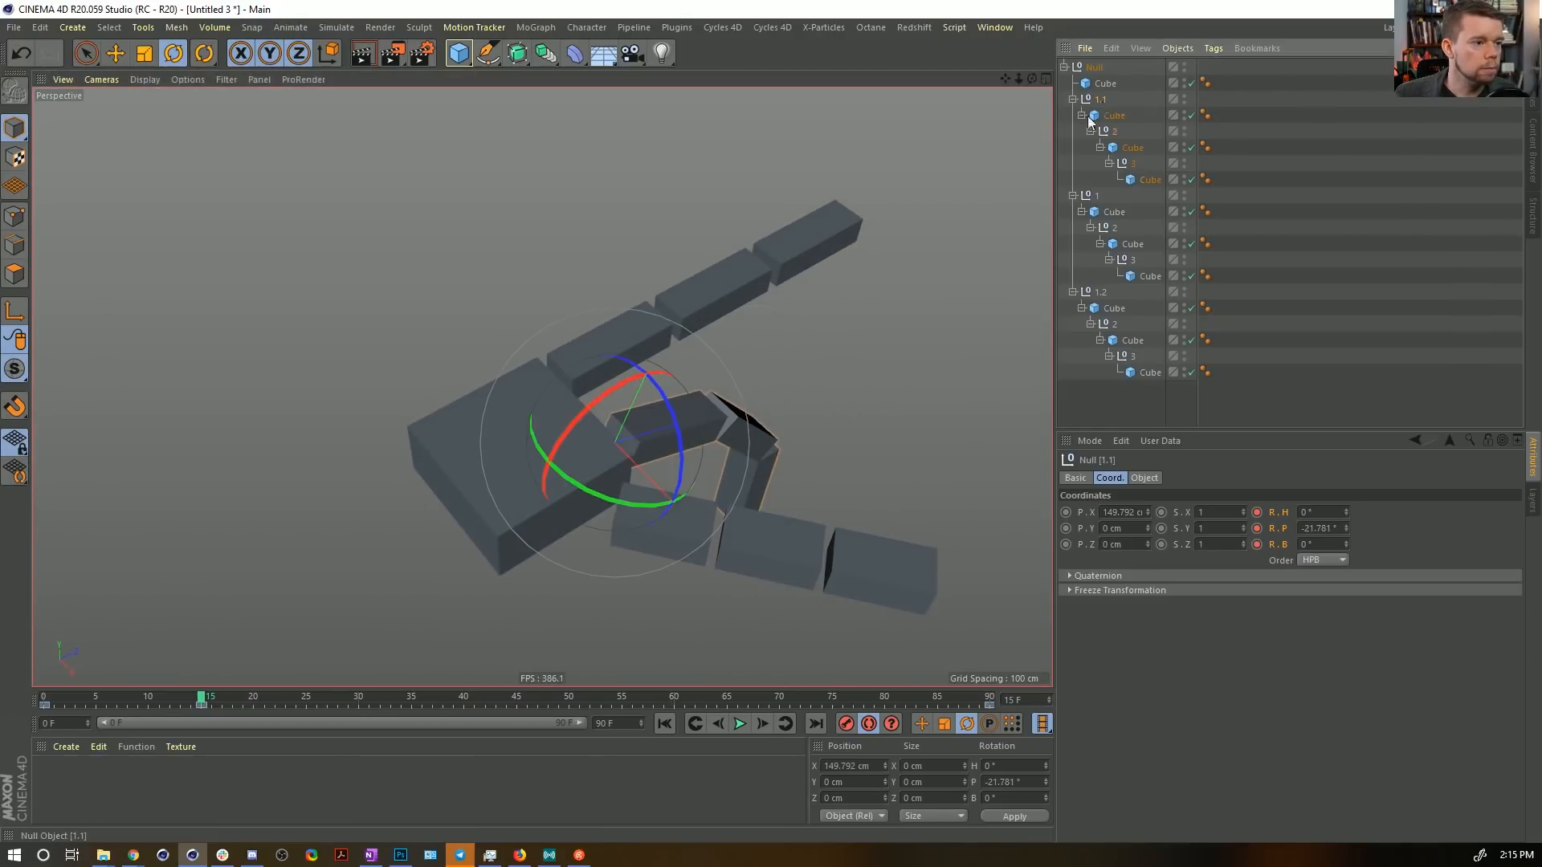
{"action": "left_click_drag", "start_coordinate": [605, 503], "coordinate": [672, 417]}
Pose finger 1 at frame 15 with its base null at about 14° heading, middle at -9° pitch and tip at -28° pitch.
{"action": "left_click", "coordinate": [1097, 201]}
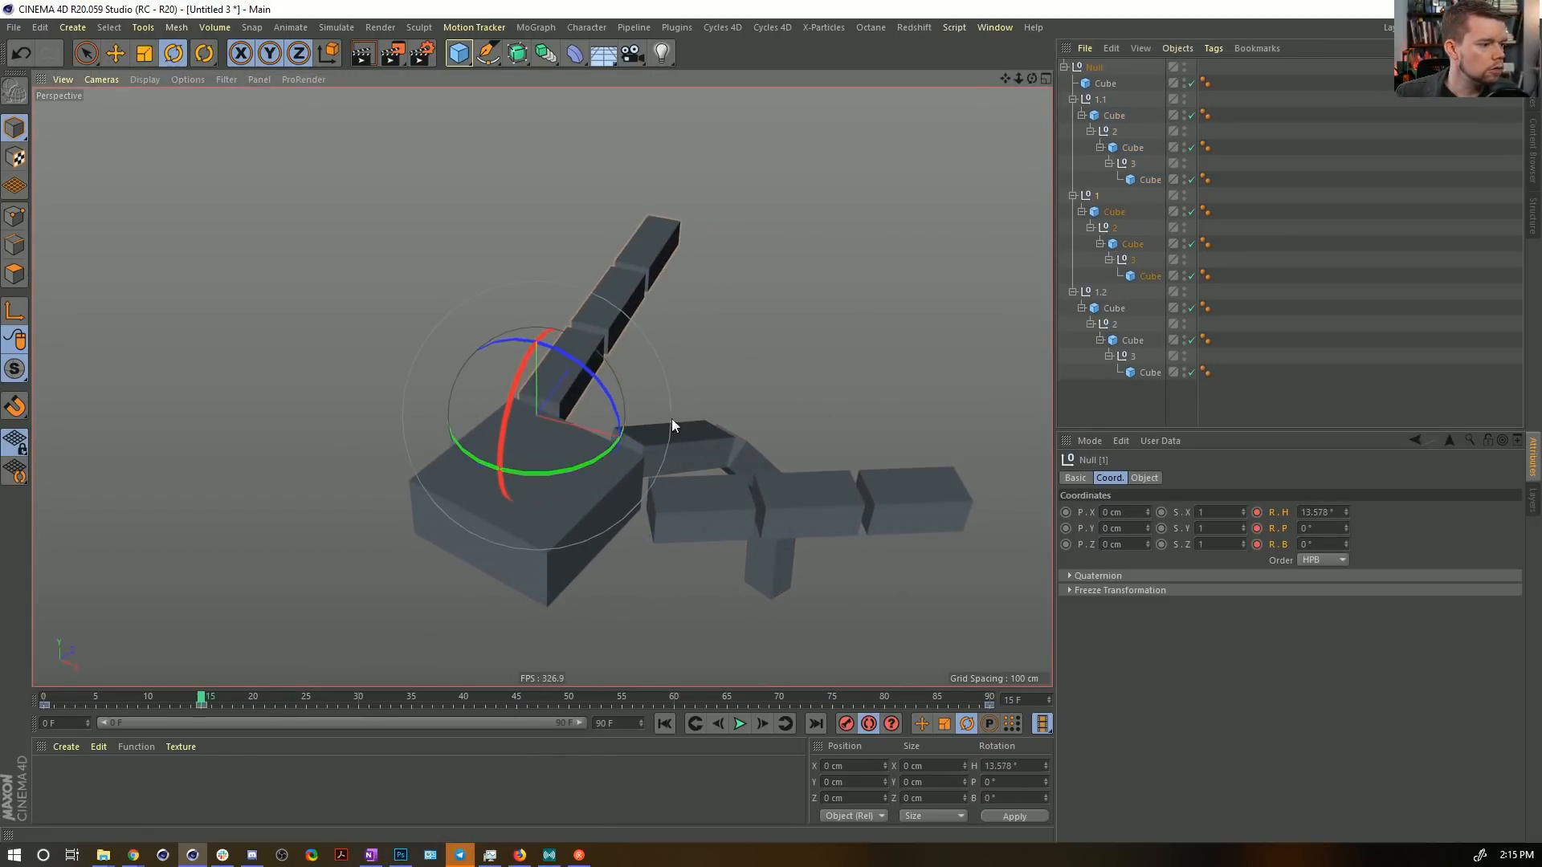
{"action": "left_click", "coordinate": [1115, 230]}
{"action": "left_click_drag", "start_coordinate": [555, 358], "coordinate": [566, 299]}
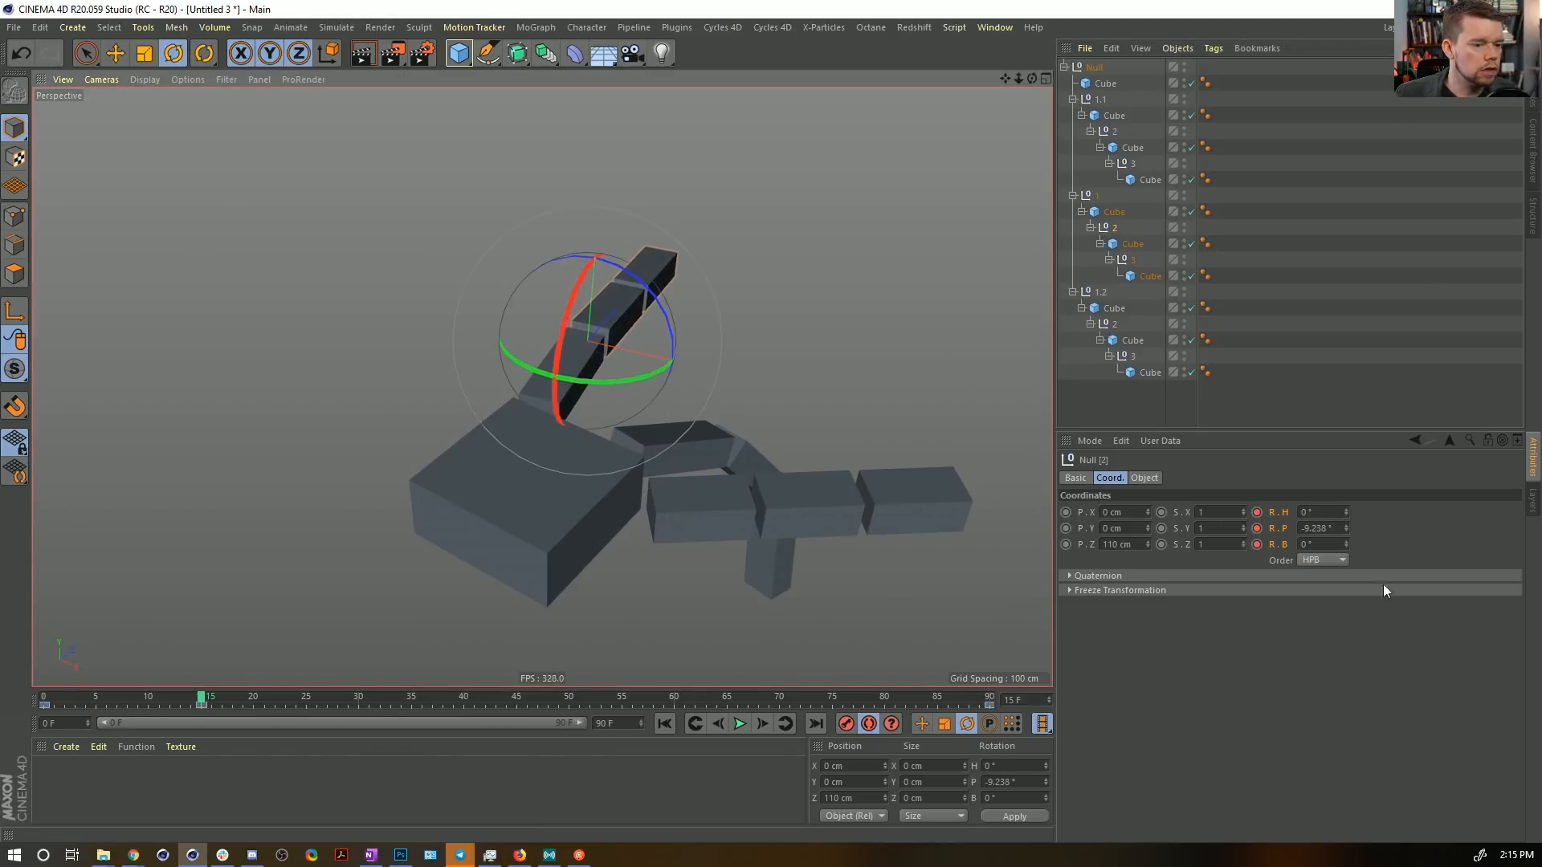
{"action": "left_click", "coordinate": [1125, 260]}
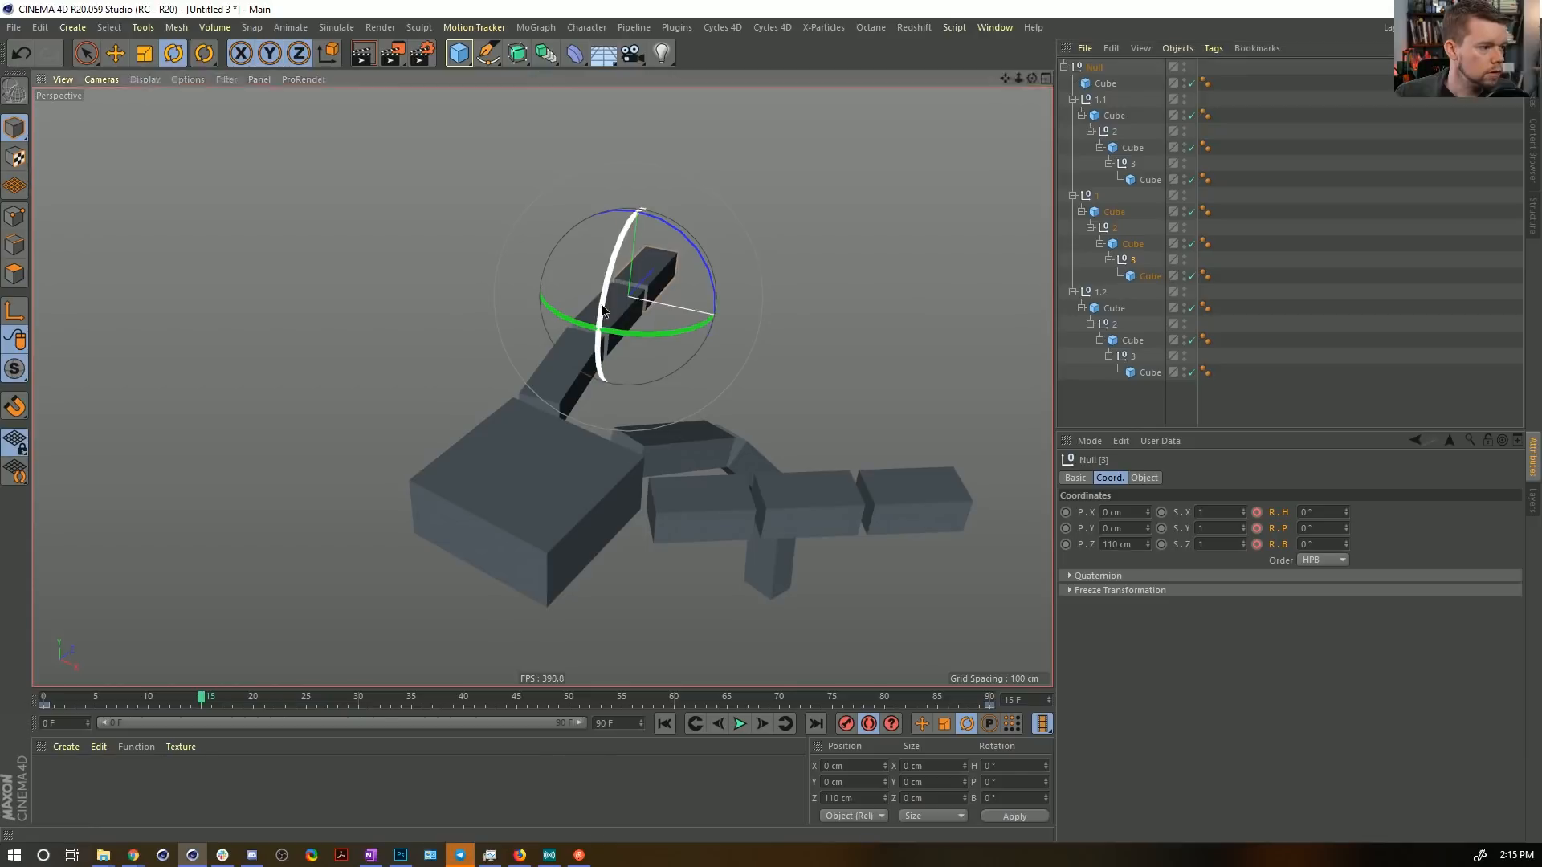
{"action": "left_click_drag", "start_coordinate": [603, 310], "coordinate": [619, 273]}
{"action": "left_click_drag", "start_coordinate": [714, 350], "coordinate": [726, 350], "text": "alt"}
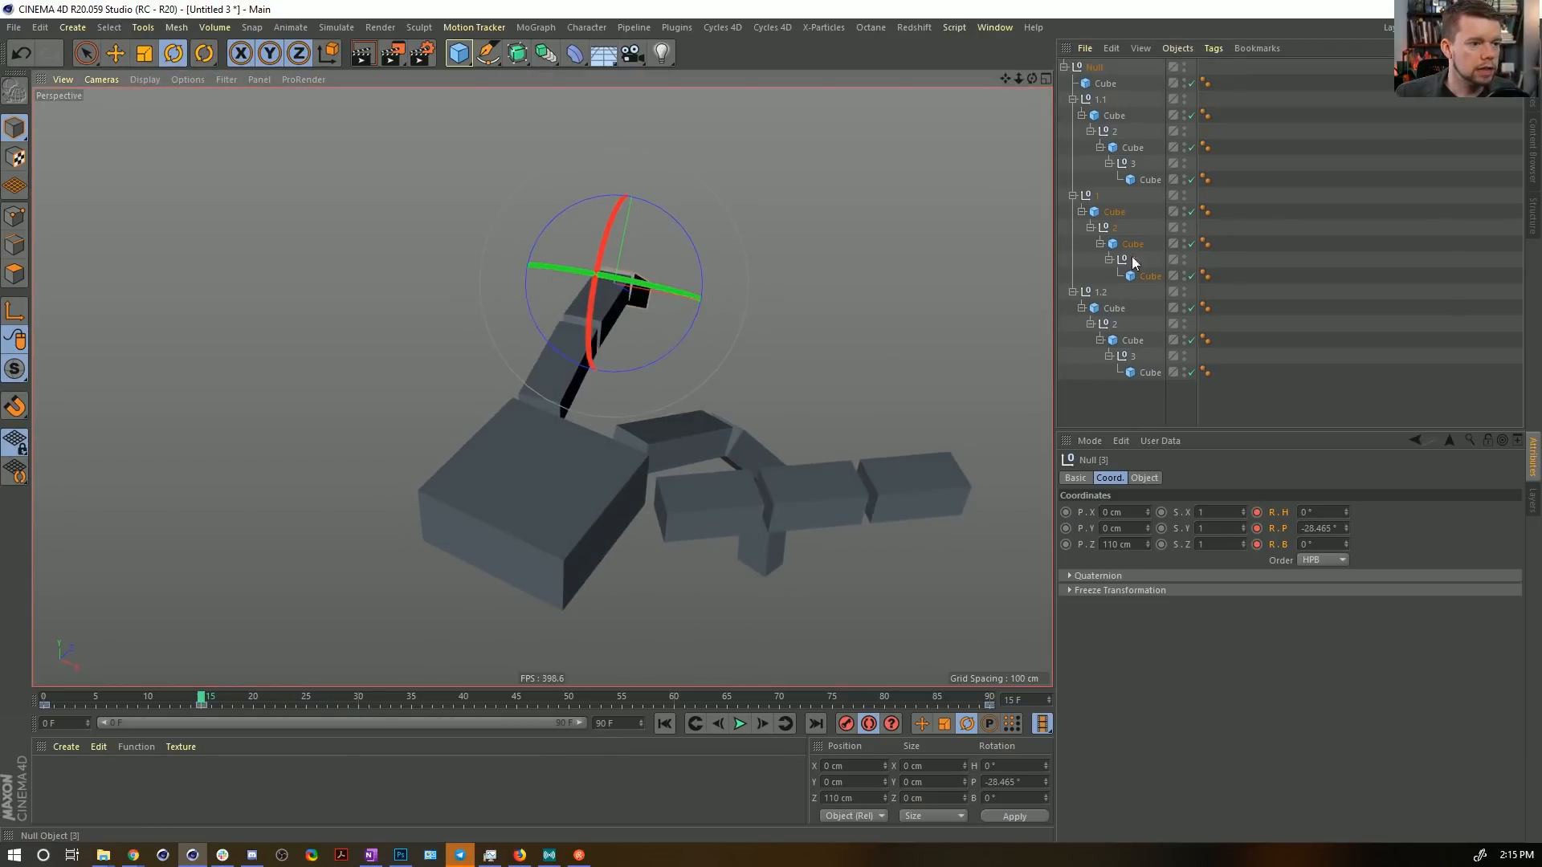
Bend the thumb at frame 15: base about -8° pitch and 29° bank, middle null -24° pitch, tip null -6° pitch.
{"action": "left_click", "coordinate": [1100, 292]}
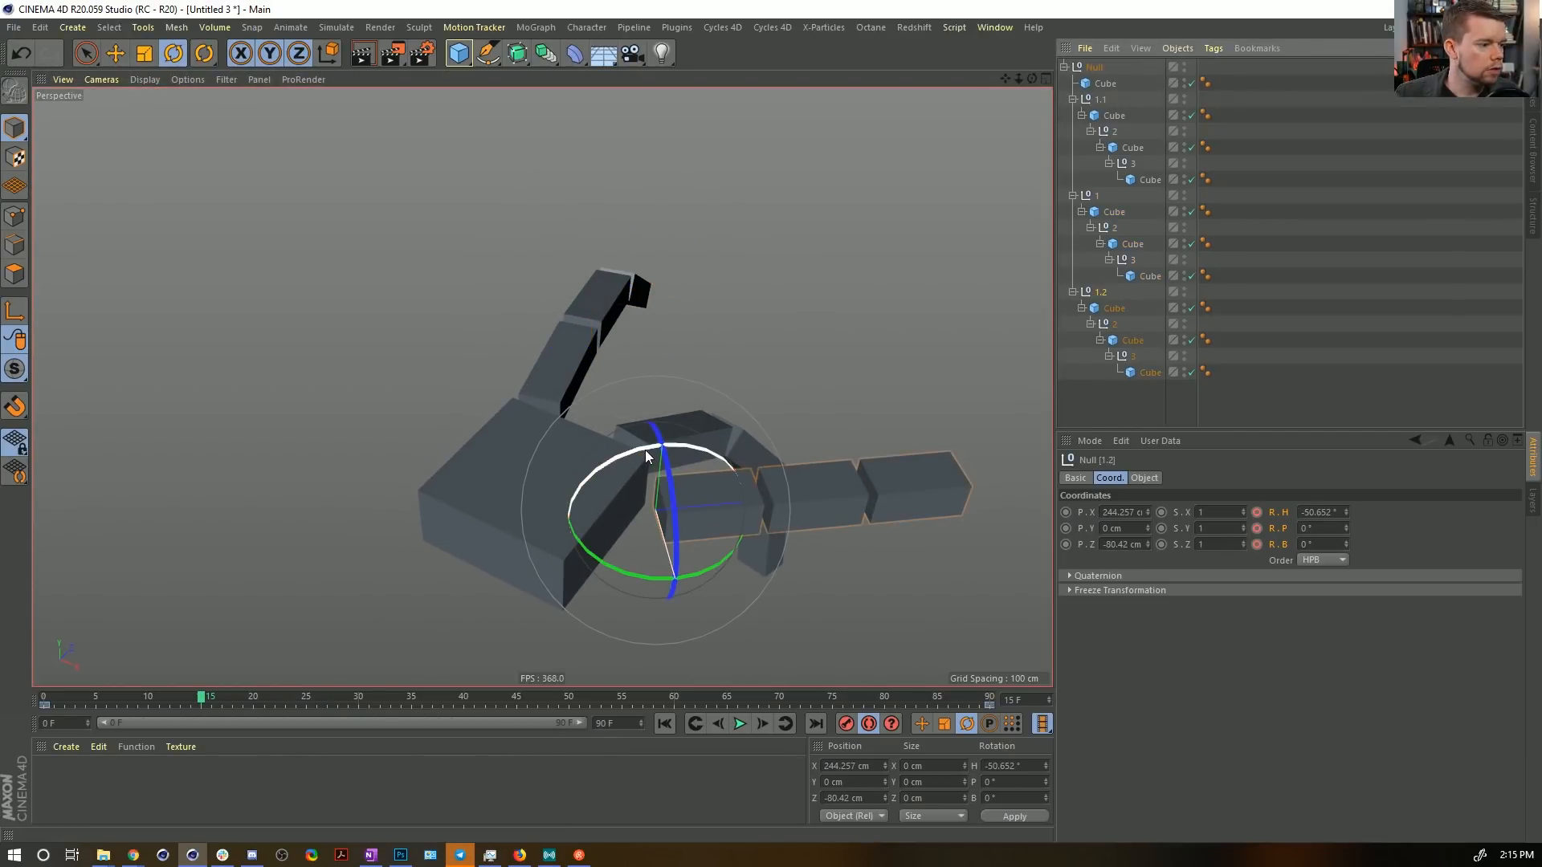
{"action": "left_click_drag", "start_coordinate": [647, 450], "coordinate": [731, 522]}
{"action": "left_click", "coordinate": [1111, 325]}
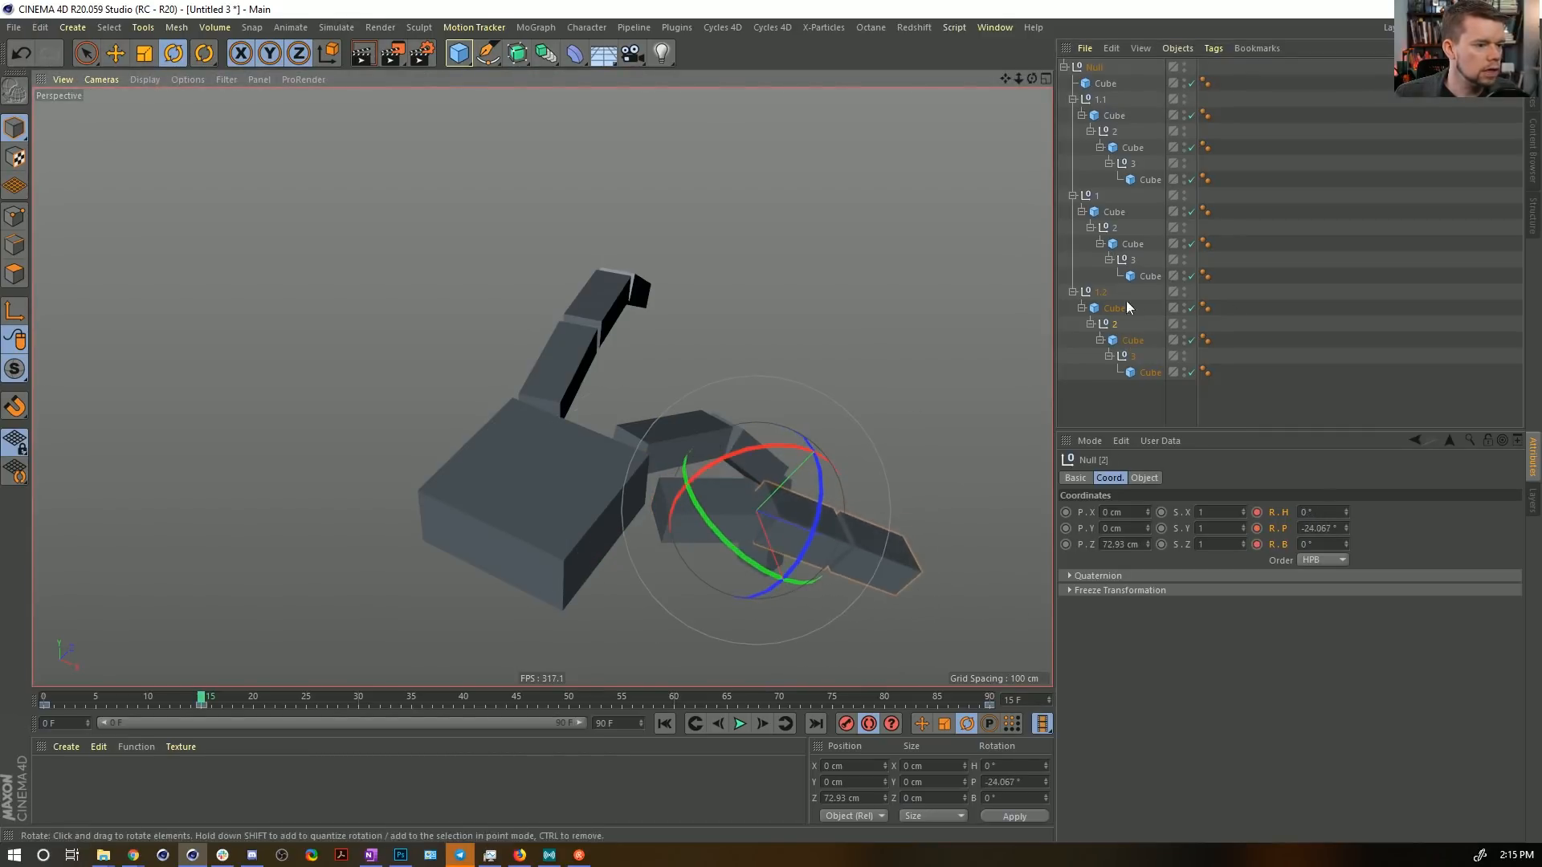
{"action": "left_click", "coordinate": [1134, 356]}
{"action": "left_click_drag", "start_coordinate": [806, 489], "coordinate": [813, 508]}
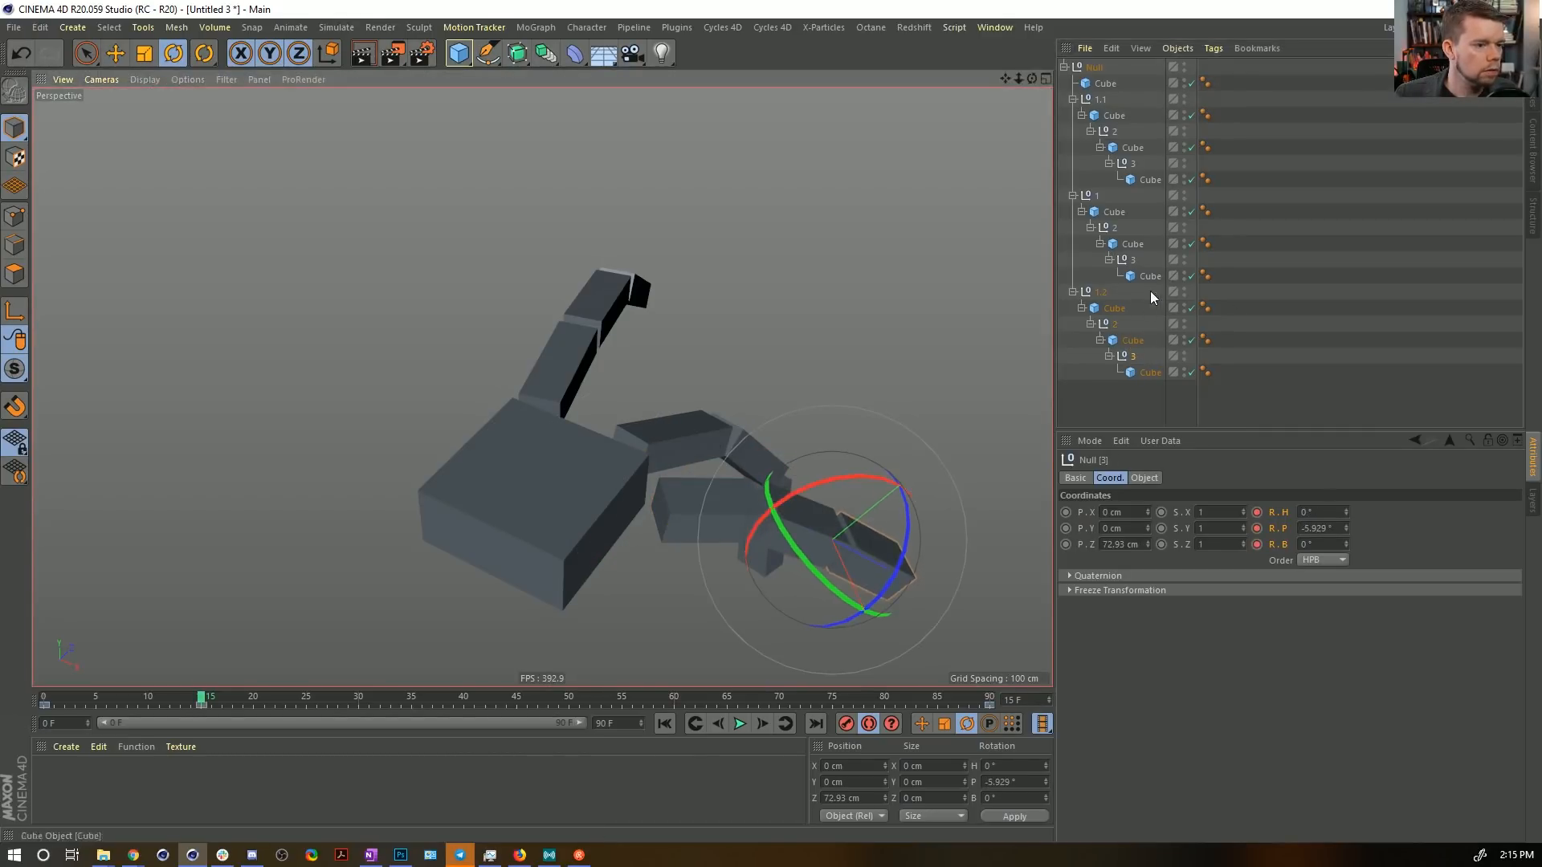
{"action": "left_click", "coordinate": [1098, 298]}
{"action": "left_click_drag", "start_coordinate": [677, 471], "coordinate": [684, 518]}
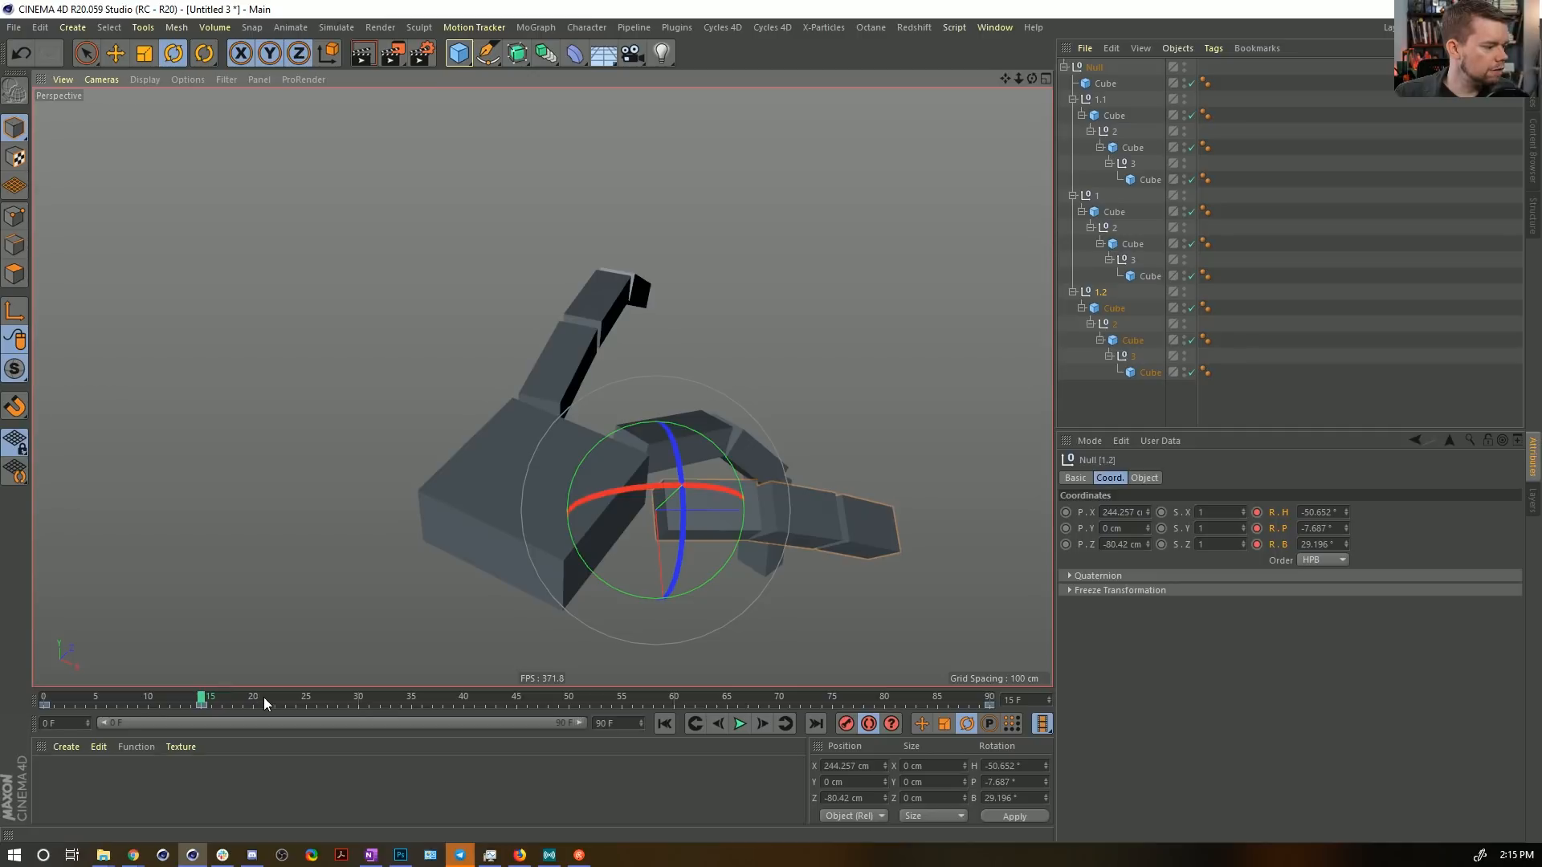
At frame 40, set the pitch of all six nulls in fingers 1.1 and 1 to -115°.
{"action": "left_click_drag", "start_coordinate": [263, 697], "coordinate": [464, 700]}
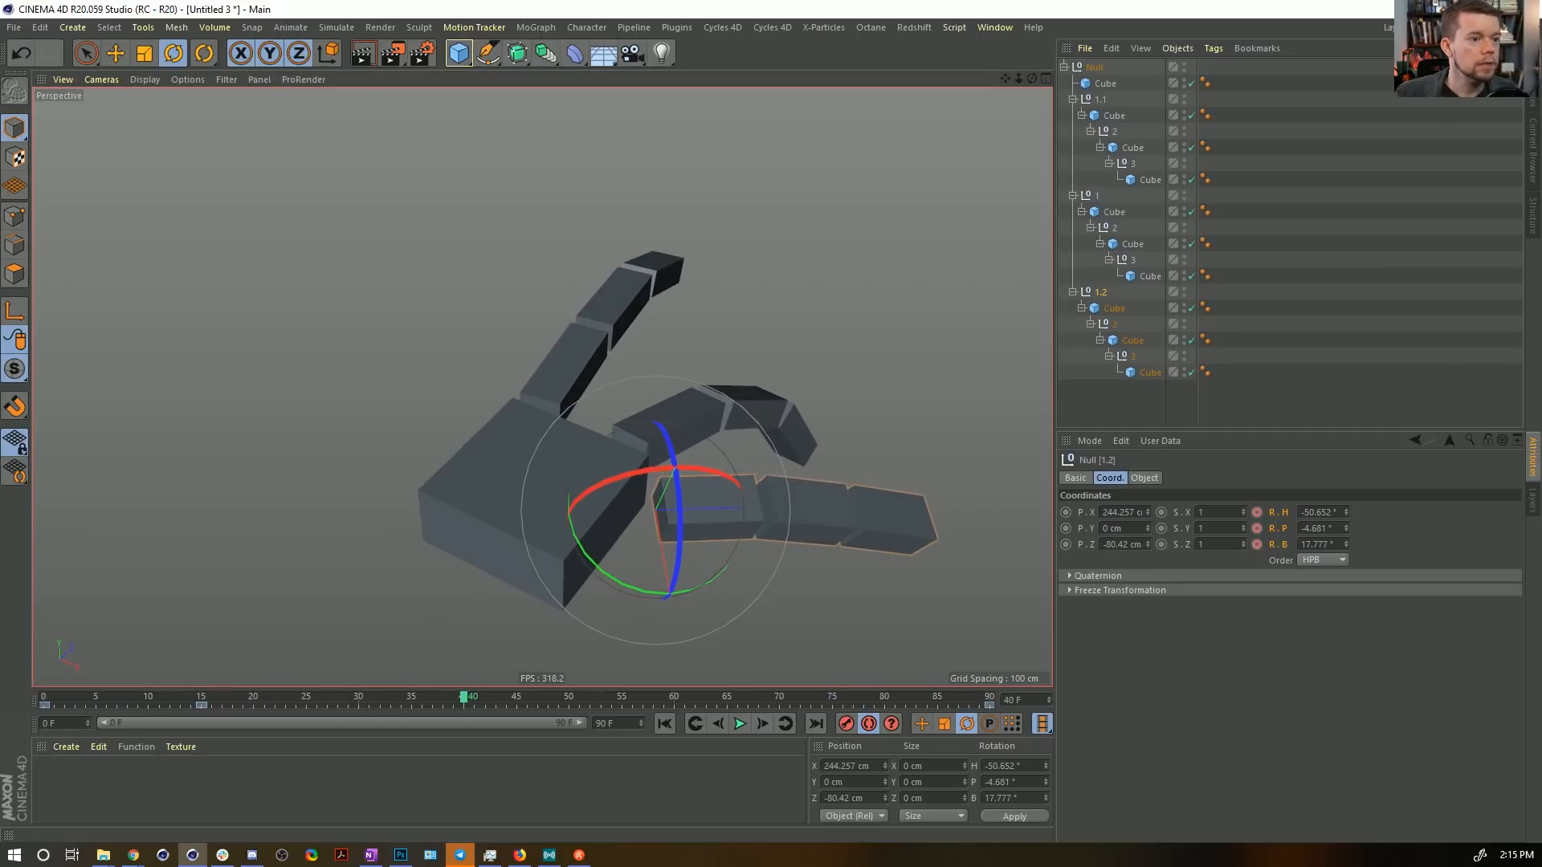
{"action": "left_click", "coordinate": [1099, 100]}
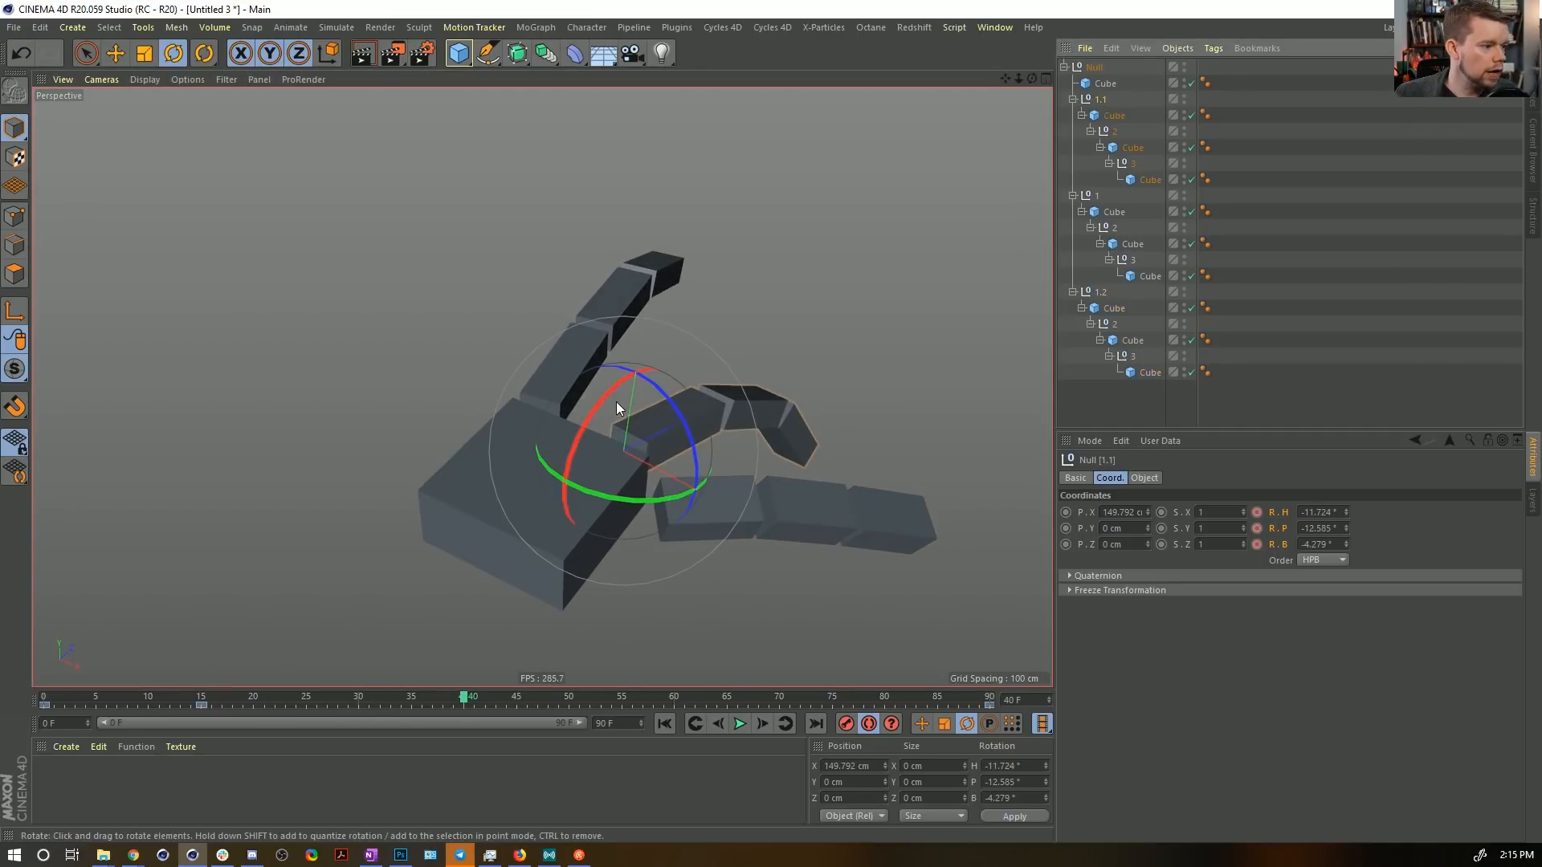
{"action": "left_click", "coordinate": [1114, 131], "text": "ctrl"}
{"action": "left_click", "coordinate": [1131, 163], "text": "ctrl"}
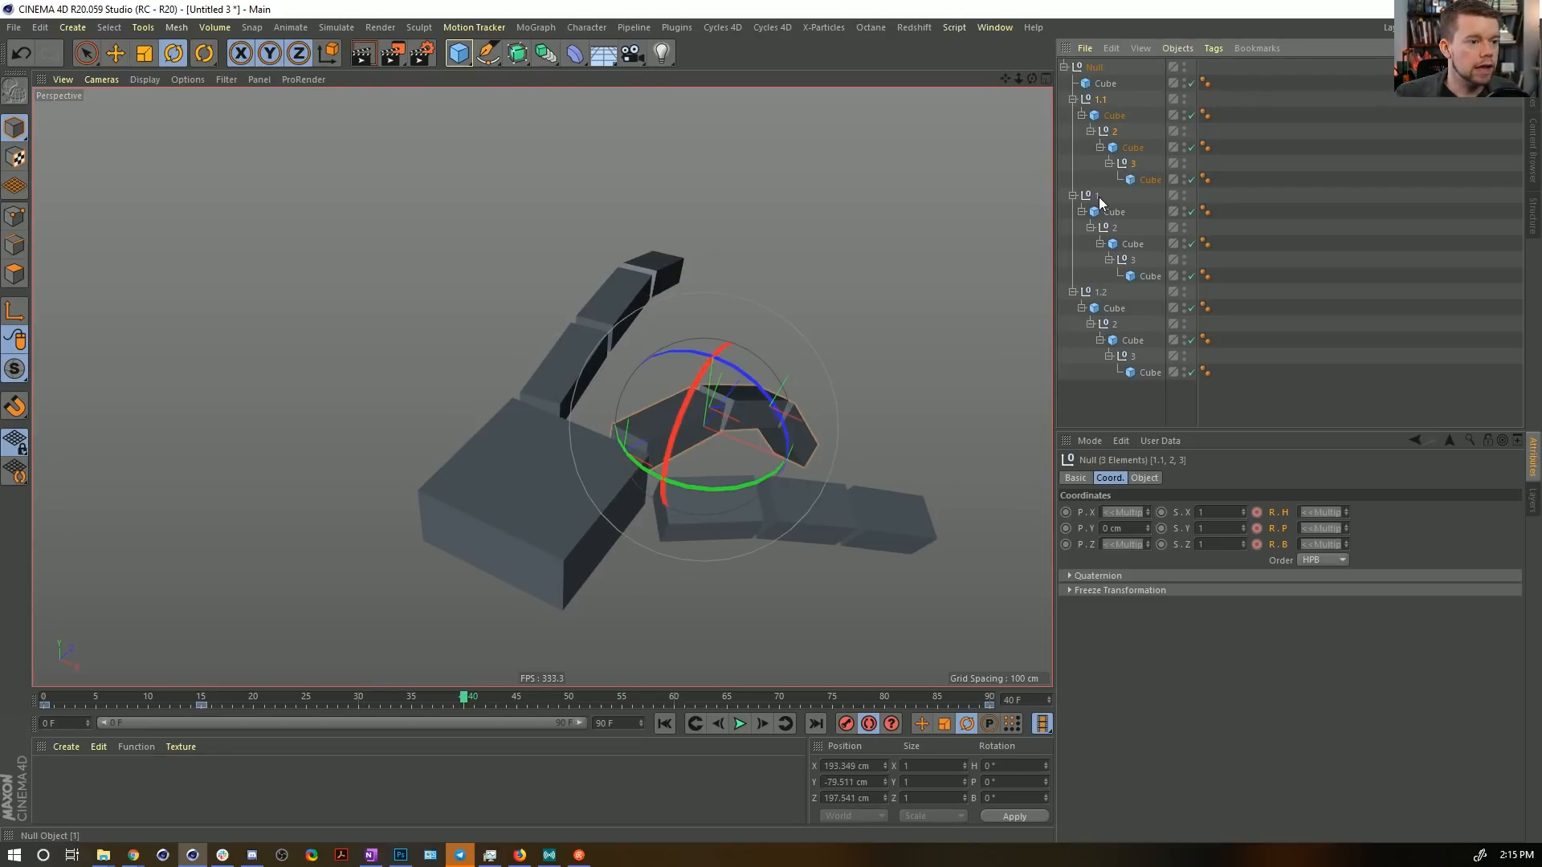
{"action": "left_click", "coordinate": [1097, 196], "text": "ctrl"}
{"action": "left_click", "coordinate": [1112, 227], "text": "ctrl"}
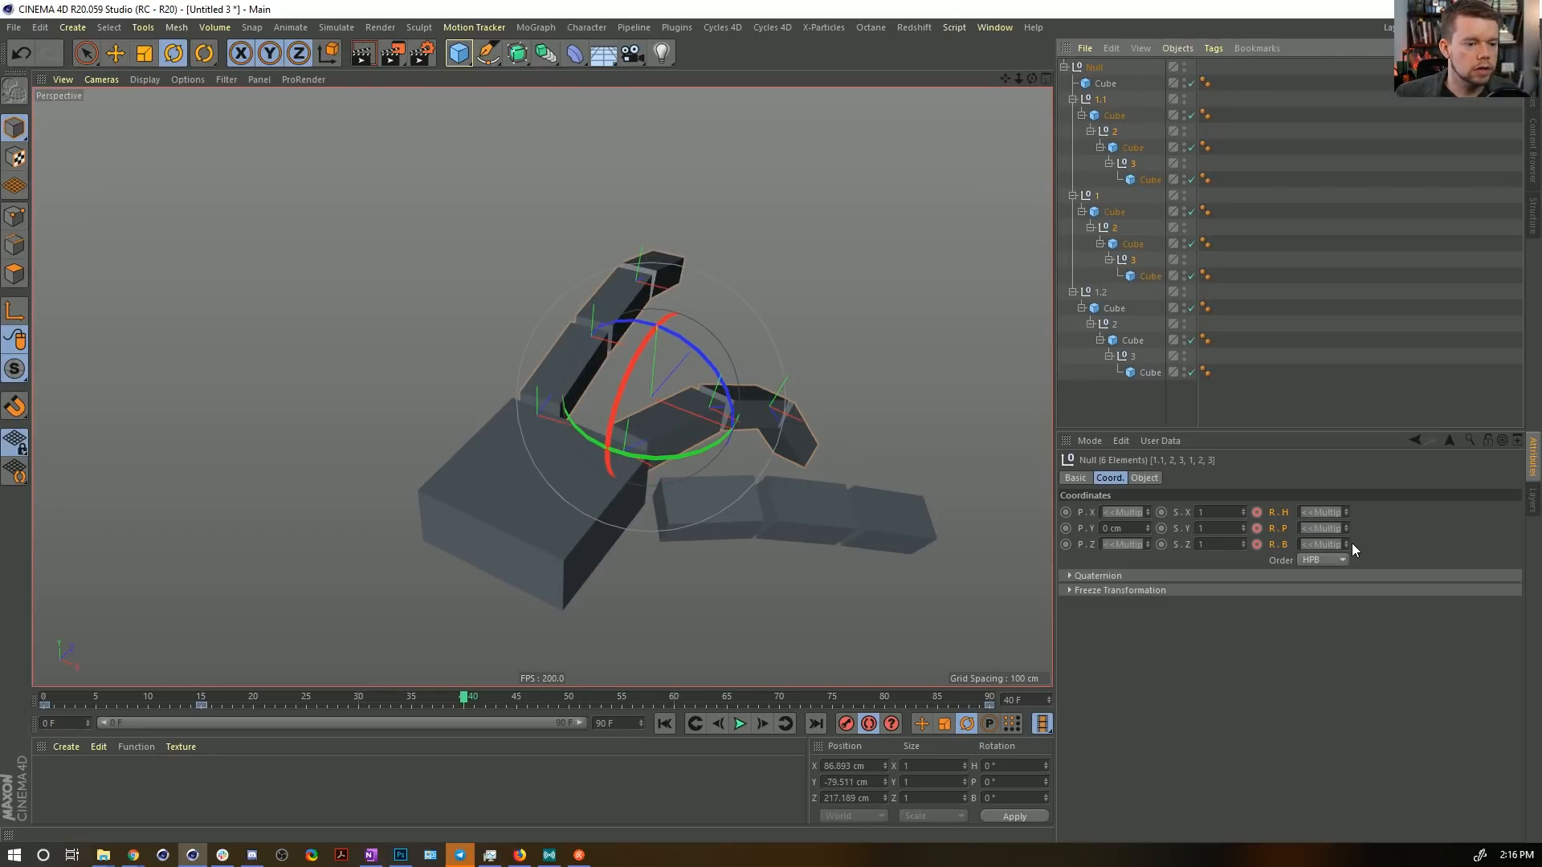
{"action": "left_click_drag", "start_coordinate": [1345, 528], "coordinate": [1345, 620]}
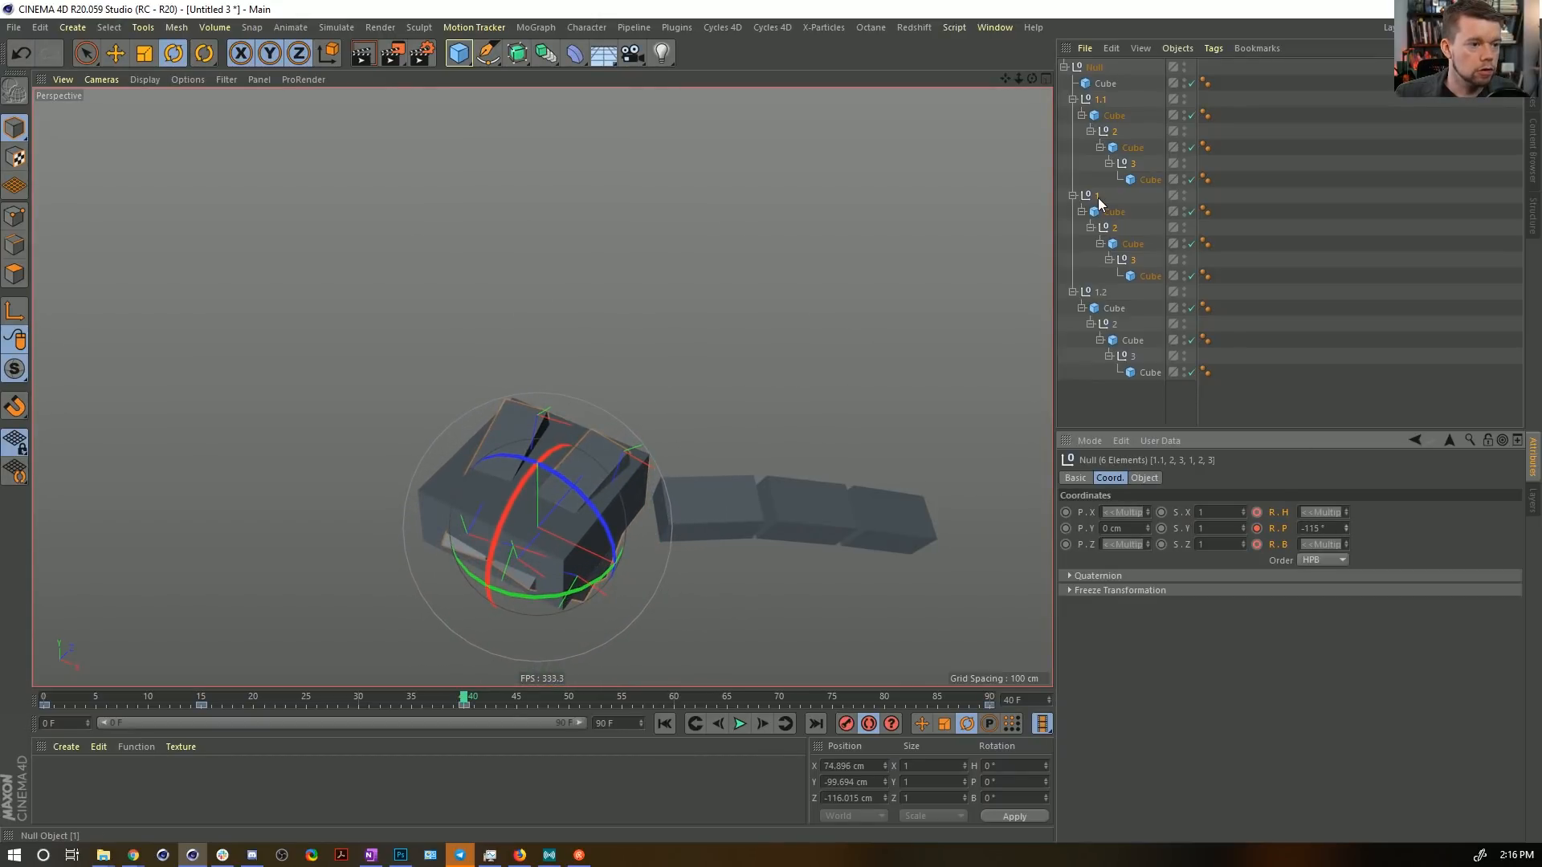
Set the pitch of both fingers' base nulls to -7° and of their tip nulls to -86° at frame 40.
{"action": "left_click", "coordinate": [1121, 98]}
{"action": "left_click", "coordinate": [1101, 99], "text": "ctrl"}
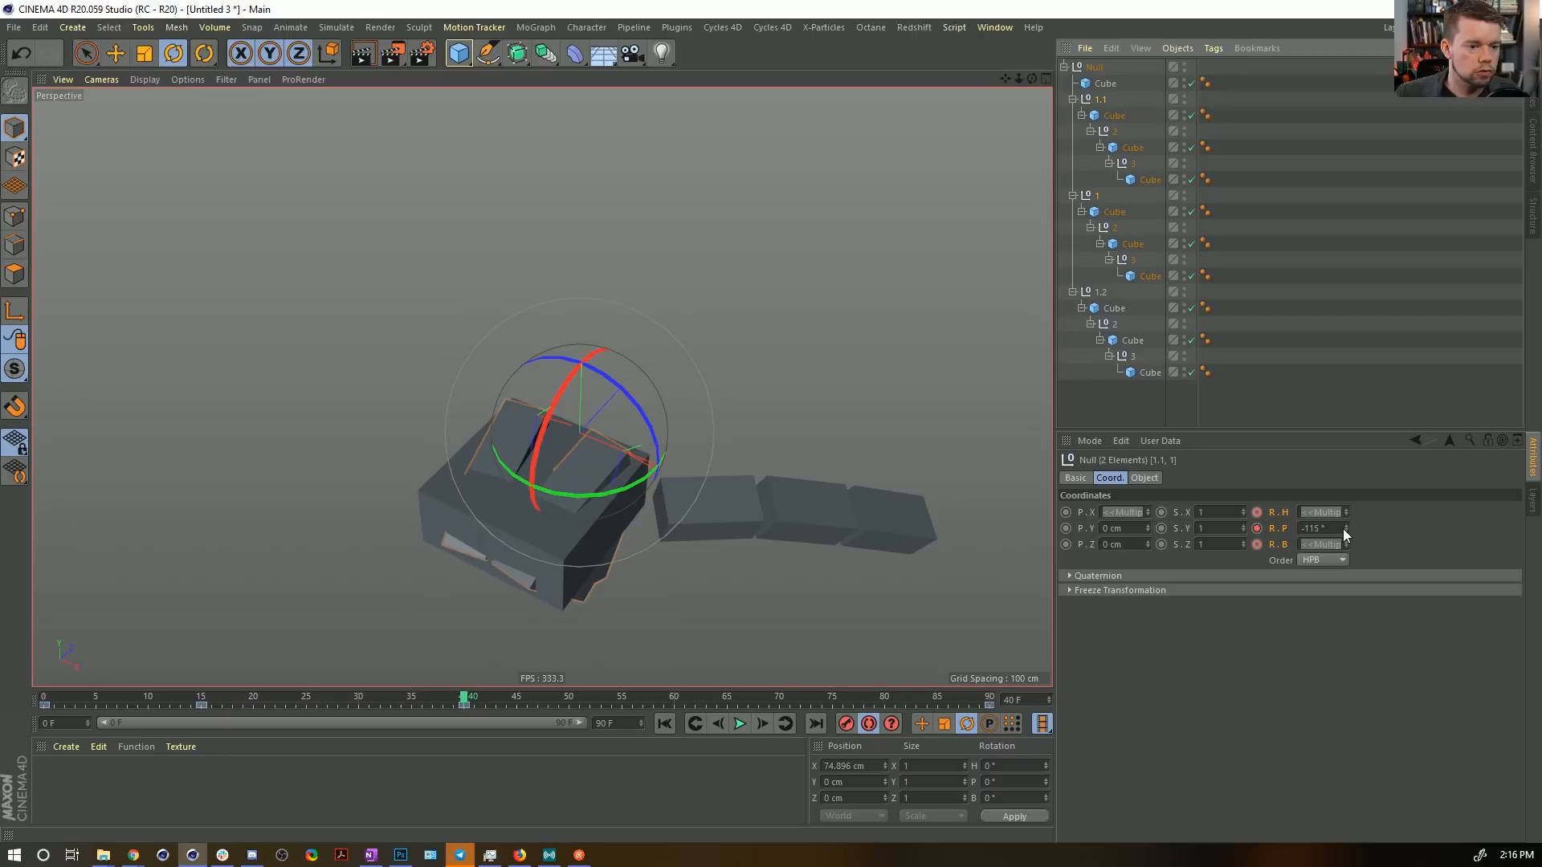
{"action": "left_click_drag", "start_coordinate": [1346, 528], "coordinate": [1346, 433]}
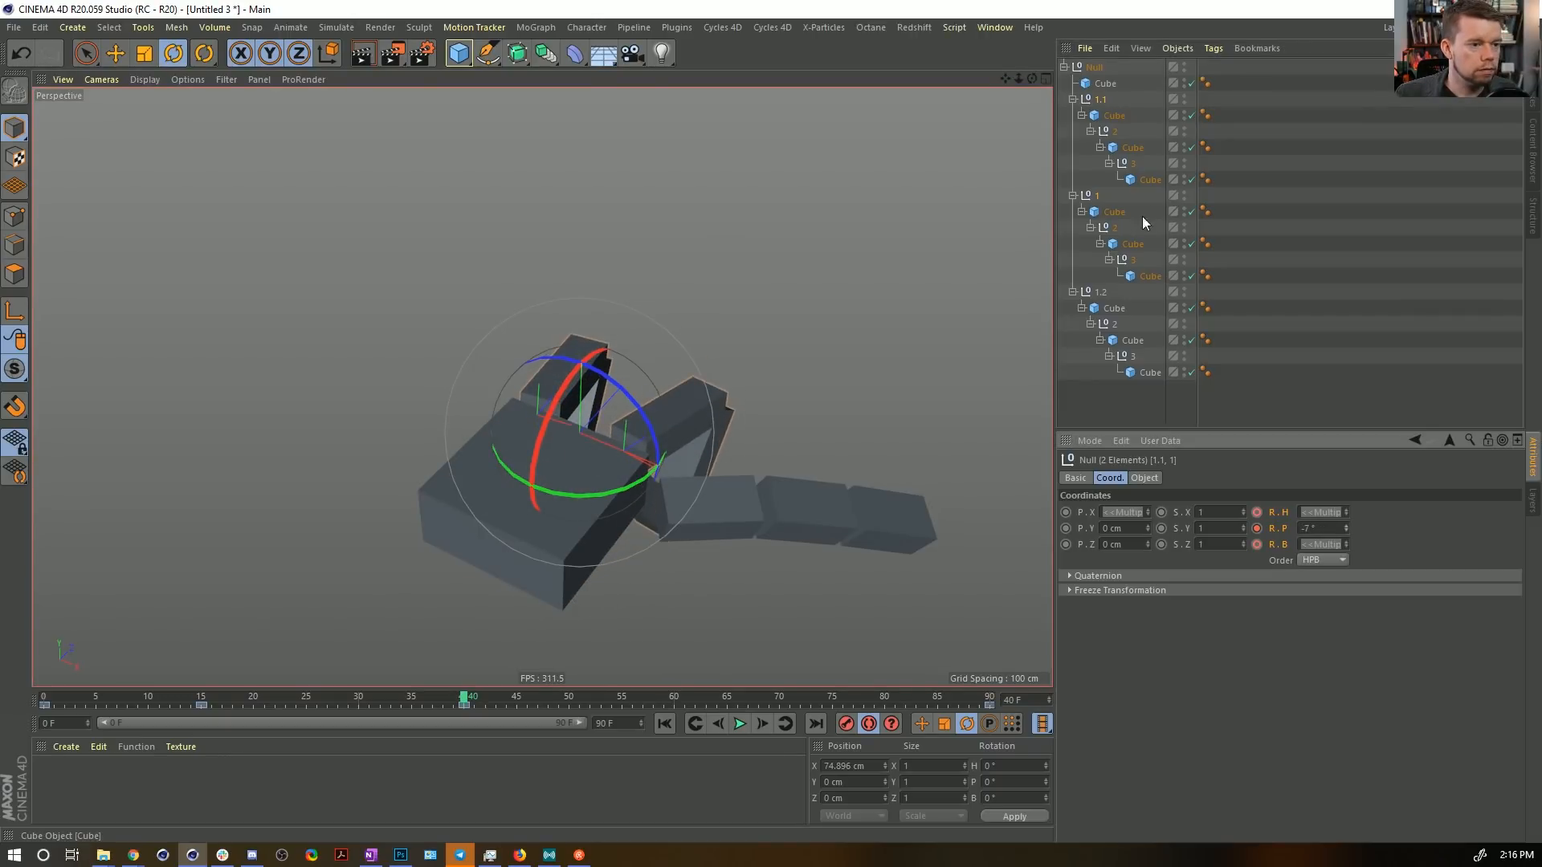
{"action": "left_click", "coordinate": [1132, 163]}
{"action": "left_click", "coordinate": [1132, 260], "text": "ctrl"}
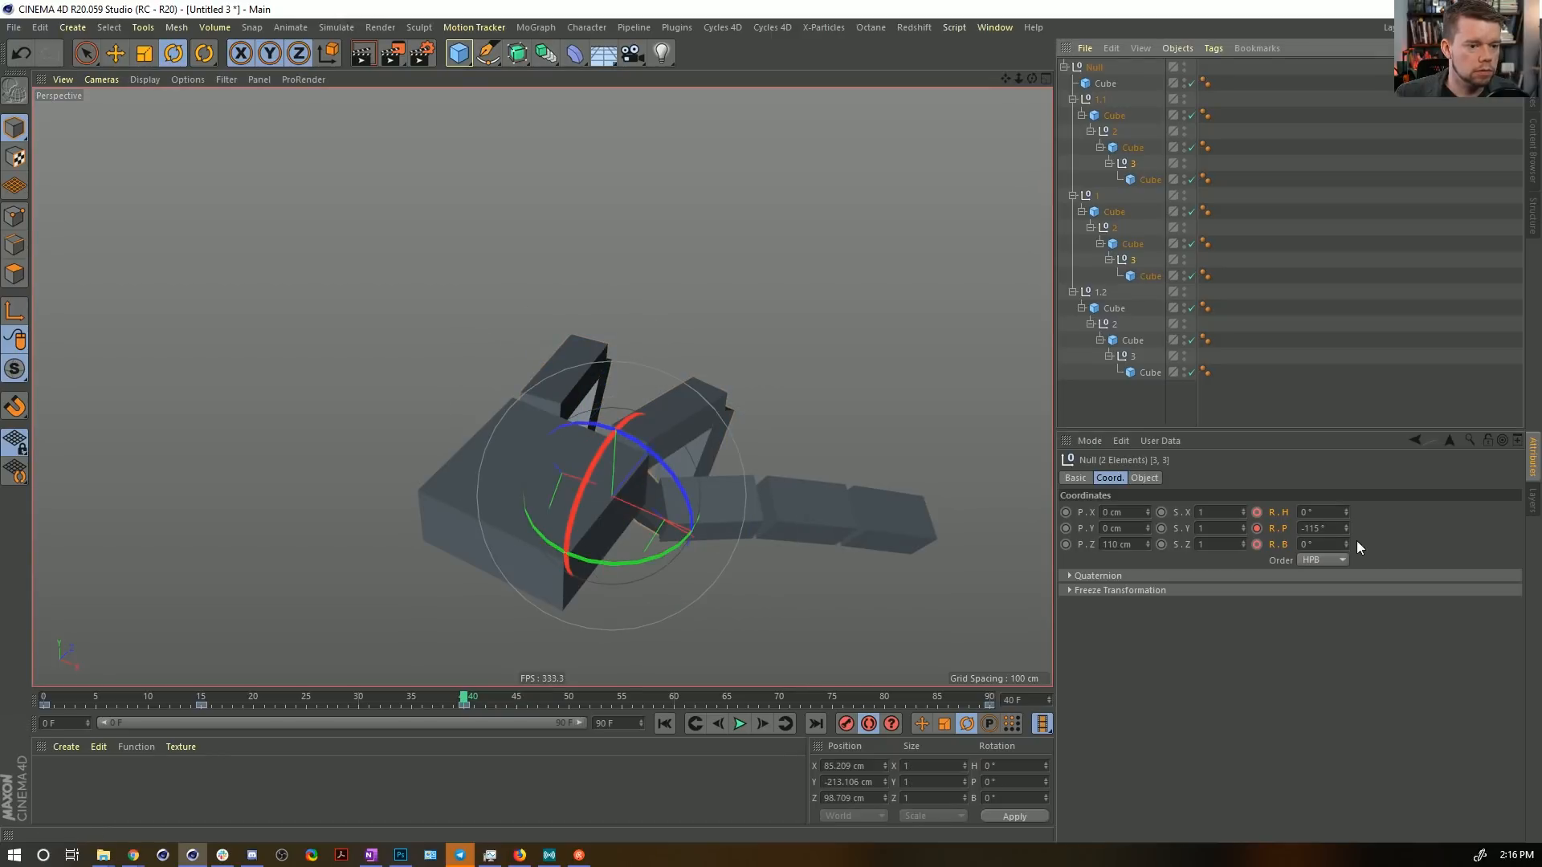
{"action": "left_click_drag", "start_coordinate": [1347, 532], "coordinate": [1347, 508]}
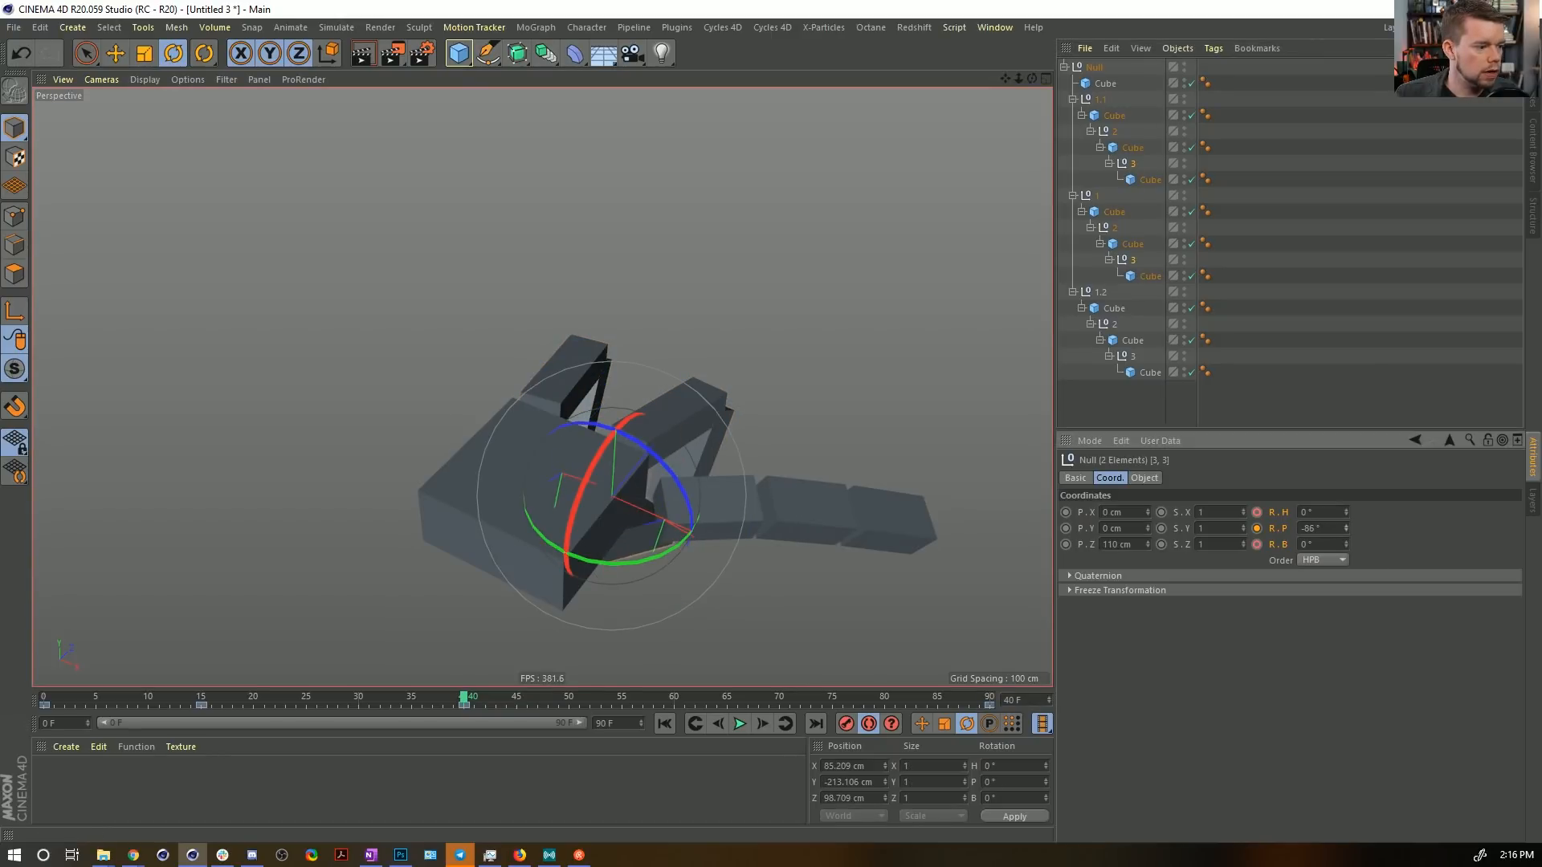
Set the pitch of the thumb's middle and tip nulls to -67° at frame 40, and scrub the timeline to frame 90.
{"action": "left_click", "coordinate": [1115, 323]}
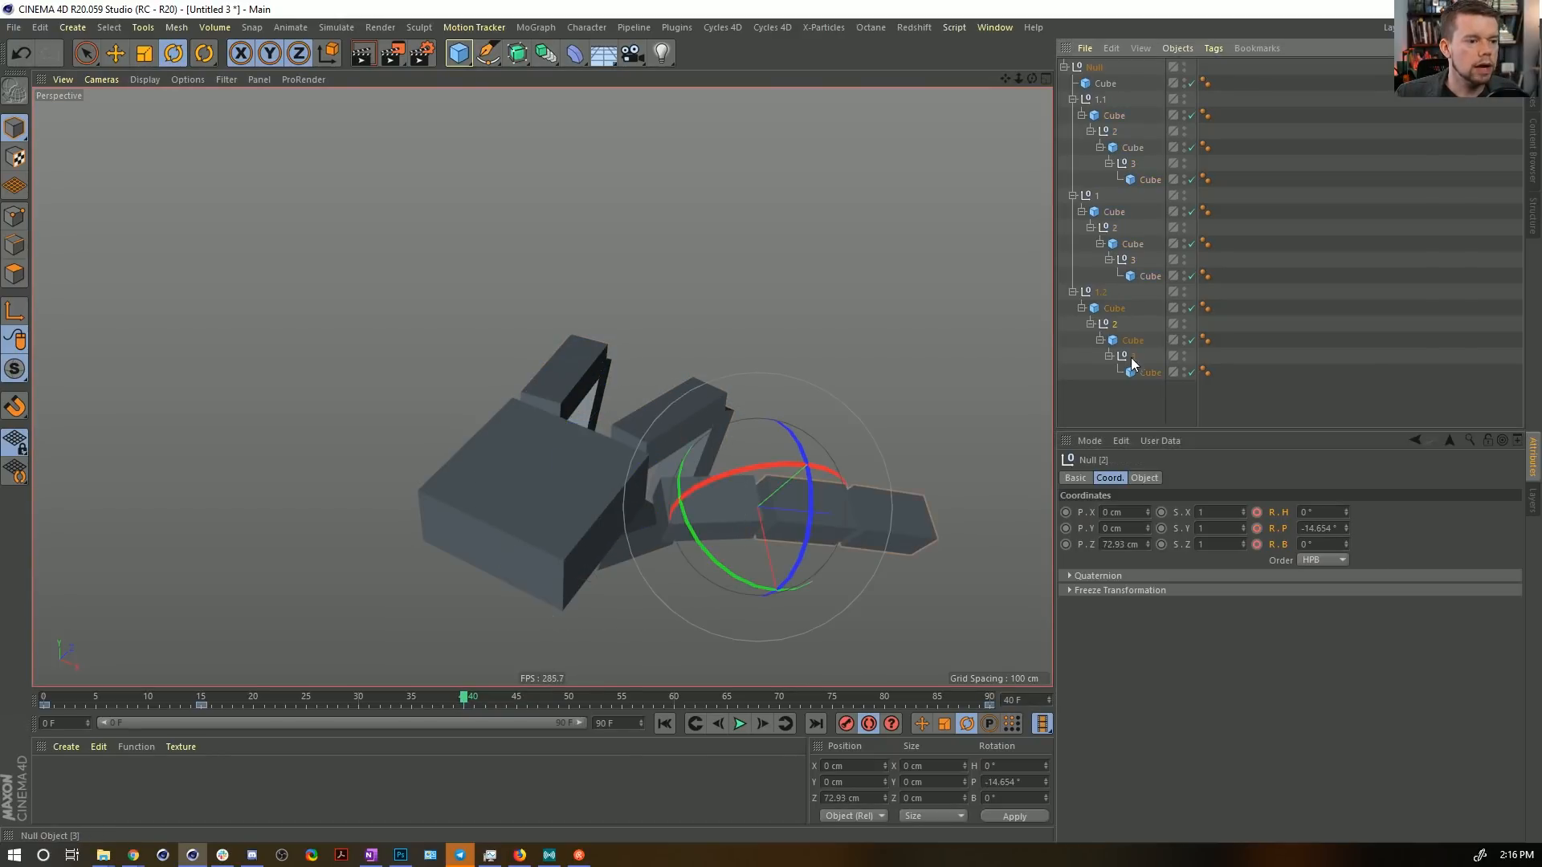
{"action": "left_click", "coordinate": [1130, 357], "text": "ctrl"}
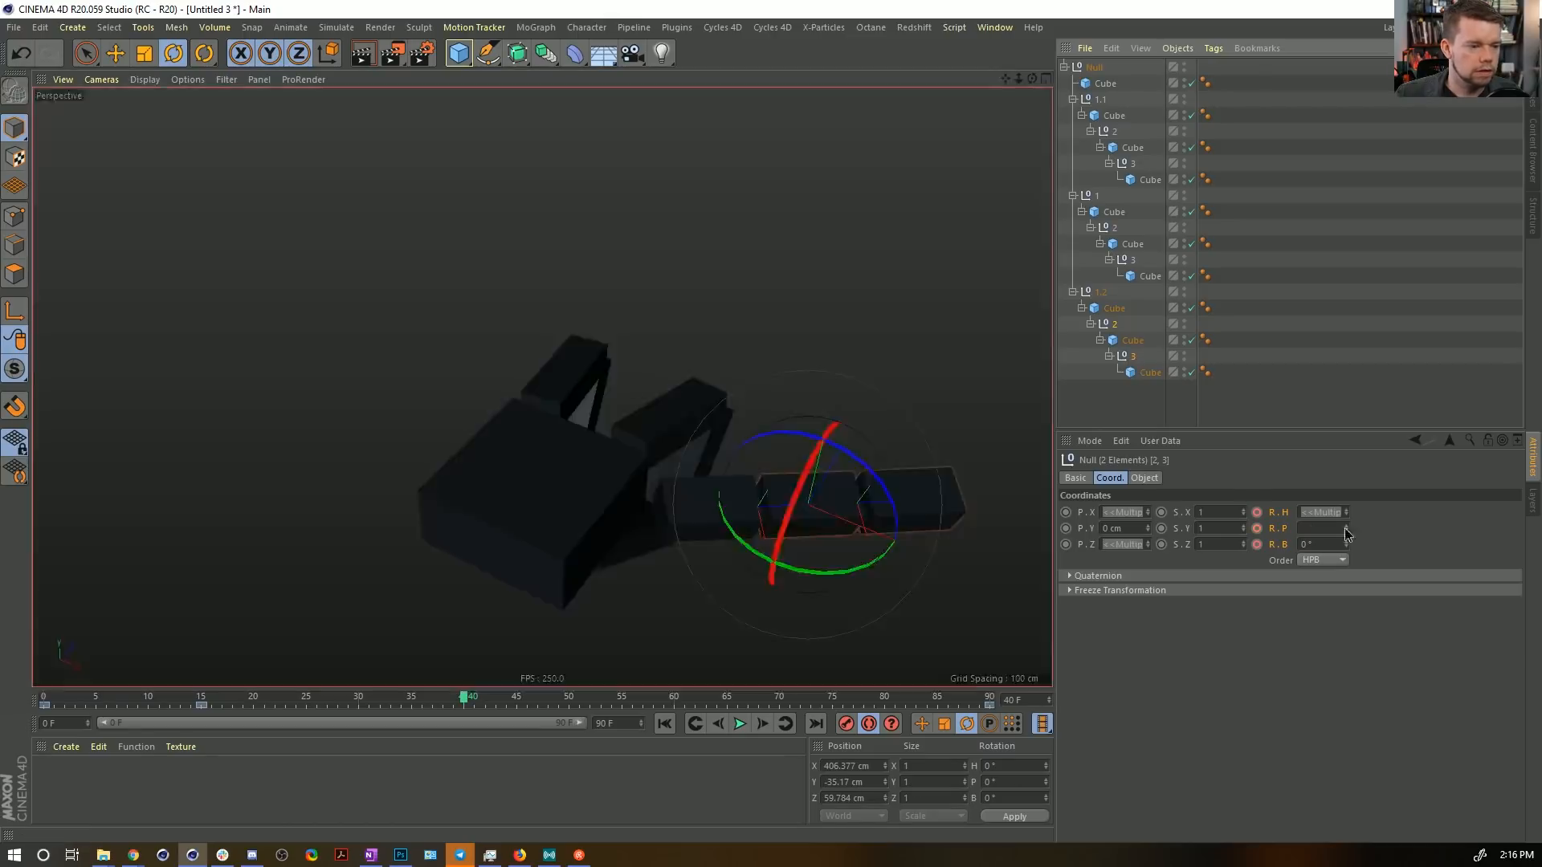
{"action": "left_click_drag", "start_coordinate": [1347, 527], "coordinate": [1347, 566]}
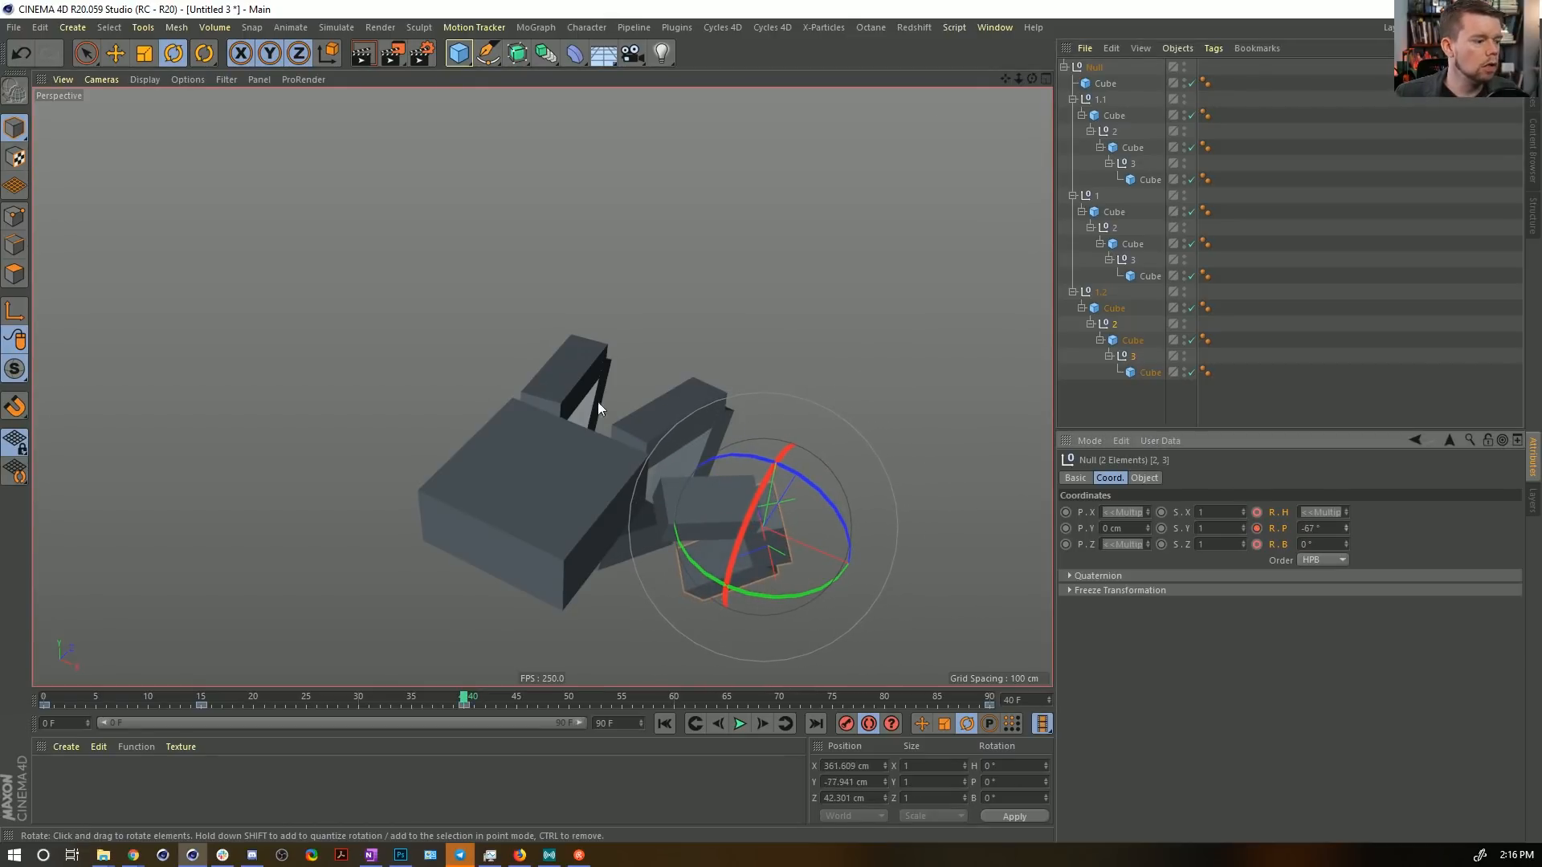
{"action": "left_click", "coordinate": [1085, 293]}
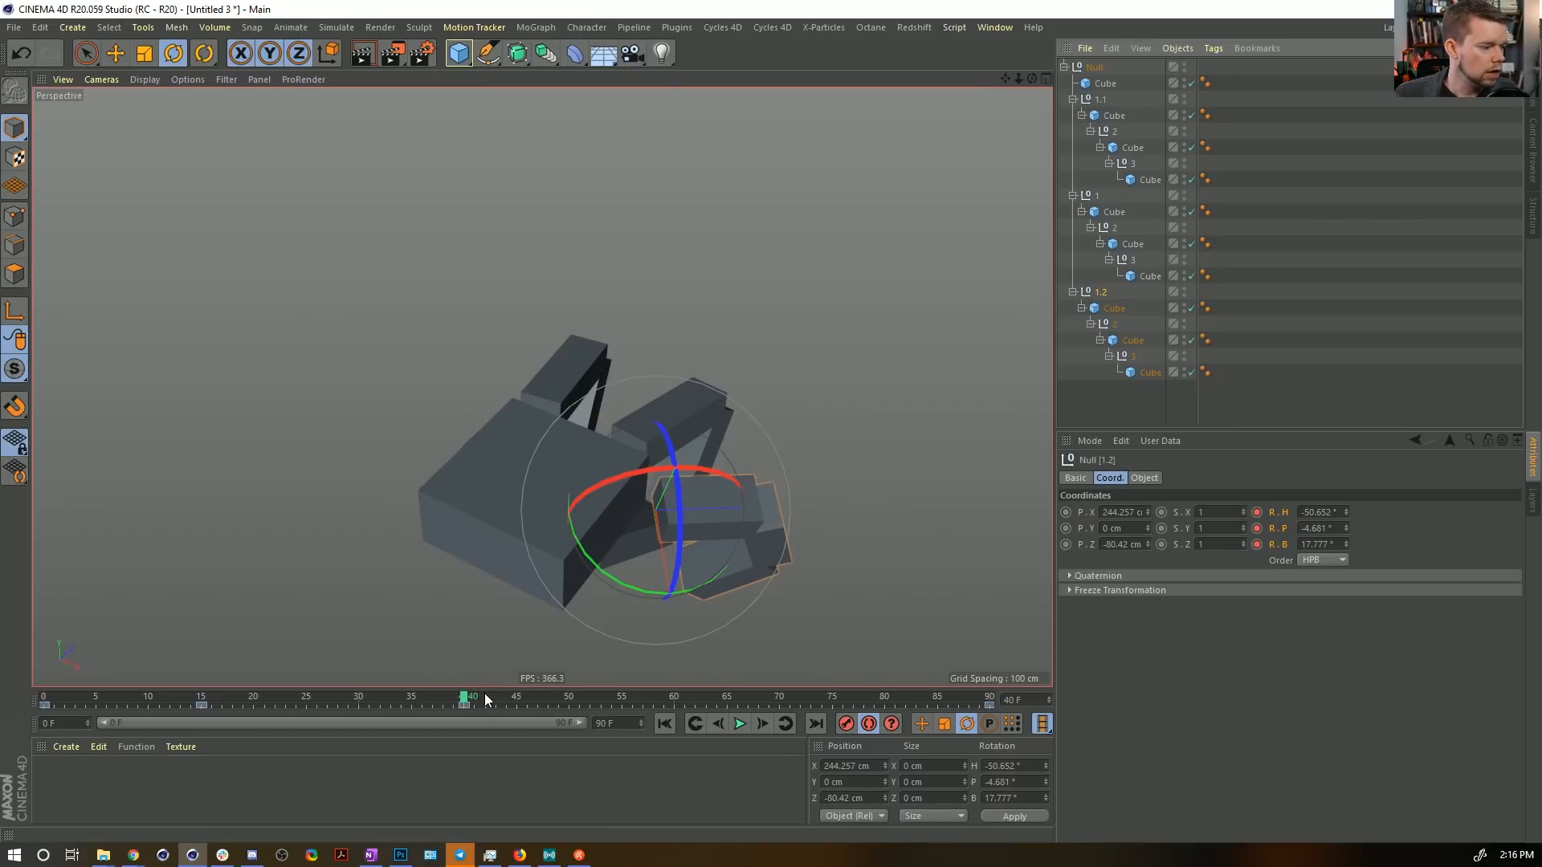
{"action": "left_click_drag", "start_coordinate": [485, 692], "coordinate": [1015, 703]}
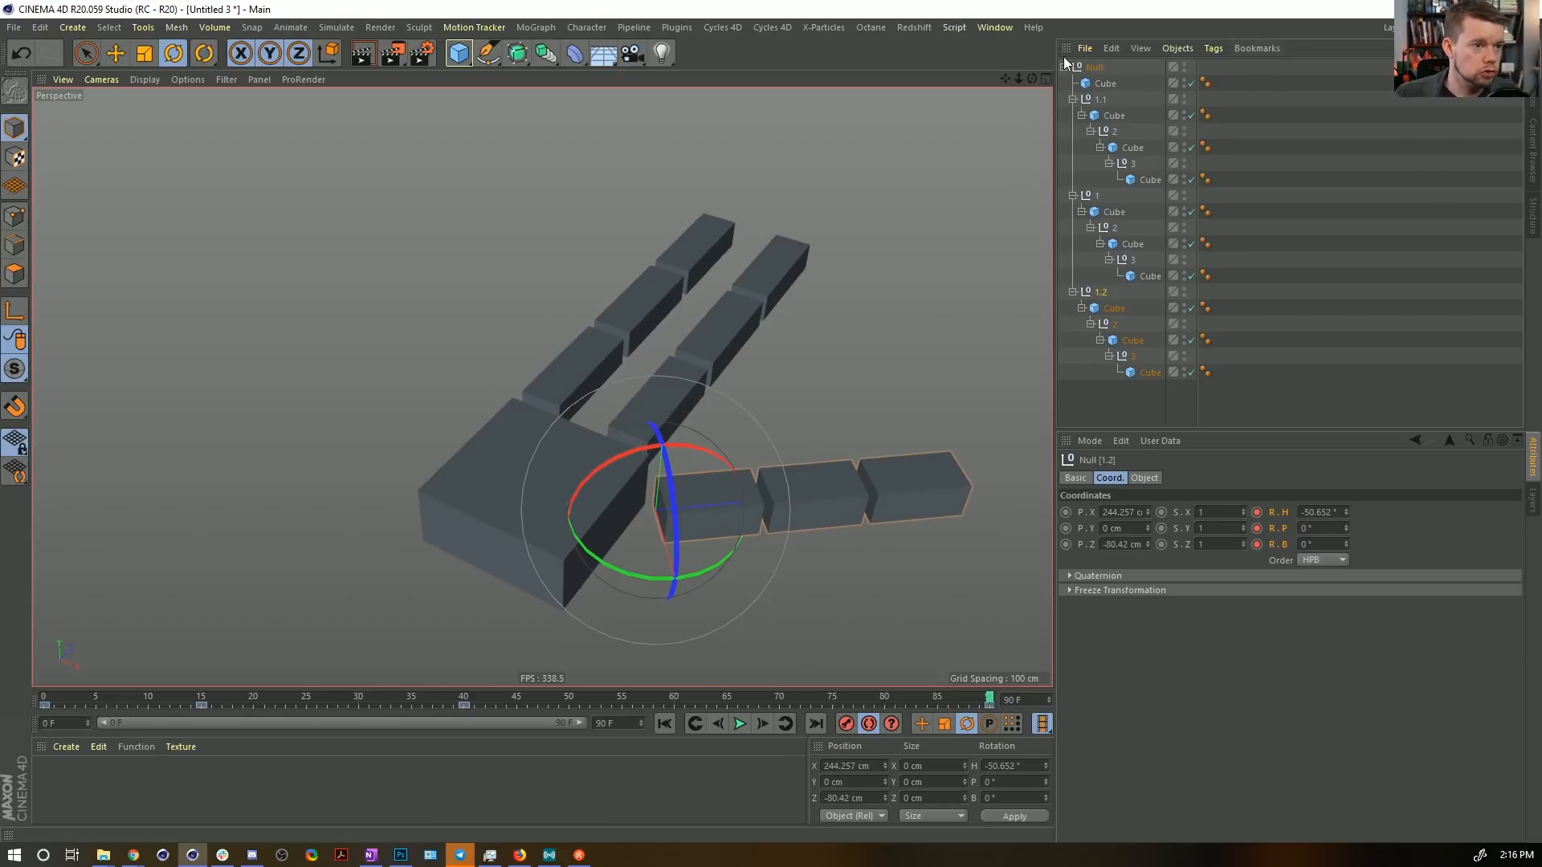
Select all objects and stretch their keyframes so the key range ends at about frame 62.
{"action": "left_click_drag", "start_coordinate": [464, 706], "coordinate": [667, 708]}
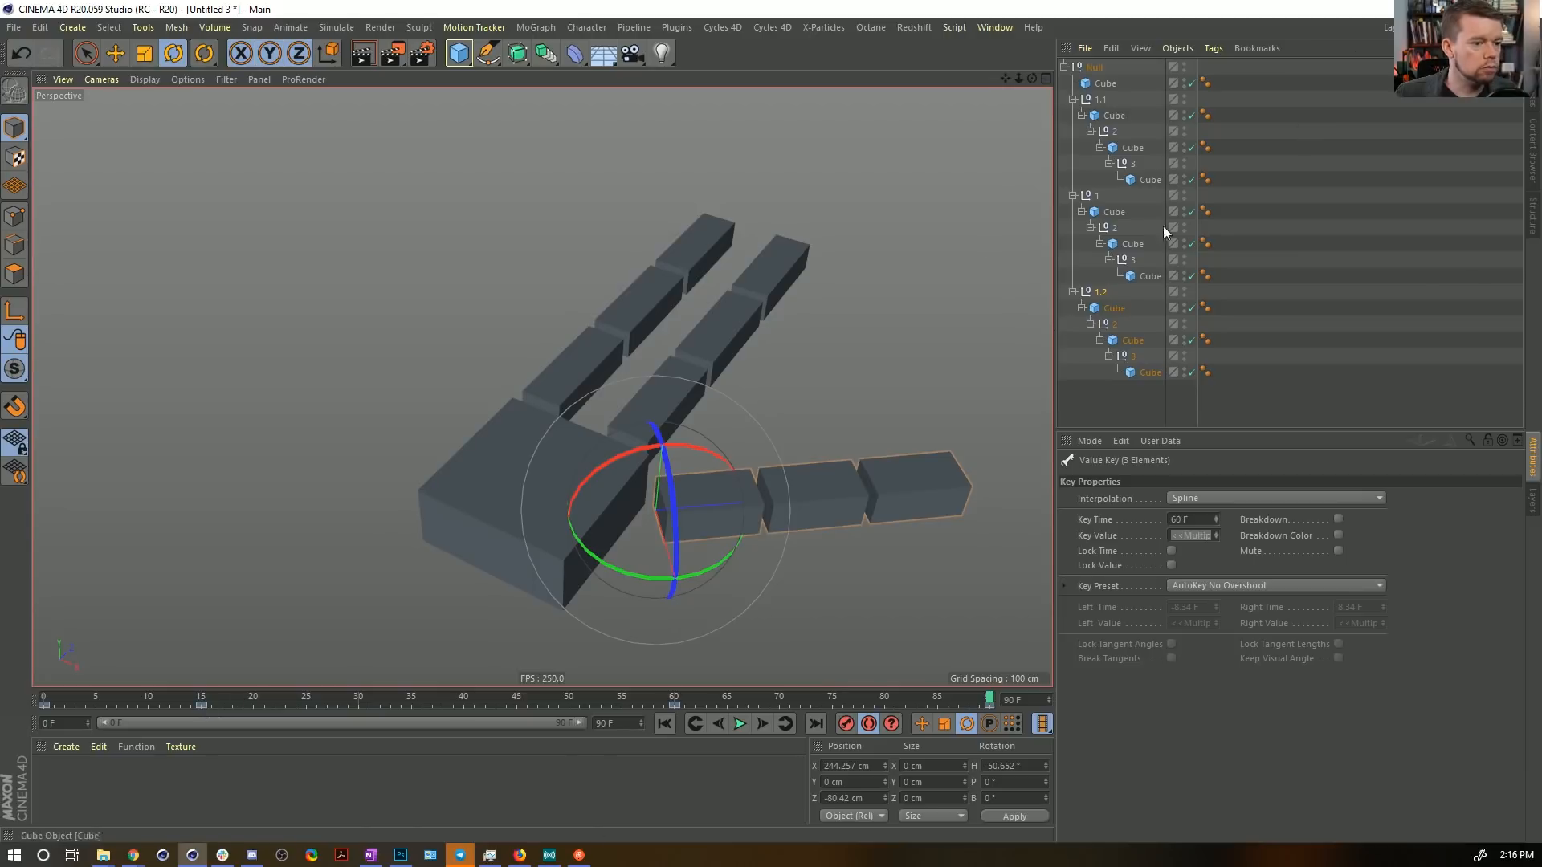
{"action": "key", "text": "ctrl+z"}
{"action": "key", "text": "ctrl+a"}
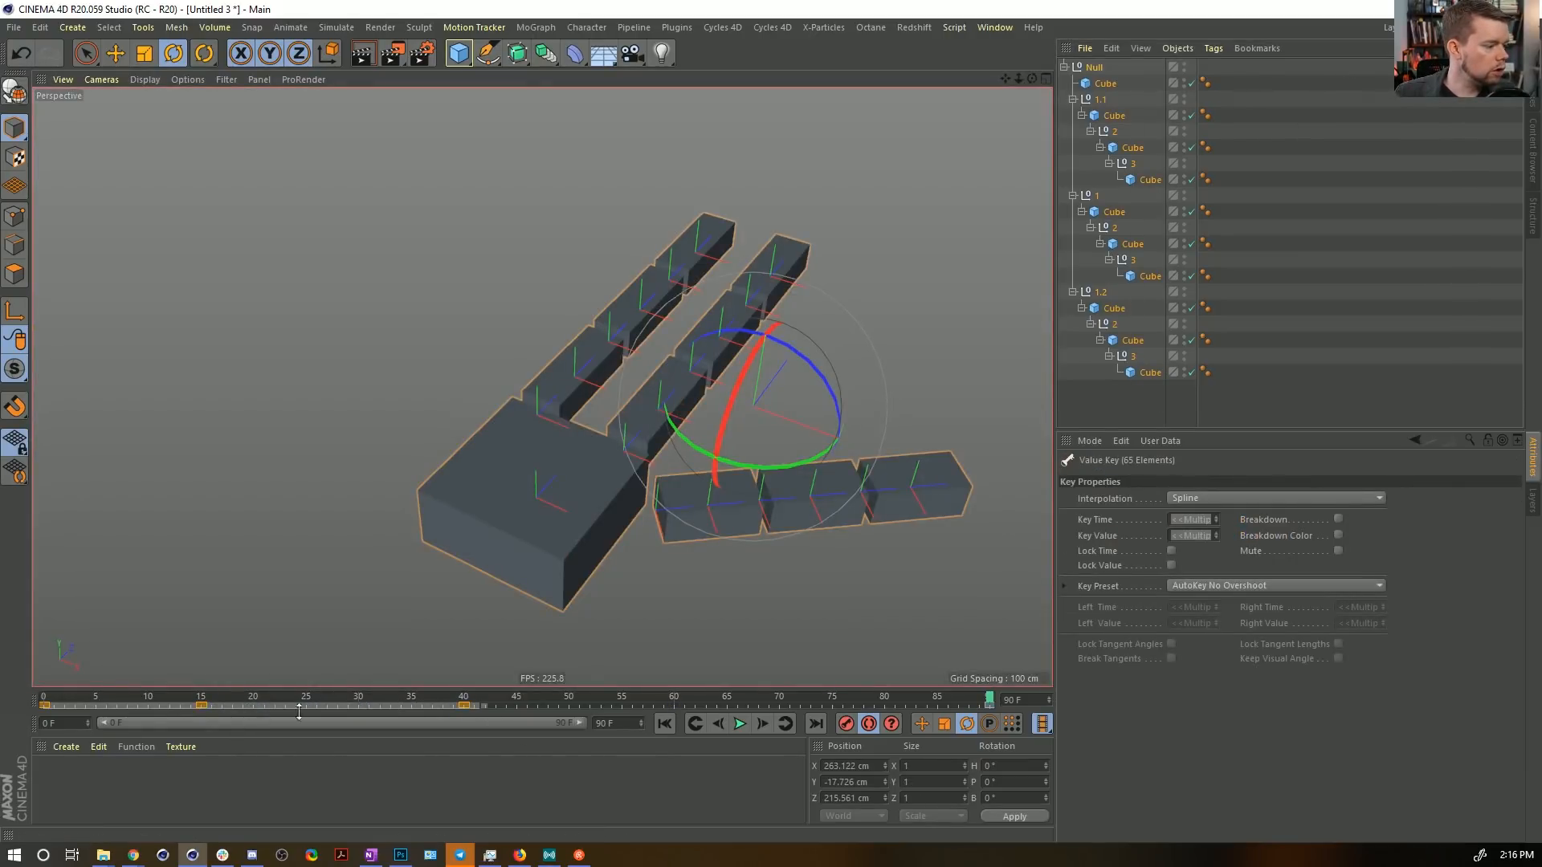
{"action": "left_click_drag", "start_coordinate": [484, 707], "coordinate": [694, 708]}
{"action": "left_click", "coordinate": [1277, 214]}
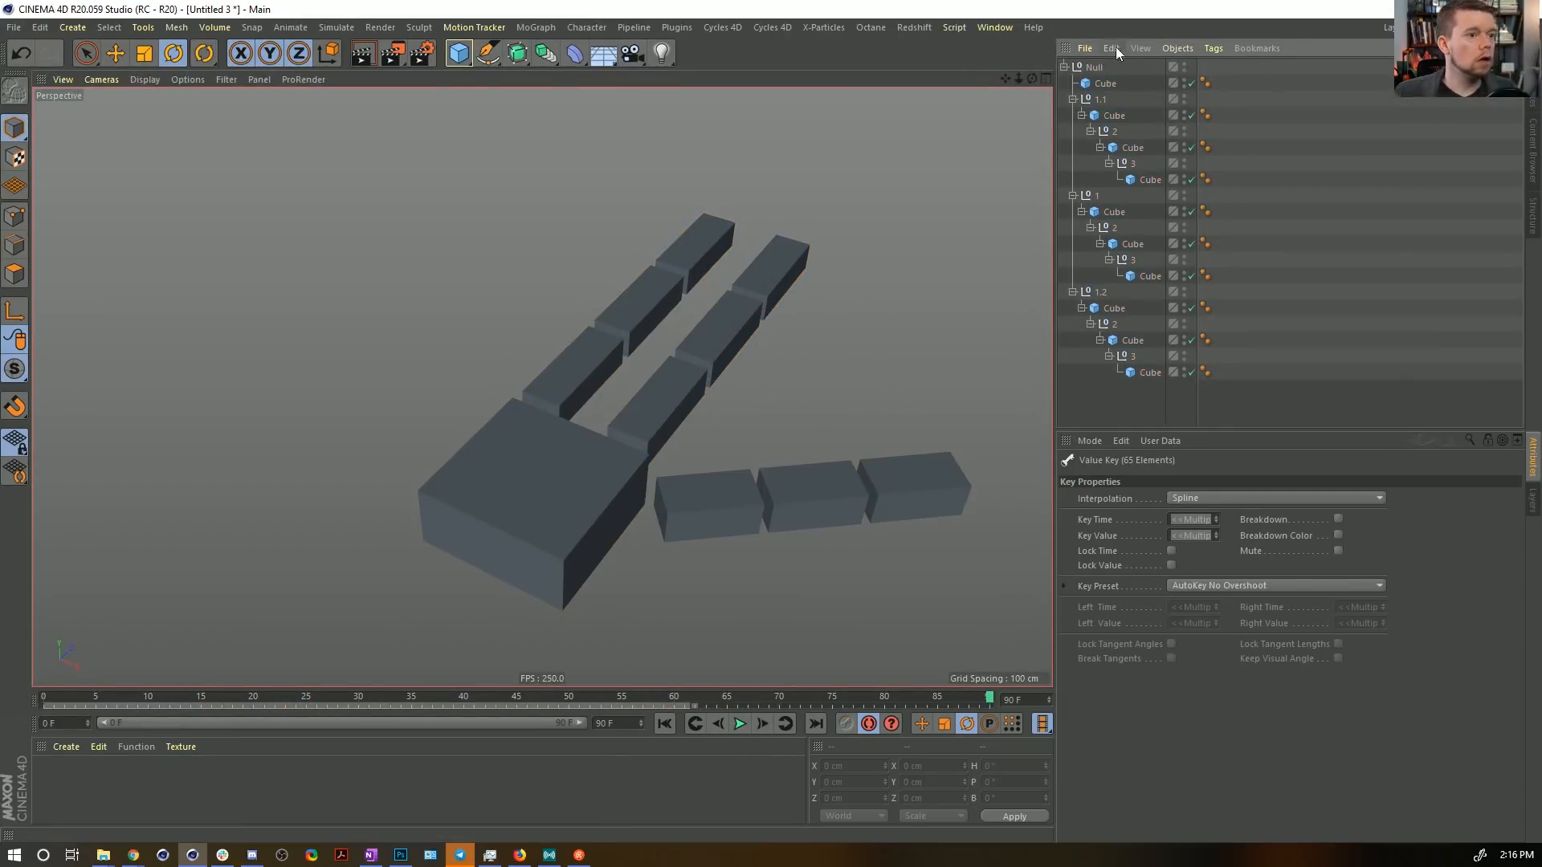
Return to frame 0, add a Floor and lower it to about -120 cm on Y.
{"action": "left_click", "coordinate": [666, 724]}
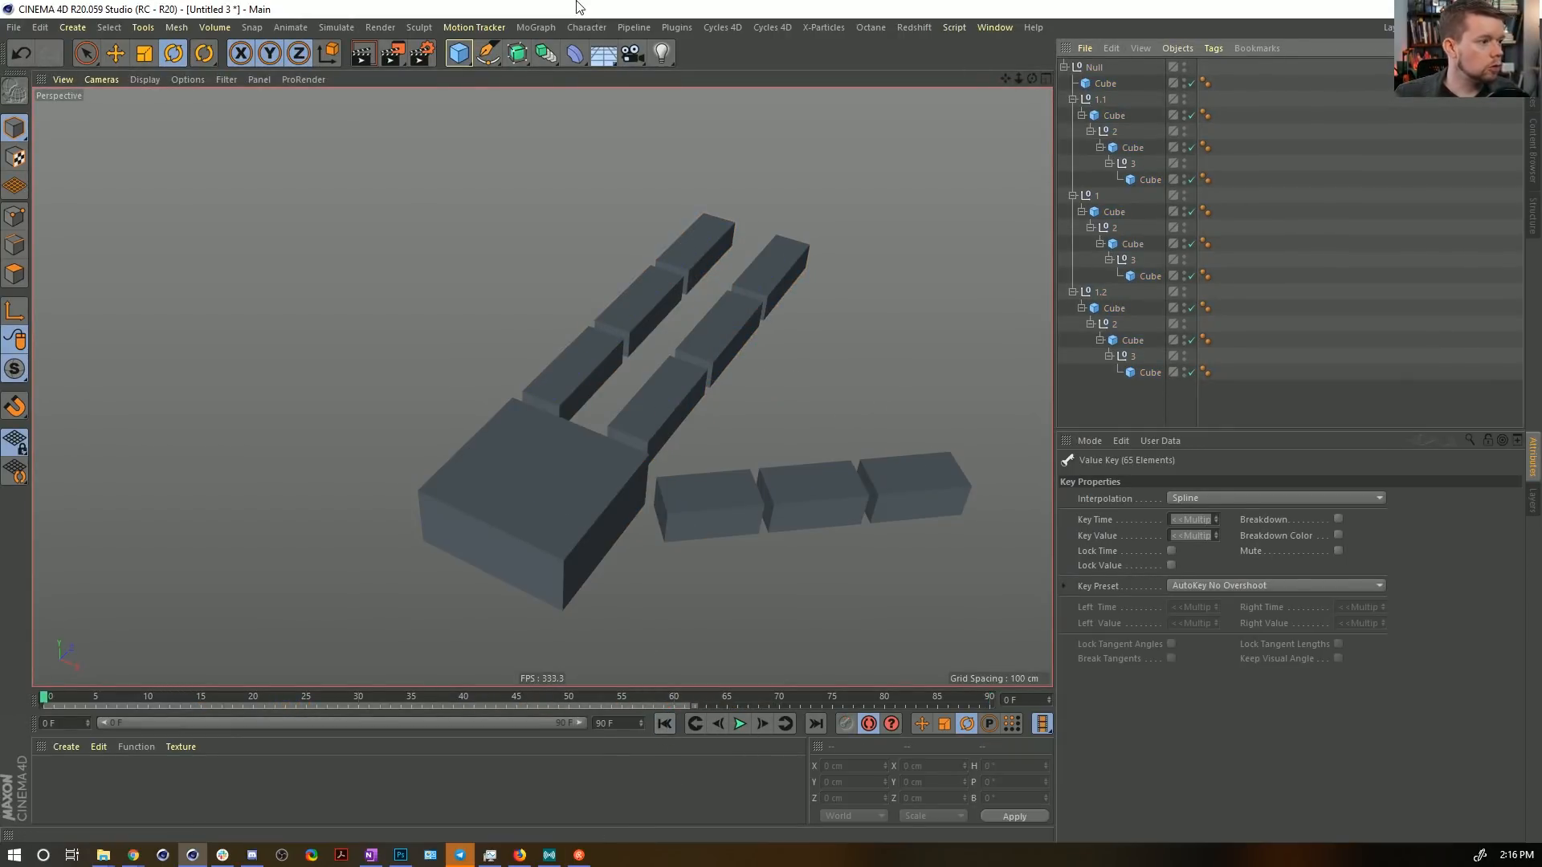
{"action": "left_click_drag", "start_coordinate": [601, 54], "coordinate": [663, 75]}
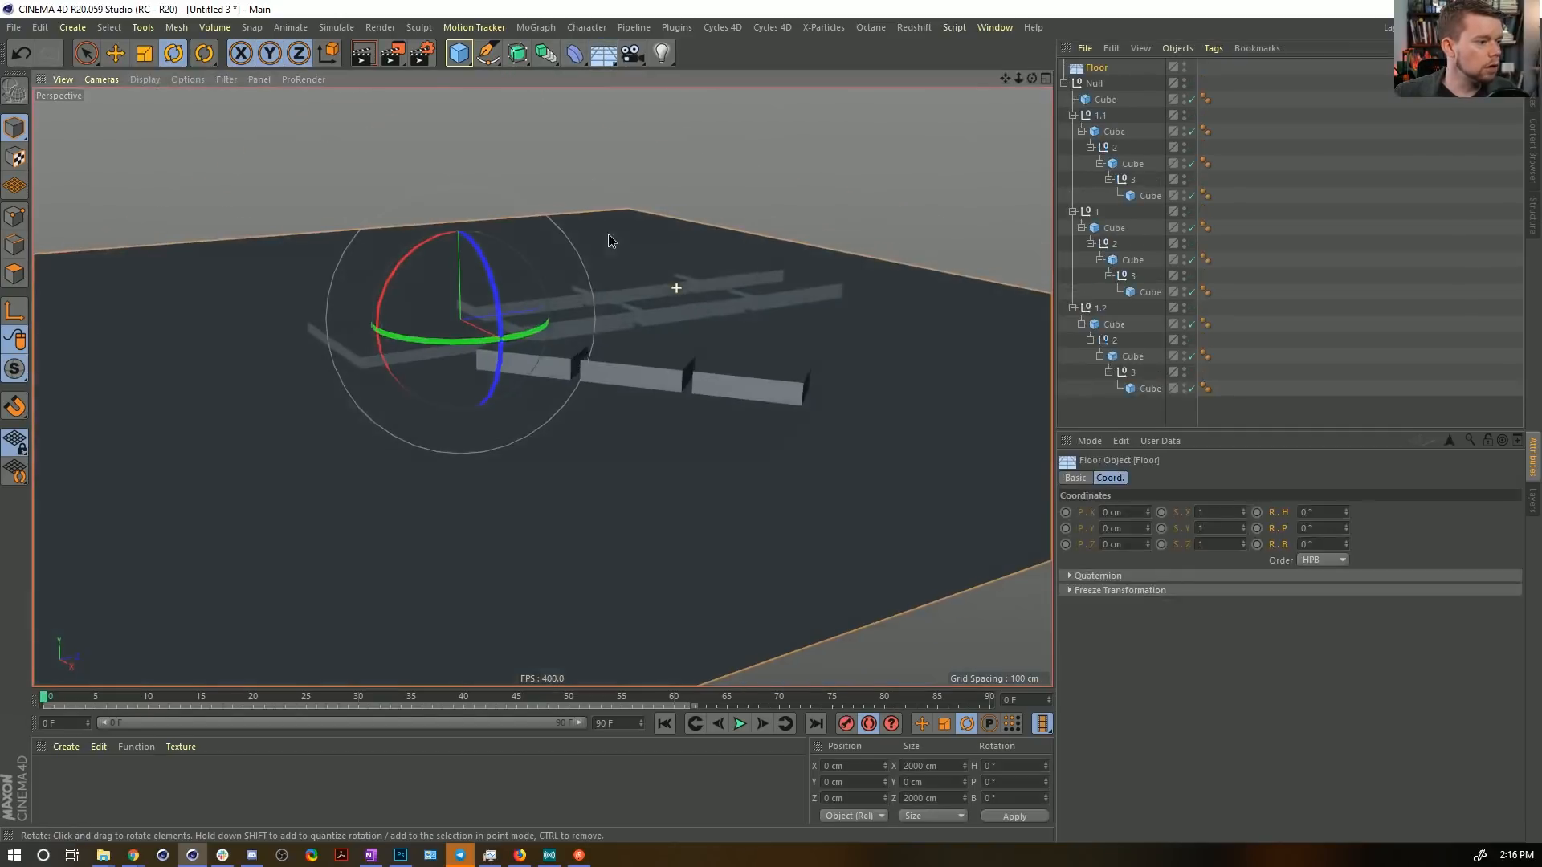
{"action": "left_click_drag", "start_coordinate": [458, 205], "coordinate": [460, 279]}
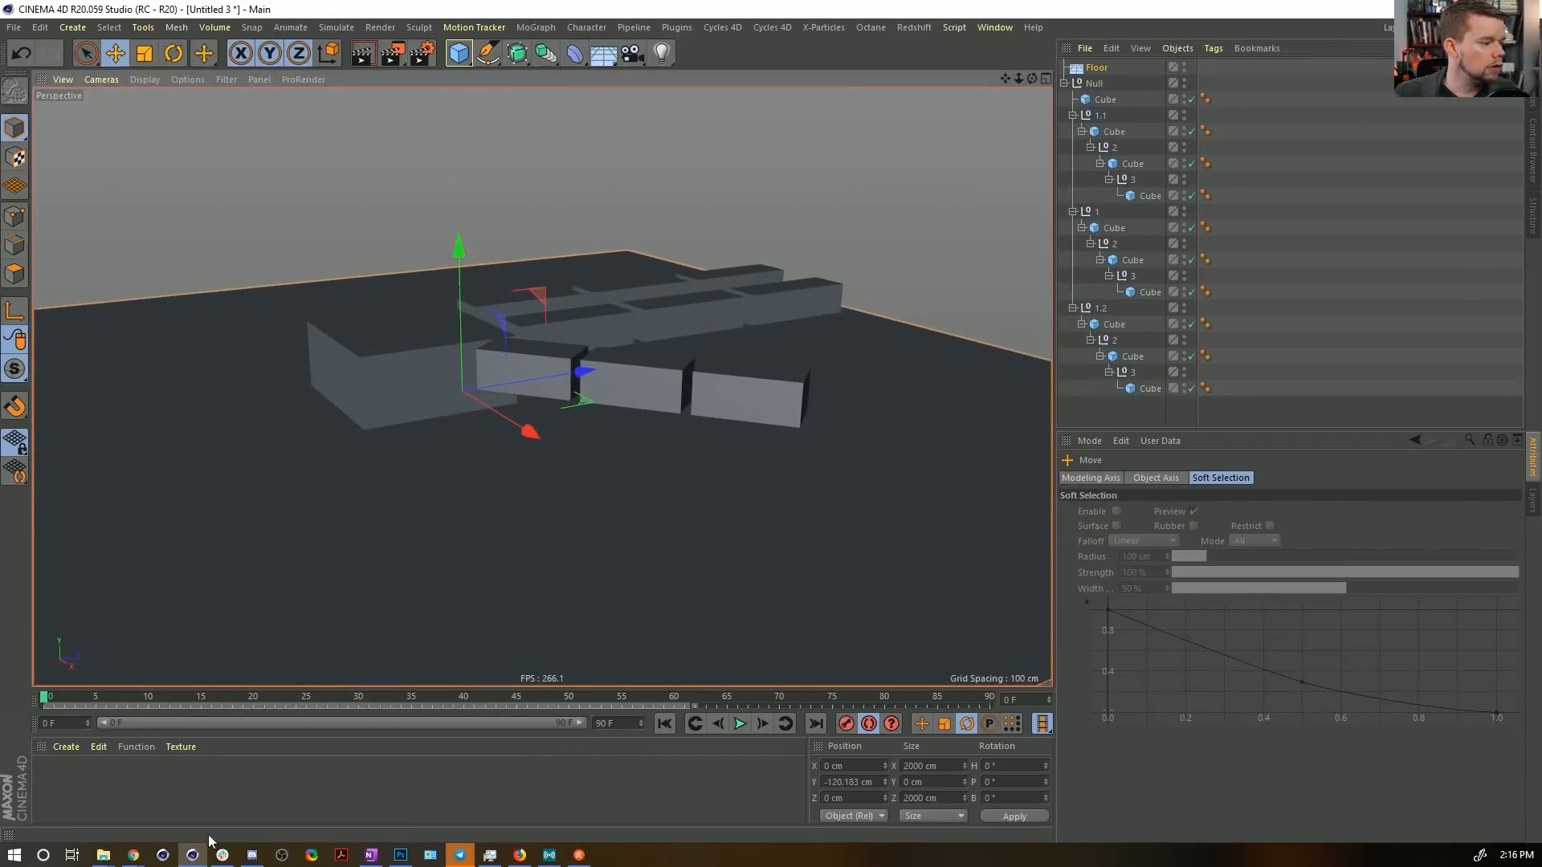
Create a new default material on the top-level null and rename that null Hand.
{"action": "double_click", "coordinate": [56, 783]}
{"action": "left_click_drag", "start_coordinate": [1100, 88], "coordinate": [1102, 85]}
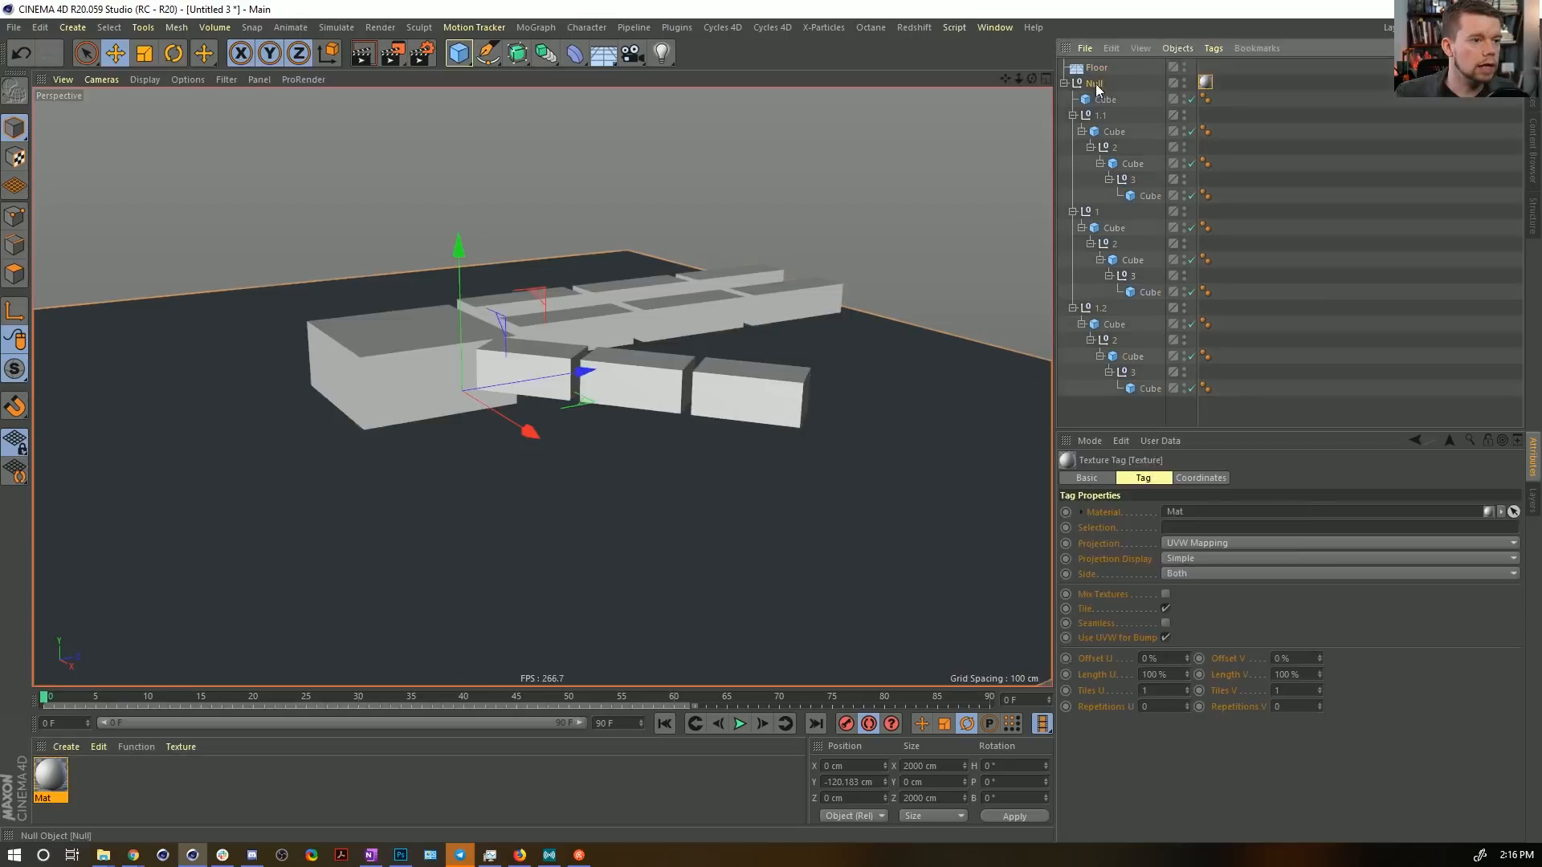
{"action": "double_click", "coordinate": [1098, 84]}
{"action": "type", "text": "H"}
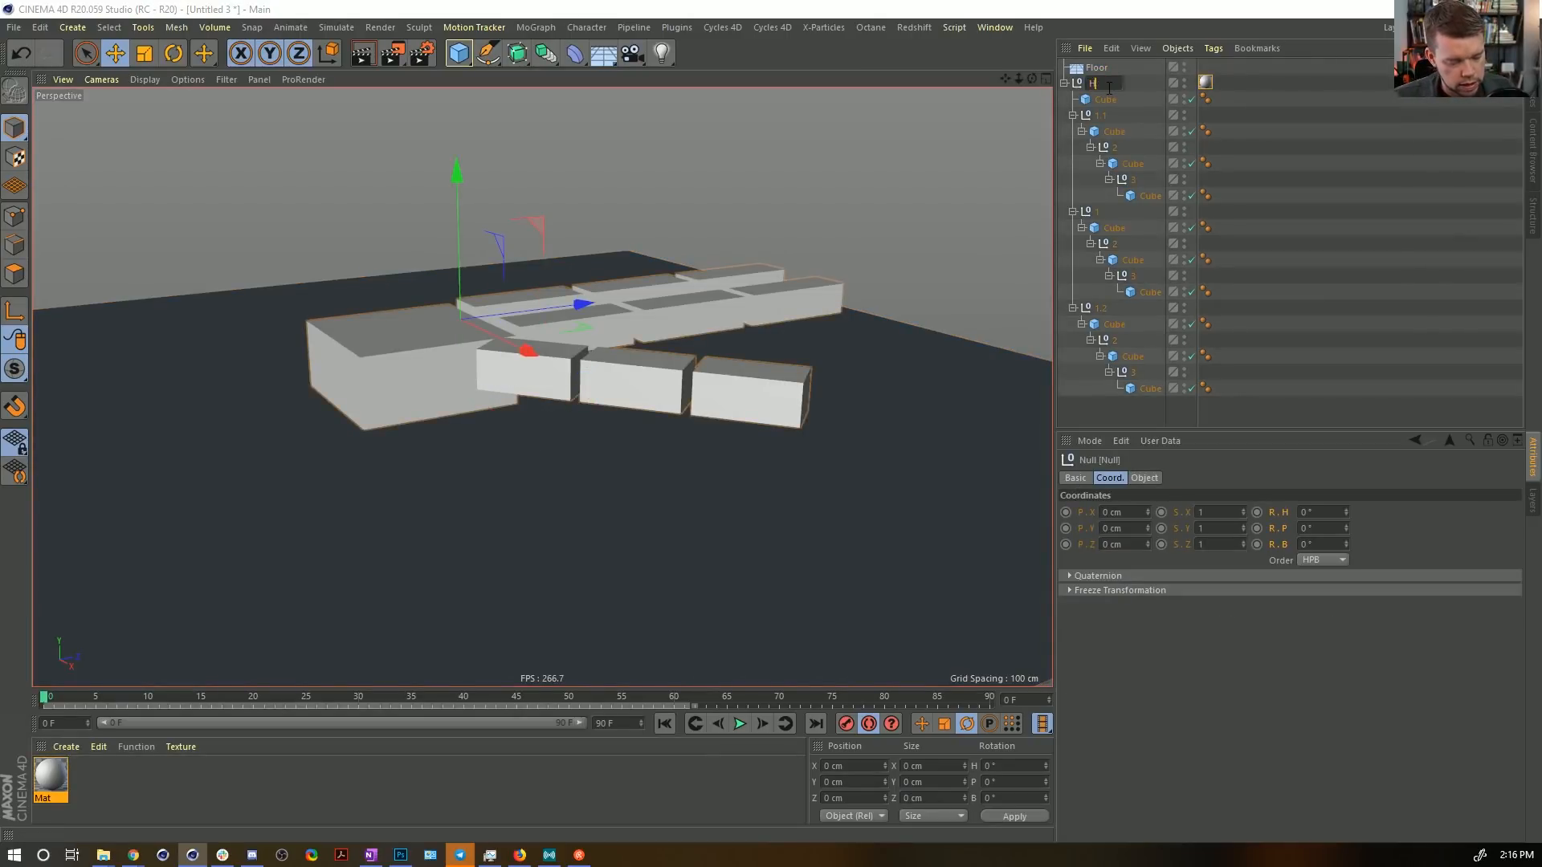
{"action": "type", "text": "and"}
{"action": "key", "text": "Return"}
Toggle the SSAO display option for the perspective viewport.
{"action": "left_click_drag", "start_coordinate": [632, 262], "coordinate": [644, 354], "text": "alt"}
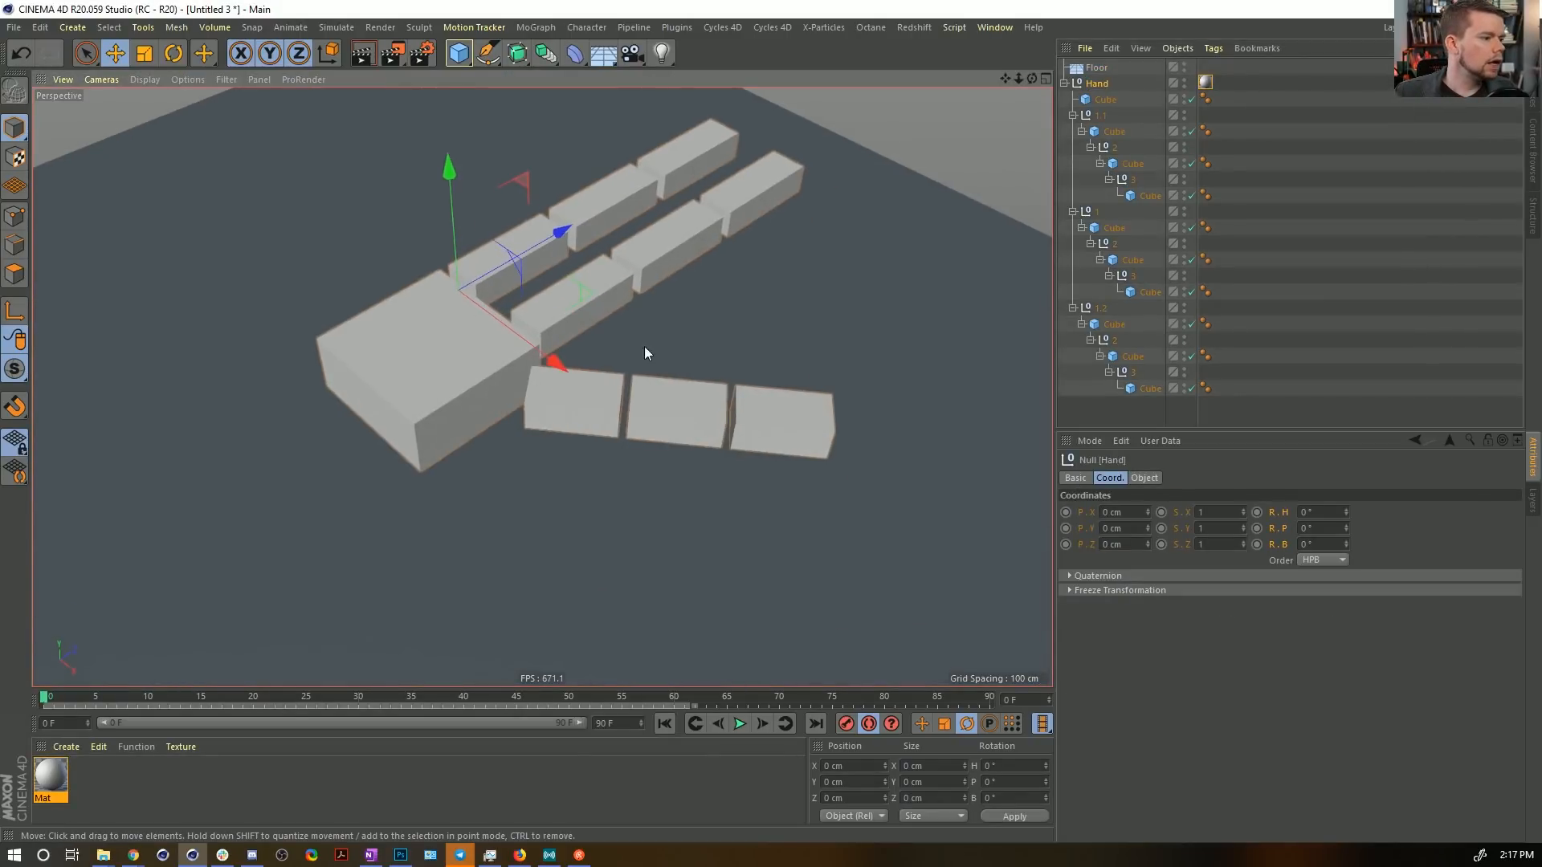
{"action": "left_click", "coordinate": [174, 71]}
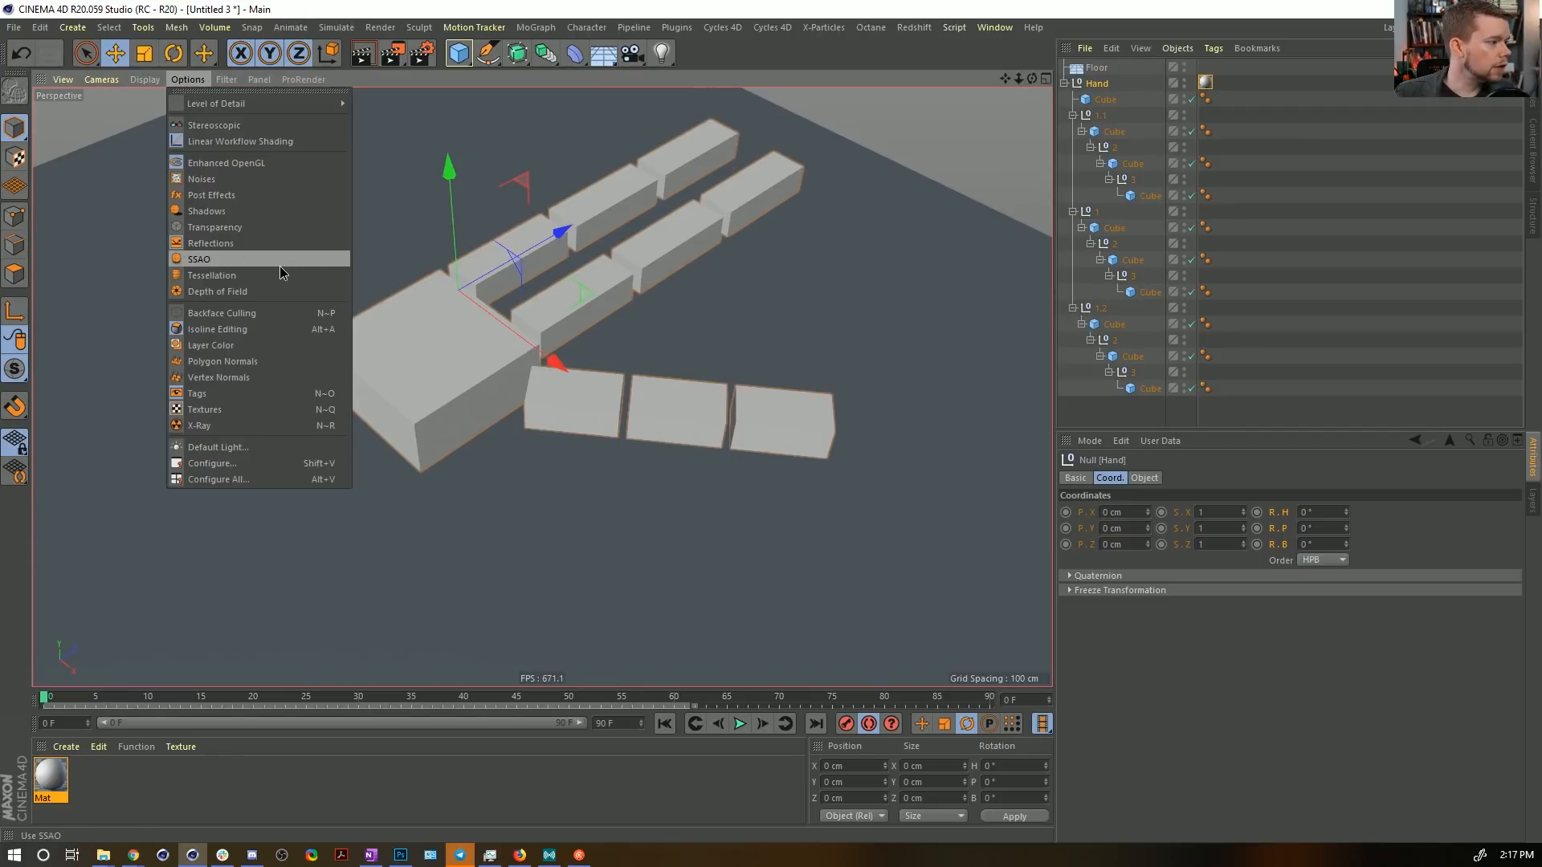
{"action": "left_click", "coordinate": [241, 260]}
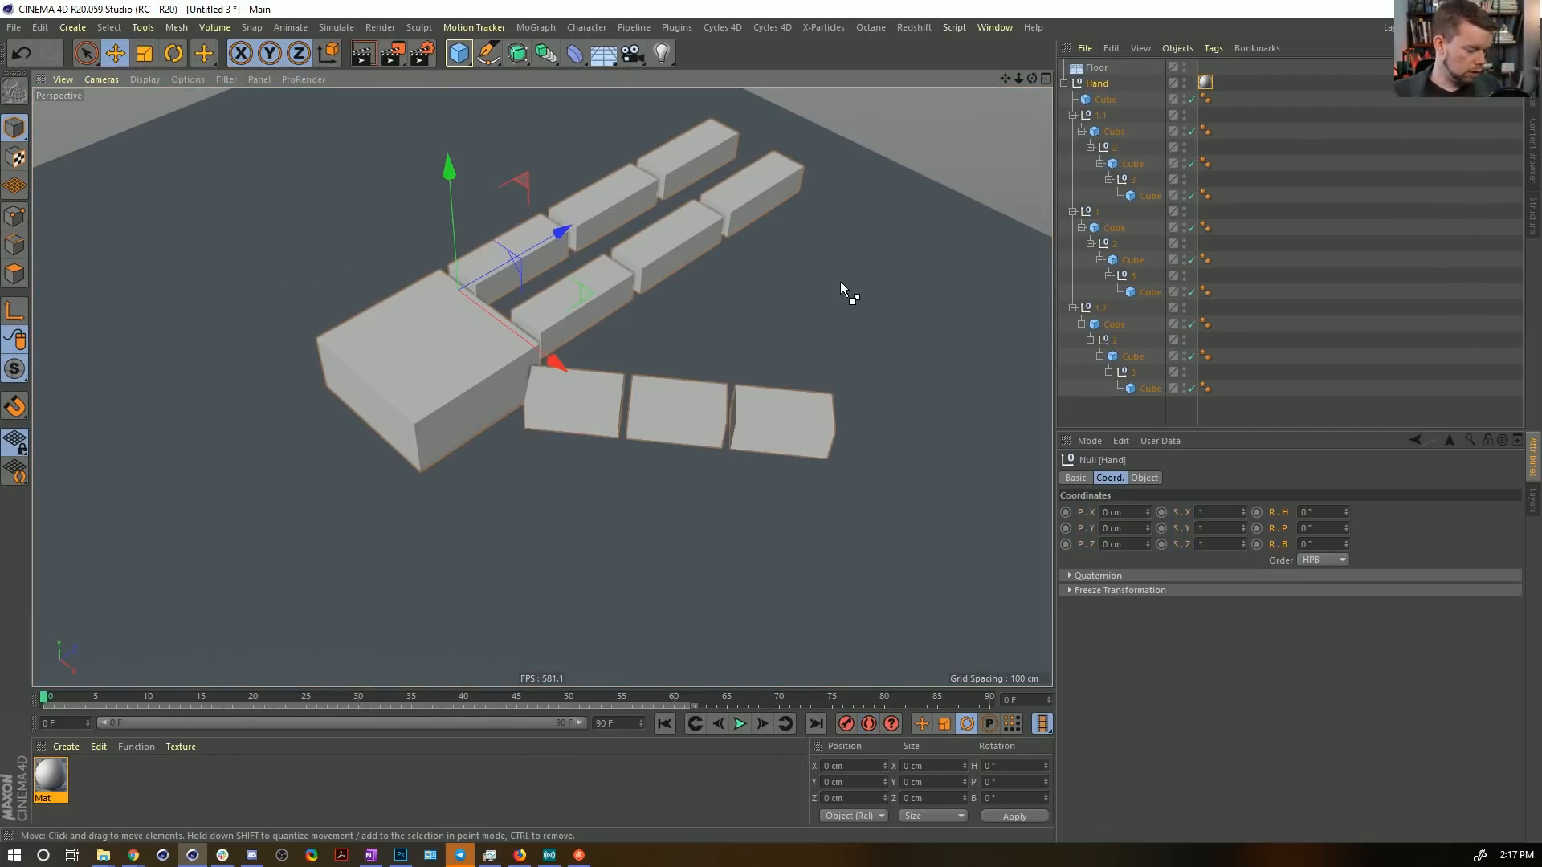
Save the scene as [1a]HandDynamicInaBag.c4d in the SceneFiles folder of Episode10.
{"action": "key", "text": "ctrl+s"}
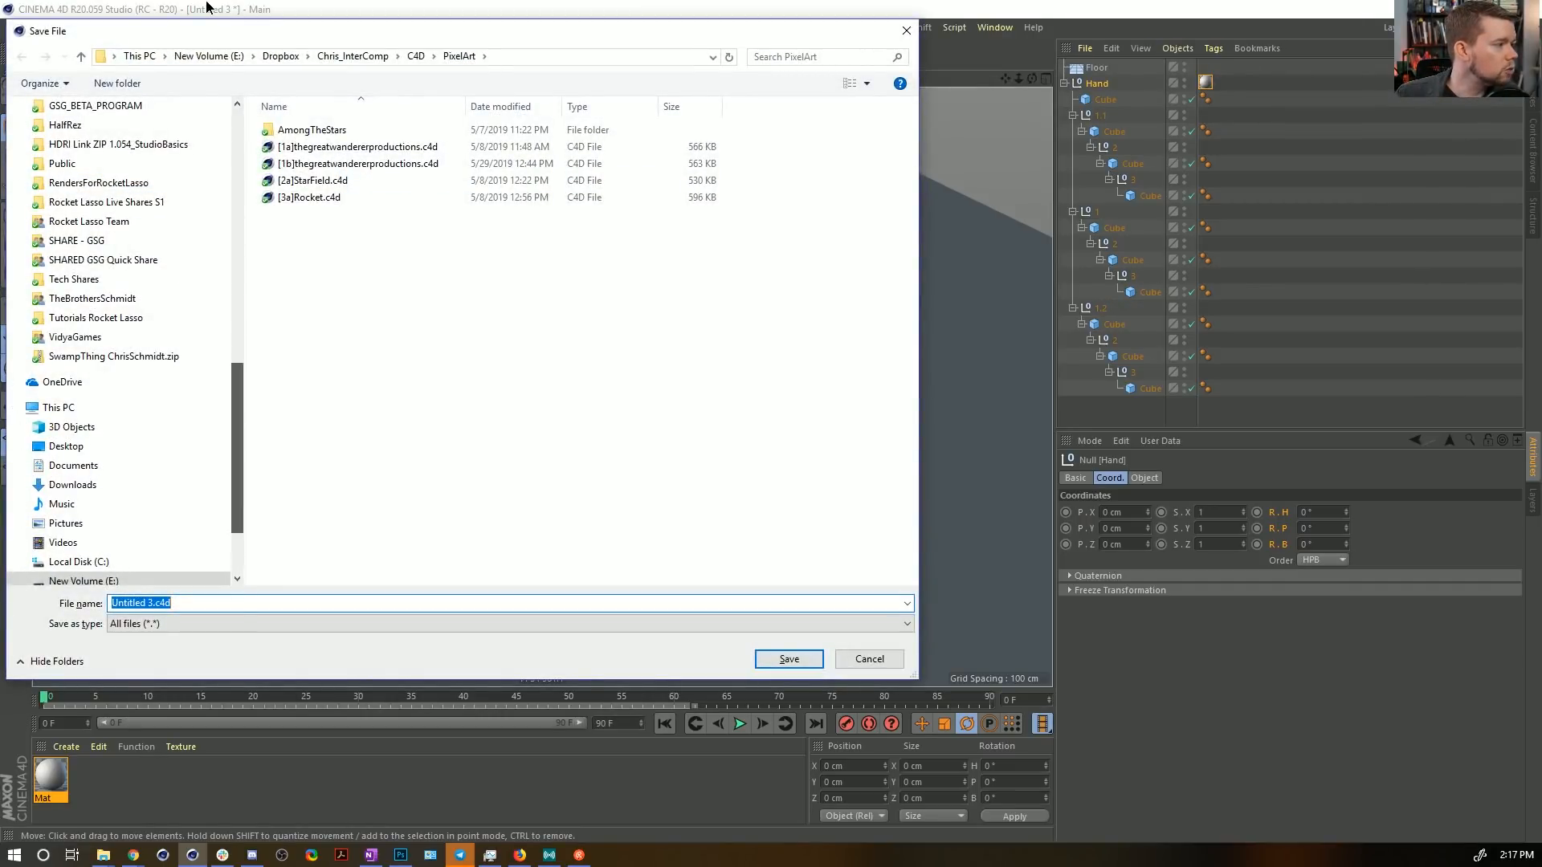
{"action": "left_click_drag", "start_coordinate": [237, 424], "coordinate": [238, 173]}
{"action": "left_click", "coordinate": [104, 142]}
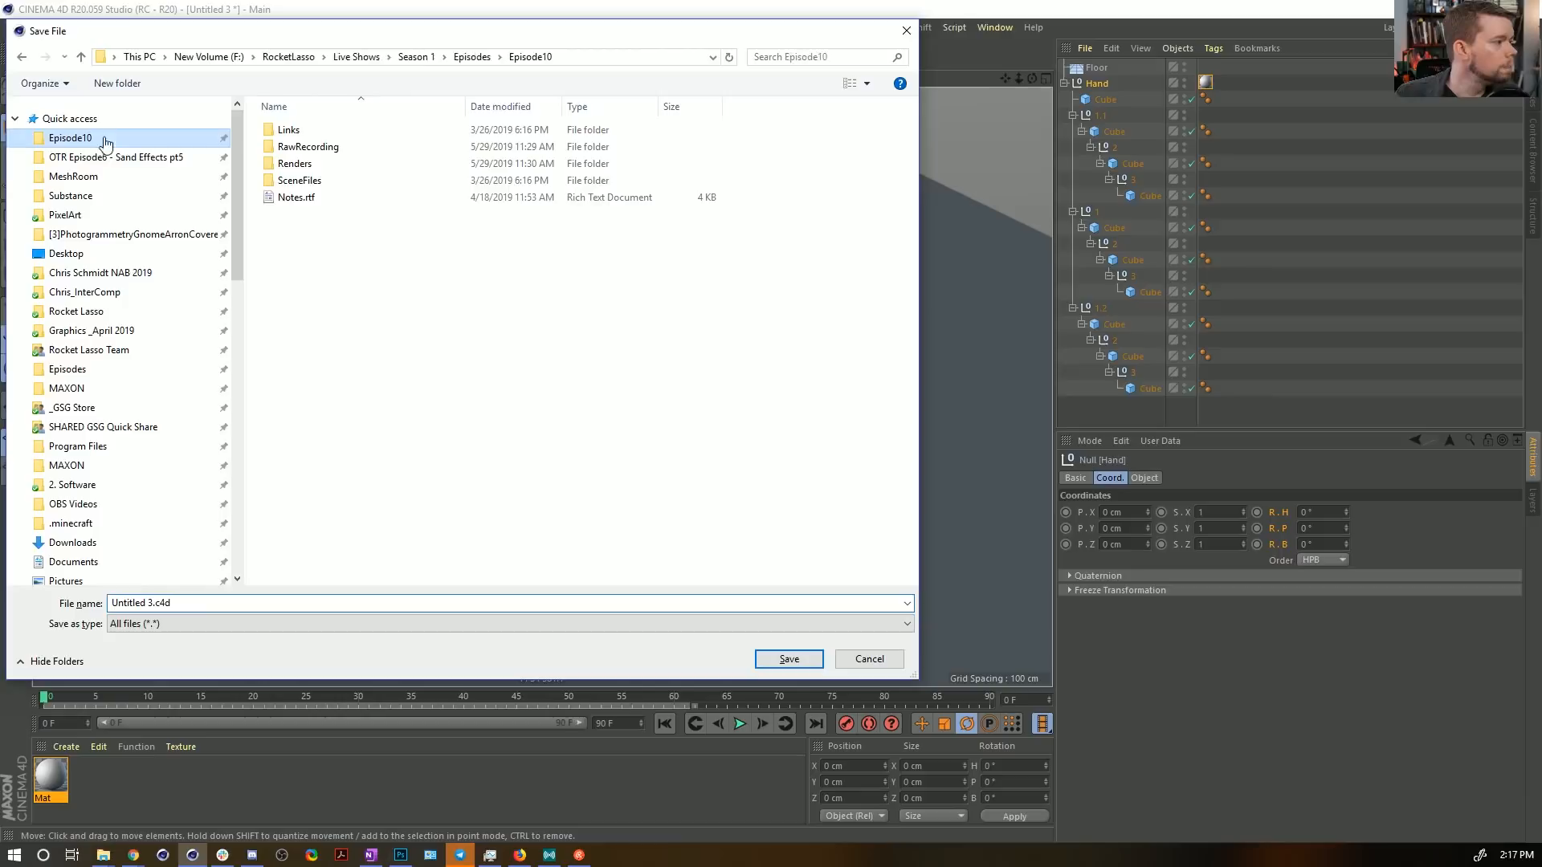
{"action": "double_click", "coordinate": [299, 181]}
{"action": "left_click", "coordinate": [154, 602]}
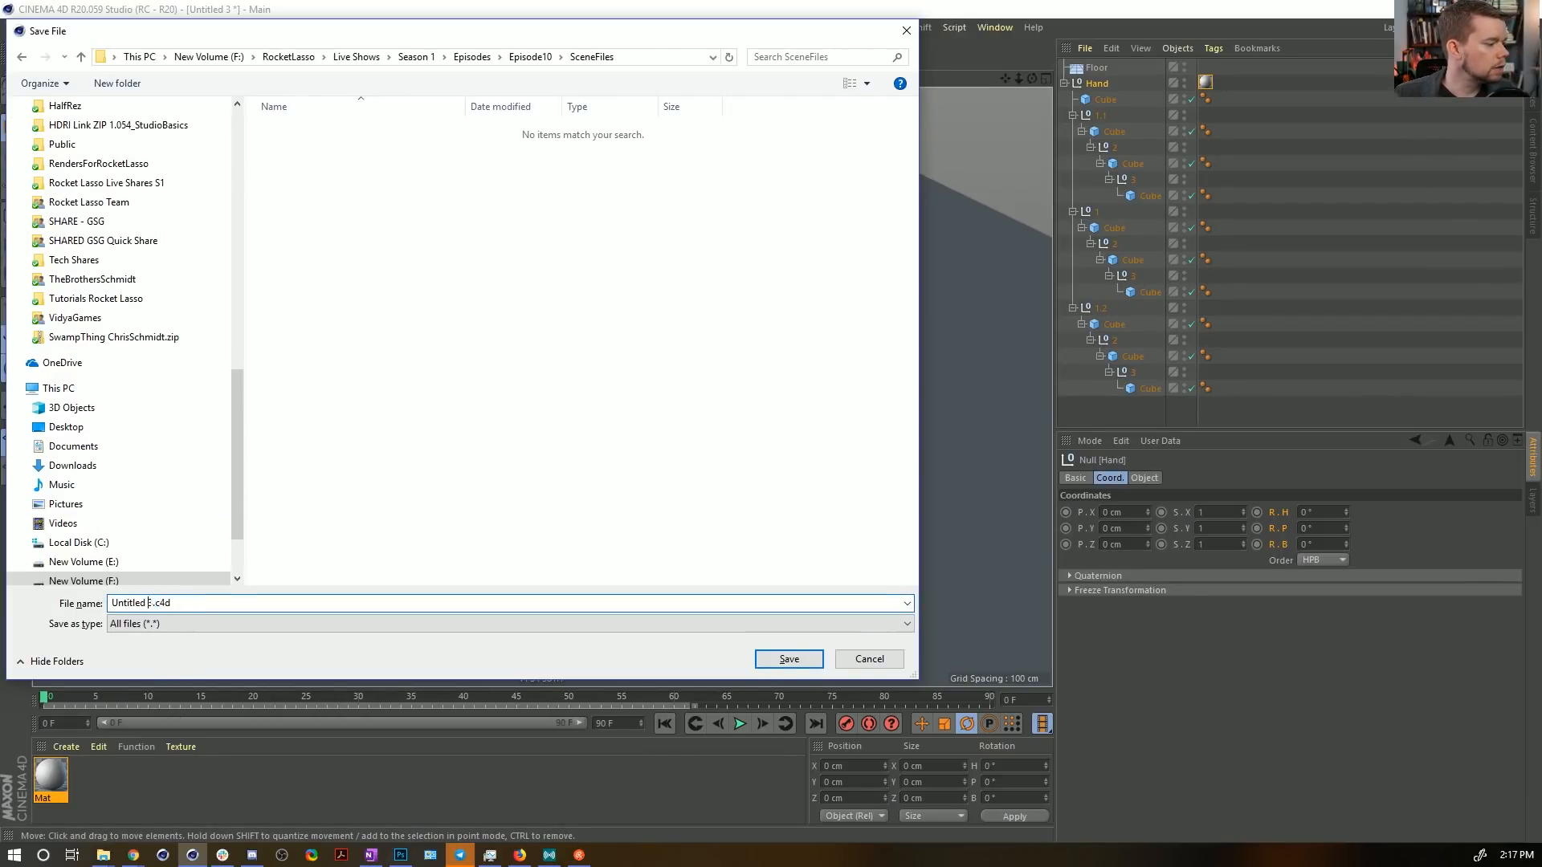
{"action": "left_click_drag", "start_coordinate": [148, 602], "coordinate": [4, 587]}
{"action": "key", "text": "BackSpace"}
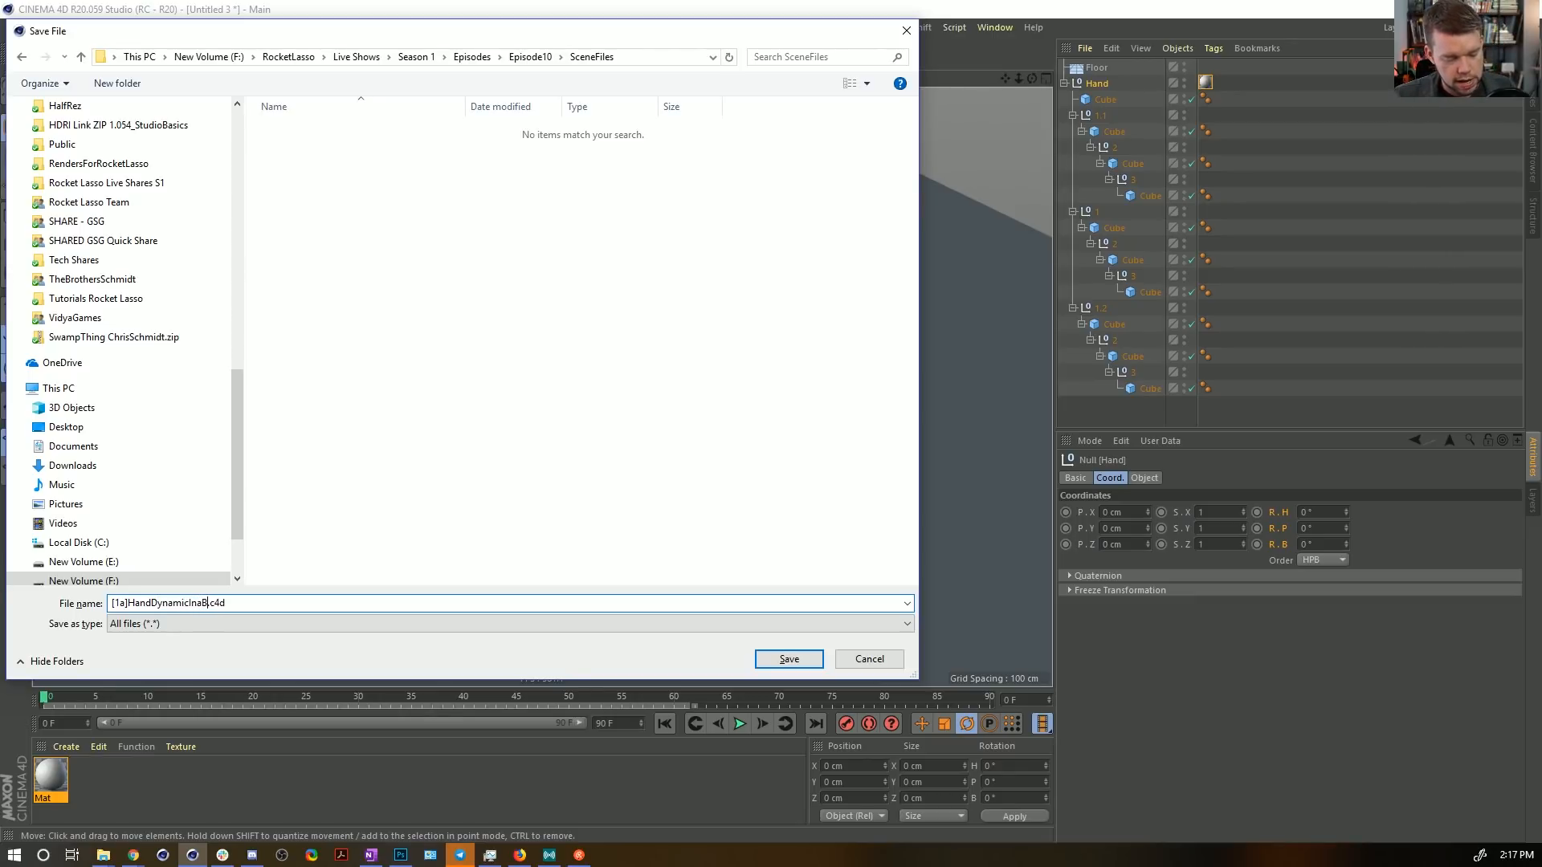
{"action": "type", "text": "ag"}
{"action": "key", "text": "Return"}
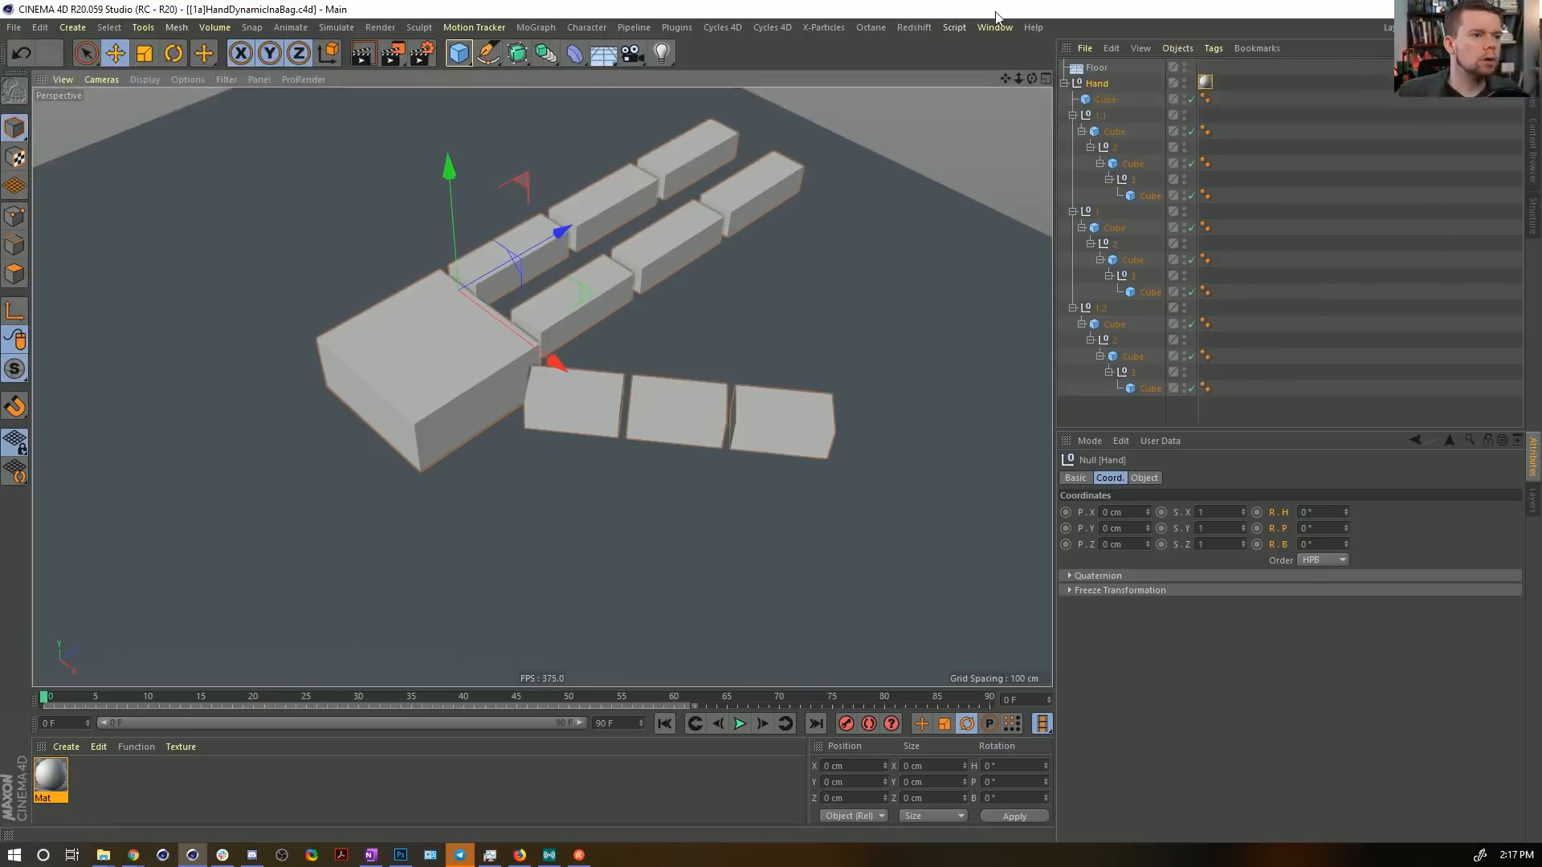
Add a Rigid Body tag to the Hand null and copy the tag onto the Floor.
{"action": "right_click", "coordinate": [1098, 84]}
{"action": "key", "text": "Escape"}
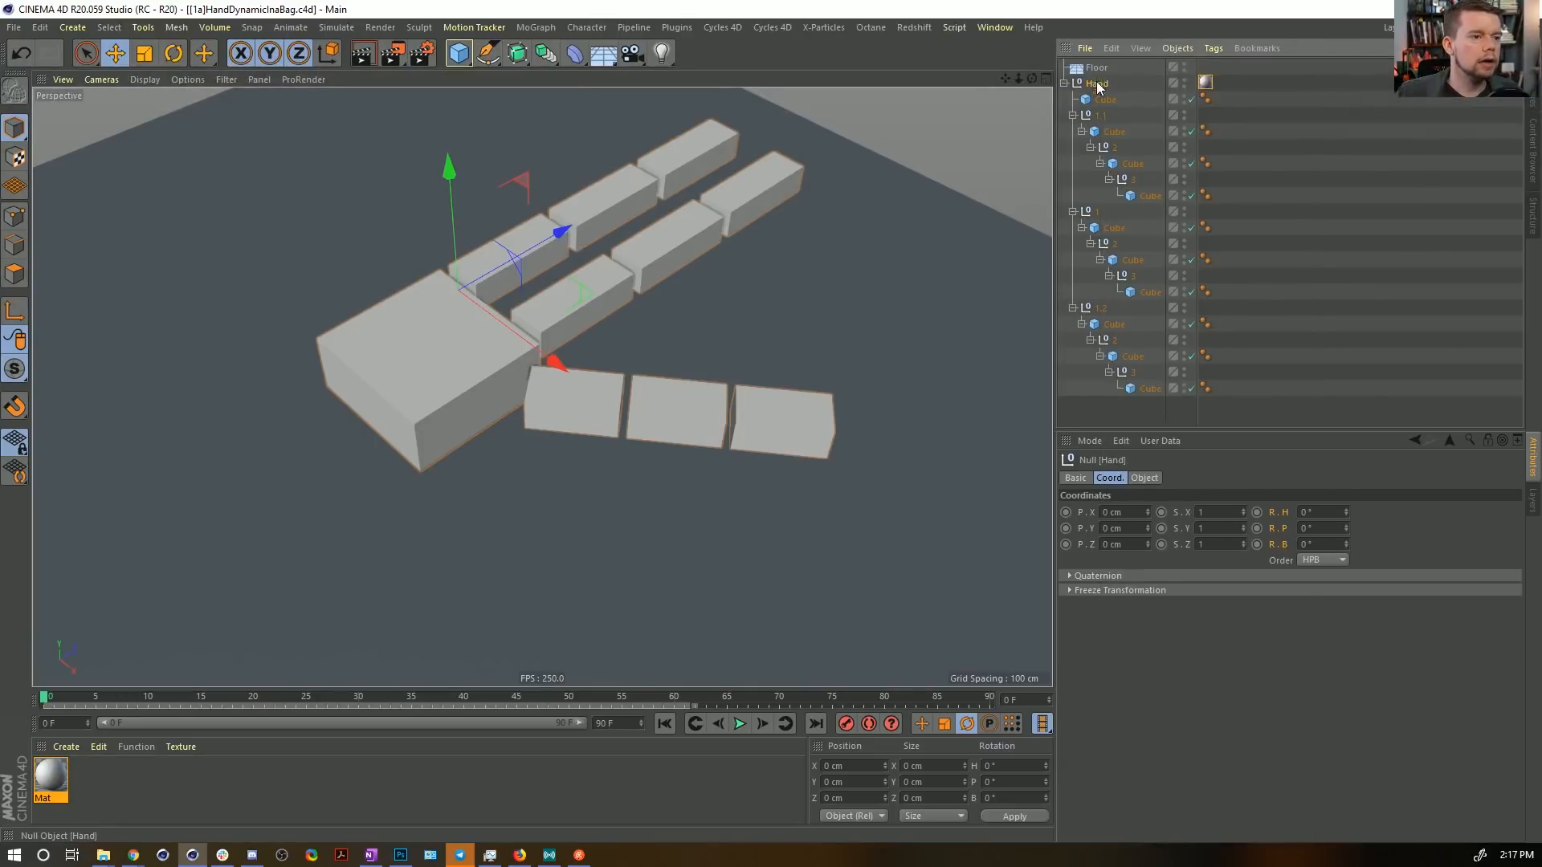
{"action": "right_click", "coordinate": [1098, 84]}
{"action": "mouse_move", "coordinate": [1172, 262]}
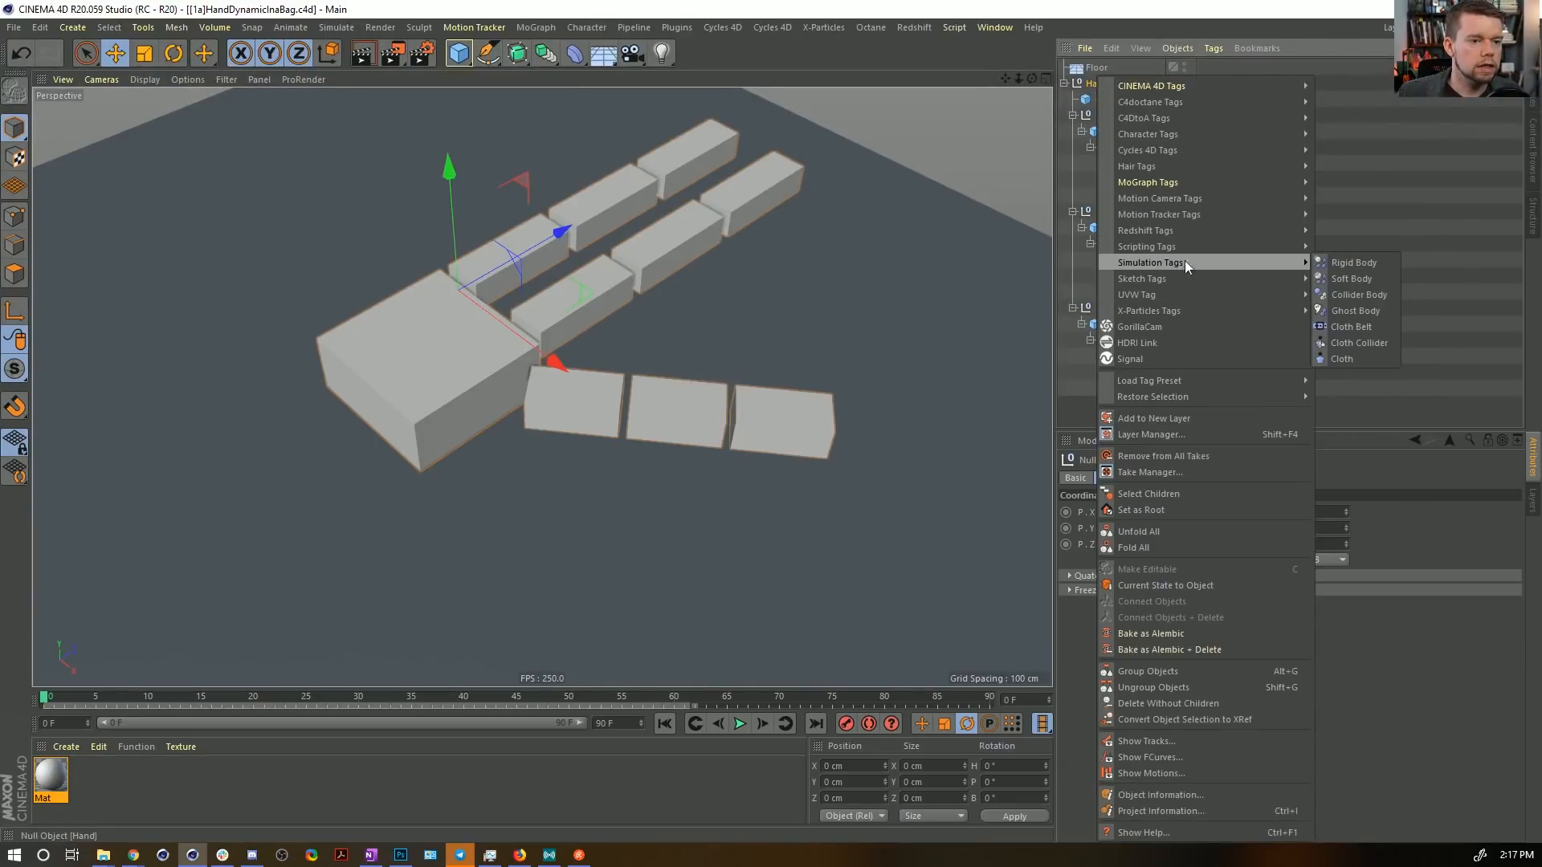
{"action": "left_click", "coordinate": [1357, 265]}
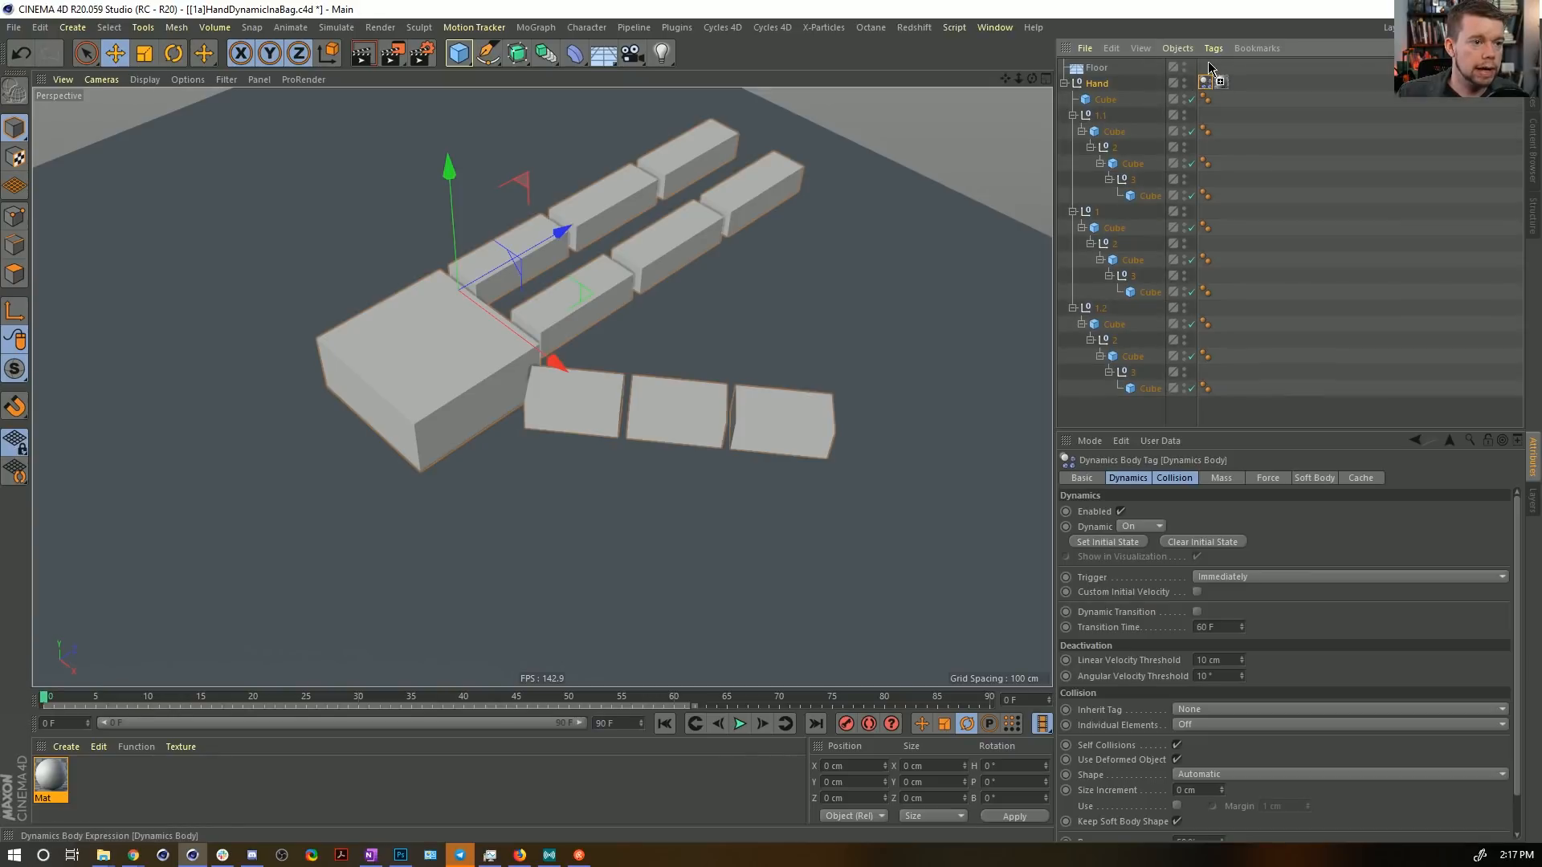
{"action": "left_click_drag", "start_coordinate": [1208, 64], "coordinate": [1208, 66], "text": "ctrl"}
Set the Hand dynamics tag's collision shape to Moving Mesh and its Inherit Tag to Compound Collision Shape.
{"action": "left_click", "coordinate": [1206, 83]}
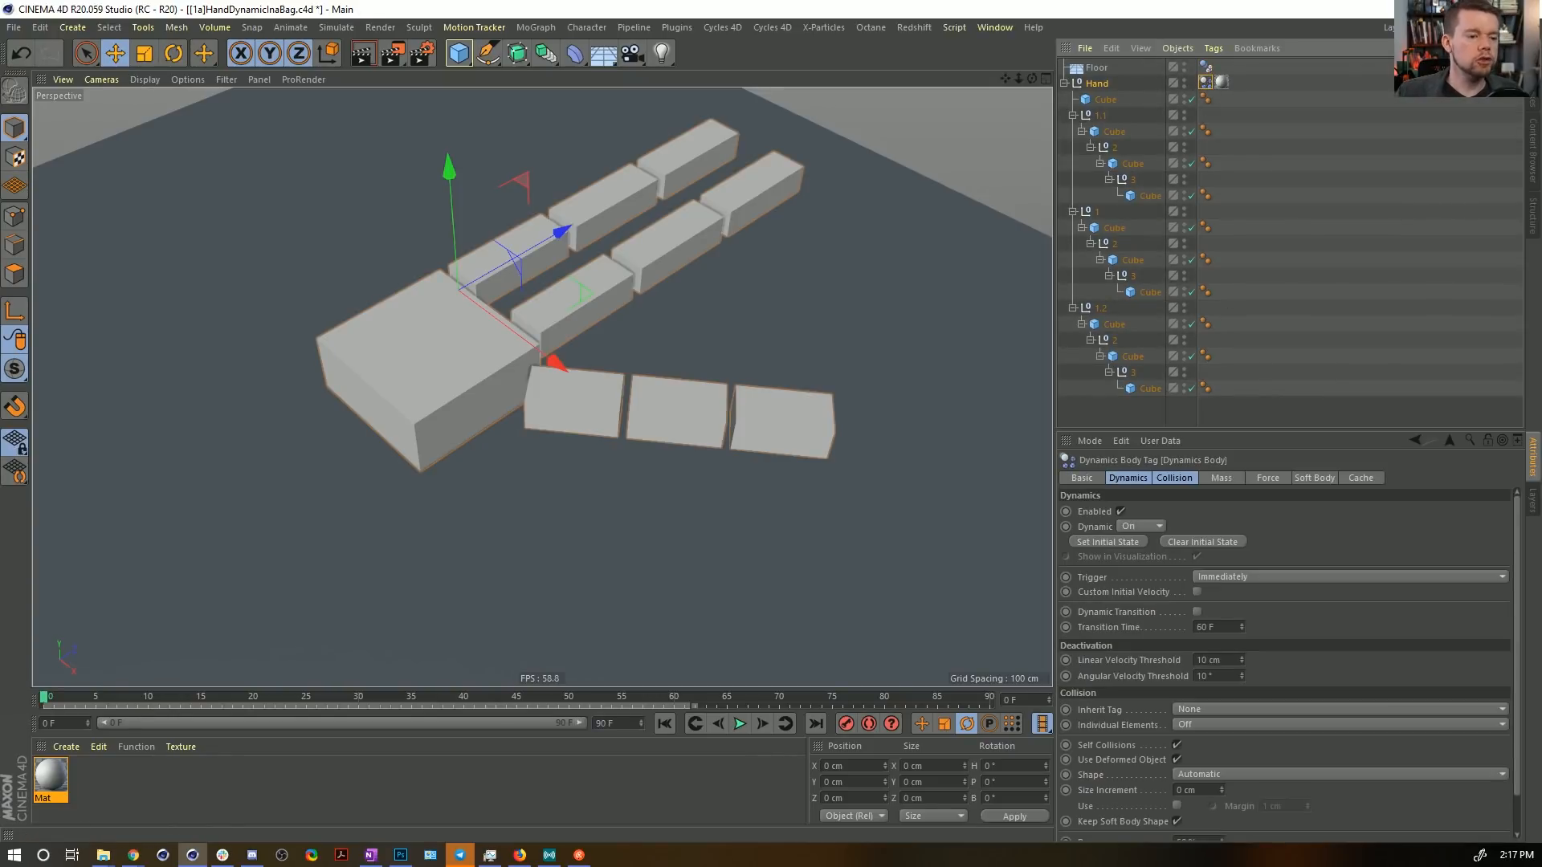
{"action": "left_click", "coordinate": [1168, 479]}
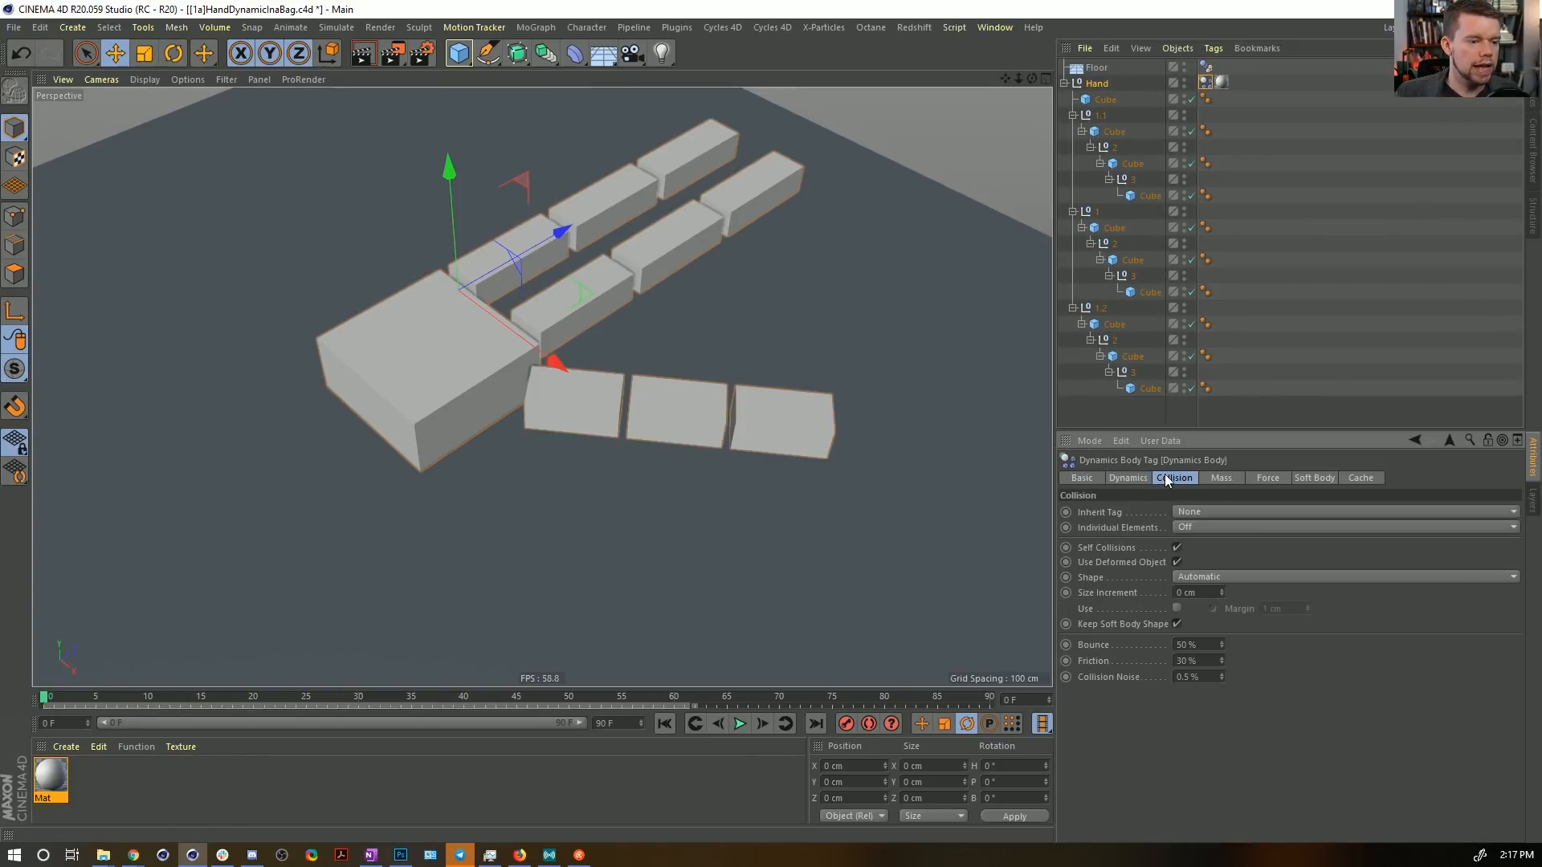
{"action": "left_click", "coordinate": [1205, 578]}
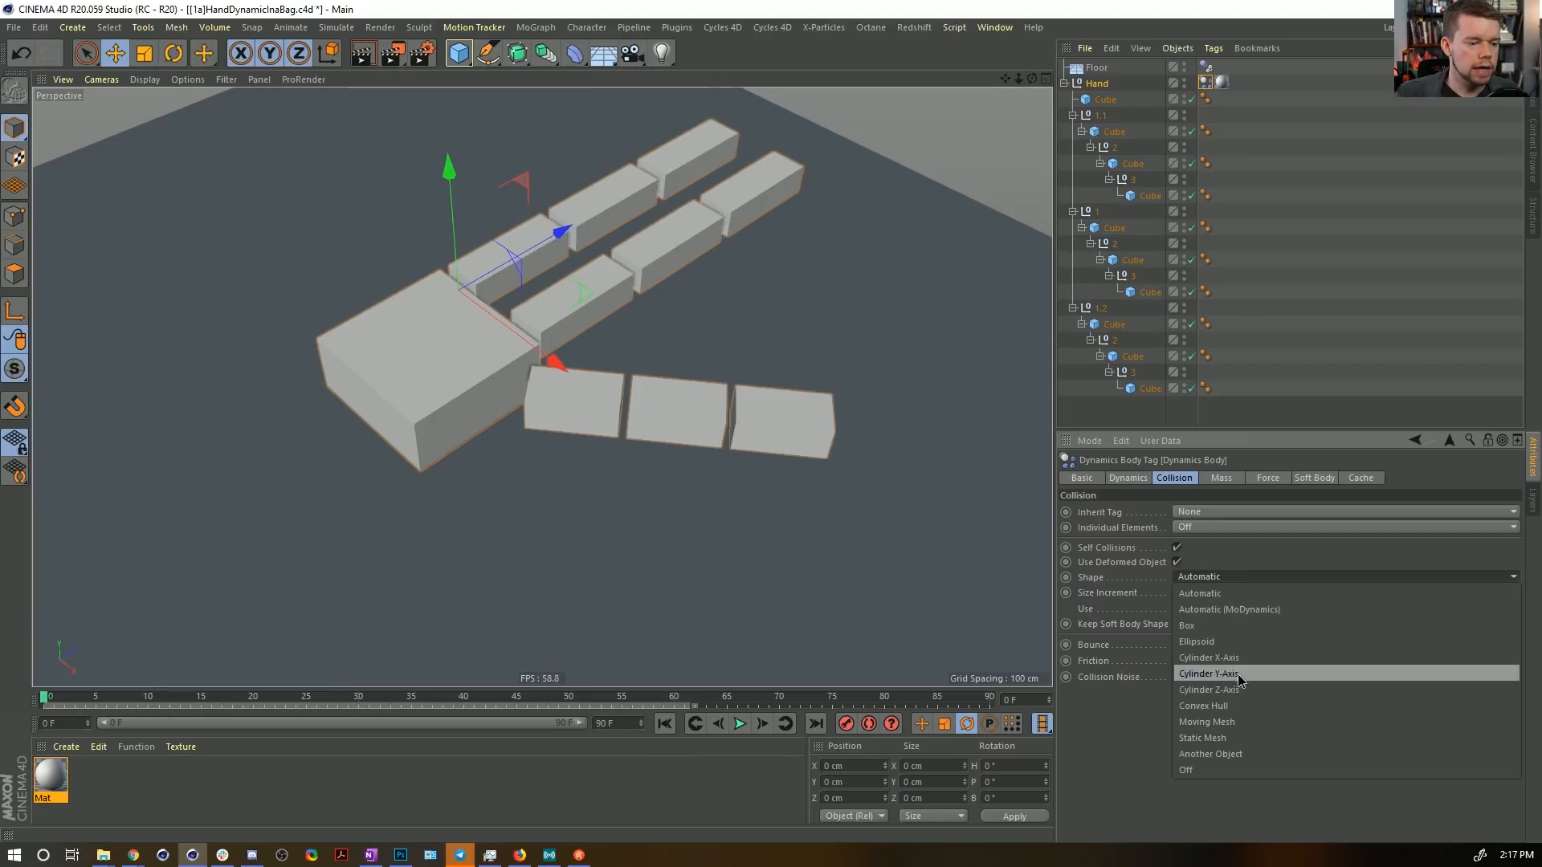
{"action": "left_click", "coordinate": [1235, 724]}
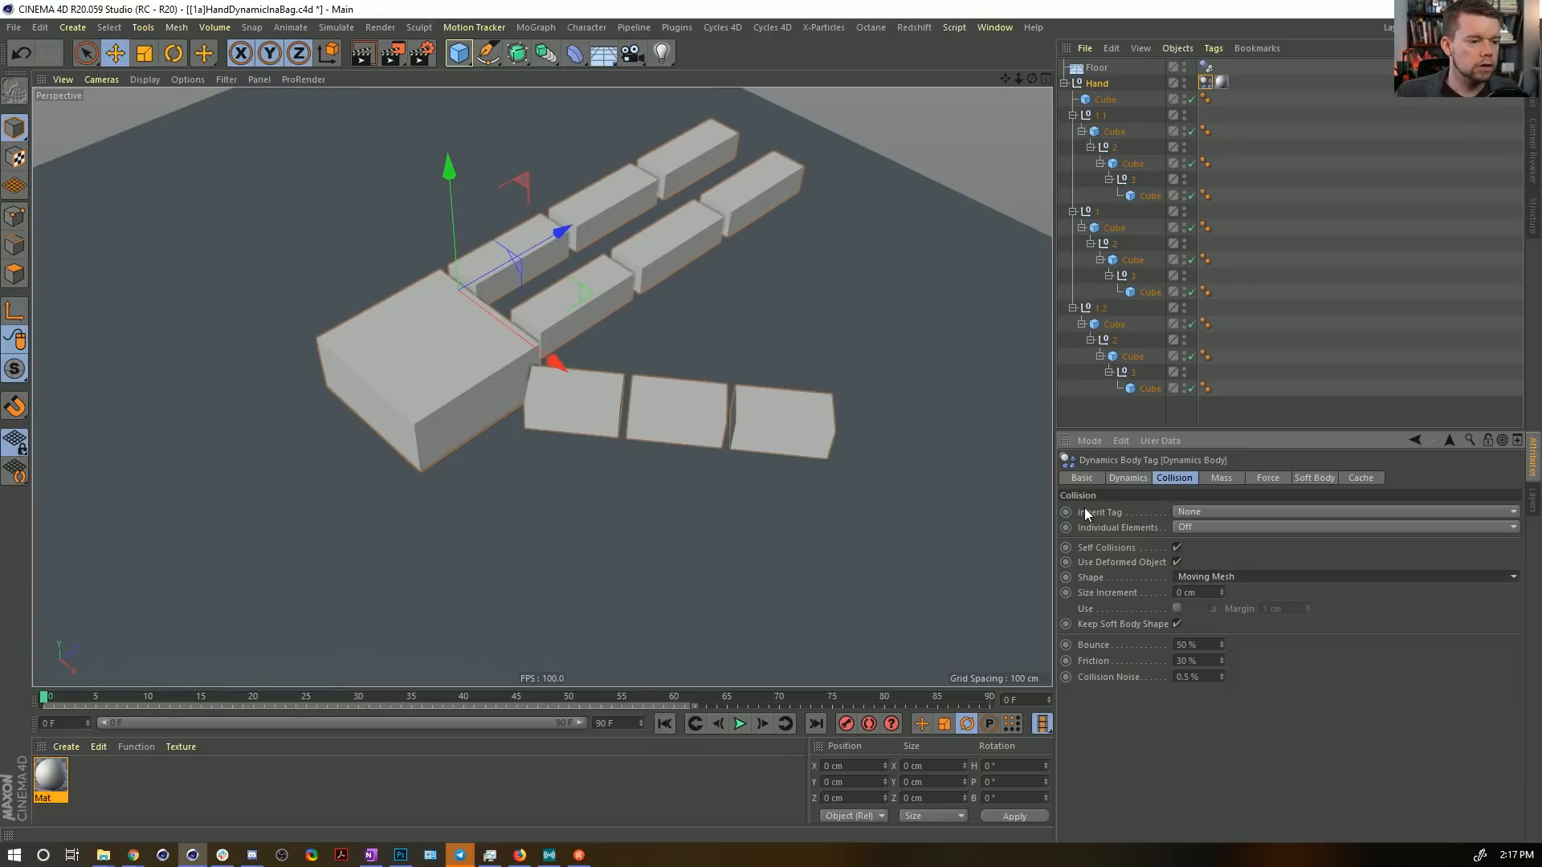
{"action": "left_click", "coordinate": [1202, 514]}
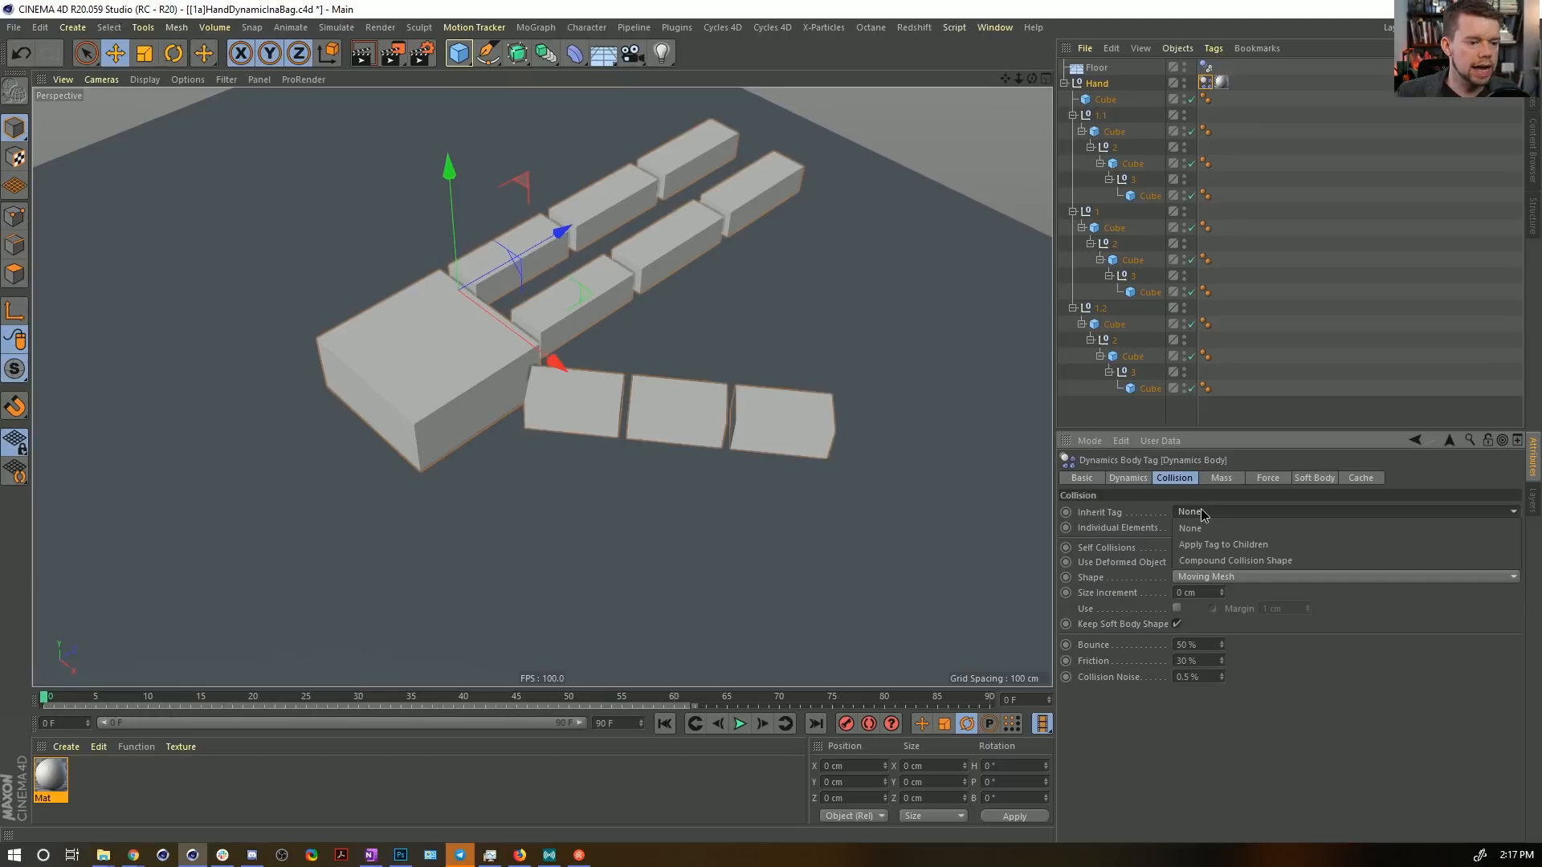
{"action": "left_click", "coordinate": [1237, 561]}
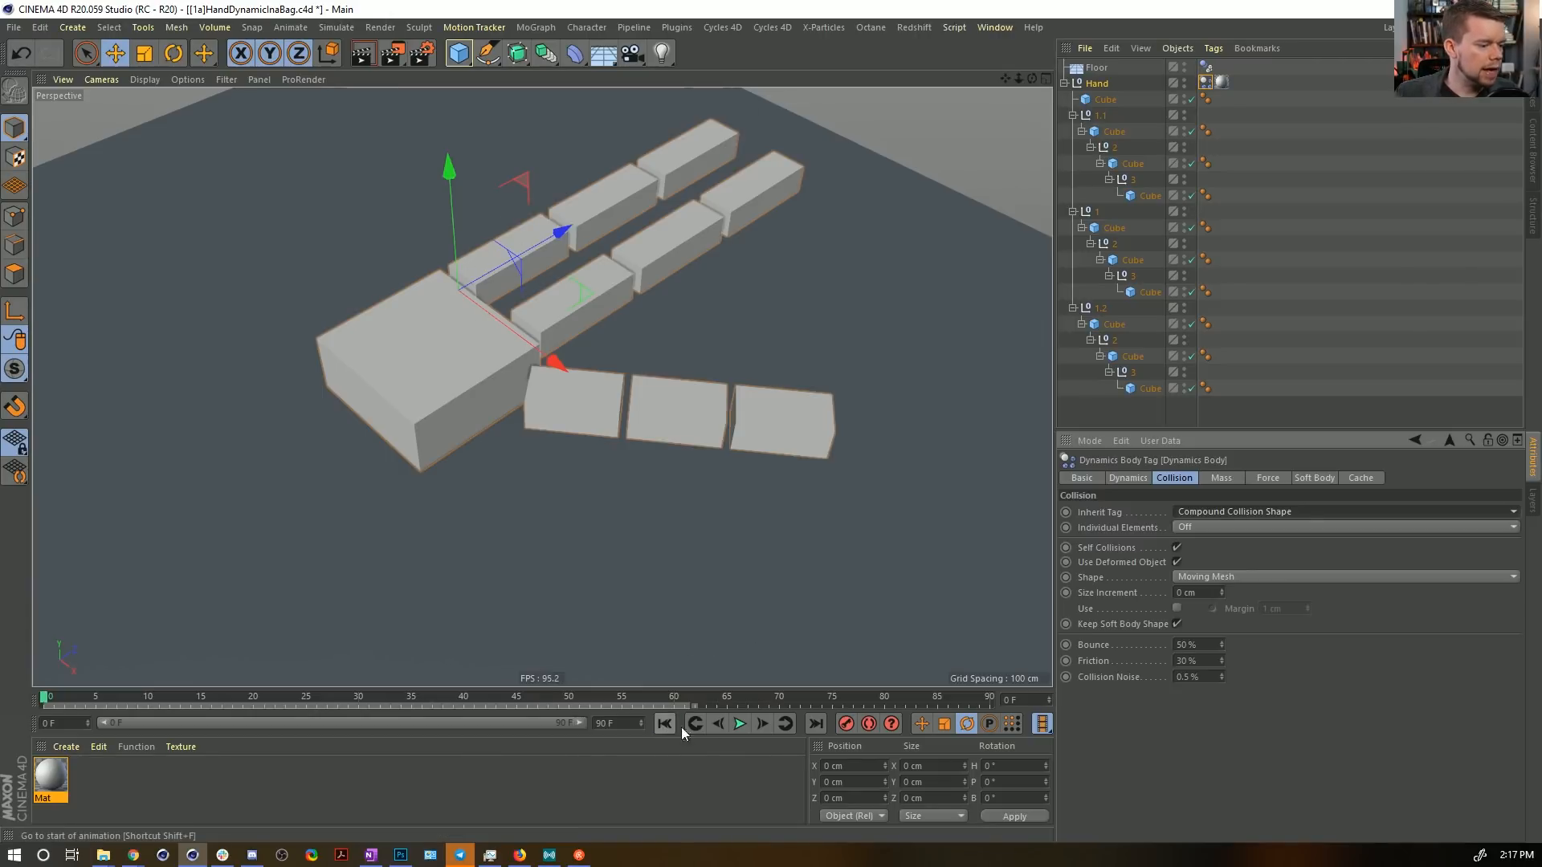
Play the simulation and check how the curling hand moves across the floor.
{"action": "left_click", "coordinate": [740, 724]}
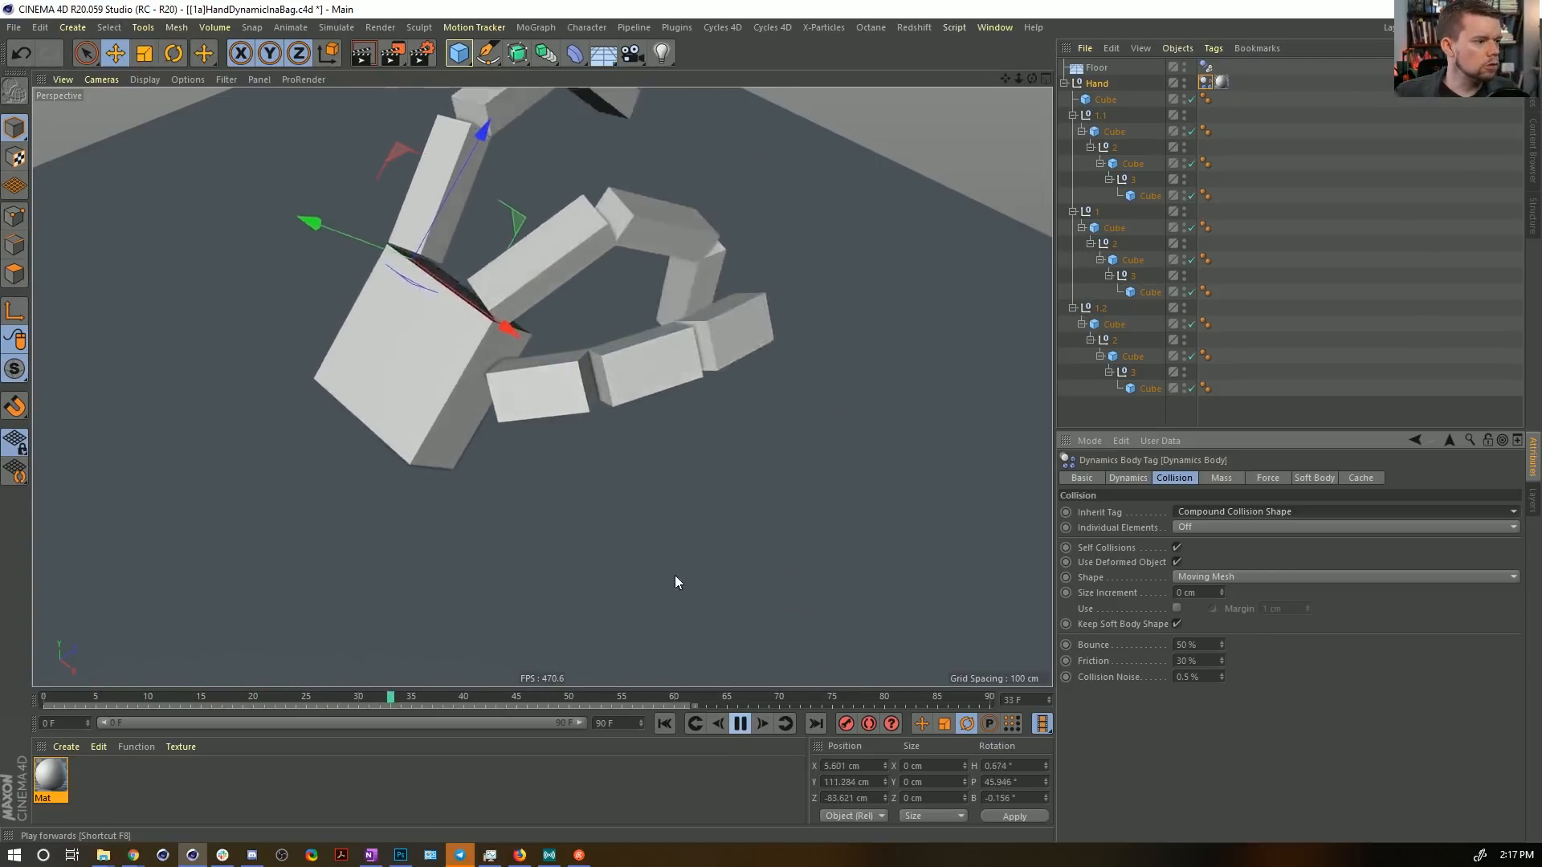
{"action": "scroll", "coordinate": [491, 359], "scroll_direction": "down", "scroll_amount": 5}
{"action": "left_click_drag", "start_coordinate": [562, 362], "coordinate": [516, 370], "text": "alt"}
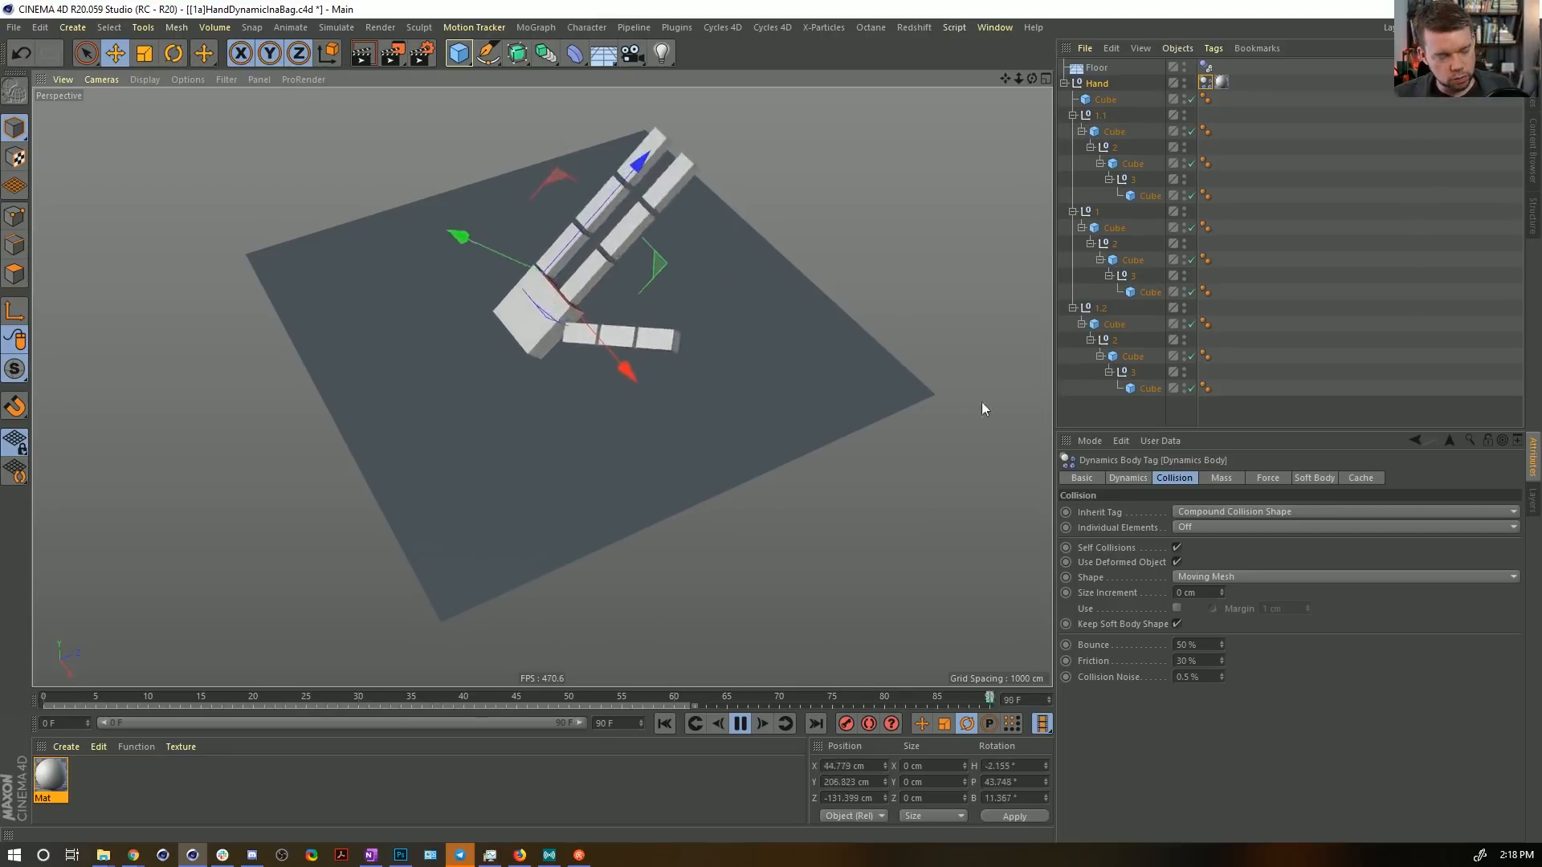
Set the project's dynamics Time Scale to 200%.
{"action": "left_click", "coordinate": [890, 348]}
{"action": "left_click", "coordinate": [1353, 477]}
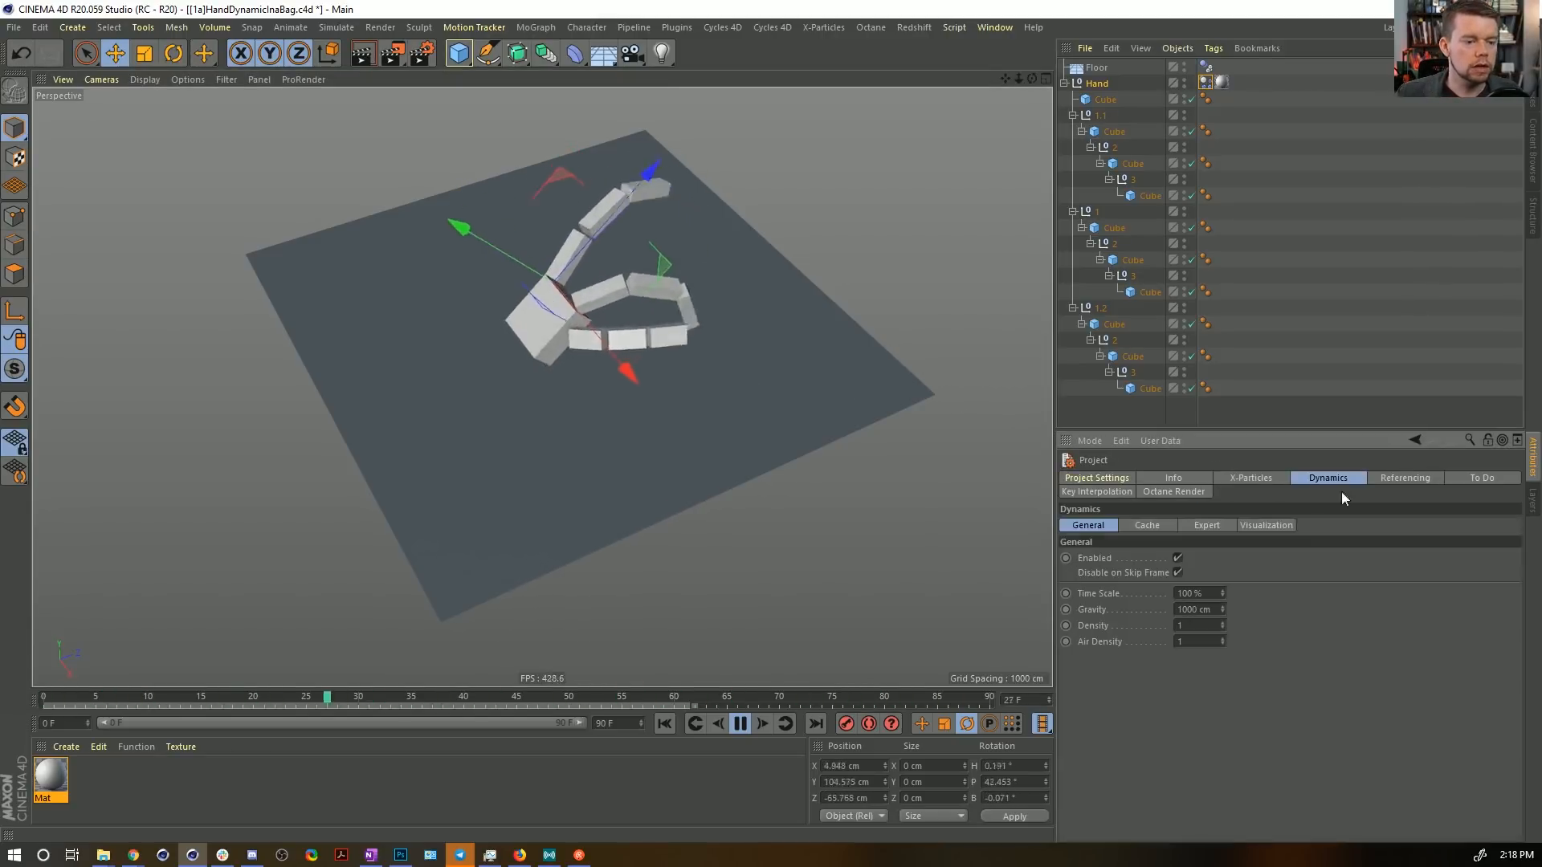
{"action": "type", "text": "2"}
{"action": "left_click", "coordinate": [1357, 632]}
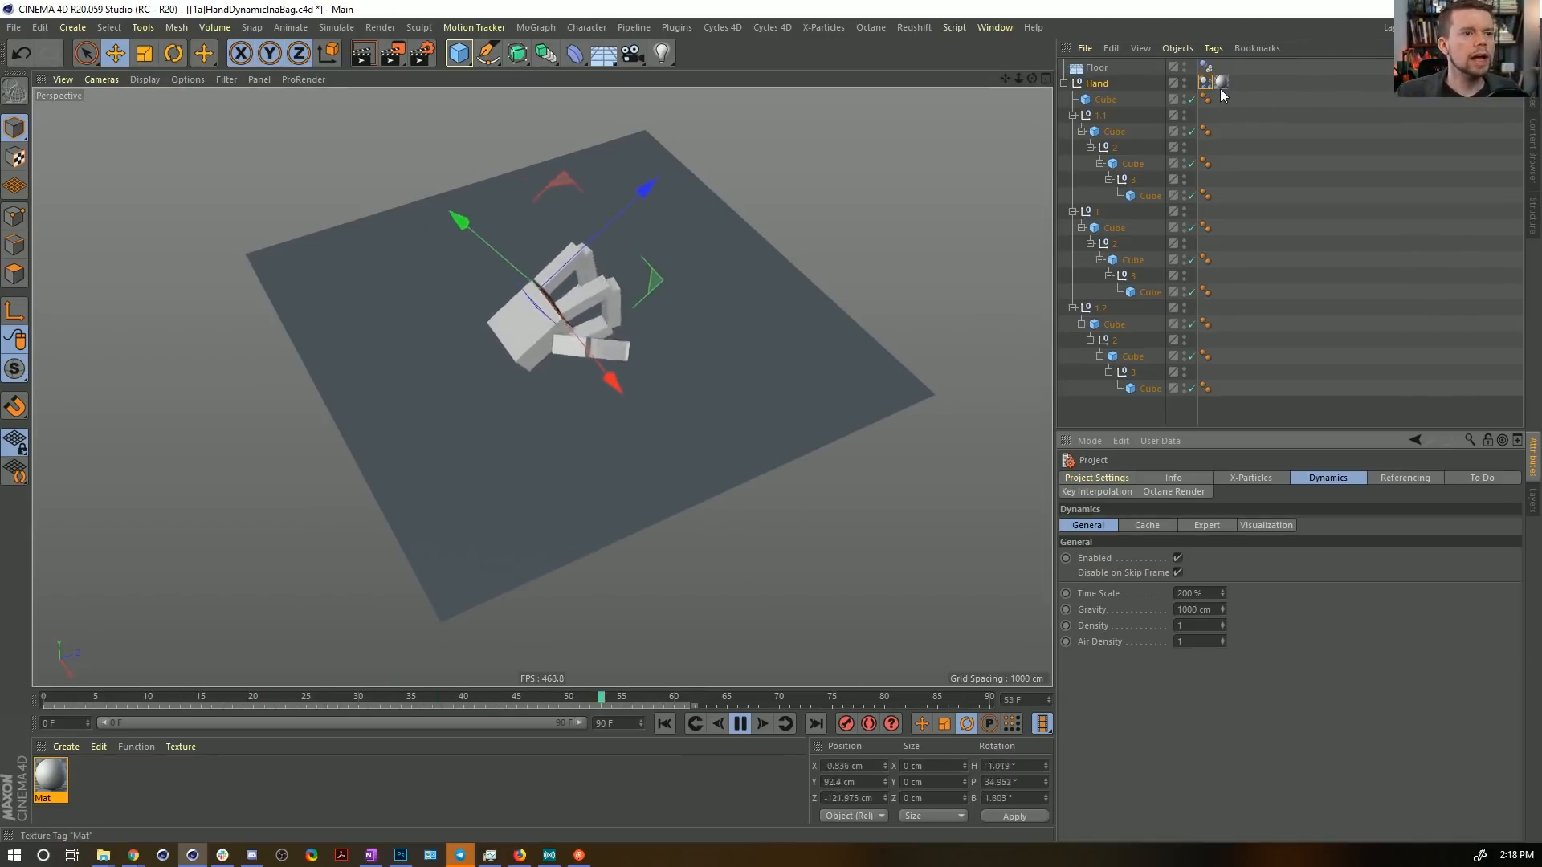
Stop the simulation after checking the hand's motion, return to frame 0 and save the scene.
{"action": "left_click_drag", "start_coordinate": [585, 321], "coordinate": [660, 349], "text": "alt"}
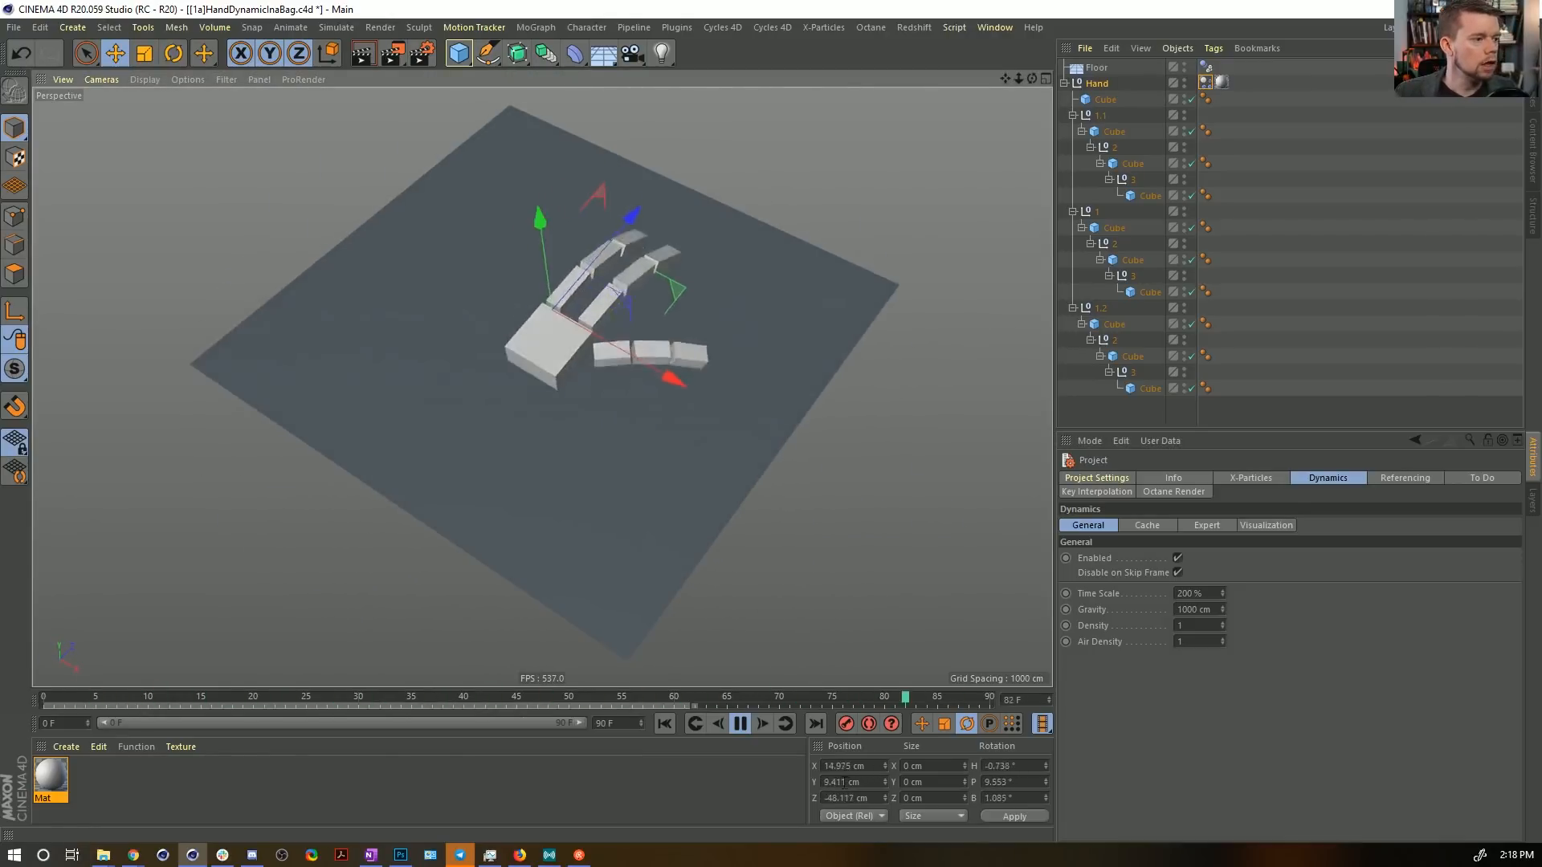
{"action": "left_click", "coordinate": [739, 723]}
{"action": "left_click", "coordinate": [665, 723]}
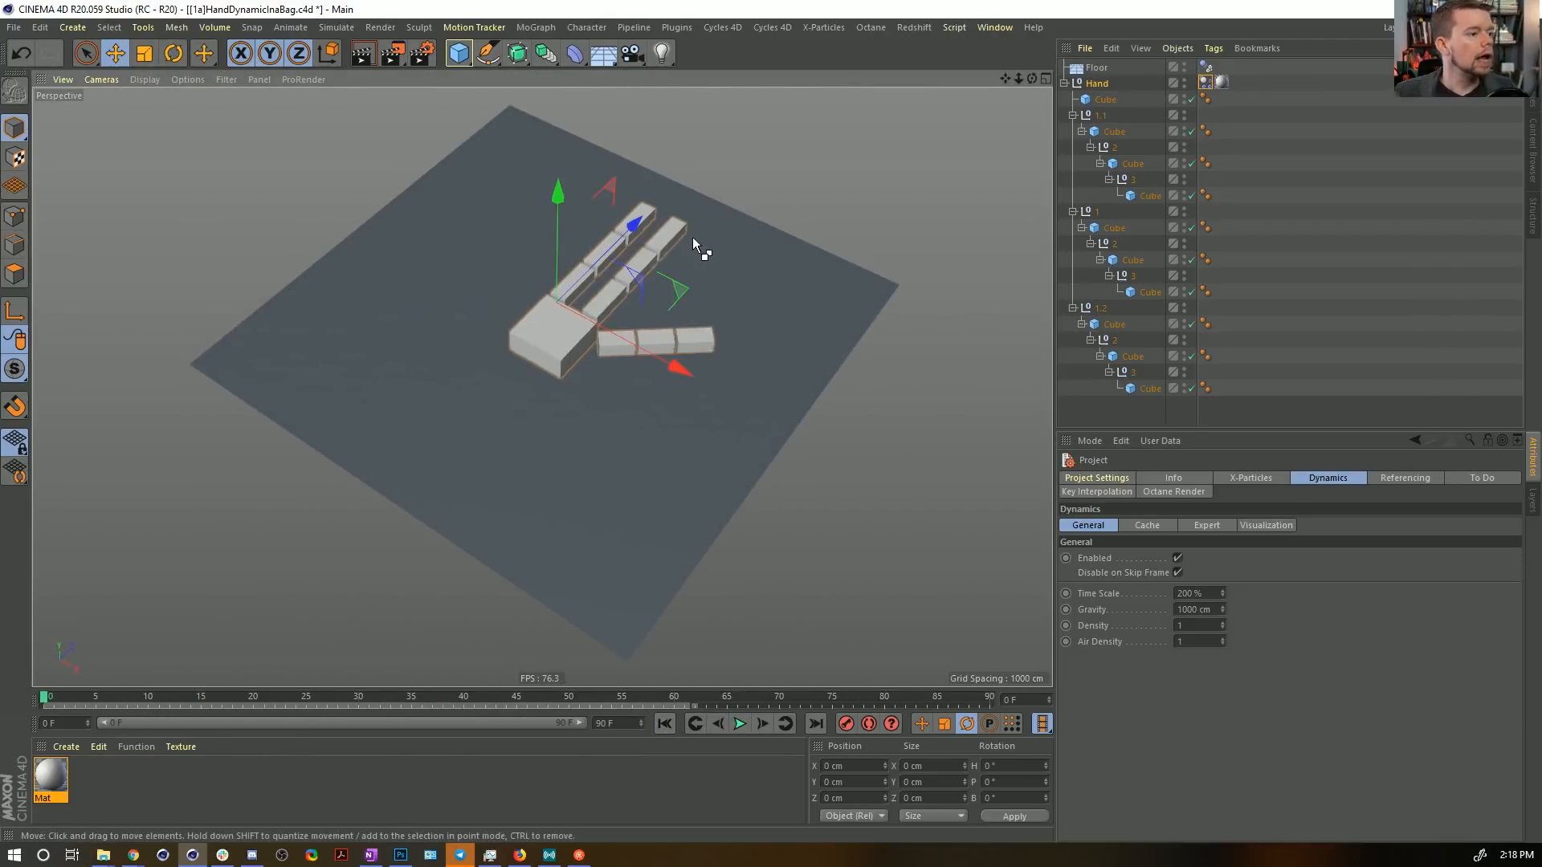
{"action": "key", "text": "ctrl+s"}
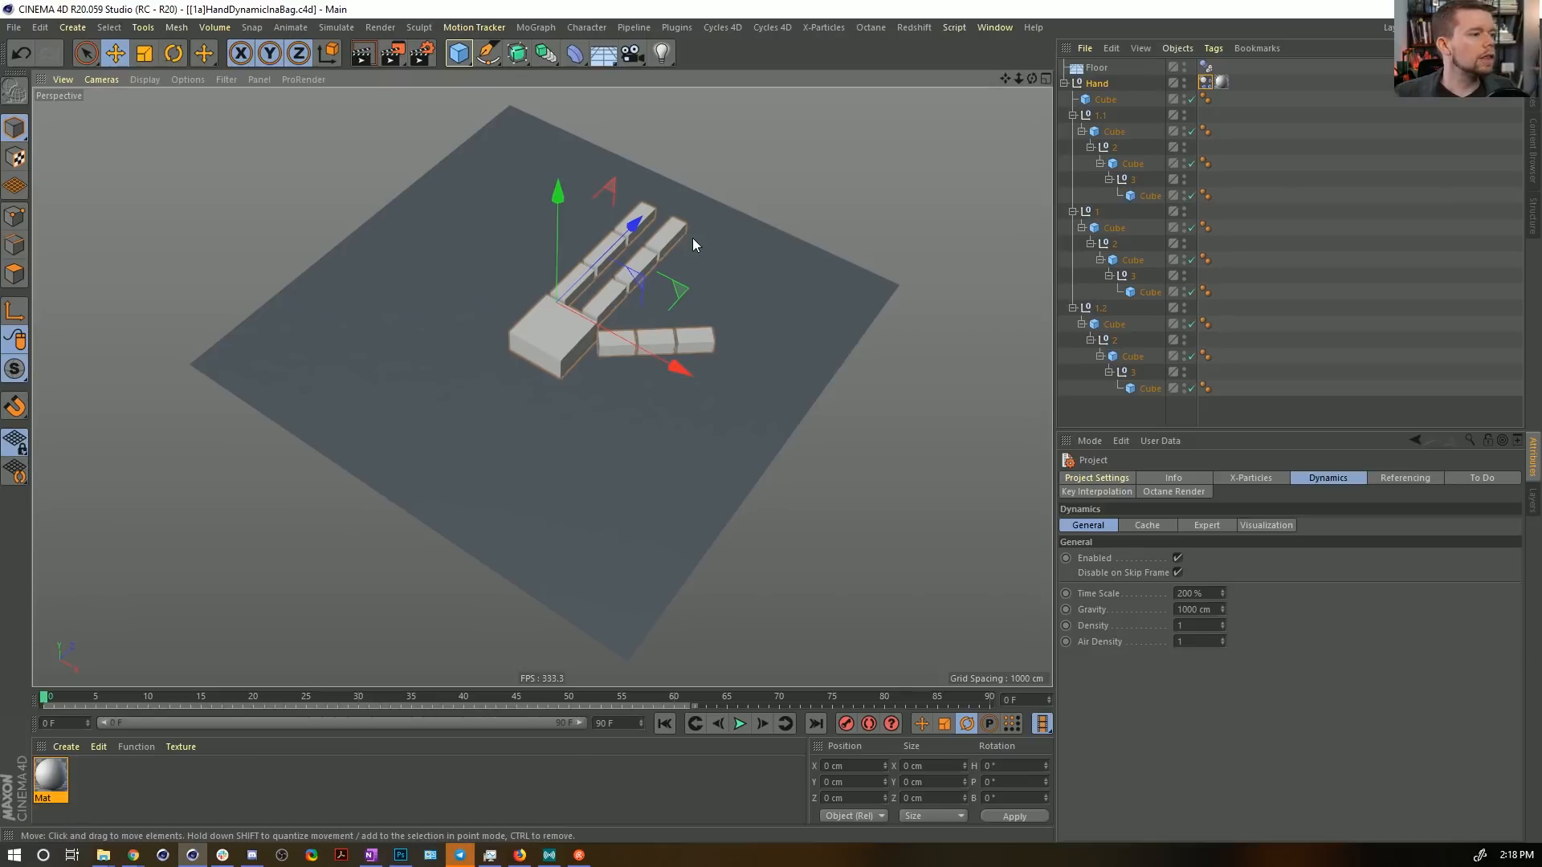
Put the Hand hierarchy under a new Subdivision Surface with editor and renderer subdivisions both set to 1.
{"action": "left_click", "coordinate": [520, 54]}
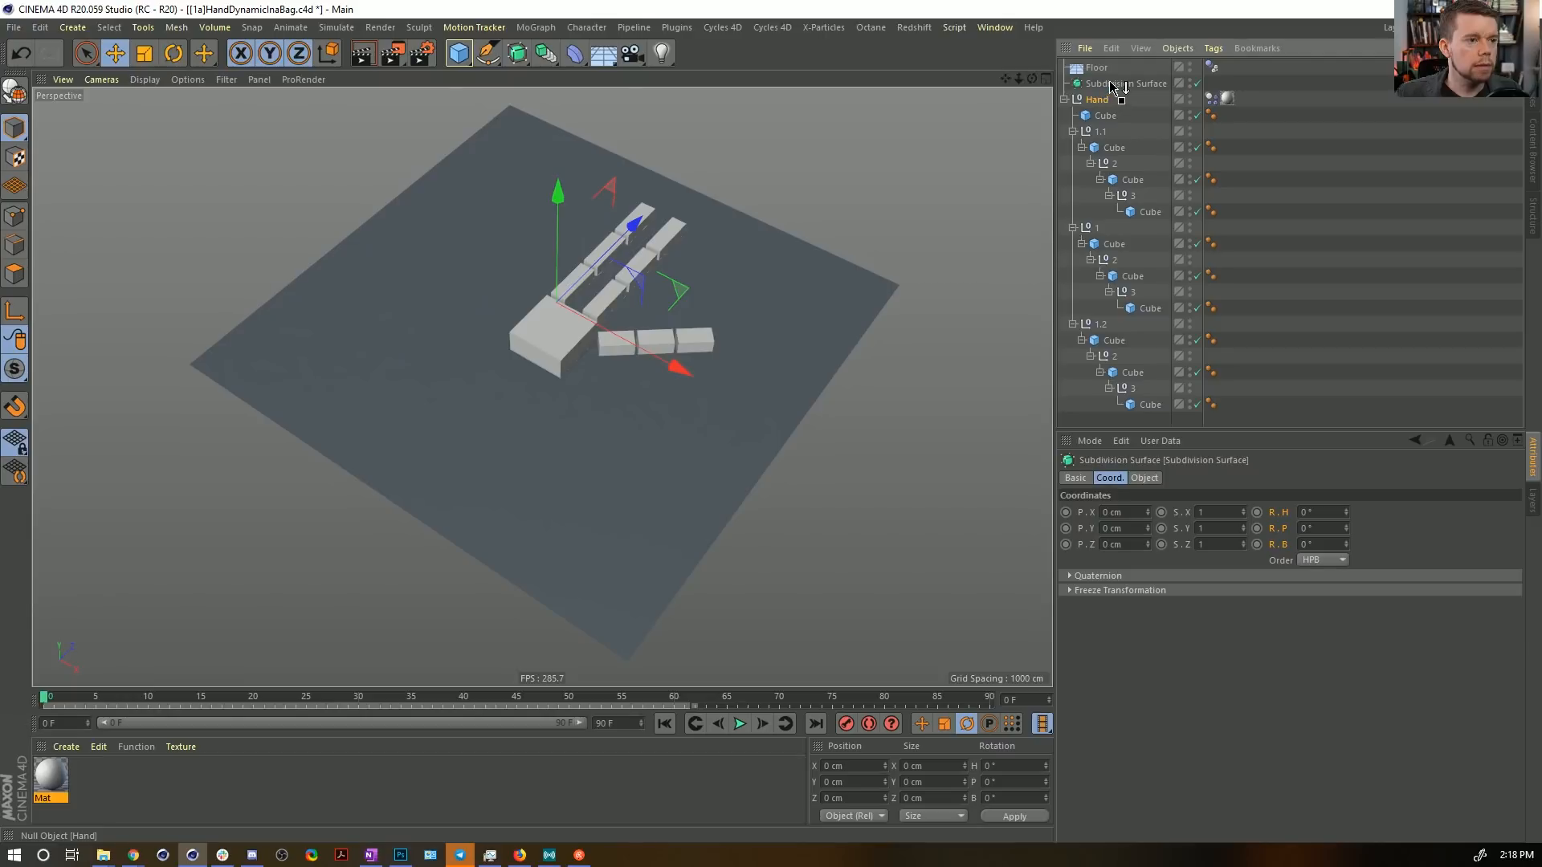
{"action": "left_click_drag", "start_coordinate": [1113, 85], "coordinate": [1110, 84]}
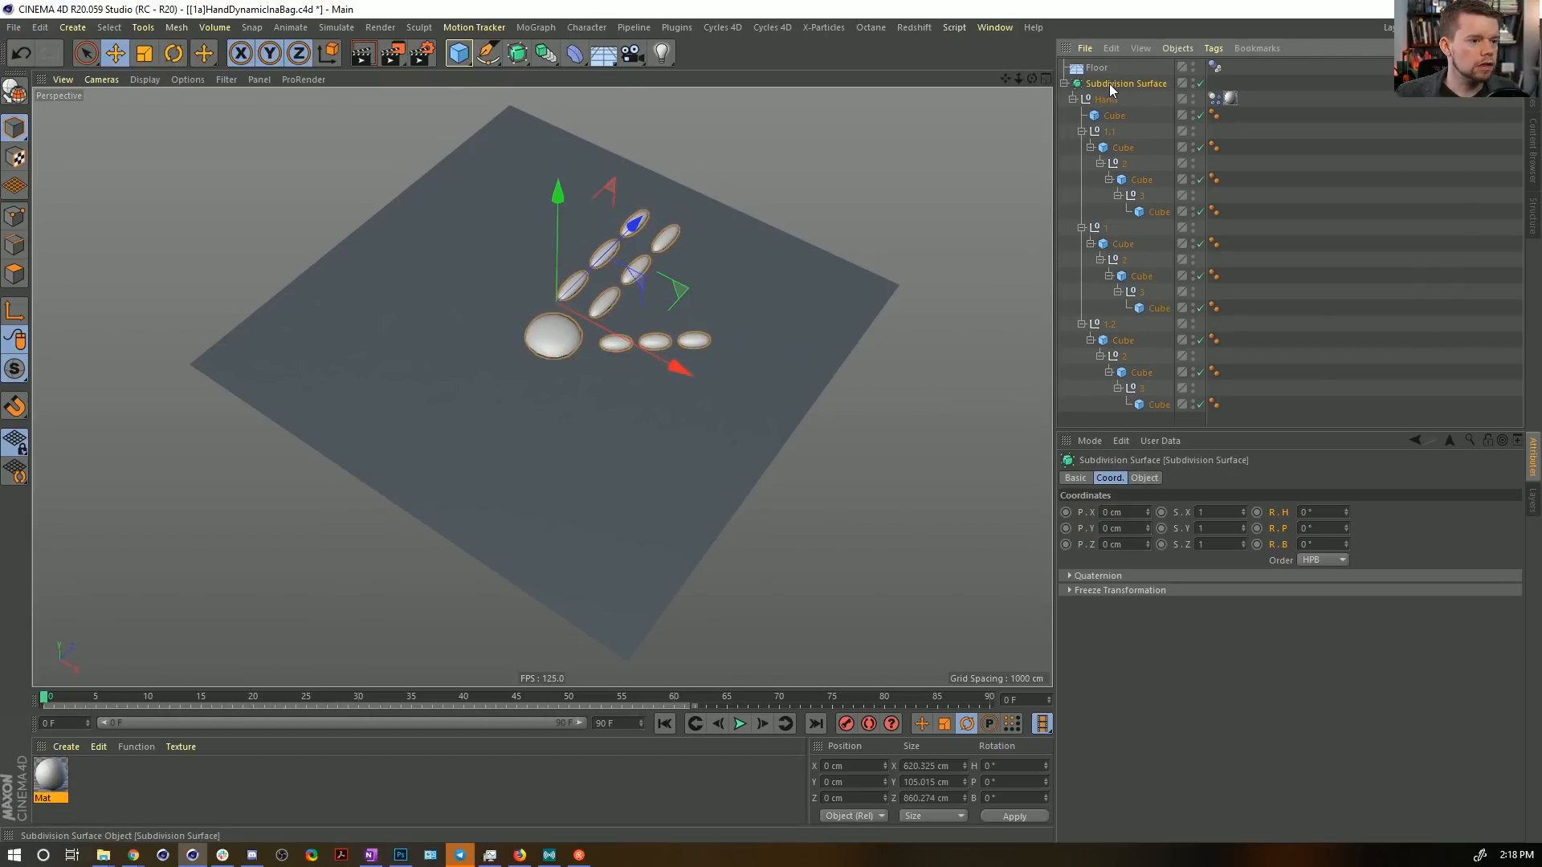
{"action": "left_click", "coordinate": [1147, 479]}
{"action": "left_click", "coordinate": [1198, 528]}
{"action": "key", "text": "Tab"}
{"action": "type", "text": "1"}
{"action": "key", "text": "Return"}
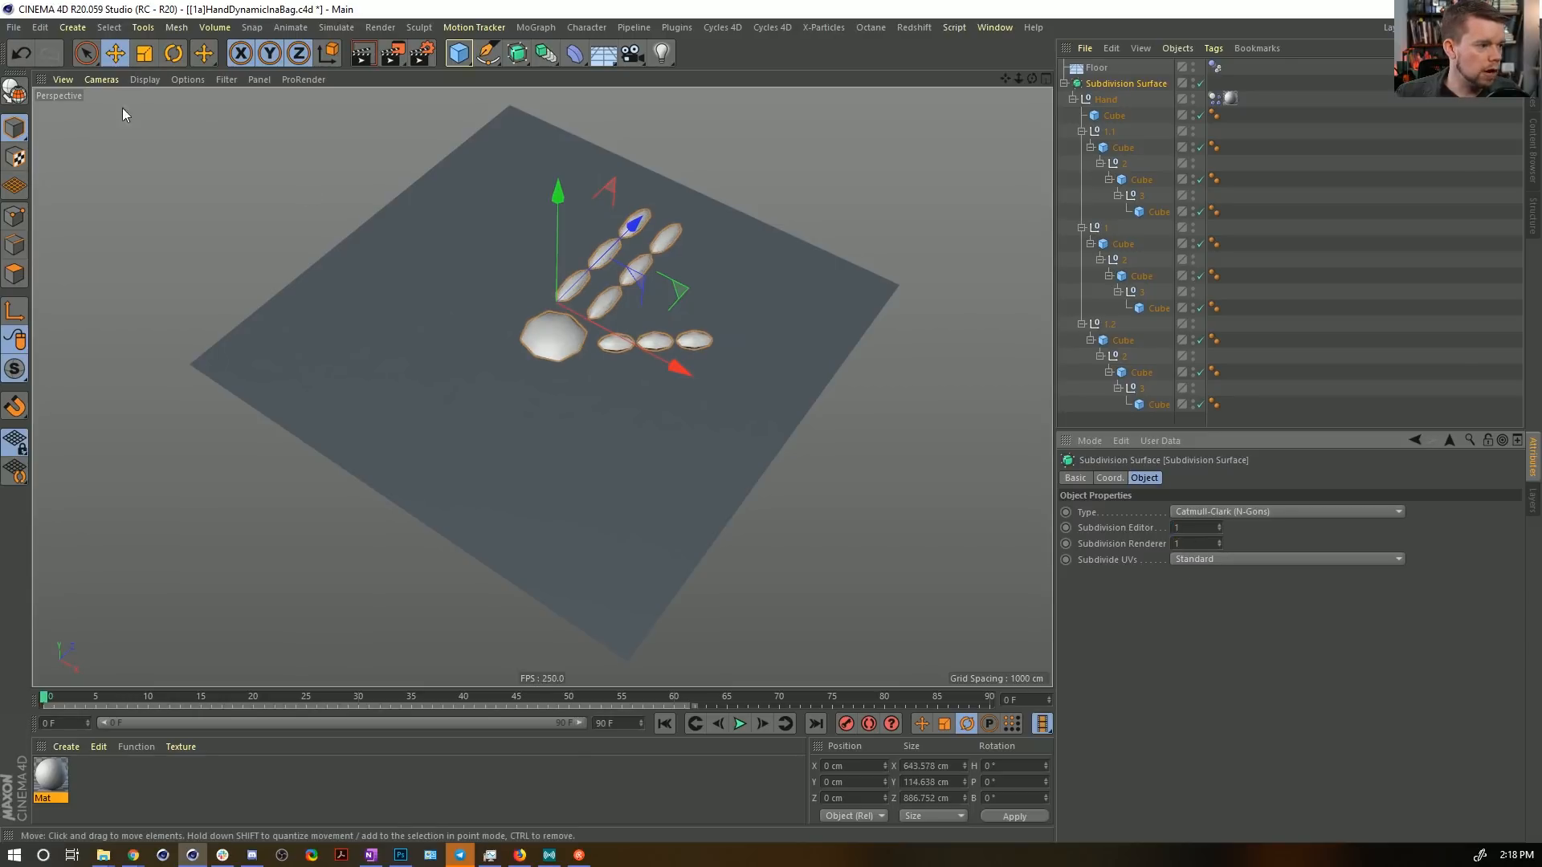
Add a Cloth Surface inside the Subdivision Surface and place the Hand hierarchy under it.
{"action": "mouse_move", "coordinate": [612, 324]}
{"action": "left_mouse_down", "text": "alt"}
{"action": "mouse_move", "coordinate": [830, 303]}
{"action": "mouse_move", "coordinate": [516, 330]}
{"action": "mouse_move", "coordinate": [664, 334]}
{"action": "mouse_move", "coordinate": [618, 347]}
{"action": "left_mouse_up", "text": "alt"}
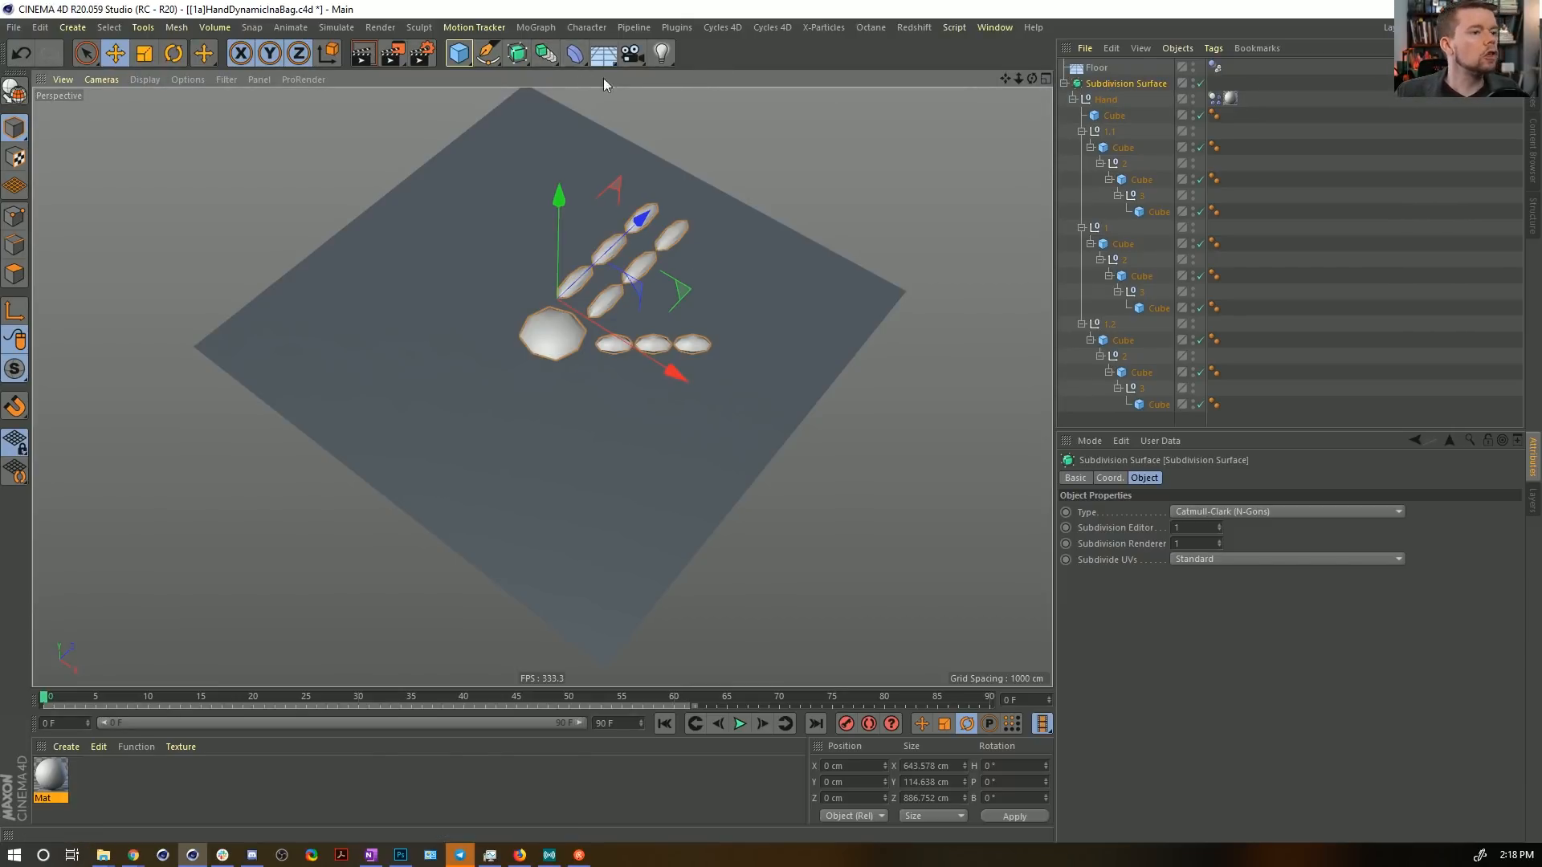
{"action": "left_click", "coordinate": [575, 53]}
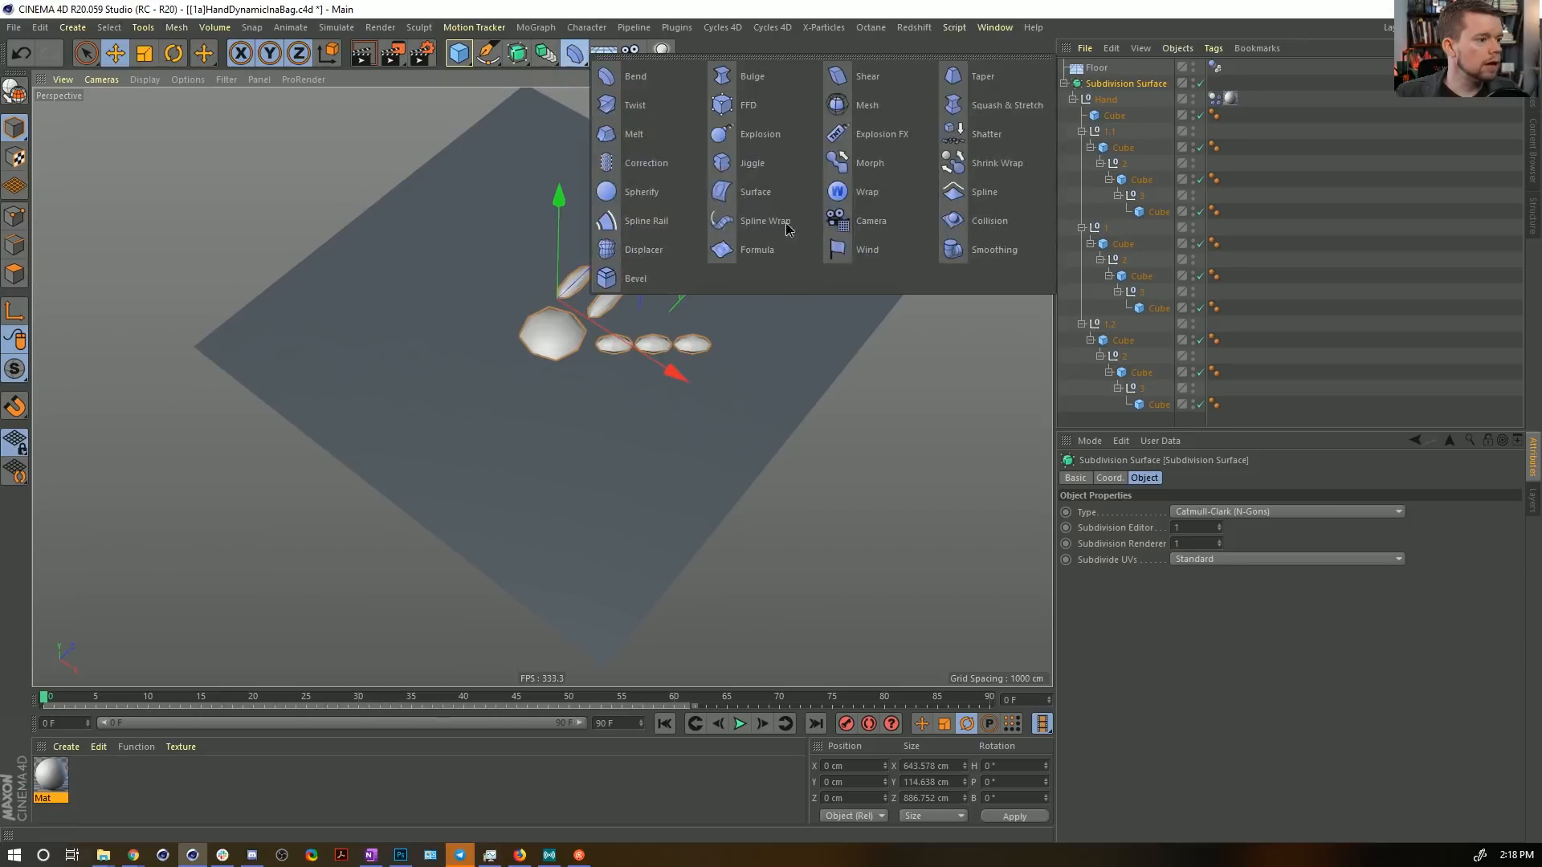
{"action": "left_click", "coordinate": [535, 28]}
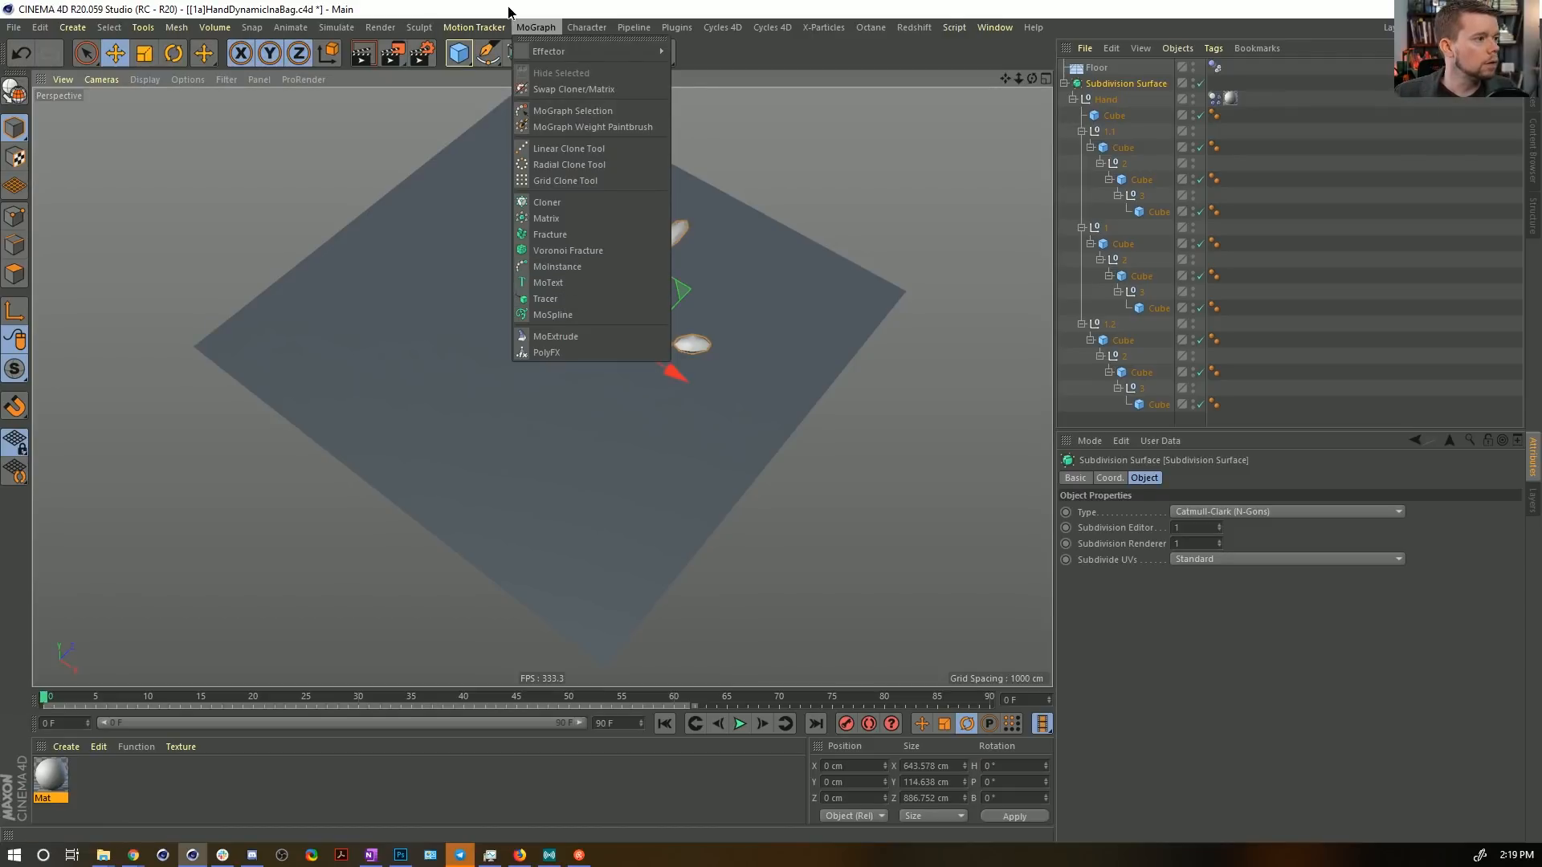
{"action": "mouse_move", "coordinate": [575, 35]}
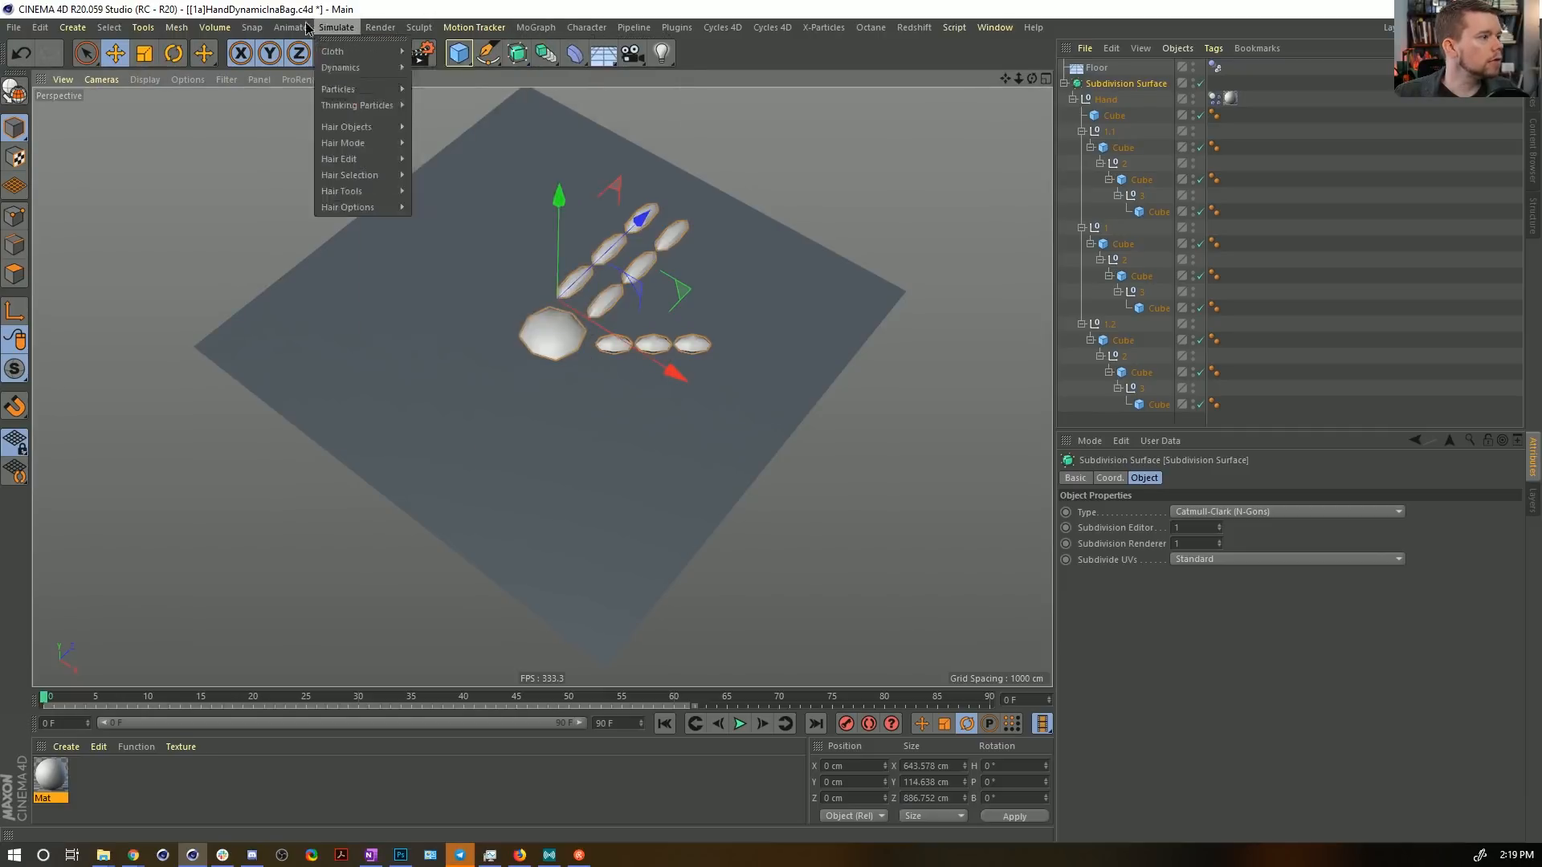
{"action": "mouse_move", "coordinate": [336, 27]}
{"action": "mouse_move", "coordinate": [362, 51]}
{"action": "left_click", "coordinate": [424, 58]}
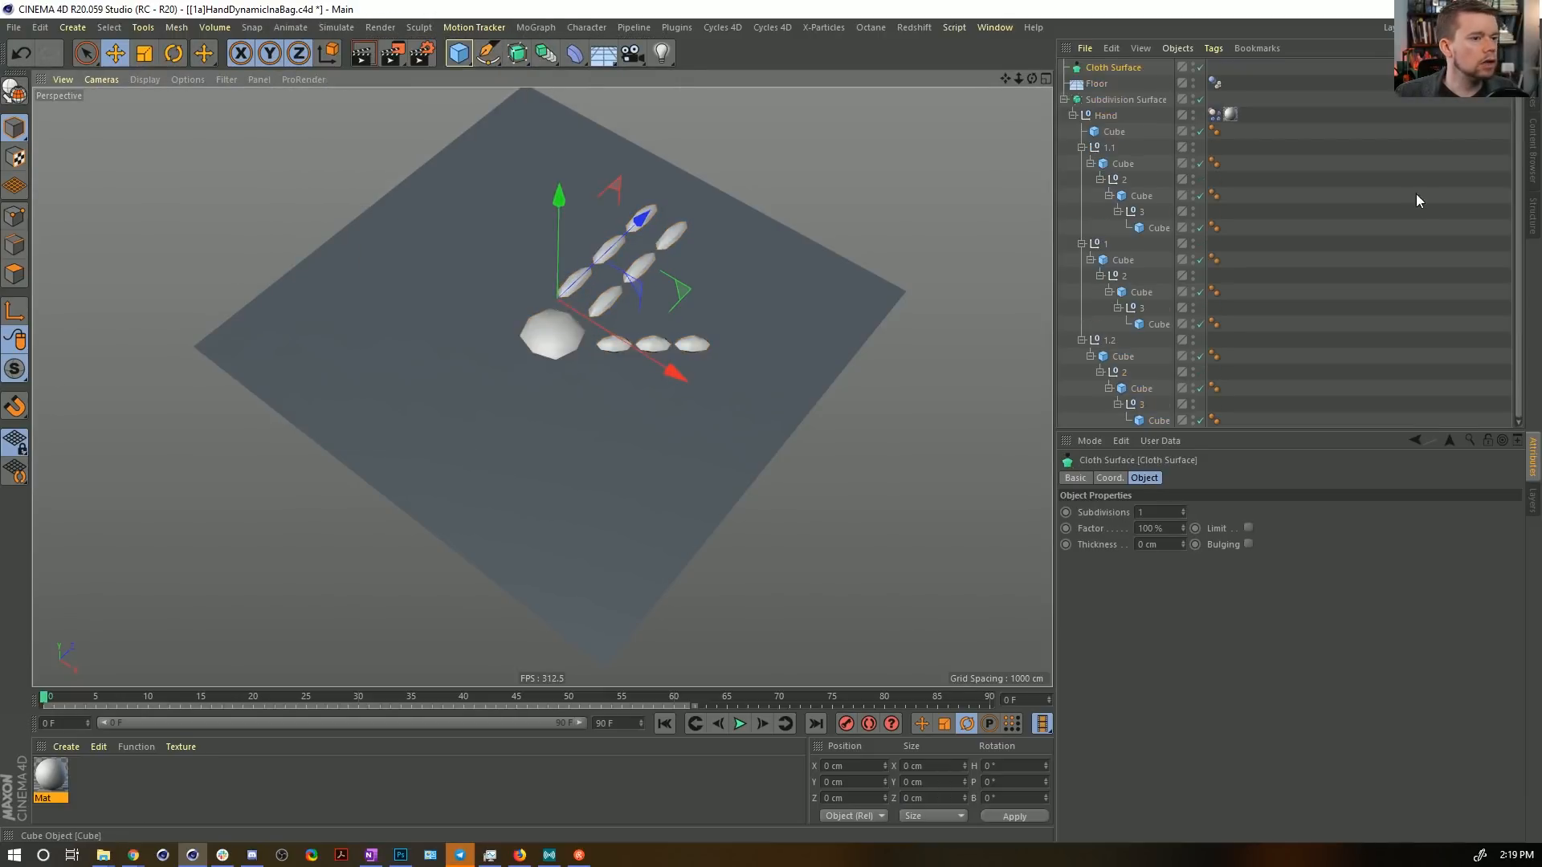
{"action": "left_click_drag", "start_coordinate": [1107, 115], "coordinate": [1116, 98]}
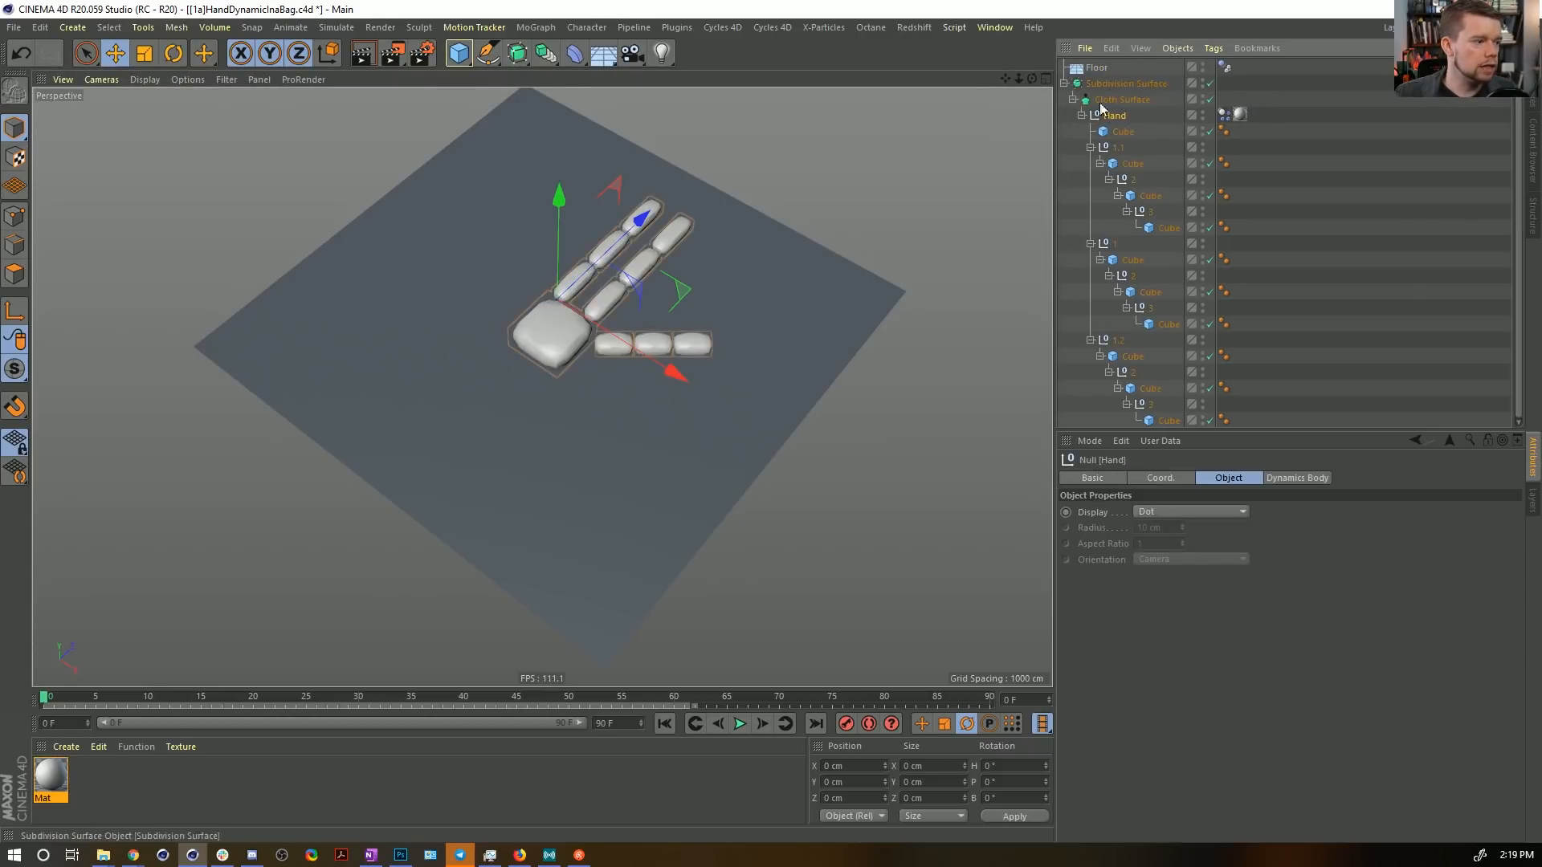
Disable the Subdivision Surface and display shading with lines to inspect the Cloth Surface mesh on the hand.
{"action": "left_click", "coordinate": [1210, 83]}
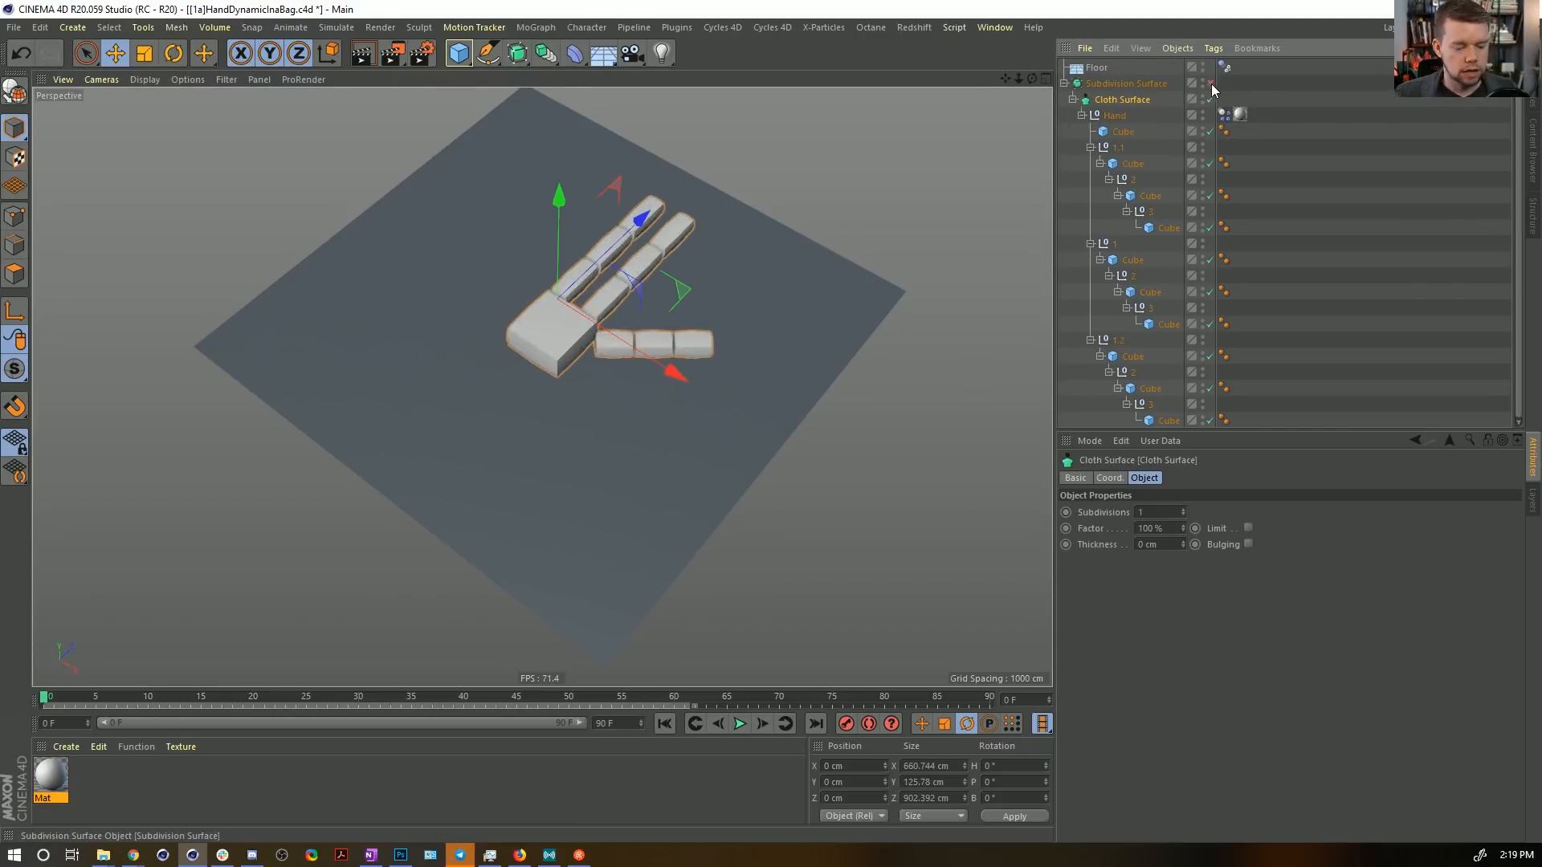
{"action": "key", "text": "n"}
{"action": "key", "text": "b"}
{"action": "scroll", "coordinate": [605, 306], "scroll_direction": "up", "scroll_amount": 5}
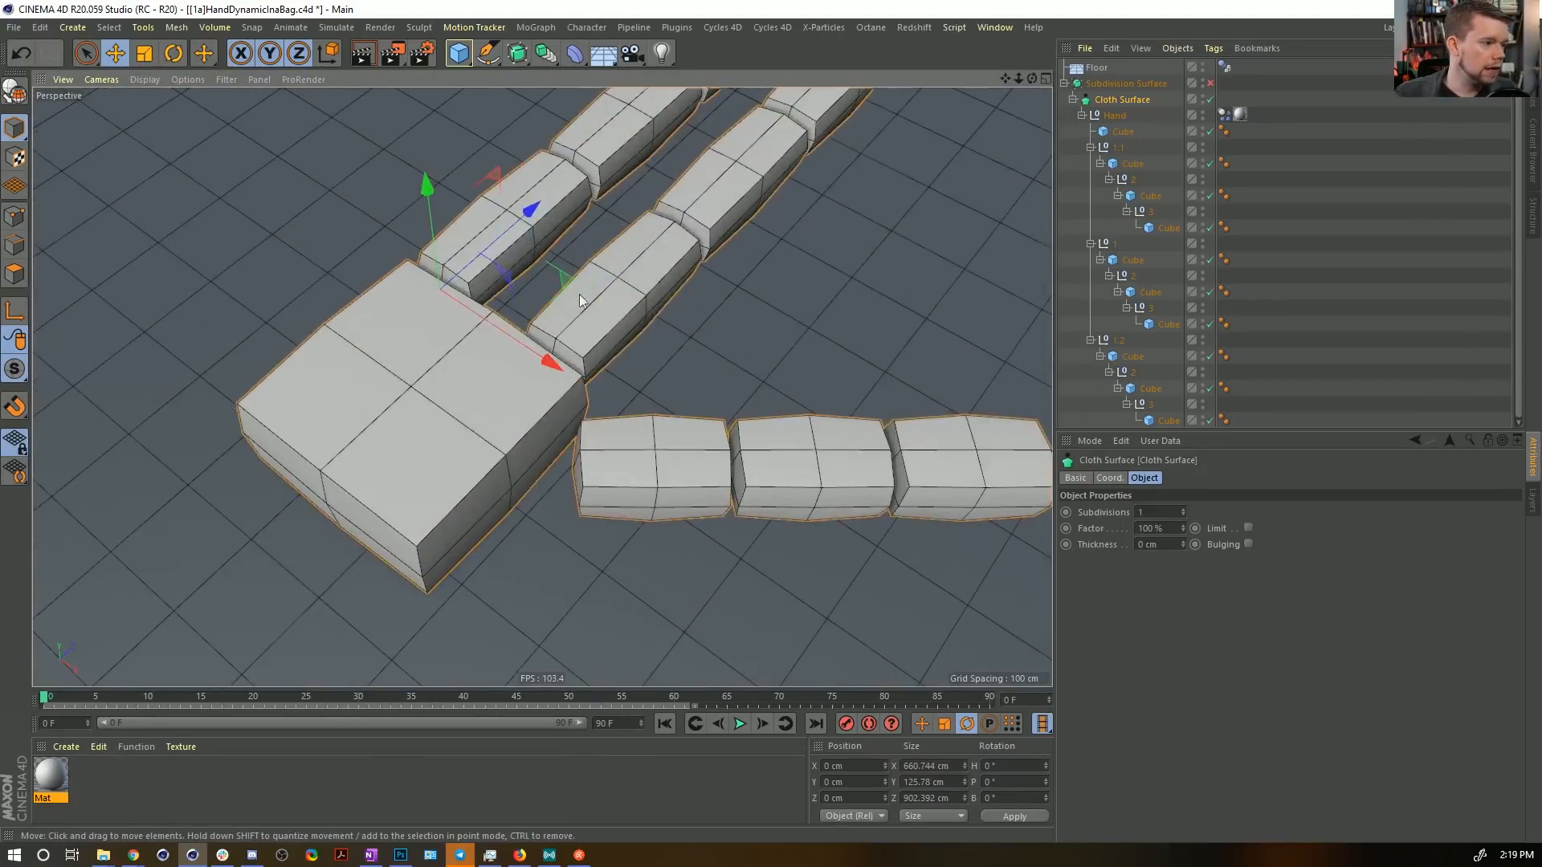
{"action": "left_click_drag", "start_coordinate": [566, 386], "coordinate": [563, 347], "text": "alt"}
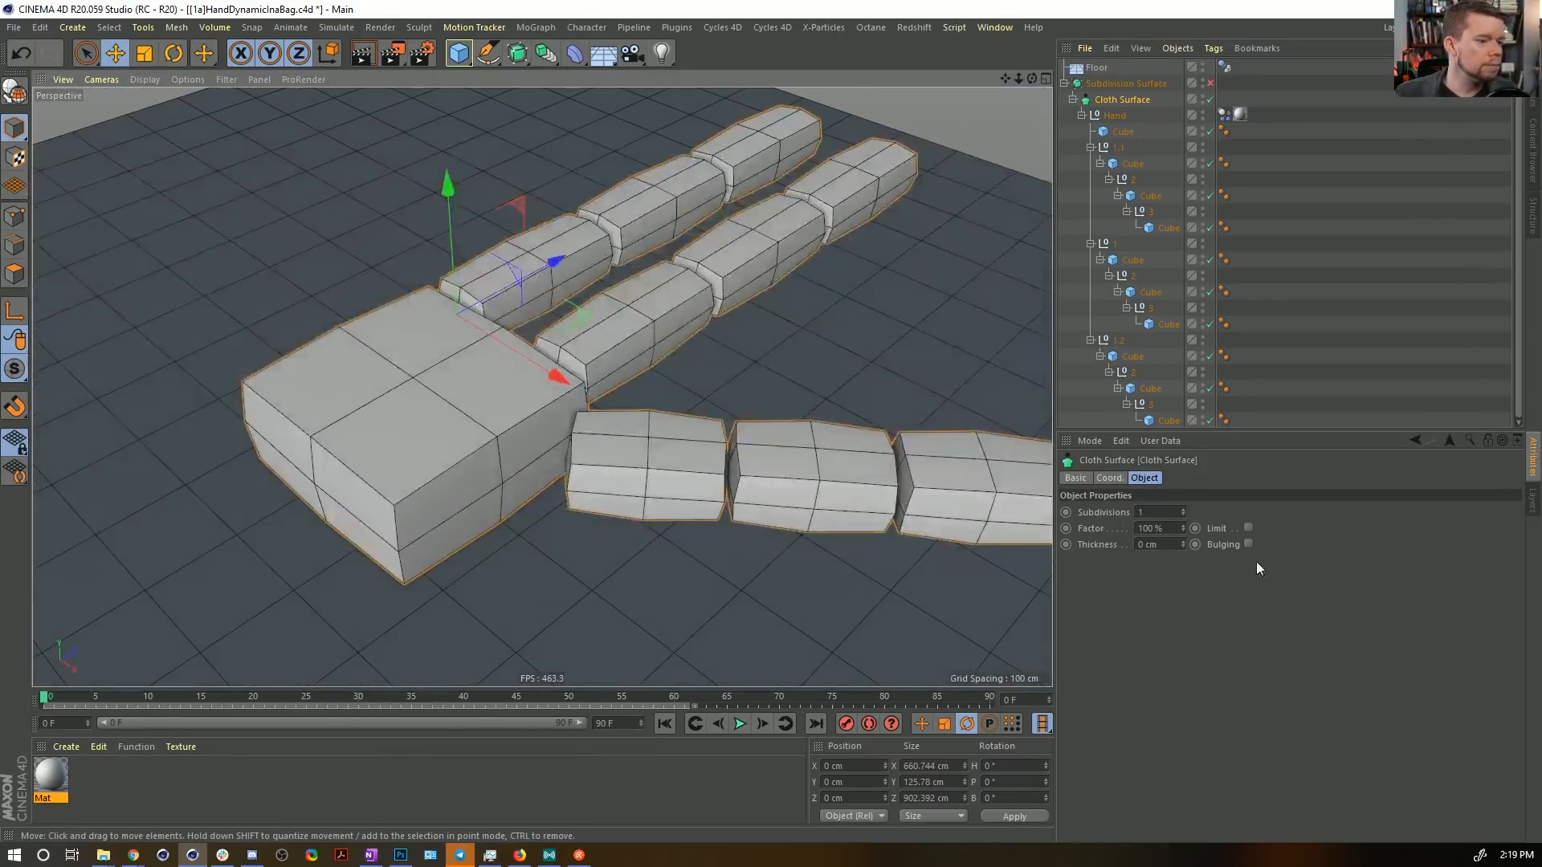
Set the Cloth Surface's Factor to 0% and re-enable the Subdivision Surface.
{"action": "left_click", "coordinate": [1174, 531]}
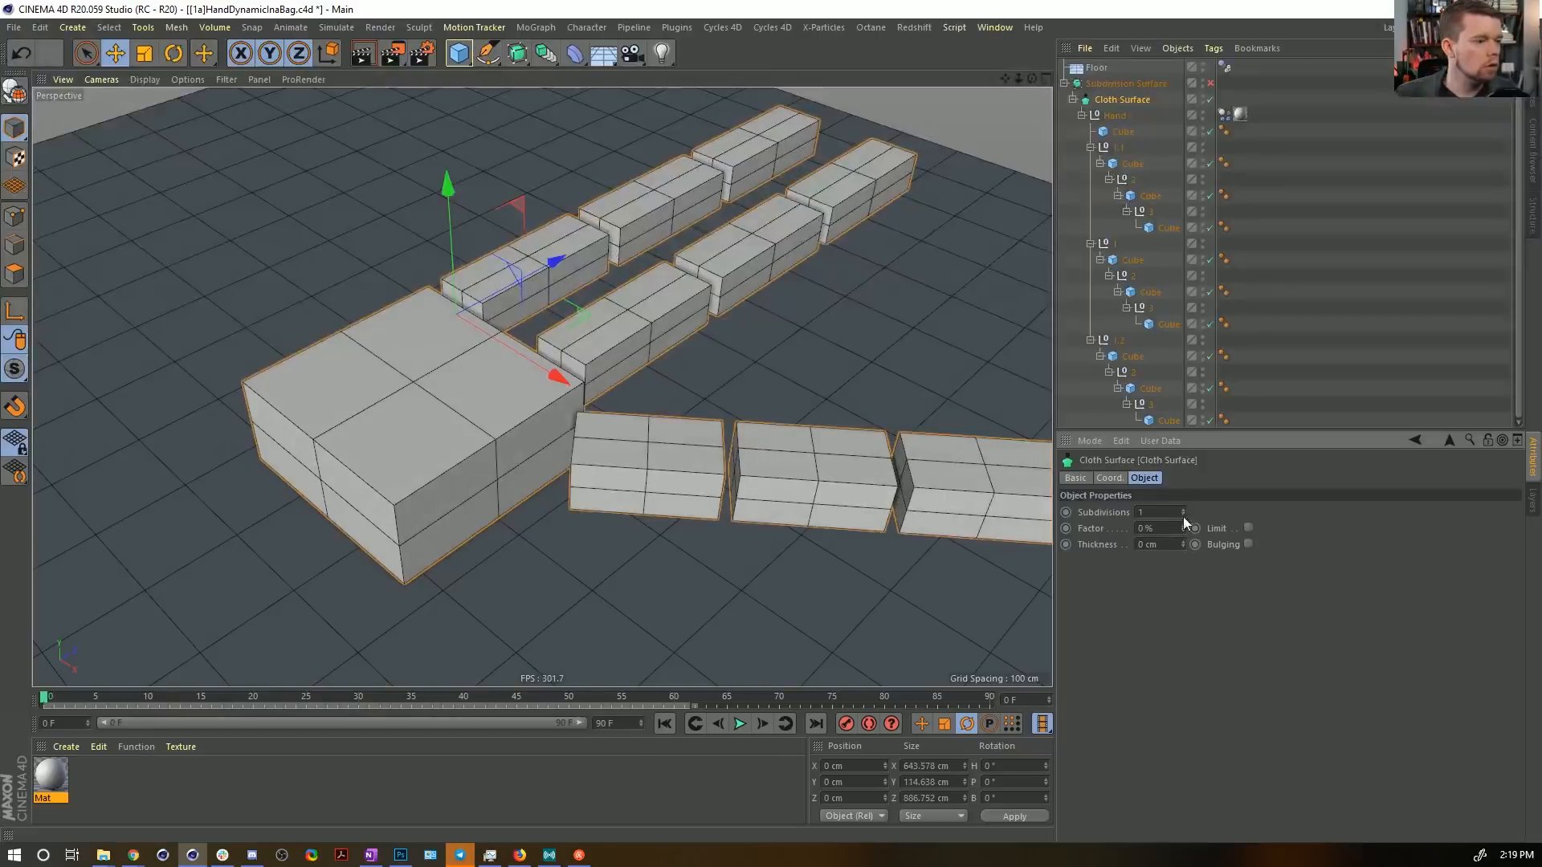
{"action": "left_click", "coordinate": [1210, 83]}
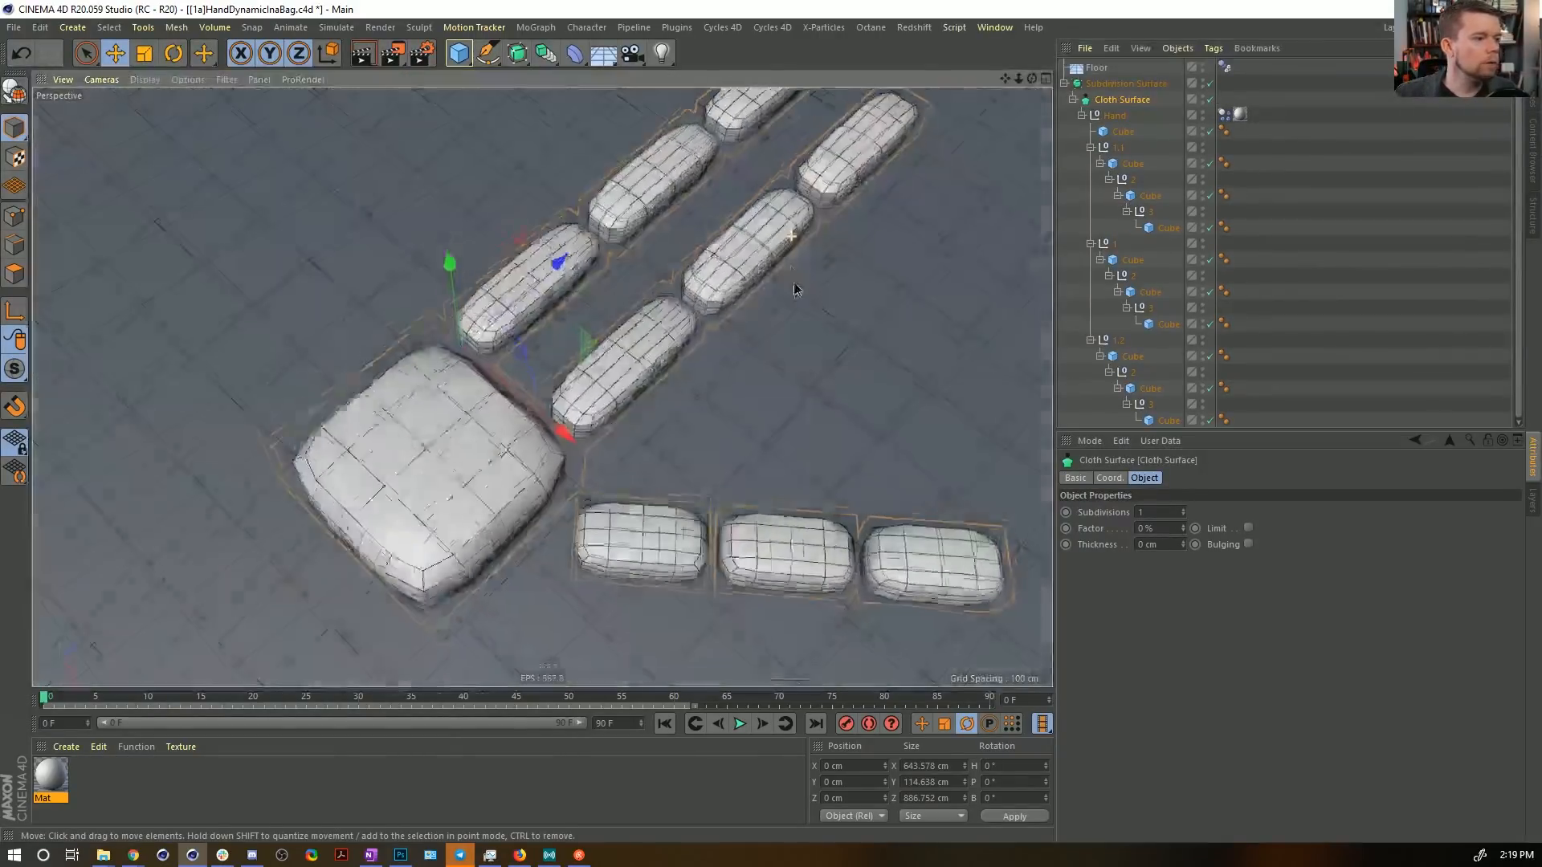
{"action": "left_click_drag", "start_coordinate": [795, 289], "coordinate": [739, 210], "text": "alt"}
{"action": "left_click", "coordinate": [1297, 276]}
{"action": "scroll", "coordinate": [802, 226], "scroll_direction": "down", "scroll_amount": 4}
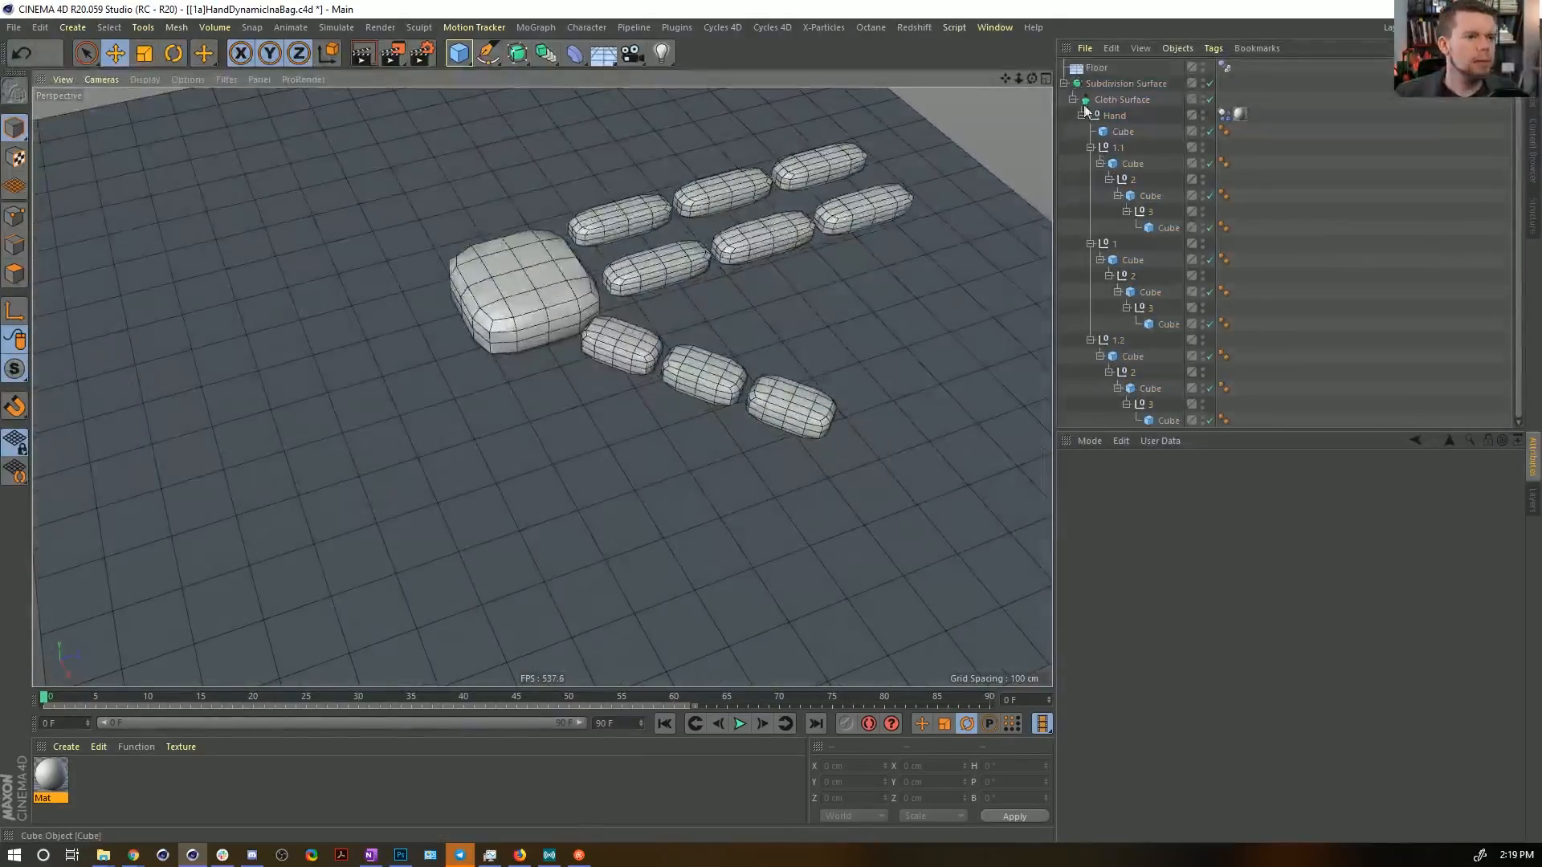
{"action": "scroll", "coordinate": [884, 205], "scroll_direction": "down", "scroll_amount": 1}
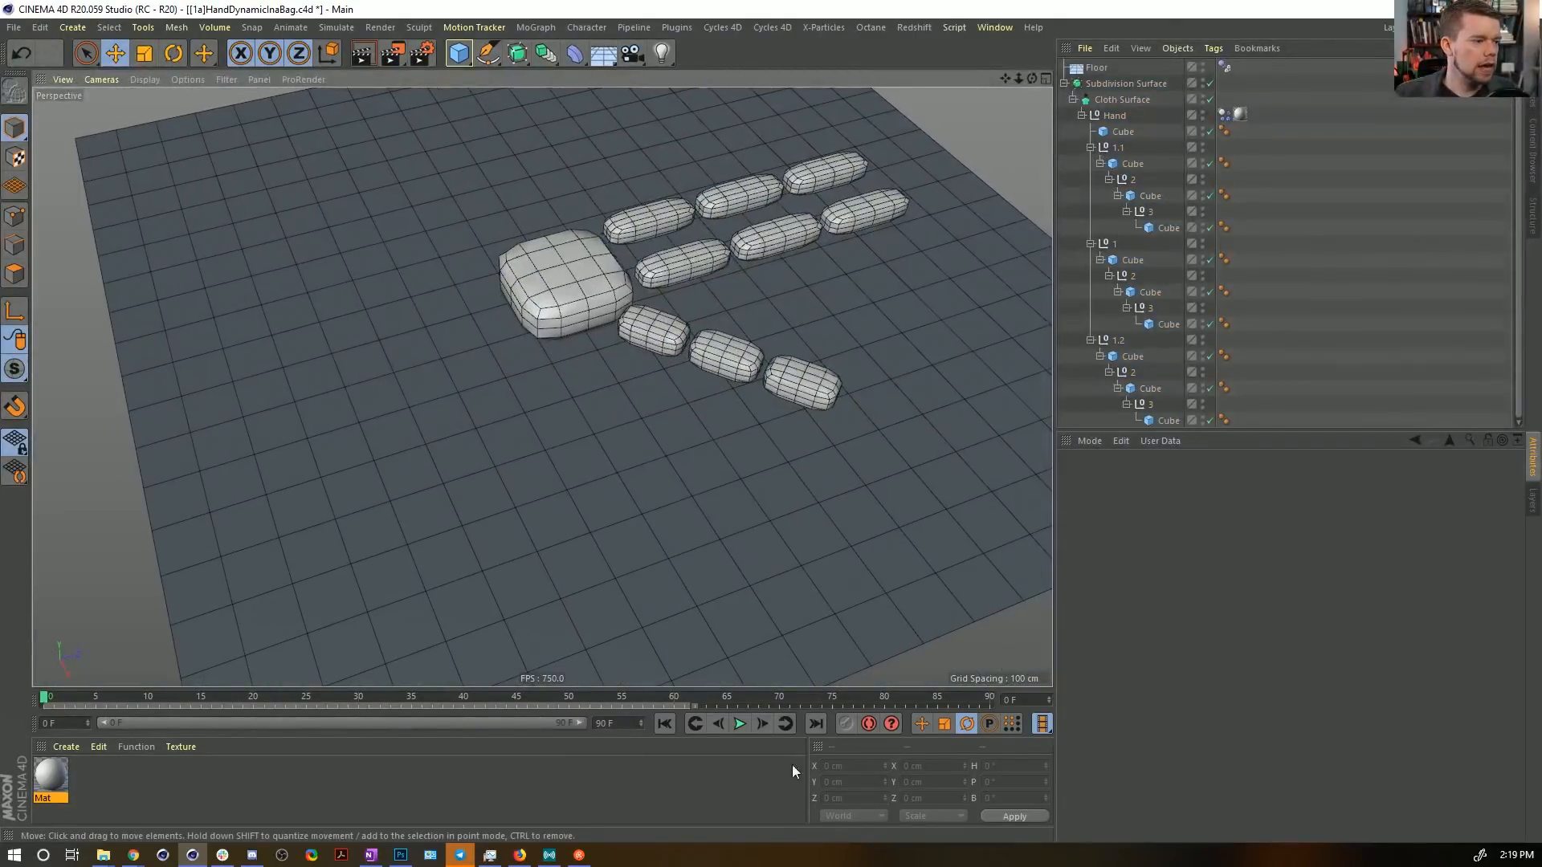
Play the simulation to check the rounded hand's motion, then return to frame 0 and save the scene.
{"action": "left_click", "coordinate": [740, 725]}
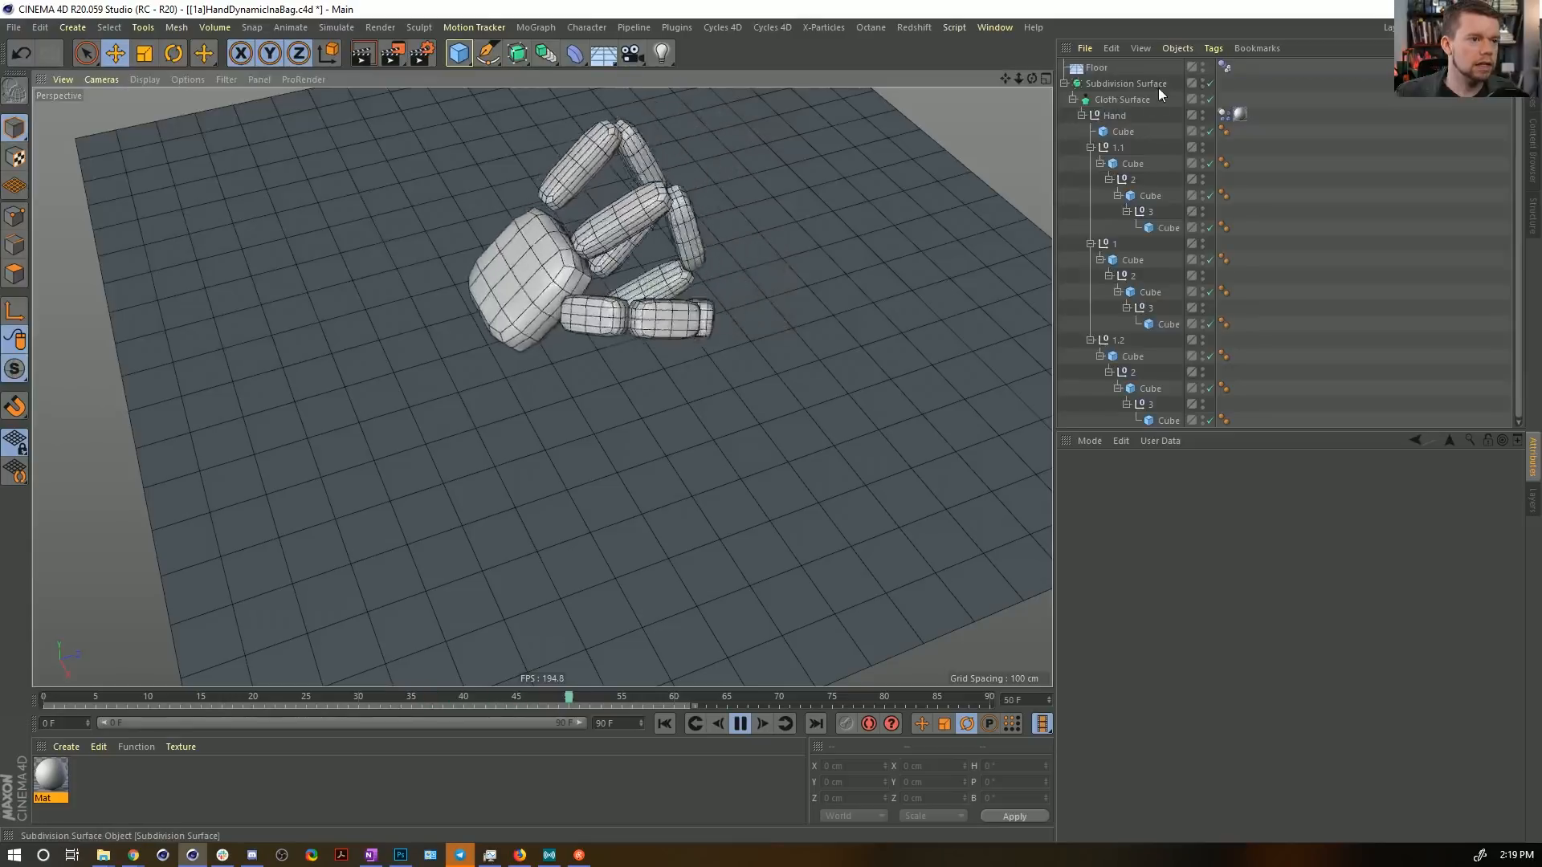
{"action": "left_click_drag", "start_coordinate": [614, 321], "coordinate": [783, 379], "text": "alt"}
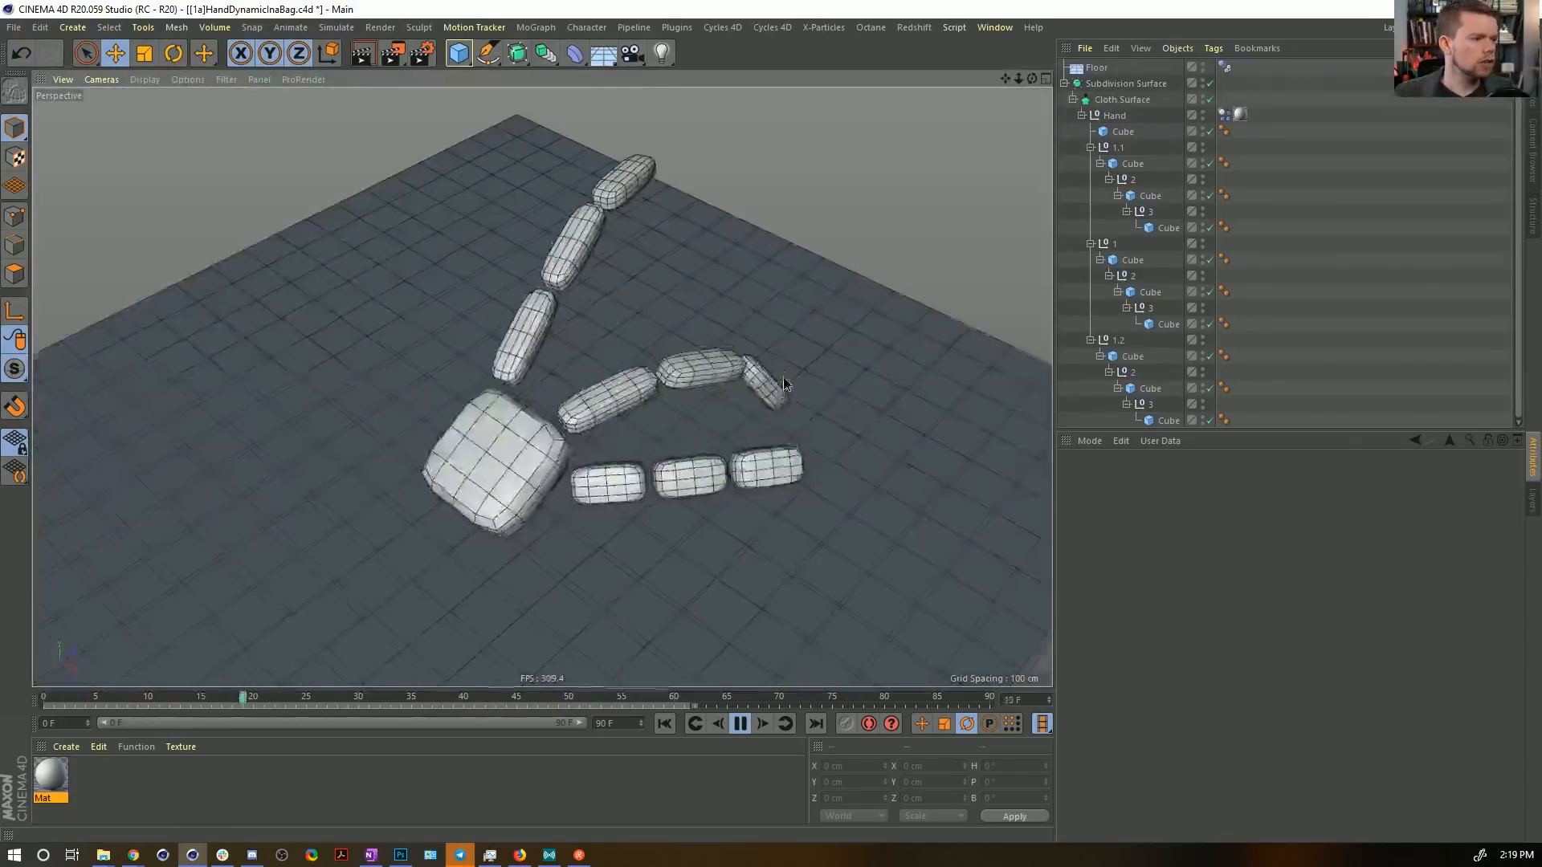
{"action": "right_click_drag", "start_coordinate": [783, 378], "coordinate": [757, 401], "text": "alt"}
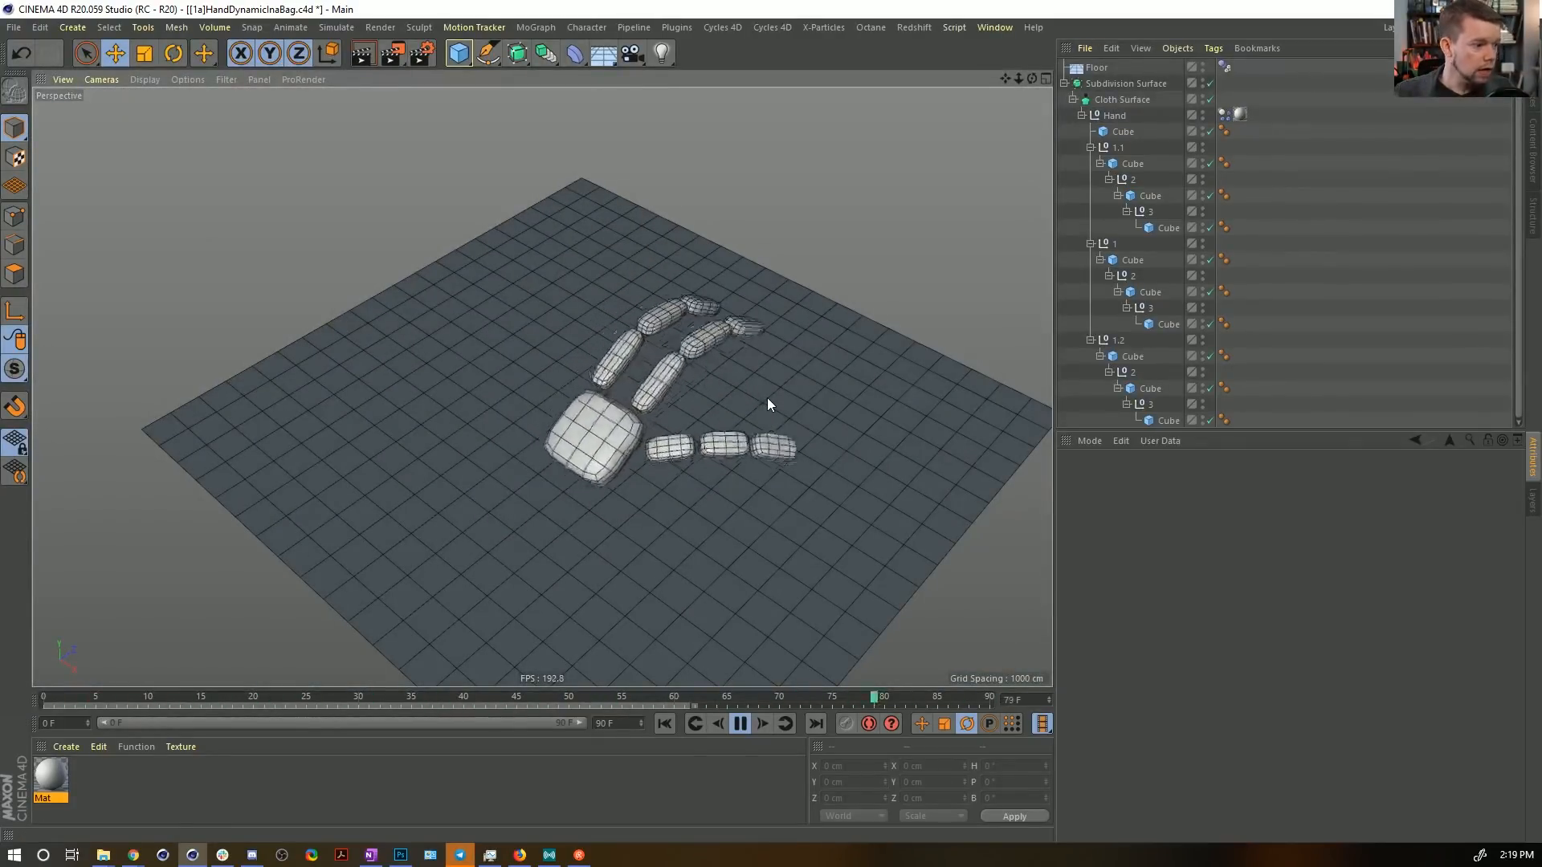
{"action": "left_click", "coordinate": [739, 725]}
{"action": "left_click", "coordinate": [665, 724]}
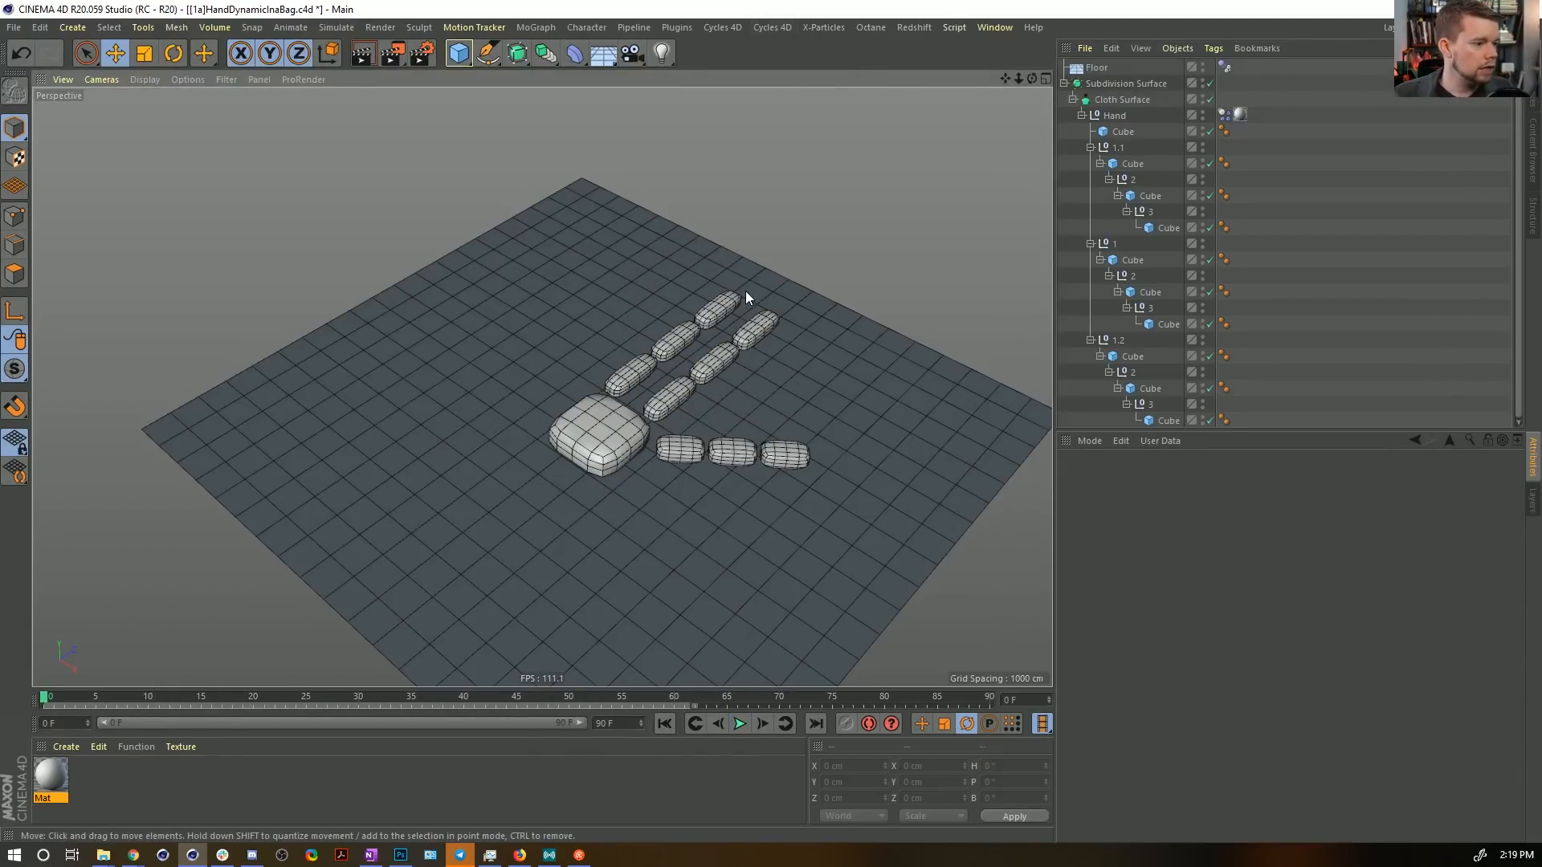
{"action": "key", "text": "ctrl+s"}
Add a cube around the hand, scaled to a flat box about 989 × 163 × 989 cm and shifted toward the fingers.
{"action": "left_click_drag", "start_coordinate": [779, 350], "coordinate": [753, 322], "text": "alt"}
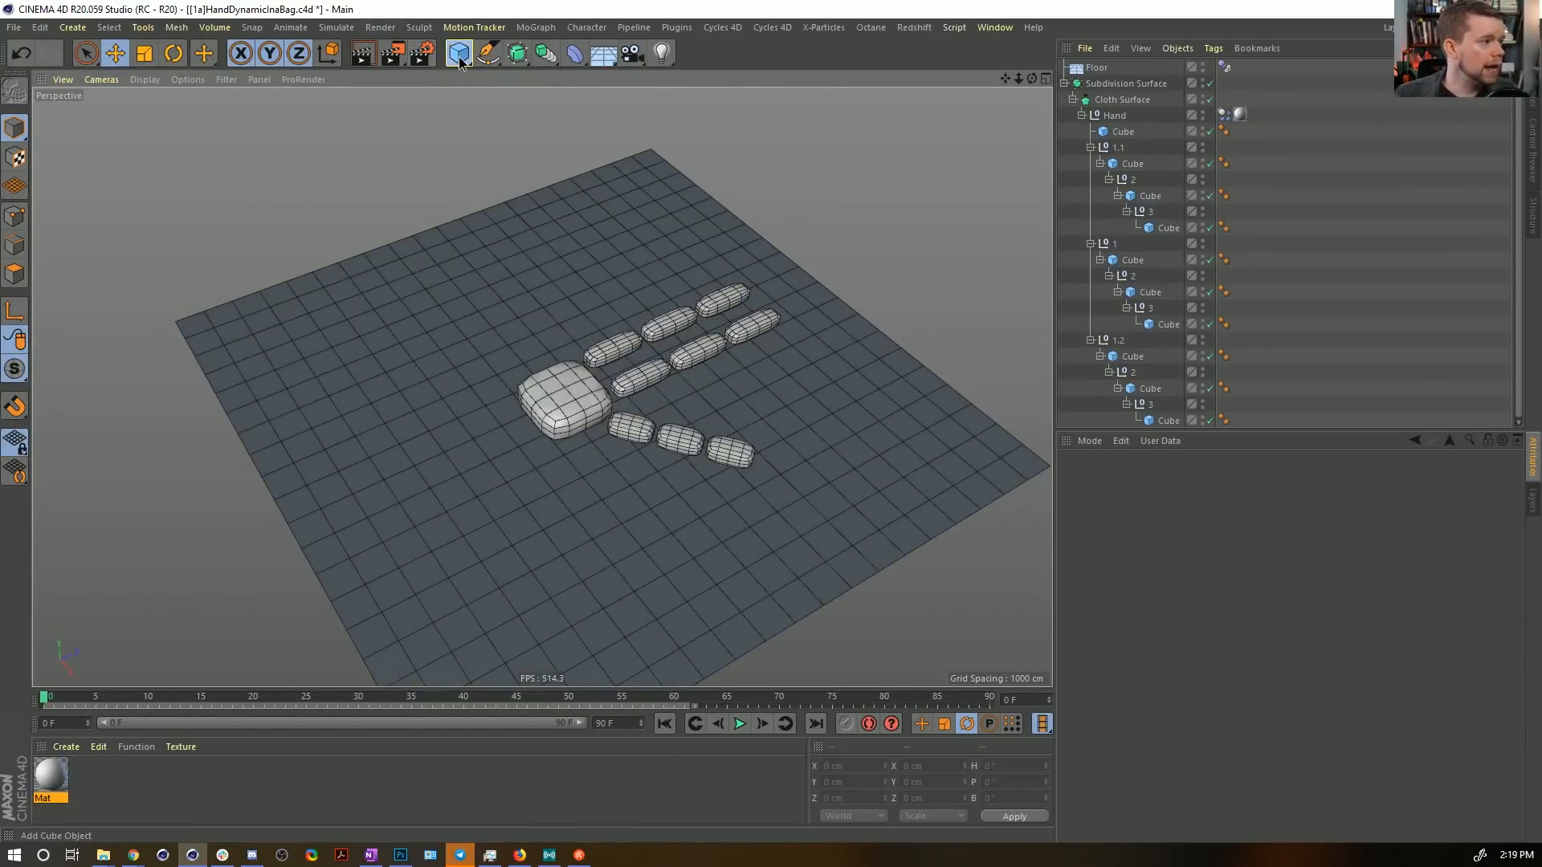
{"action": "left_click_drag", "start_coordinate": [460, 62], "coordinate": [614, 78]}
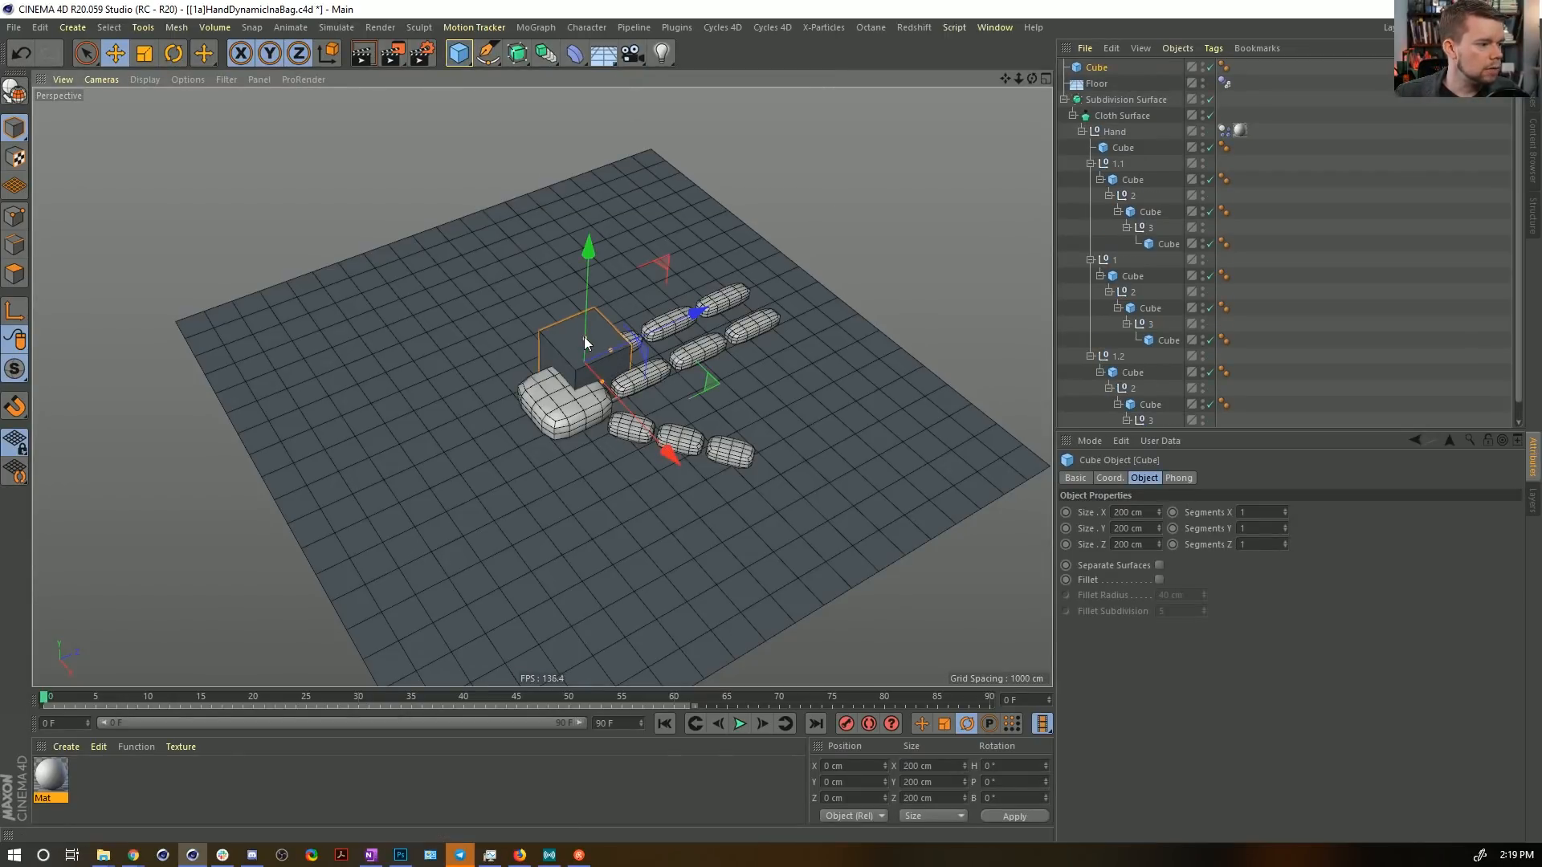
{"action": "left_click_drag", "start_coordinate": [585, 341], "coordinate": [589, 372]}
{"action": "key", "text": "t"}
{"action": "left_click_drag", "start_coordinate": [499, 413], "coordinate": [793, 404]}
{"action": "key", "text": "e"}
{"action": "key", "text": "t"}
{"action": "left_click_drag", "start_coordinate": [603, 423], "coordinate": [800, 398]}
{"action": "left_click_drag", "start_coordinate": [821, 343], "coordinate": [698, 384], "text": "alt"}
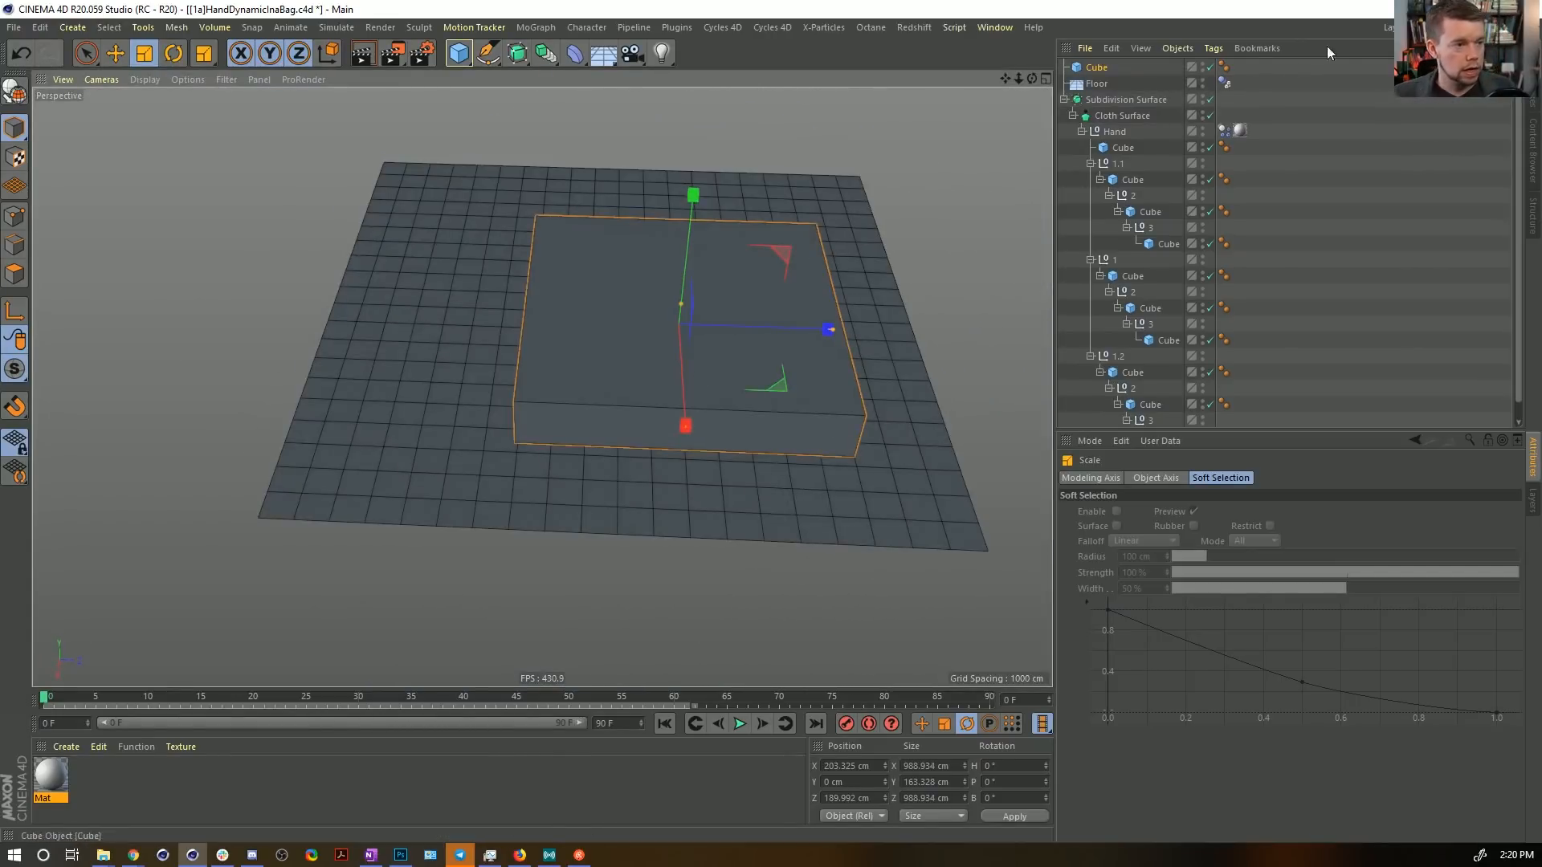
Switch the perspective viewport to a wireframe display so the hand shows inside the cube.
{"action": "left_click", "coordinate": [187, 79]}
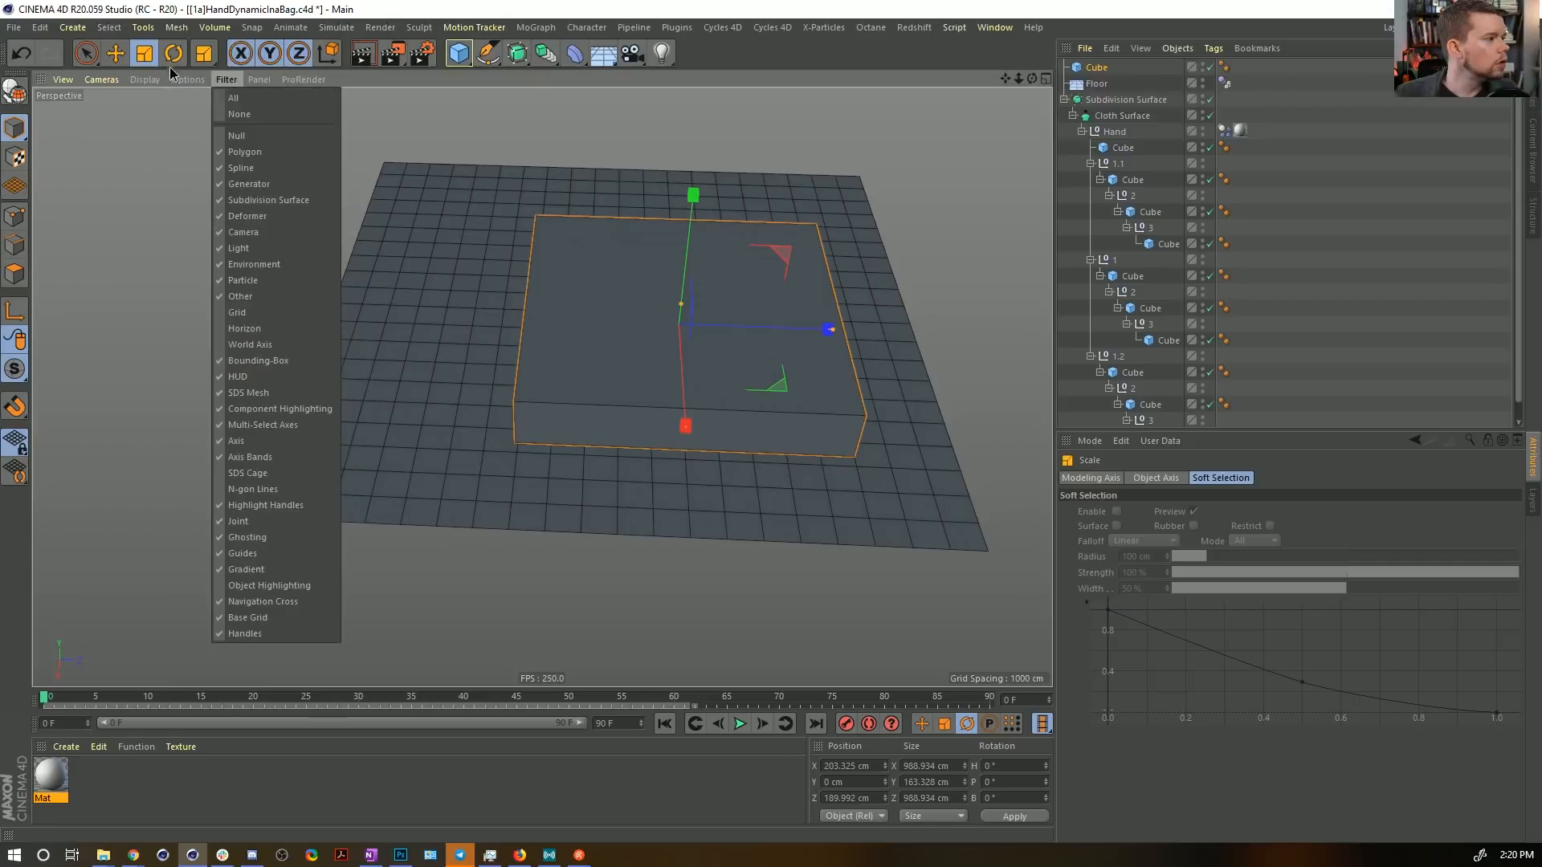
{"action": "mouse_move", "coordinate": [145, 79]}
{"action": "left_click", "coordinate": [183, 217]}
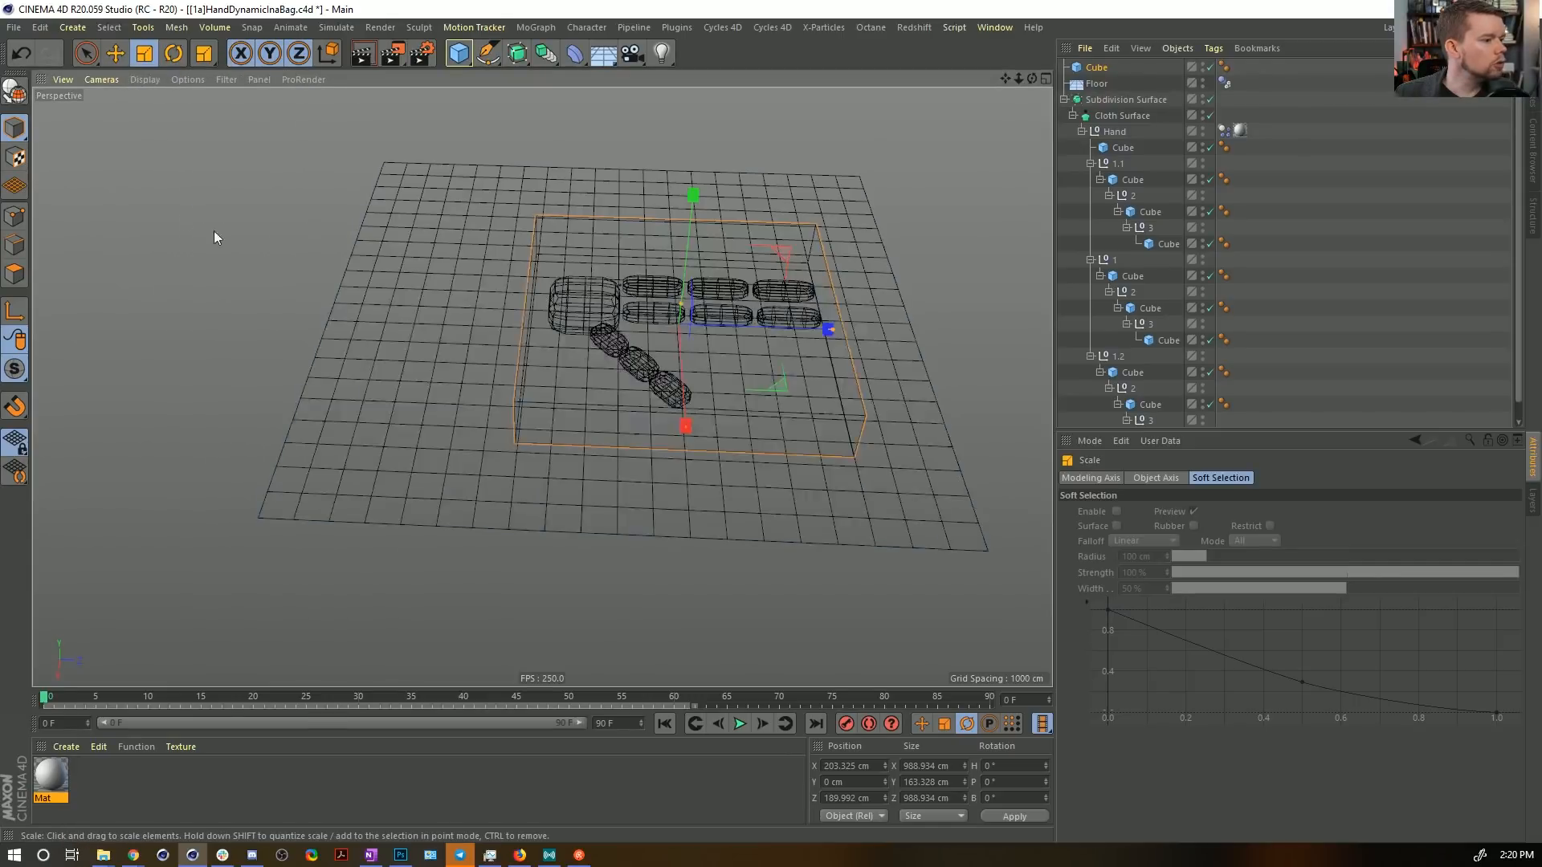
{"action": "left_click_drag", "start_coordinate": [214, 230], "coordinate": [893, 433], "text": "alt"}
In the top view, center the cube around the hand and resize it to about 915 cm in X and 1163 cm in Z.
{"action": "key", "text": "e"}
{"action": "middle_click", "coordinate": [893, 428]}
{"action": "middle_click", "coordinate": [872, 299]}
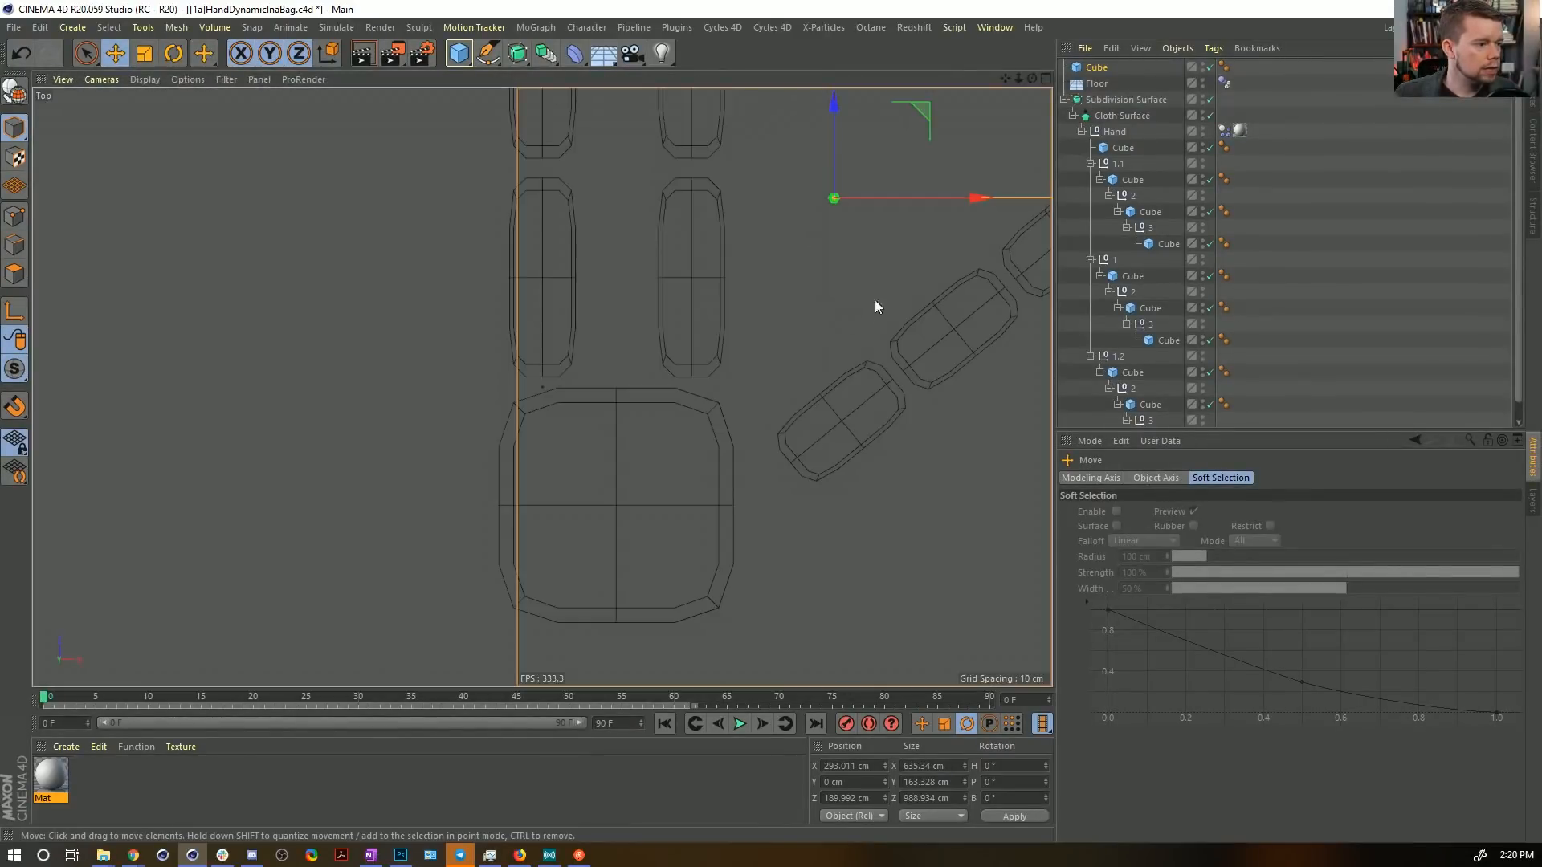
{"action": "scroll", "coordinate": [874, 300], "scroll_direction": "down", "scroll_amount": 5}
{"action": "middle_click_drag", "start_coordinate": [848, 276], "coordinate": [761, 351], "text": "alt"}
{"action": "mouse_move", "coordinate": [924, 338]}
{"action": "left_mouse_down"}
{"action": "mouse_move", "coordinate": [870, 334]}
{"action": "mouse_move", "coordinate": [919, 339]}
{"action": "left_mouse_up"}
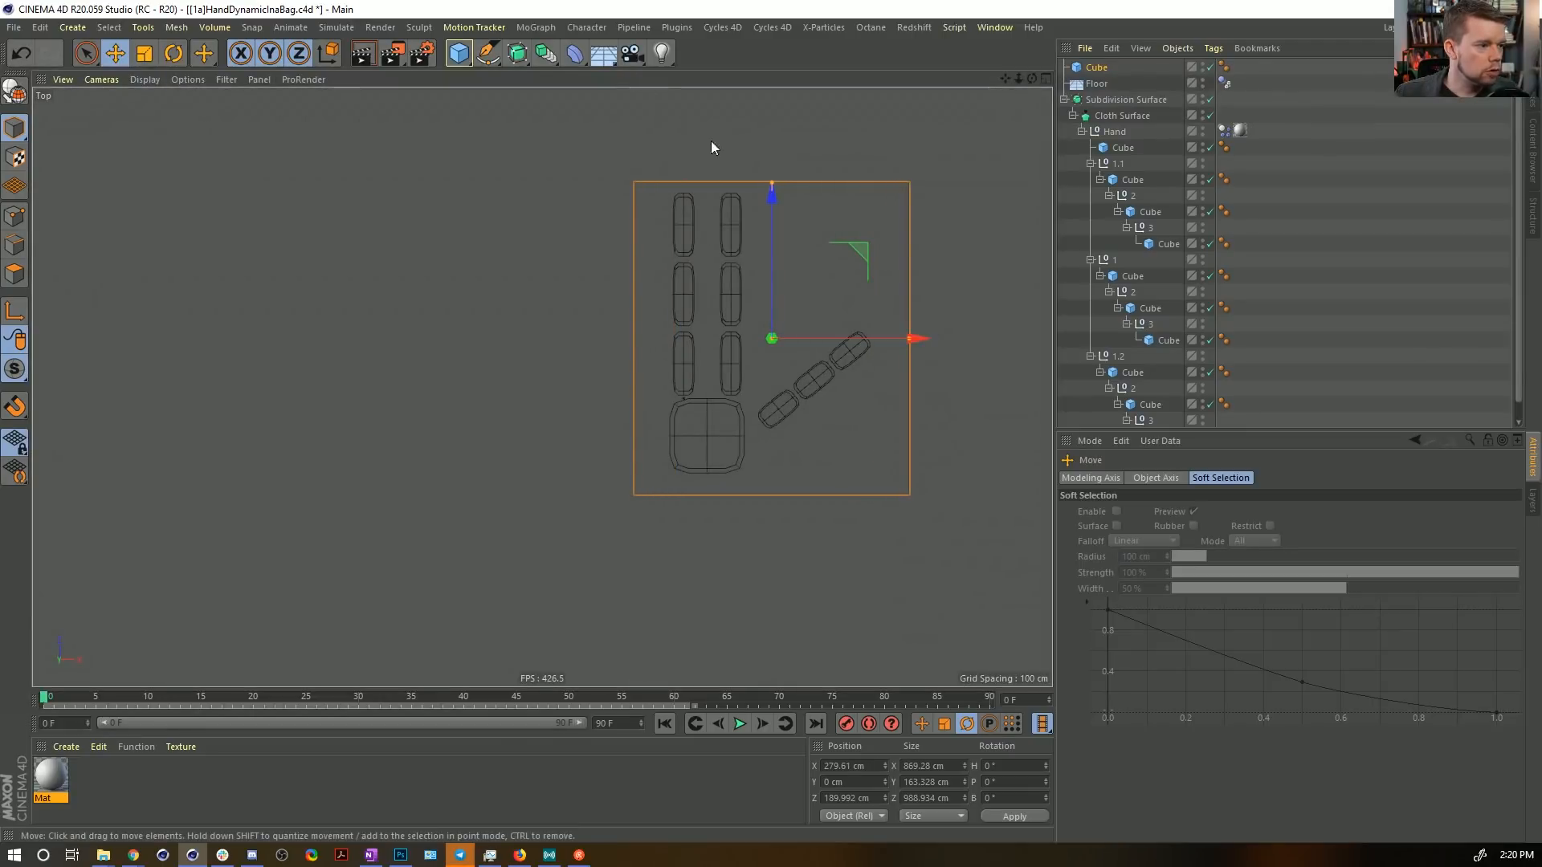
{"action": "left_click_drag", "start_coordinate": [773, 185], "coordinate": [774, 153]}
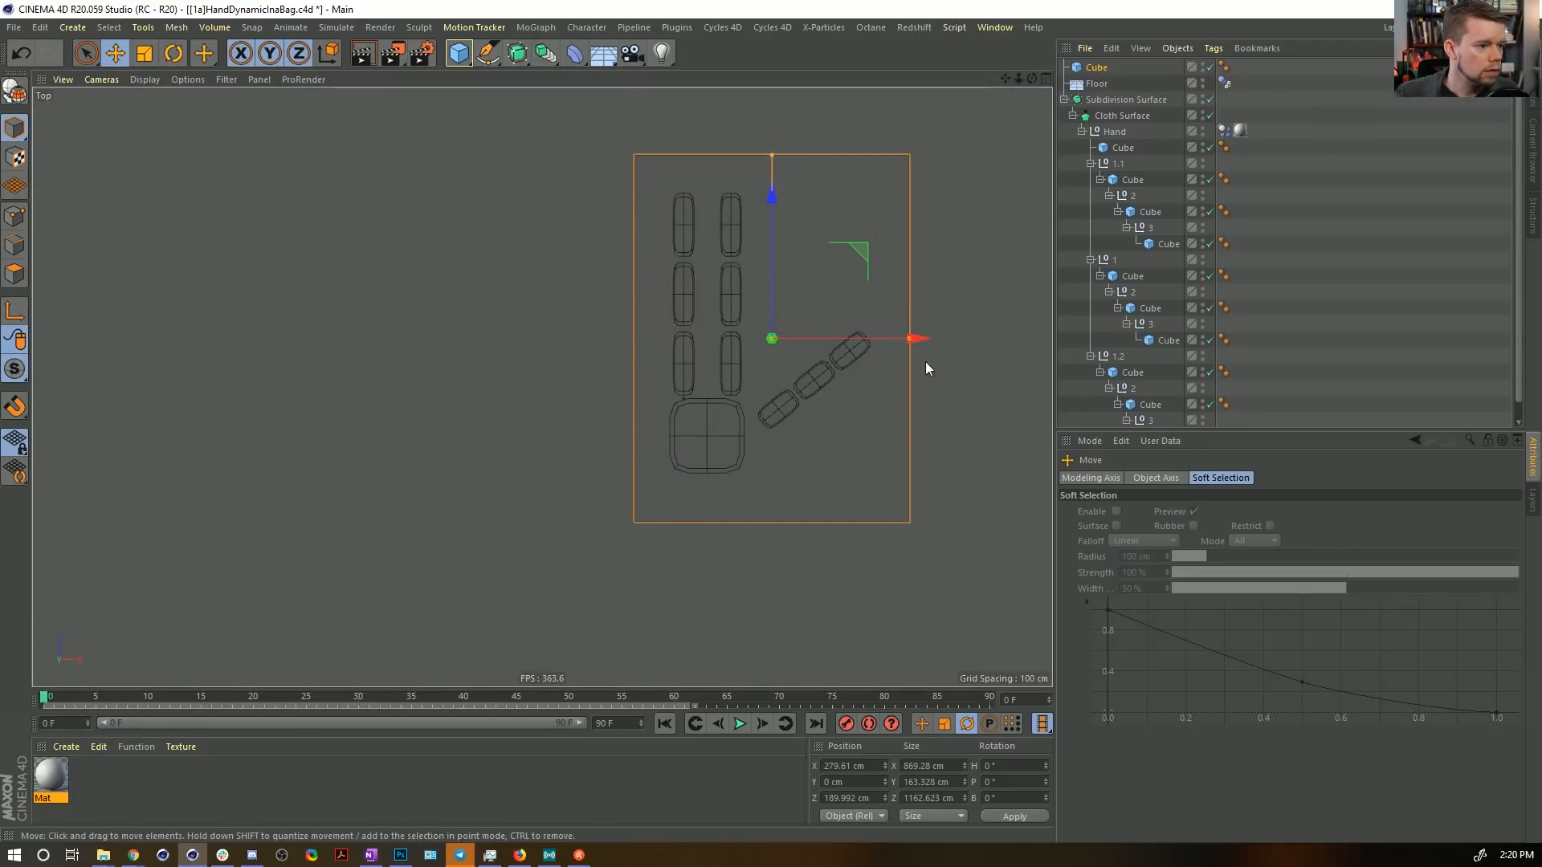
{"action": "left_click_drag", "start_coordinate": [912, 340], "coordinate": [868, 336]}
Set the enclosing cube's segments to 7 in X, 4 in Y and 6 in Z, and return to the perspective view.
{"action": "left_click", "coordinate": [1102, 69]}
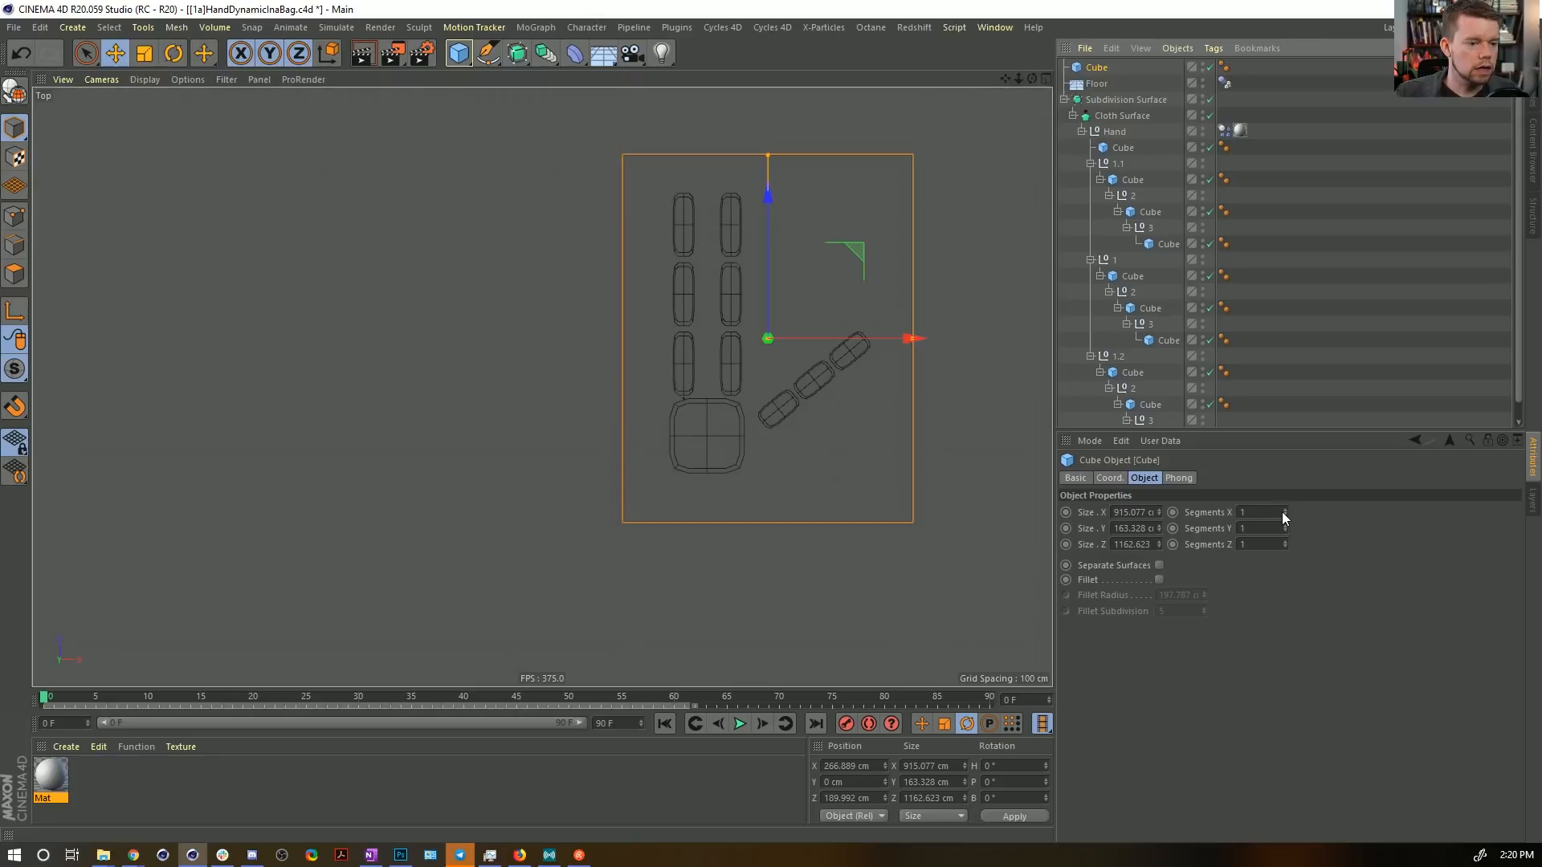
{"action": "left_click_drag", "start_coordinate": [1282, 511], "coordinate": [1285, 536]}
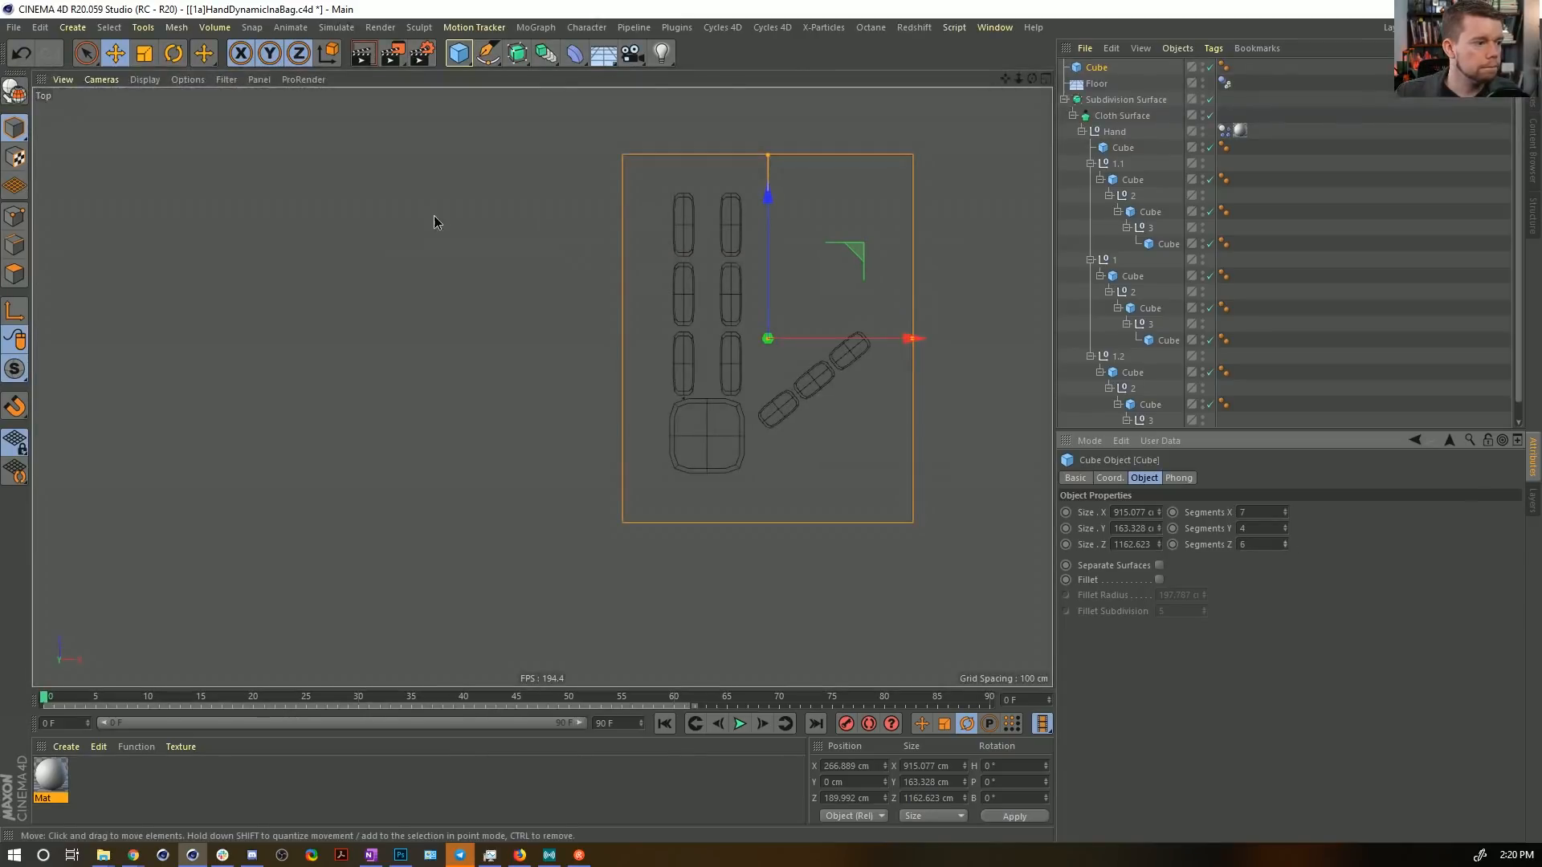
{"action": "middle_click", "coordinate": [215, 185]}
{"action": "middle_click", "coordinate": [216, 186]}
{"action": "left_click_drag", "start_coordinate": [791, 490], "coordinate": [645, 439], "text": "alt"}
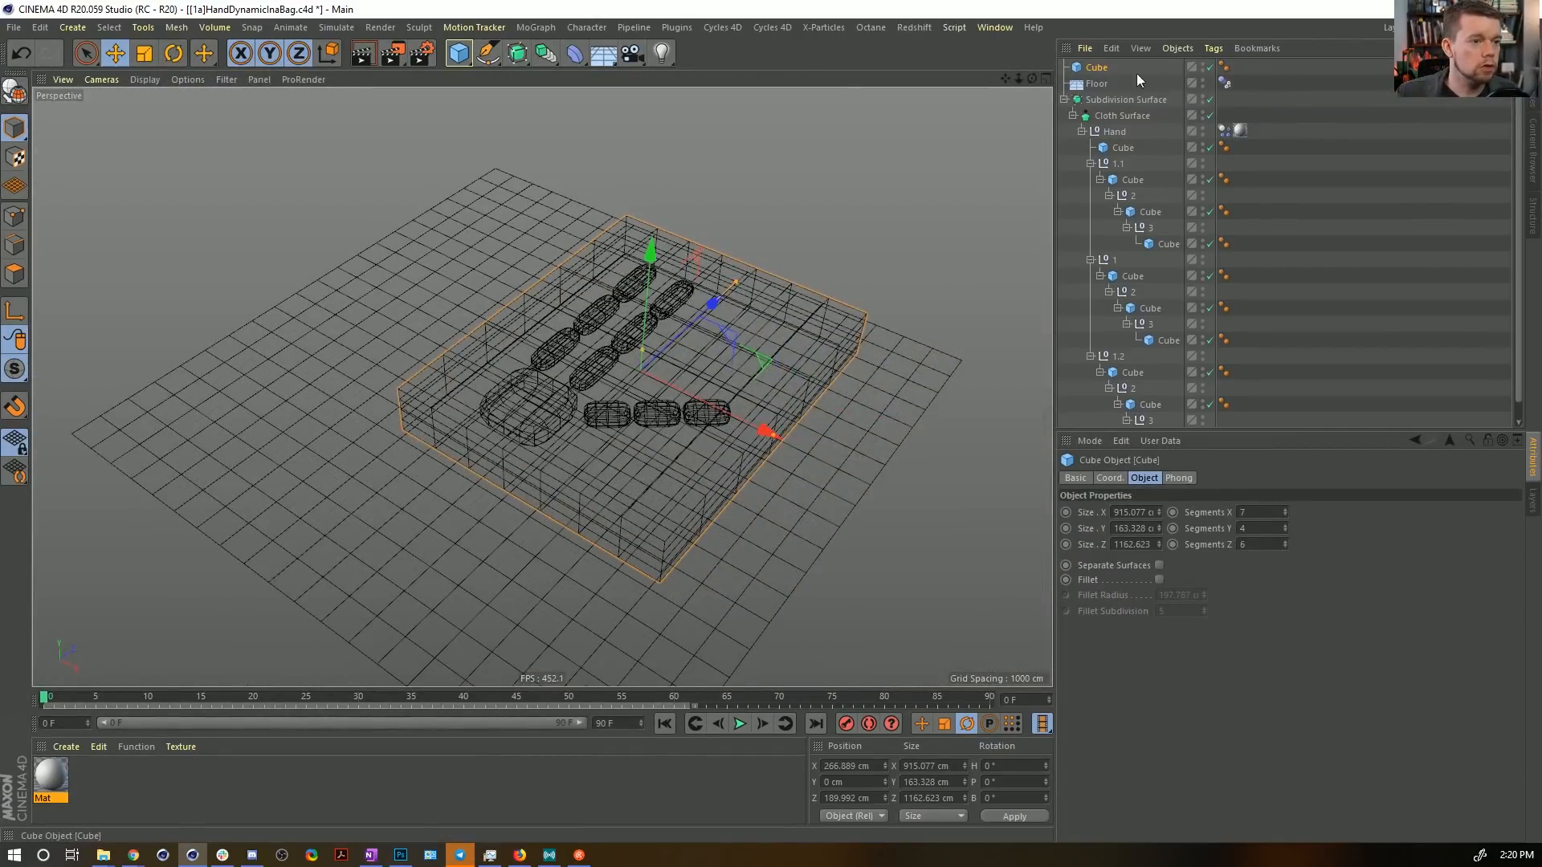
Hide the floor in the viewport and set the enclosing cube's Y segments to 2.
{"action": "left_click", "coordinate": [1202, 80]}
{"action": "mouse_move", "coordinate": [490, 436]}
{"action": "left_mouse_down", "text": "alt"}
{"action": "mouse_move", "coordinate": [502, 366]}
{"action": "mouse_move", "coordinate": [498, 438]}
{"action": "left_mouse_up", "text": "alt"}
{"action": "left_click", "coordinate": [1284, 531]}
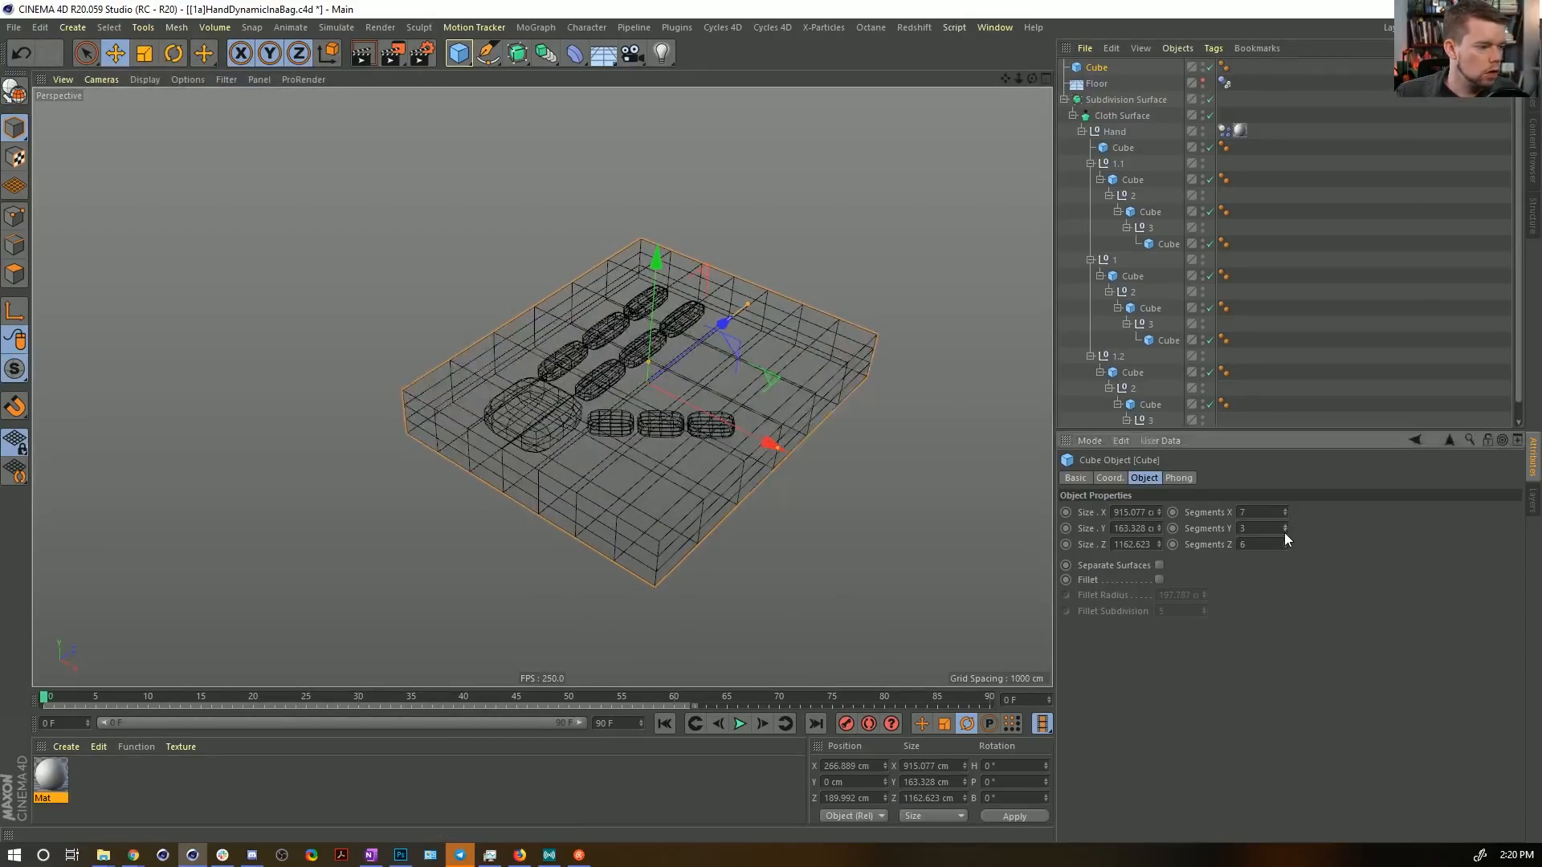
{"action": "left_click", "coordinate": [1284, 532]}
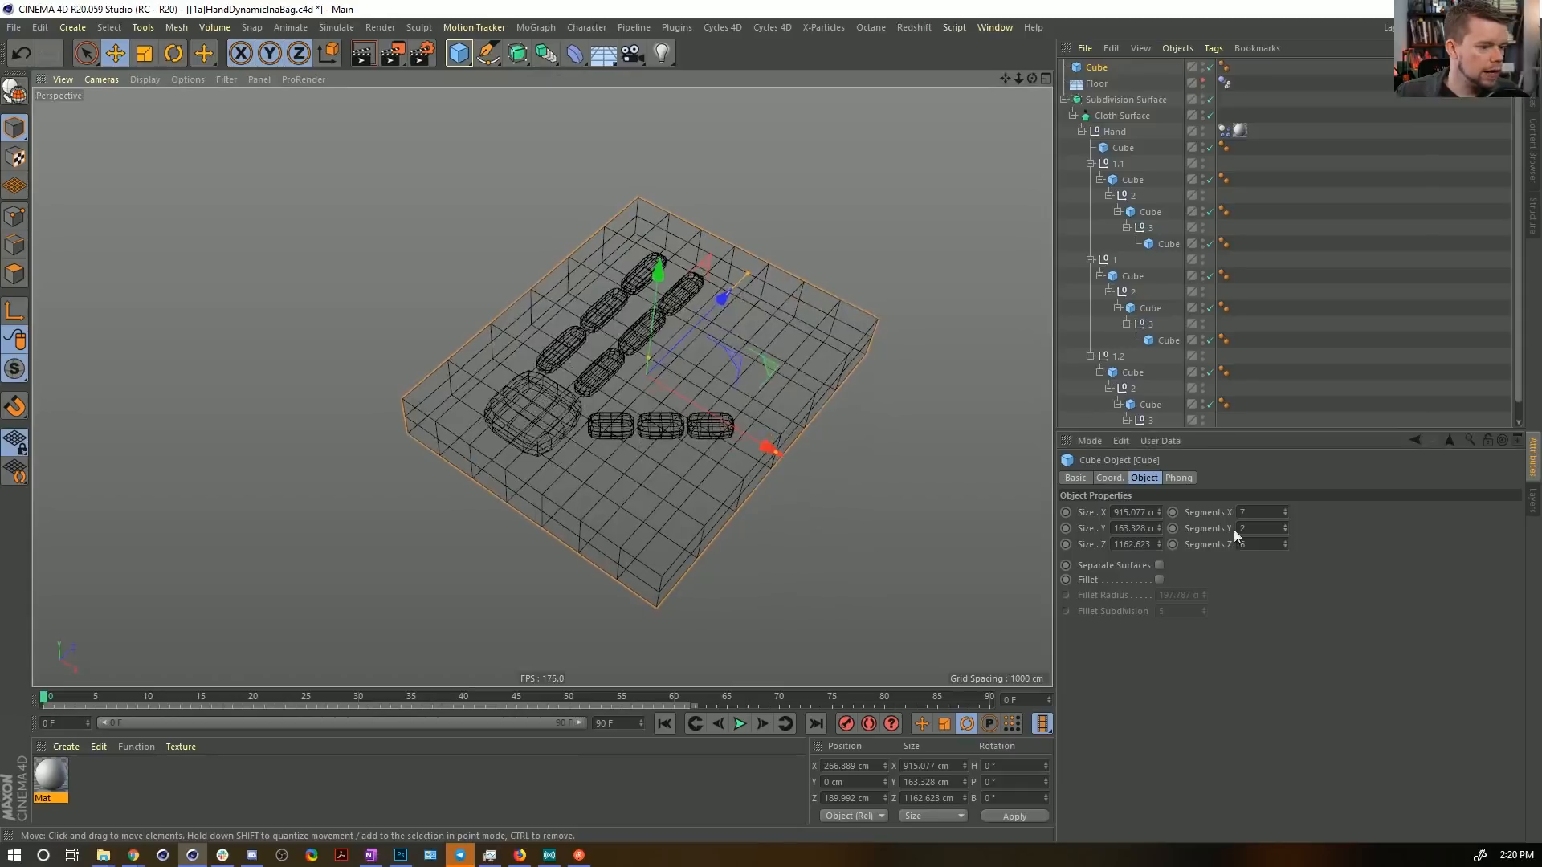
Set the enclosing cube's segments to 13 in Z and 12 in X, and inspect the grid around the hand.
{"action": "left_click_drag", "start_coordinate": [1286, 546], "coordinate": [1285, 542]}
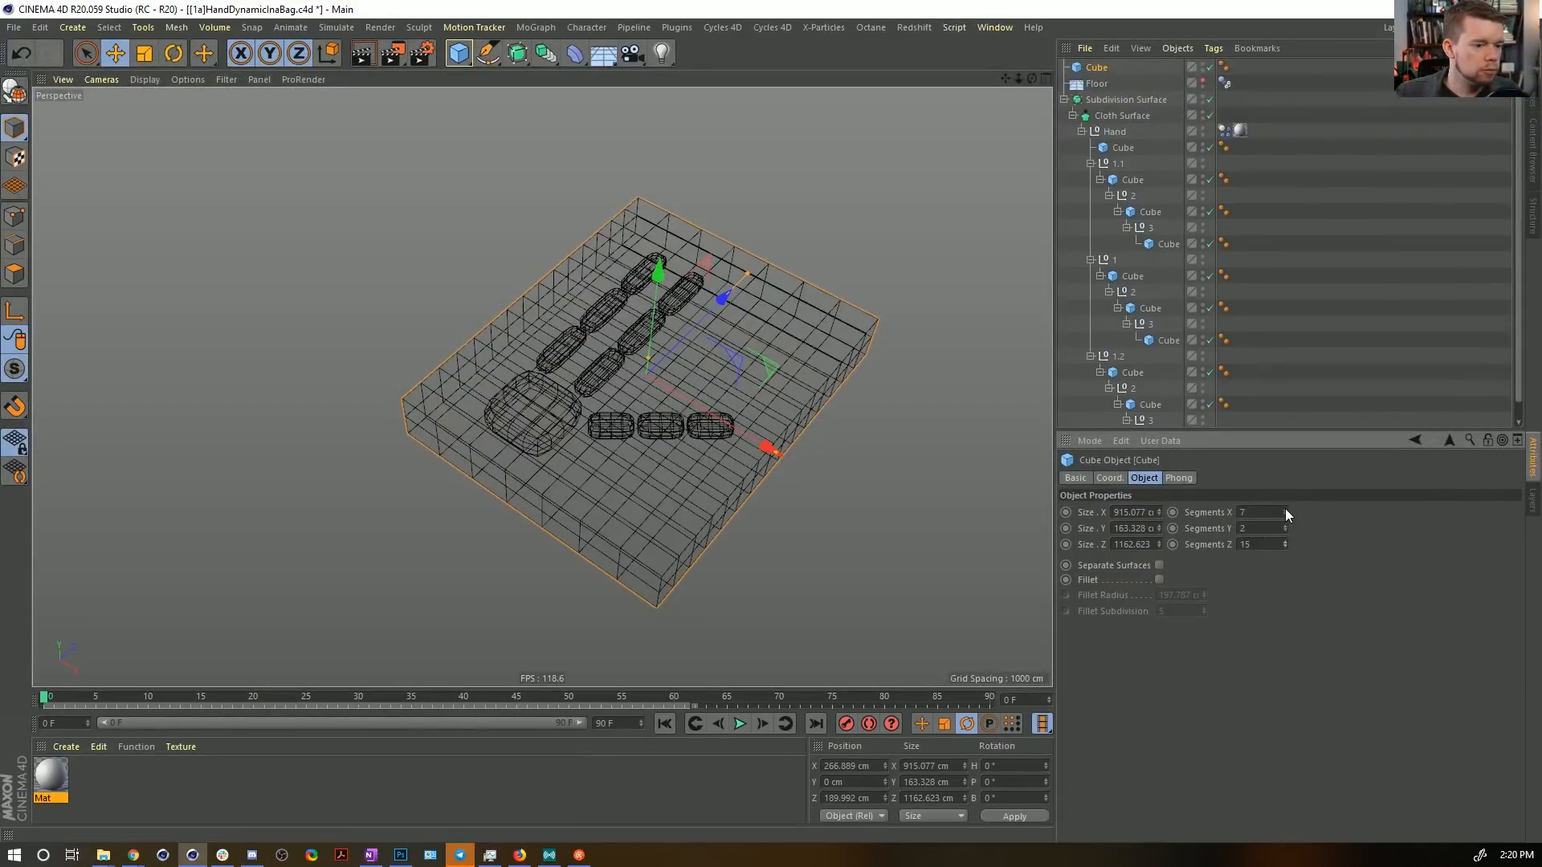
{"action": "left_click", "coordinate": [1285, 547]}
{"action": "left_click", "coordinate": [1285, 548]}
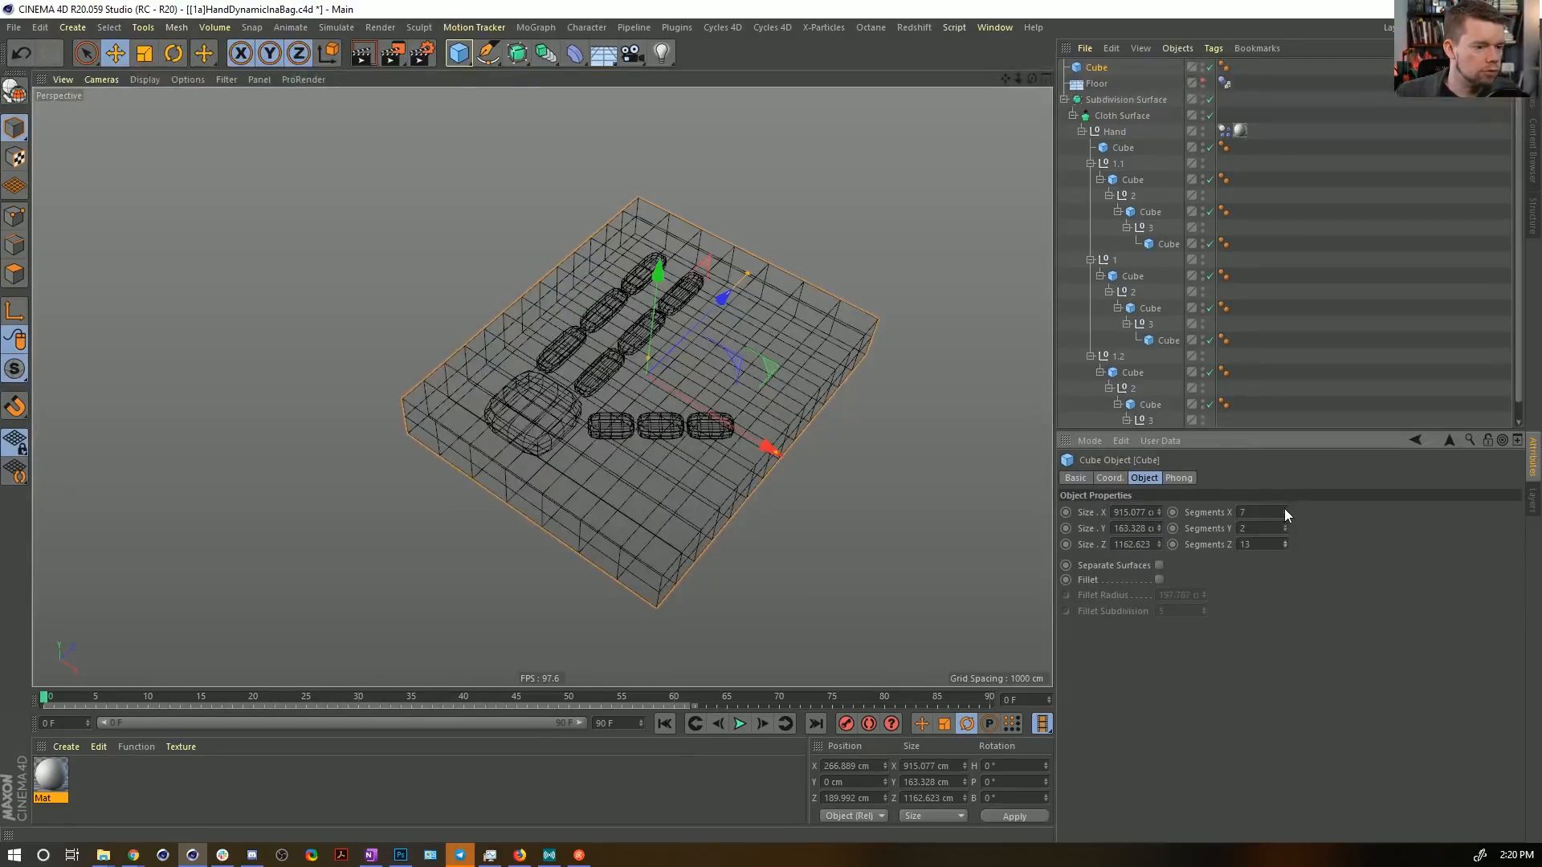
{"action": "left_click", "coordinate": [1284, 509]}
{"action": "left_click", "coordinate": [1285, 509]}
{"action": "left_click", "coordinate": [1285, 509]}
{"action": "left_click", "coordinate": [1285, 509]}
{"action": "left_click", "coordinate": [1284, 510]}
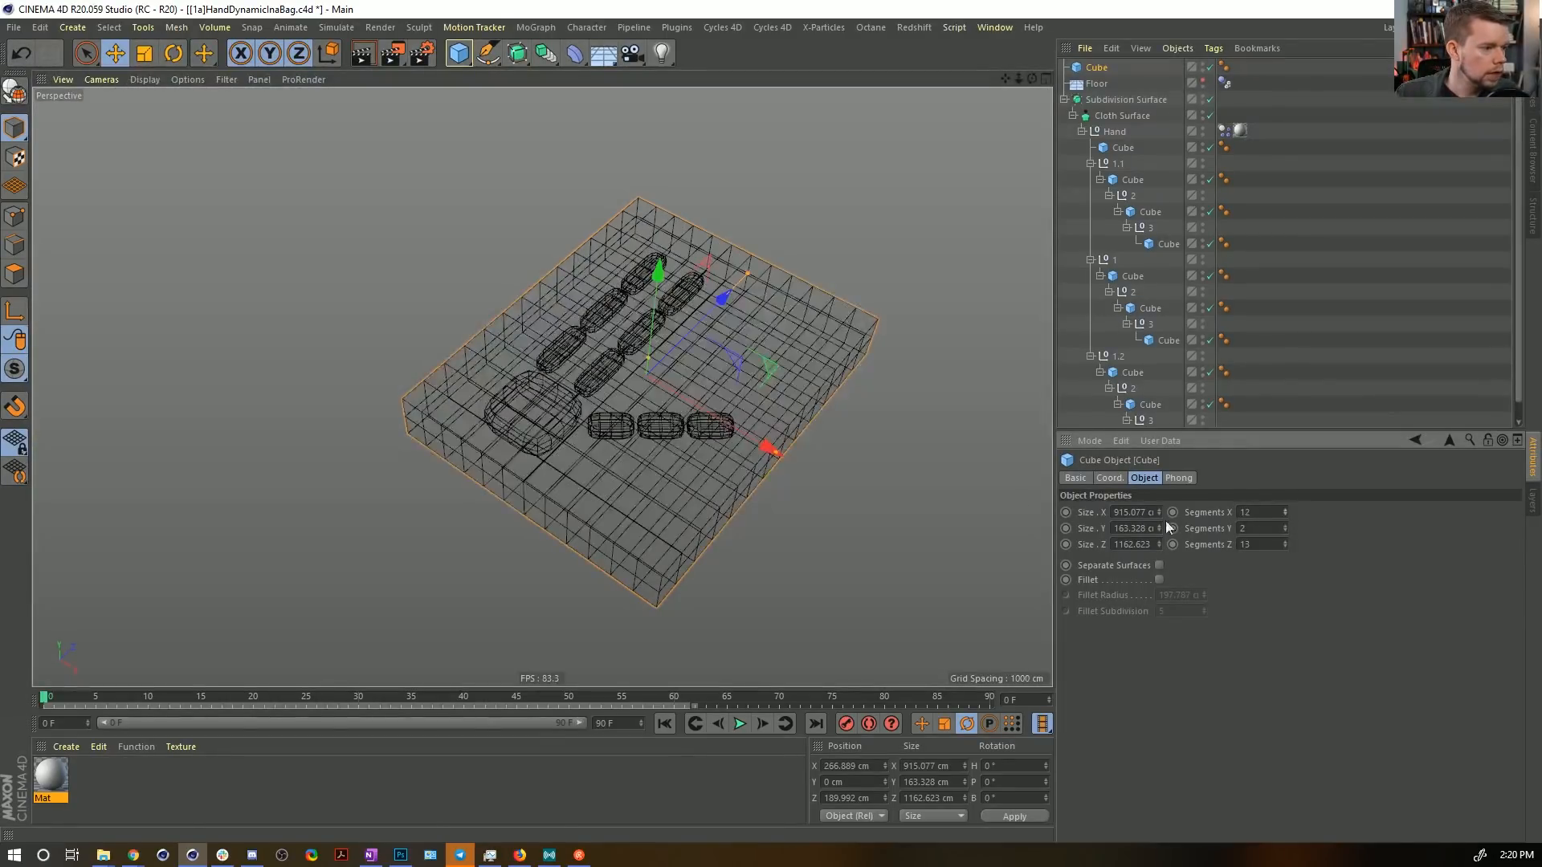
{"action": "left_click_drag", "start_coordinate": [723, 401], "coordinate": [885, 464], "text": "alt"}
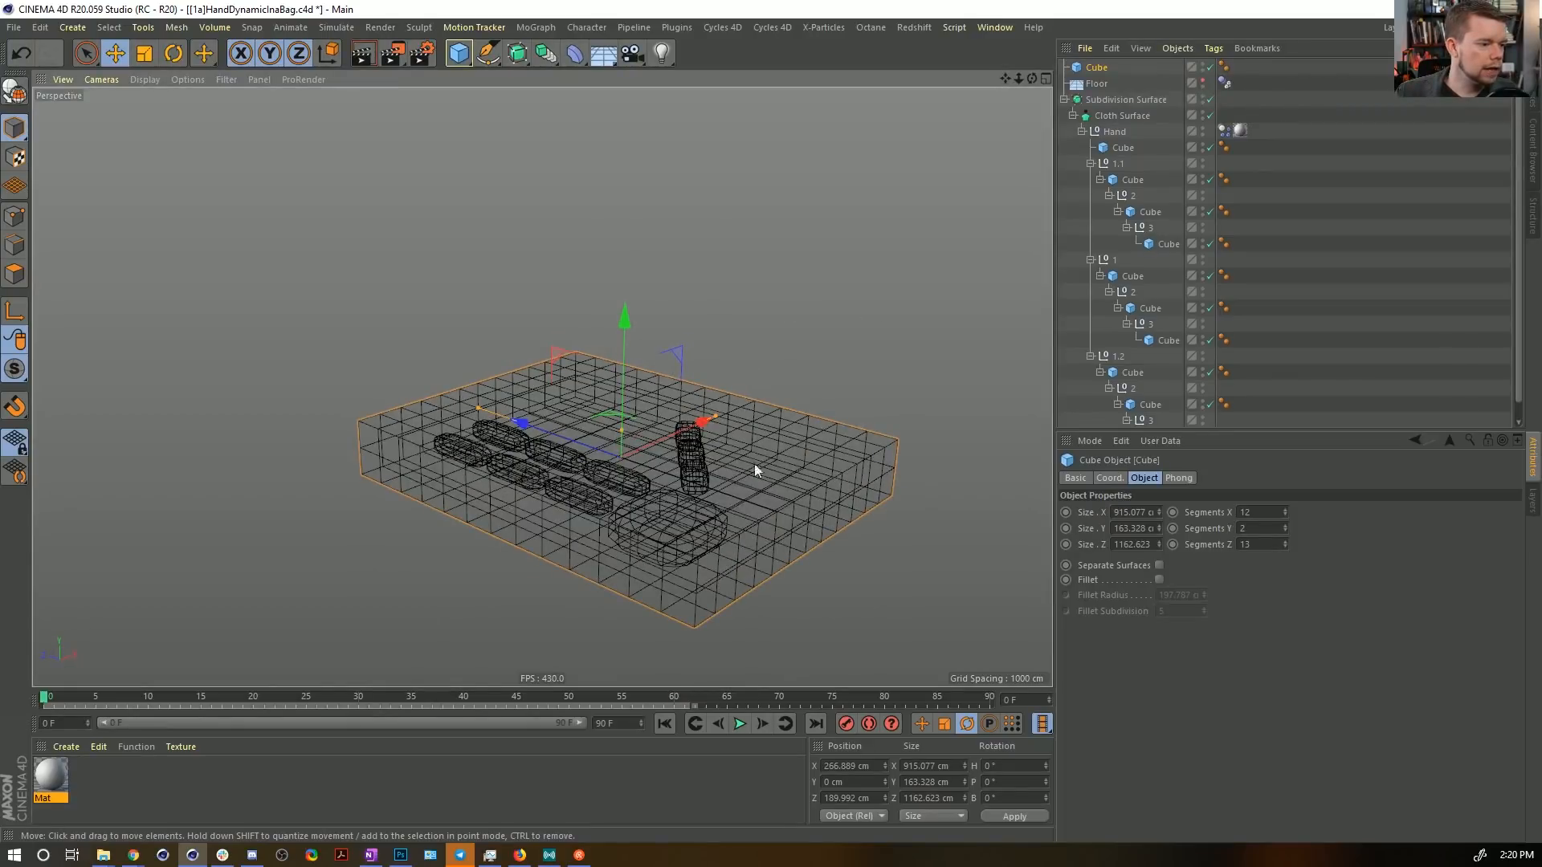
{"action": "mouse_move", "coordinate": [754, 470]}
{"action": "left_mouse_down", "text": "alt"}
{"action": "mouse_move", "coordinate": [561, 437]}
{"action": "mouse_move", "coordinate": [680, 294]}
{"action": "mouse_move", "coordinate": [733, 437]}
{"action": "mouse_move", "coordinate": [778, 474]}
{"action": "left_mouse_up", "text": "alt"}
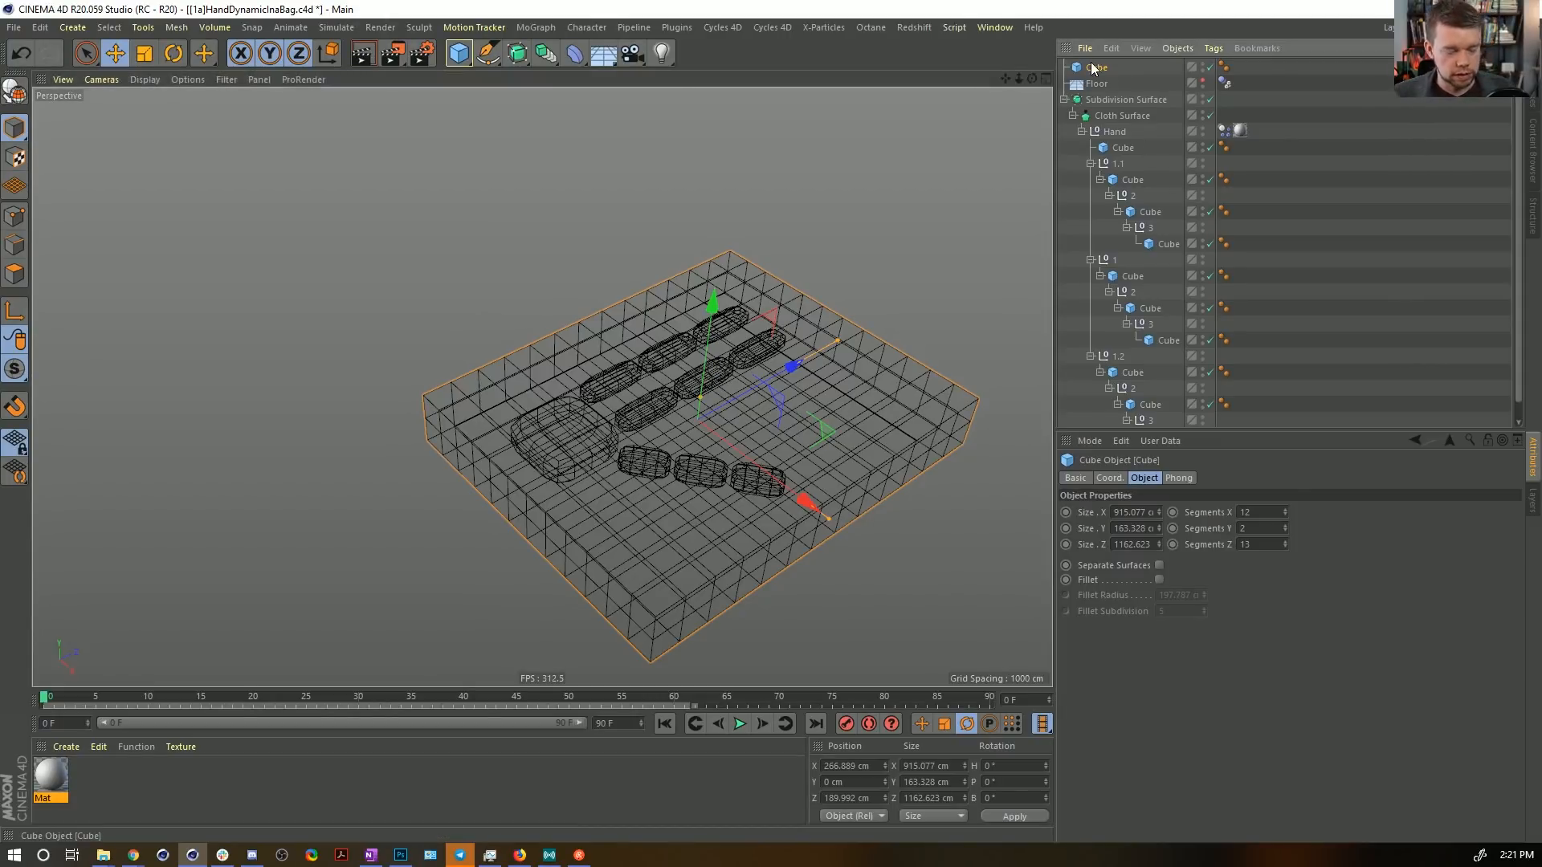
Duplicate the enclosing cube, disable the copy as a backup, and rename the original cube Bag.
{"action": "left_click_drag", "start_coordinate": [1094, 68], "coordinate": [1094, 76], "text": "ctrl"}
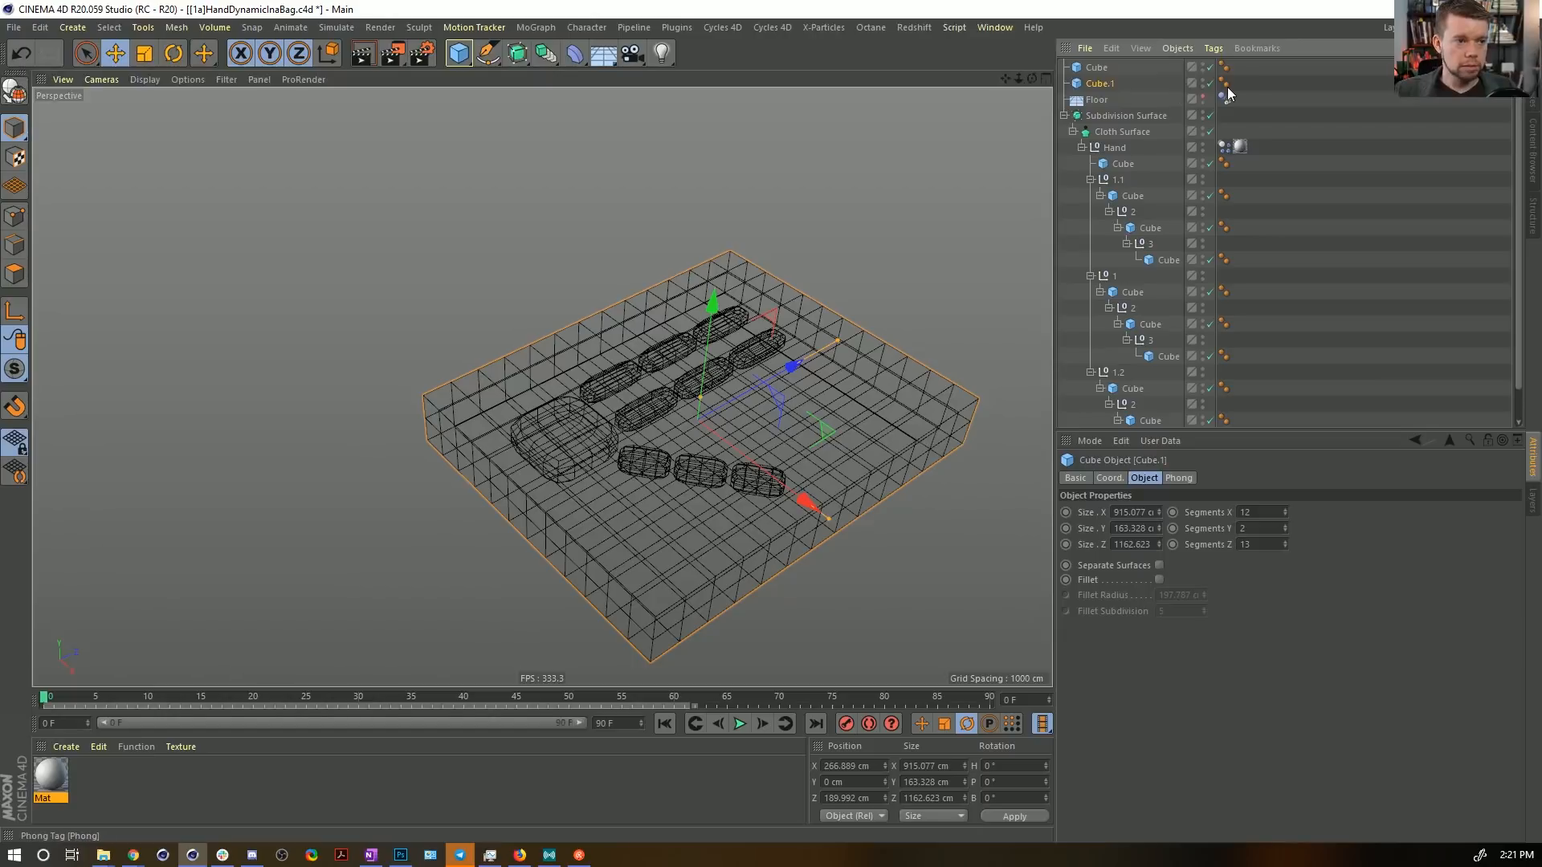
{"action": "left_click", "coordinate": [1210, 84]}
{"action": "left_click", "coordinate": [1105, 65]}
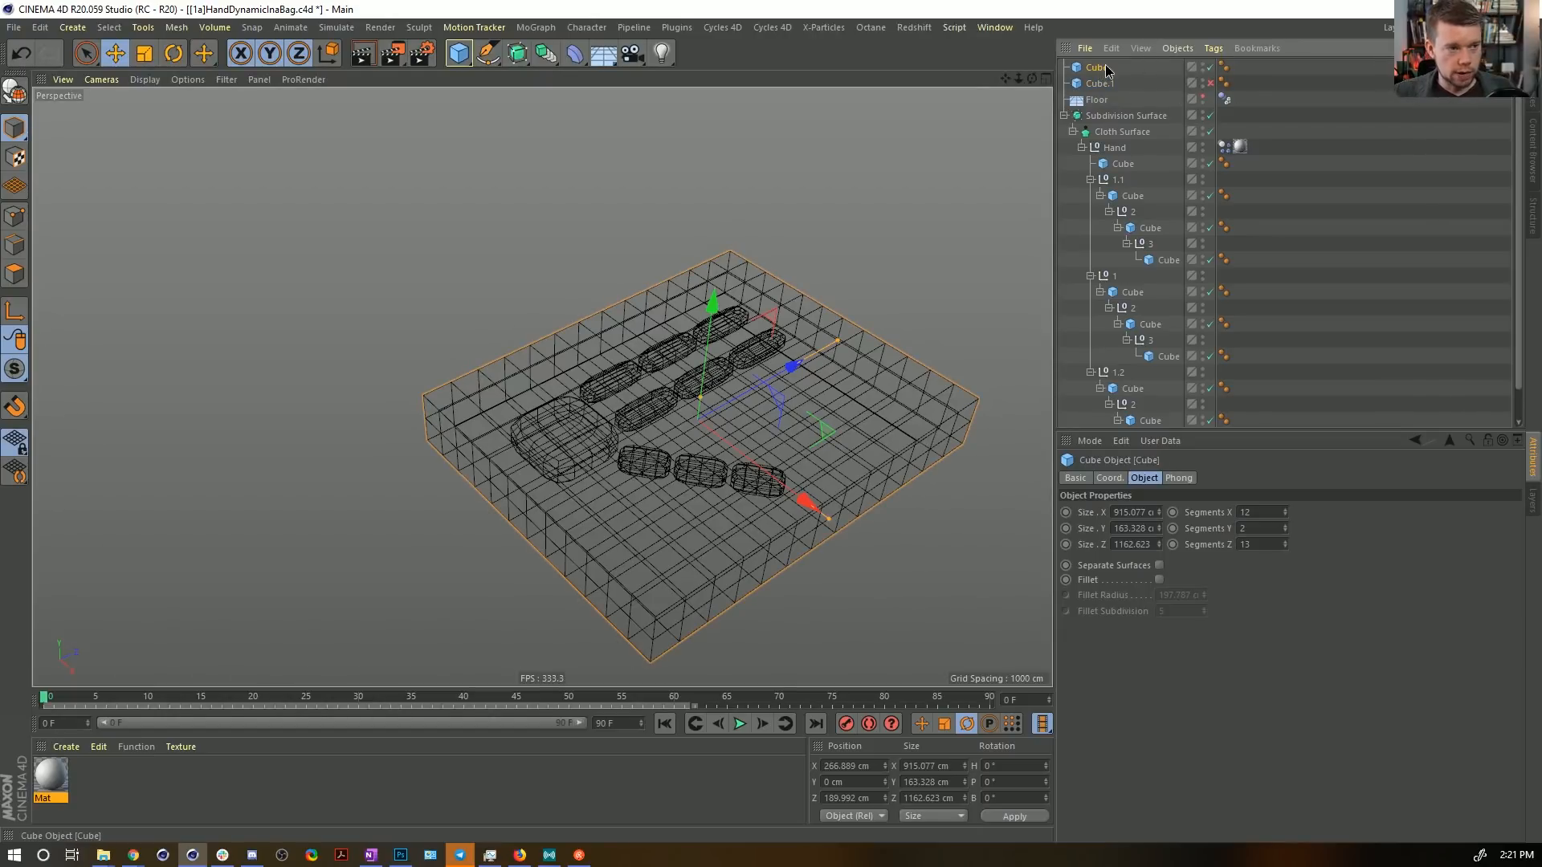
{"action": "double_click", "coordinate": [1104, 66]}
{"action": "type", "text": "Bag"}
{"action": "key", "text": "Return"}
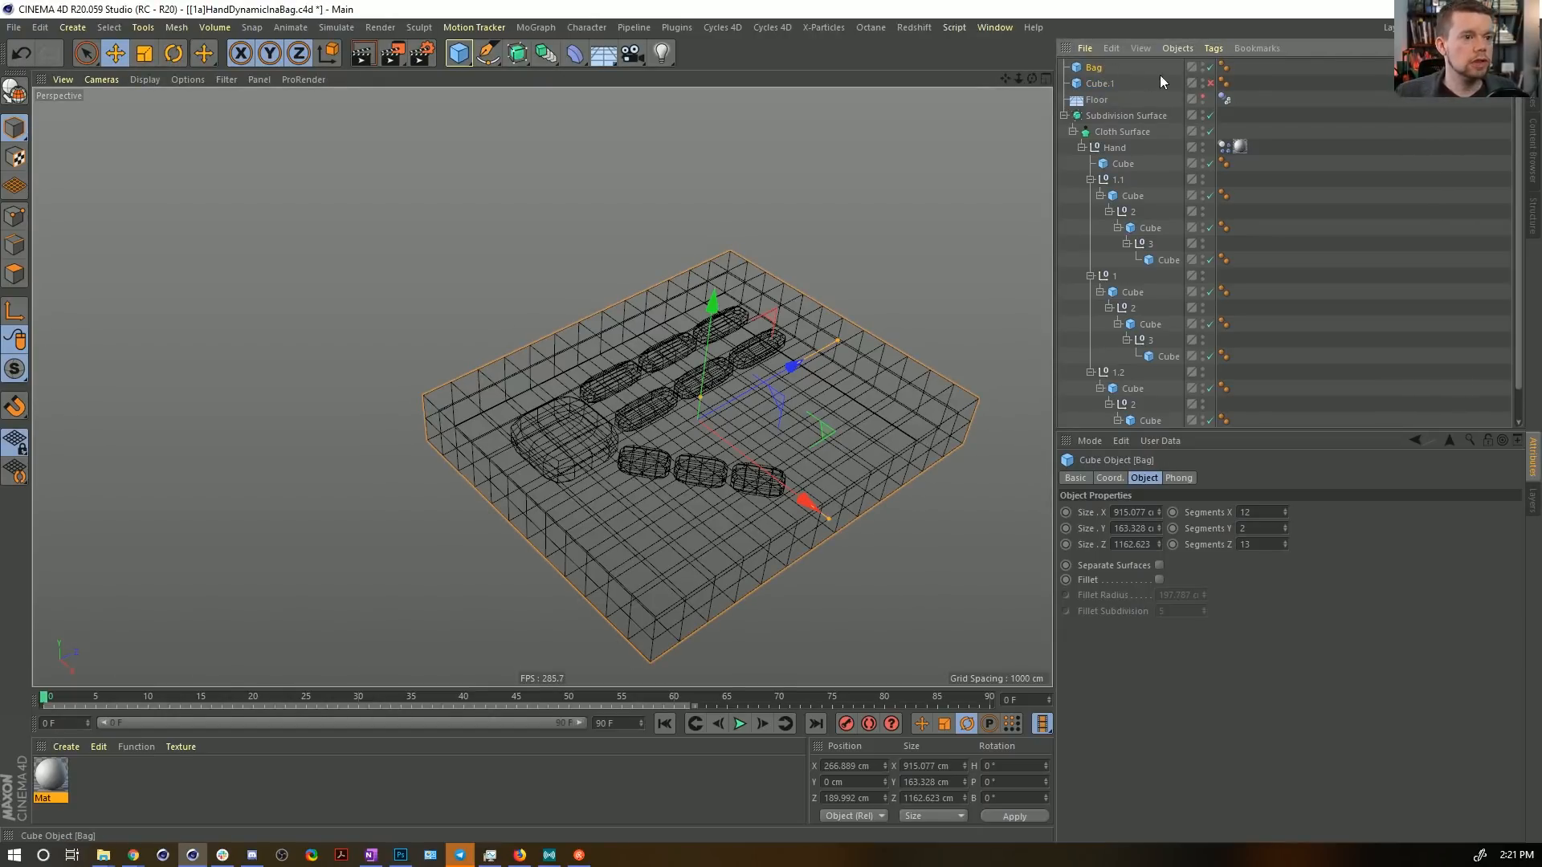
Add a Soft Body simulation tag to the Bag and open its soft body settings.
{"action": "right_click", "coordinate": [1082, 70]}
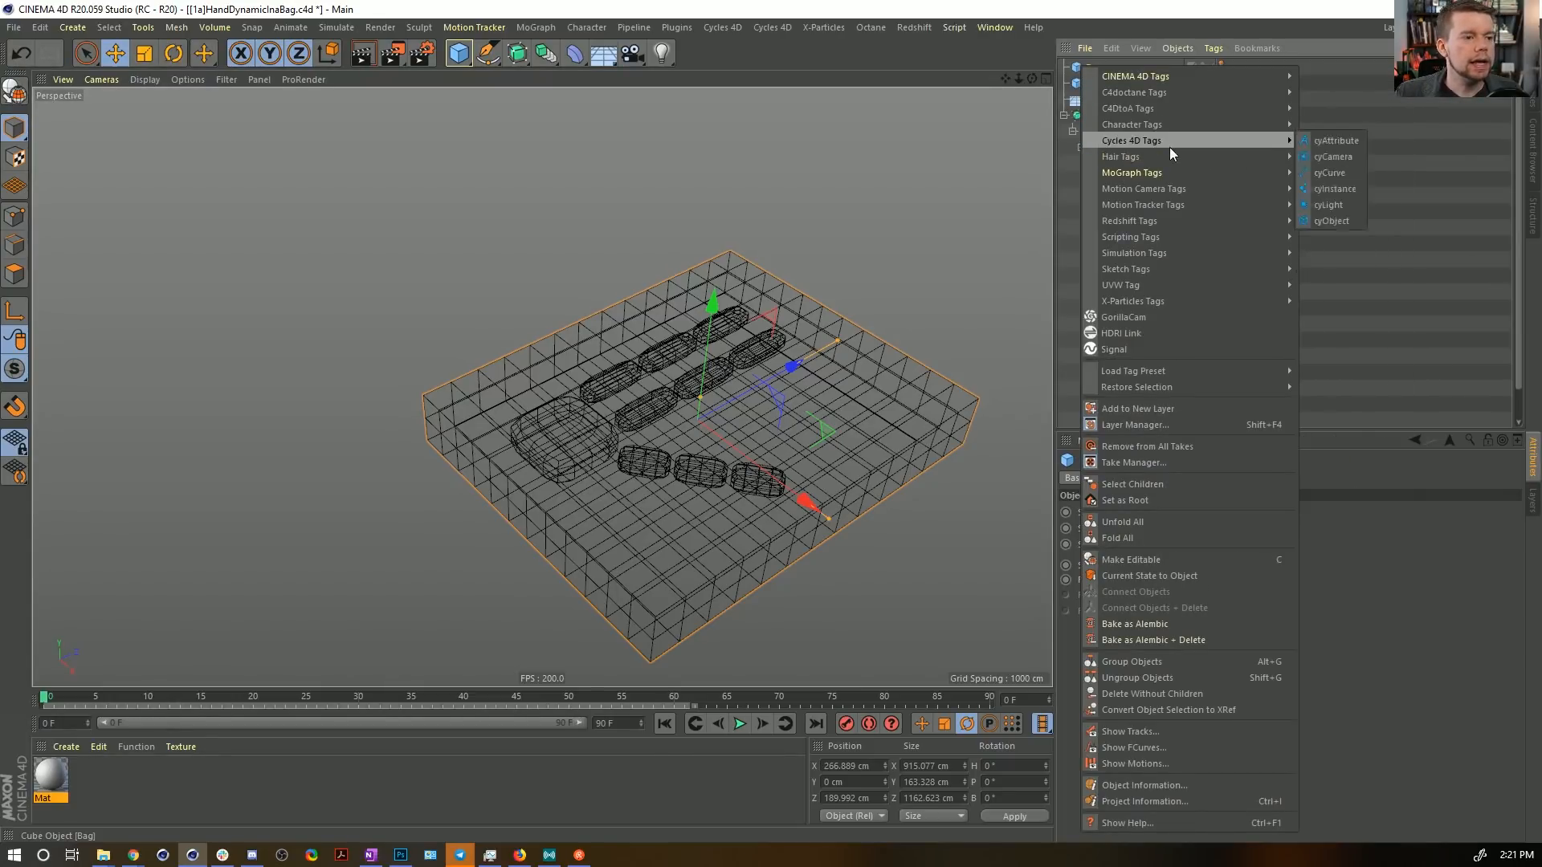
{"action": "mouse_move", "coordinate": [1153, 254]}
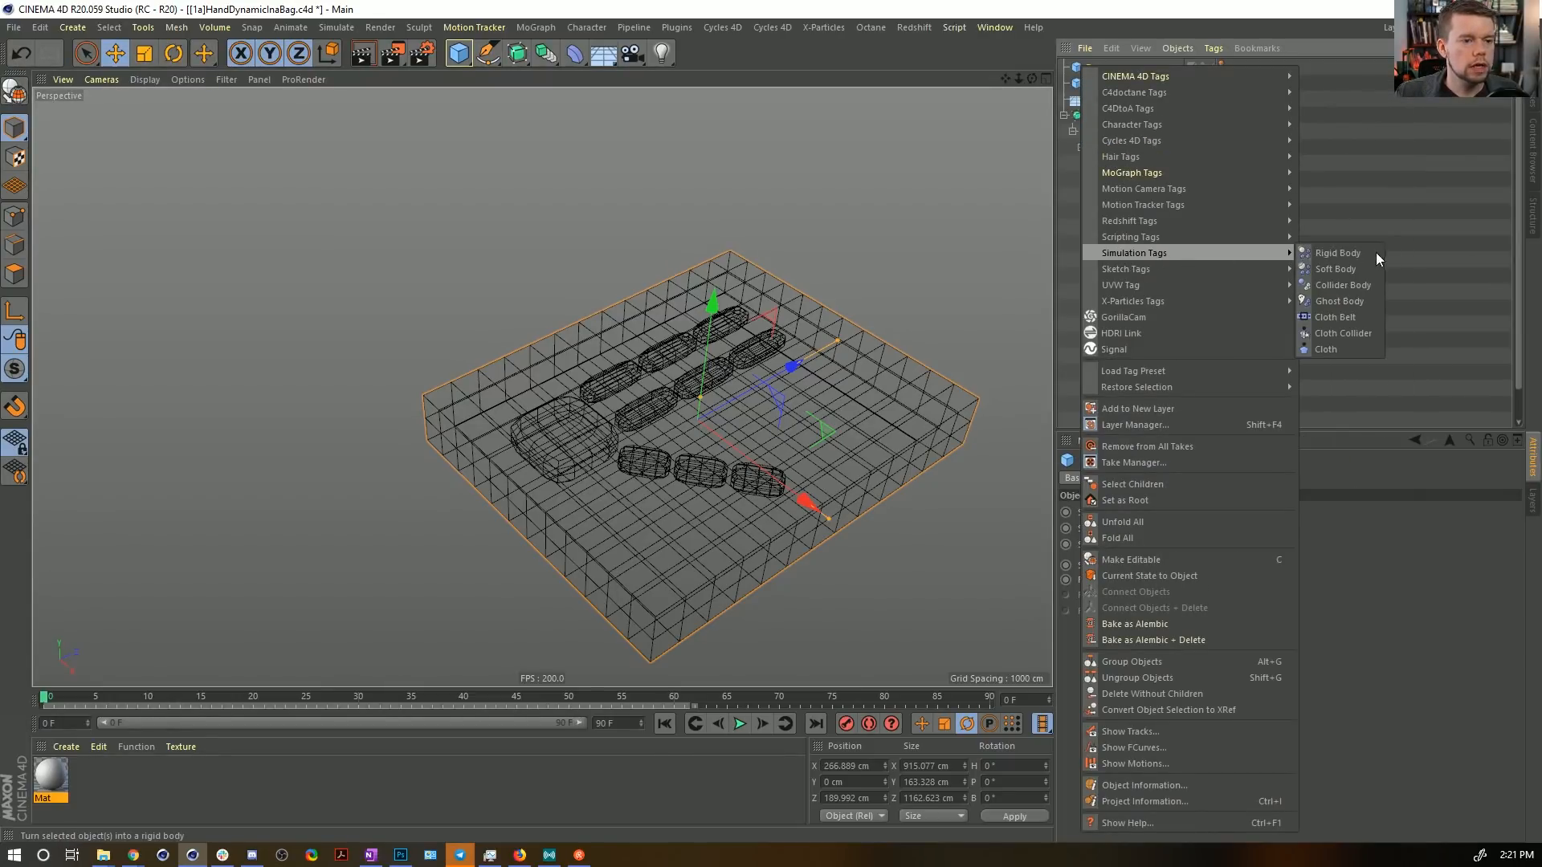
{"action": "left_click", "coordinate": [1340, 270]}
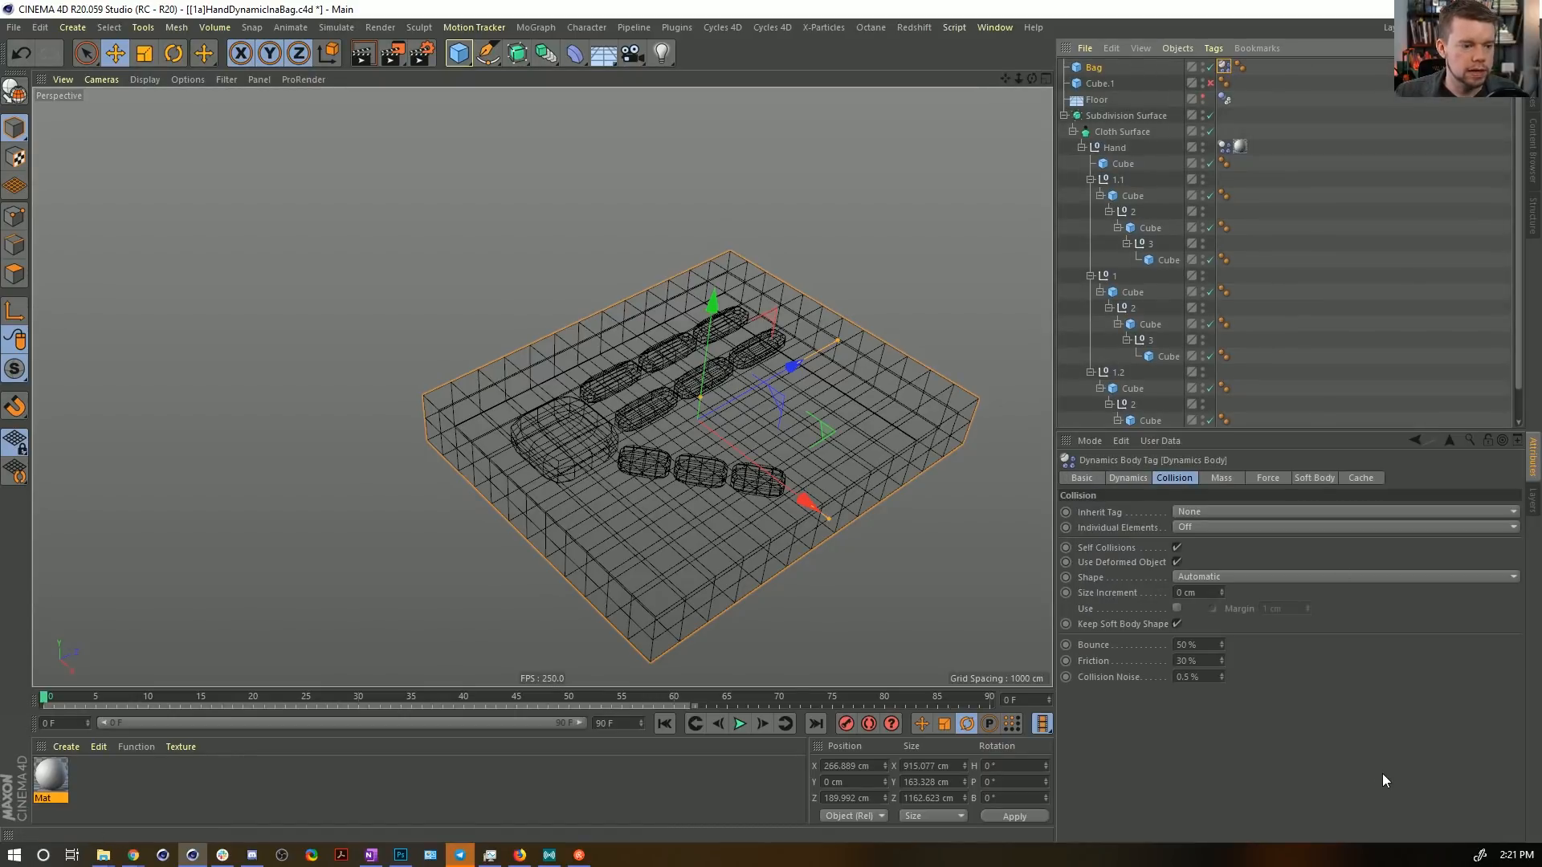
{"action": "left_click", "coordinate": [1283, 480]}
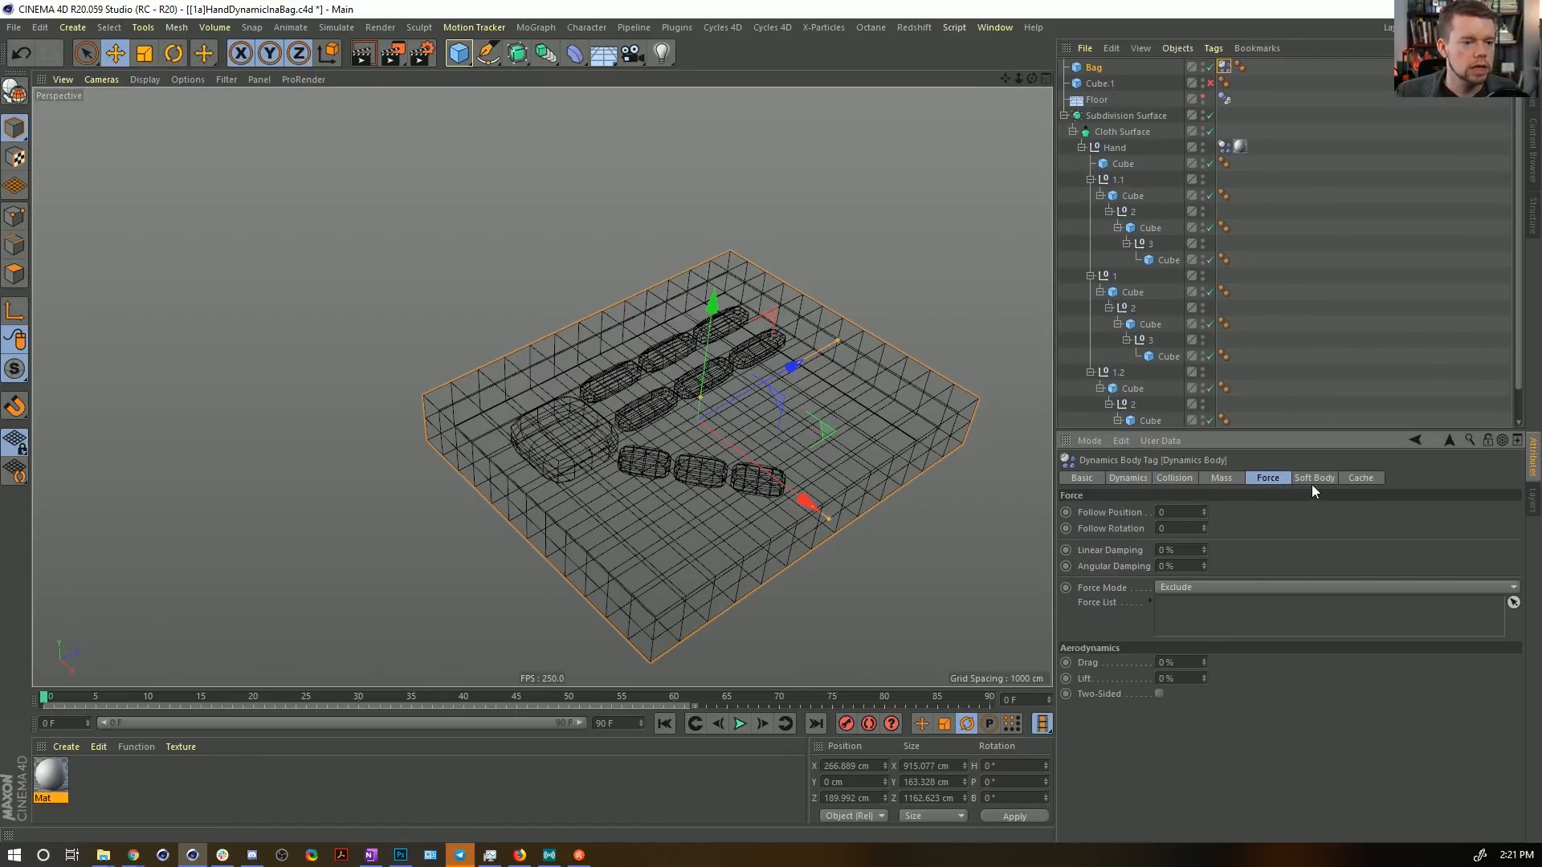
{"action": "left_click", "coordinate": [1314, 479]}
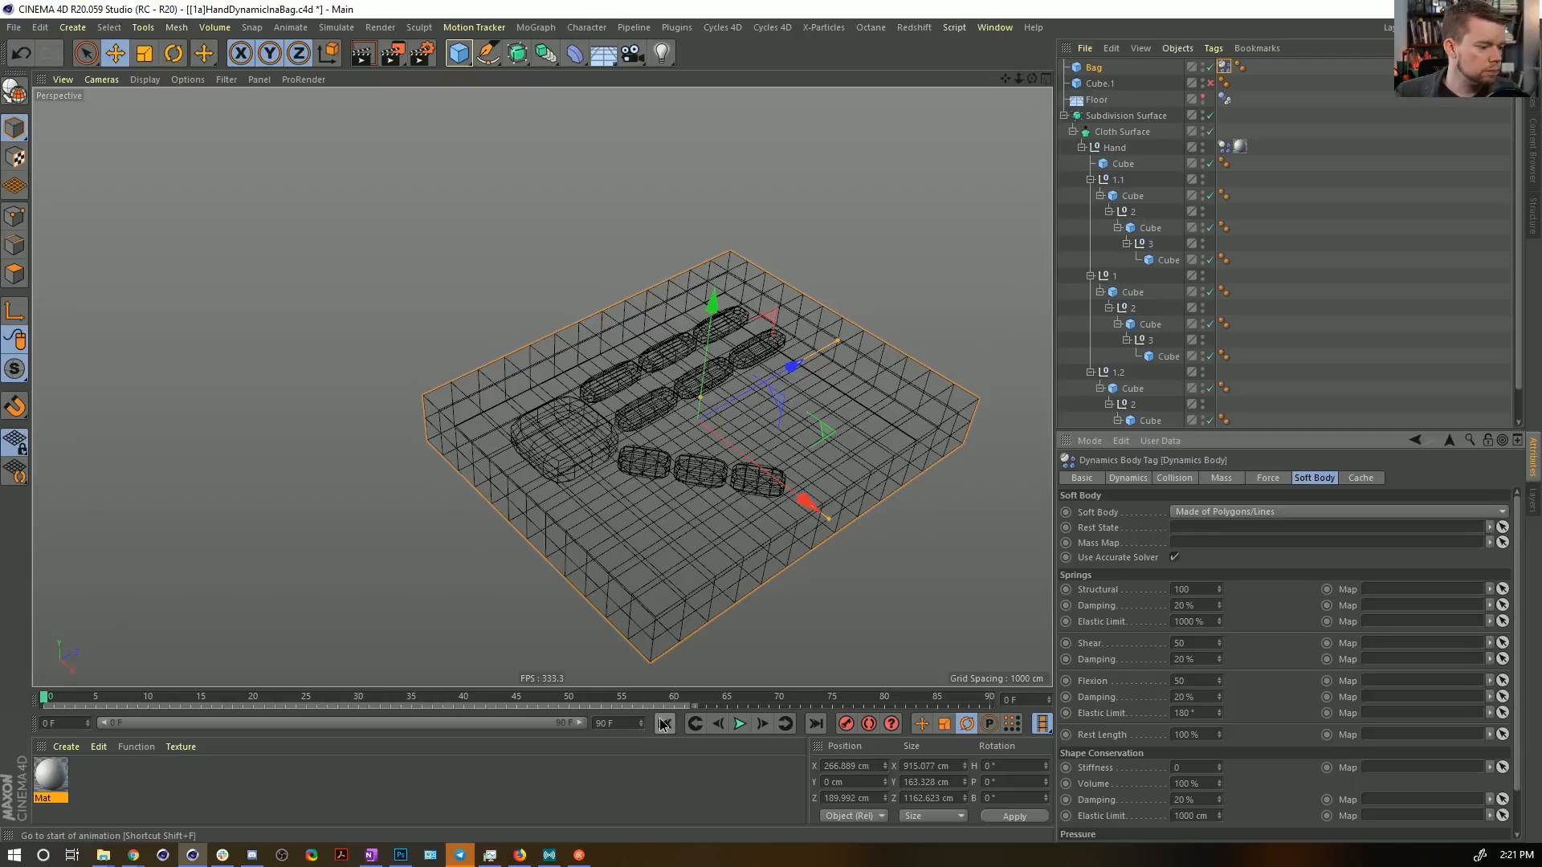
Play the simulation to see how the hand moves in the bag, inspect it from the side, and return to the start.
{"action": "left_click", "coordinate": [740, 724]}
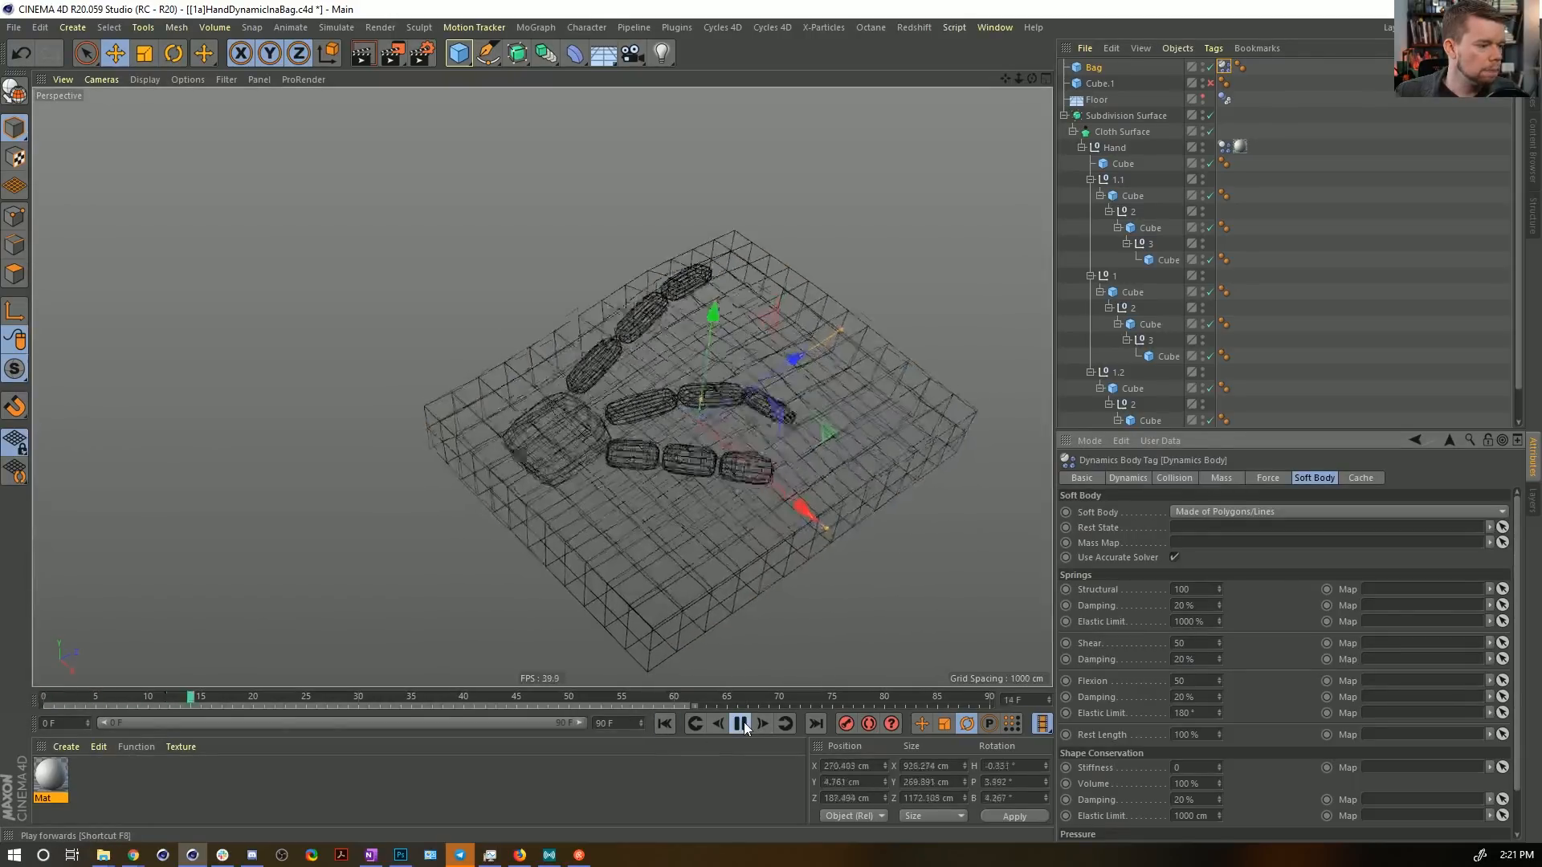
{"action": "left_click", "coordinate": [742, 725]}
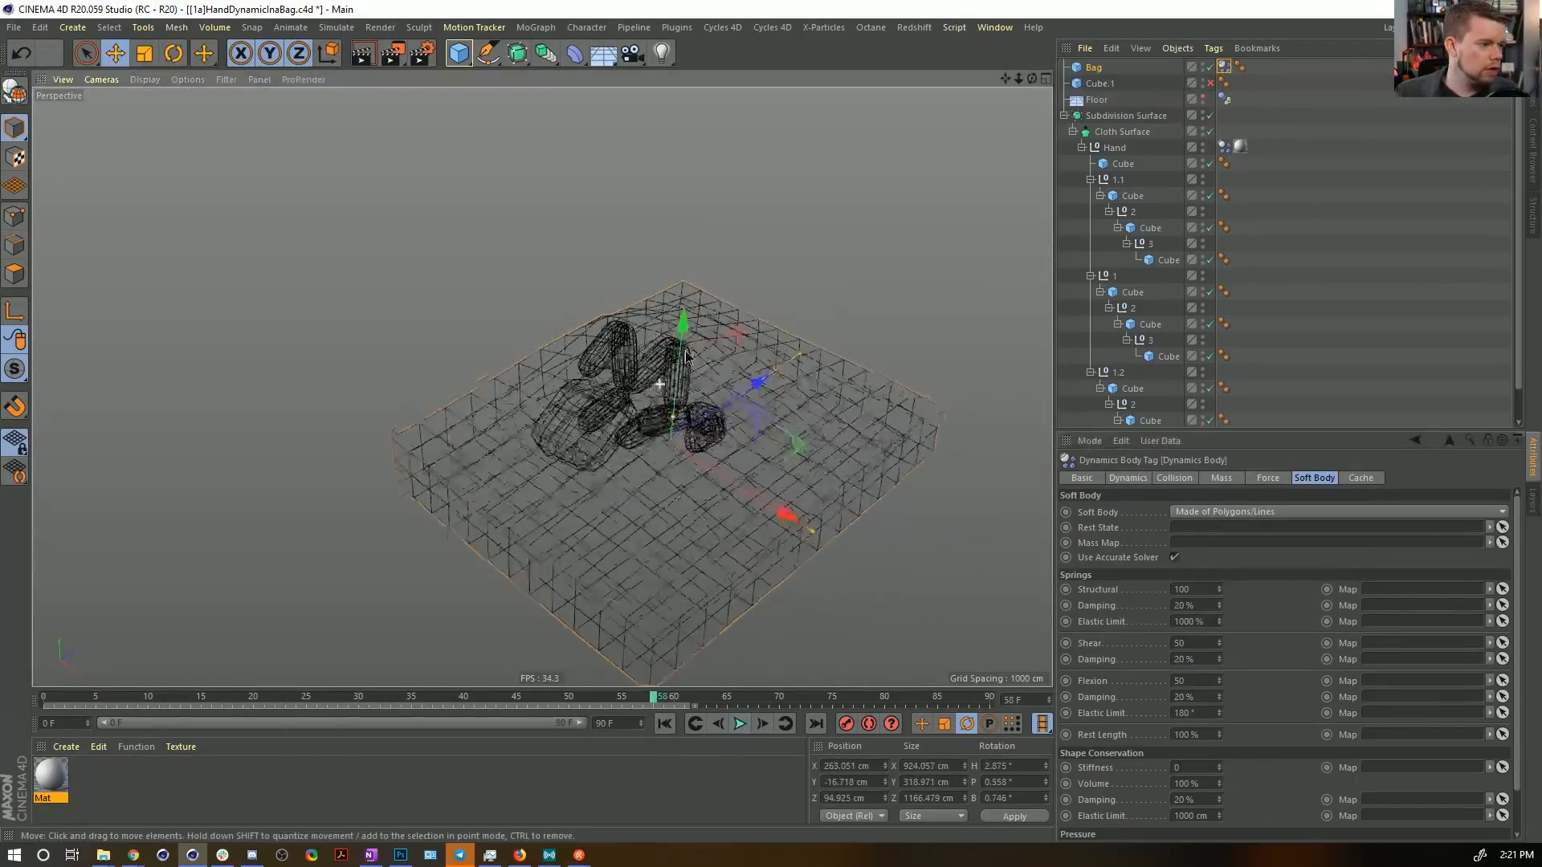
{"action": "left_click_drag", "start_coordinate": [658, 387], "coordinate": [823, 865], "text": "alt"}
{"action": "left_click", "coordinate": [664, 724]}
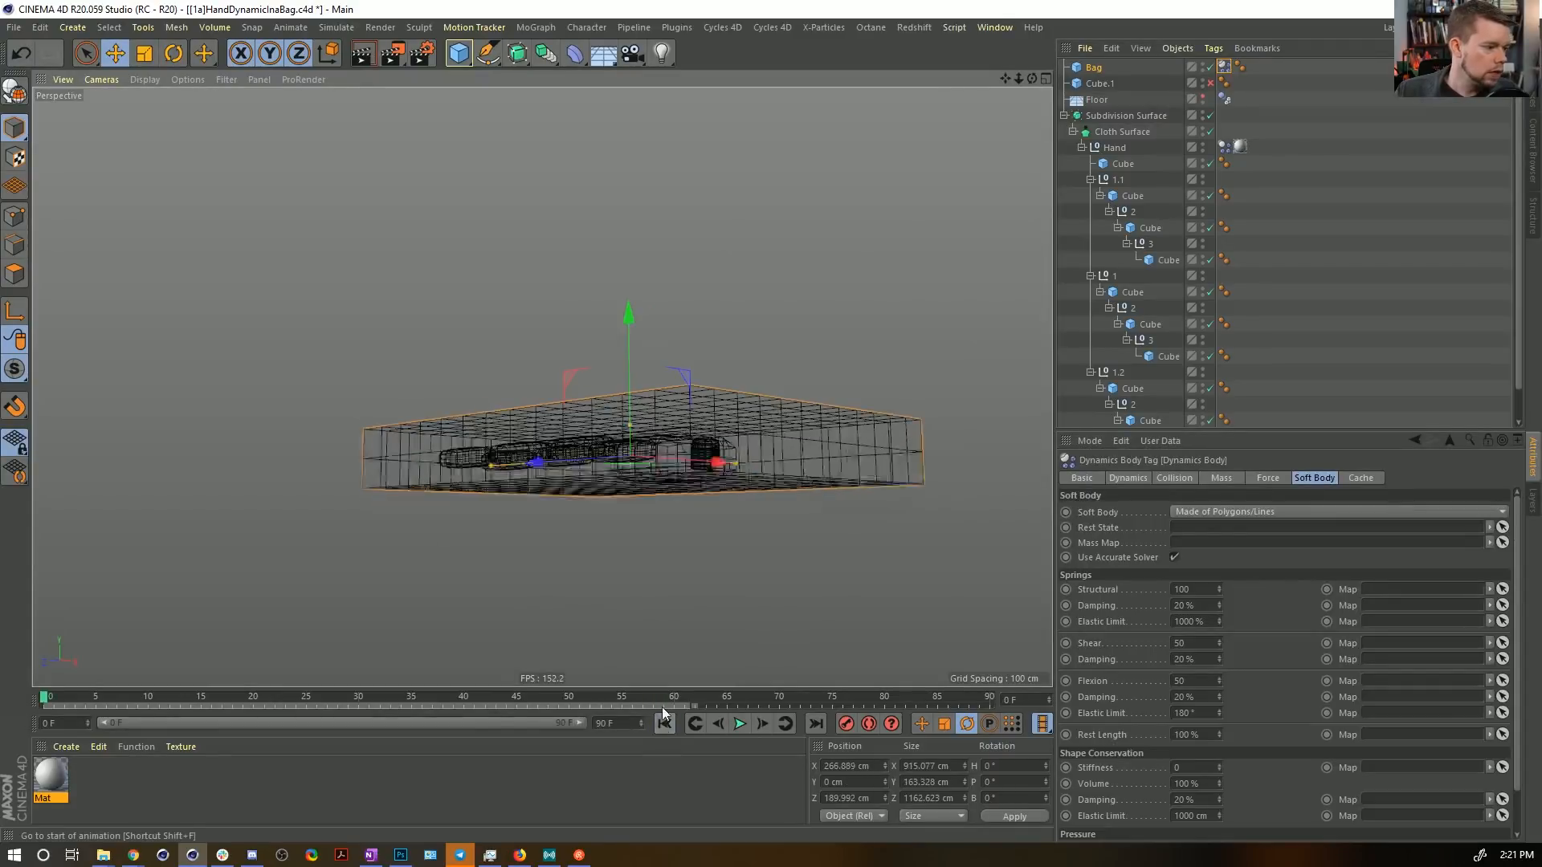
Lower the Bag about 16 cm around the hand in a side view and run the simulation.
{"action": "left_click_drag", "start_coordinate": [682, 466], "coordinate": [788, 457], "text": "alt"}
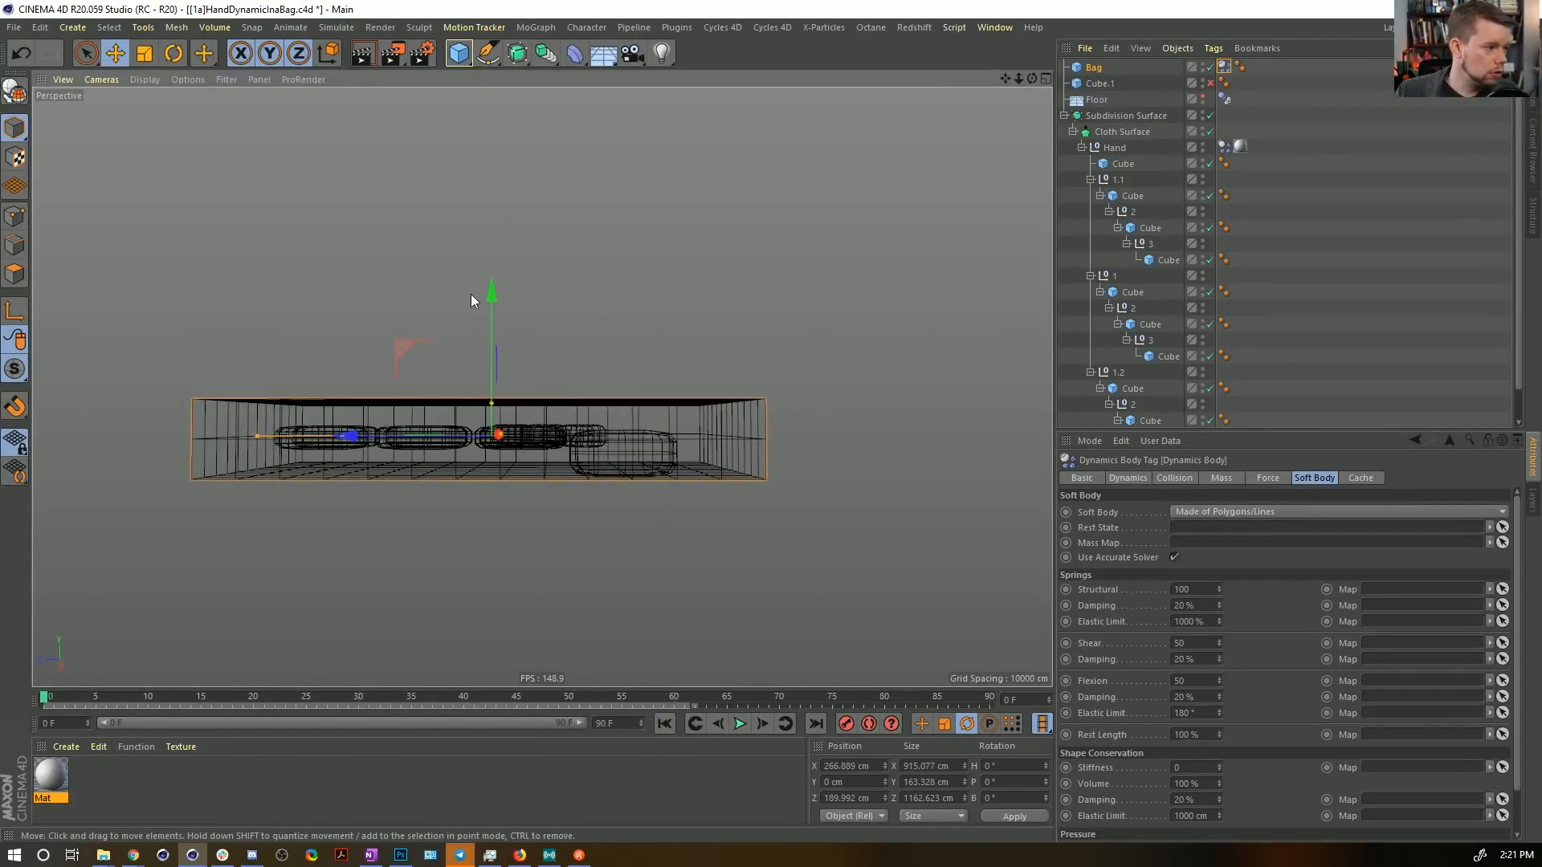
{"action": "left_click_drag", "start_coordinate": [490, 292], "coordinate": [491, 301]}
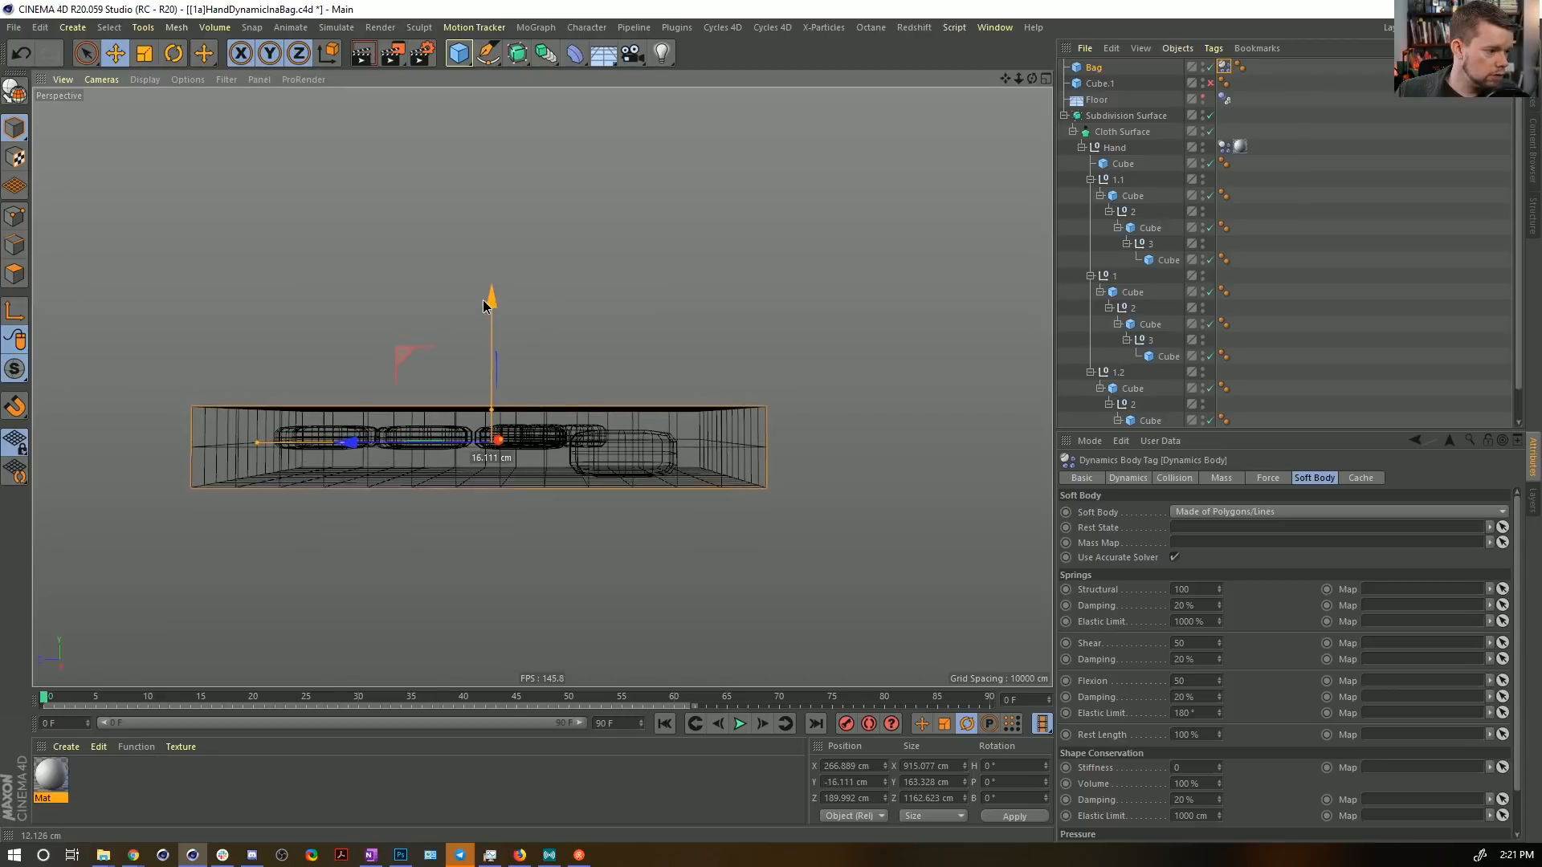
{"action": "left_click", "coordinate": [739, 726]}
{"action": "left_click_drag", "start_coordinate": [485, 327], "coordinate": [909, 583], "text": "alt"}
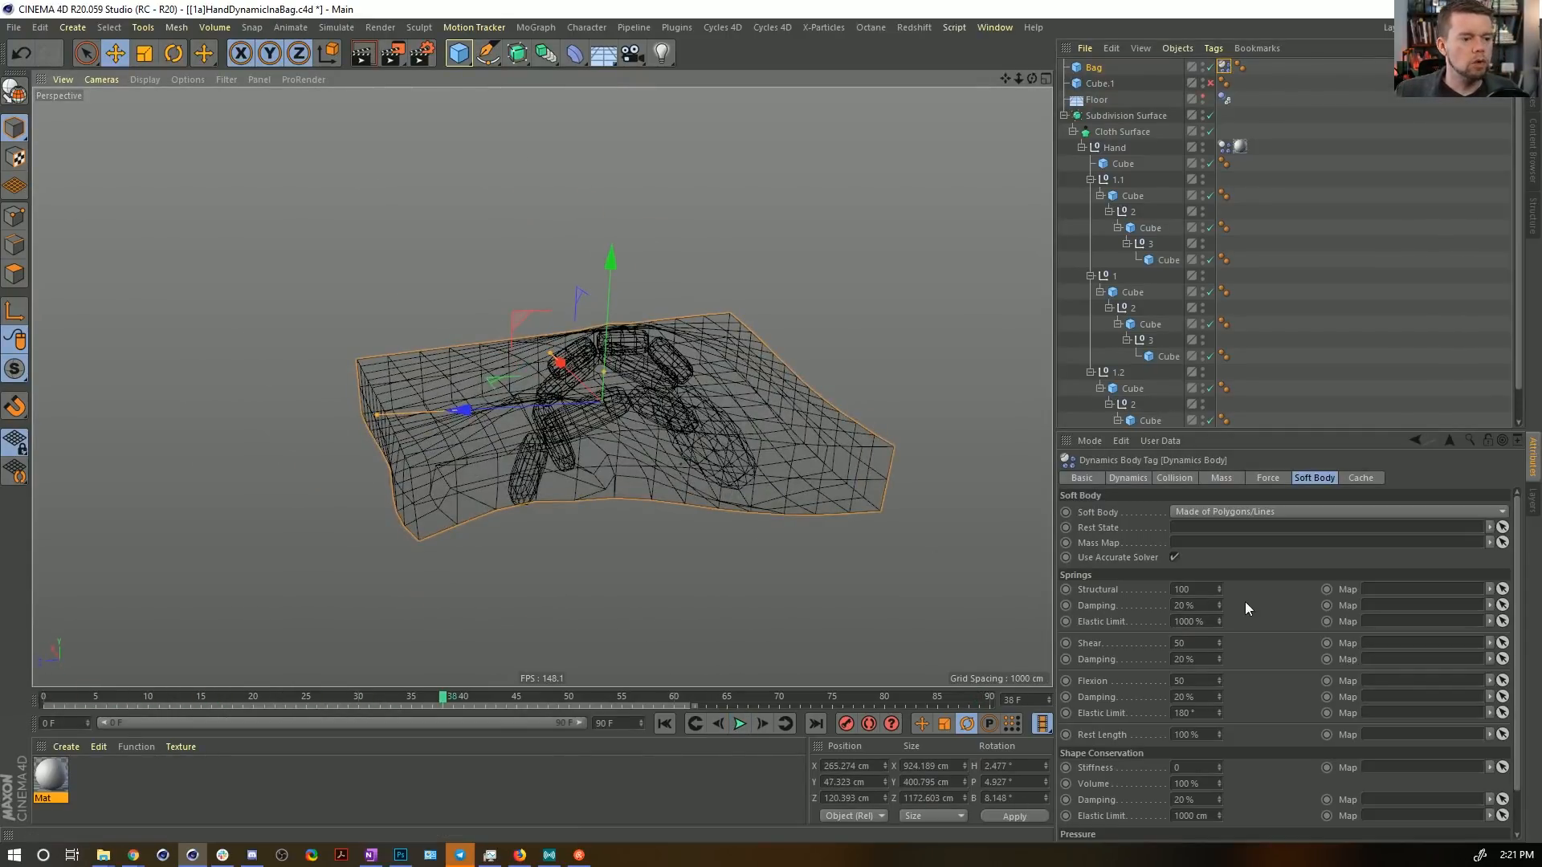
Check the Bag's collision settings, set the Hand's collision Size Increment to 44 cm, and rewind to the first frame.
{"action": "left_click", "coordinate": [1231, 482]}
{"action": "left_click", "coordinate": [1185, 479]}
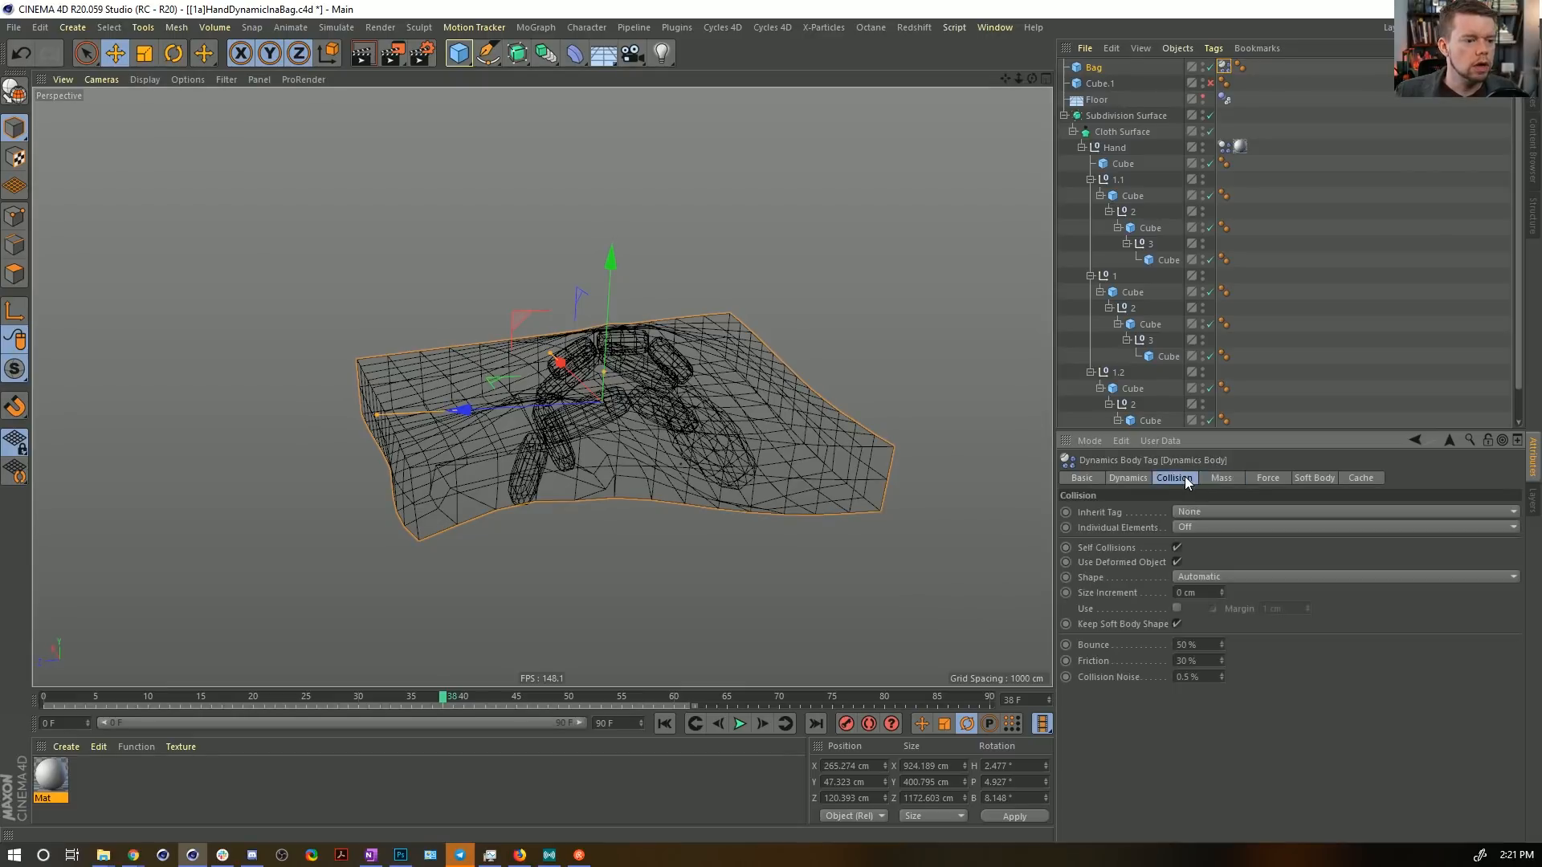
{"action": "left_click_drag", "start_coordinate": [679, 396], "coordinate": [628, 371], "text": "alt"}
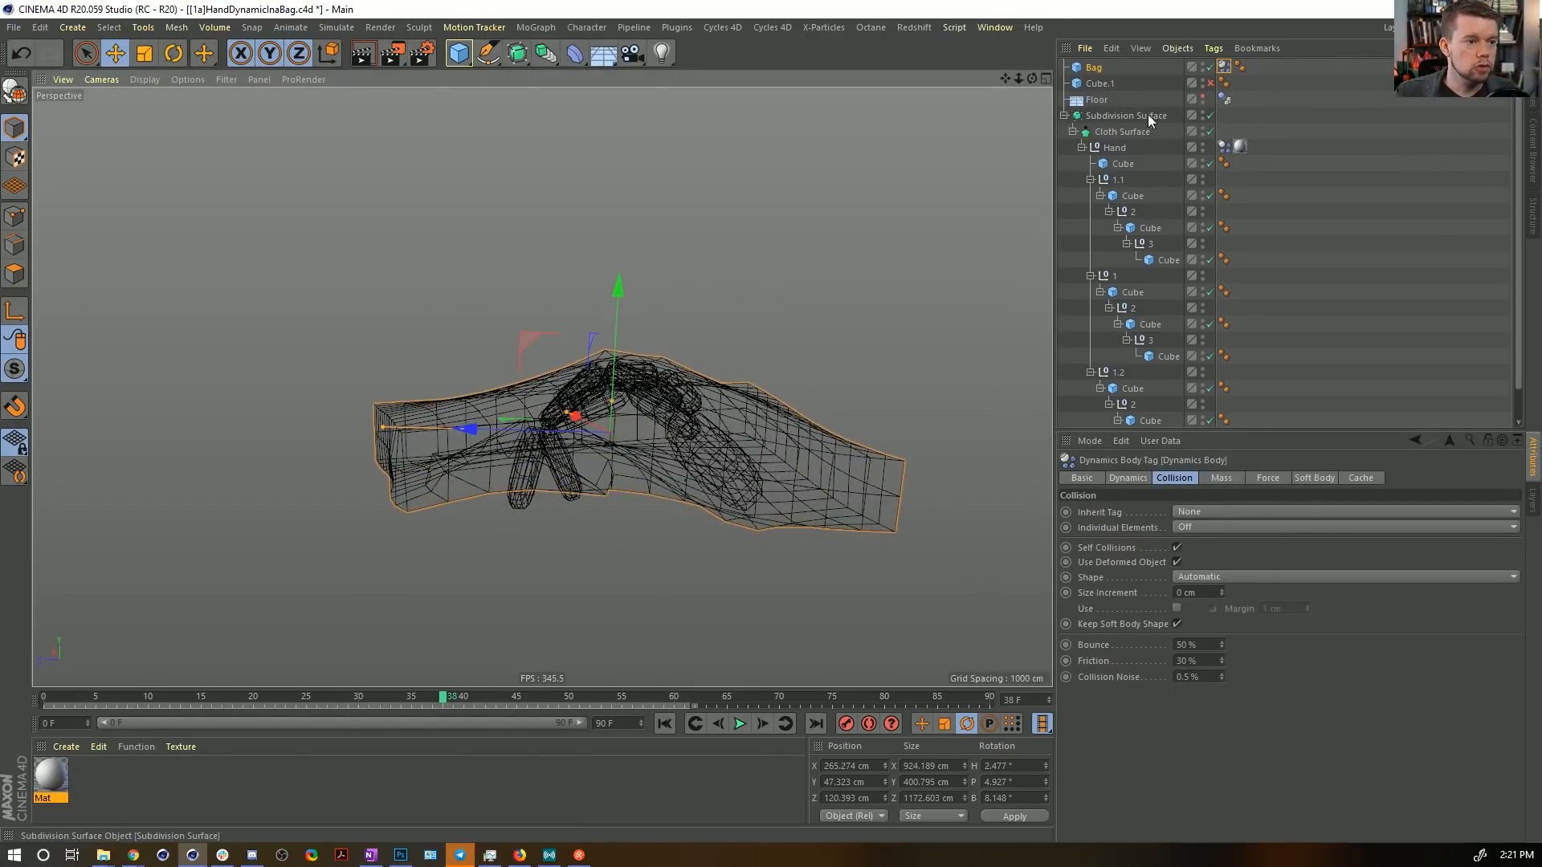
{"action": "left_click", "coordinate": [1225, 148]}
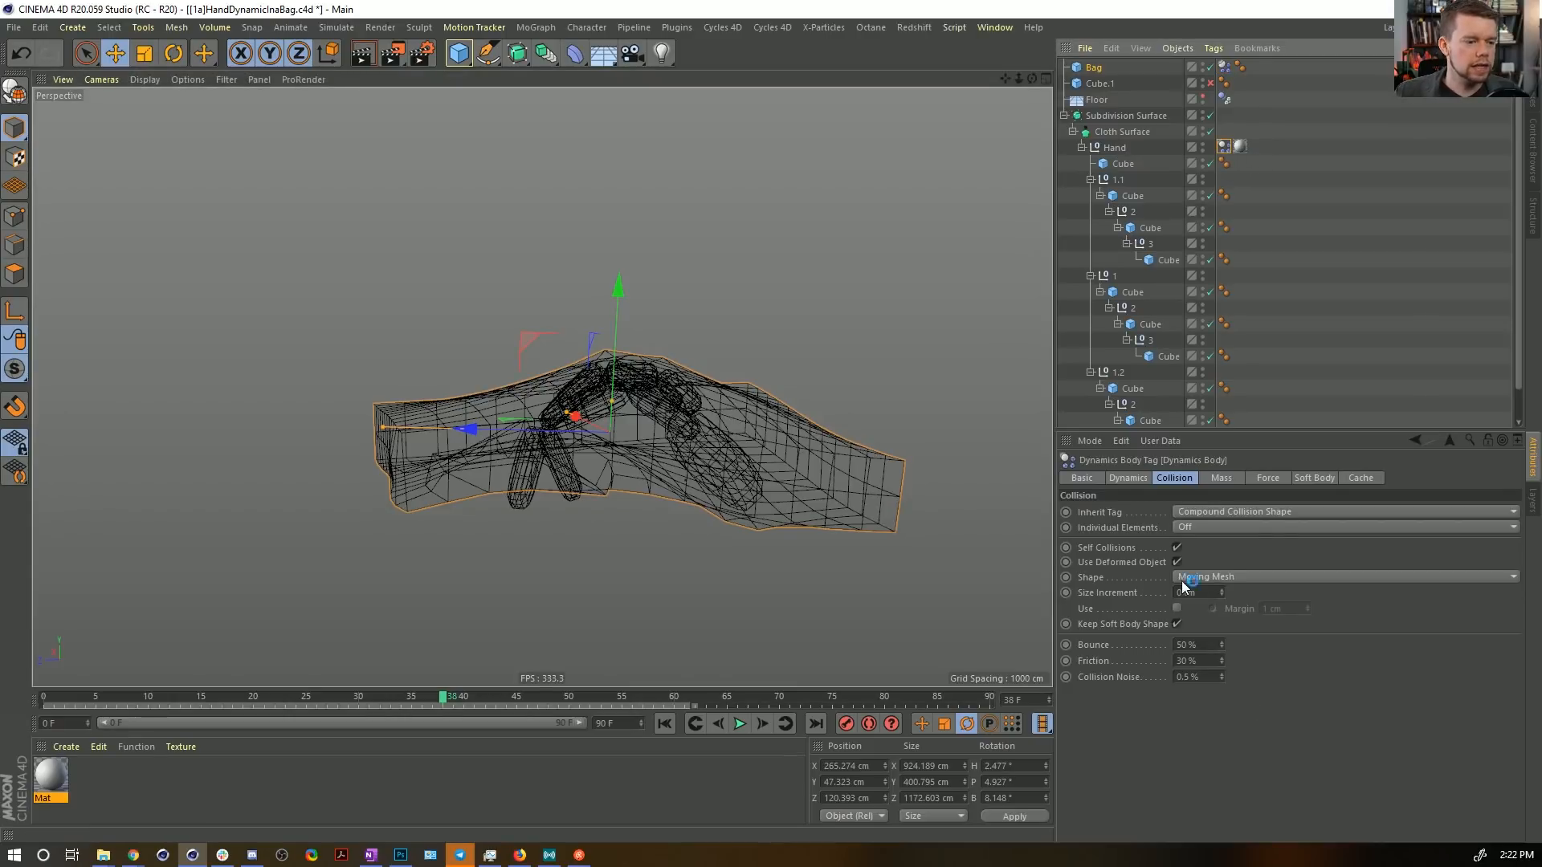
{"action": "left_click_drag", "start_coordinate": [1221, 592], "coordinate": [1221, 554]}
{"action": "left_click", "coordinate": [664, 723]}
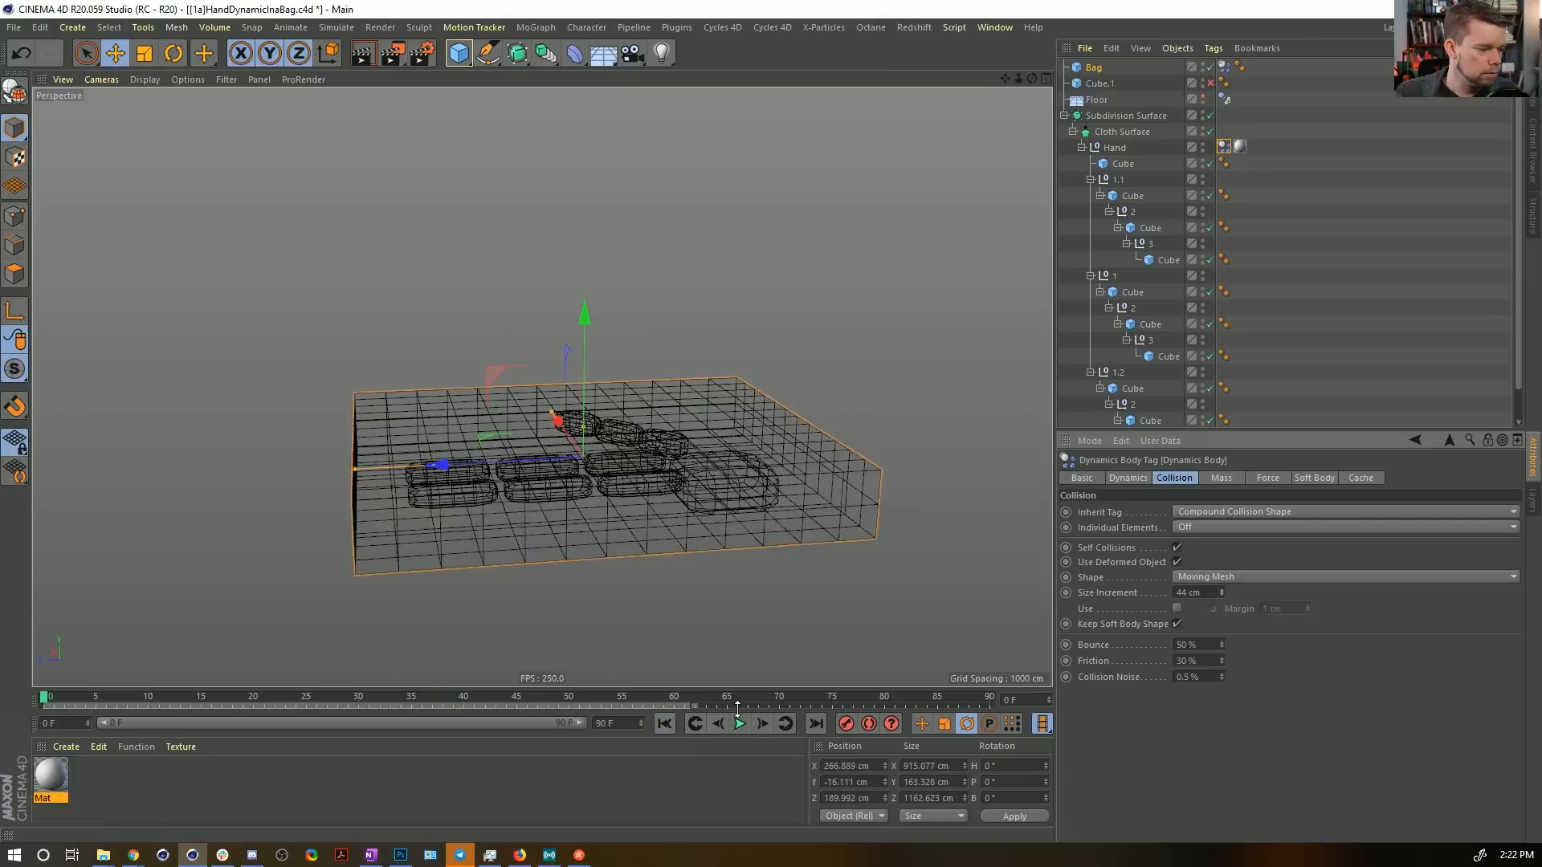
Play the simulation to about frame 15 and inspect up close where the fingers meet the bag.
{"action": "left_click", "coordinate": [741, 724]}
{"action": "left_click_drag", "start_coordinate": [634, 370], "coordinate": [643, 319], "text": "alt"}
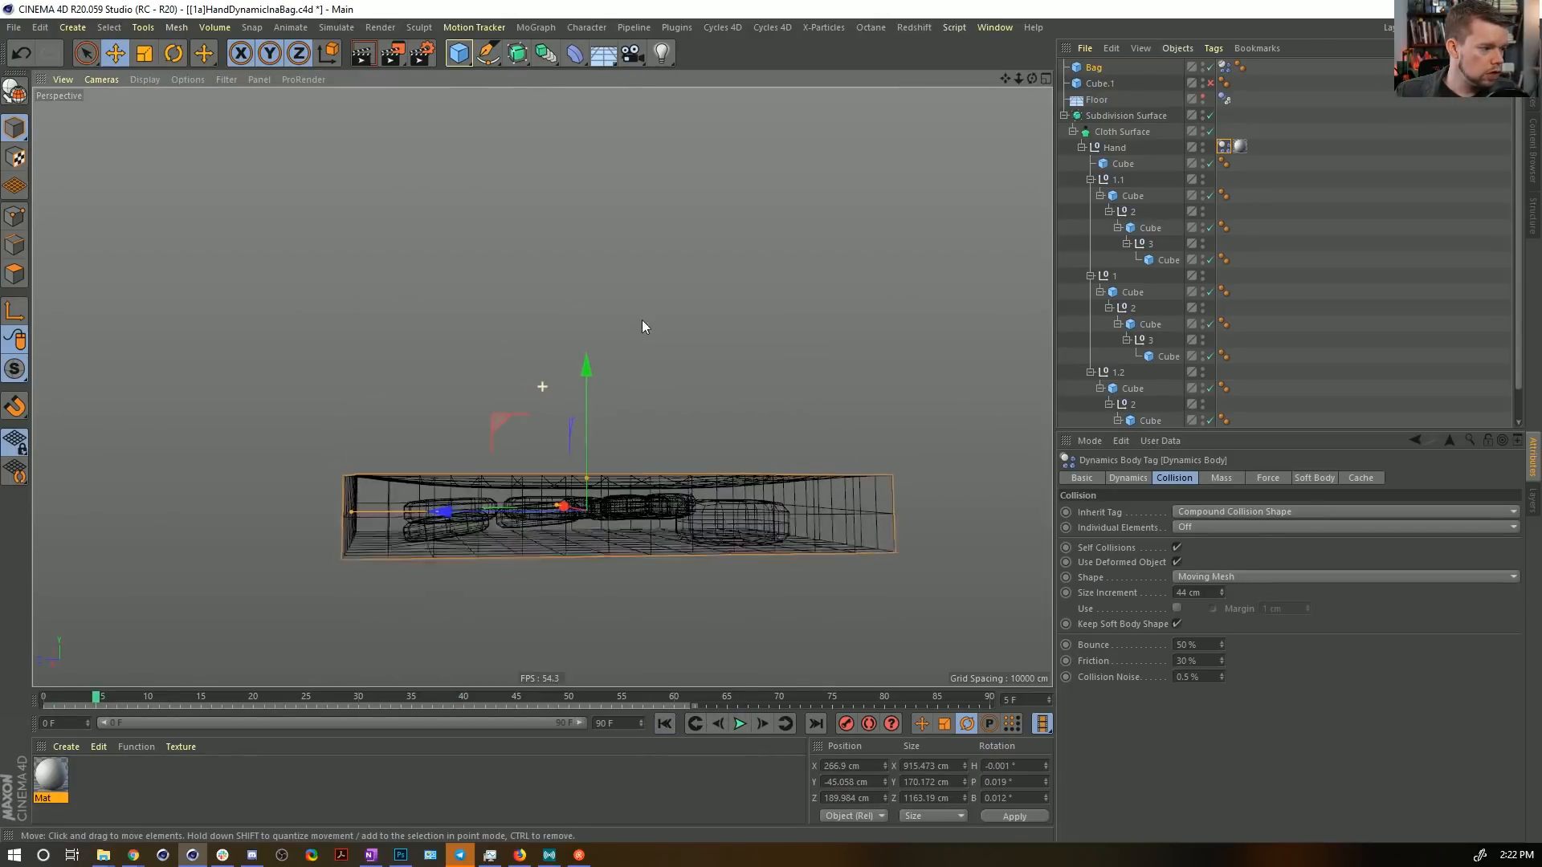
{"action": "left_click", "coordinate": [741, 727]}
{"action": "left_click", "coordinate": [740, 727]}
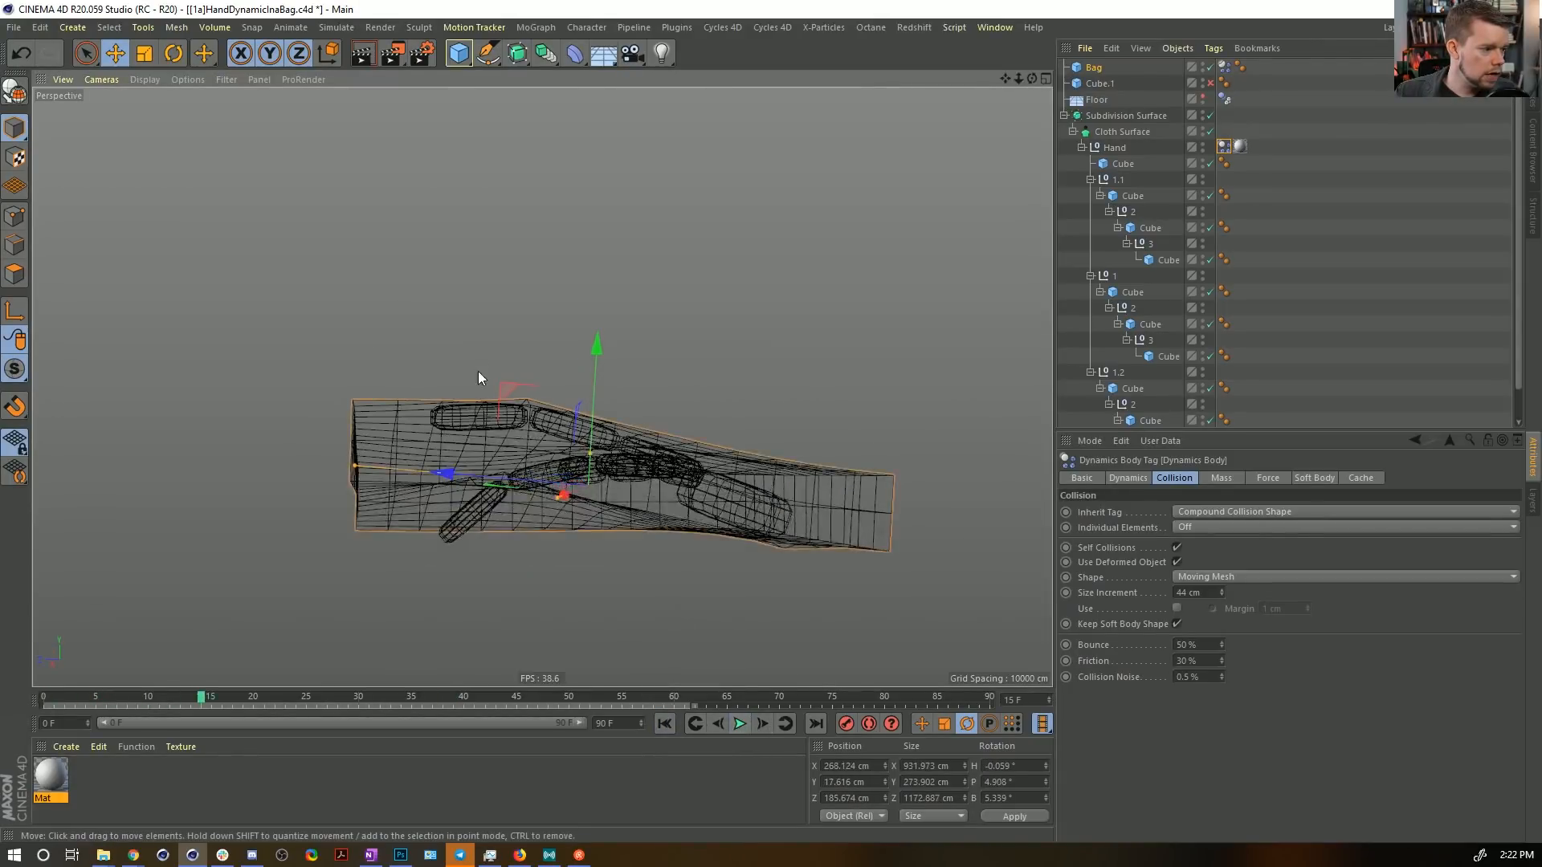
{"action": "left_click_drag", "start_coordinate": [479, 371], "coordinate": [482, 387], "text": "alt"}
{"action": "right_click_drag", "start_coordinate": [526, 394], "coordinate": [702, 385], "text": "alt"}
{"action": "left_click_drag", "start_coordinate": [702, 386], "coordinate": [570, 428], "text": "alt"}
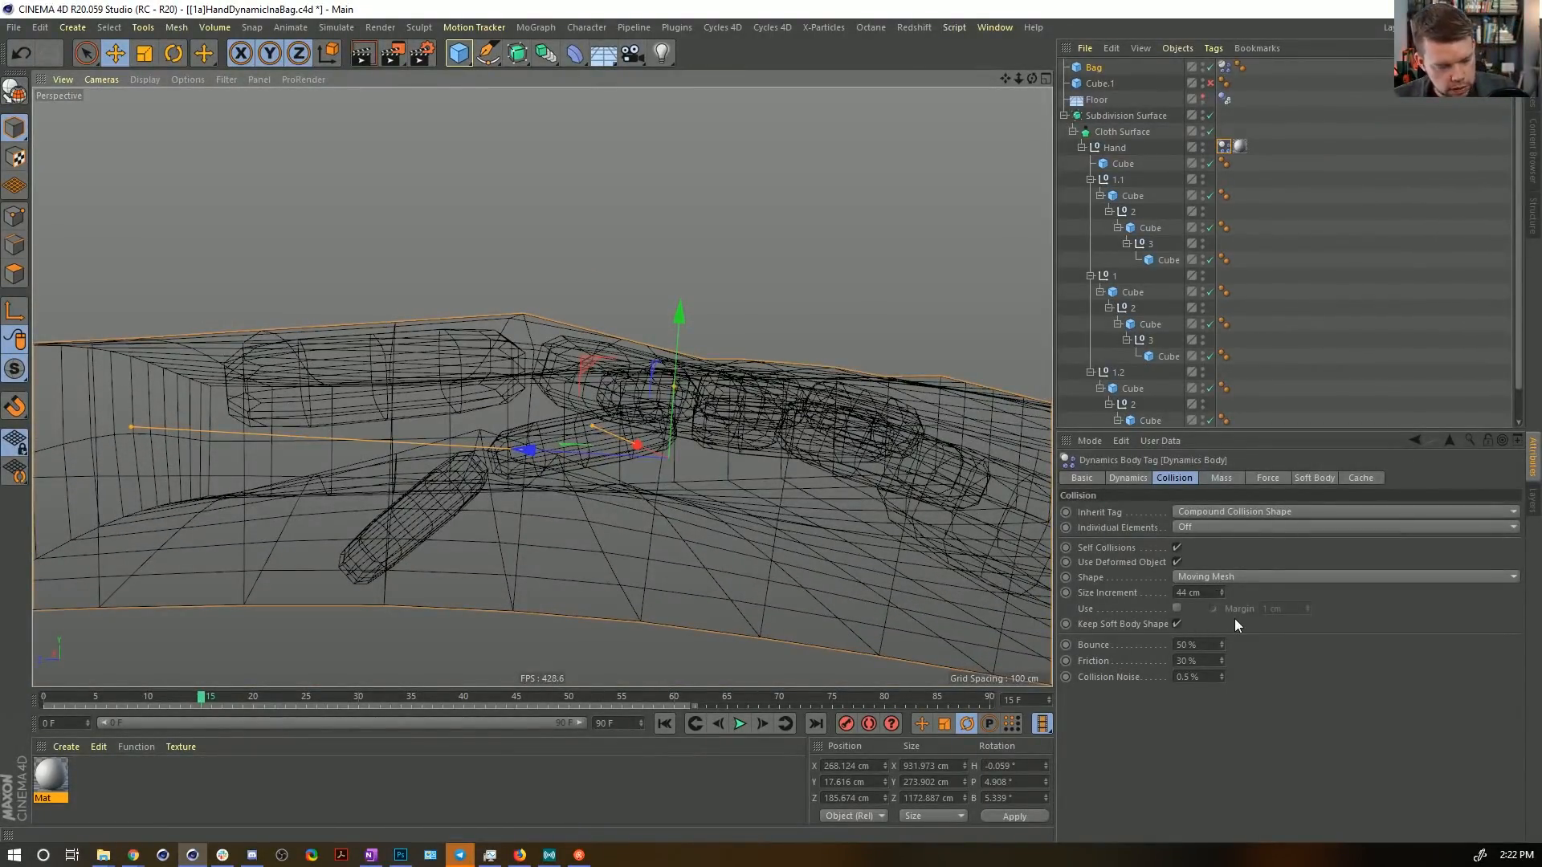
Set the Hand's collision Size Increment to 89 cm, continue the simulation, and inspect the fingers against the bag.
{"action": "left_click_drag", "start_coordinate": [1222, 592], "coordinate": [1222, 566]}
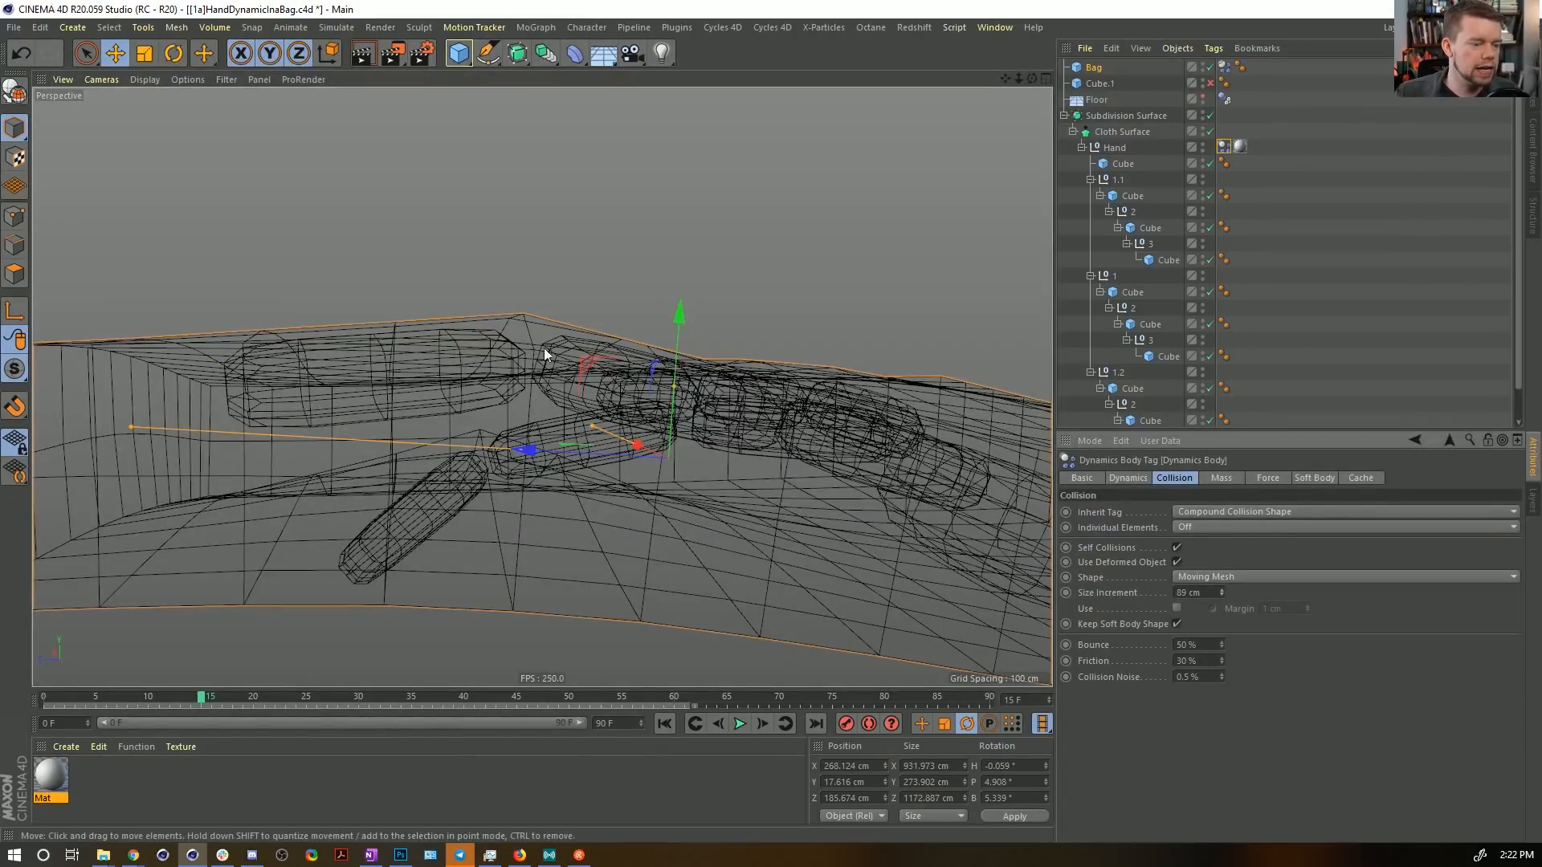
{"action": "left_click_drag", "start_coordinate": [542, 348], "coordinate": [493, 430], "text": "alt"}
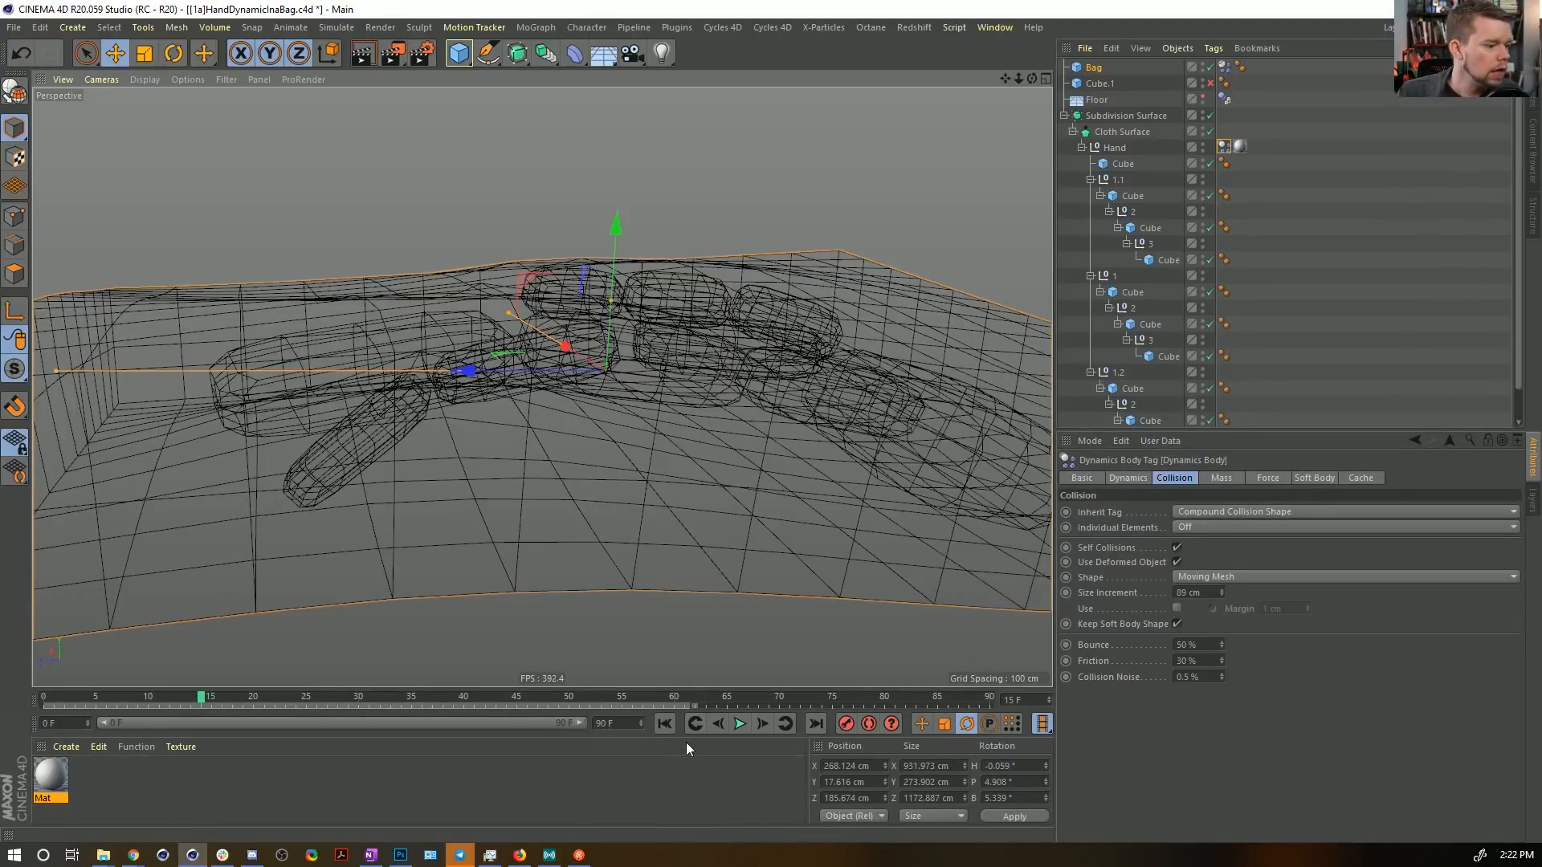
{"action": "left_click", "coordinate": [740, 724]}
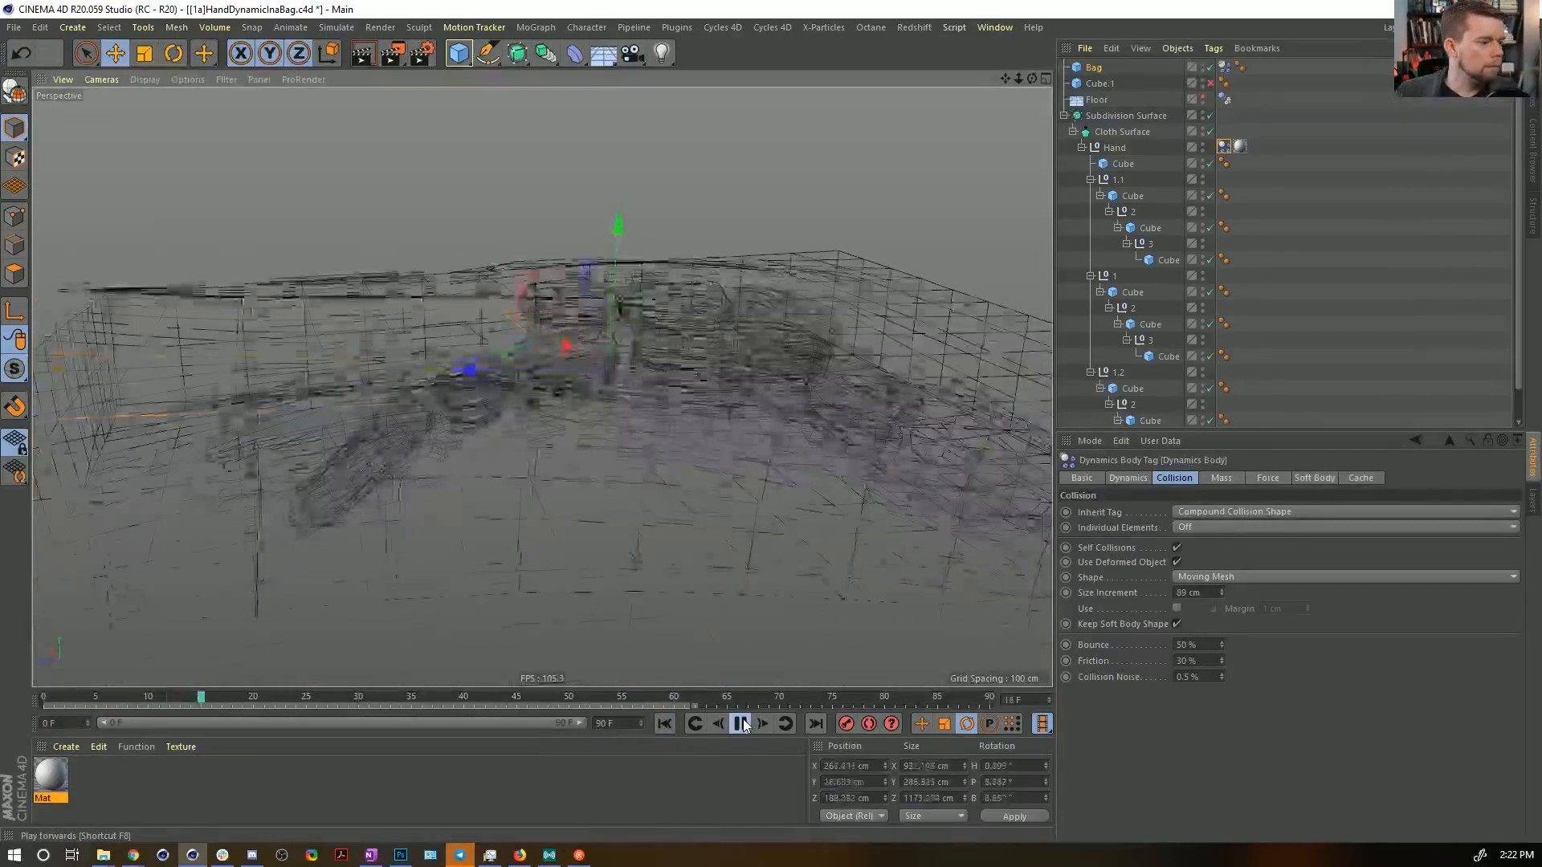
{"action": "left_click", "coordinate": [743, 725]}
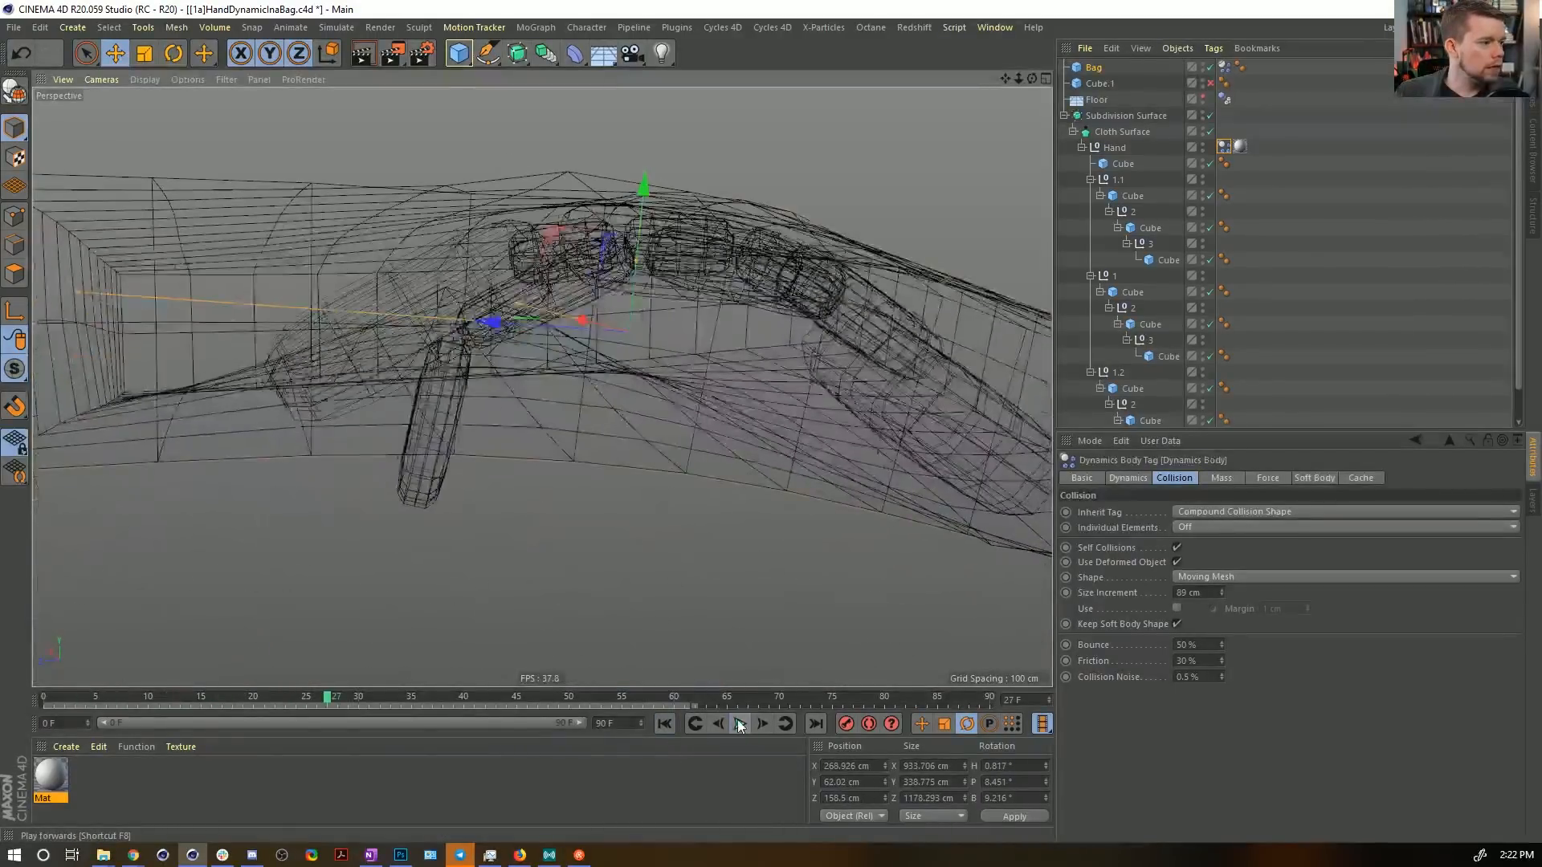
{"action": "left_click_drag", "start_coordinate": [514, 276], "coordinate": [742, 182], "text": "alt"}
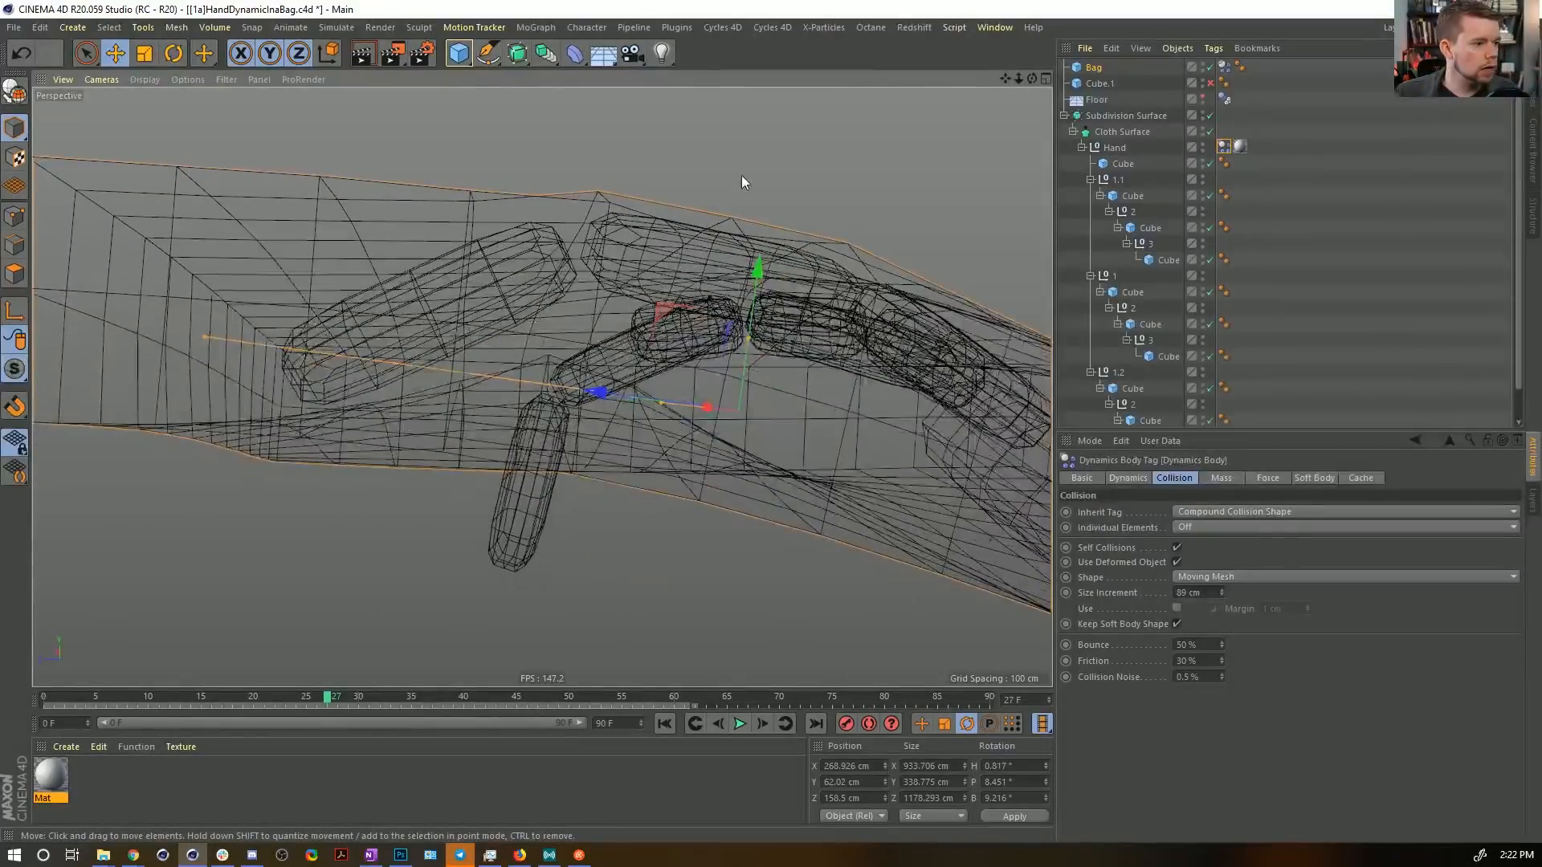
{"action": "left_click_drag", "start_coordinate": [815, 240], "coordinate": [567, 372], "text": "alt"}
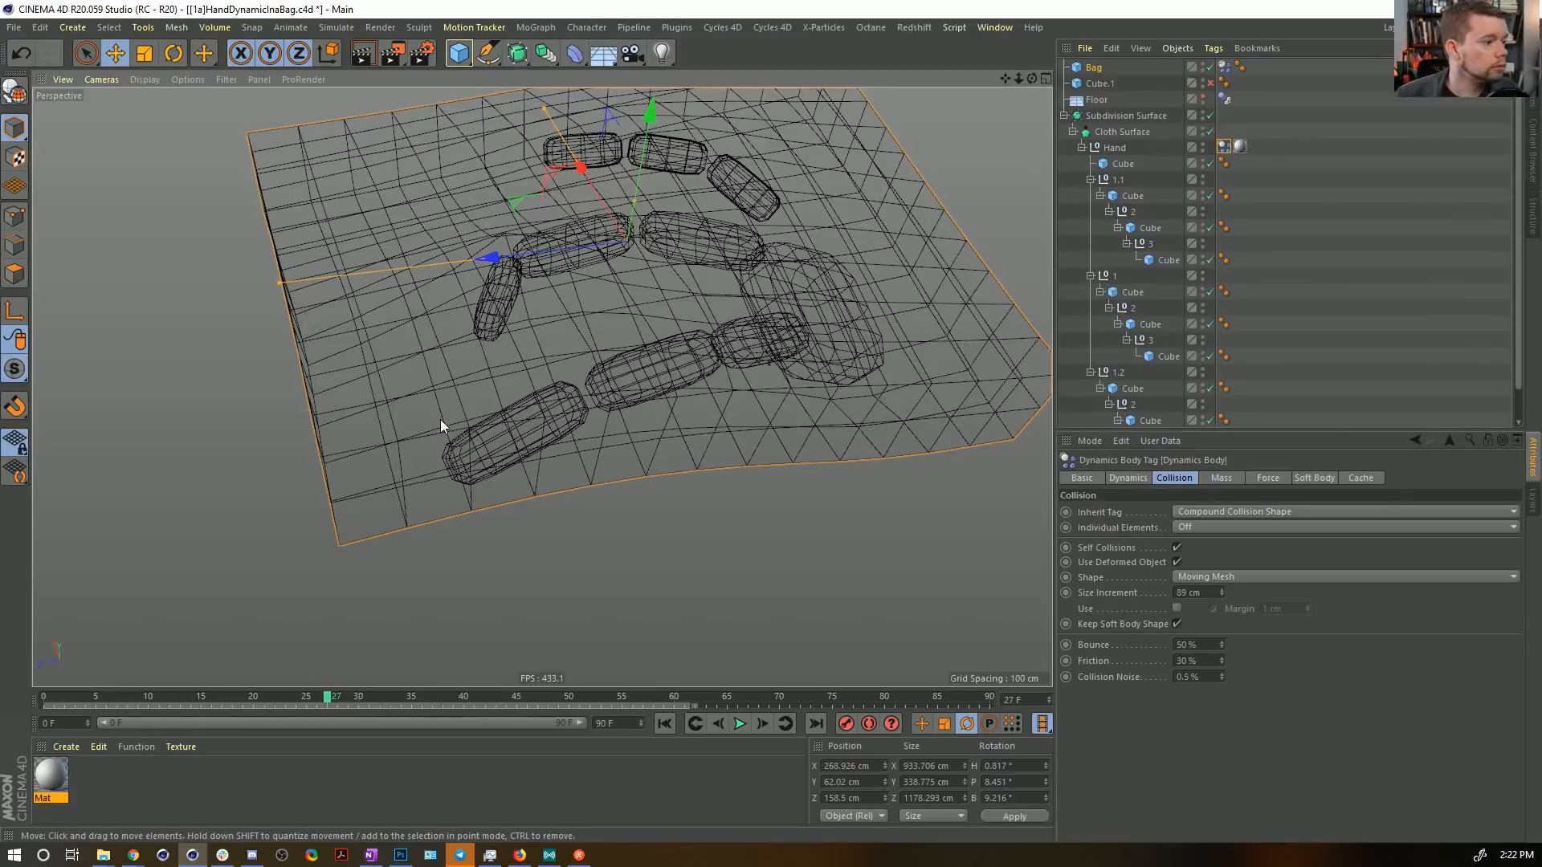
Return to the first frame and set Steps per Frame to 10 in the project's expert dynamics settings.
{"action": "key", "text": "shift+f"}
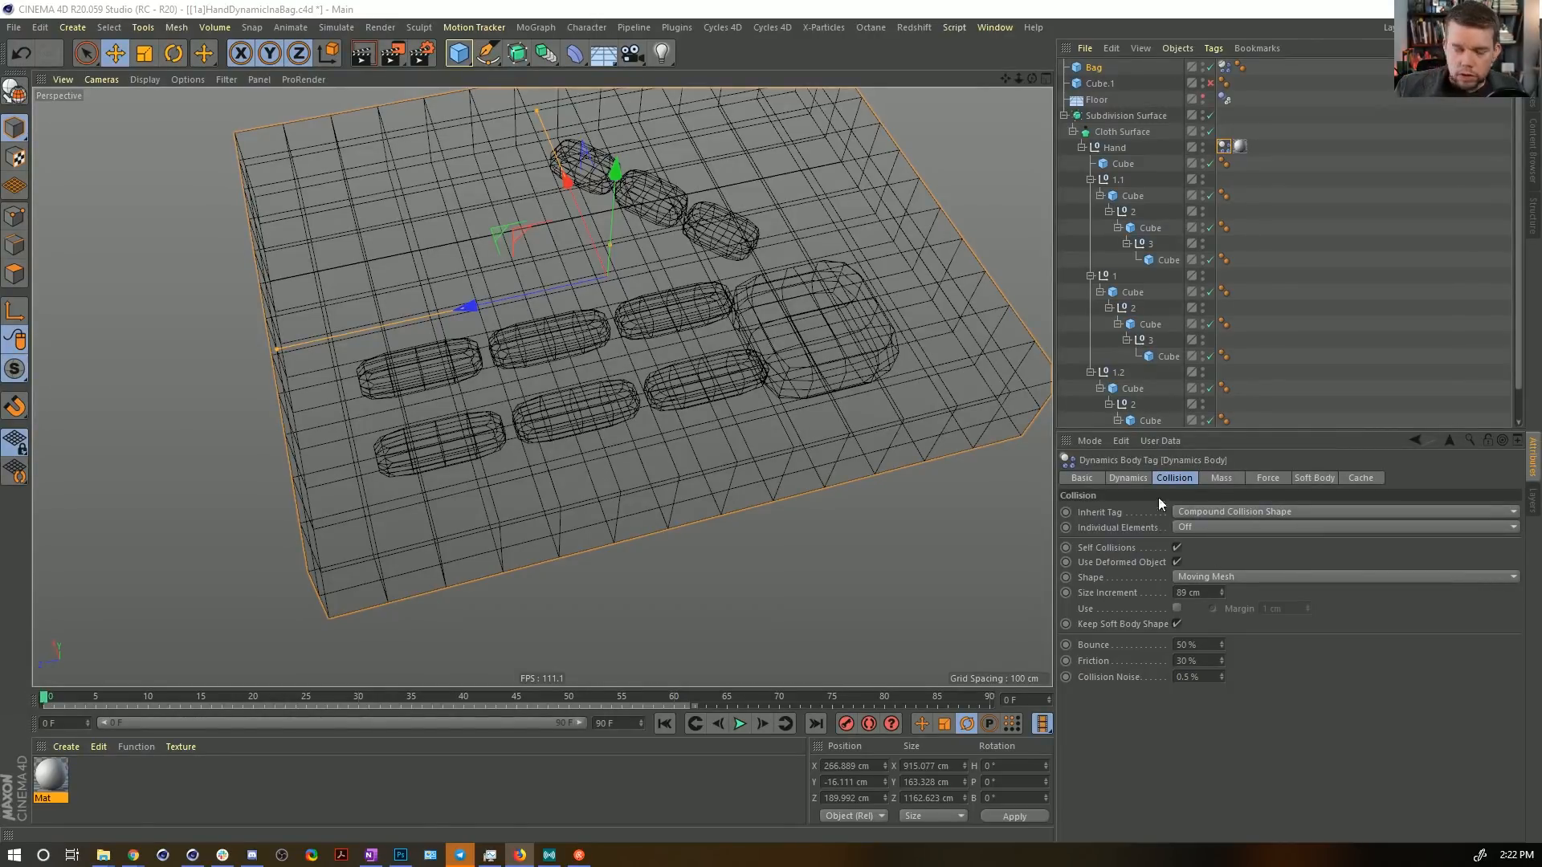
{"action": "left_click_drag", "start_coordinate": [792, 355], "coordinate": [773, 421], "text": "alt"}
{"action": "key", "text": "ctrl+d"}
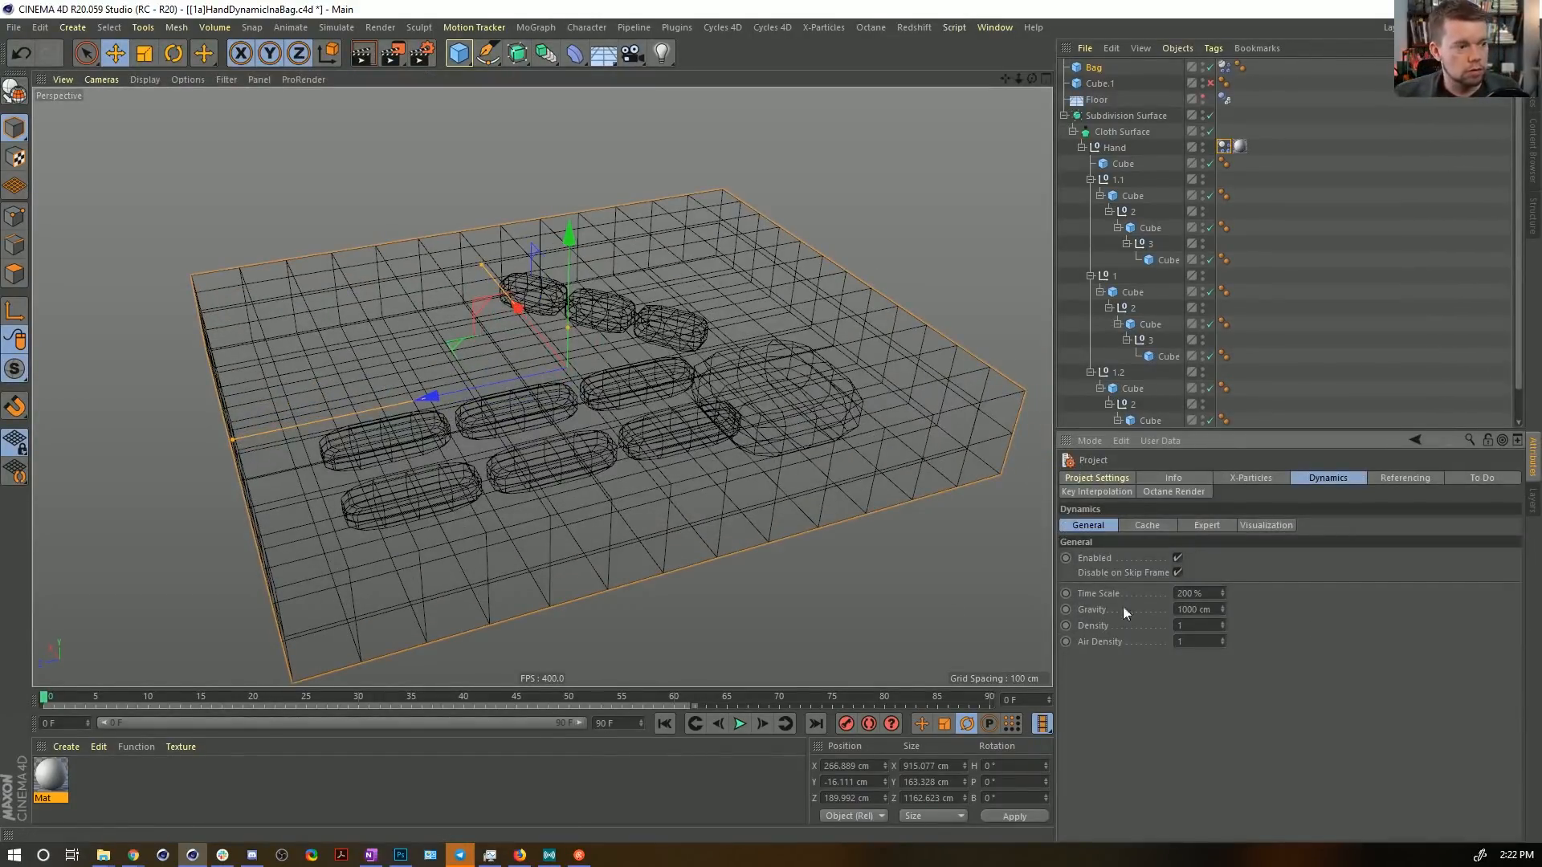
{"action": "left_click", "coordinate": [1207, 526]}
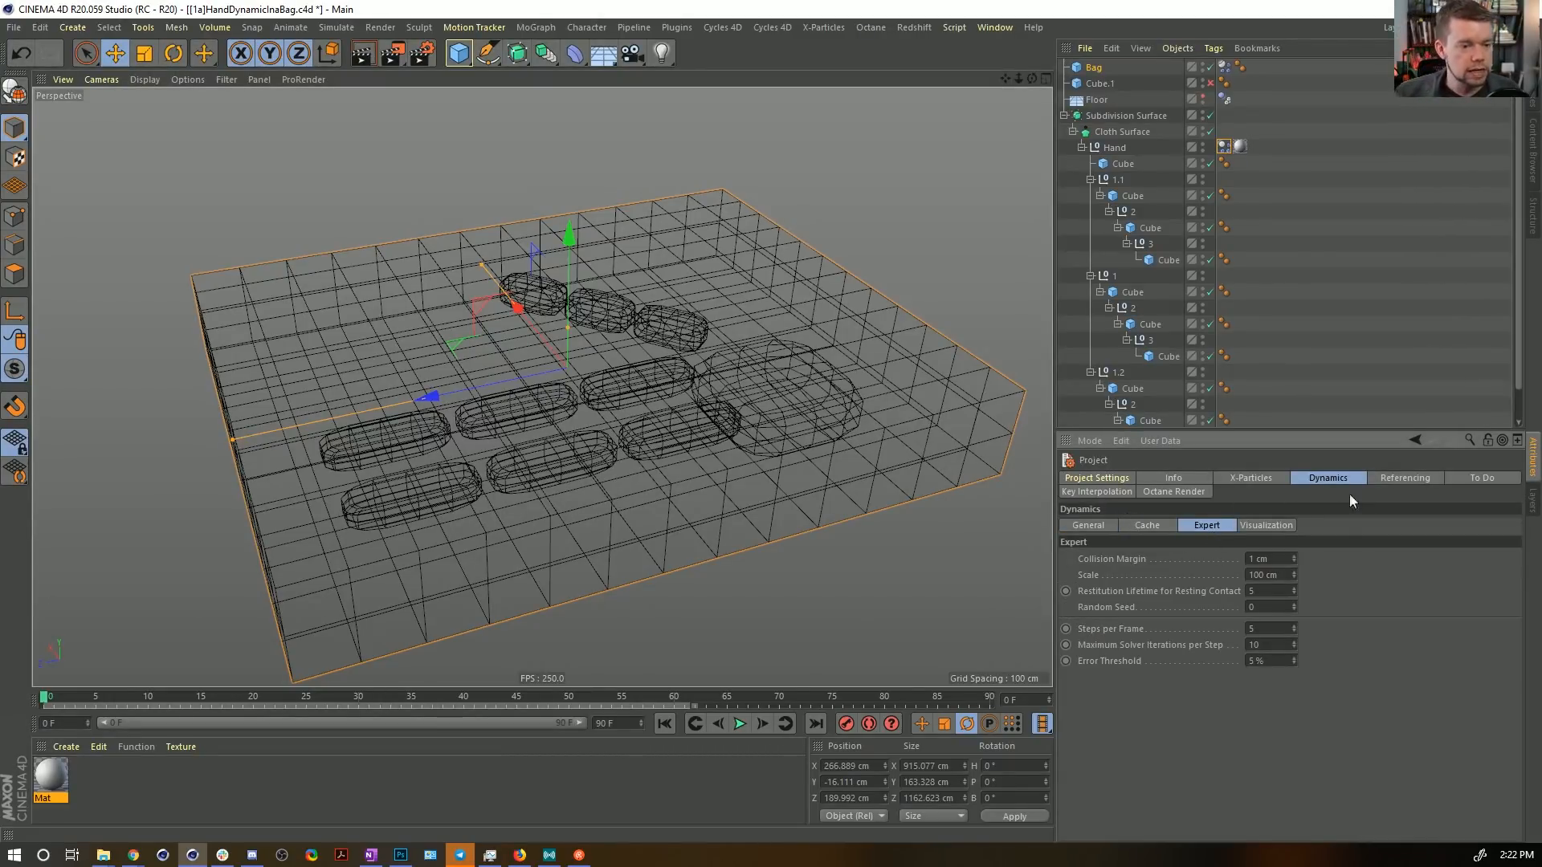
{"action": "double_click", "coordinate": [1104, 623]}
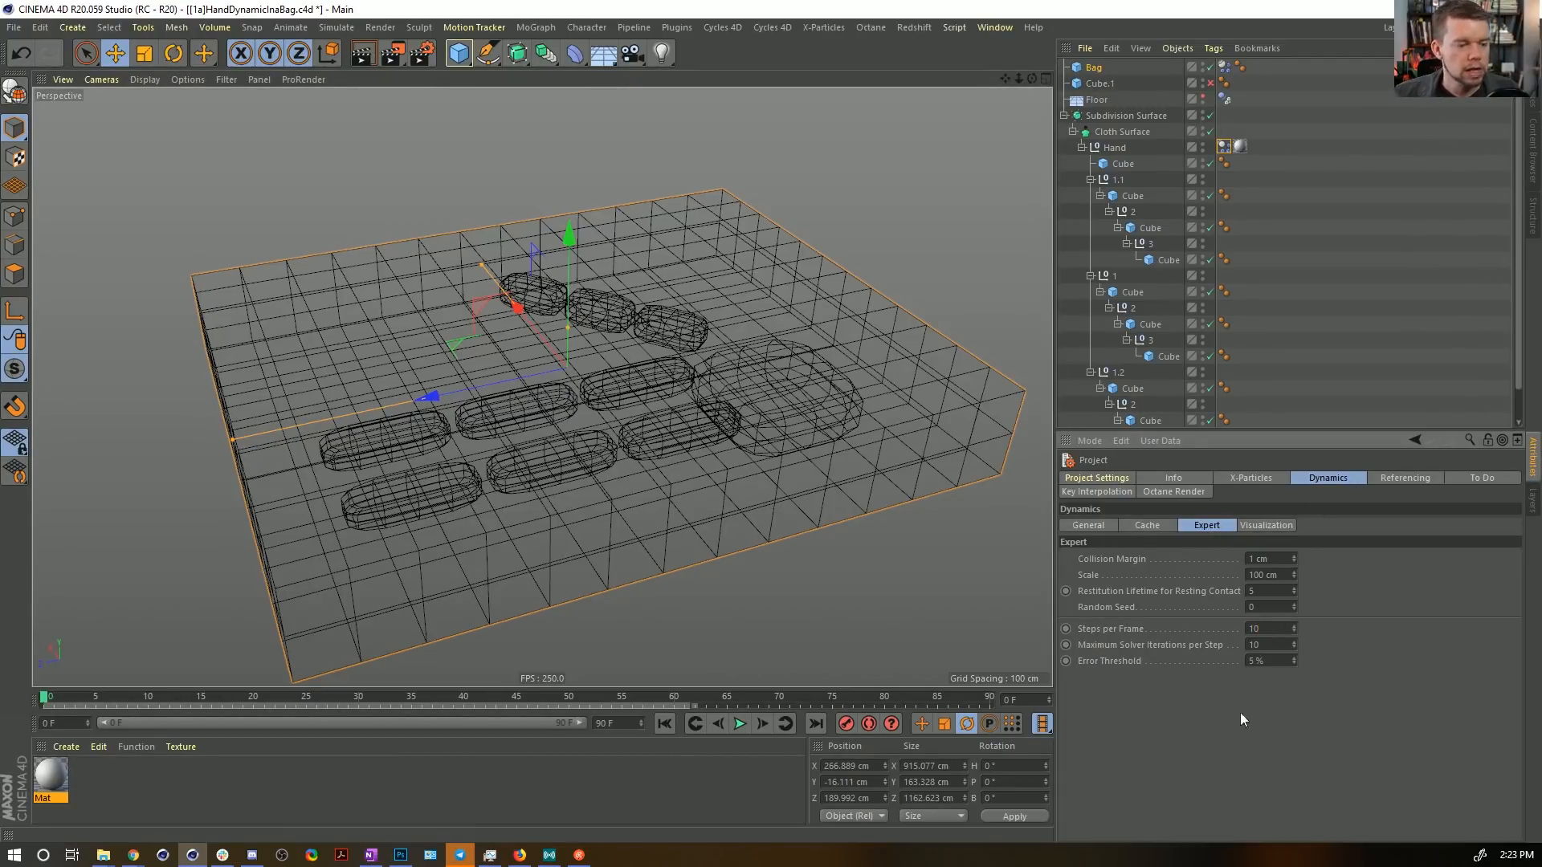
Run the simulation twice, examine from the side whether the fingers stay inside the bag, and rewind to the start.
{"action": "left_click", "coordinate": [740, 723]}
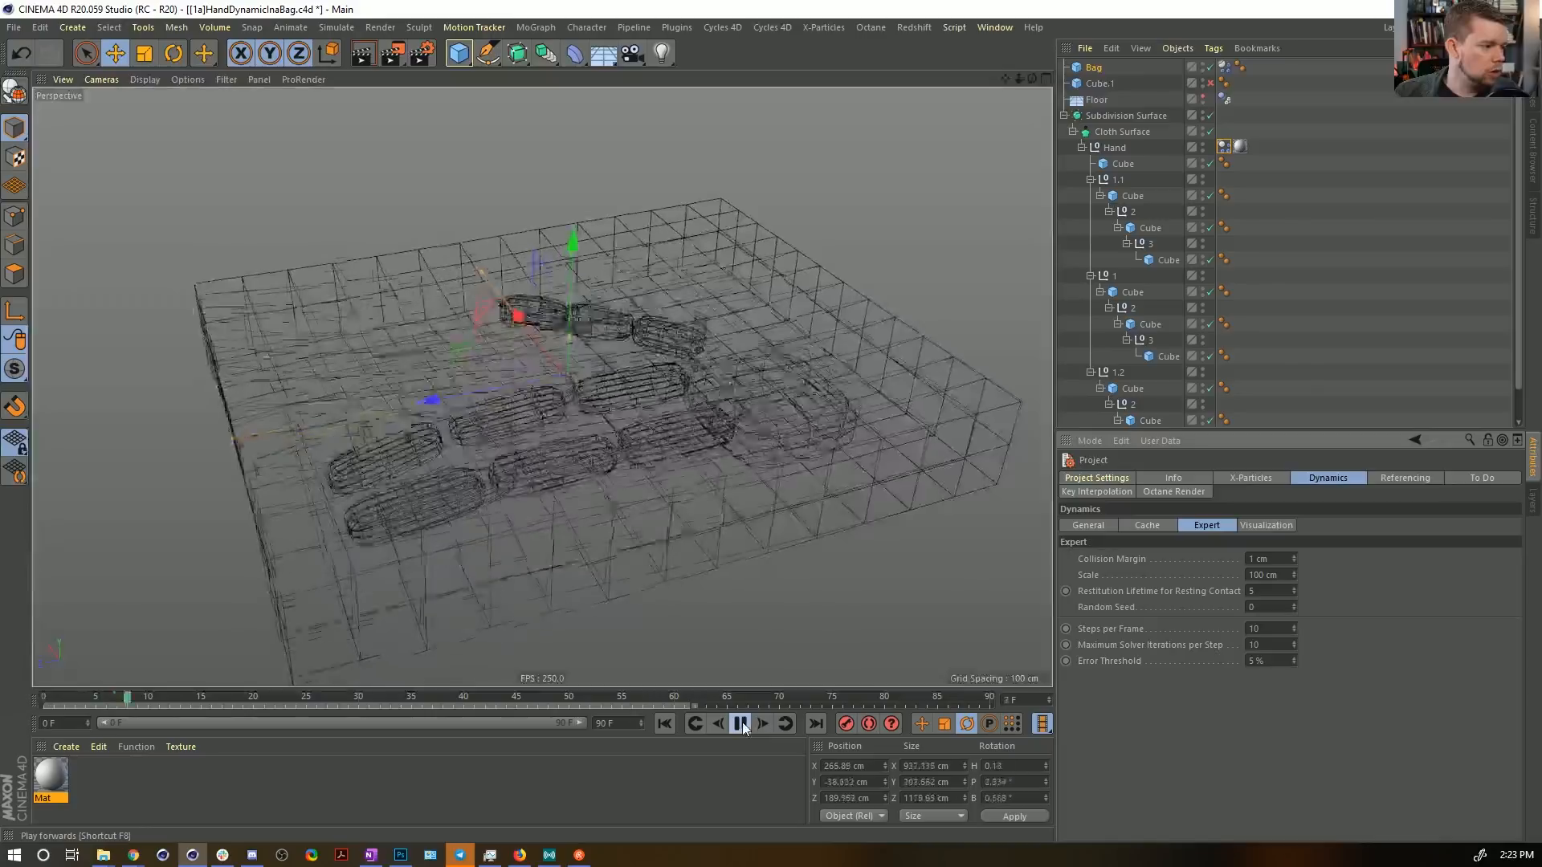
{"action": "left_click", "coordinate": [742, 727]}
{"action": "left_click_drag", "start_coordinate": [599, 467], "coordinate": [465, 186], "text": "alt"}
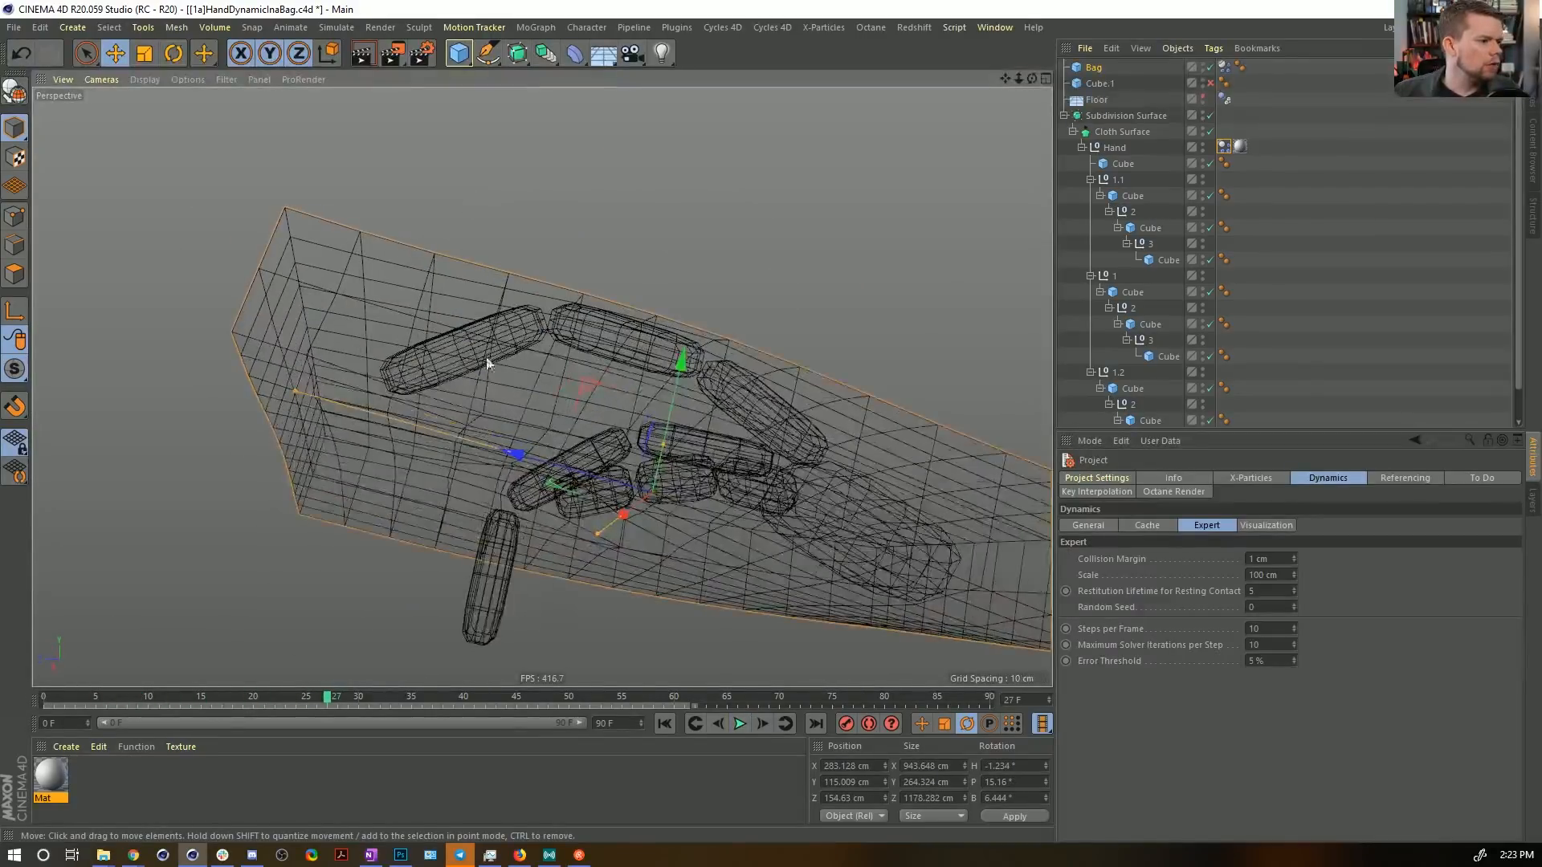
{"action": "left_click", "coordinate": [667, 725]}
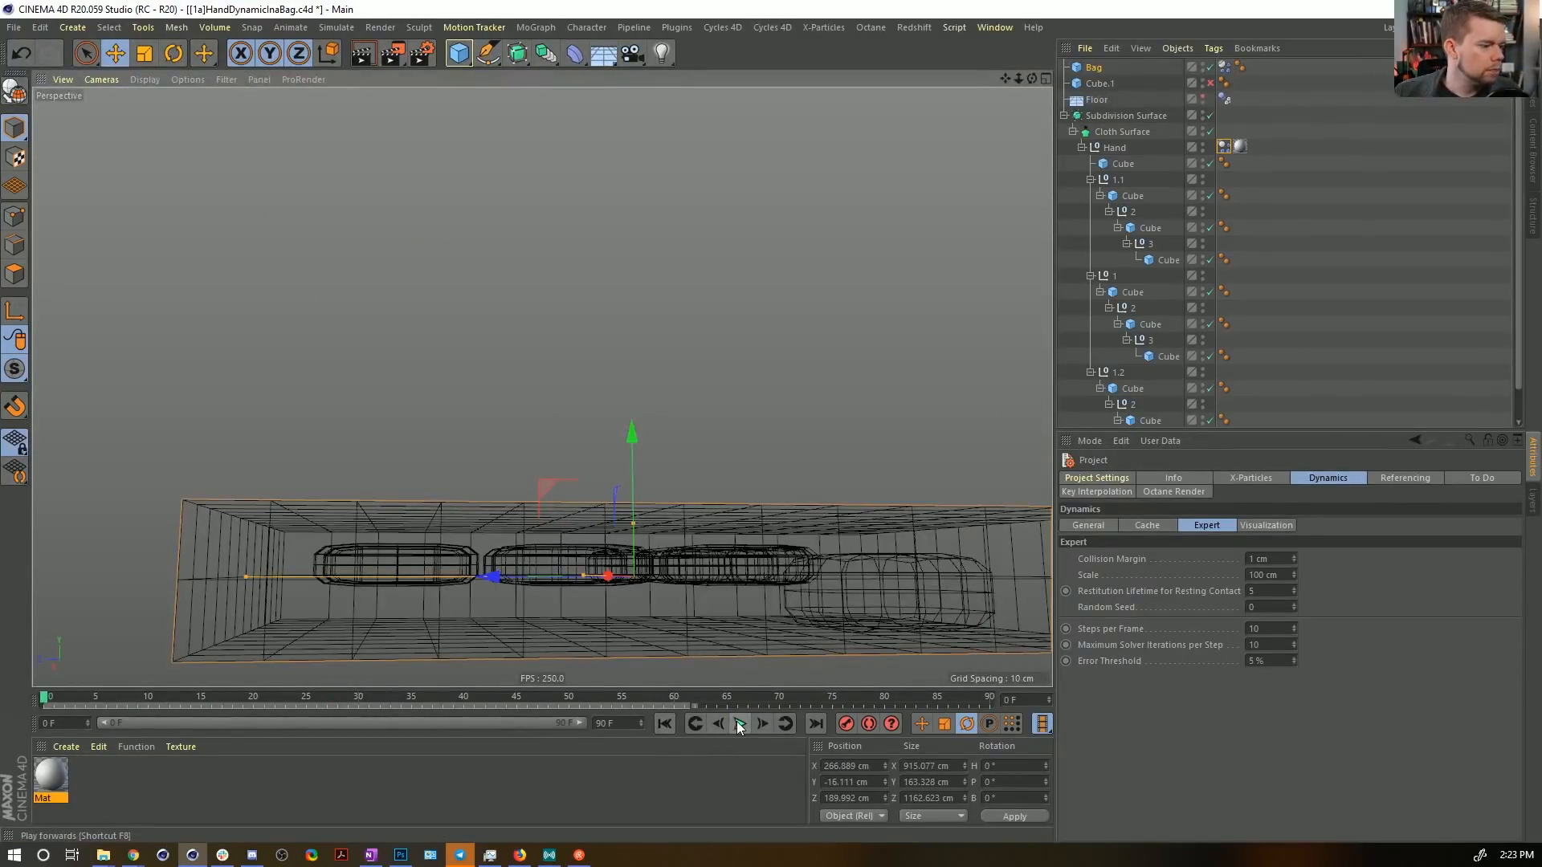
{"action": "left_click", "coordinate": [740, 724]}
{"action": "left_click", "coordinate": [740, 724]}
{"action": "left_click", "coordinate": [664, 723]}
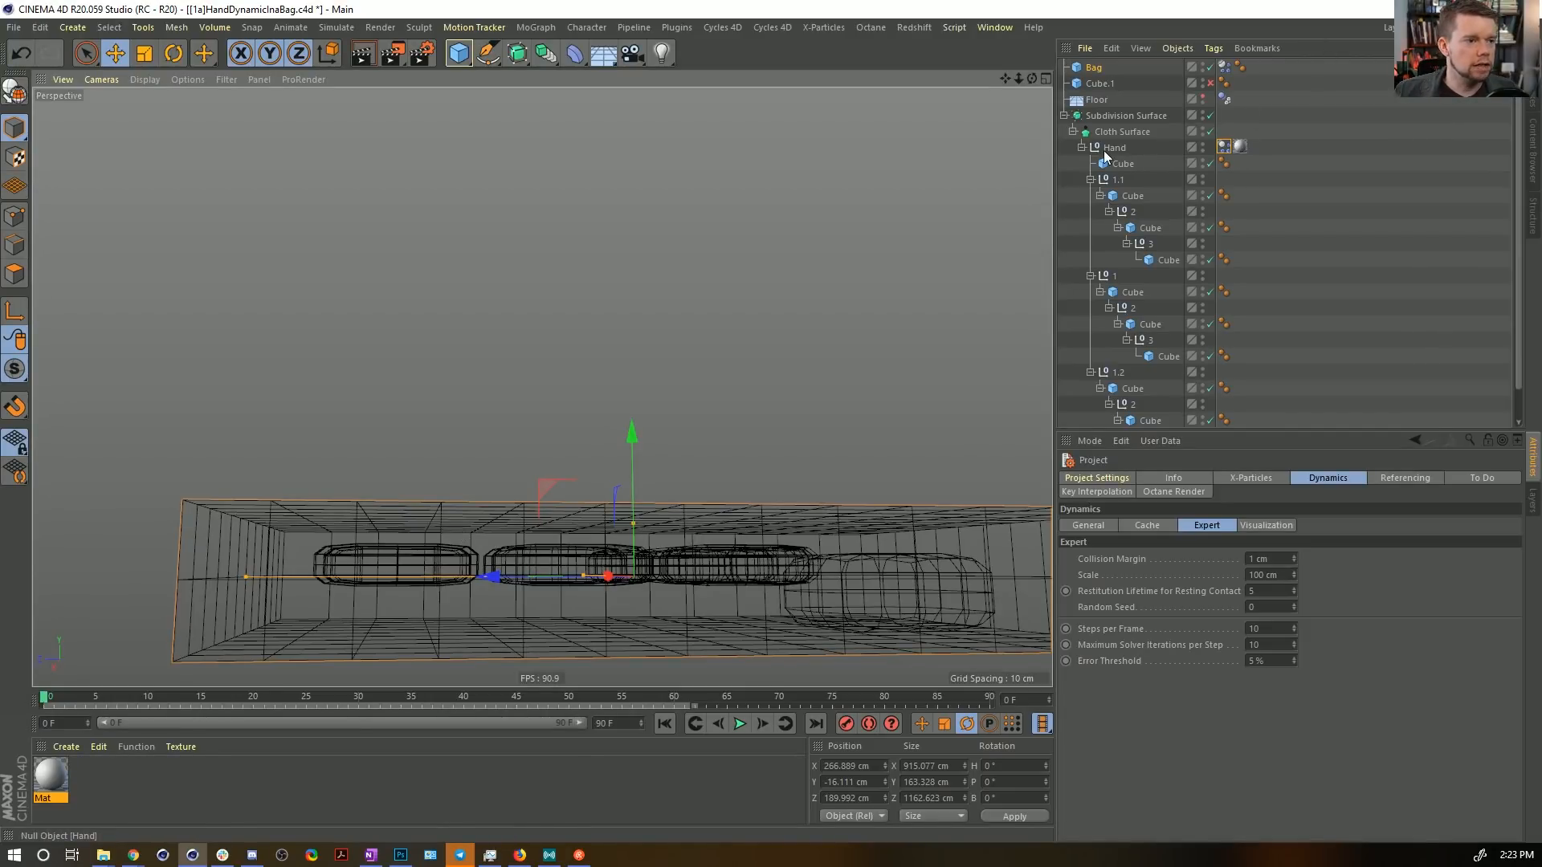
Move the dynamics body tag from Hand onto the Subdivision Surface object and run the simulation to about frame 60.
{"action": "left_click_drag", "start_coordinate": [1224, 147], "coordinate": [1230, 113]}
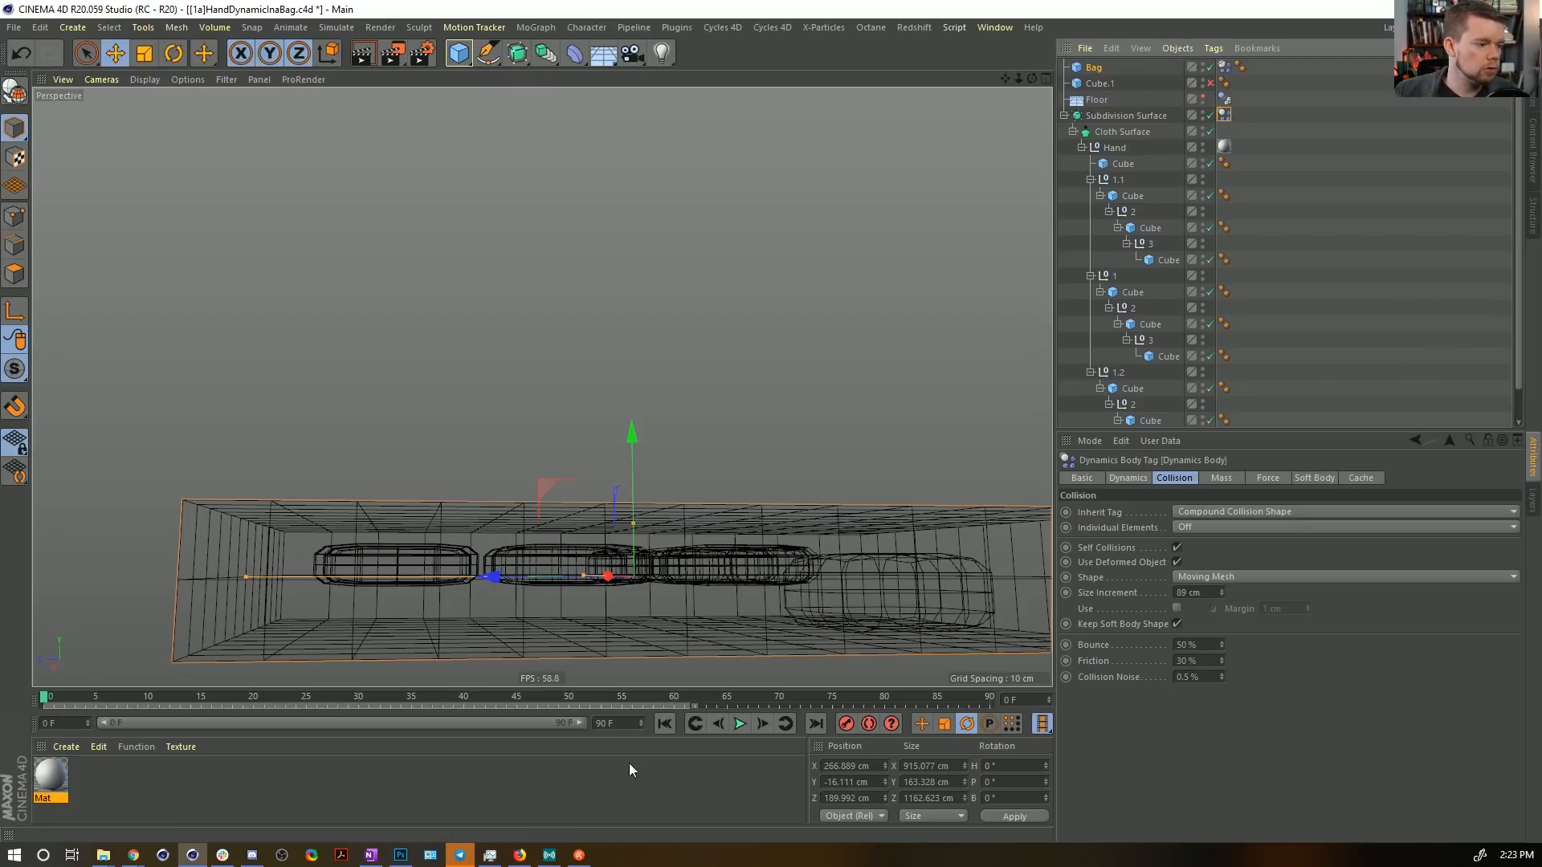
{"action": "left_click", "coordinate": [743, 722]}
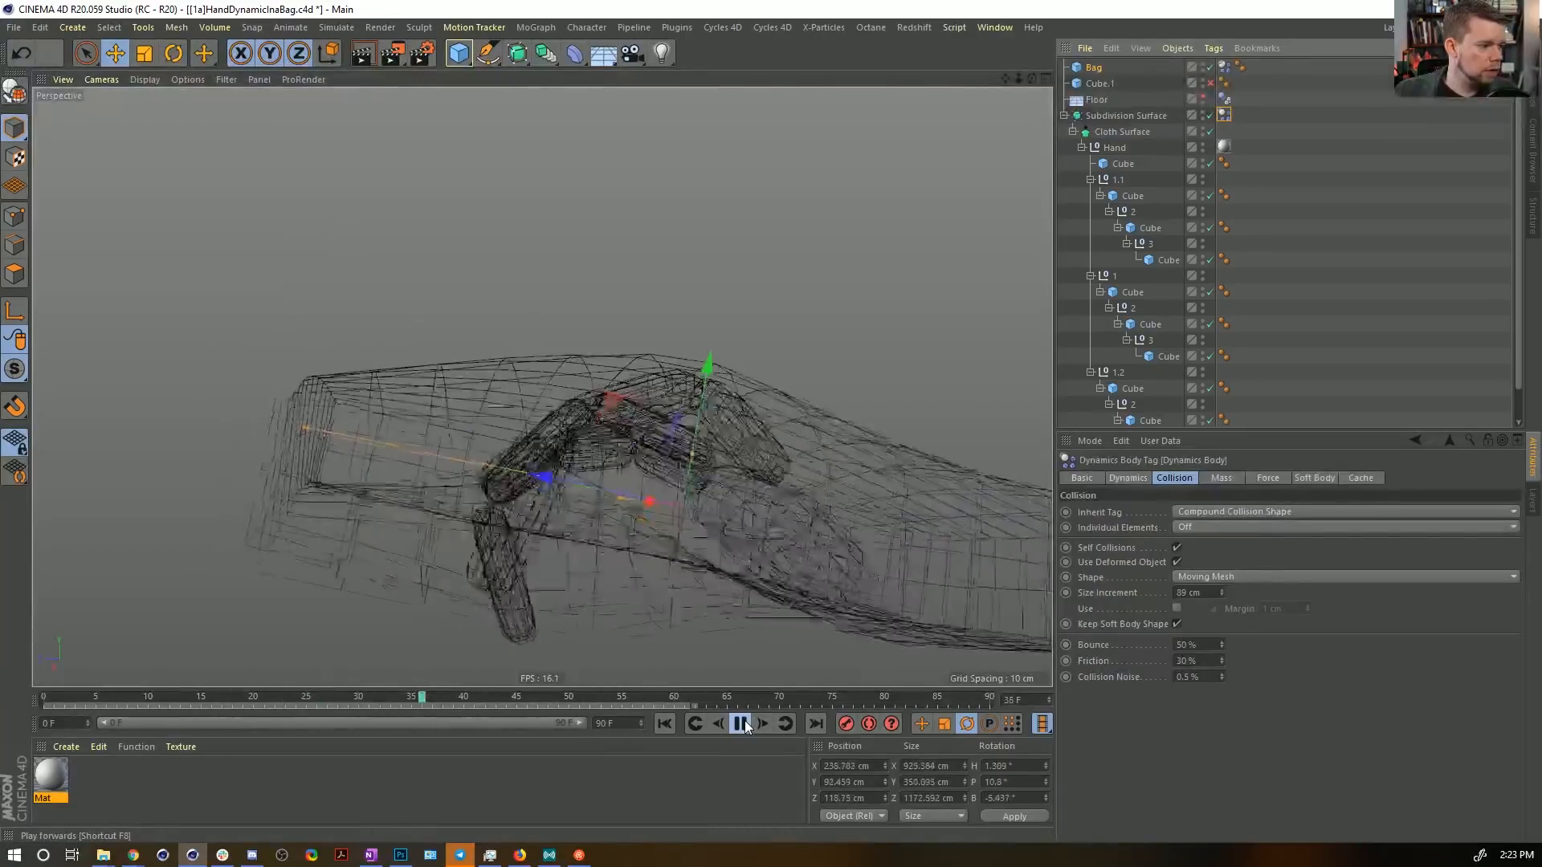
{"action": "left_click", "coordinate": [744, 723]}
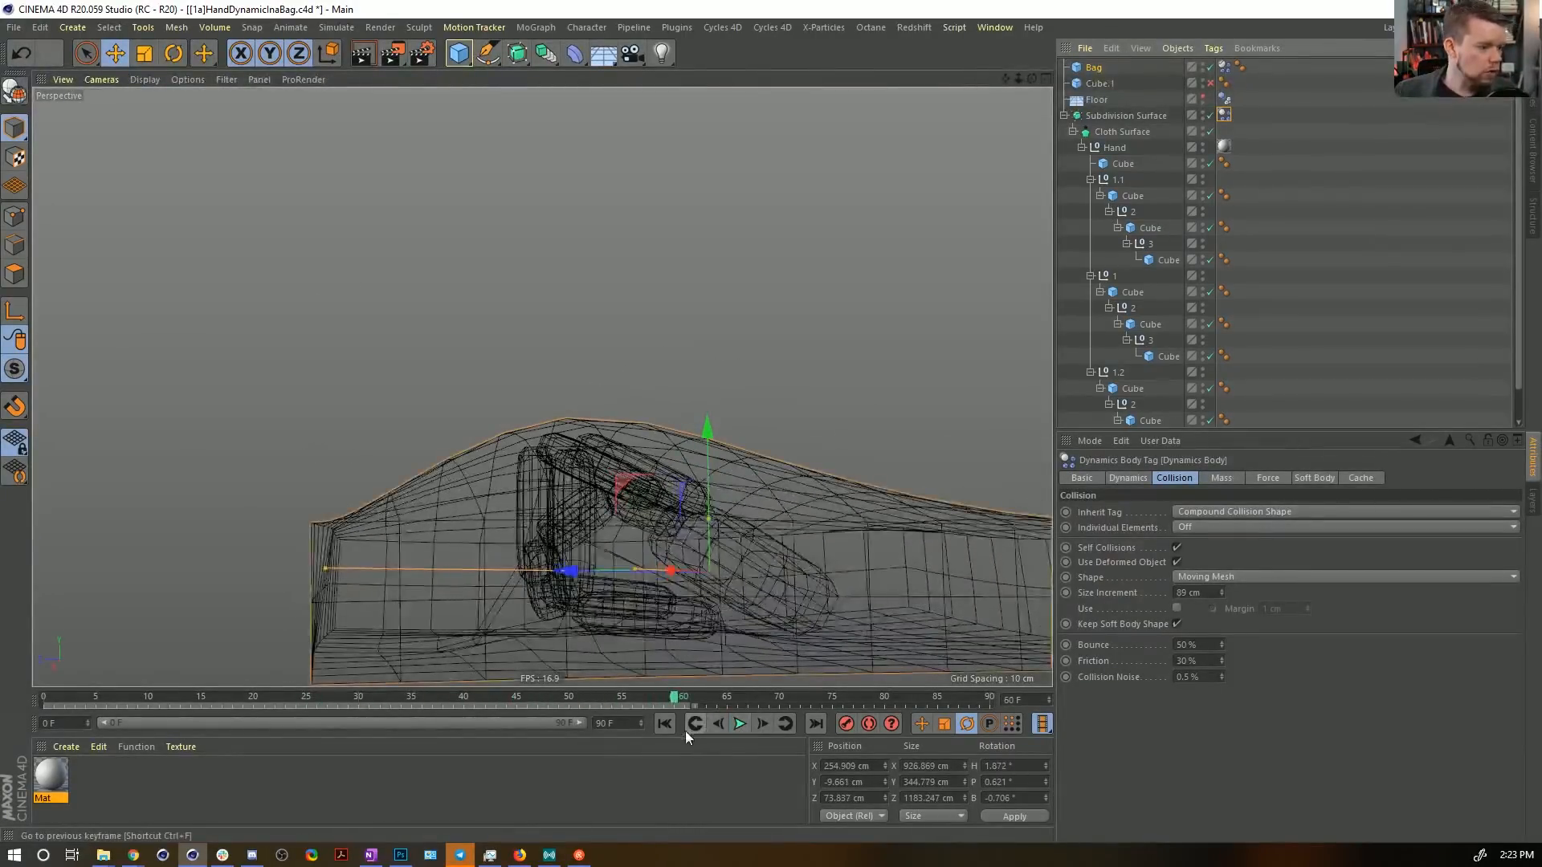
{"action": "left_click", "coordinate": [664, 724]}
Replay the opening frames twice, examine the fingers against the bag near frame 15, and rewind to the start.
{"action": "left_click", "coordinate": [740, 725]}
{"action": "left_click", "coordinate": [740, 726]}
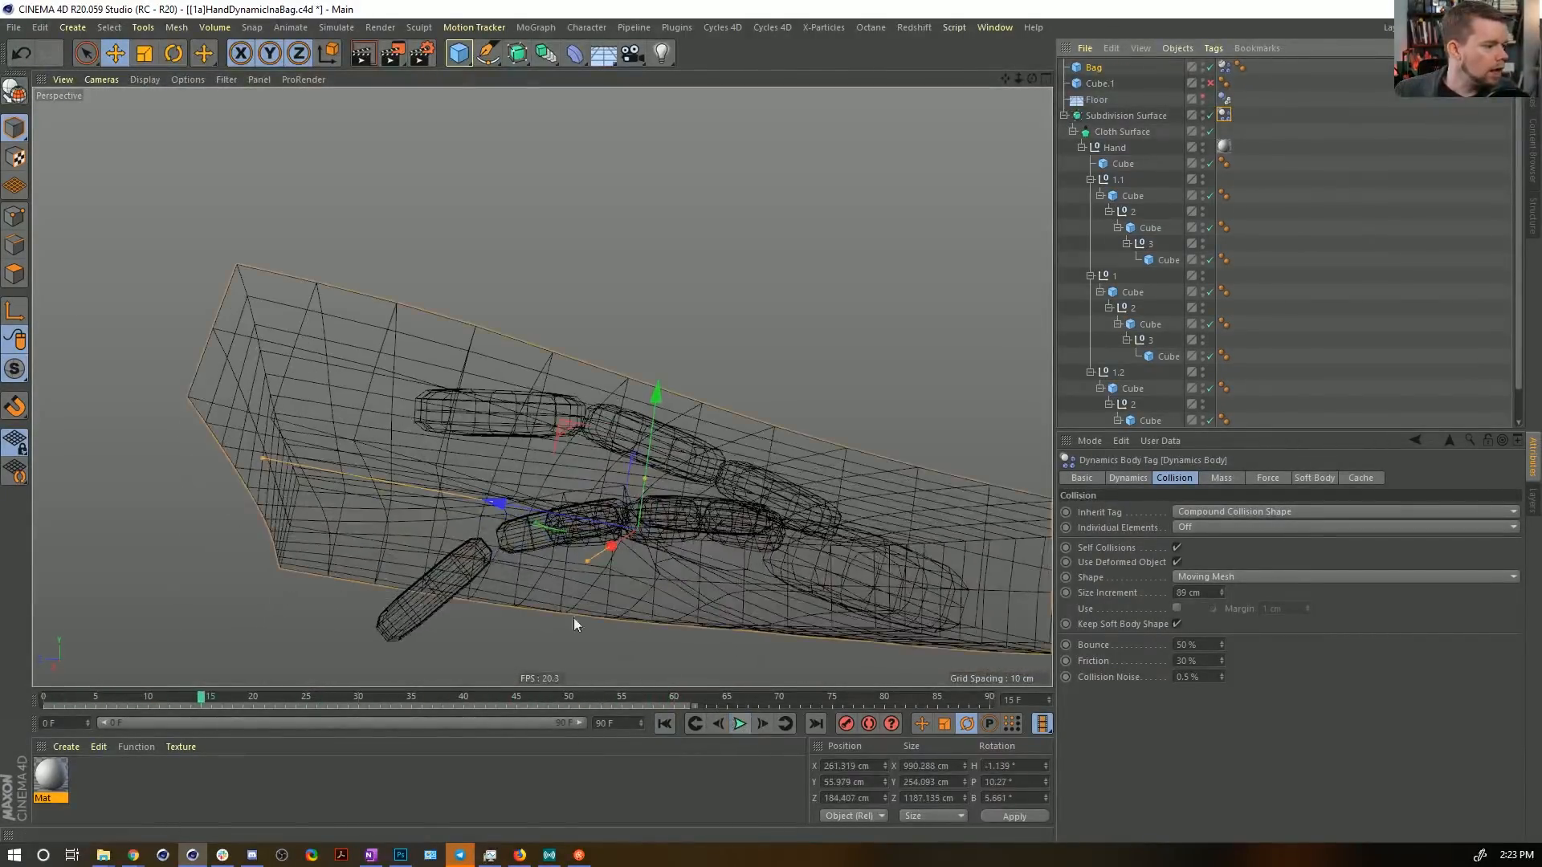
{"action": "left_click", "coordinate": [664, 724]}
{"action": "left_click", "coordinate": [740, 724]}
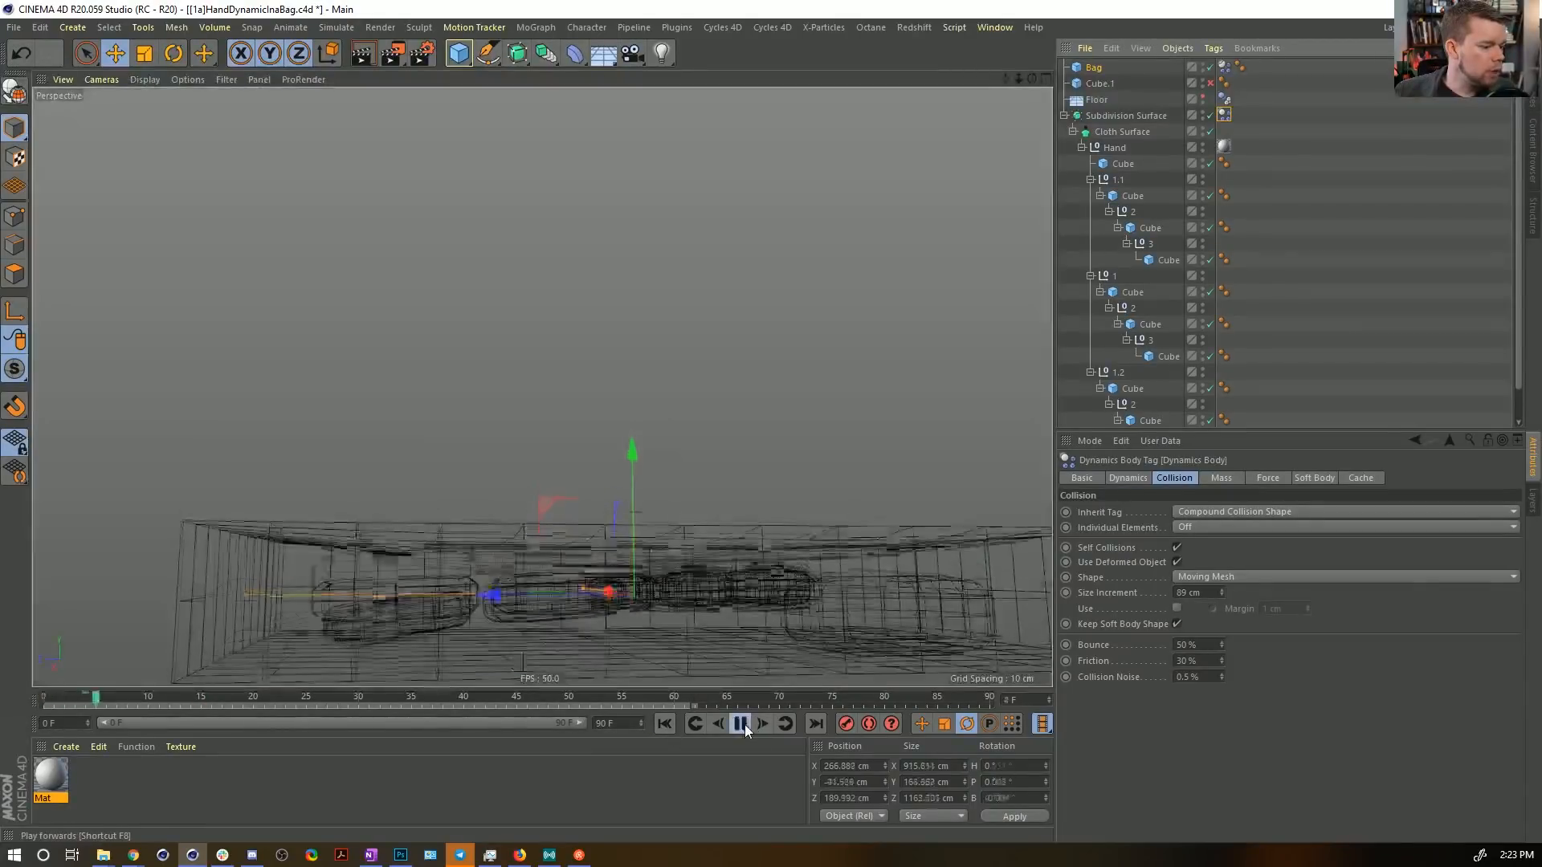
{"action": "left_click", "coordinate": [740, 724]}
{"action": "left_click", "coordinate": [664, 724]}
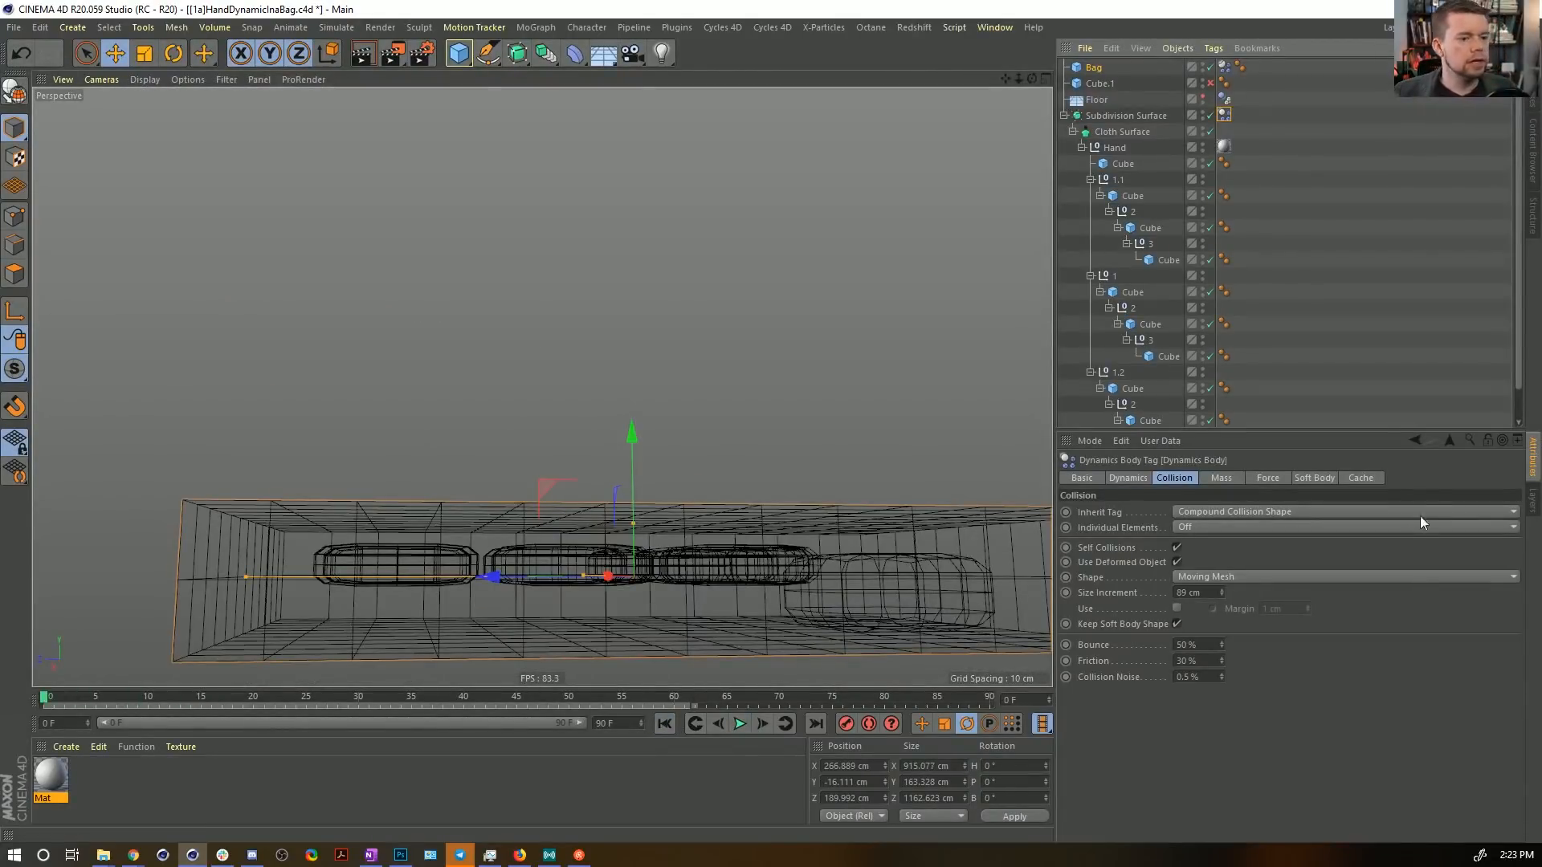
Open the Bag's soft body settings and examine the edges of its mesh up close.
{"action": "left_click", "coordinate": [1224, 67]}
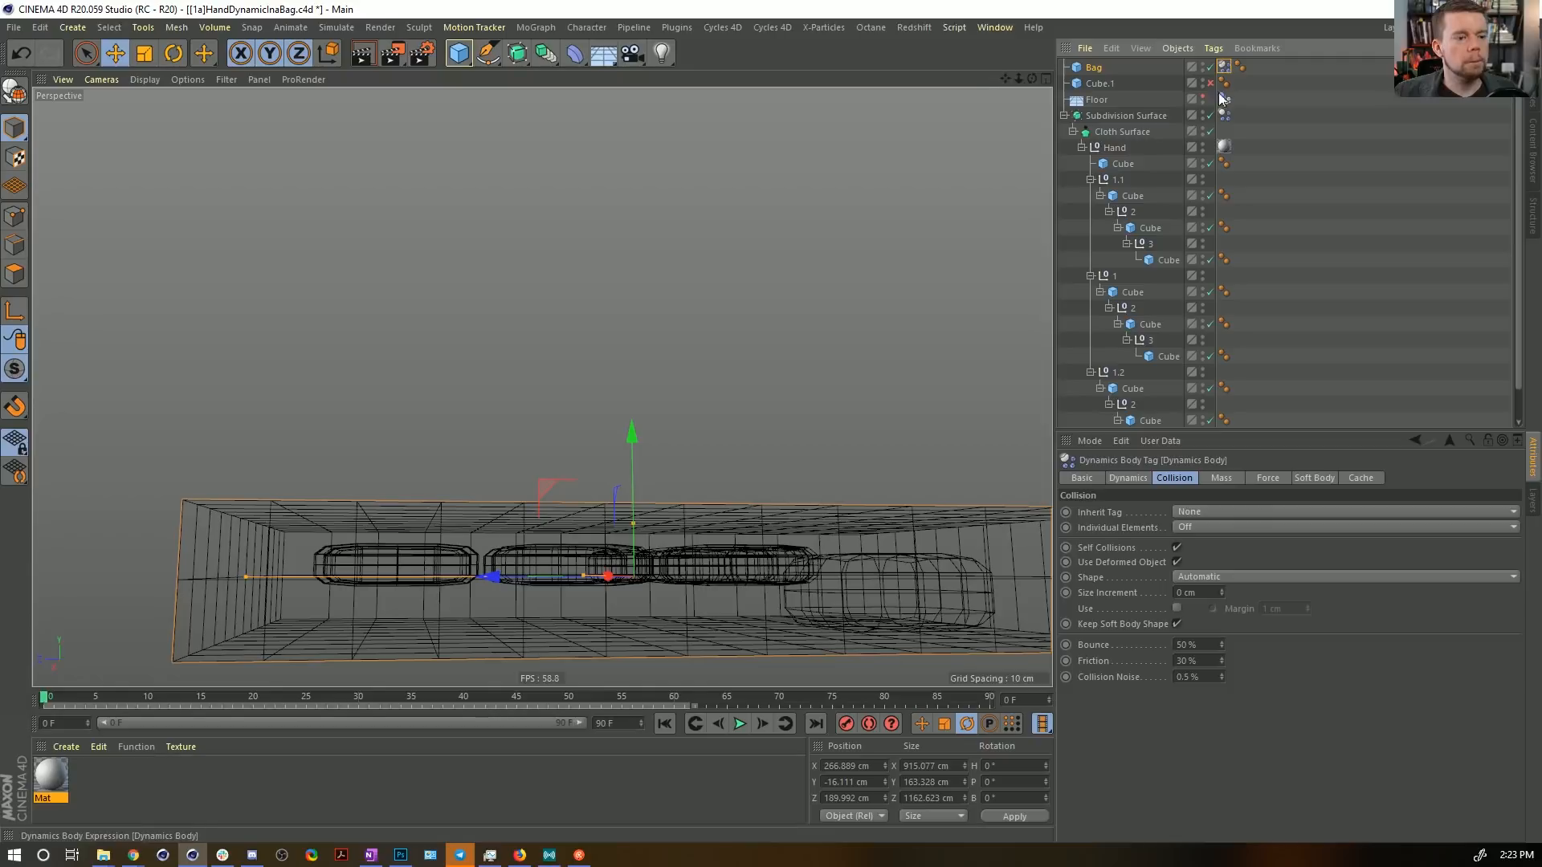
{"action": "left_click", "coordinate": [1322, 477]}
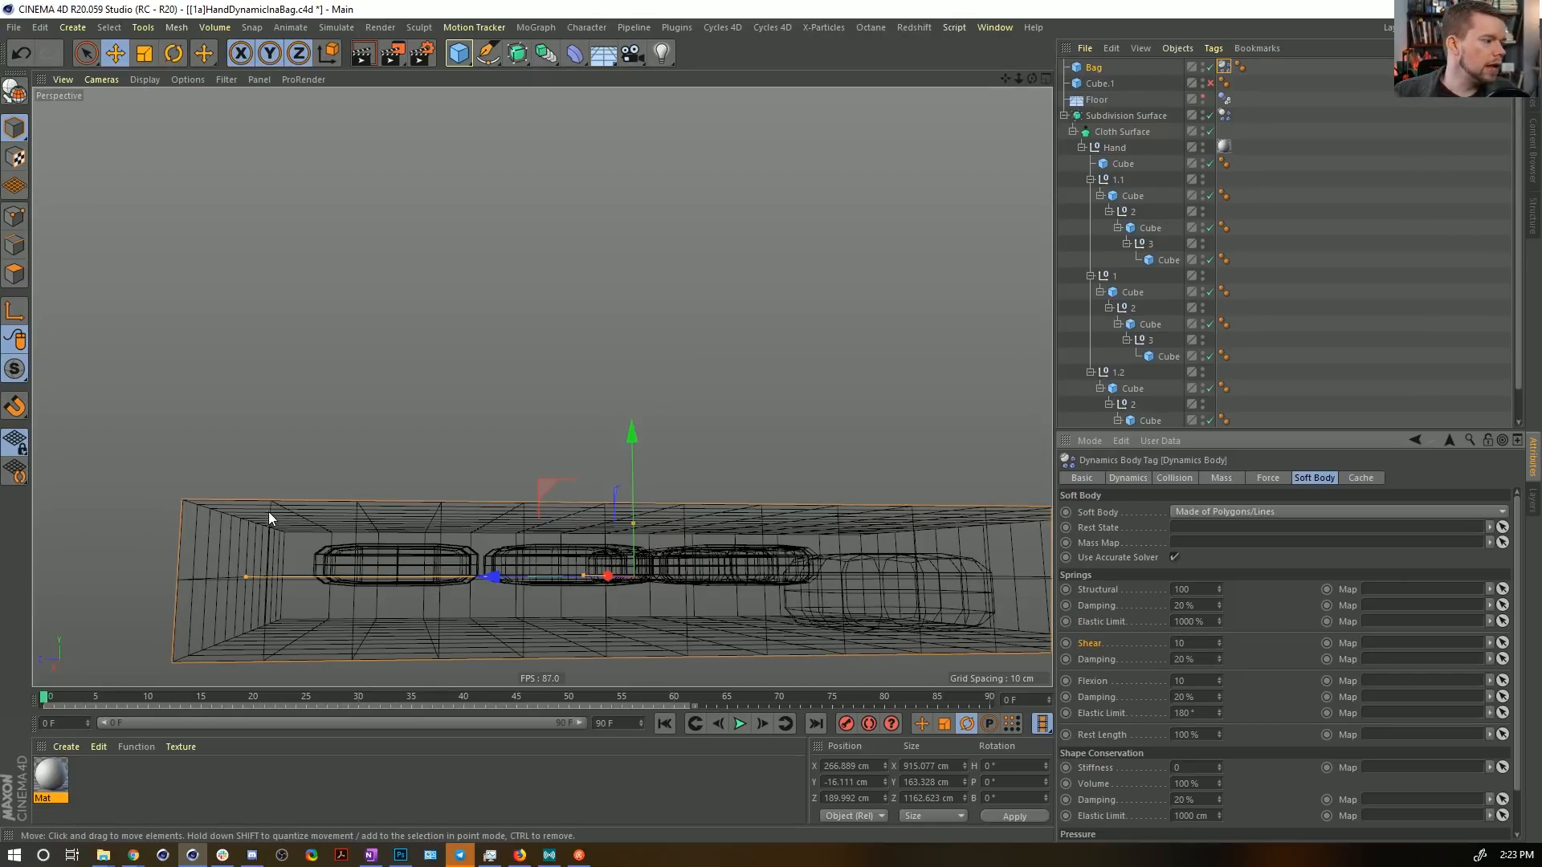
{"action": "left_click_drag", "start_coordinate": [263, 500], "coordinate": [292, 533], "text": "alt"}
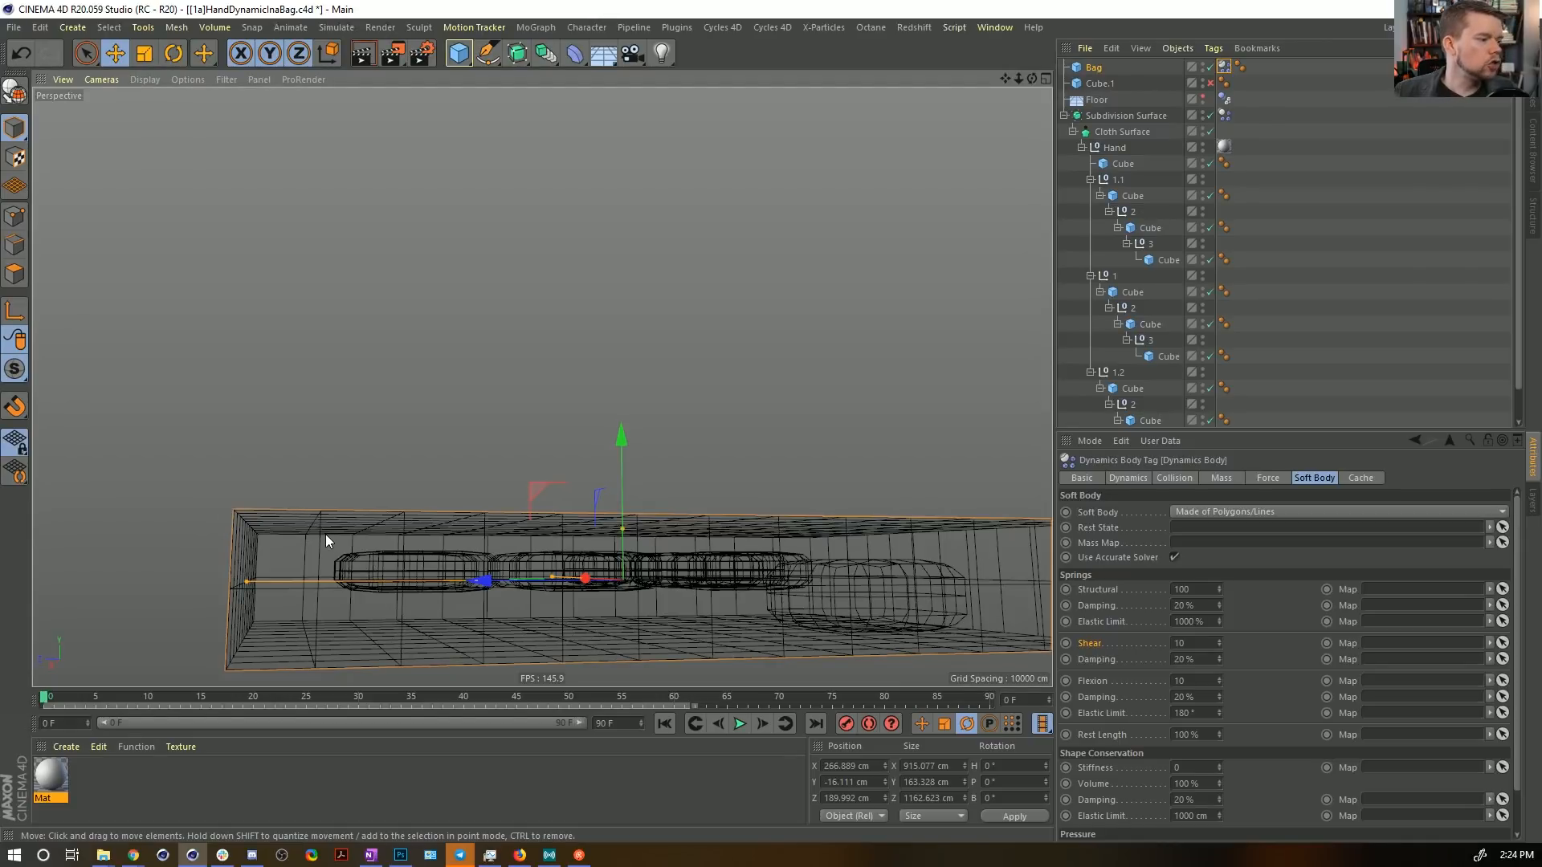
Illustrate shearing with a temporary Shear deformer at 131% Strength and 0% Curvature, and delete the deformer.
{"action": "left_click", "coordinate": [575, 53]}
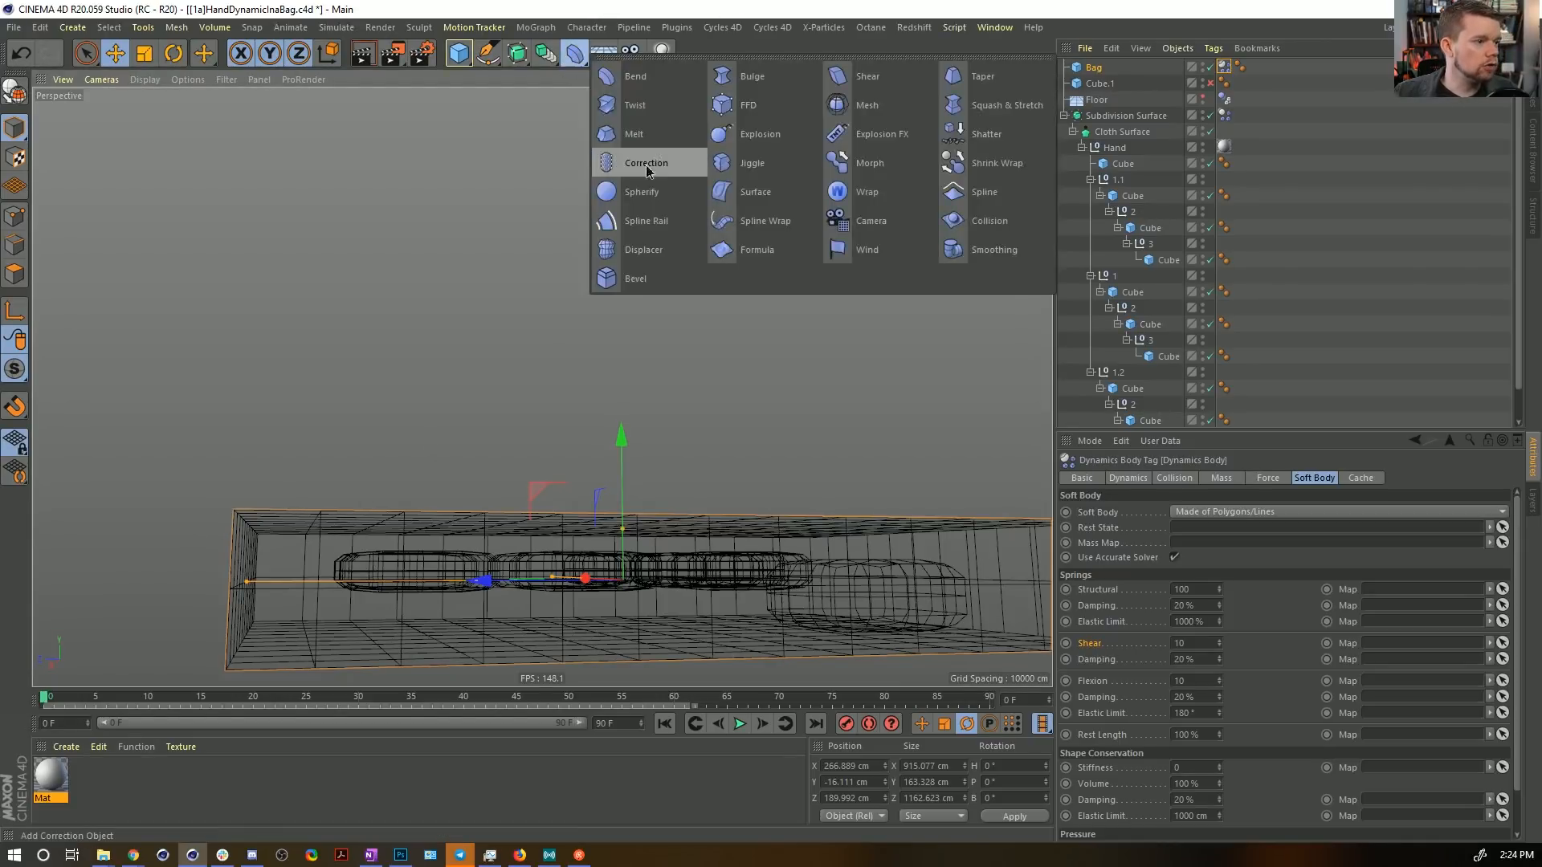
{"action": "left_click", "coordinate": [848, 76]}
{"action": "left_click_drag", "start_coordinate": [482, 329], "coordinate": [566, 395], "text": "alt"}
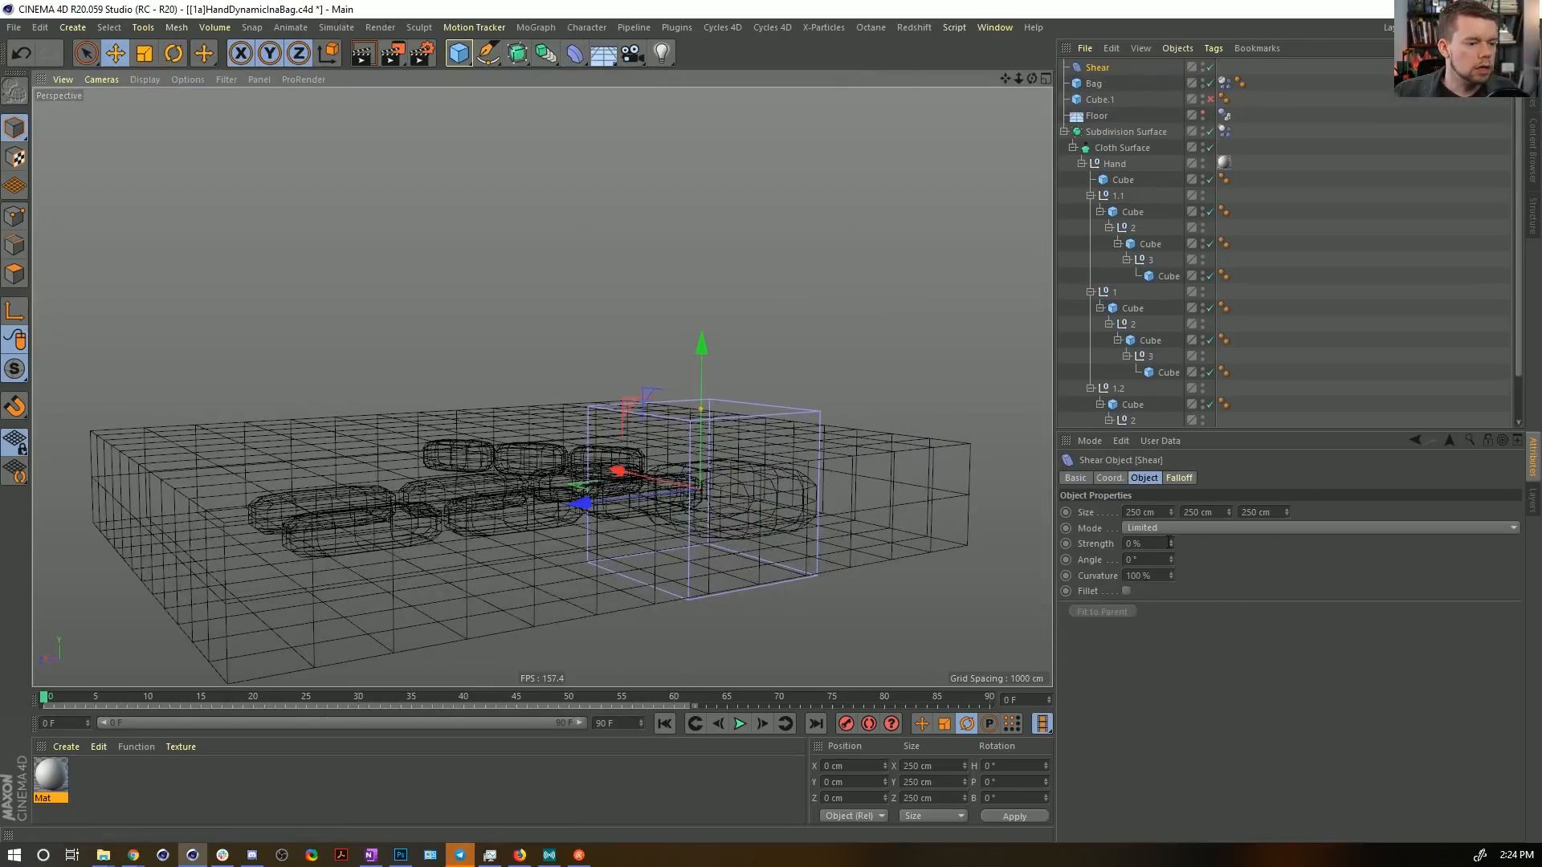
{"action": "left_click_drag", "start_coordinate": [1171, 551], "coordinate": [1174, 594]}
{"action": "left_click_drag", "start_coordinate": [579, 418], "coordinate": [613, 429], "text": "alt"}
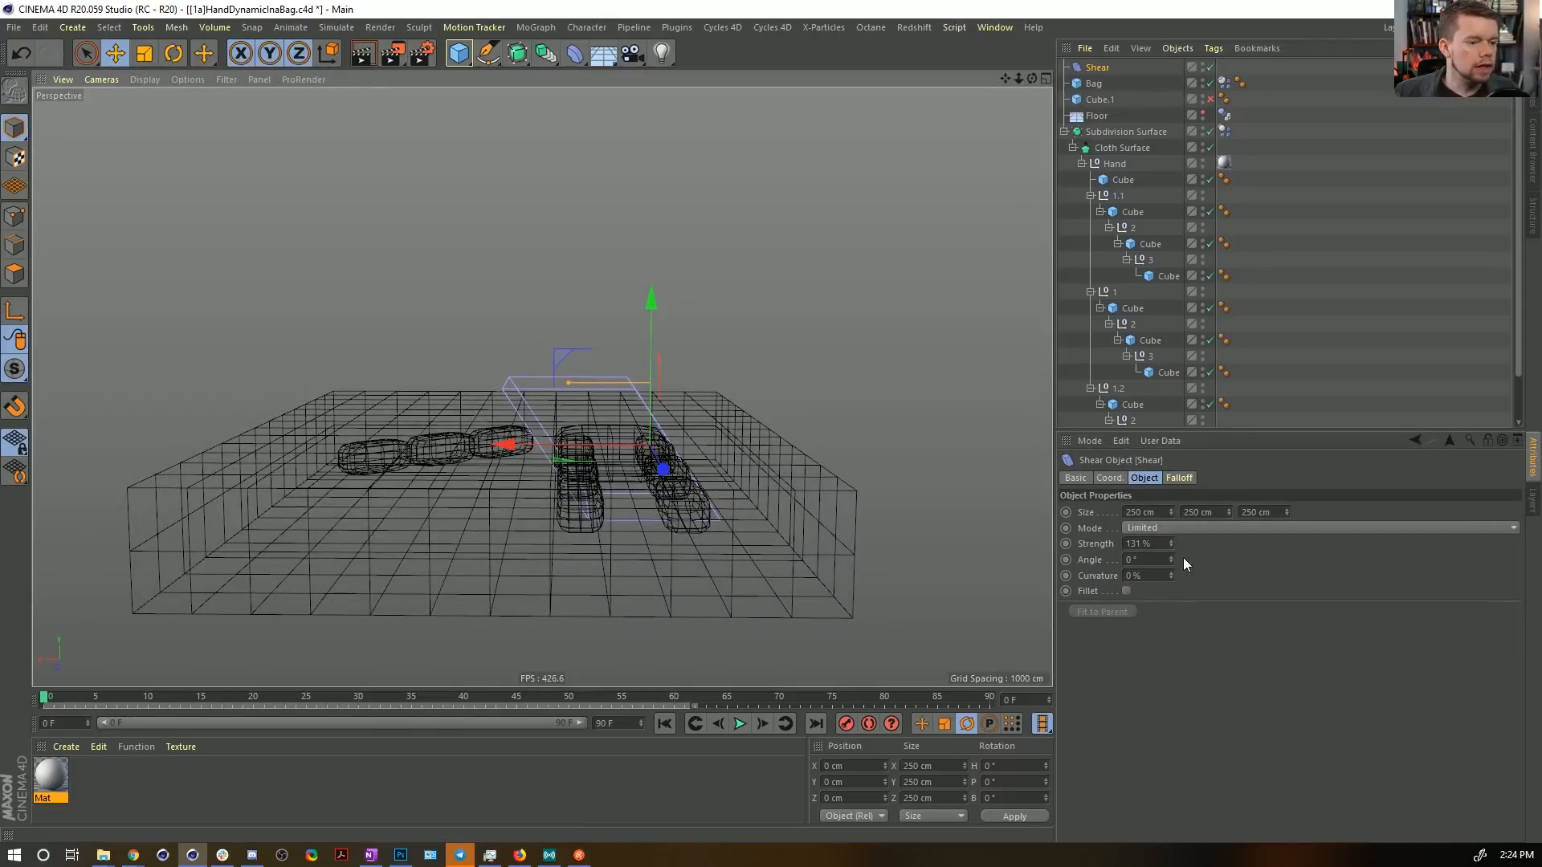
{"action": "mouse_move", "coordinate": [1171, 542]}
{"action": "left_mouse_down"}
{"action": "mouse_move", "coordinate": [1171, 575]}
{"action": "mouse_move", "coordinate": [1171, 536]}
{"action": "left_mouse_up"}
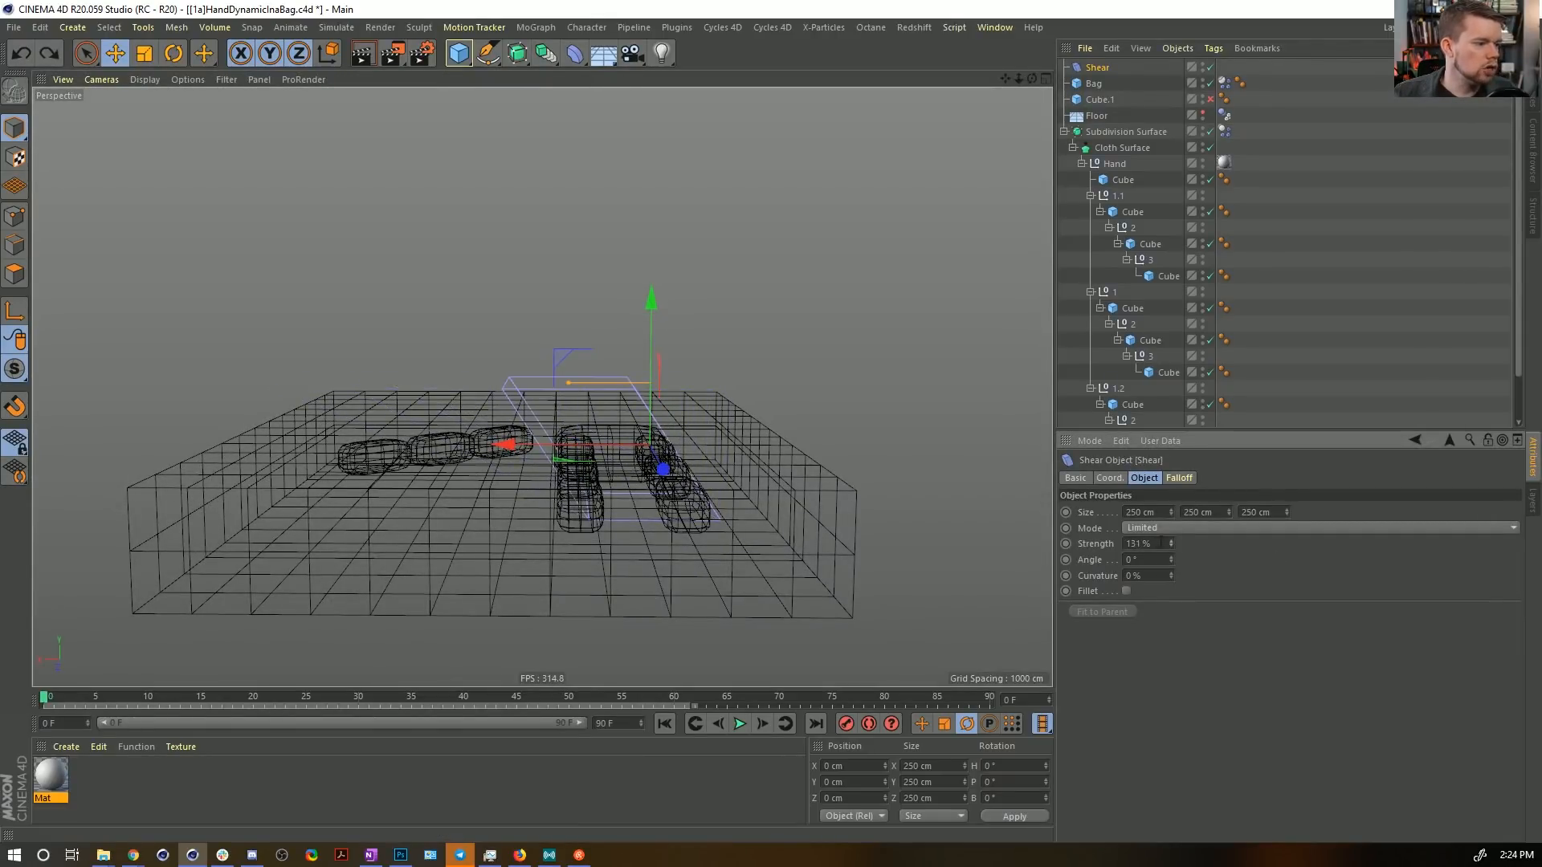
{"action": "left_click_drag", "start_coordinate": [682, 409], "coordinate": [747, 397], "text": "alt"}
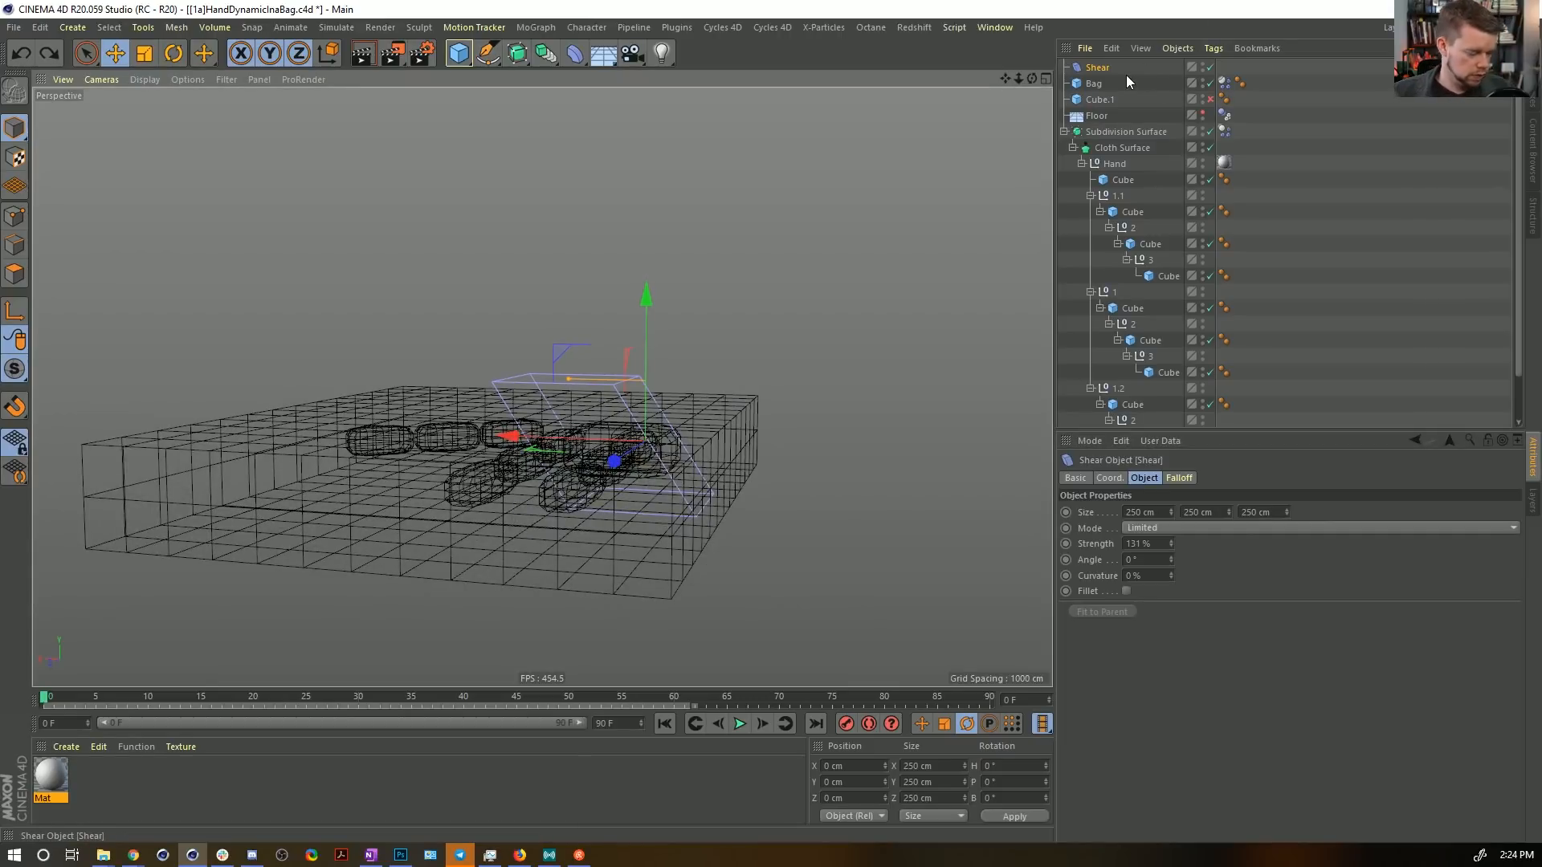
{"action": "key", "text": "Delete"}
Run the simulation to about frame 29, inspect how the bag shears around the fingers, and return to the first frame.
{"action": "left_click_drag", "start_coordinate": [640, 459], "coordinate": [541, 389], "text": "alt"}
{"action": "middle_click_drag", "start_coordinate": [541, 389], "coordinate": [356, 394], "text": "alt"}
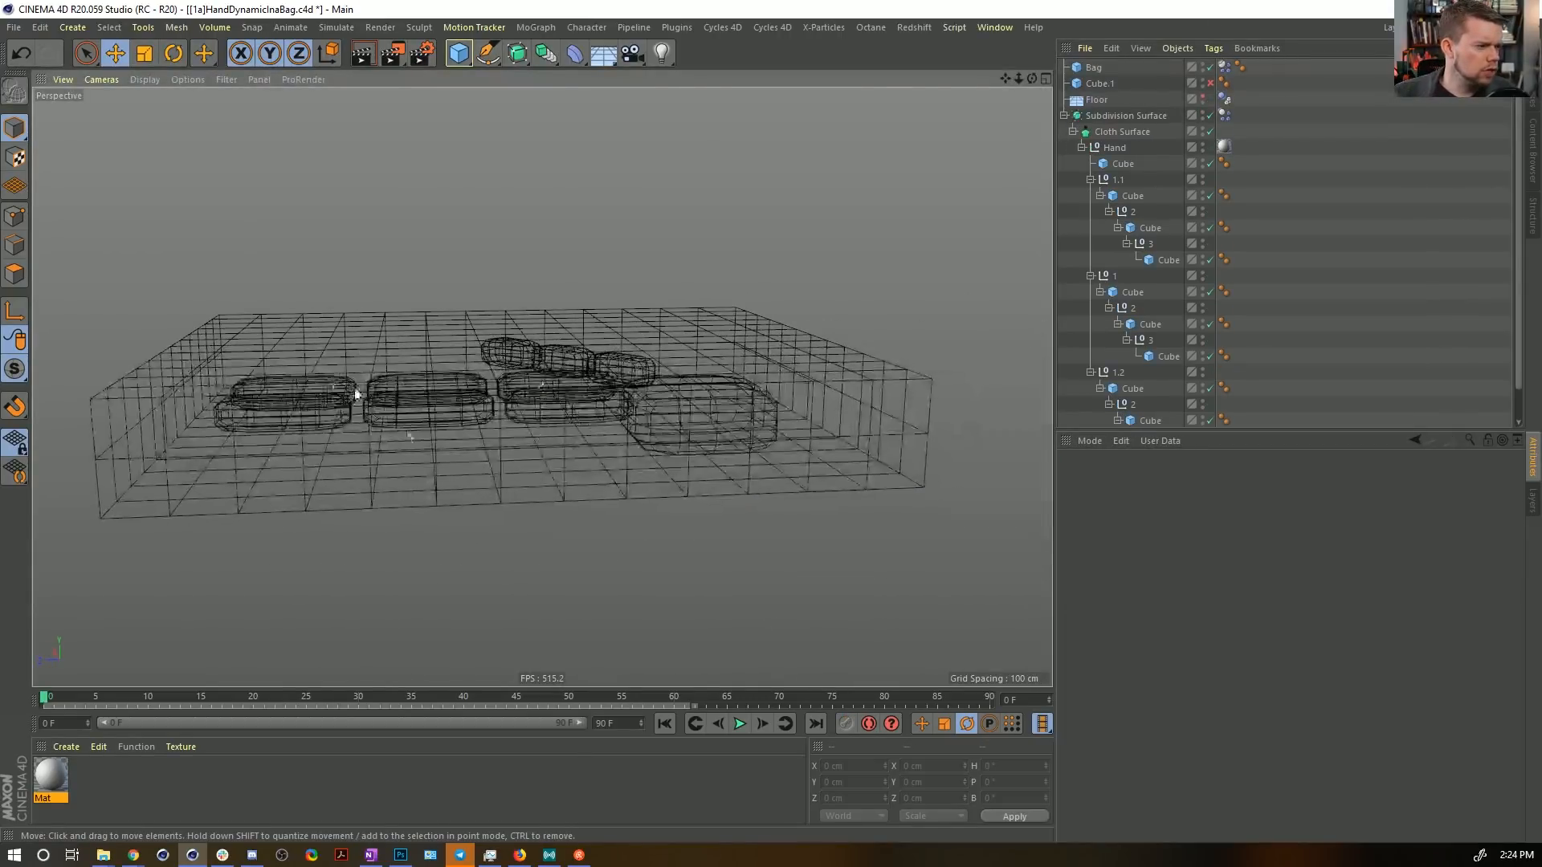
{"action": "left_click_drag", "start_coordinate": [457, 438], "coordinate": [492, 454], "text": "alt"}
{"action": "left_click", "coordinate": [739, 723]}
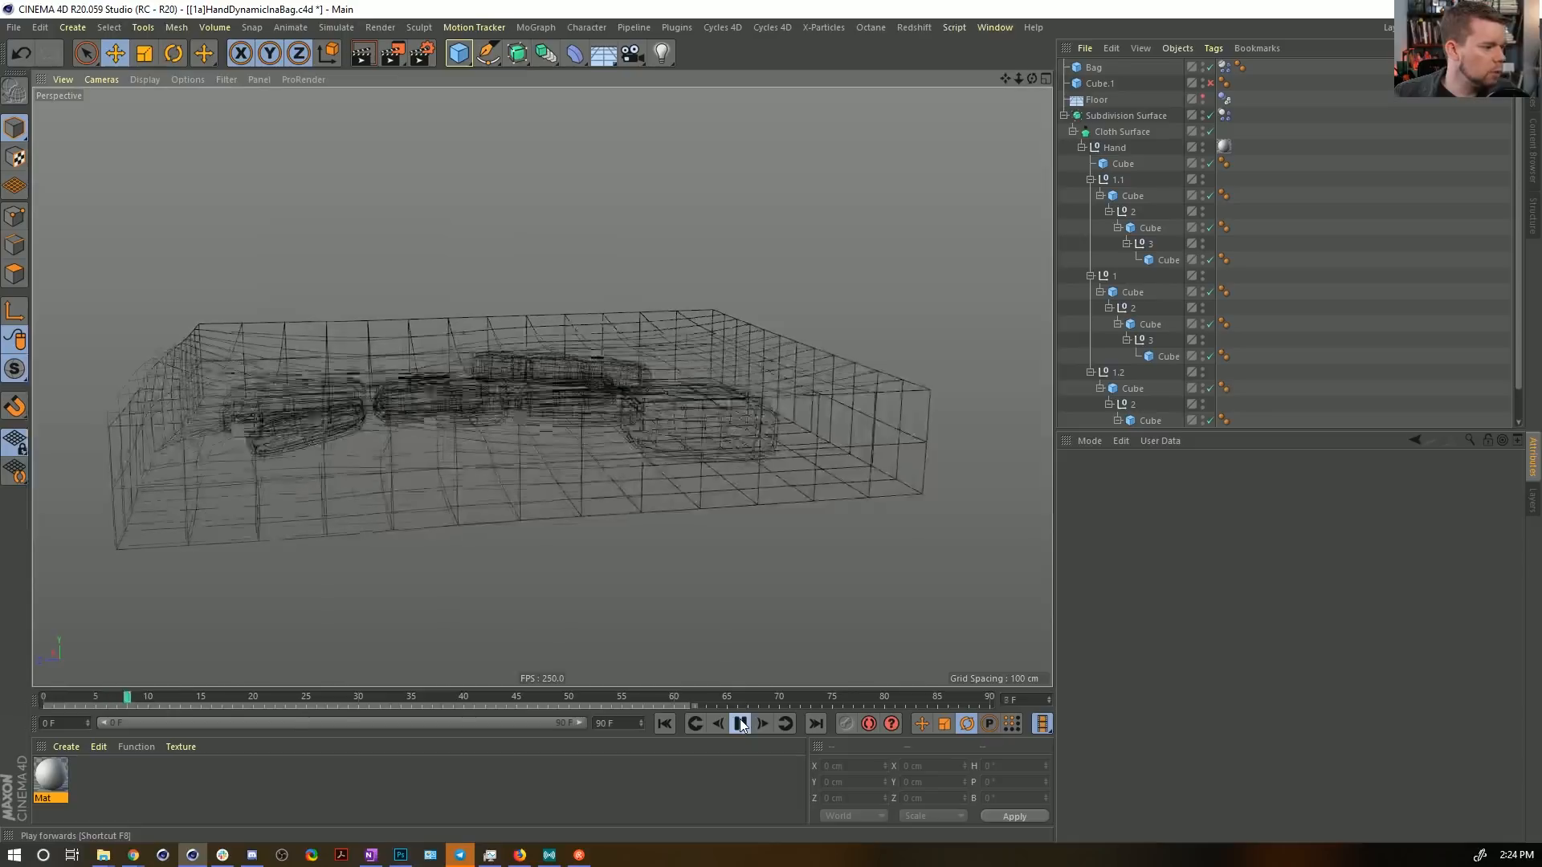
{"action": "left_click", "coordinate": [740, 724]}
{"action": "left_click_drag", "start_coordinate": [449, 303], "coordinate": [389, 279], "text": "alt"}
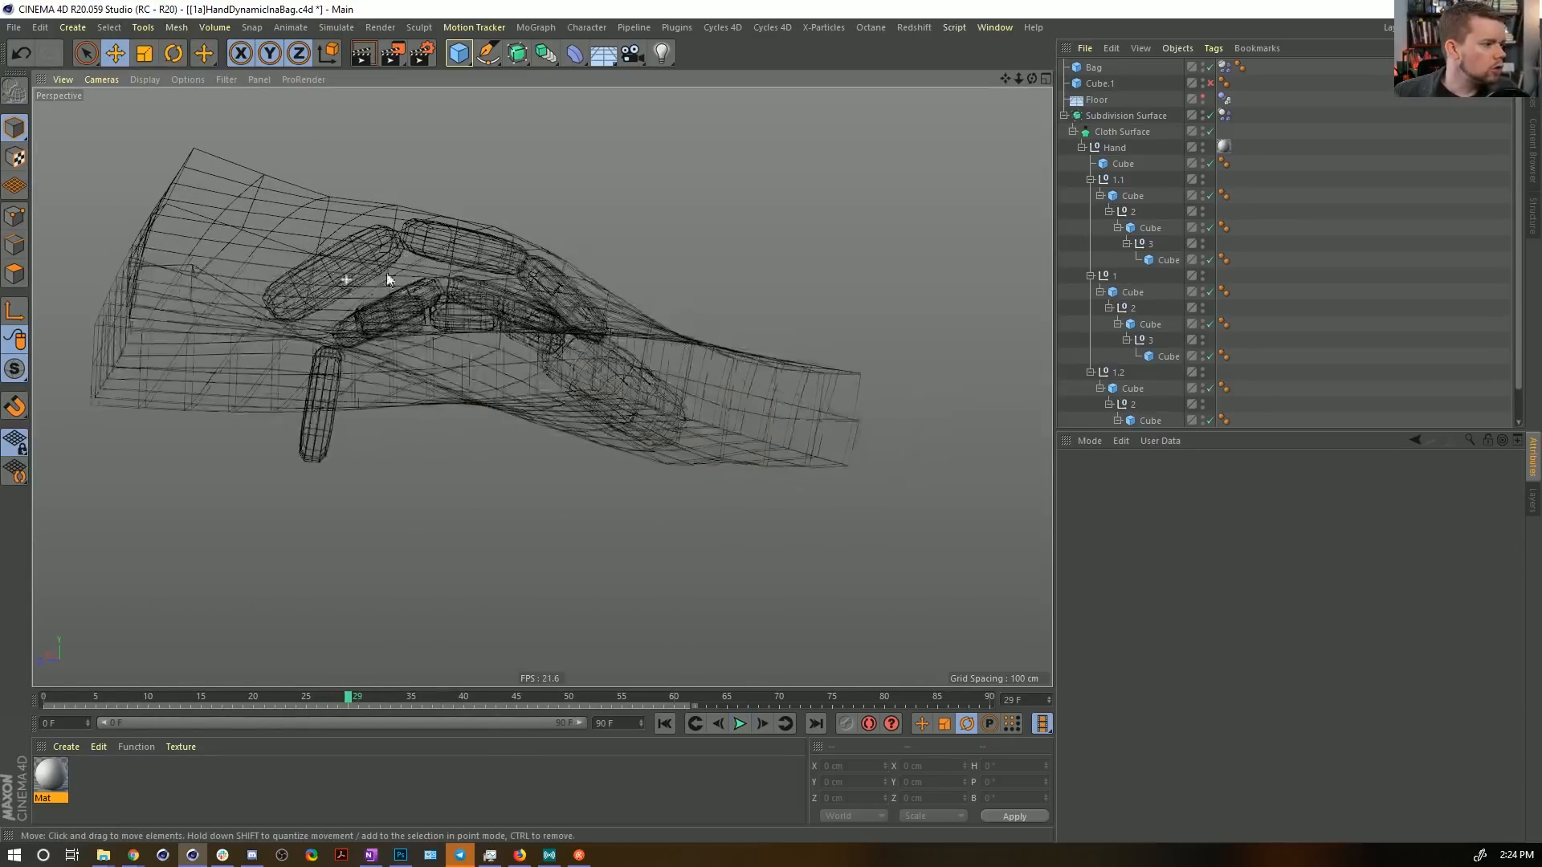
{"action": "left_click", "coordinate": [664, 724]}
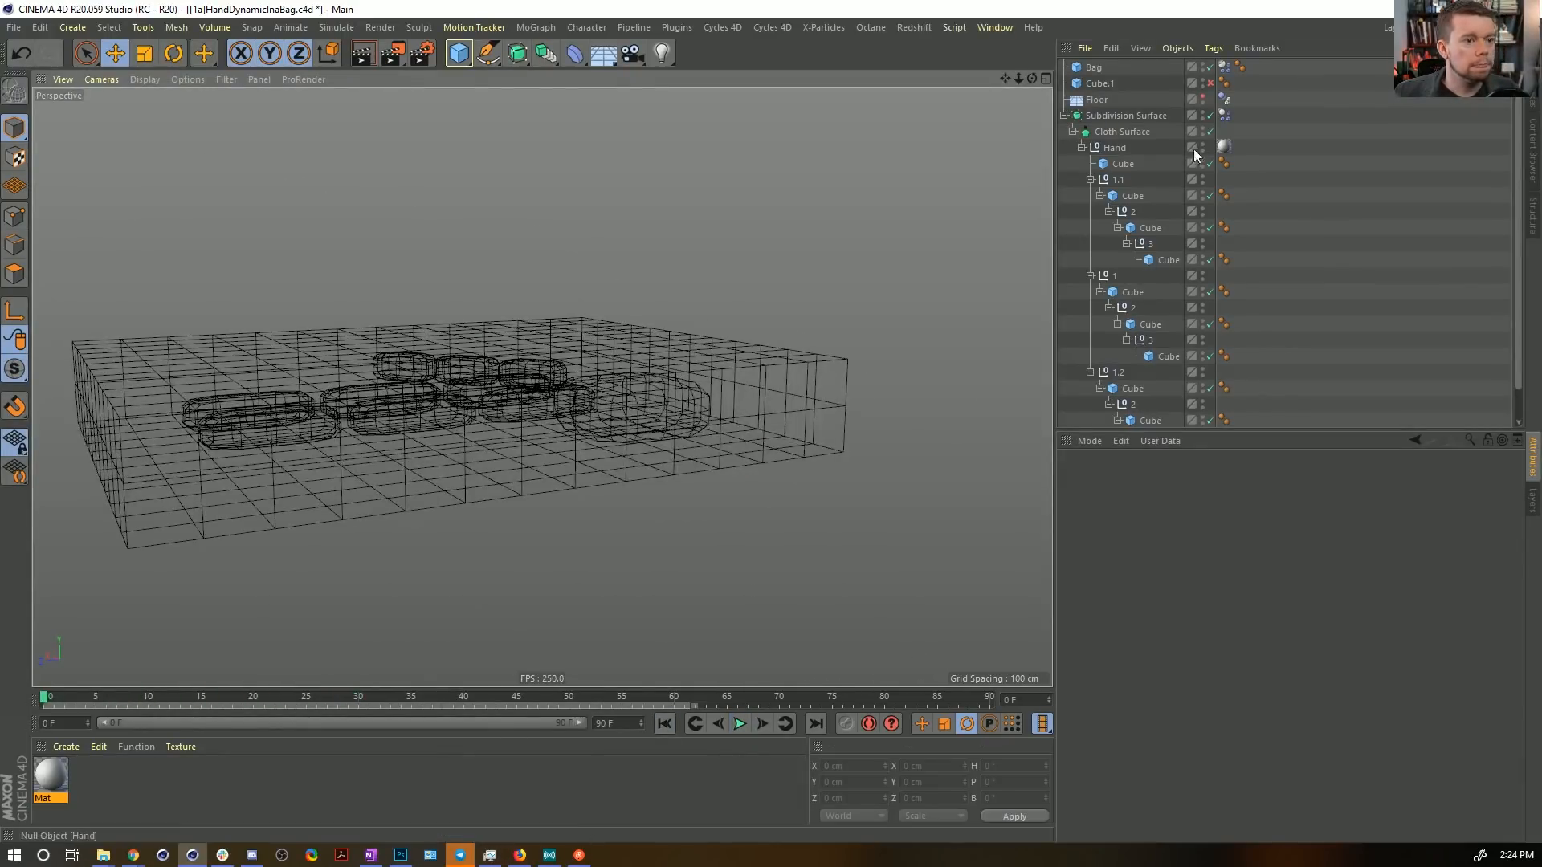
Set the Bag's Structural soft body spring value to 10.
{"action": "left_click", "coordinate": [1224, 67]}
{"action": "double_click", "coordinate": [1204, 589]}
{"action": "type", "text": "1"}
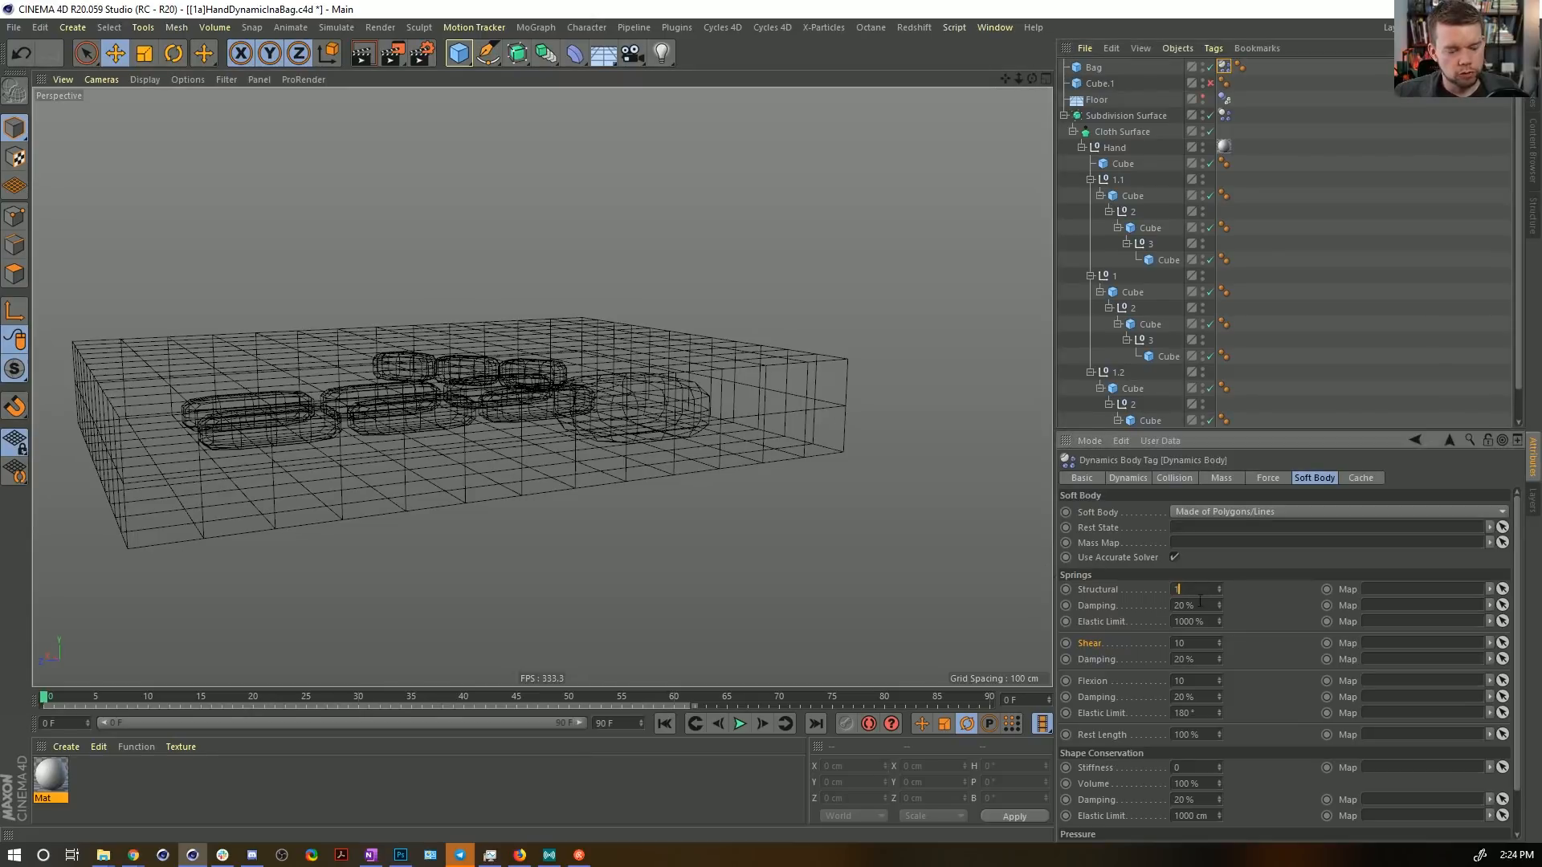
{"action": "type", "text": "0"}
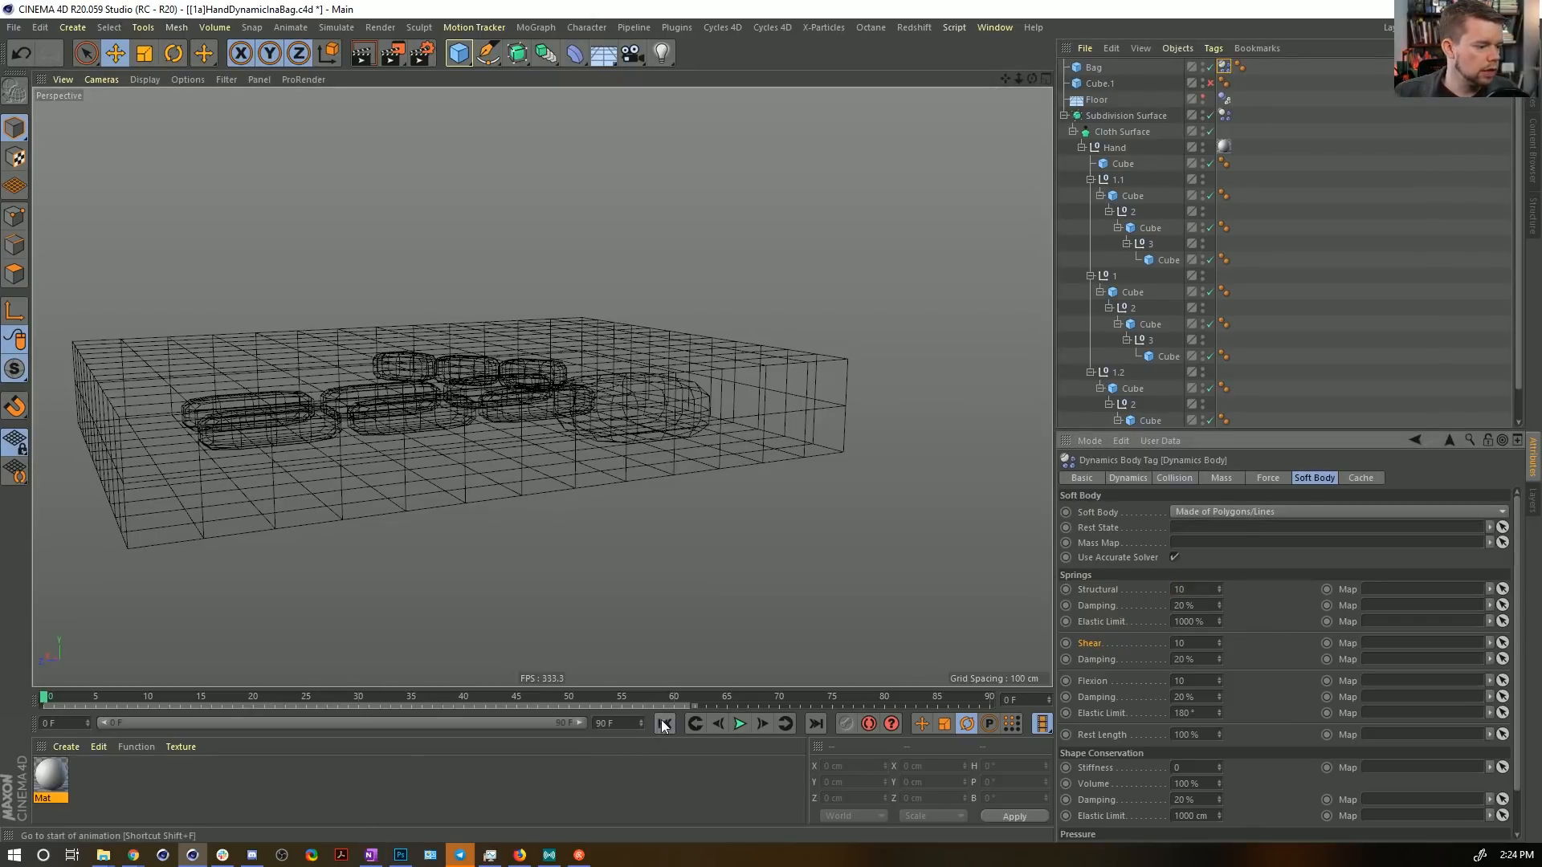
Simulate to about frame 20, inspect the softened bag from several angles, and rewind to the start.
{"action": "left_click", "coordinate": [739, 723]}
{"action": "left_click", "coordinate": [738, 726]}
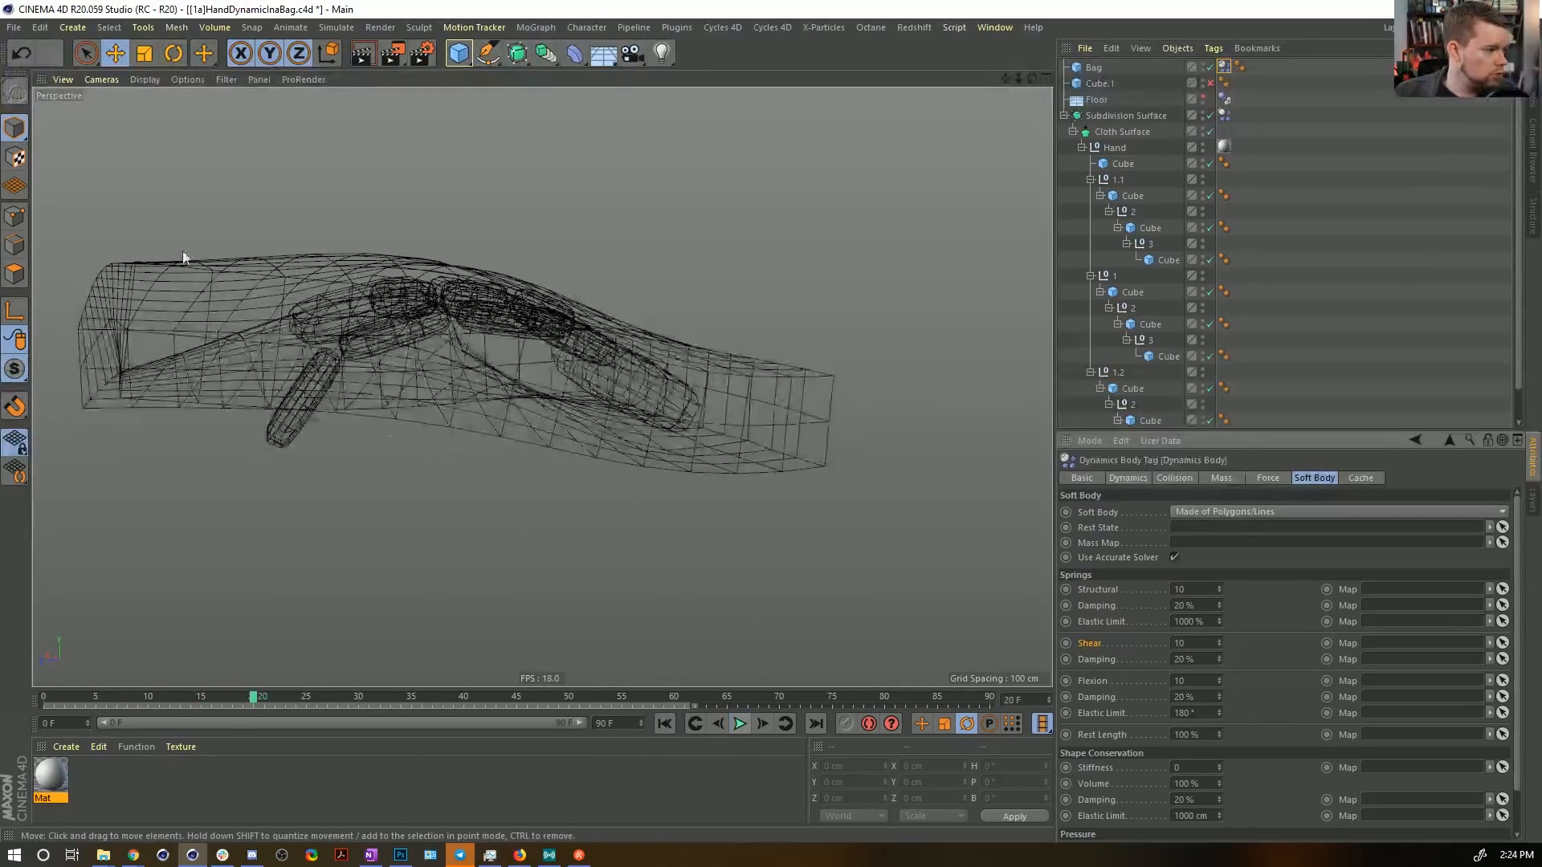
{"action": "left_click_drag", "start_coordinate": [183, 254], "coordinate": [168, 154], "text": "alt"}
{"action": "left_click_drag", "start_coordinate": [215, 537], "coordinate": [397, 581], "text": "alt"}
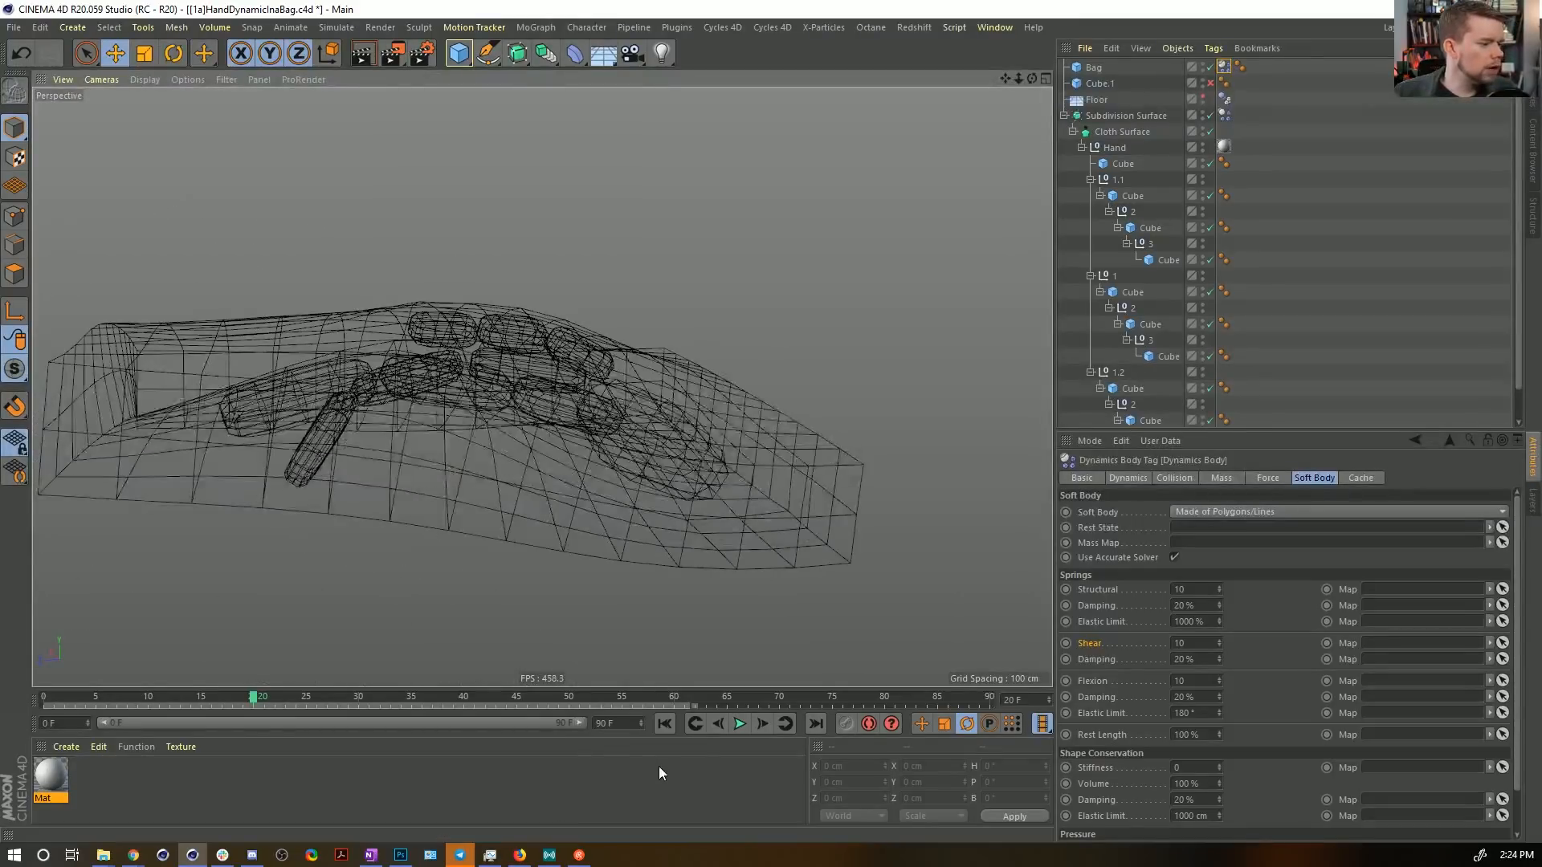
{"action": "left_click", "coordinate": [664, 724]}
{"action": "left_click_drag", "start_coordinate": [571, 625], "coordinate": [546, 514], "text": "alt"}
Restore the Bag's Structural spring value to 100 and set the Structural, Shear and Flexion Damping to 90%.
{"action": "left_click", "coordinate": [1196, 590]}
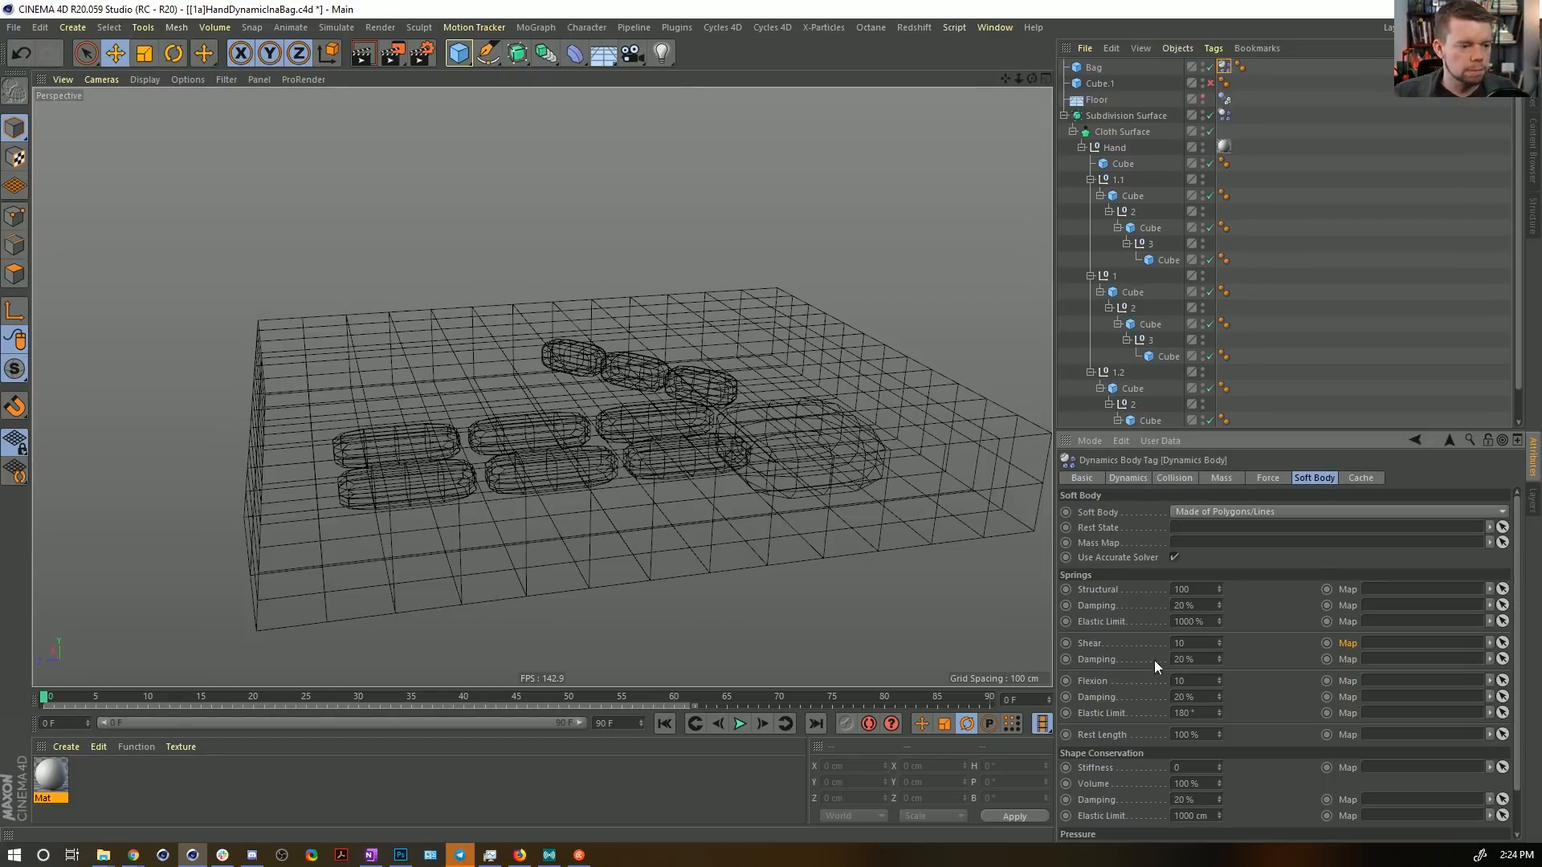
{"action": "left_click", "coordinate": [1207, 657]}
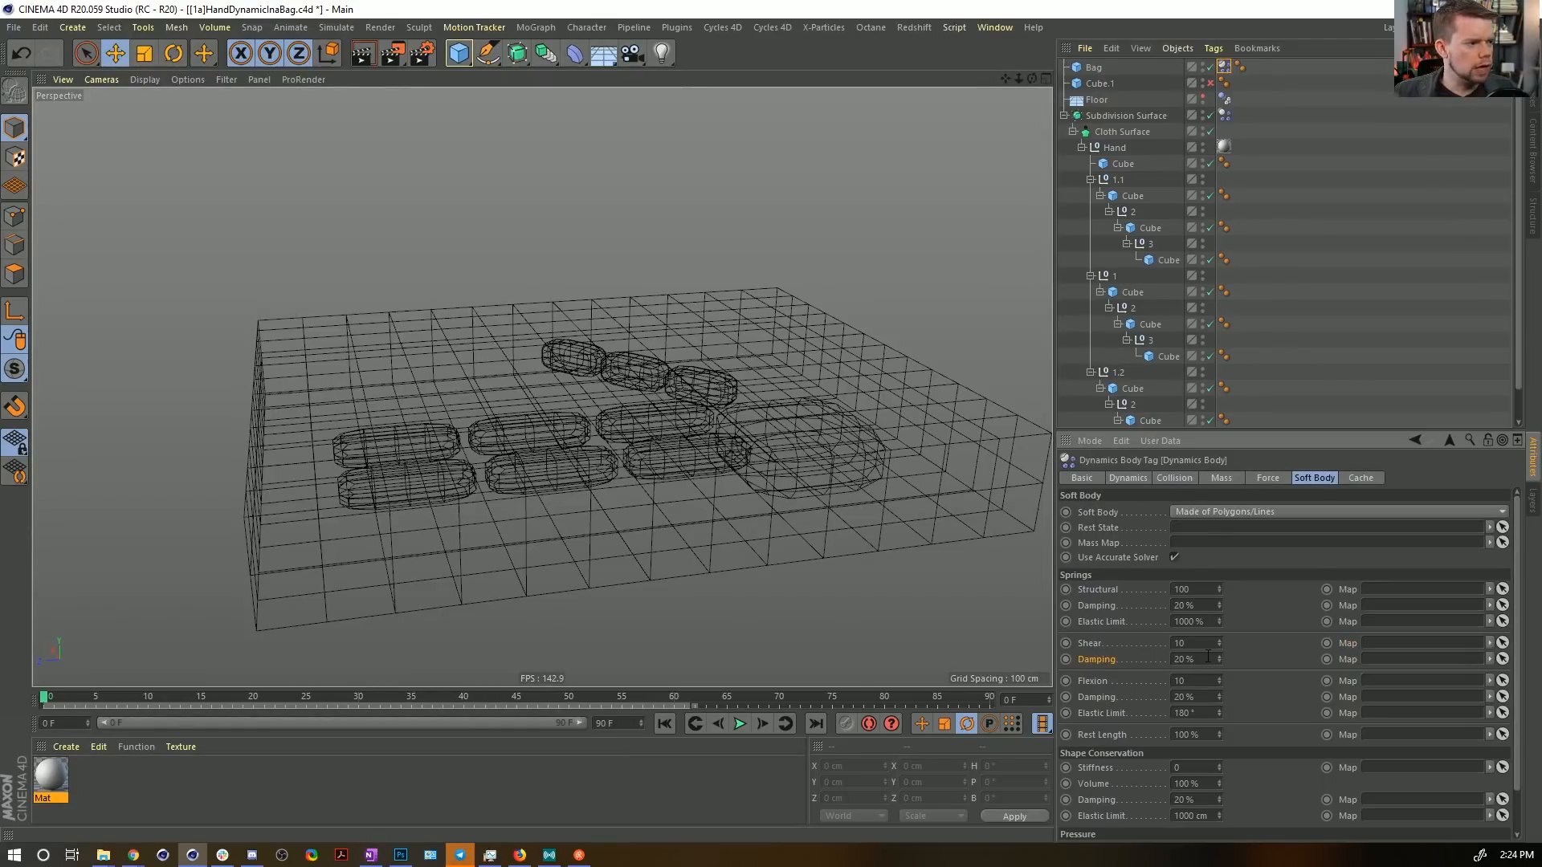
{"action": "left_click", "coordinate": [1208, 657]}
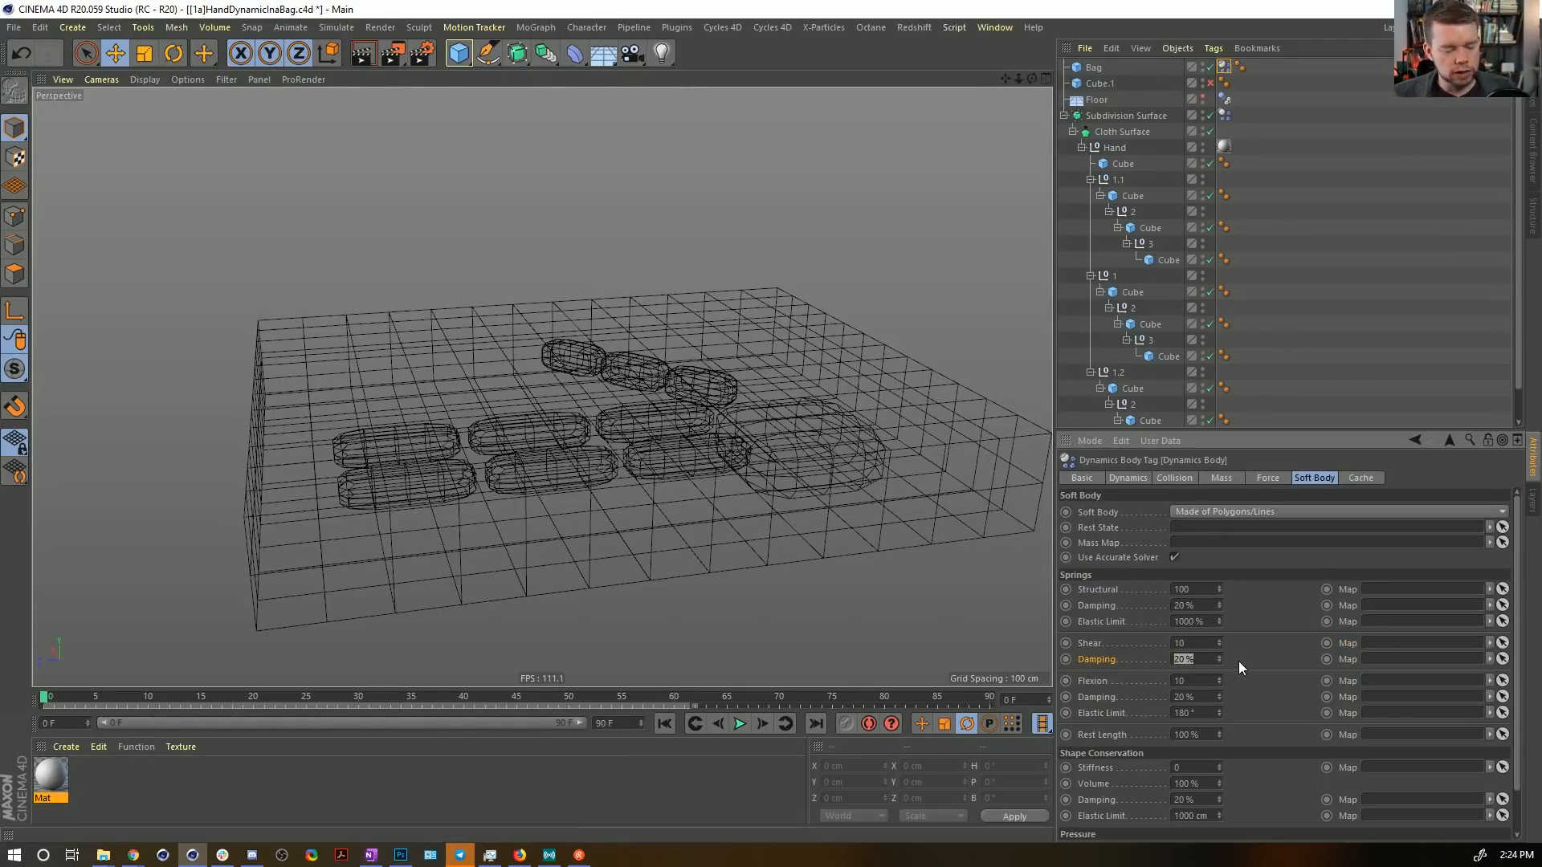
{"action": "type", "text": "90"}
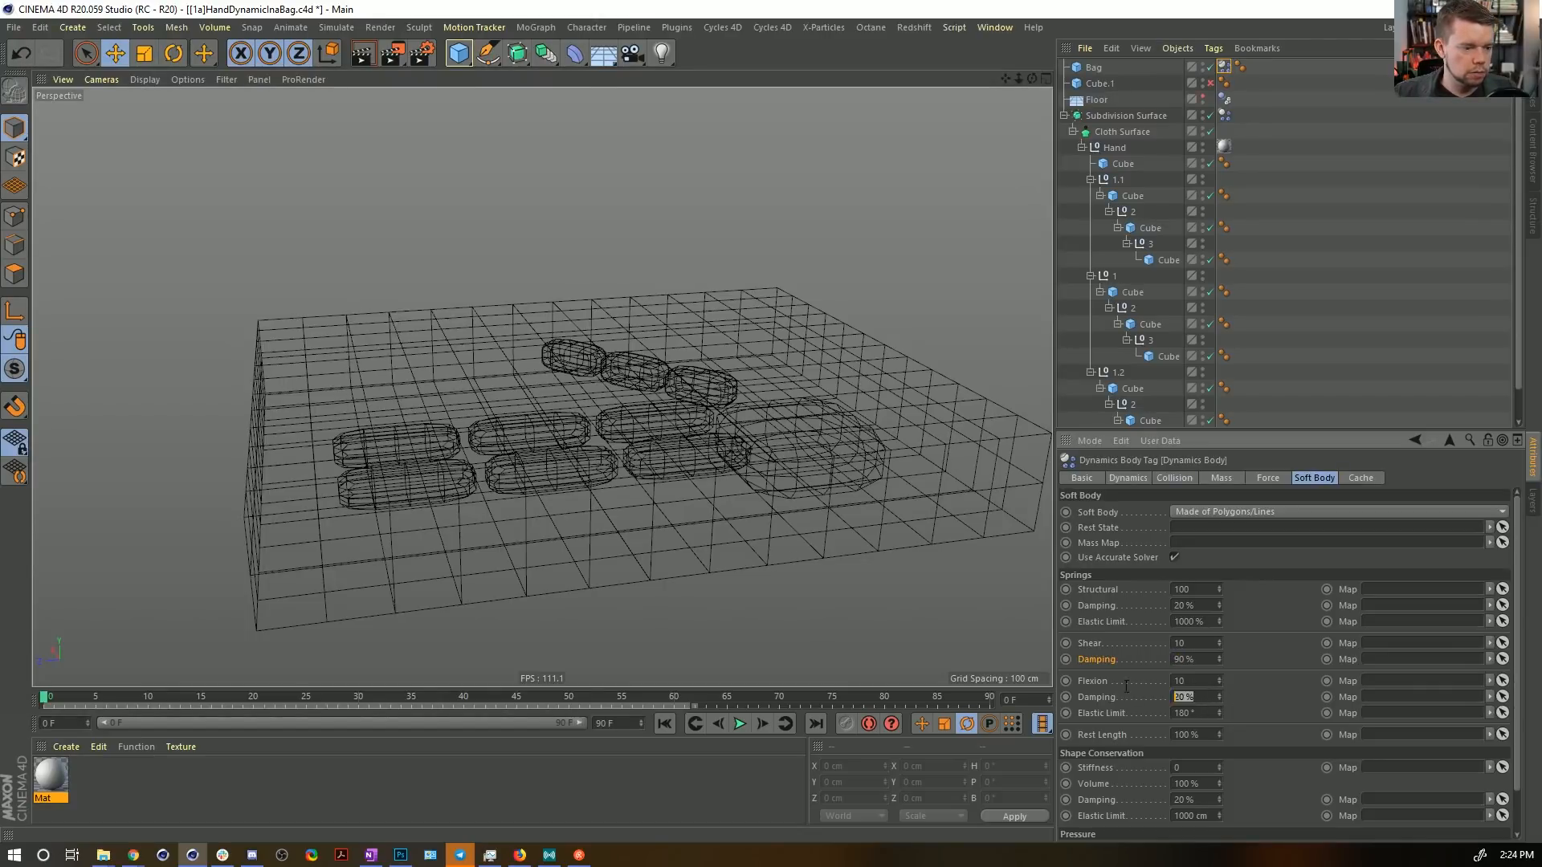
{"action": "left_click", "coordinate": [1196, 606]}
{"action": "type", "text": "90"}
{"action": "key", "text": "Return"}
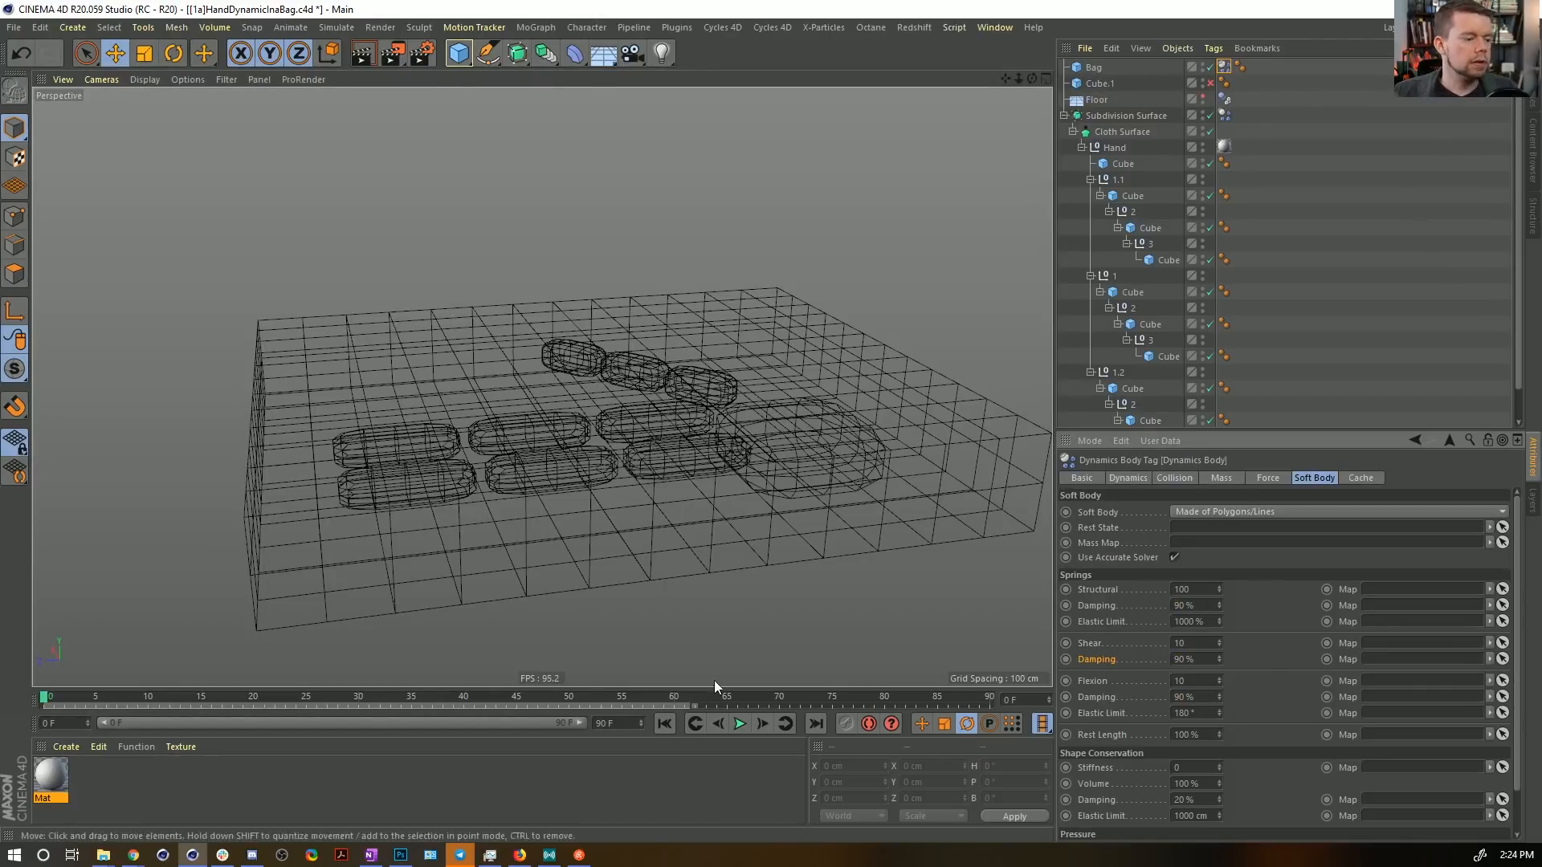
Run the simulation to about frame 55, inspect the damped bag around the fingers, and rewind to the start.
{"action": "left_click", "coordinate": [743, 721]}
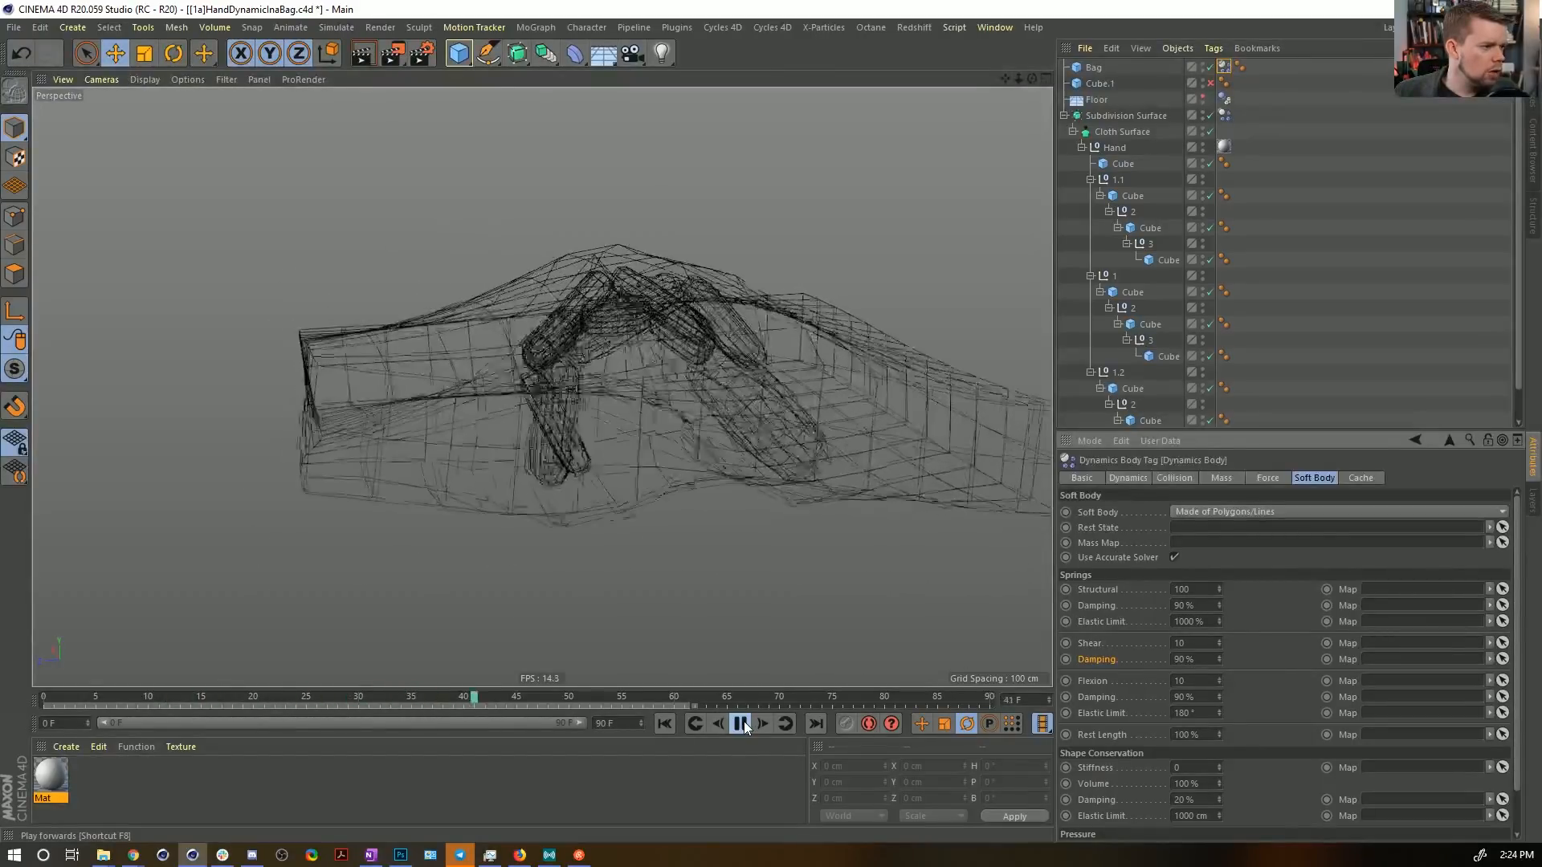
{"action": "left_click", "coordinate": [747, 723]}
{"action": "left_click_drag", "start_coordinate": [602, 389], "coordinate": [589, 339], "text": "alt"}
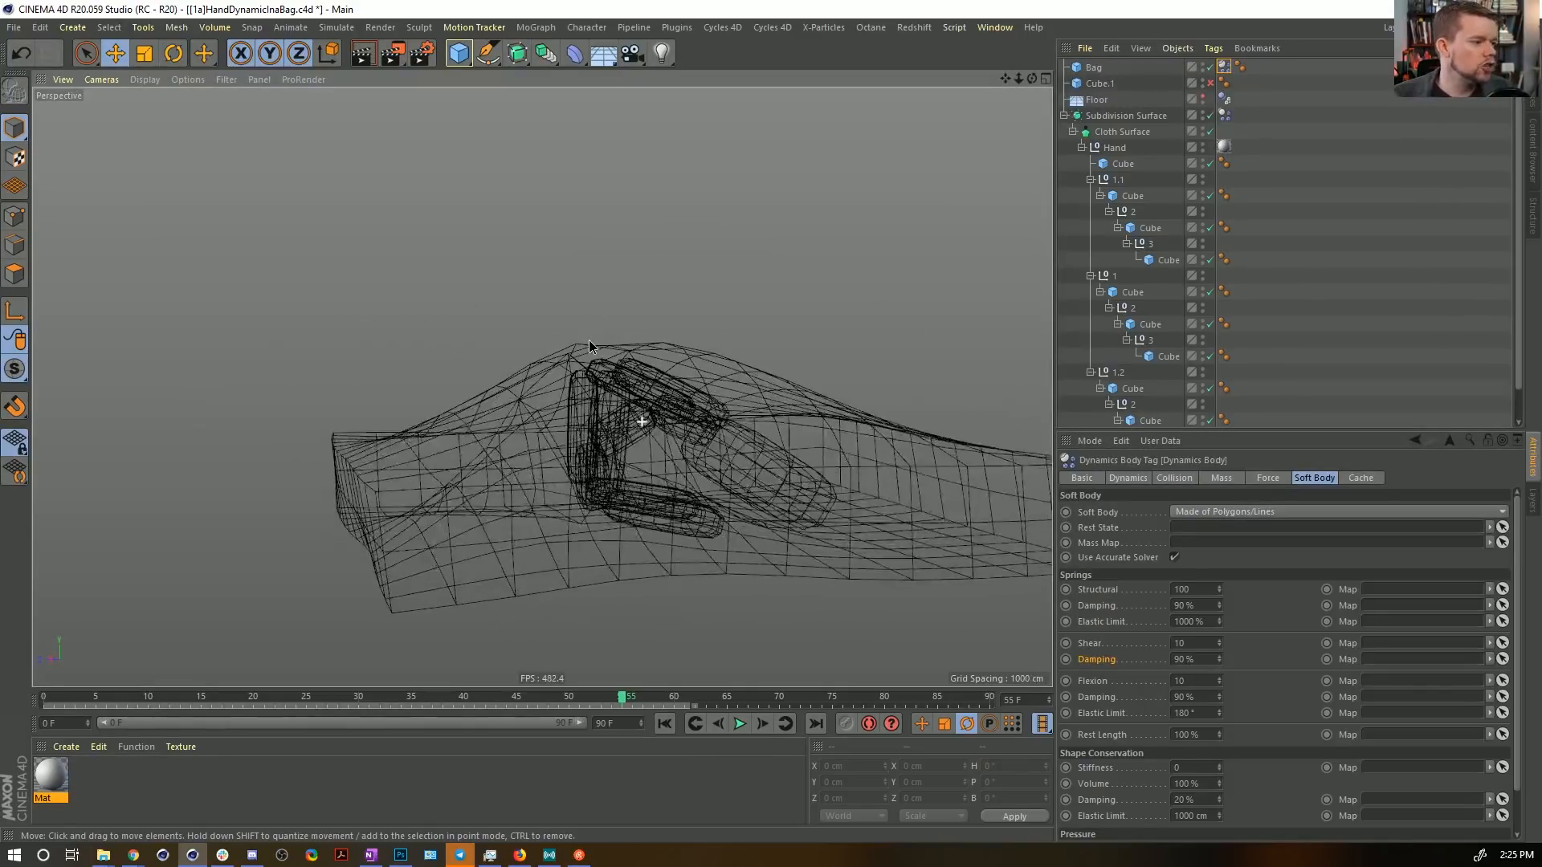
{"action": "left_click", "coordinate": [665, 722]}
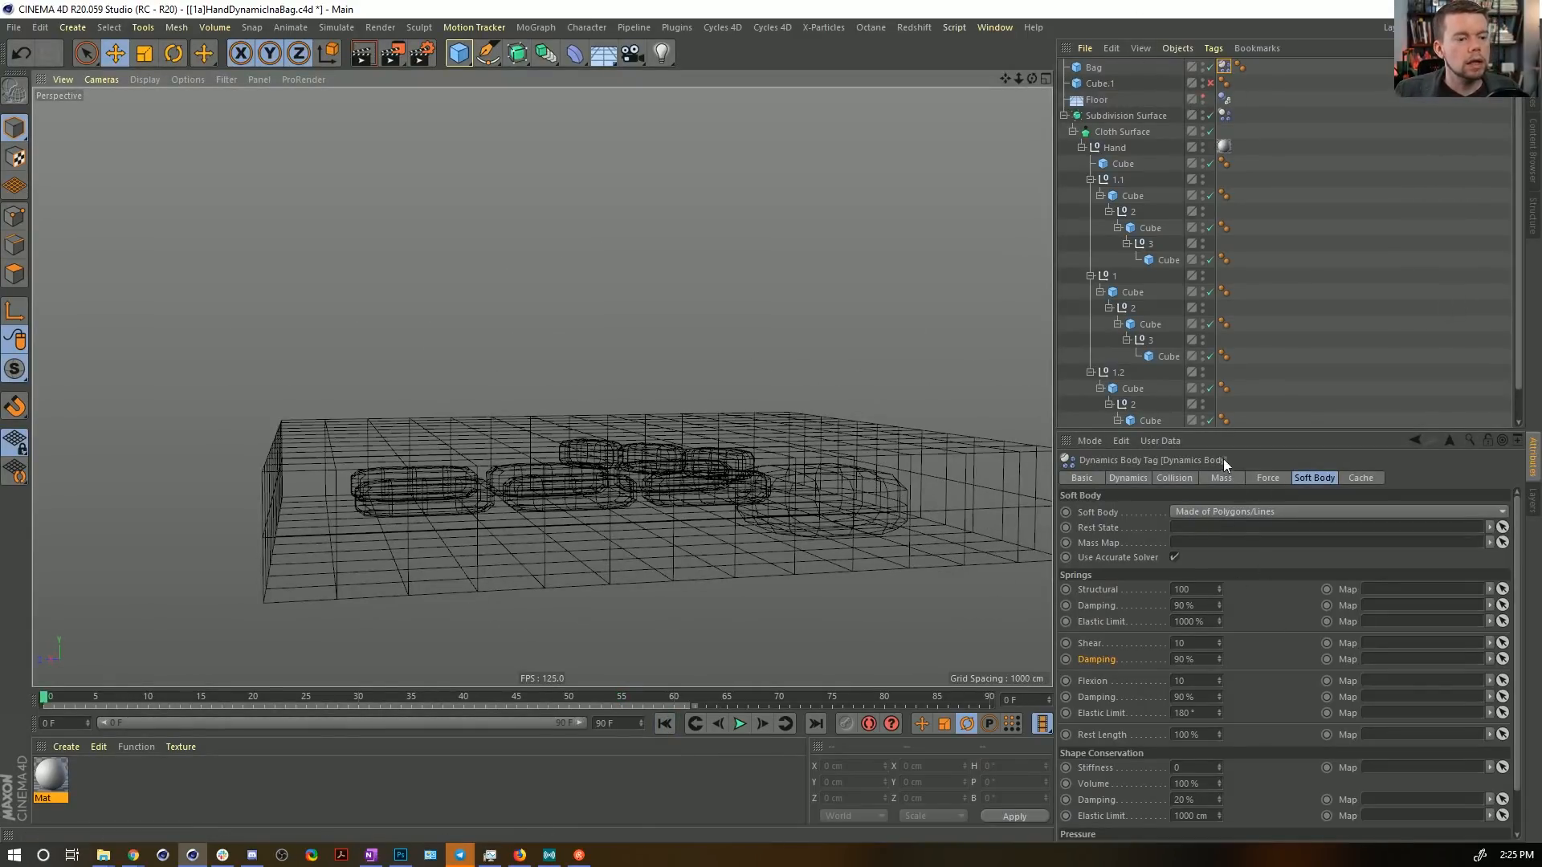
Set the Bag's collision Shape to Moving Mesh, test the simulation past frame 74, and return to the first frame.
{"action": "left_click", "coordinate": [1178, 477]}
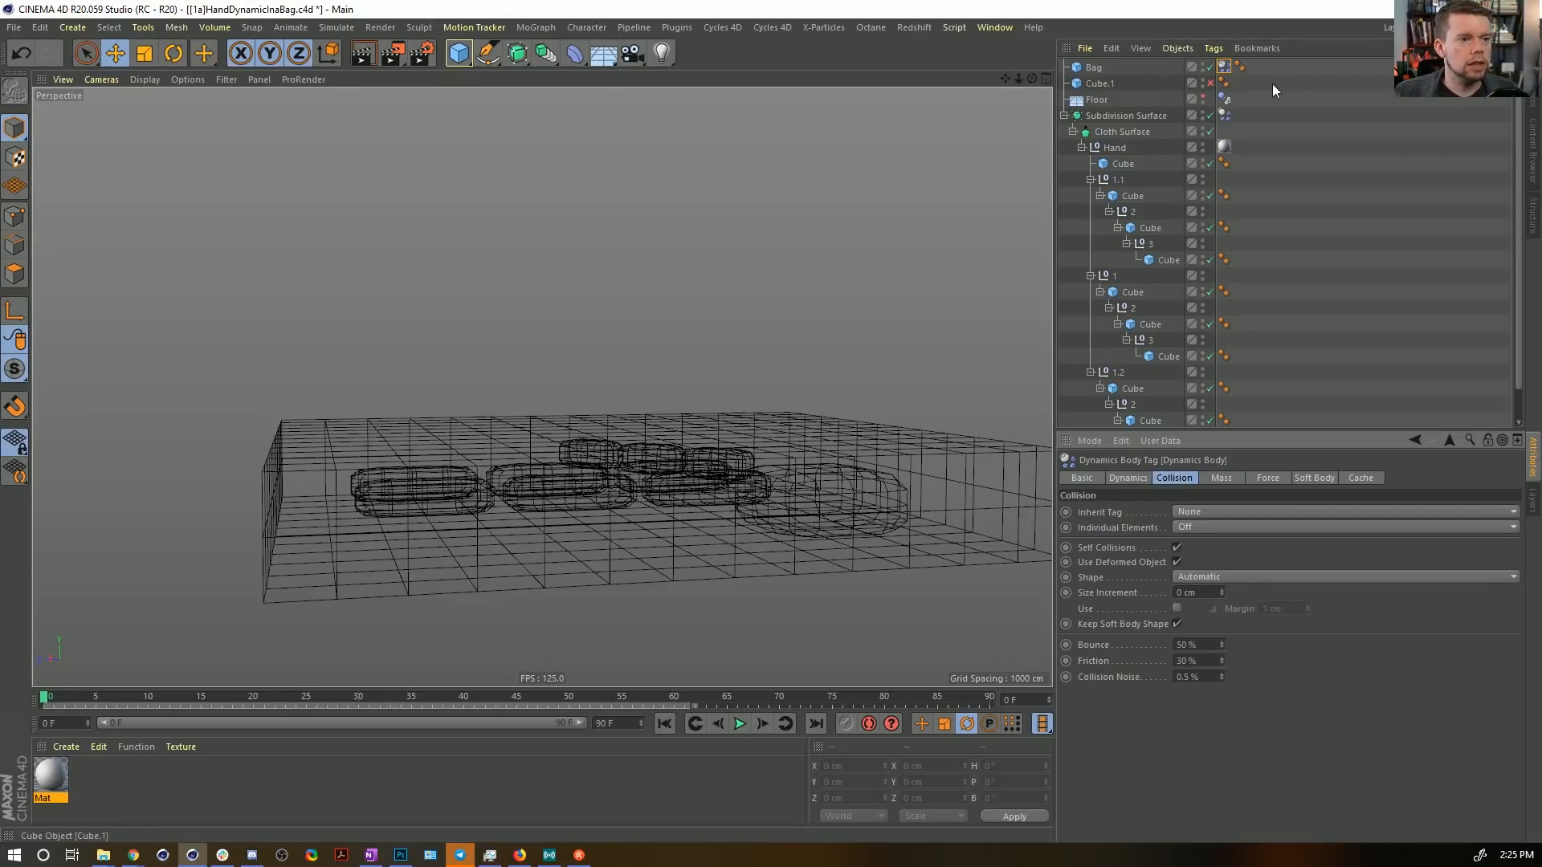
{"action": "left_click", "coordinate": [1204, 577]}
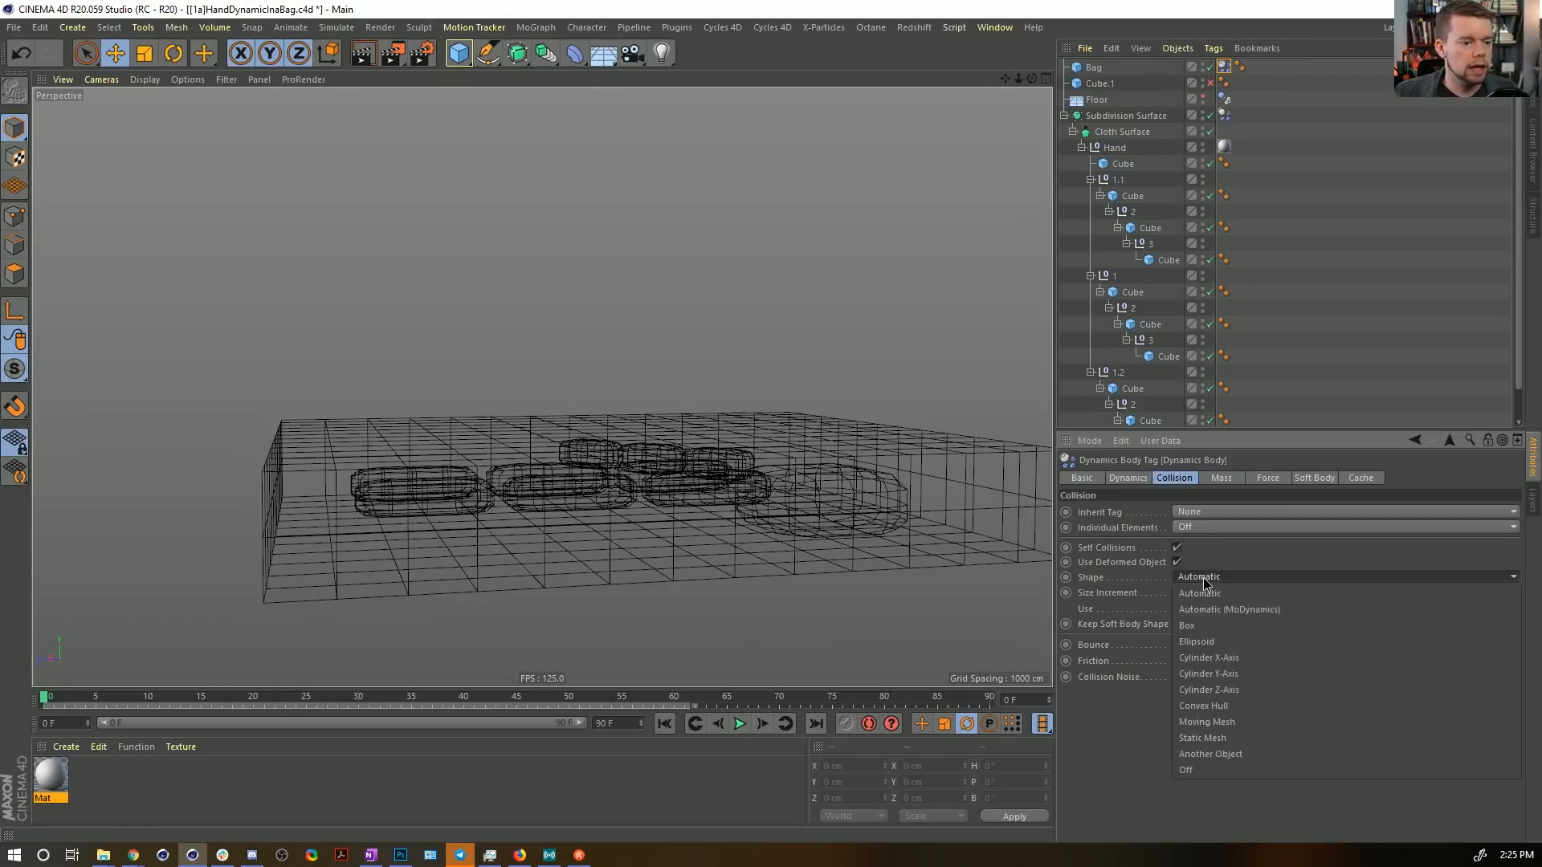
{"action": "left_click", "coordinate": [1240, 722]}
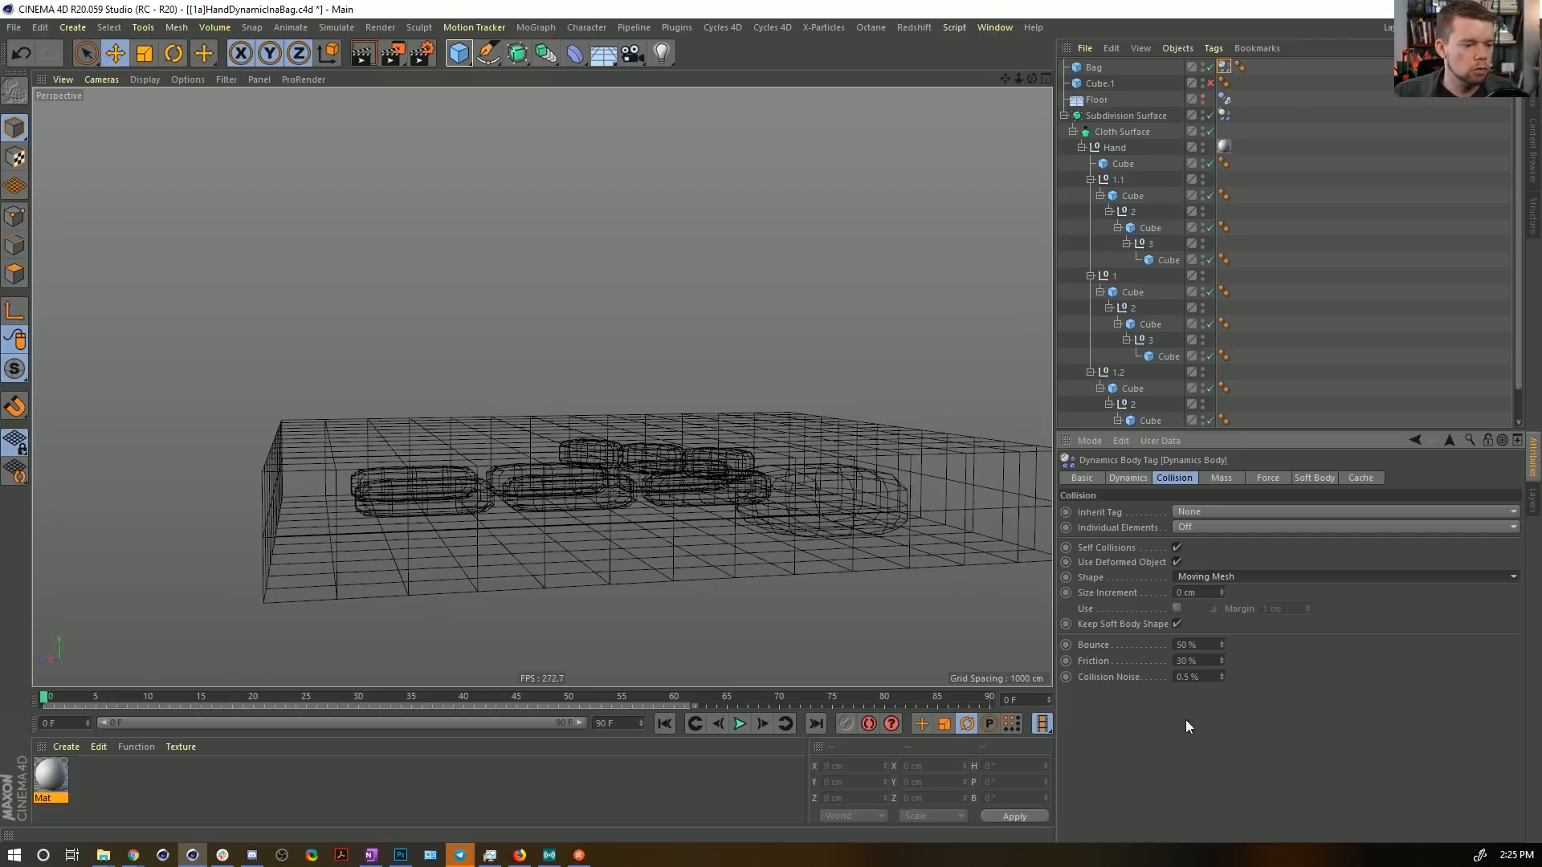
{"action": "left_click", "coordinate": [742, 723]}
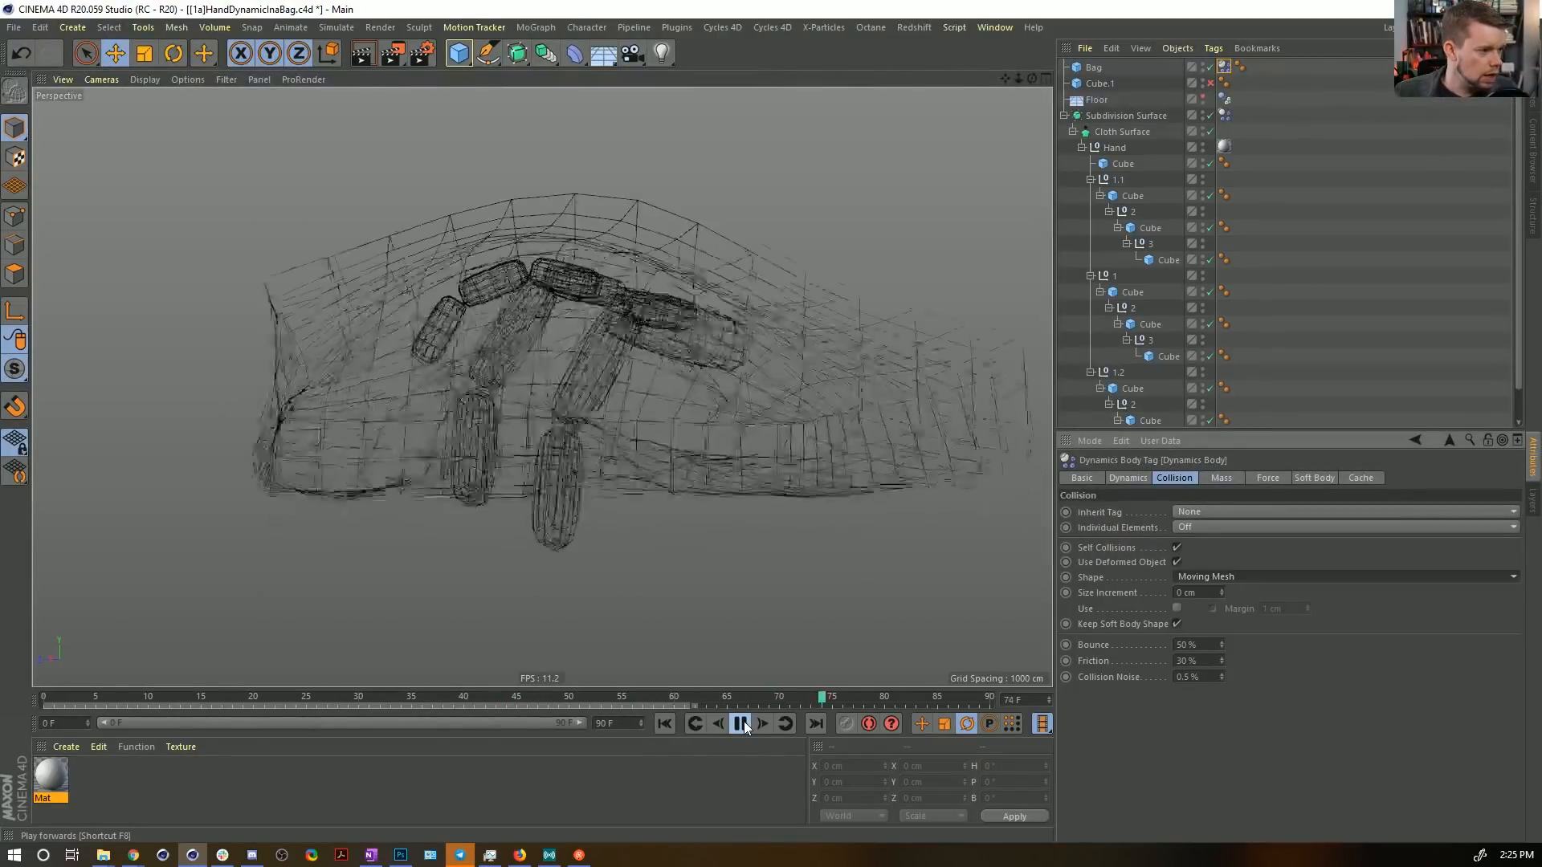
{"action": "left_click", "coordinate": [664, 724]}
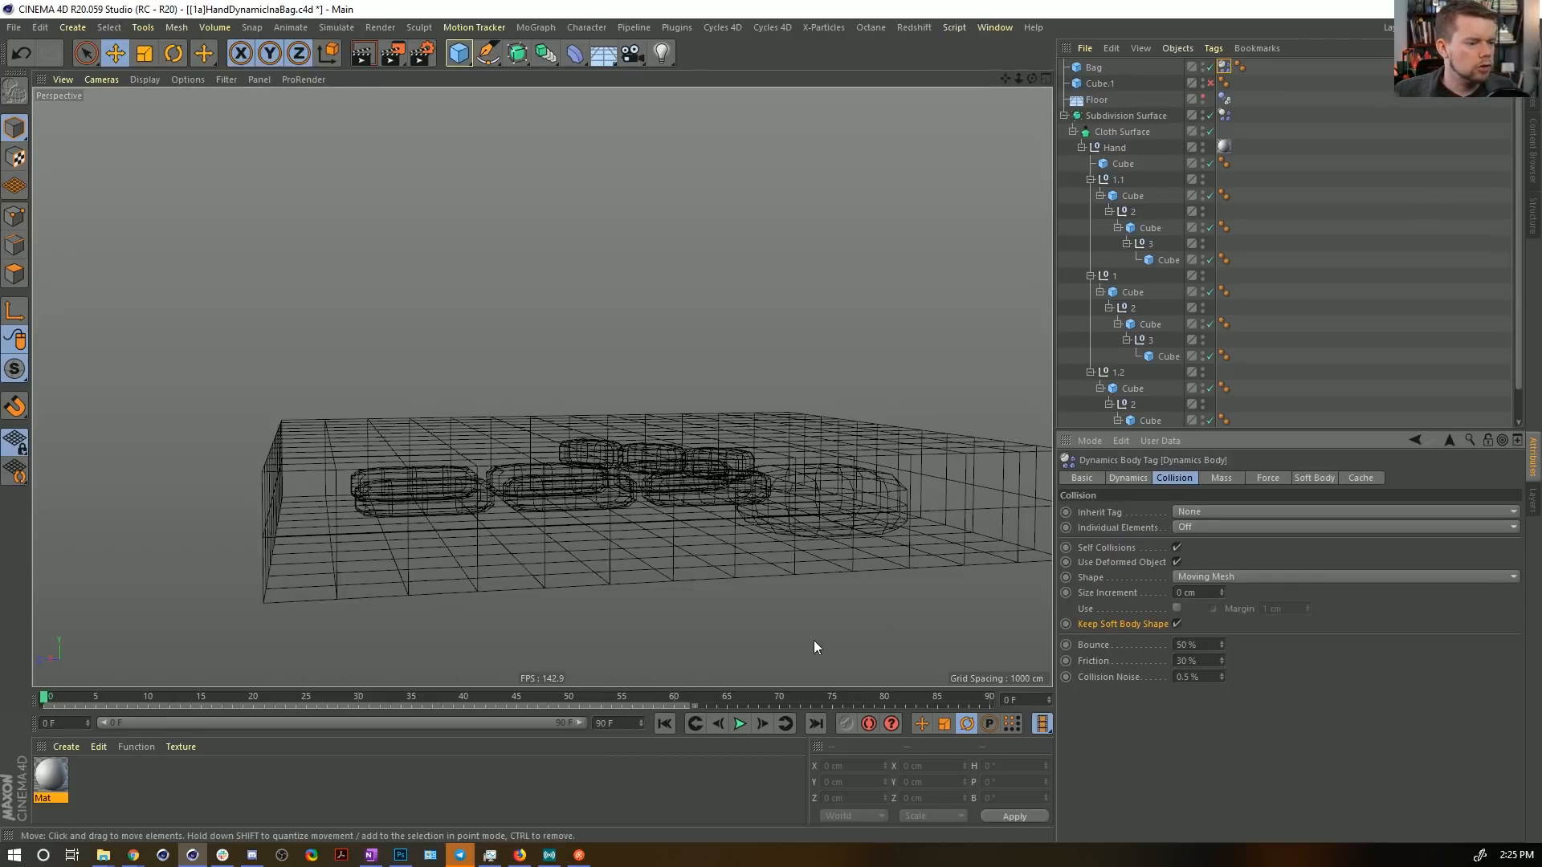
Set the project's expert dynamics Steps per Frame to 25.
{"action": "left_click_drag", "start_coordinate": [715, 476], "coordinate": [731, 434], "text": "alt"}
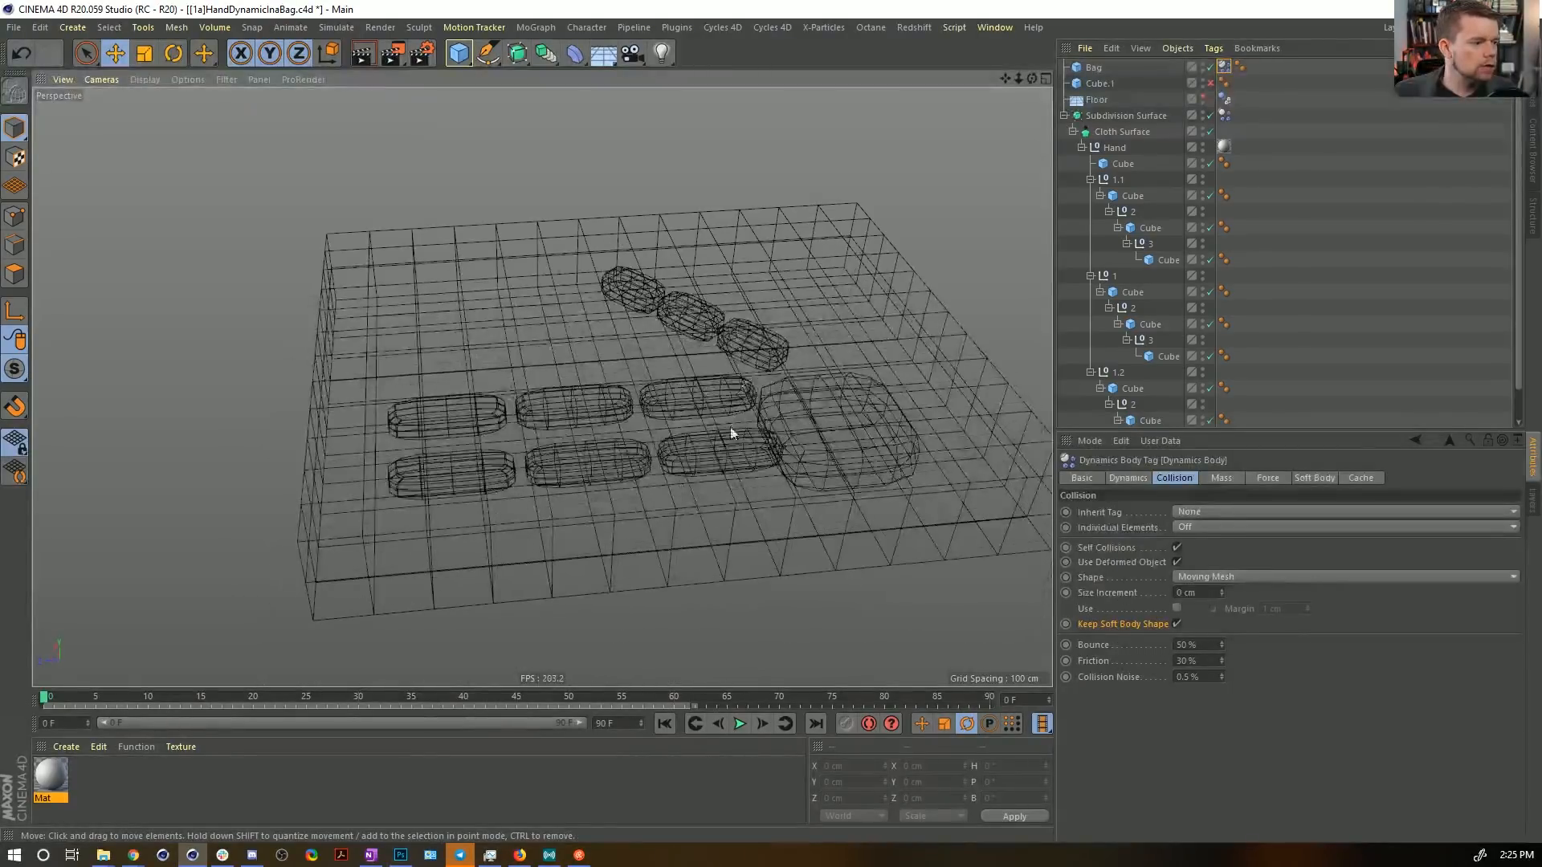
{"action": "key", "text": "ctrl+d"}
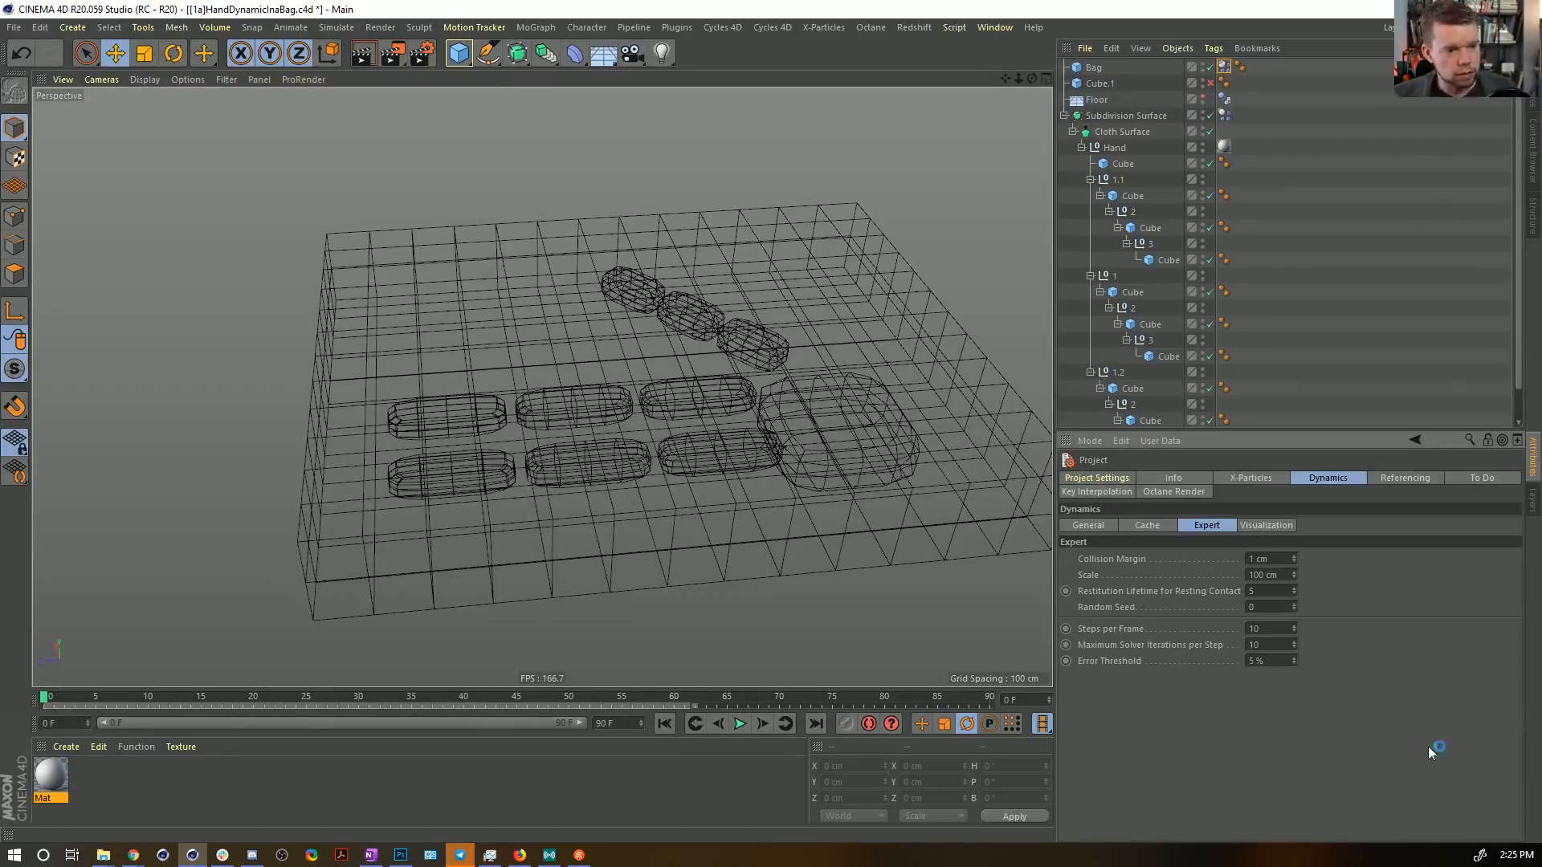
{"action": "double_click", "coordinate": [1276, 629]}
{"action": "type", "text": "25"}
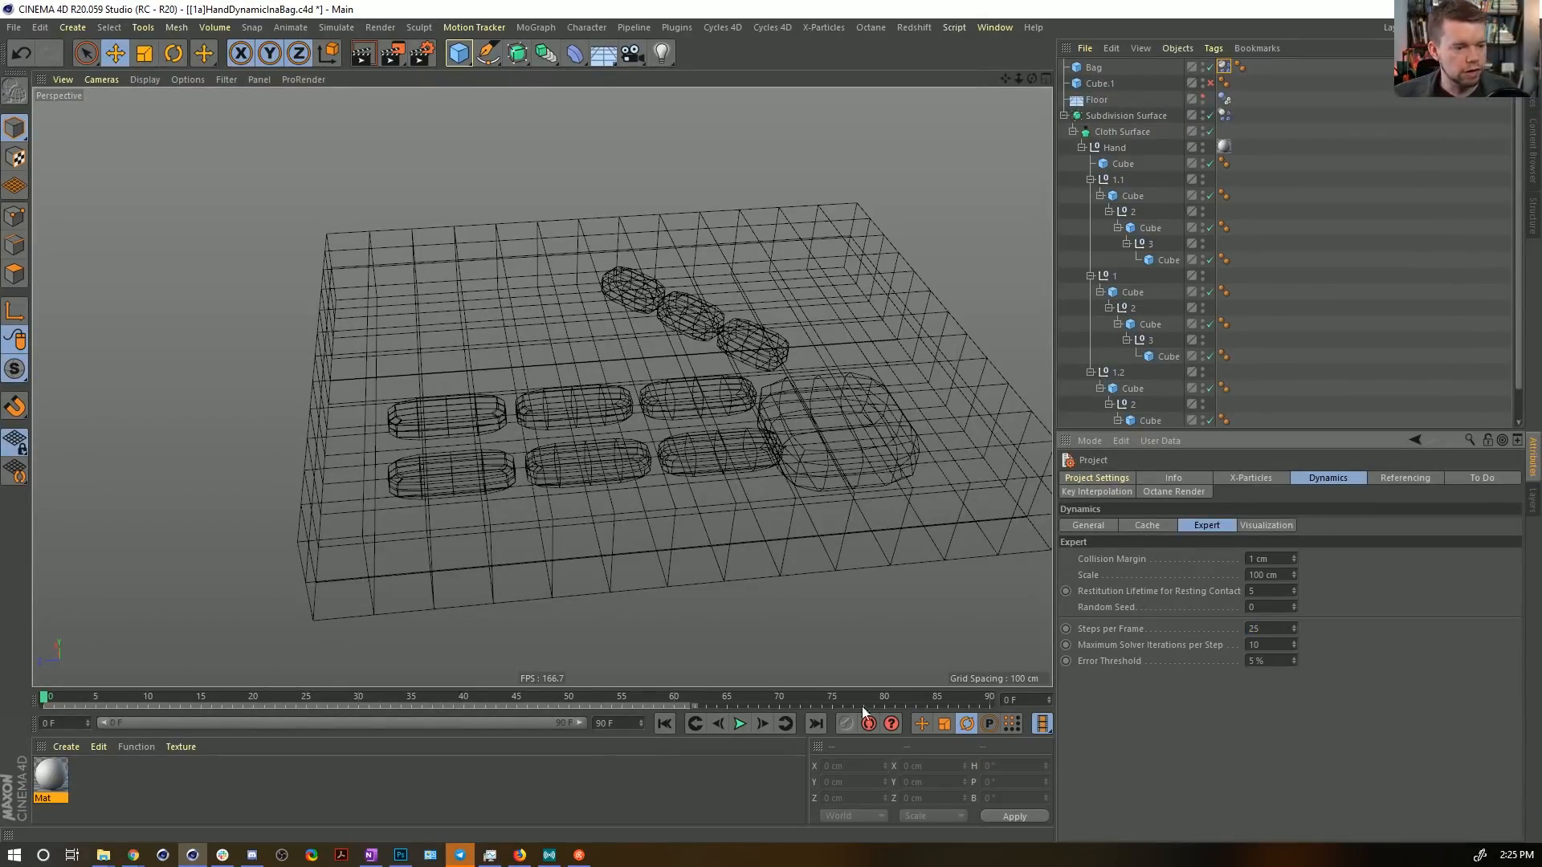
Run the simulation repeatedly through its opening frames, inspect how the fingers push the bag, and return to the first frame.
{"action": "left_click", "coordinate": [743, 723]}
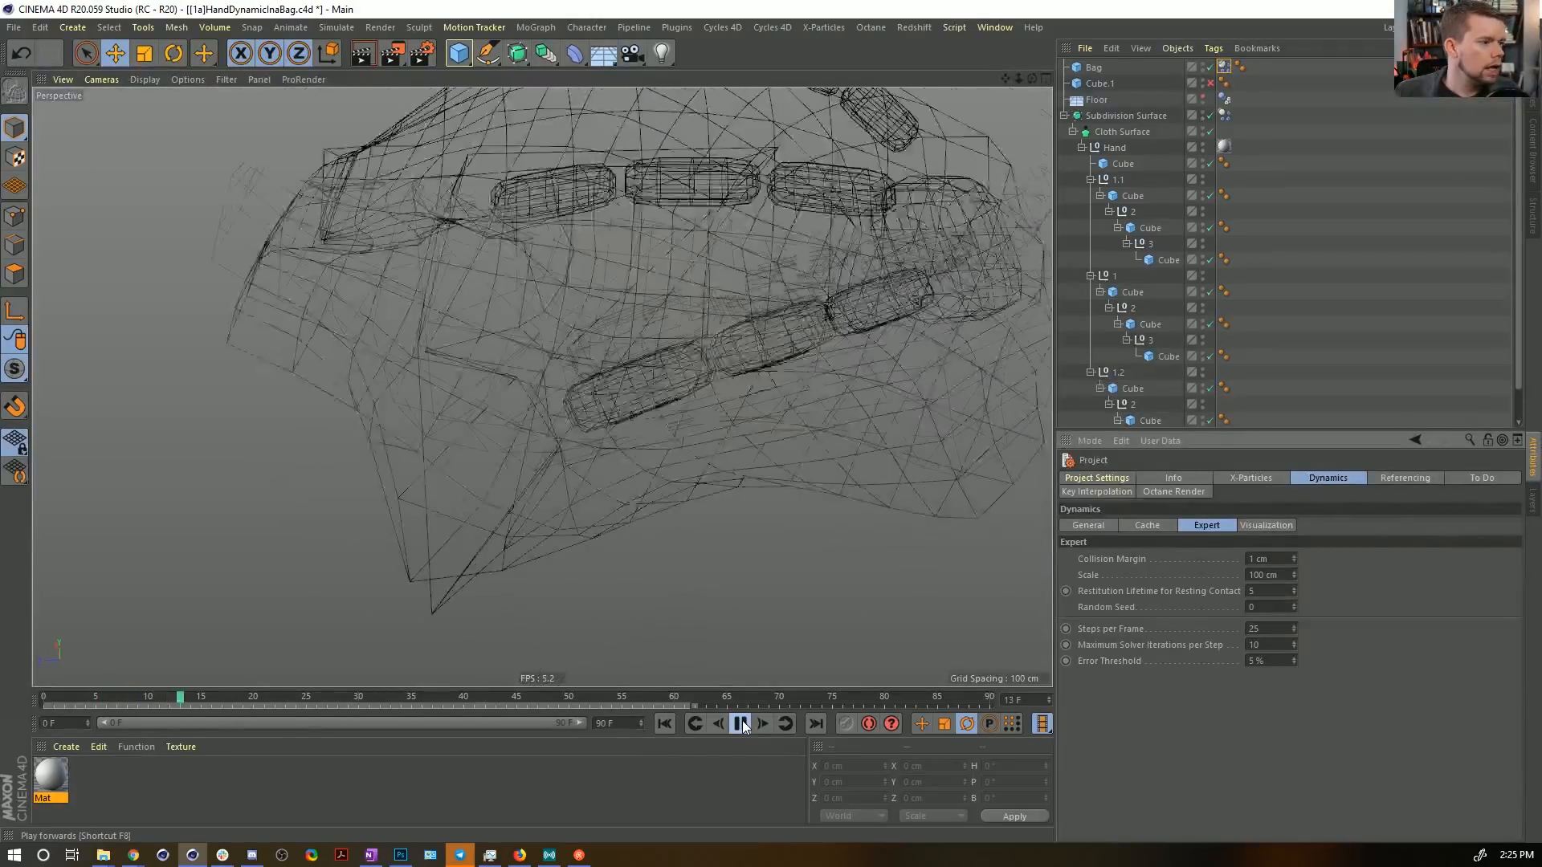
{"action": "left_click", "coordinate": [742, 723]}
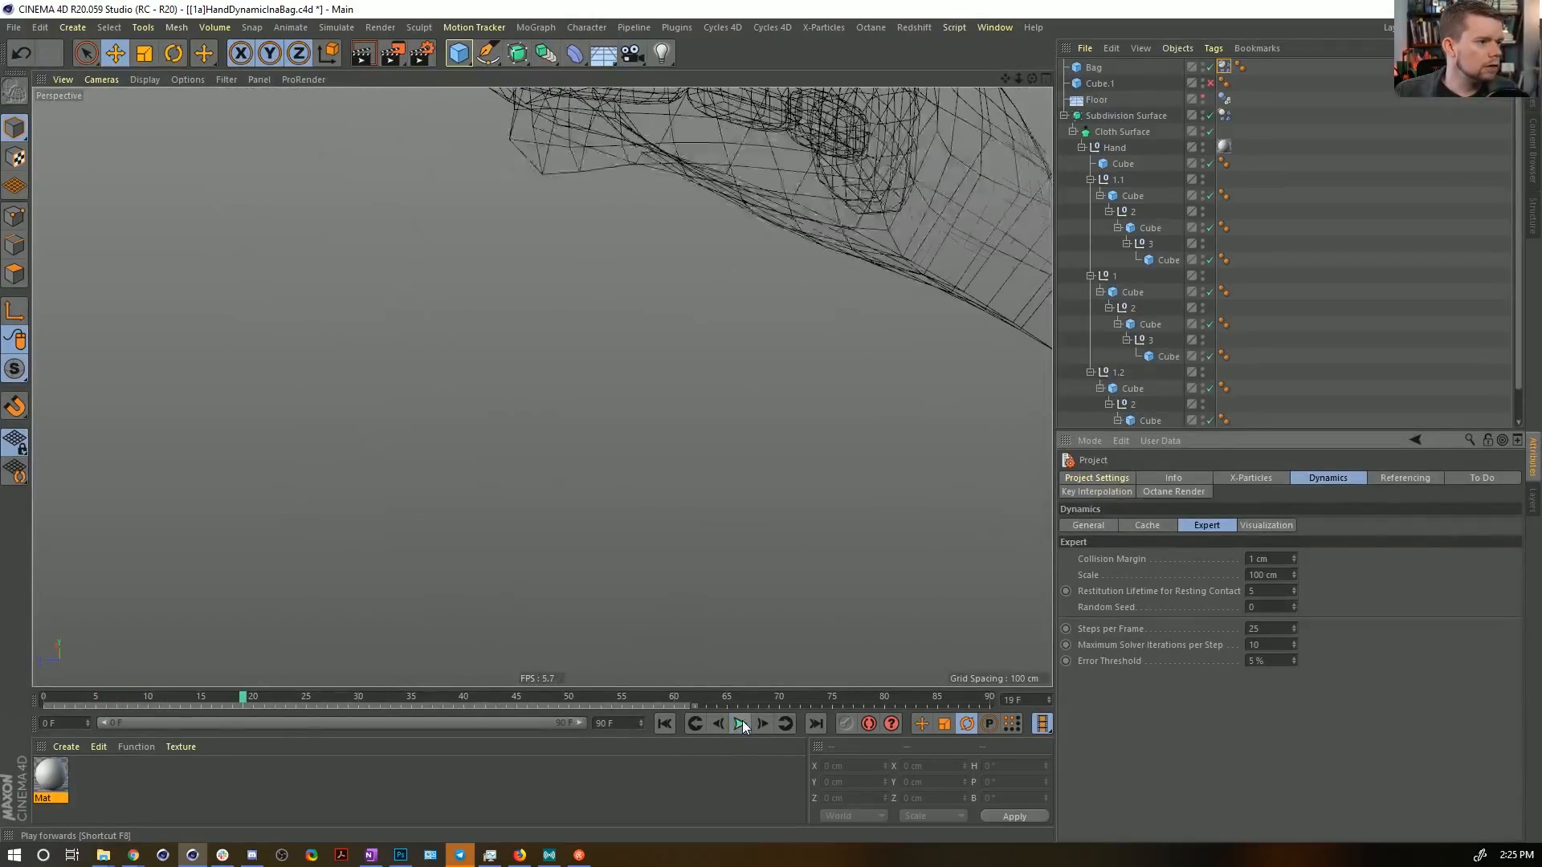
{"action": "left_click", "coordinate": [664, 723]}
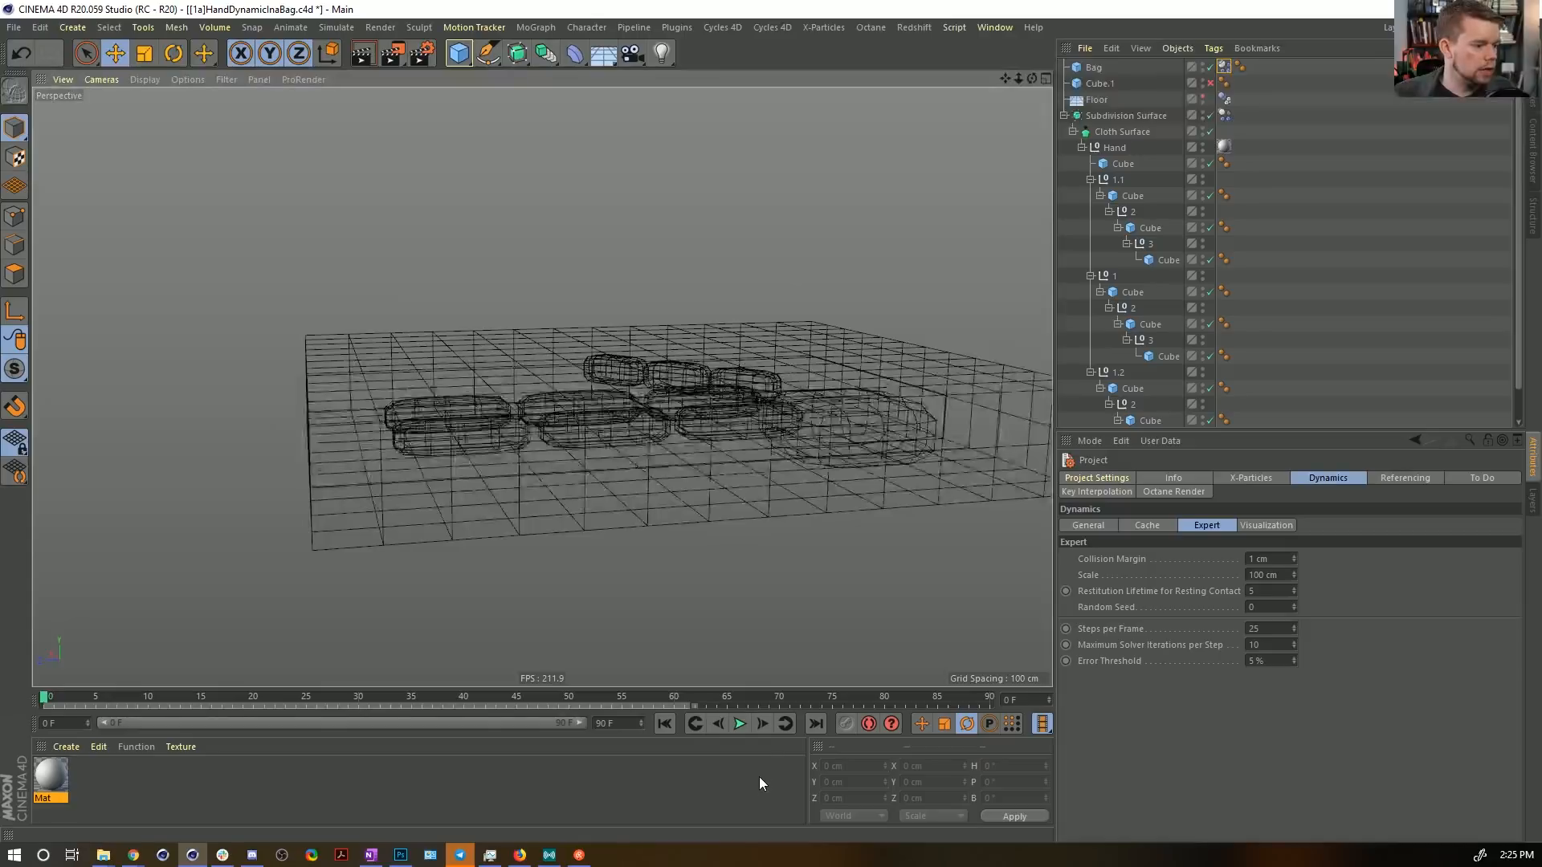
{"action": "left_click", "coordinate": [741, 723]}
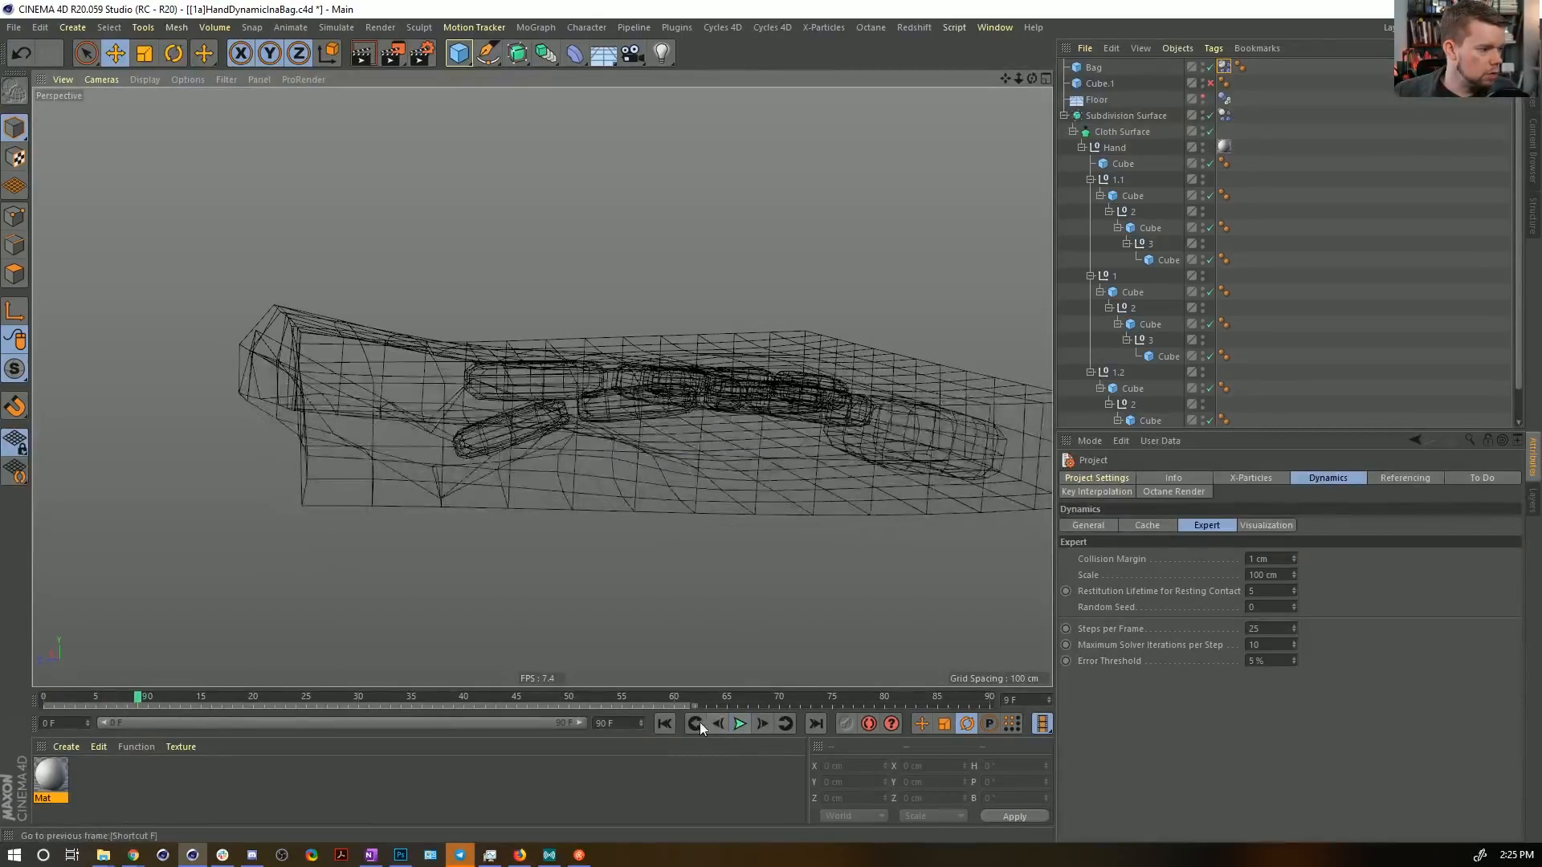
{"action": "left_click", "coordinate": [663, 723]}
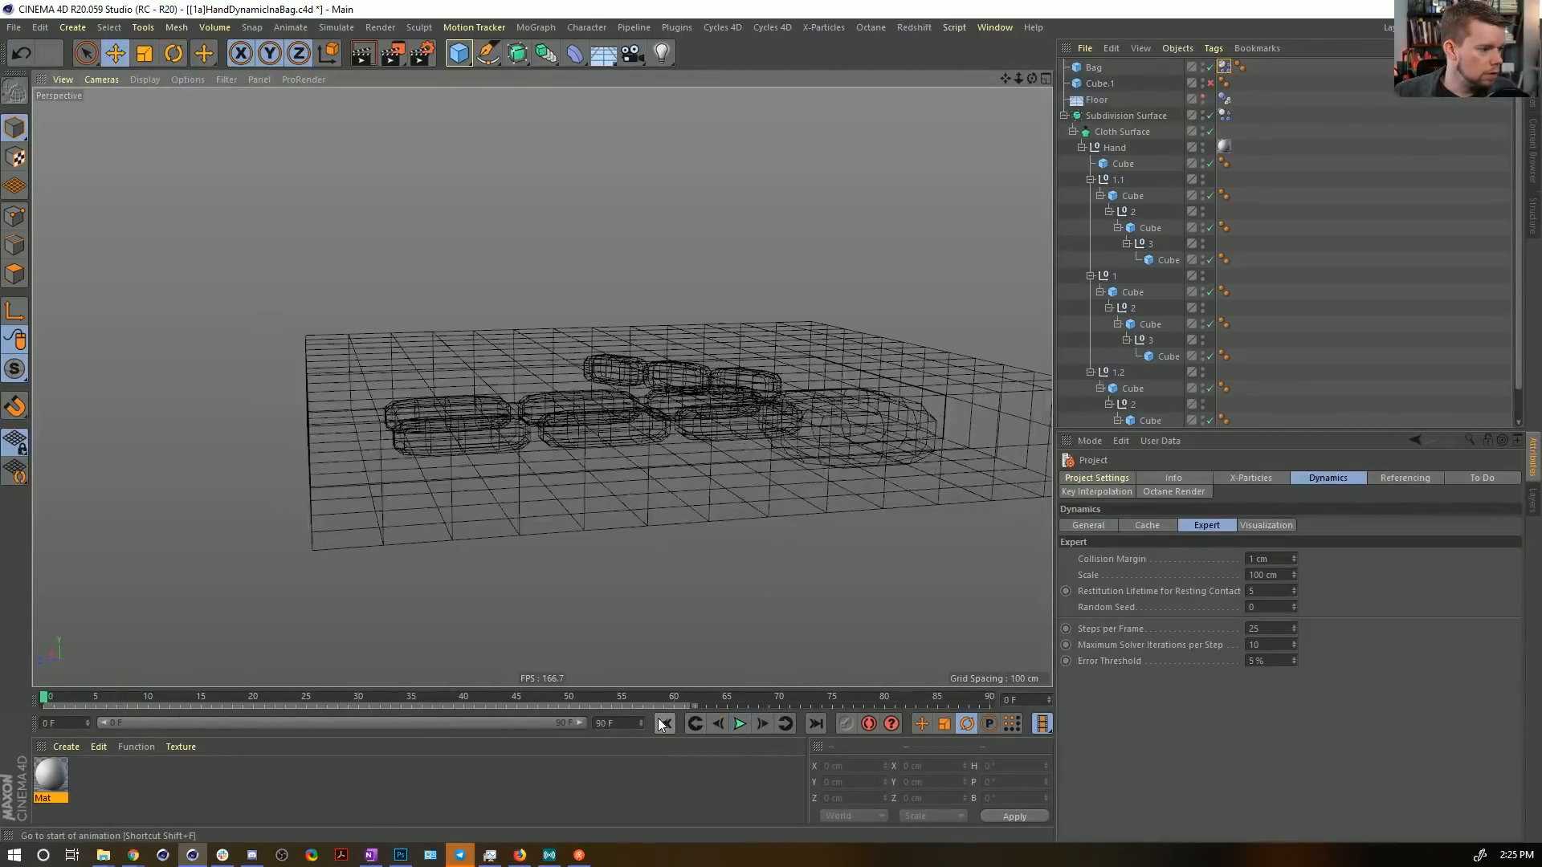
{"action": "left_click", "coordinate": [738, 724]}
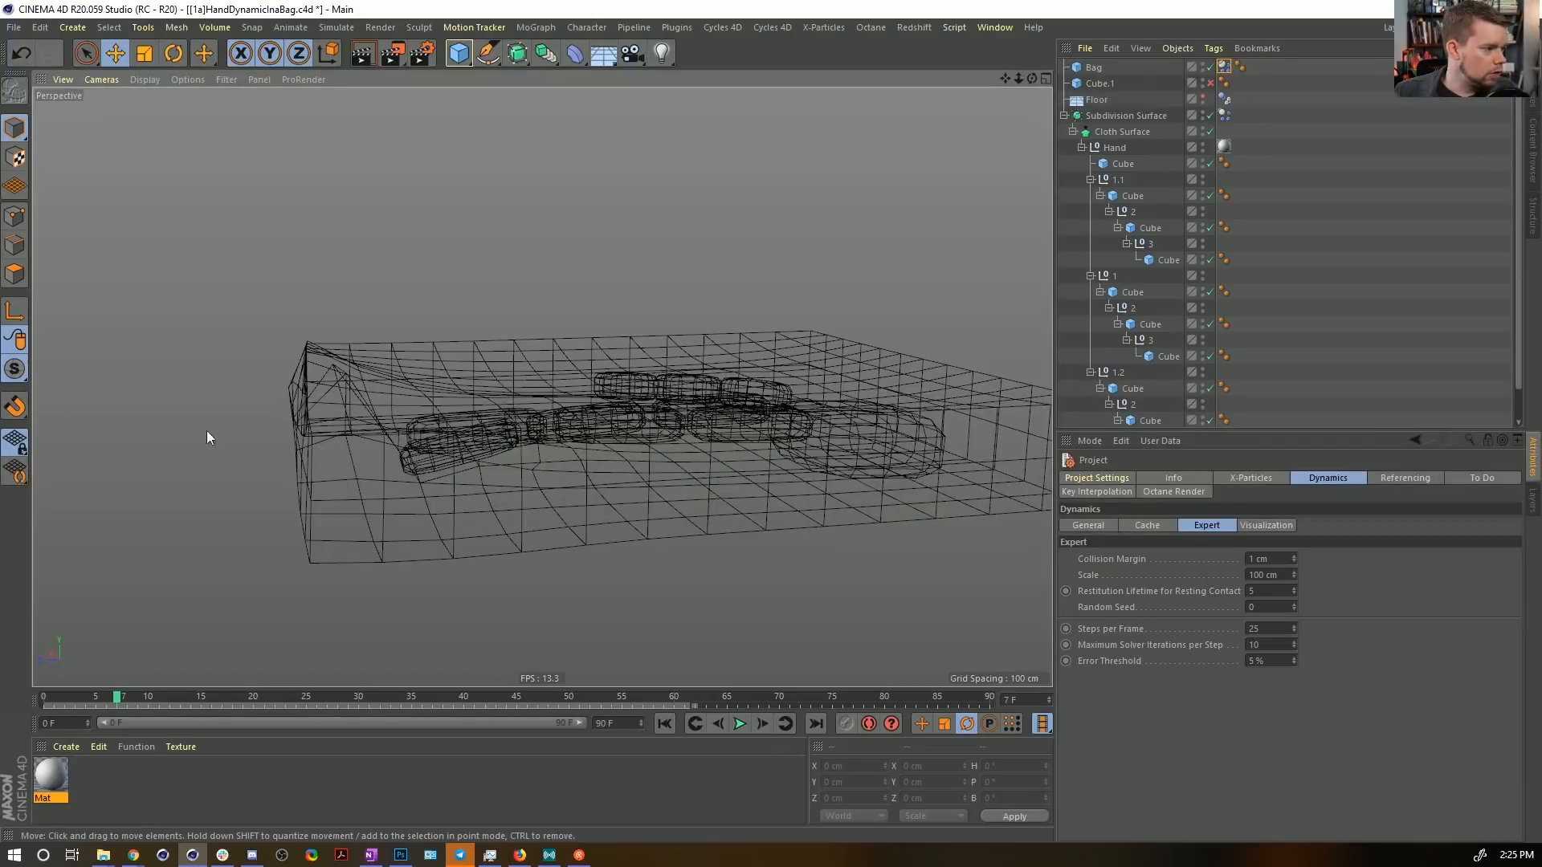
{"action": "left_click_drag", "start_coordinate": [314, 447], "coordinate": [402, 444], "text": "alt"}
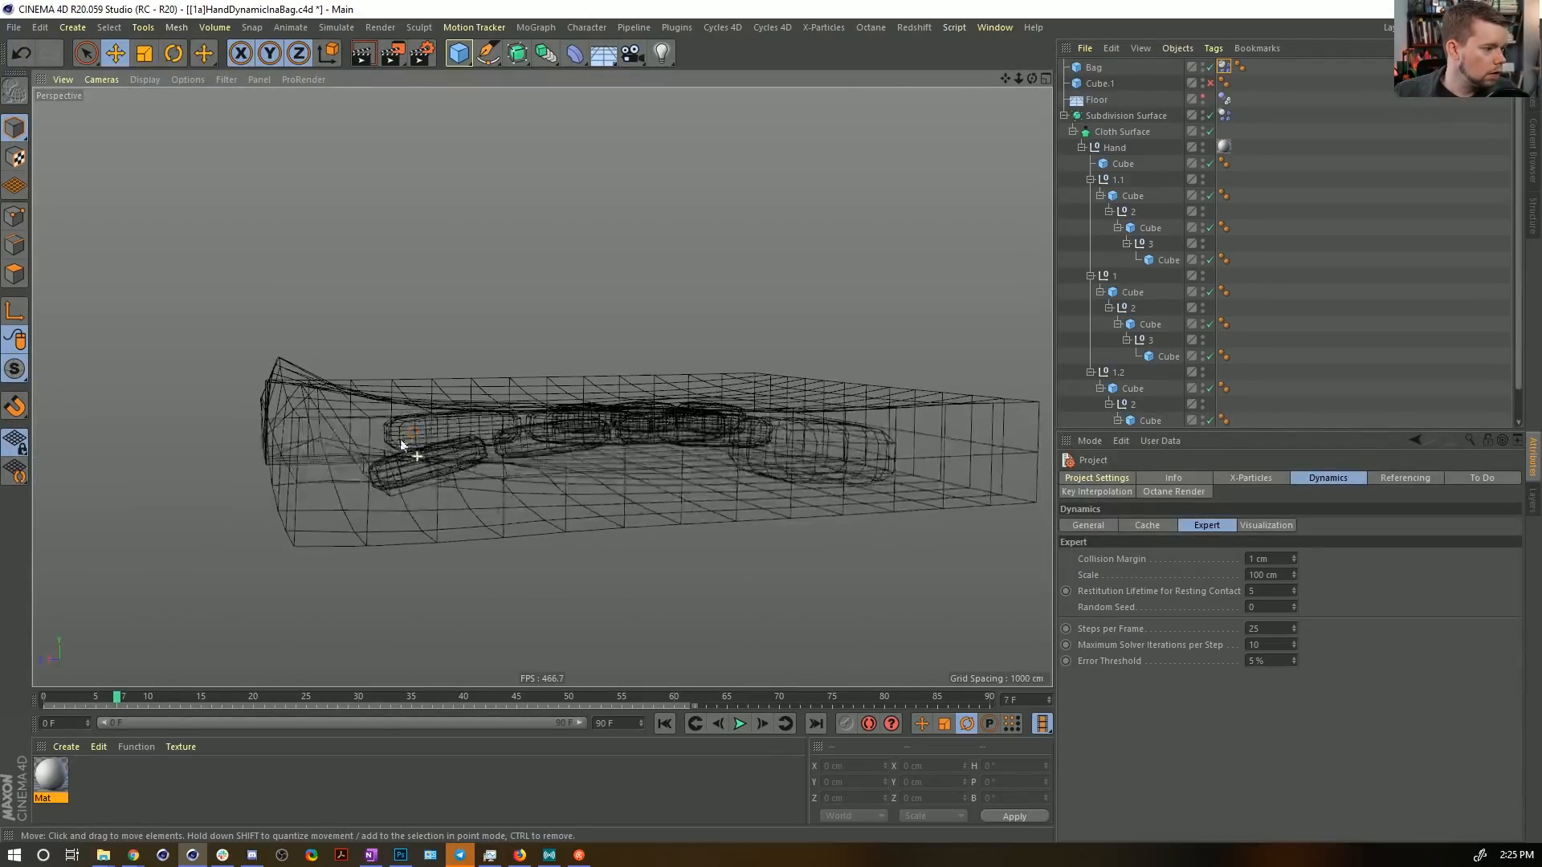
{"action": "left_click", "coordinate": [664, 724]}
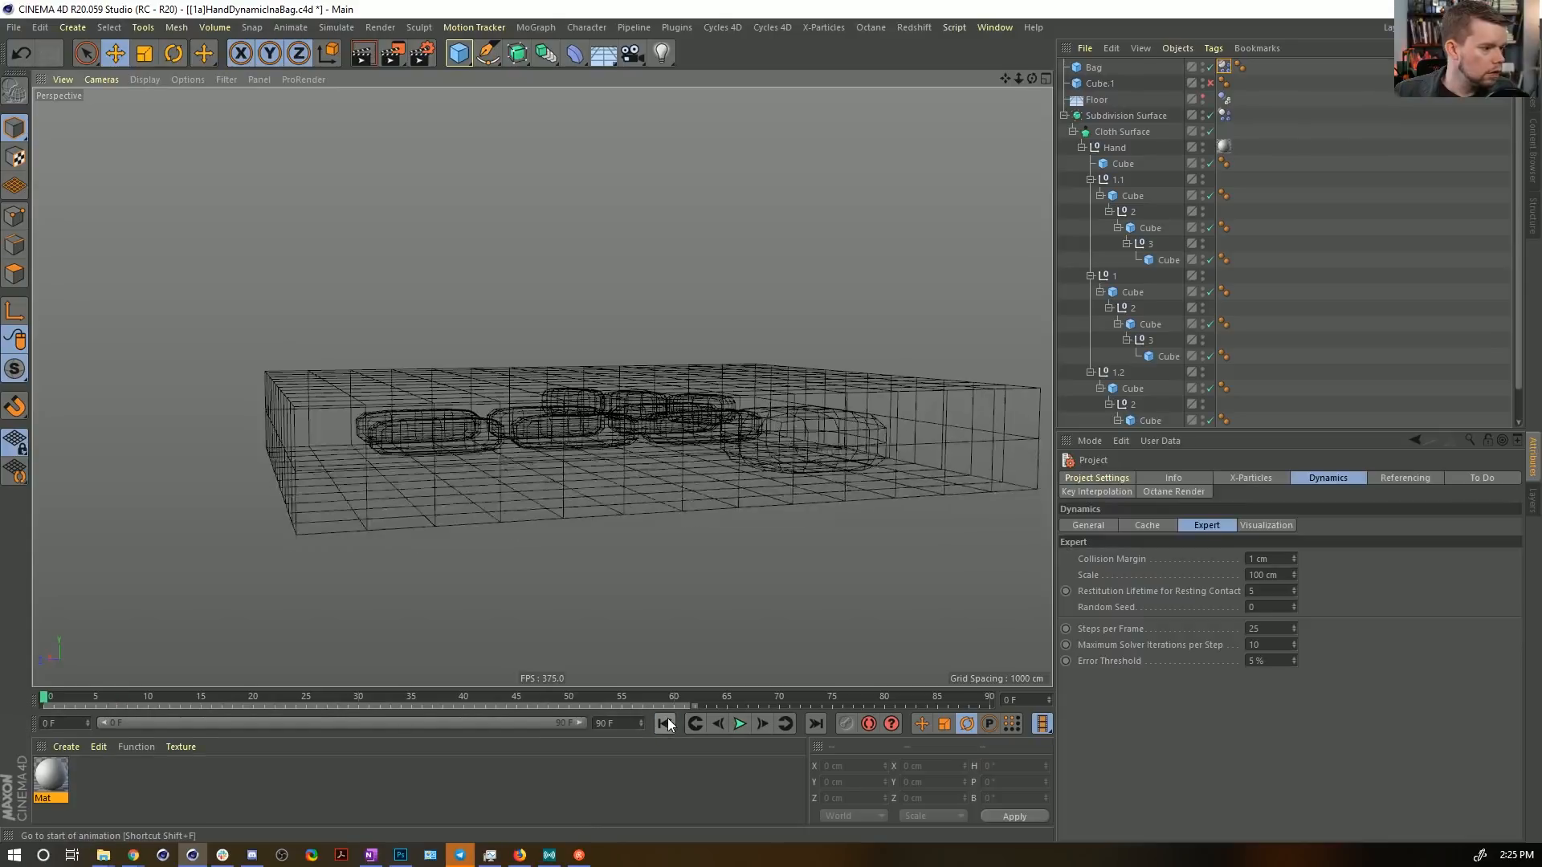
Show the Floor, disable the Bag, and display the viewport with Gouraud shading.
{"action": "left_click", "coordinate": [1202, 96]}
{"action": "left_click", "coordinate": [1210, 68]}
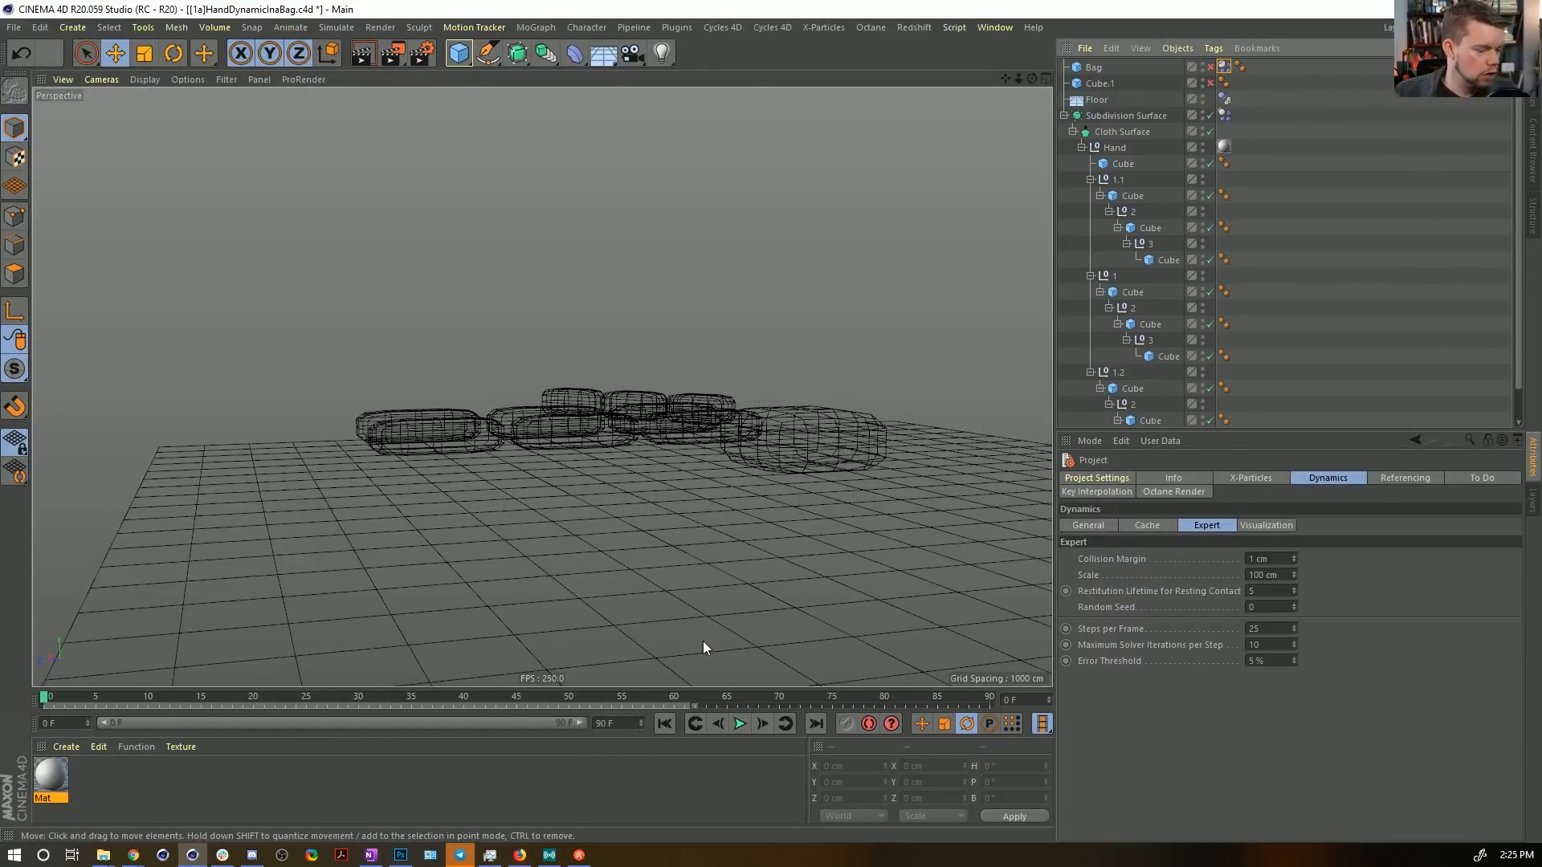
{"action": "key", "text": "n"}
{"action": "key", "text": "a"}
Play the hand's motion without the bag, step through individual frames around frame 13, replay it, and rewind to the start.
{"action": "left_click", "coordinate": [739, 723]}
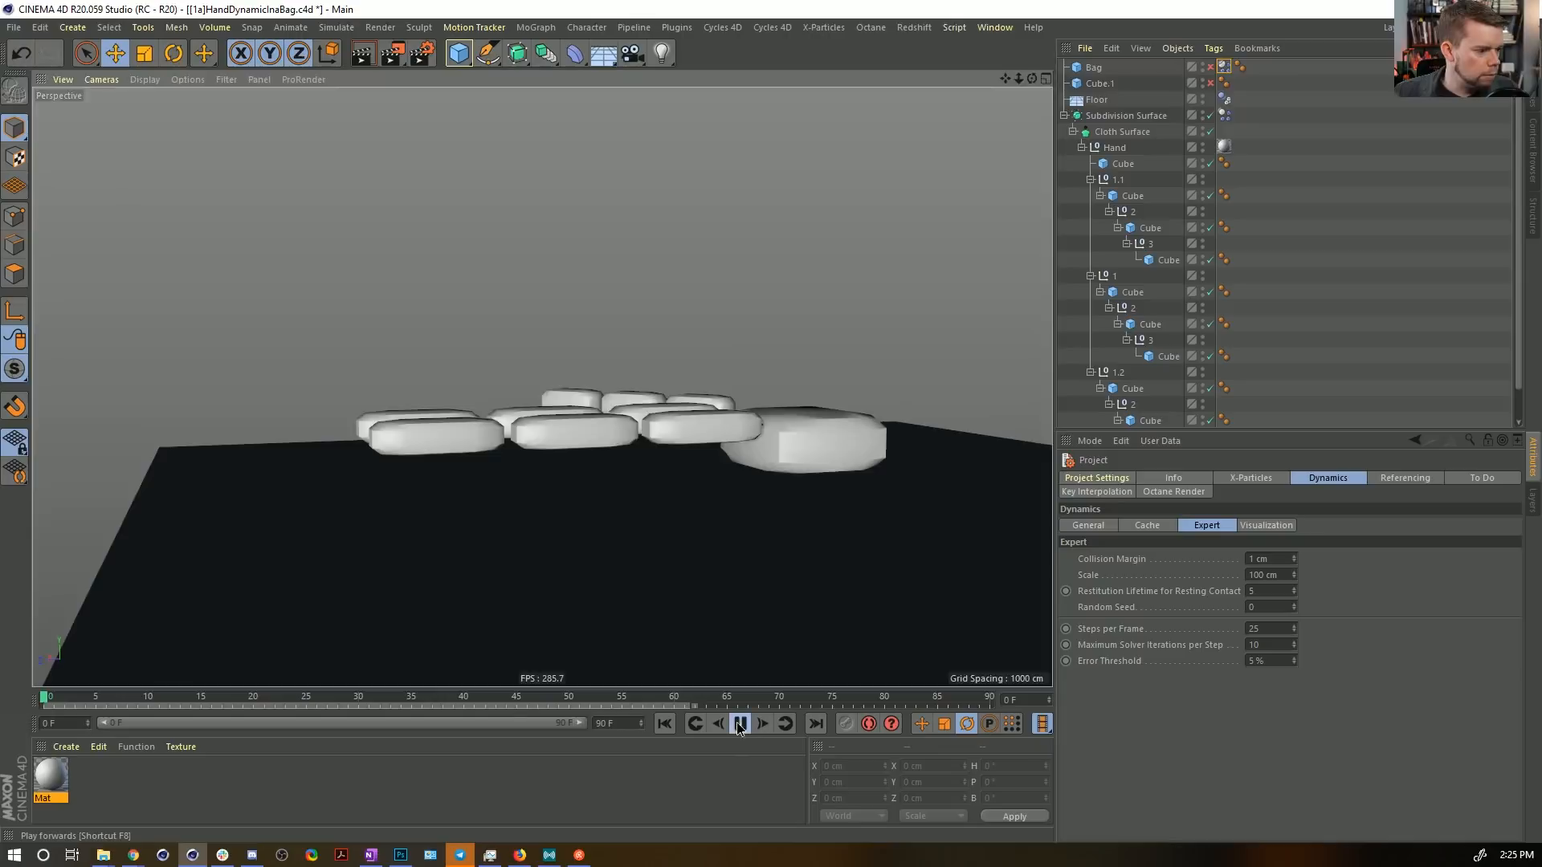
{"action": "left_click", "coordinate": [739, 723]}
{"action": "left_click", "coordinate": [760, 724]}
{"action": "left_click", "coordinate": [760, 724]}
{"action": "left_click", "coordinate": [759, 725]}
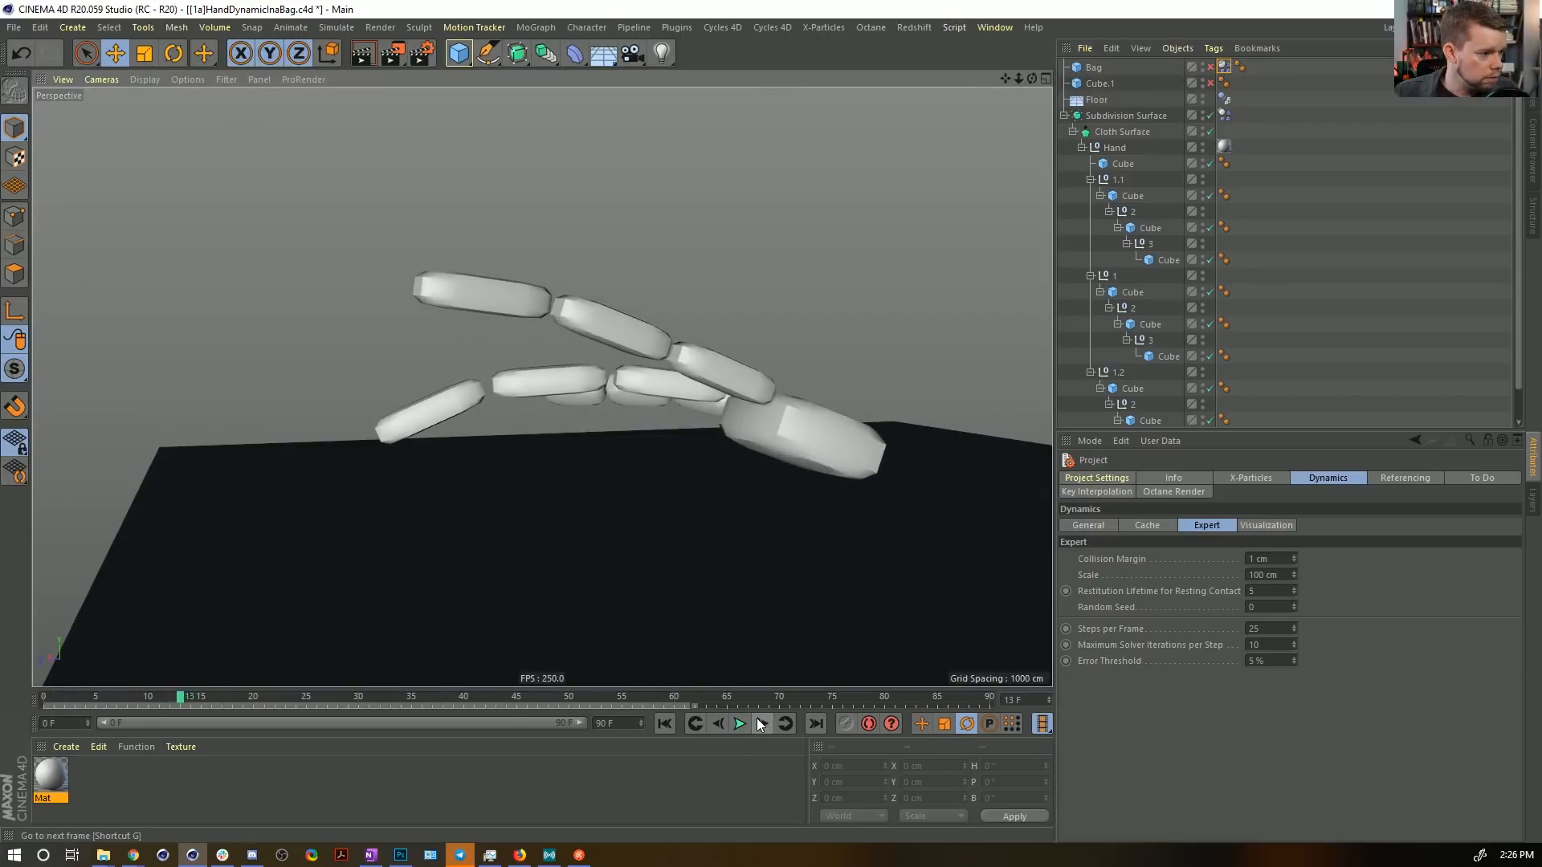
{"action": "left_click", "coordinate": [760, 724]}
{"action": "left_click", "coordinate": [665, 724]}
{"action": "left_click", "coordinate": [738, 724]}
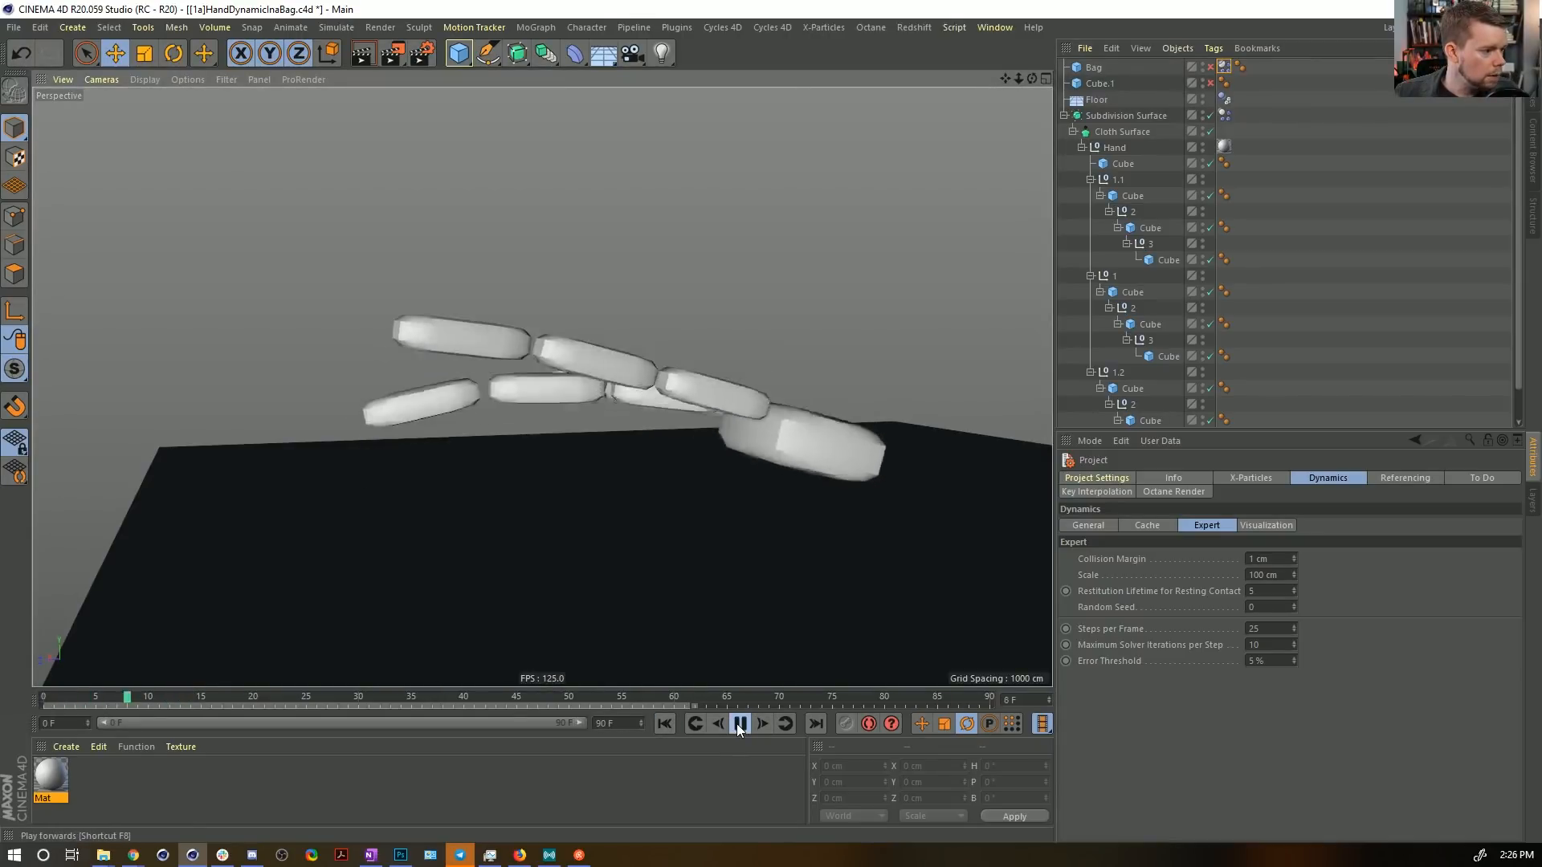
{"action": "left_click", "coordinate": [664, 724]}
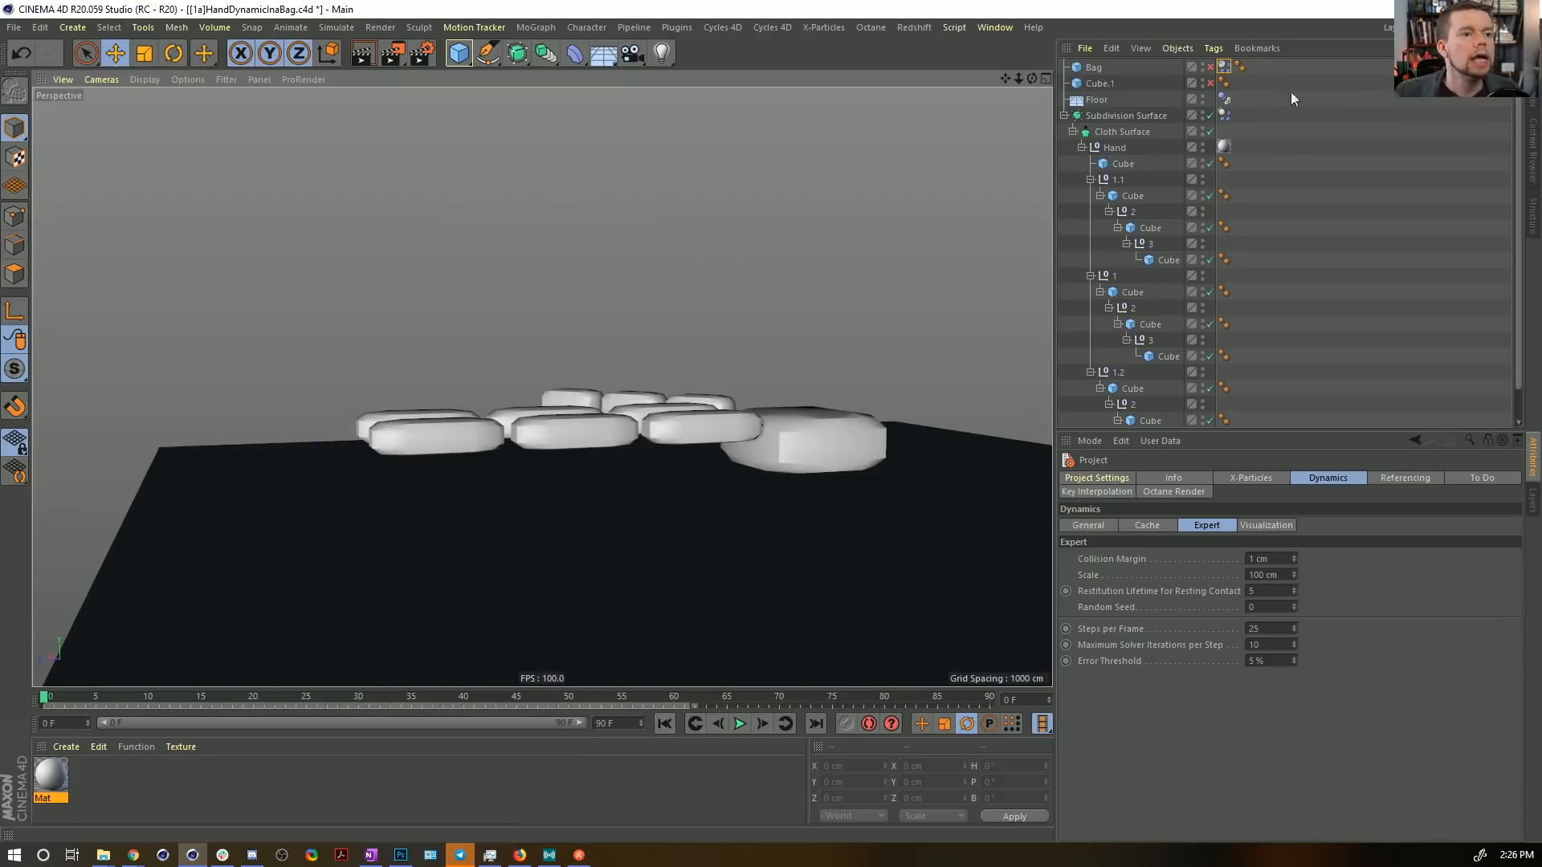
Set the collision Bounce and Friction of the Subdivision Surface's Dynamics Body tag to 0%, and test the playback.
{"action": "left_click", "coordinate": [1225, 116]}
{"action": "left_click", "coordinate": [1193, 645]}
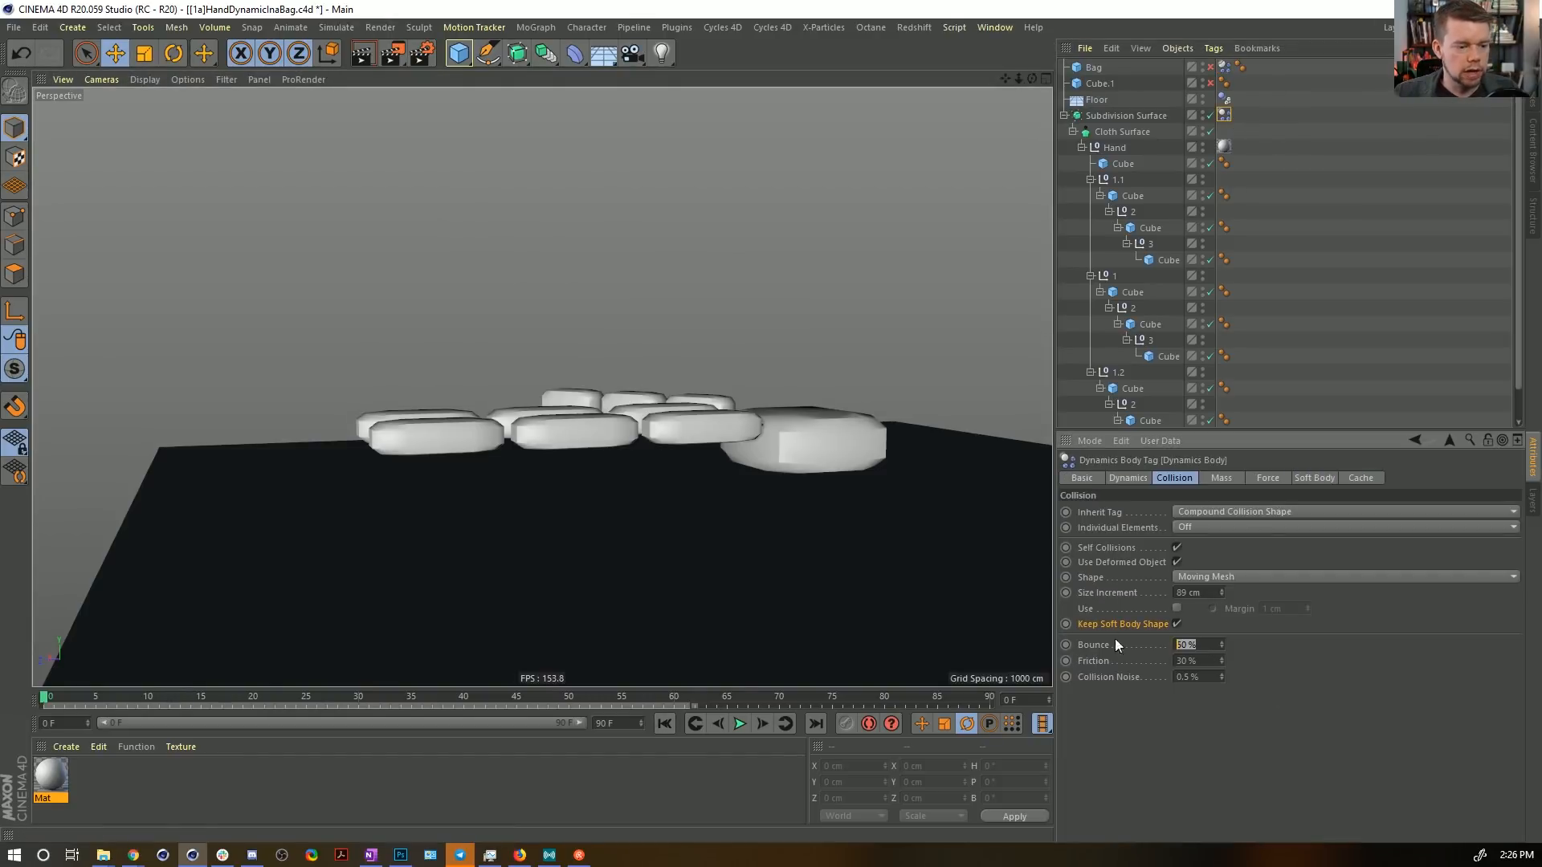
{"action": "left_click", "coordinate": [1213, 660]}
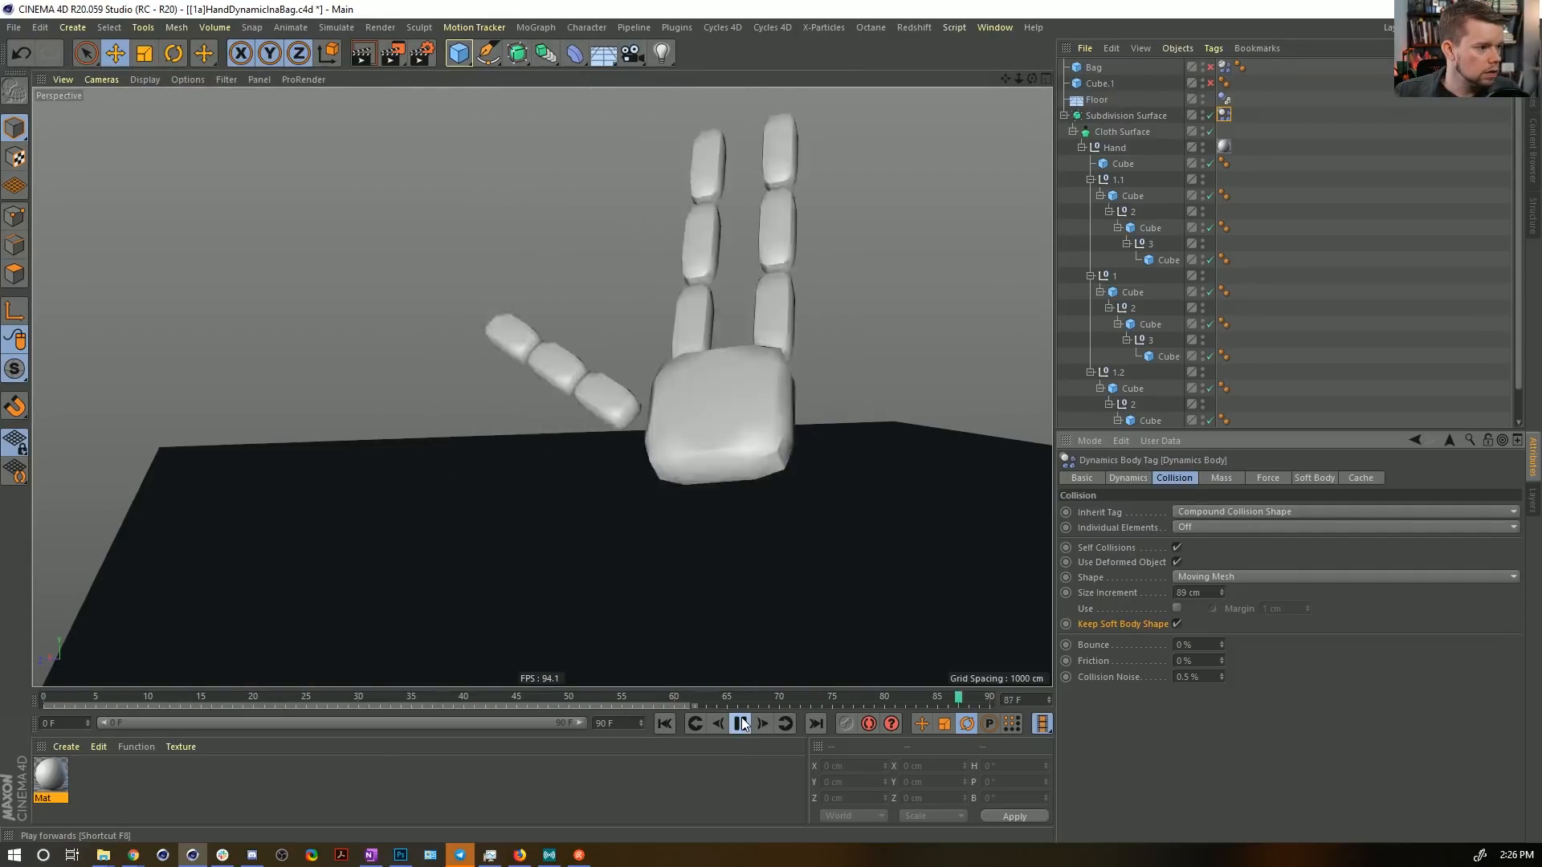
{"action": "left_click", "coordinate": [742, 724]}
{"action": "left_click", "coordinate": [662, 725]}
Set the hand's Linear and Angular Damping forces to 99% and check the motion from a low angle during playback.
{"action": "left_click", "coordinate": [1222, 480]}
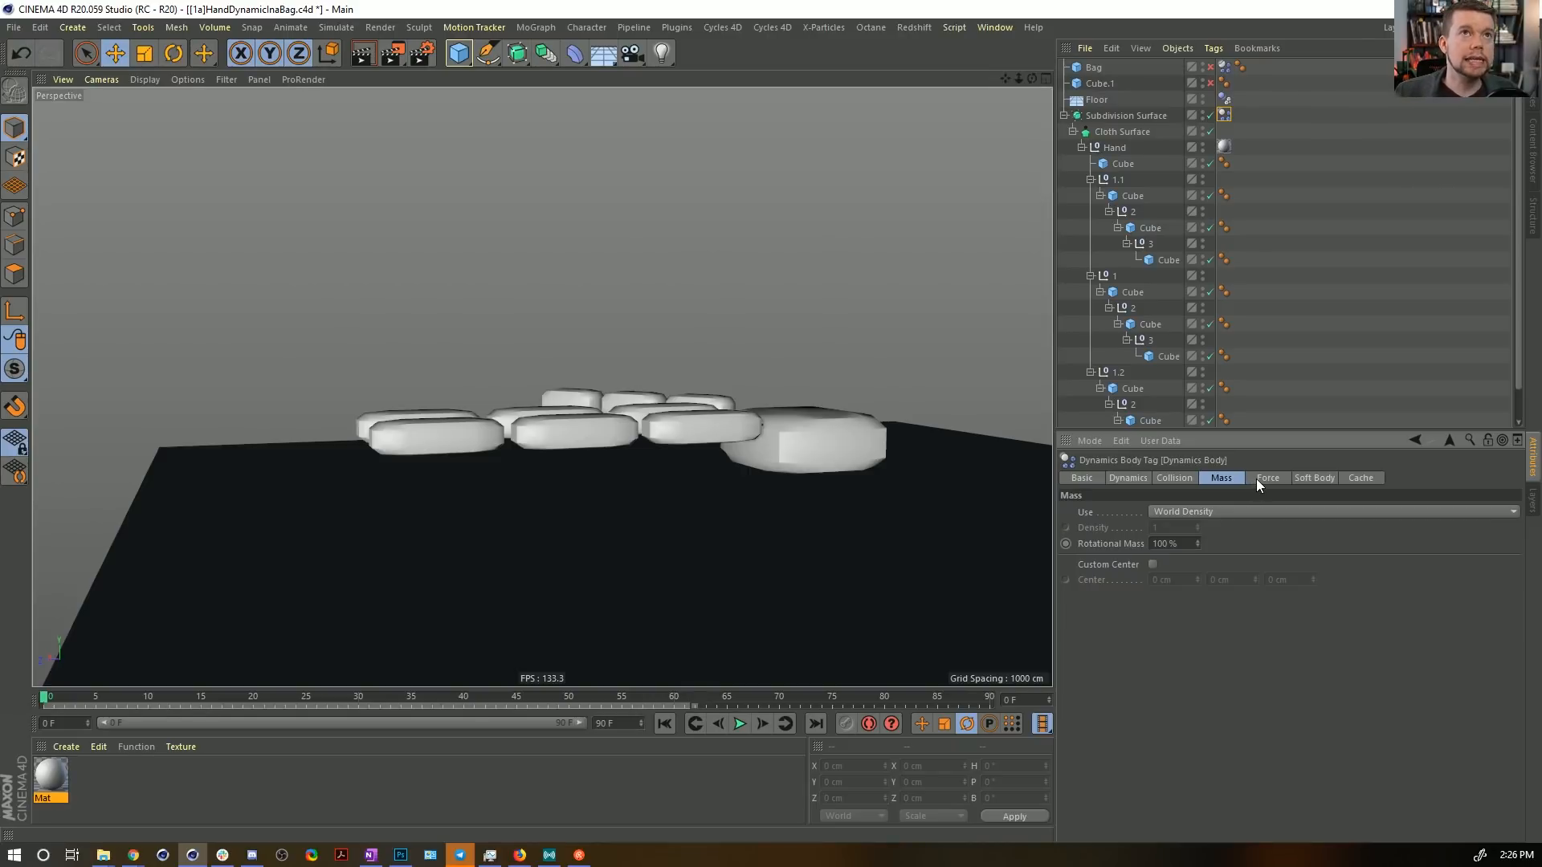
{"action": "left_click", "coordinate": [1265, 479]}
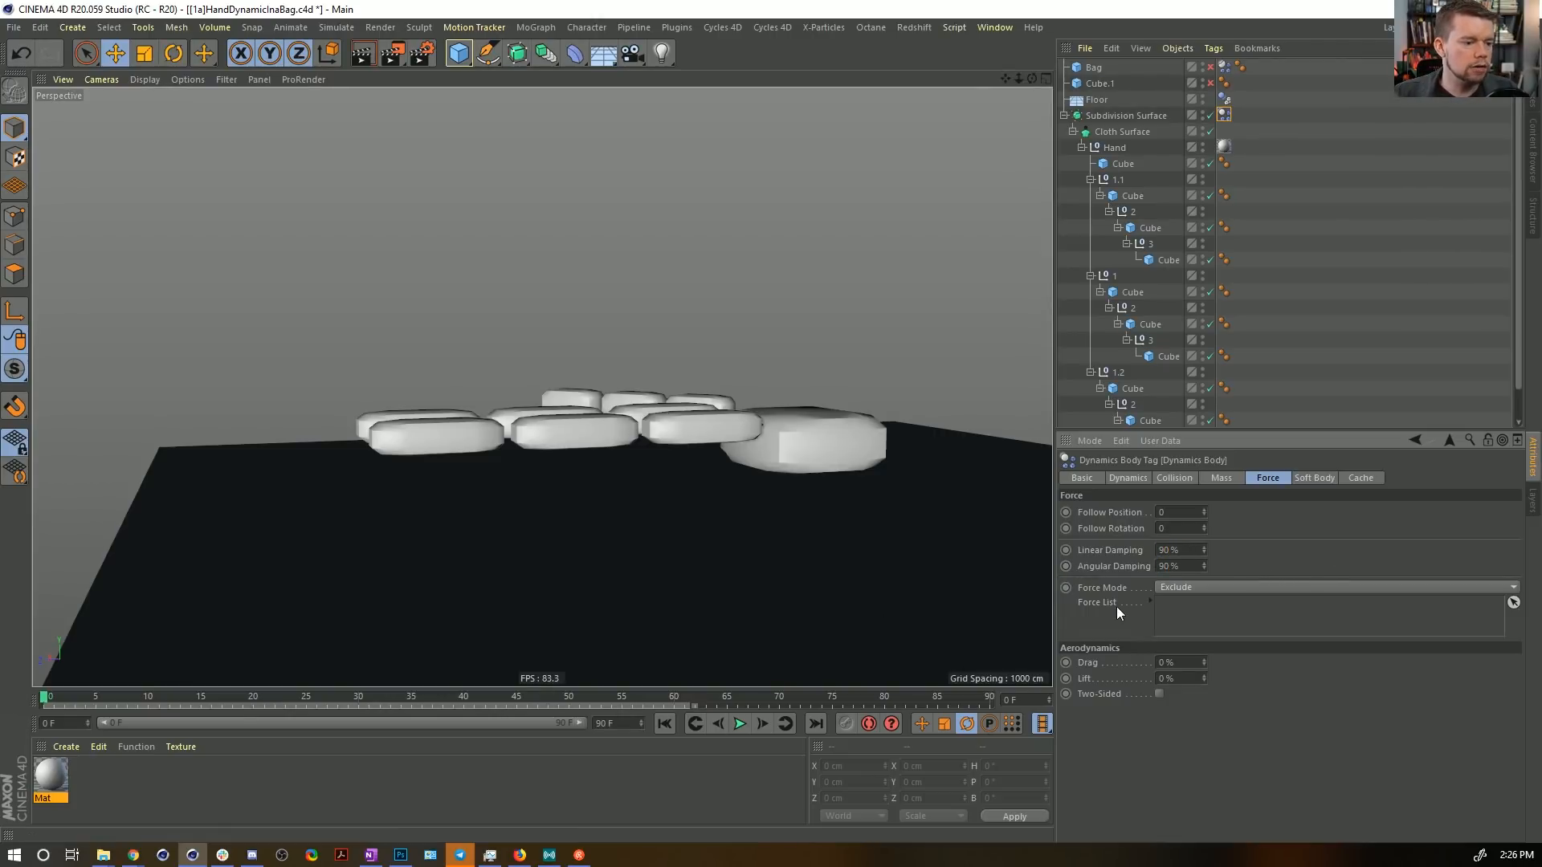
{"action": "left_click", "coordinate": [740, 723]}
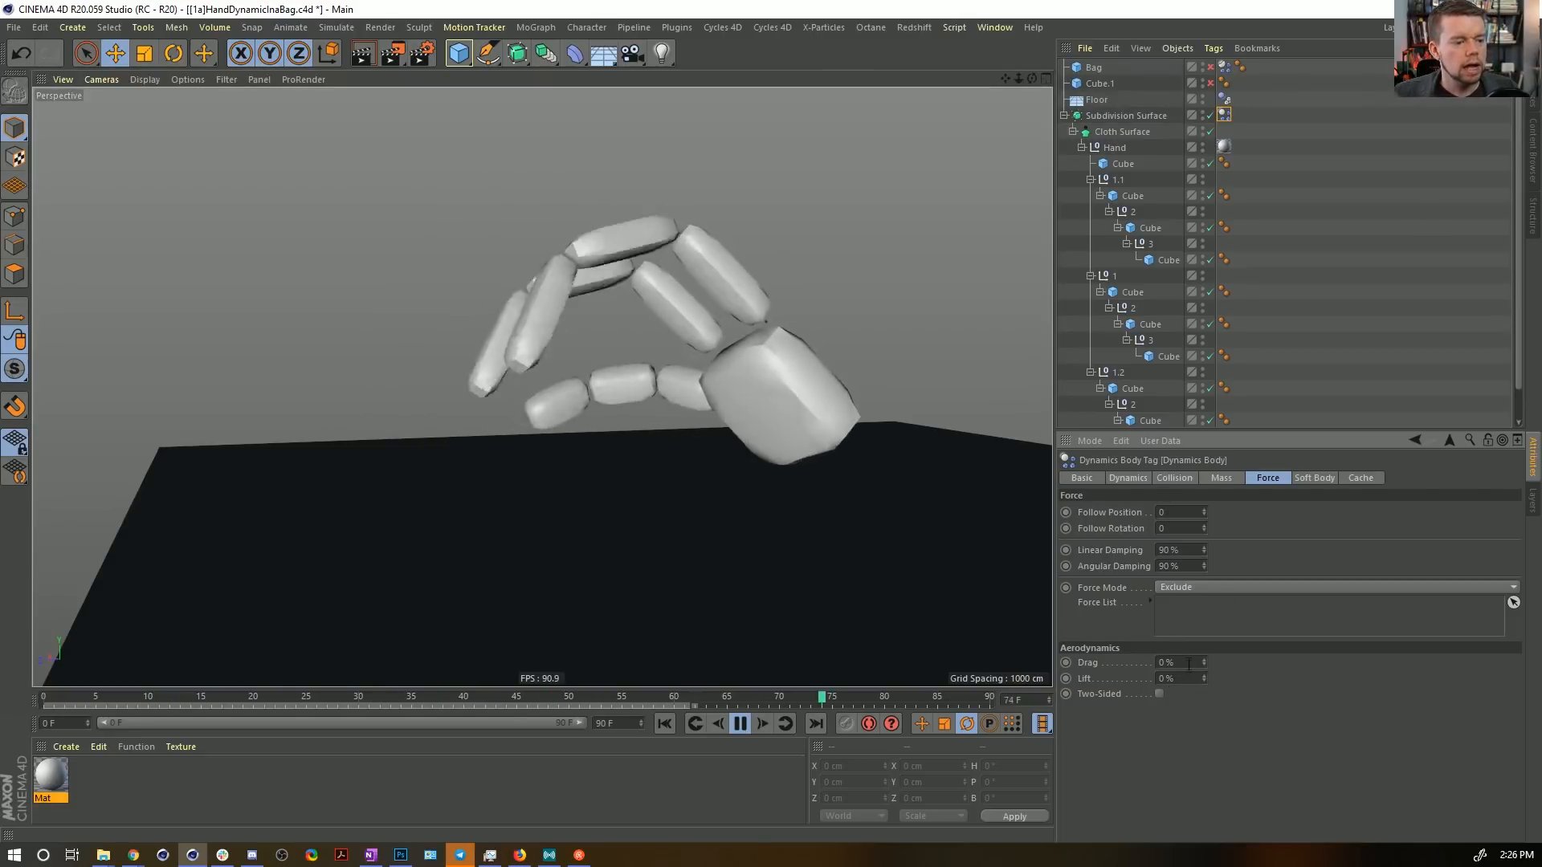
{"action": "double_click", "coordinate": [1176, 550]}
{"action": "type", "text": "9"}
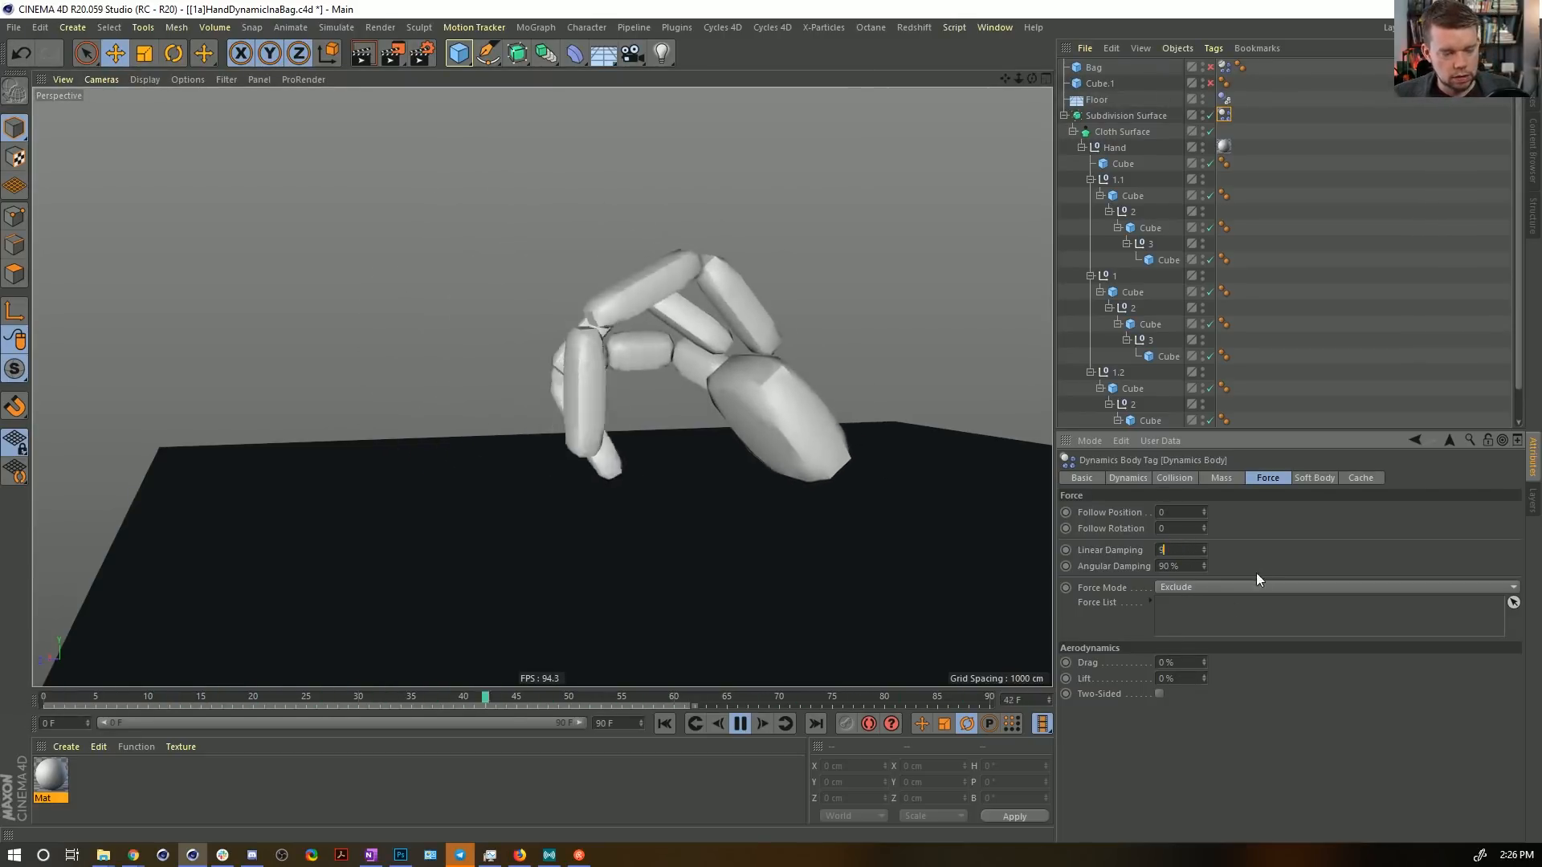
{"action": "type", "text": "9"}
{"action": "key", "text": "Tab"}
{"action": "type", "text": "99"}
{"action": "key", "text": "Return"}
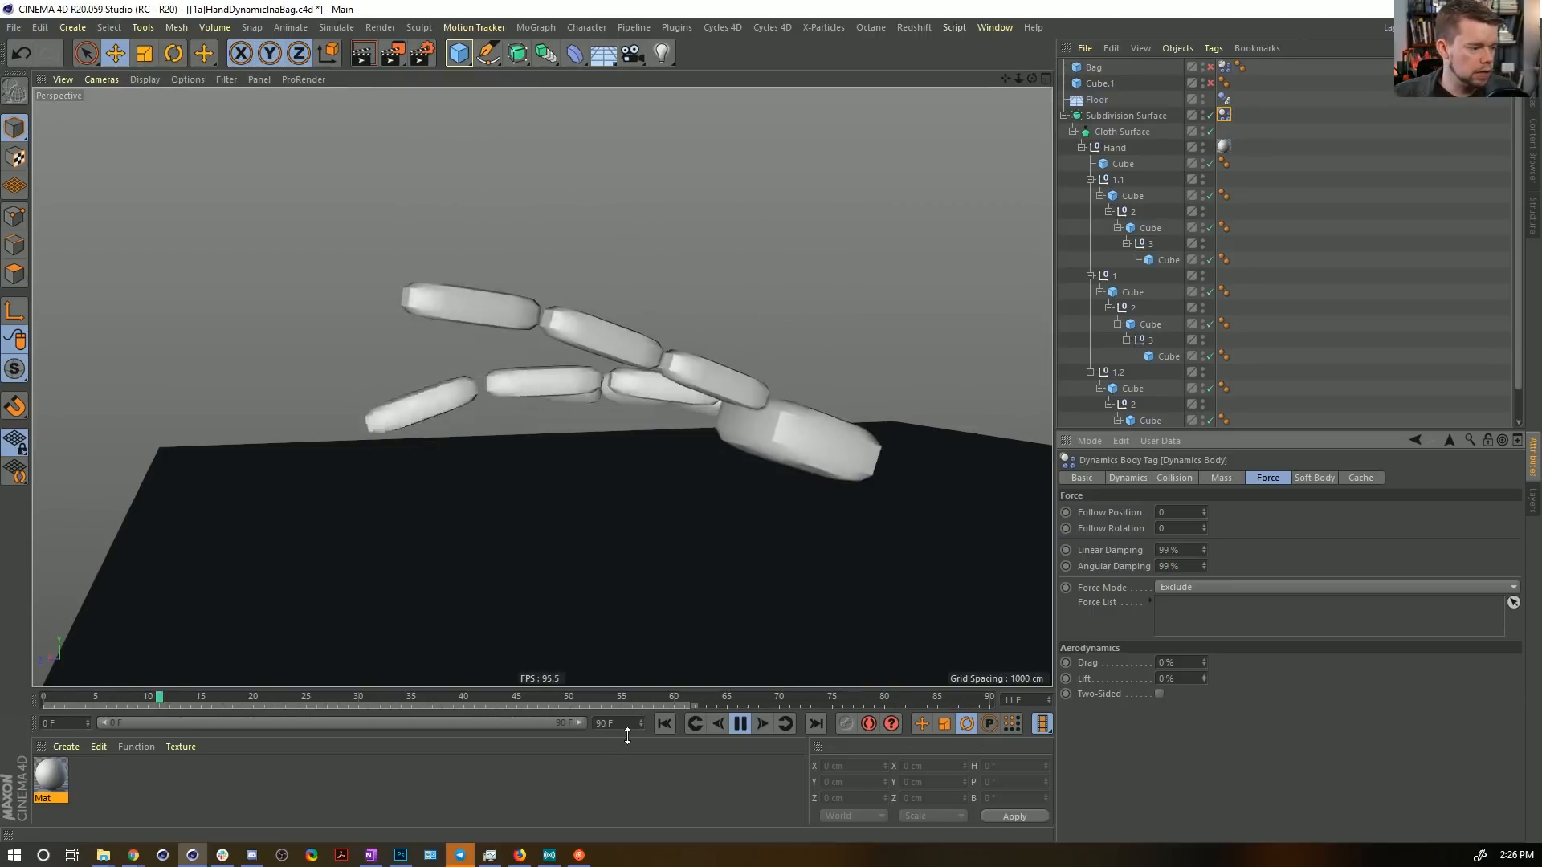
{"action": "left_click_drag", "start_coordinate": [714, 455], "coordinate": [695, 371], "text": "alt"}
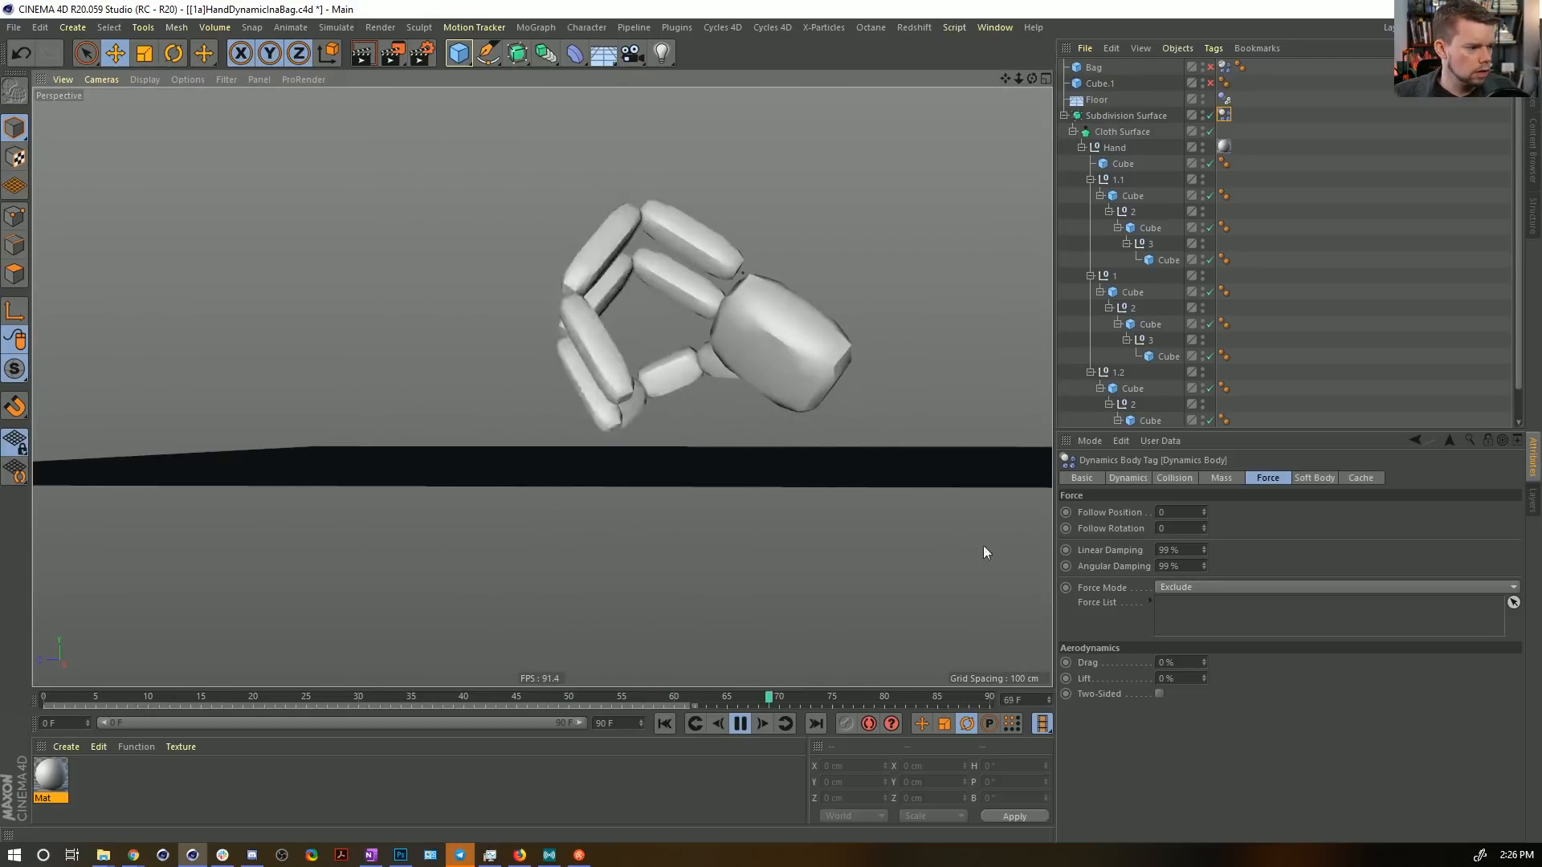
Set the hand's collision Size Increment to 50 cm and inspect the playing animation from another angle.
{"action": "left_click", "coordinate": [1174, 478]}
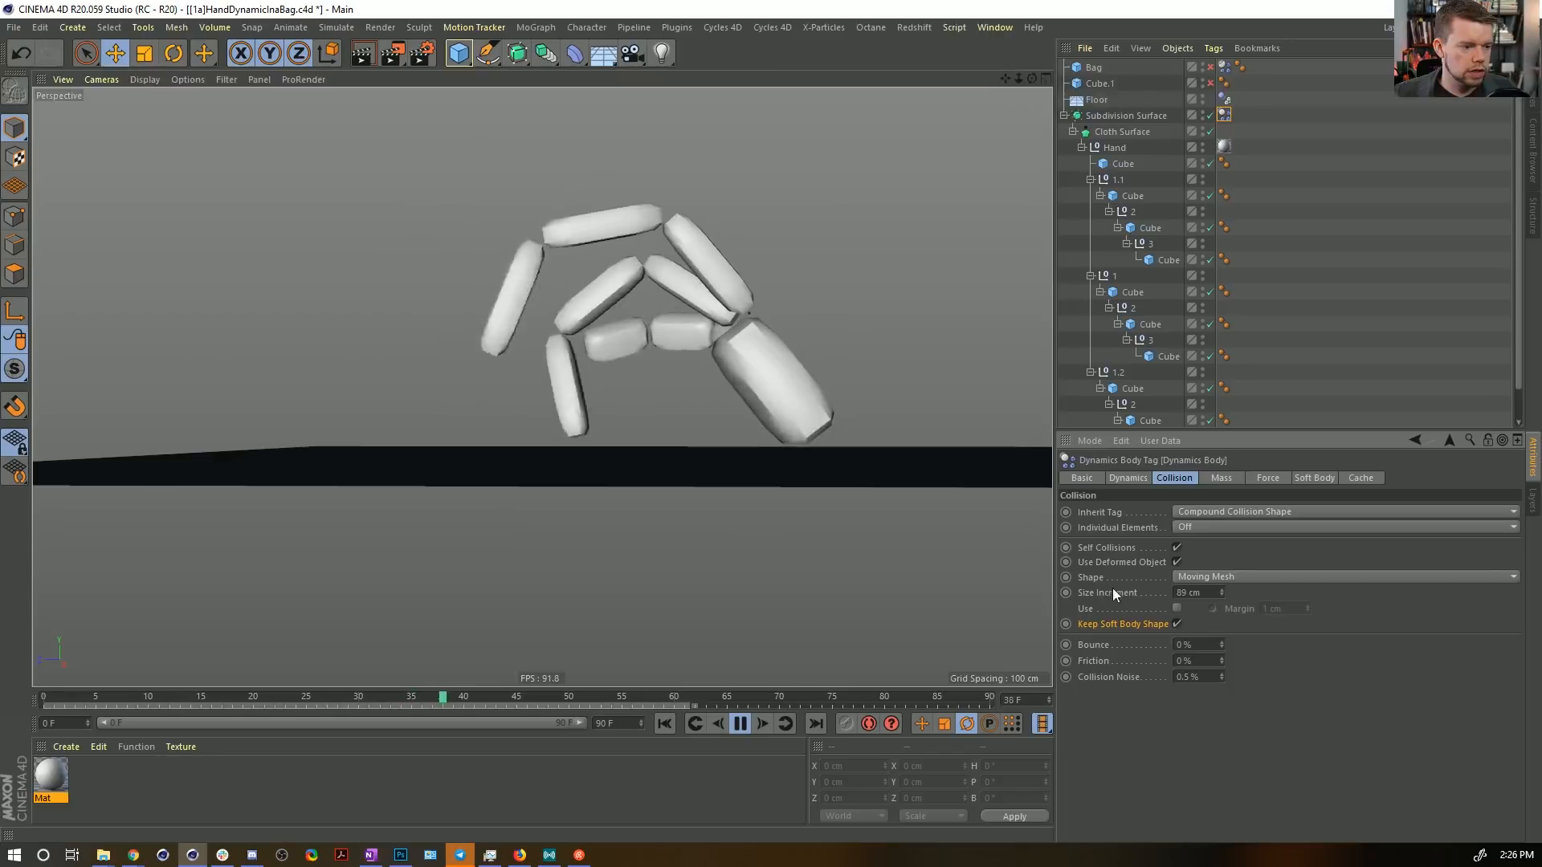
{"action": "left_click_drag", "start_coordinate": [1208, 593], "coordinate": [1073, 574]}
{"action": "type", "text": "50"}
{"action": "key", "text": "Return"}
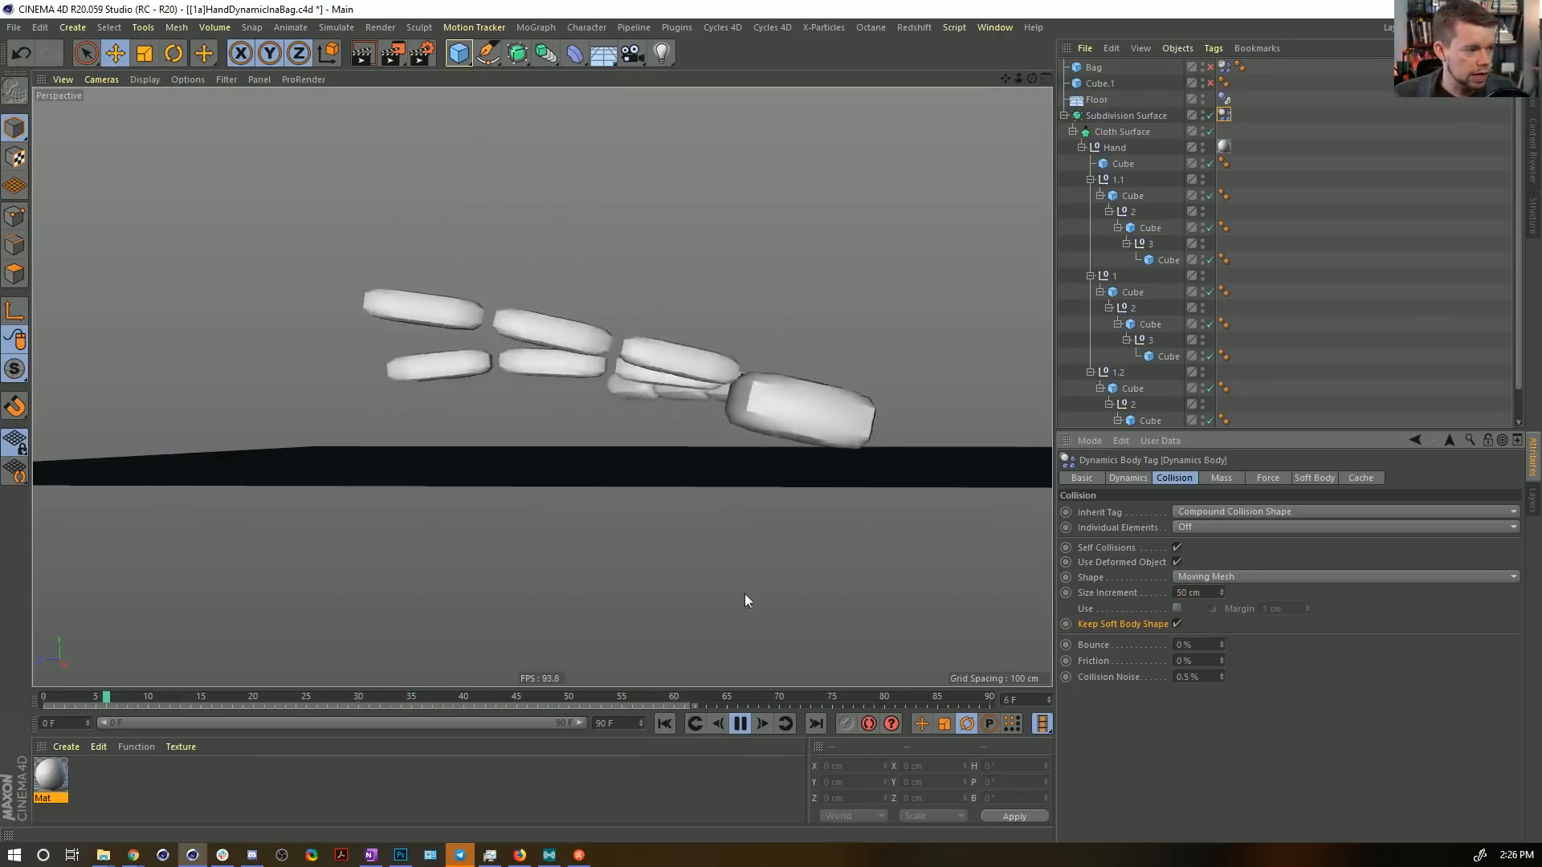
{"action": "left_click_drag", "start_coordinate": [542, 397], "coordinate": [739, 396], "text": "alt"}
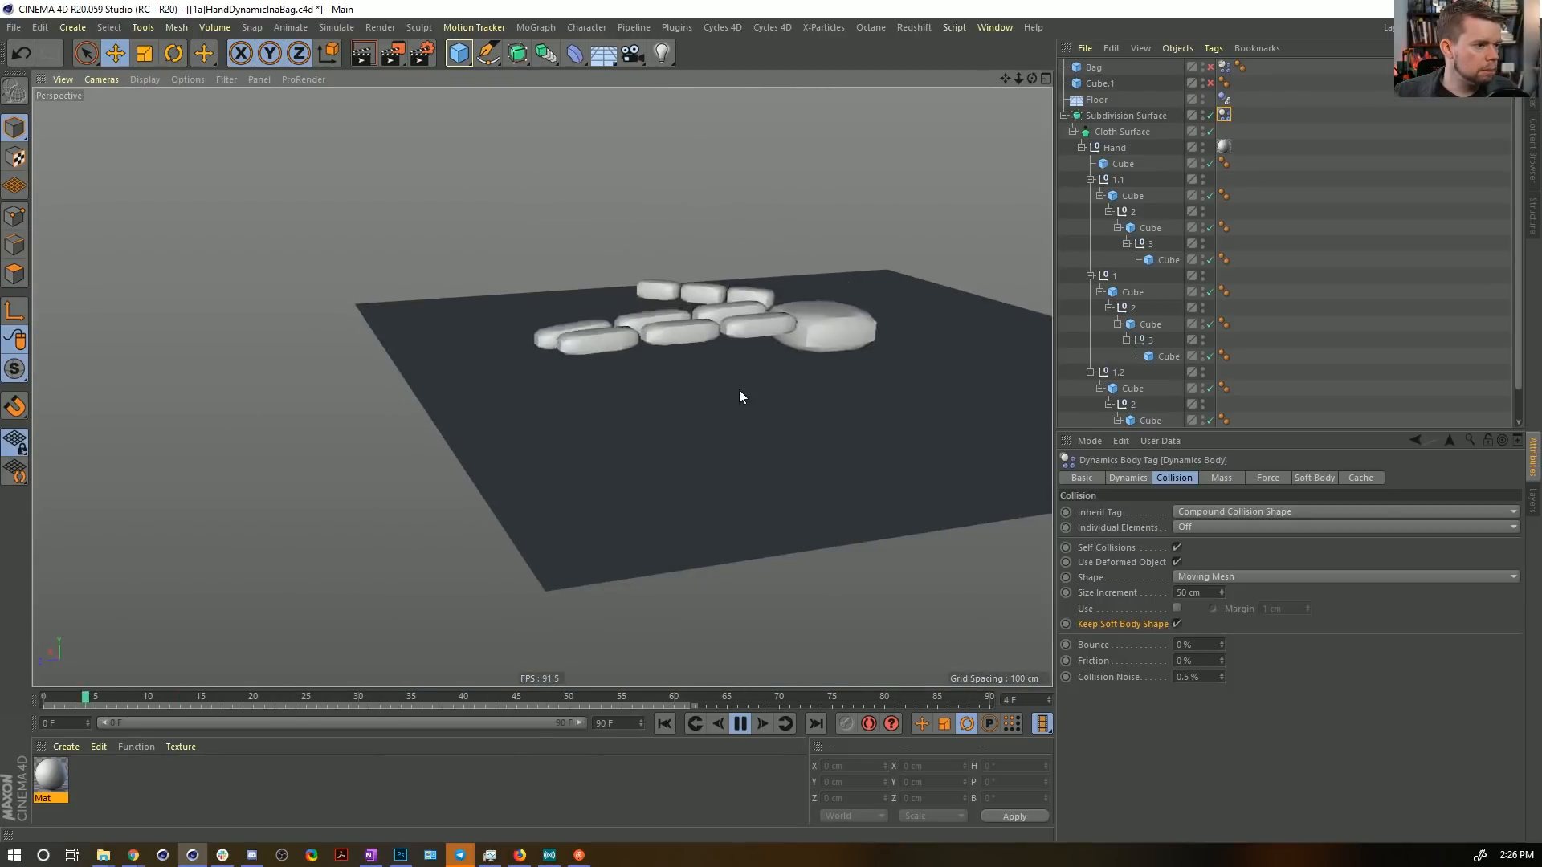
Raise the hand's Linear and Angular Damping forces to 99.99% and review the looping motion from several angles.
{"action": "left_click", "coordinate": [1262, 477]}
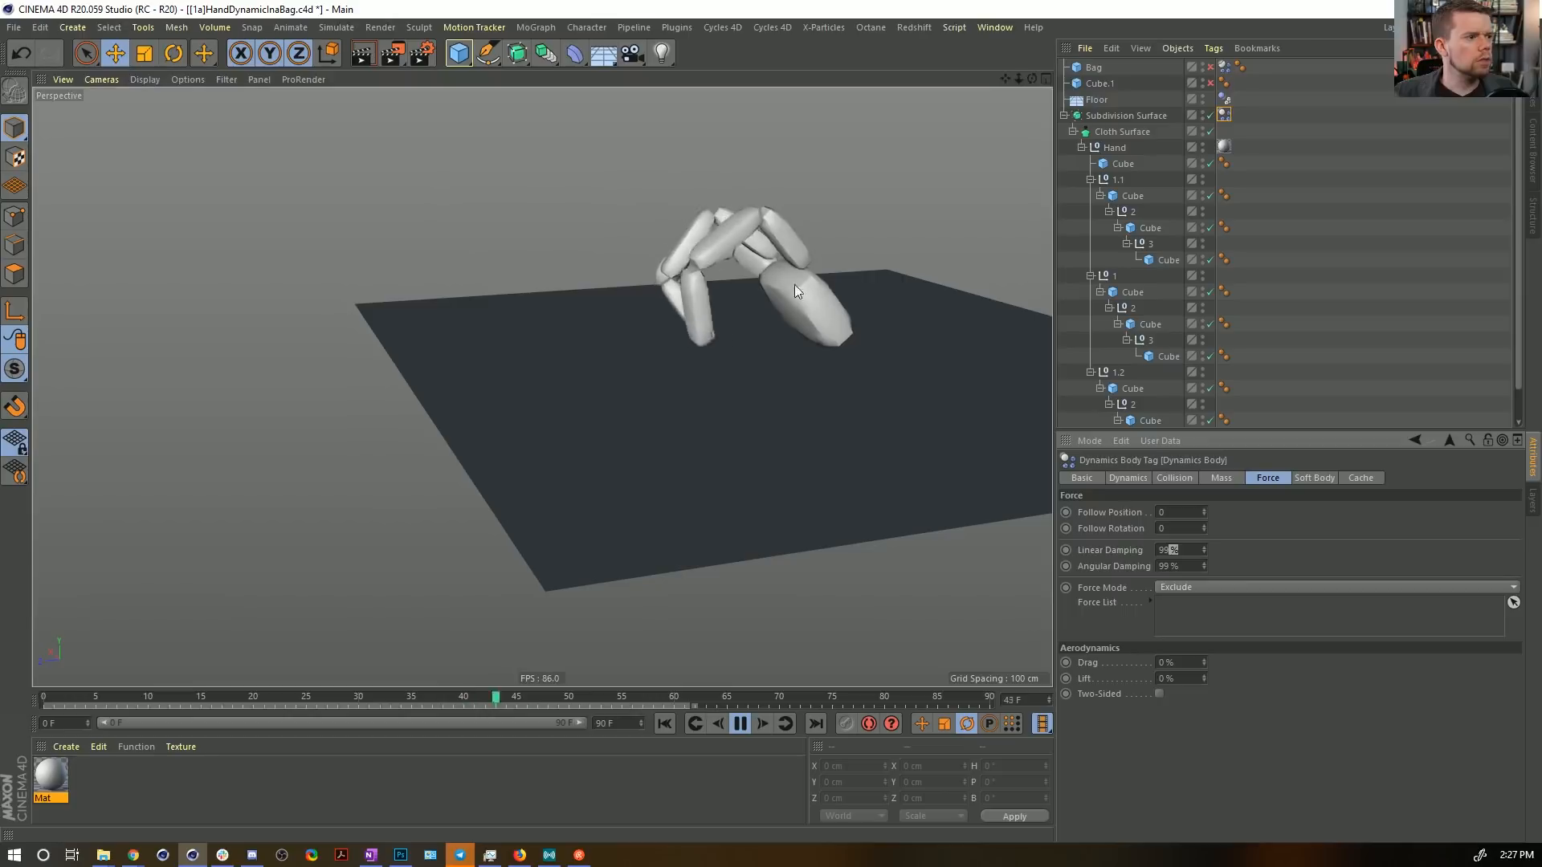
{"action": "type", "text": ".9"}
{"action": "key", "text": "Tab"}
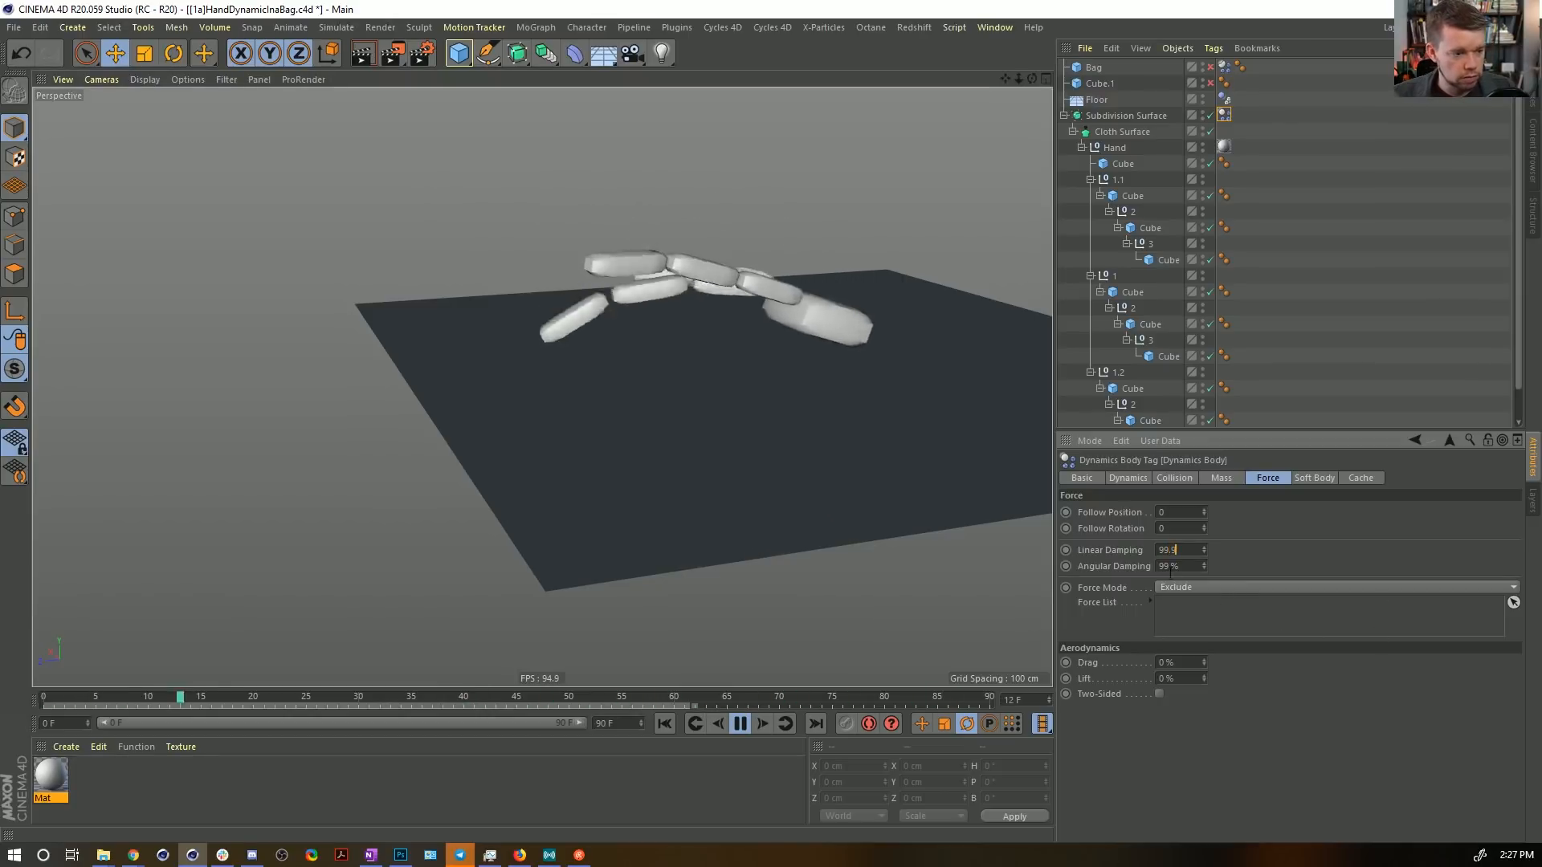
{"action": "type", "text": "99.99"}
{"action": "key", "text": "Return"}
{"action": "left_click", "coordinate": [1177, 551]}
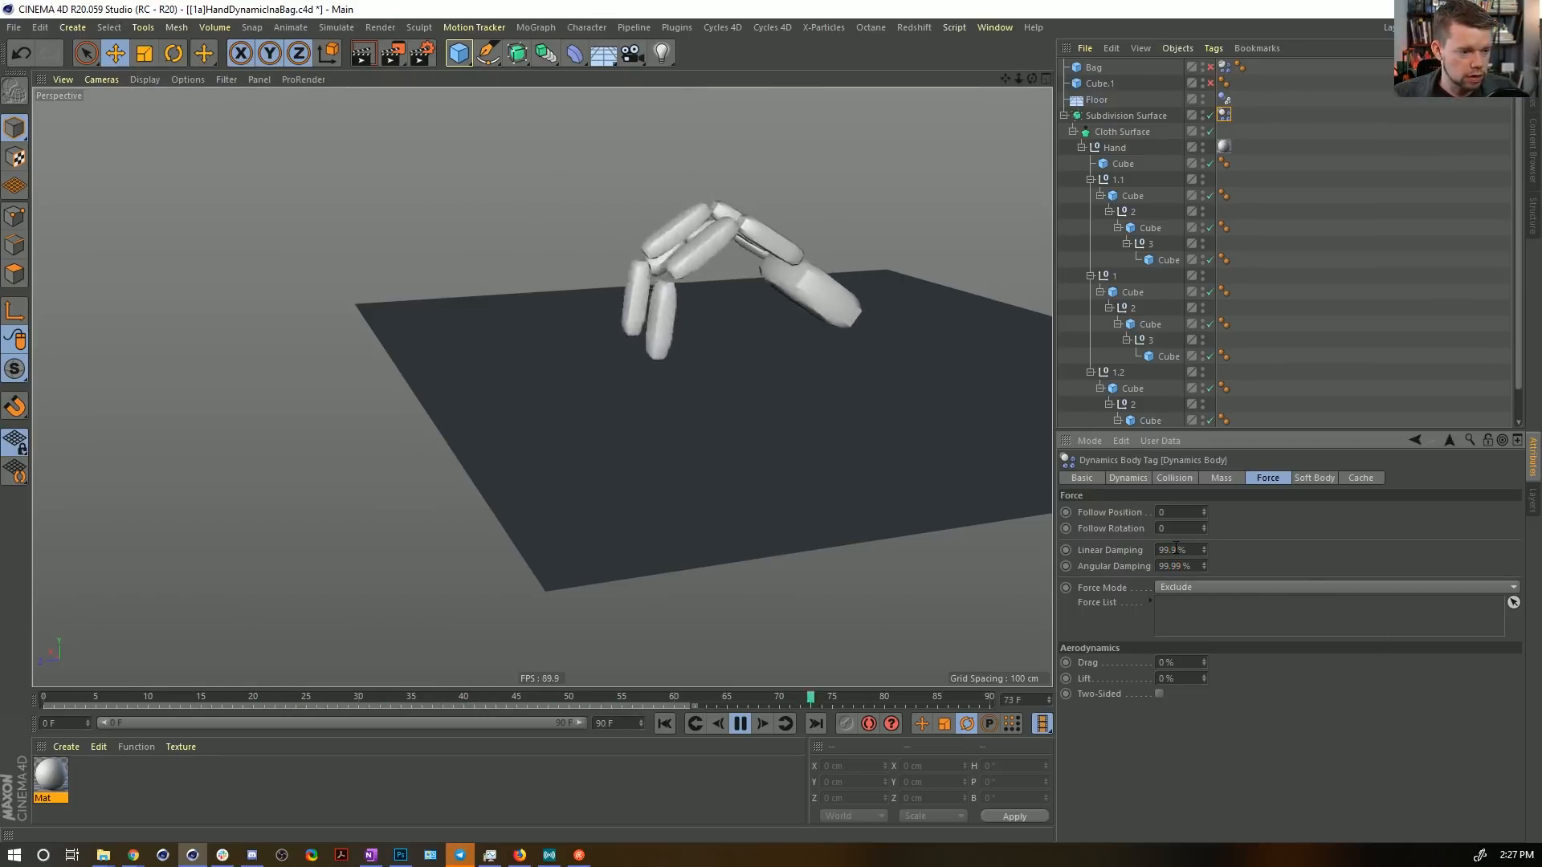
{"action": "type", "text": "9"}
{"action": "key", "text": "Return"}
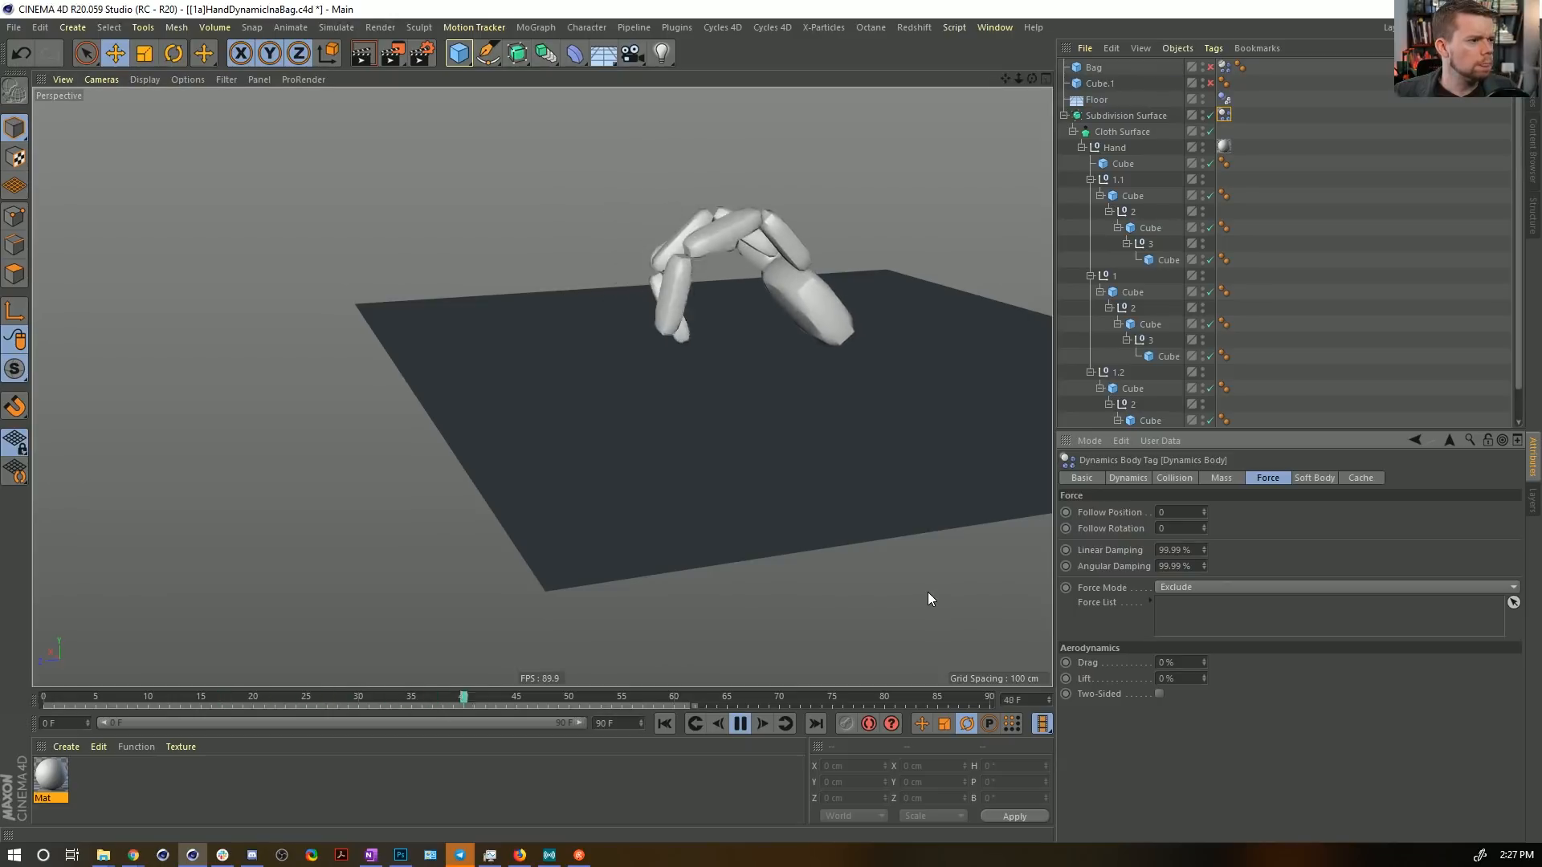
{"action": "left_click_drag", "start_coordinate": [752, 351], "coordinate": [522, 483], "text": "alt"}
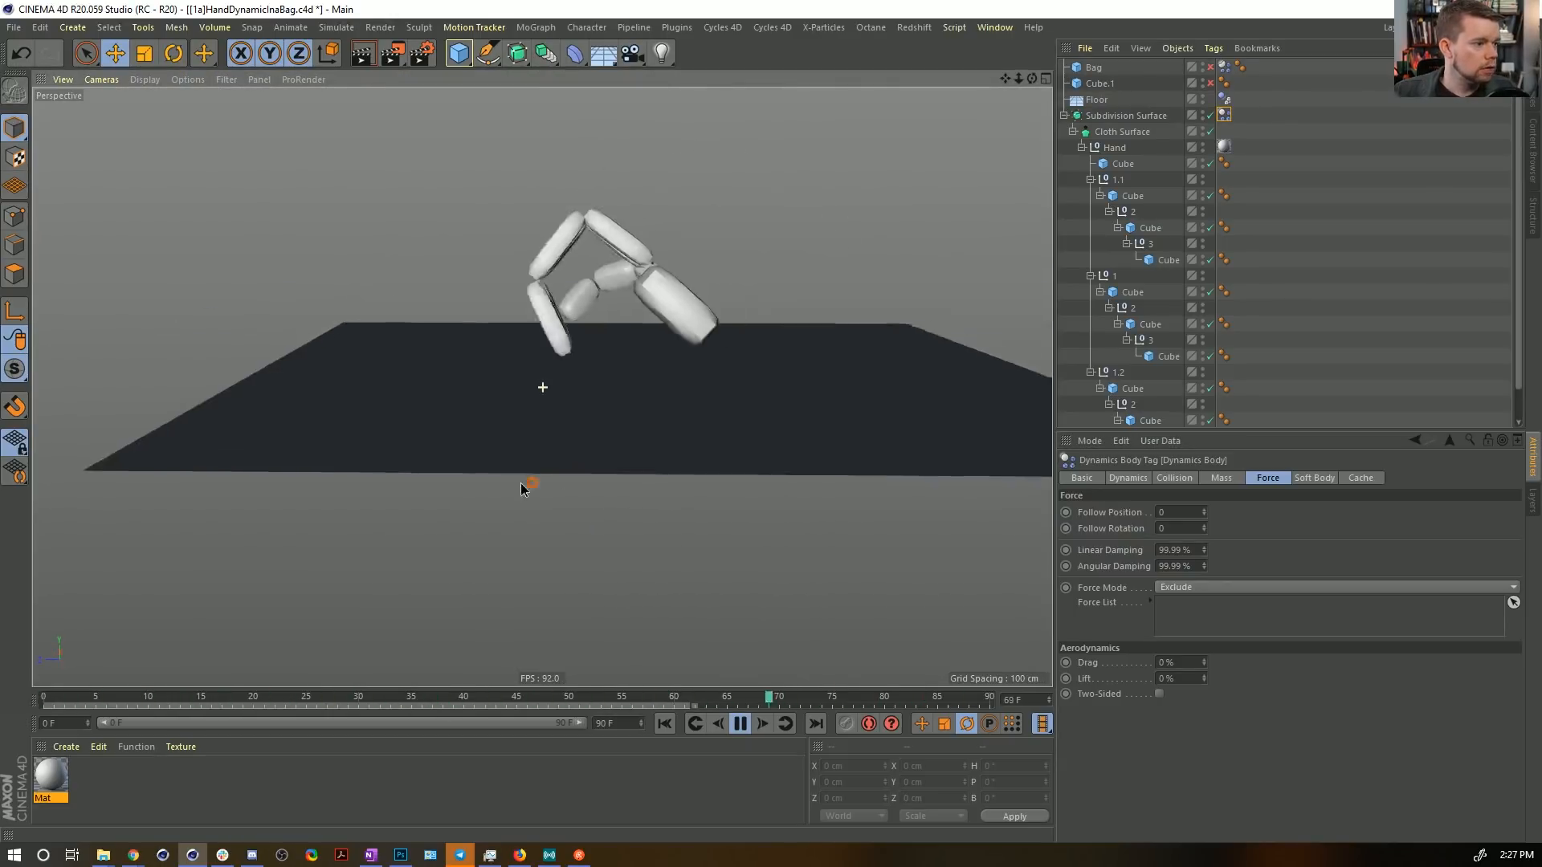
{"action": "left_click", "coordinate": [739, 724]}
{"action": "left_click_drag", "start_coordinate": [707, 635], "coordinate": [634, 399], "text": "alt"}
{"action": "left_click", "coordinate": [740, 724]}
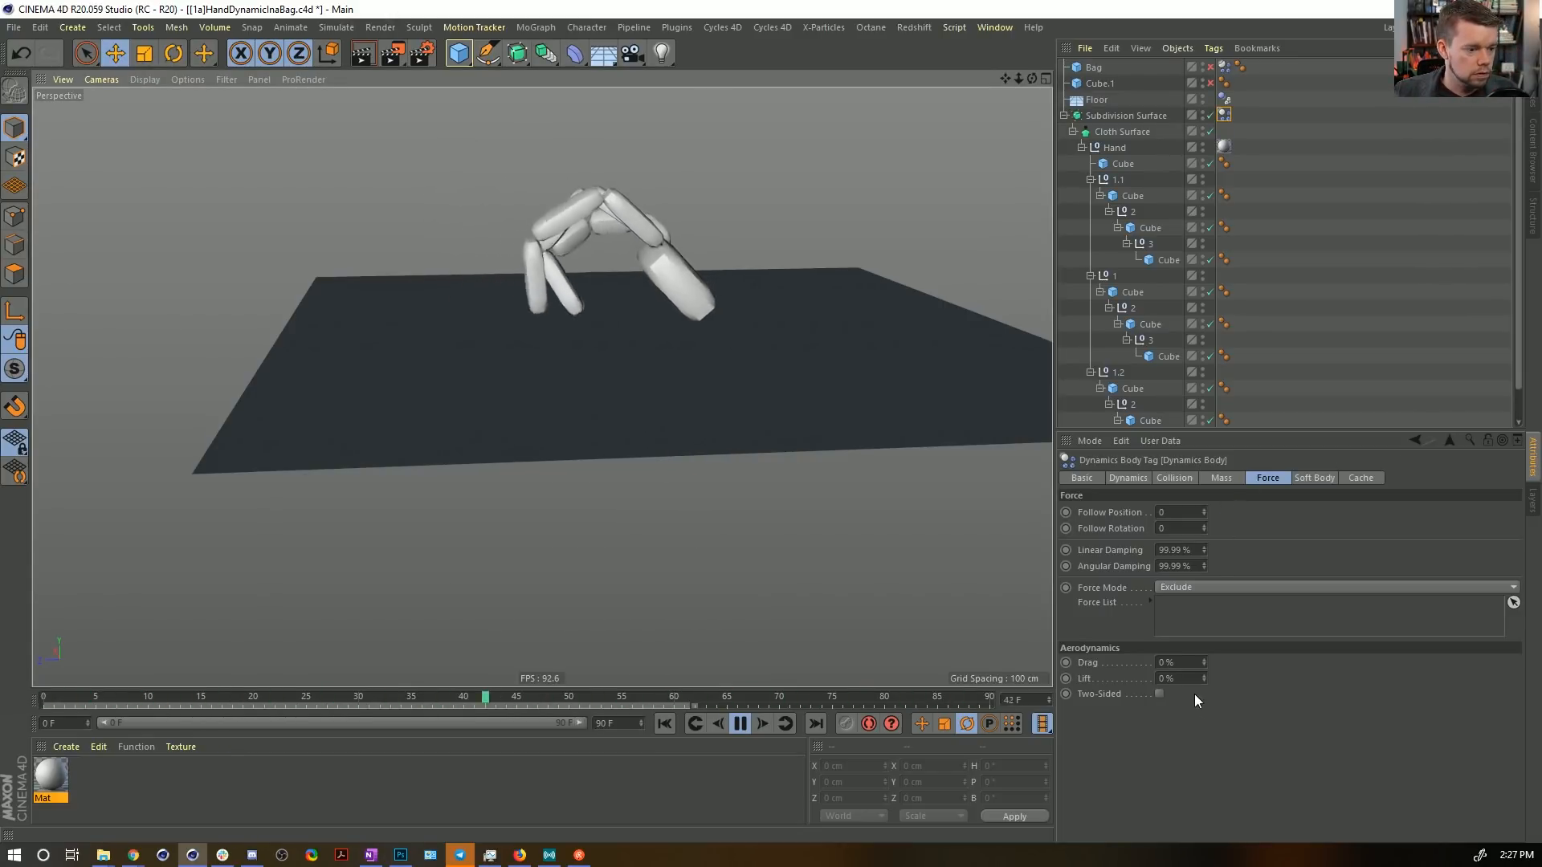
Try a collision Size Increment of 0 cm on the hand's Dynamics Body tag during playback, and undo it.
{"action": "left_click", "coordinate": [1178, 477]}
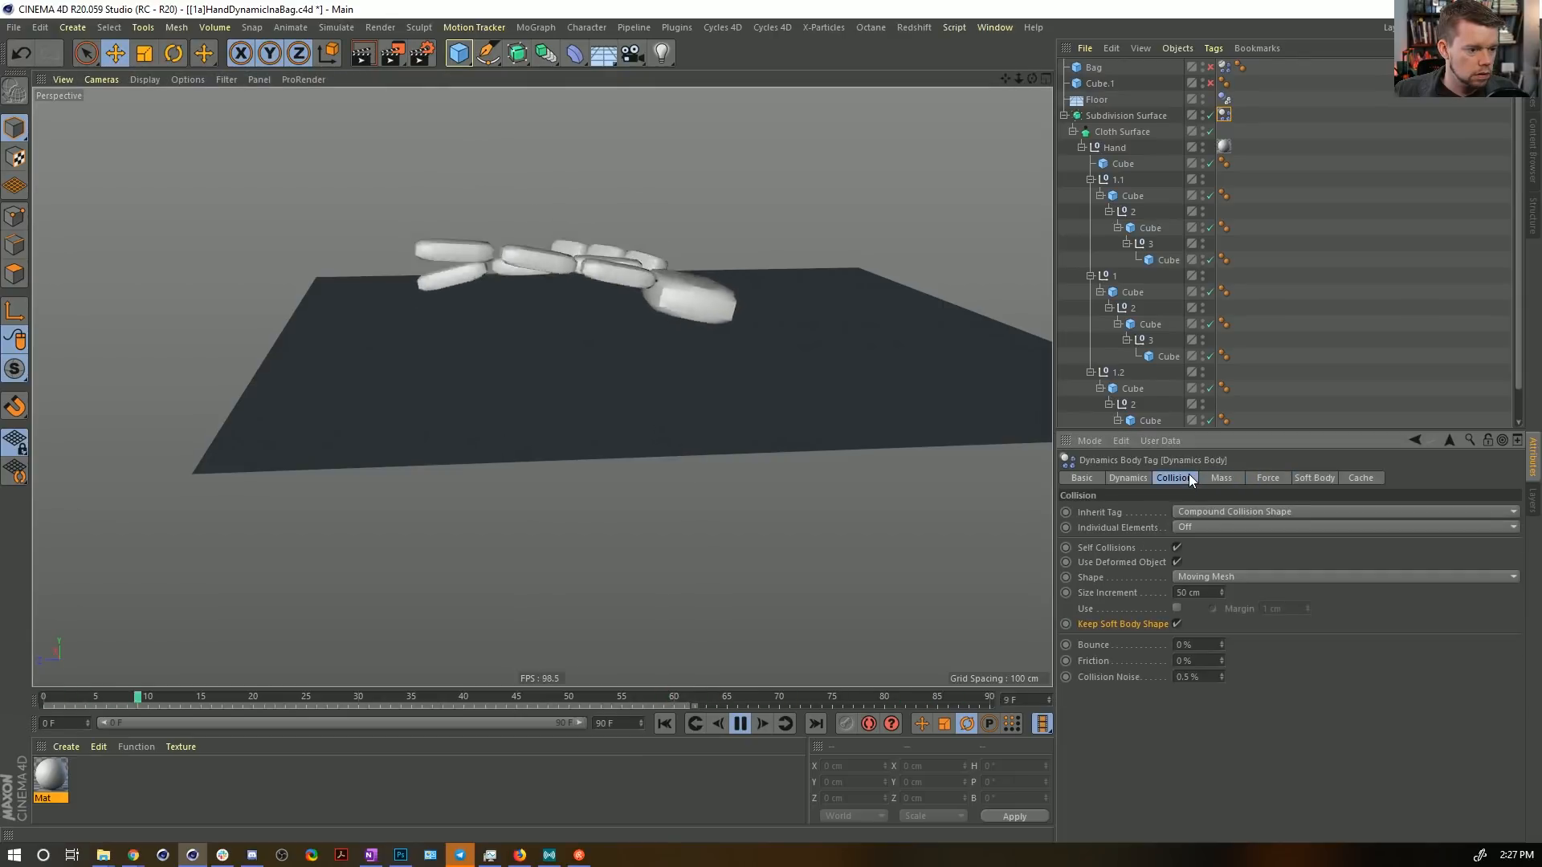
{"action": "double_click", "coordinate": [1196, 592]}
{"action": "key", "text": "BackSpace"}
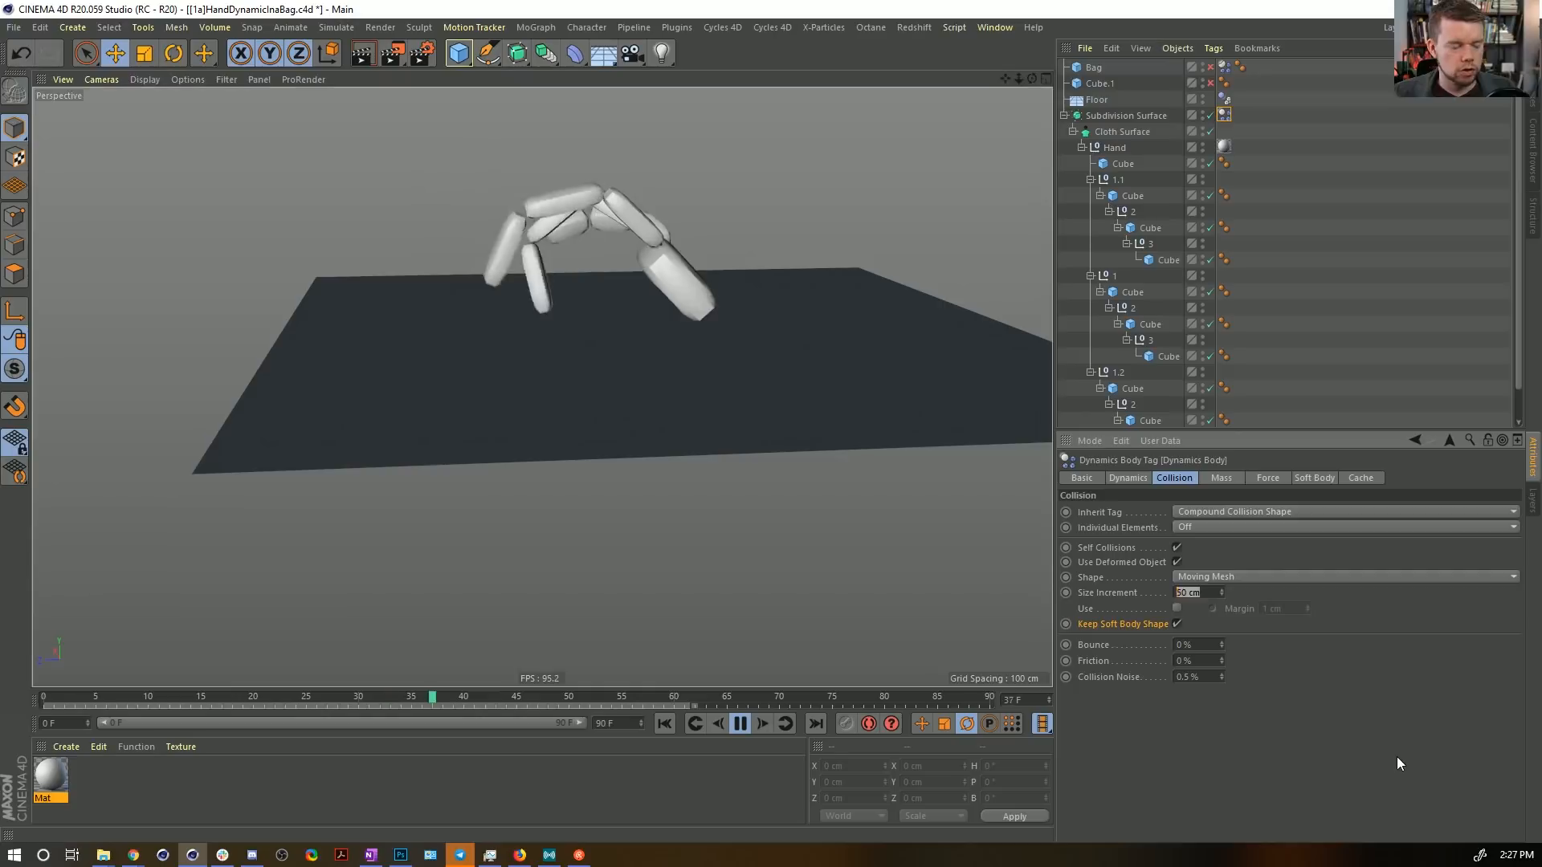
{"action": "type", "text": "0"}
{"action": "key", "text": "Return"}
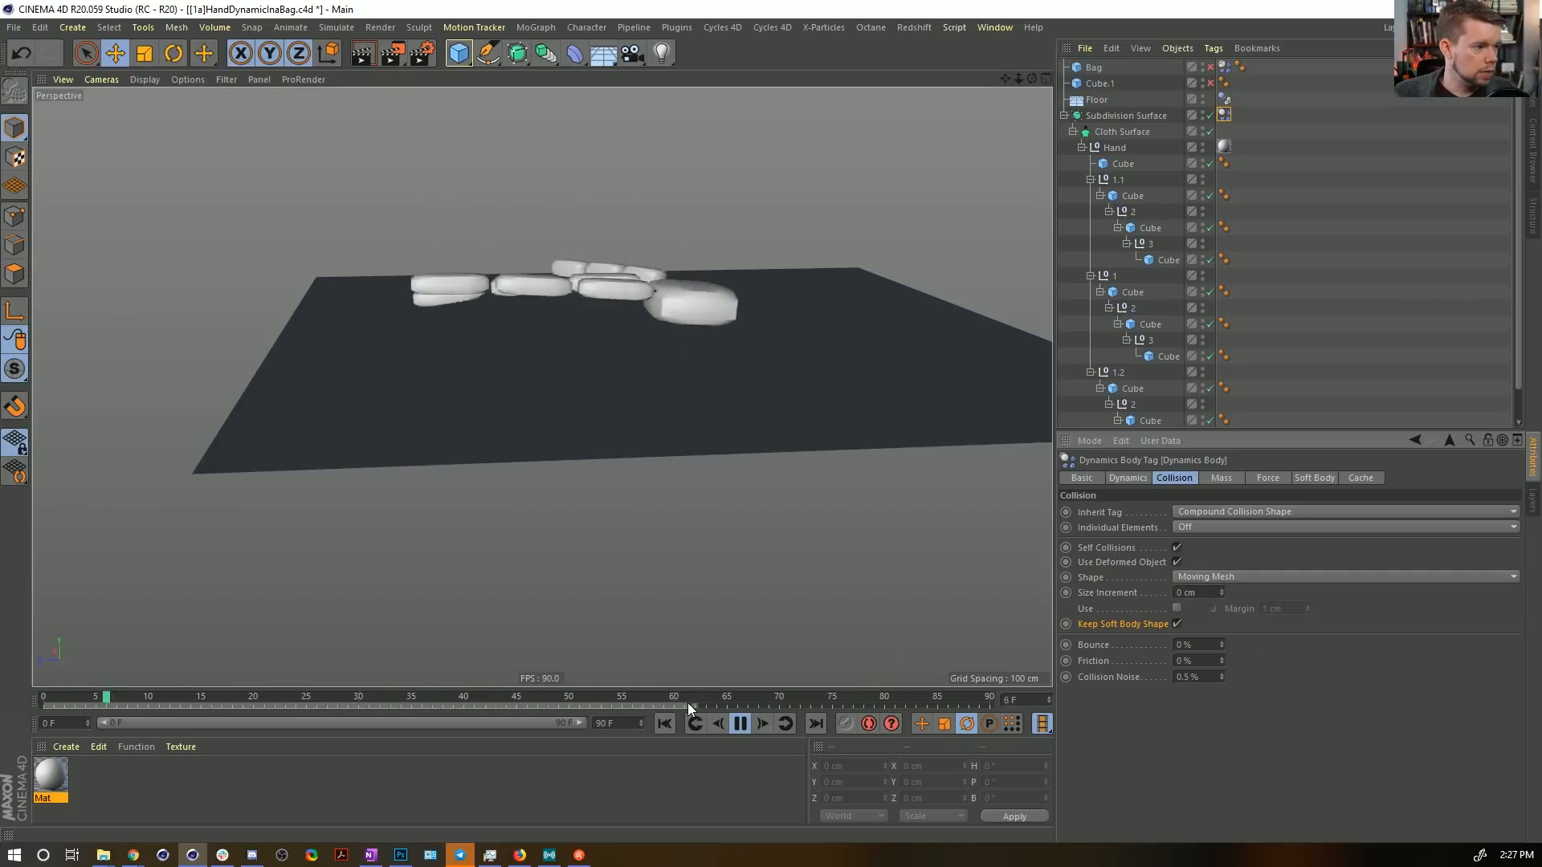
{"action": "key", "text": "ctrl+z"}
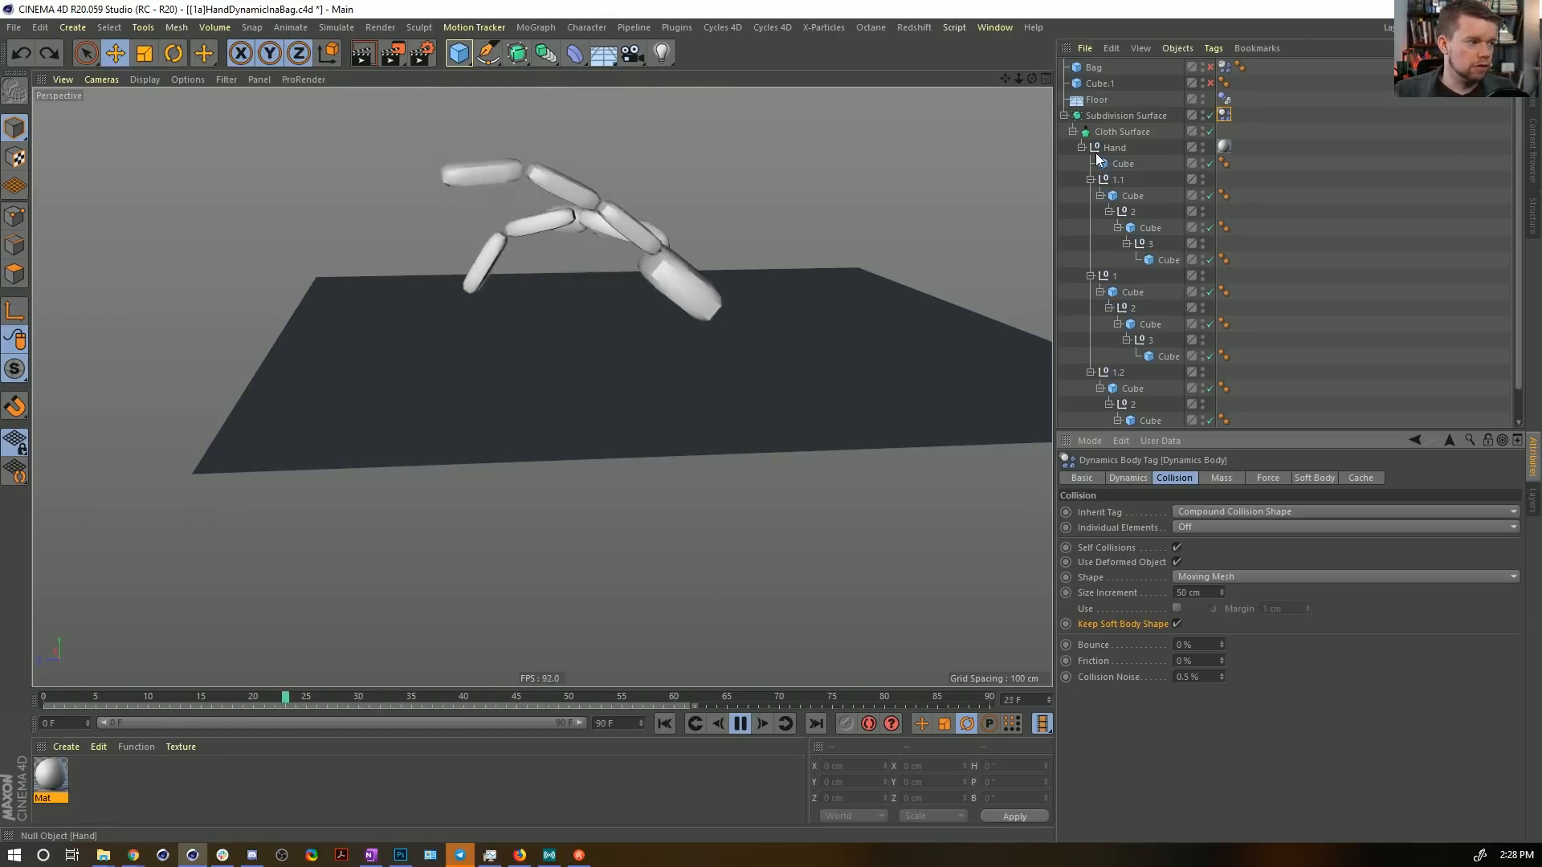
Set the project dynamics' Steps per Frame to 5 and restart the playback from the first frame.
{"action": "left_click_drag", "start_coordinate": [1010, 169], "coordinate": [560, 332], "text": "alt"}
{"action": "left_click_drag", "start_coordinate": [773, 363], "coordinate": [748, 350], "text": "alt"}
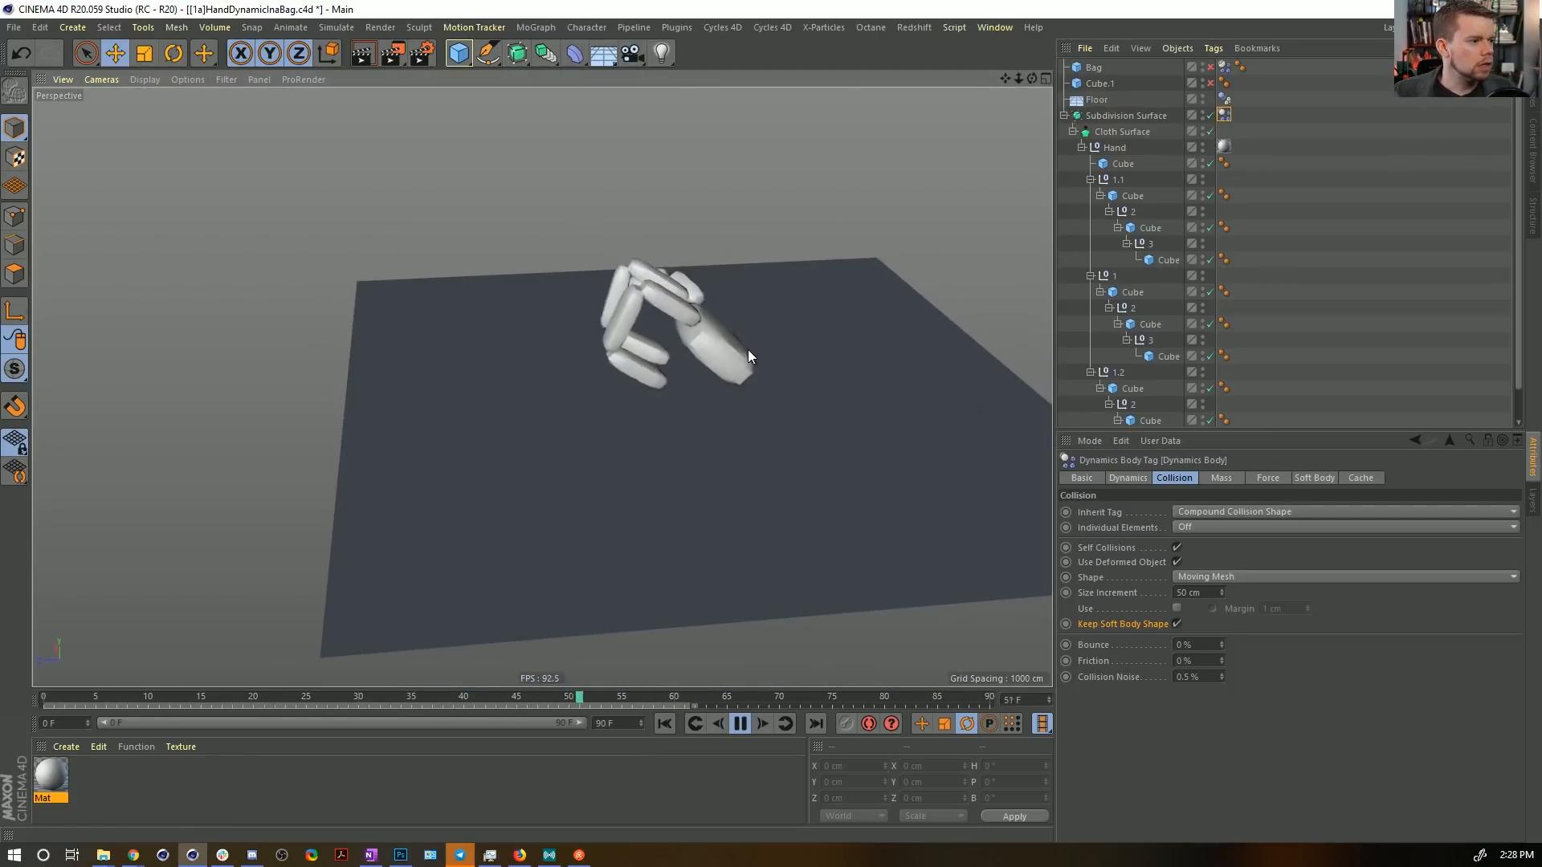
{"action": "left_click", "coordinate": [739, 723]}
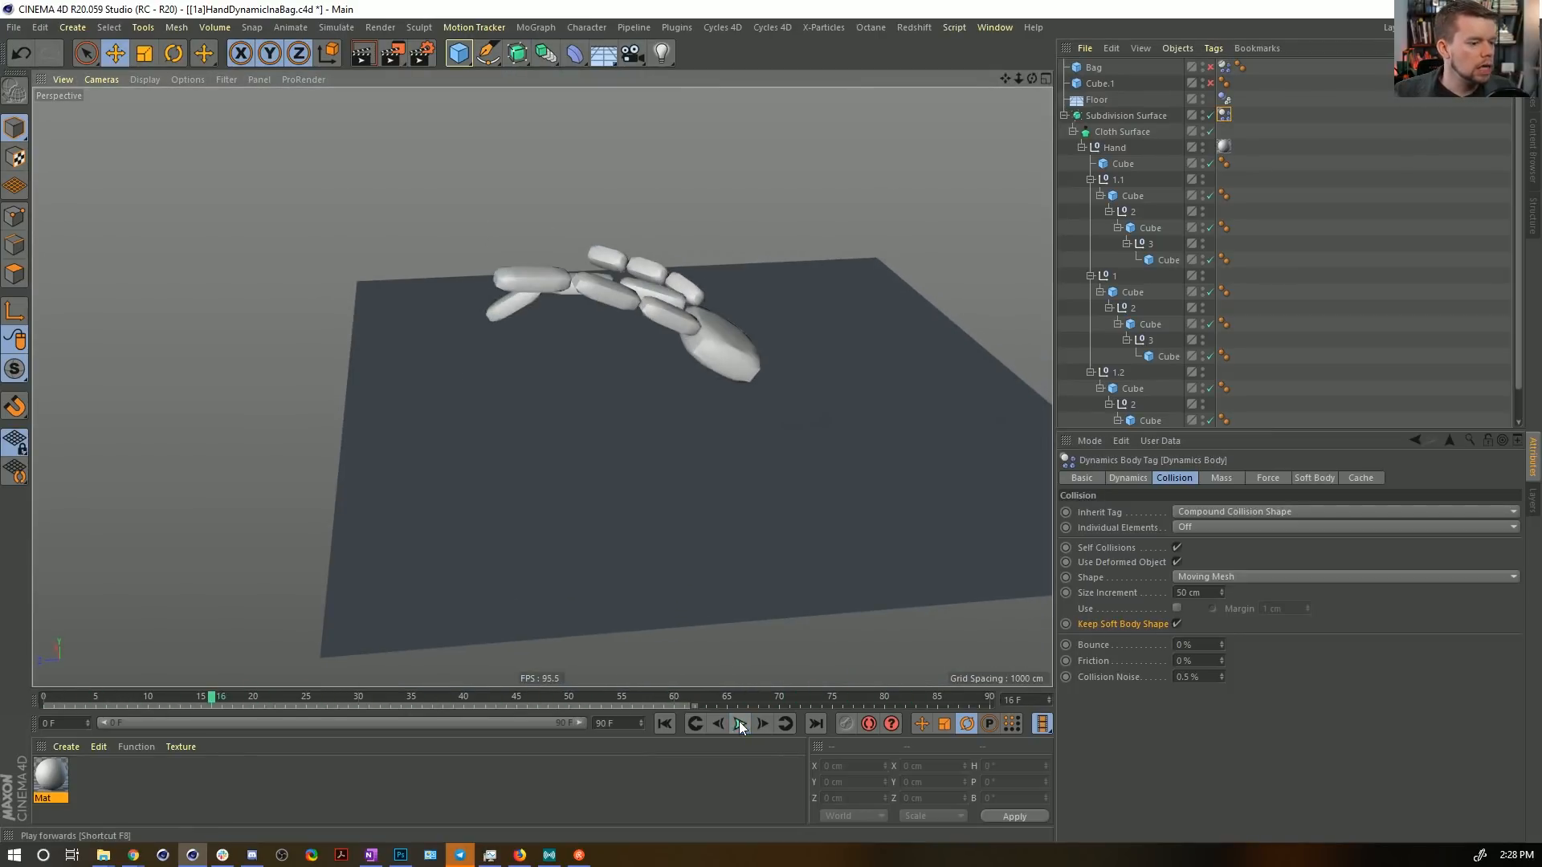
{"action": "key", "text": "ctrl+d"}
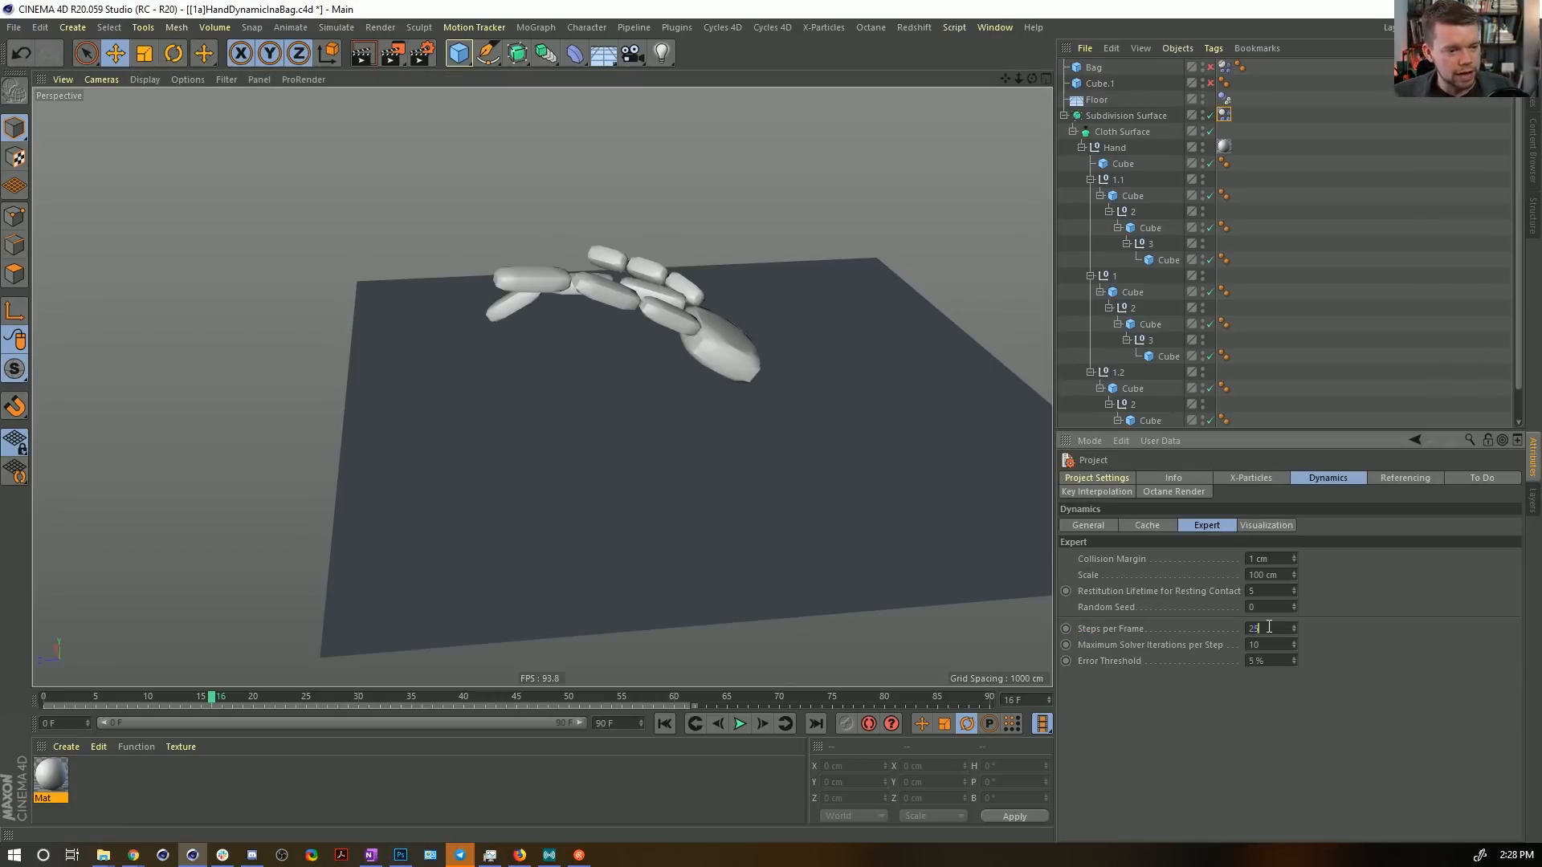
{"action": "left_click", "coordinate": [665, 724]}
{"action": "left_click", "coordinate": [740, 723]}
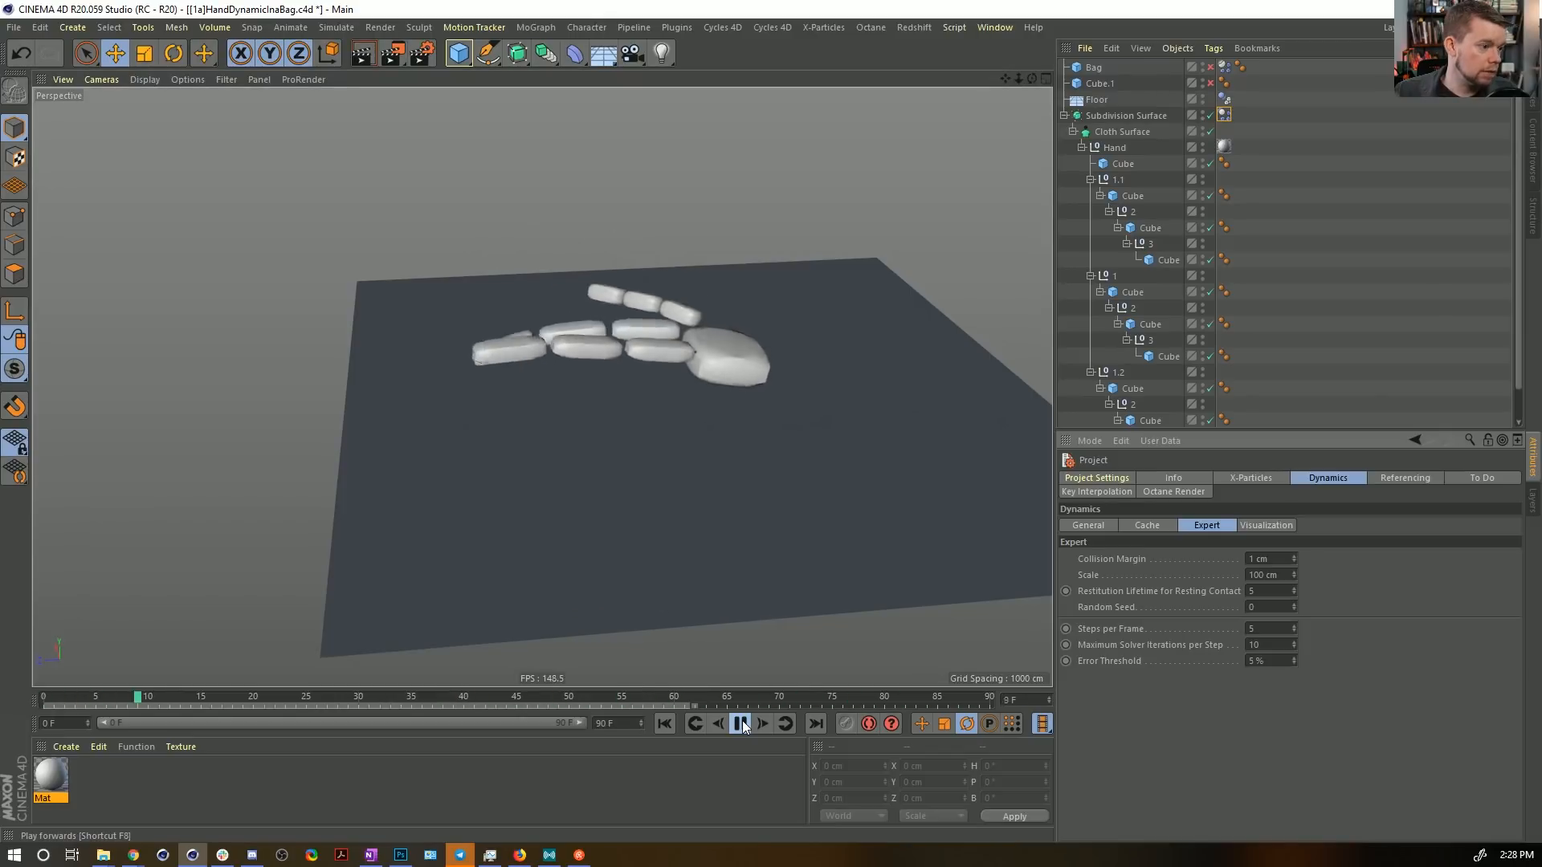
Set Linear and Angular Damping to 75% on the Subdivision Surface's Dynamics Body tag, check the motion, and return to frame 0.
{"action": "left_click", "coordinate": [1224, 115]}
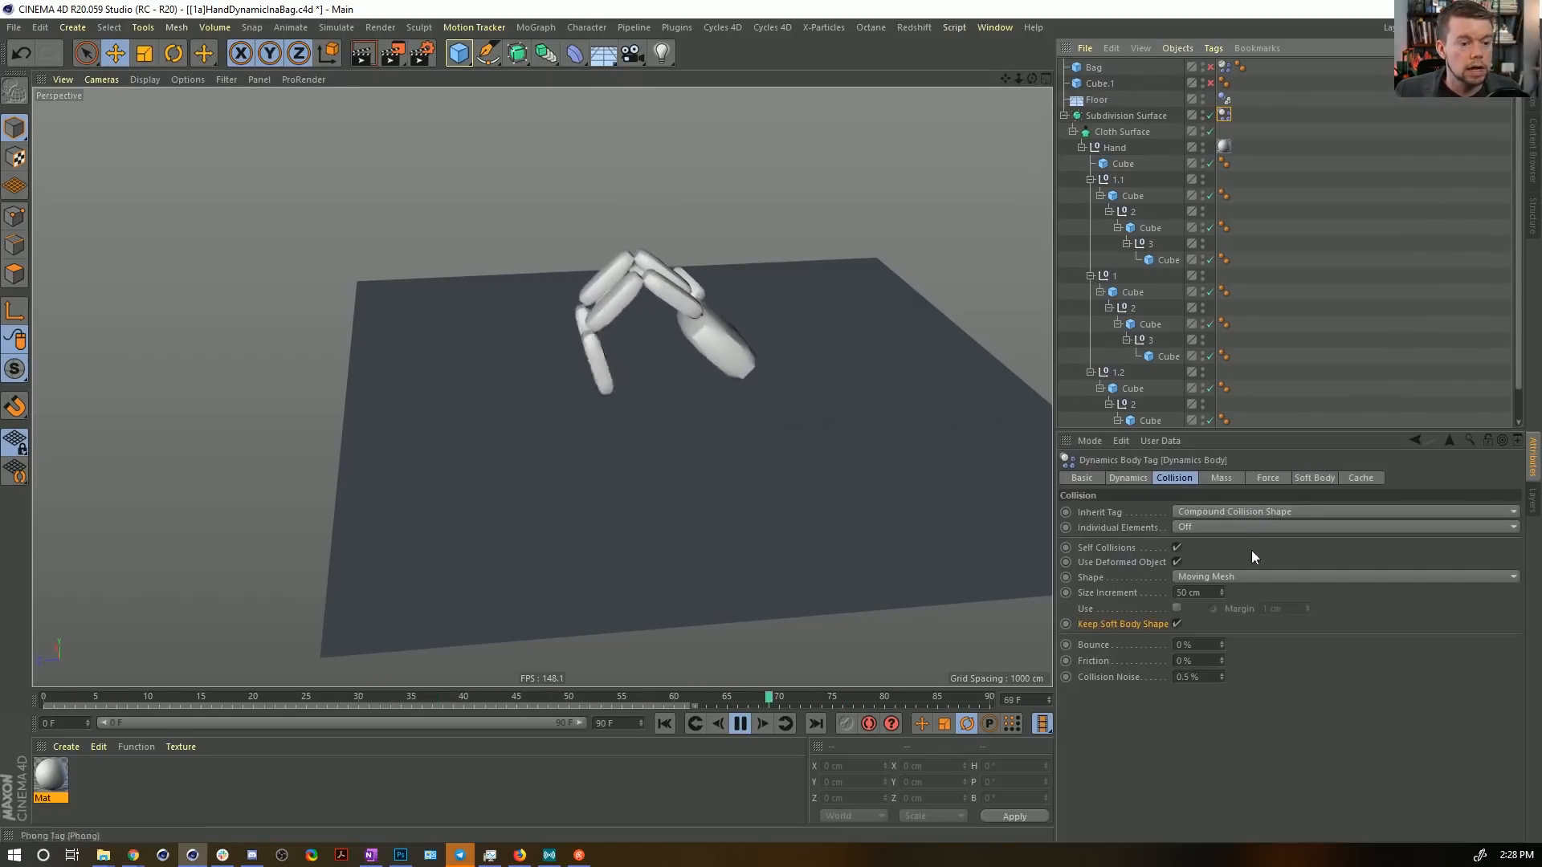
{"action": "left_click", "coordinate": [1227, 477]}
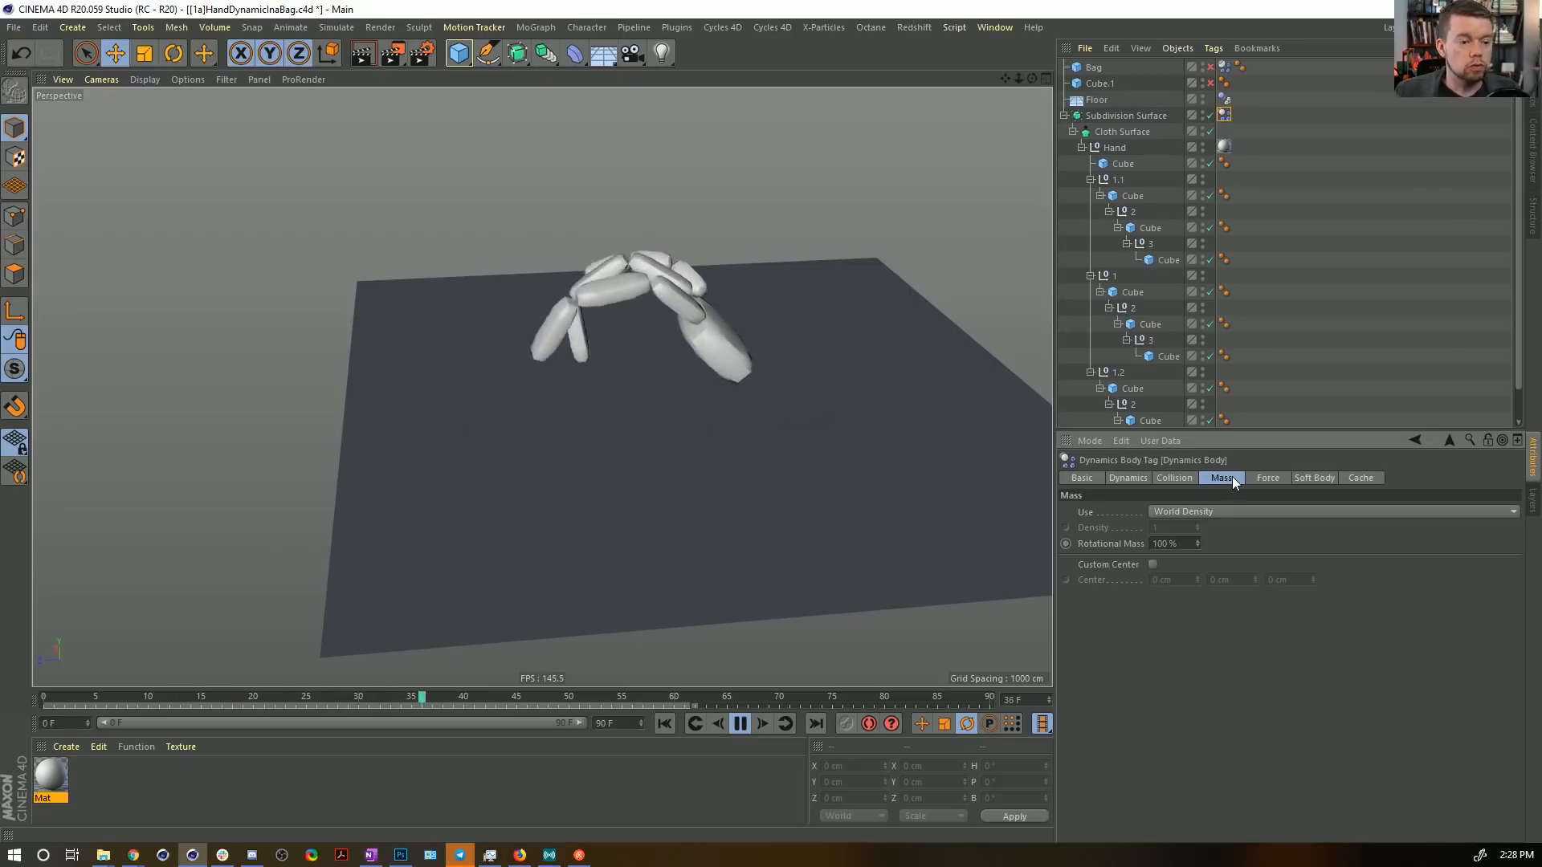
{"action": "left_click", "coordinate": [1267, 477]}
{"action": "double_click", "coordinate": [1195, 549]}
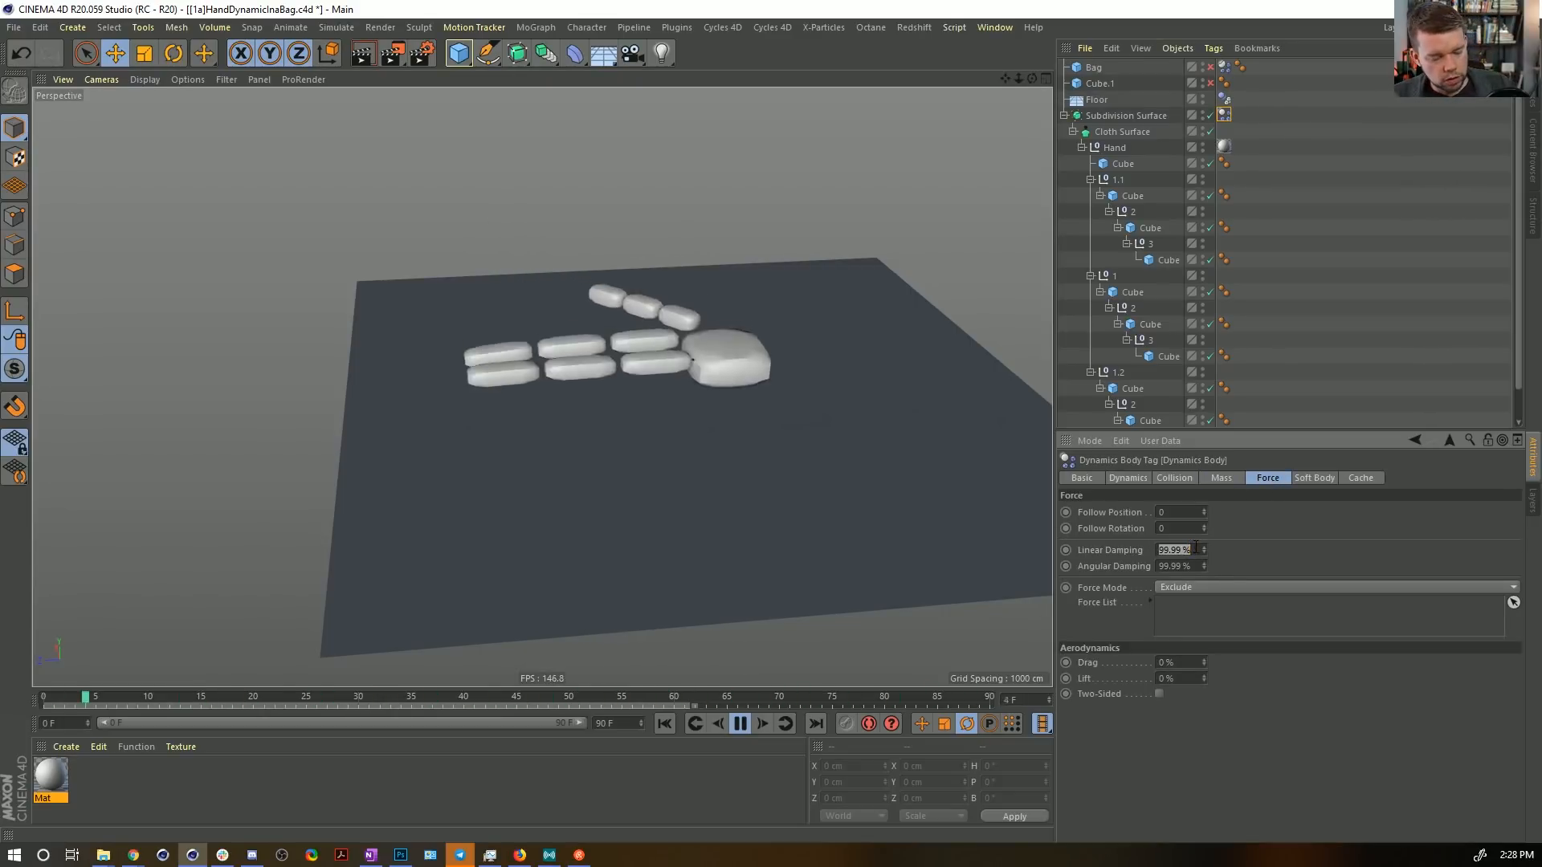
{"action": "type", "text": "75"}
{"action": "key", "text": "Tab"}
{"action": "type", "text": "75"}
{"action": "key", "text": "Return"}
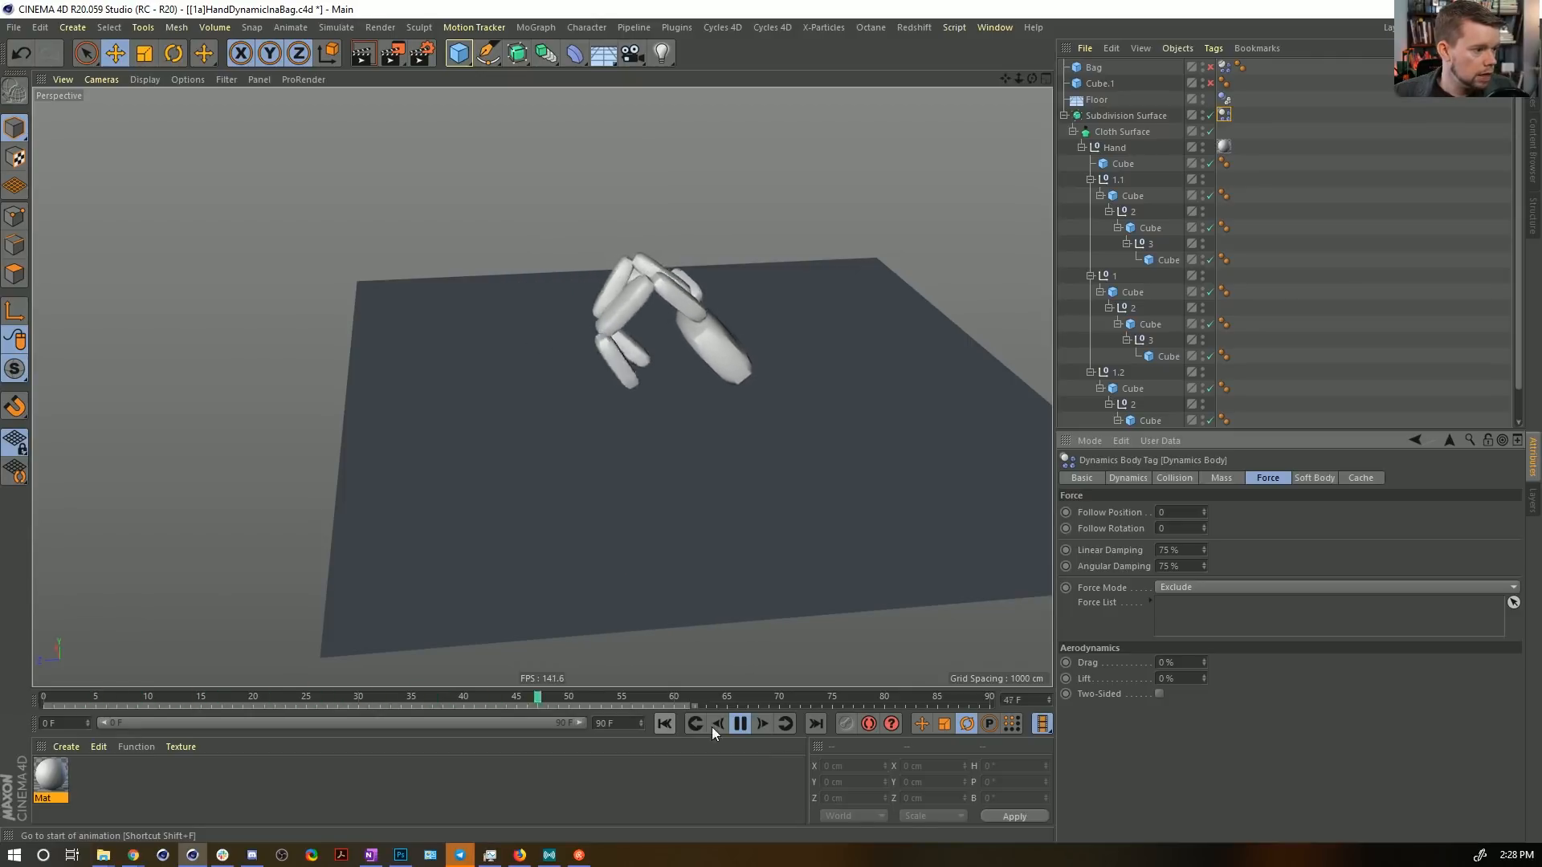
{"action": "left_click", "coordinate": [740, 723]}
{"action": "left_click", "coordinate": [665, 724]}
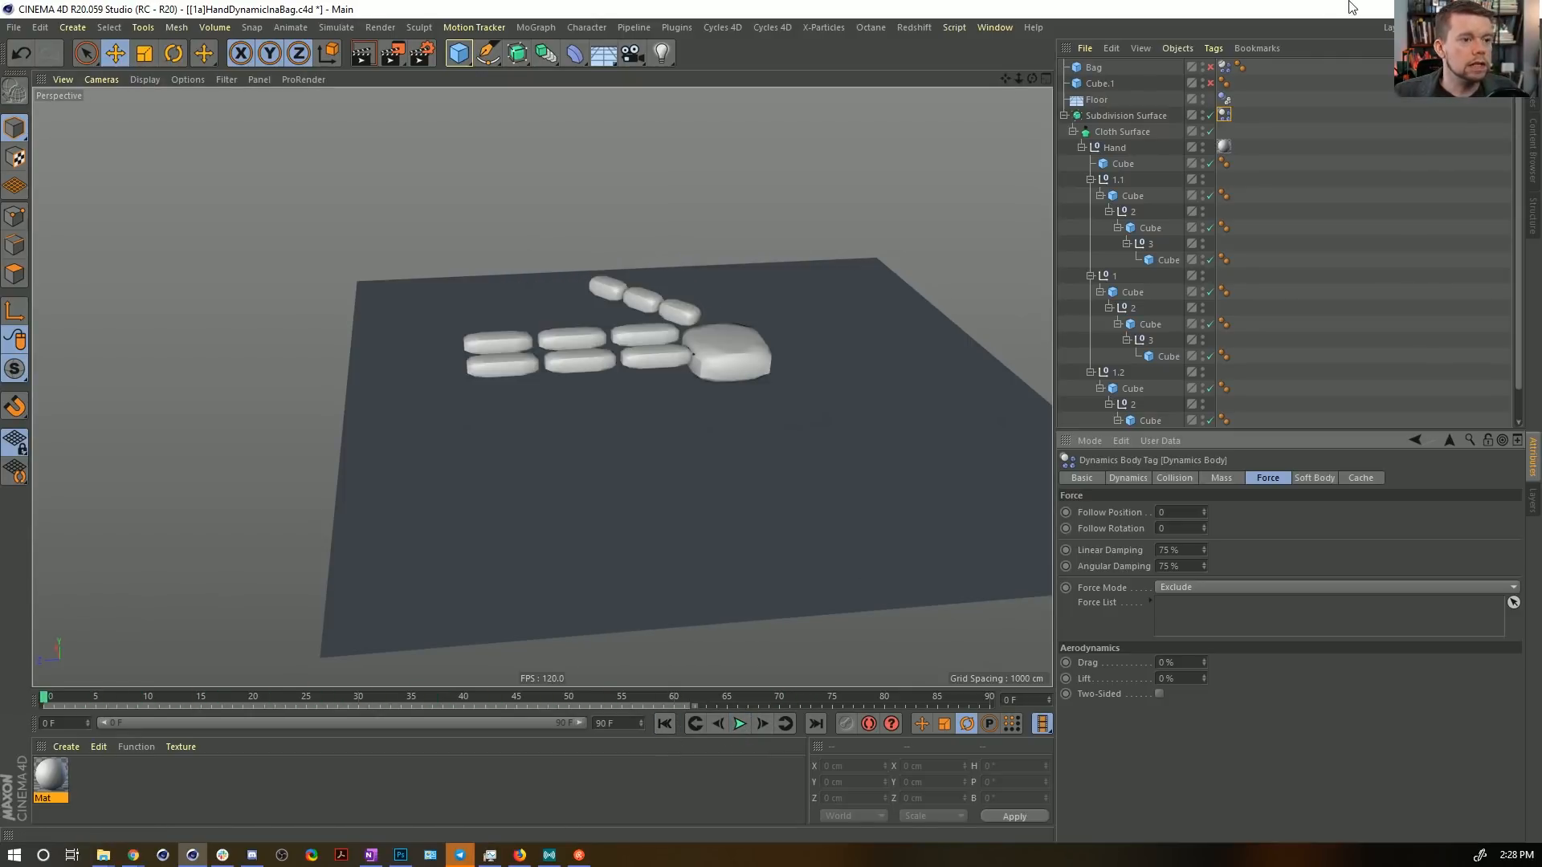
Bake the hand object's dynamics cache, and check the baked motion by playing and scrubbing the timeline.
{"action": "left_click", "coordinate": [1360, 478]}
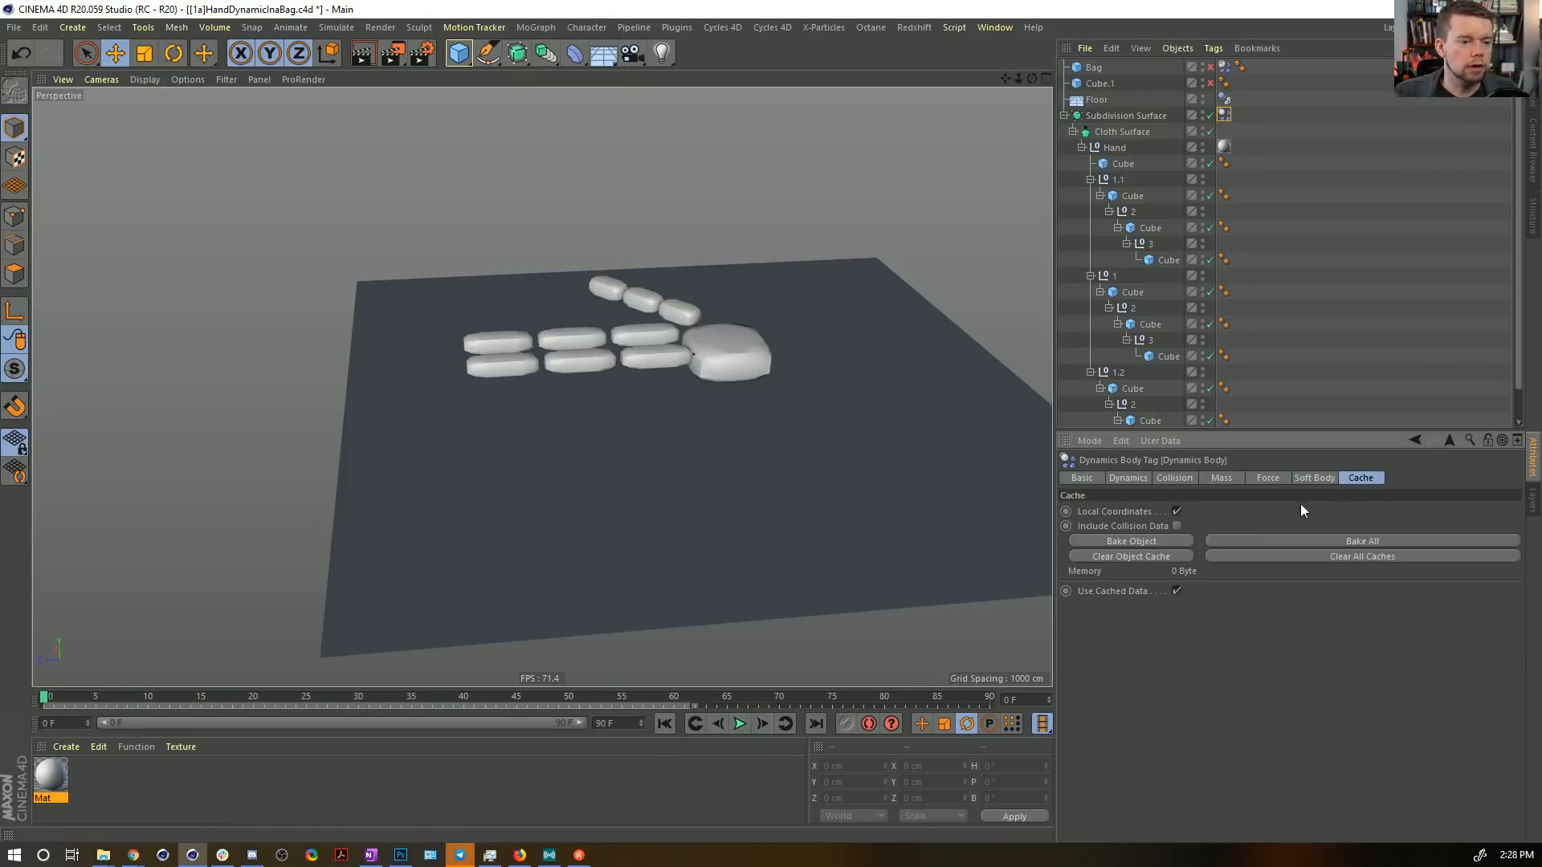
{"action": "left_click", "coordinate": [1135, 539]}
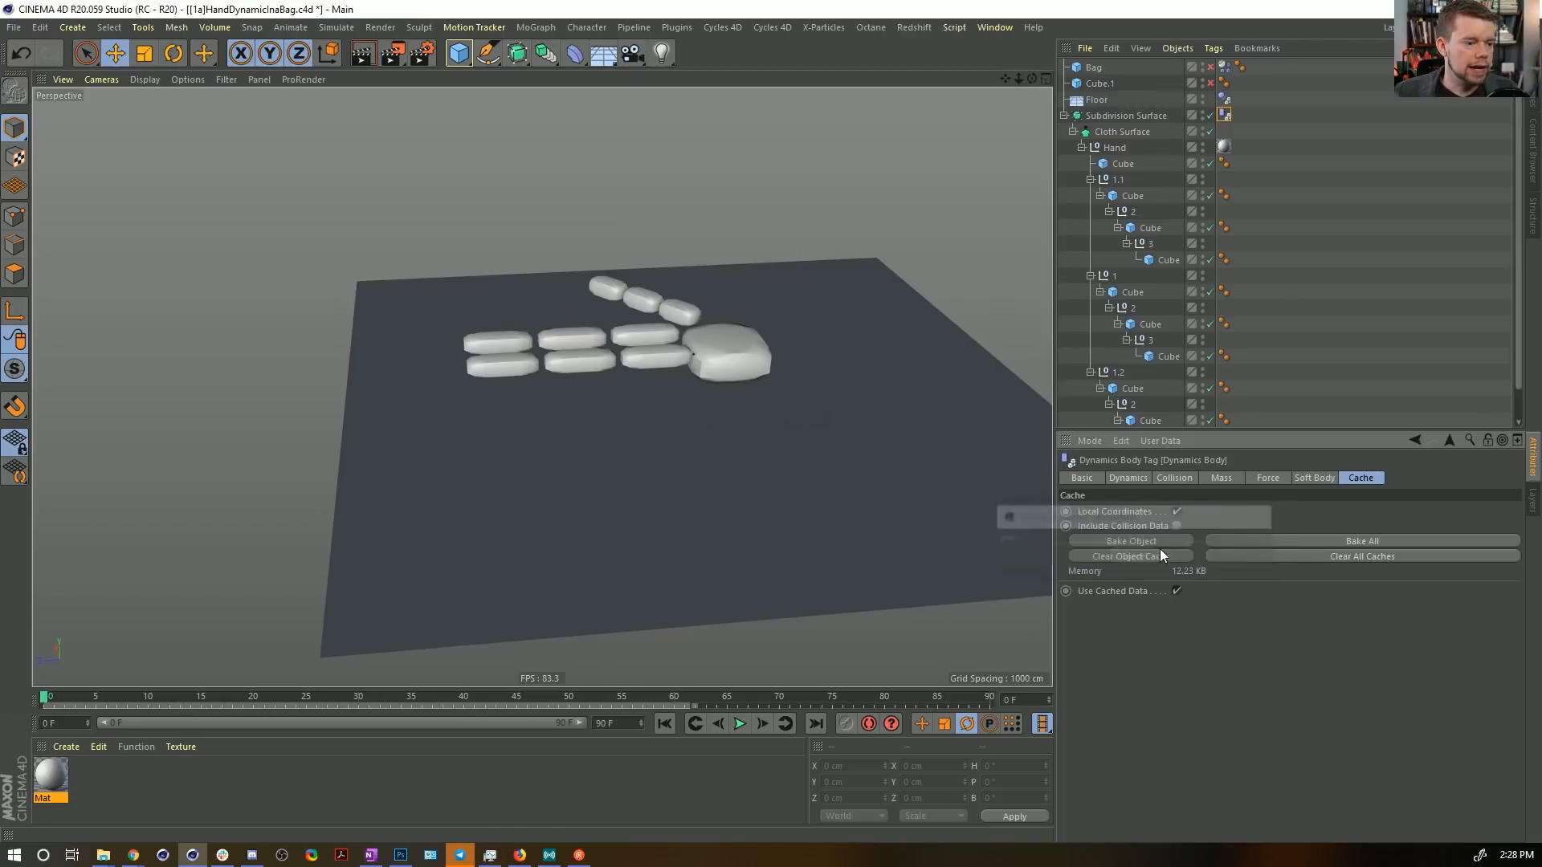
{"action": "left_click", "coordinate": [740, 722]}
{"action": "left_click", "coordinate": [740, 721]}
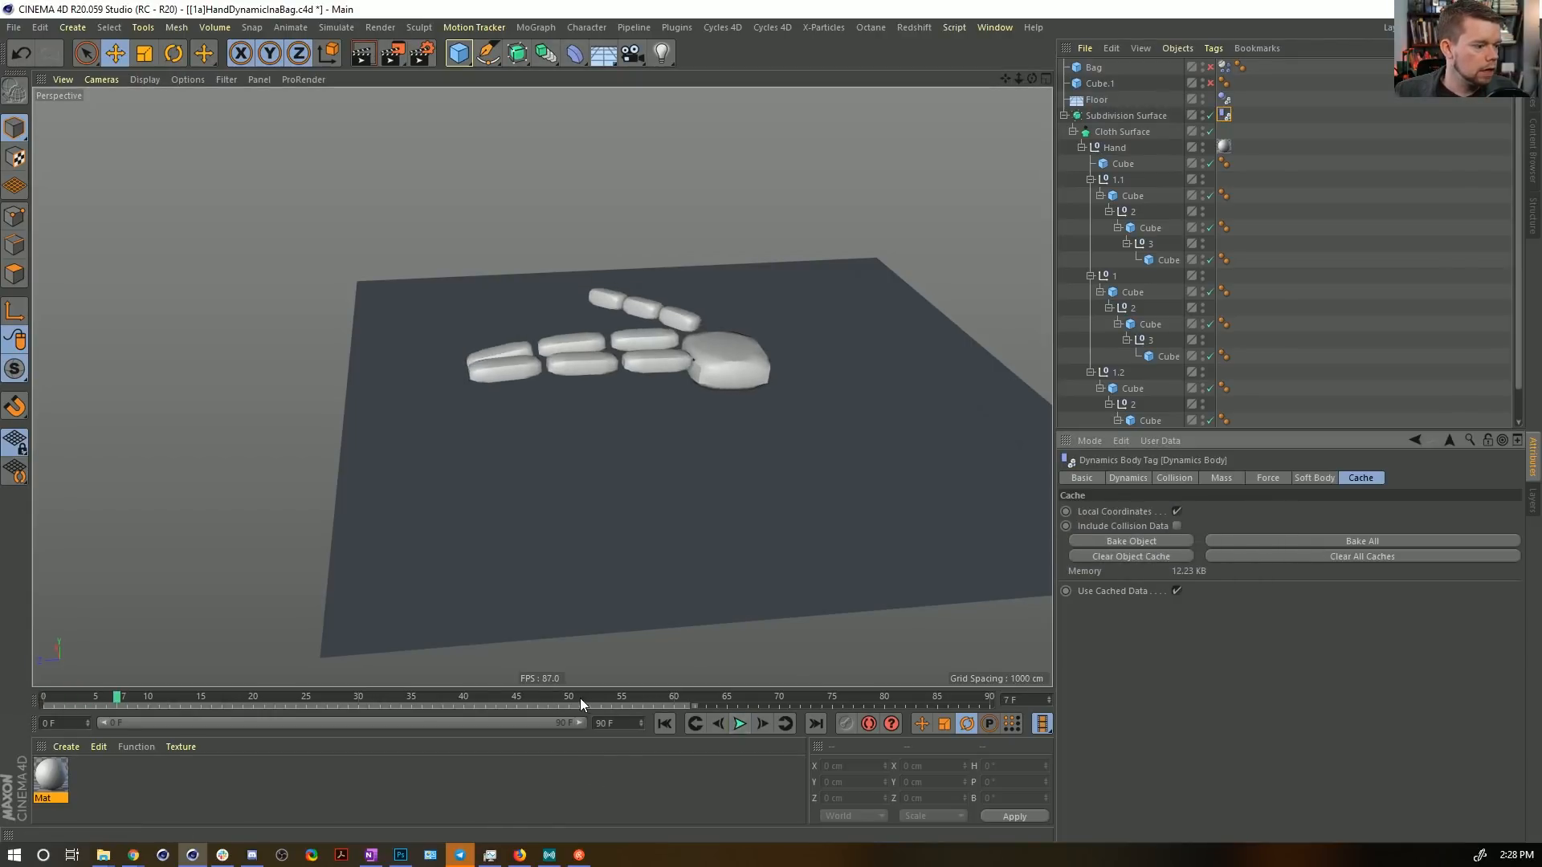
{"action": "left_click_drag", "start_coordinate": [578, 695], "coordinate": [4, 642]}
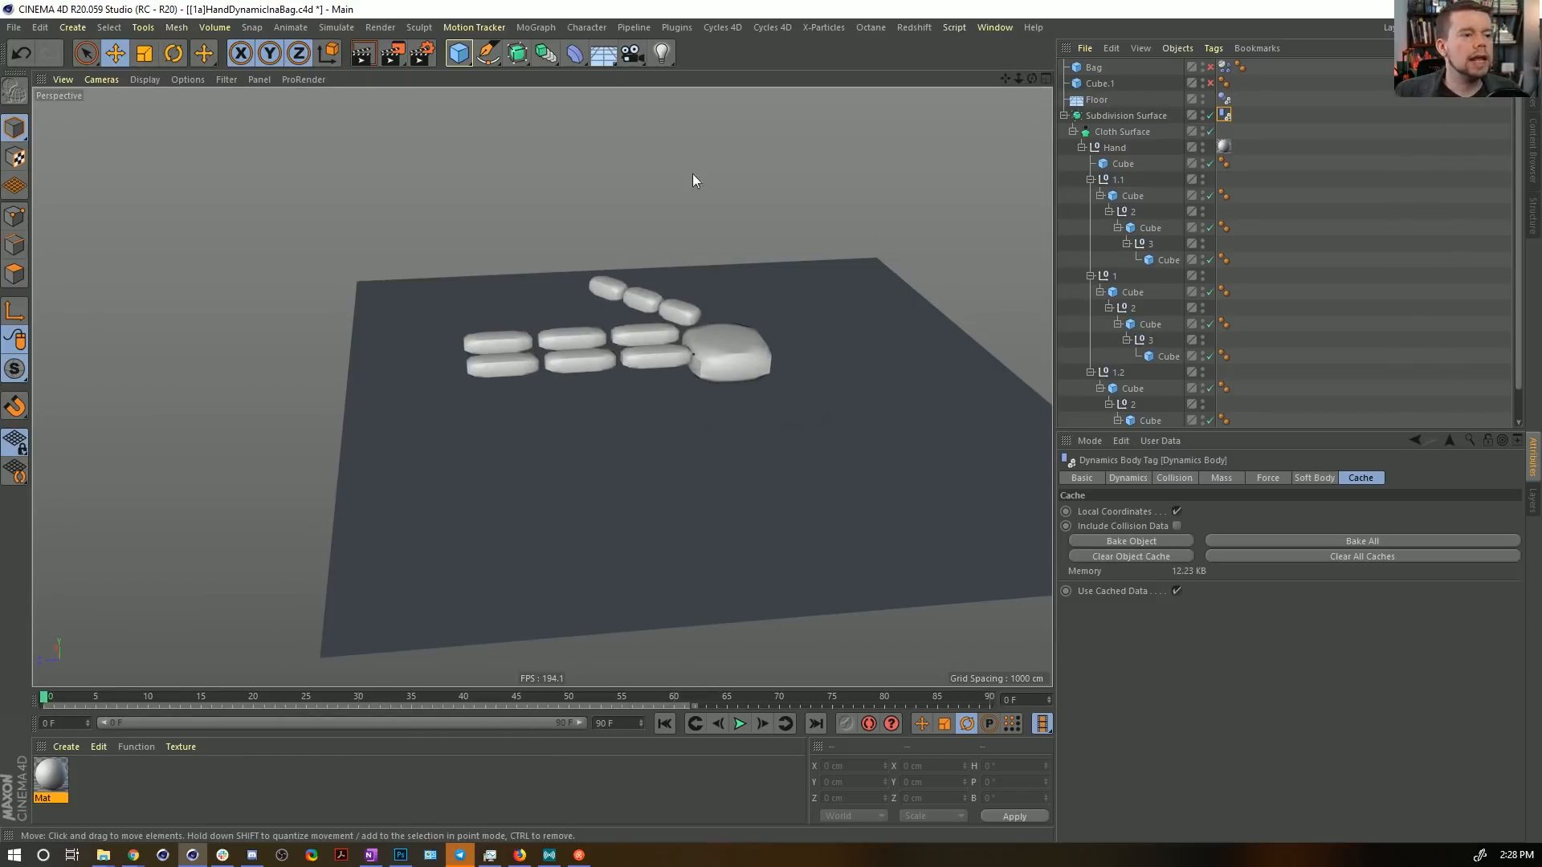
Enable the Bag object and add a Display tag to it with the Shading Mode set to Lines.
{"action": "left_click", "coordinate": [1210, 67]}
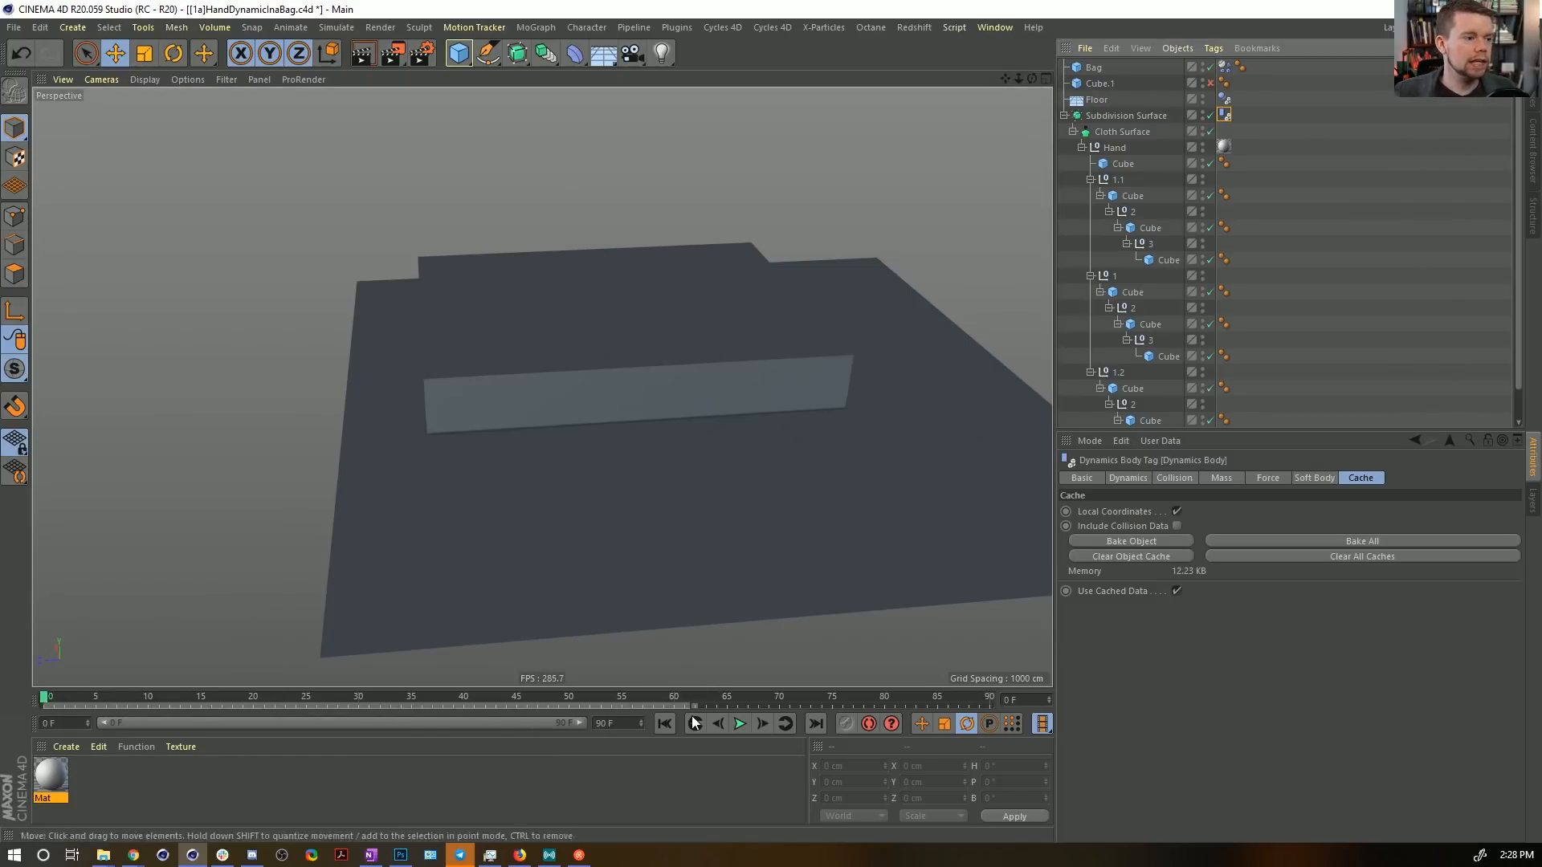
{"action": "left_click_drag", "start_coordinate": [716, 474], "coordinate": [677, 409], "text": "alt"}
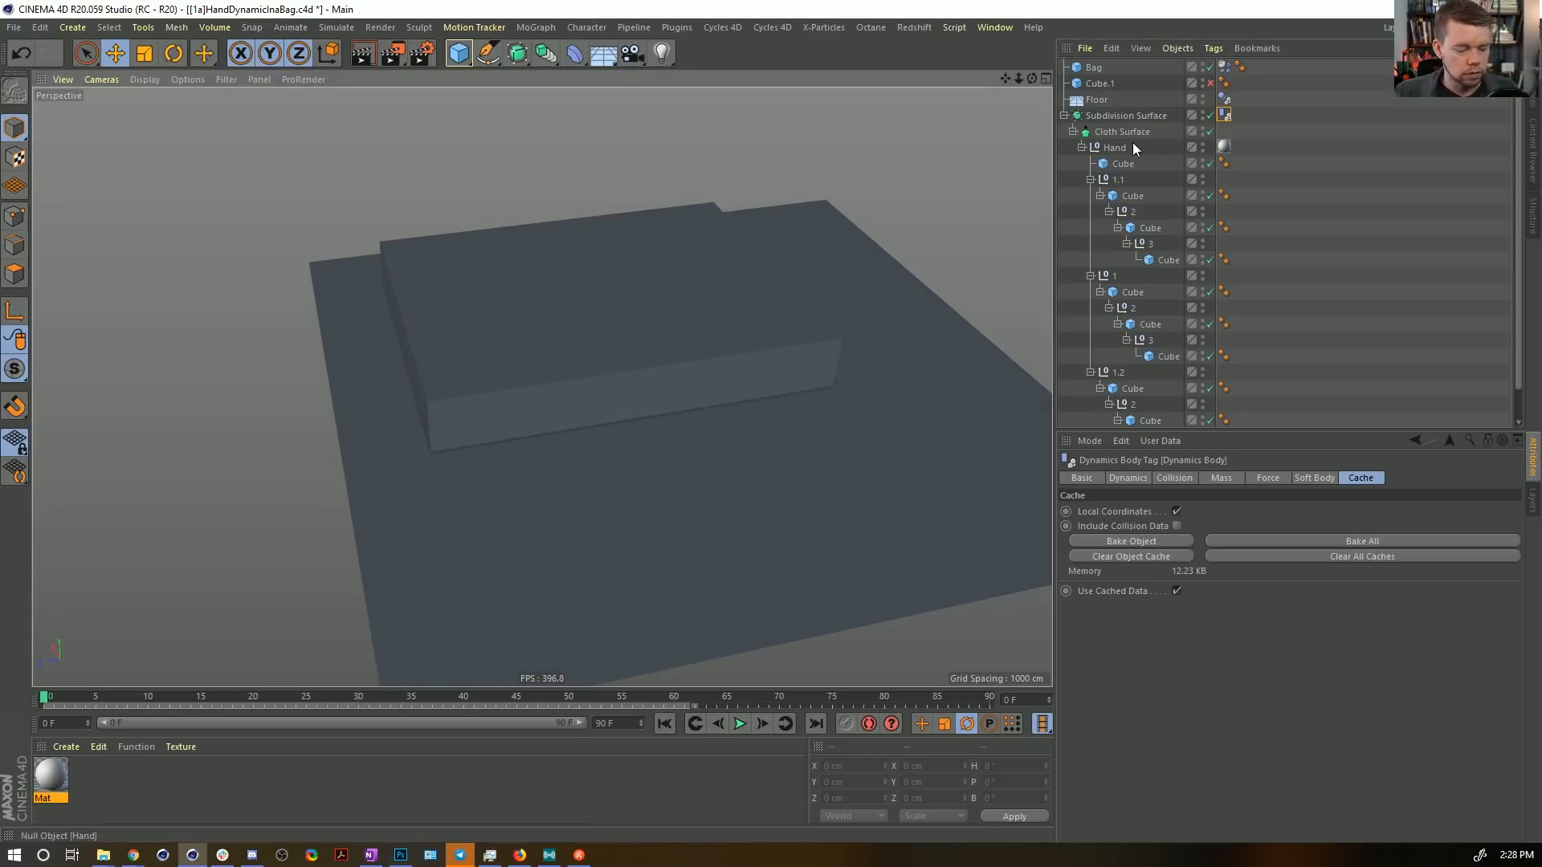
{"action": "left_click", "coordinate": [1093, 67]}
{"action": "right_click", "coordinate": [1078, 70]}
{"action": "mouse_move", "coordinate": [1110, 78]}
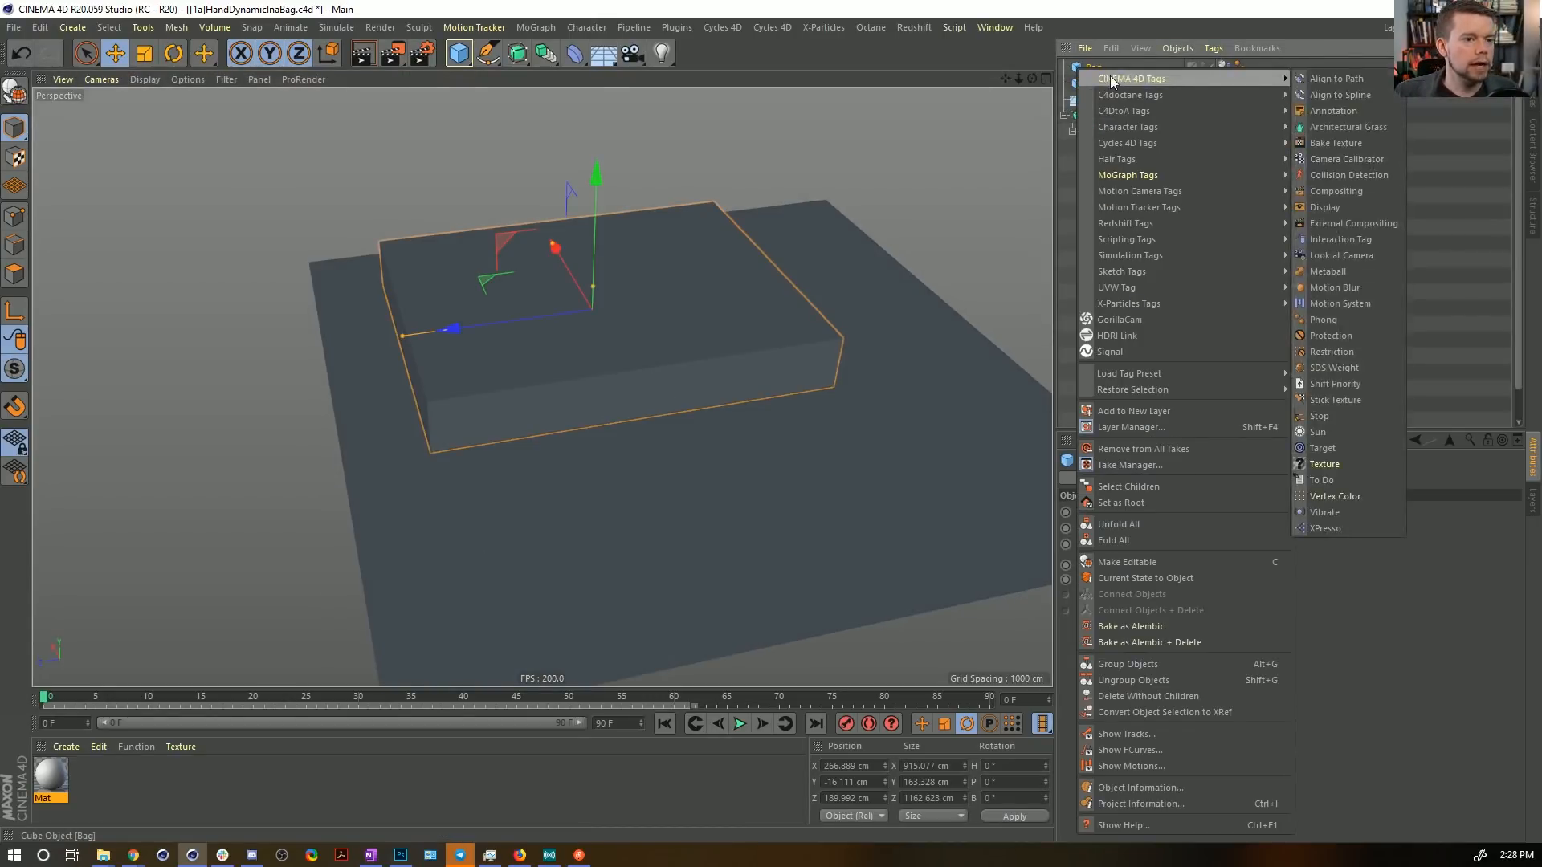
{"action": "left_click", "coordinate": [1325, 207]}
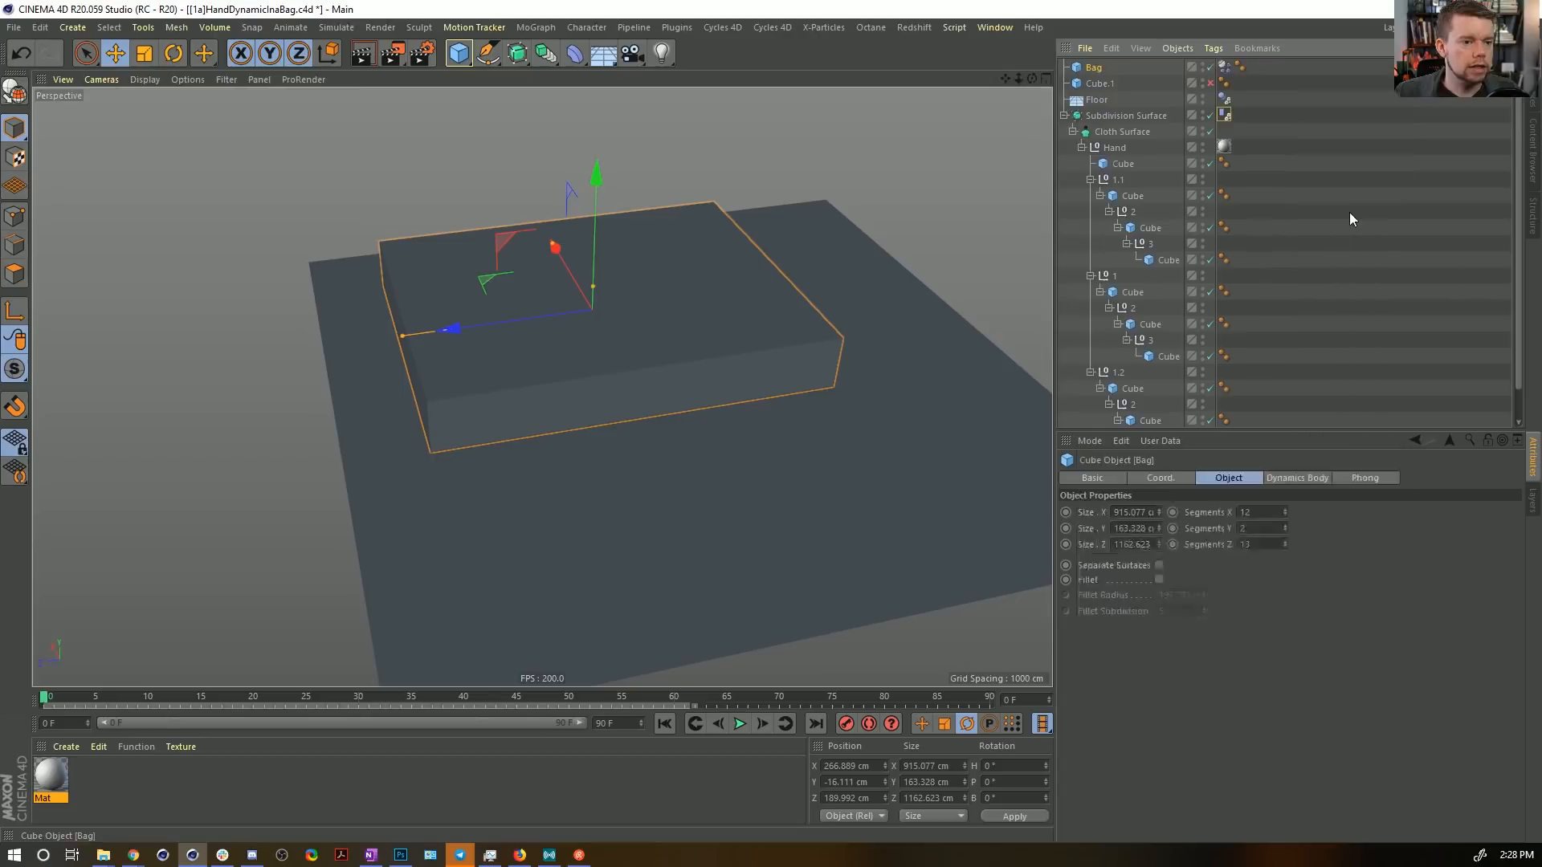
{"action": "left_click", "coordinate": [1125, 478]}
{"action": "left_click", "coordinate": [1254, 511]}
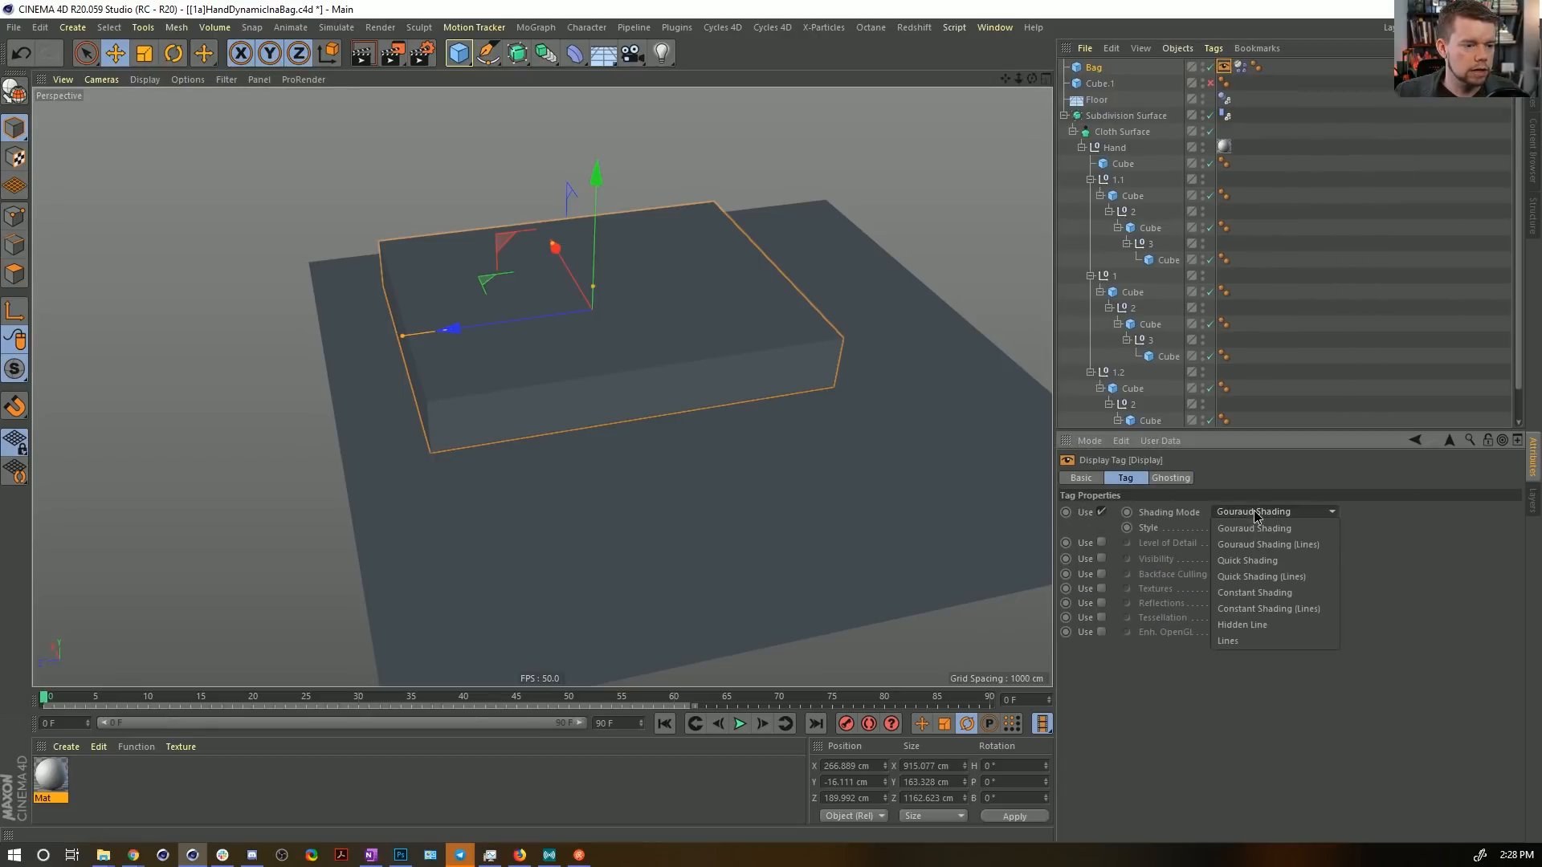
{"action": "left_click", "coordinate": [1253, 640]}
{"action": "left_click_drag", "start_coordinate": [657, 384], "coordinate": [763, 713], "text": "alt"}
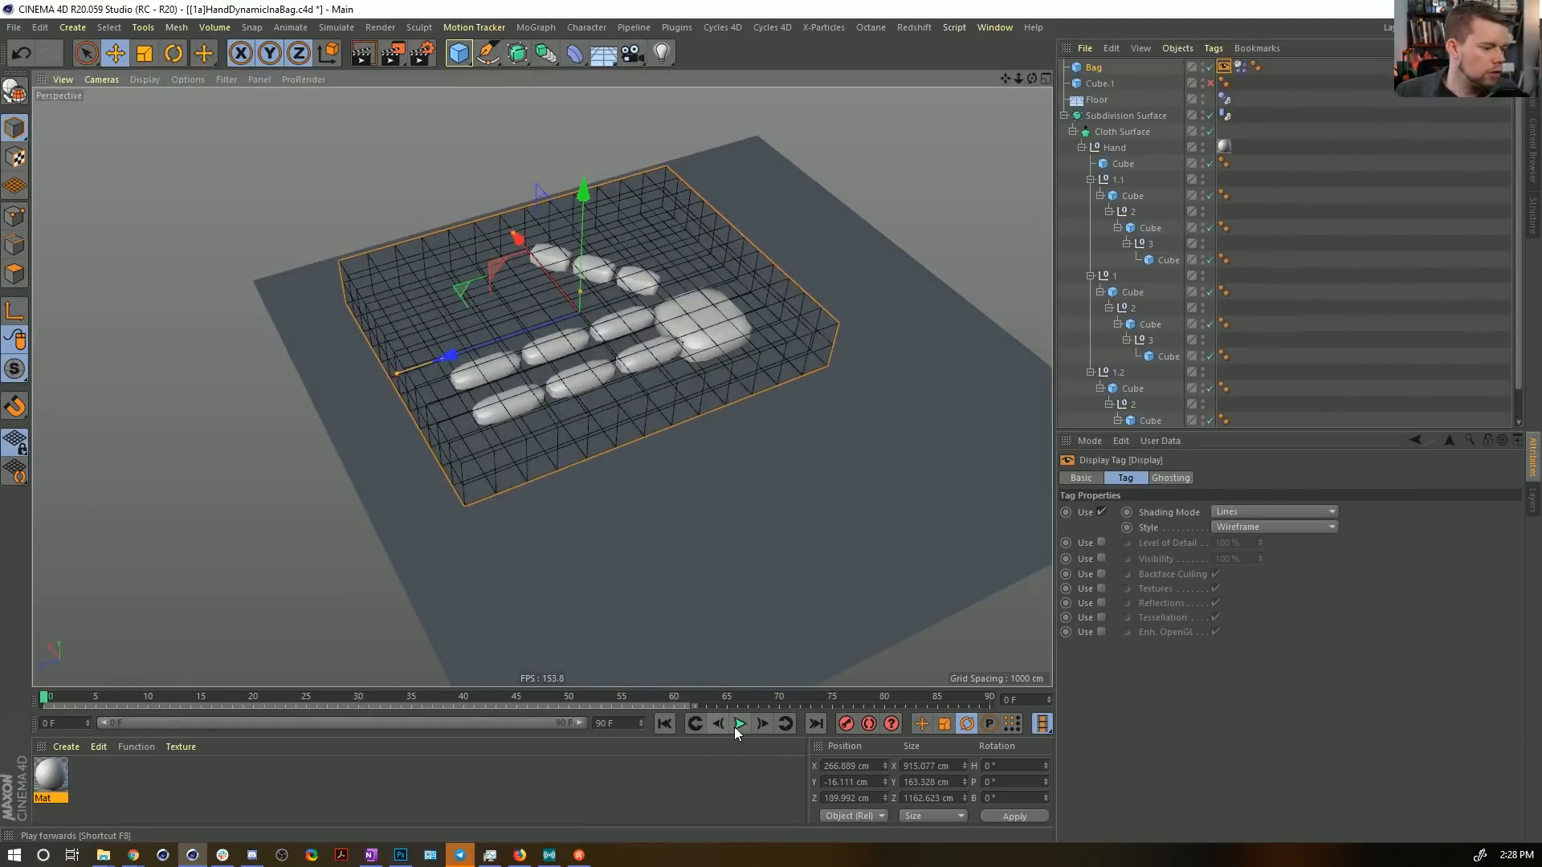
Play the hand and bag simulation, and step through its first six frames from a low side angle to examine the collisions.
{"action": "left_click", "coordinate": [738, 725]}
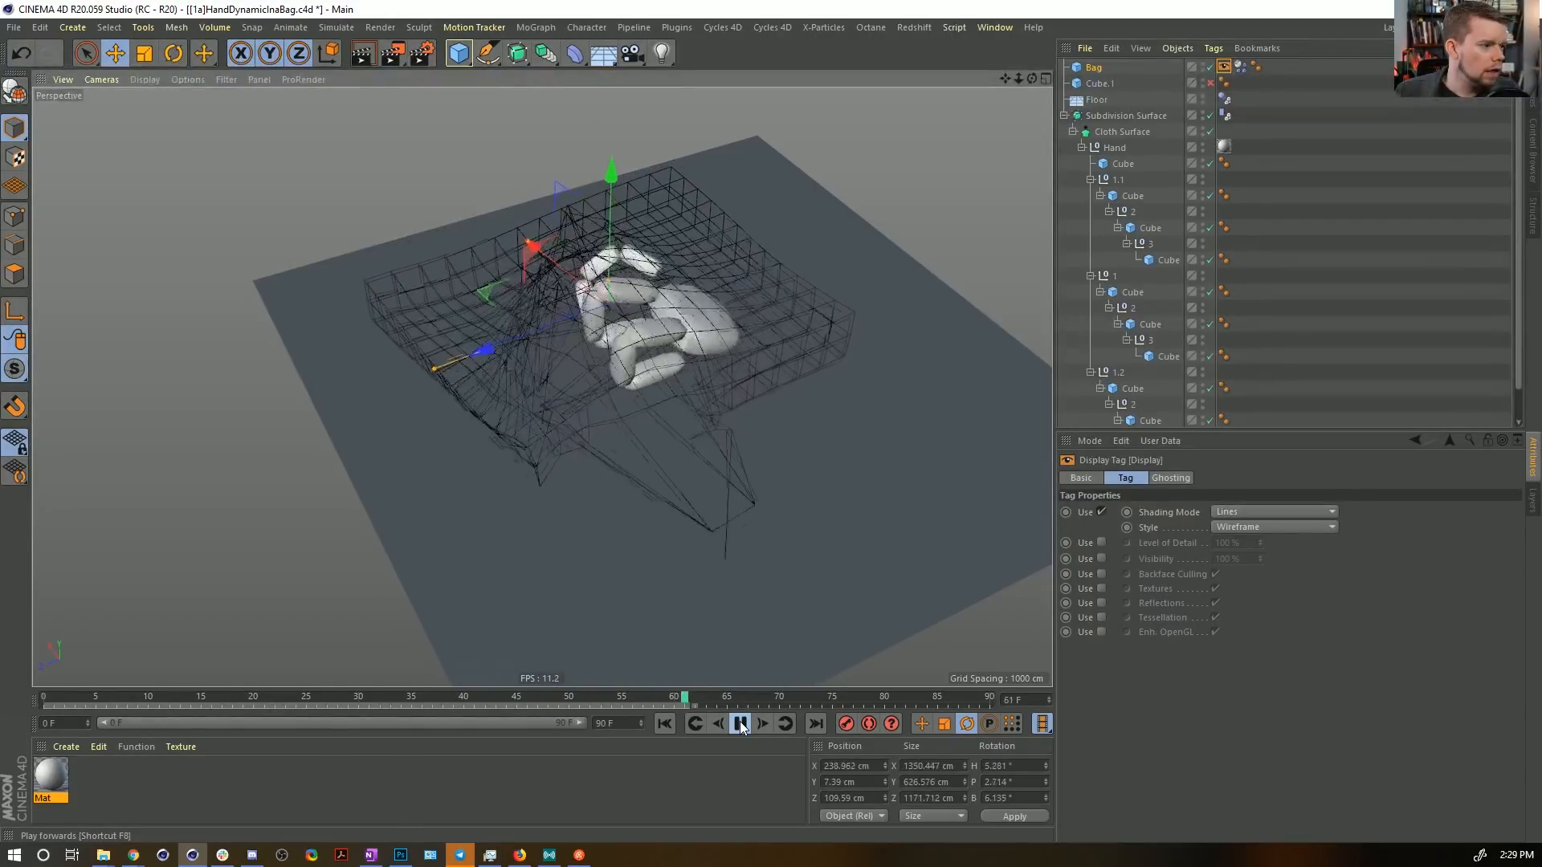
{"action": "left_click", "coordinate": [741, 728]}
{"action": "left_click_drag", "start_coordinate": [643, 351], "coordinate": [624, 302], "text": "alt"}
{"action": "left_click", "coordinate": [664, 725]}
{"action": "left_click_drag", "start_coordinate": [697, 349], "coordinate": [665, 316], "text": "alt"}
{"action": "left_click", "coordinate": [765, 726]}
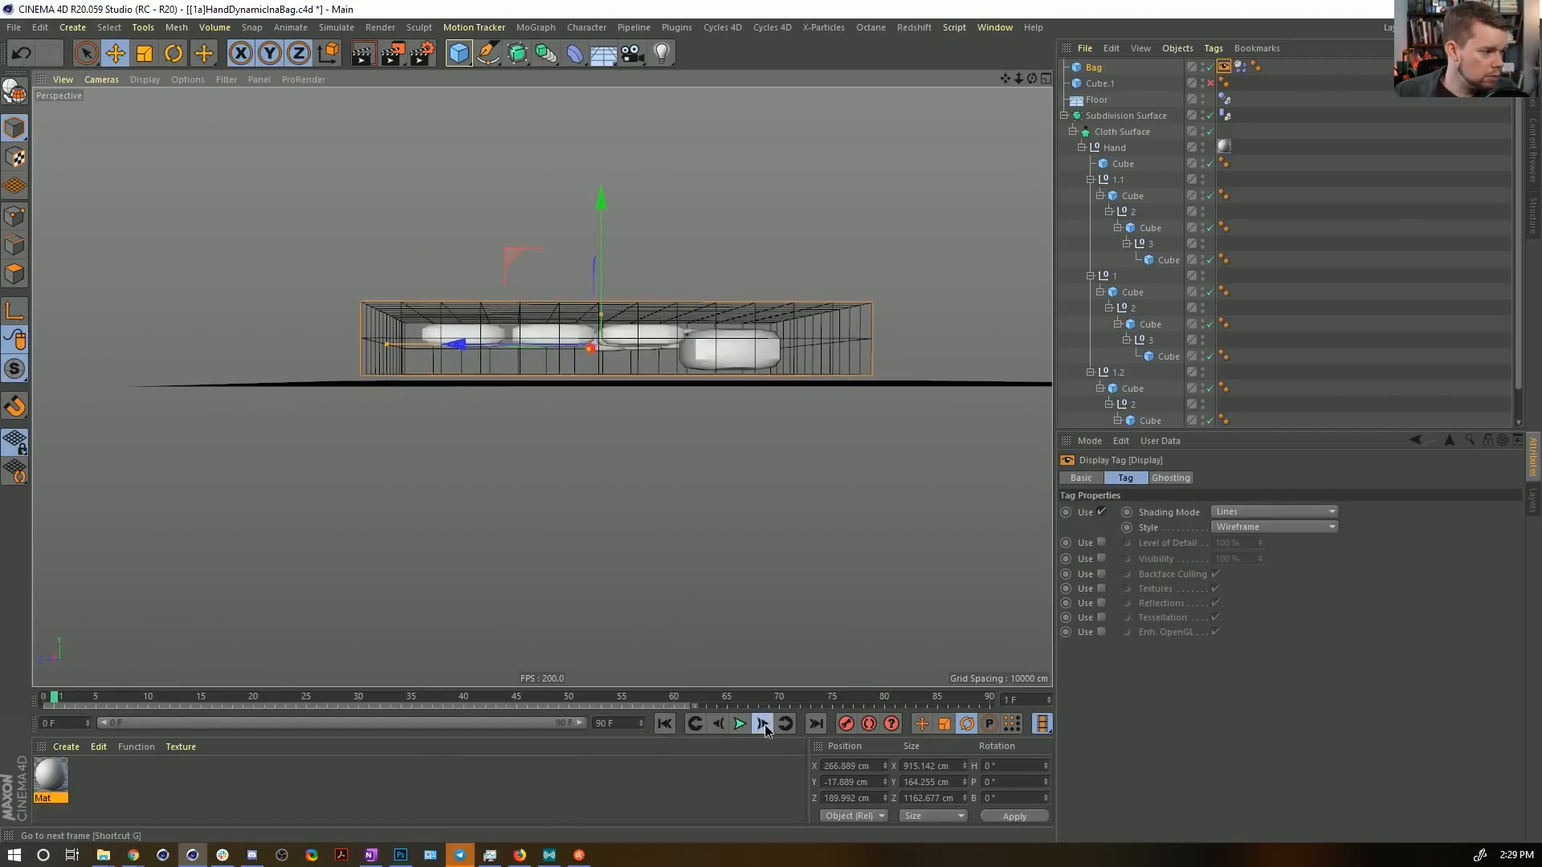
{"action": "left_click", "coordinate": [765, 724]}
{"action": "left_click", "coordinate": [765, 725]}
{"action": "left_click", "coordinate": [765, 724]}
{"action": "left_click", "coordinate": [765, 724]}
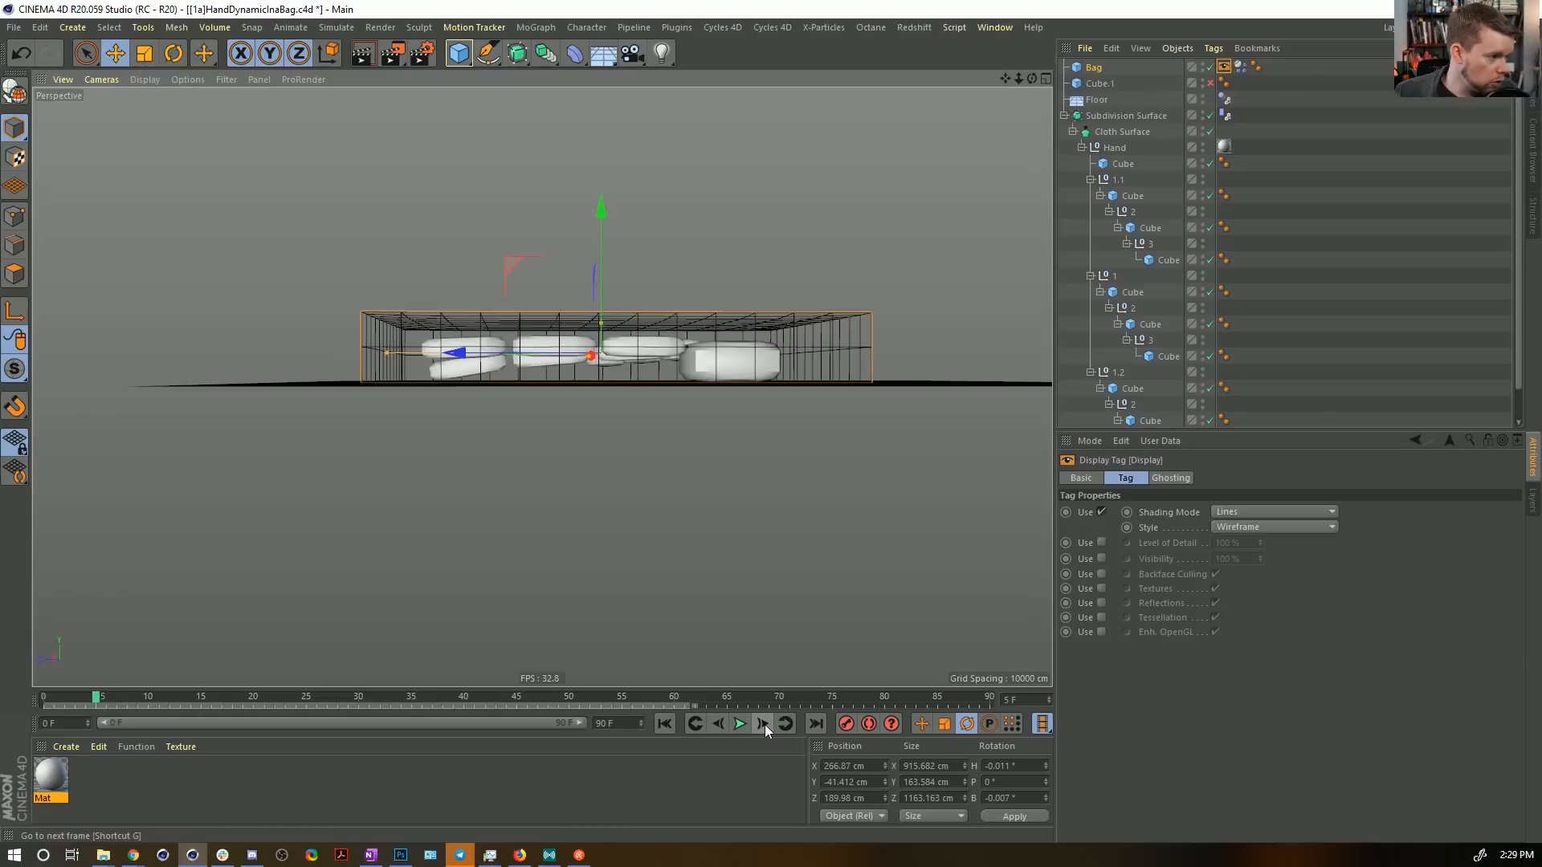
{"action": "left_click", "coordinate": [764, 724]}
{"action": "left_click_drag", "start_coordinate": [458, 374], "coordinate": [553, 314], "text": "alt"}
Lower the Floor to about Y -125.7 cm, and test the simulation from a low angle before returning to frame 0.
{"action": "left_click", "coordinate": [799, 448]}
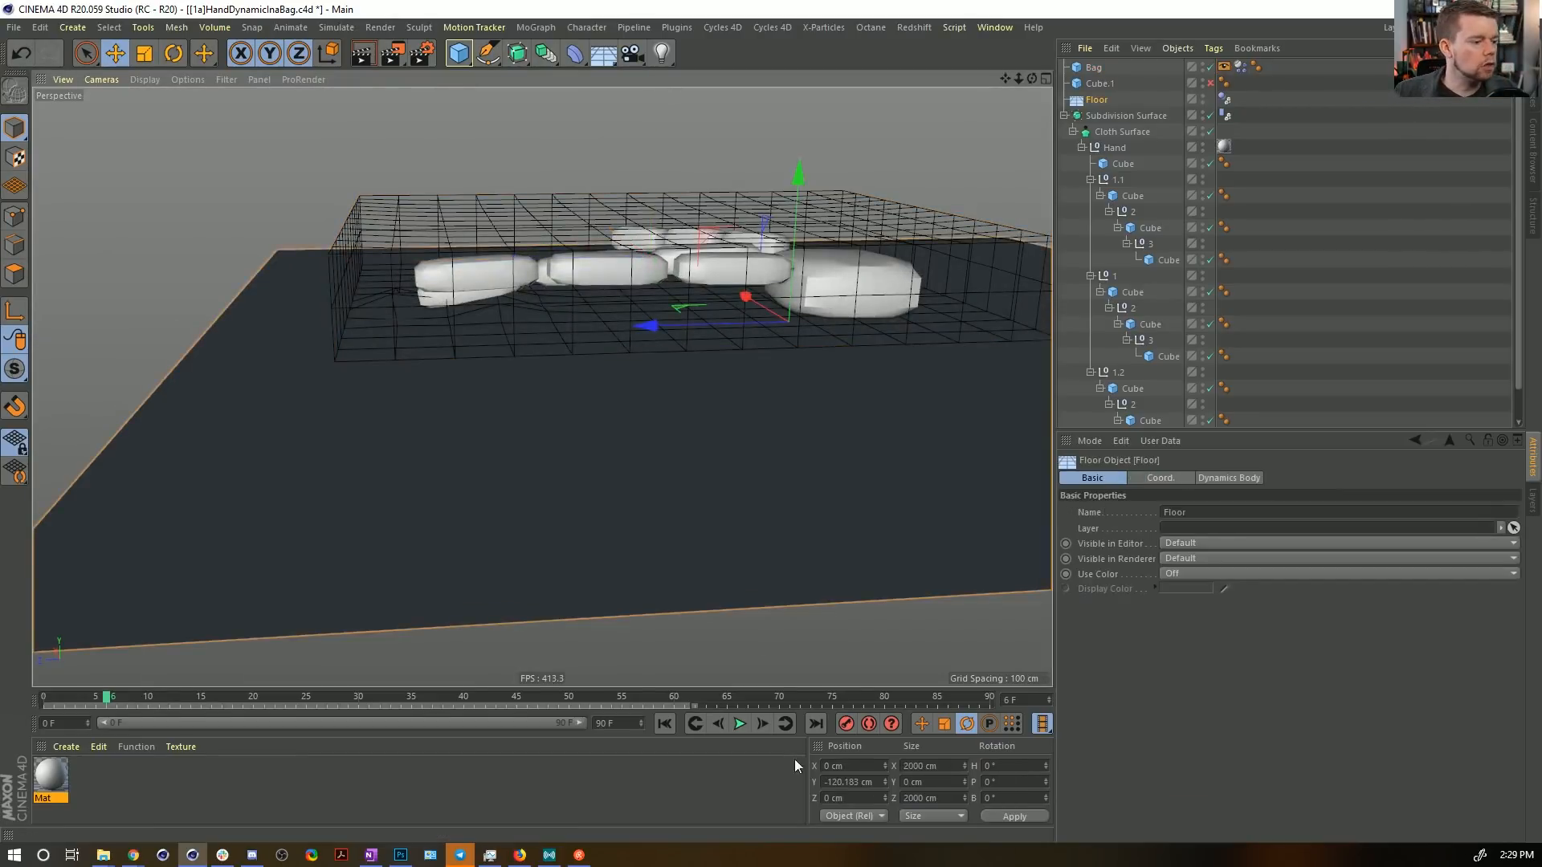
{"action": "left_click", "coordinate": [663, 725]}
{"action": "mouse_move", "coordinate": [800, 183]}
{"action": "left_mouse_down"}
{"action": "mouse_move", "coordinate": [794, 260]}
{"action": "mouse_move", "coordinate": [799, 186]}
{"action": "left_mouse_up"}
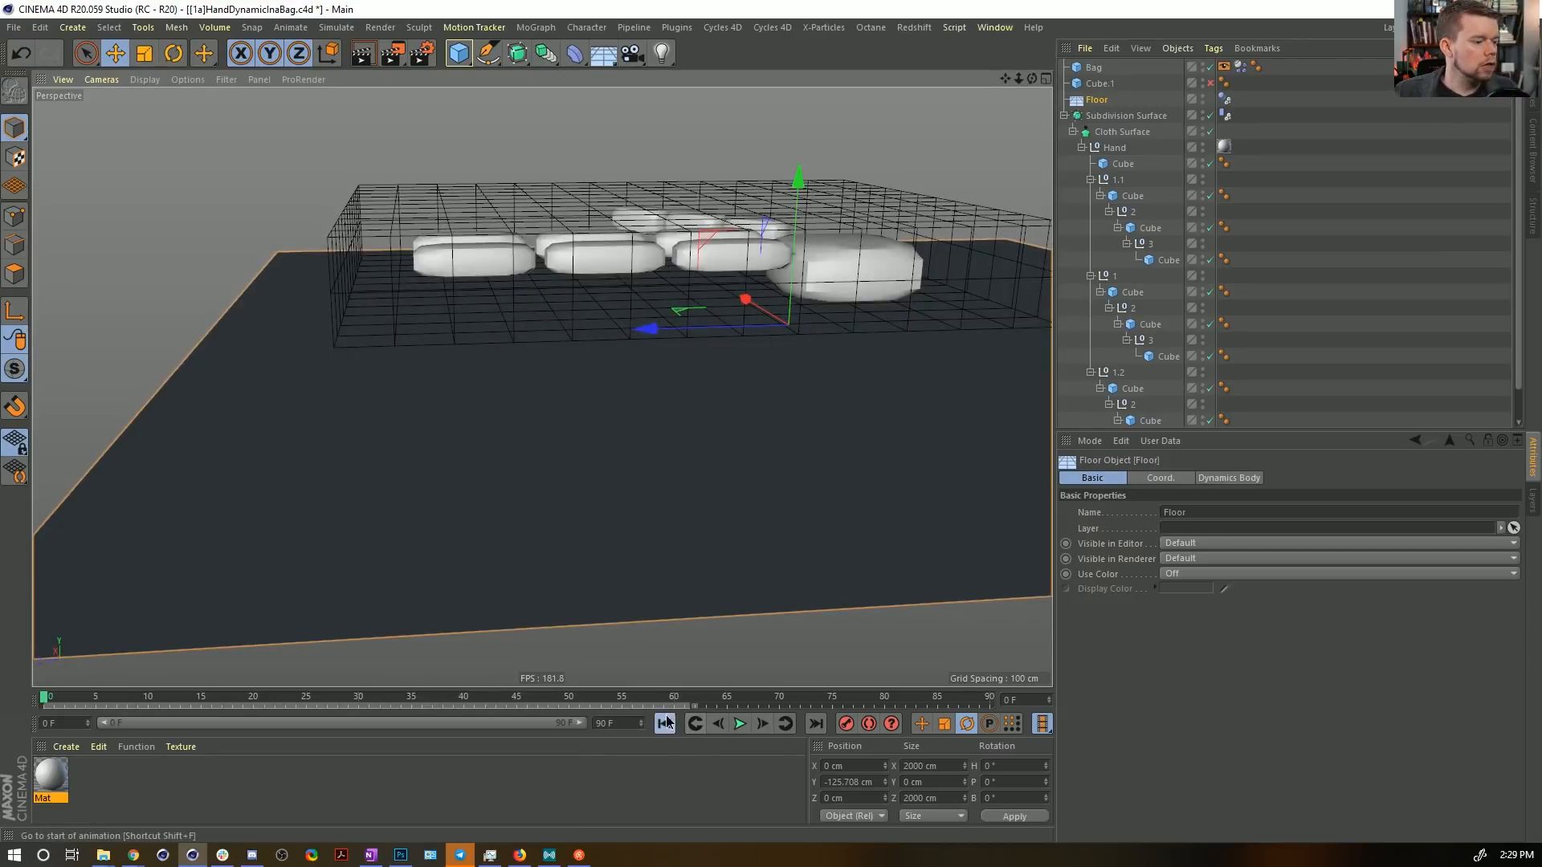
{"action": "left_click", "coordinate": [739, 725]}
{"action": "left_click", "coordinate": [740, 725]}
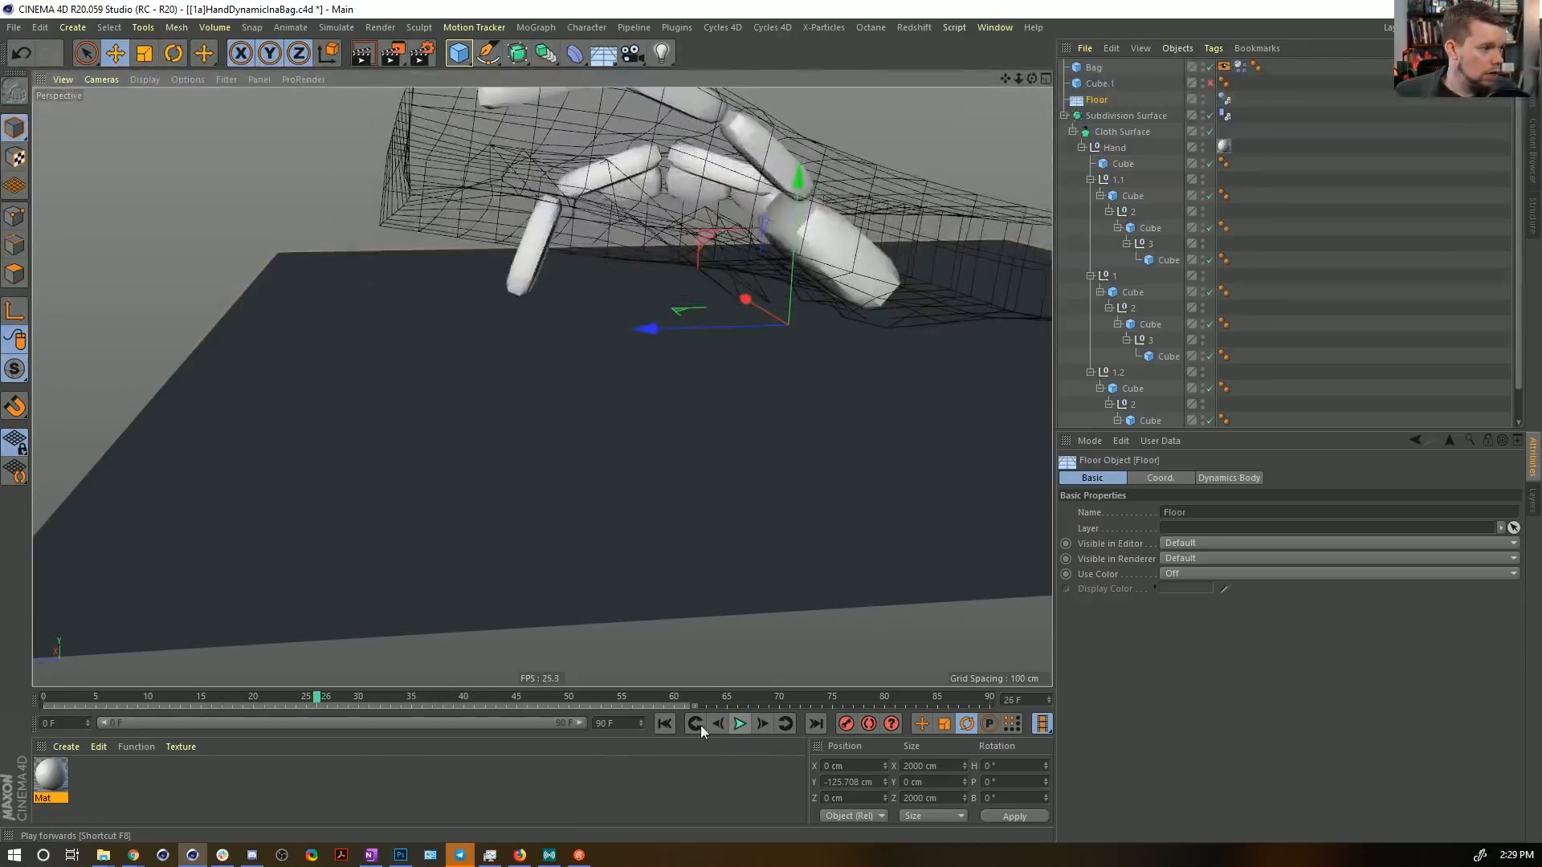
{"action": "left_click", "coordinate": [665, 724]}
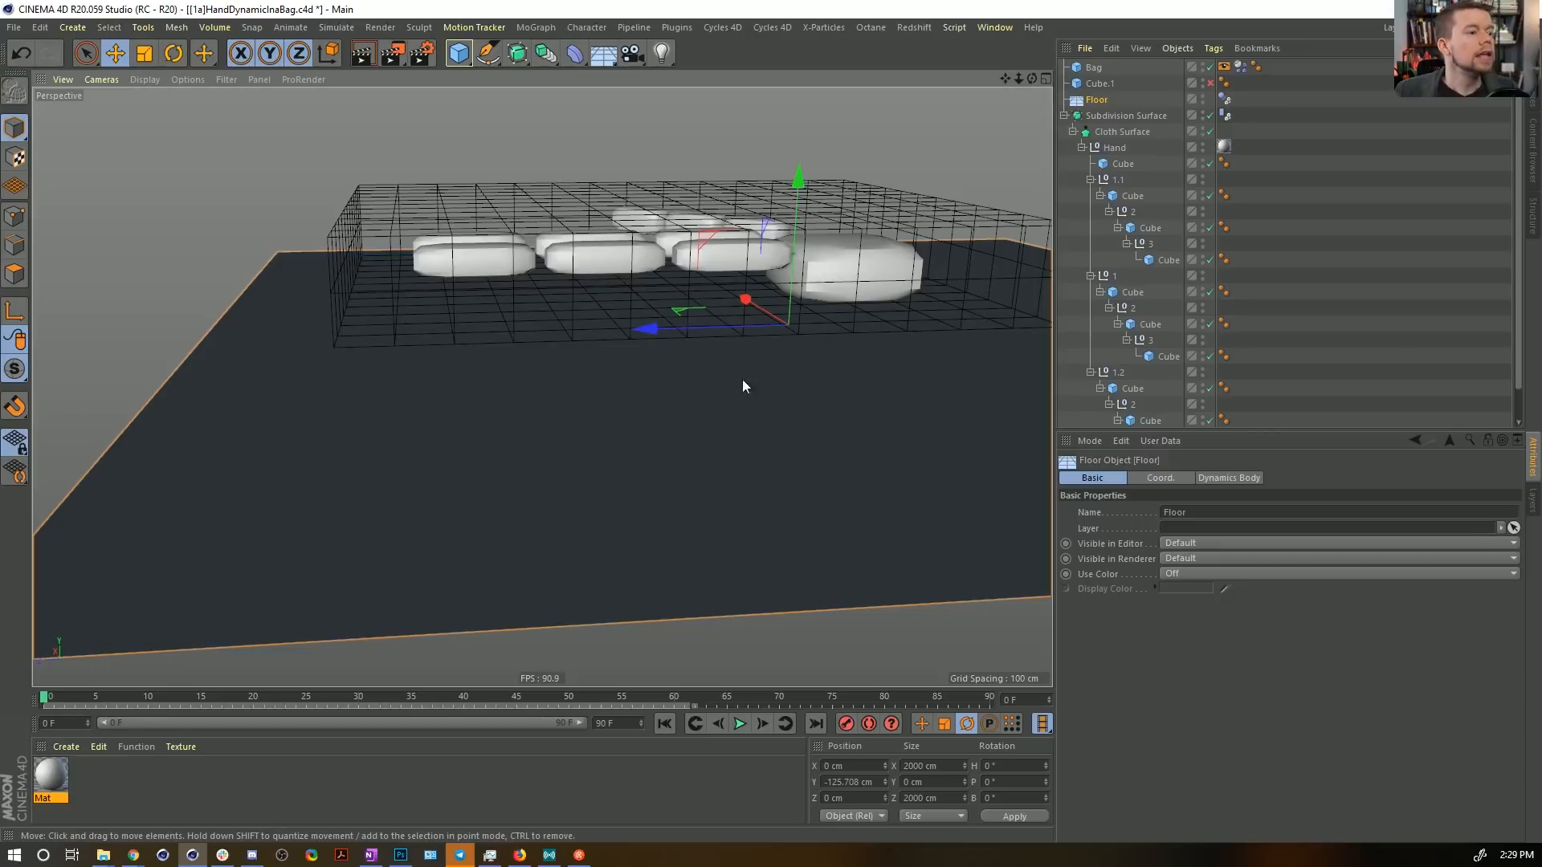
{"action": "left_click_drag", "start_coordinate": [743, 379], "coordinate": [635, 273], "text": "alt"}
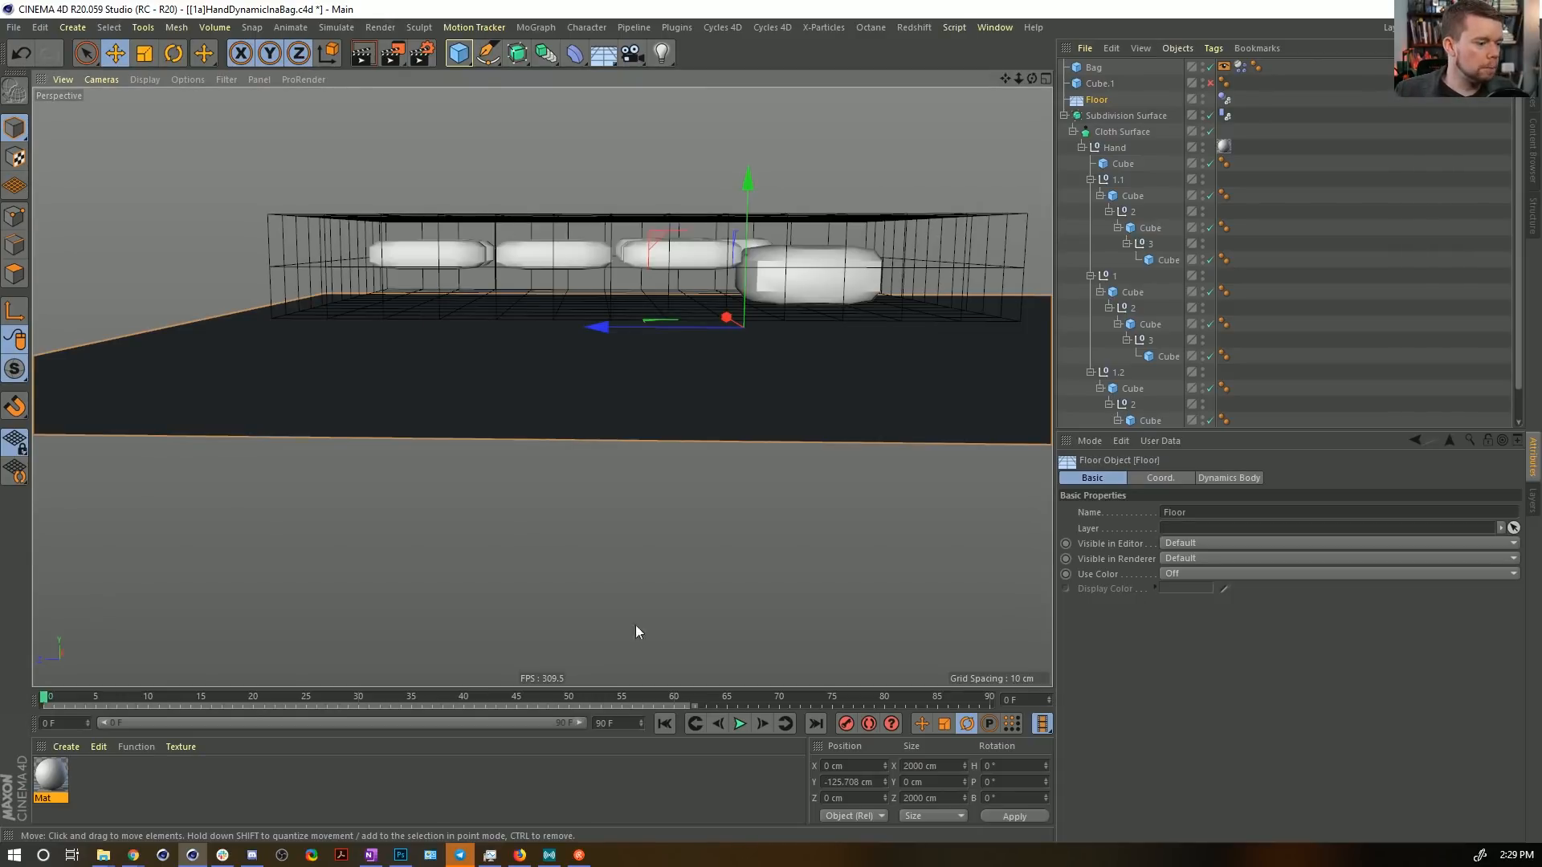
{"action": "left_click", "coordinate": [739, 724]}
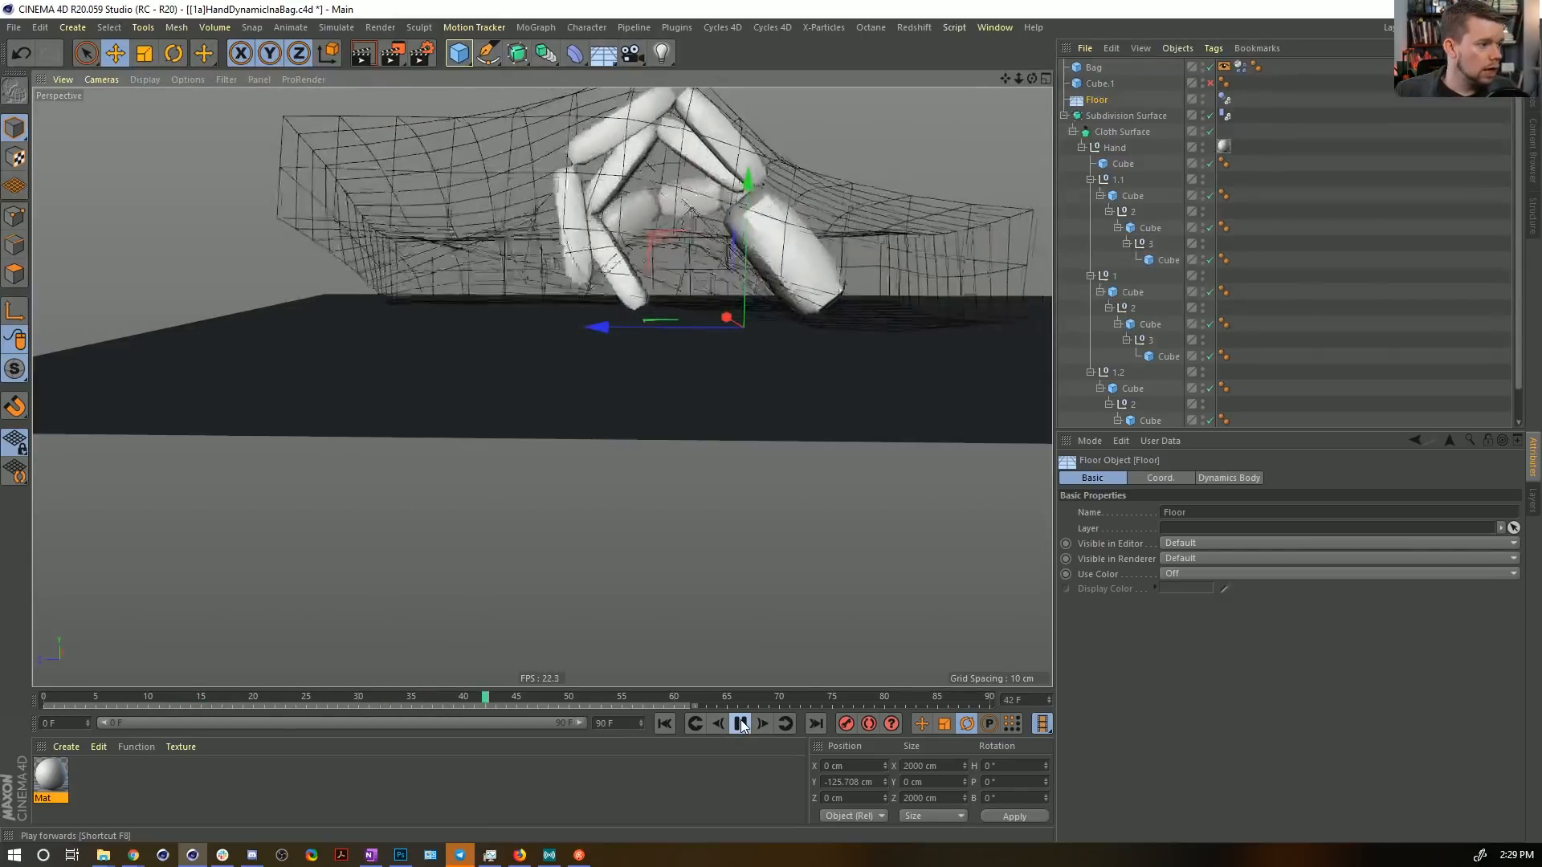
{"action": "left_click", "coordinate": [740, 723]}
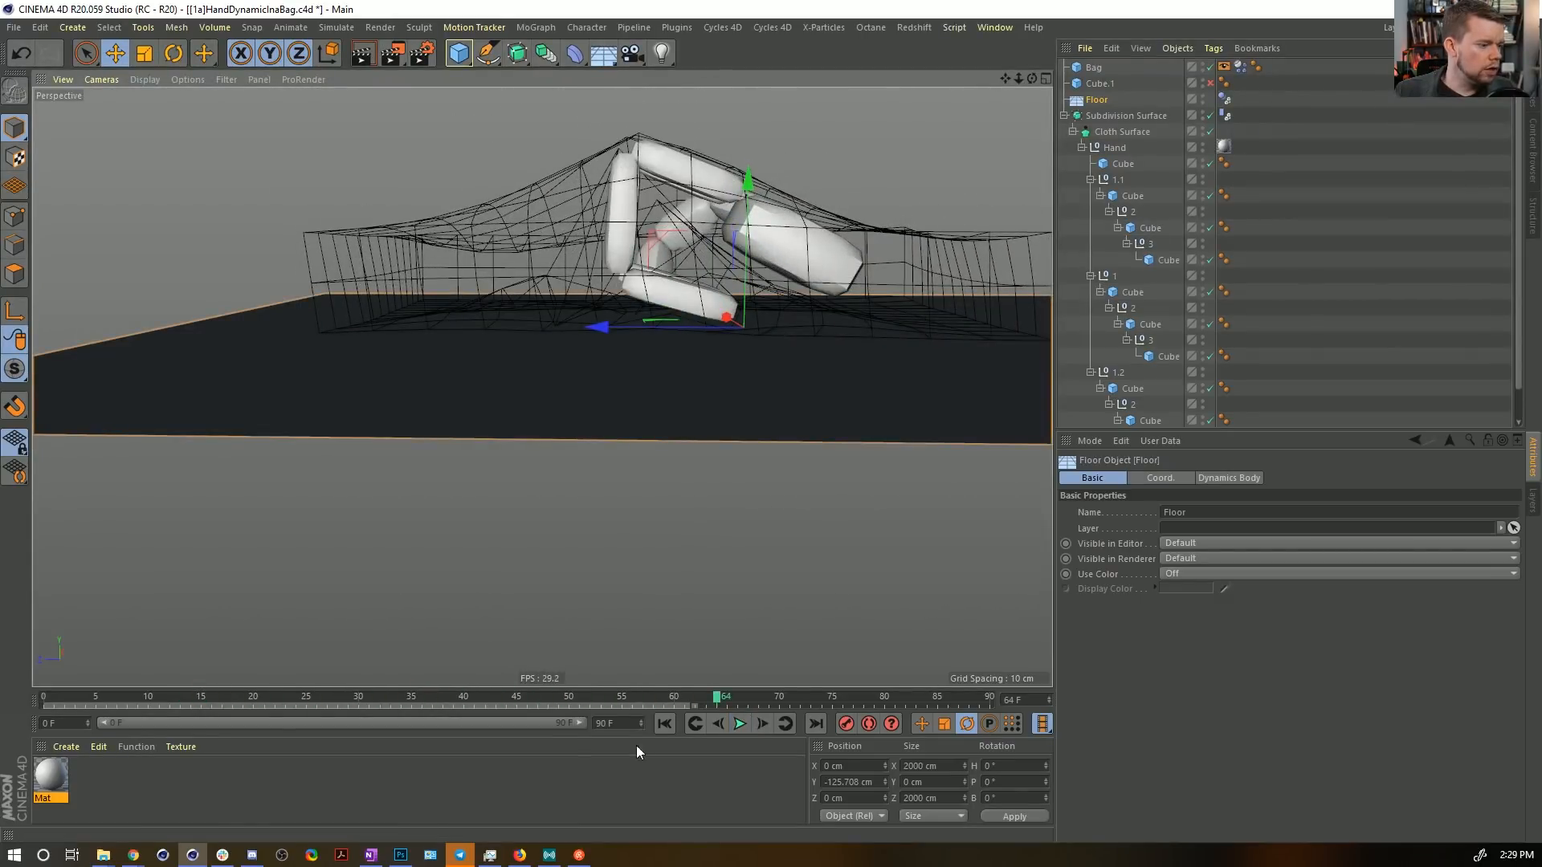
{"action": "left_click", "coordinate": [664, 724]}
Set the project dynamics to 25 steps per frame, and test the hand and bag simulation before returning to frame 0.
{"action": "key", "text": "ctrl+d"}
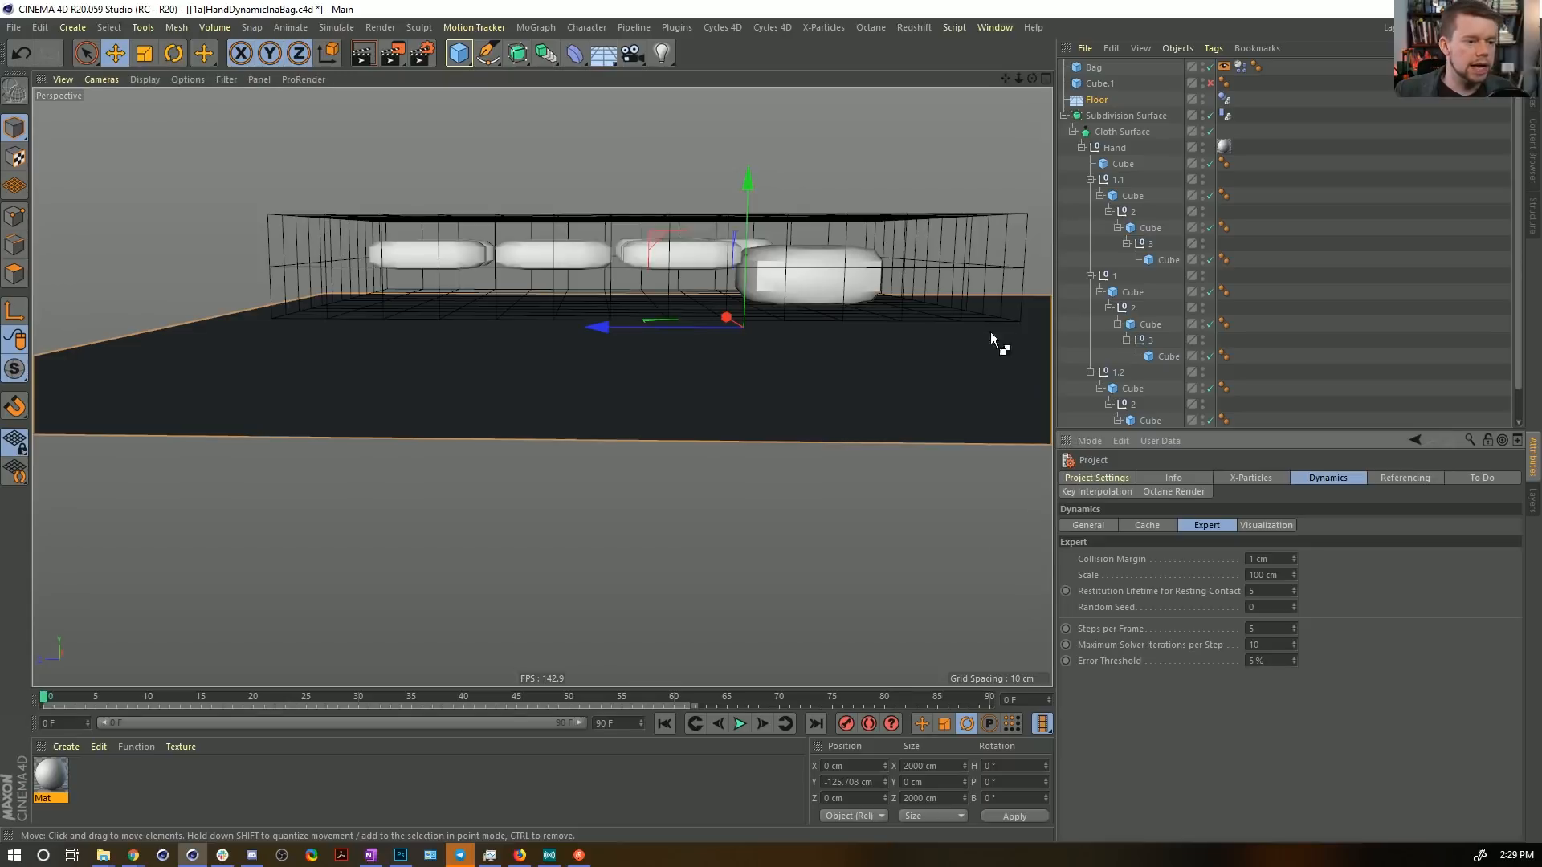
{"action": "double_click", "coordinate": [1268, 628]}
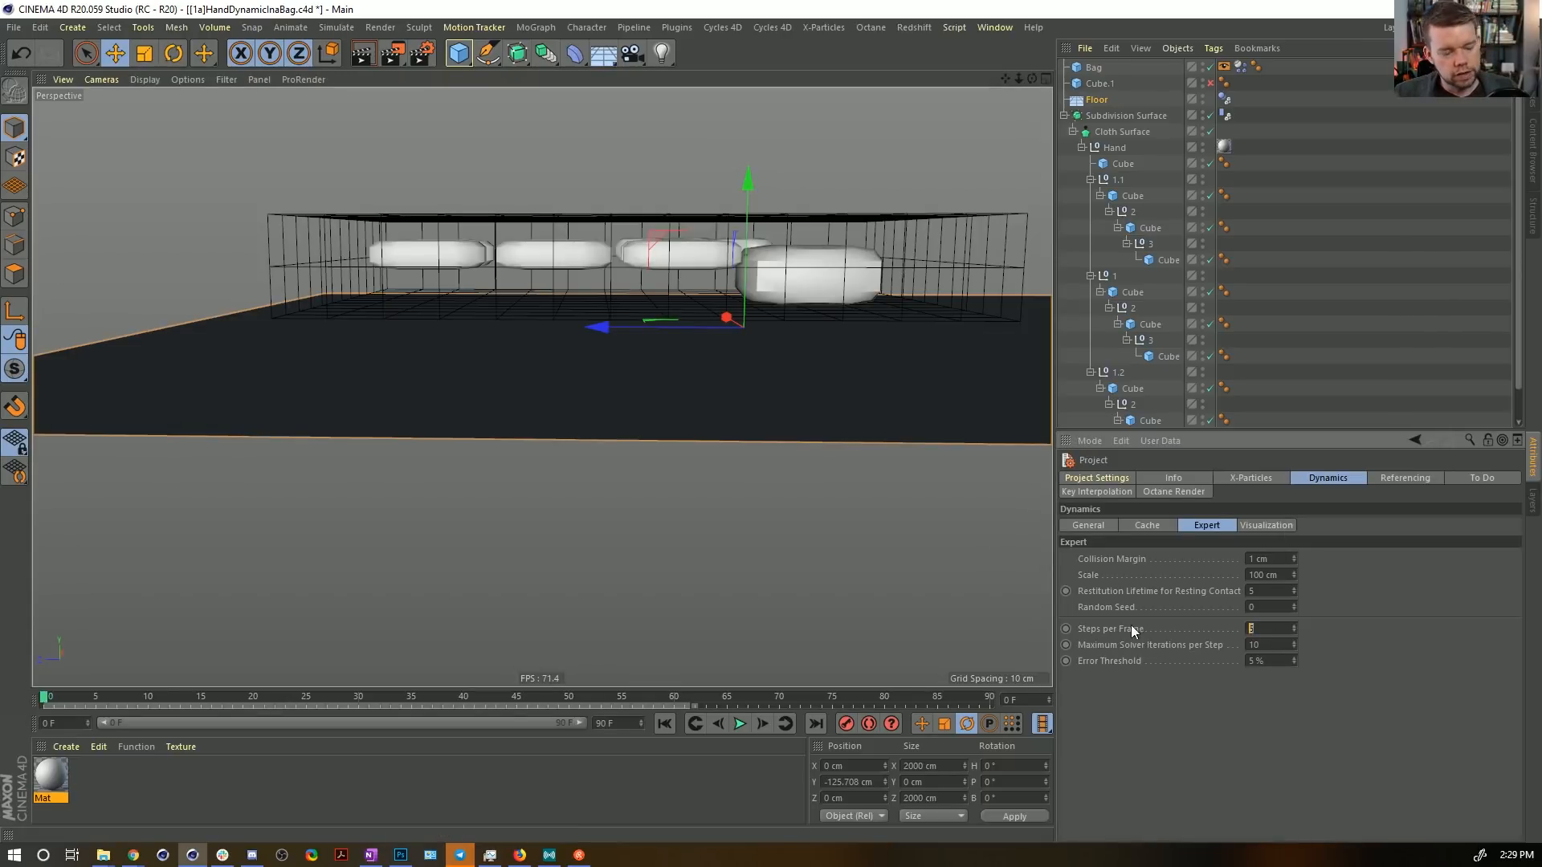
{"action": "type", "text": "25"}
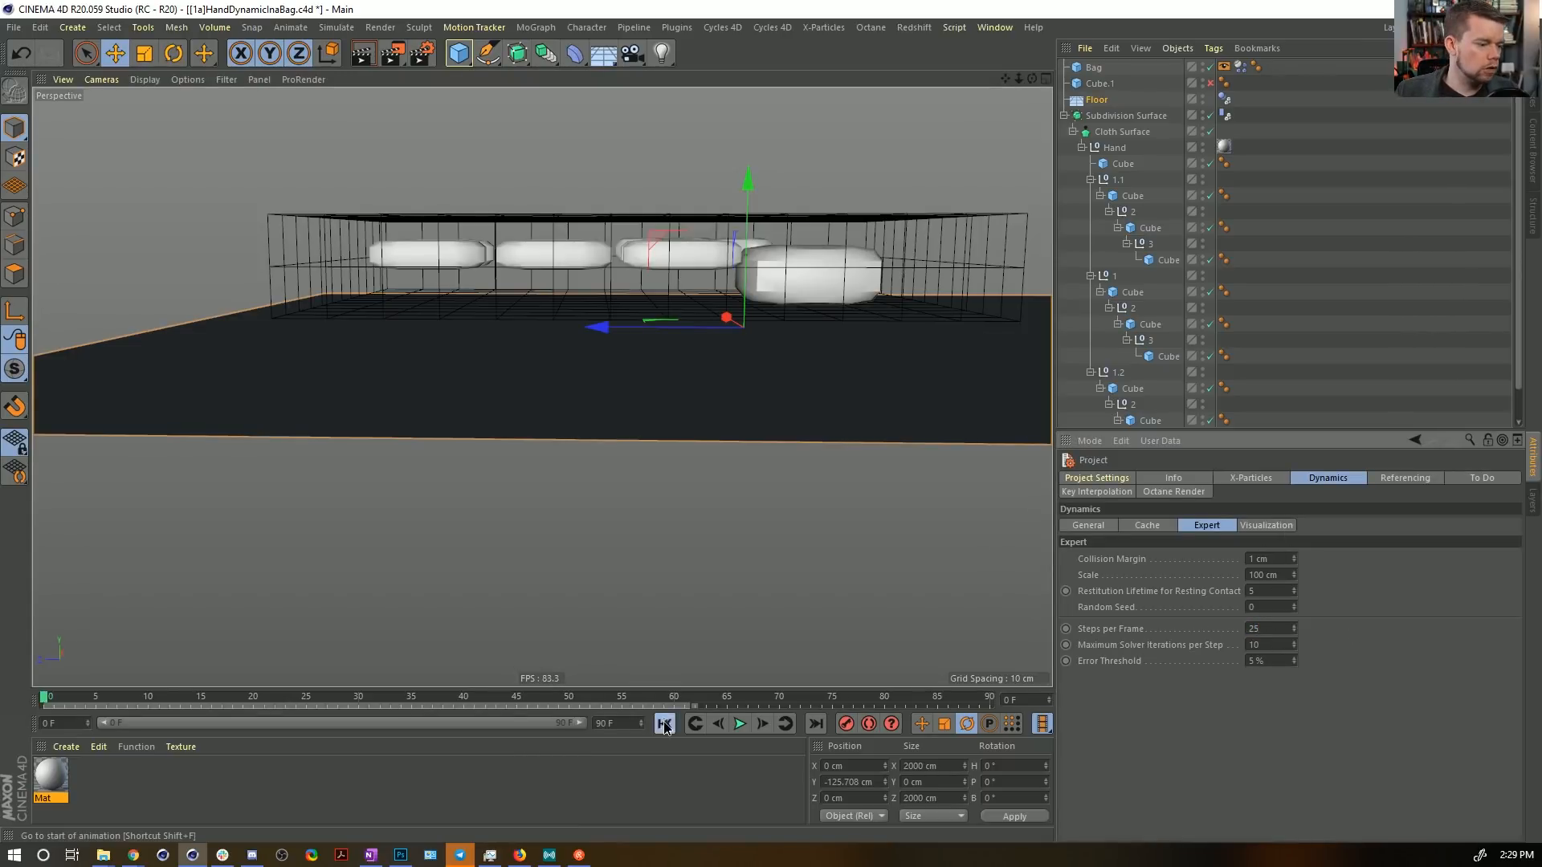
{"action": "left_click", "coordinate": [739, 724]}
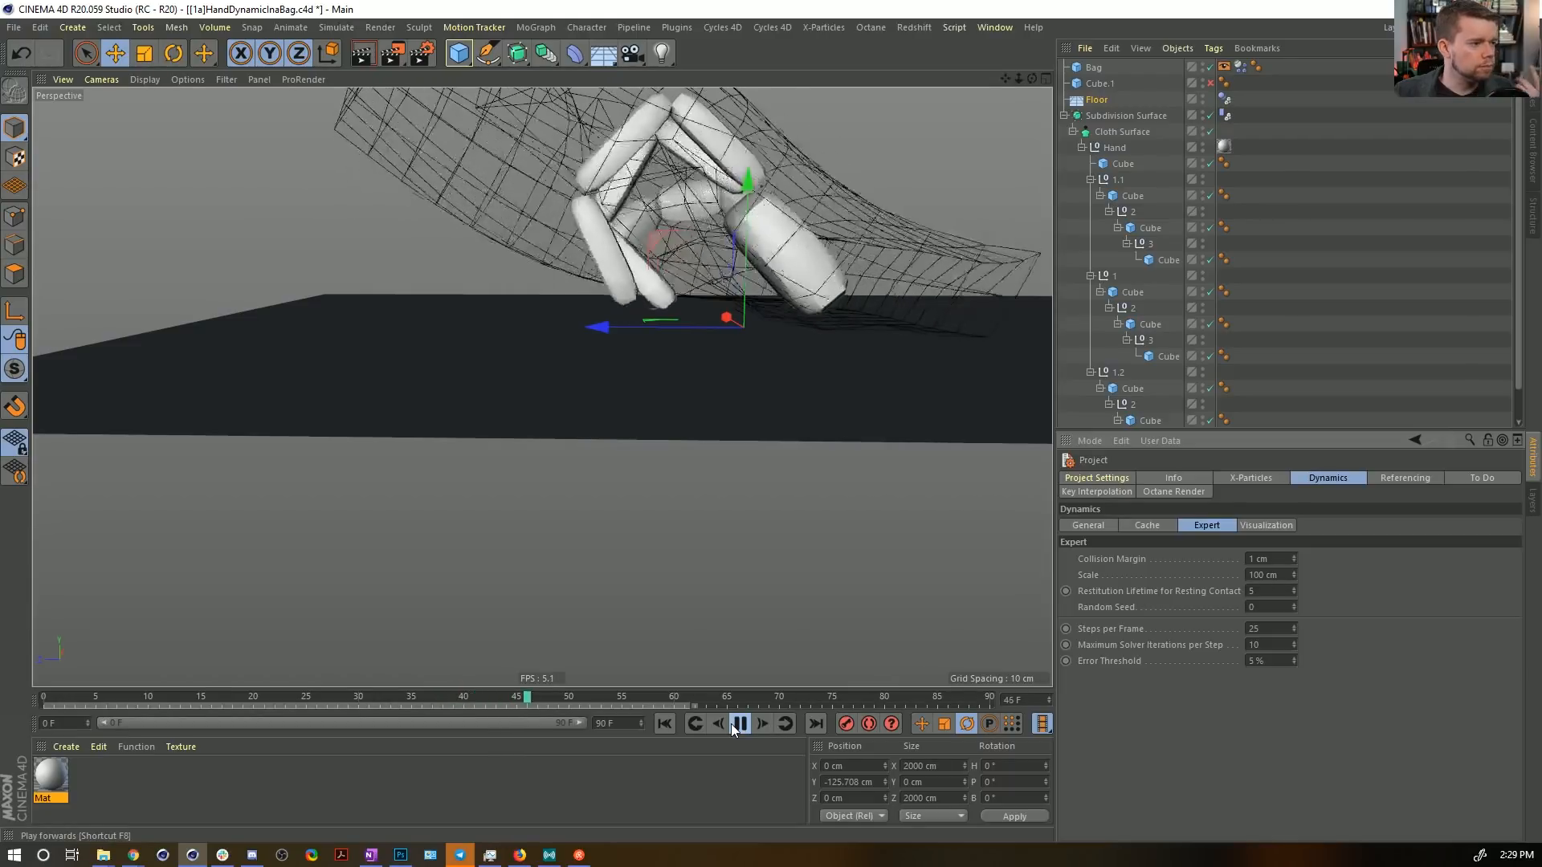
{"action": "left_click", "coordinate": [739, 725]}
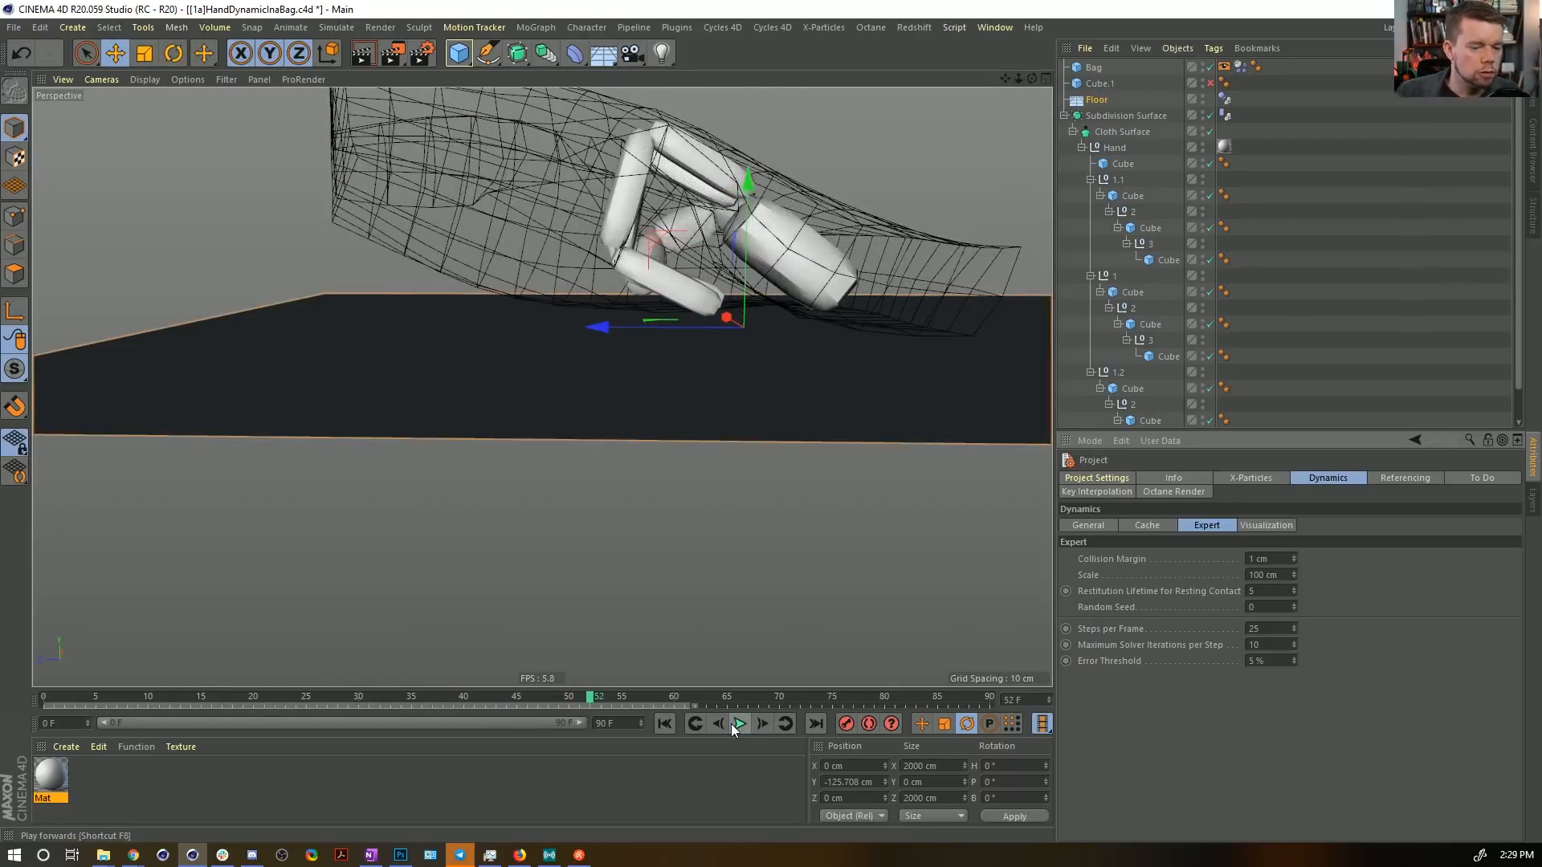
{"action": "left_click", "coordinate": [675, 721]}
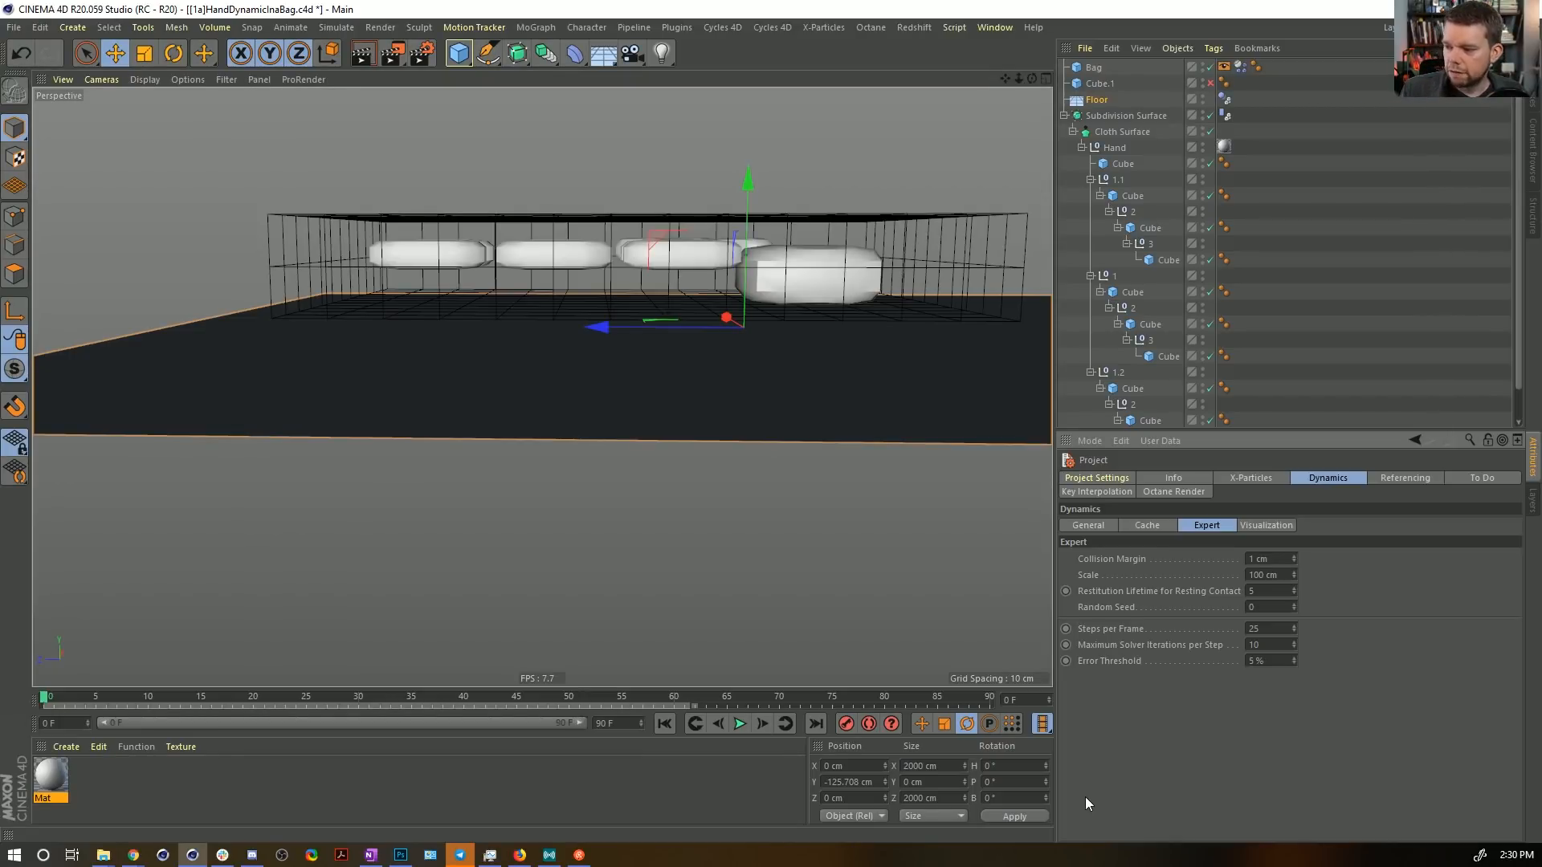
{"action": "left_click_drag", "start_coordinate": [830, 249], "coordinate": [721, 431], "text": "alt"}
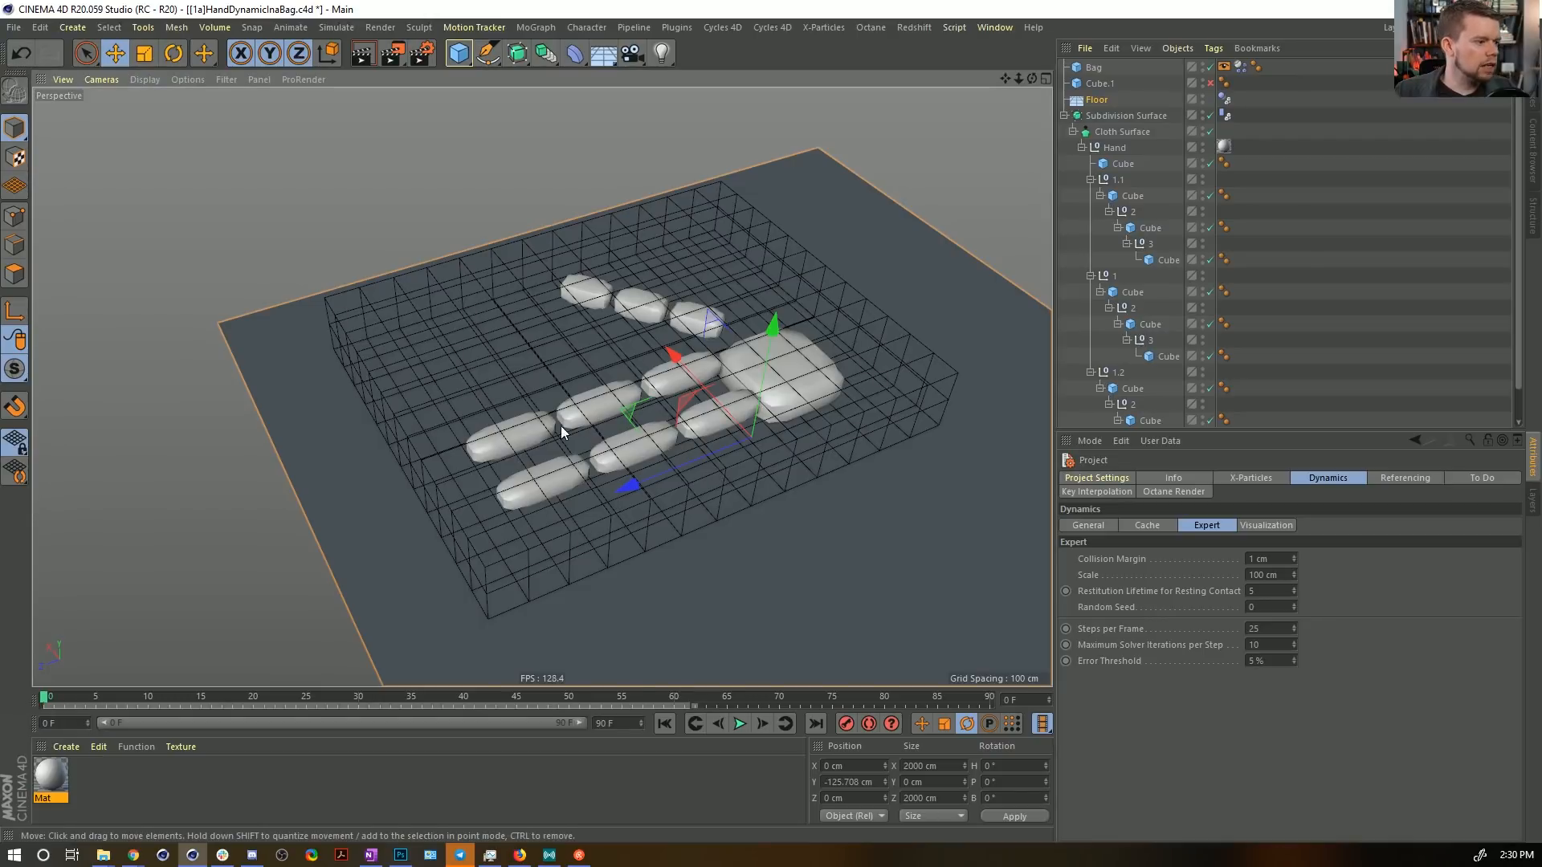
{"action": "left_click_drag", "start_coordinate": [562, 432], "coordinate": [517, 401], "text": "alt"}
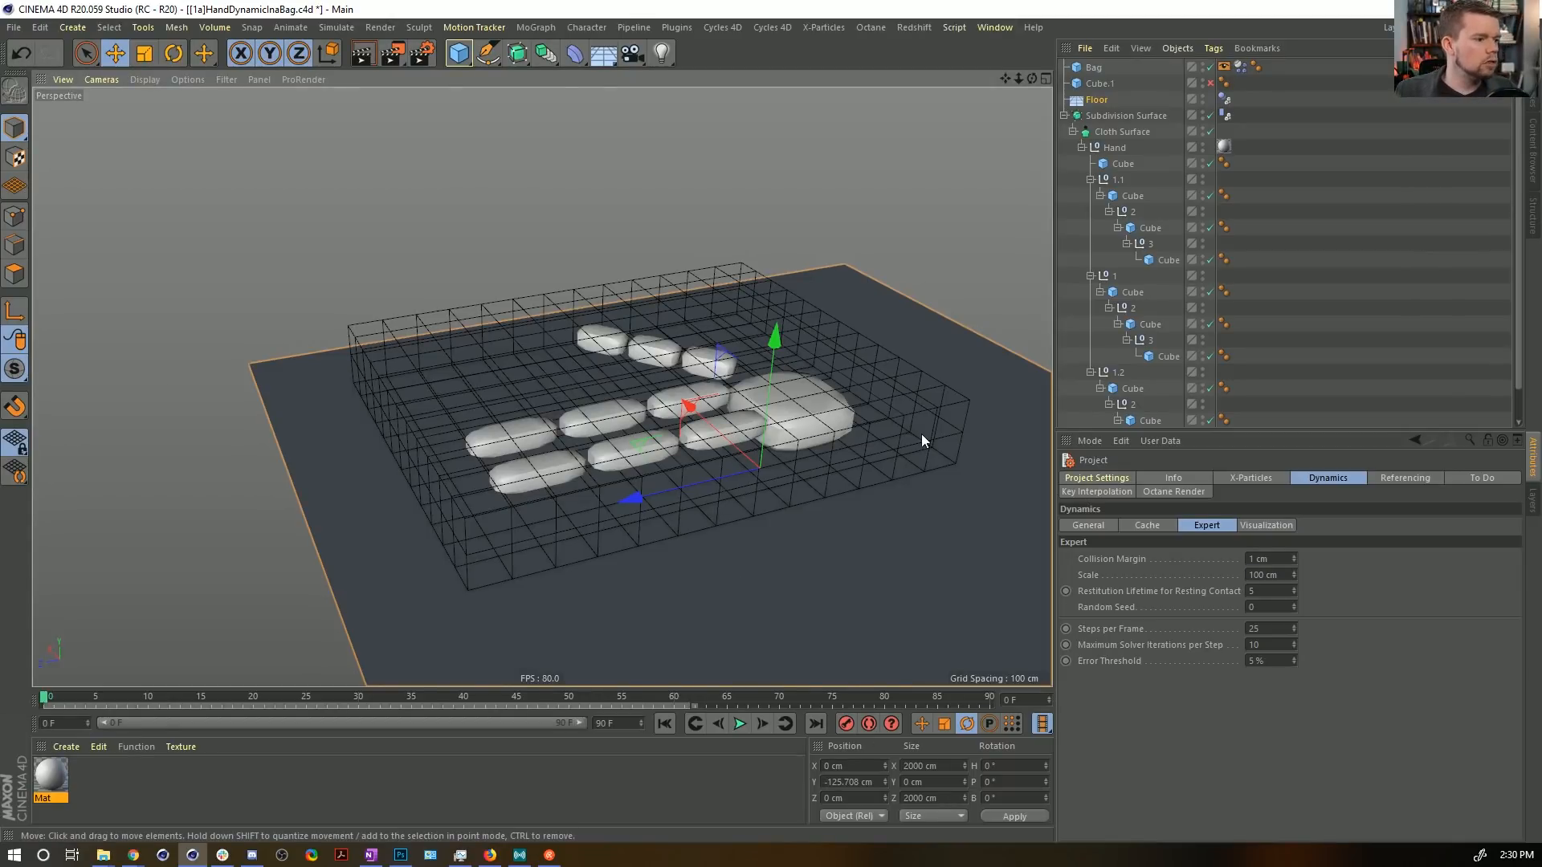
{"action": "left_click_drag", "start_coordinate": [763, 407], "coordinate": [753, 454], "text": "alt"}
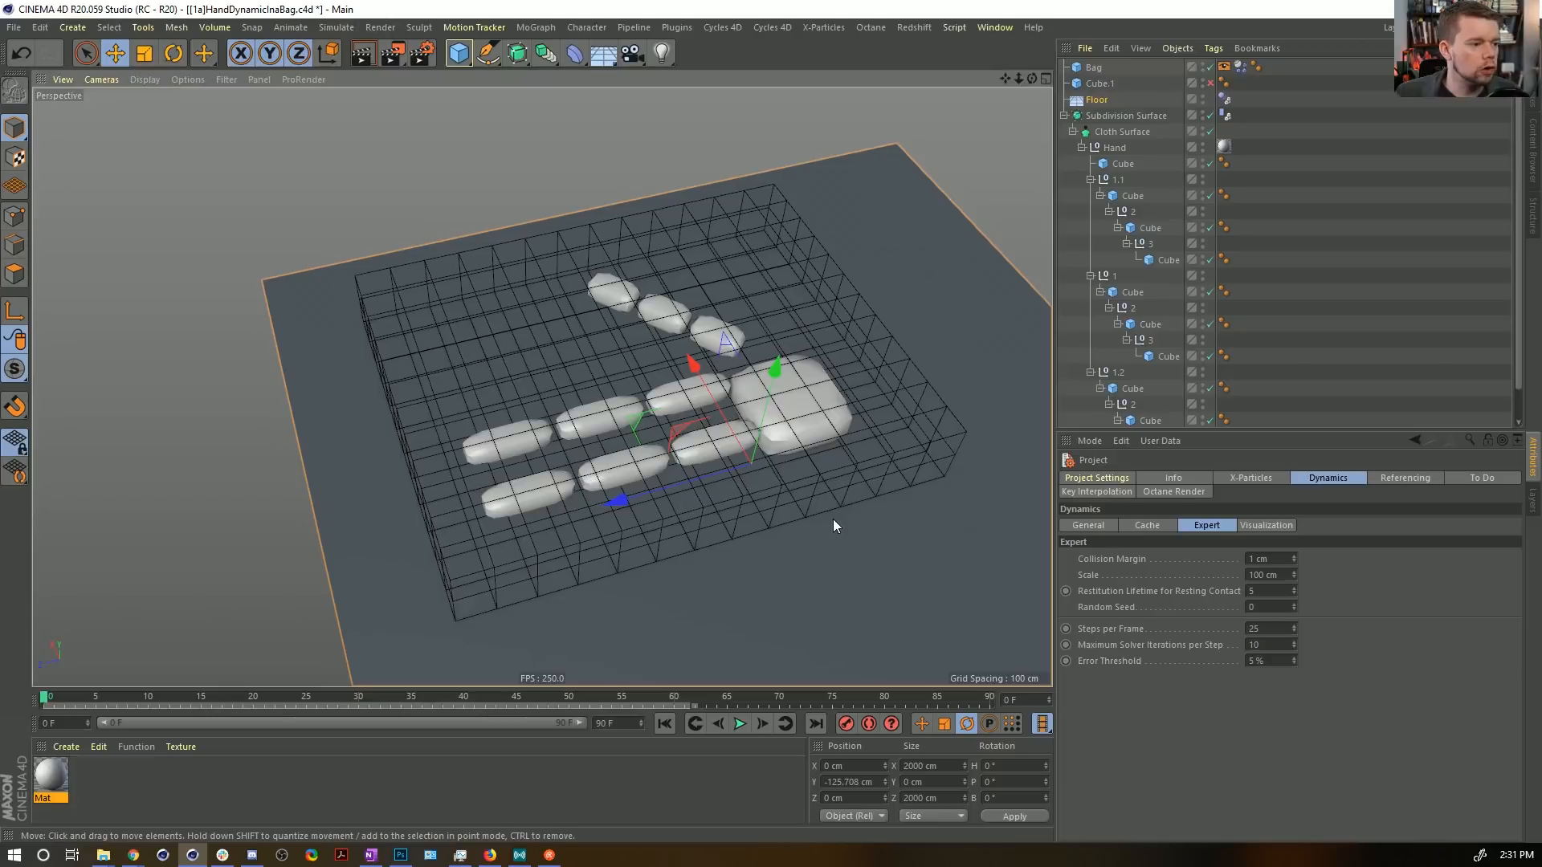
{"action": "left_click", "coordinate": [1313, 307]}
{"action": "left_click_drag", "start_coordinate": [642, 406], "coordinate": [638, 350], "text": "alt"}
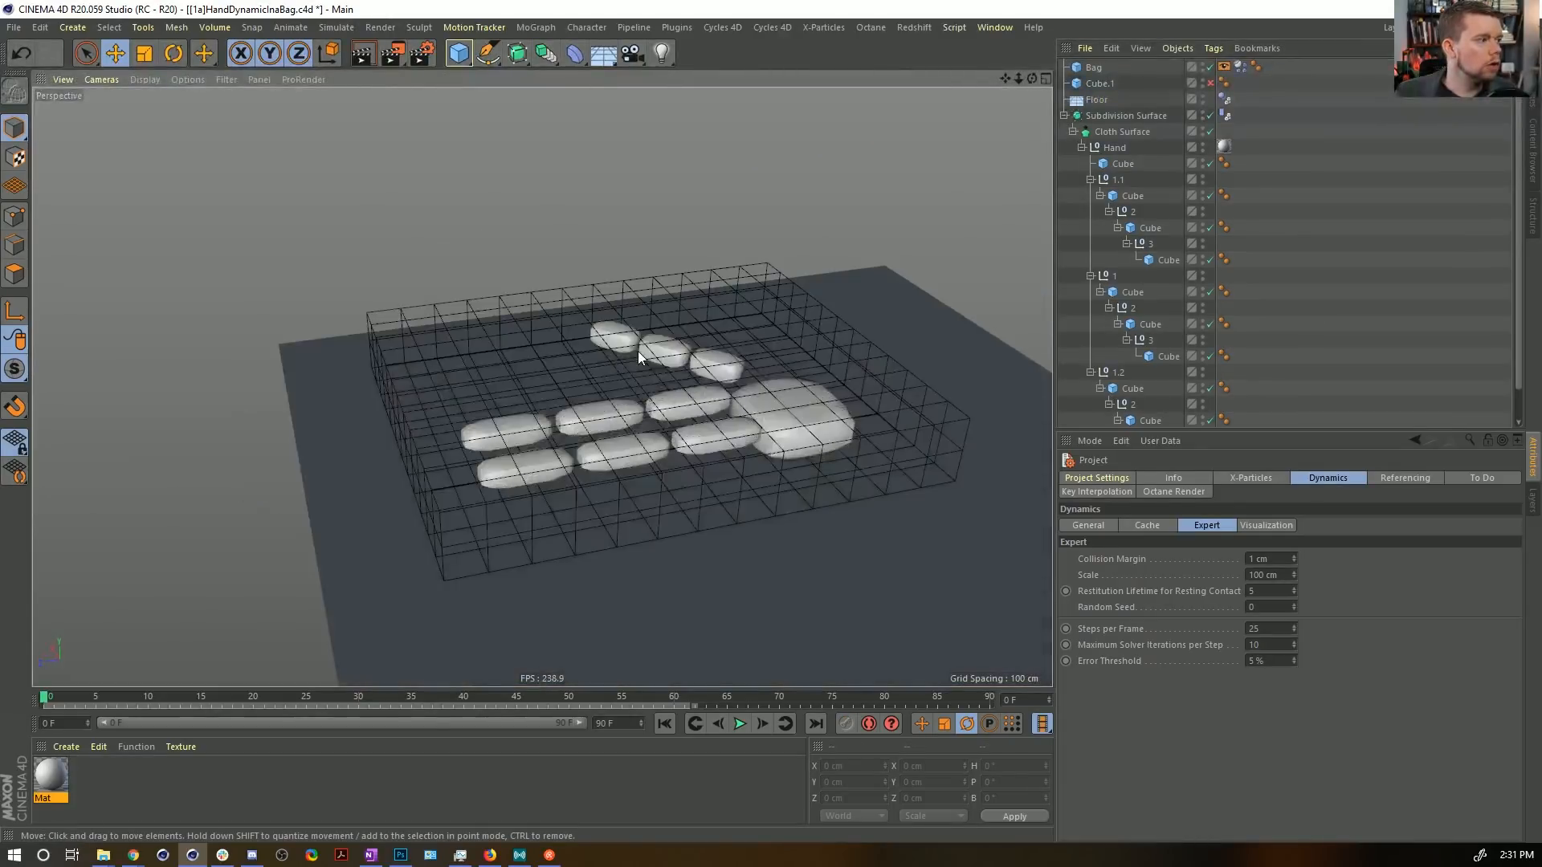
{"action": "left_click_drag", "start_coordinate": [681, 397], "coordinate": [522, 475], "text": "alt"}
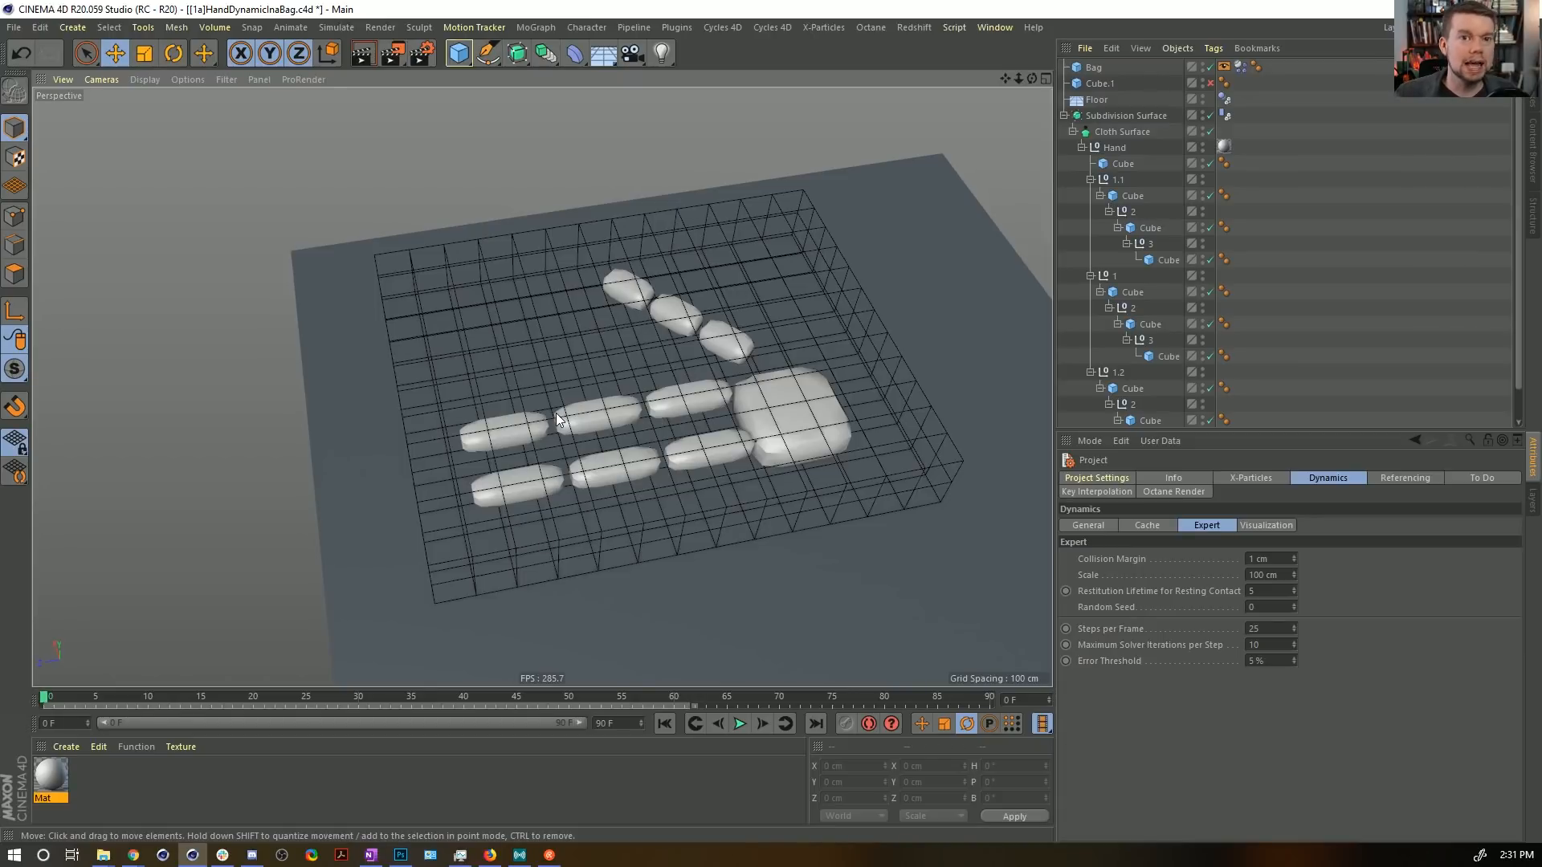
{"action": "left_click_drag", "start_coordinate": [627, 386], "coordinate": [689, 431], "text": "alt"}
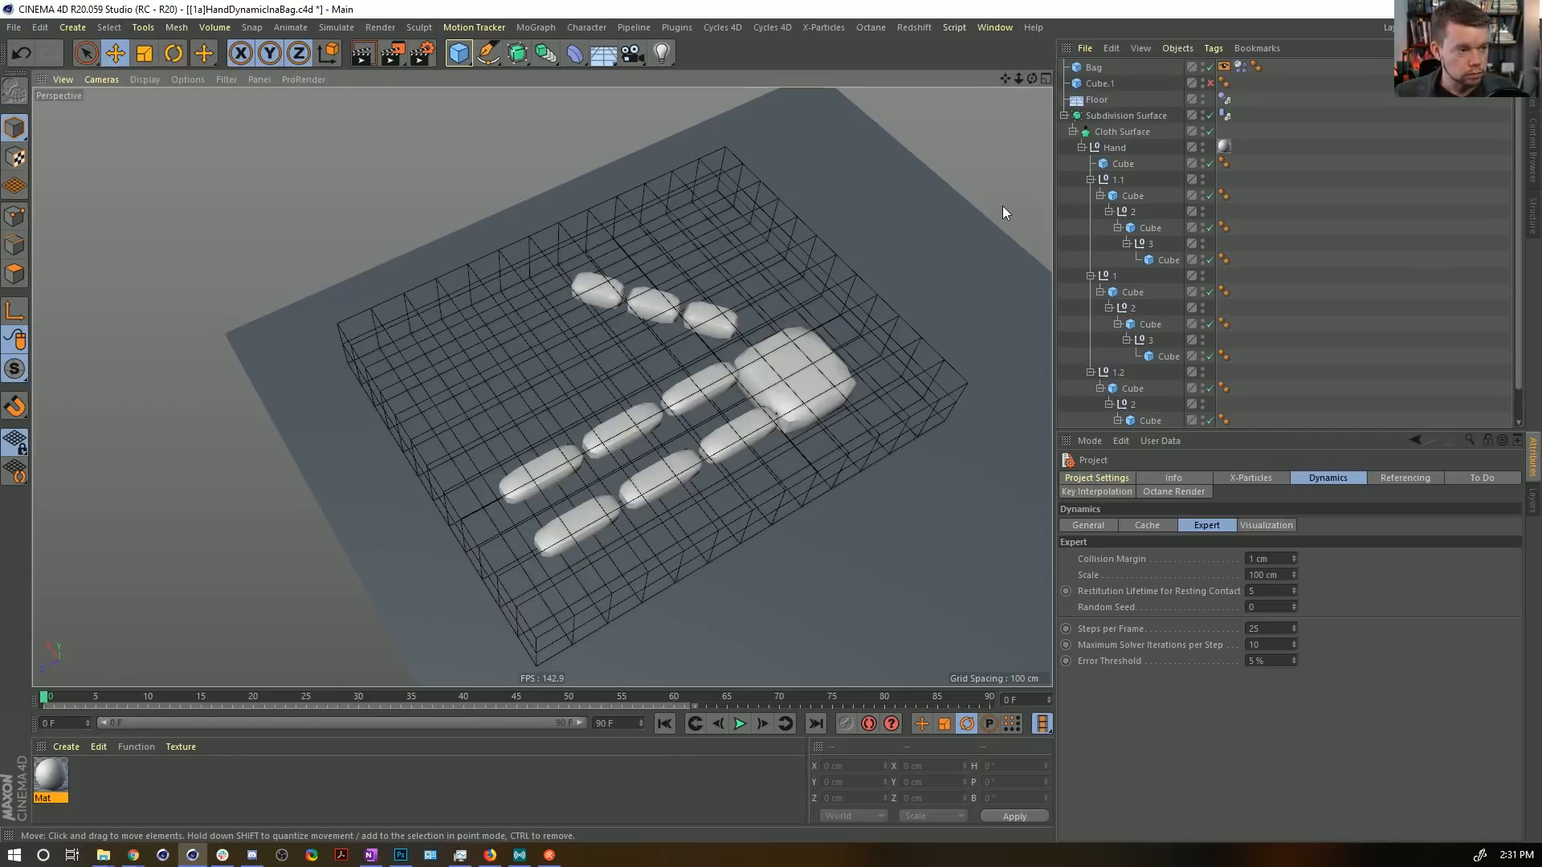
Create a new empty project, and open dribbble.com/shots/5891802-Product-design-art-for-mobile-OS in a new Chrome tab.
{"action": "key", "text": "ctrl+n"}
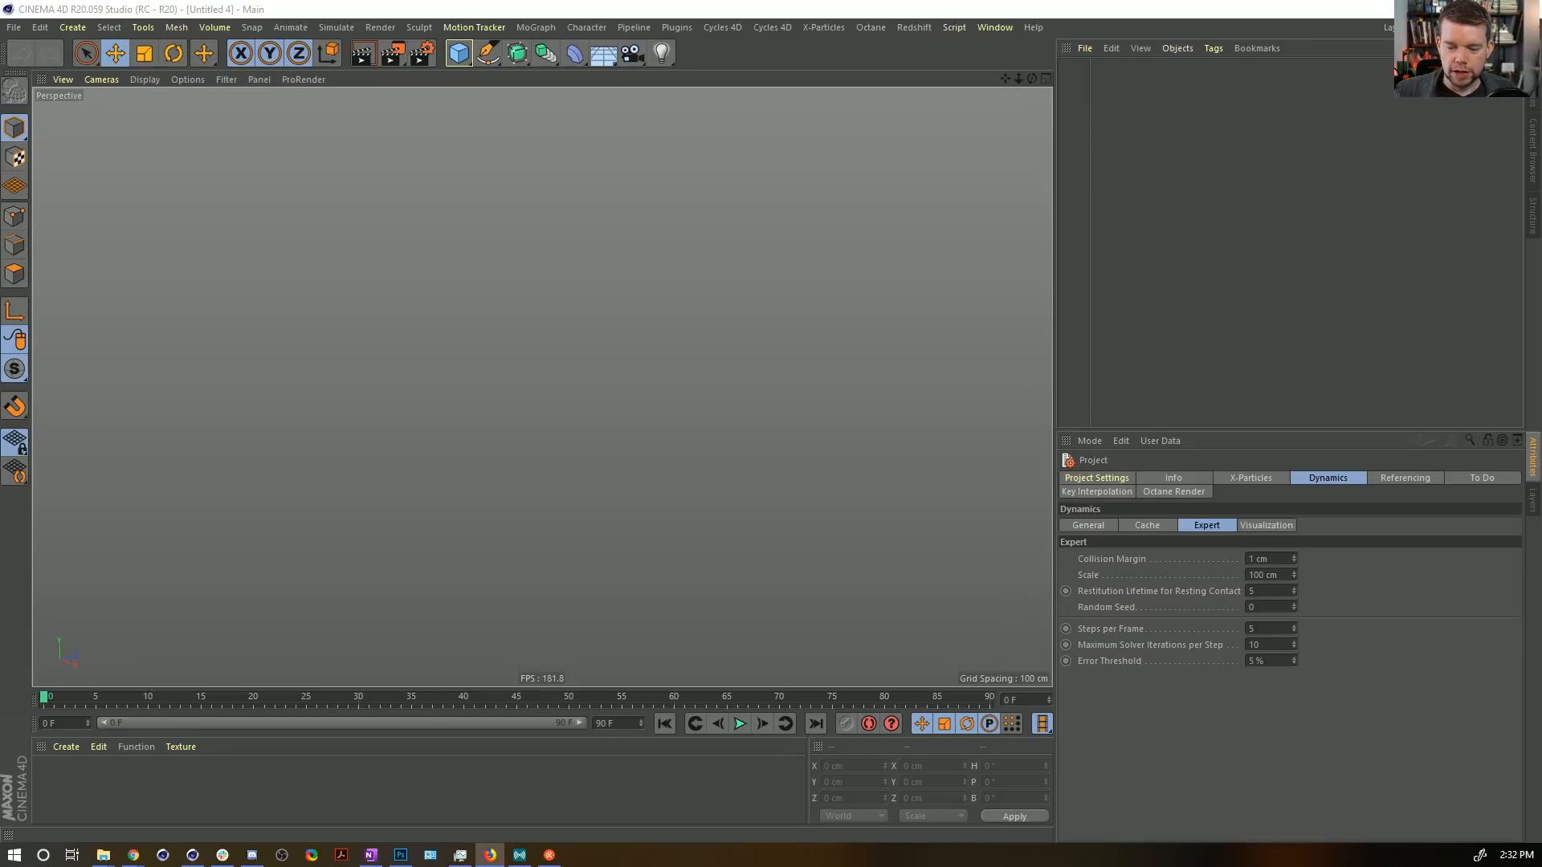
{"action": "key", "text": "alt+Tab"}
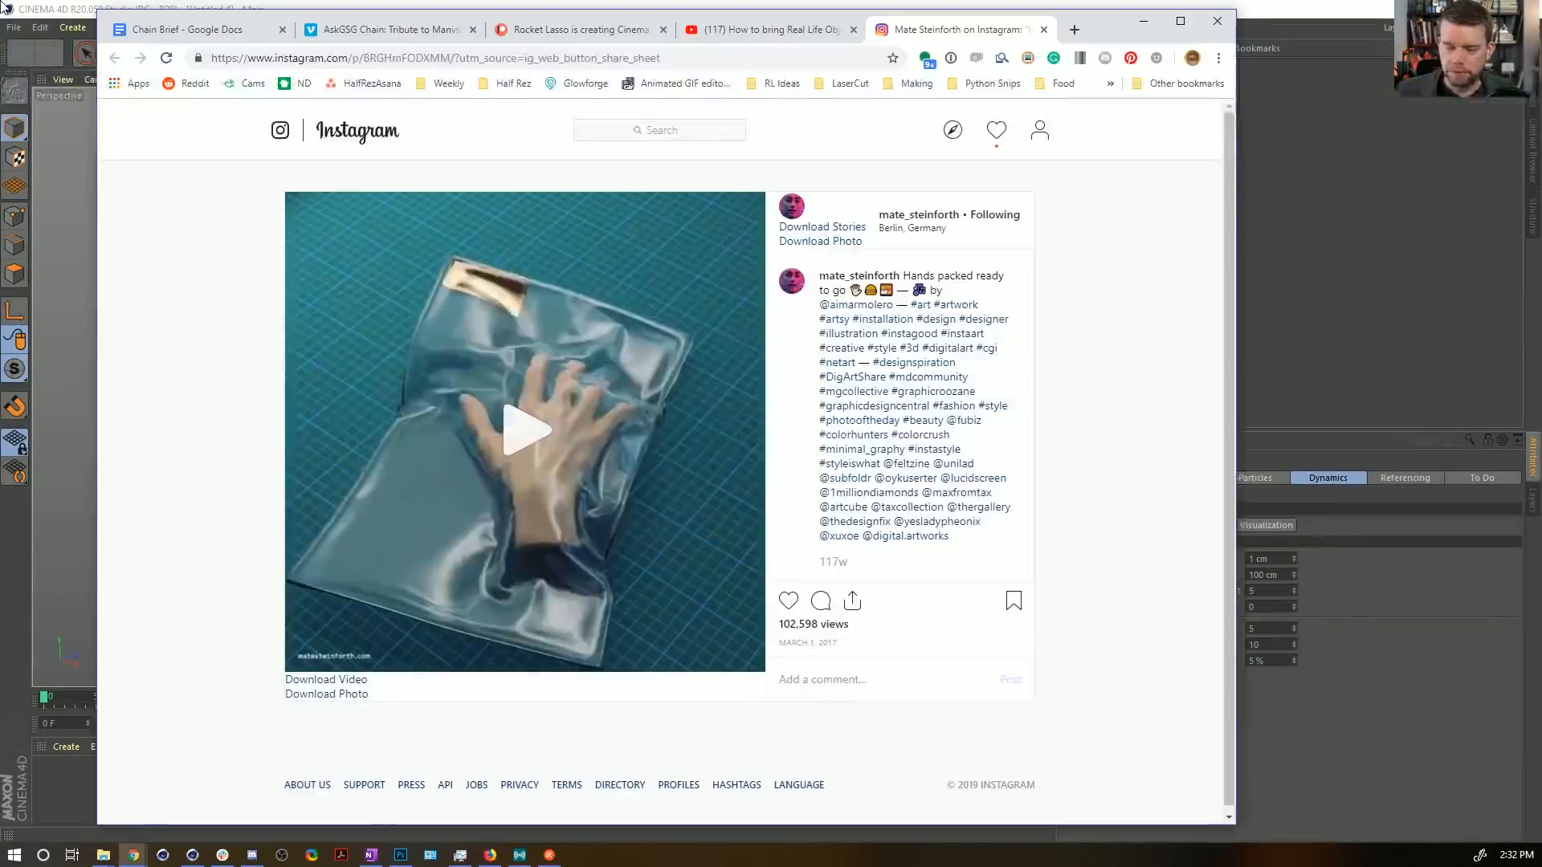
{"action": "left_click", "coordinate": [1074, 29]}
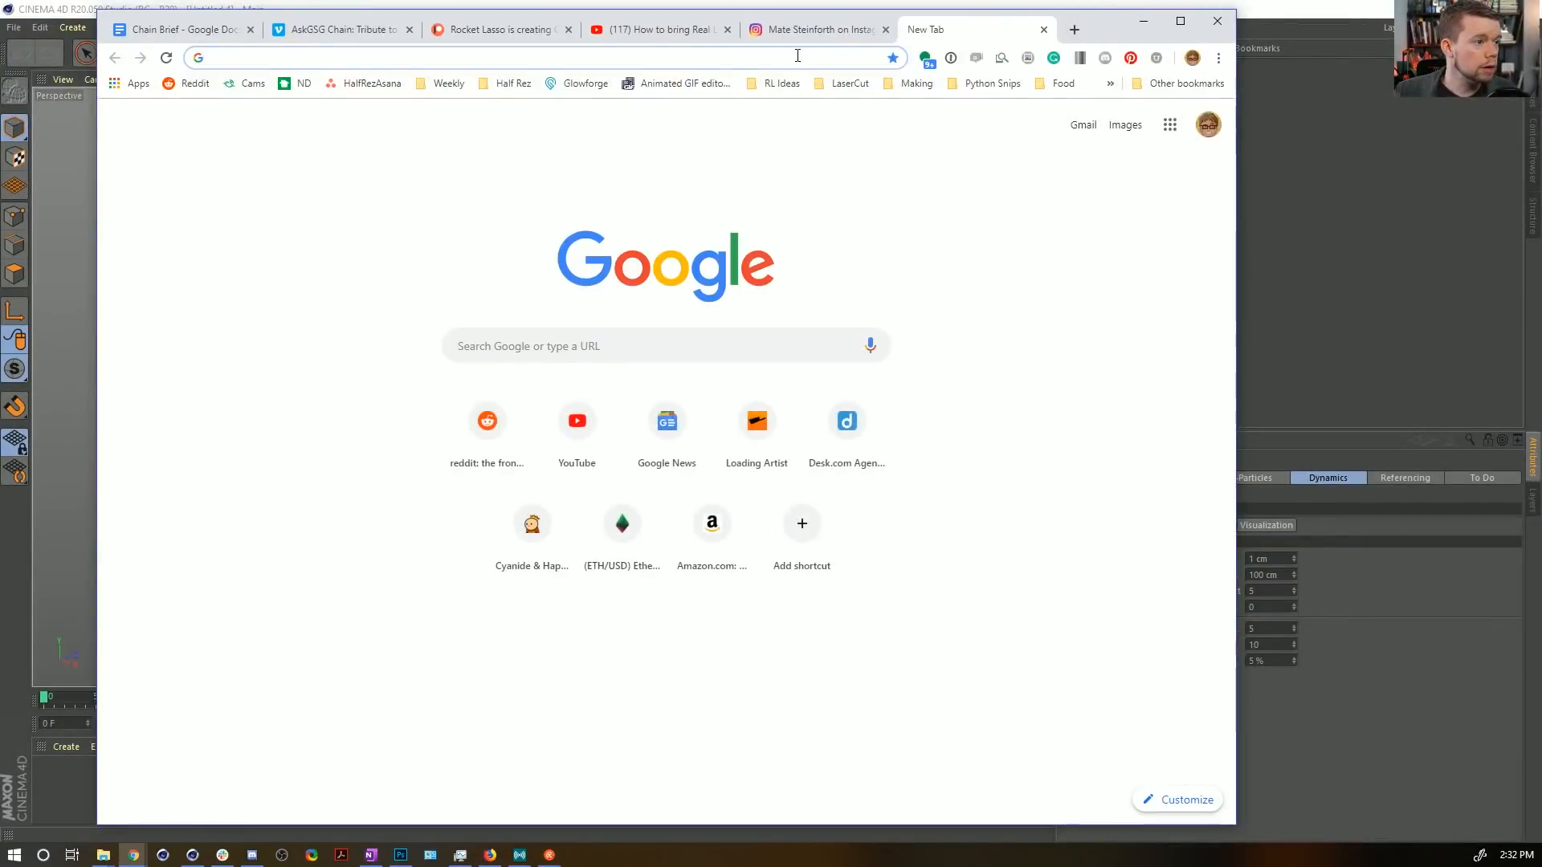
{"action": "type", "text": "https://dribbble.com/shots/5891802-Product-design-art-for-mobile-OS"}
{"action": "key", "text": "Return"}
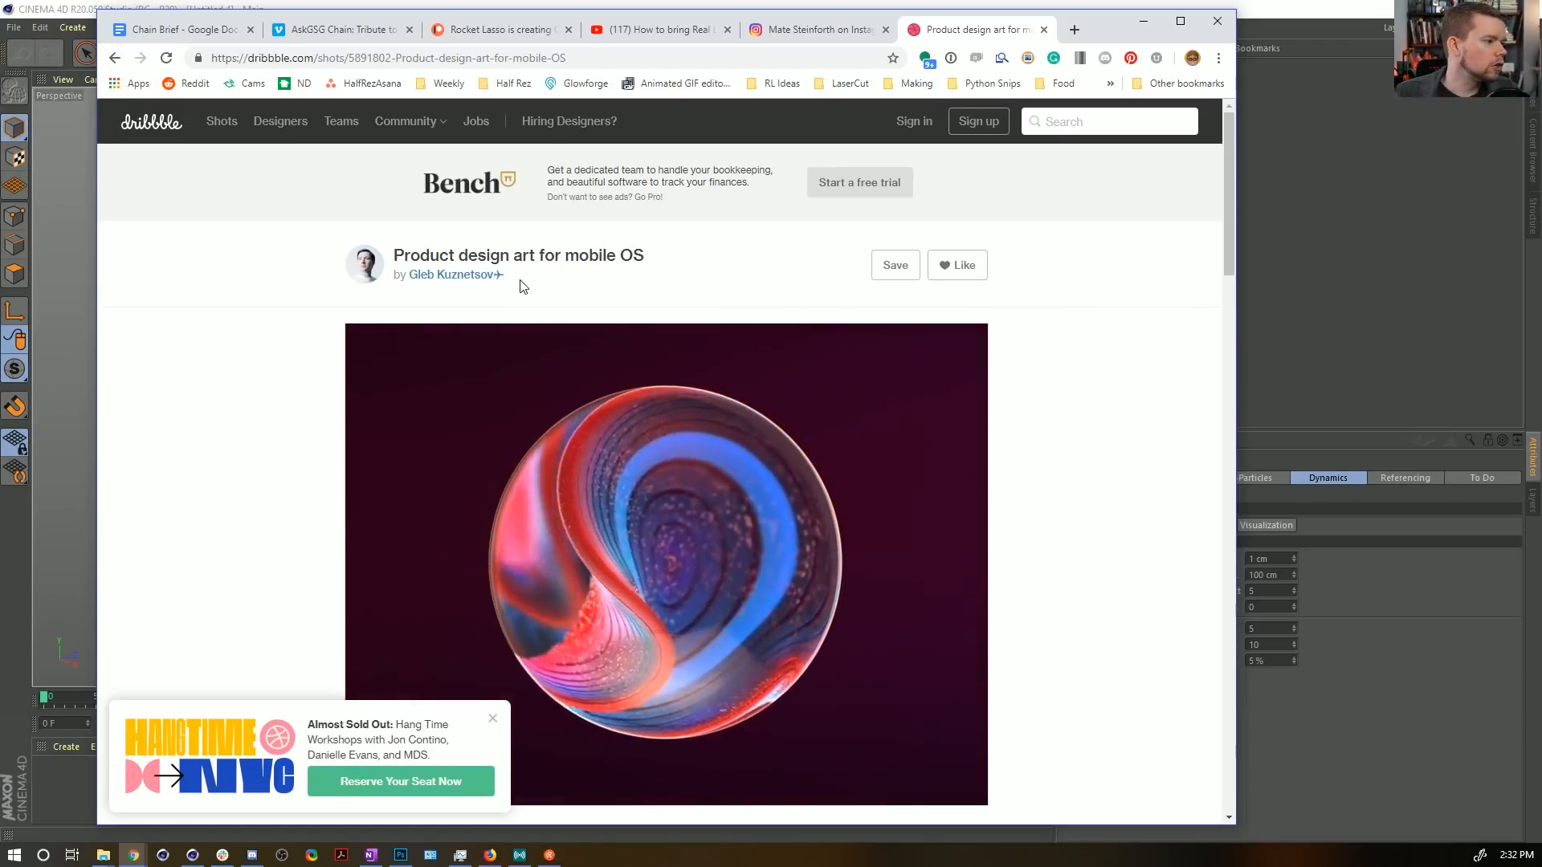
Examine the animated glass sphere and its folding inner surface on the Dribbble page, dismissing the workshop promotion.
{"action": "scroll", "coordinate": [741, 382], "scroll_direction": "down", "scroll_amount": 1}
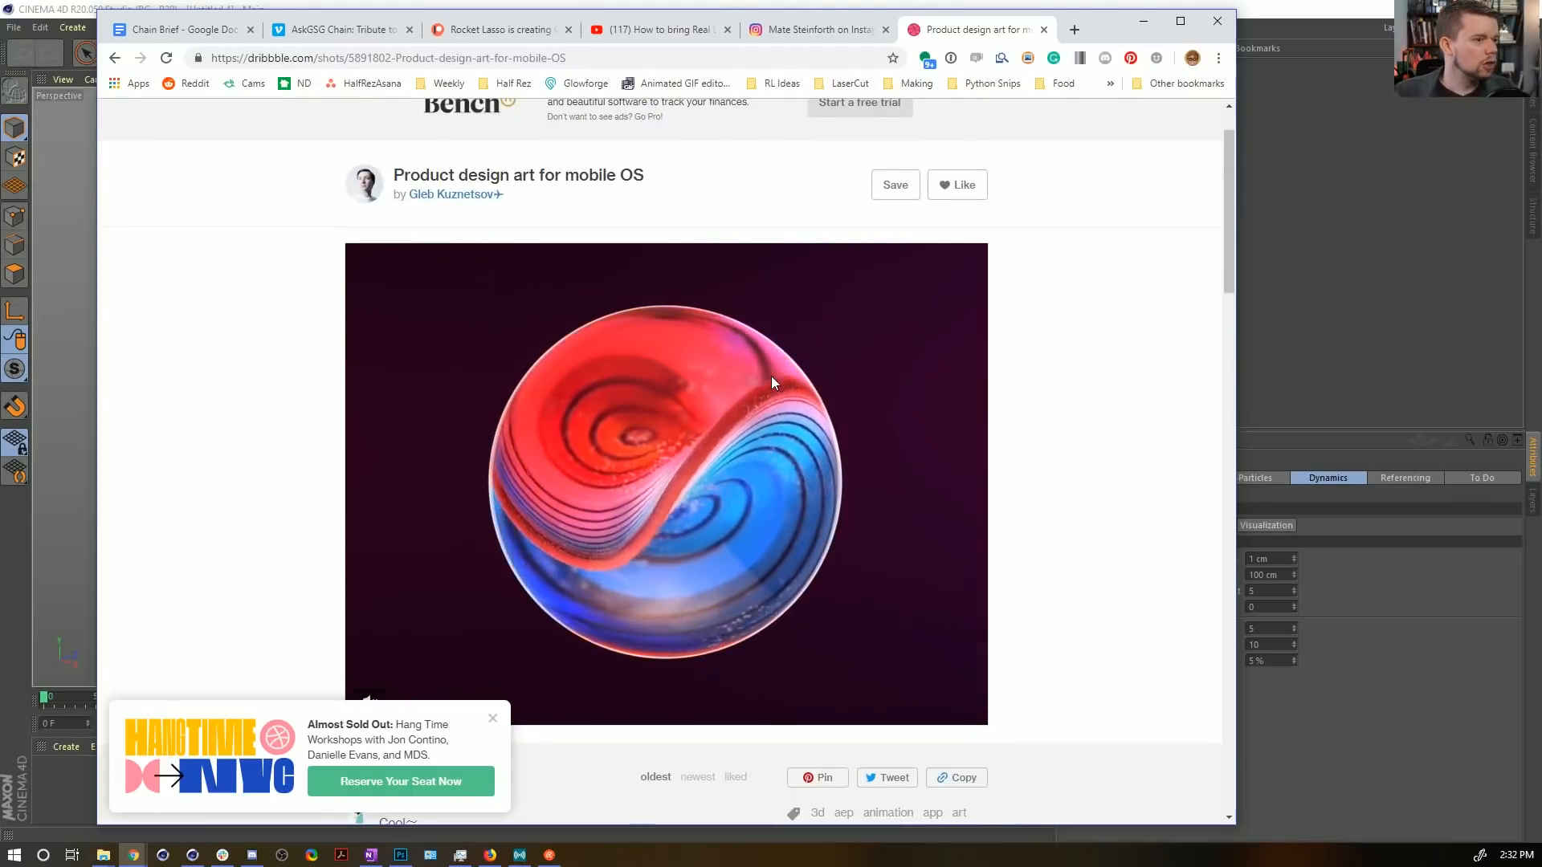
{"action": "scroll", "coordinate": [773, 377], "scroll_direction": "down", "scroll_amount": 1}
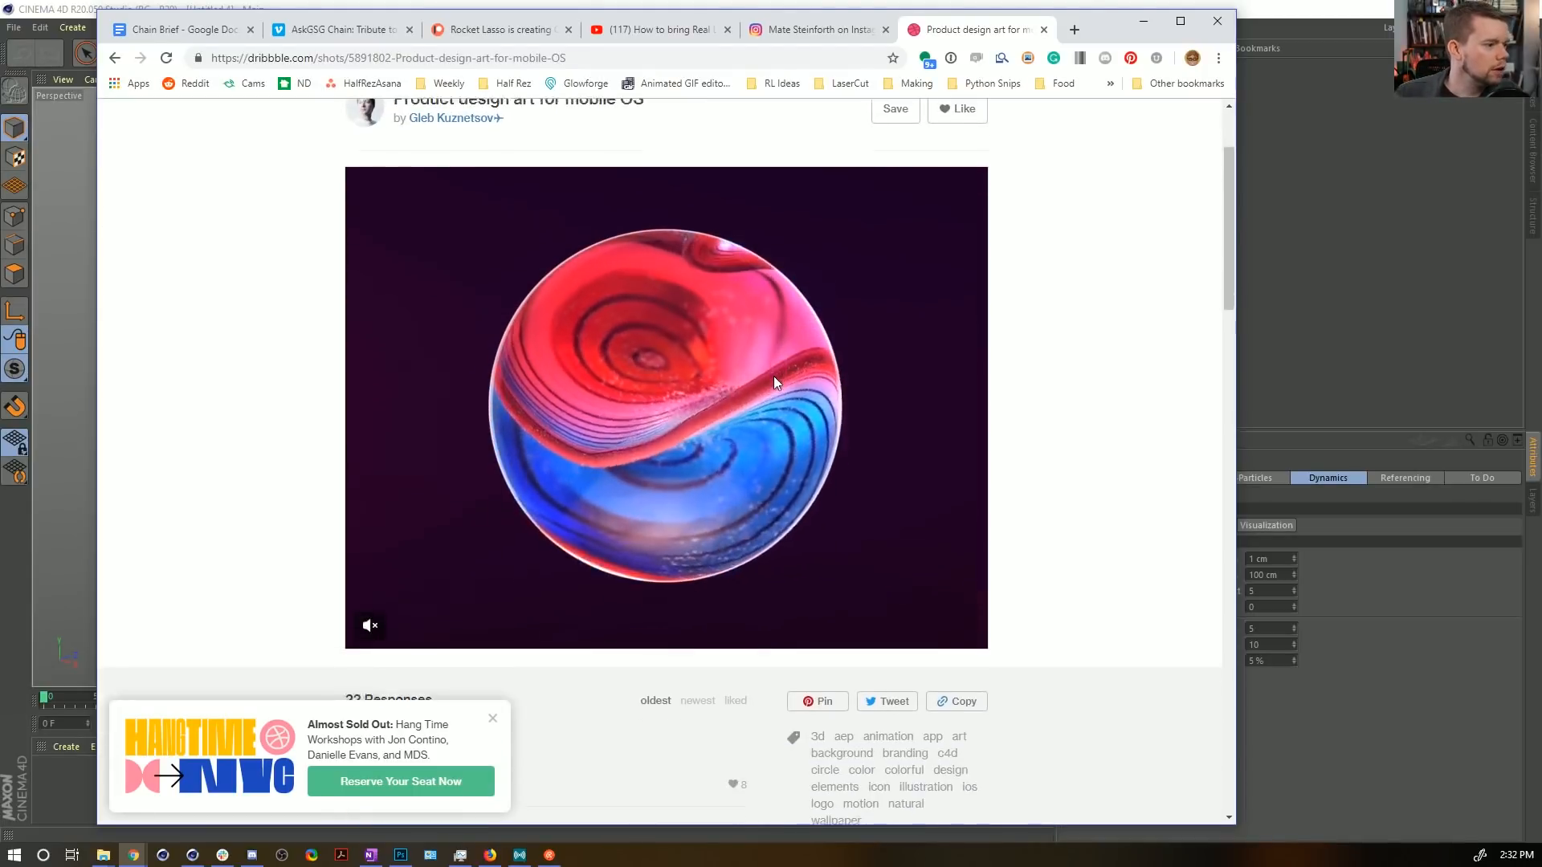
{"action": "left_click", "coordinate": [493, 724]}
{"action": "scroll", "coordinate": [1112, 485], "scroll_direction": "down", "scroll_amount": 2}
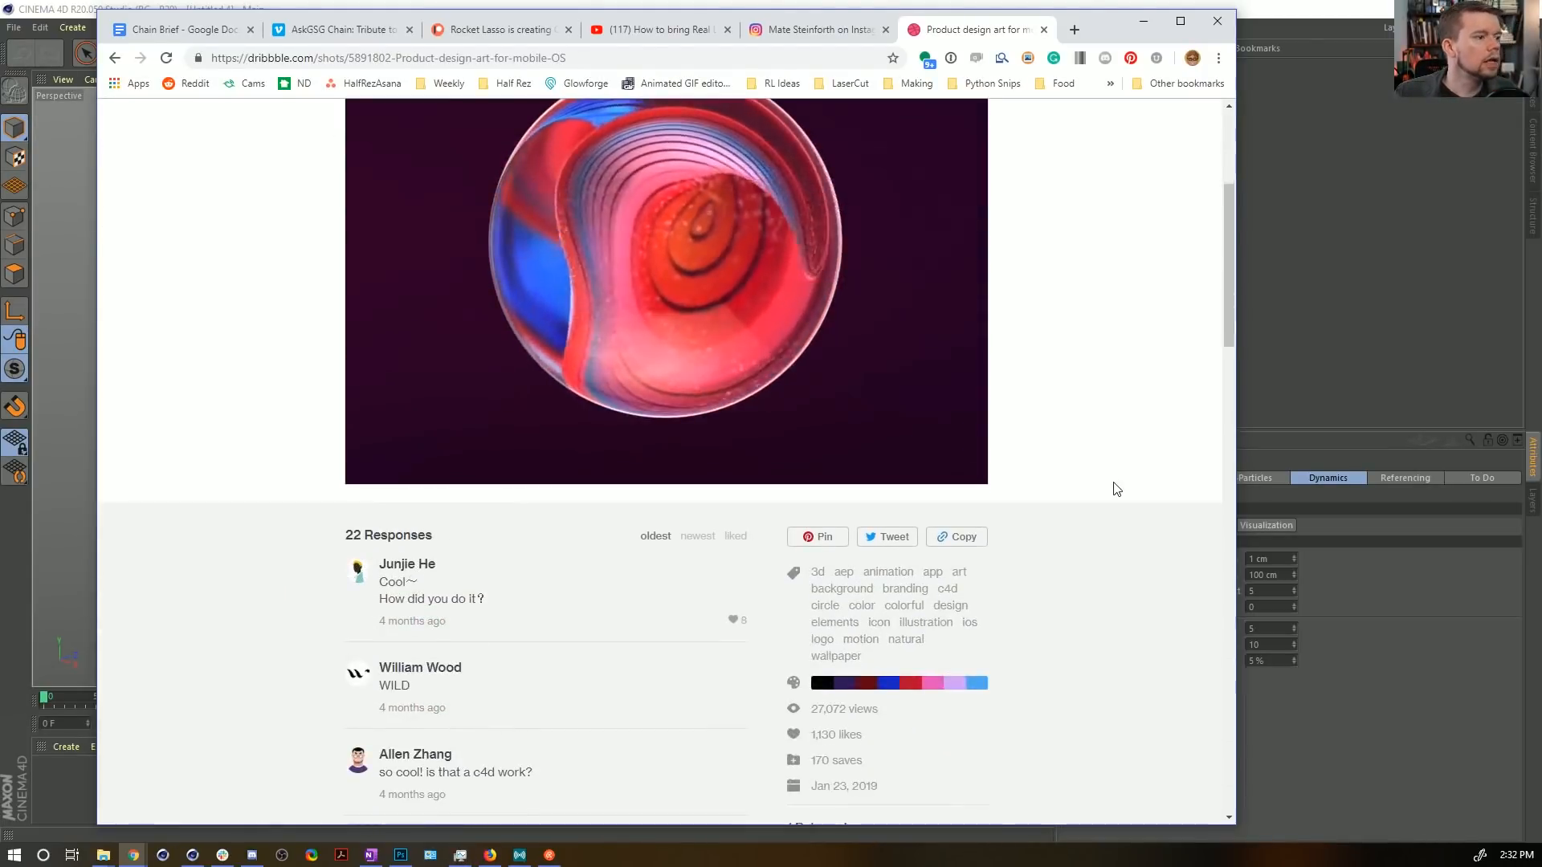
{"action": "scroll", "coordinate": [1116, 489], "scroll_direction": "up", "scroll_amount": 1}
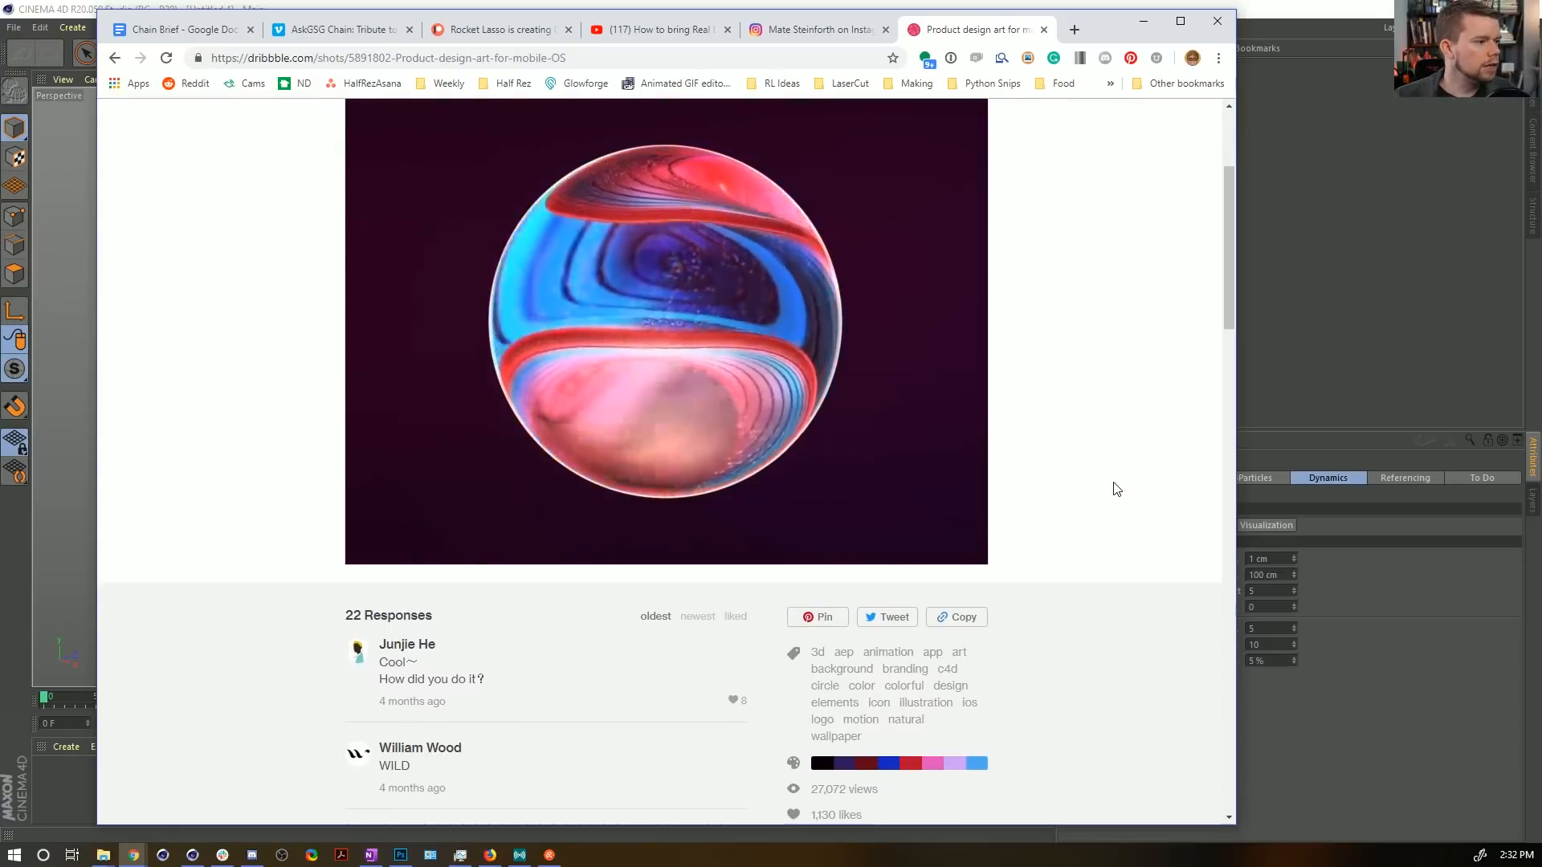
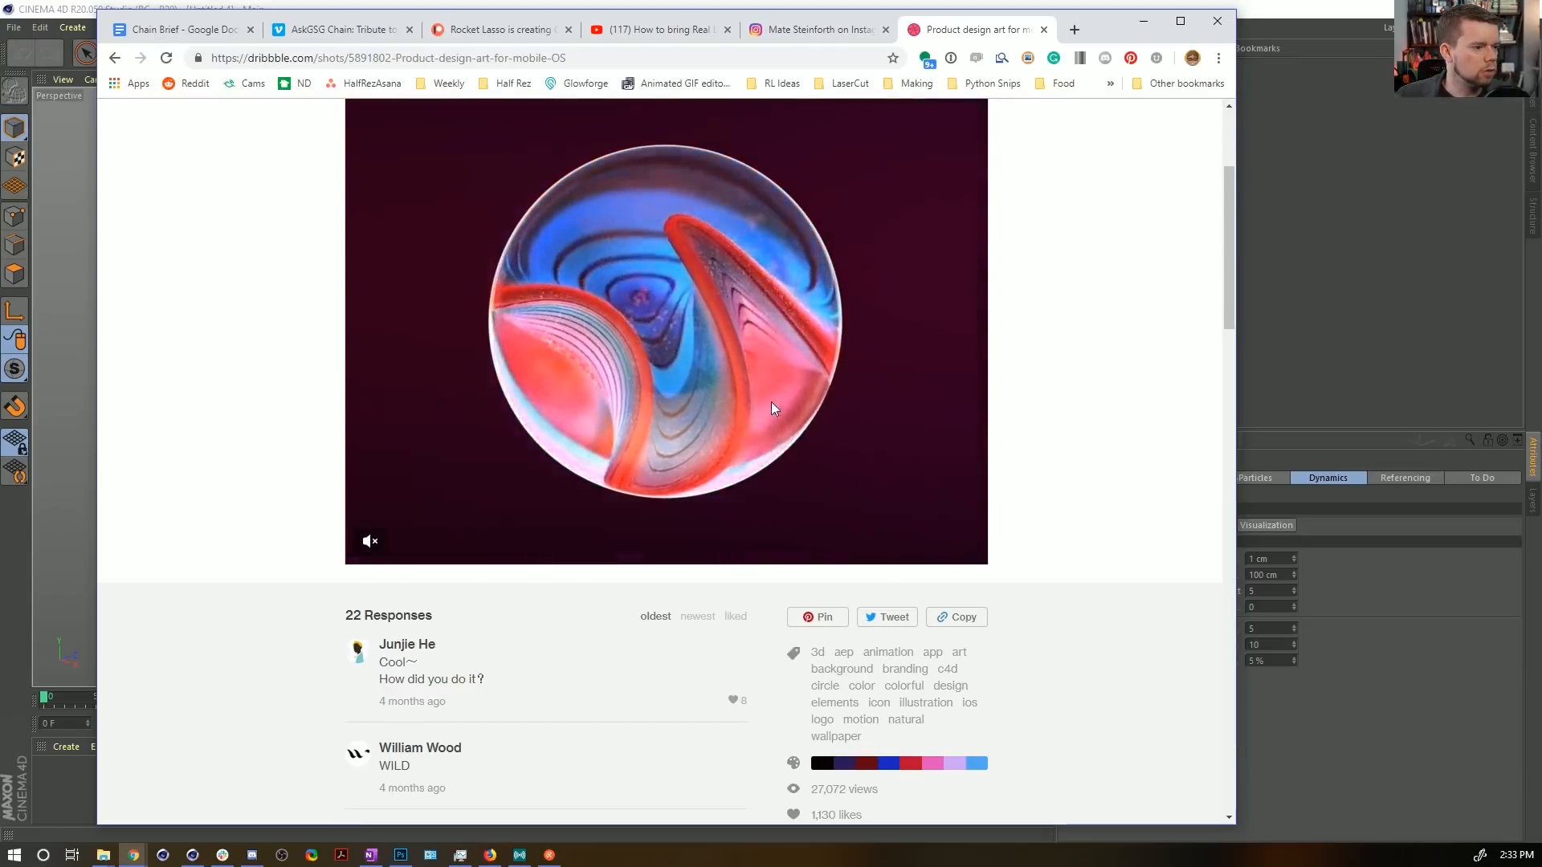
{"action": "scroll", "coordinate": [771, 401], "scroll_direction": "down", "scroll_amount": 3}
{"action": "scroll", "coordinate": [771, 402], "scroll_direction": "up", "scroll_amount": 4}
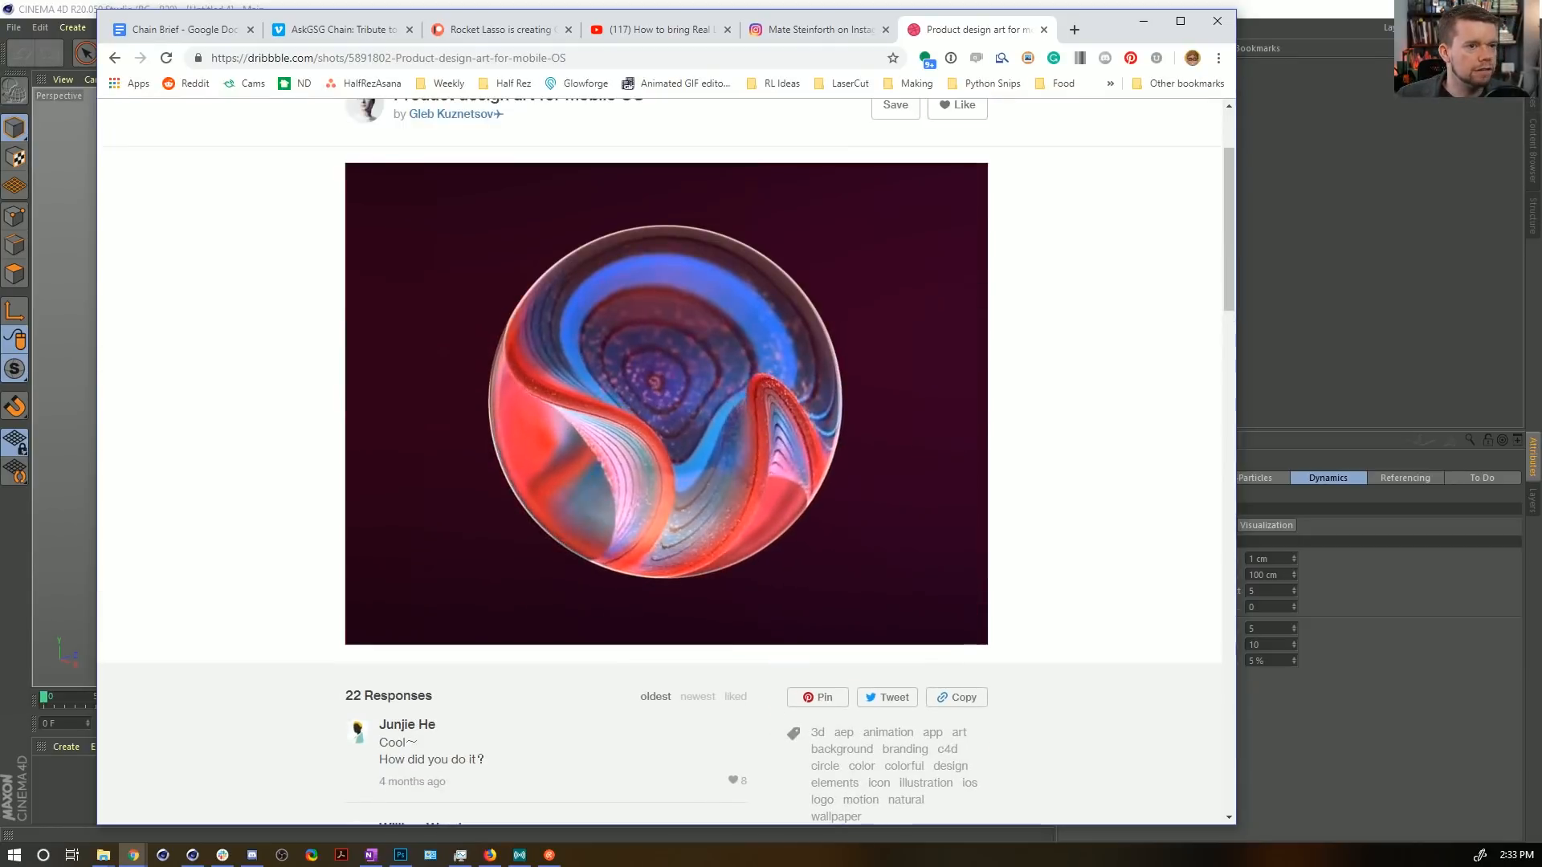
Switch back to Cinema 4D and add a Disc with 47 disc segments and 70 rotation segments.
{"action": "left_click", "coordinate": [1275, 12]}
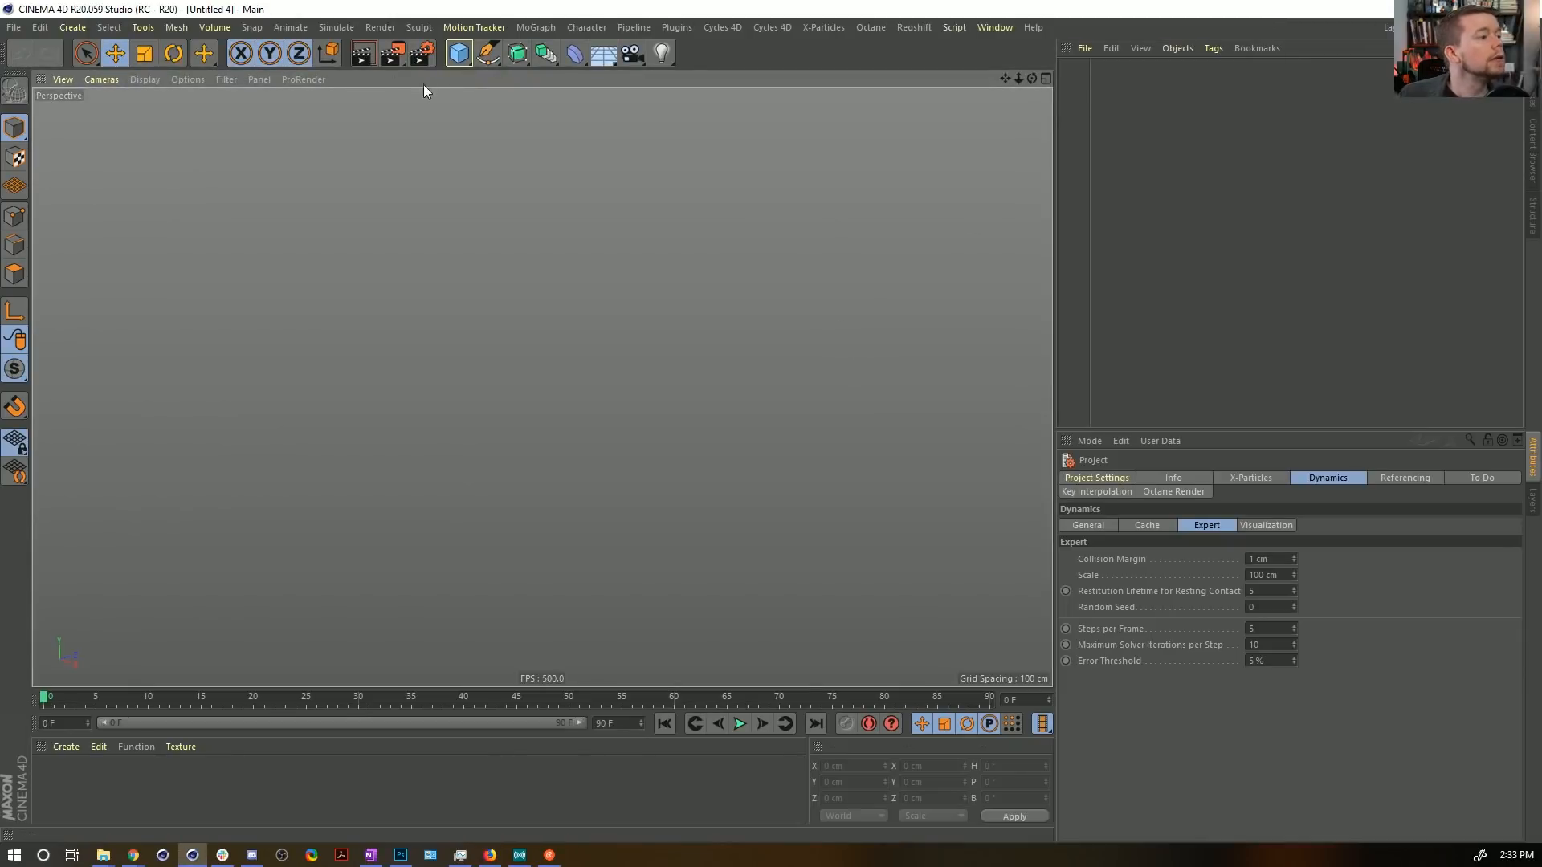
{"action": "left_click", "coordinate": [458, 56]}
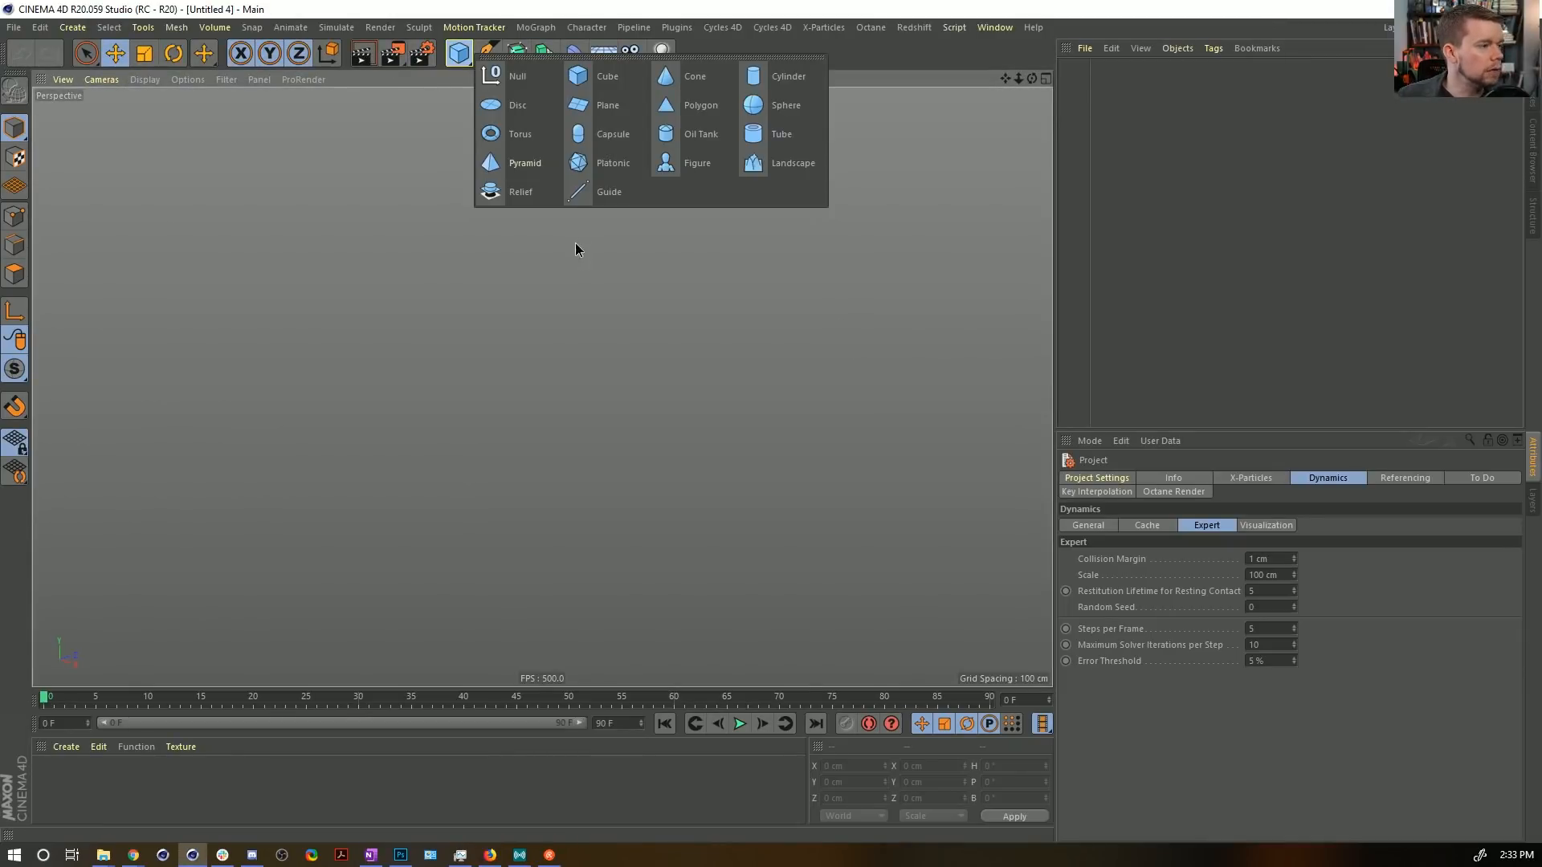
{"action": "left_click", "coordinate": [505, 107]}
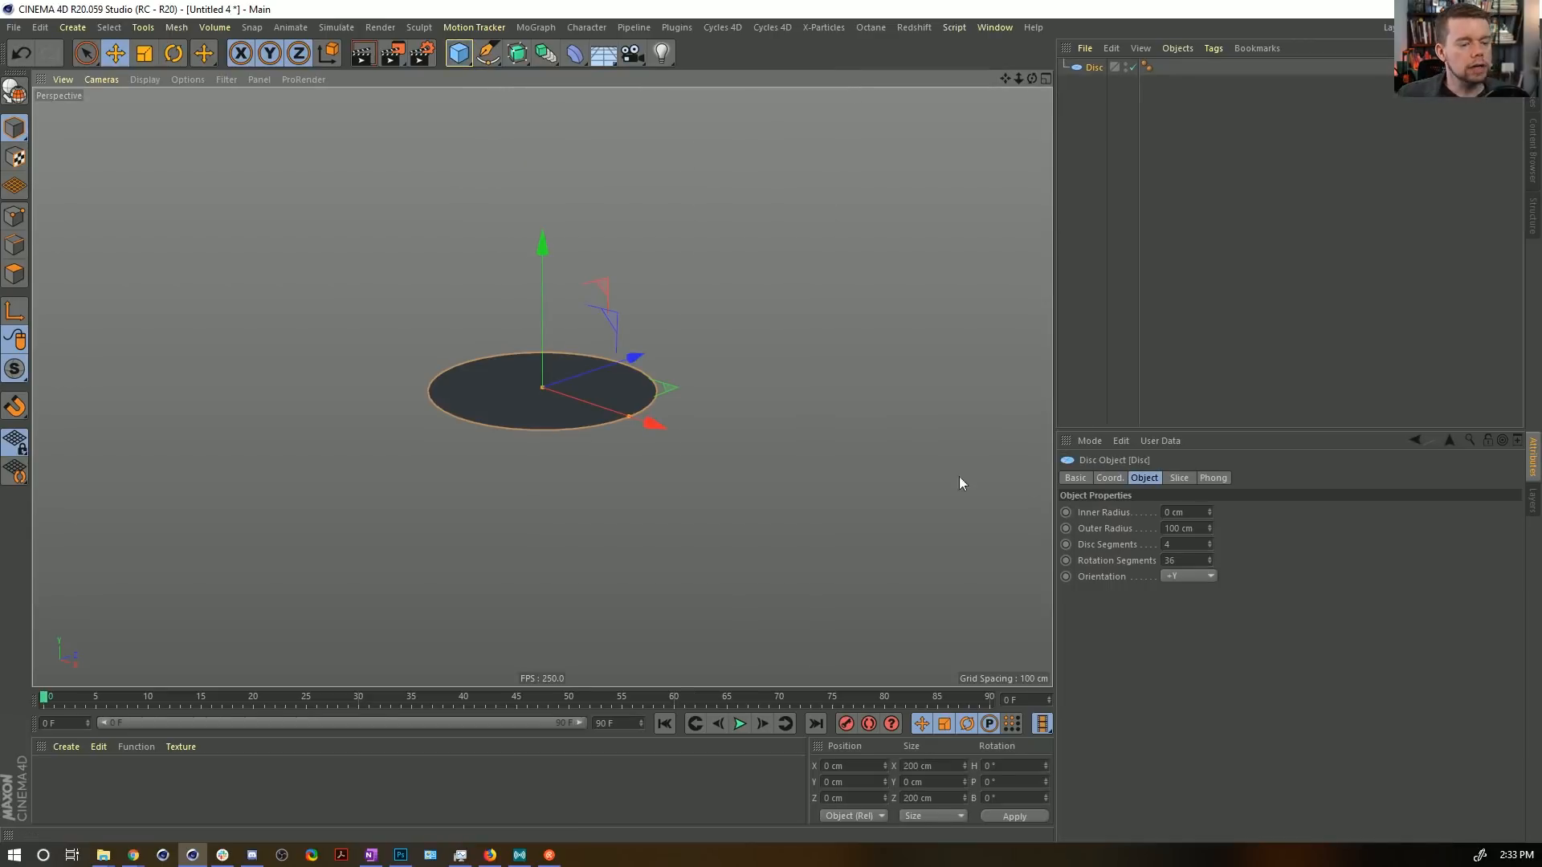
{"action": "left_click_drag", "start_coordinate": [585, 382], "coordinate": [567, 448], "text": "alt"}
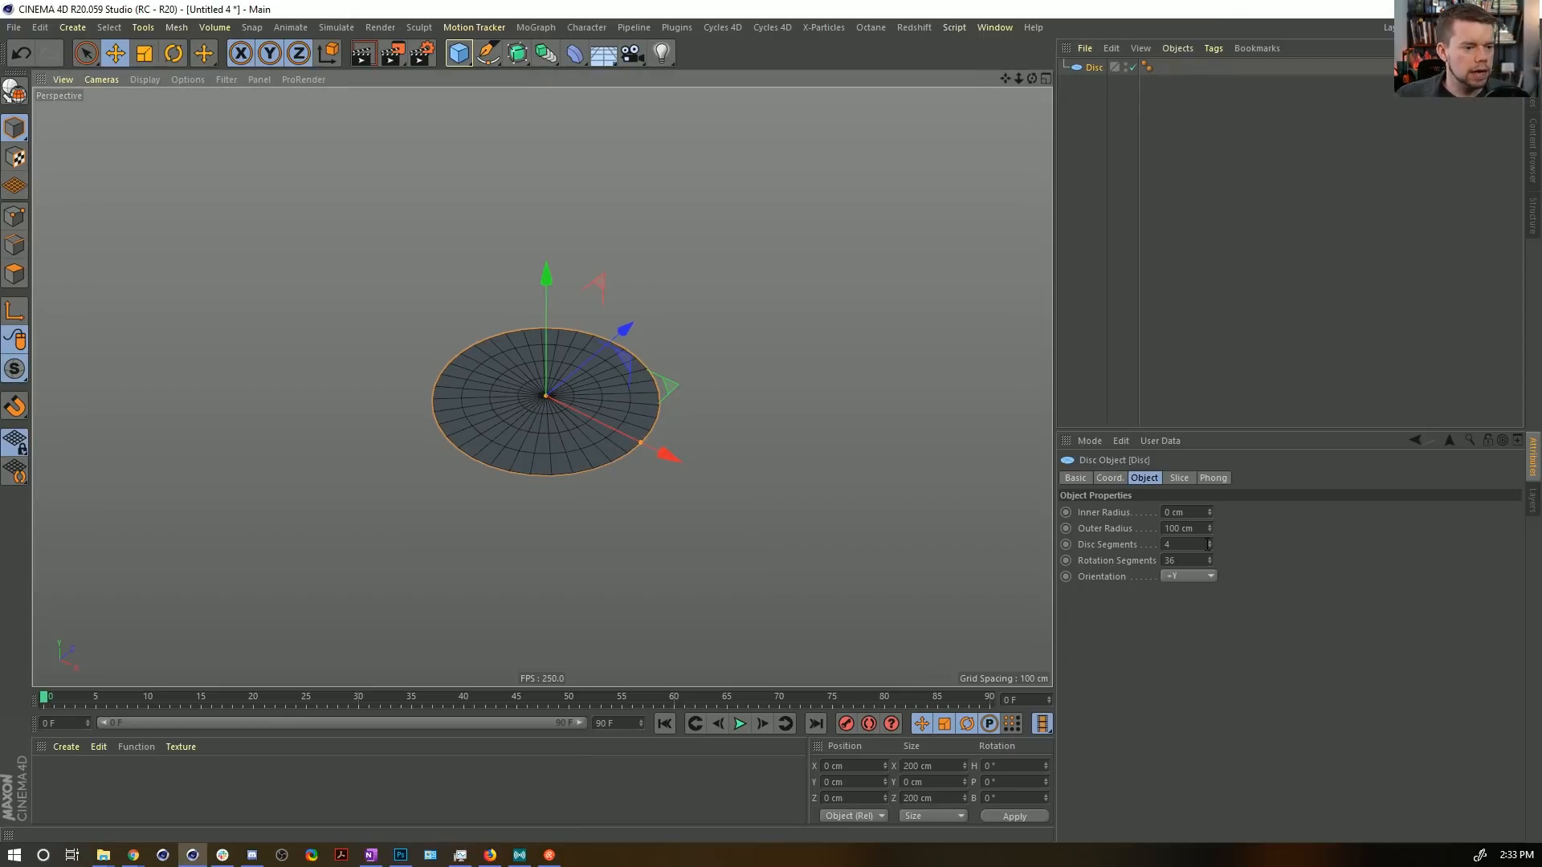
{"action": "left_click_drag", "start_coordinate": [1209, 545], "coordinate": [1209, 514]}
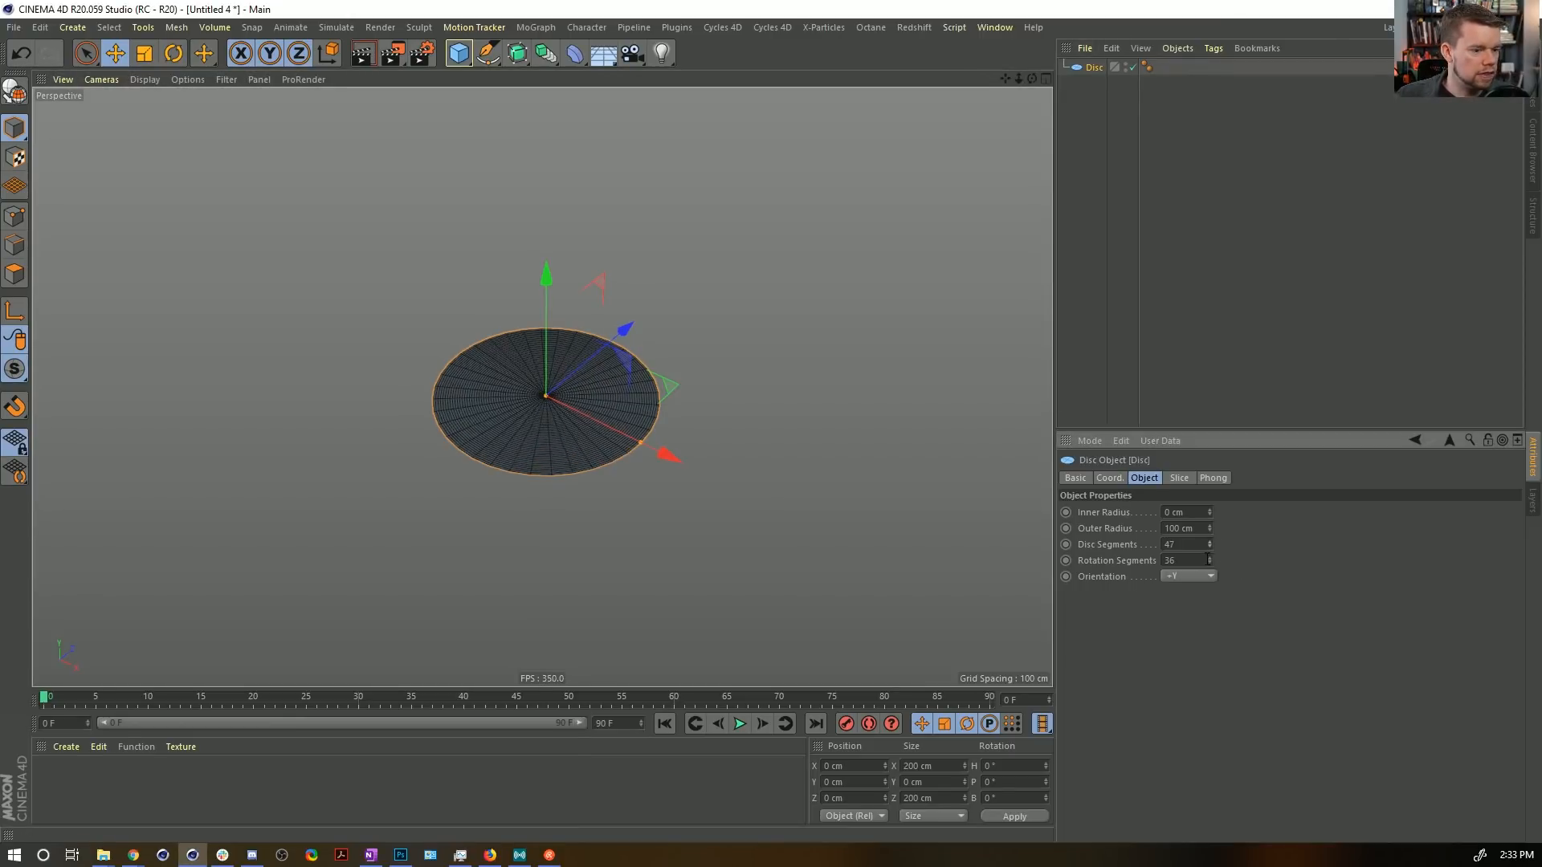
{"action": "left_click_drag", "start_coordinate": [382, 344], "coordinate": [469, 332], "text": "alt"}
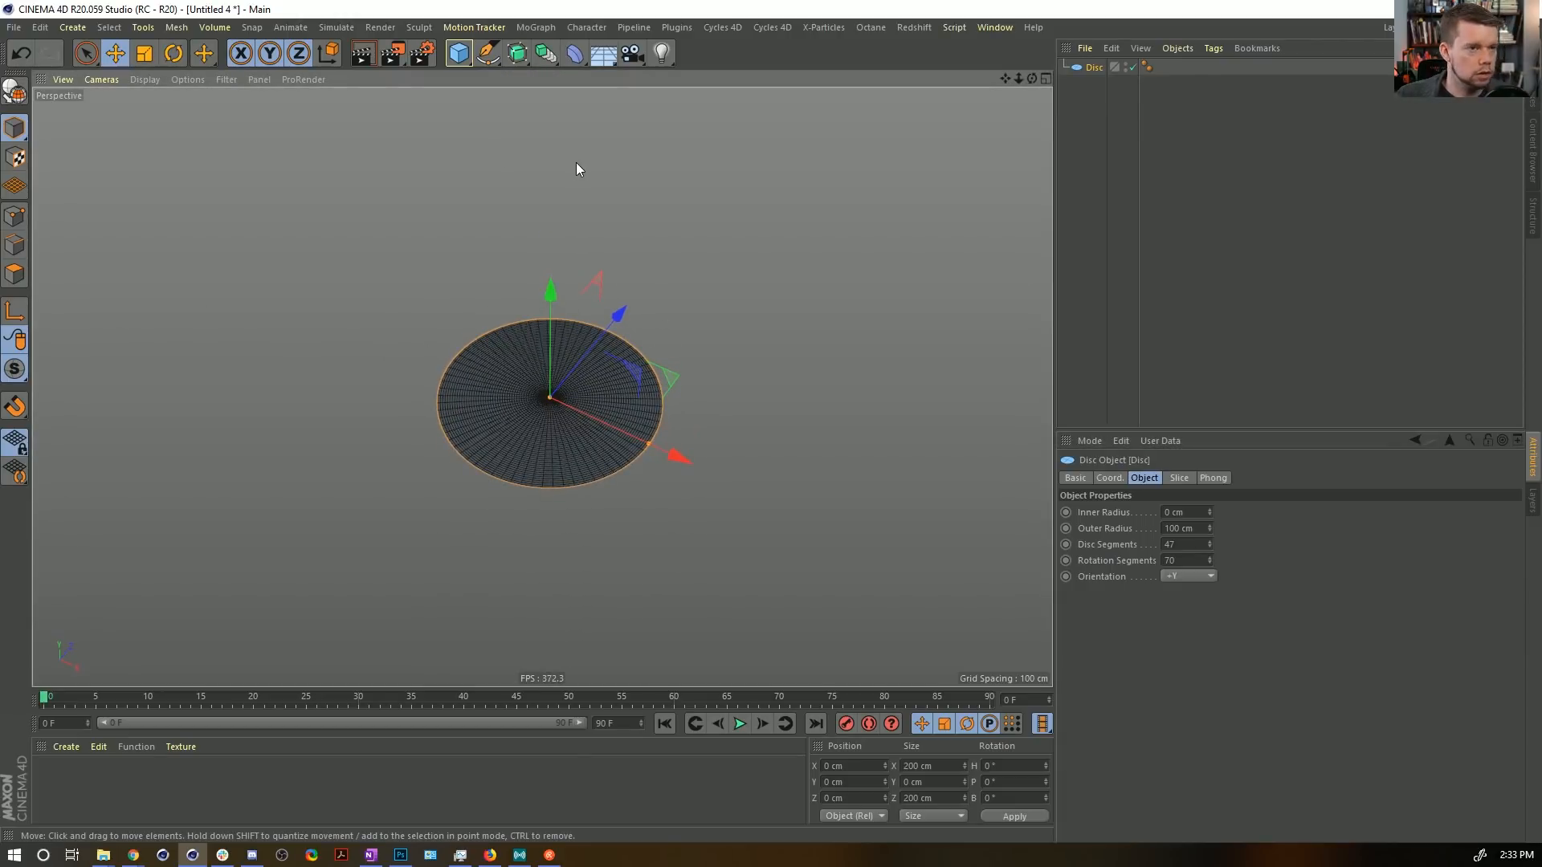
{"action": "left_click_drag", "start_coordinate": [562, 376], "coordinate": [623, 411], "text": "alt"}
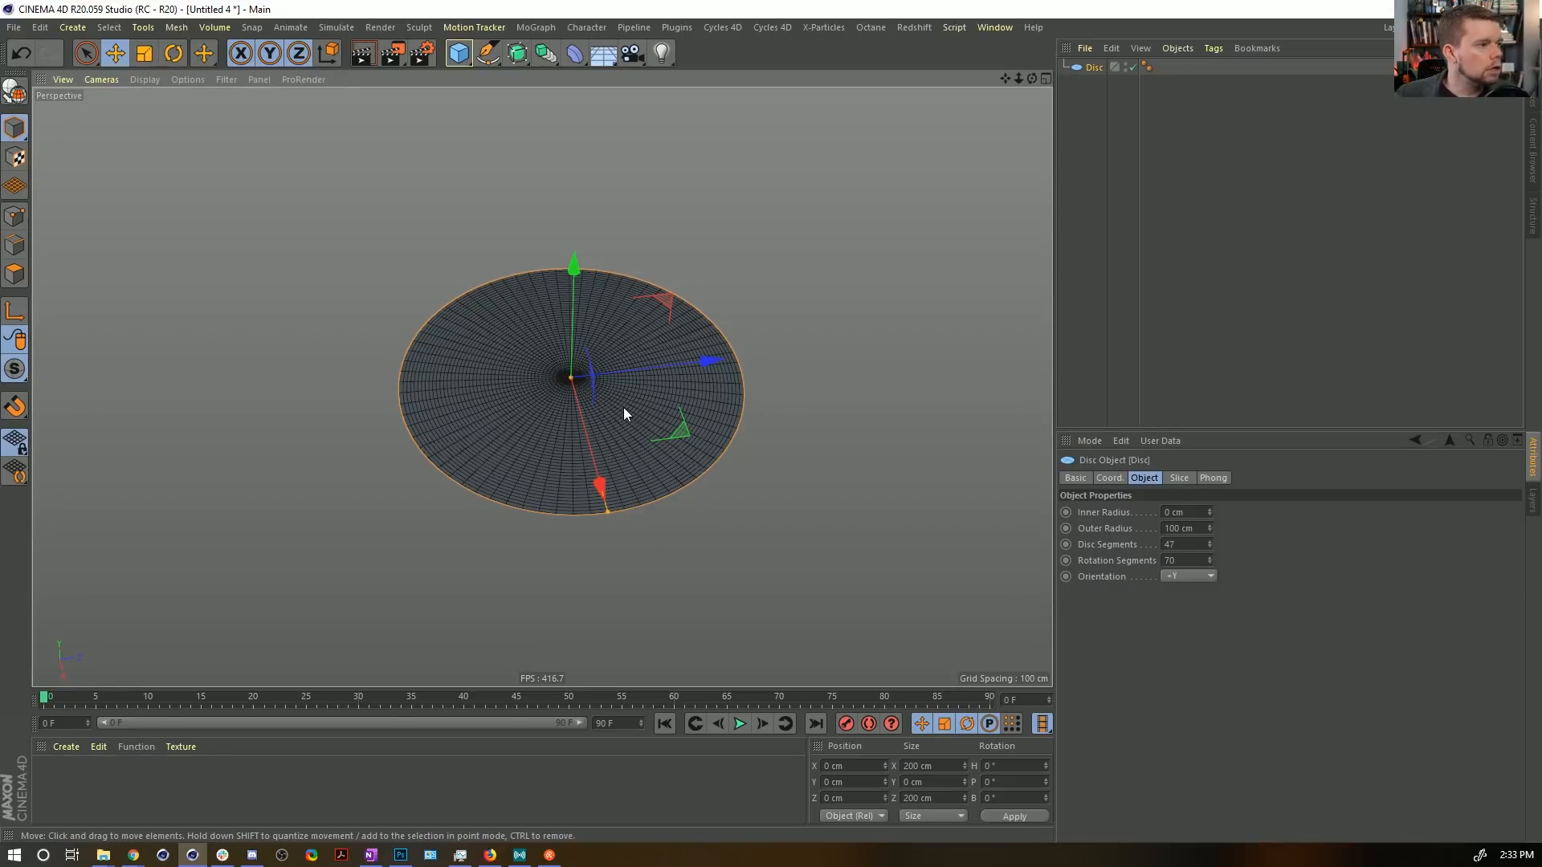
Add a Bend deformer as a child of the Disc and fit it to its parent.
{"action": "left_click", "coordinate": [575, 55]}
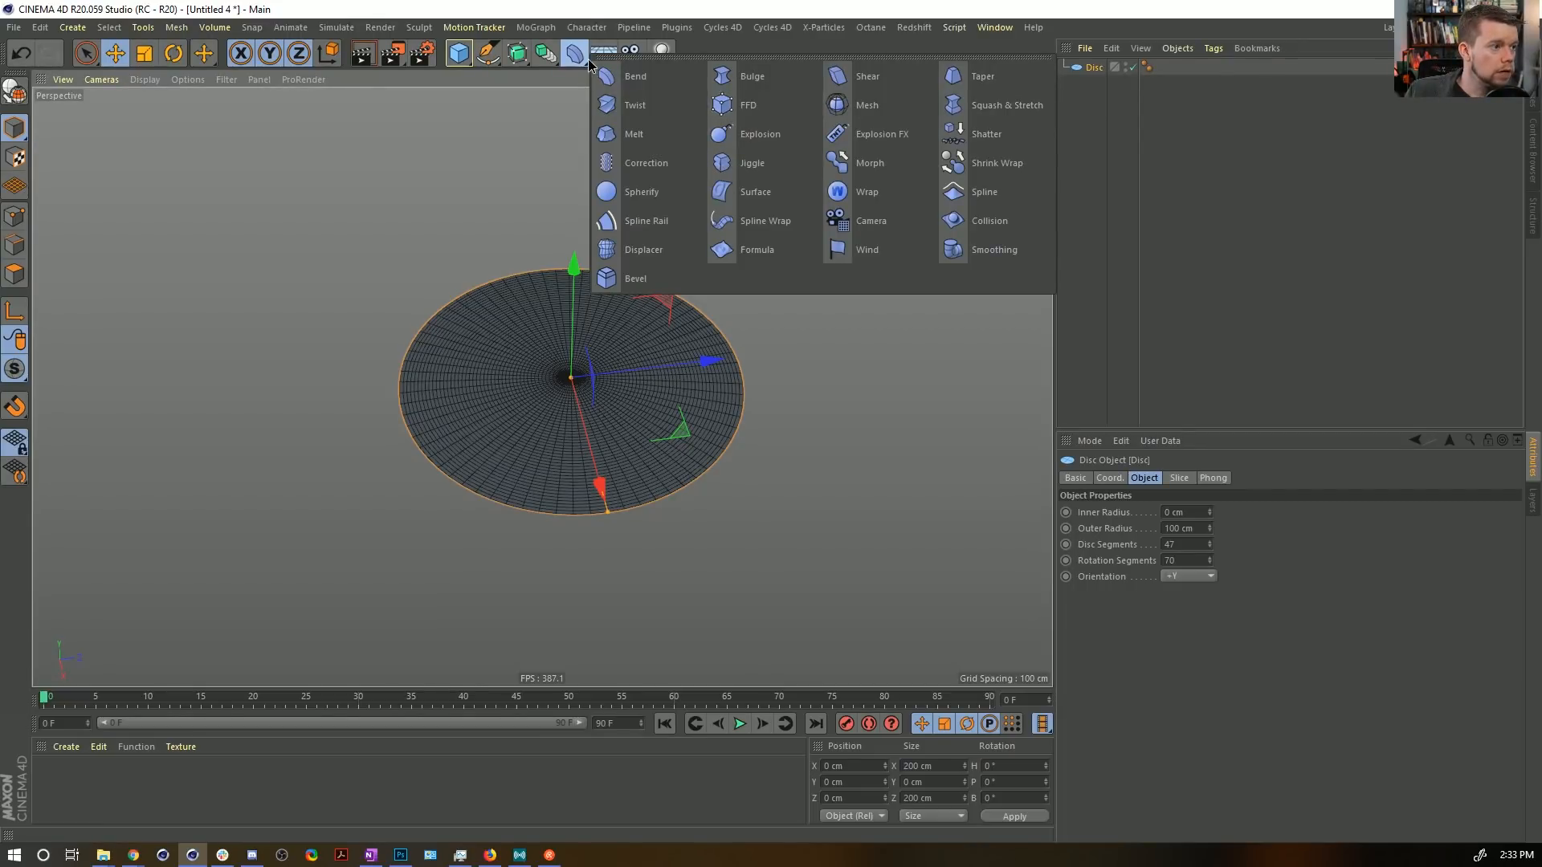
{"action": "left_click", "coordinate": [608, 76]}
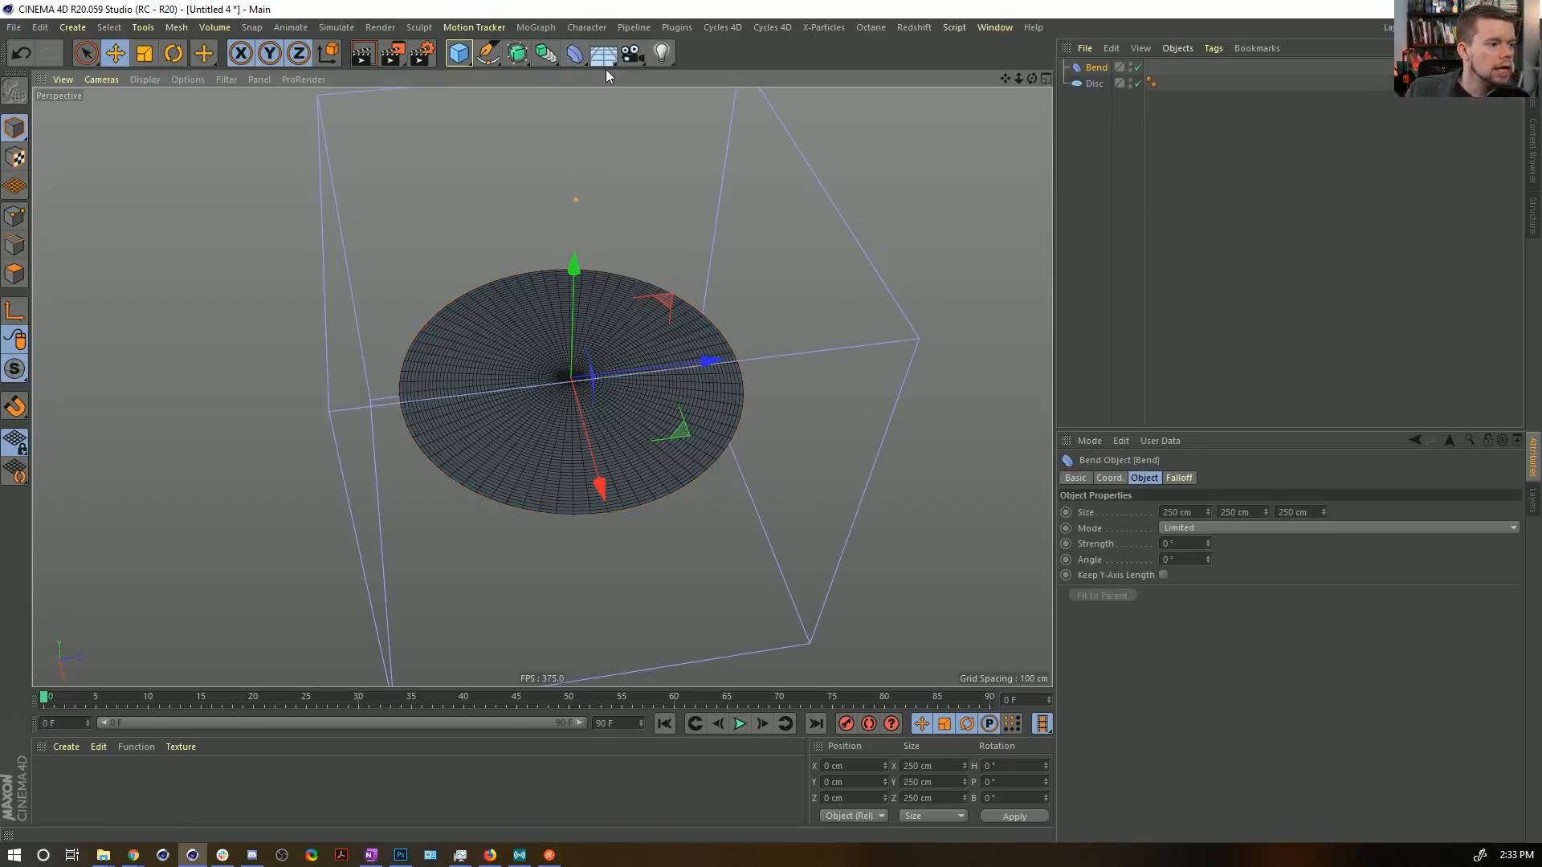
{"action": "left_click_drag", "start_coordinate": [1096, 68], "coordinate": [1096, 84]}
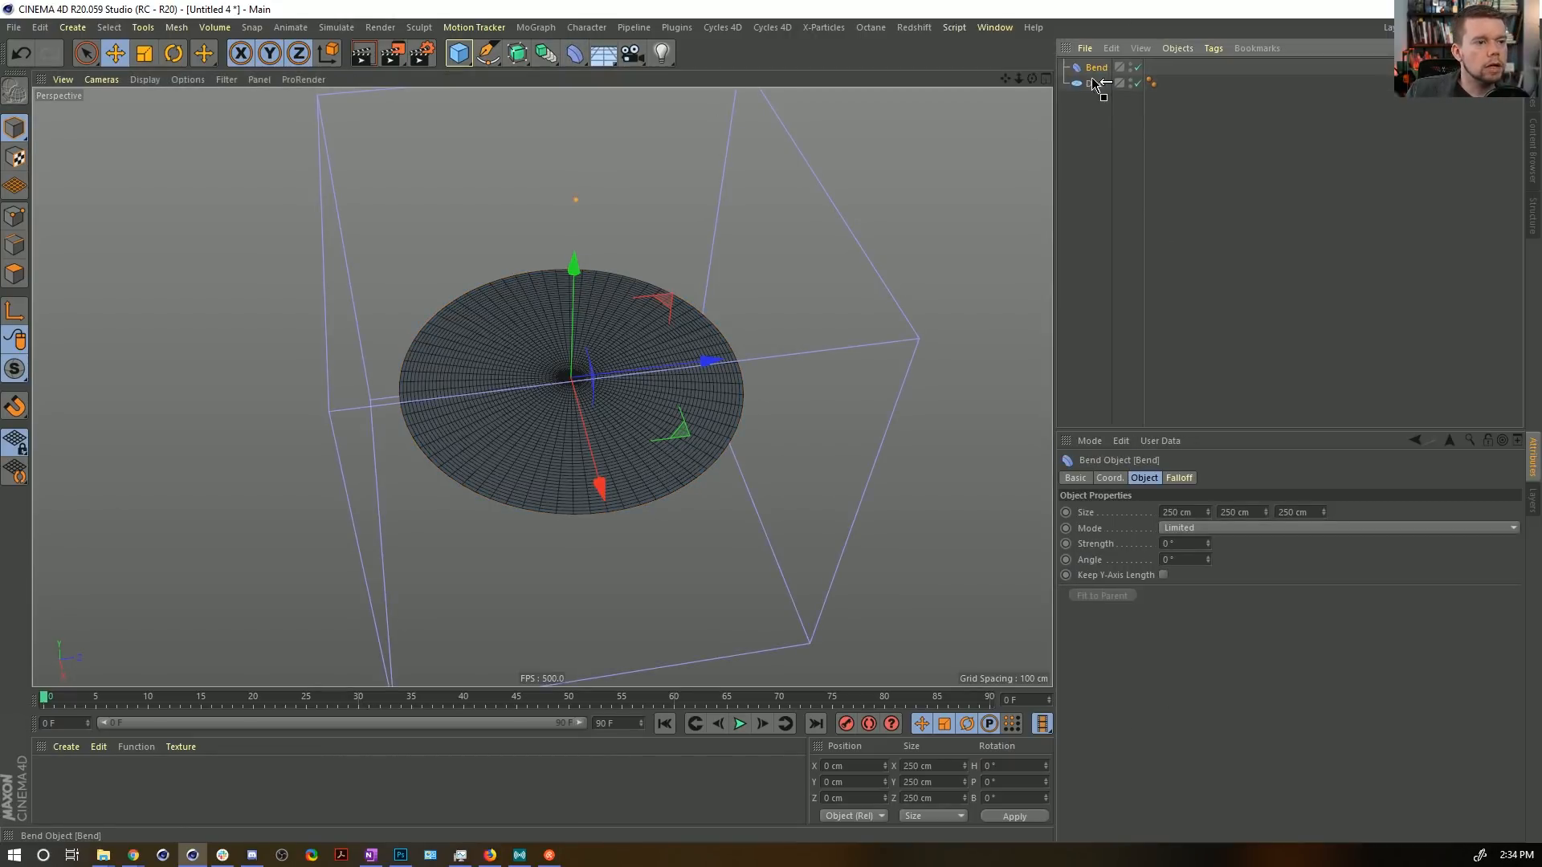
{"action": "left_click", "coordinate": [1108, 597]}
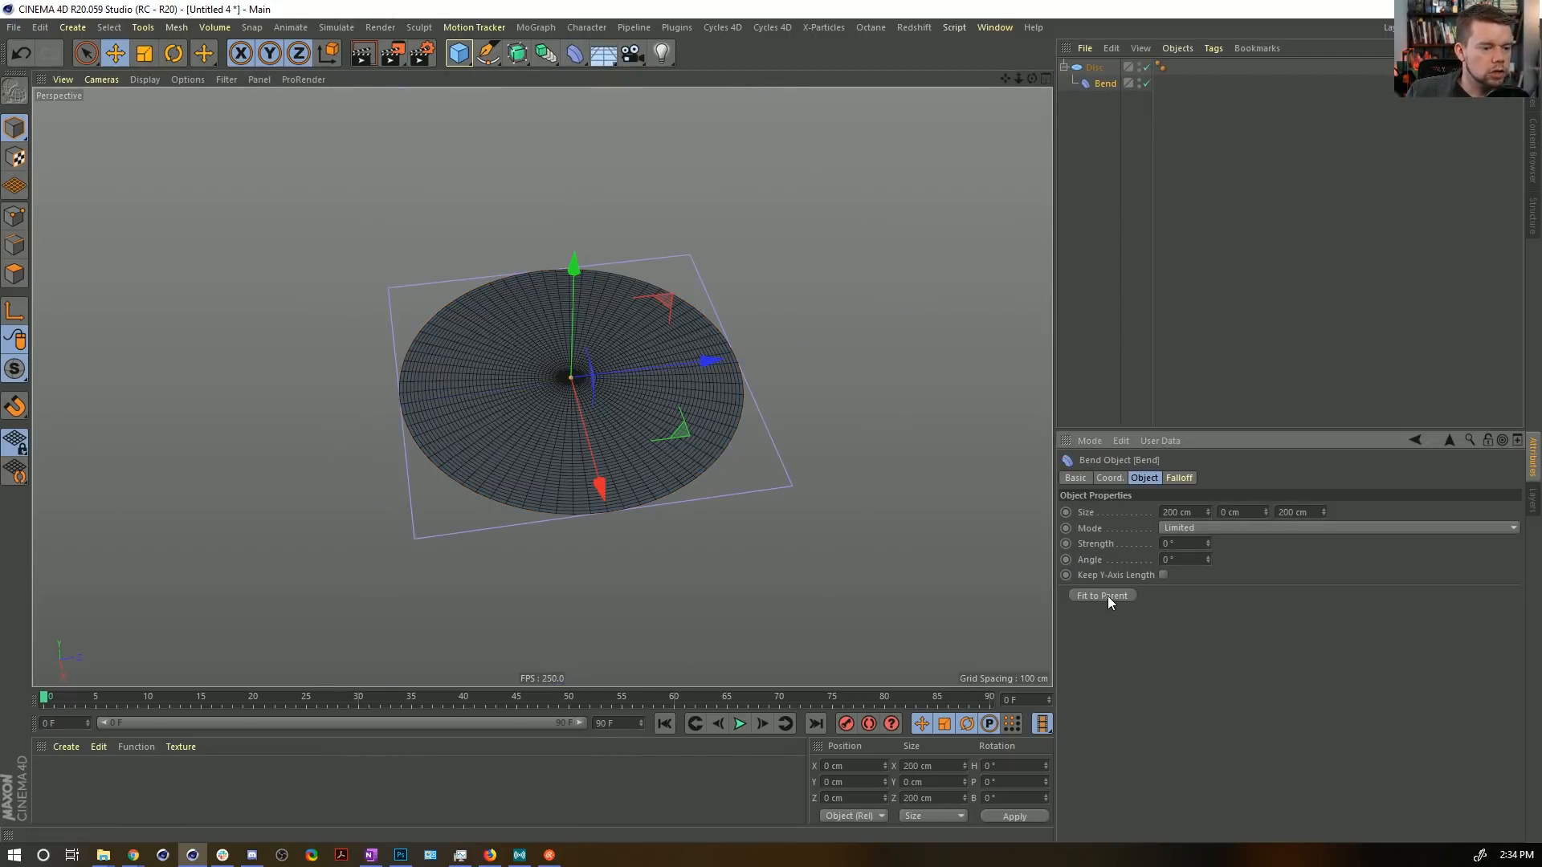
Try a Bend strength of 126° on the Disc, and undo the strength change.
{"action": "left_click_drag", "start_coordinate": [1208, 544], "coordinate": [1309, 544]}
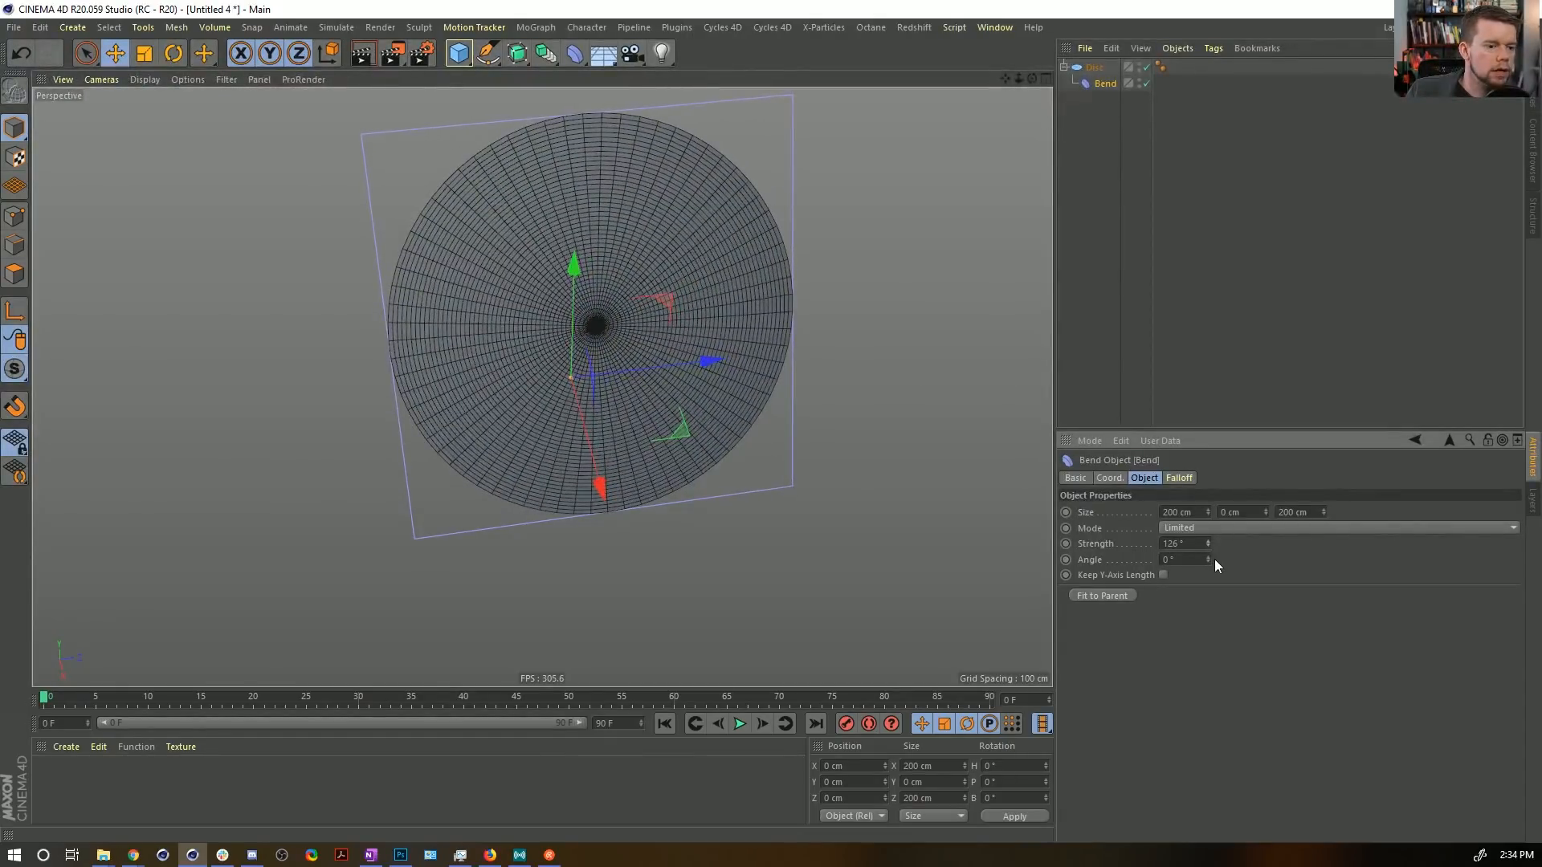
{"action": "left_click_drag", "start_coordinate": [570, 330], "coordinate": [710, 298], "text": "alt"}
{"action": "key", "text": "ctrl+z"}
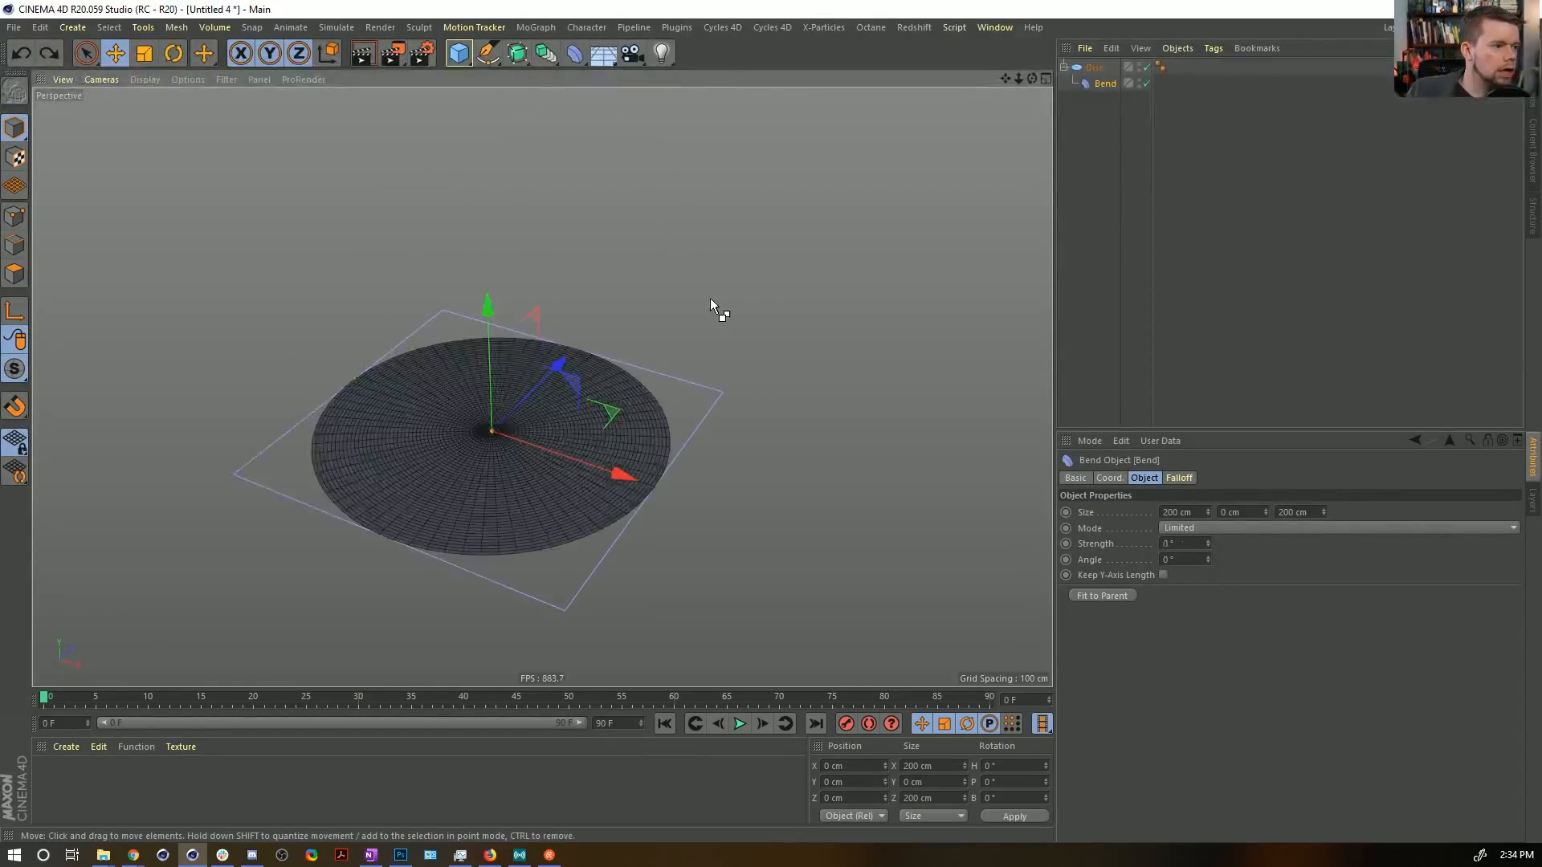
Rotate the Bend deformer to a bank of -90° and refit it to the Disc.
{"action": "key", "text": "ctrl+z"}
{"action": "key", "text": "r"}
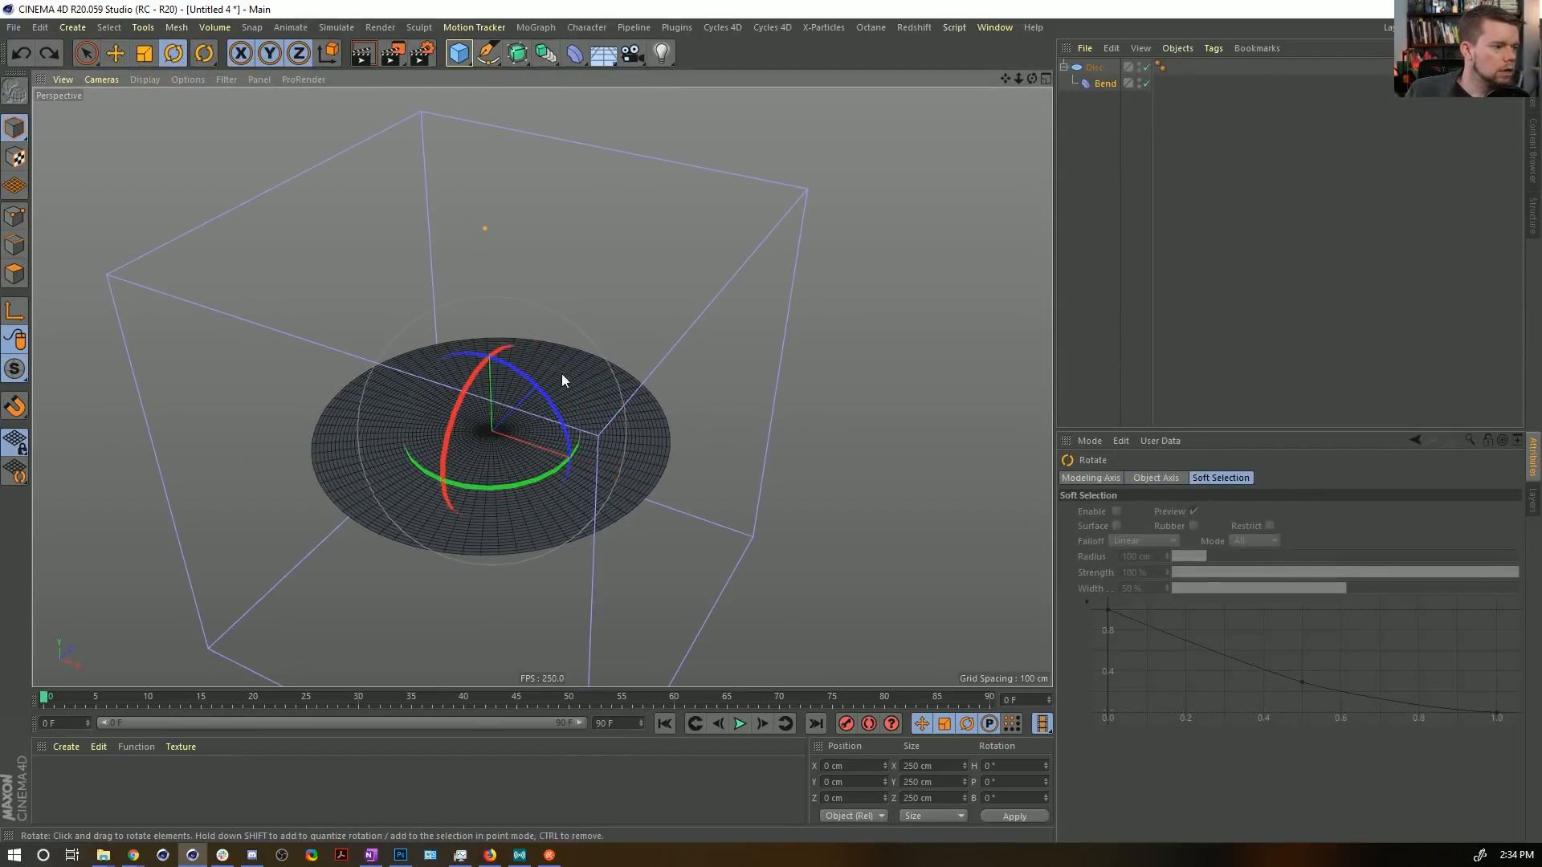
{"action": "left_click_drag", "start_coordinate": [561, 378], "coordinate": [429, 363]}
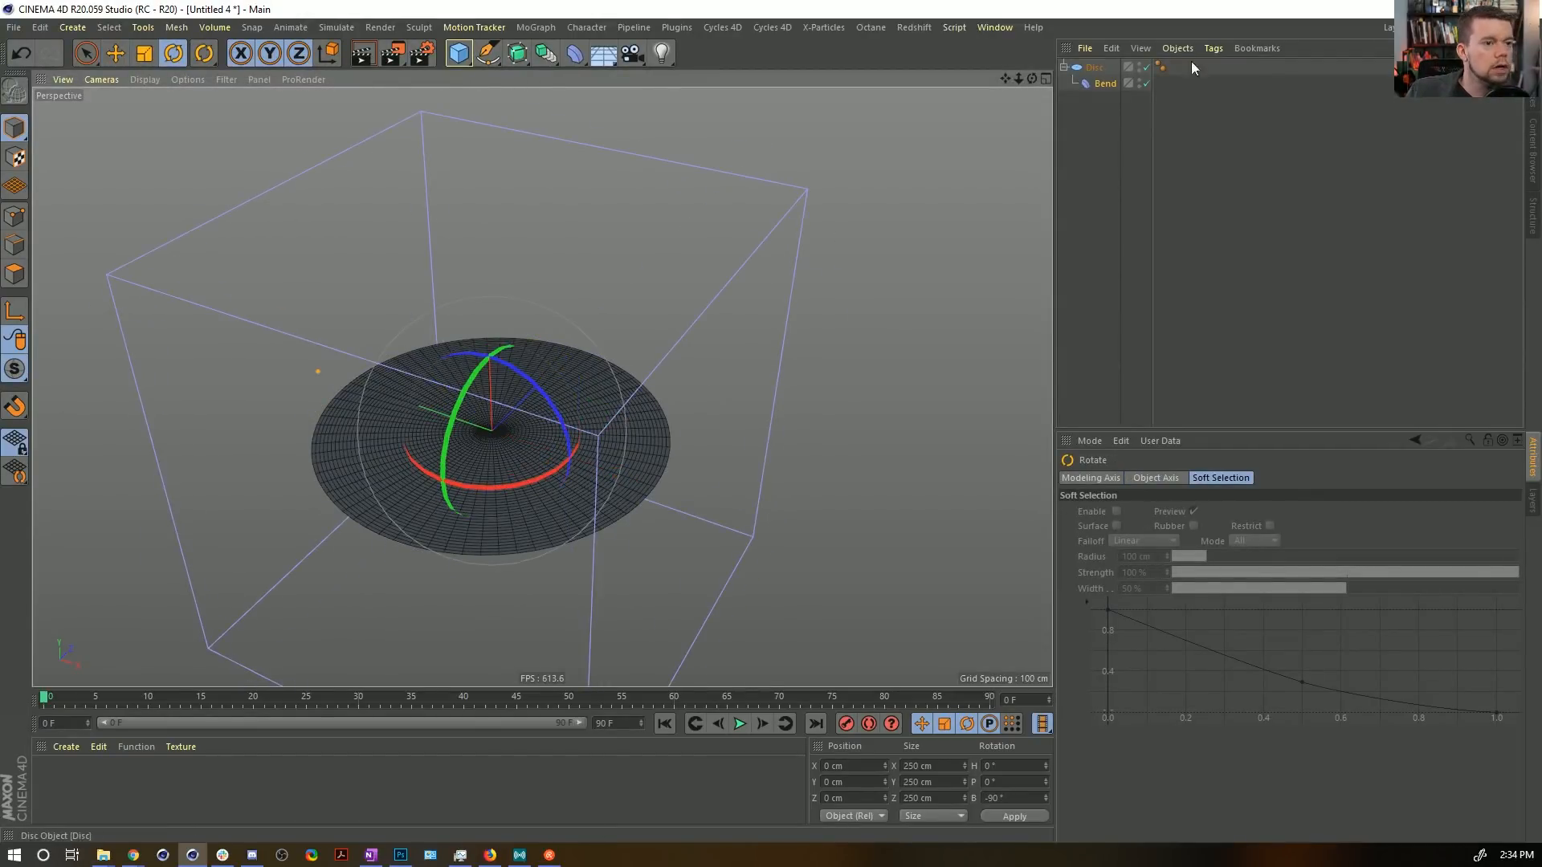
{"action": "left_click", "coordinate": [1105, 83]}
{"action": "left_click", "coordinate": [1085, 595]}
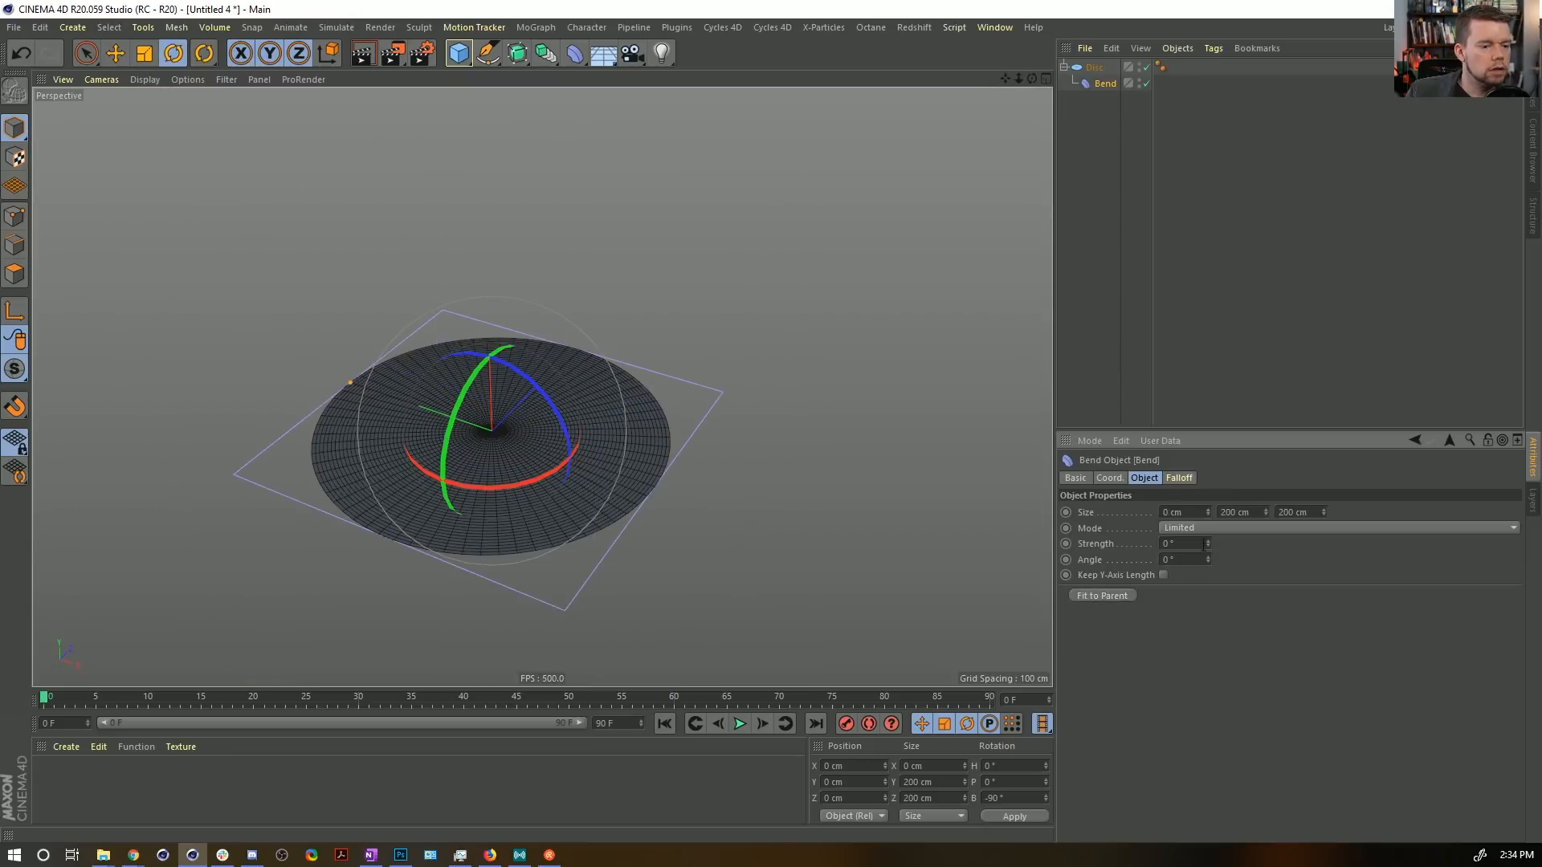
{"action": "mouse_move", "coordinate": [1207, 544]}
{"action": "left_mouse_down"}
{"action": "mouse_move", "coordinate": [1207, 446]}
{"action": "mouse_move", "coordinate": [1206, 541]}
{"action": "left_mouse_up"}
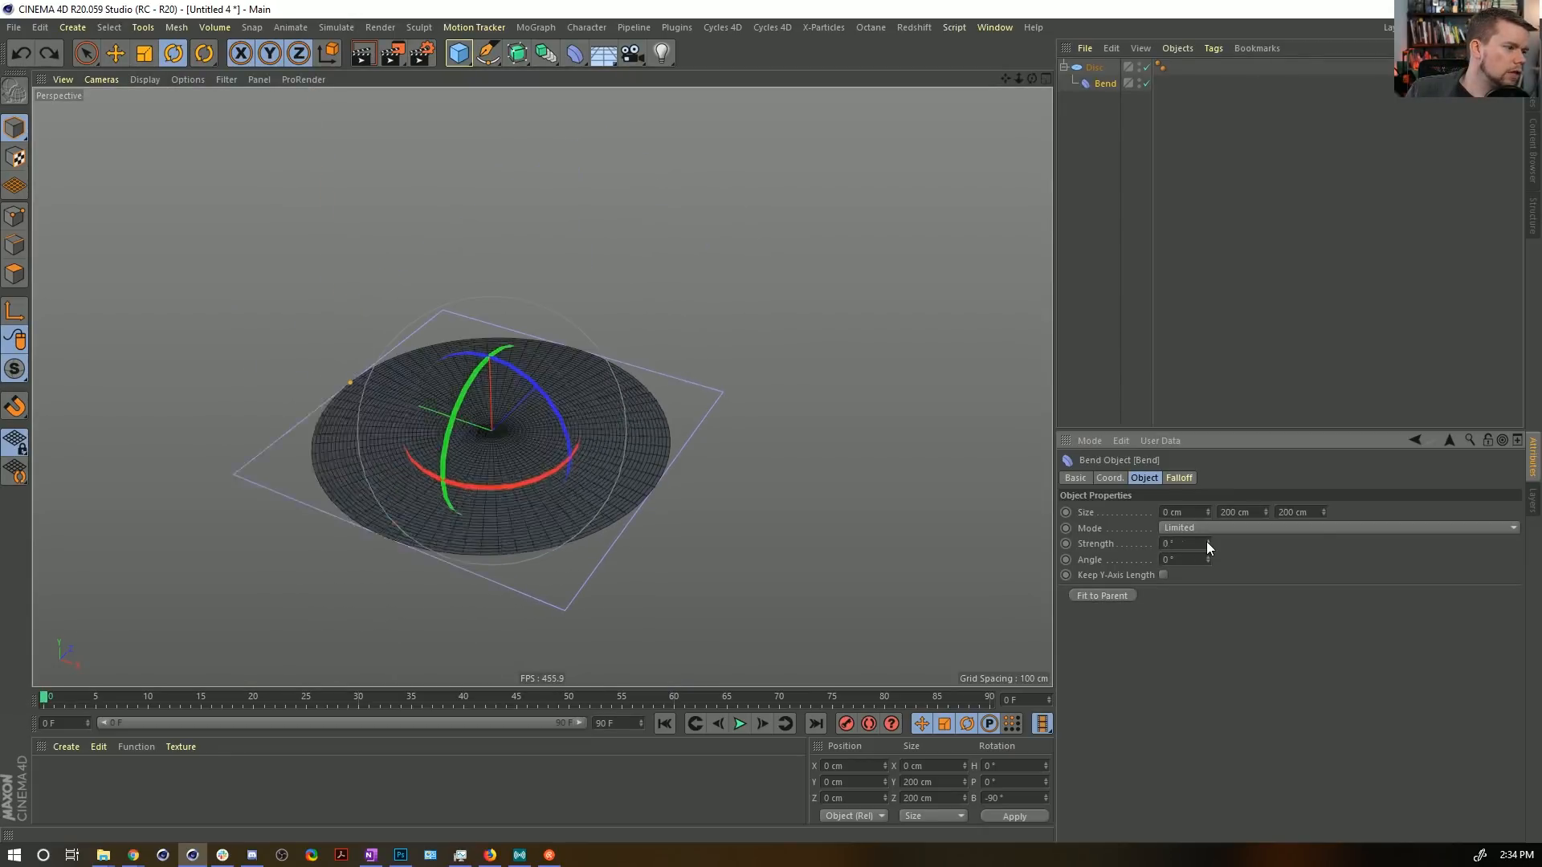
{"action": "left_click_drag", "start_coordinate": [671, 413], "coordinate": [499, 348], "text": "alt"}
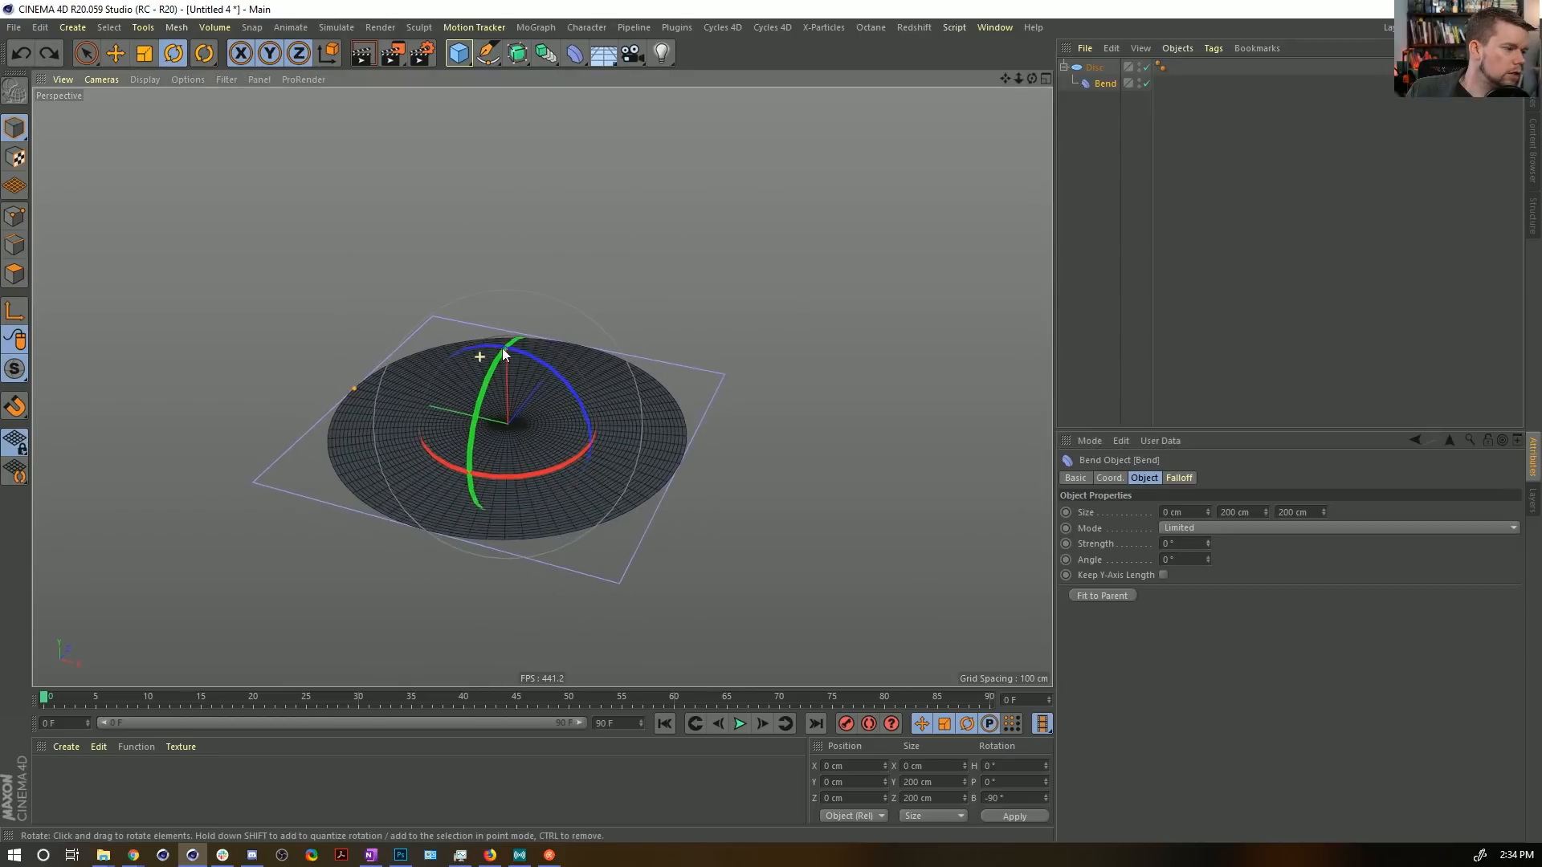
Add a Sphere around the Disc and set its type to Icosahedron.
{"action": "left_click_drag", "start_coordinate": [464, 64], "coordinate": [780, 105]}
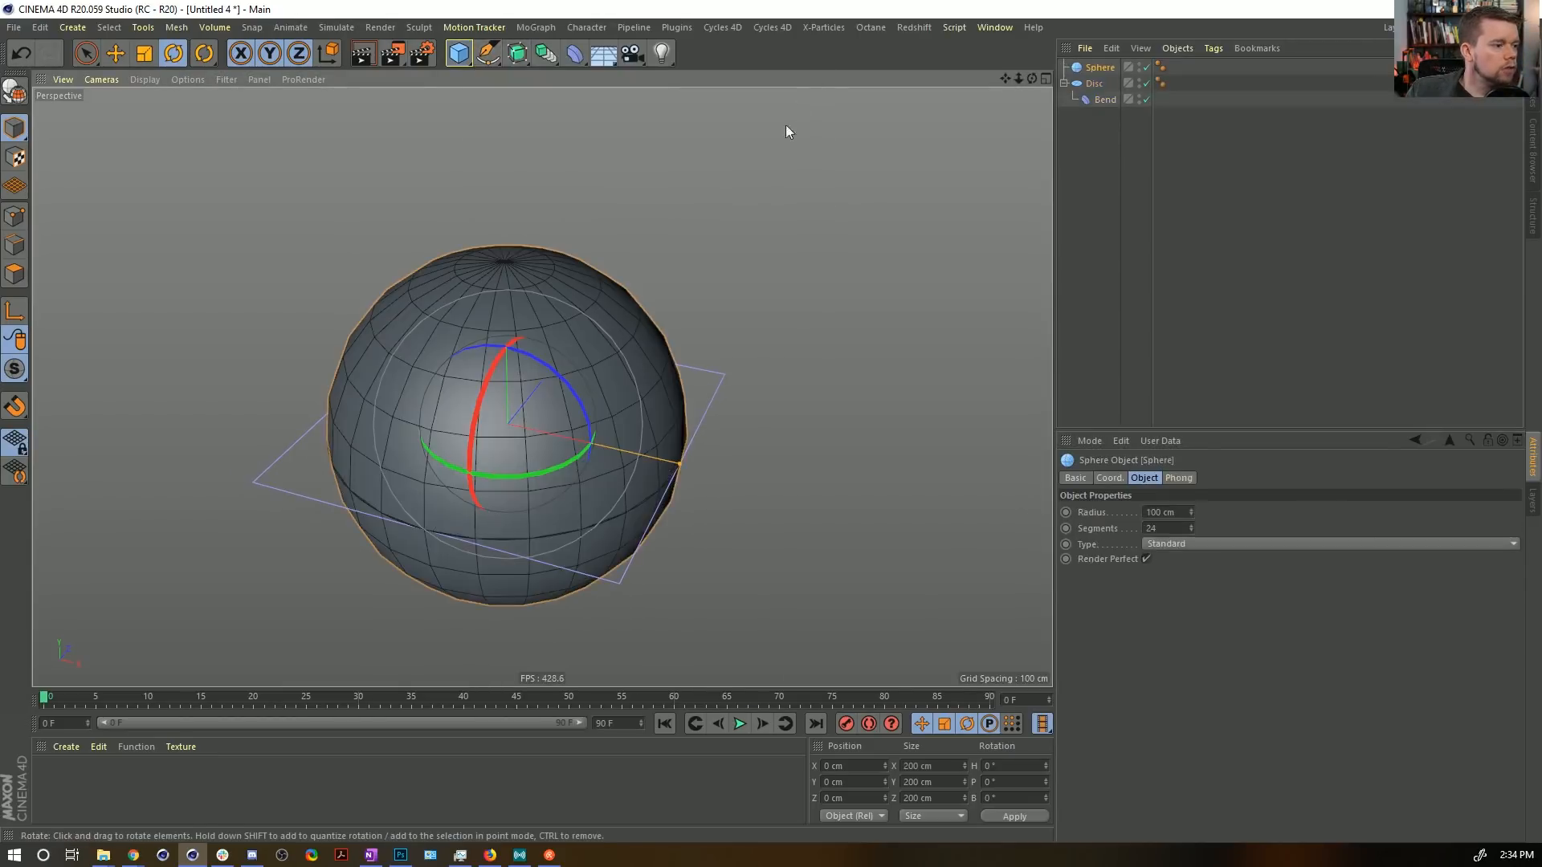
{"action": "left_click", "coordinate": [1174, 543]}
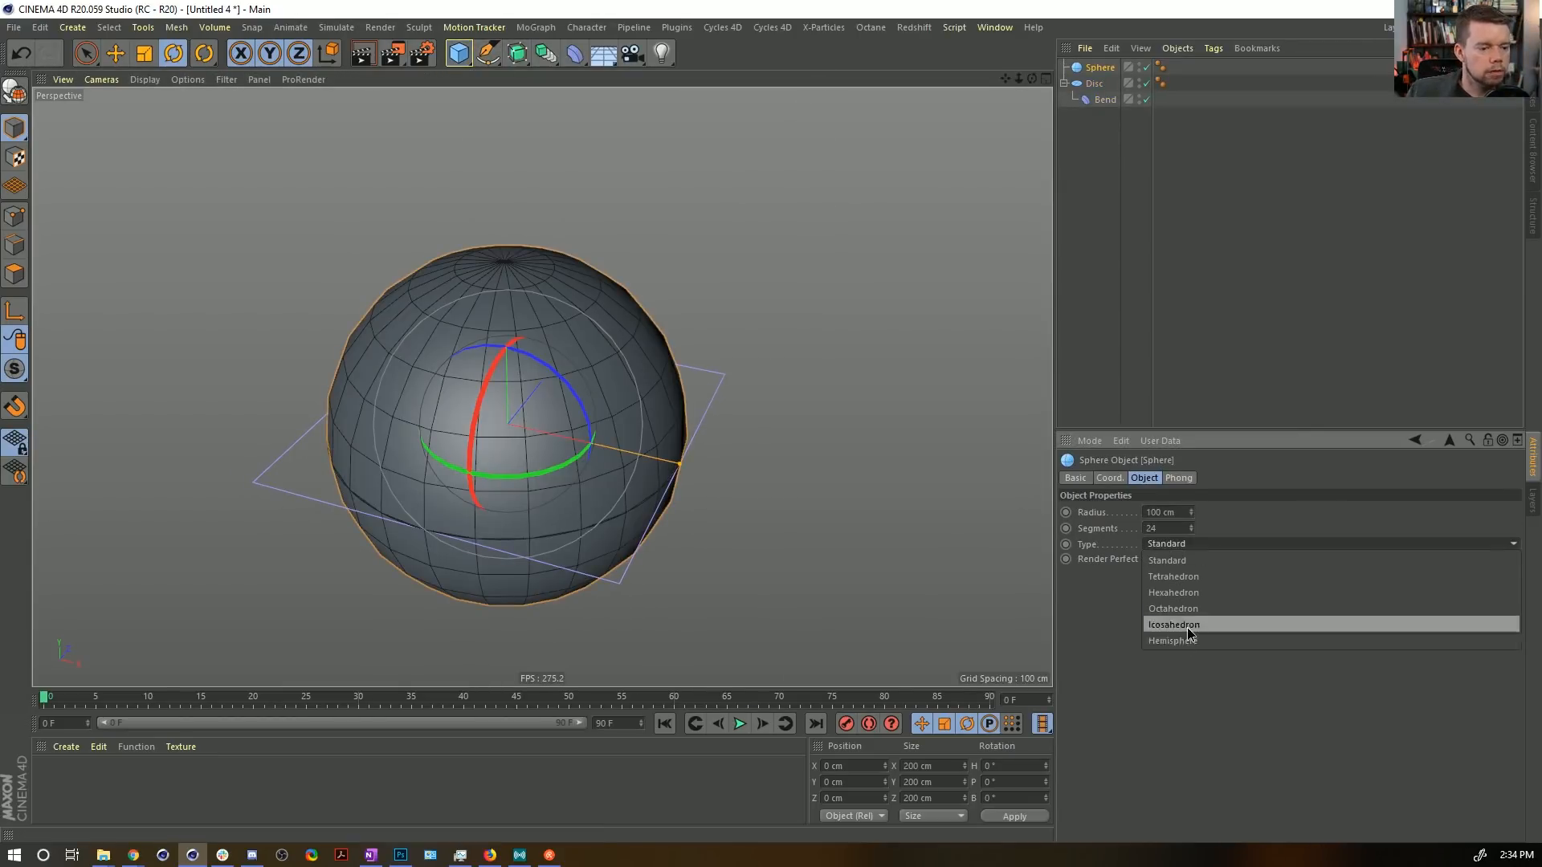
{"action": "left_click", "coordinate": [1179, 624]}
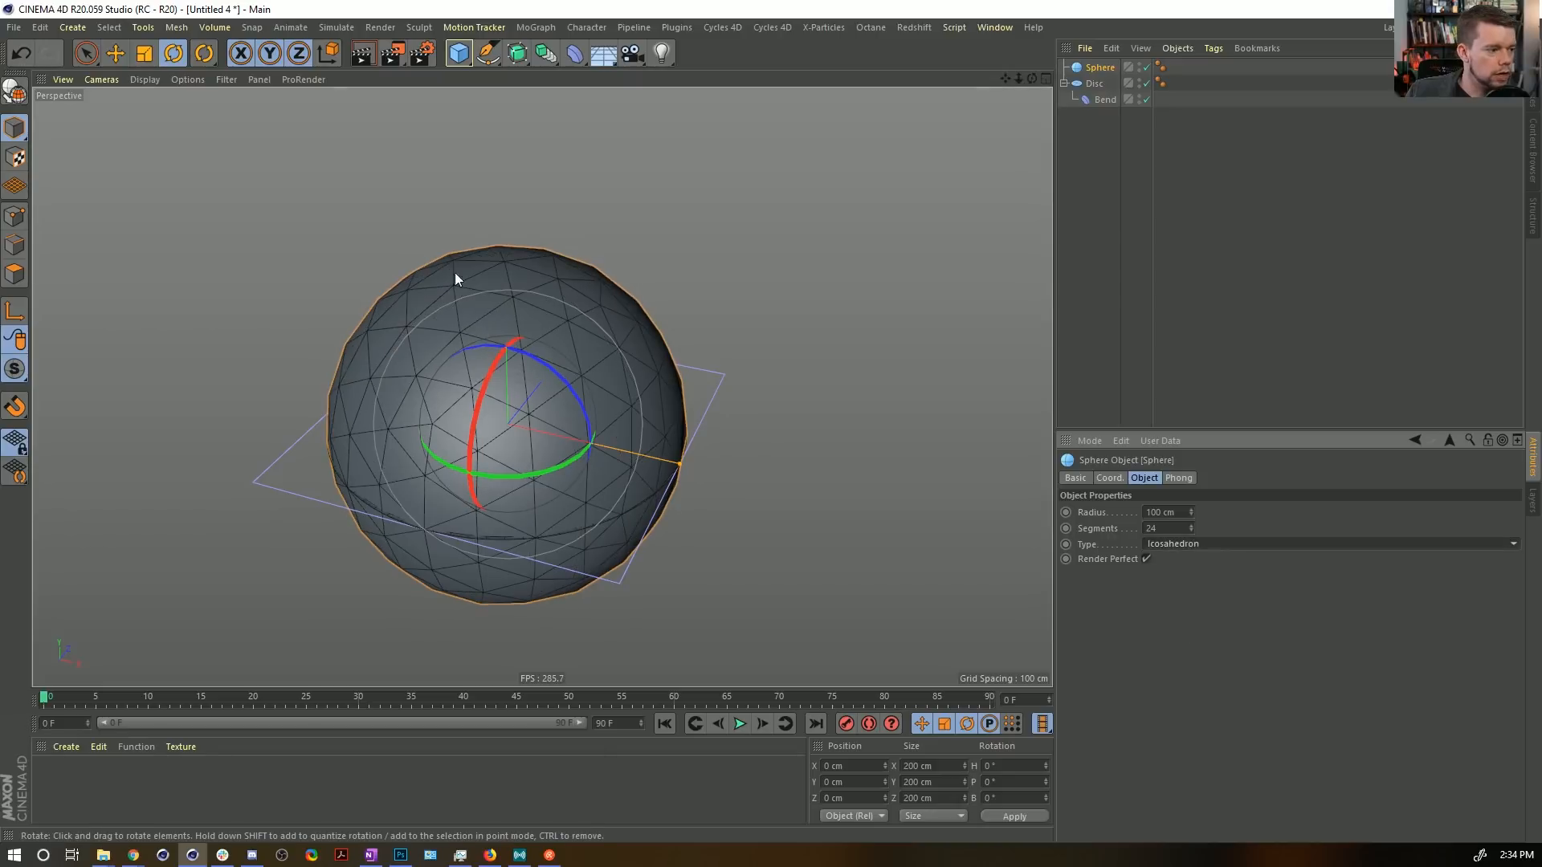
Add a Display tag to the Sphere and override its shading mode with Lines.
{"action": "right_click", "coordinate": [1113, 70]}
{"action": "mouse_move", "coordinate": [1134, 77]}
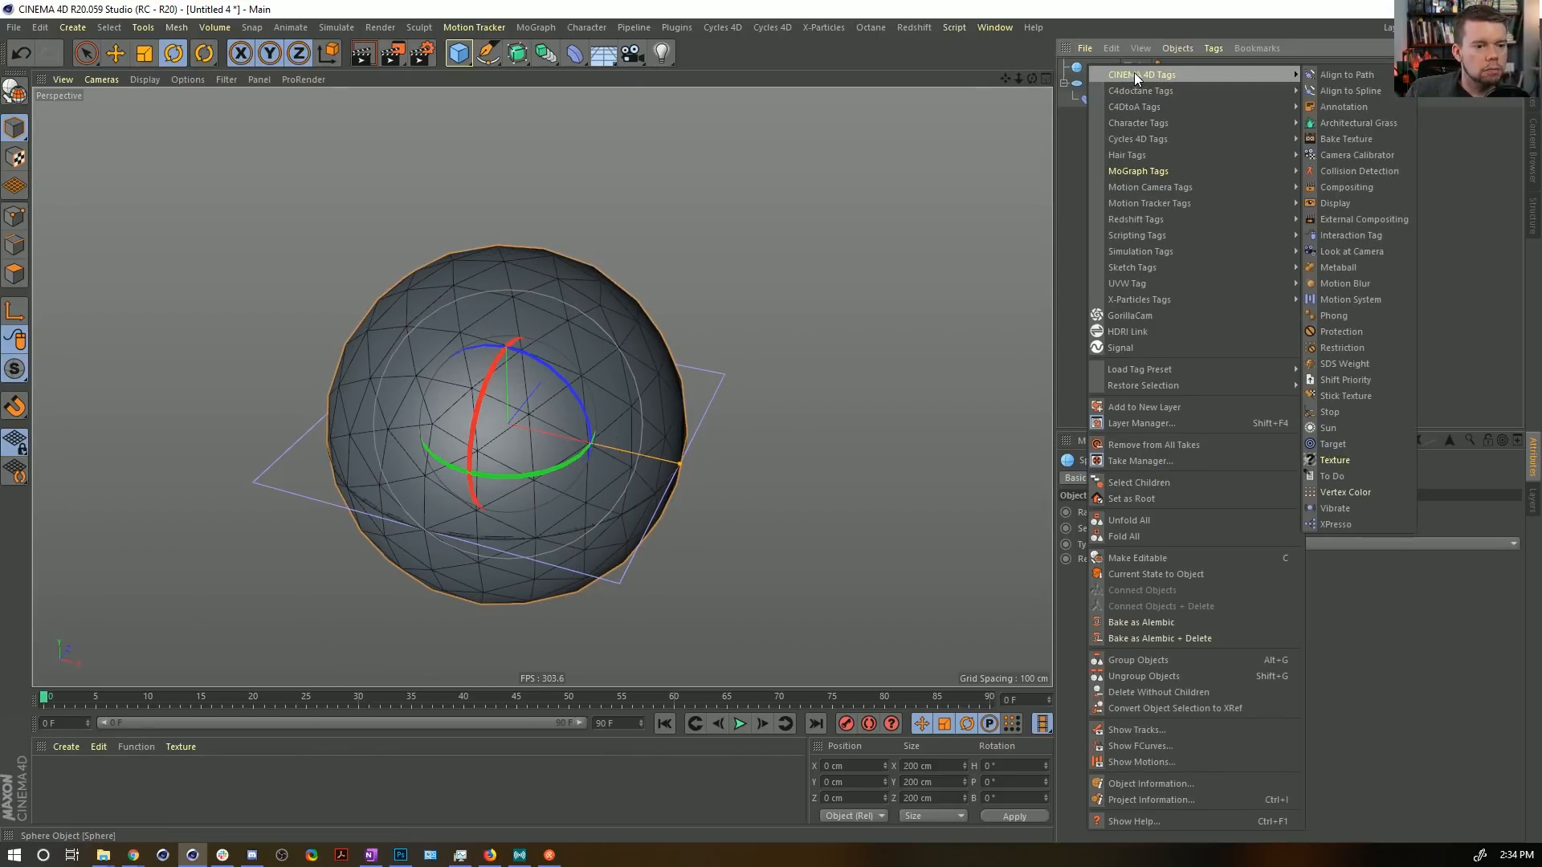
{"action": "left_click", "coordinate": [1363, 201]}
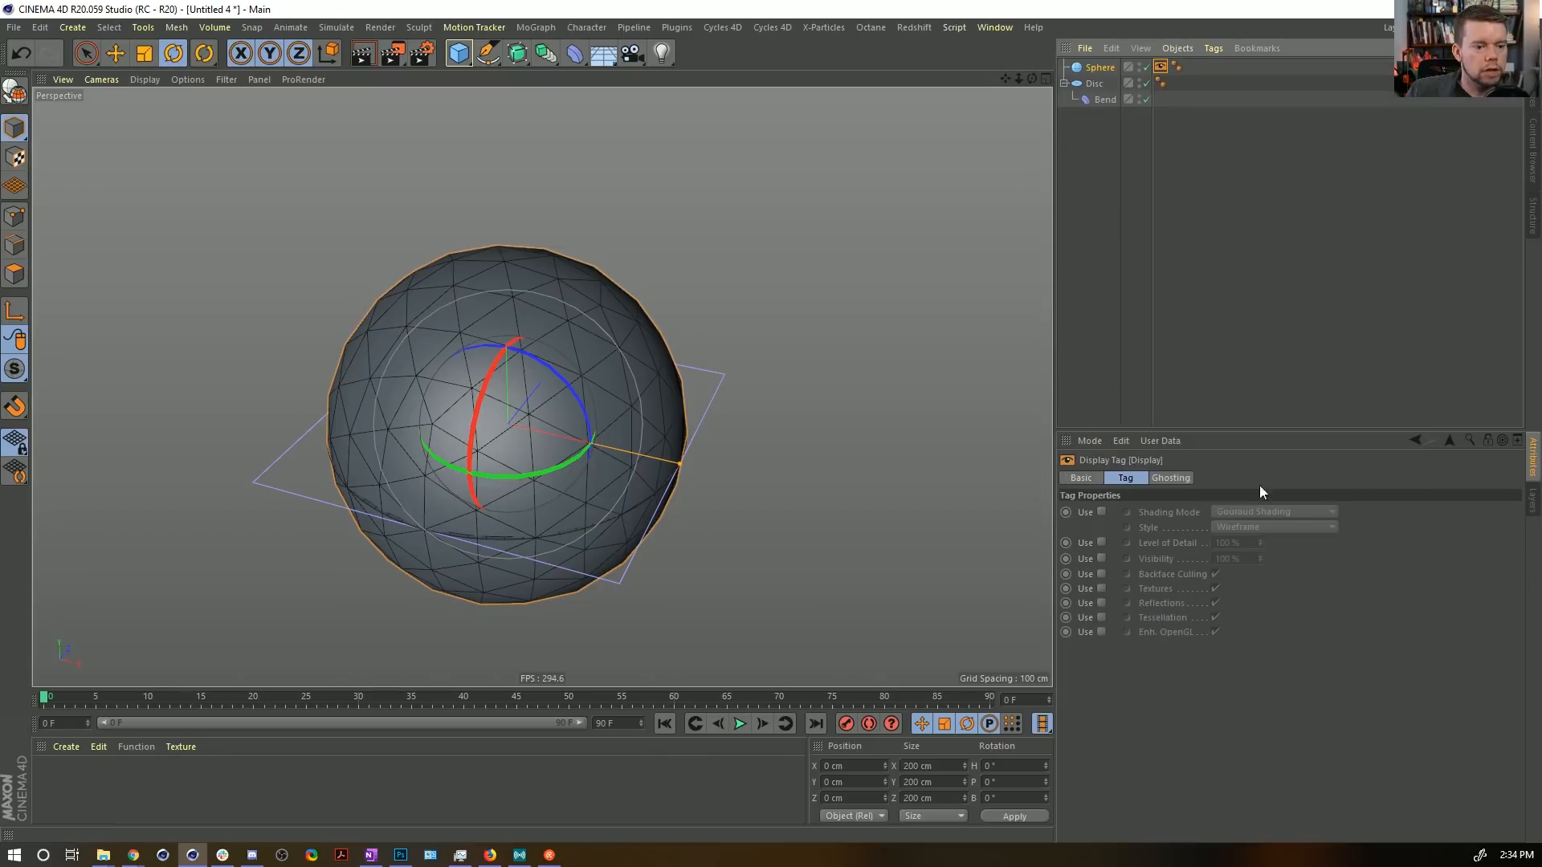
{"action": "left_click", "coordinate": [1101, 512]}
{"action": "left_click", "coordinate": [1232, 511]}
{"action": "left_click", "coordinate": [1254, 639]}
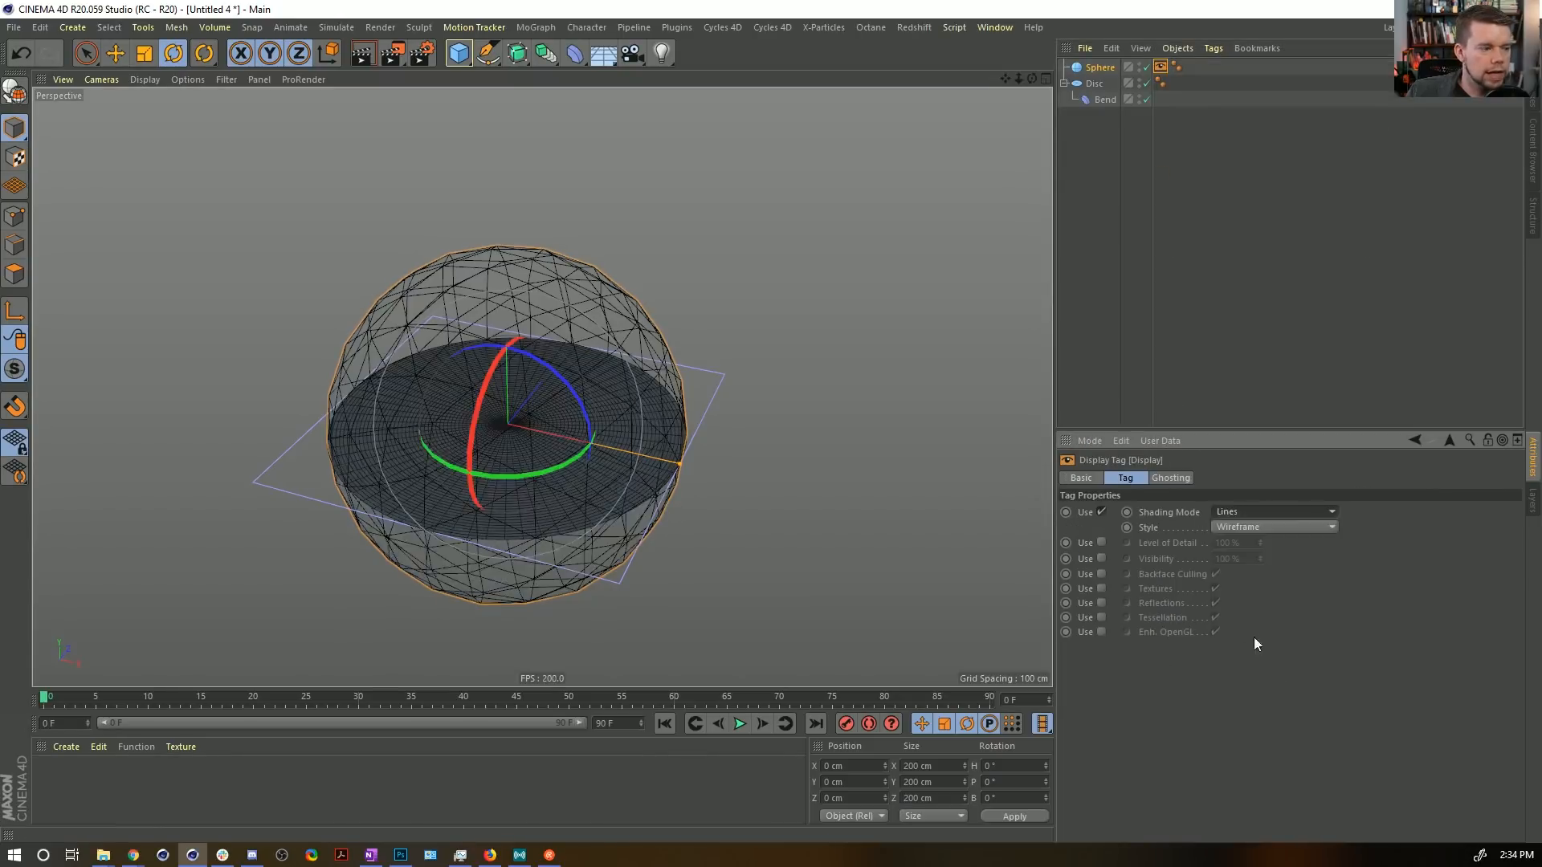
Try Bend strengths of 116° and 144° with Keep Y-Axis Length enabled, and reset the strength to 0°.
{"action": "left_click", "coordinate": [1097, 99]}
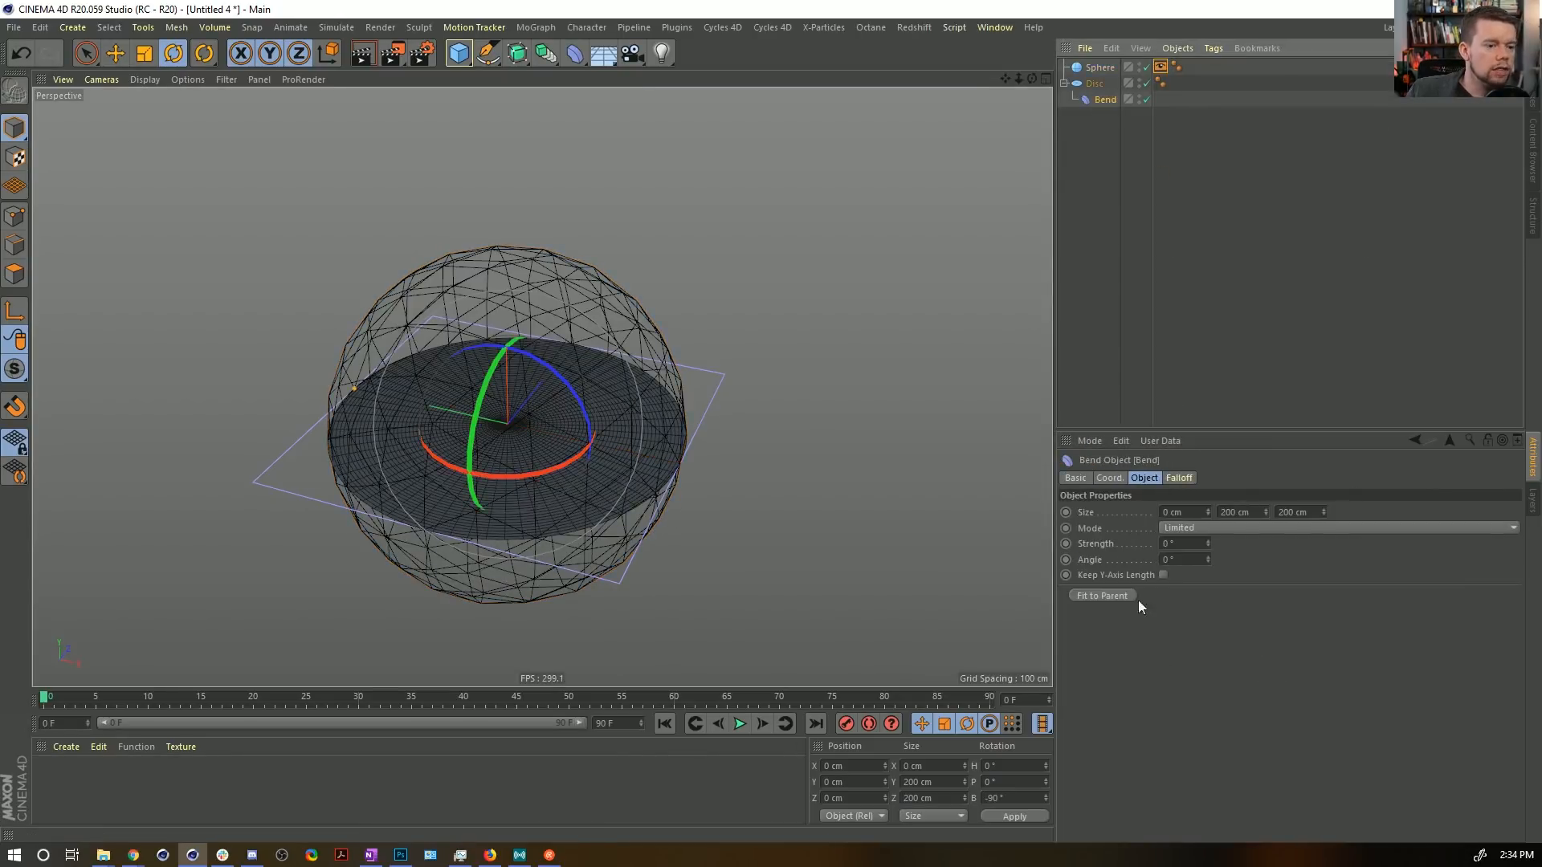
{"action": "left_click_drag", "start_coordinate": [1208, 546], "coordinate": [1207, 542]}
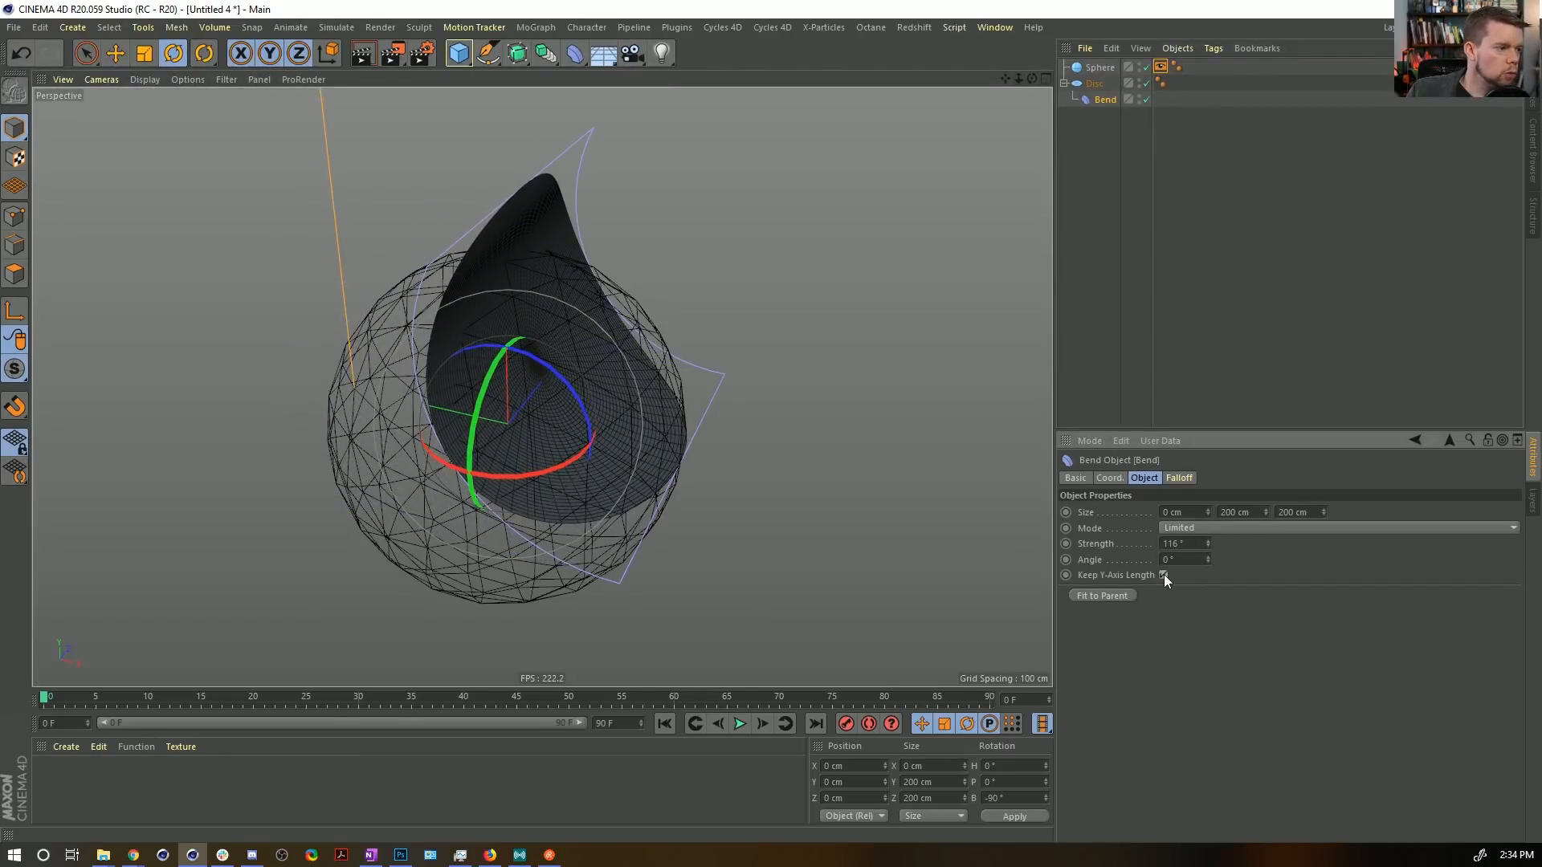
{"action": "left_click_drag", "start_coordinate": [277, 278], "coordinate": [556, 251], "text": "alt"}
{"action": "mouse_move", "coordinate": [1207, 542]}
{"action": "left_mouse_down"}
{"action": "mouse_move", "coordinate": [1207, 574]}
{"action": "mouse_move", "coordinate": [1208, 539]}
{"action": "mouse_move", "coordinate": [1206, 554]}
{"action": "left_mouse_up"}
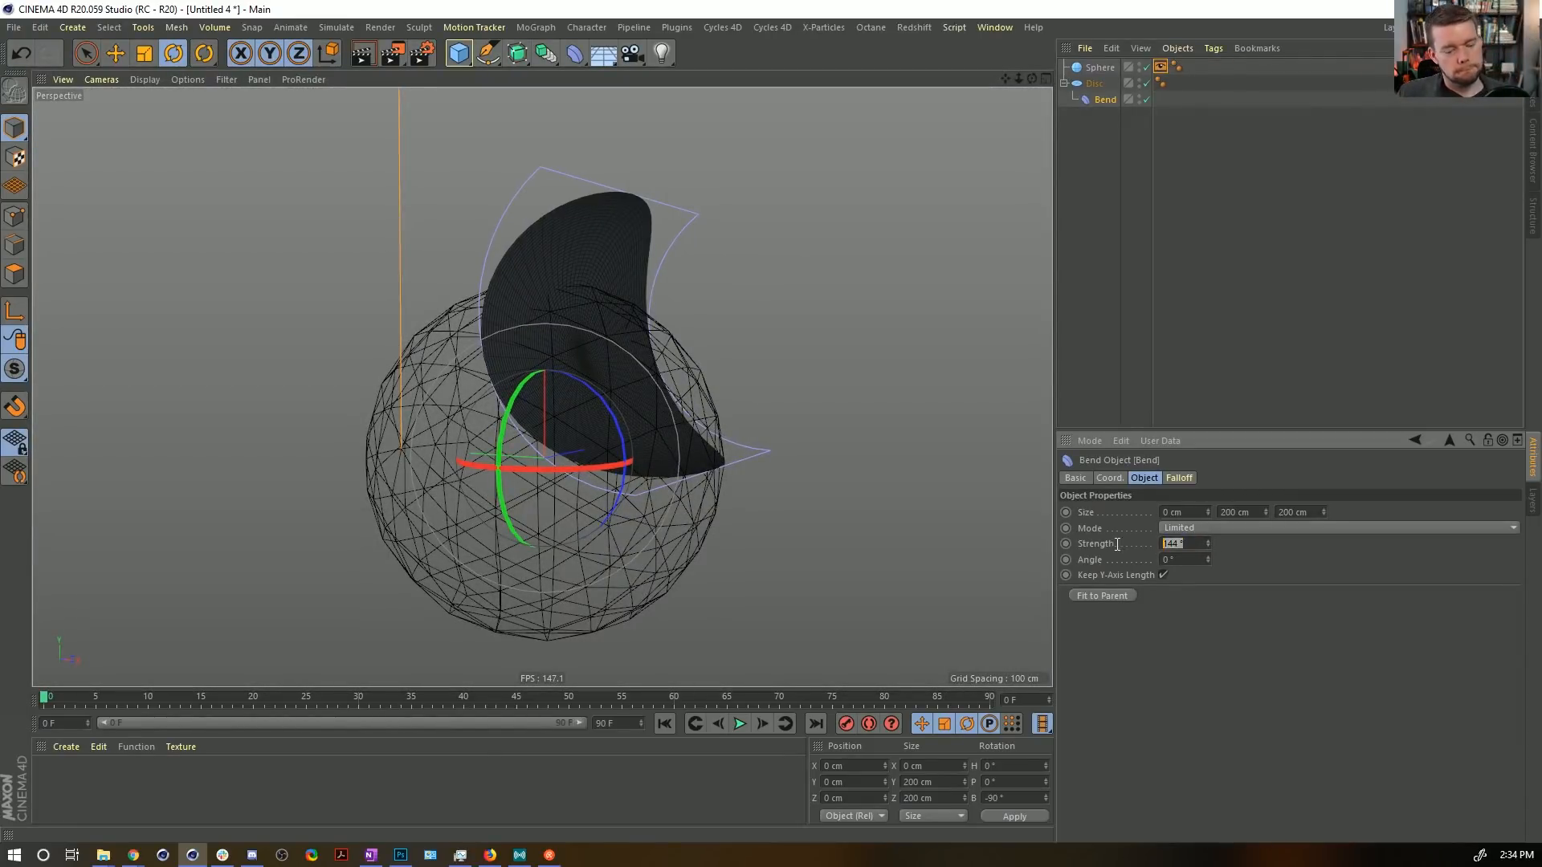
{"action": "type", "text": "0"}
{"action": "key", "text": "Return"}
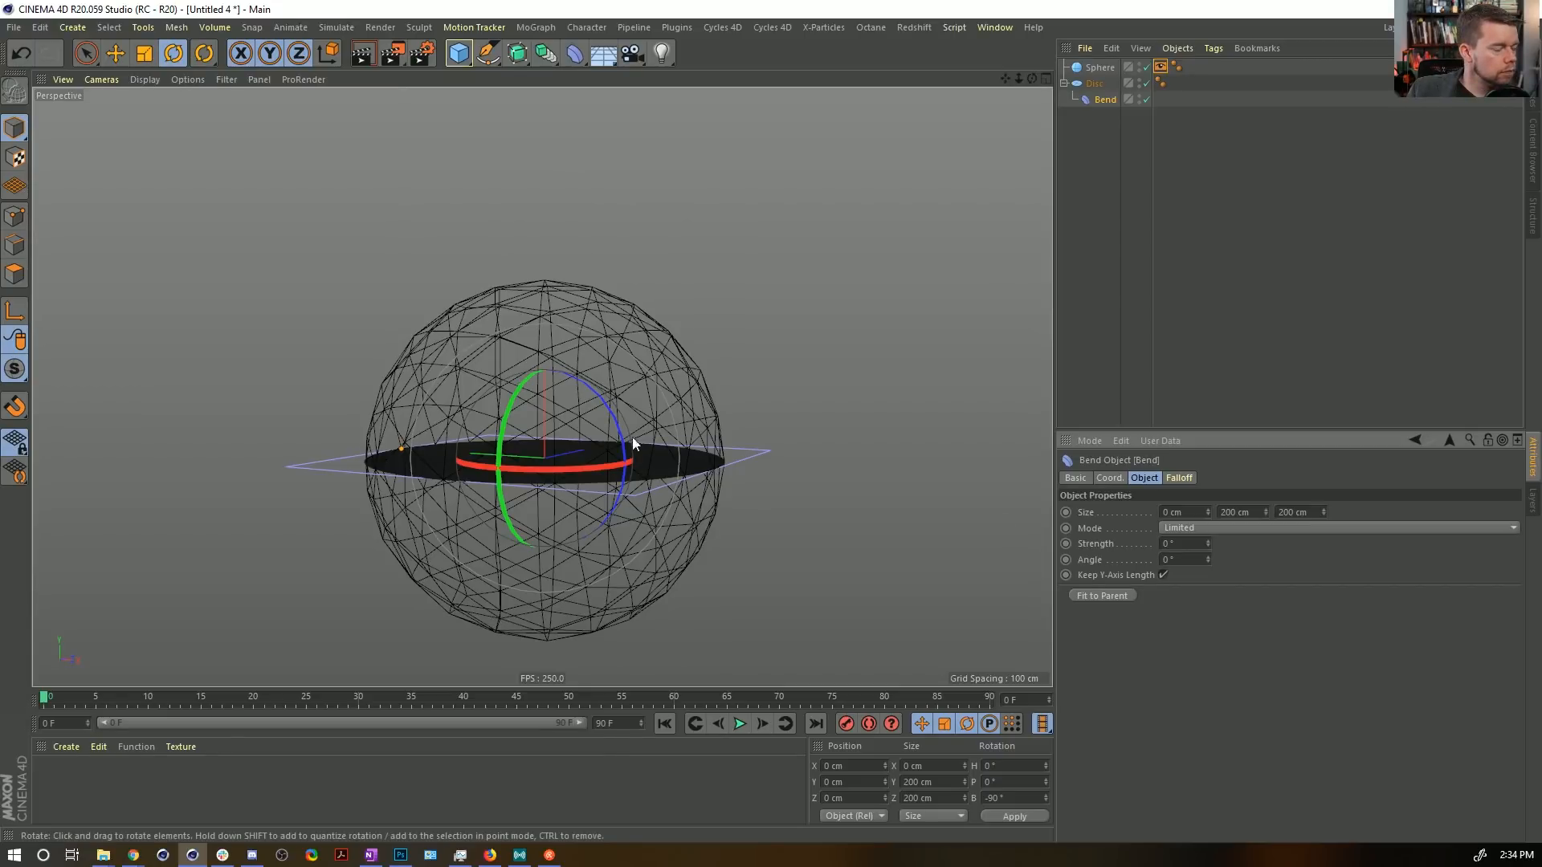
{"action": "left_click_drag", "start_coordinate": [633, 437], "coordinate": [465, 538], "text": "alt"}
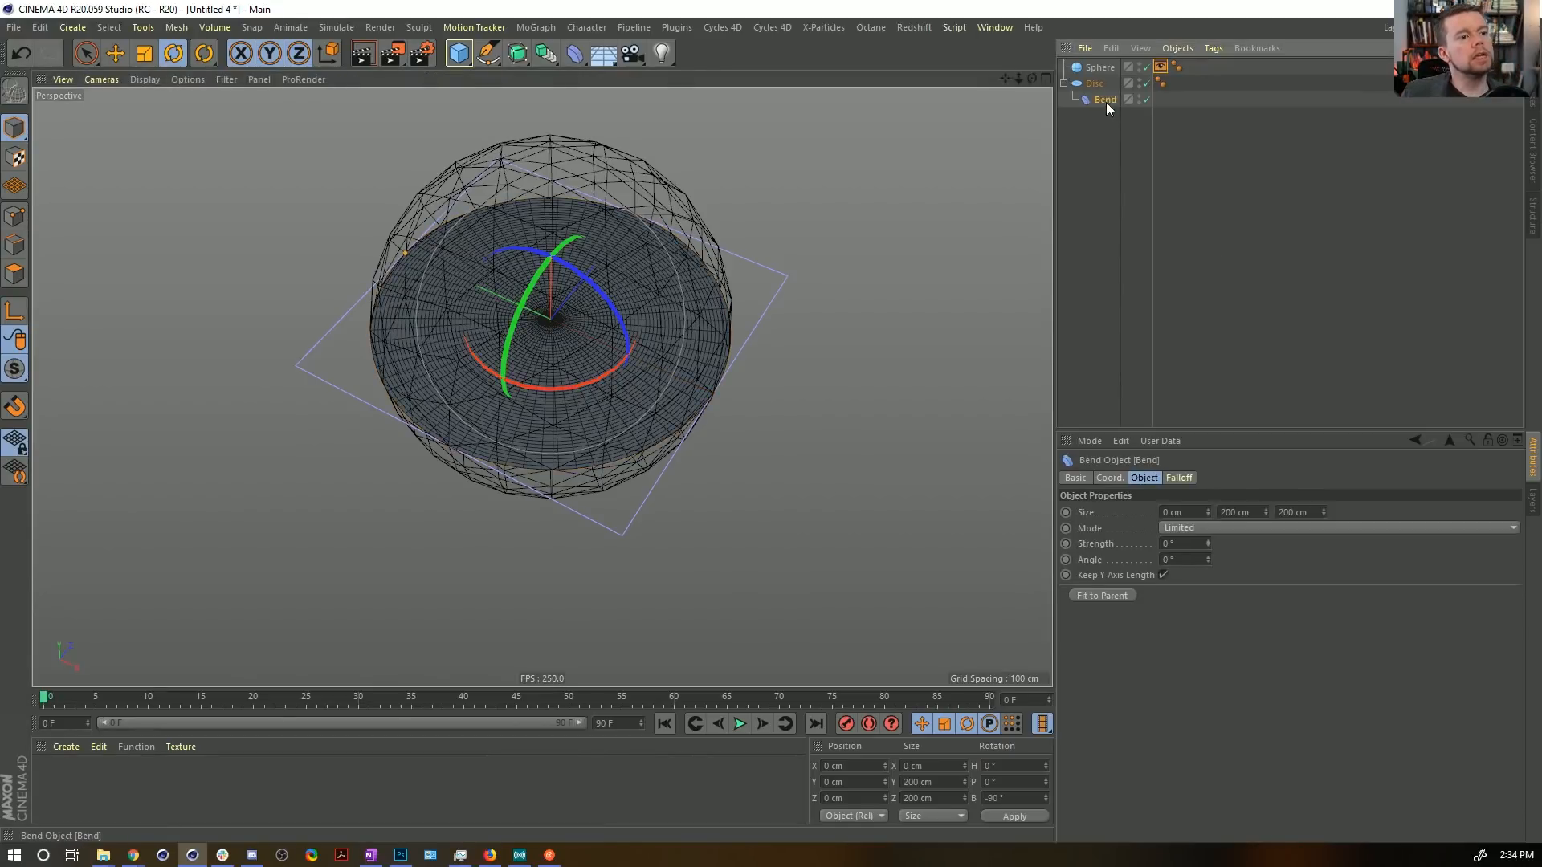
Replace the Bend with a Twist deformer under the Disc, rotated to a bank of -90° and fitted to its parent.
{"action": "key", "text": "Delete"}
{"action": "left_click", "coordinate": [575, 53]}
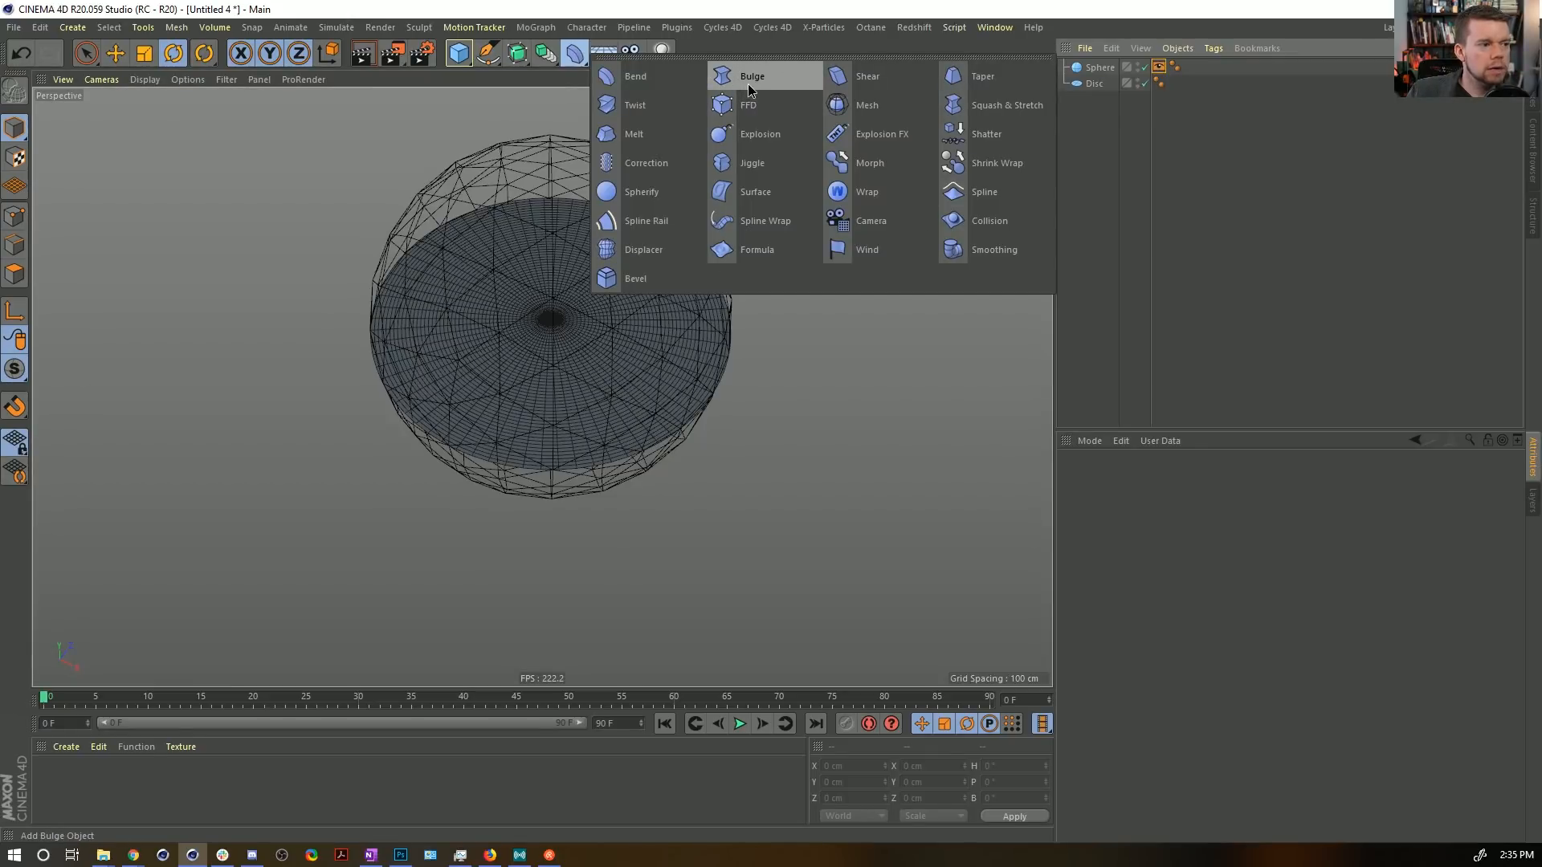
{"action": "left_click", "coordinate": [636, 108]}
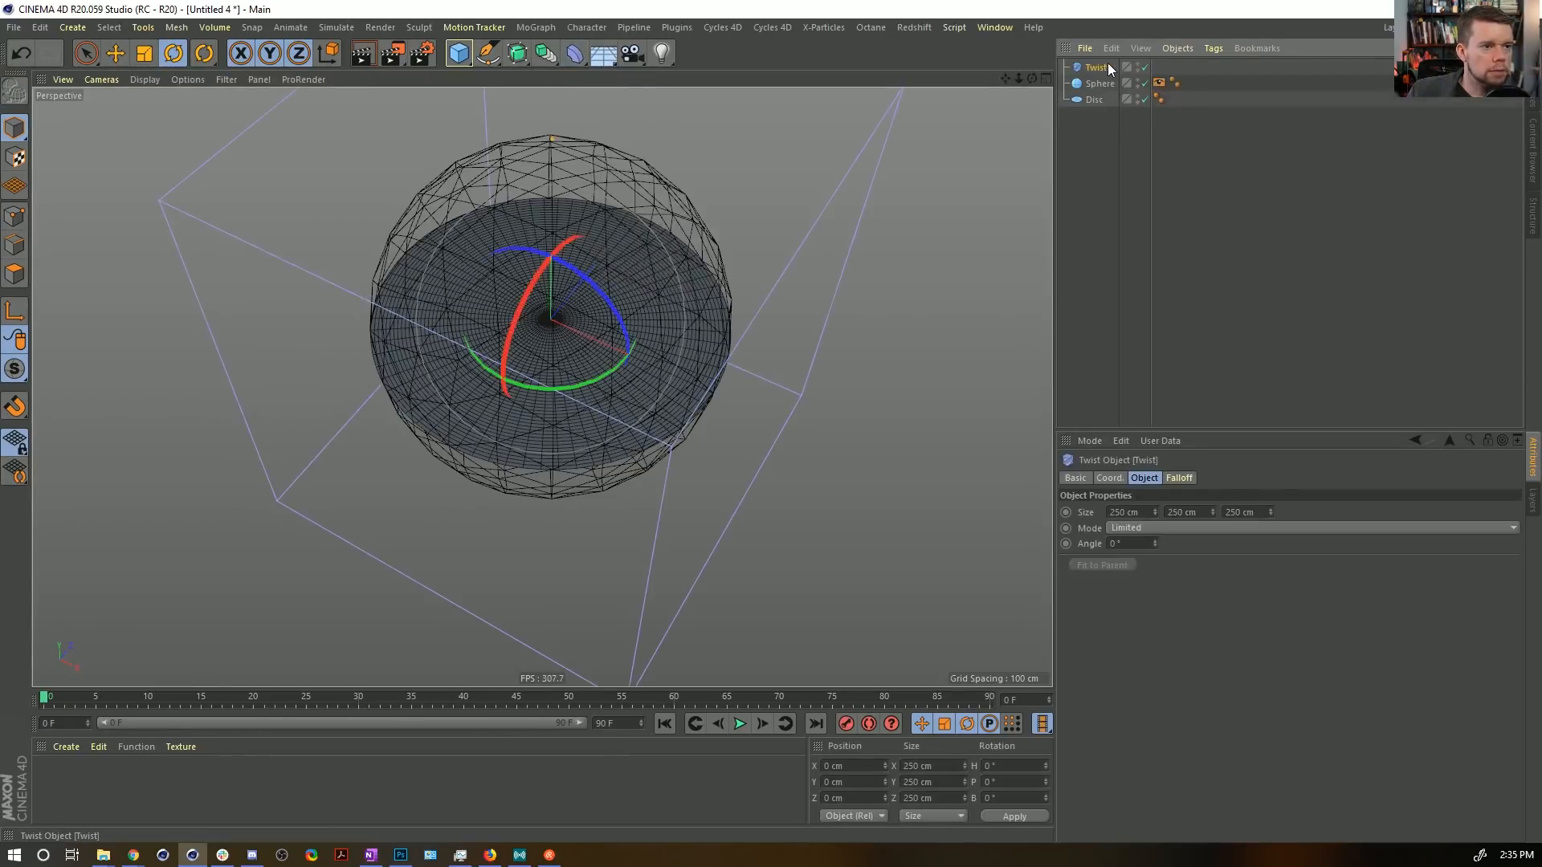
{"action": "left_click_drag", "start_coordinate": [564, 250], "coordinate": [460, 262]}
{"action": "left_click_drag", "start_coordinate": [1097, 68], "coordinate": [1093, 104]}
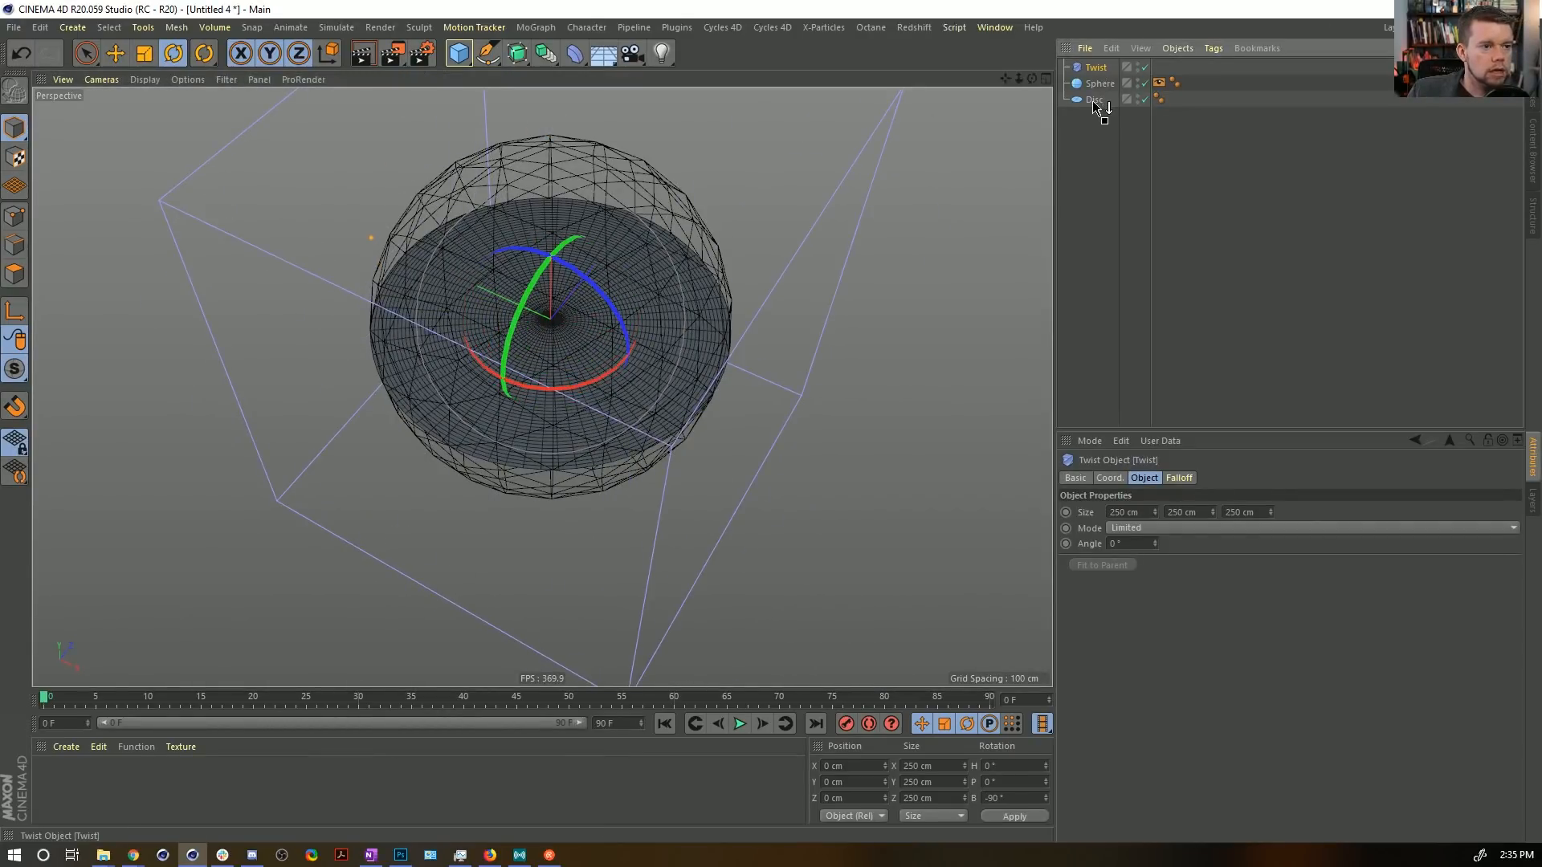
{"action": "left_click", "coordinate": [1102, 565]}
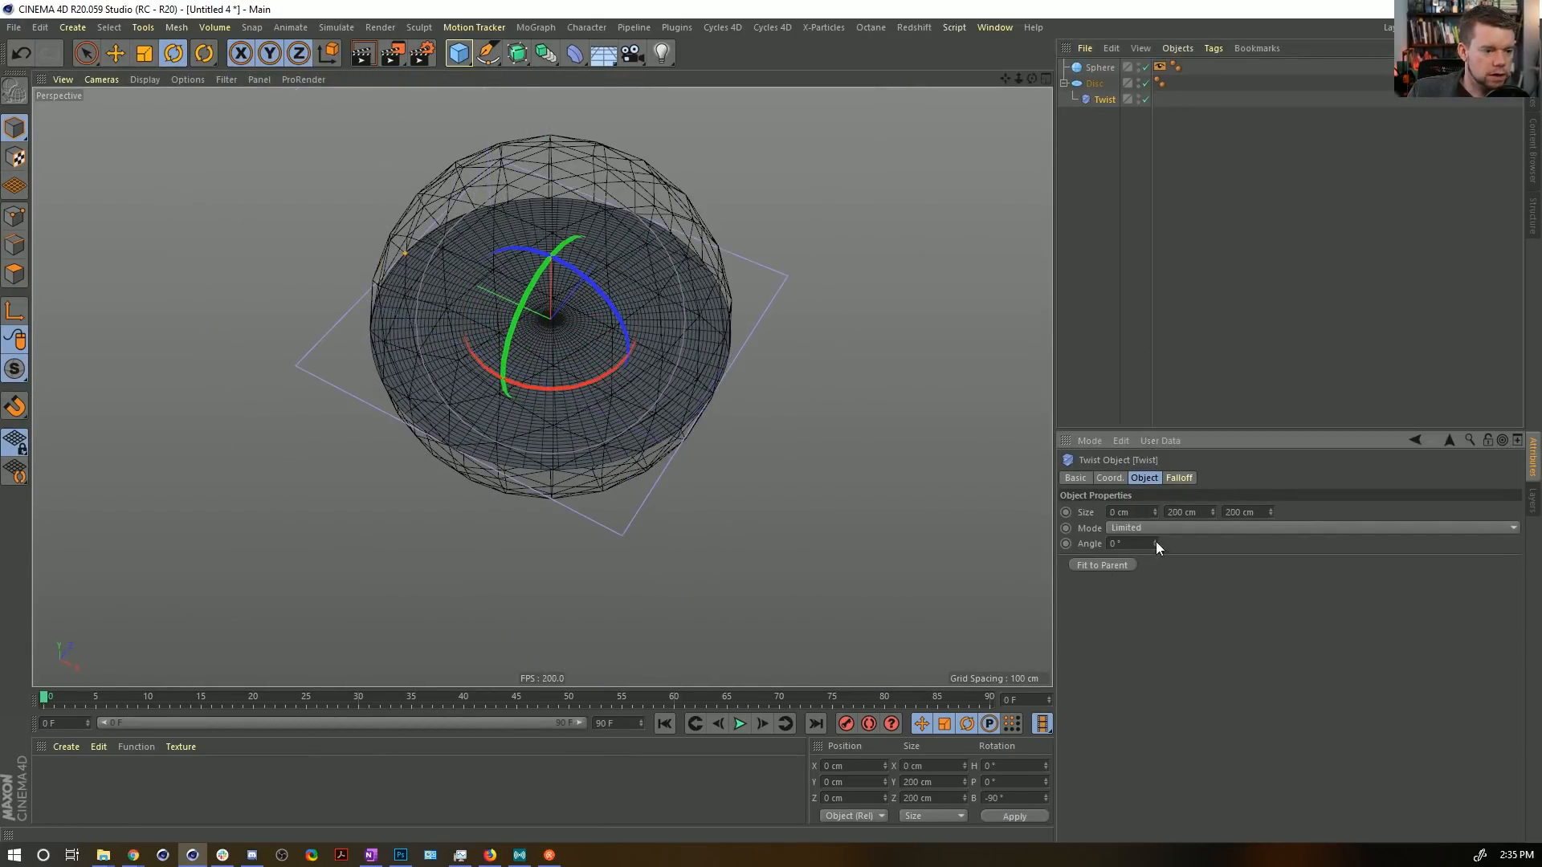
Try Twist angles of 297° and 210° on the Disc.
{"action": "left_click_drag", "start_coordinate": [1154, 544], "coordinate": [1161, 354]}
{"action": "left_click_drag", "start_coordinate": [487, 320], "coordinate": [345, 241], "text": "alt"}
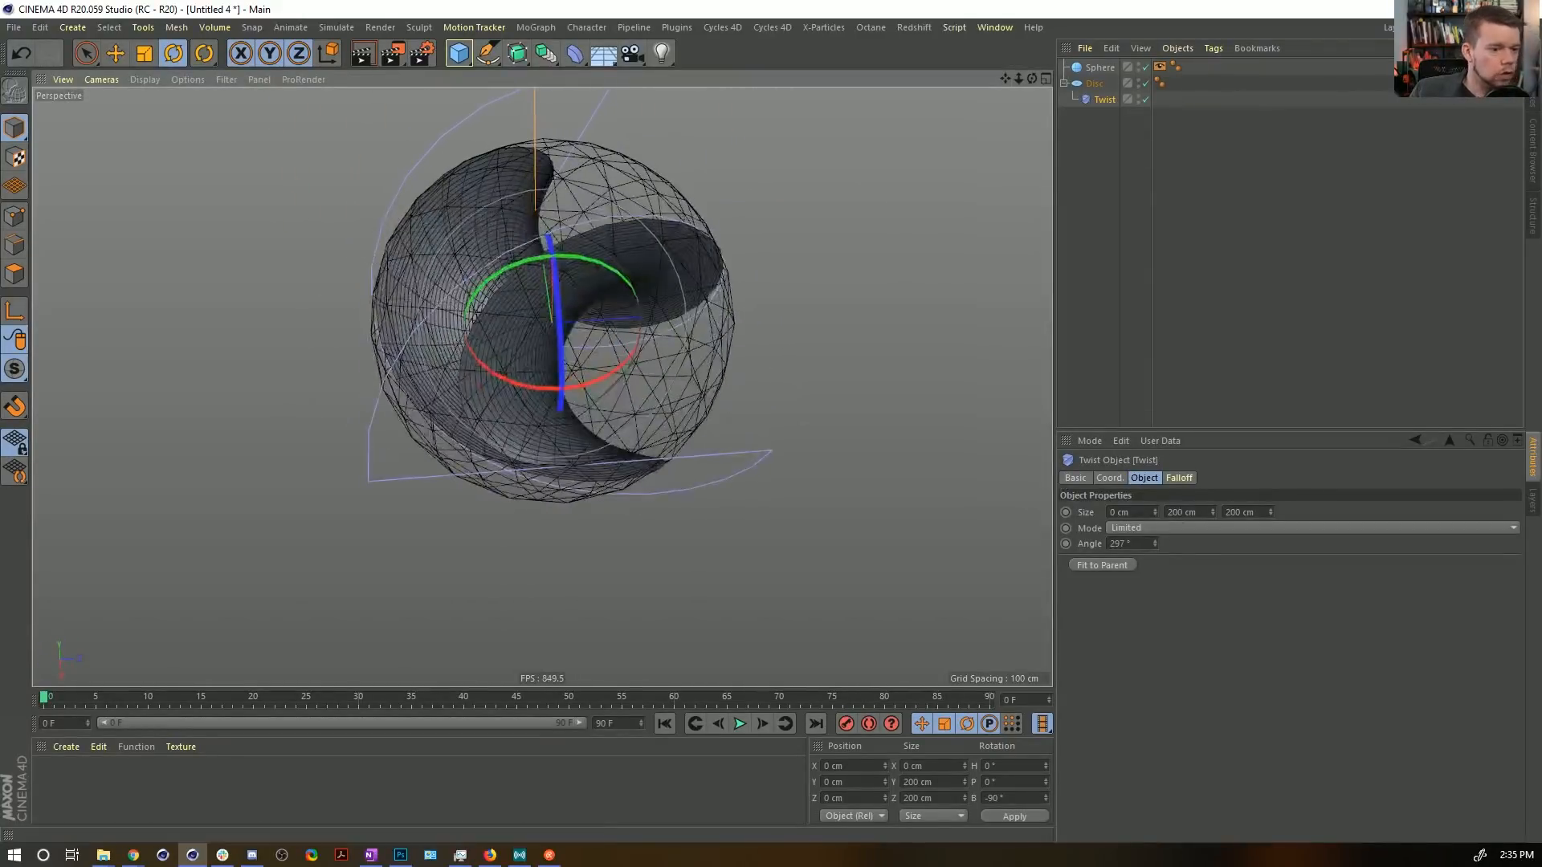
{"action": "left_click_drag", "start_coordinate": [1155, 545], "coordinate": [1155, 618]}
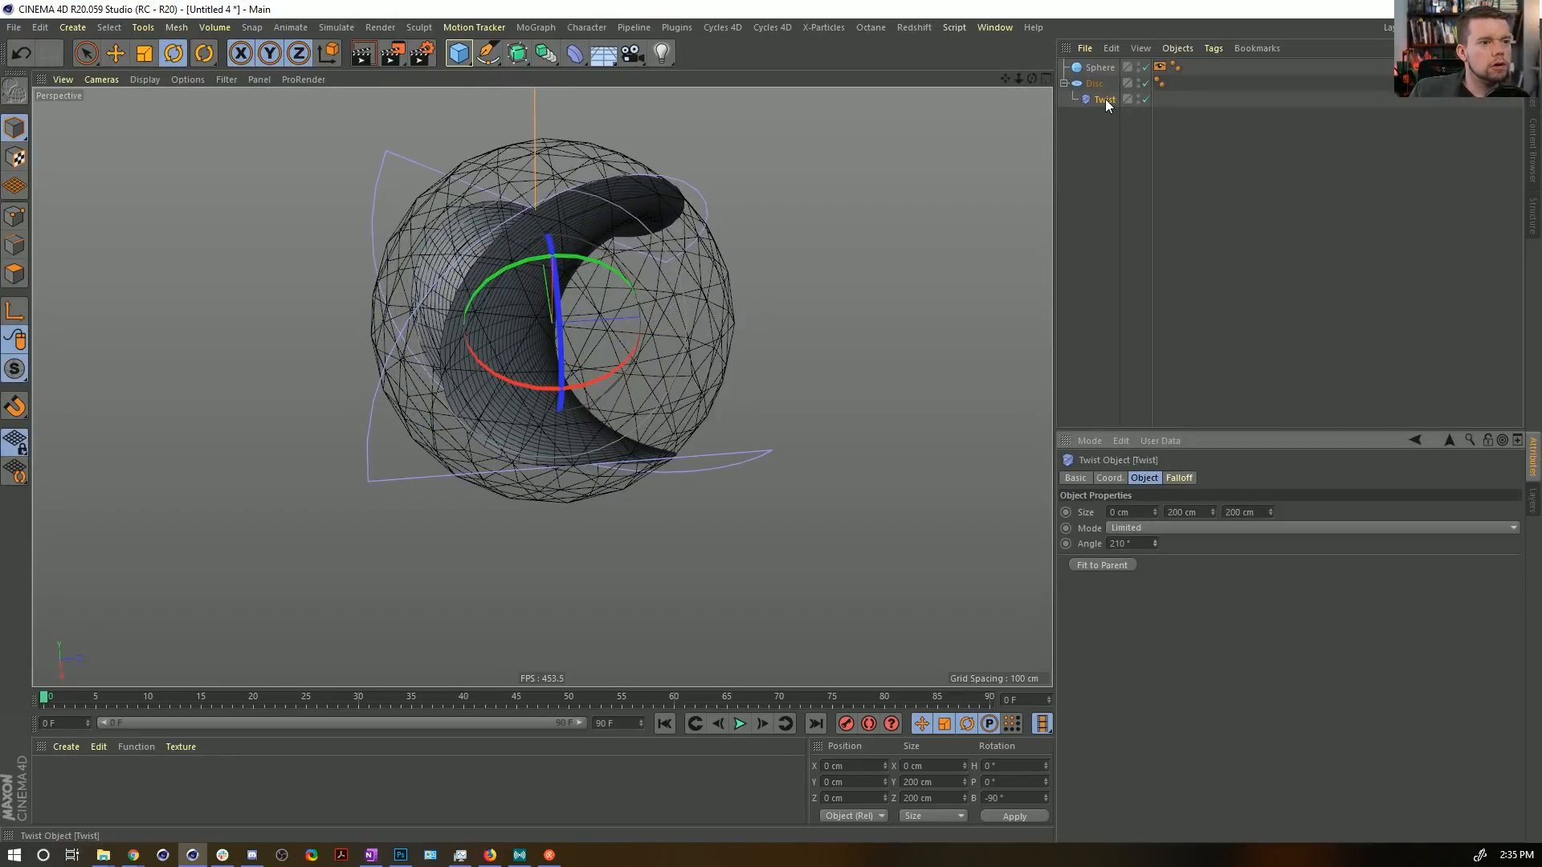
Duplicate the Twist under the Disc, fit the copy to its parent, and rotate it to a heading of 90°.
{"action": "left_click_drag", "start_coordinate": [1105, 99], "coordinate": [1108, 115], "text": "ctrl"}
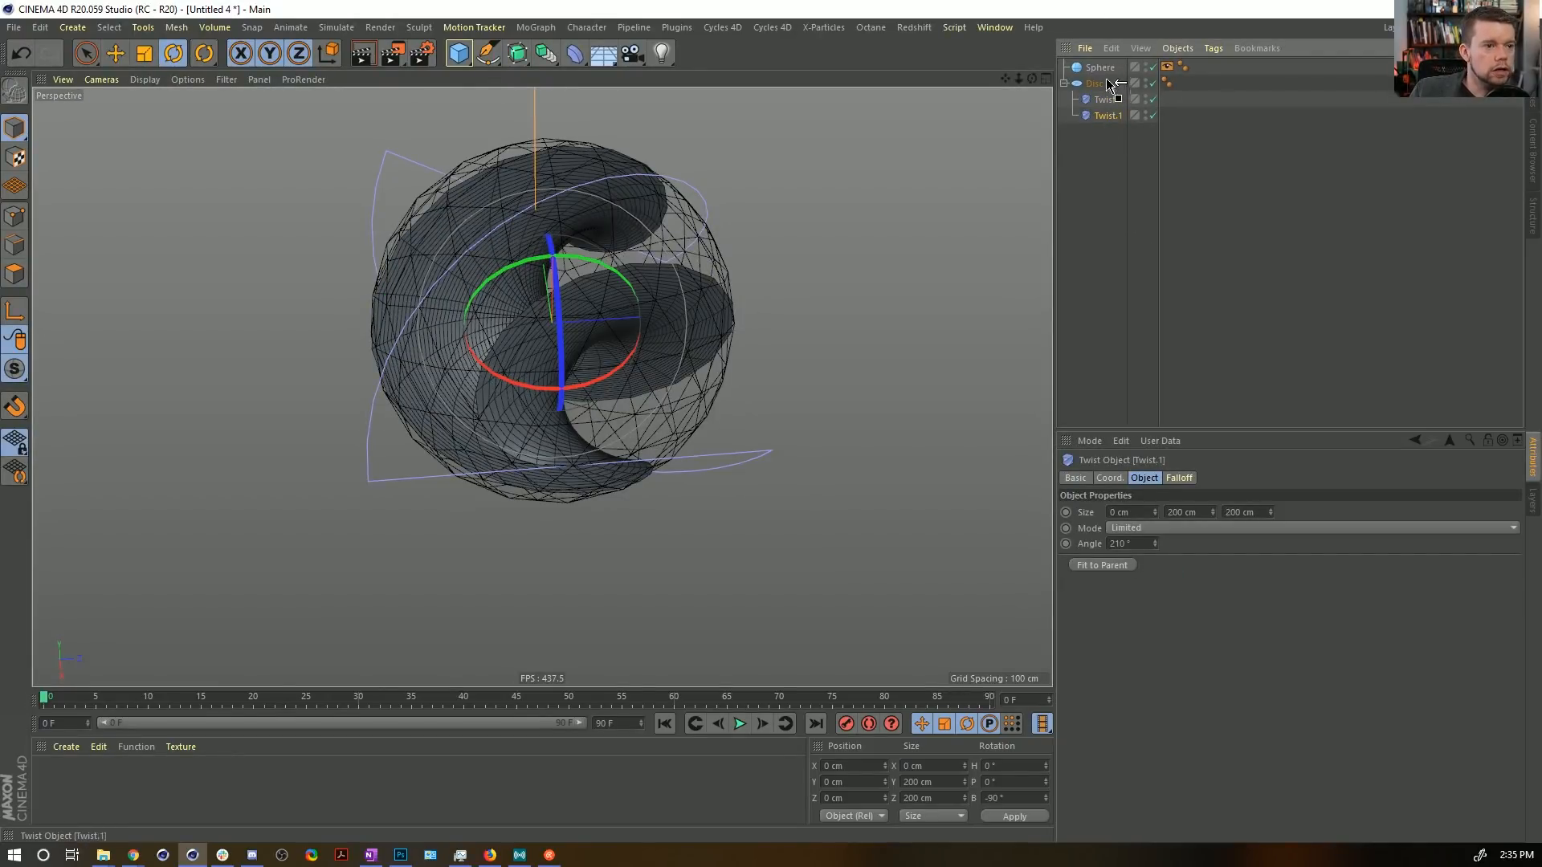
{"action": "left_click_drag", "start_coordinate": [1108, 67], "coordinate": [1102, 122]}
{"action": "left_click", "coordinate": [1118, 569]}
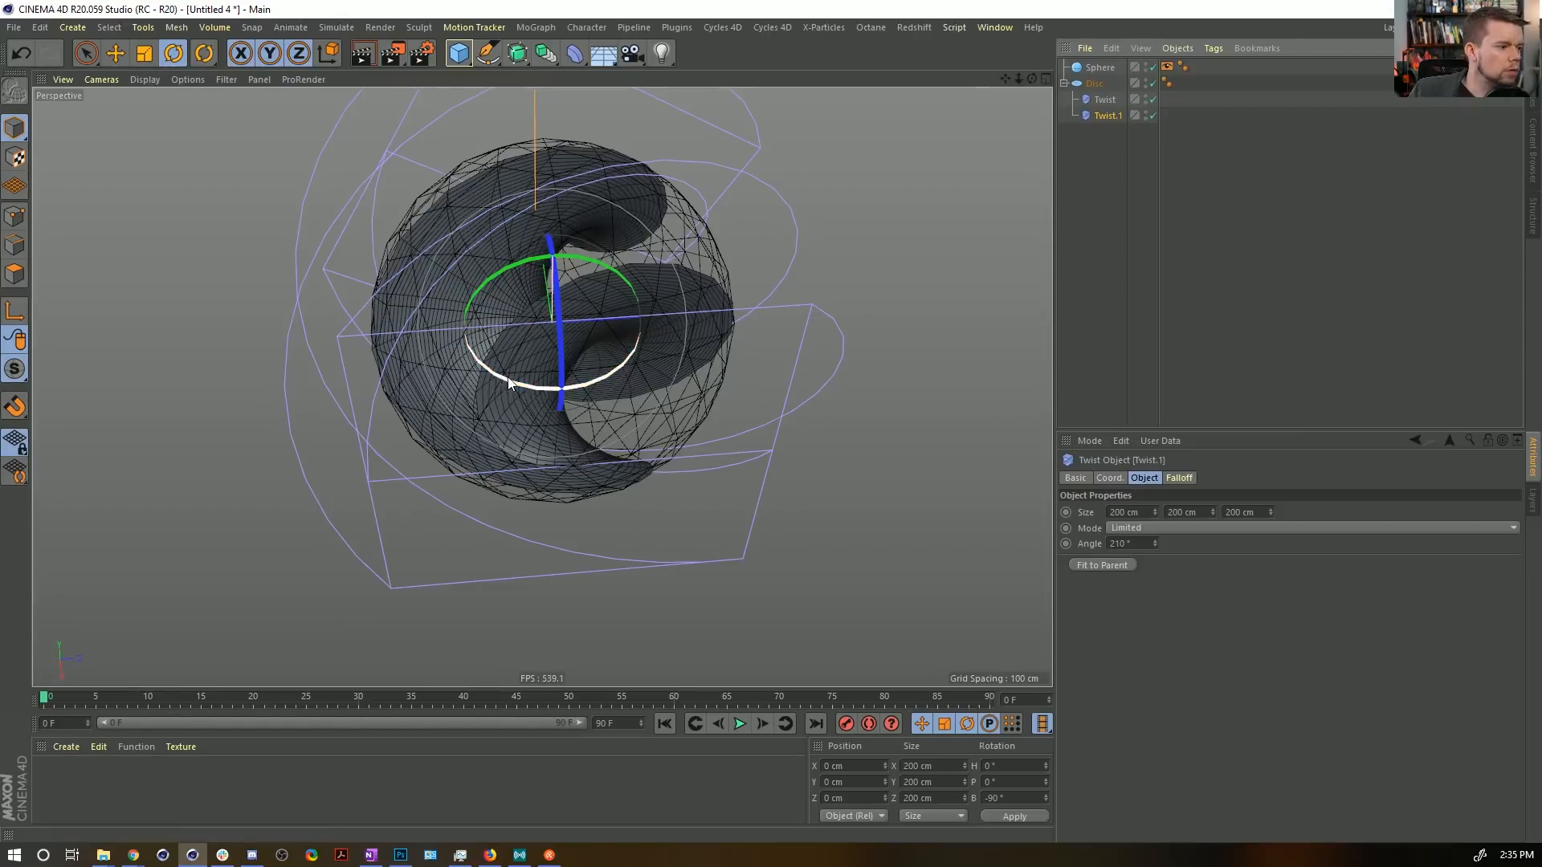
{"action": "left_click_drag", "start_coordinate": [599, 389], "coordinate": [653, 358]}
{"action": "left_click_drag", "start_coordinate": [567, 277], "coordinate": [458, 253], "text": "alt"}
Try an angle of -367° on both Twist deformers together.
{"action": "left_click", "coordinate": [1105, 99], "text": "ctrl"}
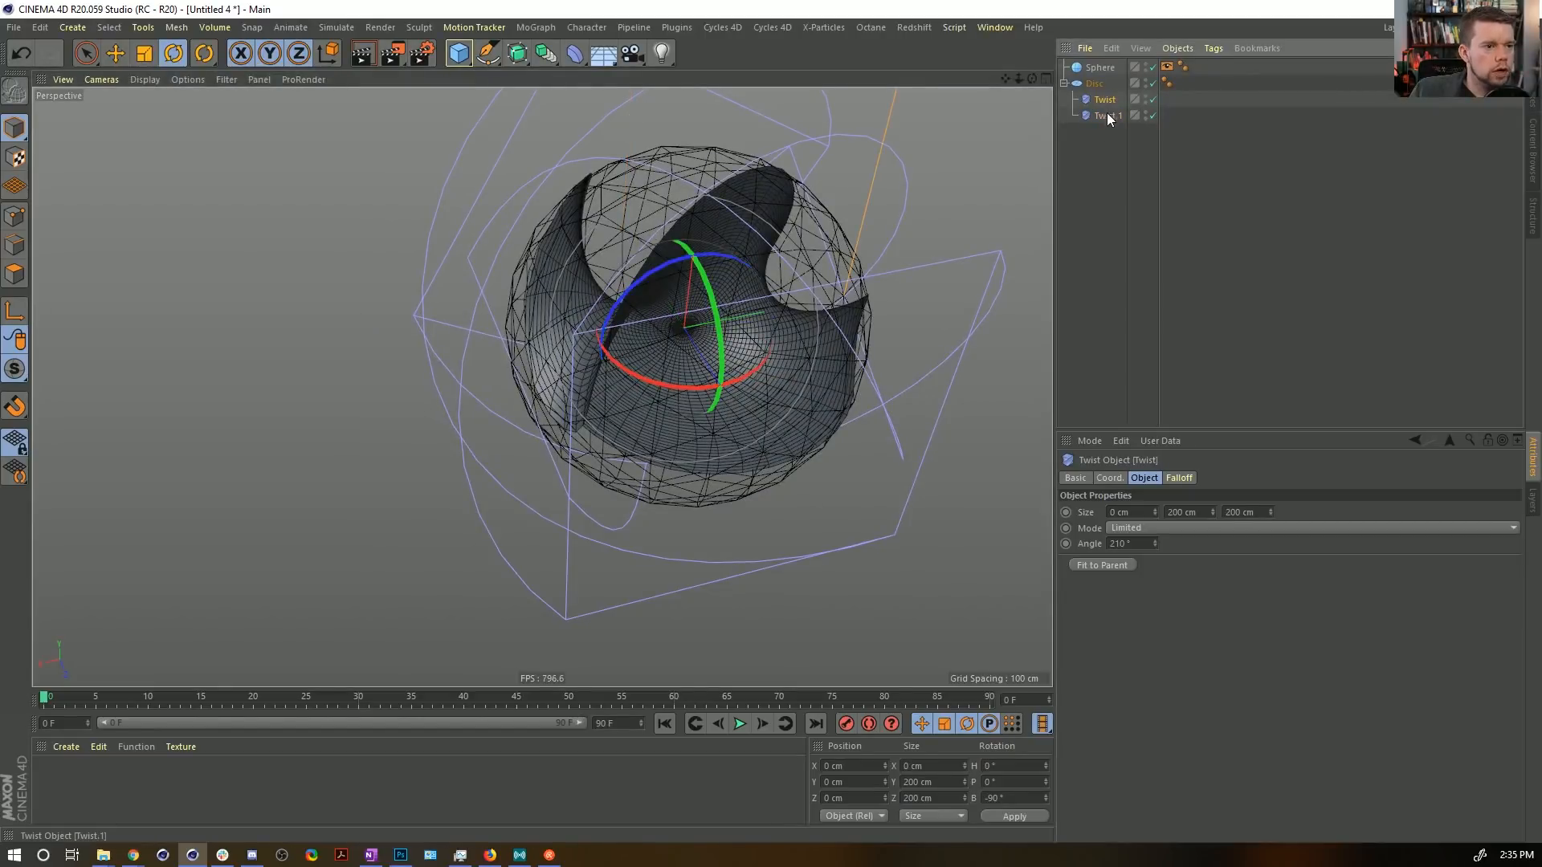
{"action": "left_click_drag", "start_coordinate": [1152, 546], "coordinate": [994, 548]}
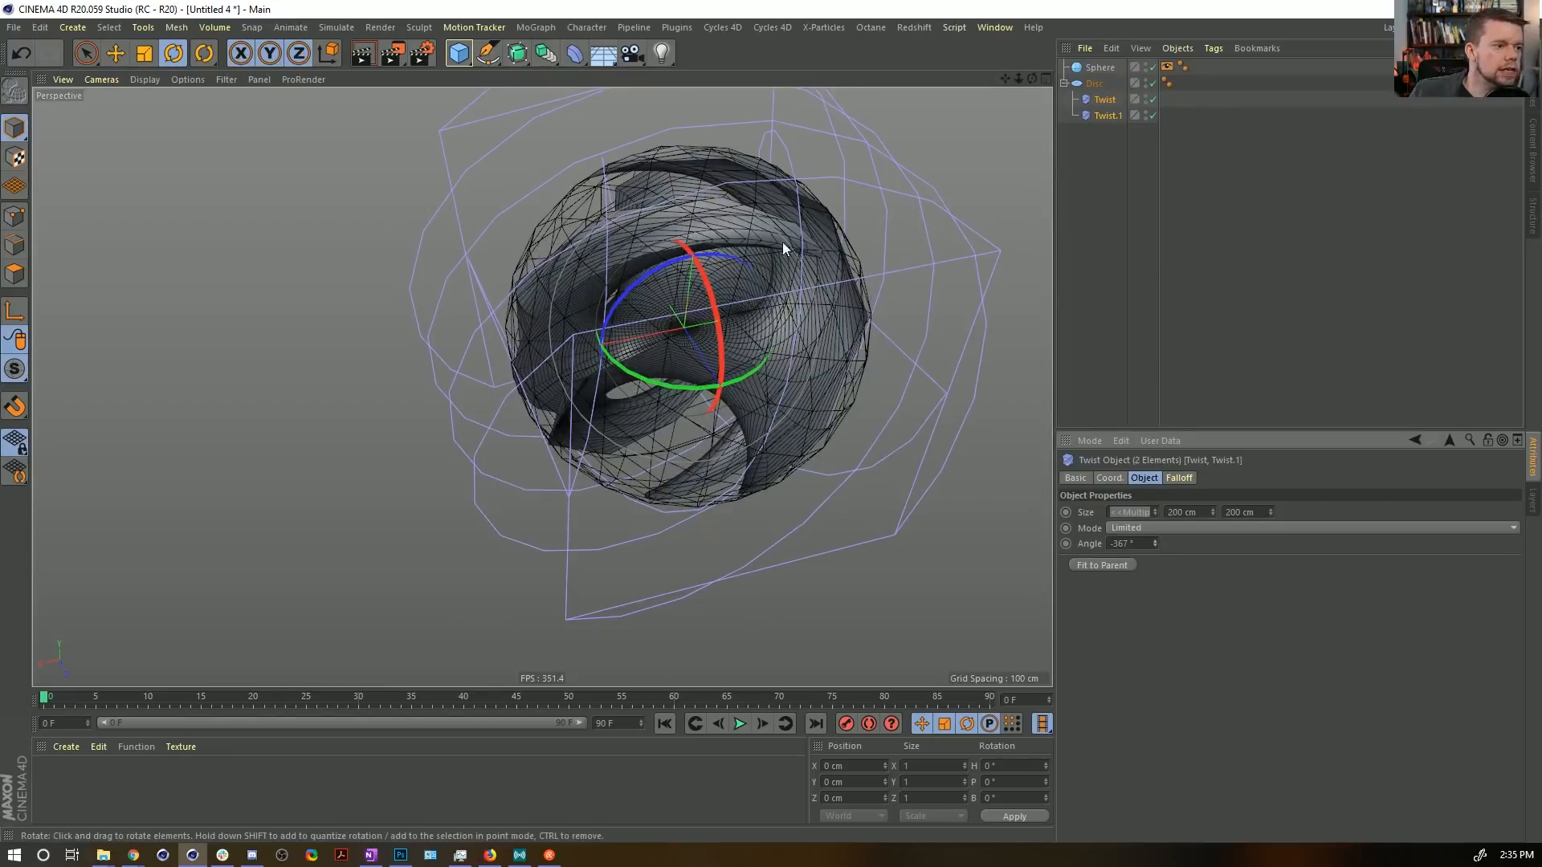
{"action": "left_click_drag", "start_coordinate": [783, 242], "coordinate": [826, 185], "text": "alt"}
Try other angles on the second Twist deformer alone, and undo the changes.
{"action": "left_click", "coordinate": [1112, 102]}
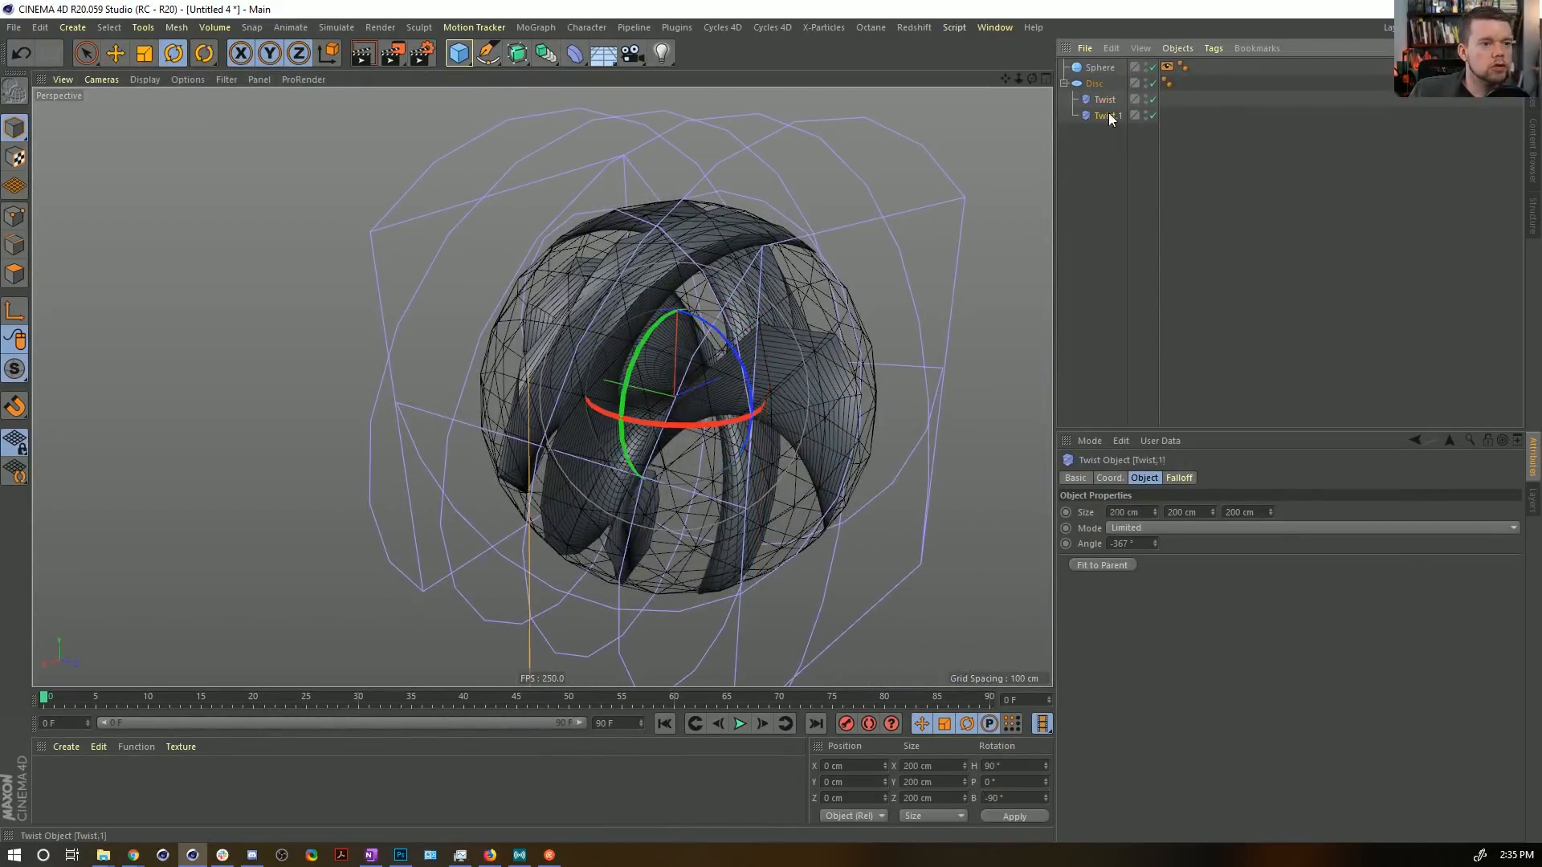
{"action": "left_click_drag", "start_coordinate": [1155, 544], "coordinate": [1155, 514]}
{"action": "left_click_drag", "start_coordinate": [1155, 543], "coordinate": [1182, 201]}
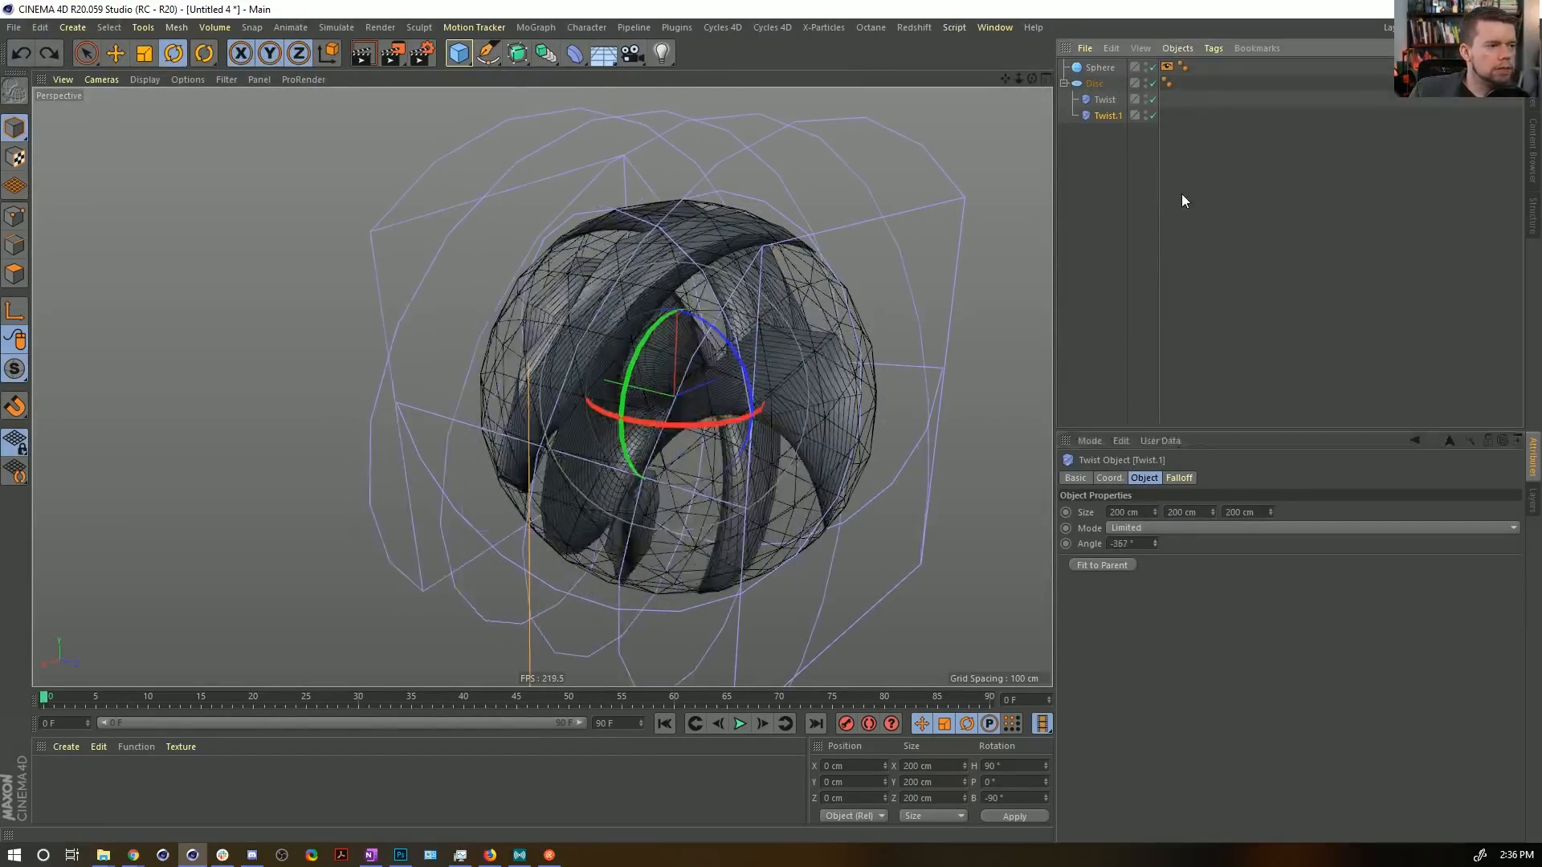
Raise the Disc's resolution to 157 disc segments and 249 rotation segments.
{"action": "left_click_drag", "start_coordinate": [858, 263], "coordinate": [663, 317], "text": "alt"}
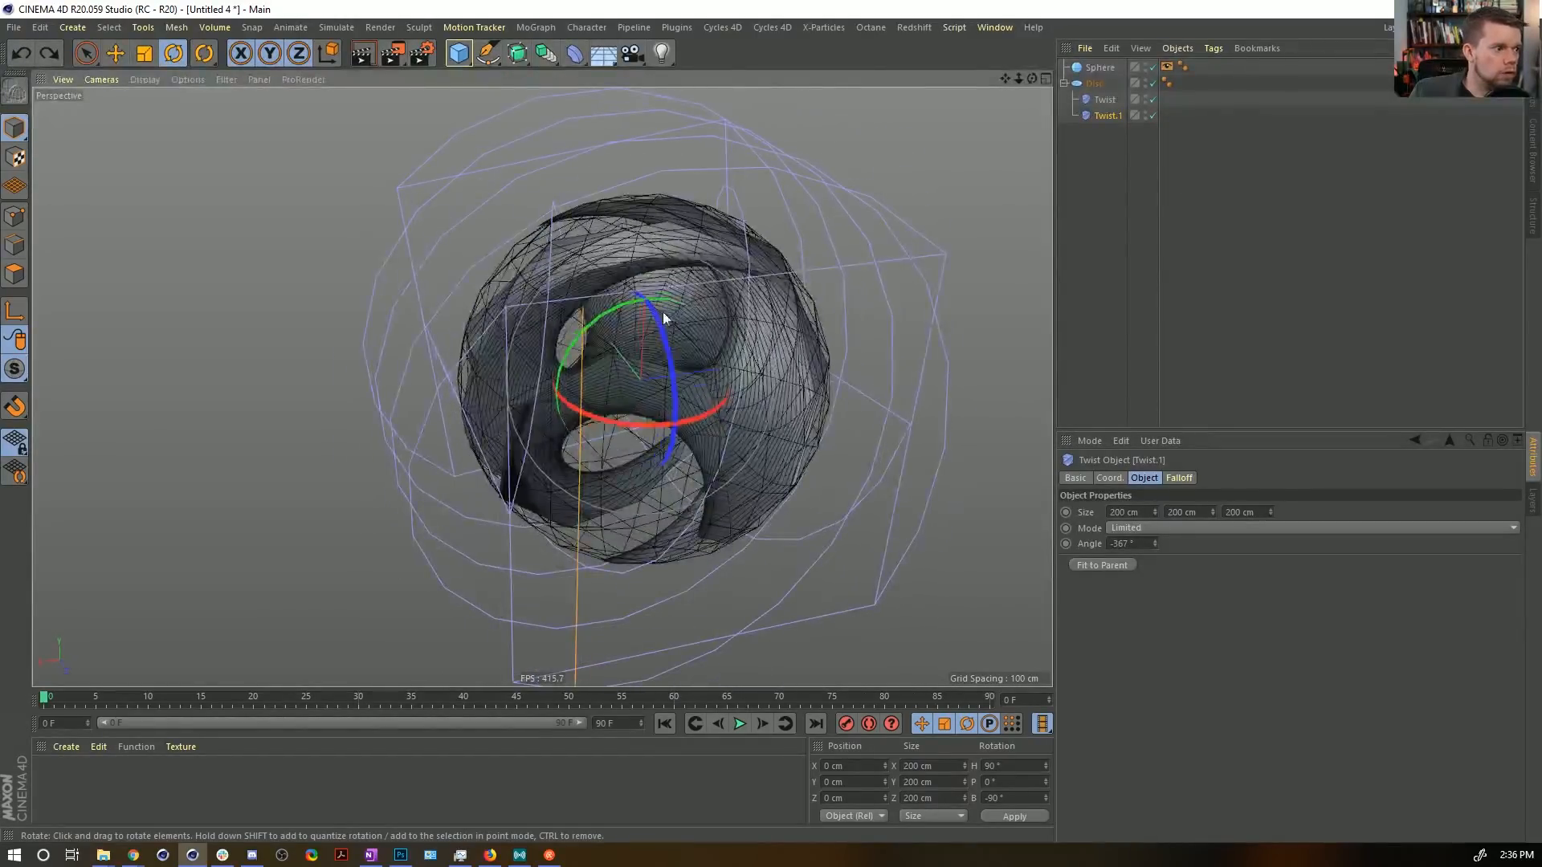
{"action": "mouse_move", "coordinate": [633, 254]}
{"action": "left_mouse_down", "text": "alt"}
{"action": "mouse_move", "coordinate": [860, 189]}
{"action": "mouse_move", "coordinate": [733, 185]}
{"action": "mouse_move", "coordinate": [682, 247]}
{"action": "mouse_move", "coordinate": [682, 207]}
{"action": "mouse_move", "coordinate": [661, 209]}
{"action": "left_mouse_up", "text": "alt"}
{"action": "left_click", "coordinate": [1098, 84]}
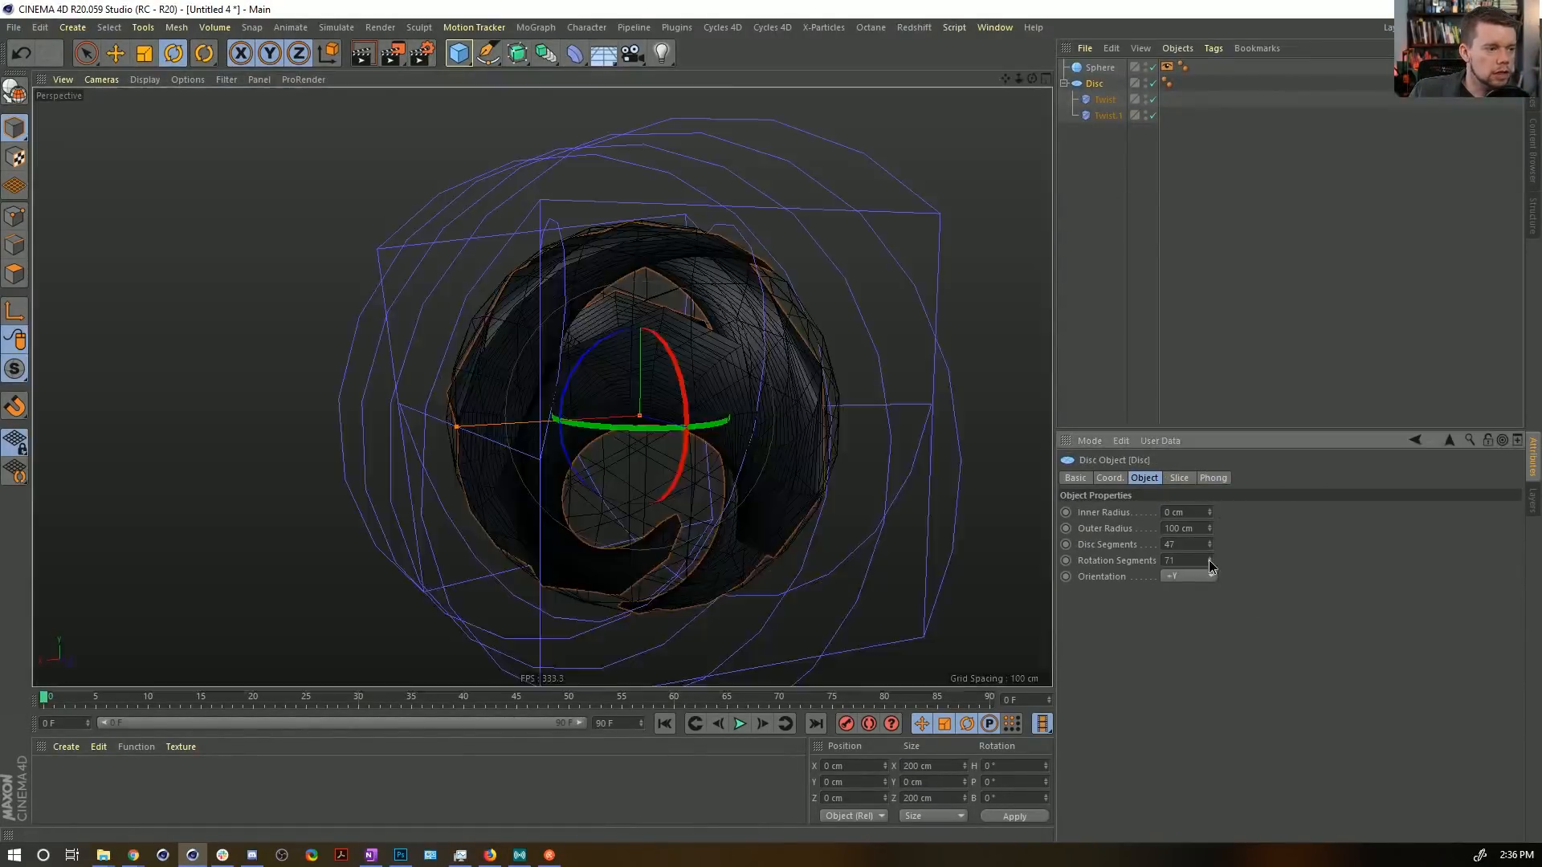
{"action": "left_click_drag", "start_coordinate": [1209, 561], "coordinate": [1298, 544]}
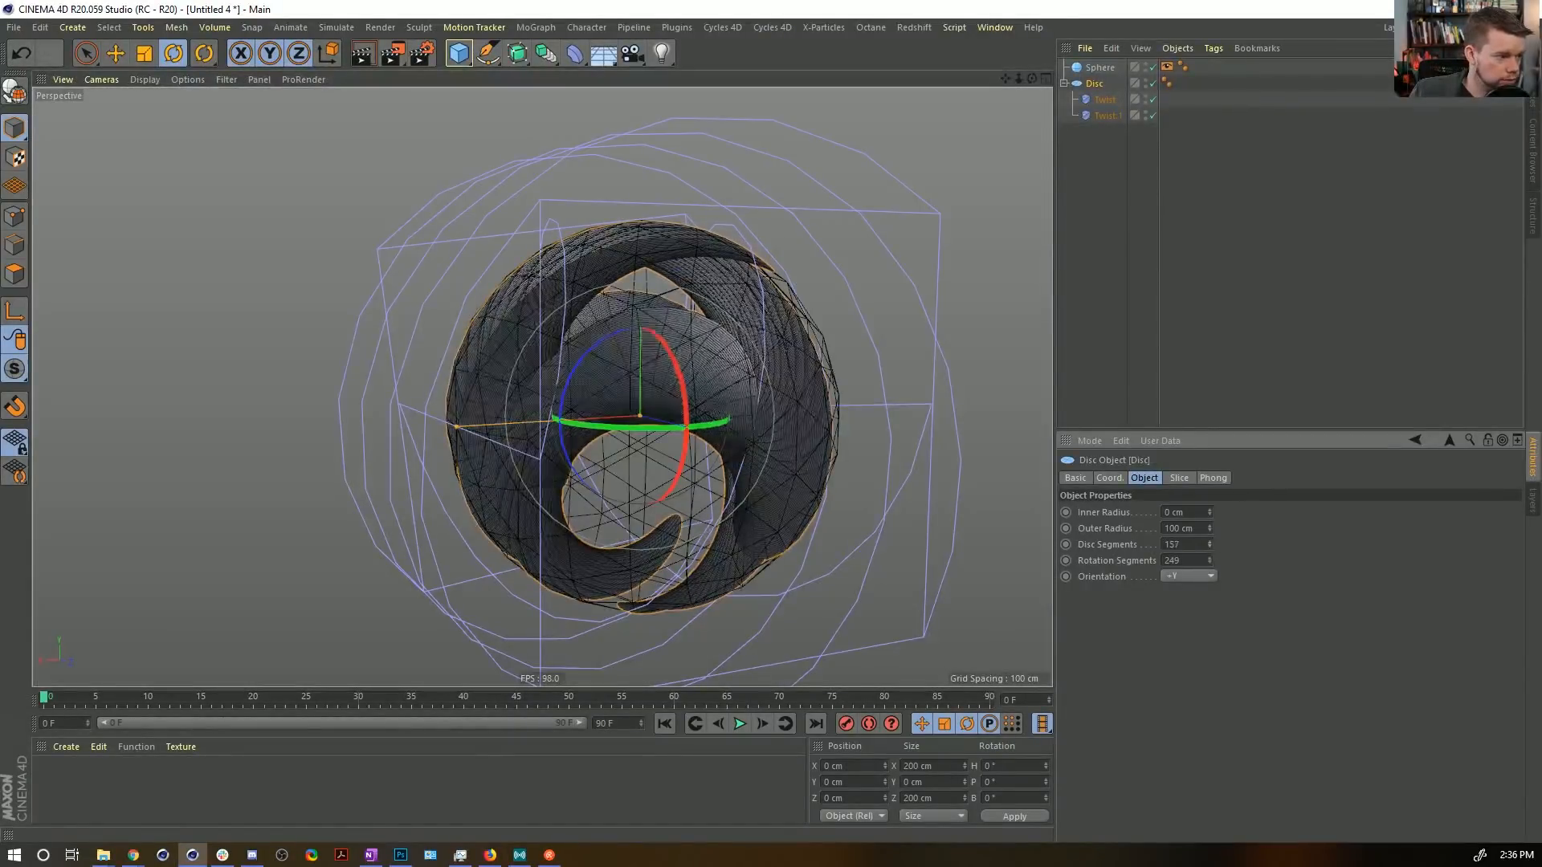
{"action": "mouse_move", "coordinate": [666, 341]}
{"action": "left_mouse_down", "text": "alt"}
{"action": "mouse_move", "coordinate": [679, 394]}
{"action": "mouse_move", "coordinate": [671, 366]}
{"action": "left_mouse_up", "text": "alt"}
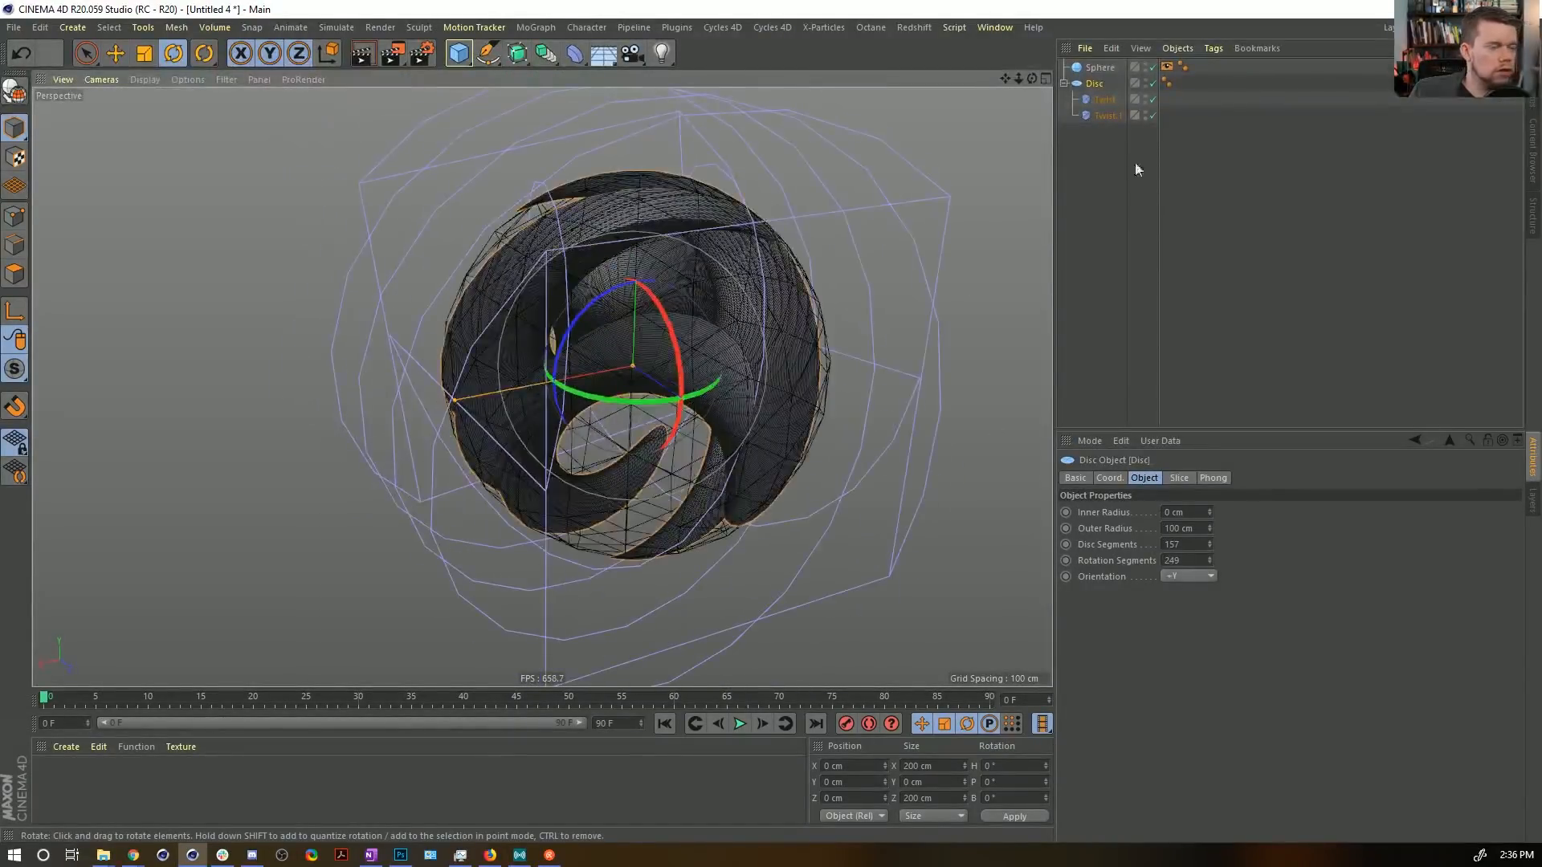
Change the angle of both Twist deformers together until the Disc is almost flat.
{"action": "left_click_drag", "start_coordinate": [1104, 102], "coordinate": [1091, 142]}
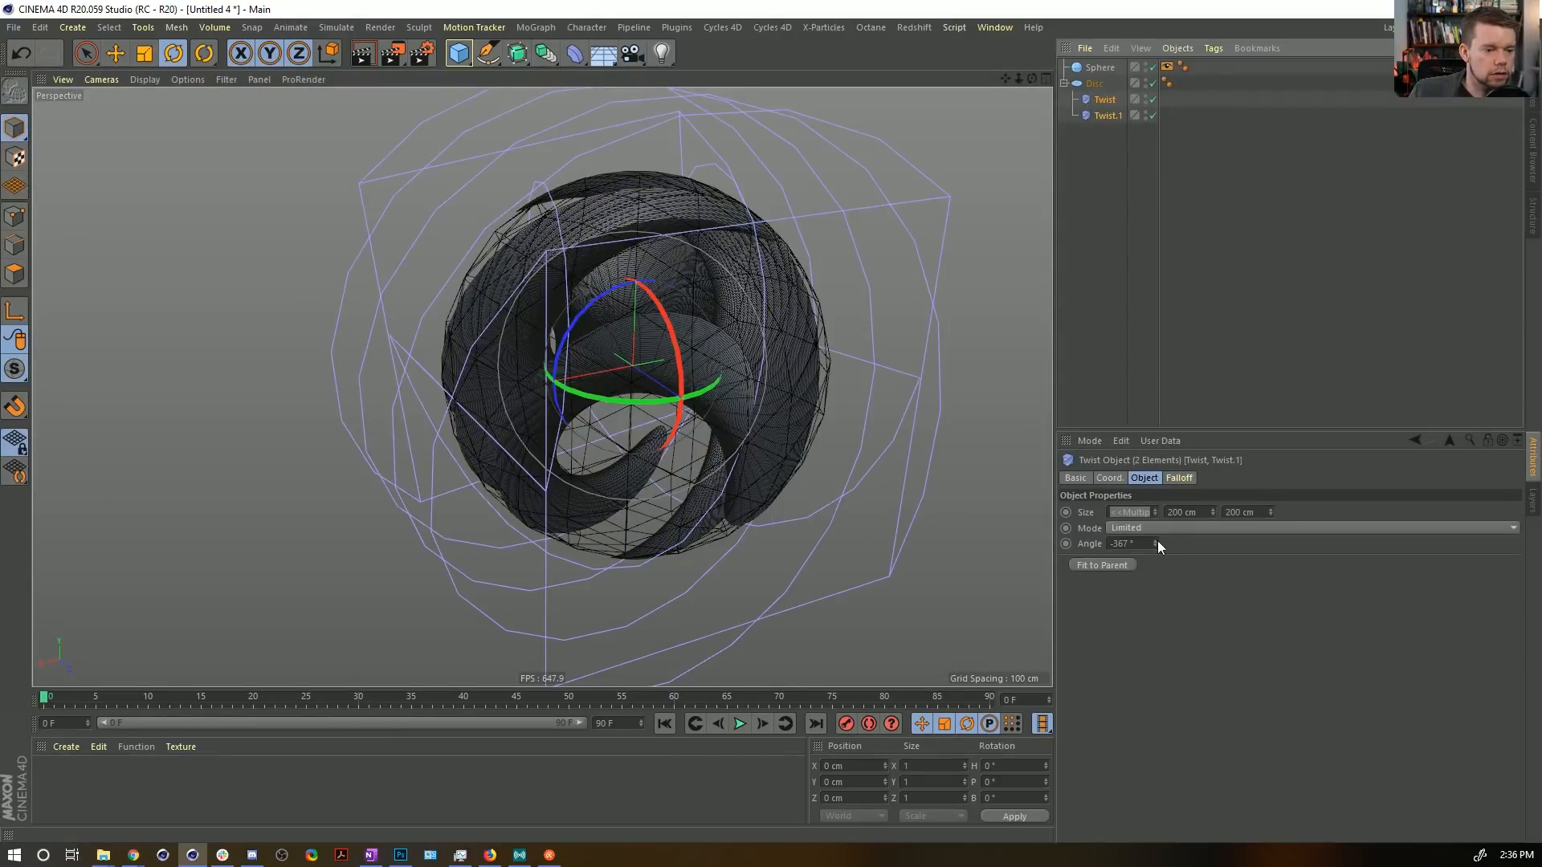
{"action": "left_click_drag", "start_coordinate": [1156, 543], "coordinate": [1317, 543]}
{"action": "left_click_drag", "start_coordinate": [668, 343], "coordinate": [696, 499], "text": "alt"}
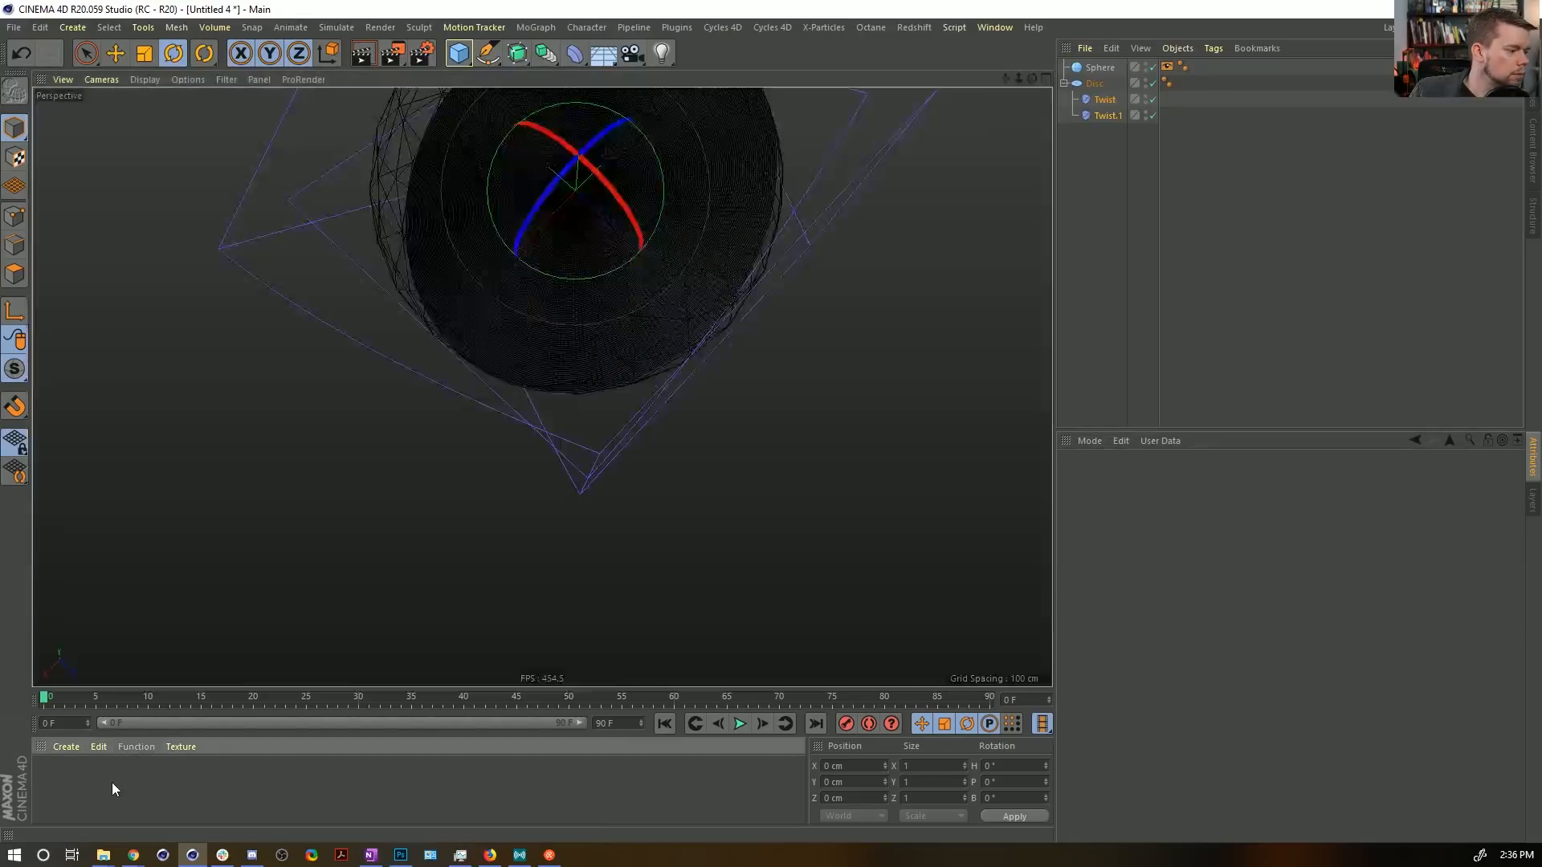
Create a new standard material and apply it to the Disc.
{"action": "double_click", "coordinate": [53, 779]}
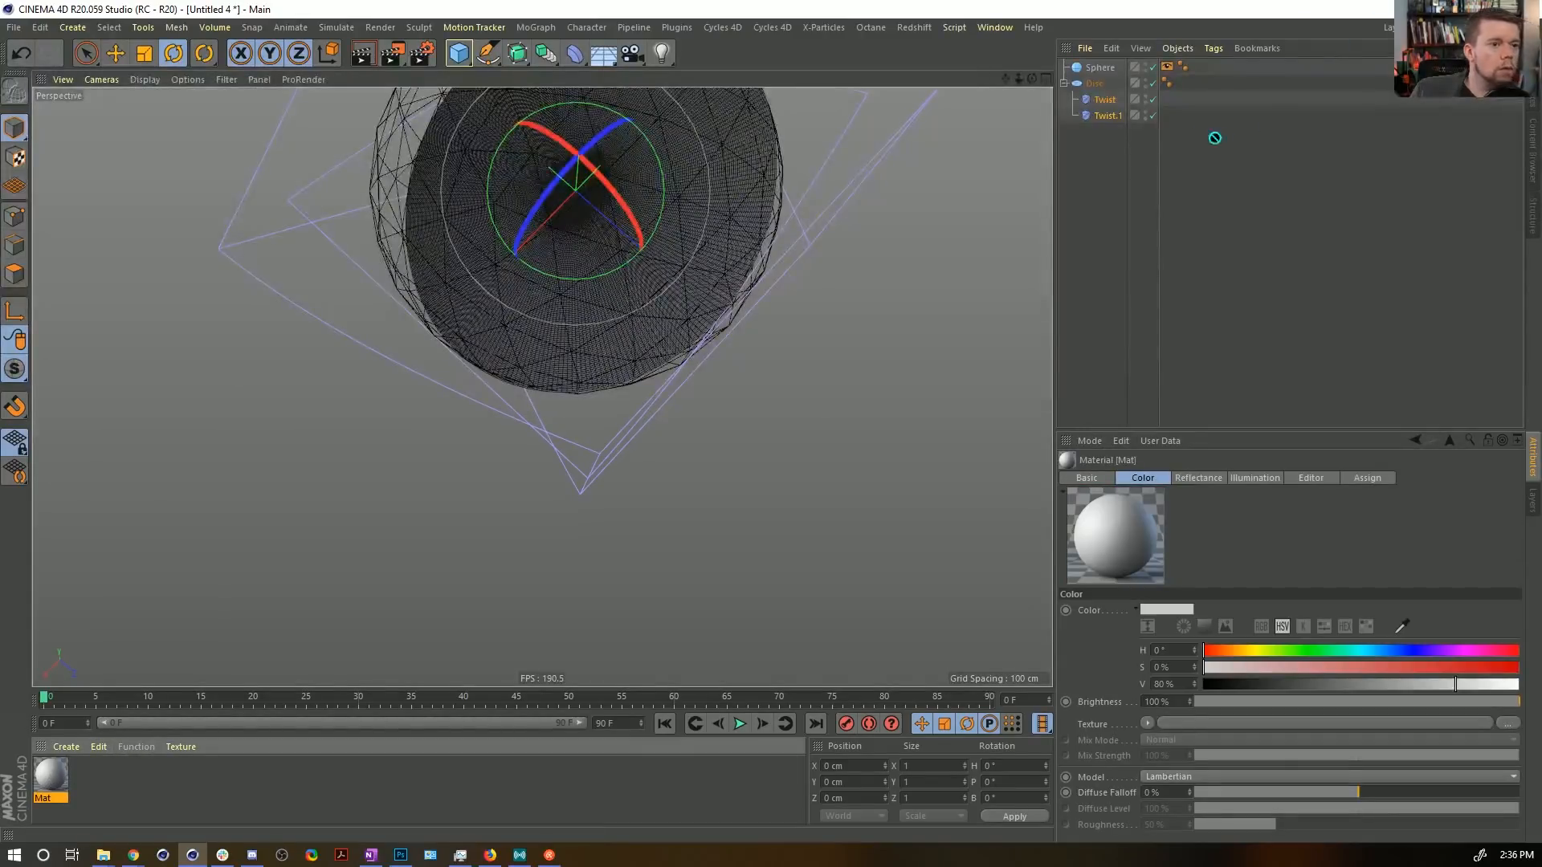
{"action": "left_click_drag", "start_coordinate": [1080, 83], "coordinate": [1080, 83]}
{"action": "left_click_drag", "start_coordinate": [624, 275], "coordinate": [641, 364], "text": "alt"}
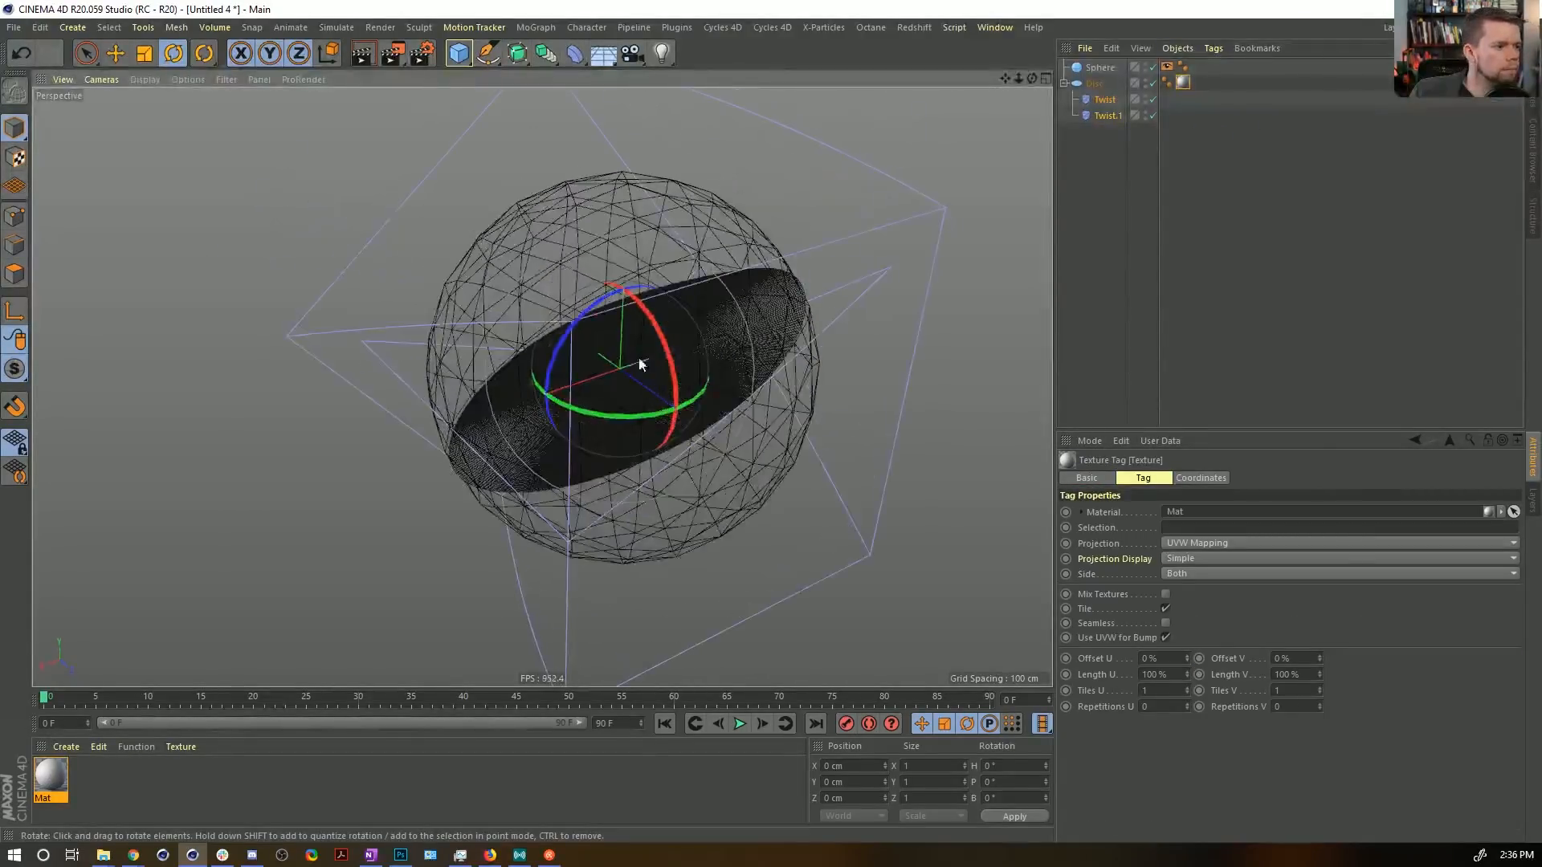
Set the angle of both Twist deformers to 434°.
{"action": "left_click", "coordinate": [1099, 115]}
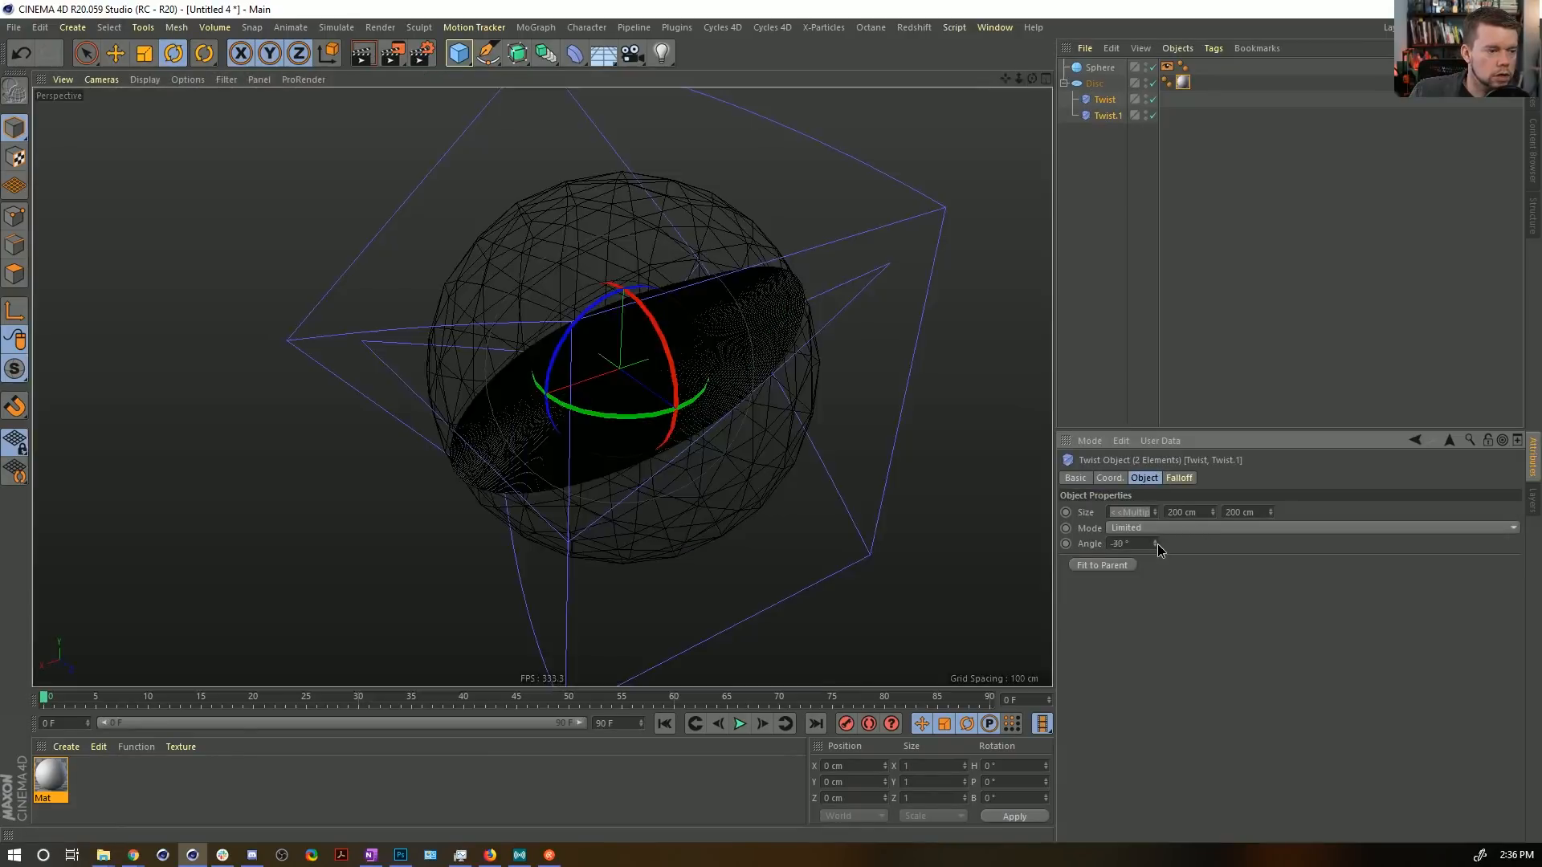
{"action": "left_click_drag", "start_coordinate": [1155, 544], "coordinate": [1142, 585]}
{"action": "mouse_move", "coordinate": [530, 262]}
{"action": "left_mouse_down", "text": "alt"}
{"action": "mouse_move", "coordinate": [723, 232]}
{"action": "mouse_move", "coordinate": [799, 196]}
{"action": "mouse_move", "coordinate": [486, 236]}
{"action": "left_mouse_up", "text": "alt"}
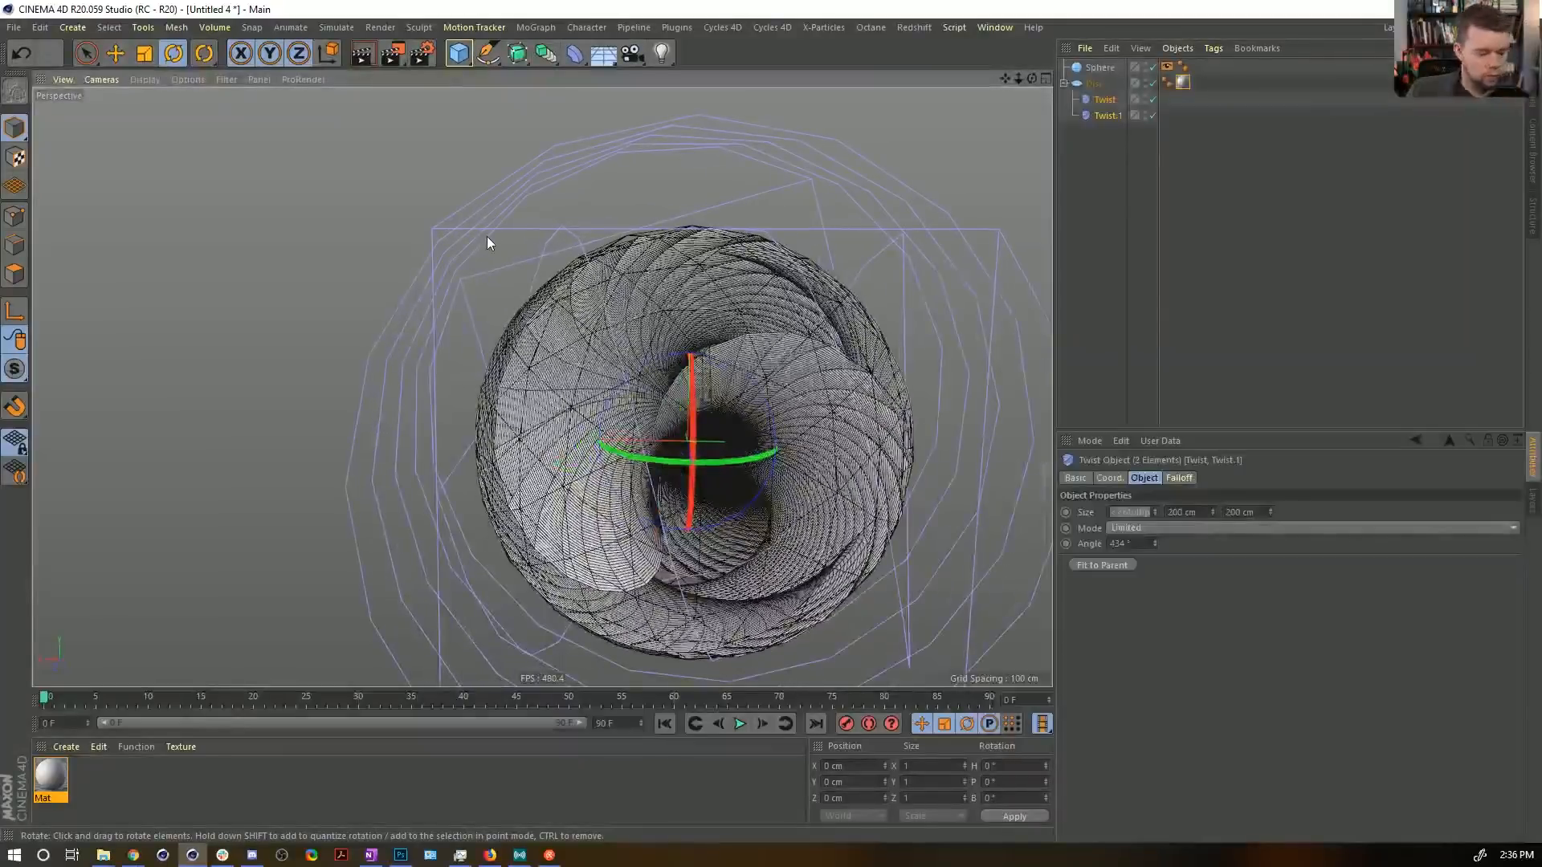
Switch the viewport to Gouraud shading and hide both Twist deformers' cages in the viewport.
{"action": "key", "text": "n"}
{"action": "key", "text": "a"}
{"action": "mouse_move", "coordinate": [629, 371]}
{"action": "left_mouse_down", "text": "alt"}
{"action": "mouse_move", "coordinate": [683, 354]}
{"action": "mouse_move", "coordinate": [629, 378]}
{"action": "left_mouse_up", "text": "alt"}
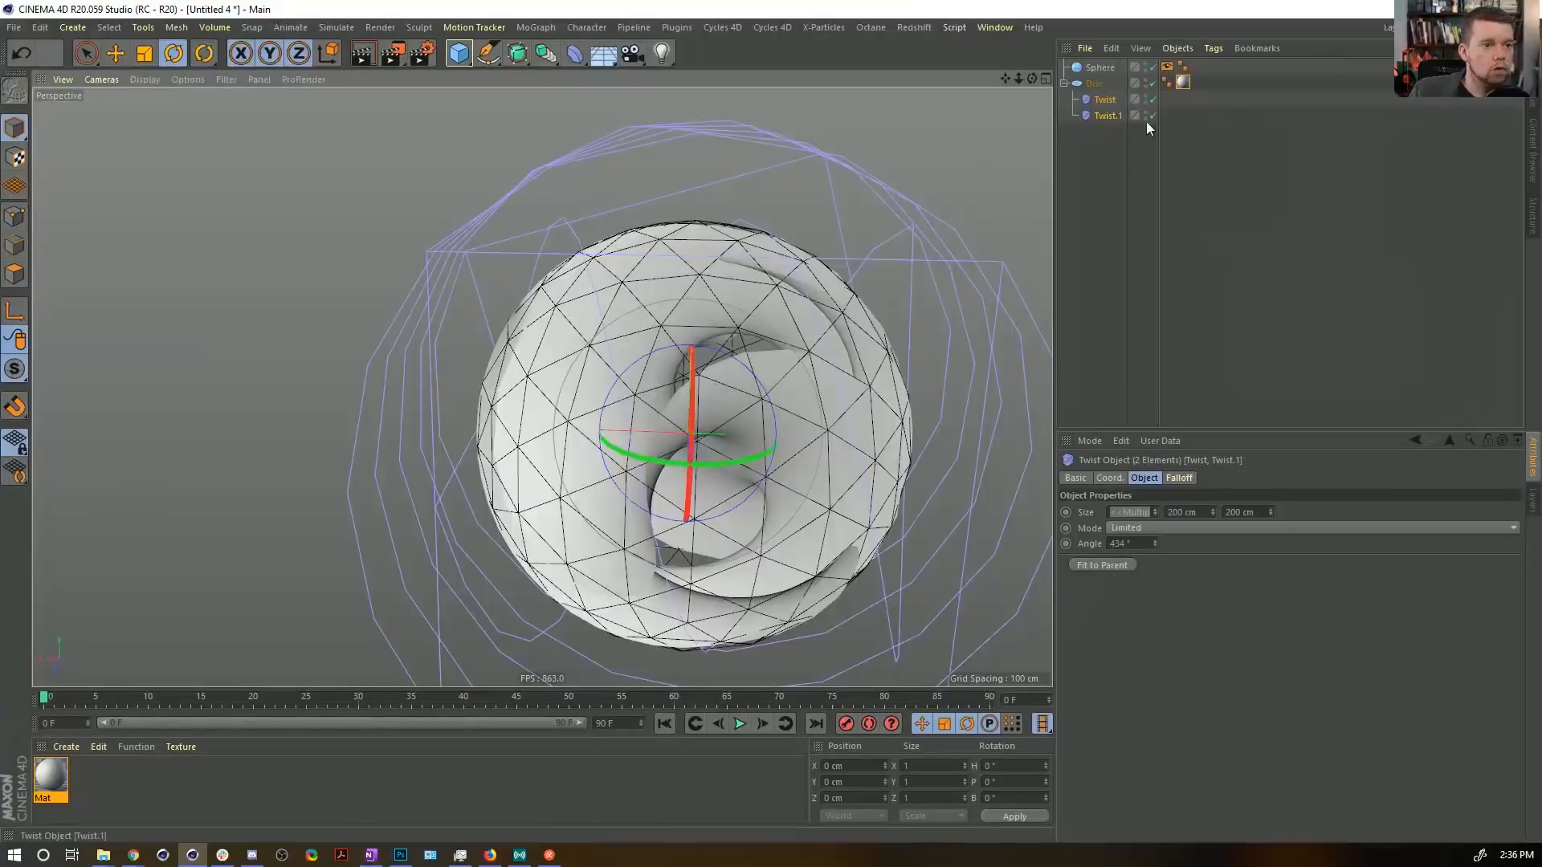
{"action": "left_click", "coordinate": [1144, 96]}
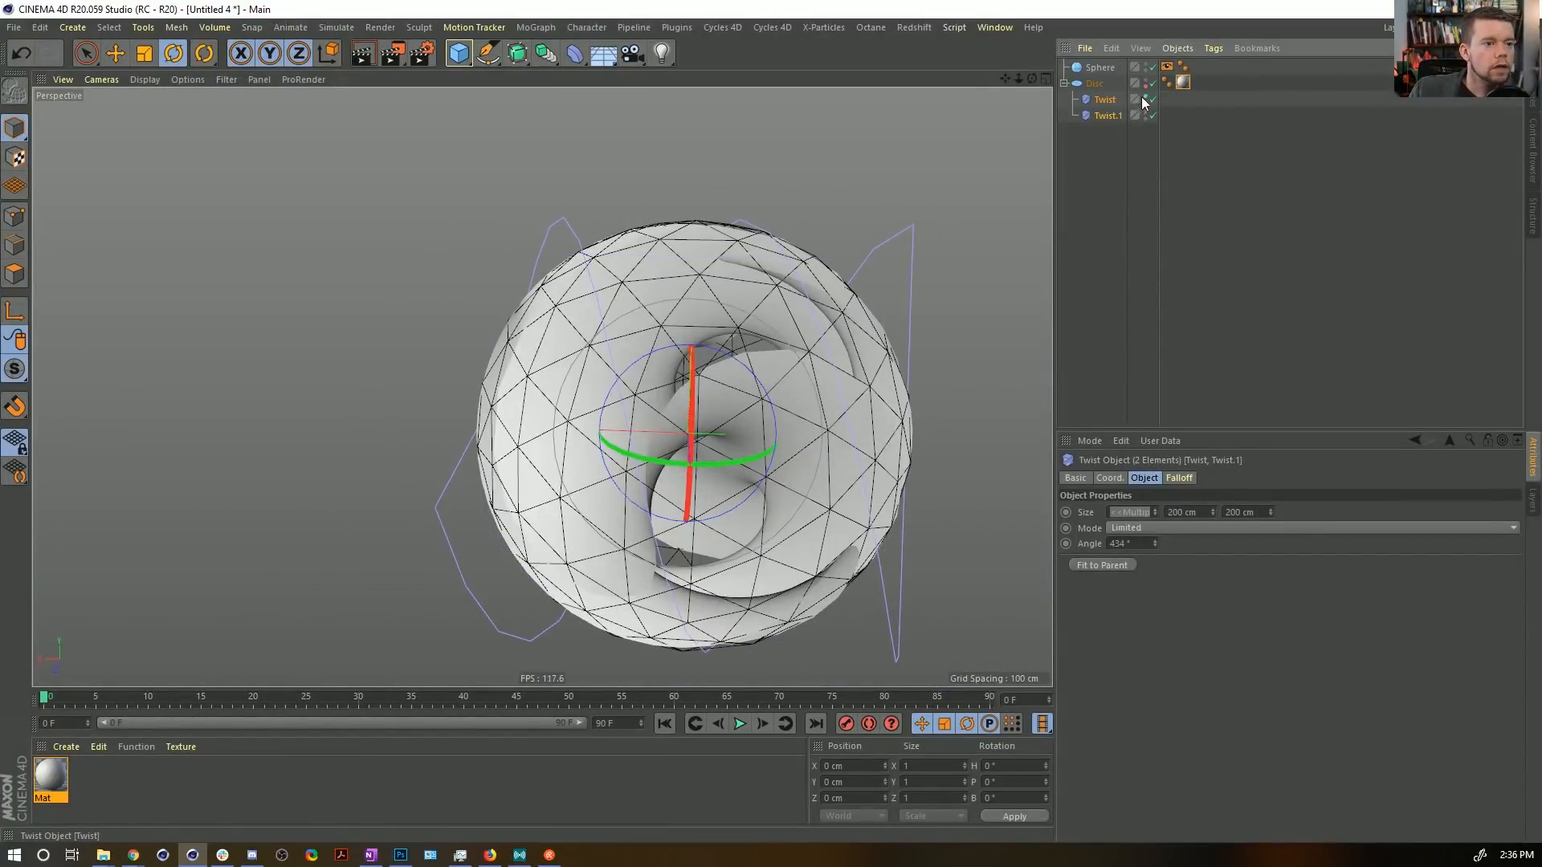
{"action": "left_click", "coordinate": [1144, 113]}
{"action": "left_click", "coordinate": [458, 53]}
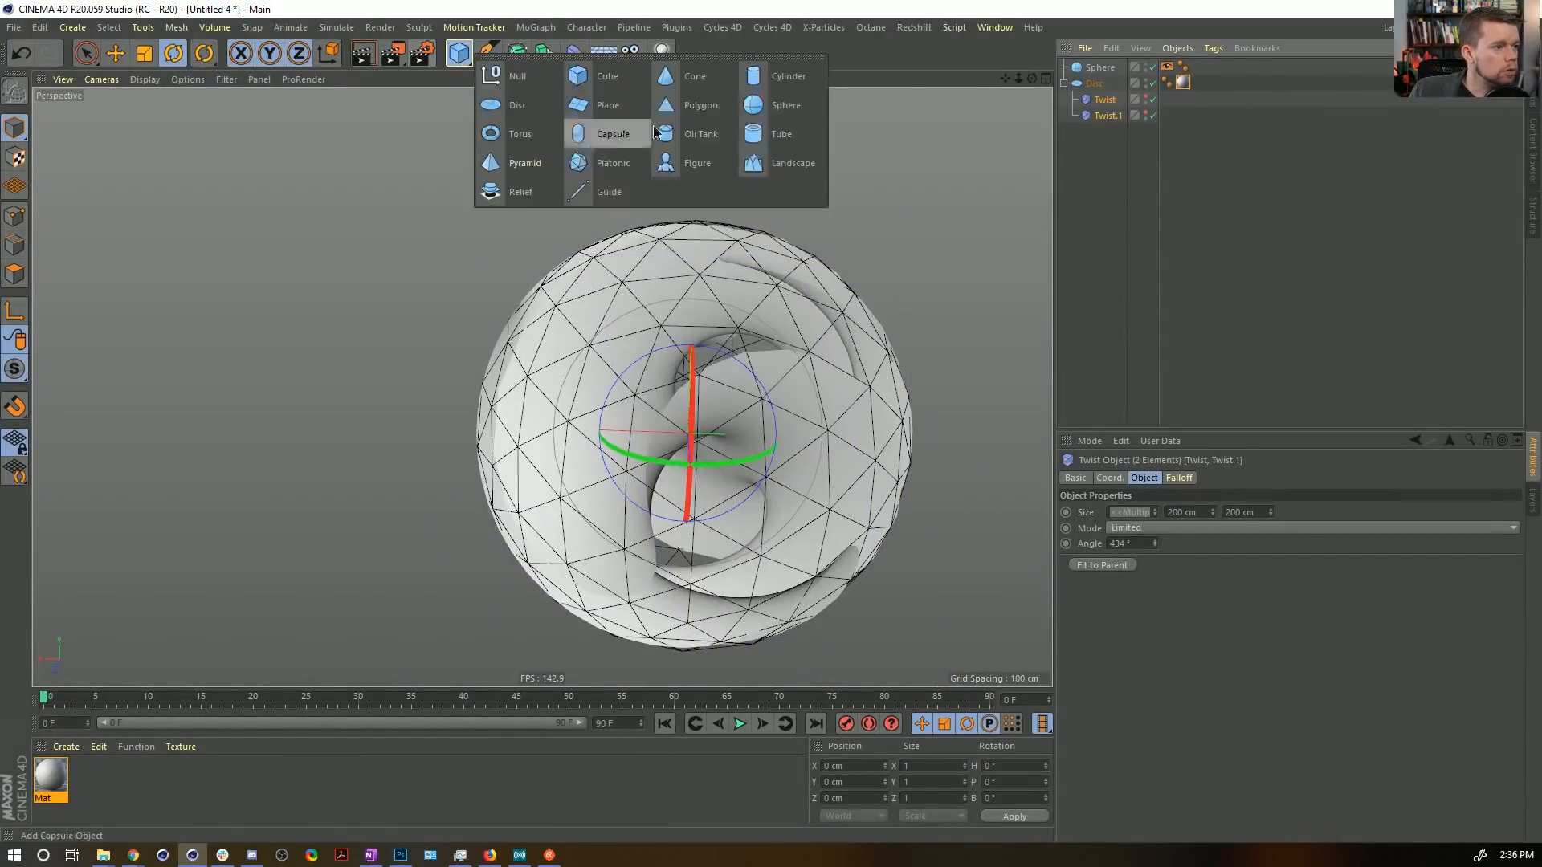
{"action": "left_click", "coordinate": [794, 111]}
{"action": "left_click_drag", "start_coordinate": [772, 263], "coordinate": [734, 269], "text": "alt"}
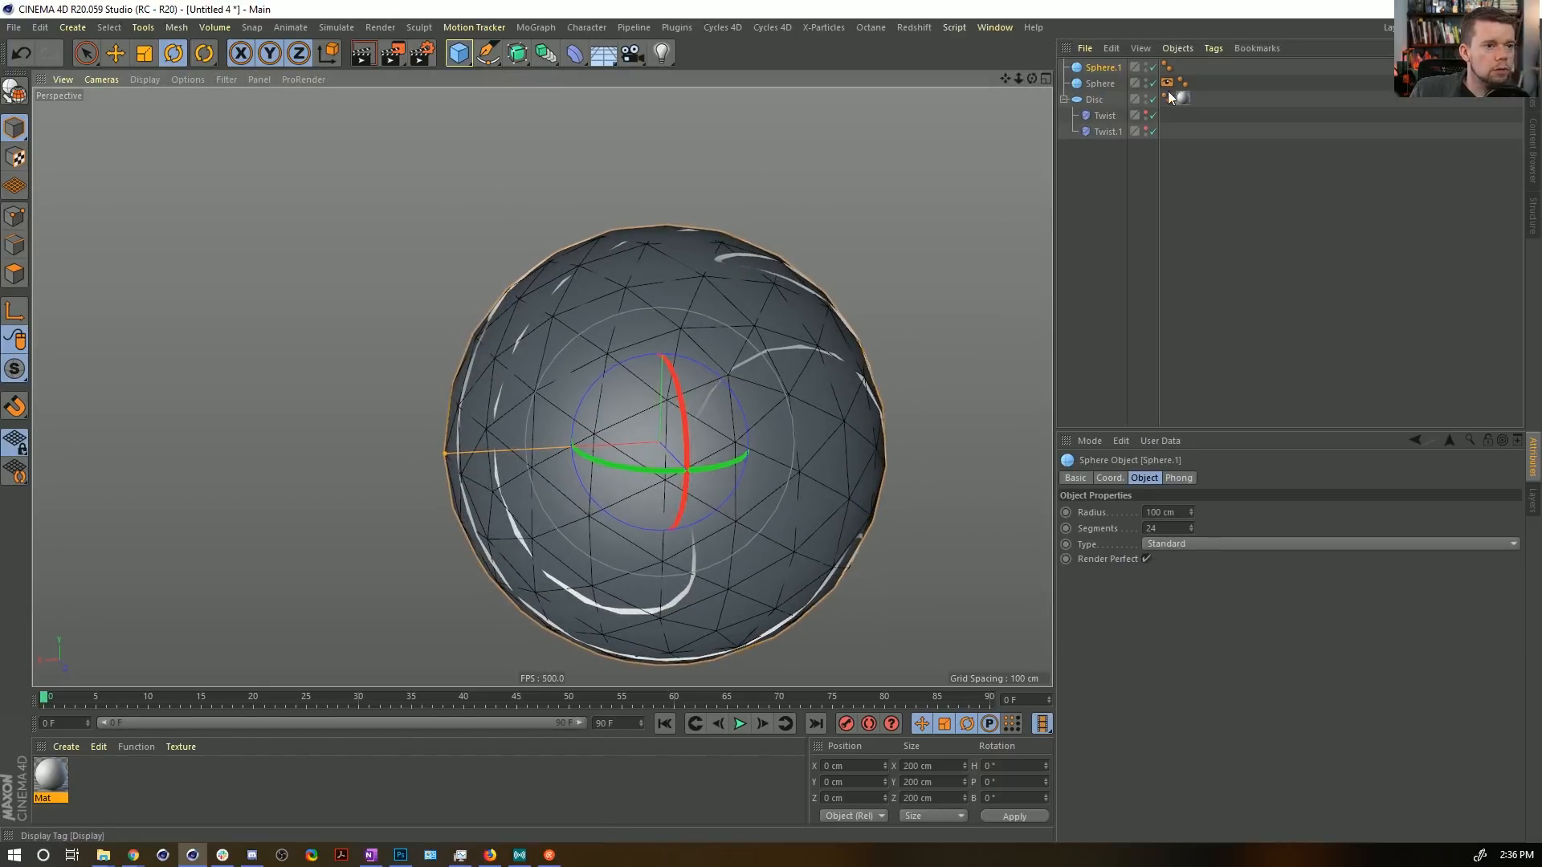
{"action": "key", "text": "ctrl+z"}
Create a second material with Color off and Transparency on, using the Glass refraction preset.
{"action": "double_click", "coordinate": [136, 780]}
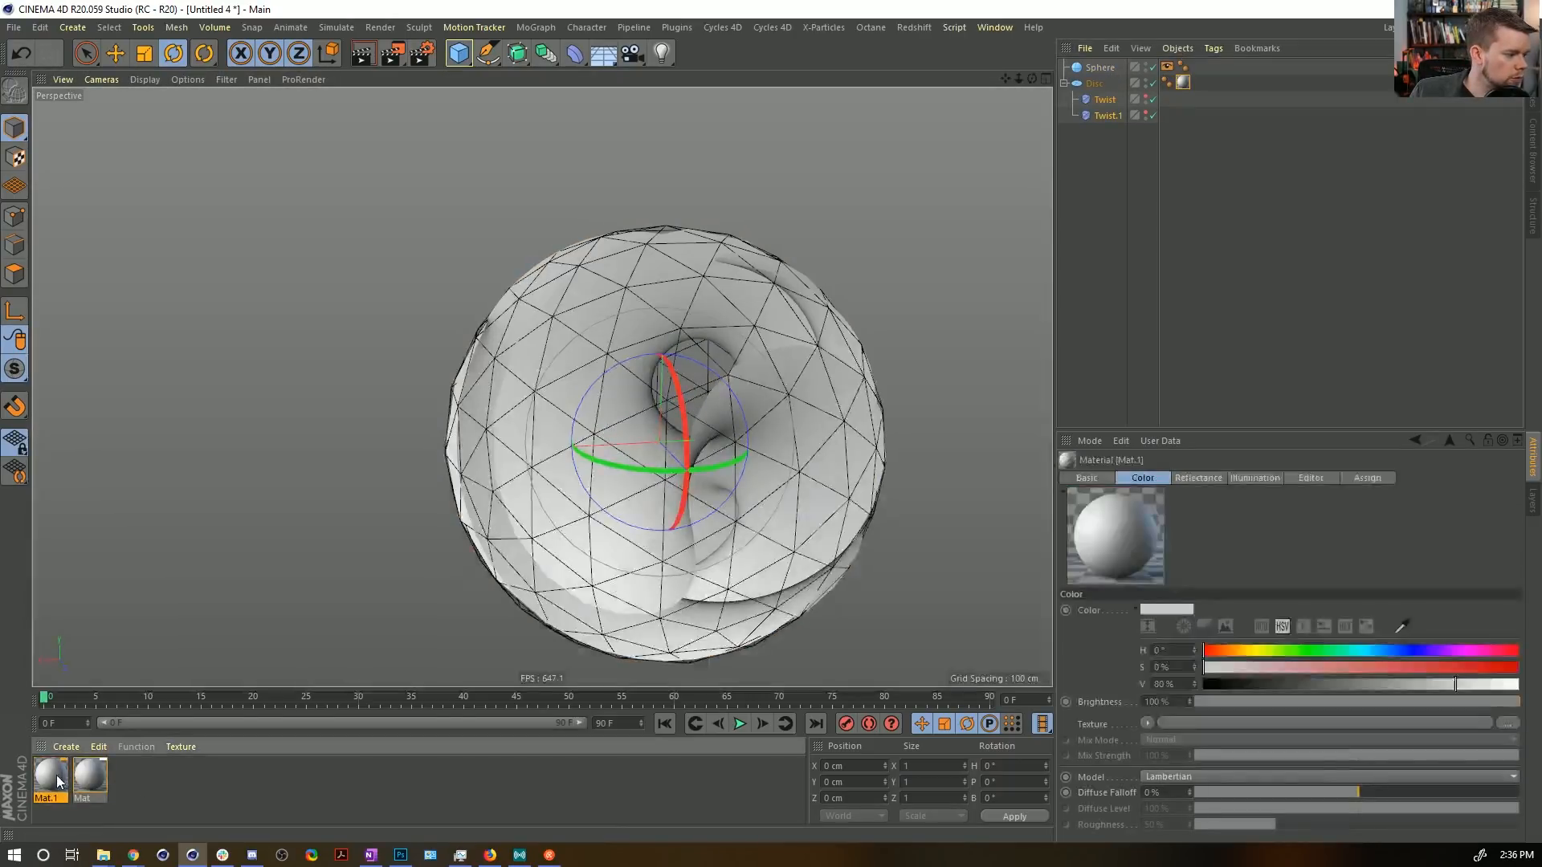
{"action": "left_click_drag", "start_coordinate": [1541, 48], "coordinate": [797, 128]}
{"action": "left_click", "coordinate": [546, 331]}
{"action": "left_click", "coordinate": [544, 287]}
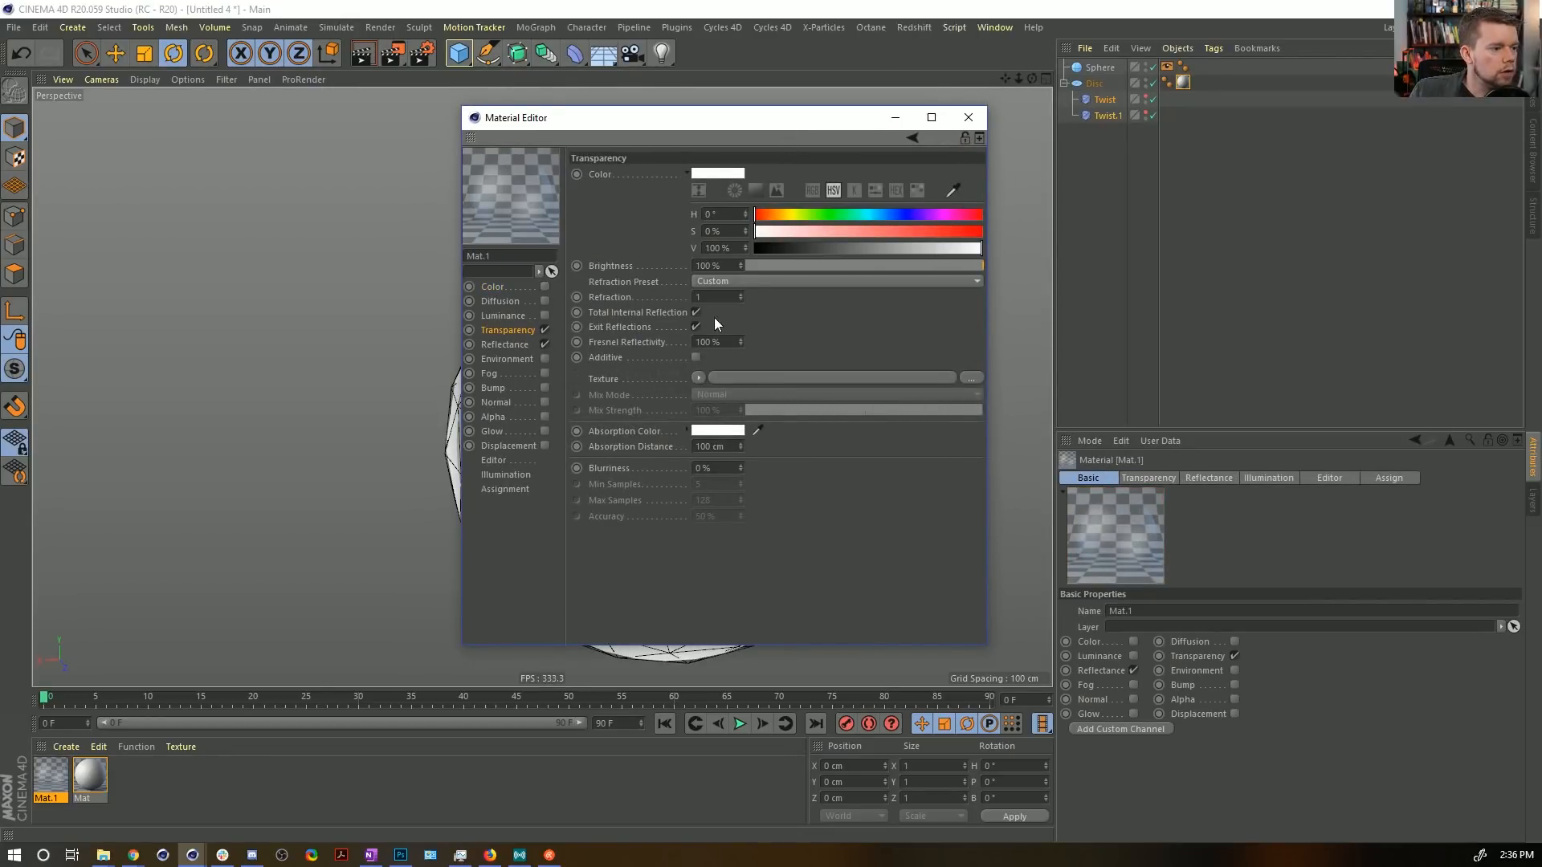
{"action": "left_click", "coordinate": [720, 281]}
{"action": "left_click", "coordinate": [742, 378]}
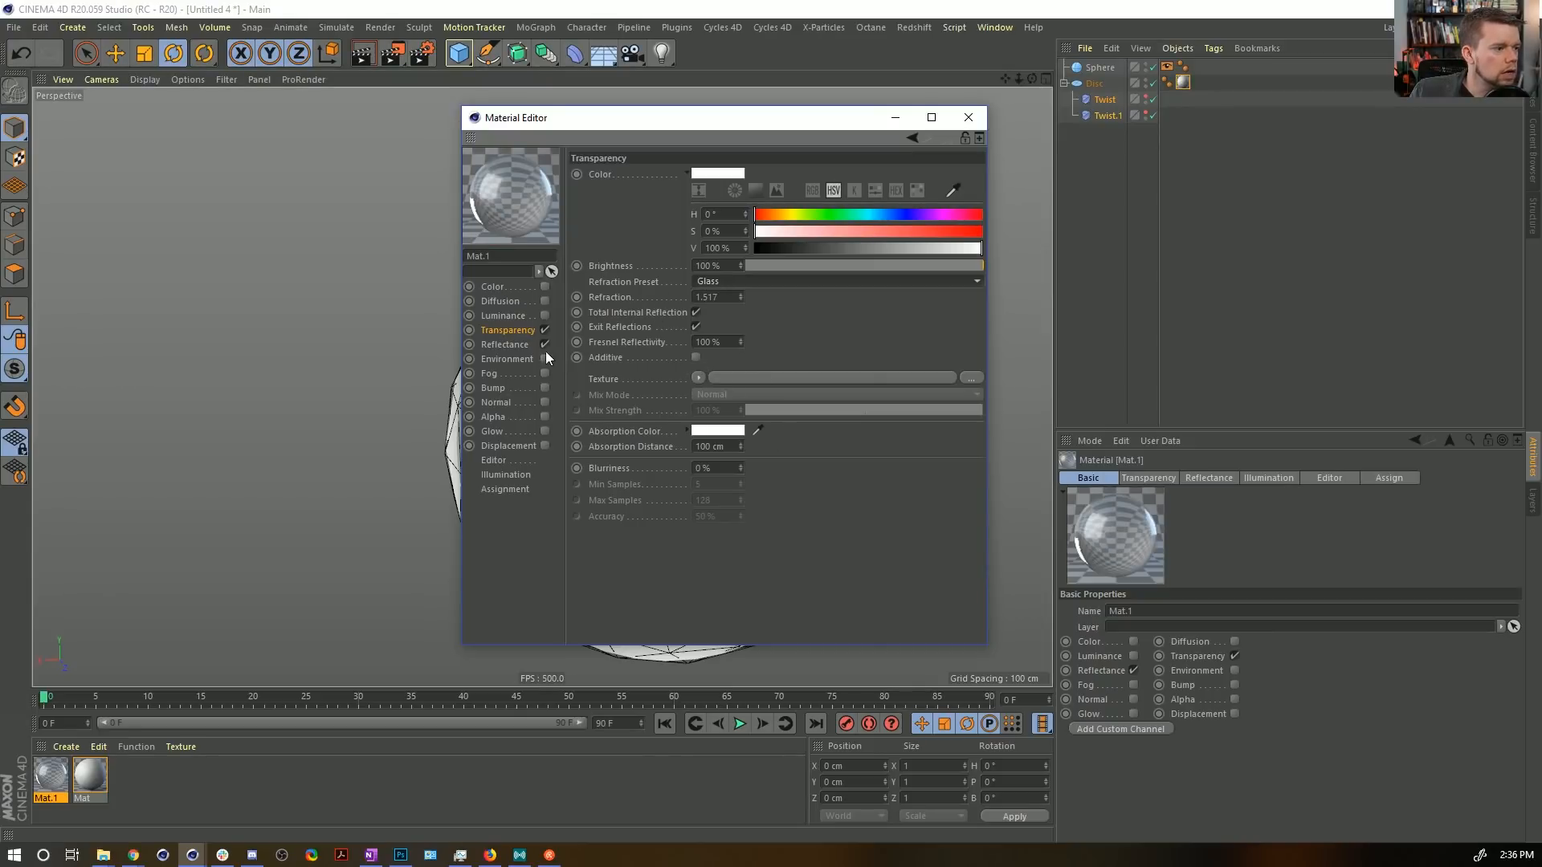
Look over the glass material's Reflectance settings and apply the material to the Sphere.
{"action": "left_click", "coordinate": [524, 347]}
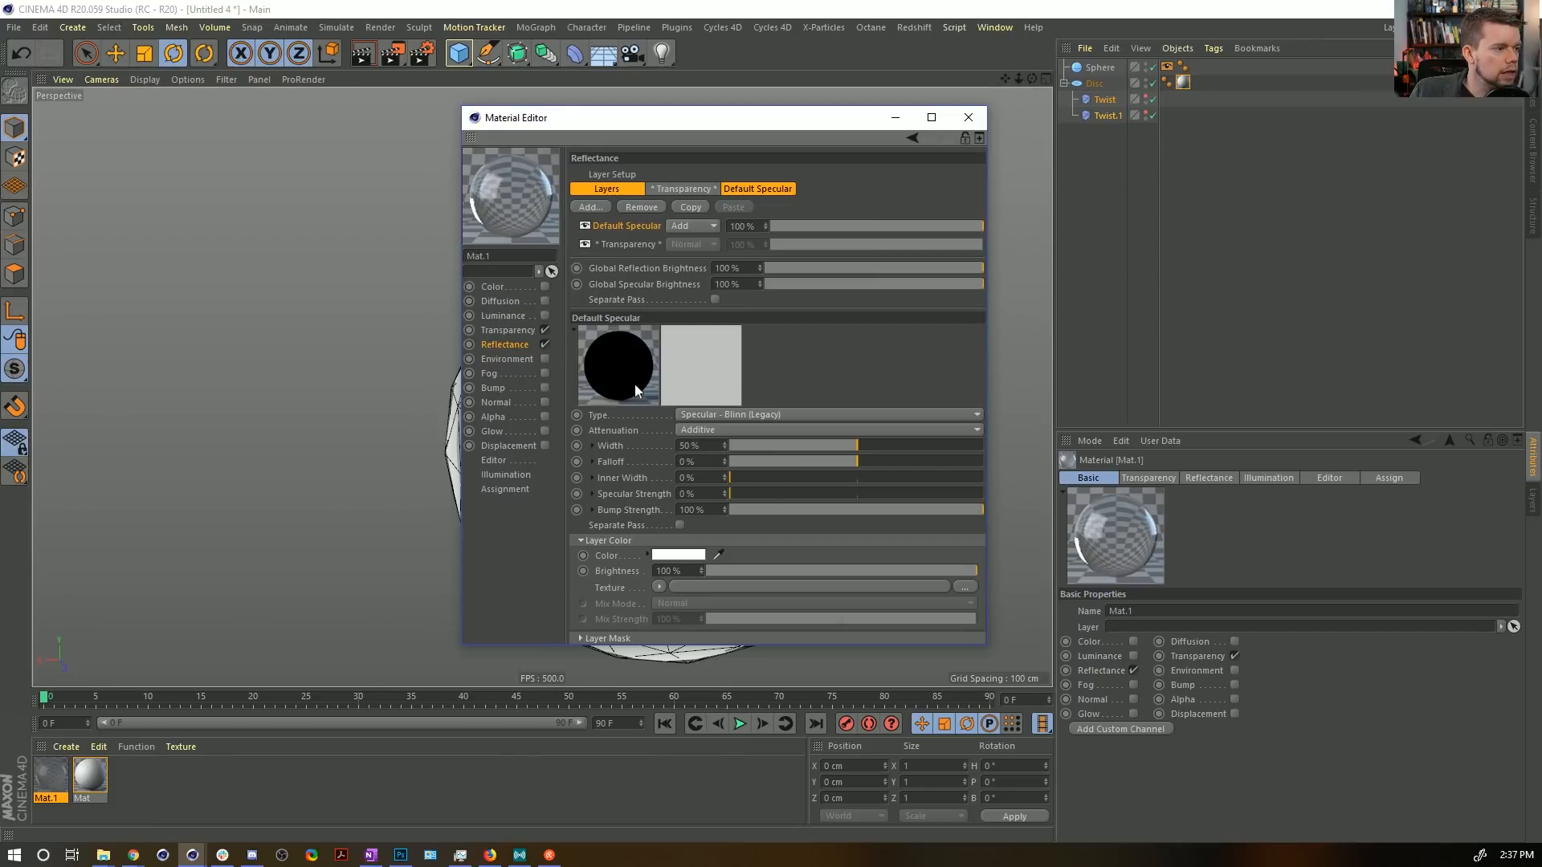
{"action": "left_click_drag", "start_coordinate": [56, 790], "coordinate": [1259, 57]}
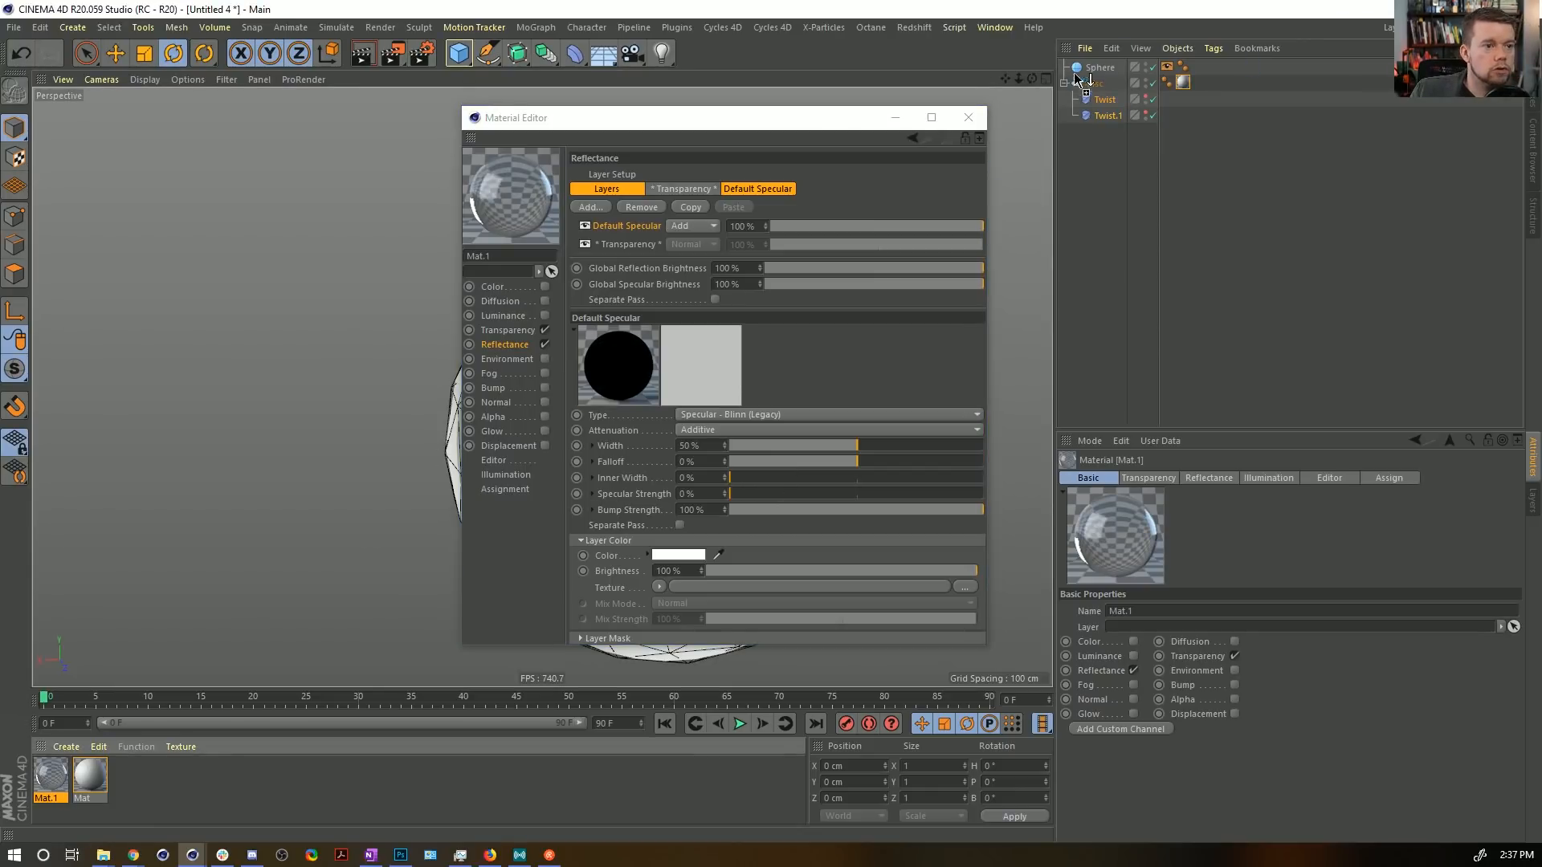
{"action": "left_click_drag", "start_coordinate": [1077, 77], "coordinate": [1078, 76]}
{"action": "left_click", "coordinate": [968, 120]}
{"action": "left_click_drag", "start_coordinate": [787, 340], "coordinate": [819, 402], "text": "alt"}
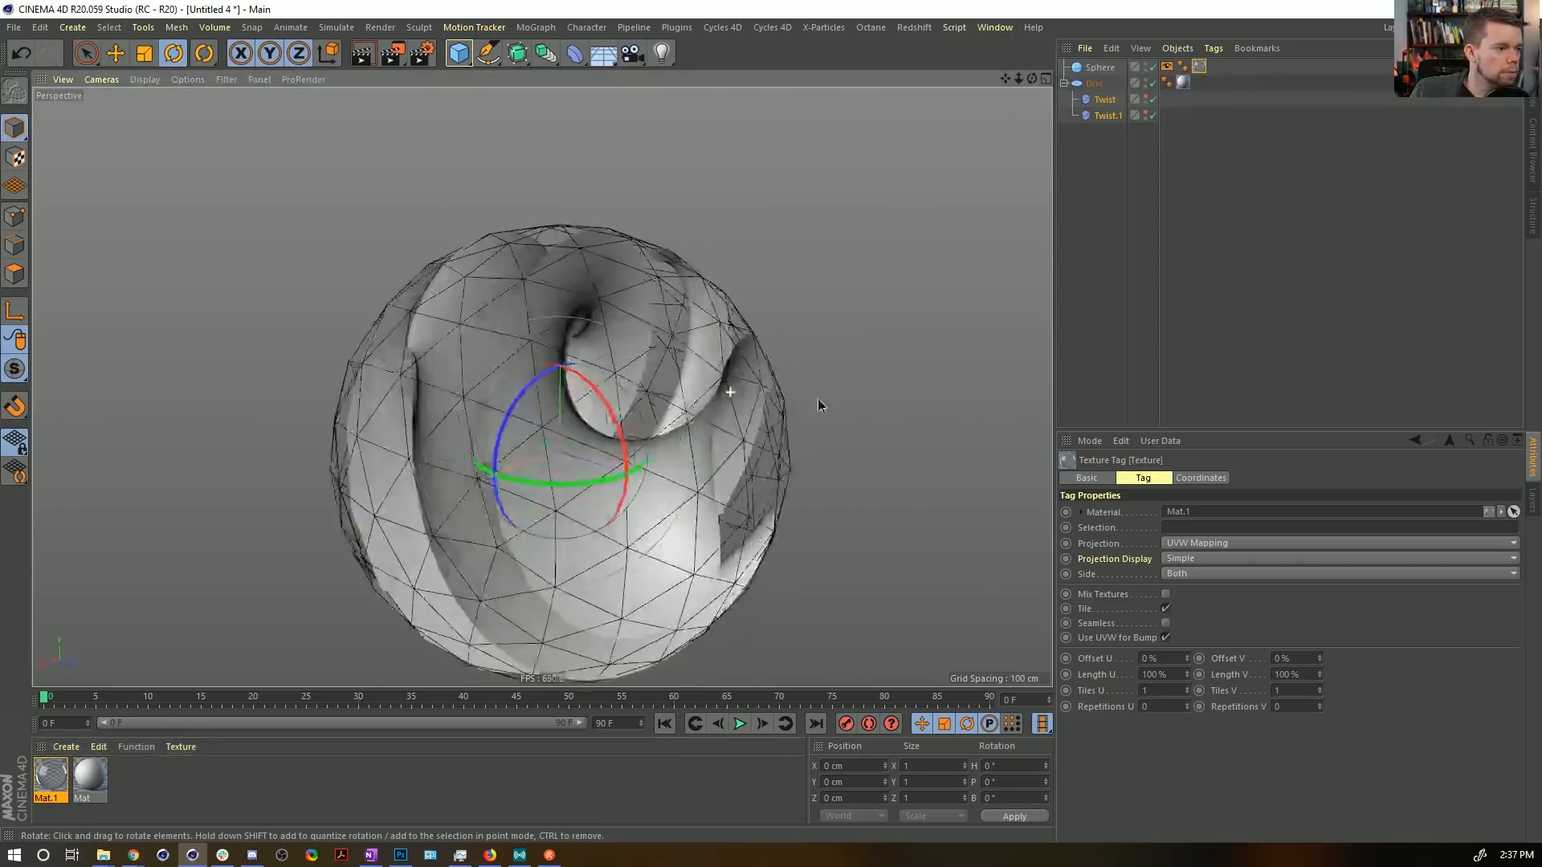
{"action": "middle_click_drag", "start_coordinate": [598, 437], "coordinate": [688, 282], "text": "alt"}
{"action": "right_click_drag", "start_coordinate": [690, 279], "coordinate": [676, 289], "text": "alt"}
{"action": "middle_click_drag", "start_coordinate": [675, 289], "coordinate": [629, 365], "text": "alt"}
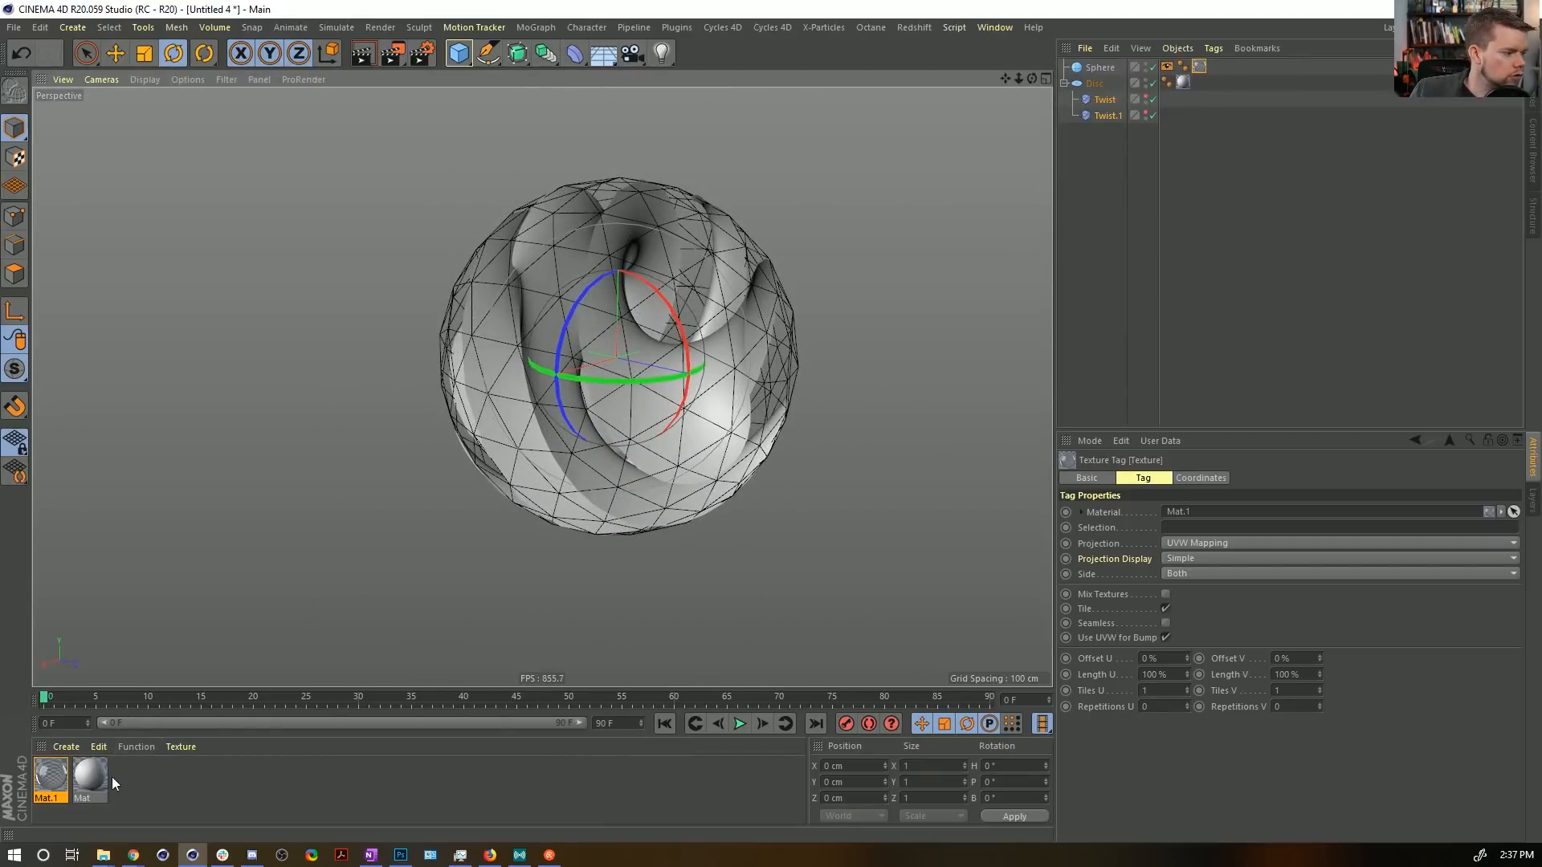
Load a Gradient shader as the Color texture of the Disc's material.
{"action": "left_click", "coordinate": [87, 779]}
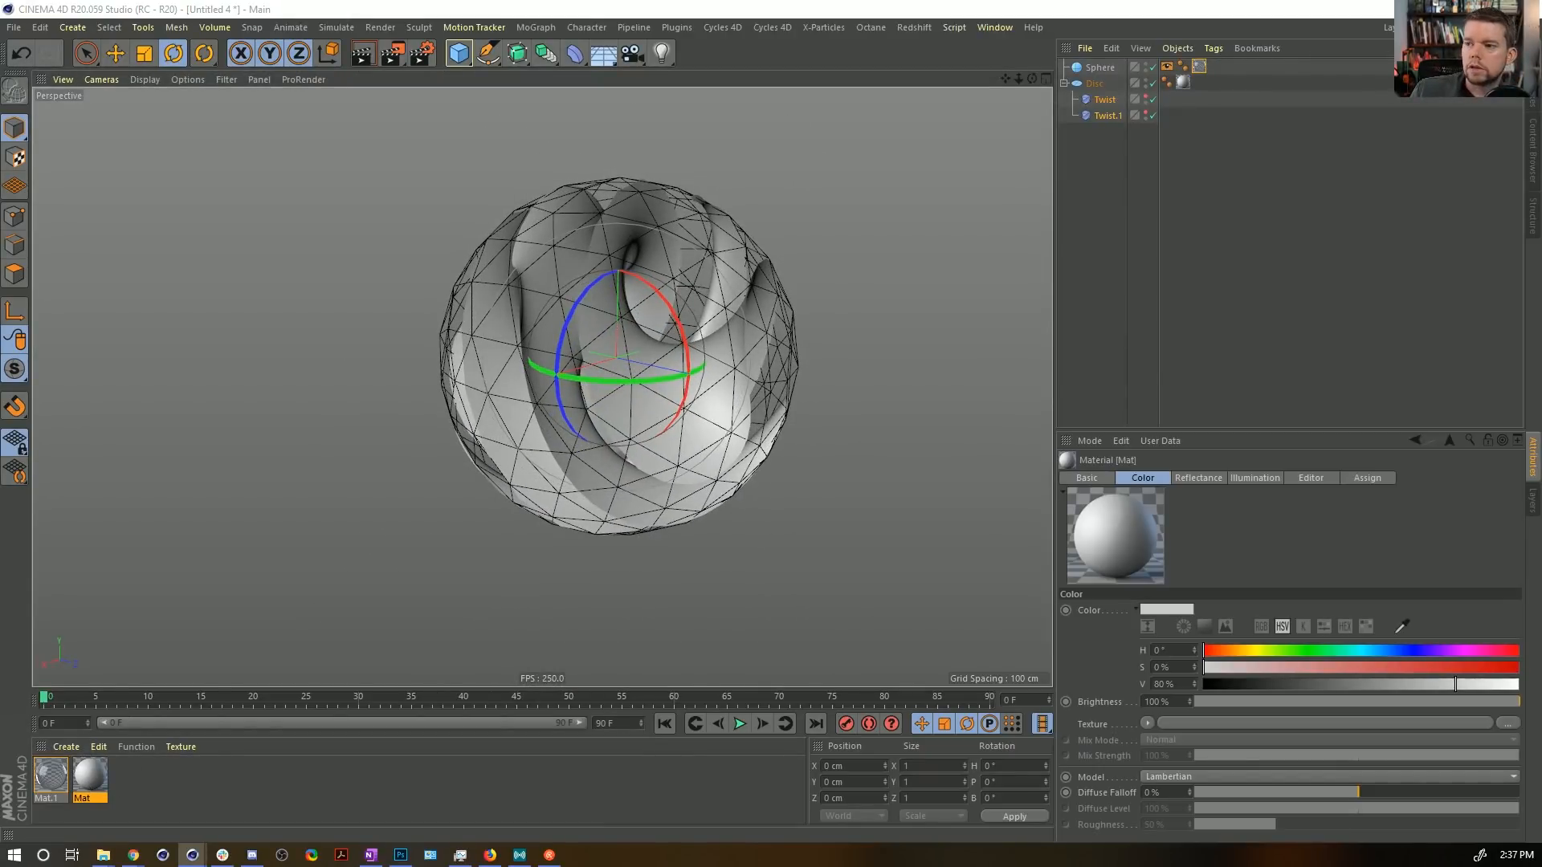
{"action": "double_click", "coordinate": [90, 777]}
{"action": "left_click", "coordinate": [330, 357]}
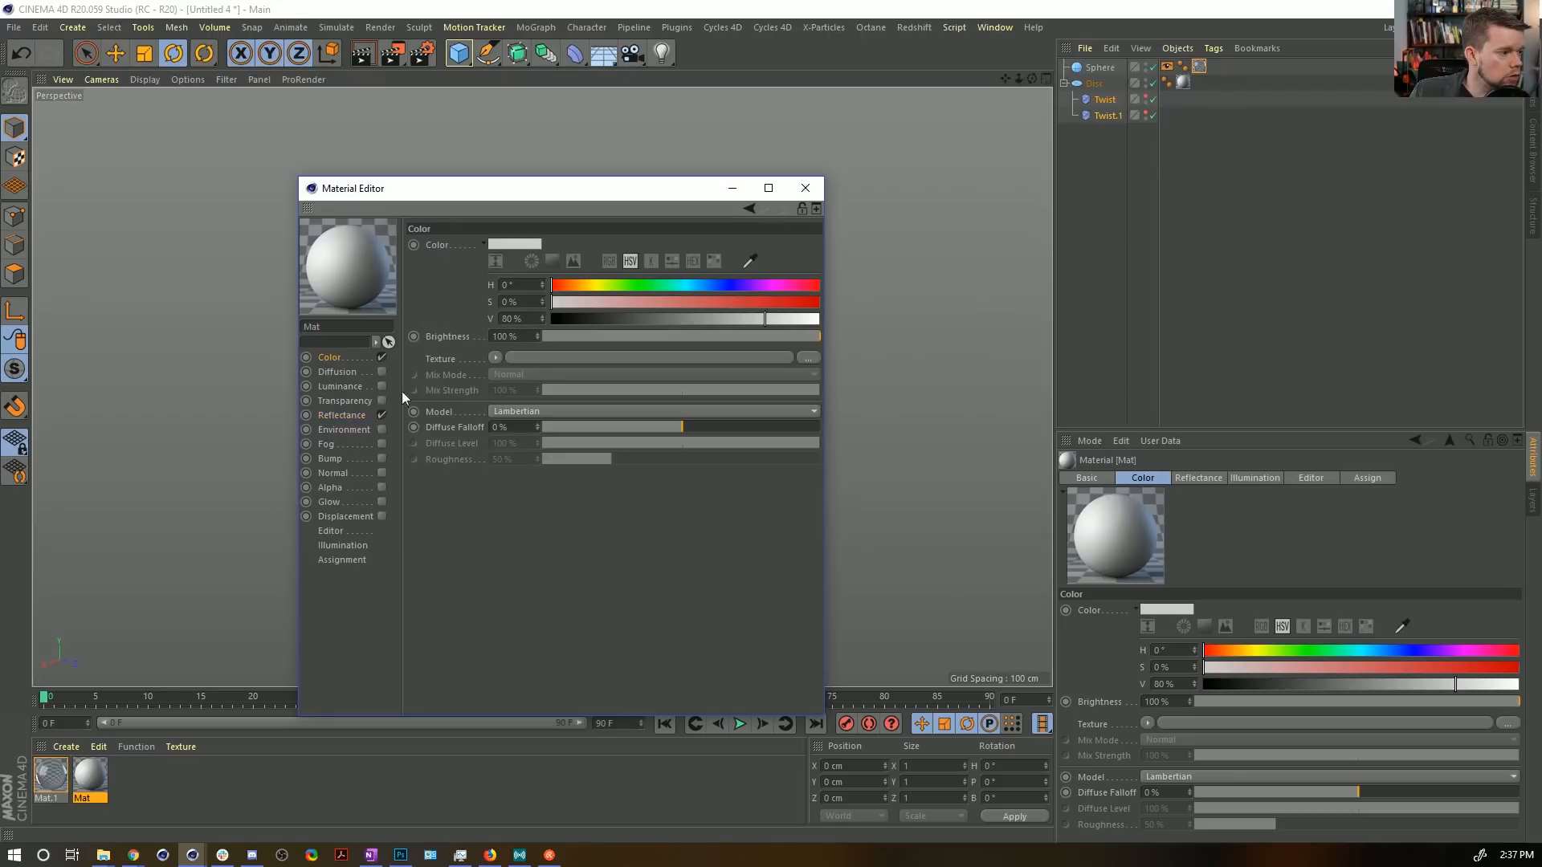
{"action": "left_click", "coordinate": [496, 358]}
{"action": "left_click", "coordinate": [551, 526]}
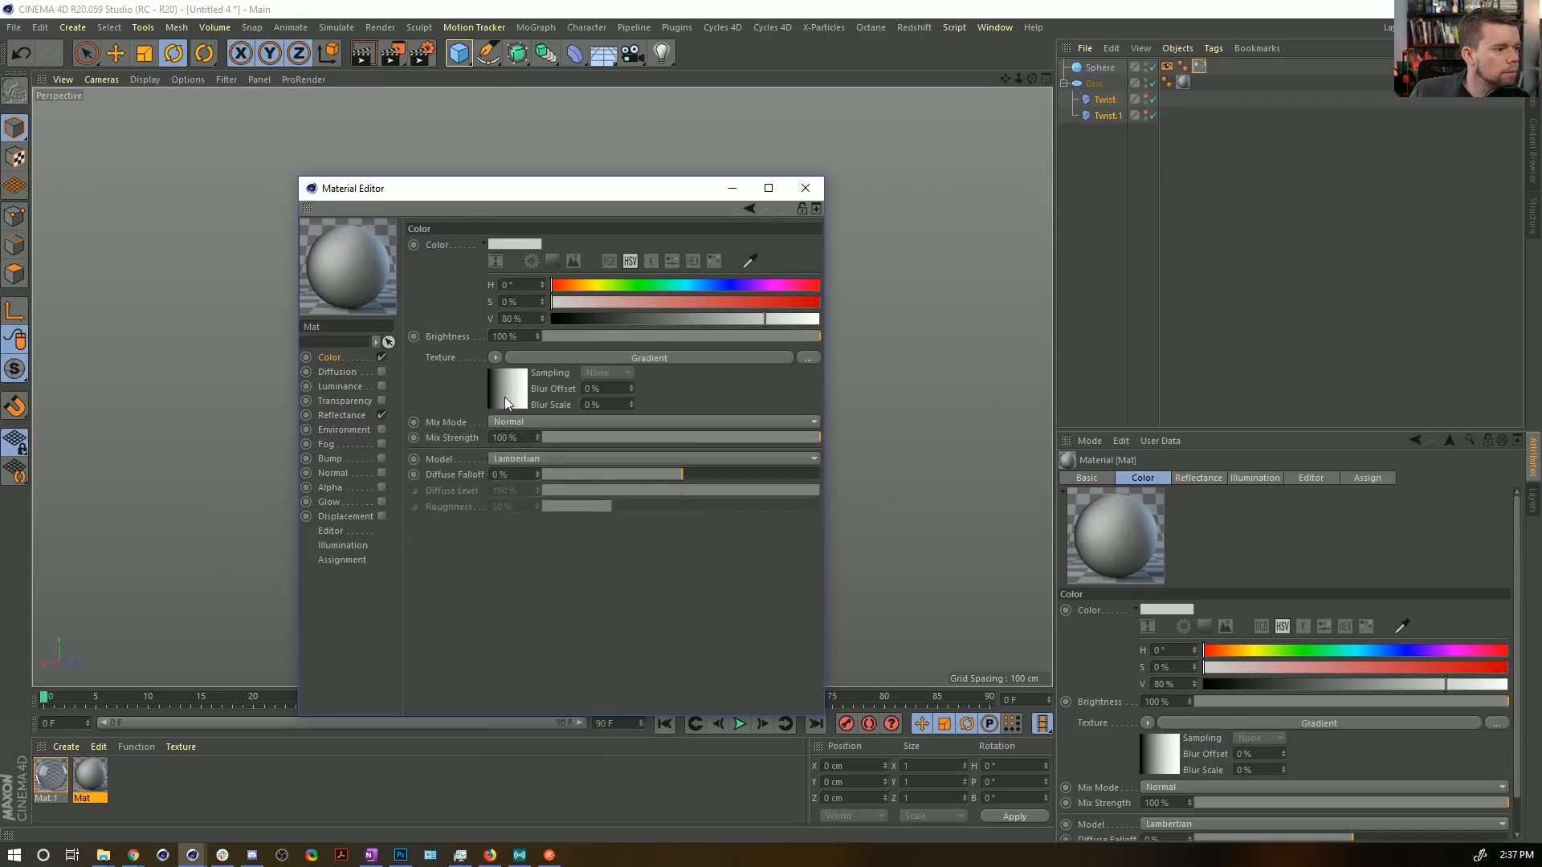
Color the gradient's first knot green with a hue of 123° and its end knot blue.
{"action": "left_click", "coordinate": [505, 394]}
{"action": "double_click", "coordinate": [490, 384]}
{"action": "left_click", "coordinate": [479, 402]}
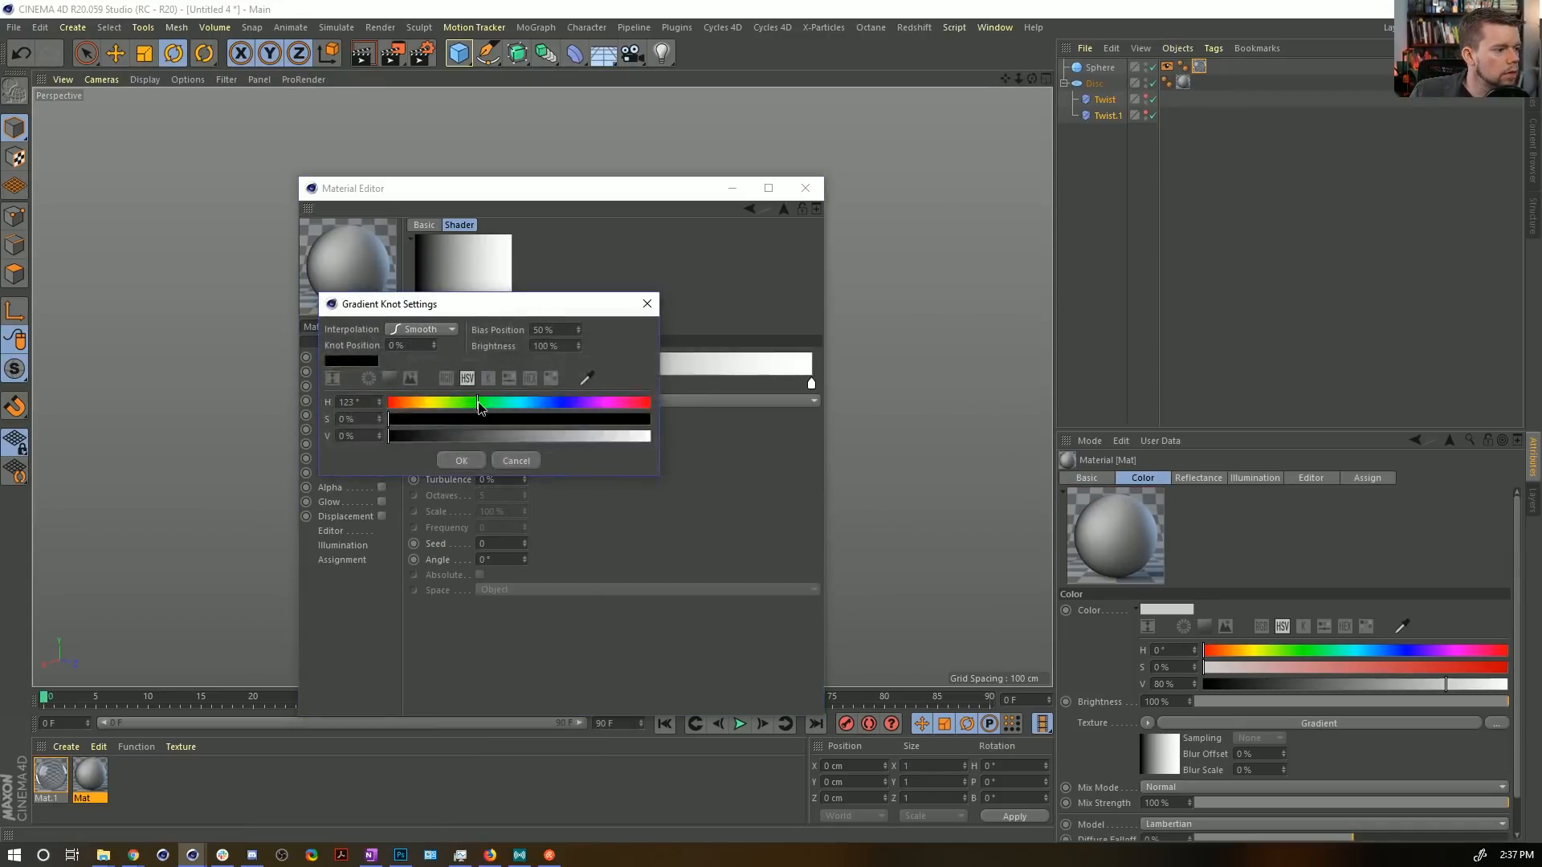
{"action": "left_click", "coordinate": [462, 460]}
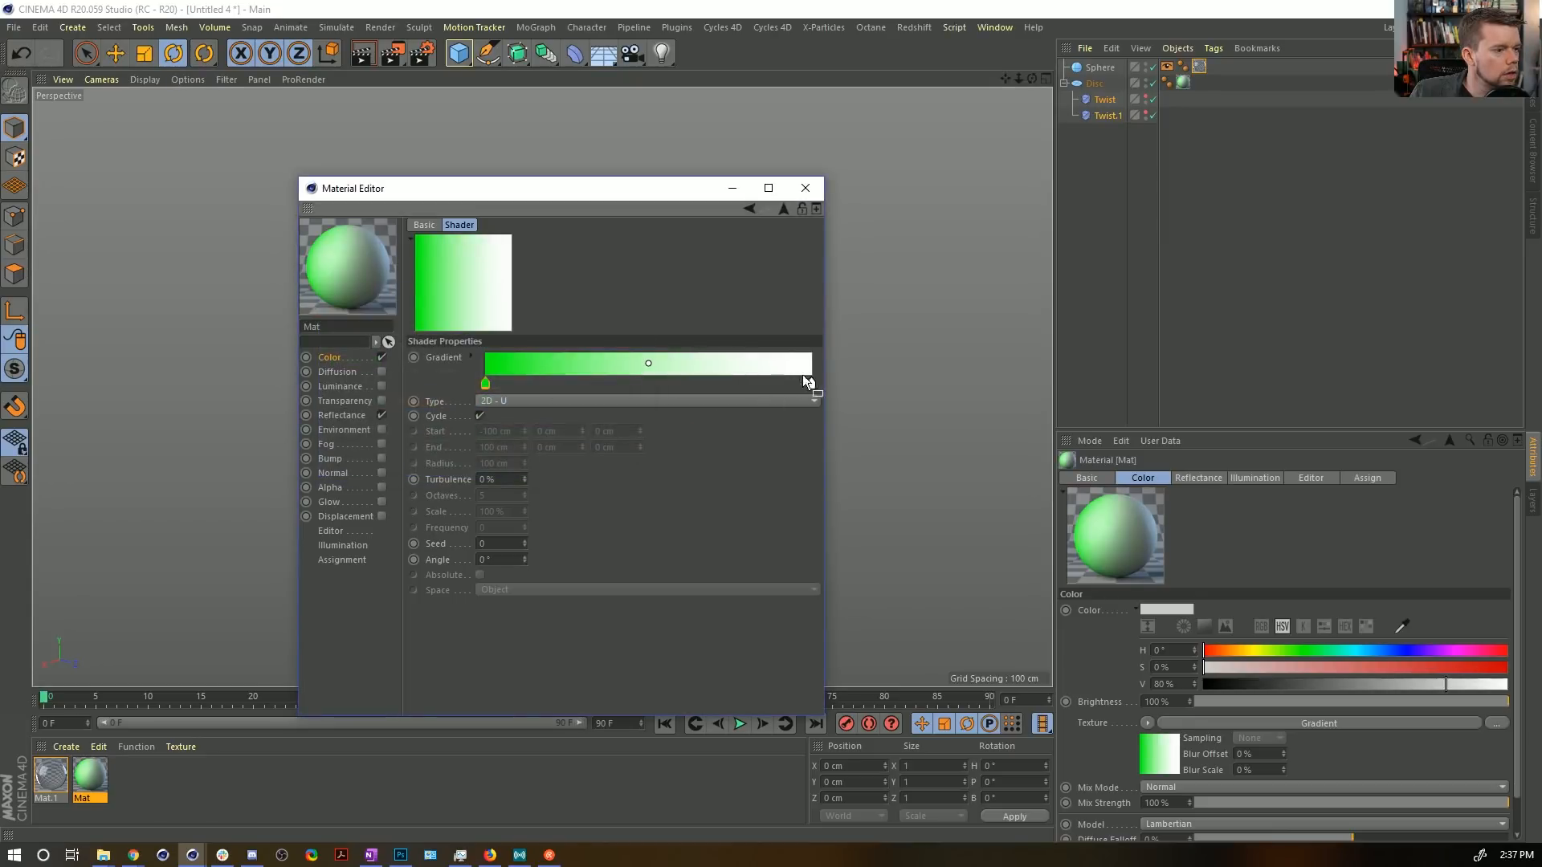
{"action": "double_click", "coordinate": [811, 386]}
{"action": "left_click_drag", "start_coordinate": [845, 406], "coordinate": [932, 418]}
{"action": "left_click", "coordinate": [784, 459]}
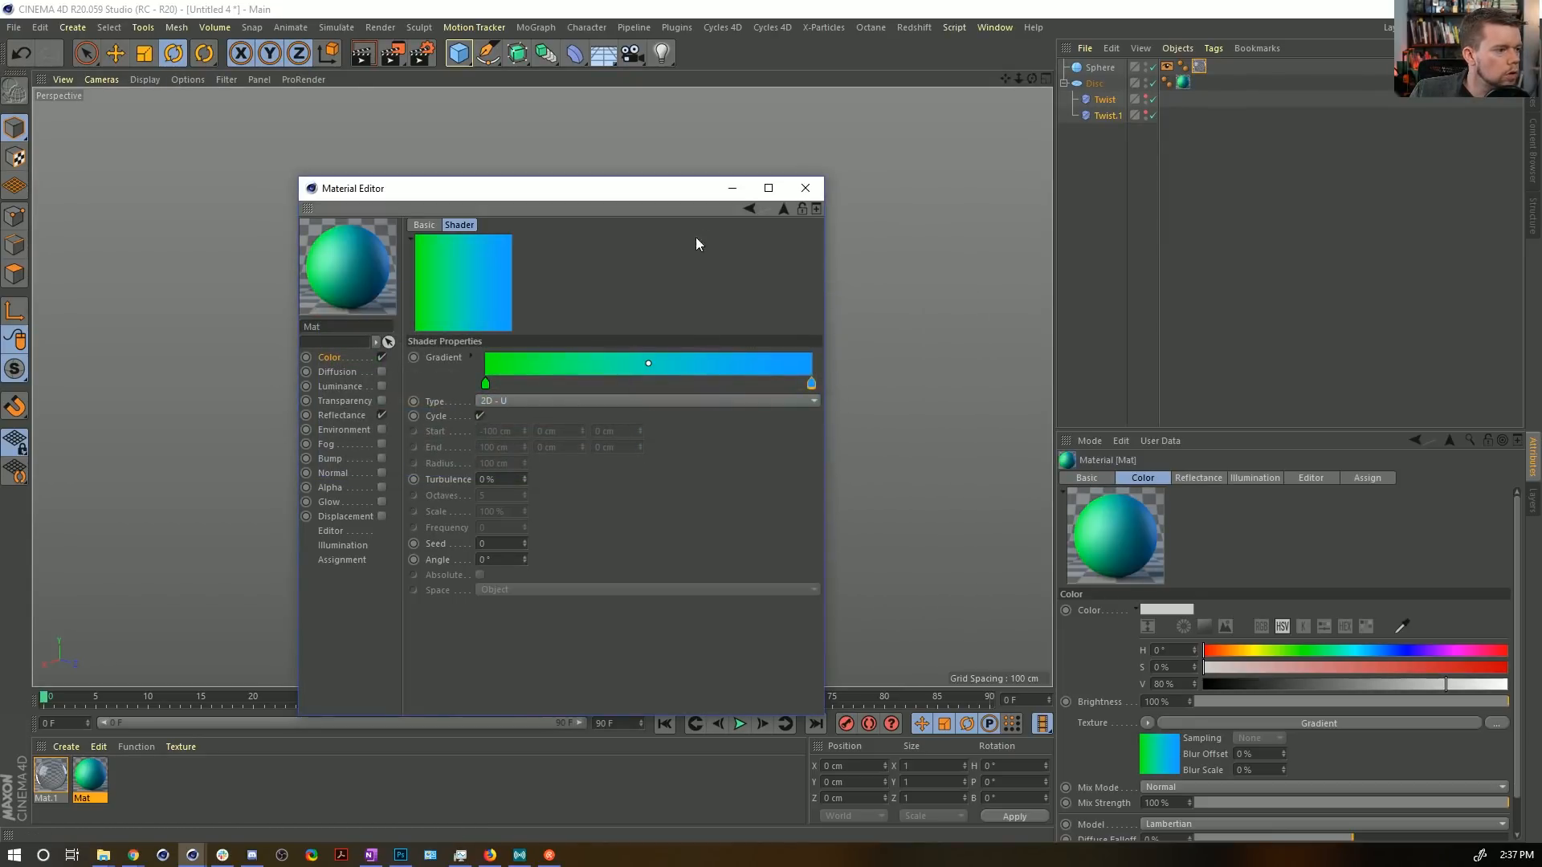
{"action": "left_click", "coordinate": [806, 188]}
Render the viewport from two different angles to check the gradient on the folded Disc.
{"action": "key", "text": "ctrl+r"}
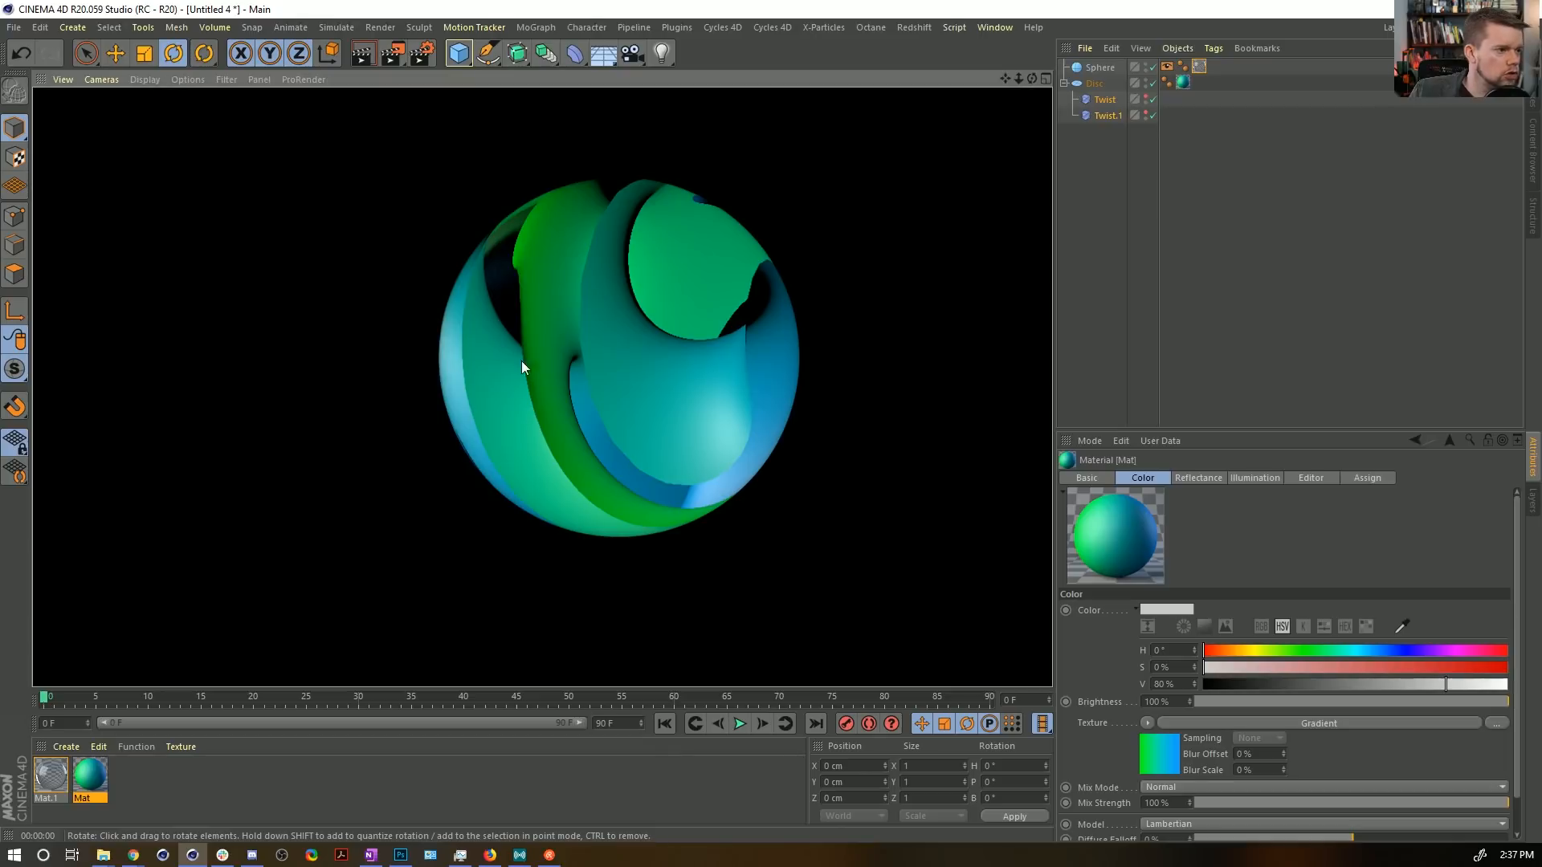
{"action": "left_click", "coordinate": [672, 316]}
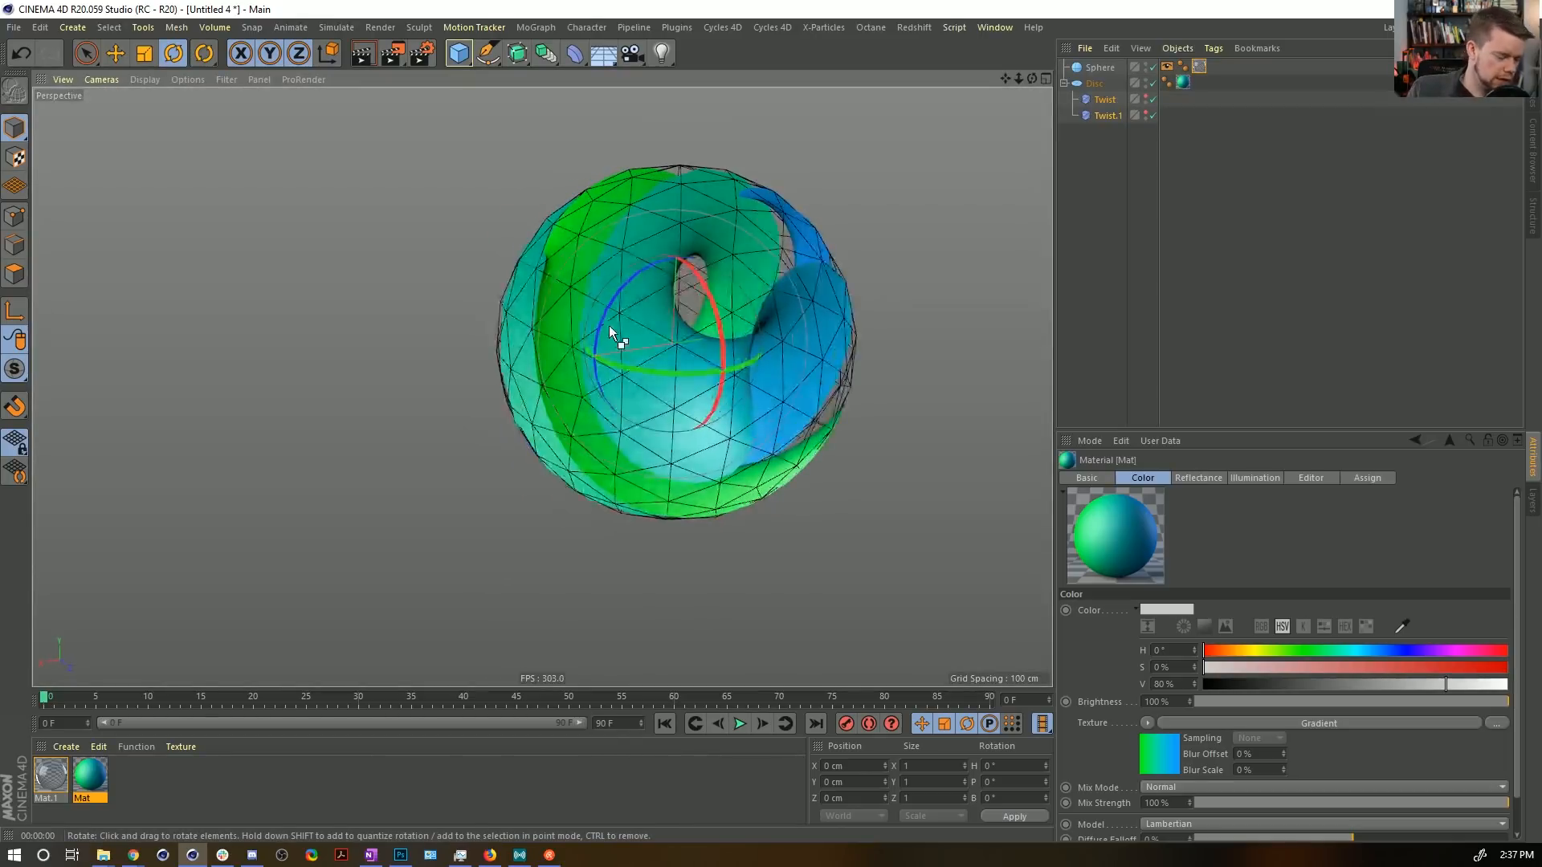
{"action": "key", "text": "ctrl+r"}
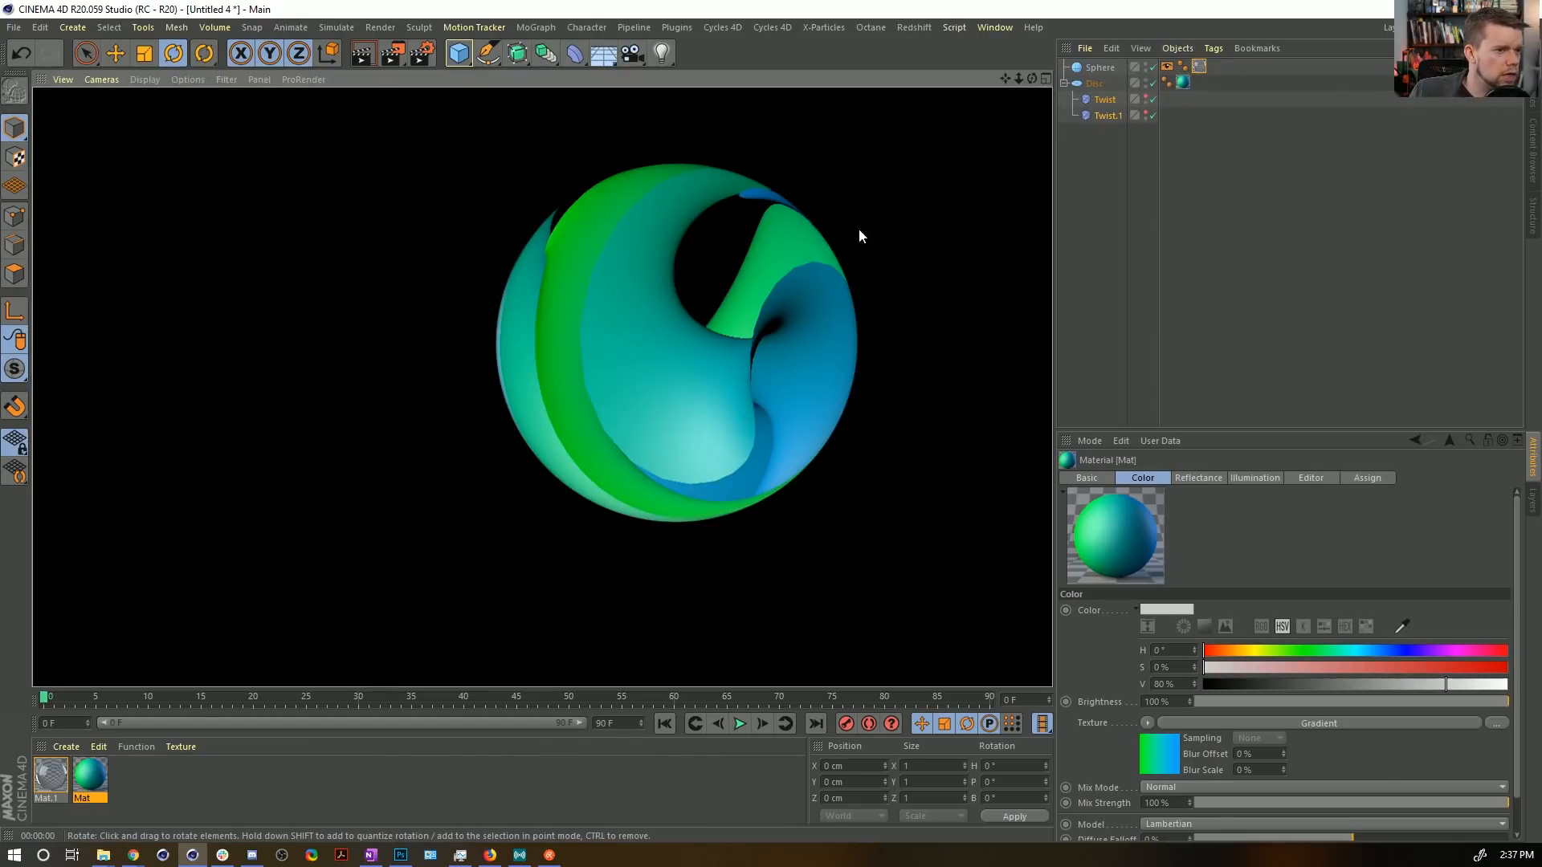
Try moving both Twist deformers together in different directions, and undo each move.
{"action": "left_click", "coordinate": [1114, 99]}
{"action": "left_click_drag", "start_coordinate": [630, 300], "coordinate": [884, 307]}
{"action": "key", "text": "ctrl+z"}
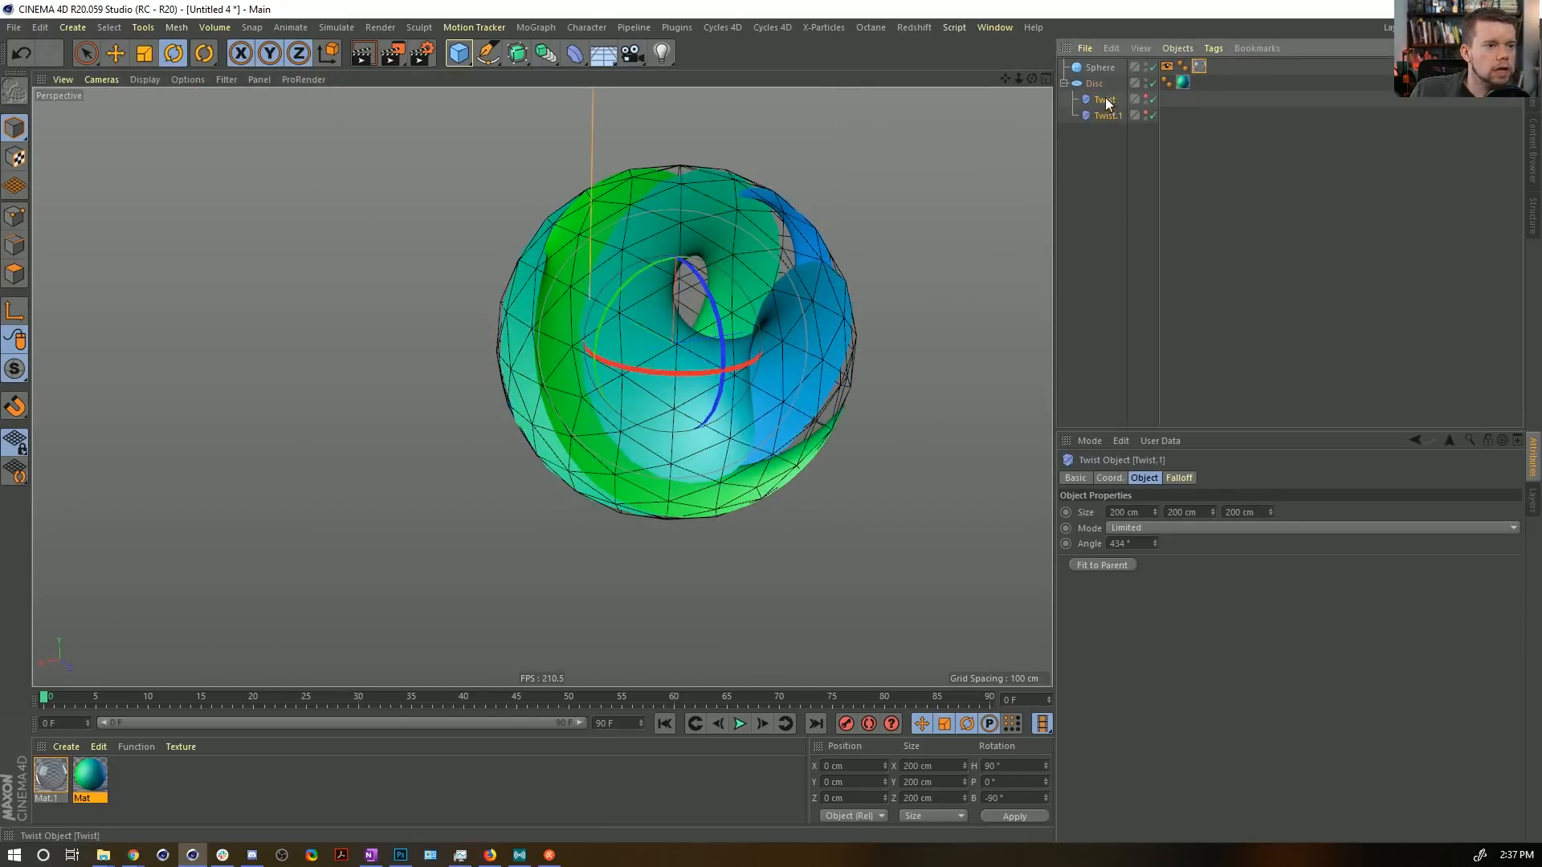
{"action": "key", "text": "e"}
{"action": "left_click_drag", "start_coordinate": [750, 389], "coordinate": [687, 353]}
{"action": "key", "text": "ctrl+z"}
{"action": "left_click_drag", "start_coordinate": [679, 201], "coordinate": [681, 96]}
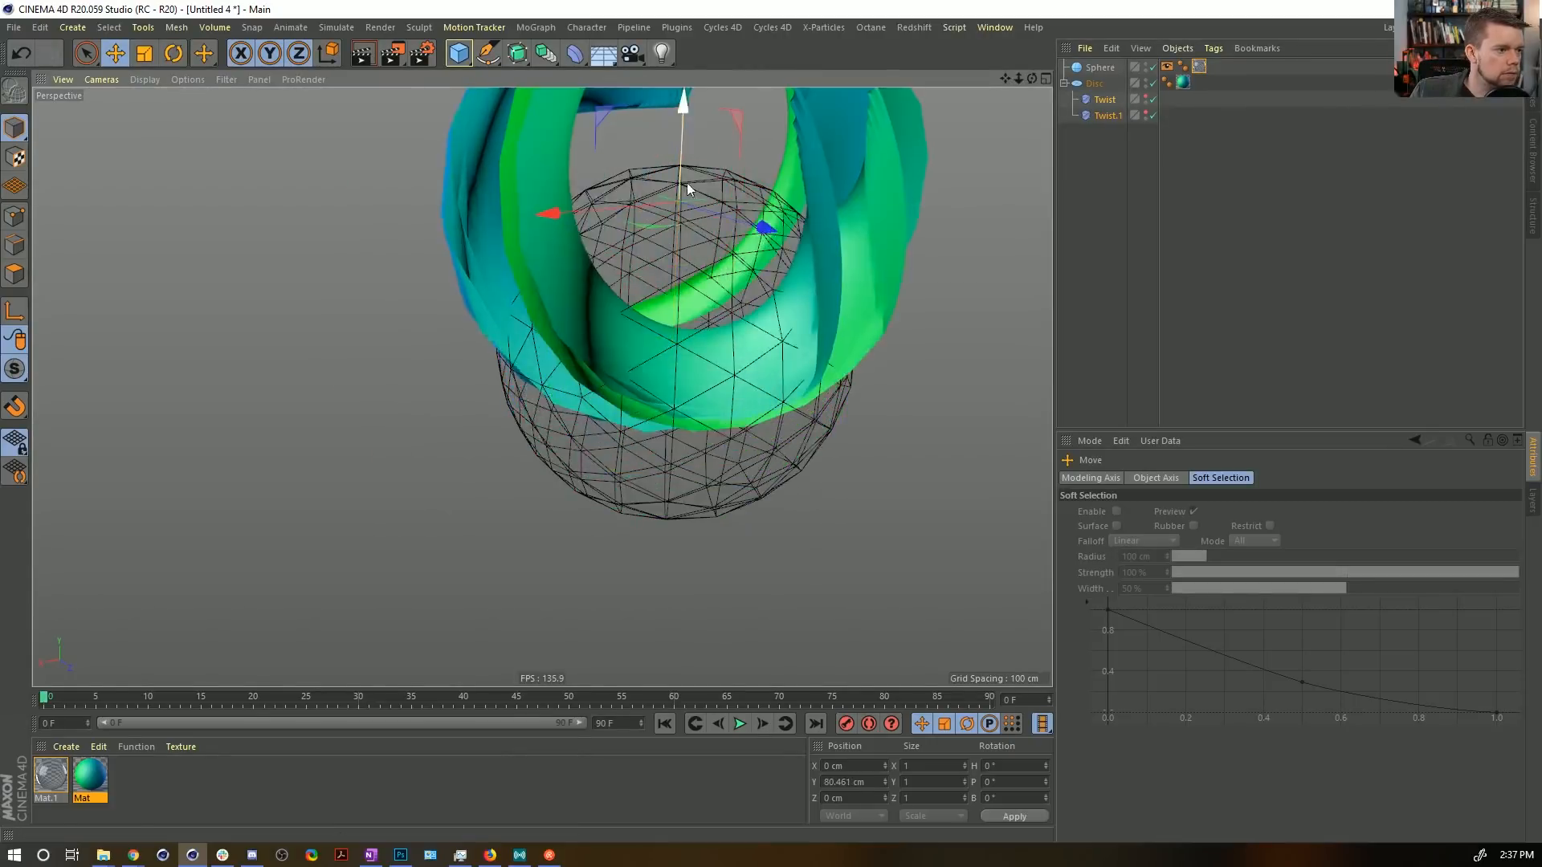
{"action": "key", "text": "ctrl+z"}
{"action": "left_click_drag", "start_coordinate": [549, 366], "coordinate": [398, 395]}
{"action": "key", "text": "ctrl+z"}
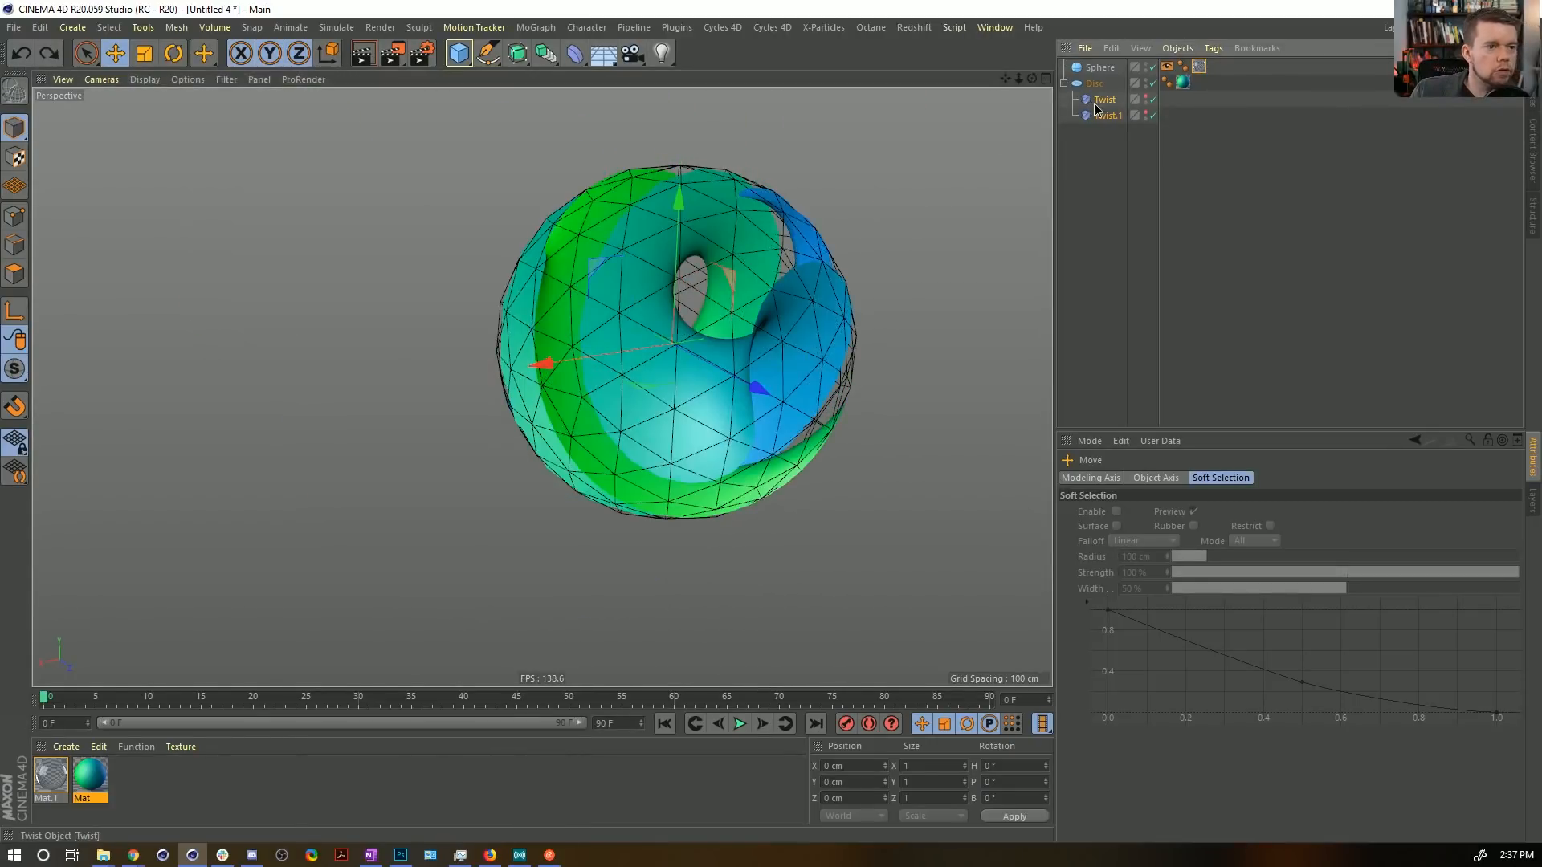
Try moving the first Twist deformer alone off the Disc's center, and undo the move.
{"action": "left_click", "coordinate": [1096, 102]}
{"action": "left_click_drag", "start_coordinate": [655, 356], "coordinate": [715, 186]}
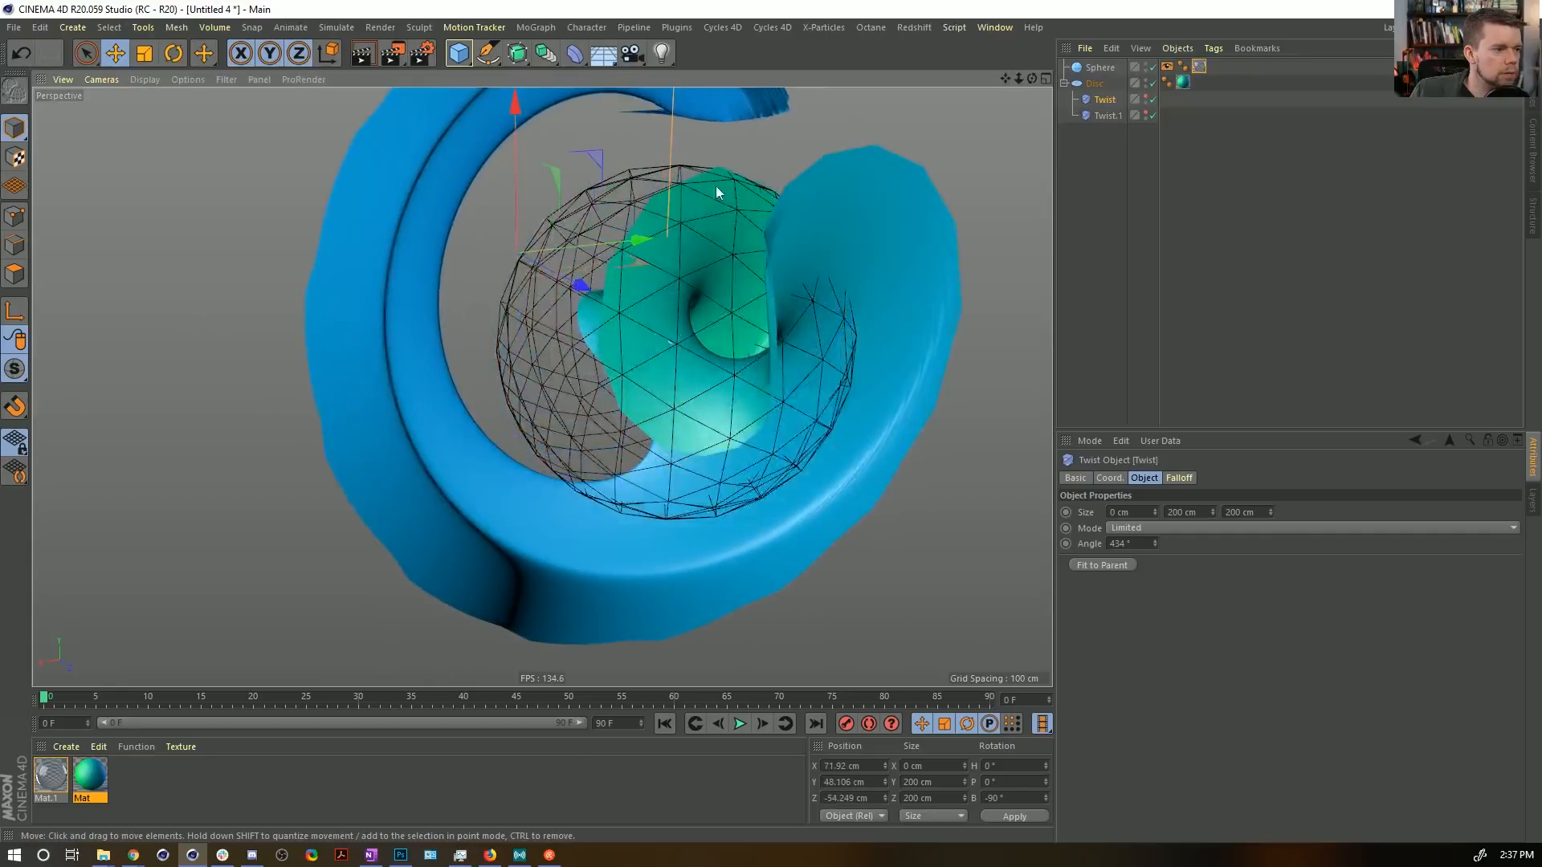
{"action": "key", "text": "ctrl+z"}
Try moving the second Twist deformer about 75 cm along X, inspect the Disc with the Sphere disabled, and undo these changes.
{"action": "left_click", "coordinate": [1107, 116]}
{"action": "left_click_drag", "start_coordinate": [767, 331], "coordinate": [661, 533]}
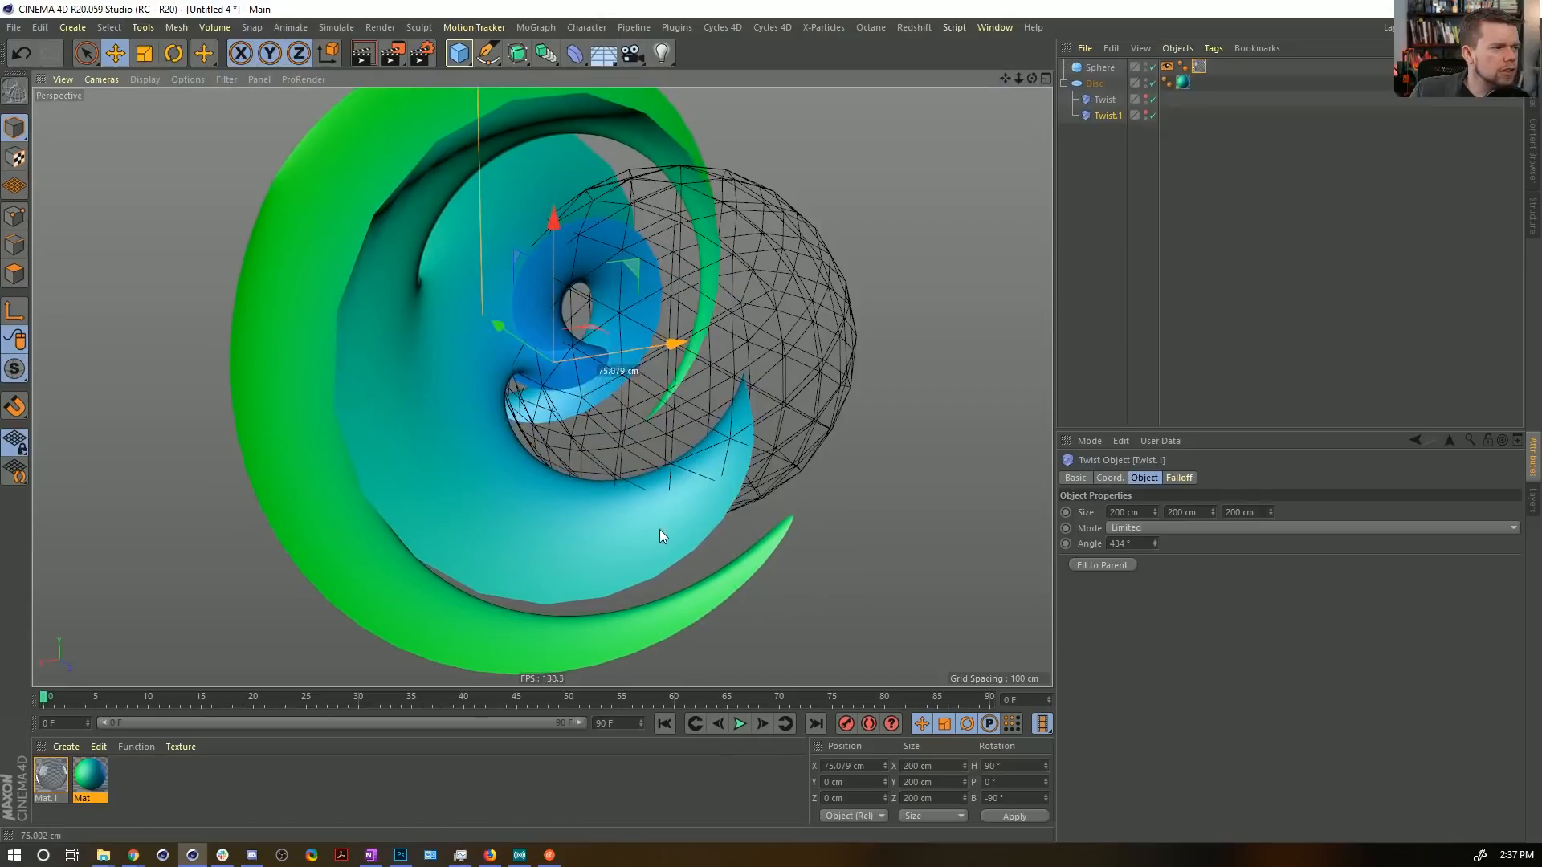
{"action": "left_click", "coordinate": [1153, 68]}
{"action": "left_click", "coordinate": [1079, 256]}
{"action": "left_click_drag", "start_coordinate": [730, 359], "coordinate": [635, 356], "text": "alt"}
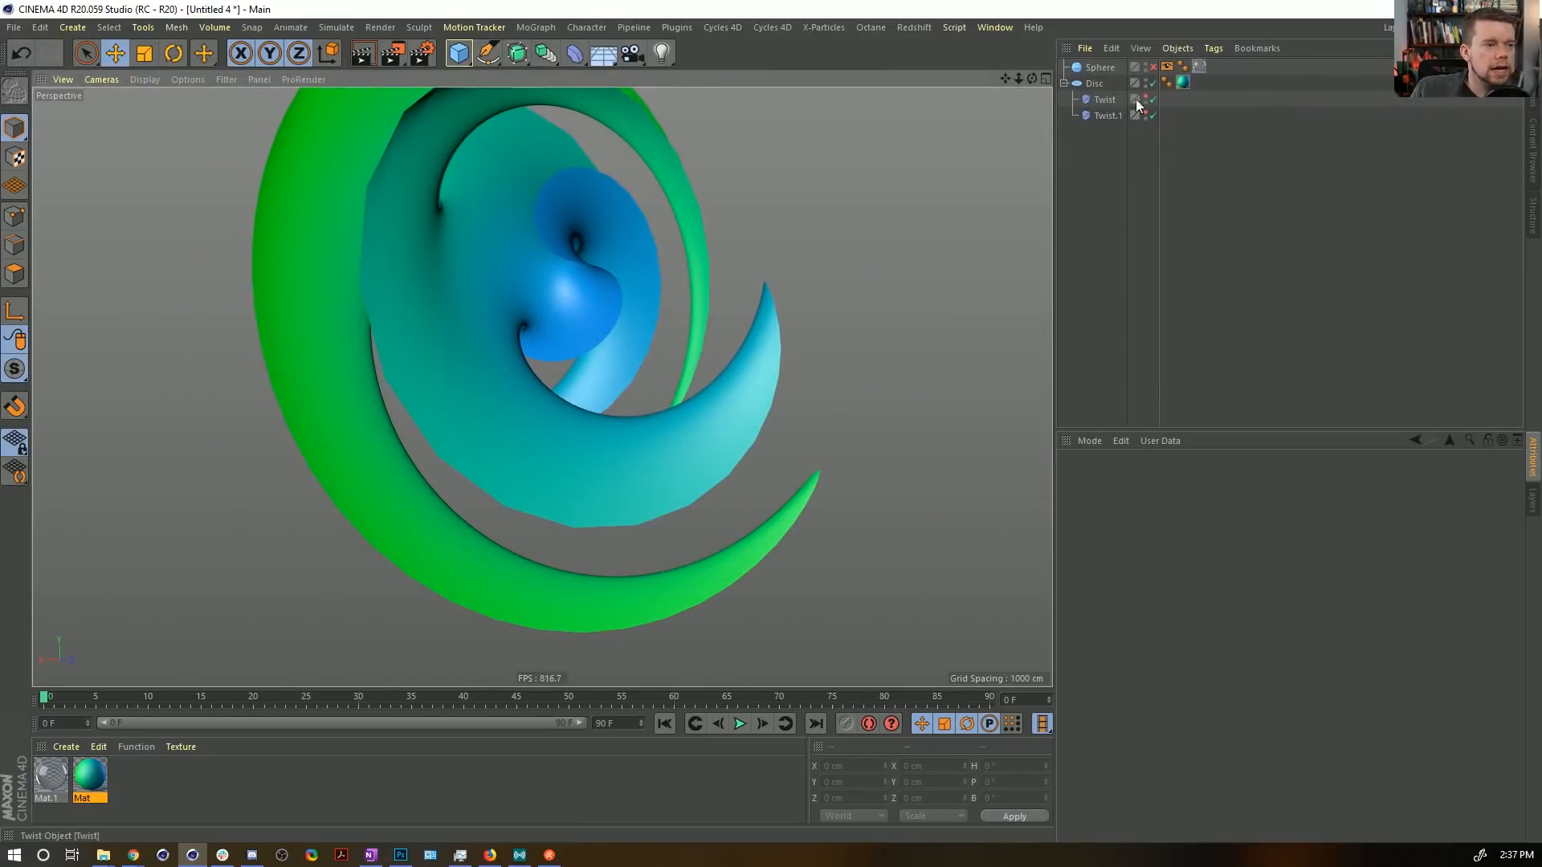
{"action": "key", "text": "ctrl+z"}
{"action": "key", "text": "ctrl+z"}
{"action": "key", "text": "ctrl+z"}
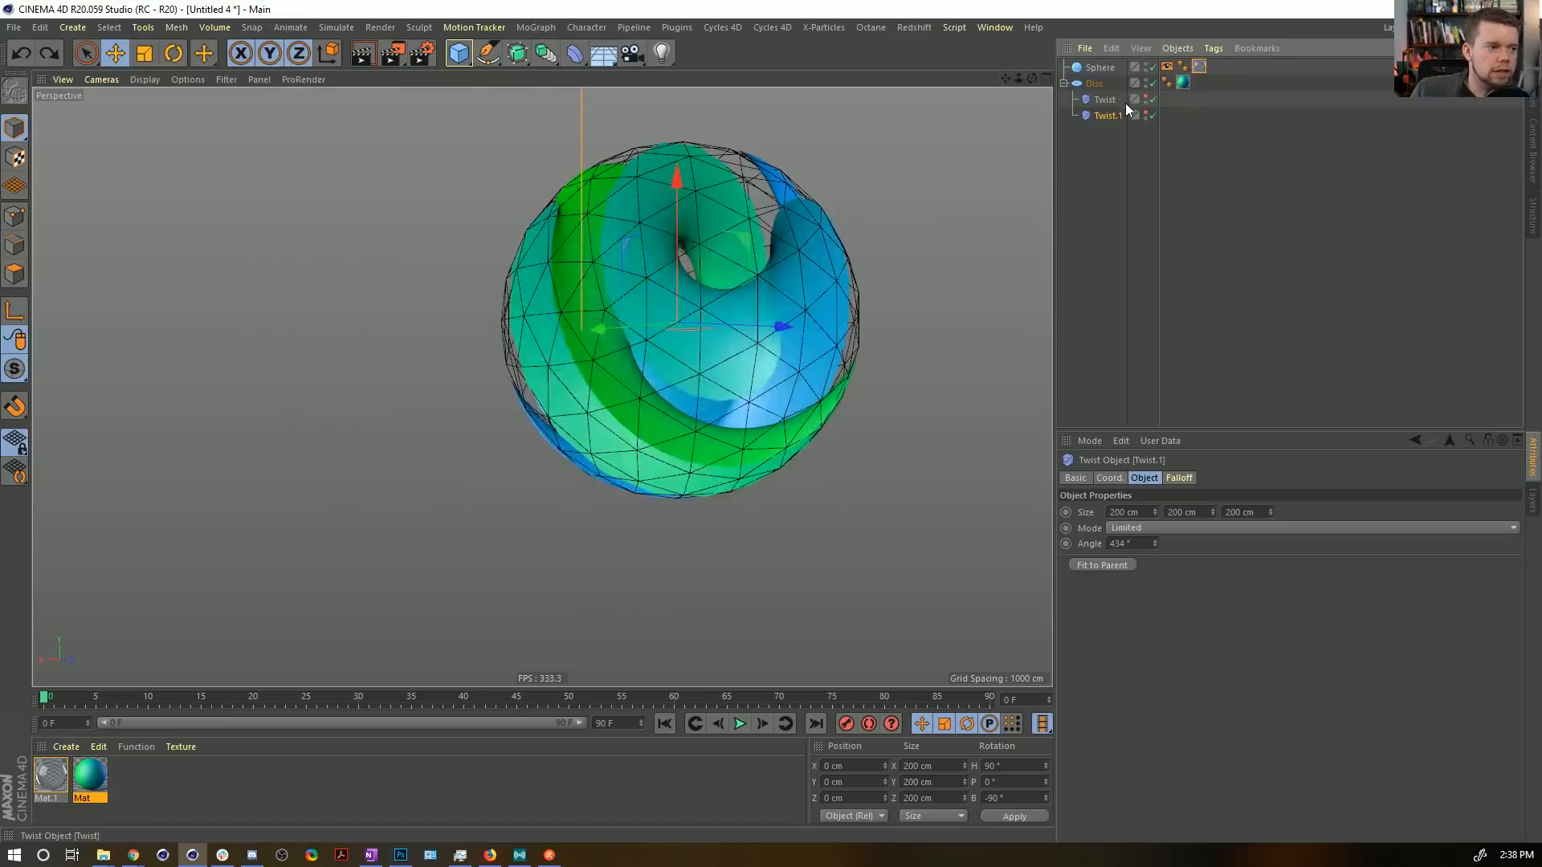
Try moving the first Twist deformer along its Z axis, and undo the move.
{"action": "left_click", "coordinate": [1105, 99]}
{"action": "left_click_drag", "start_coordinate": [661, 371], "coordinate": [735, 393], "text": "alt"}
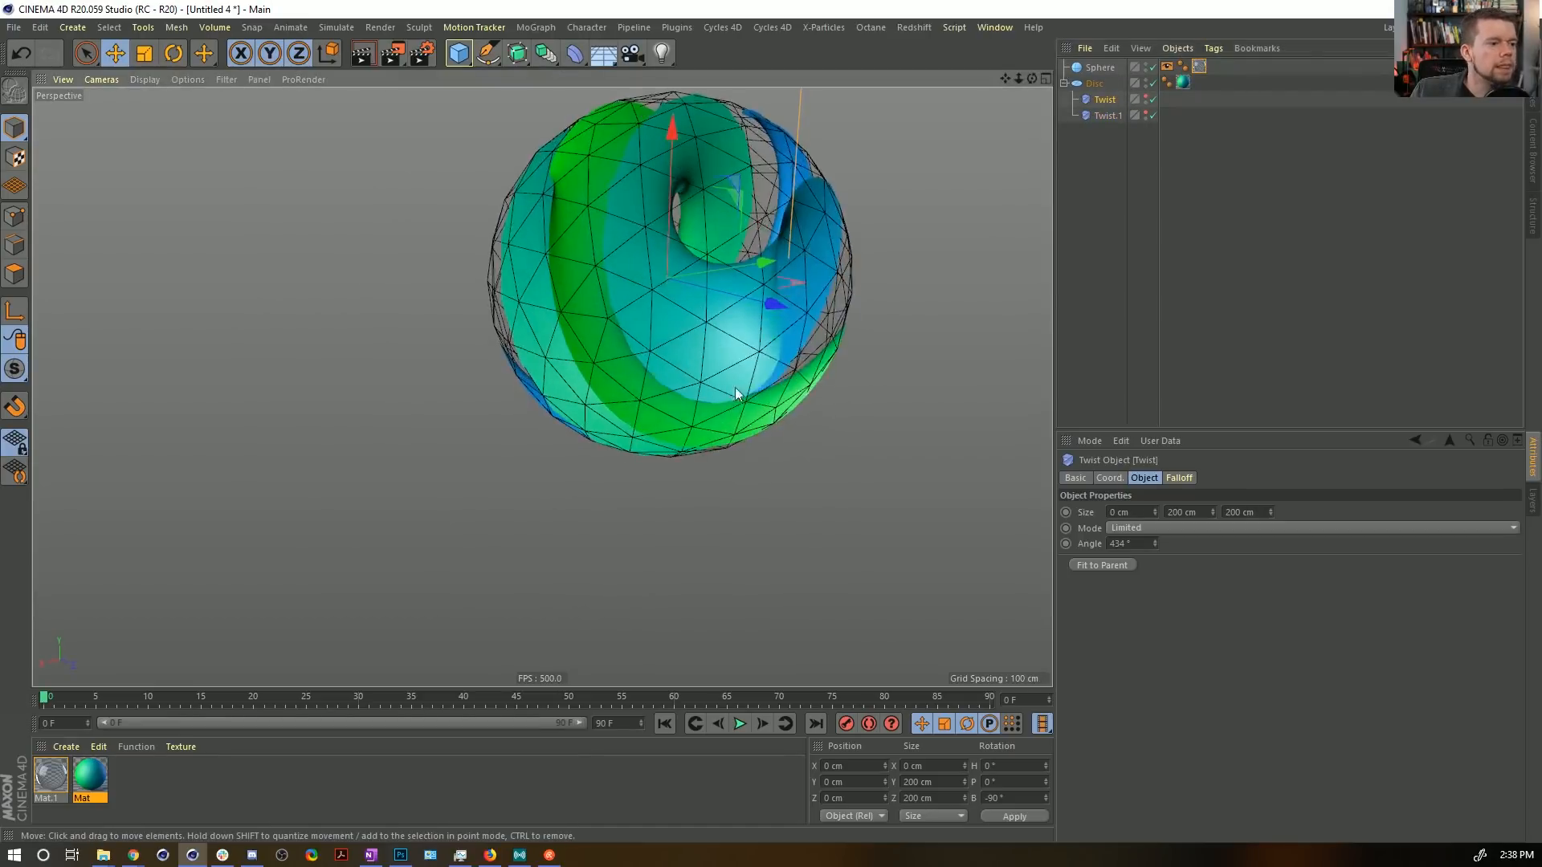
{"action": "left_click_drag", "start_coordinate": [788, 308], "coordinate": [975, 341]}
{"action": "key", "text": "ctrl+z"}
Try sliding the Twist.1 deformer about 223 cm in Z away from the sphere and back, and undo the move.
{"action": "left_click", "coordinate": [1132, 114]}
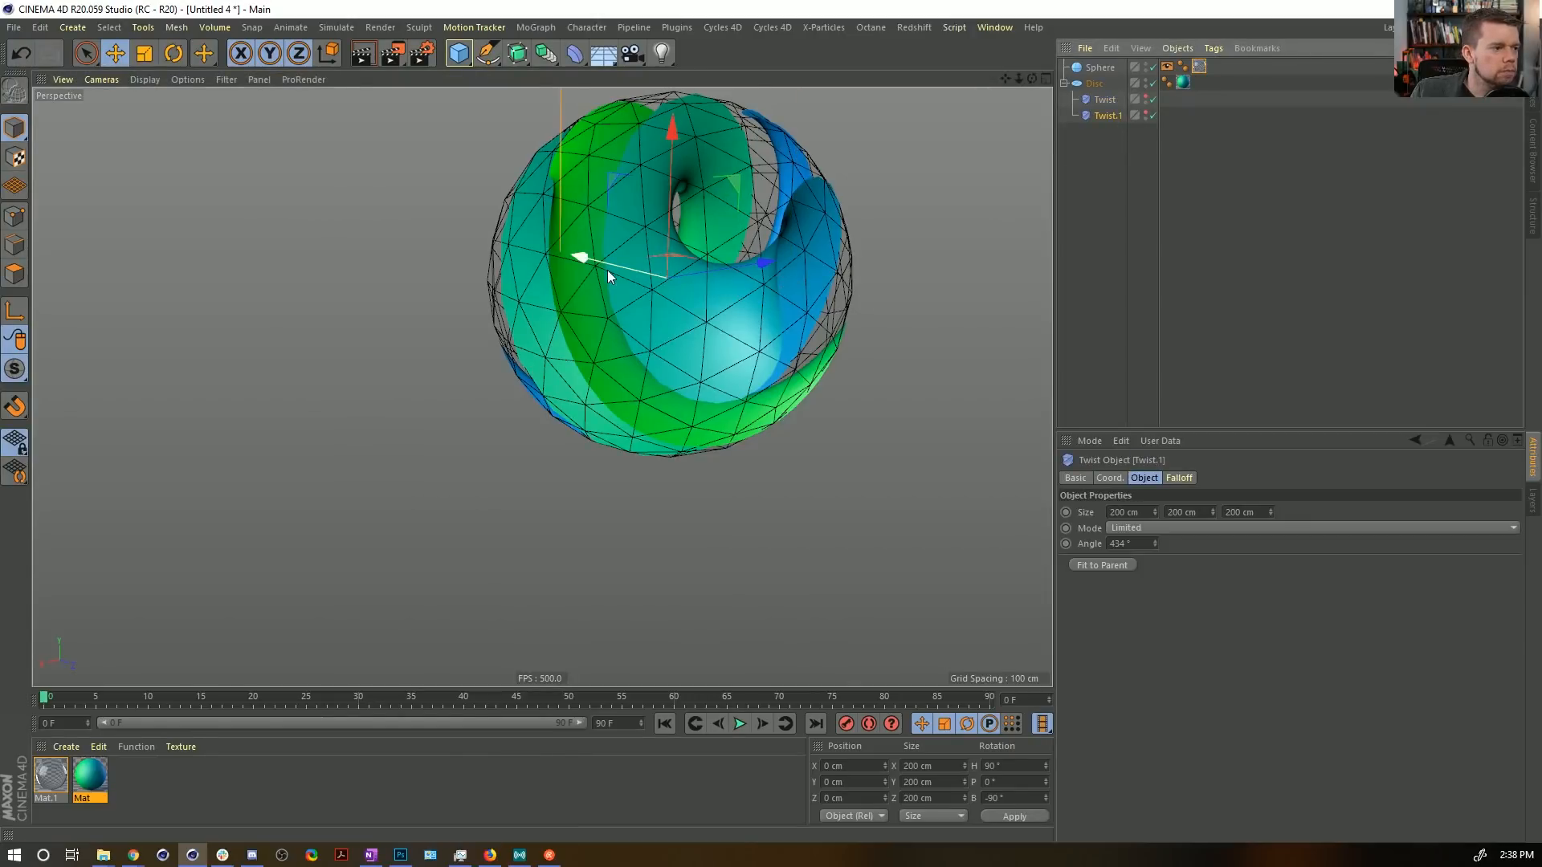
{"action": "left_click_drag", "start_coordinate": [608, 276], "coordinate": [919, 406]}
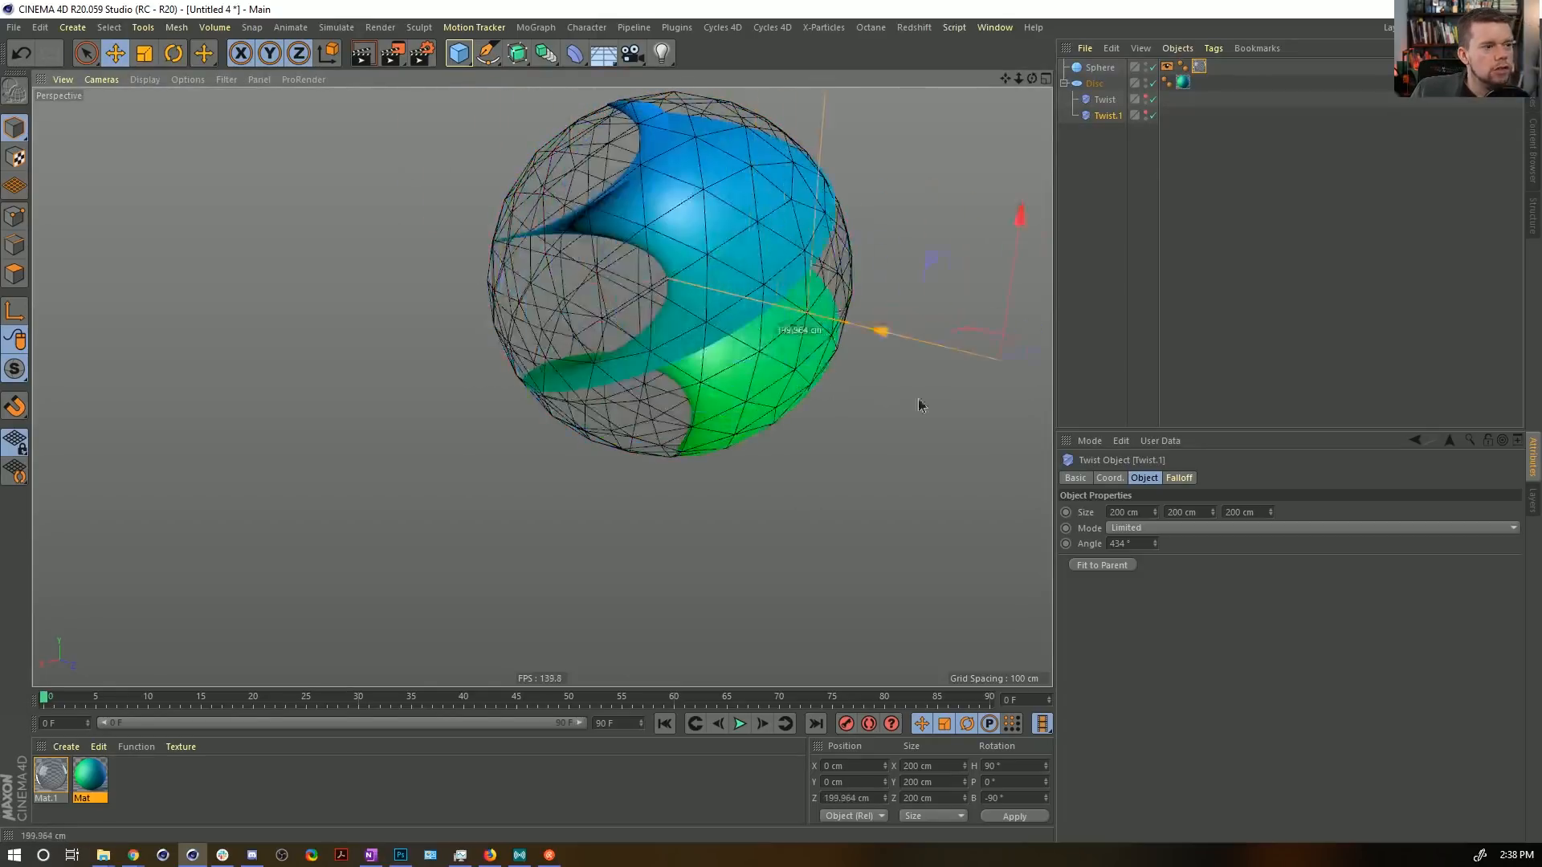
{"action": "left_click", "coordinate": [1145, 112]}
{"action": "left_click_drag", "start_coordinate": [759, 188], "coordinate": [750, 262], "text": "alt"}
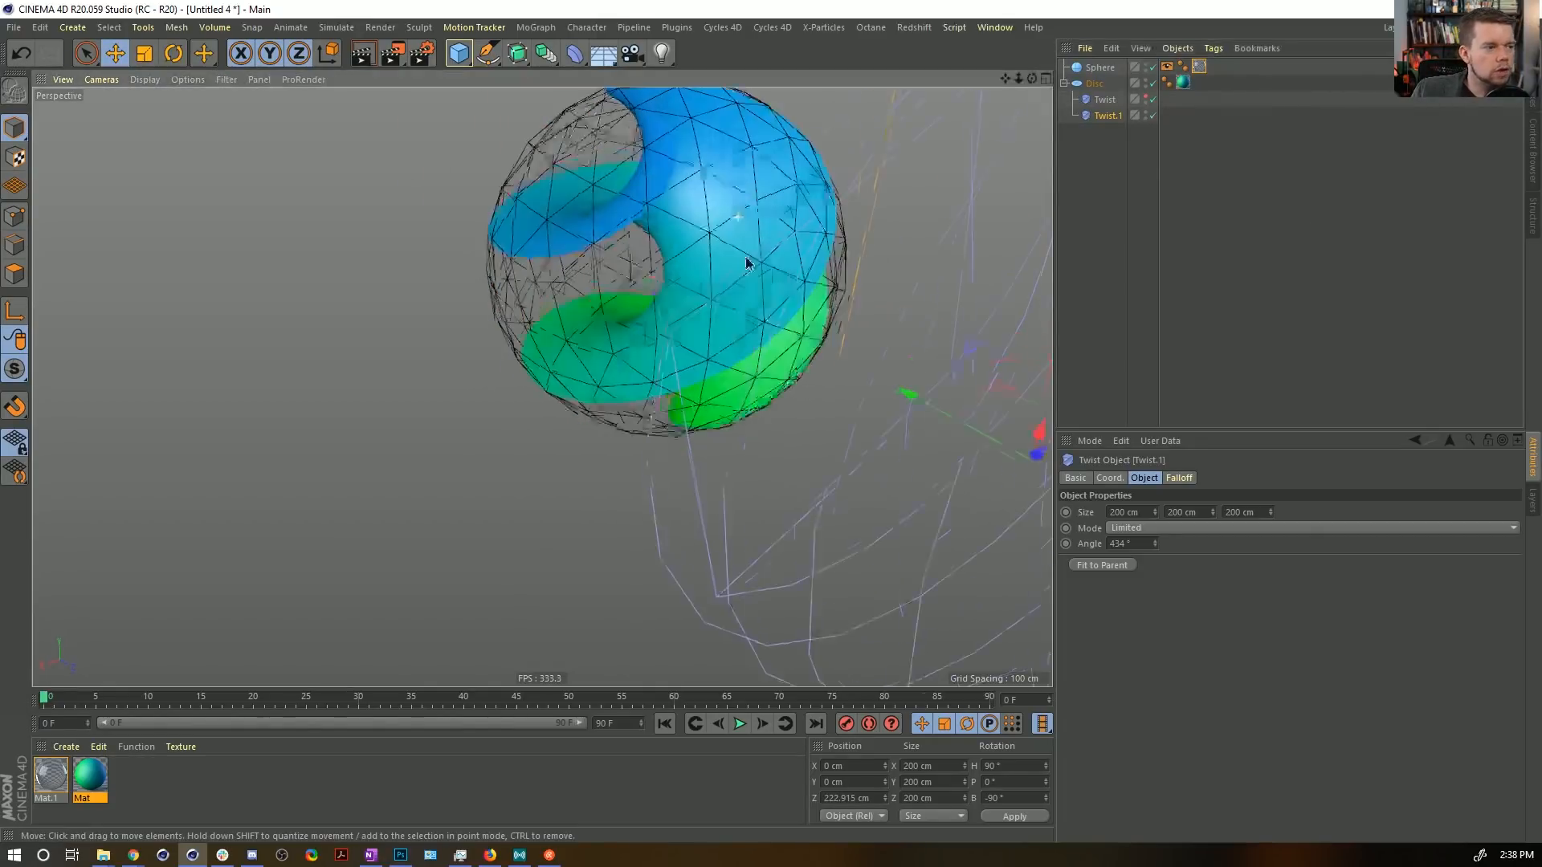
{"action": "middle_click_drag", "start_coordinate": [759, 293], "coordinate": [713, 348], "text": "alt"}
{"action": "scroll", "coordinate": [712, 353], "scroll_direction": "down", "scroll_amount": 2}
{"action": "left_click_drag", "start_coordinate": [784, 427], "coordinate": [558, 389]}
{"action": "key", "text": "ctrl+z"}
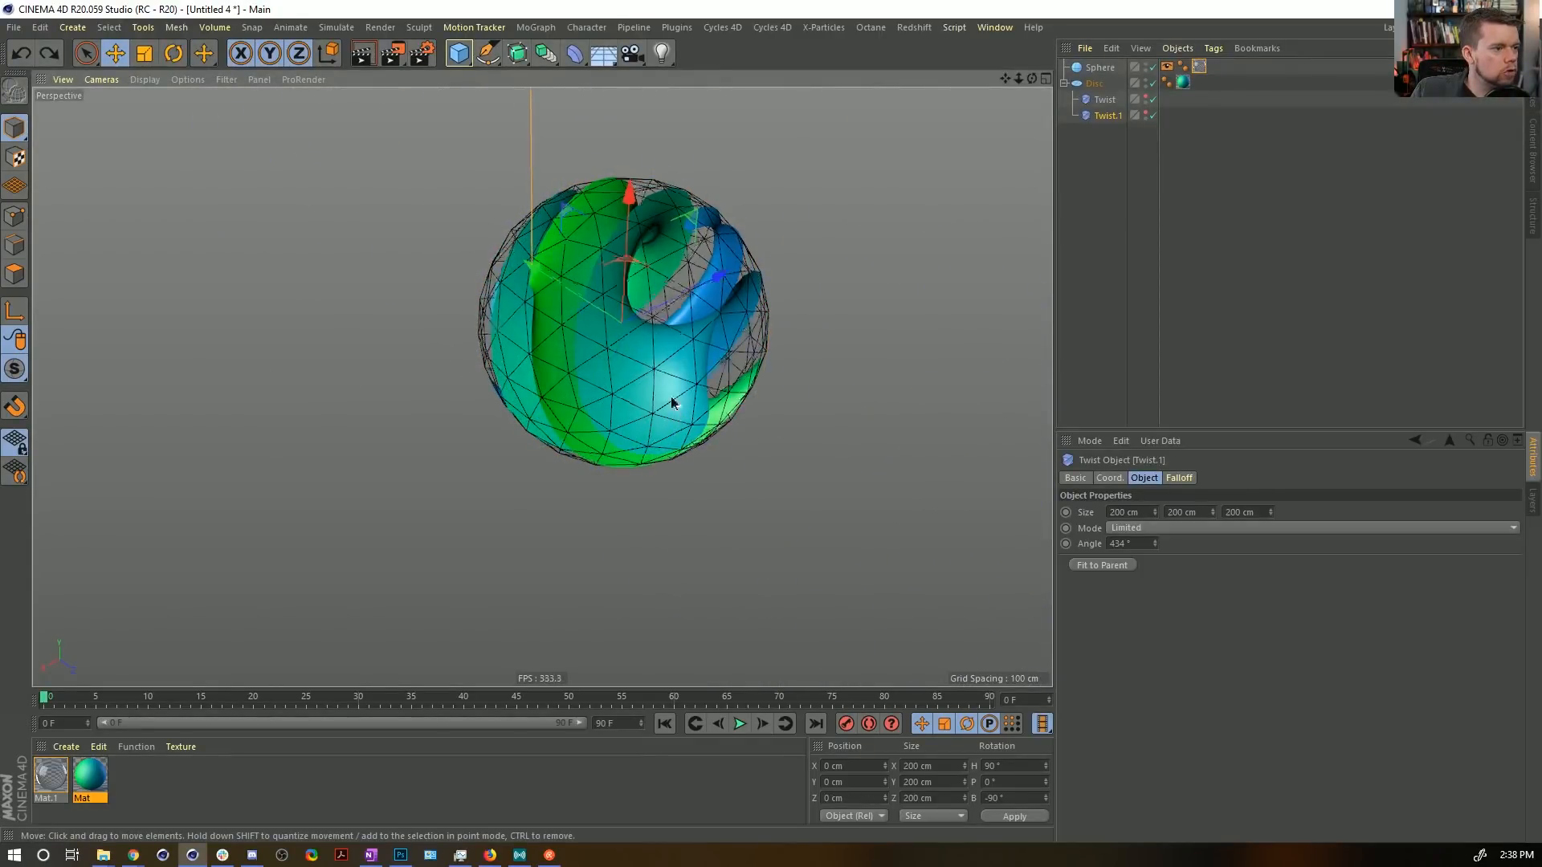
{"action": "left_click_drag", "start_coordinate": [672, 403], "coordinate": [610, 350], "text": "alt"}
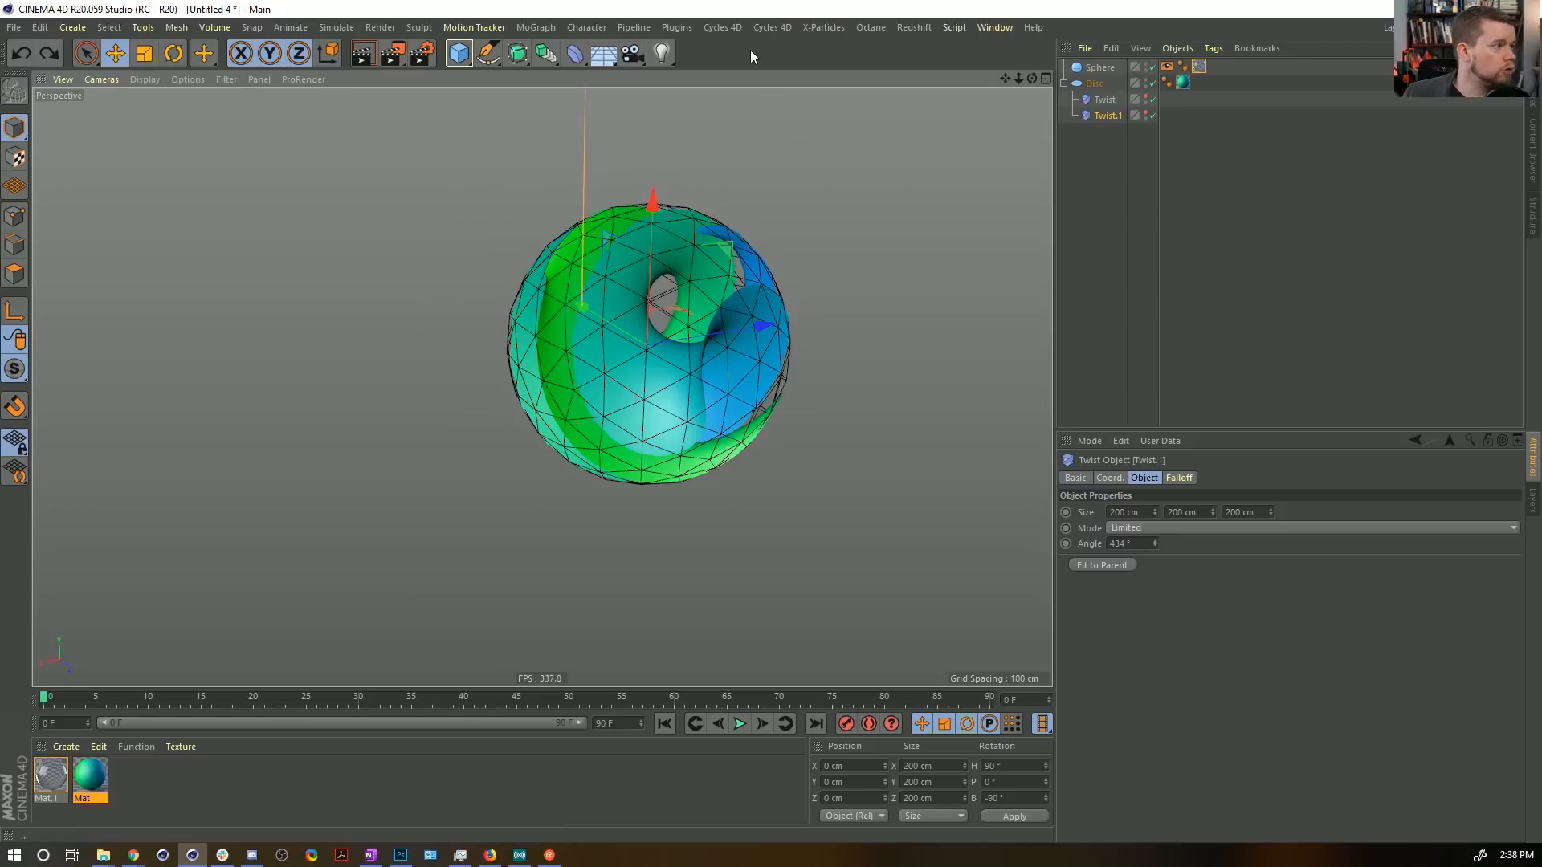
Save the marble scene as [2a]Fancy Marble.c4d and quit, saving the changes to [1a]HandDynamicInaBag.c4d.
{"action": "key", "text": "ctrl+s"}
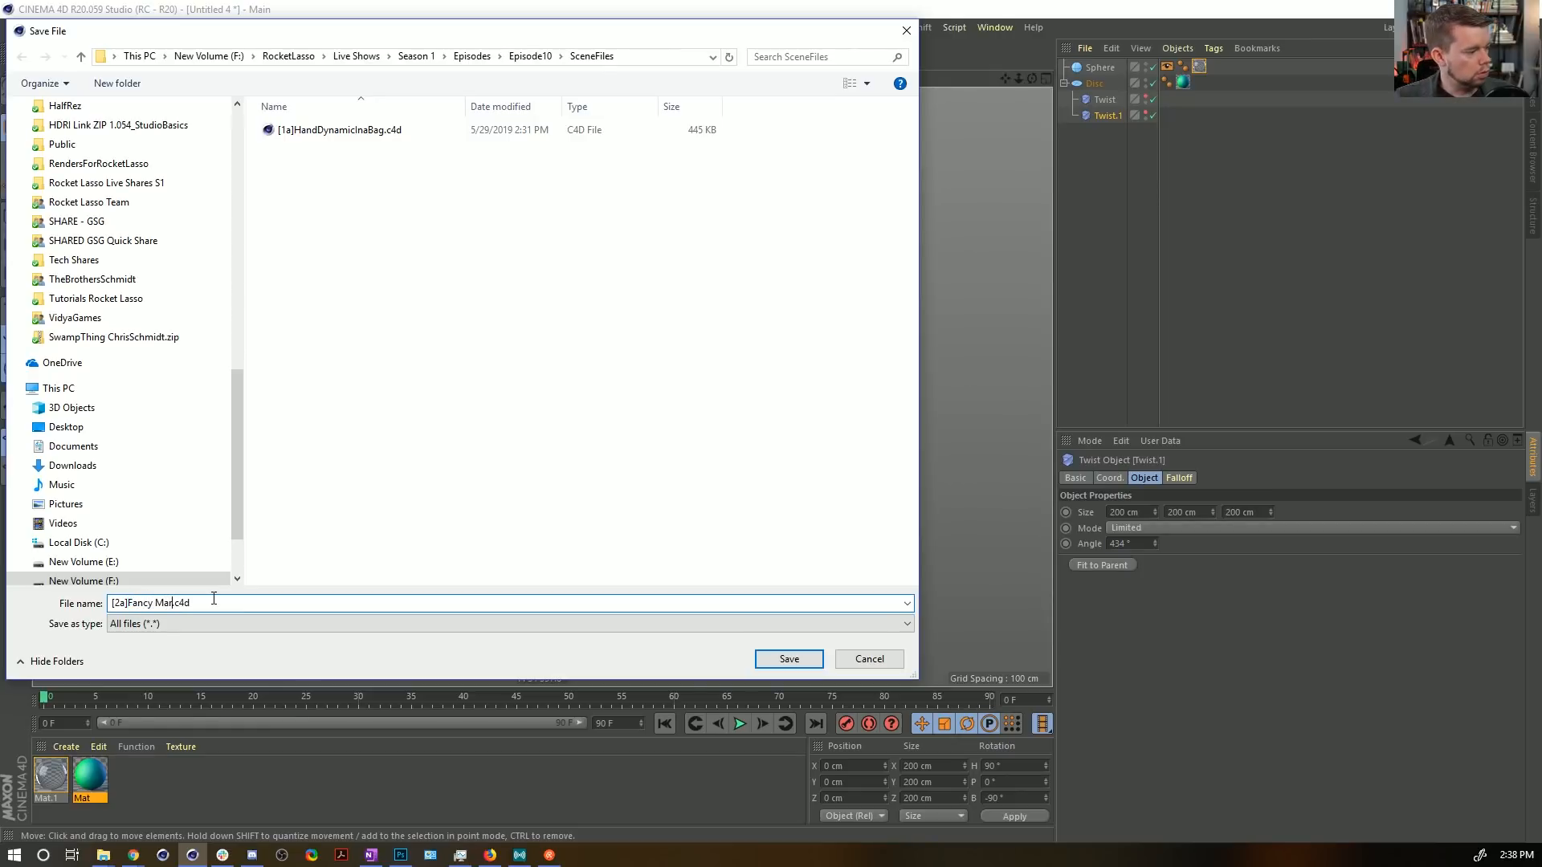
{"action": "key", "text": "Return"}
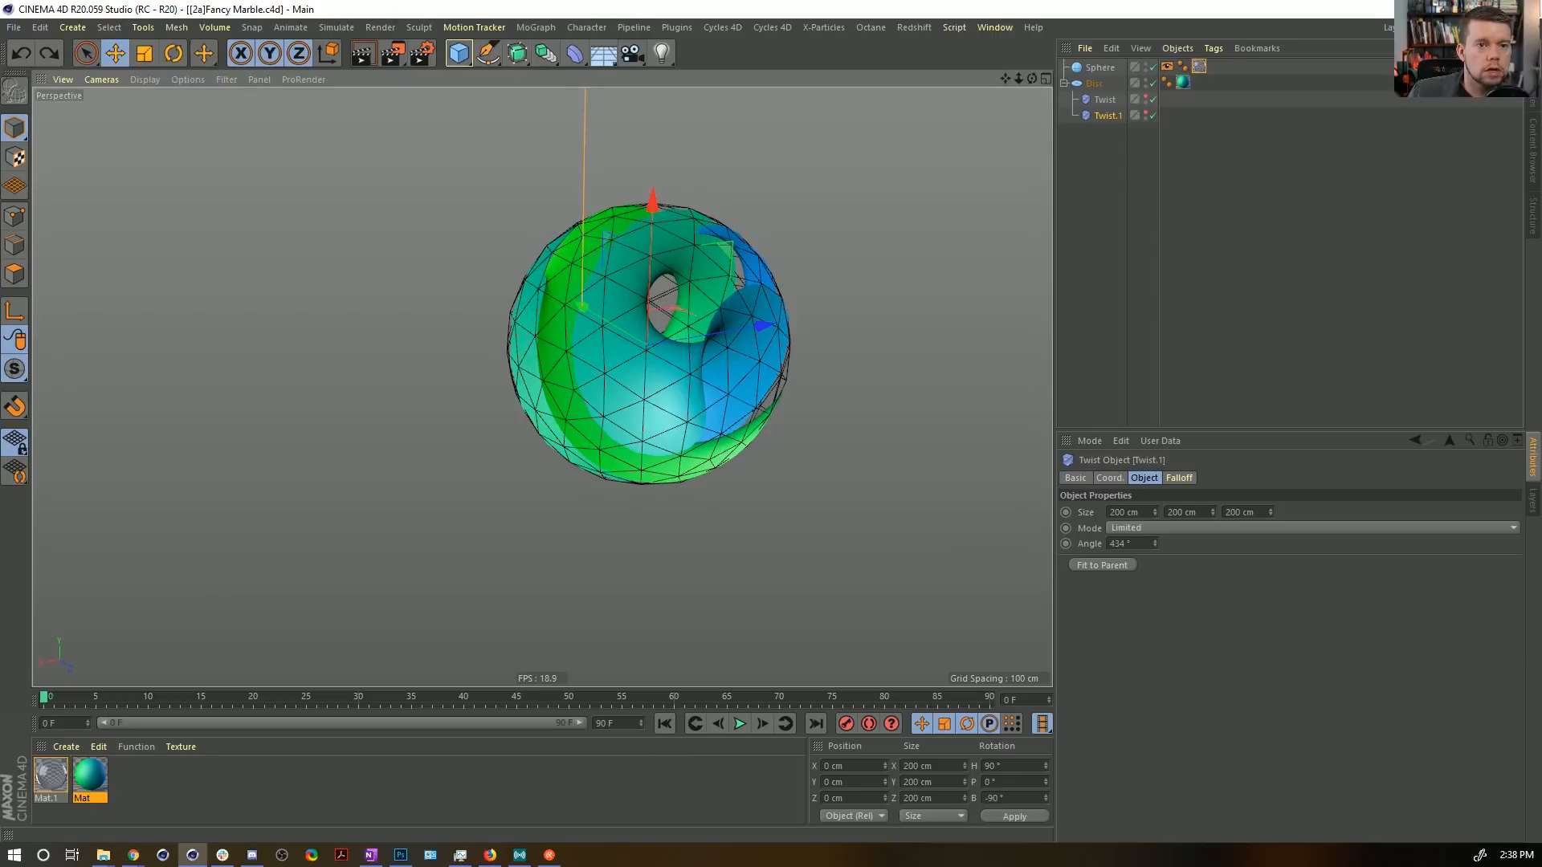
{"action": "key", "text": "alt+F4"}
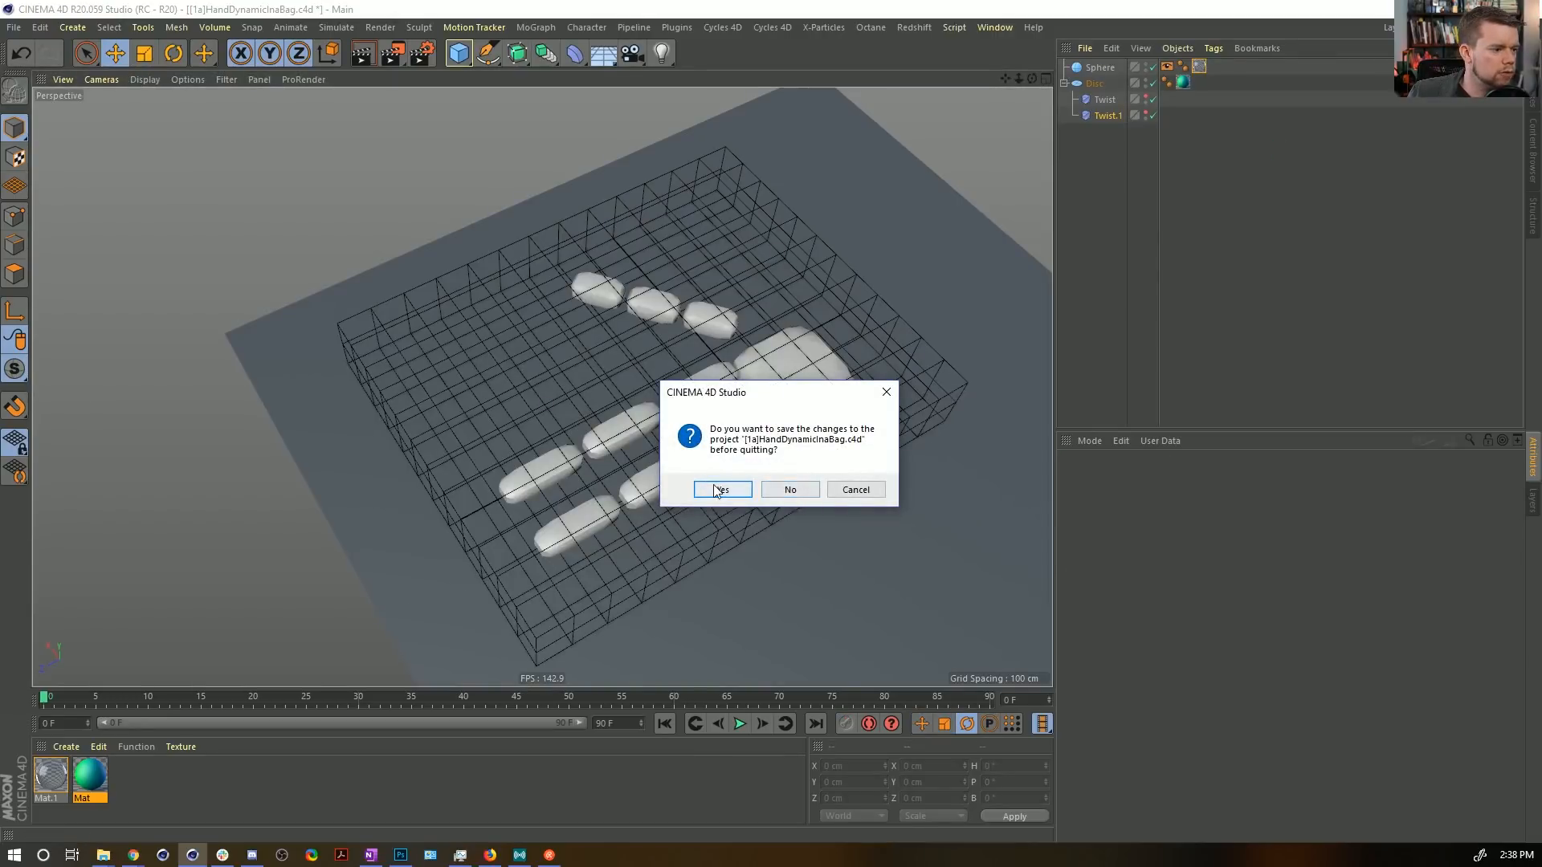
{"action": "left_click", "coordinate": [720, 489]}
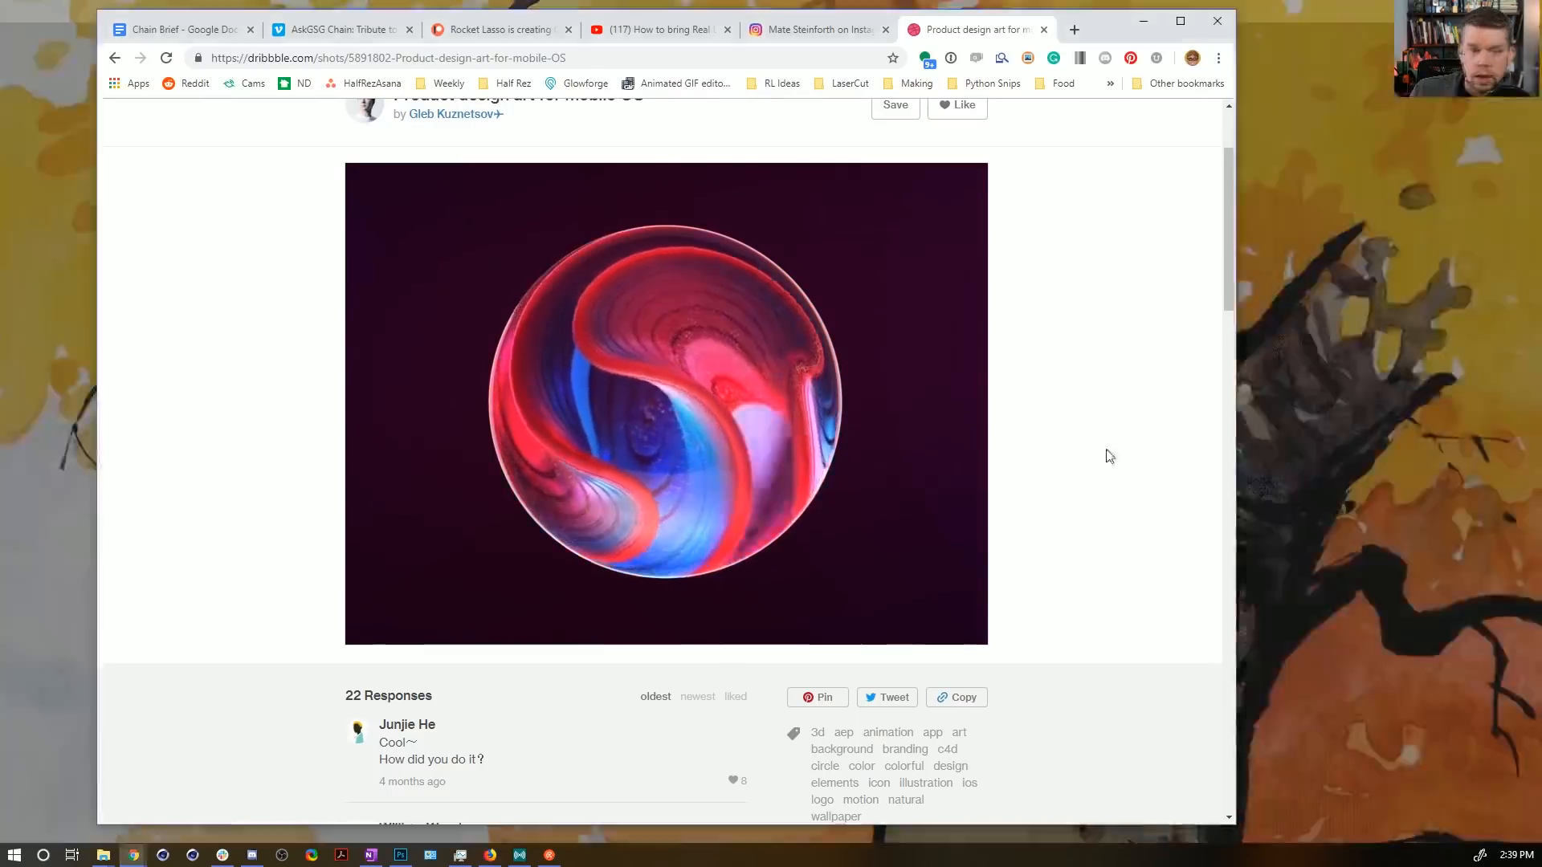
{"action": "key", "text": "ctrl+t"}
{"action": "type", "text": "https://www.youtube.com/watch?v=OCkNyRycPN0&feature=youtu.be"}
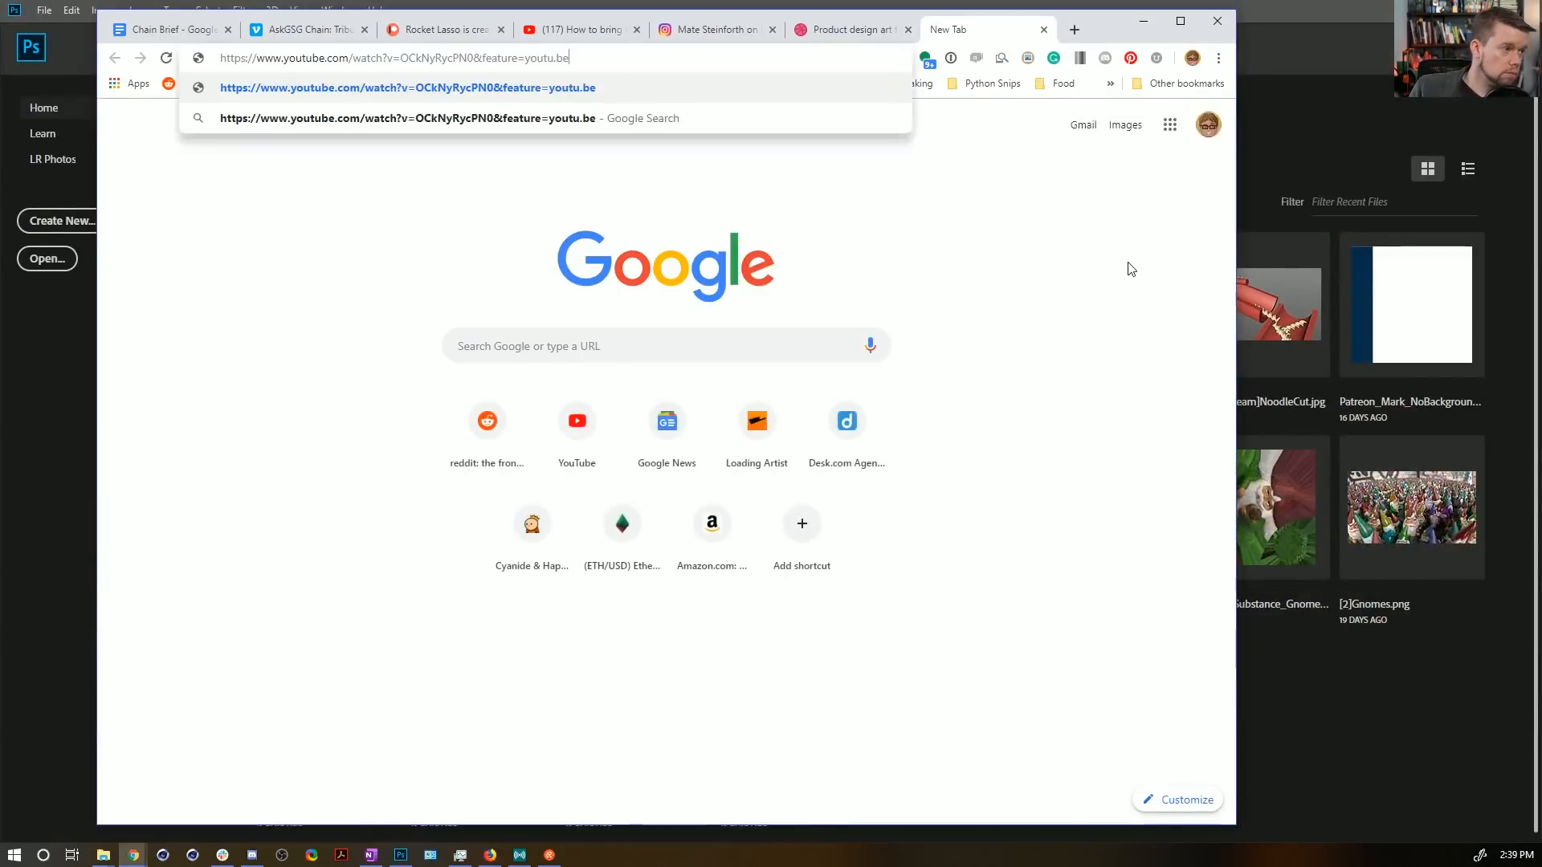
{"action": "key", "text": "Return"}
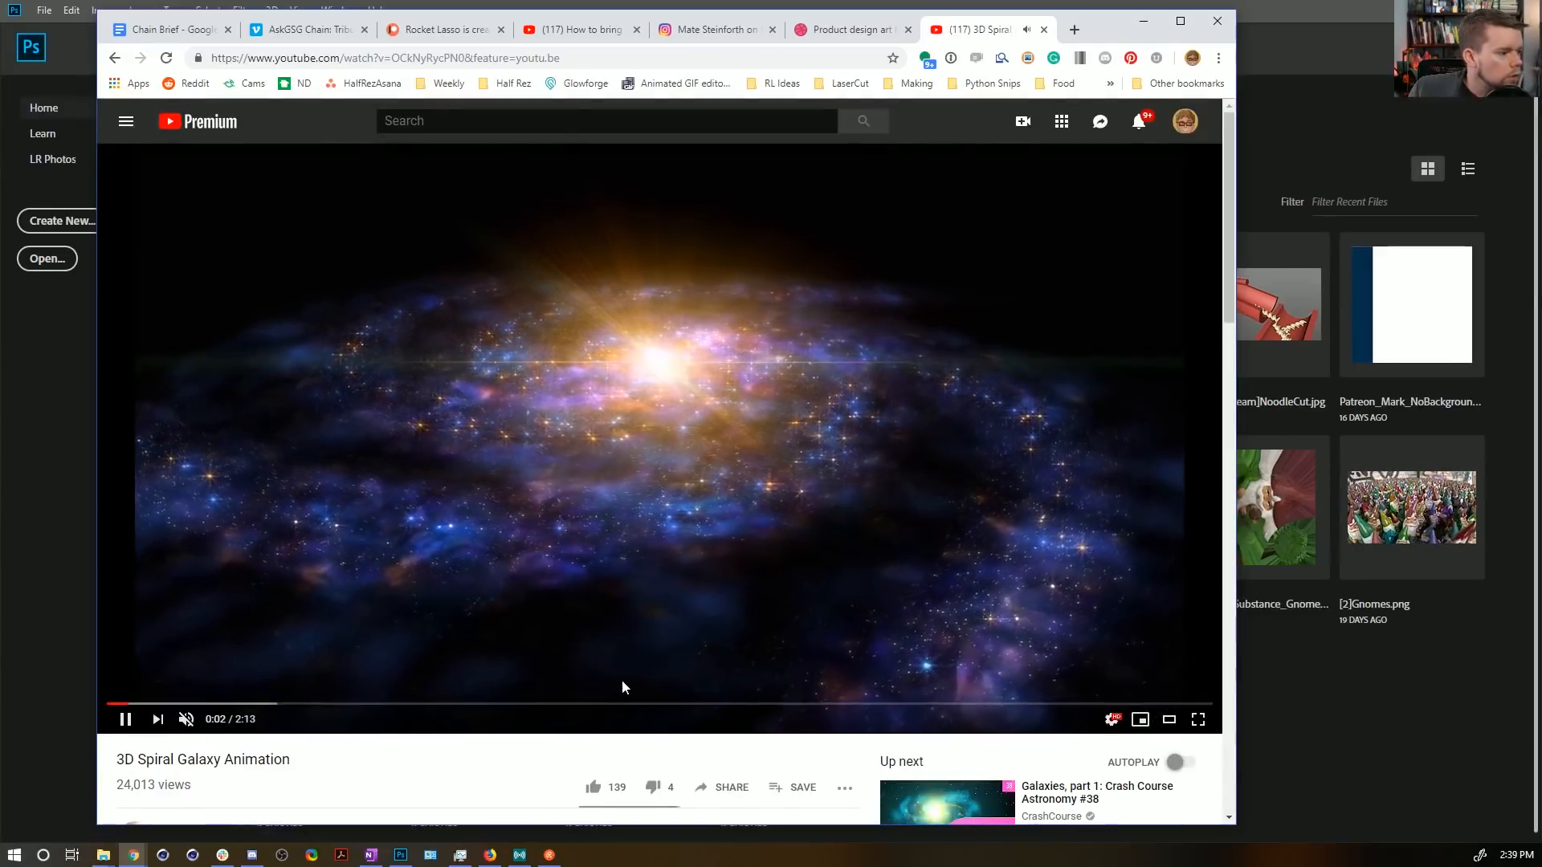
Restart the galaxy video from the beginning, maximize the browser window and pause playback at 0:13.
{"action": "left_click_drag", "start_coordinate": [244, 707], "coordinate": [110, 707]}
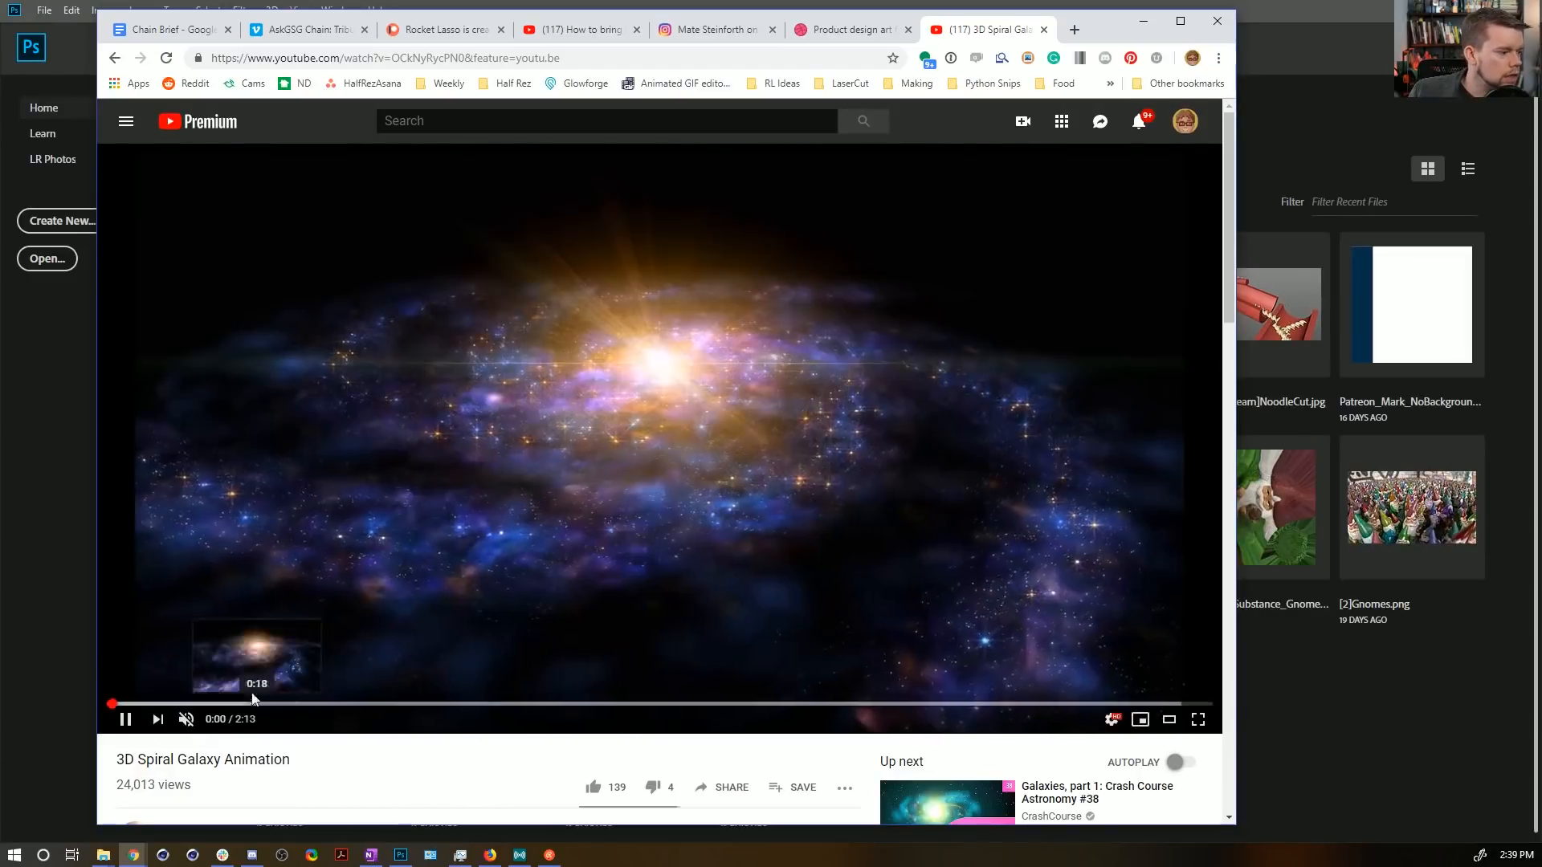
{"action": "left_click_drag", "start_coordinate": [1101, 32], "coordinate": [1056, 0]}
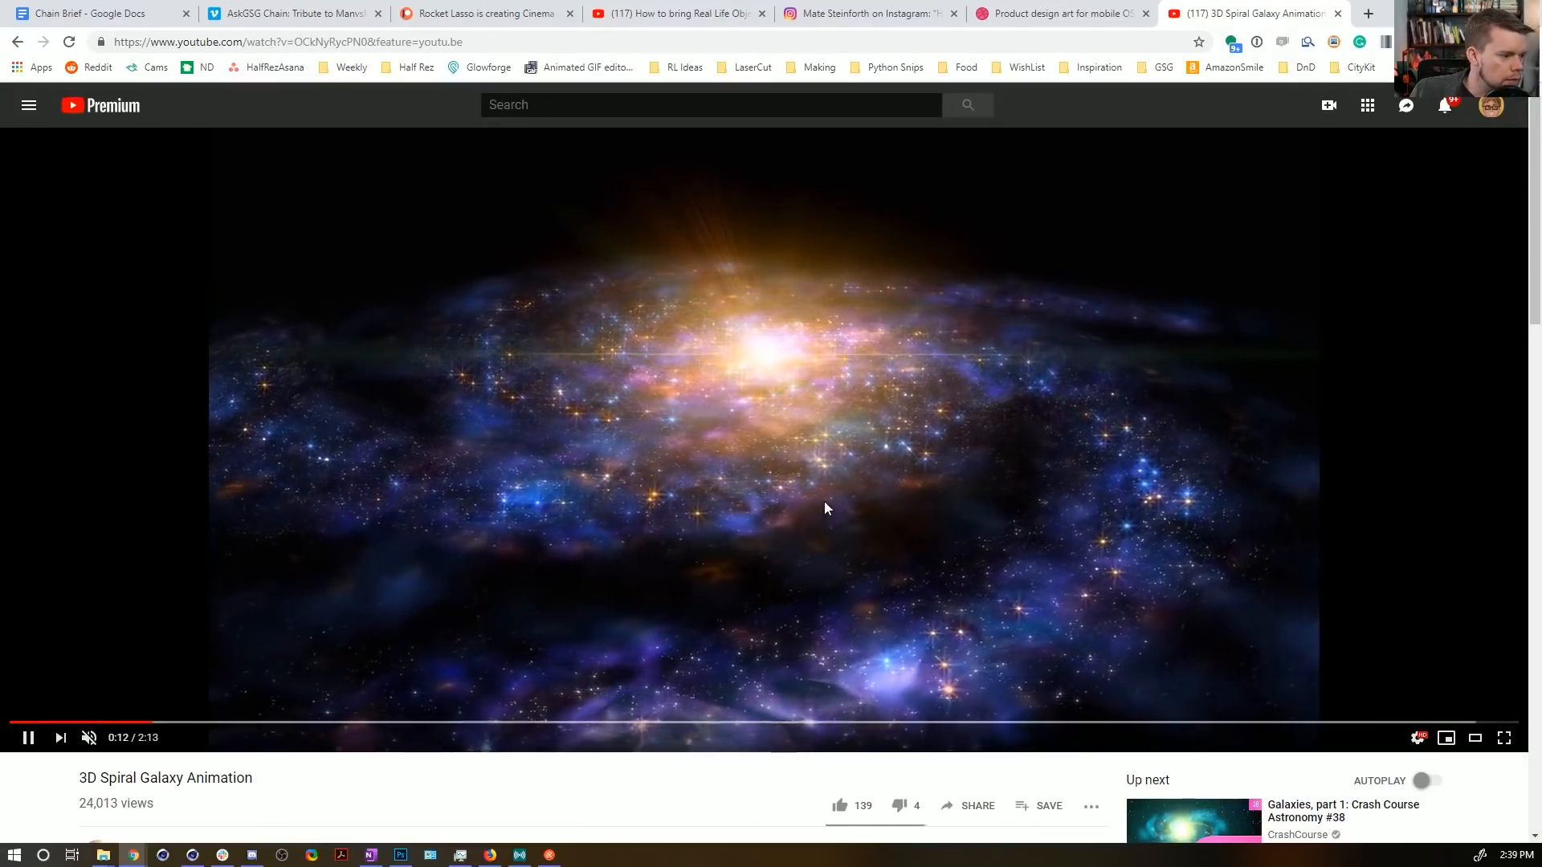
{"action": "left_click", "coordinate": [840, 452]}
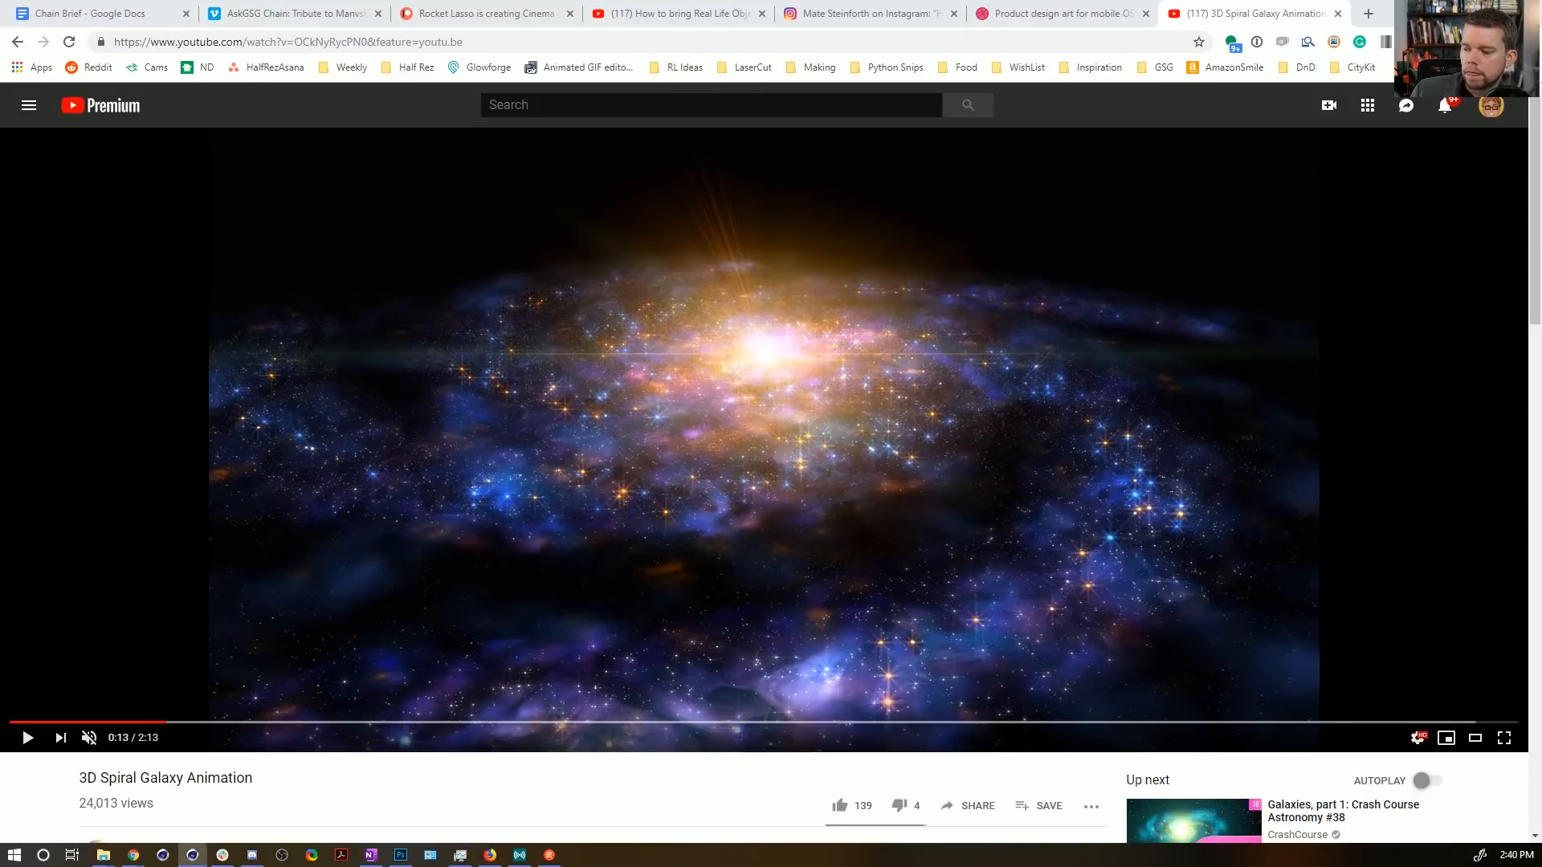
{"action": "left_click", "coordinate": [192, 855]}
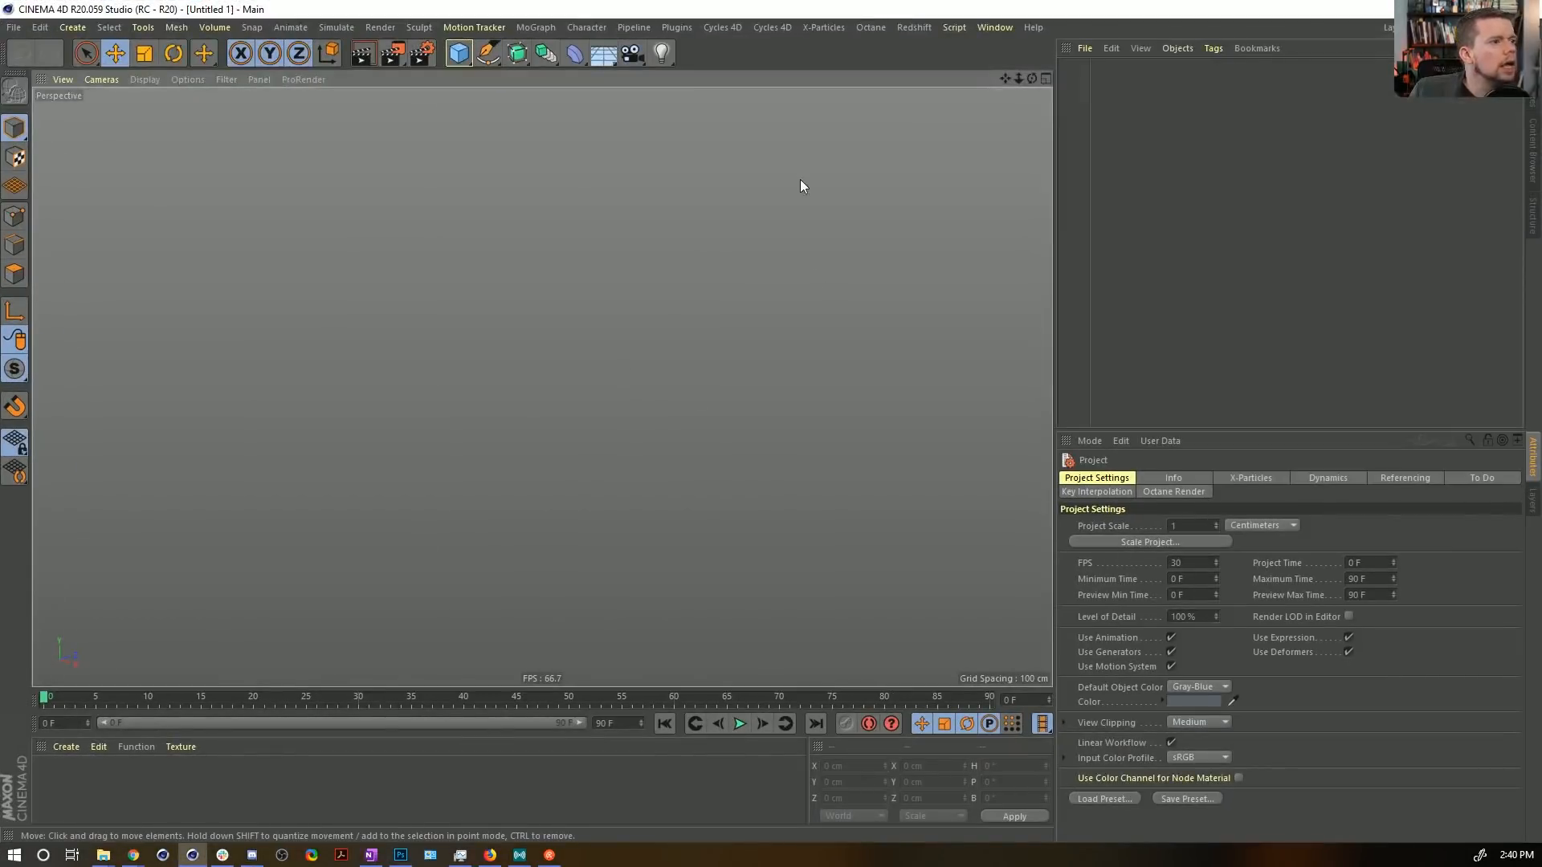
{"action": "left_click", "coordinate": [459, 53]}
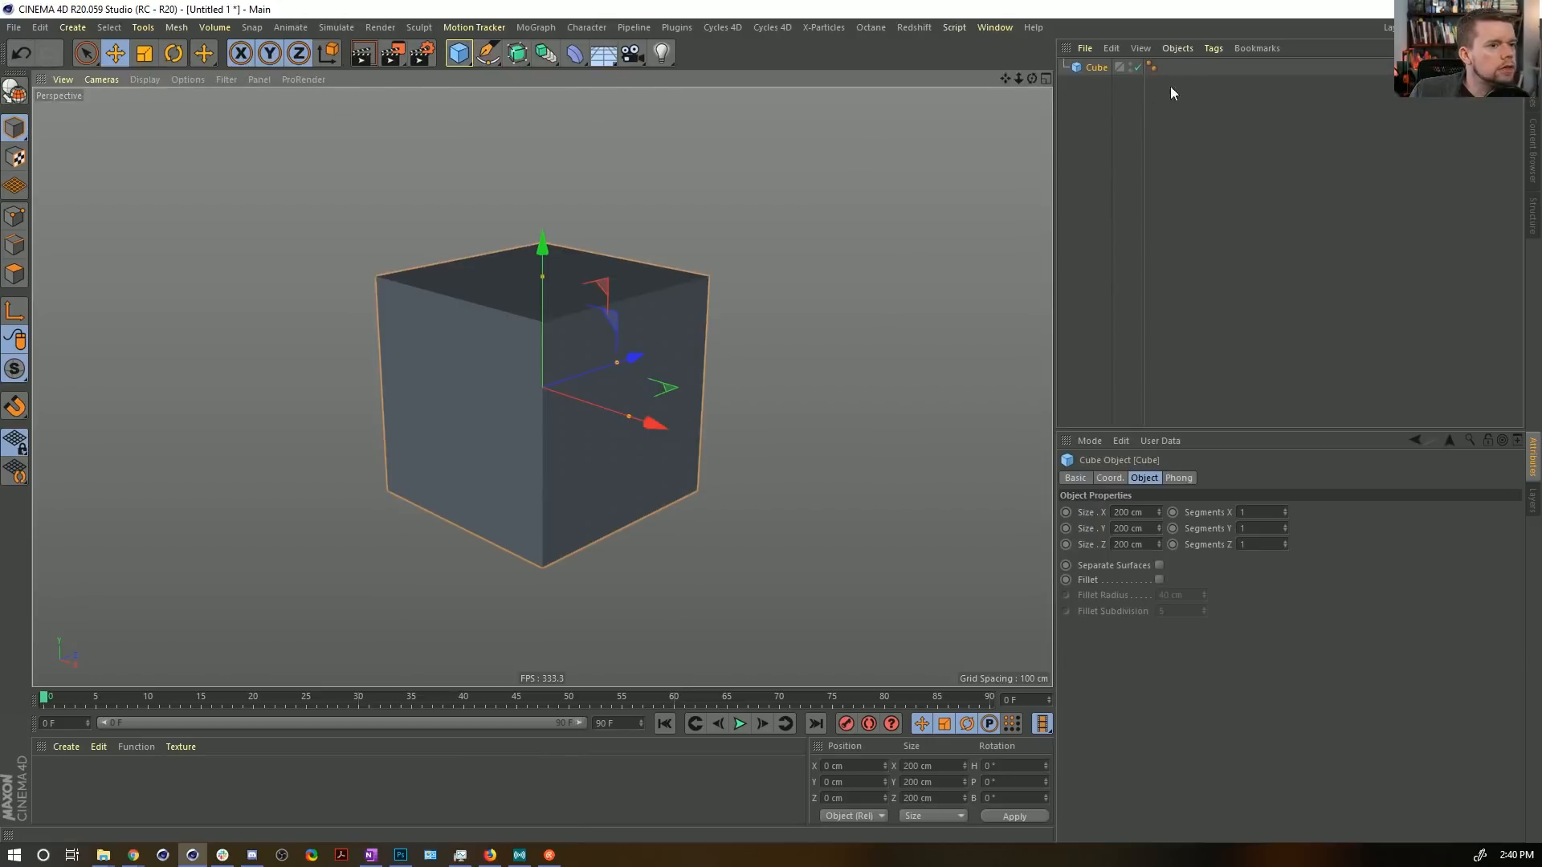
{"action": "left_click_drag", "start_coordinate": [1159, 527], "coordinate": [1157, 527]}
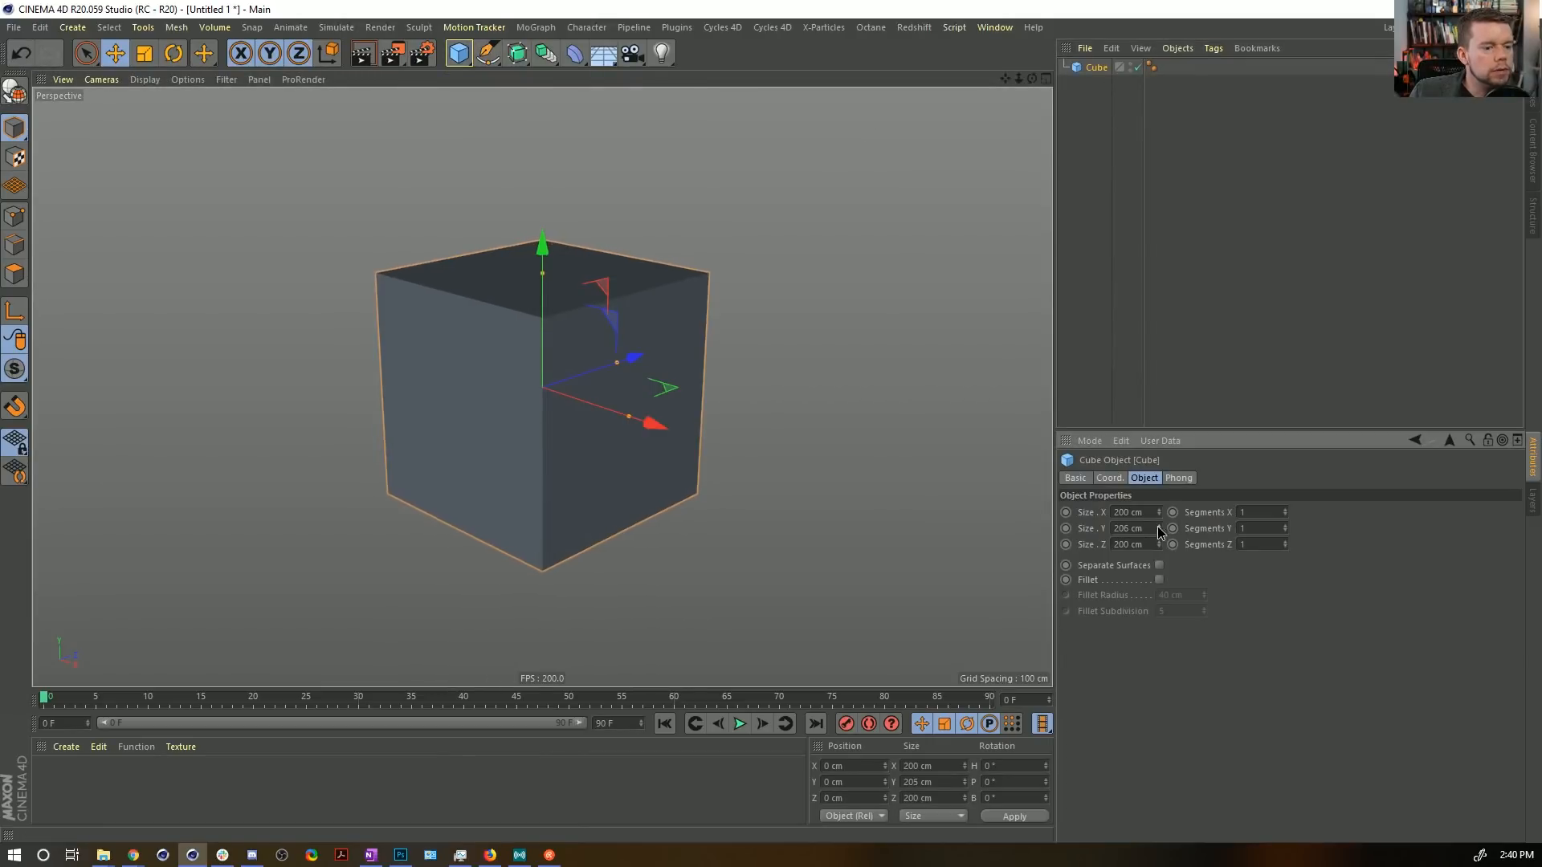
{"action": "key", "text": "Delete"}
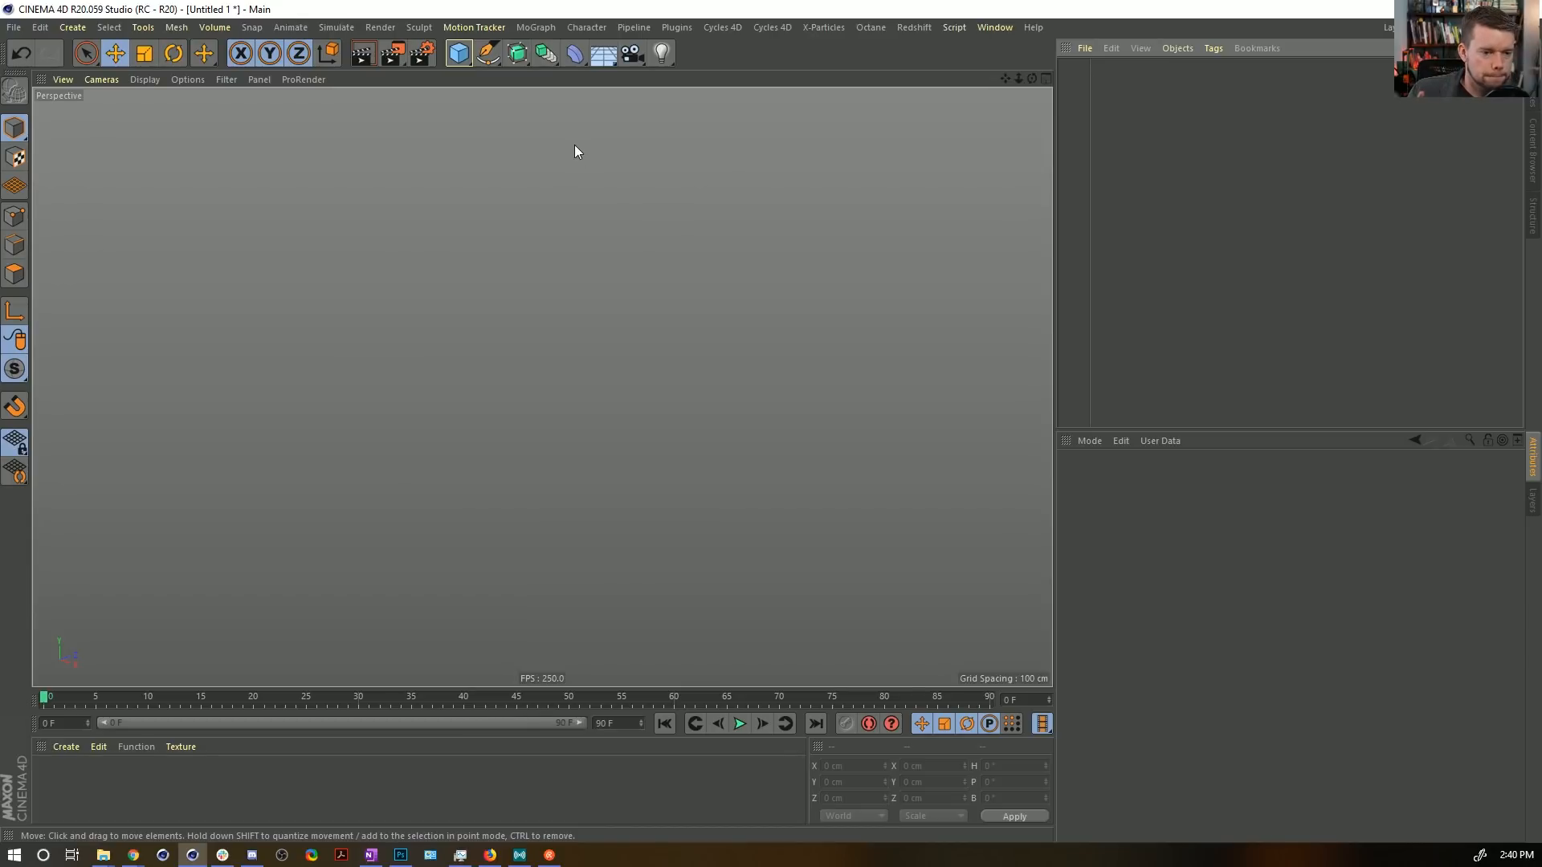
Switch to the browser and examine the description below the galaxy reference video.
{"action": "key", "text": "alt+Tab"}
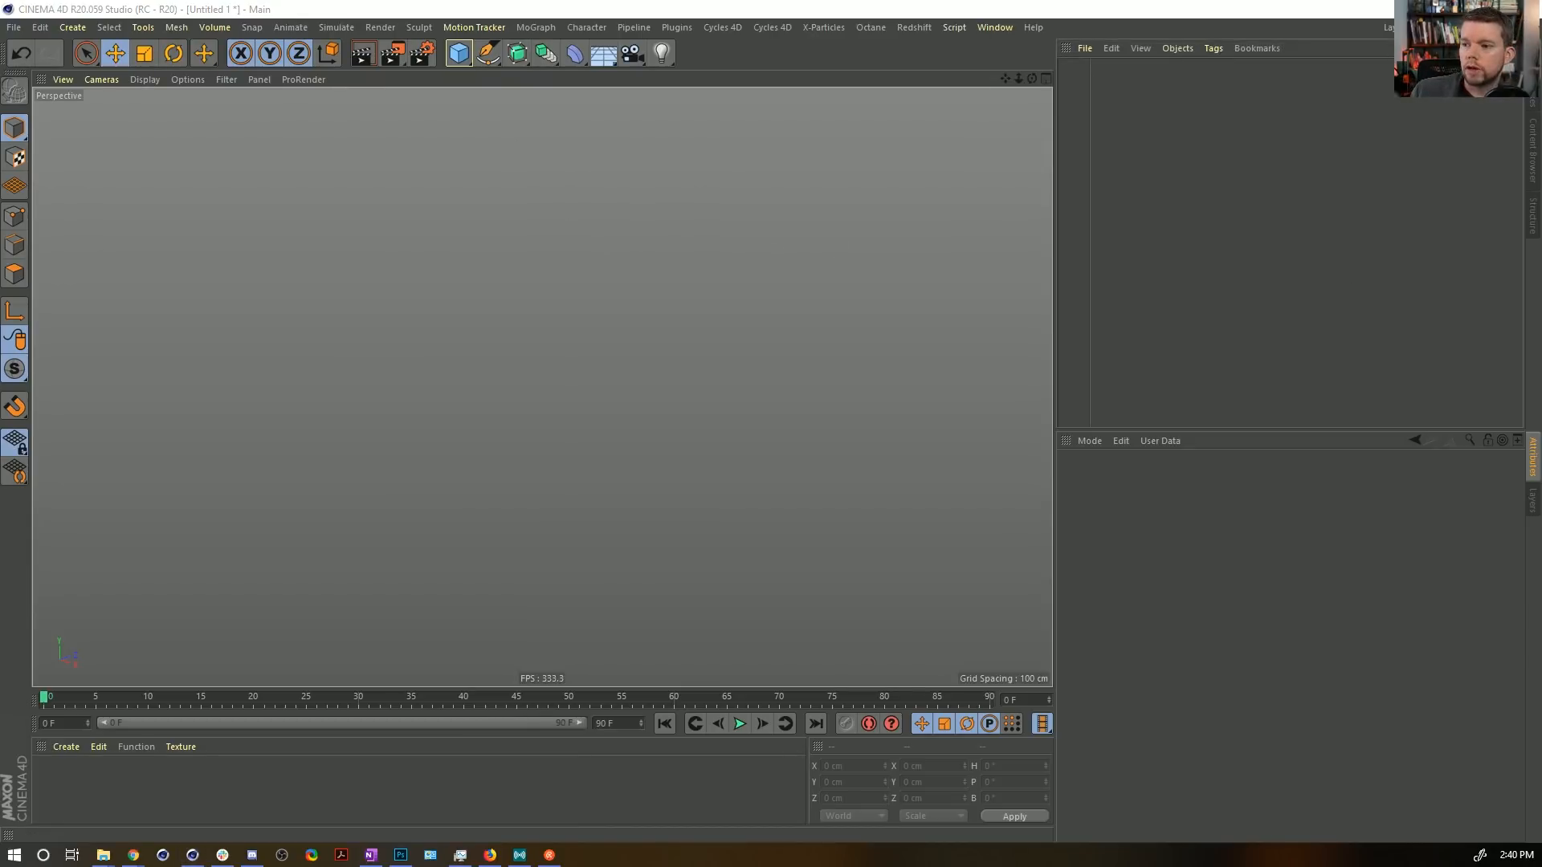
{"action": "scroll", "coordinate": [211, 628], "scroll_direction": "down", "scroll_amount": 3}
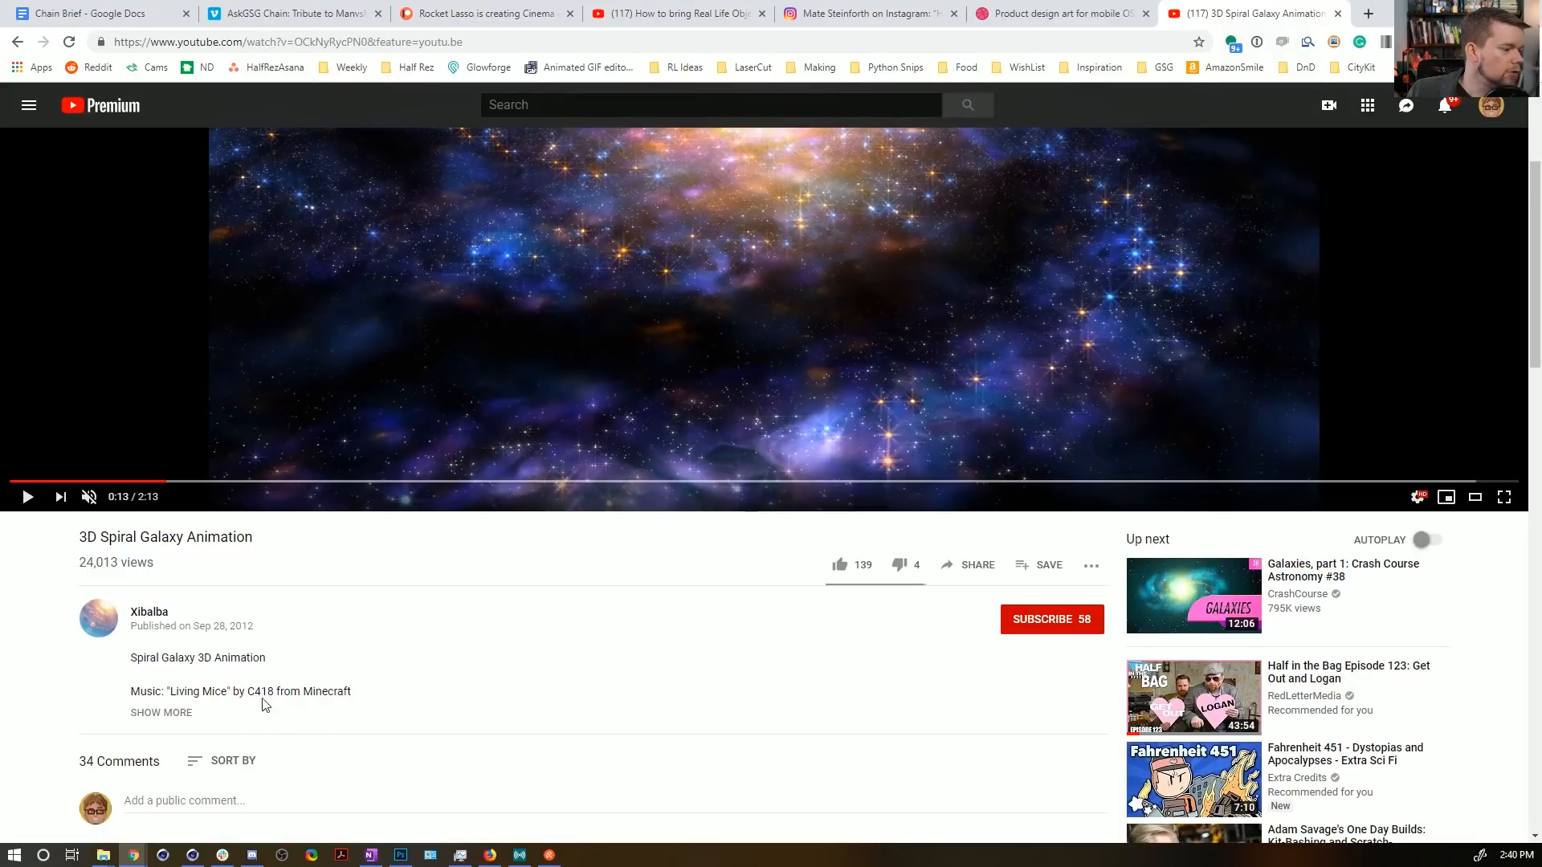
{"action": "scroll", "coordinate": [384, 697], "scroll_direction": "up", "scroll_amount": 3}
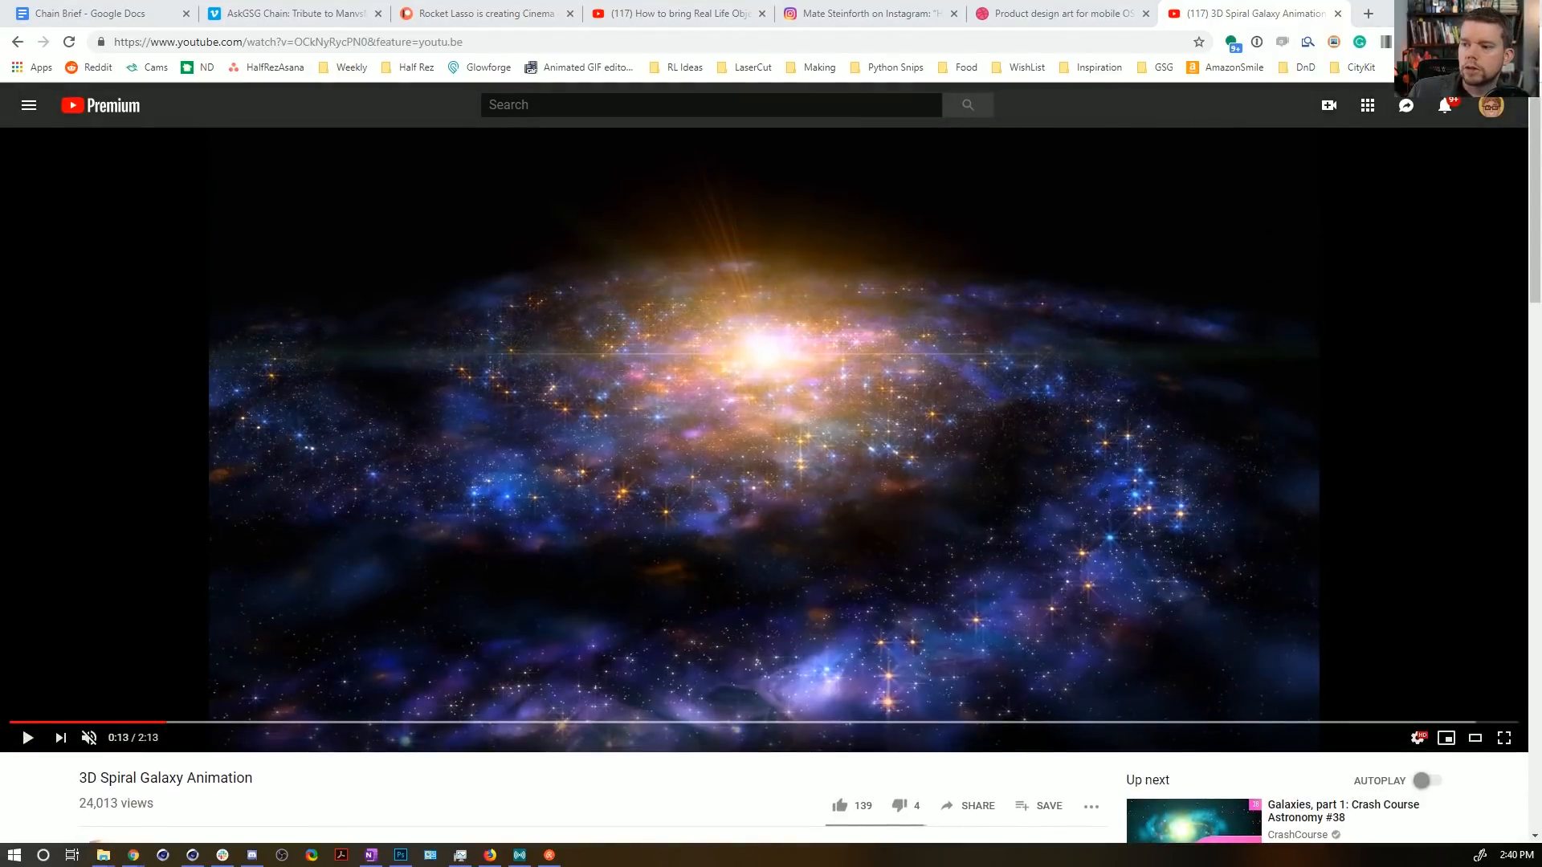
Switch to Cinema 4D and add a single Circle spline to the empty scene.
{"action": "key", "text": "alt+Tab"}
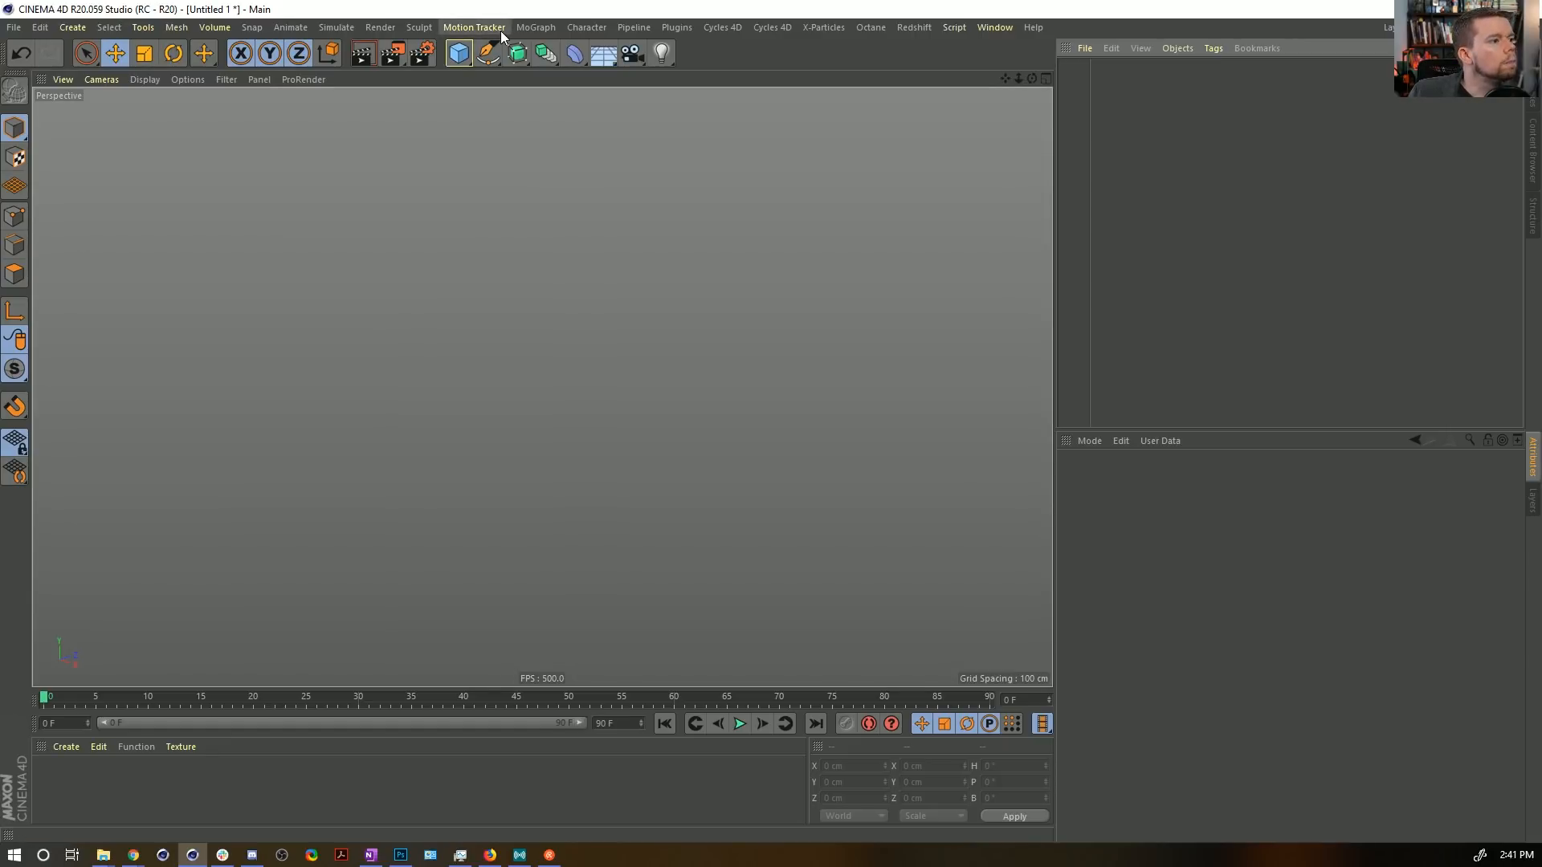
{"action": "left_click", "coordinate": [488, 53]}
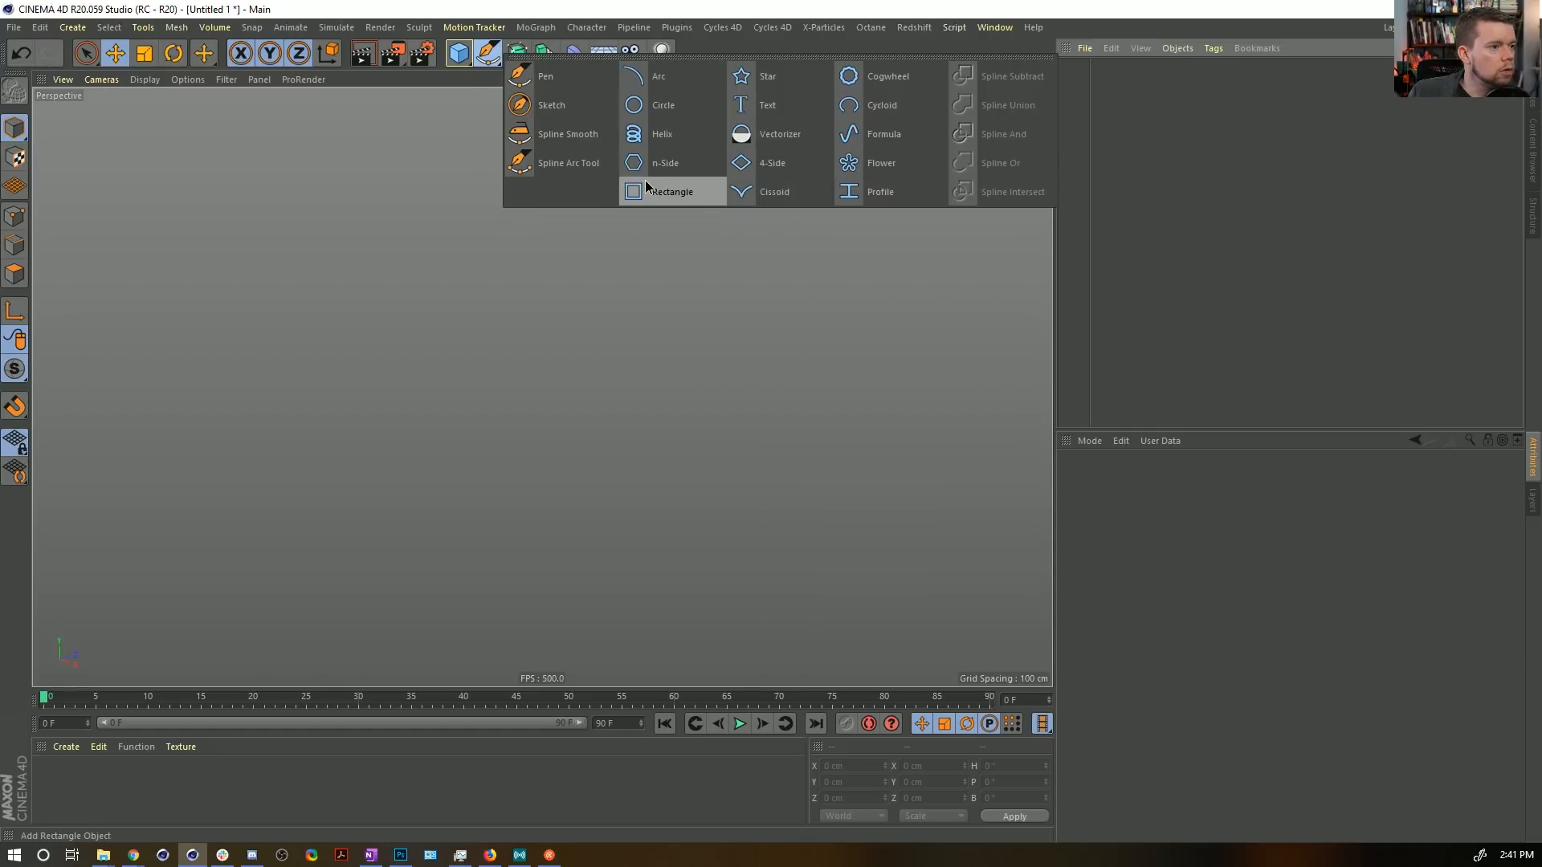
{"action": "left_click", "coordinate": [652, 113]}
{"action": "left_click", "coordinate": [652, 113]}
{"action": "key", "text": "ctrl+z"}
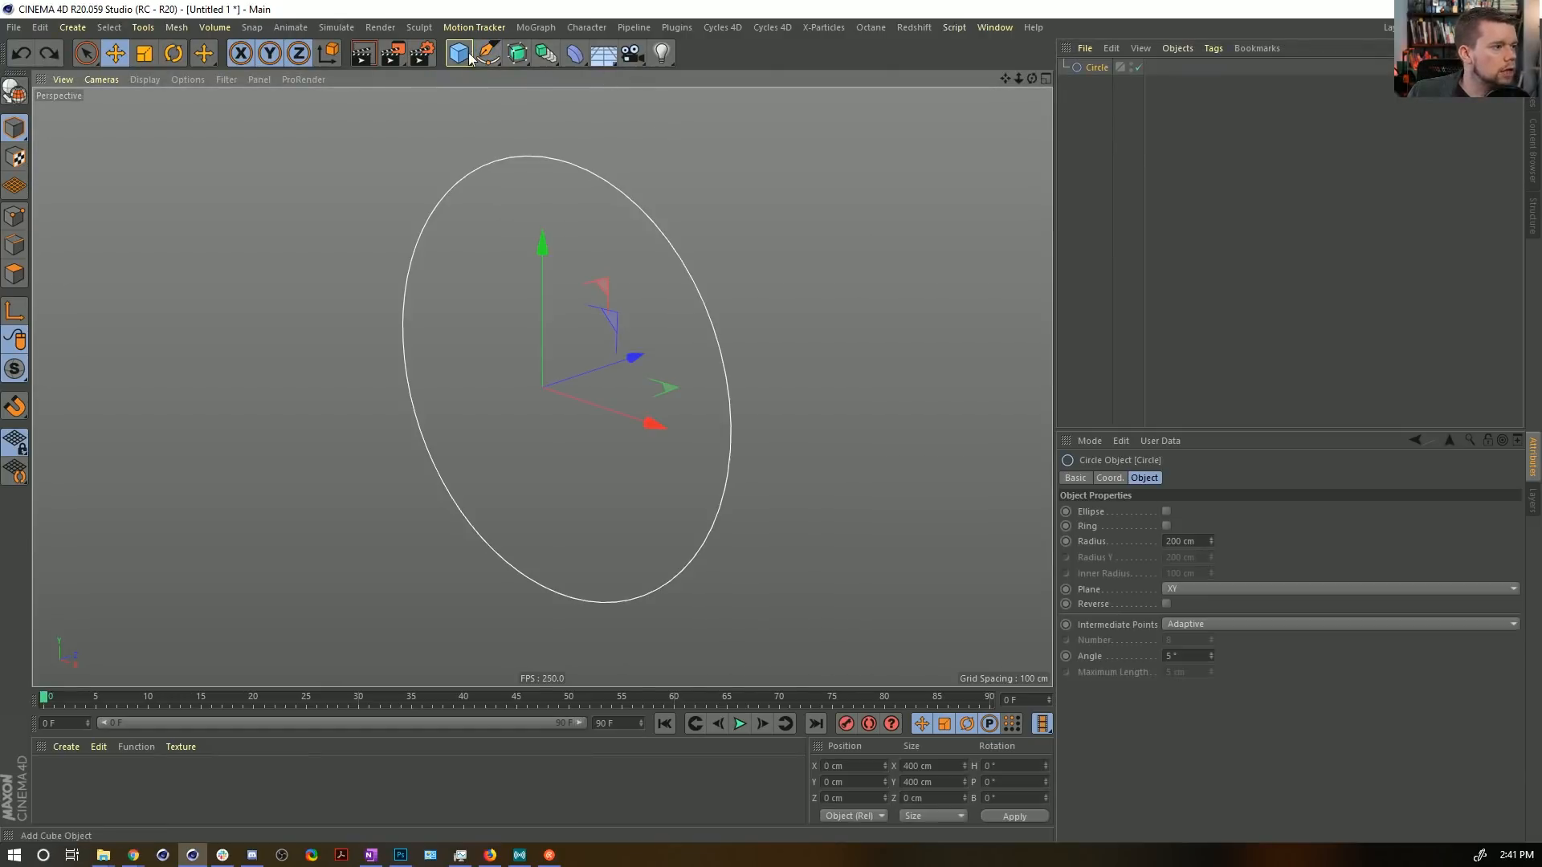
Add a Helix spline and set both its start radius and end radius to 0 cm.
{"action": "left_click", "coordinate": [488, 53]}
{"action": "left_click", "coordinate": [656, 133]}
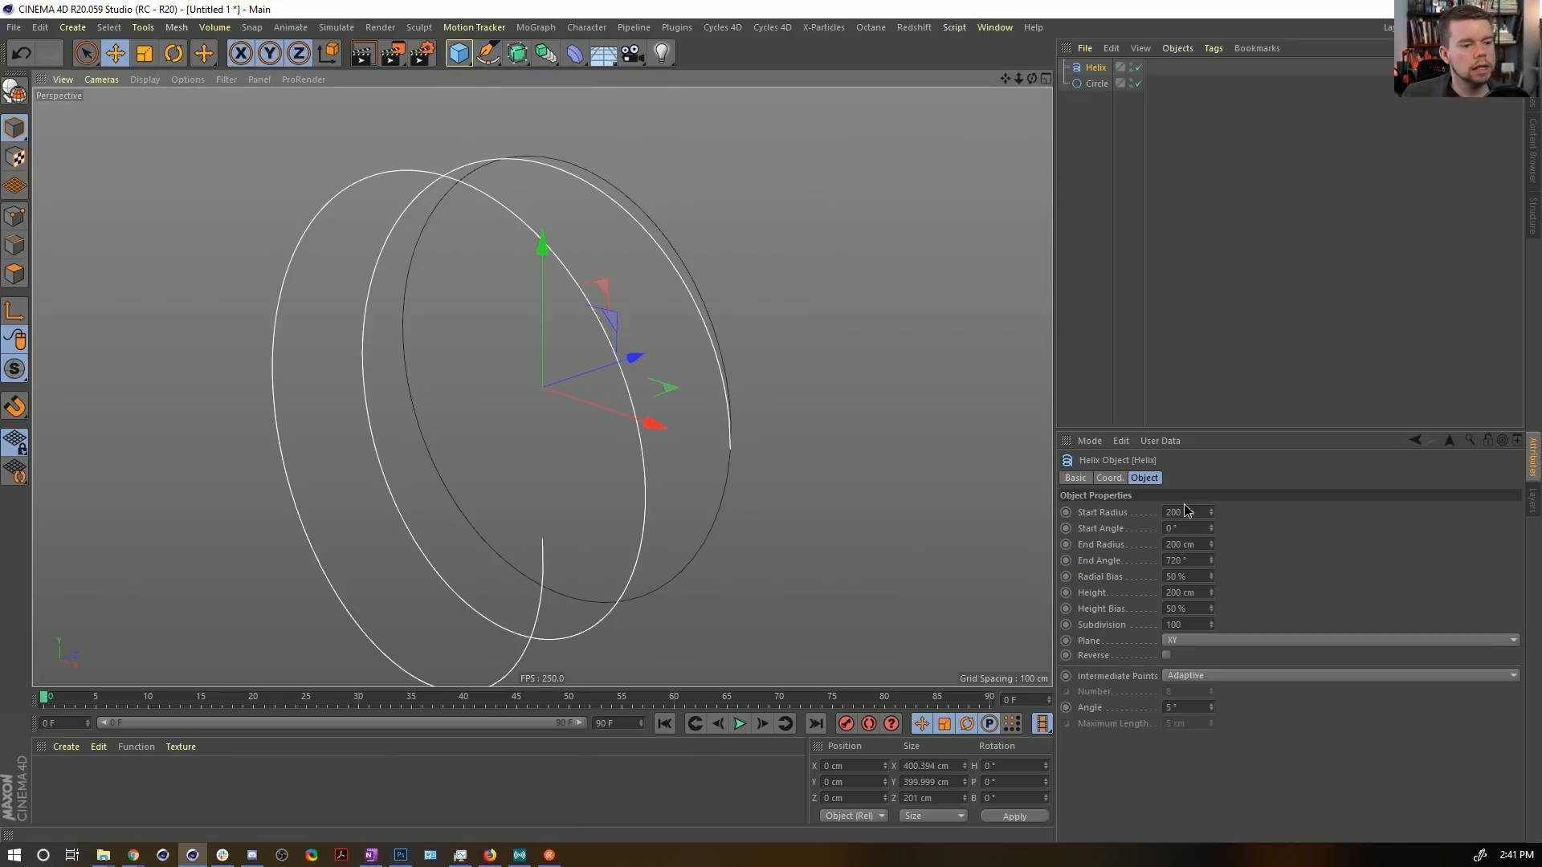
{"action": "type", "text": "0"}
{"action": "double_click", "coordinate": [1187, 543]}
{"action": "type", "text": "0"}
{"action": "key", "text": "Return"}
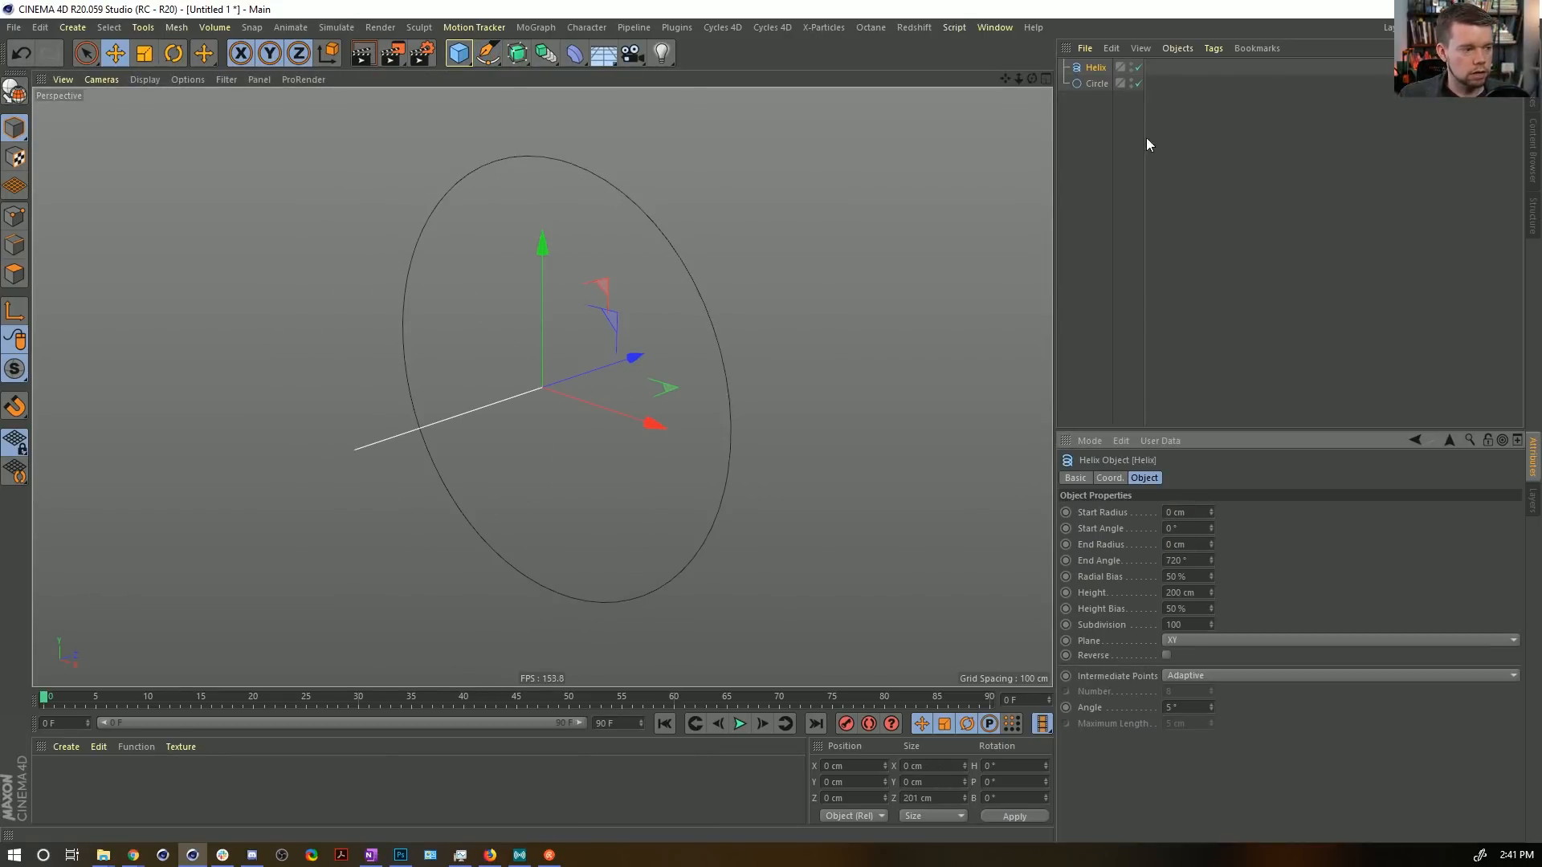
Delete the Circle spline and select the Helix.
{"action": "left_click", "coordinate": [1090, 79]}
{"action": "key", "text": "Delete"}
{"action": "left_click", "coordinate": [1091, 68]}
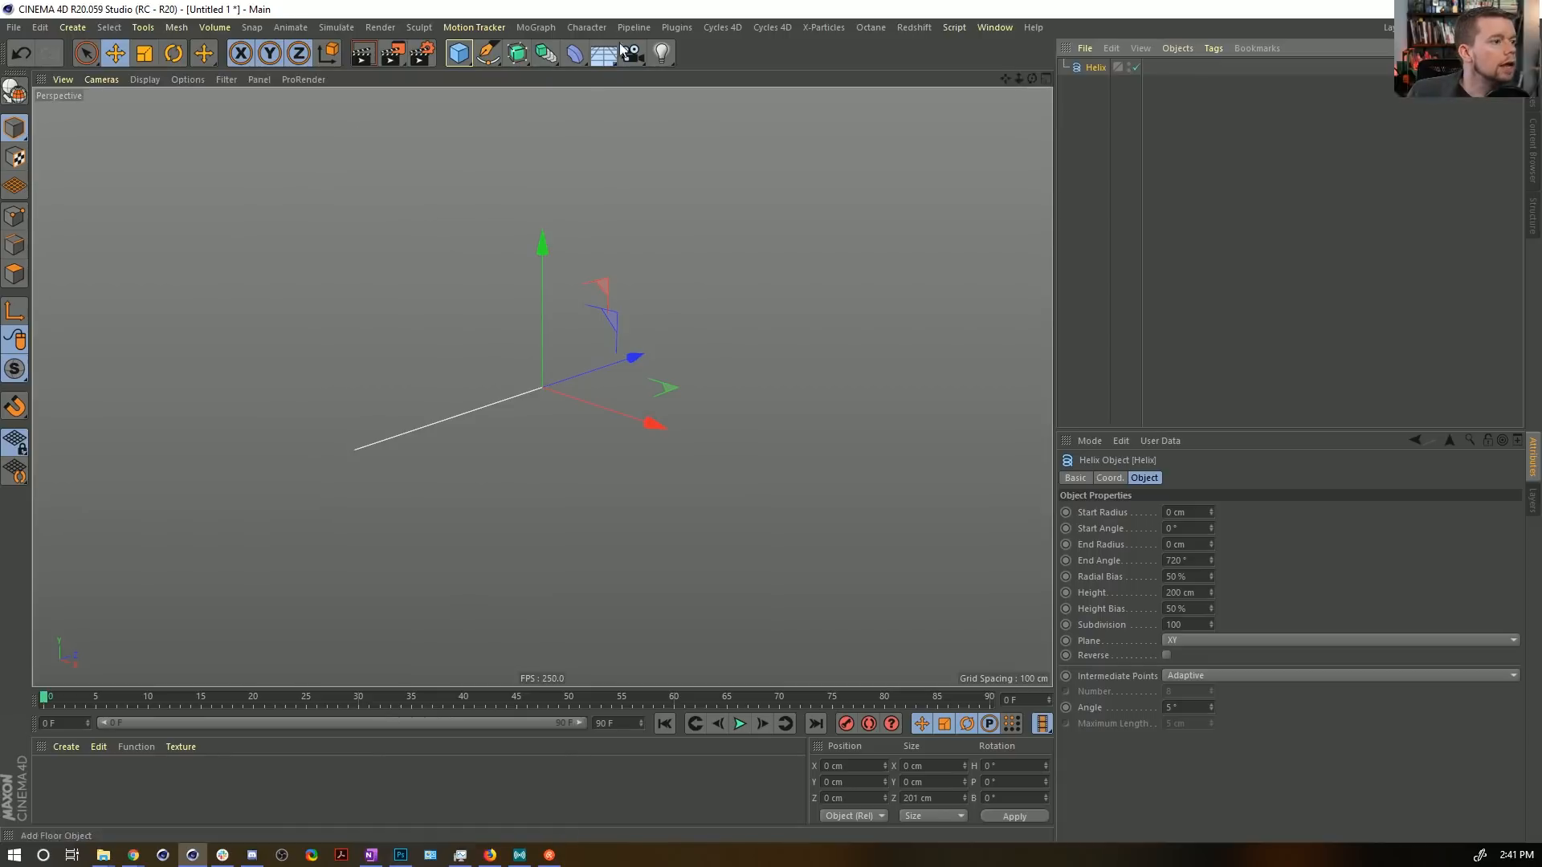
Add a MoGraph Cloner, make the Helix its child and set the cloner's mode to Radial.
{"action": "left_click", "coordinate": [535, 27]}
{"action": "left_click", "coordinate": [566, 202], "text": "alt"}
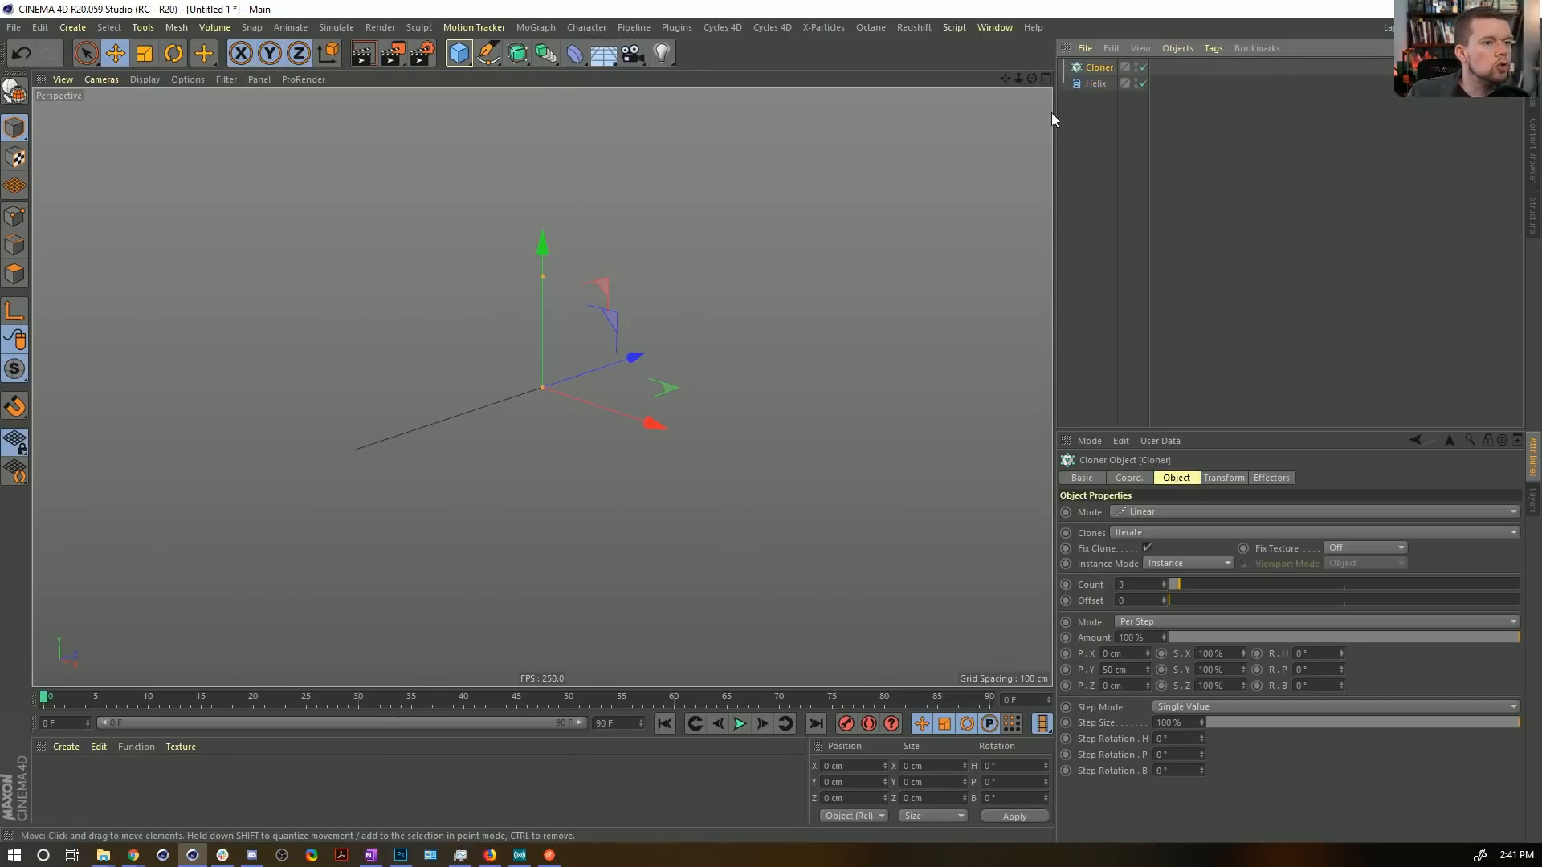
{"action": "left_click", "coordinate": [1099, 68]}
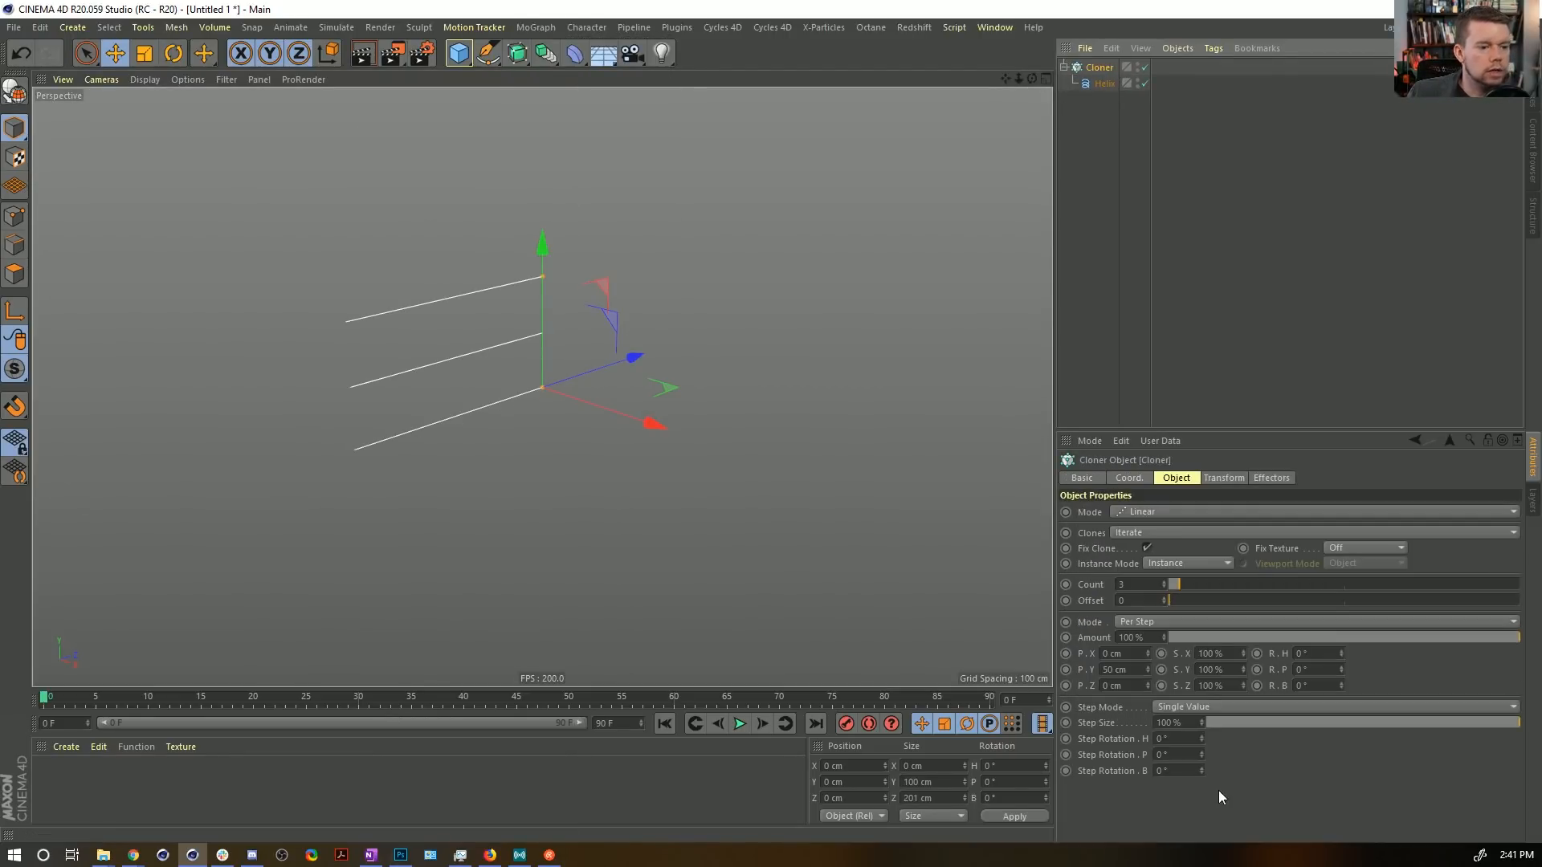
{"action": "left_click", "coordinate": [1187, 515]}
{"action": "left_click", "coordinate": [1171, 563]}
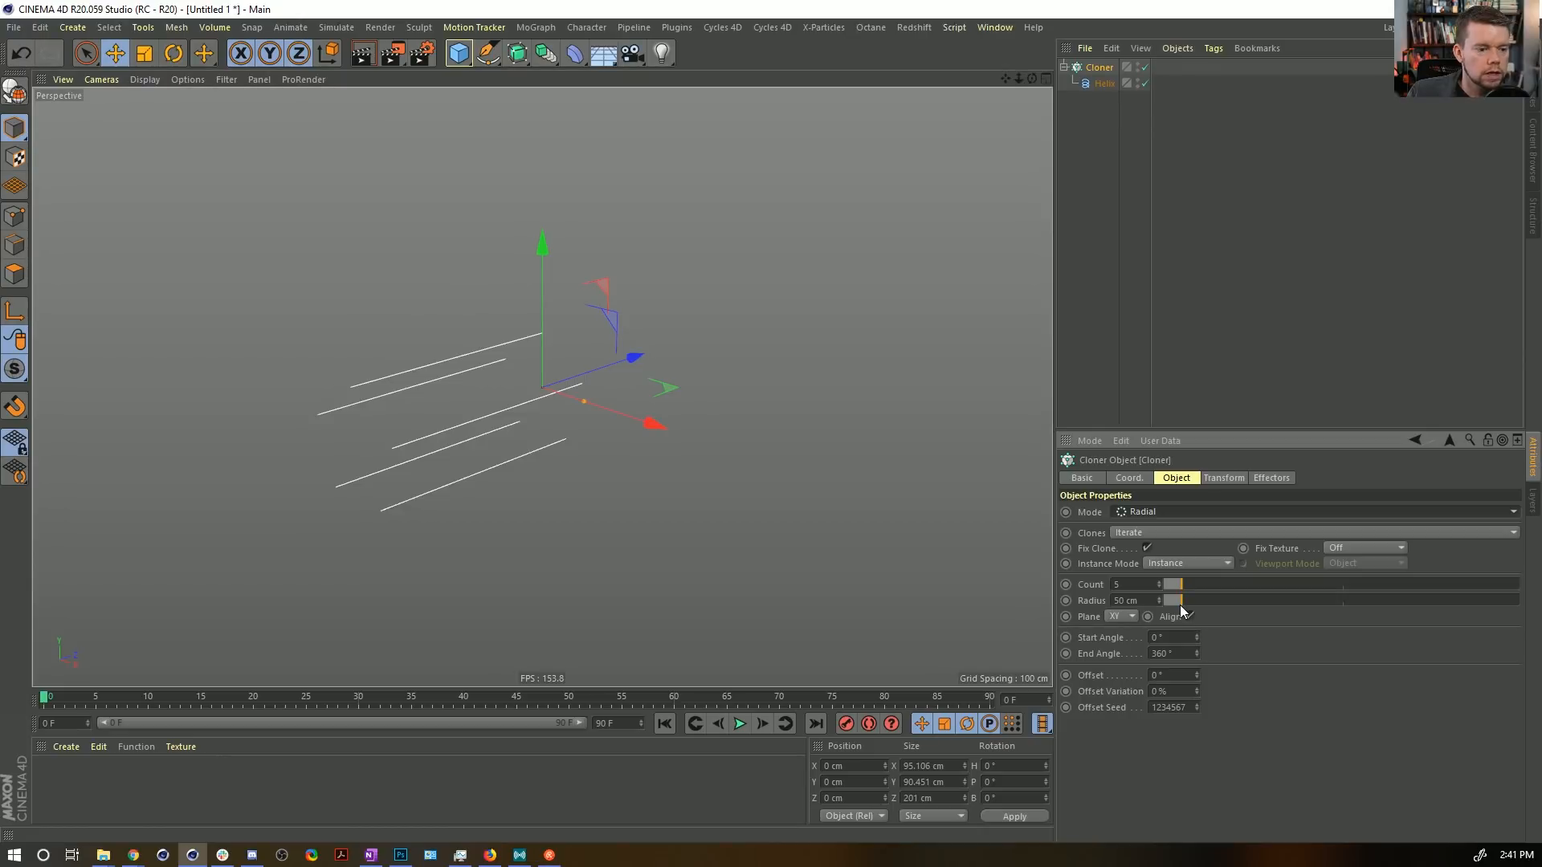
Set the cloner's count to 6, checking the galaxy reference in the browser along the way.
{"action": "left_click", "coordinate": [1159, 581]}
{"action": "left_click", "coordinate": [1159, 581]}
{"action": "key", "text": "alt+Tab"}
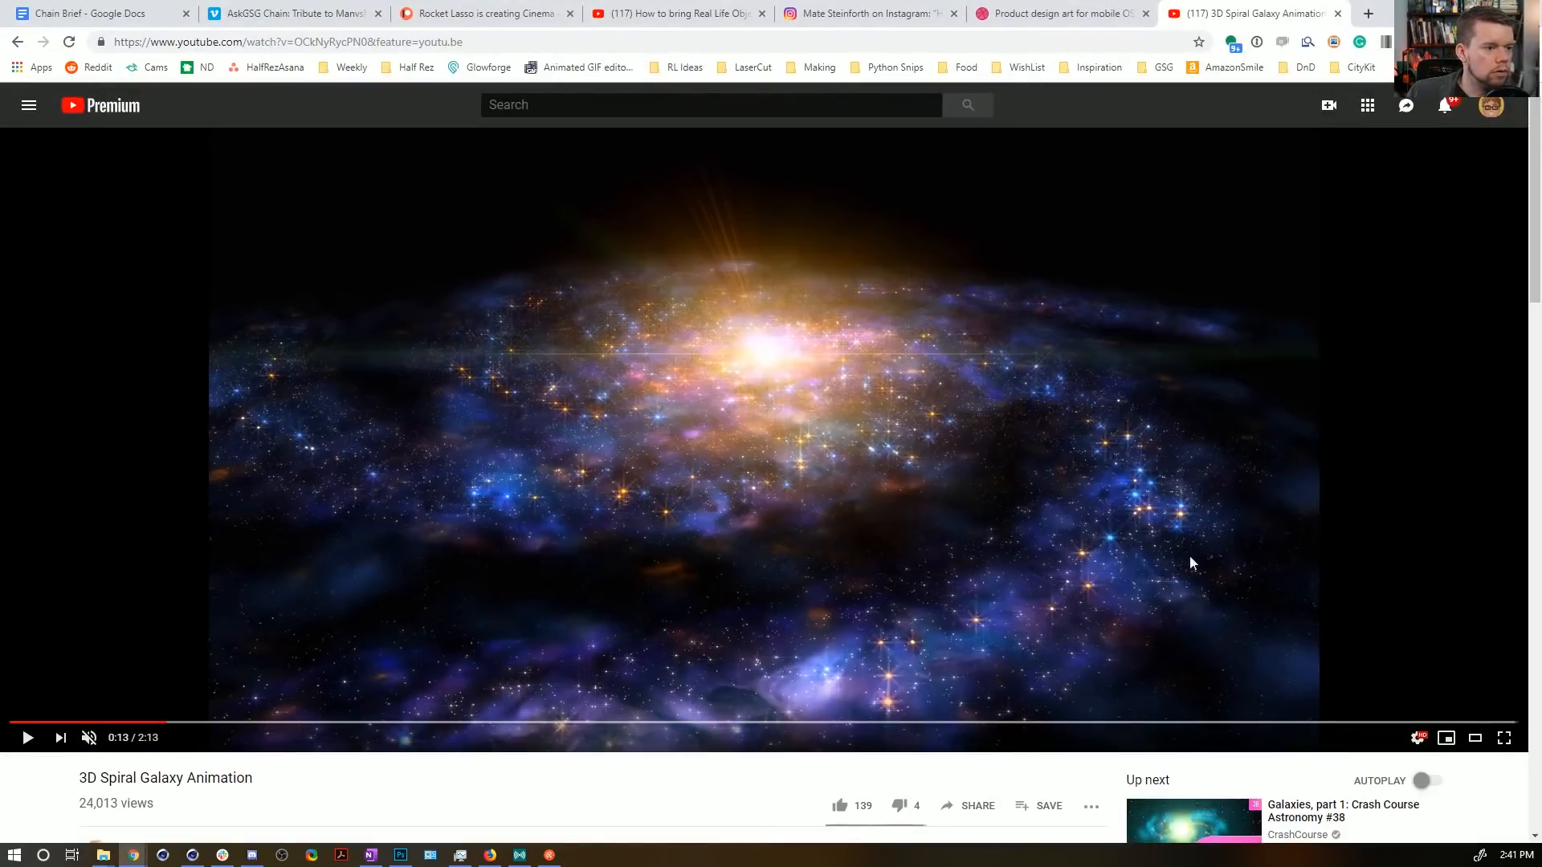
{"action": "key", "text": "alt+Tab"}
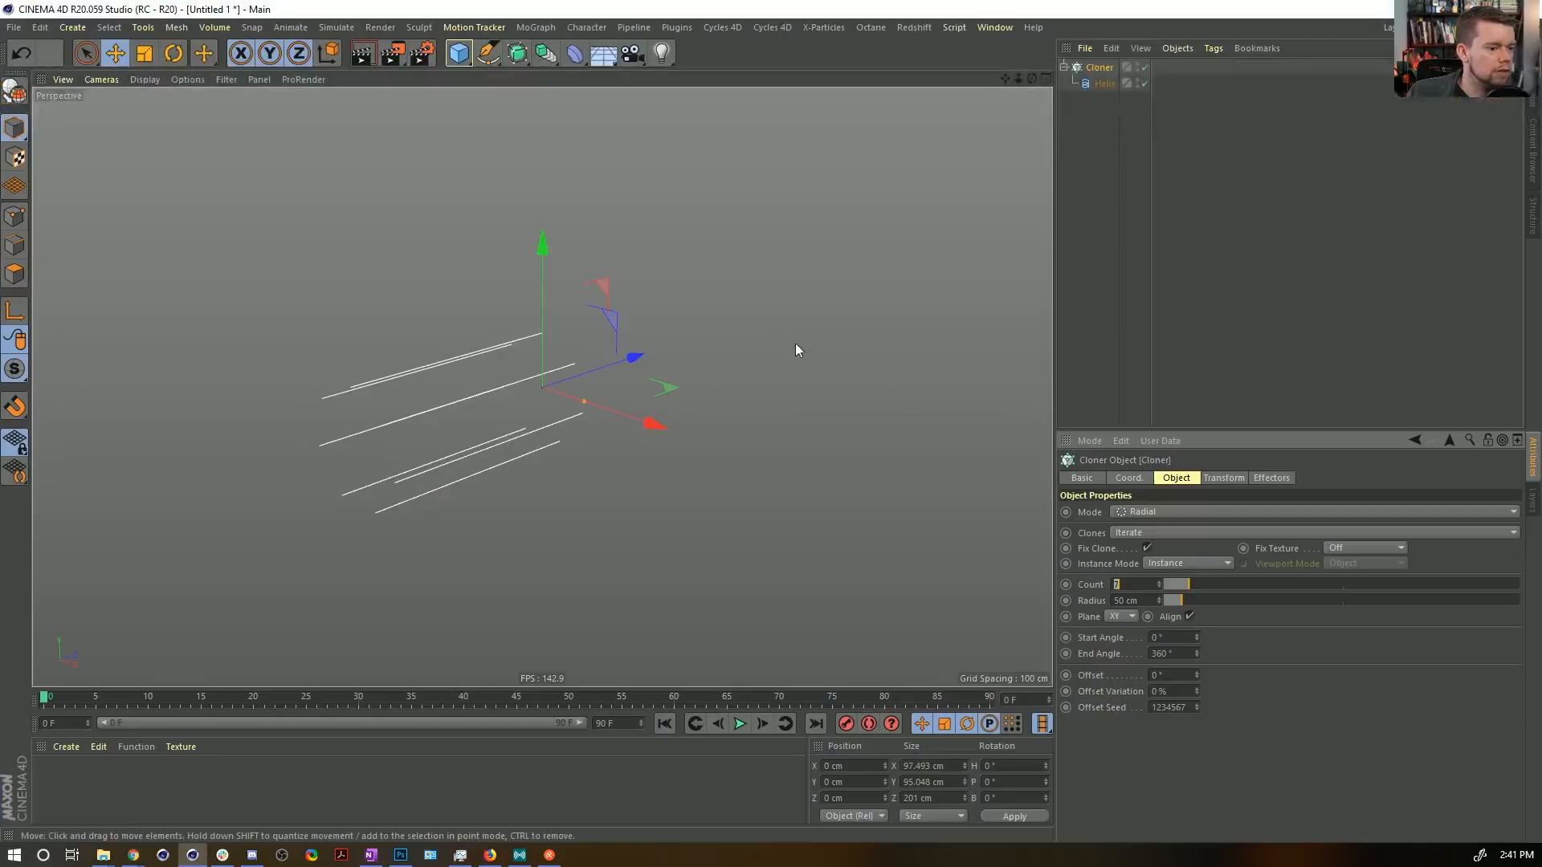
{"action": "left_click", "coordinate": [1159, 587]}
Set the cloner's radius to 0 cm and its plane to XZ.
{"action": "left_click_drag", "start_coordinate": [1174, 600], "coordinate": [1125, 610]}
{"action": "left_click", "coordinate": [1120, 616]}
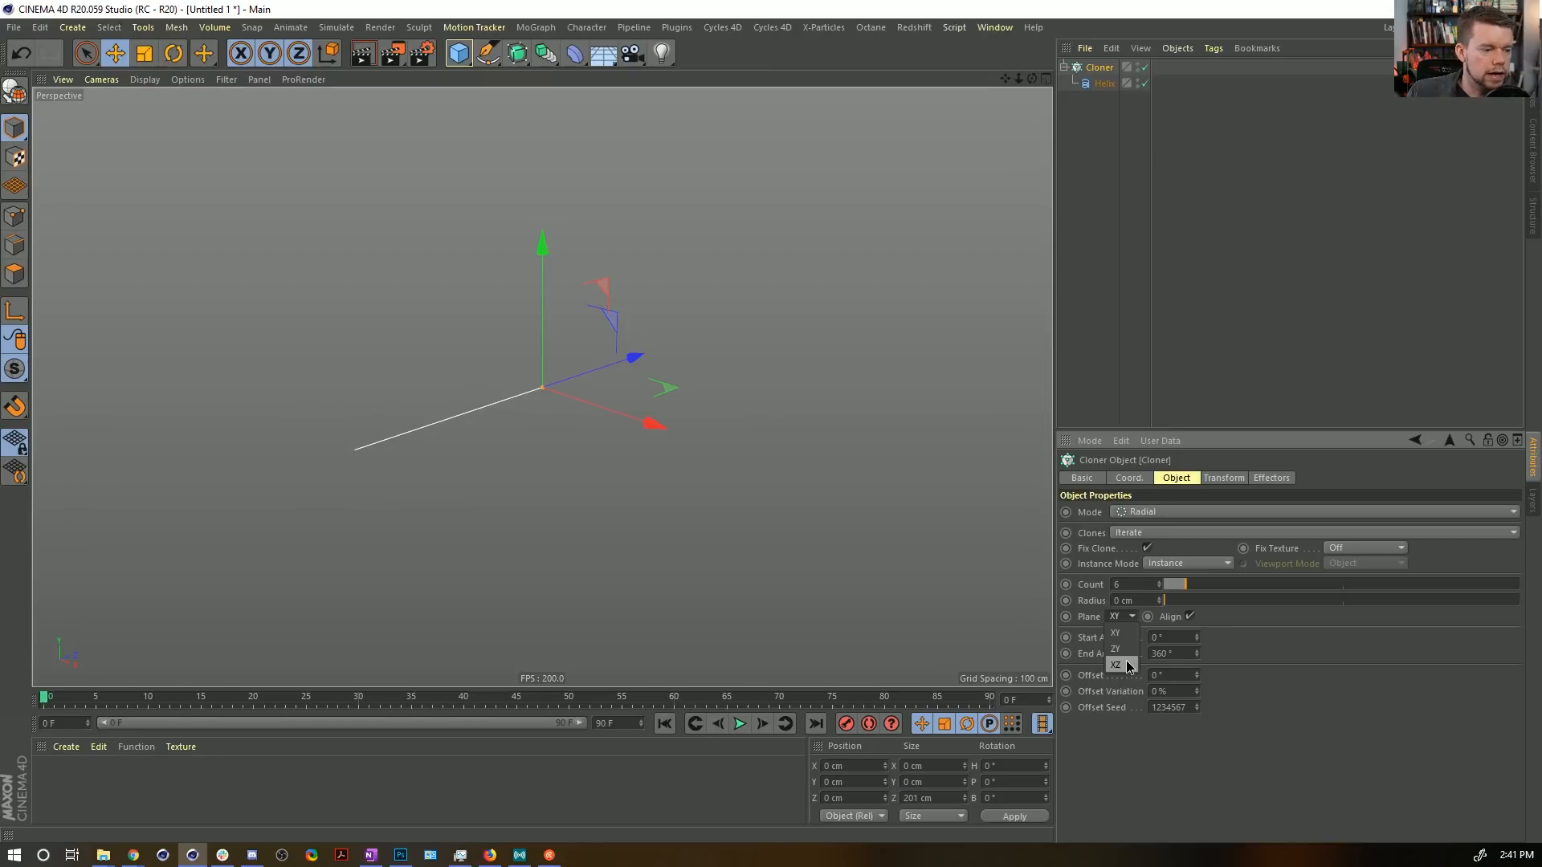
{"action": "left_click", "coordinate": [1126, 665]}
{"action": "left_click_drag", "start_coordinate": [519, 412], "coordinate": [489, 441], "text": "alt"}
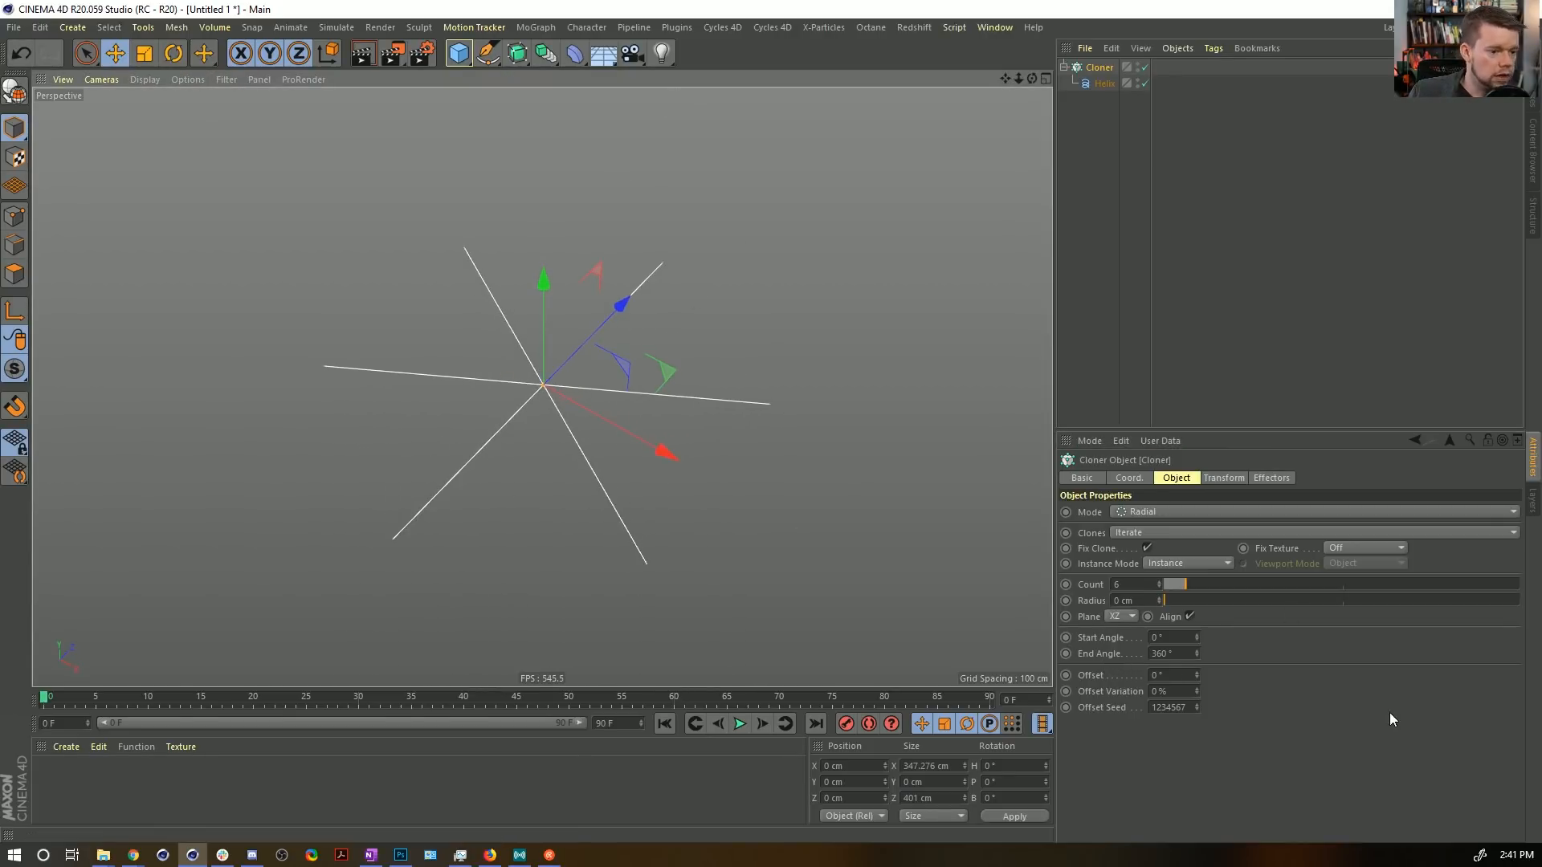
Set the Helix's height to 1000 cm.
{"action": "left_click", "coordinate": [1099, 85]}
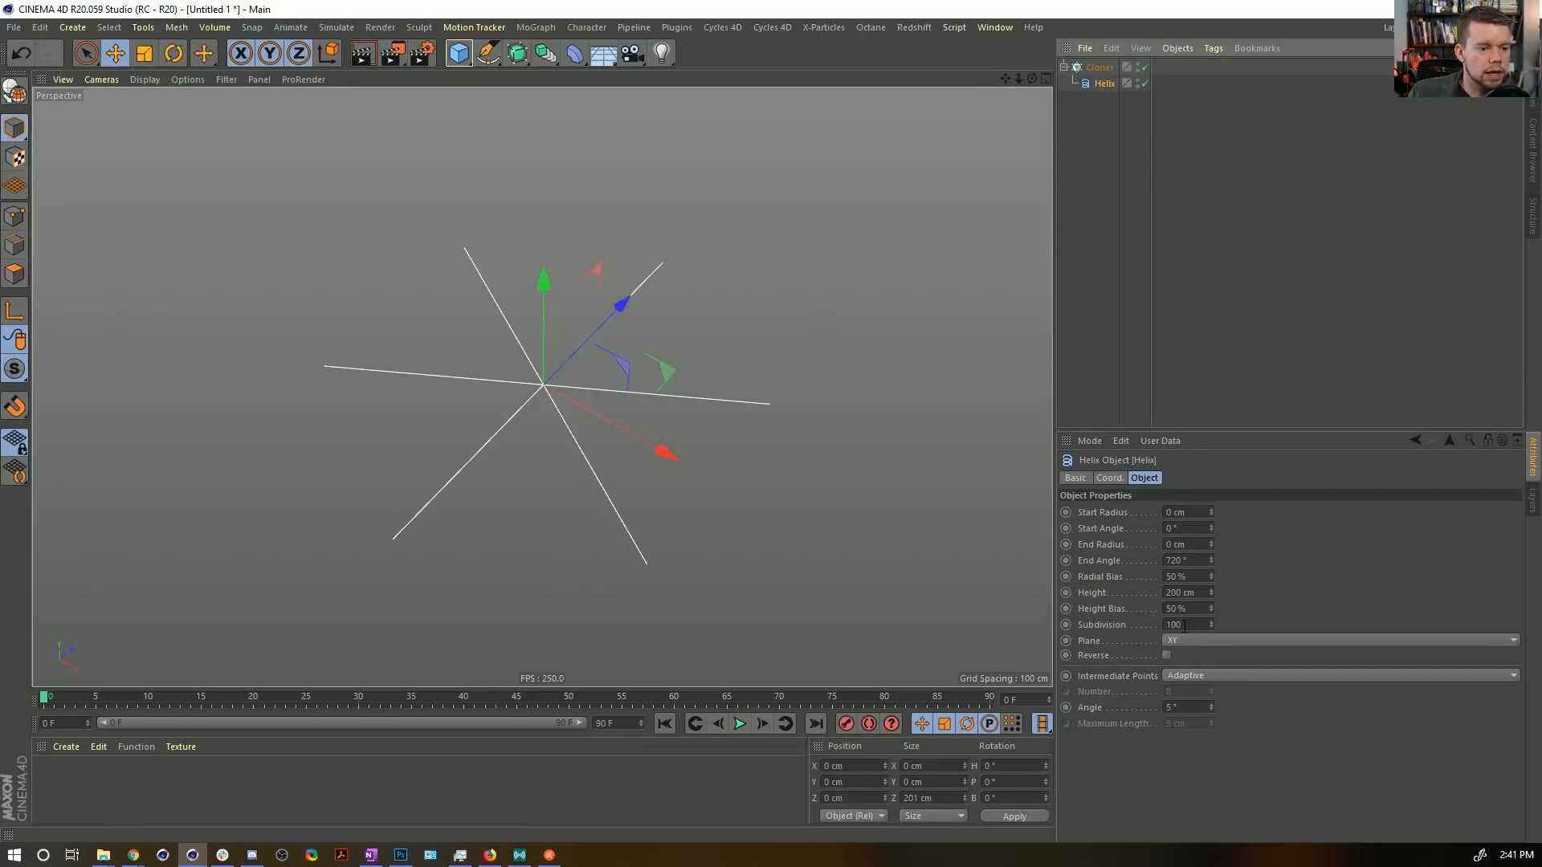
{"action": "left_click_drag", "start_coordinate": [1172, 595], "coordinate": [1160, 595]}
{"action": "type", "text": "10"}
{"action": "key", "text": "Return"}
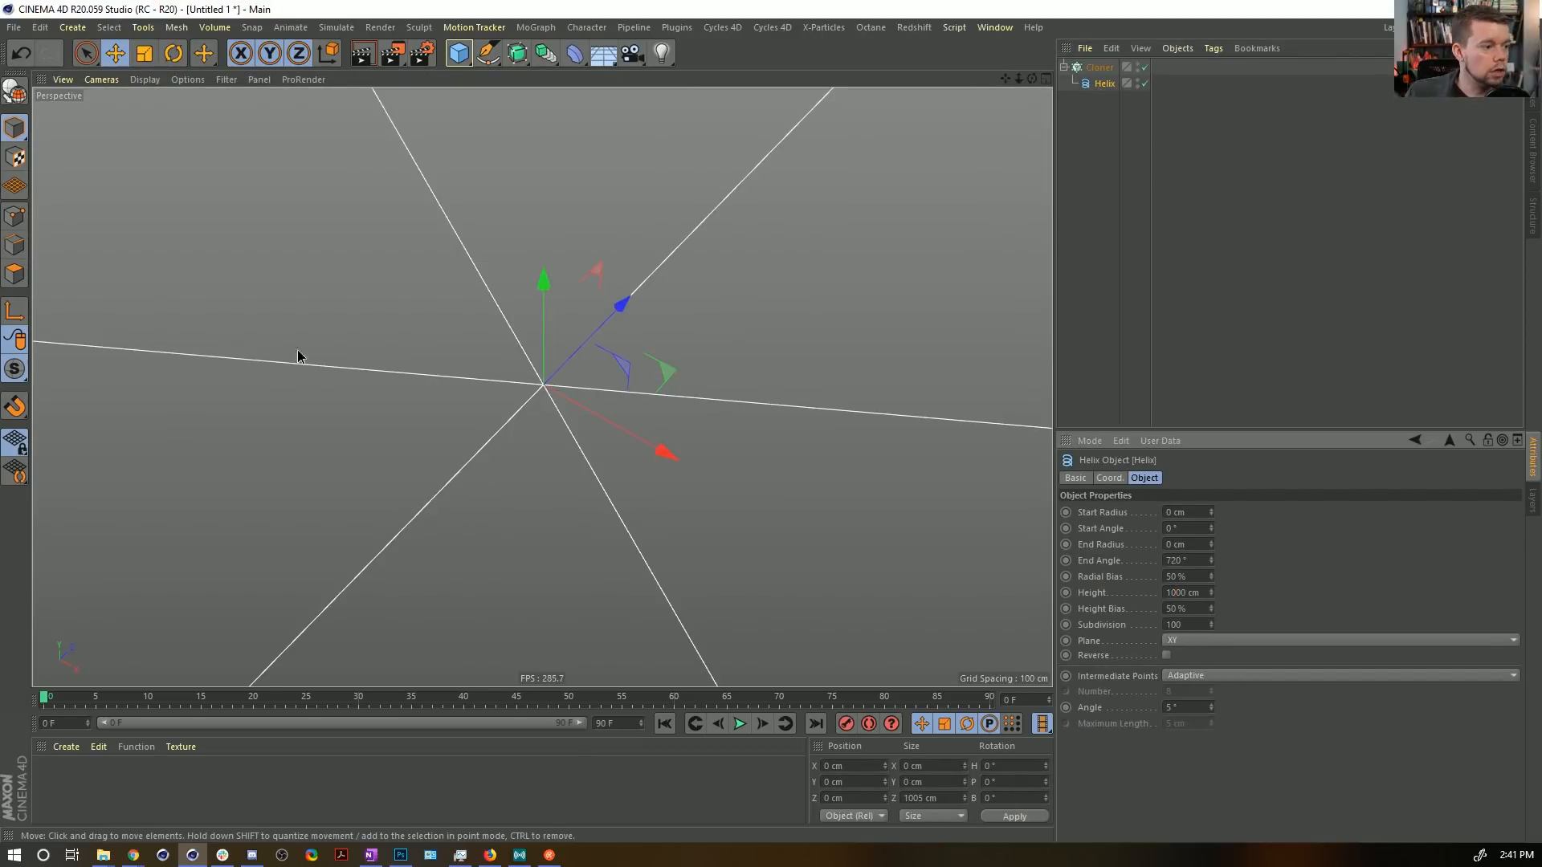
{"action": "left_click_drag", "start_coordinate": [300, 354], "coordinate": [599, 386], "text": "alt"}
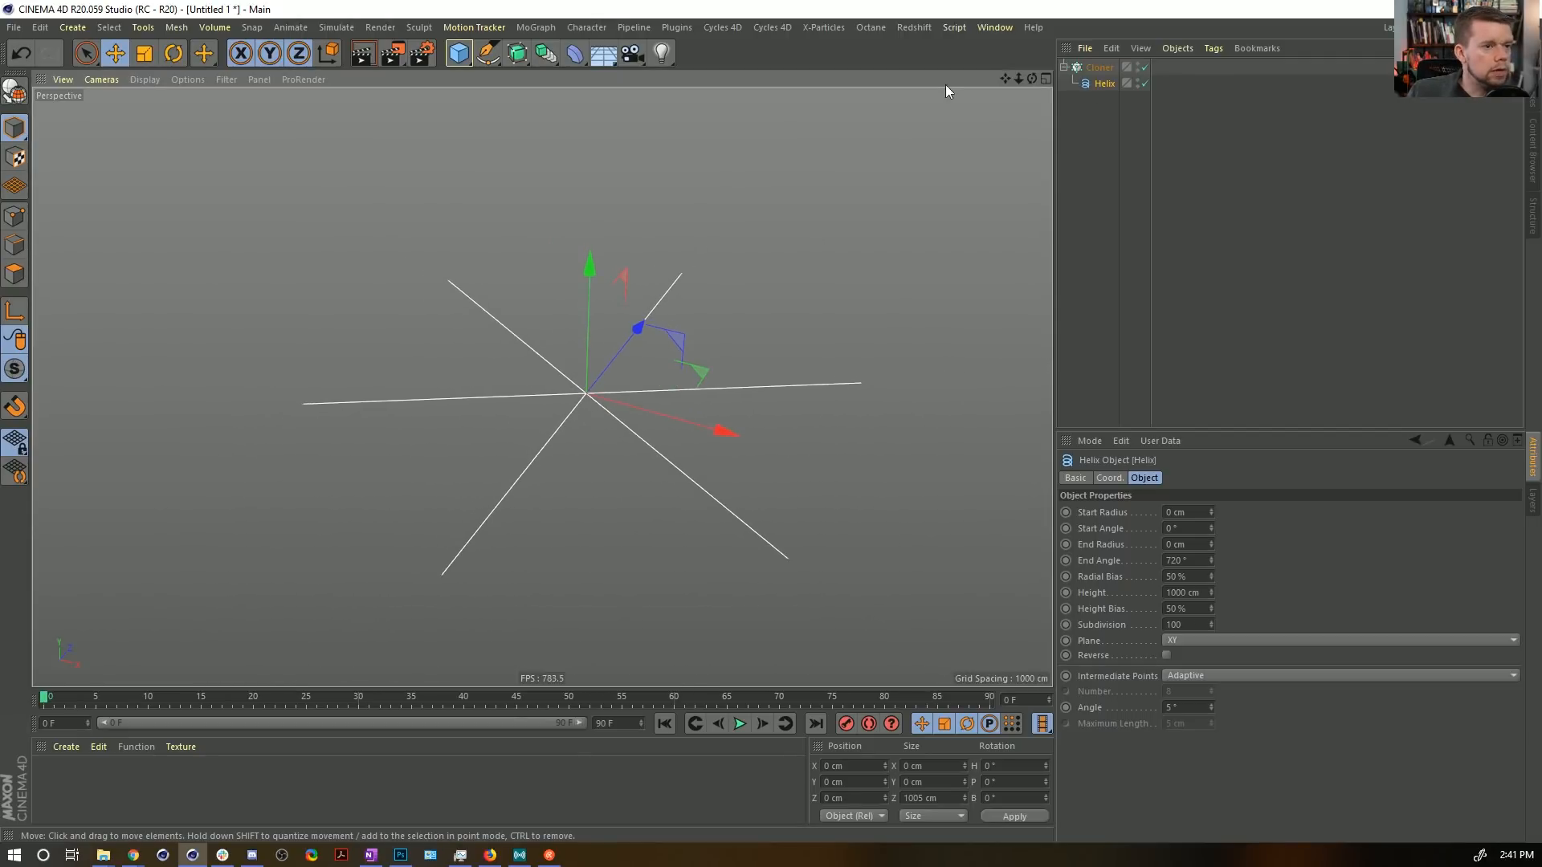
Group the Cloner under a Null and select the Cloner inside it.
{"action": "left_click", "coordinate": [1100, 69]}
{"action": "key", "text": "alt+g"}
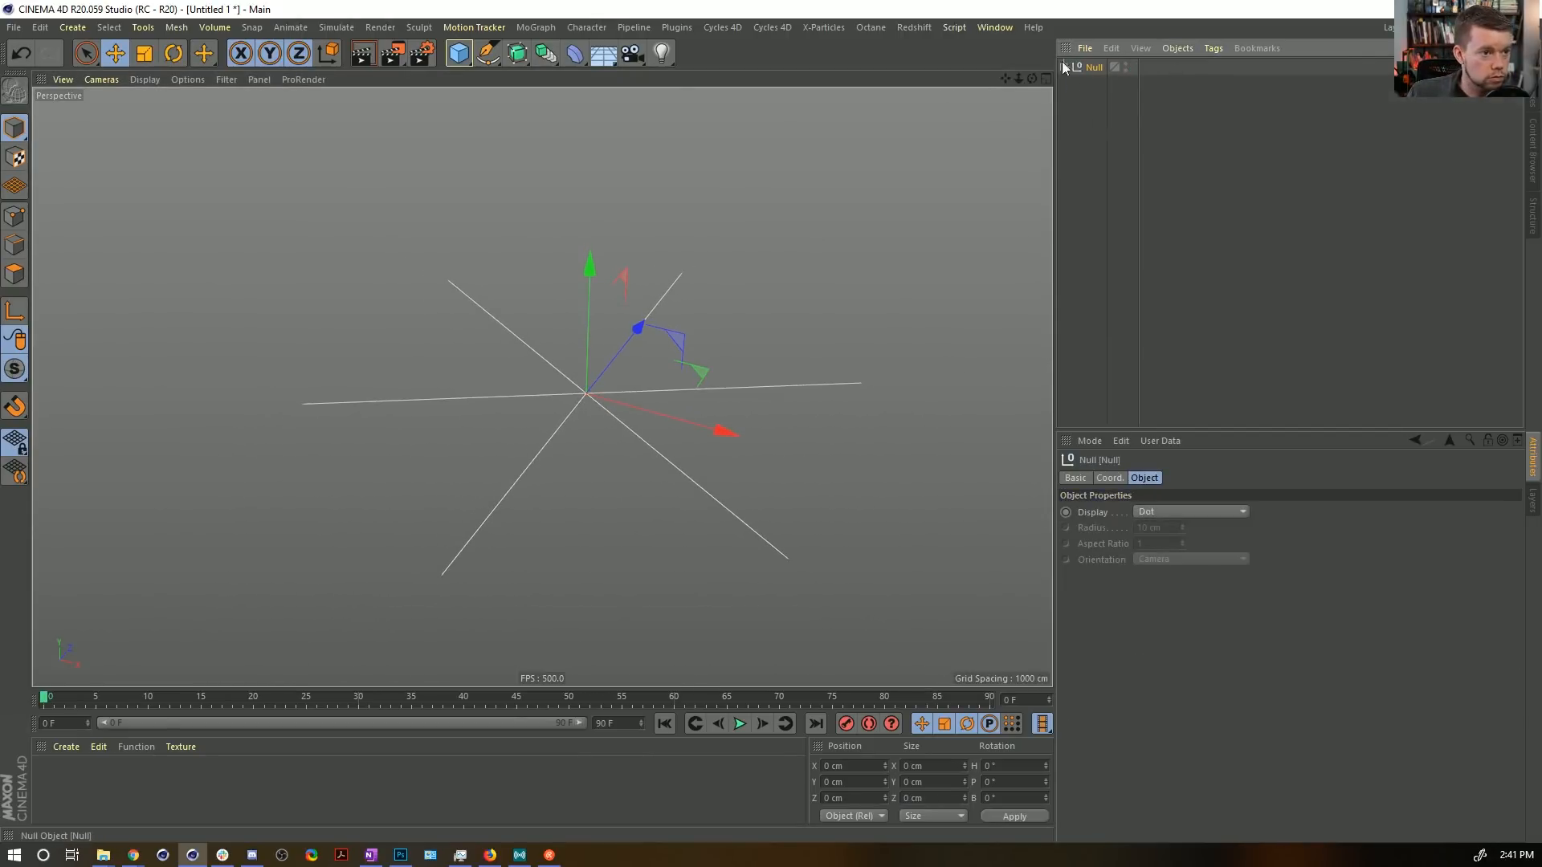
{"action": "left_click", "coordinate": [1063, 66]}
{"action": "left_click", "coordinate": [1106, 84]}
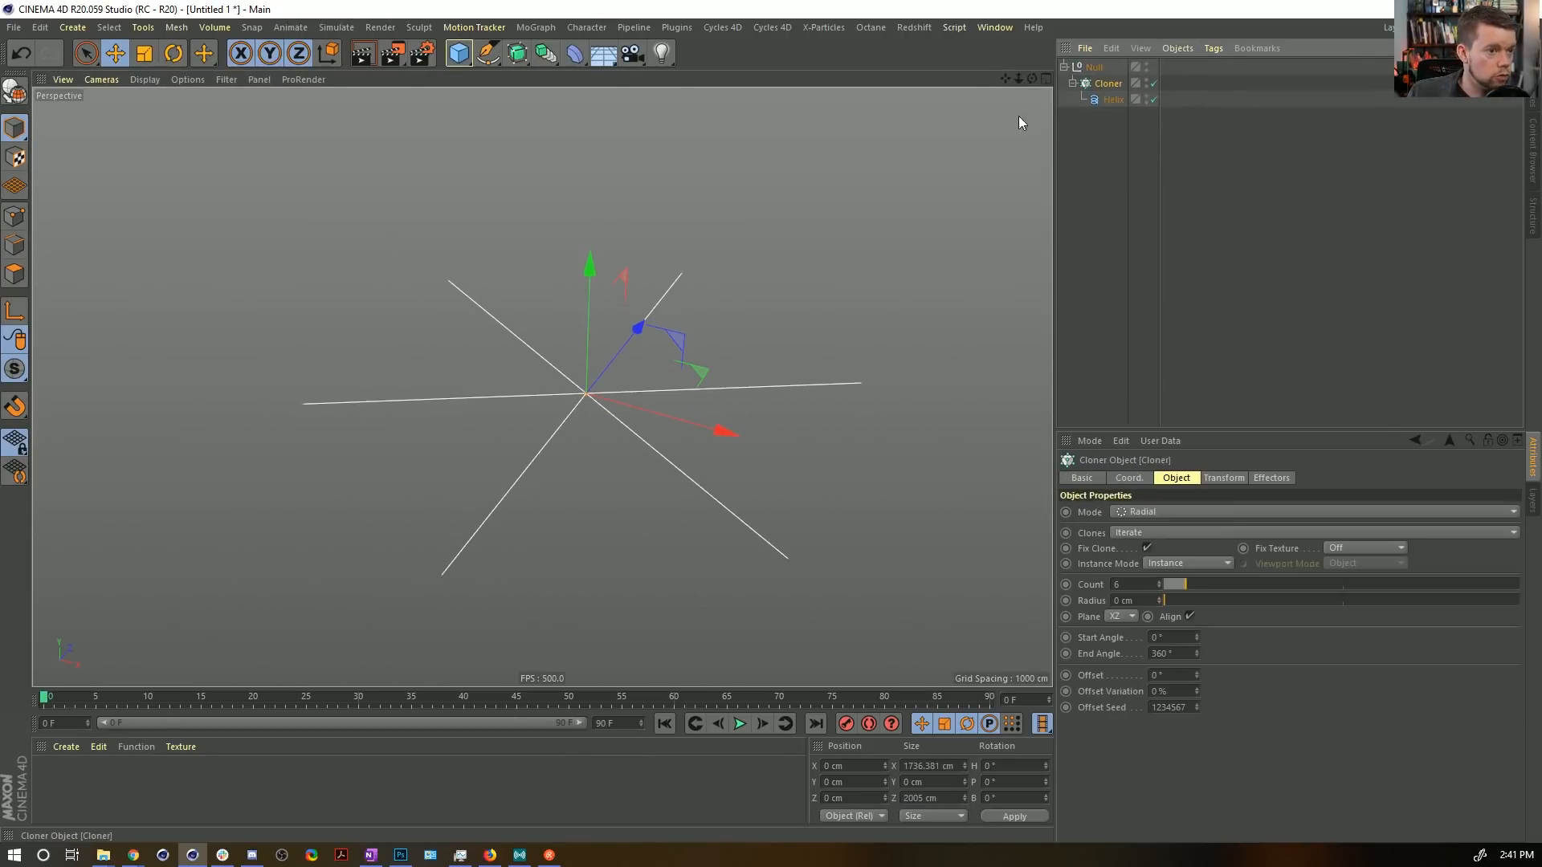
Add a Twist deformer and place it inside the Null above the Cloner.
{"action": "left_click", "coordinate": [575, 53]}
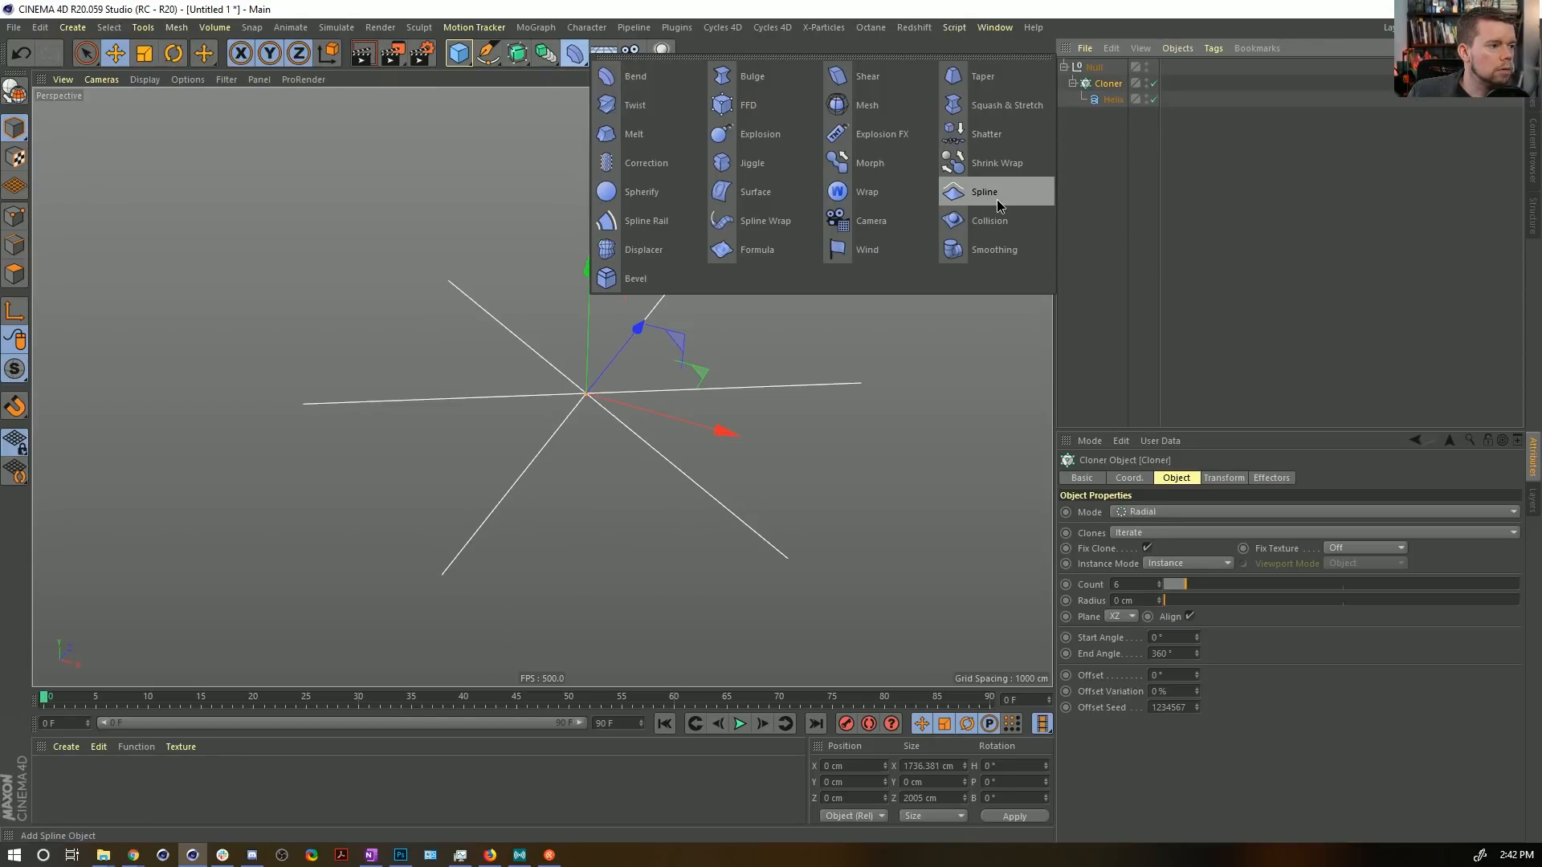
{"action": "left_click", "coordinate": [652, 109]}
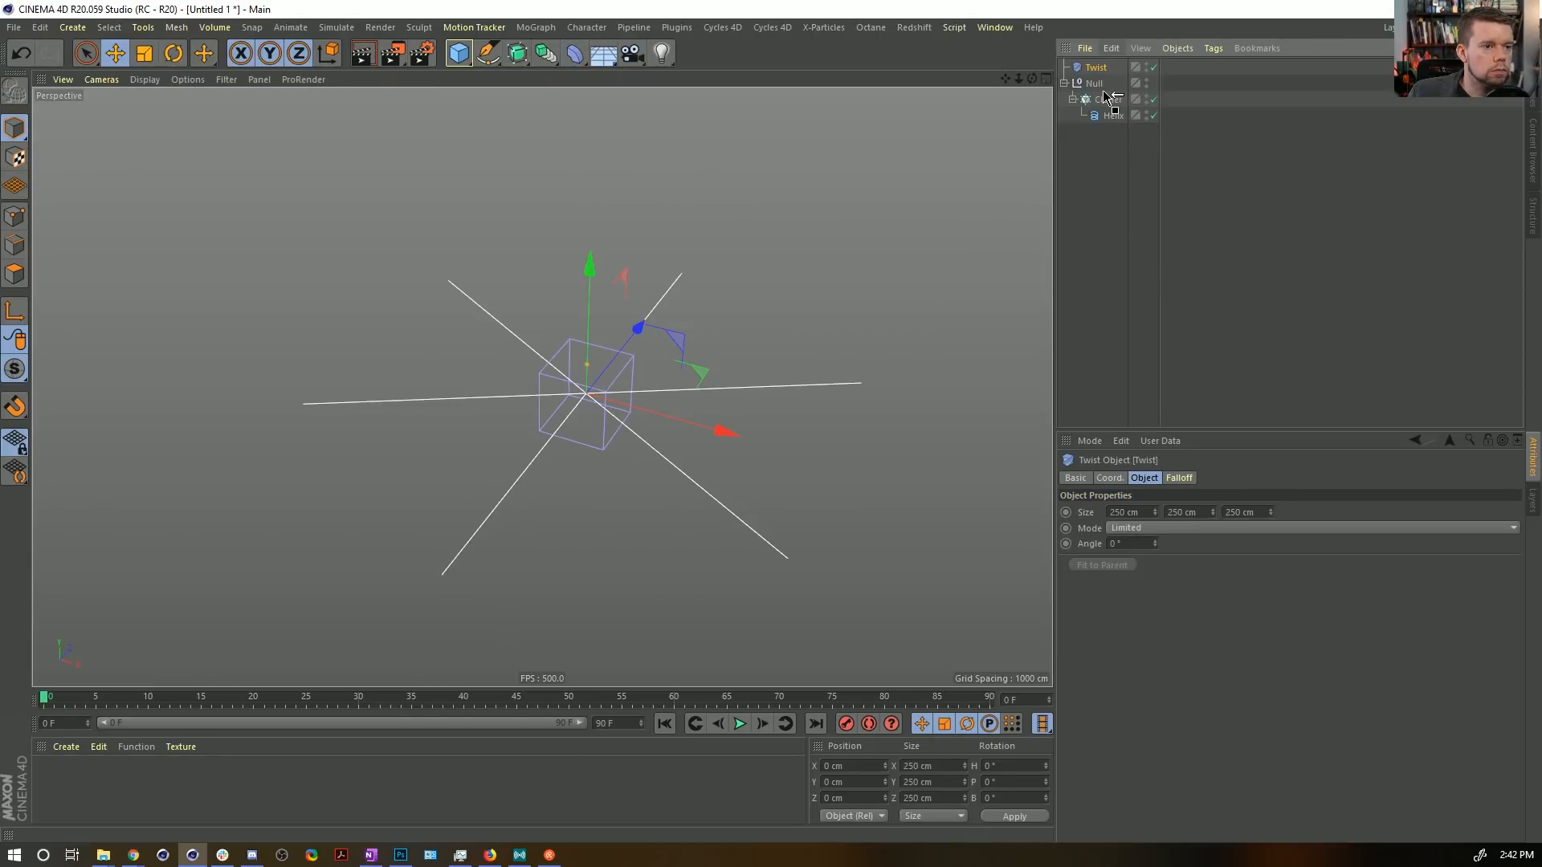
{"action": "left_click_drag", "start_coordinate": [1110, 96], "coordinate": [1112, 92]}
{"action": "left_click", "coordinate": [1116, 568]}
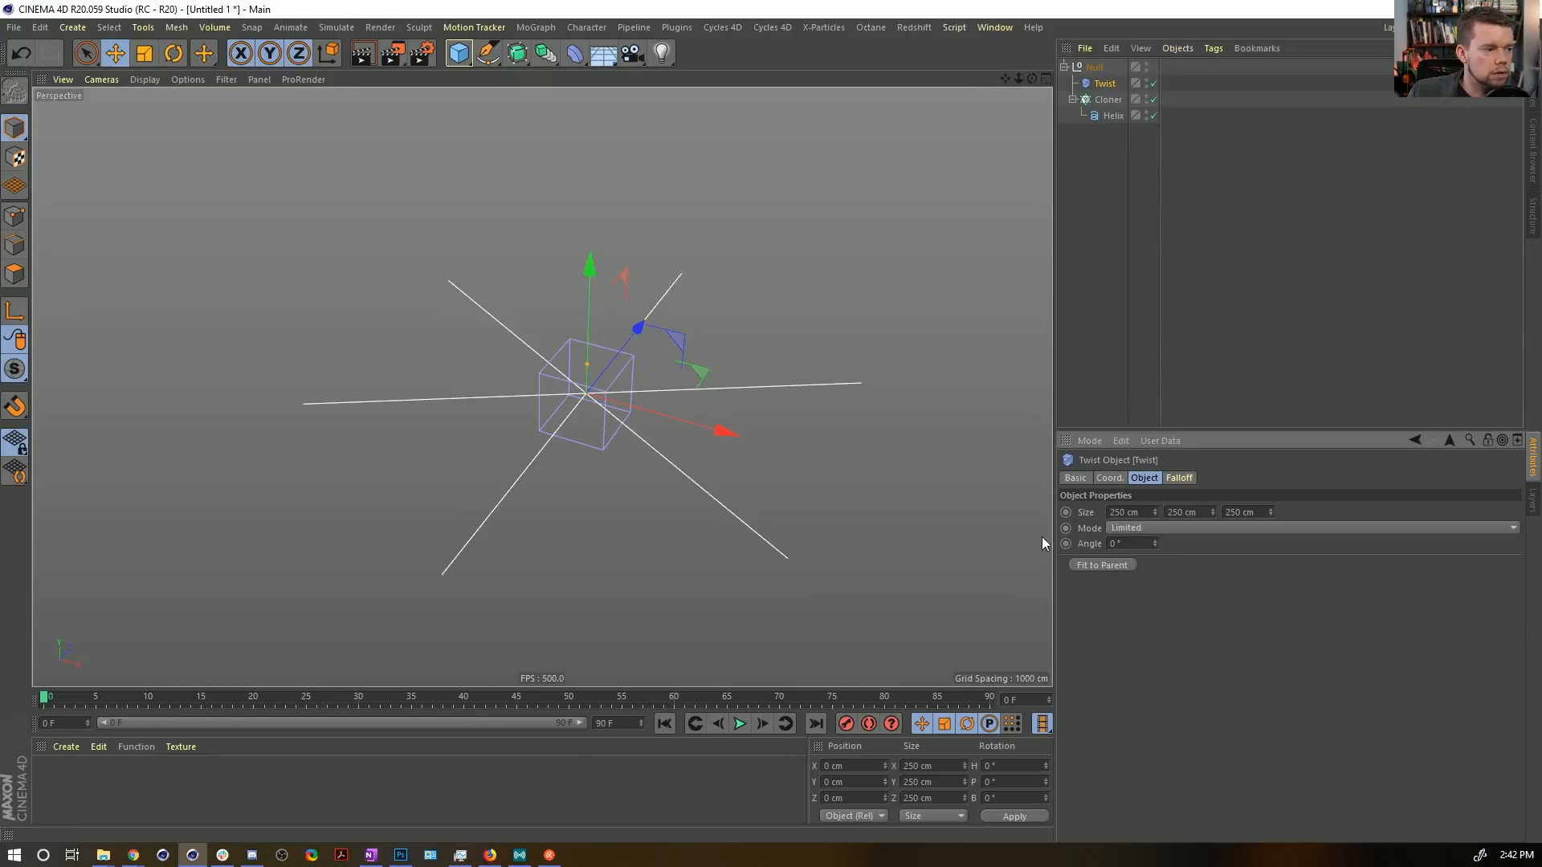
Scale the Twist up to about 2292 cm per side and set its angle to 629°.
{"action": "key", "text": "t"}
{"action": "left_click_drag", "start_coordinate": [493, 440], "coordinate": [1149, 440]}
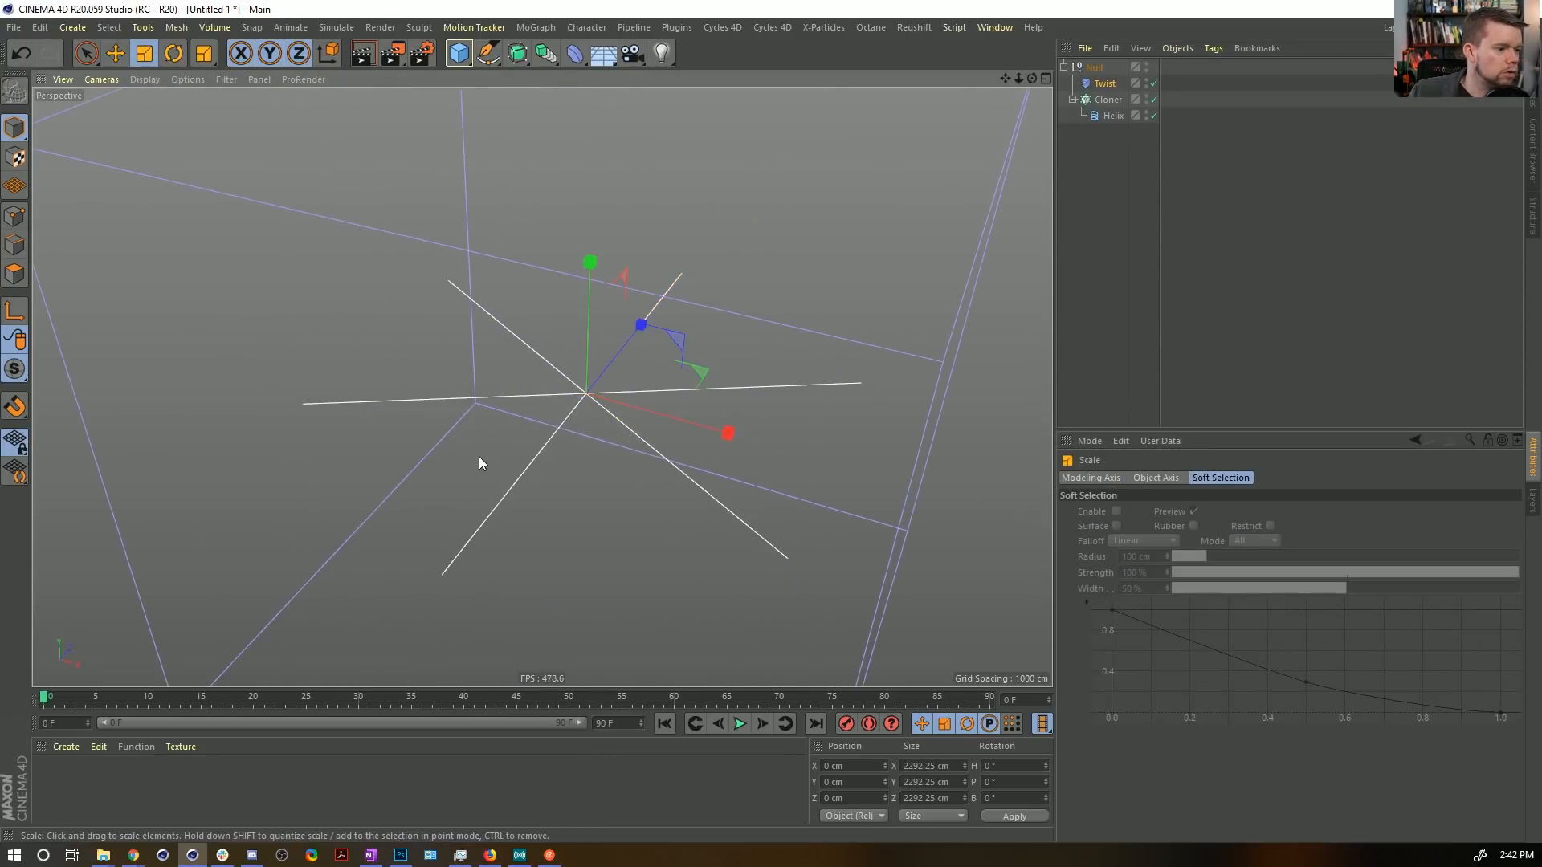
{"action": "left_click", "coordinate": [1104, 85]}
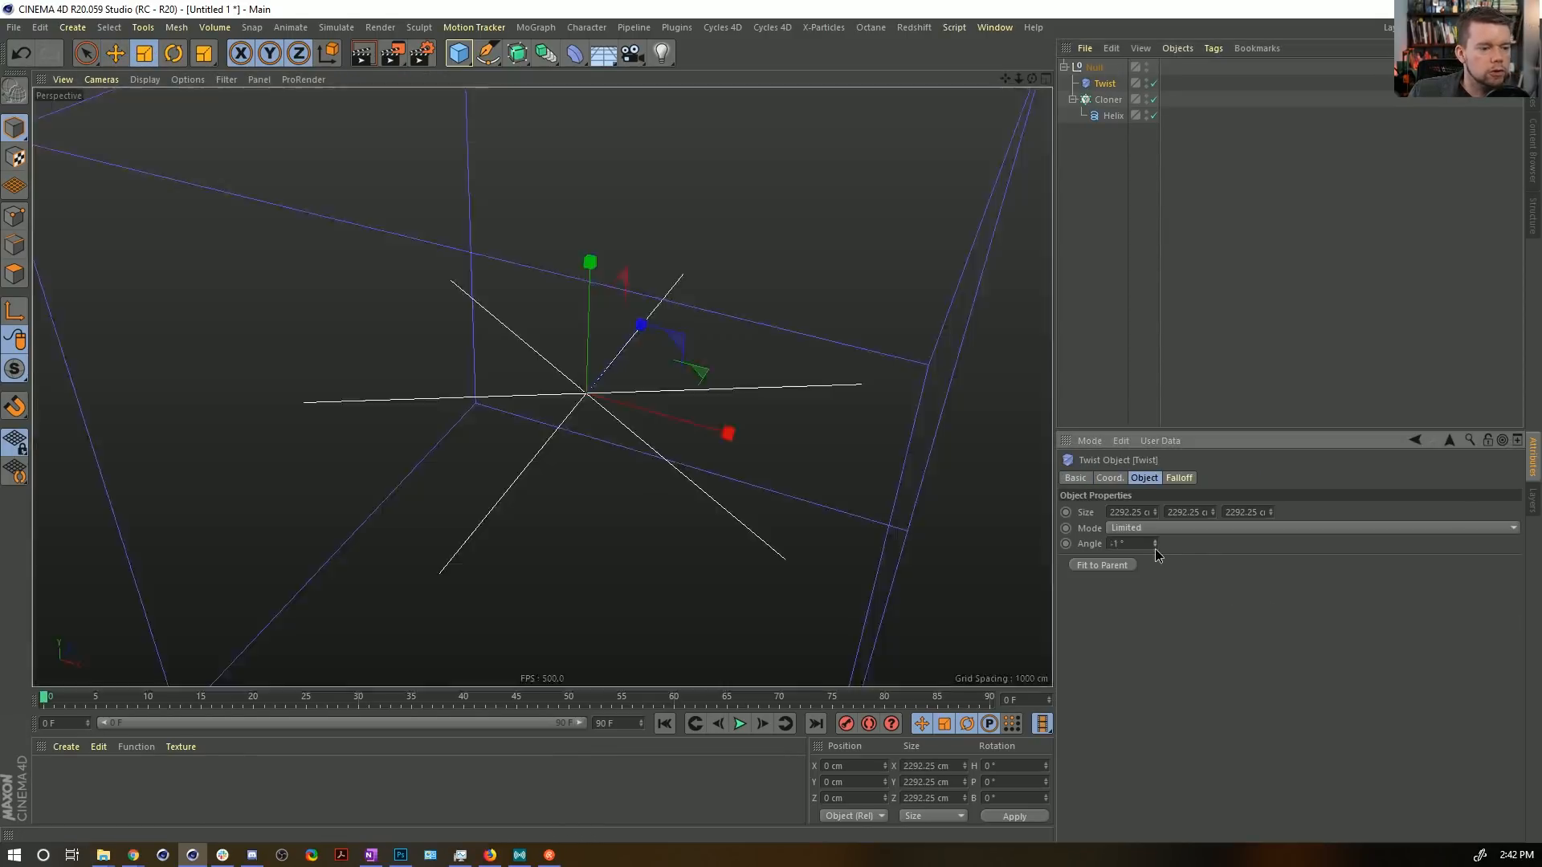
{"action": "mouse_move", "coordinate": [1154, 543]}
{"action": "left_mouse_down"}
{"action": "mouse_move", "coordinate": [1269, 543]}
{"action": "mouse_move", "coordinate": [1155, 548]}
{"action": "left_mouse_up"}
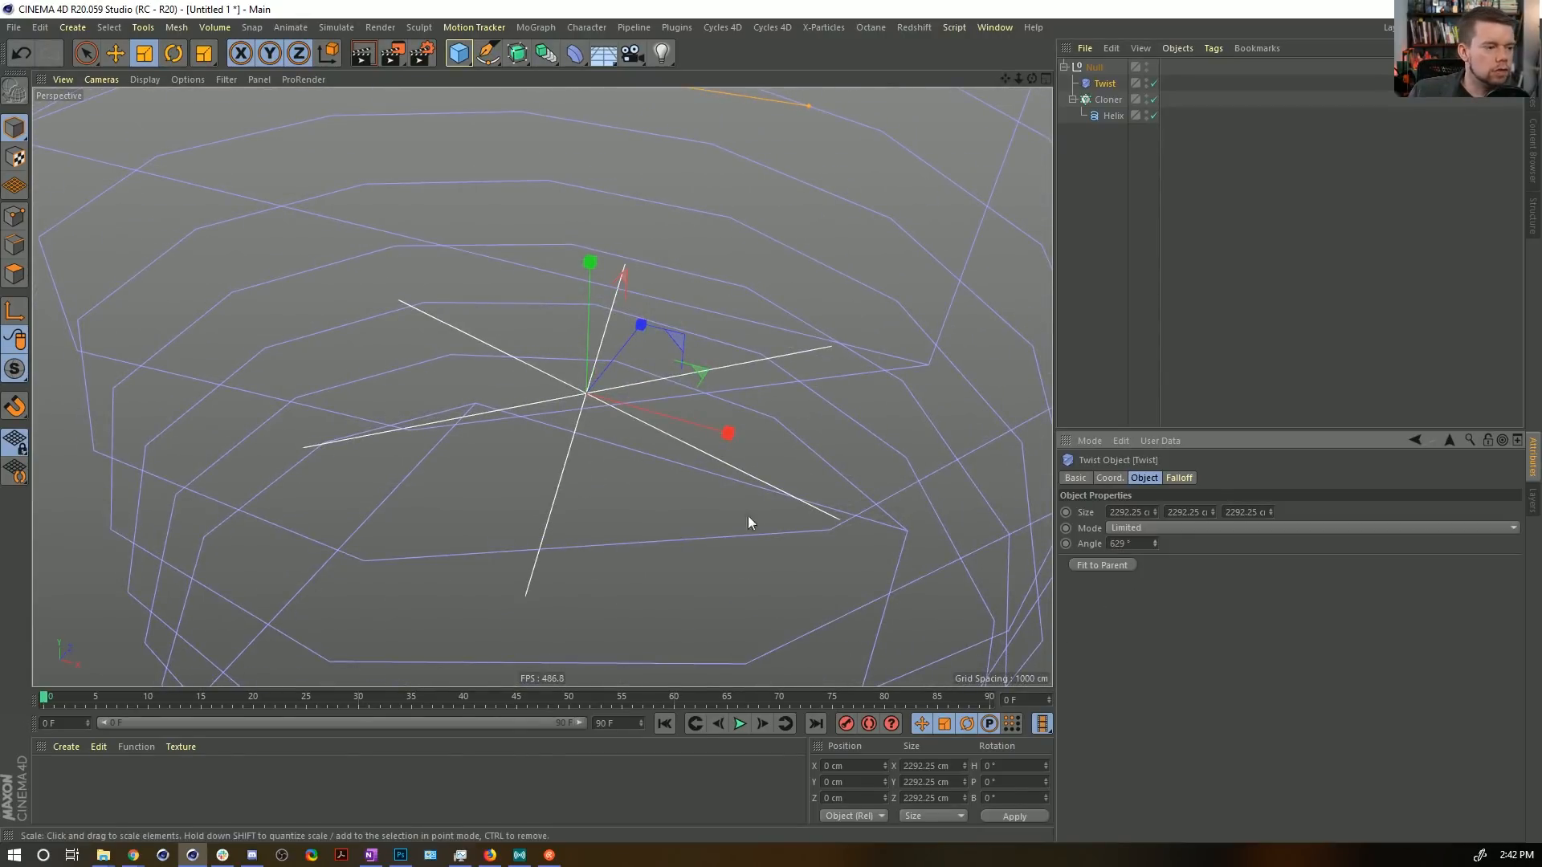
{"action": "left_click_drag", "start_coordinate": [749, 516], "coordinate": [678, 421], "text": "alt"}
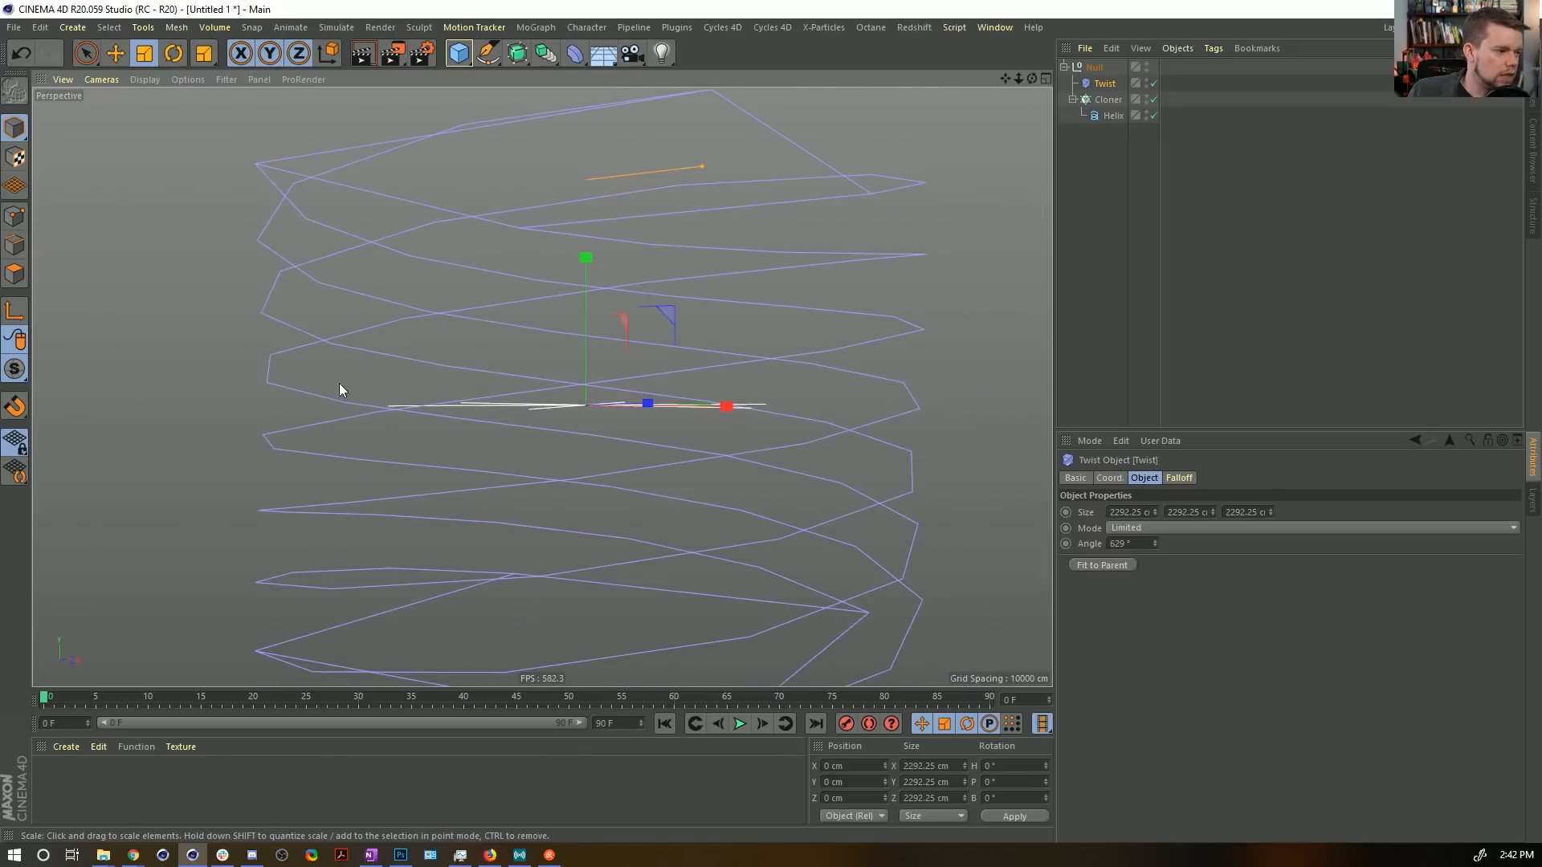
{"action": "mouse_move", "coordinate": [701, 431]}
{"action": "left_mouse_down", "text": "alt"}
{"action": "mouse_move", "coordinate": [723, 474]}
{"action": "mouse_move", "coordinate": [720, 377]}
{"action": "mouse_move", "coordinate": [707, 449]}
{"action": "left_mouse_up", "text": "alt"}
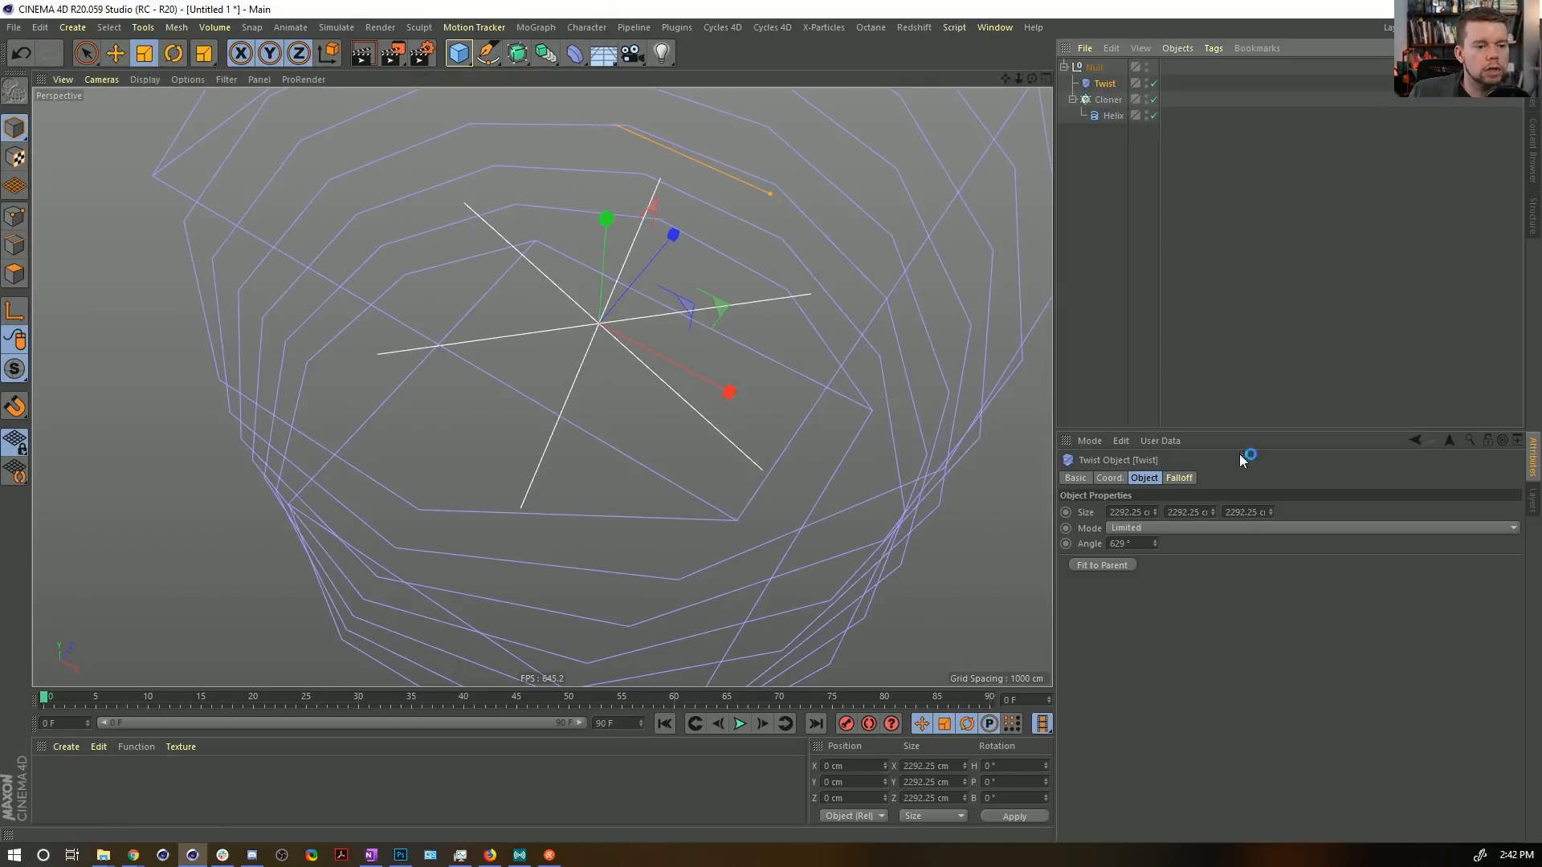
Add a Spherical Field to the Twist's falloff and set the field's size to 1000 cm.
{"action": "left_click", "coordinate": [1178, 478]}
{"action": "left_click", "coordinate": [1101, 630]}
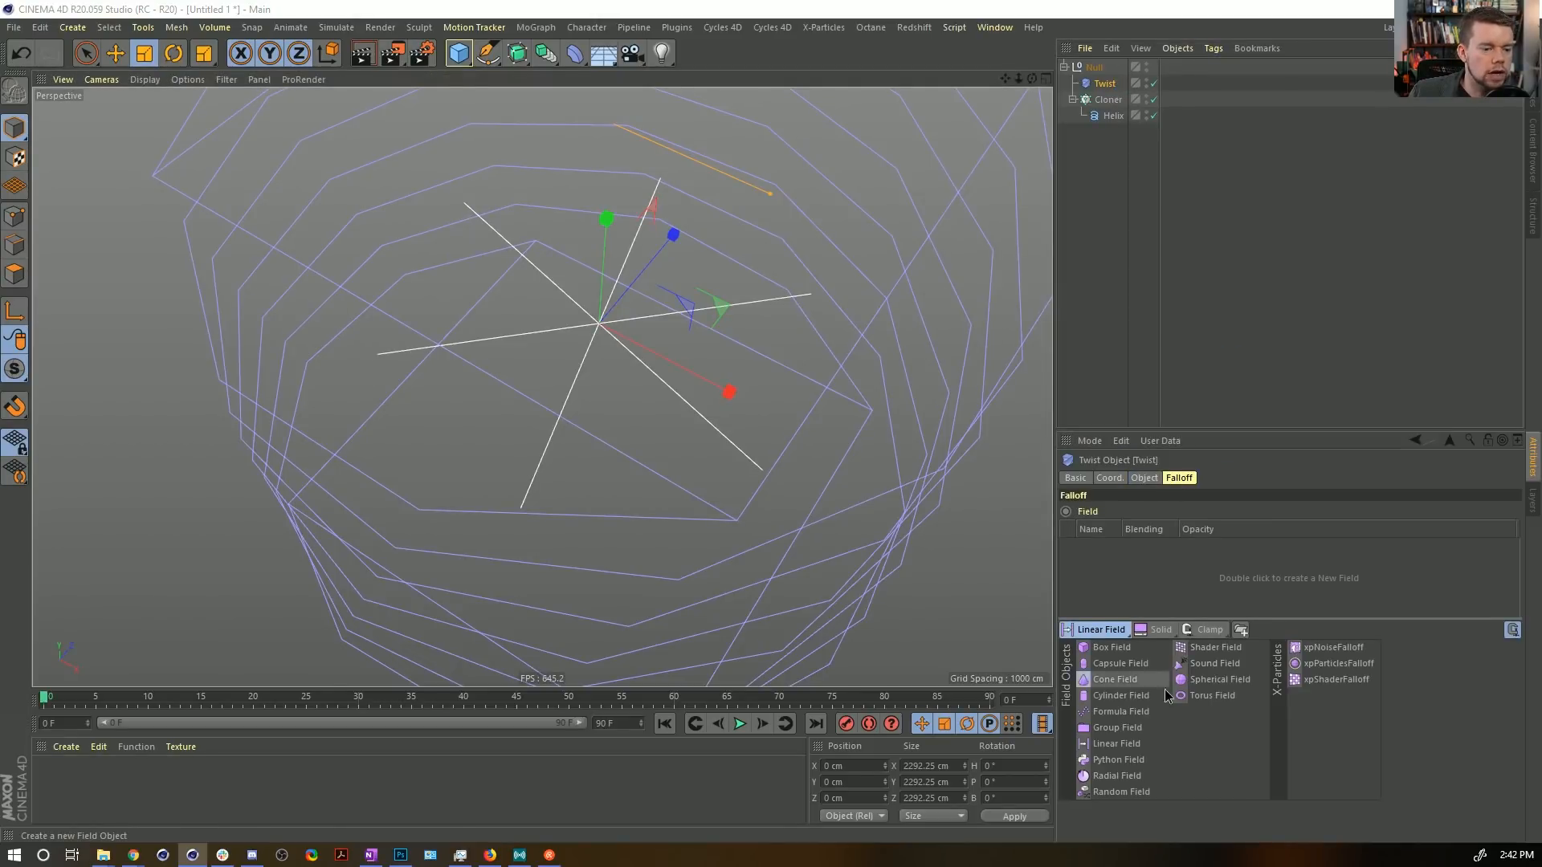
{"action": "left_click", "coordinate": [1221, 680]}
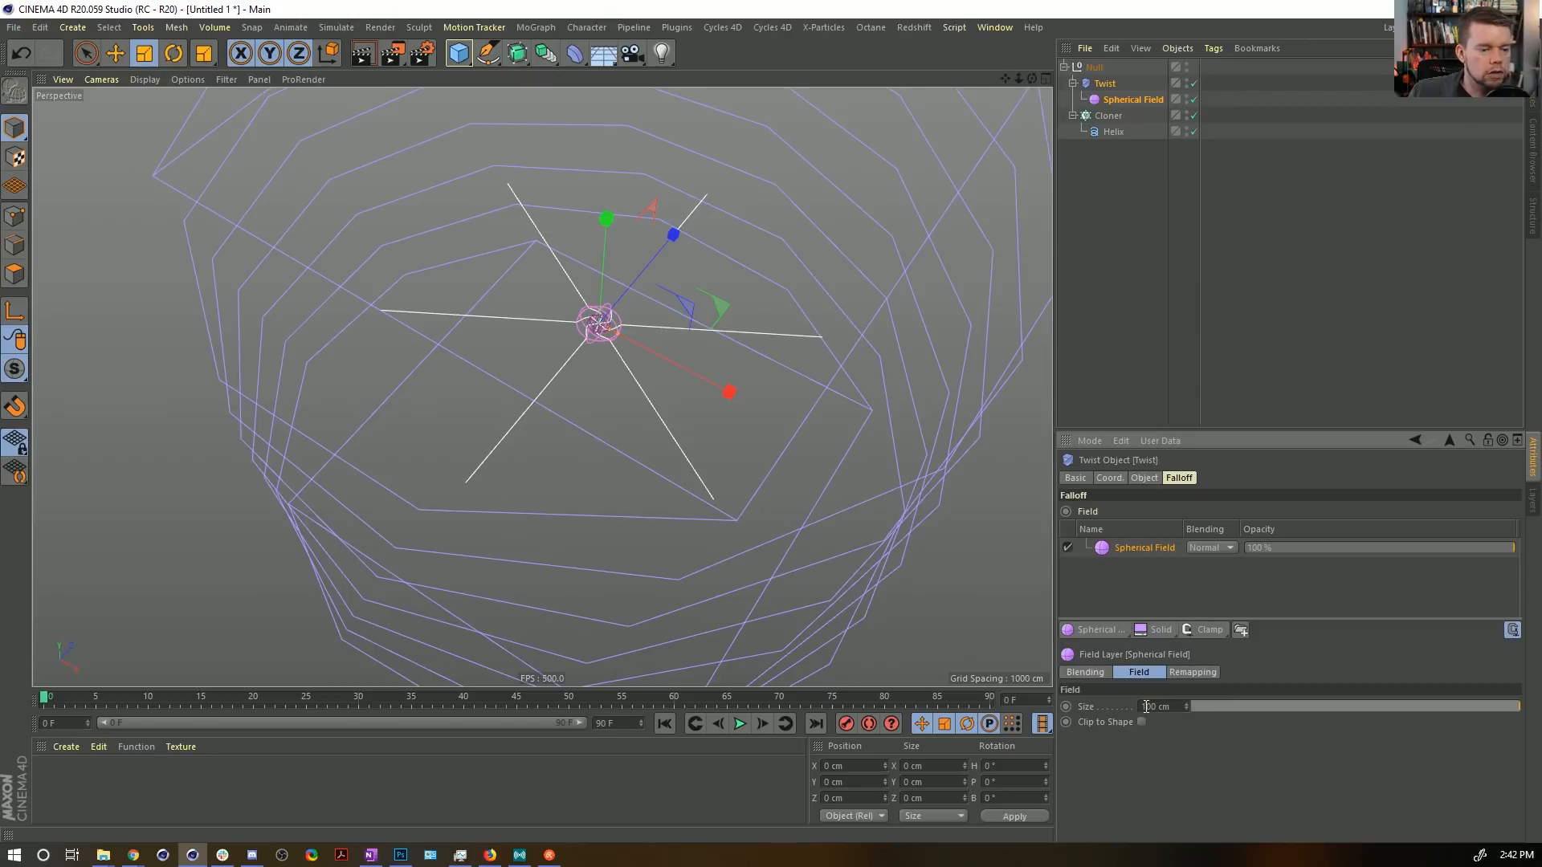
{"action": "key", "text": "Return"}
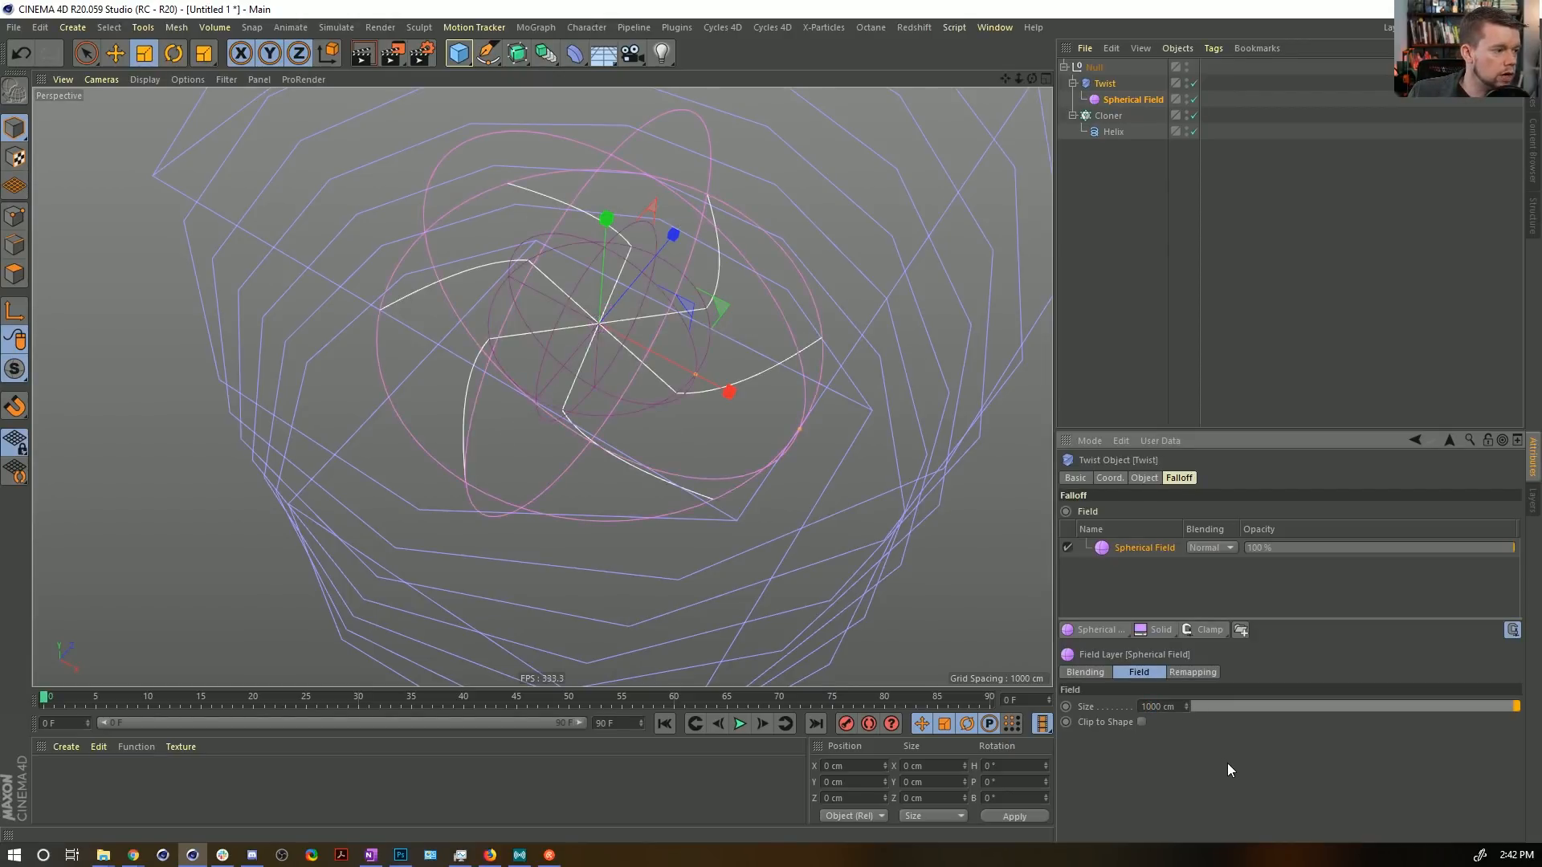
Try a size of 2000 cm for the Spherical Field, then return it to 1000 cm.
{"action": "type", "text": "2"}
{"action": "key", "text": "Return"}
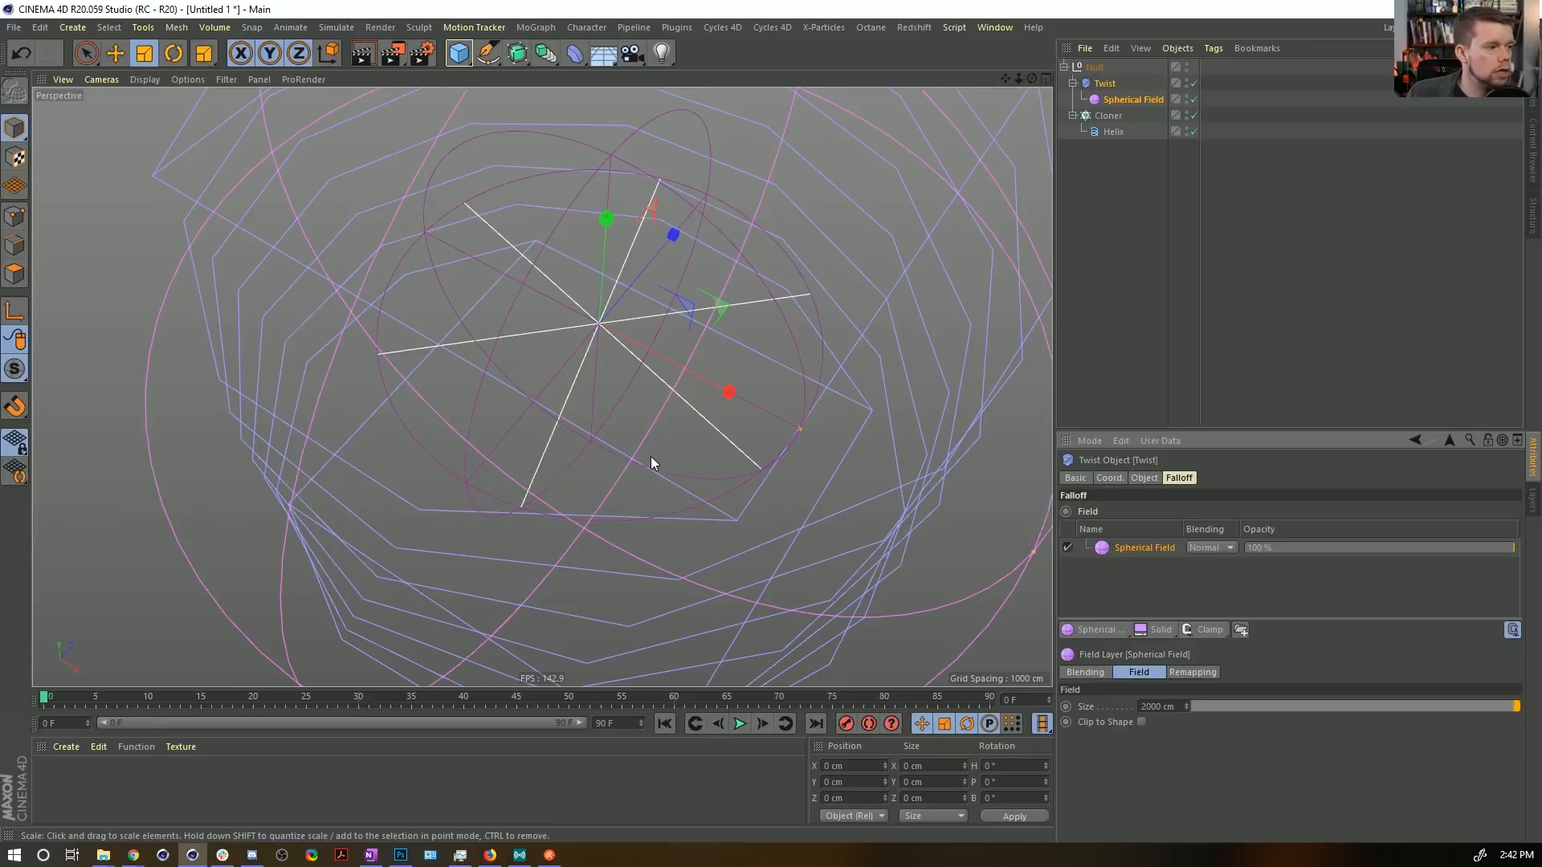
{"action": "mouse_move", "coordinate": [633, 358]}
{"action": "left_mouse_down", "text": "alt"}
{"action": "mouse_move", "coordinate": [633, 434]}
{"action": "mouse_move", "coordinate": [620, 355]}
{"action": "left_mouse_up", "text": "alt"}
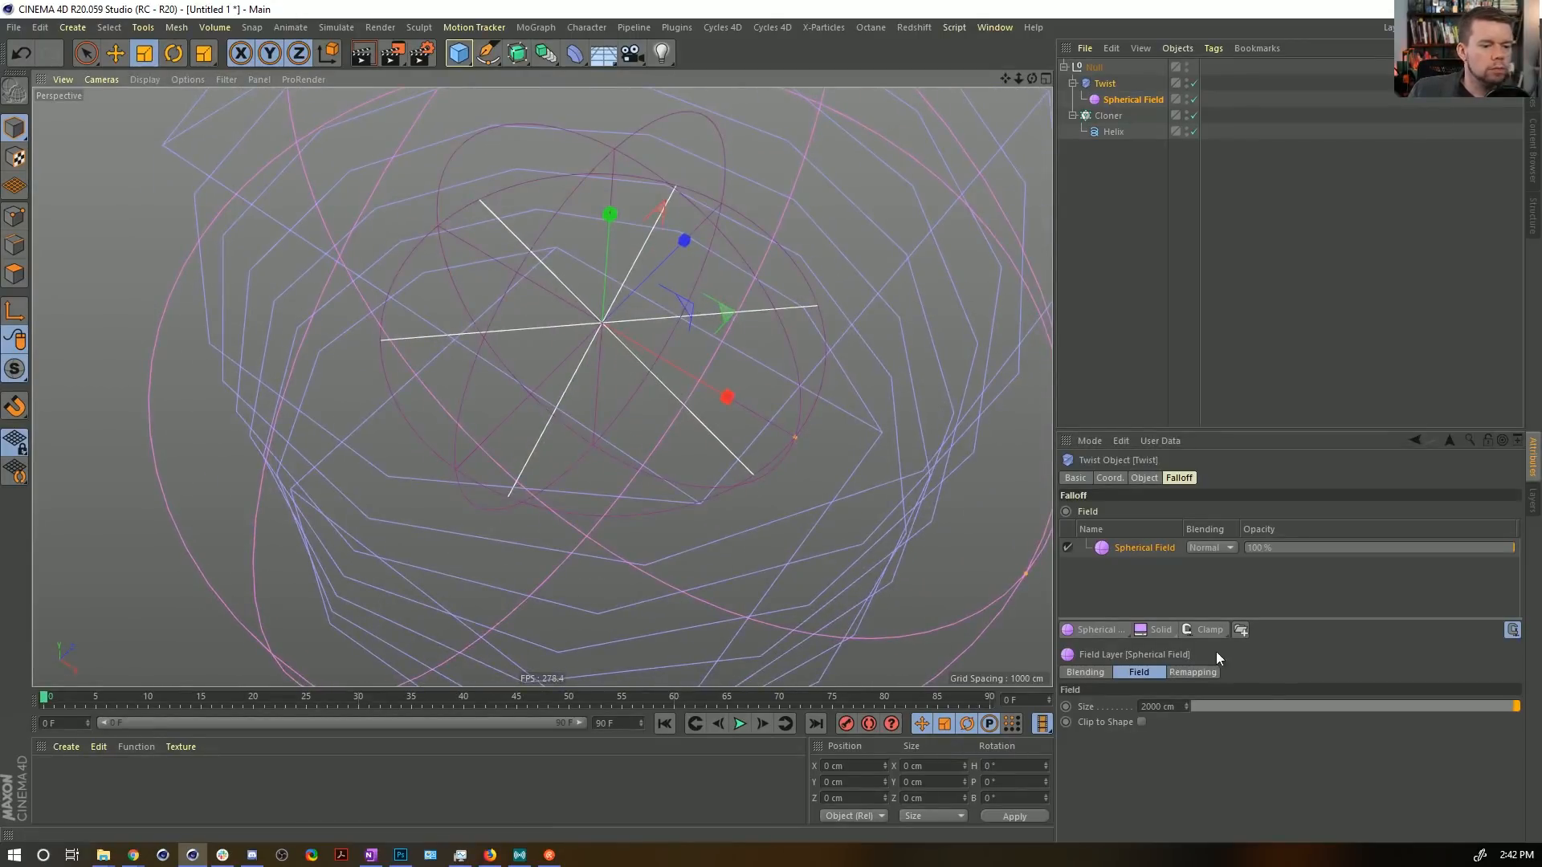
{"action": "left_click_drag", "start_coordinate": [1147, 707], "coordinate": [1140, 707]}
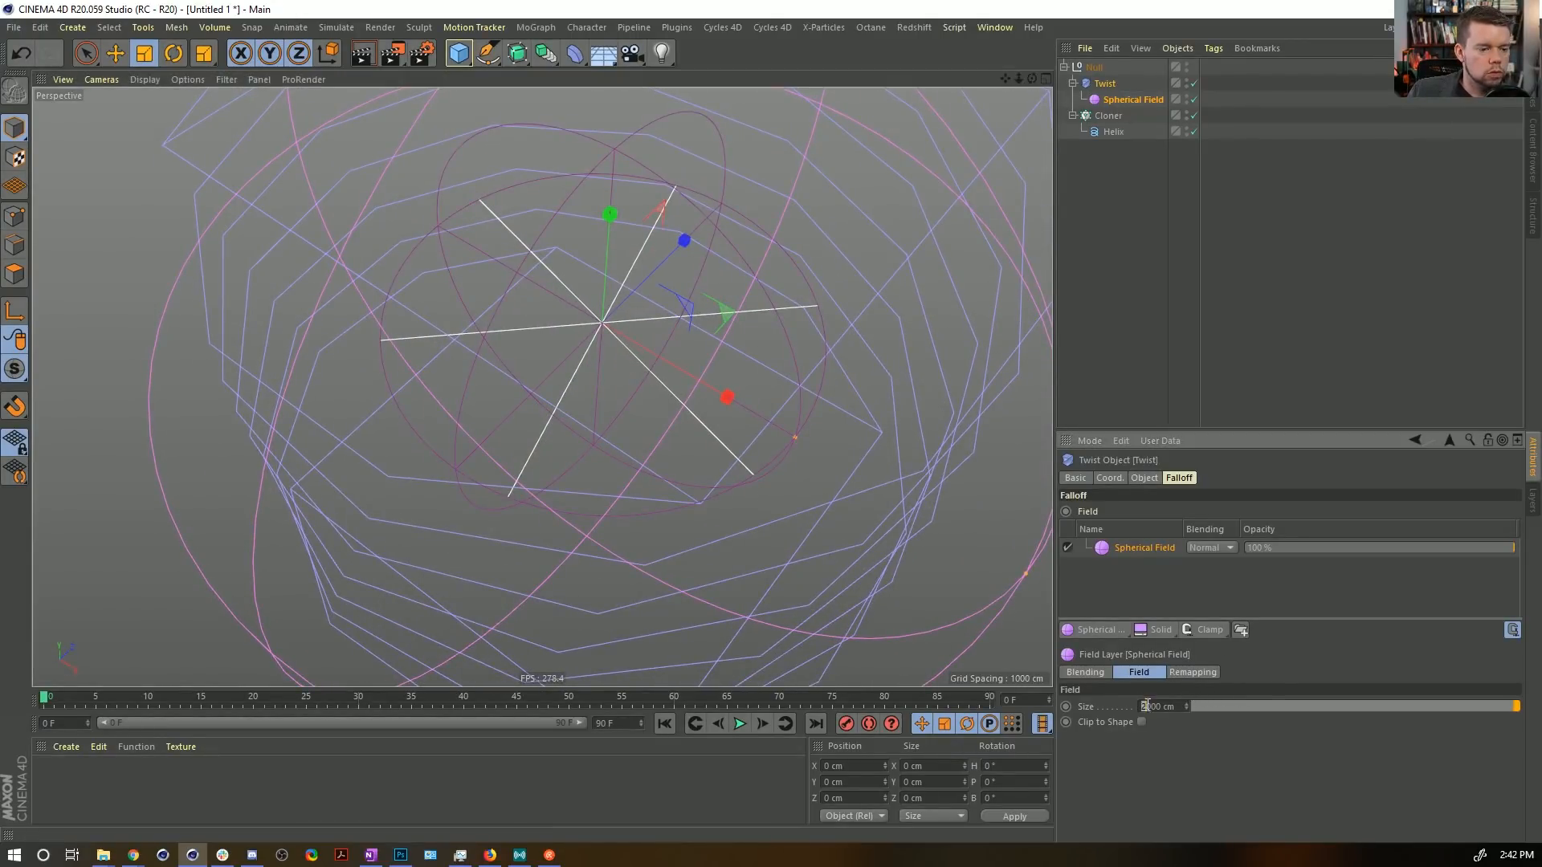
{"action": "type", "text": "1"}
{"action": "key", "text": "Return"}
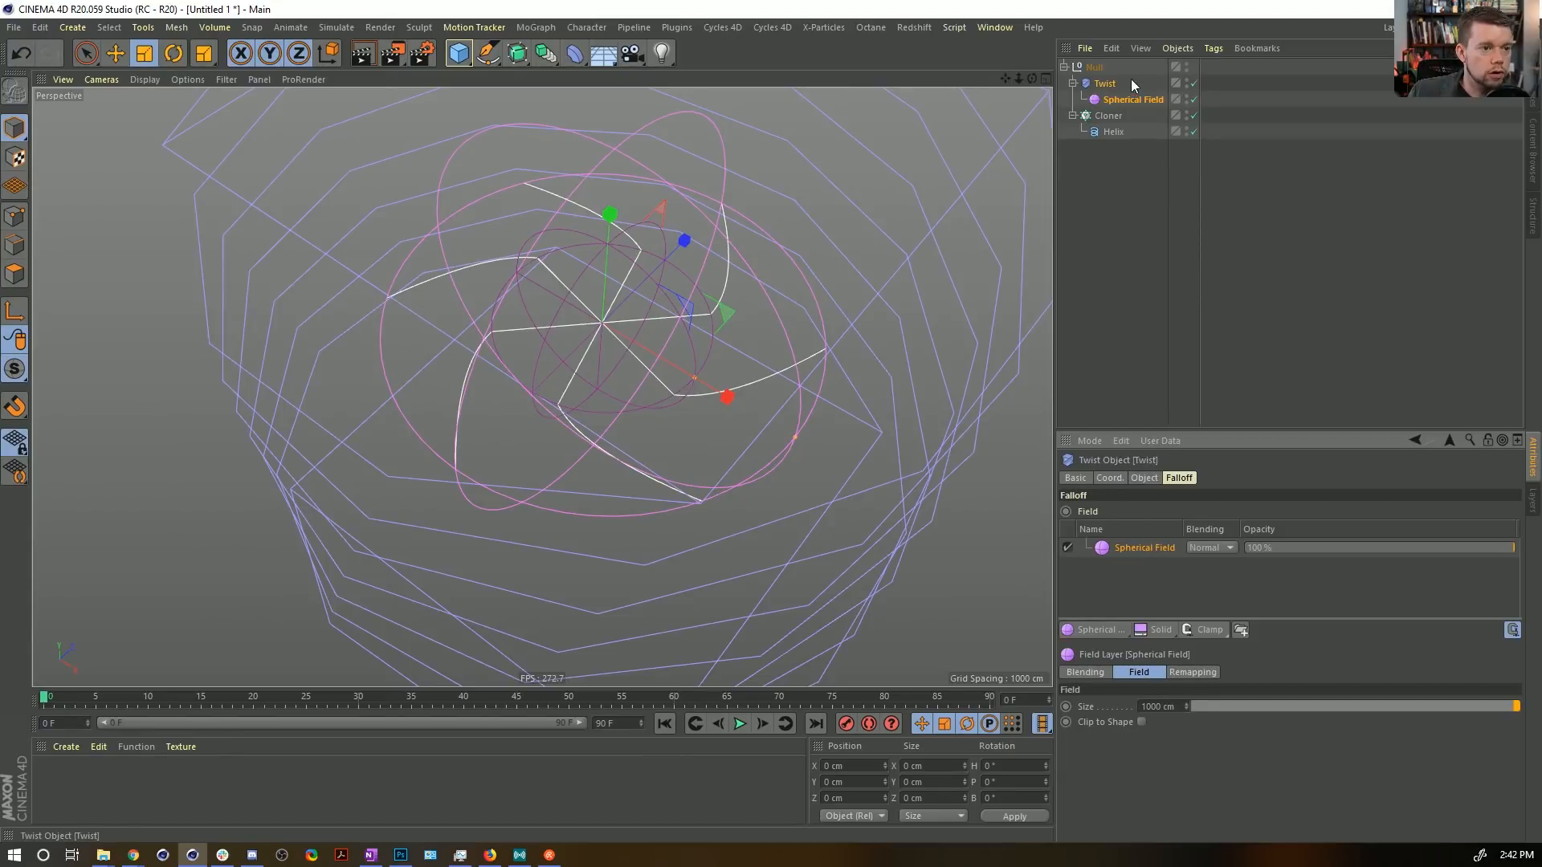
Set the Spherical Field's remapping inner offset to 0% and move the field out of the Twist, directly under the Null.
{"action": "left_click", "coordinate": [1116, 98]}
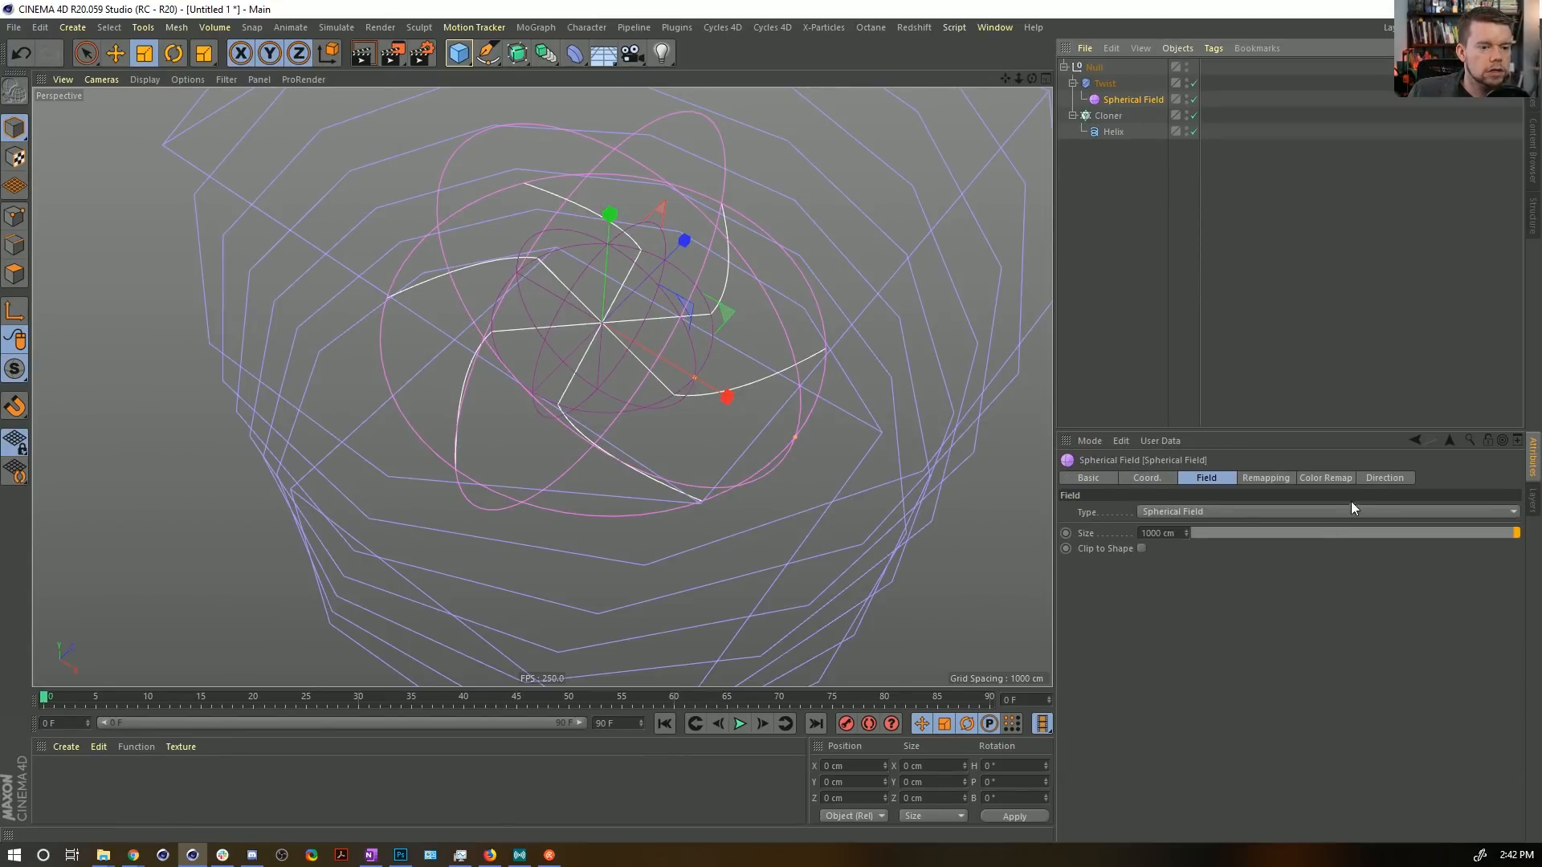
{"action": "left_click", "coordinate": [1266, 478]}
{"action": "left_click_drag", "start_coordinate": [1316, 625], "coordinate": [1178, 633]}
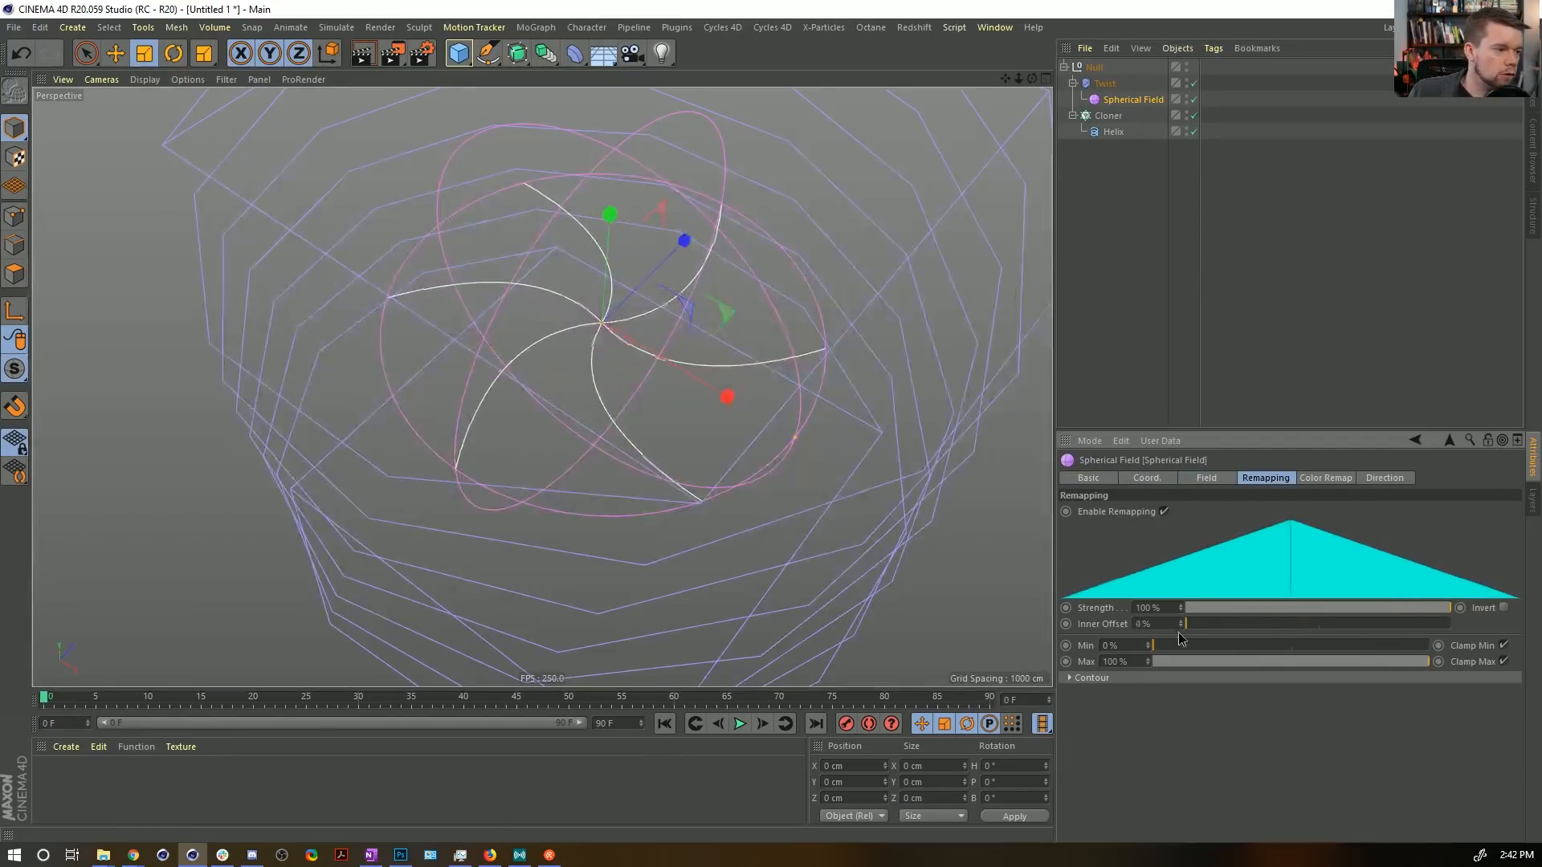
{"action": "left_click", "coordinate": [1105, 214]}
{"action": "mouse_move", "coordinate": [634, 298]}
{"action": "left_mouse_down", "text": "alt"}
{"action": "mouse_move", "coordinate": [623, 242]}
{"action": "mouse_move", "coordinate": [619, 304]}
{"action": "left_mouse_up", "text": "alt"}
{"action": "left_click", "coordinate": [793, 329]}
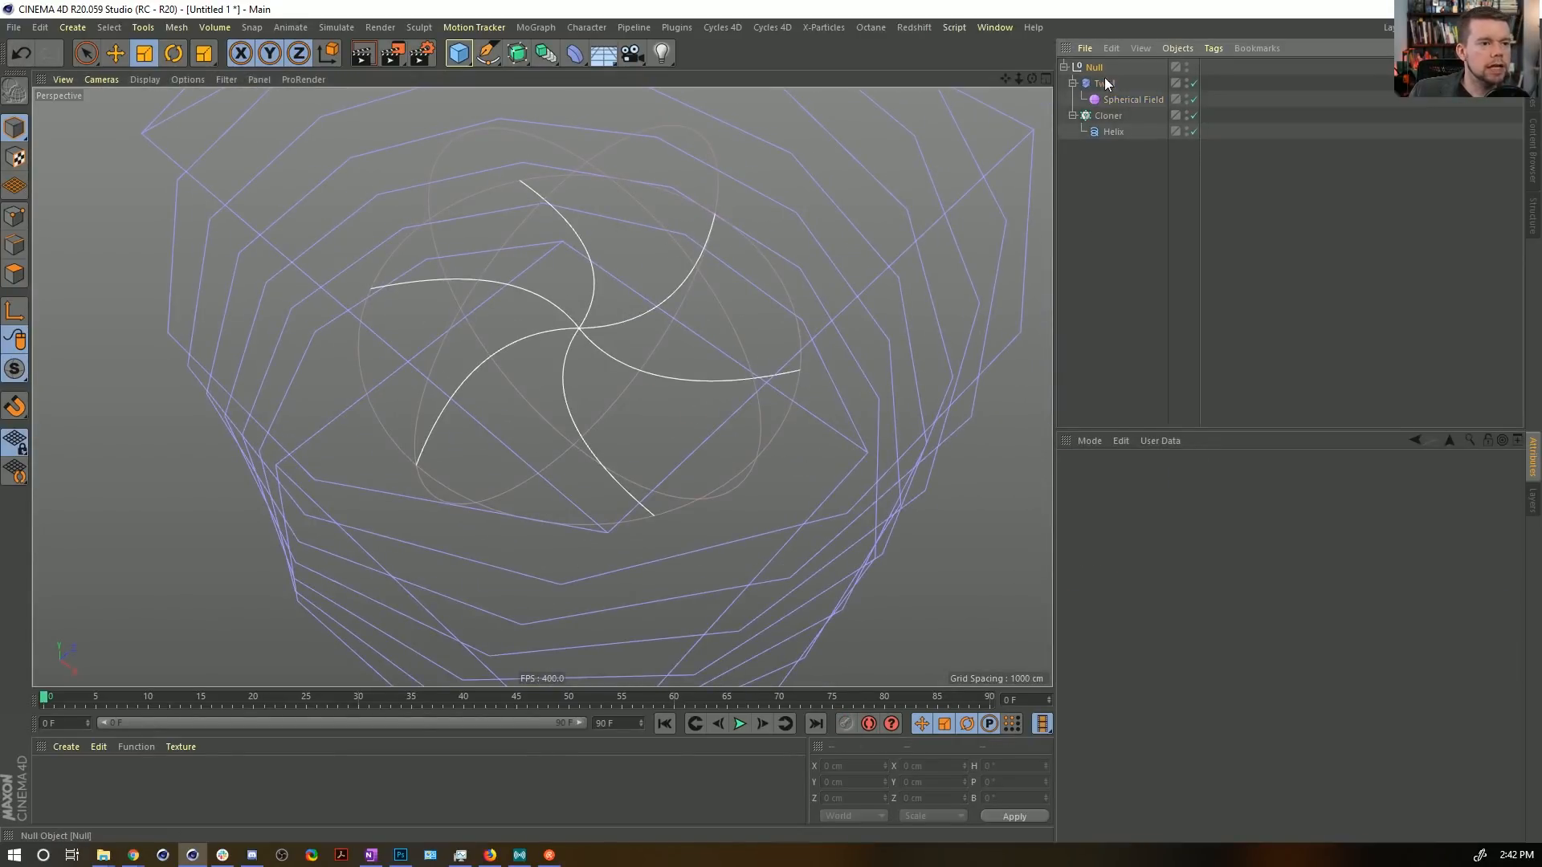
{"action": "left_click_drag", "start_coordinate": [1114, 102], "coordinate": [1113, 77]}
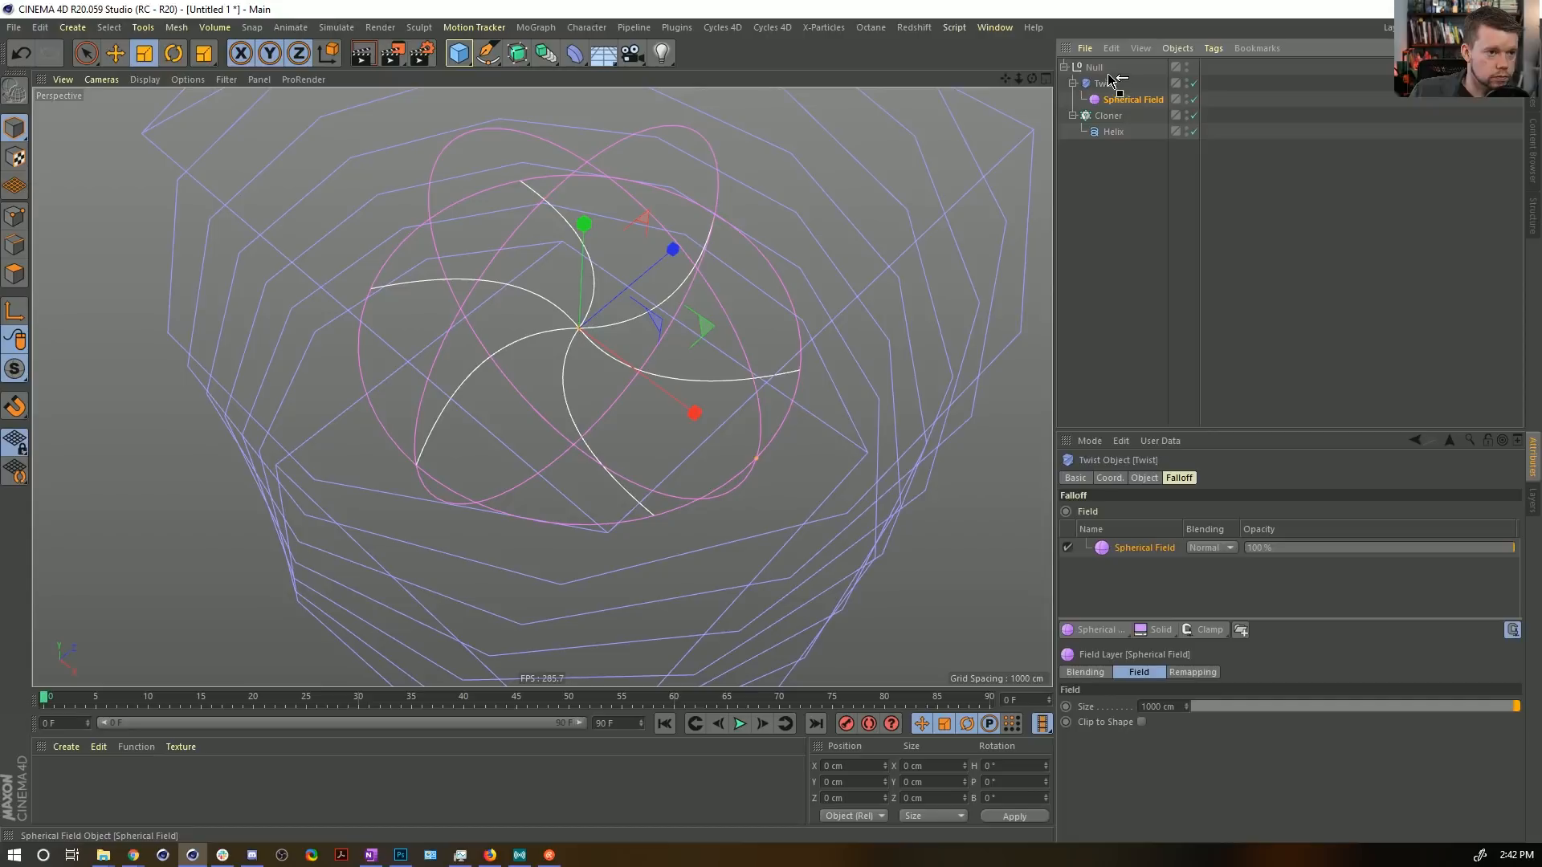
Scale the Twist down to about 1598 cm per side and hide its cage in the viewport.
{"action": "left_click_drag", "start_coordinate": [806, 175], "coordinate": [642, 257]}
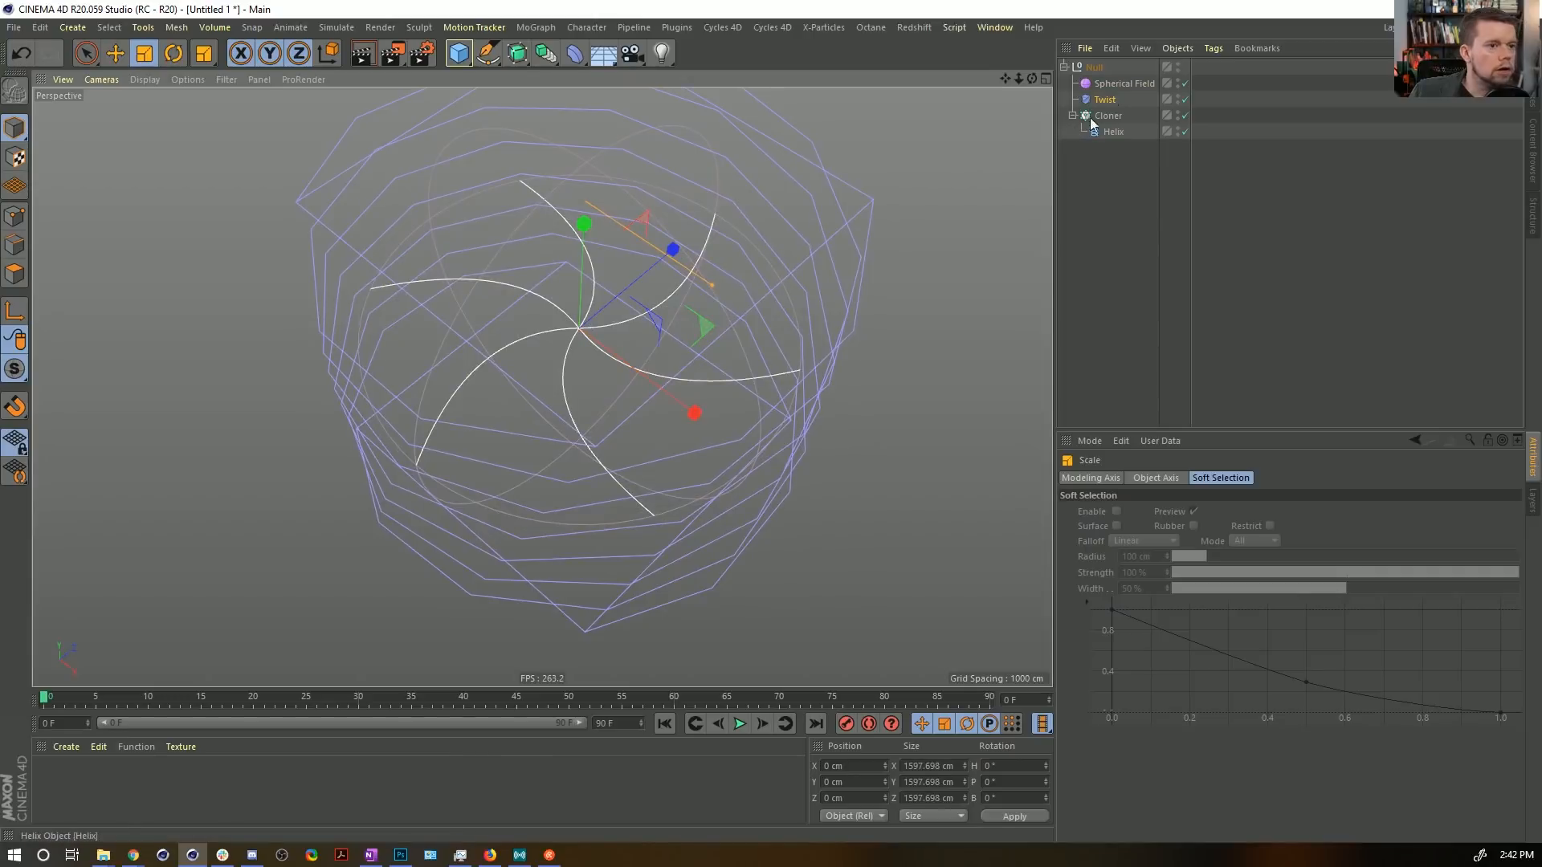
{"action": "left_click", "coordinate": [1178, 97]}
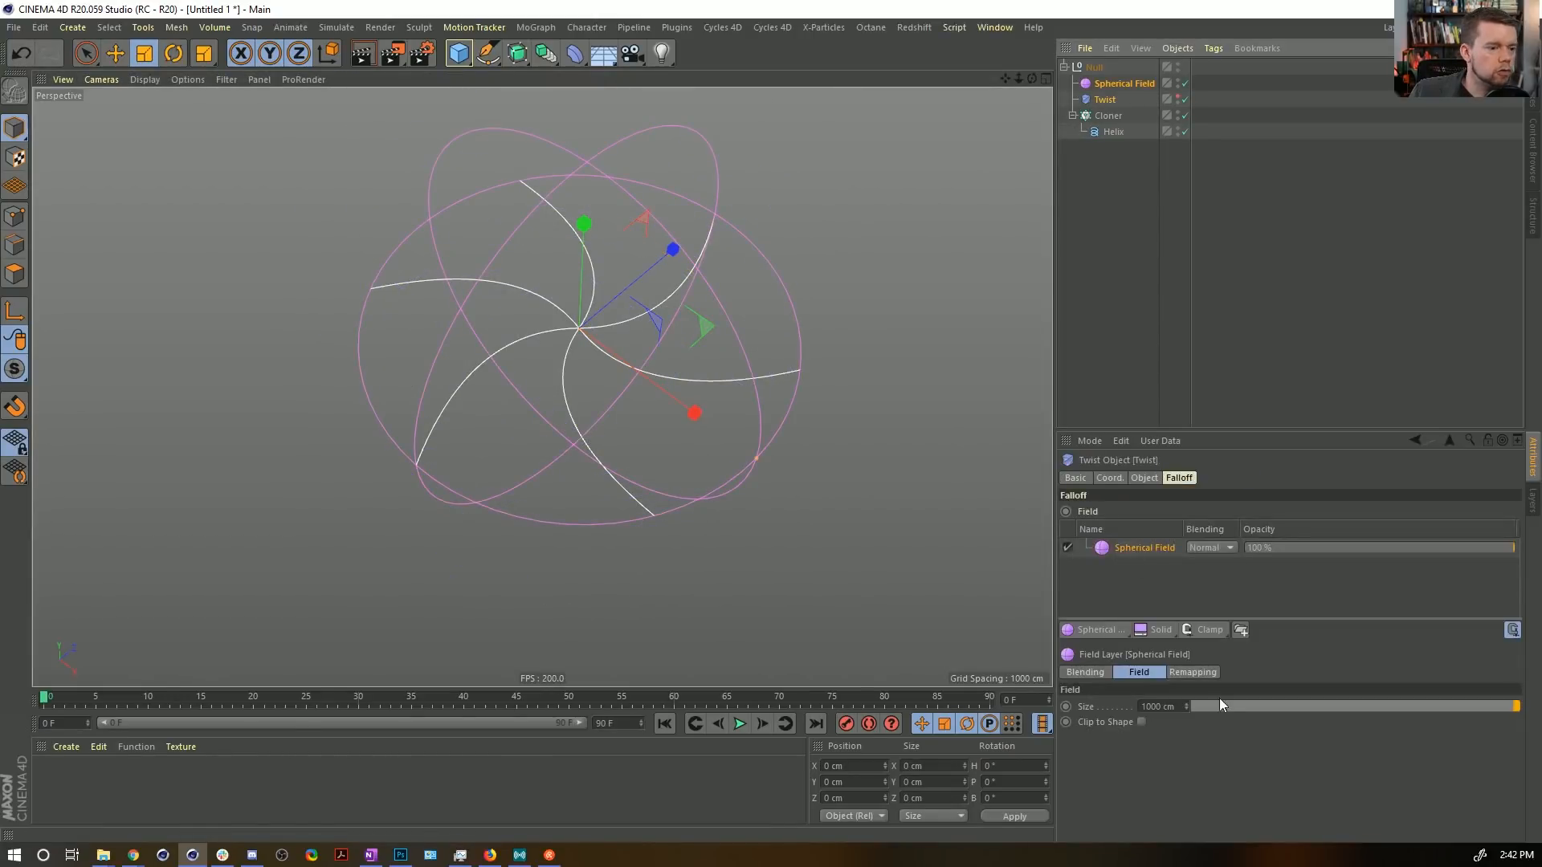
Set the Twist's angle to 502°.
{"action": "left_click", "coordinate": [1144, 478]}
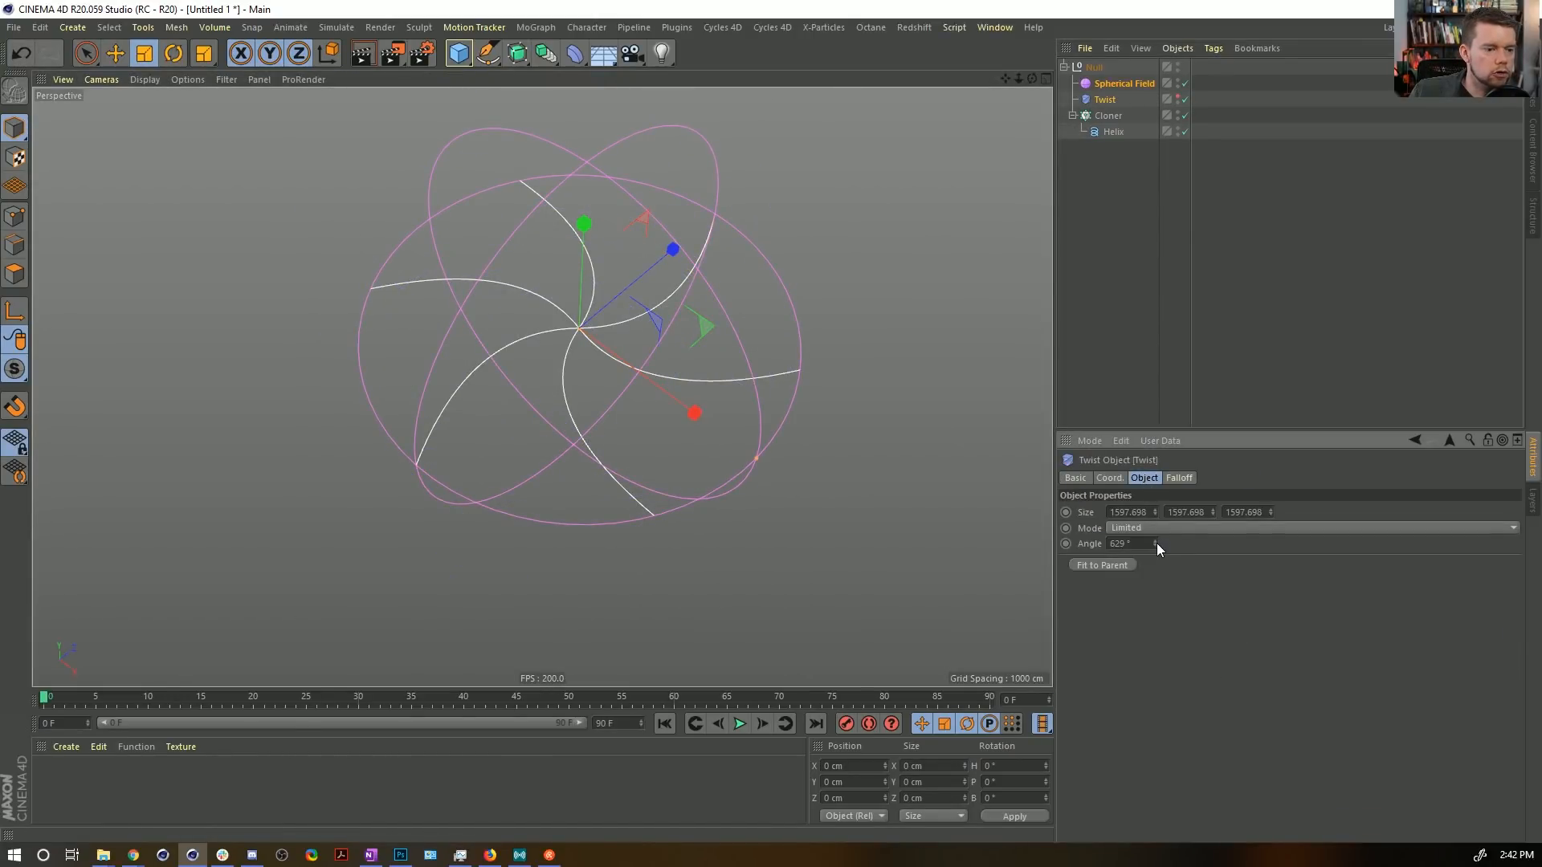
{"action": "mouse_move", "coordinate": [1156, 542]}
{"action": "left_mouse_down"}
{"action": "mouse_move", "coordinate": [1157, 511]}
{"action": "mouse_move", "coordinate": [1155, 576]}
{"action": "mouse_move", "coordinate": [1155, 553]}
{"action": "left_mouse_up"}
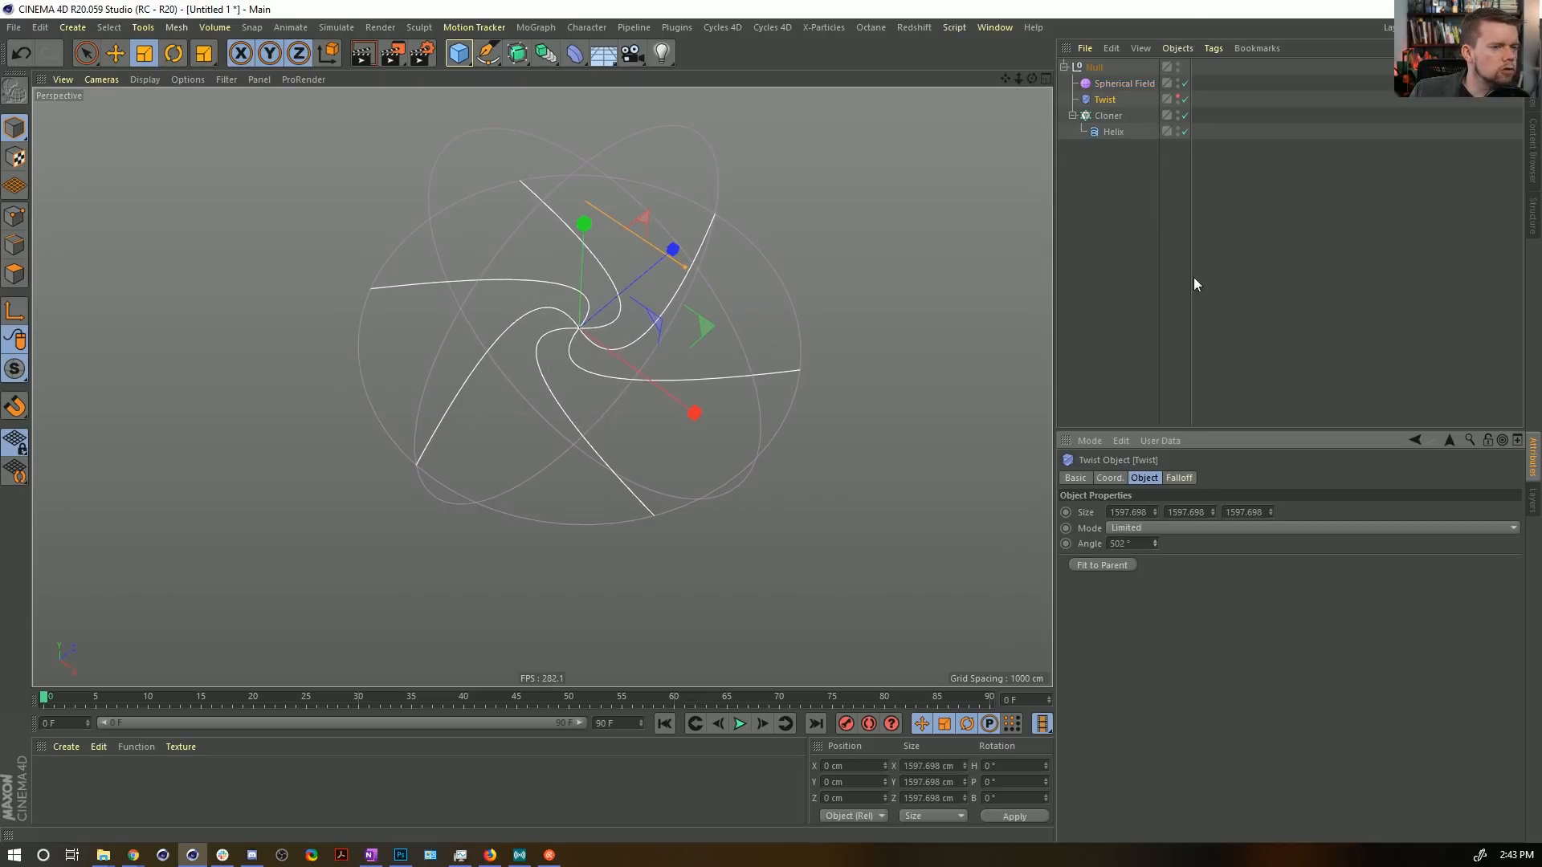
{"action": "left_click", "coordinate": [1126, 86]}
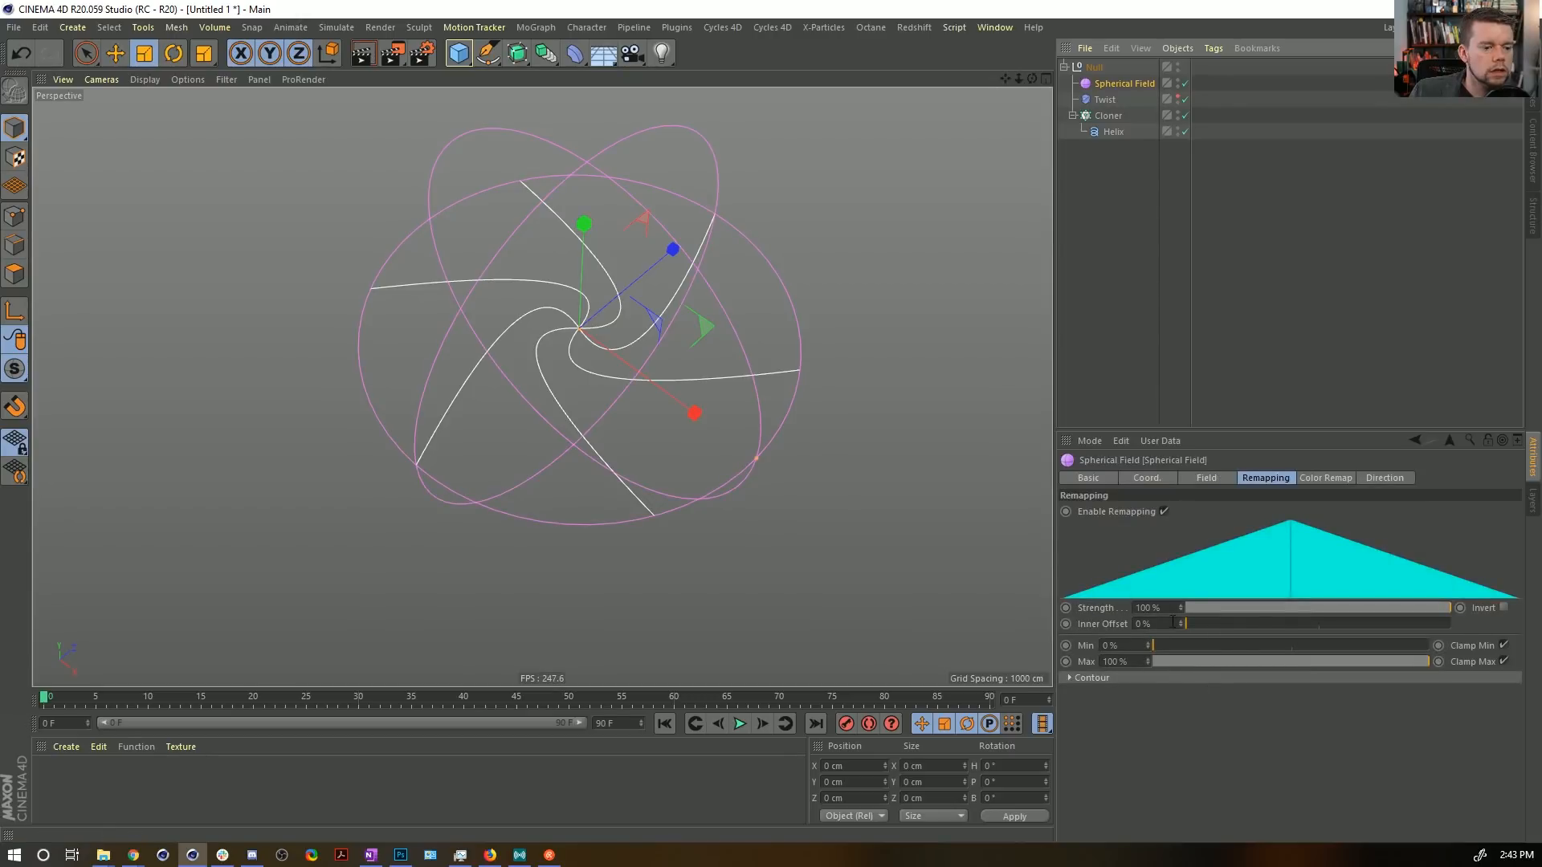
Try rescaling the Twist deformer in the viewport, then undo it.
{"action": "left_click", "coordinate": [1105, 100]}
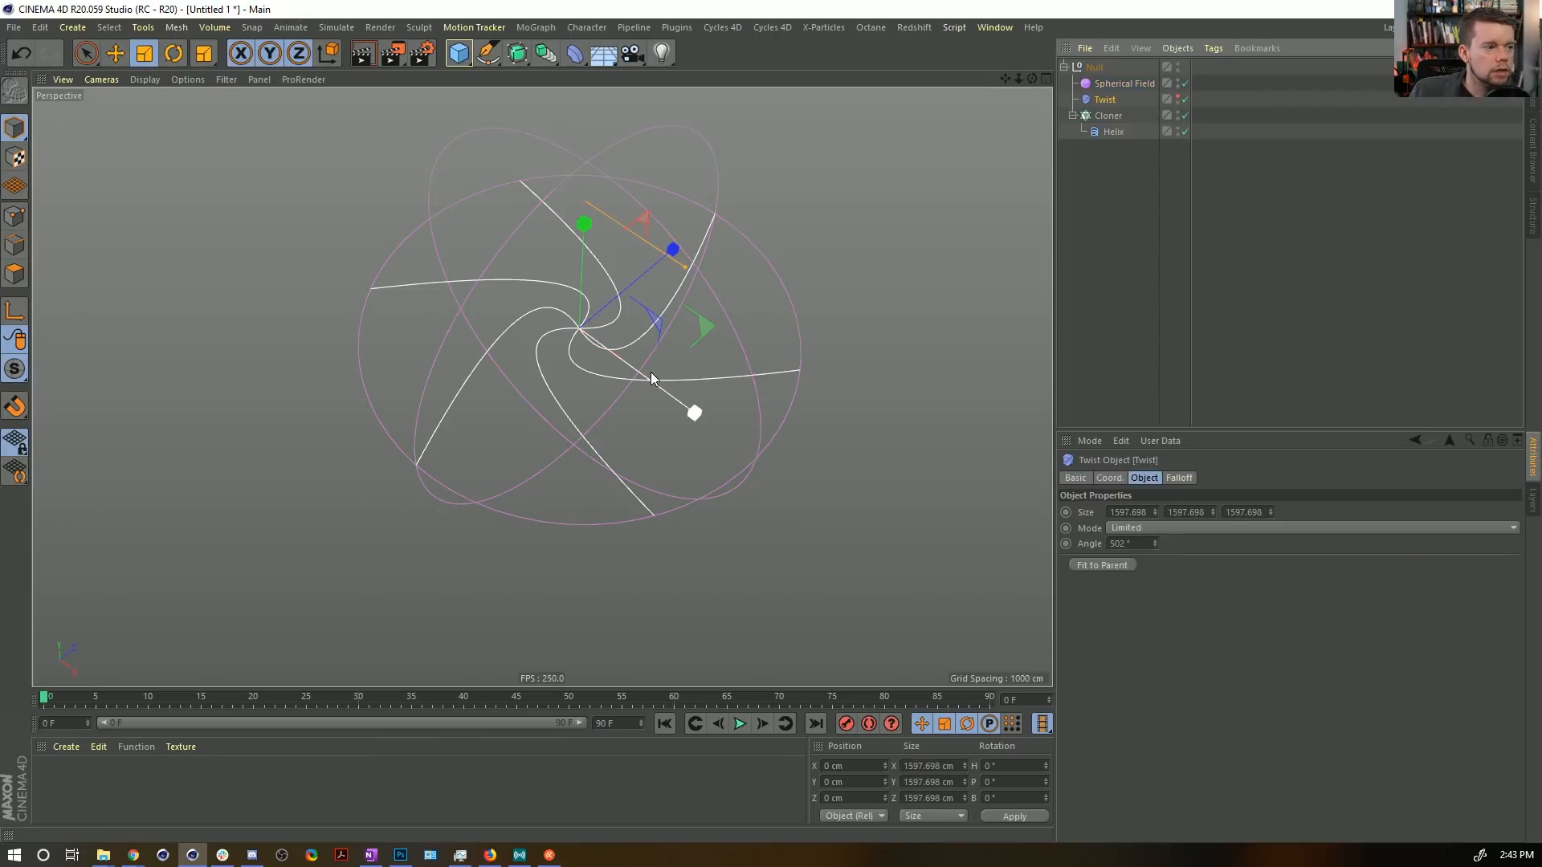
{"action": "key", "text": "t"}
{"action": "mouse_move", "coordinate": [505, 444]}
{"action": "left_mouse_down"}
{"action": "mouse_move", "coordinate": [529, 452]}
{"action": "mouse_move", "coordinate": [506, 445]}
{"action": "left_mouse_up"}
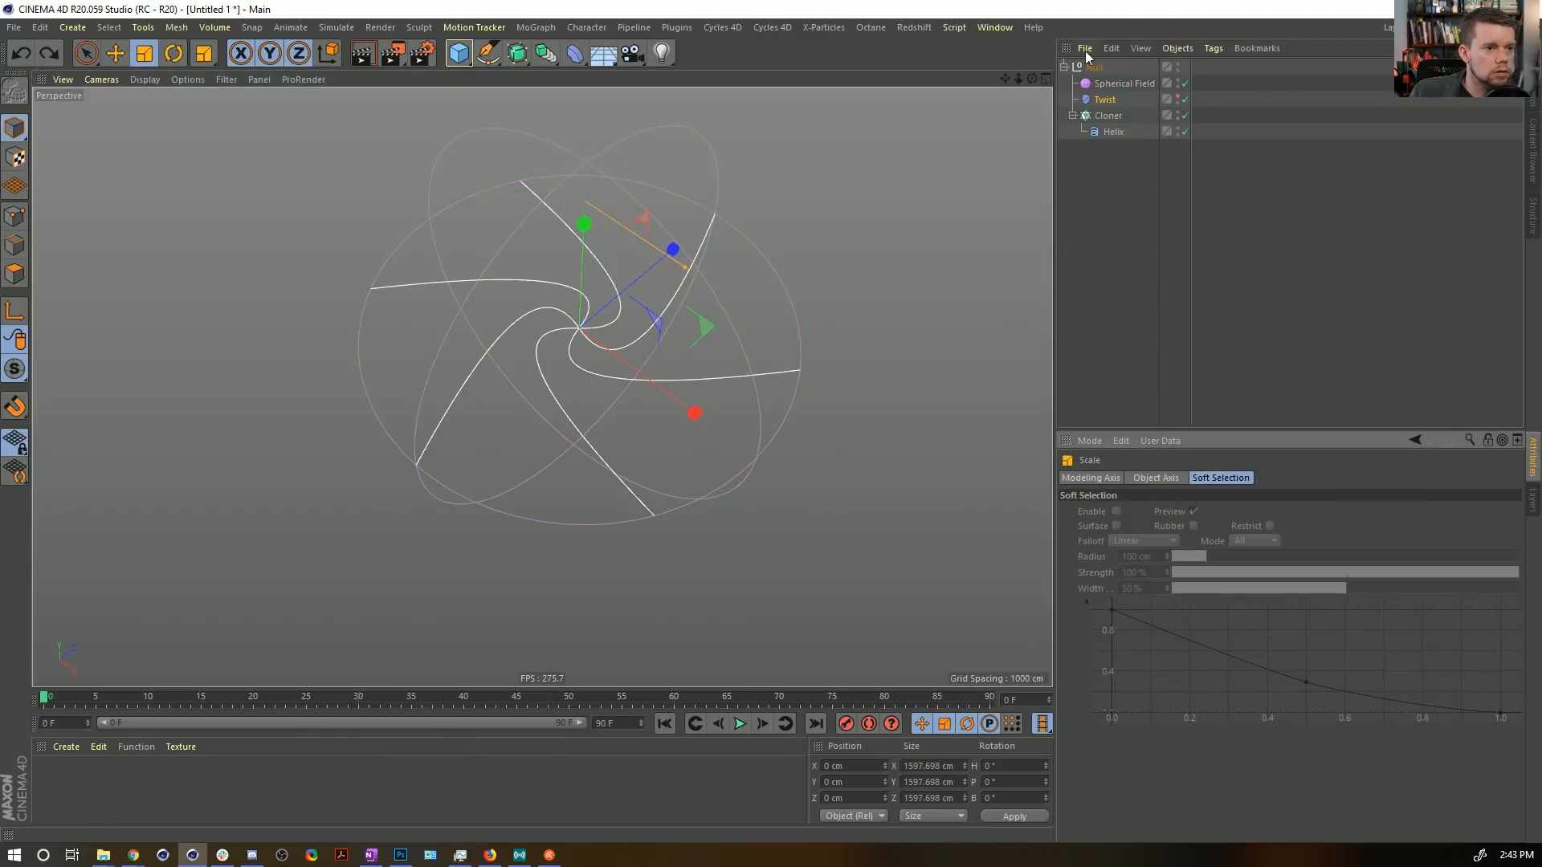
Set the Twist's mode to Unlimited after trying Within Box, and open its falloff settings.
{"action": "left_click", "coordinate": [1104, 100]}
{"action": "left_click", "coordinate": [1157, 527]}
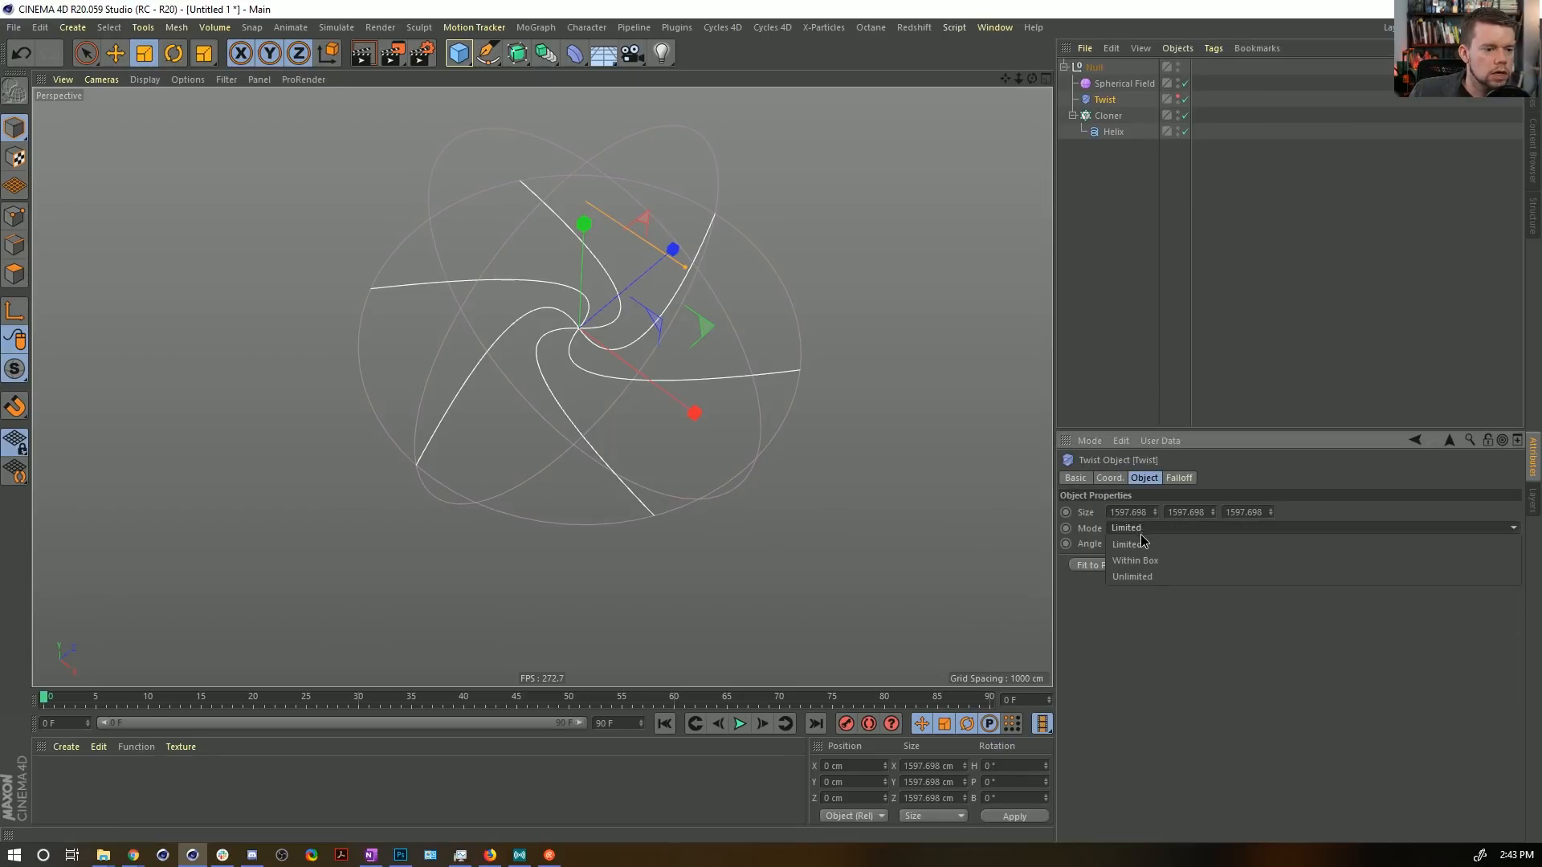
{"action": "left_click", "coordinate": [1148, 562]}
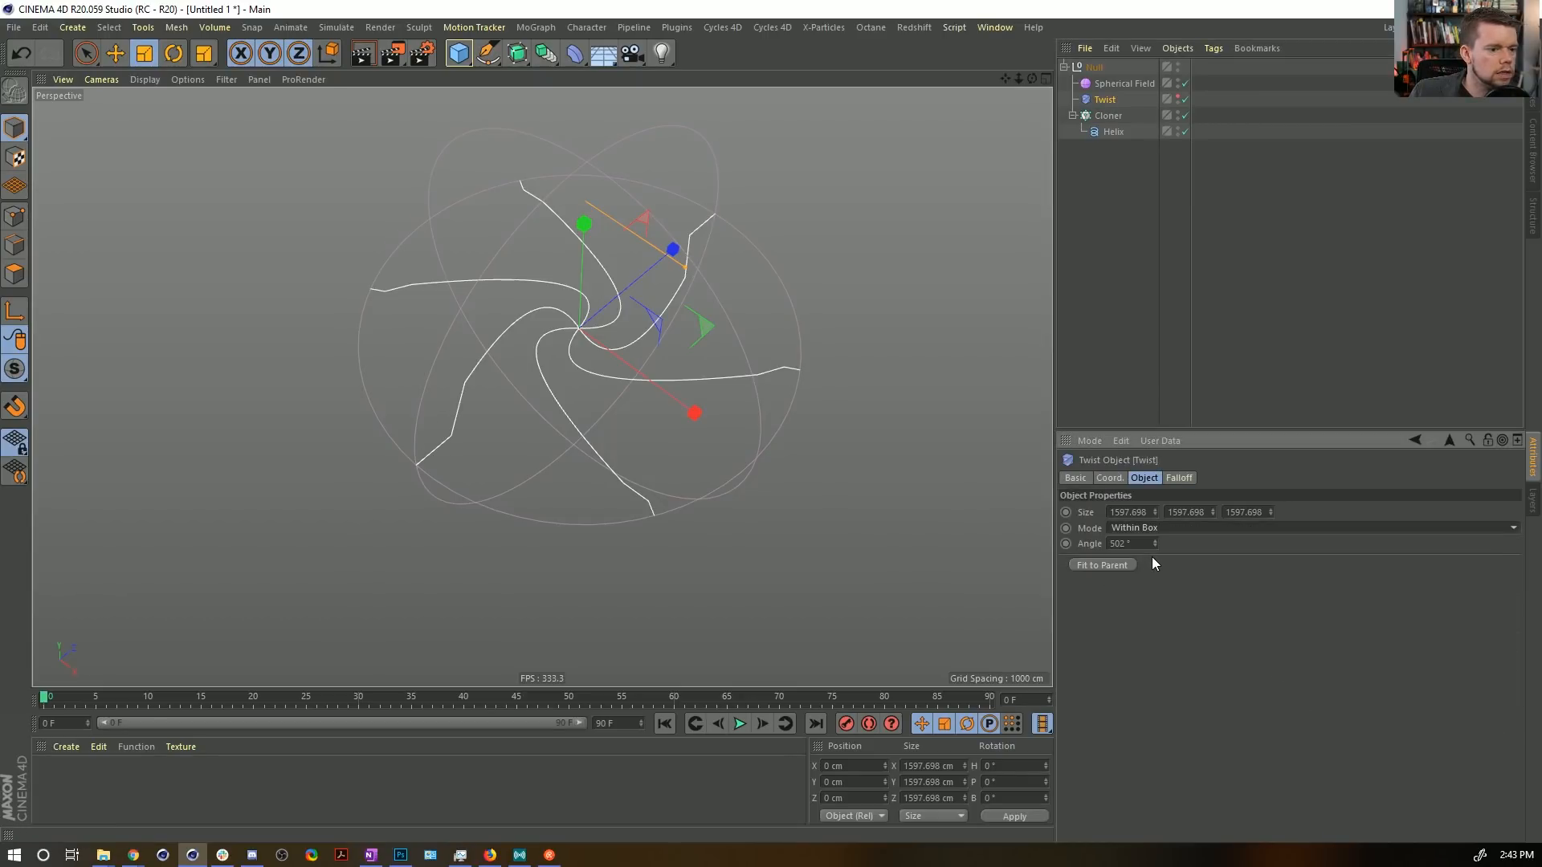
{"action": "left_click", "coordinate": [1148, 530]}
{"action": "left_click", "coordinate": [1150, 580]}
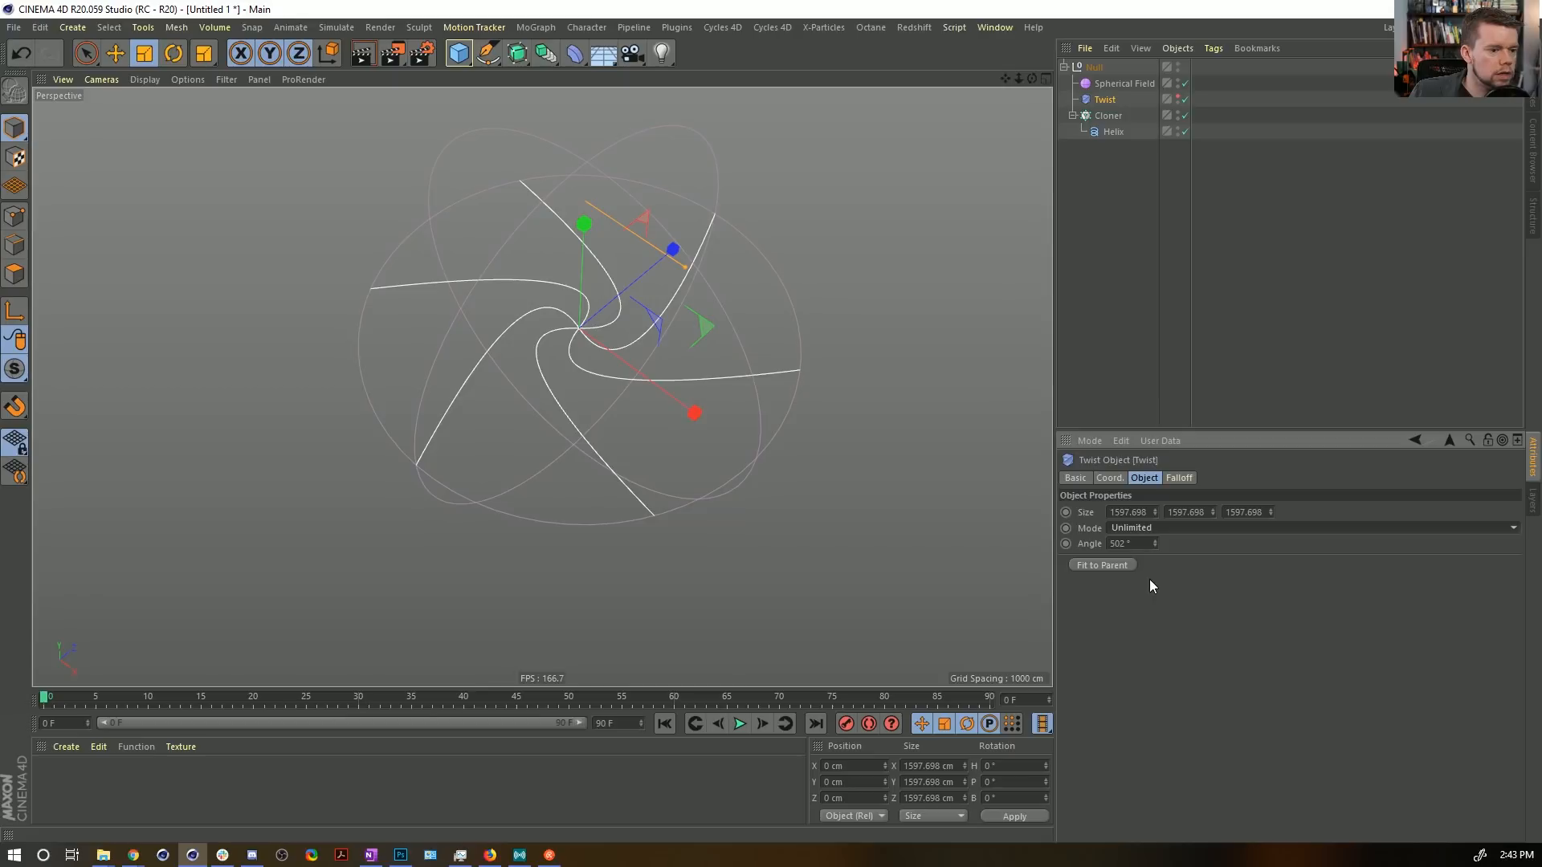
{"action": "left_click", "coordinate": [1176, 478]}
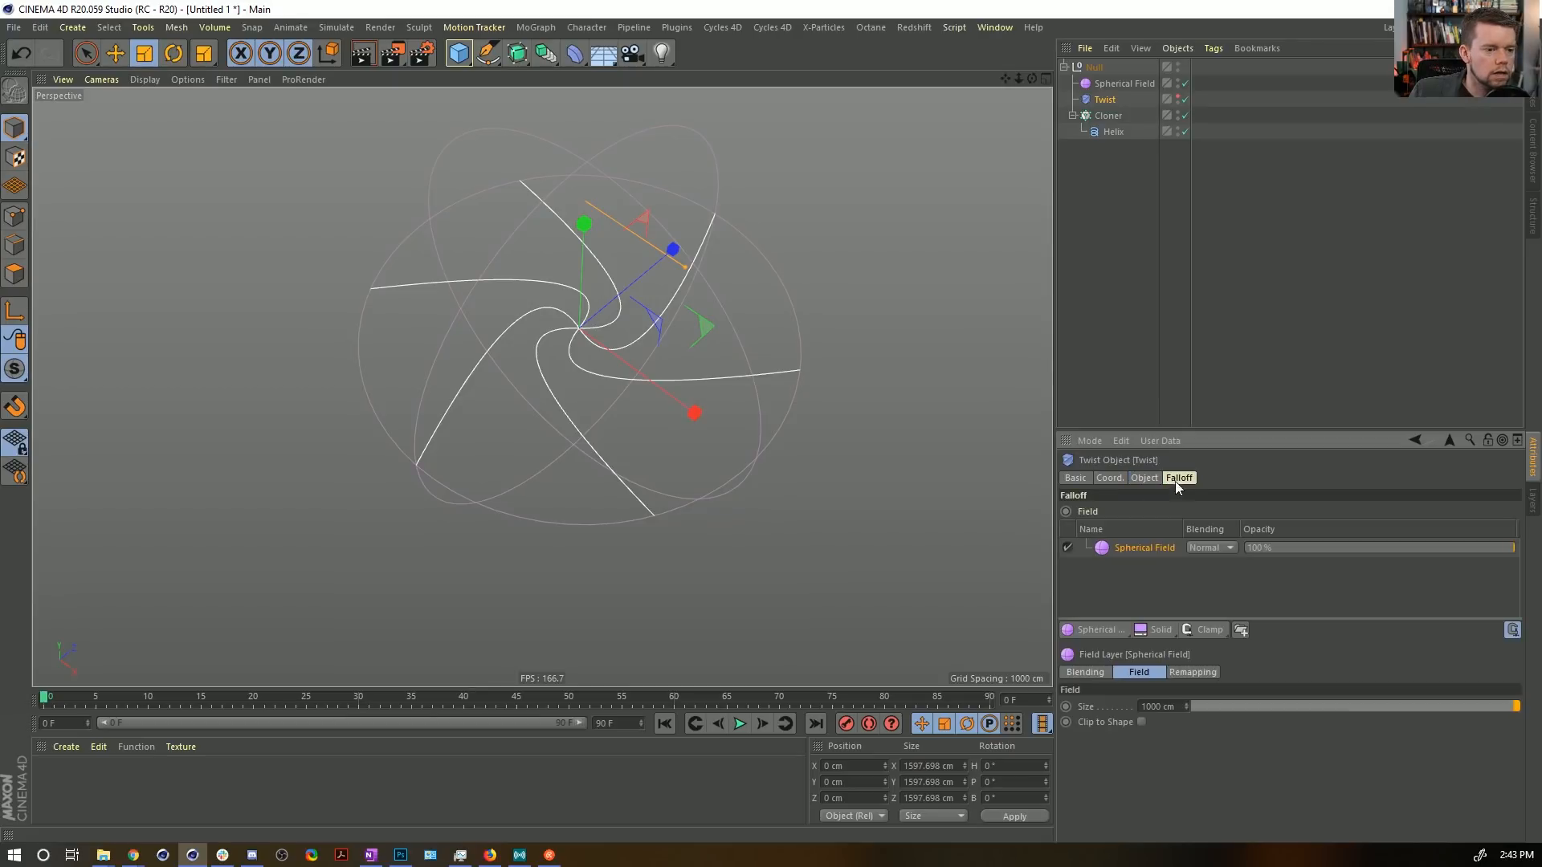
Delete the Spherical Field and the Twist deformer from the galaxy setup.
{"action": "left_click_drag", "start_coordinate": [1226, 707], "coordinate": [1520, 704]}
{"action": "key", "text": "ctrl+z"}
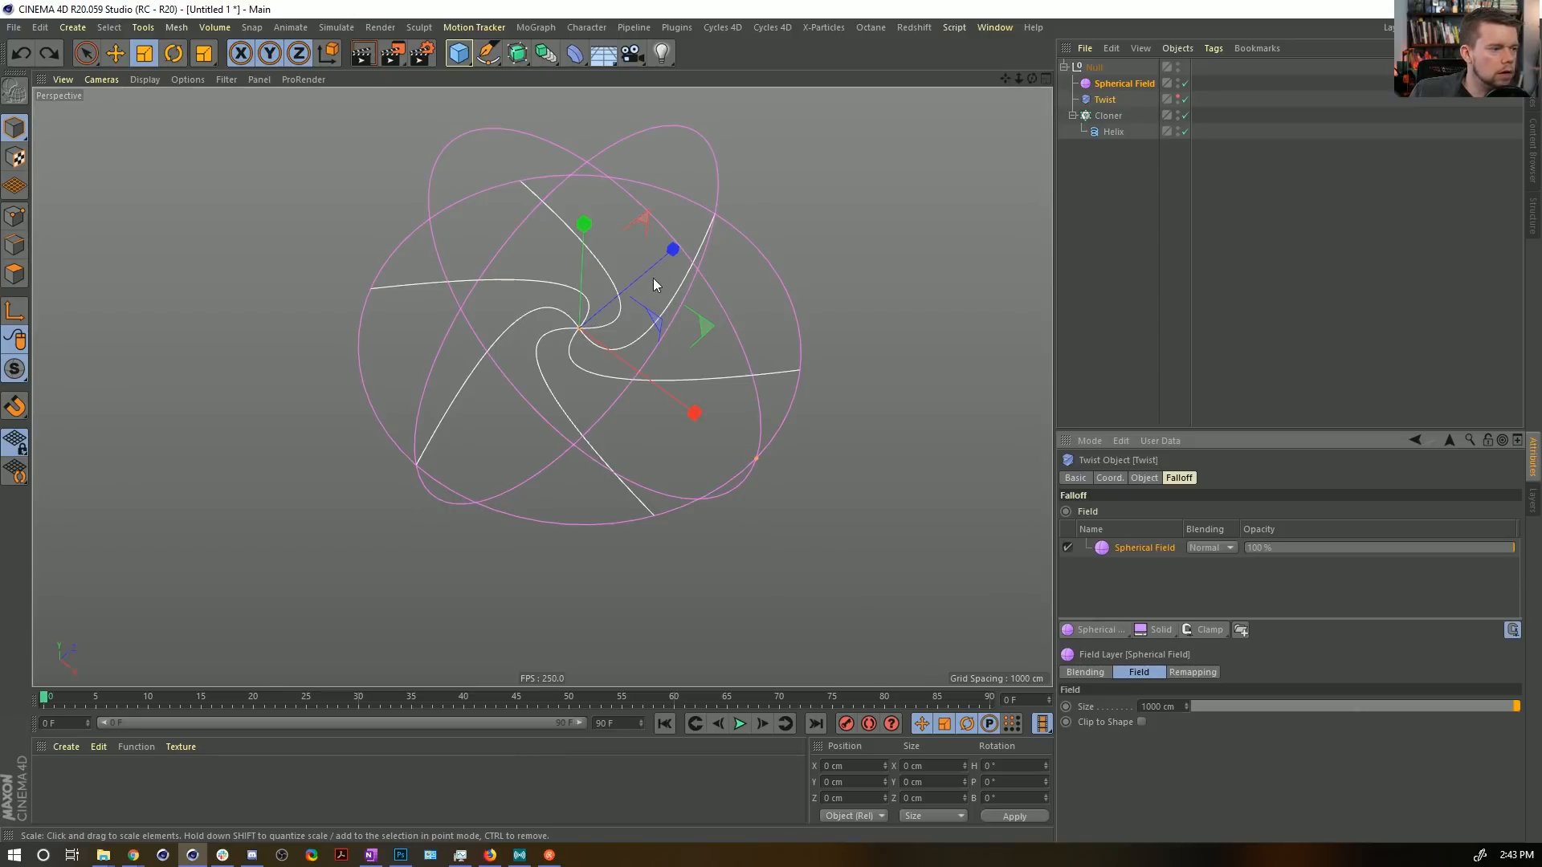
{"action": "mouse_move", "coordinate": [597, 323]}
{"action": "left_mouse_down", "text": "alt"}
{"action": "mouse_move", "coordinate": [616, 402]}
{"action": "mouse_move", "coordinate": [580, 318]}
{"action": "left_mouse_up", "text": "alt"}
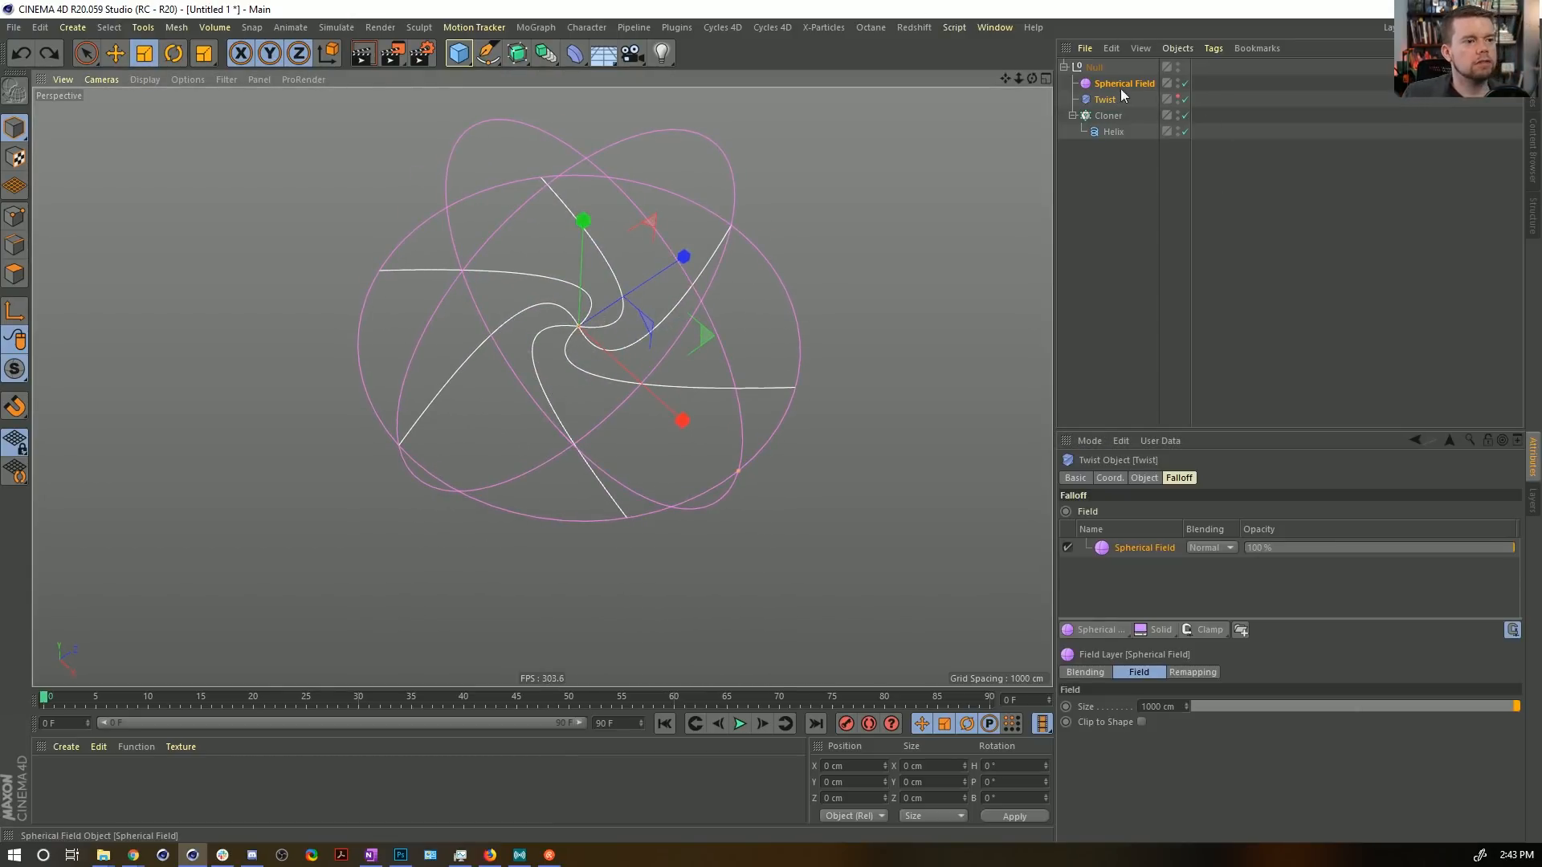
{"action": "key", "text": "Delete"}
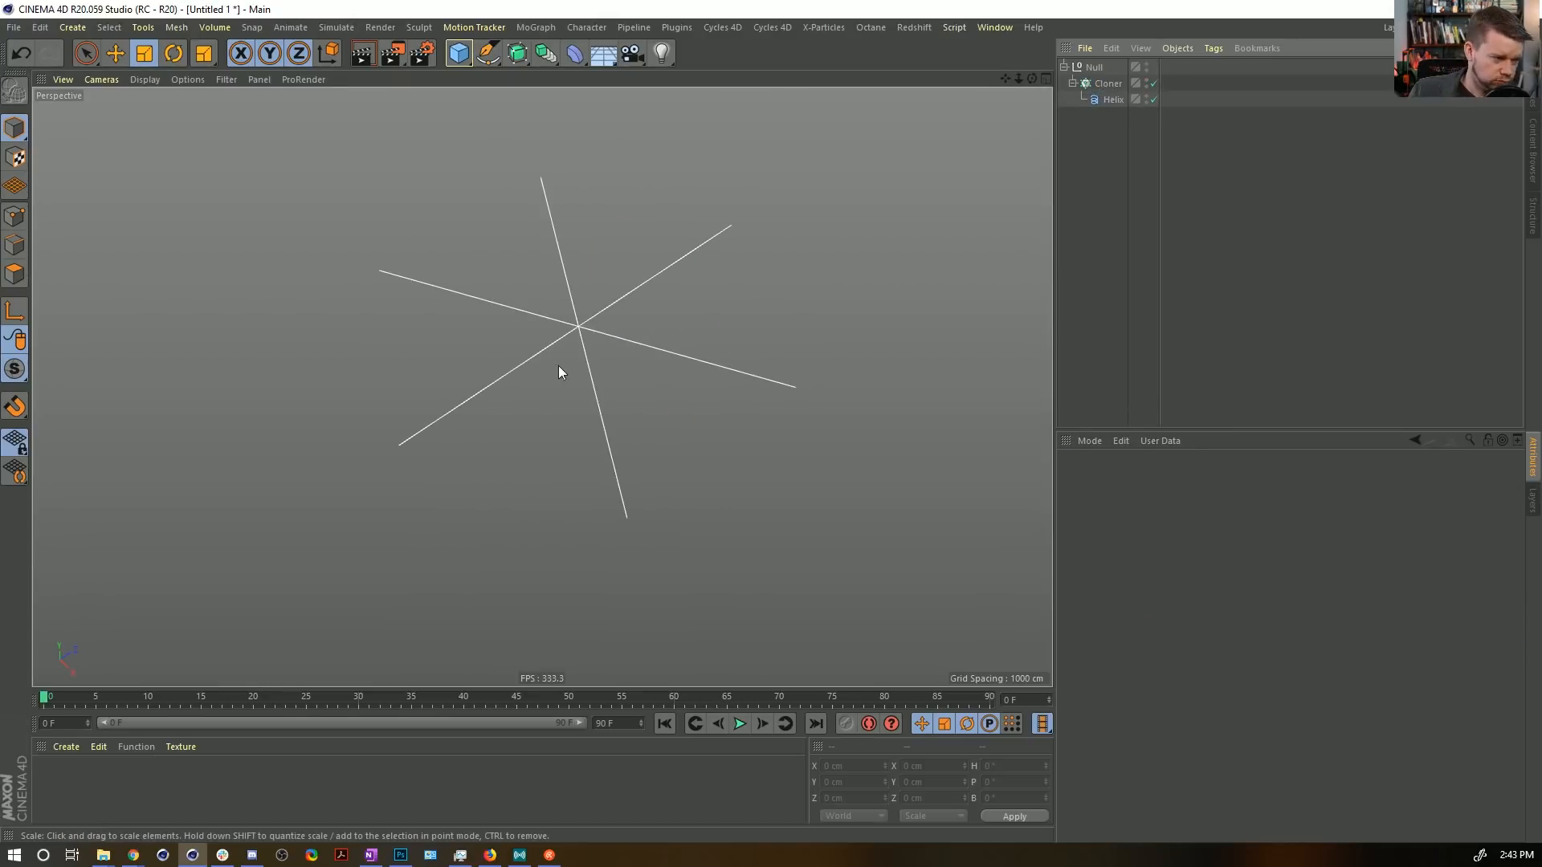
Try an end radius of 129 cm on the Helix, then undo it.
{"action": "left_click", "coordinate": [1116, 100]}
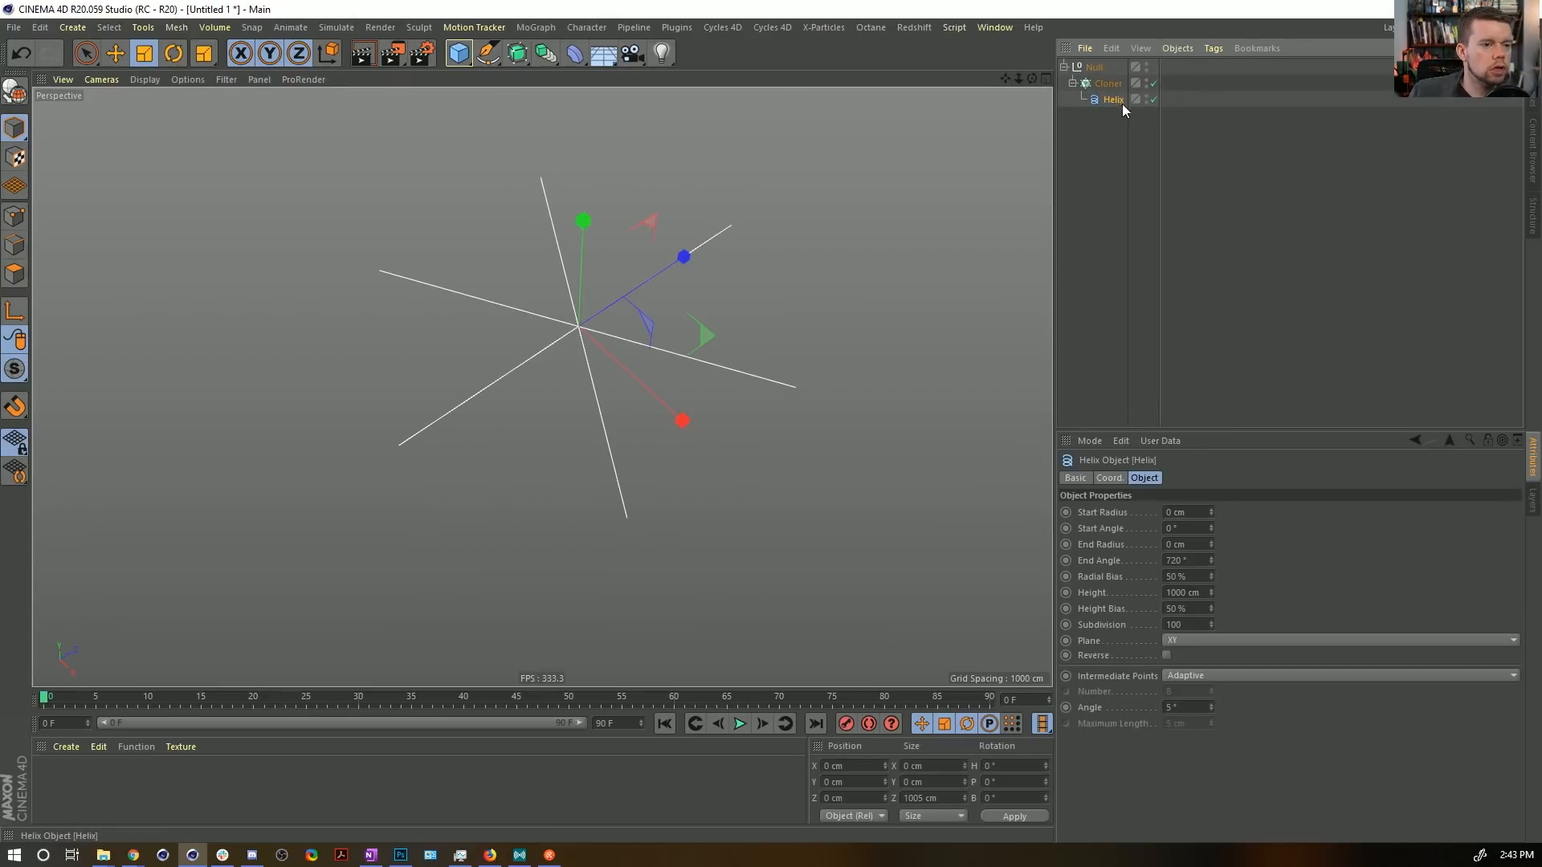
{"action": "mouse_move", "coordinate": [1209, 547]}
{"action": "left_mouse_down"}
{"action": "mouse_move", "coordinate": [1209, 533]}
{"action": "mouse_move", "coordinate": [1209, 547]}
{"action": "left_mouse_up"}
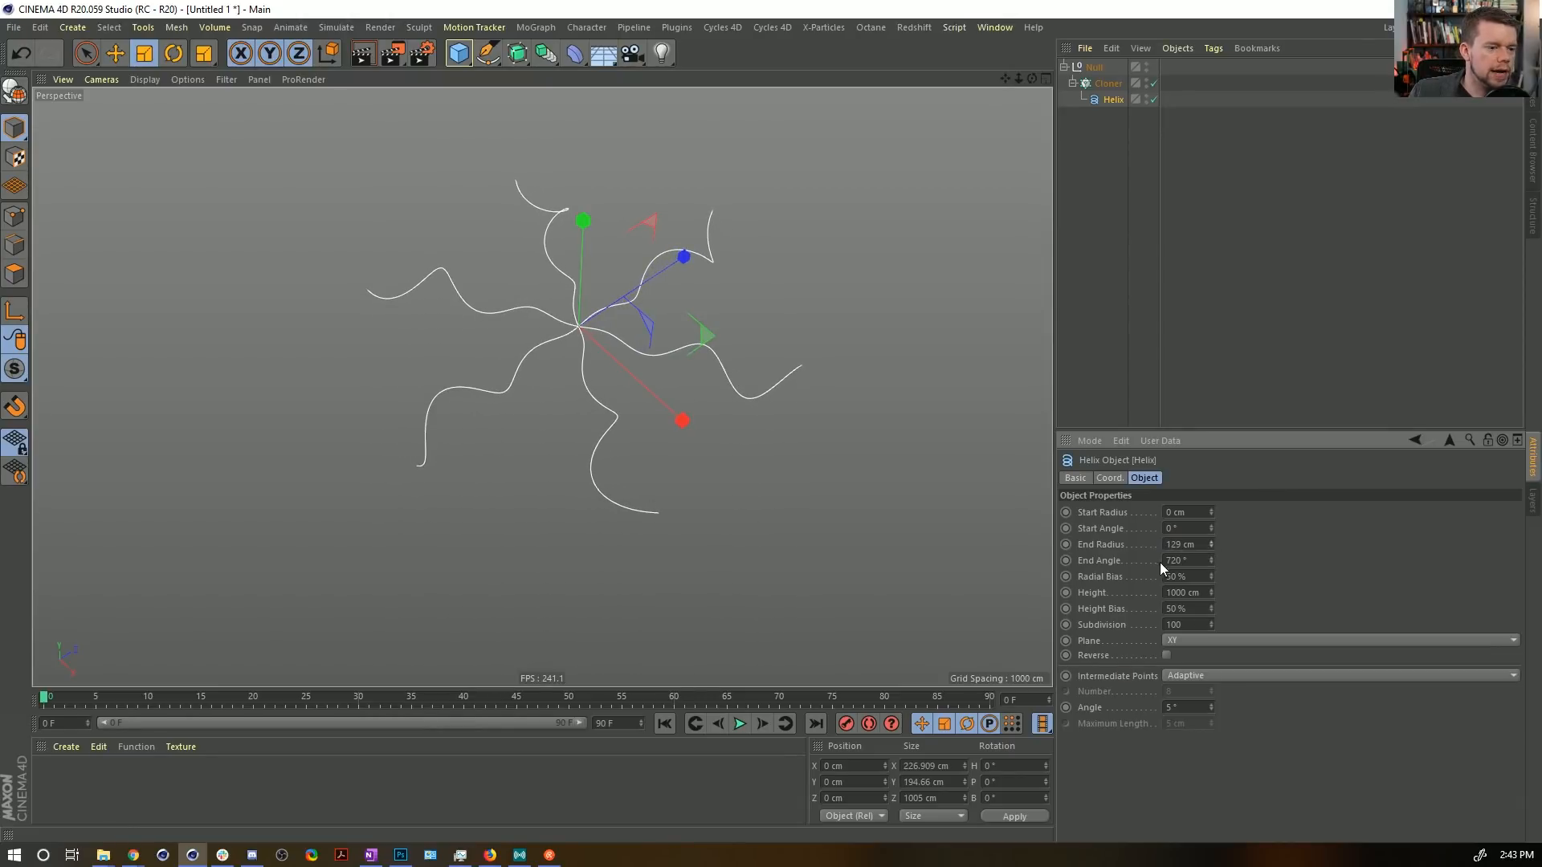
{"action": "key", "text": "ctrl+z"}
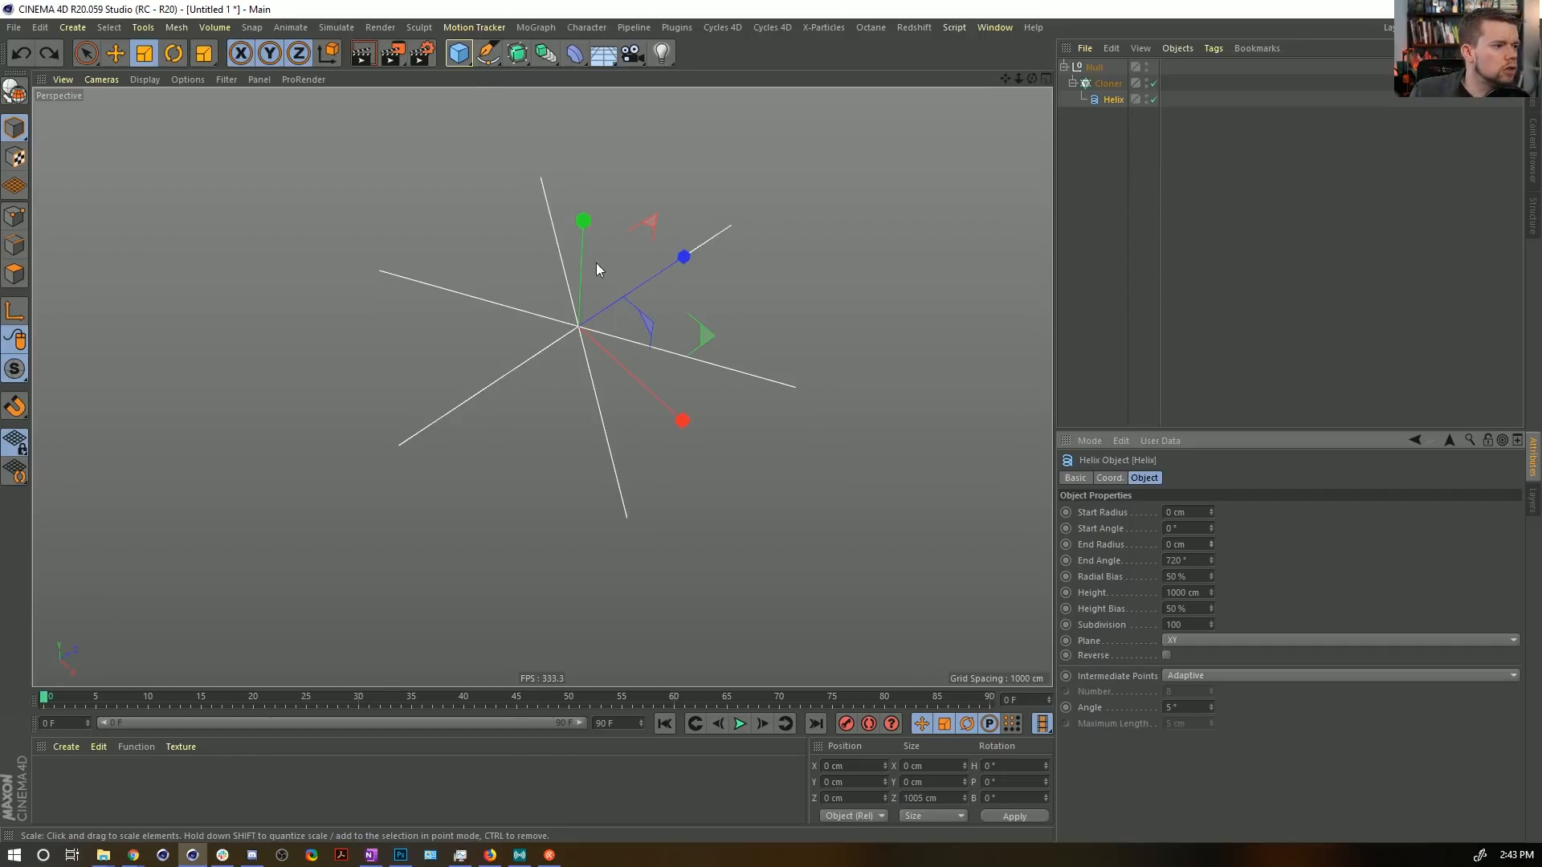
Add a Bend deformer as a child of the Helix.
{"action": "left_click_drag", "start_coordinate": [596, 263], "coordinate": [588, 252], "text": "alt"}
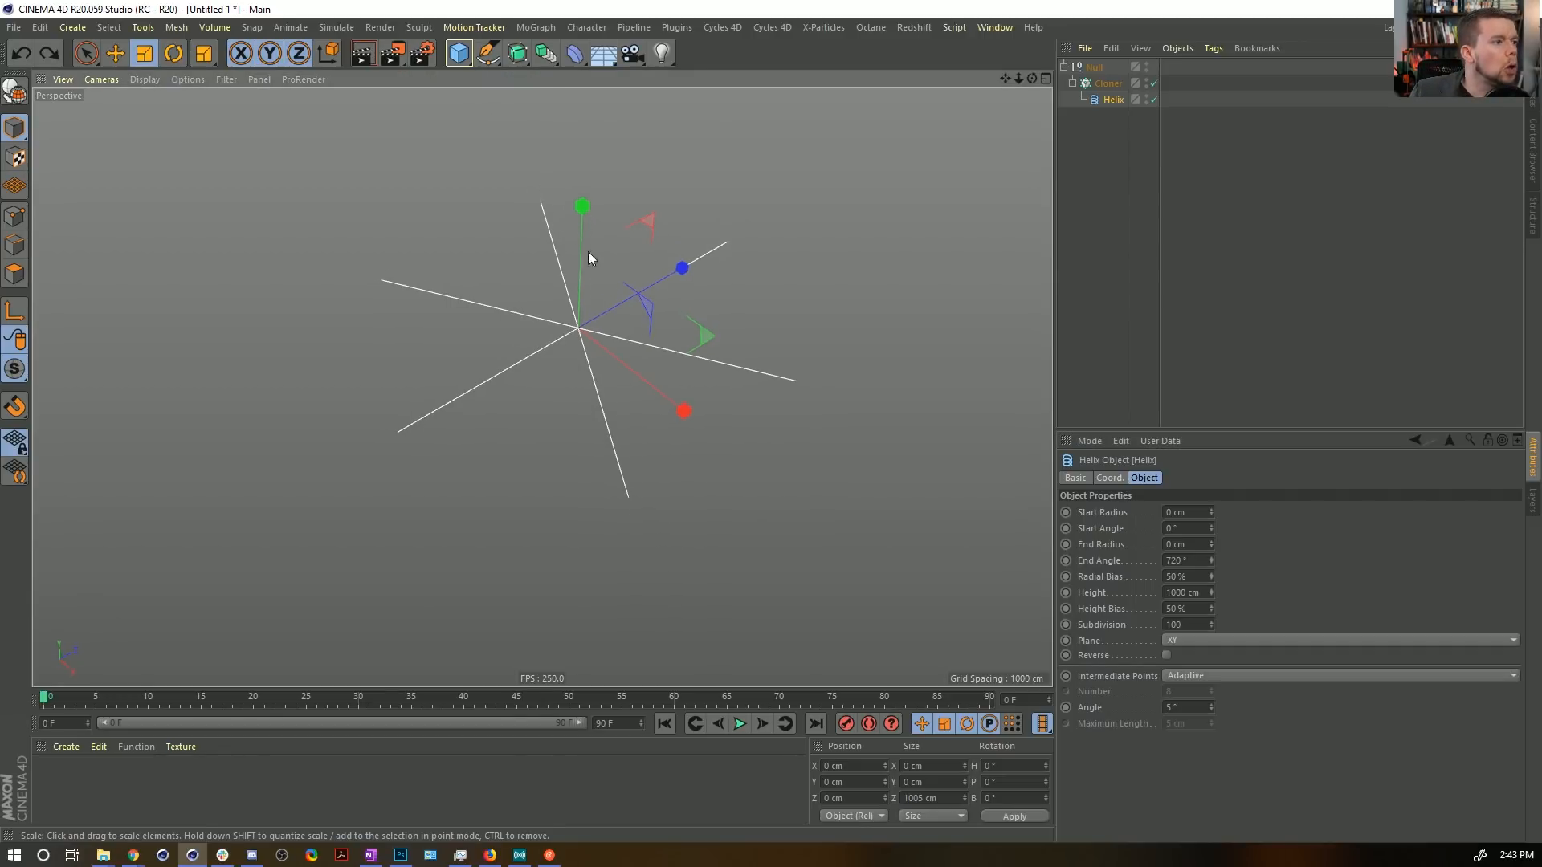
{"action": "left_click", "coordinate": [575, 56]}
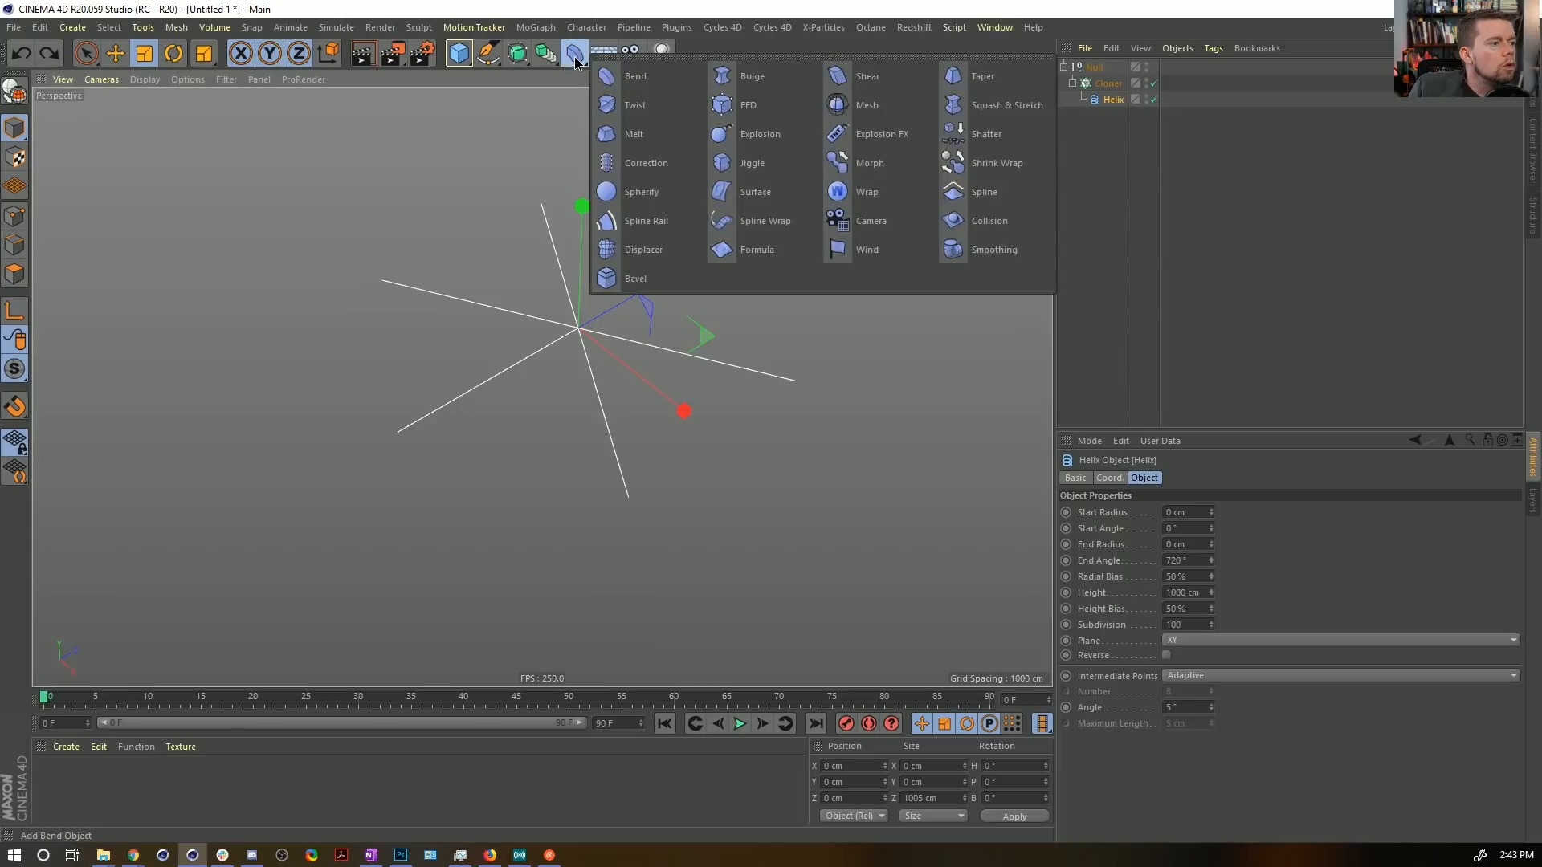
{"action": "left_click", "coordinate": [616, 75]}
{"action": "left_click_drag", "start_coordinate": [1096, 66], "coordinate": [1304, 118]}
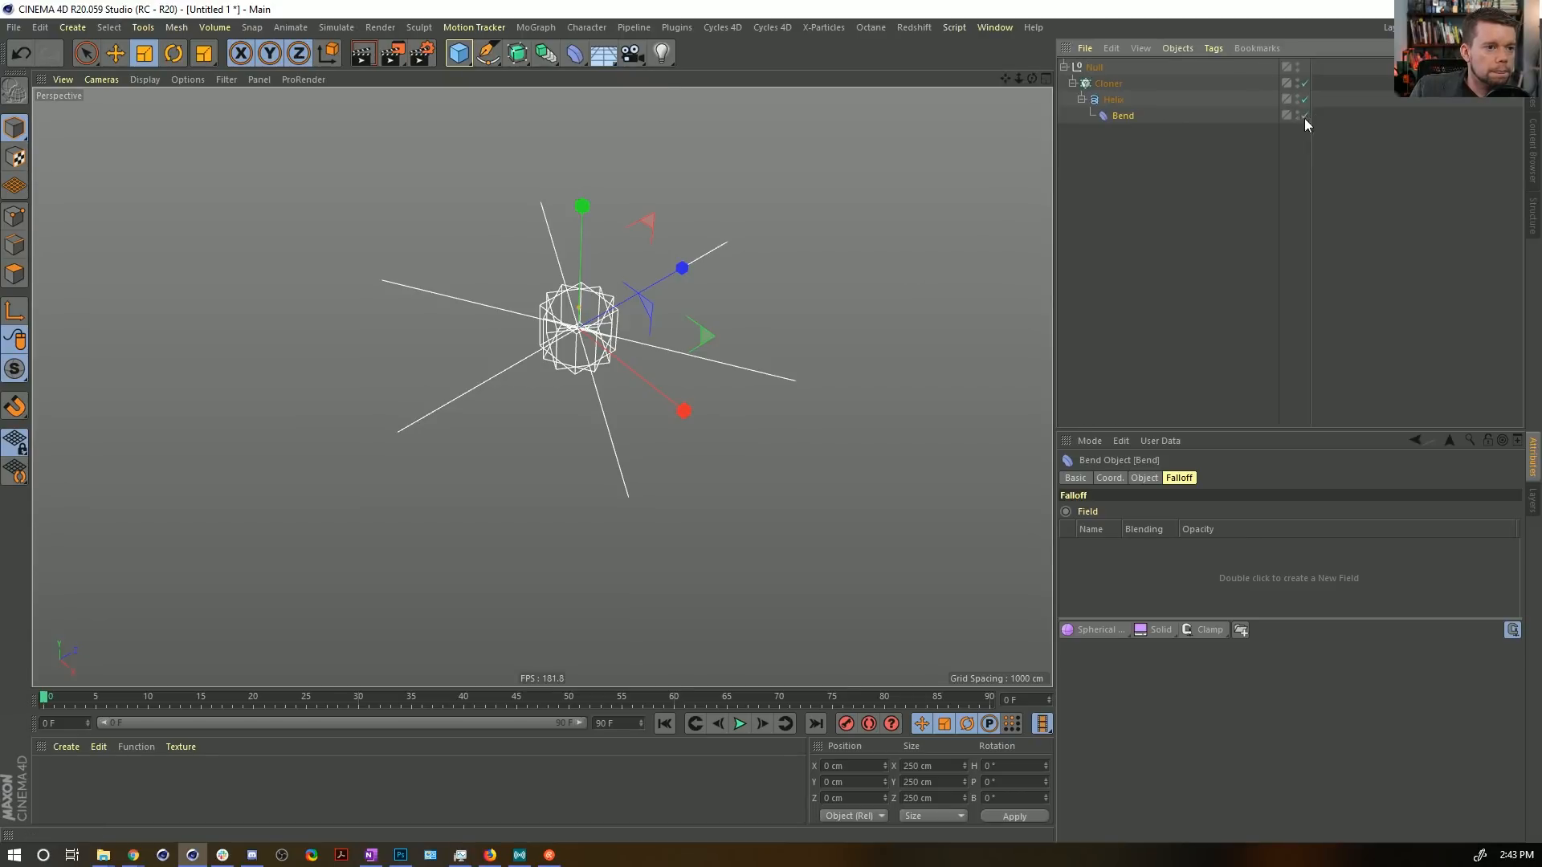
Disable the Cloner, then rotate the Bend to a 90° pitch and fit it to its parent Helix.
{"action": "left_click", "coordinate": [1304, 83]}
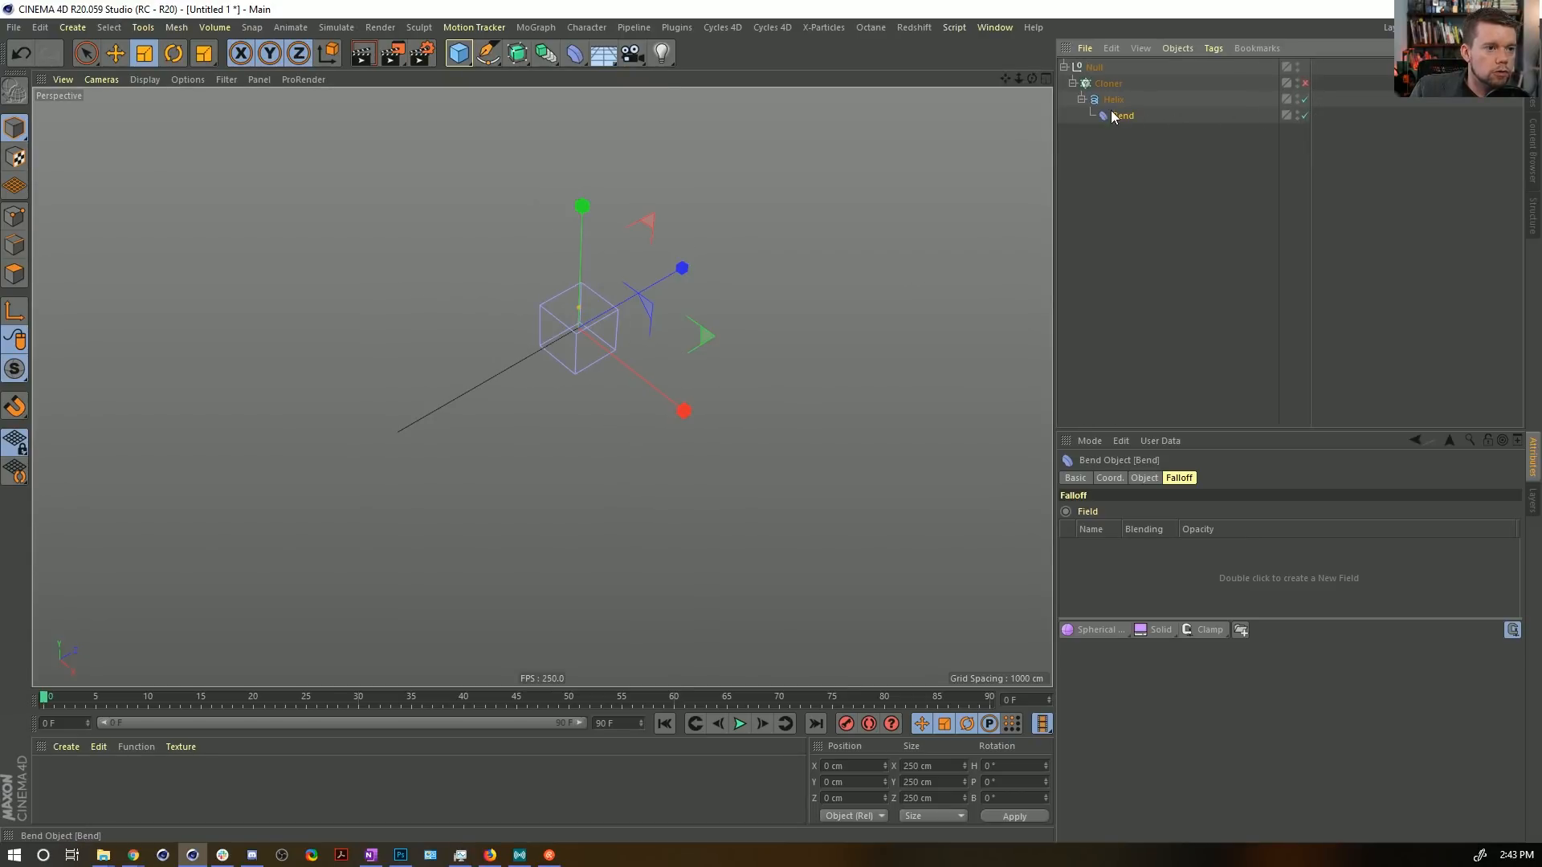
{"action": "key", "text": "r"}
{"action": "left_click_drag", "start_coordinate": [530, 310], "coordinate": [504, 436]}
{"action": "left_click", "coordinate": [1113, 118]}
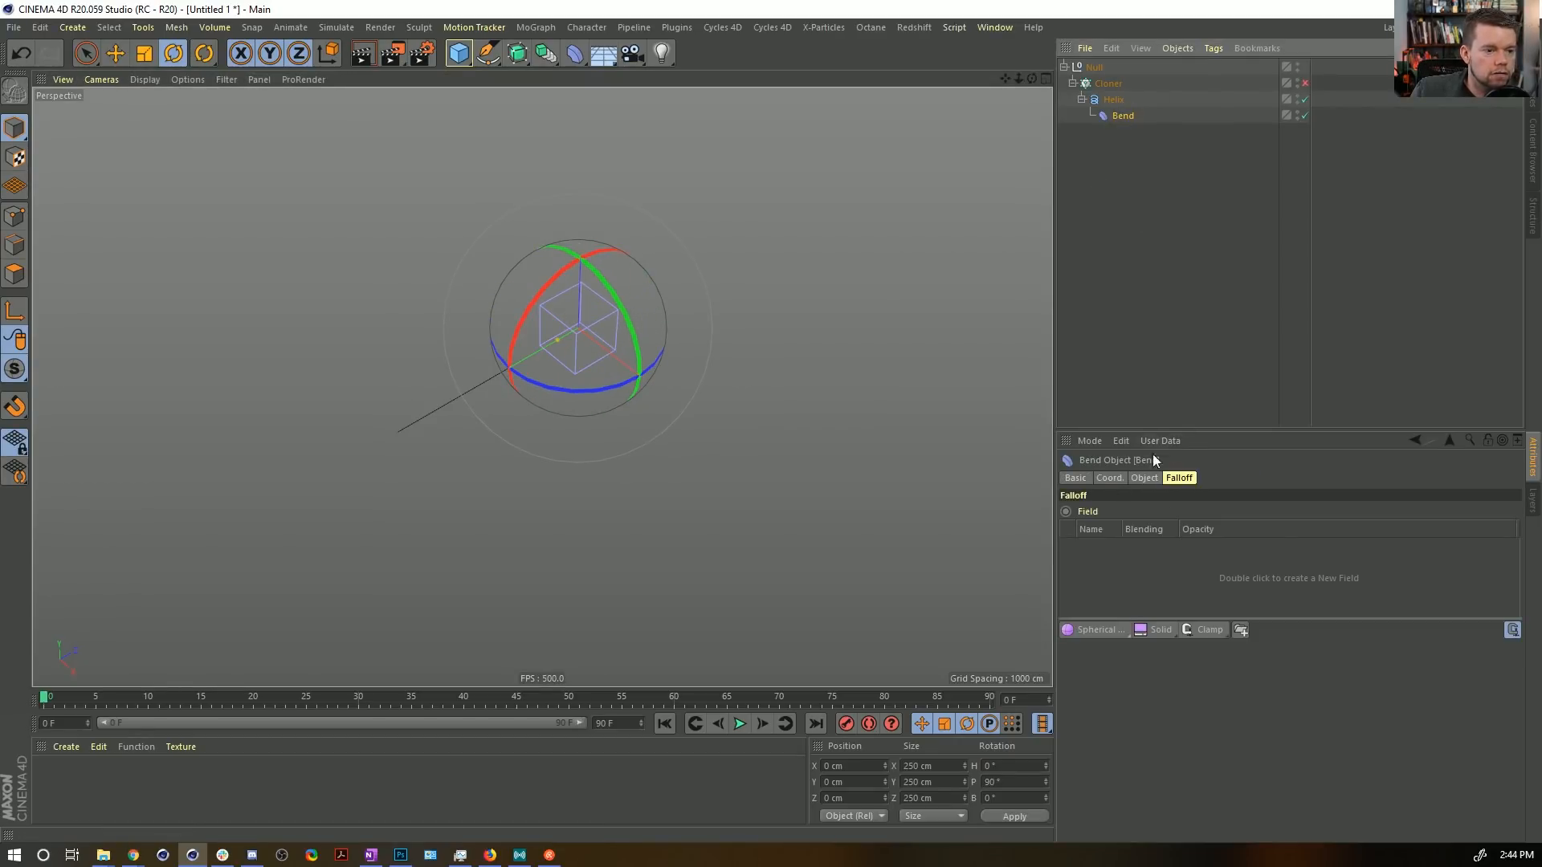
{"action": "left_click", "coordinate": [1145, 478]}
{"action": "left_click", "coordinate": [1100, 595]}
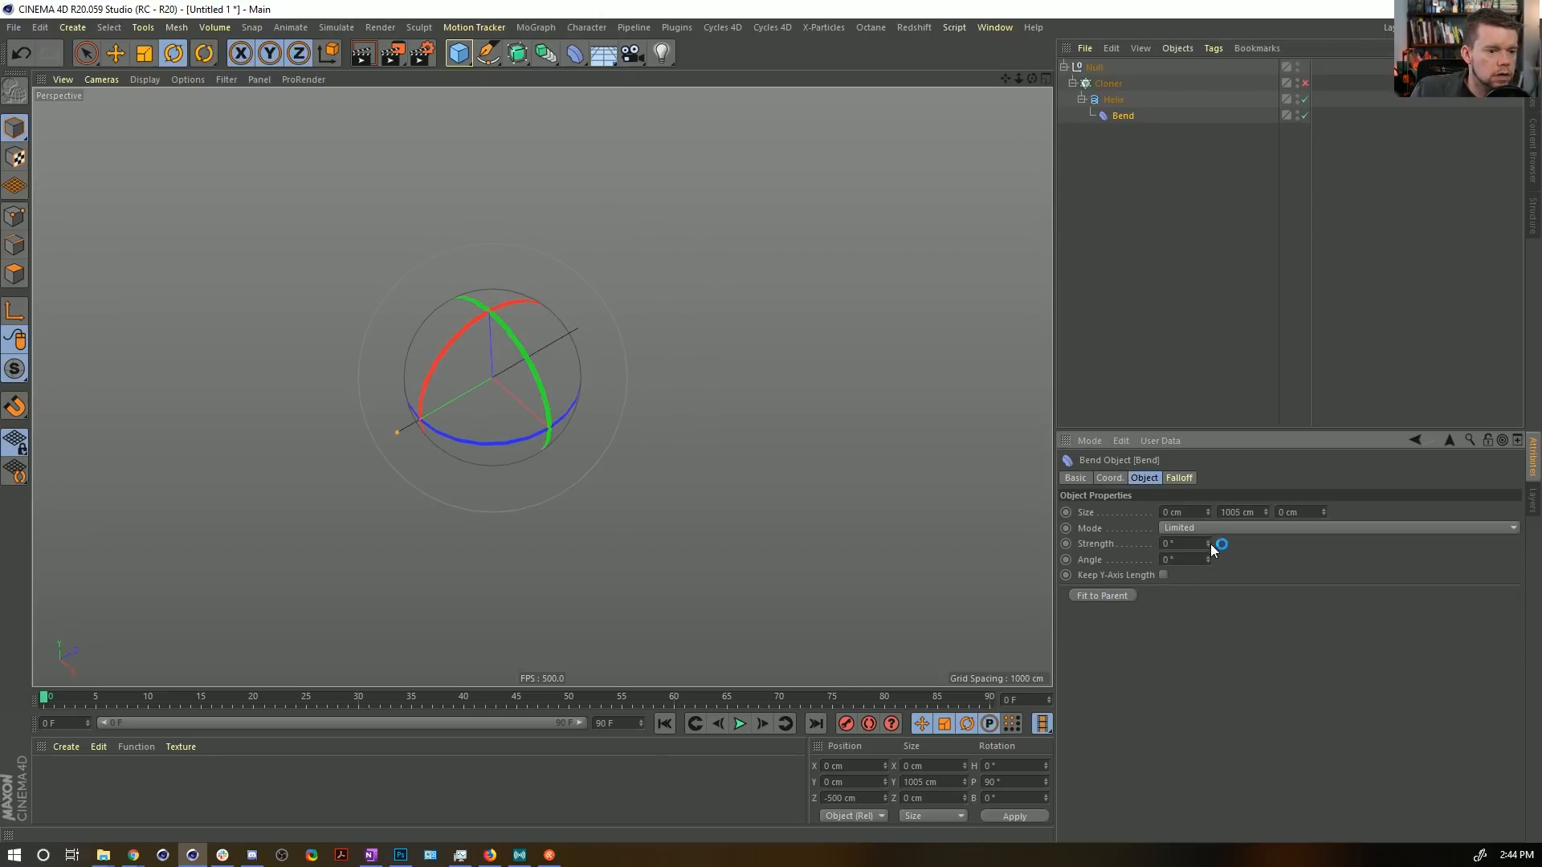
Set the Bend's strength to 93° and re-enable the Cloner.
{"action": "left_click_drag", "start_coordinate": [1210, 543], "coordinate": [1285, 543]}
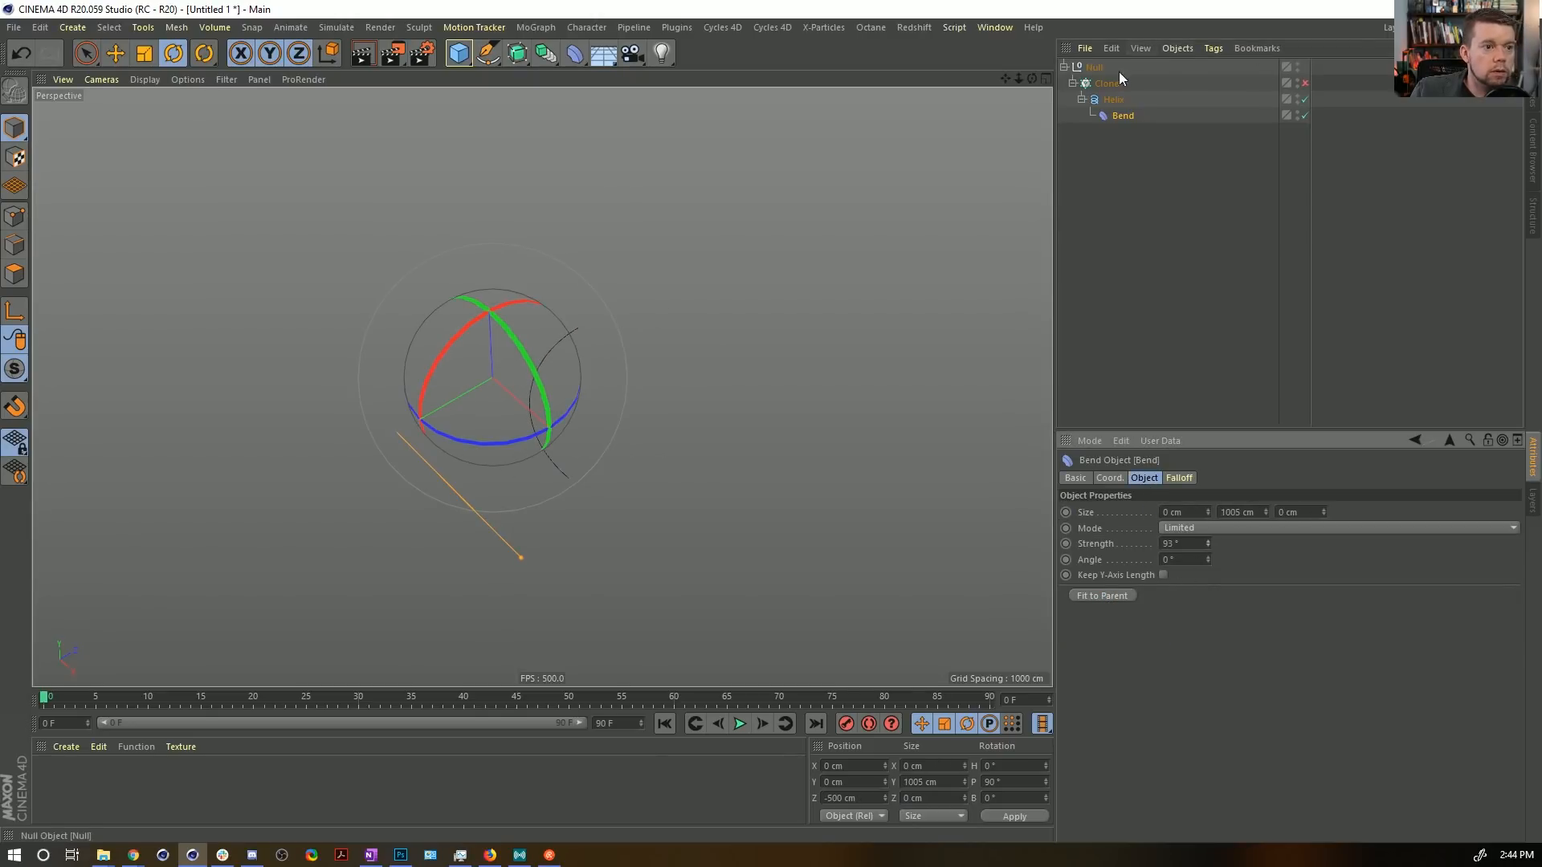
{"action": "left_click", "coordinate": [1305, 83]}
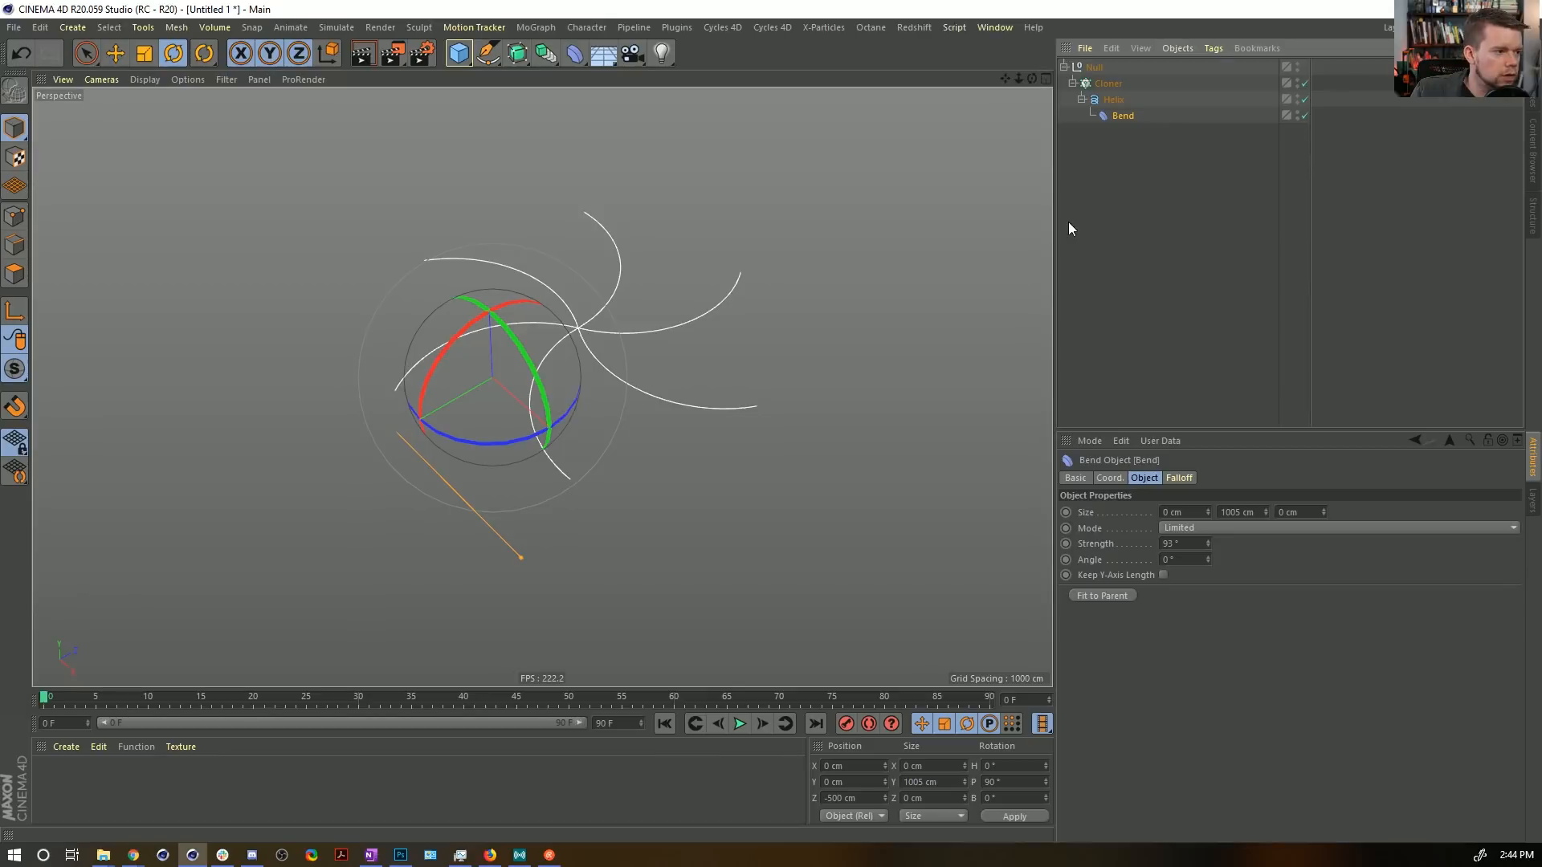
{"action": "left_click", "coordinate": [1182, 160]}
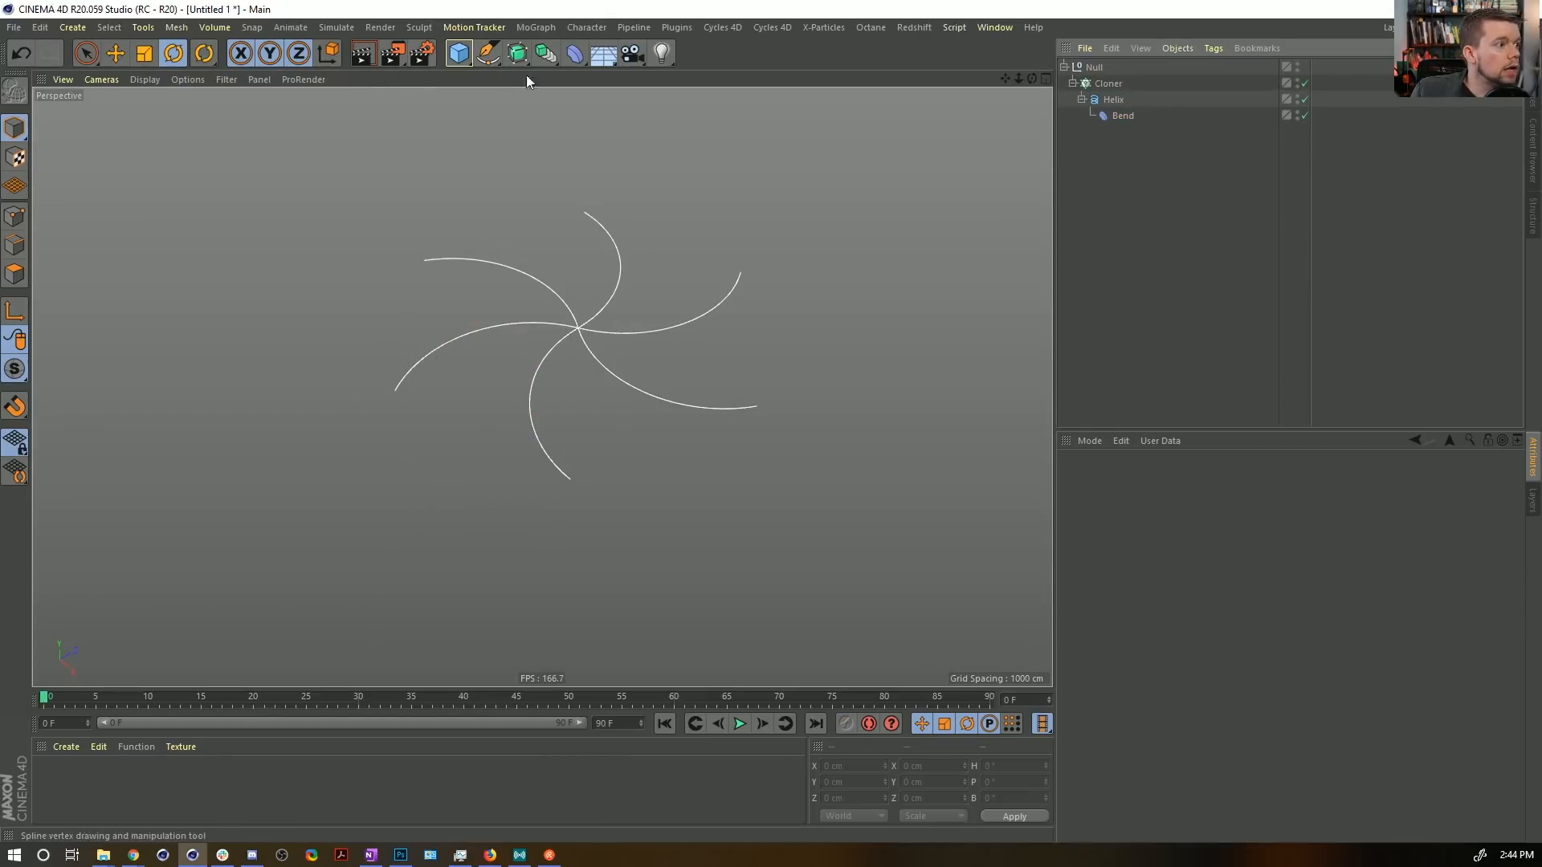
Add an Omni light at the galaxy's center and set its visible light to Volumetric.
{"action": "left_click", "coordinate": [662, 53]}
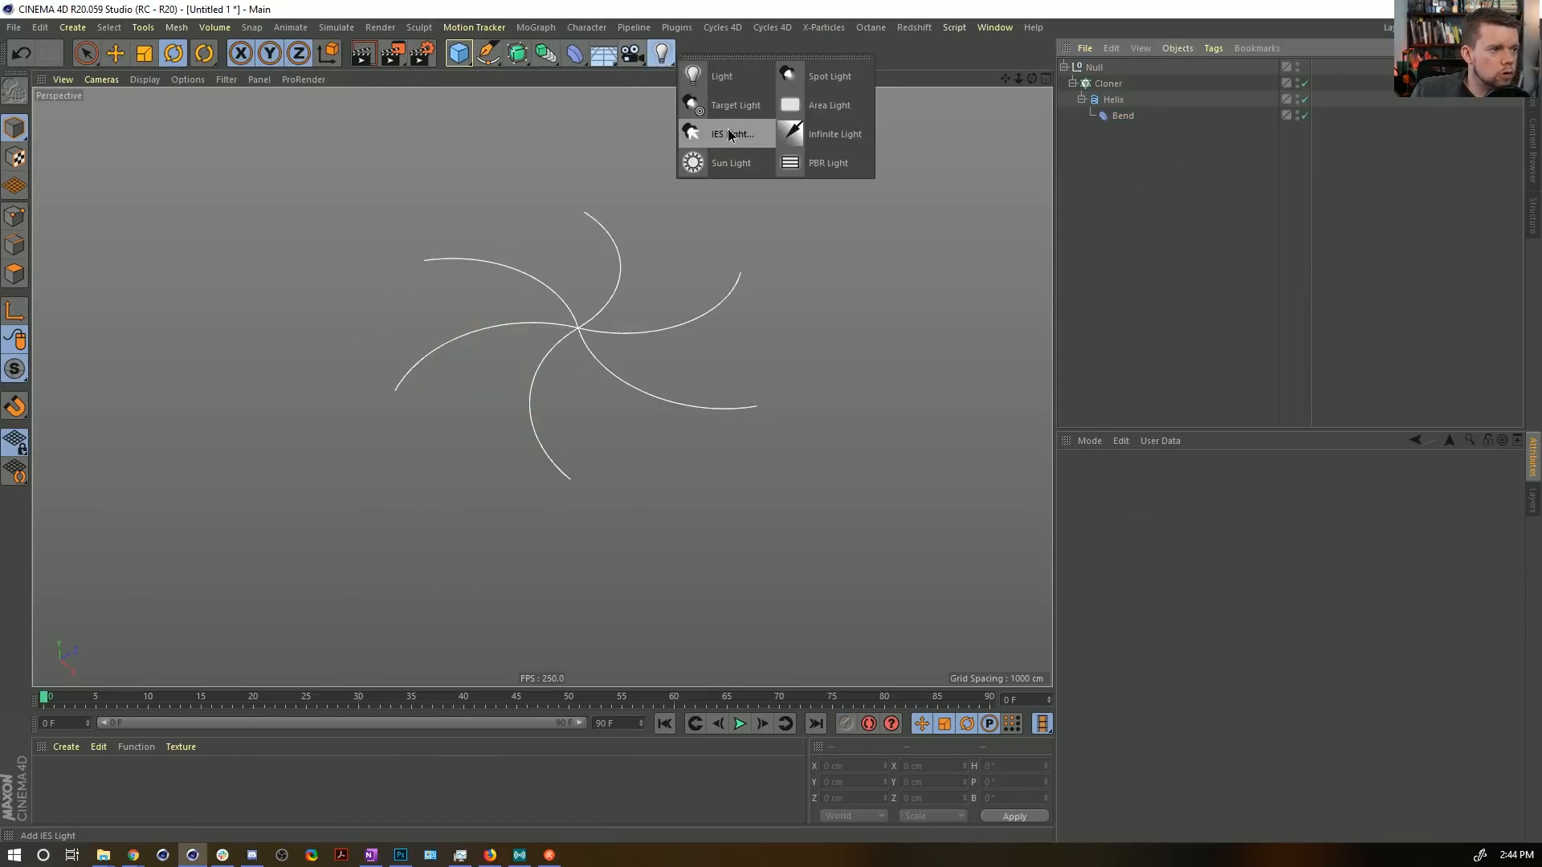
{"action": "left_click", "coordinate": [733, 76]}
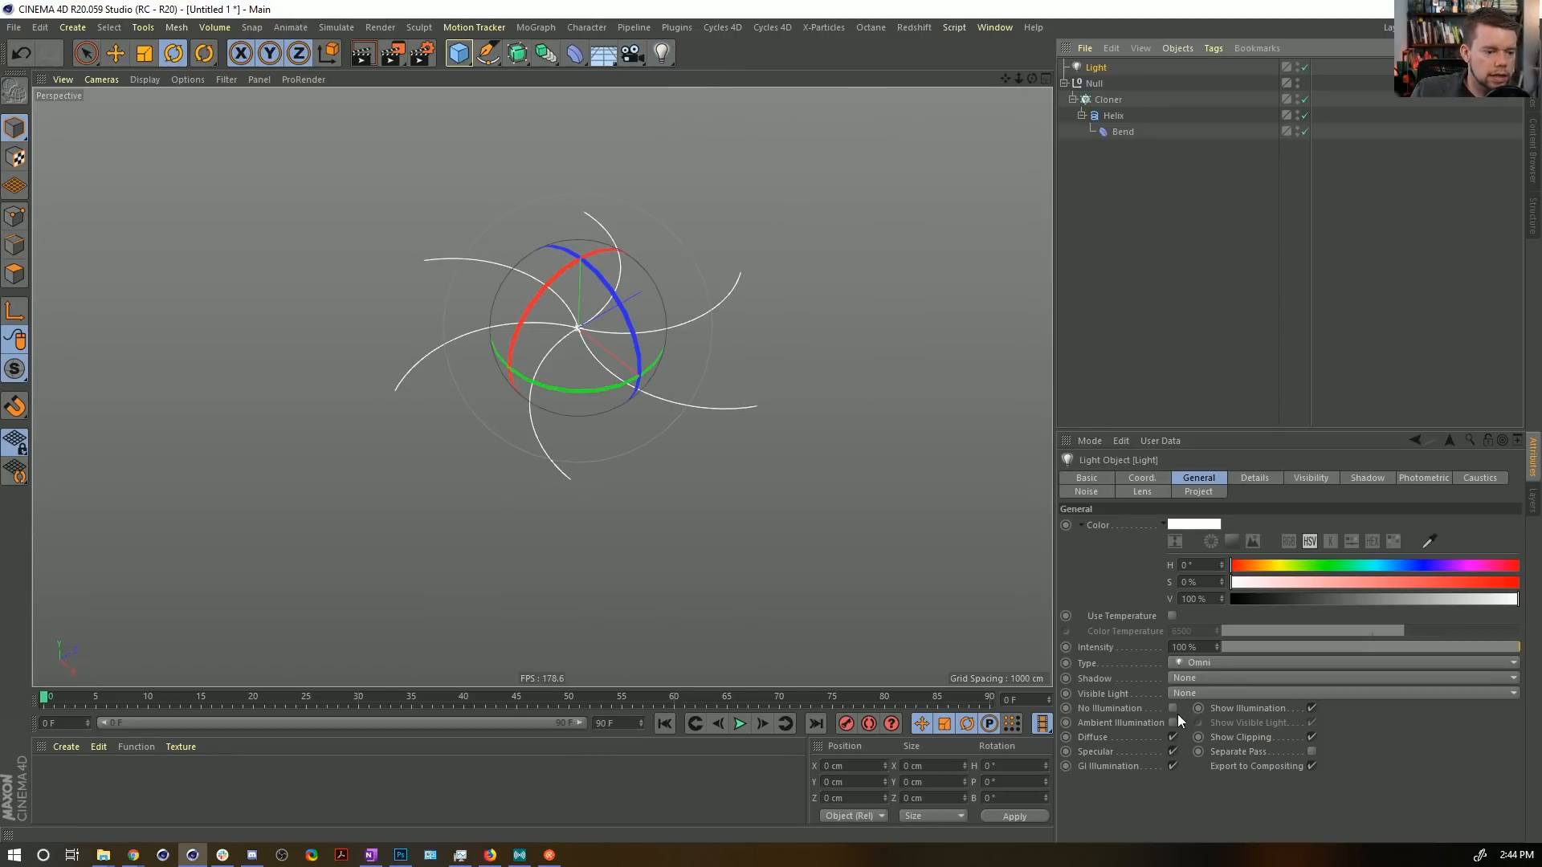
{"action": "left_click", "coordinate": [1184, 692]}
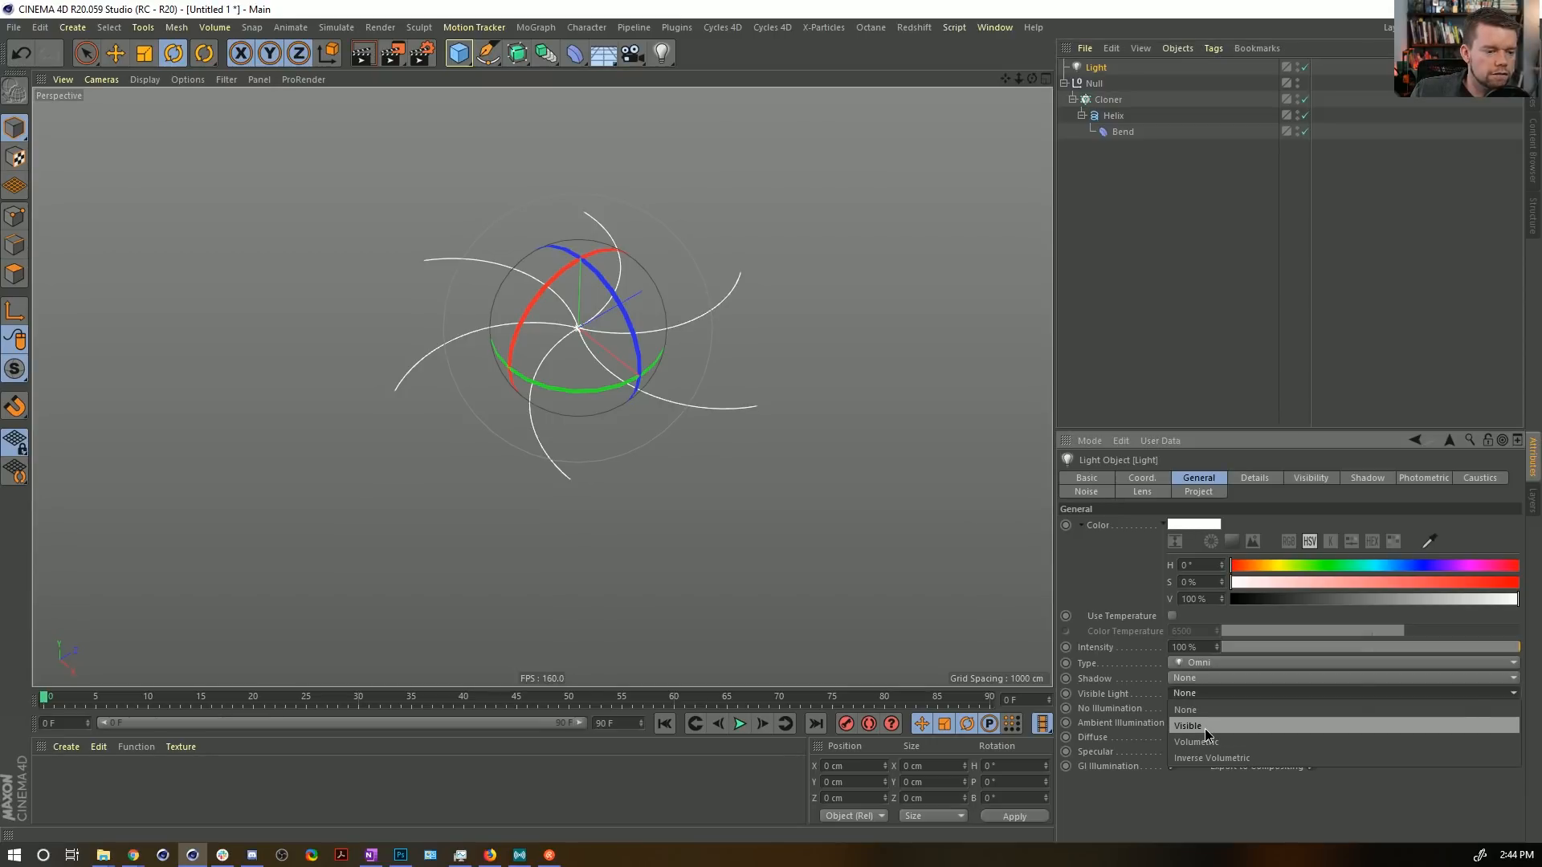
{"action": "left_click", "coordinate": [1205, 726]}
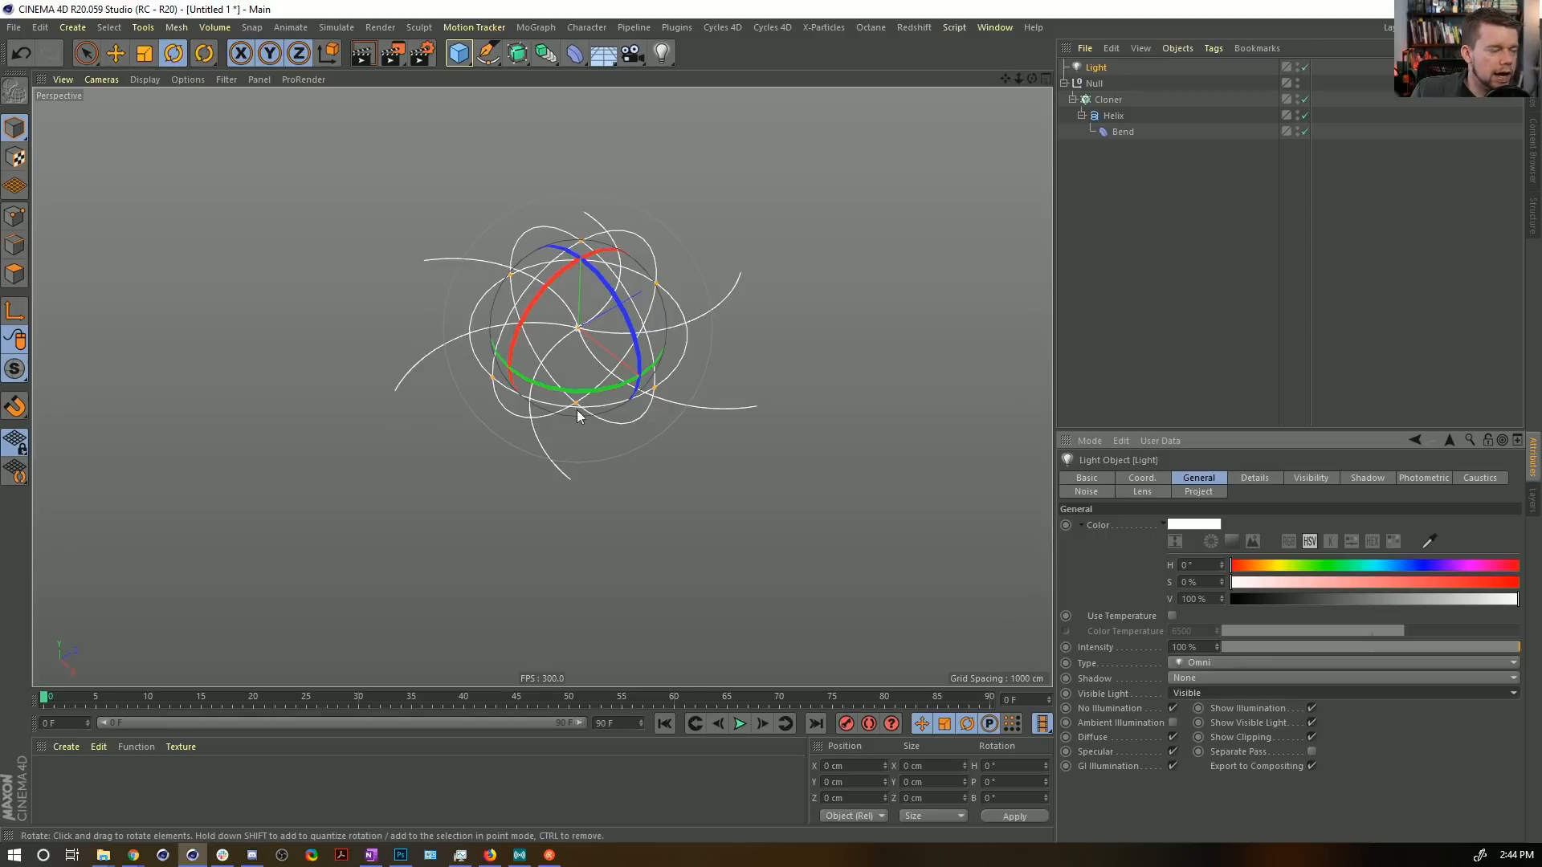
{"action": "left_click", "coordinate": [1202, 696]}
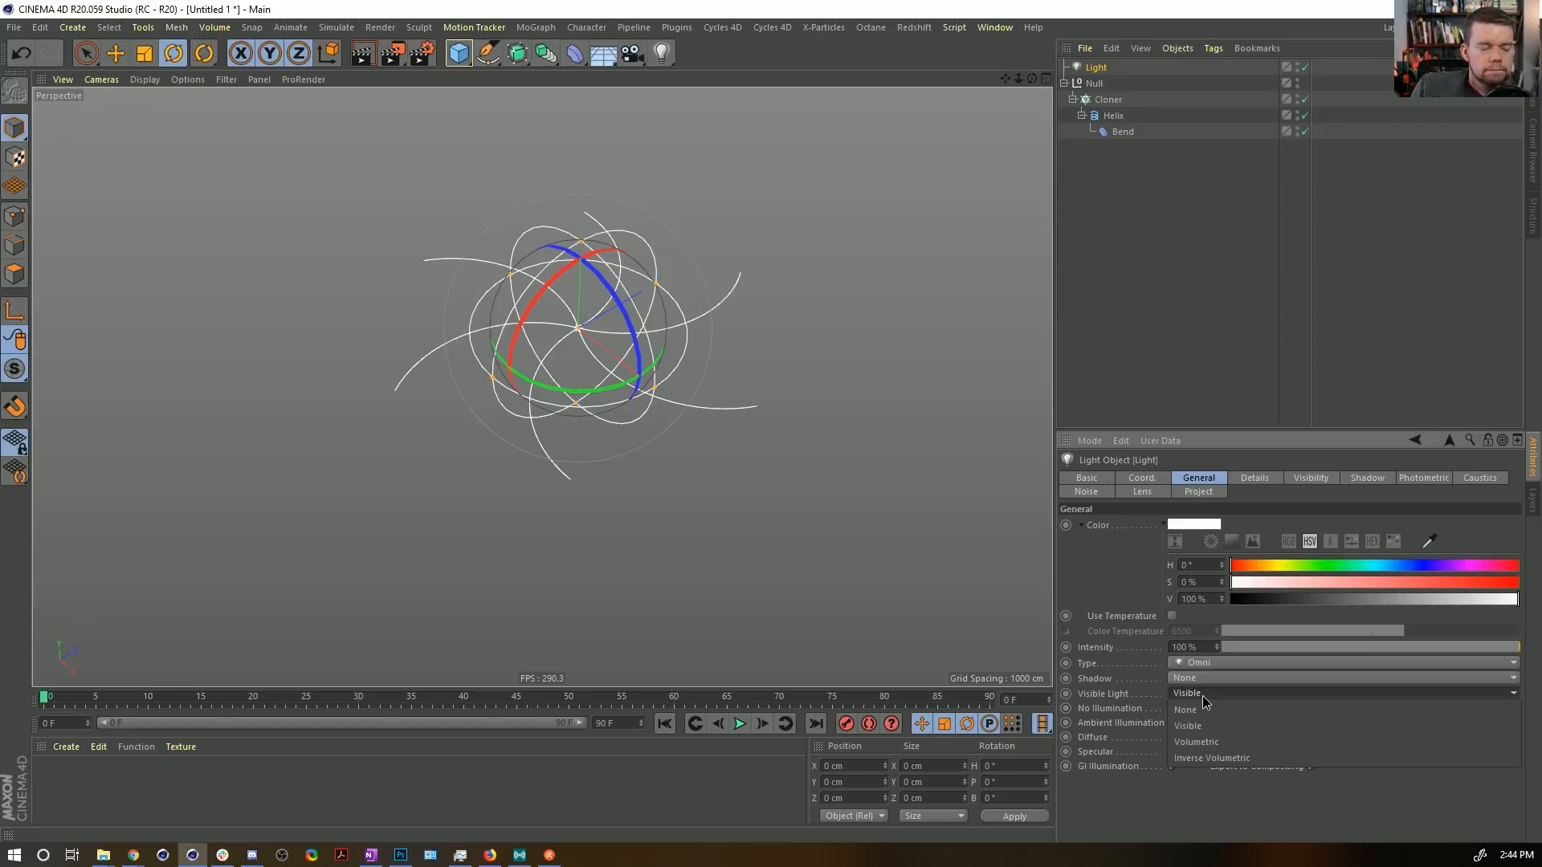
{"action": "left_click", "coordinate": [1187, 746]}
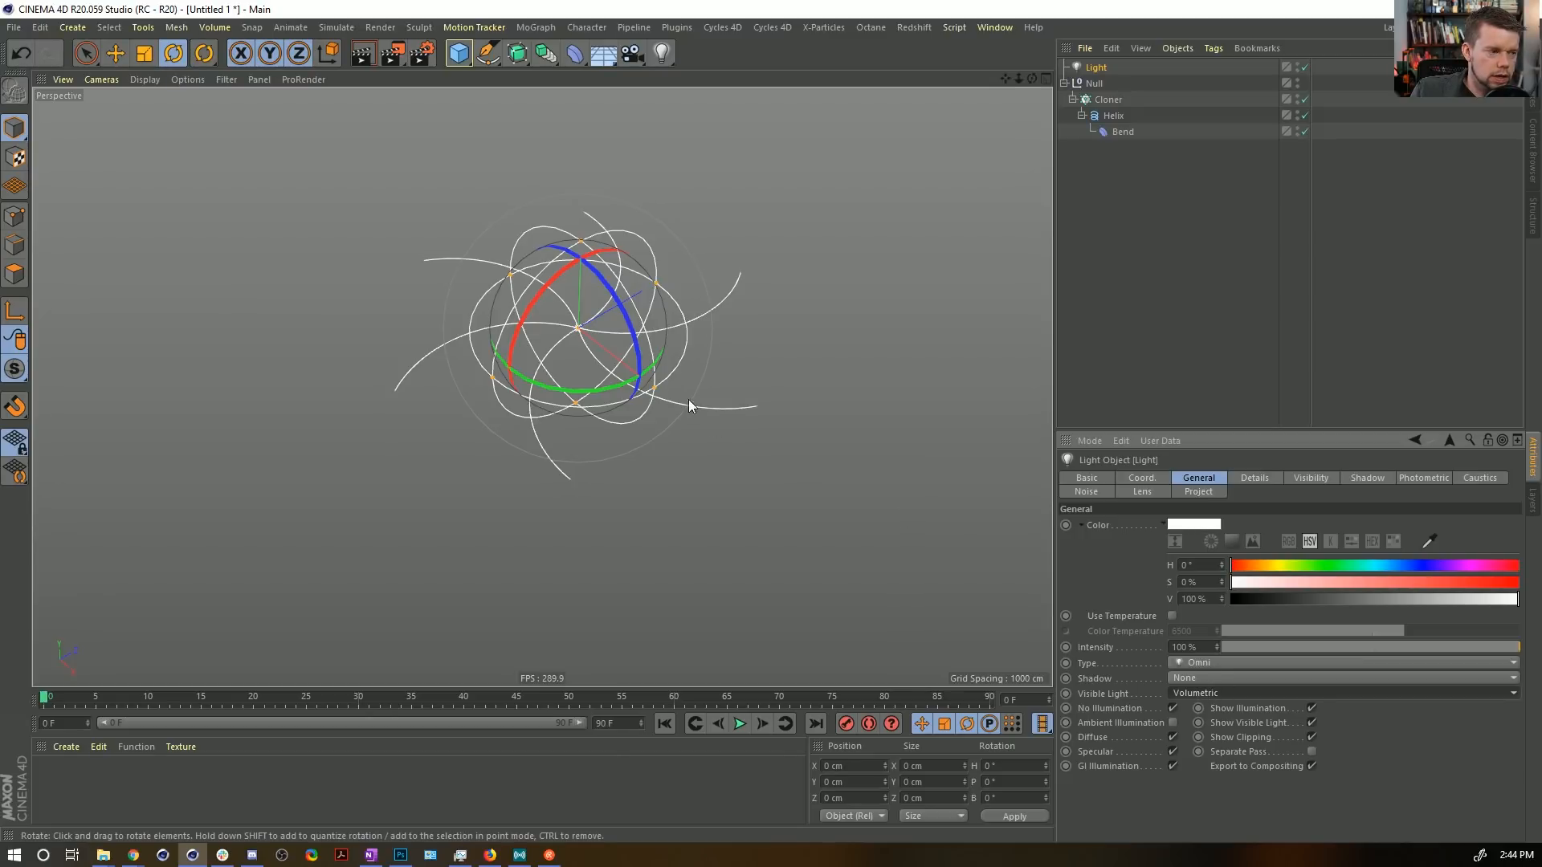
Open the light's visibility settings and set the outer distance to 100 cm.
{"action": "left_click", "coordinate": [1301, 477]}
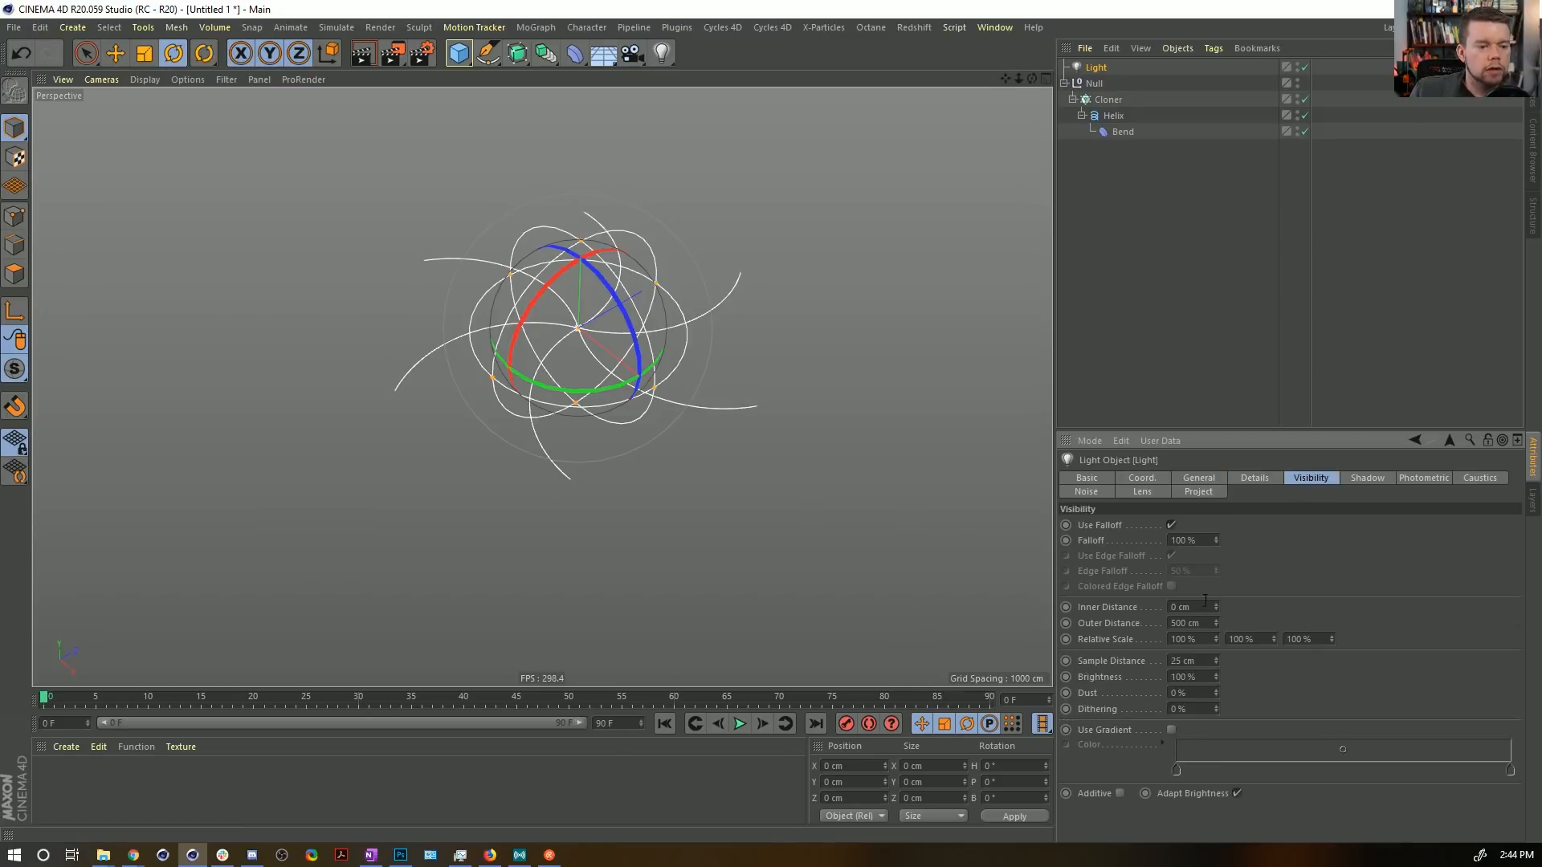
{"action": "key", "text": "Return"}
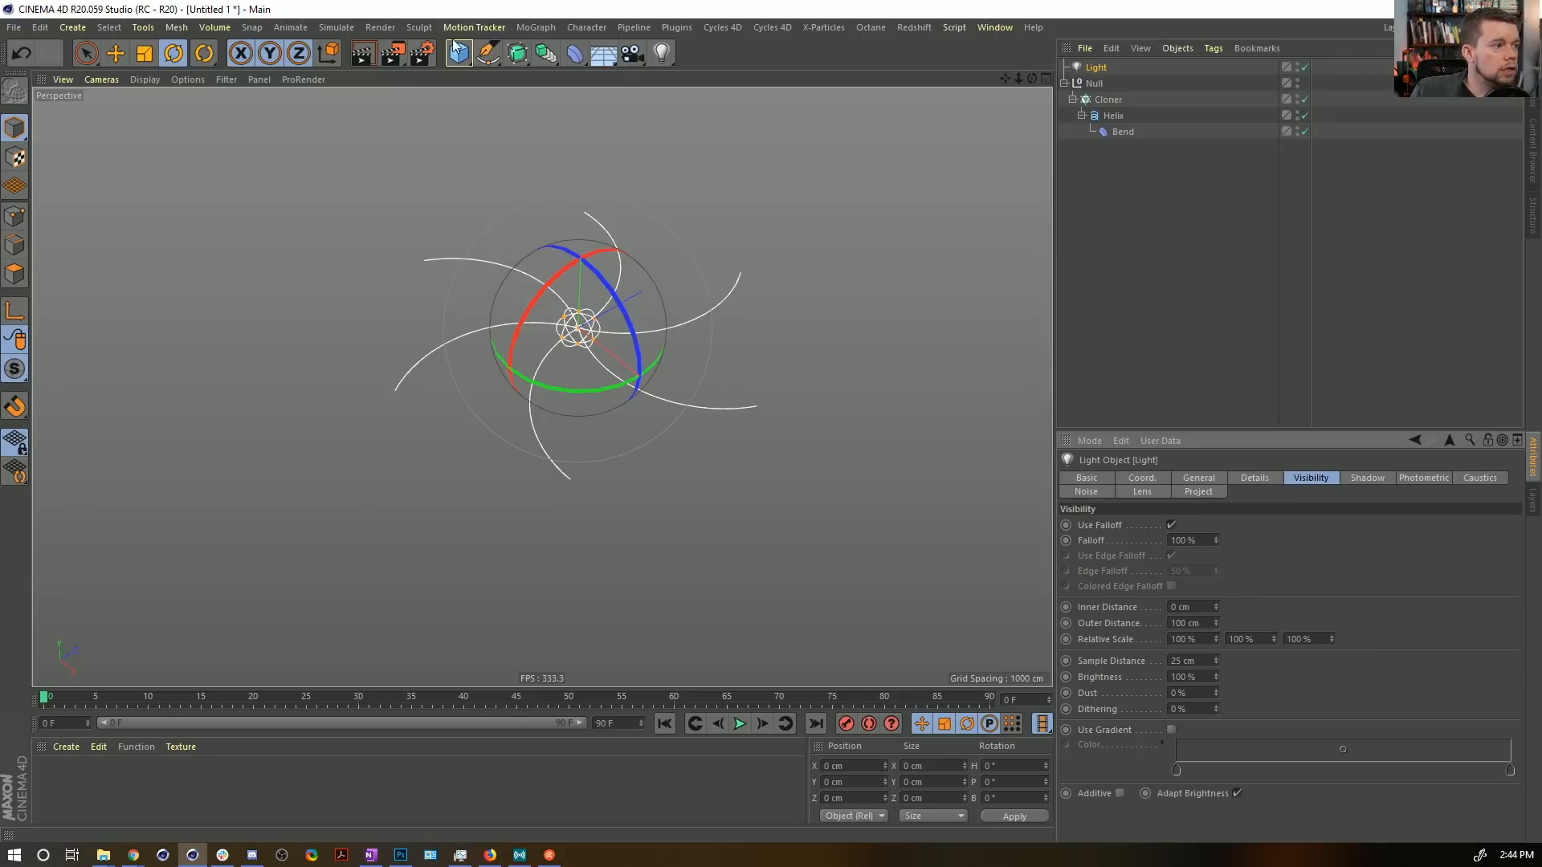
{"action": "left_click", "coordinate": [535, 27]}
{"action": "mouse_move", "coordinate": [677, 27]}
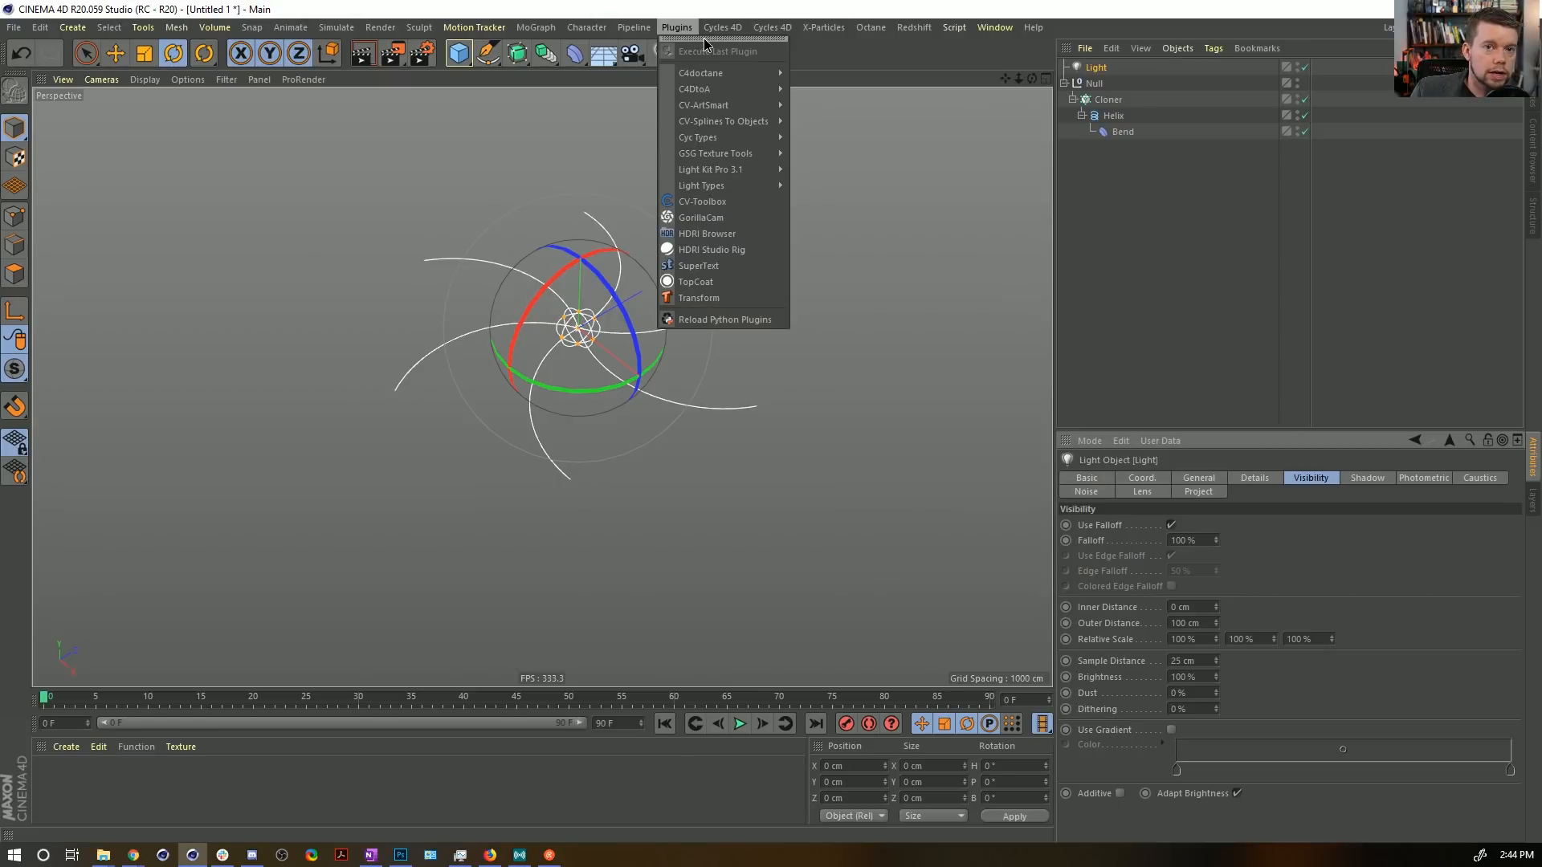
{"action": "left_click", "coordinate": [739, 15]}
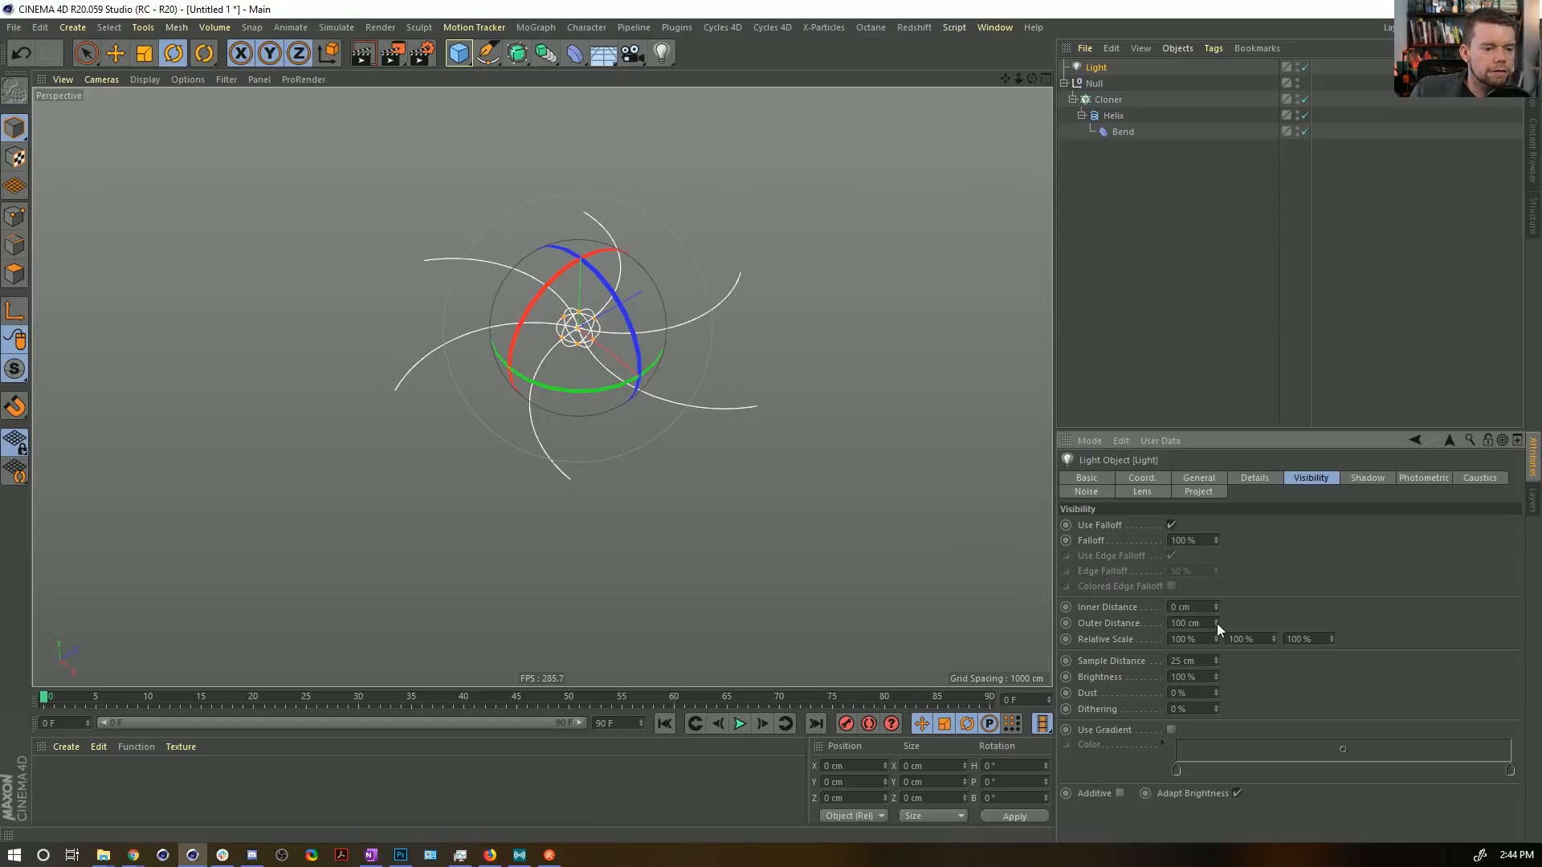
Set the light's outer distance to 1000 cm and flatten its glow with a vertical relative scale of 10%.
{"action": "type", "text": "0"}
{"action": "key", "text": "Return"}
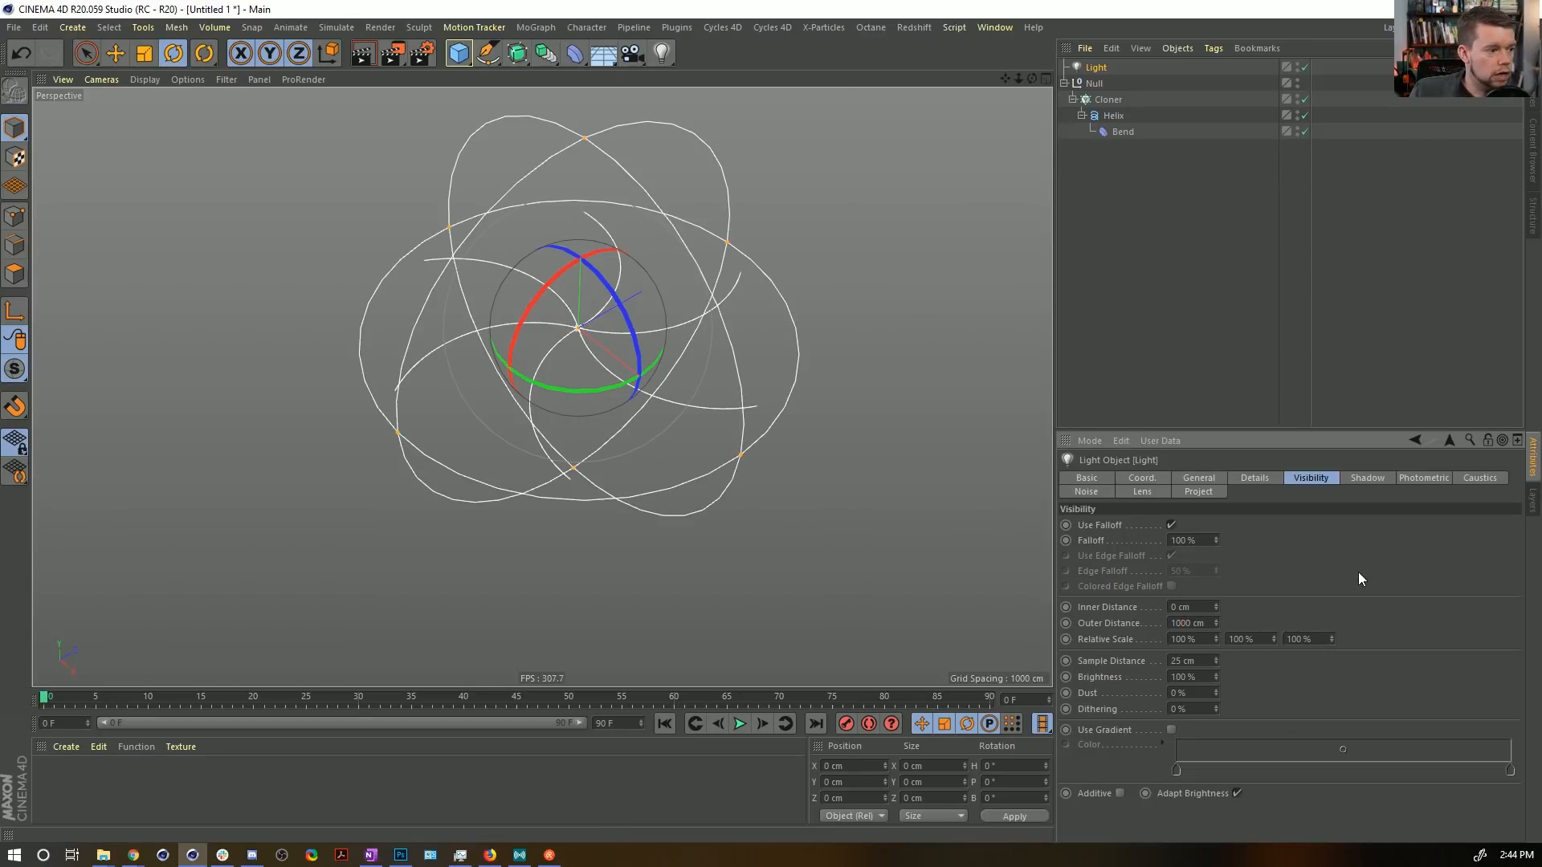
{"action": "left_click", "coordinate": [1268, 639]}
{"action": "type", "text": "10"}
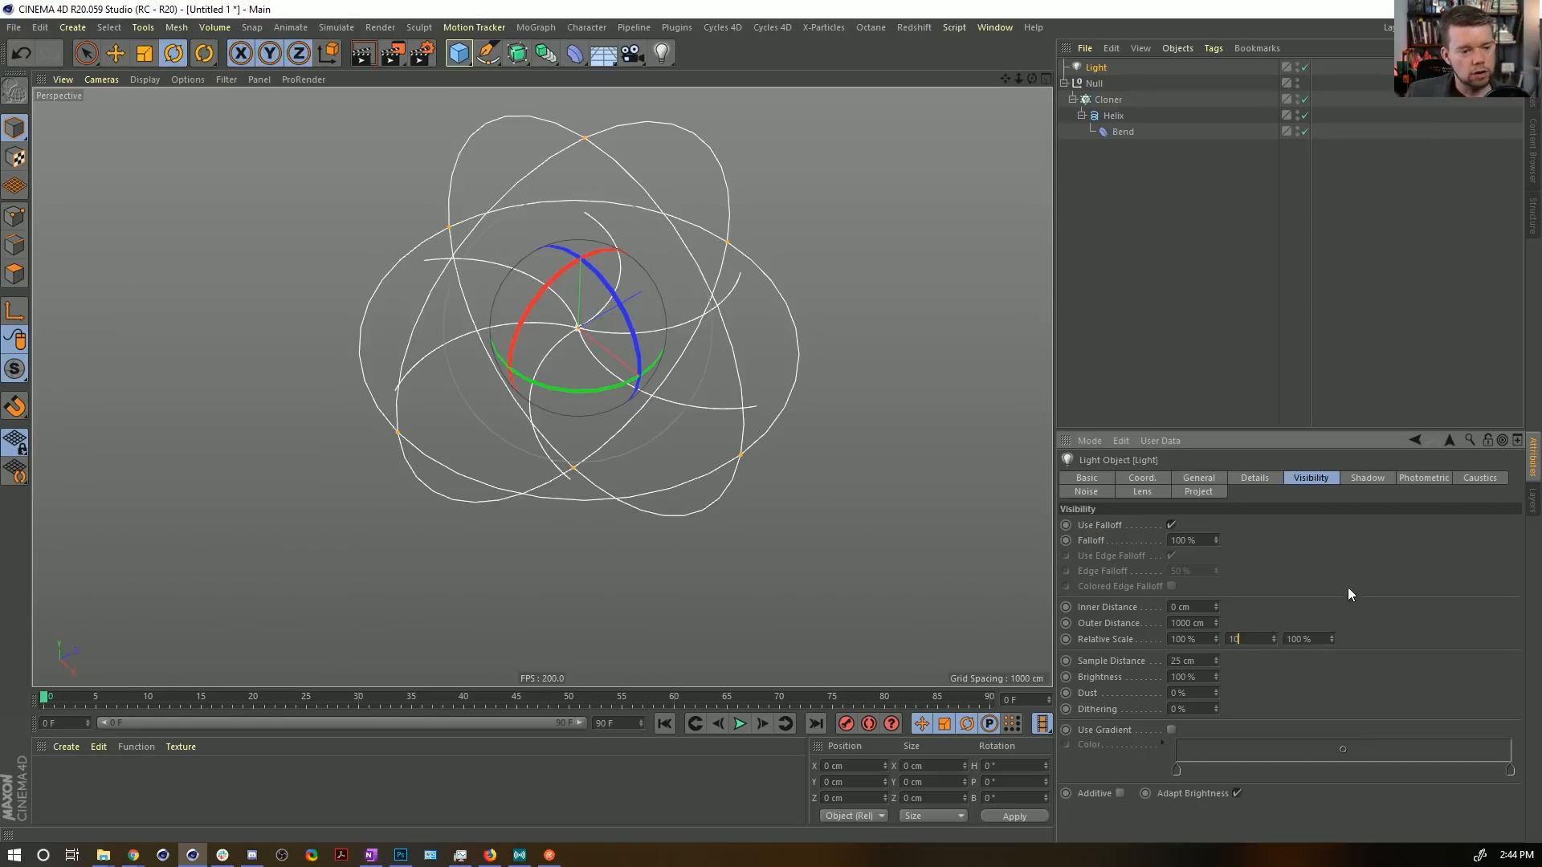
{"action": "key", "text": "Return"}
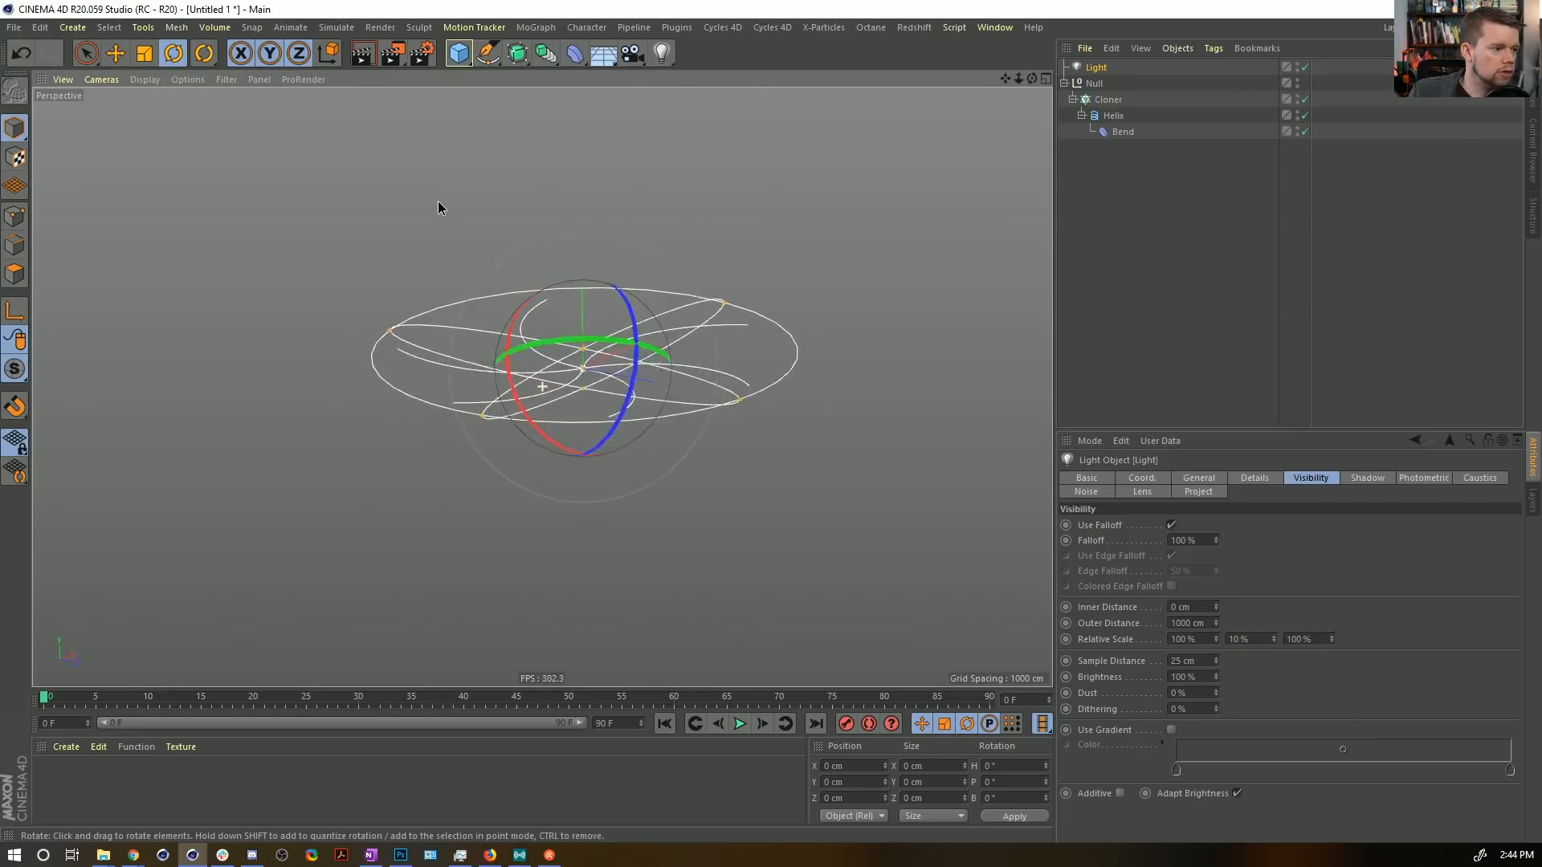
Raise the light's intensity to 200%, rendering the viewport before and after to check the glow.
{"action": "left_click_drag", "start_coordinate": [465, 305], "coordinate": [447, 359], "text": "alt"}
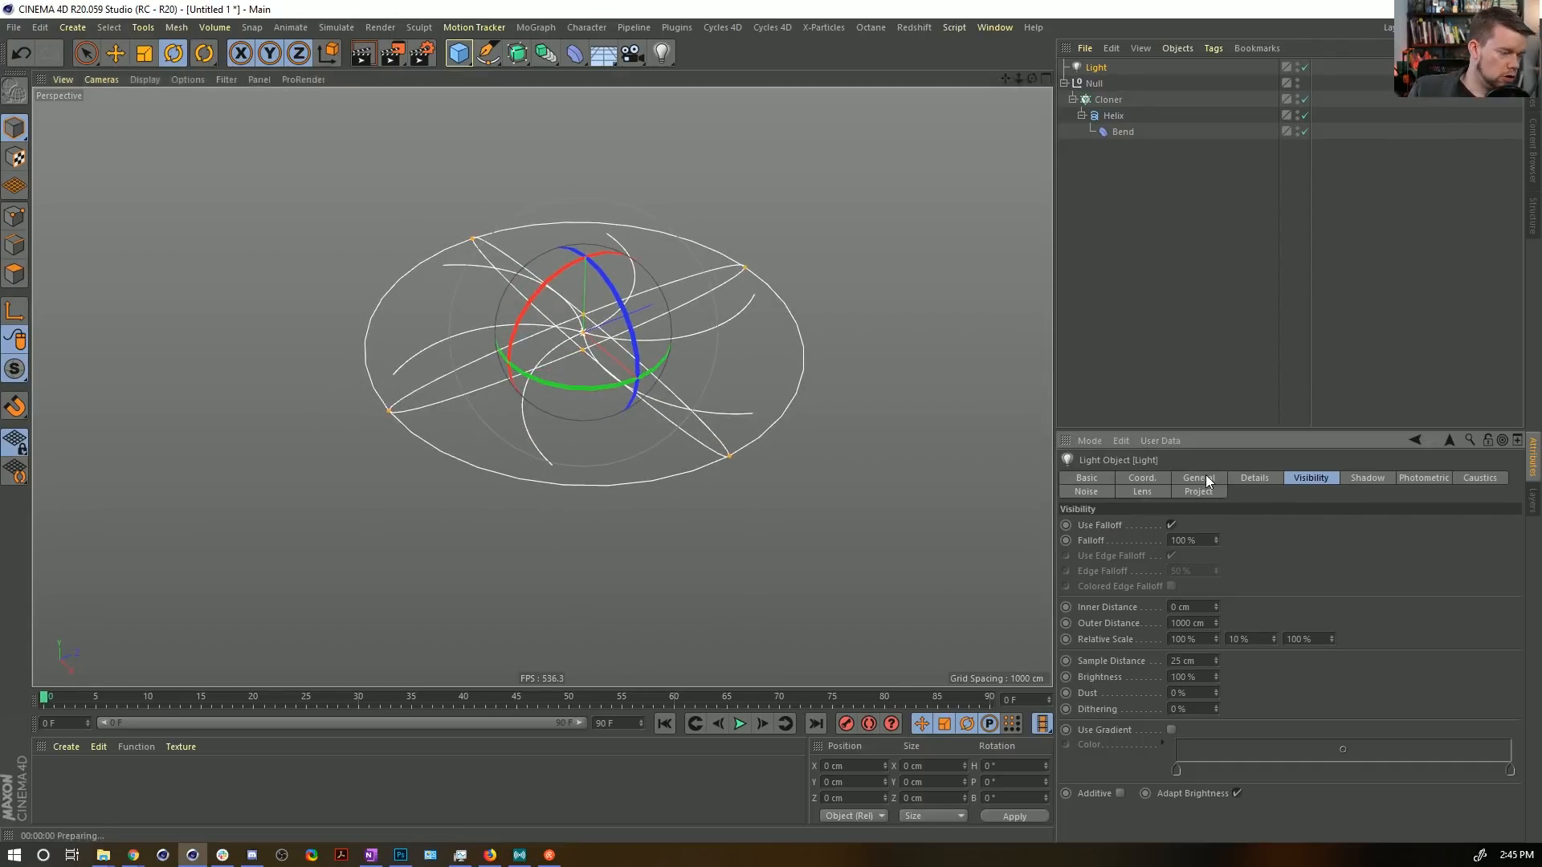
{"action": "key", "text": "ctrl+r"}
{"action": "left_click", "coordinate": [1254, 478]}
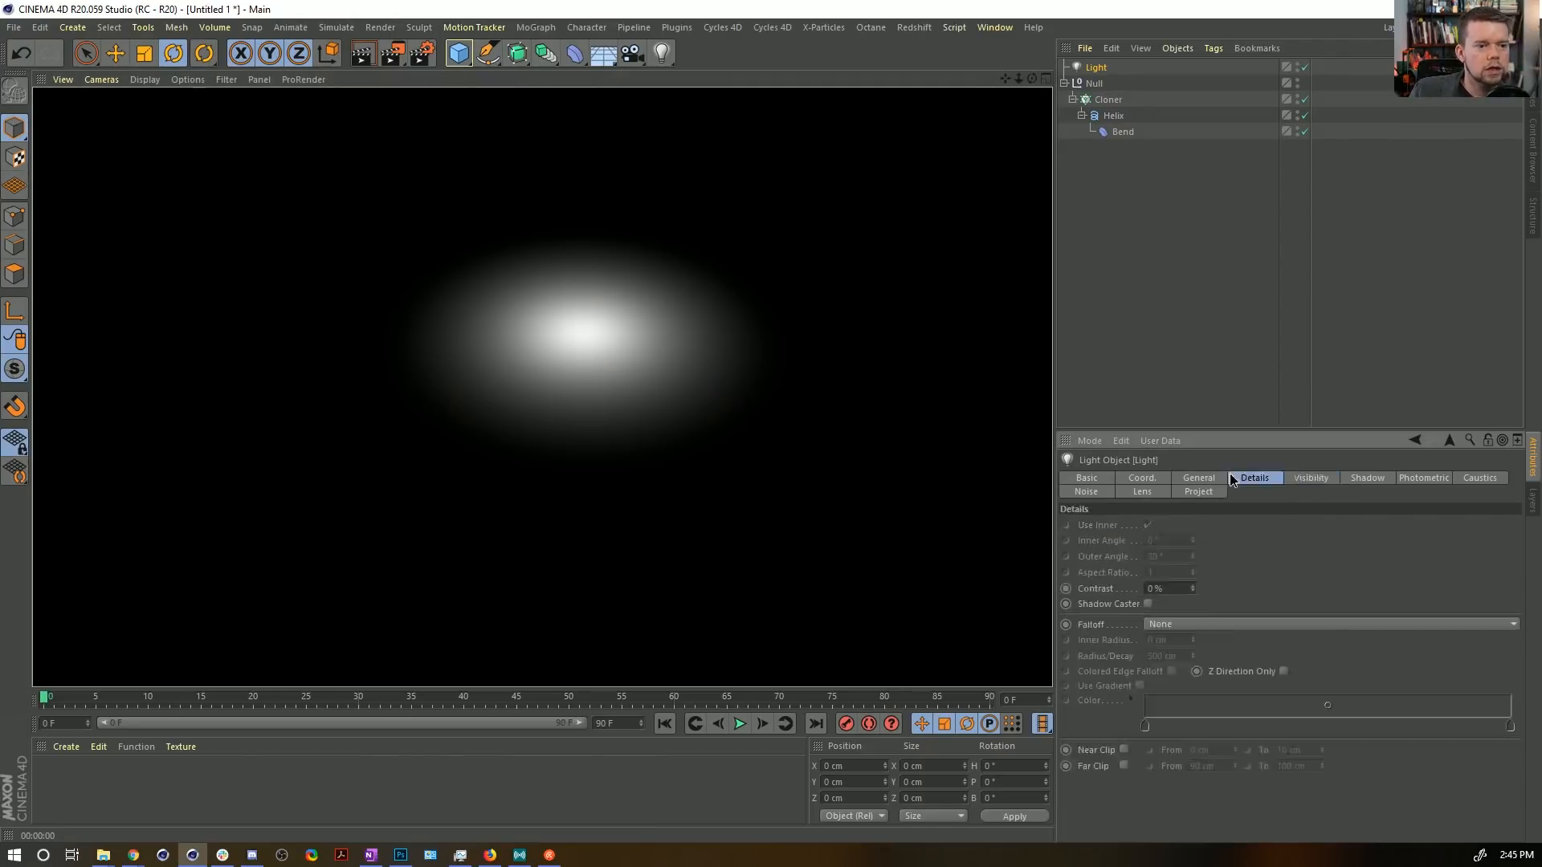
{"action": "left_click", "coordinate": [1212, 477]}
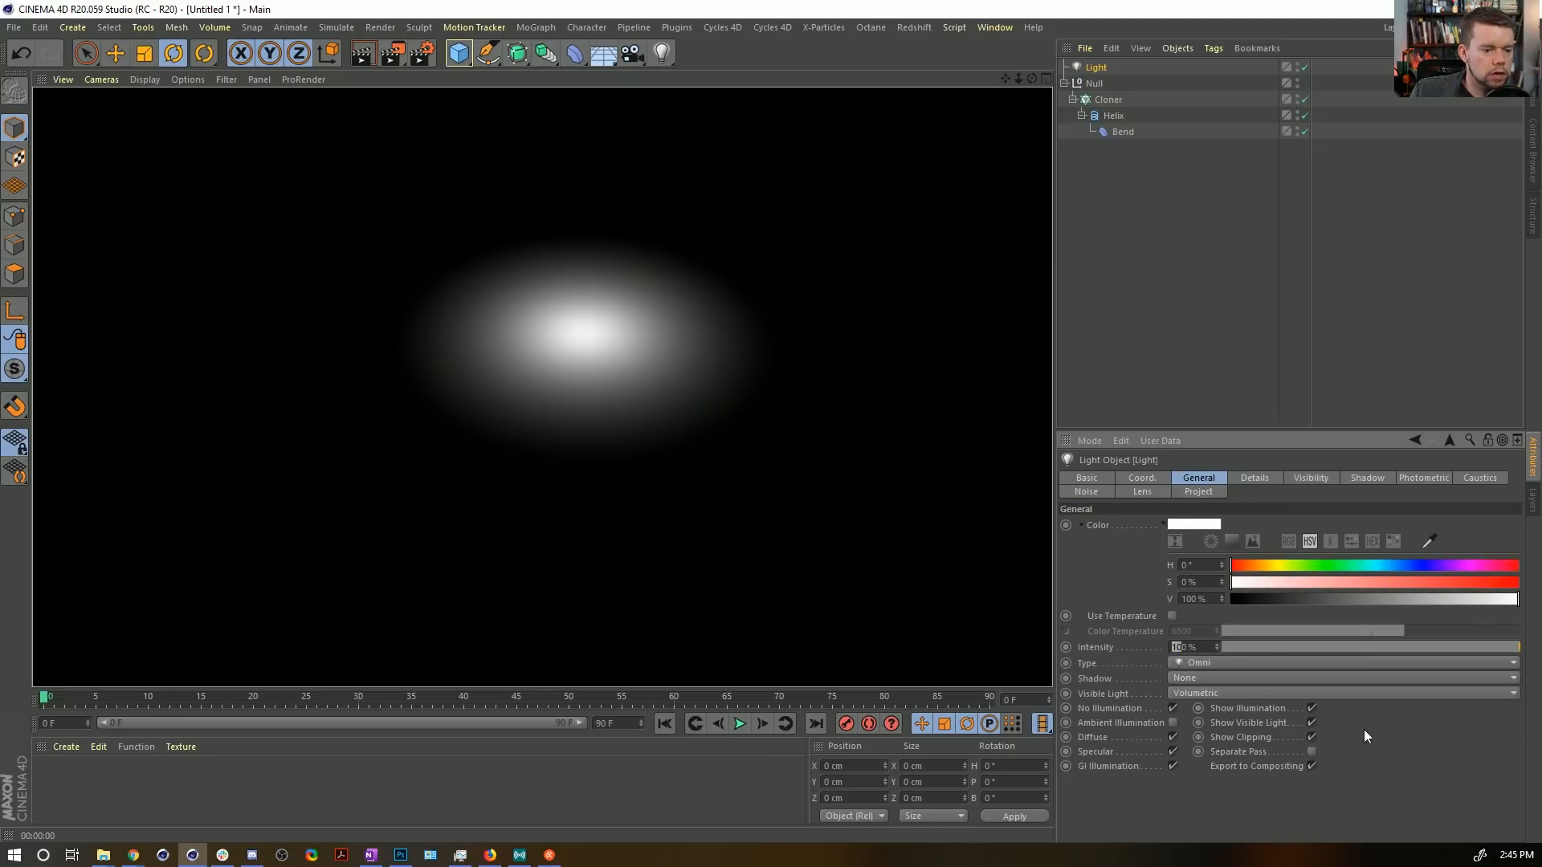
{"action": "type", "text": "2"}
{"action": "key", "text": "Return"}
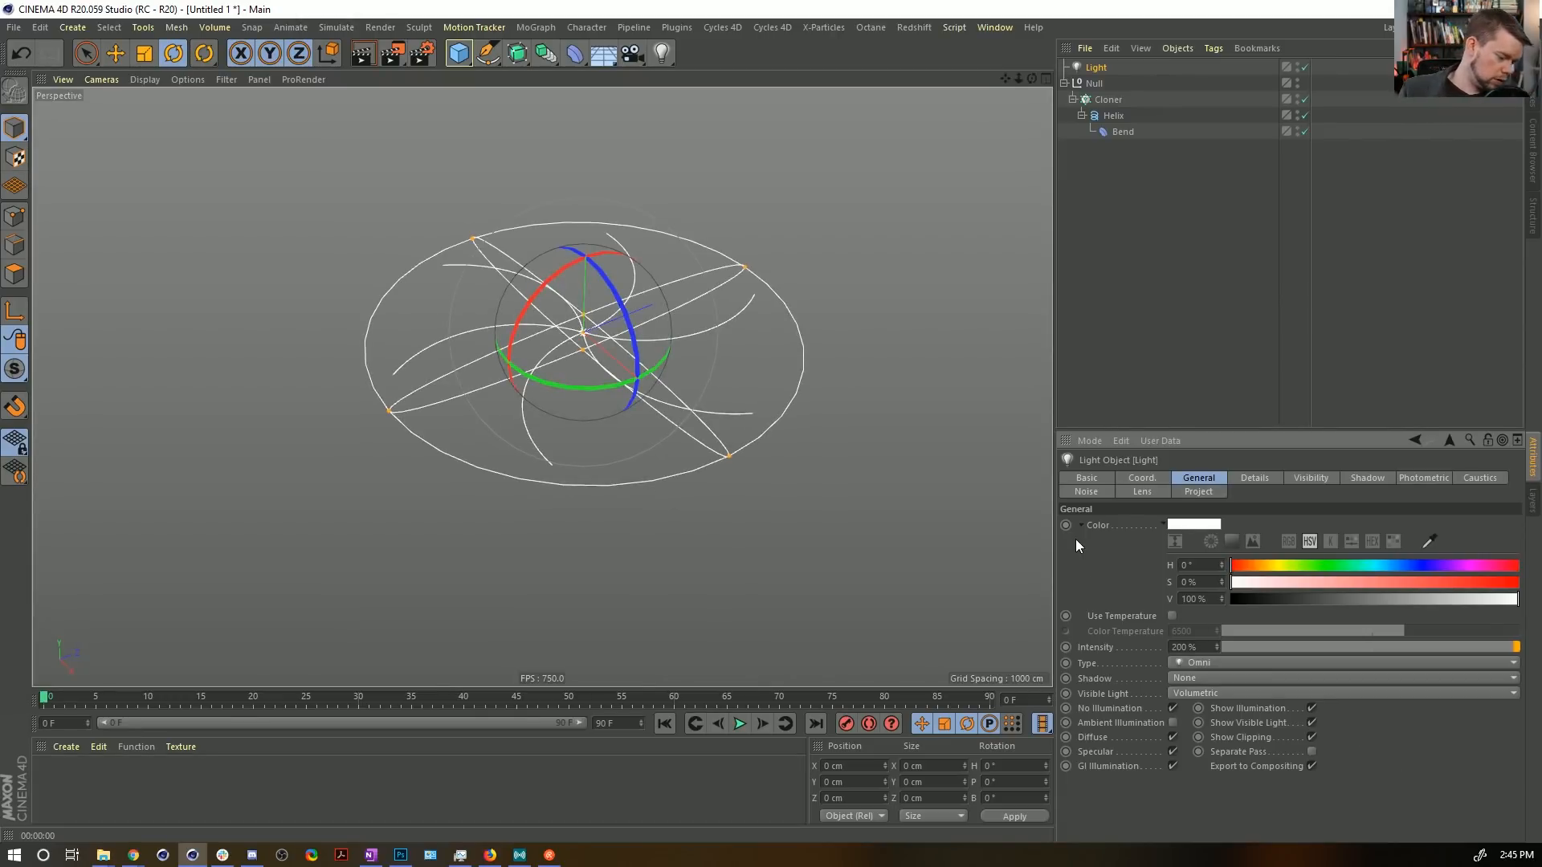
{"action": "key", "text": "ctrl+r"}
Create a new material and apply it to the Light.
{"action": "scroll", "coordinate": [629, 334], "scroll_direction": "up", "scroll_amount": 5}
{"action": "middle_click_drag", "start_coordinate": [667, 404], "coordinate": [681, 335], "text": "alt"}
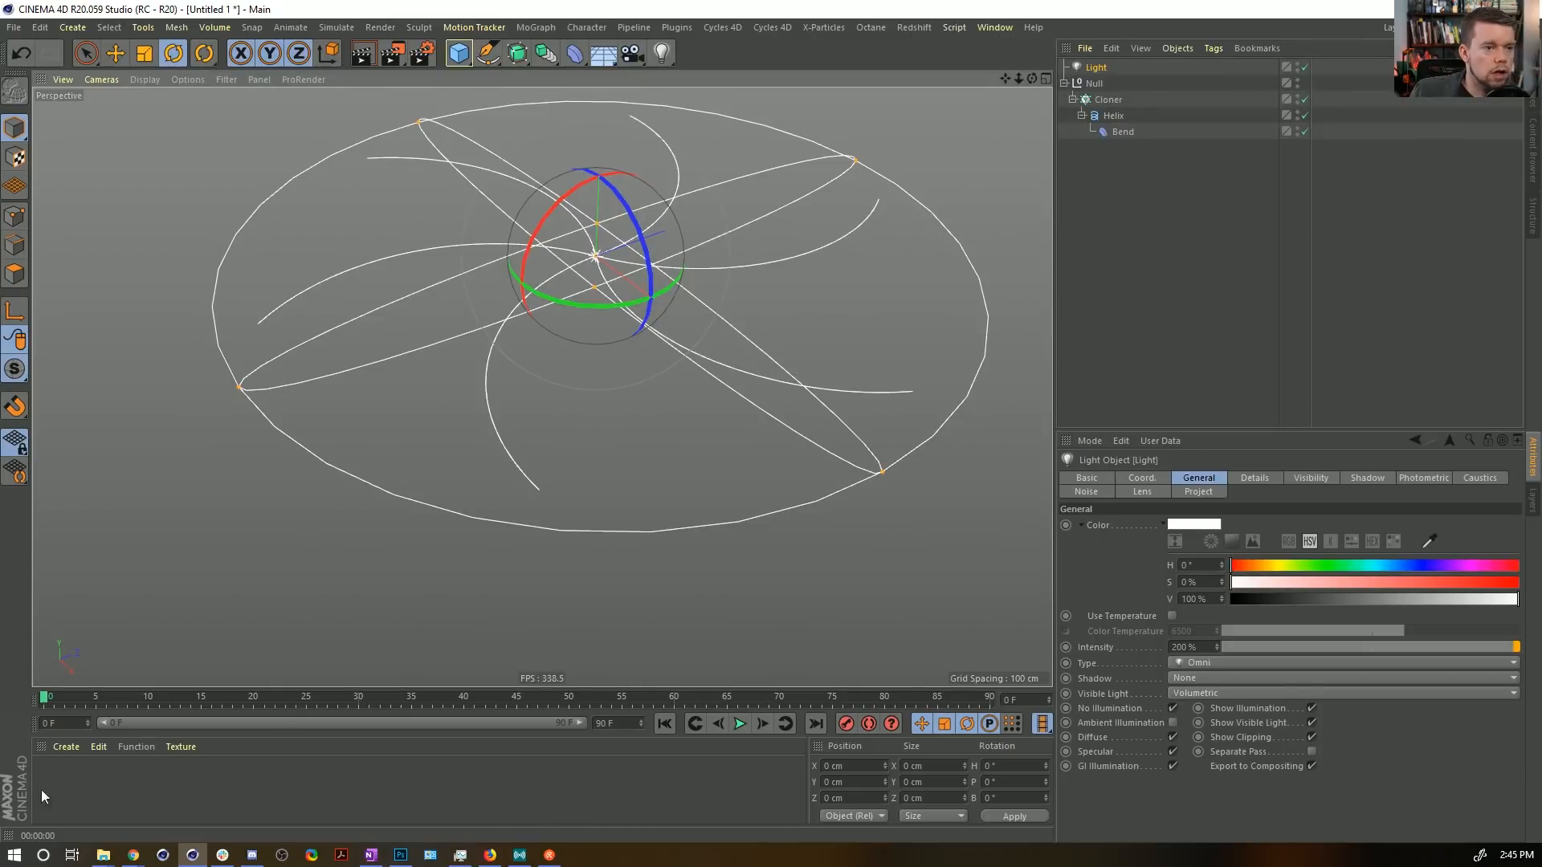
{"action": "double_click", "coordinate": [73, 803]}
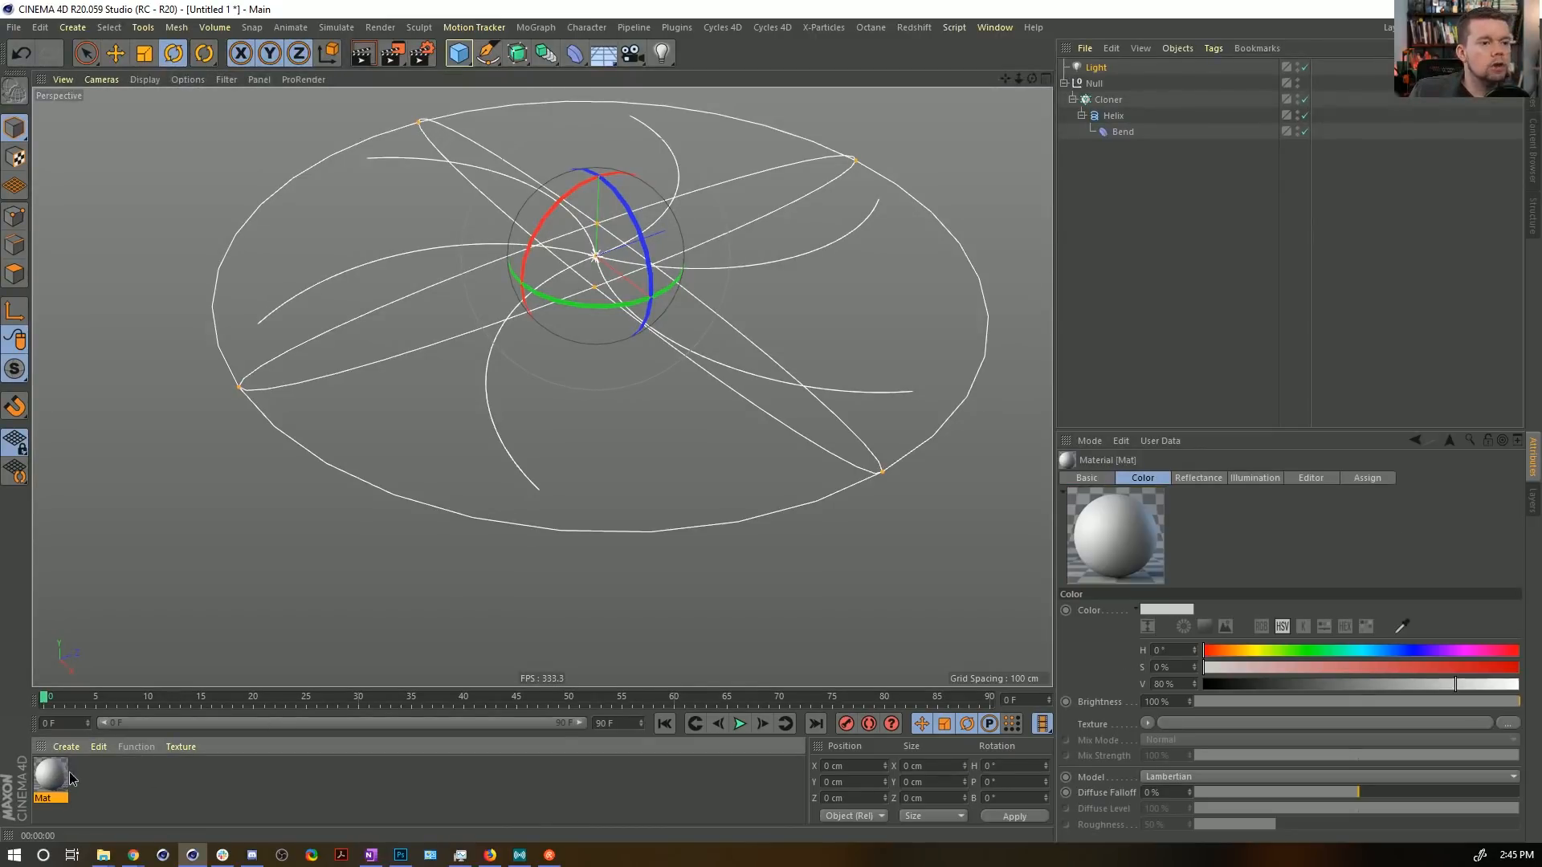
{"action": "left_click_drag", "start_coordinate": [1112, 108], "coordinate": [1102, 69]}
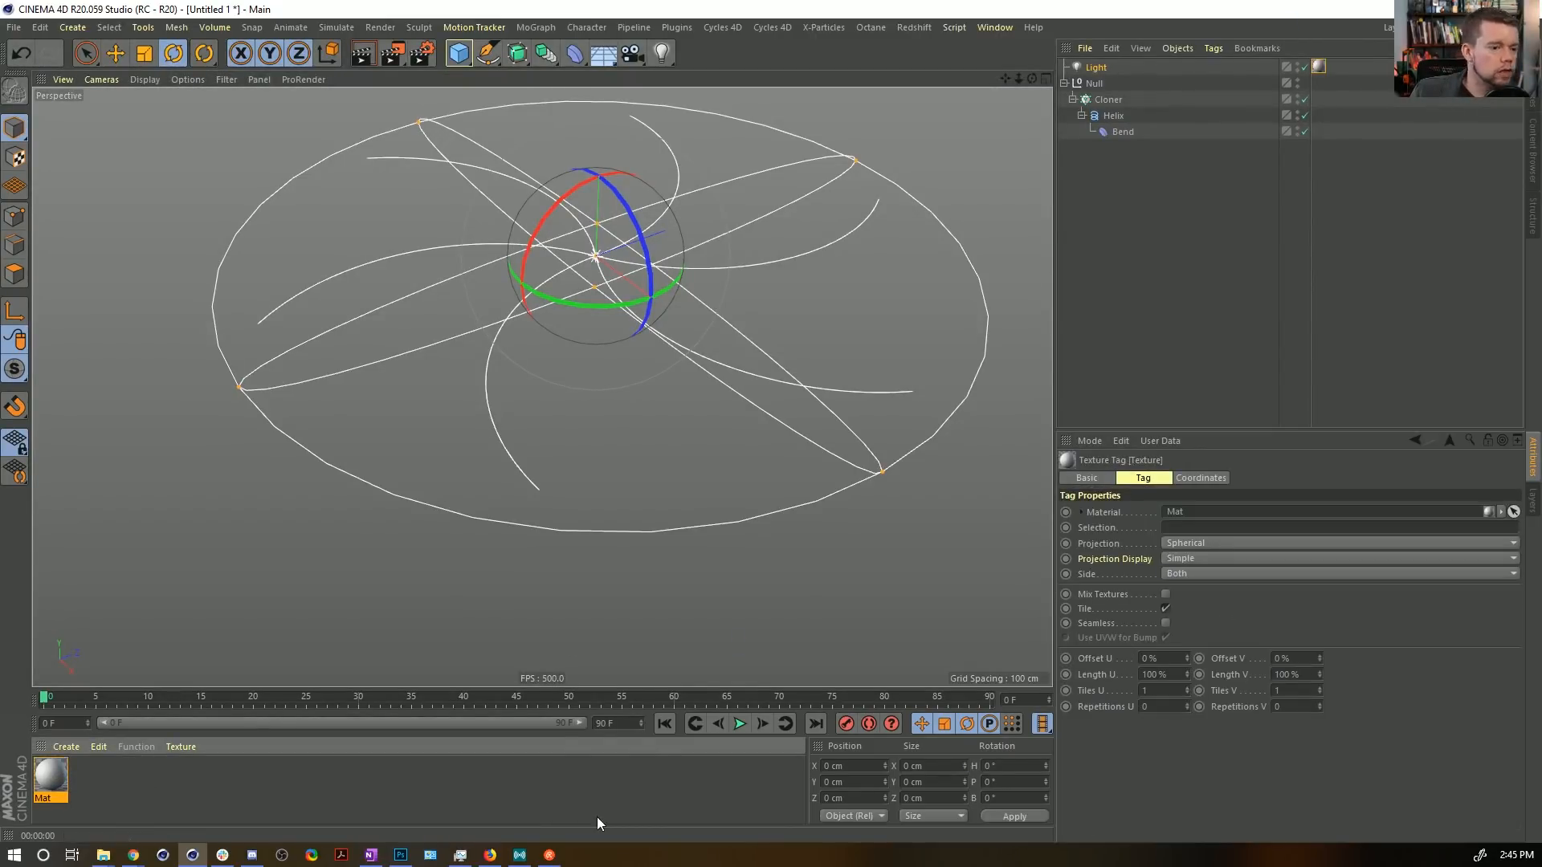
Open the Light's material for editing and enable Transparency while disabling the Color and Reflectance channels.
{"action": "left_click", "coordinate": [45, 773]}
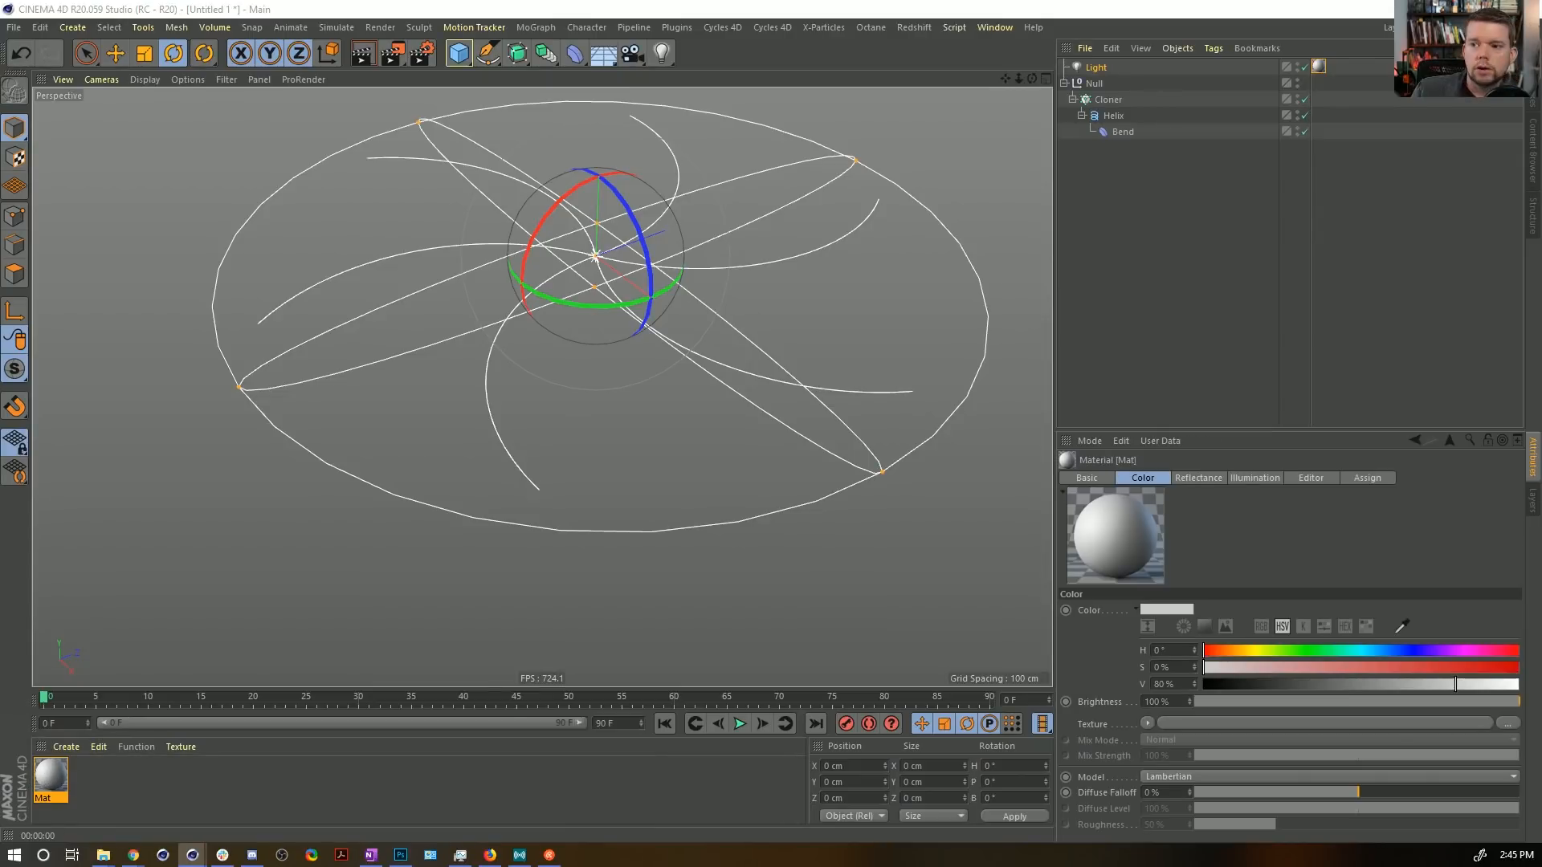
{"action": "left_click_drag", "start_coordinate": [642, 128], "coordinate": [882, 99]}
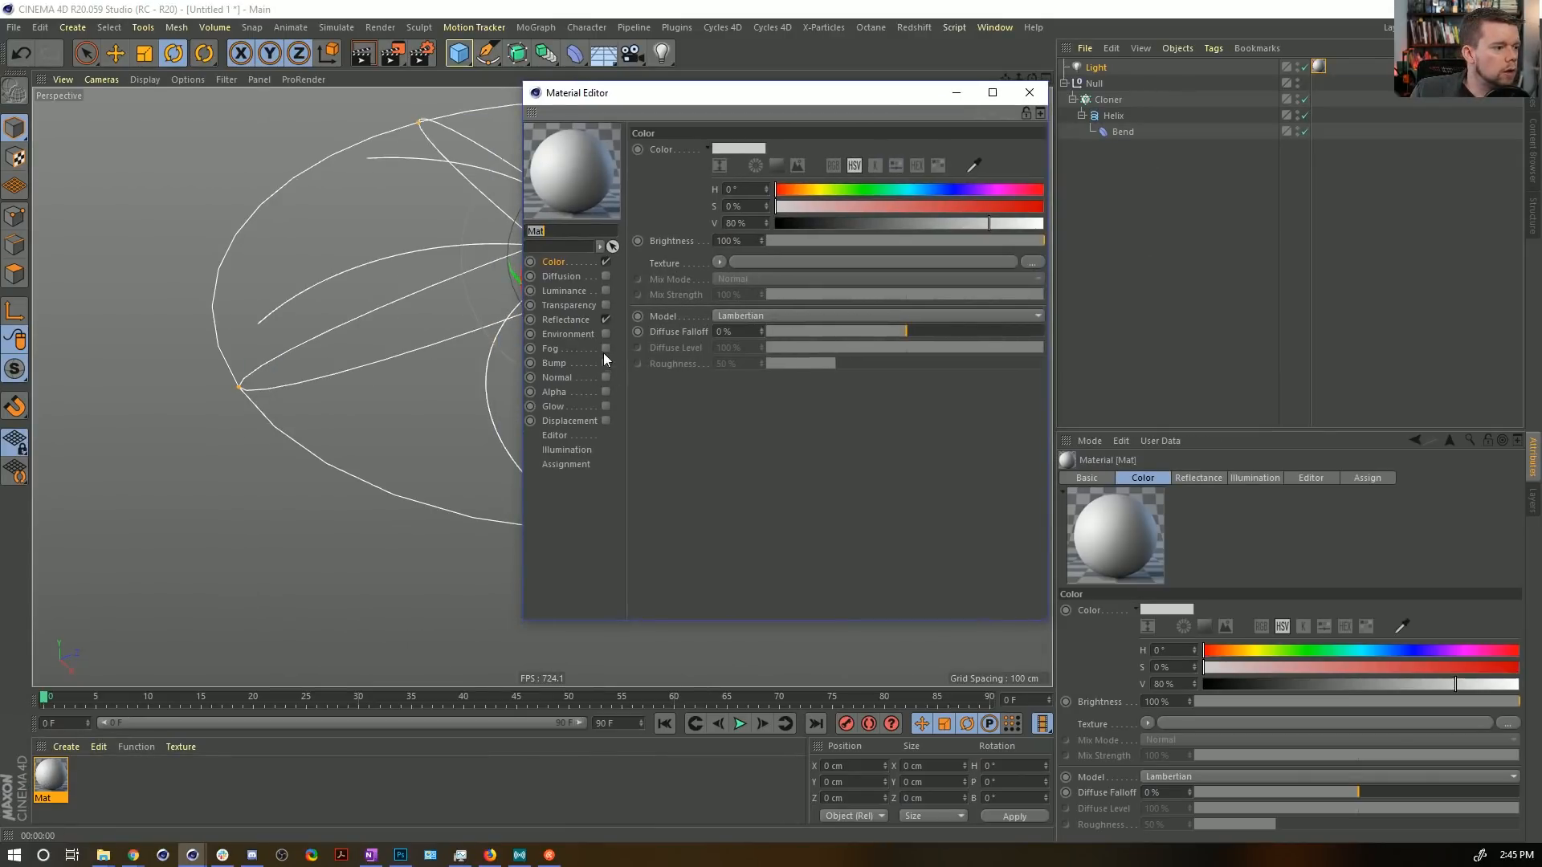
{"action": "left_click", "coordinate": [606, 305]}
{"action": "left_click", "coordinate": [606, 262]}
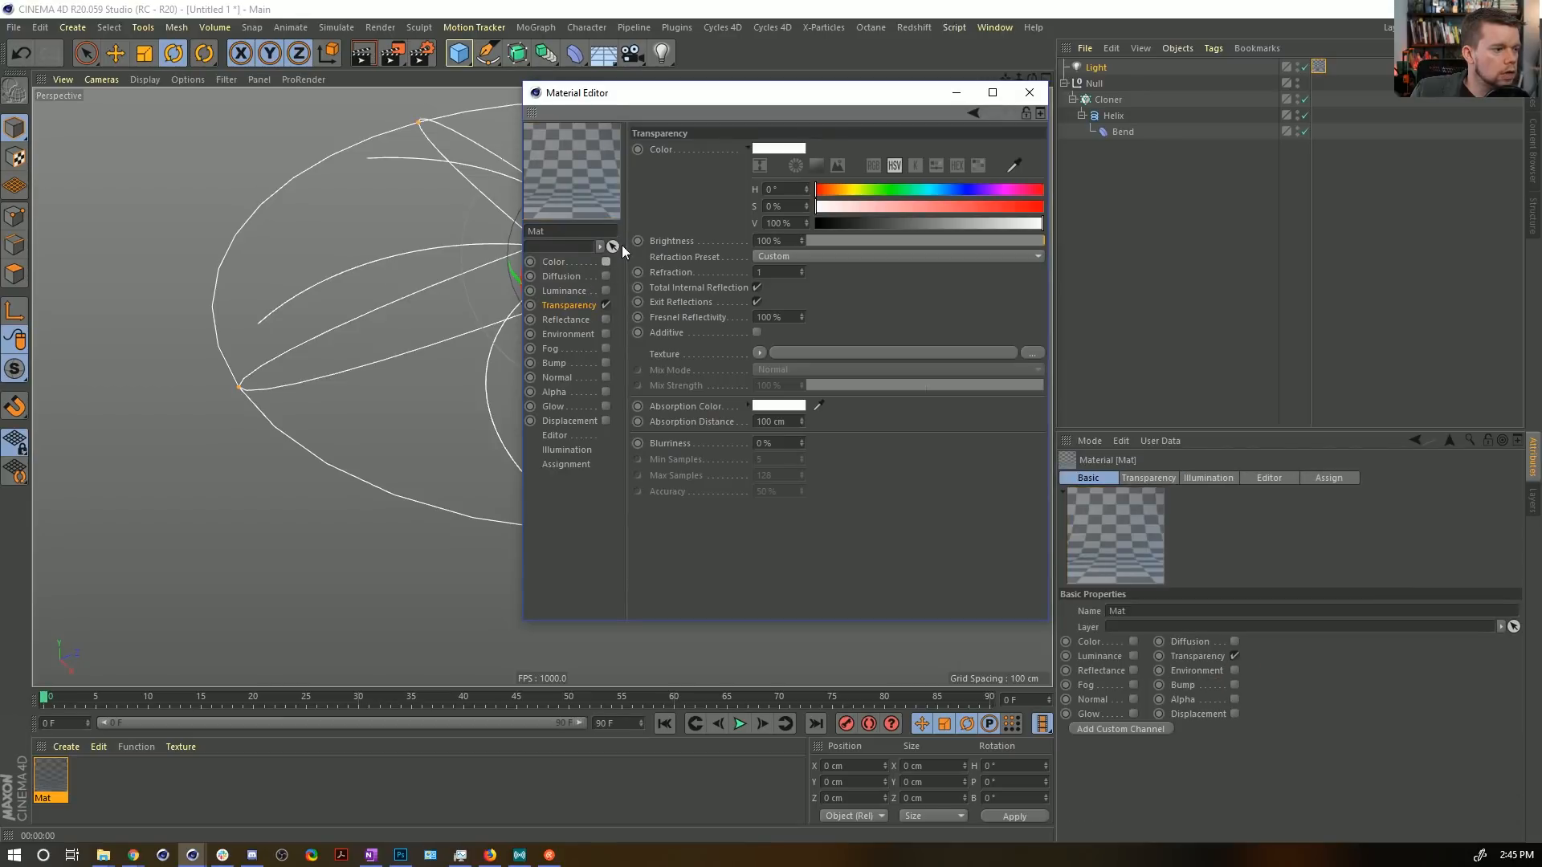
{"action": "left_click_drag", "start_coordinate": [739, 94], "coordinate": [1045, 186]}
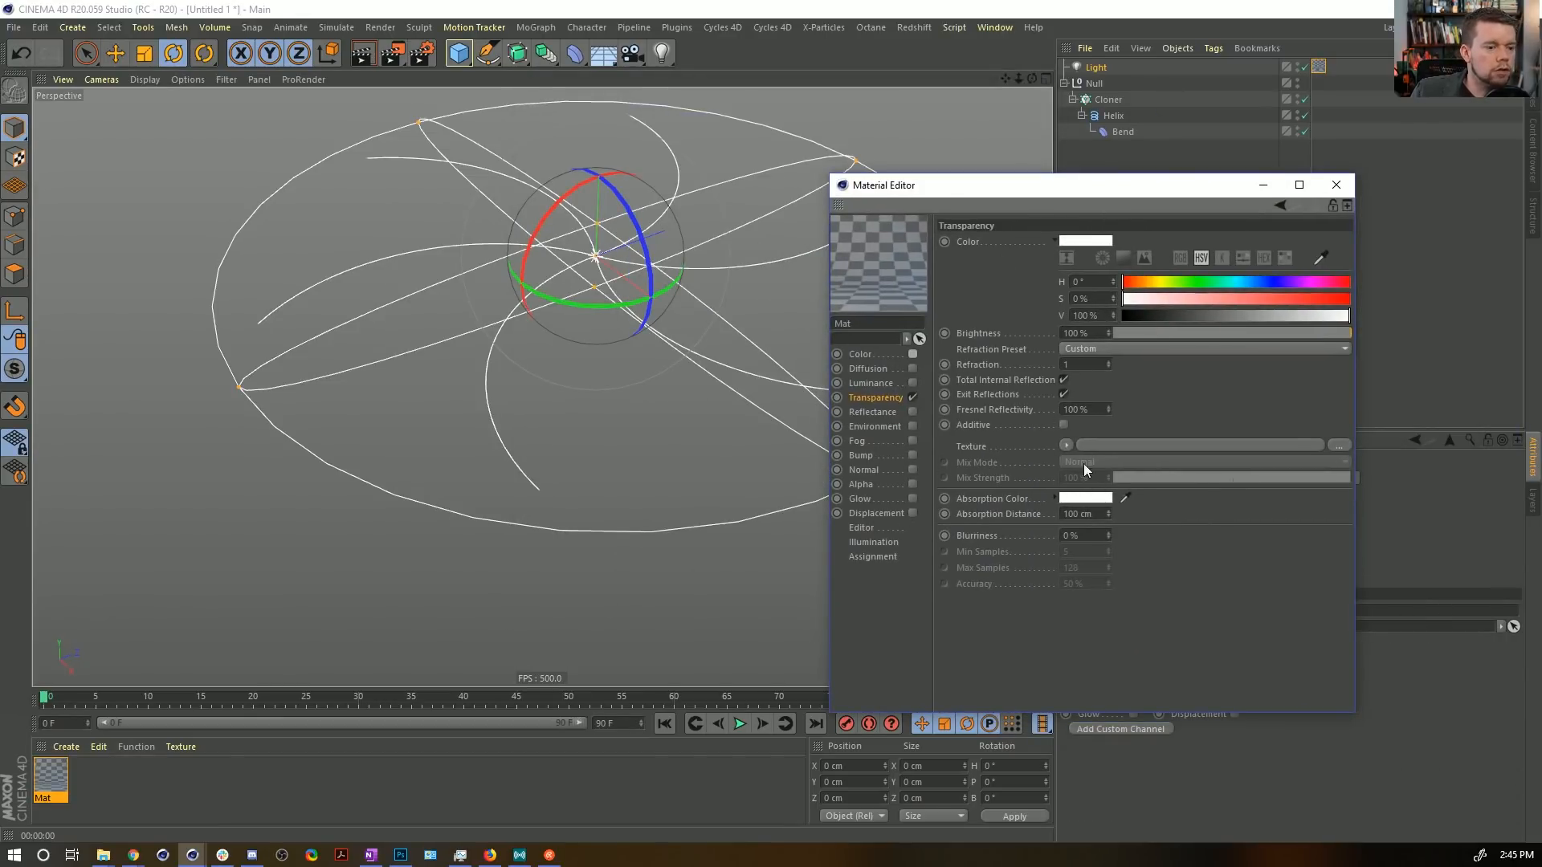
Load a Noise shader into the Transparency texture and open its settings.
{"action": "left_click", "coordinate": [1066, 445]}
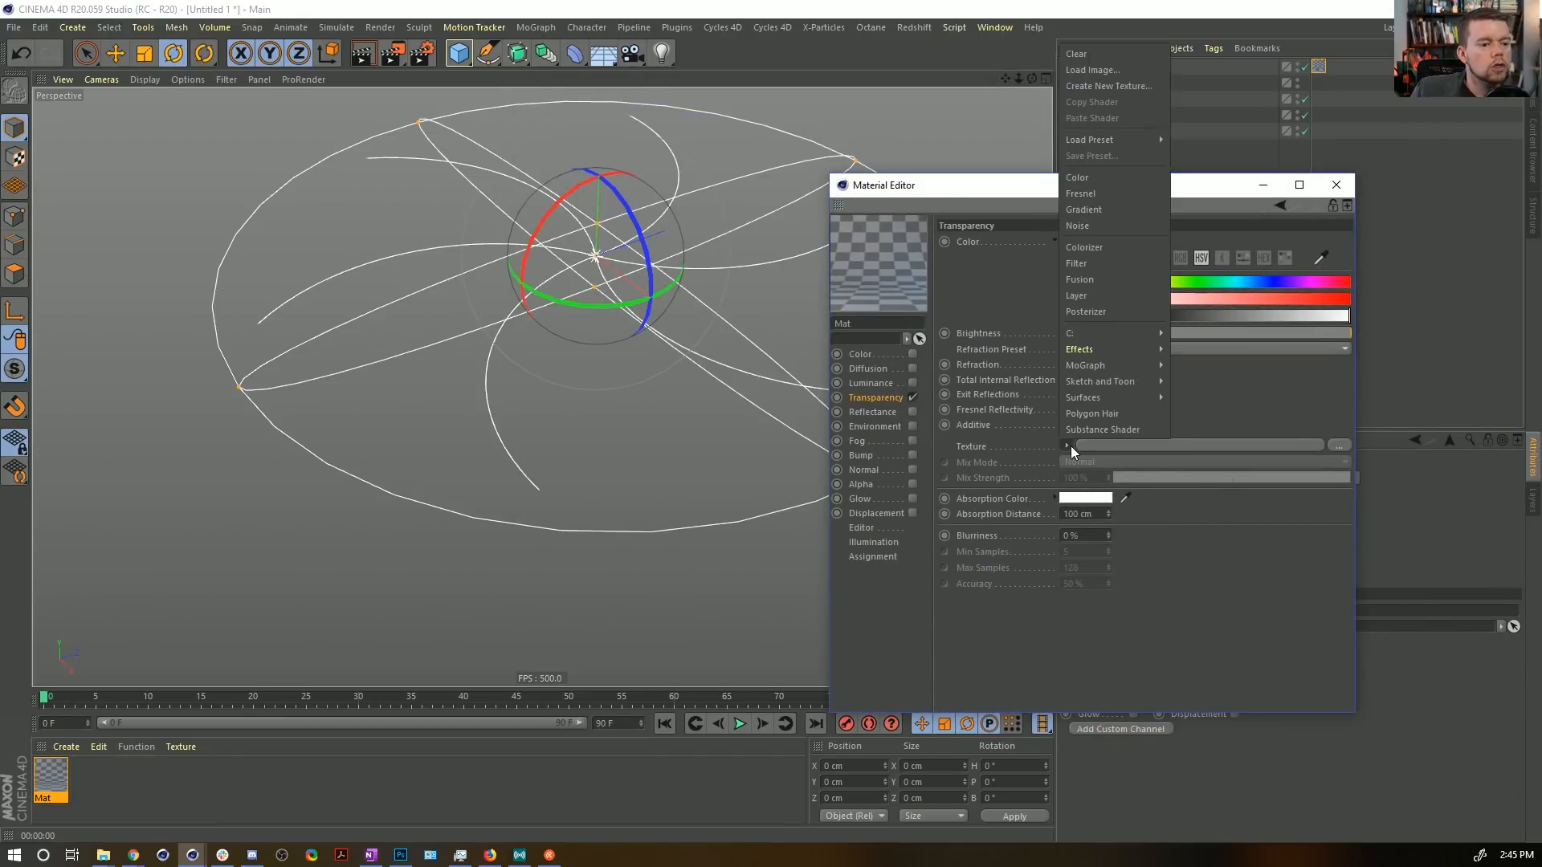
{"action": "left_click", "coordinate": [1096, 227]}
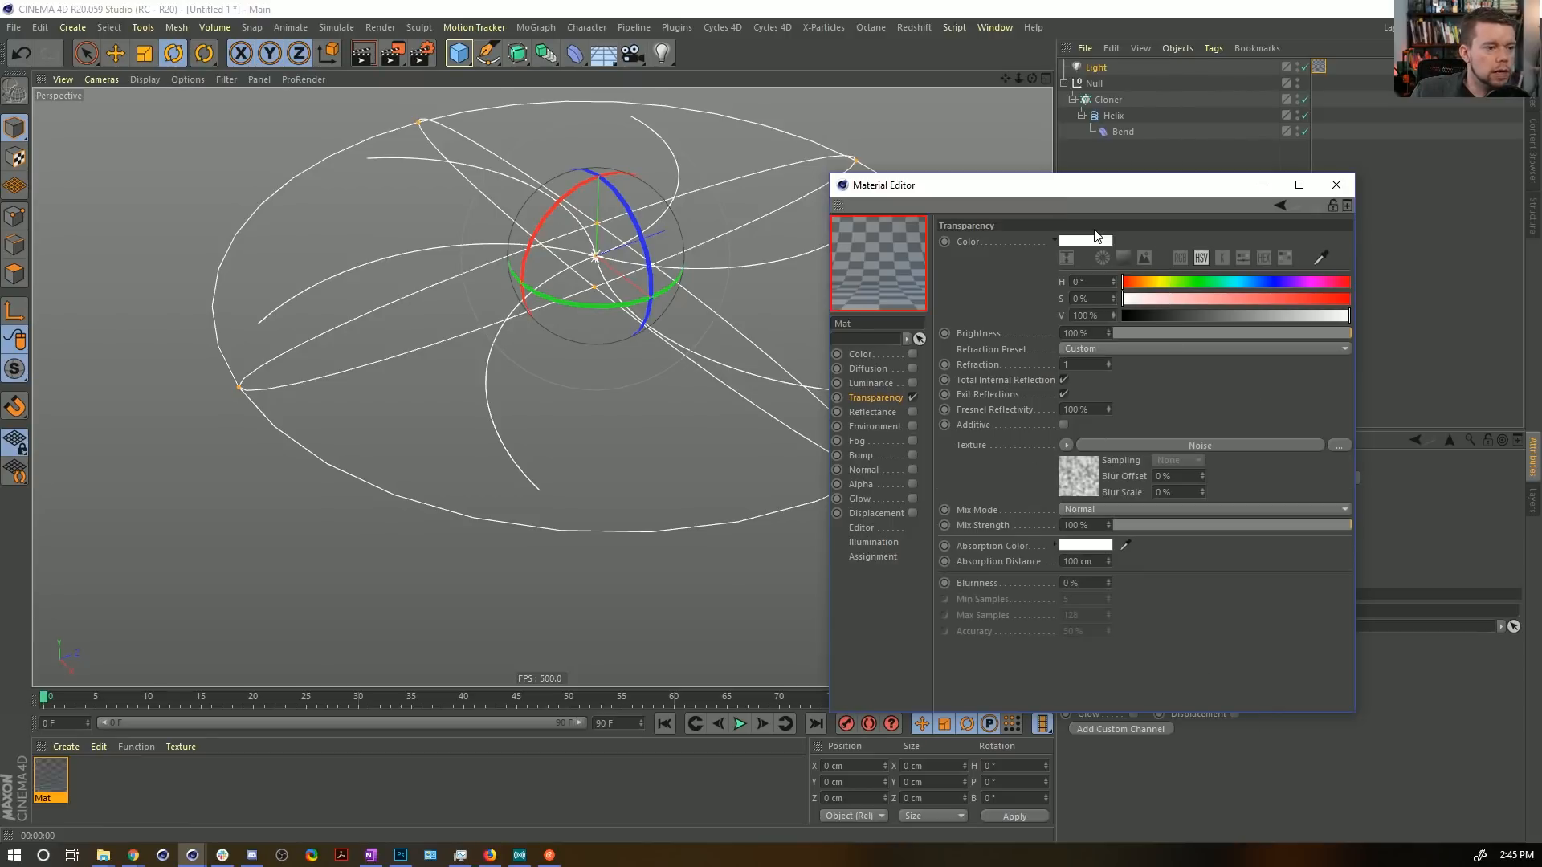
{"action": "left_click", "coordinate": [1065, 446]}
{"action": "left_click", "coordinate": [1078, 488]}
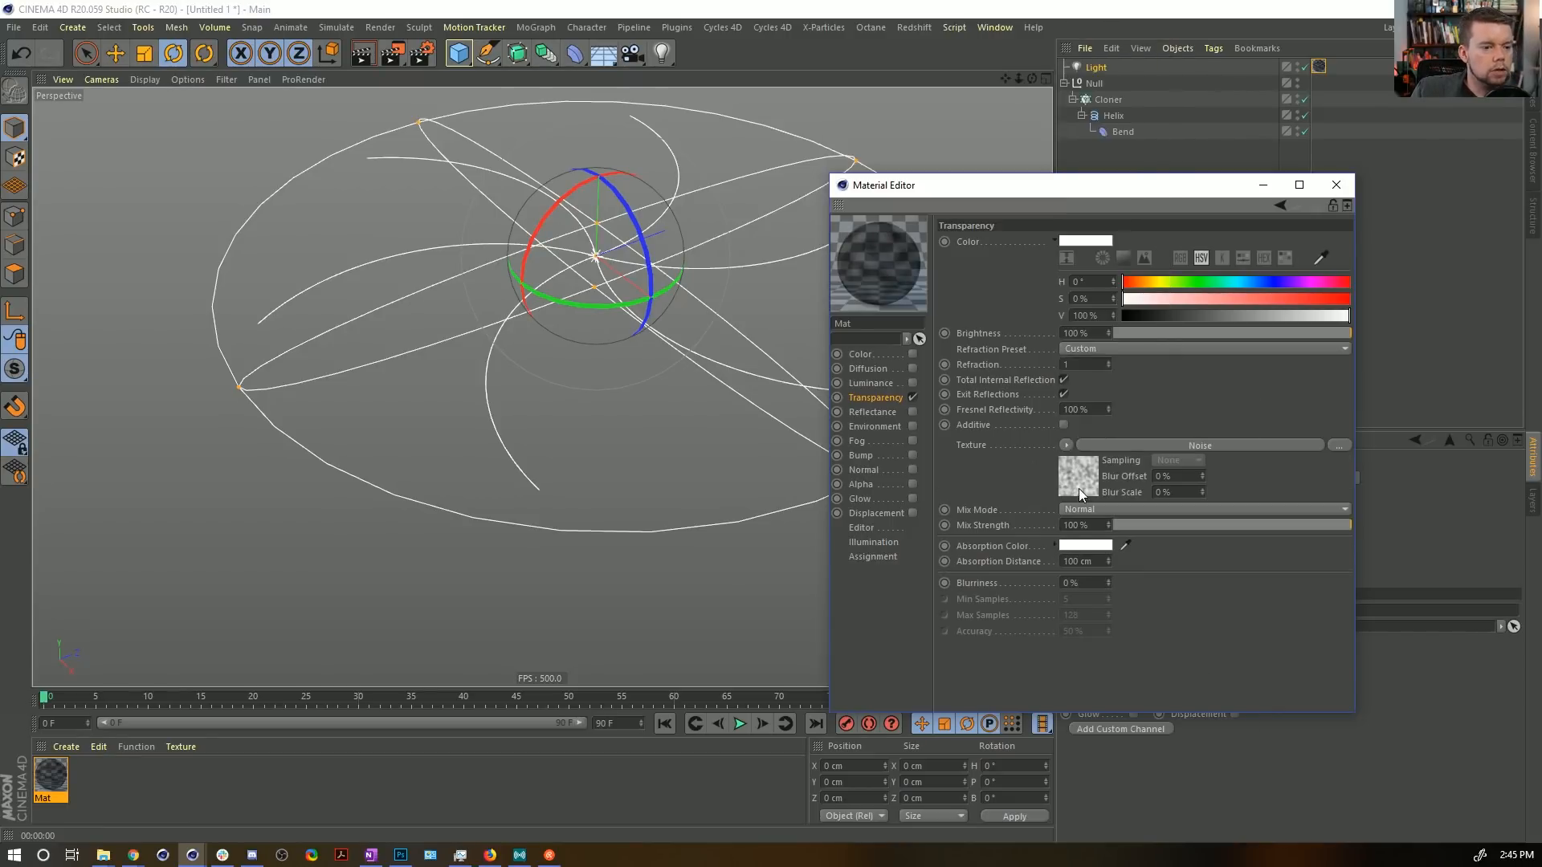
{"action": "left_click", "coordinate": [1078, 488]}
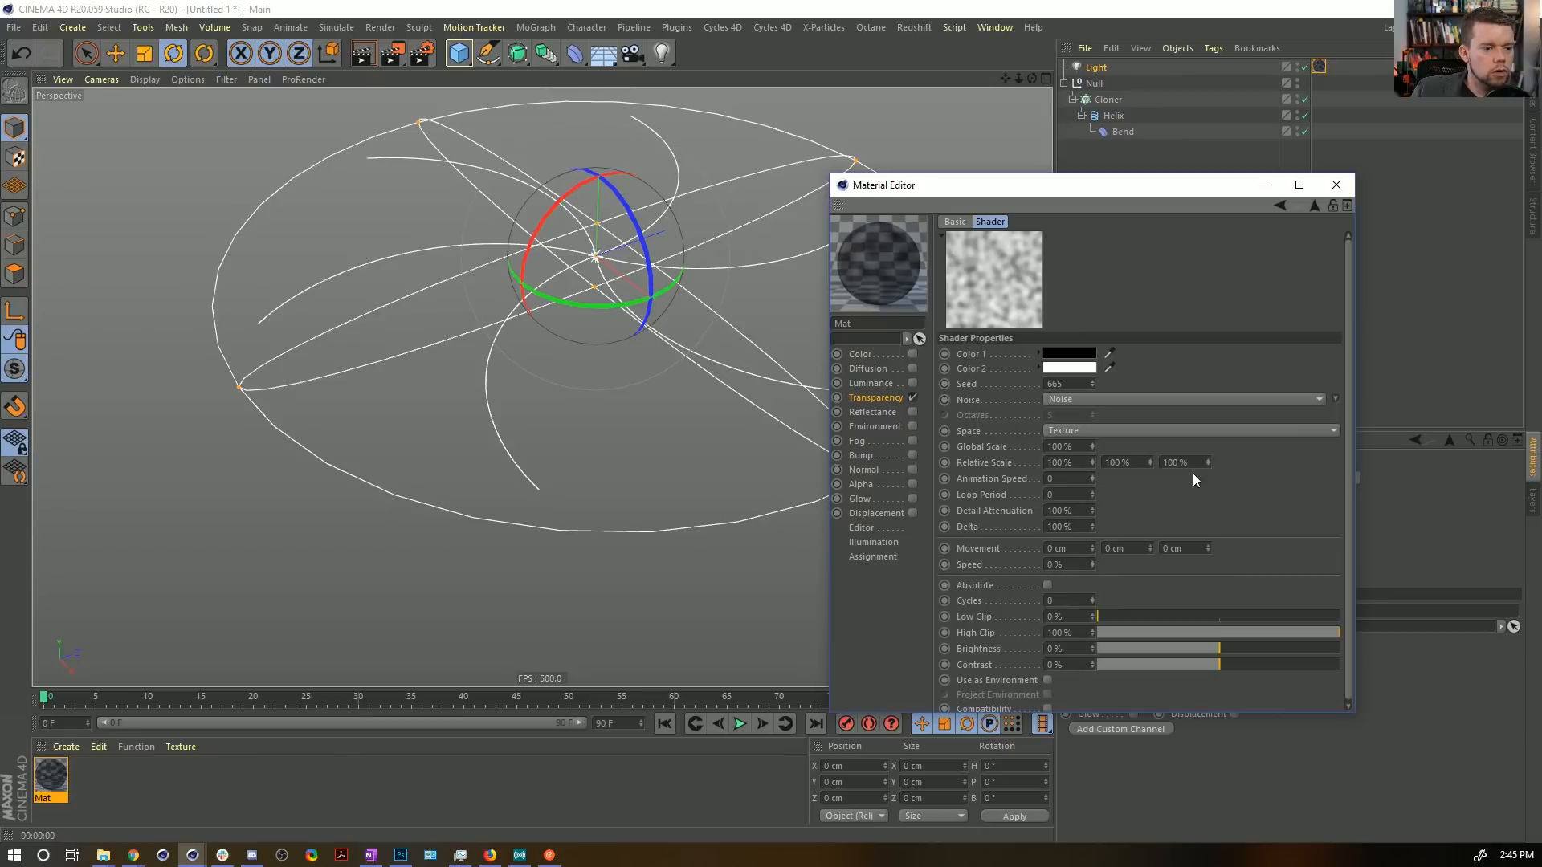
Wrap the transparency Noise in a Colorizer shader and open the Colorizer's gradient.
{"action": "left_click", "coordinate": [1310, 200]}
{"action": "left_click", "coordinate": [1066, 446]}
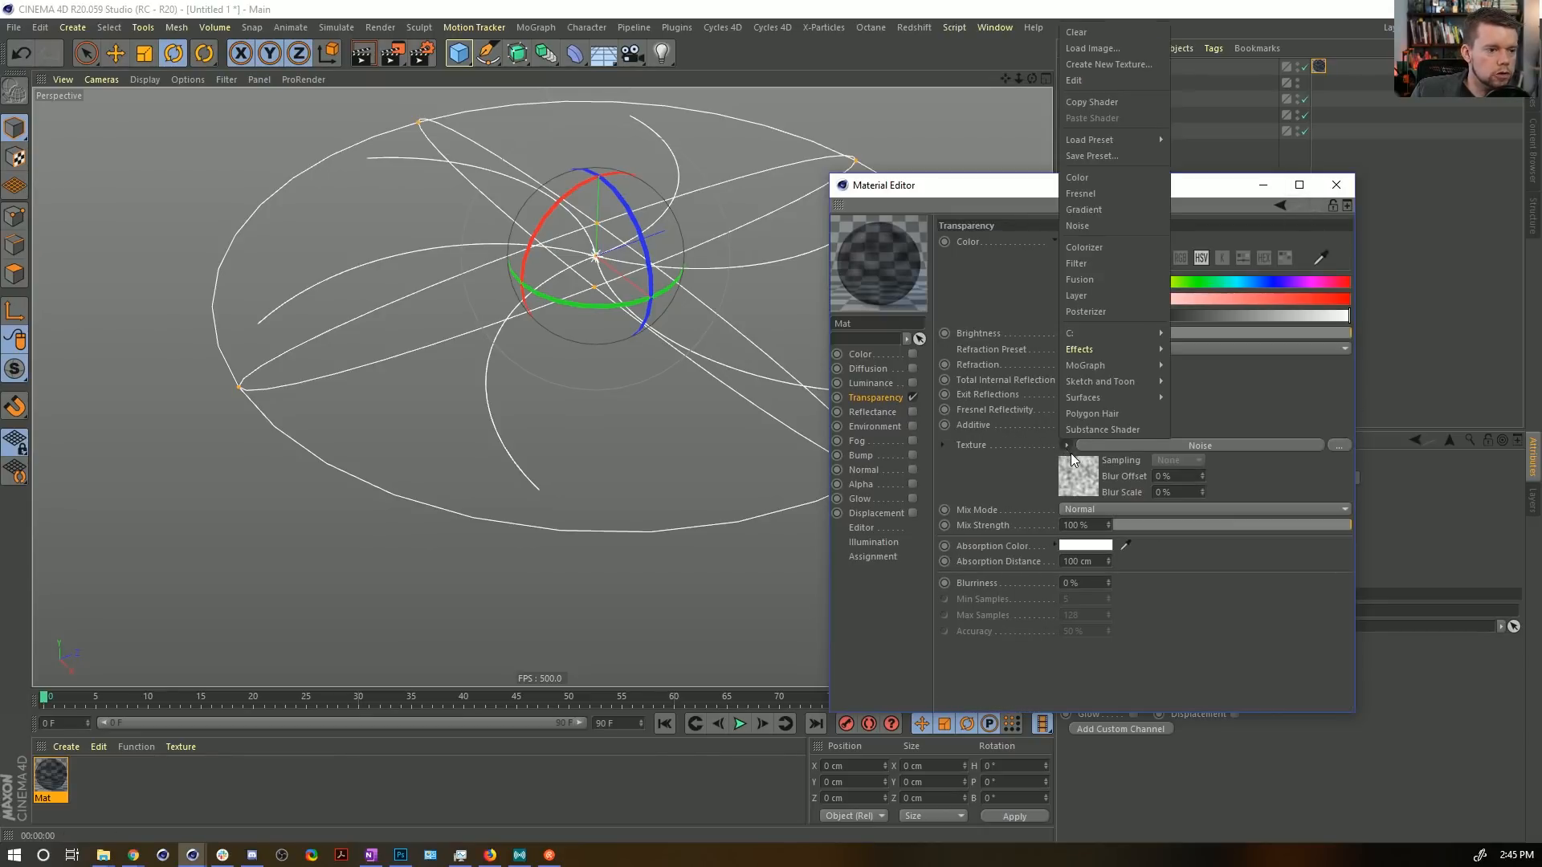
{"action": "left_click", "coordinate": [1102, 248]}
{"action": "left_click", "coordinate": [1076, 481]}
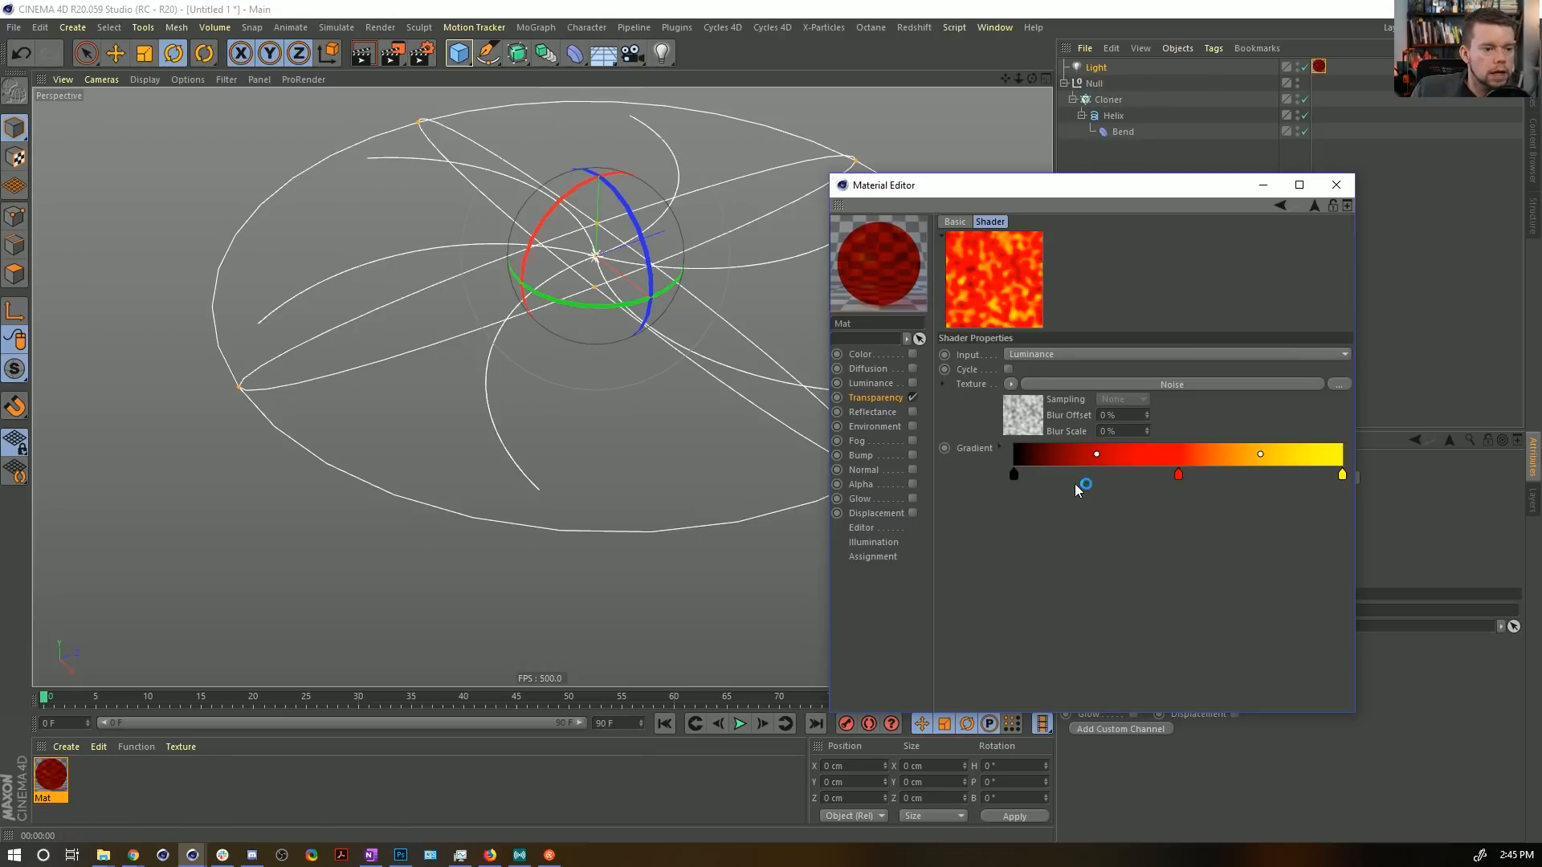
Rebuild the Colorizer gradient by removing the red and yellow knots, with black at both ends and a white knot near the middle.
{"action": "left_click_drag", "start_coordinate": [1180, 475], "coordinate": [1218, 575]}
{"action": "left_click", "coordinate": [1342, 475]}
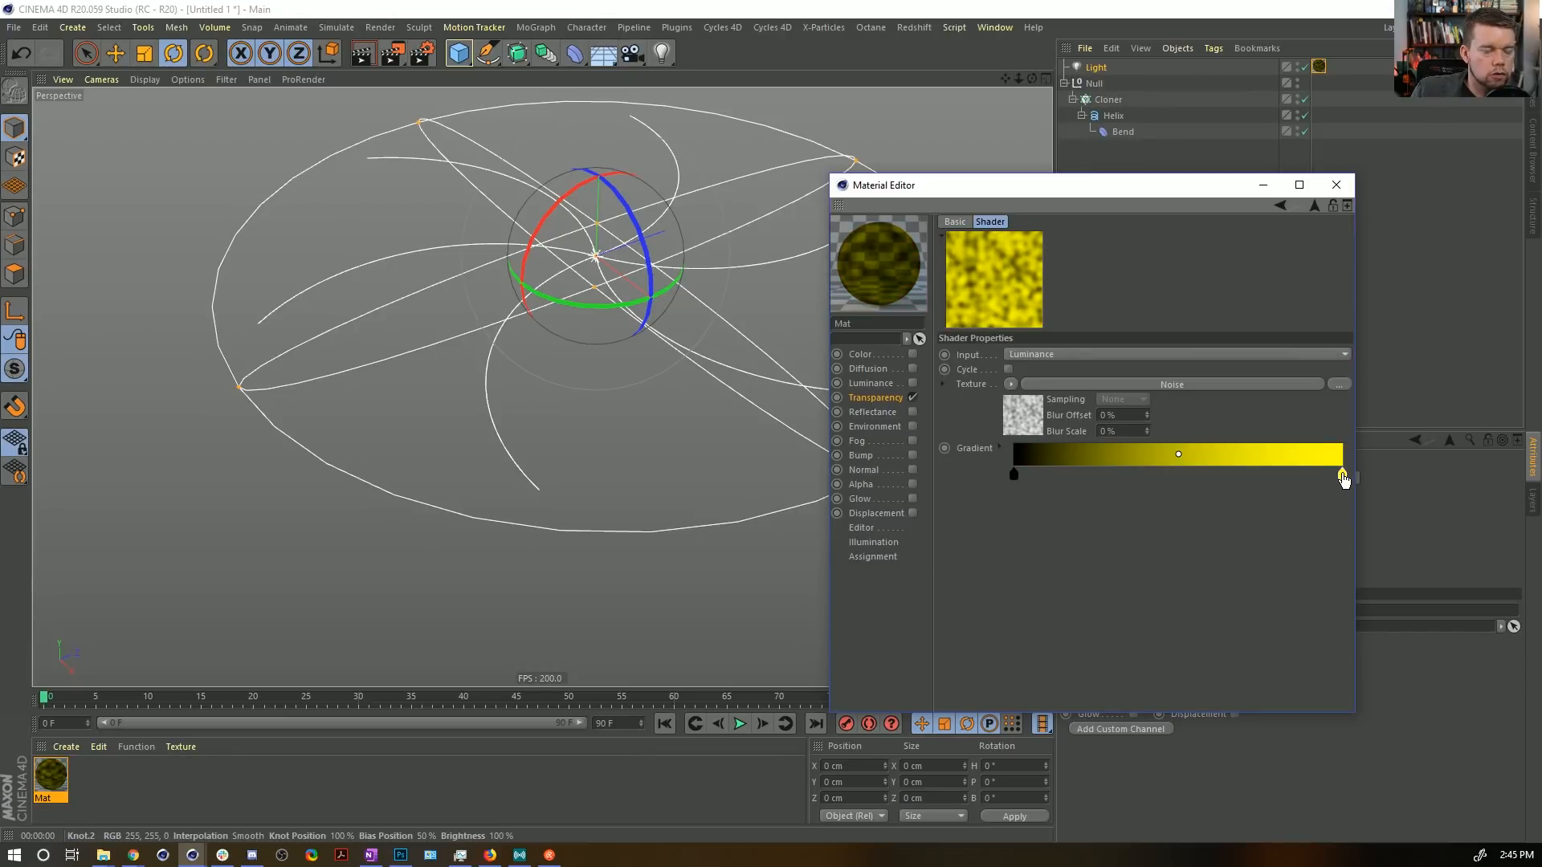
{"action": "left_click_drag", "start_coordinate": [1343, 477], "coordinate": [1339, 520]}
{"action": "left_click_drag", "start_coordinate": [1284, 478], "coordinate": [1344, 478]}
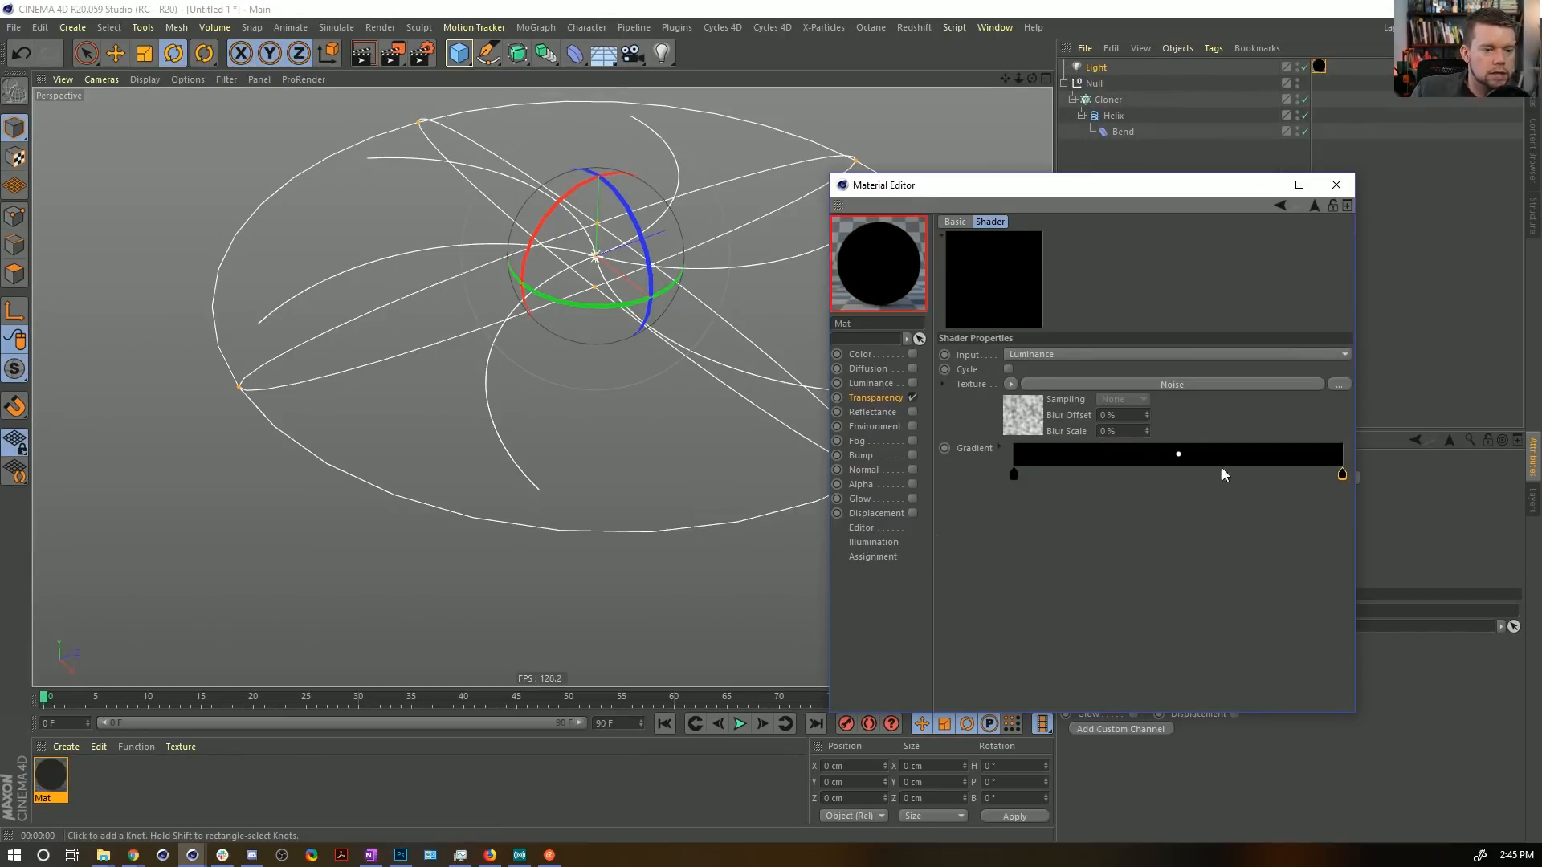
{"action": "double_click", "coordinate": [1177, 479]}
{"action": "left_click_drag", "start_coordinate": [1203, 527], "coordinate": [1347, 528]}
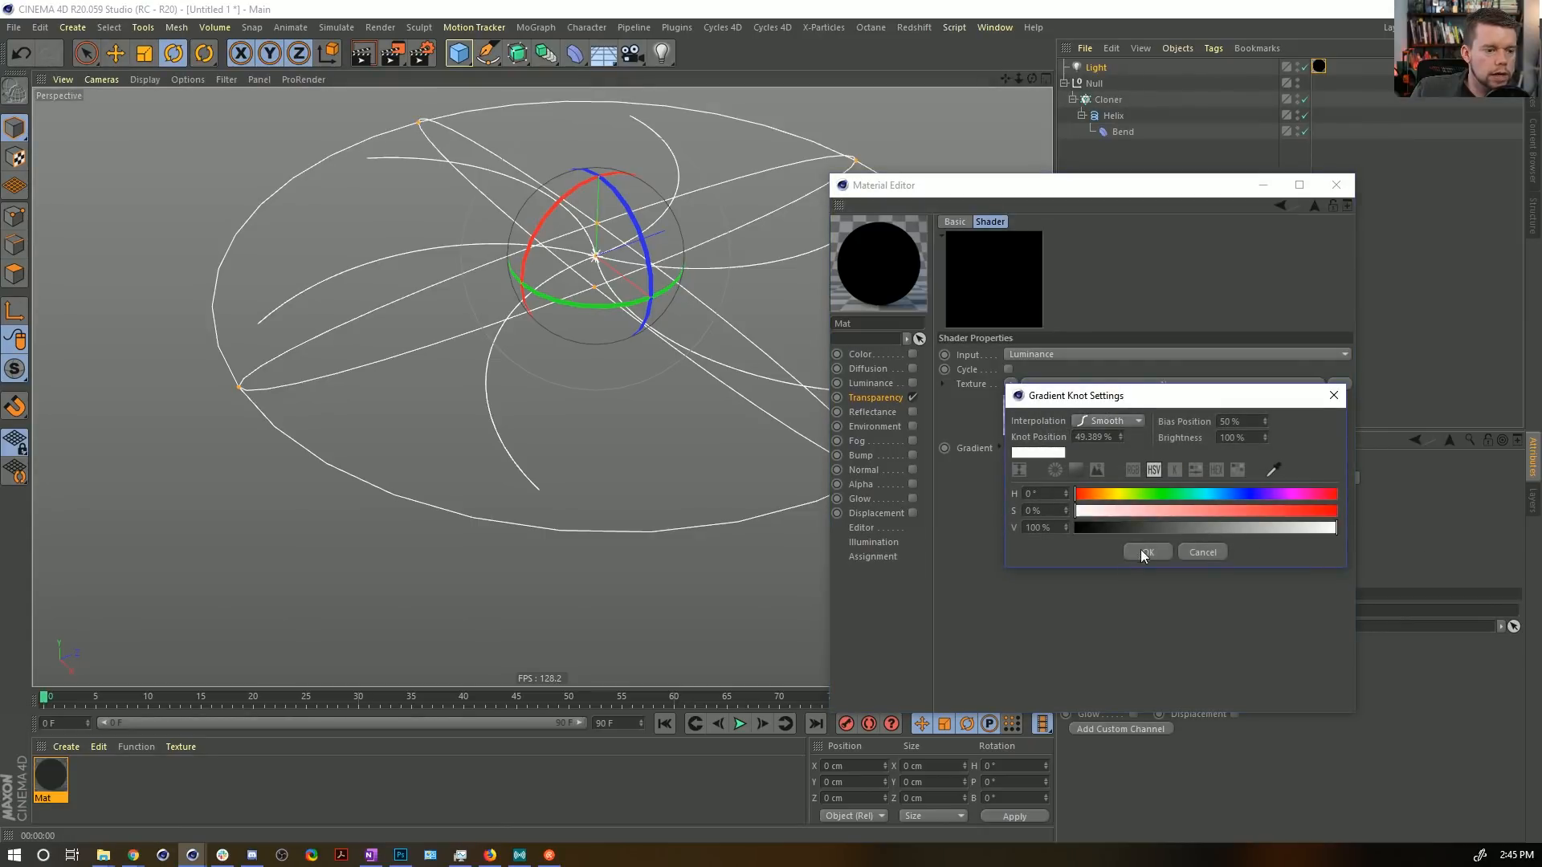
{"action": "left_click", "coordinate": [1146, 552]}
Move the black and white gradient knots closer together into a narrow white band and render the viewport.
{"action": "left_click_drag", "start_coordinate": [1013, 474], "coordinate": [1110, 476]}
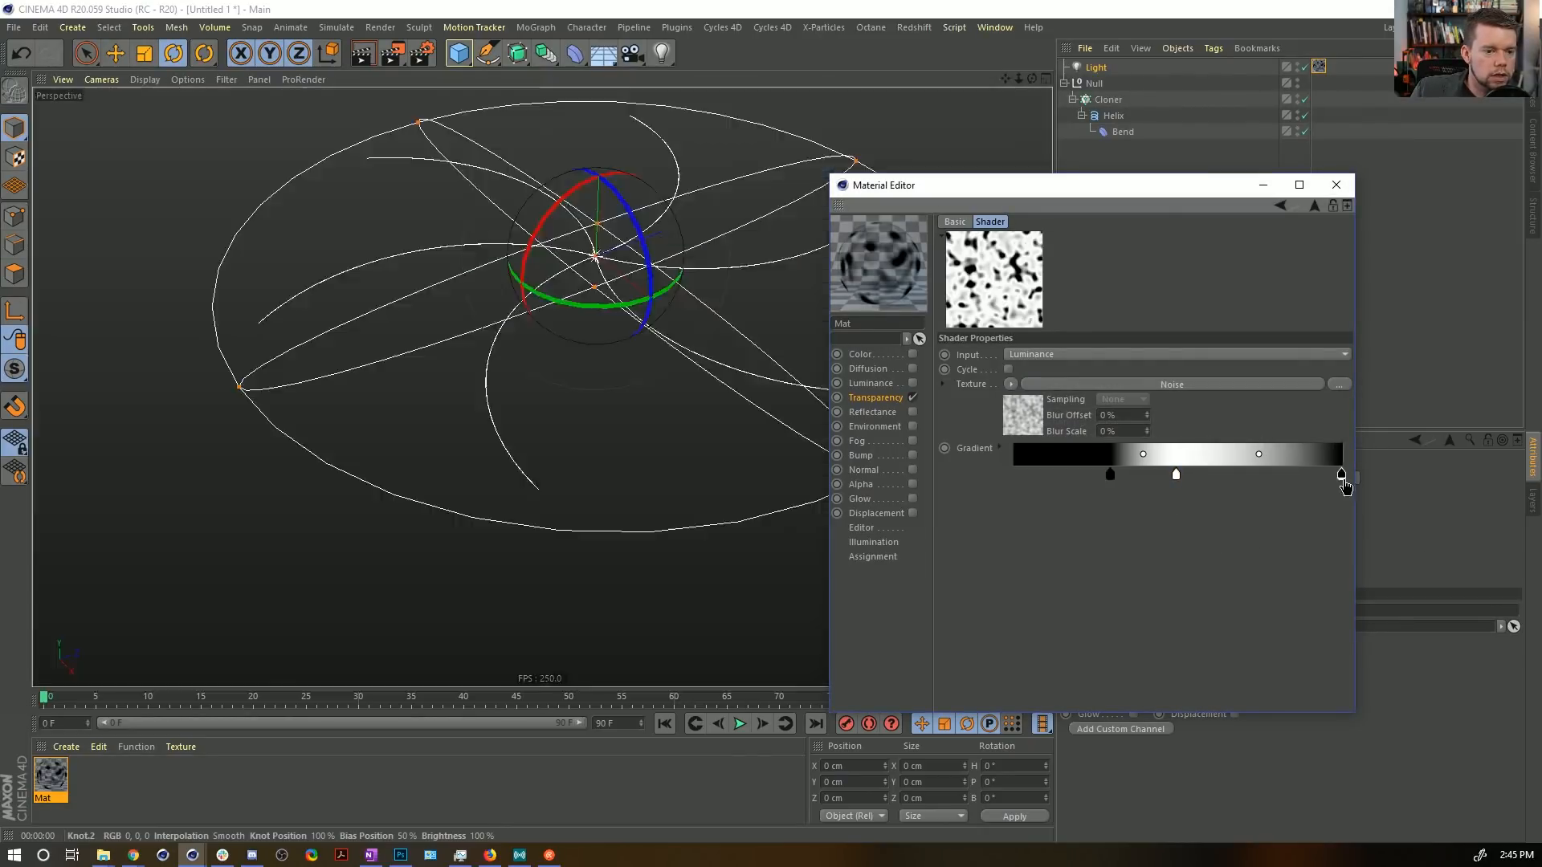
{"action": "left_click_drag", "start_coordinate": [1342, 475], "coordinate": [1091, 473]}
{"action": "left_click", "coordinate": [1107, 475]}
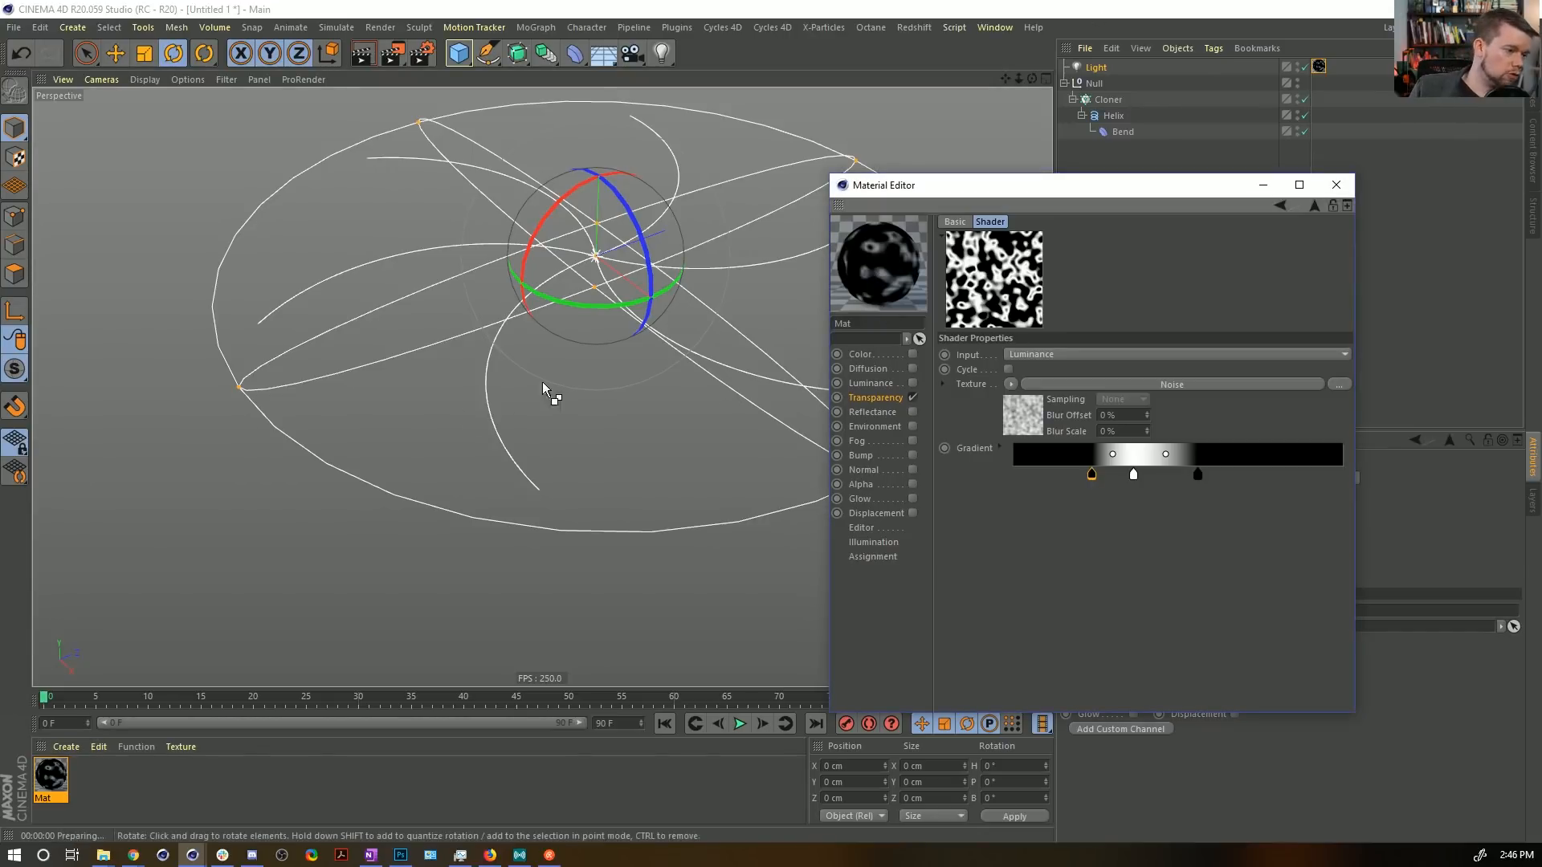
{"action": "key", "text": "ctrl+r"}
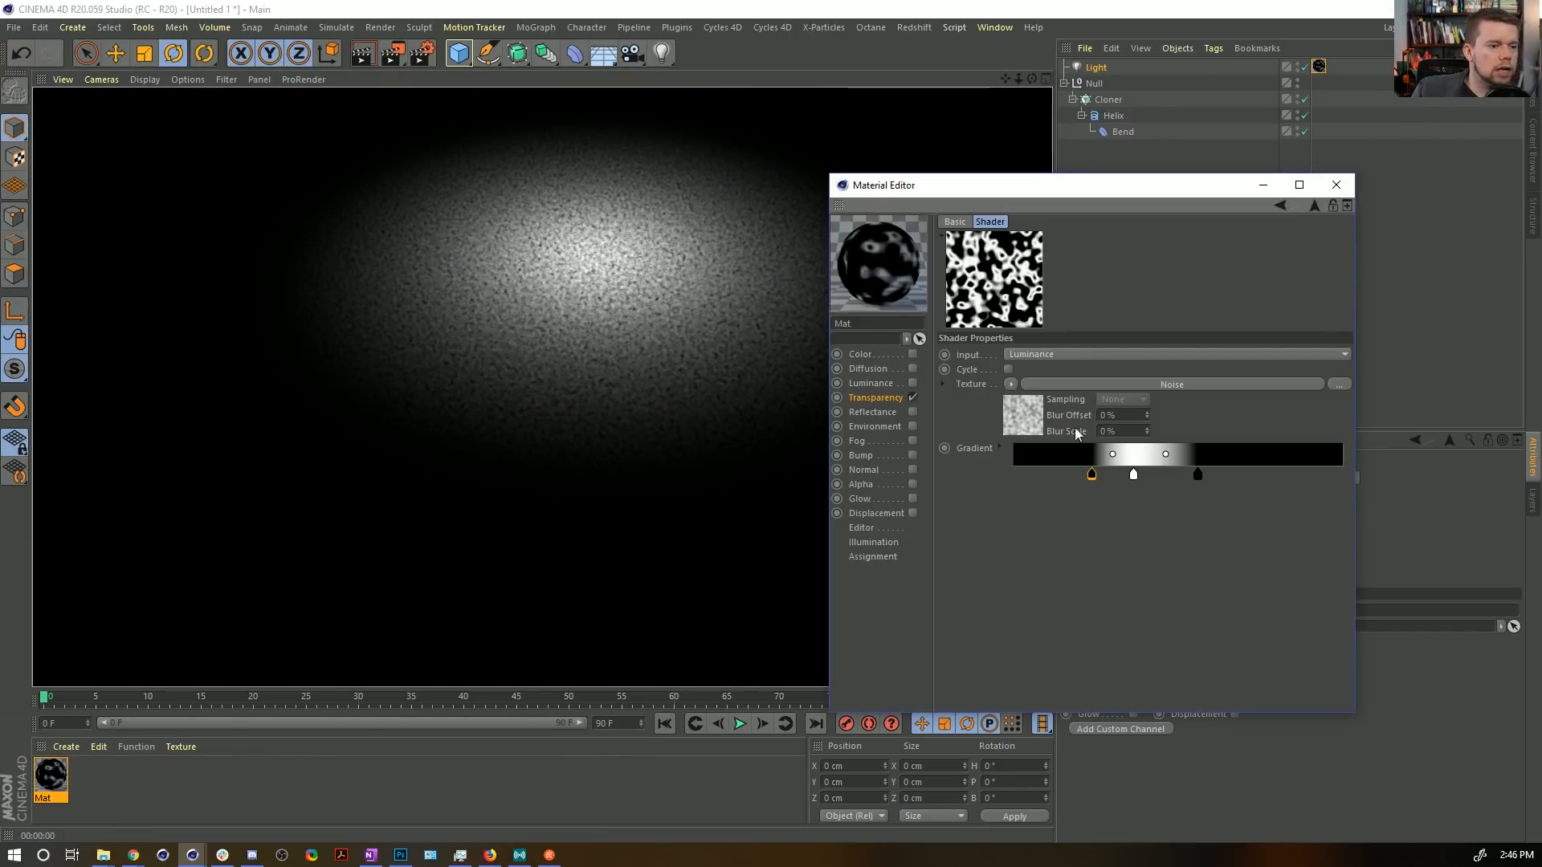
Try the Noise shader's global scale at 1000% with a viewport render, and reduce the scale to 500%.
{"action": "left_click", "coordinate": [1030, 428]}
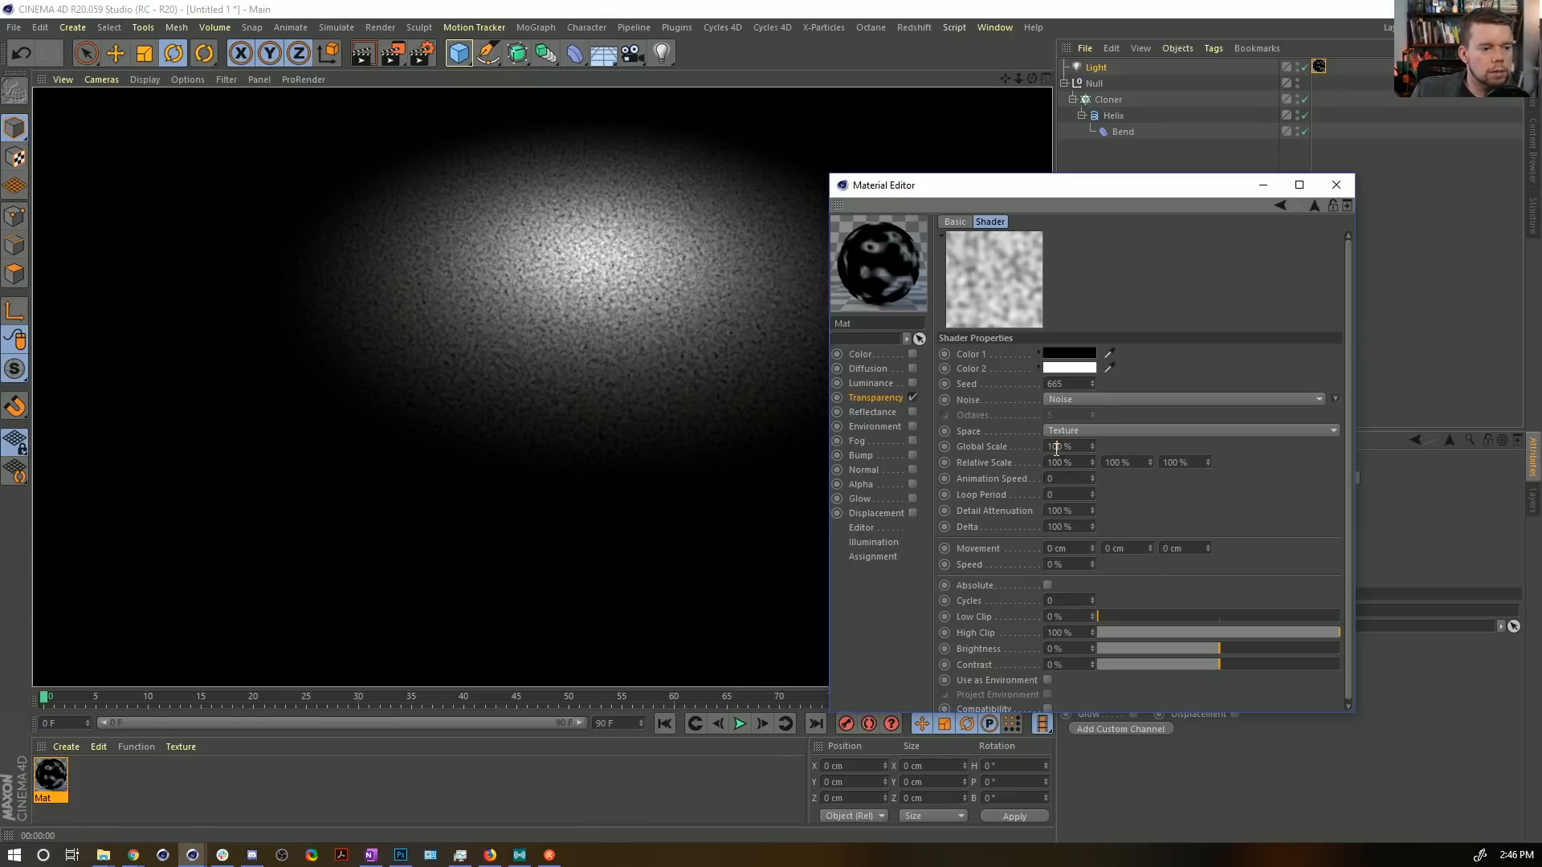
{"action": "type", "text": "0"}
{"action": "key", "text": "Return"}
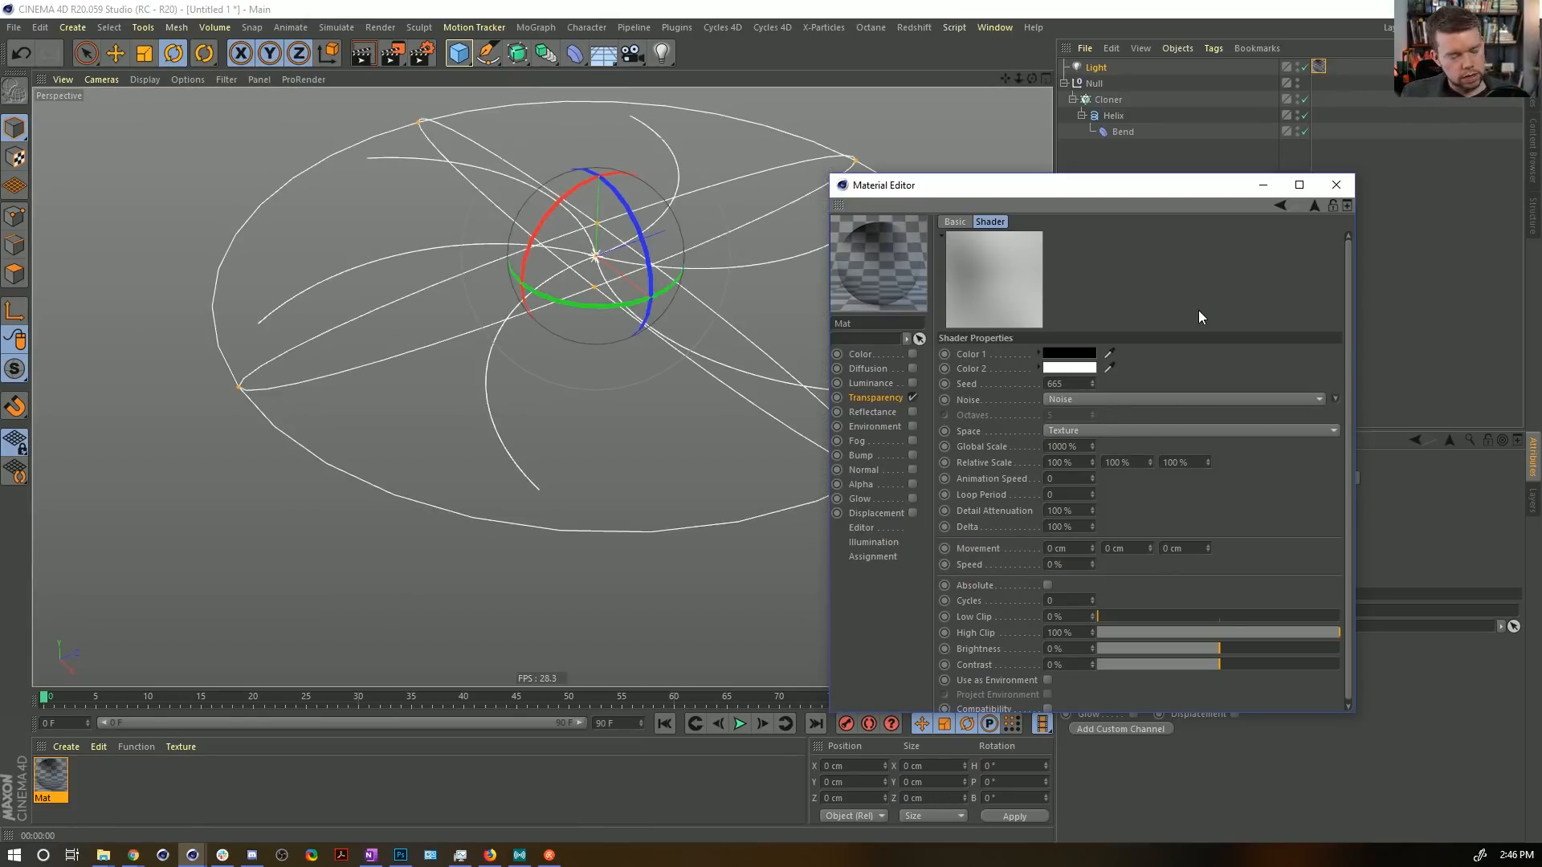
{"action": "key", "text": "ctrl+r"}
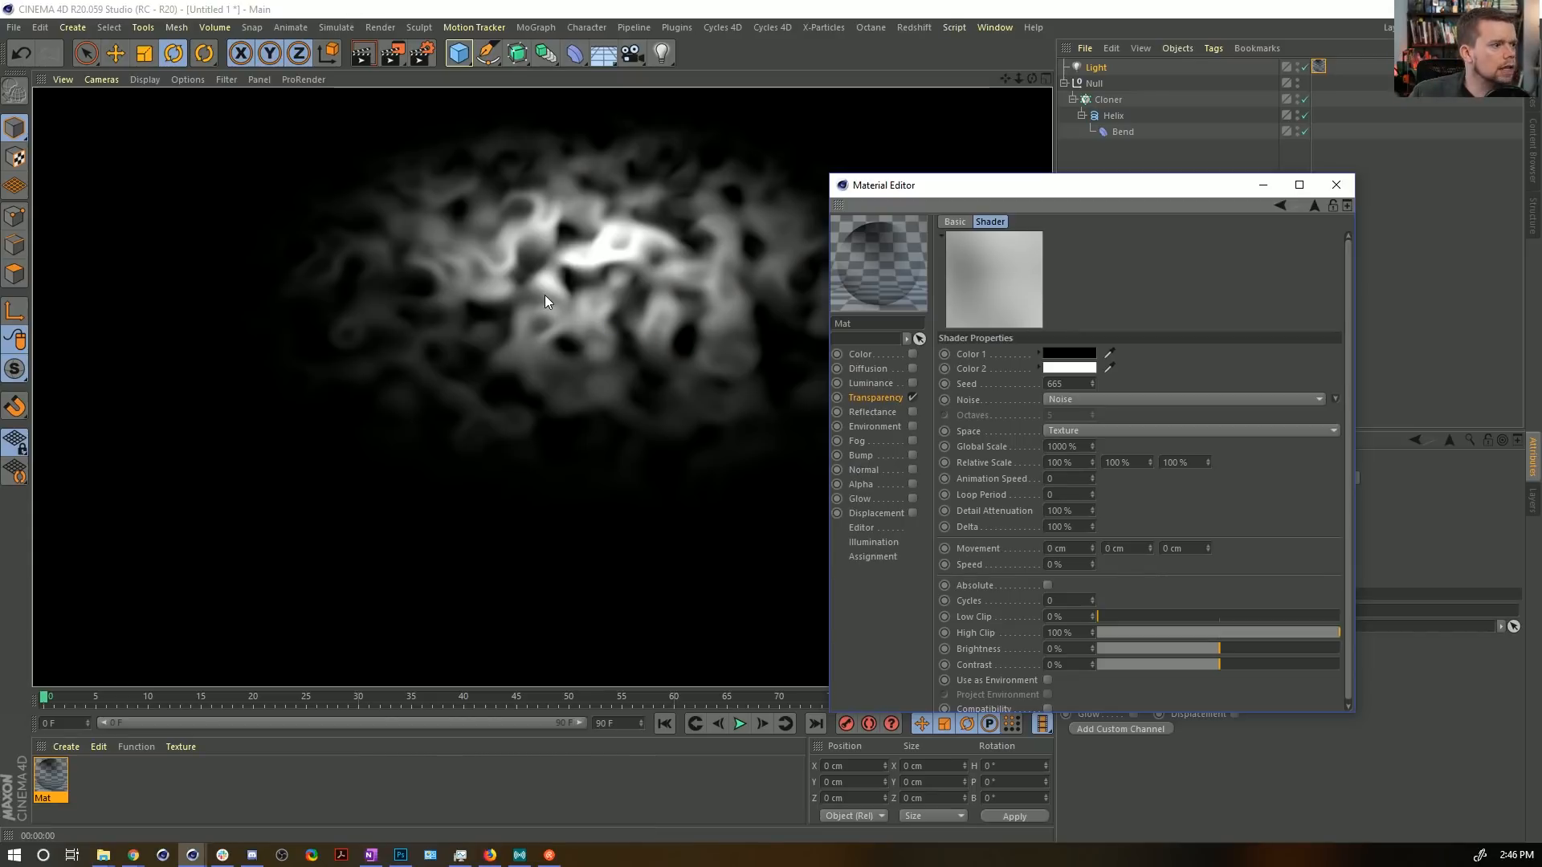
{"action": "left_click_drag", "start_coordinate": [1060, 447], "coordinate": [1041, 446]}
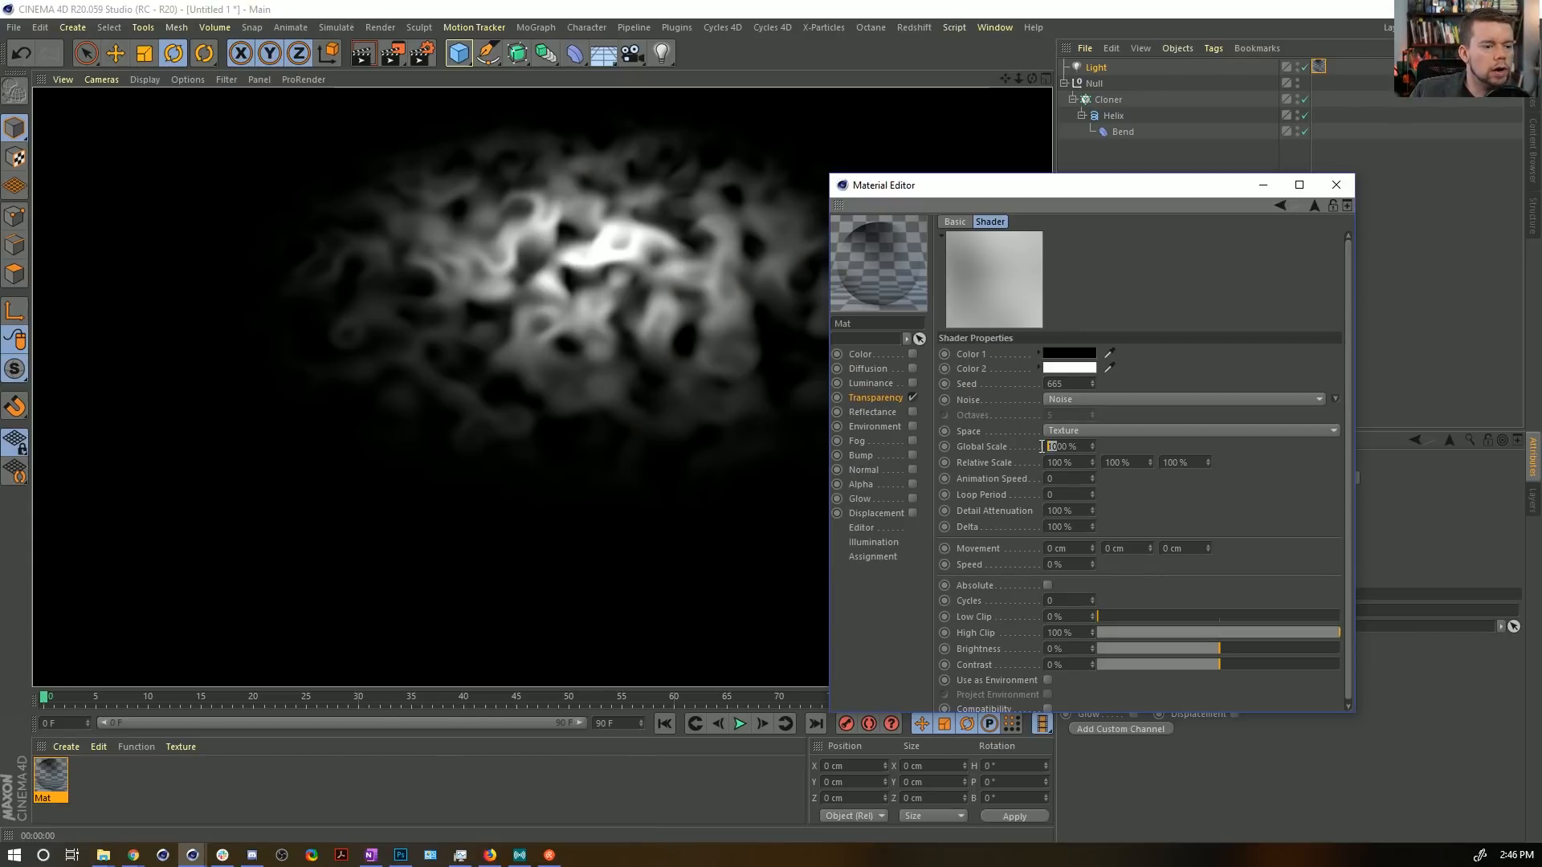
{"action": "type", "text": "5"}
{"action": "key", "text": "Return"}
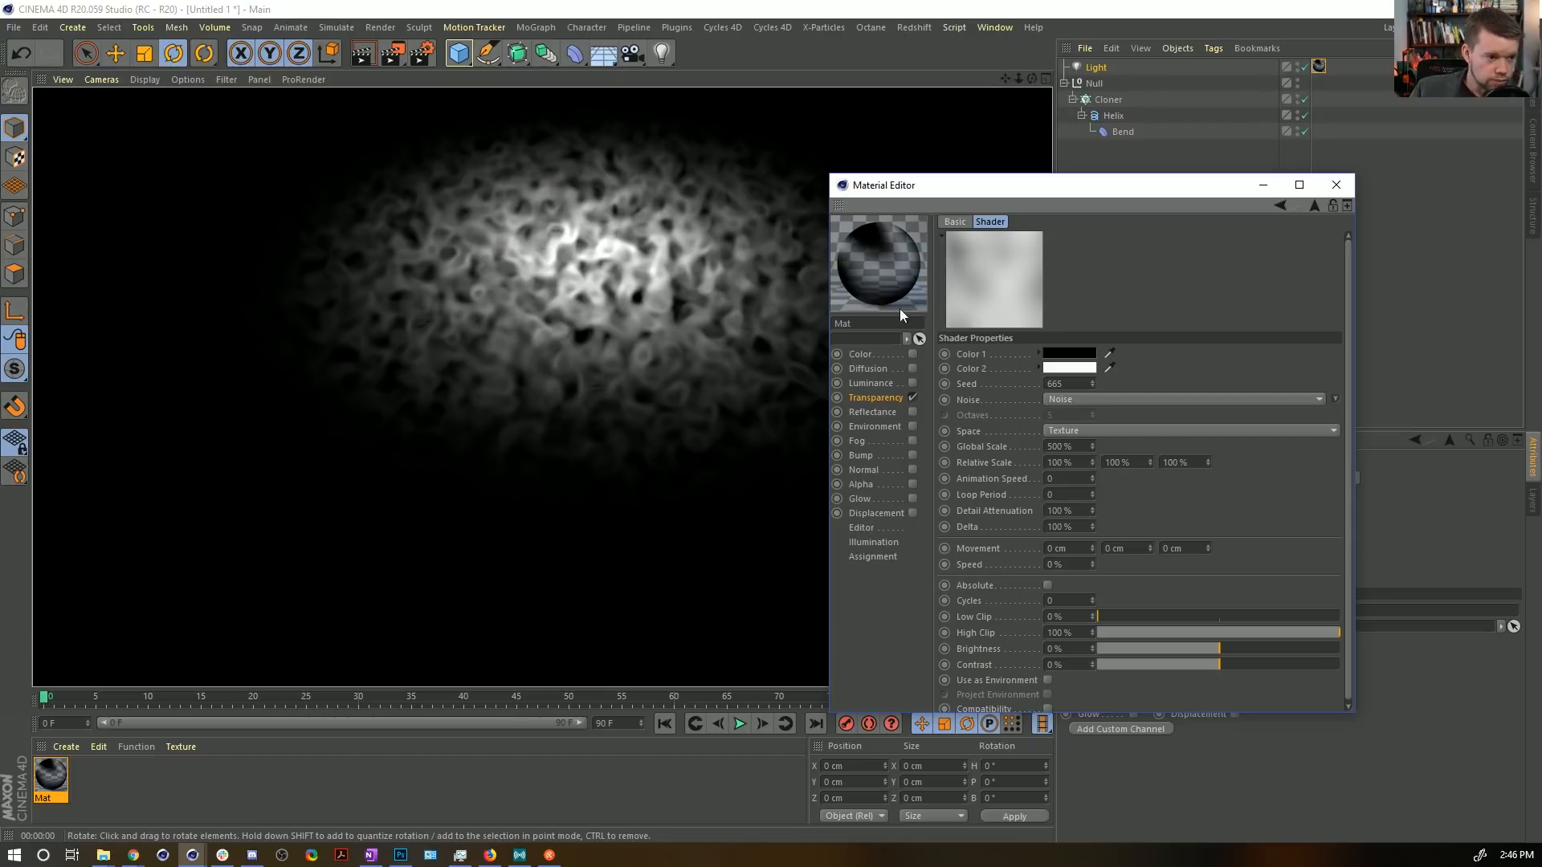
Nest the transparency Colorizer inside a Layer shader and open the Layer shader's settings.
{"action": "left_click", "coordinate": [888, 400]}
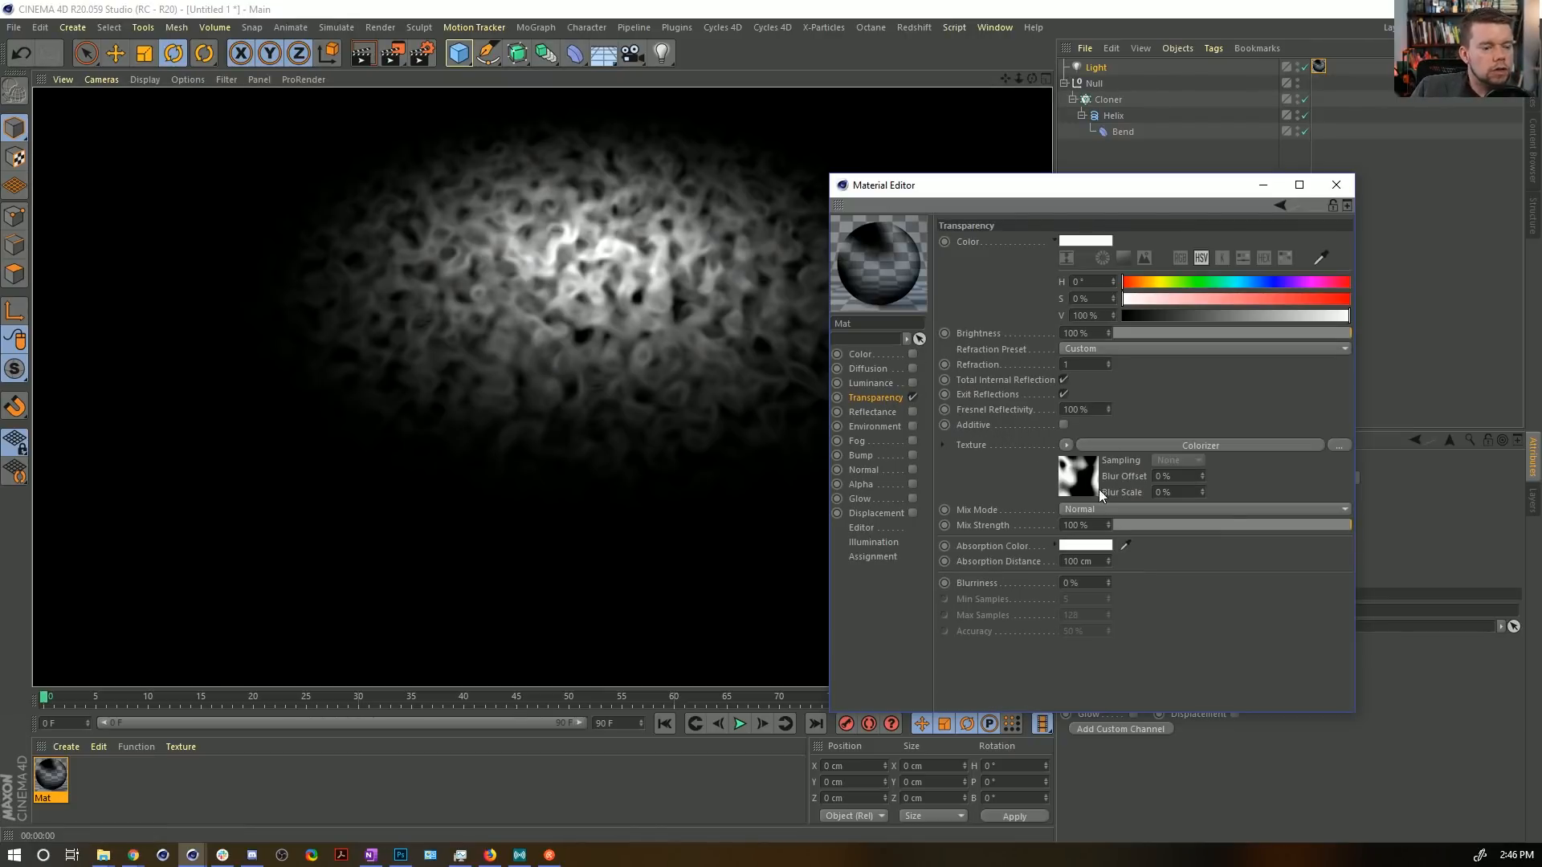
{"action": "left_click", "coordinate": [1062, 447]}
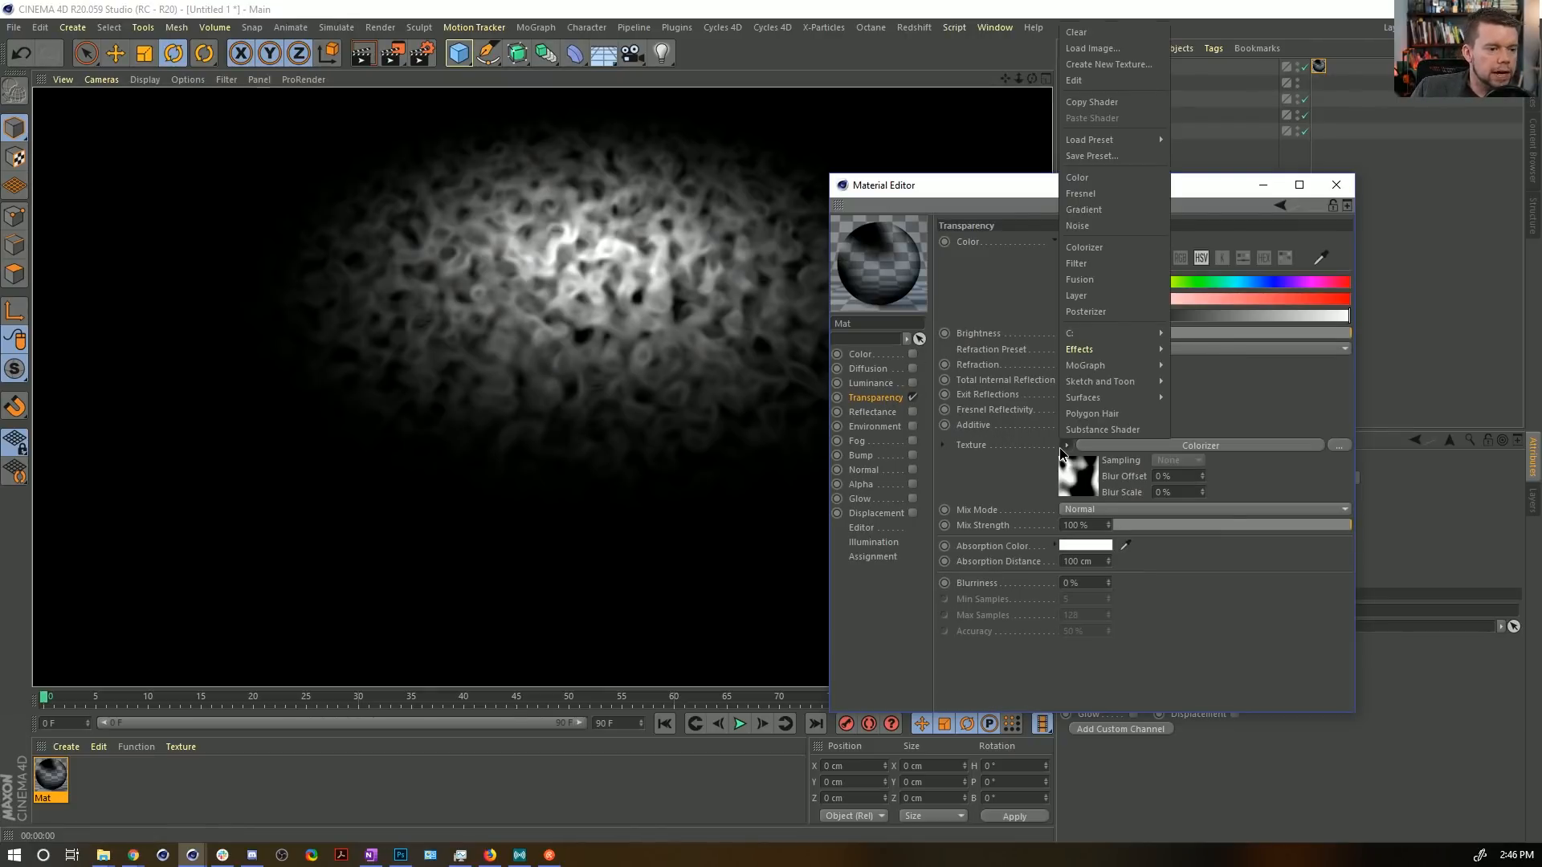
{"action": "left_click", "coordinate": [1105, 294]}
{"action": "left_click", "coordinate": [1089, 485]}
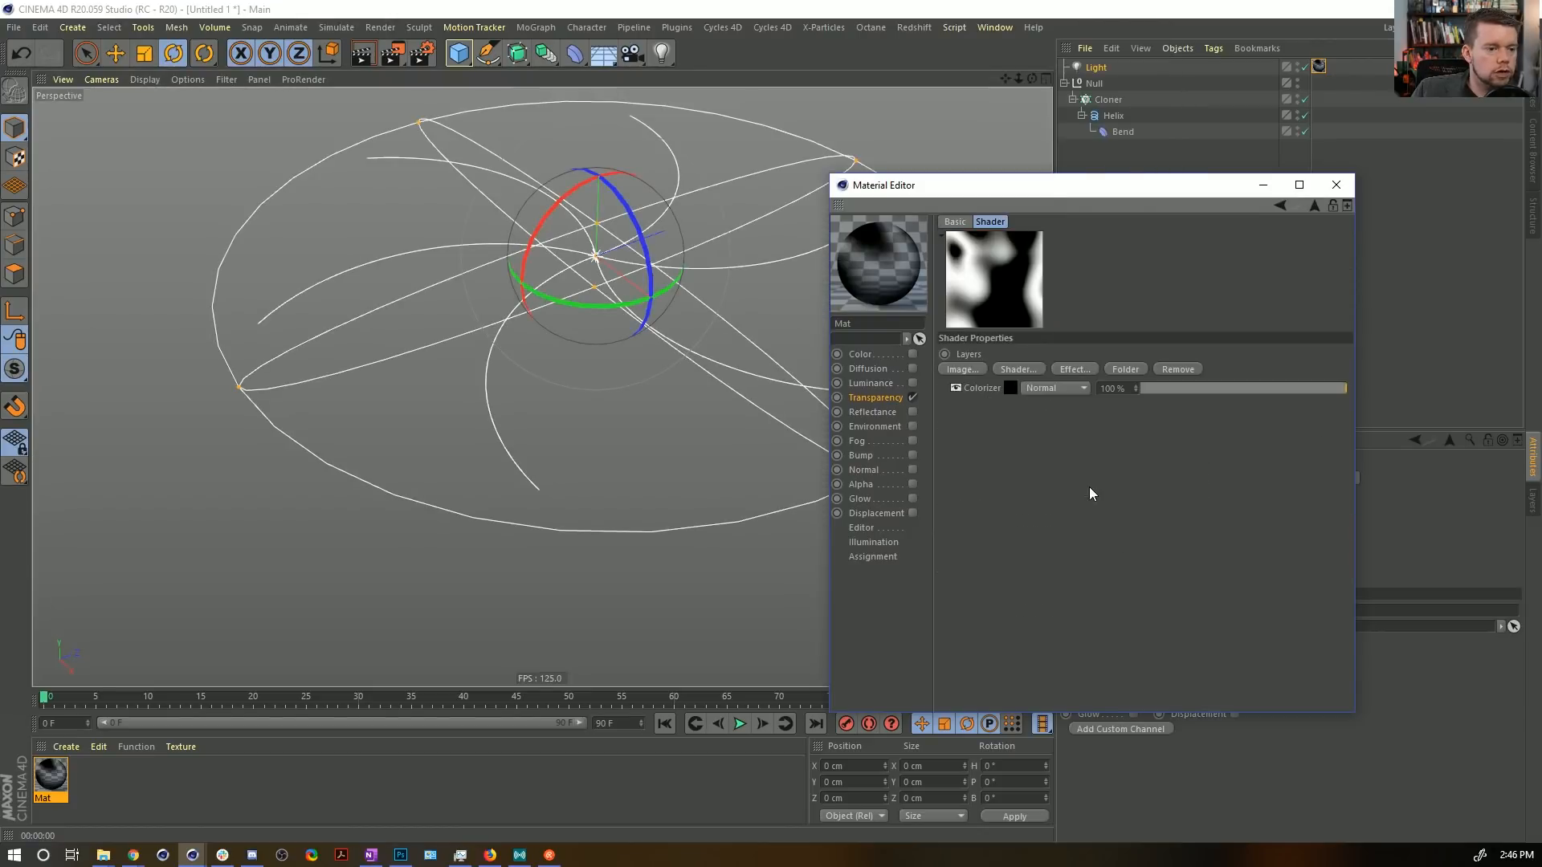
Add a Proximal effect shader as a layer above the Colorizer and open its settings, keeping the object list accessible.
{"action": "left_click", "coordinate": [1036, 369]}
{"action": "mouse_move", "coordinate": [1087, 572]}
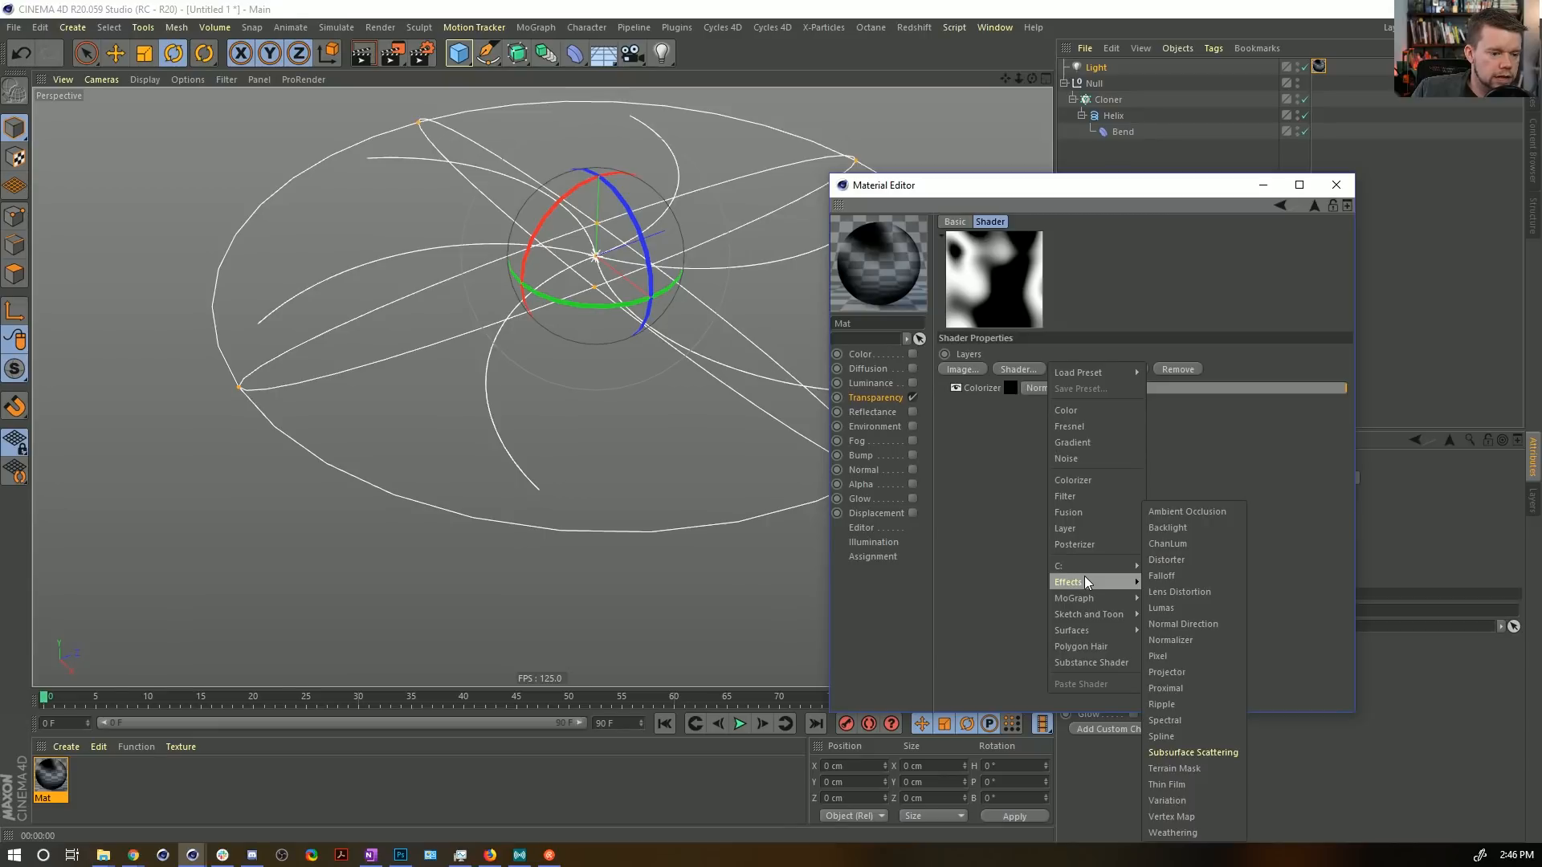
{"action": "left_click", "coordinate": [1193, 687]}
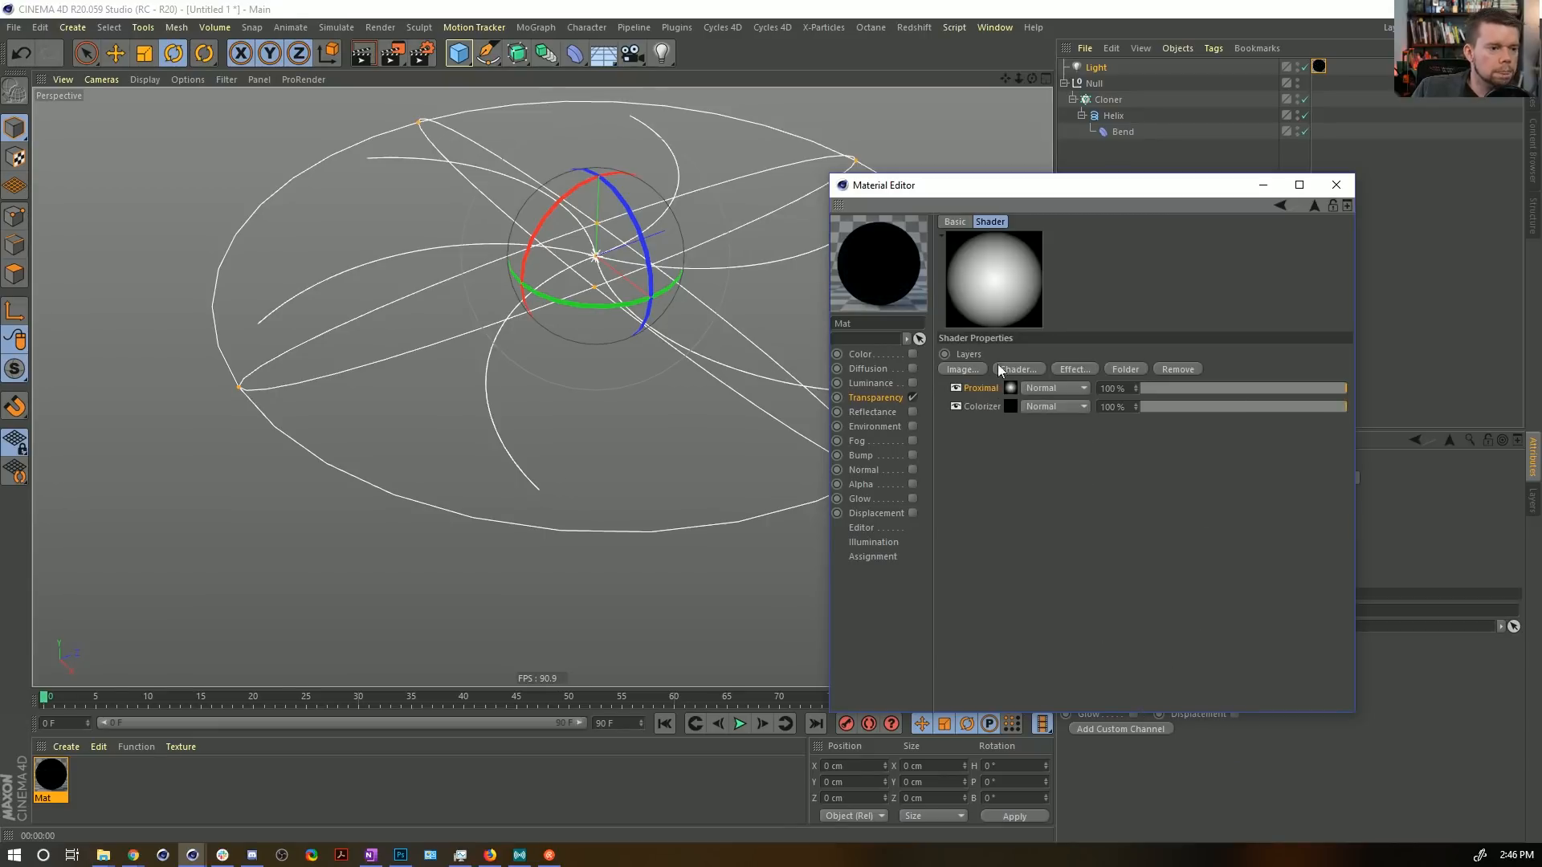
{"action": "left_click", "coordinate": [1012, 390]}
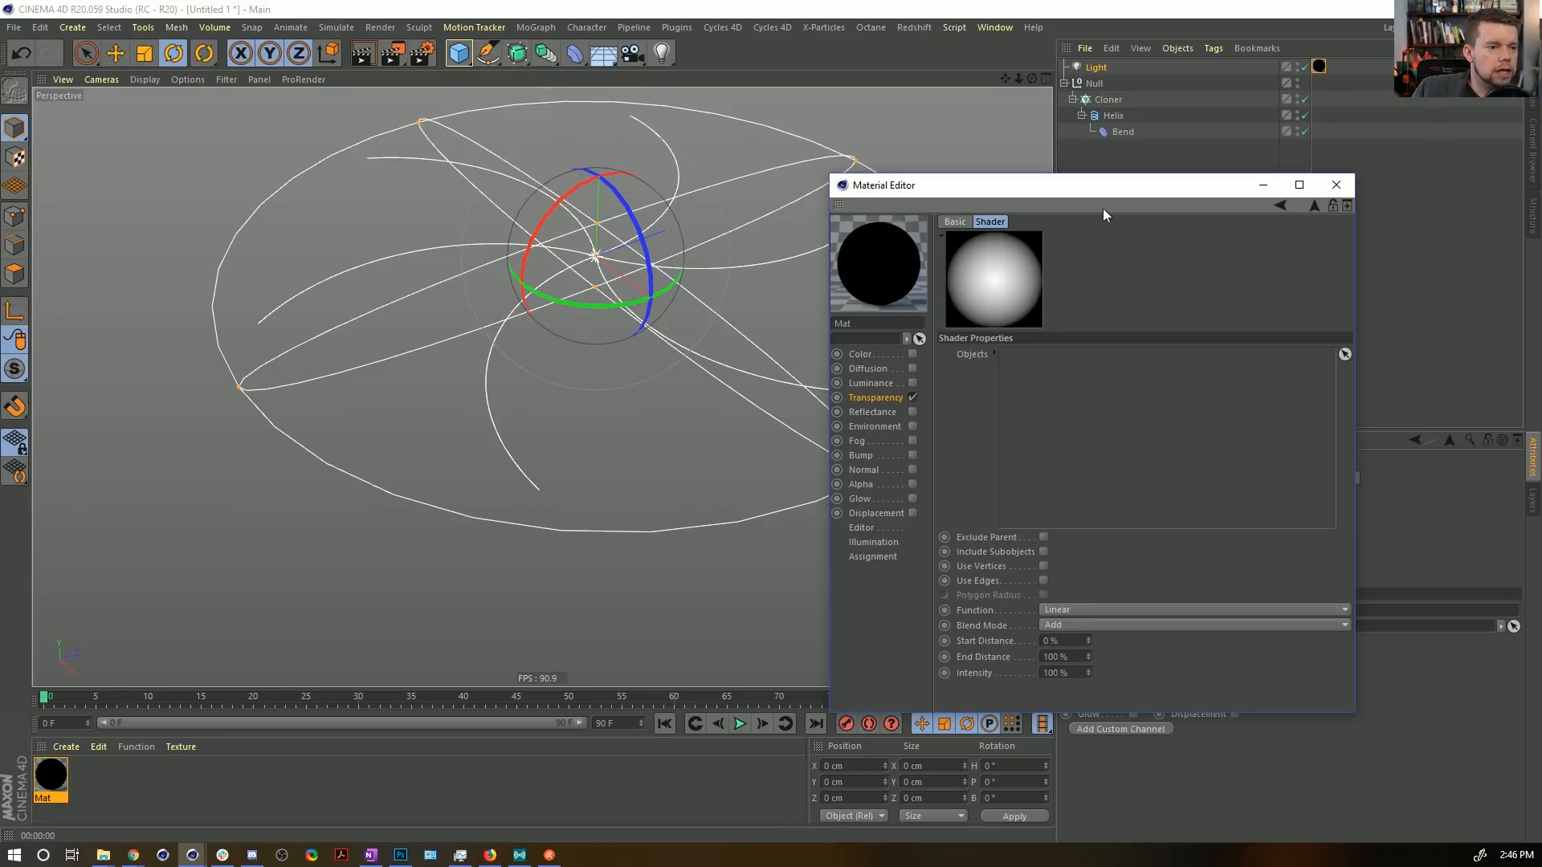
{"action": "left_click_drag", "start_coordinate": [1100, 187], "coordinate": [909, 239]}
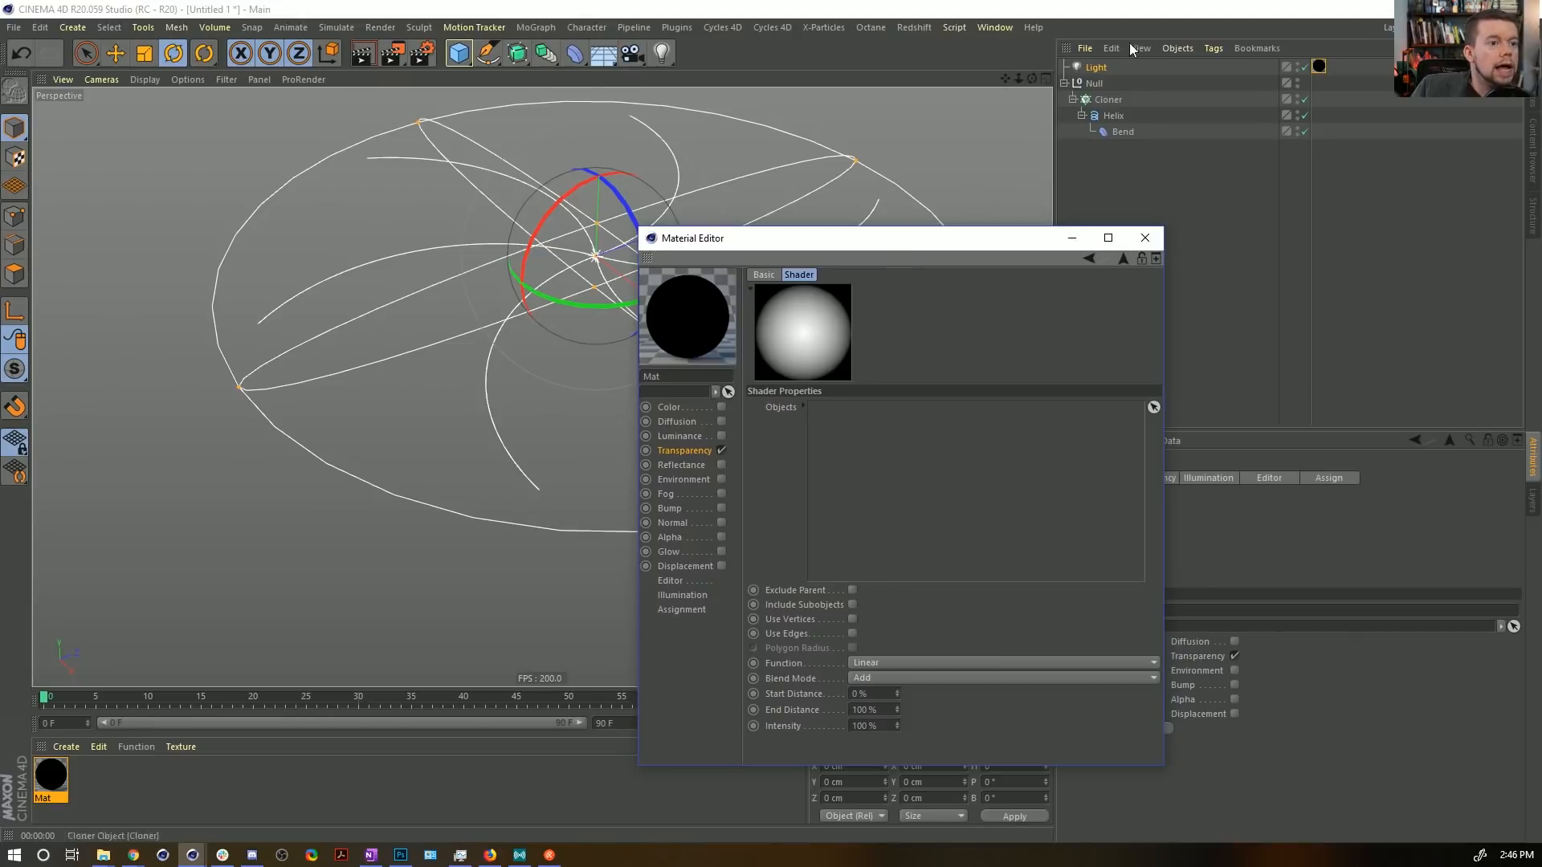
Delete the Null while keeping its children, and place the Cloner inside a new Connect object.
{"action": "left_click", "coordinate": [1111, 97]}
{"action": "left_click", "coordinate": [1098, 87]}
{"action": "key", "text": "alt+Delete"}
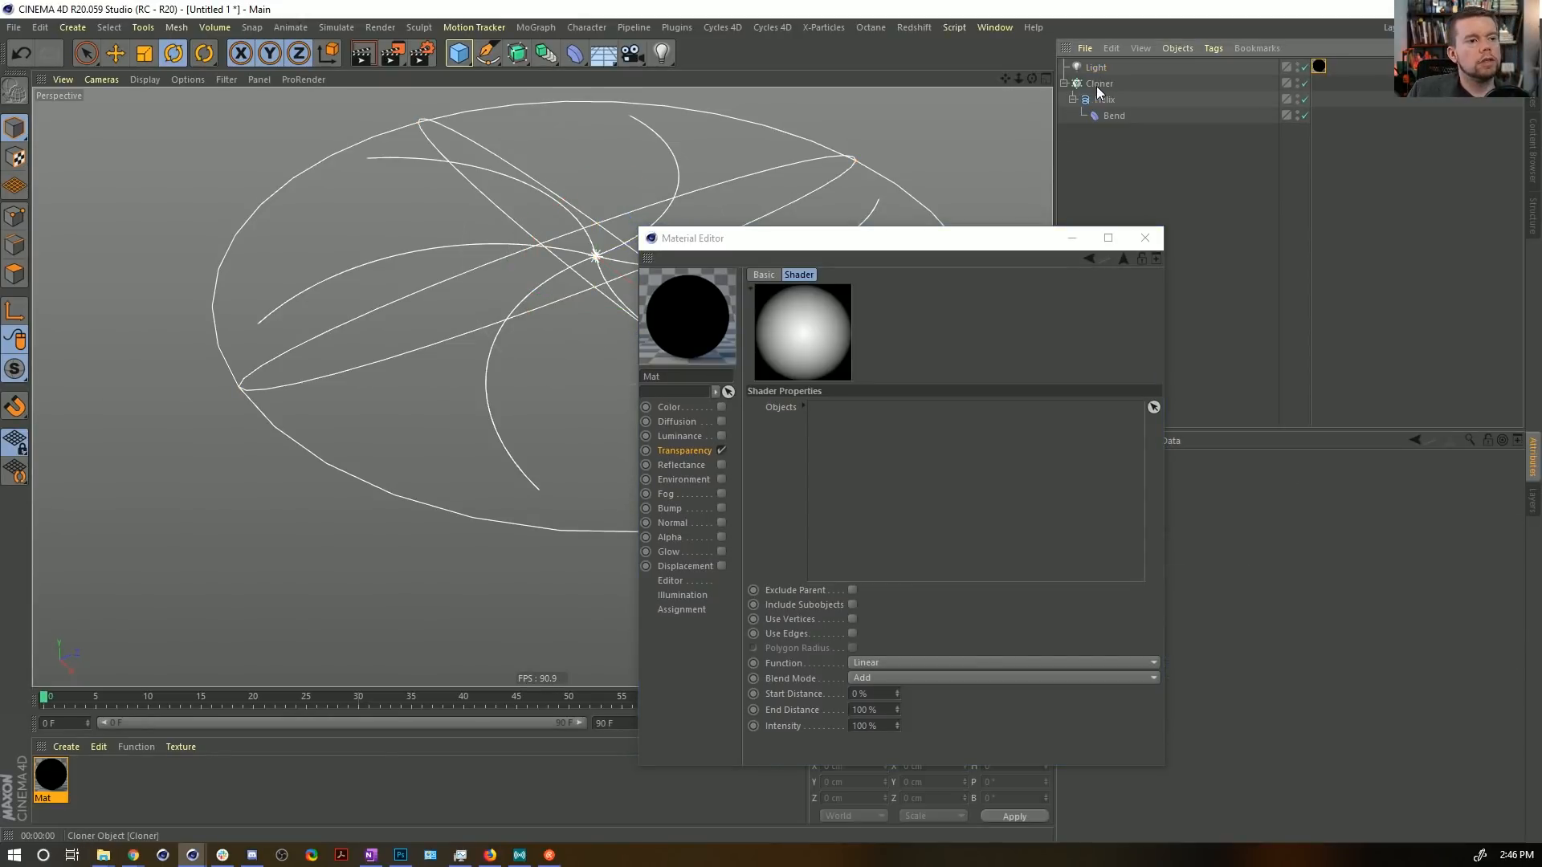
{"action": "left_click", "coordinate": [1098, 91]}
{"action": "left_click_drag", "start_coordinate": [517, 53], "coordinate": [785, 110]}
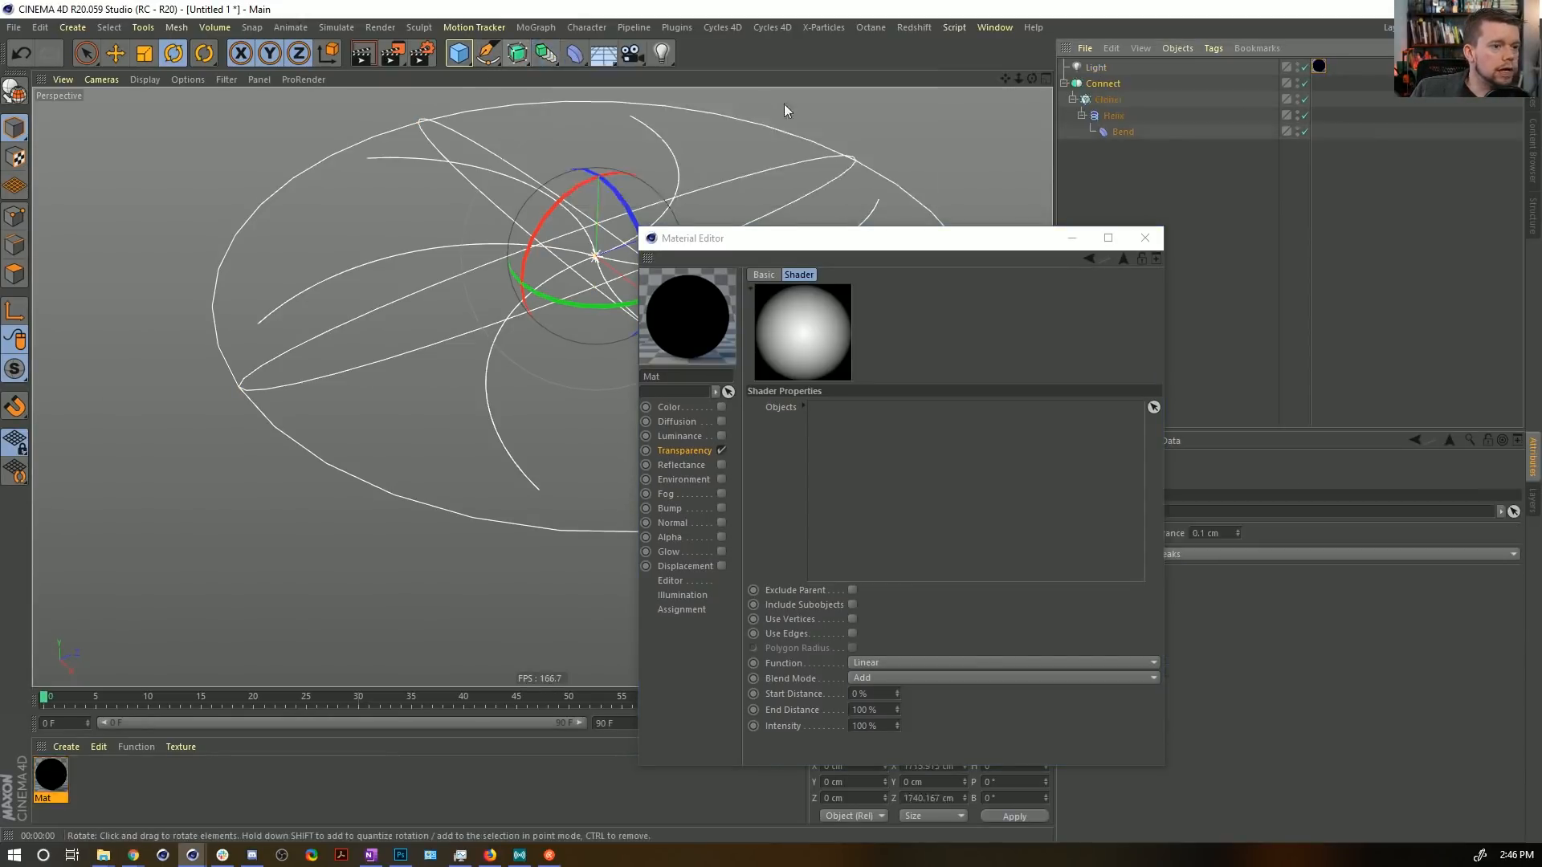
Add the Connect object to the Proximal shader's objects, enable Use Vertices, and render the viewport.
{"action": "left_click_drag", "start_coordinate": [1104, 84], "coordinate": [873, 514]}
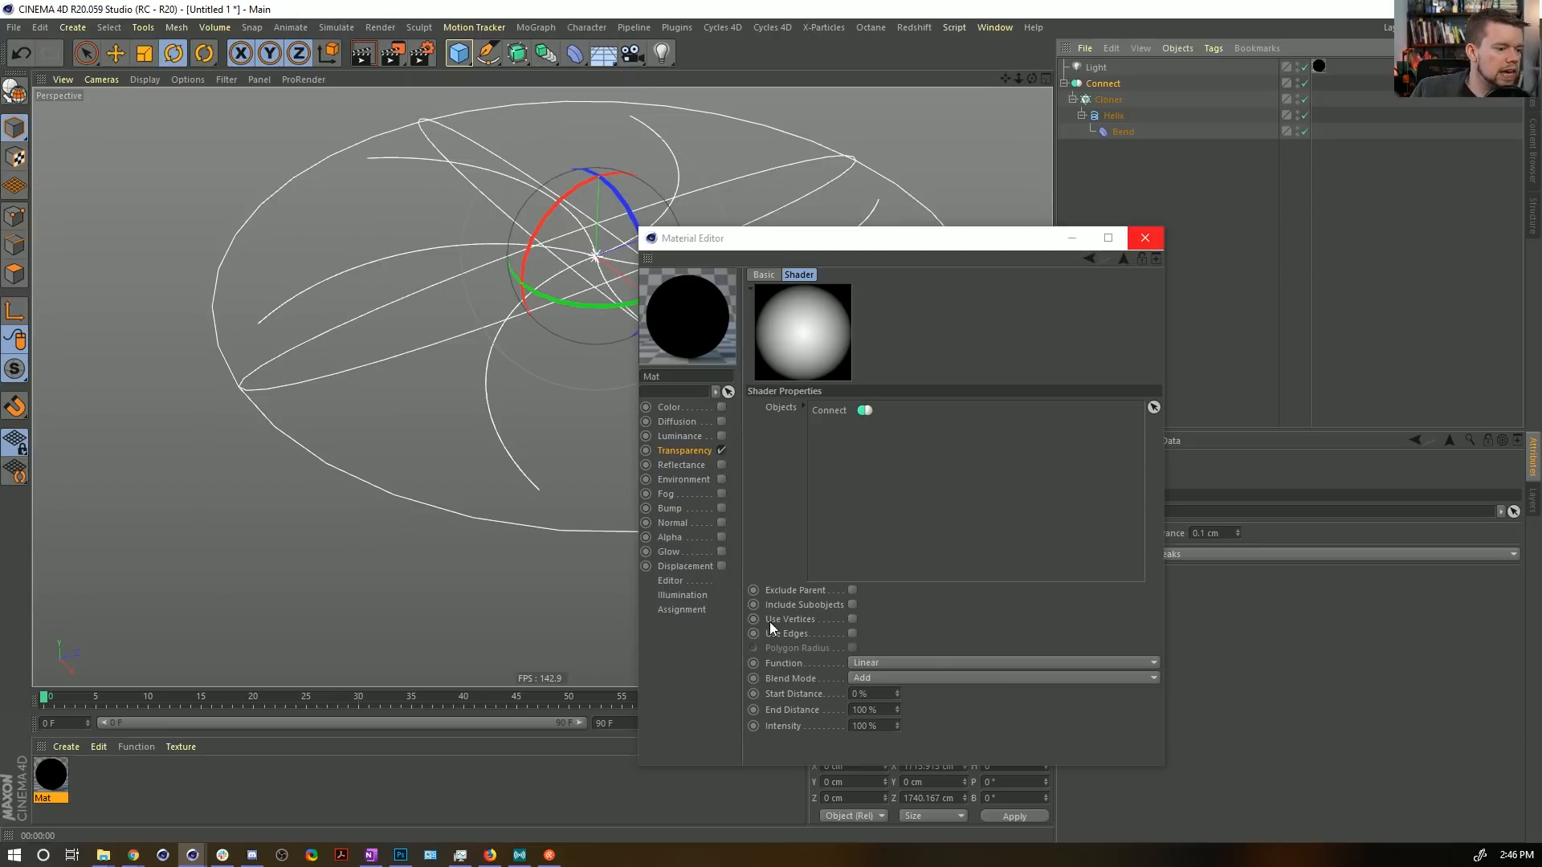
{"action": "left_click", "coordinate": [853, 619]}
{"action": "left_click_drag", "start_coordinate": [903, 242], "coordinate": [1122, 157]}
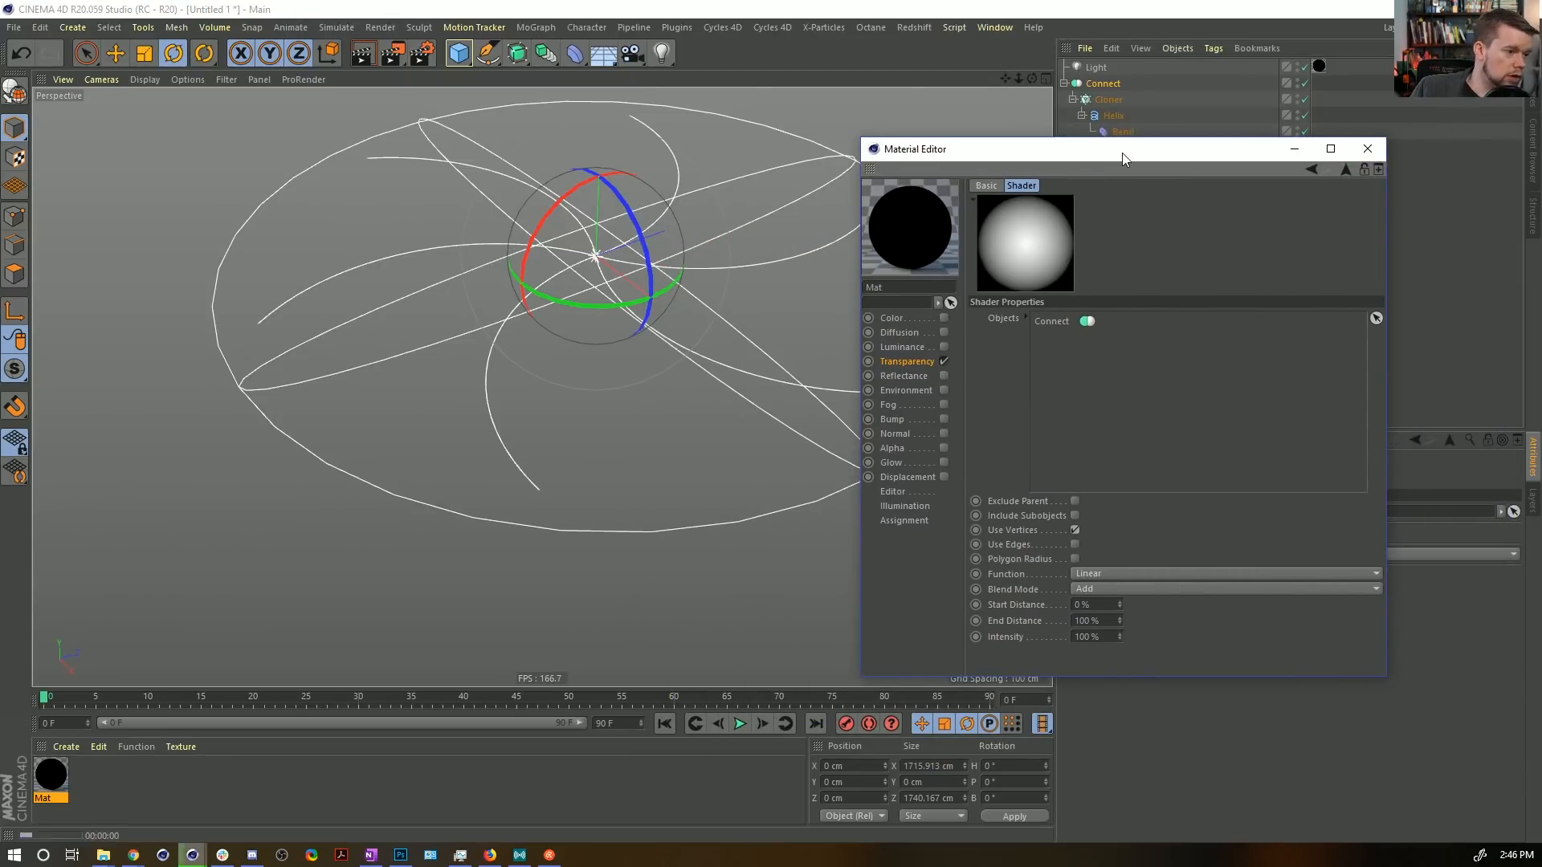
{"action": "key", "text": "ctrl+r"}
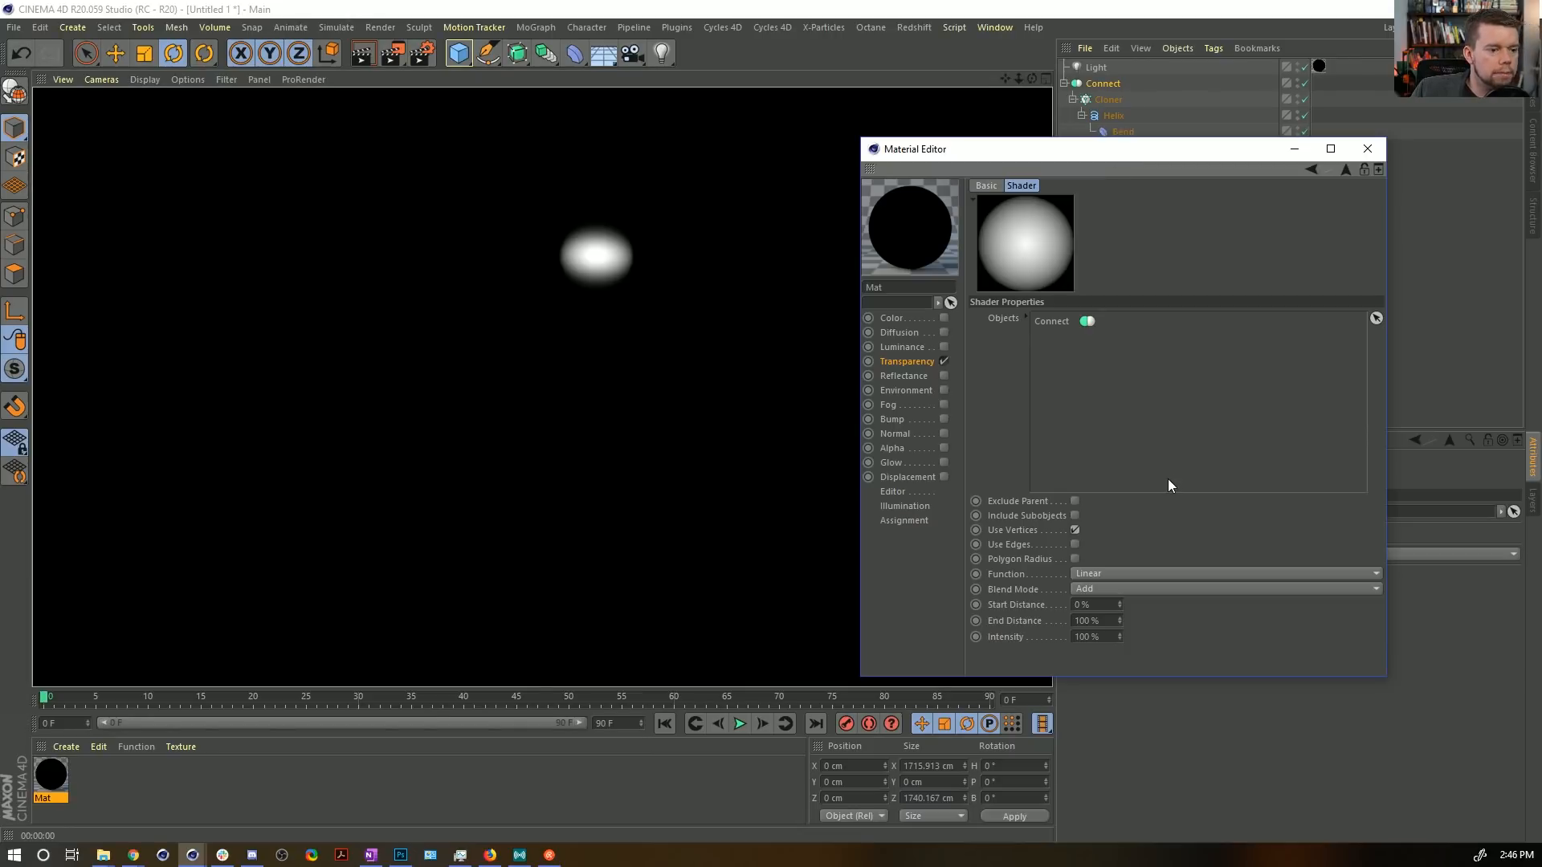
Try the Proximal shader with Include Subobjects enabled, render the viewport, and undo the option.
{"action": "left_click", "coordinate": [1074, 513]}
{"action": "key", "text": "ctrl+r"}
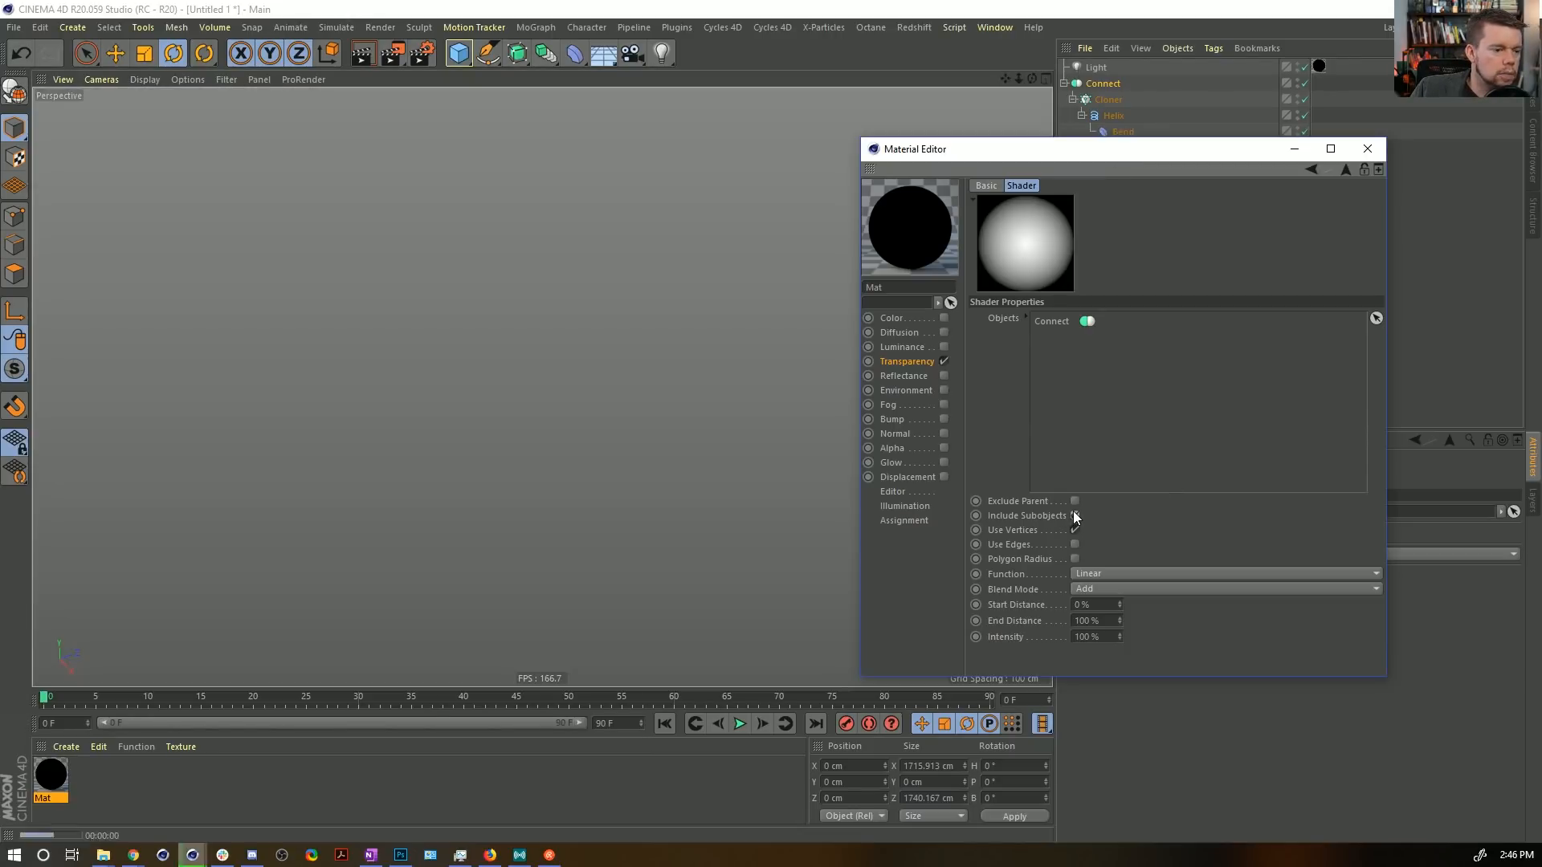
{"action": "key", "text": "ctrl+z"}
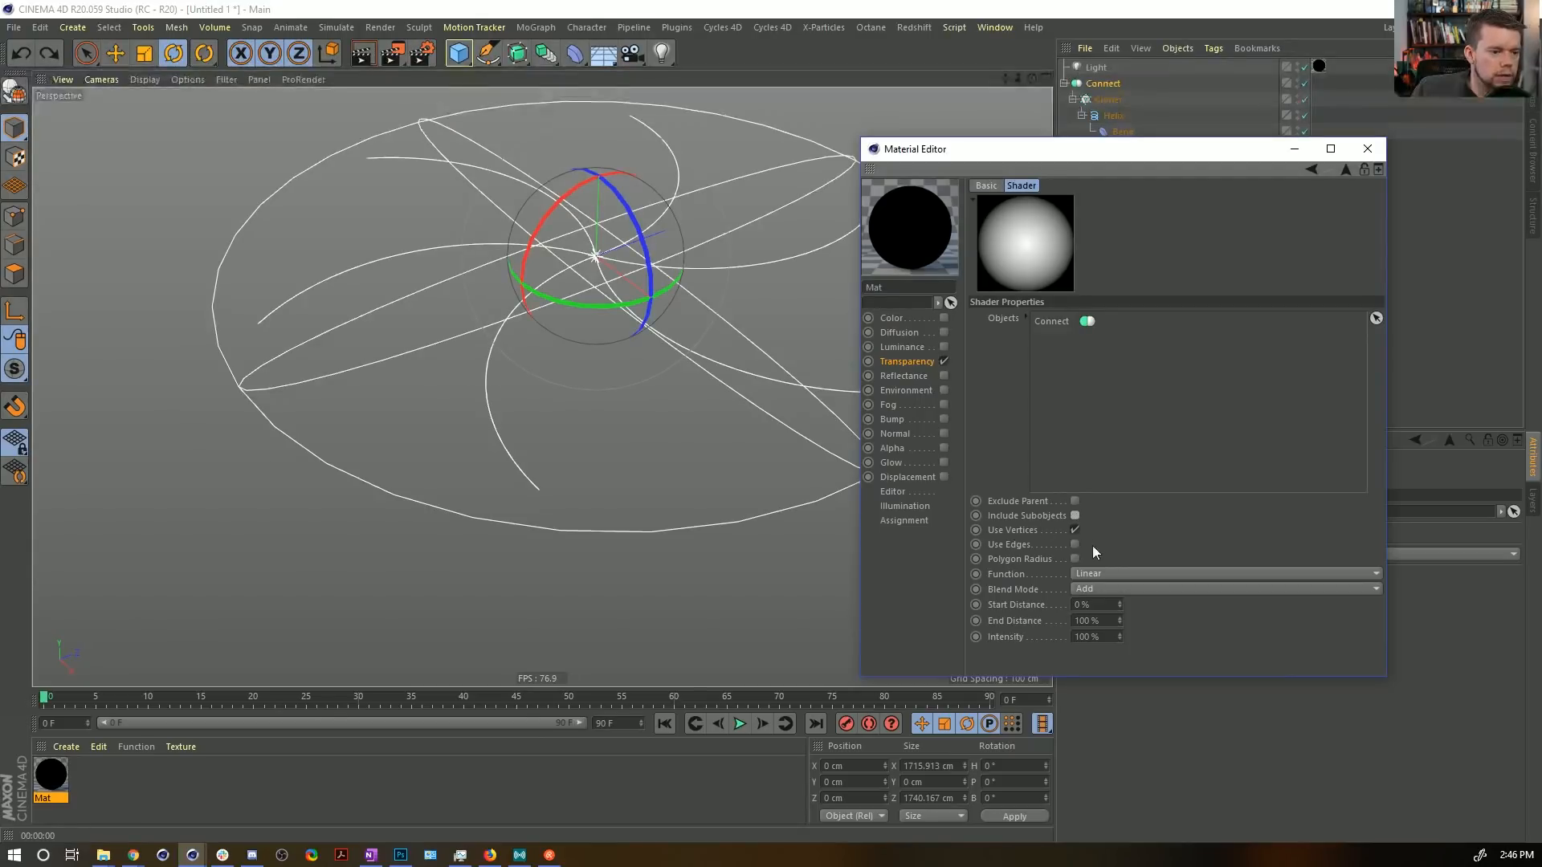
Try the Proximal shader with Use Edges enabled and render the viewport.
{"action": "left_click", "coordinate": [1074, 544]}
{"action": "key", "text": "ctrl+r"}
{"action": "left_click", "coordinate": [1075, 544]}
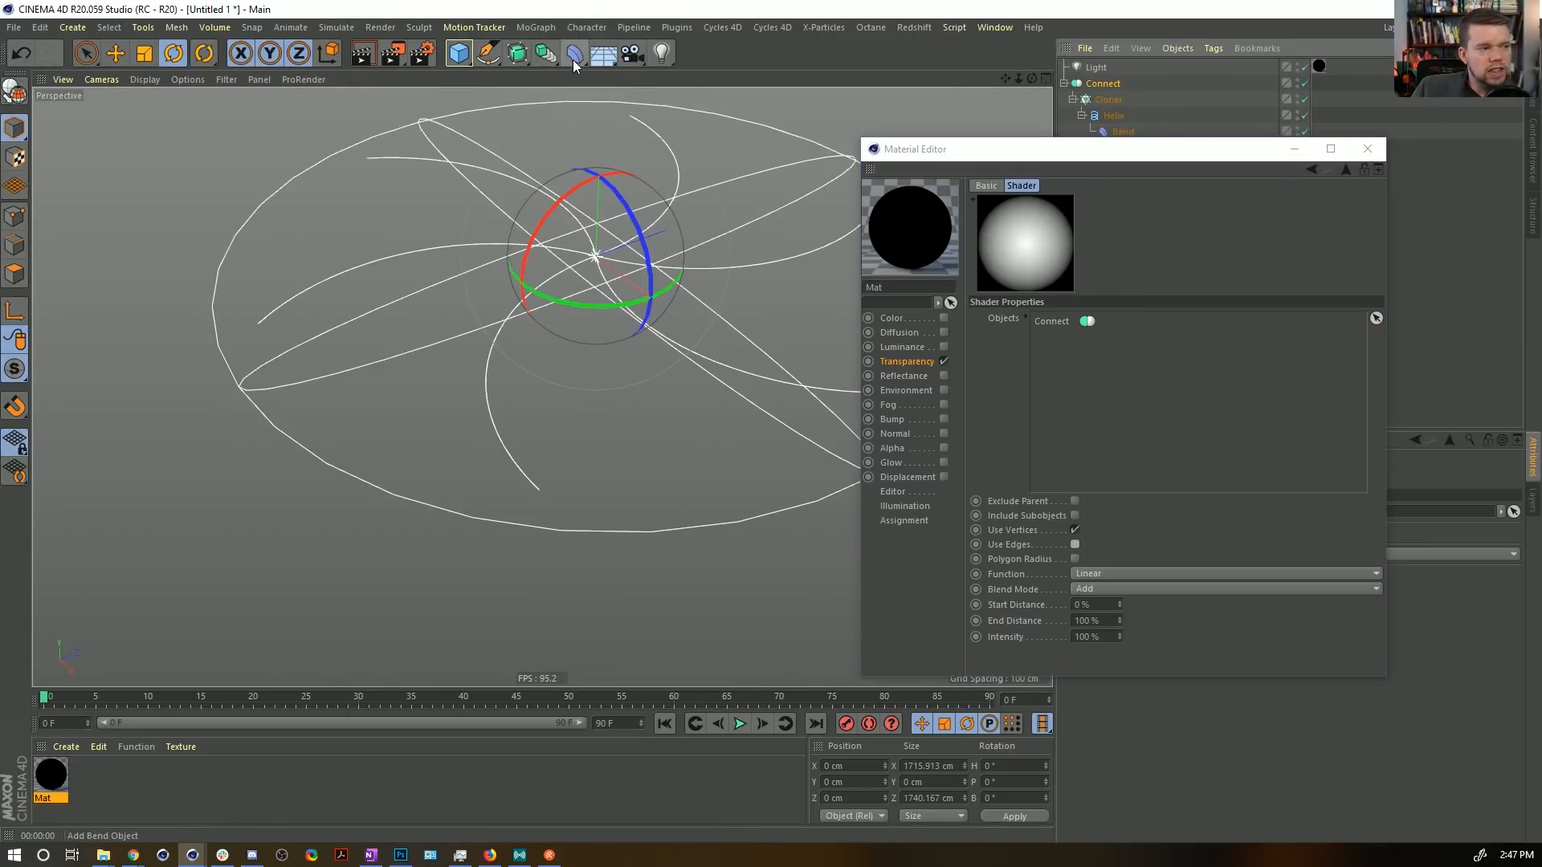
Nest the Connect object in a new Spline Mask, replace Connect with it in the Proximal shader's objects, and render the viewport.
{"action": "left_click", "coordinate": [539, 53]}
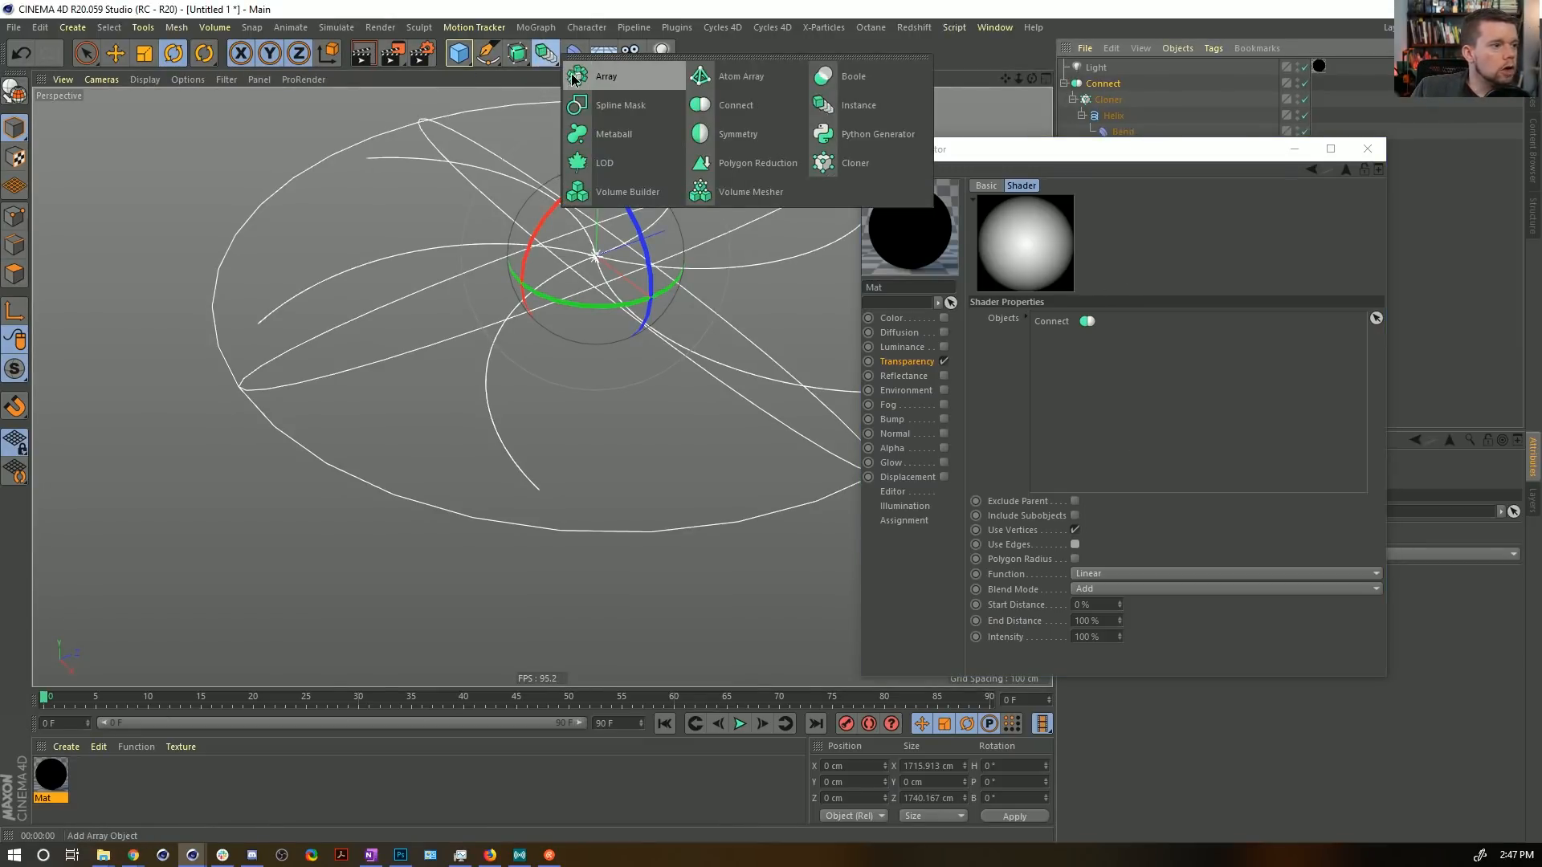
{"action": "left_click", "coordinate": [600, 117], "text": "alt"}
{"action": "left_click_drag", "start_coordinate": [1111, 84], "coordinate": [1076, 427]}
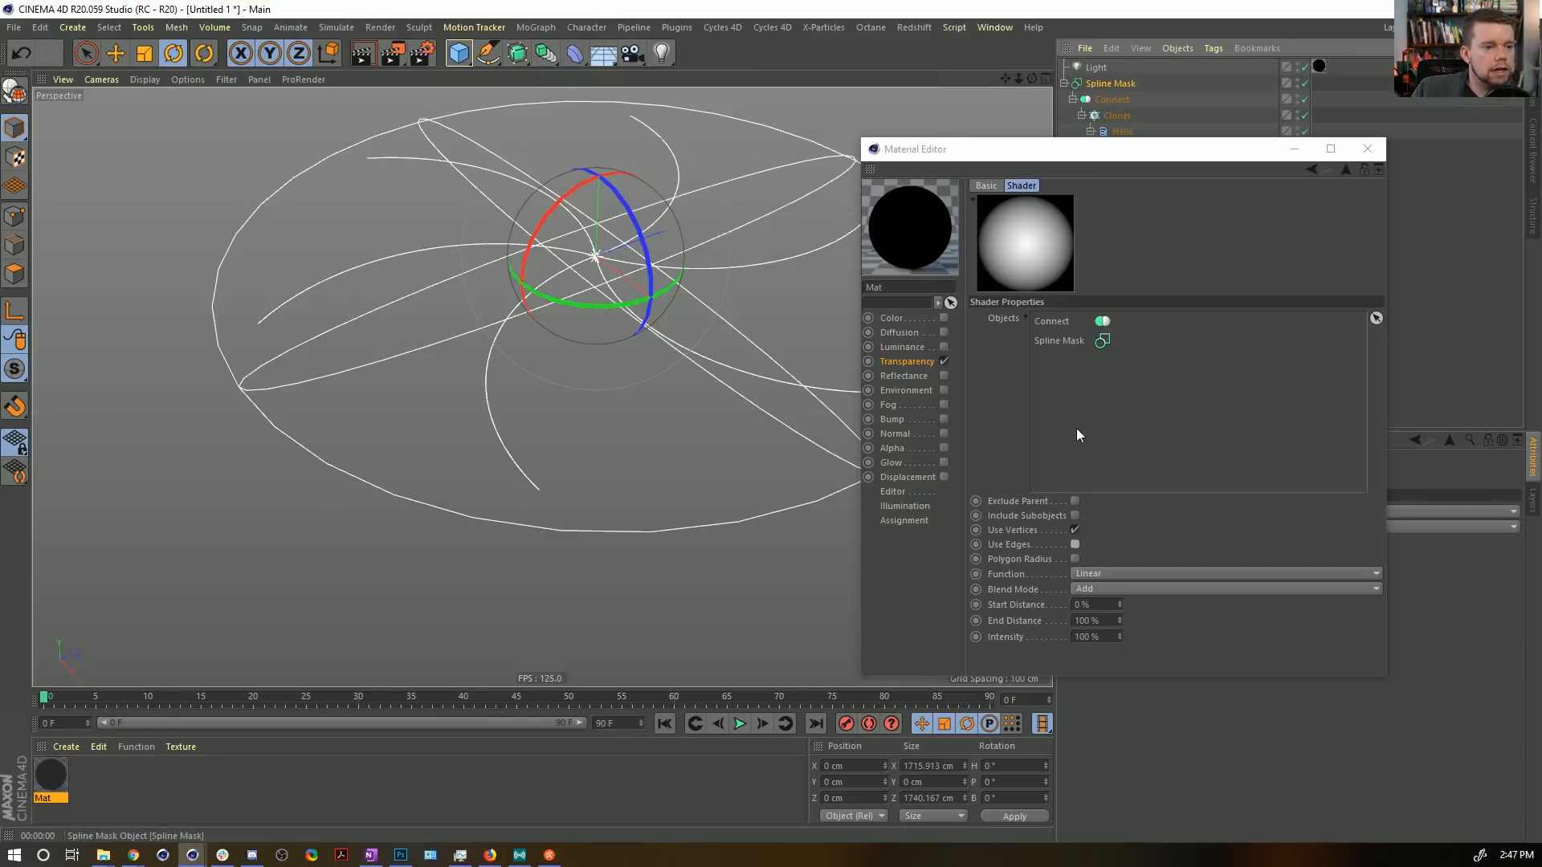
{"action": "left_click", "coordinate": [1066, 321]}
{"action": "key", "text": "Delete"}
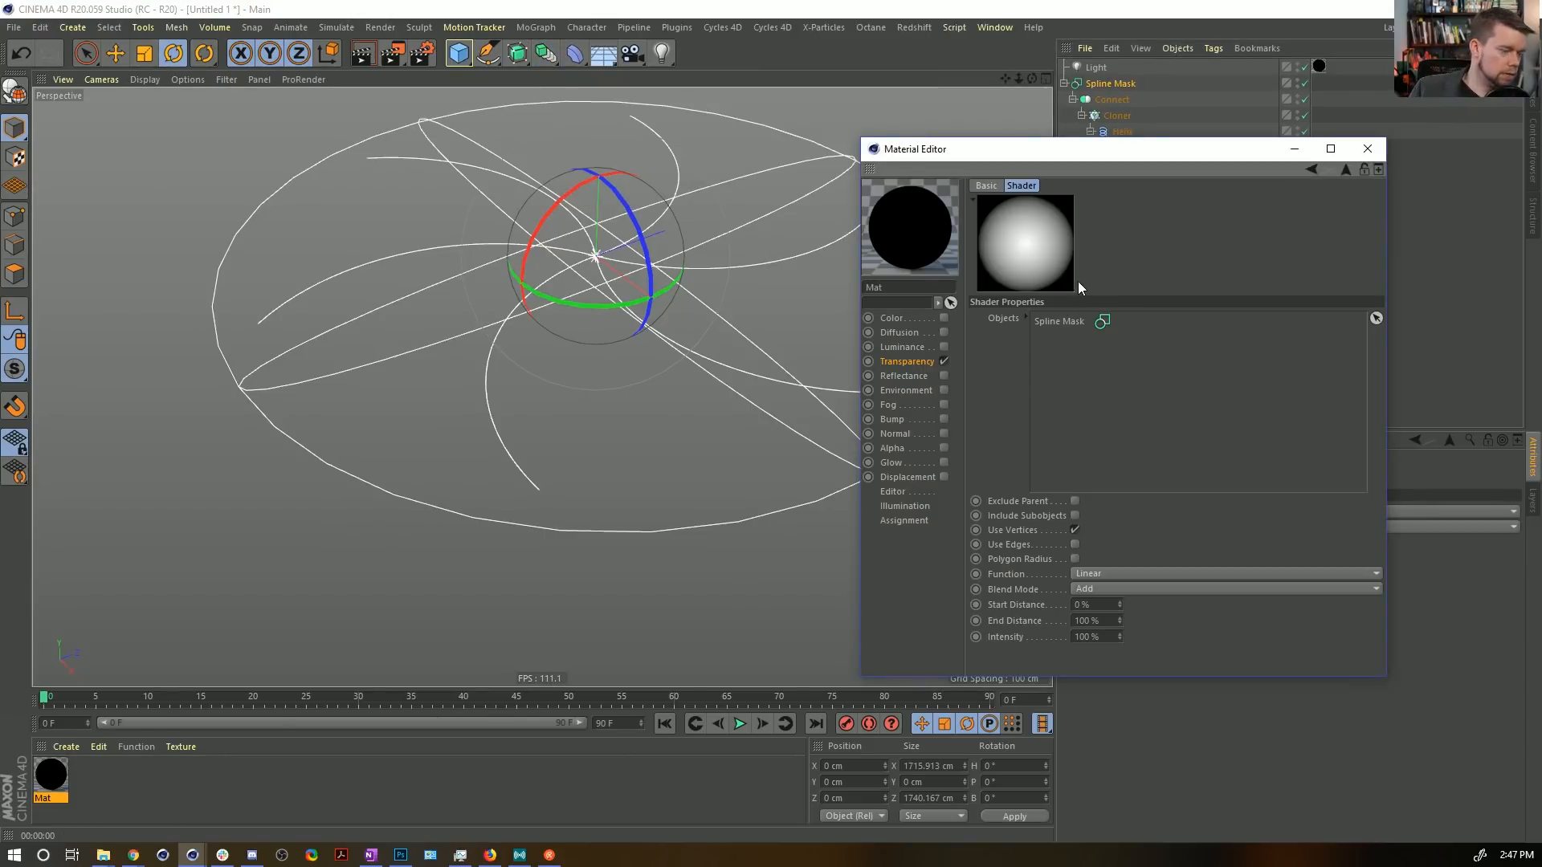
{"action": "key", "text": "ctrl+r"}
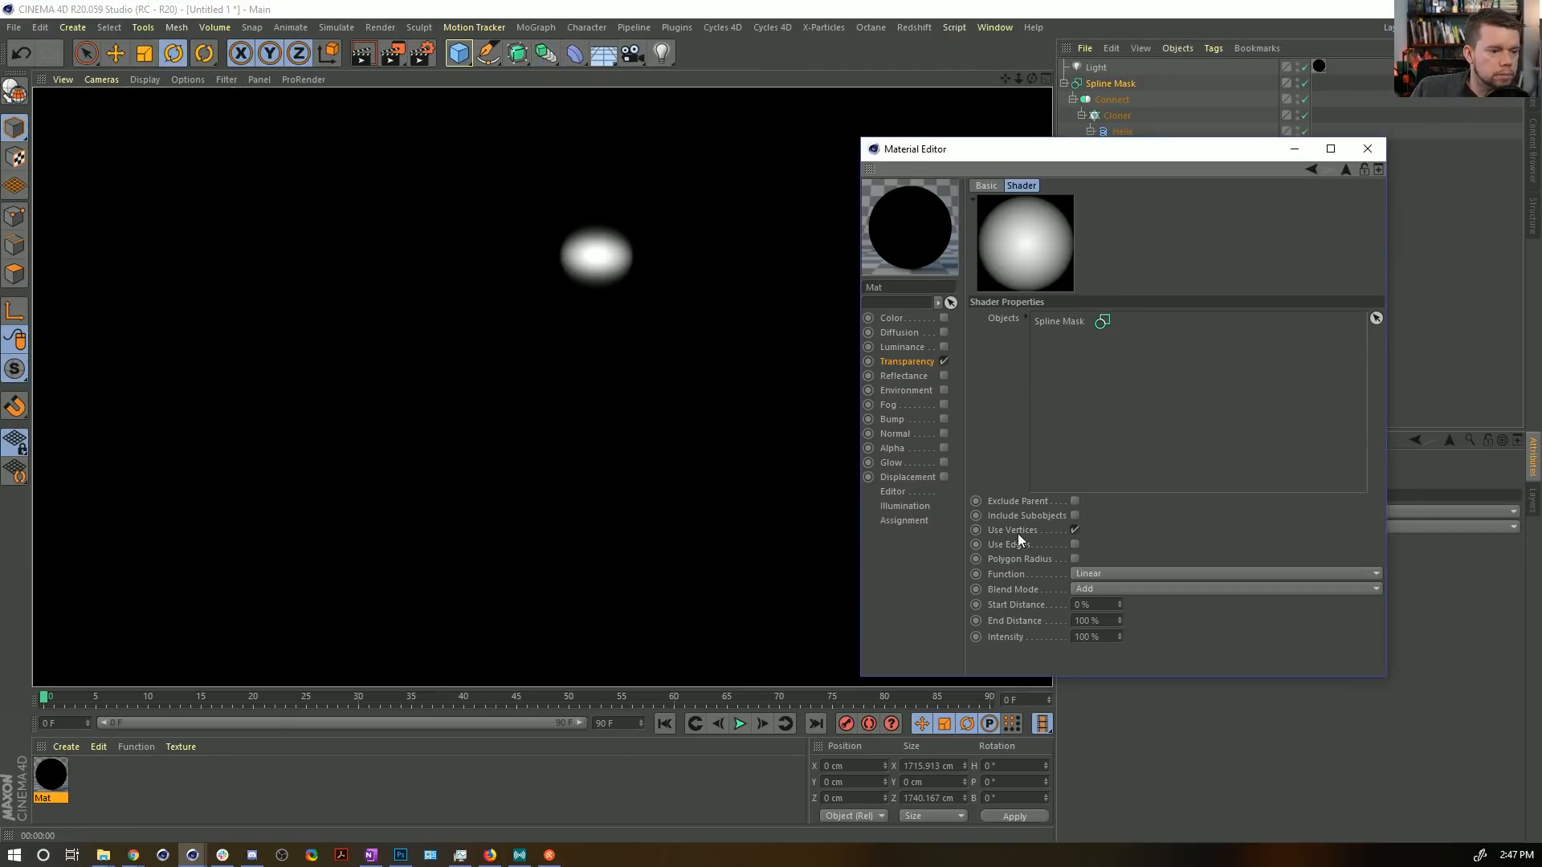
Try turning off Use Vertices and making the Spline Mask editable, undoing each change.
{"action": "left_click", "coordinate": [1076, 529]}
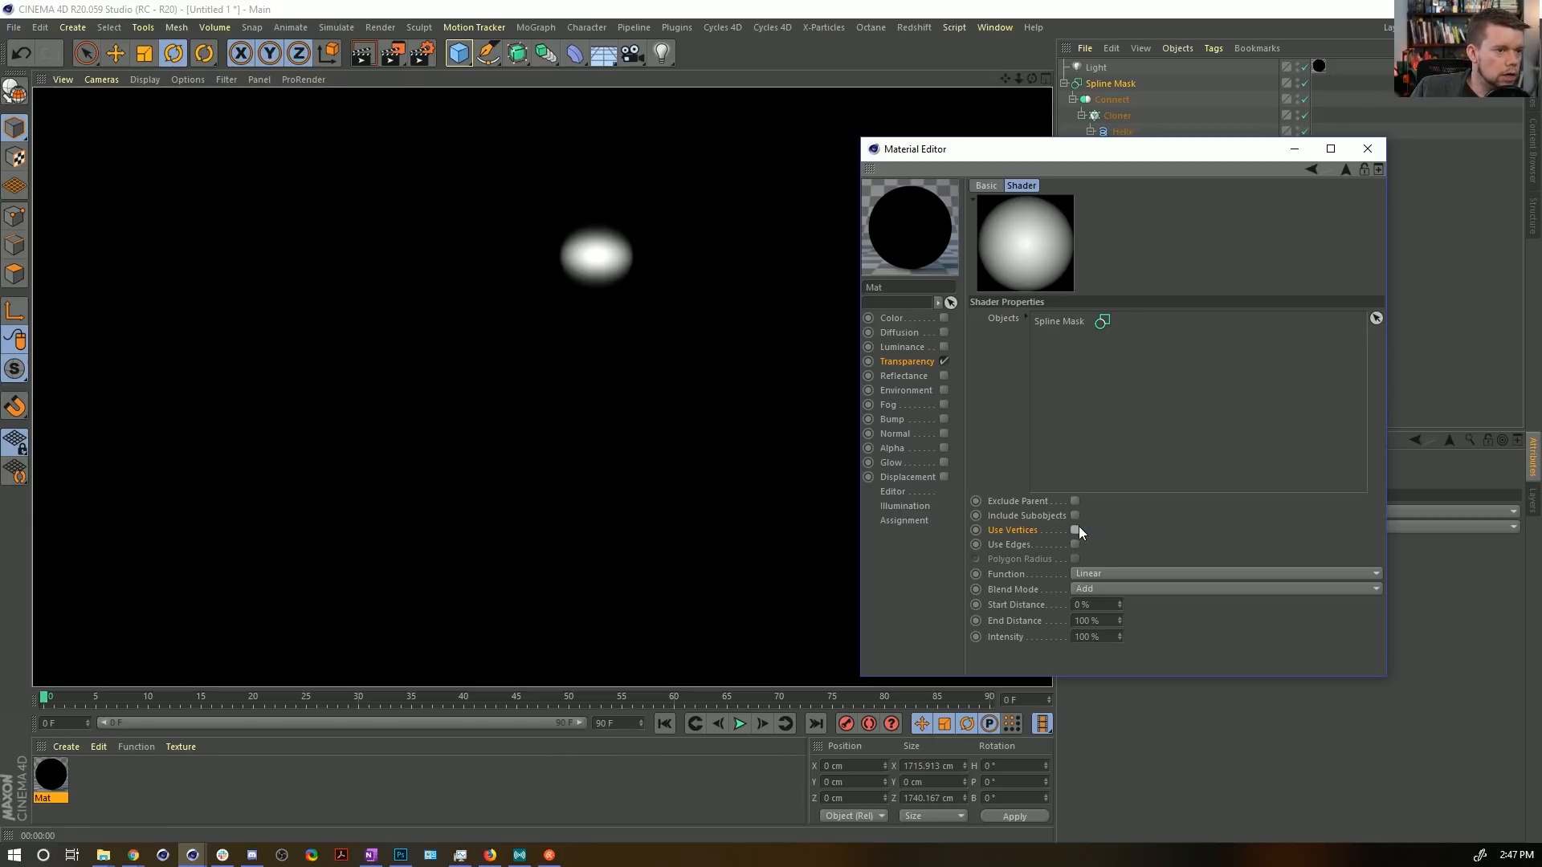
{"action": "key", "text": "ctrl+z"}
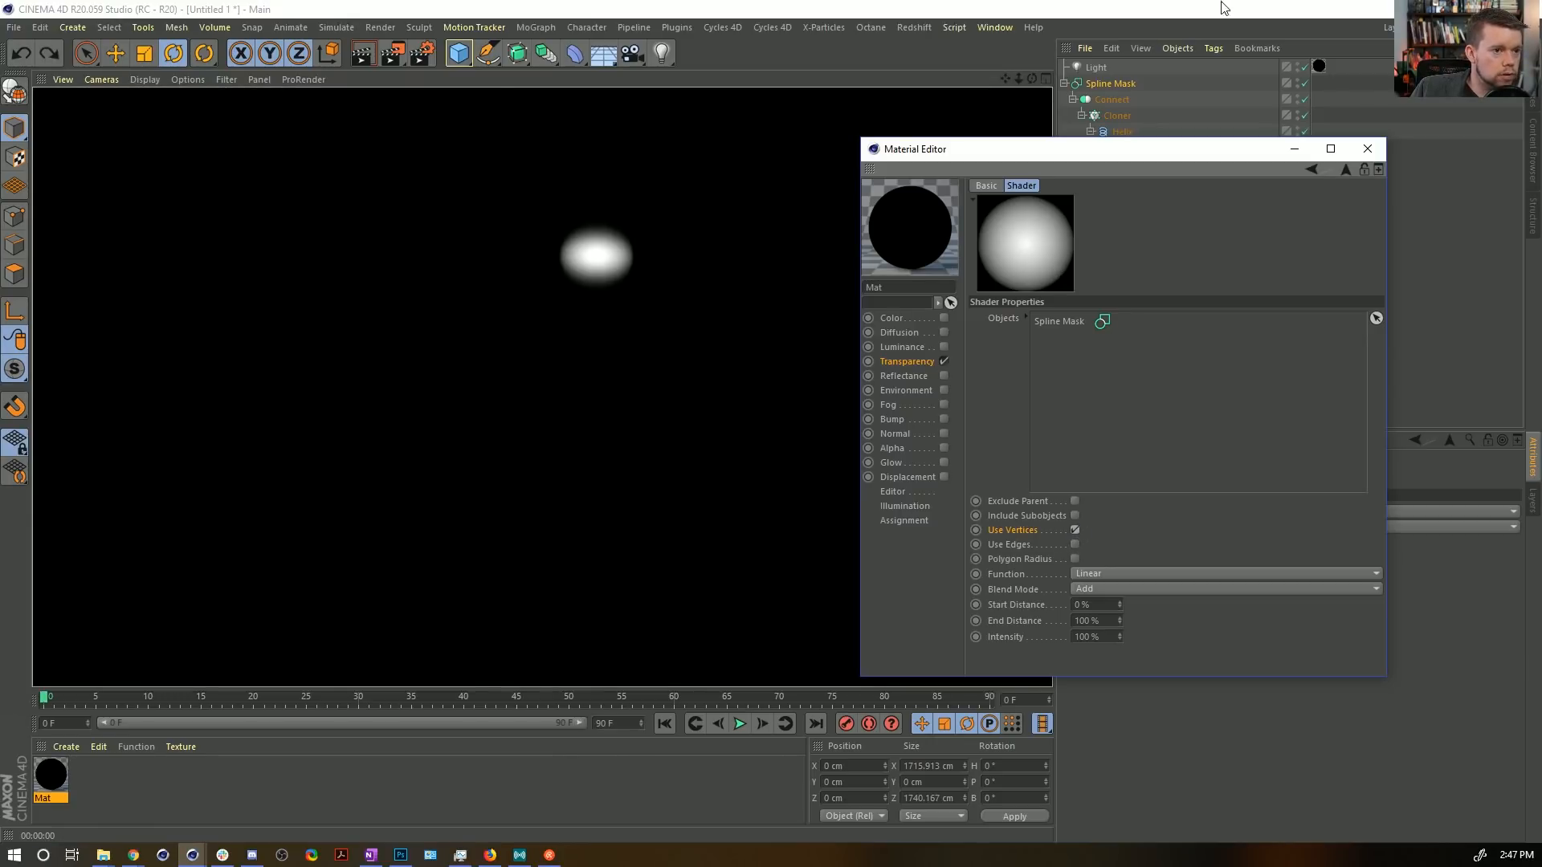
{"action": "key", "text": "a"}
{"action": "left_click", "coordinate": [1118, 86]}
{"action": "key", "text": "c"}
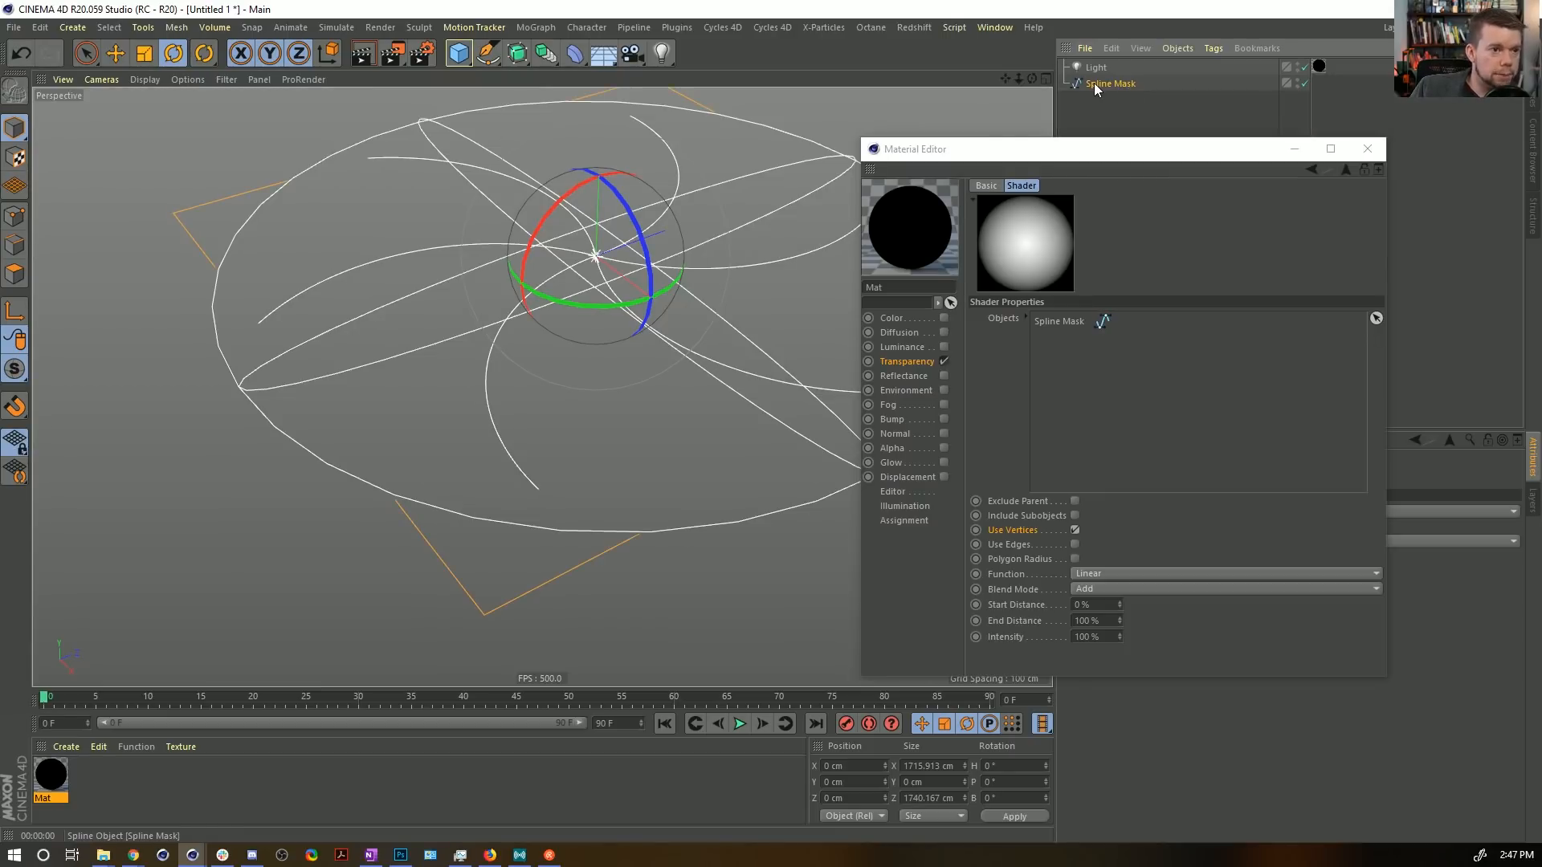
{"action": "key", "text": "ctrl+z"}
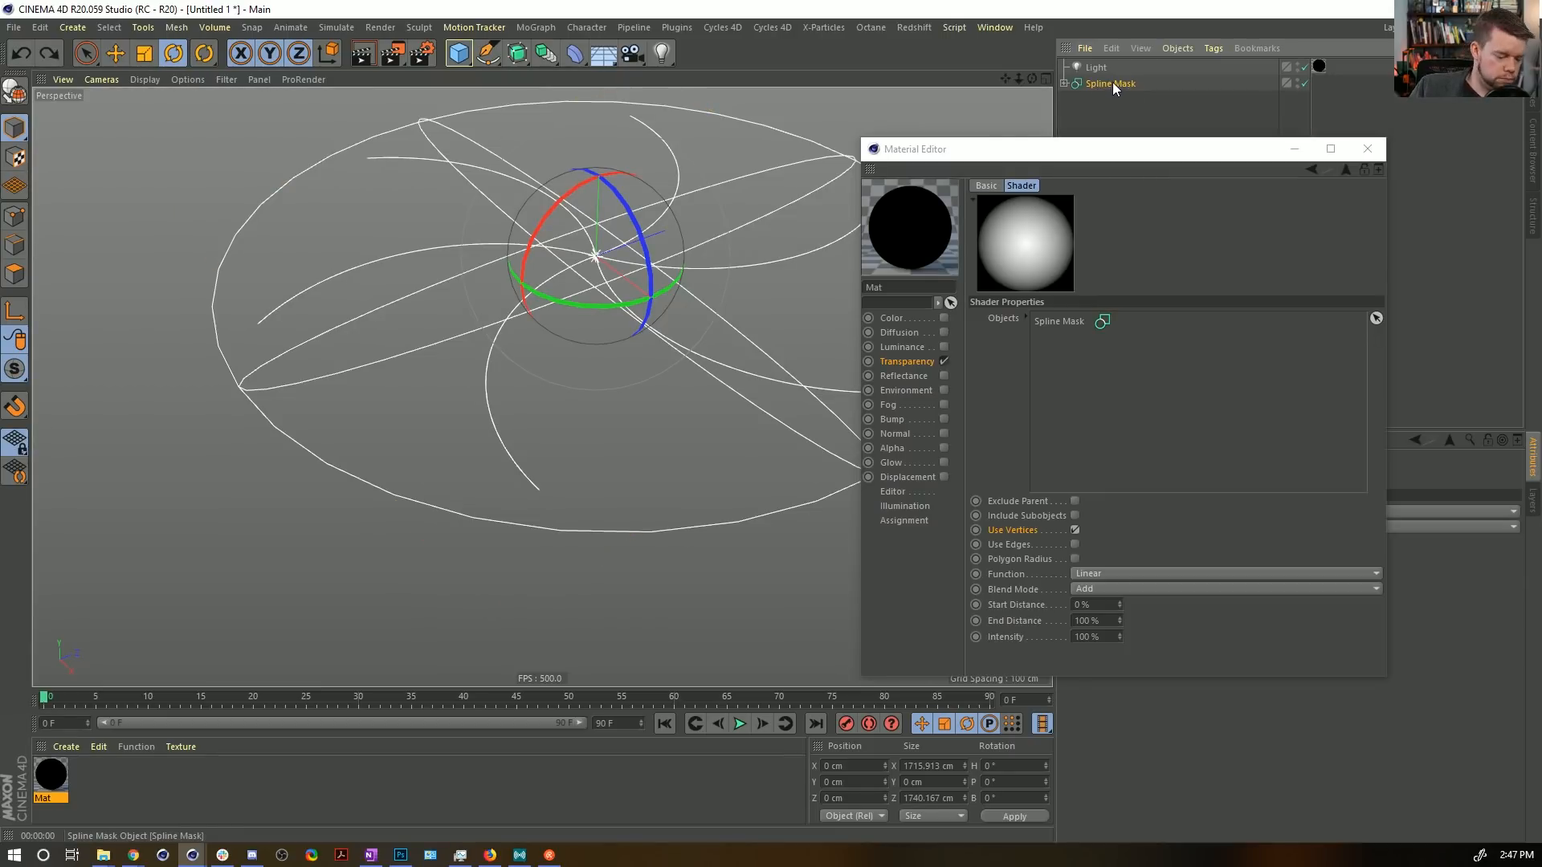
Create a spline from the Spline Mask with Current State to Object and disable the original Spline Mask.
{"action": "key", "text": "alt+c"}
{"action": "left_click", "coordinate": [1305, 99]}
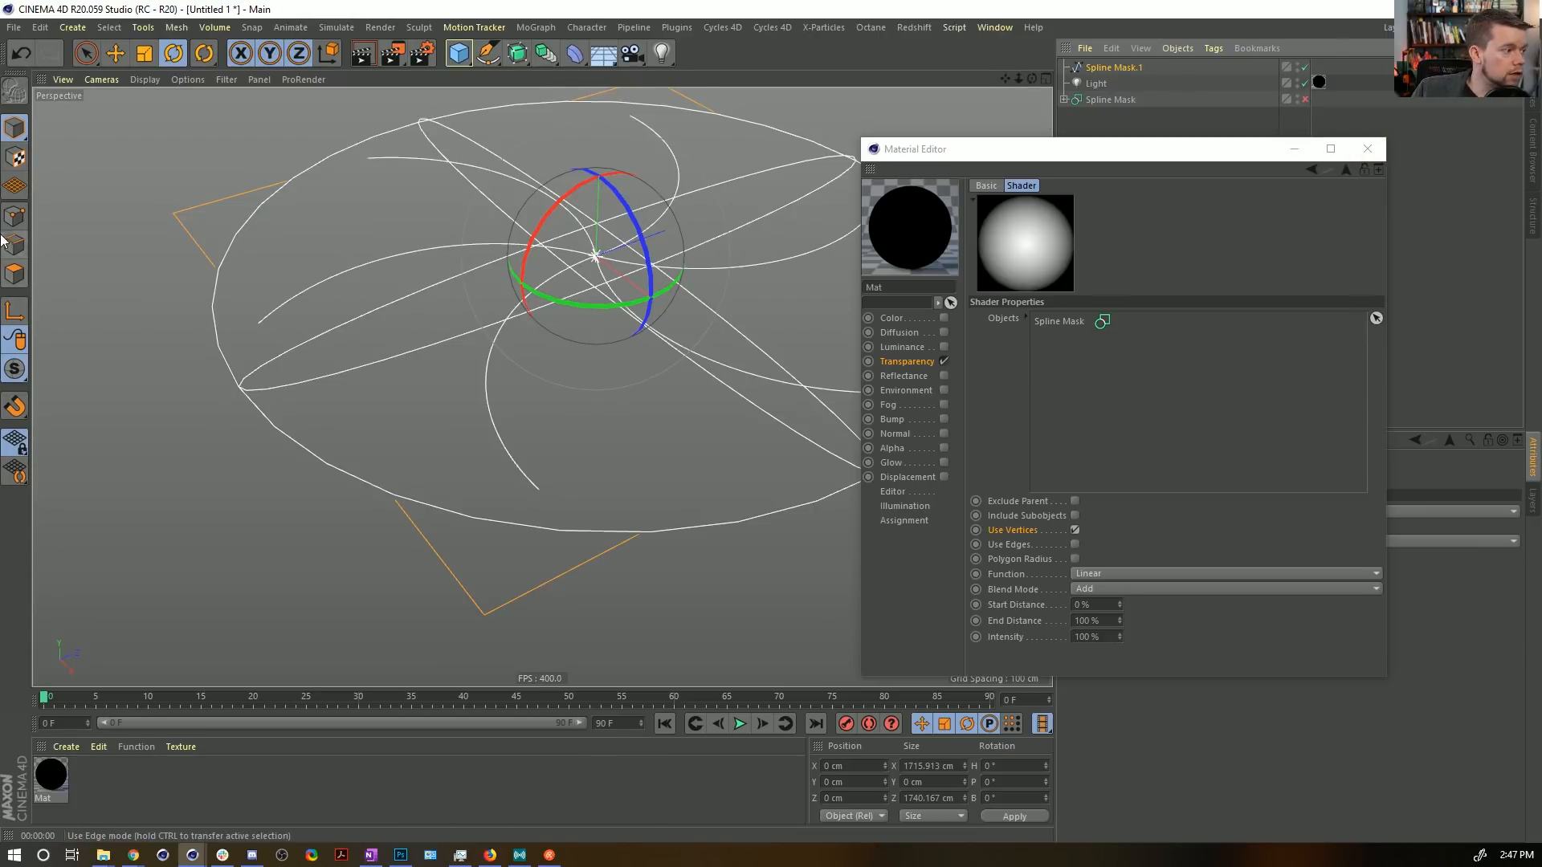
{"action": "key", "text": "ctrl+r"}
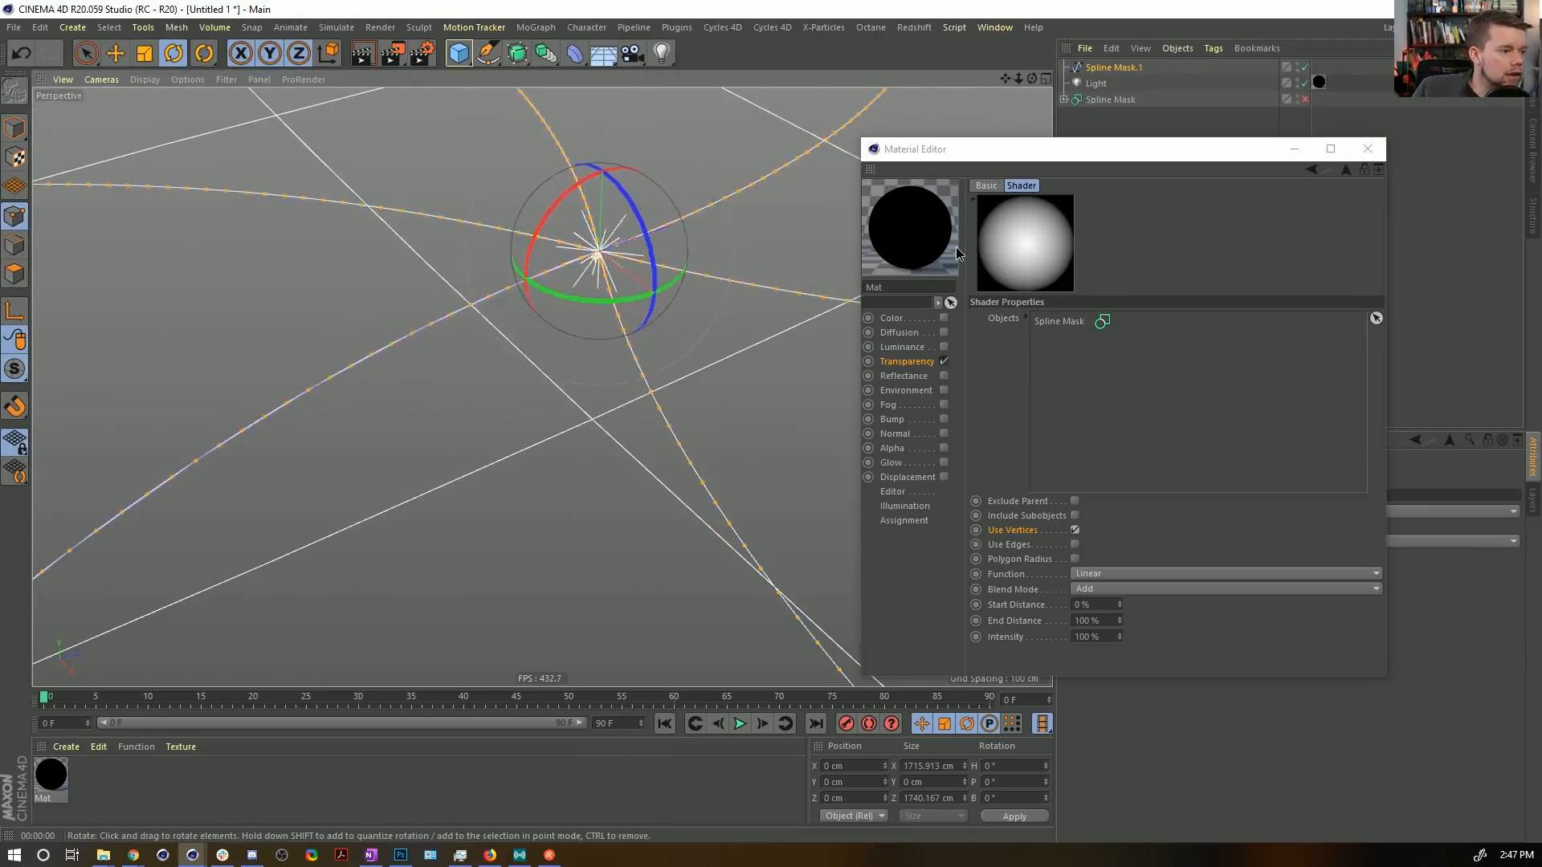
Replace the Spline Mask in the Proximal shader's objects with the Spline Mask.1 spline and render the viewport.
{"action": "left_click", "coordinate": [1059, 321]}
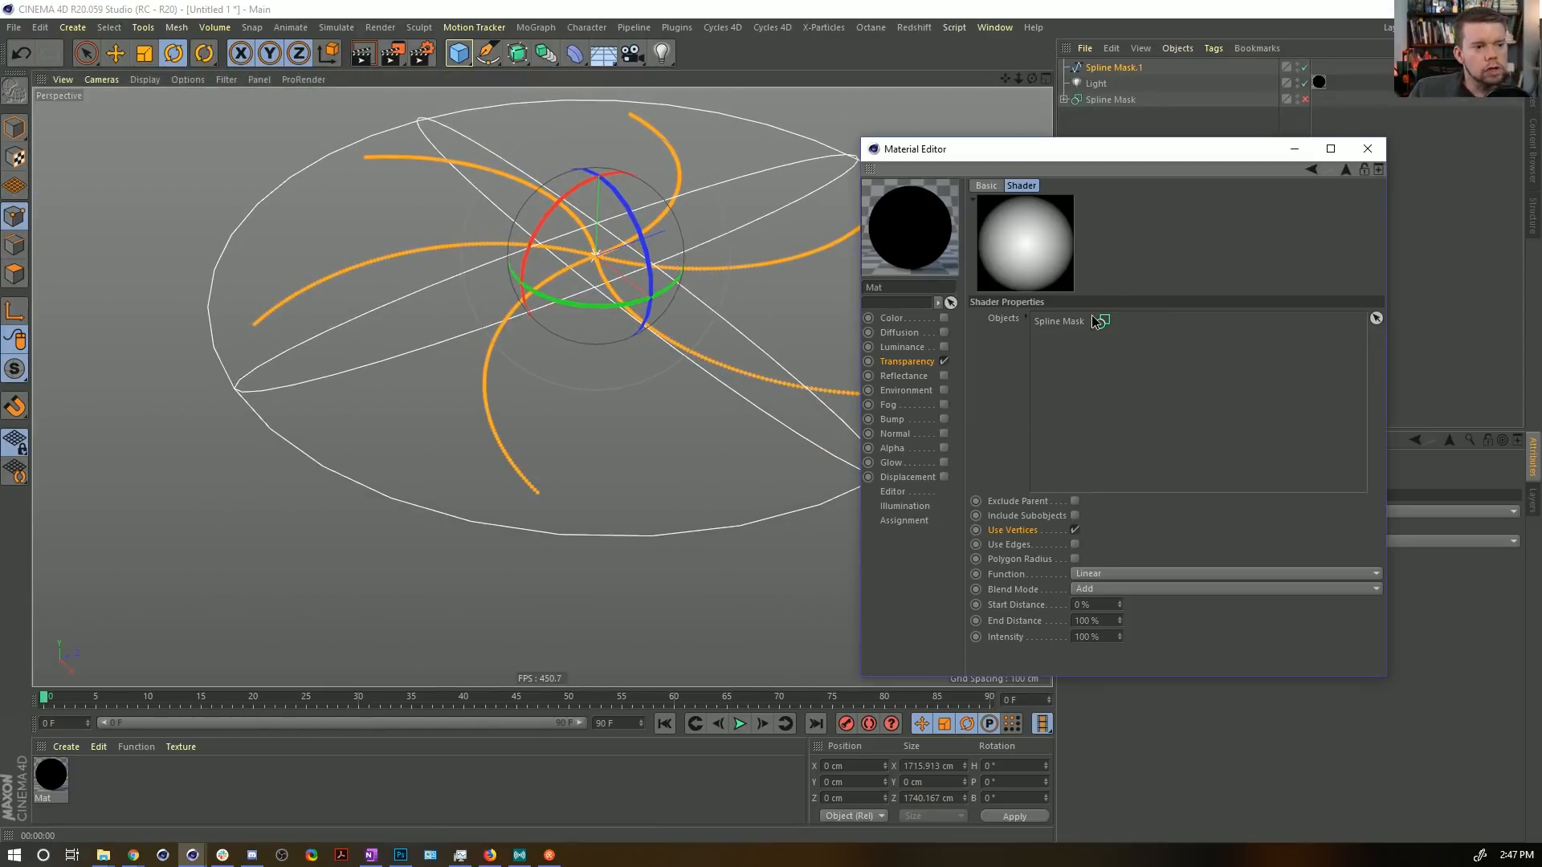
{"action": "key", "text": "Delete"}
{"action": "left_click_drag", "start_coordinate": [1108, 67], "coordinate": [1132, 457]}
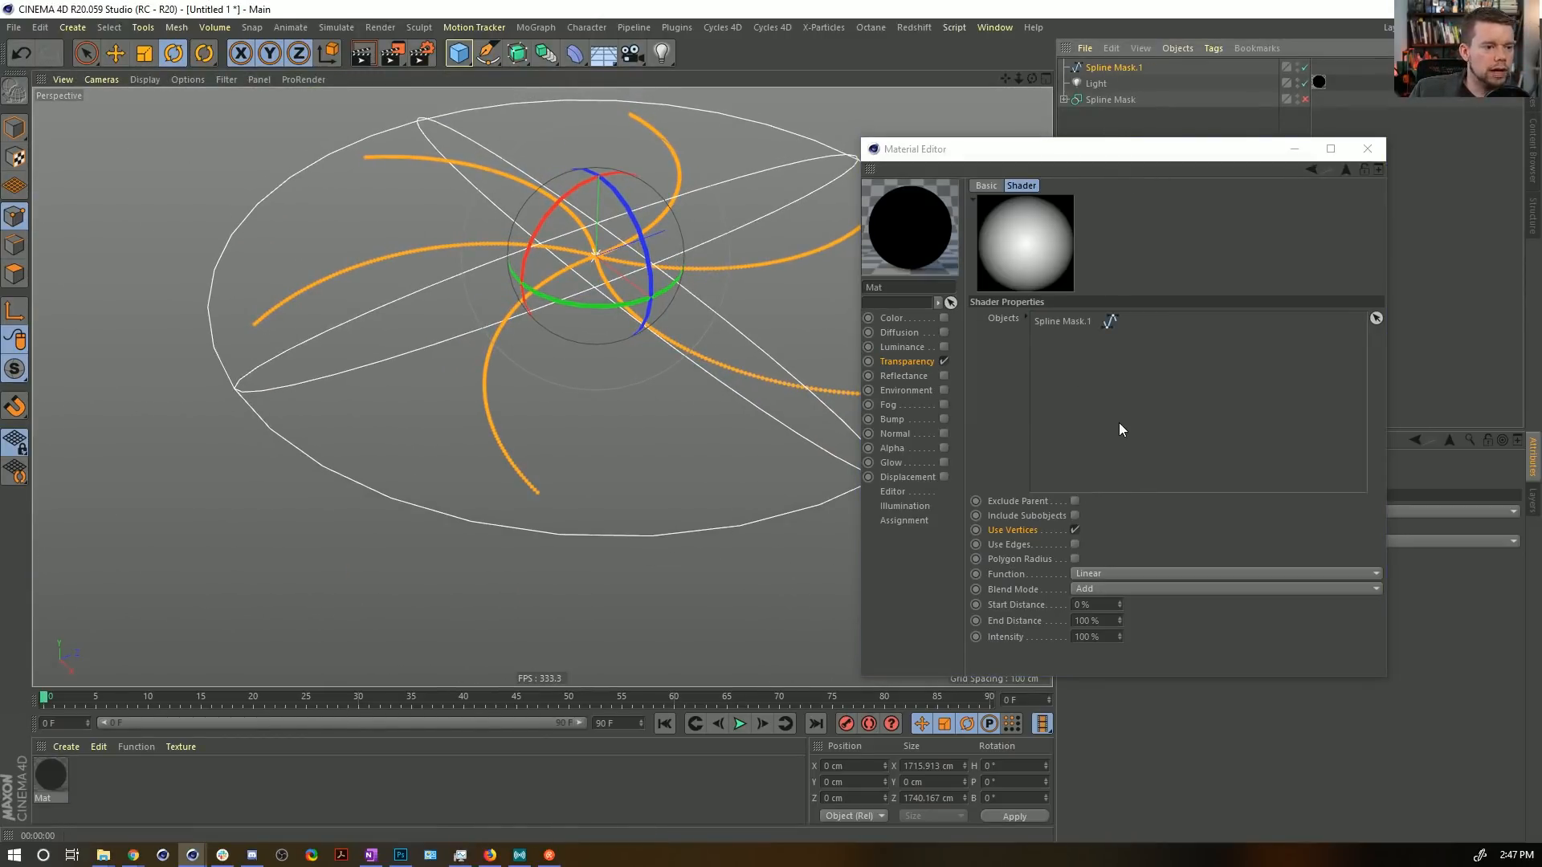
{"action": "key", "text": "ctrl+r"}
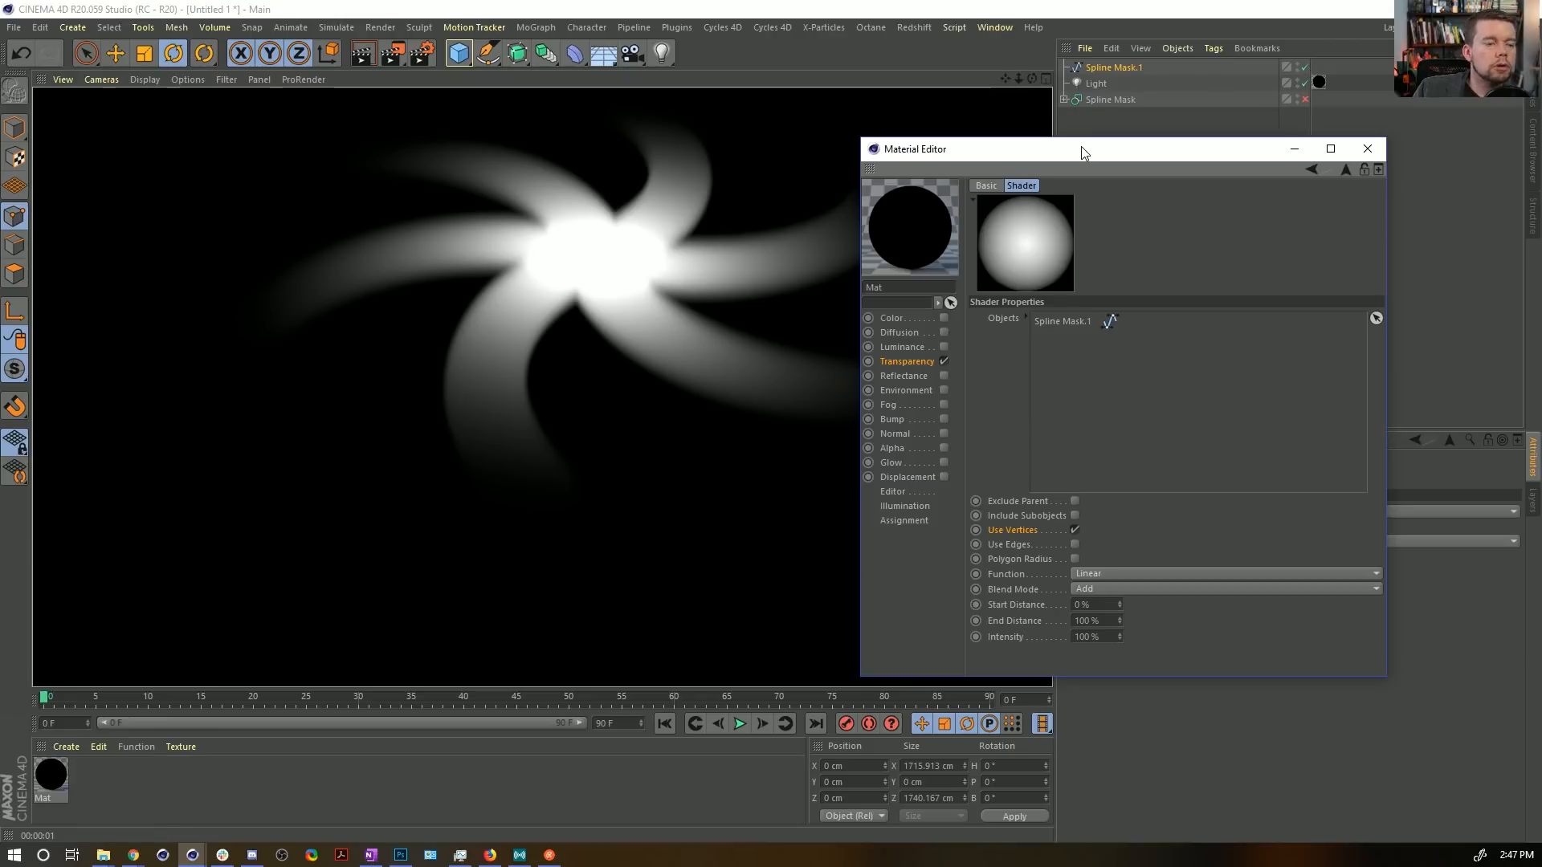
Set the Proximal shader's Blend Mode to Lighten, with the material editor moved clear of the object list.
{"action": "left_click_drag", "start_coordinate": [1081, 147], "coordinate": [1082, 258]}
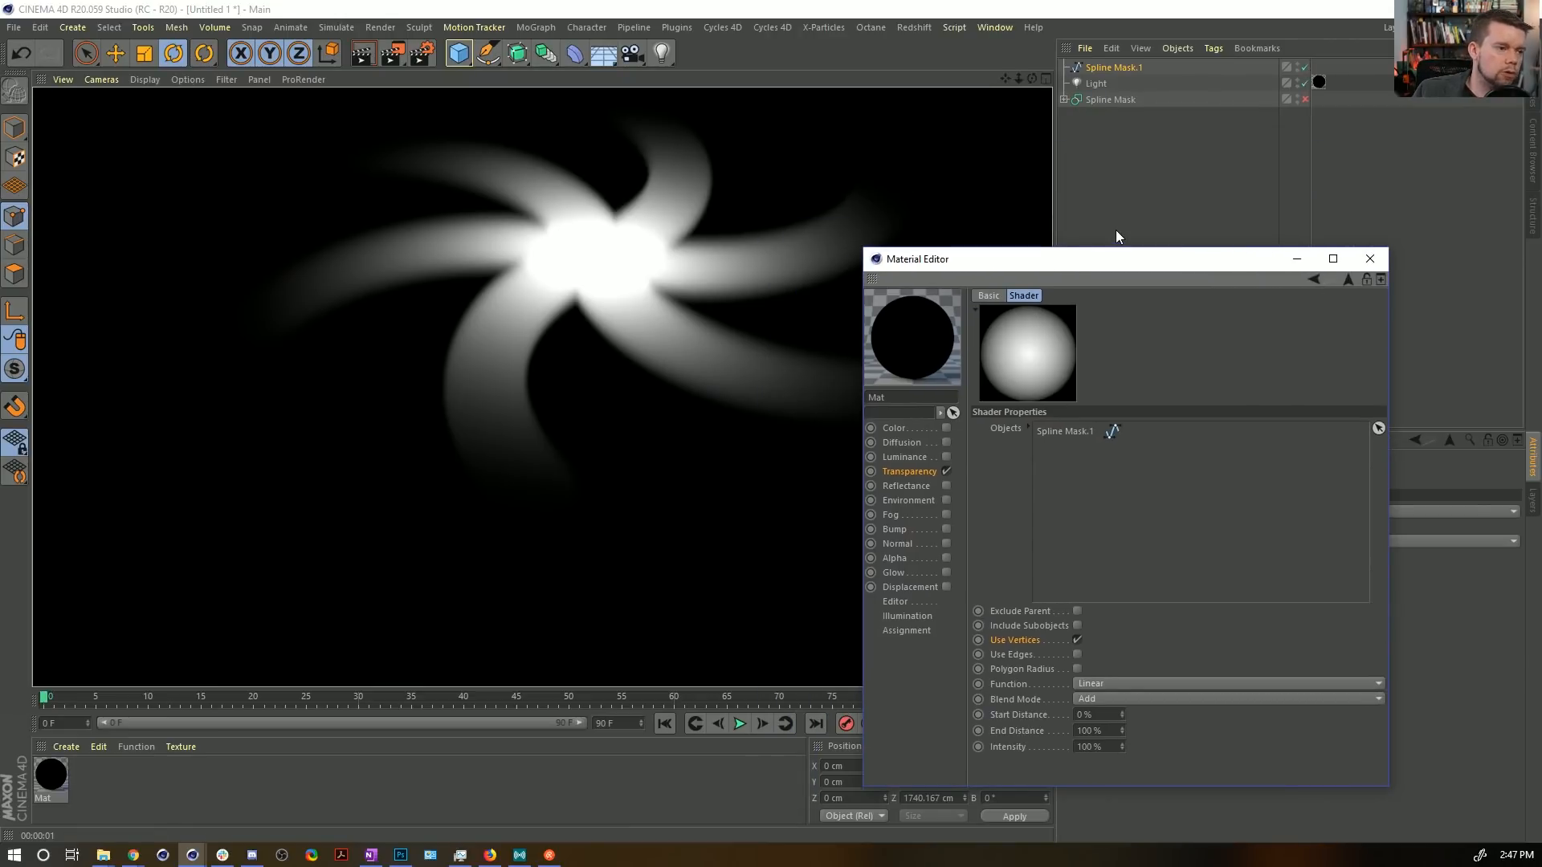
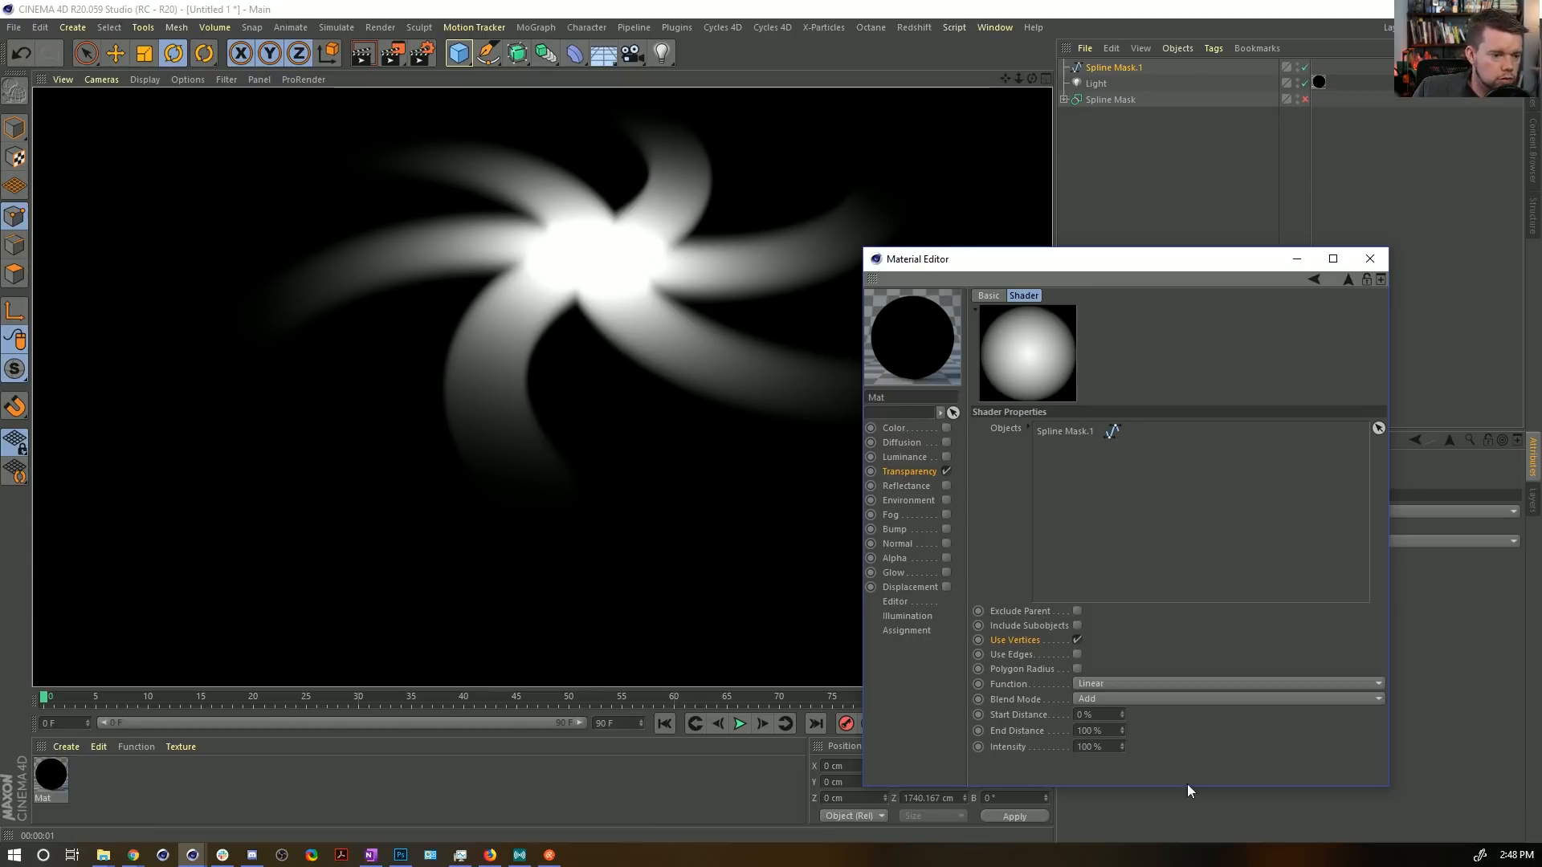
{"action": "left_click", "coordinate": [1098, 700]}
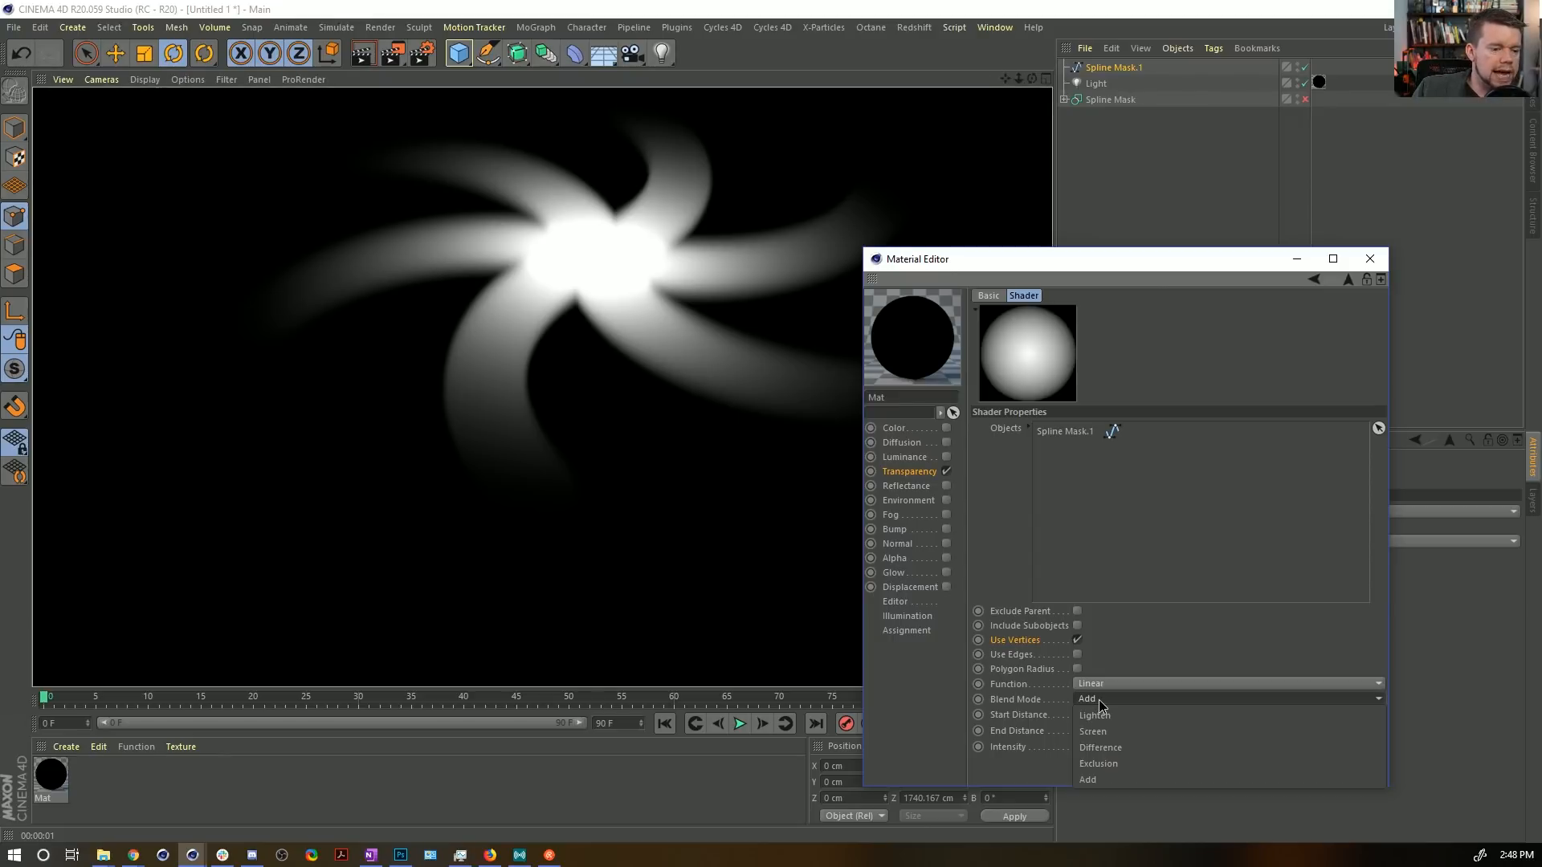
{"action": "left_click", "coordinate": [1117, 715]}
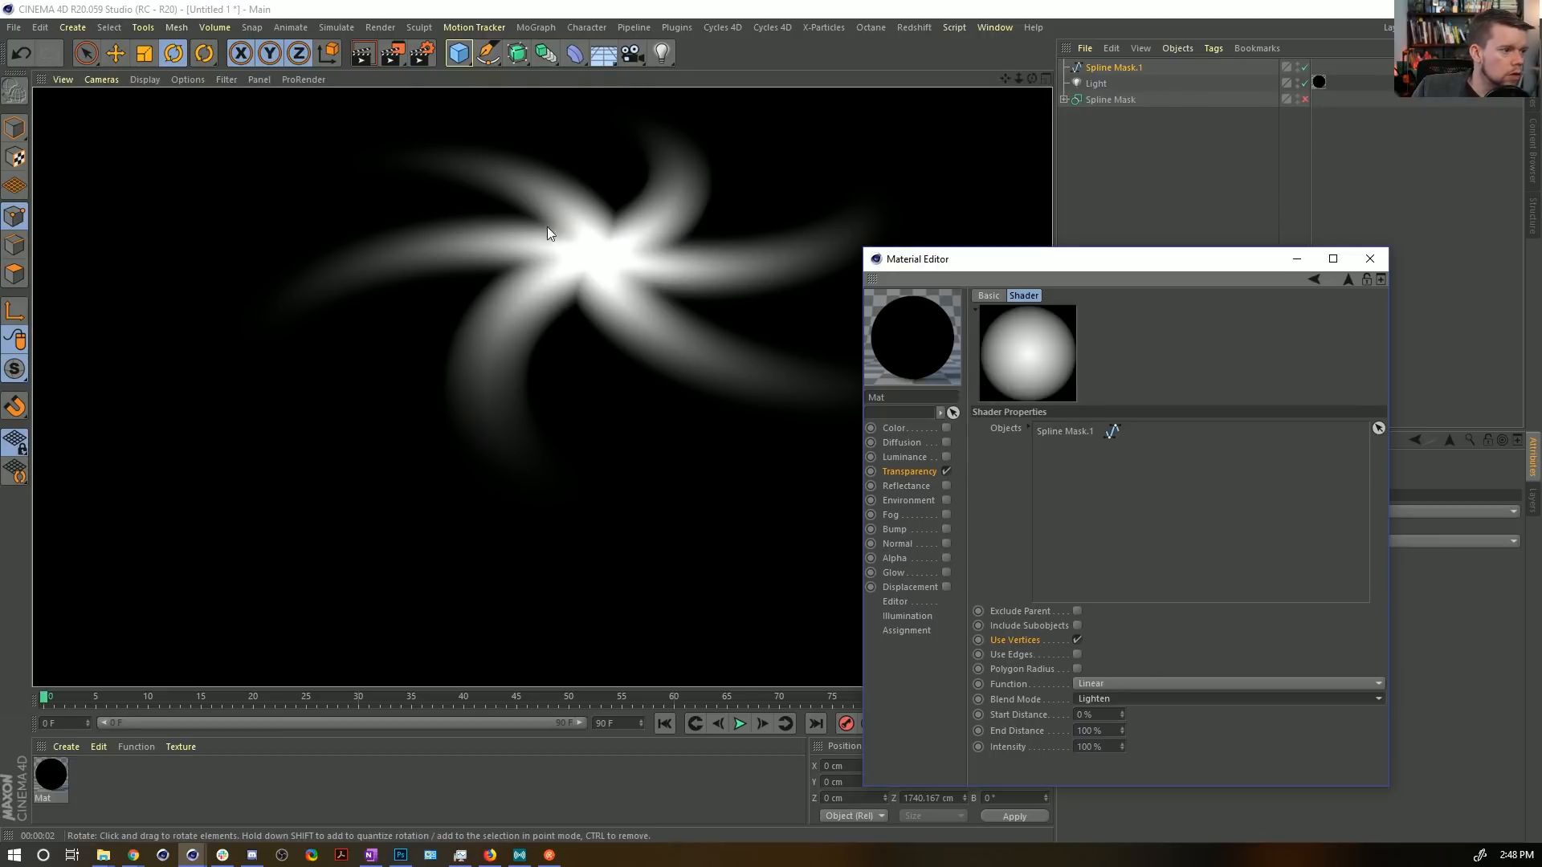
Set the Proximal layer's blending to Multiply over the Colorizer layer and render the viewport.
{"action": "left_click", "coordinate": [1348, 280]}
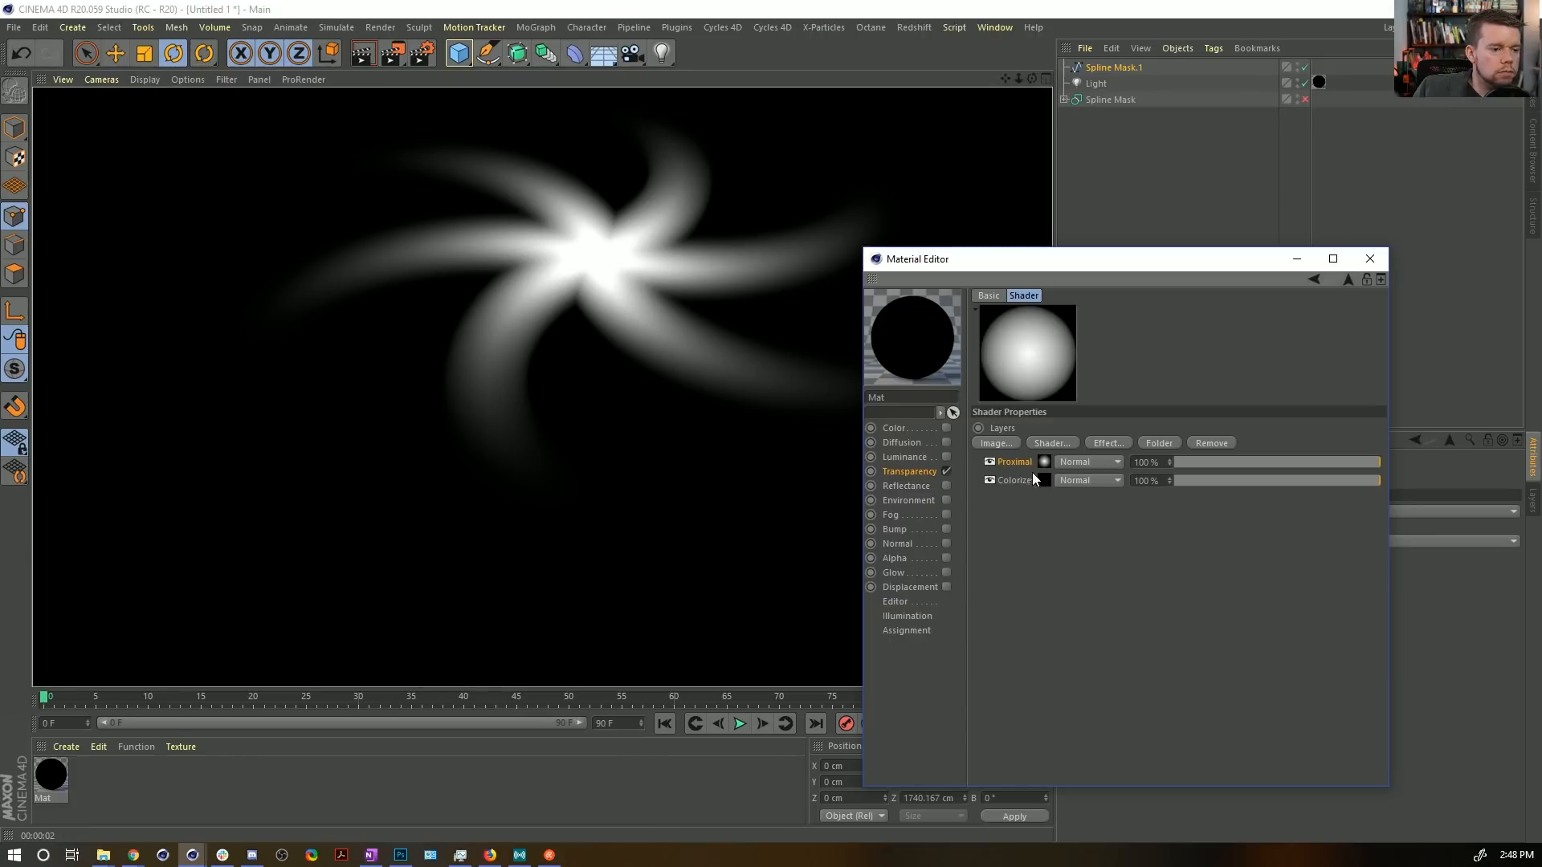
{"action": "left_click", "coordinate": [1068, 463]}
{"action": "left_click", "coordinate": [1080, 498]}
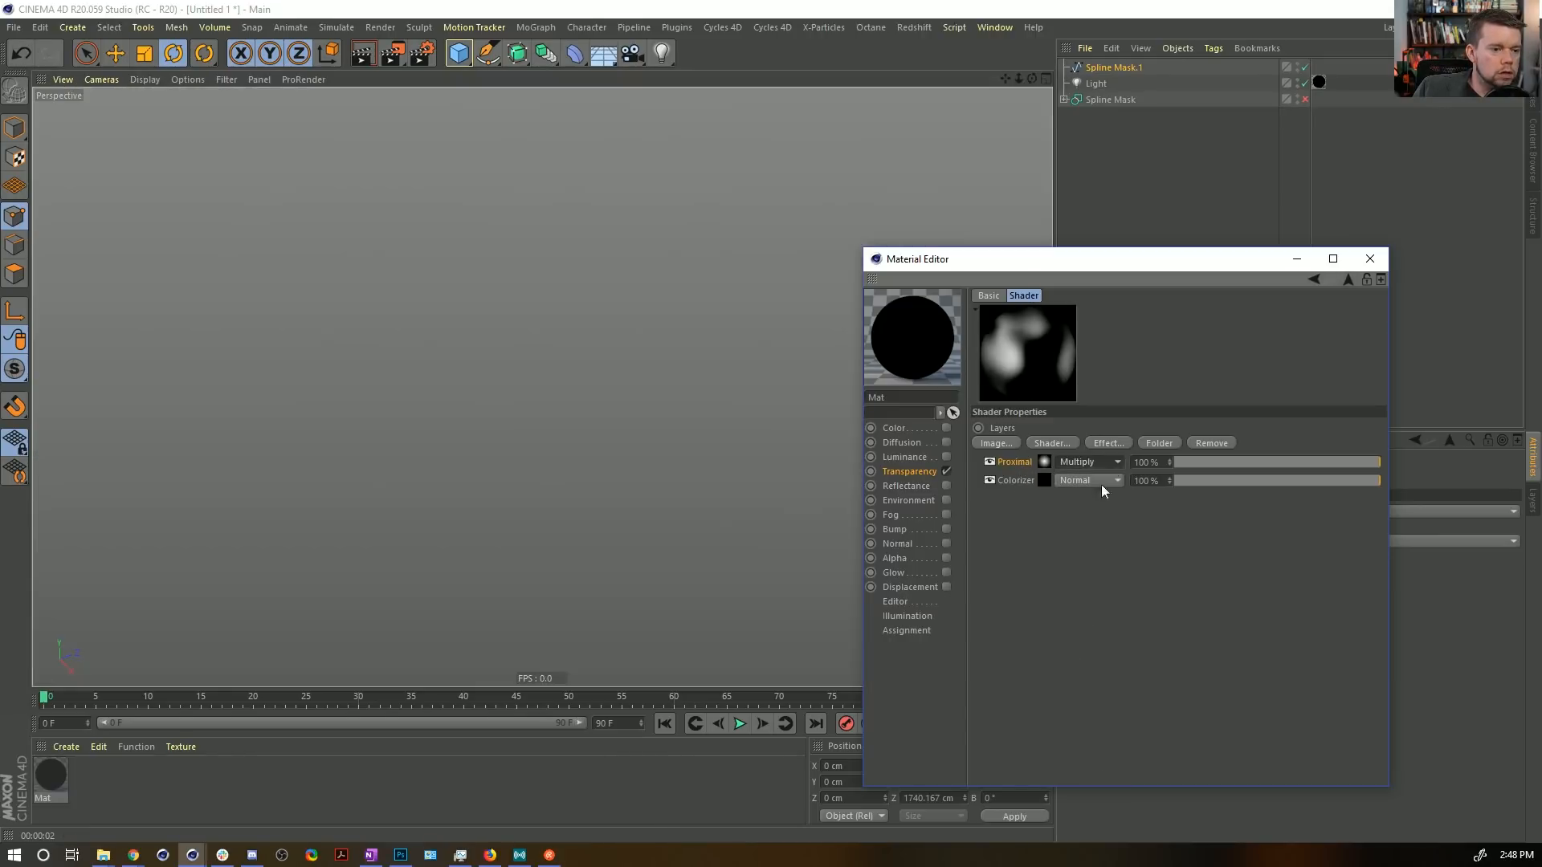
{"action": "key", "text": "ctrl+r"}
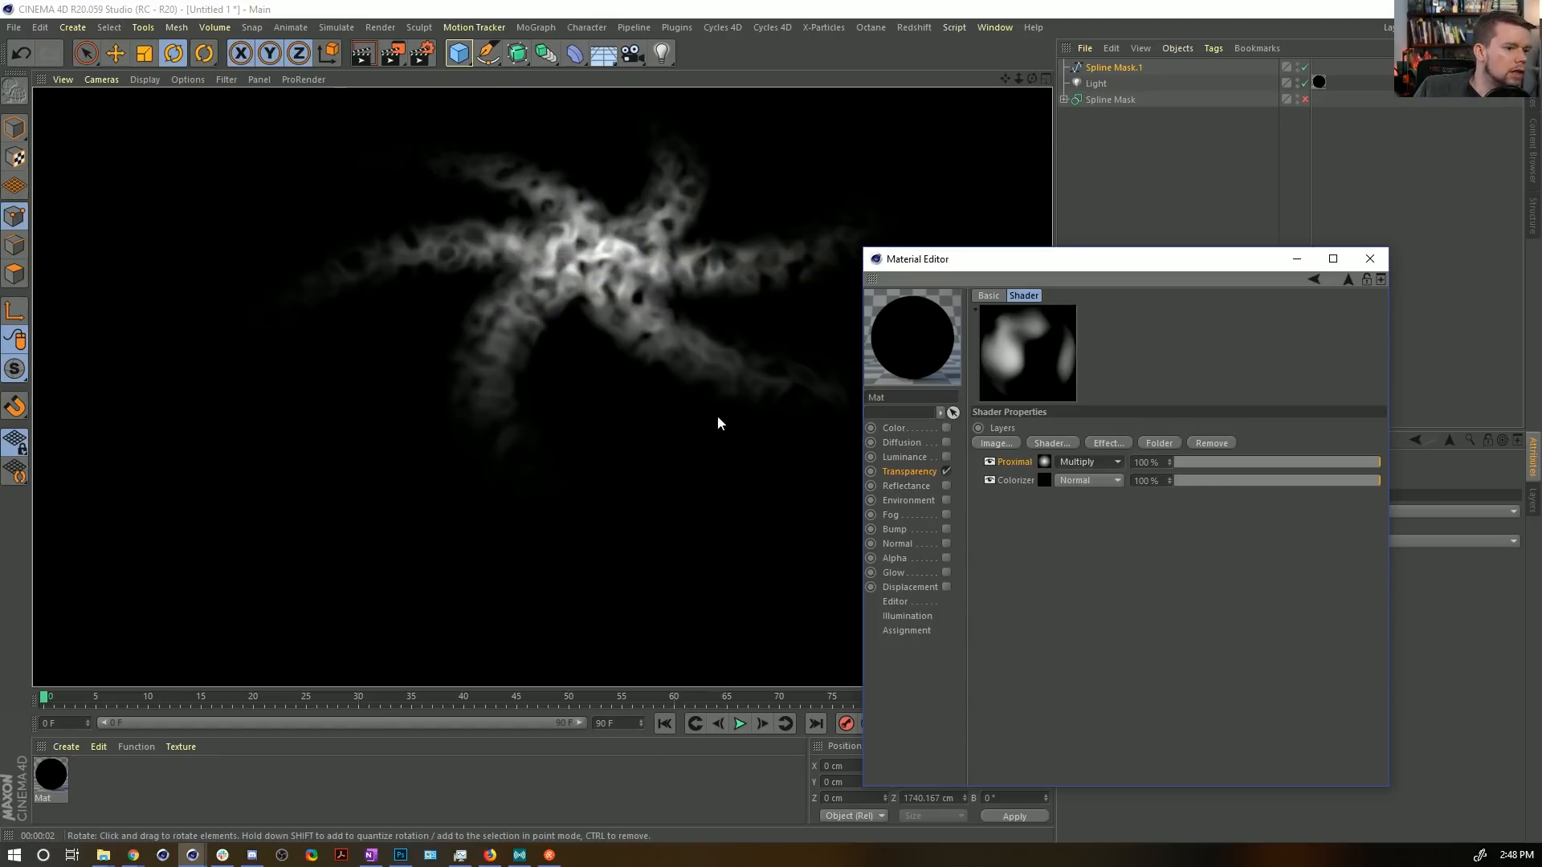
Set the Colorizer noise's Global Scale to 400% and its second Relative Scale value to 50%, and render the viewport.
{"action": "left_click", "coordinate": [1046, 480]}
{"action": "left_click", "coordinate": [1048, 494]}
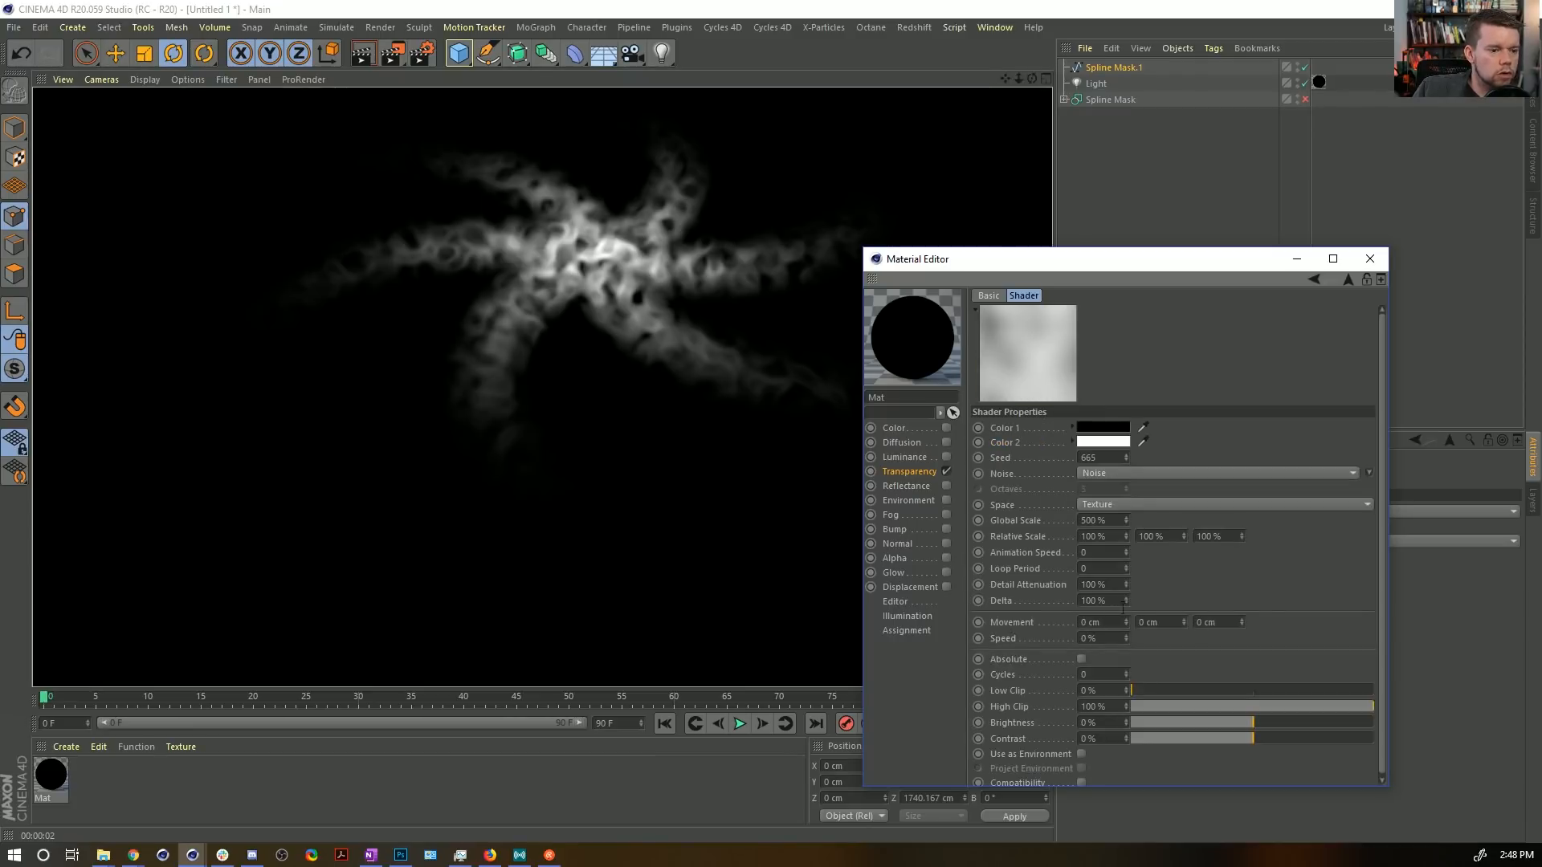
{"action": "left_click_drag", "start_coordinate": [1085, 521], "coordinate": [1079, 521]}
{"action": "type", "text": "4"}
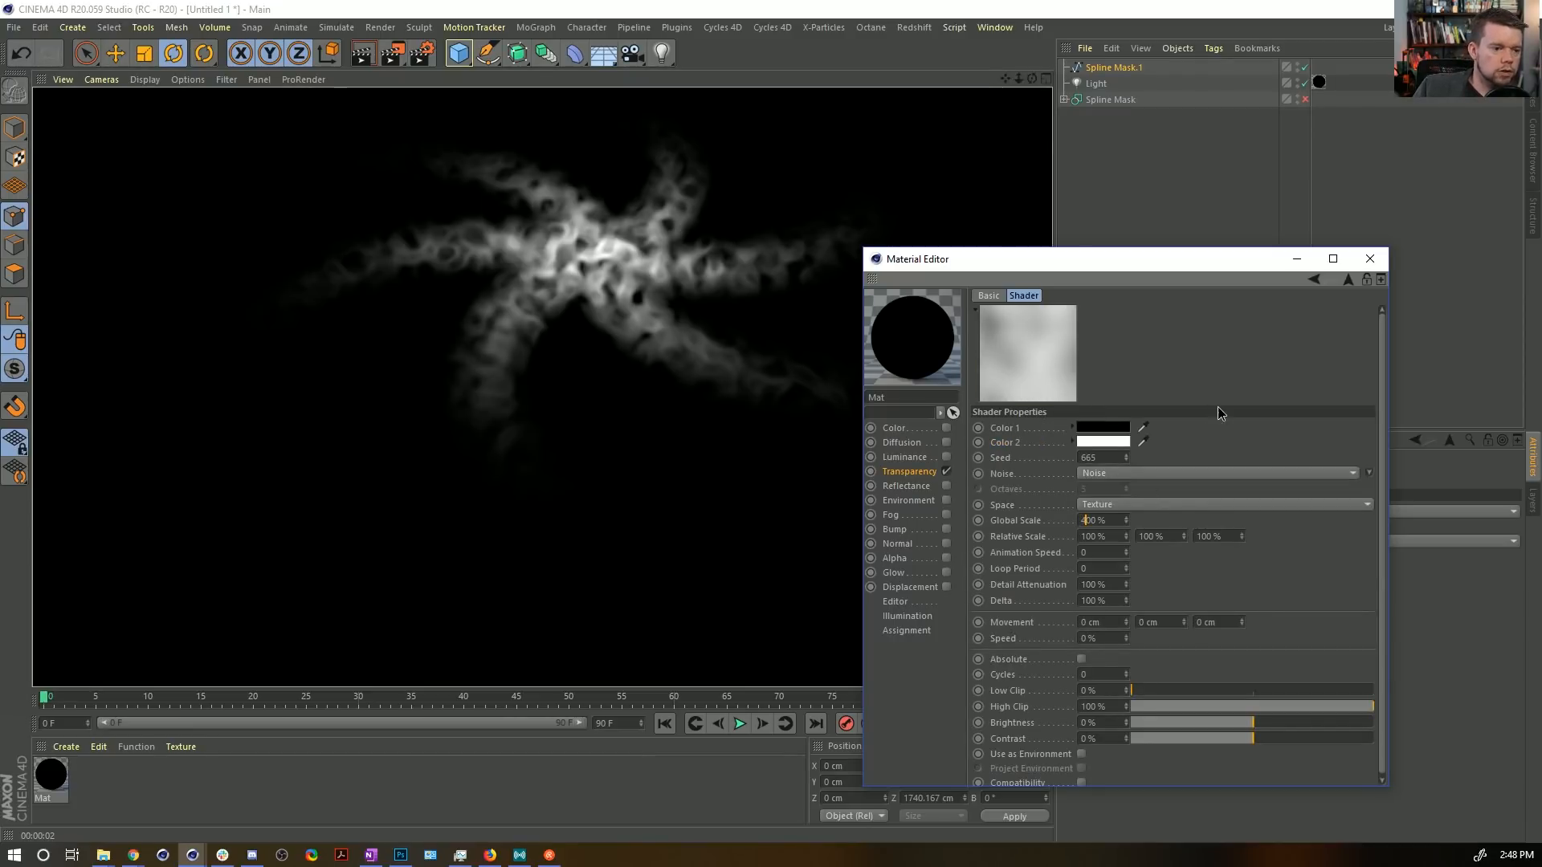
{"action": "key", "text": "Return"}
{"action": "left_click", "coordinate": [1085, 537]}
{"action": "key", "text": "Tab"}
{"action": "type", "text": "50"}
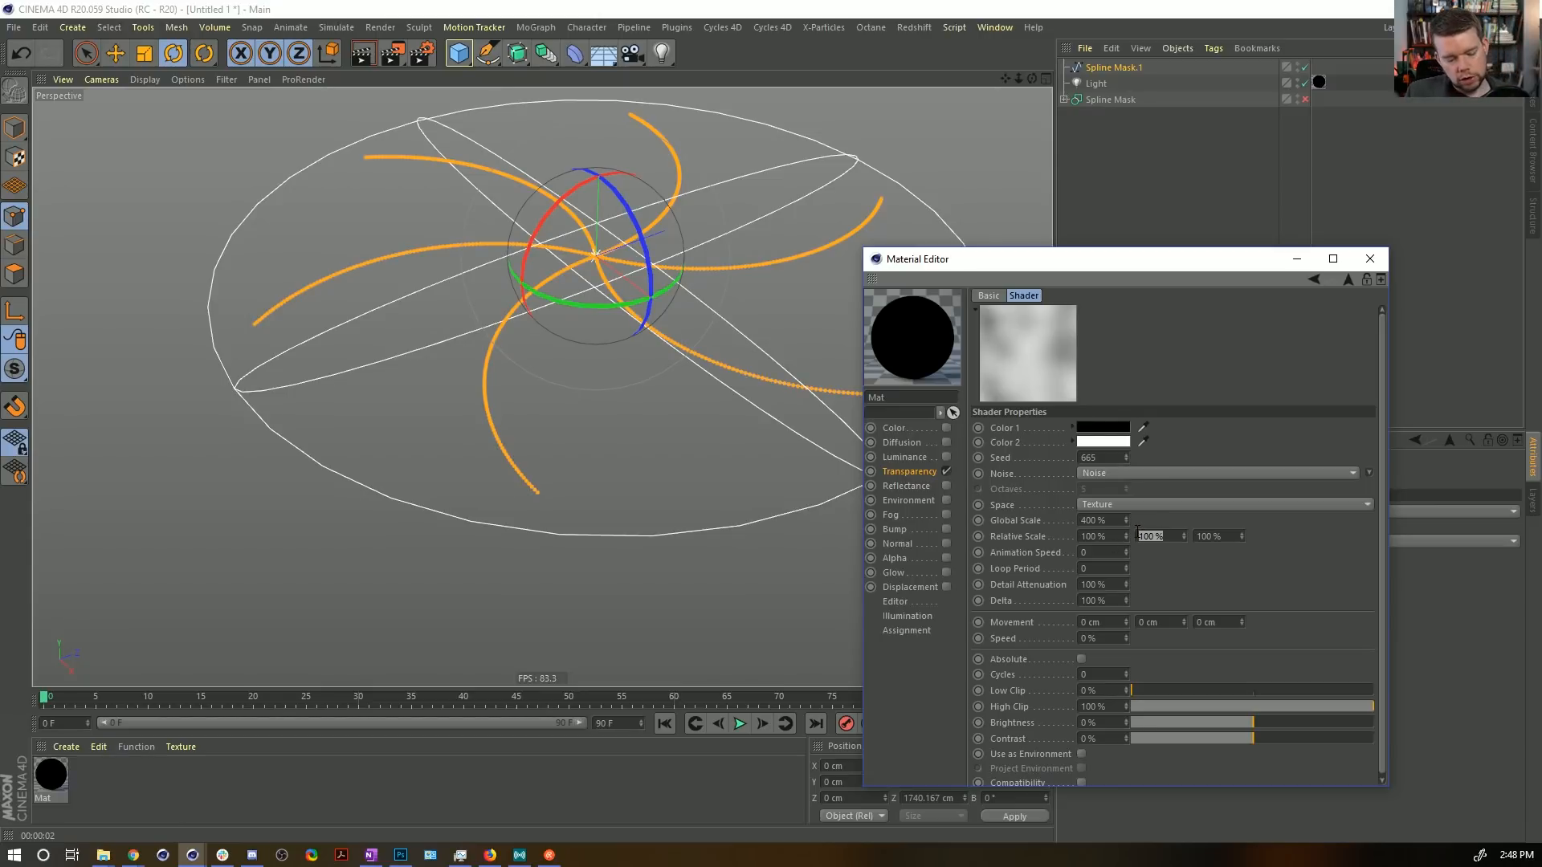
{"action": "key", "text": "Return"}
{"action": "key", "text": "ctrl+r"}
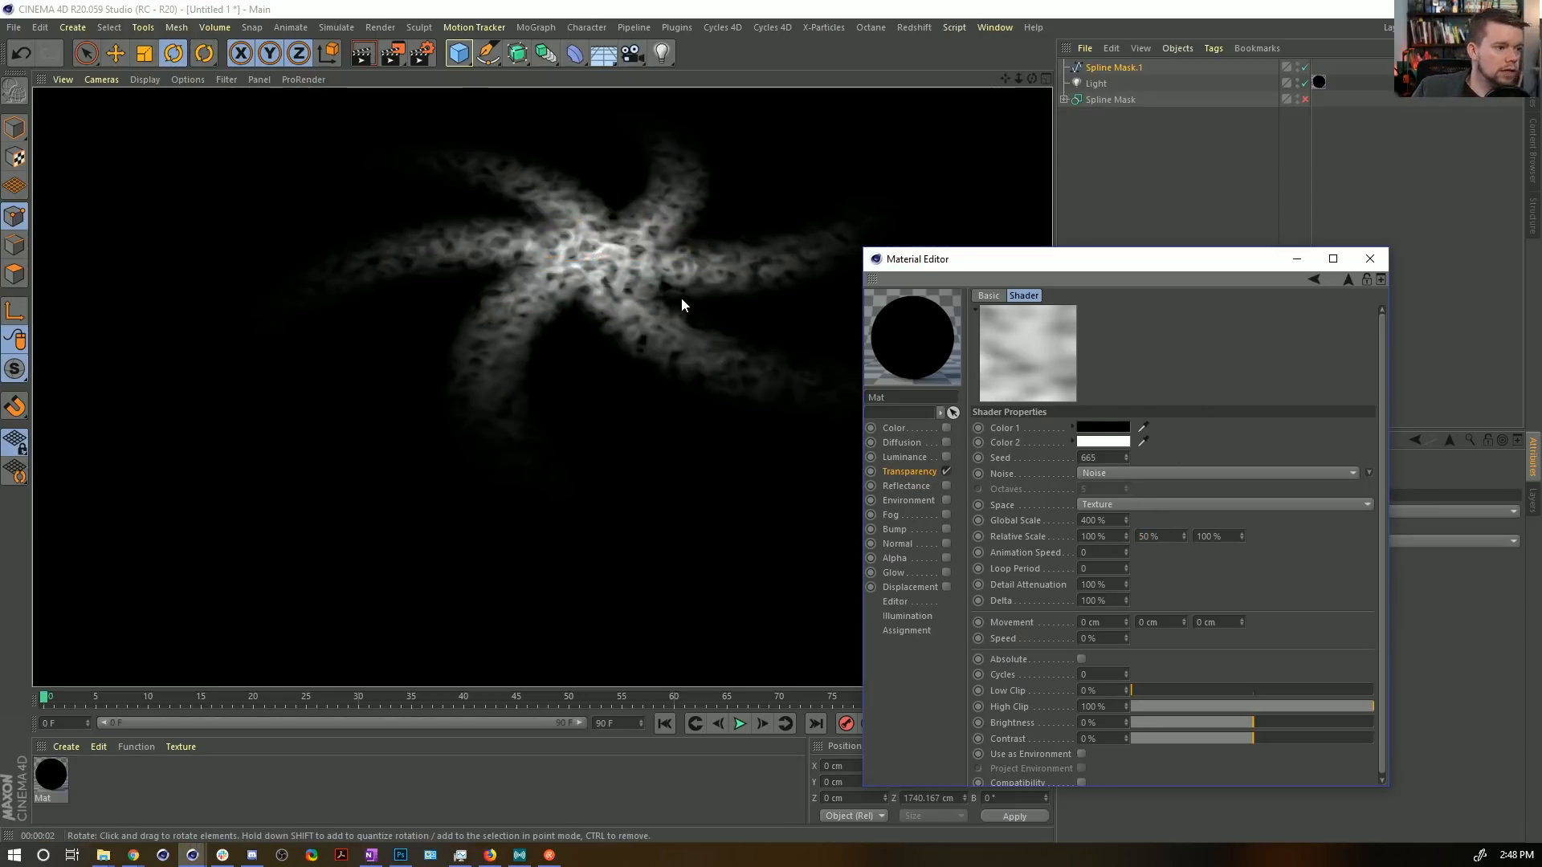
Start an interactive render region over a close view of the galaxy's center, keeping the attributes accessible.
{"action": "right_click_drag", "start_coordinate": [663, 273], "coordinate": [710, 269], "text": "alt"}
{"action": "left_click_drag", "start_coordinate": [710, 269], "coordinate": [797, 203], "text": "alt"}
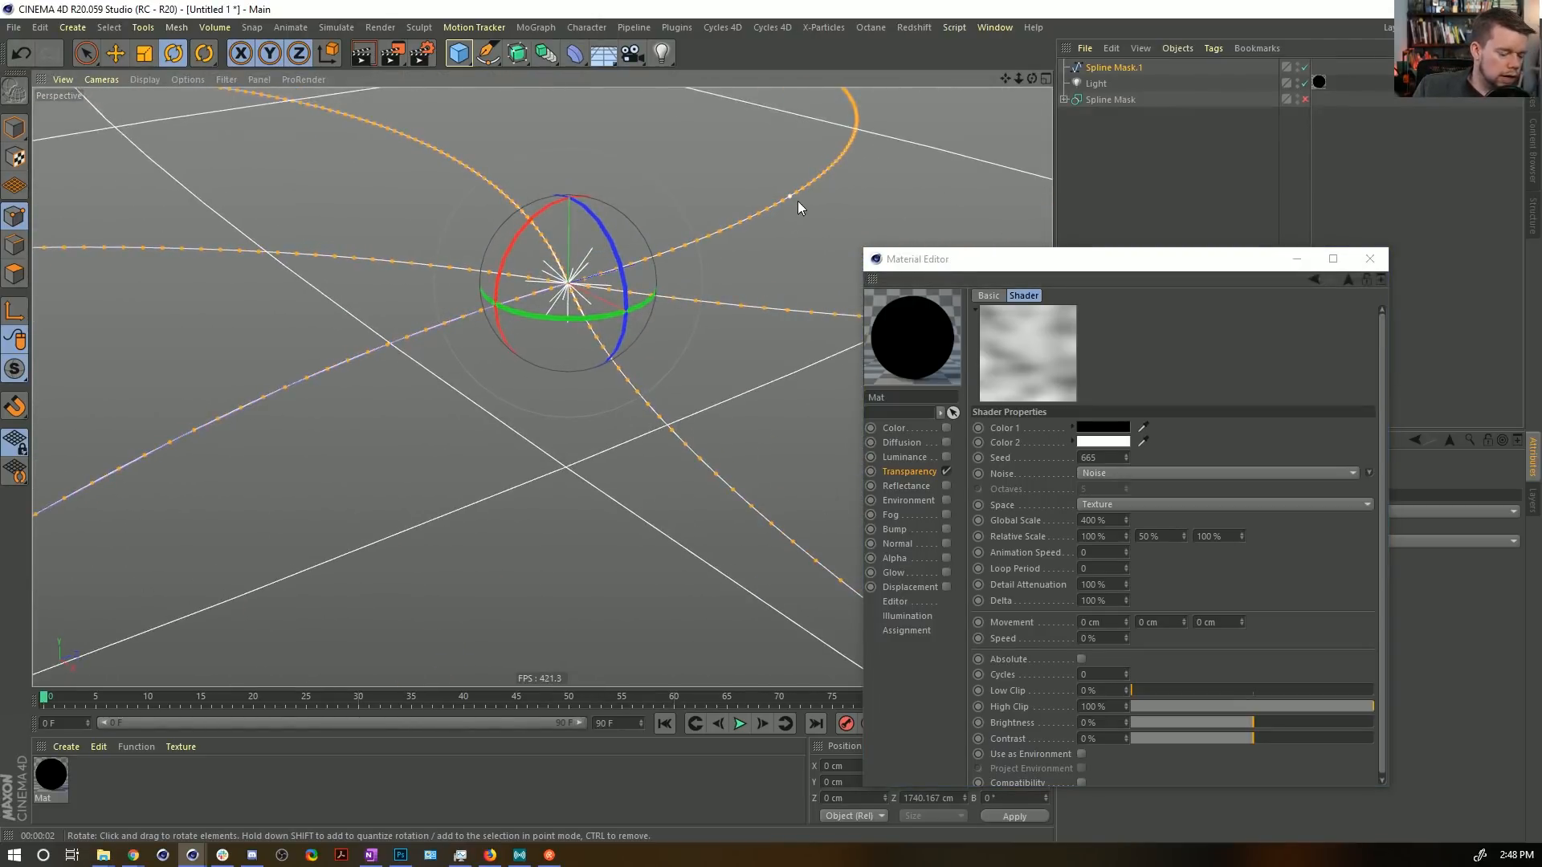
{"action": "key", "text": "alt+r"}
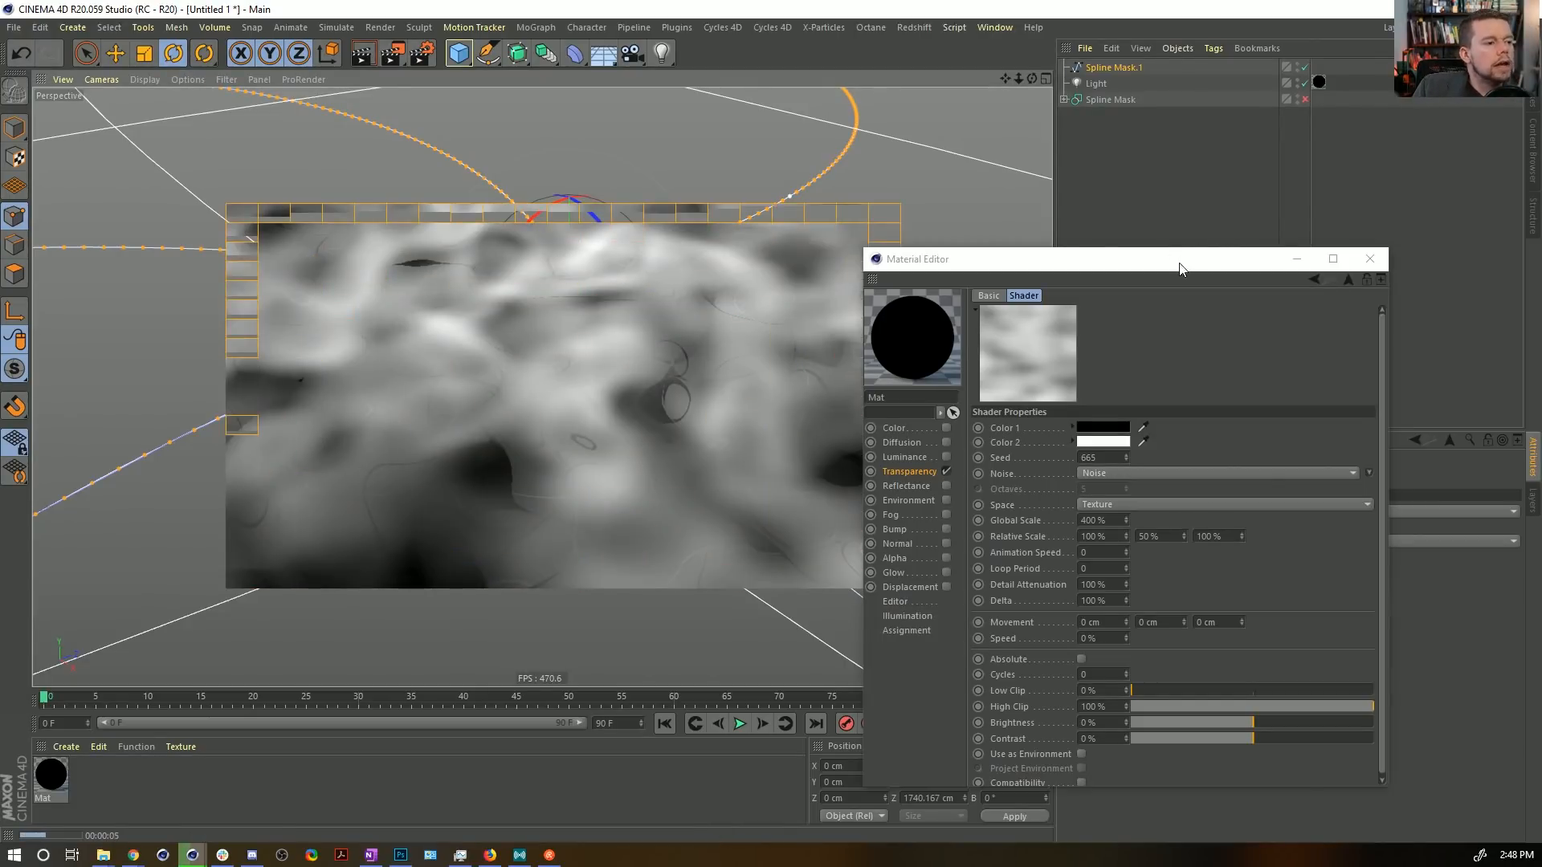
{"action": "left_click_drag", "start_coordinate": [1180, 268], "coordinate": [540, 456]}
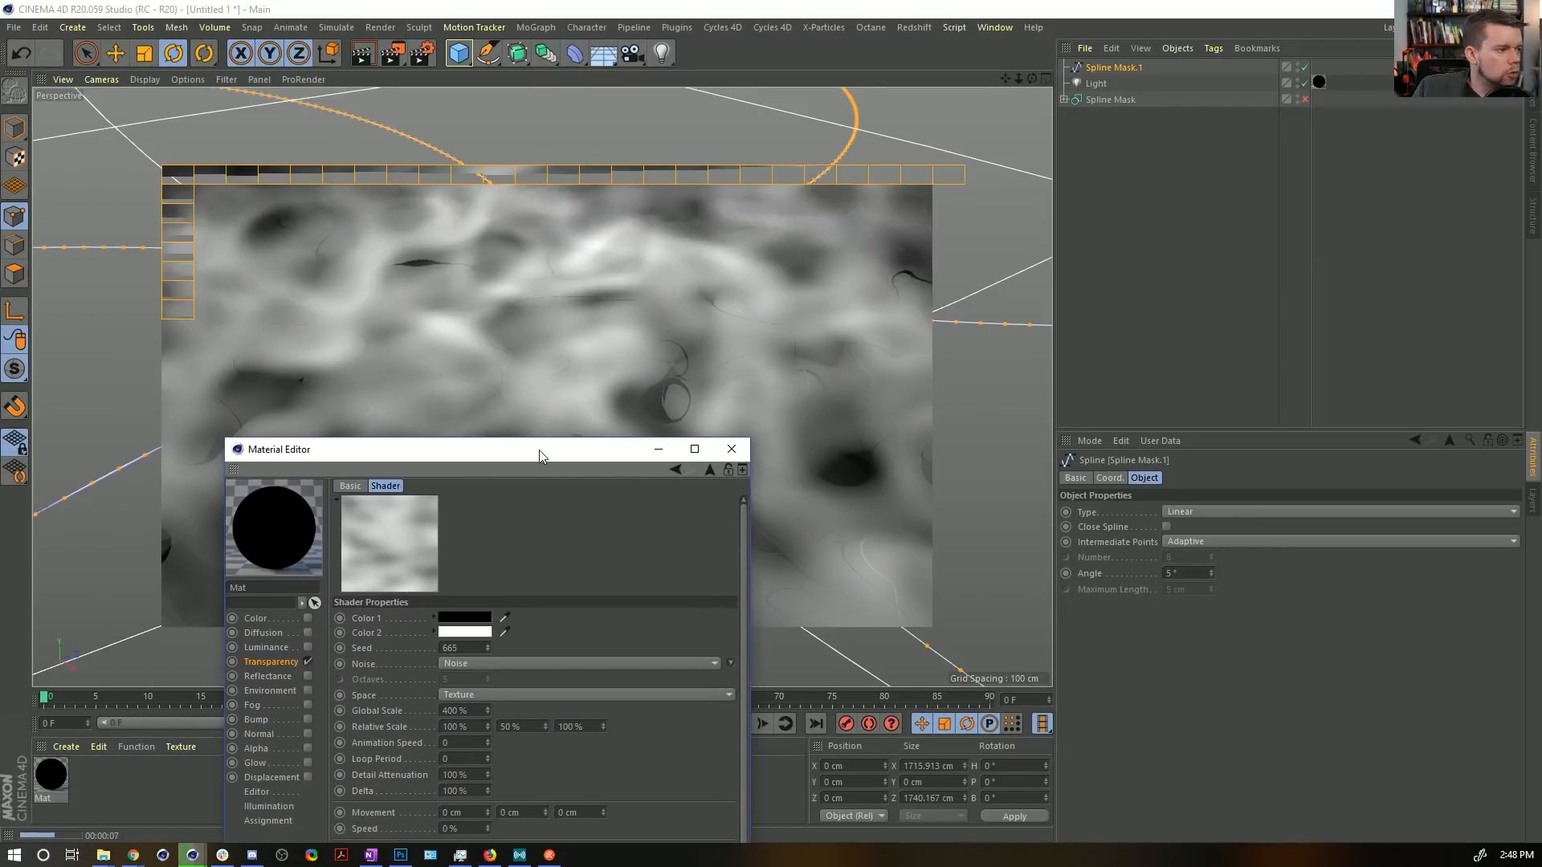
Set the Light's visibility Sample Distance to 10 cm and keep the render region unobstructed.
{"action": "left_click", "coordinate": [1098, 84]}
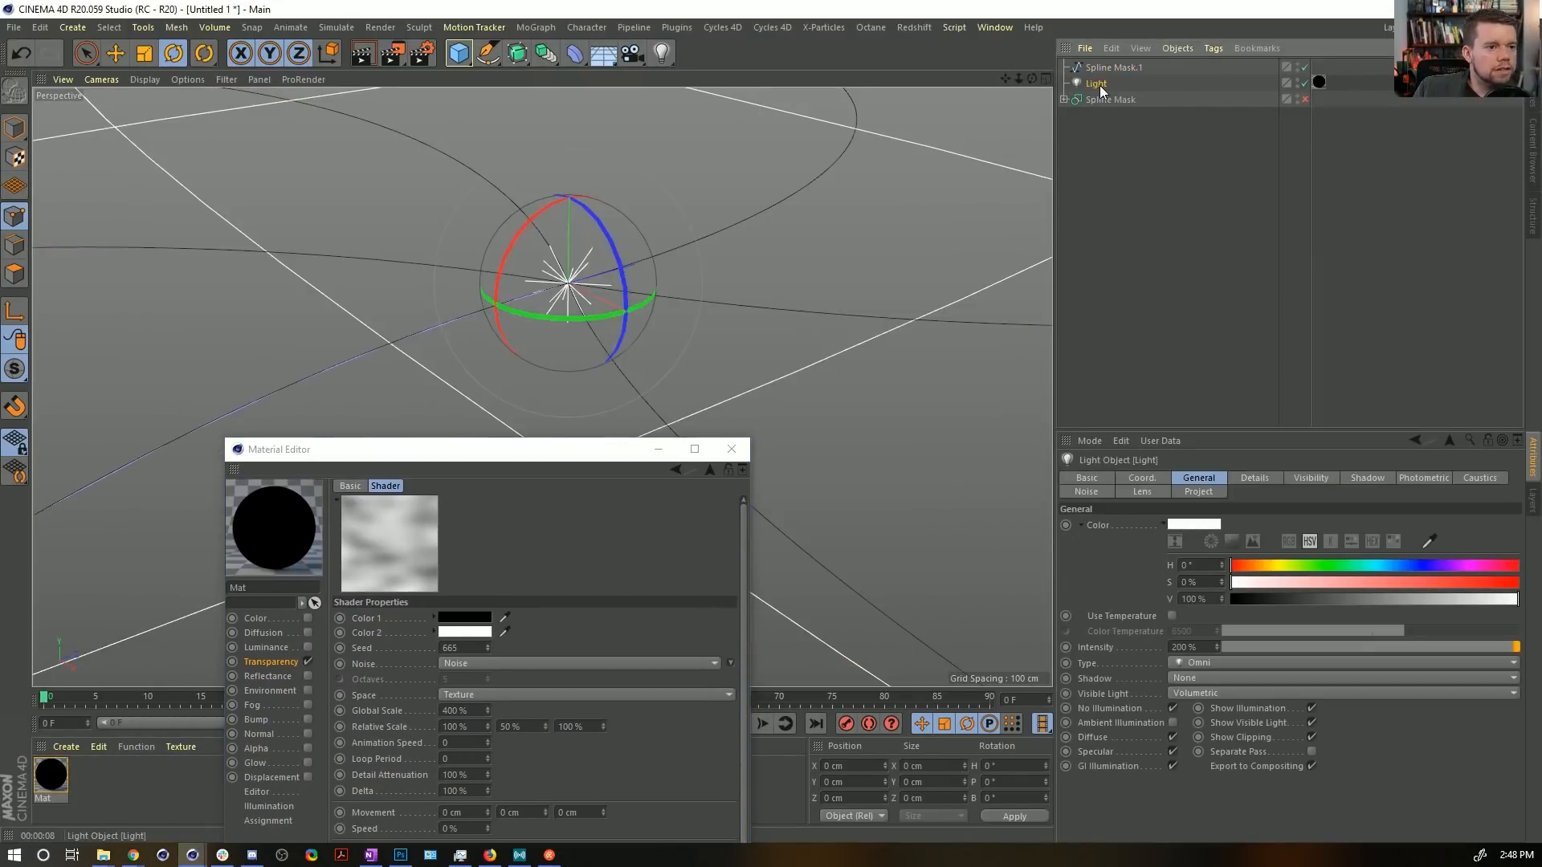
{"action": "left_click", "coordinate": [1275, 478]}
{"action": "left_click", "coordinate": [1294, 475]}
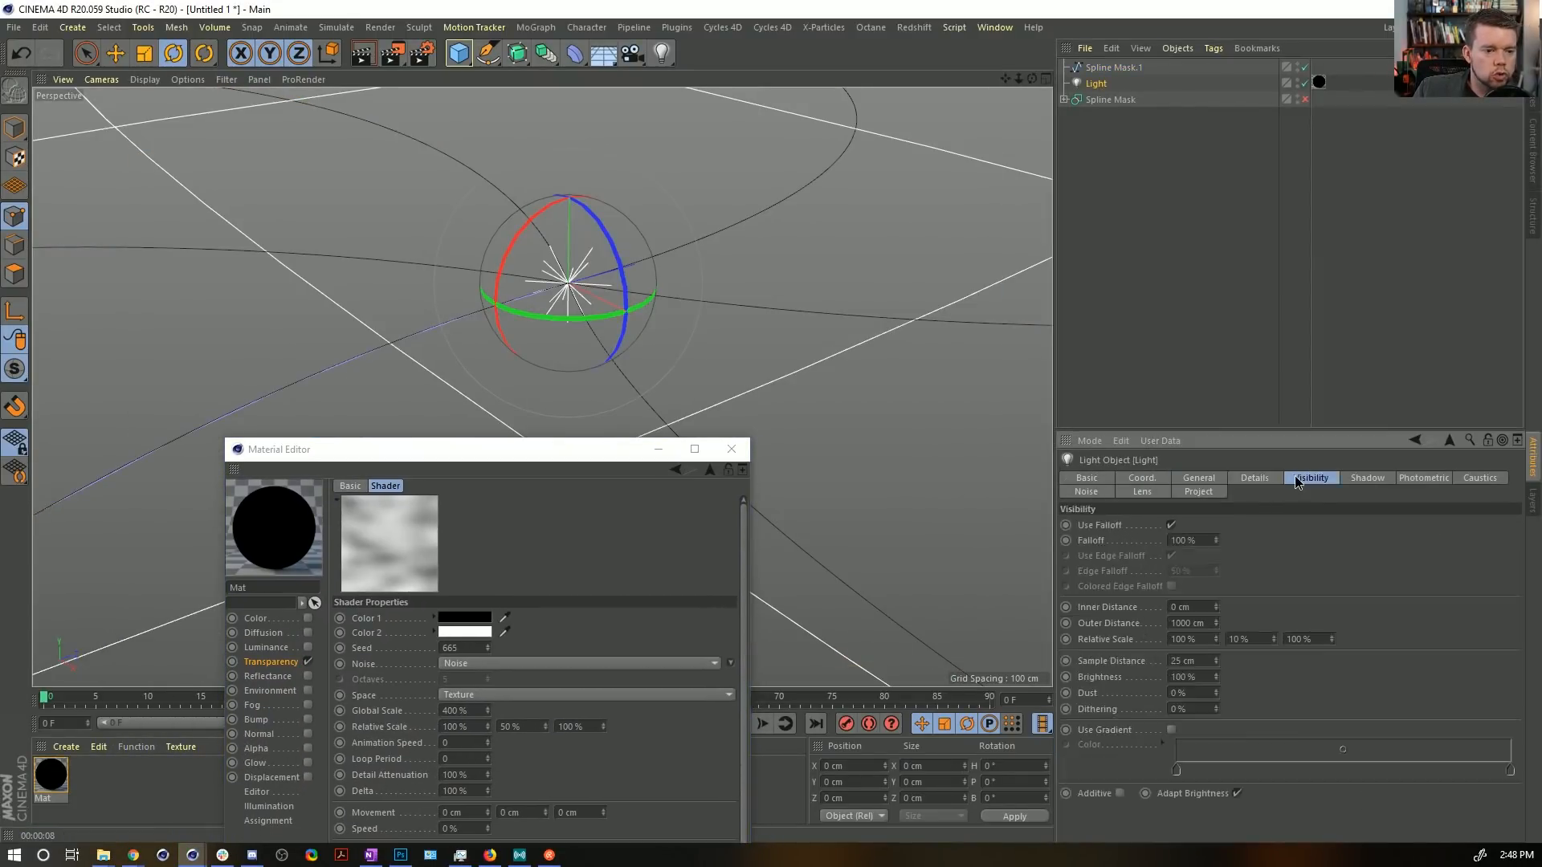
{"action": "double_click", "coordinate": [1206, 660]}
{"action": "type", "text": "10"}
{"action": "key", "text": "Return"}
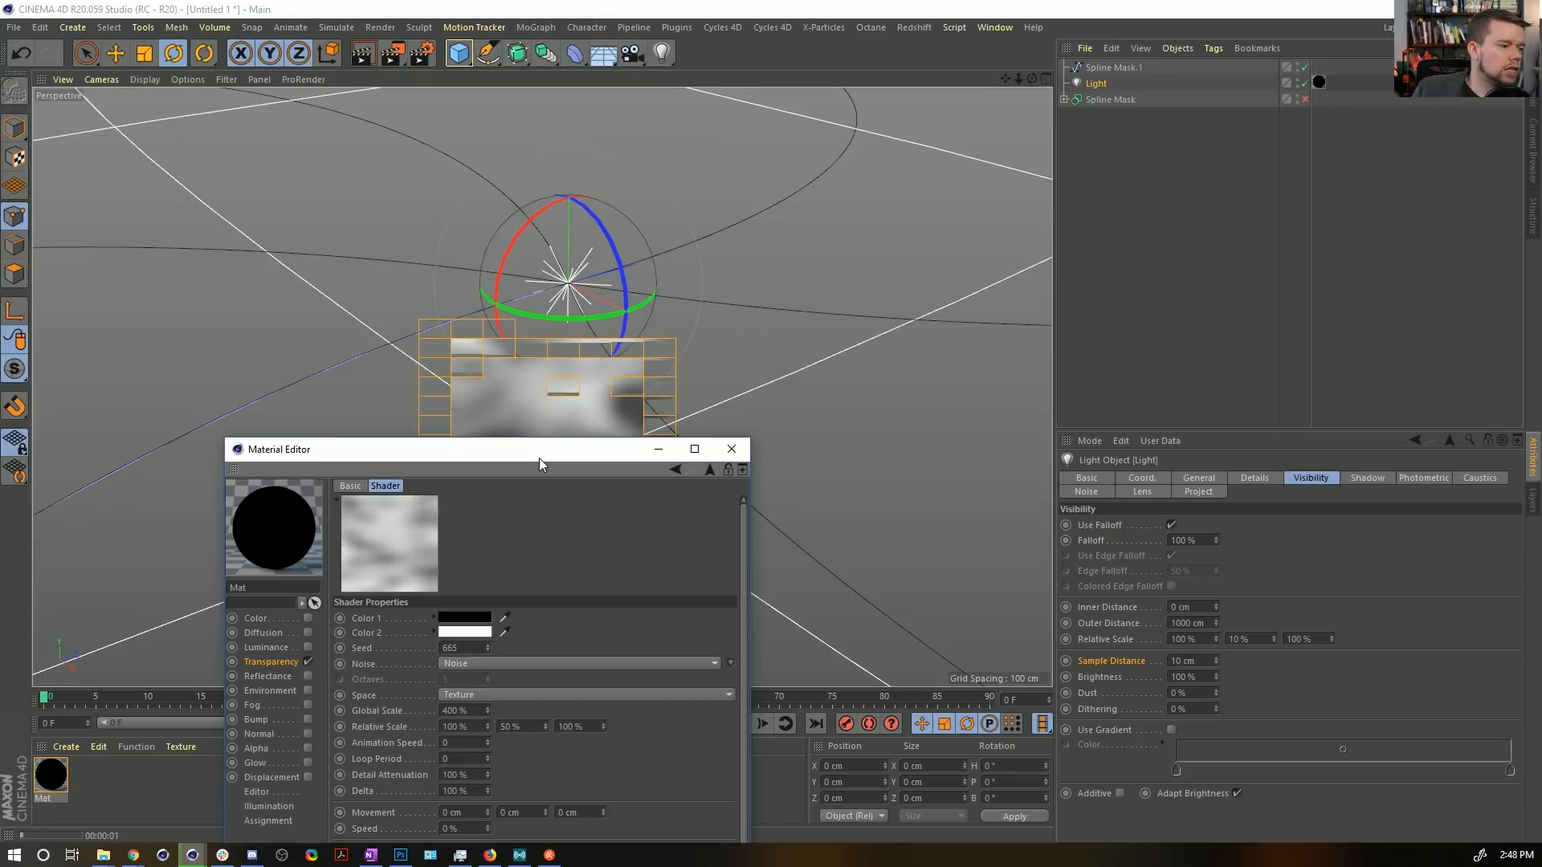
{"action": "left_click_drag", "start_coordinate": [538, 458], "coordinate": [769, 625]}
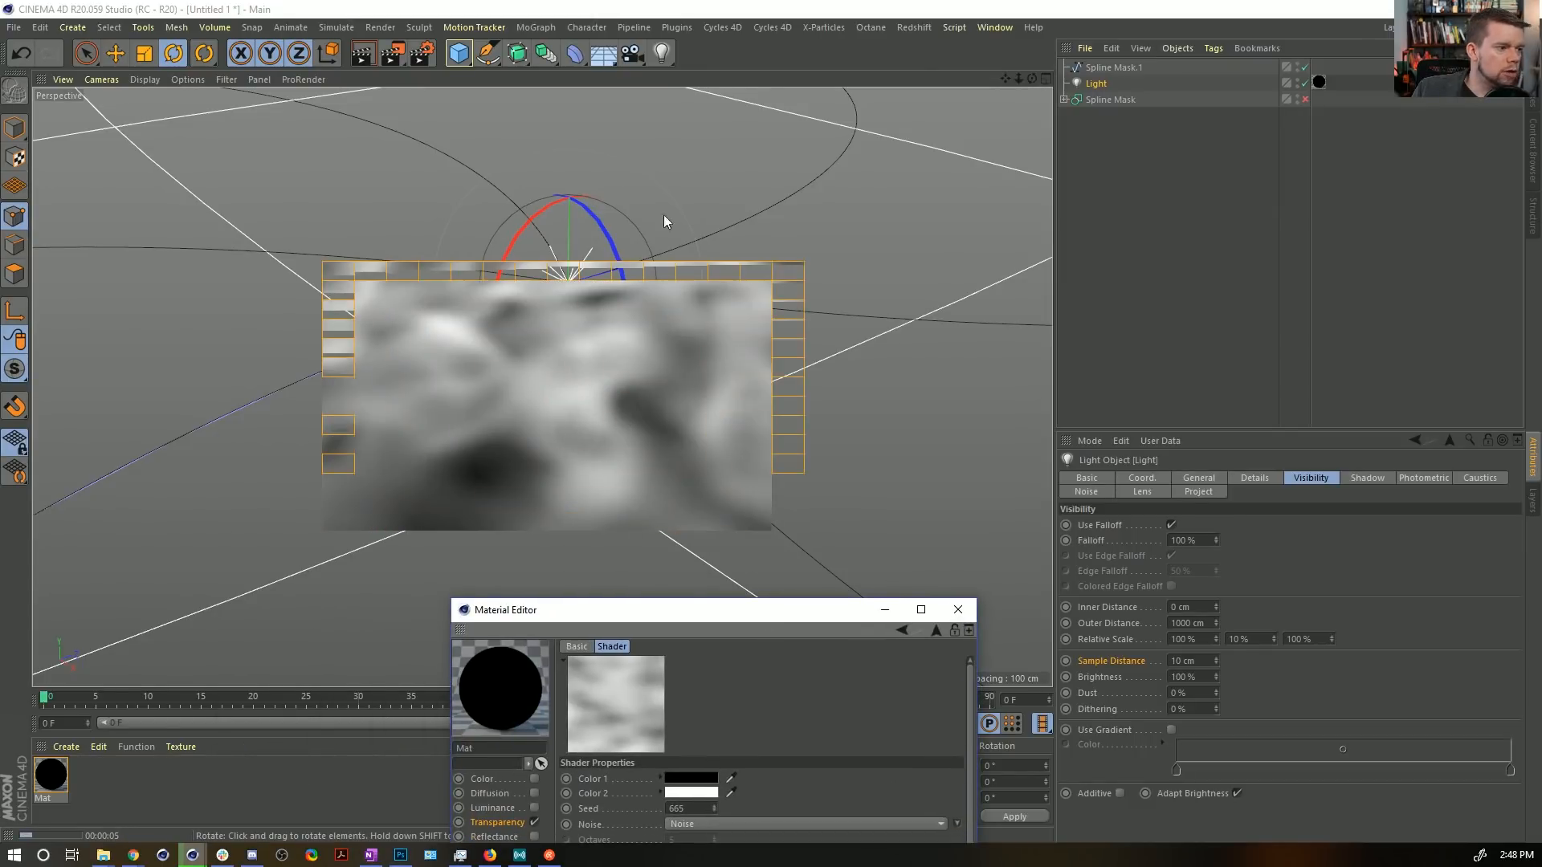
Set the Light's Sample Distance to 5 cm and move the material editor clear of the render region.
{"action": "double_click", "coordinate": [1189, 661]}
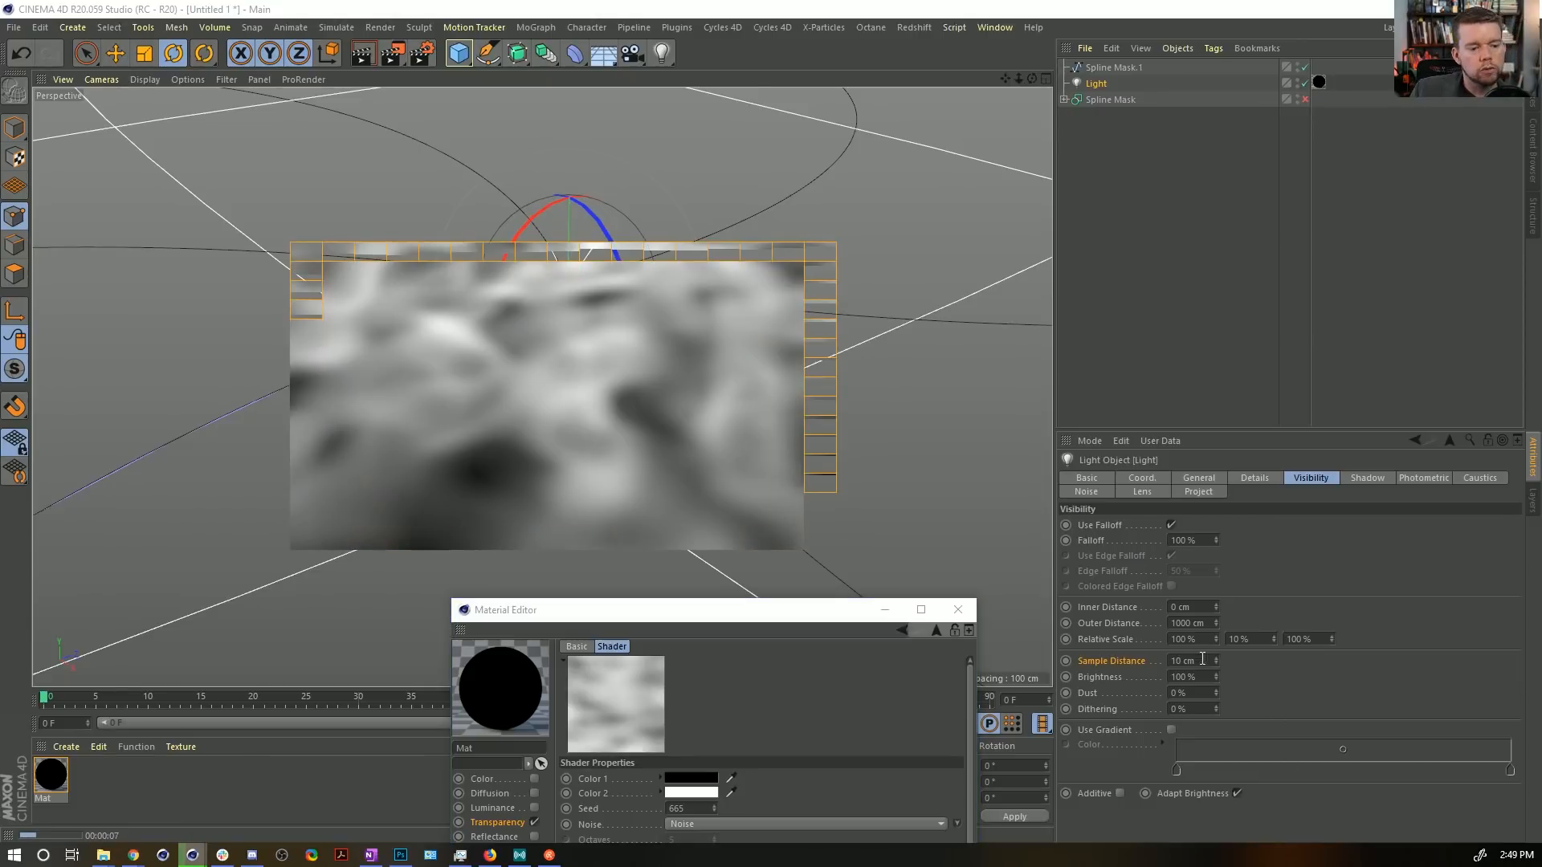
{"action": "type", "text": "5"}
{"action": "key", "text": "Return"}
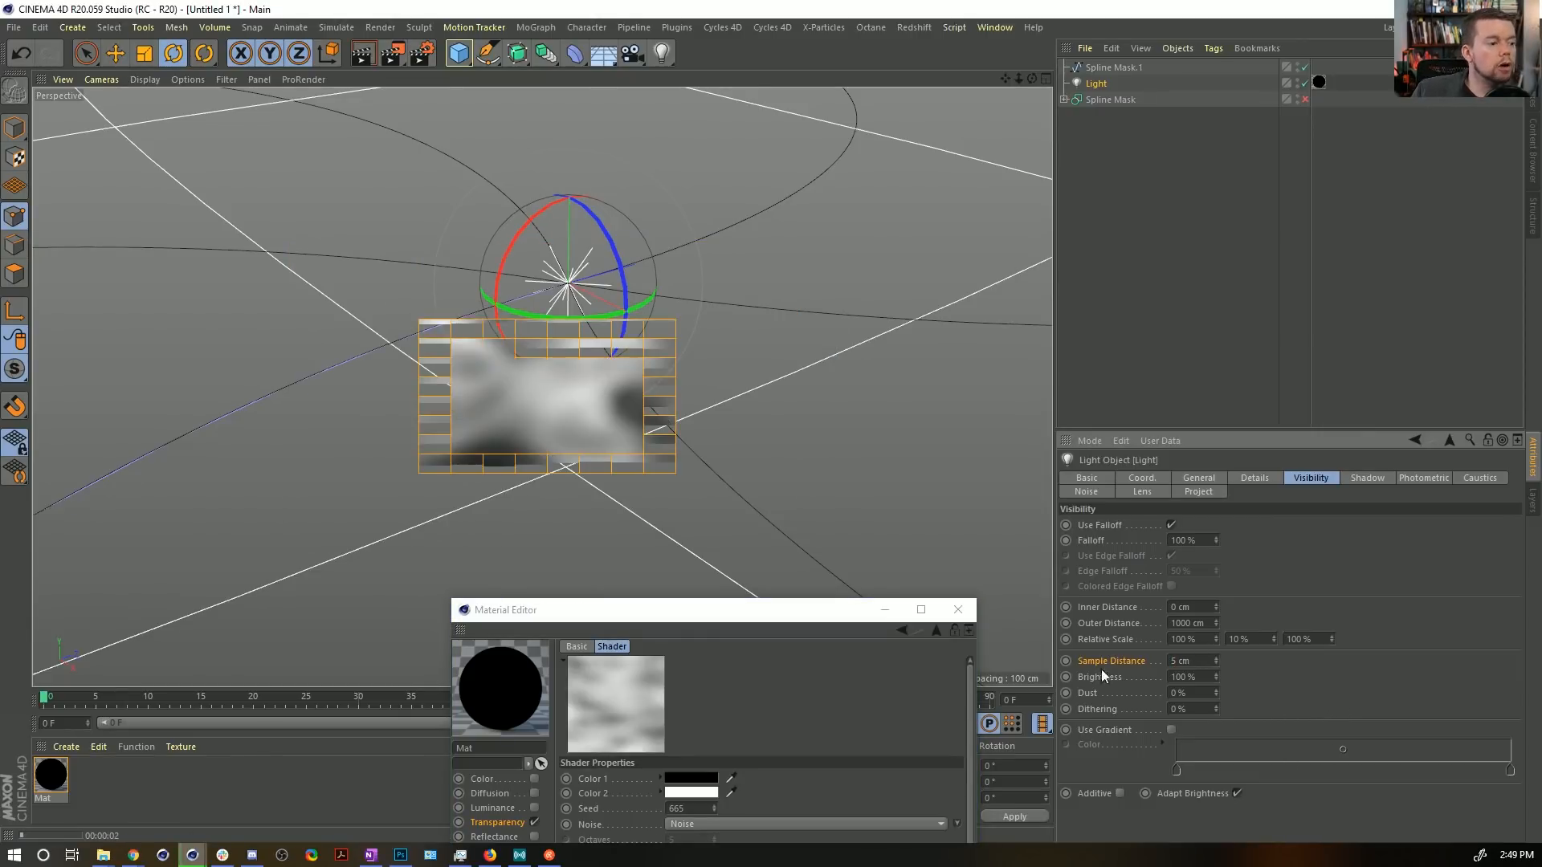
{"action": "left_click_drag", "start_coordinate": [704, 623], "coordinate": [1139, 218]}
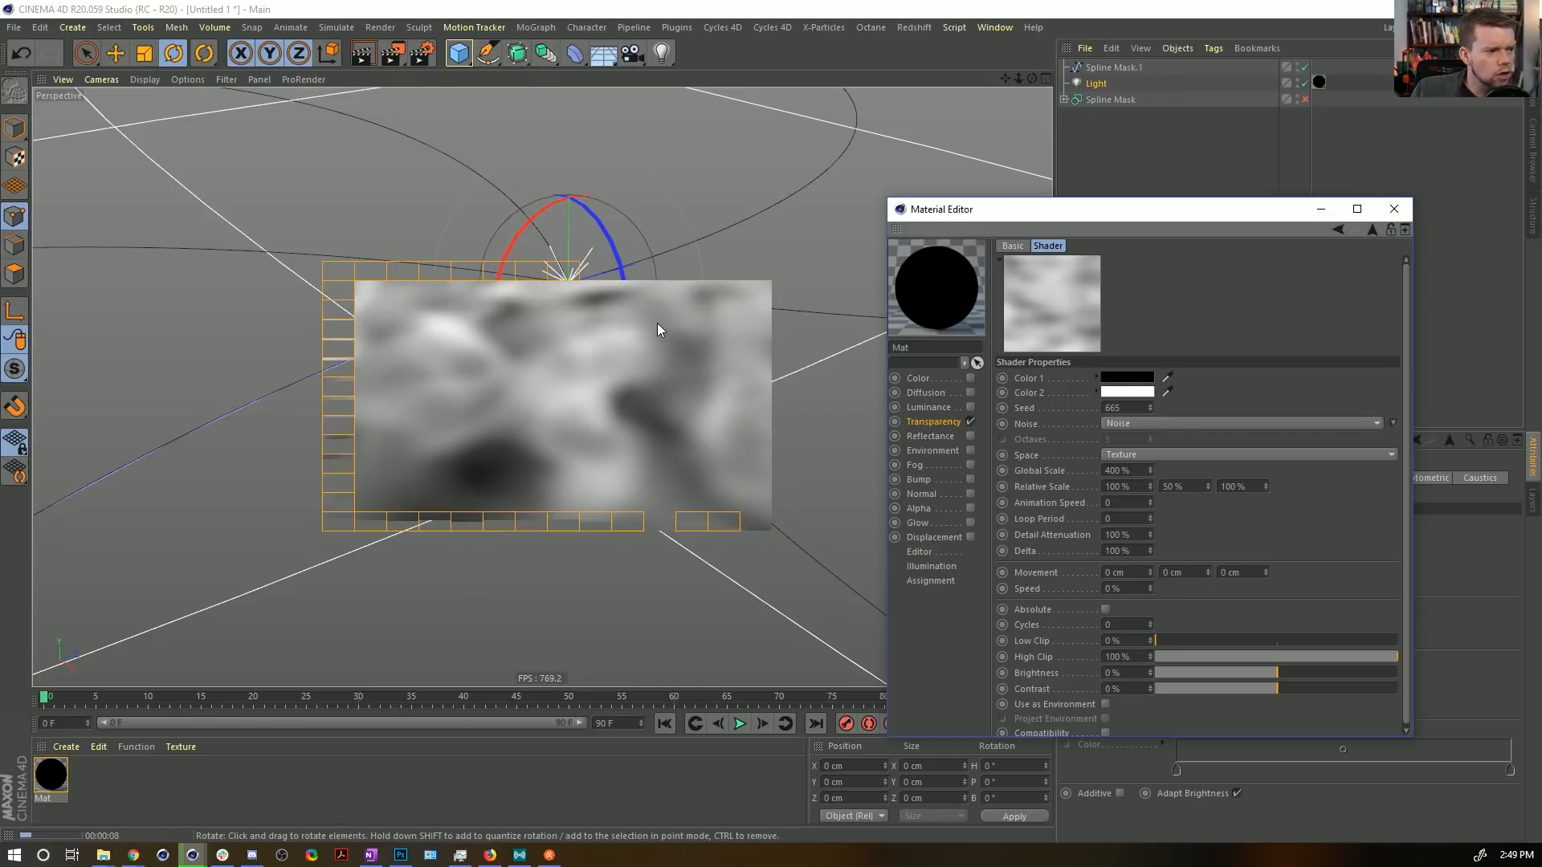
Narrow the Colorizer gradient's bright band by moving both black knots closer to the white knot, and close the material editor.
{"action": "left_click_drag", "start_coordinate": [607, 339], "coordinate": [523, 371], "text": "alt"}
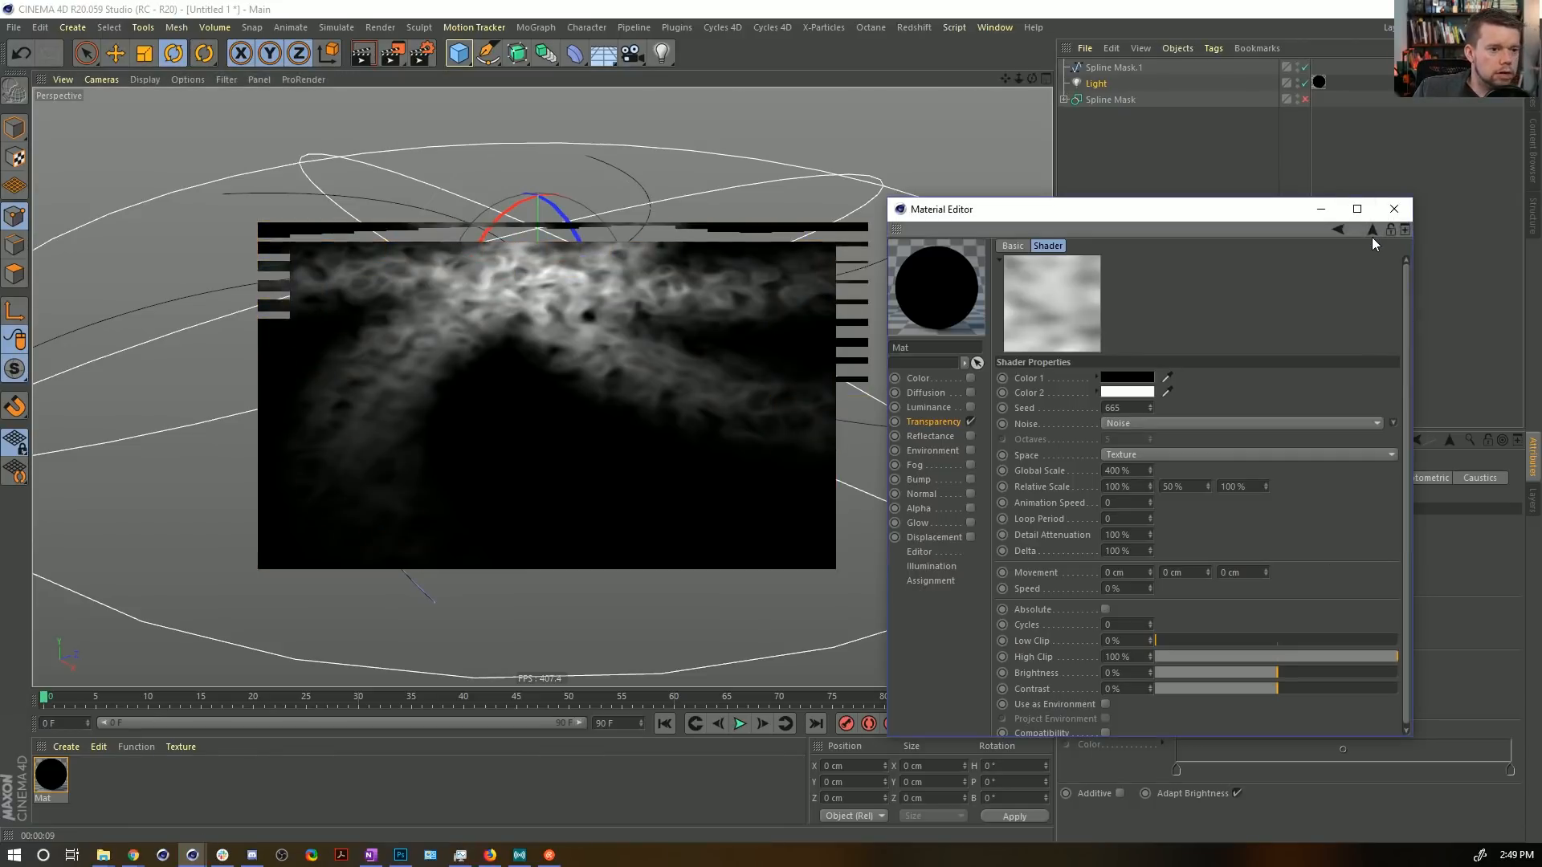
{"action": "left_click", "coordinate": [1372, 230]}
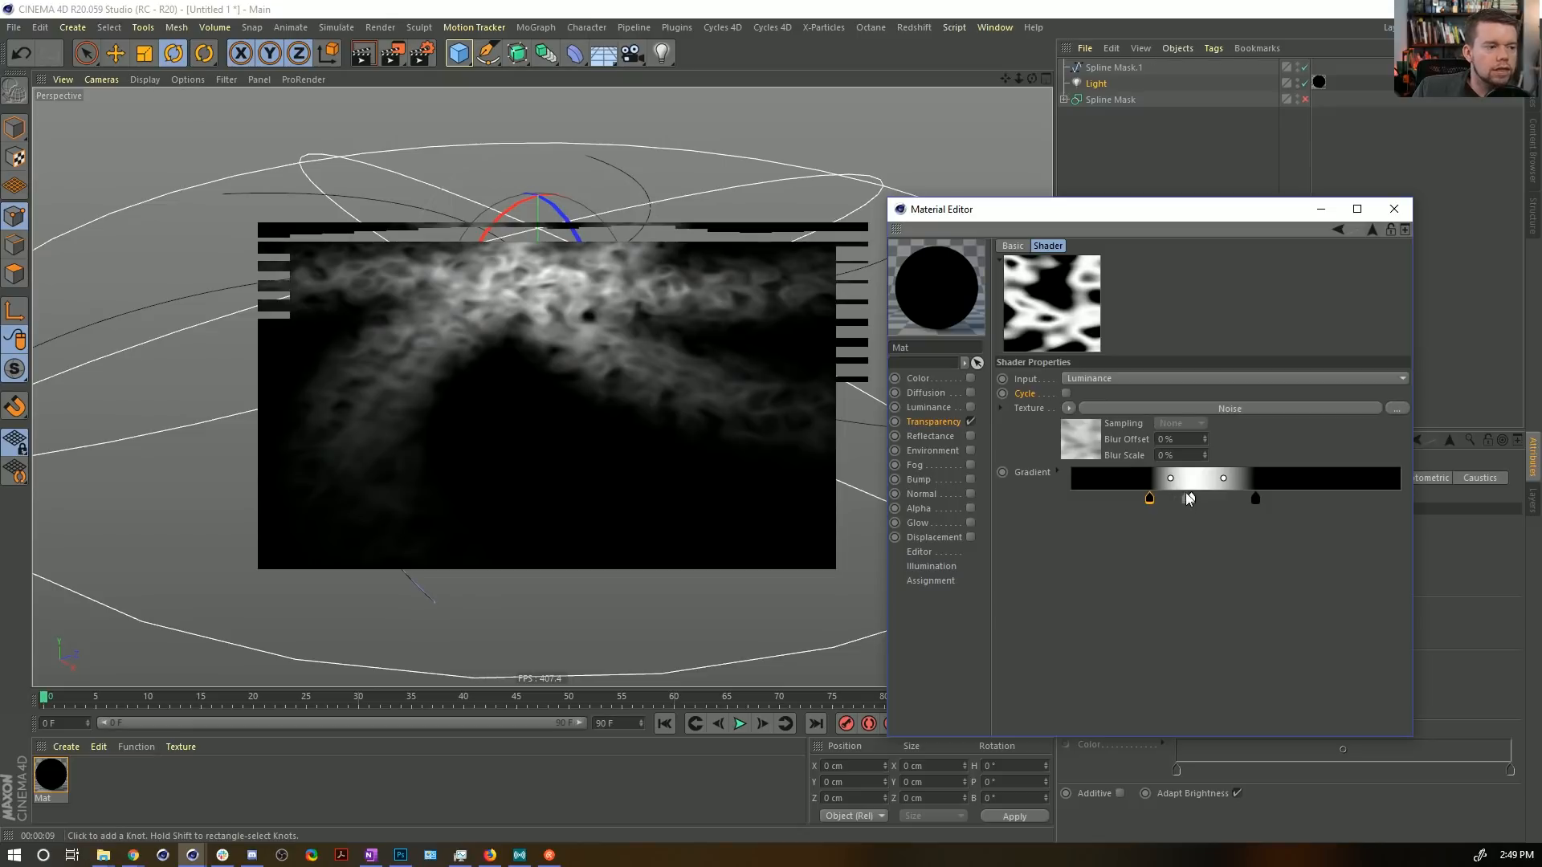
{"action": "left_click_drag", "start_coordinate": [1150, 499], "coordinate": [1215, 502]}
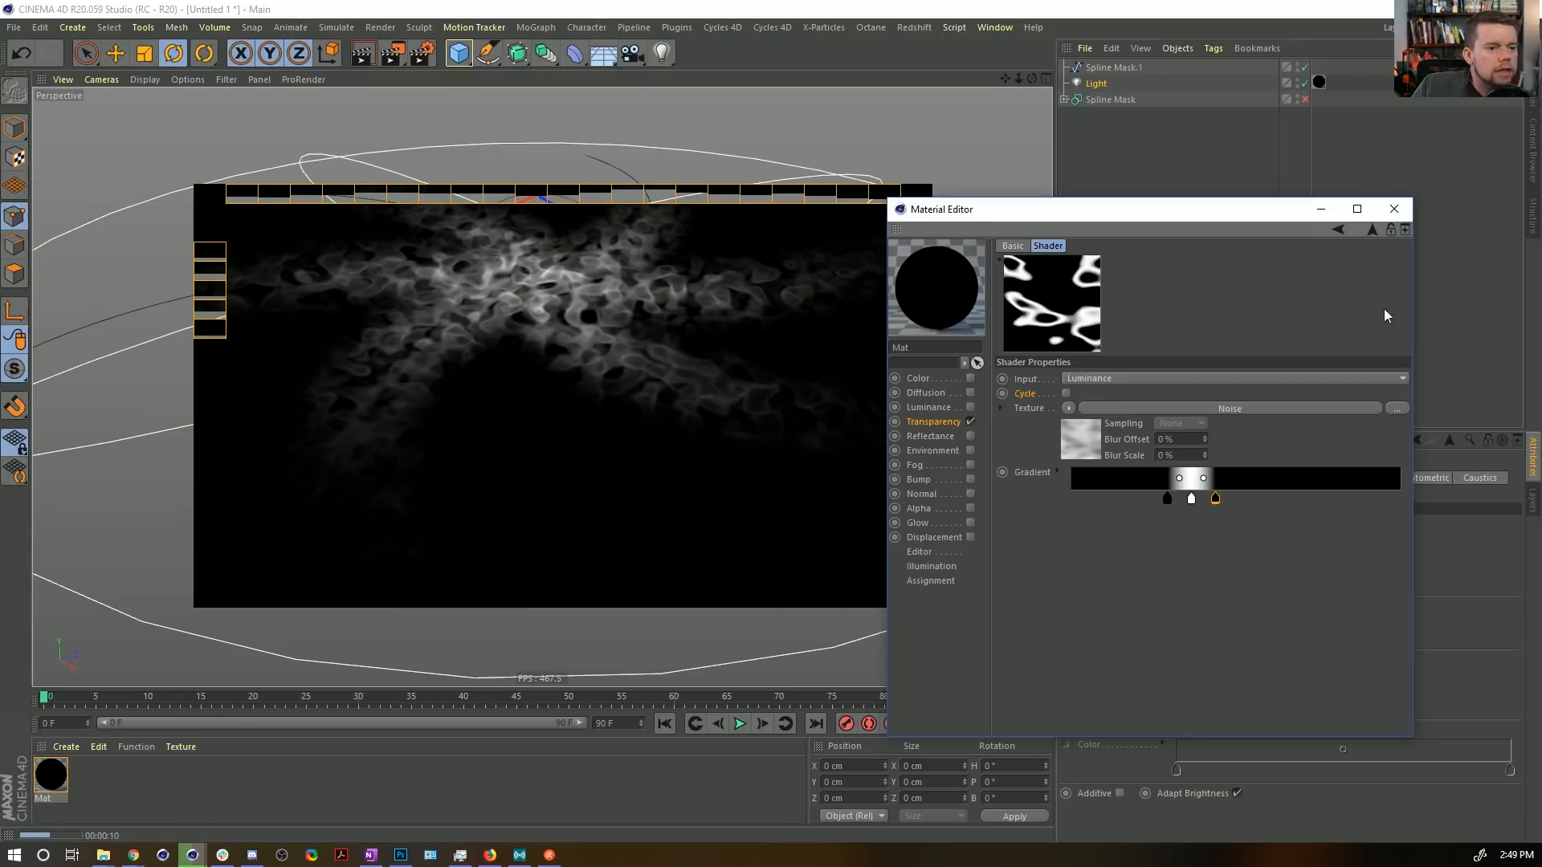
{"action": "left_click", "coordinate": [1394, 209]}
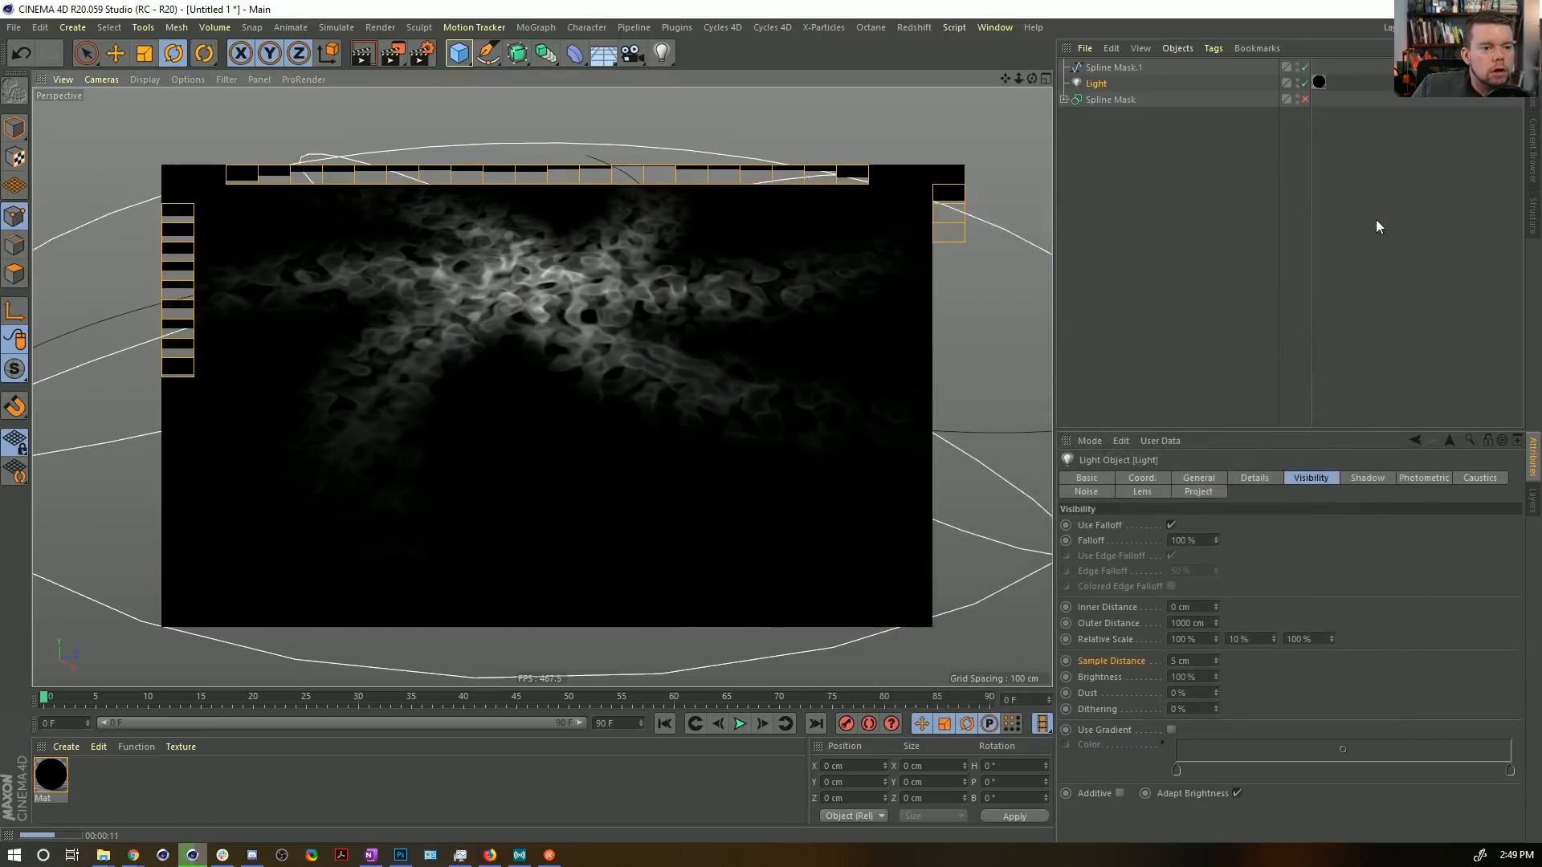
Set the Proximal shader's Blend Mode to Add in the material's transparency layer and move the editor clear of the render region.
{"action": "left_click", "coordinate": [51, 775]}
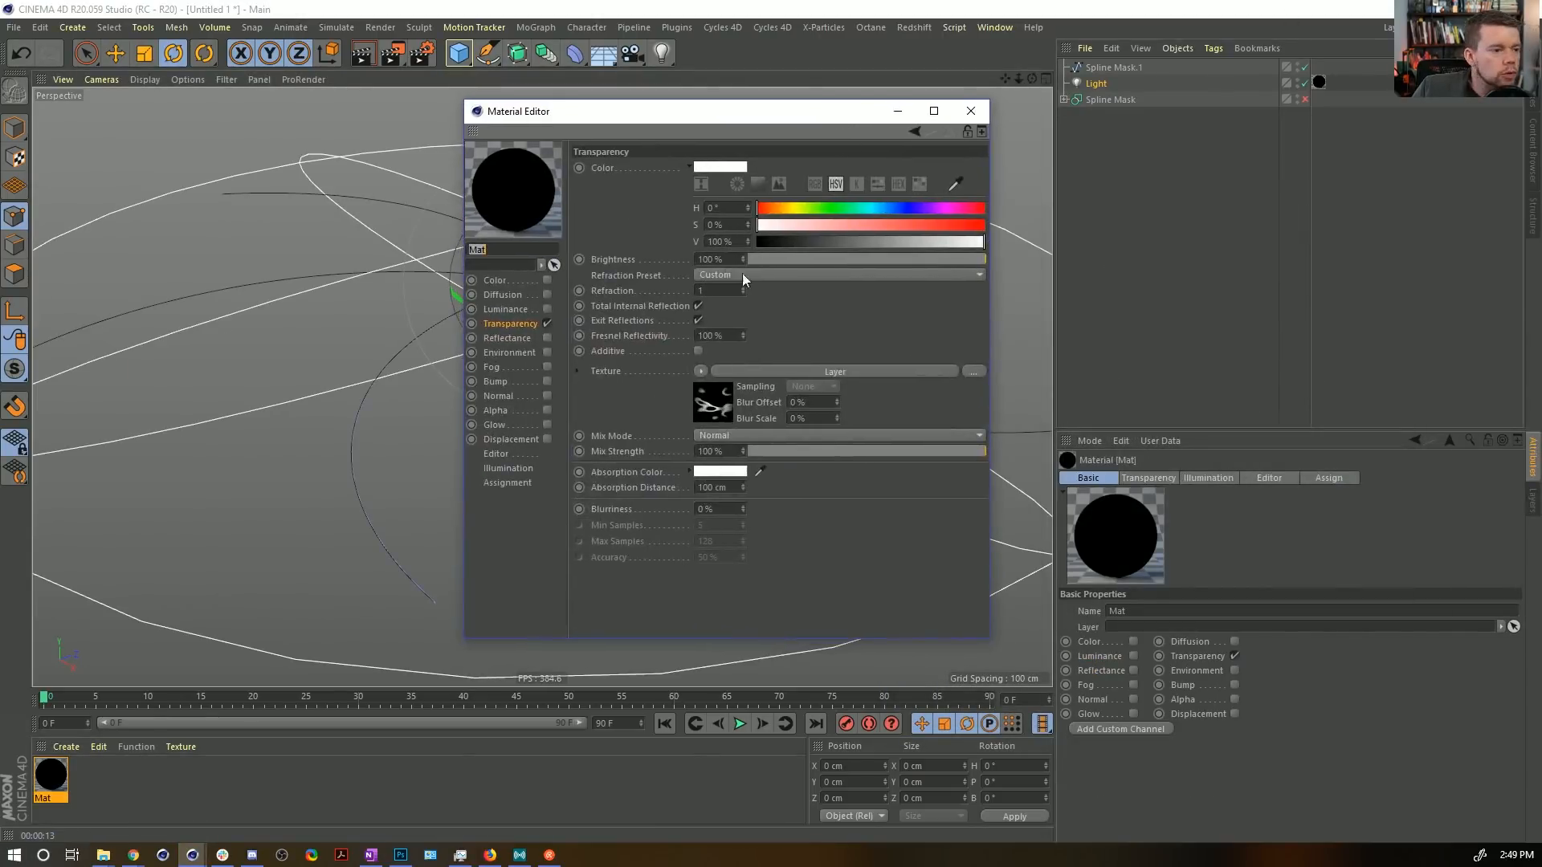
{"action": "left_click", "coordinate": [709, 412]}
{"action": "left_click", "coordinate": [644, 314]}
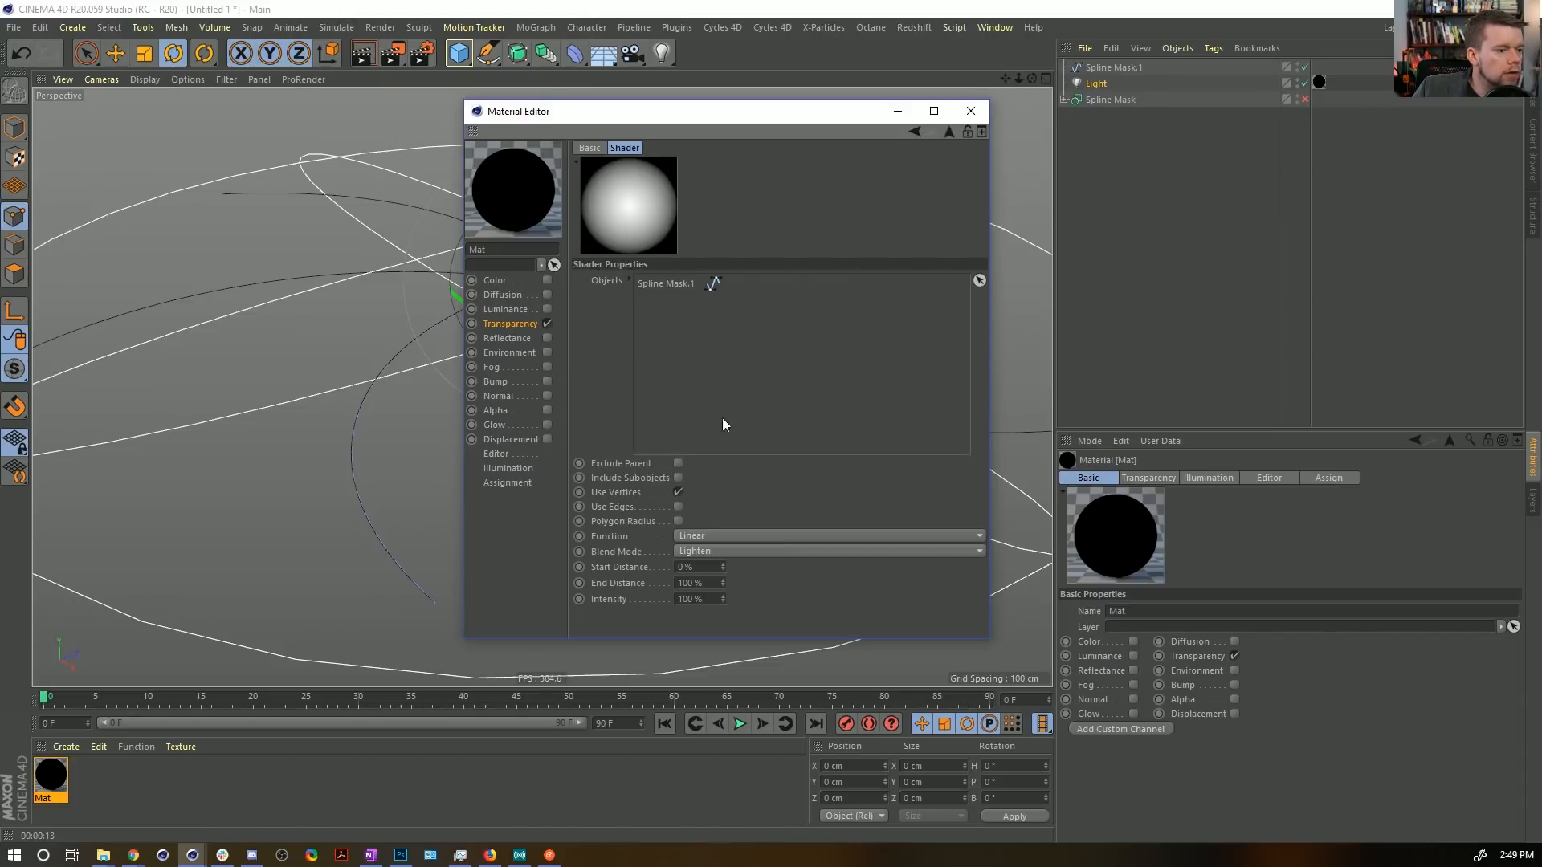
{"action": "left_click", "coordinate": [732, 551]}
{"action": "left_click", "coordinate": [725, 633]}
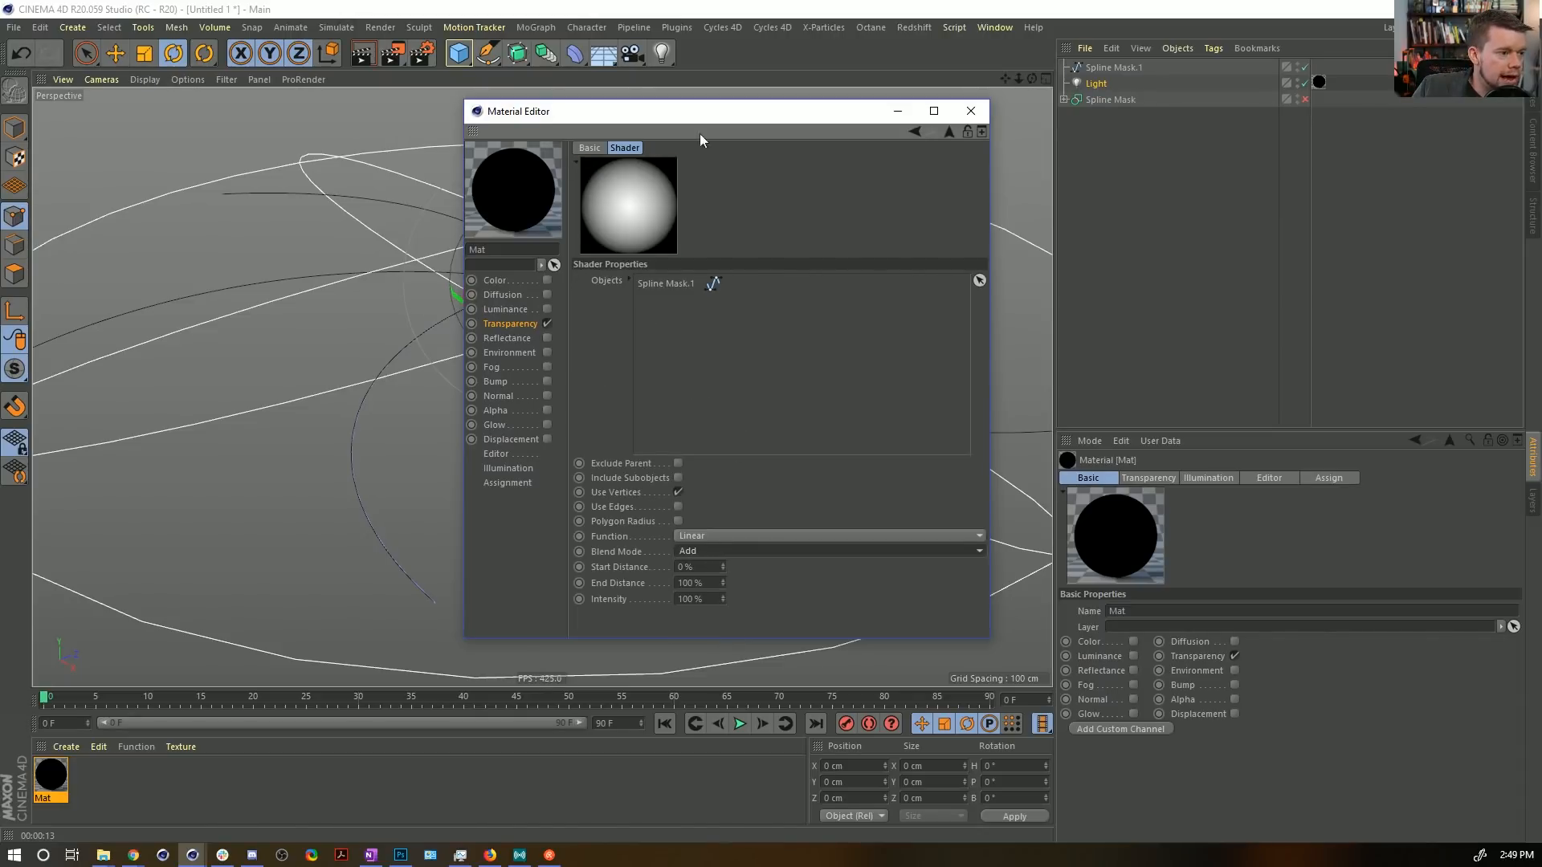
{"action": "left_click_drag", "start_coordinate": [695, 120], "coordinate": [1216, 73]}
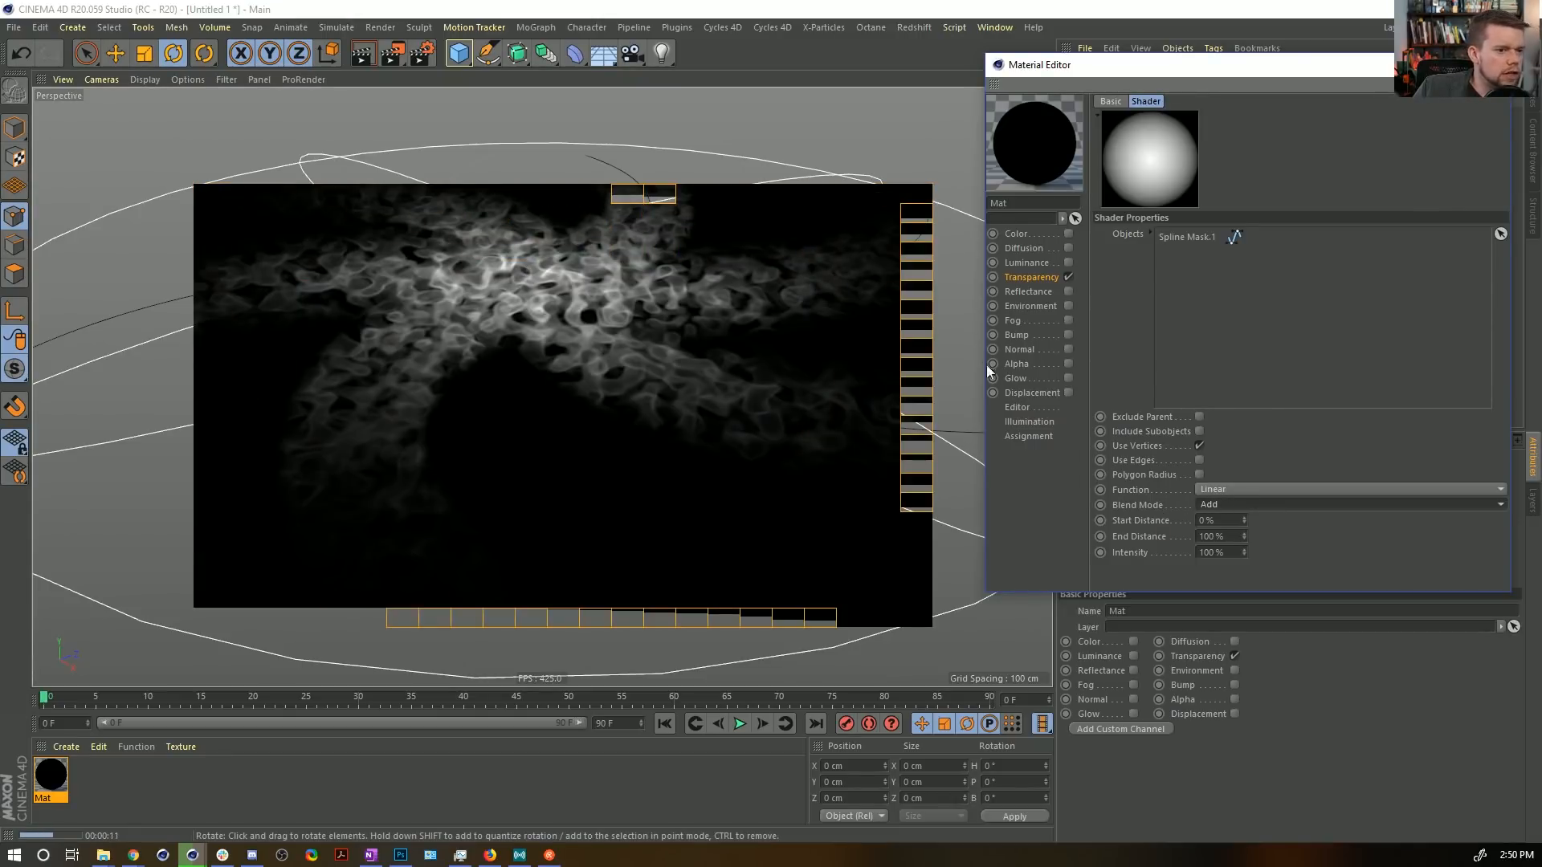
{"action": "left_click_drag", "start_coordinate": [1262, 85], "coordinate": [1038, 123]}
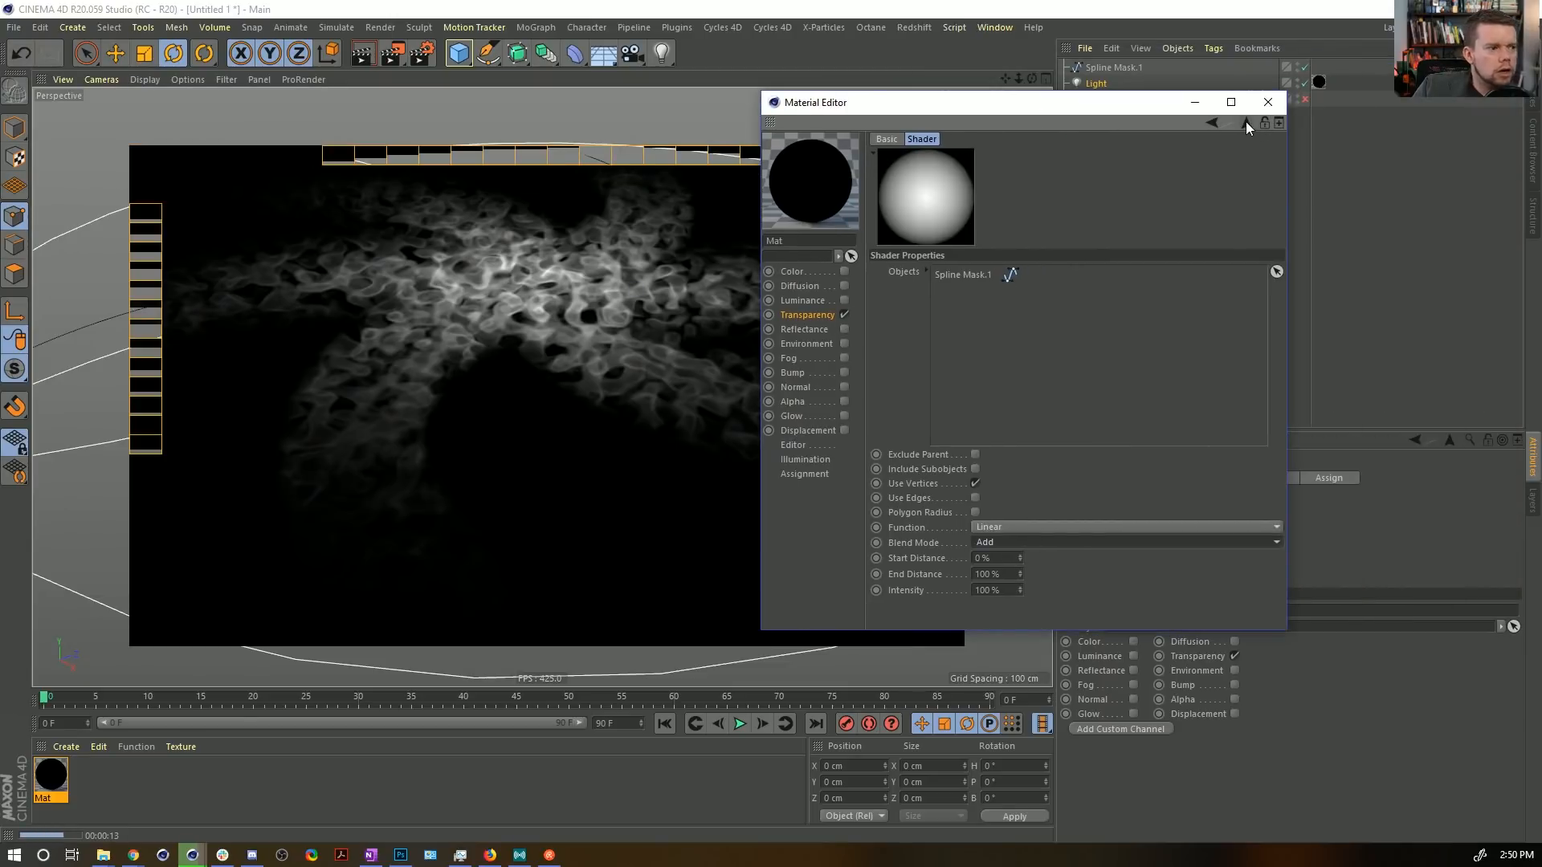
Add saturated bluish-green knots on both sides of the Colorizer gradient's white knot and restart the interactive render region.
{"action": "left_click", "coordinate": [1245, 122]}
{"action": "left_click", "coordinate": [942, 324]}
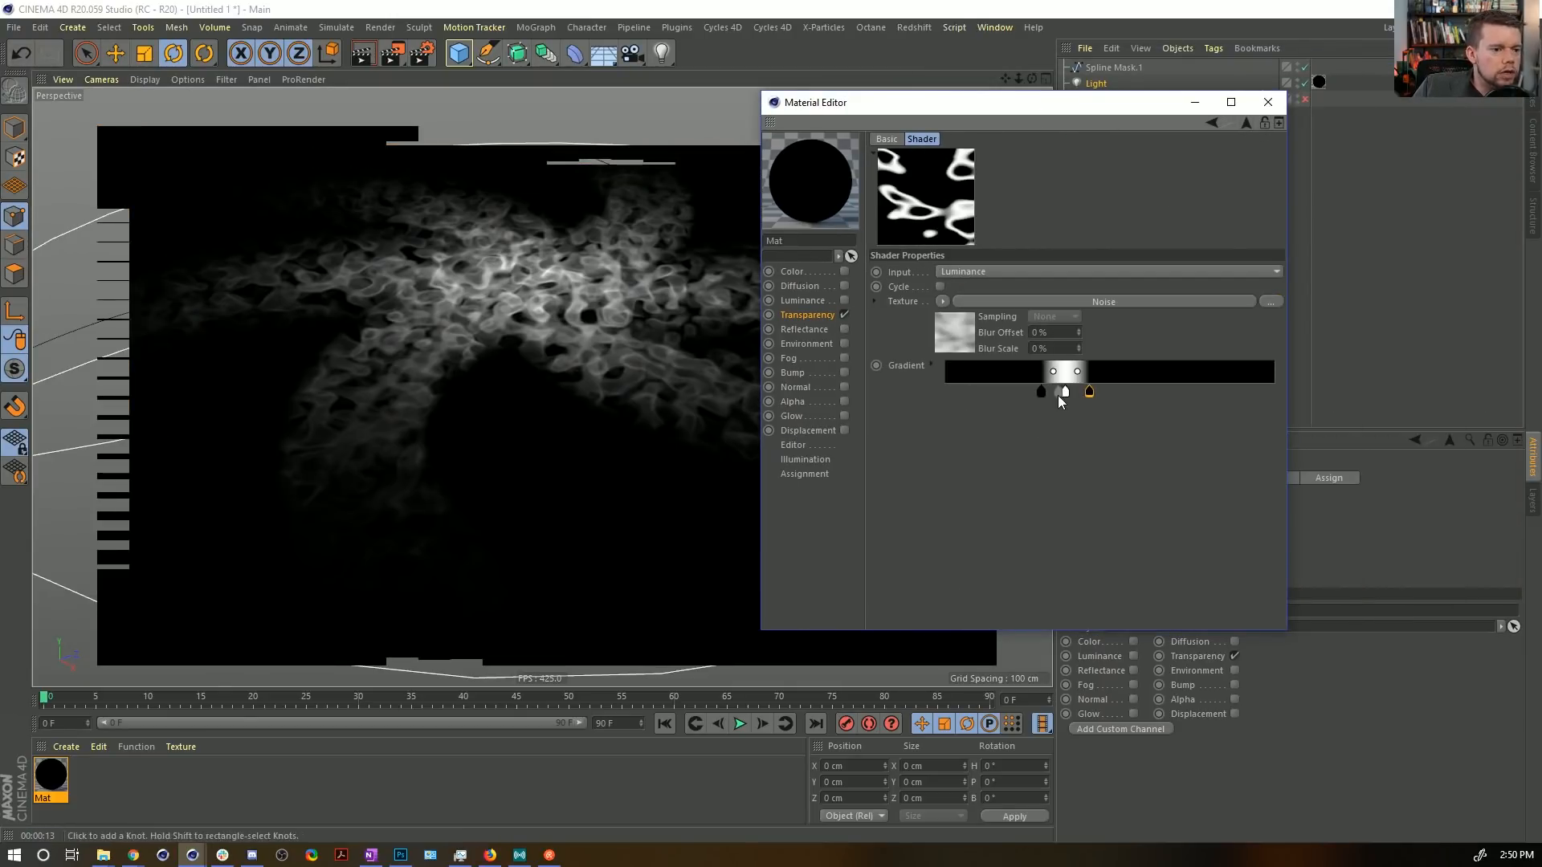
{"action": "left_click_drag", "start_coordinate": [1060, 392], "coordinate": [1052, 395]}
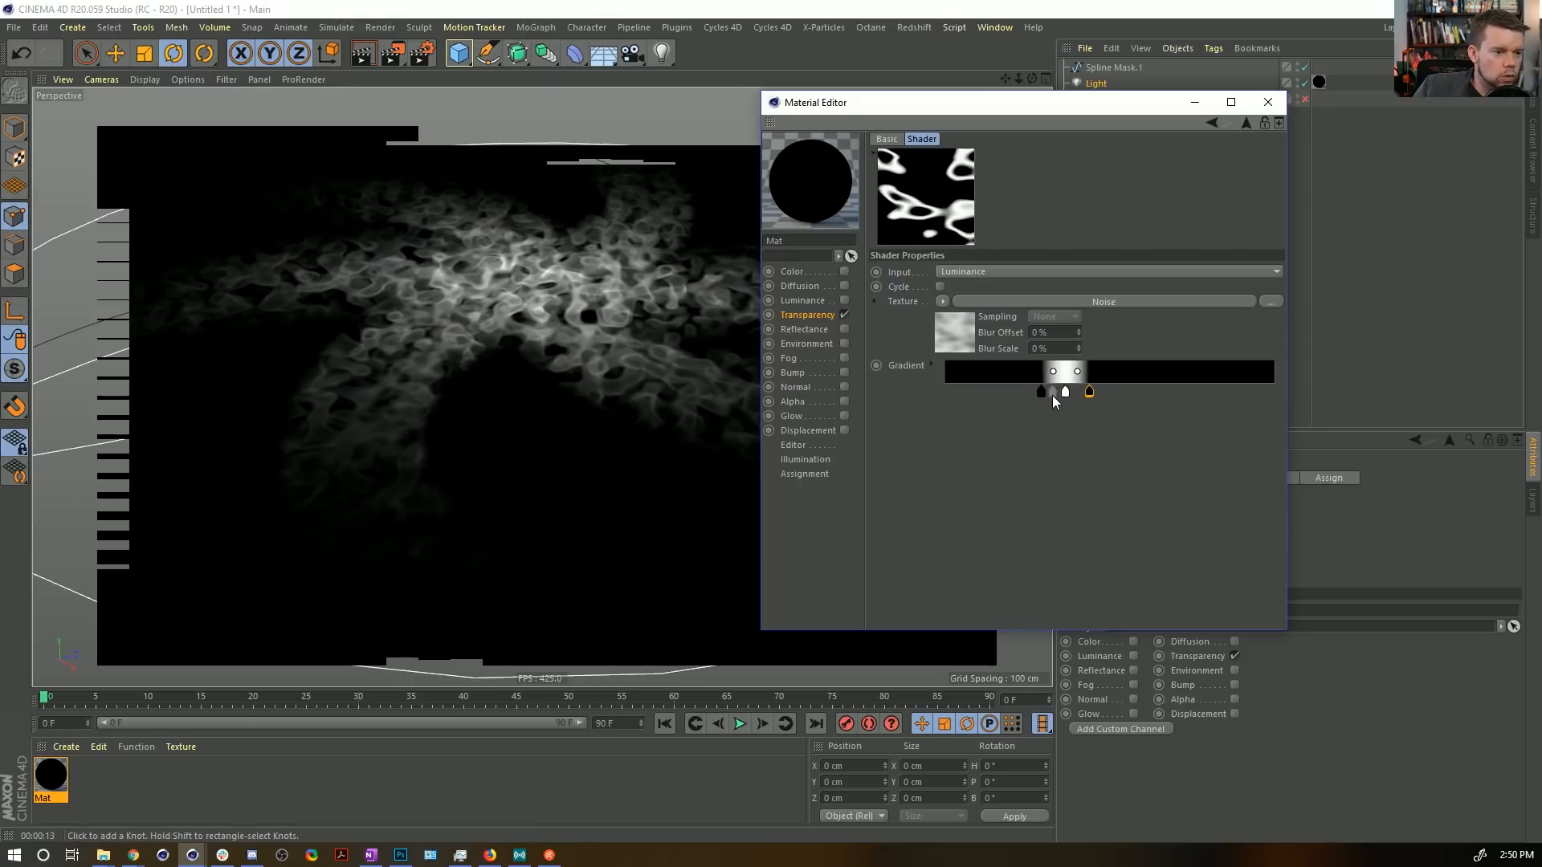
{"action": "double_click", "coordinate": [1052, 395]}
{"action": "left_click", "coordinate": [1066, 412]}
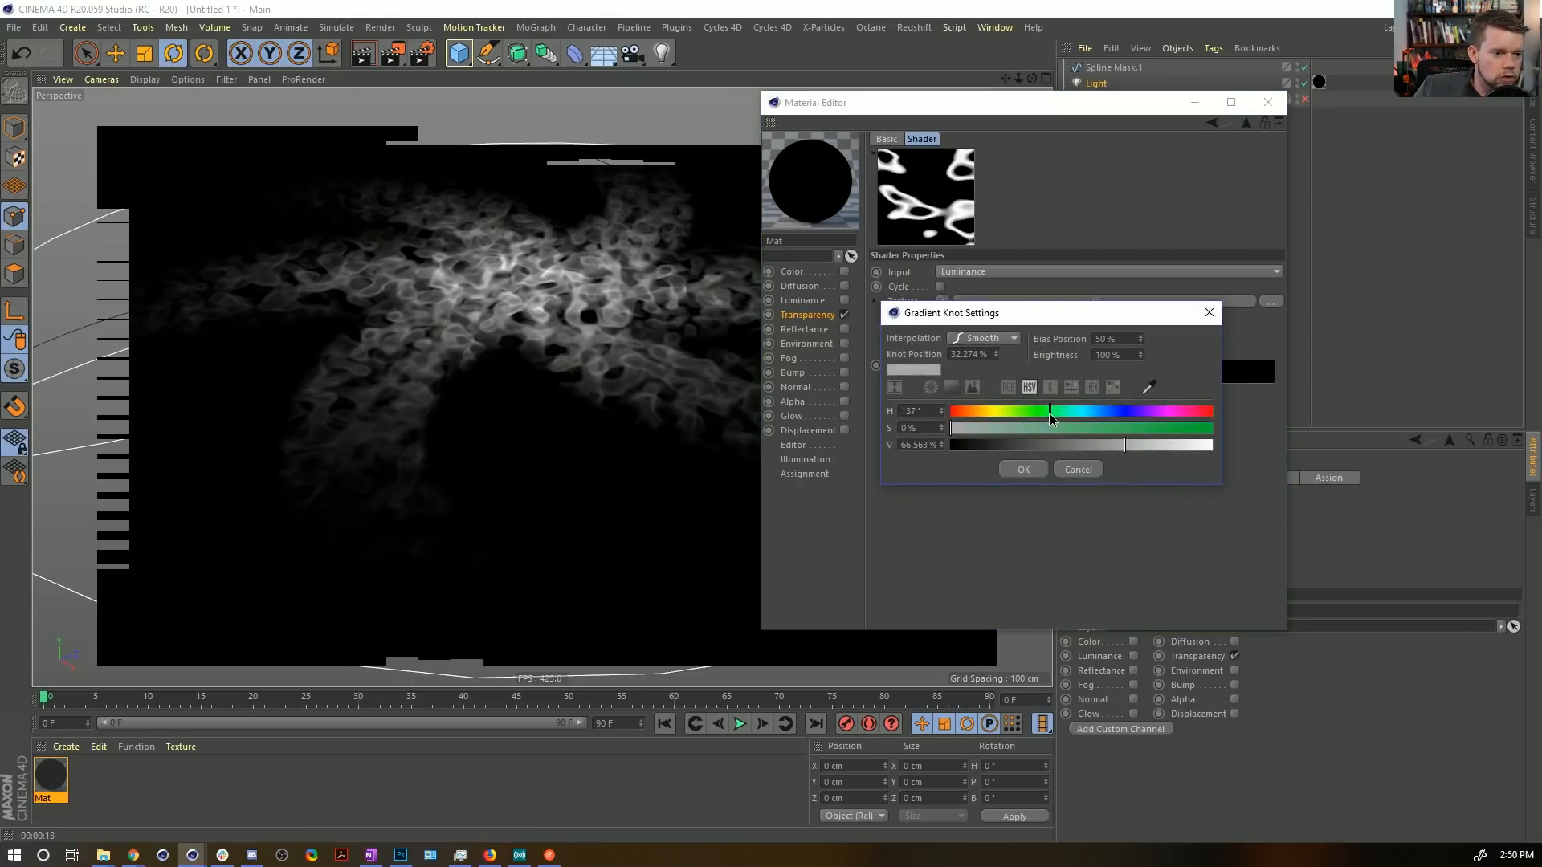
{"action": "left_click_drag", "start_coordinate": [1134, 428], "coordinate": [1212, 445]}
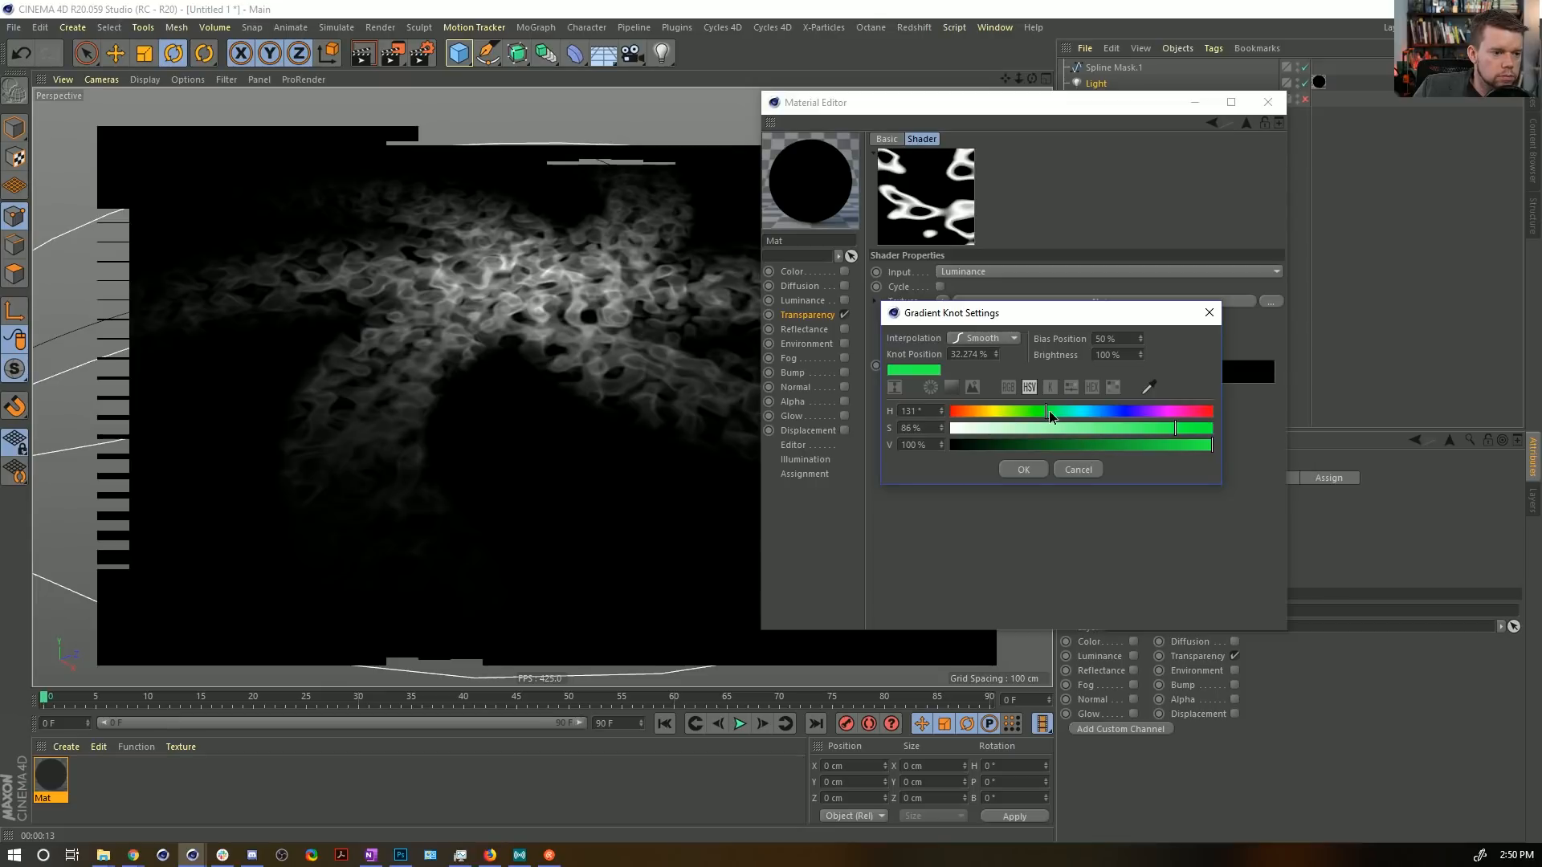
{"action": "mouse_move", "coordinate": [1049, 412]}
{"action": "left_mouse_down"}
{"action": "mouse_move", "coordinate": [1065, 414]}
{"action": "mouse_move", "coordinate": [1021, 394]}
{"action": "mouse_move", "coordinate": [1079, 393]}
{"action": "mouse_move", "coordinate": [1056, 398]}
{"action": "left_mouse_up"}
{"action": "left_click", "coordinate": [1028, 466]}
{"action": "left_click", "coordinate": [1014, 395]}
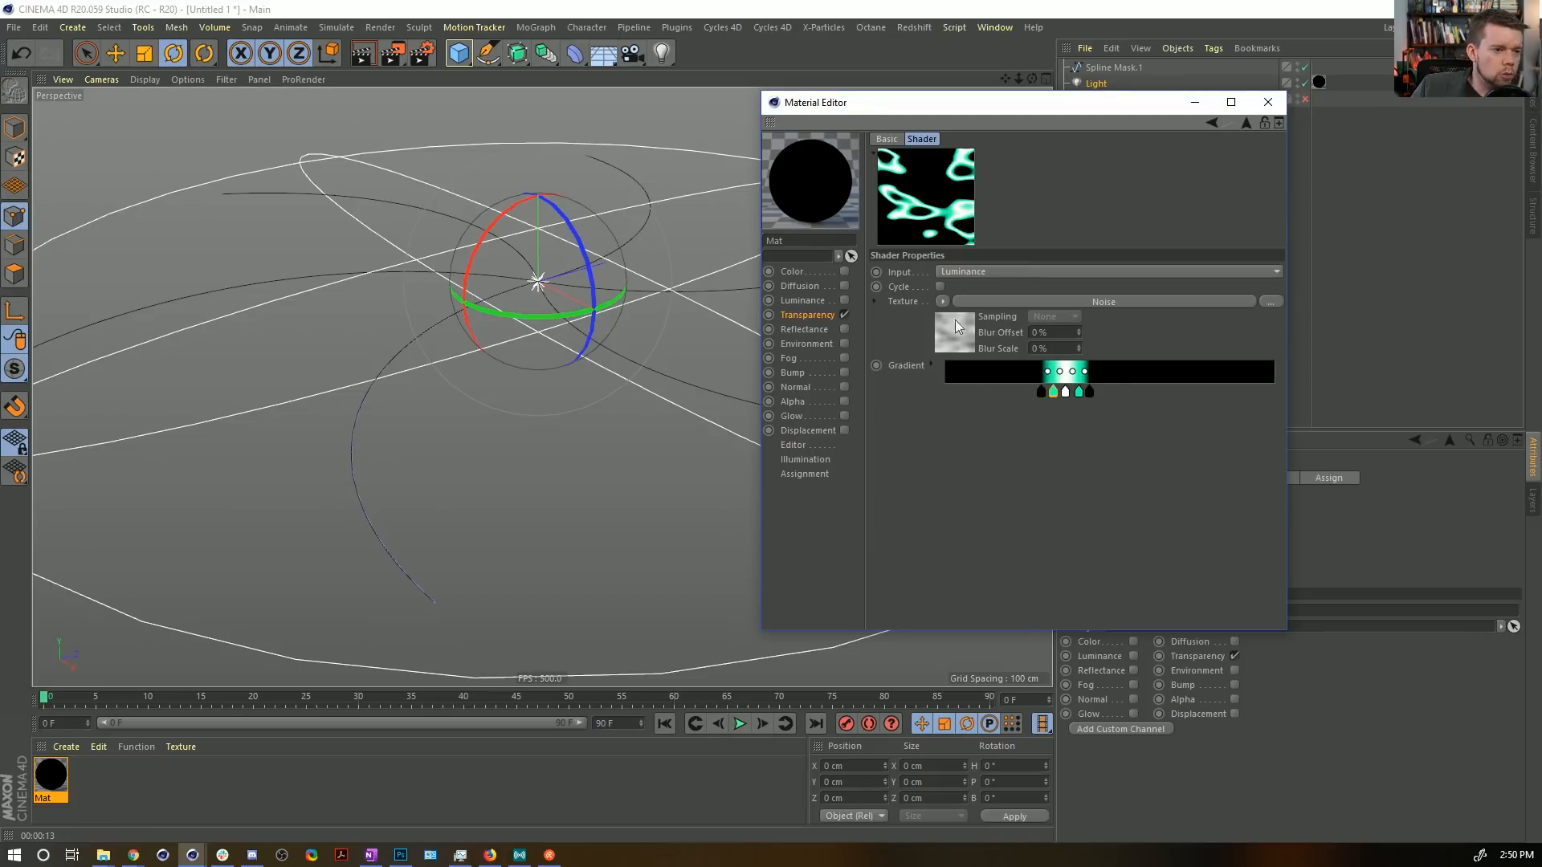
{"action": "key", "text": "alt+r"}
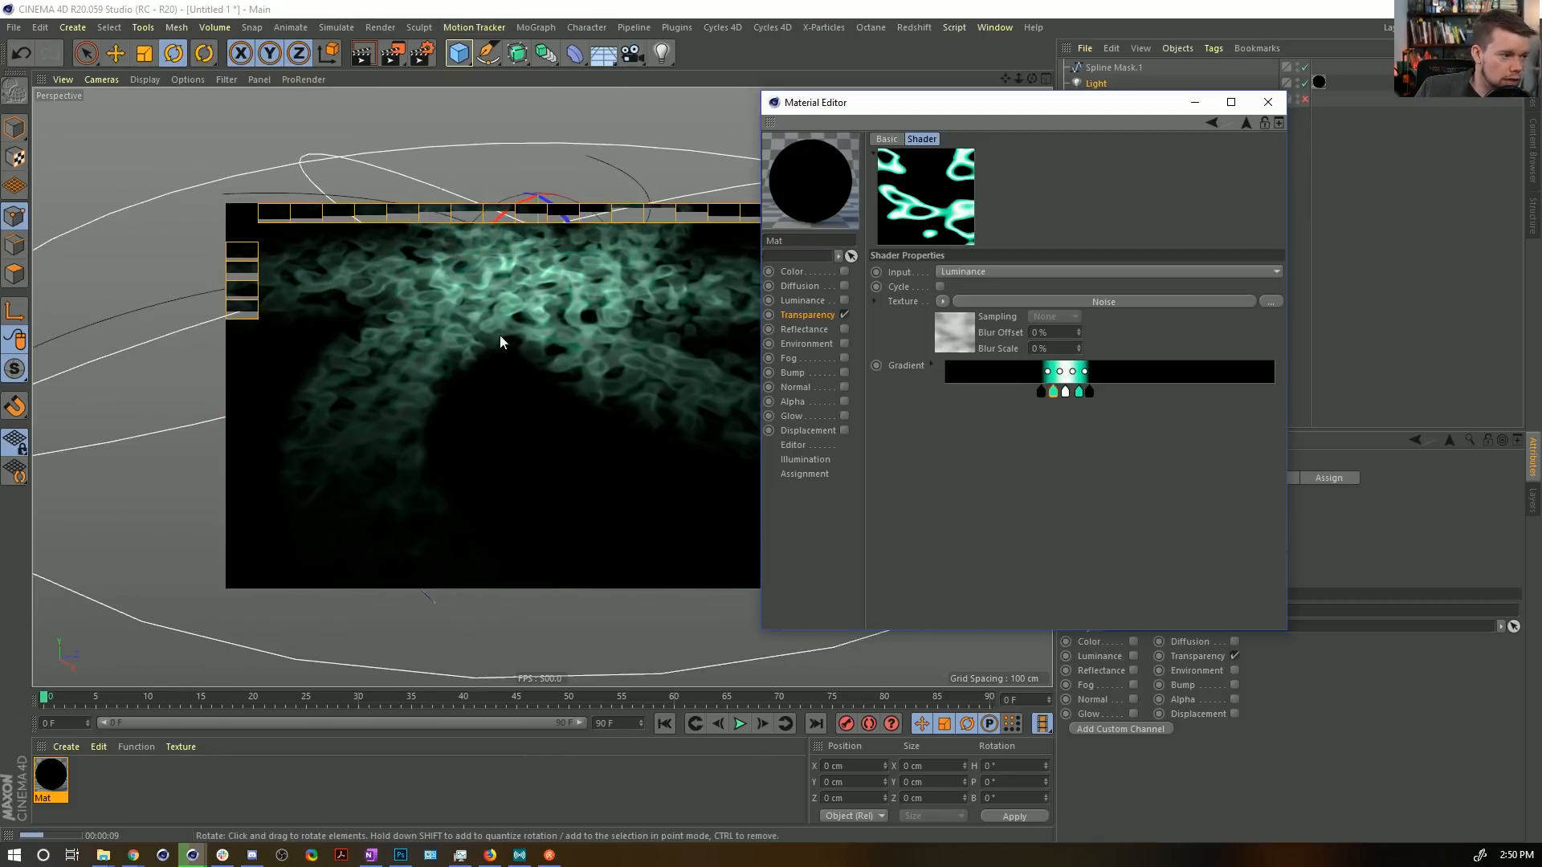
Change the Colorizer's noise type to Naki and set its Global Scale to 1100%.
{"action": "left_click", "coordinate": [965, 327]}
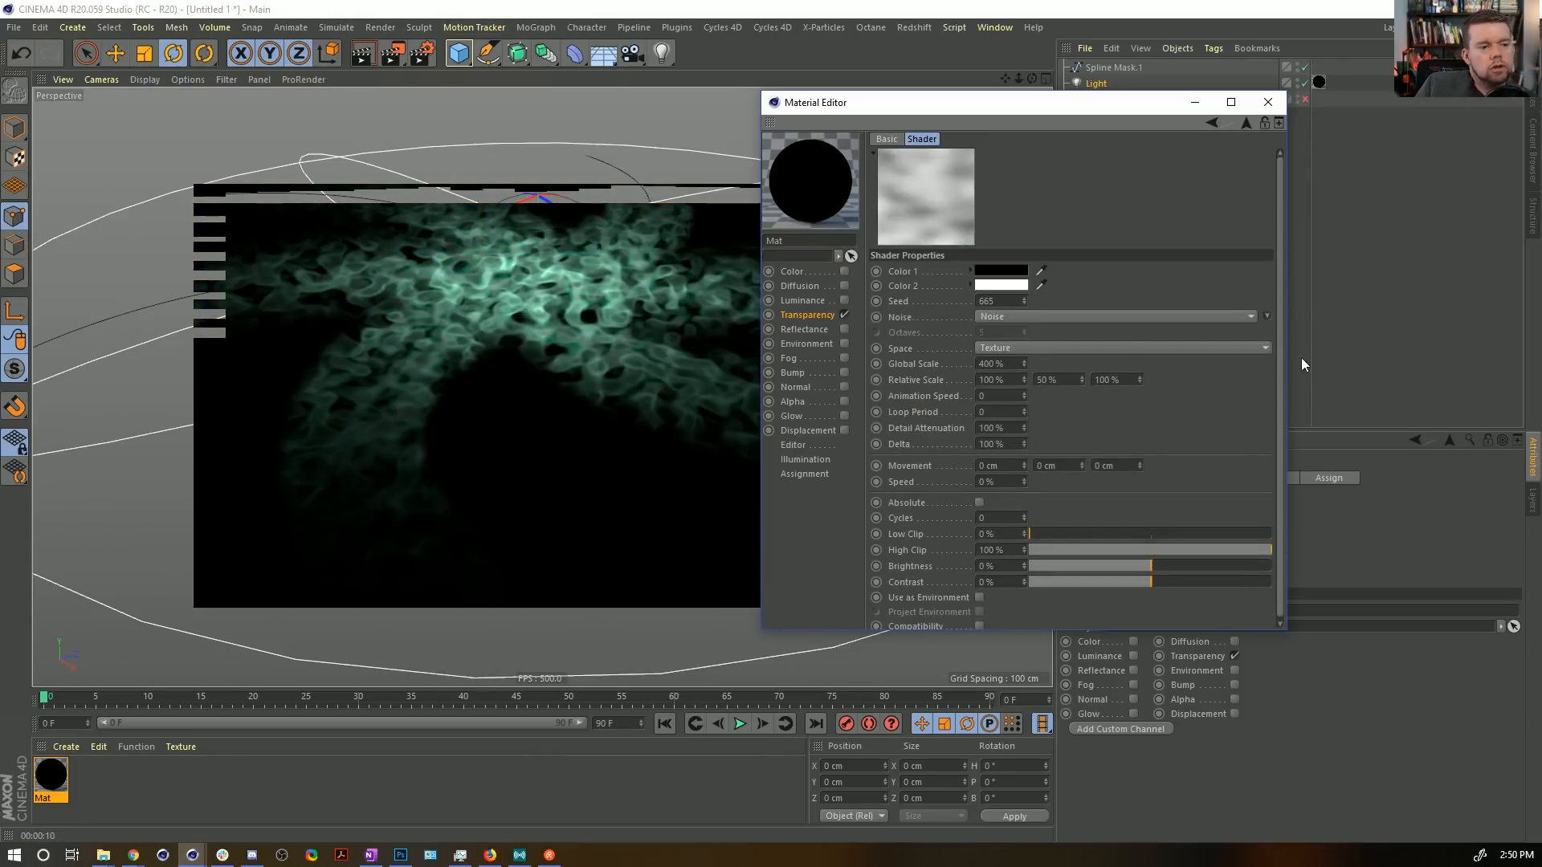
{"action": "left_click", "coordinate": [1266, 315]}
{"action": "left_click", "coordinate": [1447, 427]}
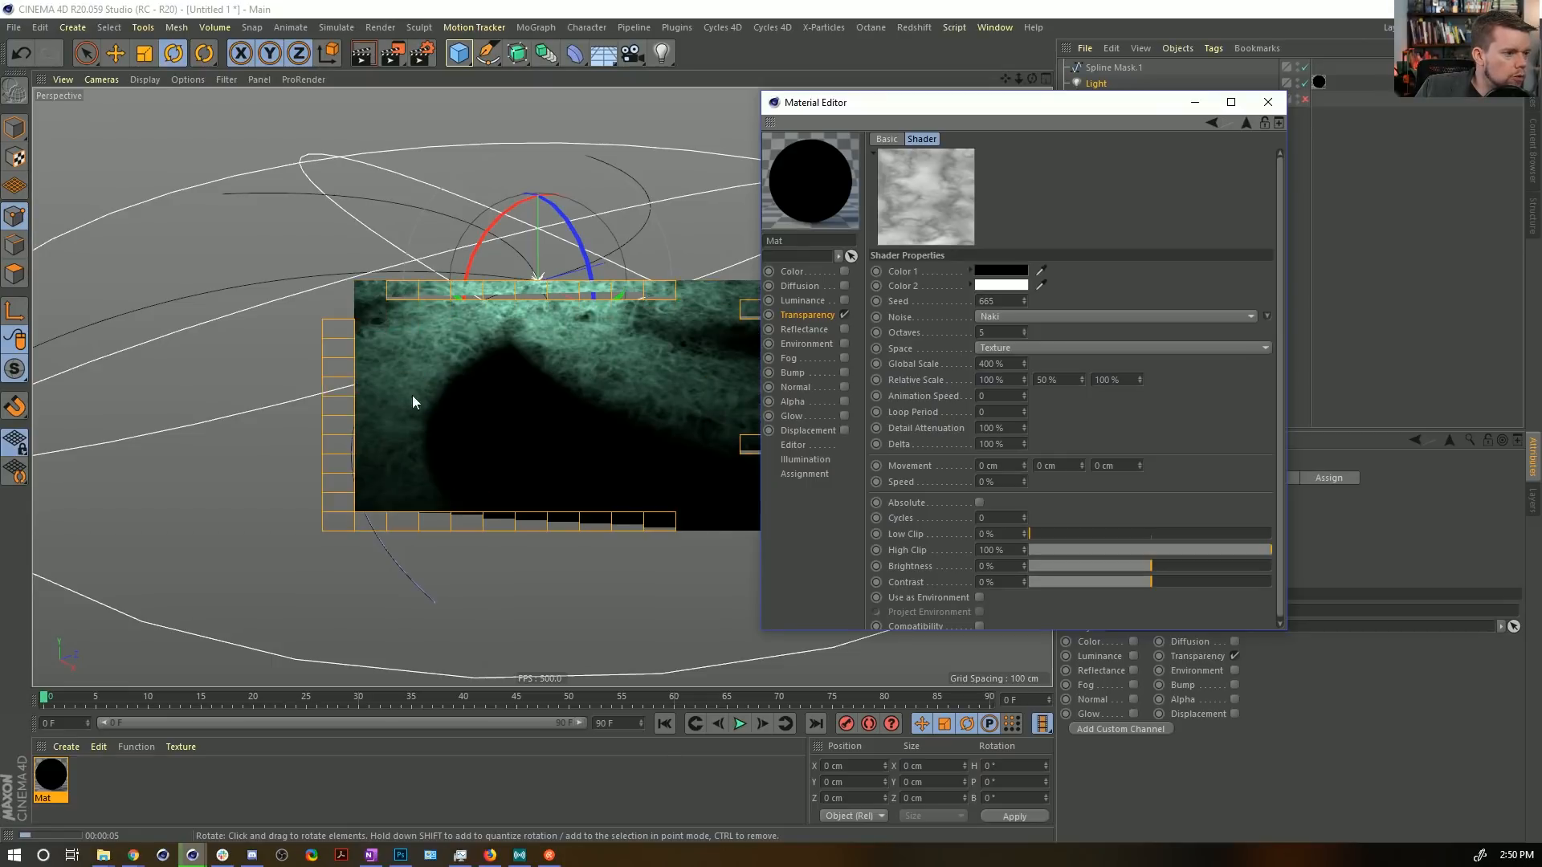
{"action": "left_click", "coordinate": [985, 365]}
{"action": "type", "text": "11"}
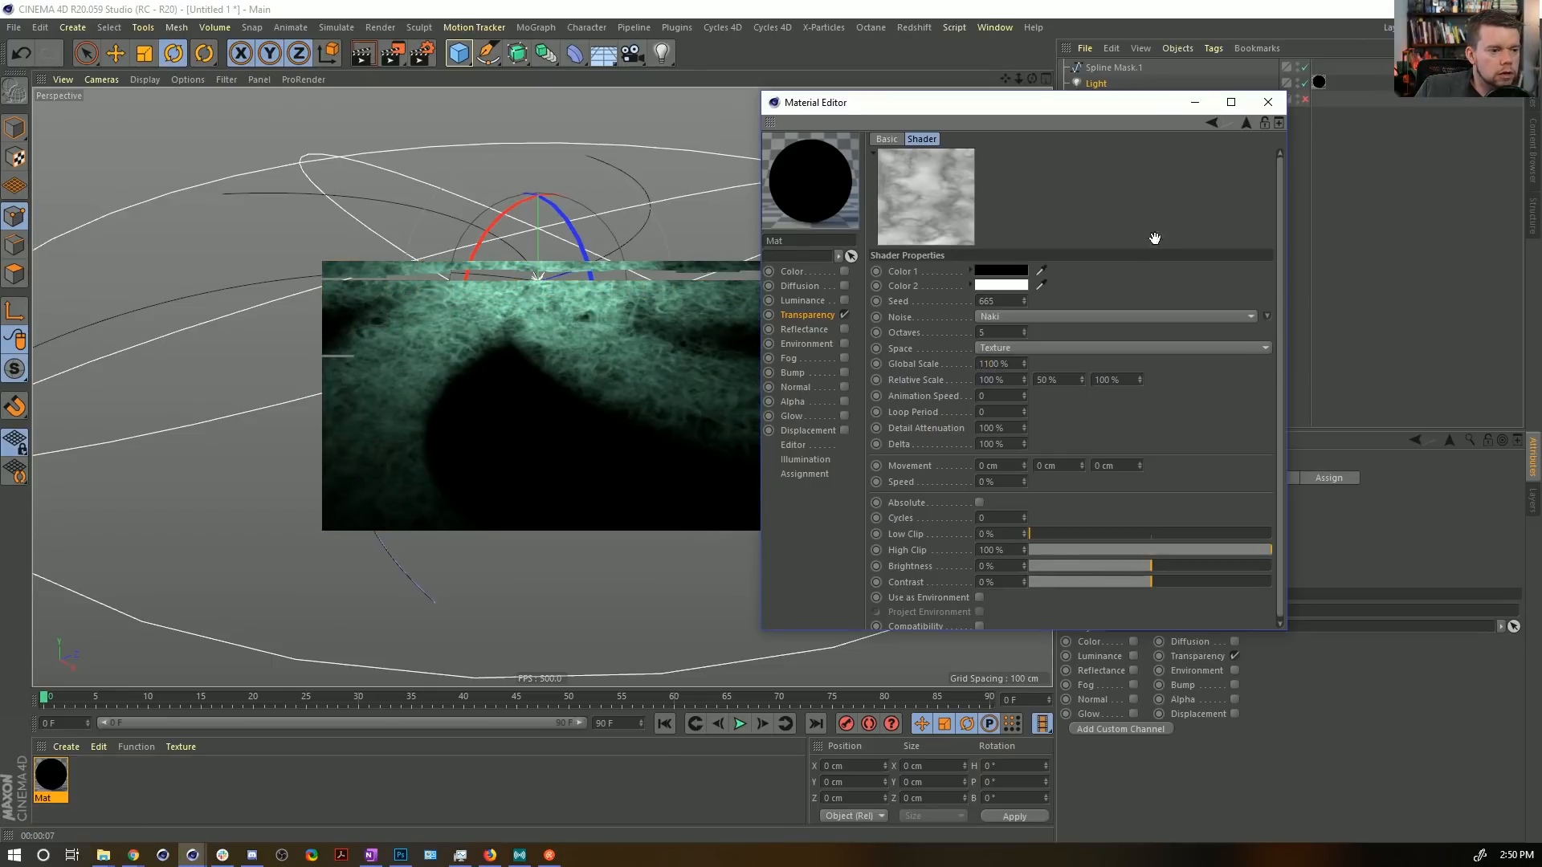
{"action": "key", "text": "Return"}
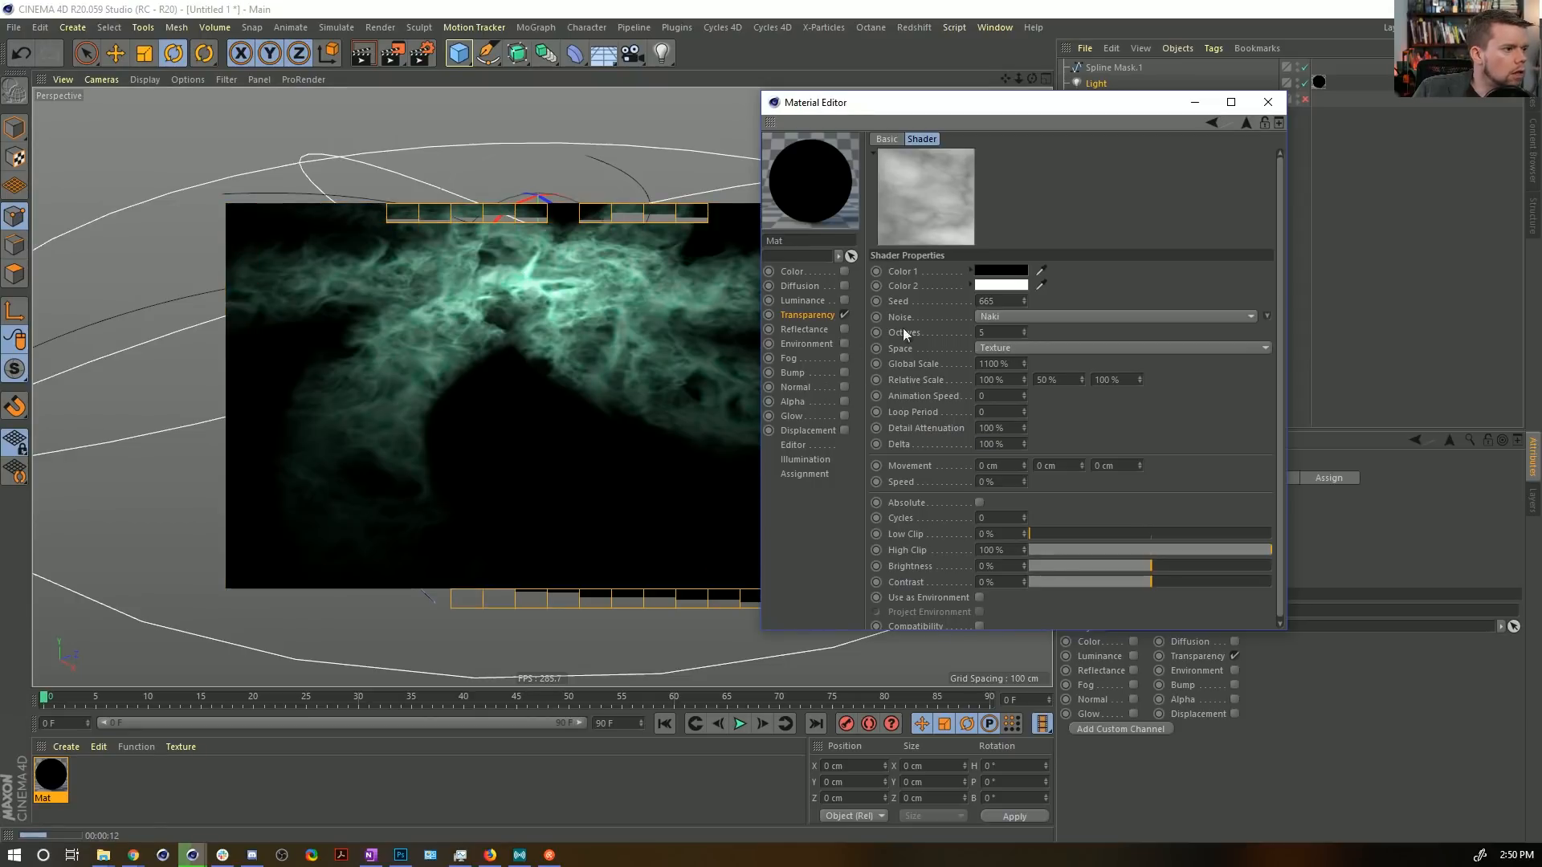
Close the material editor and save the scene as [3a]Galaxy.c4d in the SceneFiles folder.
{"action": "left_click", "coordinate": [1267, 102]}
{"action": "key", "text": "ctrl+s"}
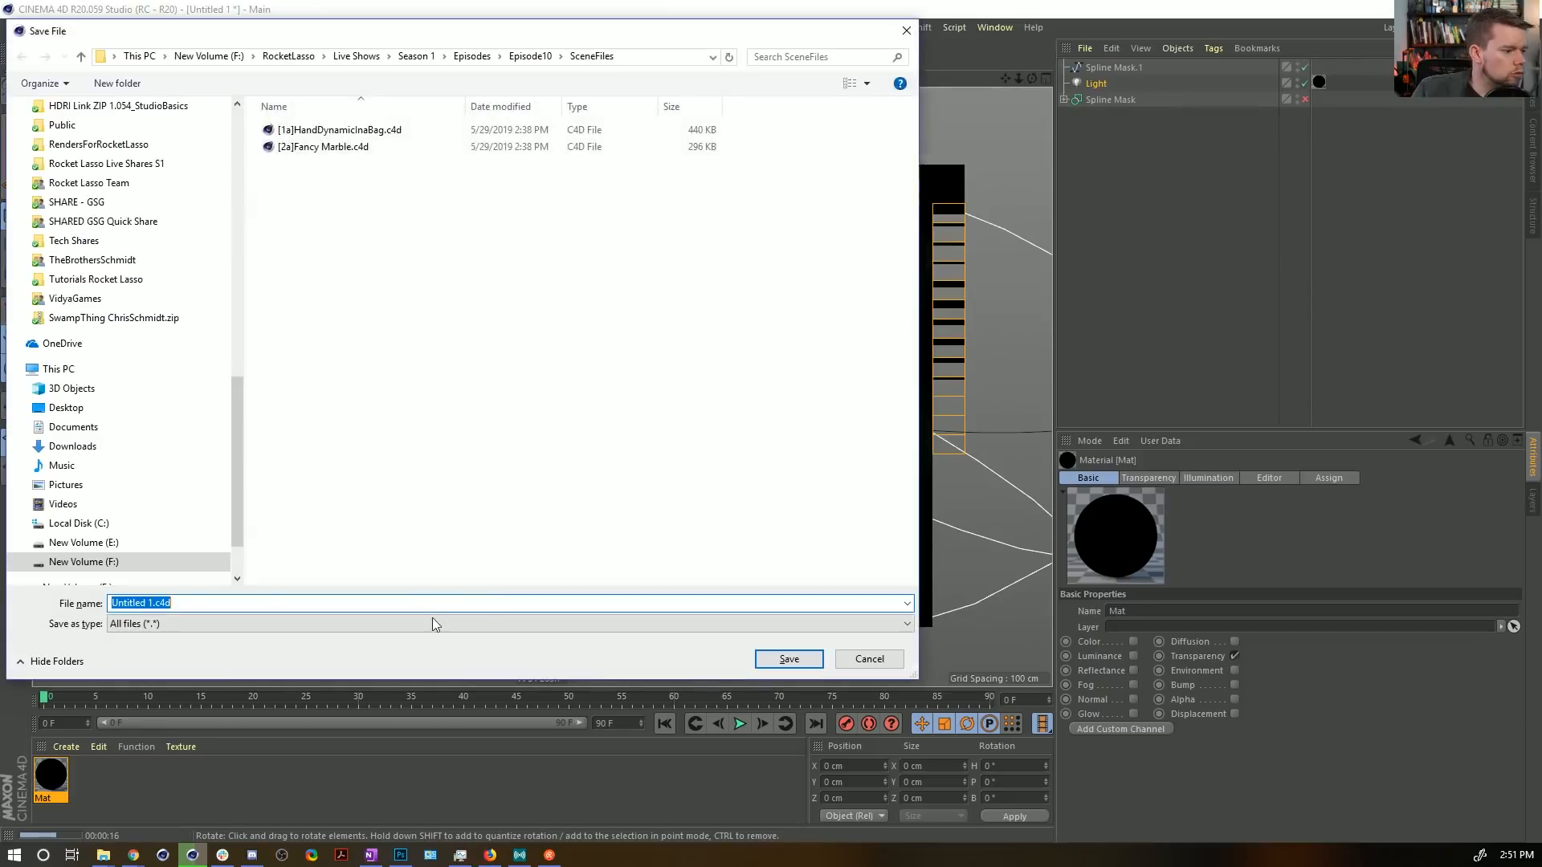
{"action": "left_click", "coordinate": [200, 605]}
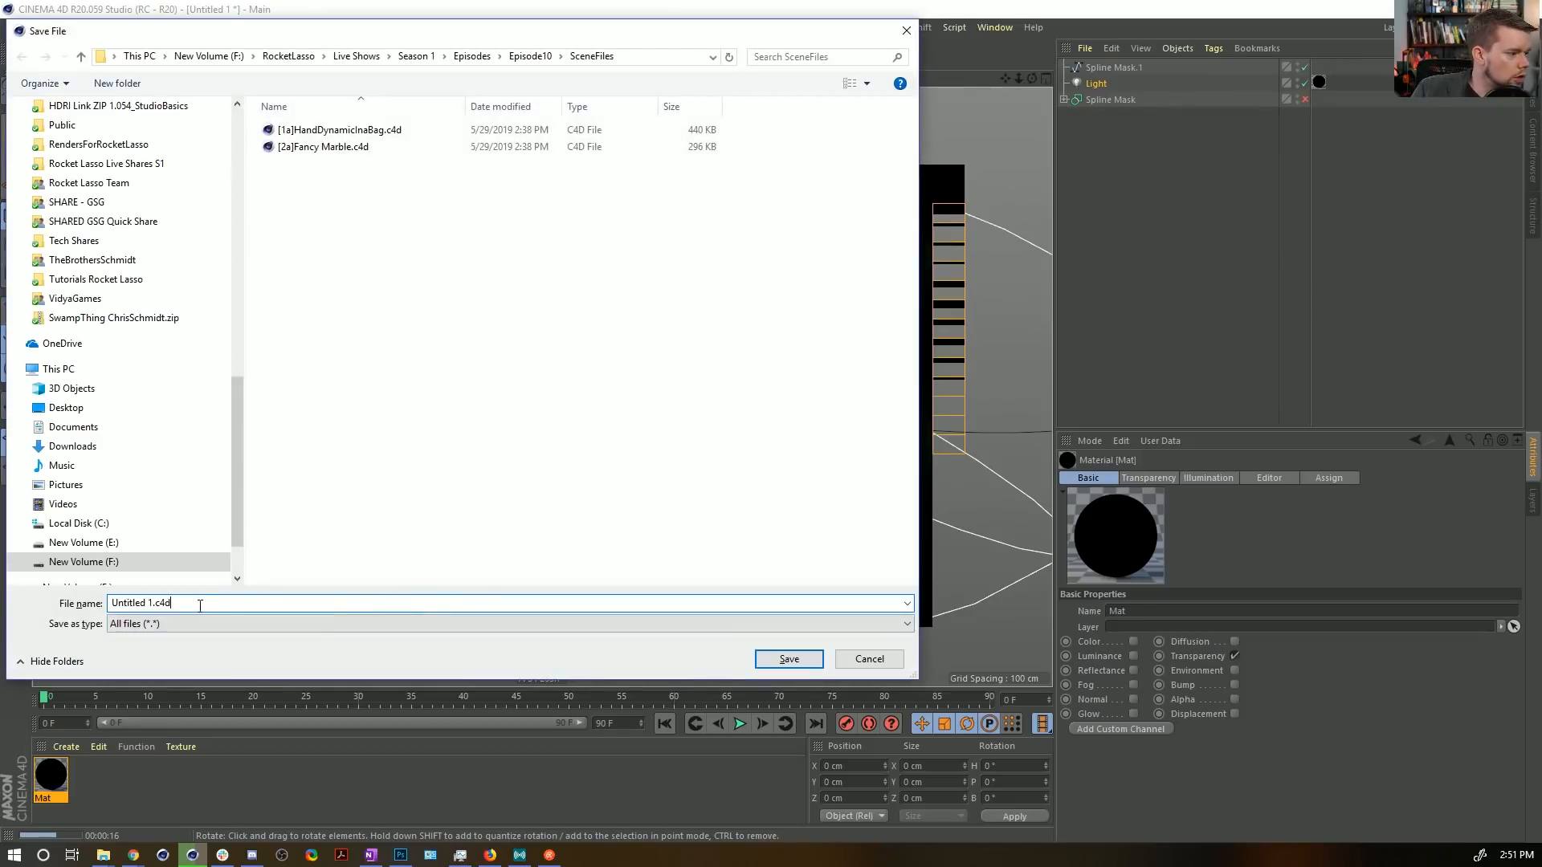
{"action": "left_click", "coordinate": [322, 147]}
{"action": "left_click", "coordinate": [122, 604]}
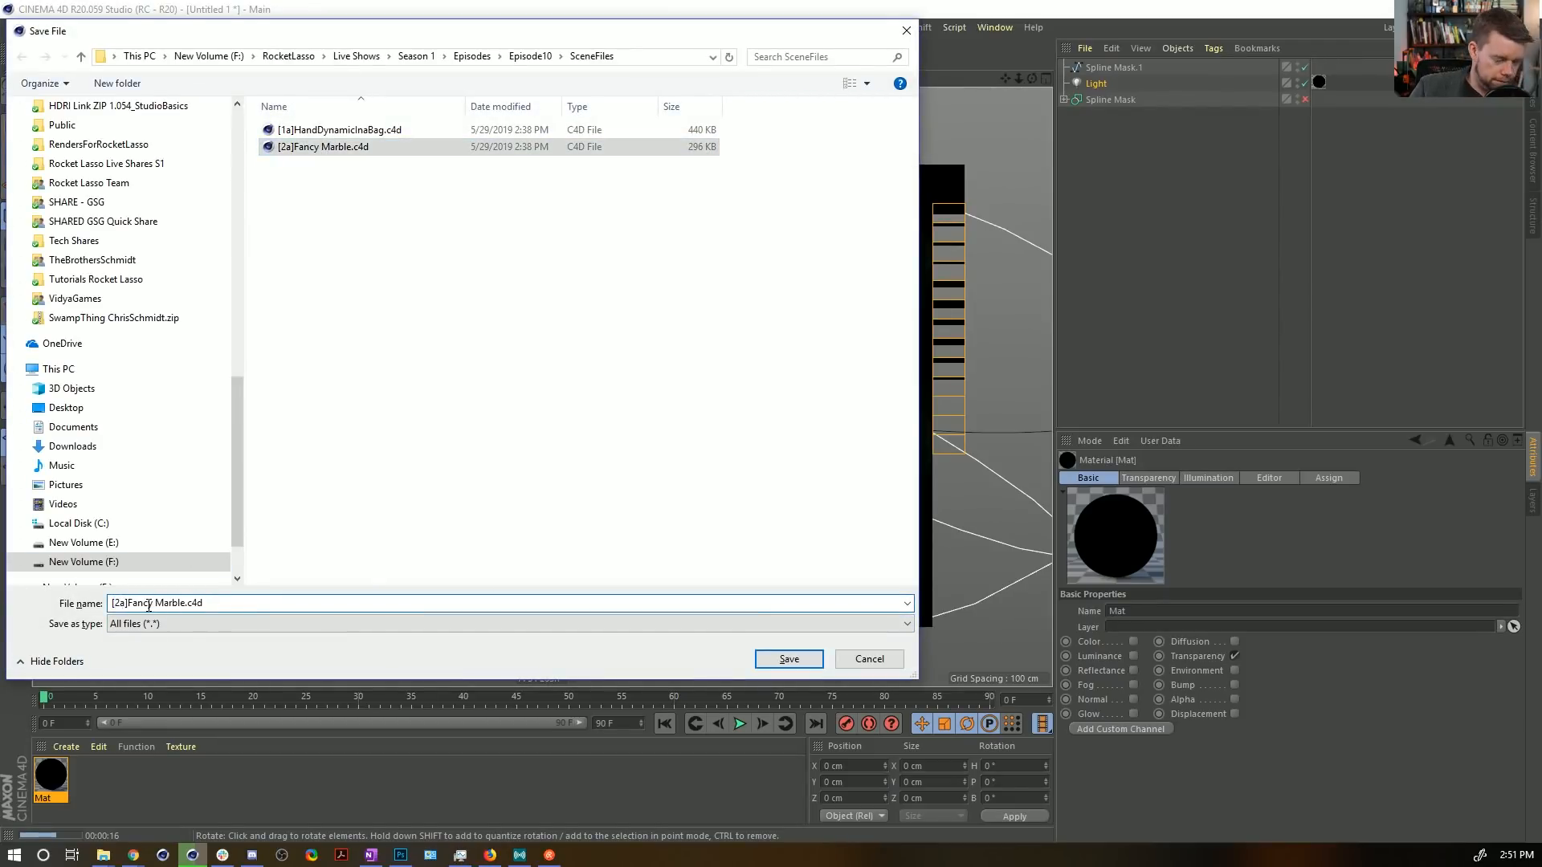
{"action": "left_click", "coordinate": [117, 603]}
{"action": "key", "text": "BackSpace"}
{"action": "type", "text": "3"}
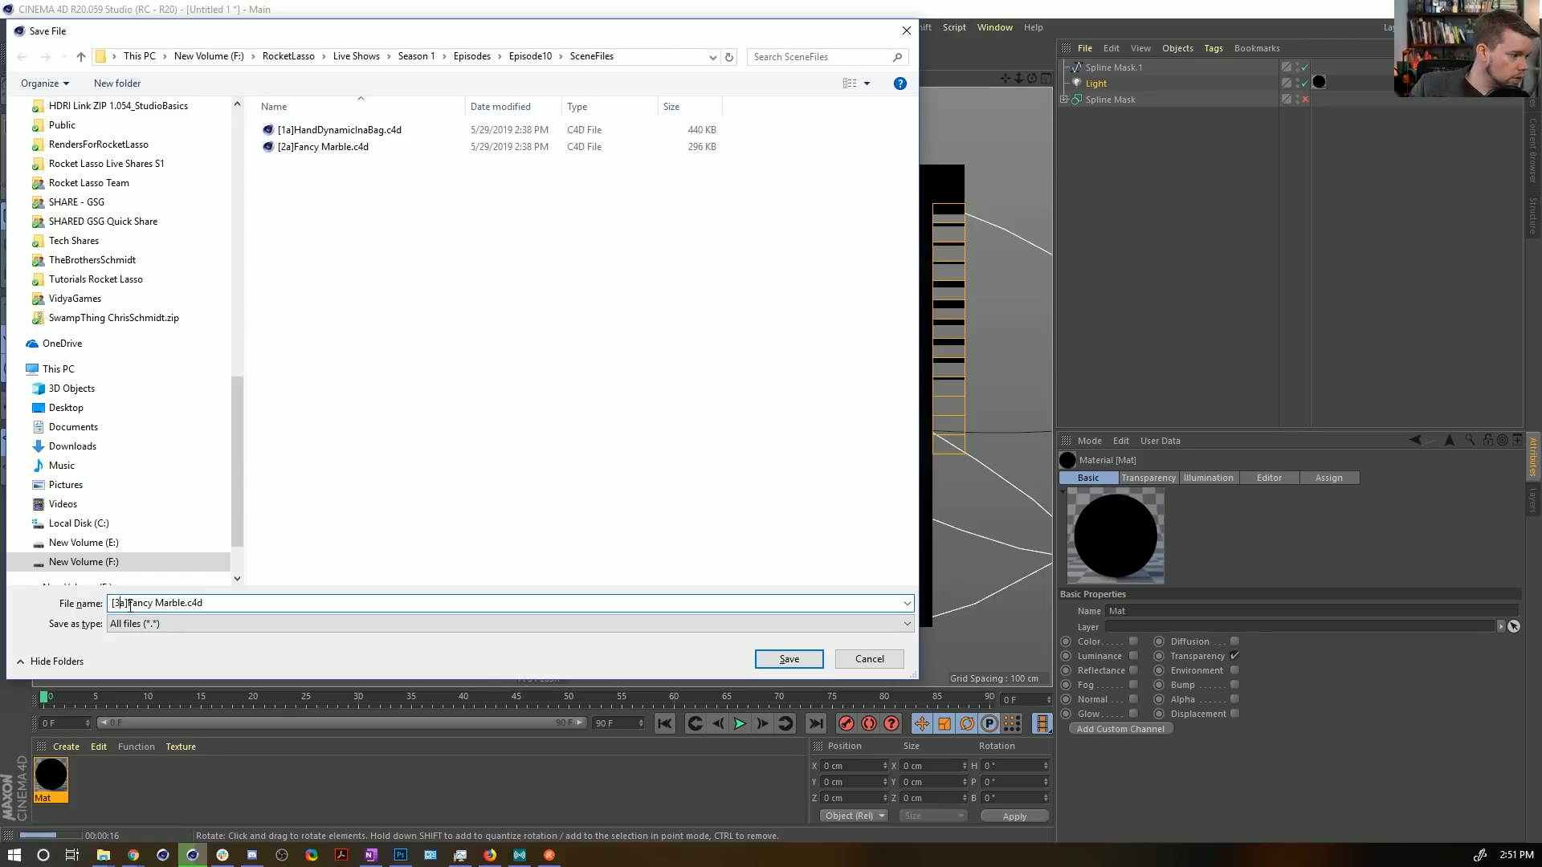
{"action": "left_click_drag", "start_coordinate": [129, 603], "coordinate": [205, 609]}
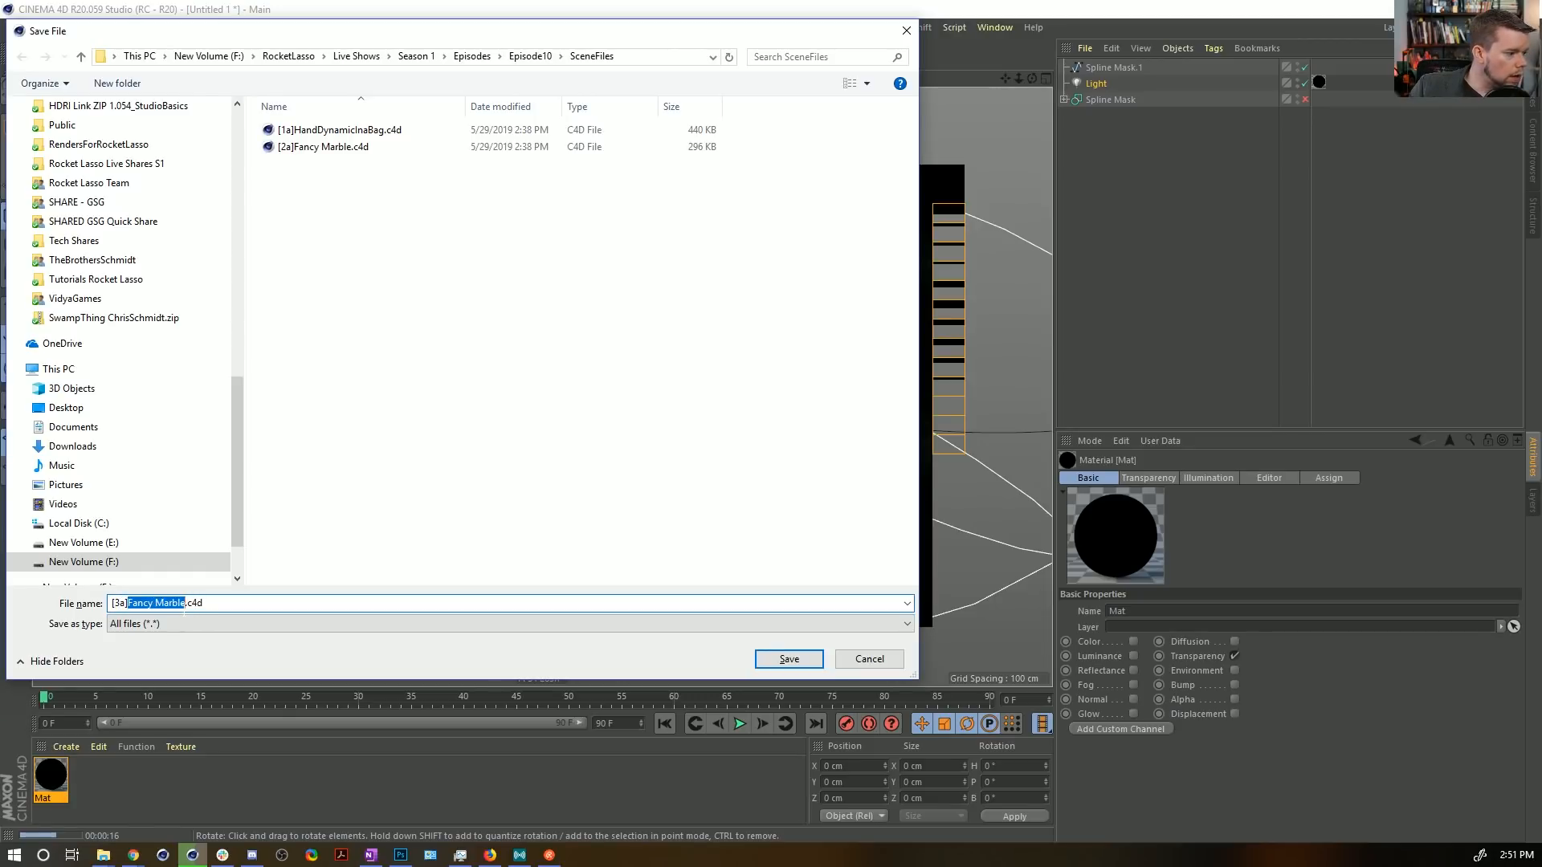
{"action": "type", "text": "Galaxy"}
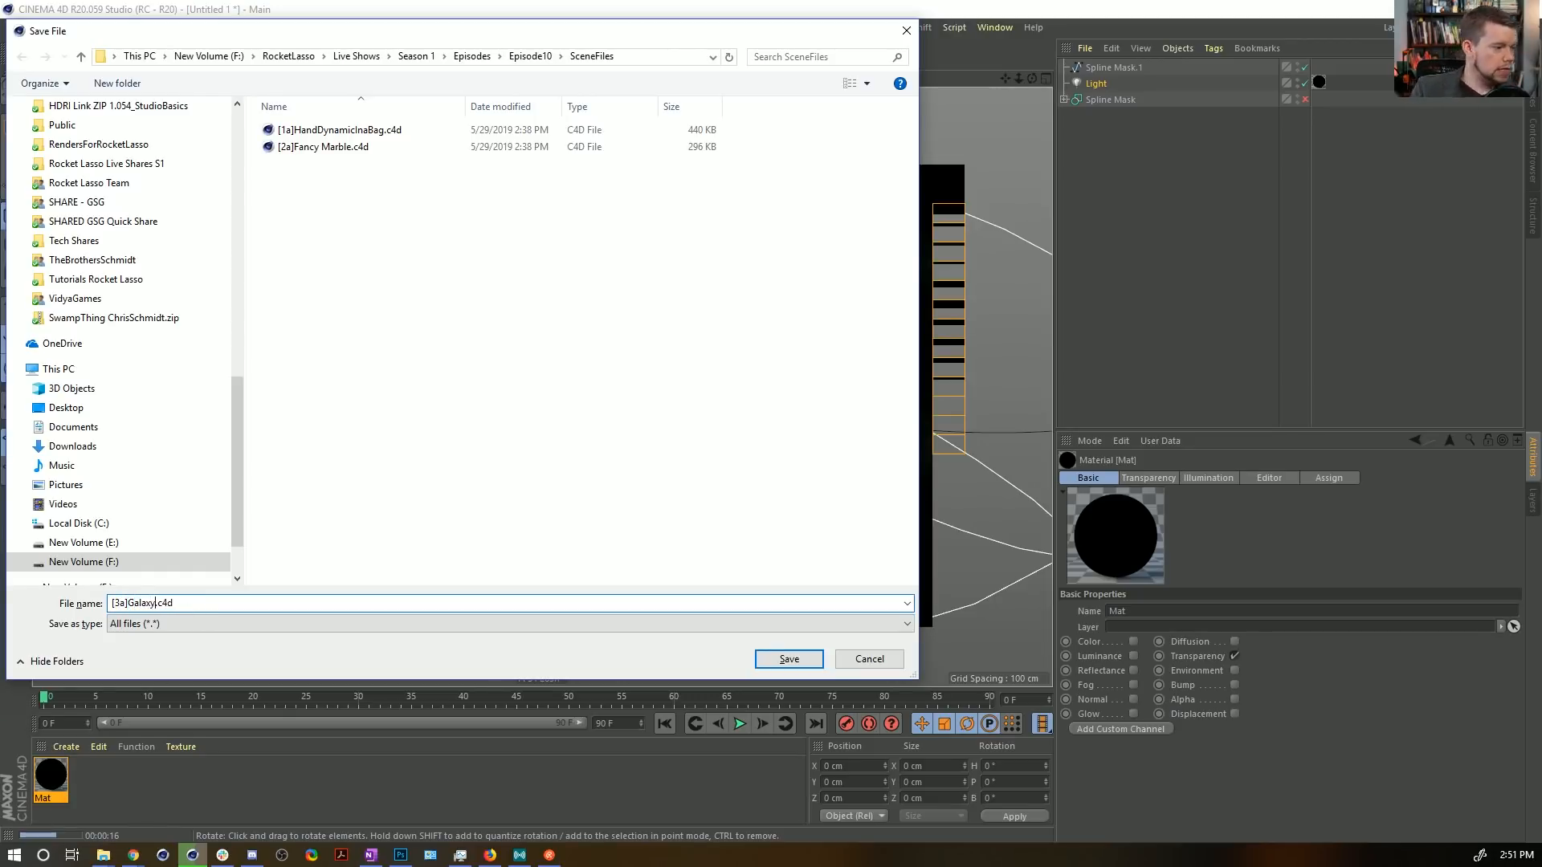
{"action": "key", "text": "Return"}
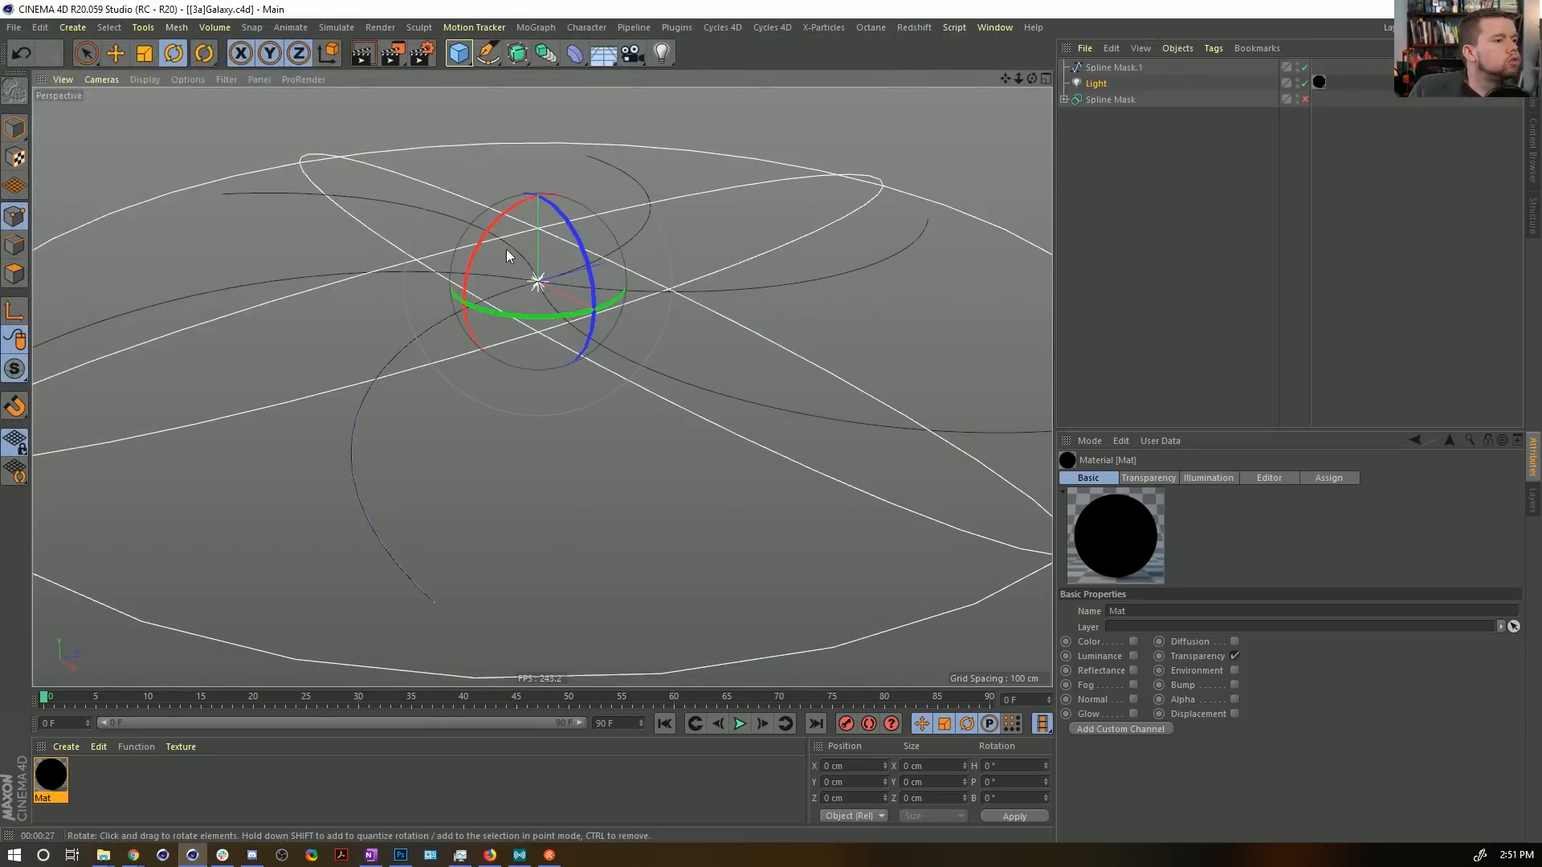
Add a second light to the scene and set its Visible Light option to Visible.
{"action": "left_click", "coordinate": [535, 28]}
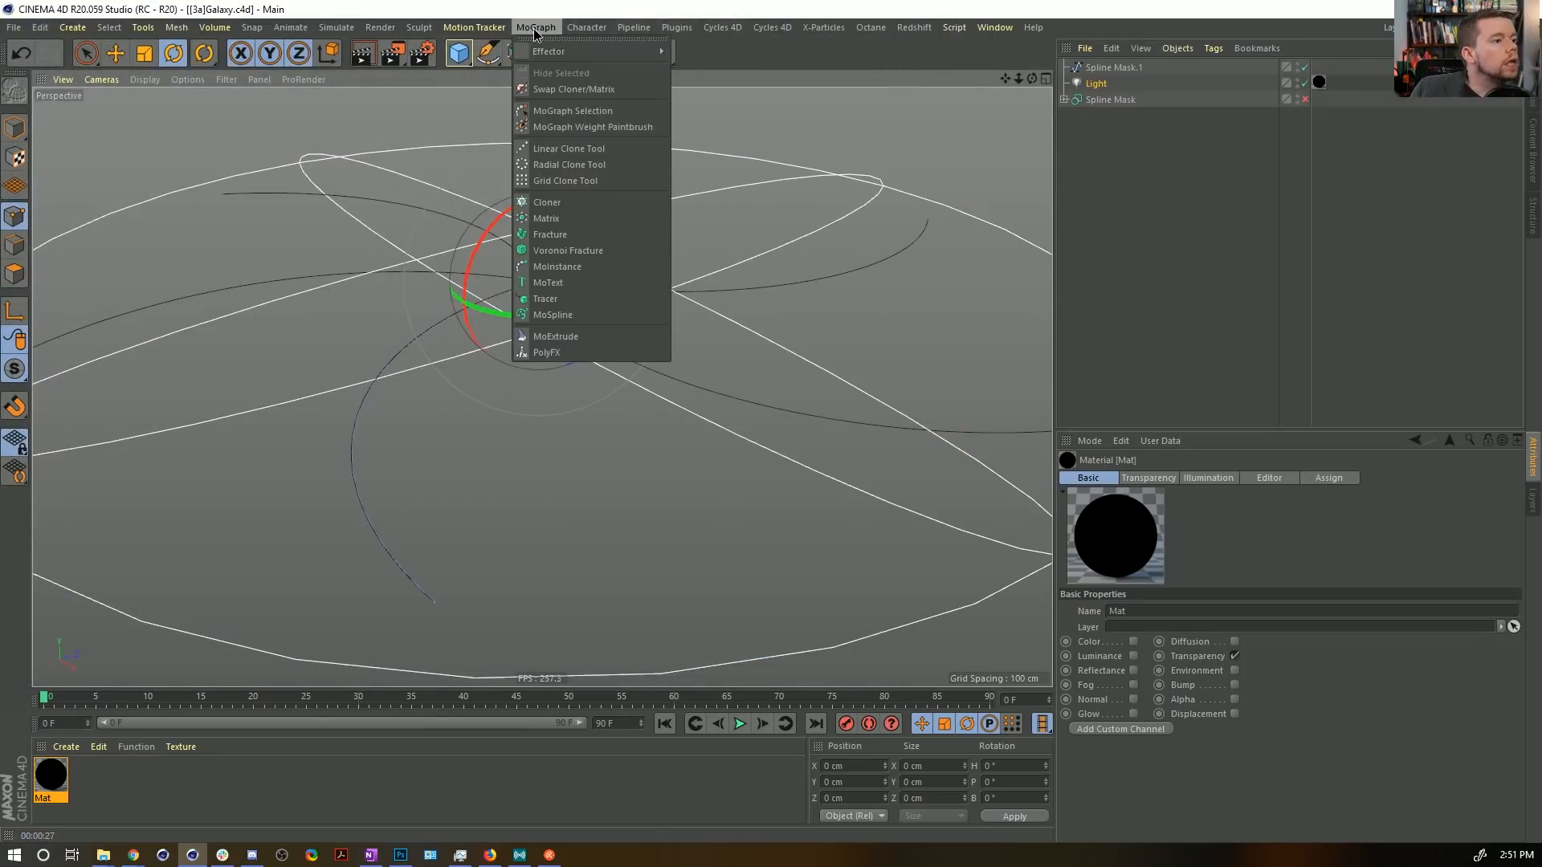
{"action": "left_click", "coordinate": [661, 54]}
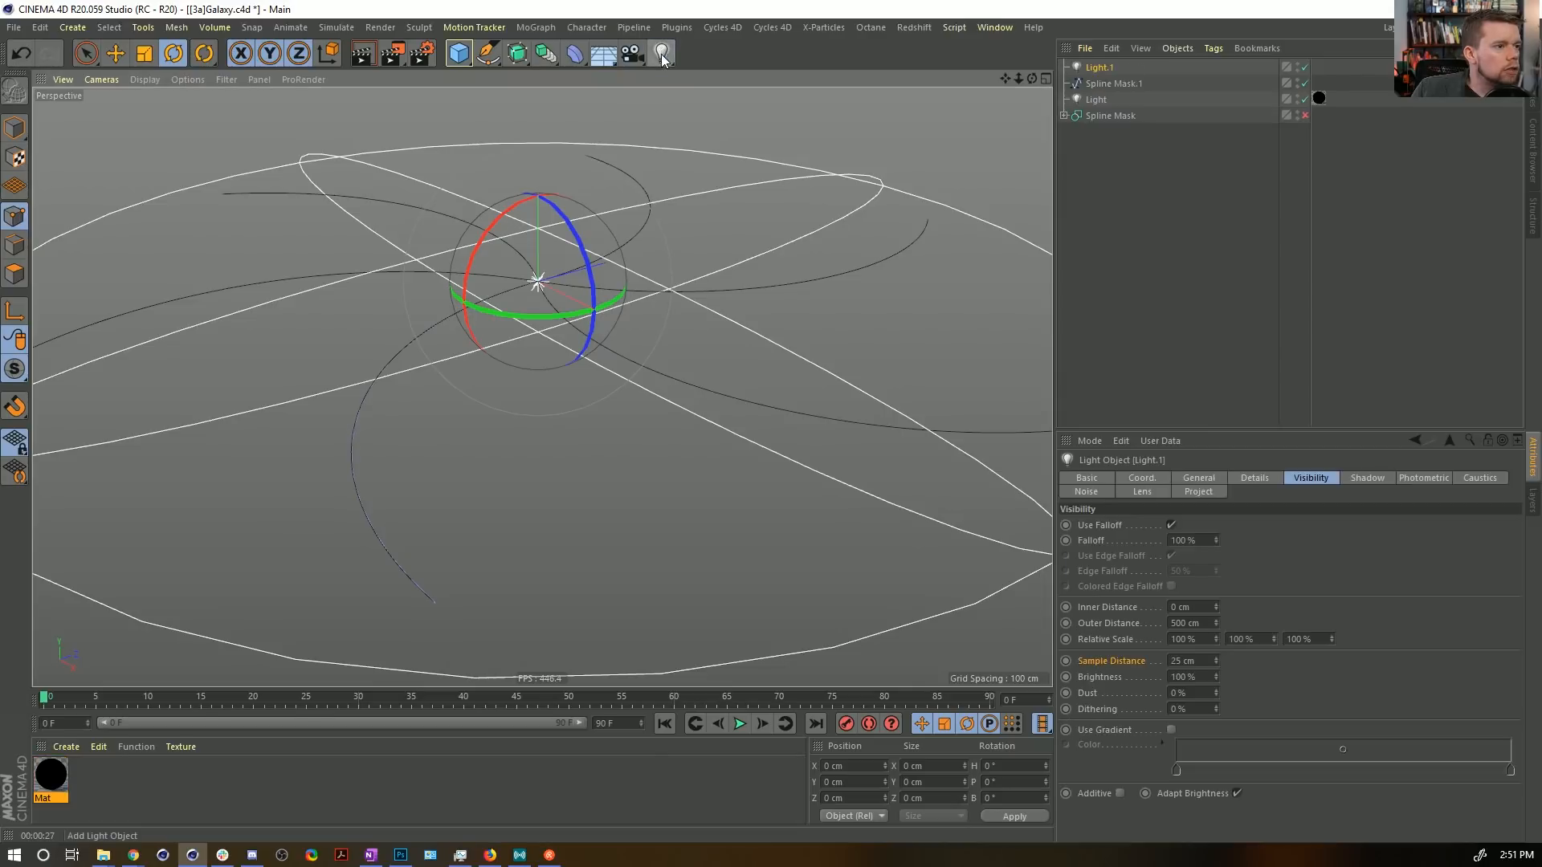
{"action": "left_click", "coordinate": [1199, 478]}
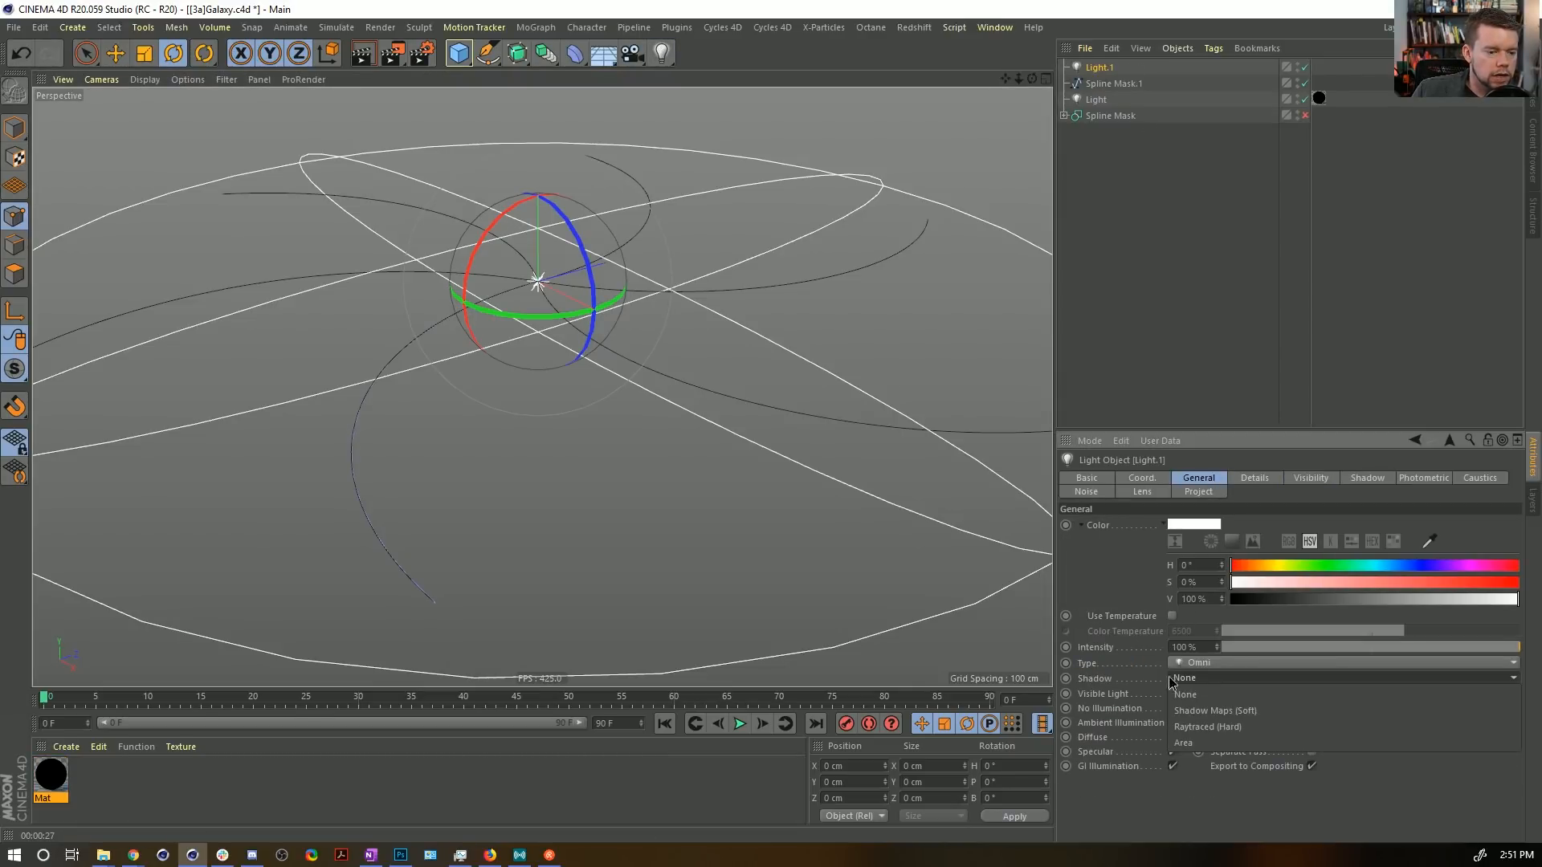
{"action": "left_click", "coordinate": [1192, 693]}
{"action": "left_click", "coordinate": [1204, 707]}
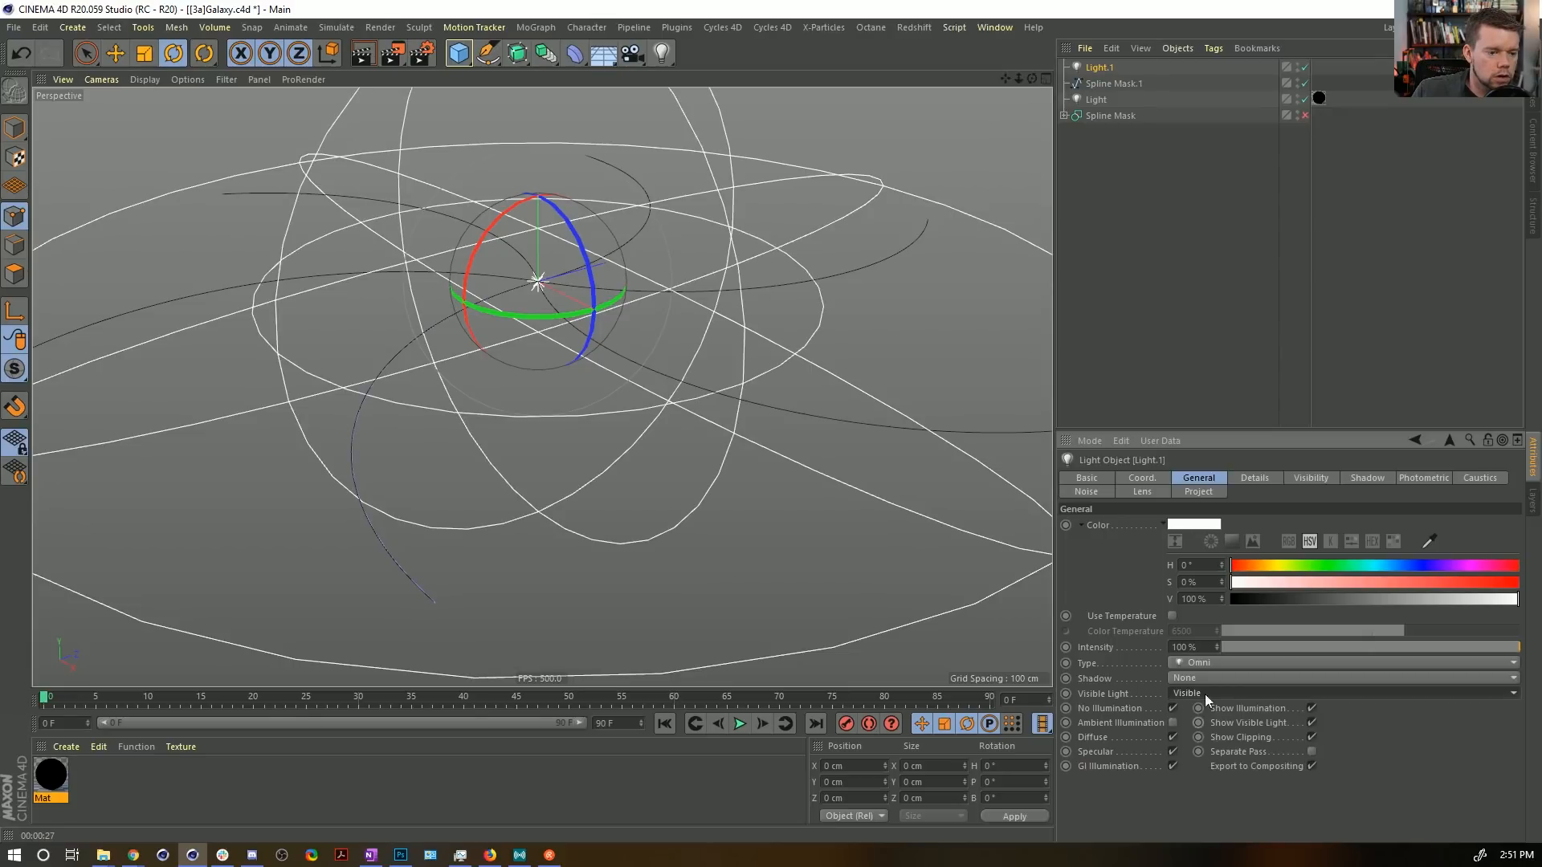
Set the new light's visibility Outer Distance to 10 cm.
{"action": "left_click", "coordinate": [1277, 477]}
{"action": "left_click", "coordinate": [1298, 475]}
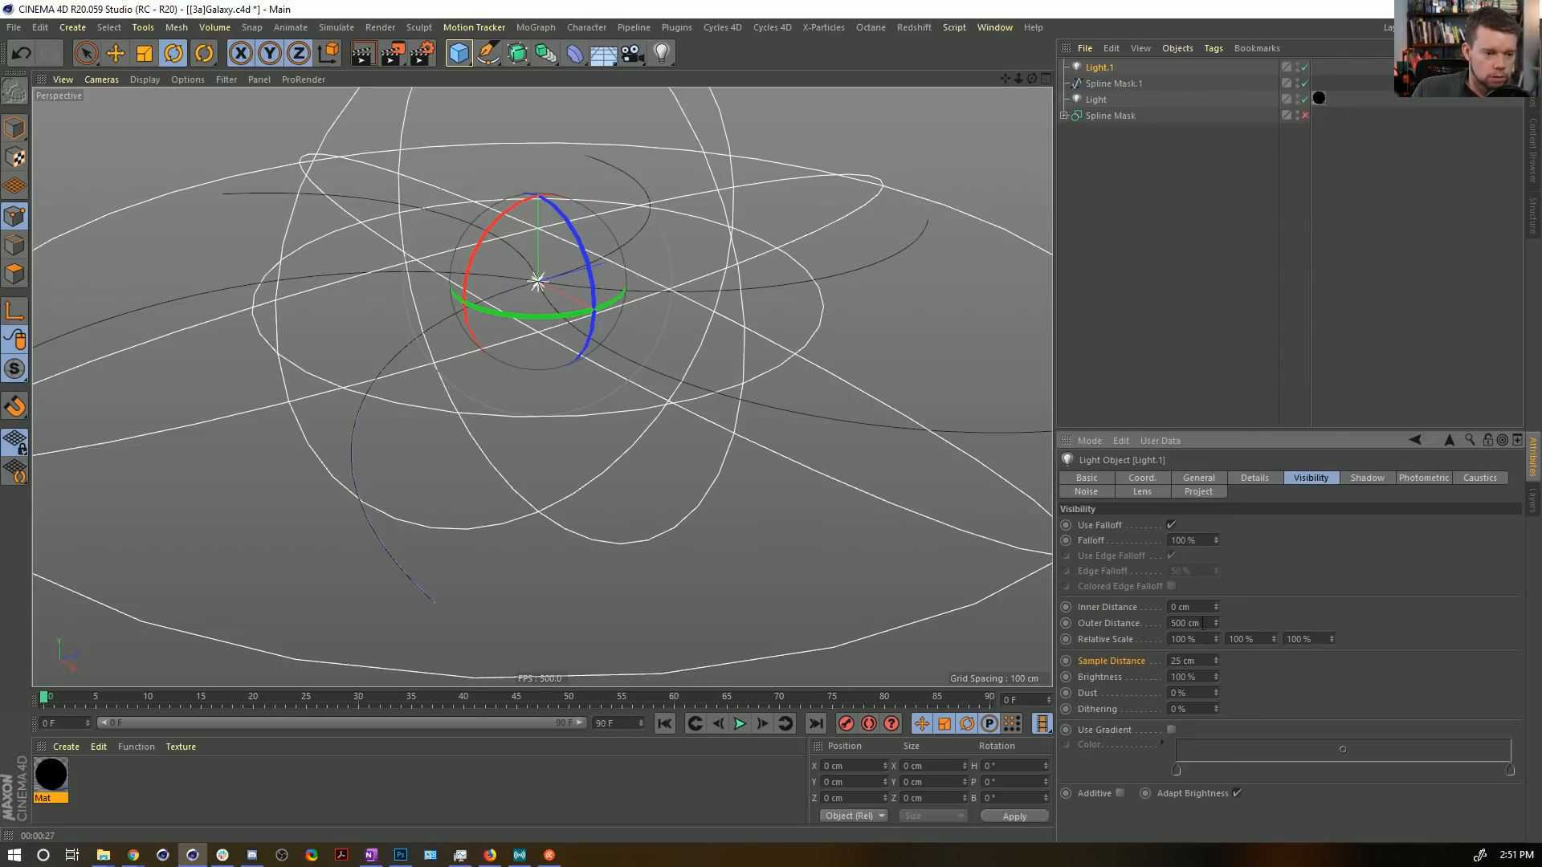
{"action": "double_click", "coordinate": [1203, 623]}
{"action": "type", "text": "10"}
{"action": "key", "text": "Return"}
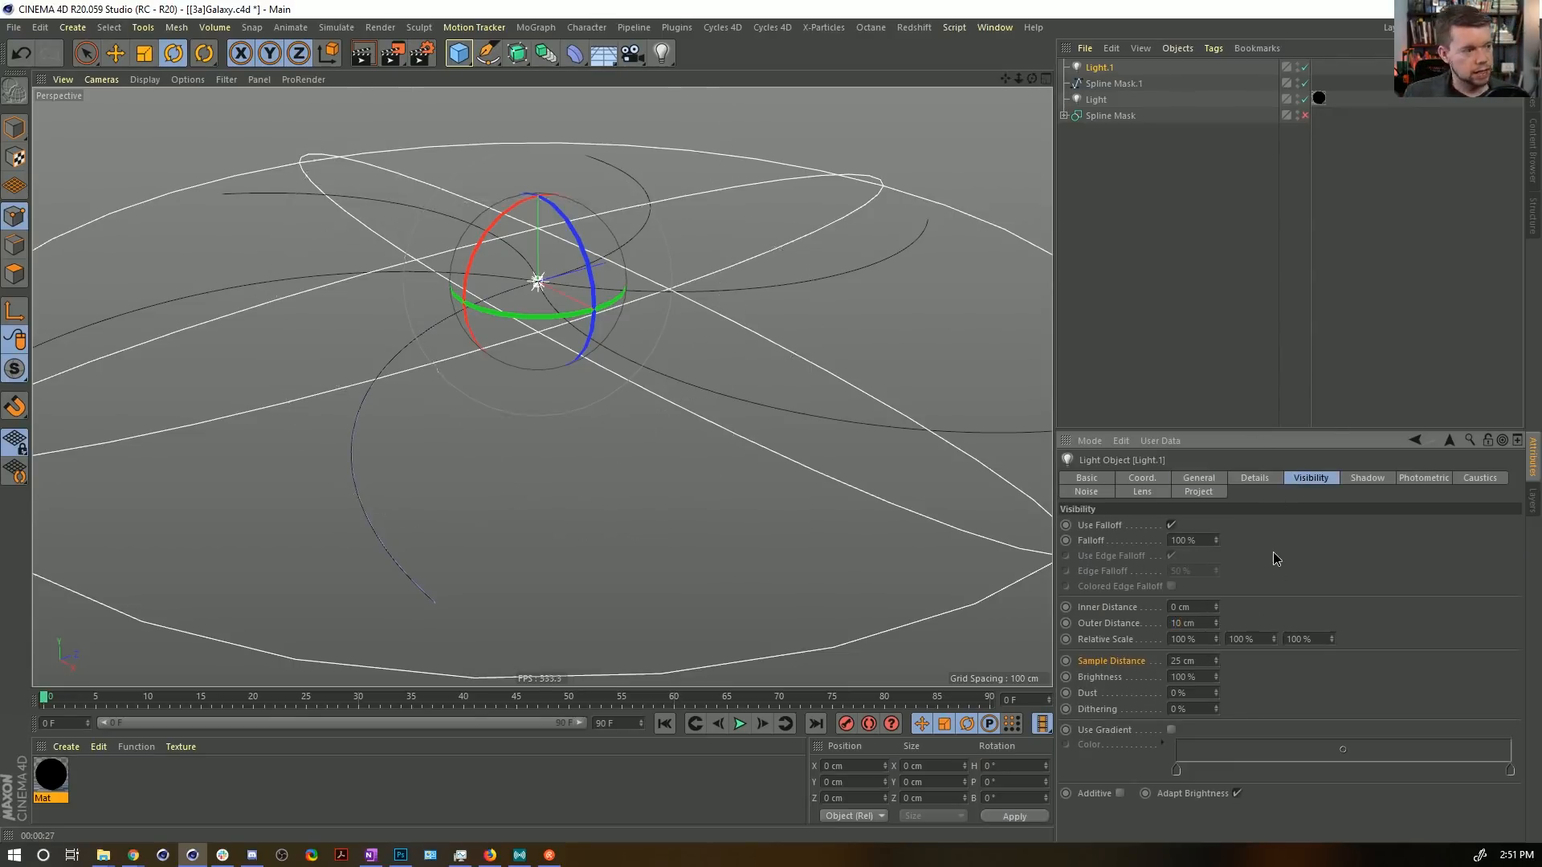
Add a Cloner to the scene and make the small light Light.1 its child.
{"action": "left_click", "coordinate": [536, 27]}
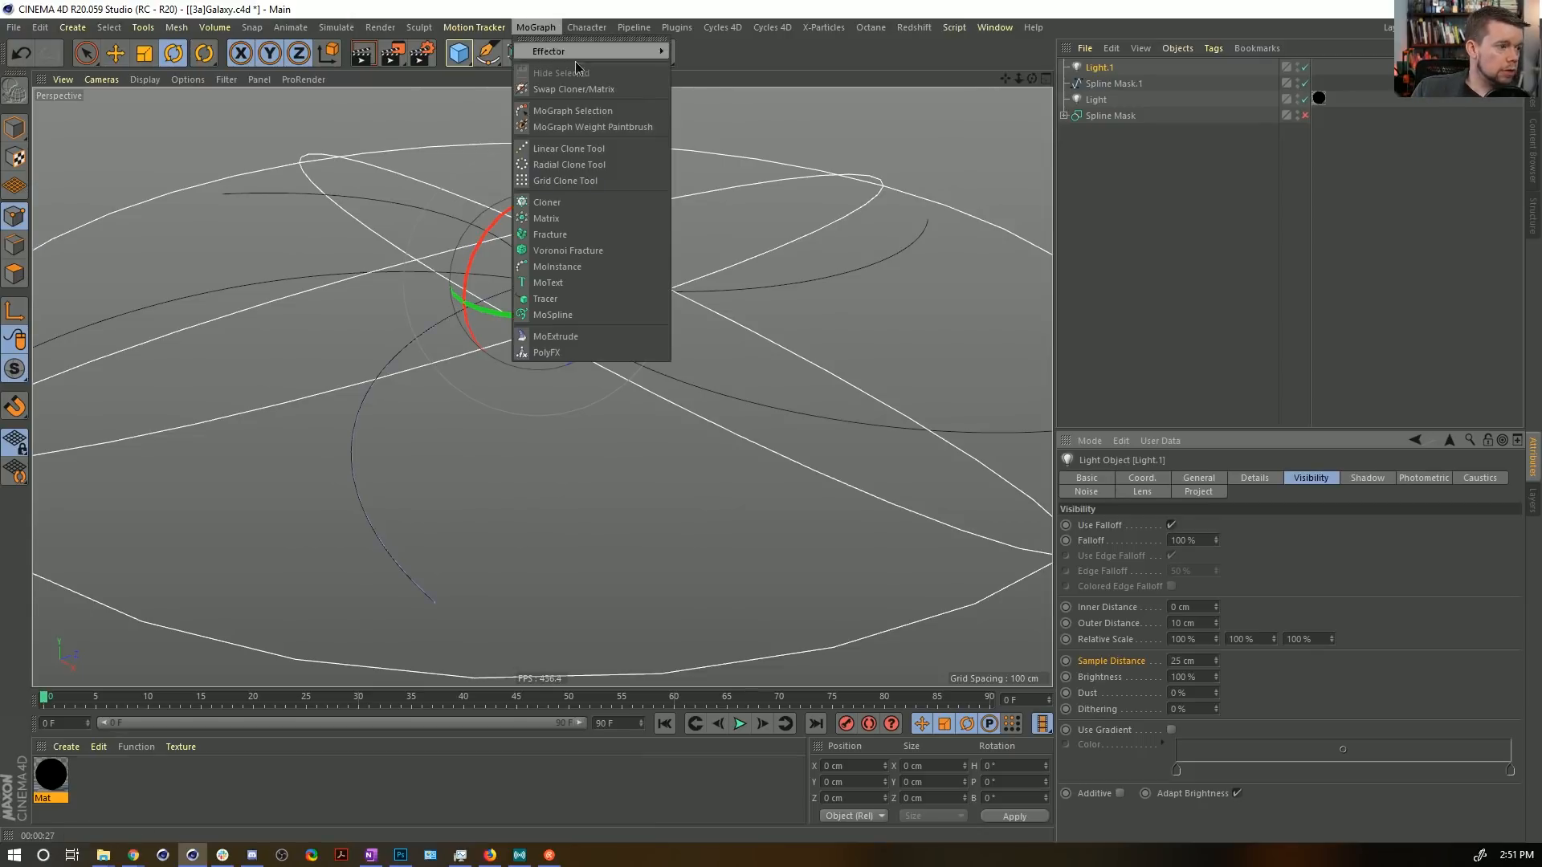
{"action": "left_click", "coordinate": [588, 204]}
{"action": "left_click_drag", "start_coordinate": [1111, 77], "coordinate": [1100, 69]}
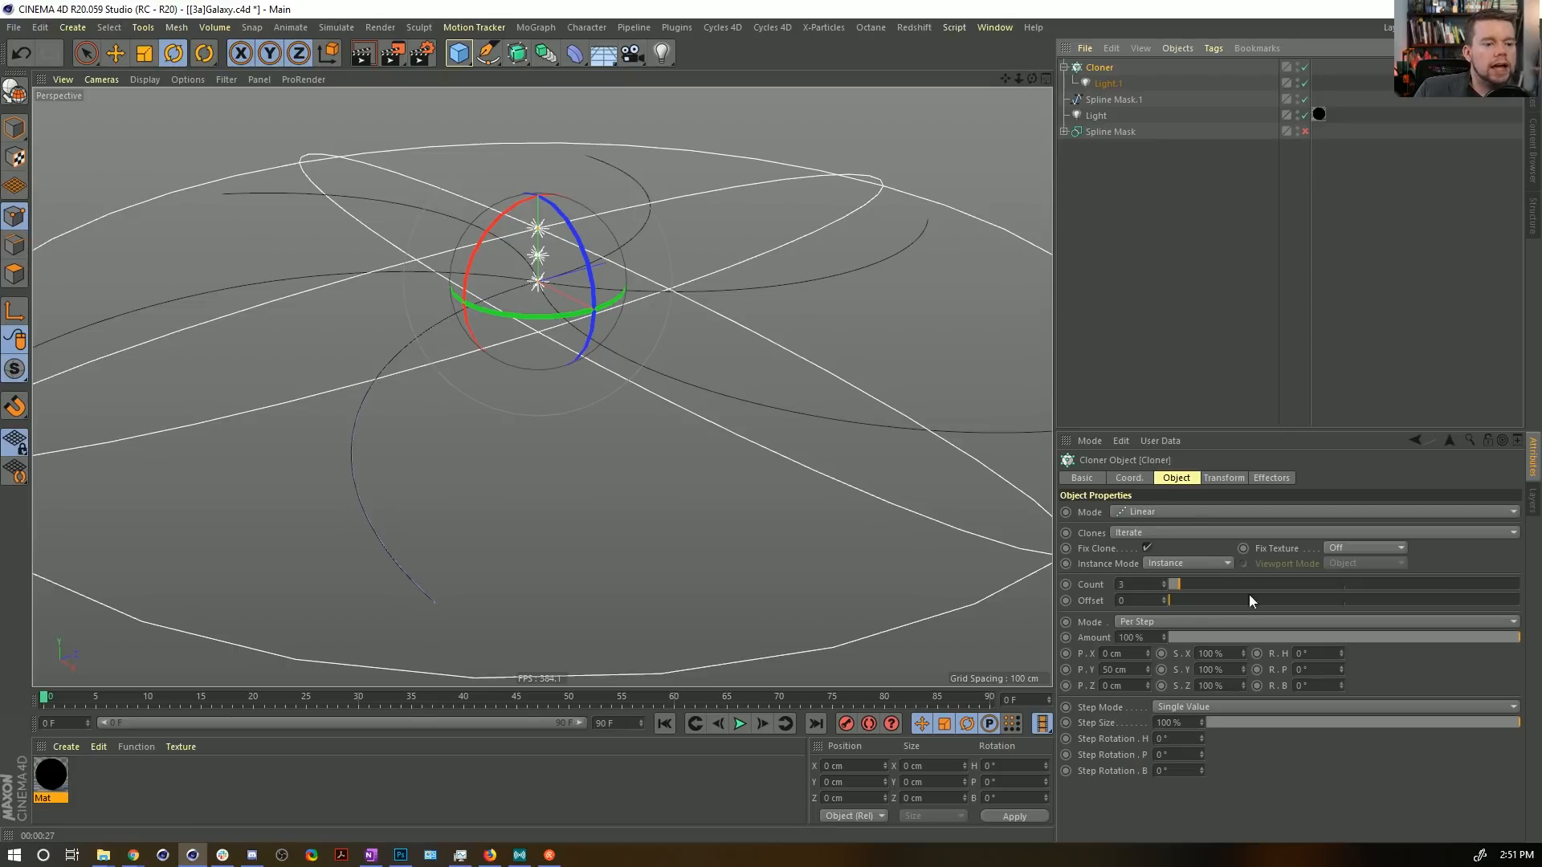
Set the Cloner to Object mode, distributing clones along Spline Mask.1 with a Count of 35.
{"action": "left_click", "coordinate": [1164, 511]}
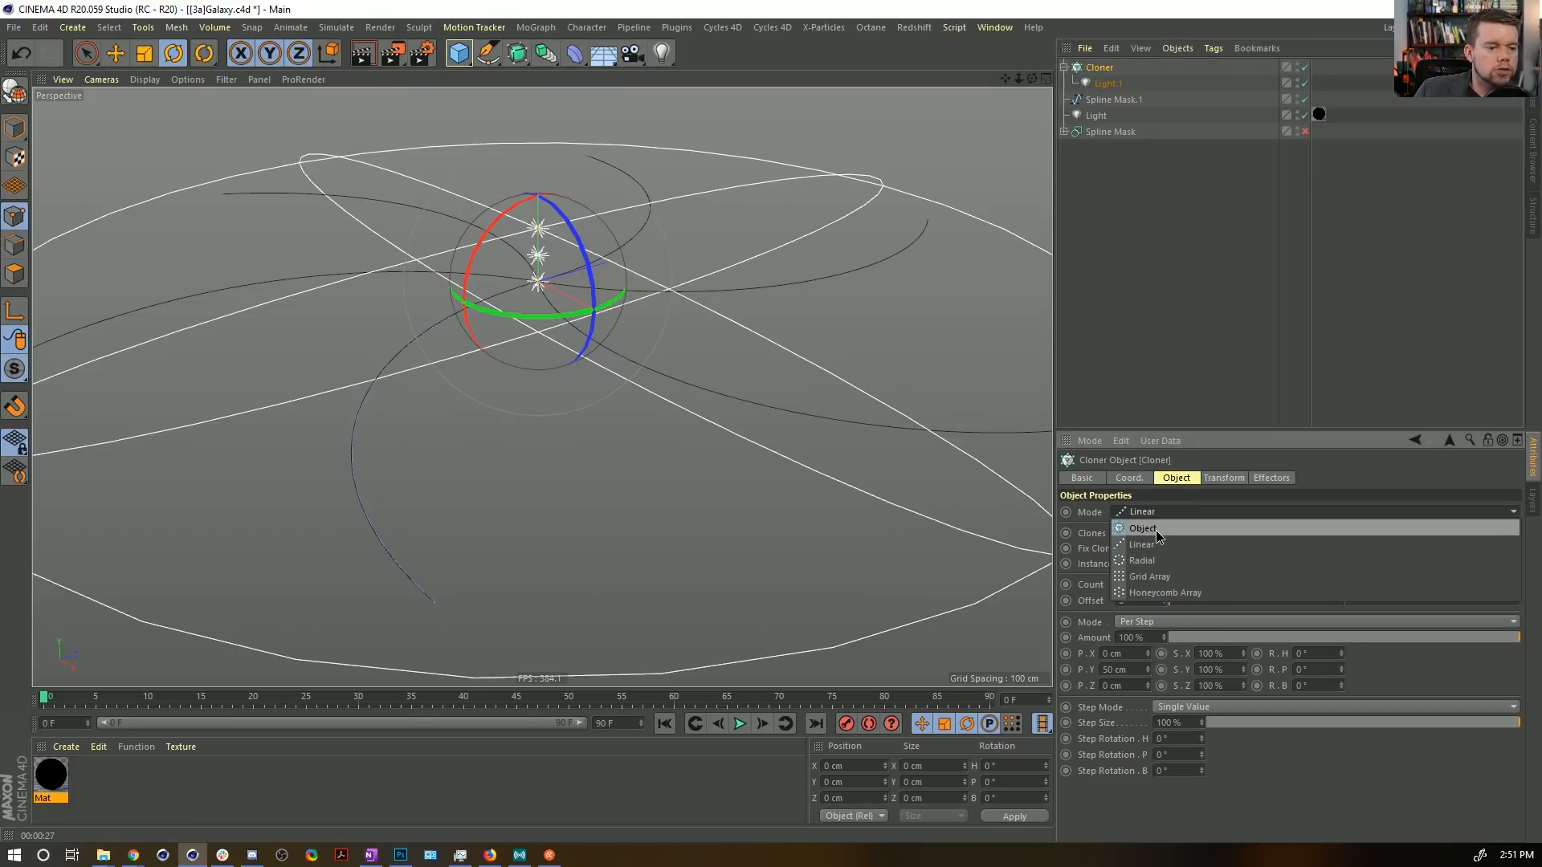
{"action": "left_click", "coordinate": [1155, 530]}
{"action": "left_click_drag", "start_coordinate": [1102, 98], "coordinate": [1149, 590]}
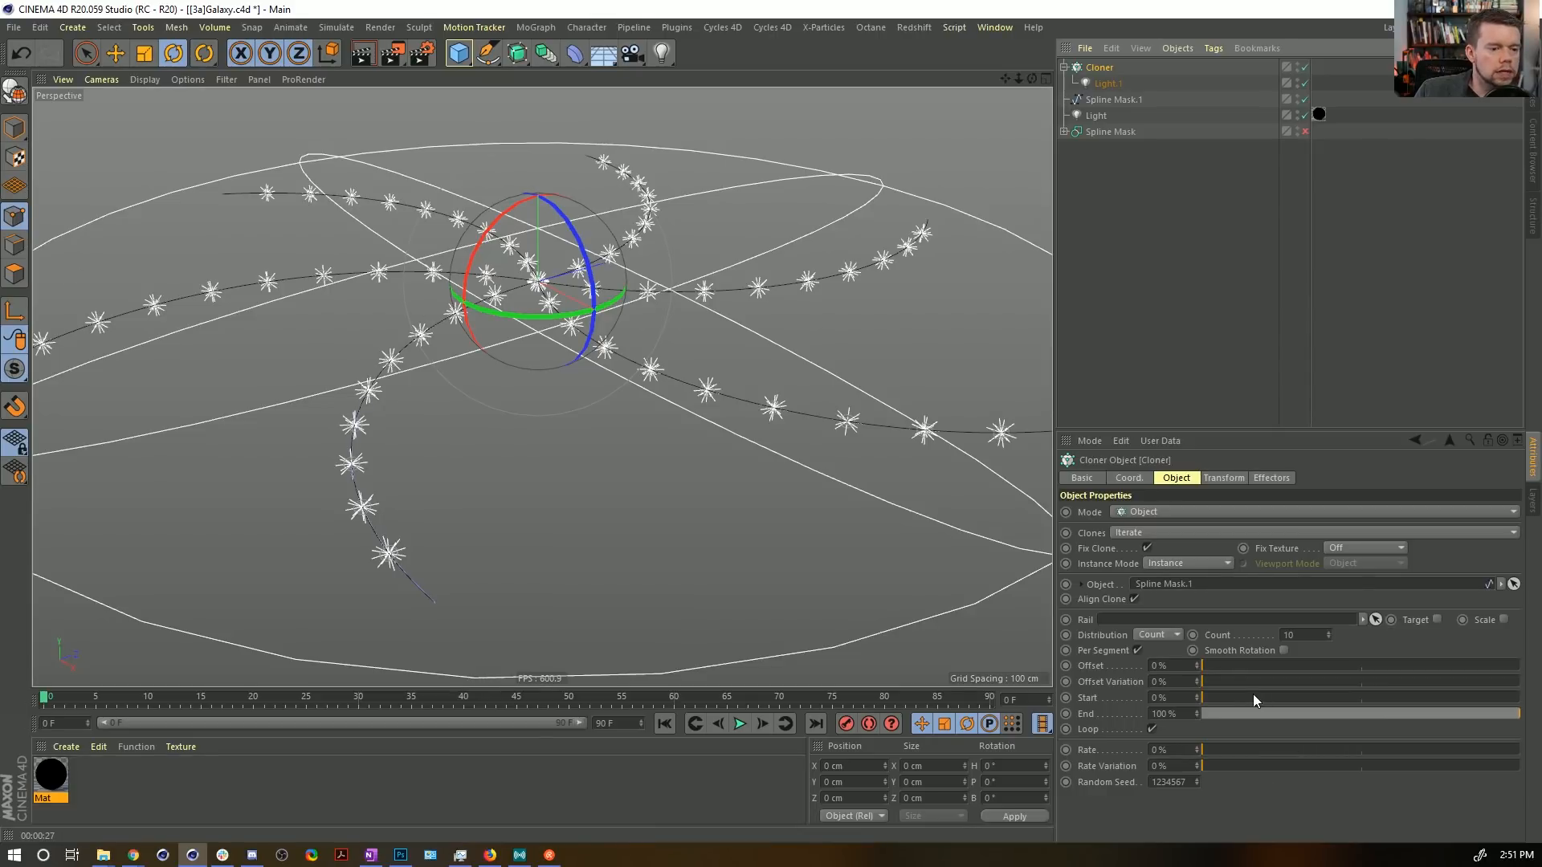
{"action": "left_click_drag", "start_coordinate": [1328, 631], "coordinate": [1328, 630]}
{"action": "left_click", "coordinate": [1329, 631]}
{"action": "scroll", "coordinate": [623, 378], "scroll_direction": "down", "scroll_amount": 4}
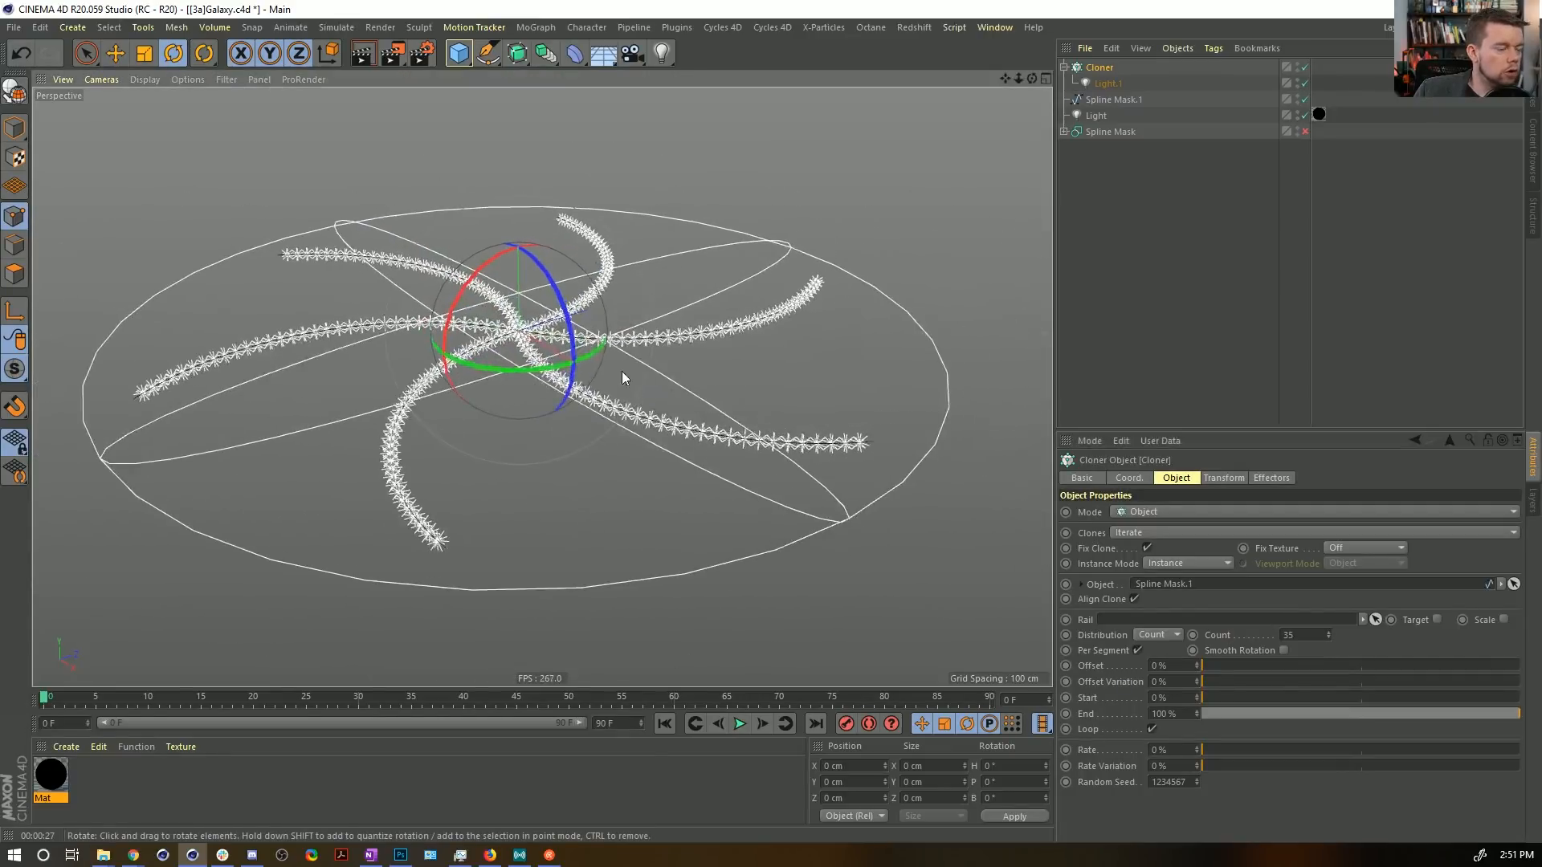
Add a Random effector to the Cloner to scatter the star lights around the spiral arms.
{"action": "left_click_drag", "start_coordinate": [623, 372], "coordinate": [632, 400], "text": "alt"}
{"action": "middle_click_drag", "start_coordinate": [632, 399], "coordinate": [683, 424], "text": "alt"}
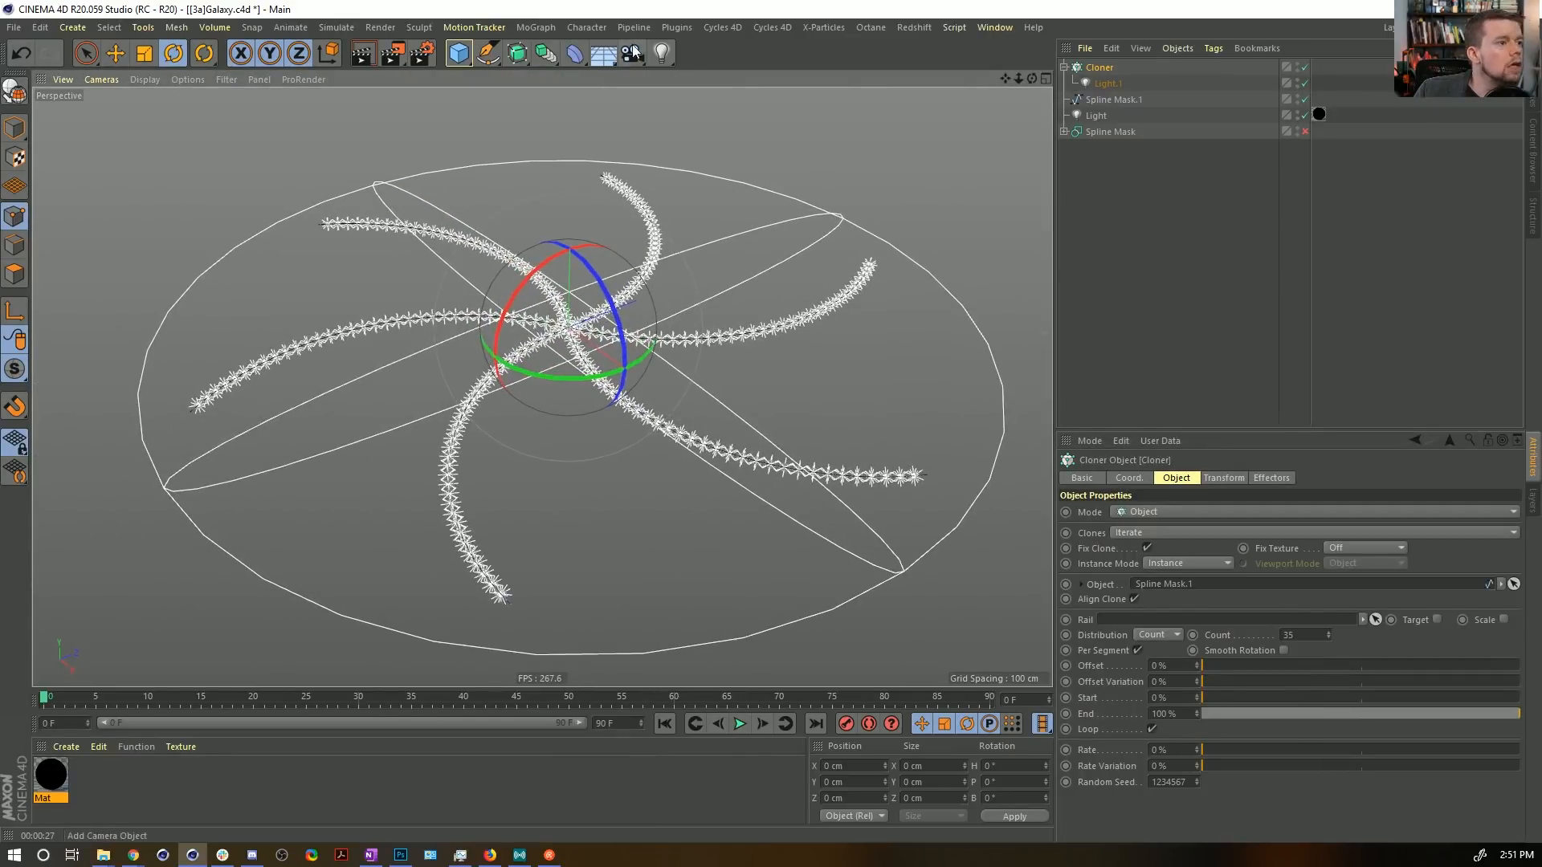
{"action": "left_click", "coordinate": [551, 31]}
{"action": "mouse_move", "coordinate": [608, 50]}
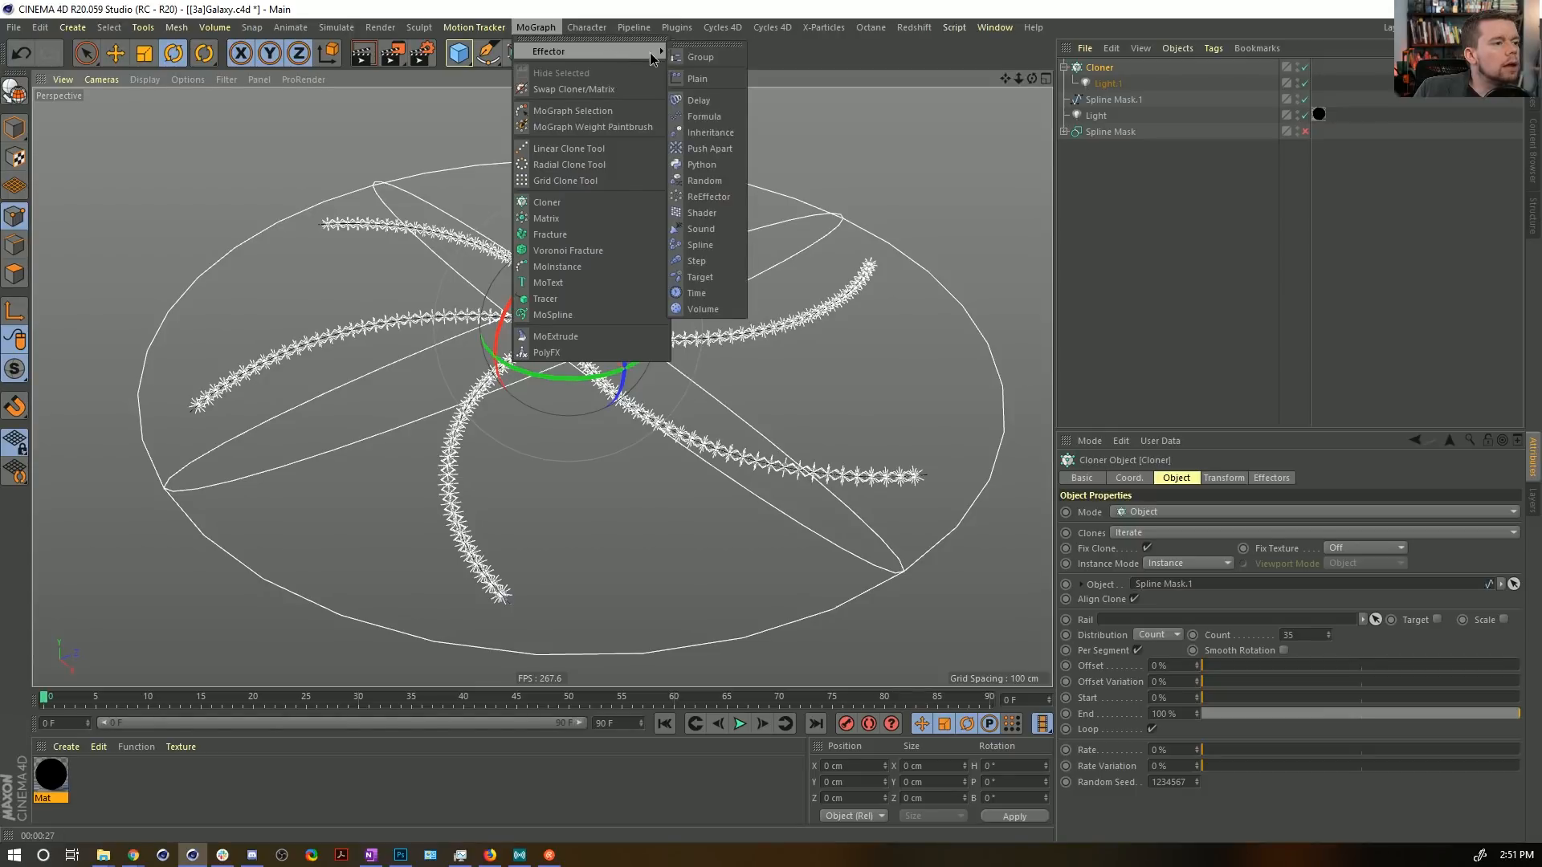
{"action": "left_click", "coordinate": [726, 181]}
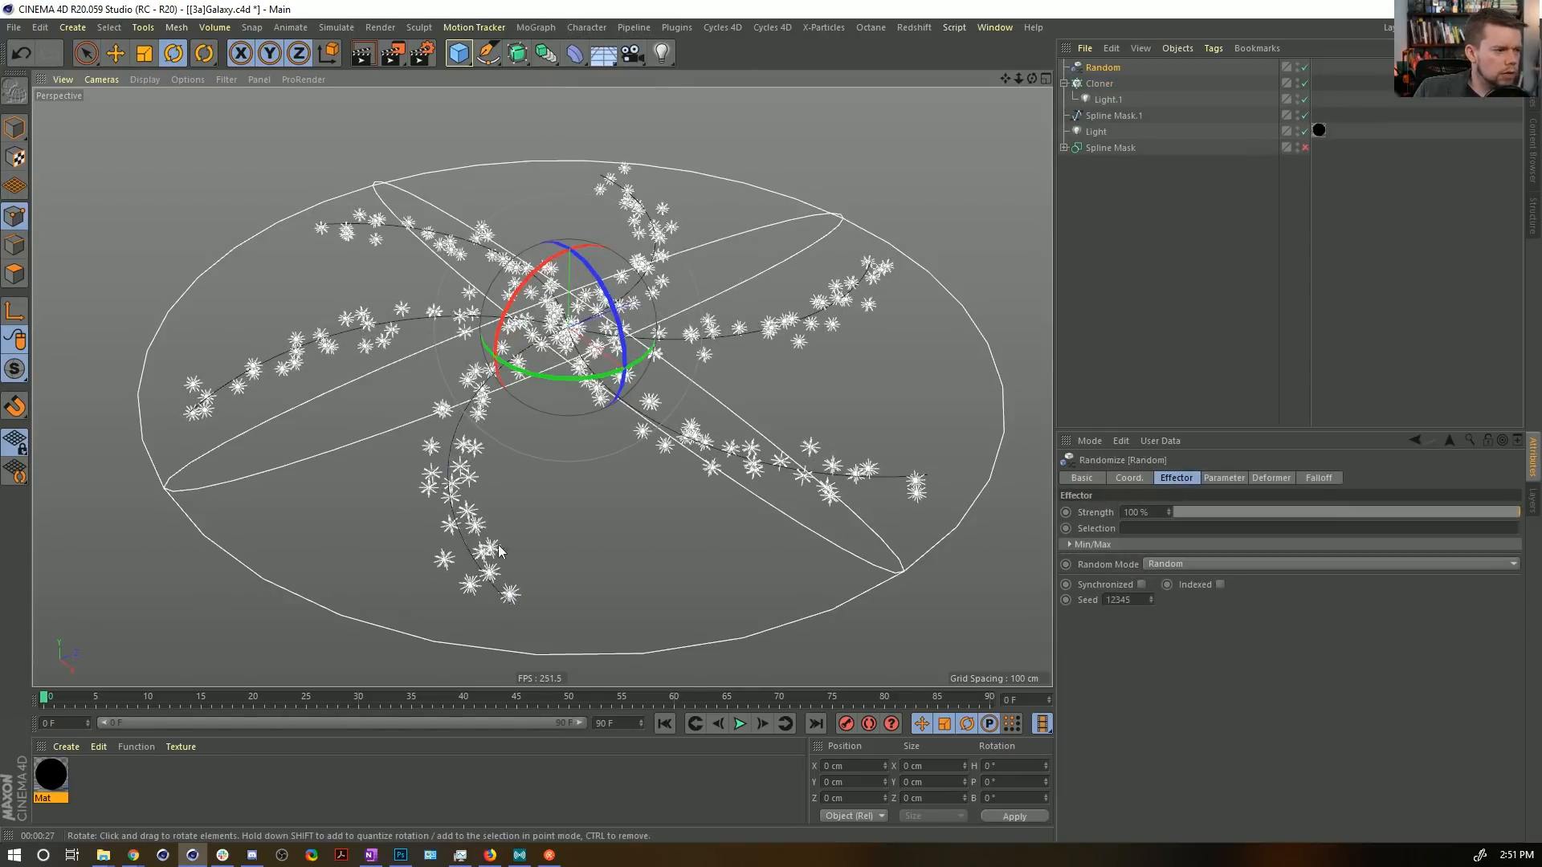
{"action": "left_click_drag", "start_coordinate": [507, 436], "coordinate": [440, 408], "text": "alt"}
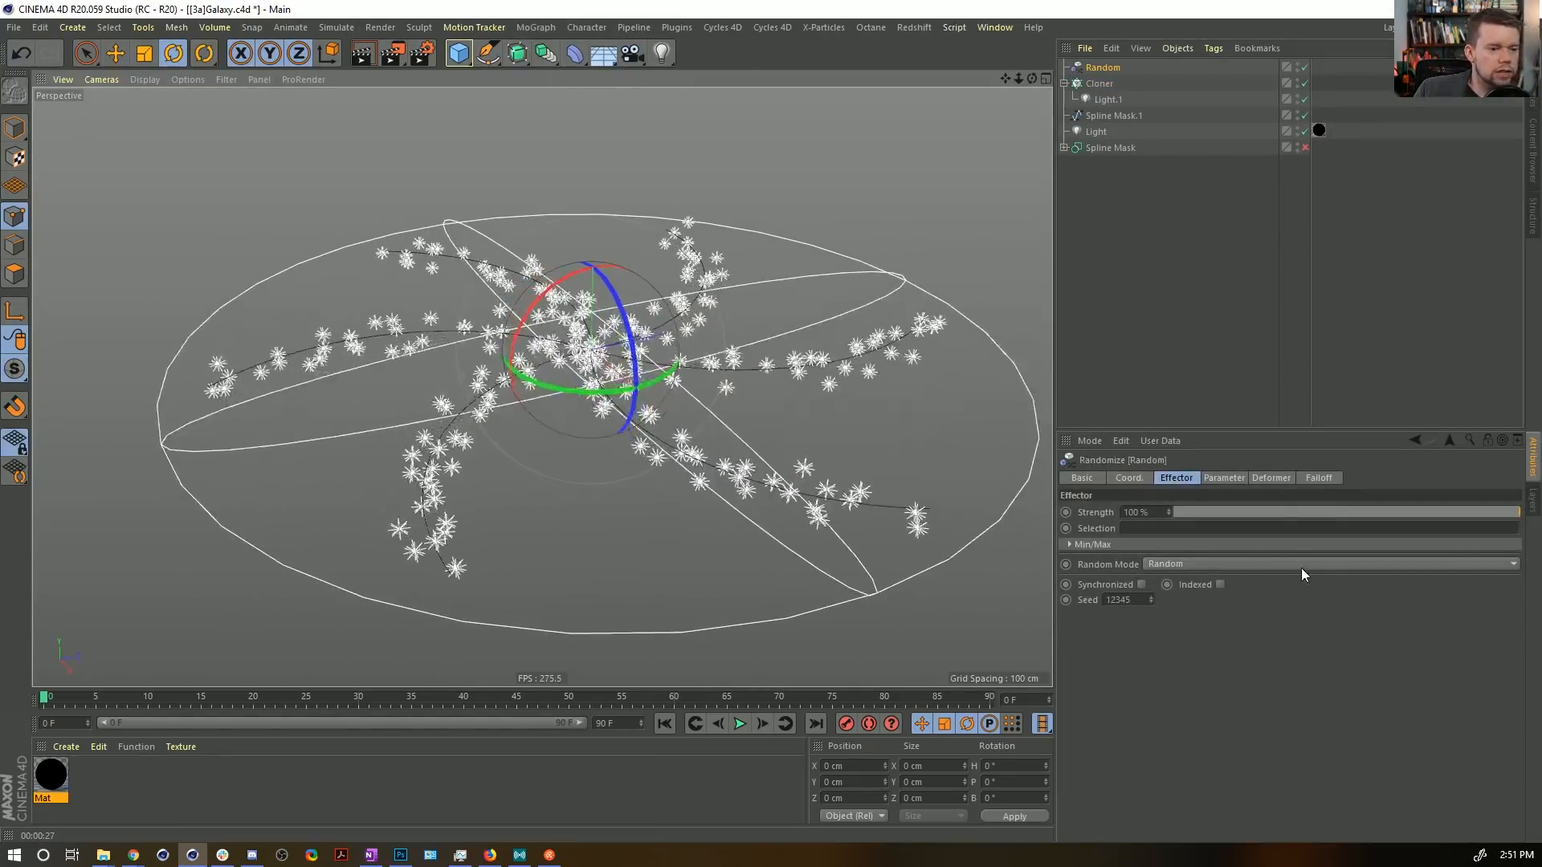
Enable uniform Scale on the Random effector with a value of 0.9 and render the view.
{"action": "left_click", "coordinate": [1224, 477]}
{"action": "left_click", "coordinate": [1225, 542]}
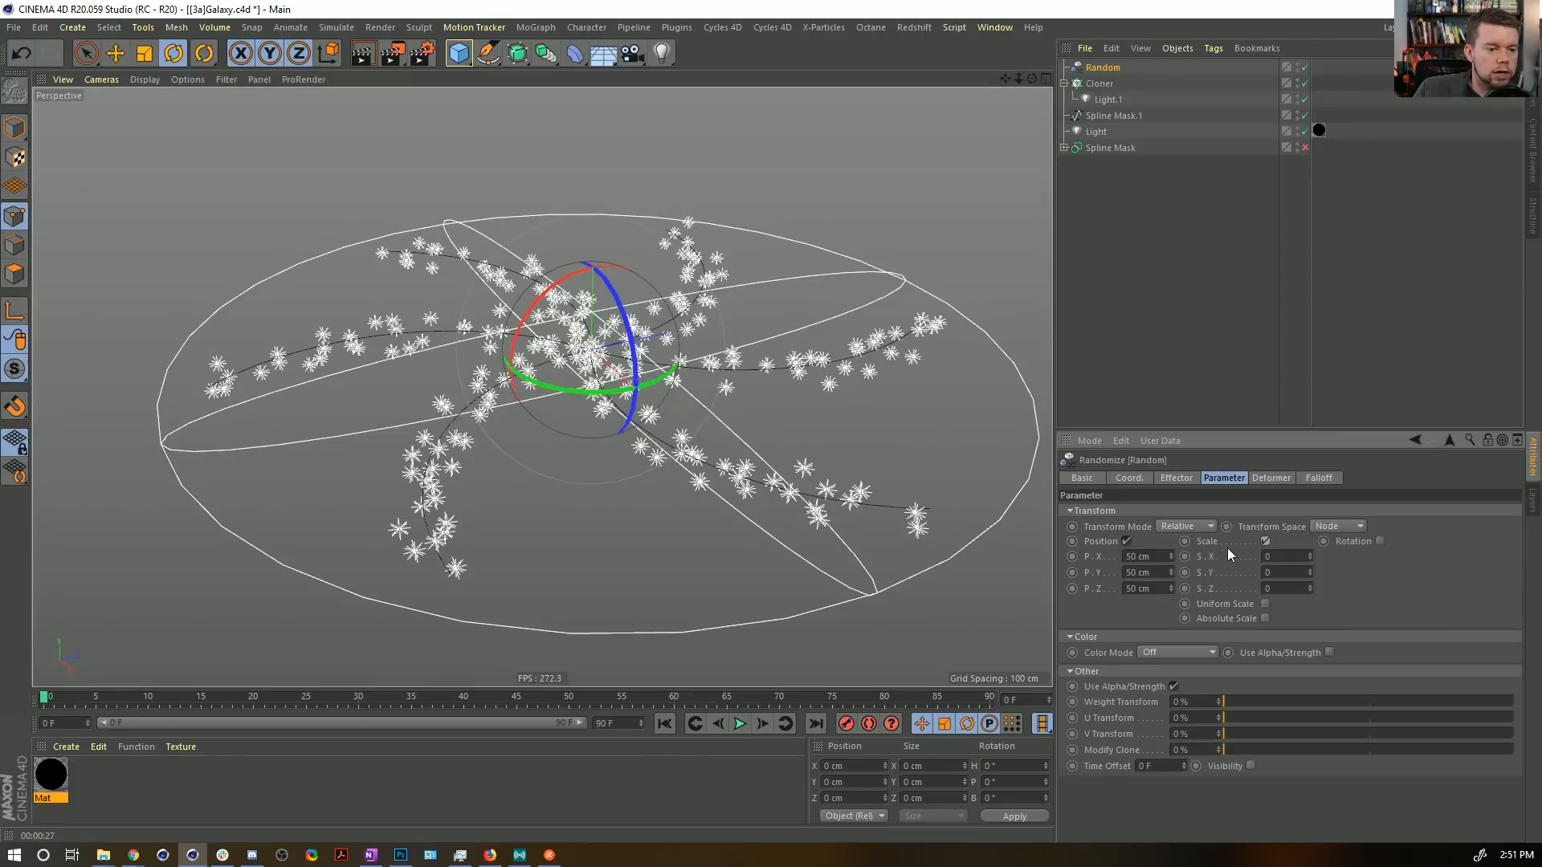
{"action": "left_click", "coordinate": [1265, 604]}
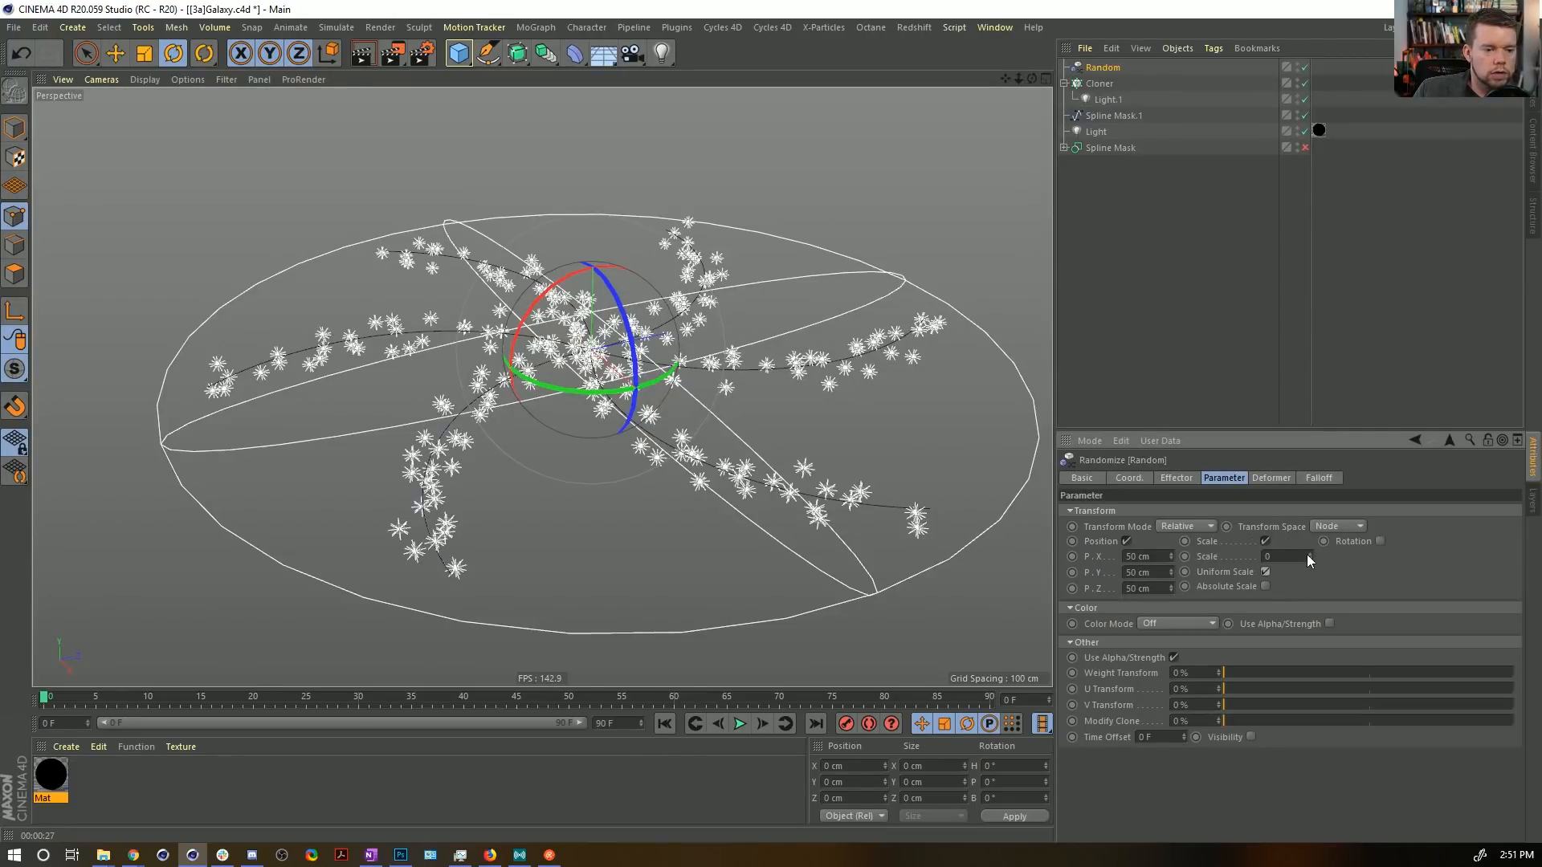
{"action": "left_click_drag", "start_coordinate": [1309, 554], "coordinate": [1295, 558]}
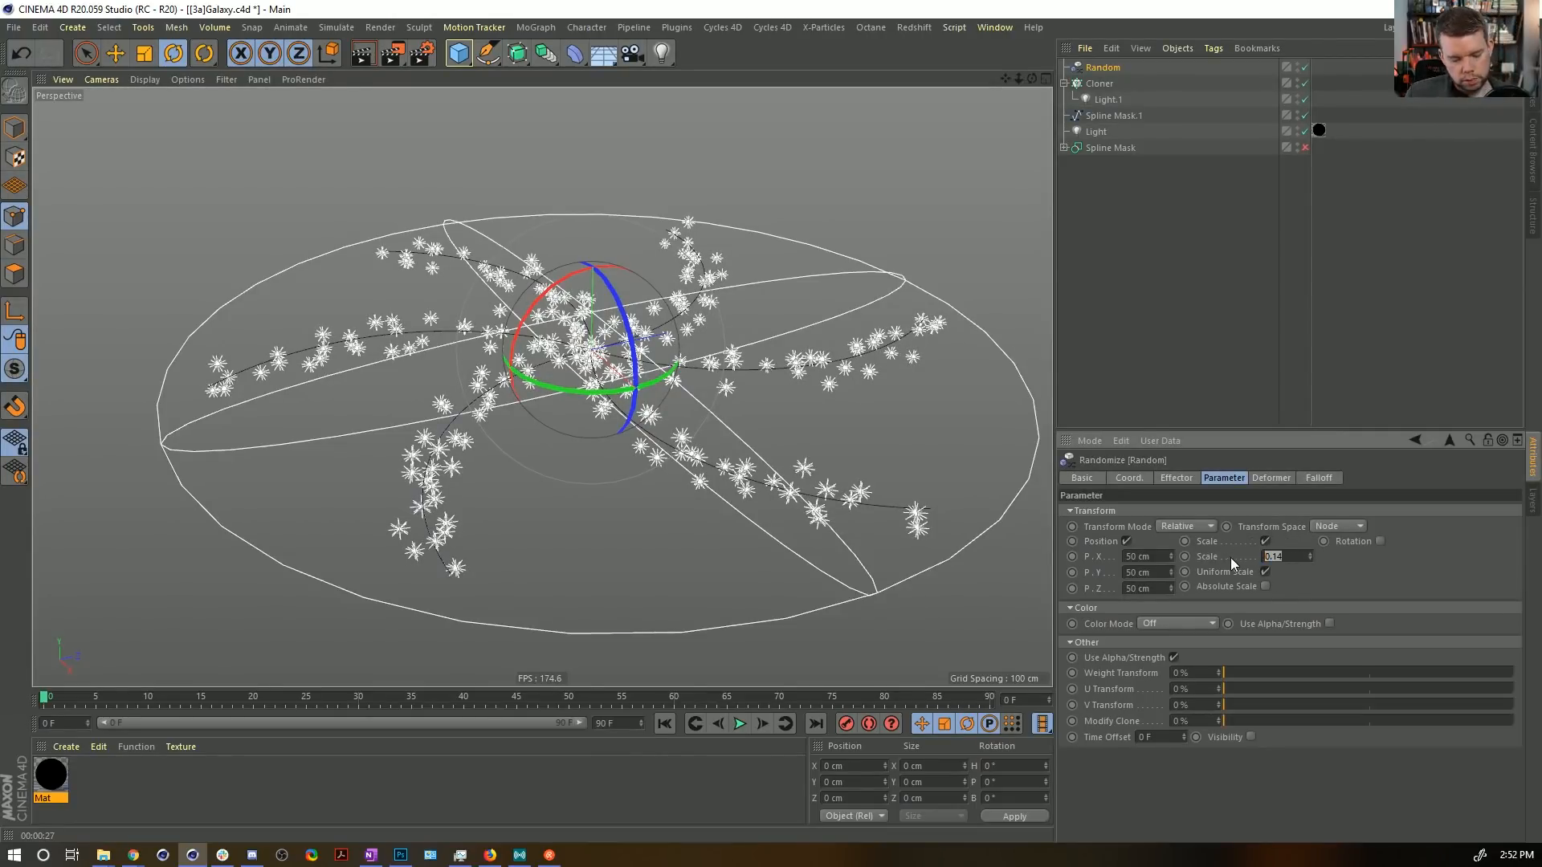
{"action": "key", "text": "Return"}
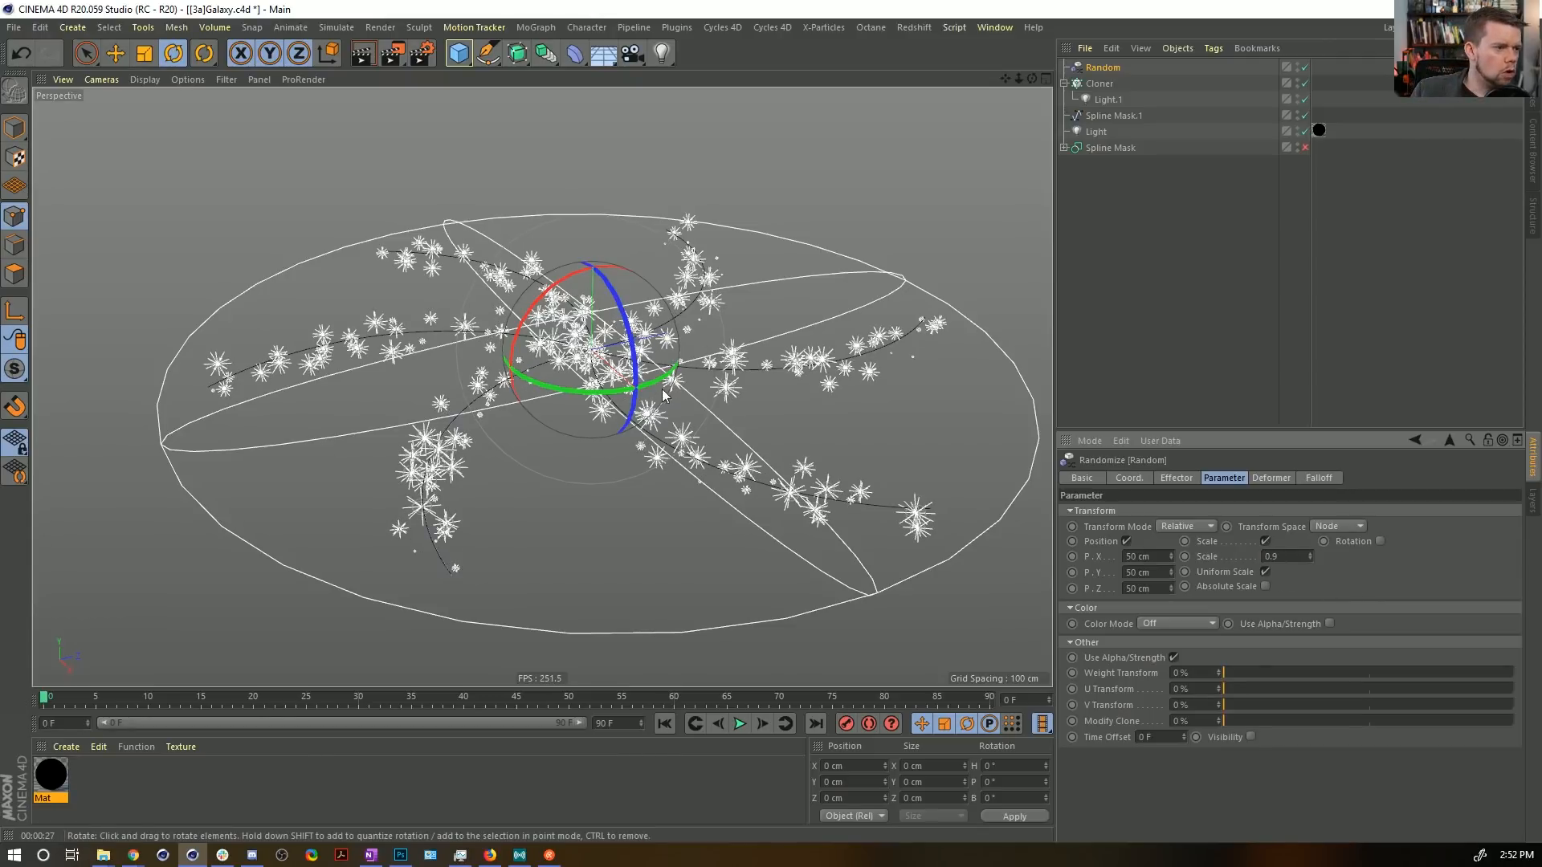
{"action": "key", "text": "ctrl+r"}
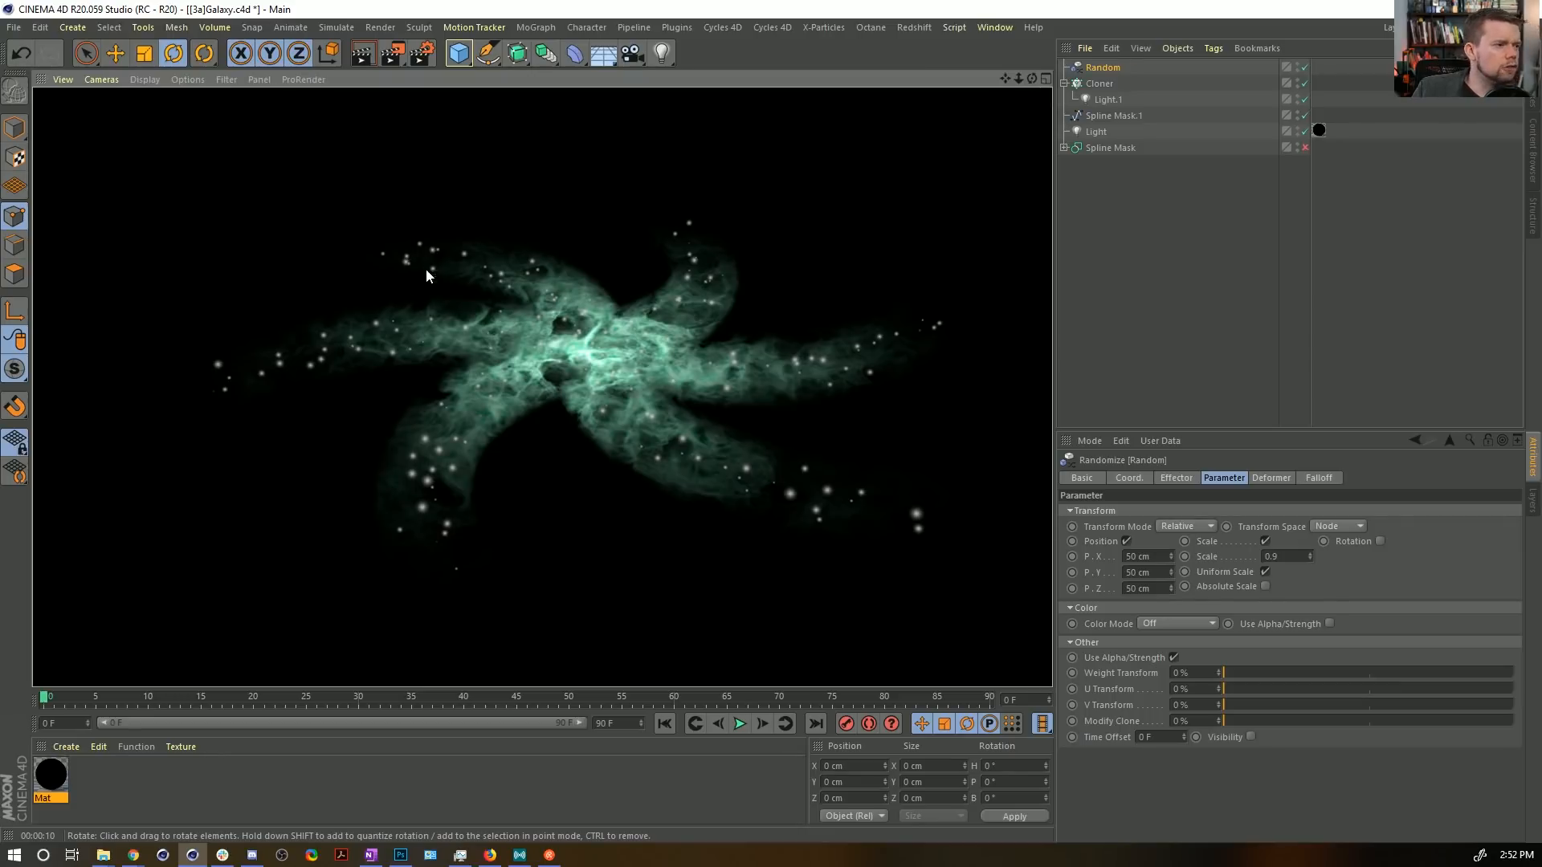
Add a Plain effector to the Cloner and turn off its Position transform.
{"action": "left_click", "coordinate": [1100, 84]}
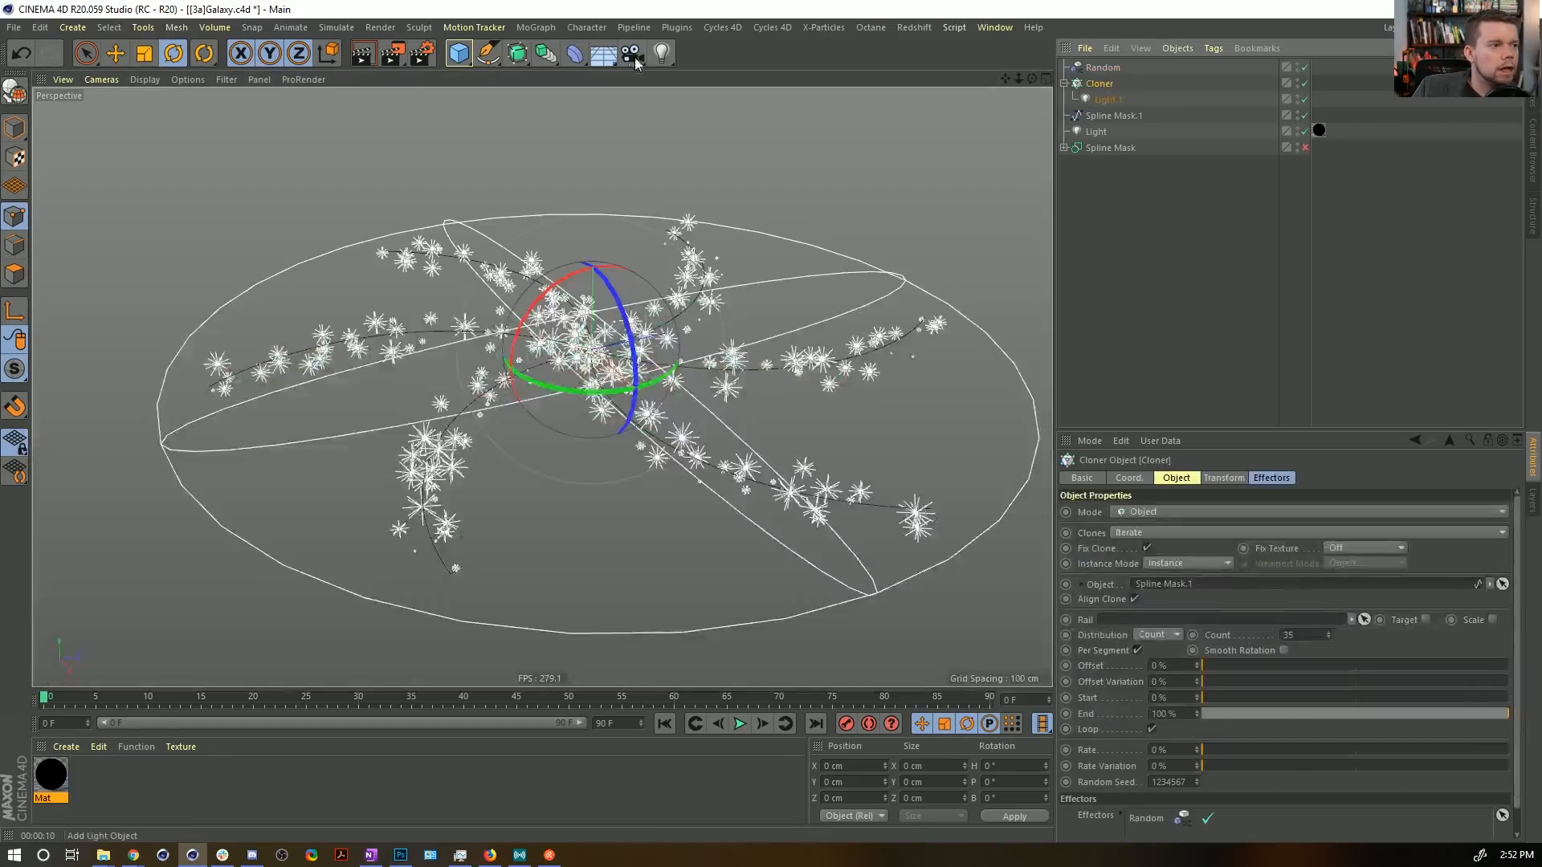
{"action": "left_click", "coordinate": [536, 28]}
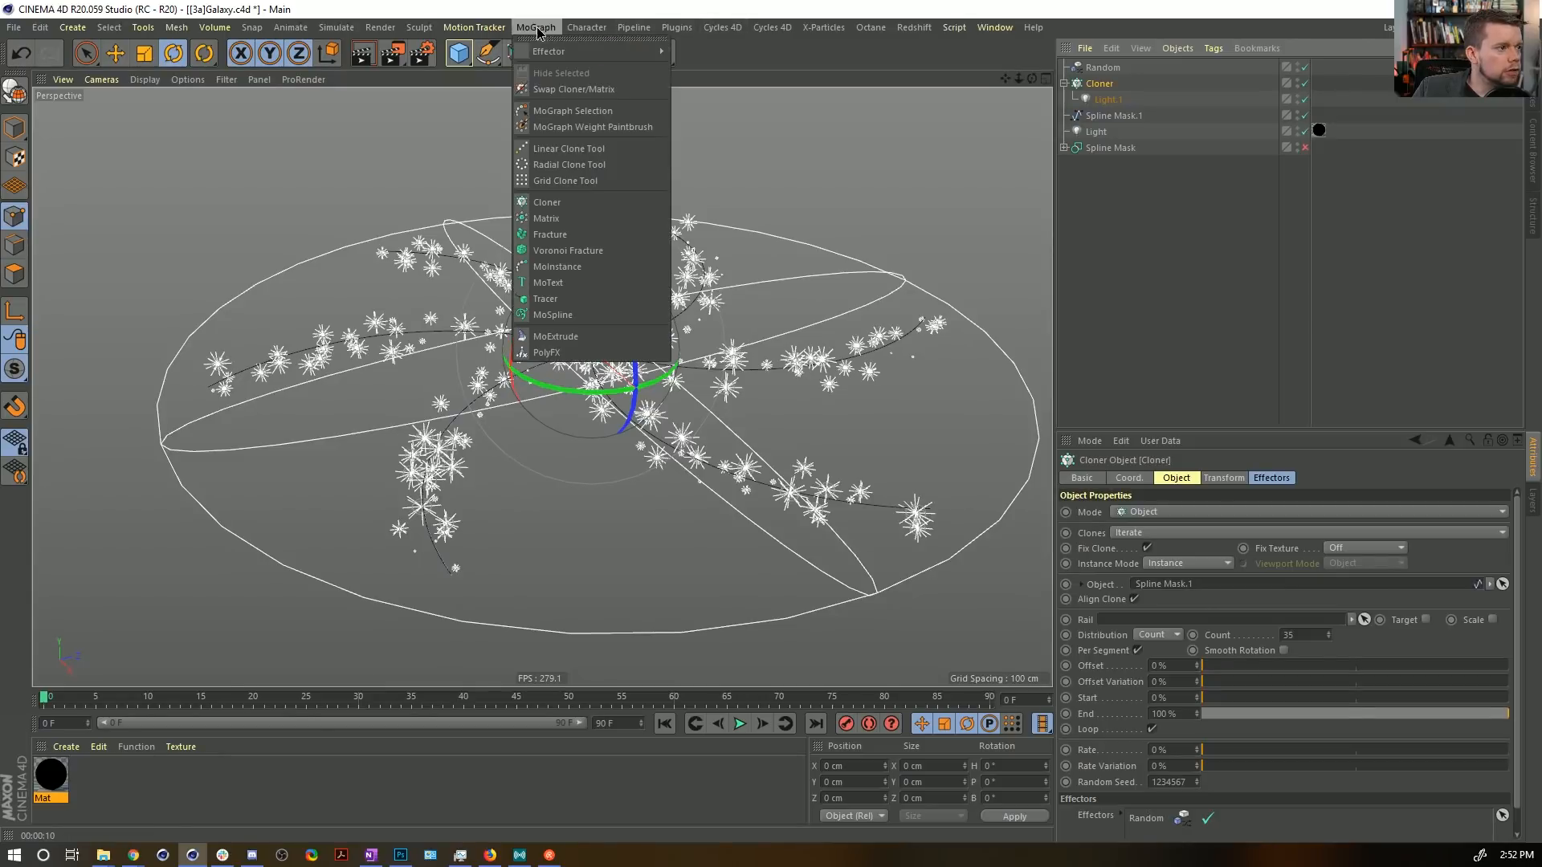
{"action": "mouse_move", "coordinate": [610, 51]}
{"action": "left_click", "coordinate": [697, 79]}
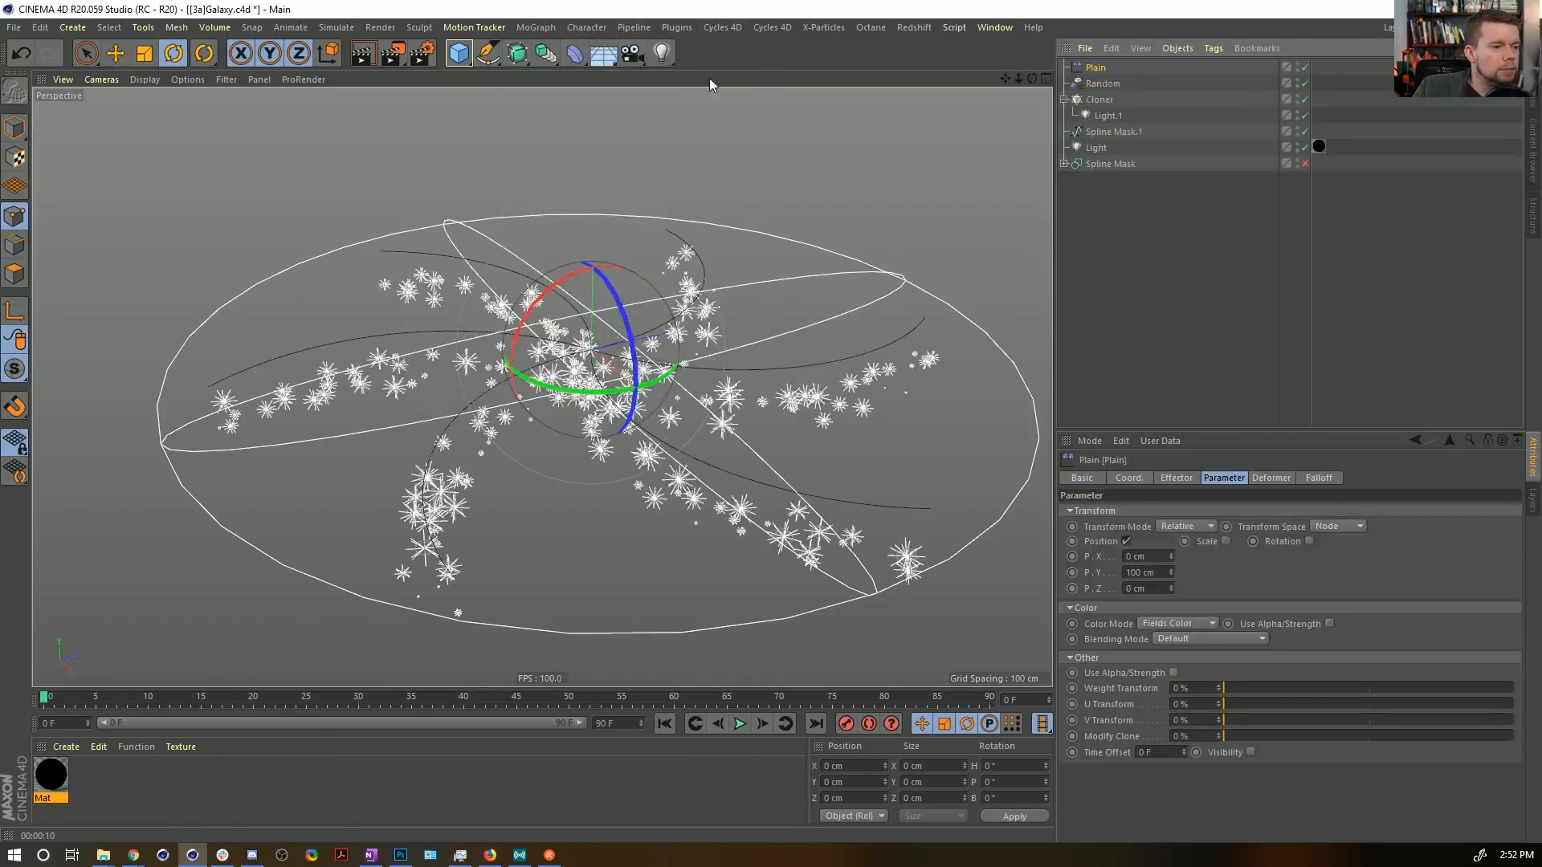
{"action": "left_click", "coordinate": [1126, 541]}
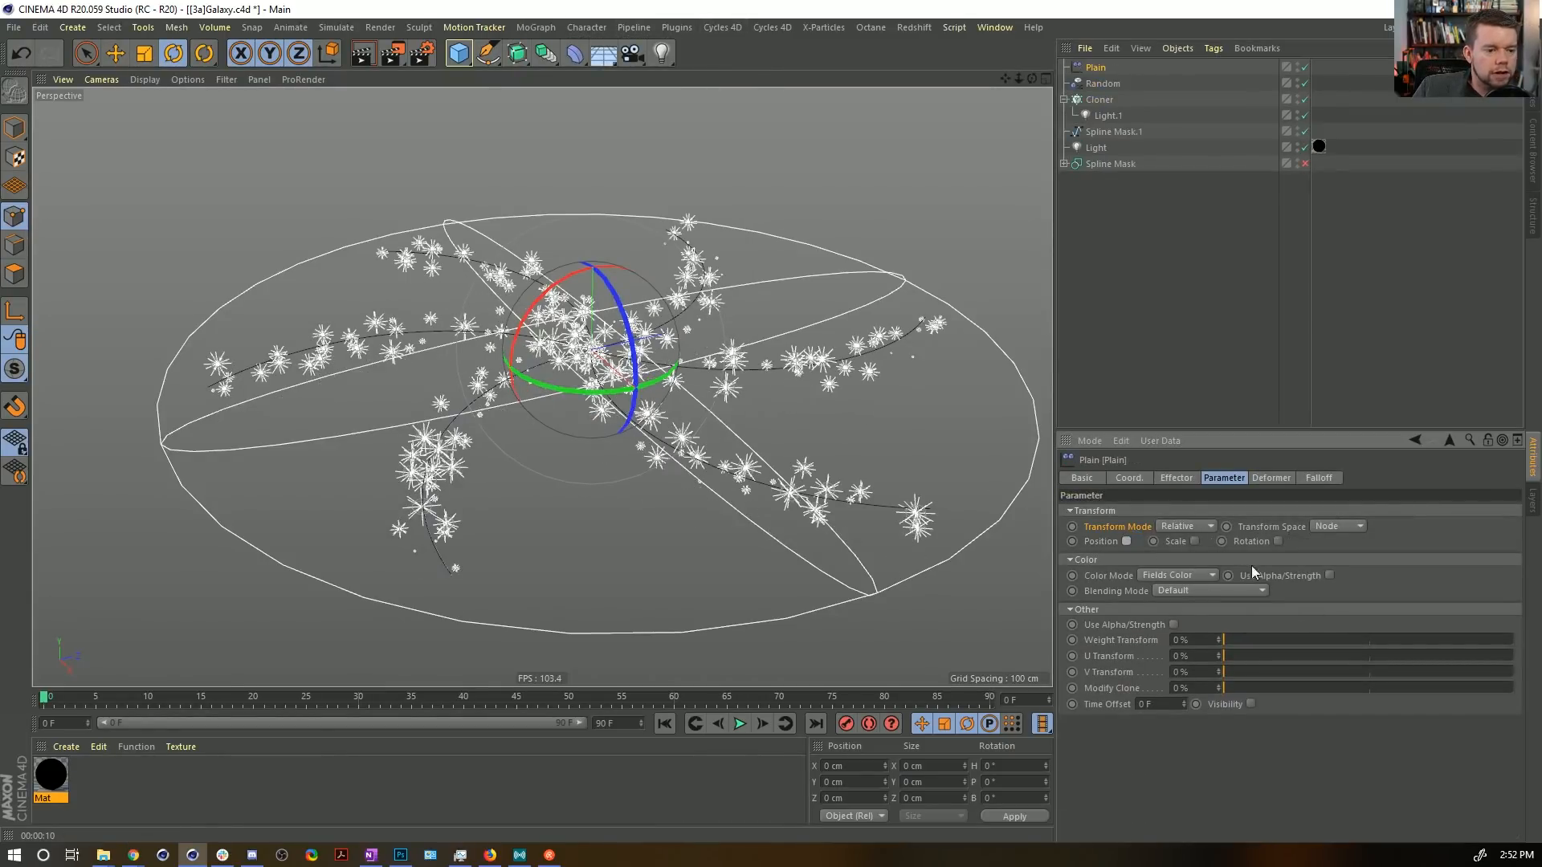
{"action": "left_click", "coordinate": [1179, 575]}
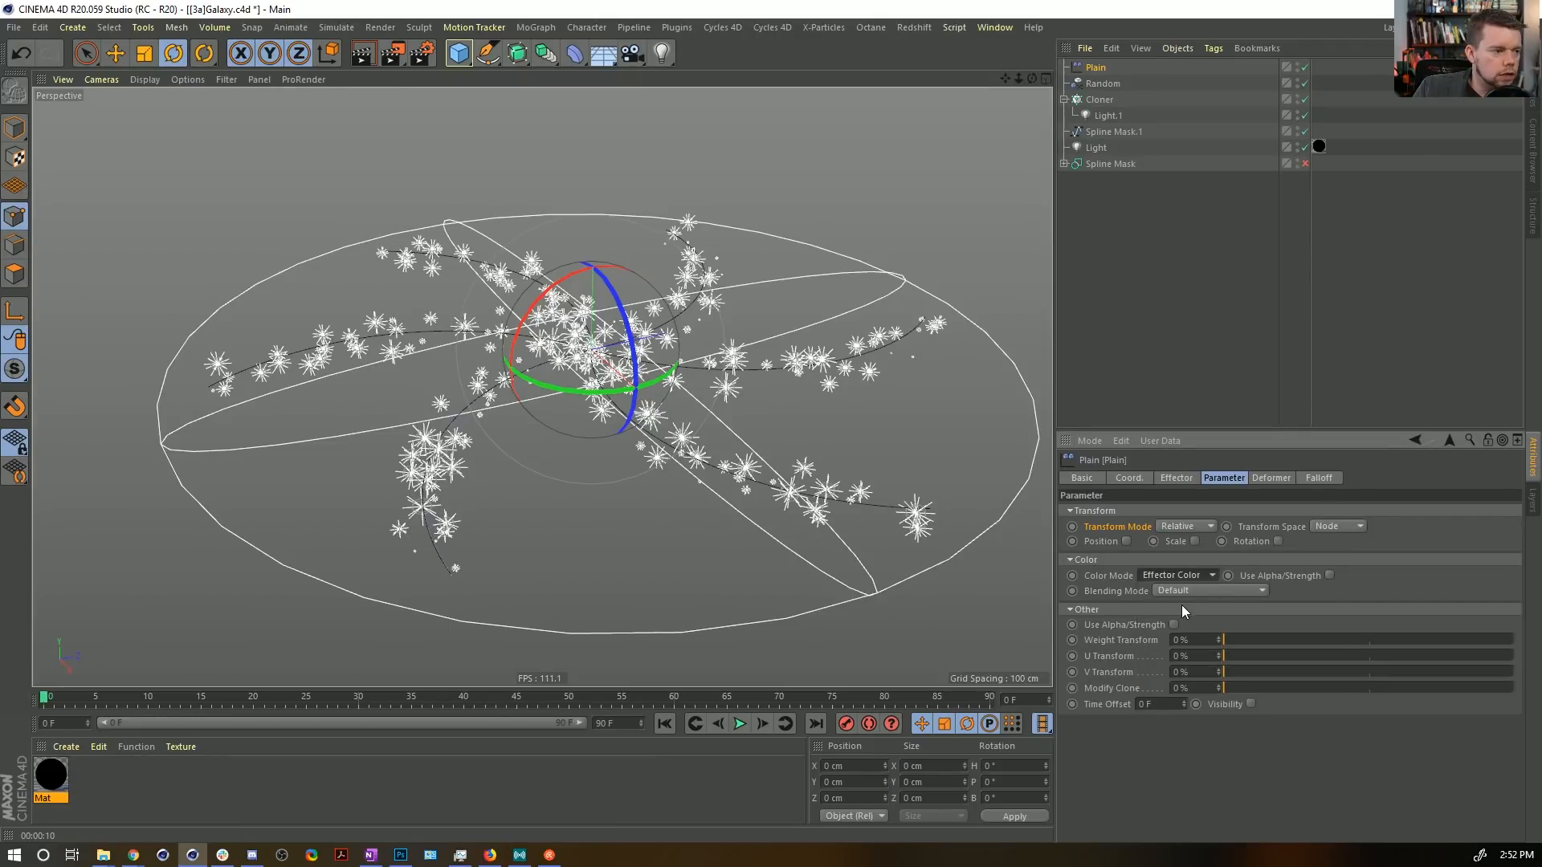
{"action": "left_click", "coordinate": [1194, 575]}
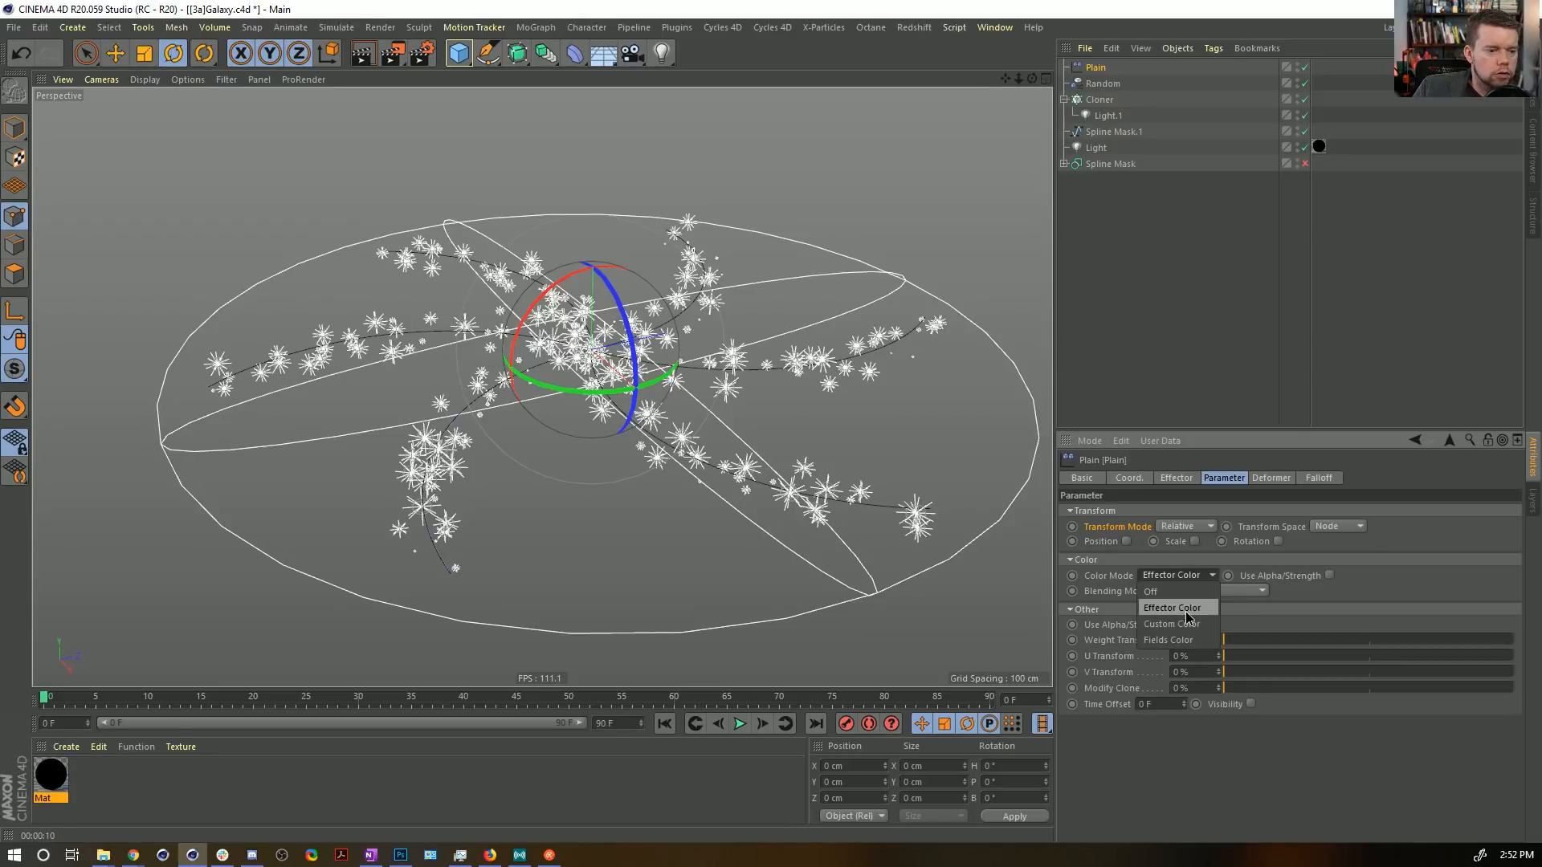
{"action": "left_click", "coordinate": [1192, 640]}
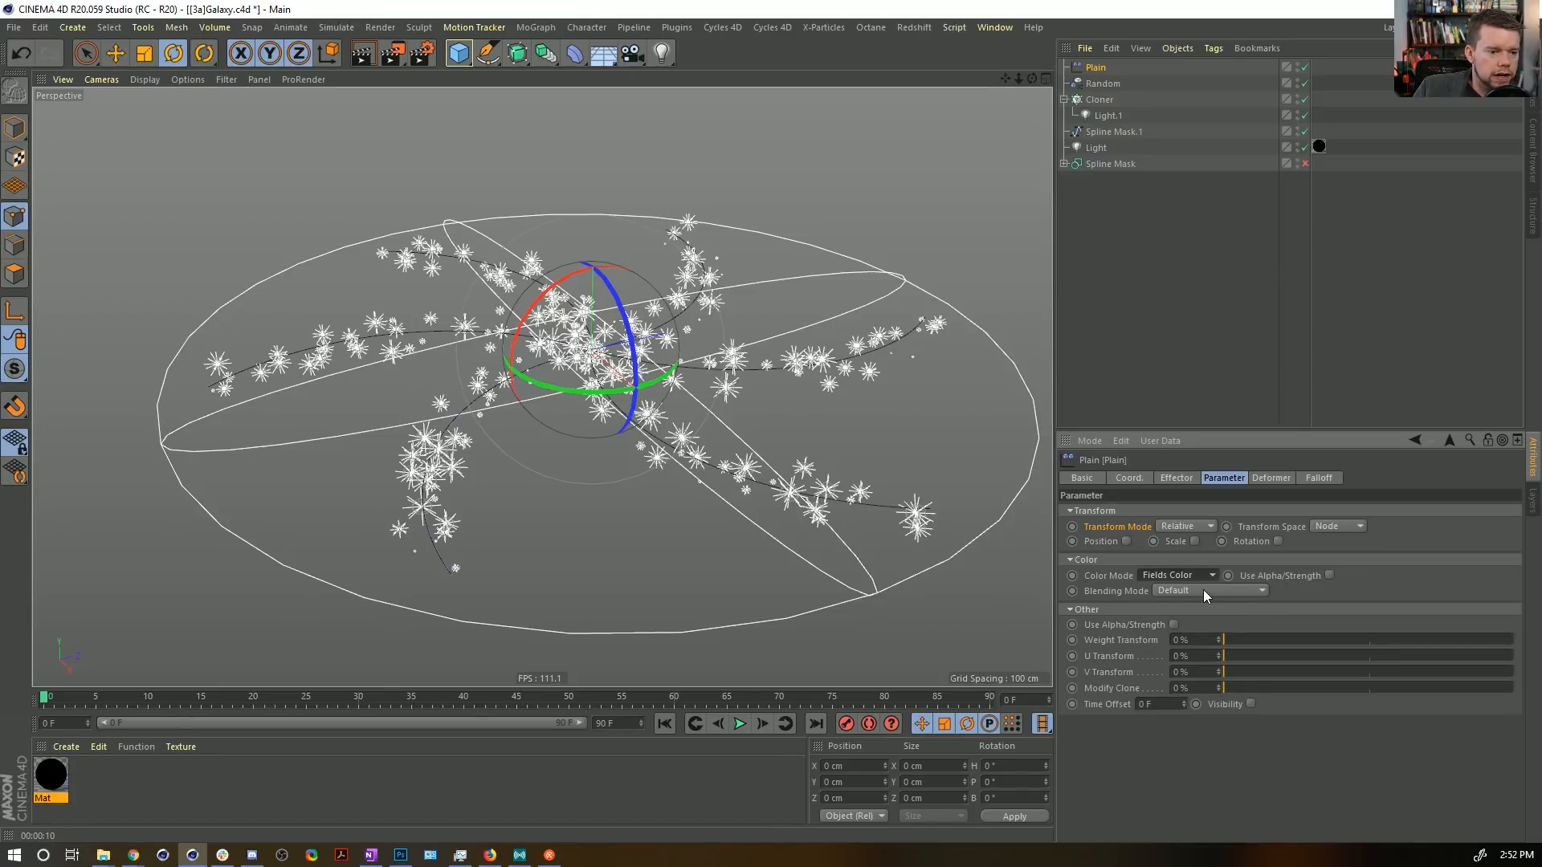
Add a Spherical Field to the Plain effector's falloff, with its Size at 981 cm and Inner Offset at 0%.
{"action": "left_click", "coordinate": [1307, 474]}
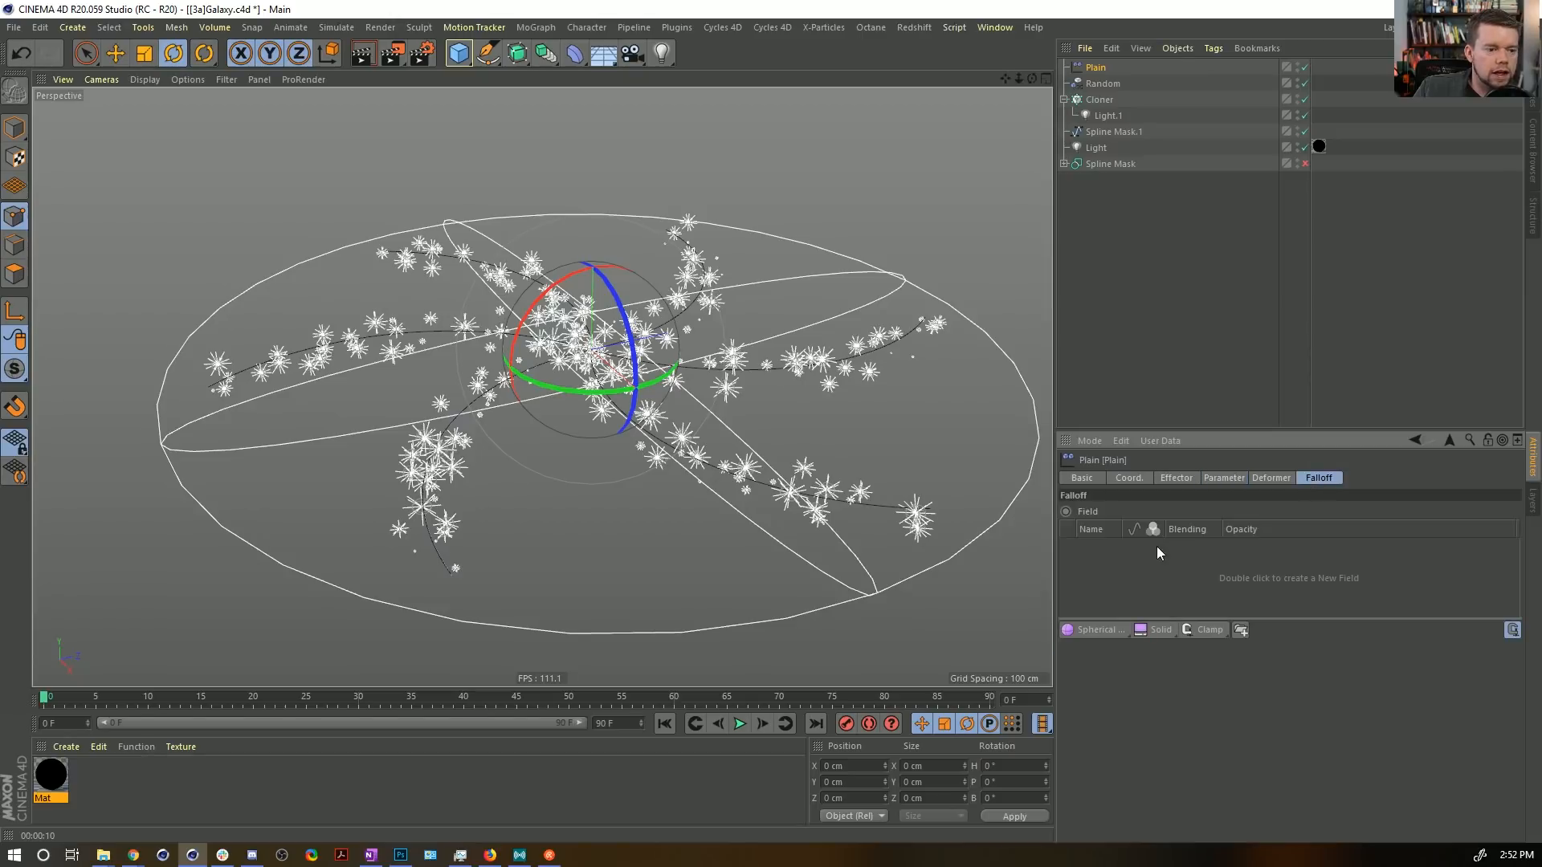
{"action": "left_click", "coordinate": [1097, 632]}
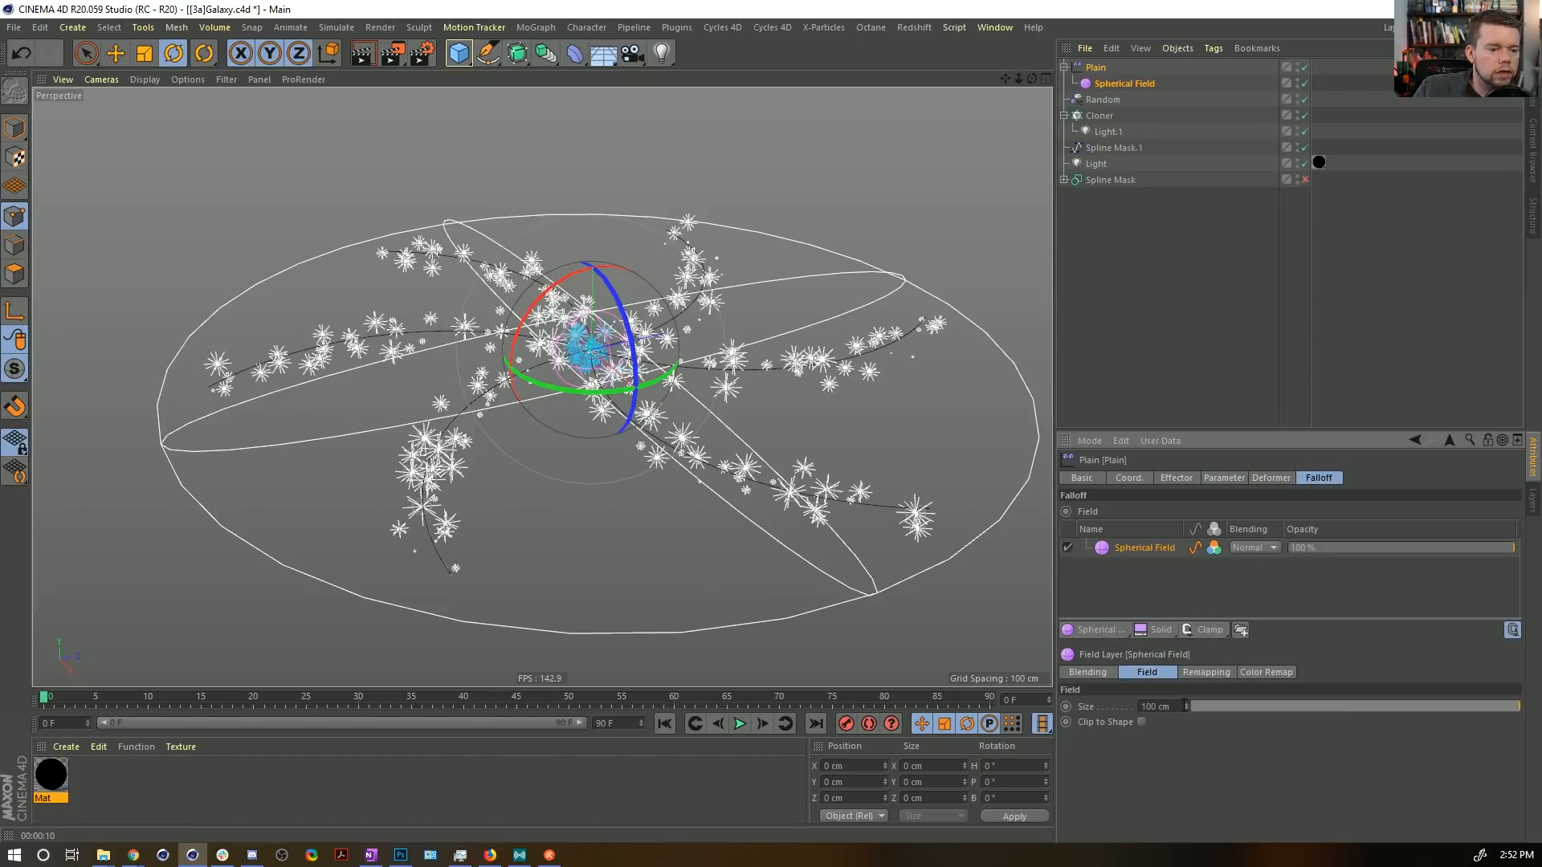
{"action": "left_click_drag", "start_coordinate": [1186, 707], "coordinate": [1186, 548]}
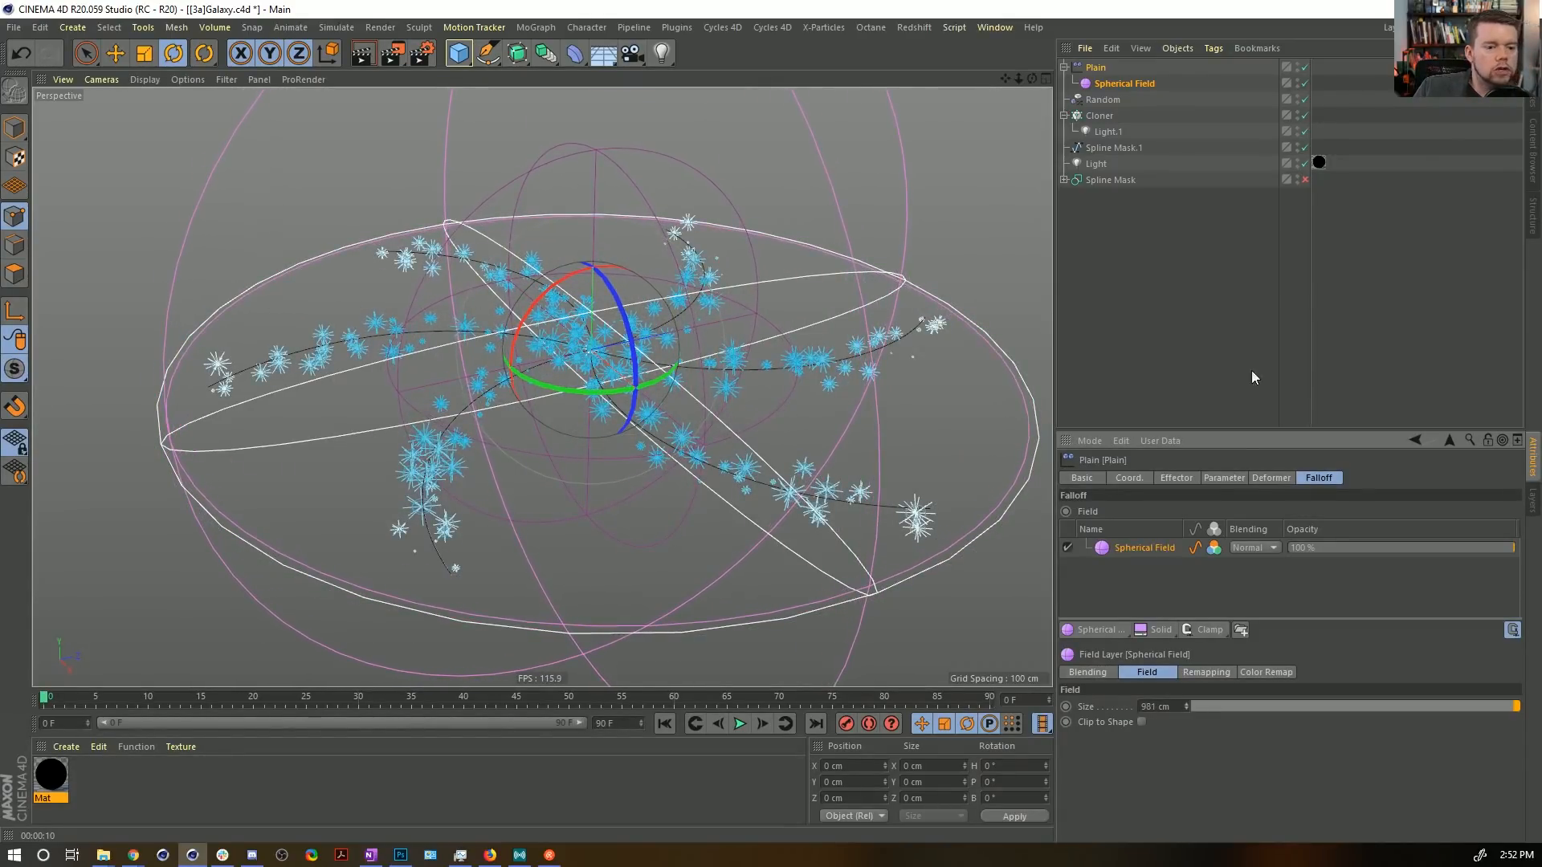
{"action": "left_click", "coordinate": [1110, 88]}
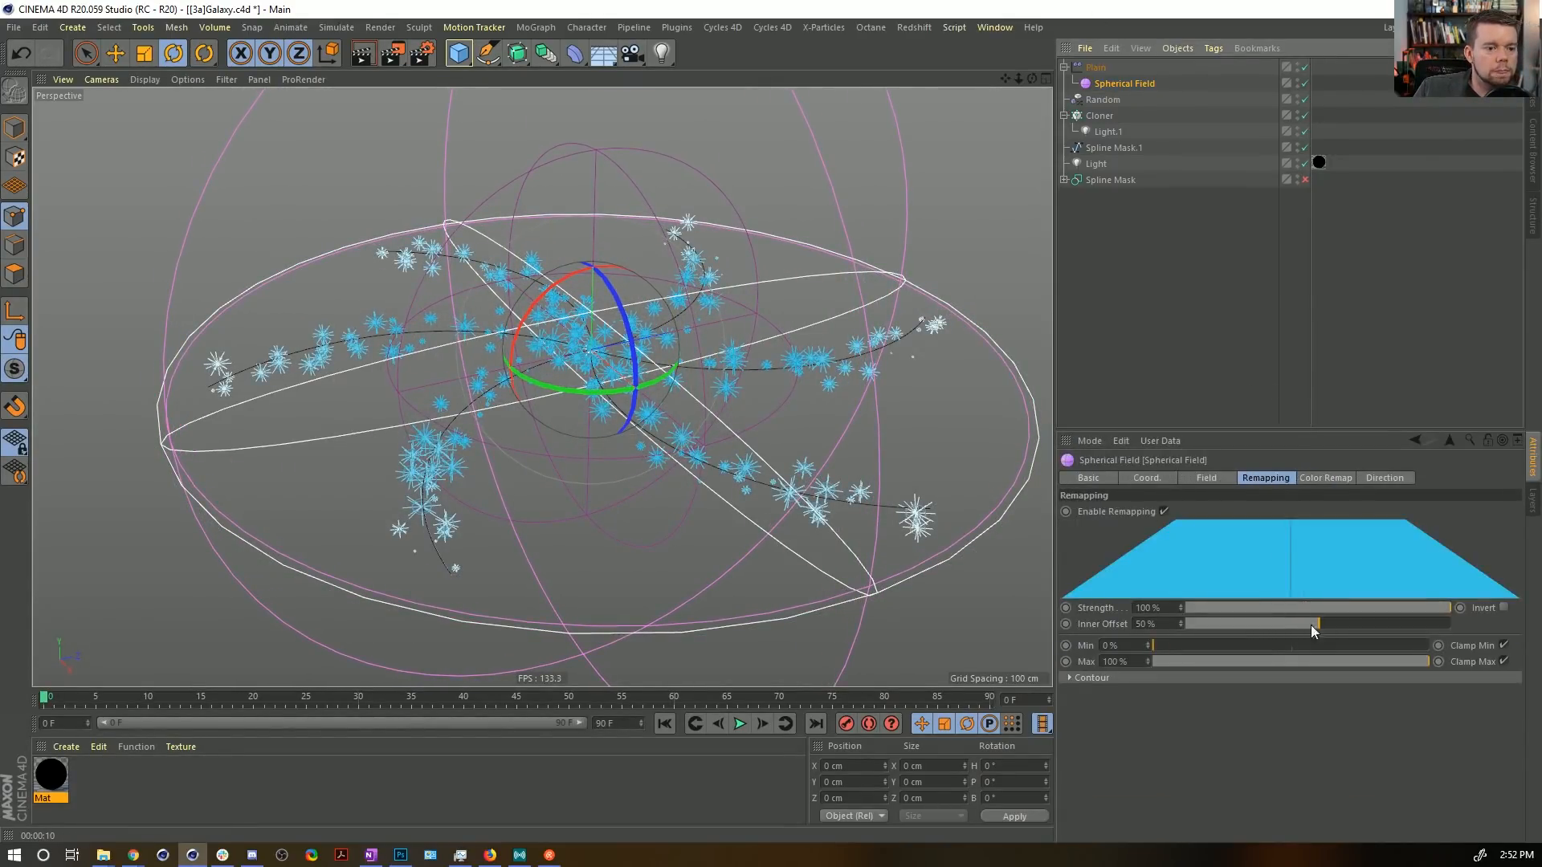
{"action": "left_click_drag", "start_coordinate": [1310, 625], "coordinate": [1167, 644]}
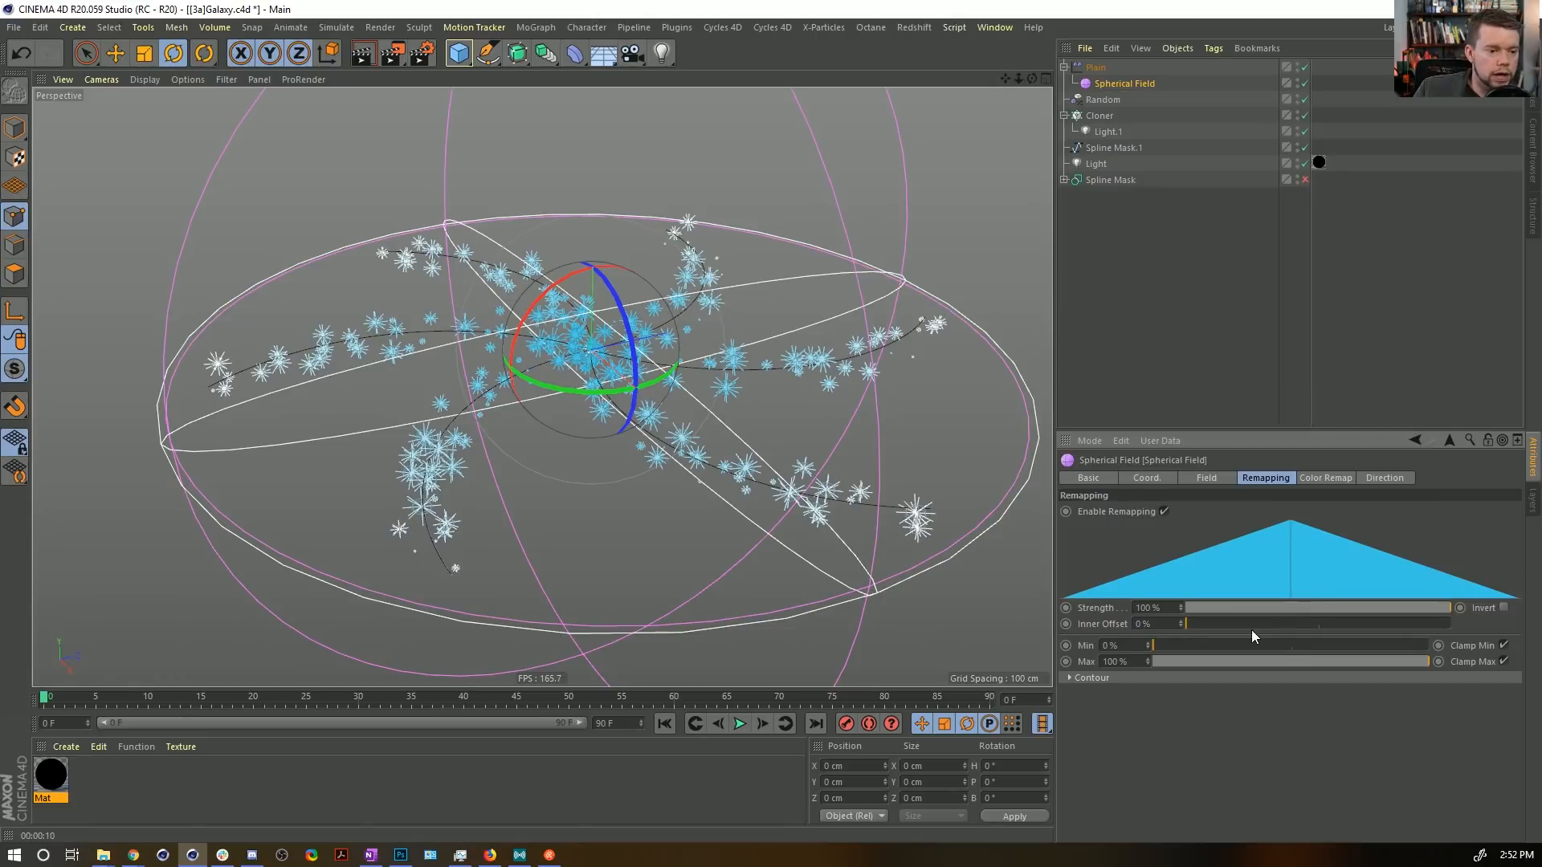
Set the Spherical Field's Color Remap mode to Gradient and render the view.
{"action": "left_click", "coordinate": [1329, 478]}
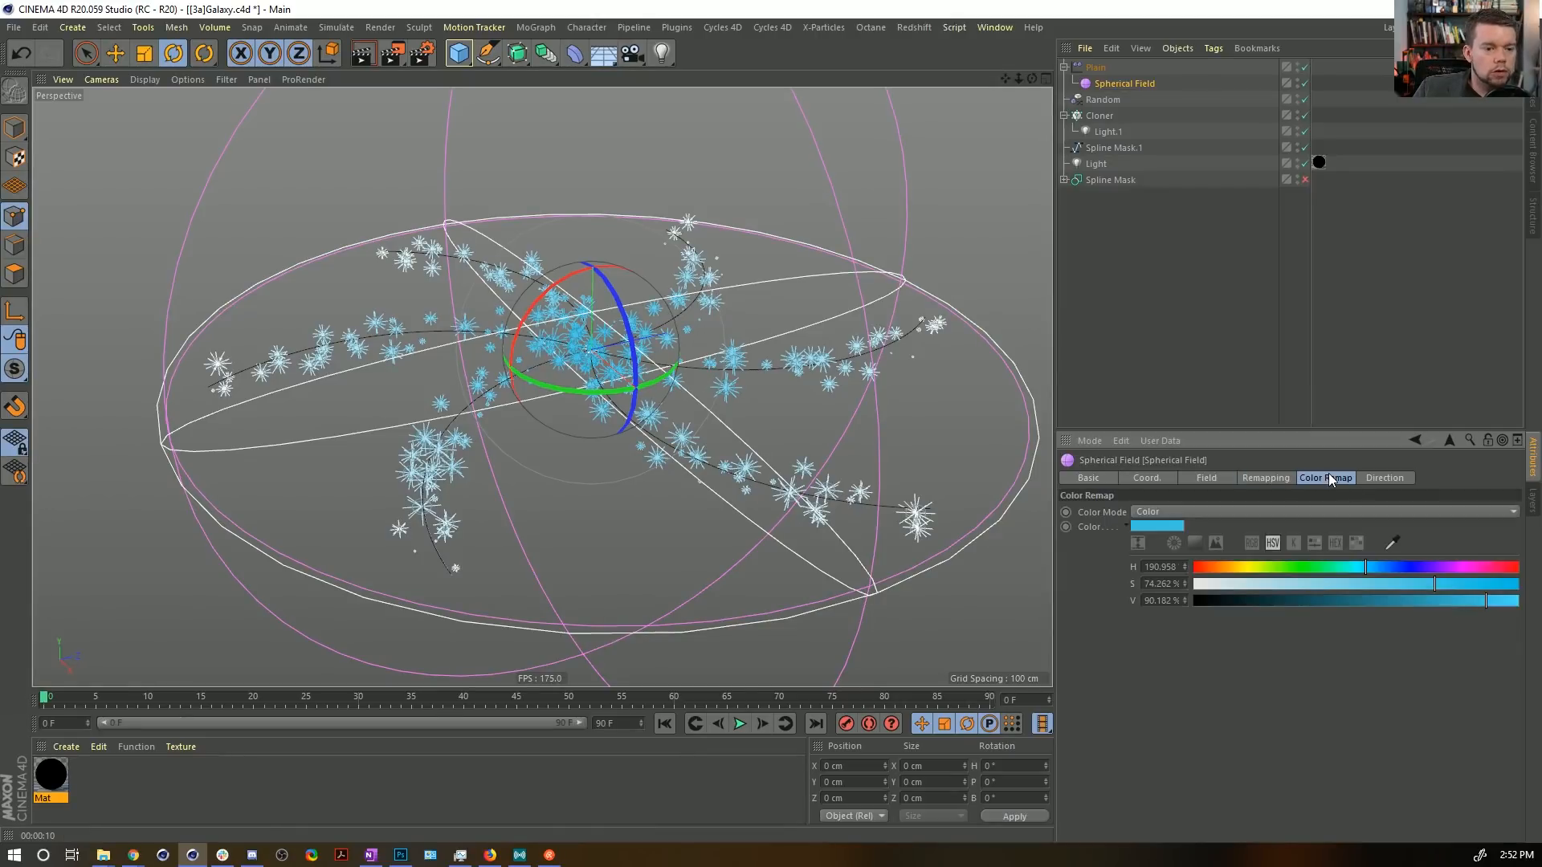
{"action": "left_click", "coordinate": [1163, 511]}
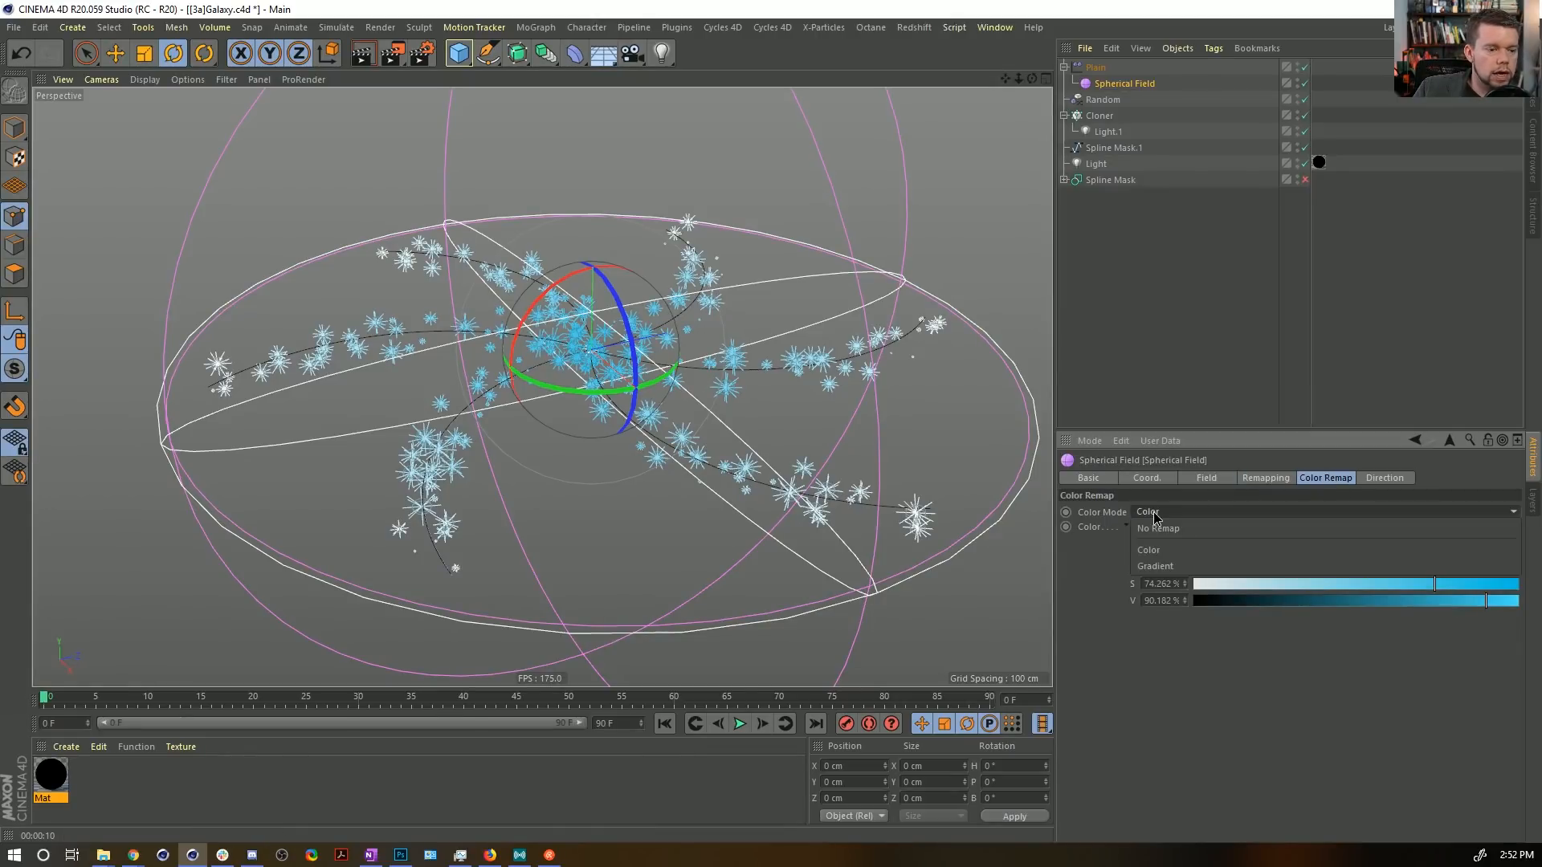
{"action": "left_click", "coordinate": [1165, 545]}
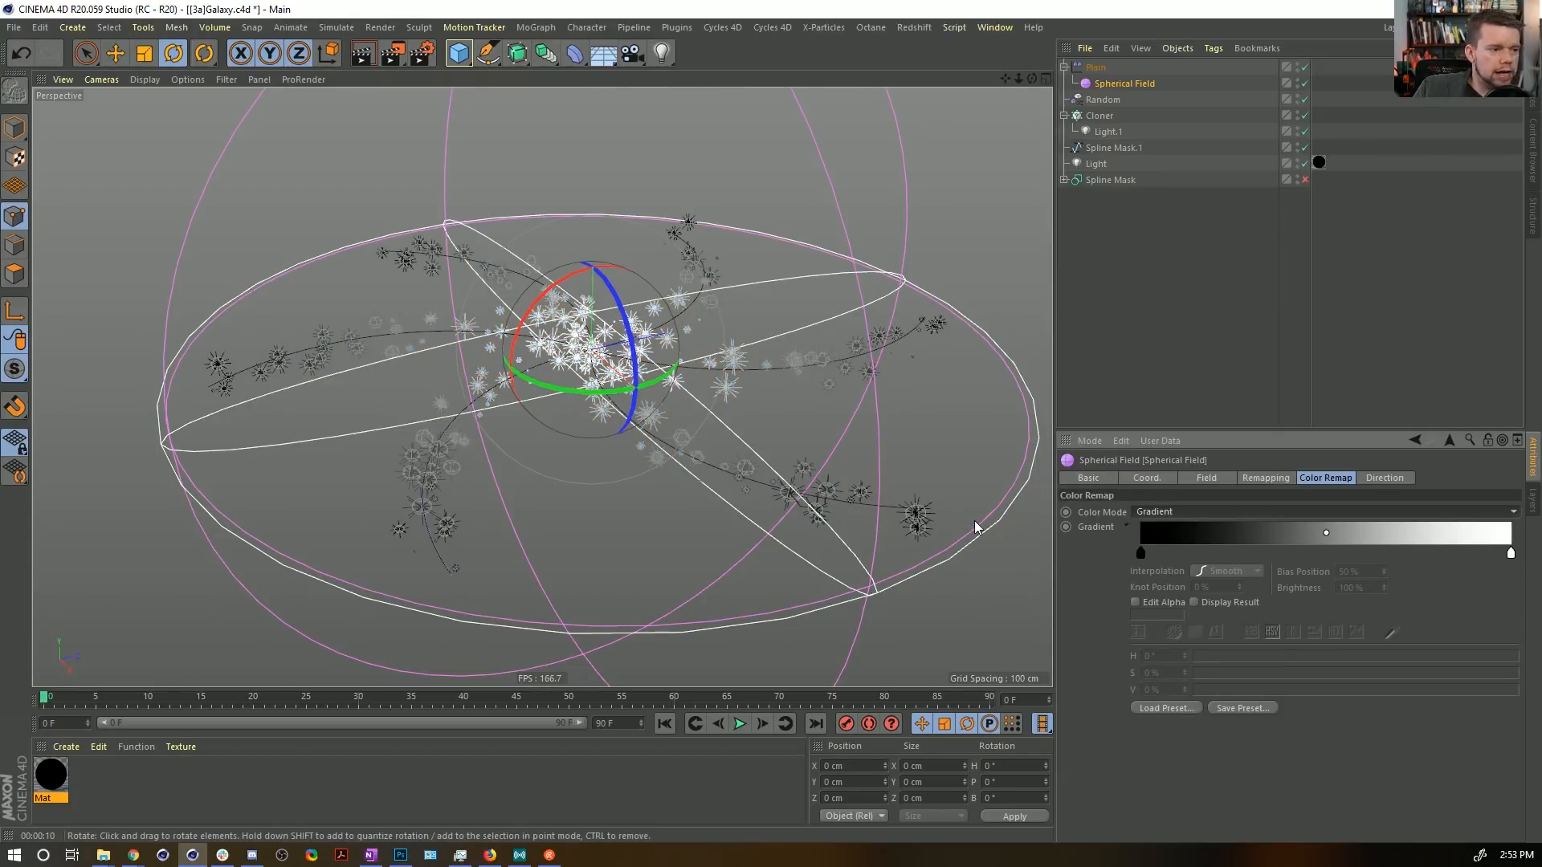
{"action": "key", "text": "ctrl+r"}
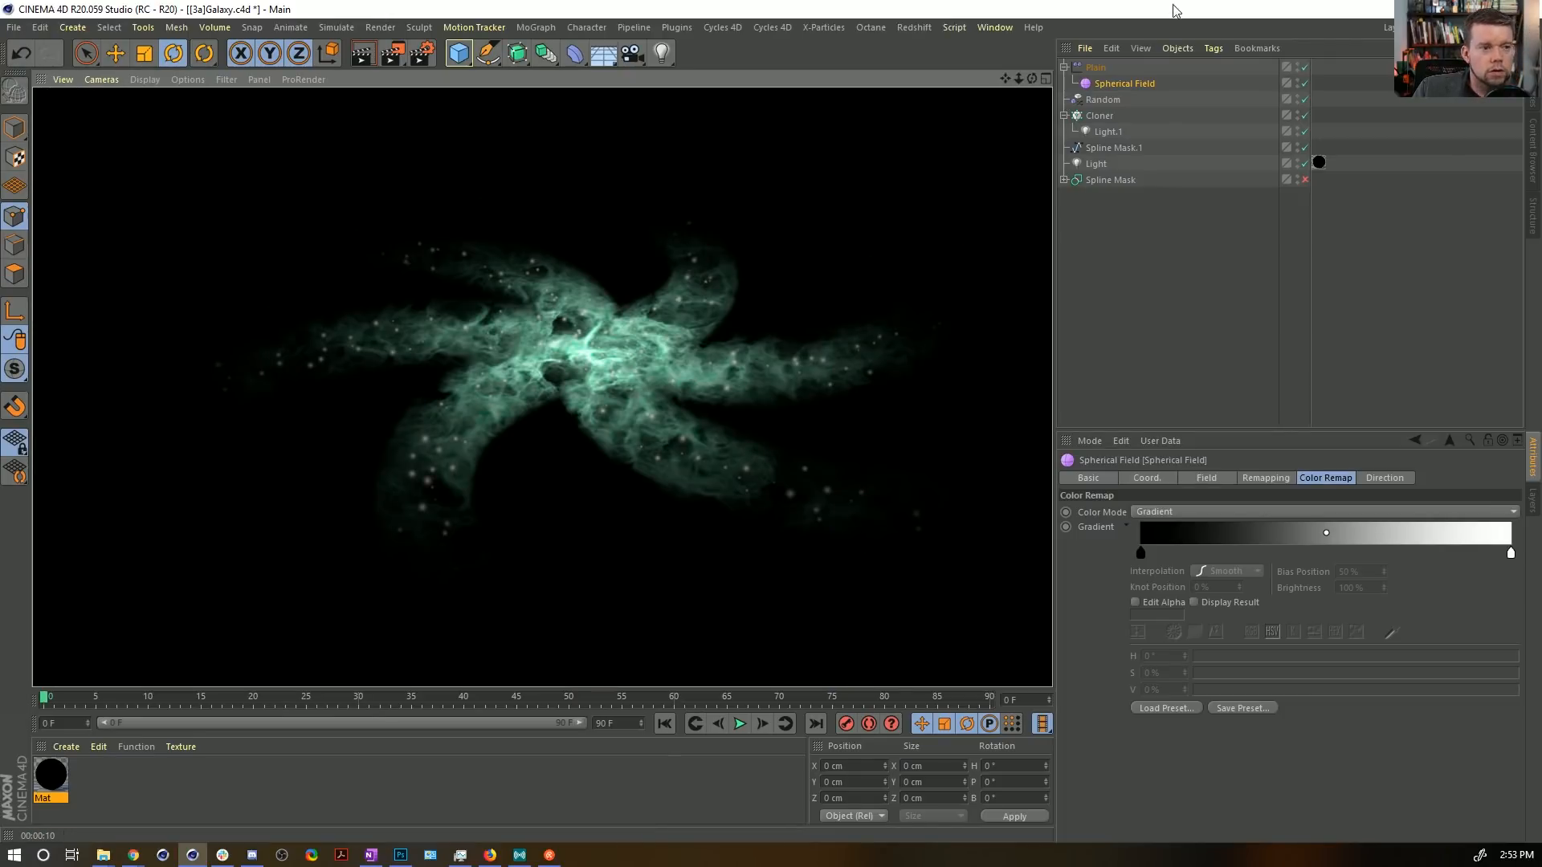
Enable Use Alpha/Strength in the Plain effector's Color settings.
{"action": "left_click", "coordinate": [1096, 67]}
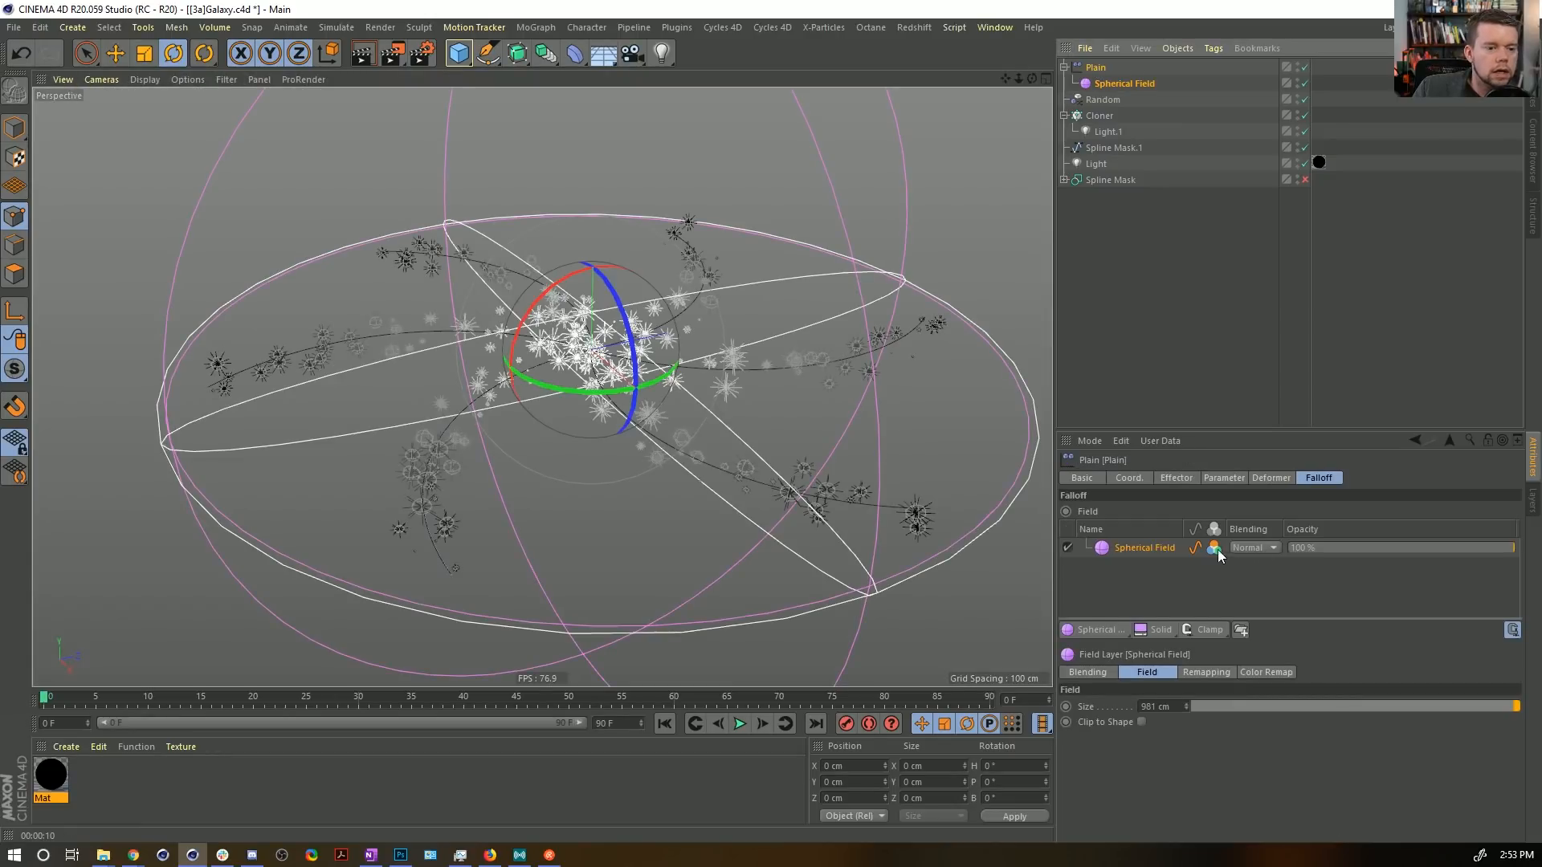
{"action": "left_click", "coordinate": [1177, 477]}
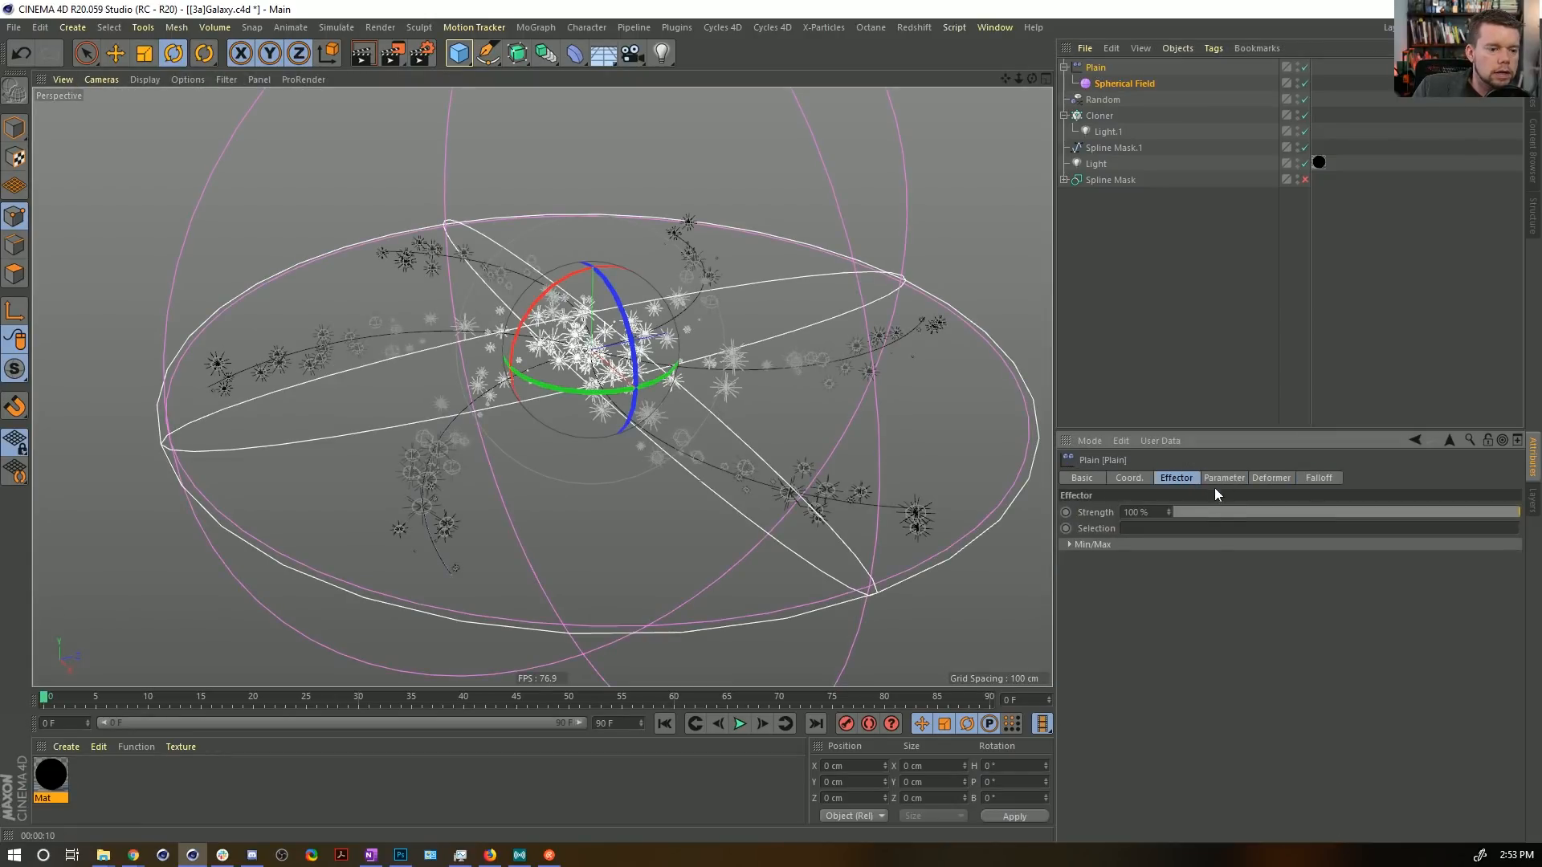
{"action": "left_click", "coordinate": [1220, 479]}
{"action": "left_click", "coordinate": [1328, 575]}
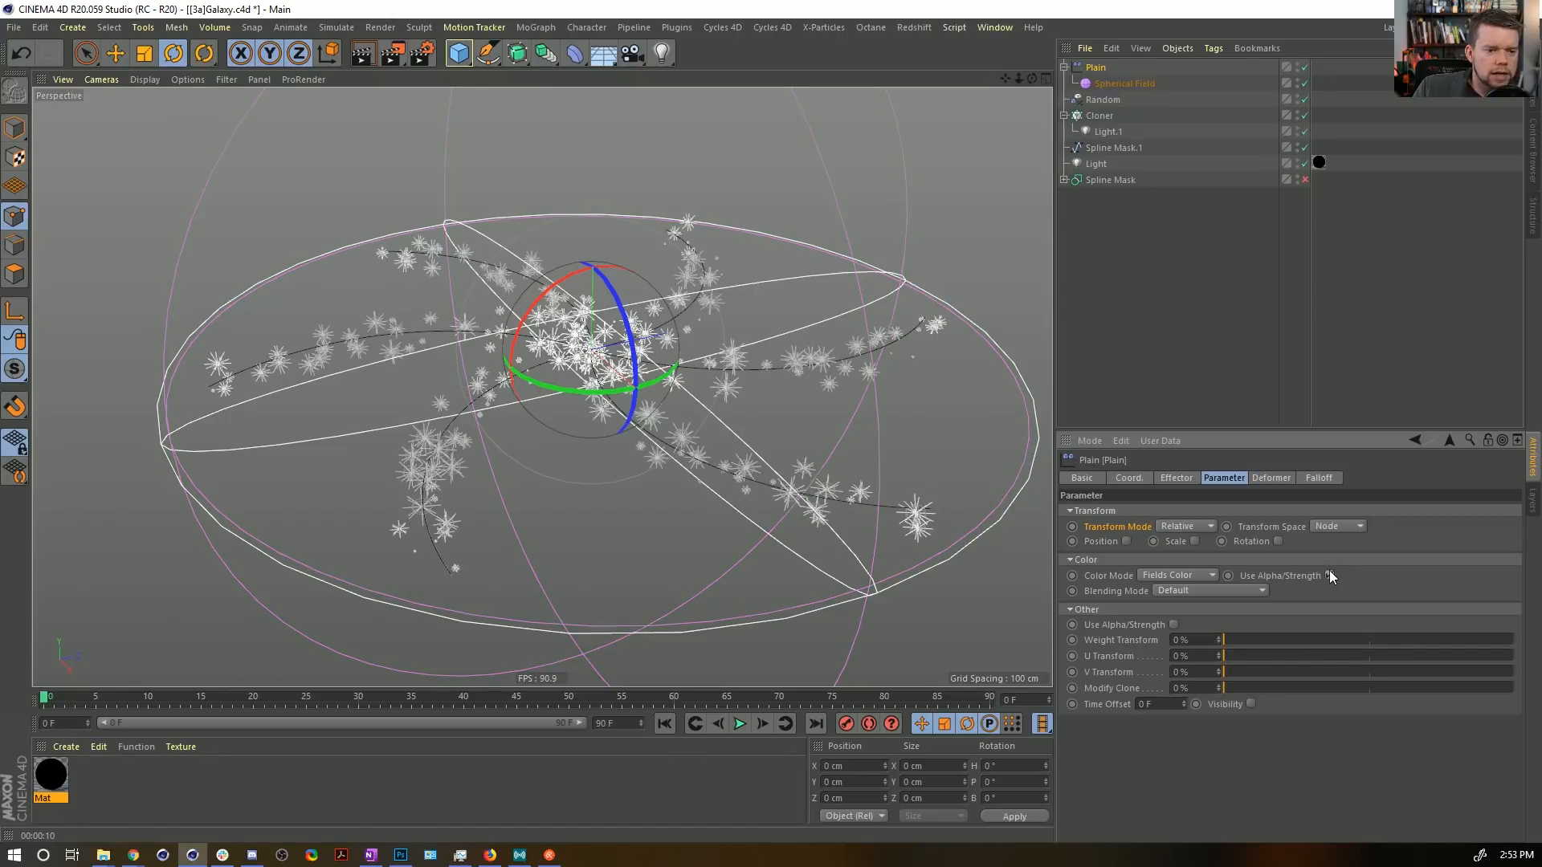
Disable the large volumetric Light and render the view with only the cloned star lights.
{"action": "key", "text": "ctrl+r"}
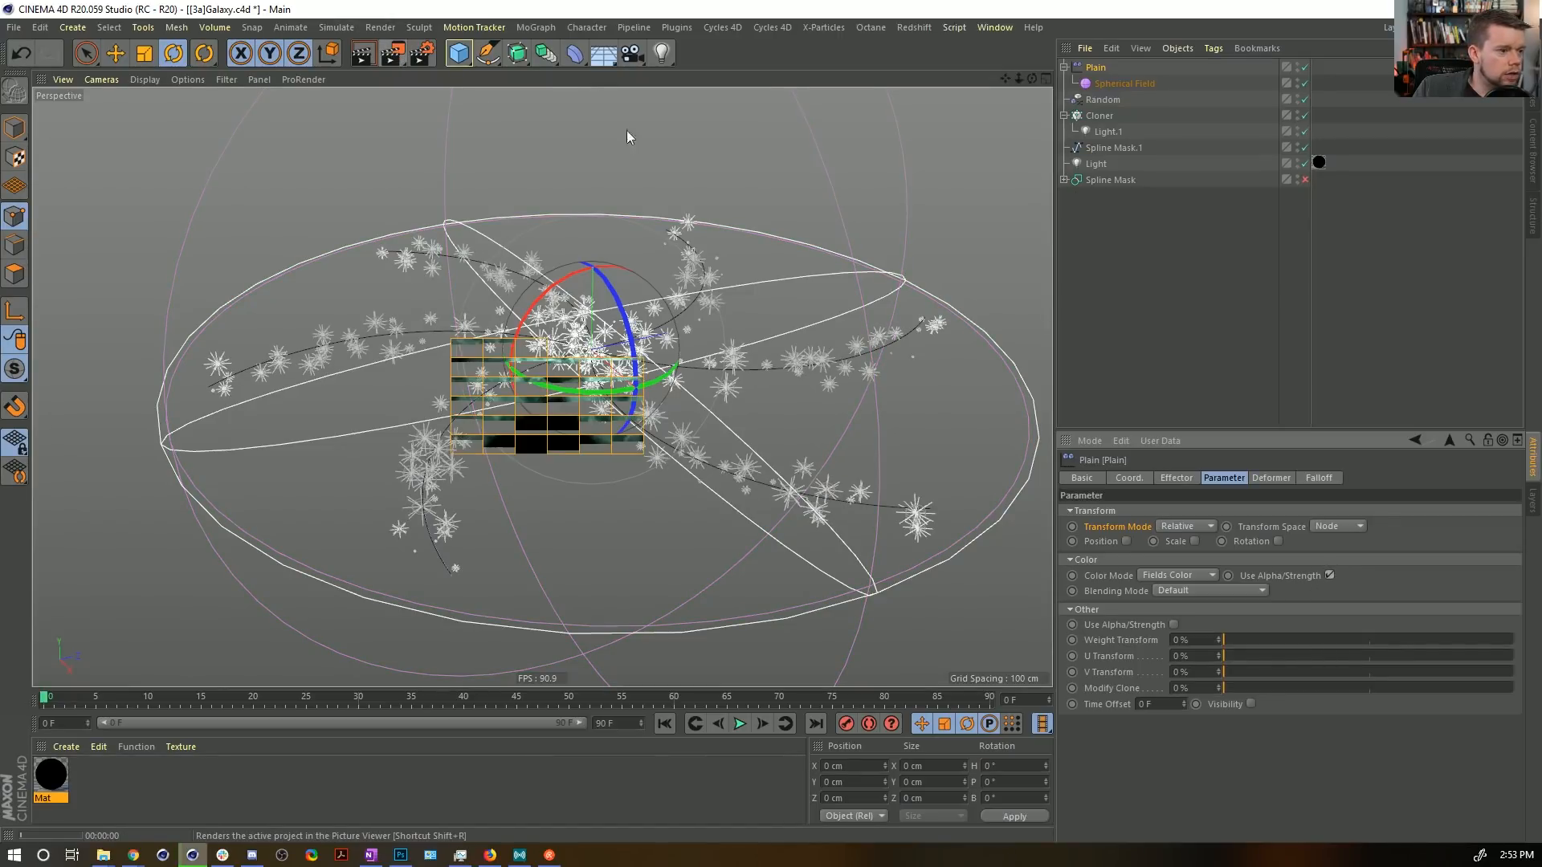
{"action": "left_click", "coordinate": [1304, 163]}
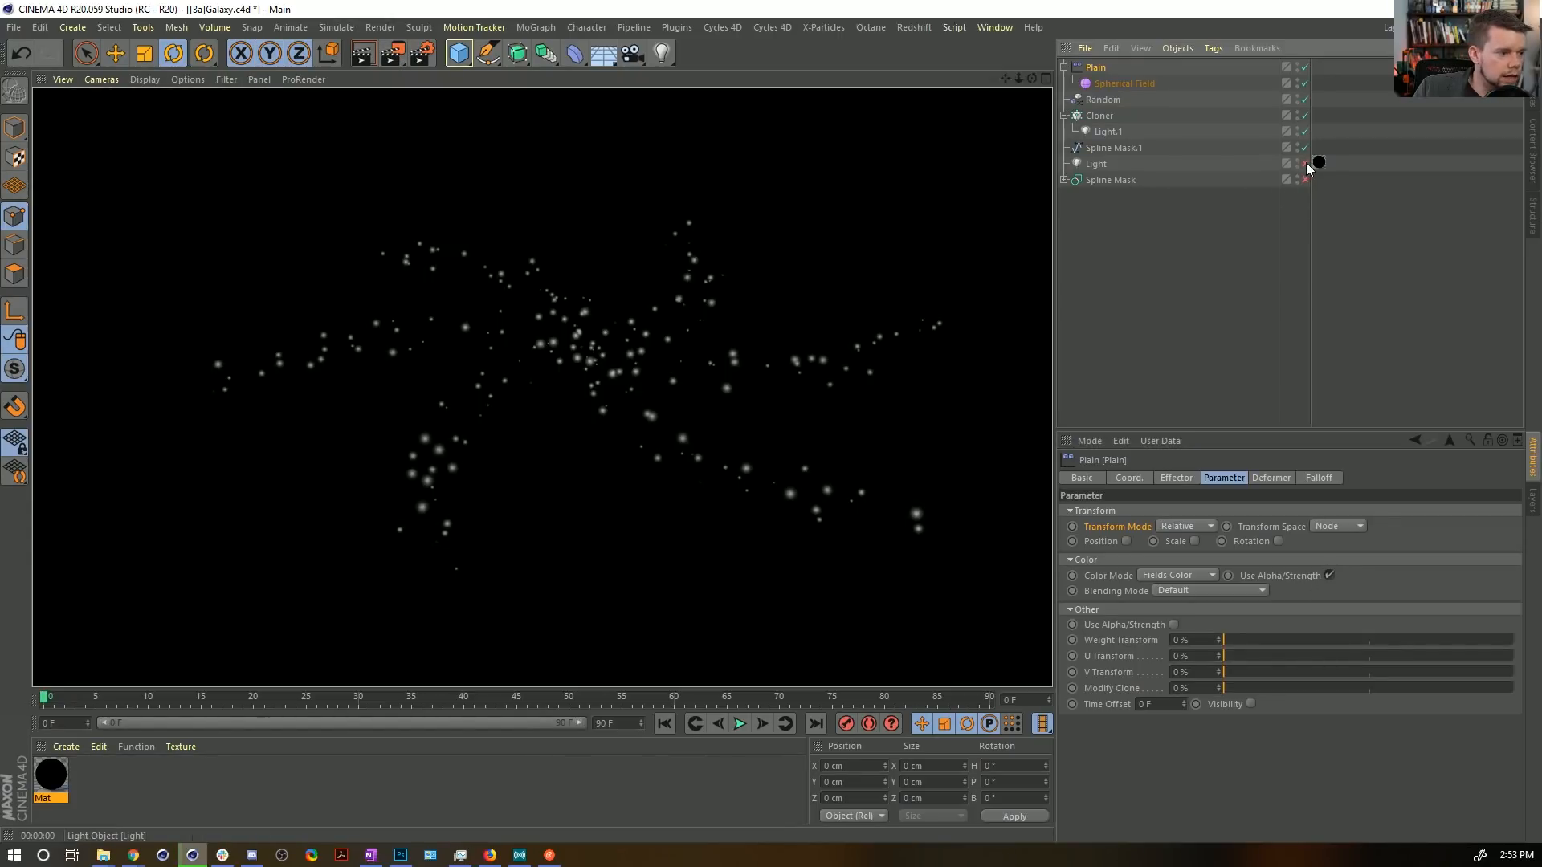
Rename the large volumetric Light as Volume and render the view.
{"action": "double_click", "coordinate": [1100, 167]}
{"action": "type", "text": "Ga"}
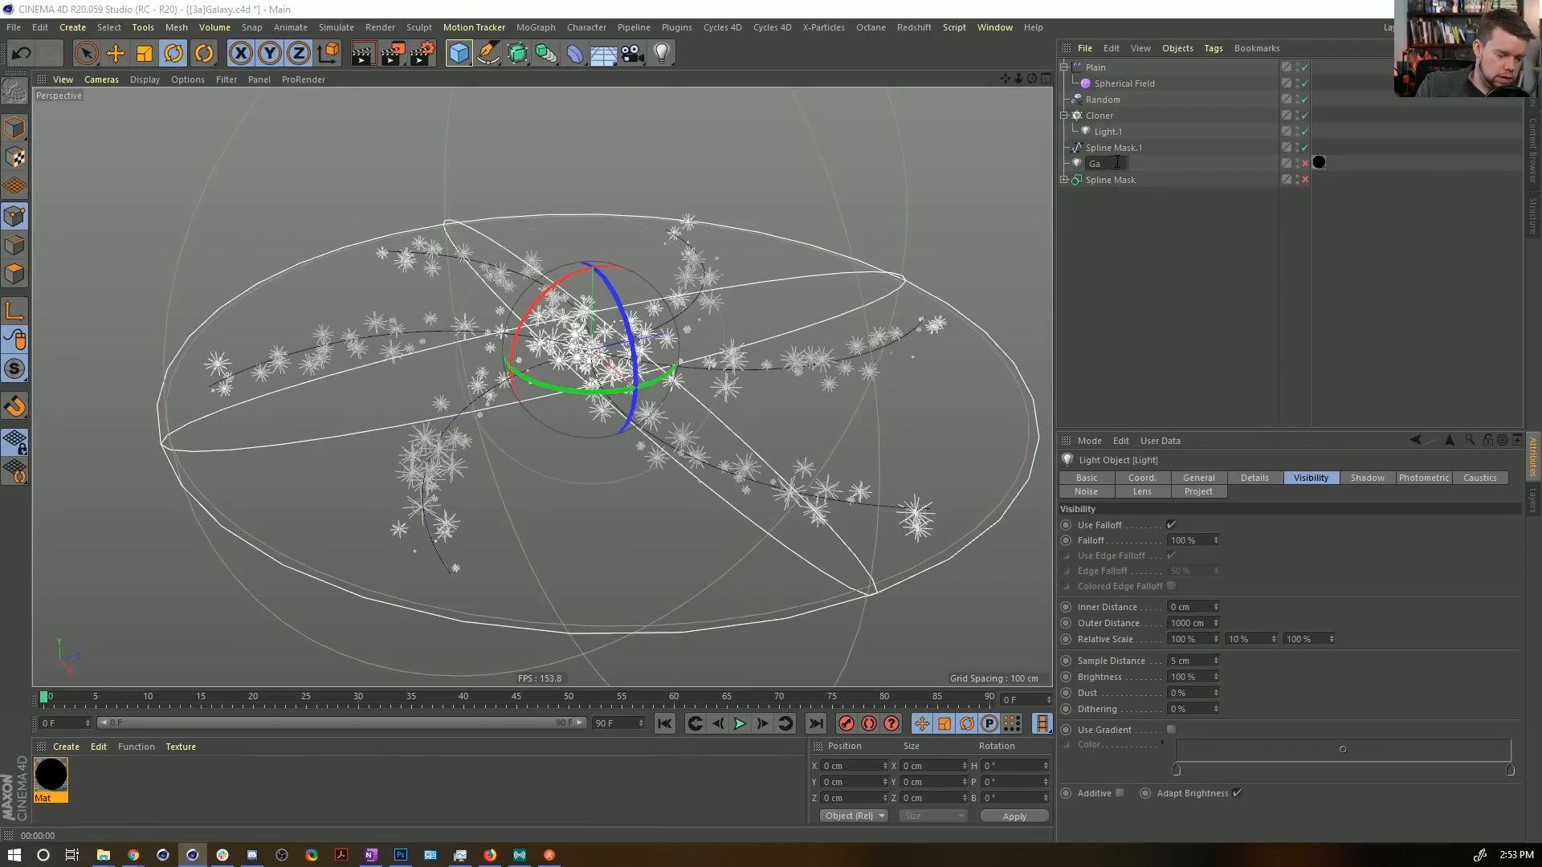
{"action": "key", "text": "BackSpace"}
{"action": "key", "text": "BackSpace"}
{"action": "type", "text": "Volume"}
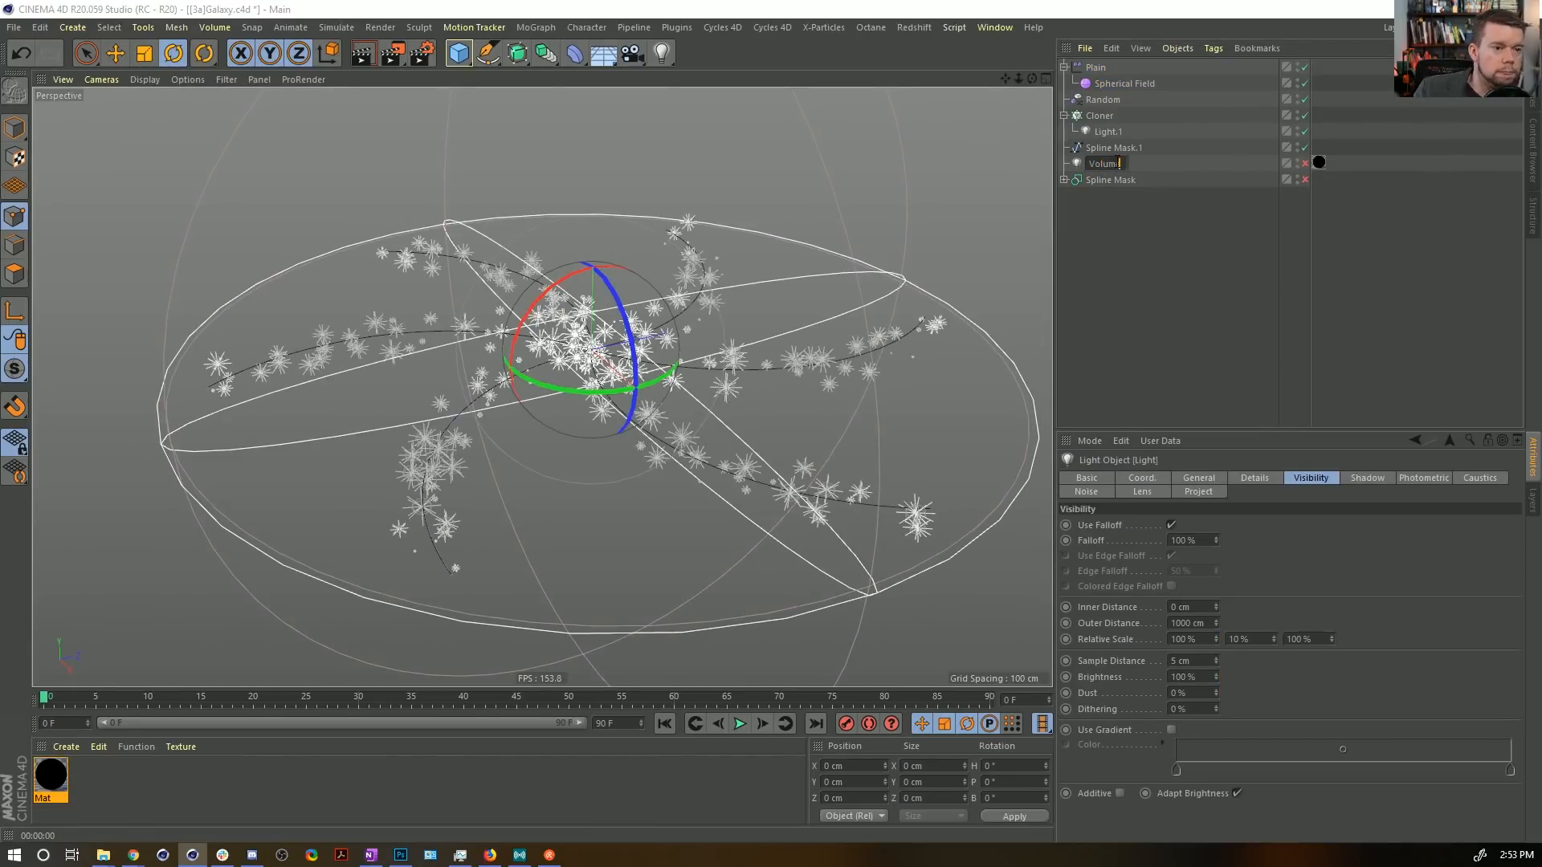
{"action": "key", "text": "Return"}
{"action": "key", "text": "ctrl+r"}
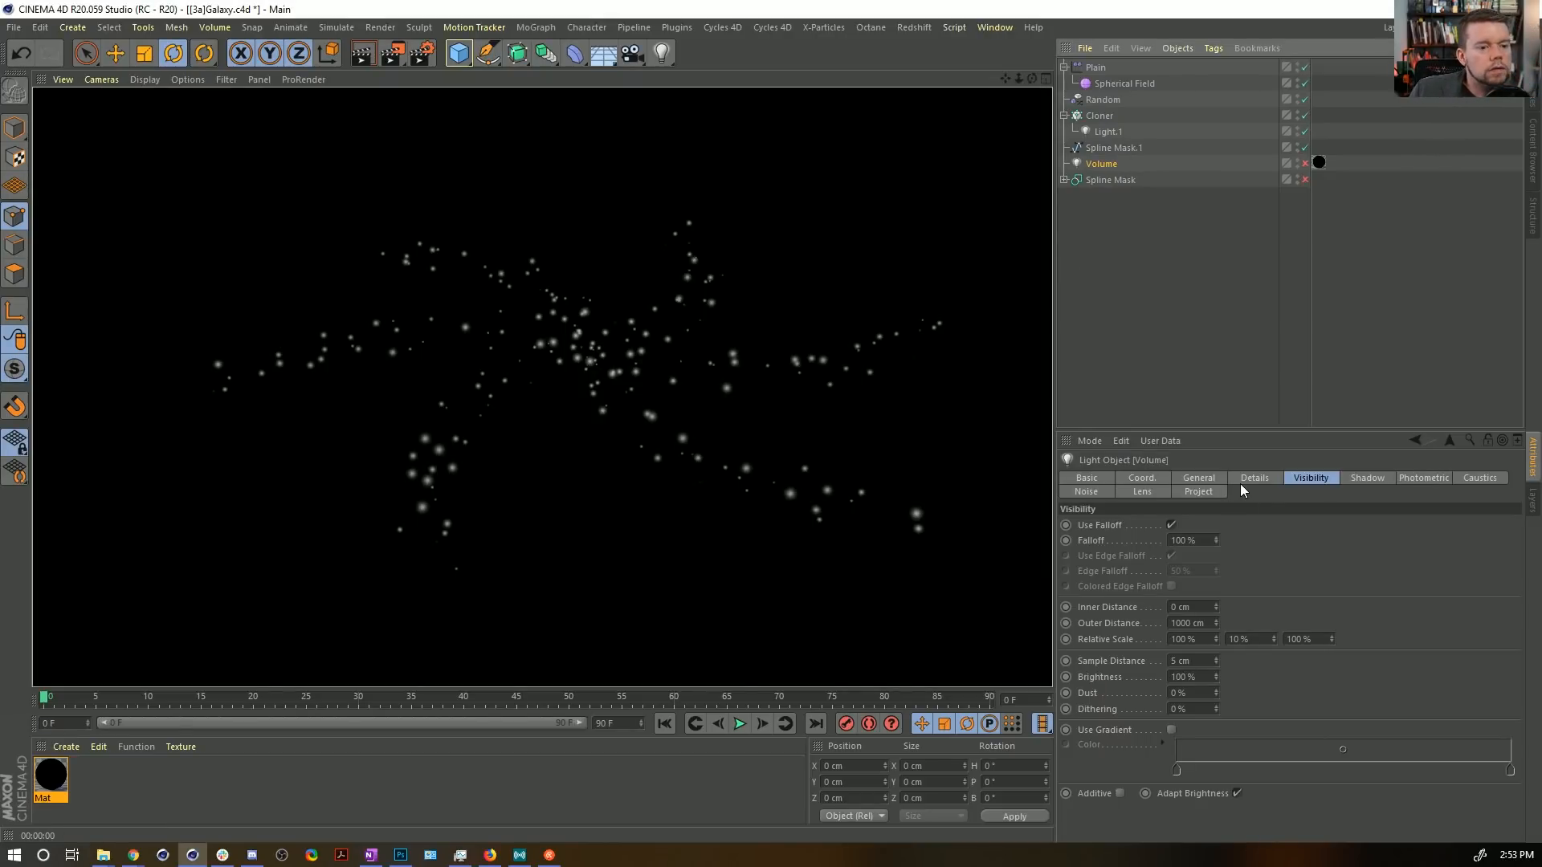
Check the Spherical Field's settings, turn off Use Alpha/Strength in the Plain effector's Color settings and render the view.
{"action": "left_click", "coordinate": [1116, 84]}
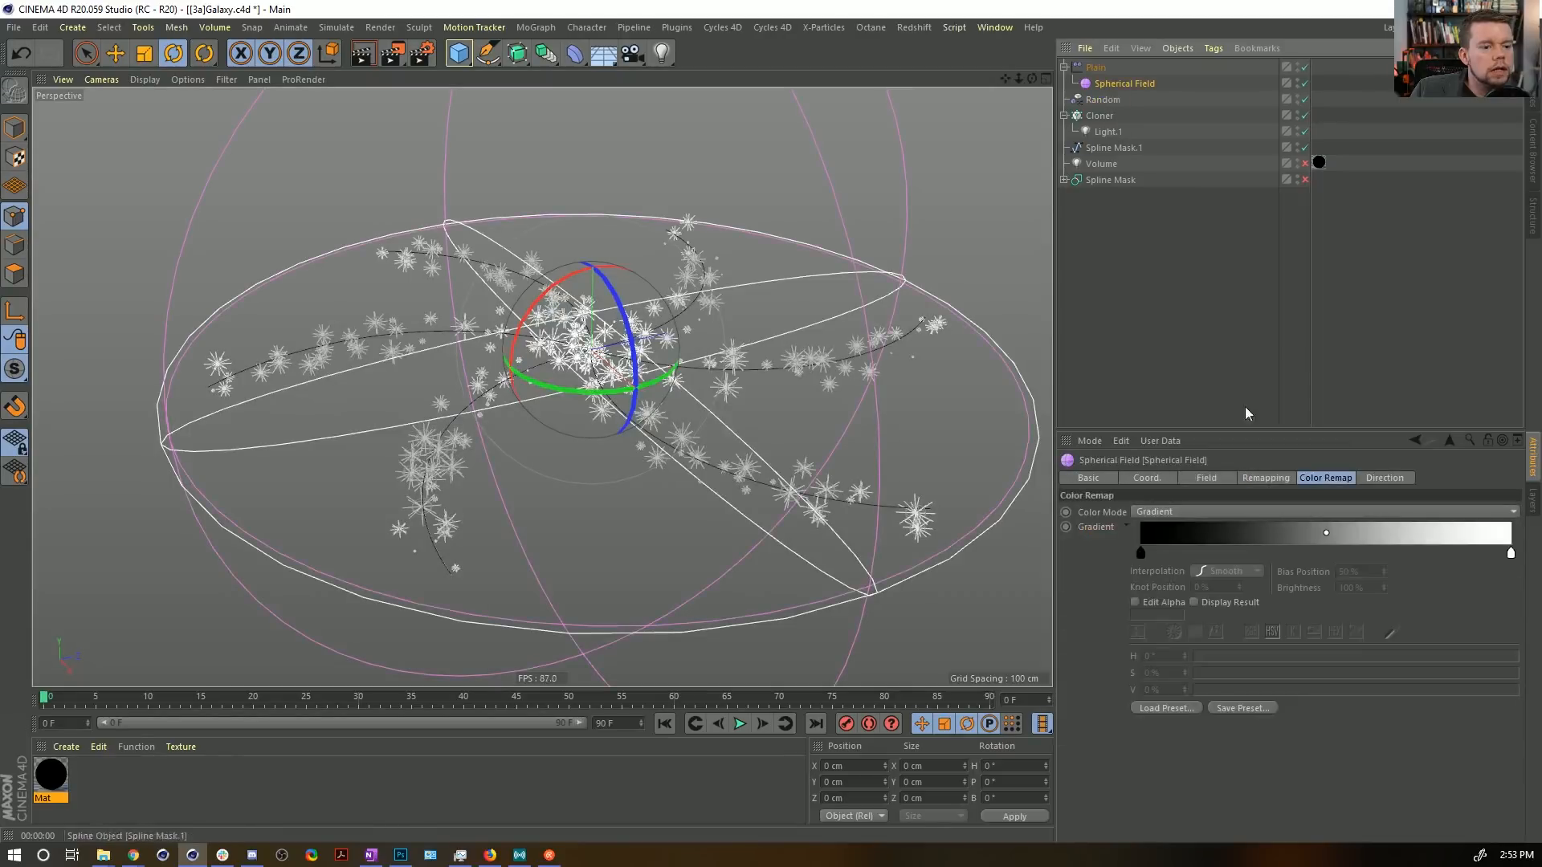
{"action": "left_click", "coordinate": [1226, 479]}
{"action": "left_click", "coordinate": [1258, 477]}
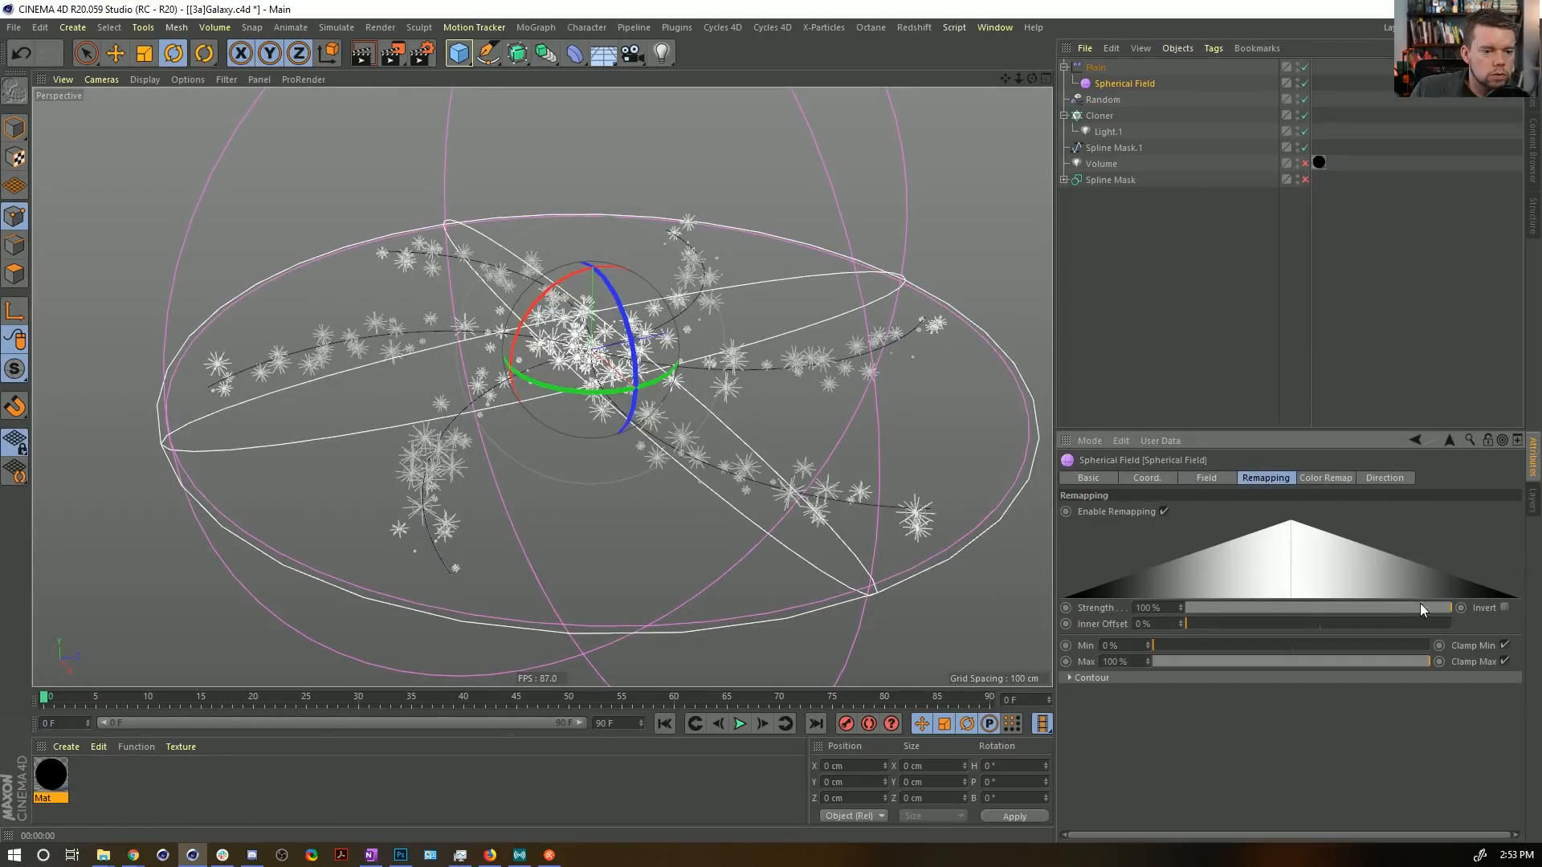
{"action": "left_click", "coordinate": [1208, 478]}
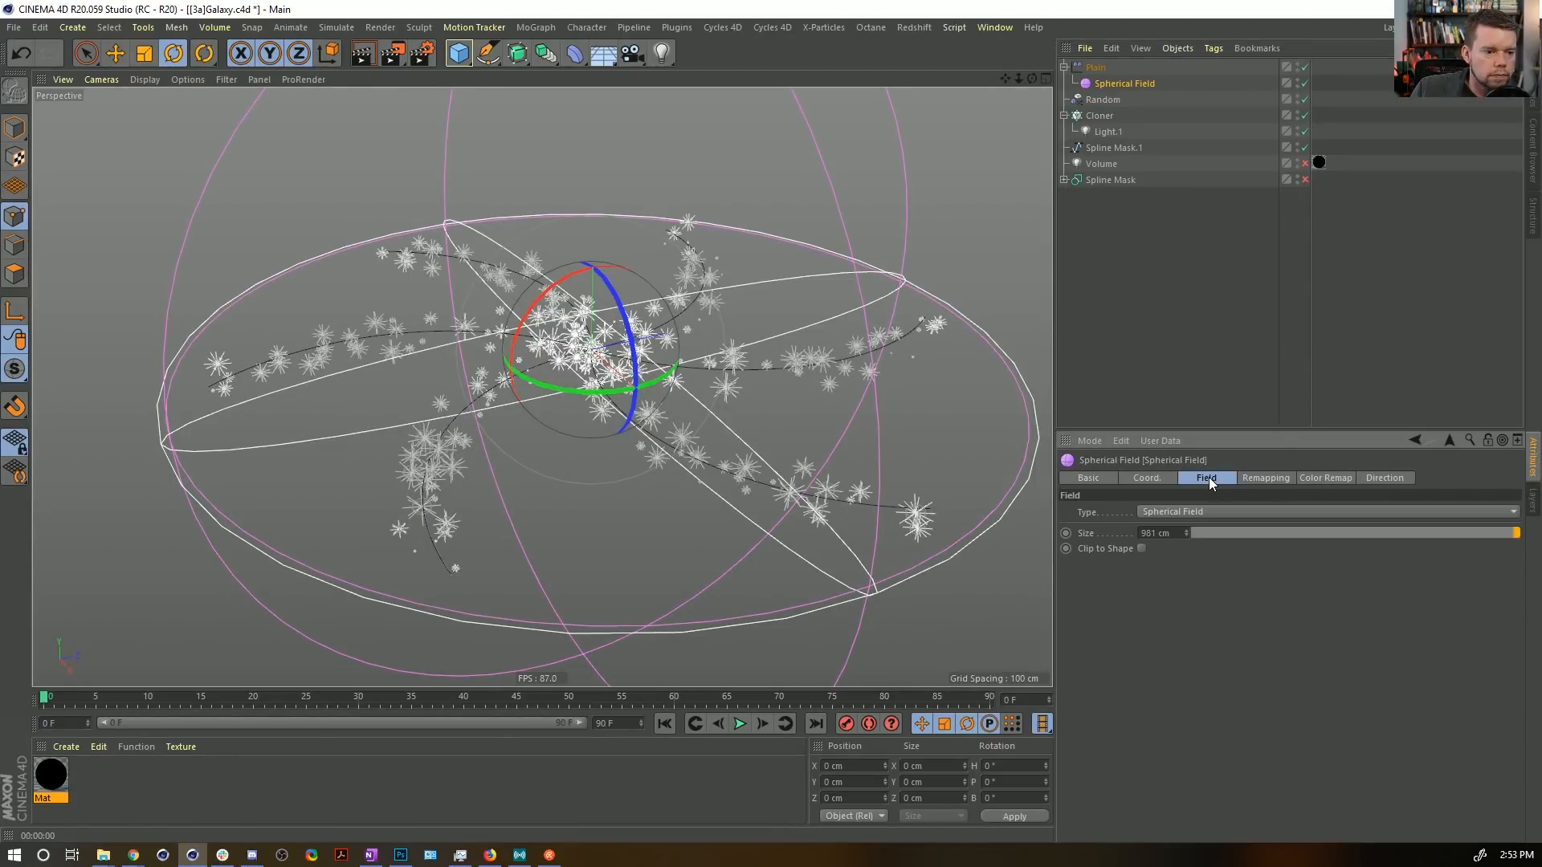
{"action": "left_click", "coordinate": [1109, 69]}
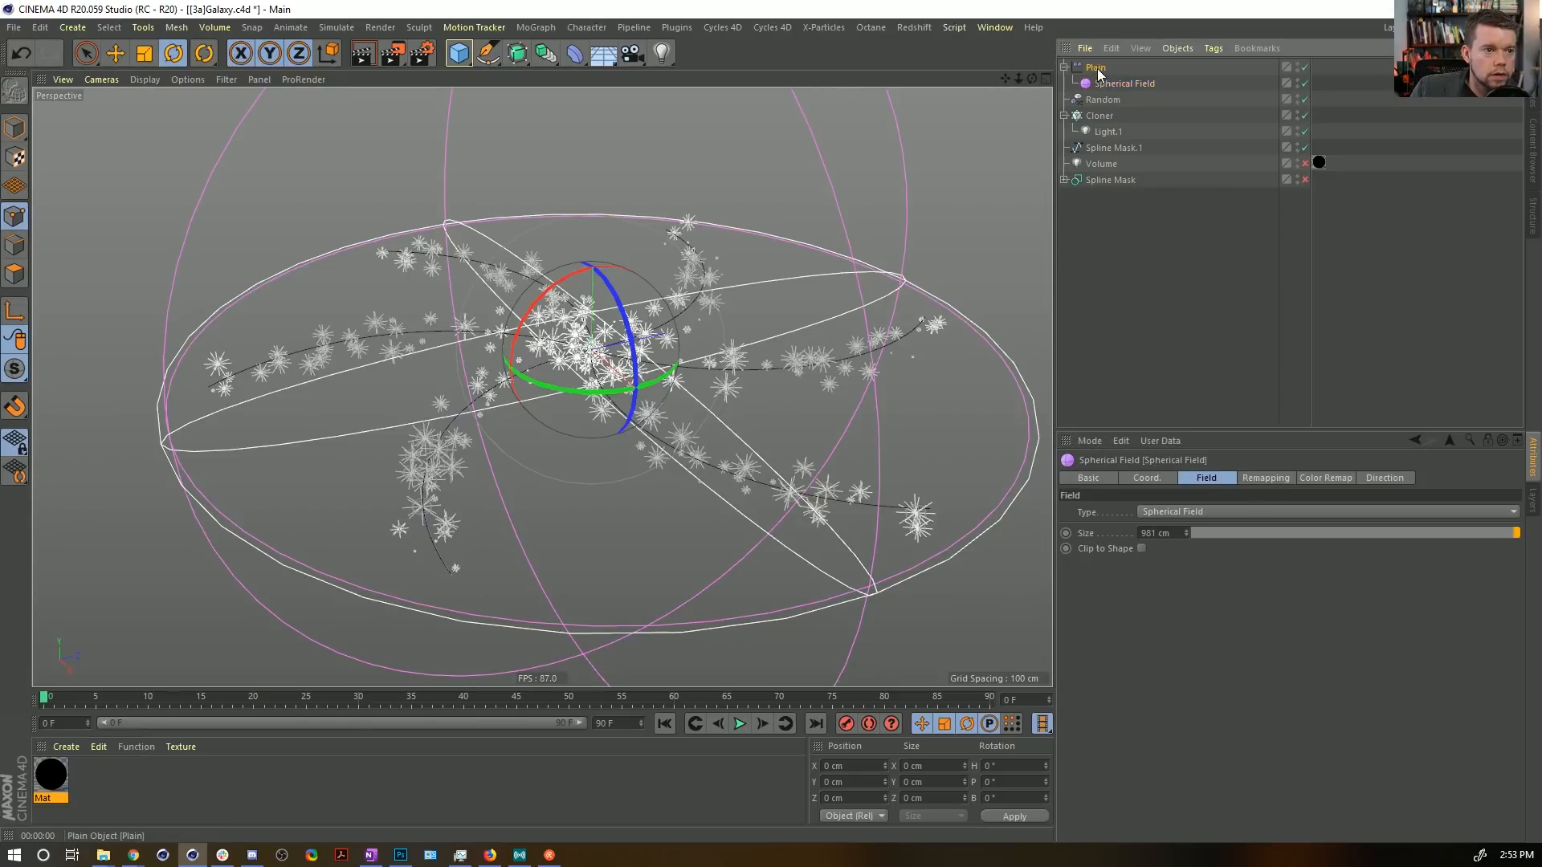
{"action": "key", "text": "ctrl+r"}
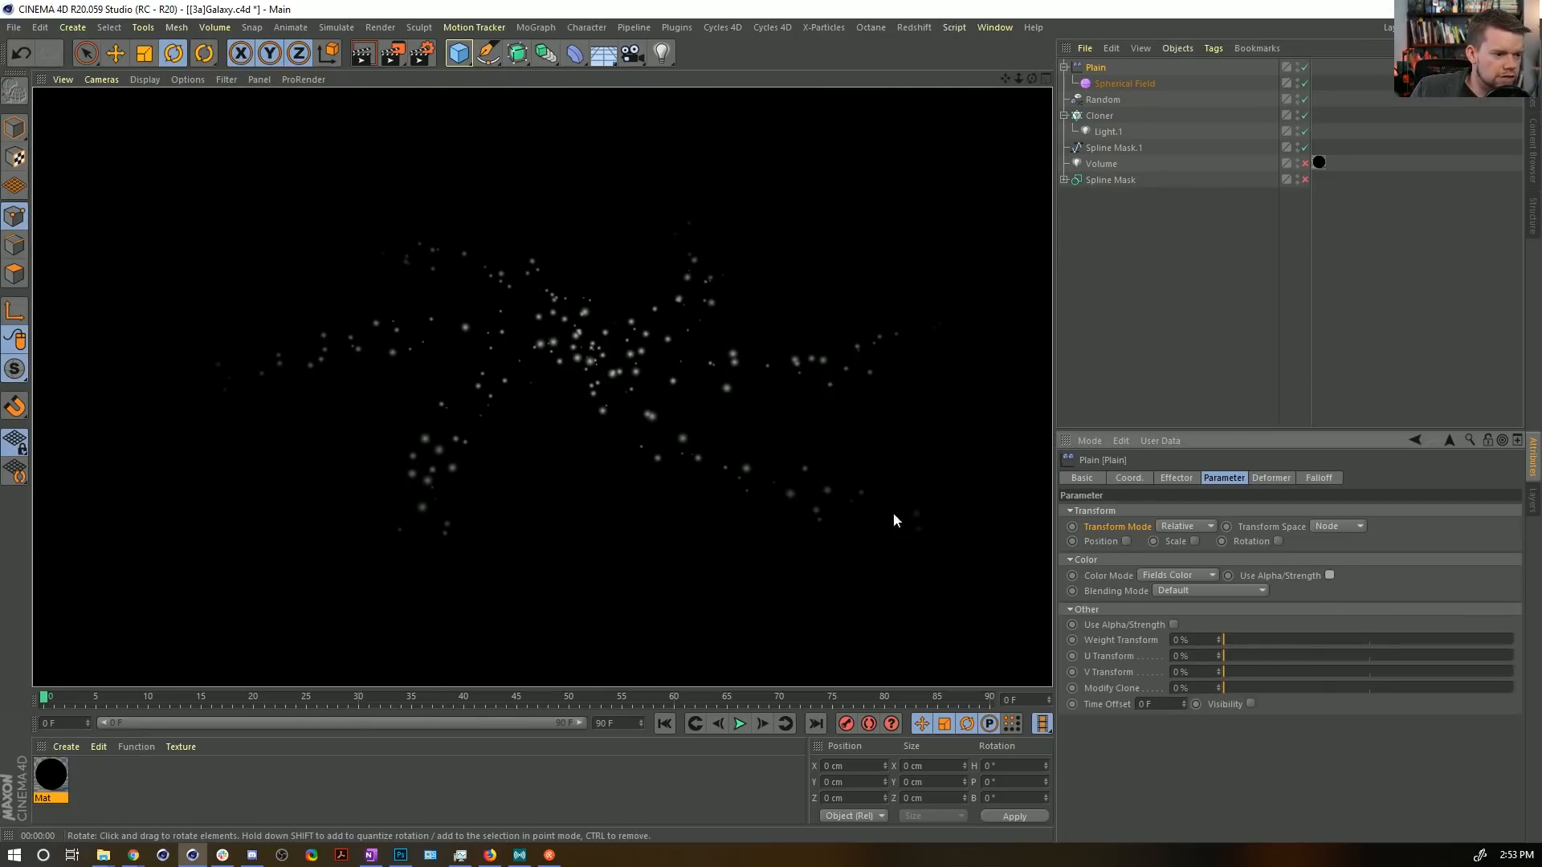
Set the Intensity of the cloned Light.1 to 200% and render the view.
{"action": "left_click", "coordinate": [1107, 132]}
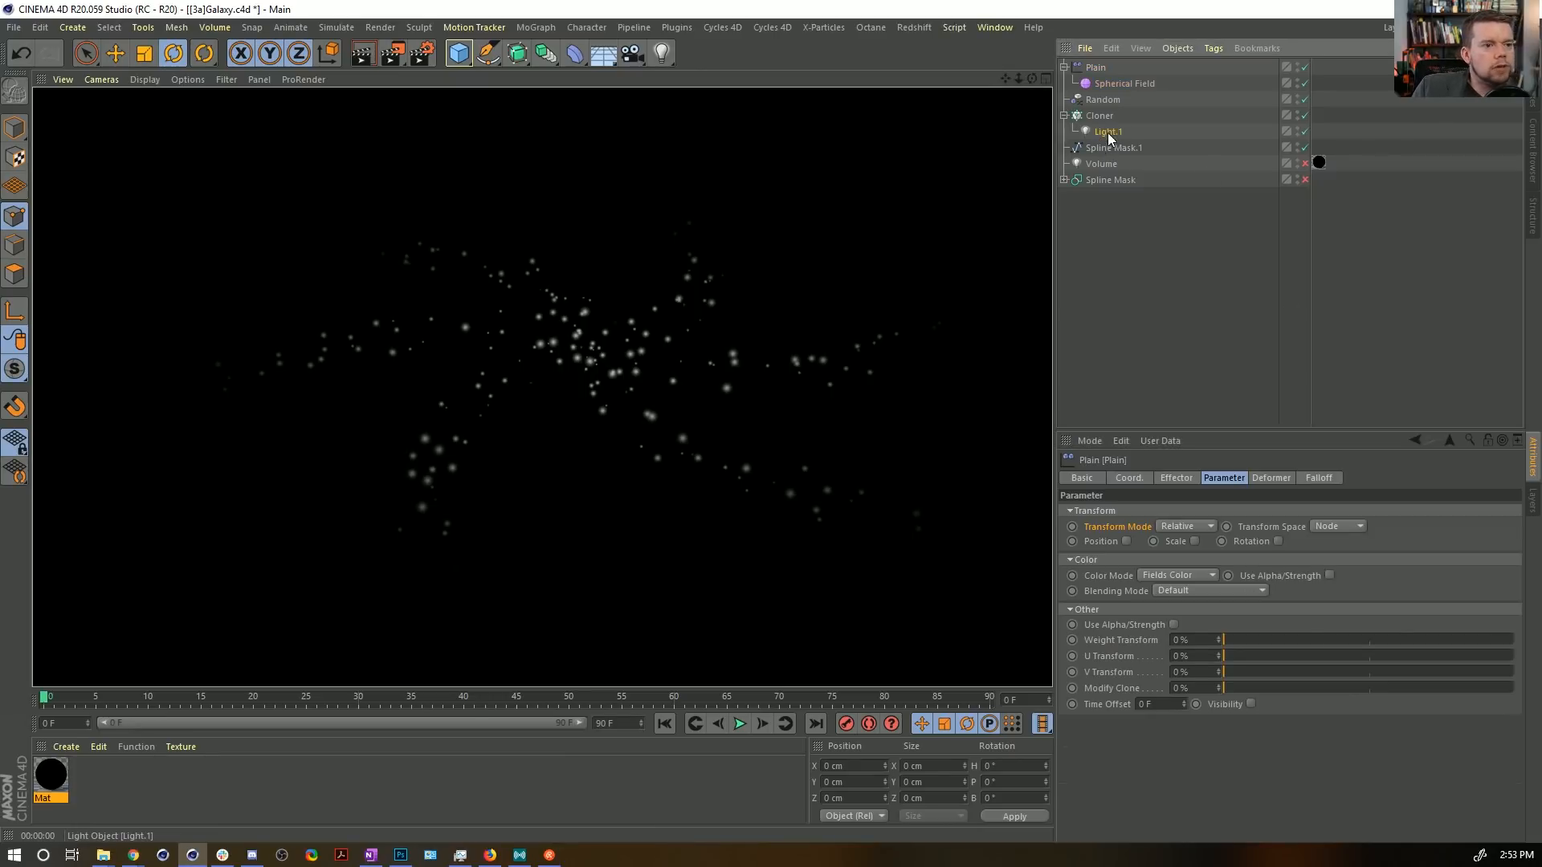
{"action": "left_click", "coordinate": [1201, 481]}
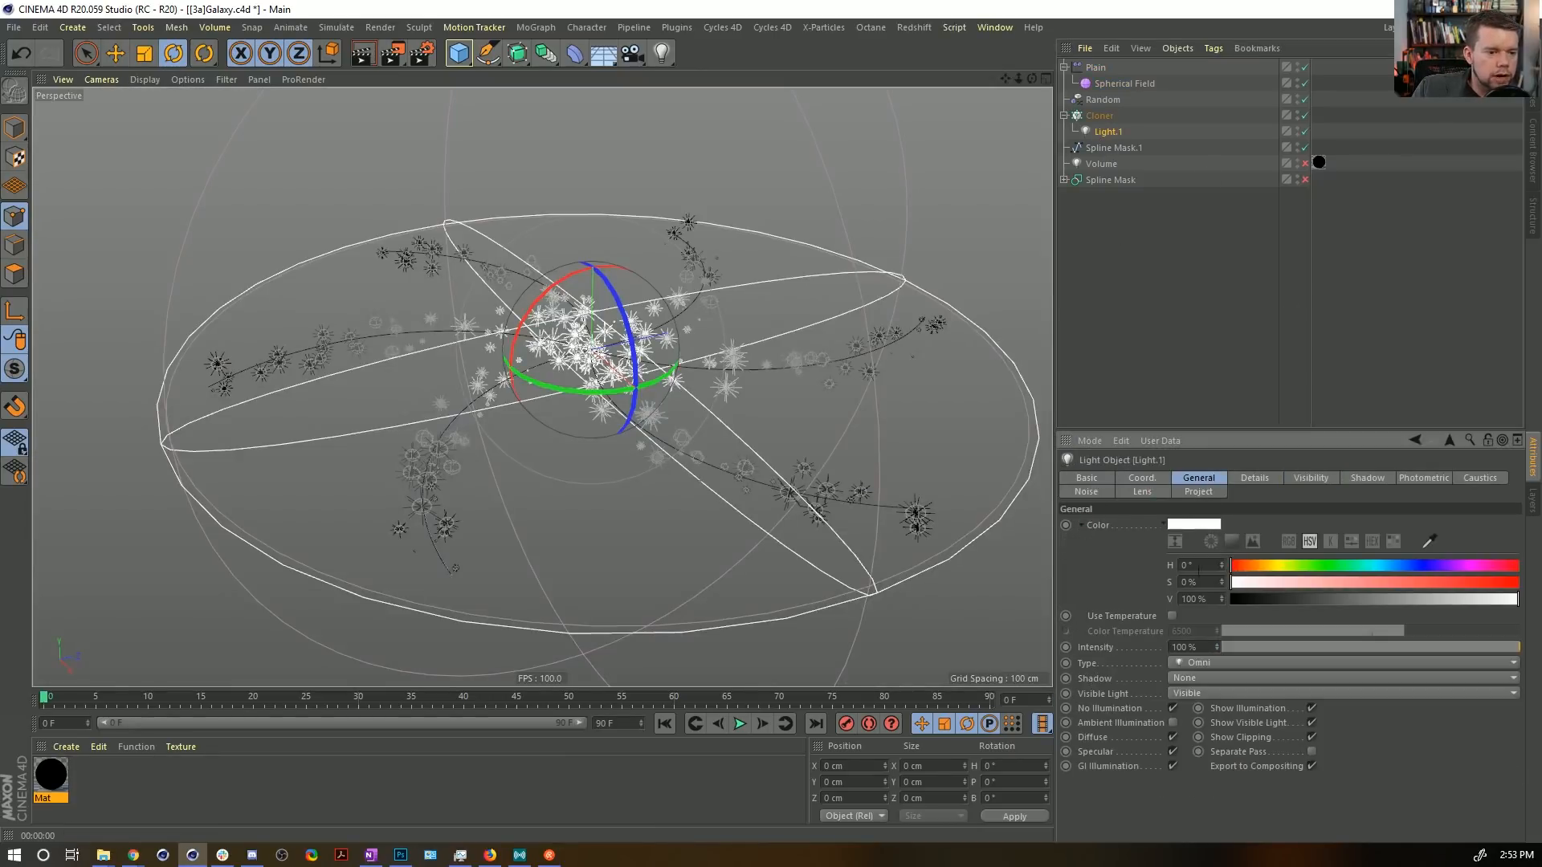
{"action": "left_click", "coordinate": [1170, 651]}
{"action": "type", "text": "2"}
{"action": "key", "text": "Return"}
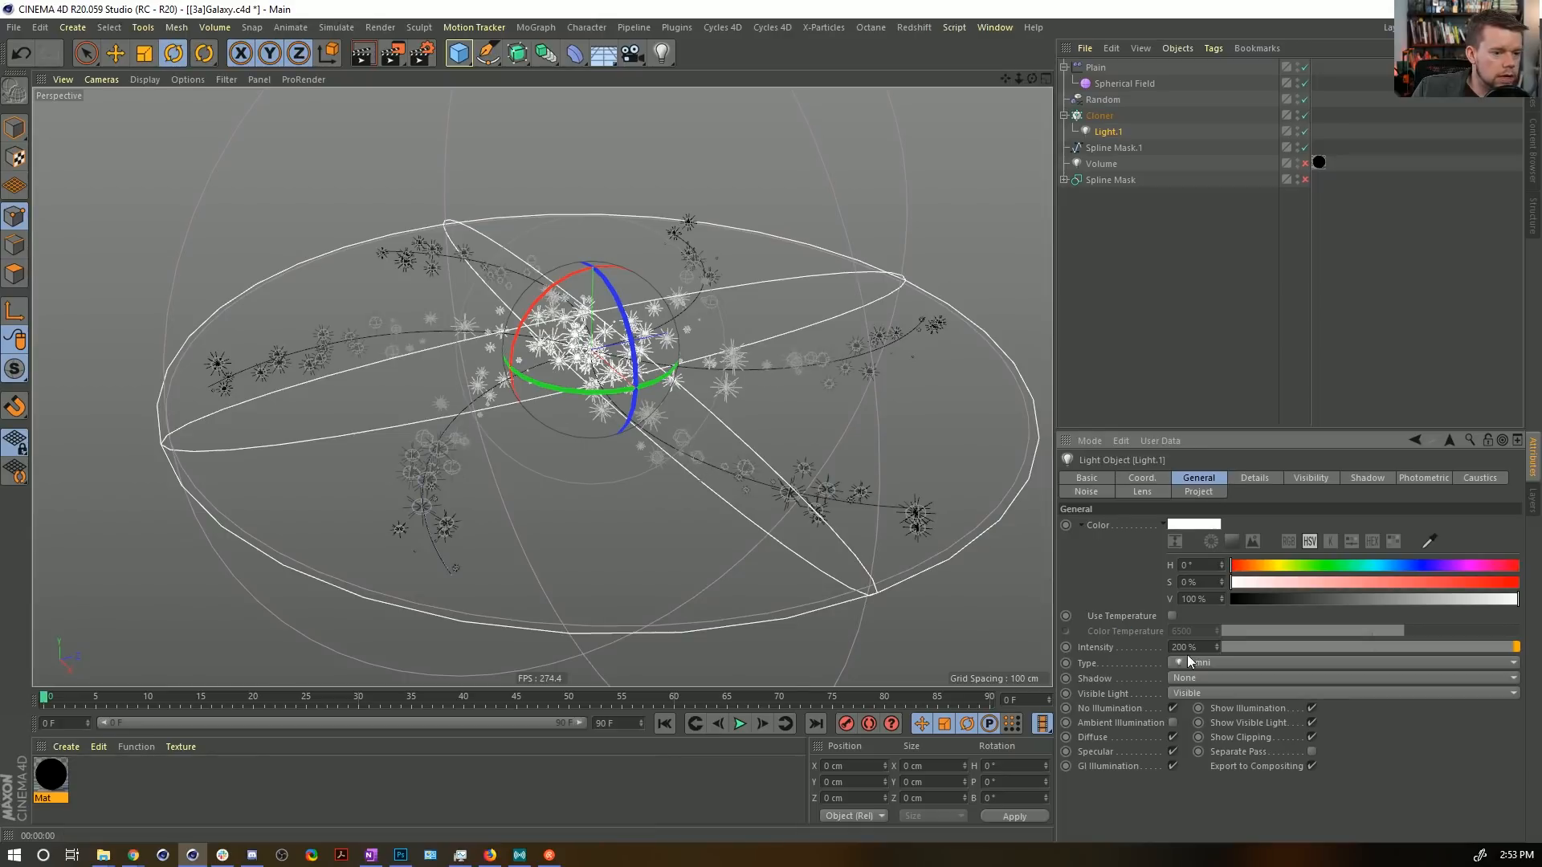
{"action": "key", "text": "ctrl+r"}
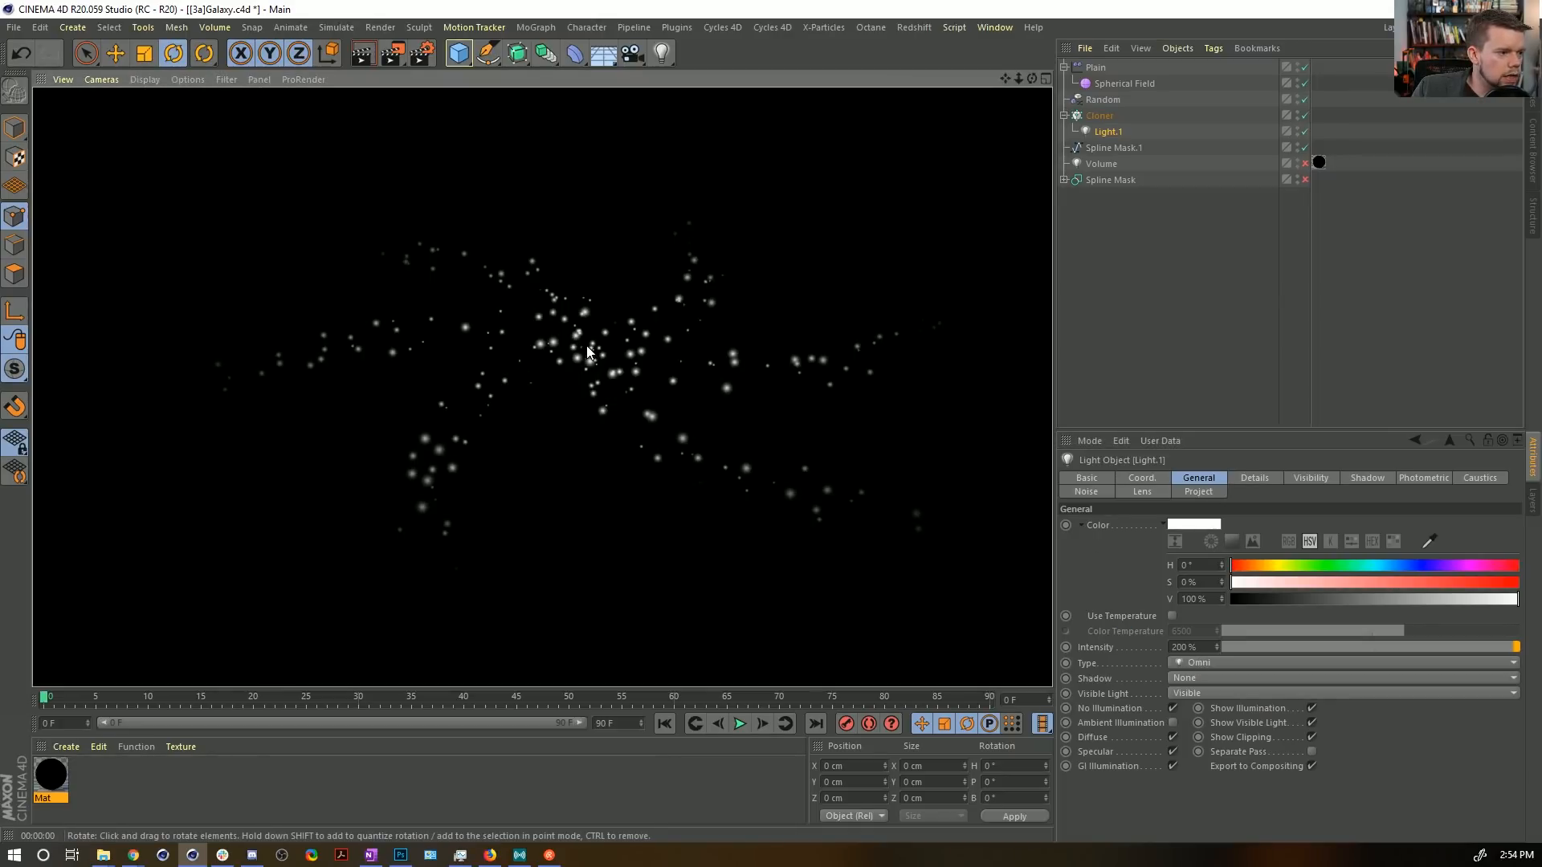
Set the Contour Mode to Curve in the Spherical Field's Remapping settings.
{"action": "left_click", "coordinate": [1097, 68]}
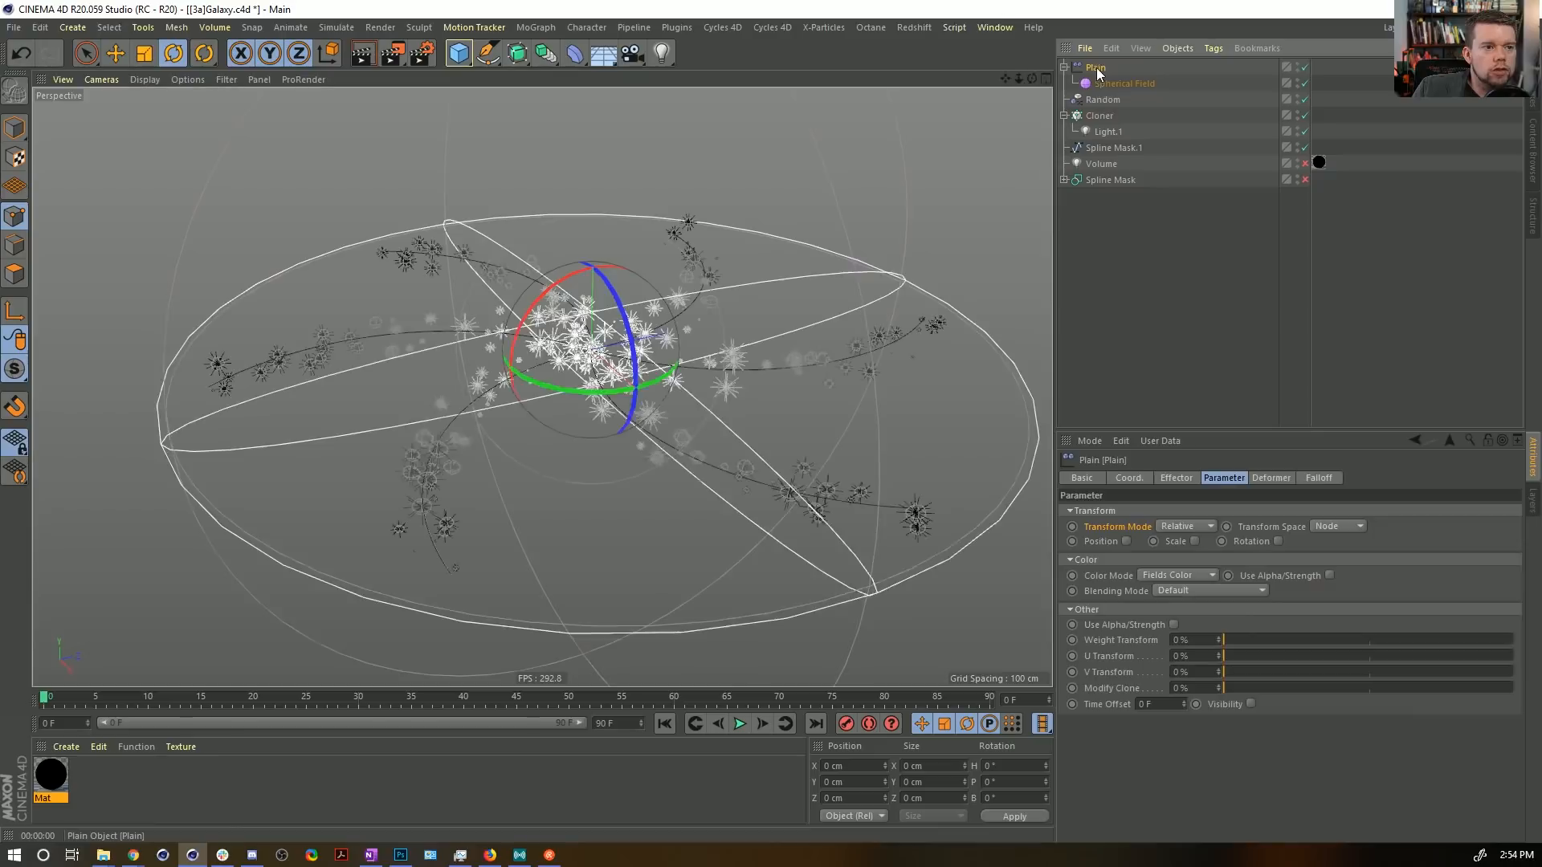
{"action": "left_click", "coordinate": [1101, 82]}
{"action": "left_click", "coordinate": [1267, 477]}
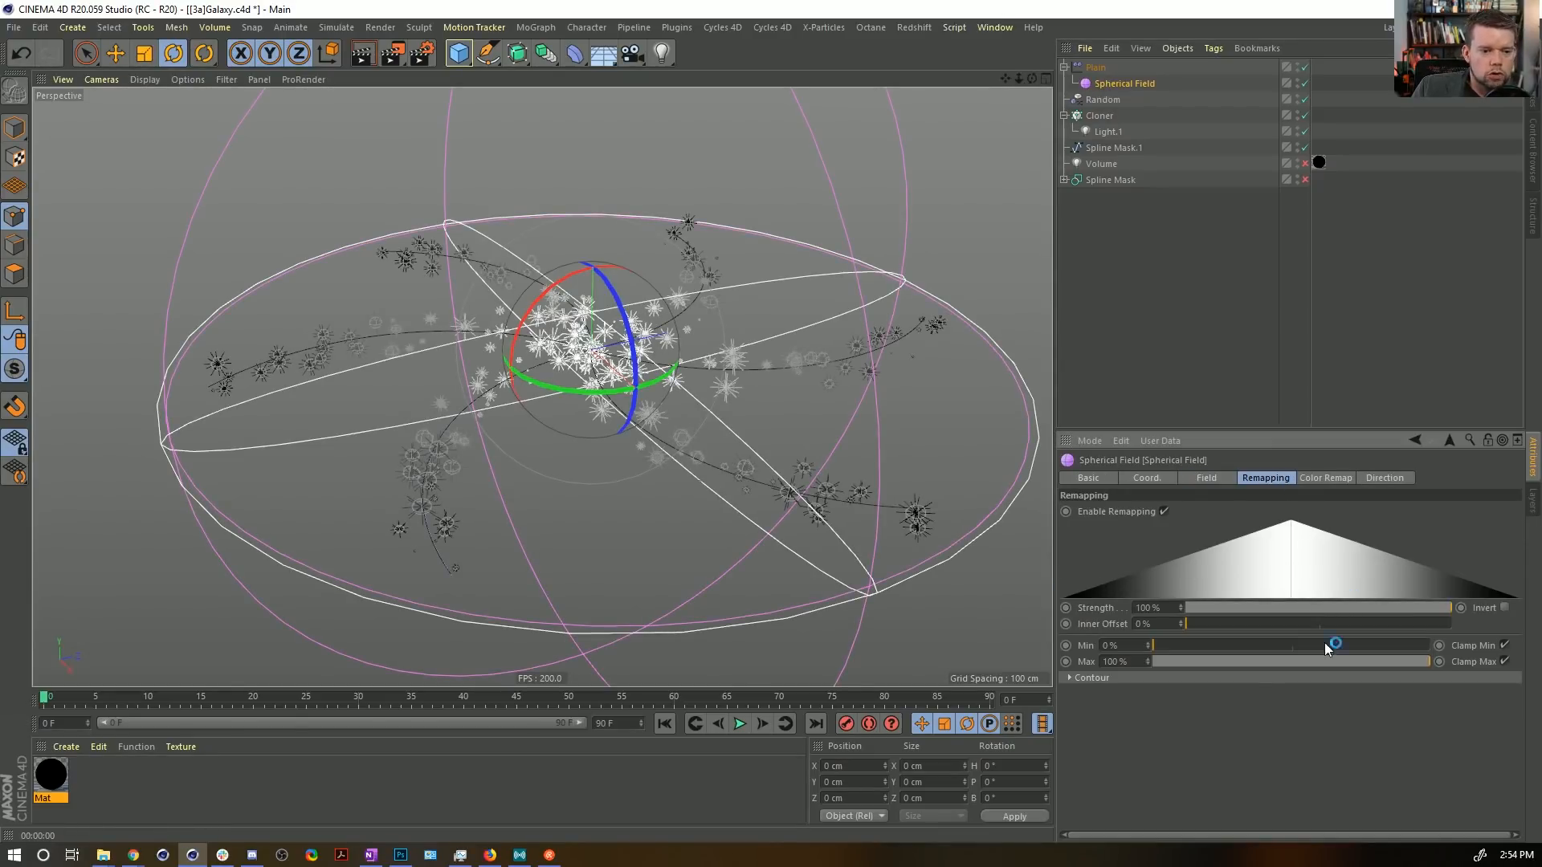
{"action": "left_click", "coordinate": [1091, 677]}
{"action": "left_click", "coordinate": [1160, 709]}
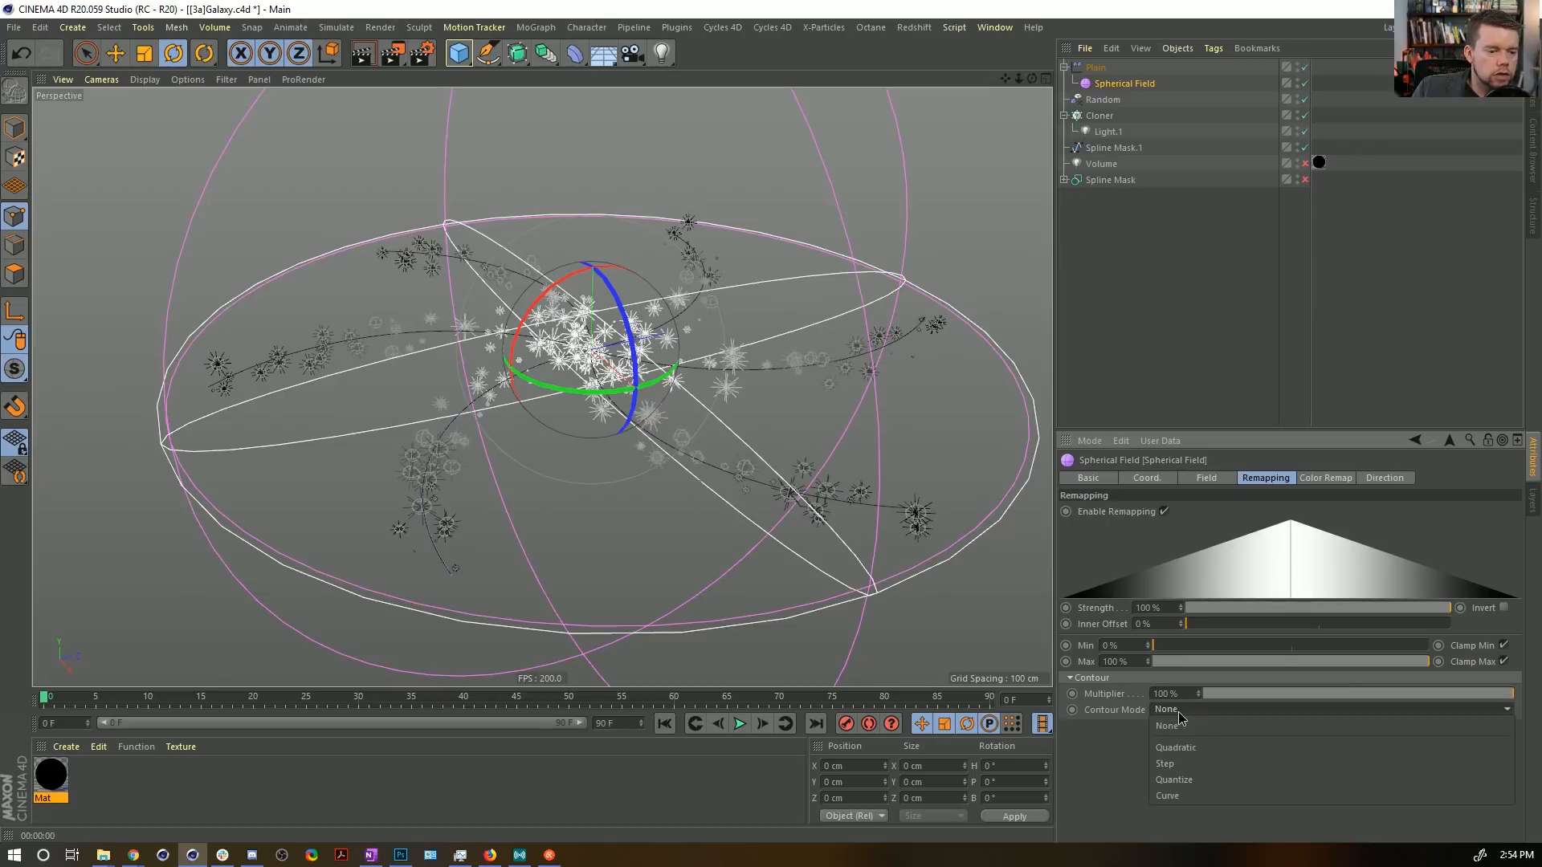
{"action": "left_click", "coordinate": [1221, 791]}
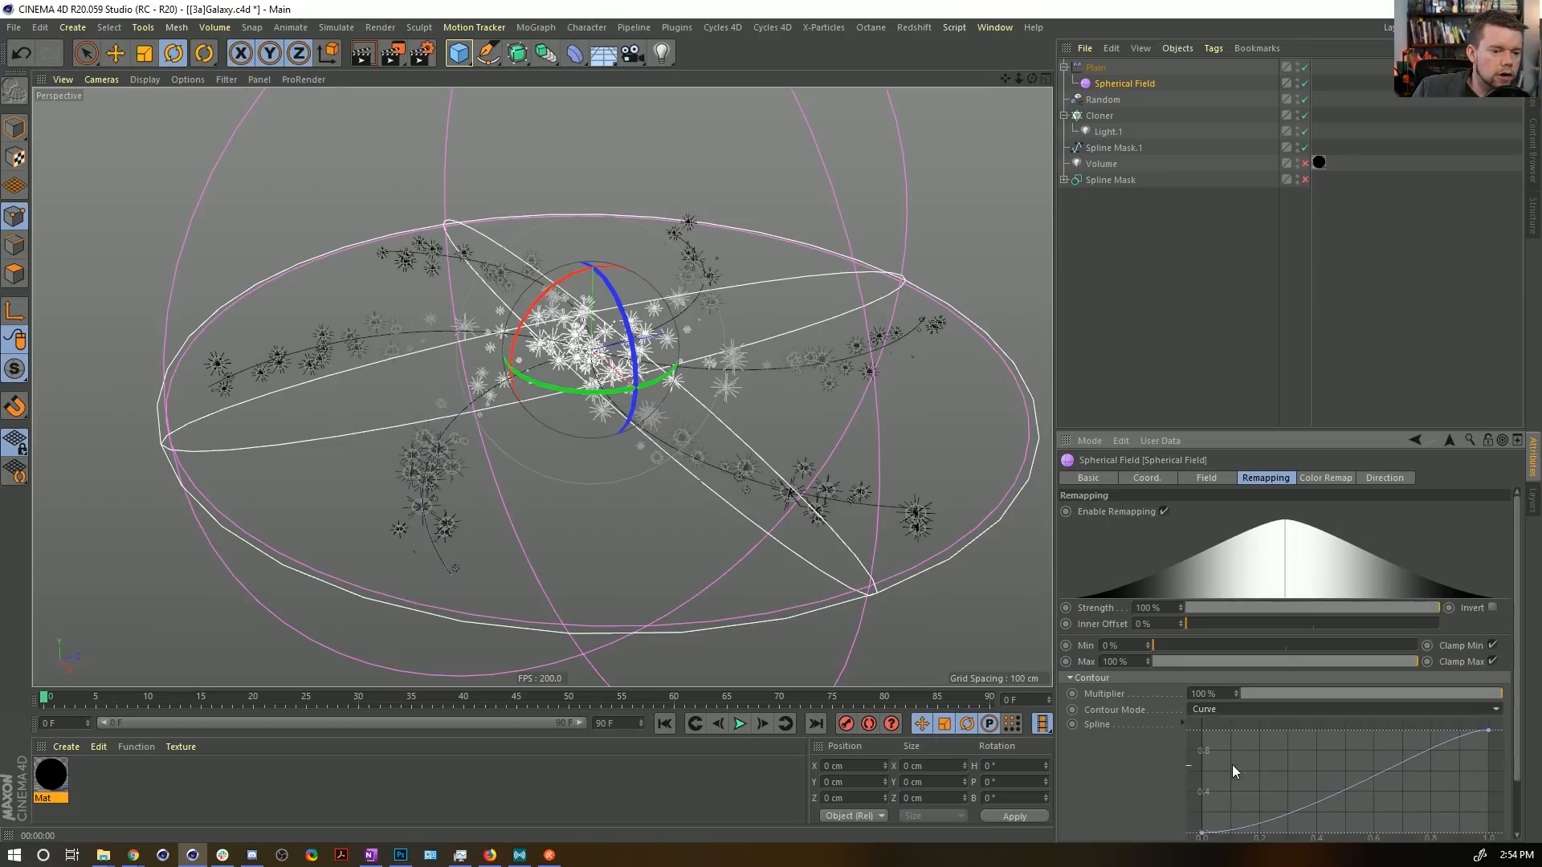
Bend the Spherical Field's contour curve downward at its upper end for a steeper falloff toward the center, checking with test renders.
{"action": "left_click", "coordinate": [1488, 730]}
{"action": "left_click_drag", "start_coordinate": [1460, 730], "coordinate": [1477, 792]}
{"action": "key", "text": "ctrl+r"}
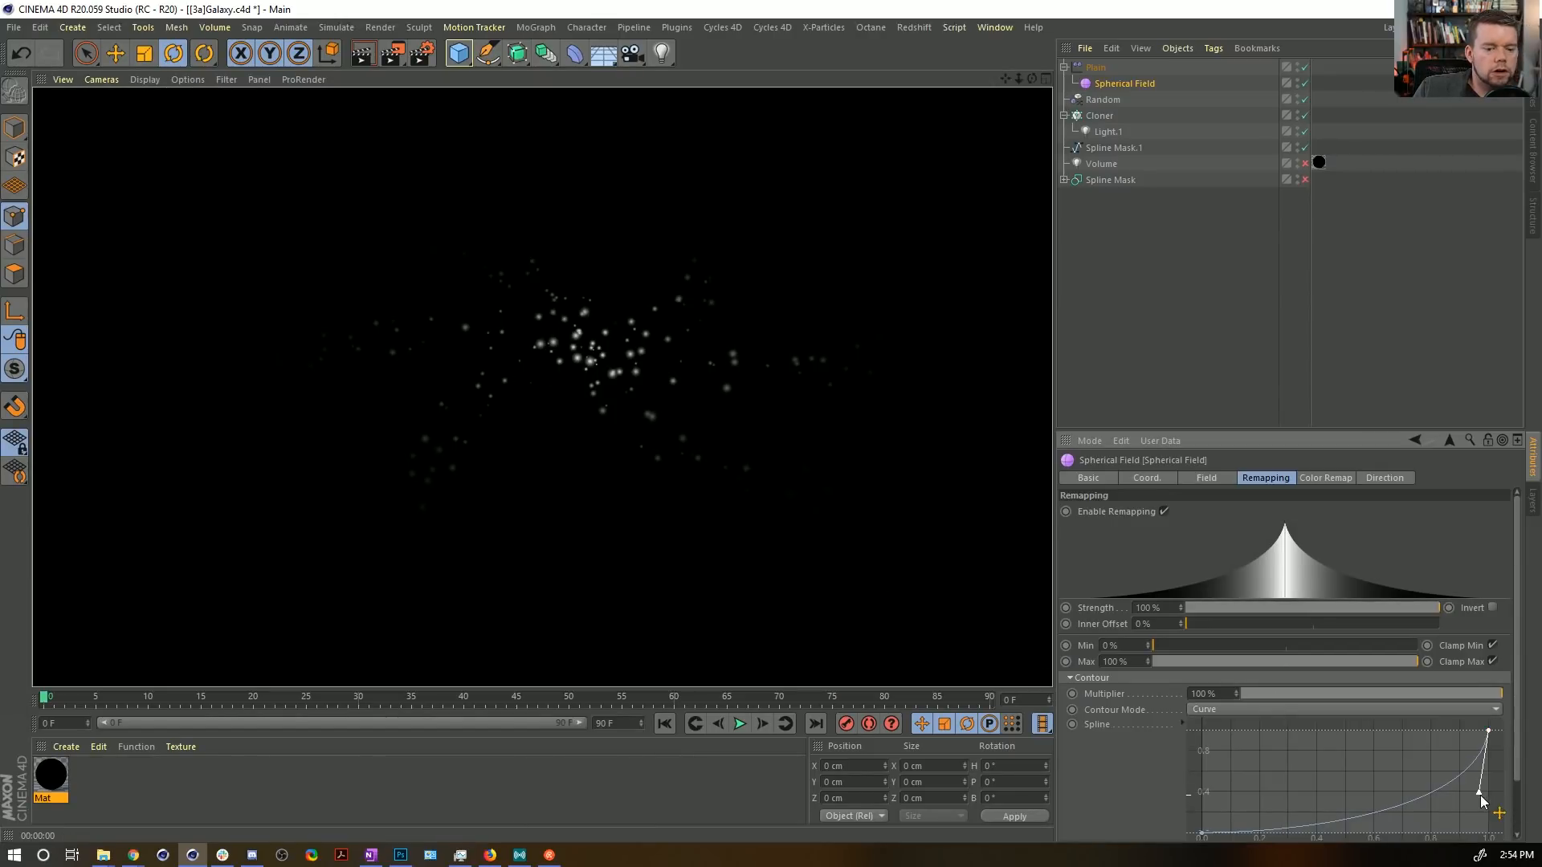
{"action": "left_click_drag", "start_coordinate": [1479, 795], "coordinate": [1427, 793]}
{"action": "key", "text": "ctrl+r"}
{"action": "left_click", "coordinate": [1460, 763]}
{"action": "key", "text": "ctrl+r"}
{"action": "key", "text": "ctrl+r"}
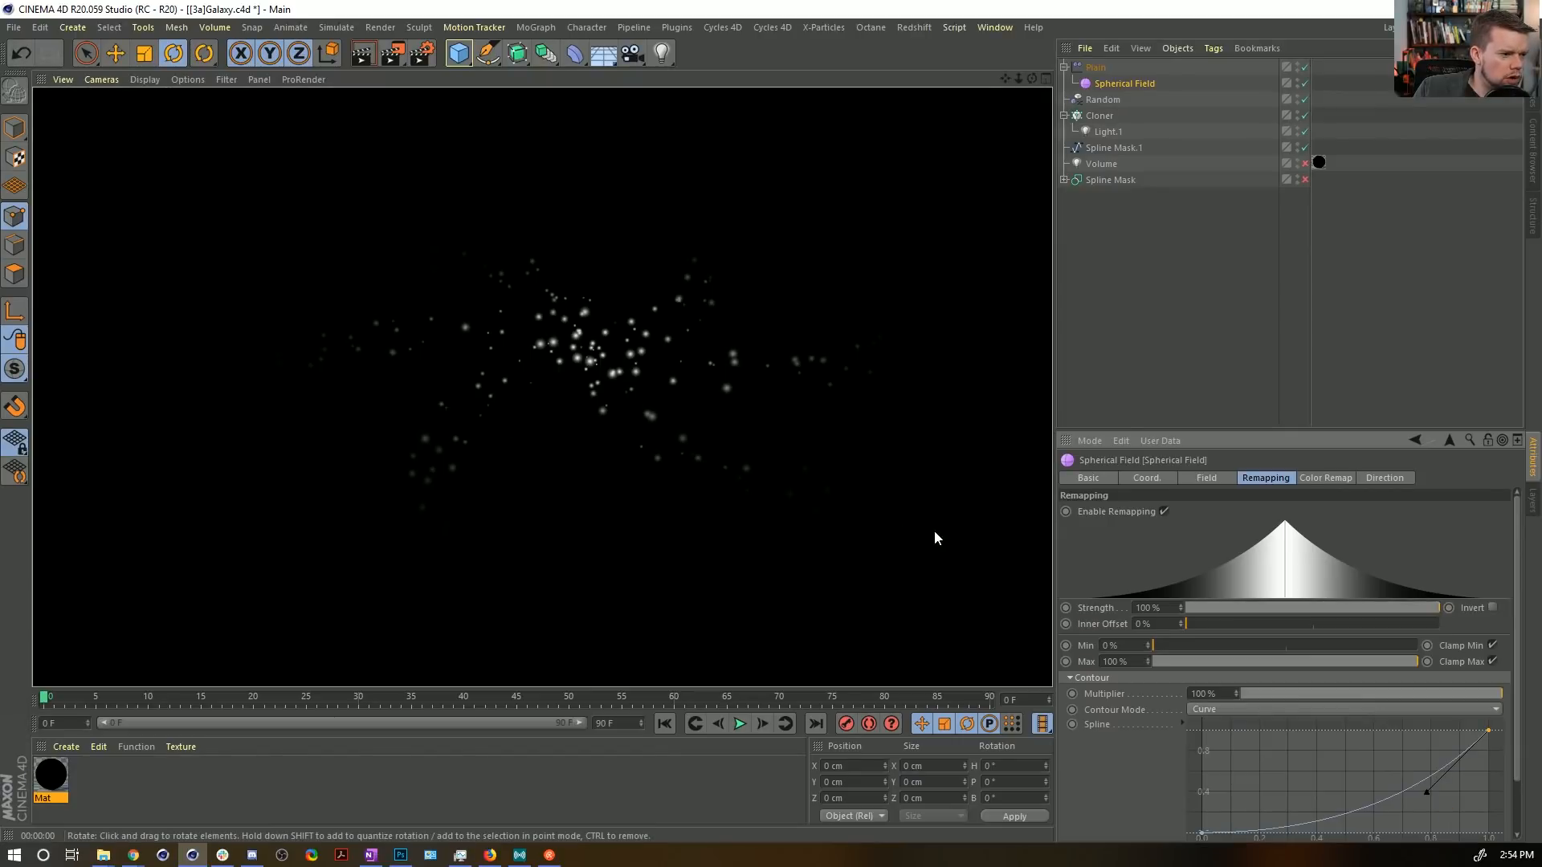
{"action": "left_click_drag", "start_coordinate": [1429, 802], "coordinate": [1441, 806]}
{"action": "key", "text": "ctrl+r"}
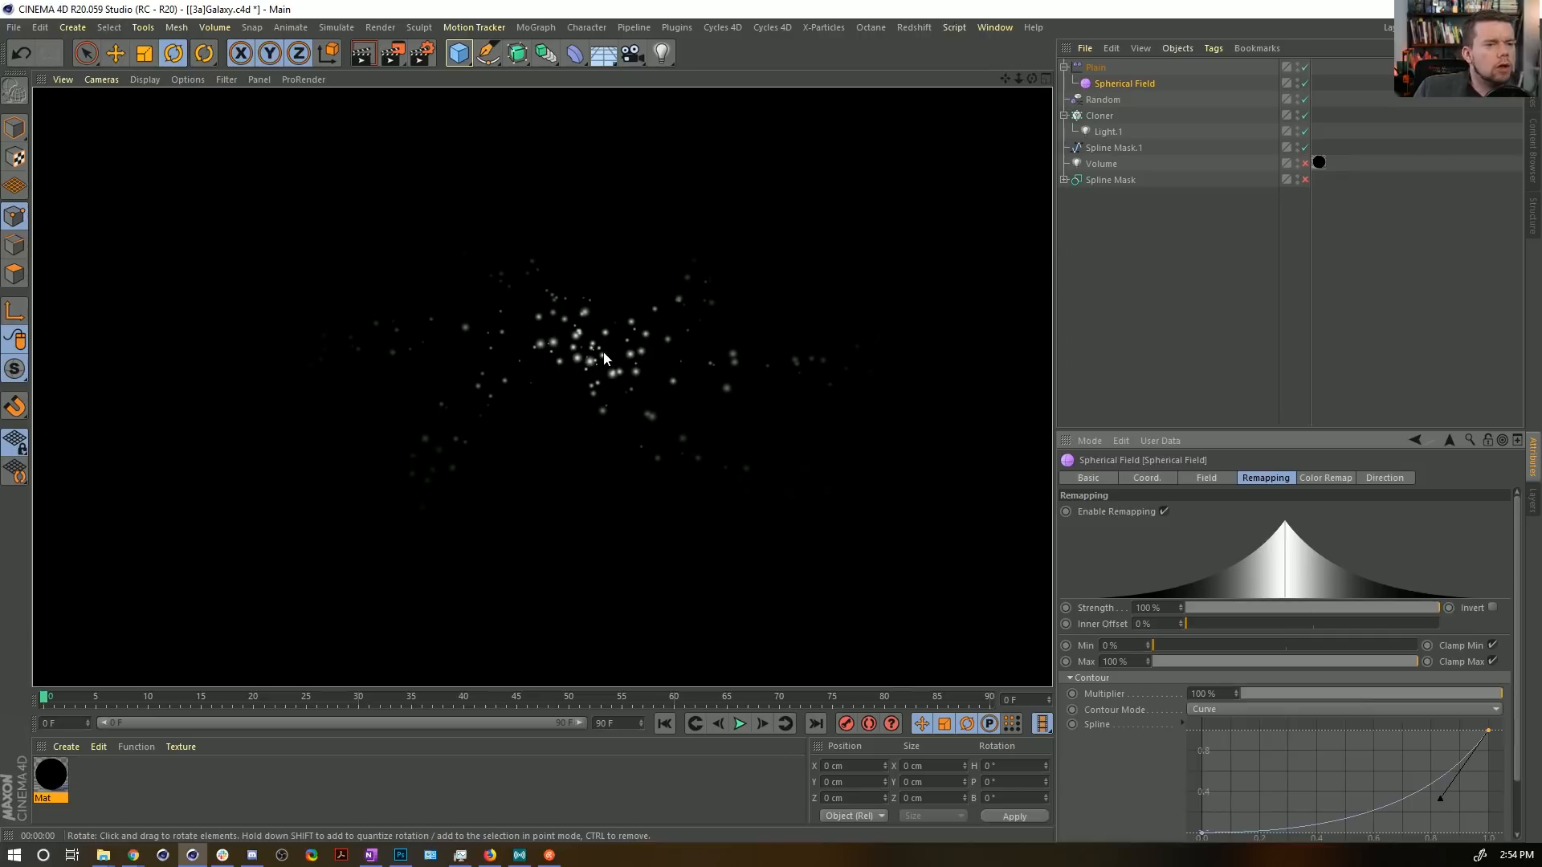
Add a Random Field above the Spherical Field in the Plain effector's falloff and enable its color channel.
{"action": "left_click", "coordinate": [1095, 67]}
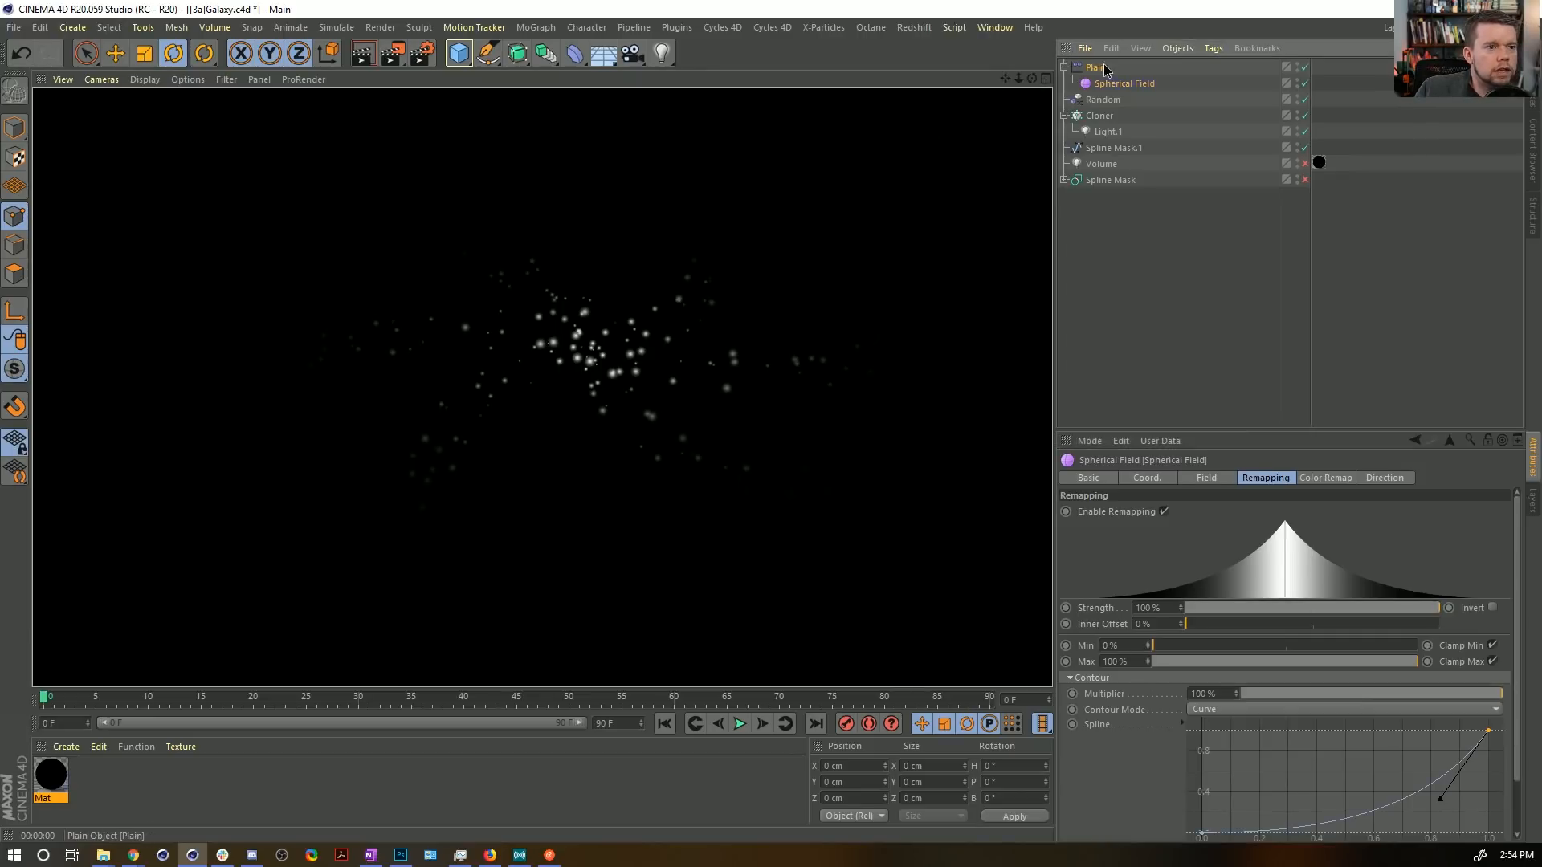
{"action": "left_click", "coordinate": [1317, 478]}
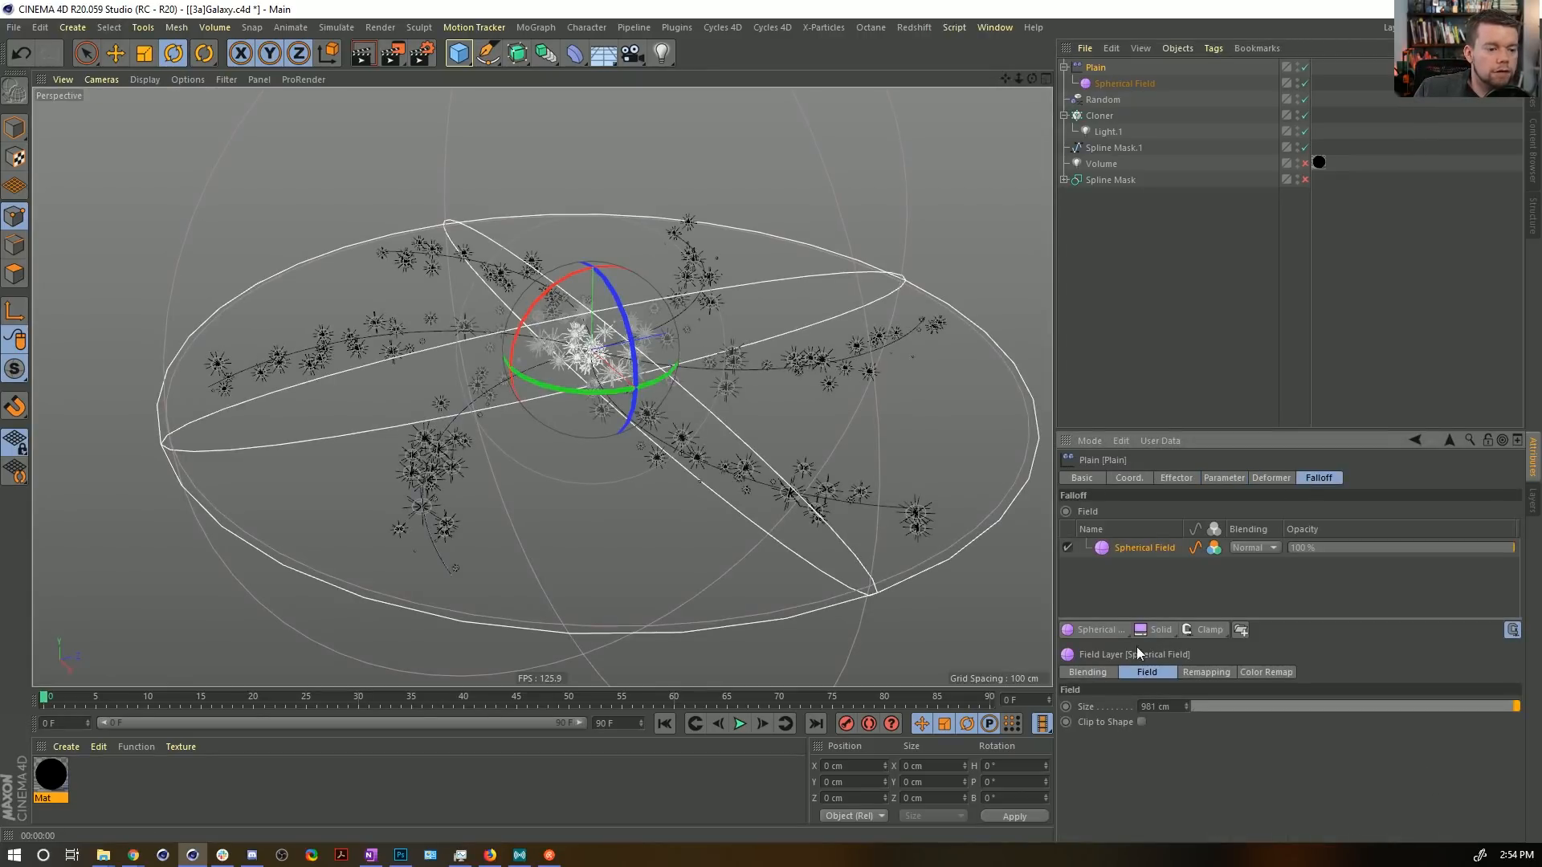
{"action": "left_click", "coordinate": [1114, 636]}
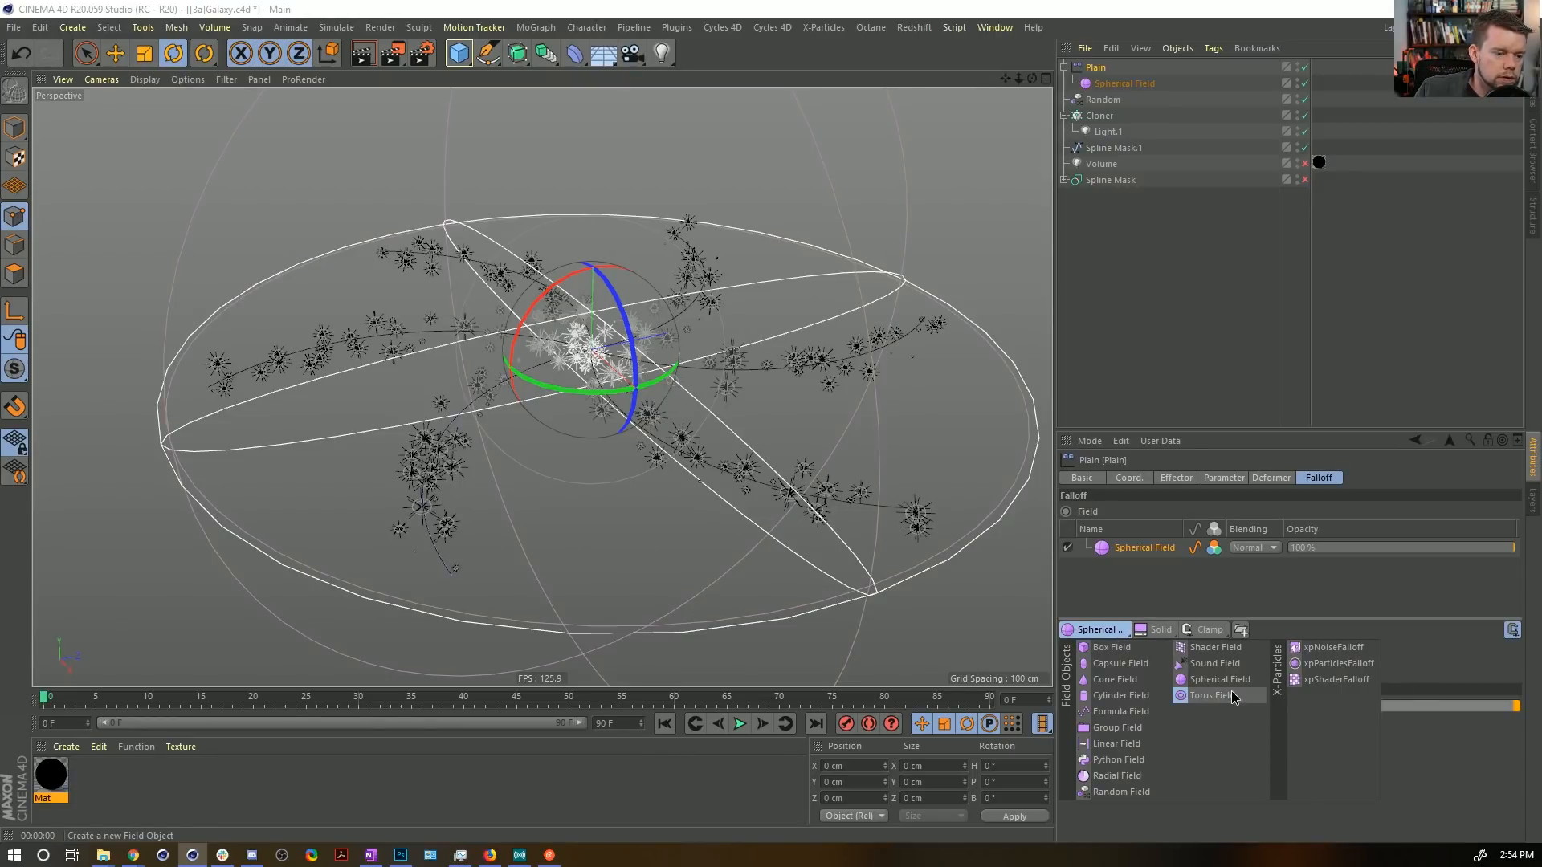
{"action": "left_click", "coordinate": [1134, 792]}
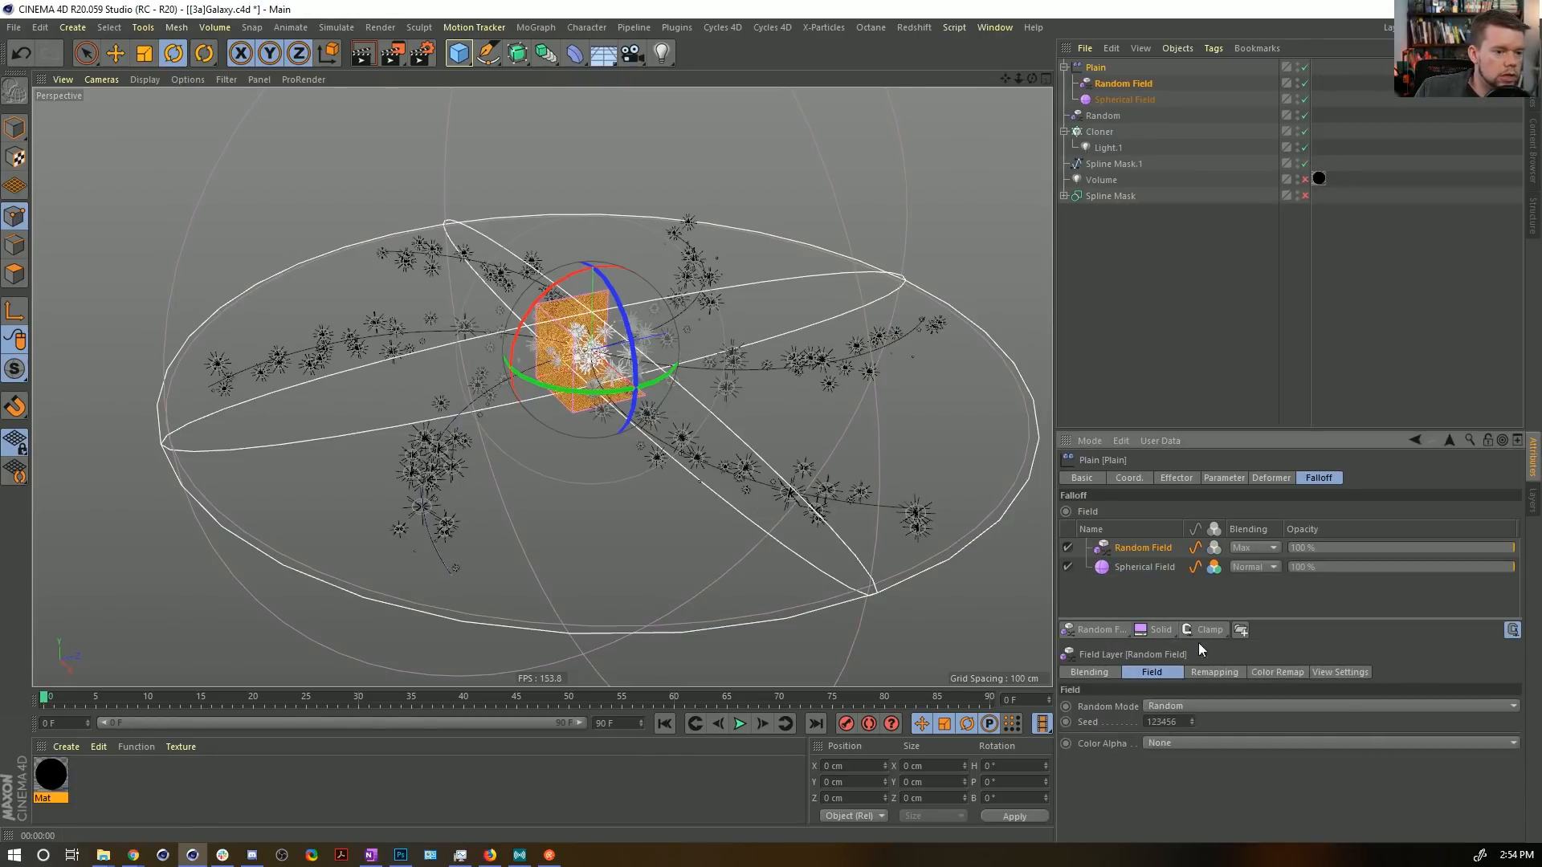
{"action": "left_click", "coordinate": [1215, 547]}
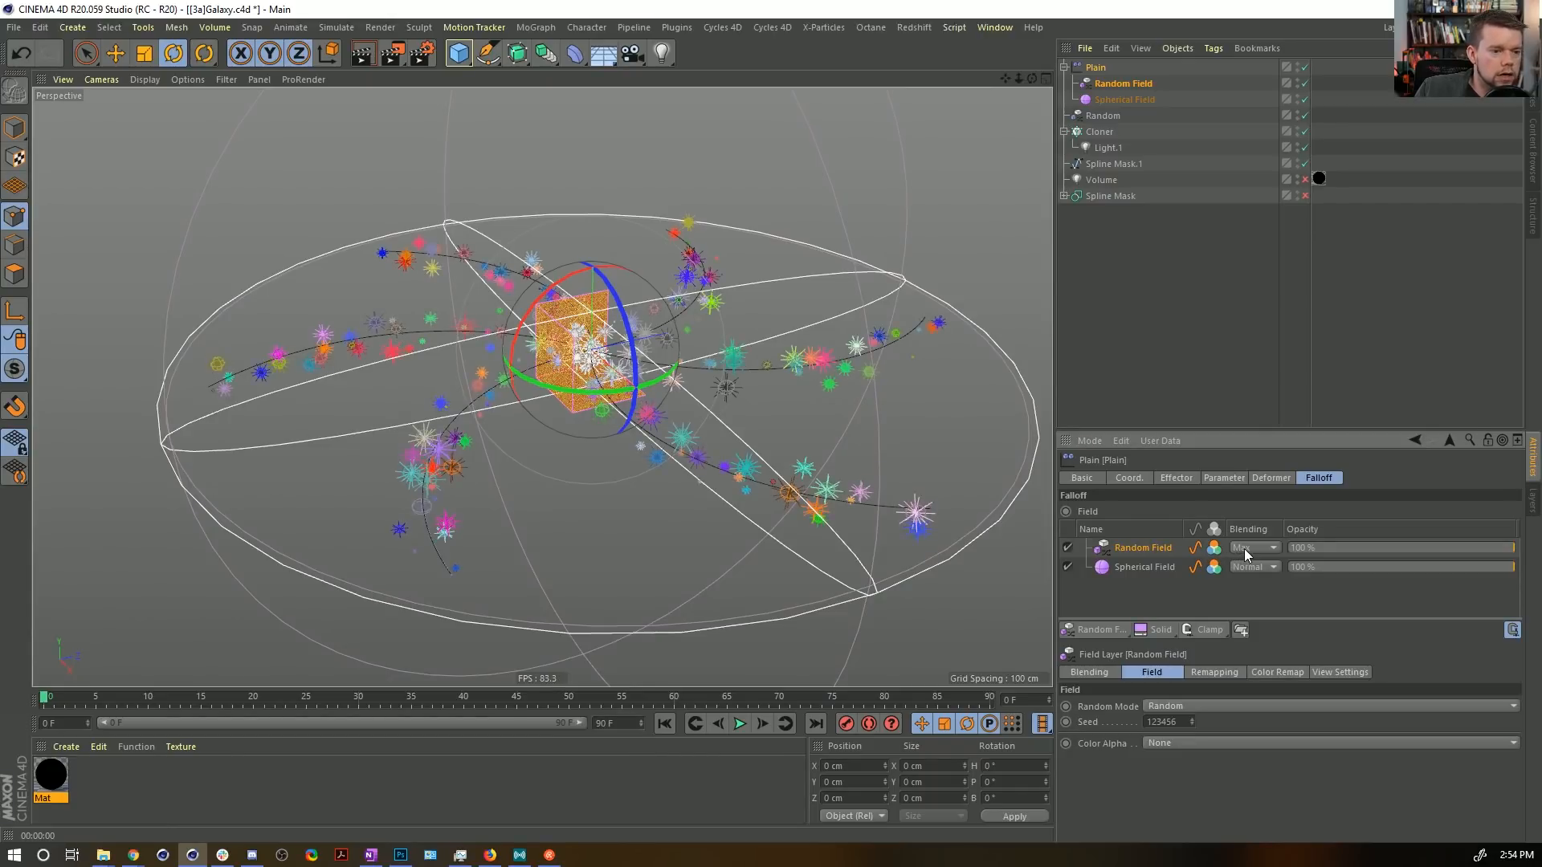
Set the Random Field's blending to Overlay, reduce its opacity to about 42% and render the view.
{"action": "left_click", "coordinate": [1253, 547]}
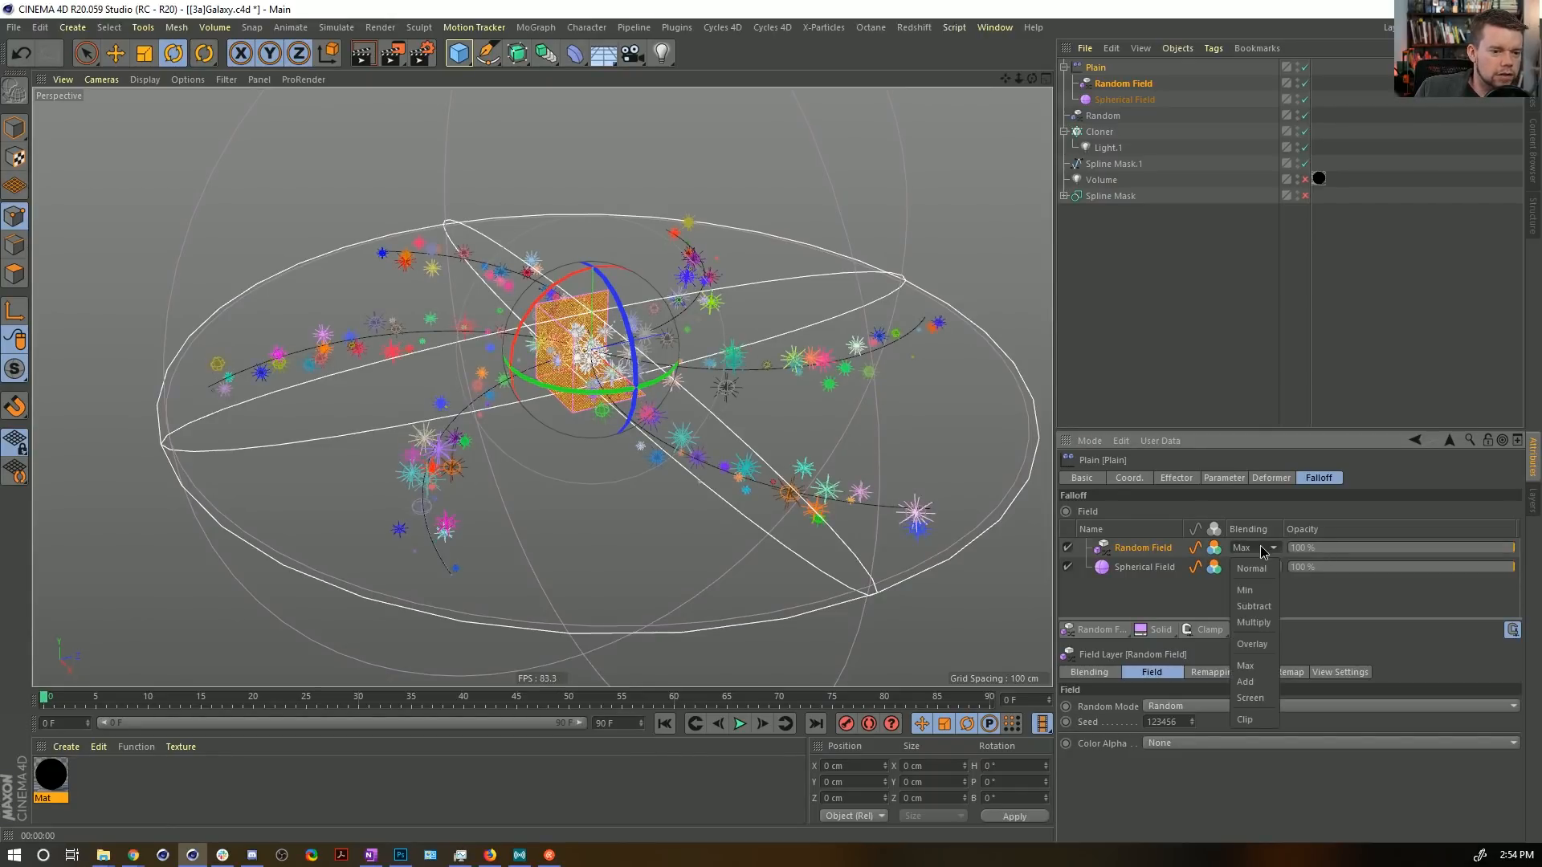
{"action": "left_click", "coordinate": [1258, 646]}
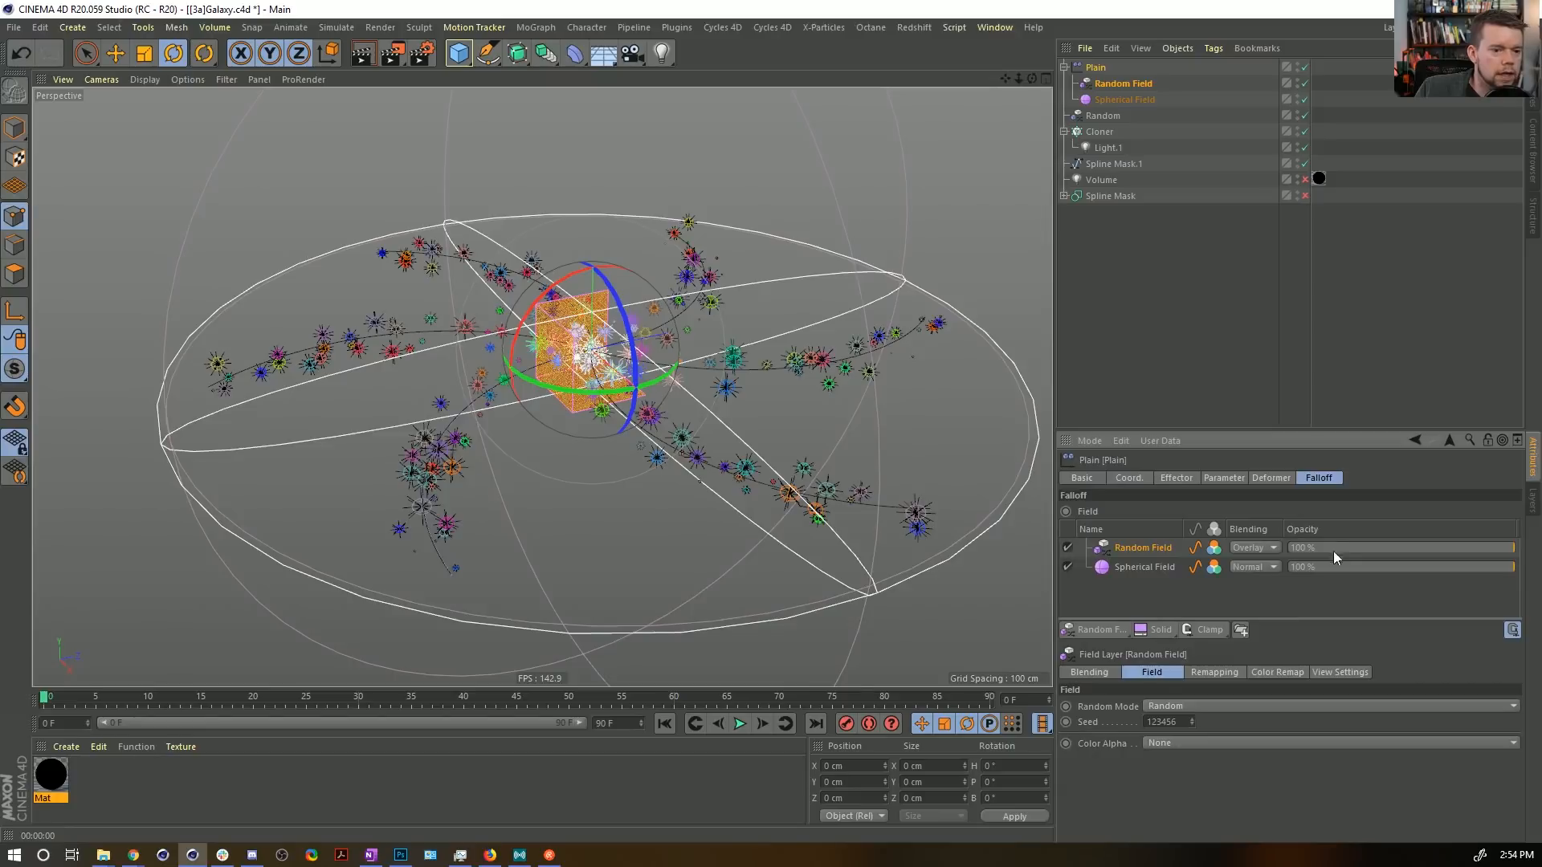
{"action": "mouse_move", "coordinate": [1333, 554]}
{"action": "left_mouse_down"}
{"action": "mouse_move", "coordinate": [1243, 550]}
{"action": "mouse_move", "coordinate": [1414, 552]}
{"action": "mouse_move", "coordinate": [1301, 555]}
{"action": "left_mouse_up"}
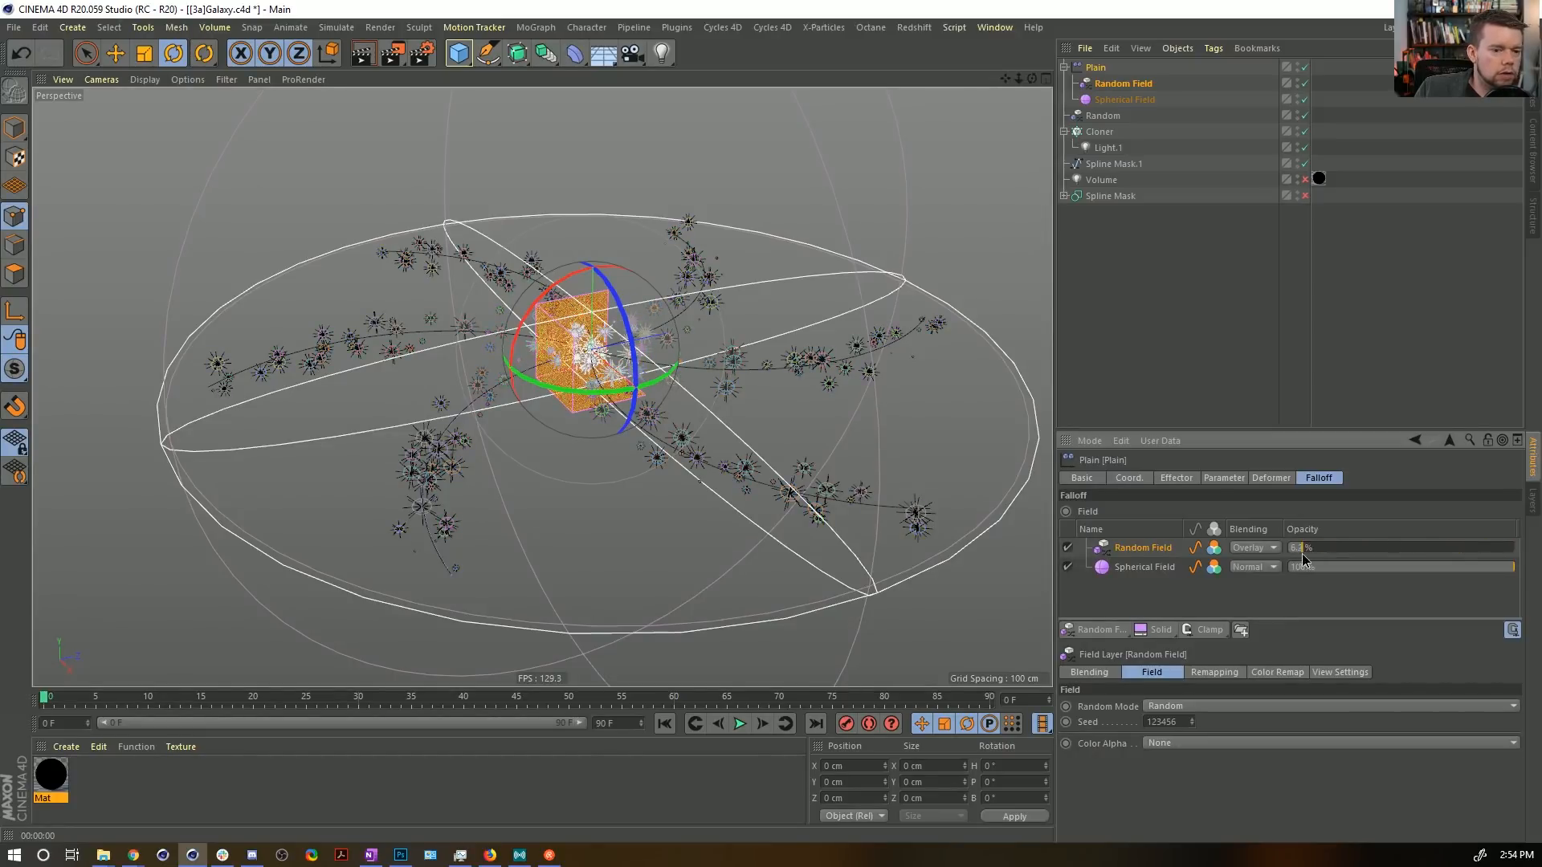
{"action": "key", "text": "ctrl+r"}
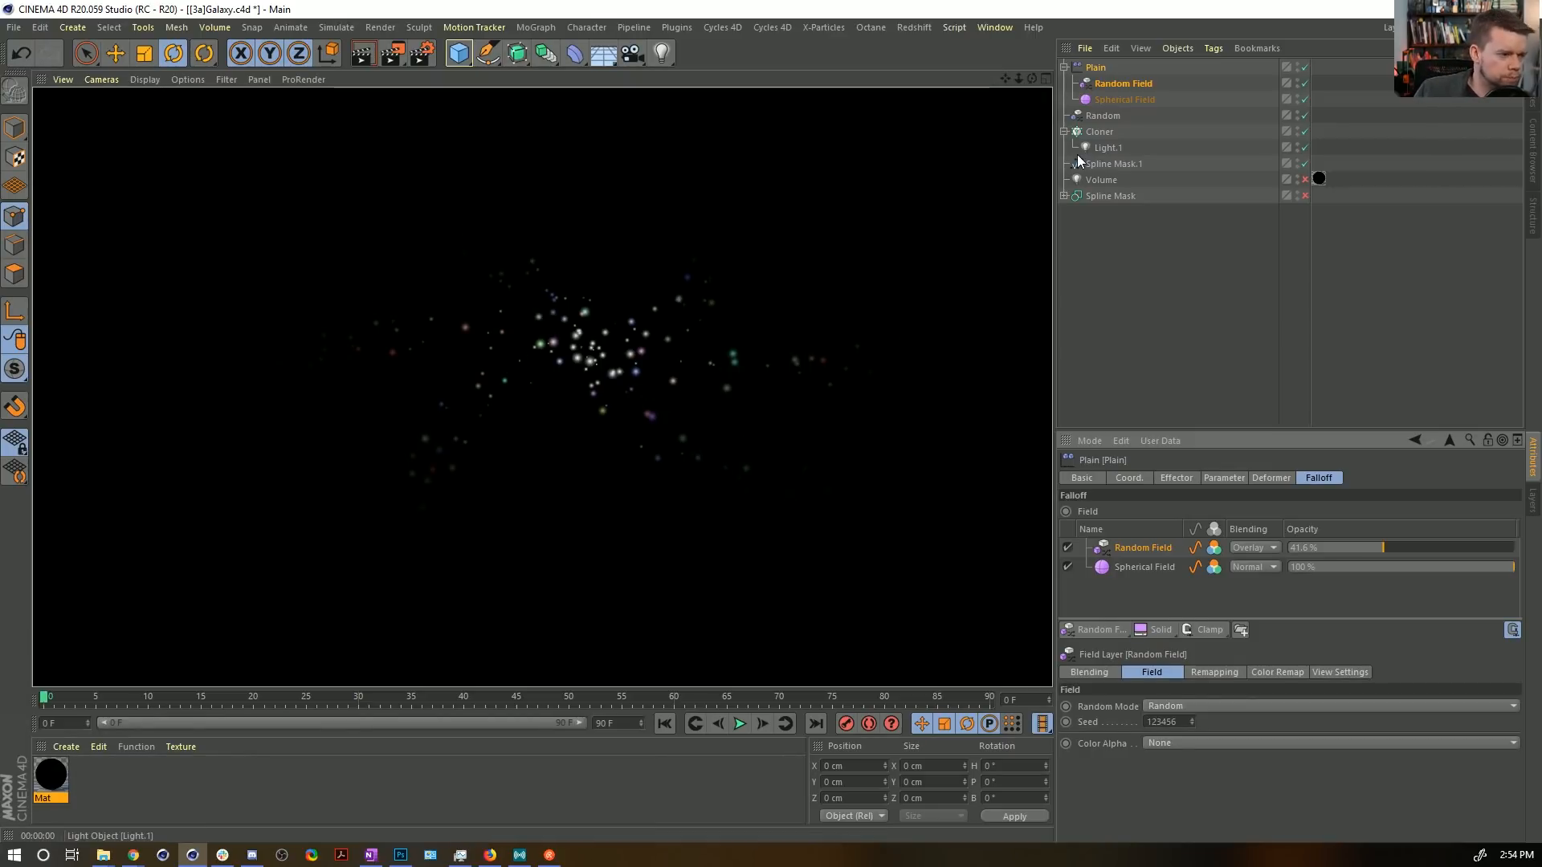
Try several lens glow presets on the cloned Light.1, including Star 3, Star 1, Flashlight and Grey, and settle on Blue 1.
{"action": "left_click", "coordinate": [1116, 147]}
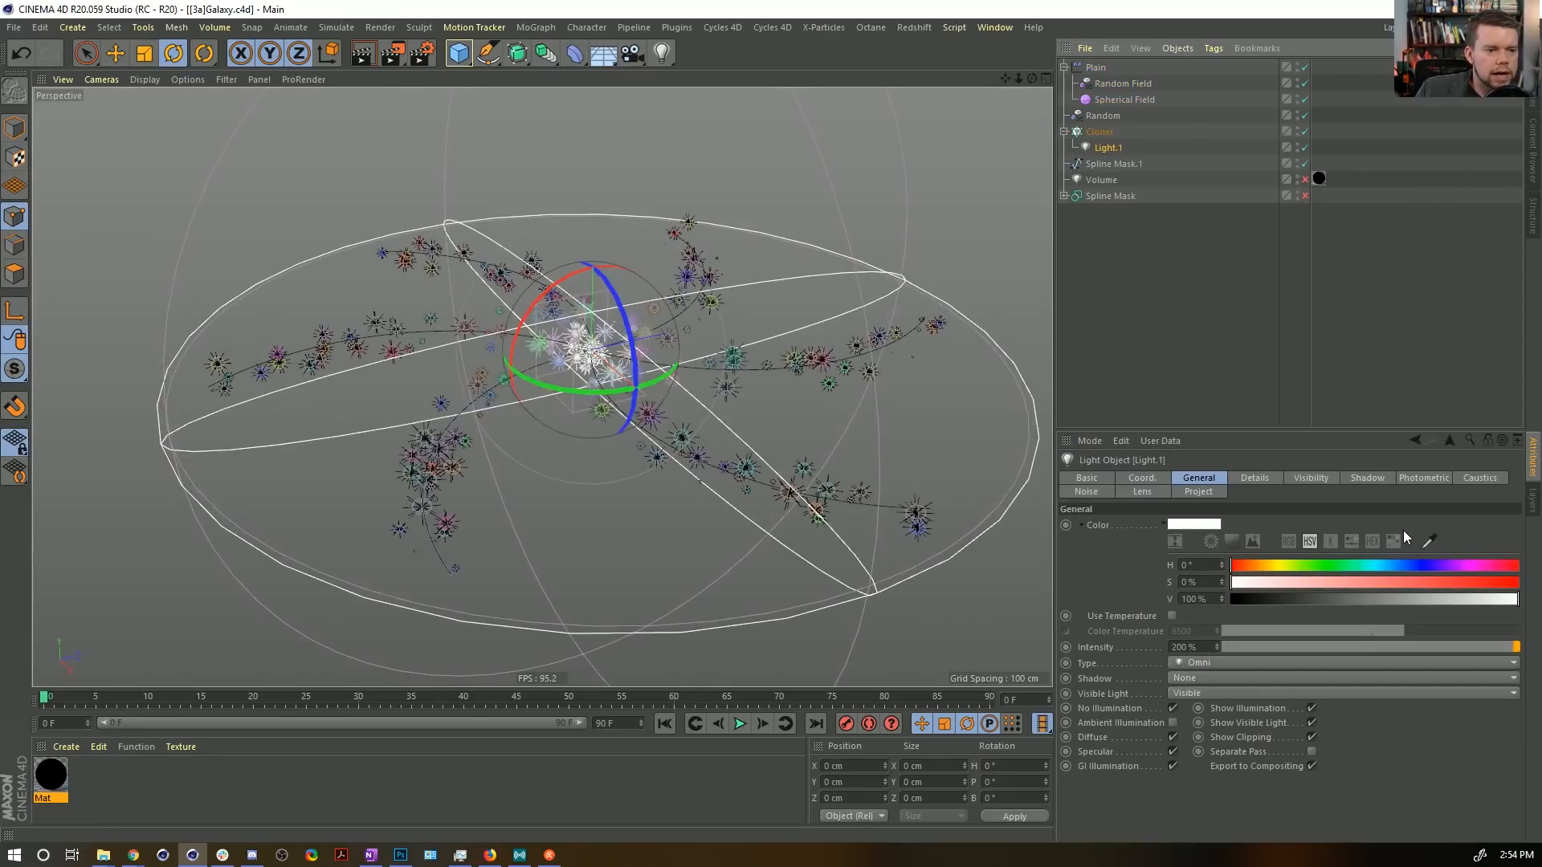
{"action": "left_click", "coordinate": [1139, 493]}
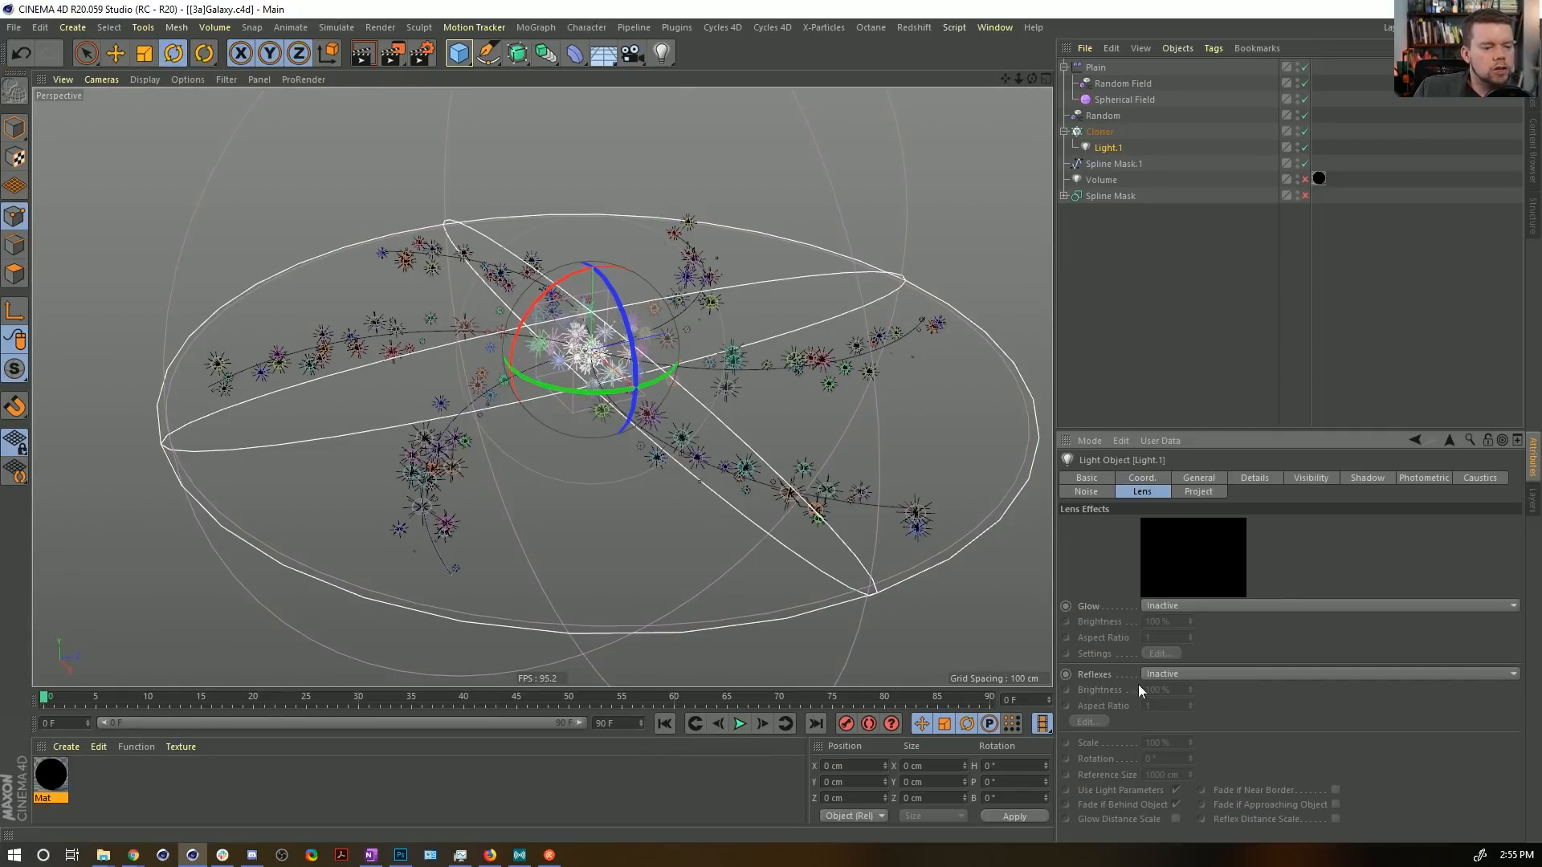
{"action": "left_click", "coordinate": [1168, 607]}
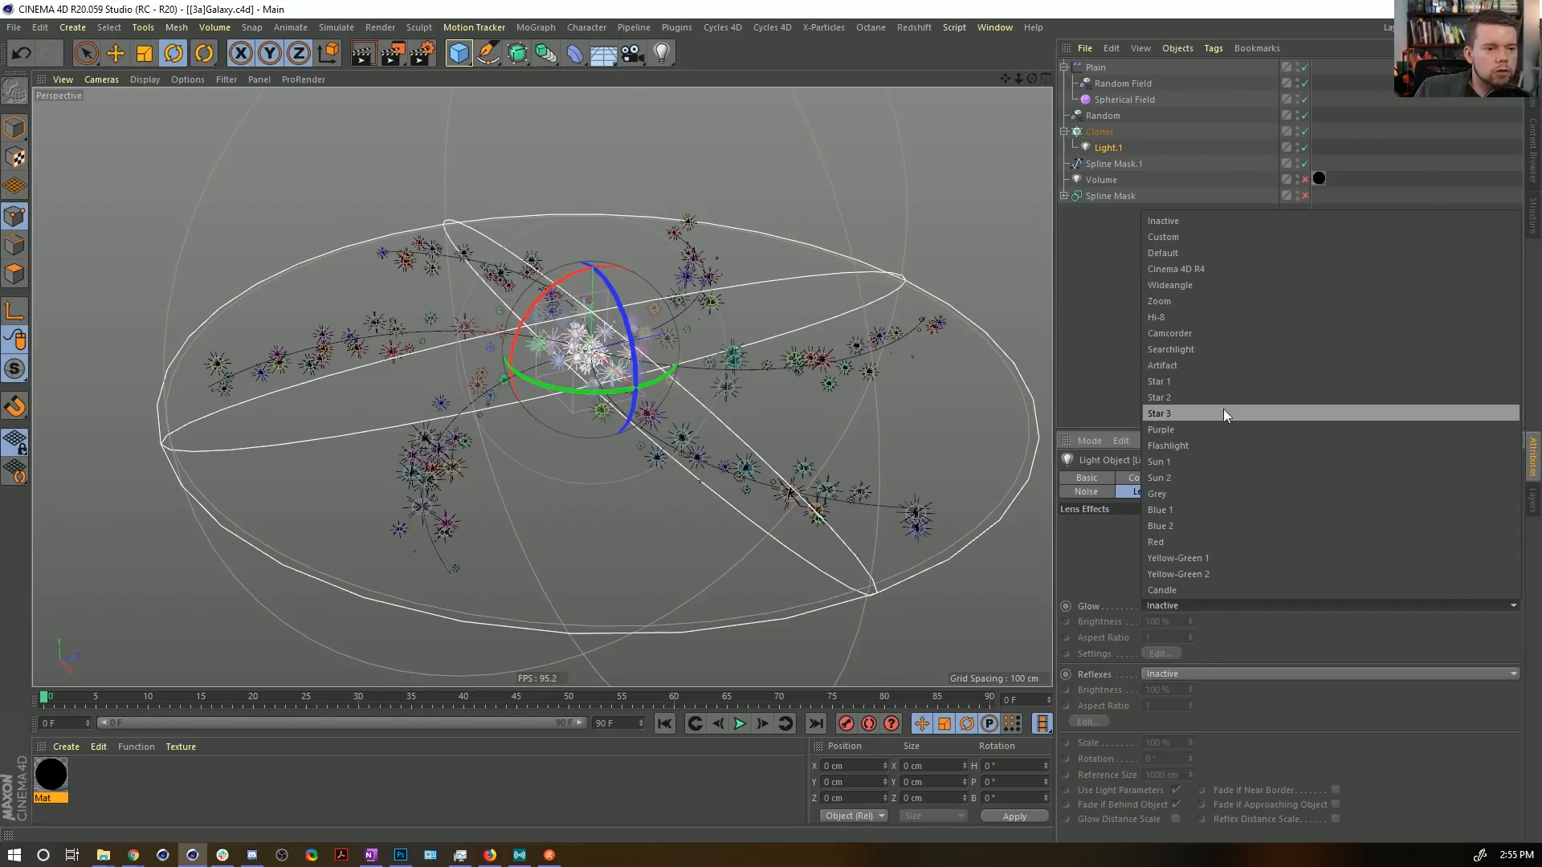
{"action": "left_click", "coordinate": [1187, 414]}
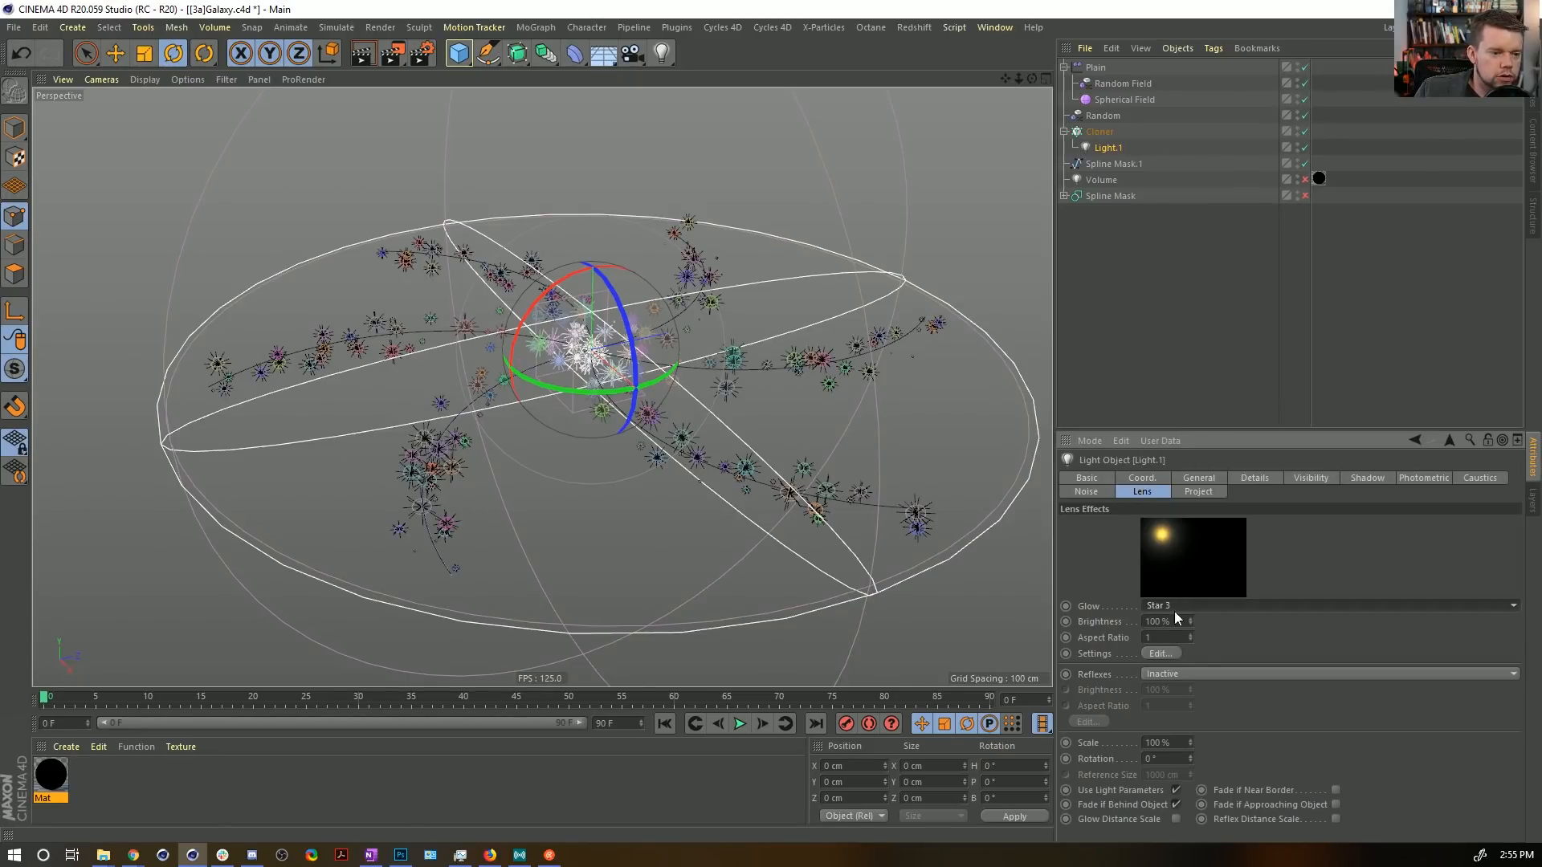
{"action": "left_click", "coordinate": [1174, 607]}
{"action": "left_click", "coordinate": [1172, 383]}
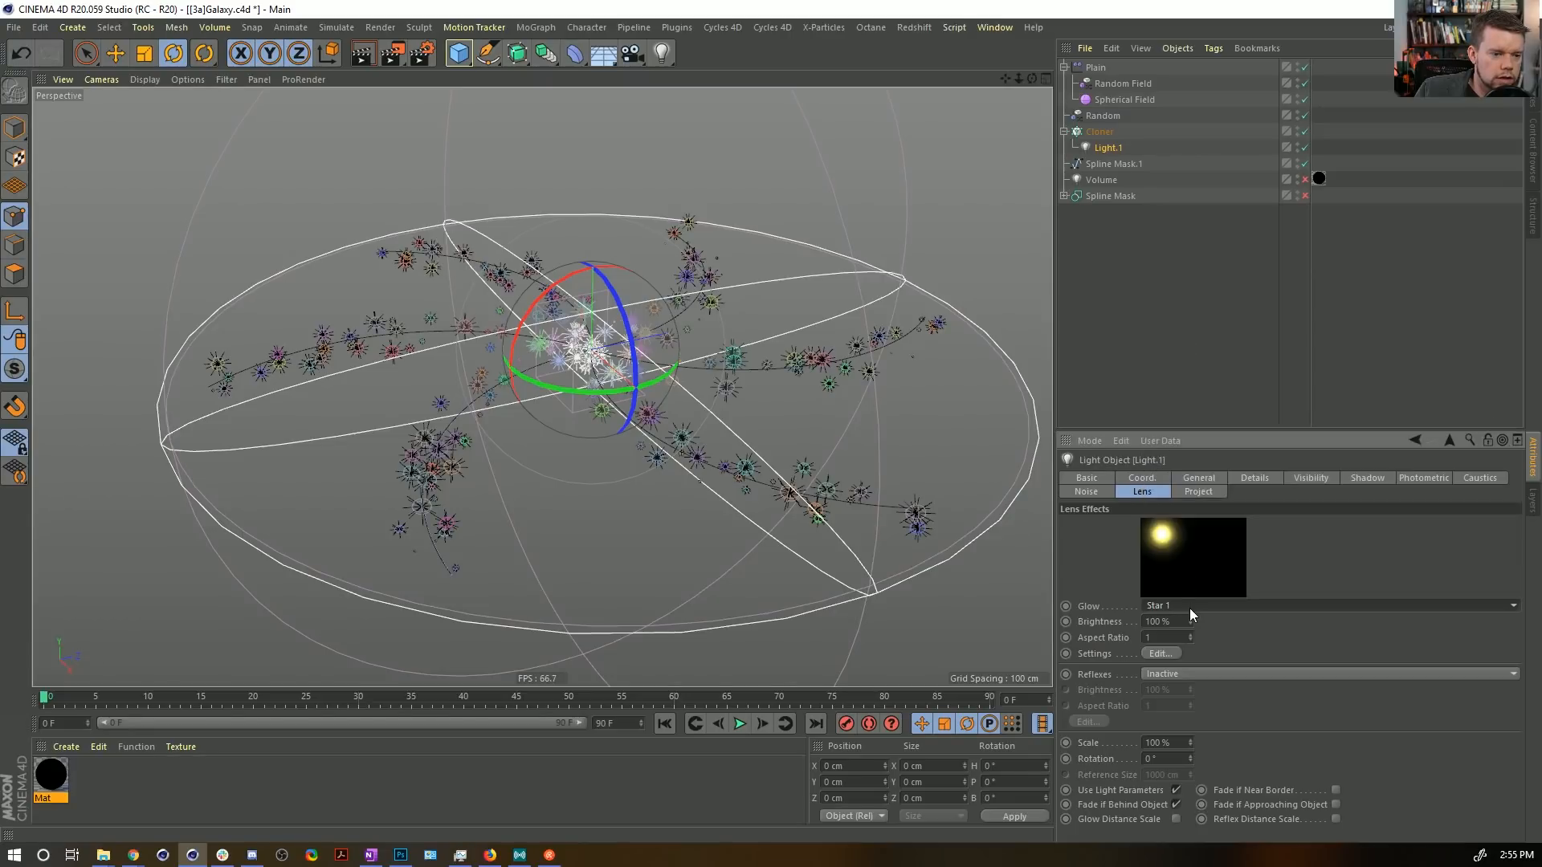
{"action": "scroll", "coordinate": [1190, 610], "scroll_direction": "down", "scroll_amount": 2}
{"action": "scroll", "coordinate": [1198, 607], "scroll_direction": "down", "scroll_amount": 2}
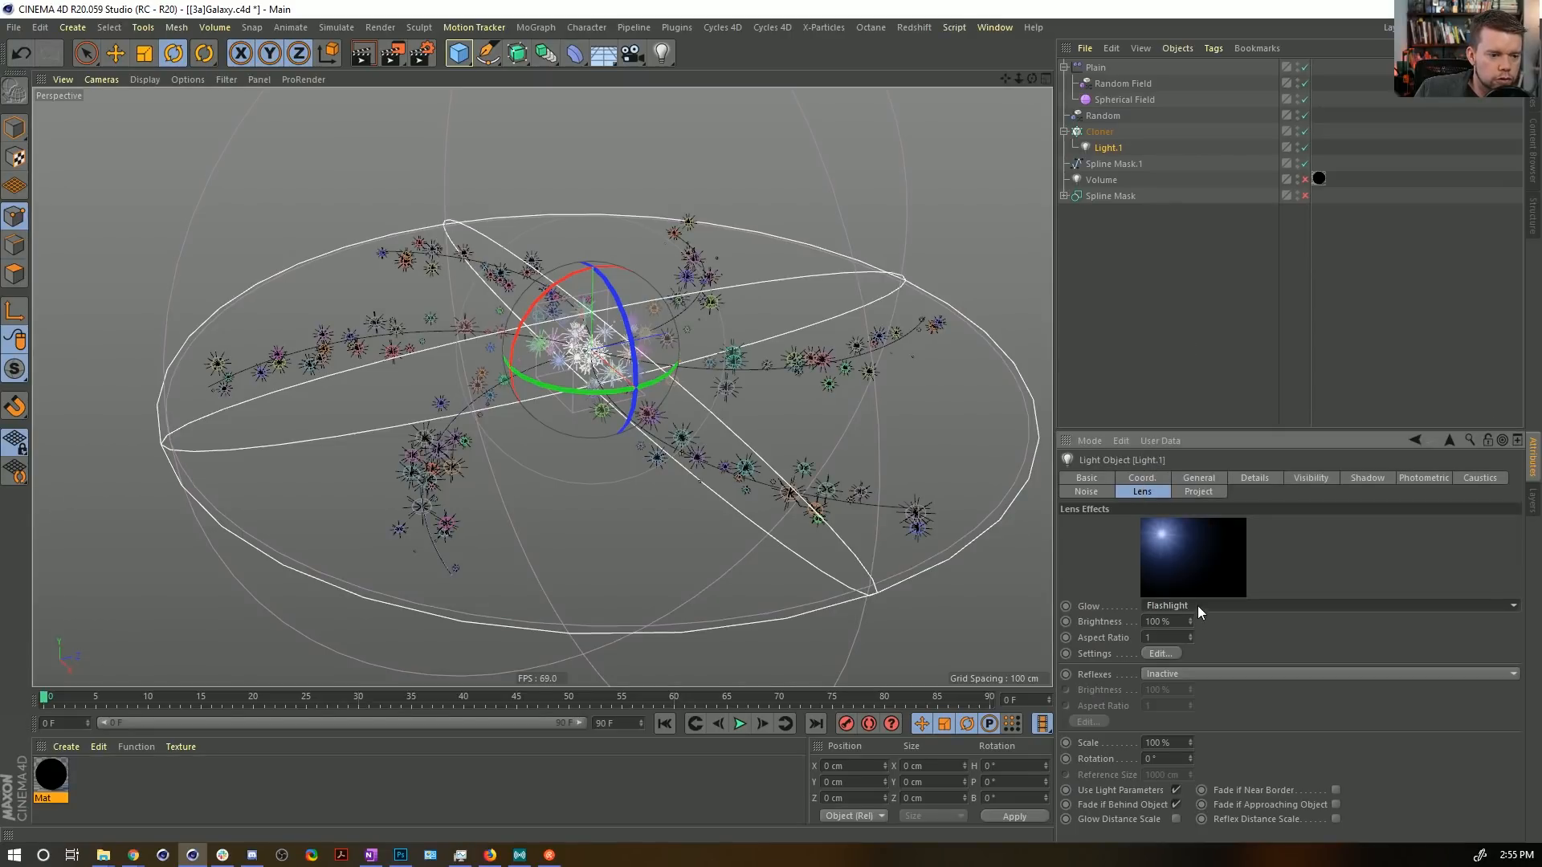
{"action": "scroll", "coordinate": [1197, 606], "scroll_direction": "down", "scroll_amount": 4}
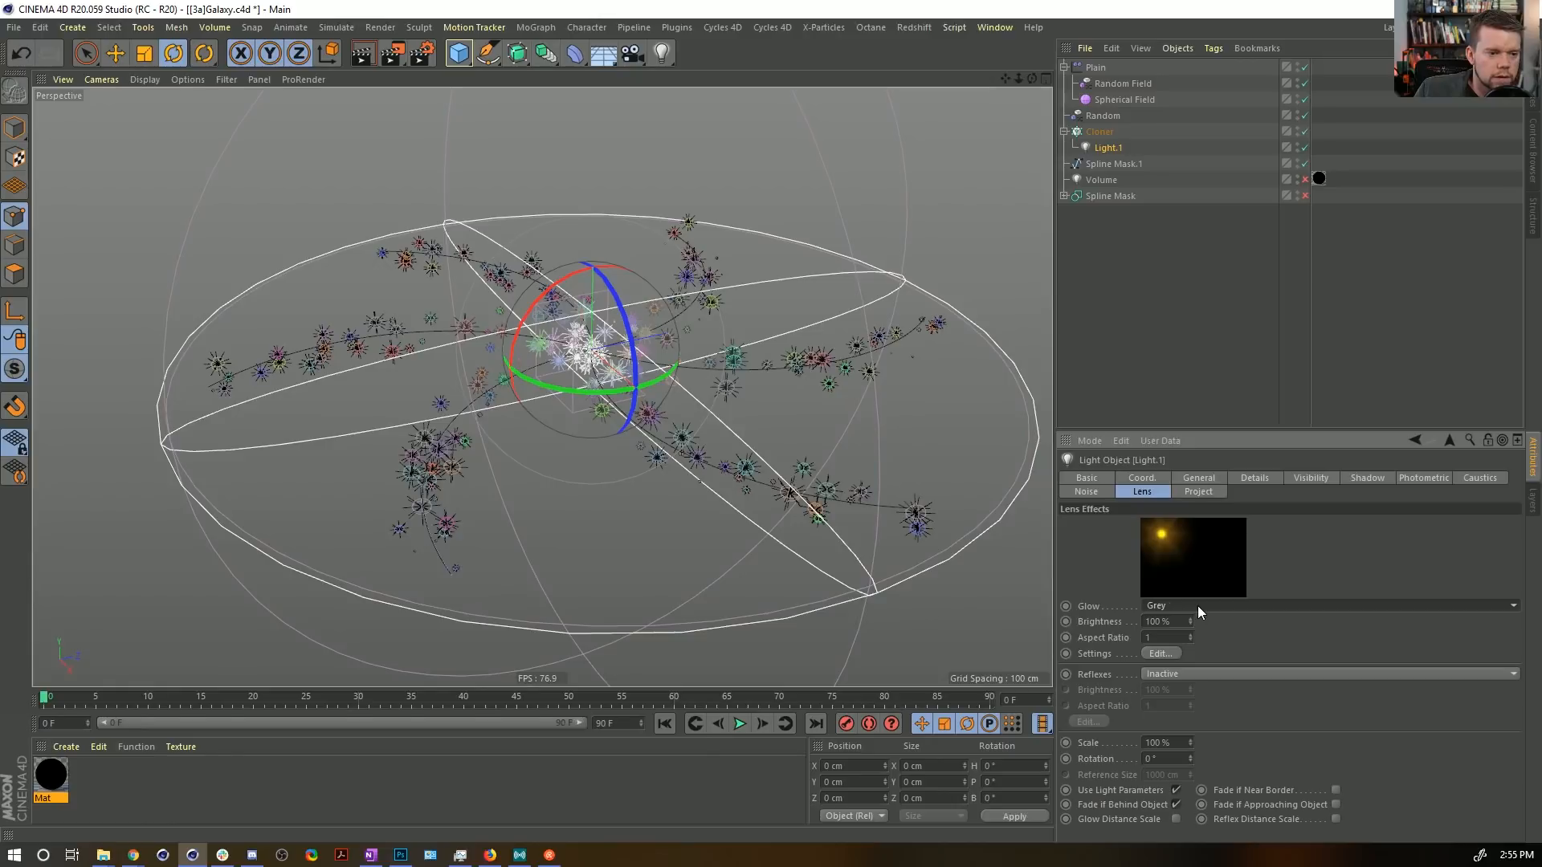
{"action": "scroll", "coordinate": [1197, 606], "scroll_direction": "down", "scroll_amount": 1}
{"action": "scroll", "coordinate": [1198, 606], "scroll_direction": "up", "scroll_amount": 1}
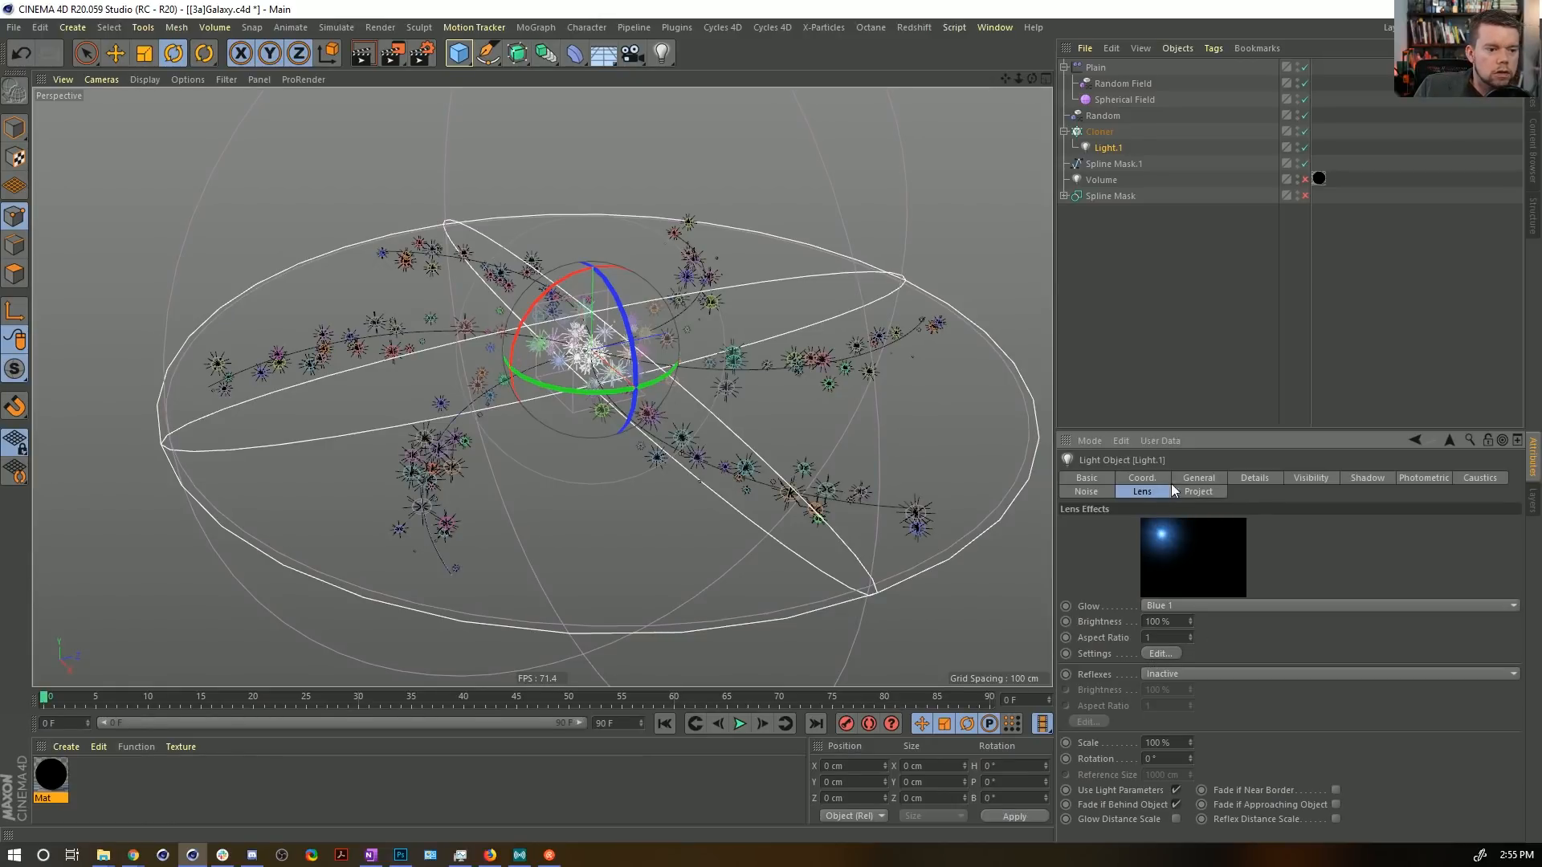
Change the color of the lens glow's Element 1 to white and render the view.
{"action": "left_click", "coordinate": [1160, 653]}
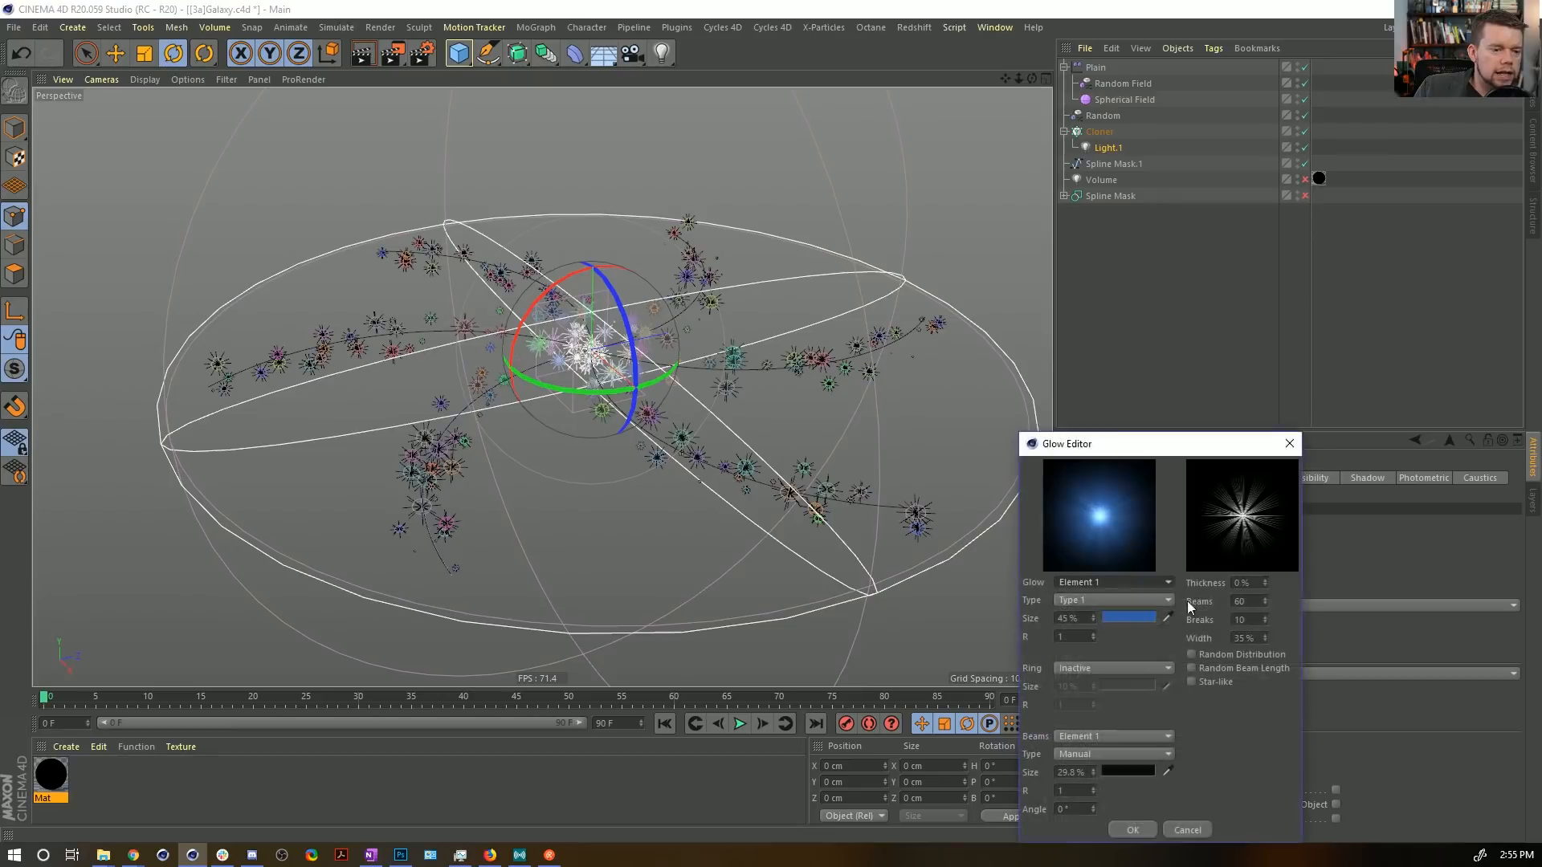
{"action": "left_click", "coordinate": [1146, 618]}
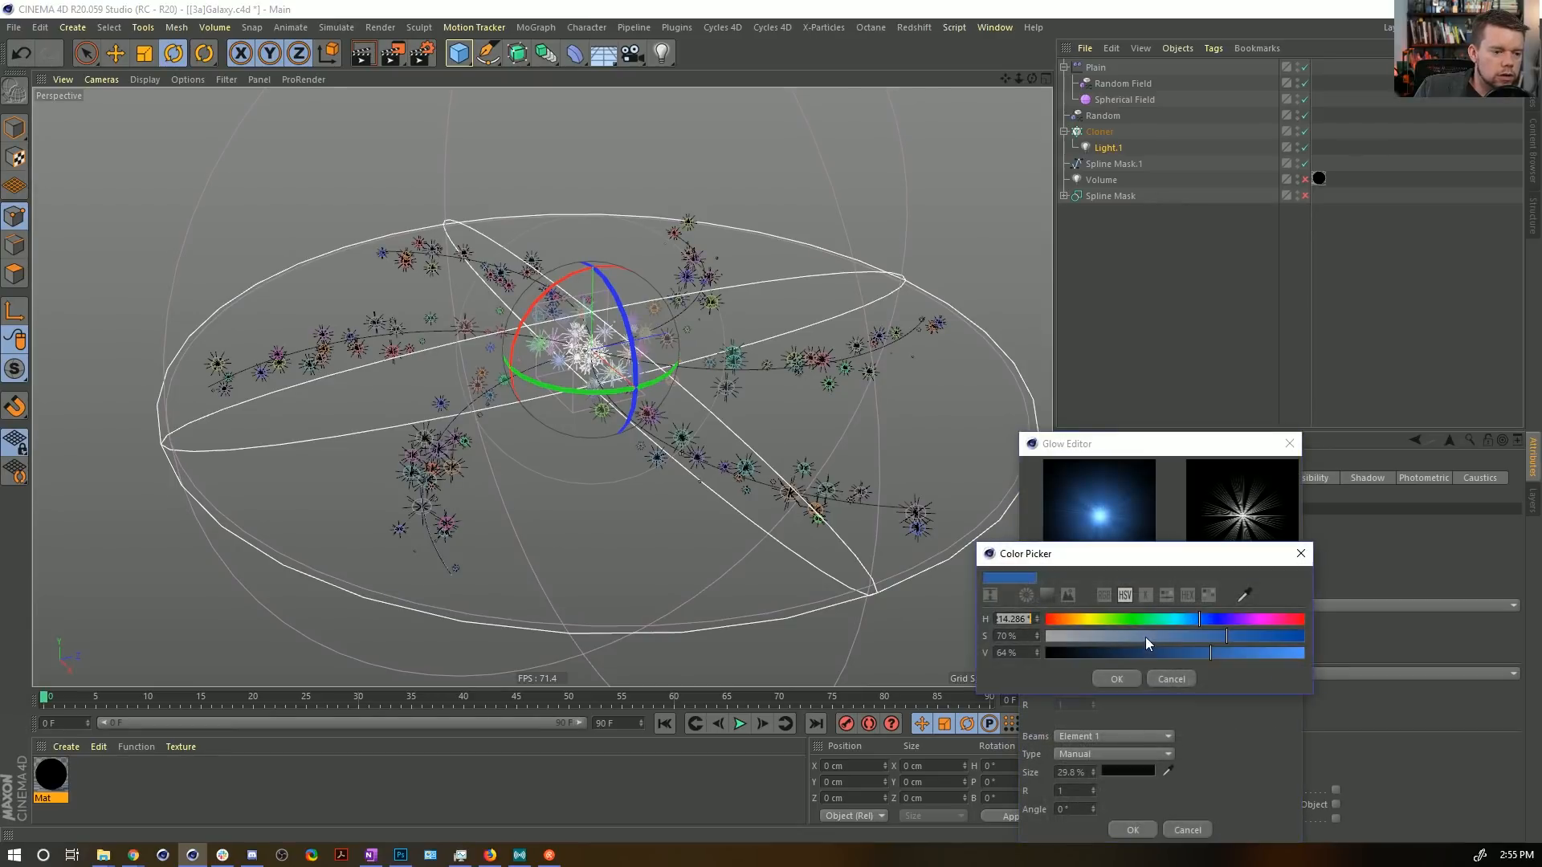
{"action": "left_click", "coordinate": [1113, 679]}
{"action": "left_click", "coordinate": [1131, 832]}
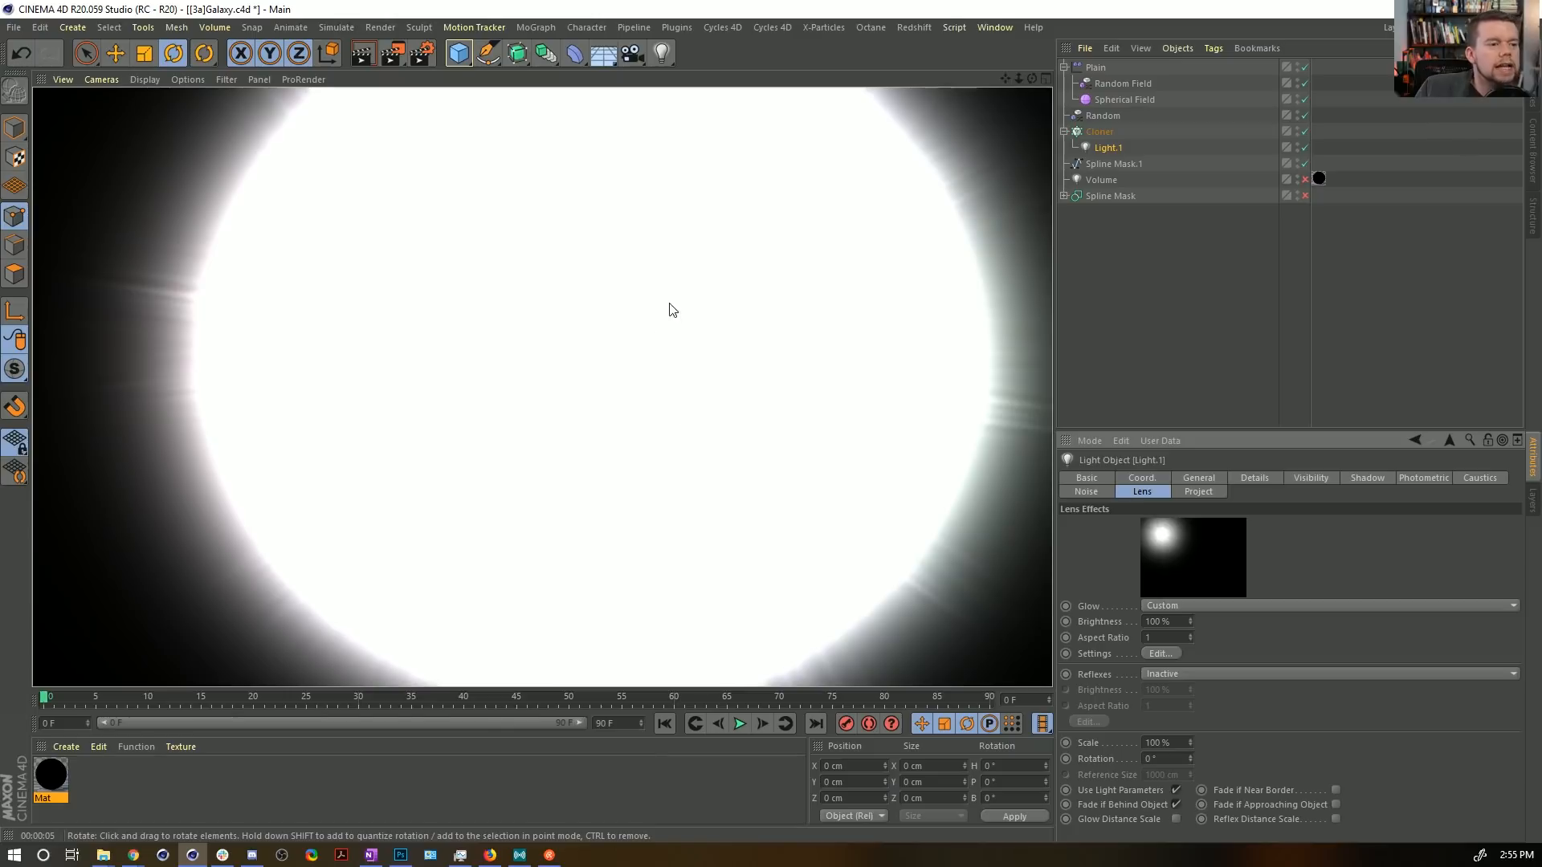
Try lens effect scales of 10% and 2% with test renders, then raise the scale to its 100% maximum.
{"action": "left_click", "coordinate": [1187, 638]}
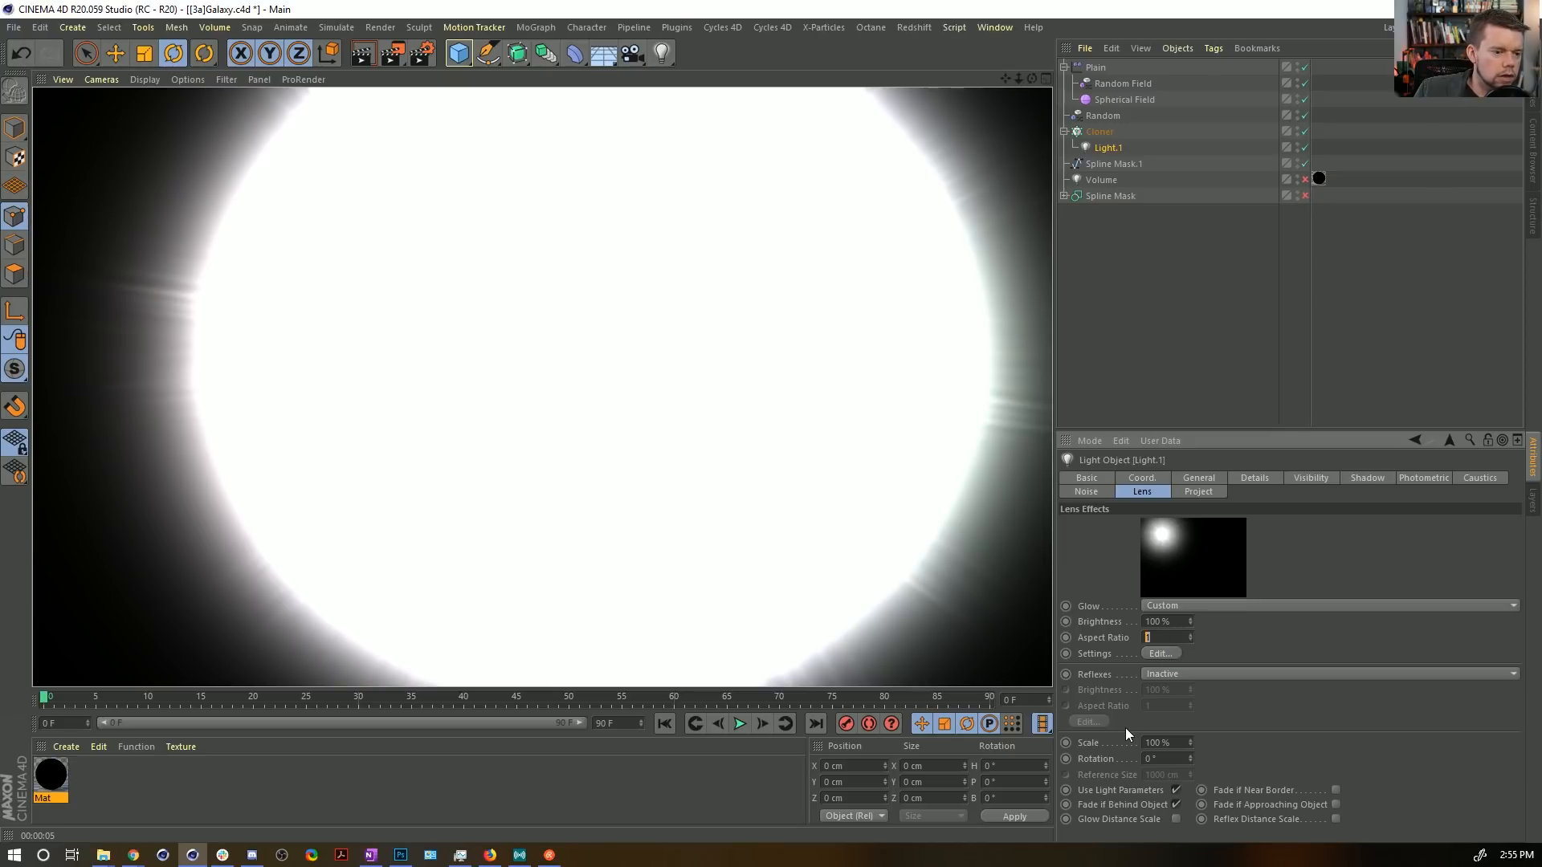
{"action": "key", "text": "Tab"}
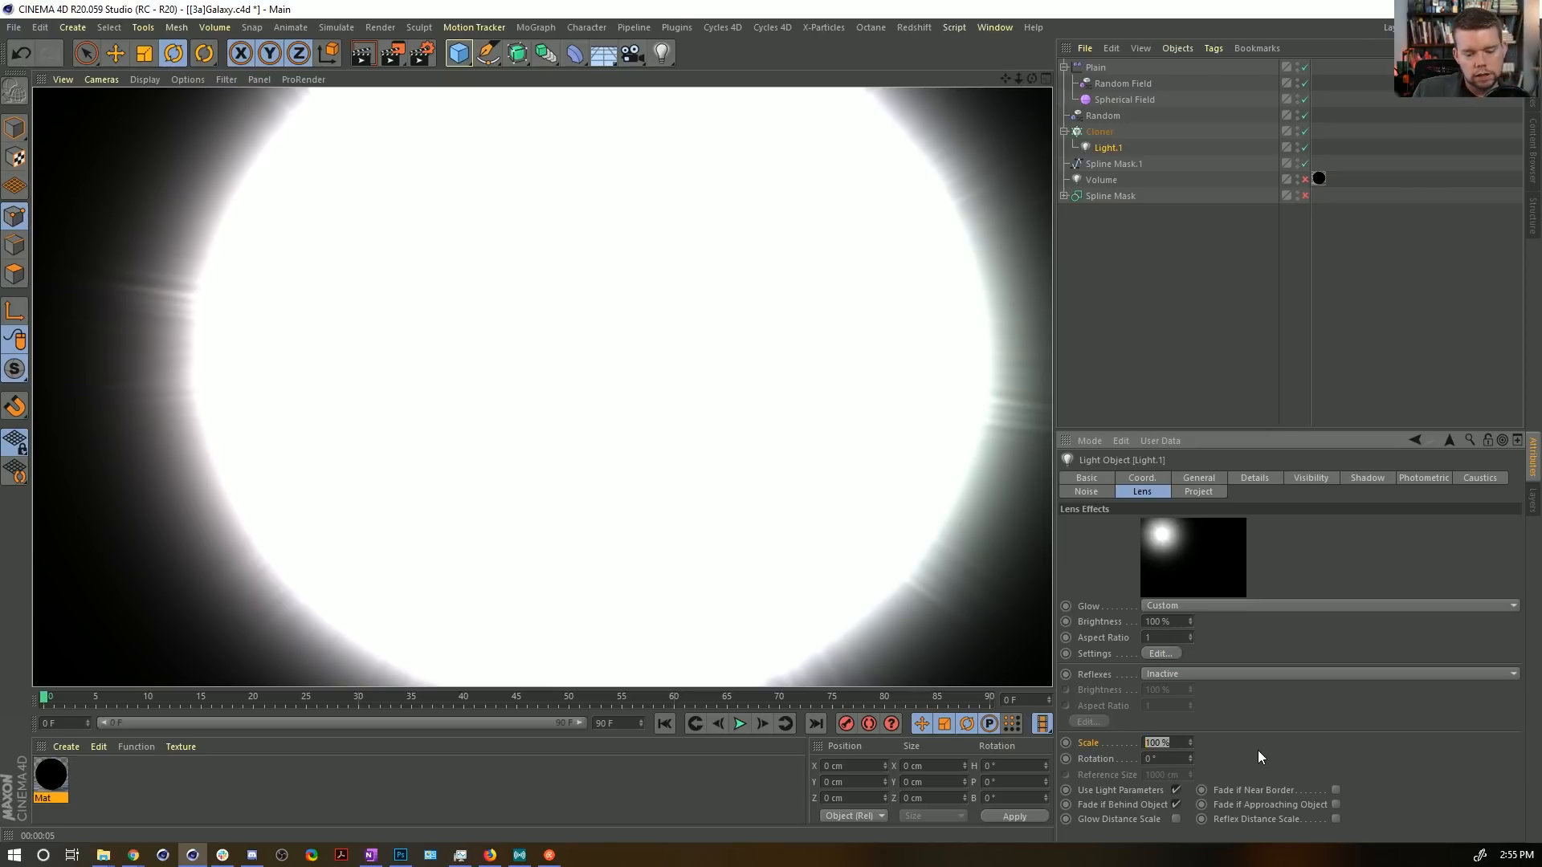
{"action": "type", "text": "10"}
{"action": "key", "text": "Return"}
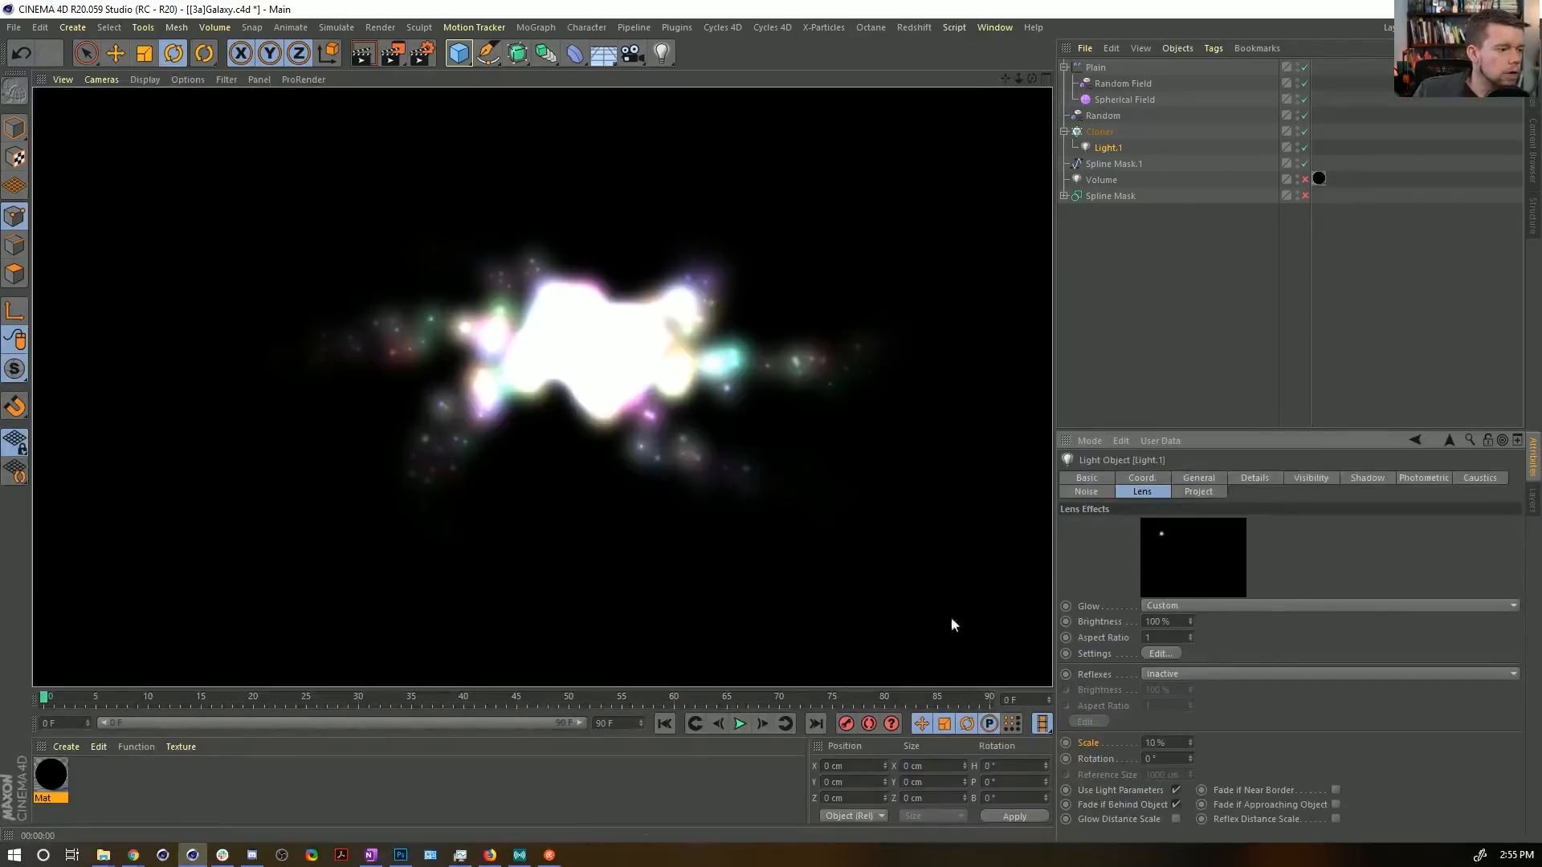
{"action": "double_click", "coordinate": [1156, 743]}
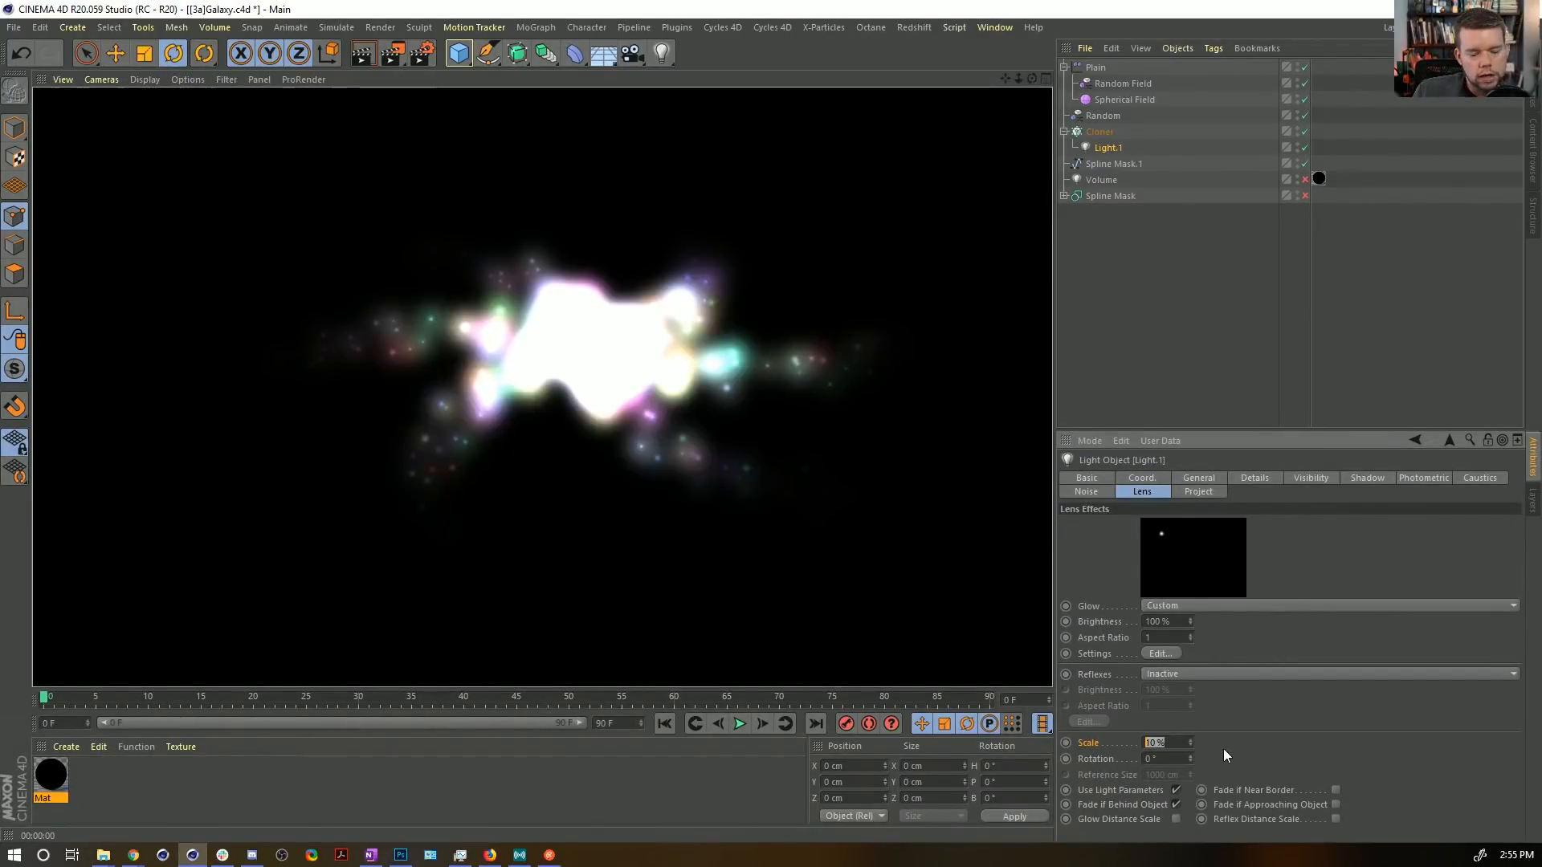
{"action": "type", "text": "2"}
{"action": "key", "text": "Return"}
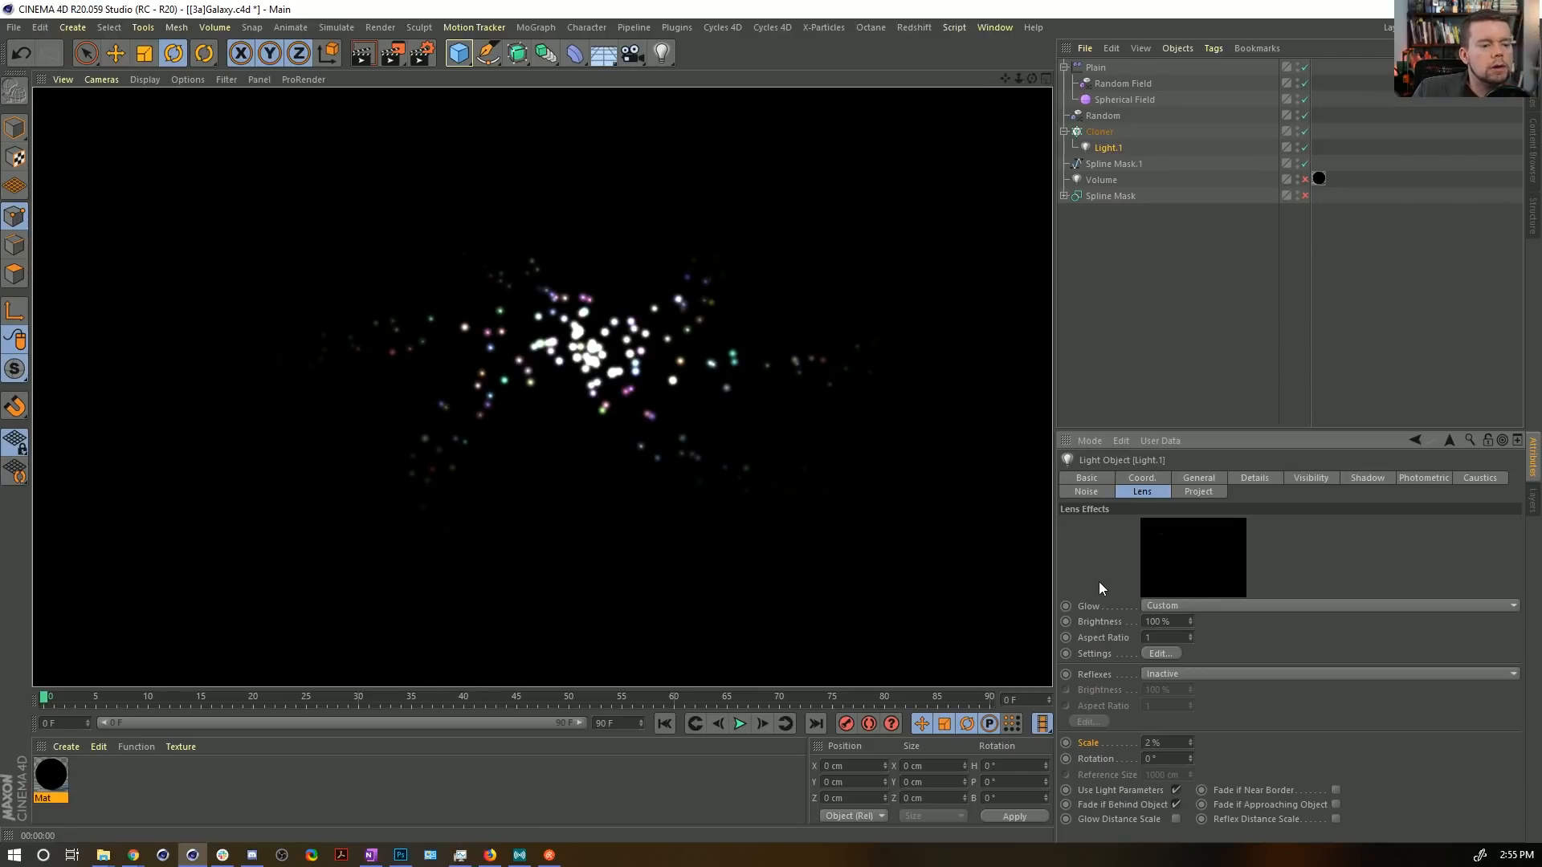
{"action": "double_click", "coordinate": [1164, 742]}
{"action": "type", "text": "1000"}
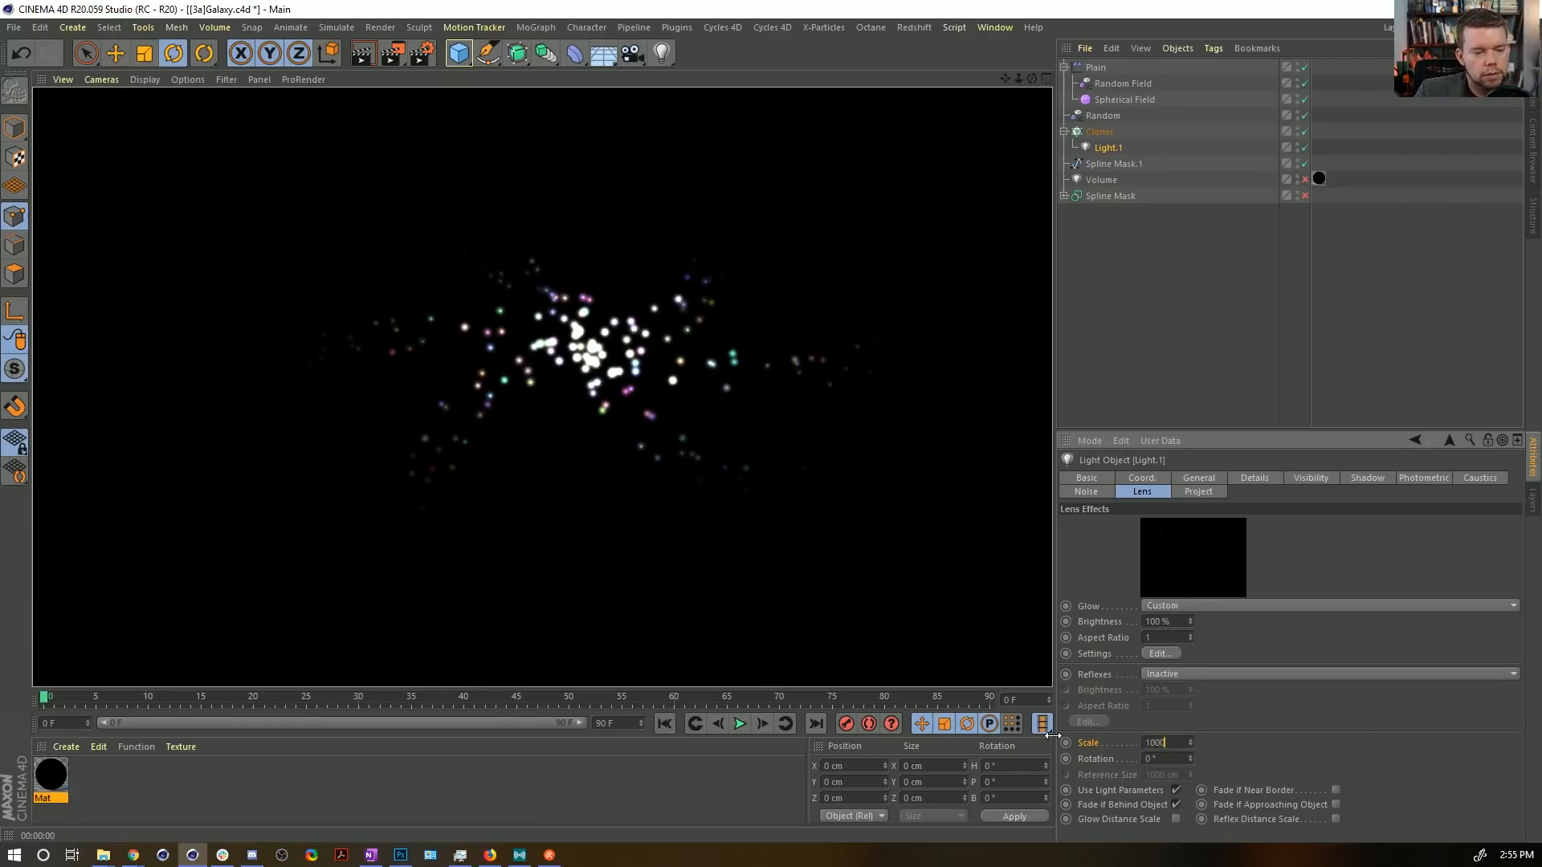
{"action": "key", "text": "Return"}
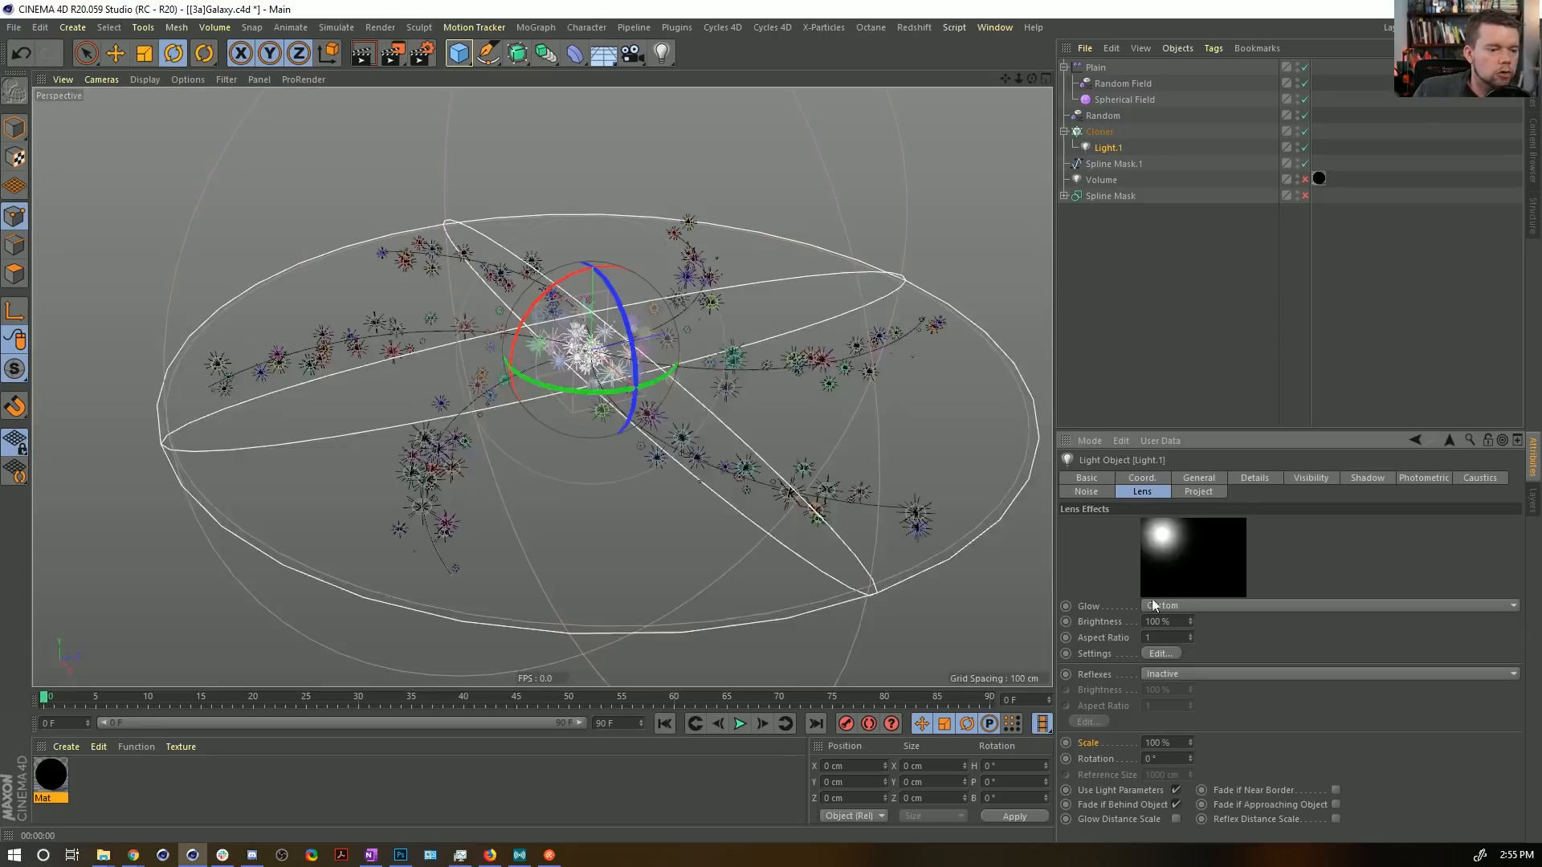
{"action": "left_click", "coordinate": [1163, 655]}
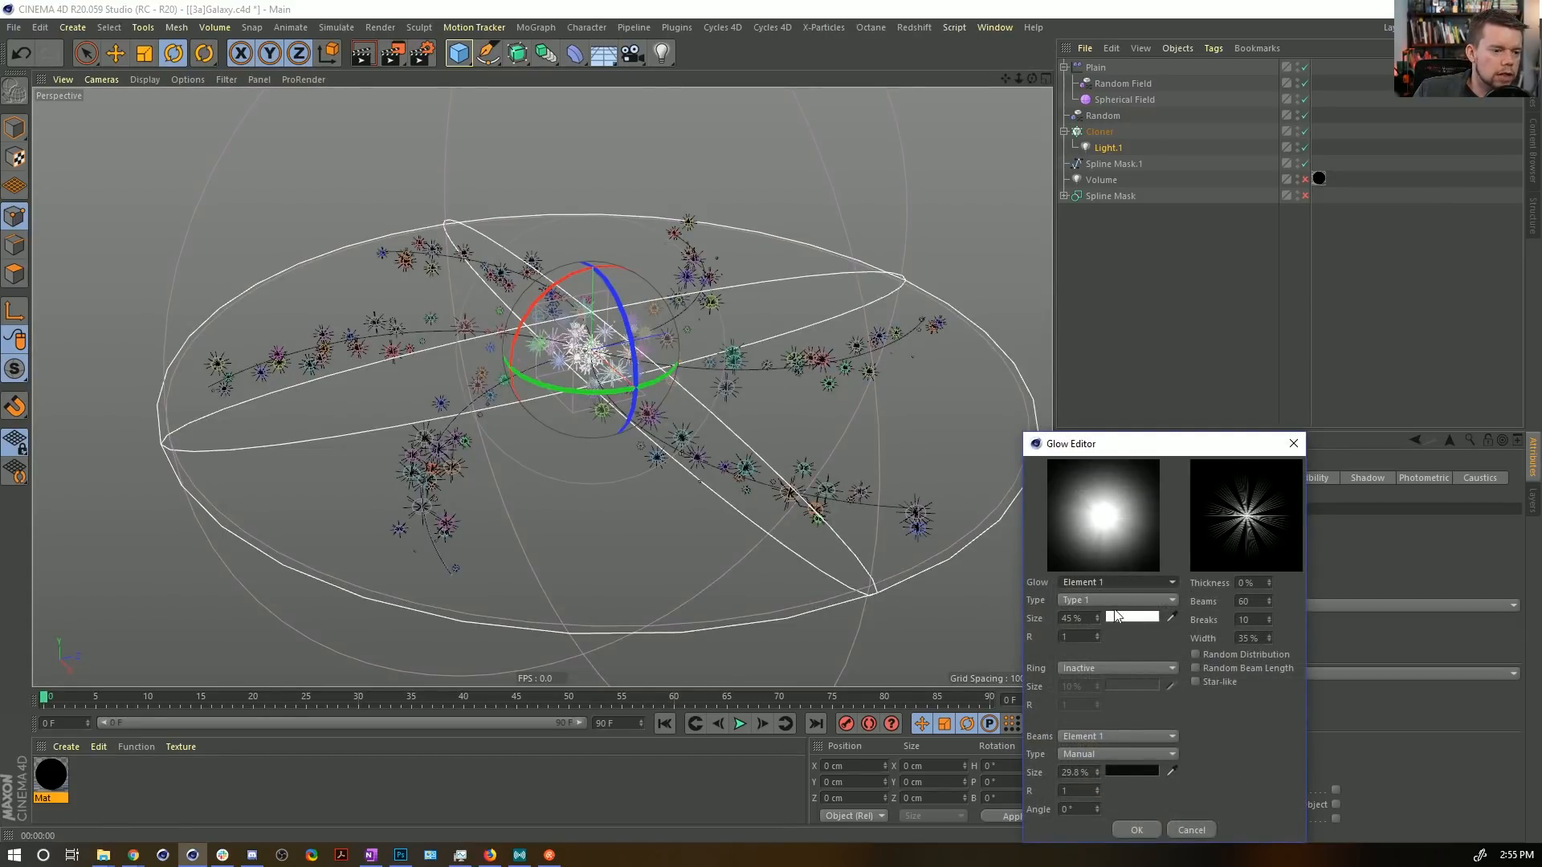
{"action": "left_click_drag", "start_coordinate": [1097, 622], "coordinate": [1079, 623]}
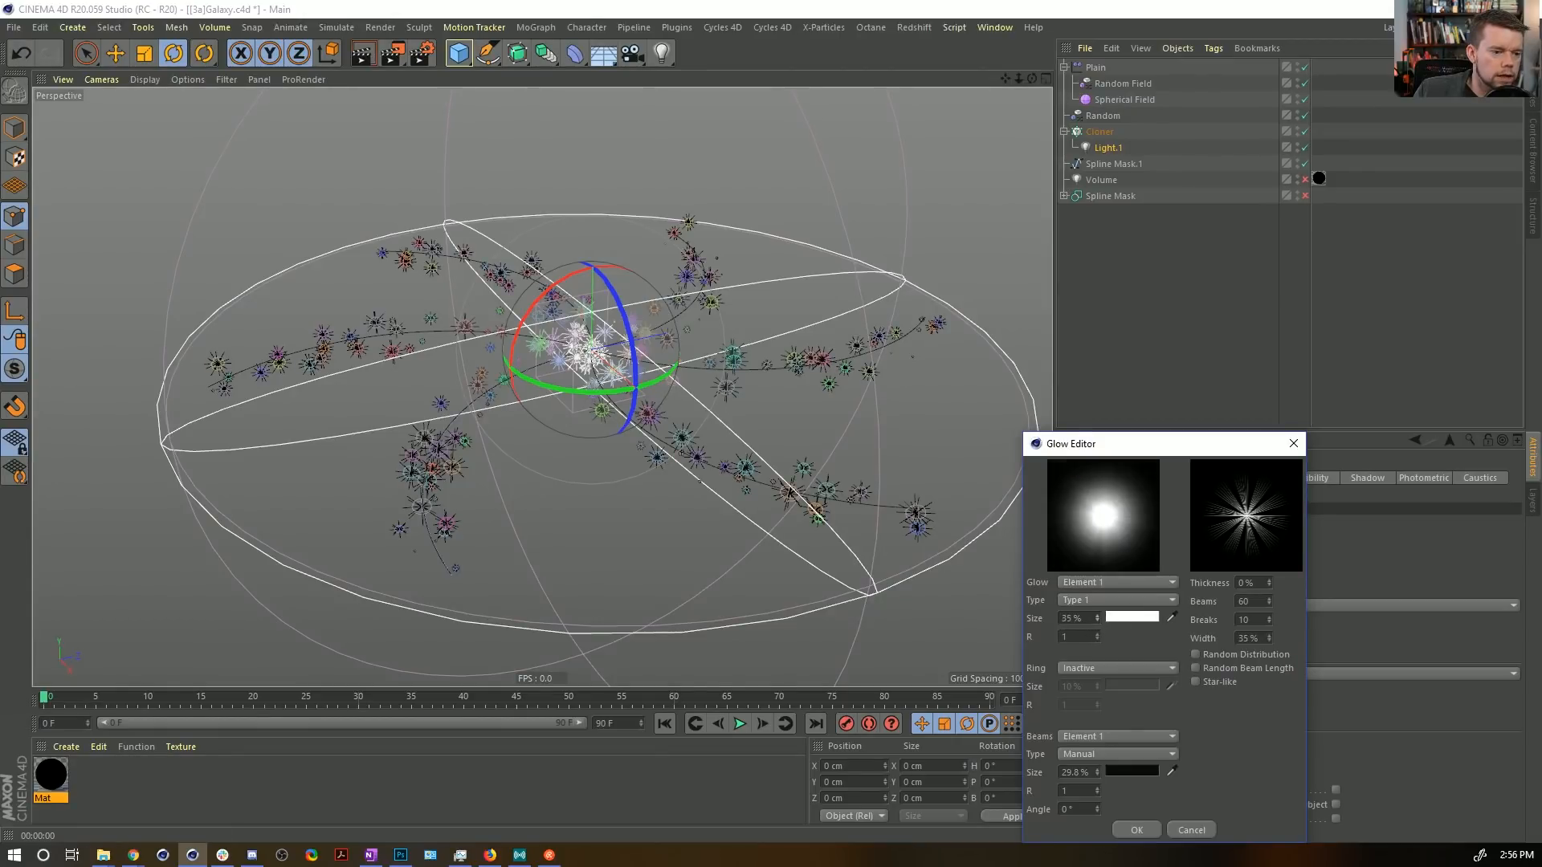
{"action": "left_click", "coordinate": [1102, 583]}
{"action": "left_click", "coordinate": [1096, 604]}
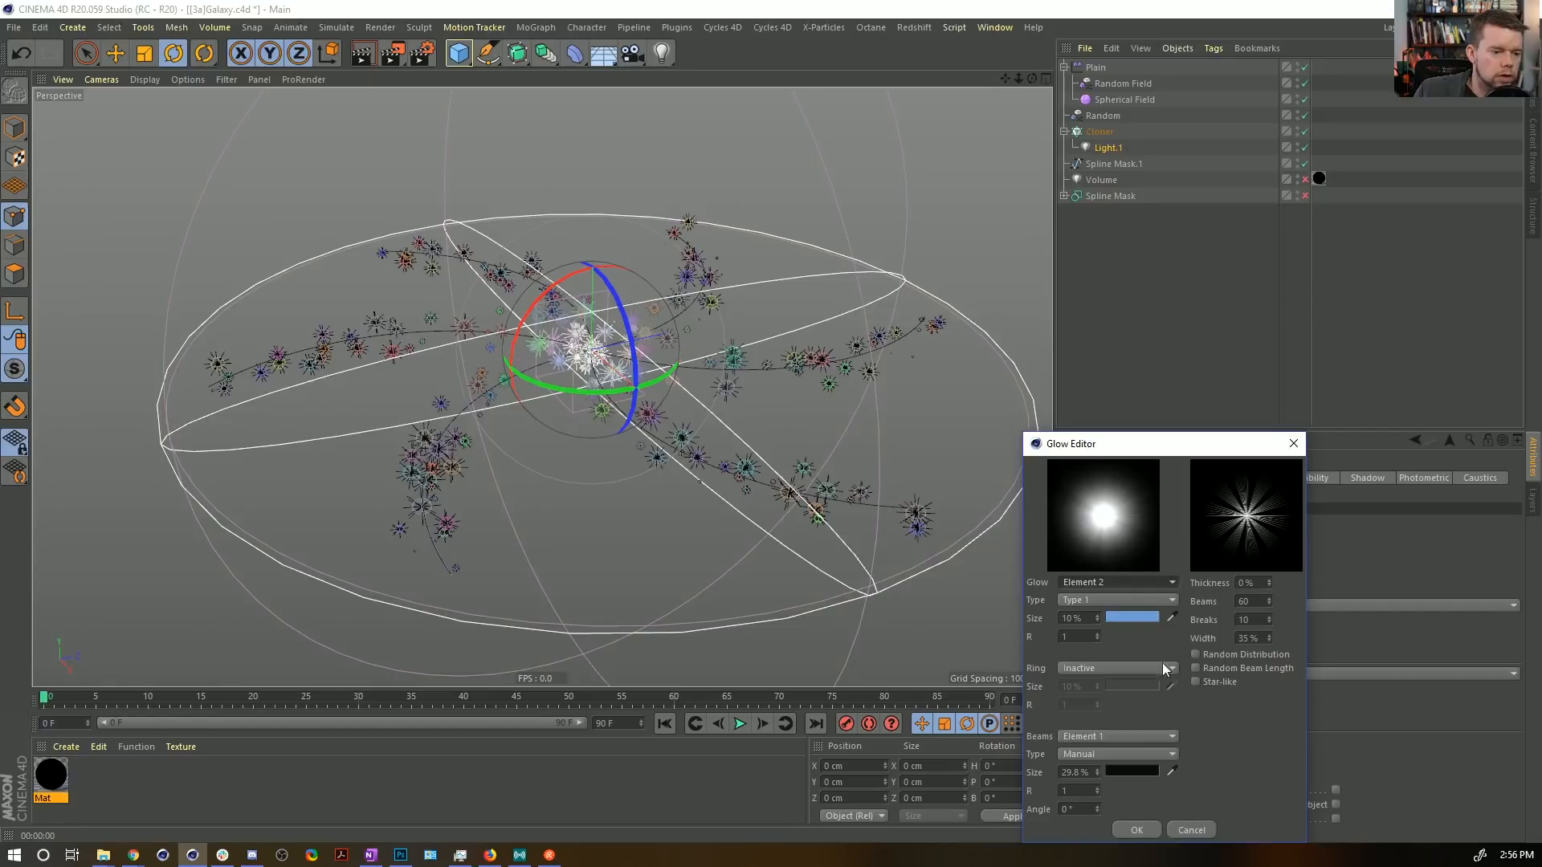
{"action": "left_click", "coordinate": [1199, 833]}
Reset the light's glow to Inactive and go through the presets to choose Artifact.
{"action": "left_click", "coordinate": [1161, 606]}
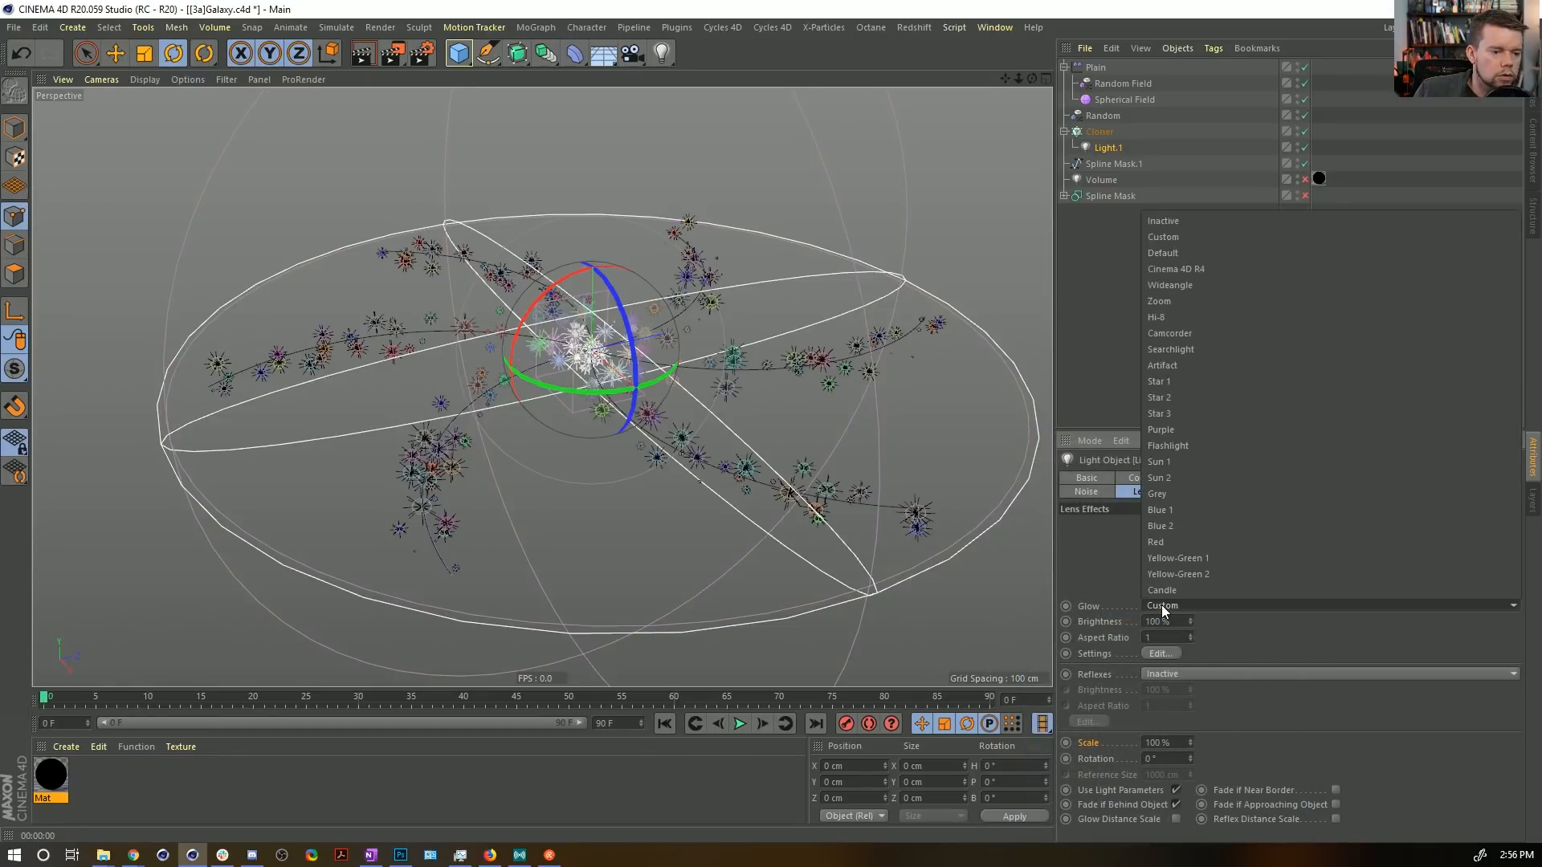
{"action": "left_click", "coordinate": [1215, 219]}
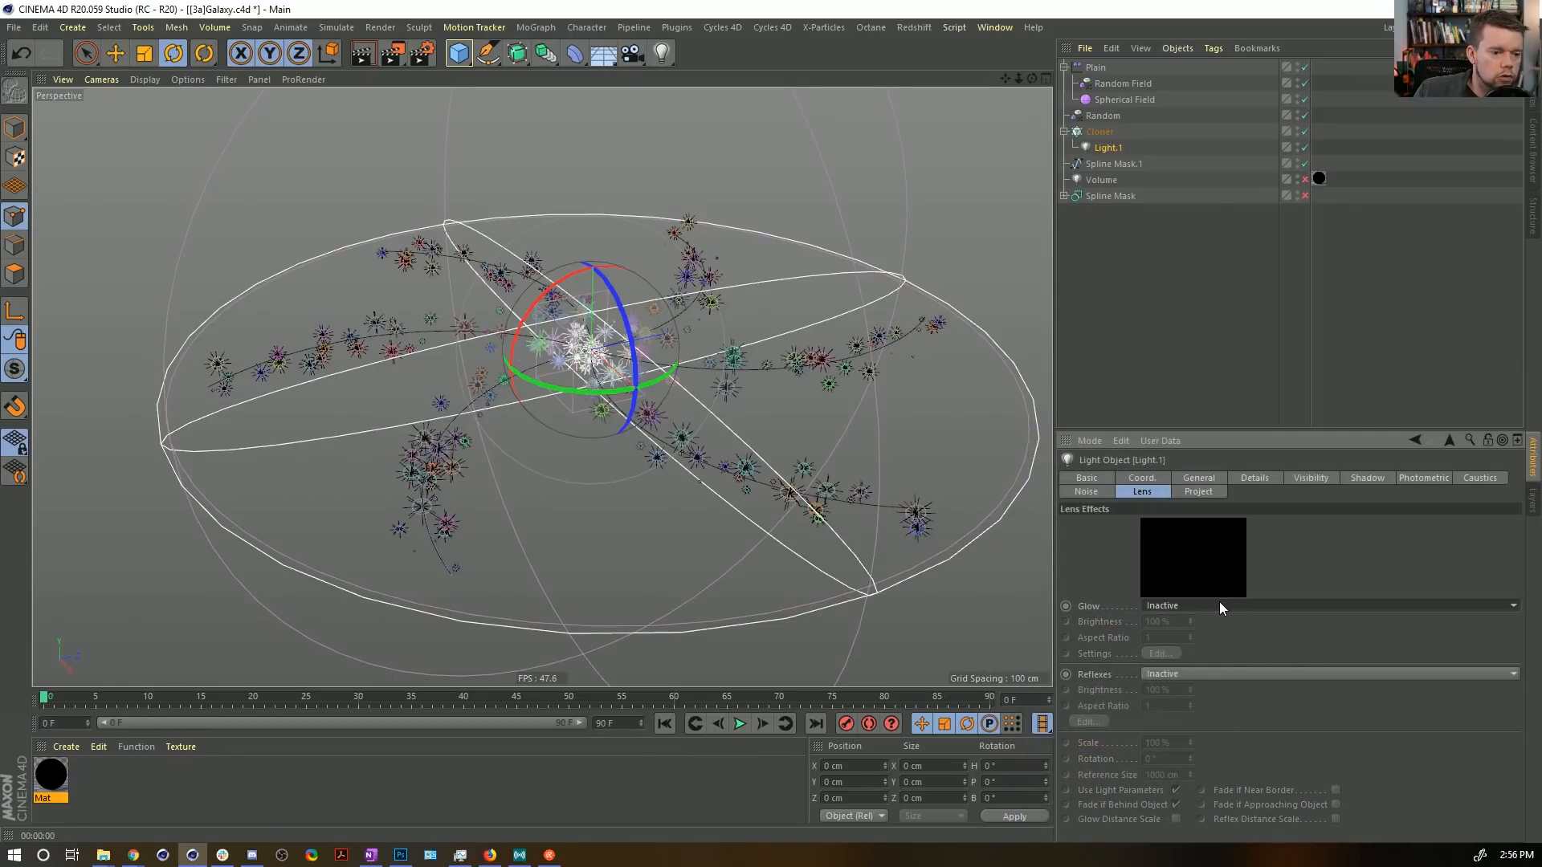
{"action": "scroll", "coordinate": [1220, 602], "scroll_direction": "down", "scroll_amount": 1}
{"action": "scroll", "coordinate": [1231, 602], "scroll_direction": "down", "scroll_amount": 1}
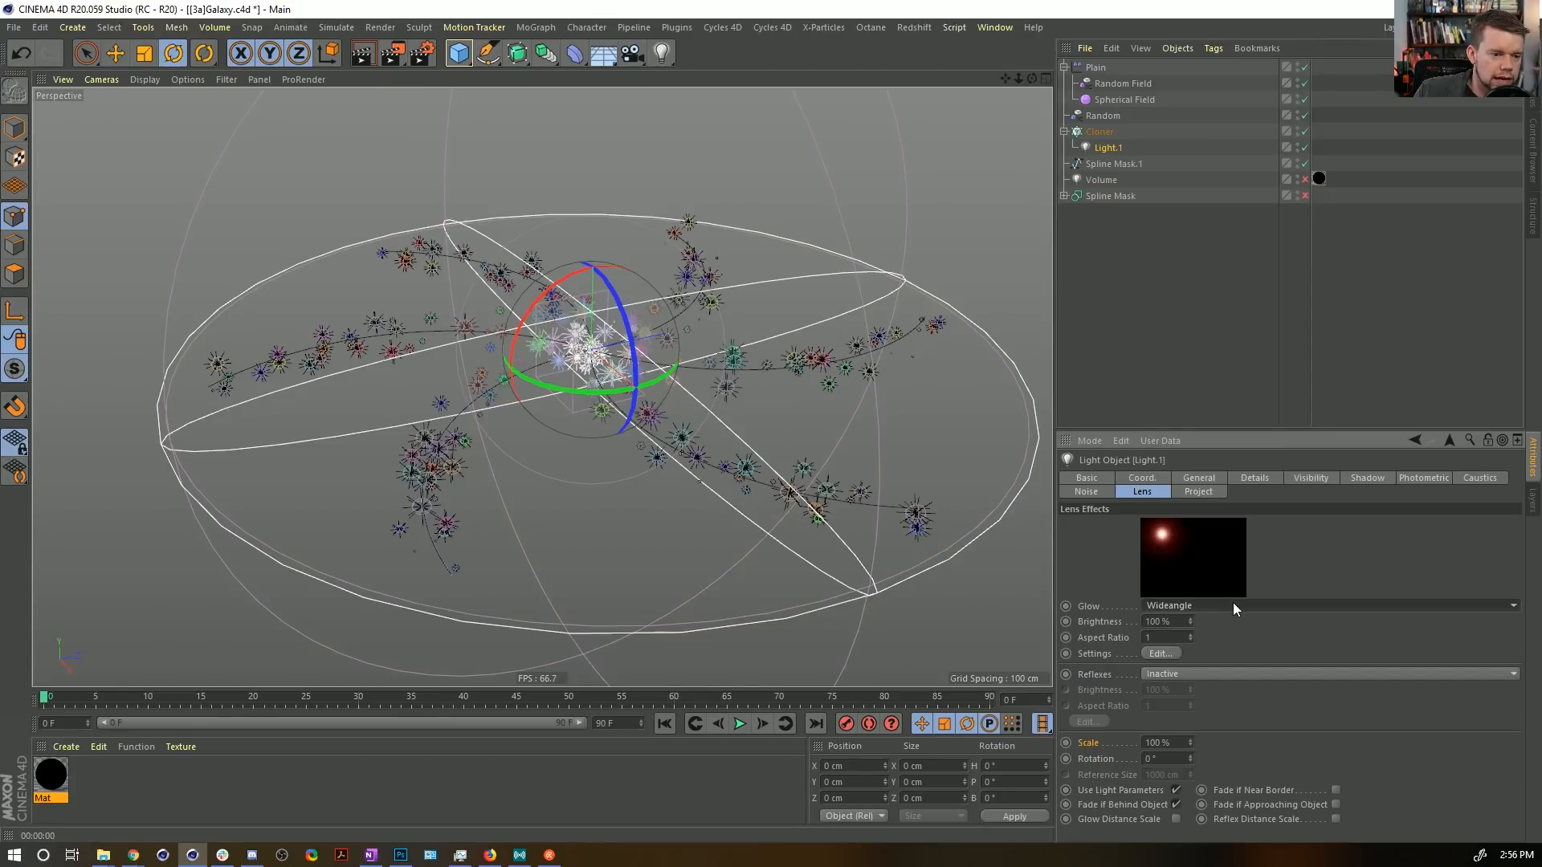
{"action": "scroll", "coordinate": [1232, 602], "scroll_direction": "down", "scroll_amount": 4}
{"action": "scroll", "coordinate": [1234, 607], "scroll_direction": "down", "scroll_amount": 1}
{"action": "scroll", "coordinate": [1234, 607], "scroll_direction": "up", "scroll_amount": 1}
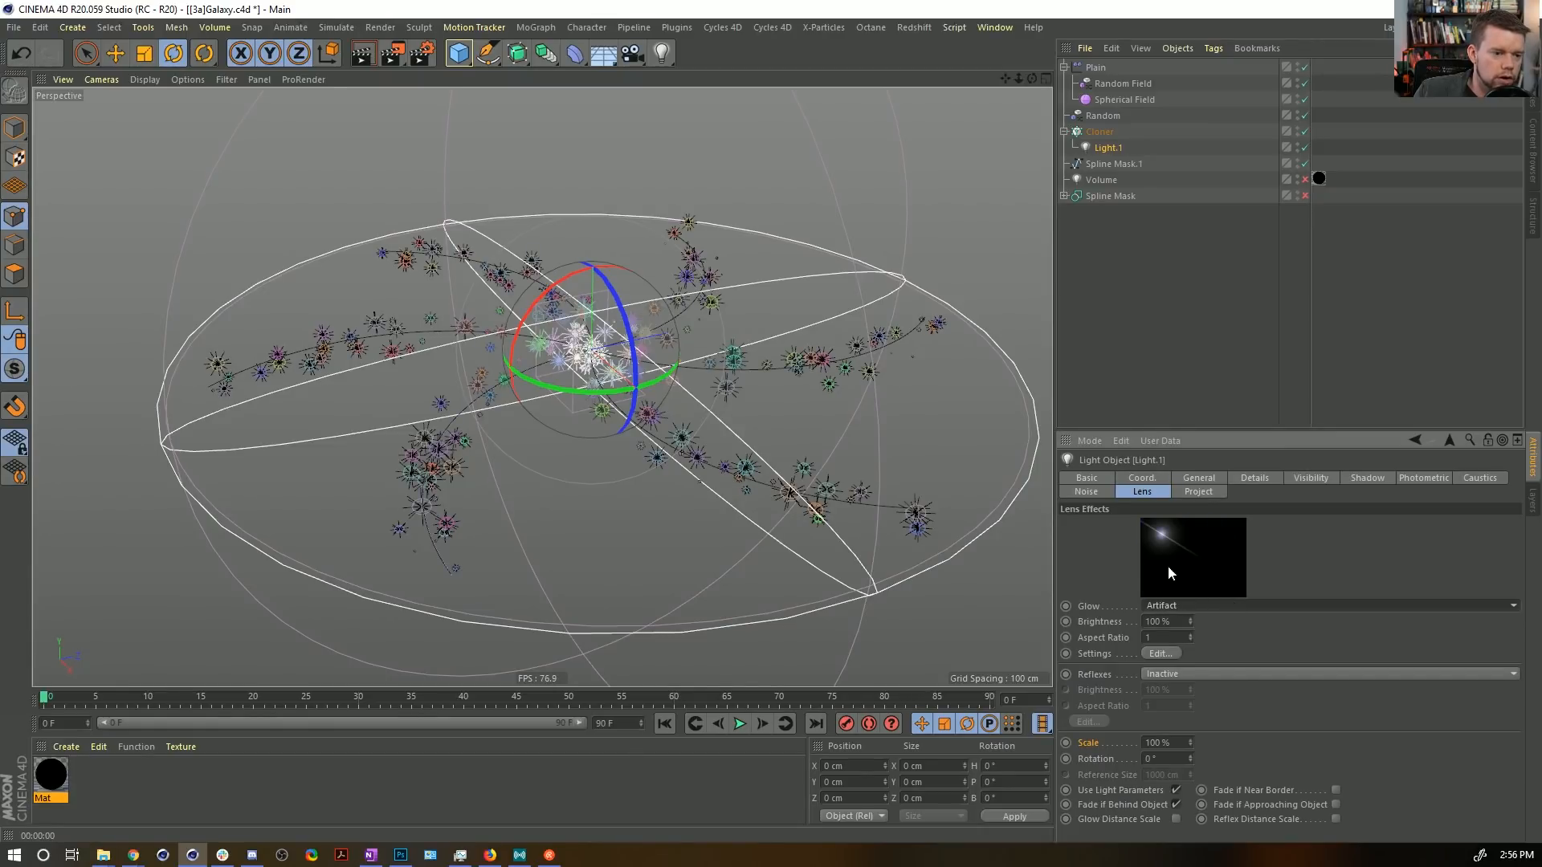
Set the lens effect scale to 2%, then raise it to 4% and 6%, rendering the view at each value.
{"action": "double_click", "coordinate": [1164, 743]}
{"action": "type", "text": "2"}
{"action": "key", "text": "Return"}
{"action": "key", "text": "ctrl+r"}
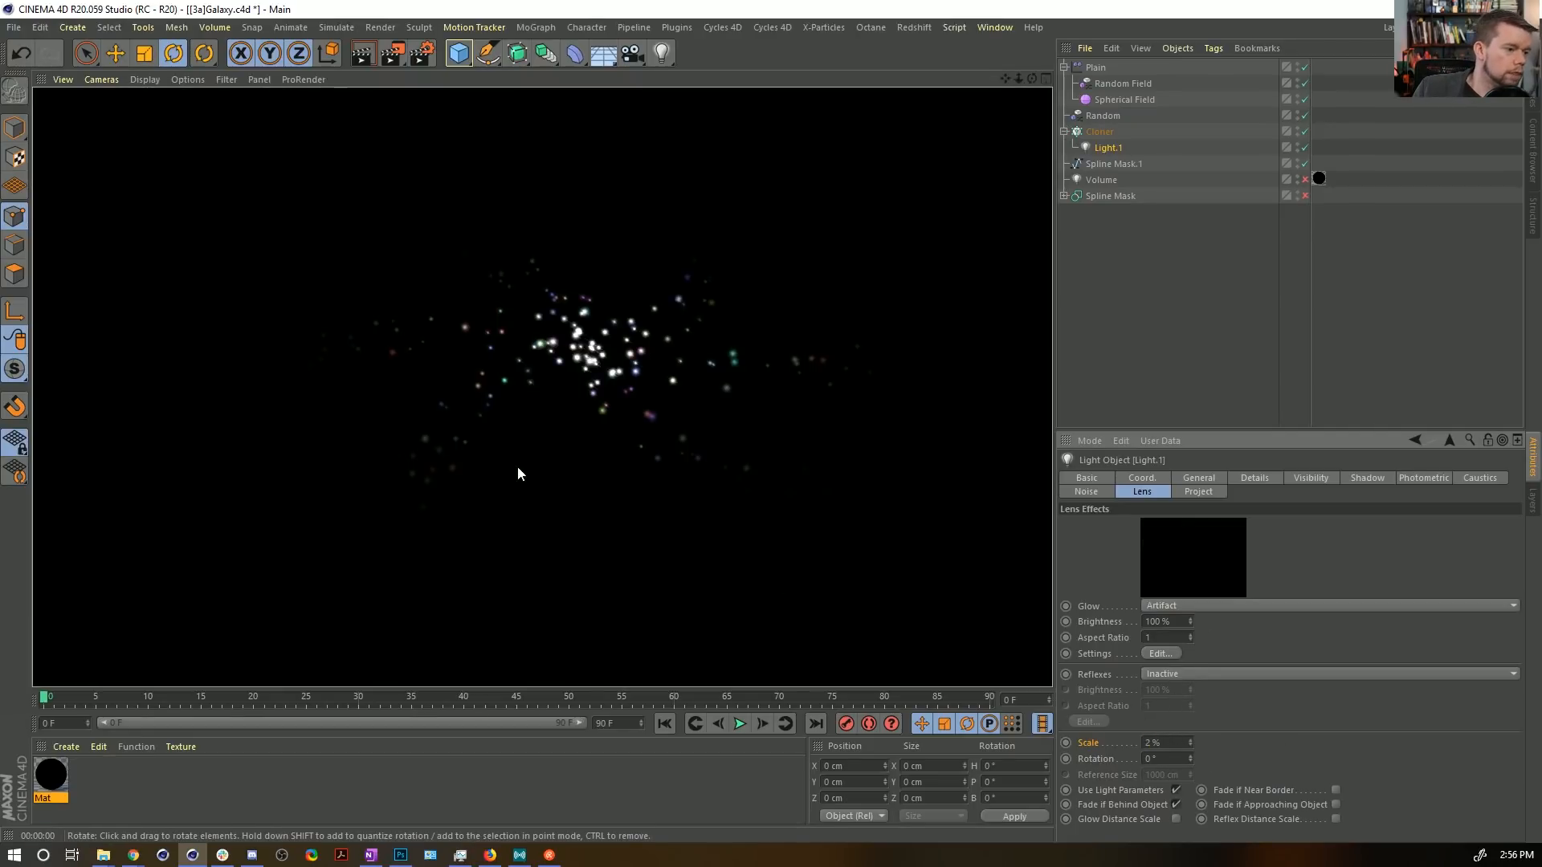
{"action": "left_click", "coordinate": [1190, 739]}
{"action": "left_click", "coordinate": [1190, 740]}
{"action": "key", "text": "ctrl+r"}
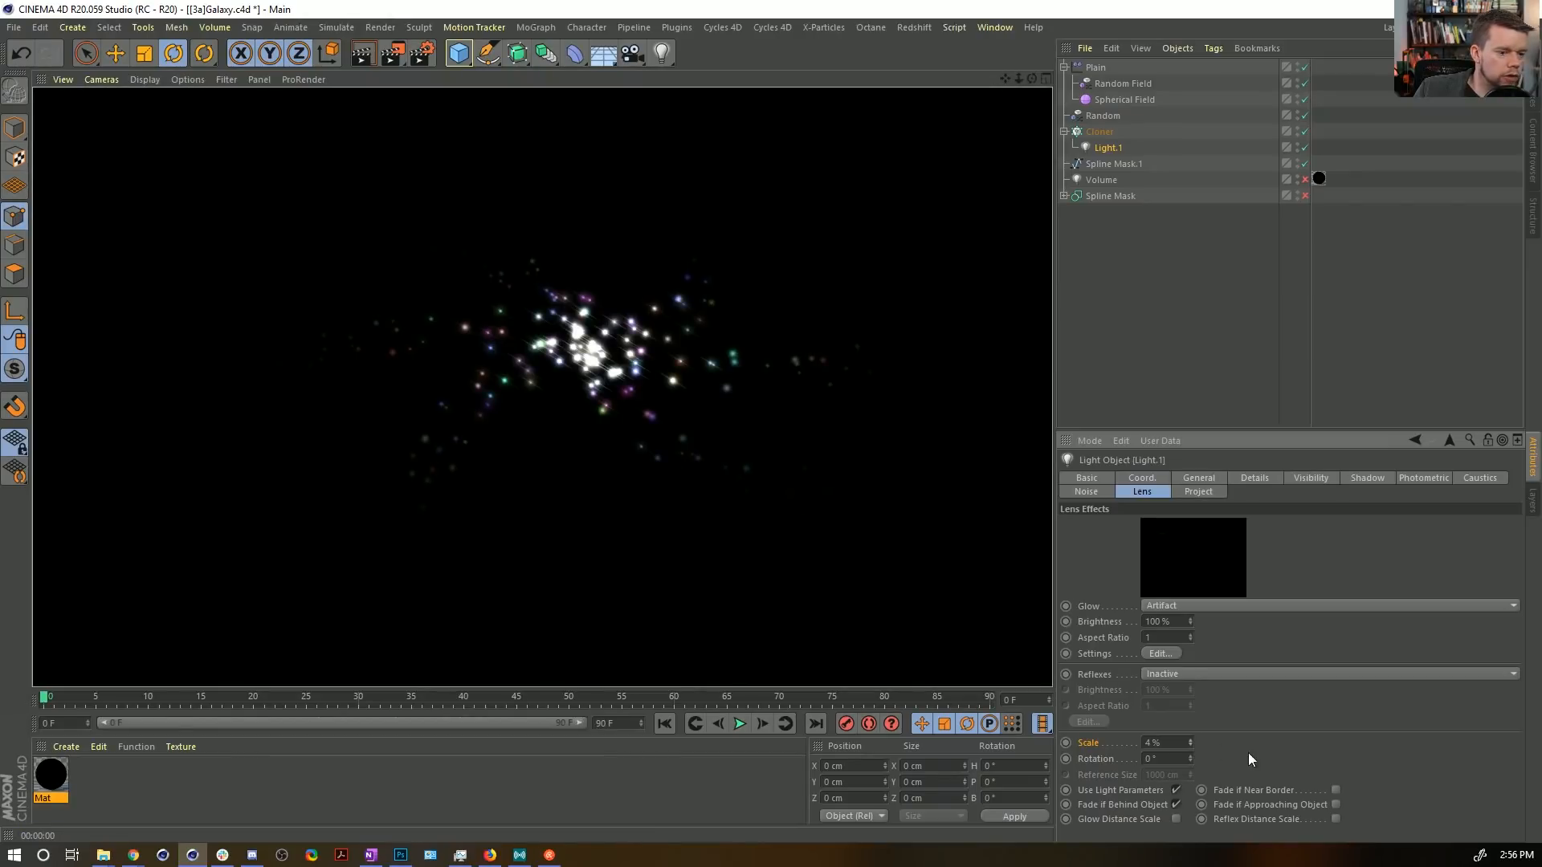
{"action": "left_click", "coordinate": [1189, 739]}
{"action": "left_click", "coordinate": [1189, 739]}
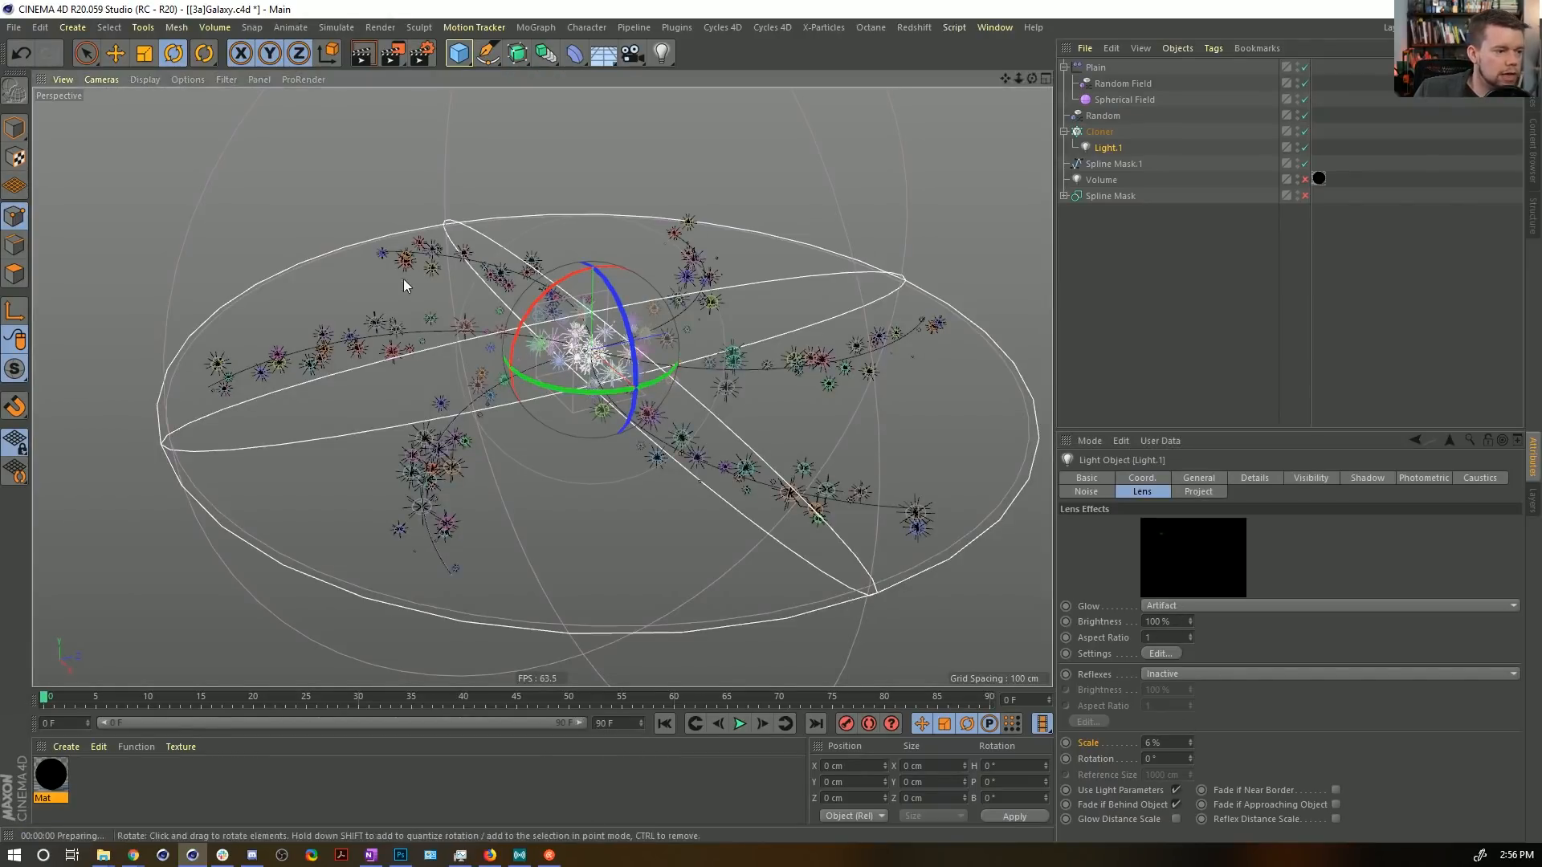
{"action": "key", "text": "ctrl+r"}
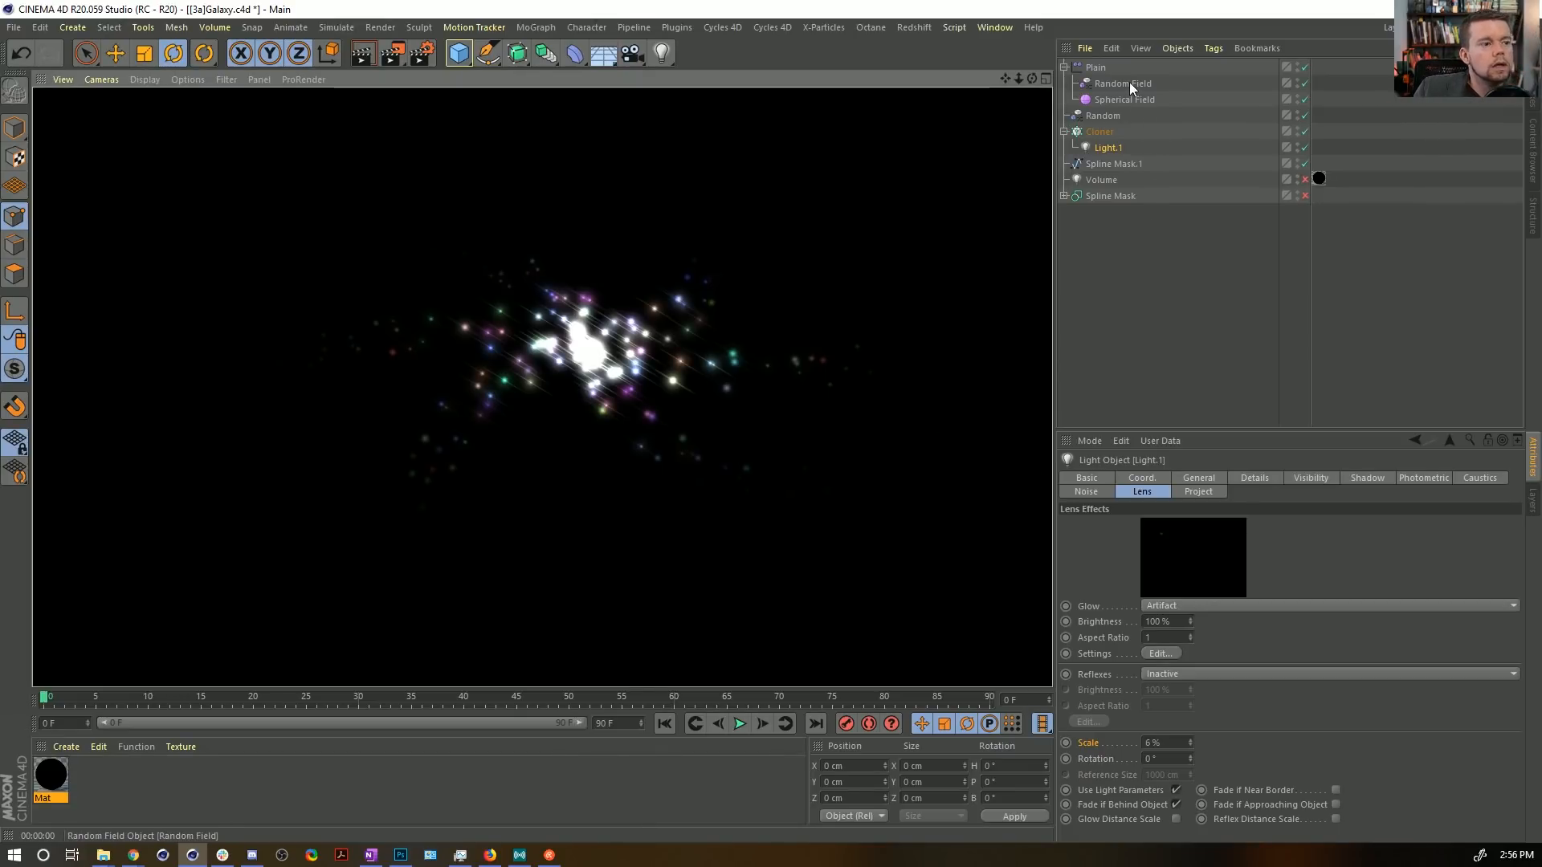
Raise the lower end of the Spherical Field's contour curve and flatten its upper tangent for a brighter, gentler falloff.
{"action": "left_click", "coordinate": [1113, 96]}
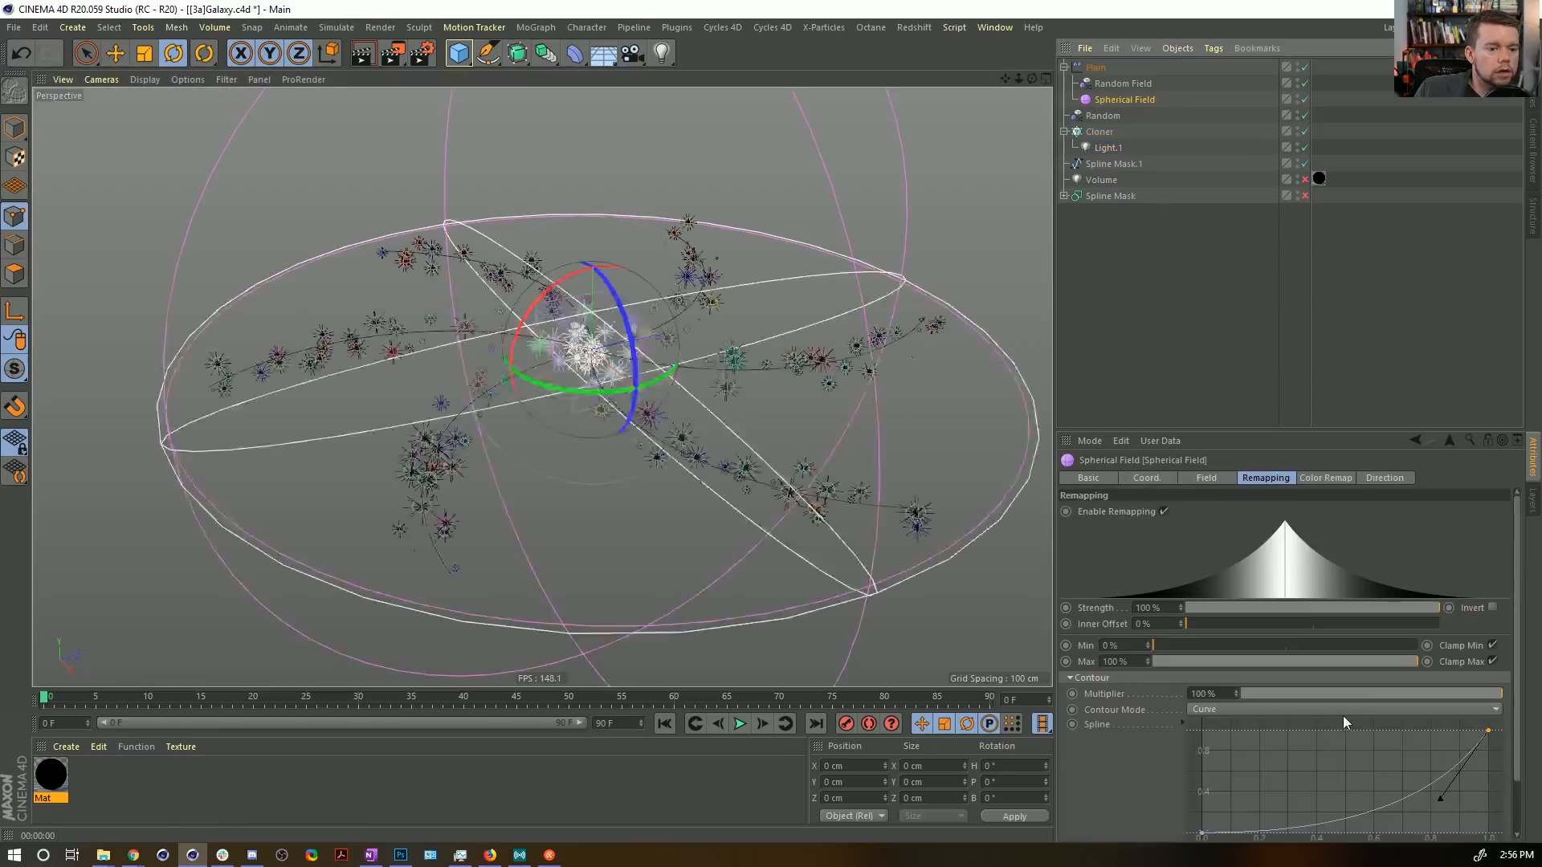
{"action": "left_click_drag", "start_coordinate": [1201, 833], "coordinate": [1275, 798]}
{"action": "left_click", "coordinate": [1488, 730]}
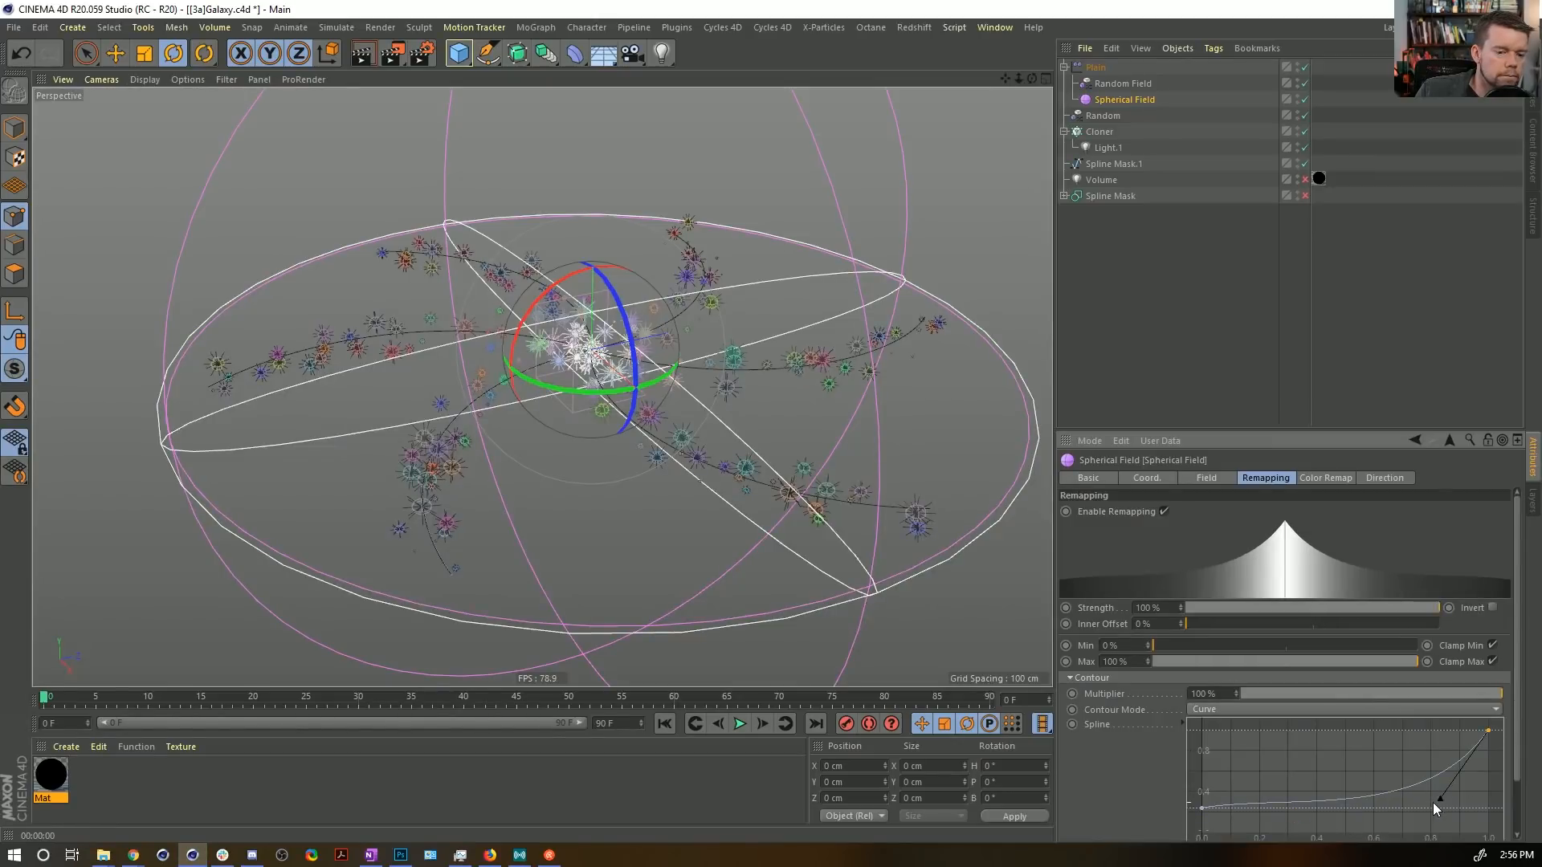
{"action": "left_click_drag", "start_coordinate": [1437, 802], "coordinate": [1424, 774]}
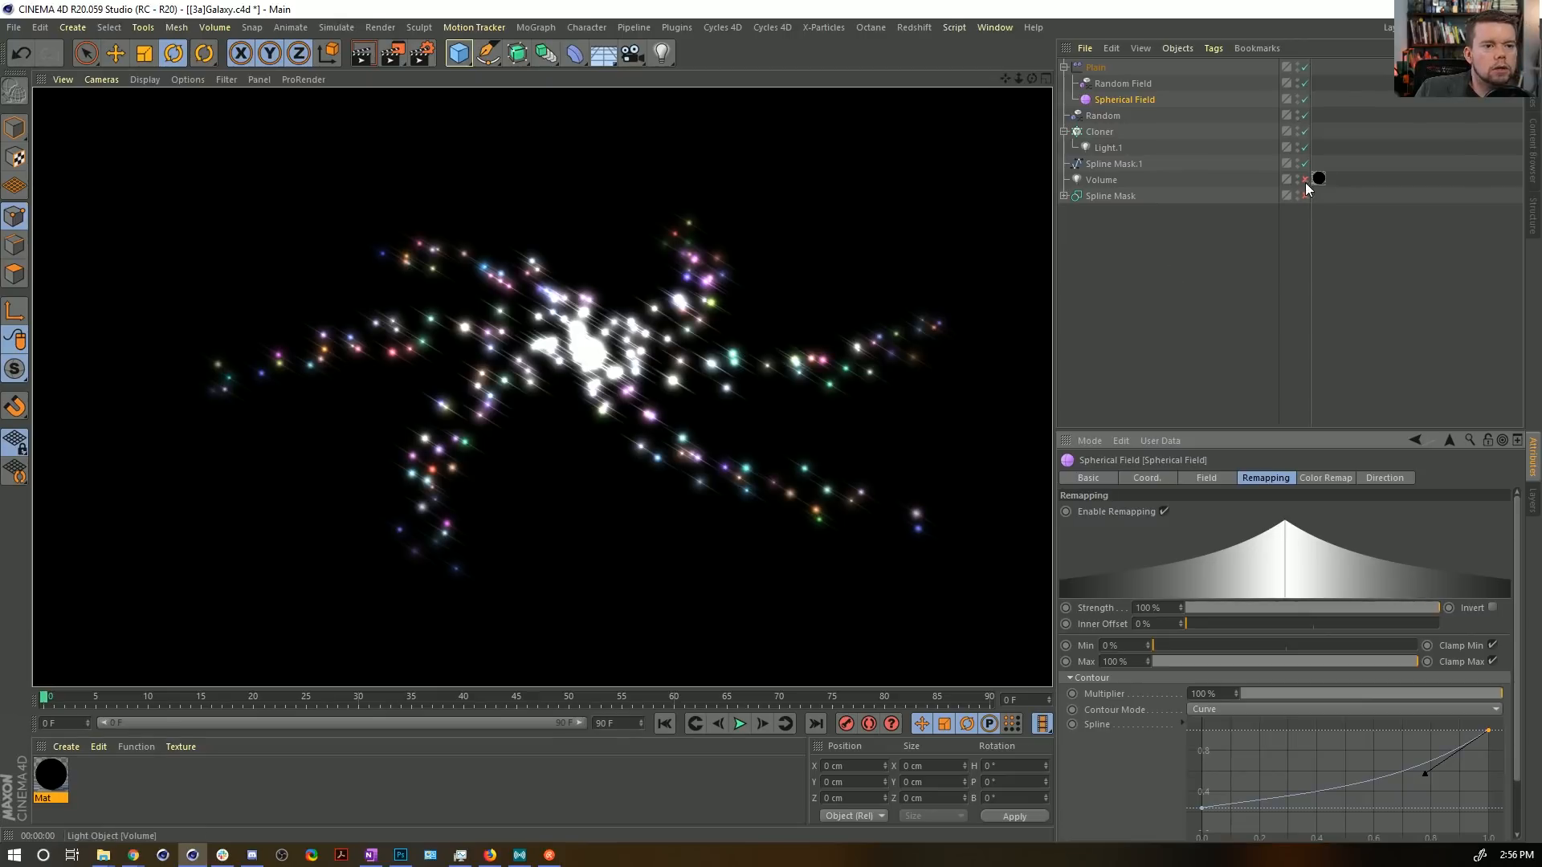
Re-enable the Volume light and render it together with the star lights.
{"action": "left_click", "coordinate": [1305, 180]}
{"action": "left_click", "coordinate": [1303, 196]}
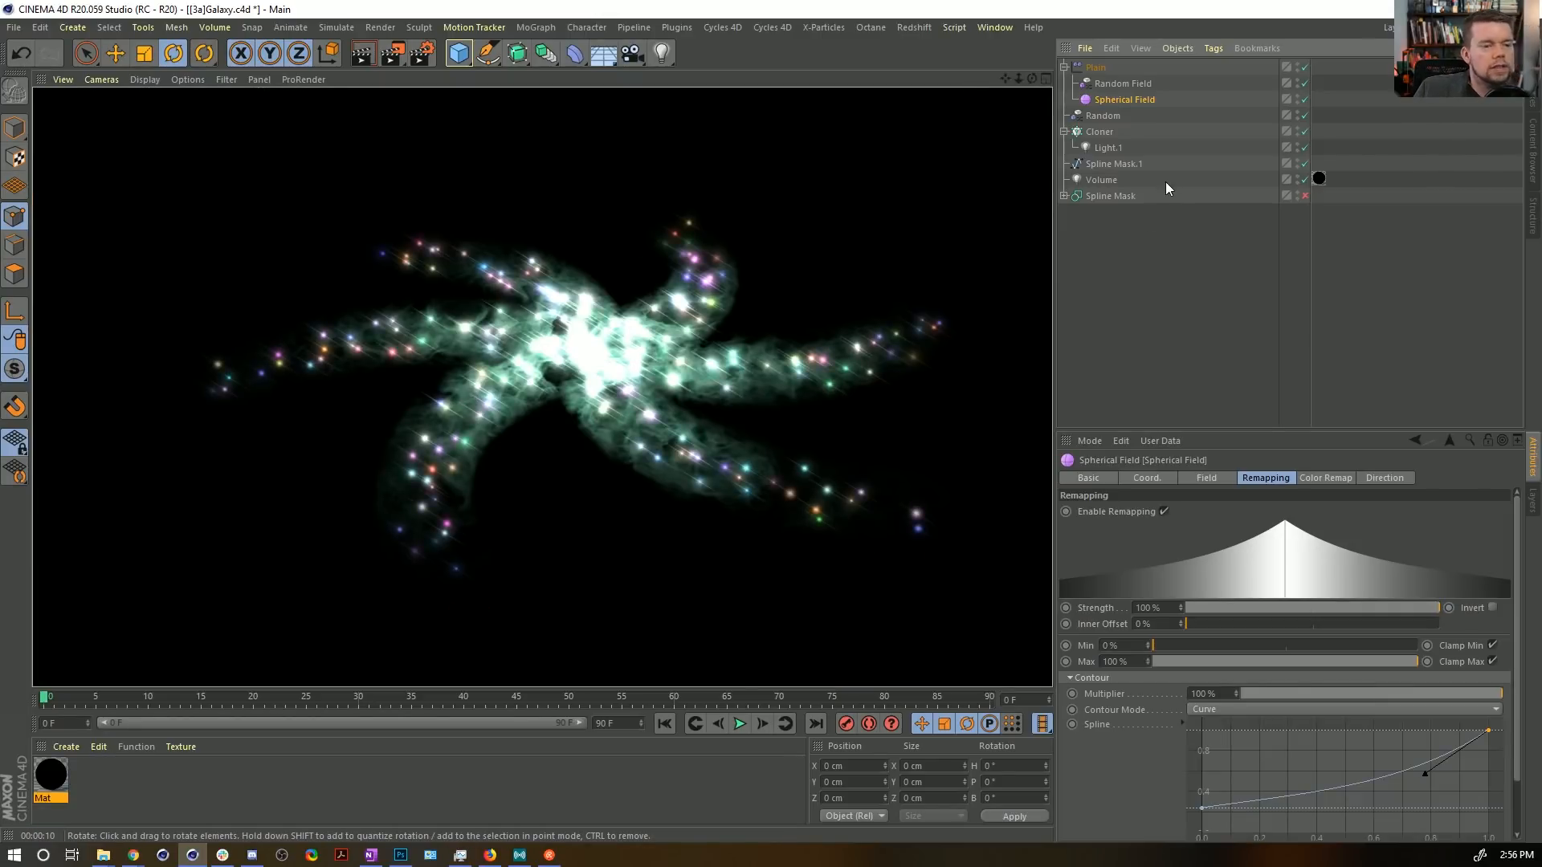
Lower the intensity of the cloned star light, Light.1, to 100%.
{"action": "left_click", "coordinate": [1107, 147]}
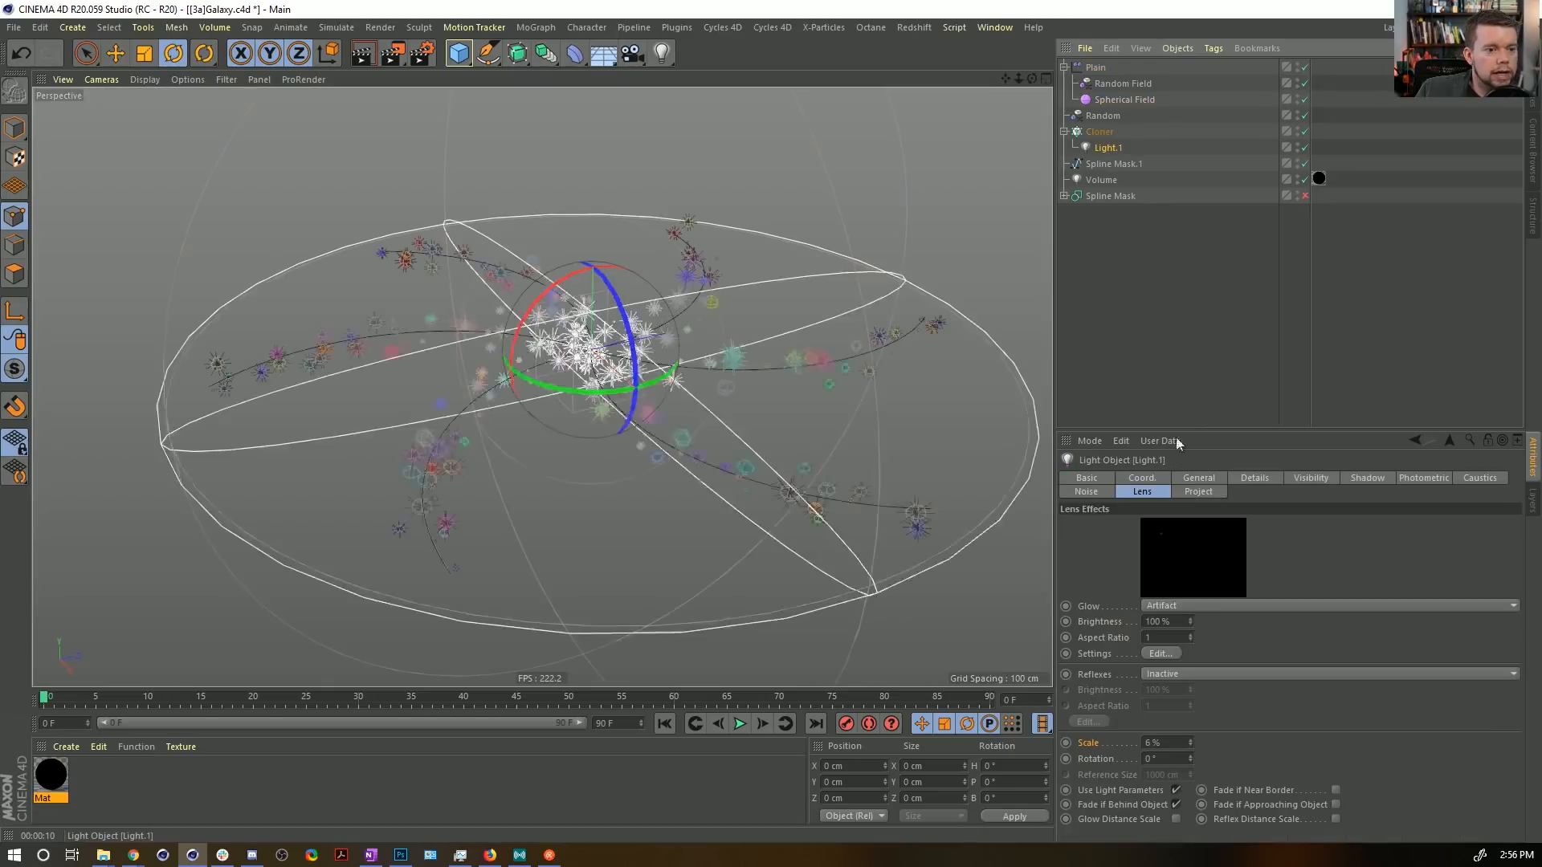
{"action": "left_click", "coordinate": [1201, 480]}
{"action": "left_click", "coordinate": [1234, 478]}
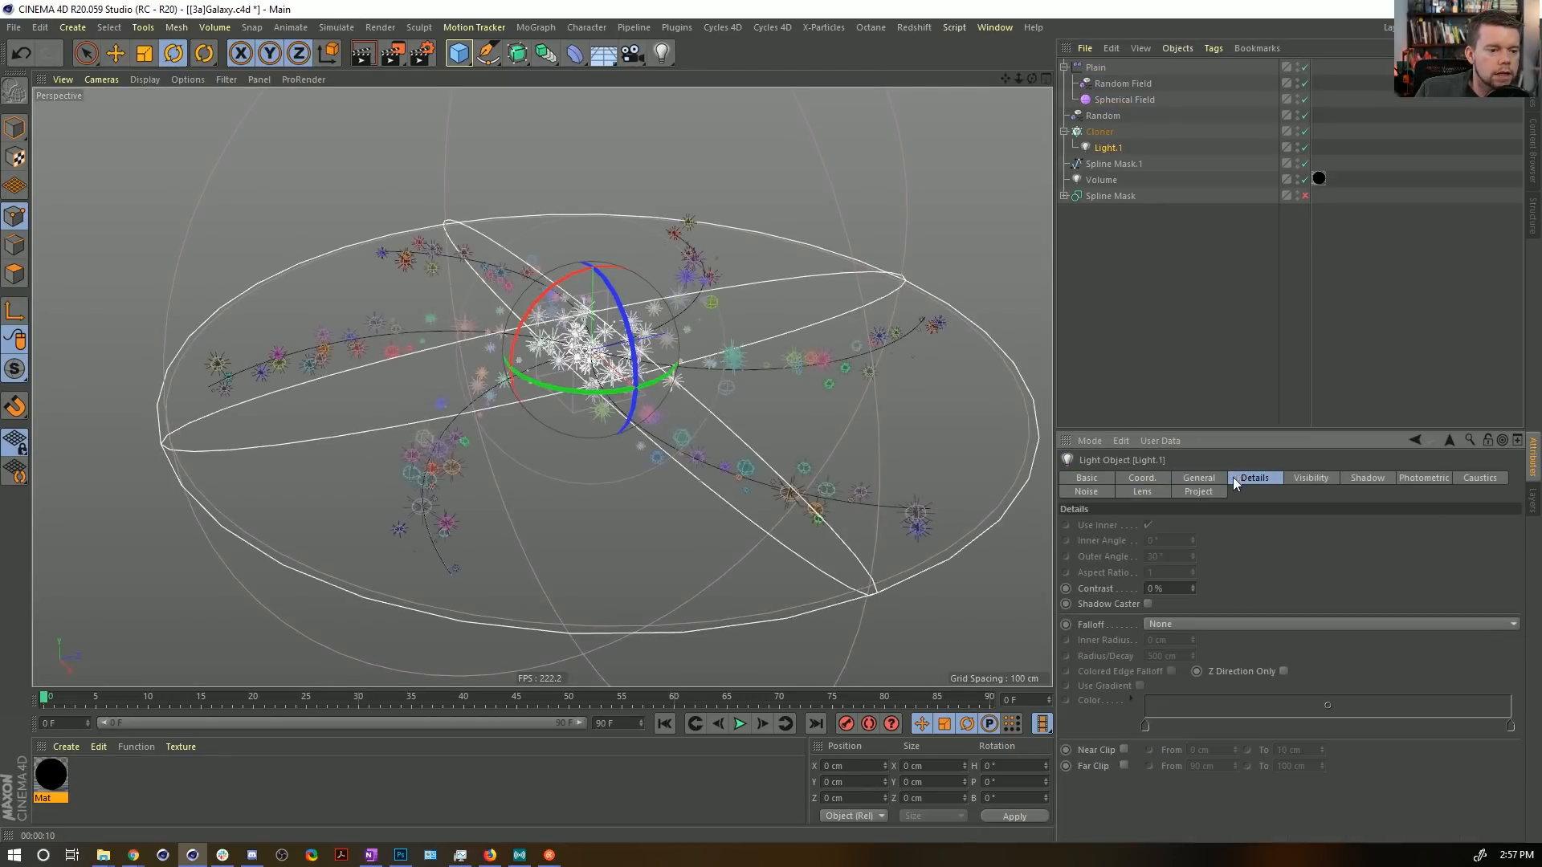
{"action": "left_click", "coordinate": [1207, 480]}
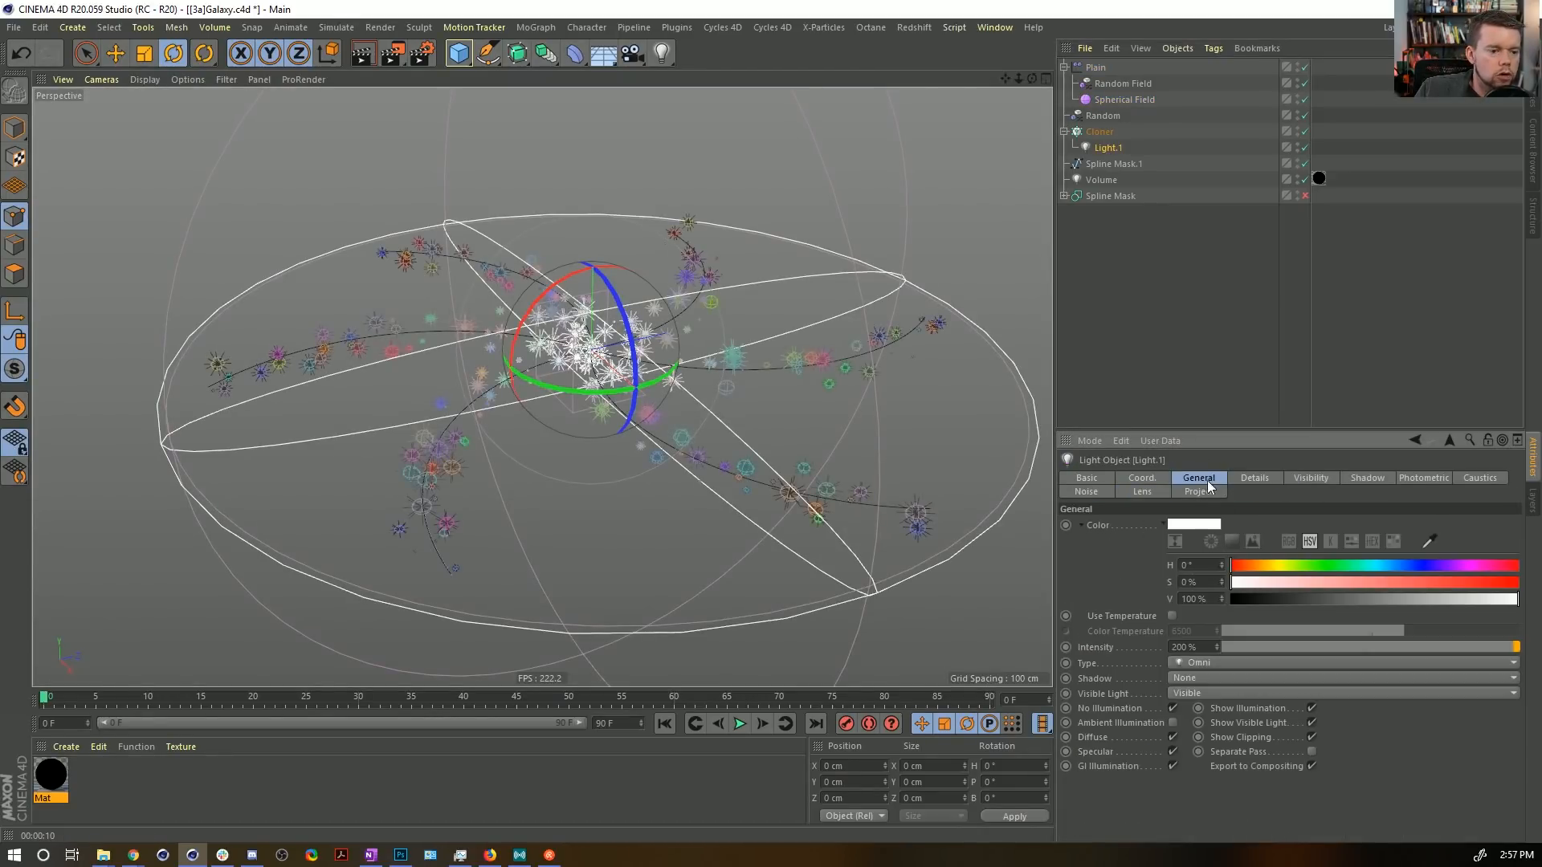
{"action": "type", "text": "1"}
{"action": "left_click", "coordinate": [1341, 760]}
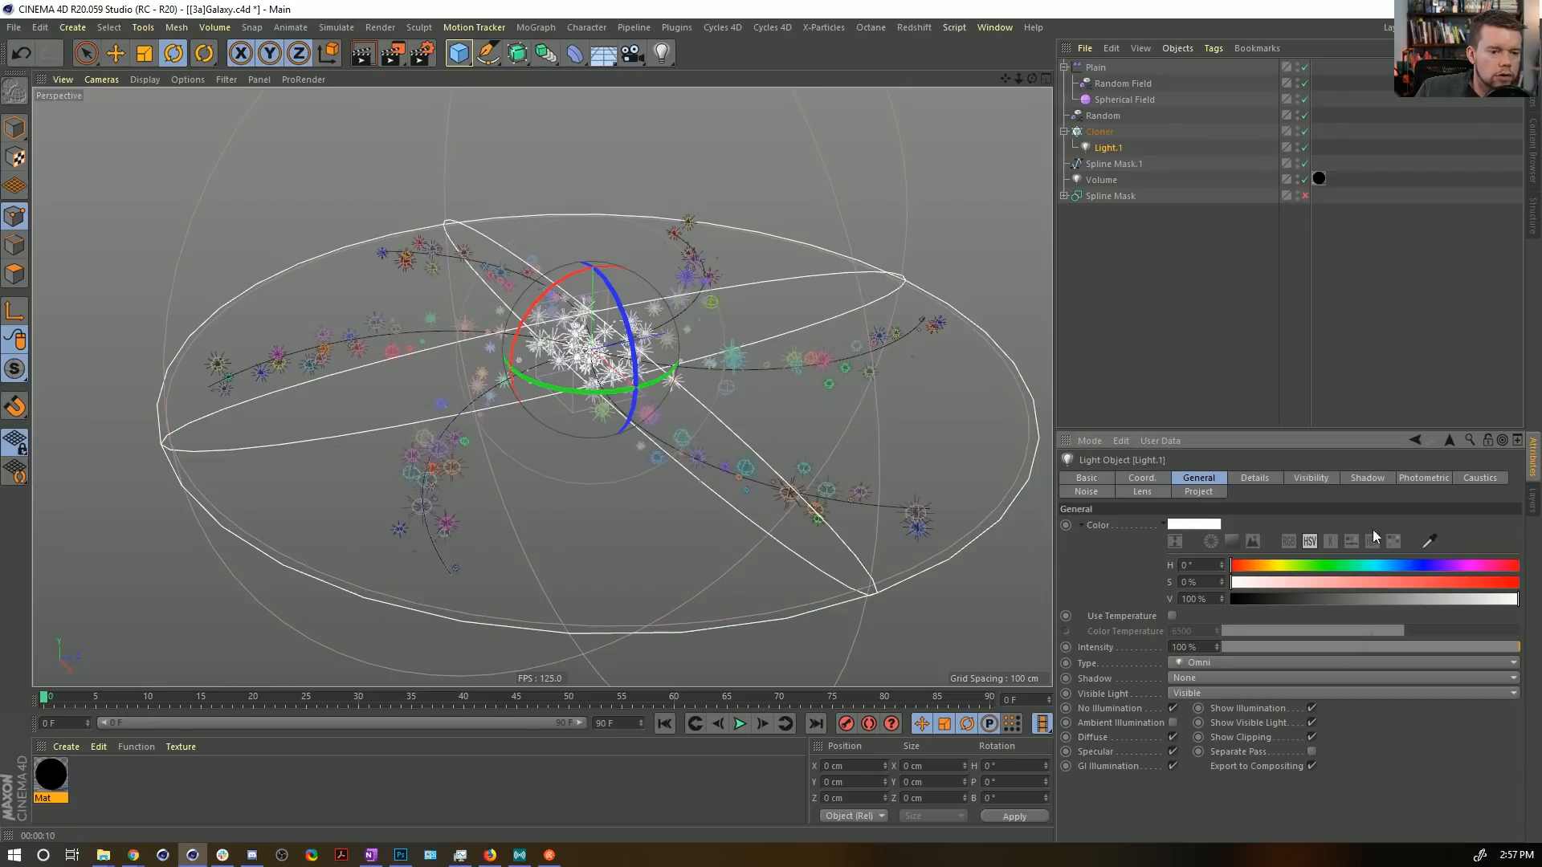
Set the star light's lens glow brightness to 50%, save the scene and render the view.
{"action": "left_click", "coordinate": [1140, 492]}
{"action": "double_click", "coordinate": [1176, 620]}
{"action": "type", "text": "50"}
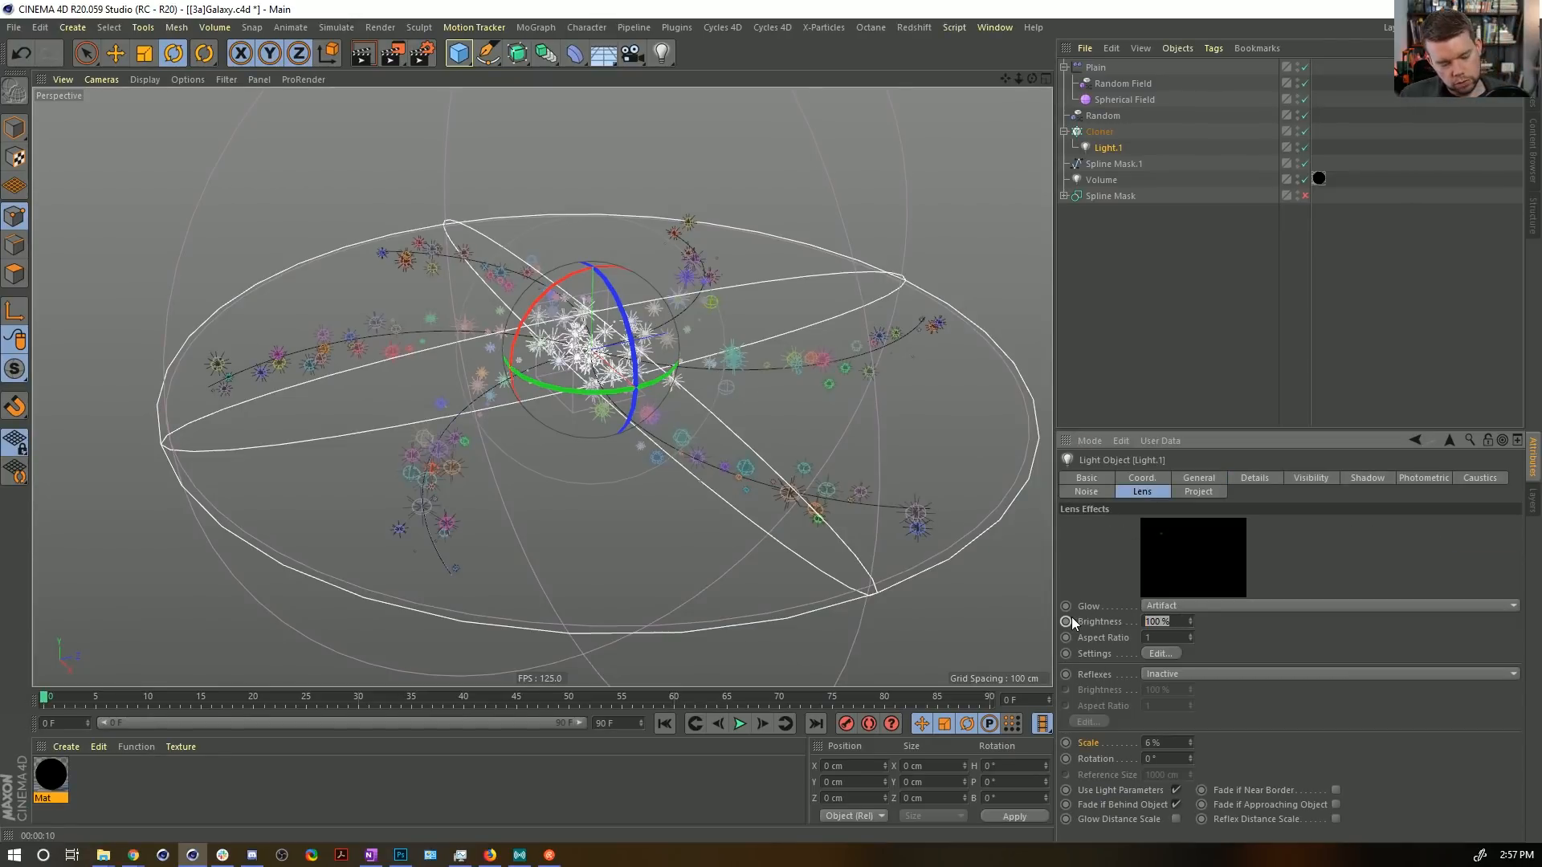
{"action": "left_click", "coordinate": [1403, 749]}
{"action": "key", "text": "ctrl+s"}
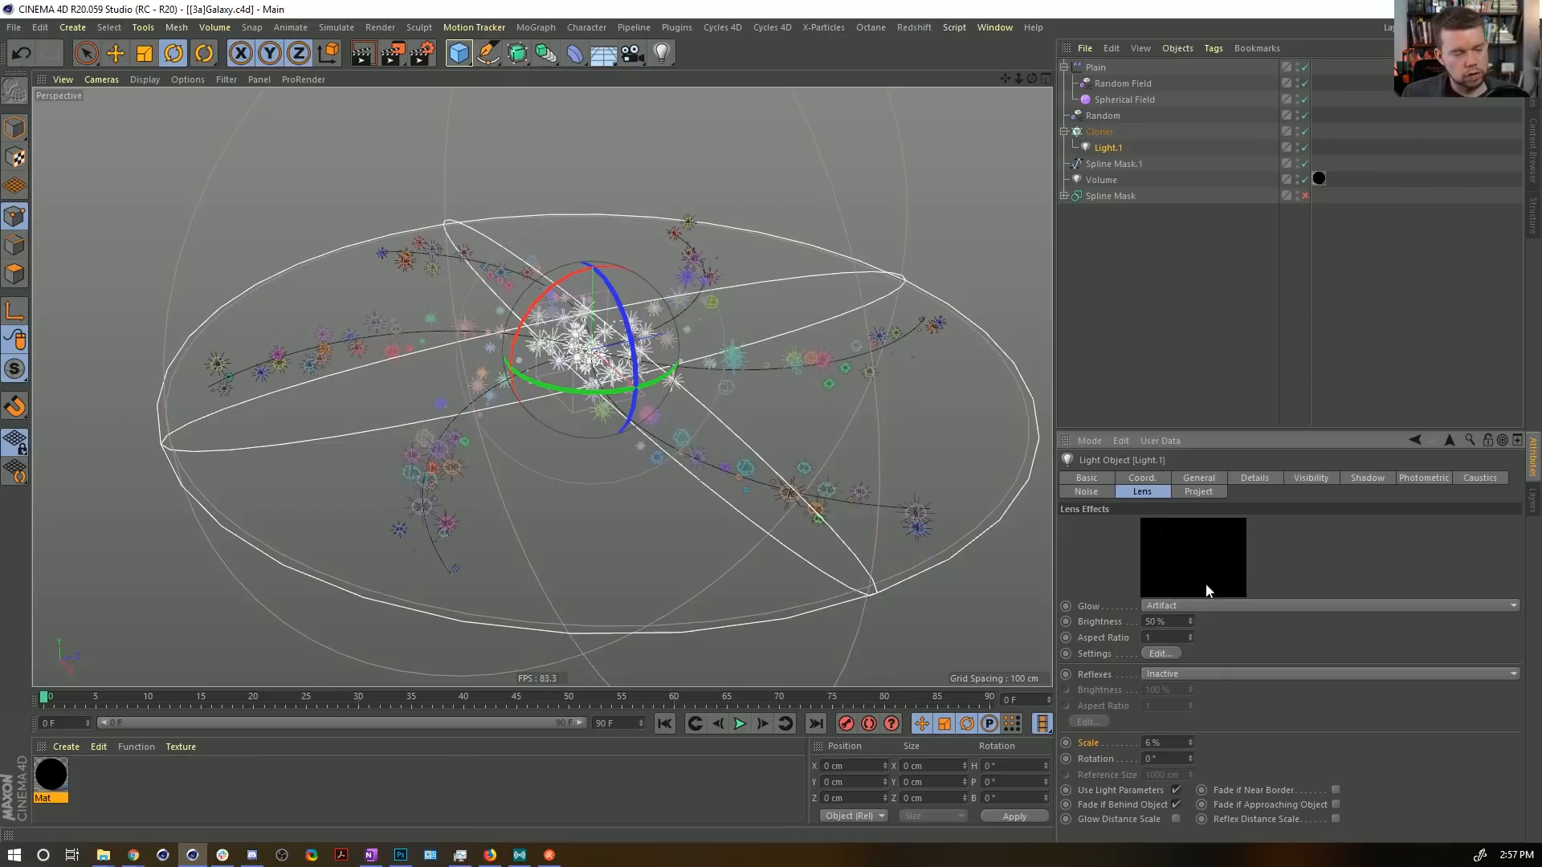
{"action": "key", "text": "ctrl+r"}
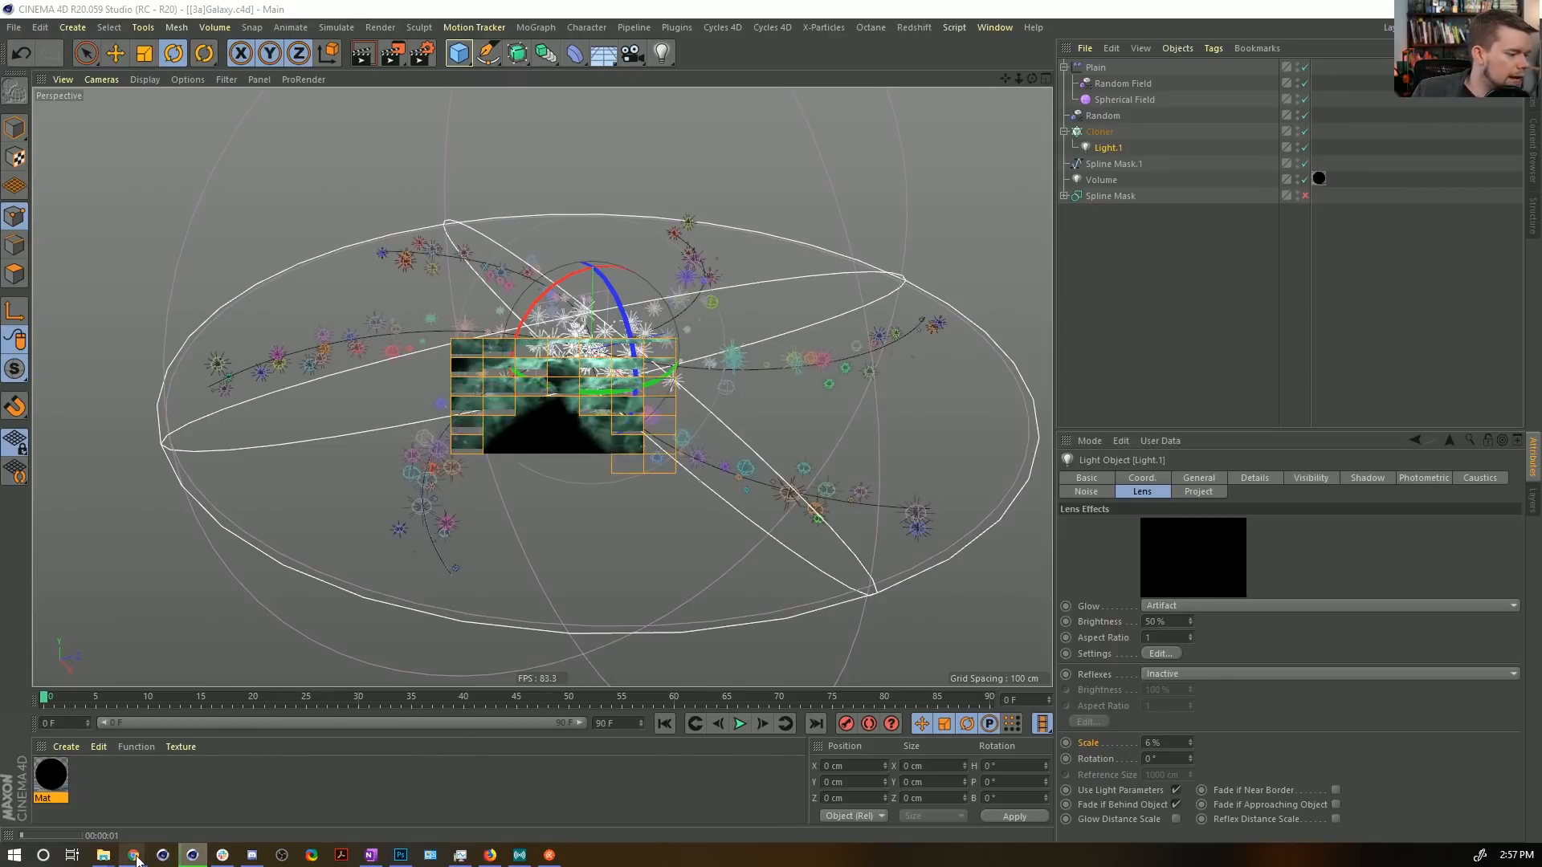
Switch to the browser to study the 3D Spiral Galaxy Animation reference video, and return to Cinema 4D.
{"action": "mouse_move", "coordinate": [133, 854]}
{"action": "left_click", "coordinate": [378, 799]}
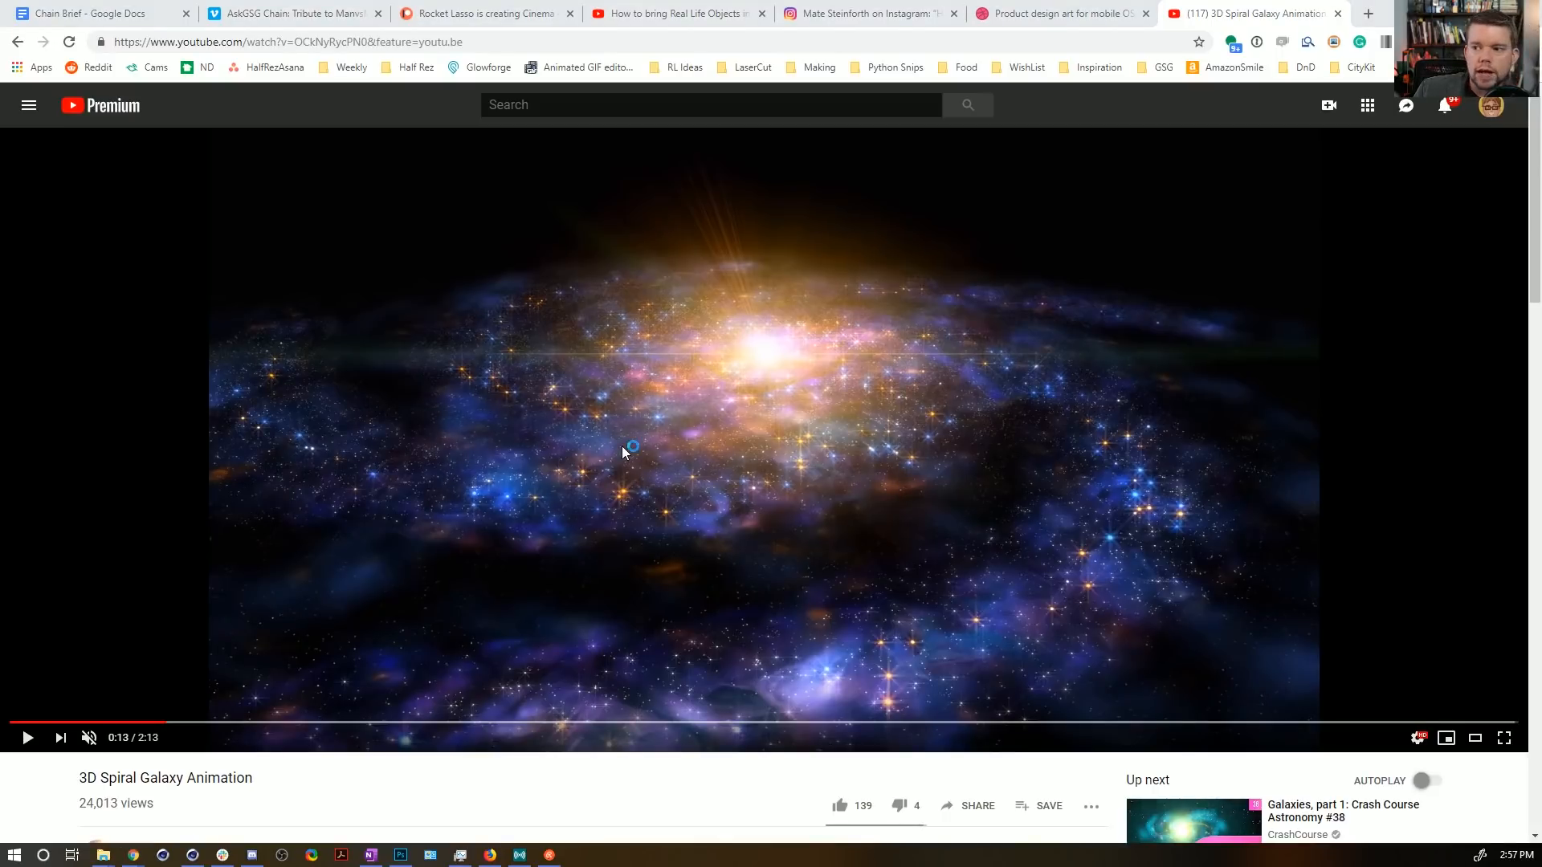
{"action": "key", "text": "alt+Tab"}
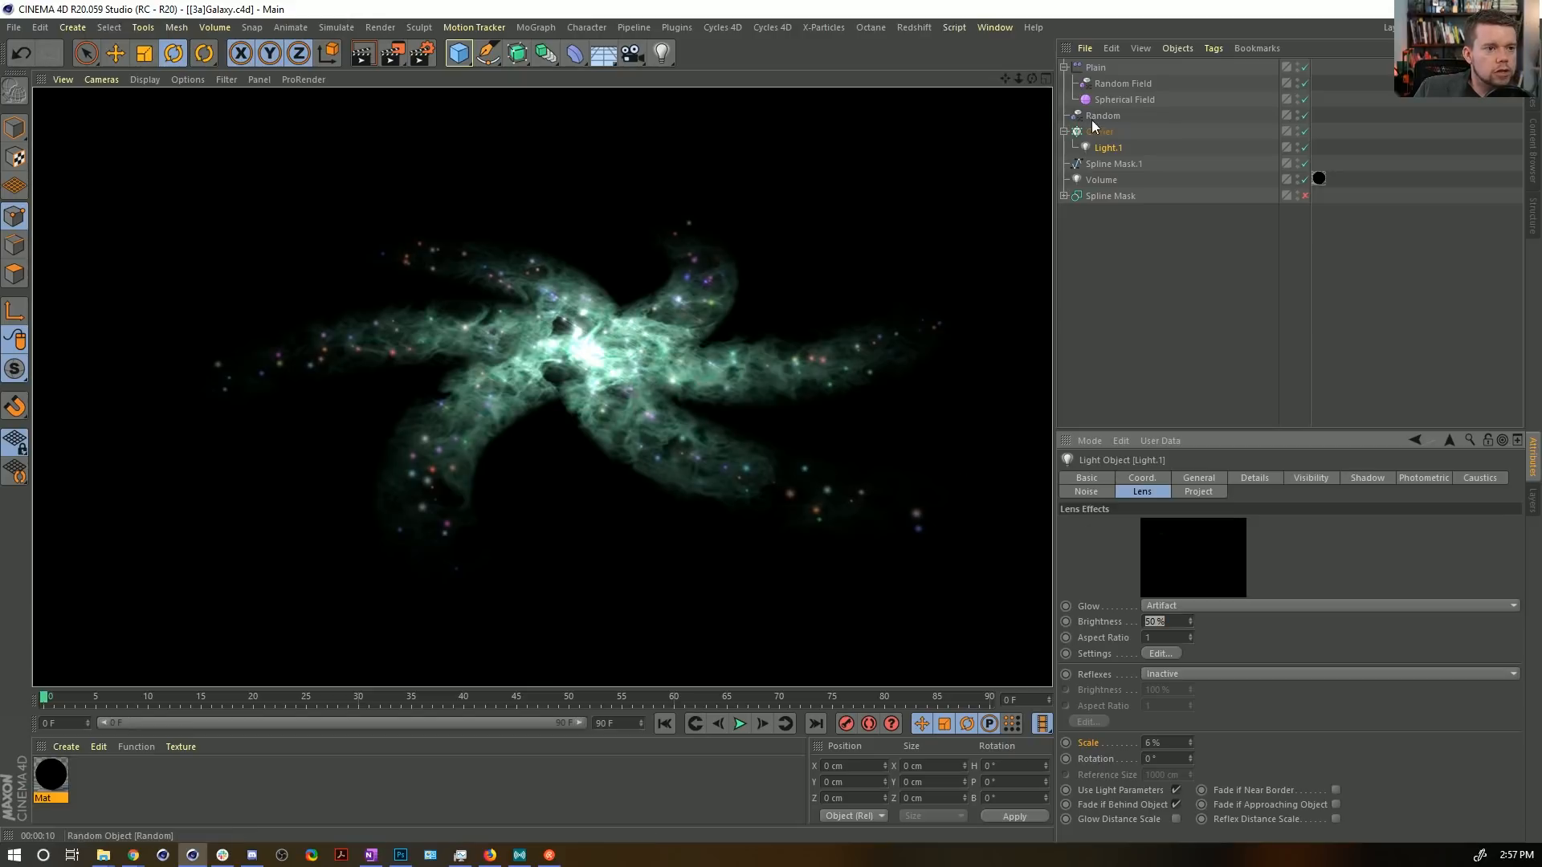
Turn off the visibility falloff of the Volume light and render the view.
{"action": "left_click", "coordinate": [1123, 179]}
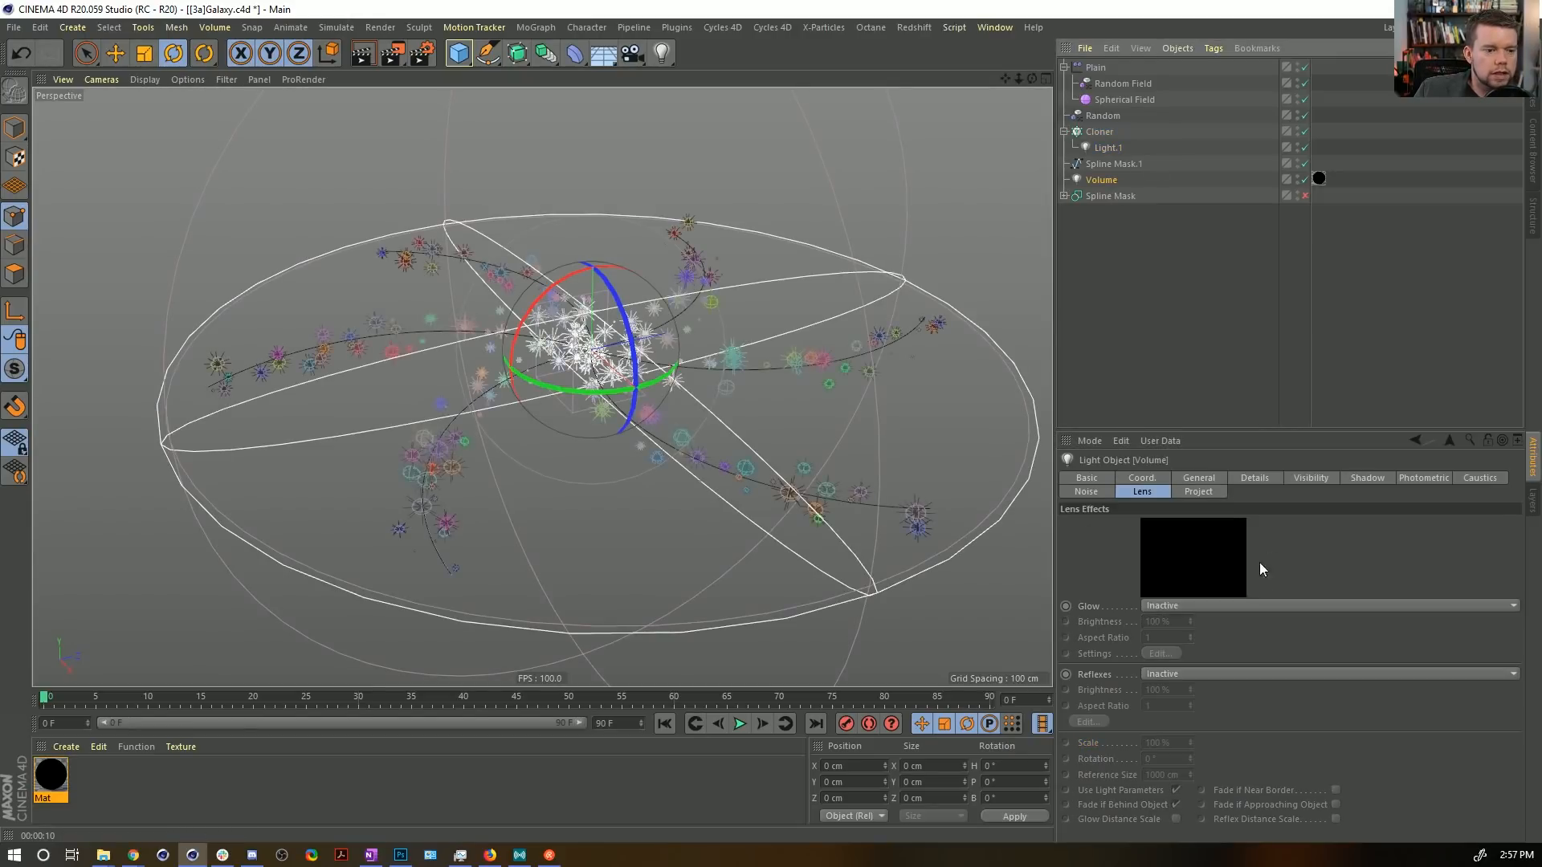
{"action": "left_click", "coordinate": [1310, 478]}
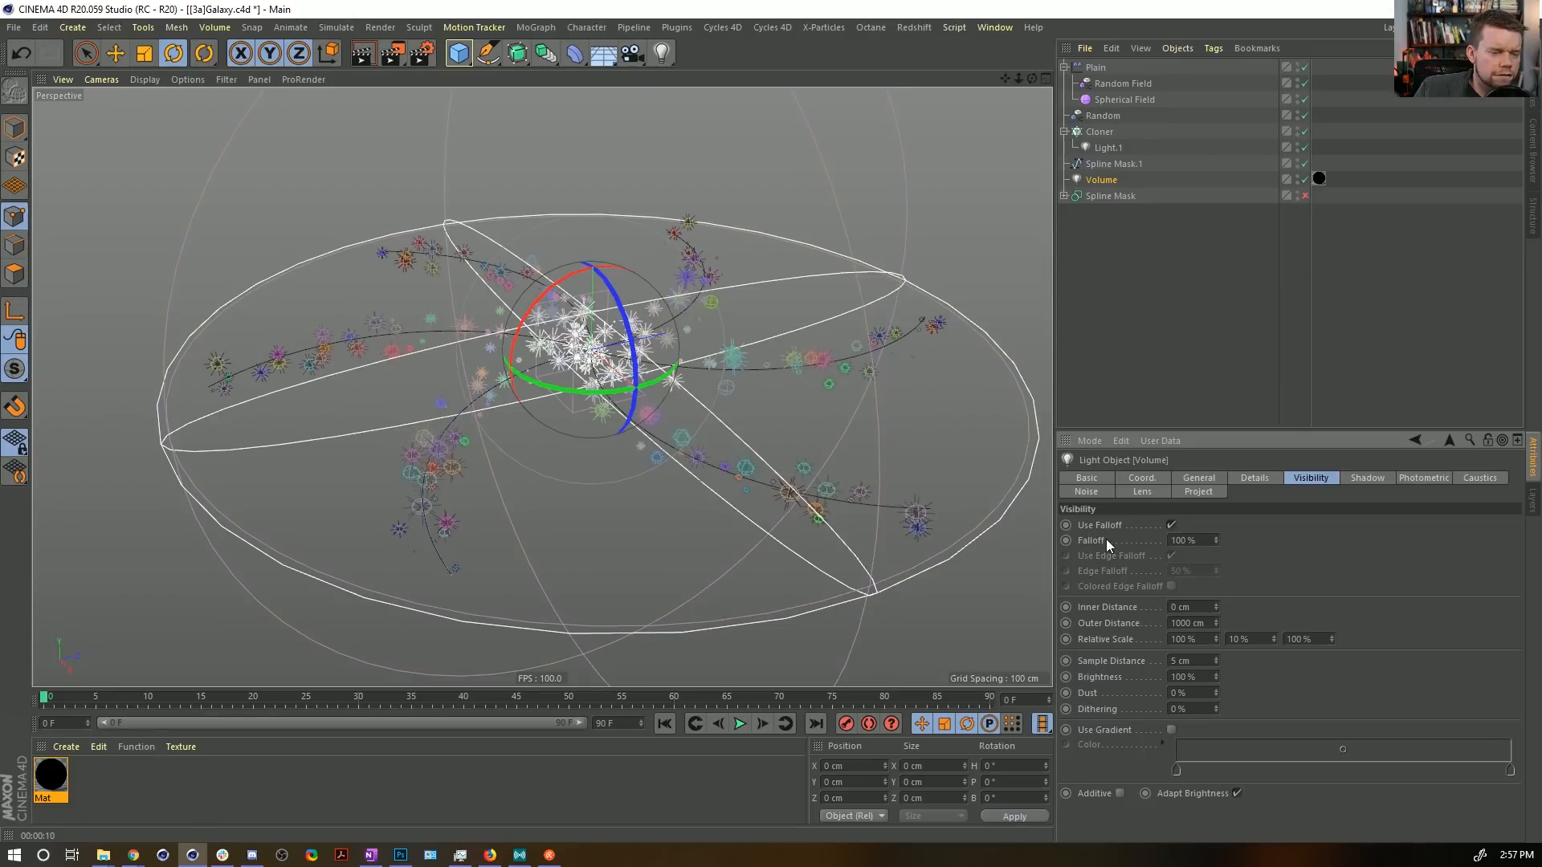
{"action": "left_click", "coordinate": [1171, 525]}
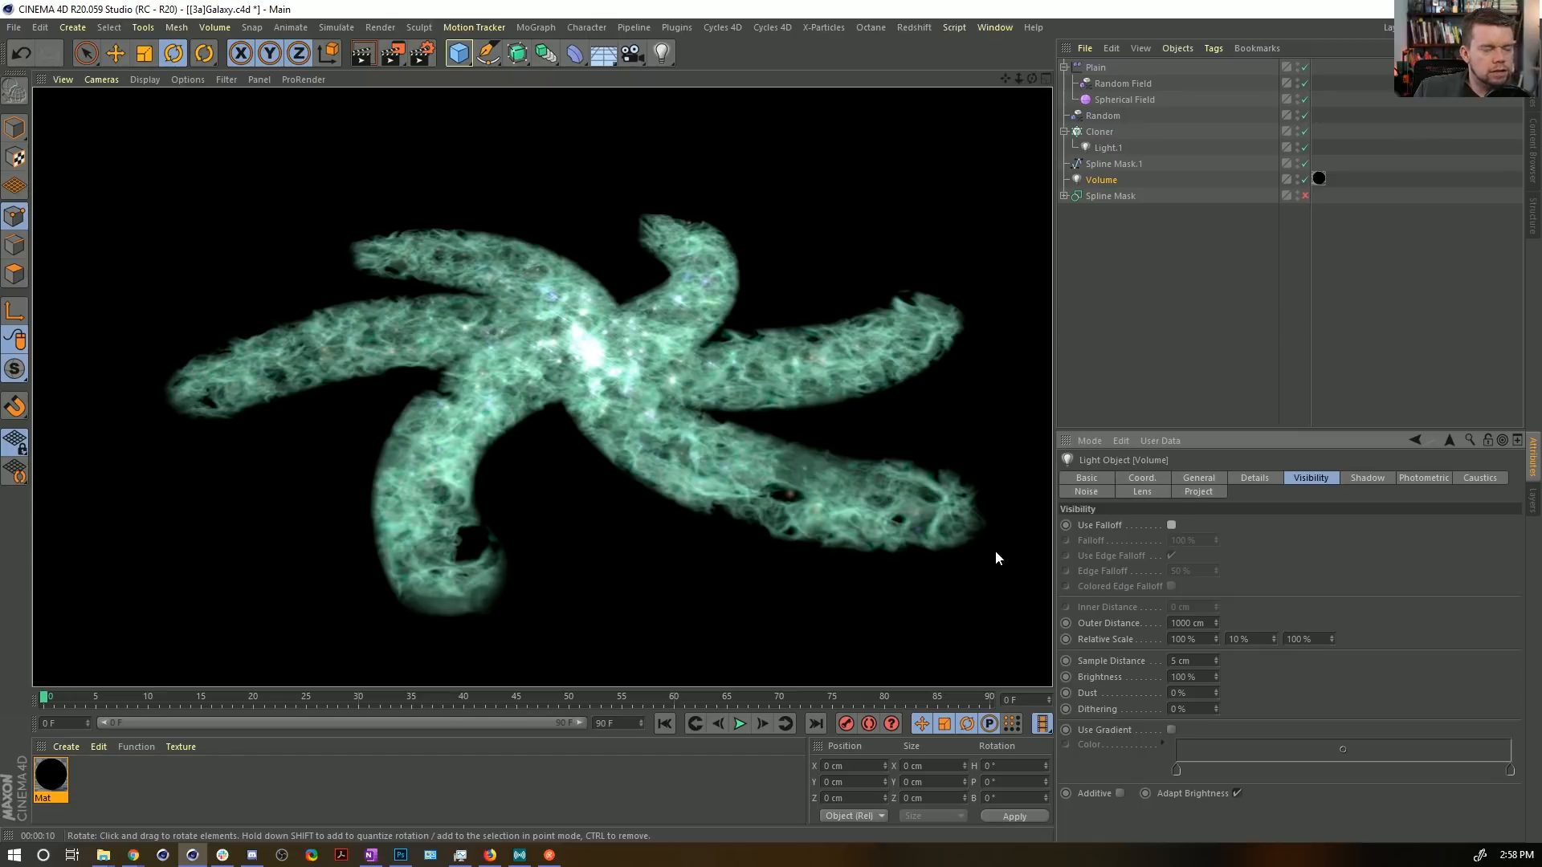
Add a Noise shader layer above the Proximal and Colorizer layers in the Mat material's transparency texture.
{"action": "left_click", "coordinate": [51, 779]}
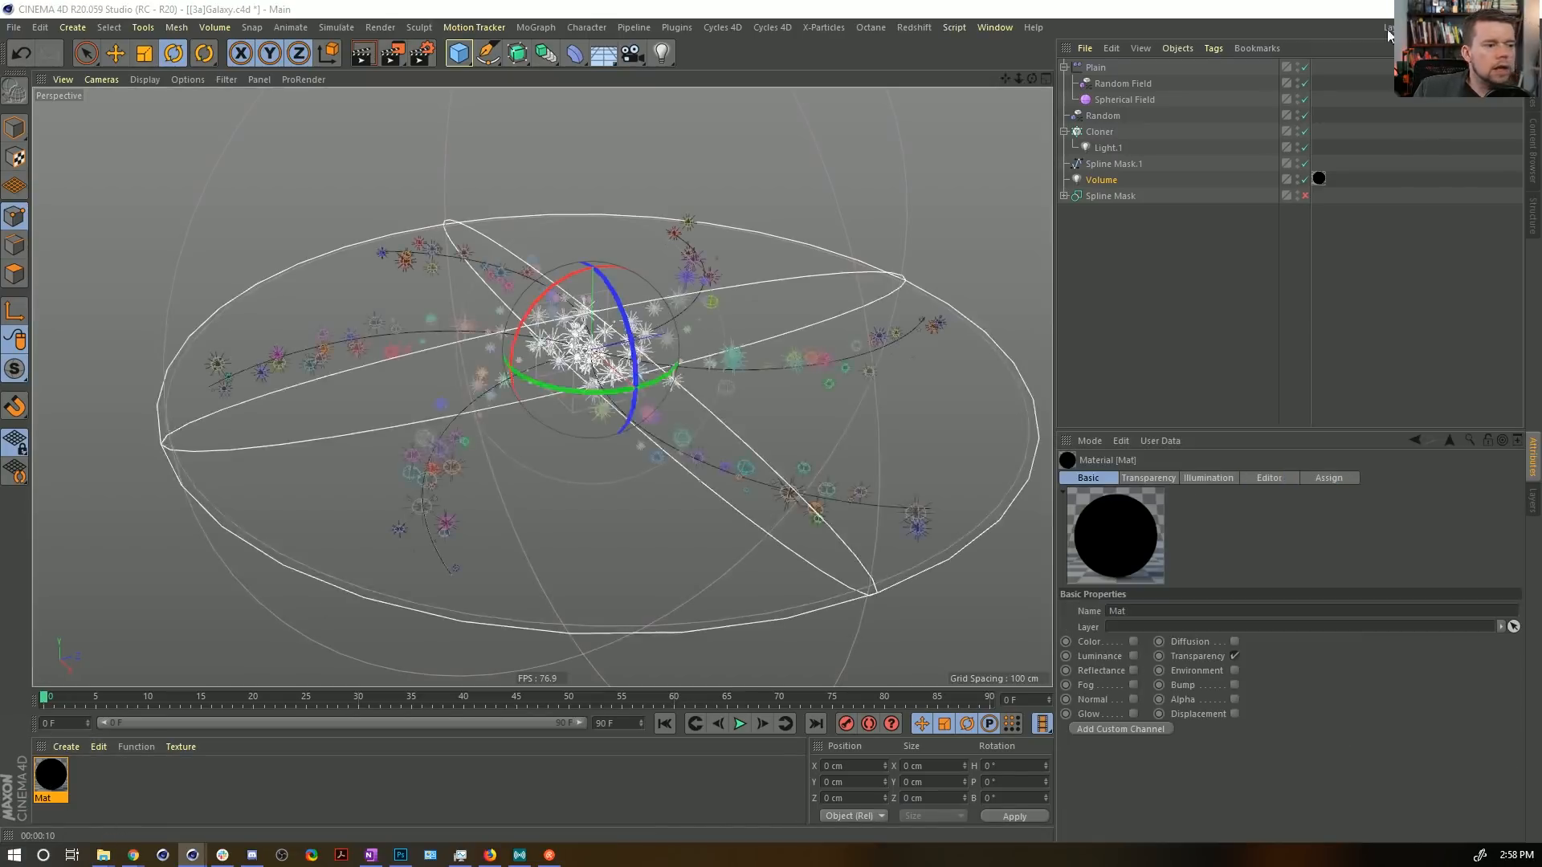
{"action": "left_click_drag", "start_coordinate": [1330, 87], "coordinate": [942, 140]}
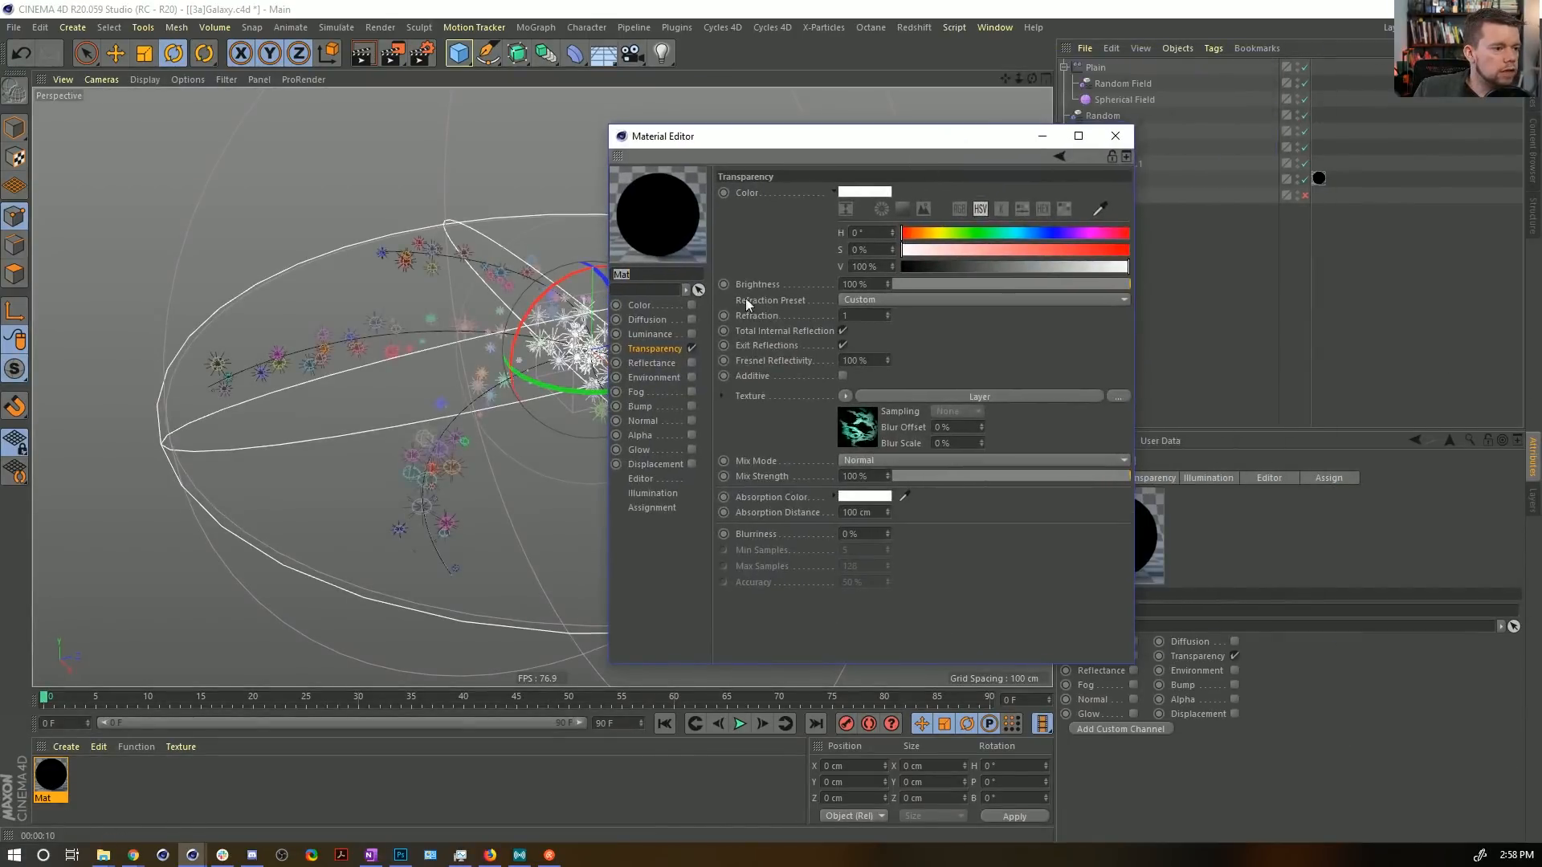
{"action": "left_click", "coordinate": [856, 436]}
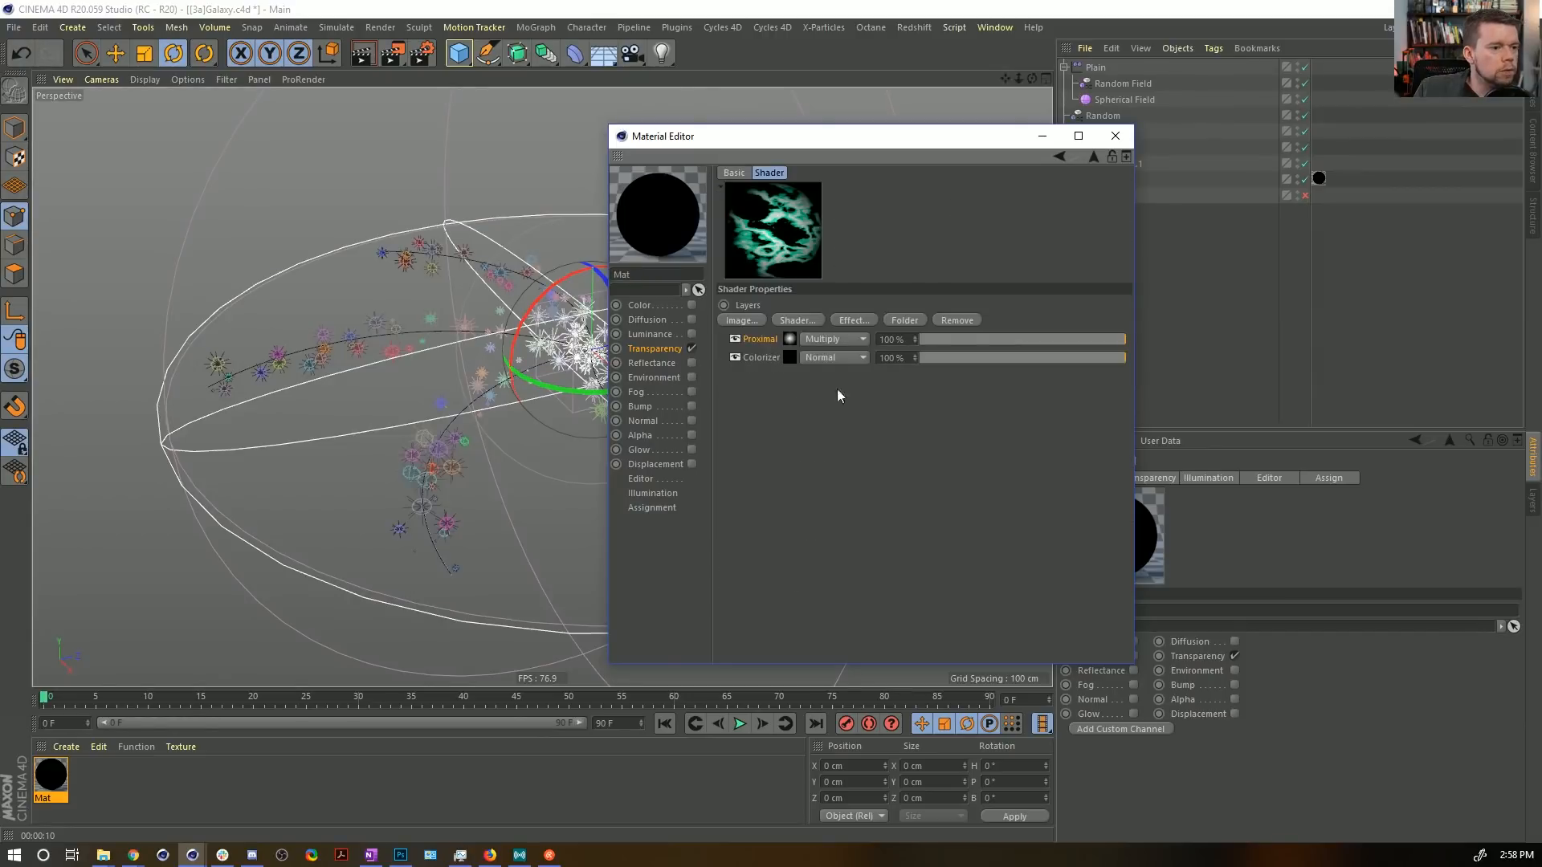
{"action": "left_click", "coordinate": [787, 358]}
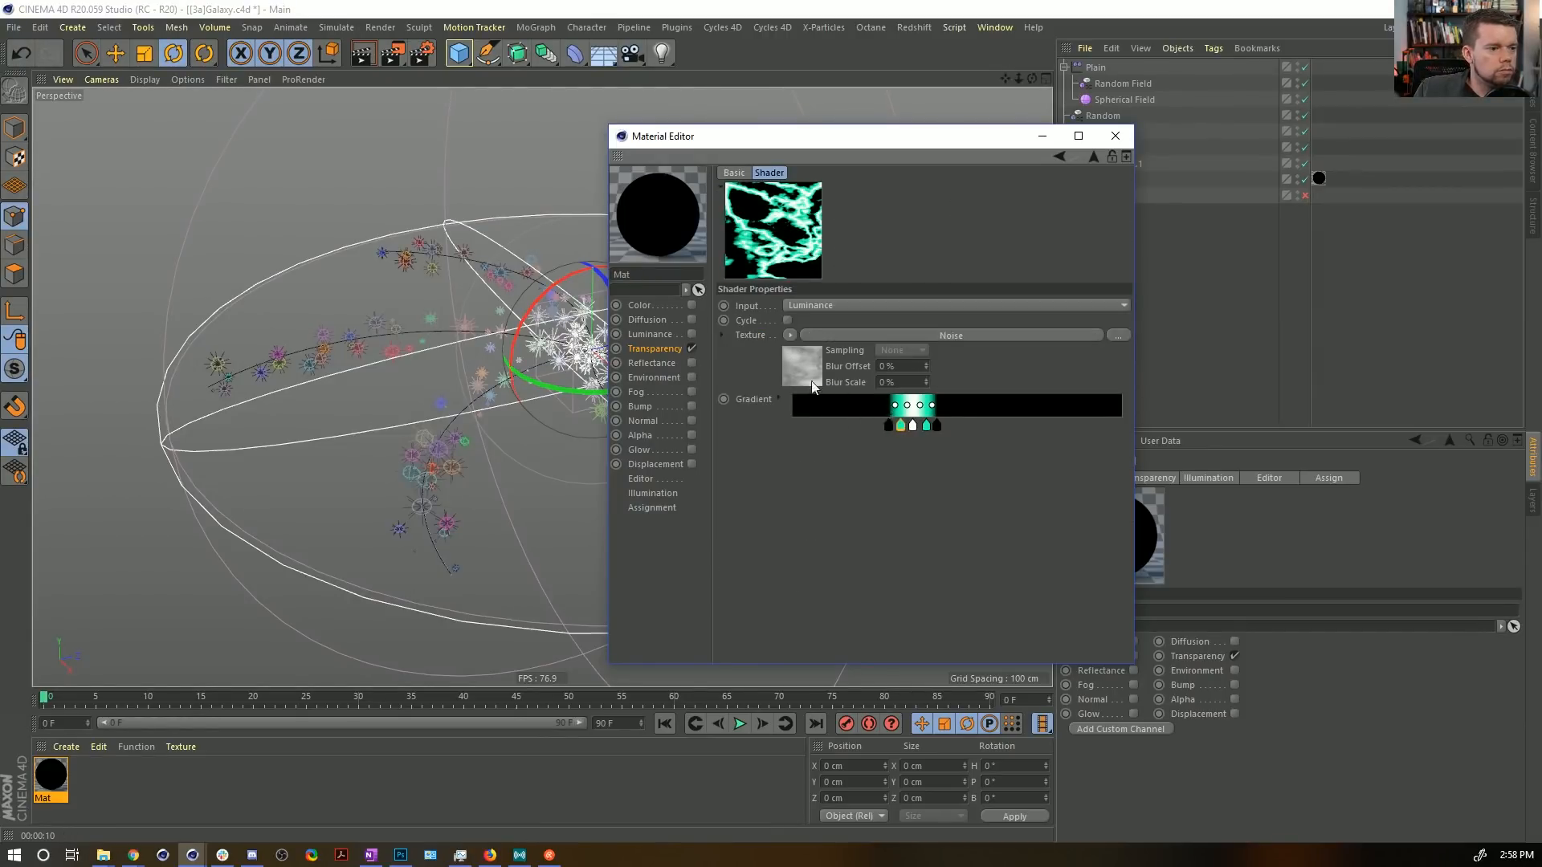
{"action": "left_click", "coordinate": [1092, 158]}
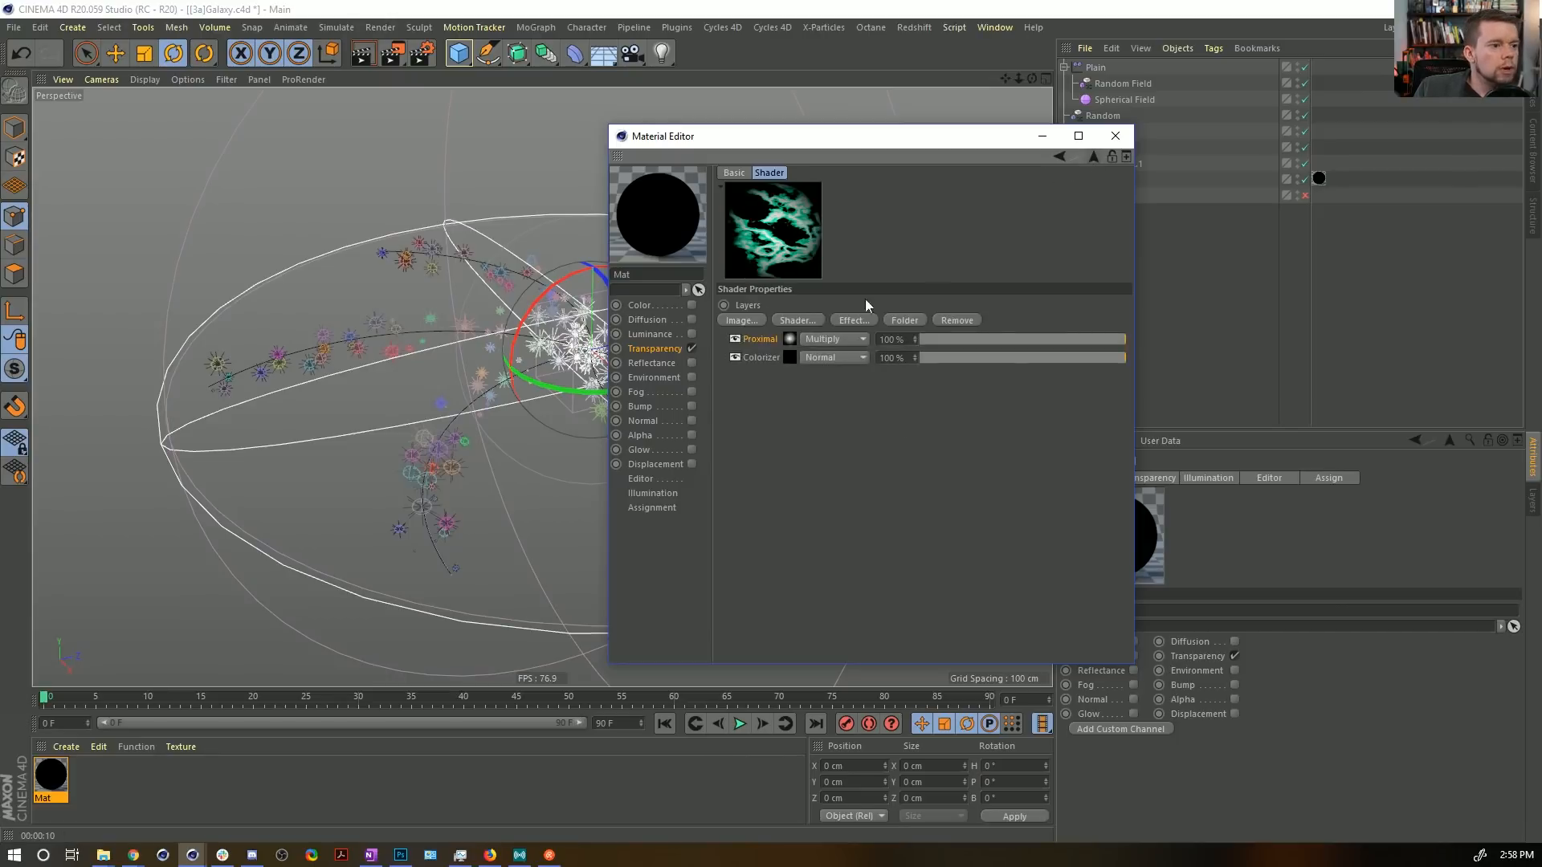
{"action": "left_click", "coordinate": [810, 317]}
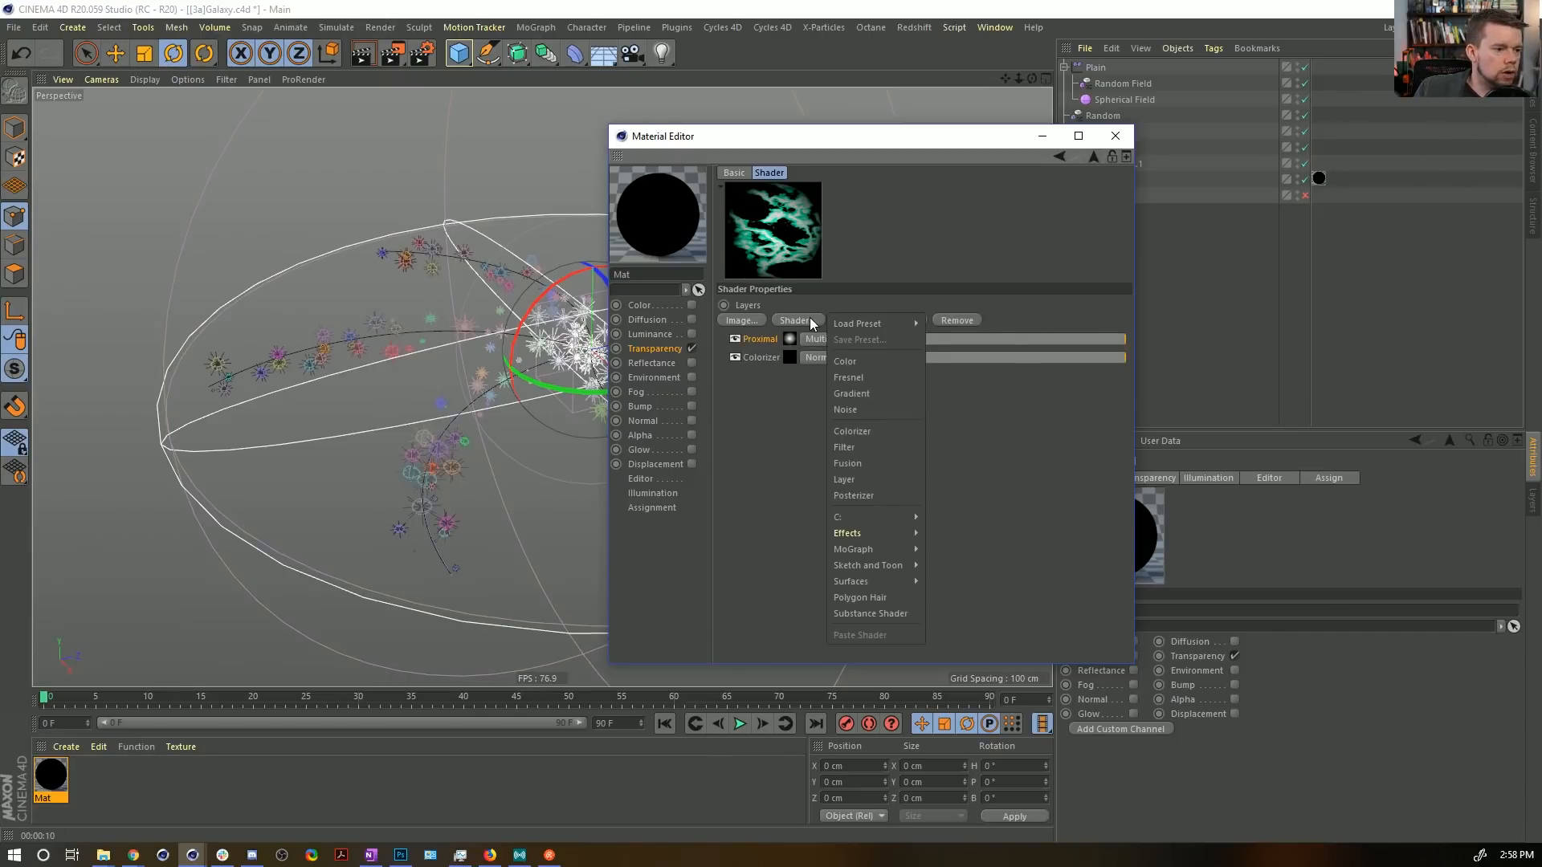
{"action": "left_click", "coordinate": [860, 406]}
Set the new noise's second relative scale value to 20%, its global scale to 1000% and its contrast to 65%.
{"action": "left_click", "coordinate": [791, 341]}
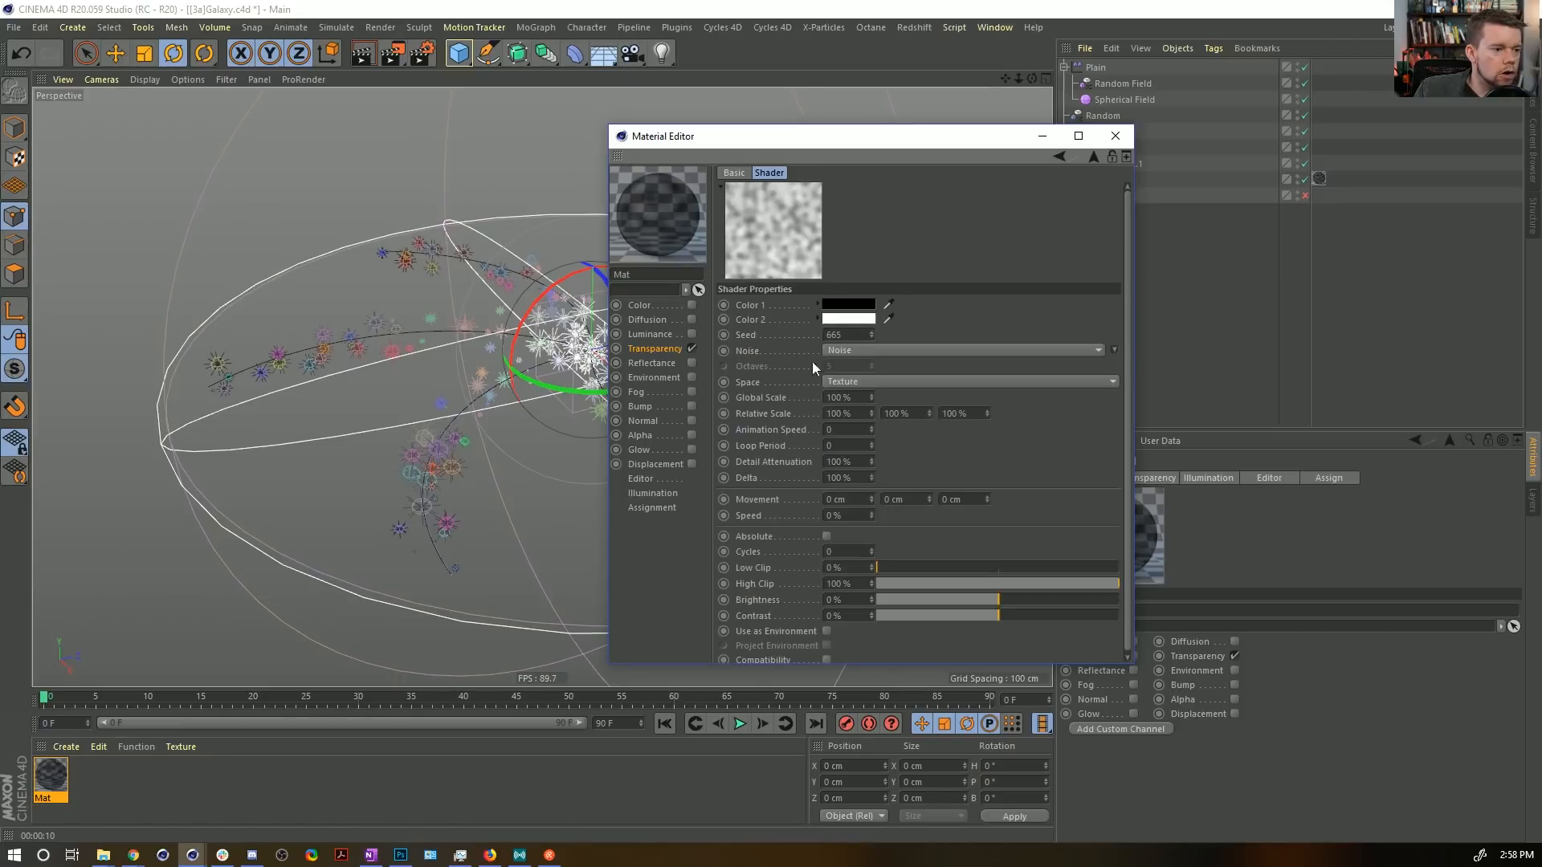
{"action": "double_click", "coordinate": [899, 414]}
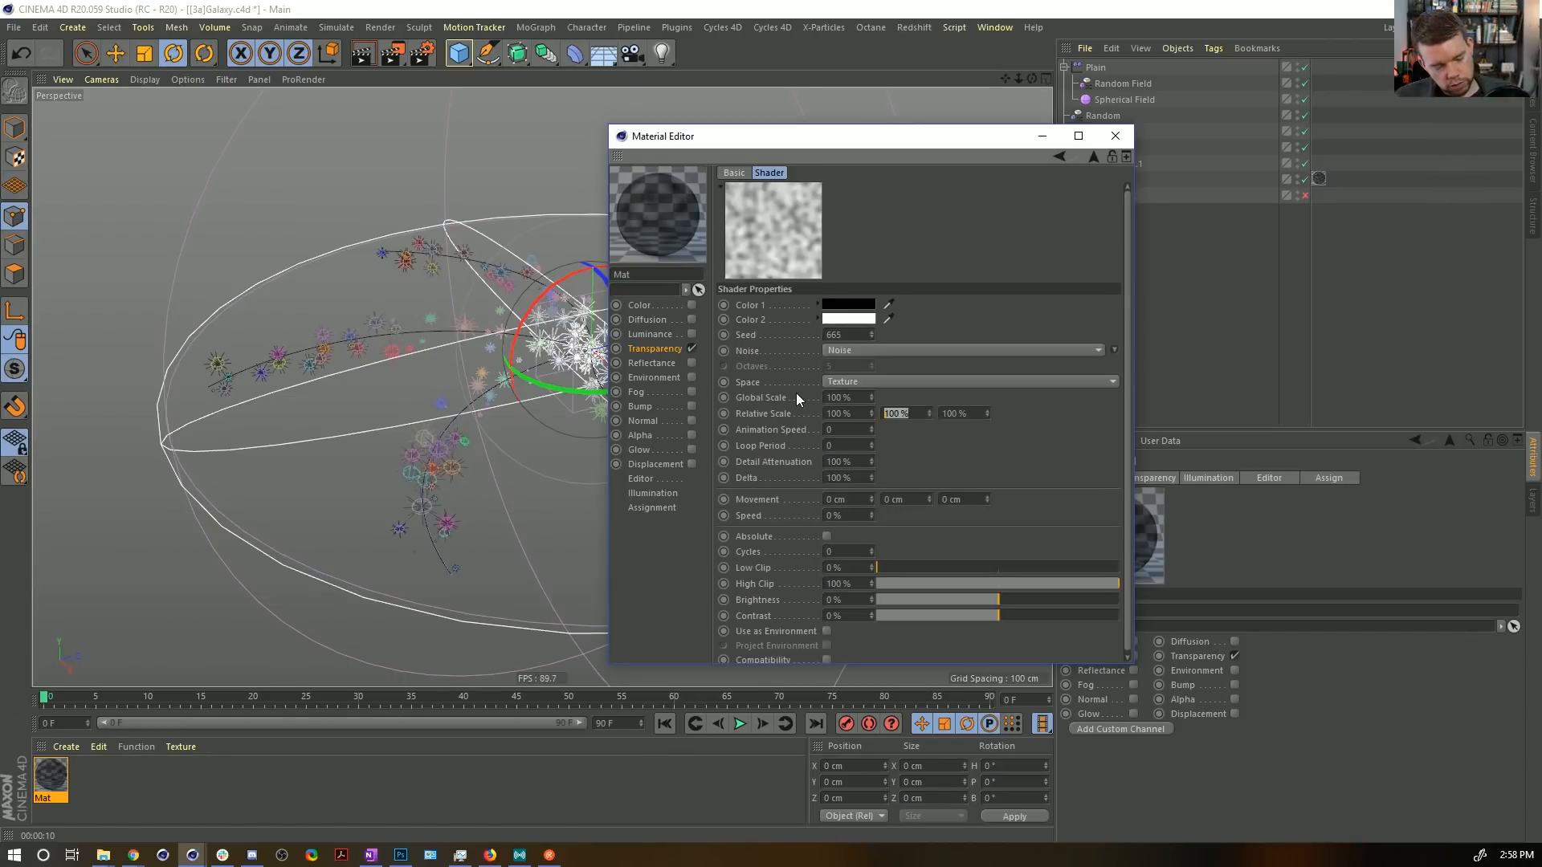
{"action": "type", "text": "20"}
{"action": "key", "text": "Return"}
{"action": "left_click", "coordinate": [831, 397]}
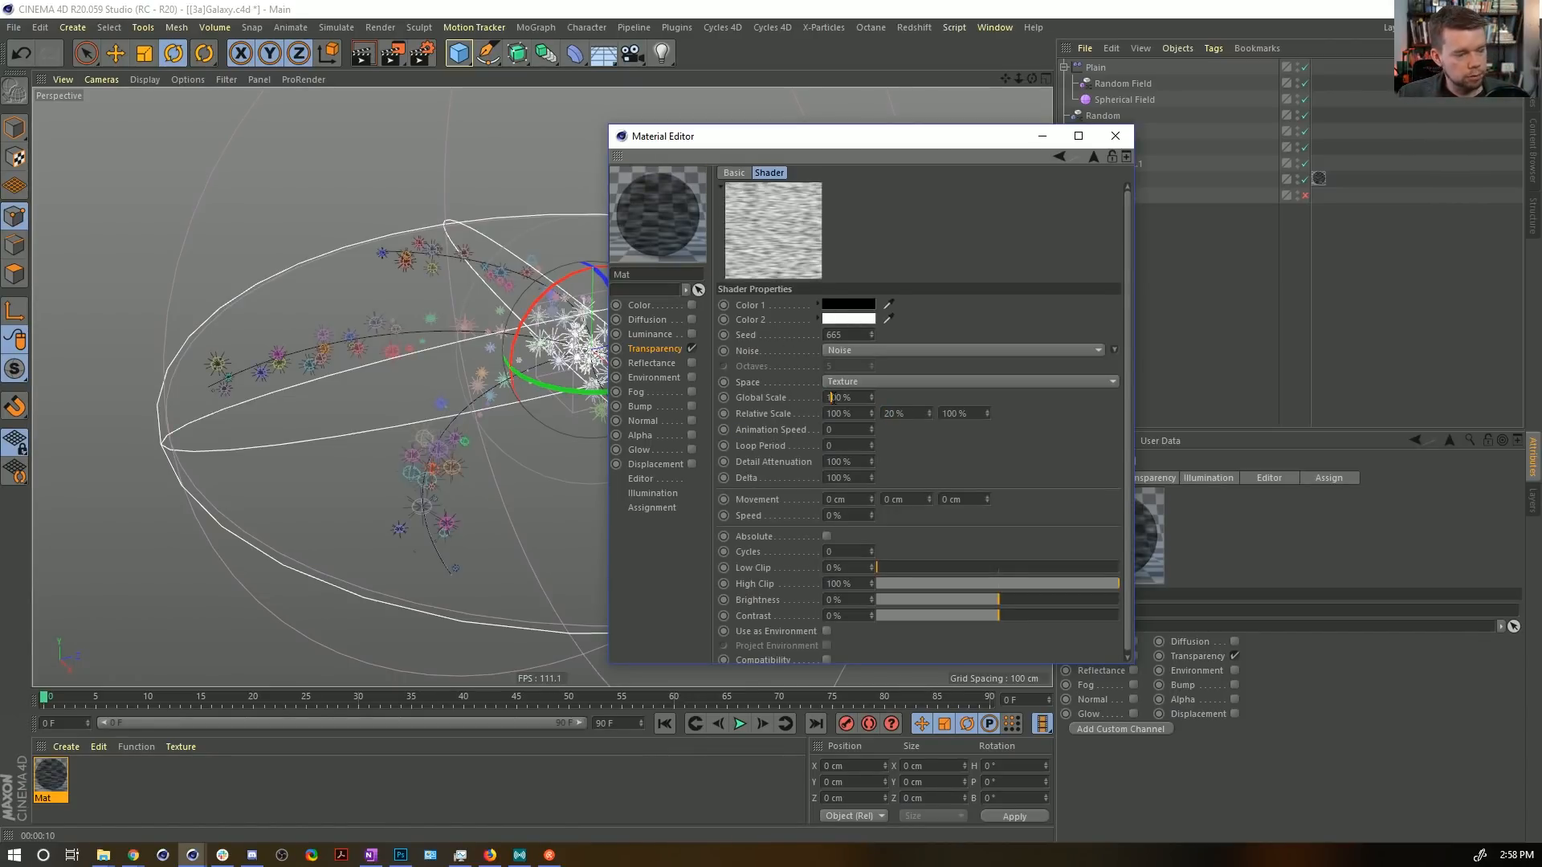
{"action": "type", "text": "0"}
{"action": "key", "text": "Return"}
{"action": "left_click", "coordinate": [1075, 615]}
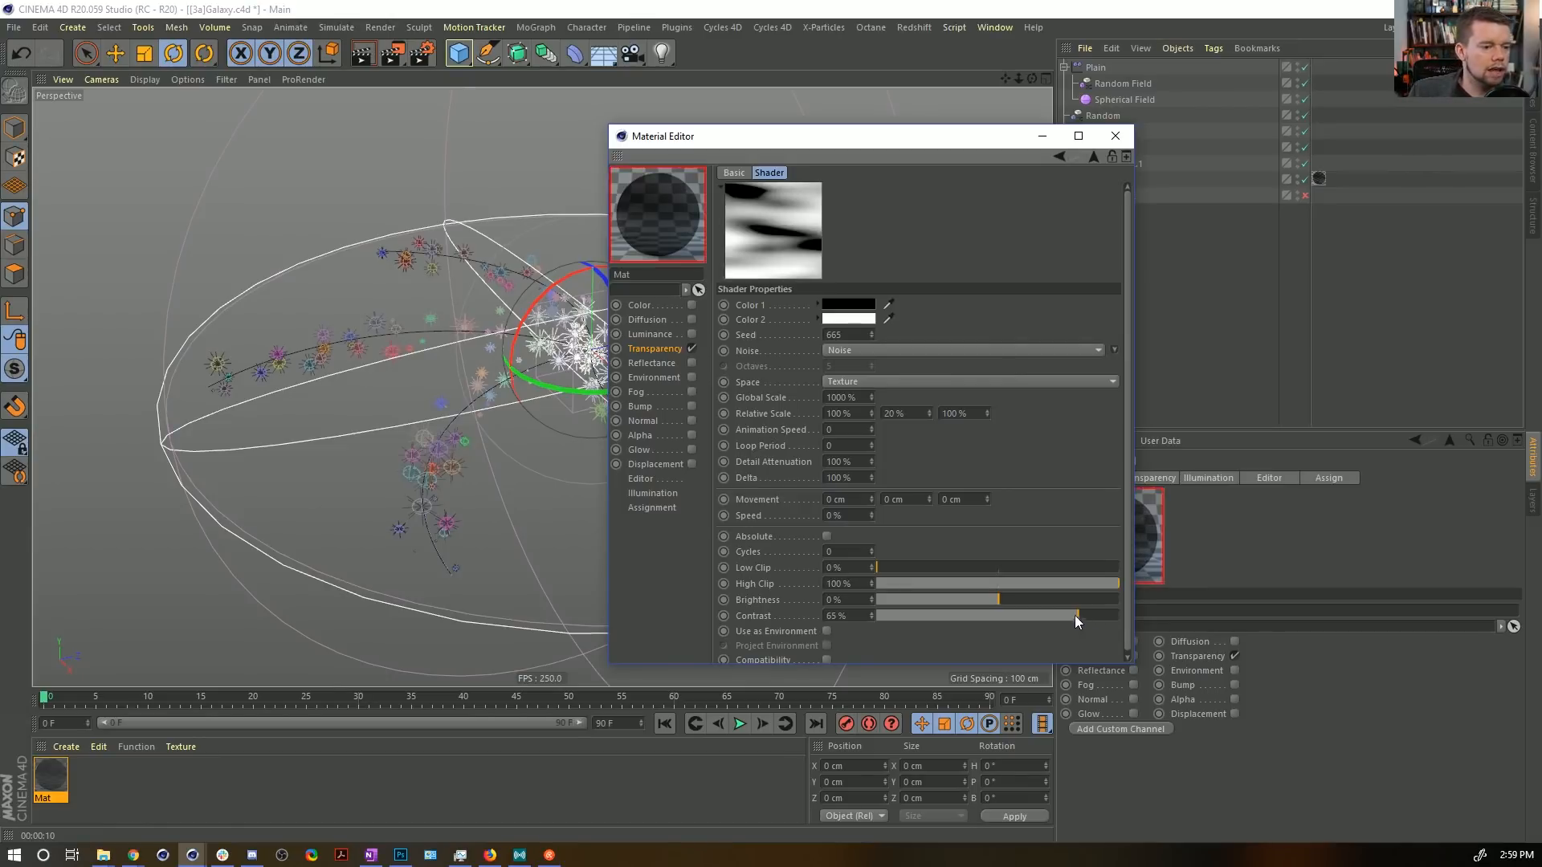
Color the noise with a saturated yellow (hue 66°) as Color 1 and a saturated blue as Color 2.
{"action": "left_click", "coordinate": [854, 303]}
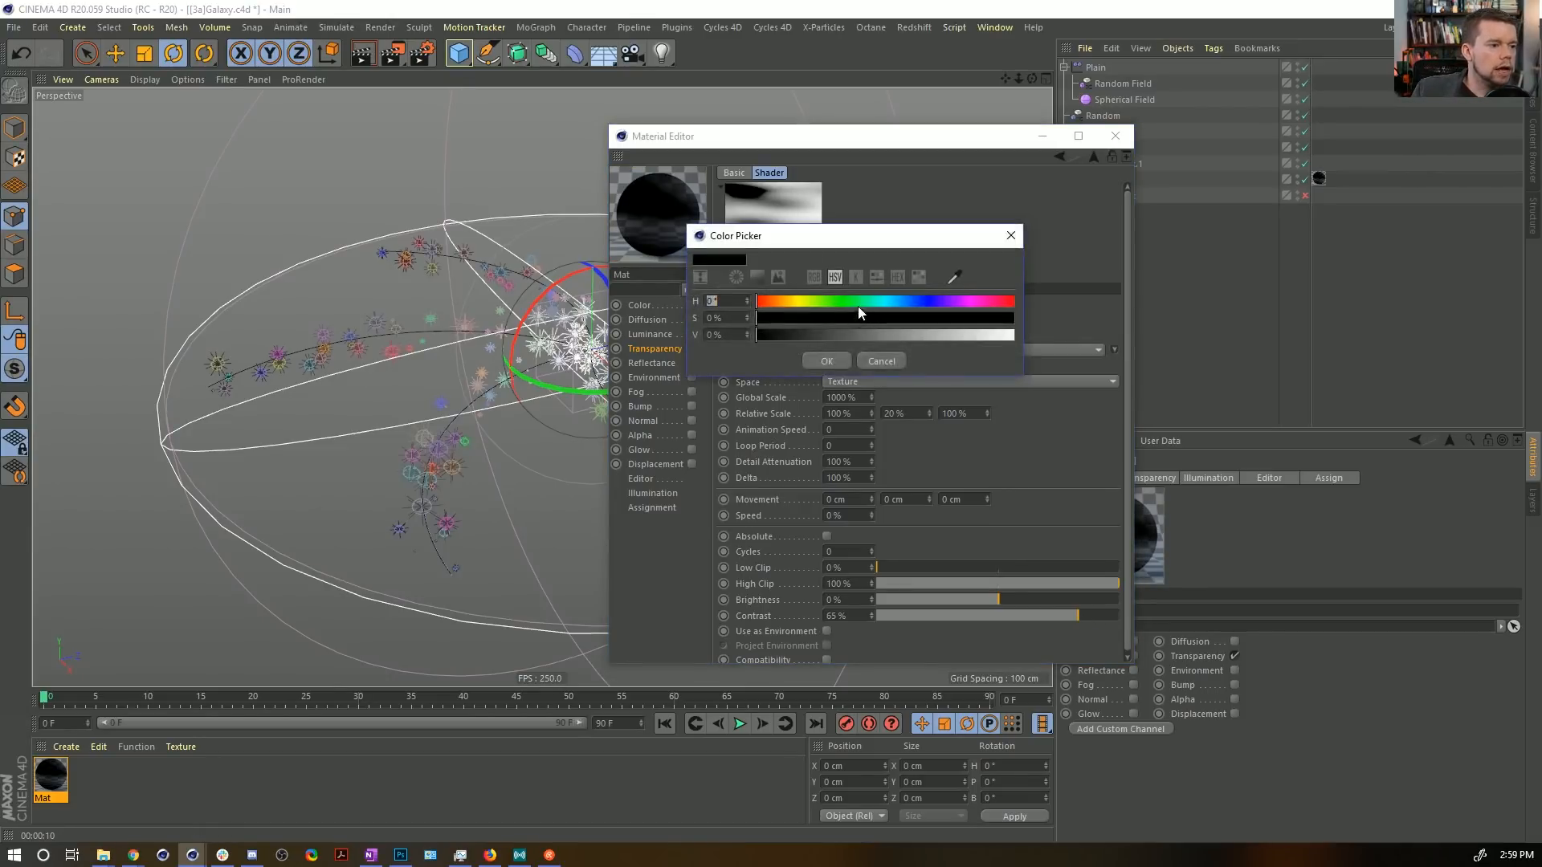
{"action": "left_click_drag", "start_coordinate": [858, 303], "coordinate": [804, 304]}
{"action": "left_click", "coordinate": [985, 332]}
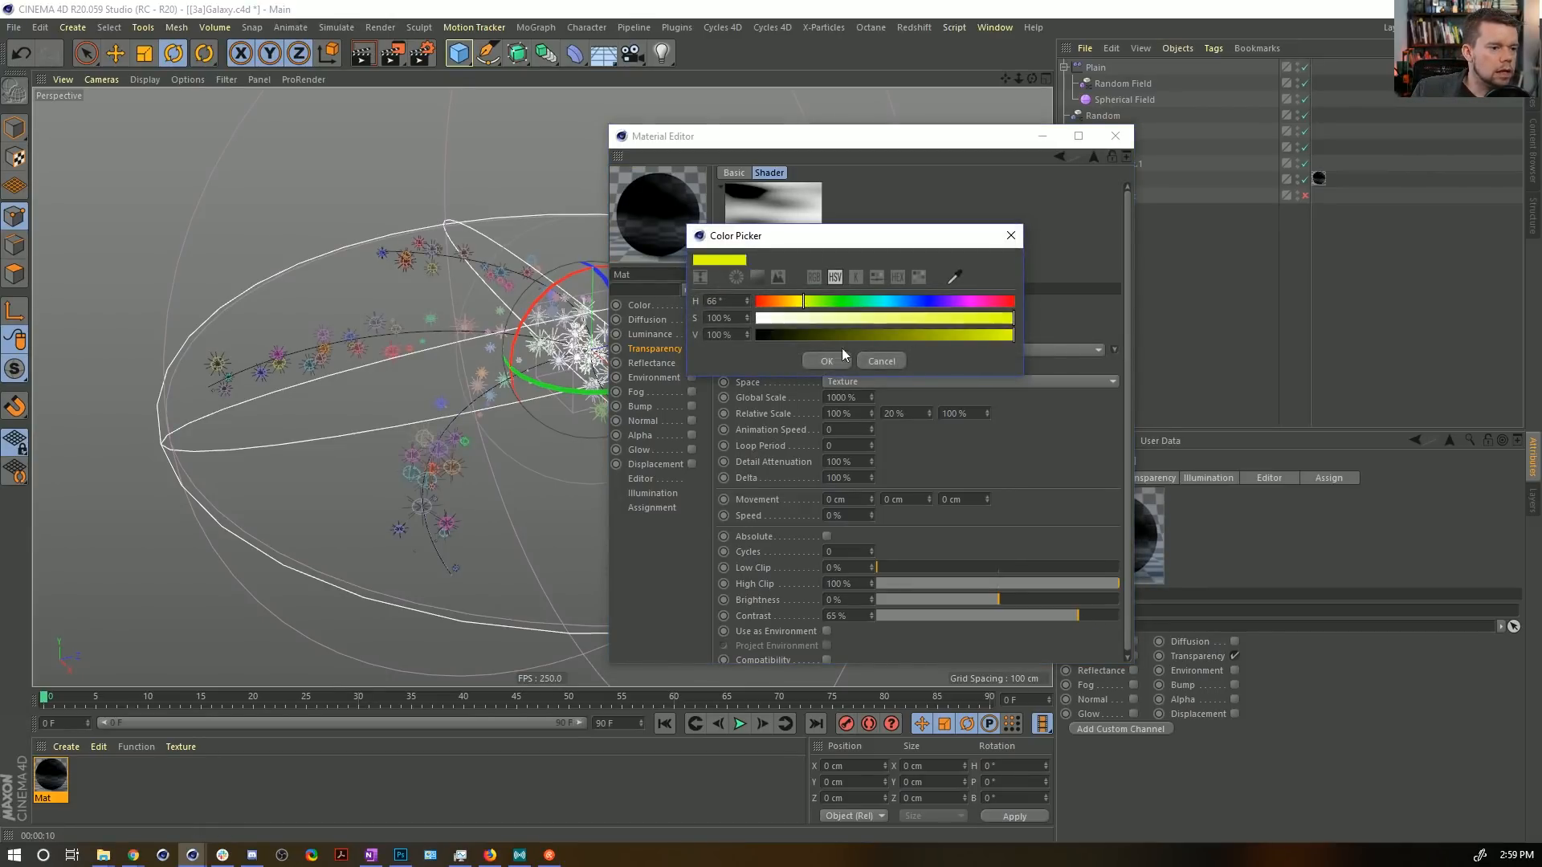
{"action": "left_click", "coordinate": [827, 360]}
{"action": "left_click", "coordinate": [871, 322]}
{"action": "left_click_drag", "start_coordinate": [879, 324], "coordinate": [1044, 337]}
{"action": "left_click", "coordinate": [835, 379]}
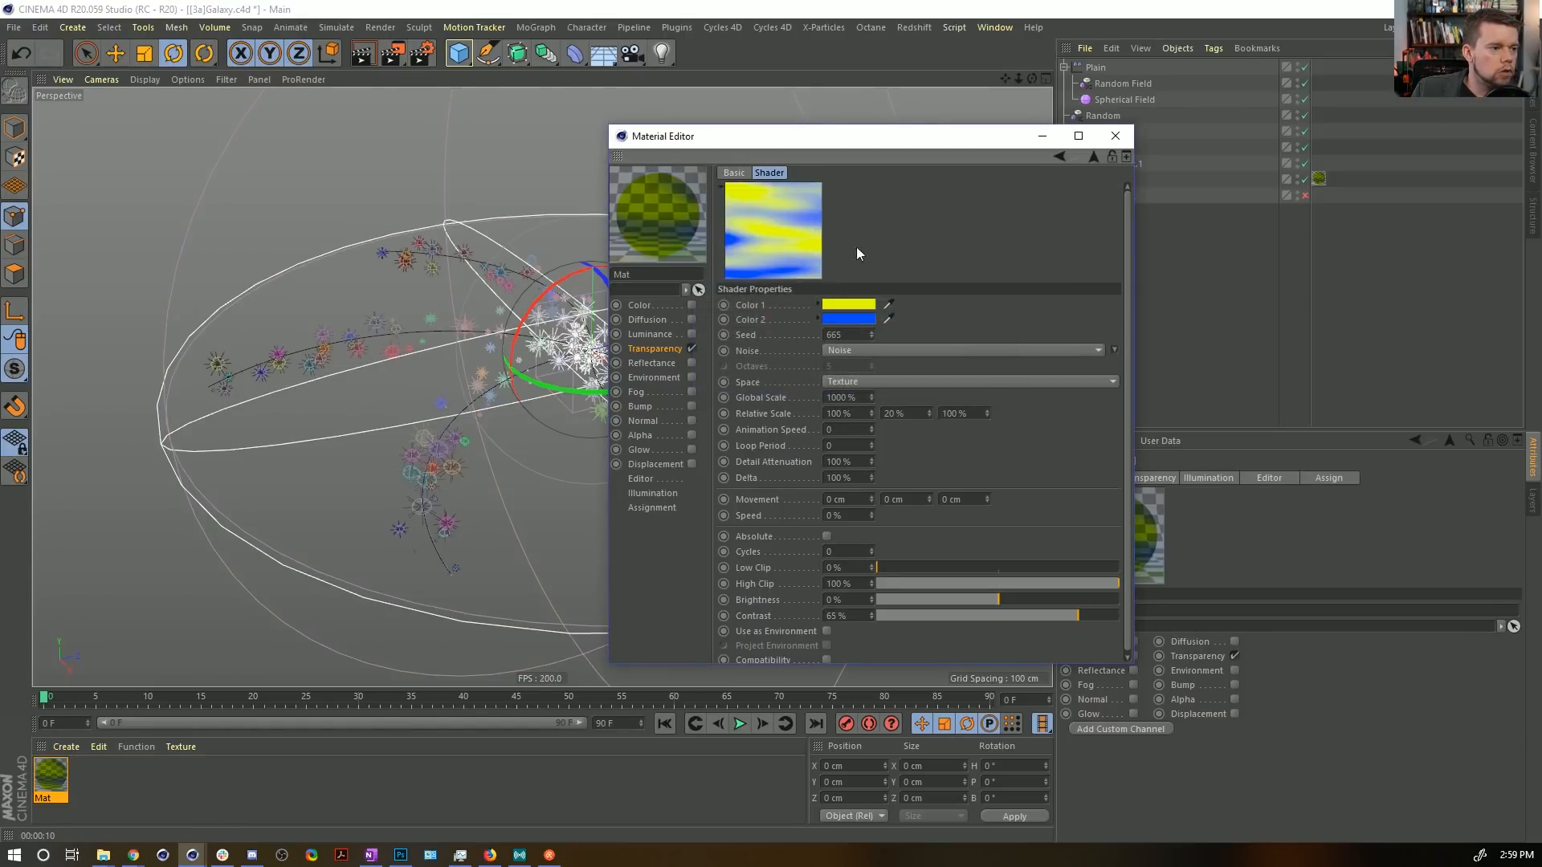
Set the Noise layer's blend mode to Overlay and render the view, keeping the Material Editor clear of the render.
{"action": "left_click", "coordinate": [1093, 156]}
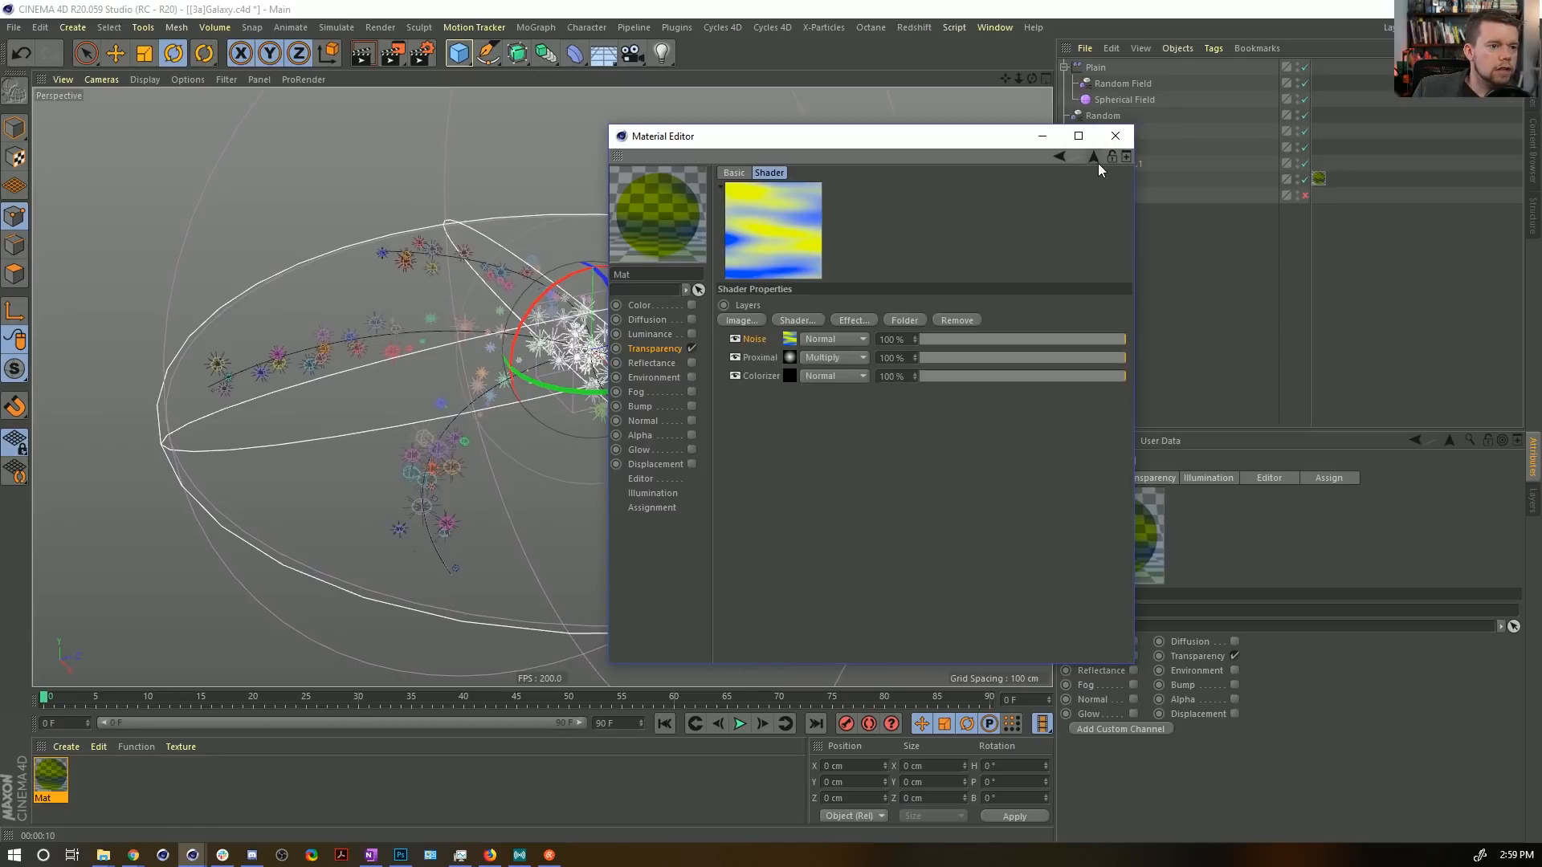
{"action": "left_click", "coordinate": [831, 339]}
{"action": "left_click", "coordinate": [854, 410]}
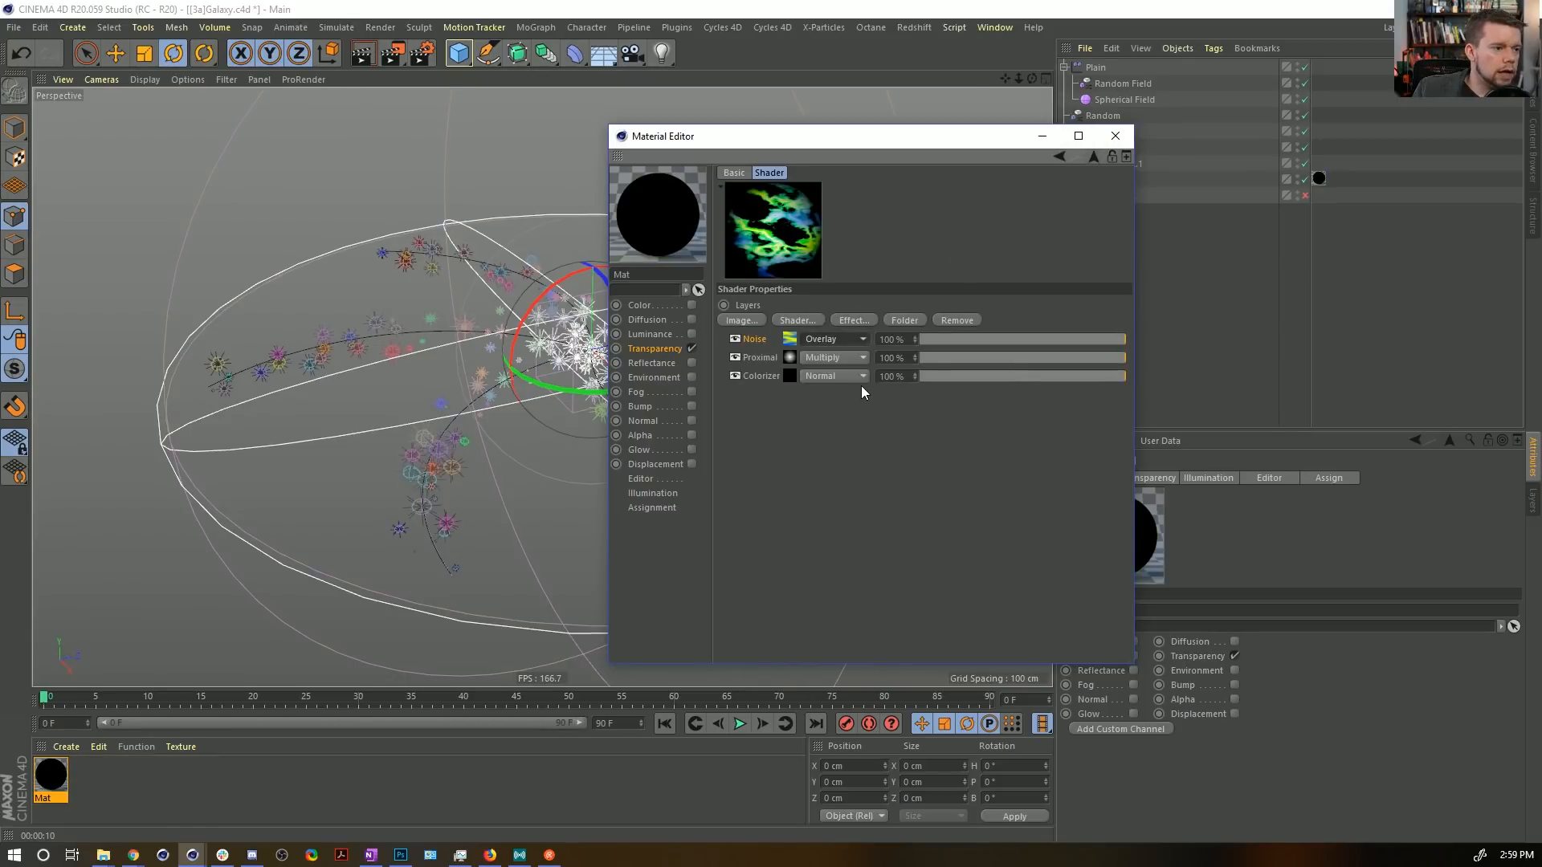
{"action": "left_click_drag", "start_coordinate": [825, 137], "coordinate": [1081, 125]}
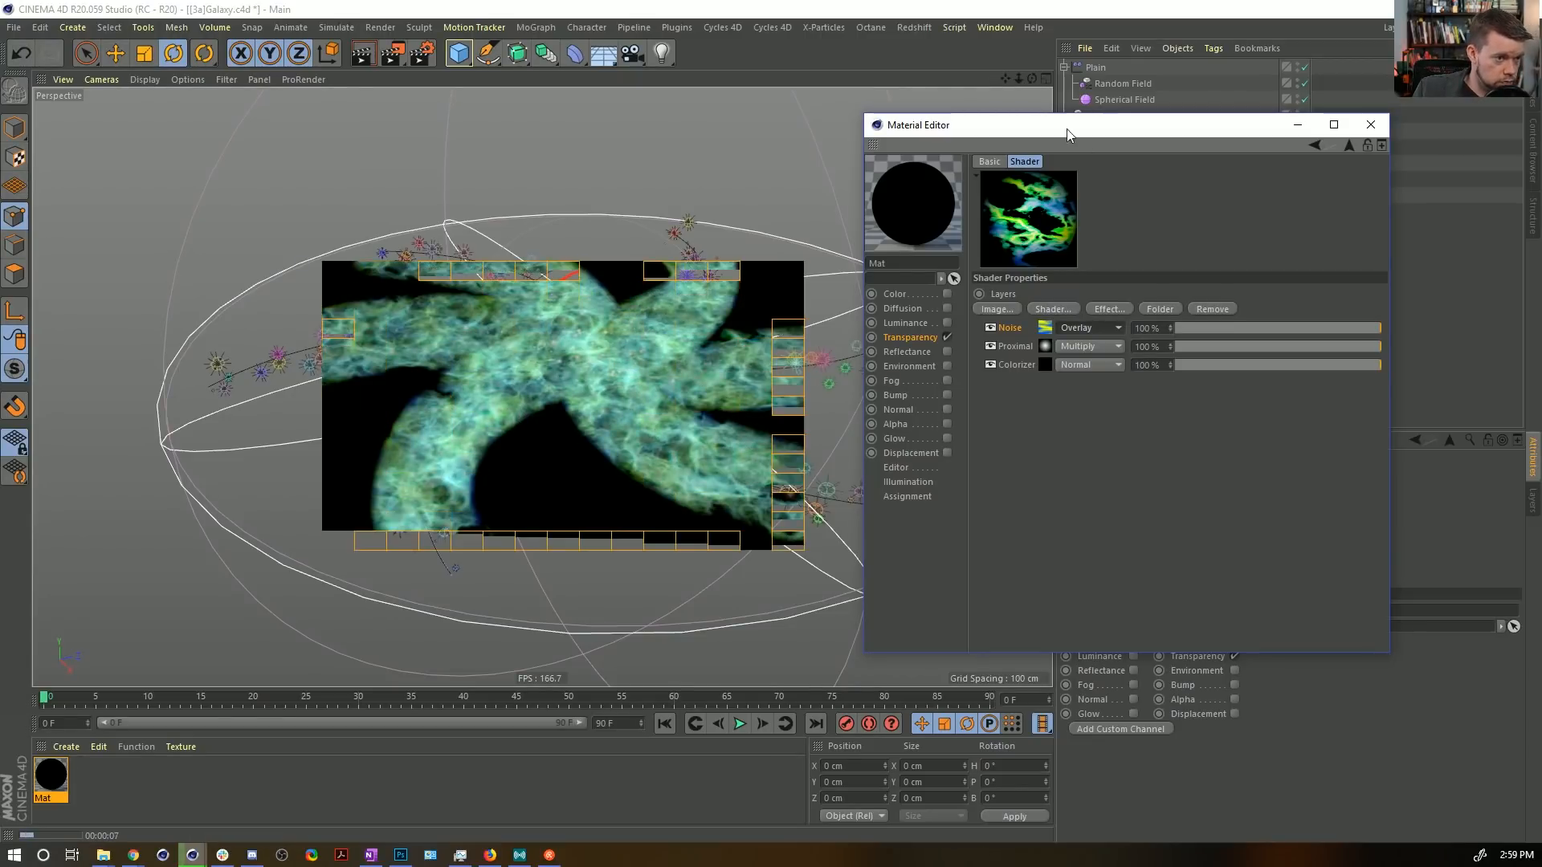
{"action": "left_click_drag", "start_coordinate": [1066, 128], "coordinate": [402, 577]}
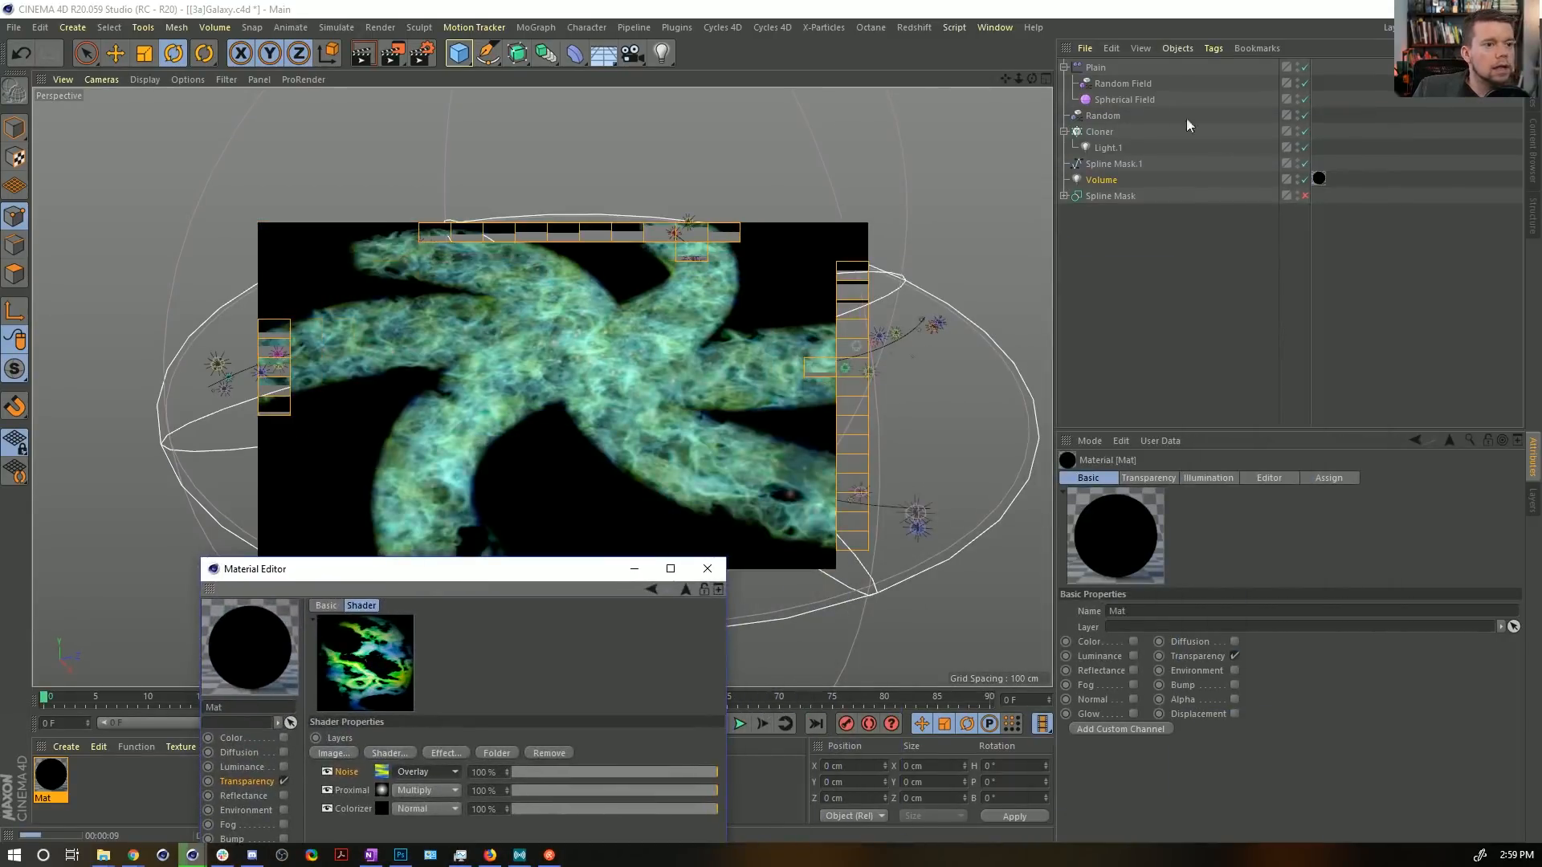
Re-enable the Volume light's visibility falloff, set it to 0% and render the view.
{"action": "left_click", "coordinate": [1120, 180]}
{"action": "left_click", "coordinate": [1170, 524]}
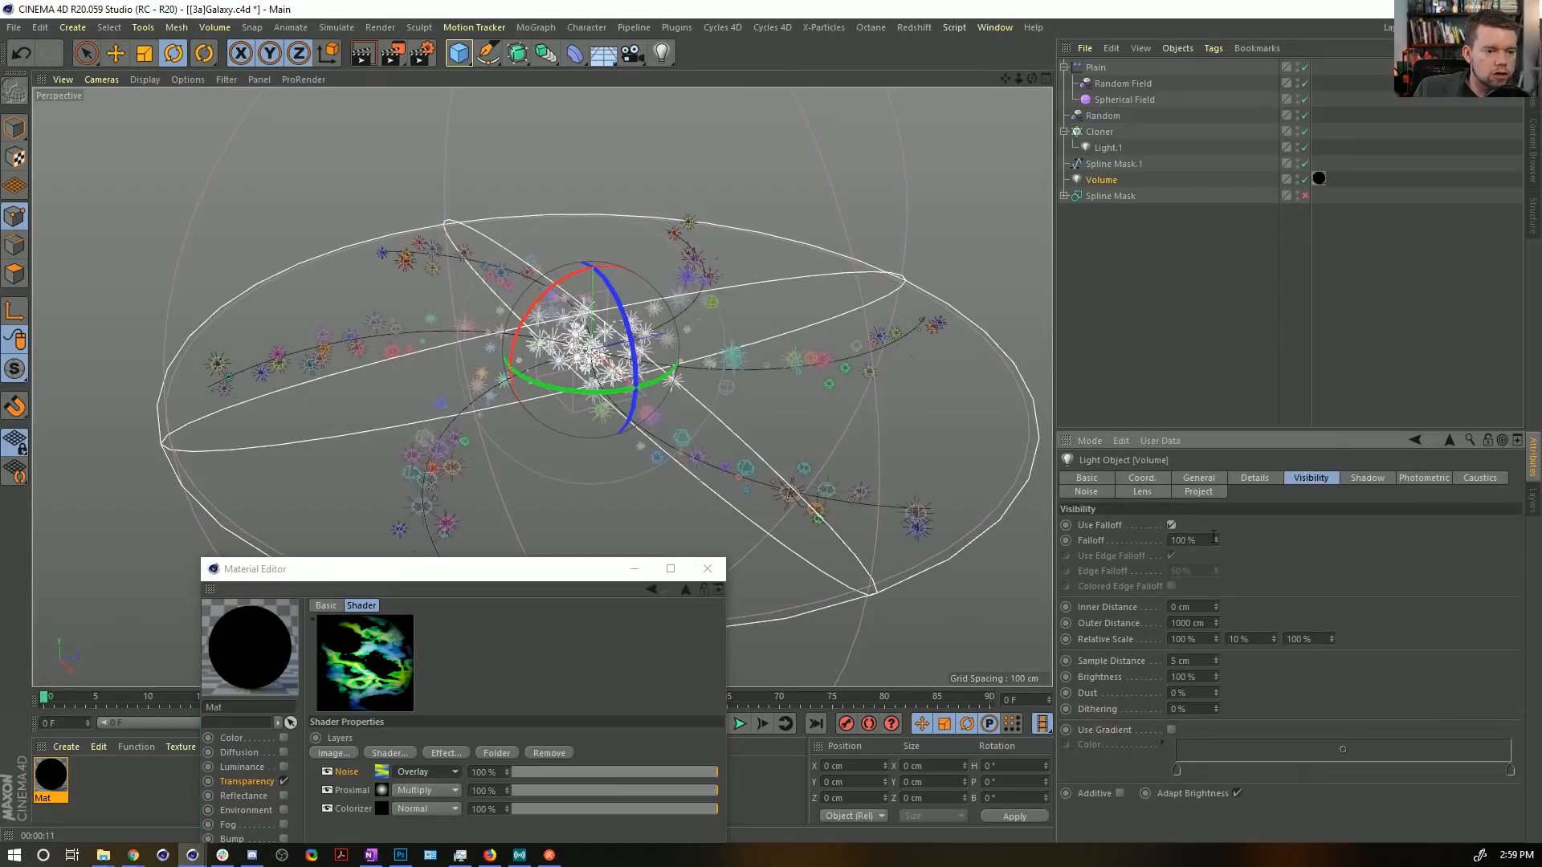
{"action": "double_click", "coordinate": [1197, 541]}
{"action": "type", "text": "0"}
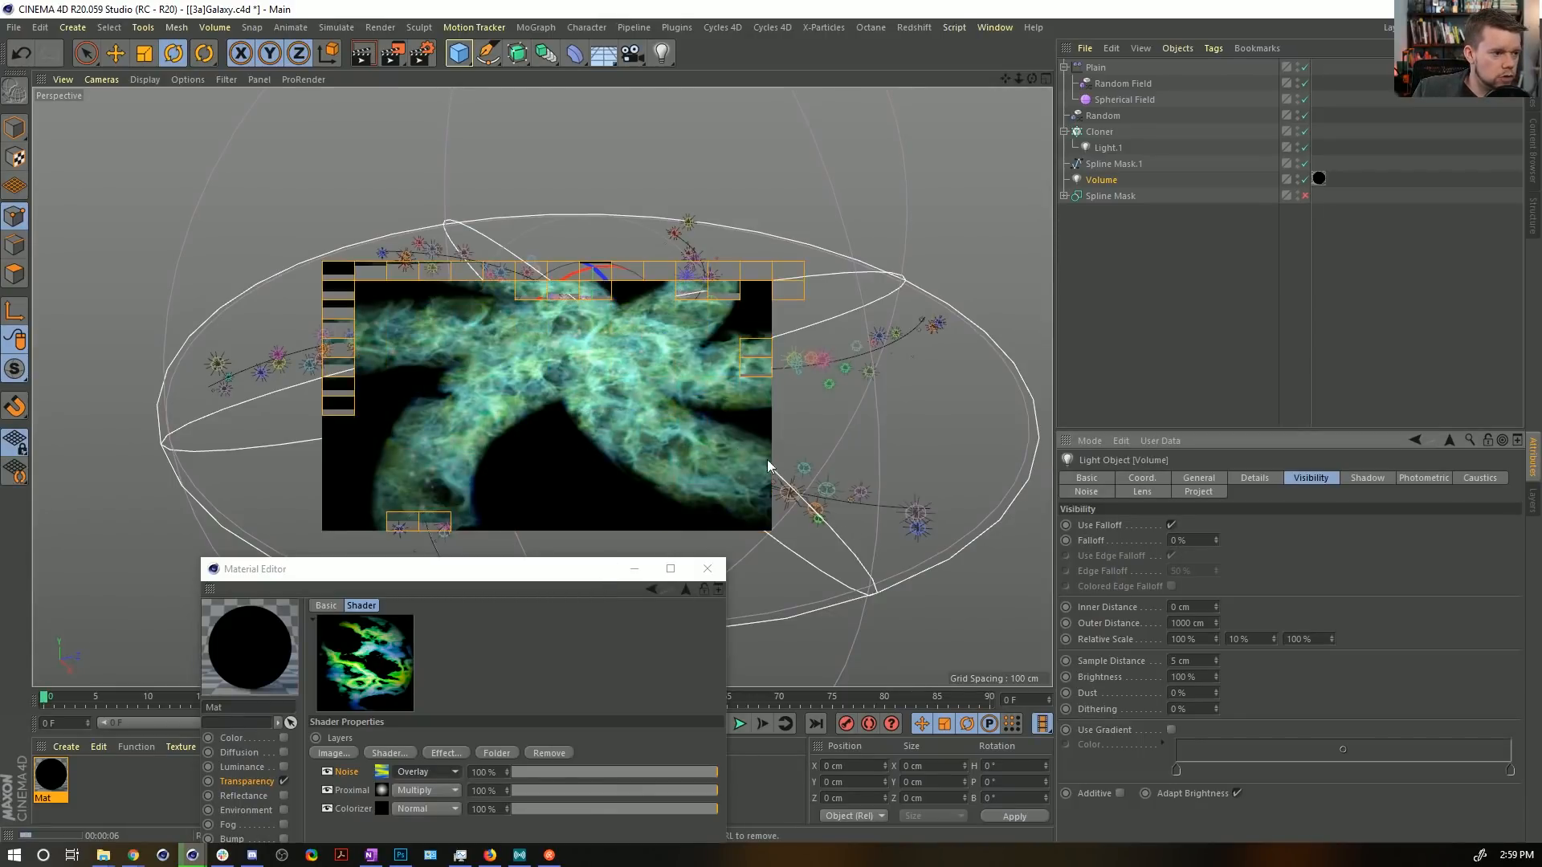
{"action": "left_click_drag", "start_coordinate": [551, 580], "coordinate": [728, 692]}
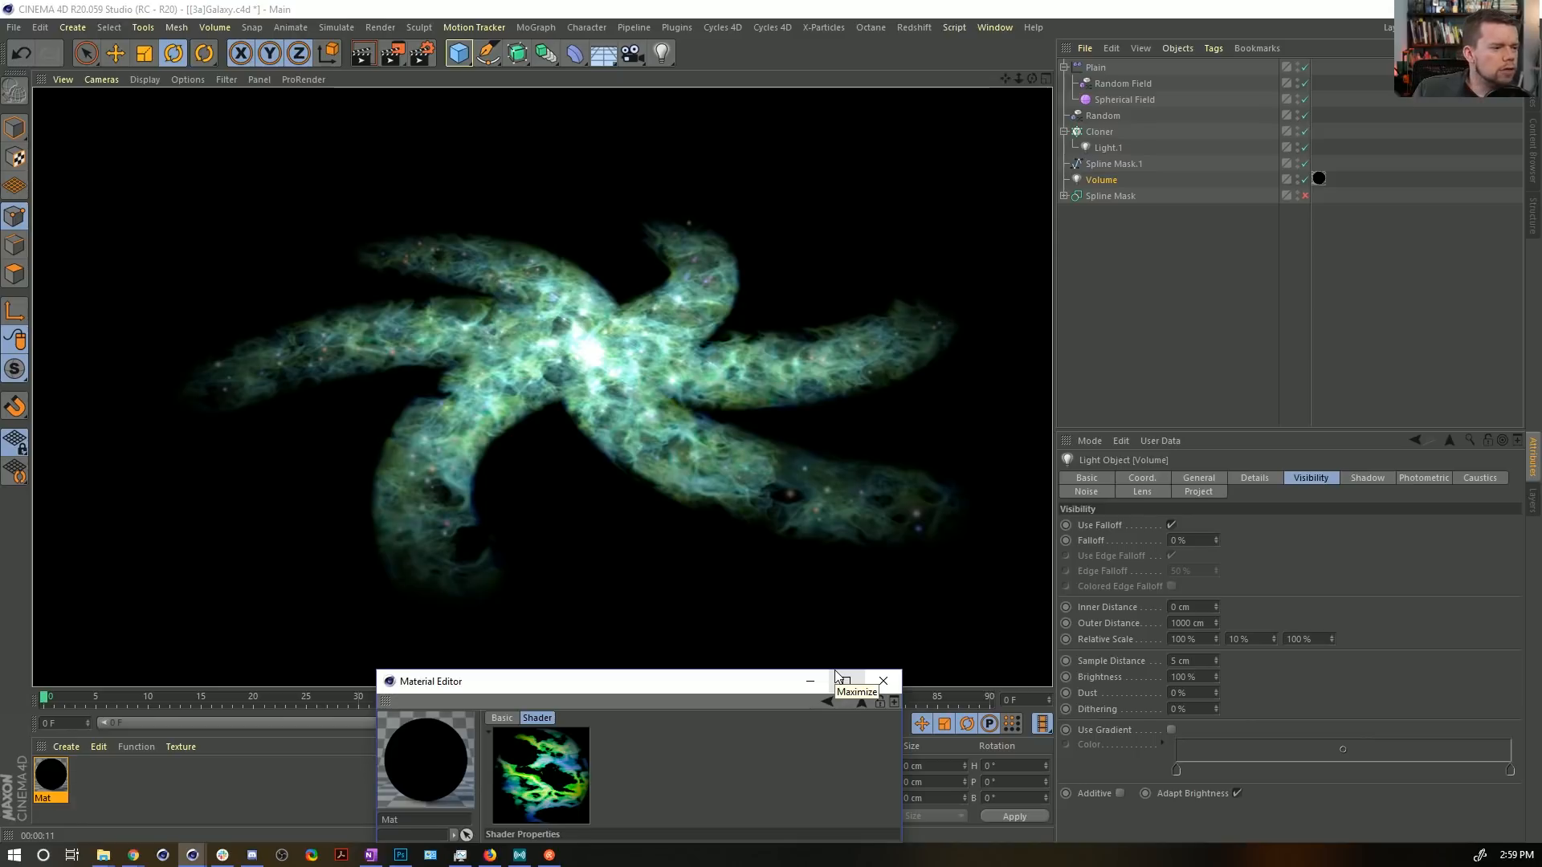
Close the Material Editor and duplicate the Volume light below the Spline Mask in the object list.
{"action": "left_click_drag", "start_coordinate": [712, 686], "coordinate": [1299, 130]}
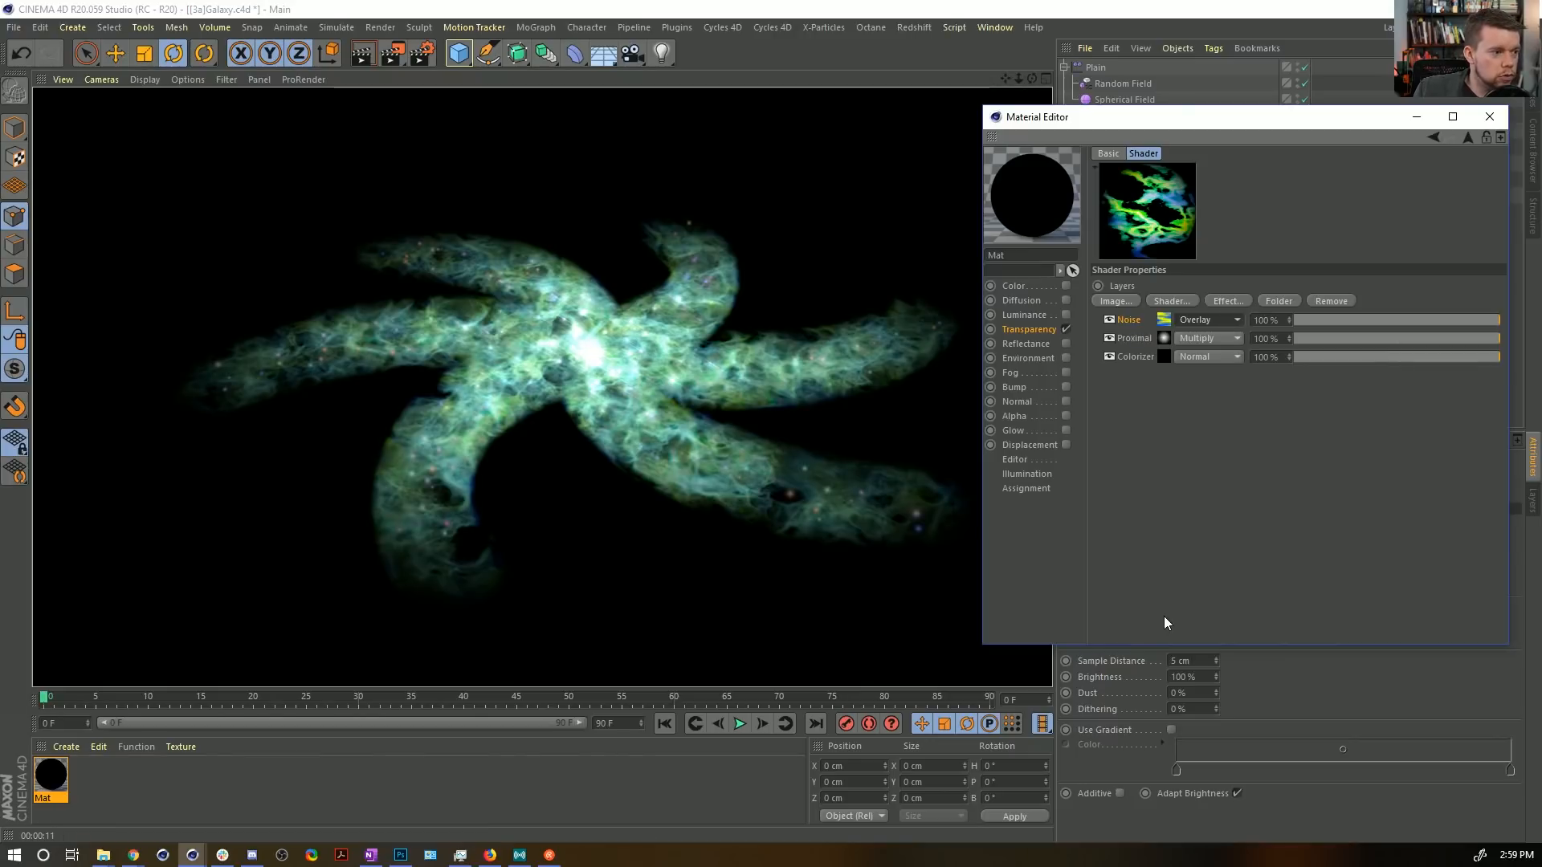
{"action": "left_click_drag", "start_coordinate": [1154, 117], "coordinate": [522, 538]}
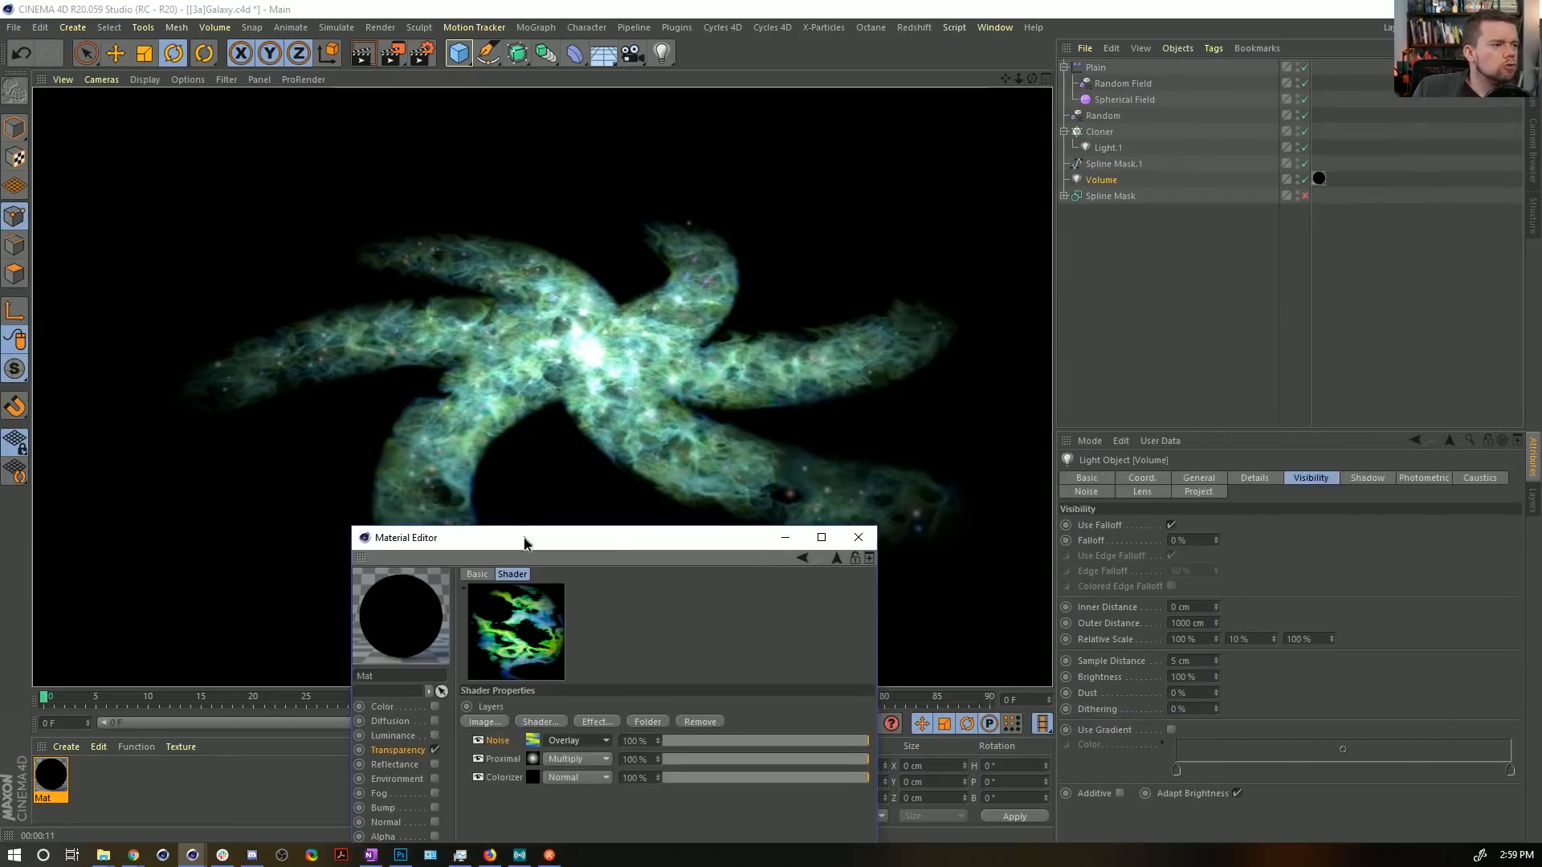
{"action": "left_click", "coordinate": [861, 539]}
{"action": "left_click_drag", "start_coordinate": [1109, 179], "coordinate": [1106, 265], "text": "ctrl"}
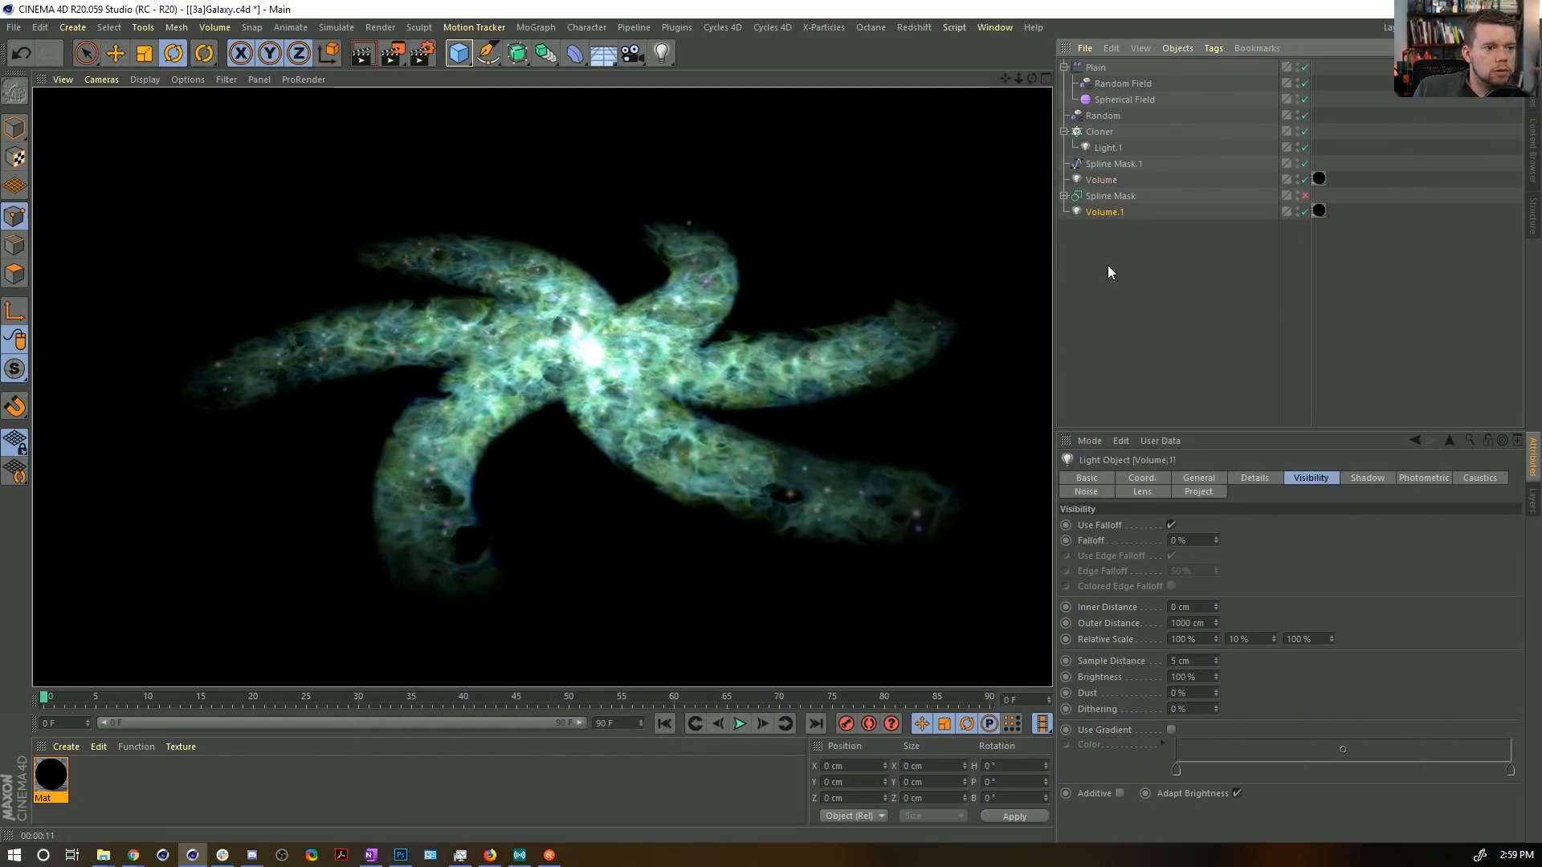
Rename the duplicated volume light as Light and set its visibility falloff to 100%.
{"action": "double_click", "coordinate": [1115, 214]}
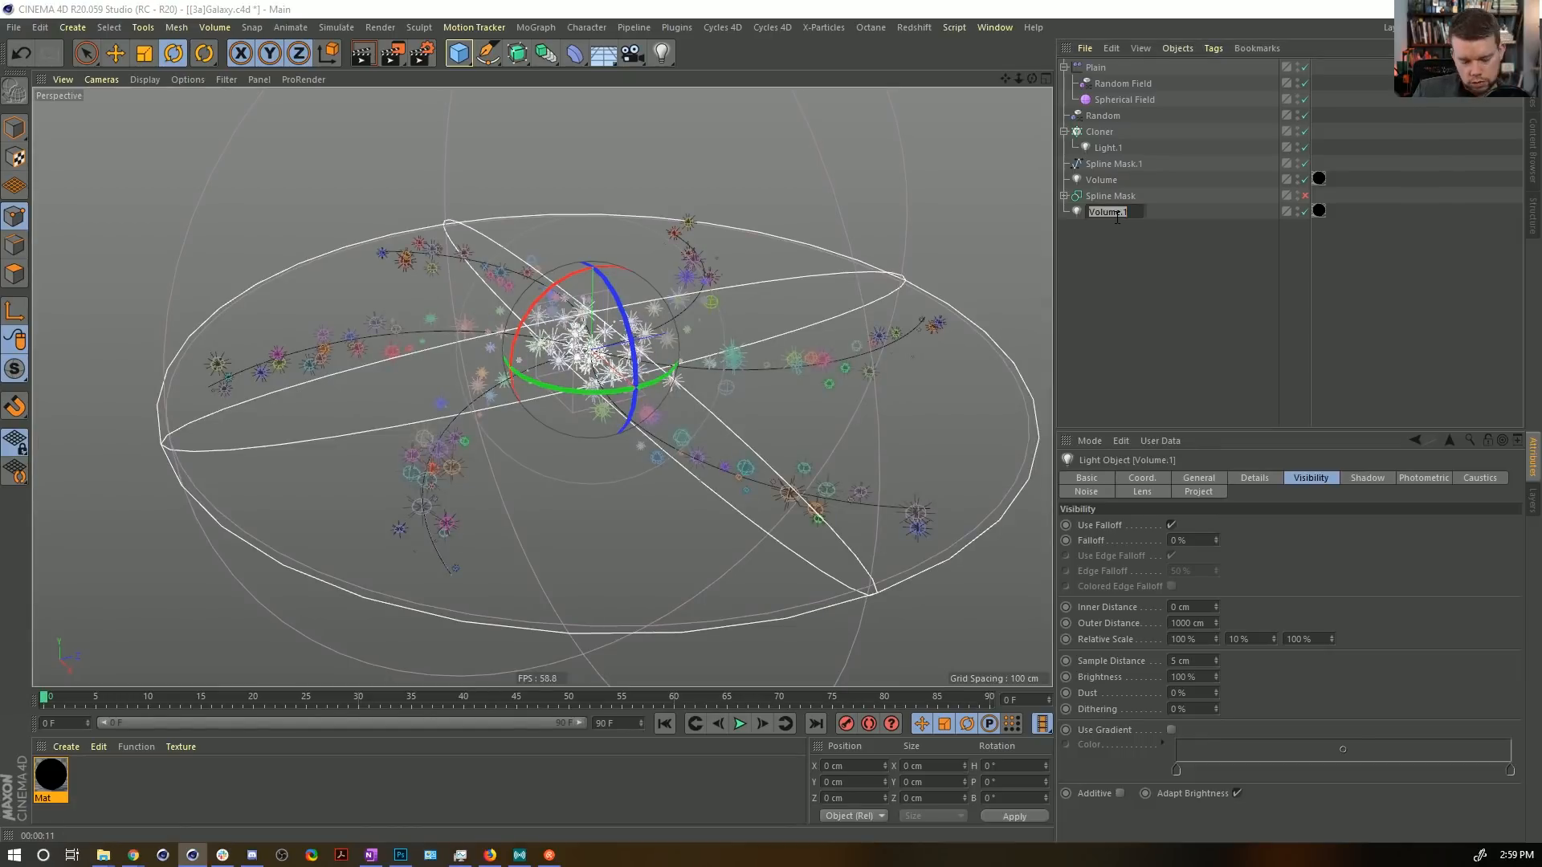
{"action": "type", "text": "Light"}
{"action": "key", "text": "Return"}
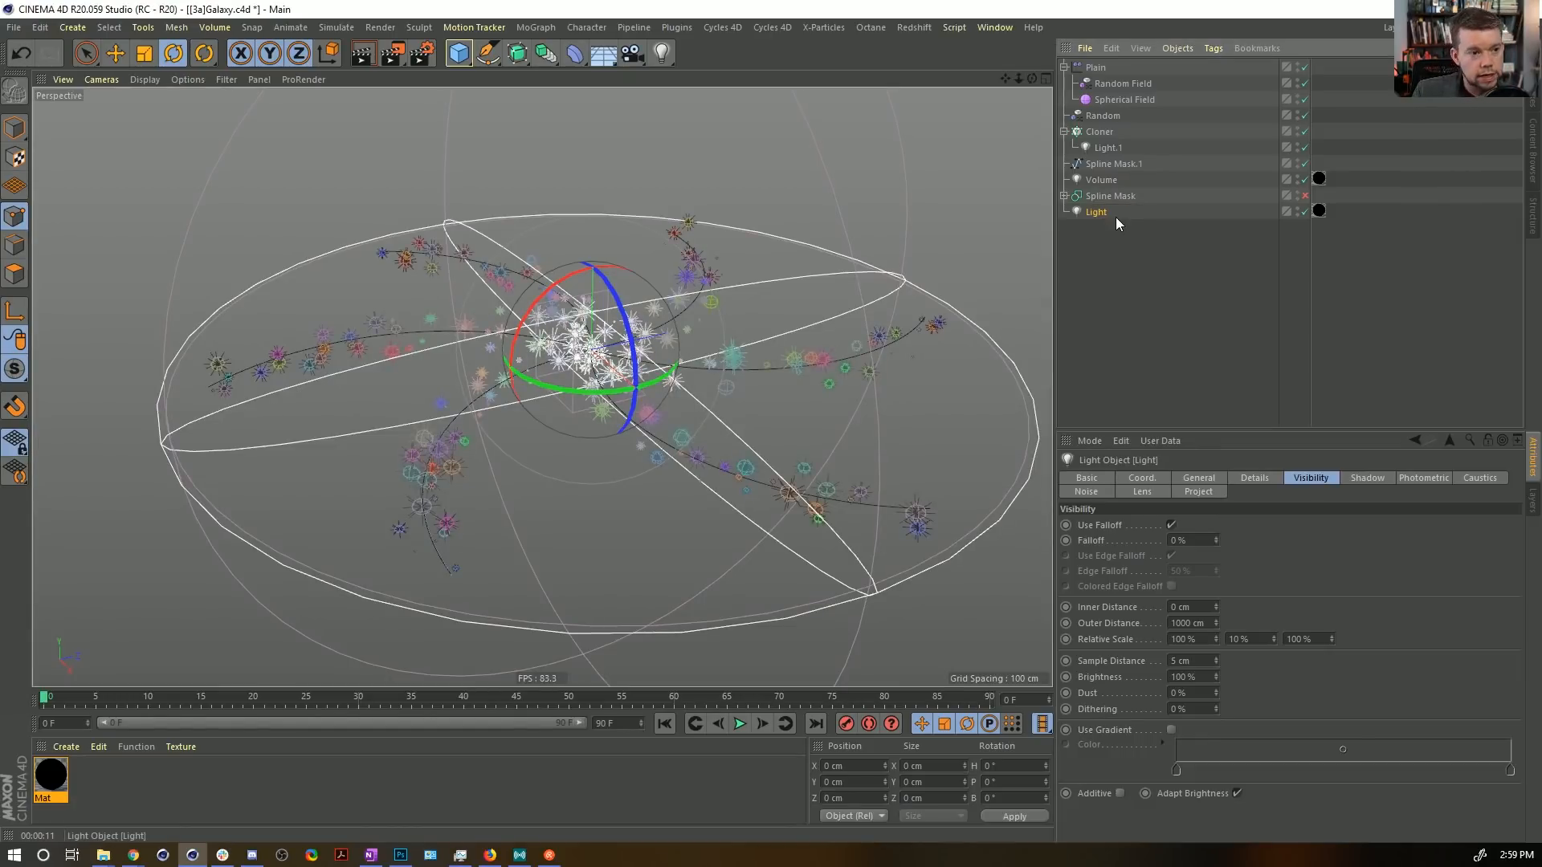
{"action": "left_click", "coordinate": [1217, 538]}
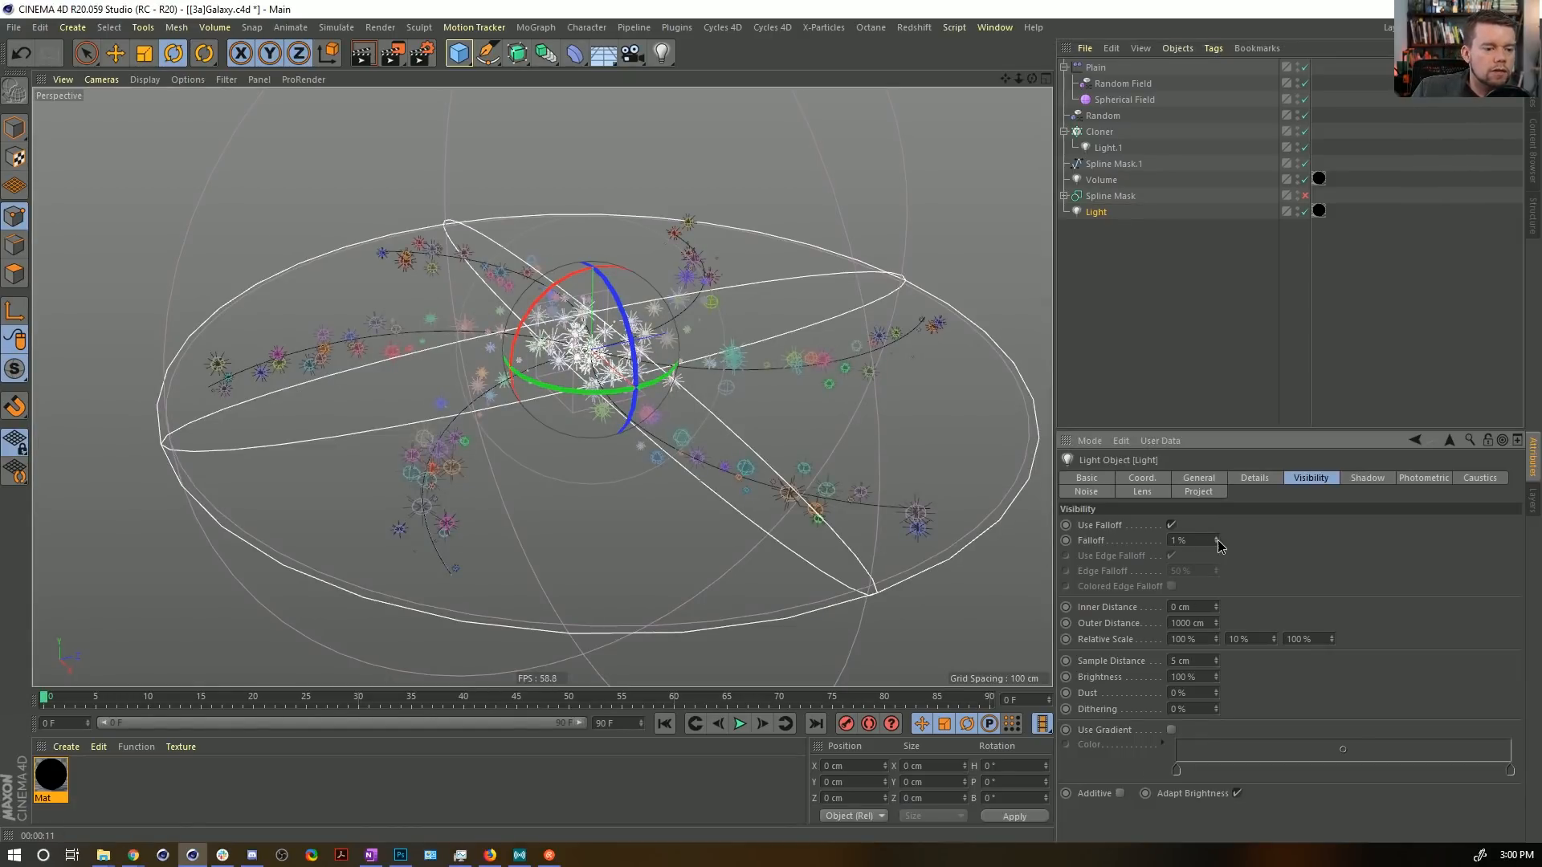
Give Light a 22% intensity and a fully saturated yellow-green color with a 72° hue, and render the view.
{"action": "left_click", "coordinate": [1211, 480]}
{"action": "left_click", "coordinate": [1254, 647]}
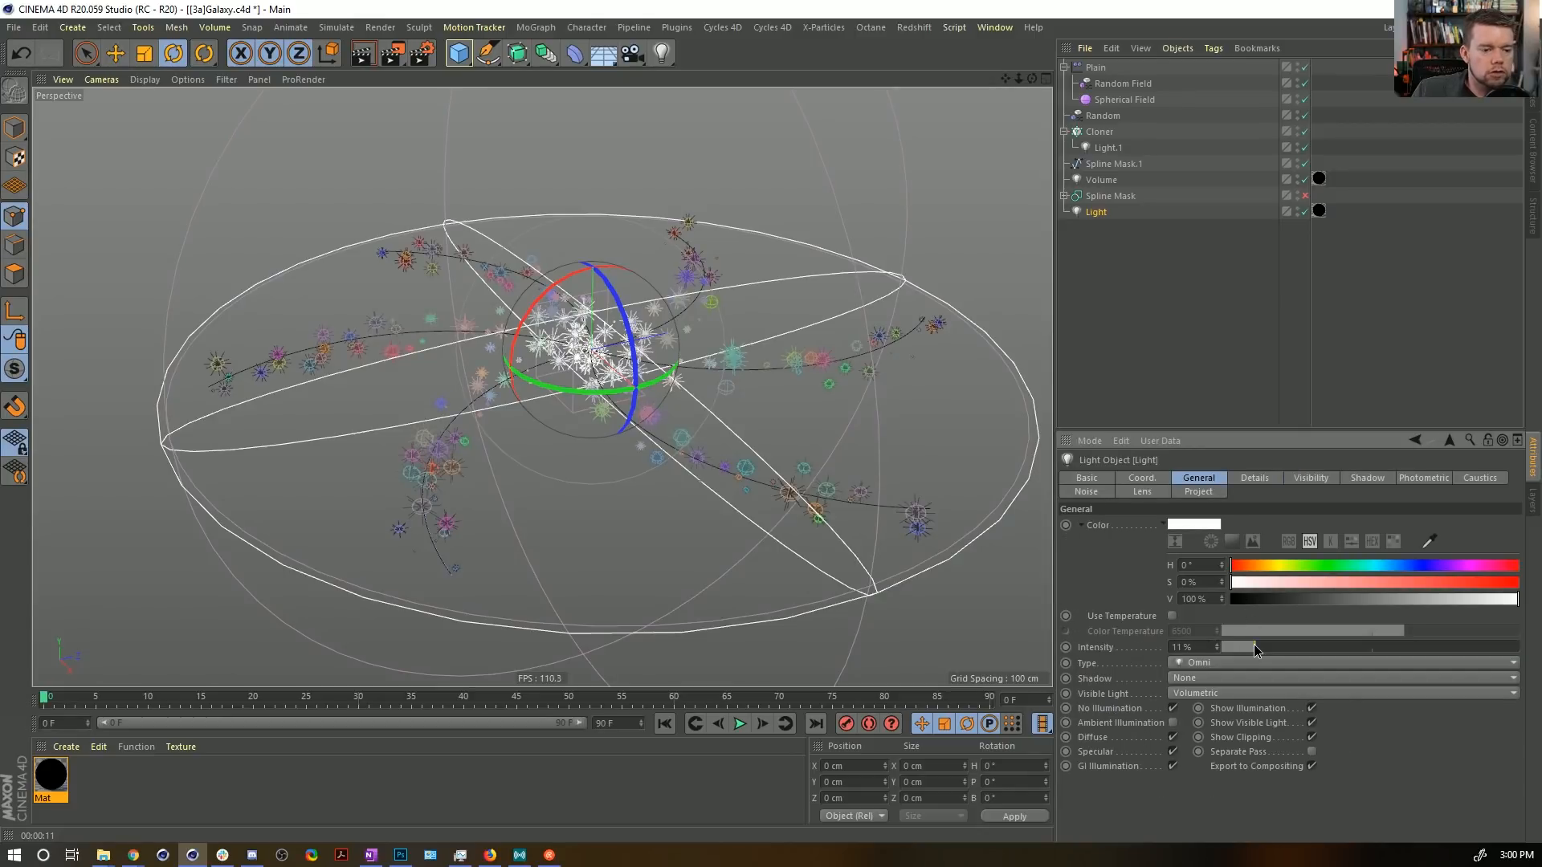
{"action": "left_click", "coordinate": [1283, 566]}
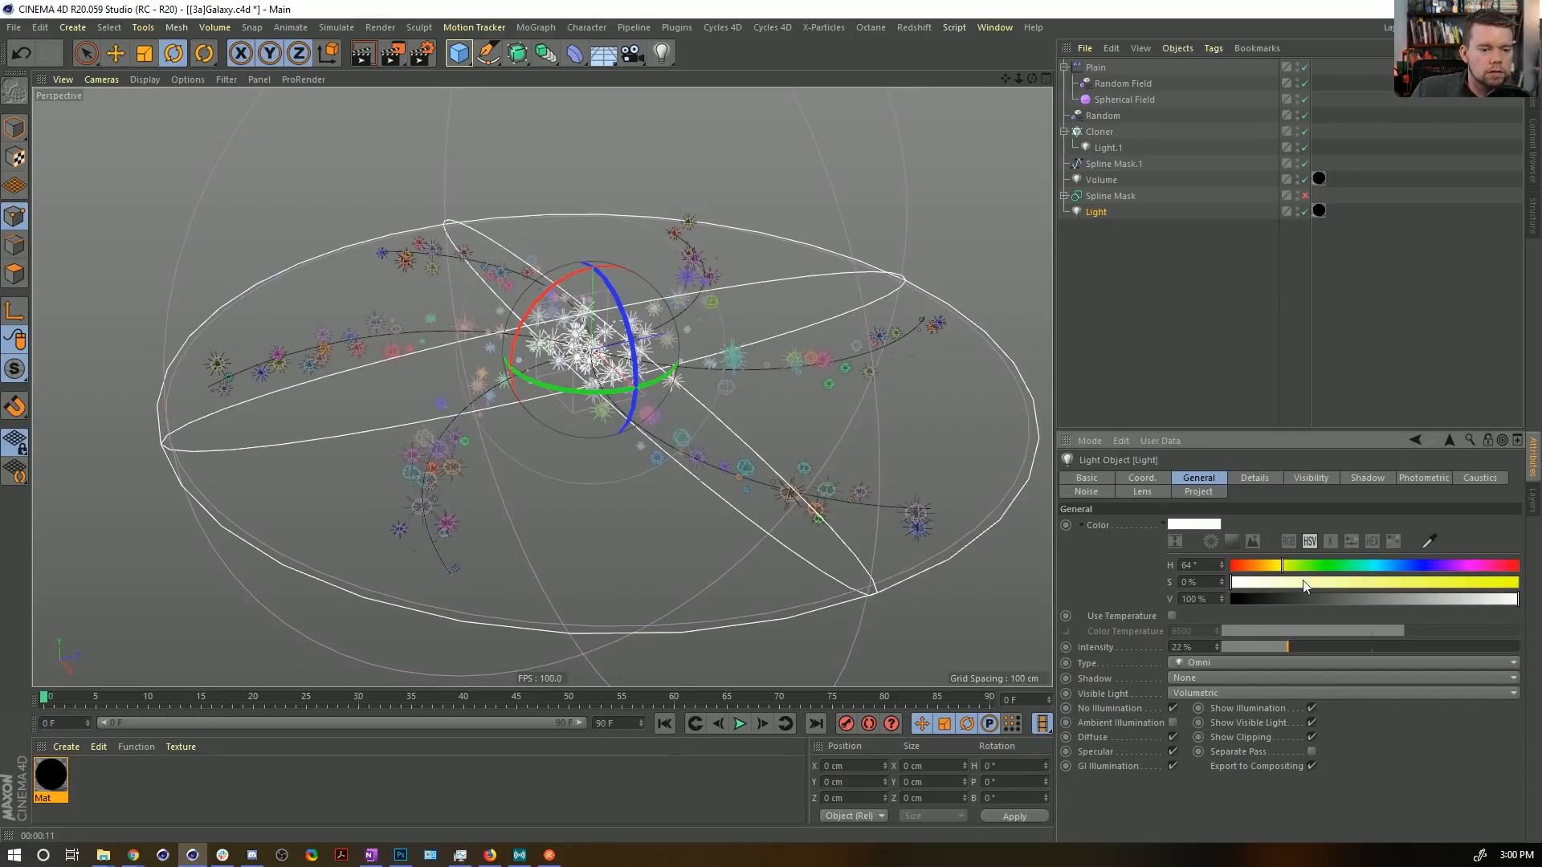
{"action": "left_click_drag", "start_coordinate": [1301, 581], "coordinate": [1518, 582]}
{"action": "left_click", "coordinate": [1289, 565]}
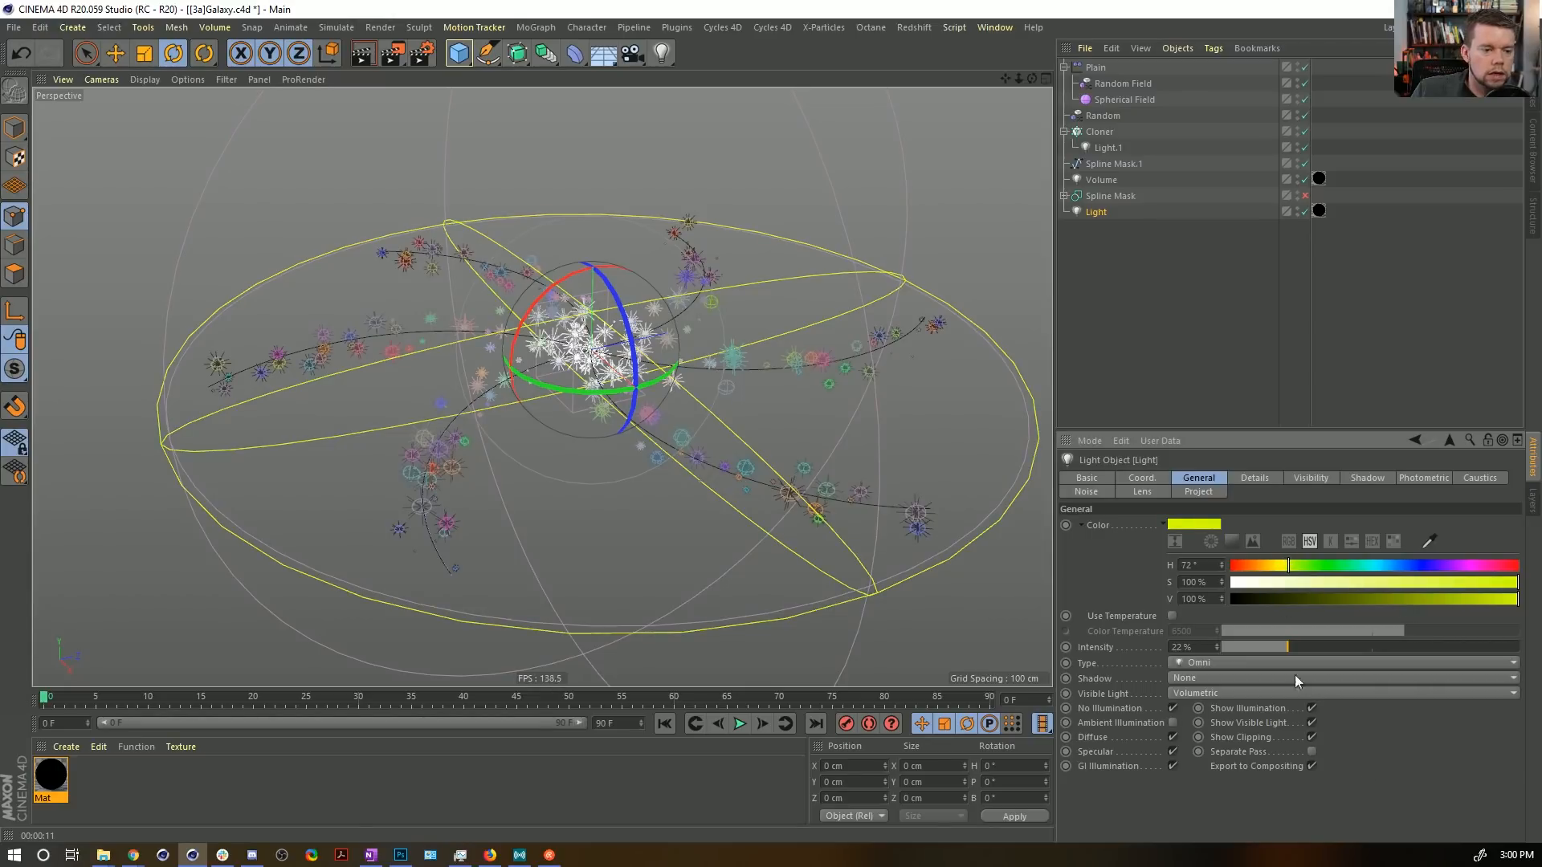
{"action": "key", "text": "ctrl+r"}
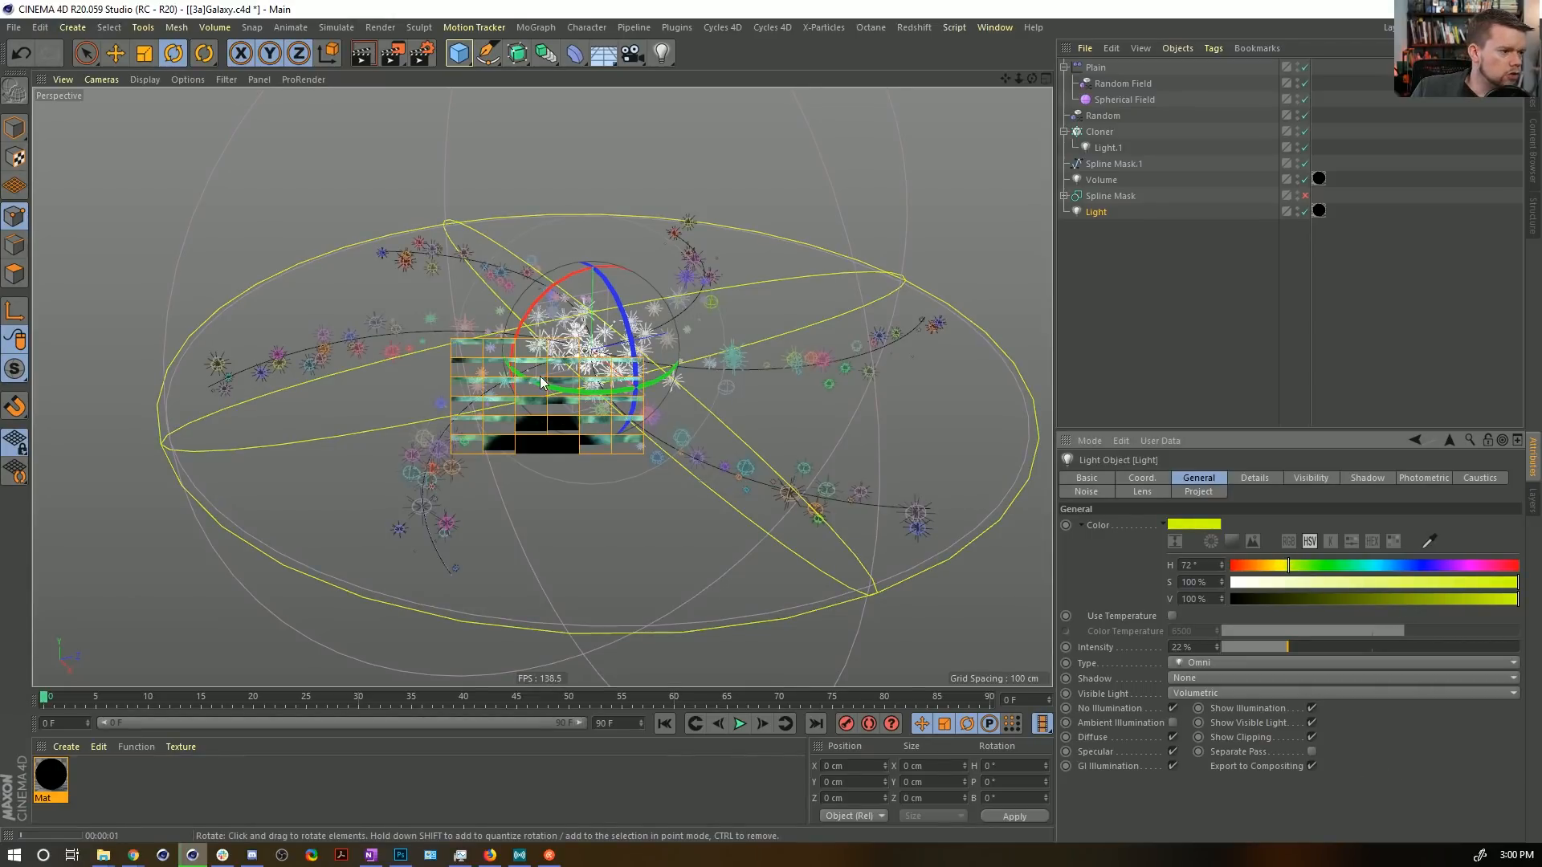
Remove the material from Light, switch its visible light type to Visible and render the view.
{"action": "left_click", "coordinate": [1318, 211]}
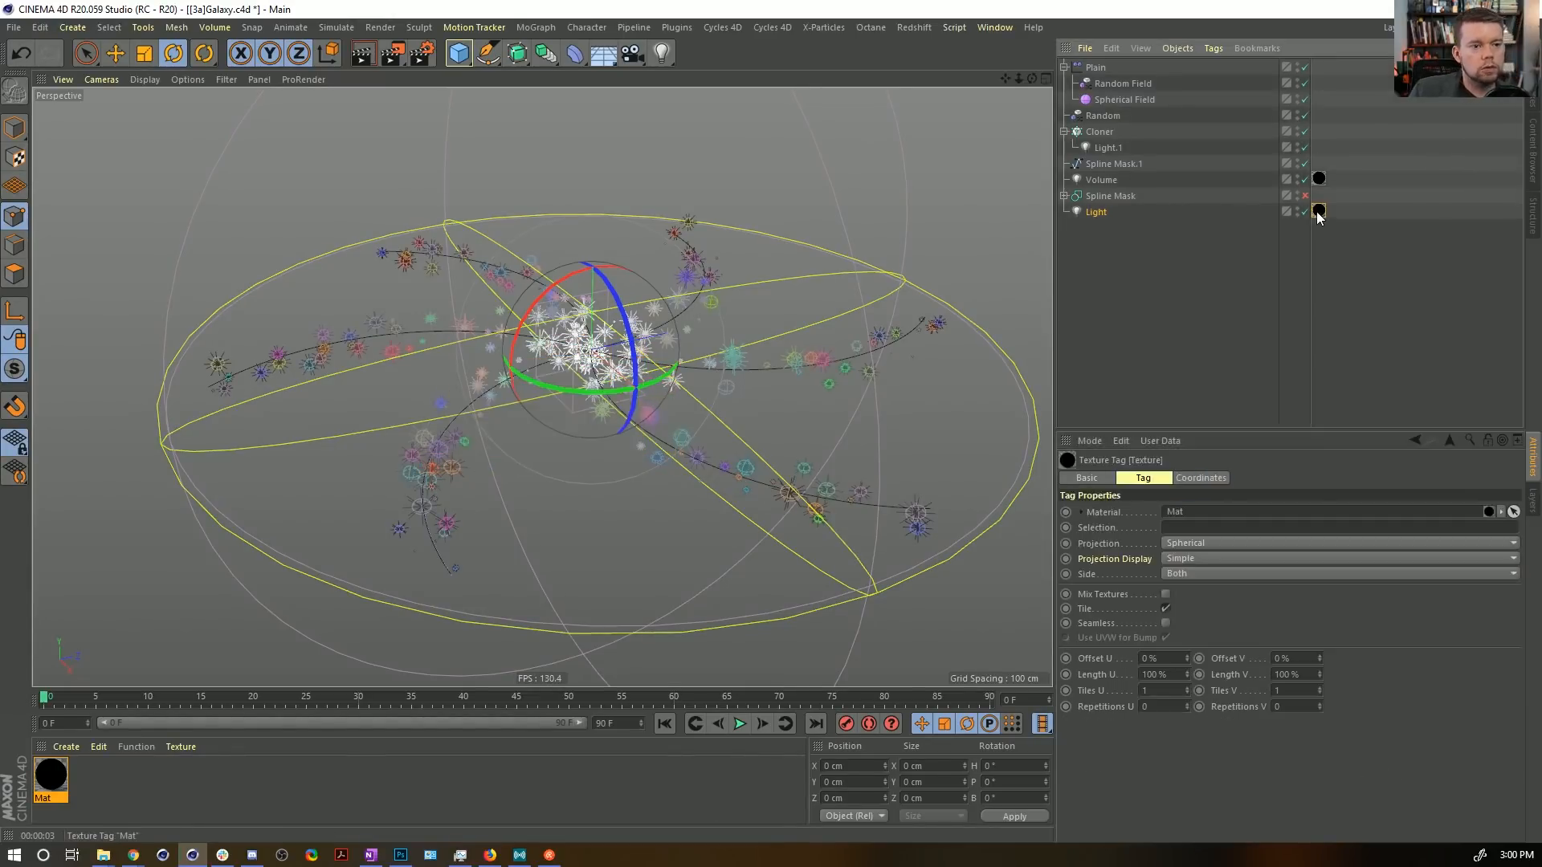
{"action": "key", "text": "Delete"}
{"action": "left_click", "coordinate": [1101, 212]}
{"action": "left_click", "coordinate": [1201, 693]}
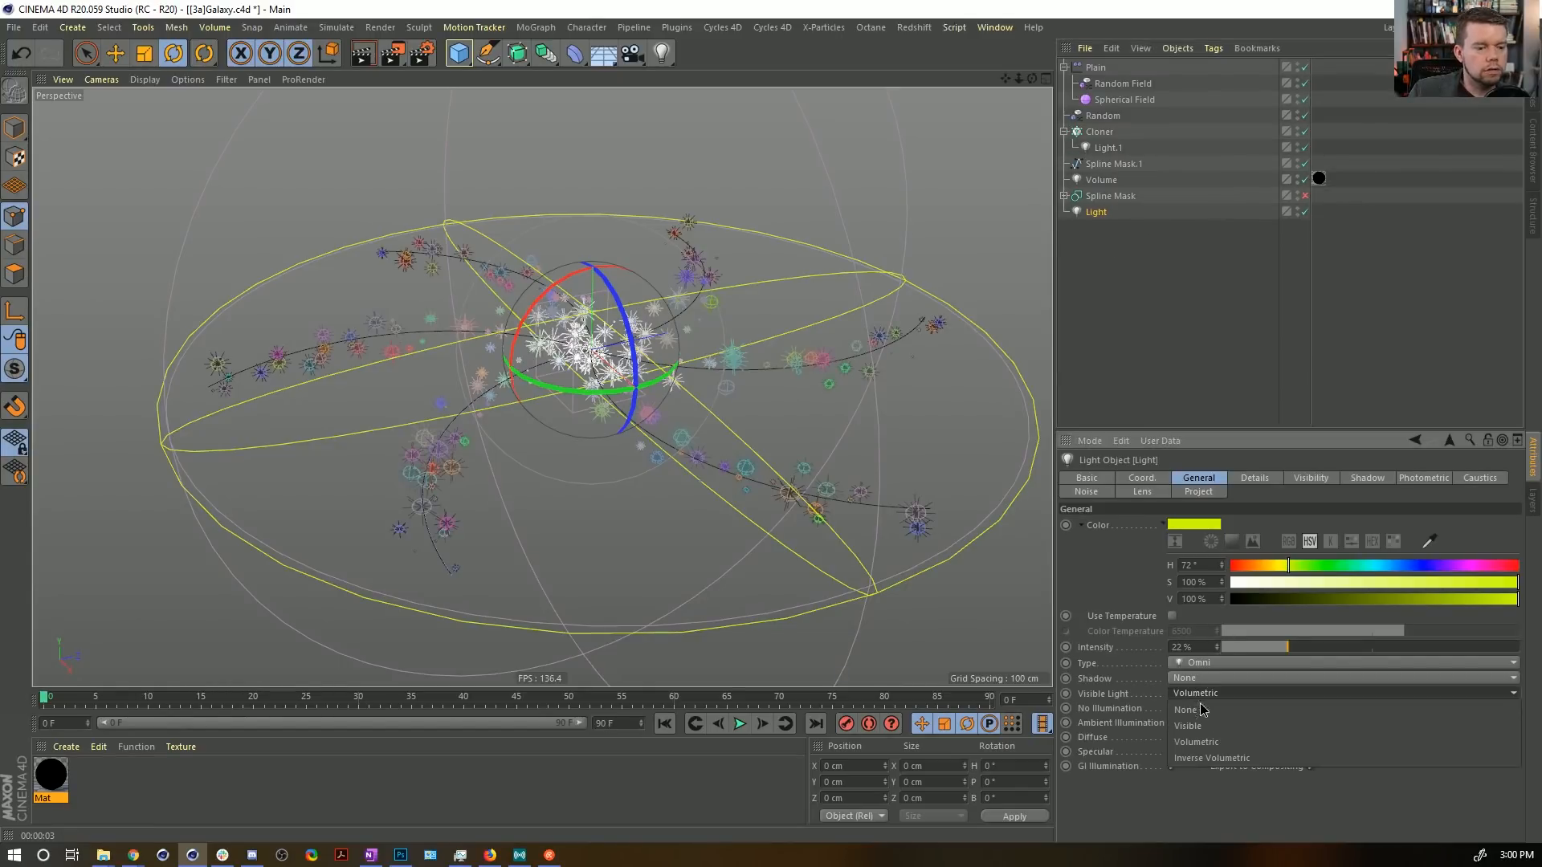
{"action": "left_click", "coordinate": [1214, 725]}
{"action": "key", "text": "ctrl+r"}
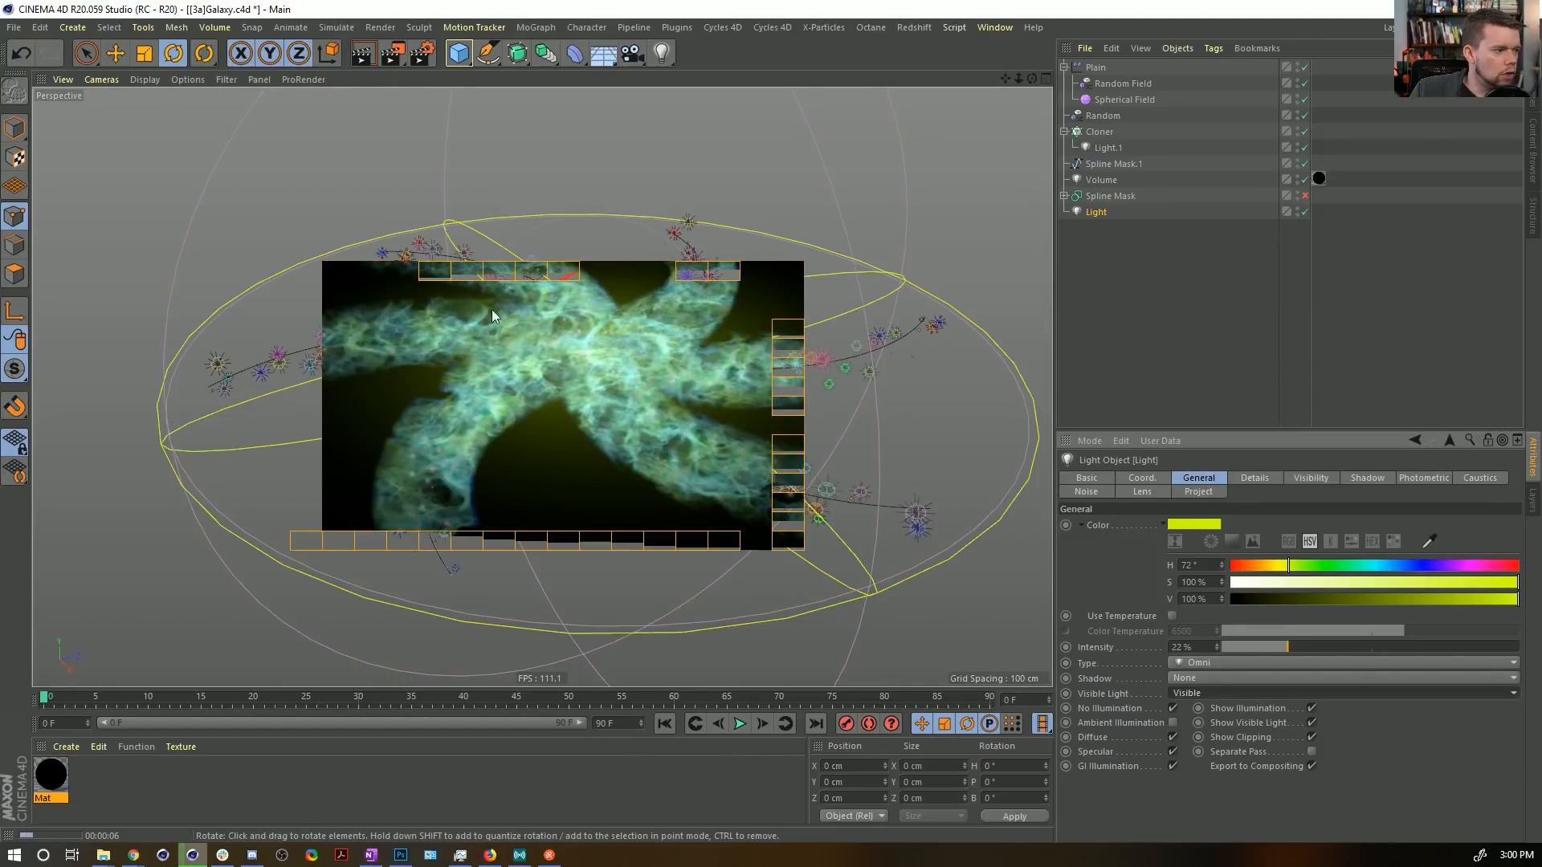
Duplicate Light and give the copy 100% intensity and a 100% vertical relative scale.
{"action": "left_click_drag", "start_coordinate": [1096, 213], "coordinate": [1100, 234], "text": "ctrl"}
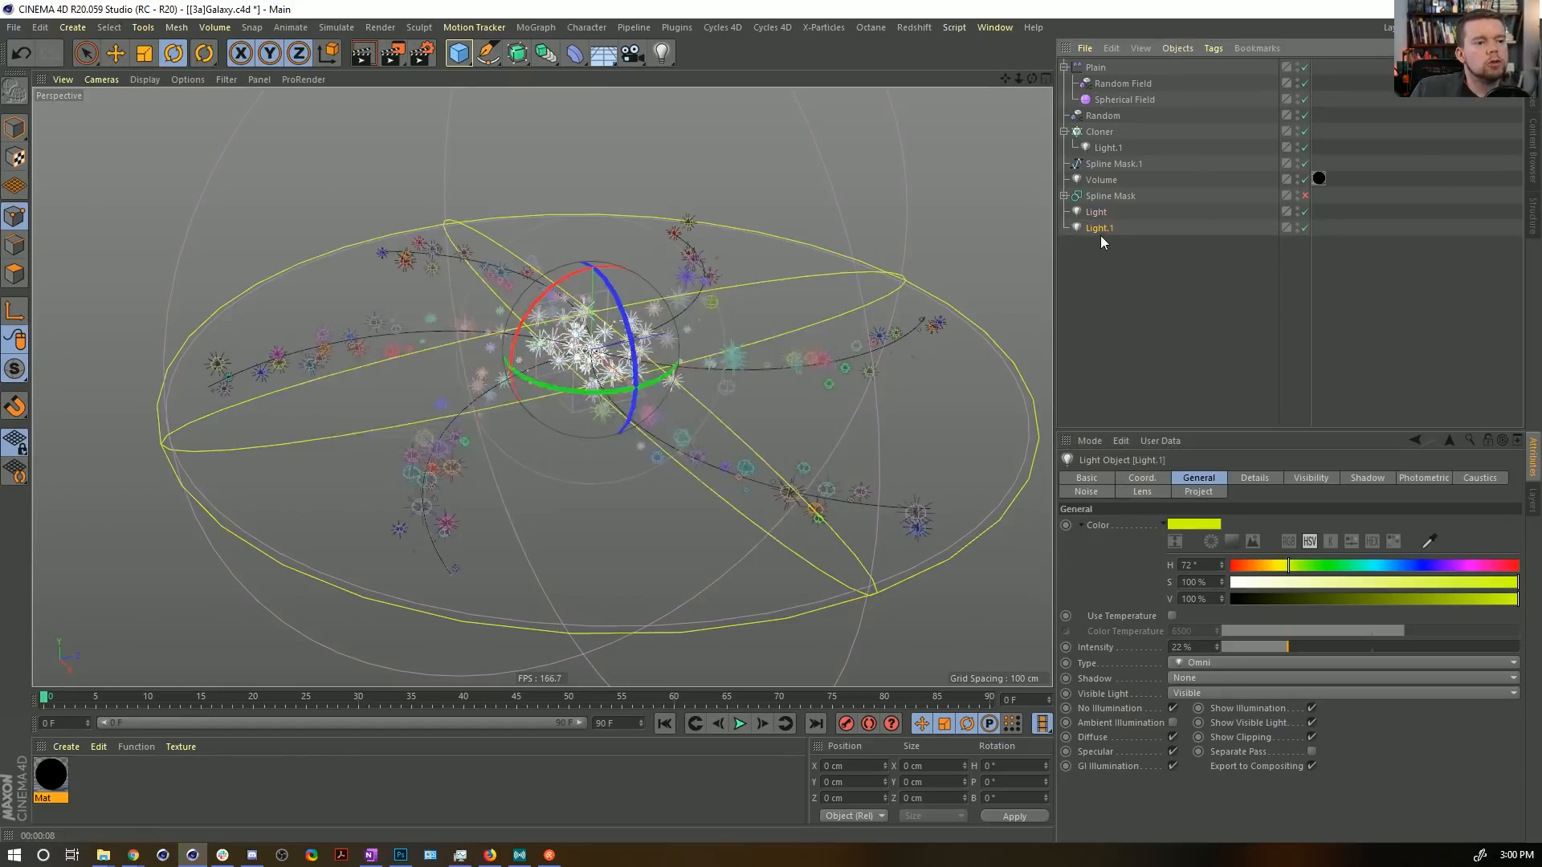
{"action": "left_click_drag", "start_coordinate": [1305, 648], "coordinate": [1521, 647]}
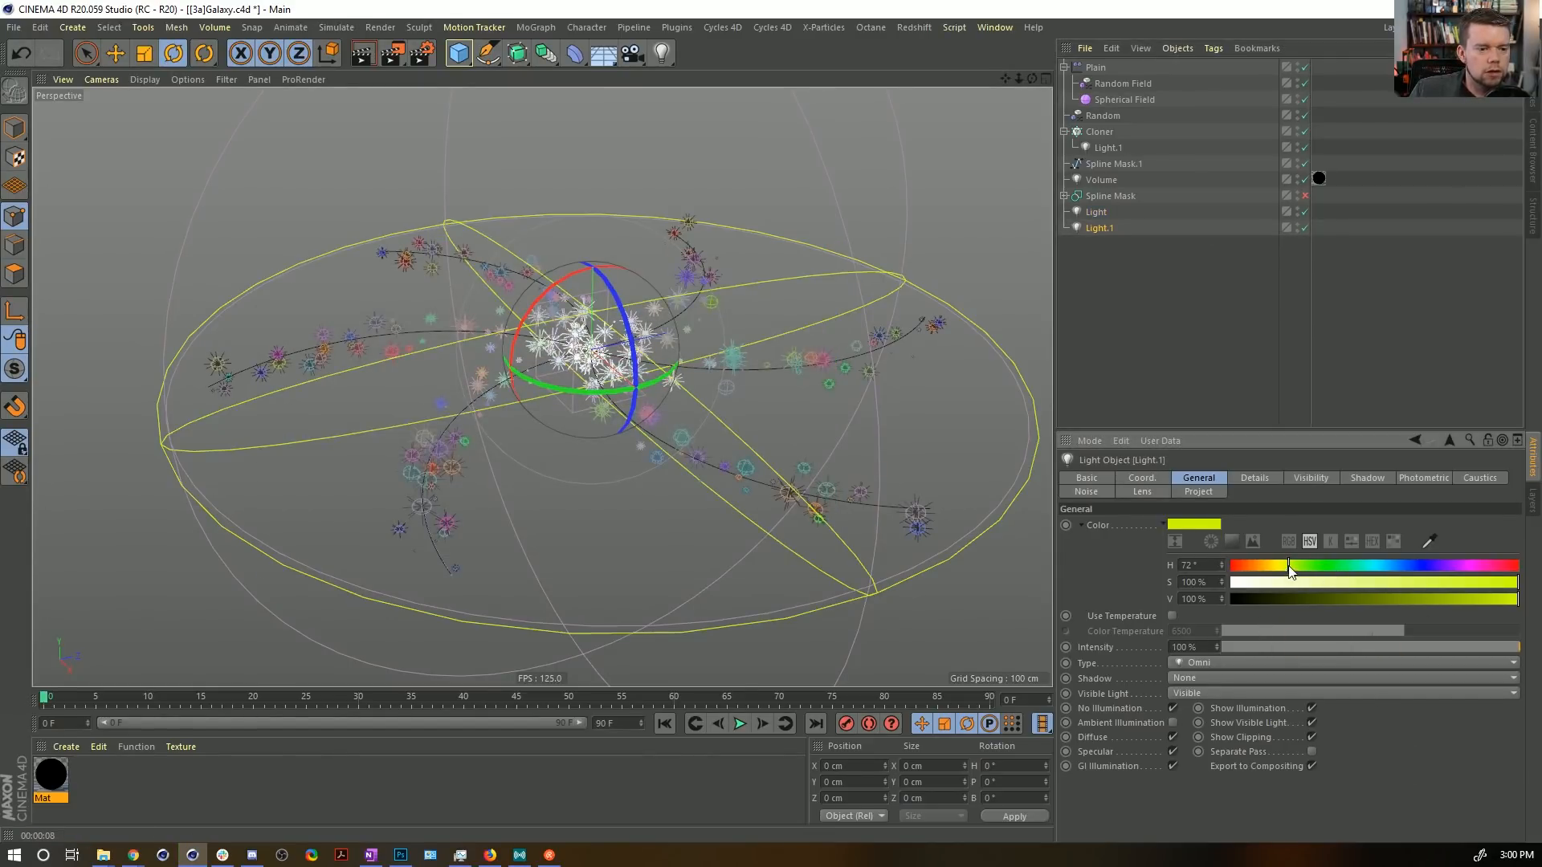
{"action": "left_click", "coordinate": [1256, 480]}
{"action": "left_click", "coordinate": [1308, 478]}
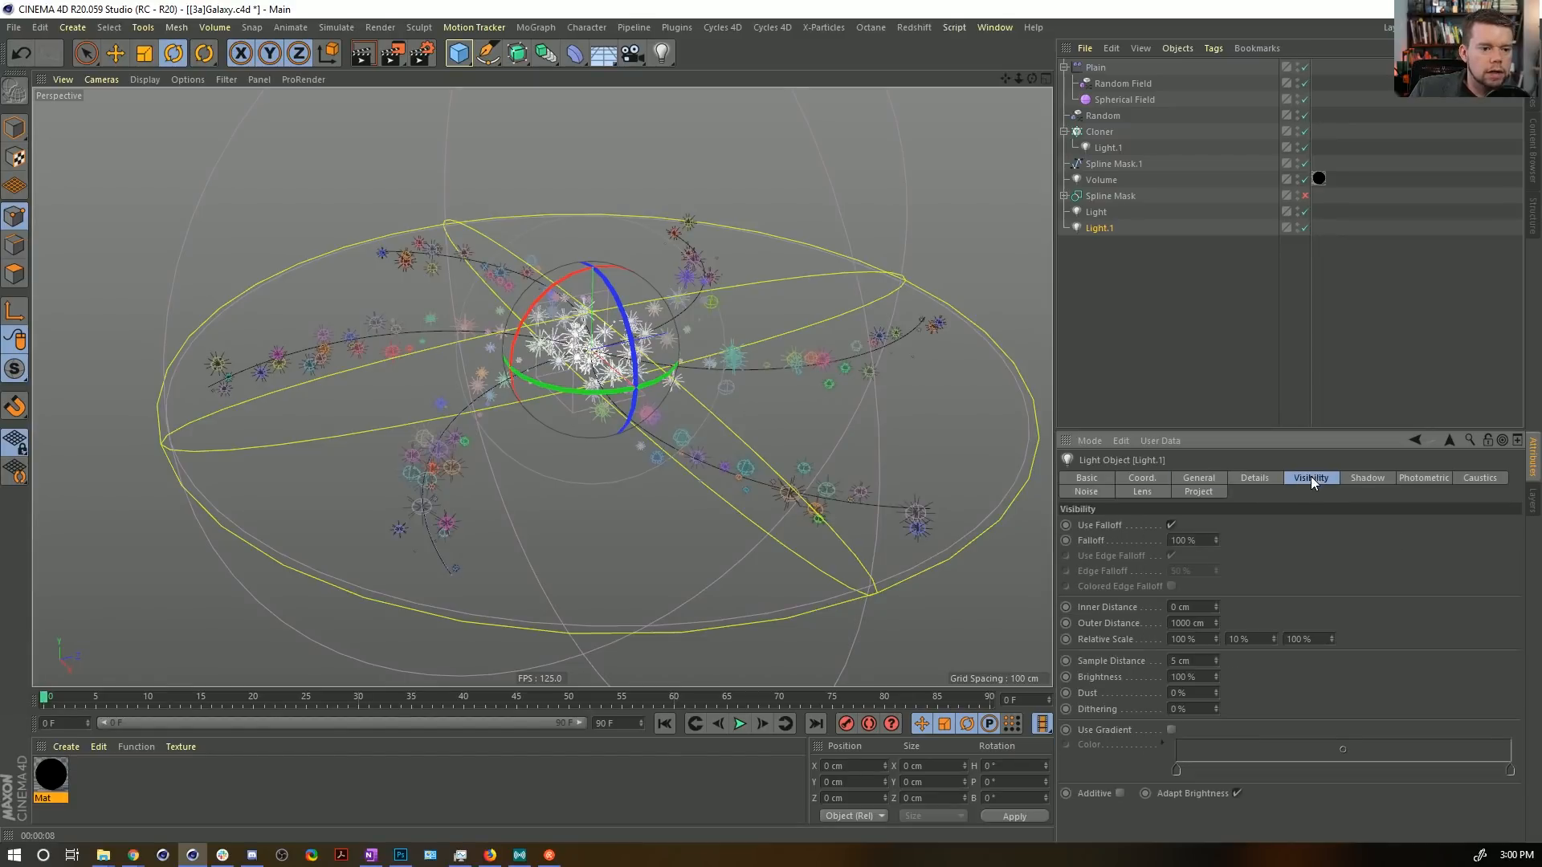
{"action": "type", "text": "100"}
{"action": "key", "text": "Return"}
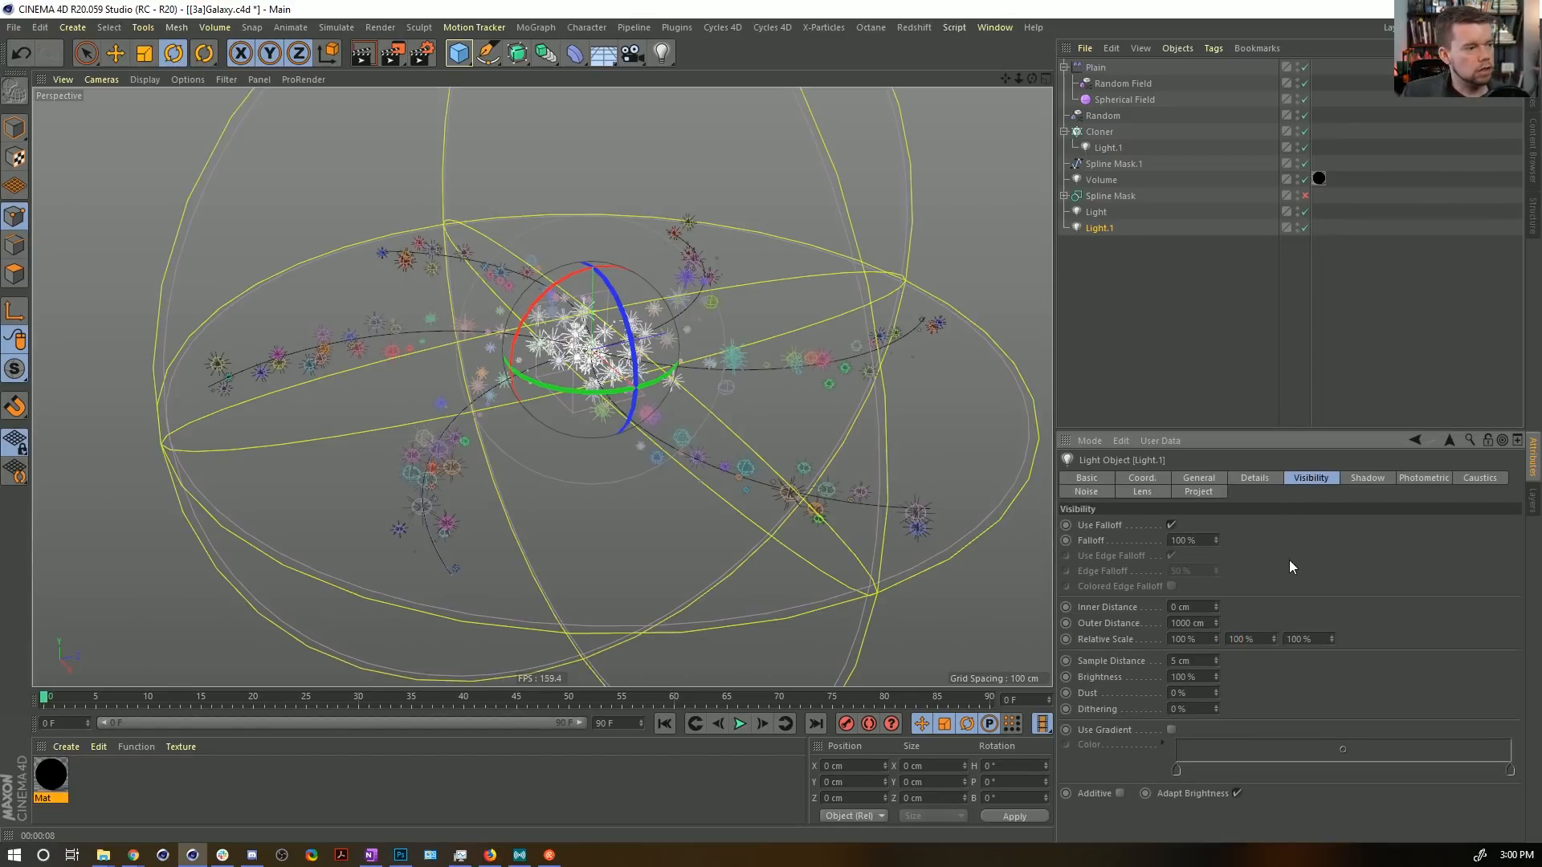
Scale the duplicated light down to a small sphere around the galaxy core and preview the render.
{"action": "key", "text": "t"}
{"action": "left_click_drag", "start_coordinate": [980, 233], "coordinate": [629, 453]}
{"action": "key", "text": "alt+r"}
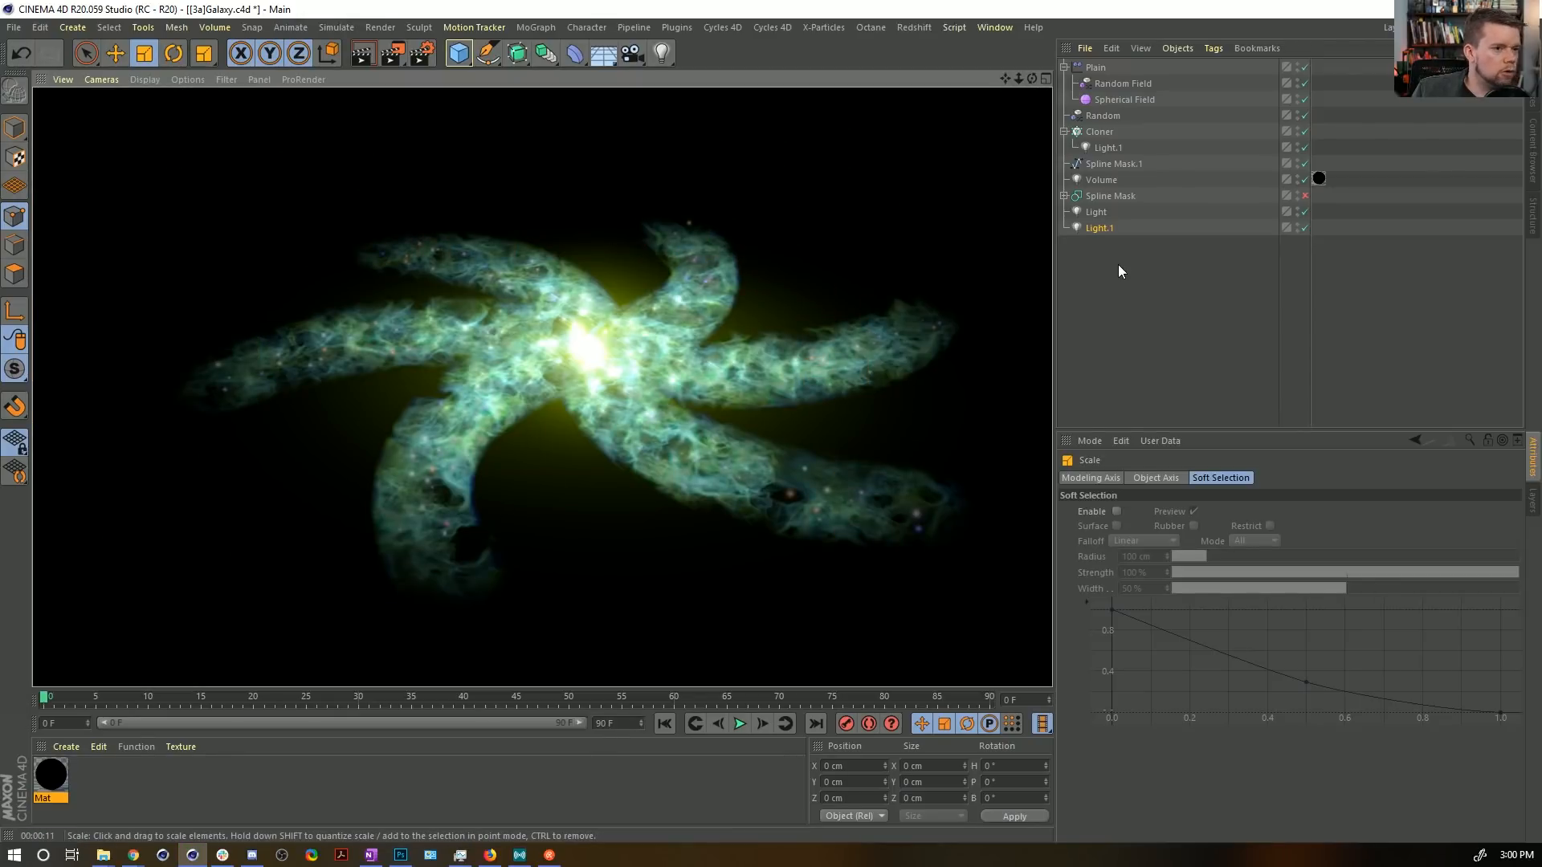
Set the Cloner's count to 55 star lights per spline segment.
{"action": "left_click", "coordinate": [1099, 132]}
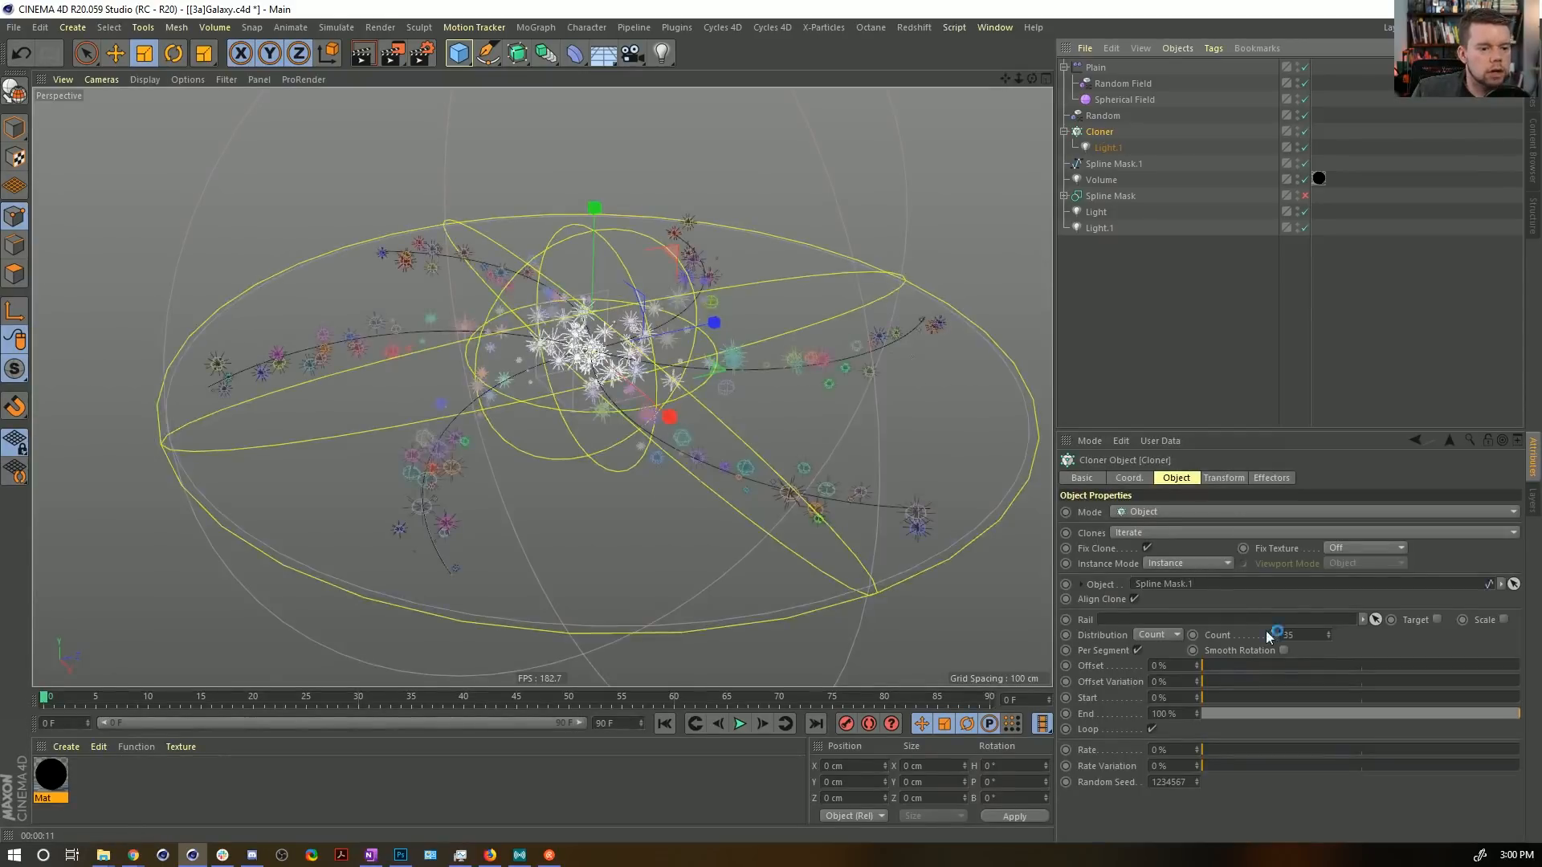
{"action": "double_click", "coordinate": [1317, 634]}
{"action": "type", "text": "55"}
{"action": "key", "text": "Return"}
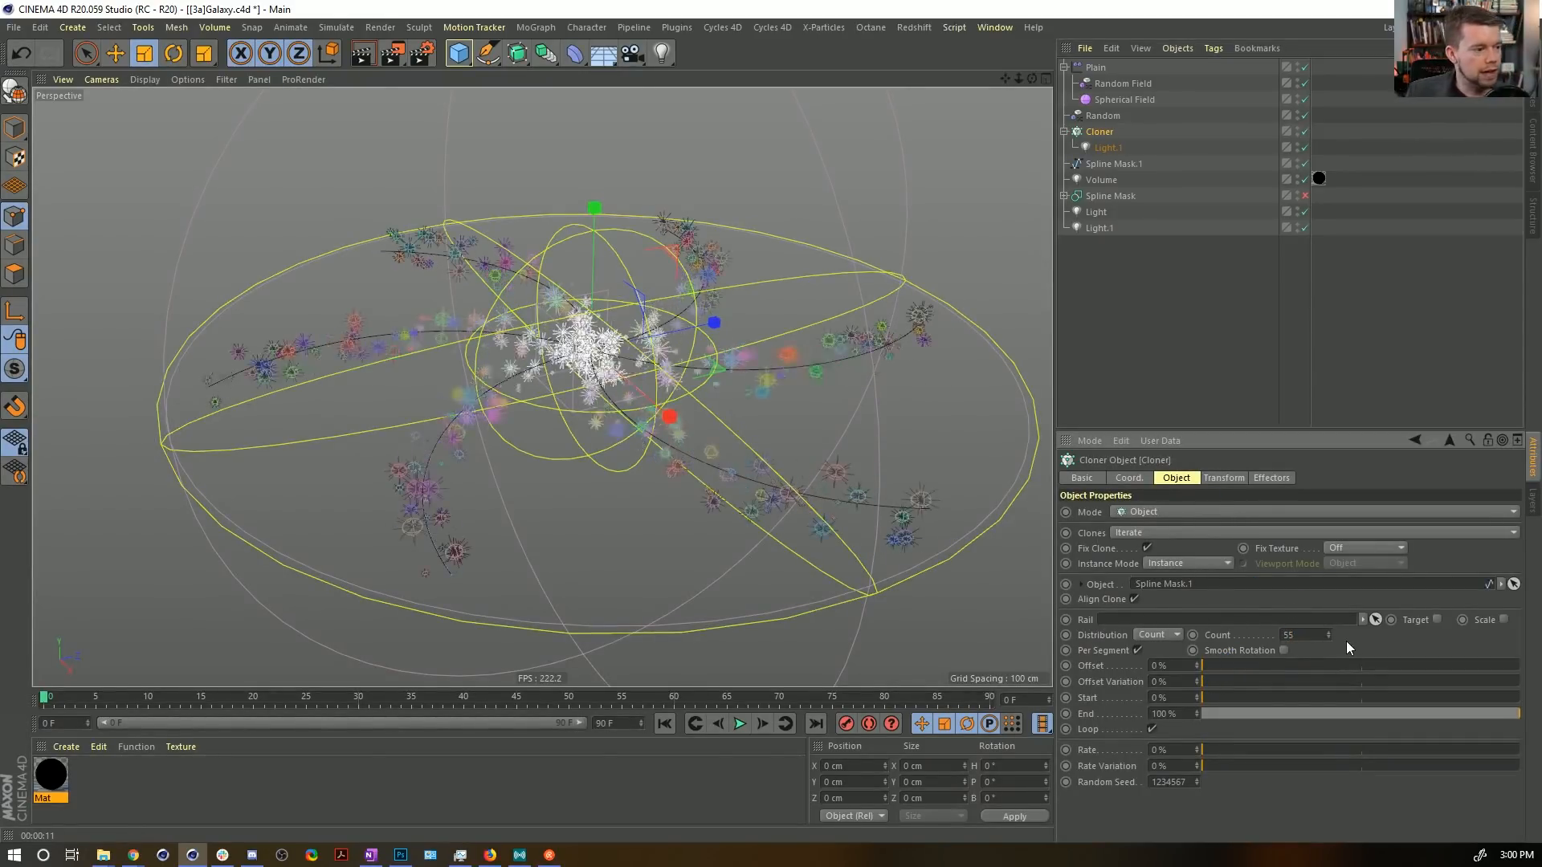
Duplicate the Cloner and switch the copy to Grid Array mode with a Y count of 2.
{"action": "left_click_drag", "start_coordinate": [1102, 135], "coordinate": [1105, 124], "text": "ctrl"}
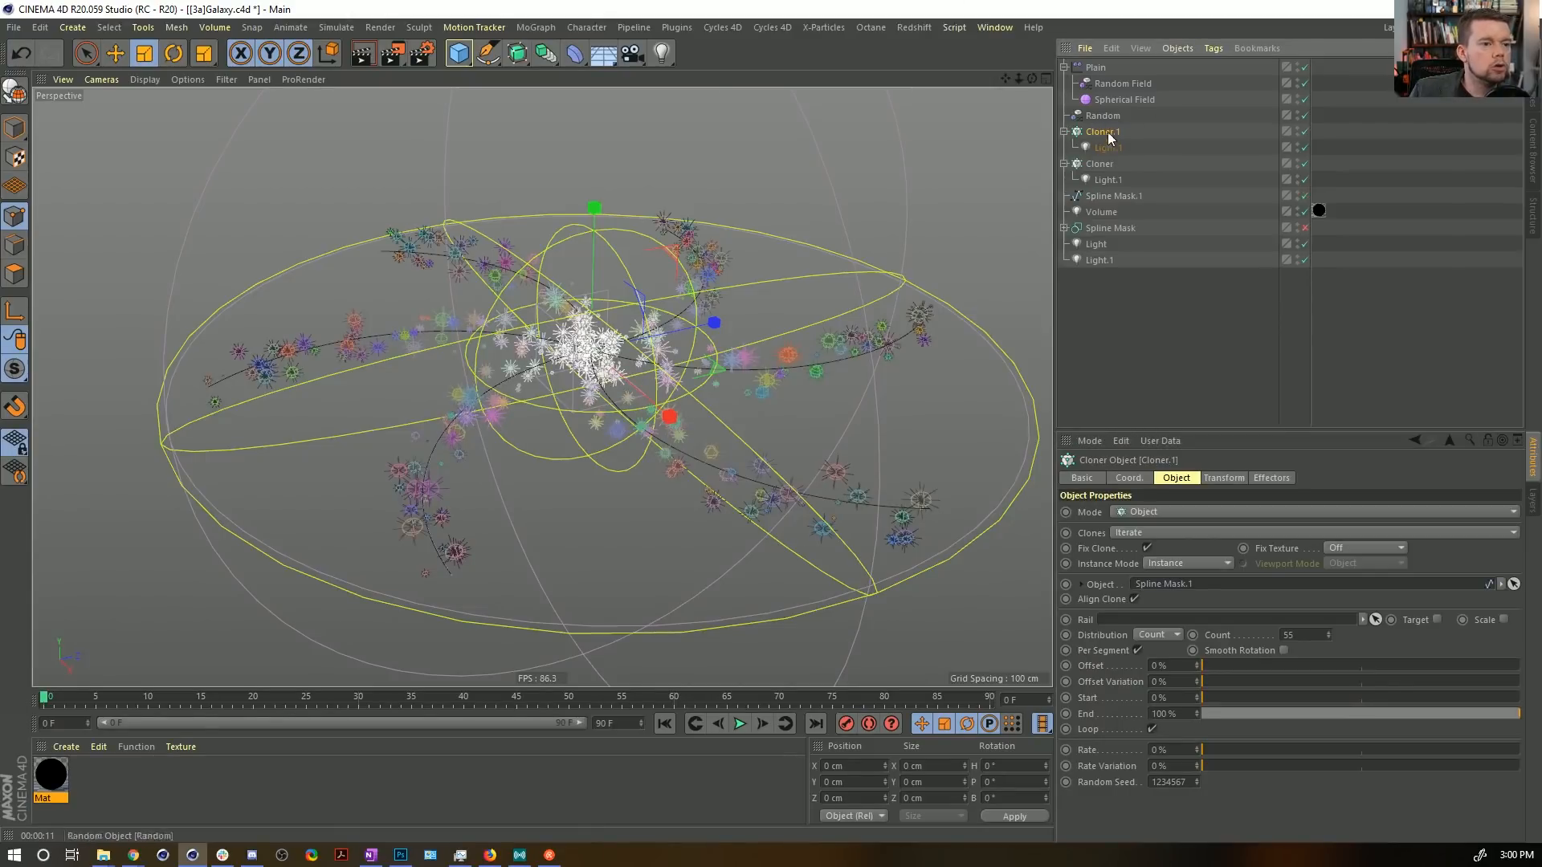
{"action": "left_click", "coordinate": [1172, 511]}
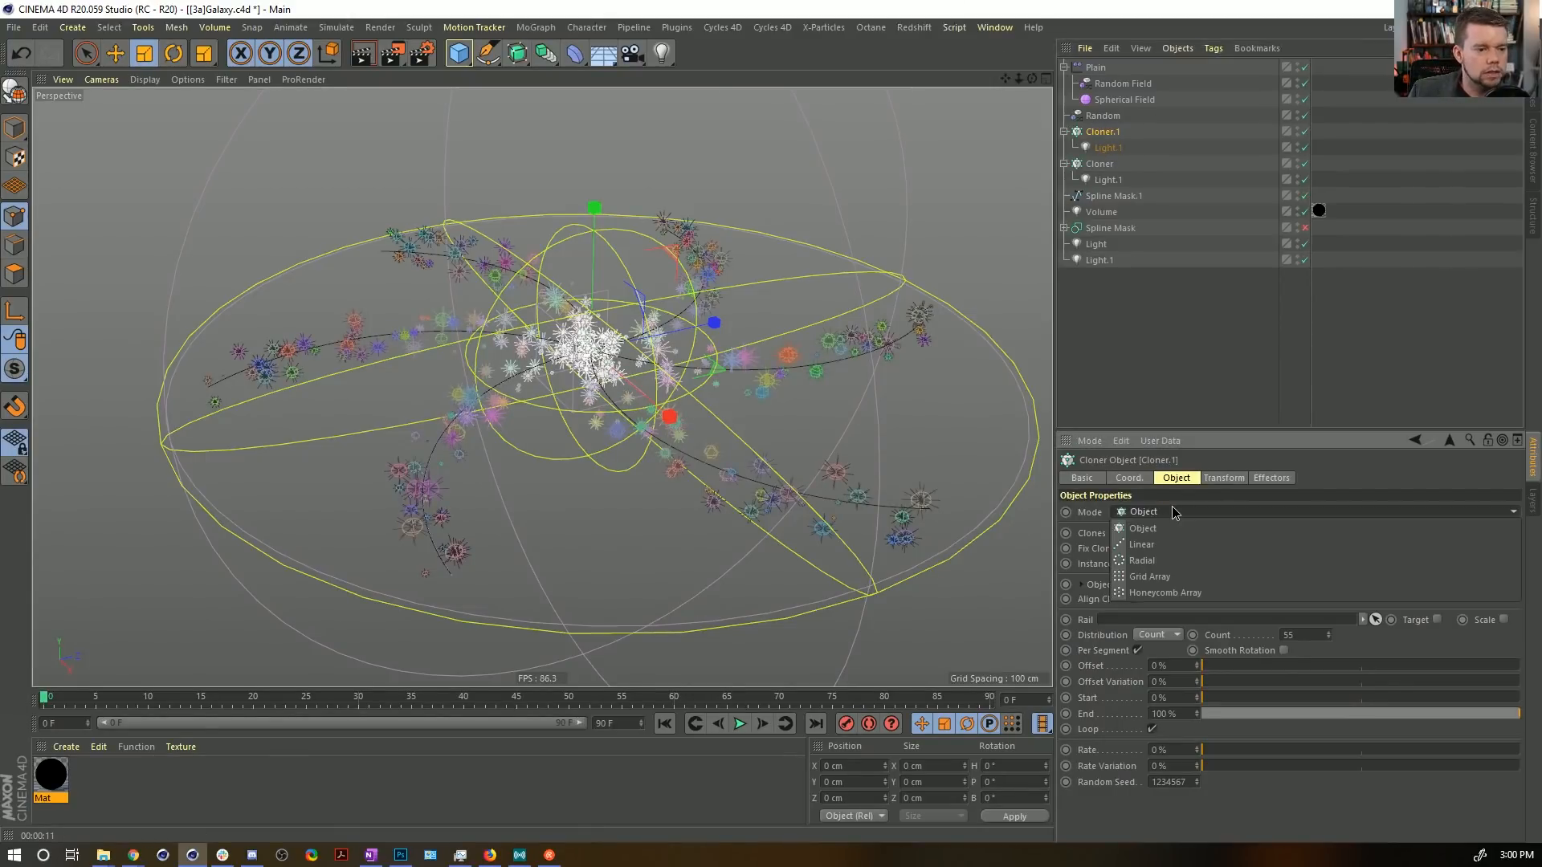
{"action": "left_click", "coordinate": [1179, 576]}
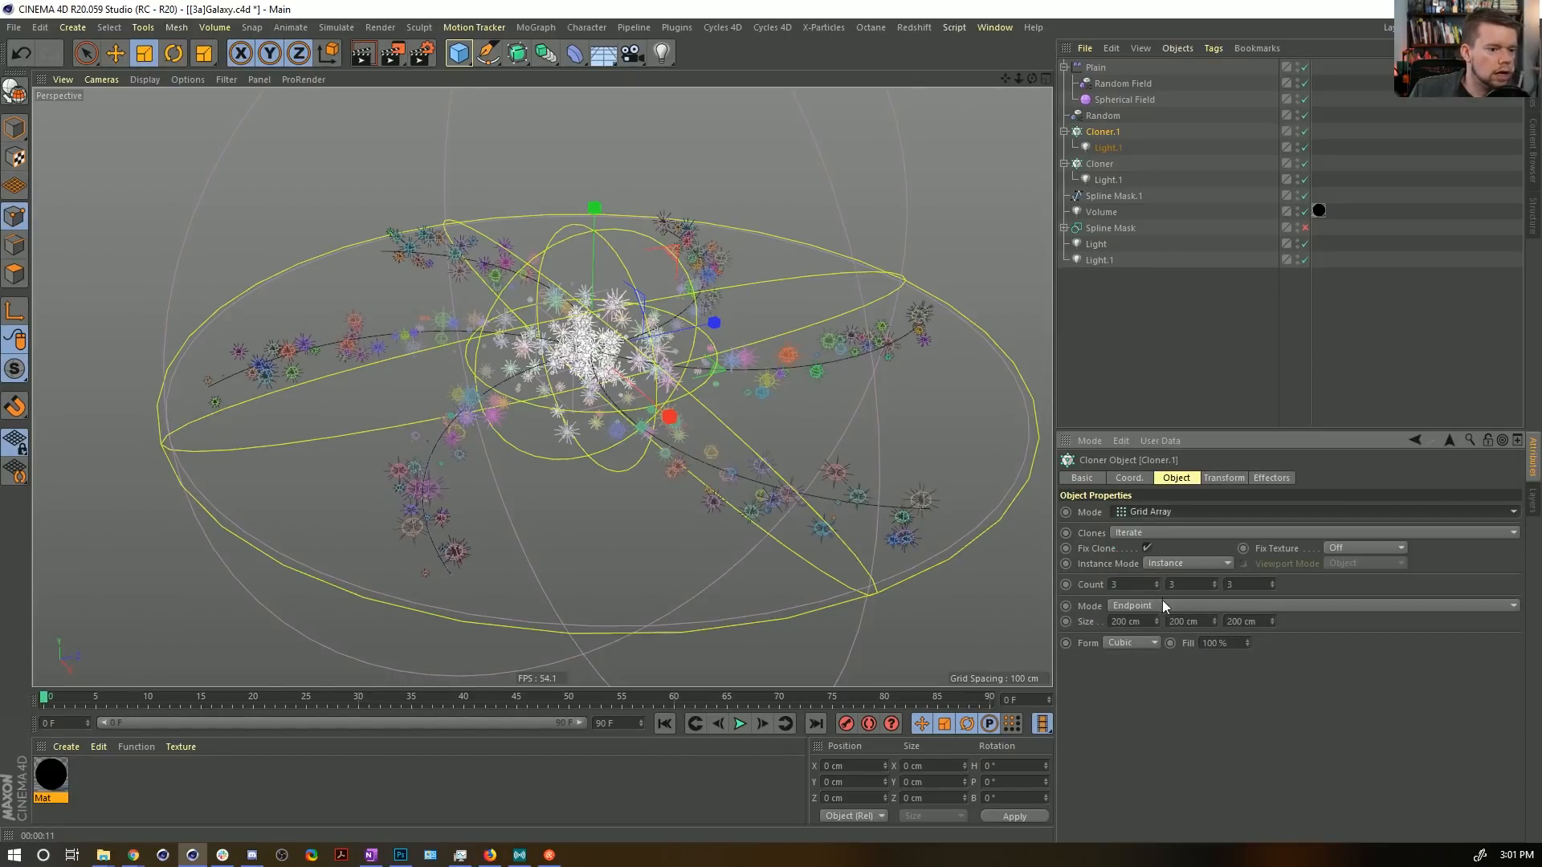
{"action": "left_click", "coordinate": [1215, 587]}
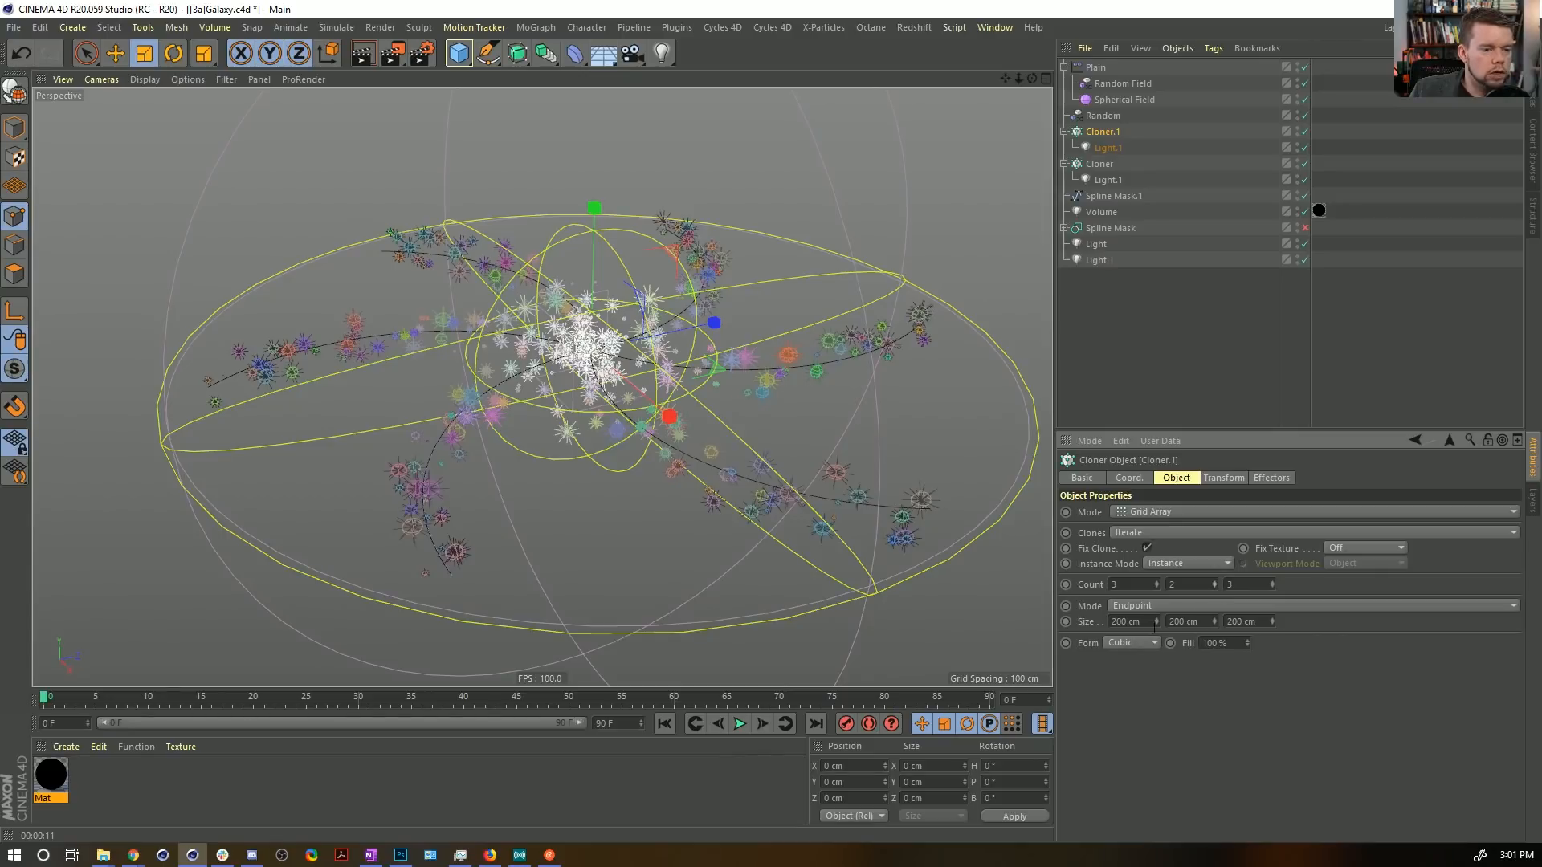
Set the grid cloner's X and Z size to 1100 cm.
{"action": "left_click", "coordinate": [1103, 622]}
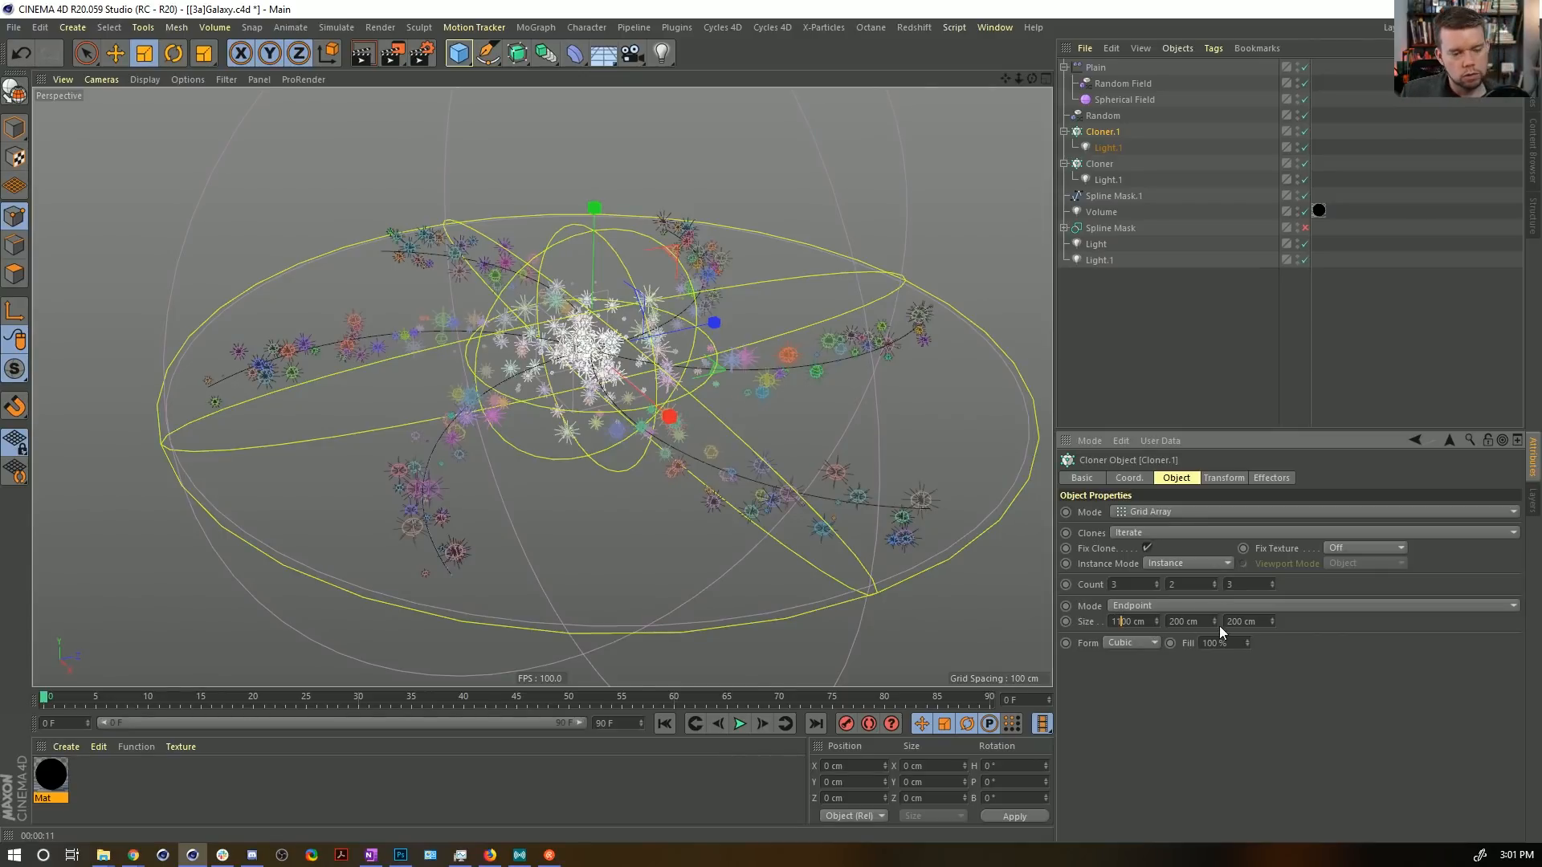
{"action": "left_click_drag", "start_coordinate": [1233, 622], "coordinate": [1224, 622]}
{"action": "type", "text": "11"}
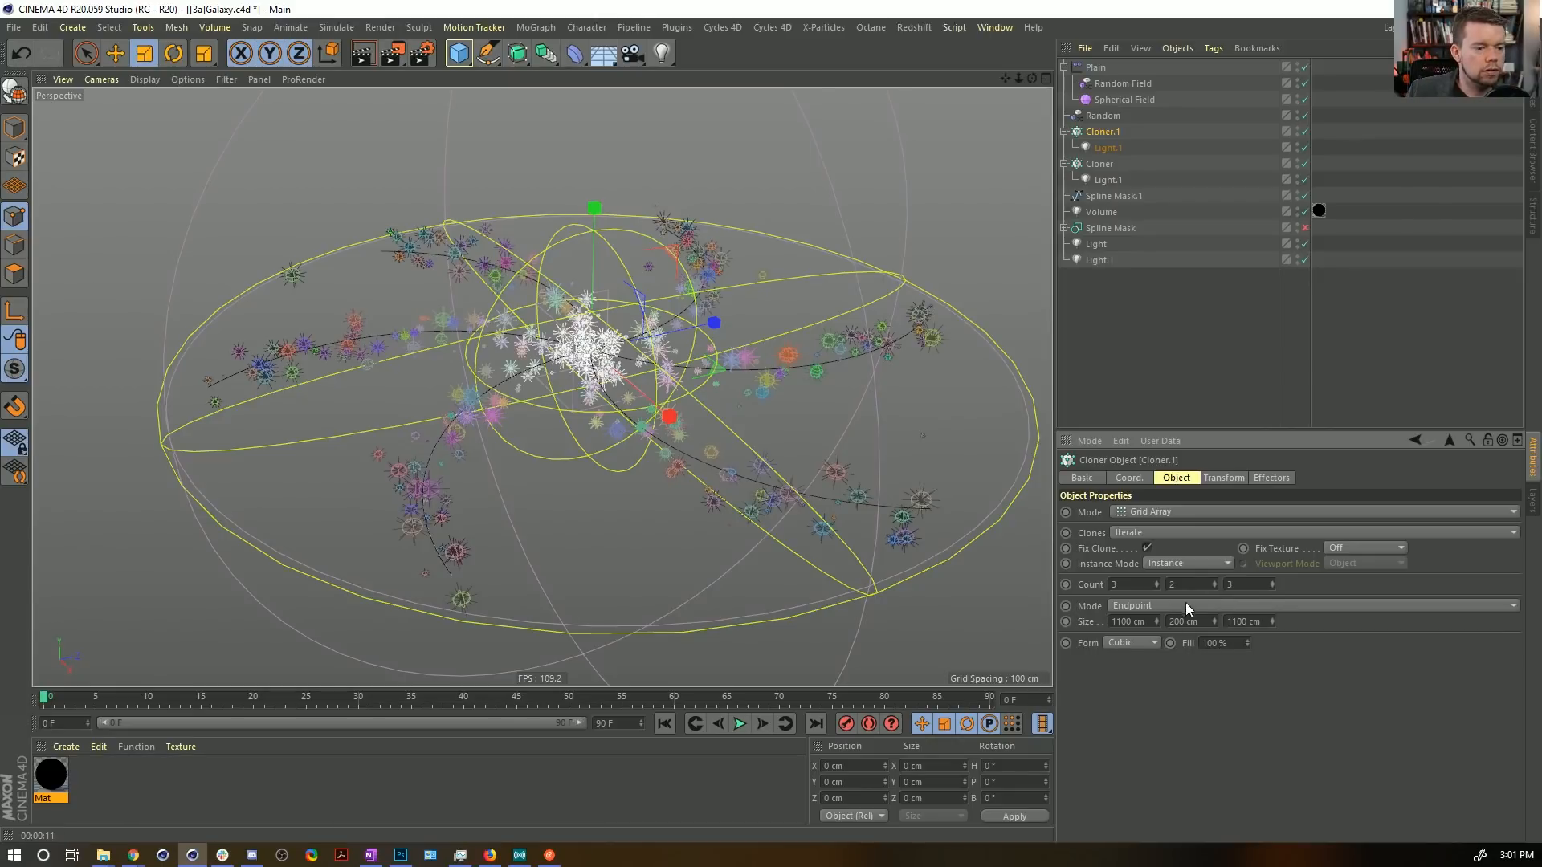
Raise the grid cloner's X and Z counts to 17 each.
{"action": "left_click_drag", "start_coordinate": [1157, 584], "coordinate": [1156, 569]}
{"action": "left_click_drag", "start_coordinate": [1125, 585], "coordinate": [1045, 573]}
{"action": "key", "text": "ctrl+c"}
{"action": "left_click_drag", "start_coordinate": [1259, 585], "coordinate": [1214, 584]}
{"action": "key", "text": "ctrl+v"}
{"action": "left_click", "coordinate": [1309, 729]}
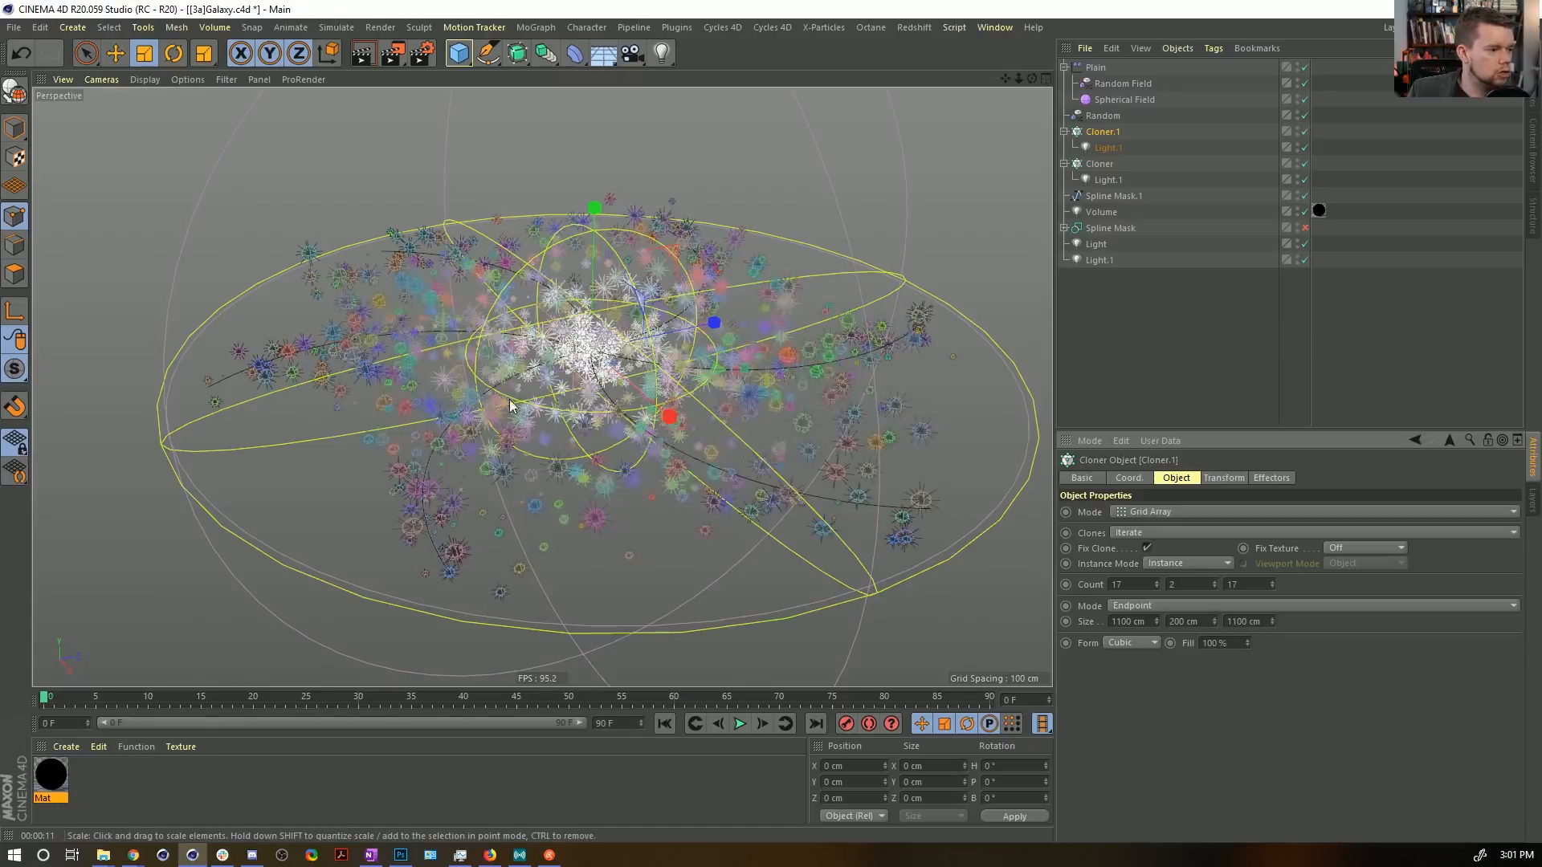
Enlarge the grid cloner's X and Z size to 2222 cm so the stars spread beyond the galaxy arms.
{"action": "mouse_move", "coordinate": [607, 387]}
{"action": "left_mouse_down", "text": "alt"}
{"action": "mouse_move", "coordinate": [650, 538]}
{"action": "mouse_move", "coordinate": [606, 458]}
{"action": "mouse_move", "coordinate": [618, 450]}
{"action": "left_mouse_up", "text": "alt"}
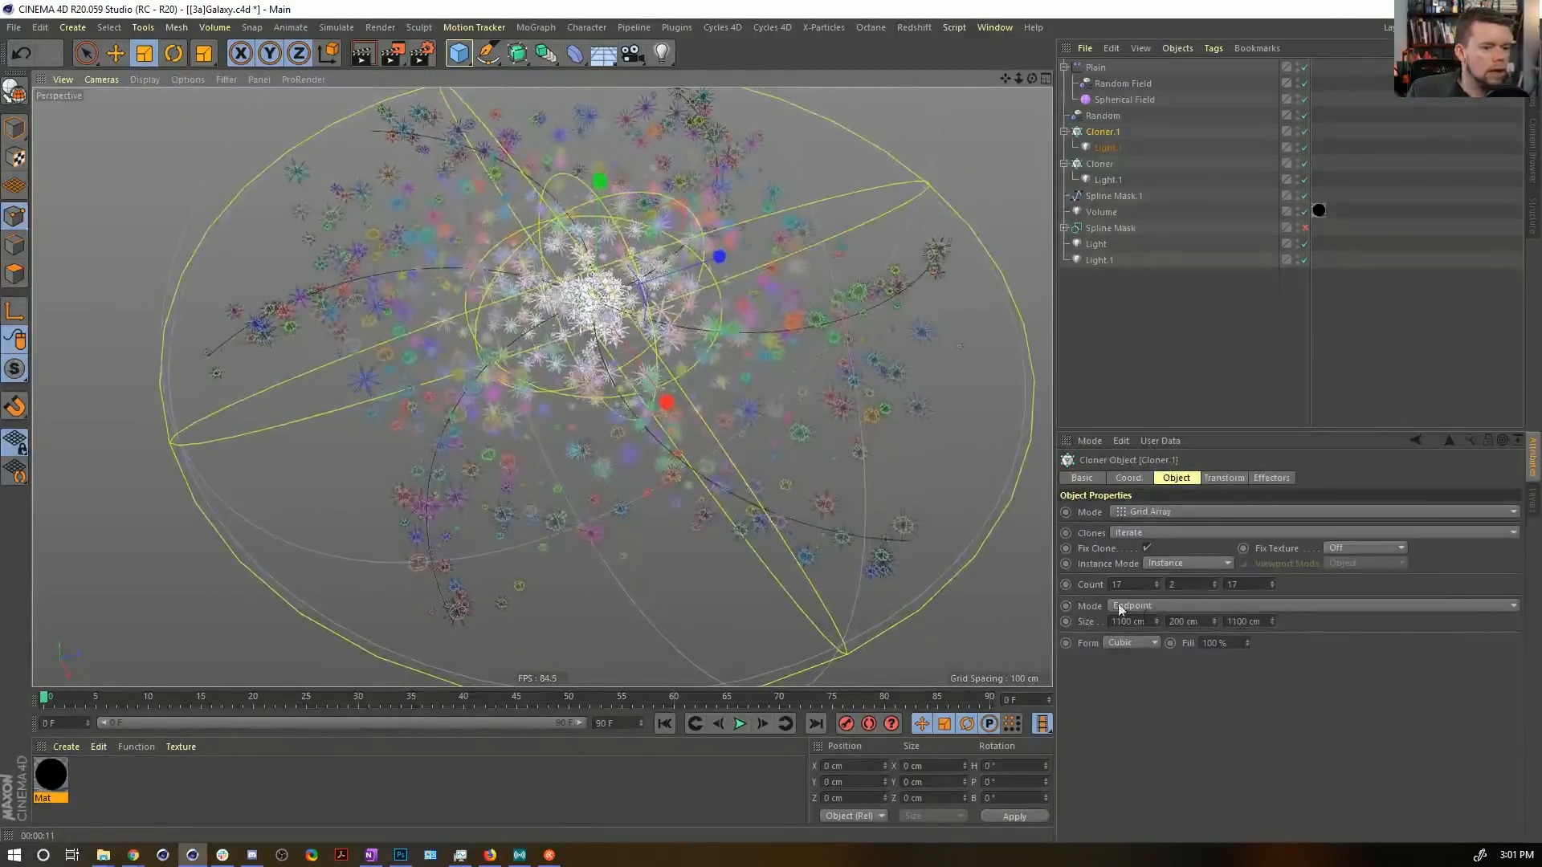
{"action": "double_click", "coordinate": [1127, 621]}
{"action": "type", "text": "2222"}
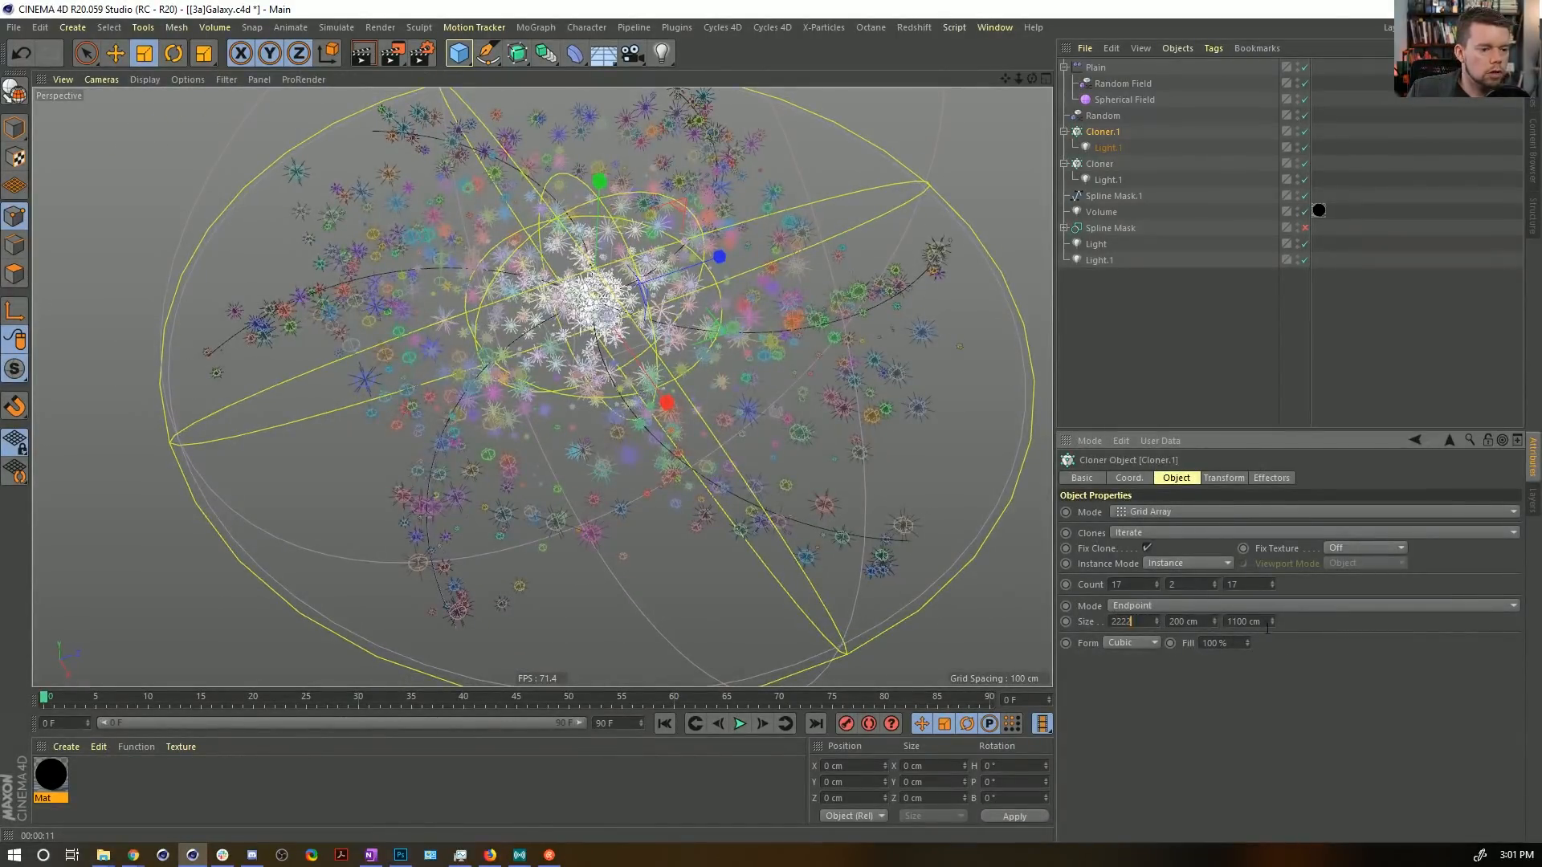
{"action": "double_click", "coordinate": [1244, 623]}
{"action": "type", "text": "2222"}
{"action": "left_click", "coordinate": [1339, 676]}
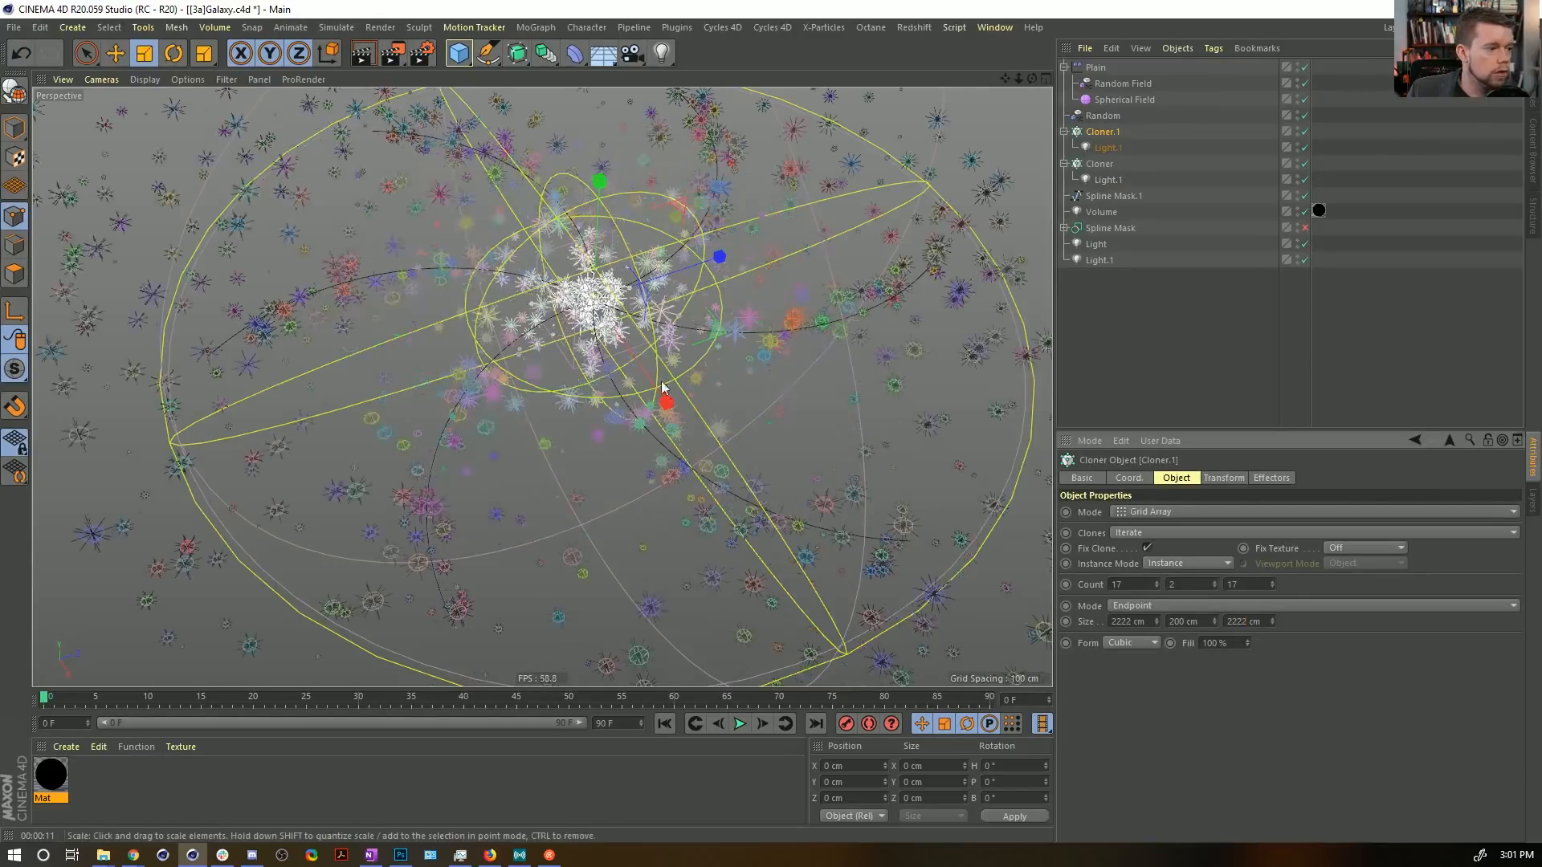
Try the Sphere form on the grid cloner with a different fill, and undo the fill change.
{"action": "left_click_drag", "start_coordinate": [660, 381], "coordinate": [657, 337], "text": "alt"}
{"action": "left_click", "coordinate": [1134, 642]}
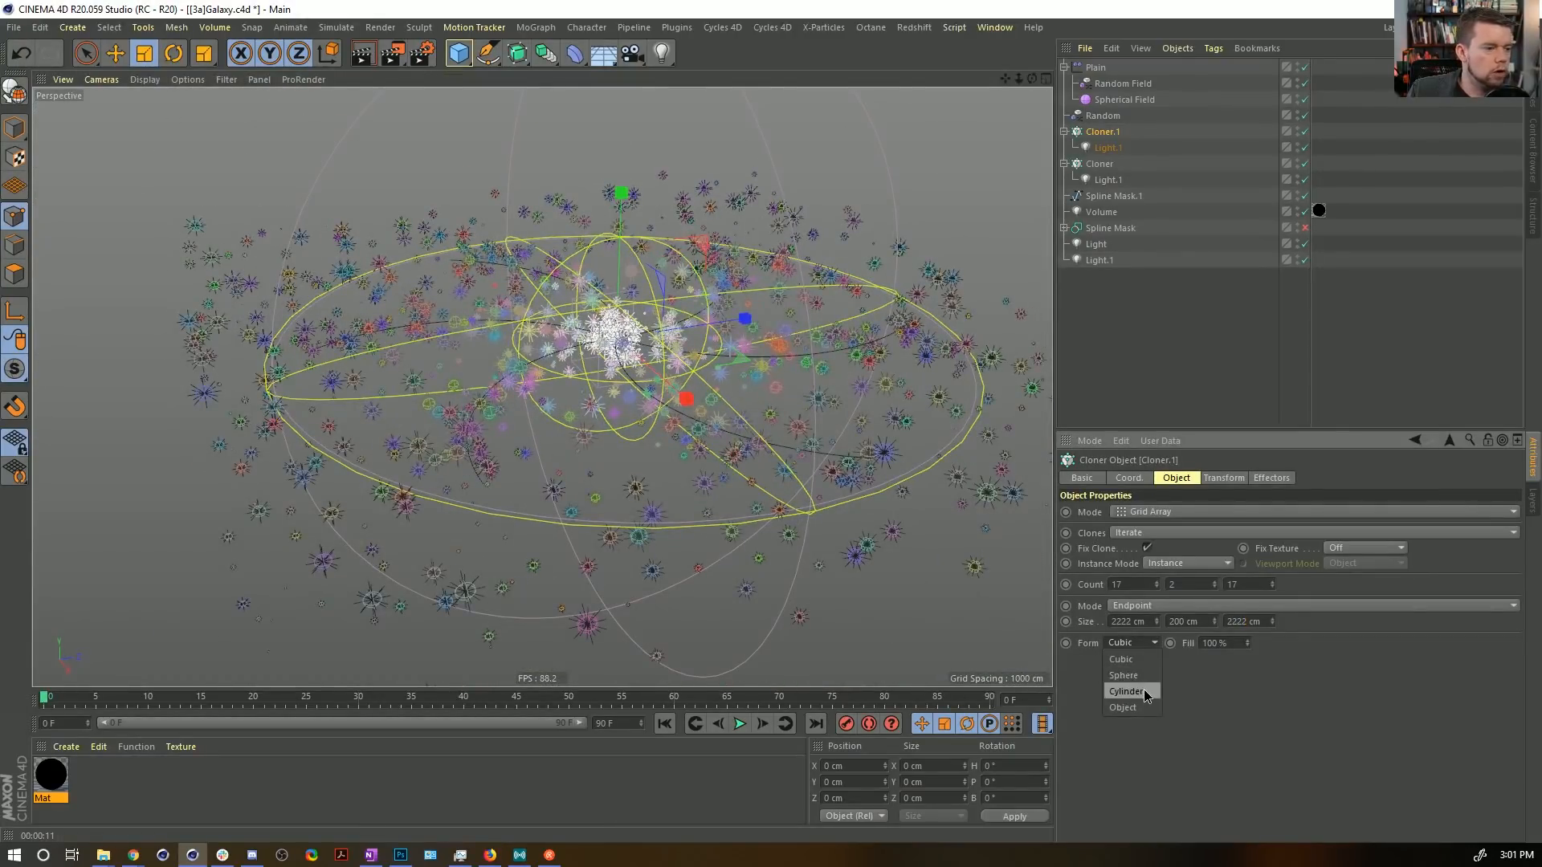
{"action": "left_click", "coordinate": [1143, 678]}
{"action": "left_click_drag", "start_coordinate": [653, 413], "coordinate": [662, 460], "text": "alt"}
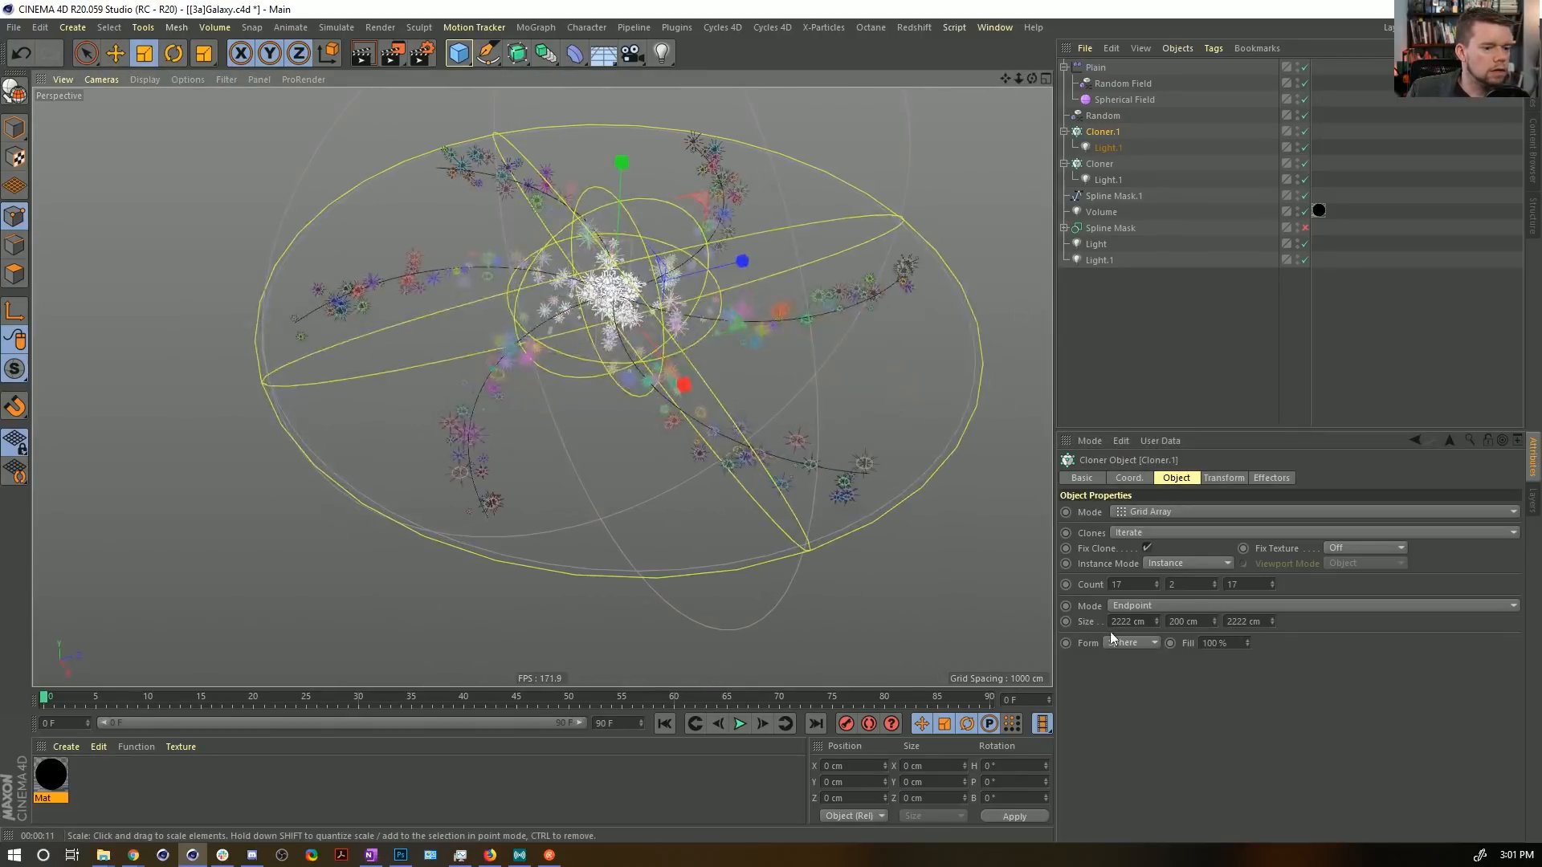
{"action": "mouse_move", "coordinate": [771, 448]}
{"action": "left_mouse_down", "text": "alt"}
{"action": "mouse_move", "coordinate": [769, 427]}
{"action": "mouse_move", "coordinate": [766, 439]}
{"action": "left_mouse_up", "text": "alt"}
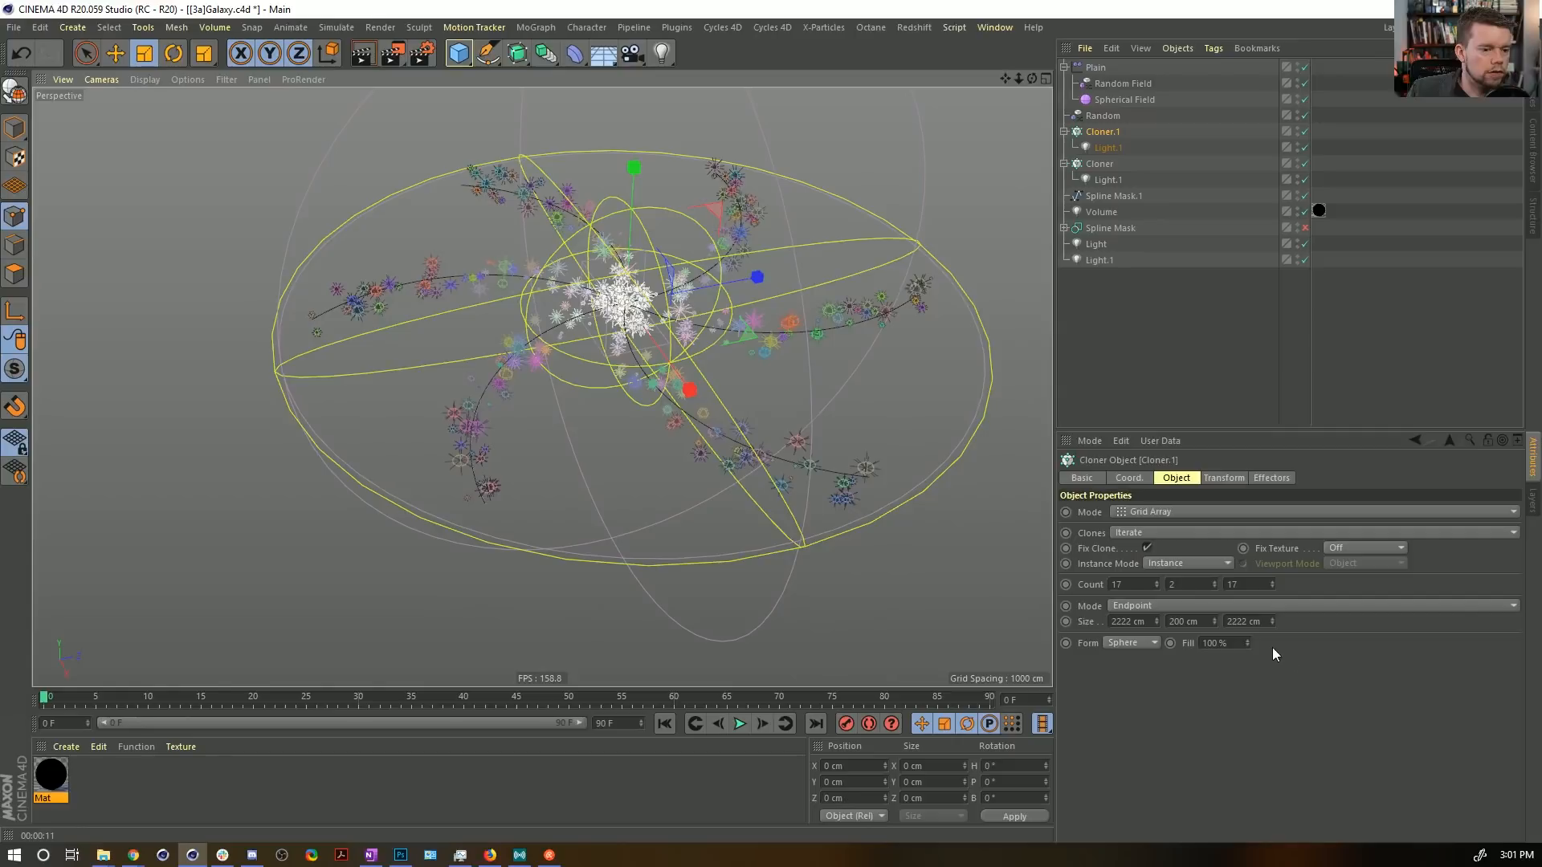
{"action": "left_click_drag", "start_coordinate": [1249, 643], "coordinate": [1249, 723]}
{"action": "key", "text": "ctrl+z"}
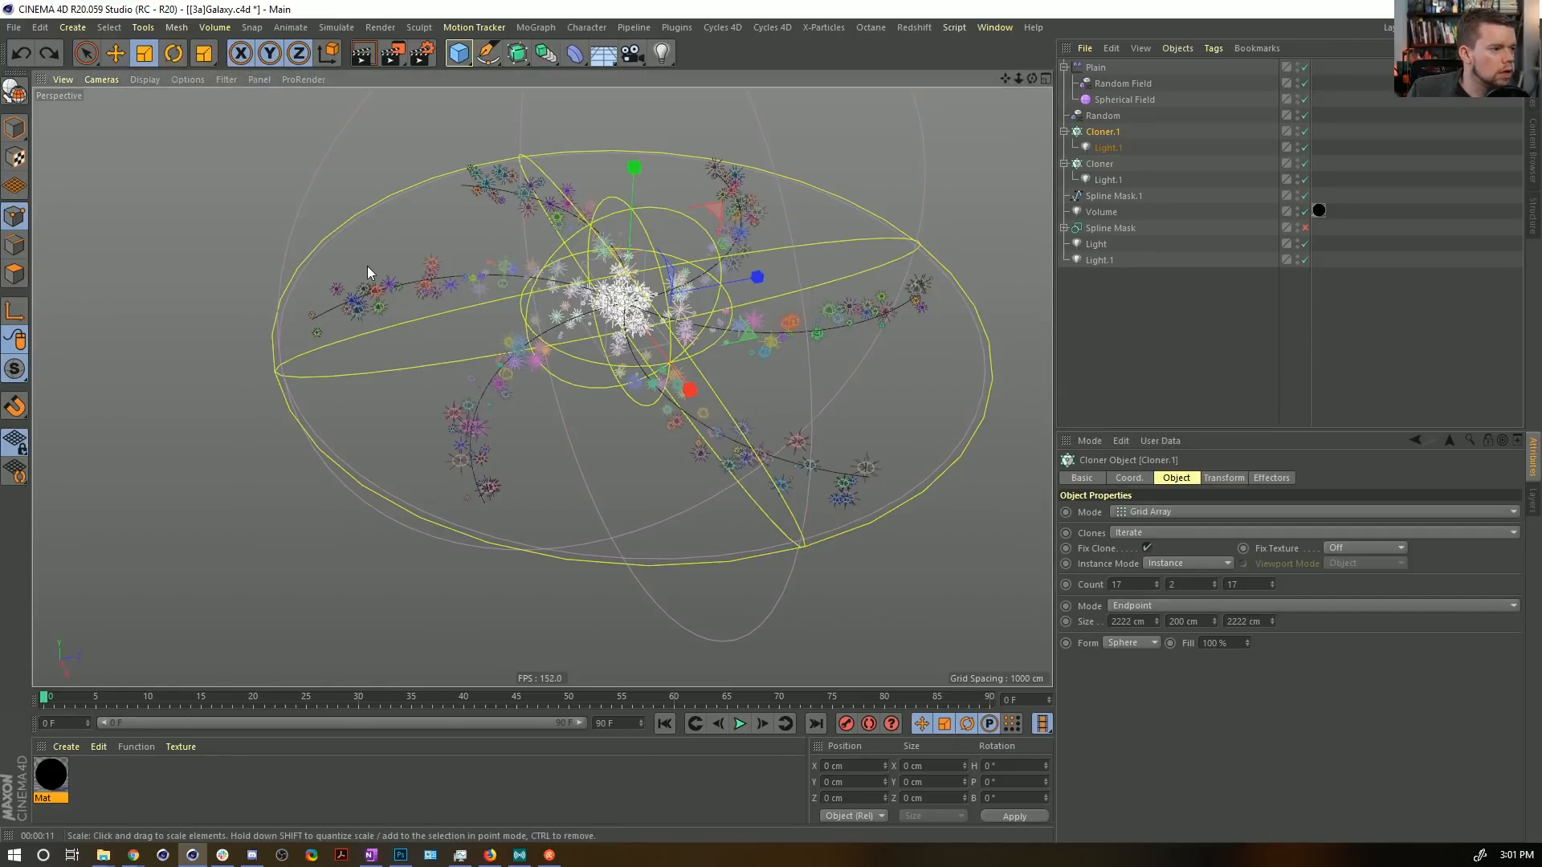
Disable the original Cloner and set the grid cloner's form to Cylinder.
{"action": "left_click", "coordinate": [1305, 164]}
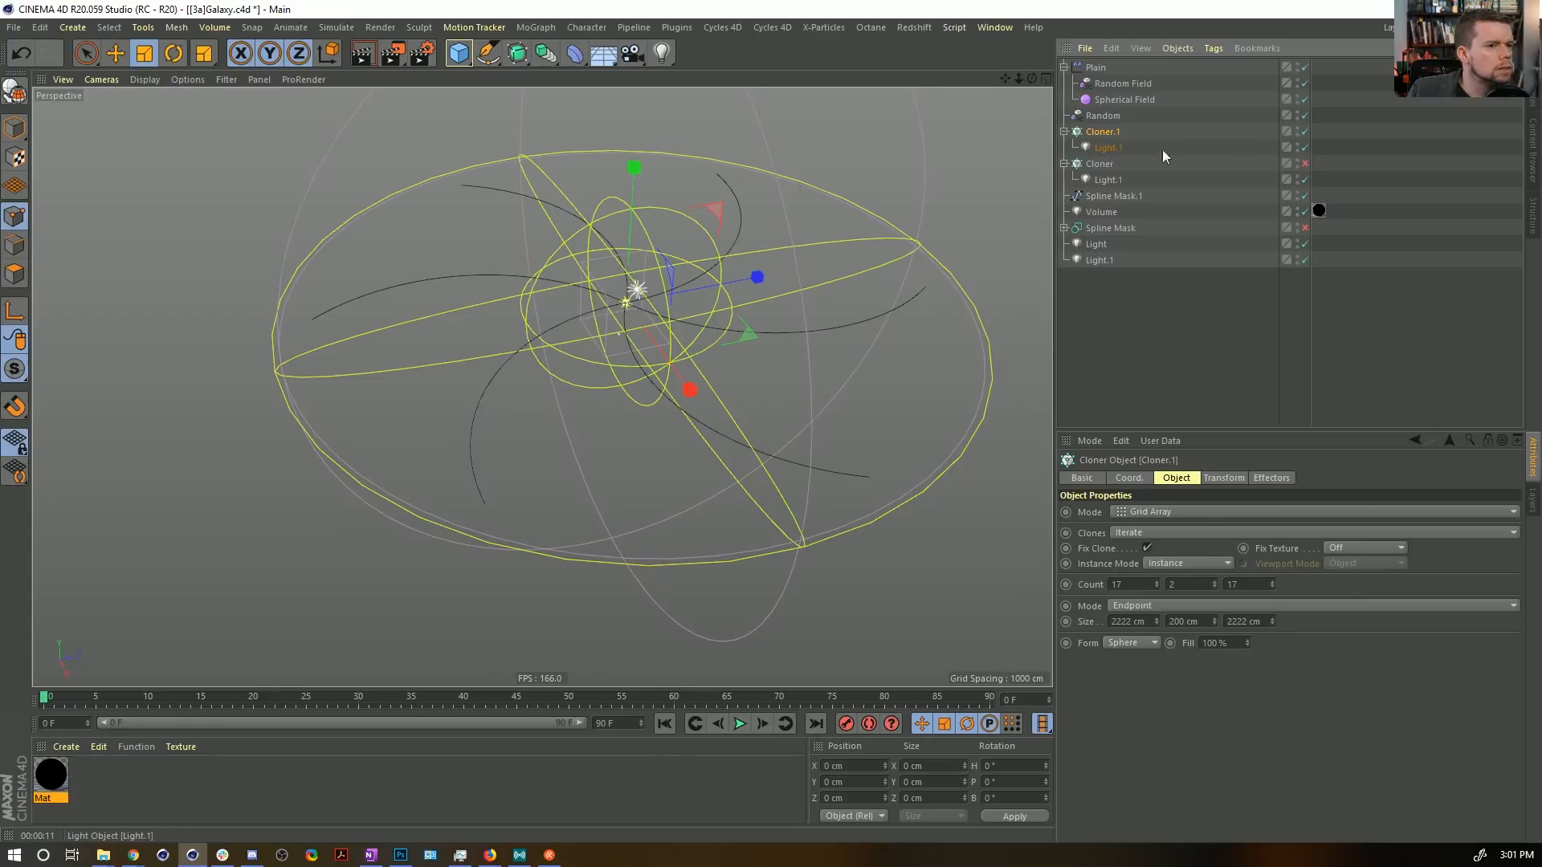
{"action": "left_click", "coordinate": [1132, 643]}
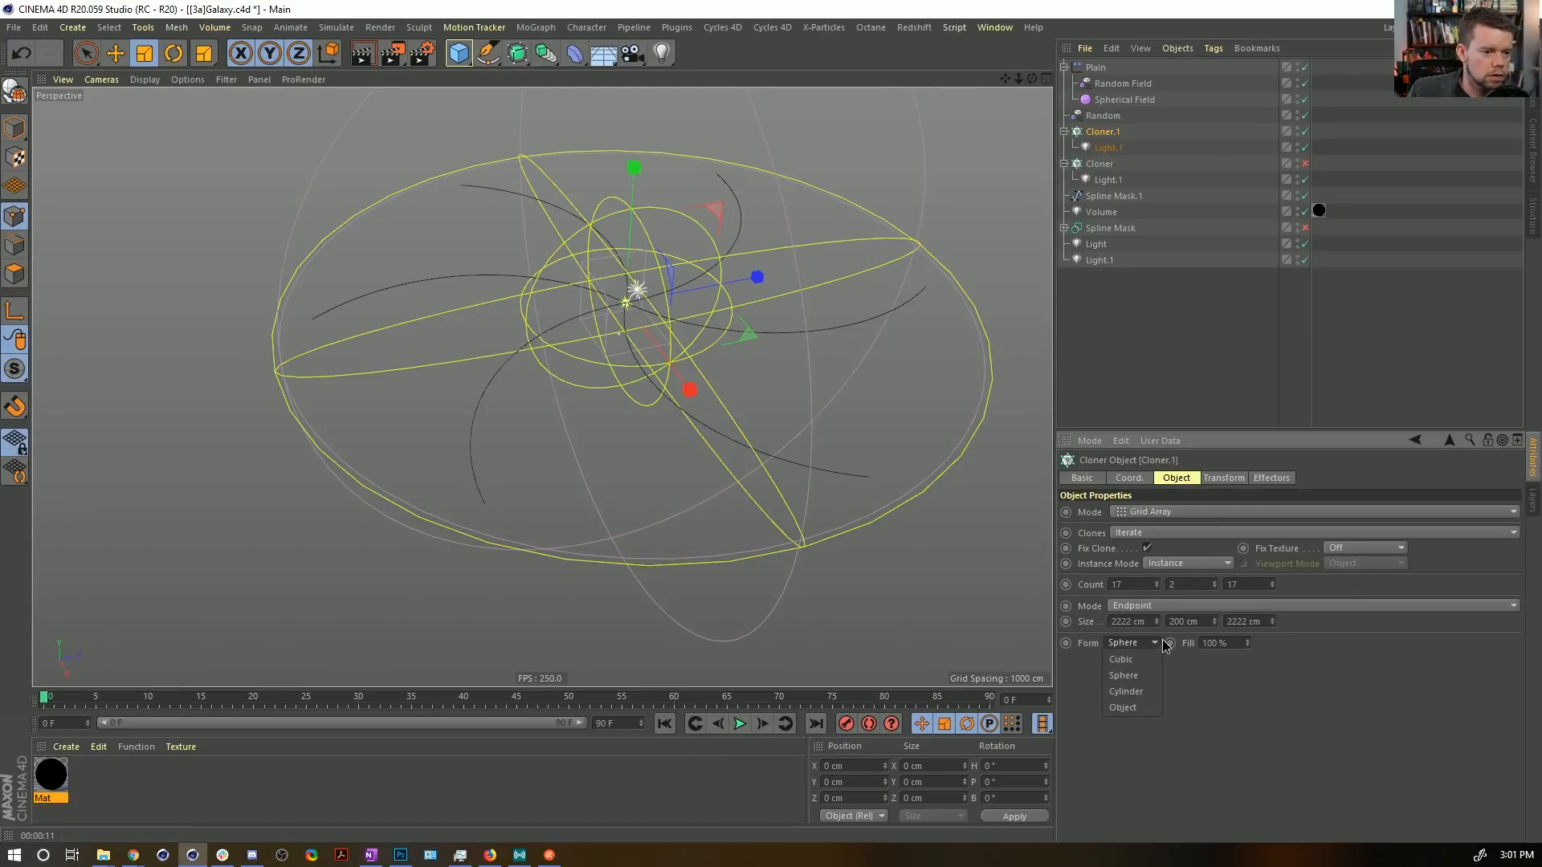
{"action": "left_click", "coordinate": [1140, 691]}
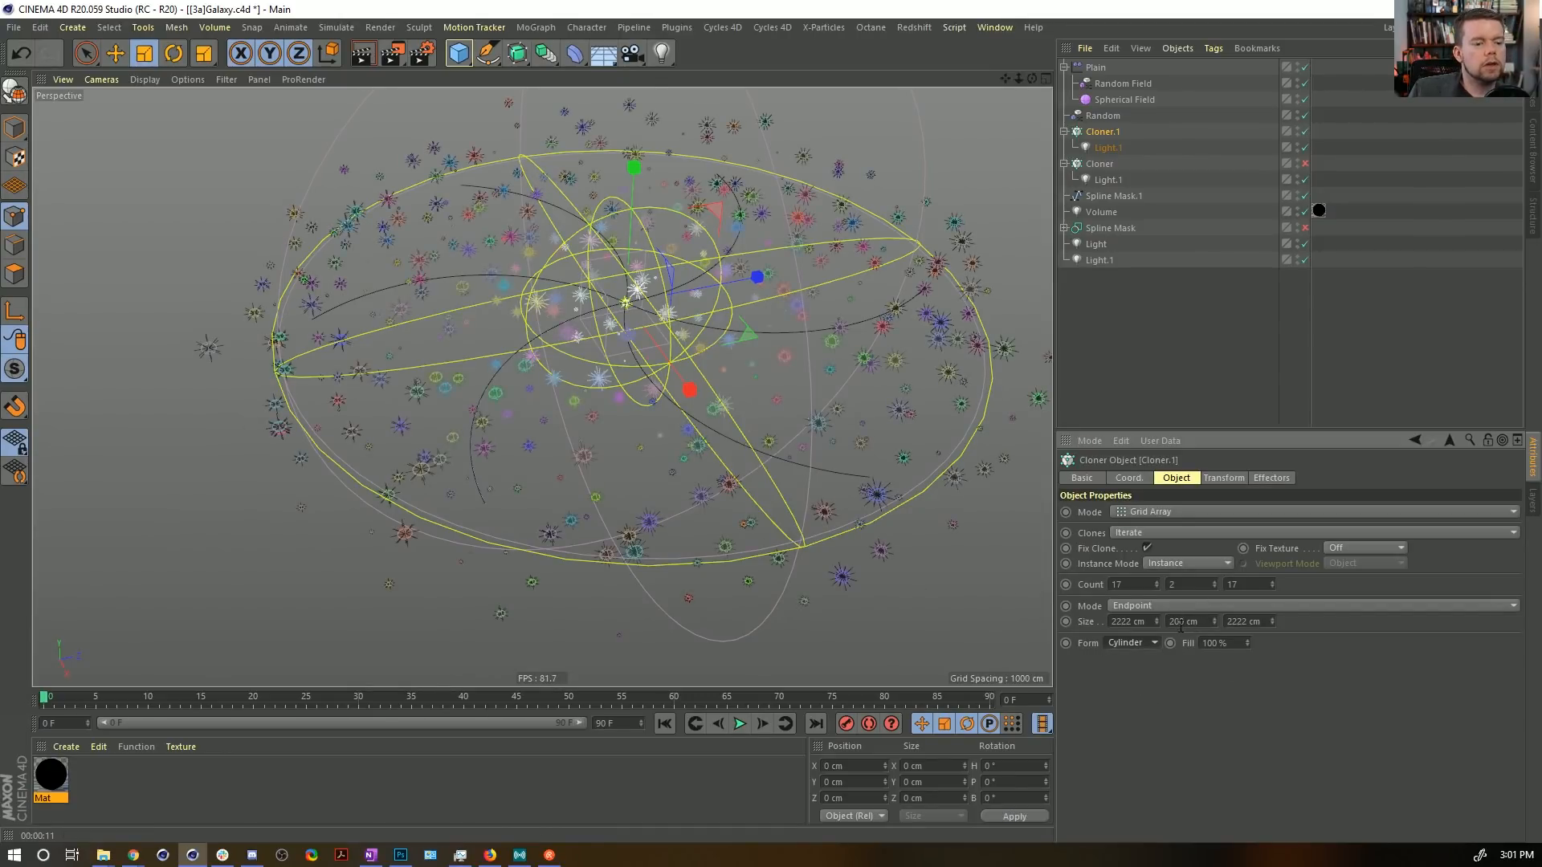
{"action": "left_click_drag", "start_coordinate": [1180, 624], "coordinate": [1170, 626]}
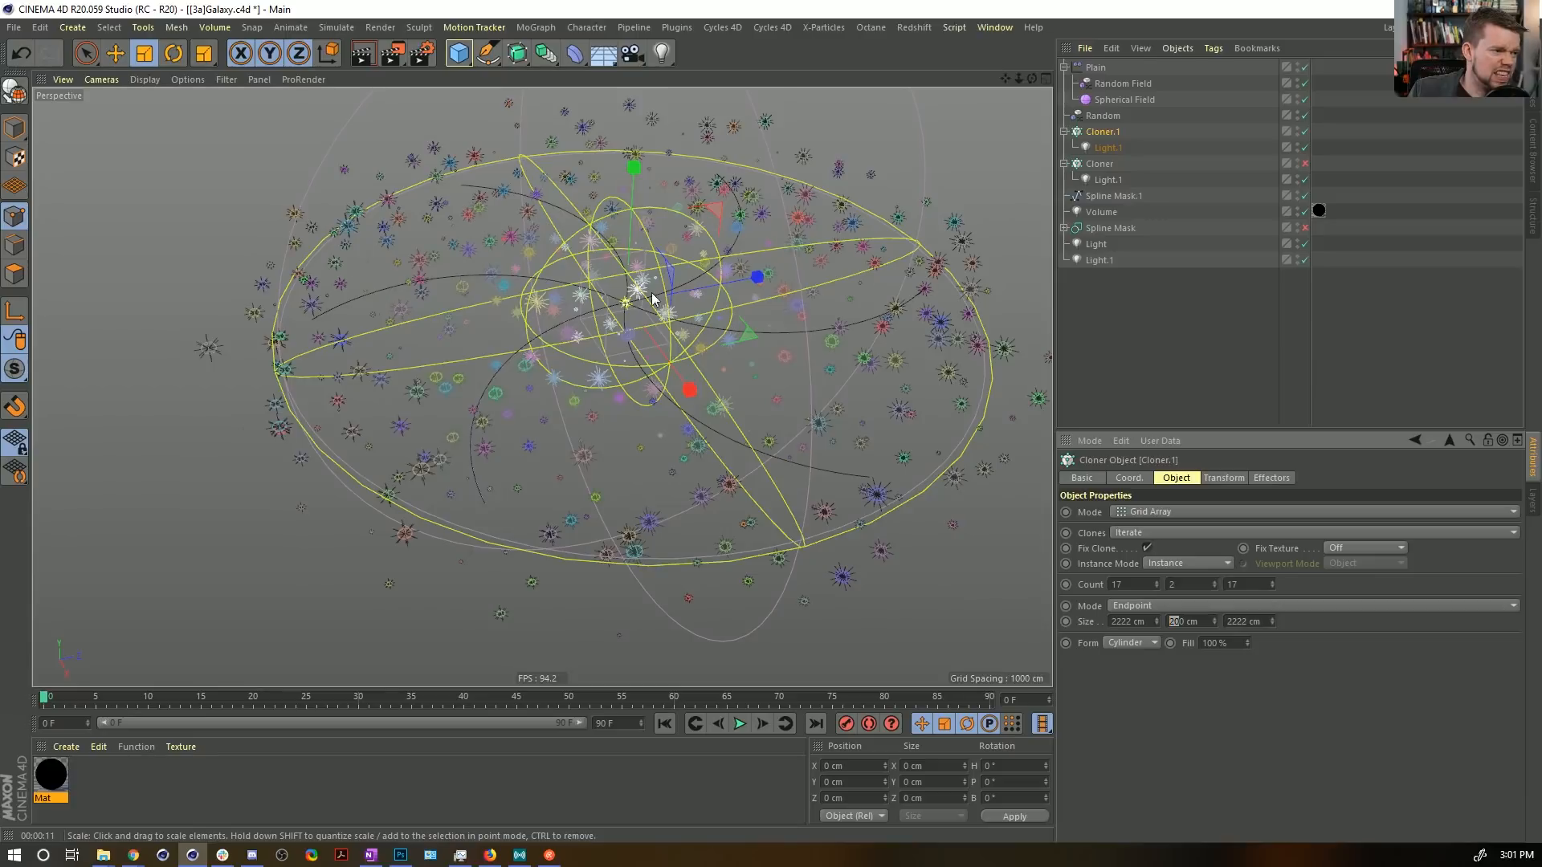
{"action": "left_click_drag", "start_coordinate": [652, 299], "coordinate": [664, 349], "text": "alt"}
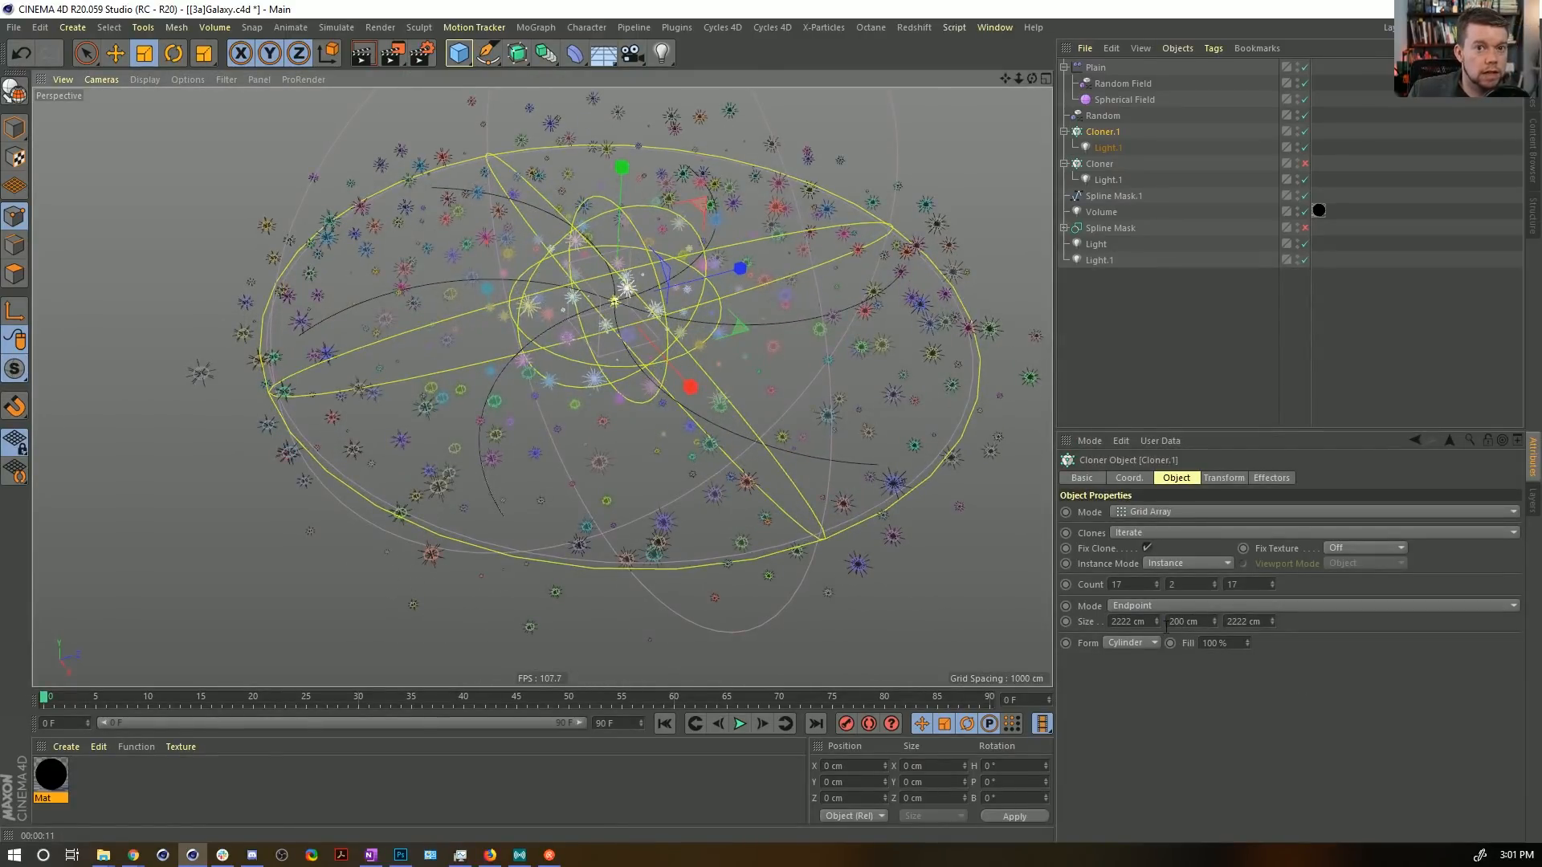
{"action": "left_click_drag", "start_coordinate": [611, 290], "coordinate": [634, 417], "text": "alt"}
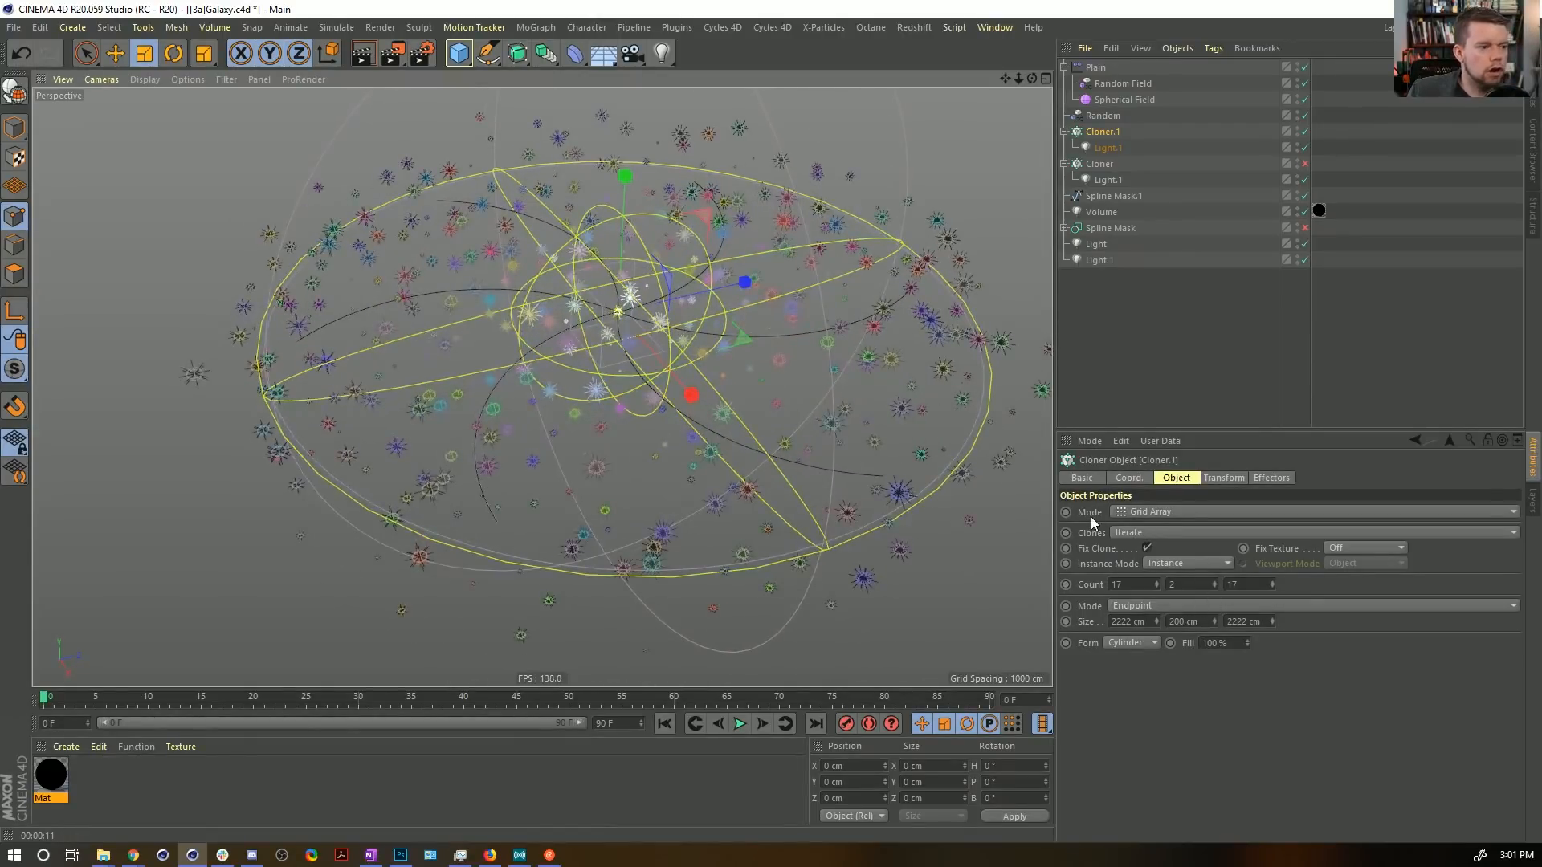
Set the intensity of the light inside Cloner.1 to 50 %.
{"action": "left_click", "coordinate": [1108, 148]}
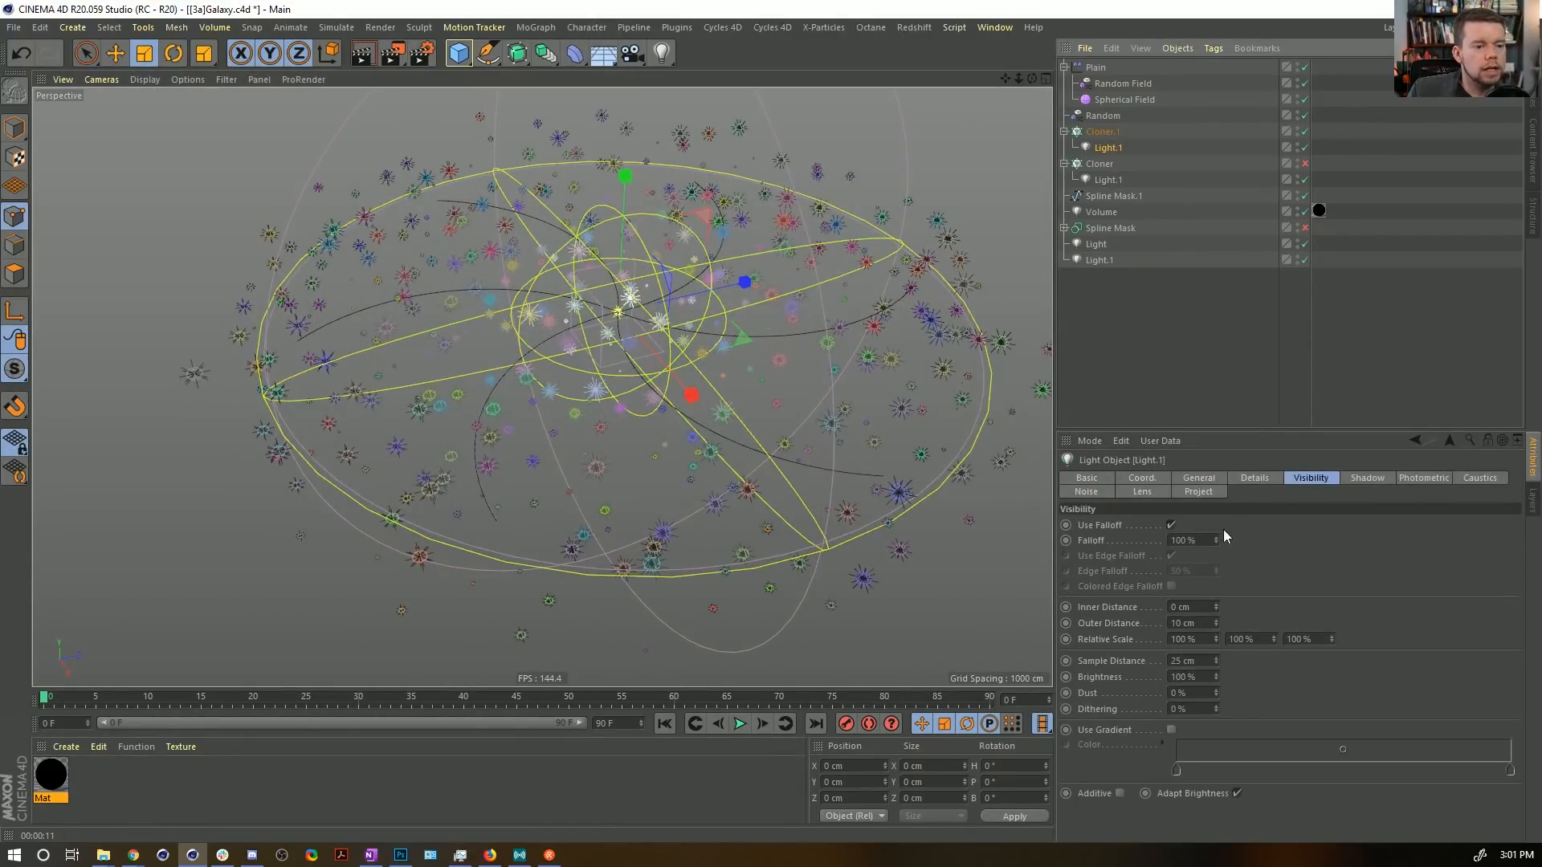
{"action": "left_click", "coordinate": [1201, 479]}
{"action": "double_click", "coordinate": [1185, 648]}
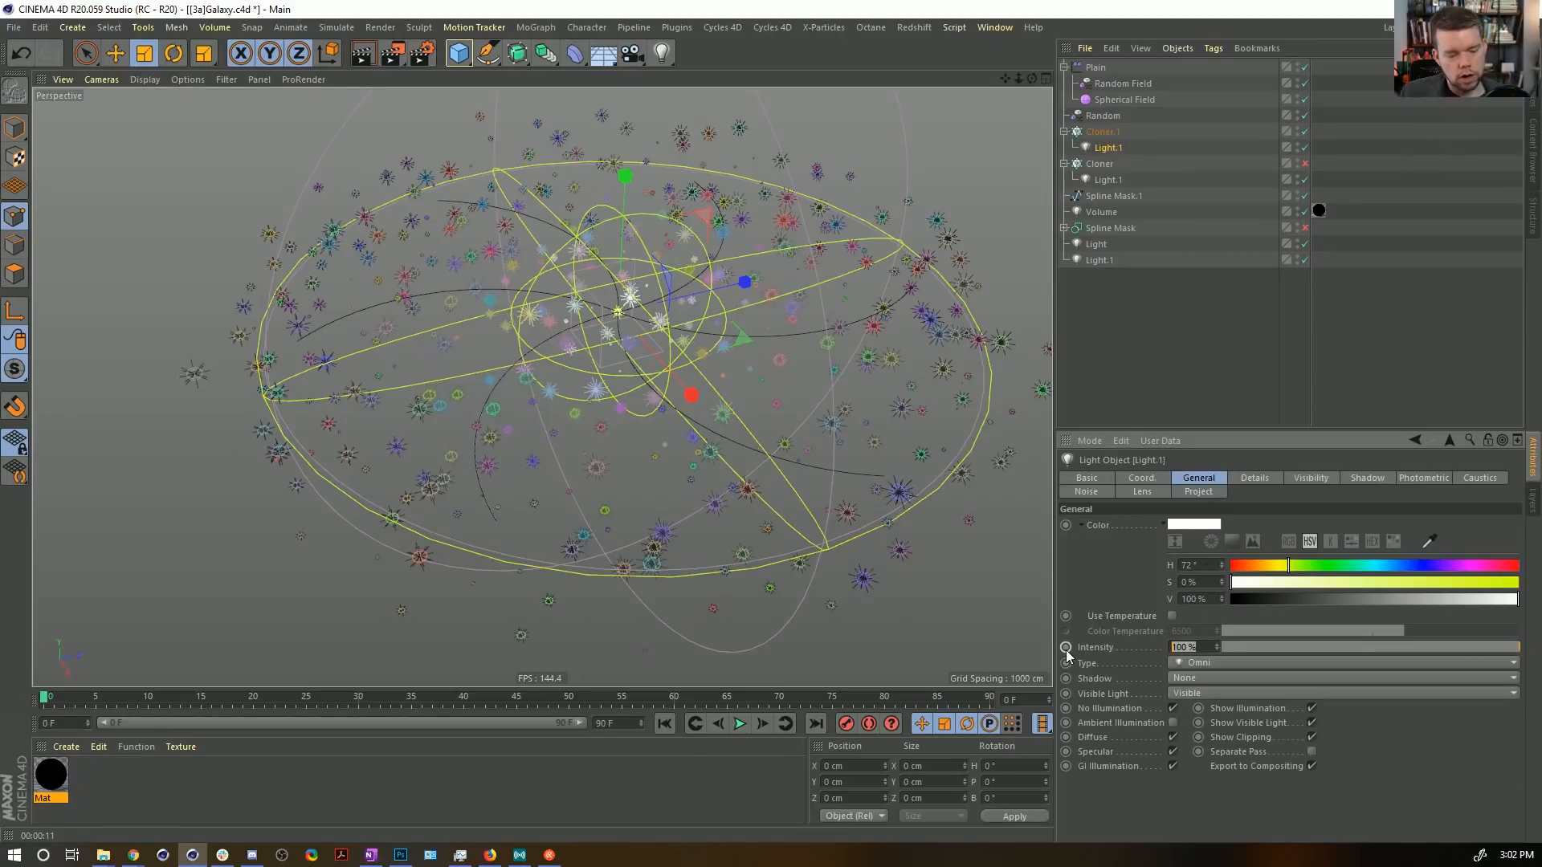
{"action": "type", "text": "50"}
{"action": "key", "text": "Return"}
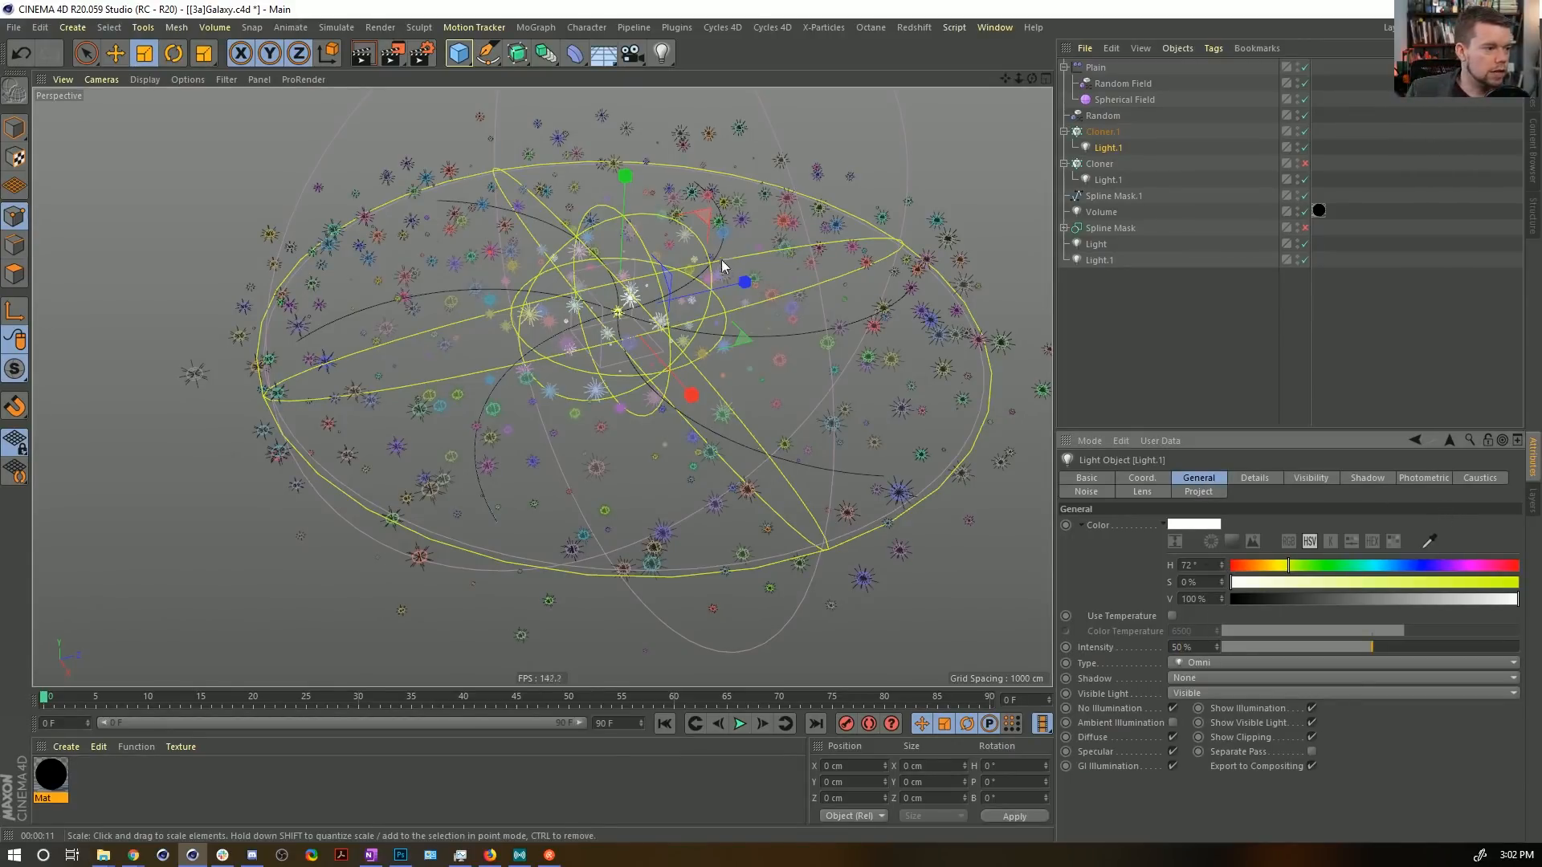
Enable the Cloner object and render a preview of the galaxy in the viewport.
{"action": "left_click_drag", "start_coordinate": [725, 261], "coordinate": [732, 292], "text": "alt"}
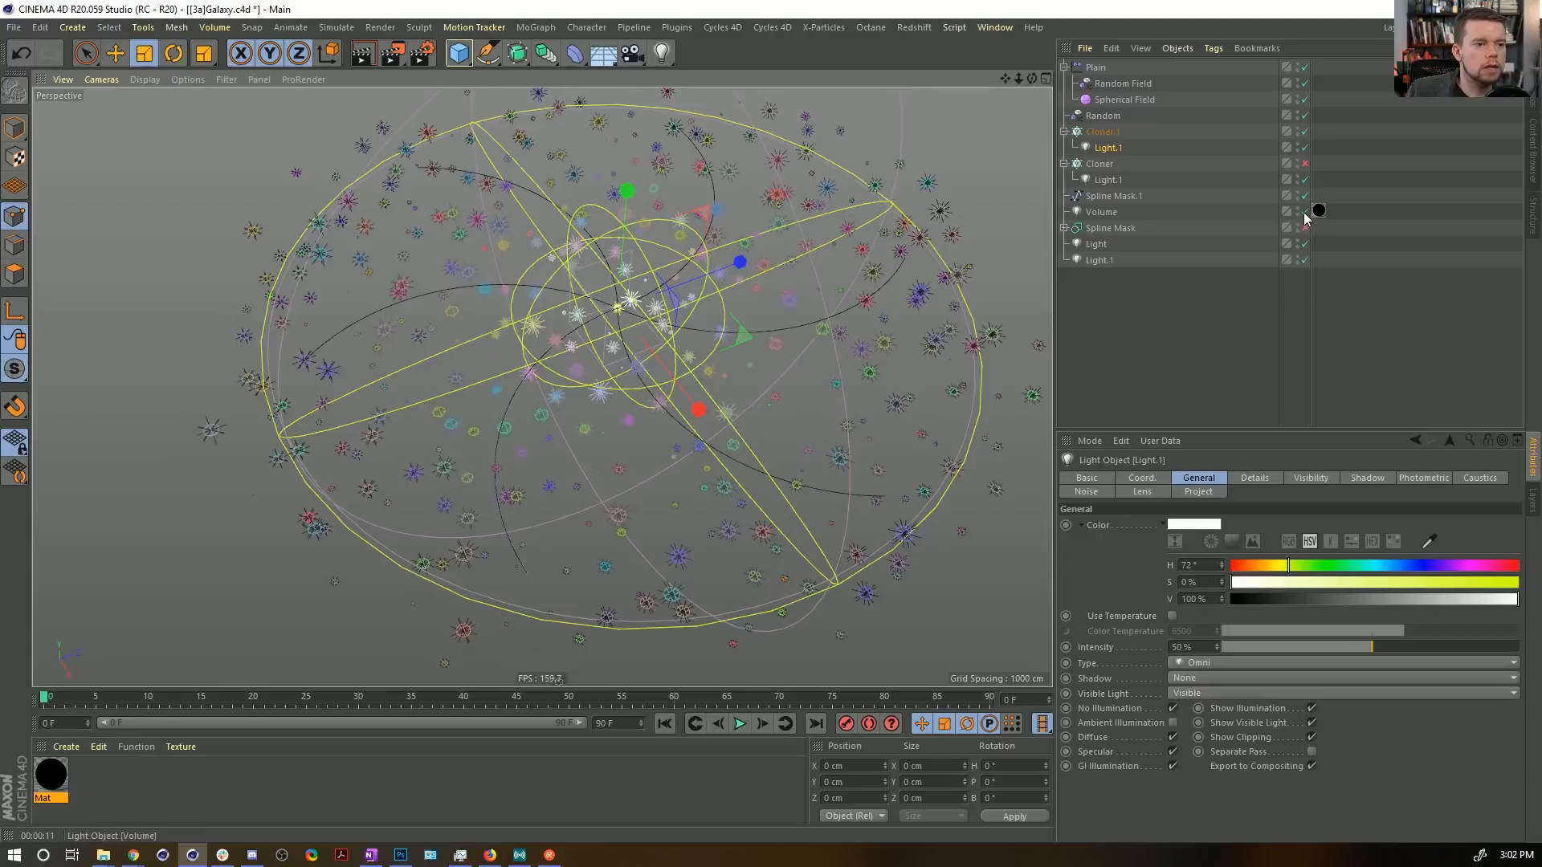
{"action": "left_click", "coordinate": [1305, 163]}
{"action": "left_click_drag", "start_coordinate": [523, 377], "coordinate": [517, 334], "text": "alt"}
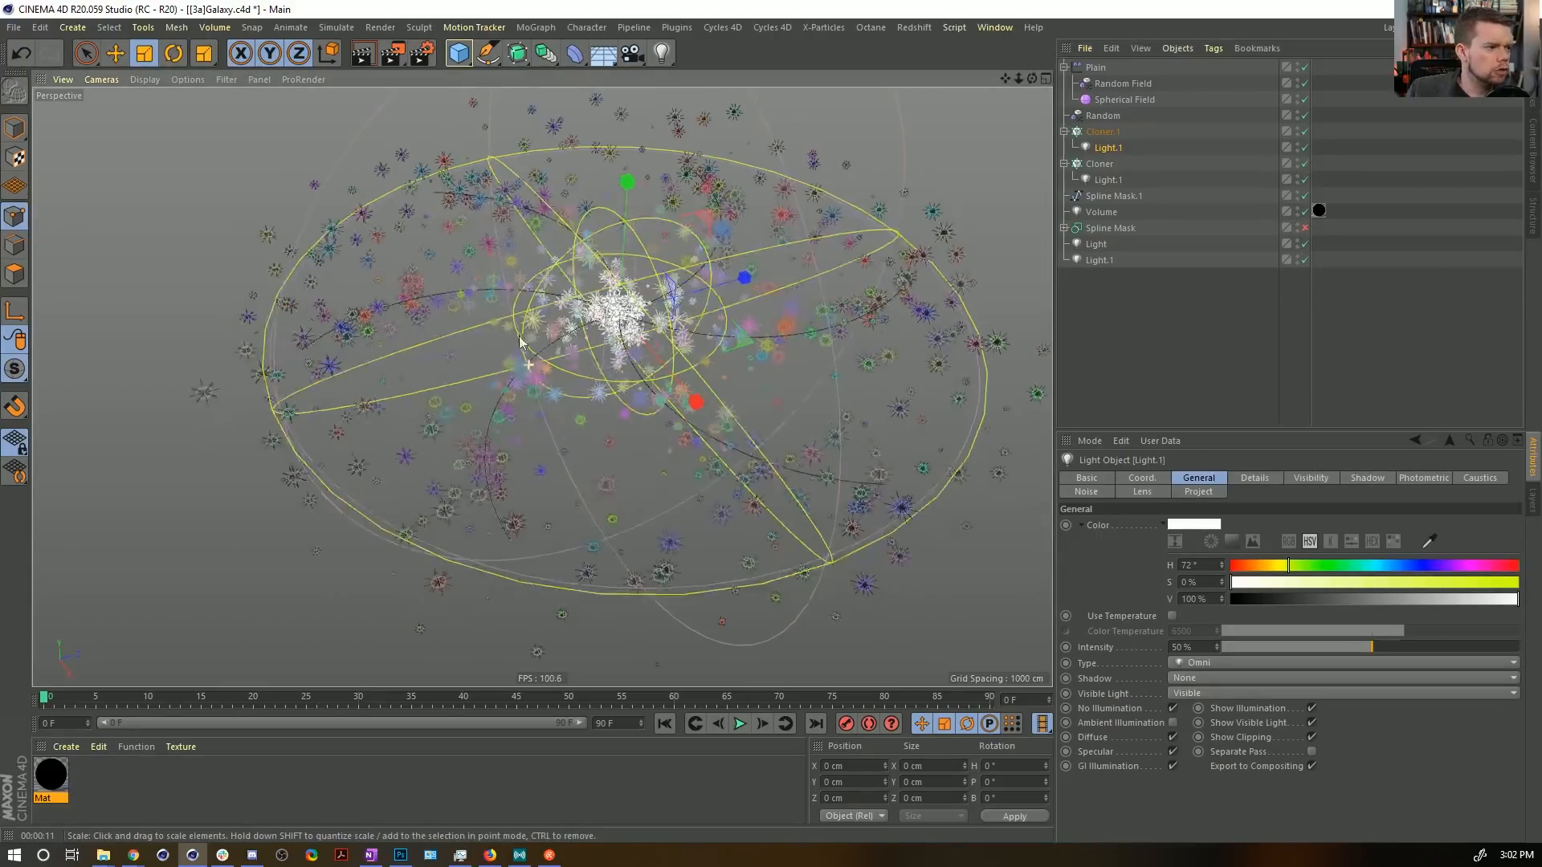
{"action": "key", "text": "ctrl+r"}
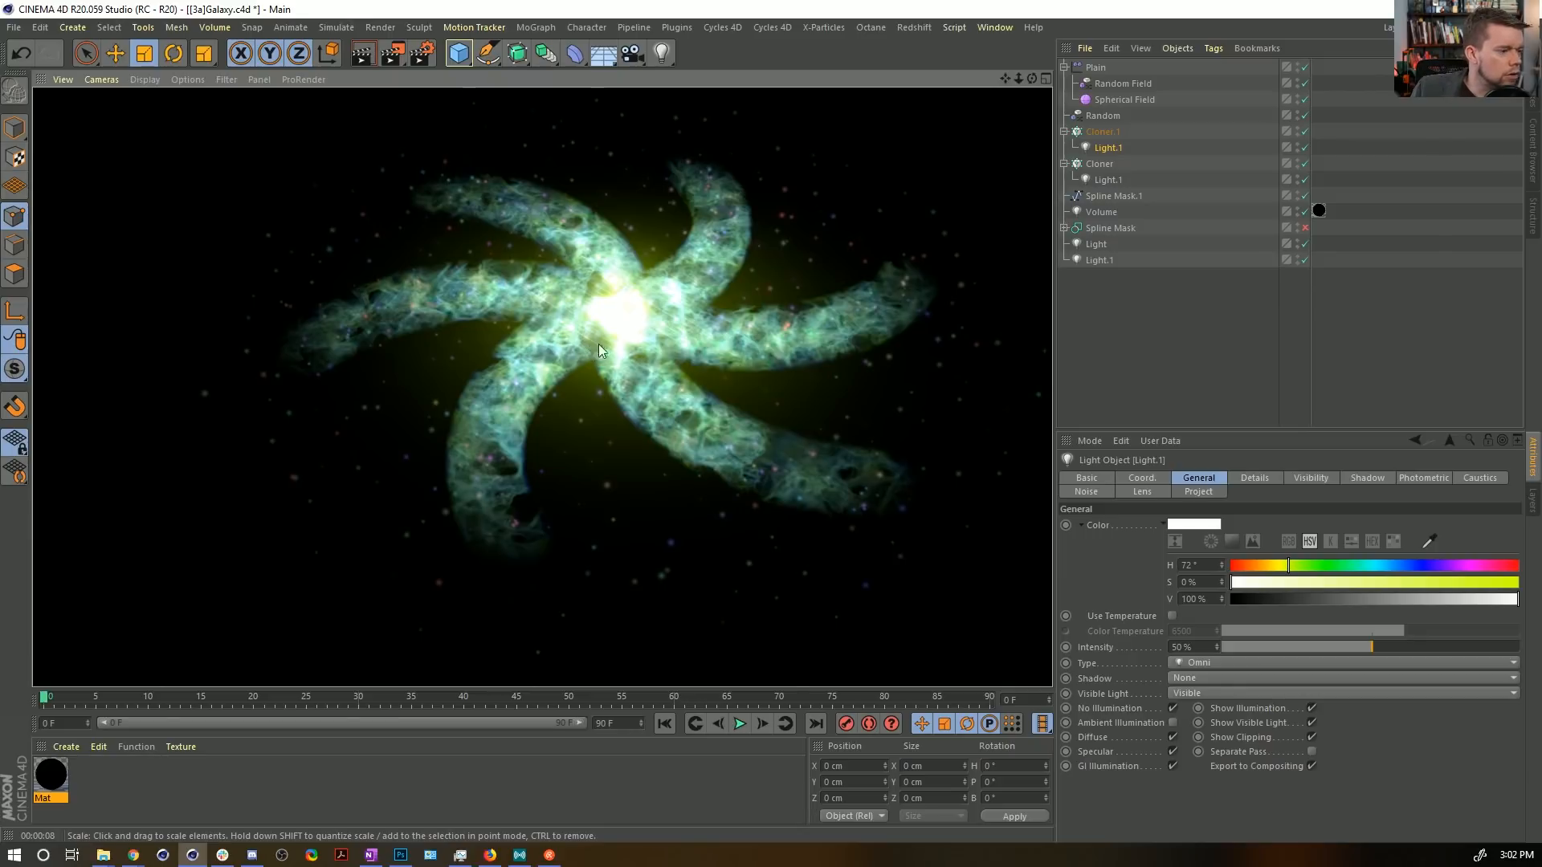
Set the Proximal shader in the Mat material's transparency layers to the Smooth function with Lighten as blend mode.
{"action": "left_click", "coordinate": [60, 776]}
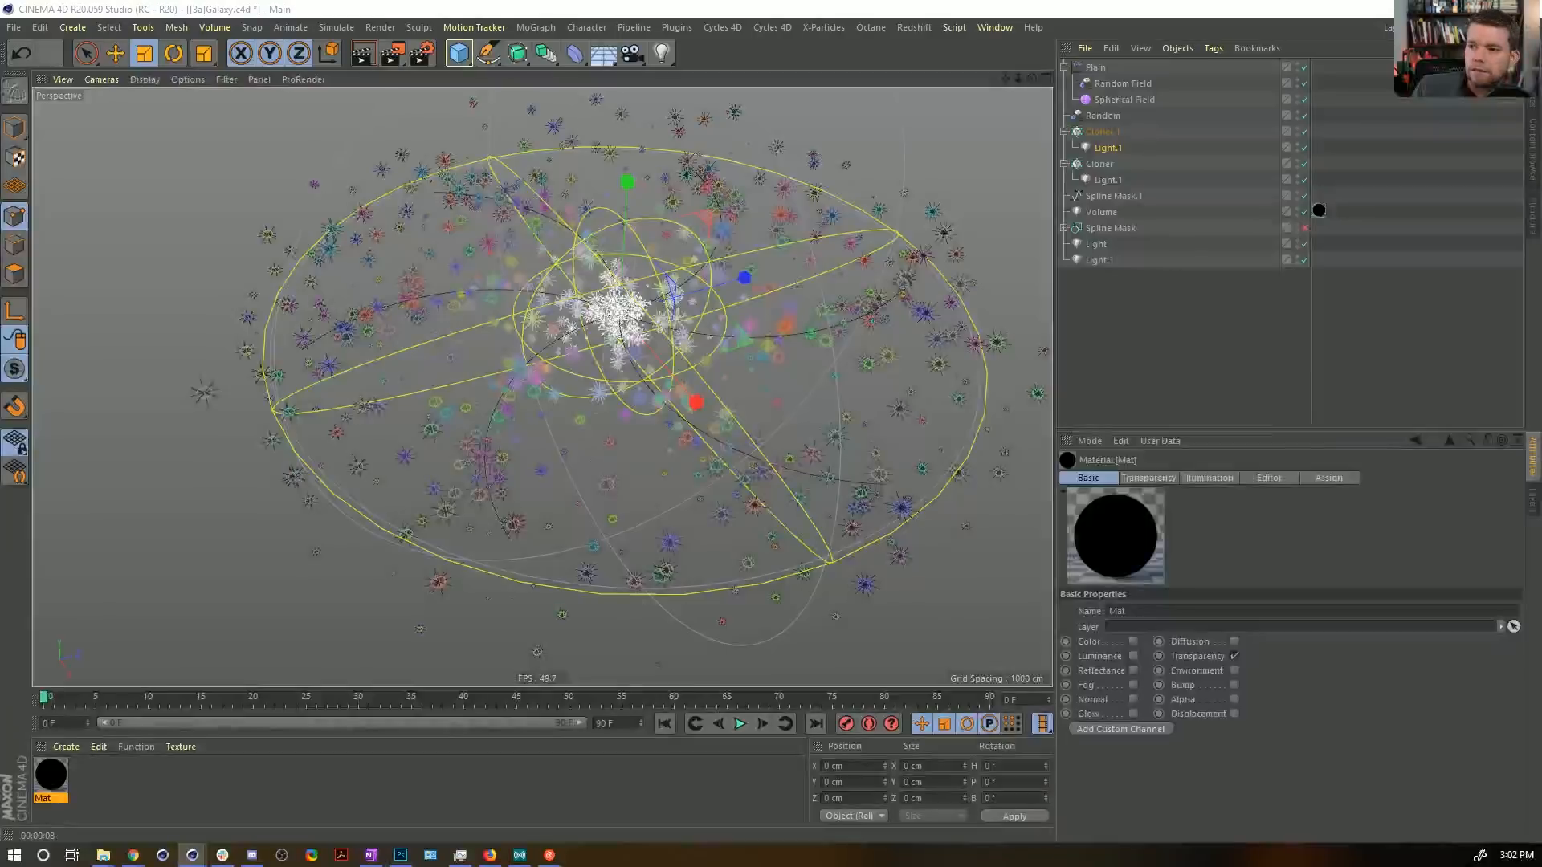
{"action": "left_click", "coordinate": [589, 445]}
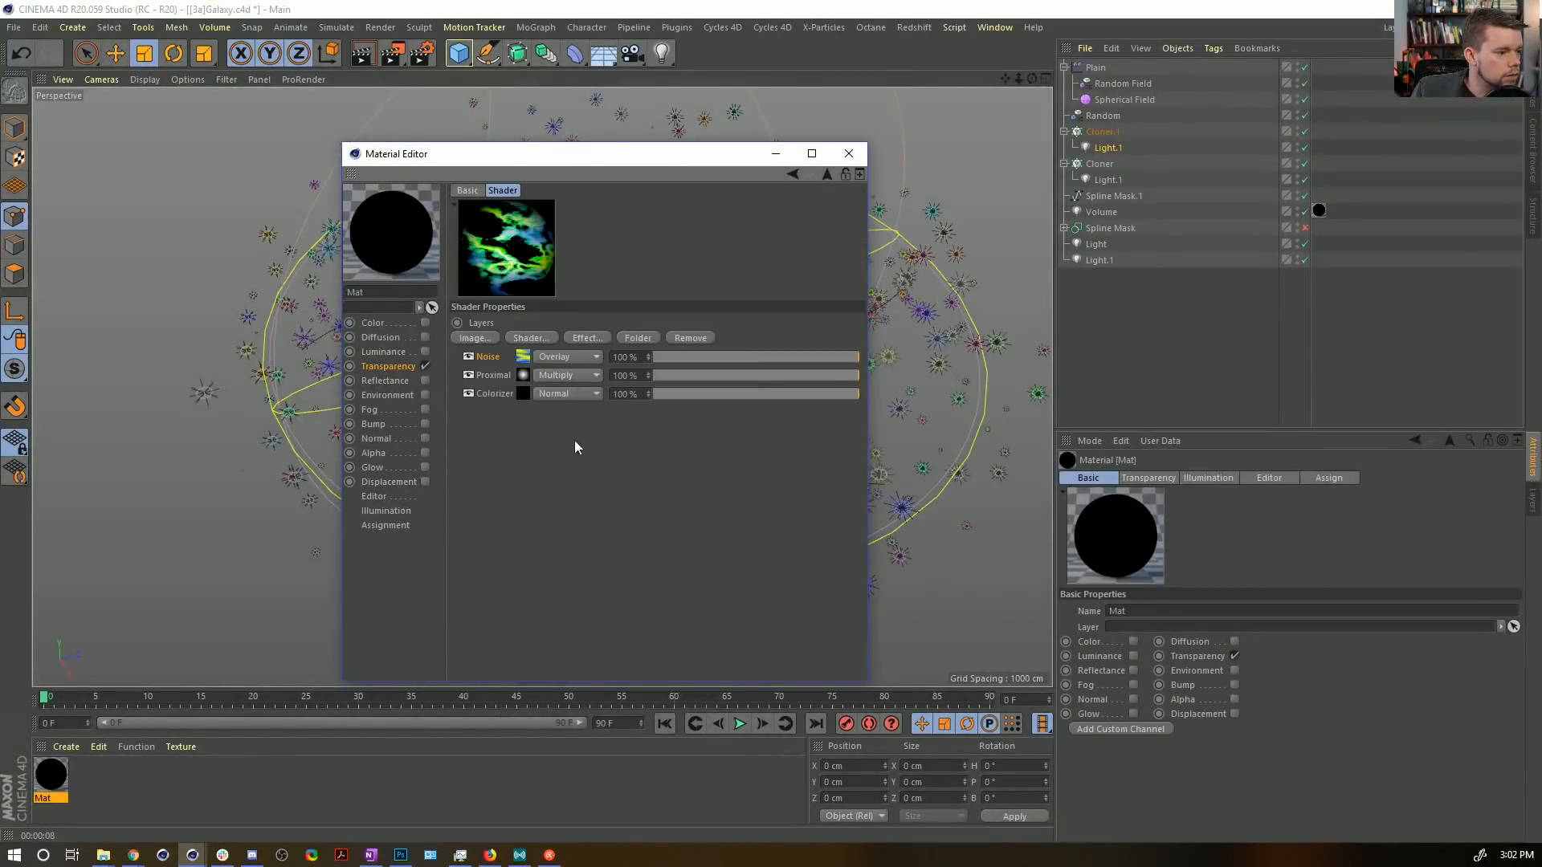
{"action": "left_click", "coordinate": [525, 374]}
{"action": "left_click", "coordinate": [605, 578]}
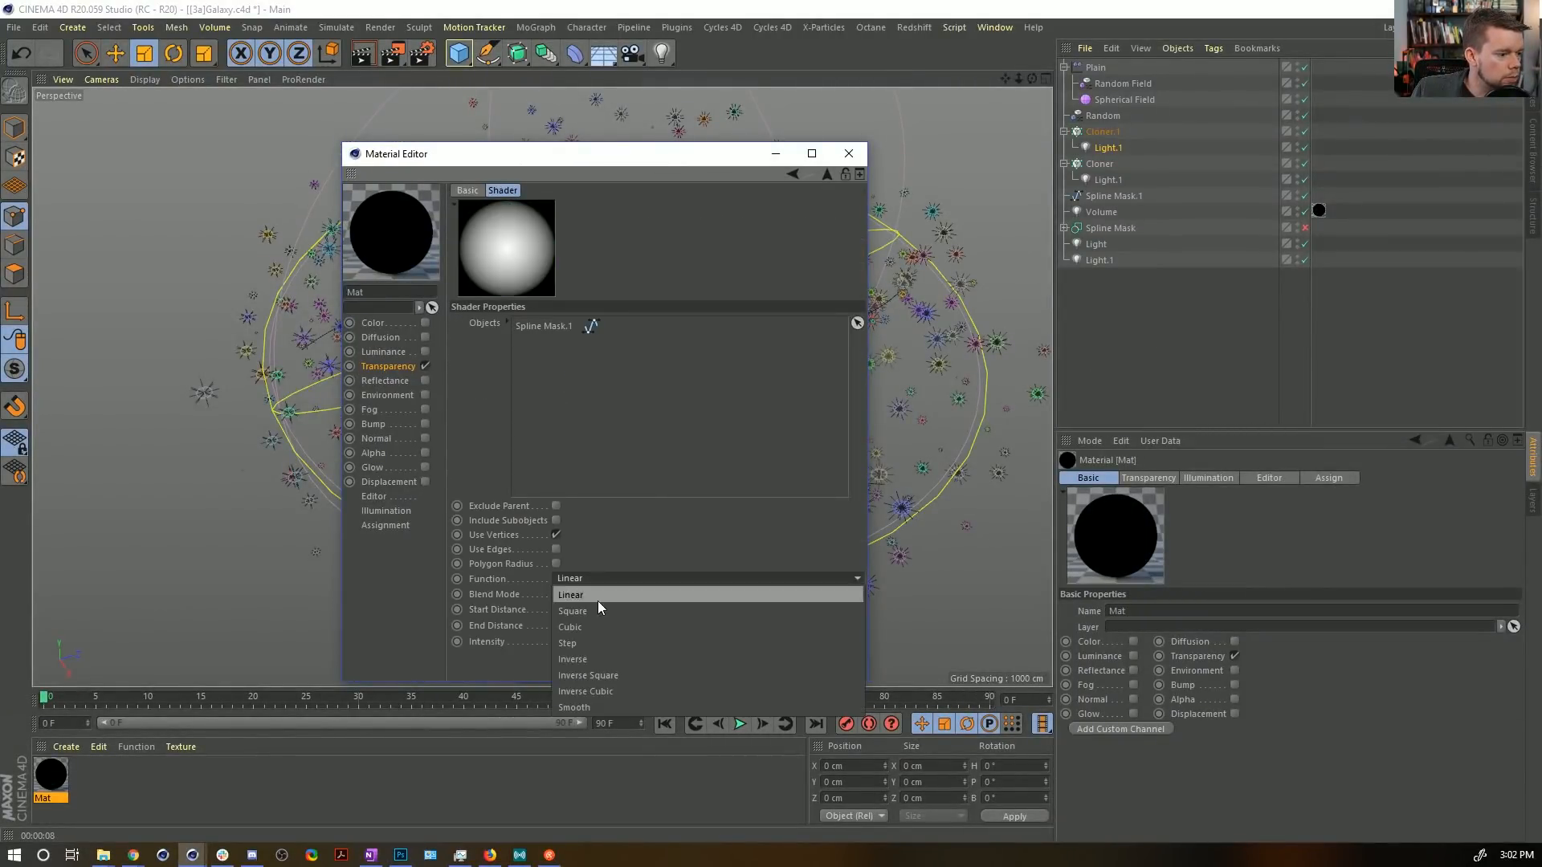
{"action": "left_click", "coordinate": [624, 706]}
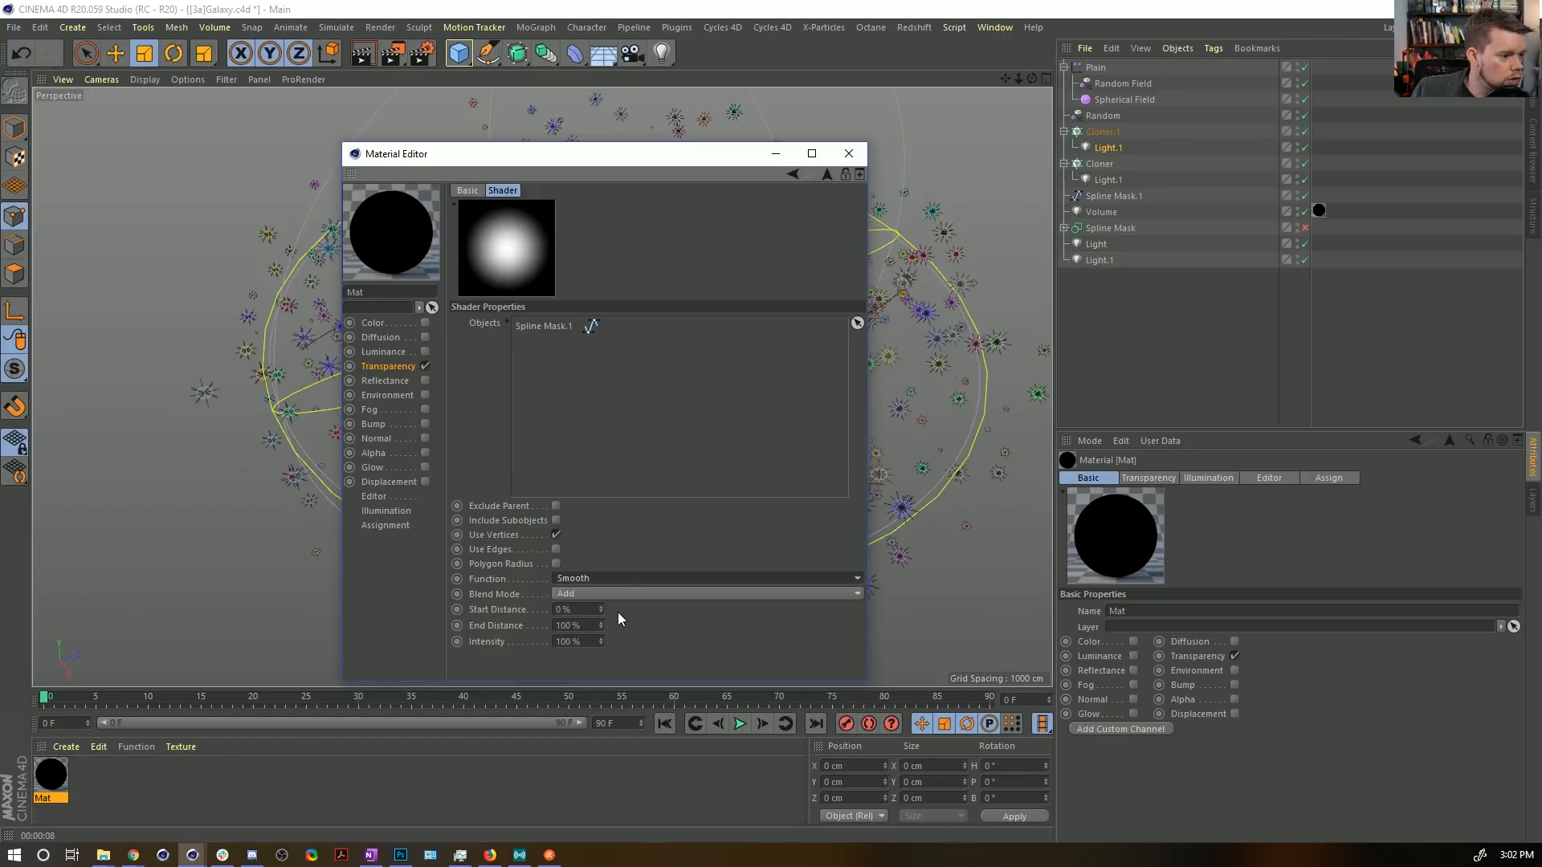
{"action": "left_click", "coordinate": [587, 594]}
{"action": "left_click", "coordinate": [591, 614]}
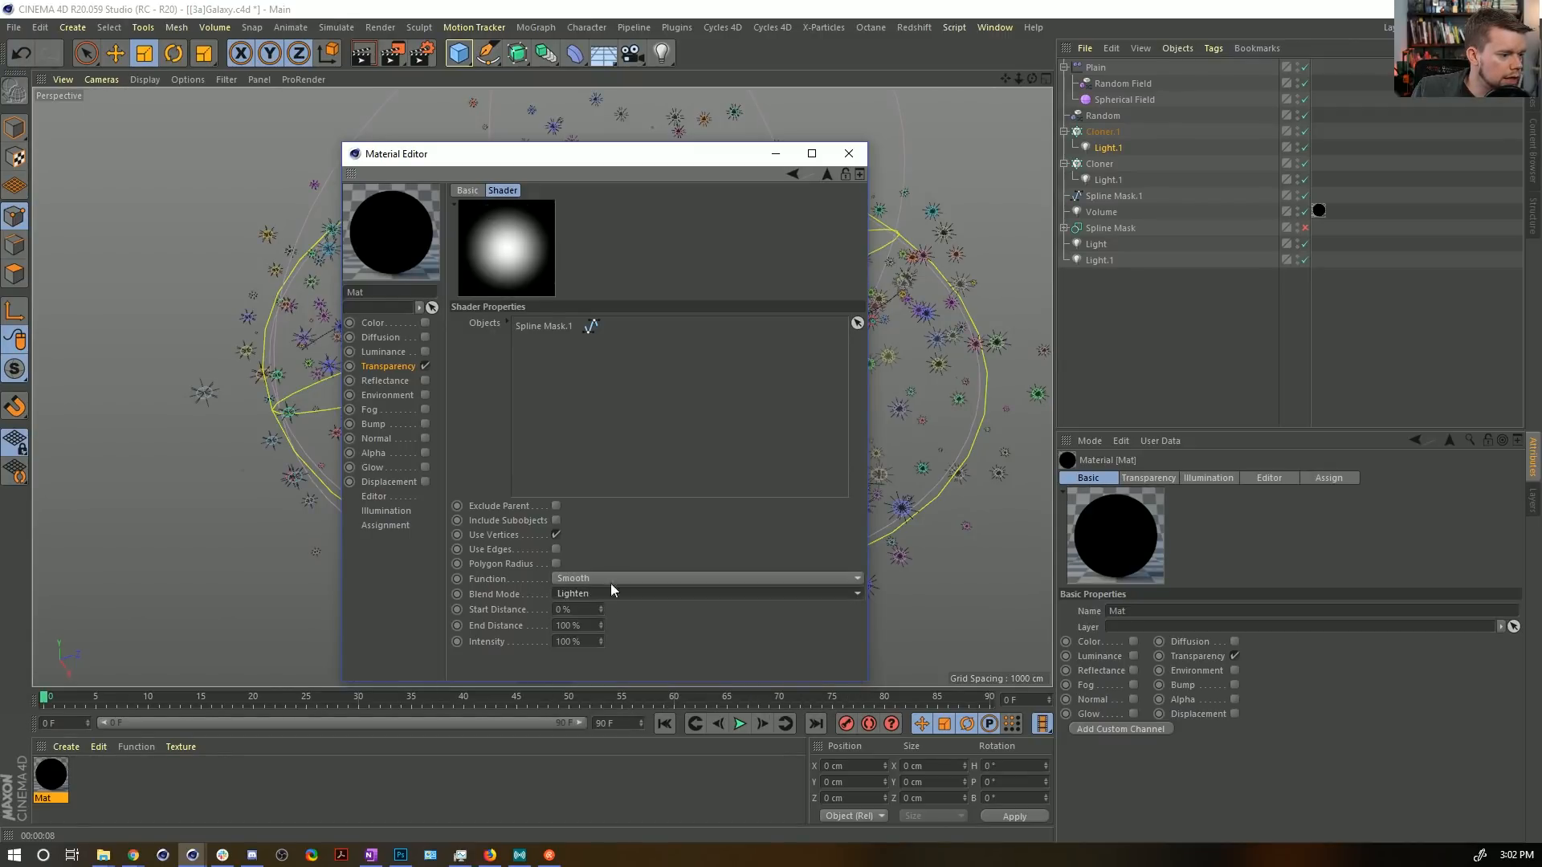
Compare the Inverse Cubic, Step and Square functions on the Proximal shader and set it back to Smooth.
{"action": "left_click", "coordinate": [615, 579]}
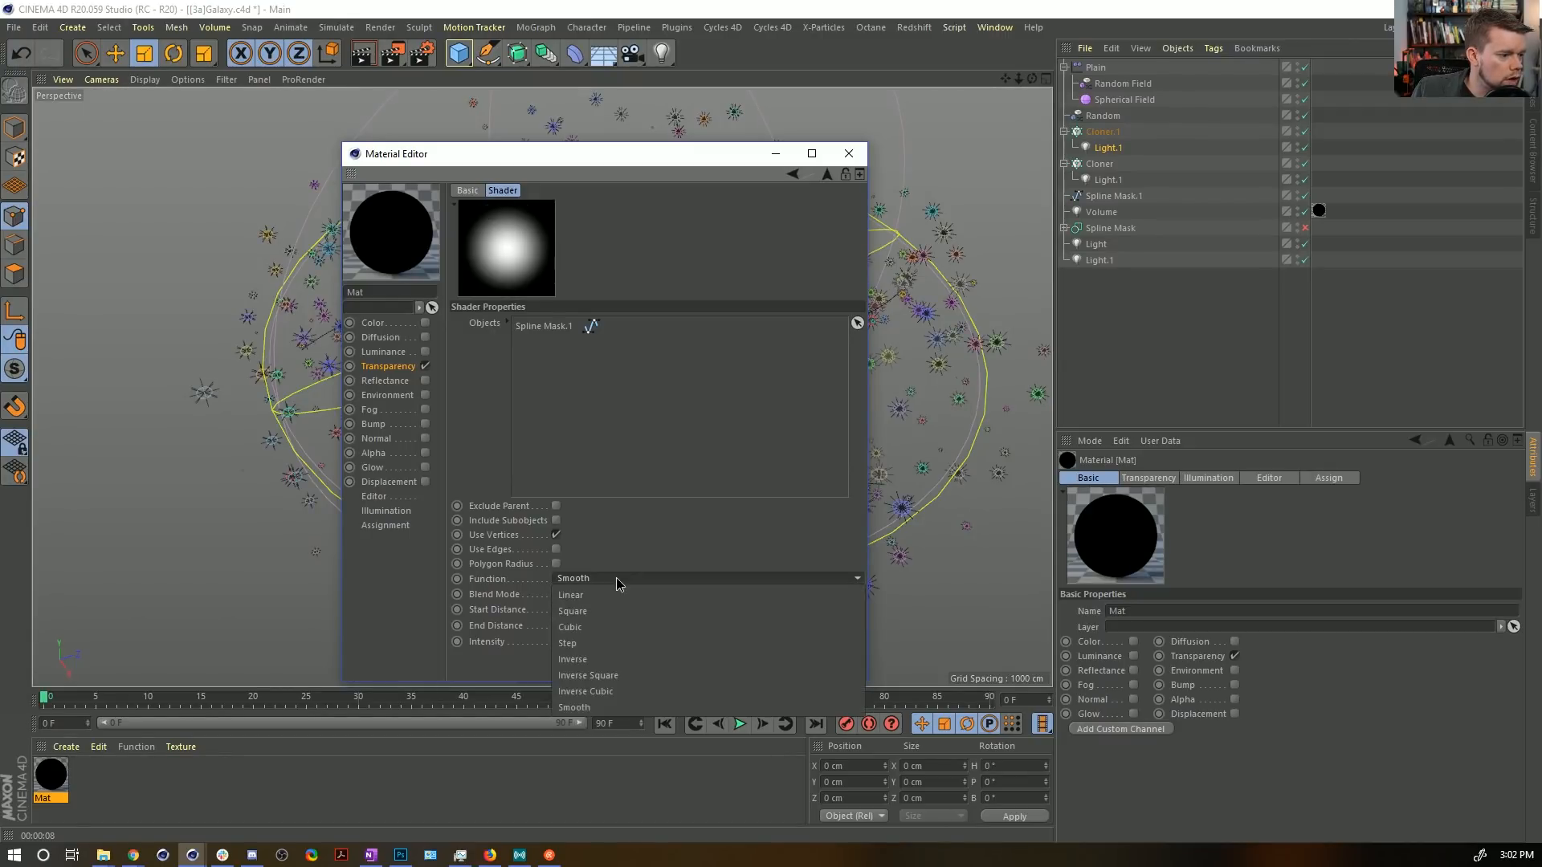
{"action": "left_click", "coordinate": [647, 687]}
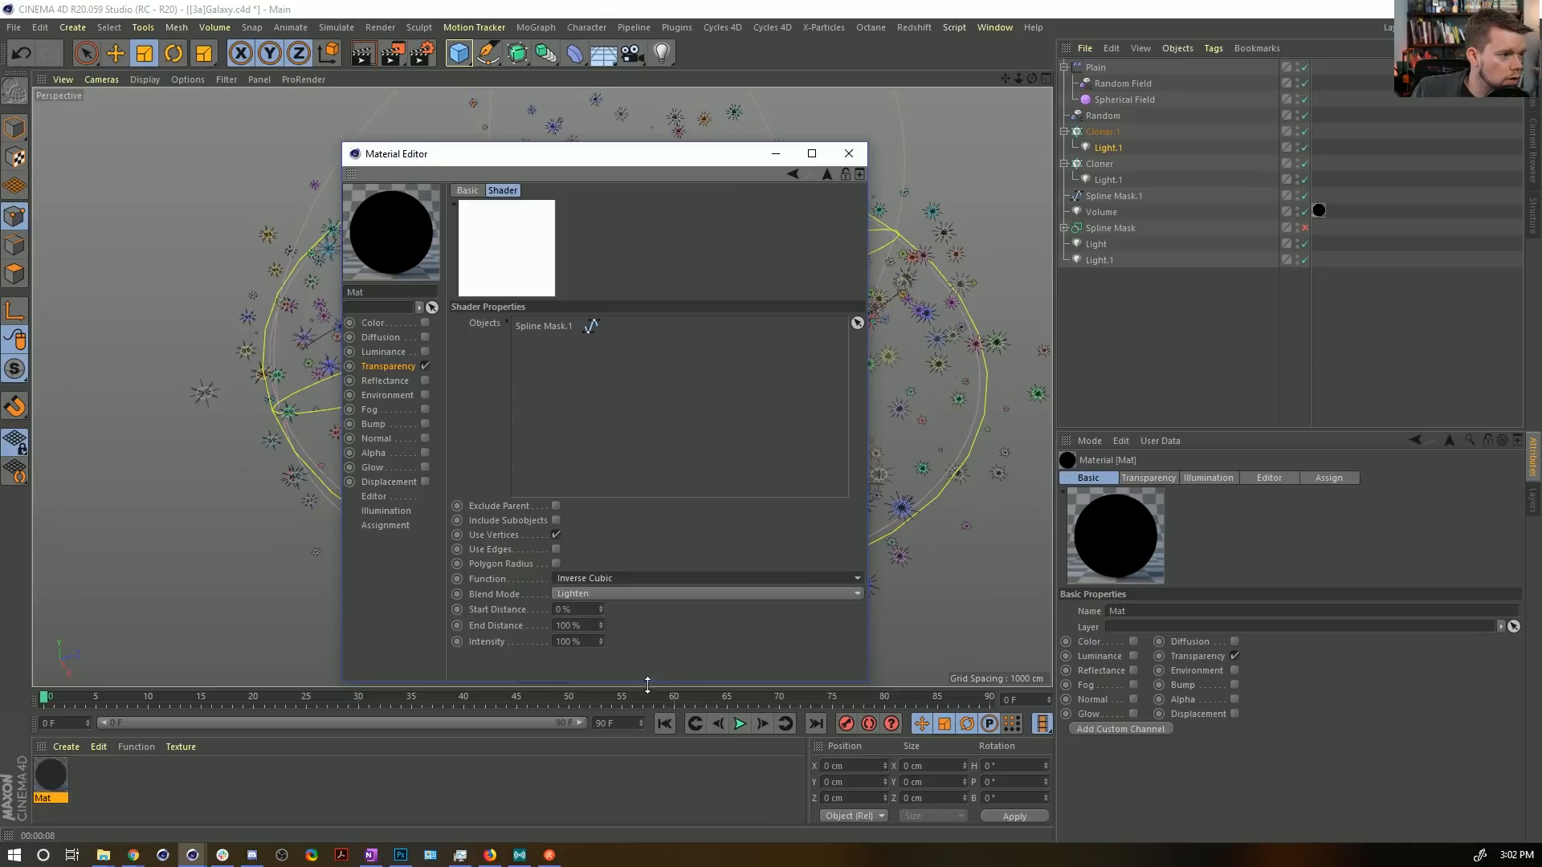
{"action": "left_click", "coordinate": [652, 580]}
{"action": "left_click", "coordinate": [652, 580]}
{"action": "left_click", "coordinate": [652, 580]}
{"action": "left_click", "coordinate": [652, 580]}
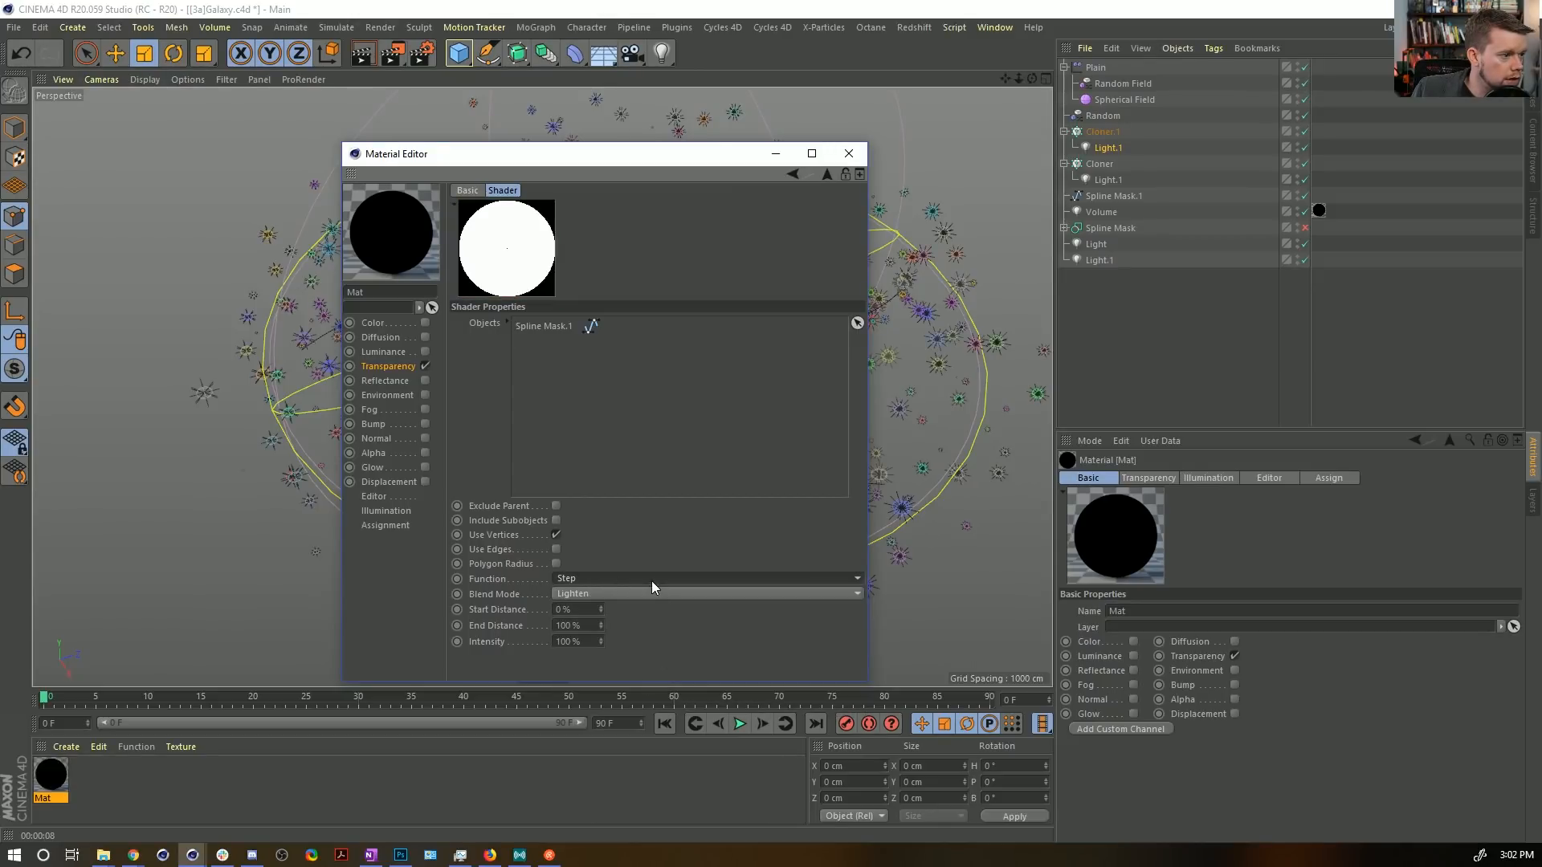
{"action": "left_click", "coordinate": [652, 581]}
{"action": "left_click", "coordinate": [652, 581]}
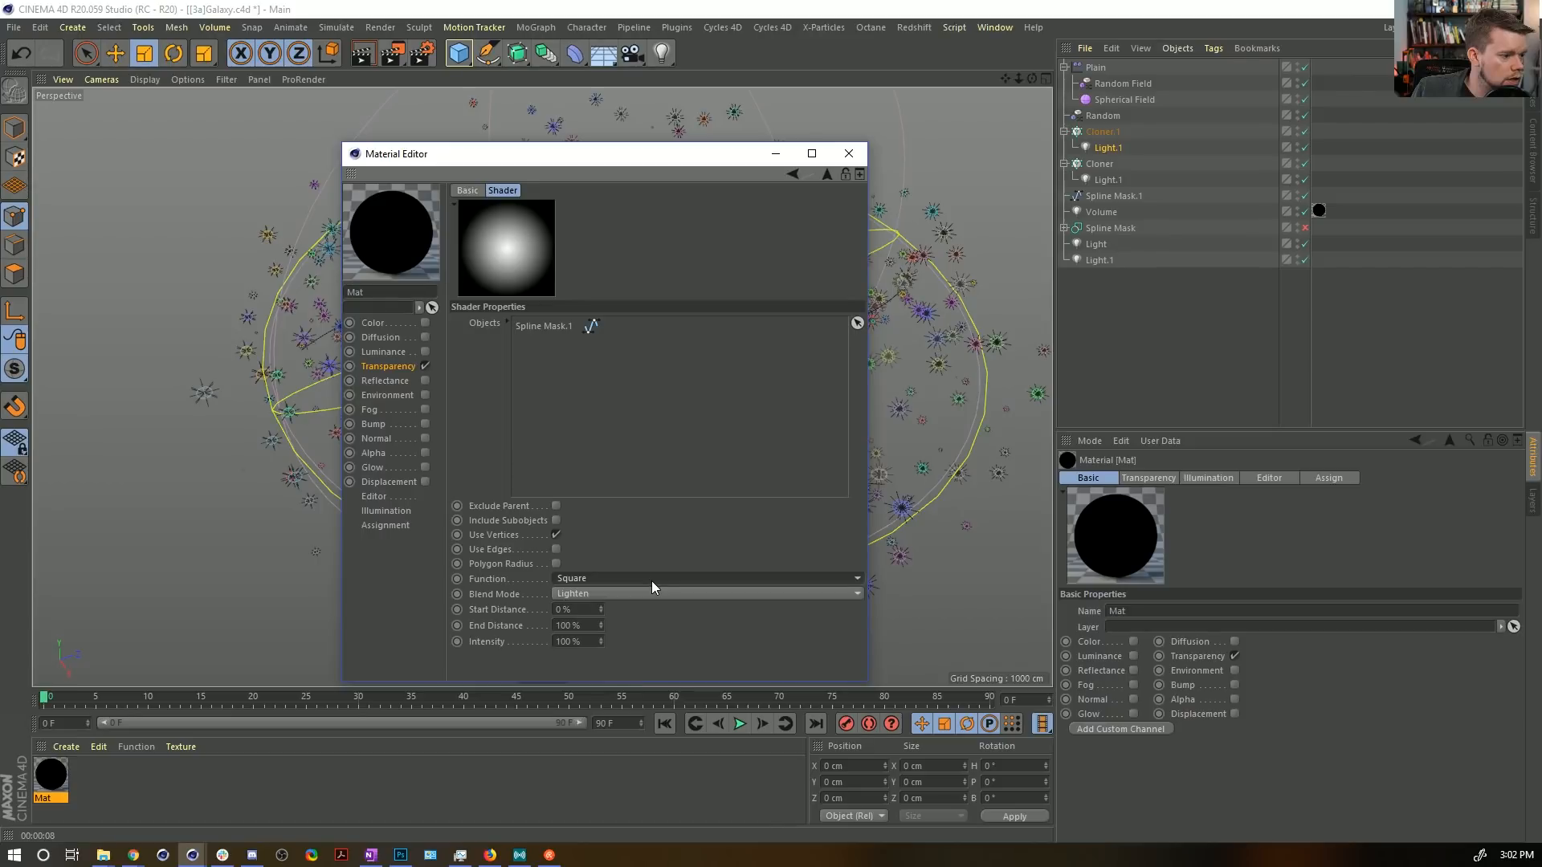
{"action": "left_click", "coordinate": [652, 580]}
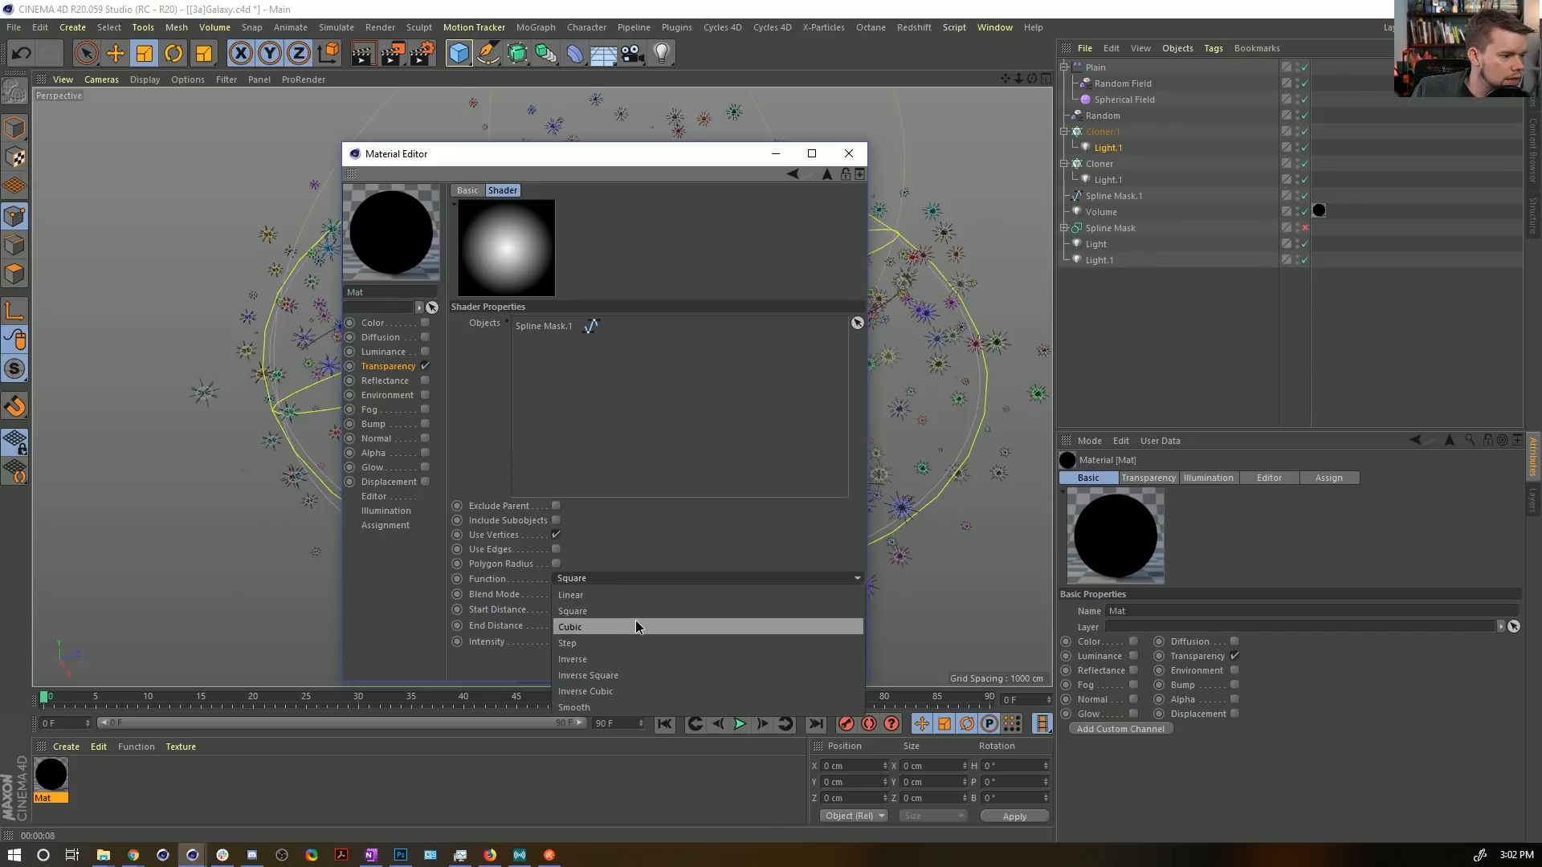
{"action": "left_click", "coordinate": [616, 707]}
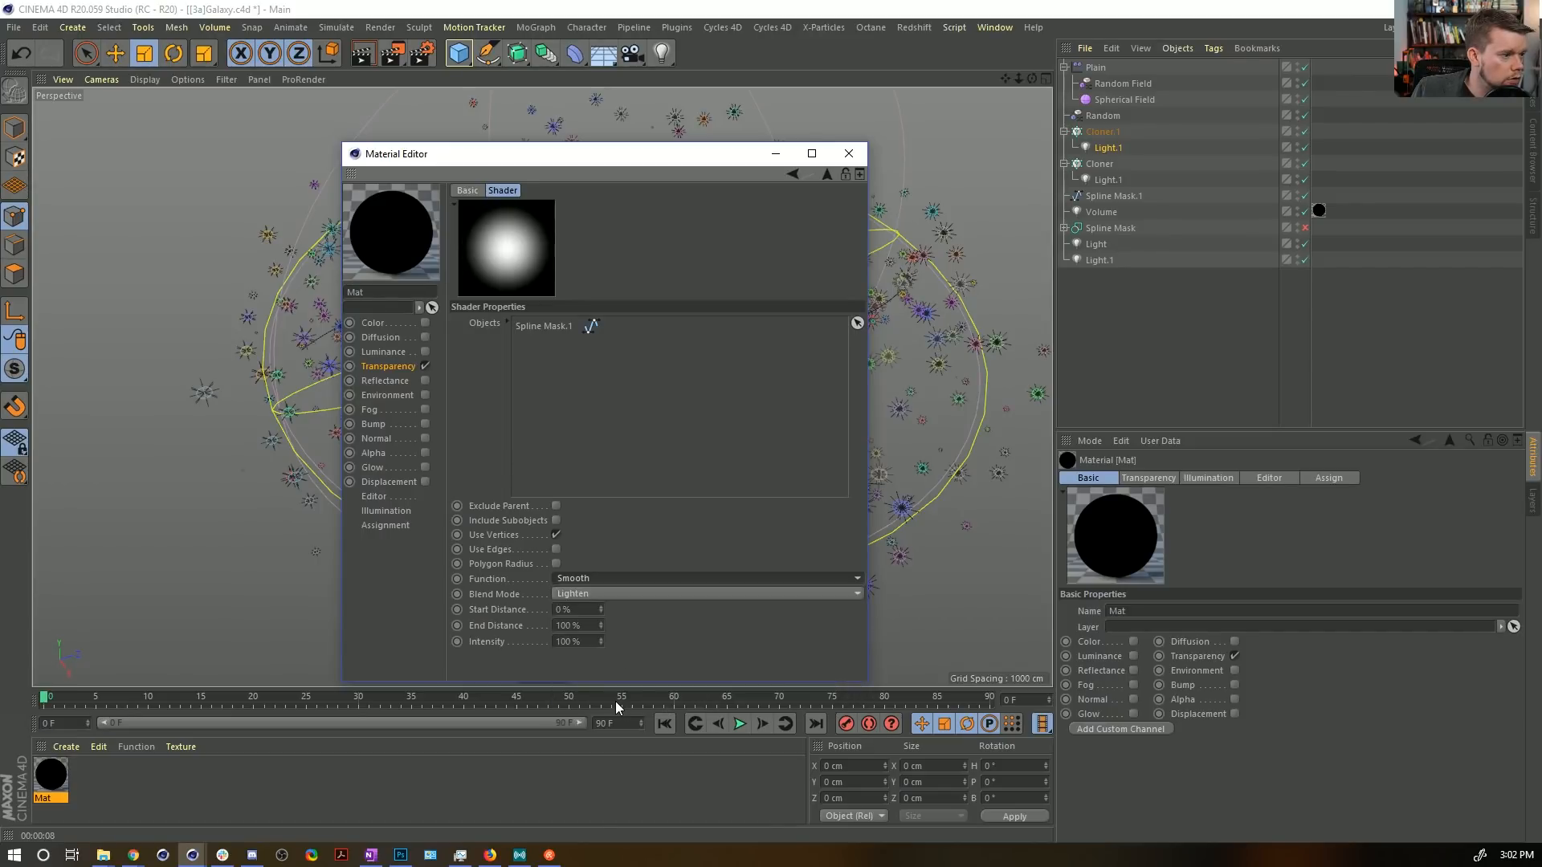
Preview the render and set the Proximal shader's End Distance to 200 % in the Mat material's transparency layers.
{"action": "left_click", "coordinate": [847, 161]}
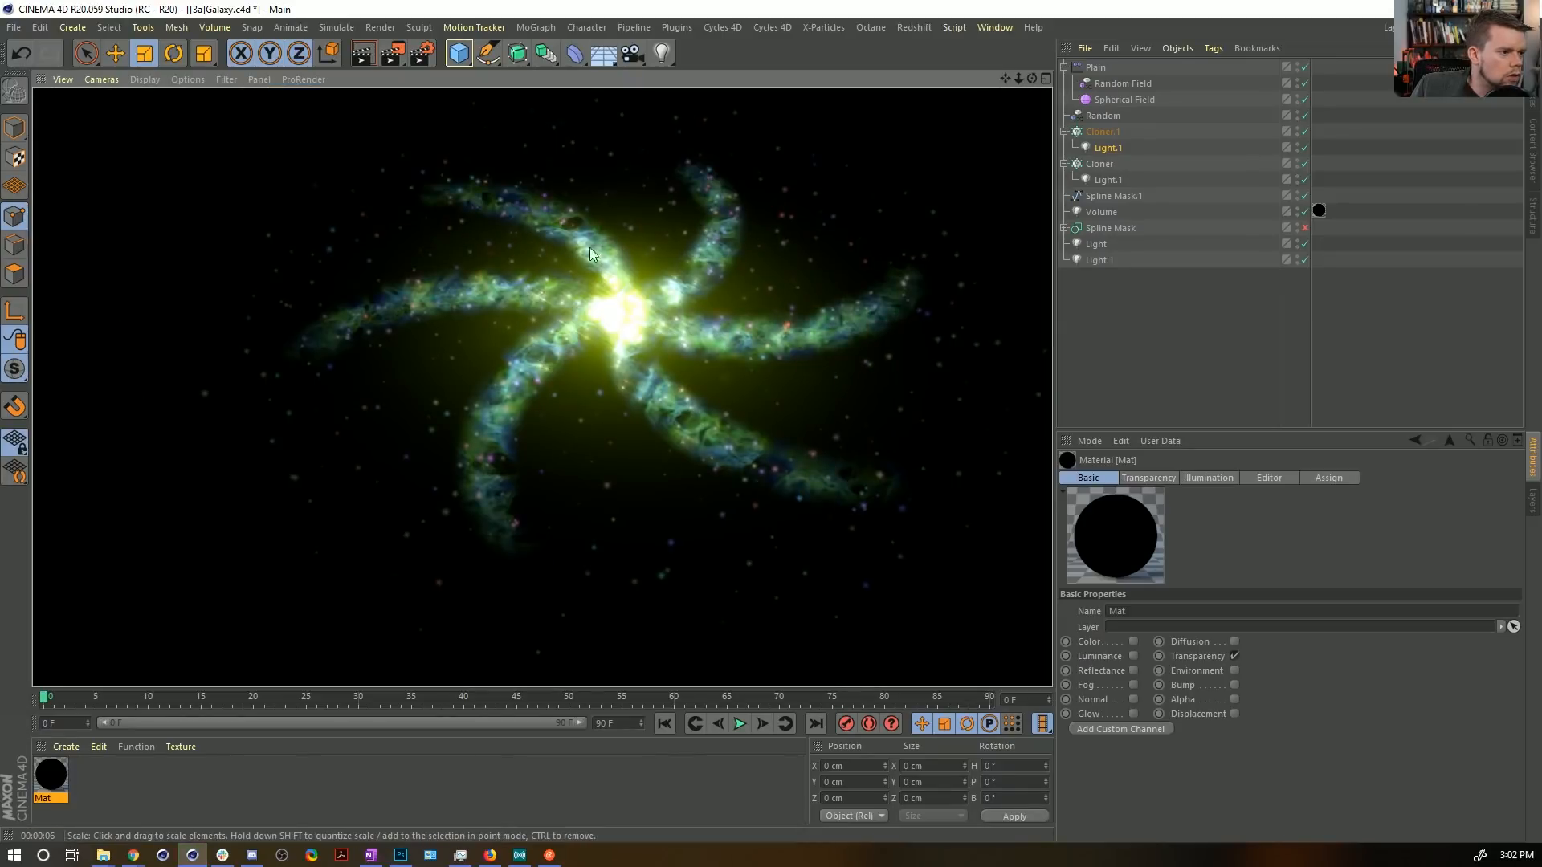
{"action": "double_click", "coordinate": [58, 776]}
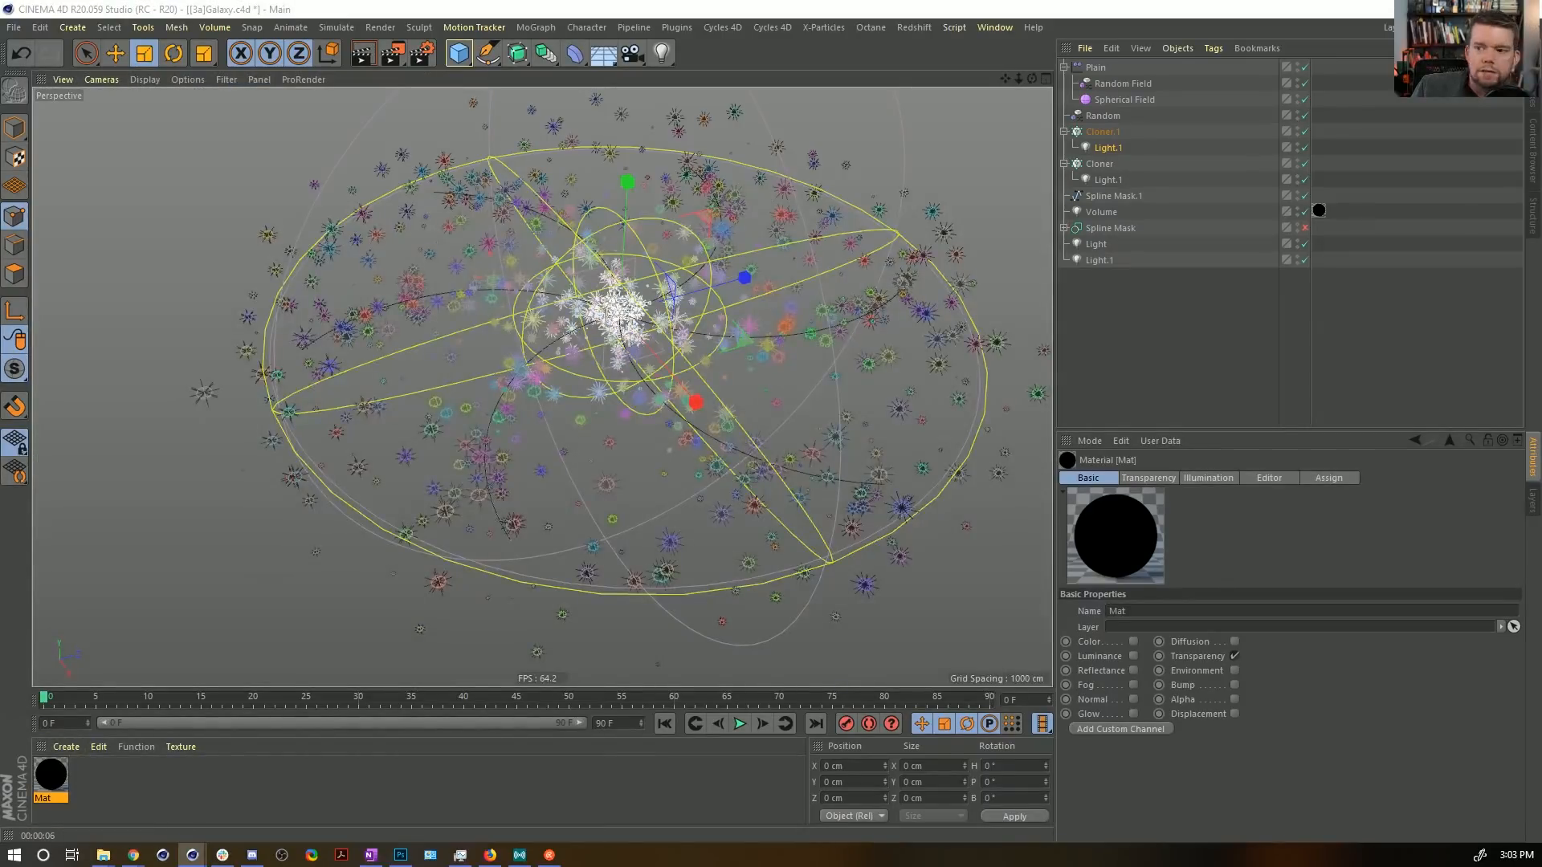
{"action": "left_click", "coordinate": [826, 464]}
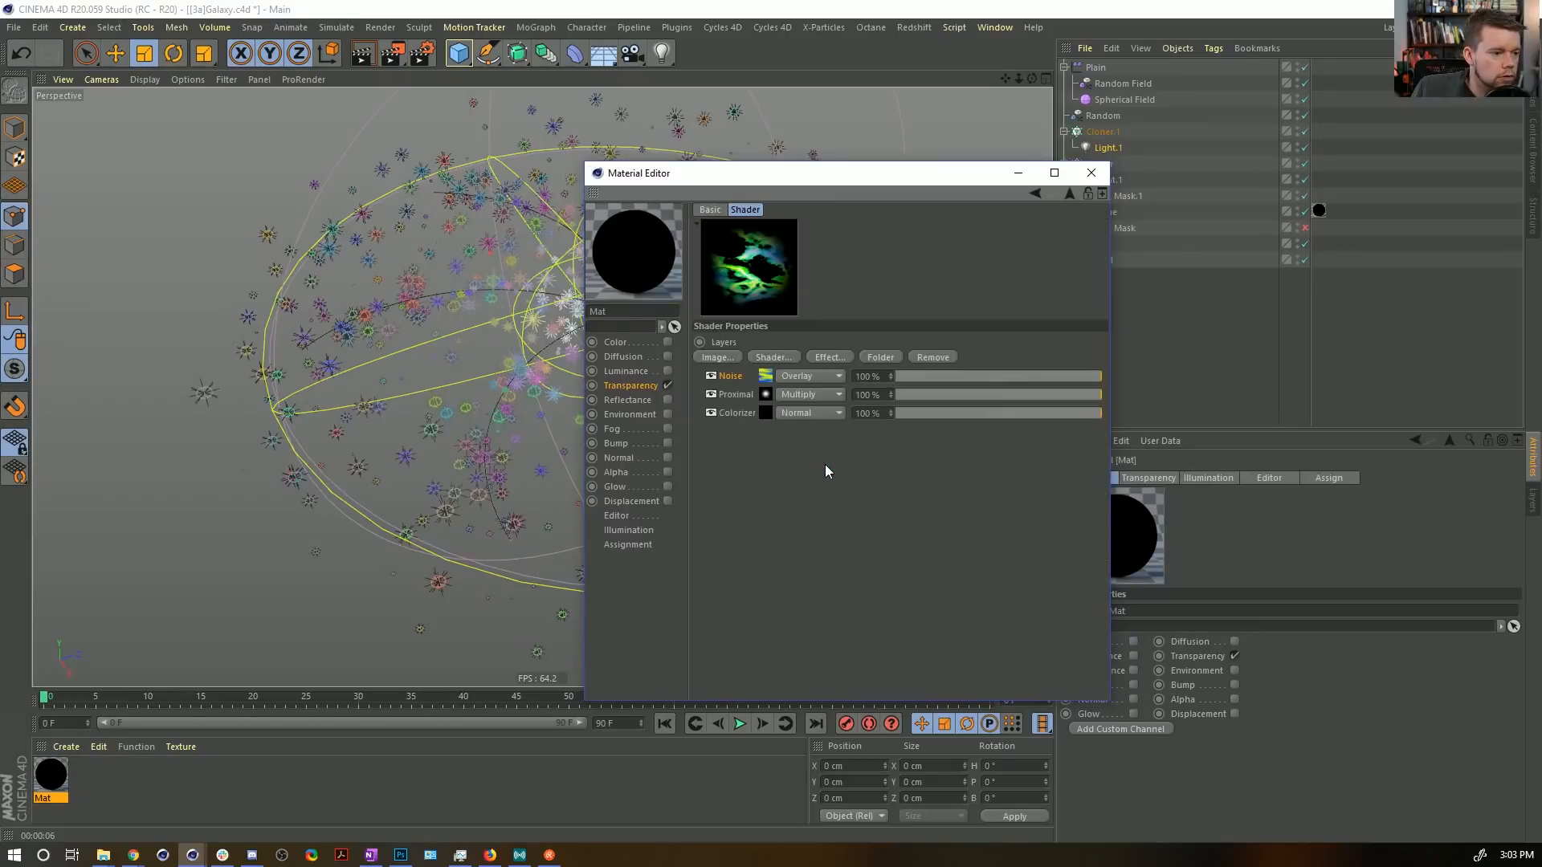
{"action": "left_click", "coordinate": [767, 393]}
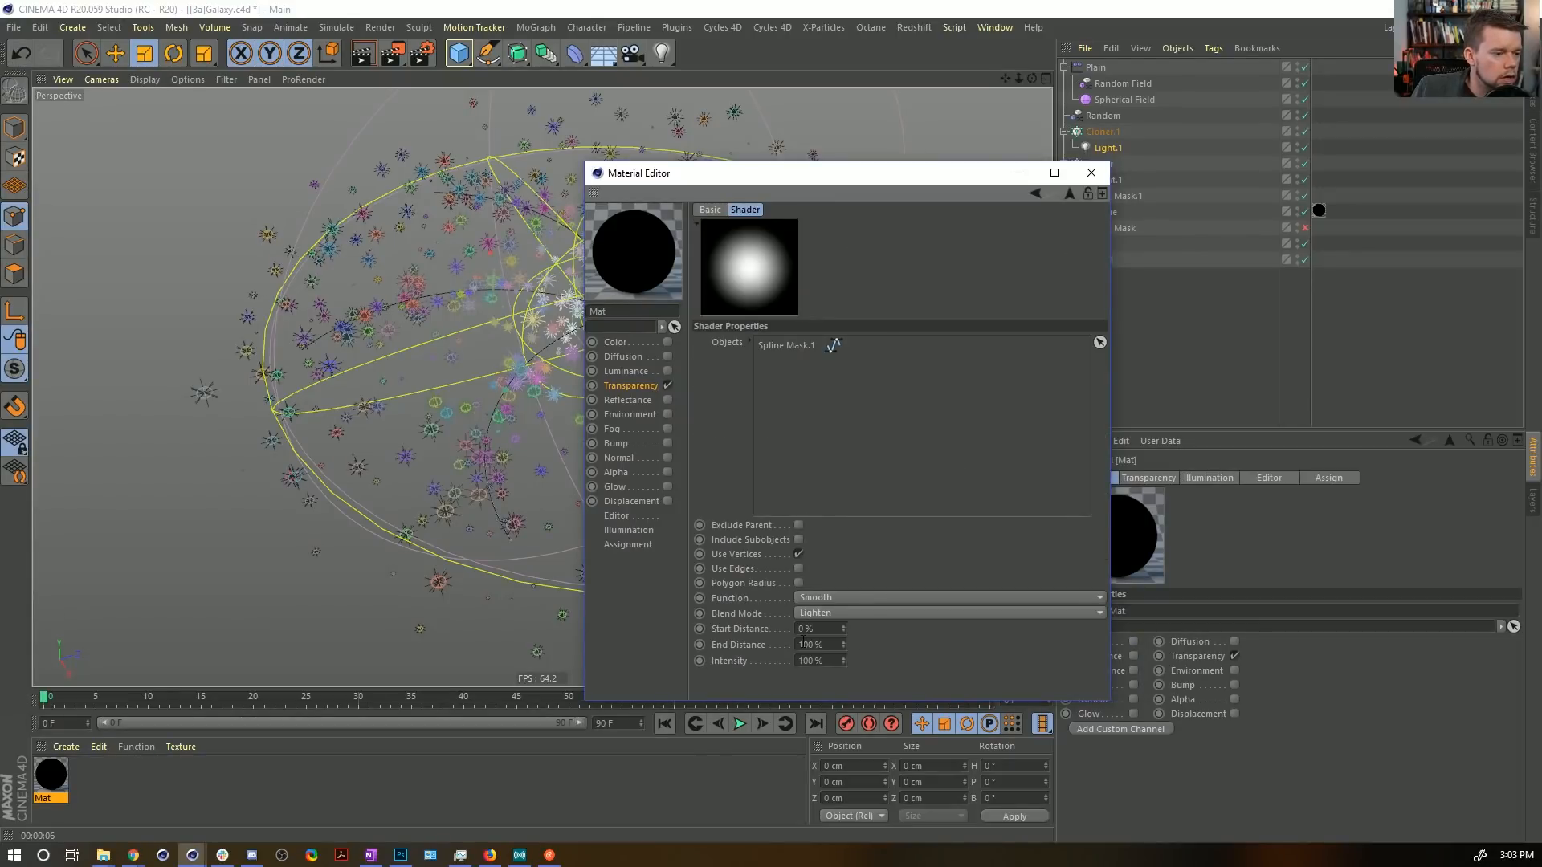
{"action": "left_click_drag", "start_coordinate": [841, 177], "coordinate": [1201, 104]}
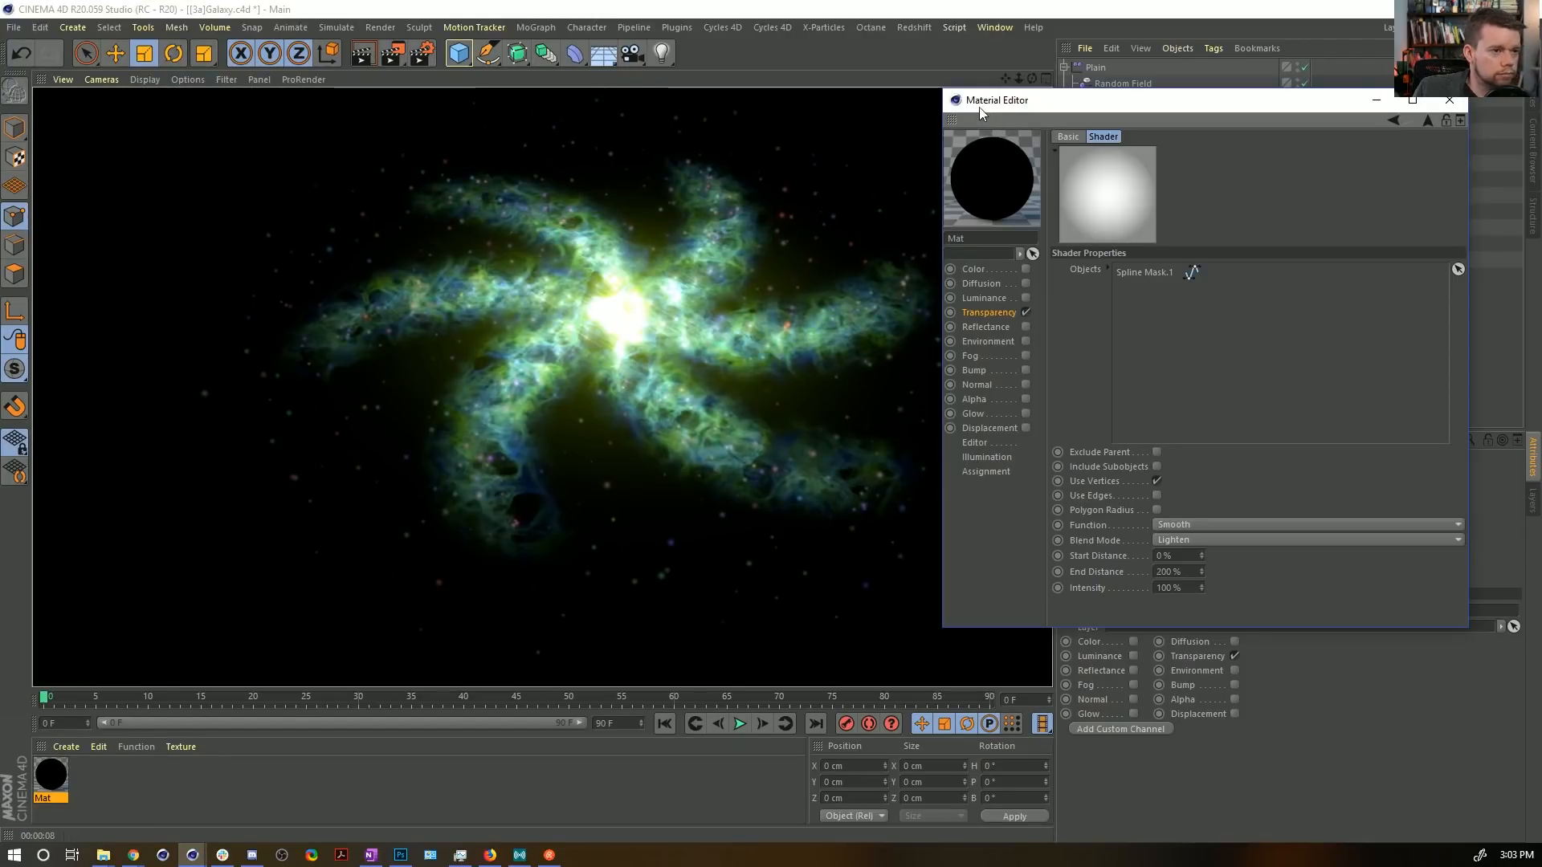
{"action": "left_click", "coordinate": [1449, 99]}
Set the intensity of Light to 45 % and of the standalone Light.1 to 131 %.
{"action": "left_click", "coordinate": [1099, 243]}
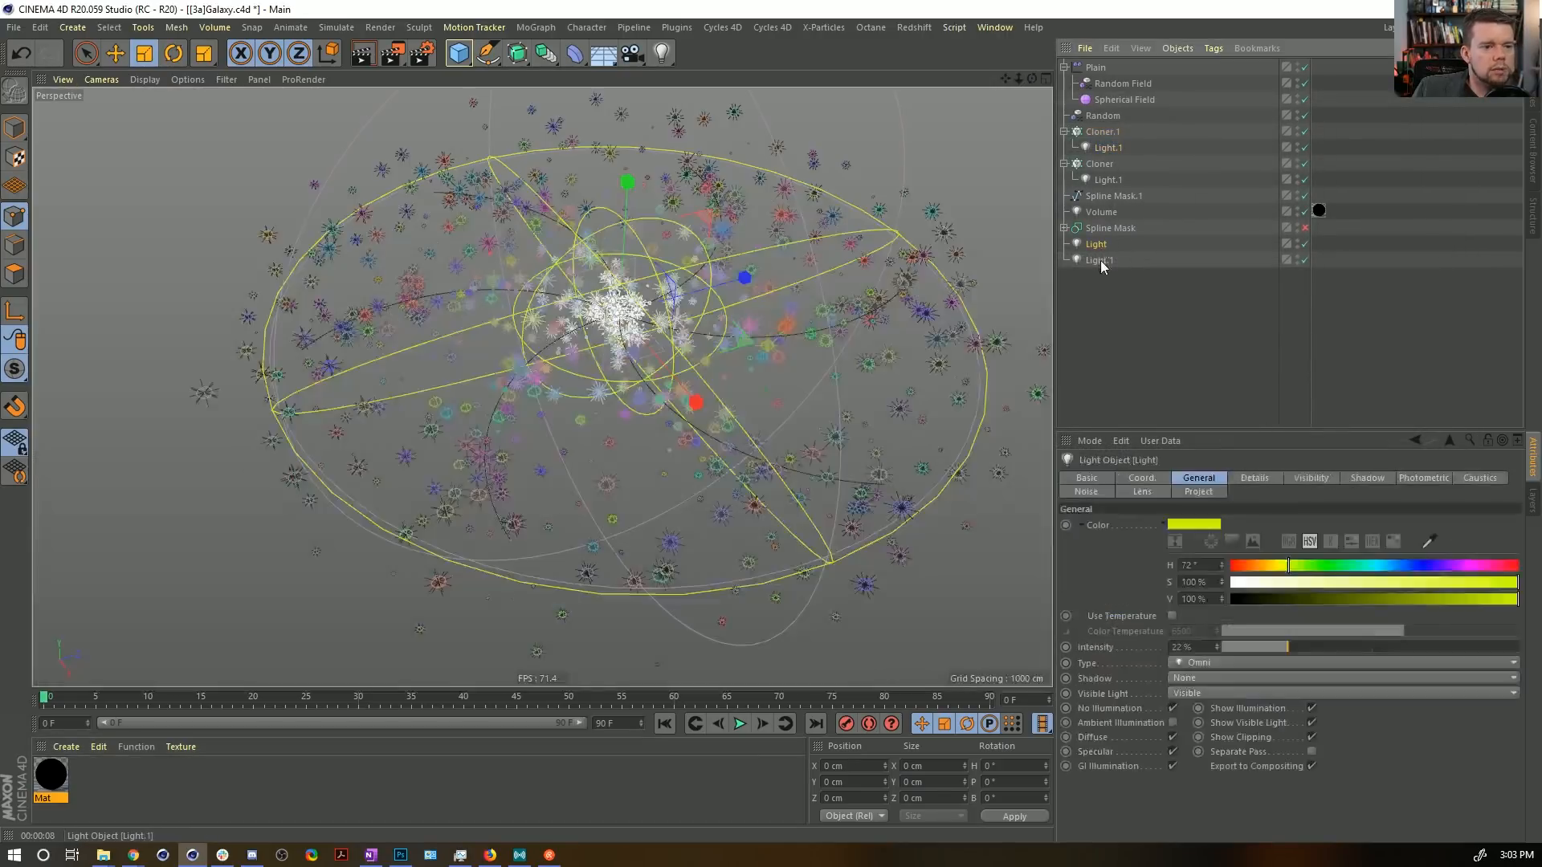
{"action": "left_click", "coordinate": [1357, 649]}
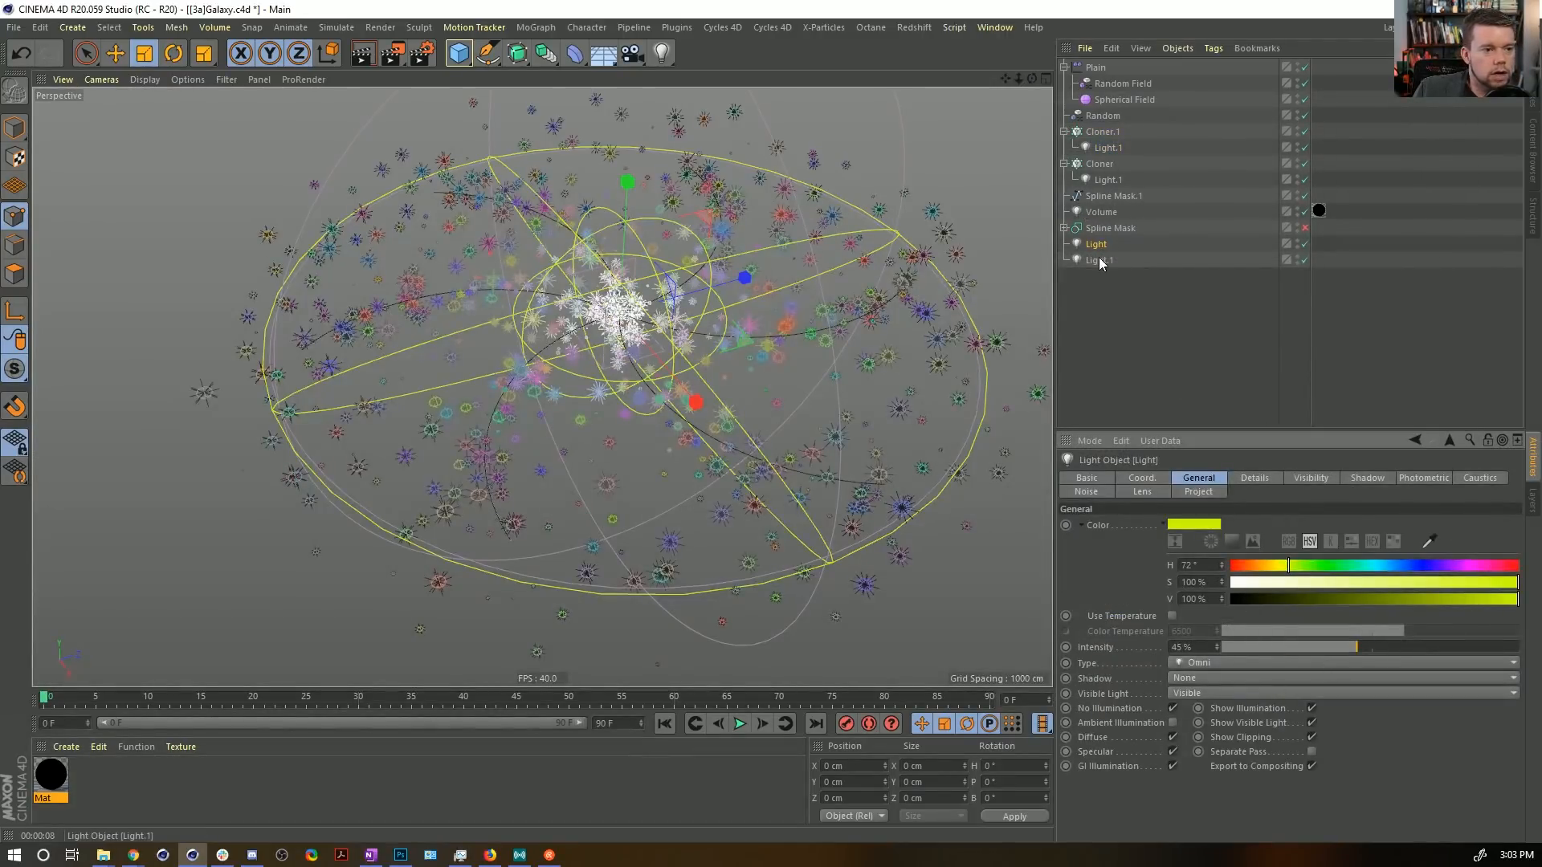
{"action": "left_click", "coordinate": [1098, 260]}
{"action": "left_click", "coordinate": [1176, 648]}
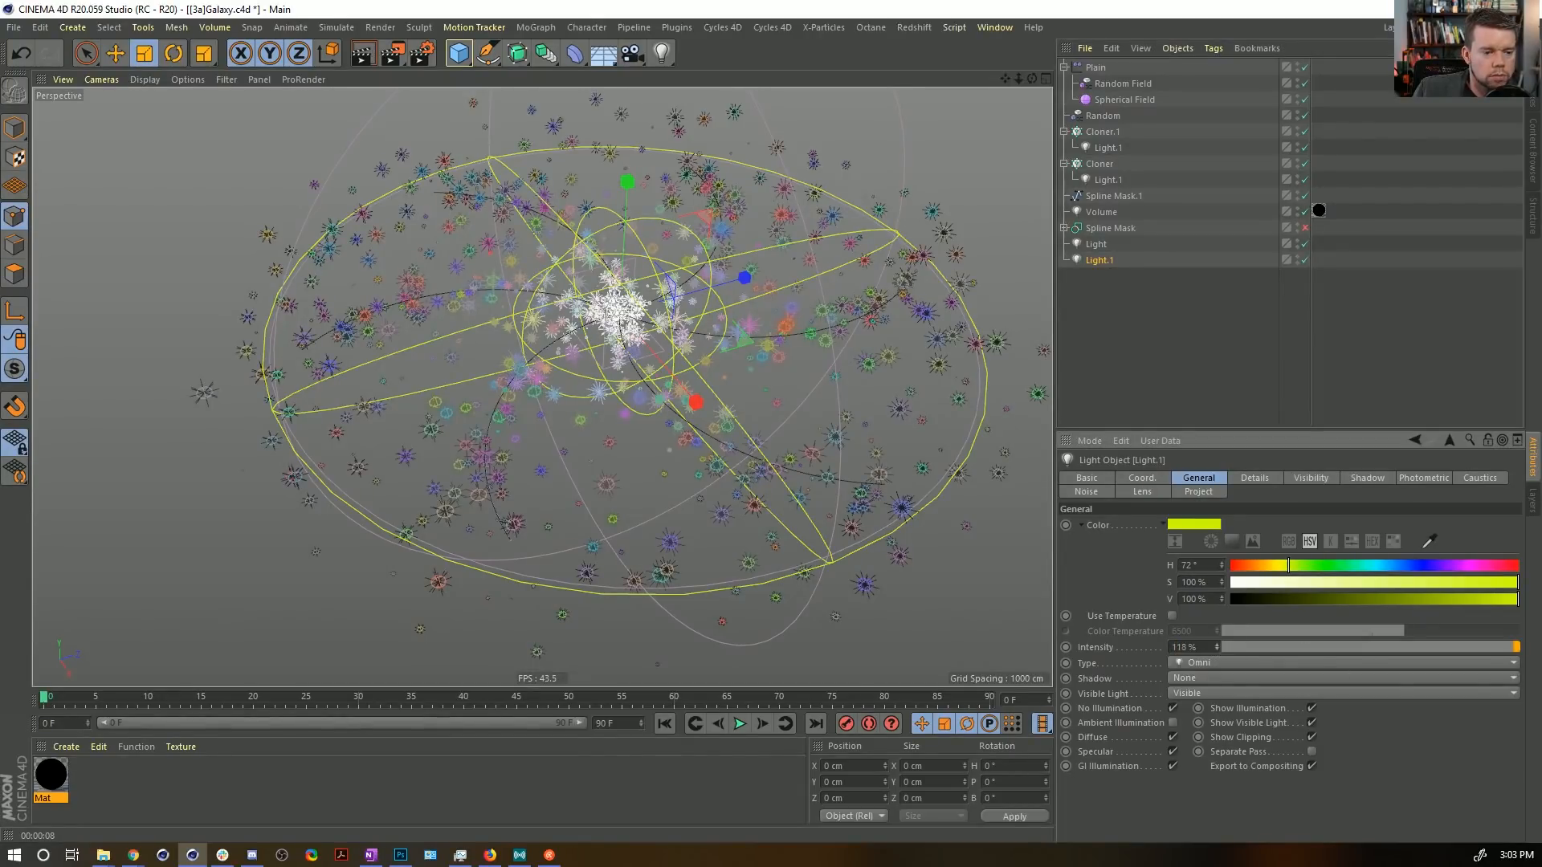
Shift the hue of the standalone Light.1's color to 94° and render a preview of the galaxy.
{"action": "left_click_drag", "start_coordinate": [1303, 566], "coordinate": [1307, 567]}
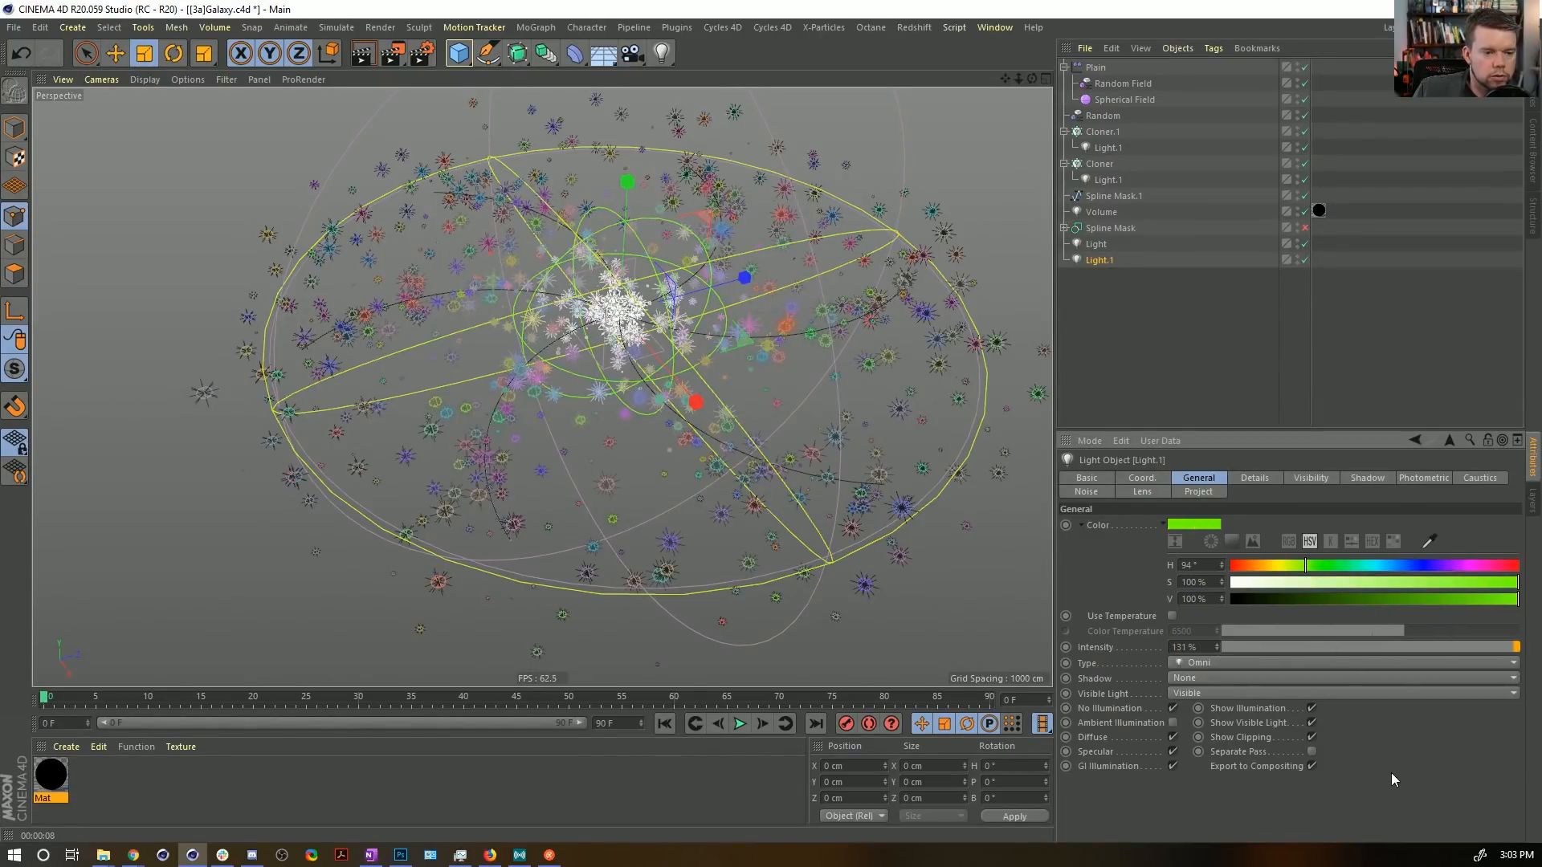
{"action": "key", "text": "ctrl+r"}
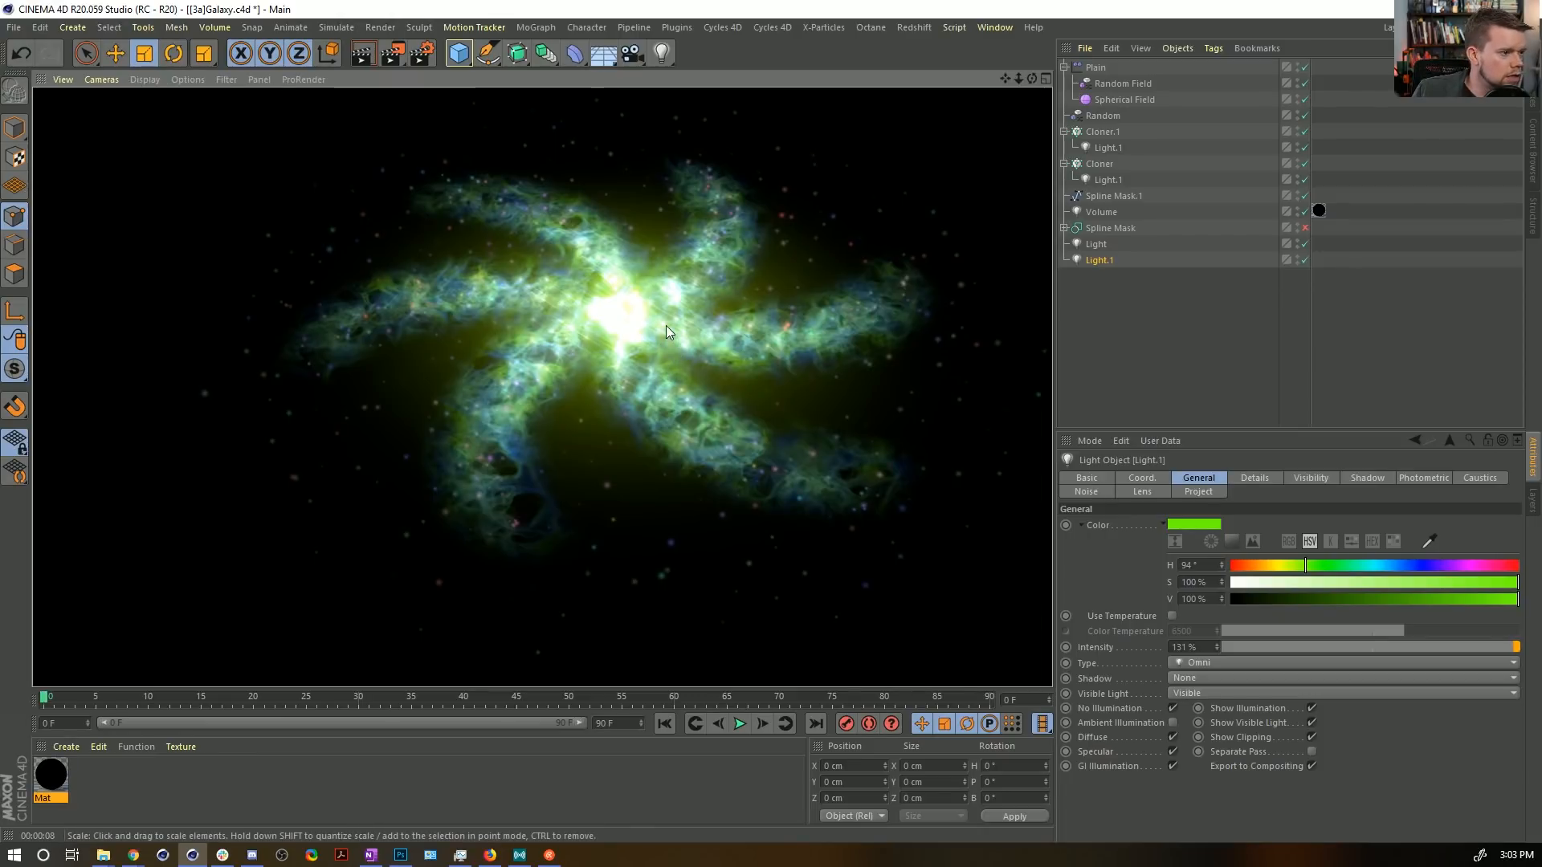
{"action": "middle_click_drag", "start_coordinate": [639, 319], "coordinate": [592, 282], "text": "alt"}
{"action": "scroll", "coordinate": [563, 371], "scroll_direction": "up", "scroll_amount": 3}
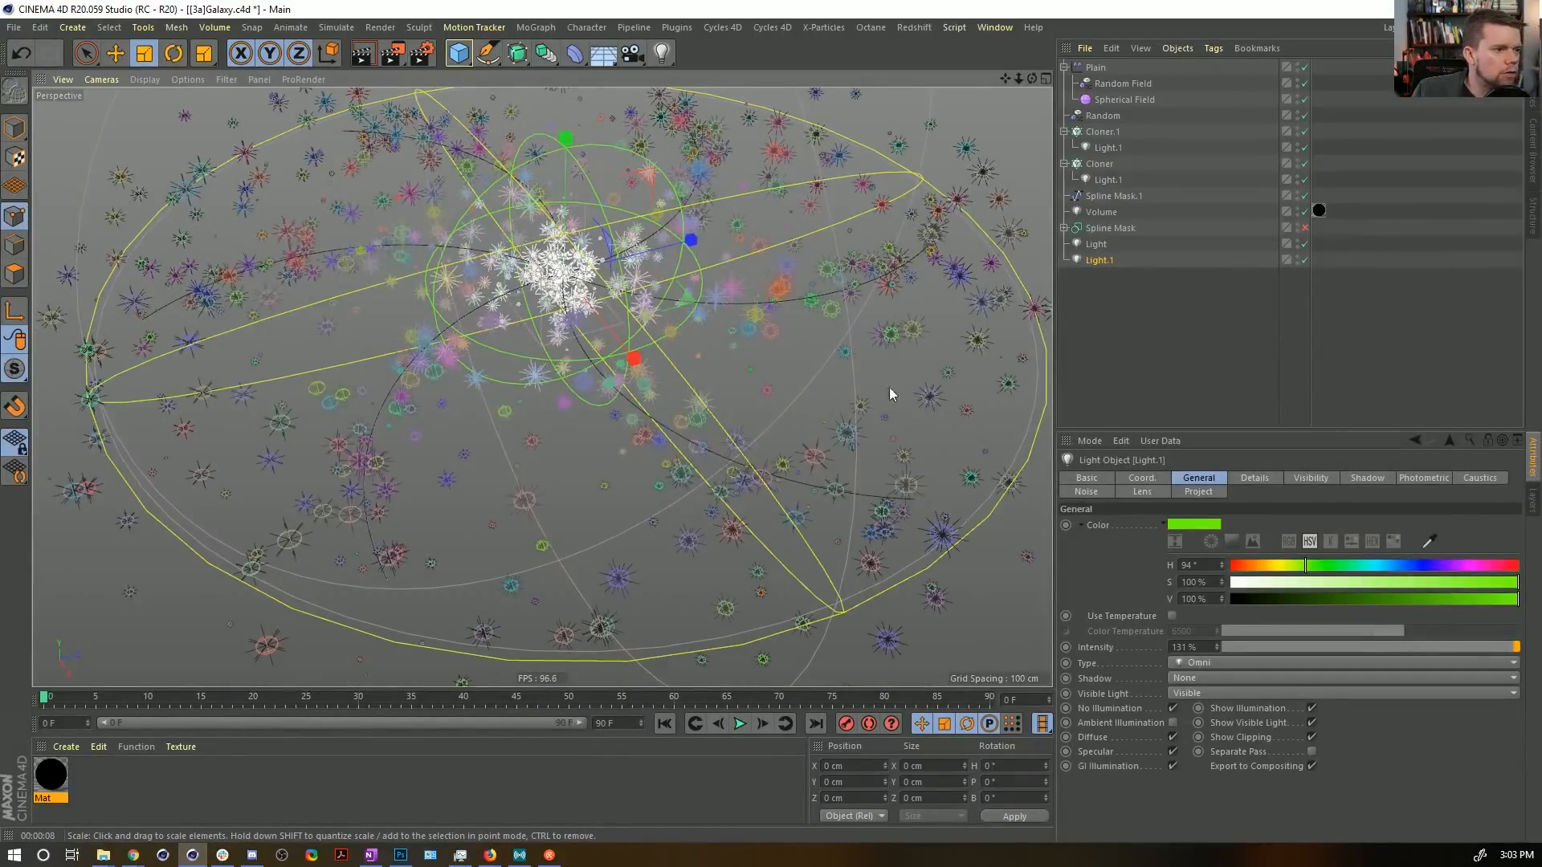
Set the Animation Speed of the Noise shader in the Mat material's transparency layers to 0.5.
{"action": "left_click", "coordinate": [1102, 212]}
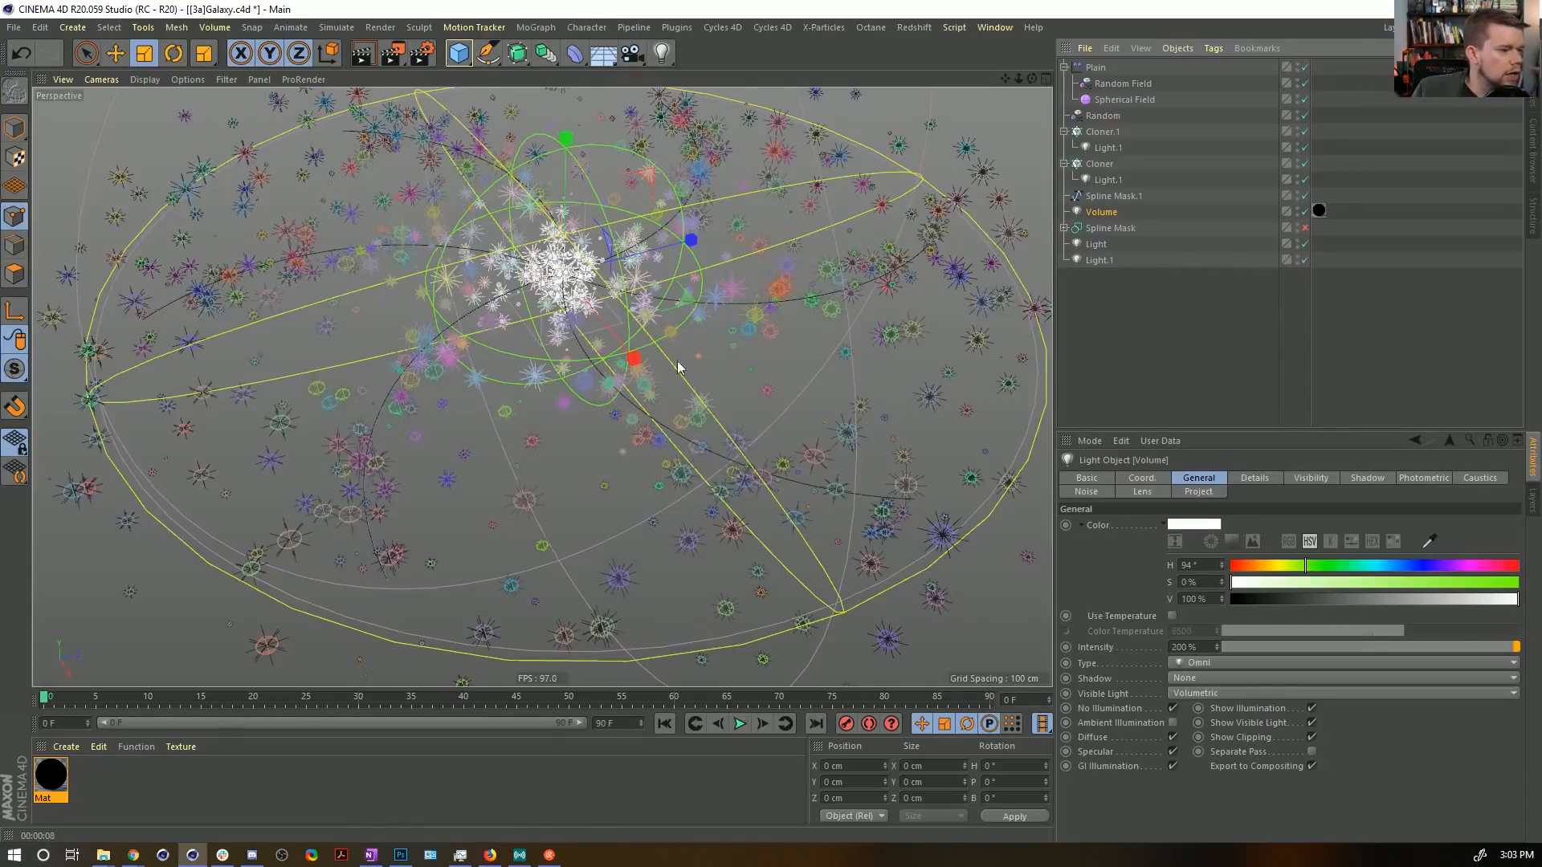
{"action": "left_click_drag", "start_coordinate": [1327, 222], "coordinate": [1320, 214]}
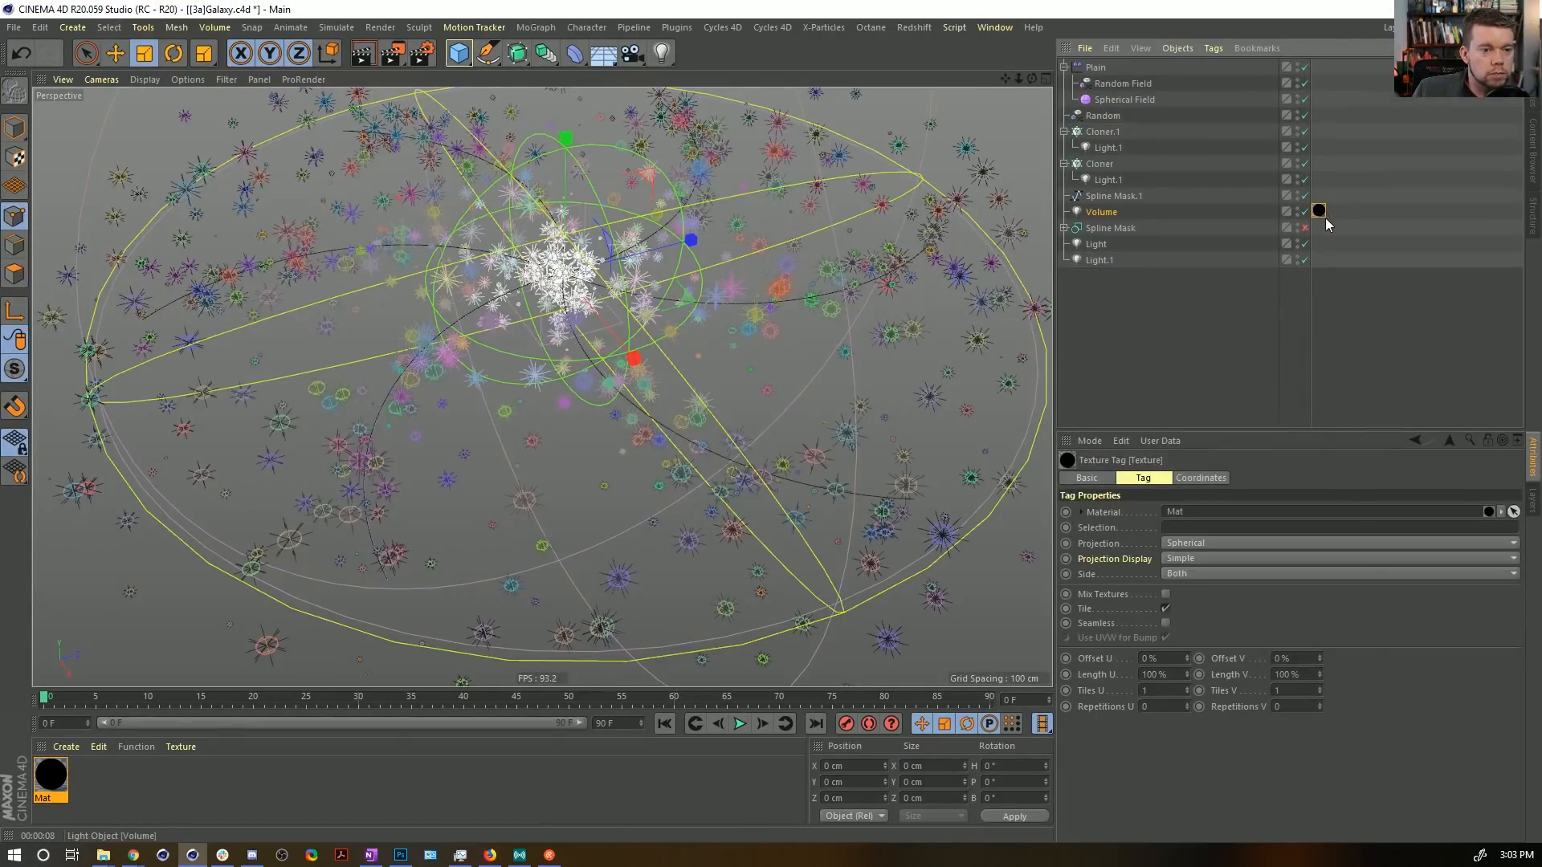
{"action": "left_click", "coordinate": [50, 775]}
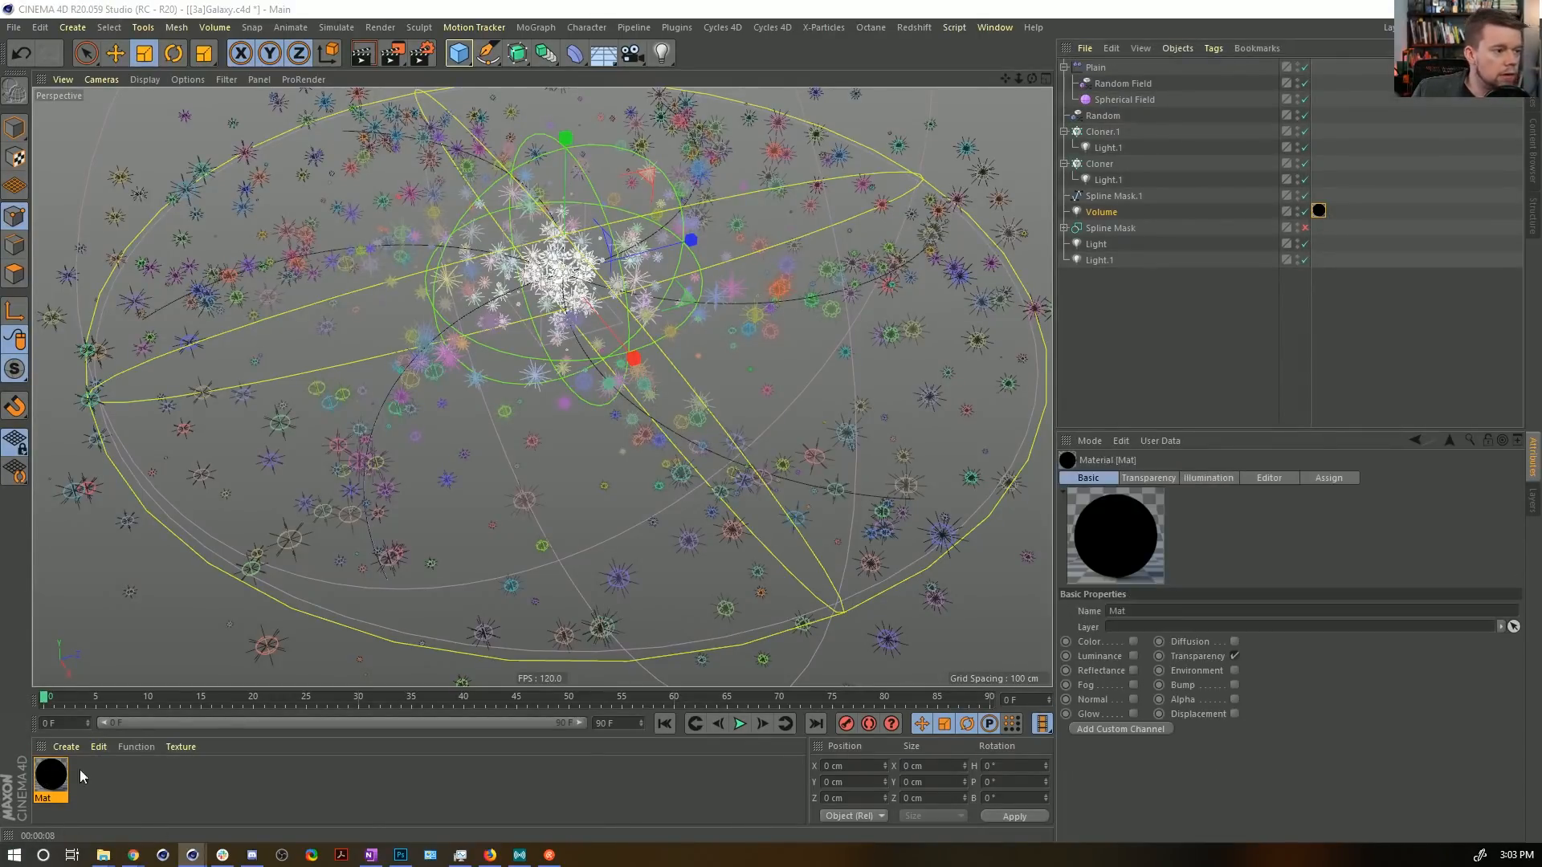
{"action": "double_click", "coordinate": [51, 775]}
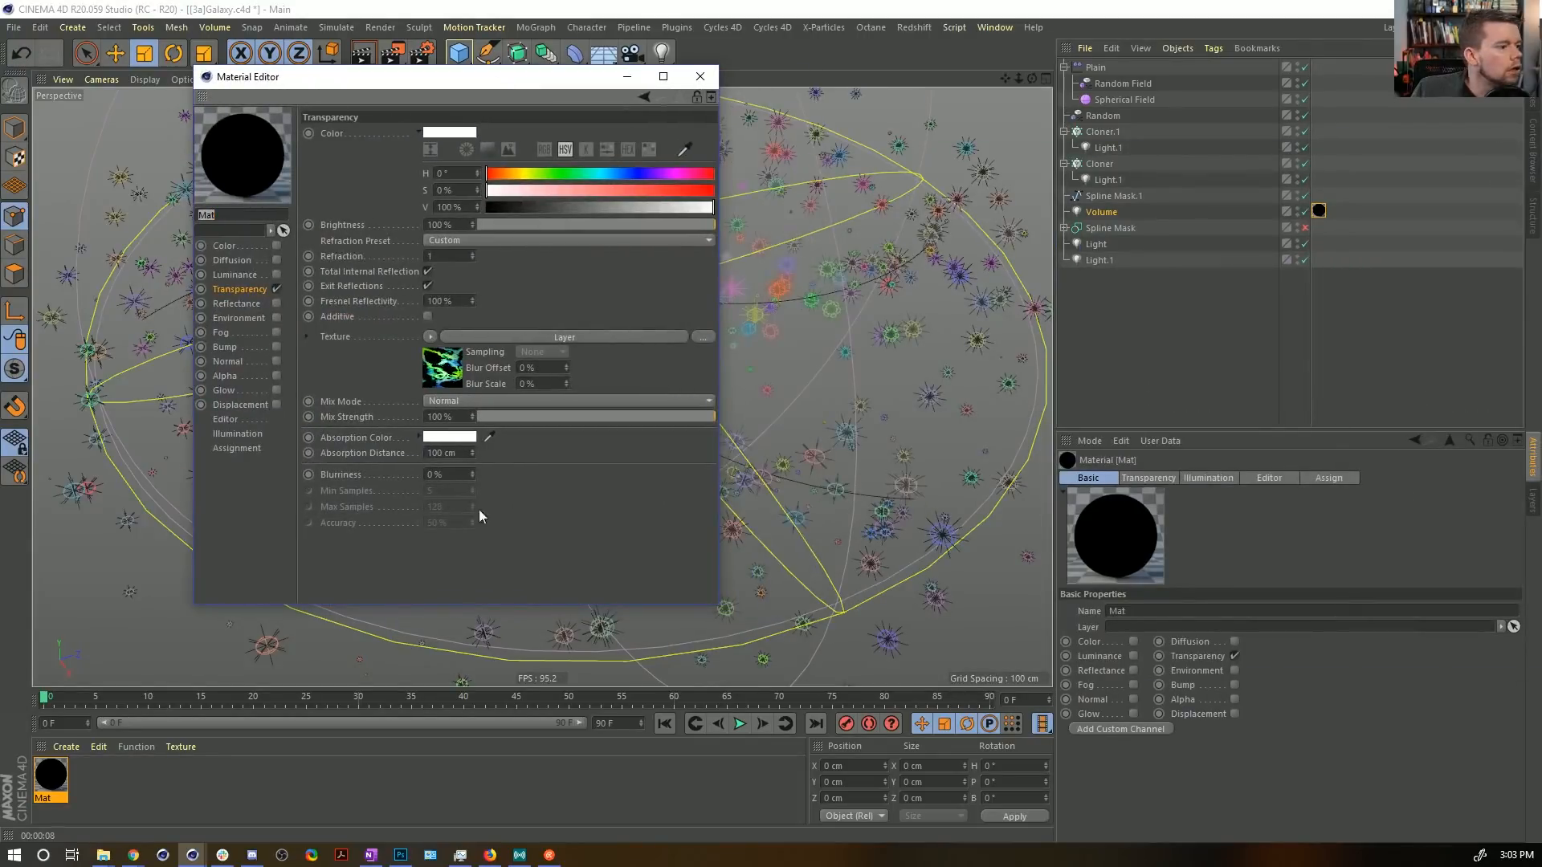
{"action": "left_click", "coordinate": [455, 381]}
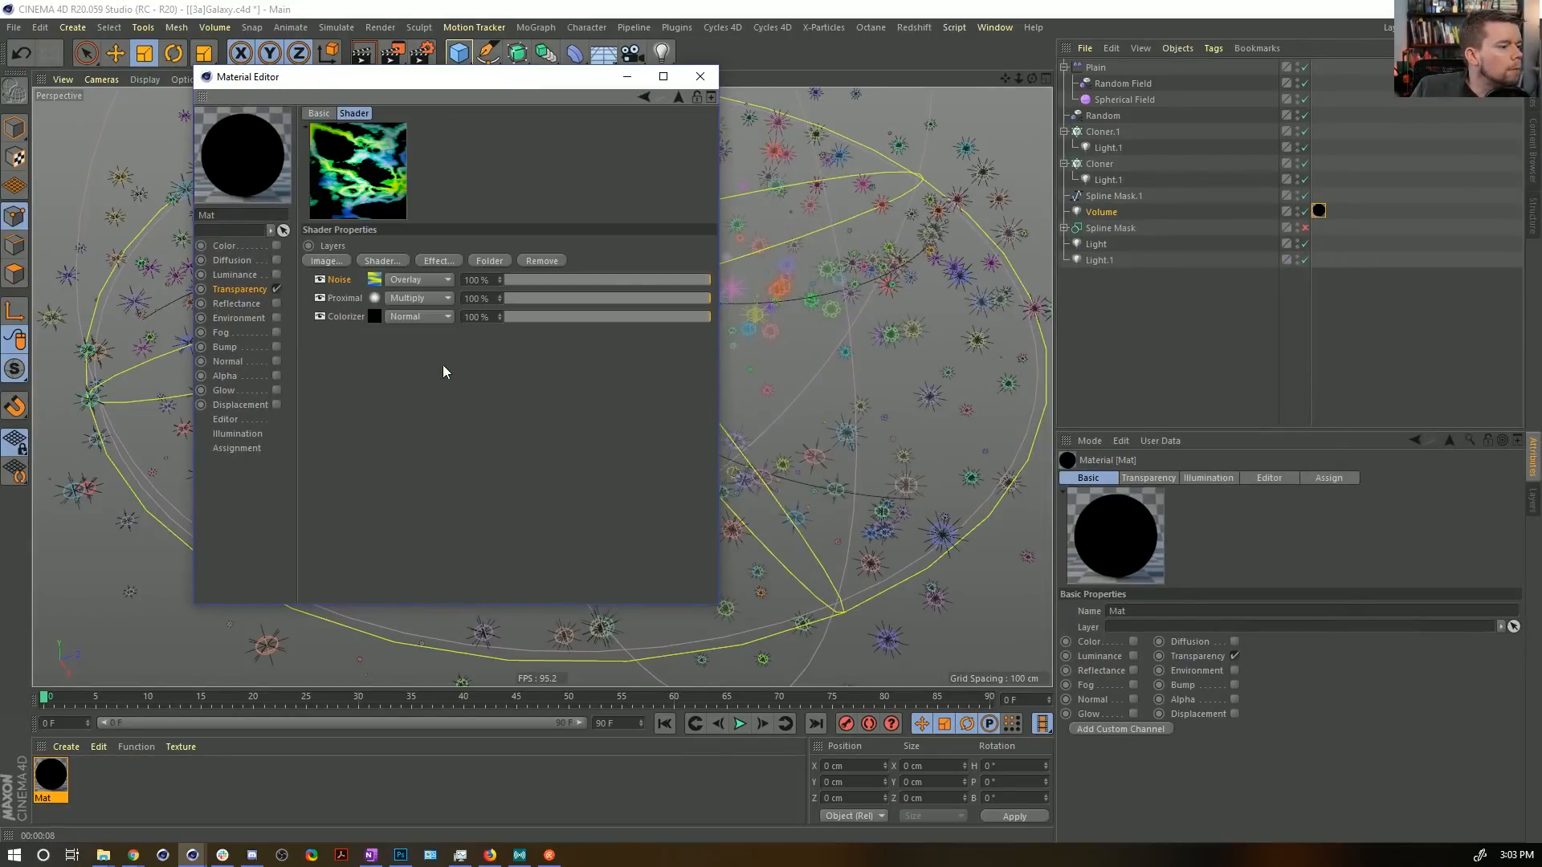
{"action": "left_click", "coordinate": [379, 316]}
{"action": "left_click", "coordinate": [394, 313]}
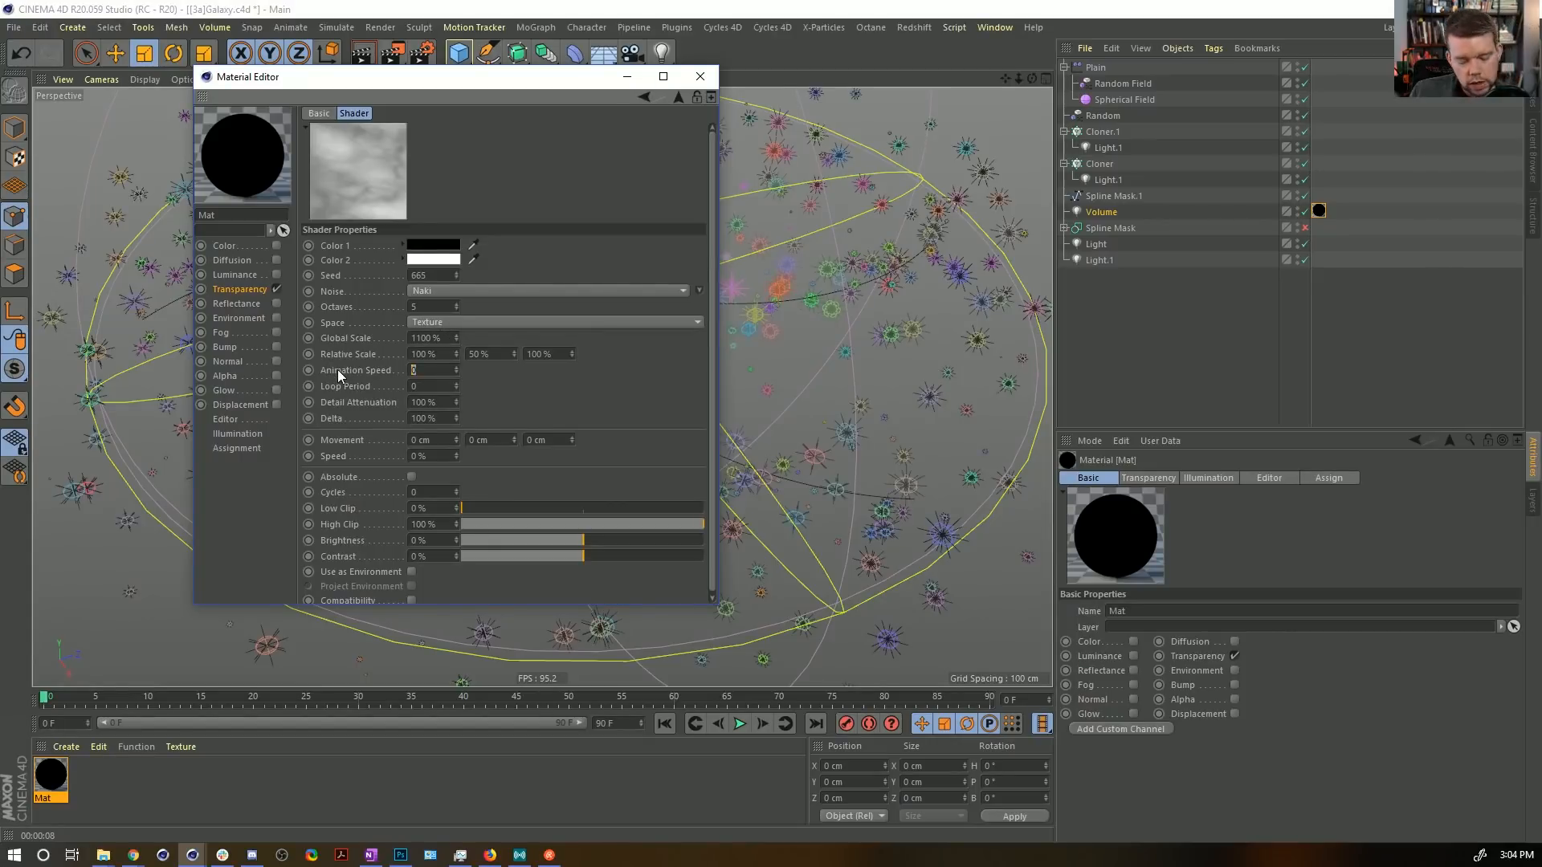
{"action": "key", "text": "BackSpace"}
{"action": "type", "text": ".5"}
{"action": "key", "text": "Return"}
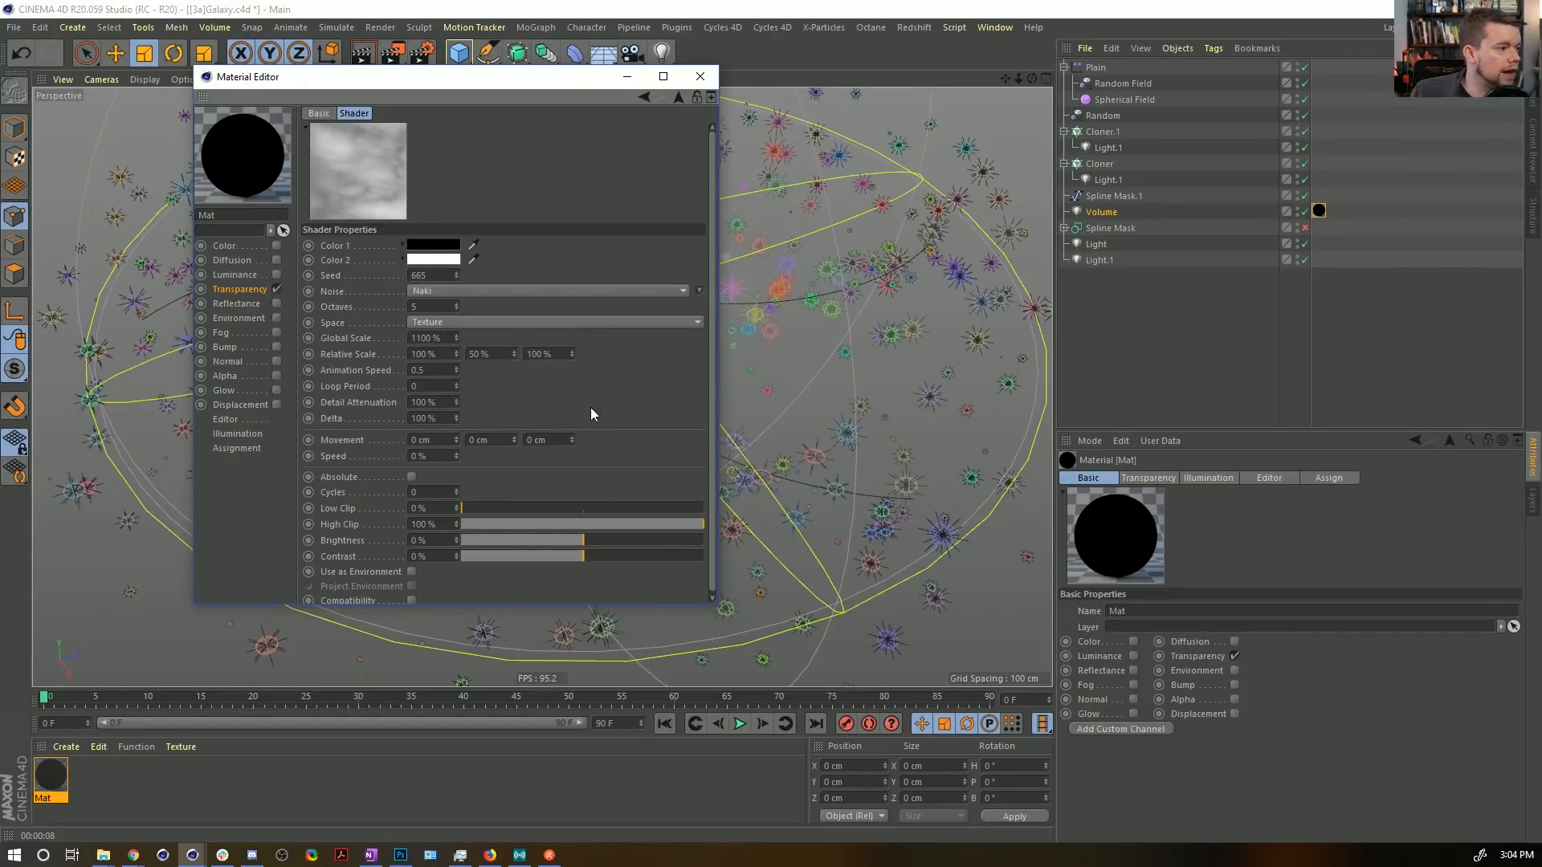
{"action": "left_click", "coordinate": [701, 77]}
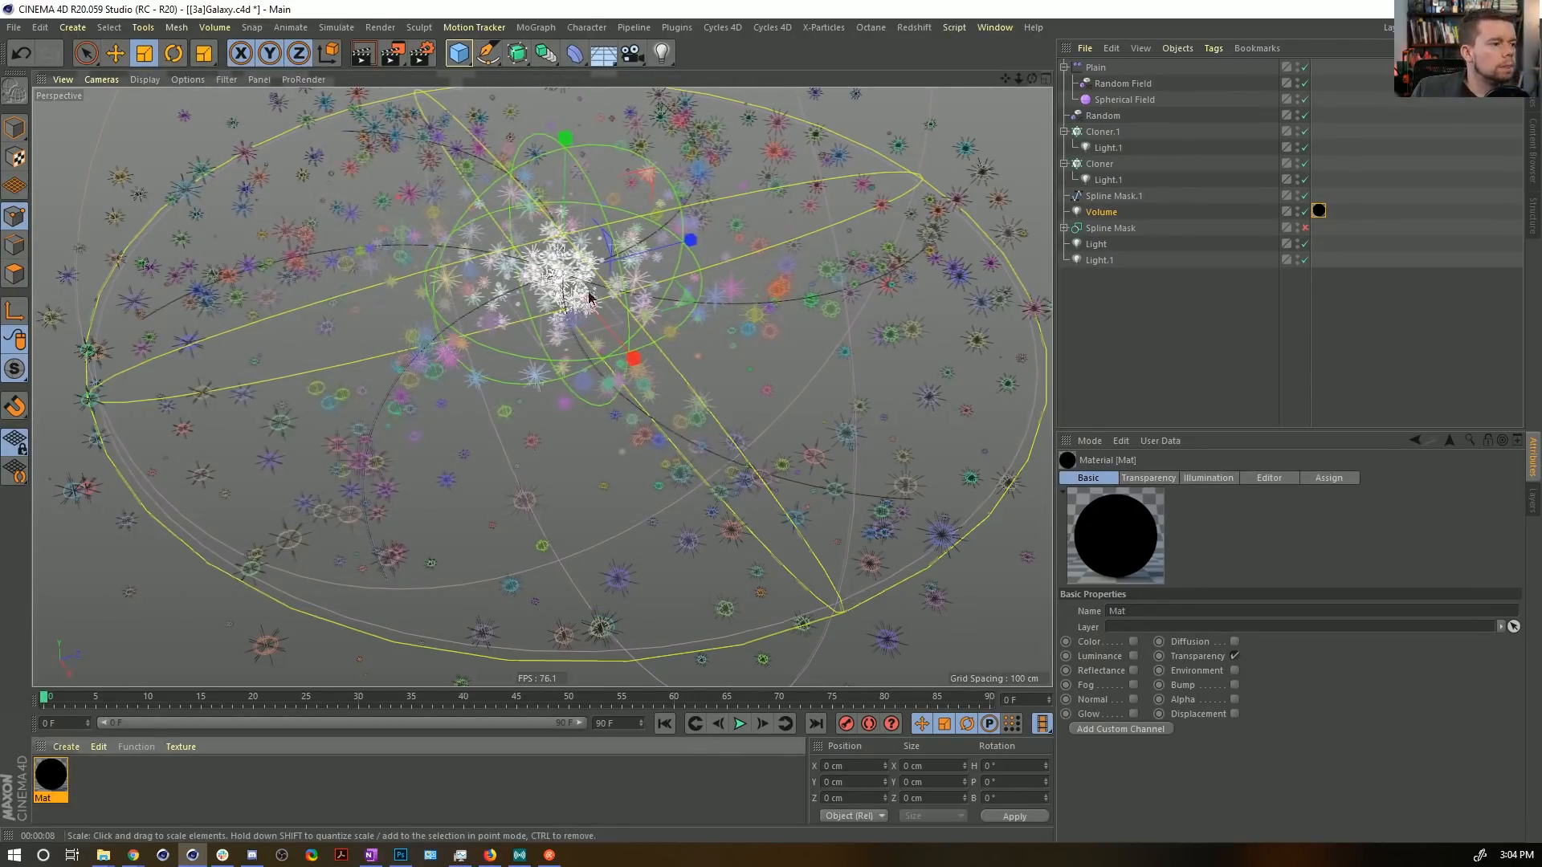
Create a Null object and group all the galaxy's objects under it.
{"action": "middle_click_drag", "start_coordinate": [589, 293], "coordinate": [591, 338], "text": "alt"}
{"action": "left_click", "coordinate": [72, 27]}
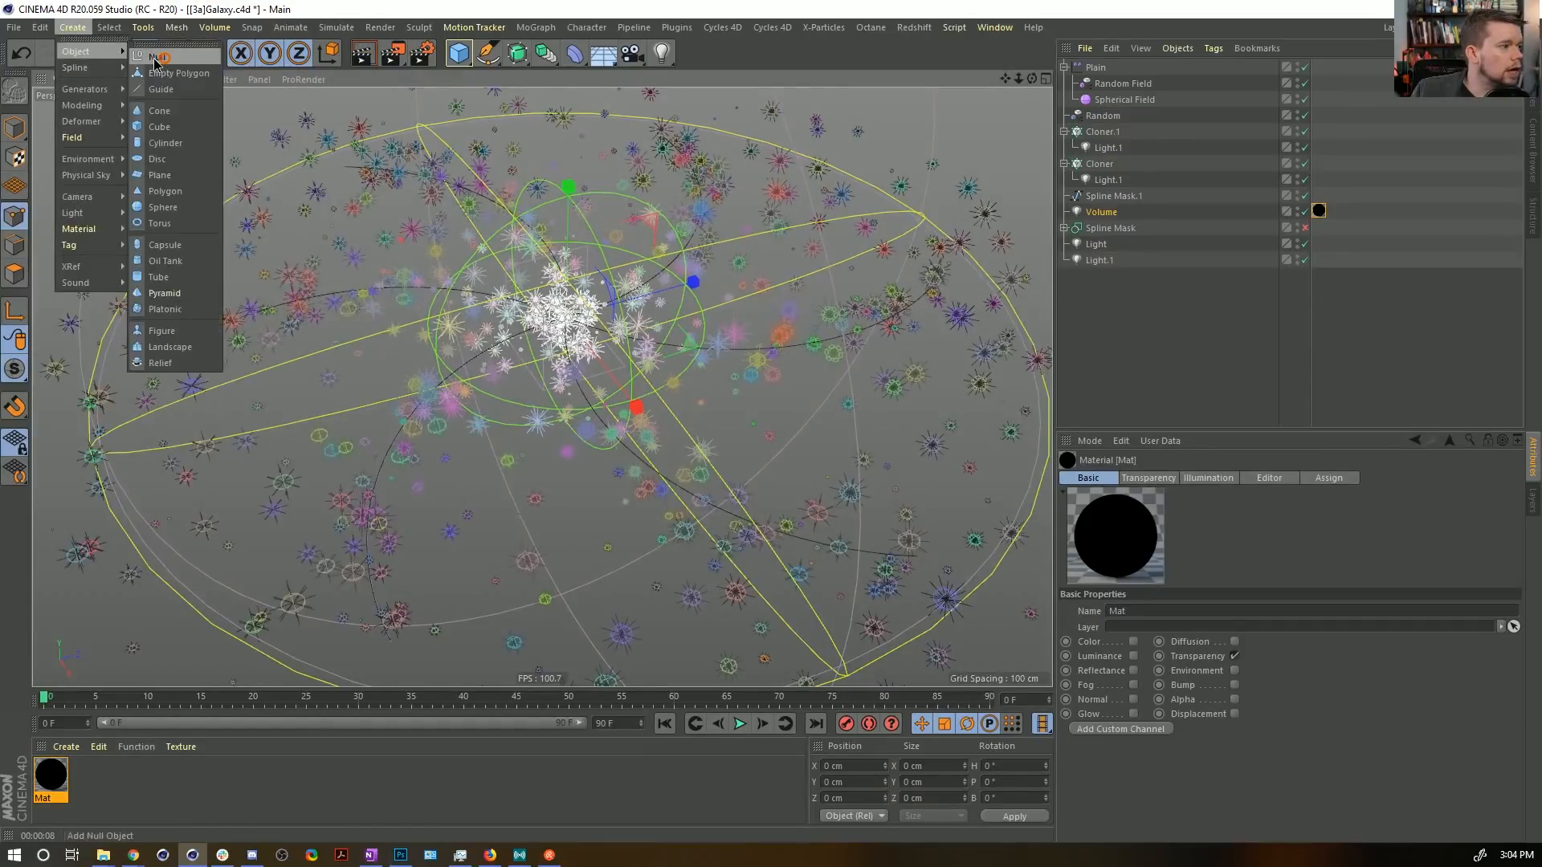
{"action": "left_click", "coordinate": [152, 50]}
{"action": "key", "text": "ctrl+a"}
{"action": "left_click", "coordinate": [1095, 69], "text": "ctrl"}
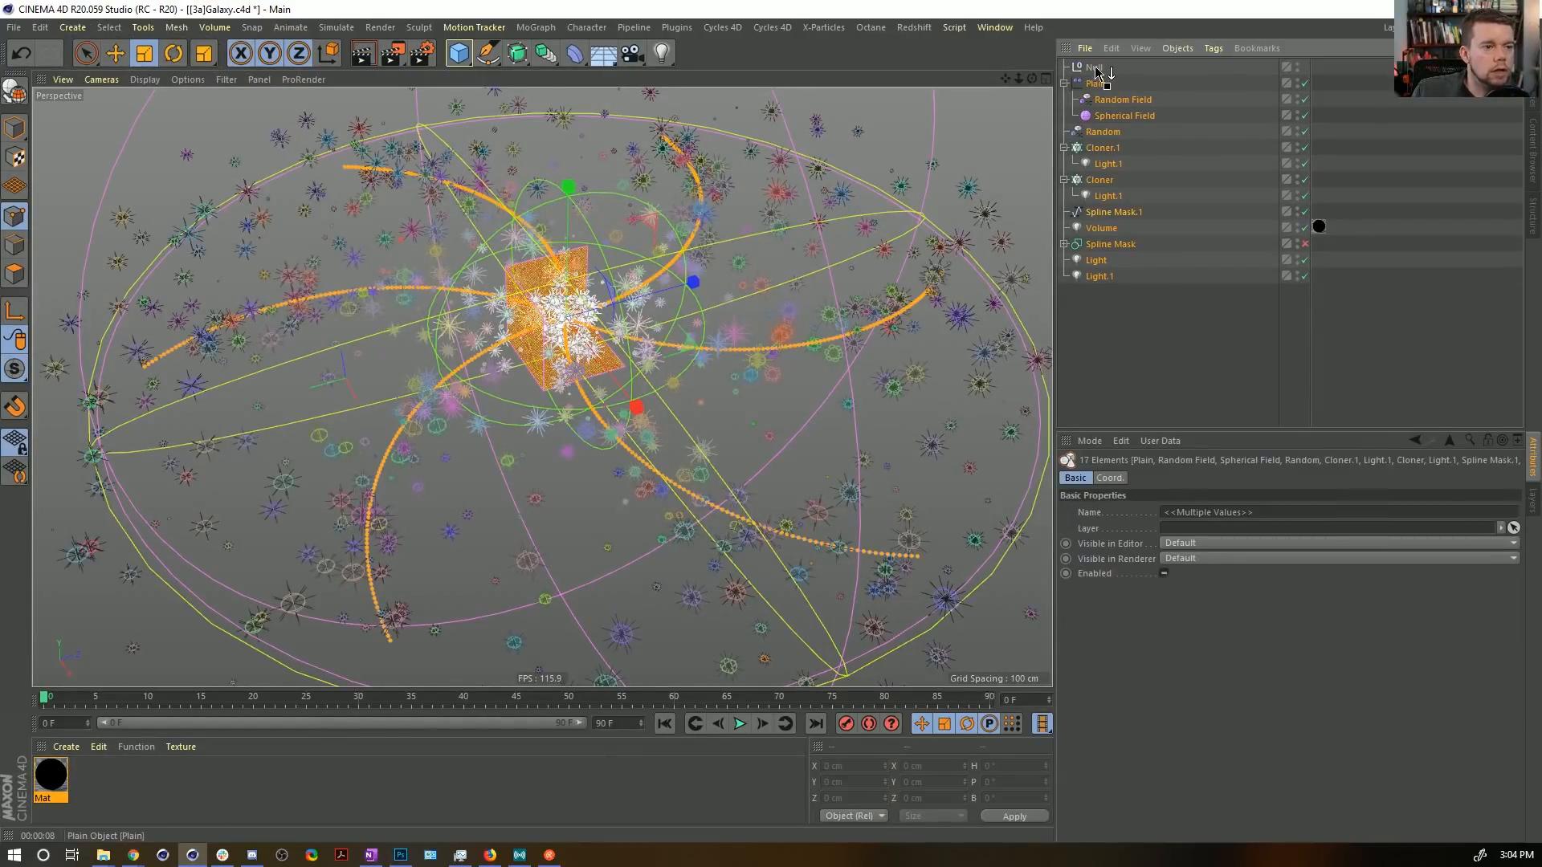
{"action": "left_click_drag", "start_coordinate": [1097, 73], "coordinate": [1099, 69]}
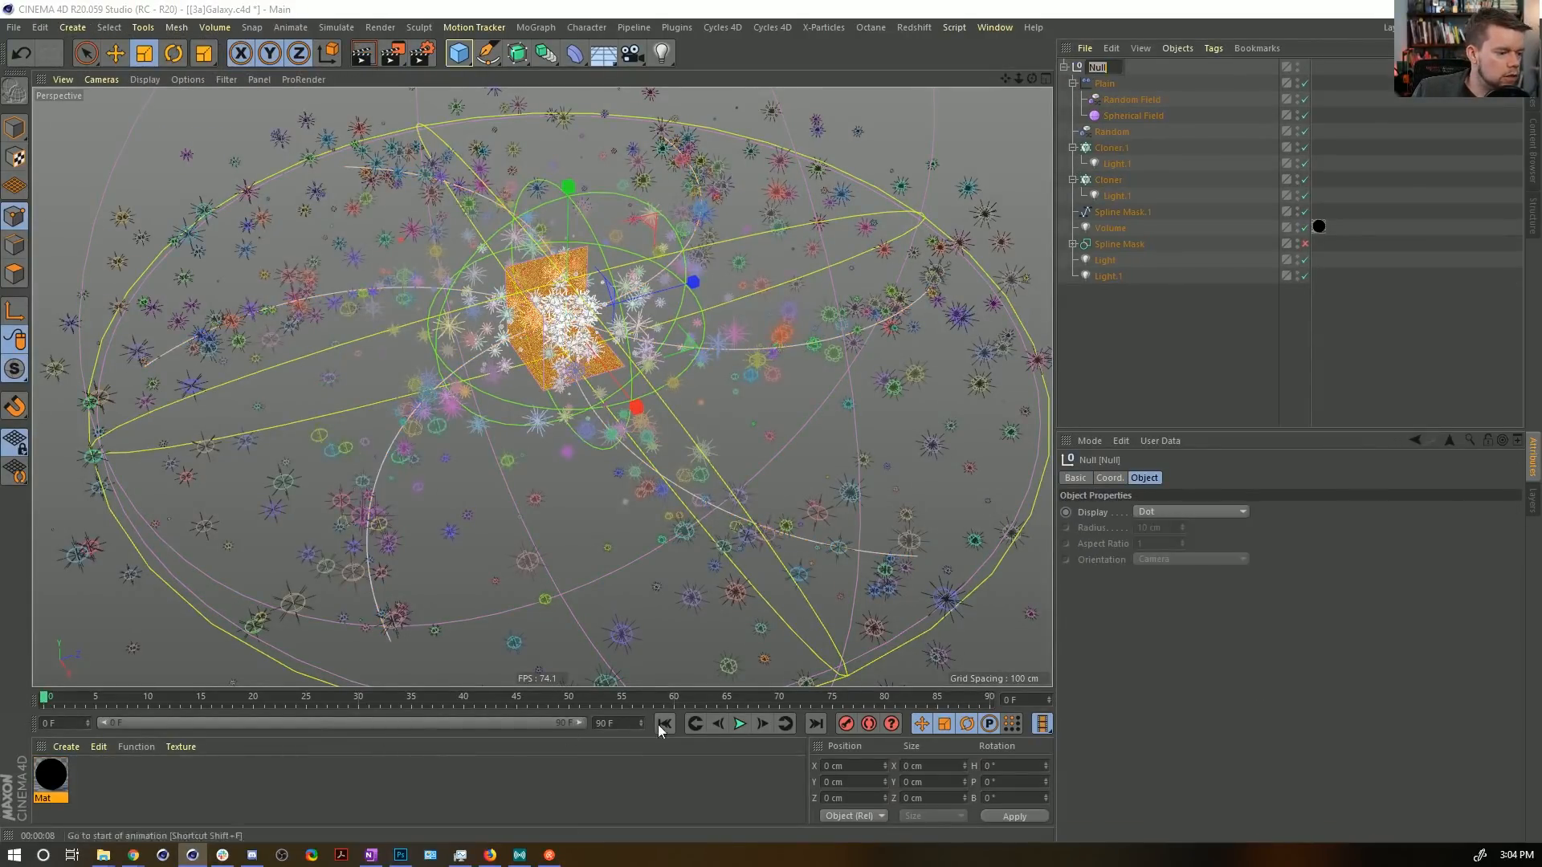
Keyframe the Null's heading rotation (R.H) from 0° at the first frame to 90° at frame 90.
{"action": "left_click", "coordinate": [1113, 479]}
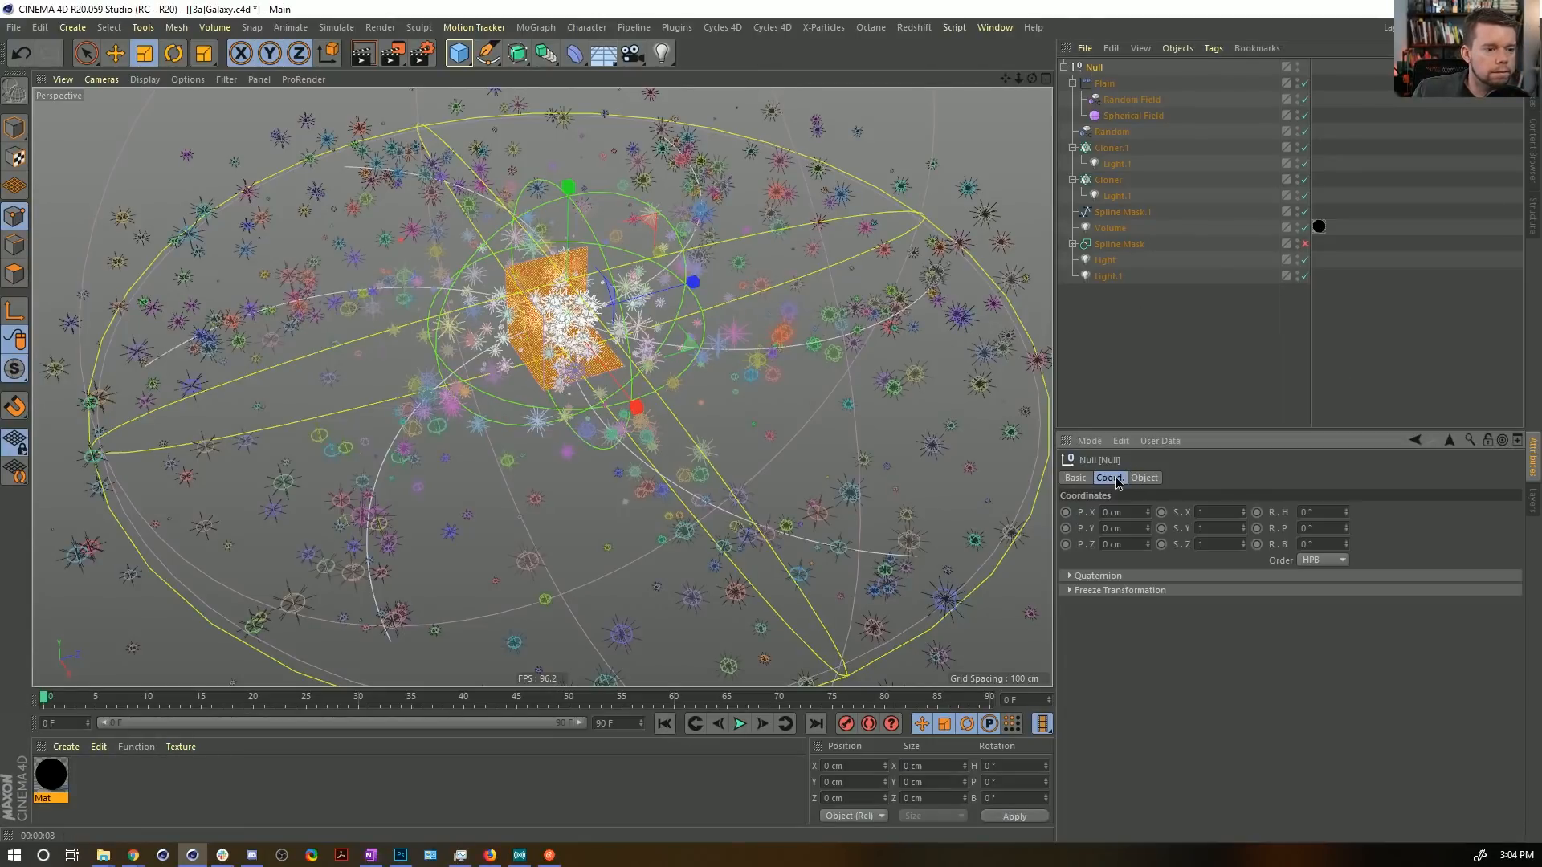
{"action": "left_click_drag", "start_coordinate": [1345, 530], "coordinate": [1347, 490]}
{"action": "key", "text": "ctrl+z"}
{"action": "key", "text": "ctrl+z"}
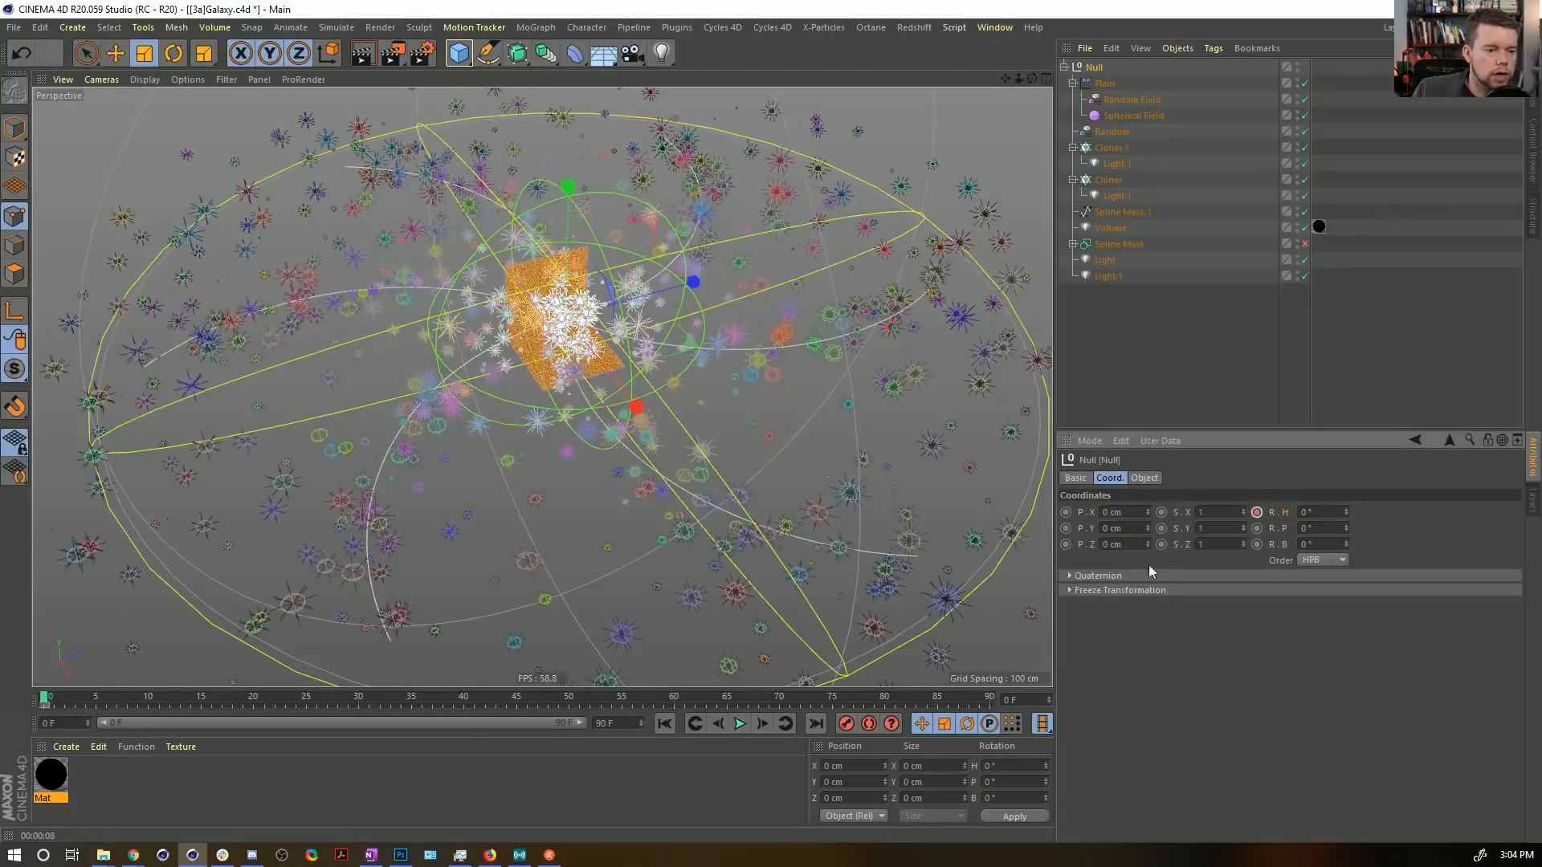
{"action": "left_click", "coordinate": [816, 724]}
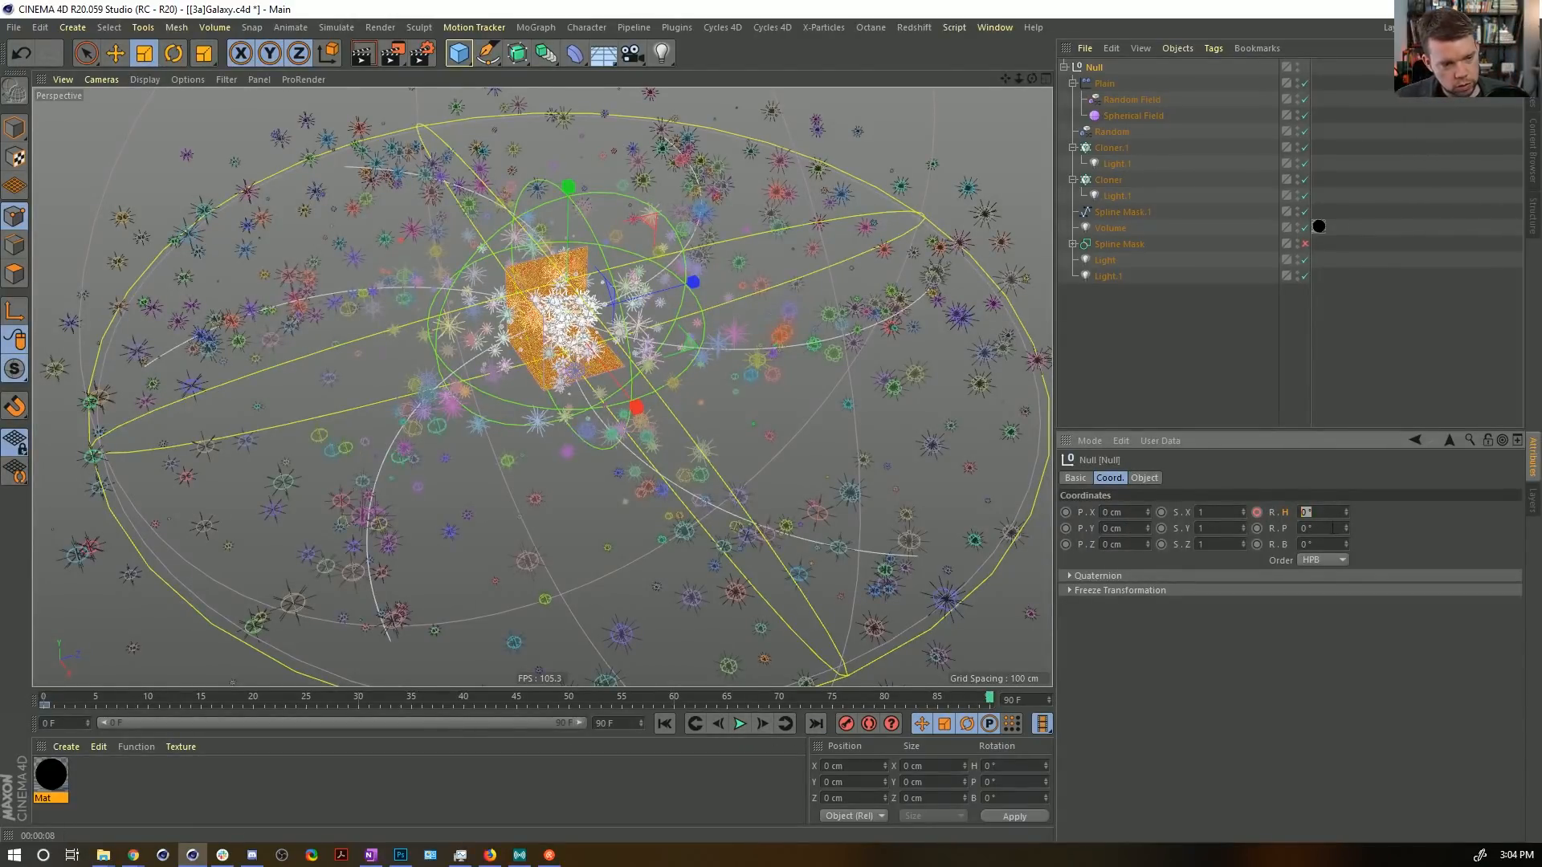
{"action": "type", "text": "90"}
{"action": "key", "text": "Return"}
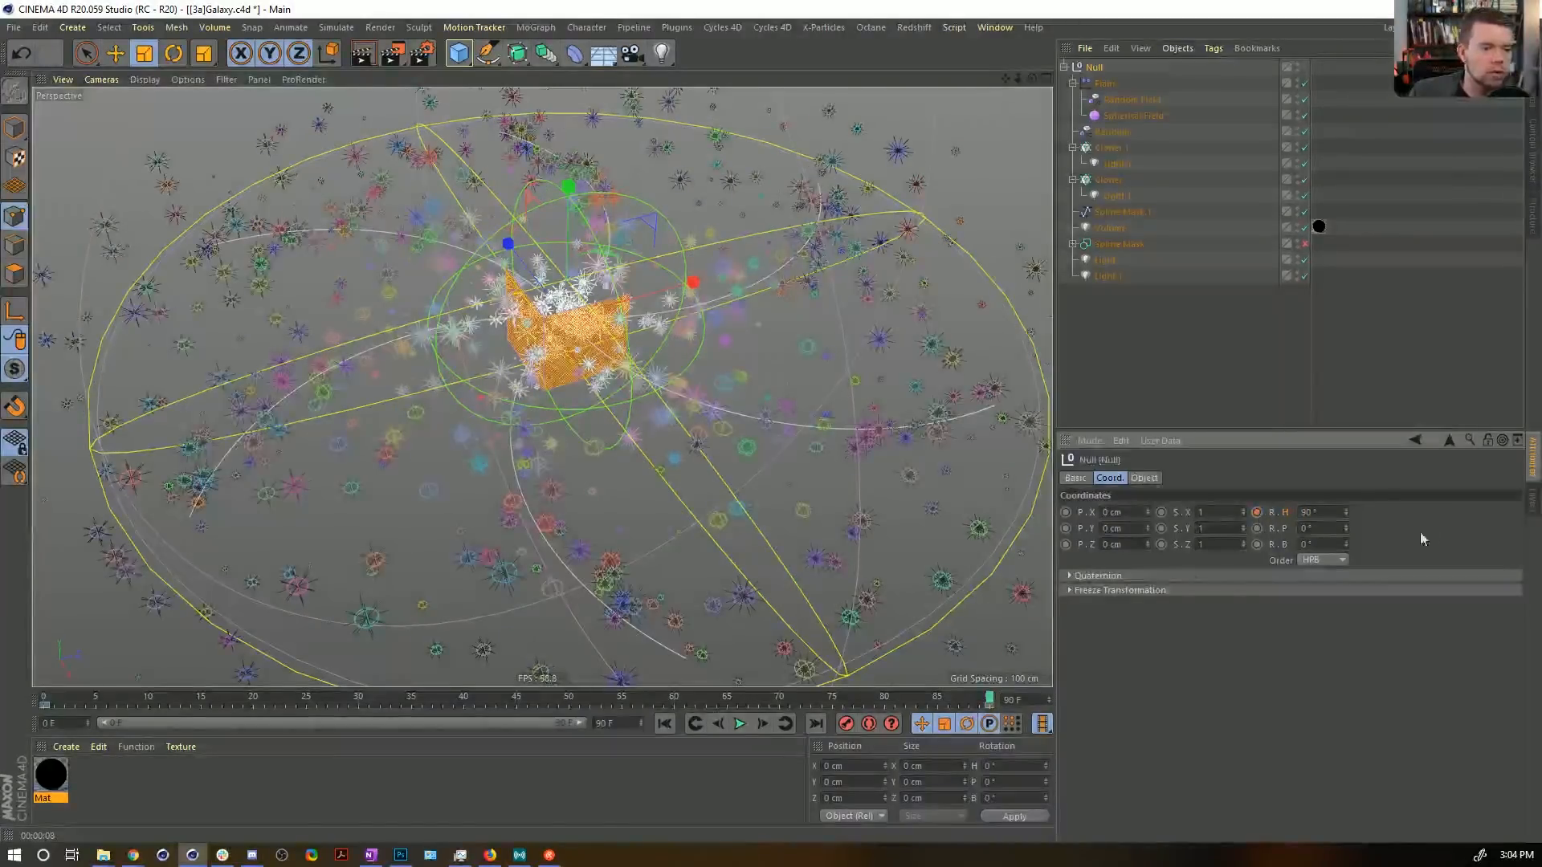
Set the interpolation of both Null rotation keys to Linear and play the animation.
{"action": "left_click", "coordinate": [970, 703]}
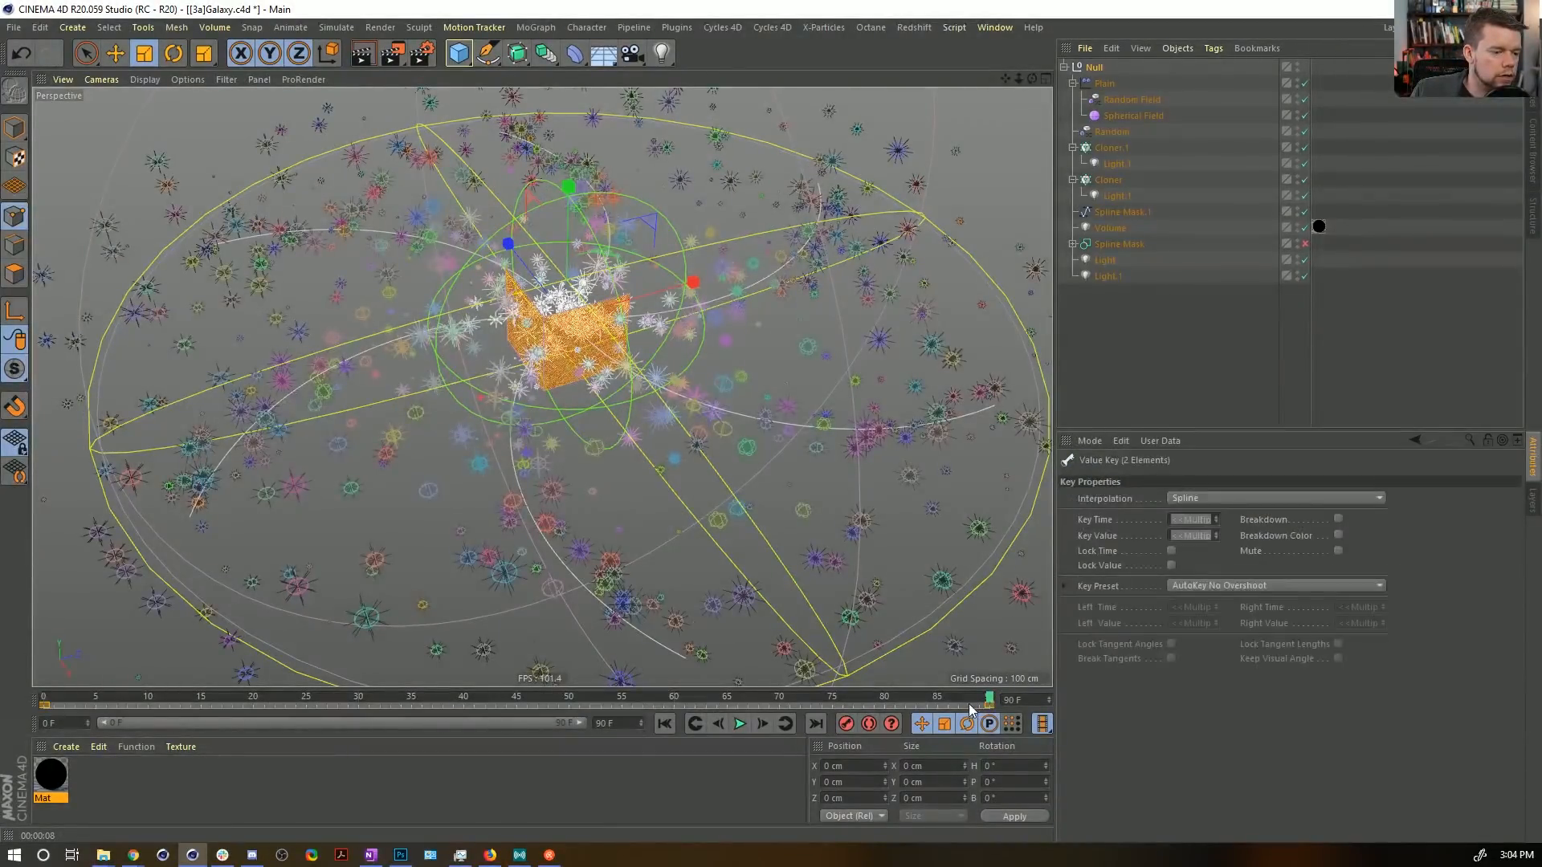
{"action": "left_click", "coordinate": [1197, 497]}
{"action": "left_click", "coordinate": [1192, 526]}
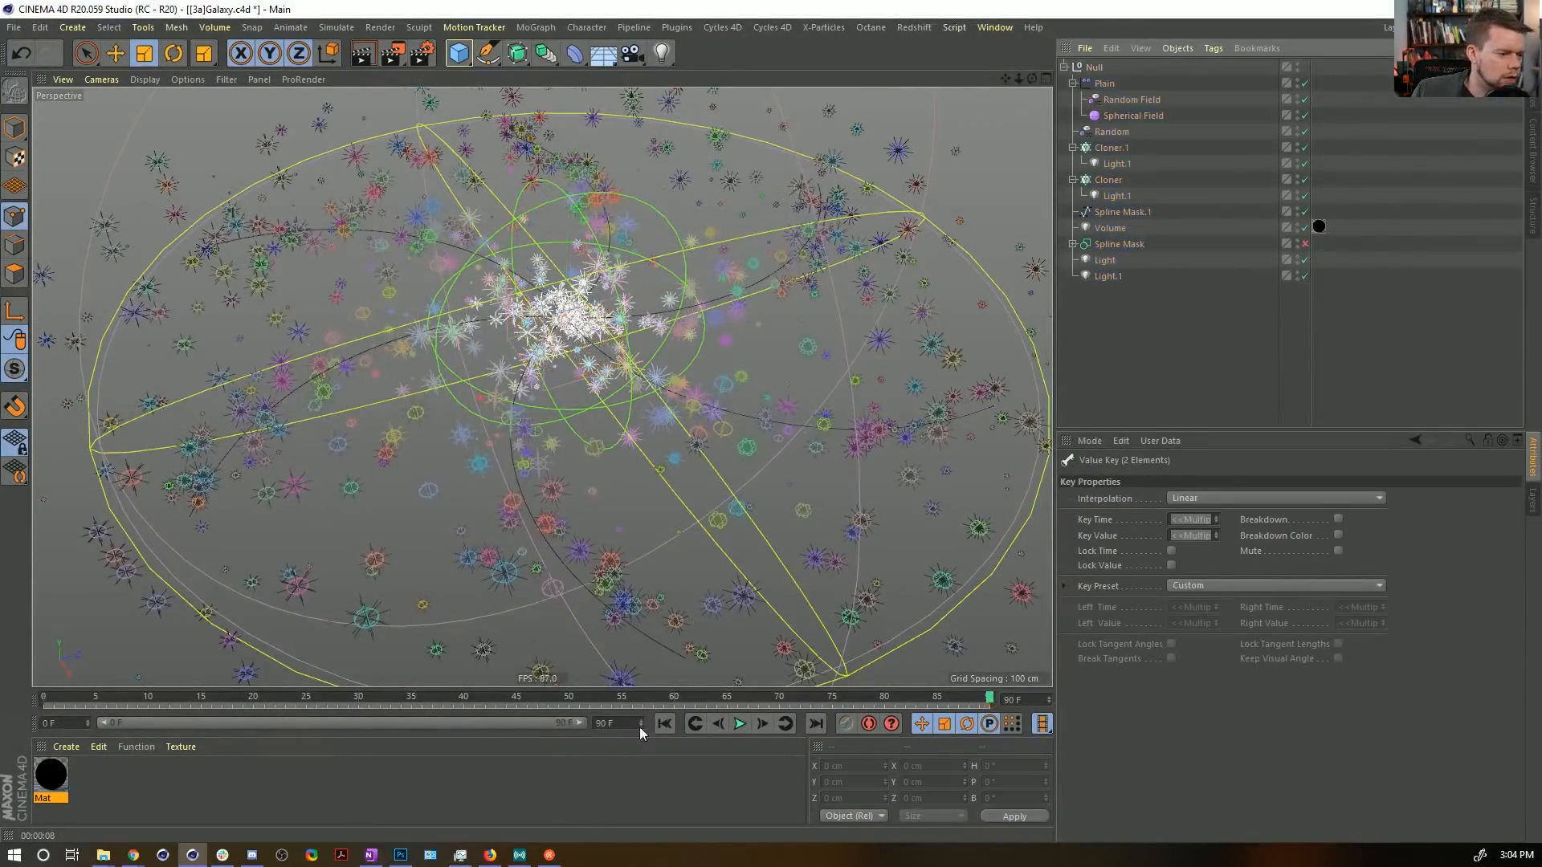
{"action": "left_click", "coordinate": [740, 724]}
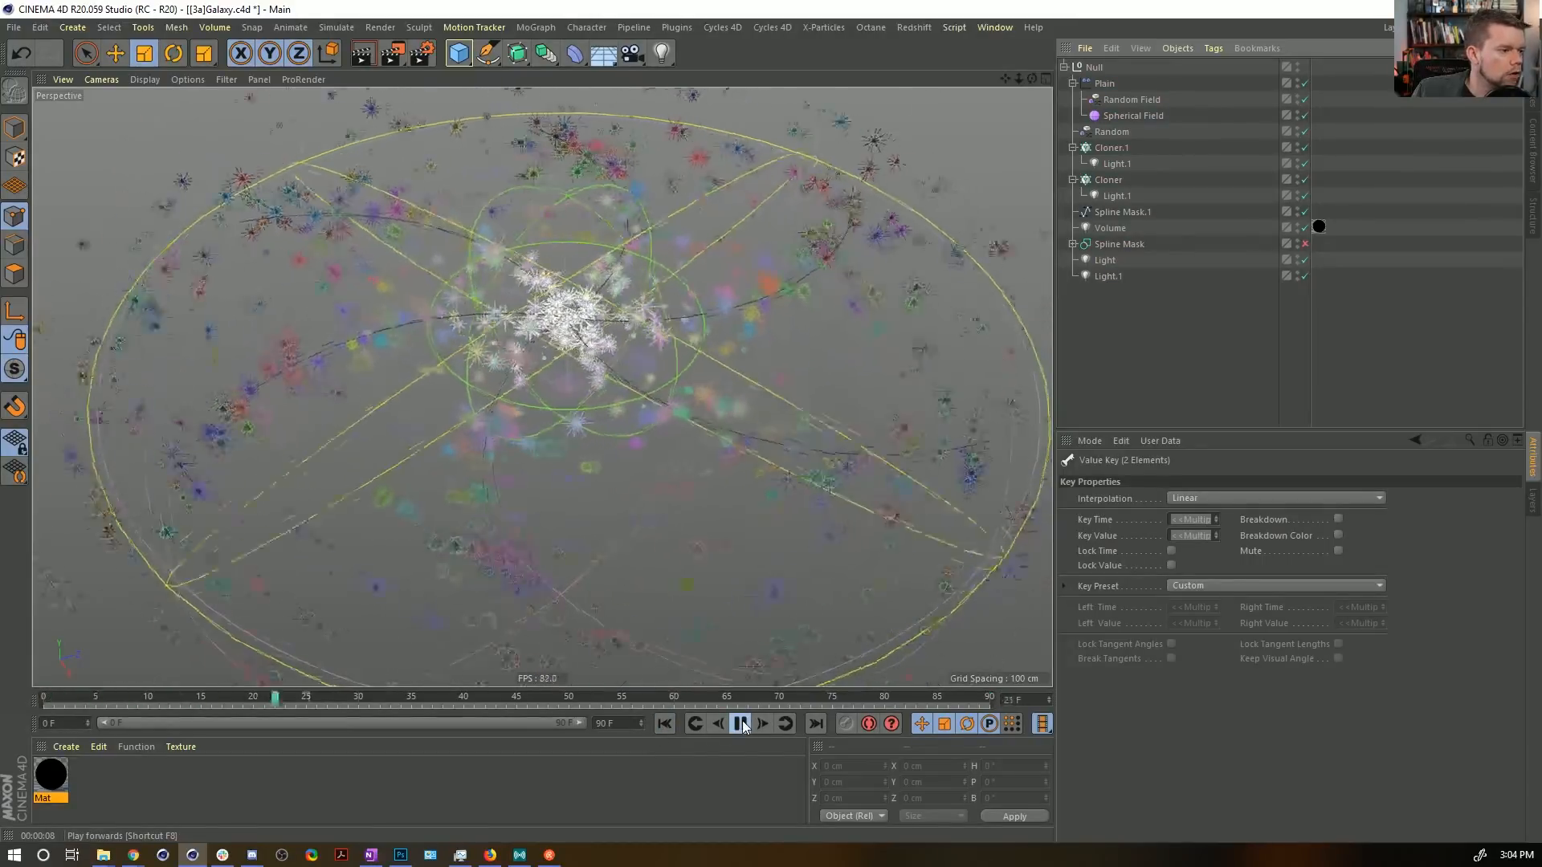
{"action": "left_click", "coordinate": [742, 725]}
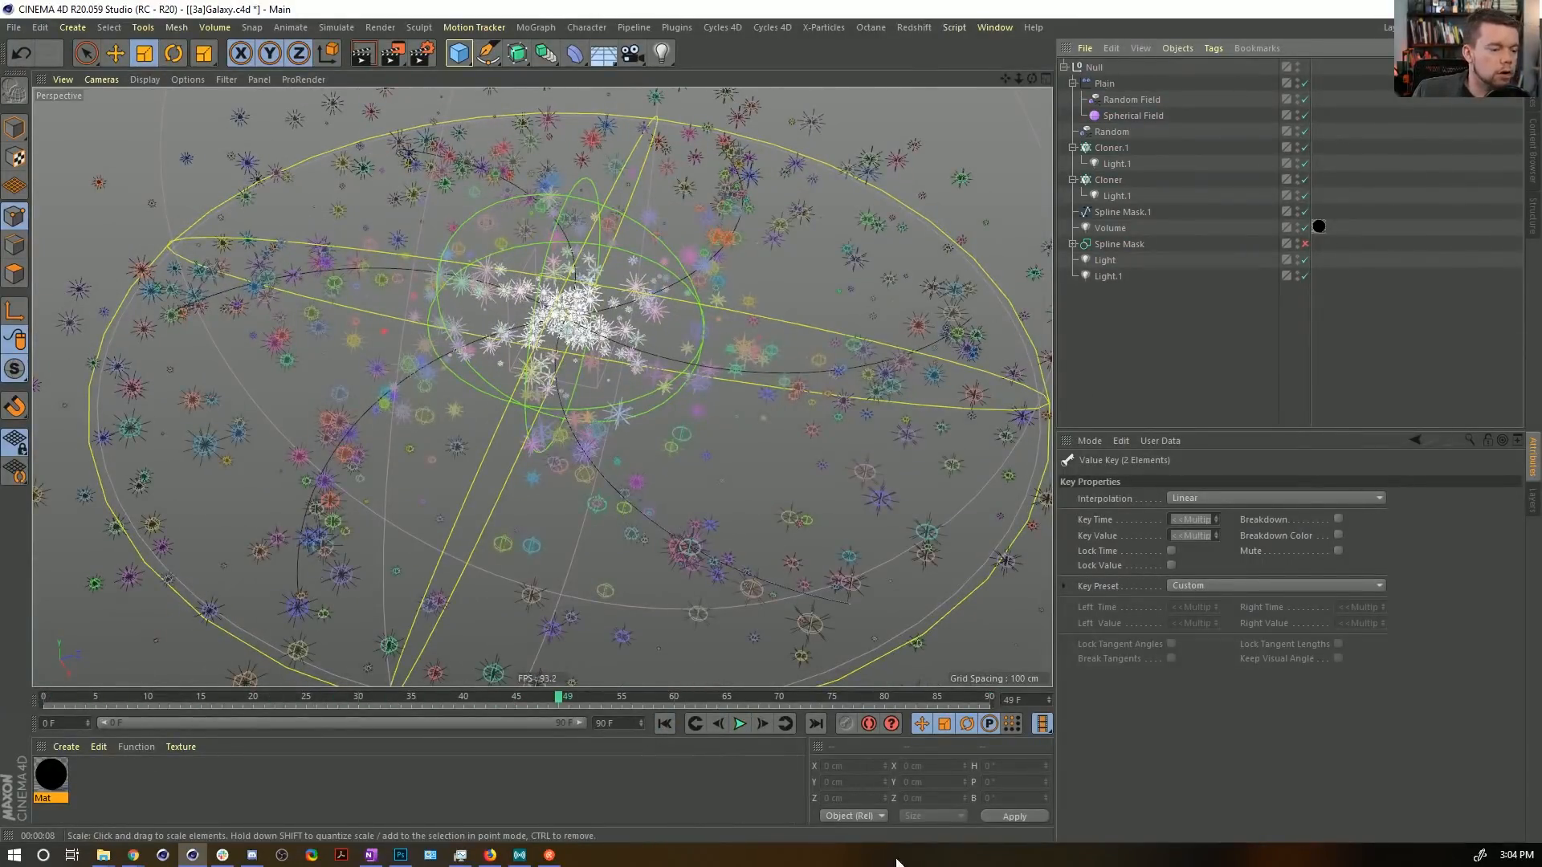
Set the value of the Null's rotation key at frame 90 to 10°.
{"action": "left_click", "coordinate": [816, 723]}
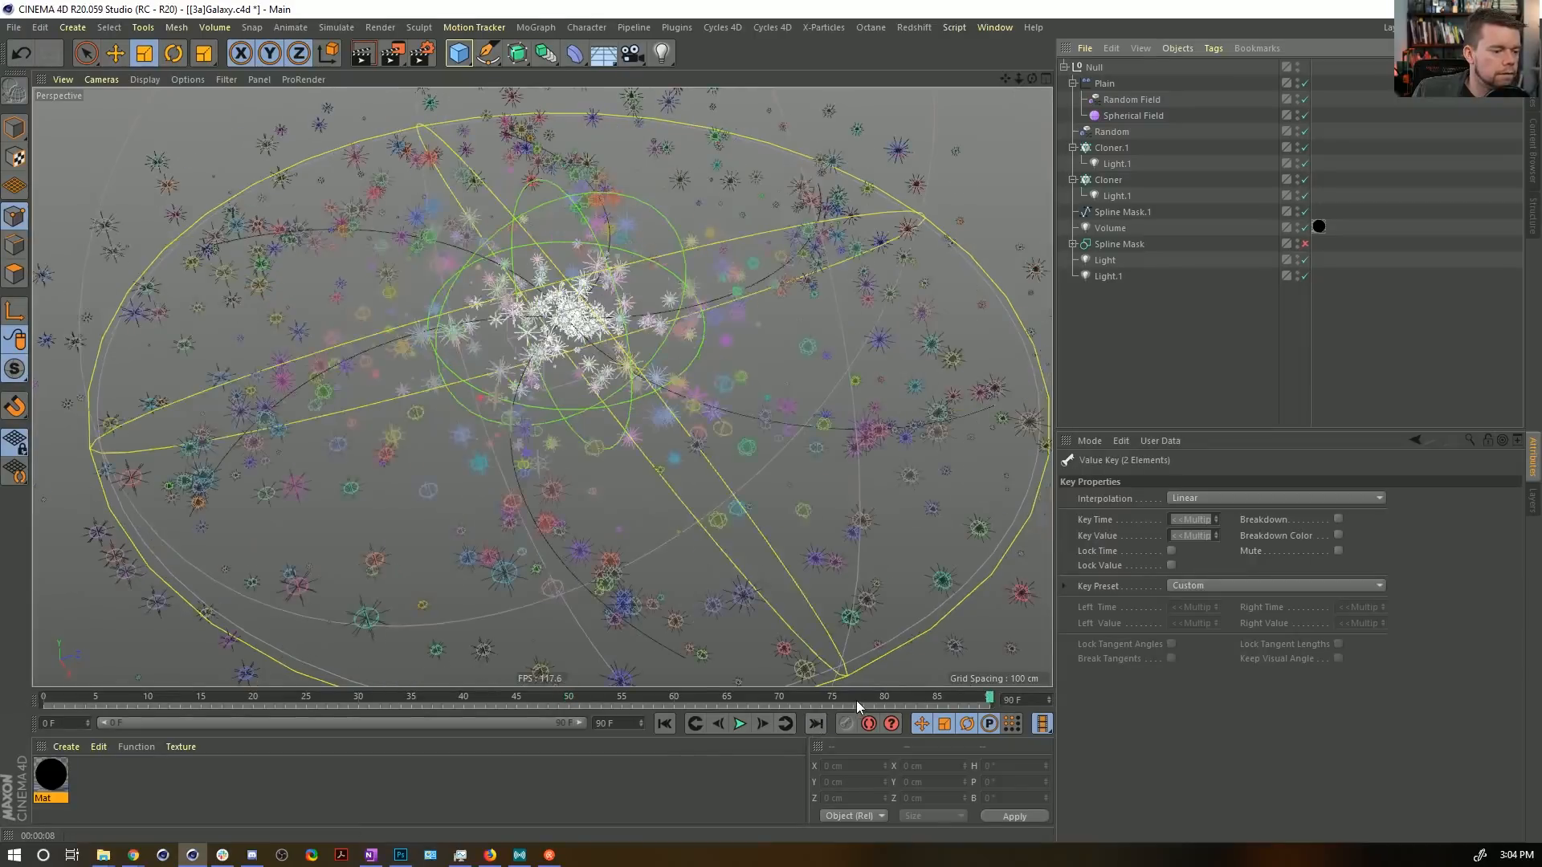
{"action": "left_click", "coordinate": [1095, 68]}
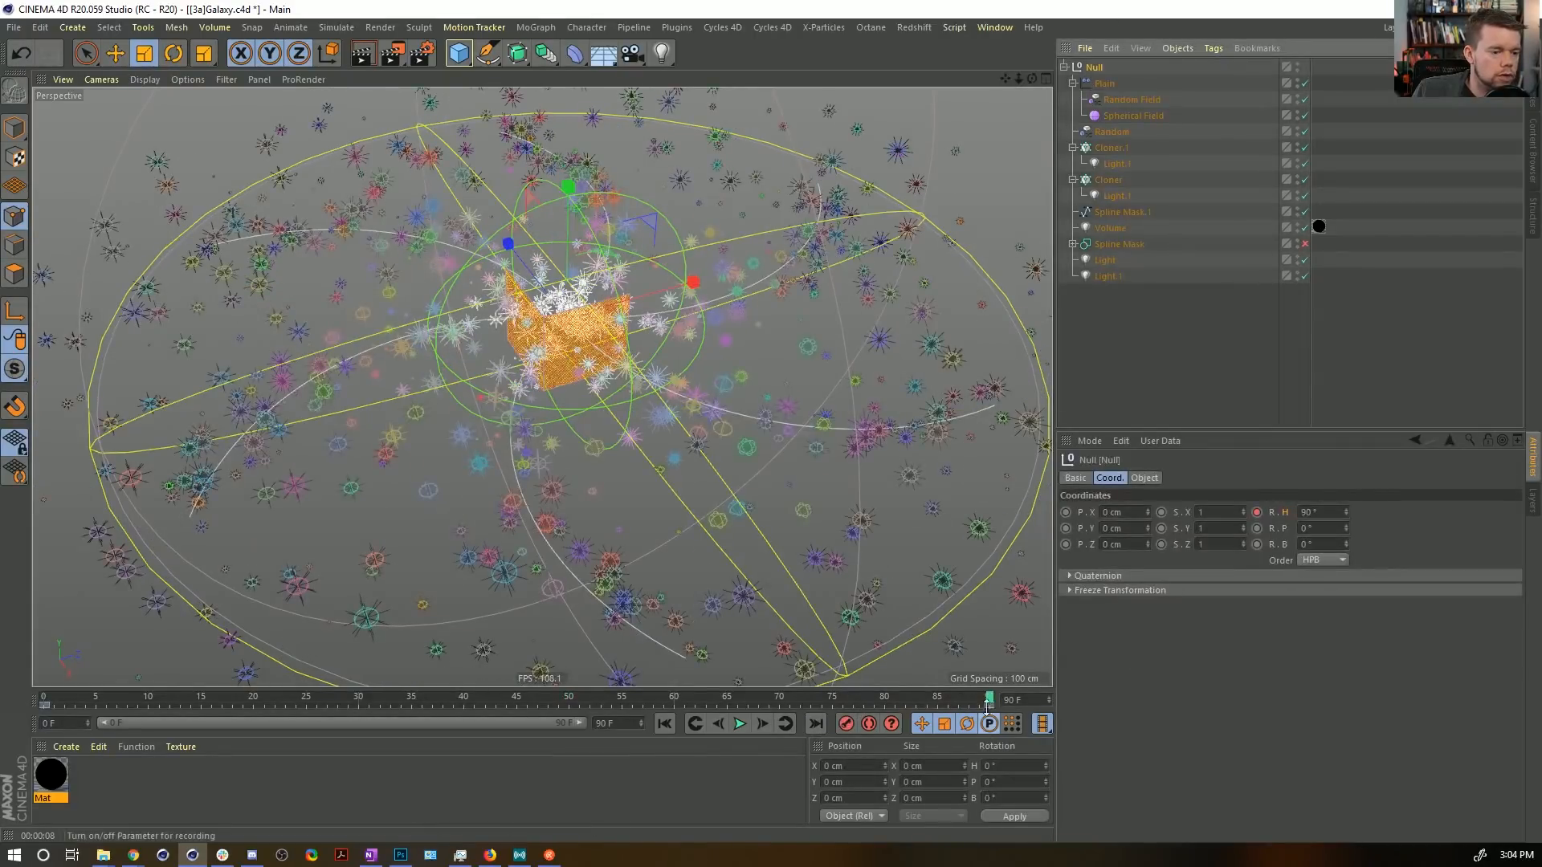
{"action": "left_click", "coordinate": [988, 705]}
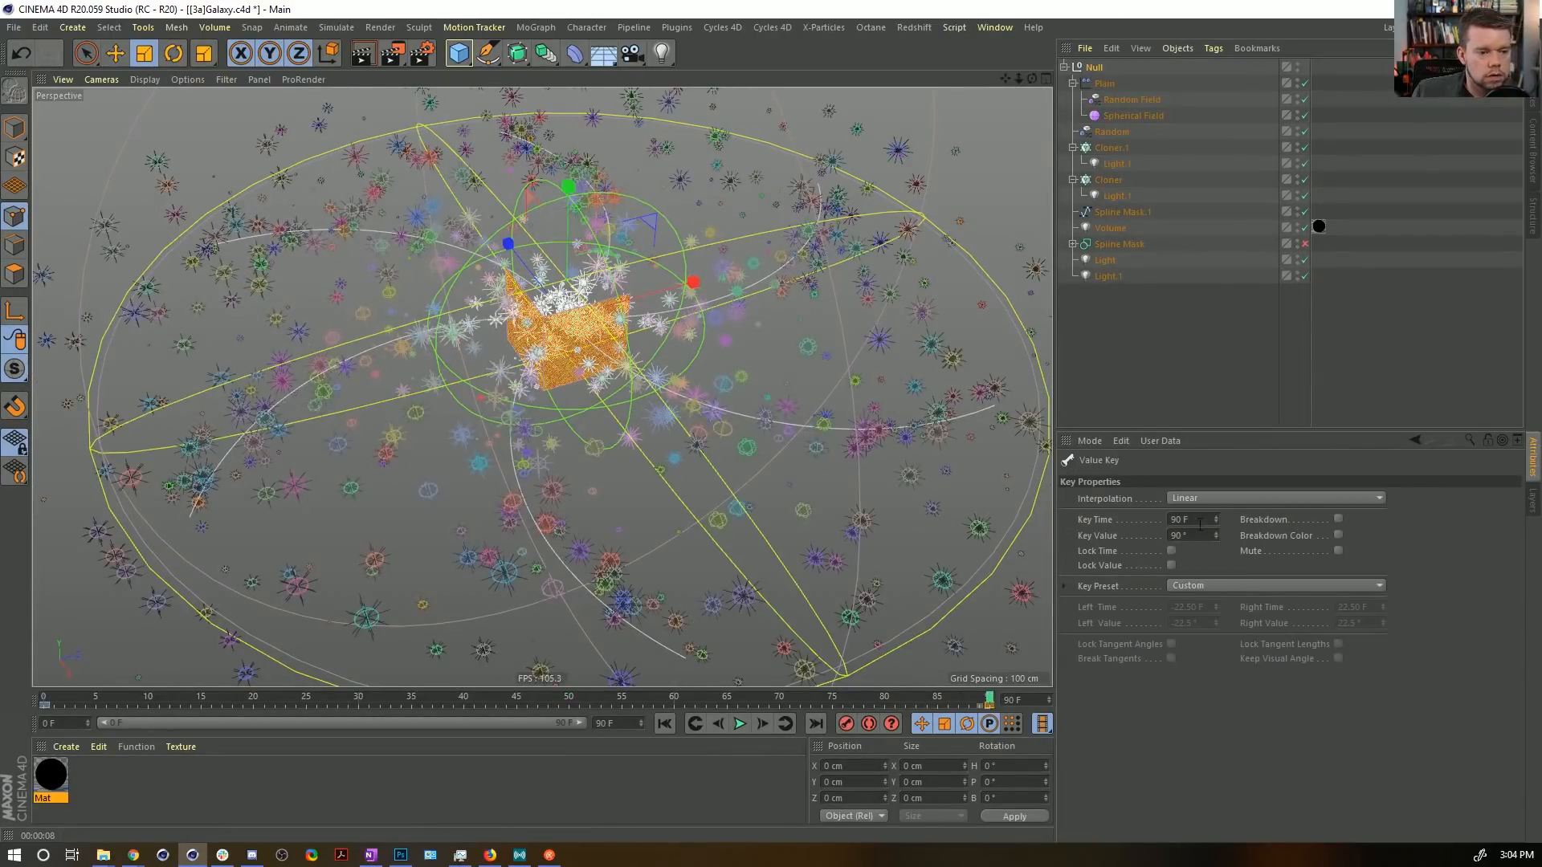
{"action": "left_click", "coordinate": [1192, 535]}
{"action": "type", "text": "10"}
{"action": "key", "text": "Return"}
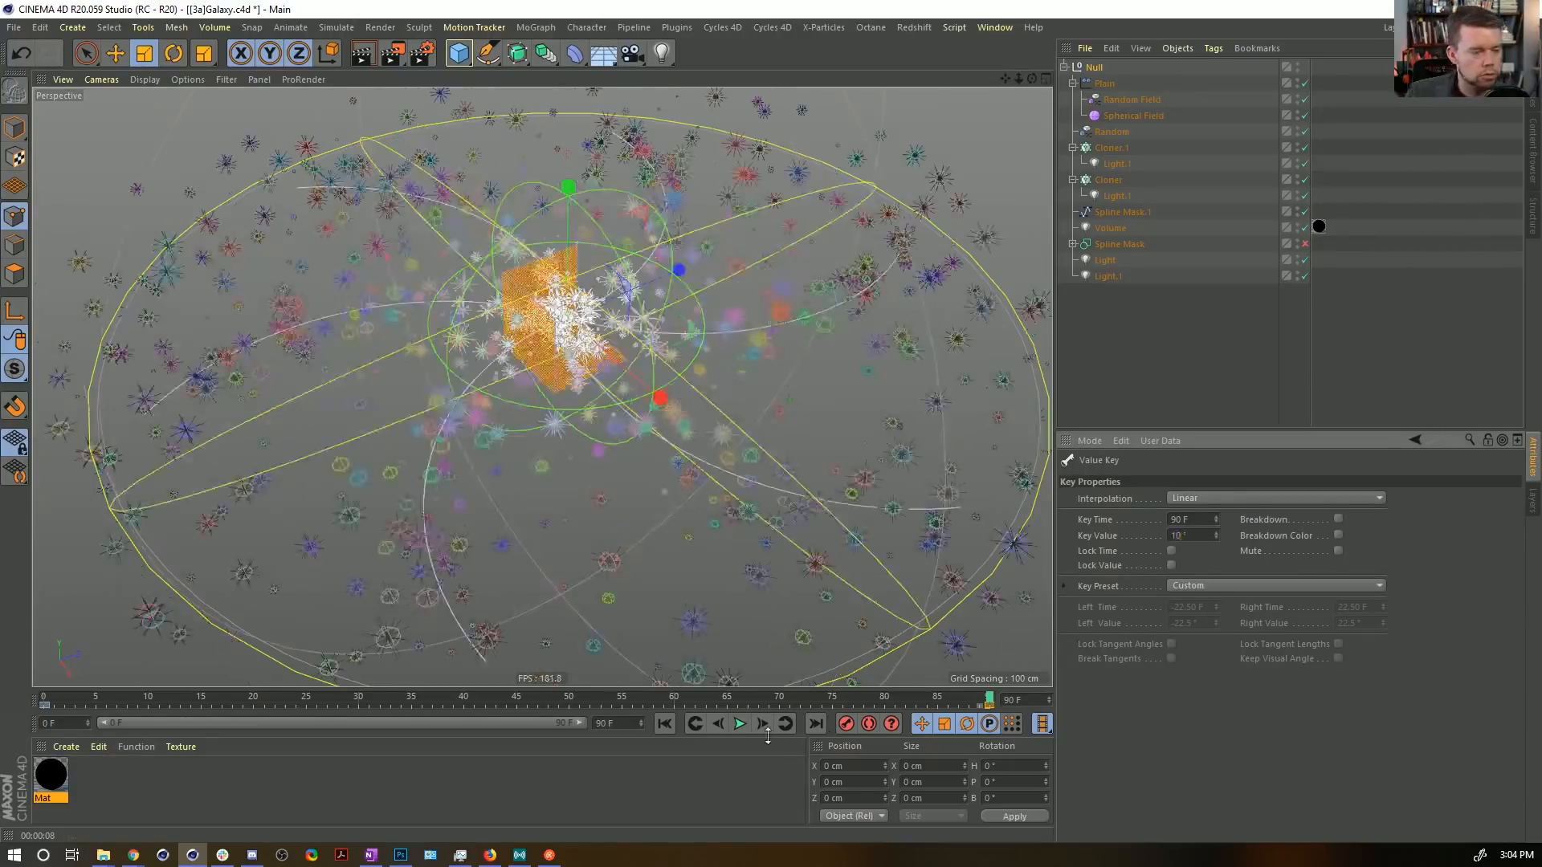
Play the slower rotation from the first frame and save the scene.
{"action": "left_click", "coordinate": [665, 723]}
{"action": "left_click", "coordinate": [739, 723]}
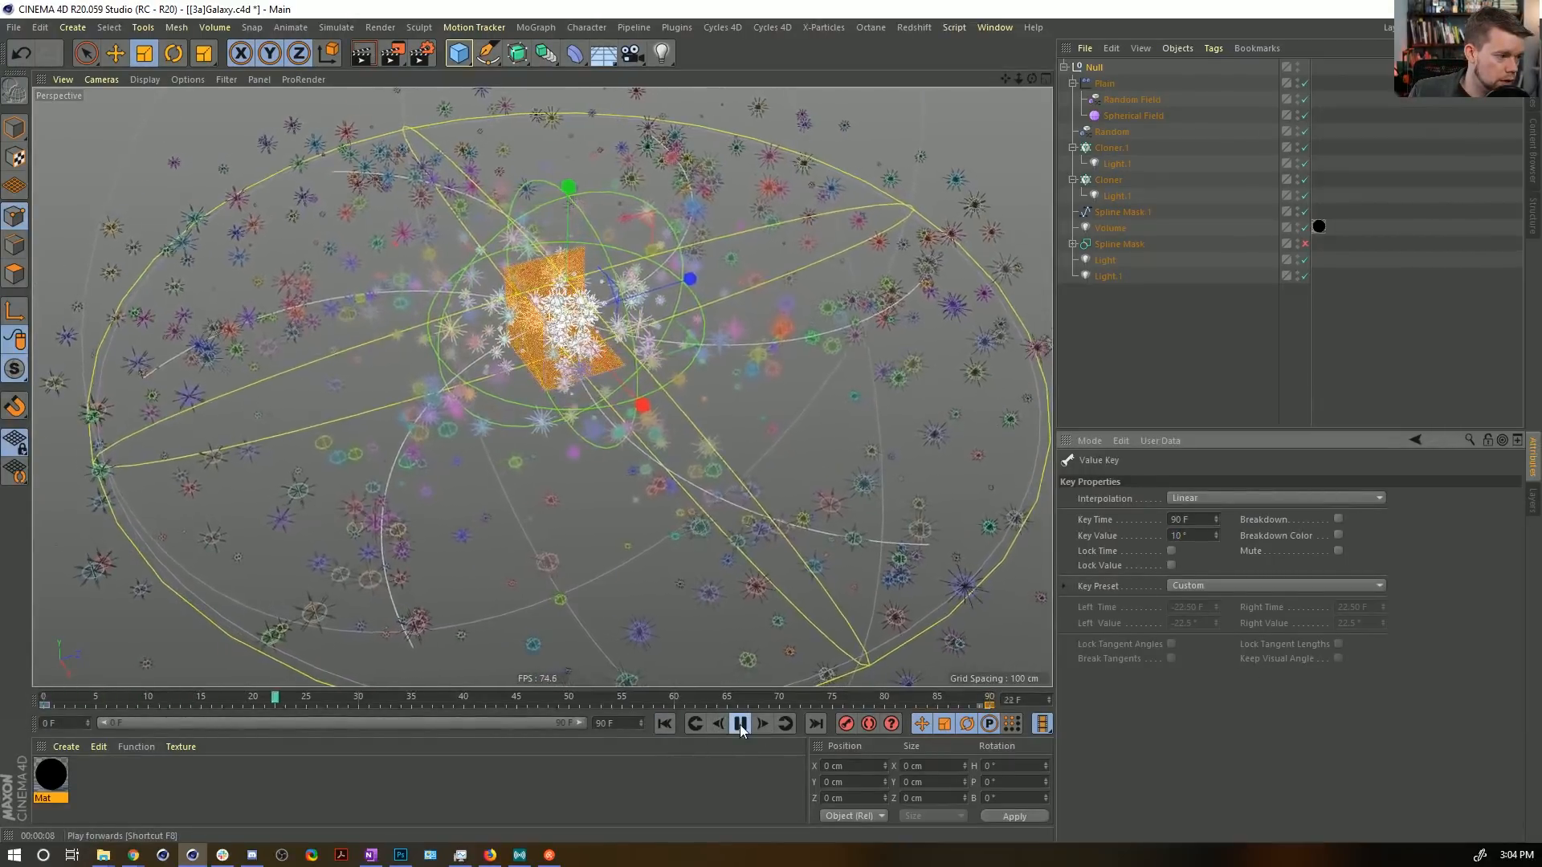
{"action": "left_click", "coordinate": [739, 724]}
{"action": "left_click", "coordinate": [1027, 374]}
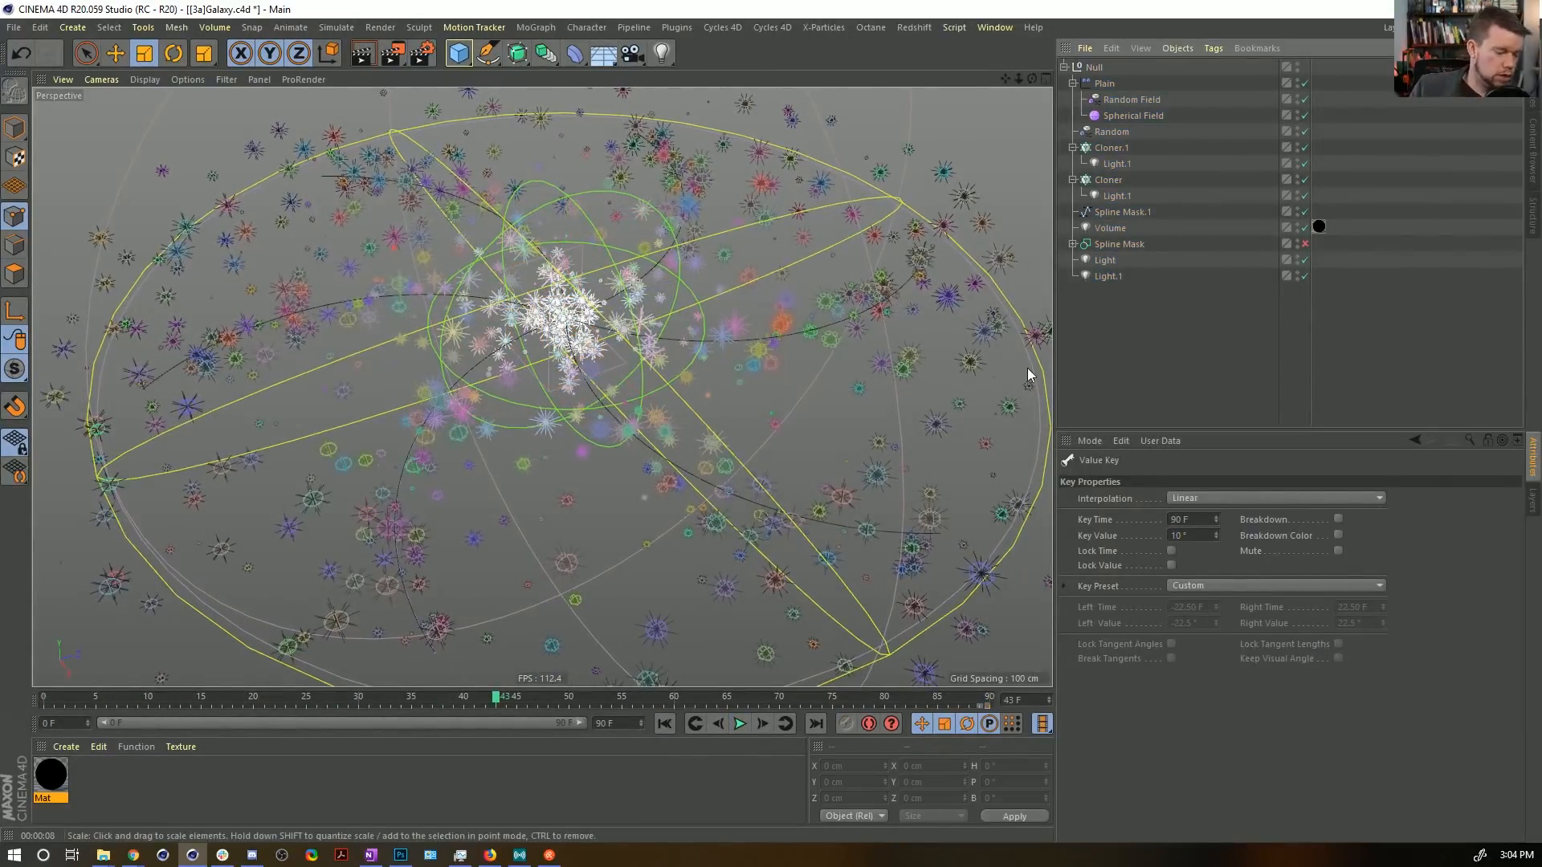
{"action": "key", "text": "ctrl+s"}
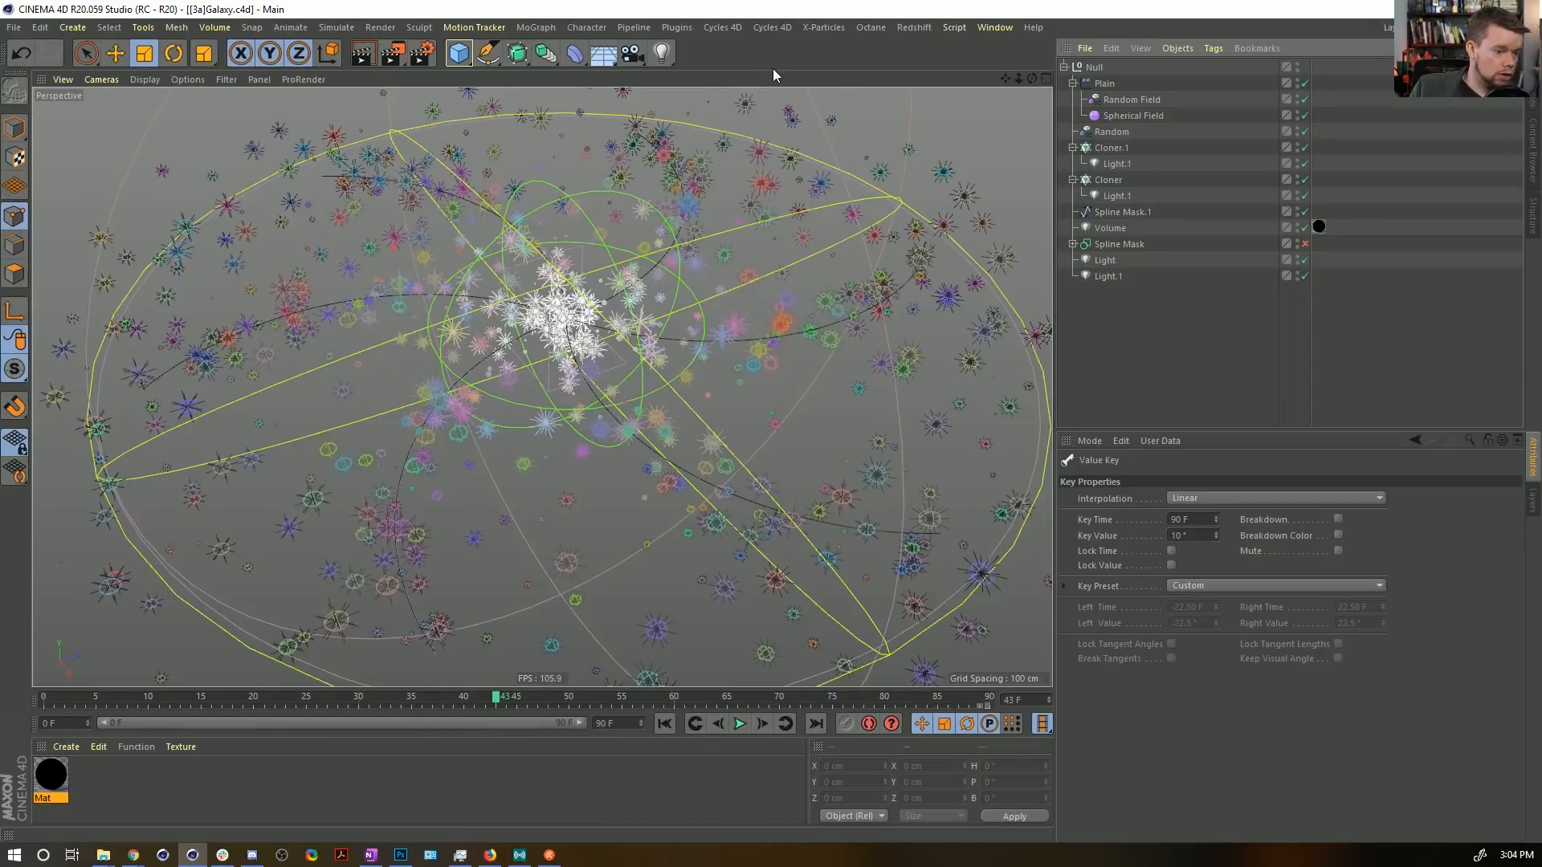
Set the frame range in the render settings' output options to All Frames.
{"action": "key", "text": "ctrl+b"}
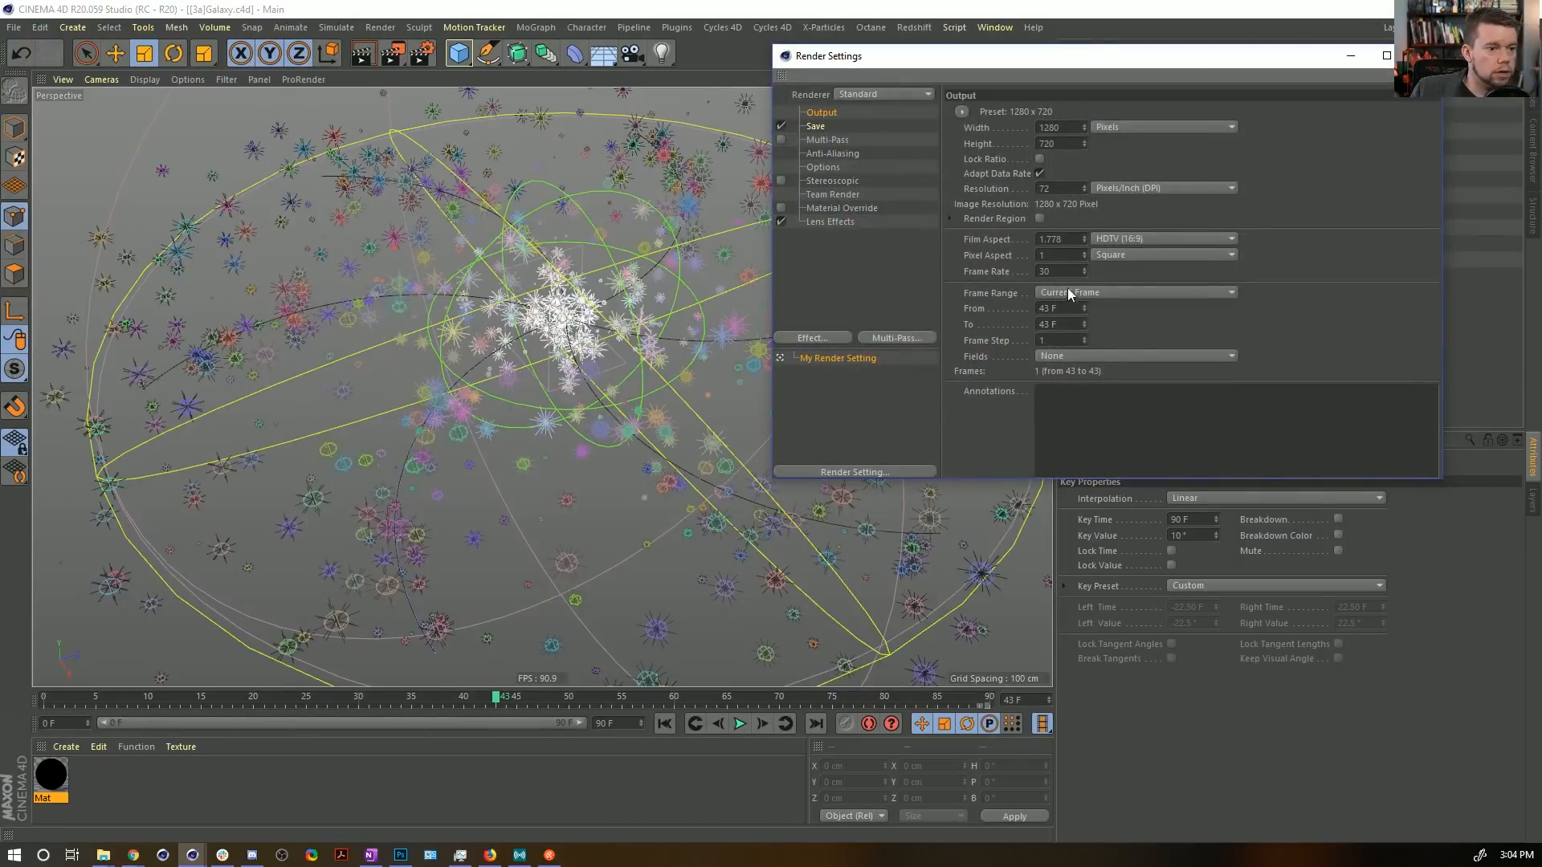
{"action": "left_click", "coordinate": [1067, 292]}
{"action": "left_click", "coordinate": [1060, 339]}
Set the render output size to 640 by 640 pixels and close the render settings.
{"action": "left_click", "coordinate": [1069, 126]}
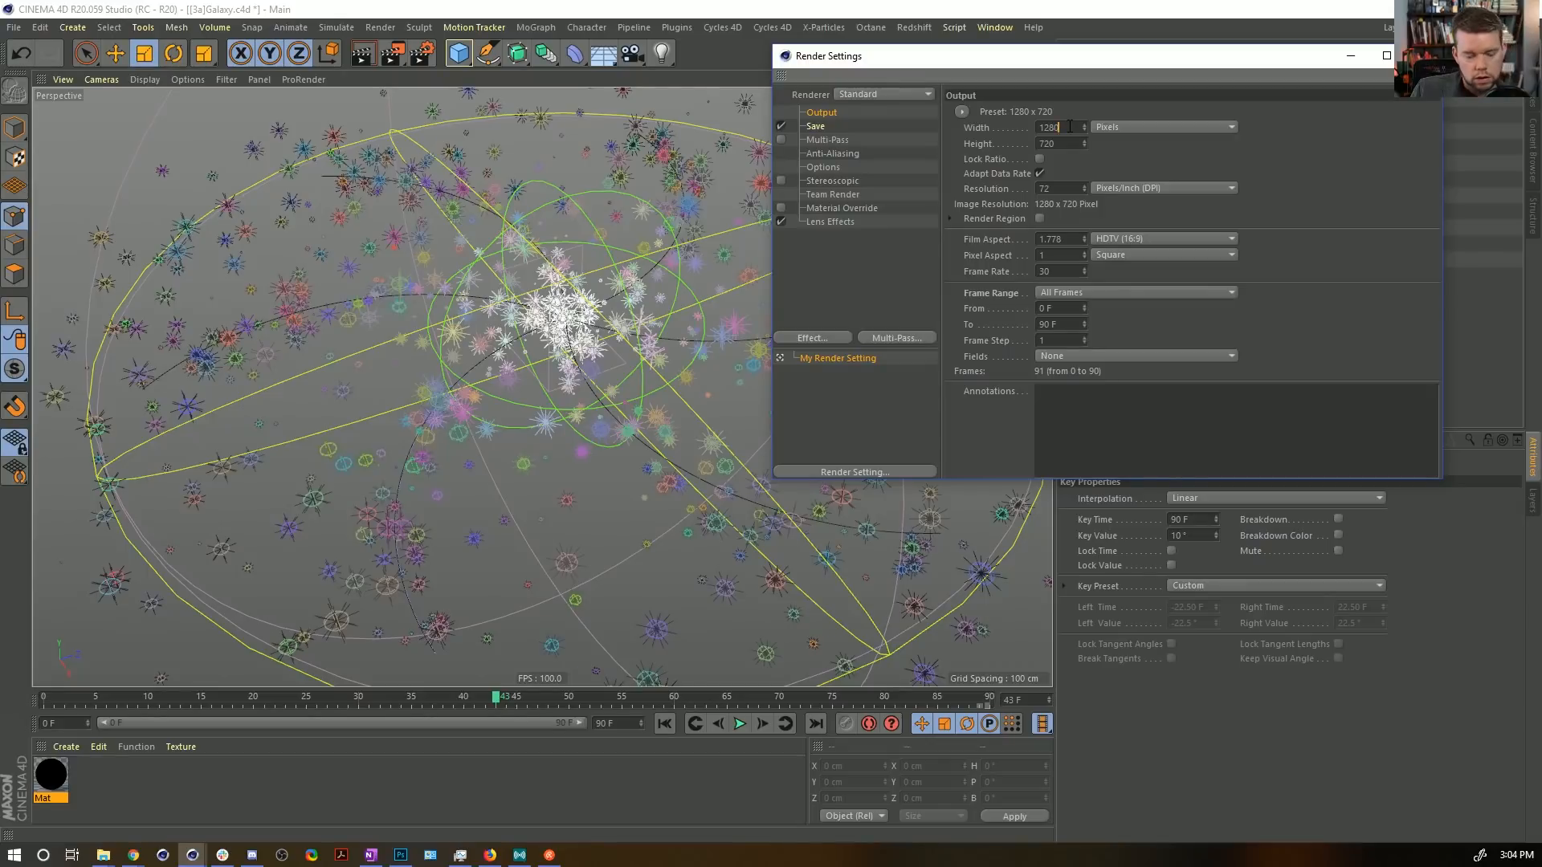
{"action": "type", "text": "/2"}
{"action": "left_click", "coordinate": [1070, 141]}
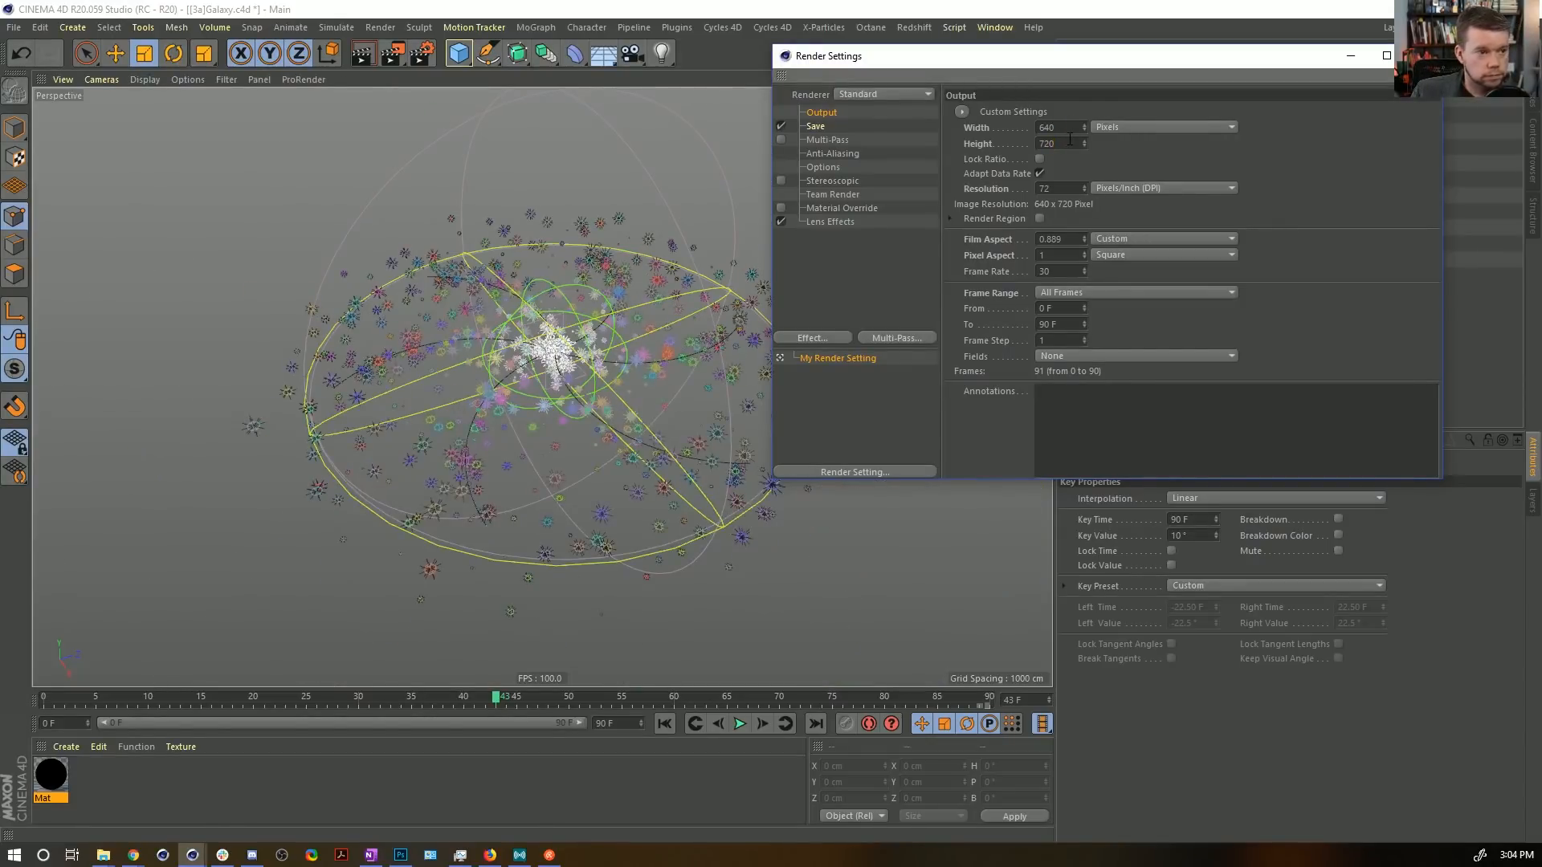
{"action": "type", "text": "/"}
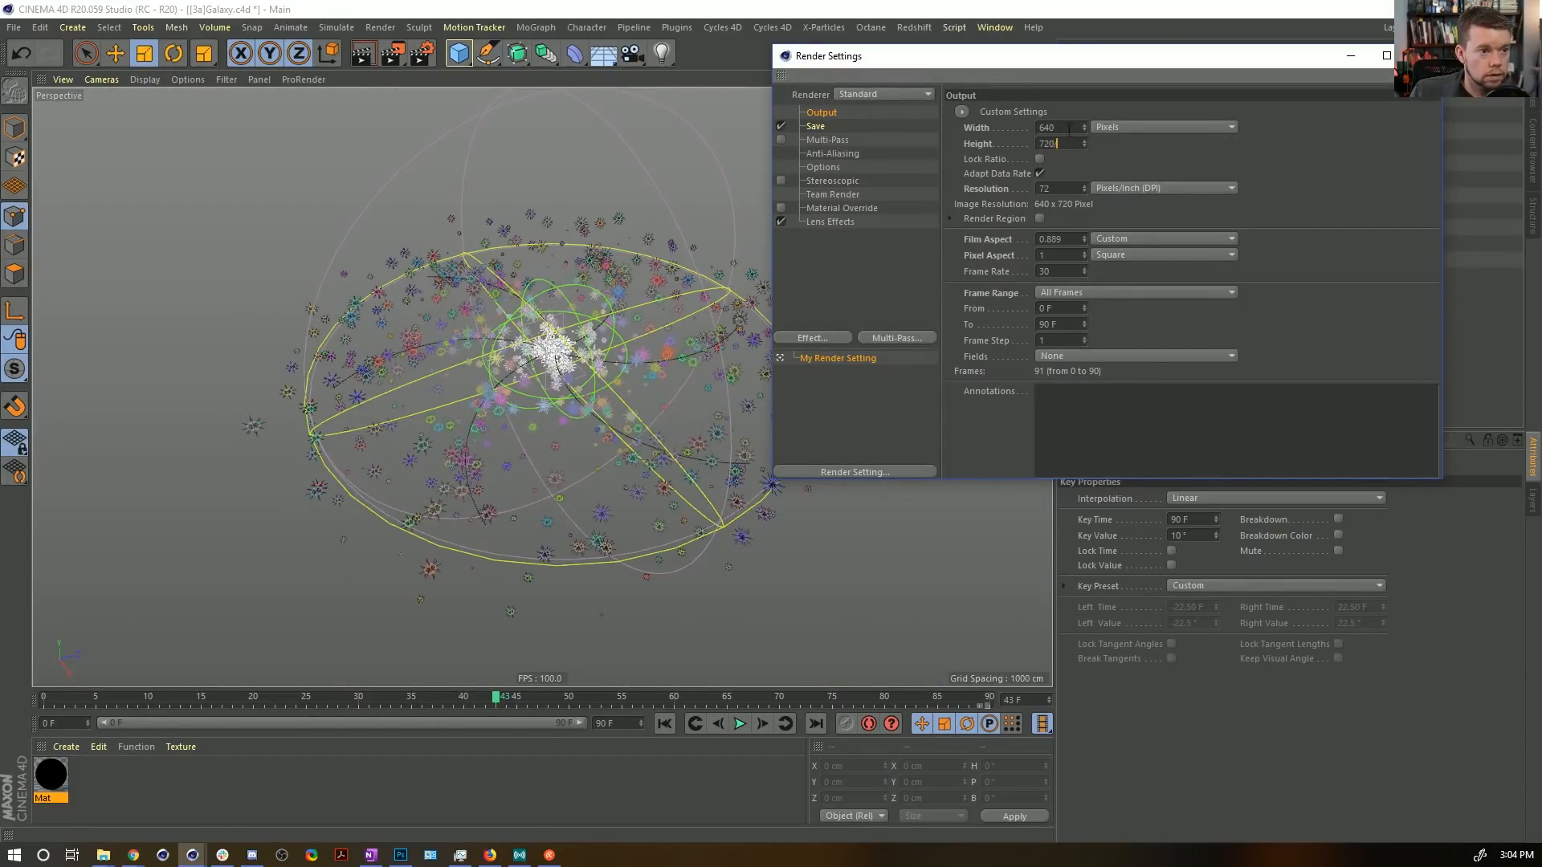
{"action": "type", "text": "2"}
{"action": "double_click", "coordinate": [1069, 129]}
{"action": "key", "text": "ctrl+c"}
{"action": "key", "text": "Tab"}
{"action": "key", "text": "ctrl+v"}
{"action": "left_click", "coordinate": [1177, 159]}
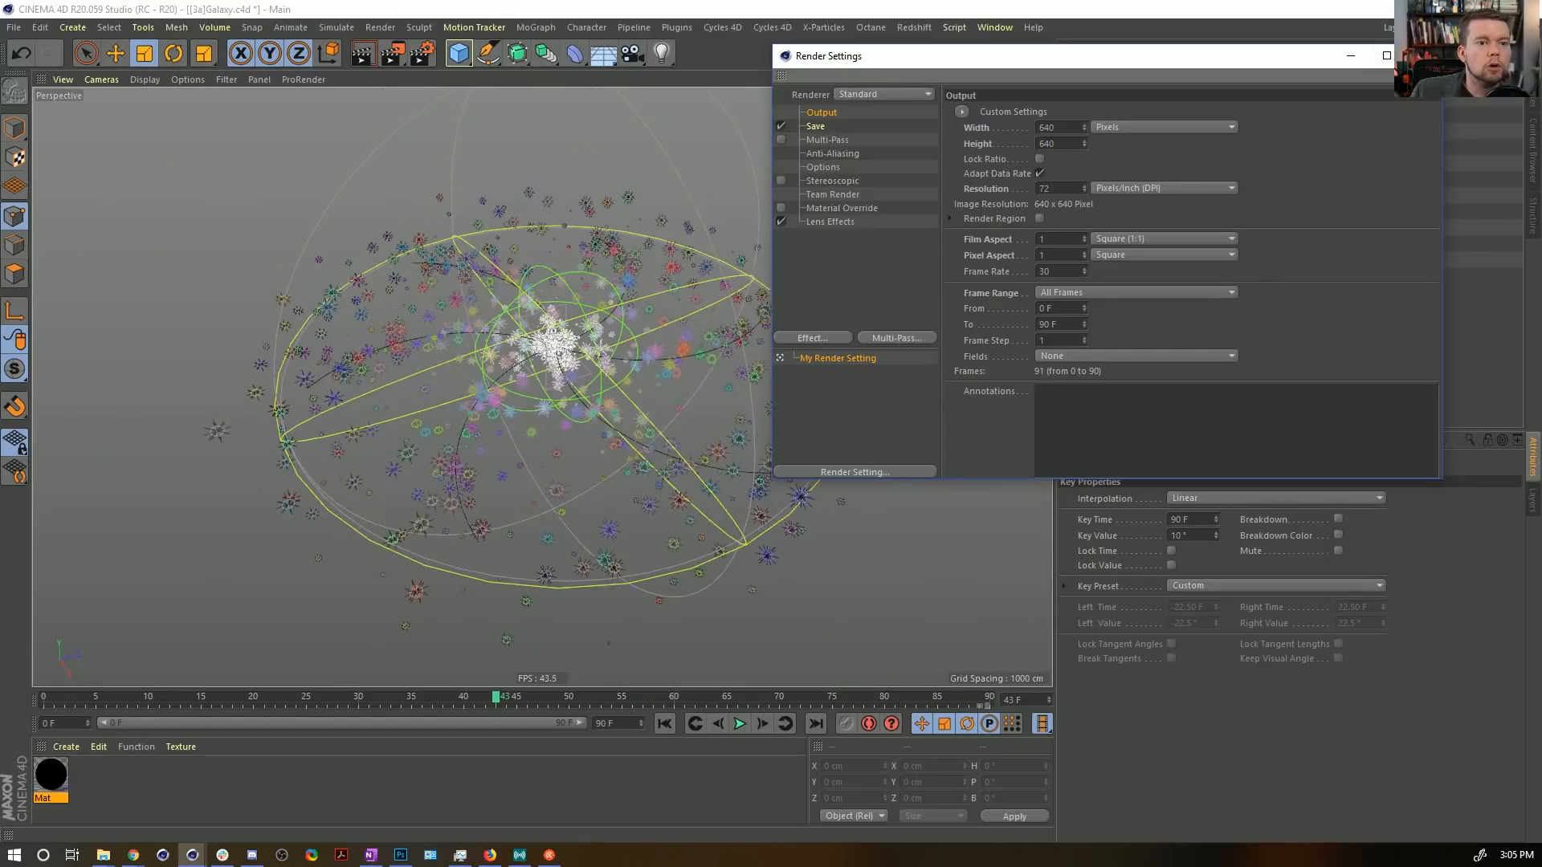
{"action": "left_click", "coordinate": [1422, 56]}
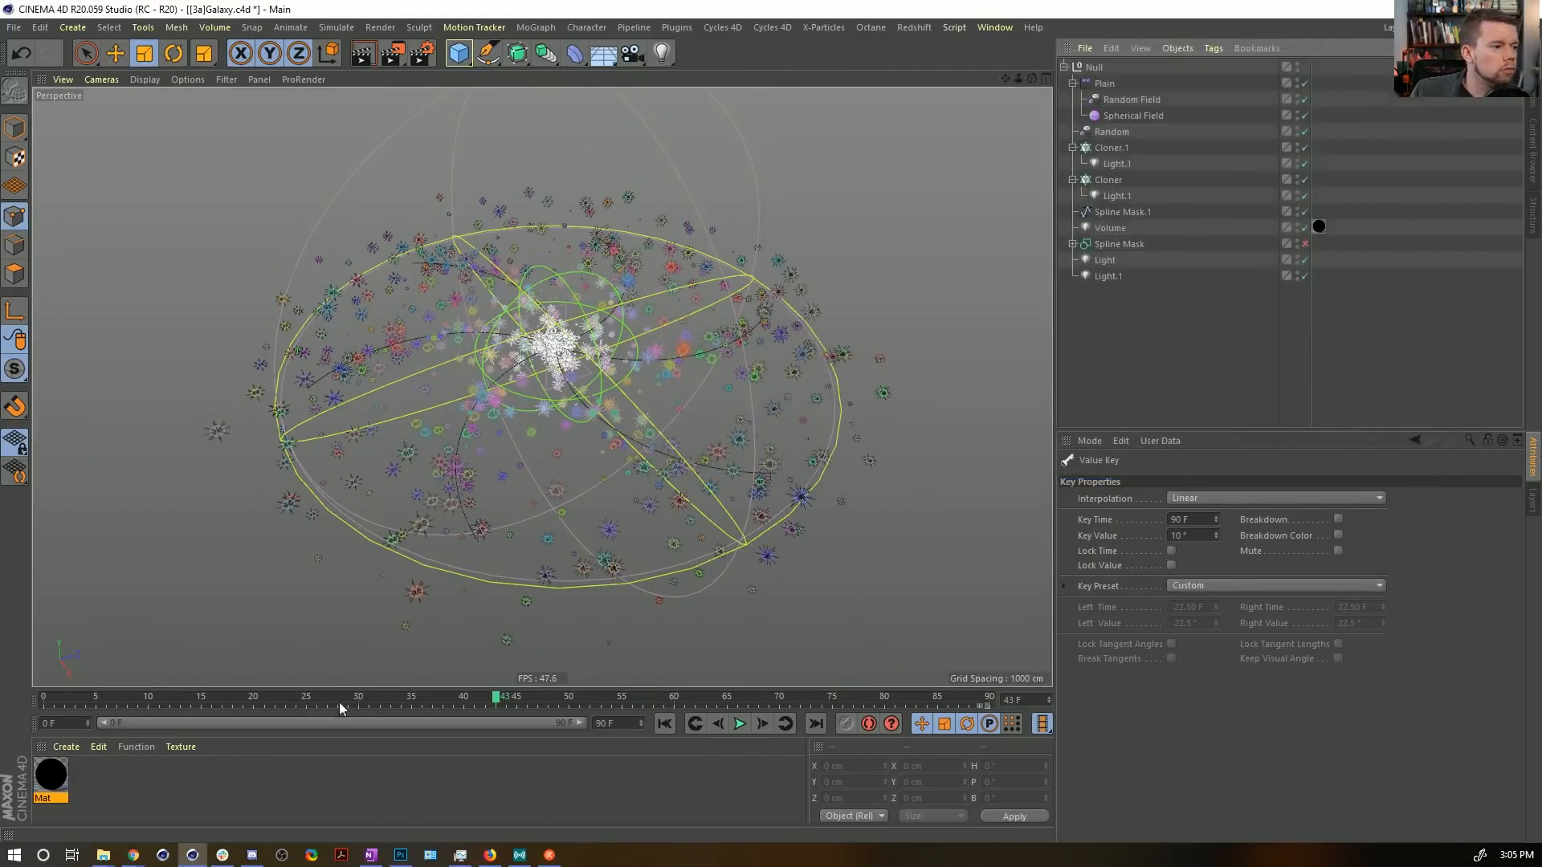
Frame the galaxy from a low angle across its disc and render a preview in the perspective view.
{"action": "right_click_drag", "start_coordinate": [367, 677], "coordinate": [447, 598], "text": "alt"}
{"action": "key", "text": "h"}
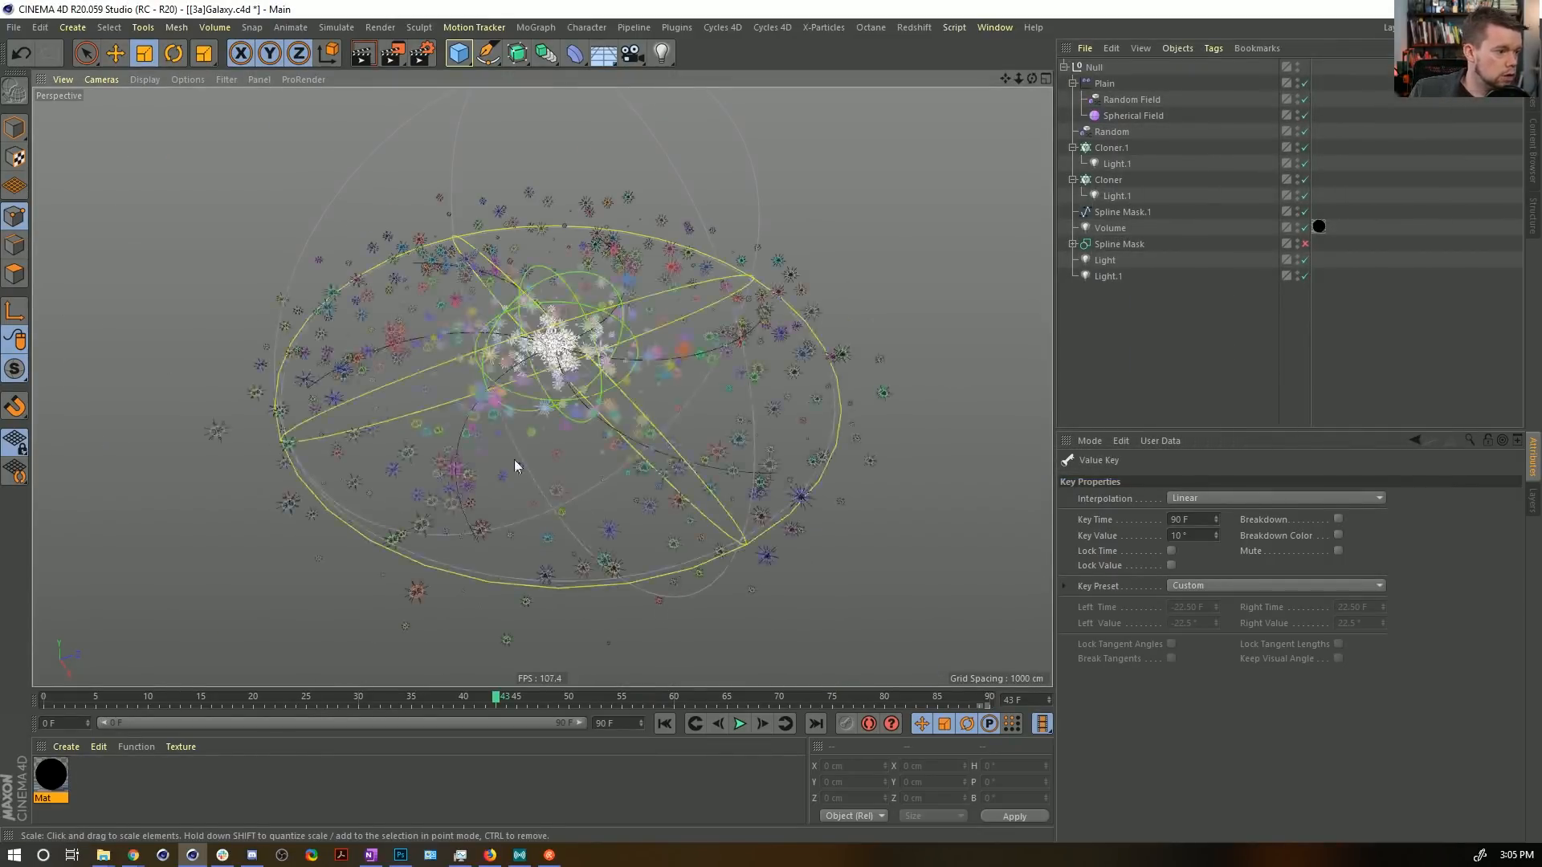
{"action": "right_click_drag", "start_coordinate": [528, 430], "coordinate": [565, 388], "text": "alt"}
{"action": "mouse_move", "coordinate": [559, 436]}
{"action": "left_mouse_down", "text": "alt"}
{"action": "mouse_move", "coordinate": [577, 404]}
{"action": "mouse_move", "coordinate": [556, 450]}
{"action": "left_mouse_up", "text": "alt"}
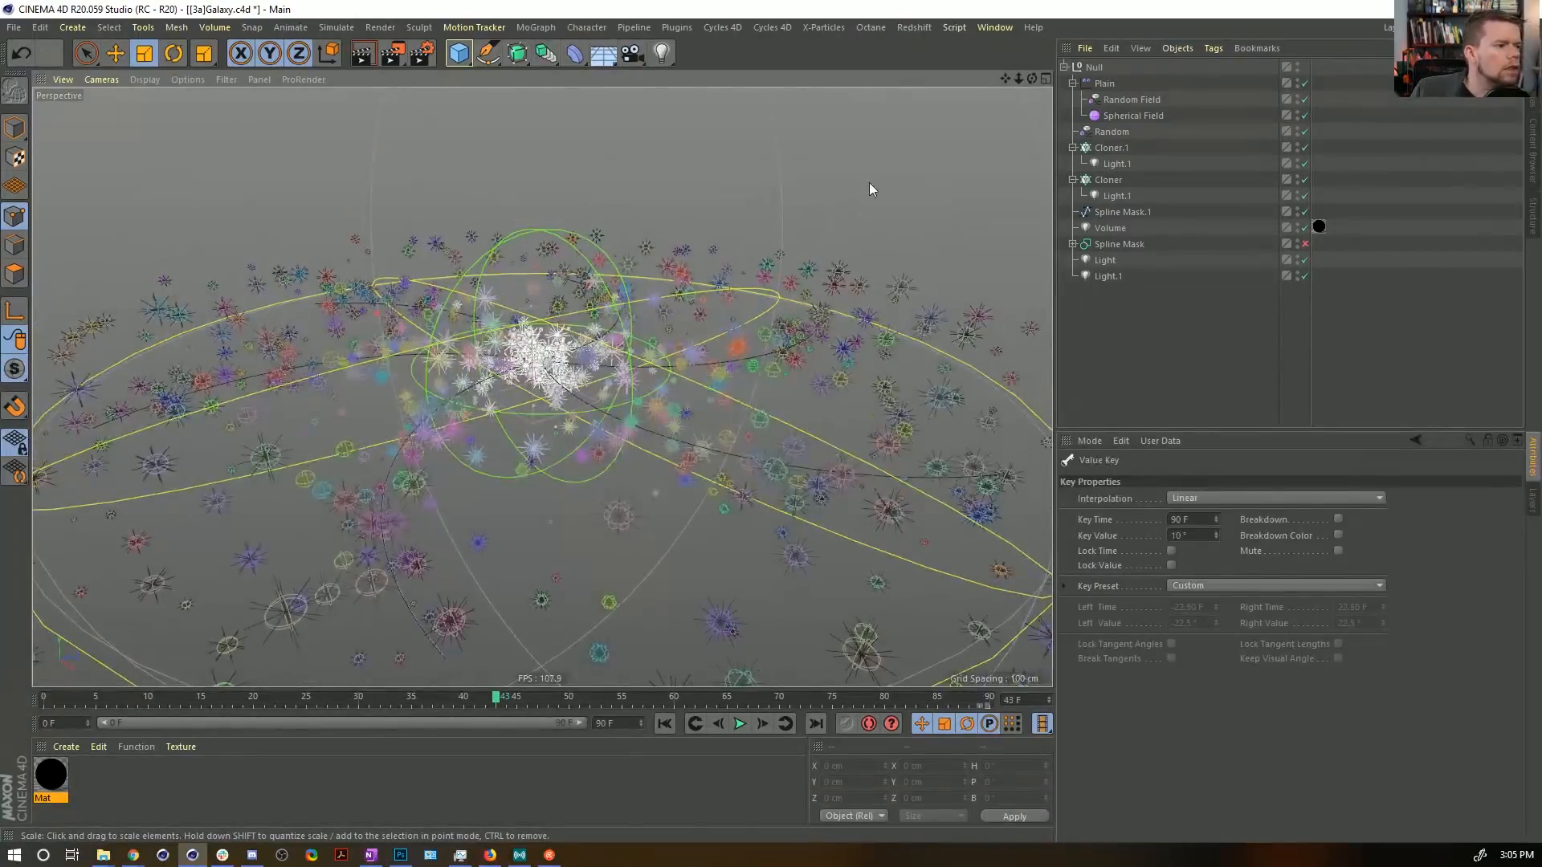
{"action": "left_click_drag", "start_coordinate": [1018, 78], "coordinate": [974, 81]}
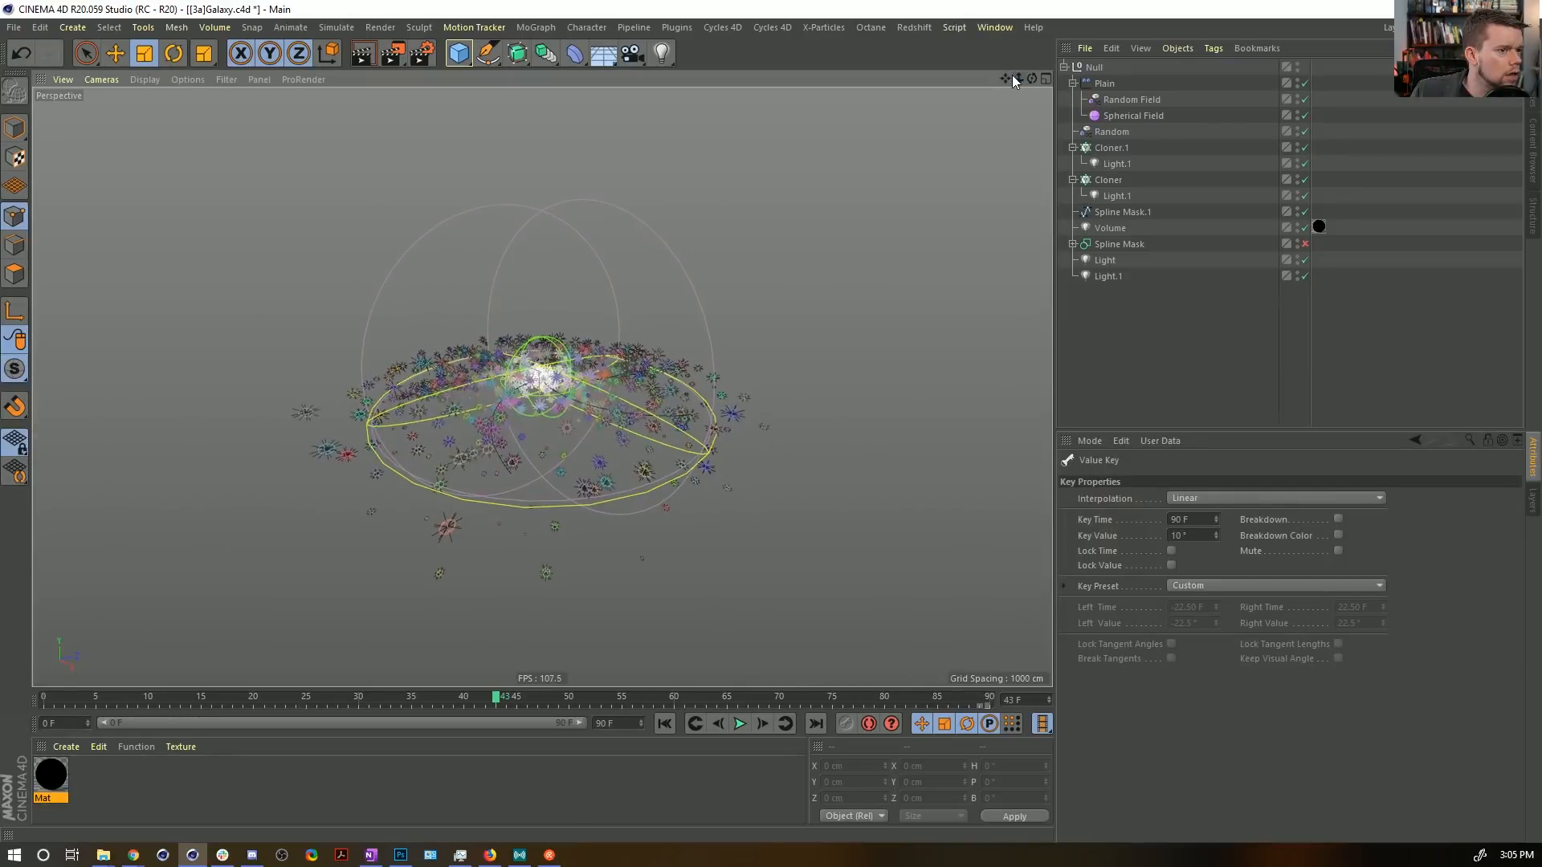
{"action": "mouse_move", "coordinate": [1006, 77]}
{"action": "right_mouse_down"}
{"action": "mouse_move", "coordinate": [1052, 77]}
{"action": "mouse_move", "coordinate": [972, 78]}
{"action": "mouse_move", "coordinate": [1002, 77]}
{"action": "right_mouse_up"}
{"action": "left_click_drag", "start_coordinate": [1005, 77], "coordinate": [1005, 40]}
{"action": "right_click_drag", "start_coordinate": [1005, 78], "coordinate": [1015, 78]}
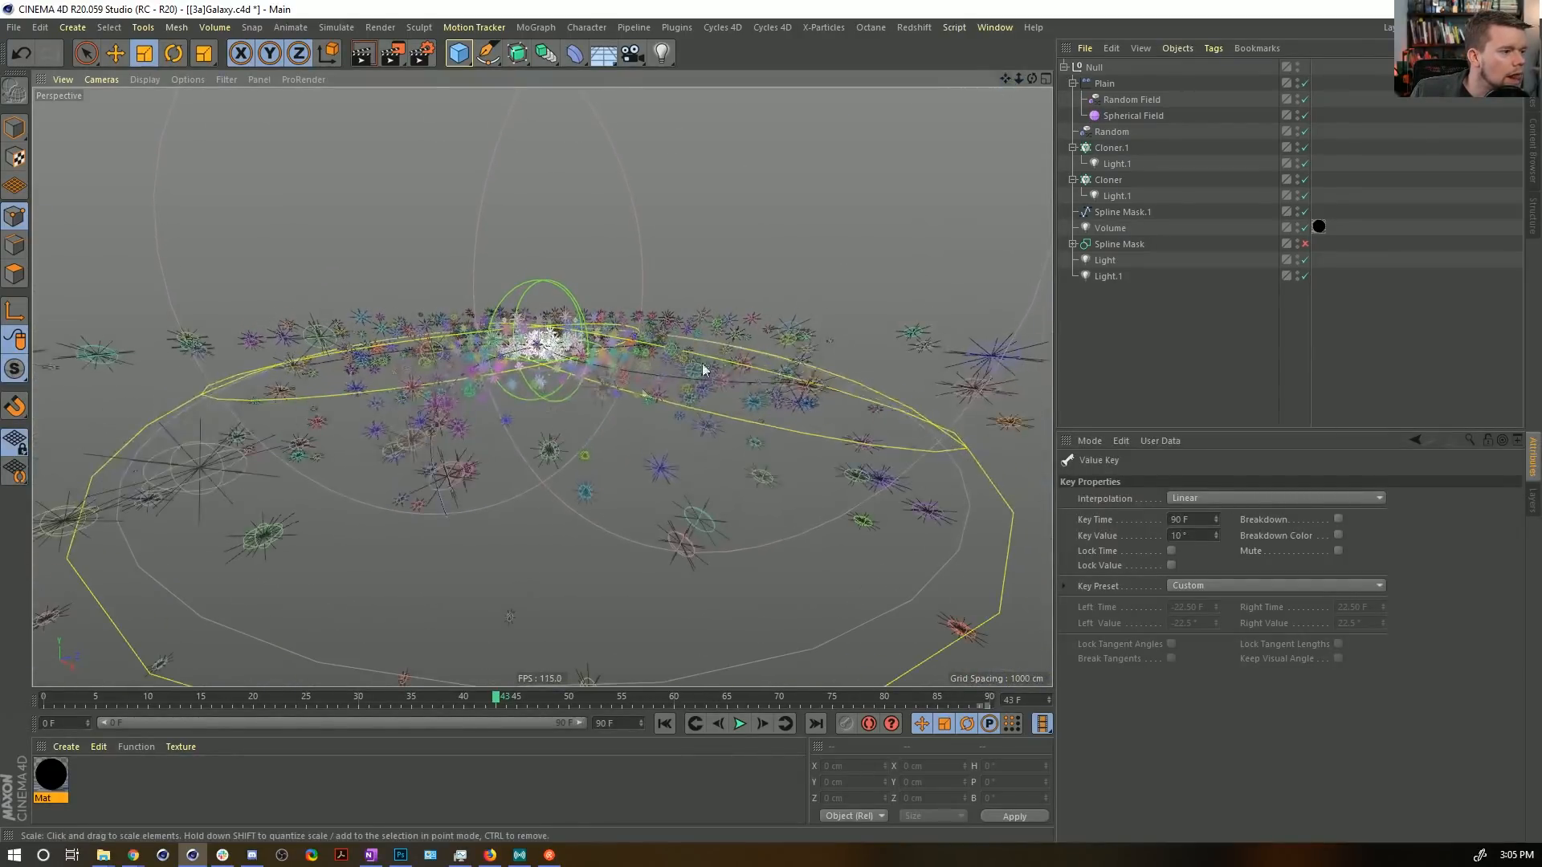
{"action": "scroll", "coordinate": [535, 456], "scroll_direction": "up", "scroll_amount": 2}
{"action": "scroll", "coordinate": [538, 450], "scroll_direction": "up", "scroll_amount": 1}
{"action": "middle_click_drag", "start_coordinate": [547, 447], "coordinate": [593, 328], "text": "alt"}
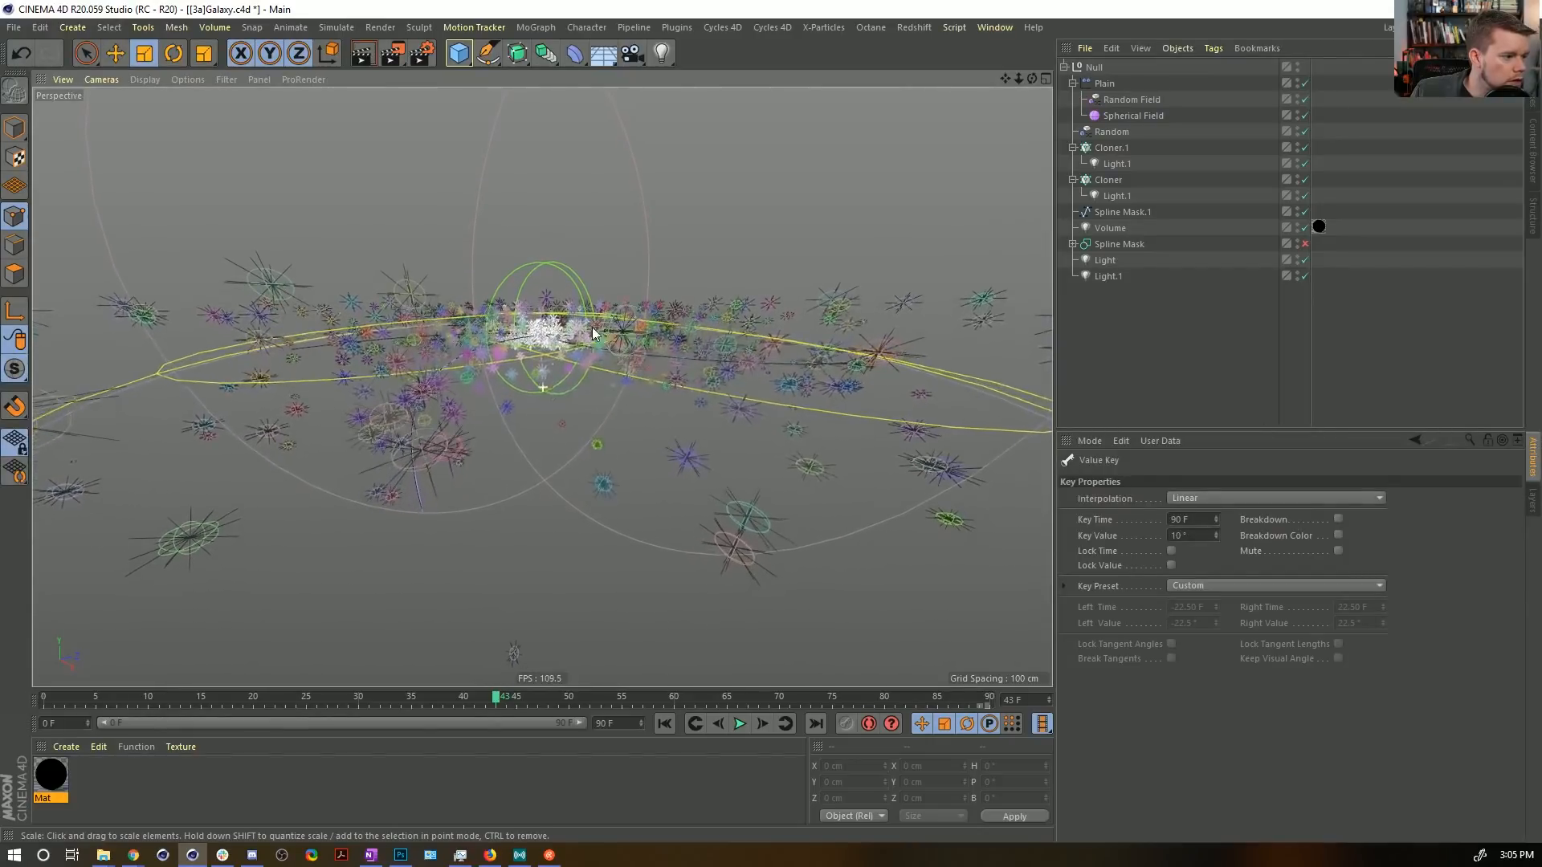
{"action": "key", "text": "ctrl+r"}
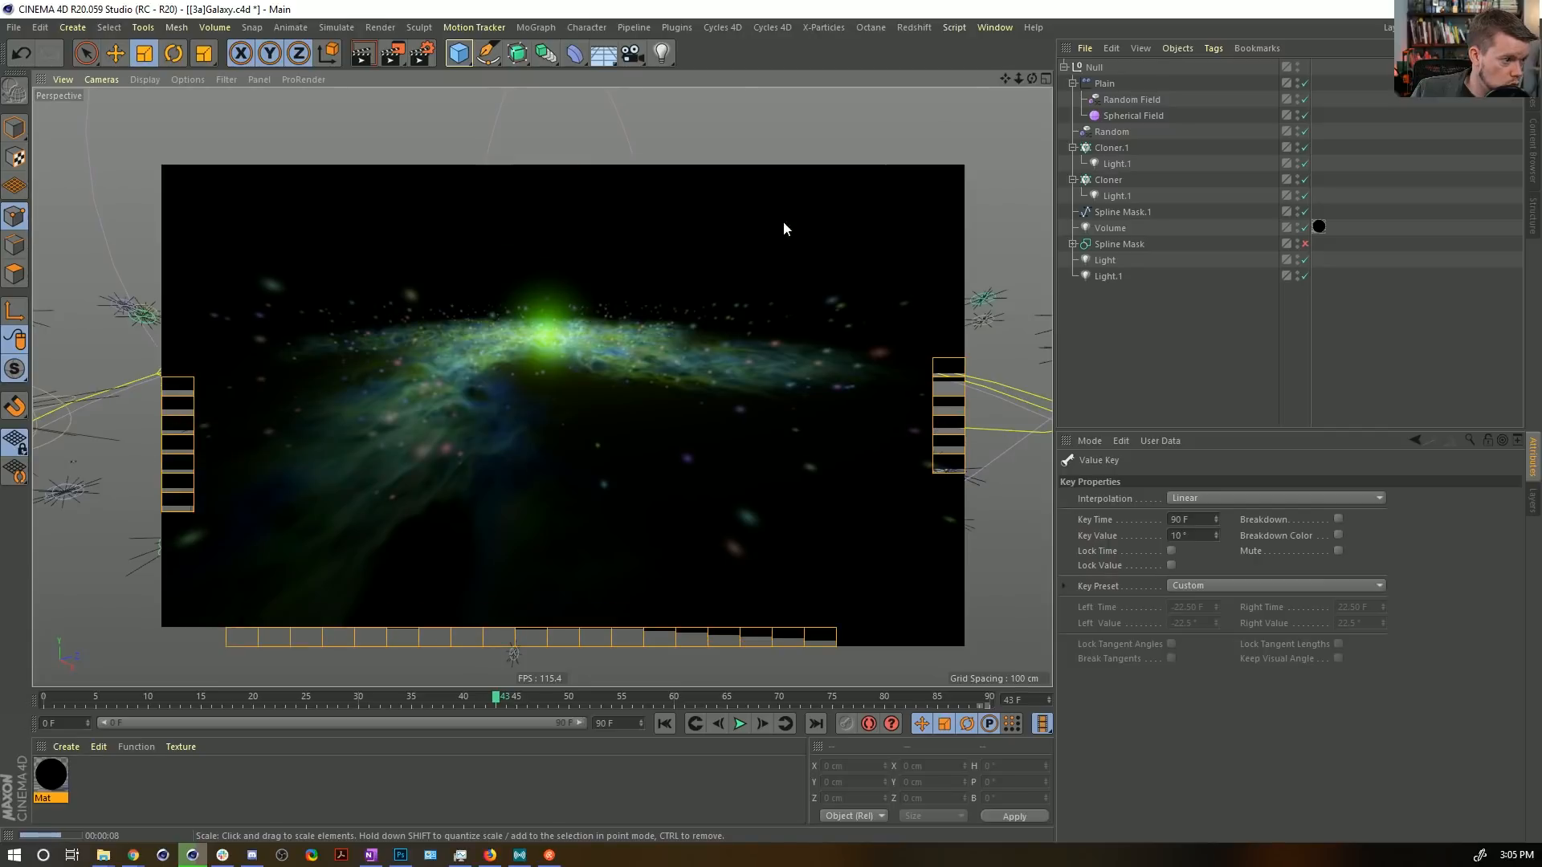
Bring the view closer to the galaxy's bright core and save the scene.
{"action": "left_click_drag", "start_coordinate": [544, 382], "coordinate": [569, 363], "text": "alt"}
{"action": "scroll", "coordinate": [560, 388], "scroll_direction": "up", "scroll_amount": 3}
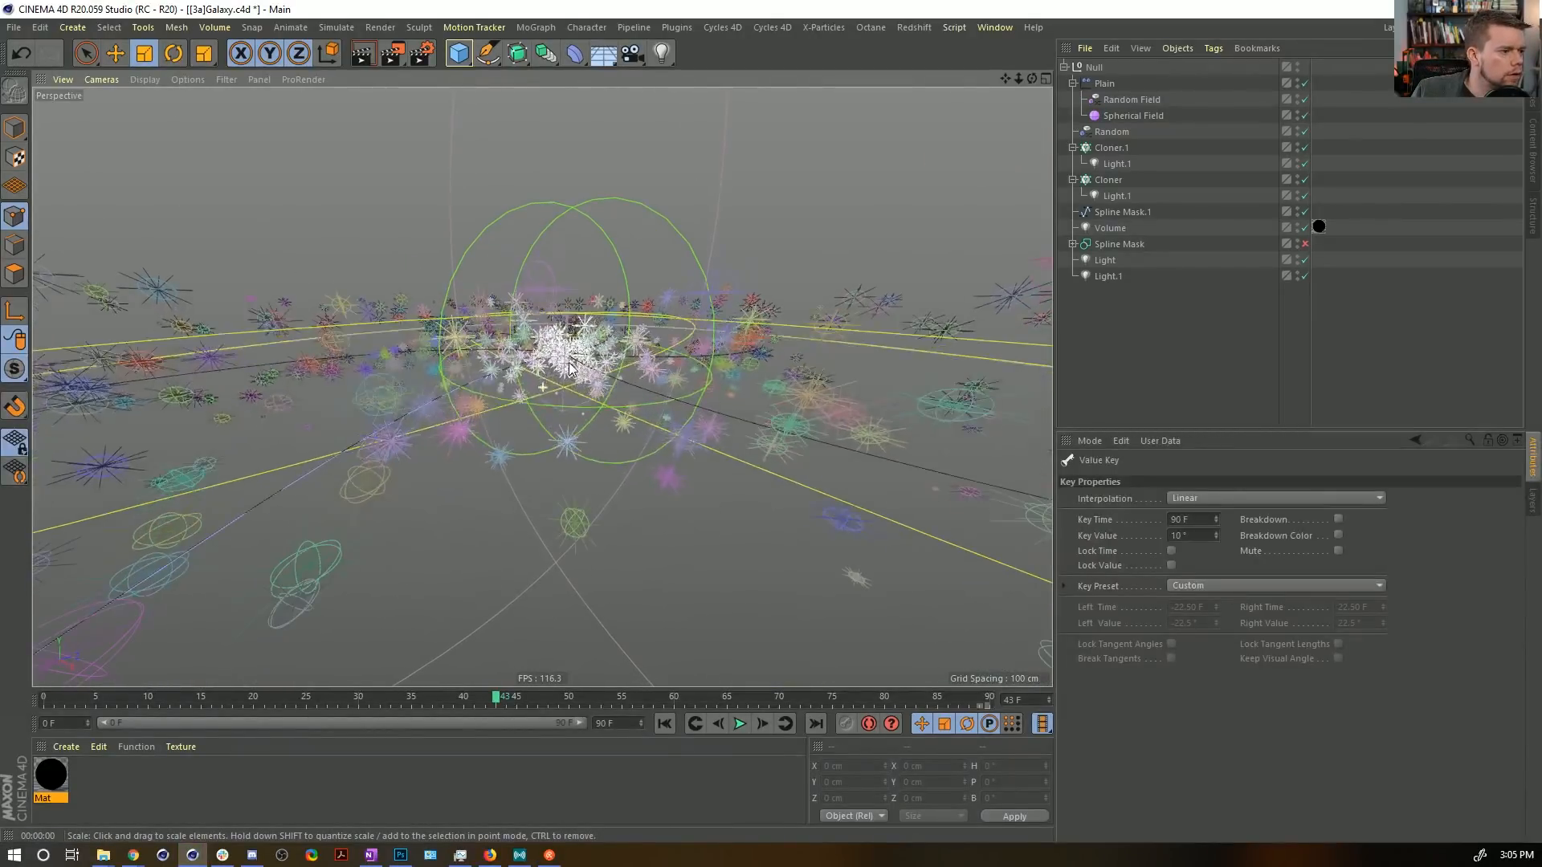
{"action": "key", "text": "ctrl+s"}
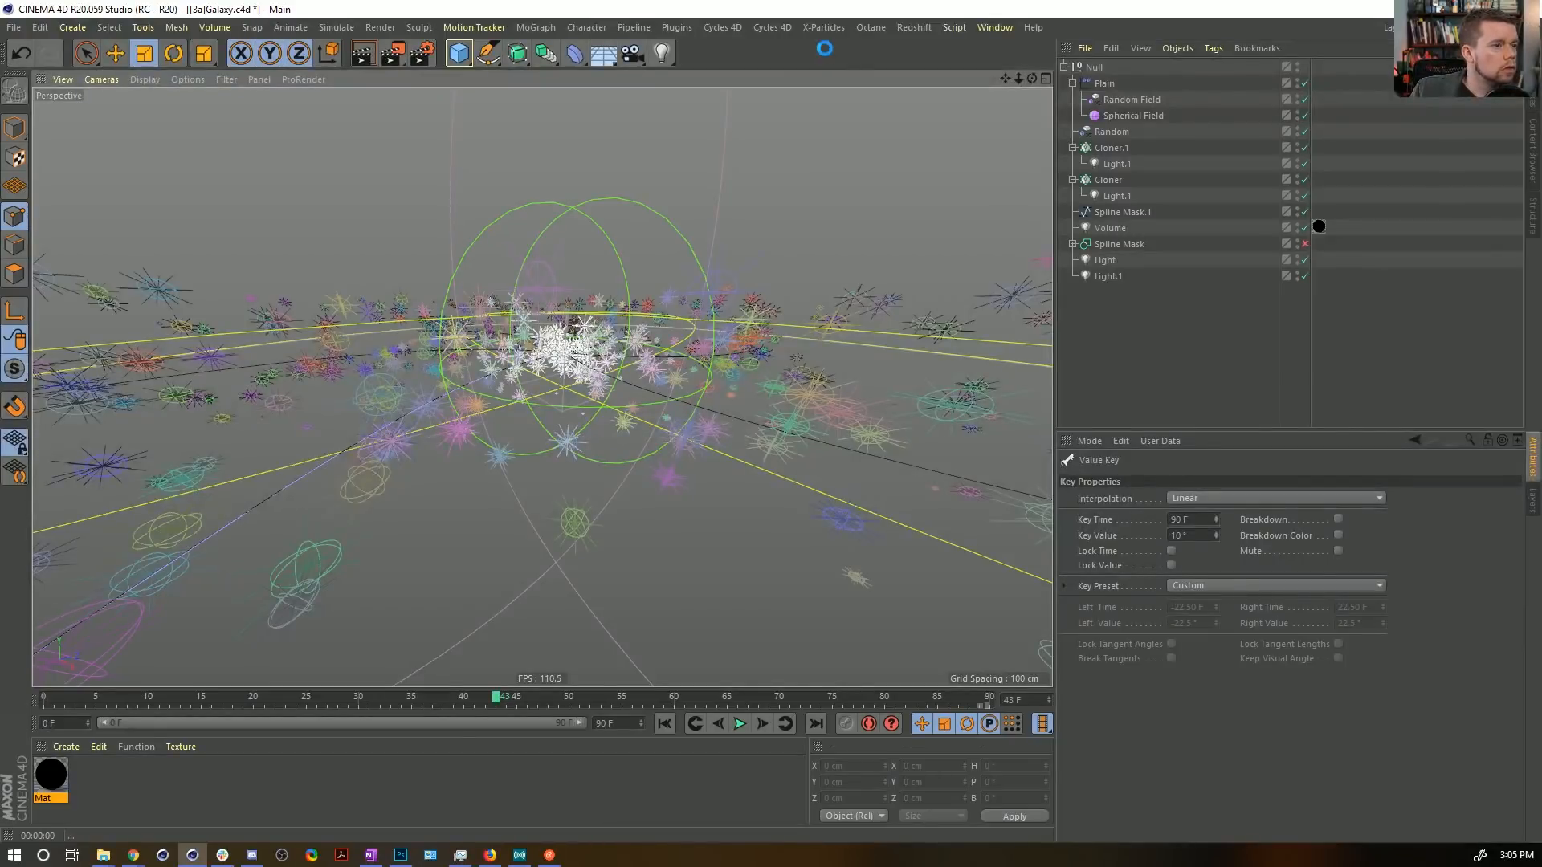
Raise the intensity of the yellow-green Light to 82% and render a preview in the perspective view.
{"action": "left_click", "coordinate": [1109, 276]}
{"action": "left_click", "coordinate": [1109, 265]}
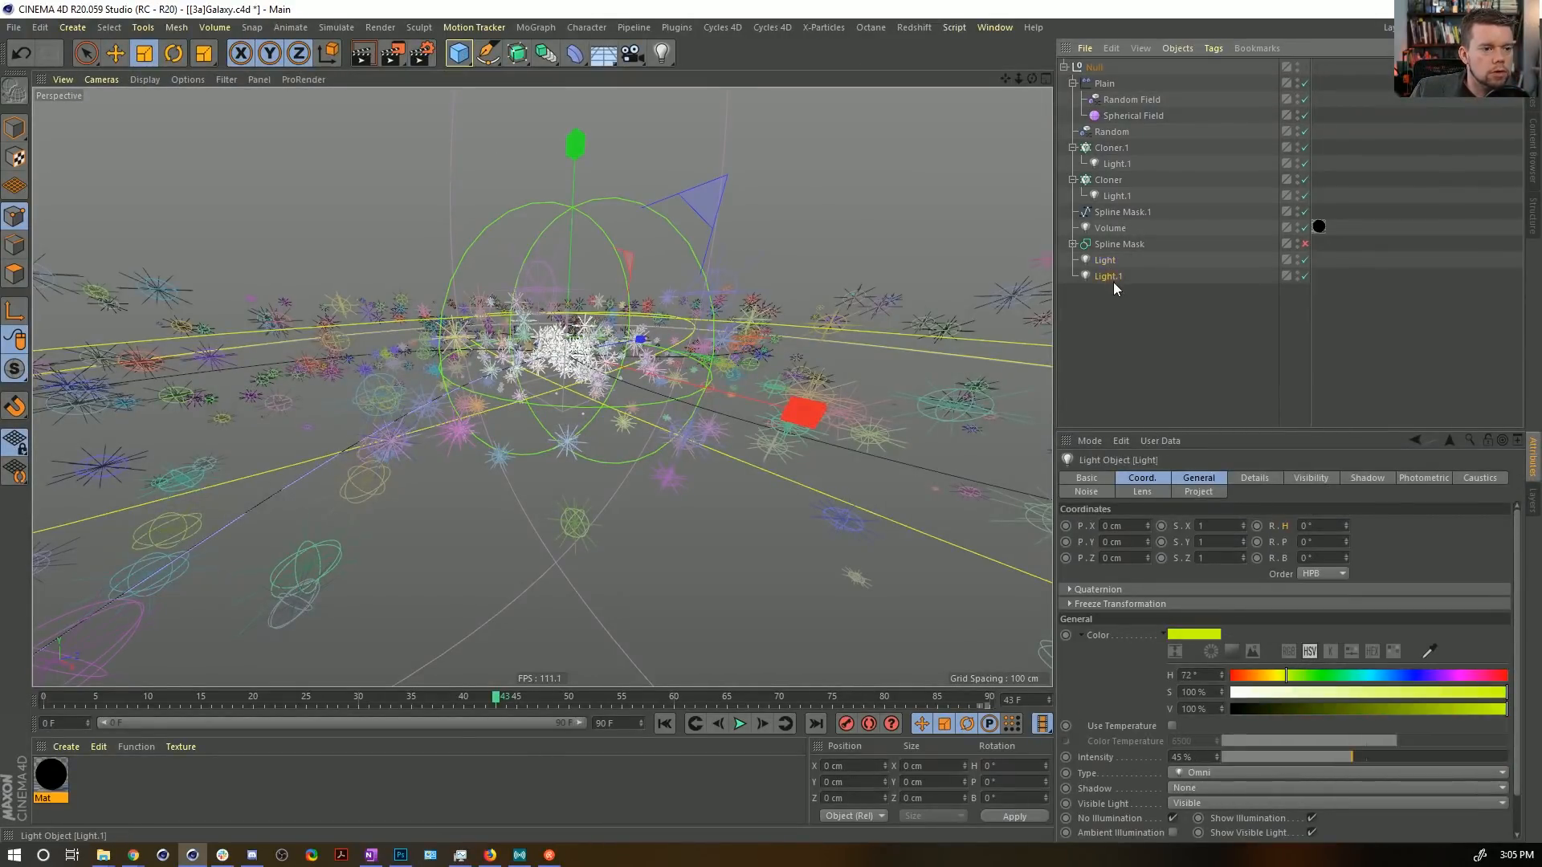
{"action": "left_click", "coordinate": [1113, 279]}
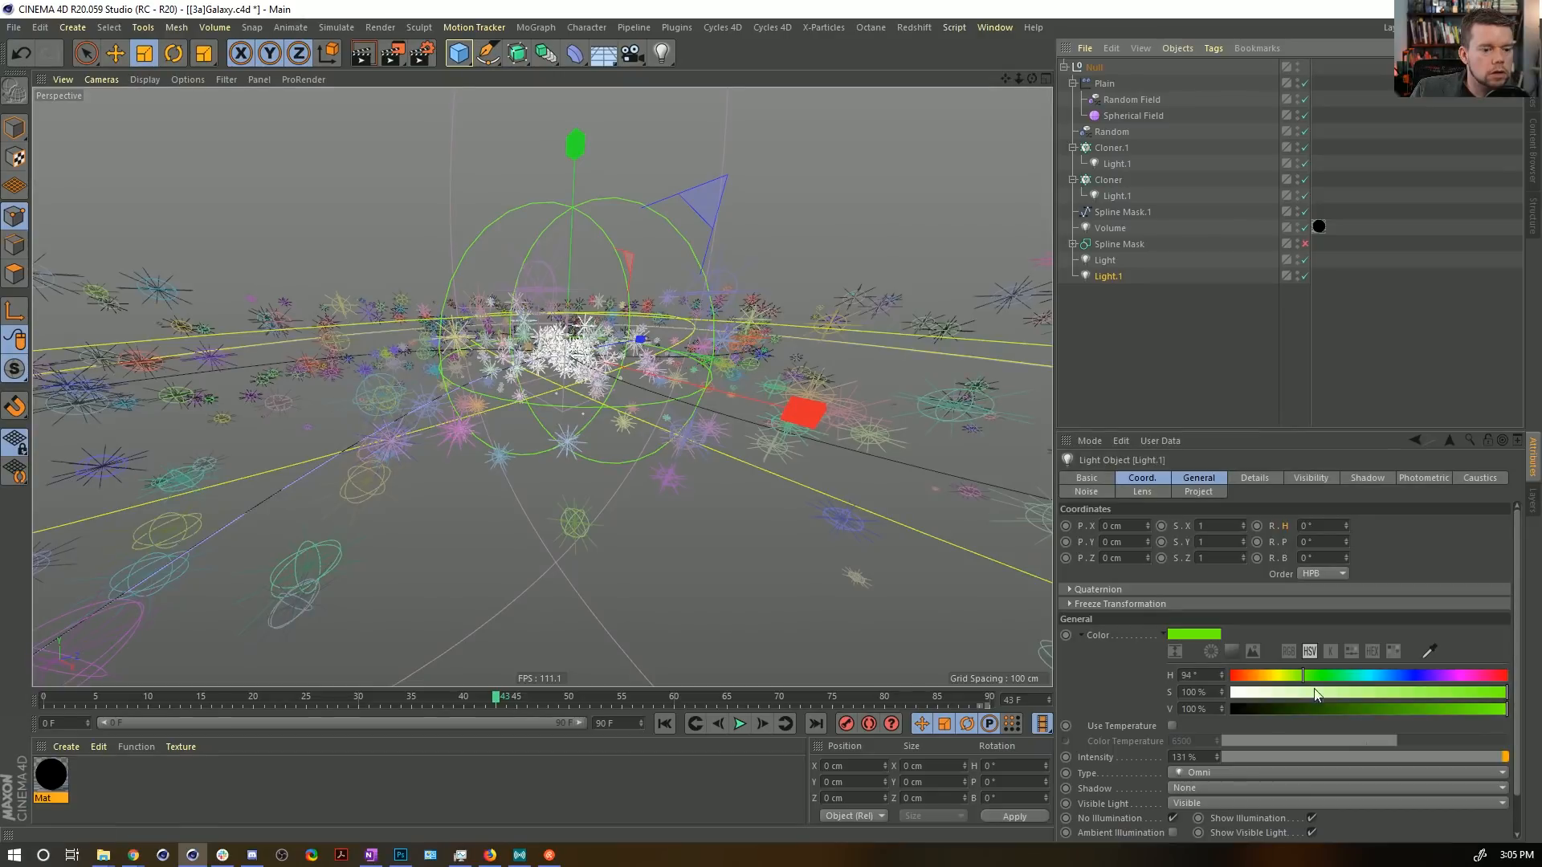
{"action": "left_click", "coordinate": [1101, 261]}
{"action": "left_click_drag", "start_coordinate": [1384, 756], "coordinate": [1459, 758]}
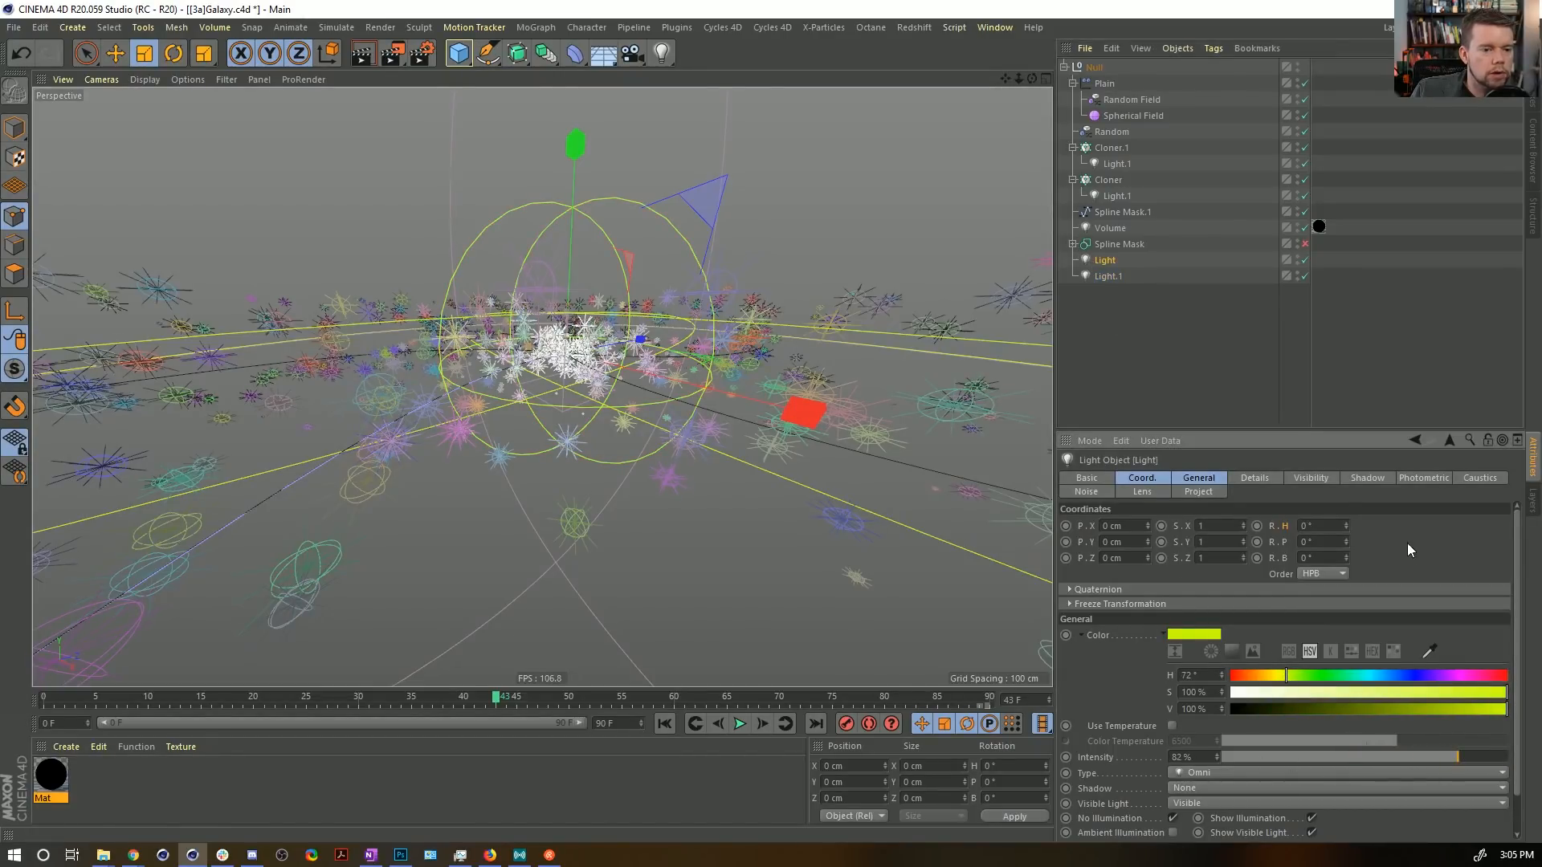
{"action": "key", "text": "ctrl+r"}
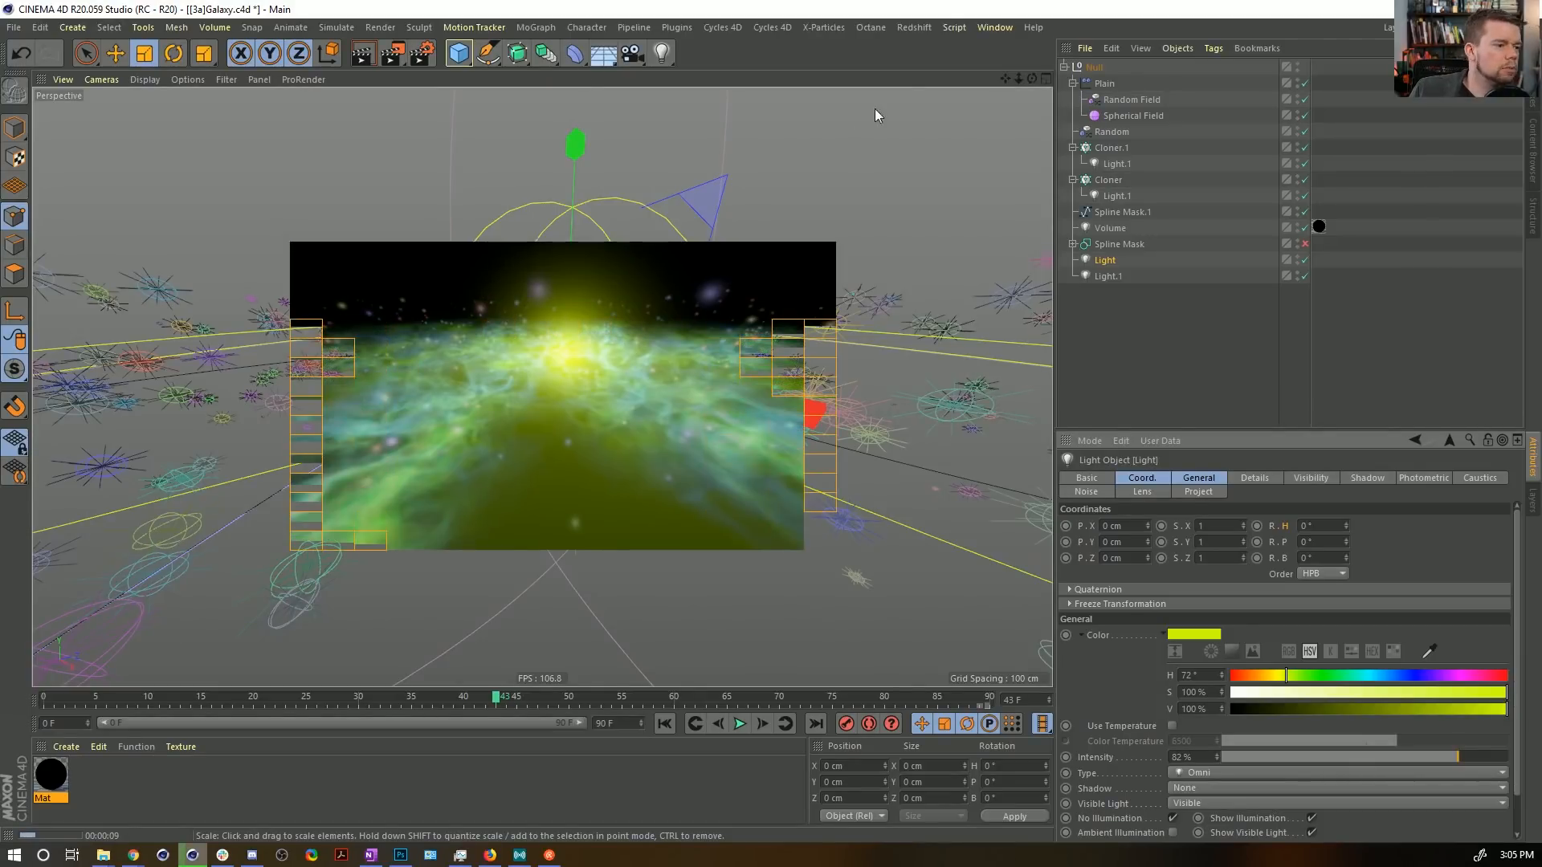
Tighten the framing on the galaxy's core, render all frames to the Picture Viewer and maximize its window.
{"action": "scroll", "coordinate": [590, 347], "scroll_direction": "up", "scroll_amount": 6}
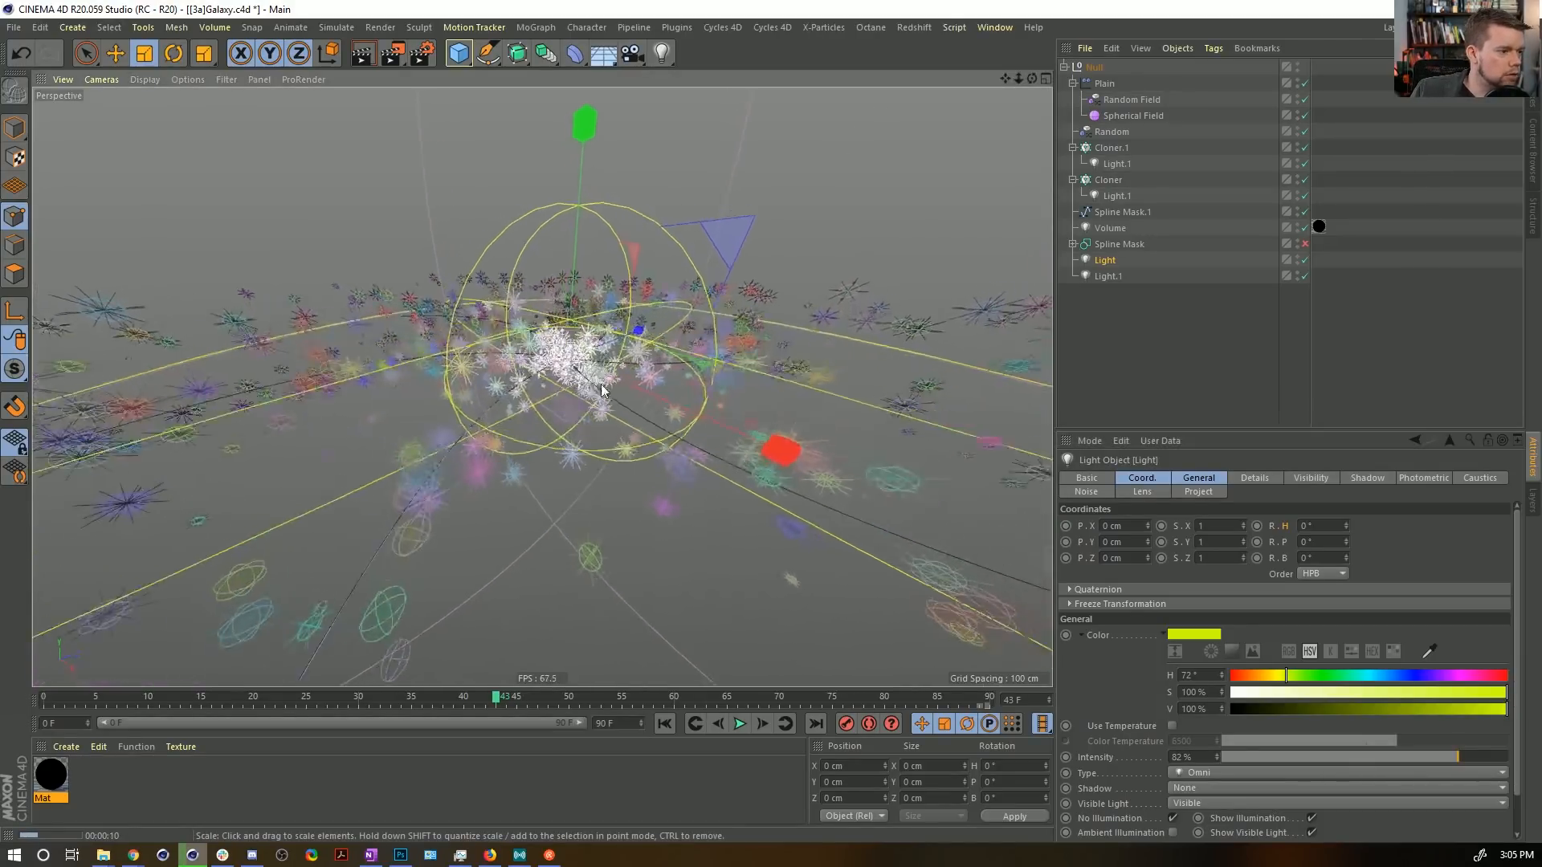
{"action": "scroll", "coordinate": [593, 321], "scroll_direction": "up", "scroll_amount": 5}
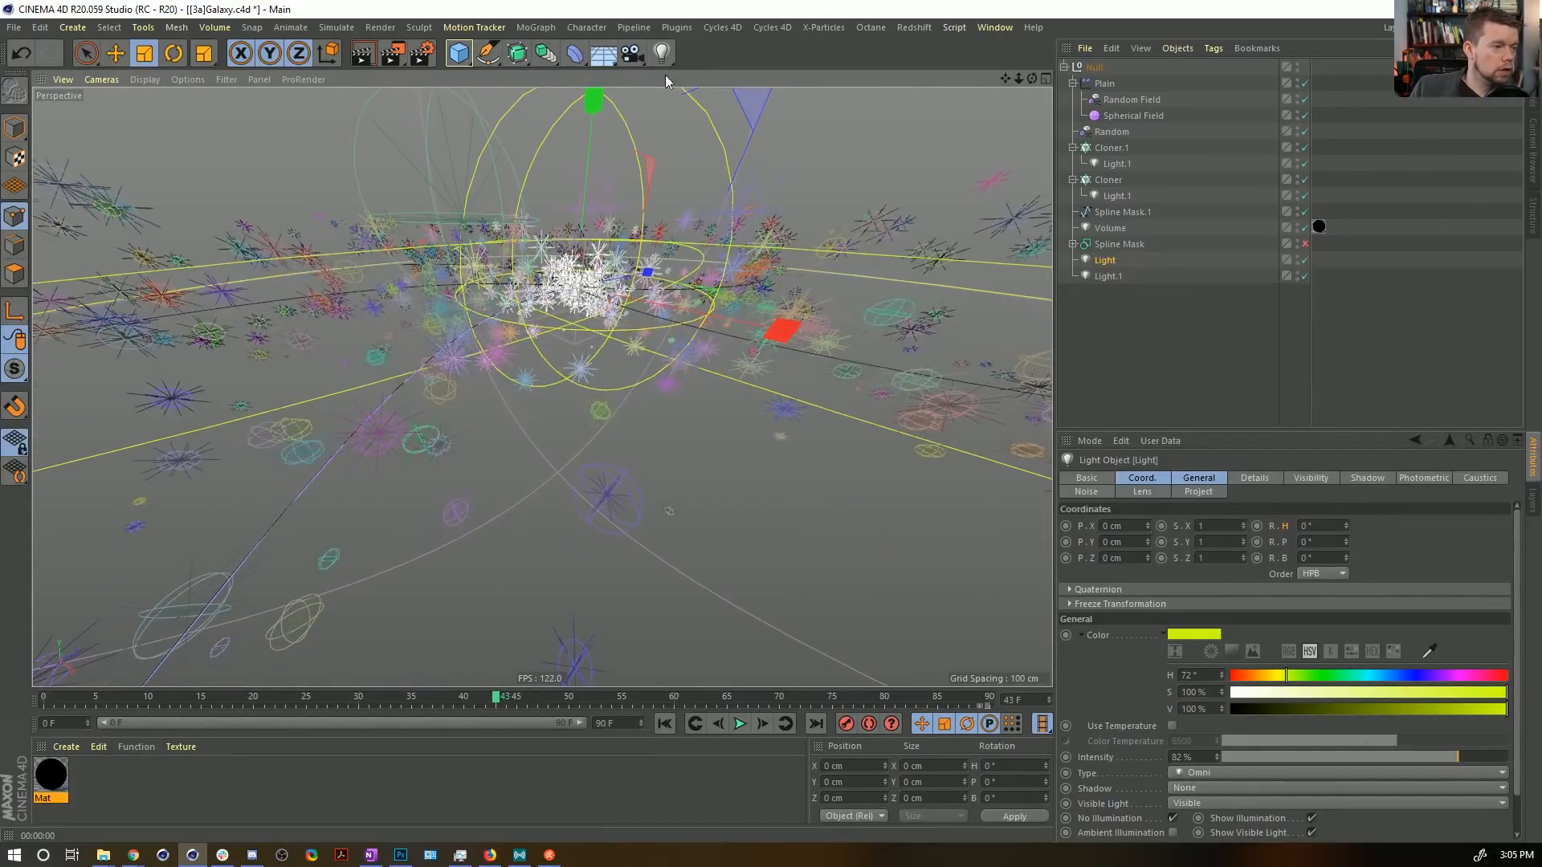
{"action": "left_click", "coordinate": [392, 53]}
{"action": "left_click", "coordinate": [392, 57]}
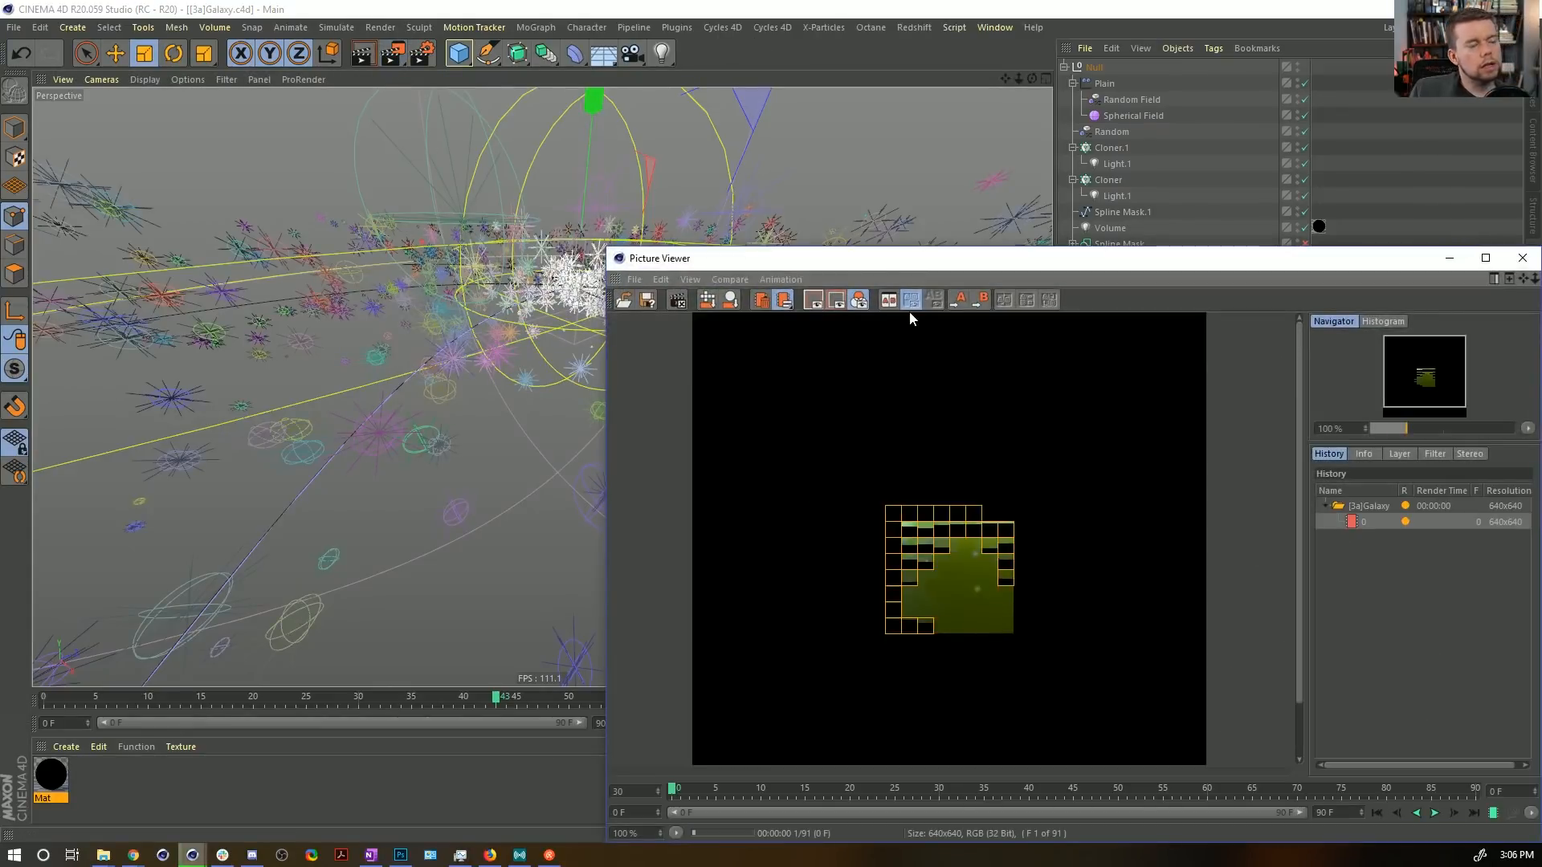
{"action": "left_click_drag", "start_coordinate": [879, 265], "coordinate": [407, 7]}
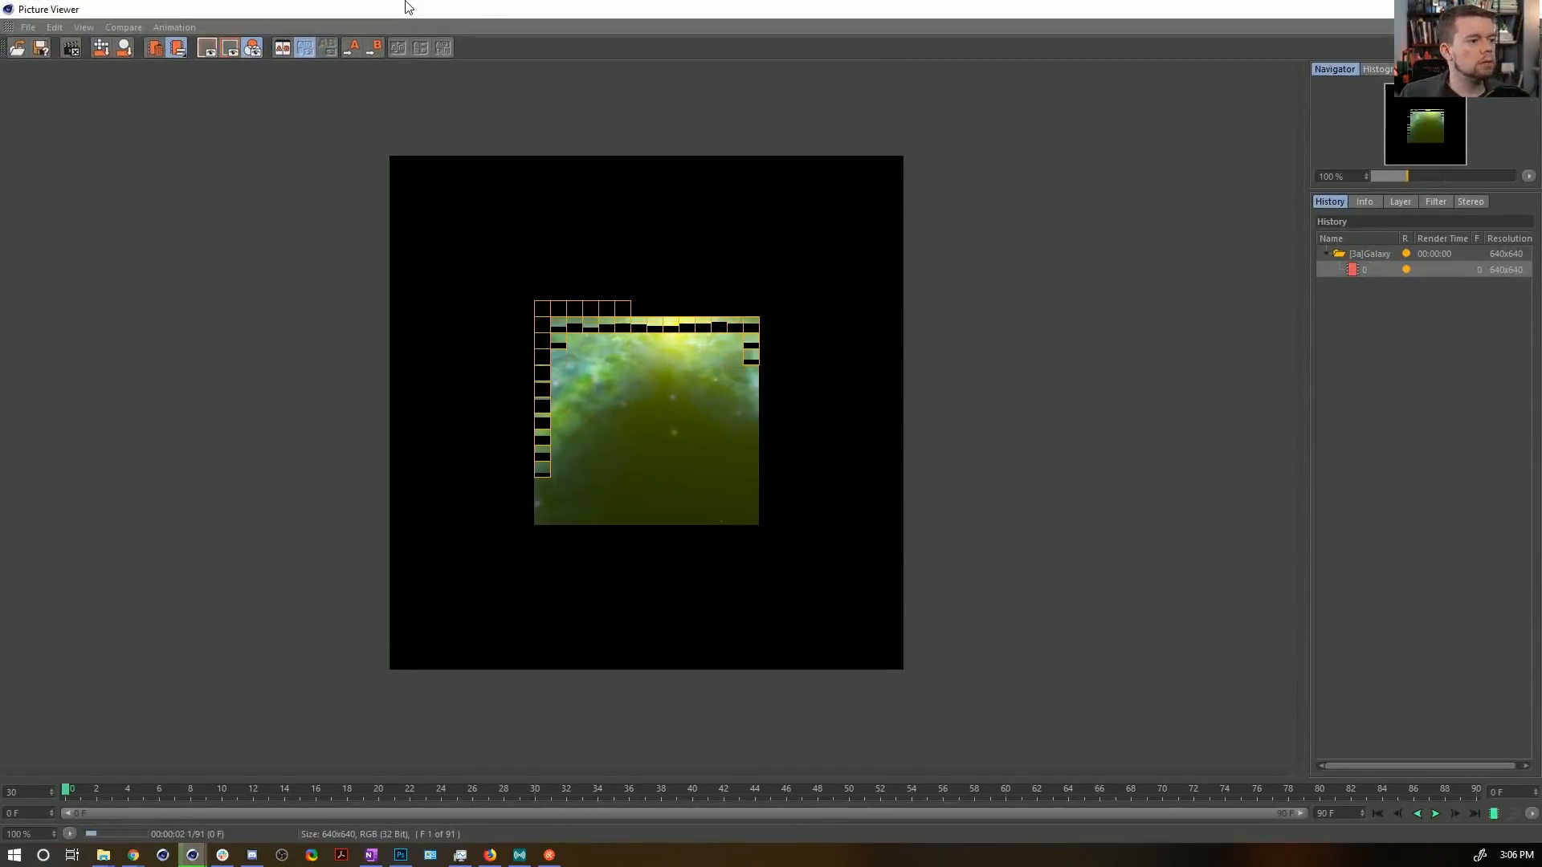
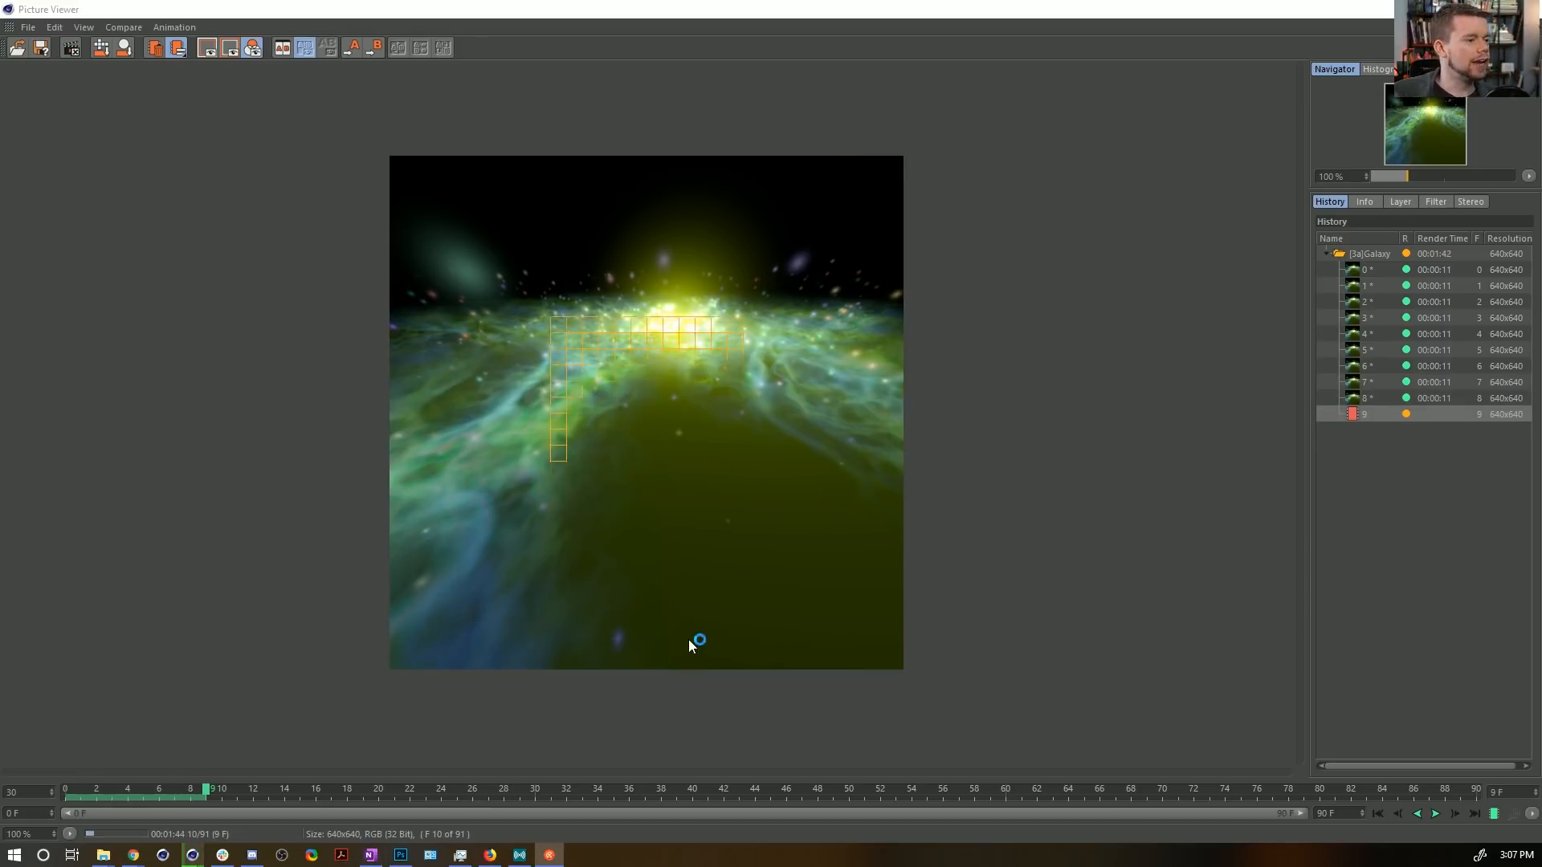
Play and scrub through the finished frames in the Picture Viewer to check the galaxy's motion.
{"action": "left_click_drag", "start_coordinate": [127, 792], "coordinate": [63, 795]}
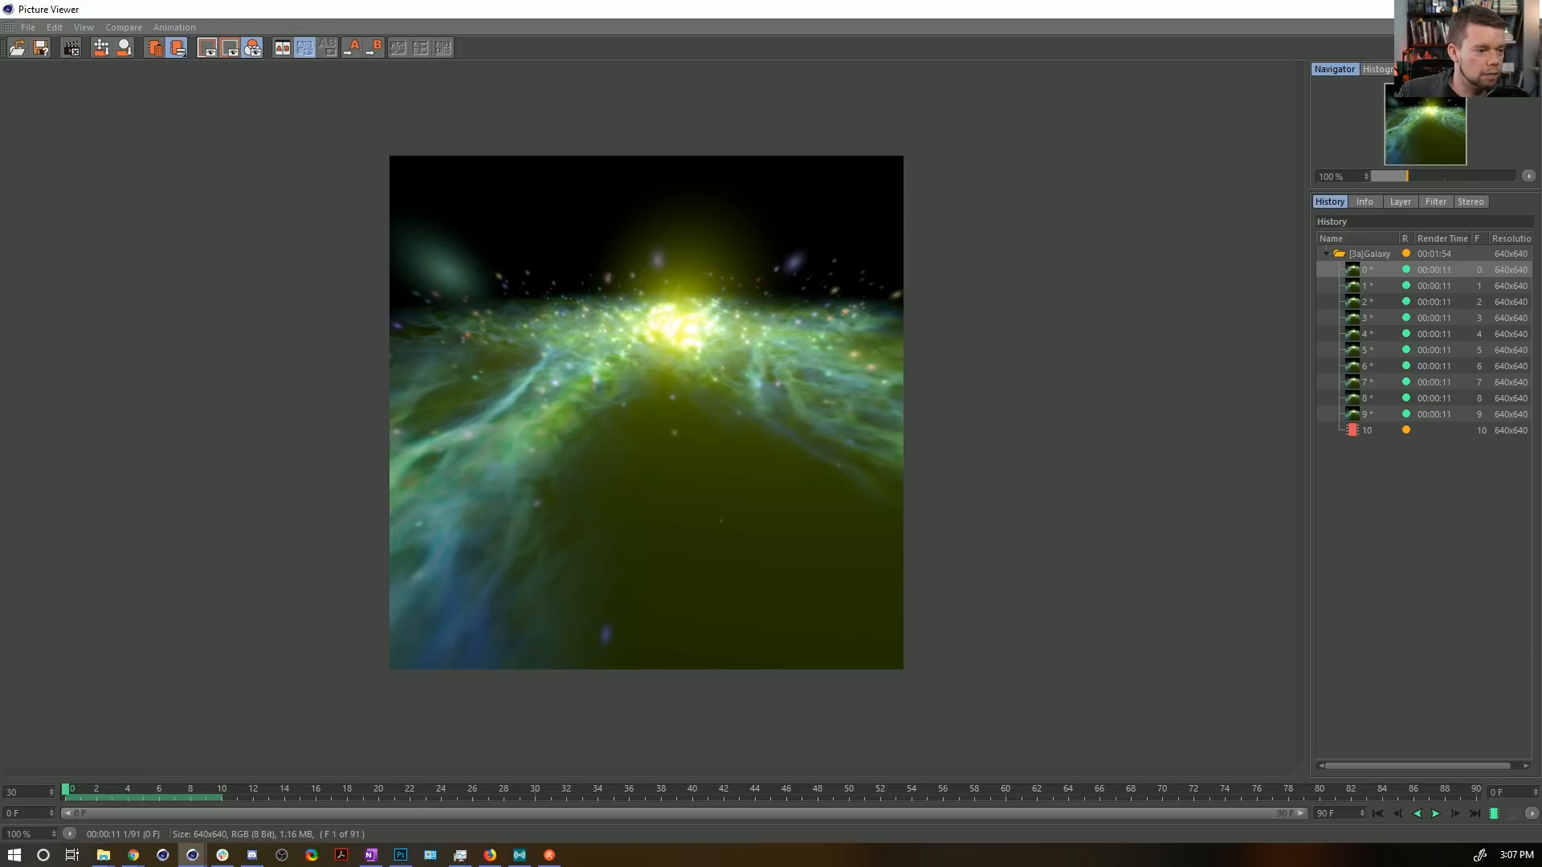
{"action": "left_click", "coordinate": [1435, 815]}
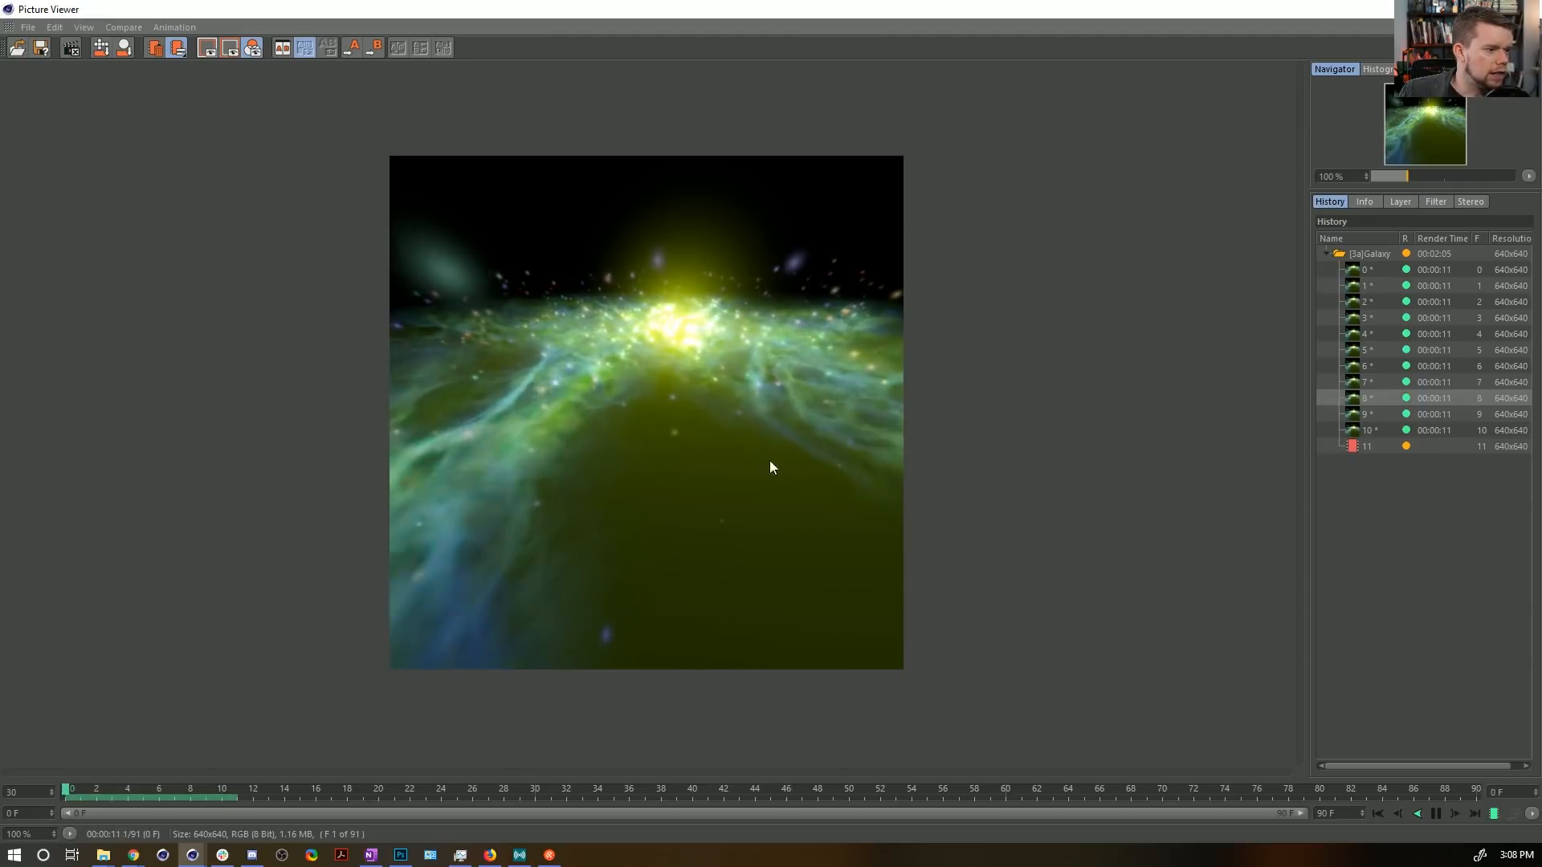
{"action": "left_click", "coordinate": [1436, 813]}
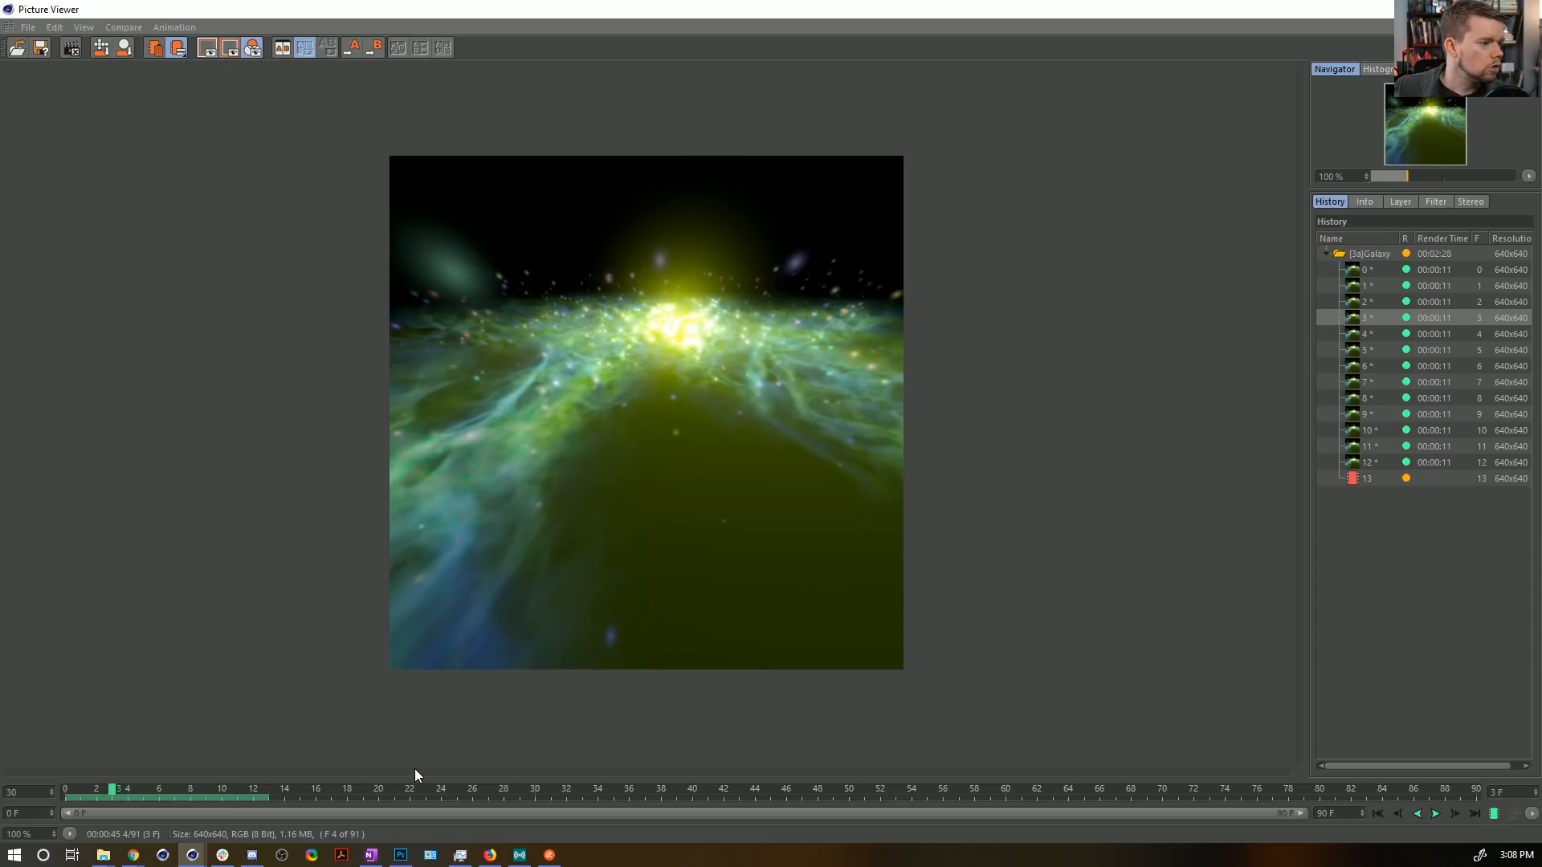
{"action": "mouse_move", "coordinate": [171, 789]}
{"action": "left_mouse_down"}
{"action": "mouse_move", "coordinate": [141, 788]}
{"action": "mouse_move", "coordinate": [276, 788]}
{"action": "mouse_move", "coordinate": [110, 789]}
{"action": "mouse_move", "coordinate": [276, 791]}
{"action": "mouse_move", "coordinate": [140, 791]}
{"action": "mouse_move", "coordinate": [190, 807]}
{"action": "mouse_move", "coordinate": [113, 806]}
{"action": "left_mouse_up"}
Stop the running render, close the Picture Viewer and angle the view more steeply down onto the galaxy.
{"action": "left_click", "coordinate": [1534, 10]}
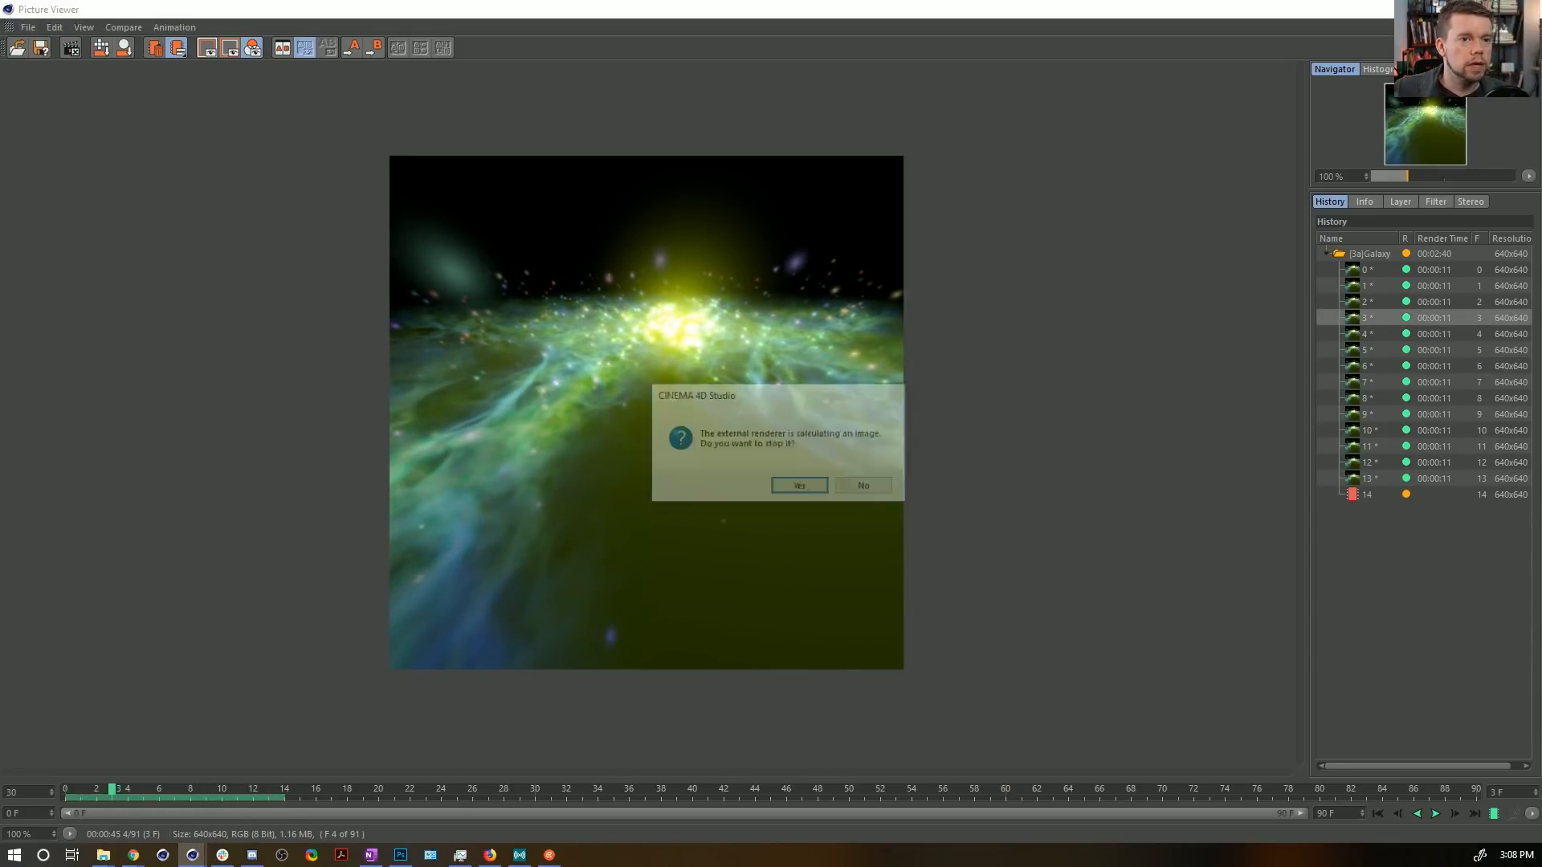
{"action": "left_click", "coordinate": [799, 487]}
{"action": "mouse_move", "coordinate": [588, 257]}
{"action": "left_mouse_down", "text": "alt"}
{"action": "mouse_move", "coordinate": [582, 269]}
{"action": "mouse_move", "coordinate": [603, 230]}
{"action": "mouse_move", "coordinate": [979, 386]}
{"action": "mouse_move", "coordinate": [894, 354]}
{"action": "mouse_move", "coordinate": [763, 361]}
{"action": "left_mouse_up", "text": "alt"}
{"action": "left_click_drag", "start_coordinate": [393, 325], "coordinate": [442, 236], "text": "alt"}
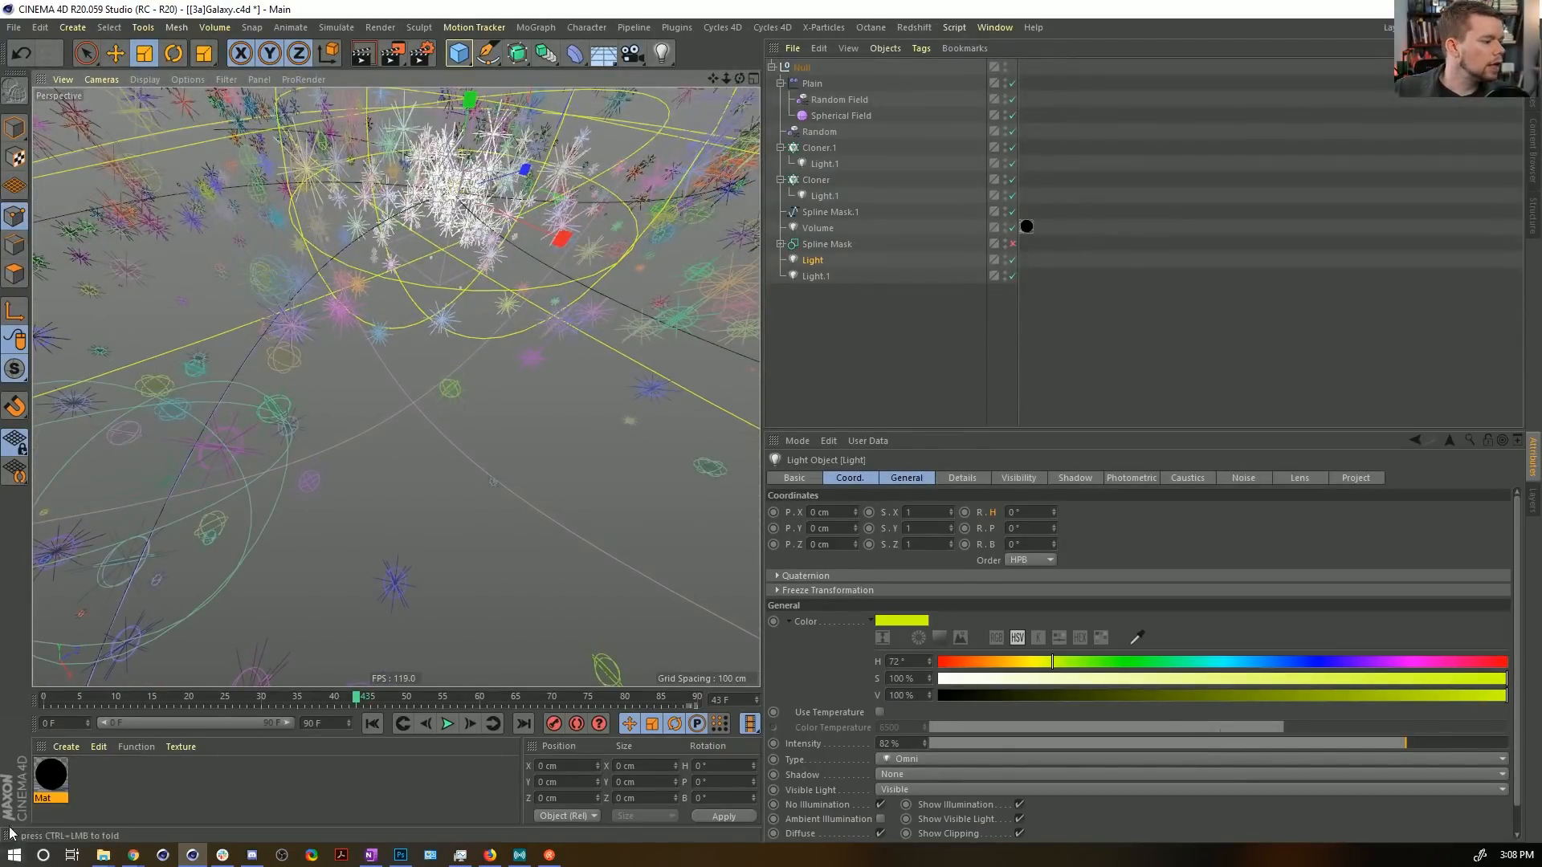
Set the animation speed of the noise shader in Mat's transparency texture to 0.1 and close the Material Editor.
{"action": "left_click", "coordinate": [52, 773]}
{"action": "double_click", "coordinate": [51, 773]}
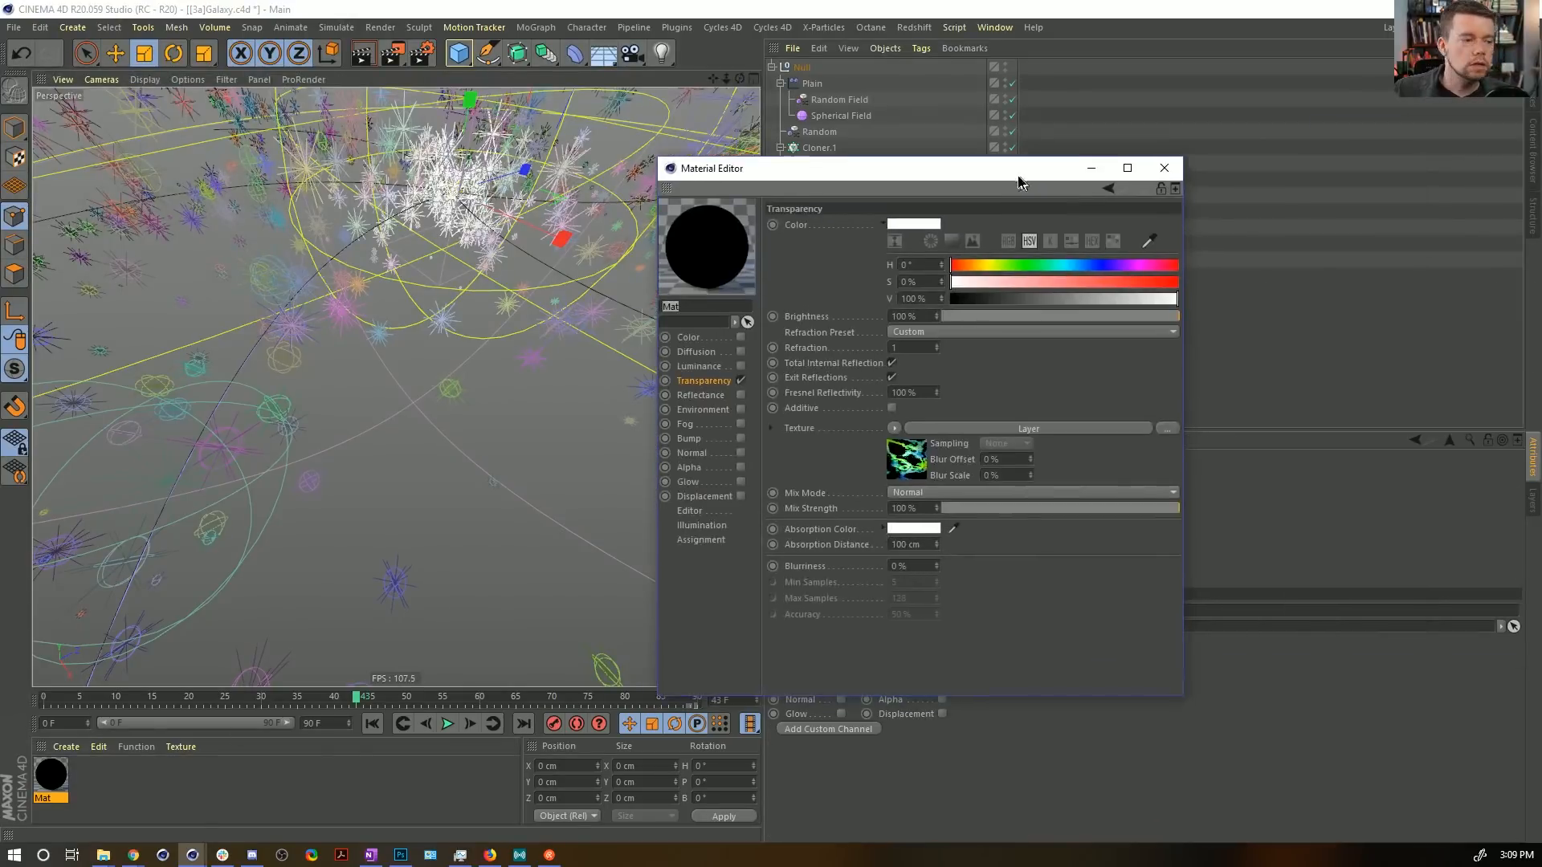
{"action": "left_click", "coordinate": [887, 448]}
{"action": "left_click", "coordinate": [823, 407]}
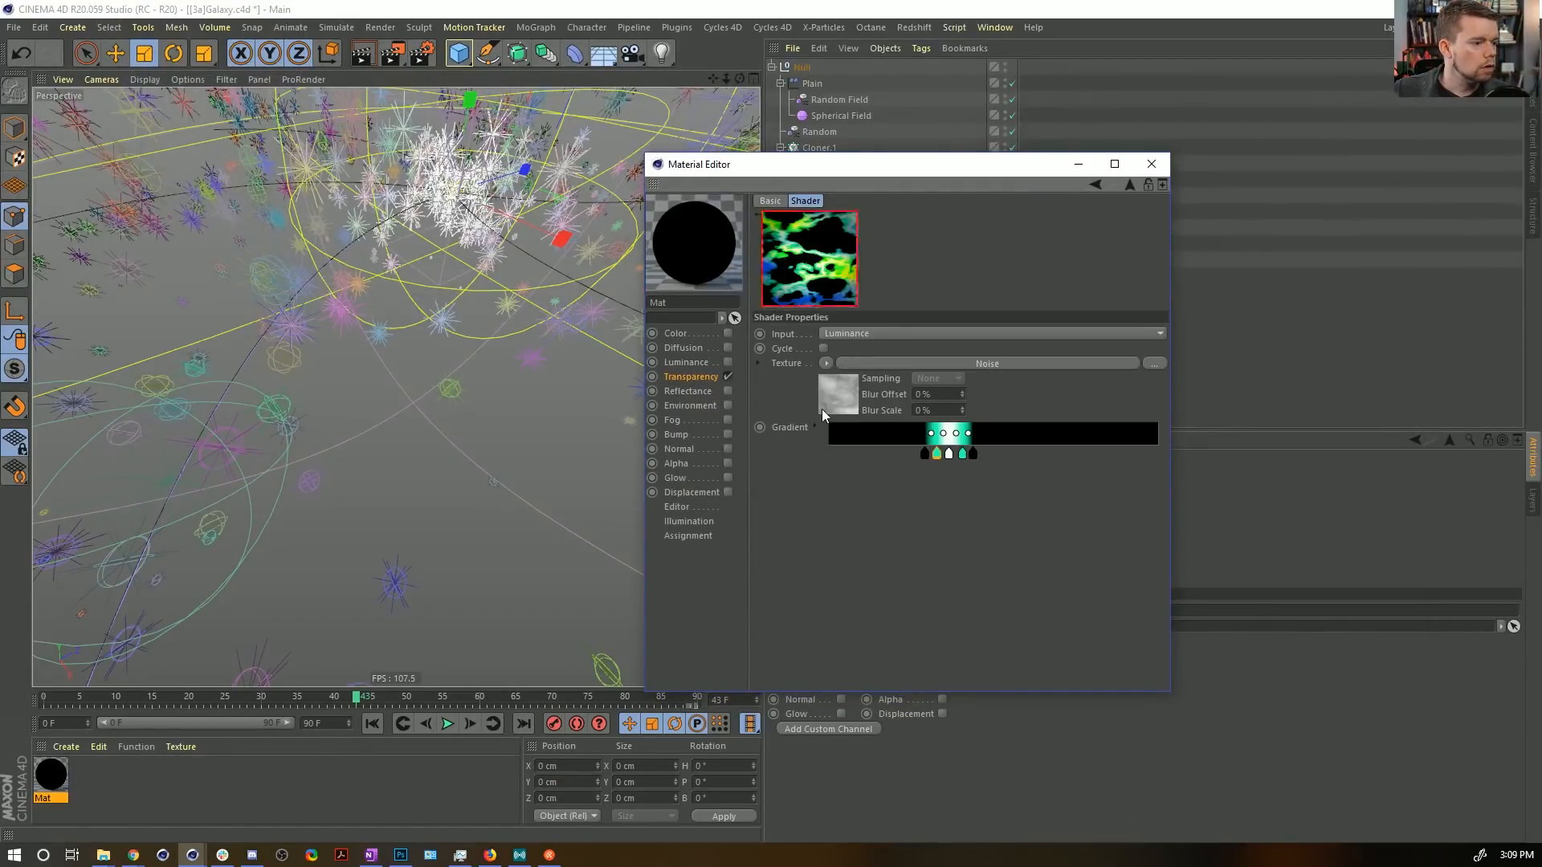
{"action": "left_click", "coordinate": [846, 399]}
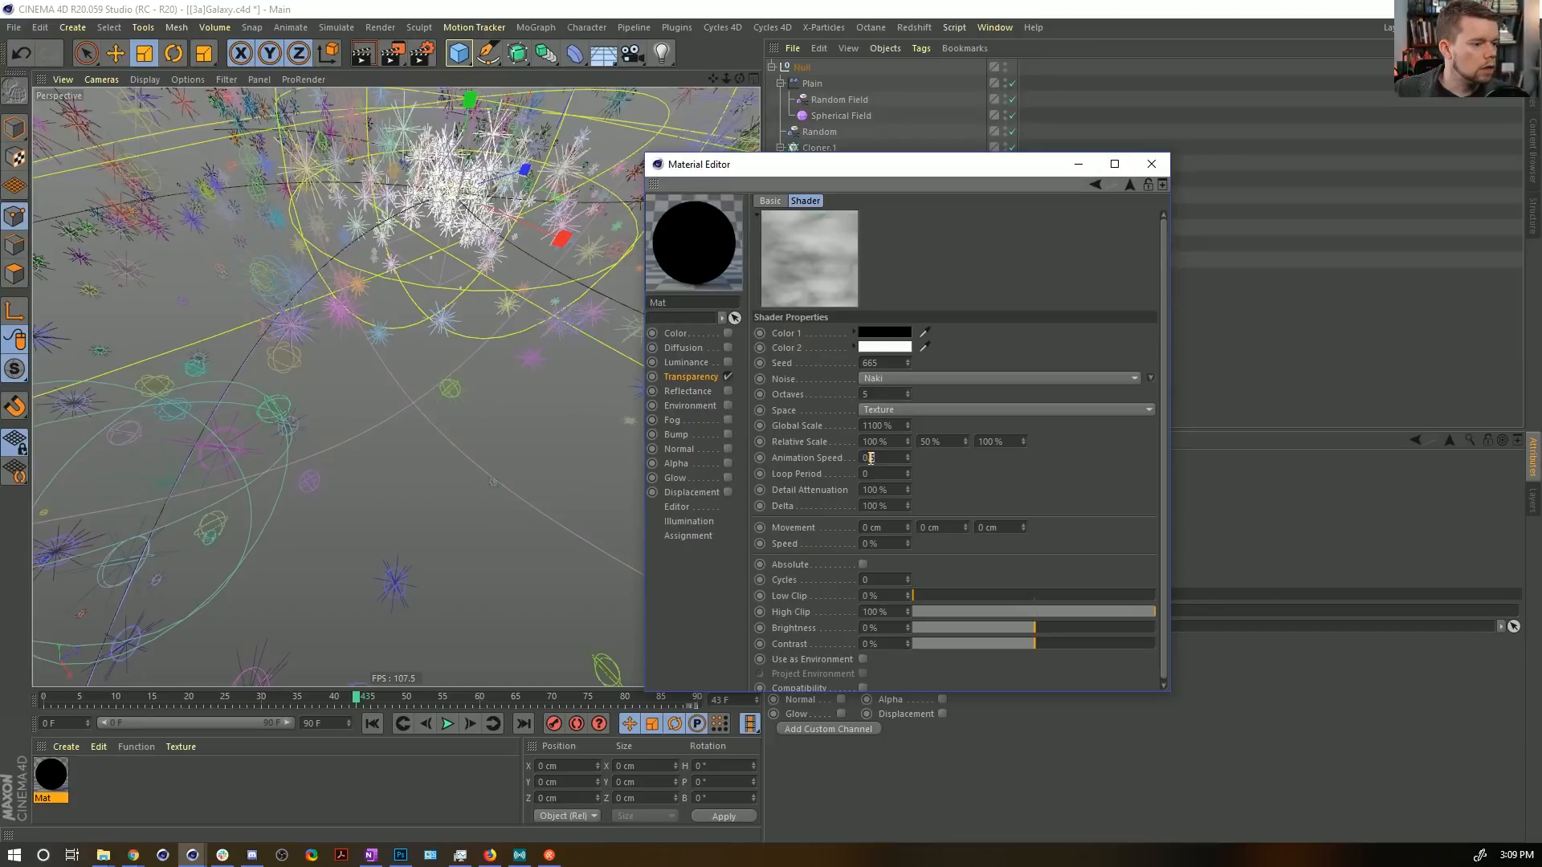
{"action": "type", "text": "1"}
{"action": "key", "text": "Return"}
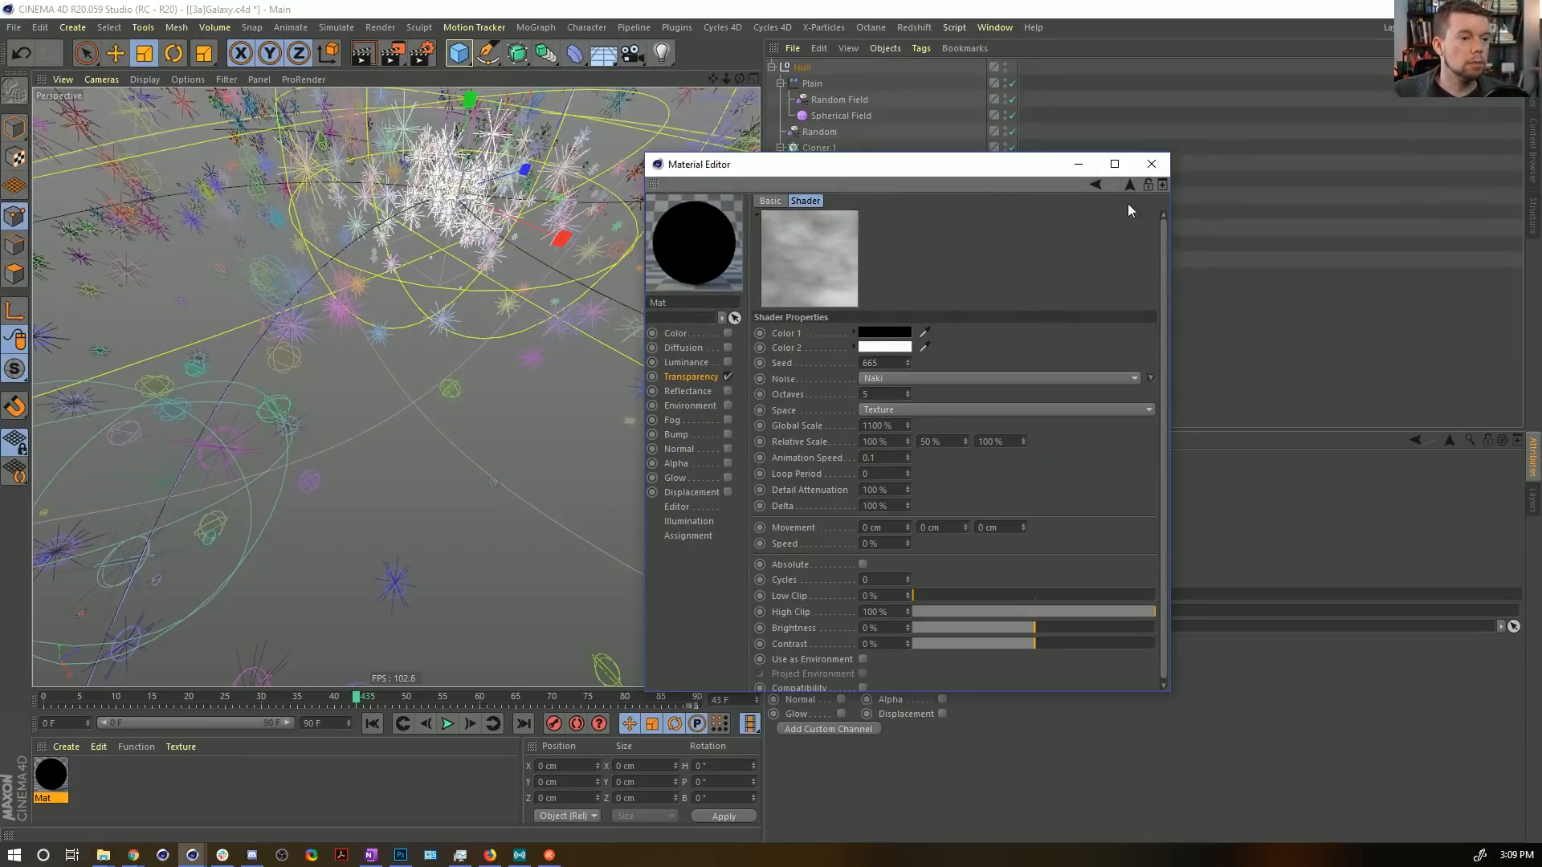
{"action": "left_click", "coordinate": [1152, 166]}
Save the scene and render all frames to the Picture Viewer without specifying an output file.
{"action": "key", "text": "ctrl+s"}
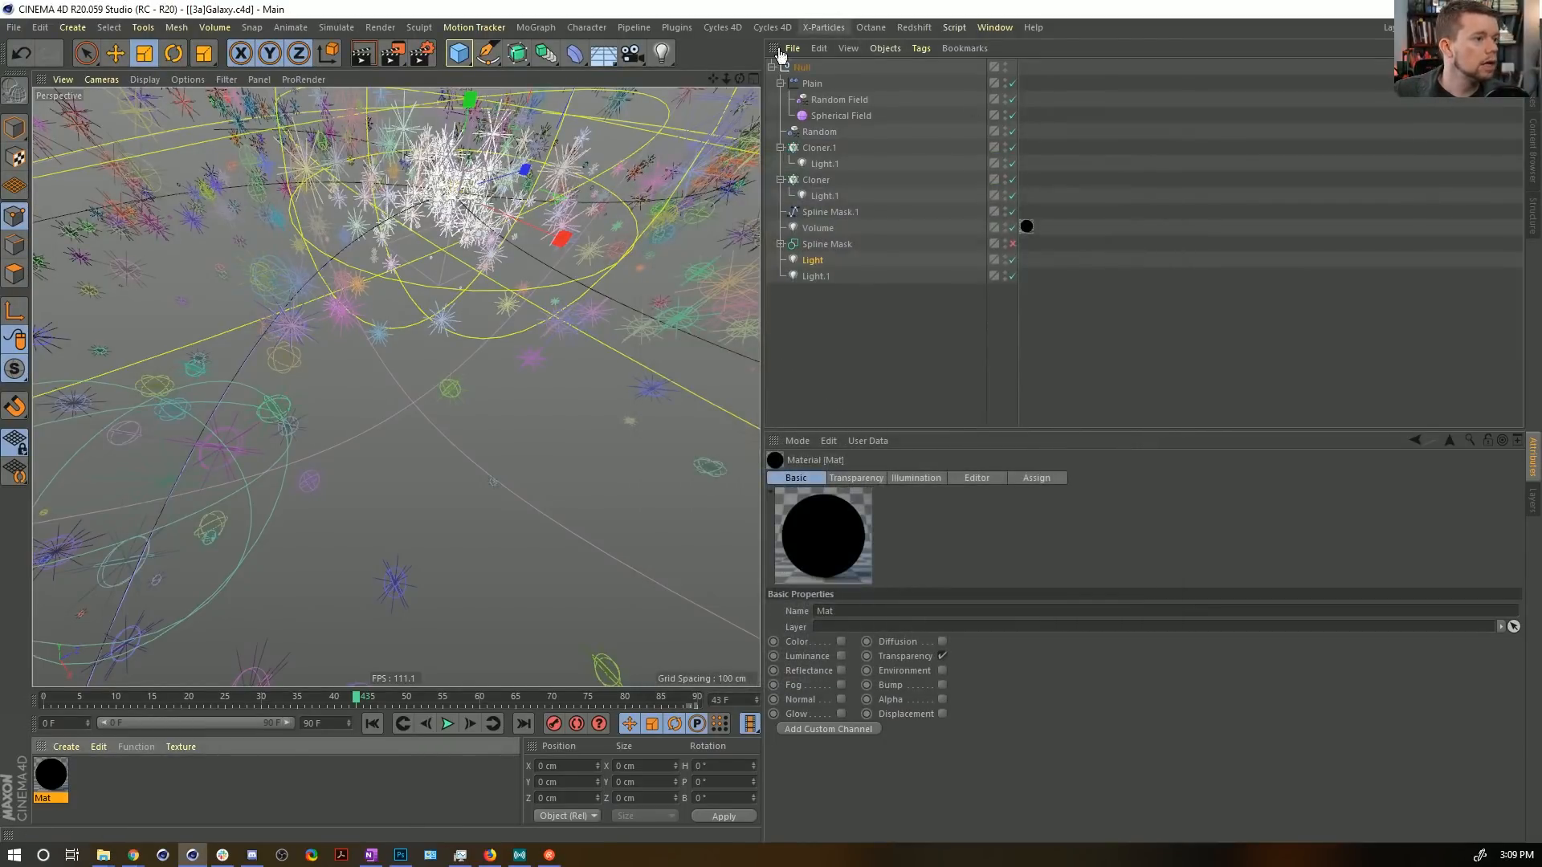
{"action": "left_click", "coordinate": [392, 57]}
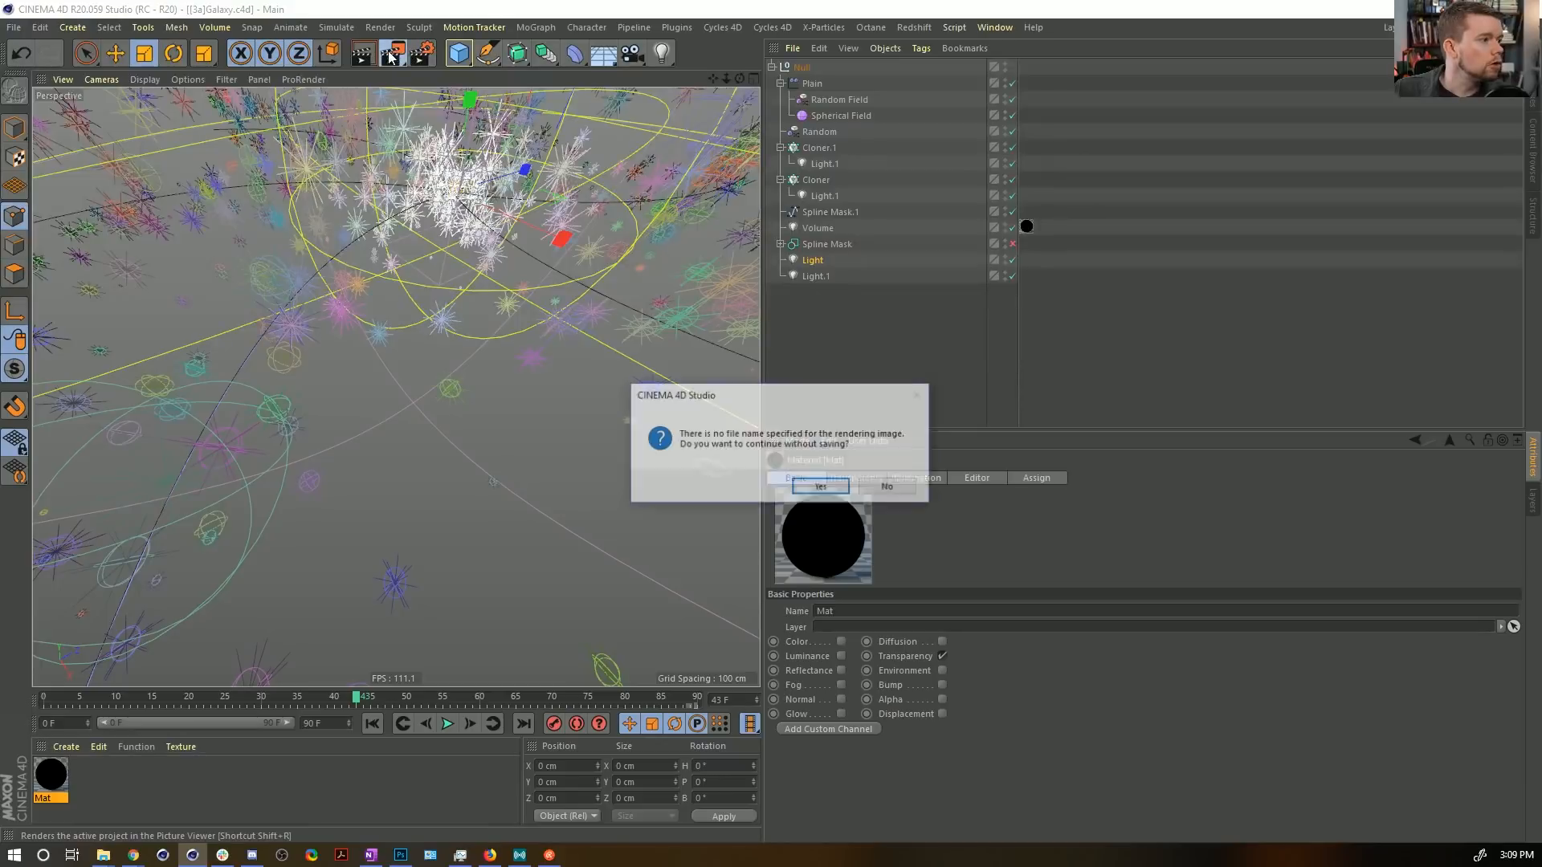
{"action": "left_click", "coordinate": [820, 486]}
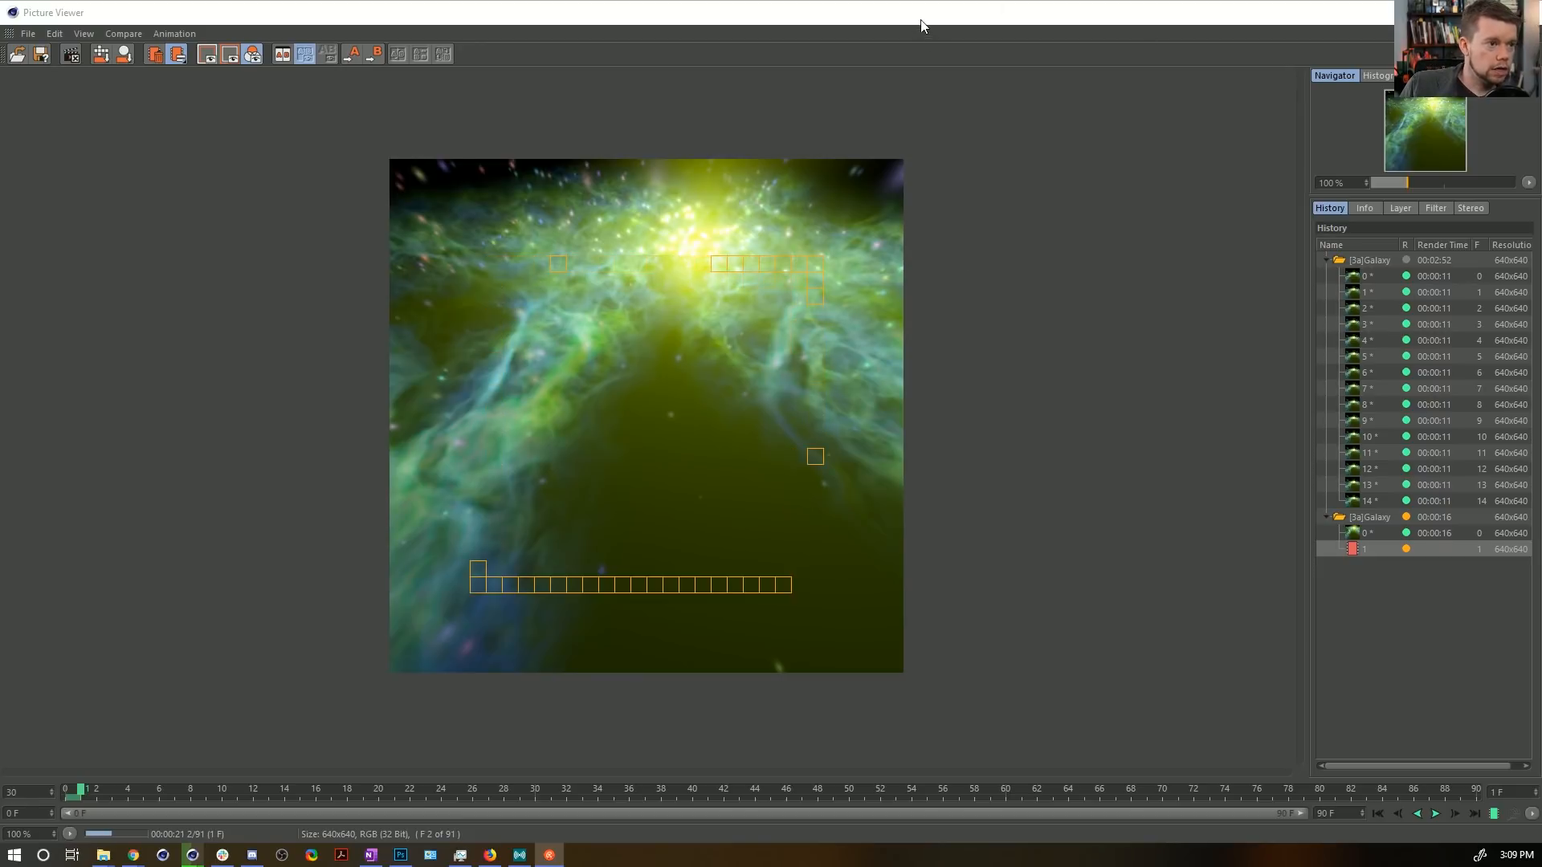
Look over the available render effects, enable Multi-Pass in the render settings, and maximize the Picture Viewer again.
{"action": "left_click_drag", "start_coordinate": [919, 16], "coordinate": [851, 304]}
{"action": "left_click", "coordinate": [1069, 29]}
{"action": "key", "text": "ctrl+b"}
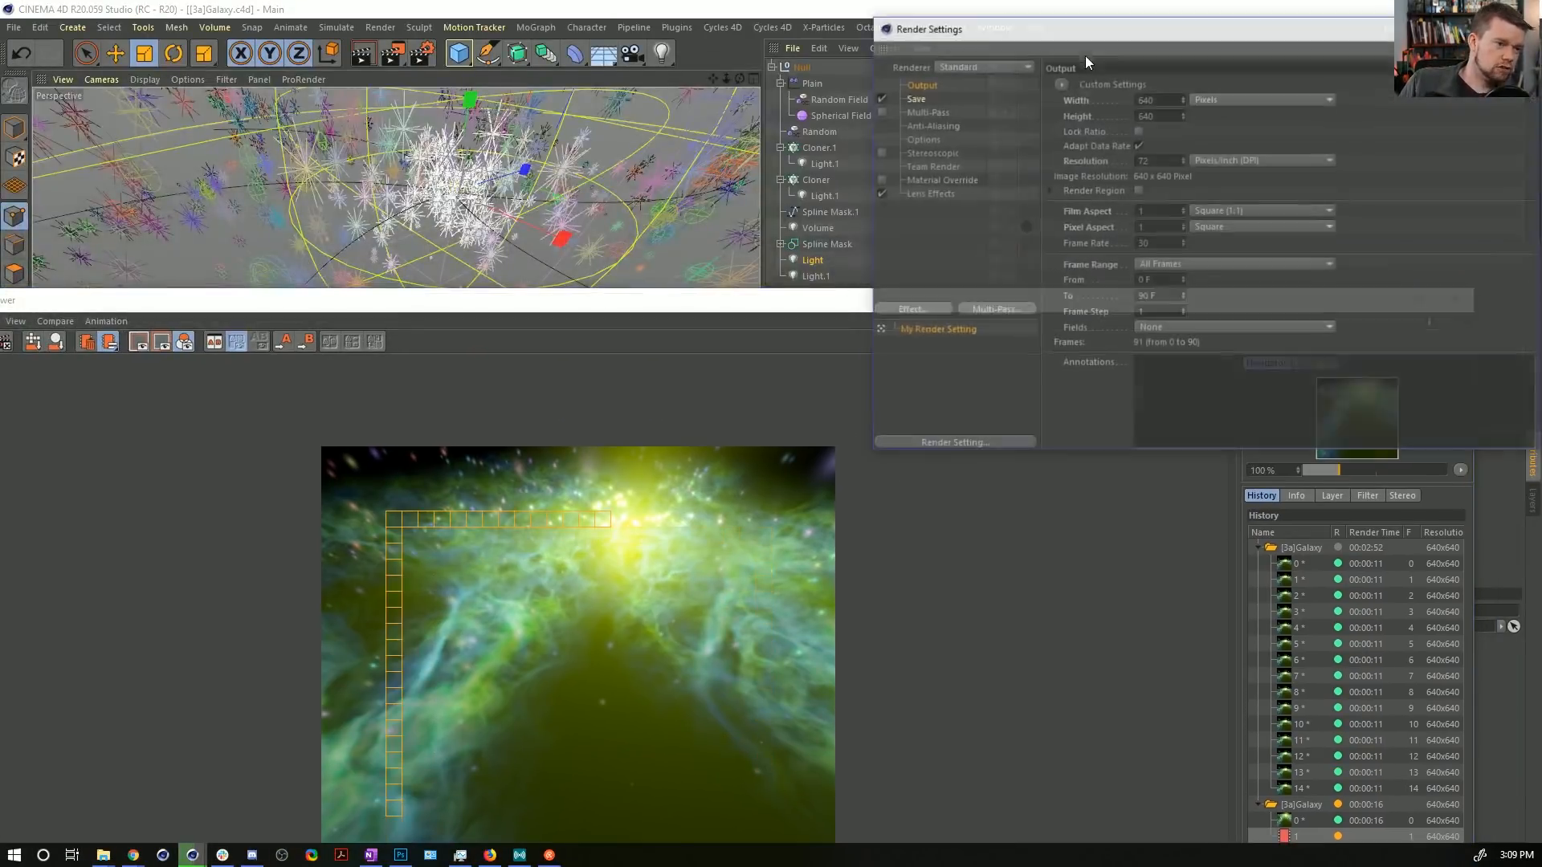
{"action": "left_click_drag", "start_coordinate": [1187, 34], "coordinate": [845, 114]}
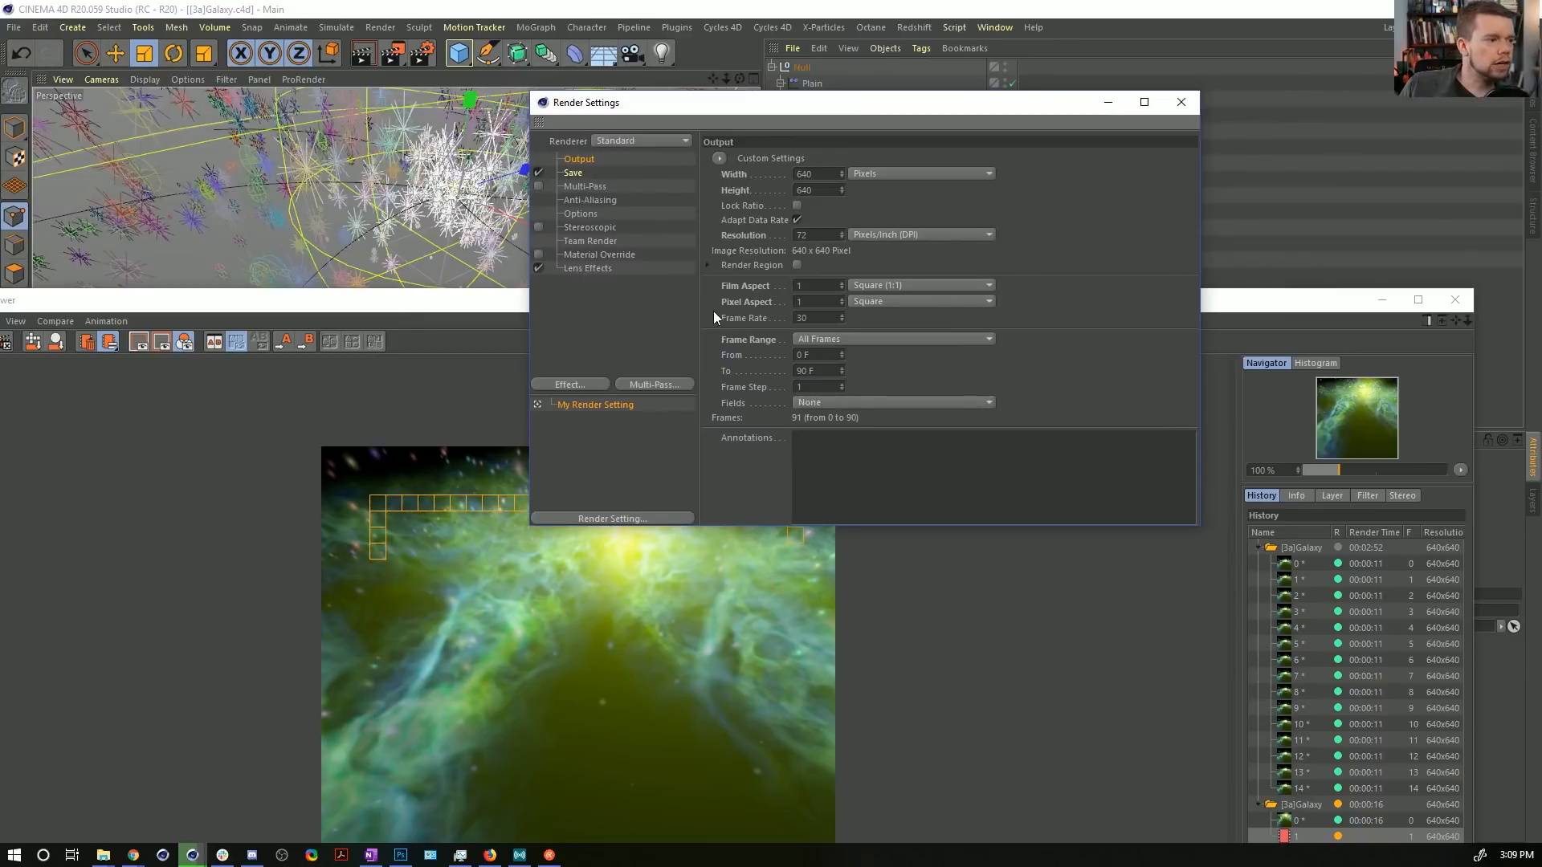
{"action": "right_click", "coordinate": [590, 283]}
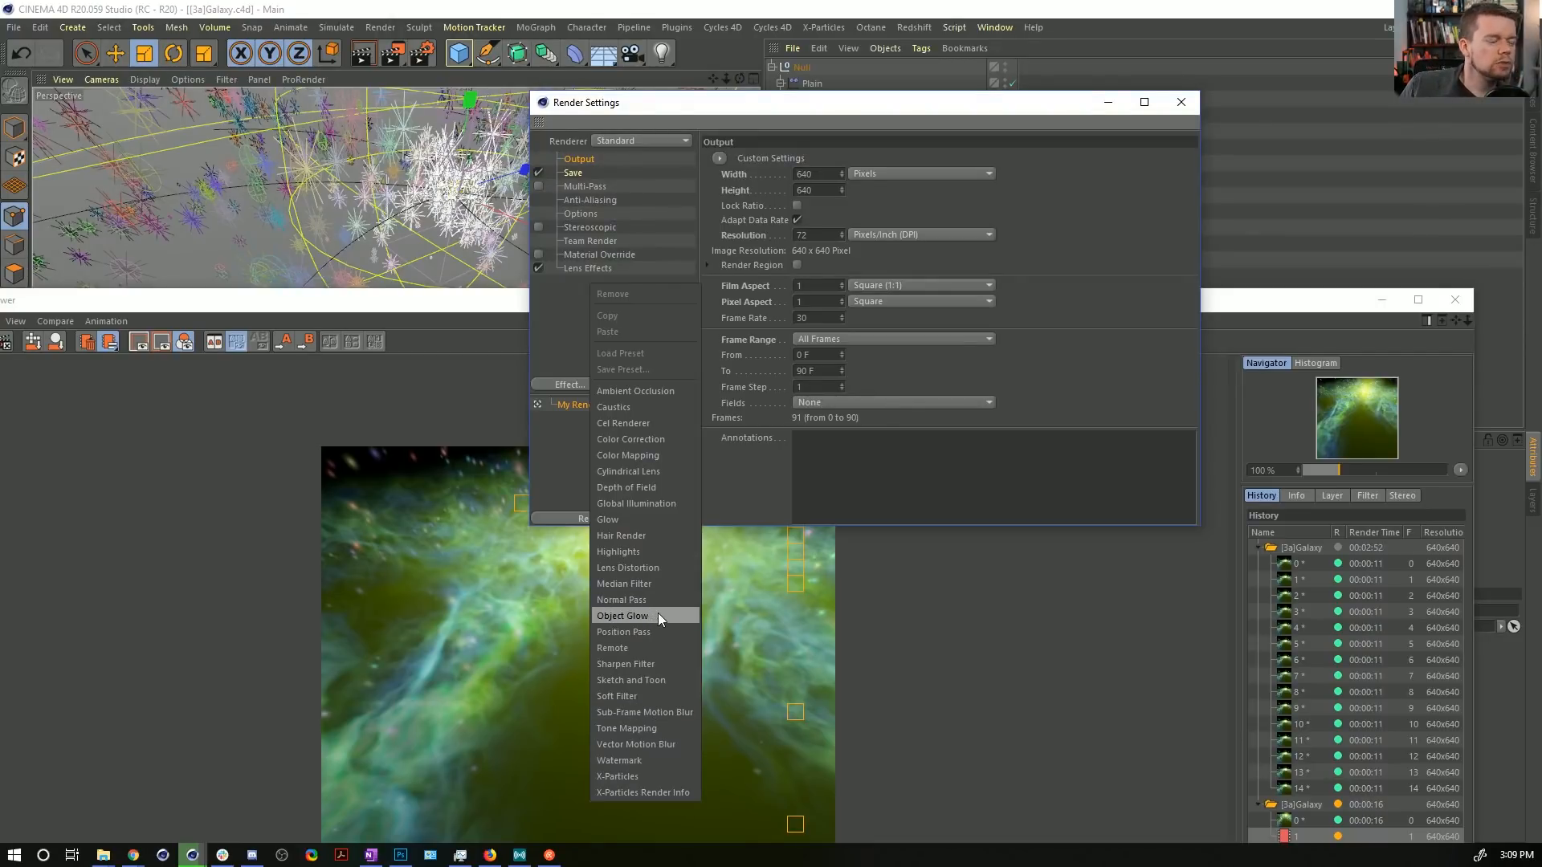
{"action": "key", "text": "Escape"}
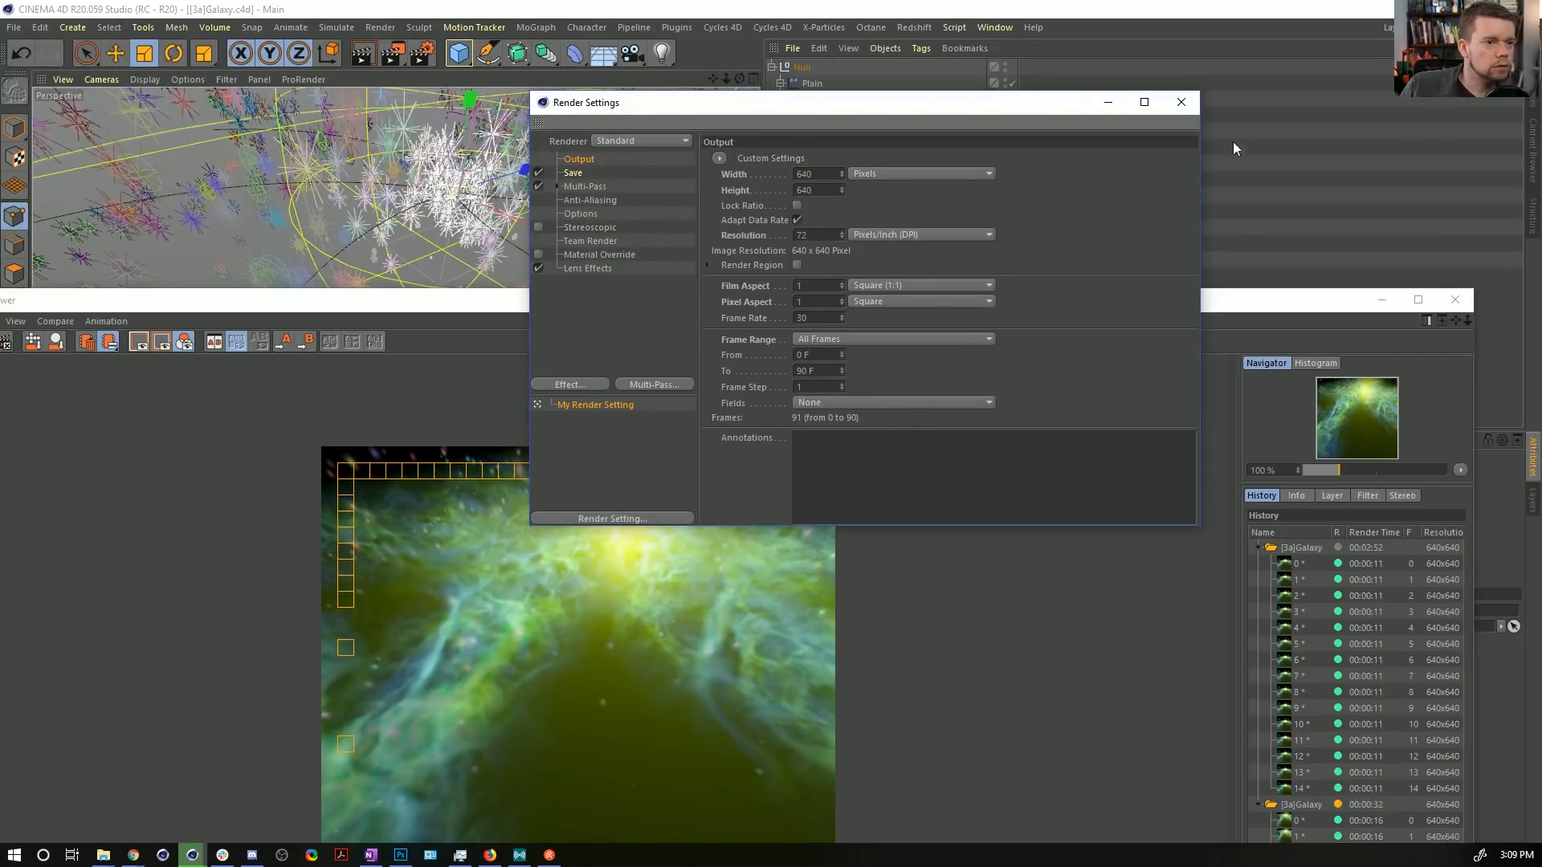
{"action": "left_click", "coordinate": [1193, 100]}
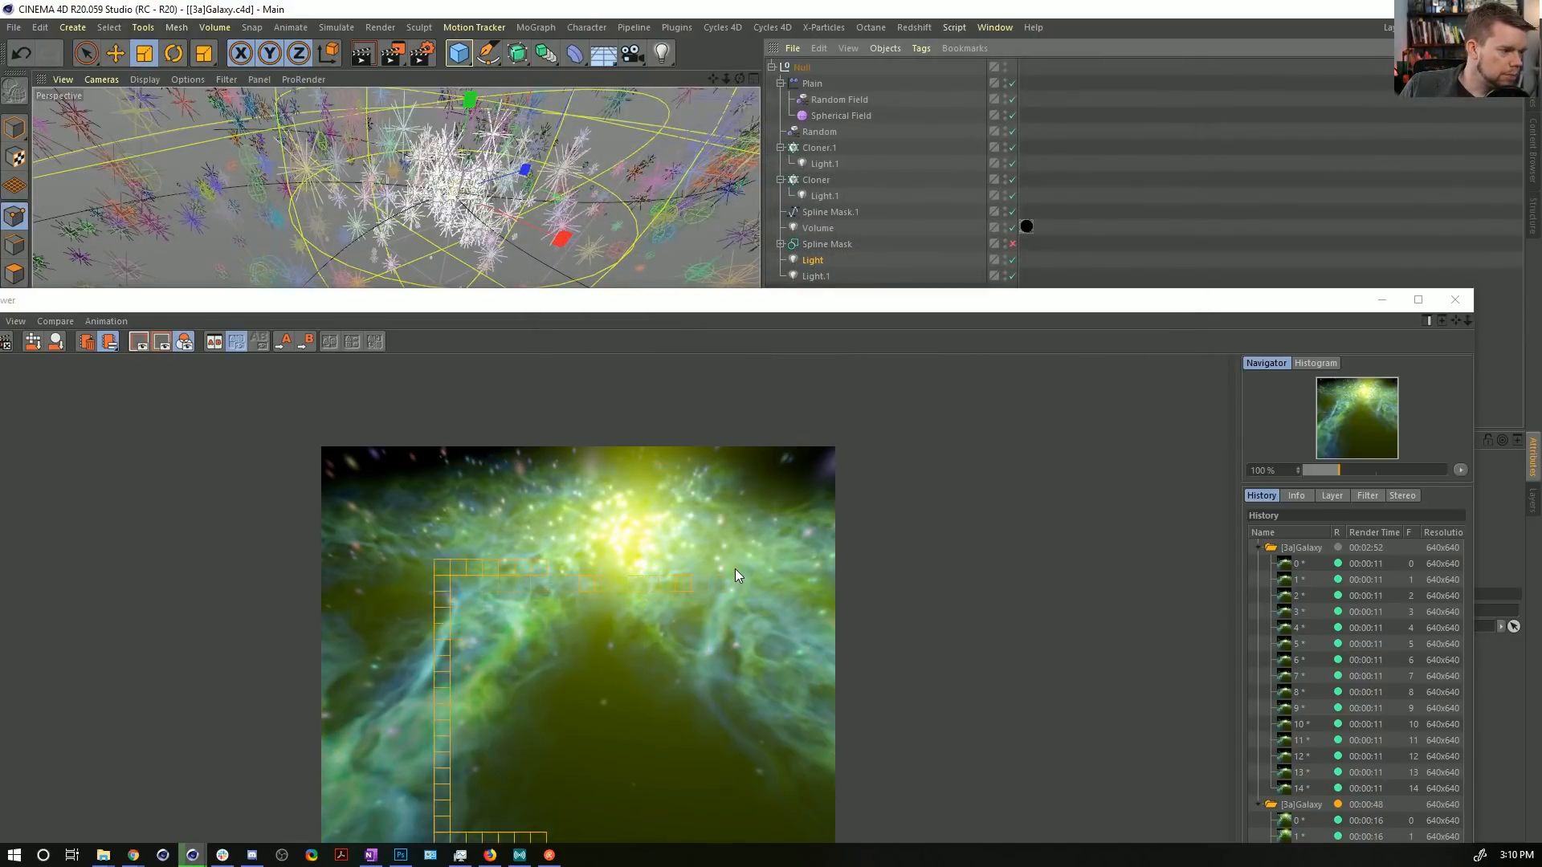
{"action": "left_click_drag", "start_coordinate": [883, 299], "coordinate": [960, 6]}
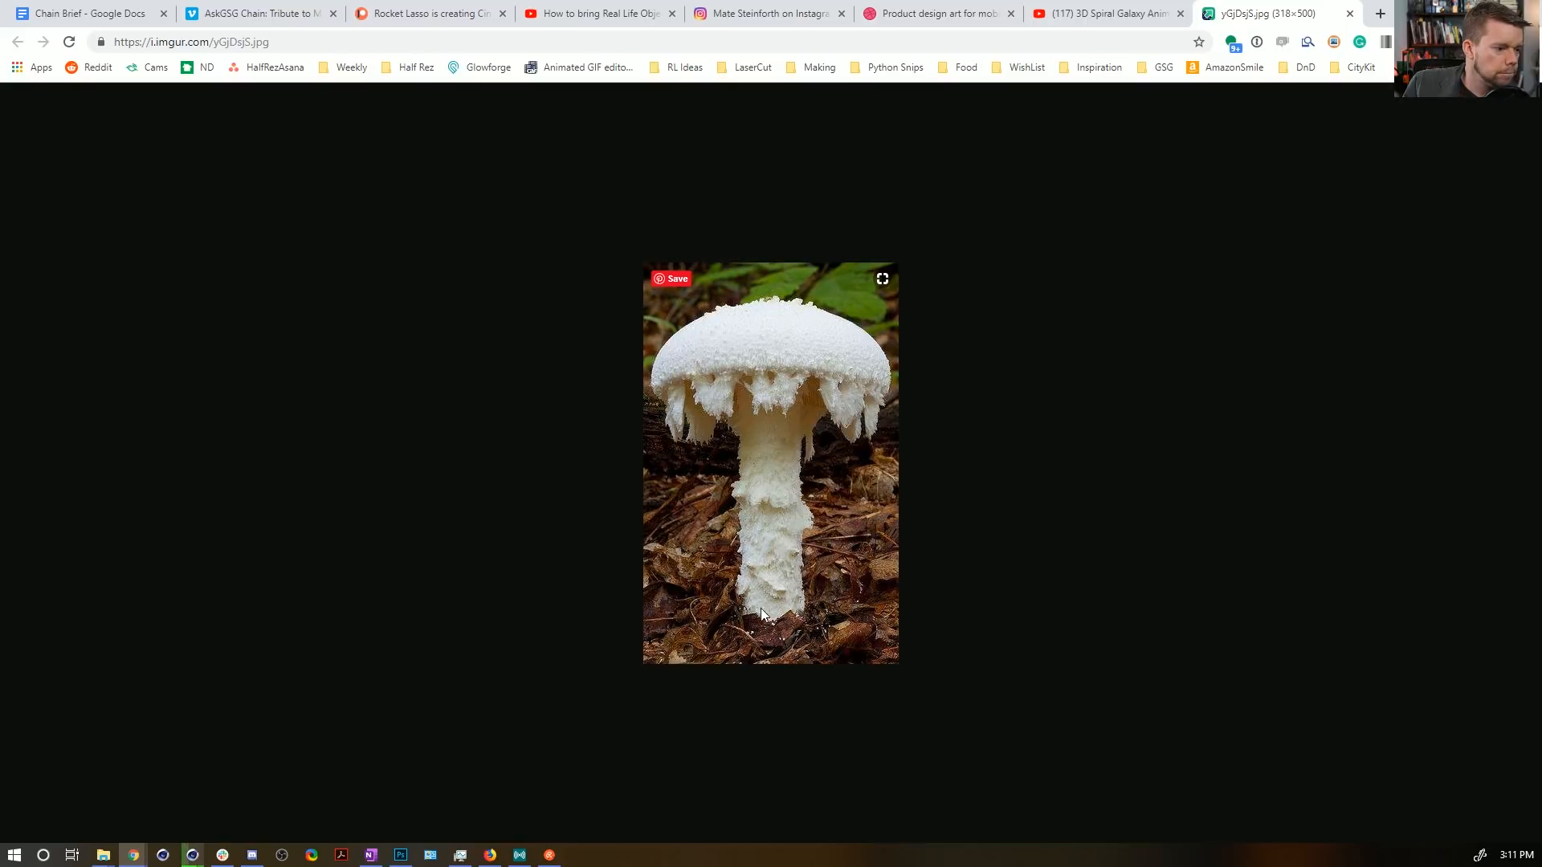
Close the mushroom image tab and look over the tavo_studio Instagram post showing the glossy numeral 7.
{"action": "middle_click", "coordinate": [1285, 12]}
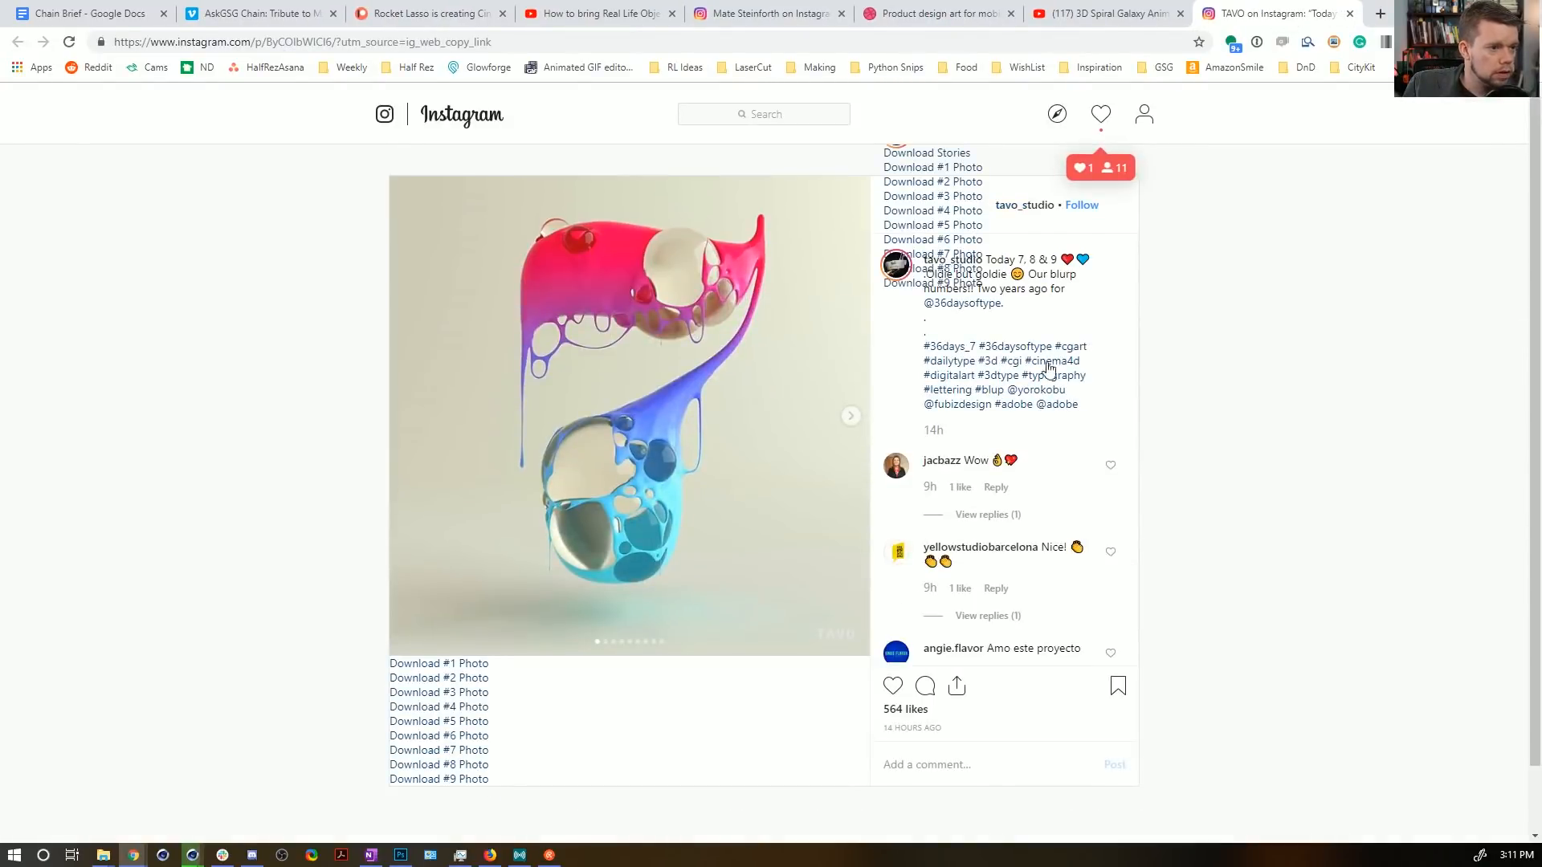
{"action": "scroll", "coordinate": [901, 220], "scroll_direction": "down", "scroll_amount": 1}
{"action": "scroll", "coordinate": [900, 220], "scroll_direction": "up", "scroll_amount": 1}
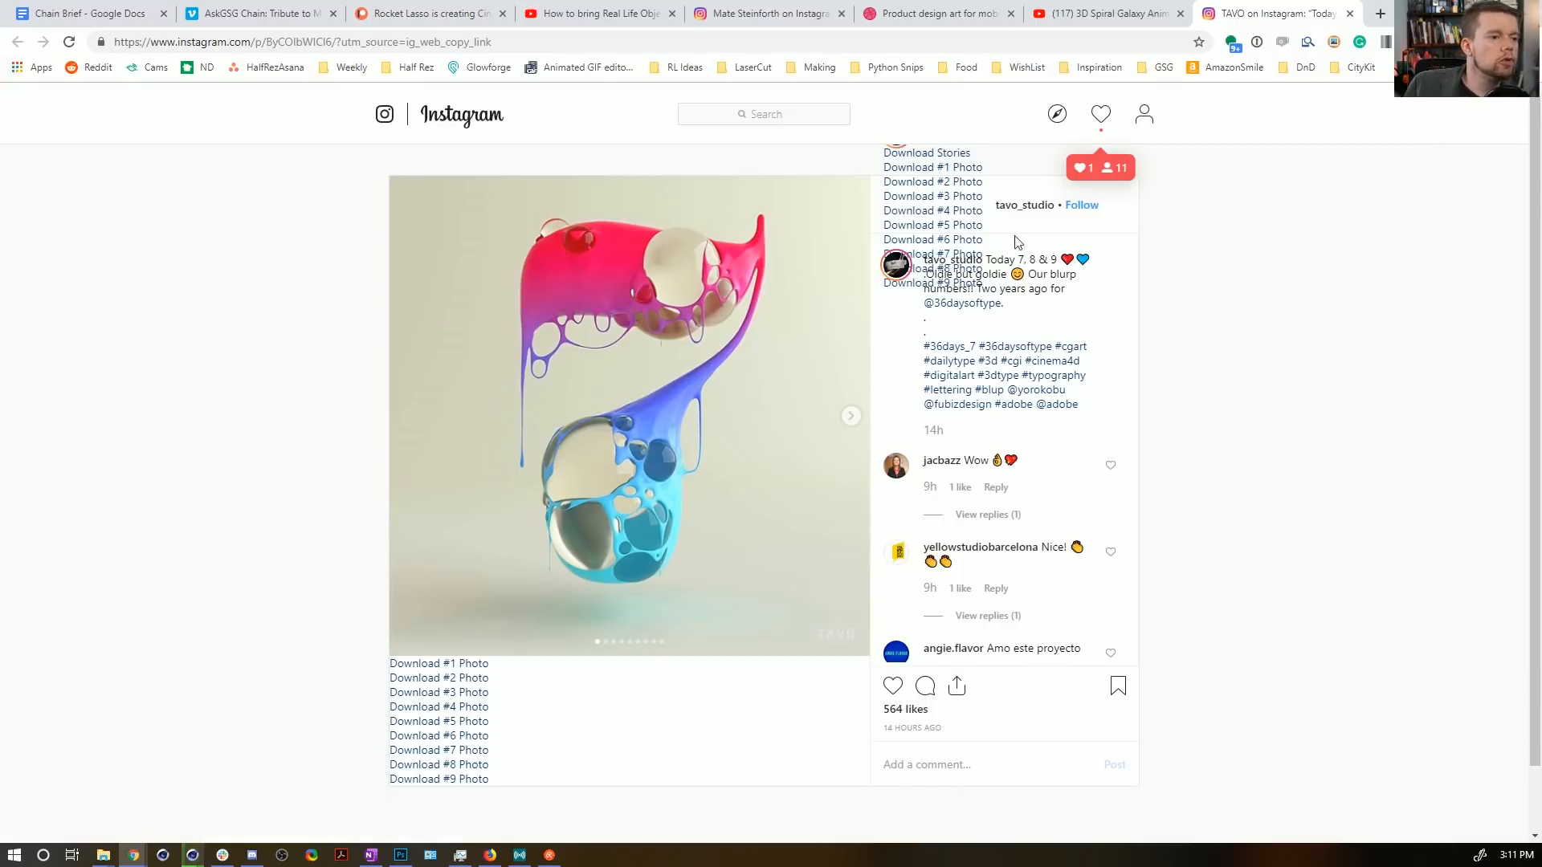
{"action": "scroll", "coordinate": [630, 427], "scroll_direction": "down", "scroll_amount": 1}
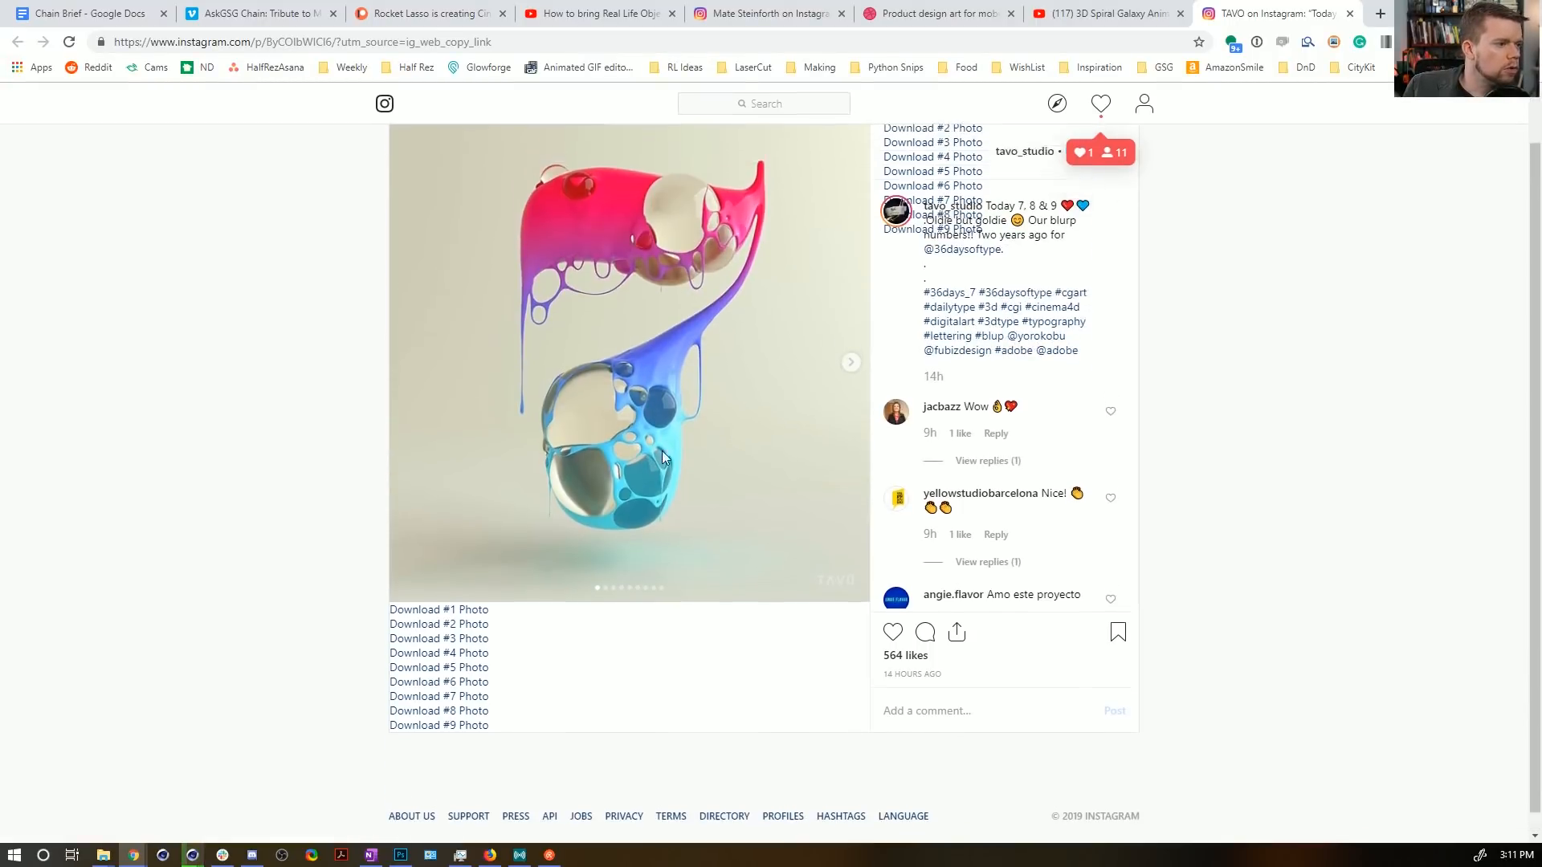
{"action": "scroll", "coordinate": [661, 450], "scroll_direction": "up", "scroll_amount": 1}
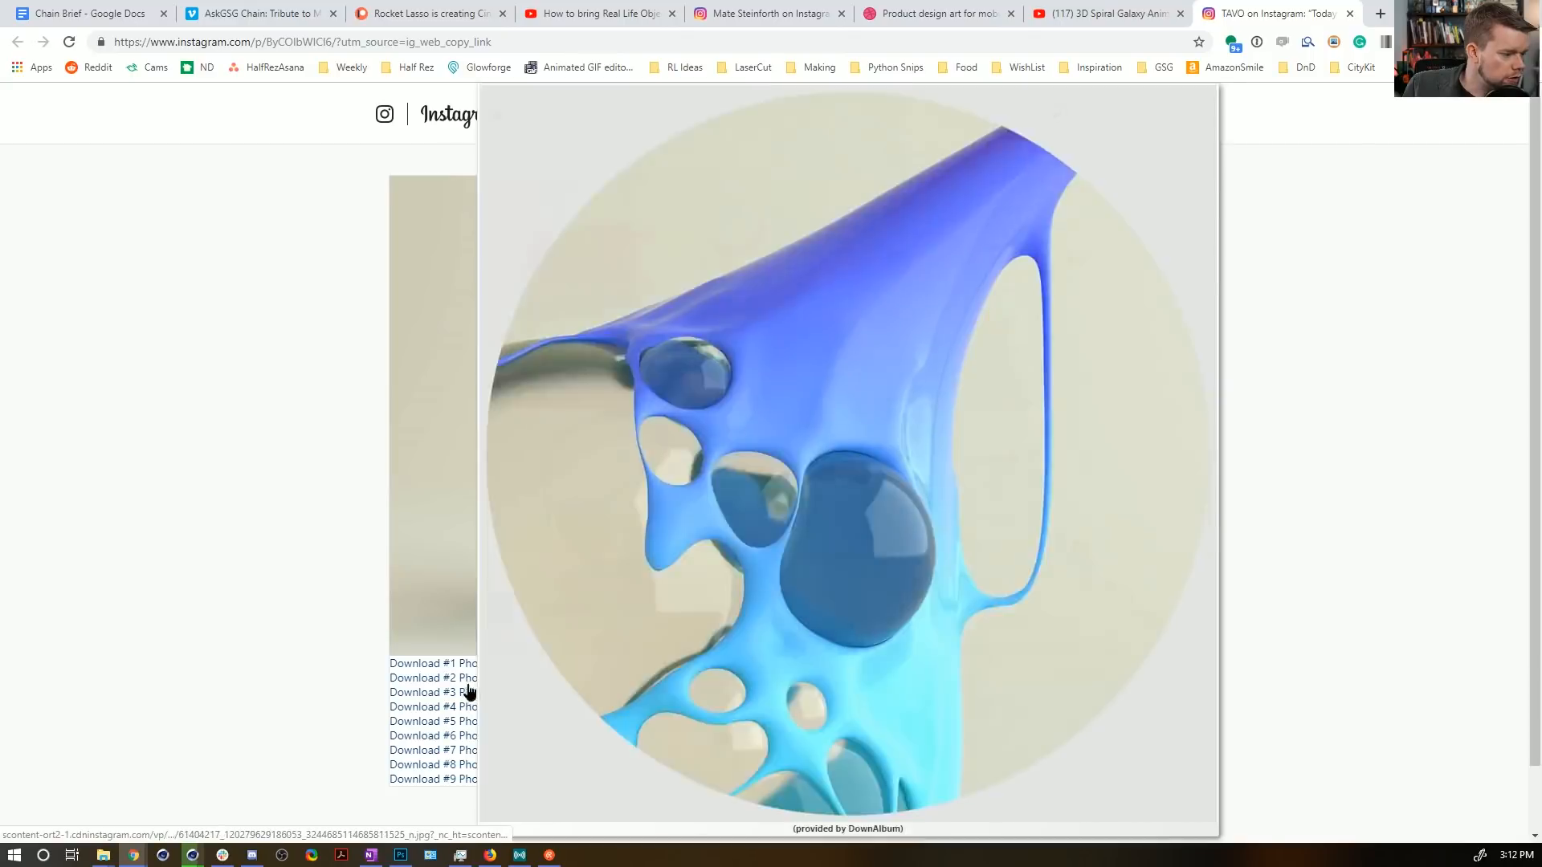
Open the post's photos #3 and #9 at full size to examine the stretched membranes around the spheres, and return to the post.
{"action": "left_click", "coordinate": [468, 693]}
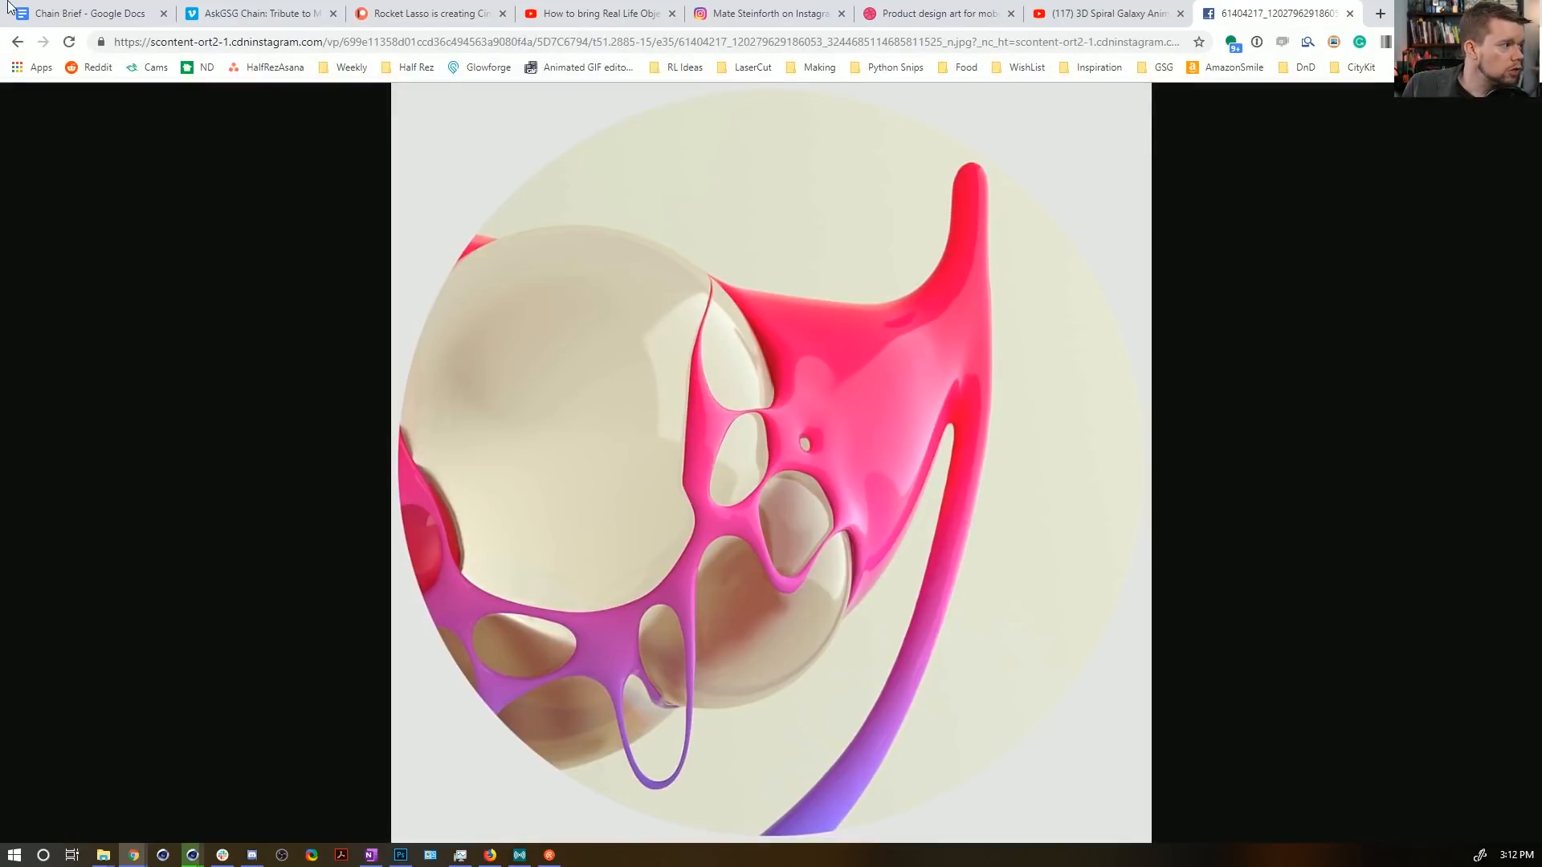
{"action": "left_click", "coordinate": [16, 42]}
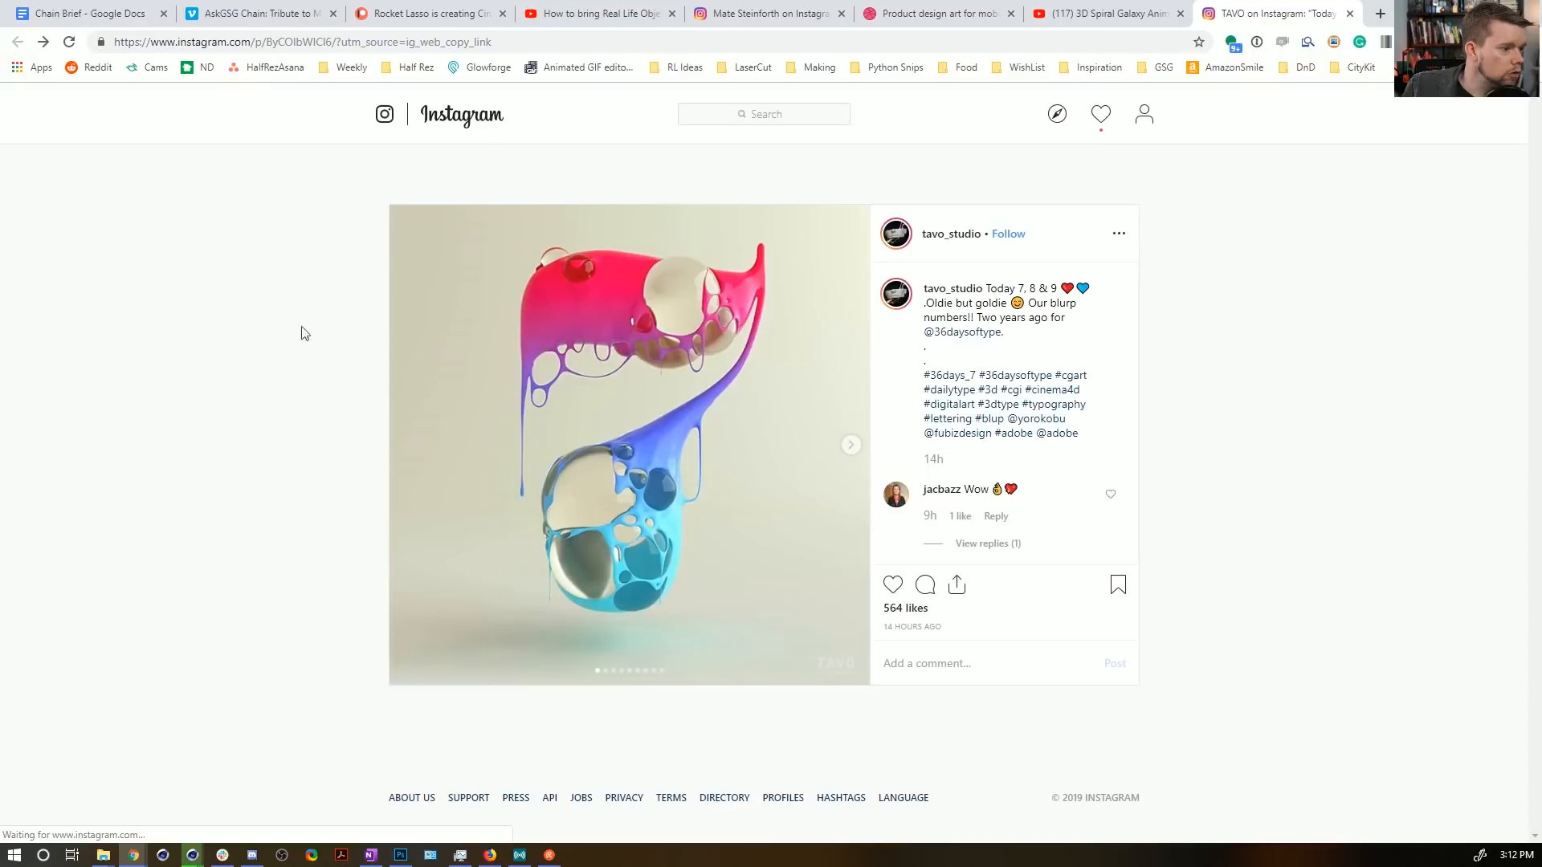
{"action": "left_click", "coordinate": [470, 776]}
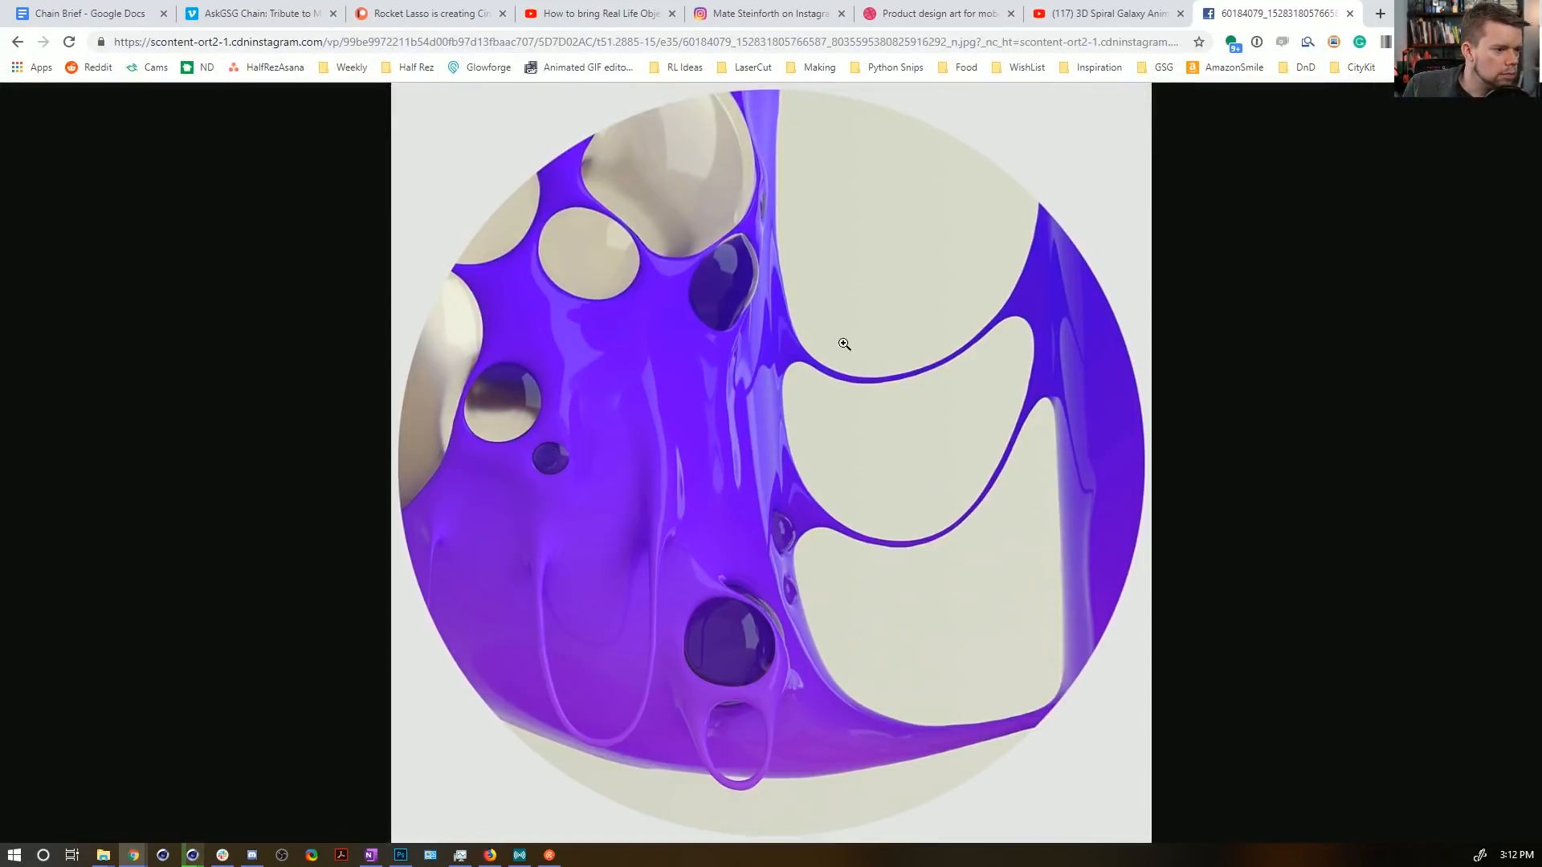
{"action": "left_click", "coordinate": [16, 42]}
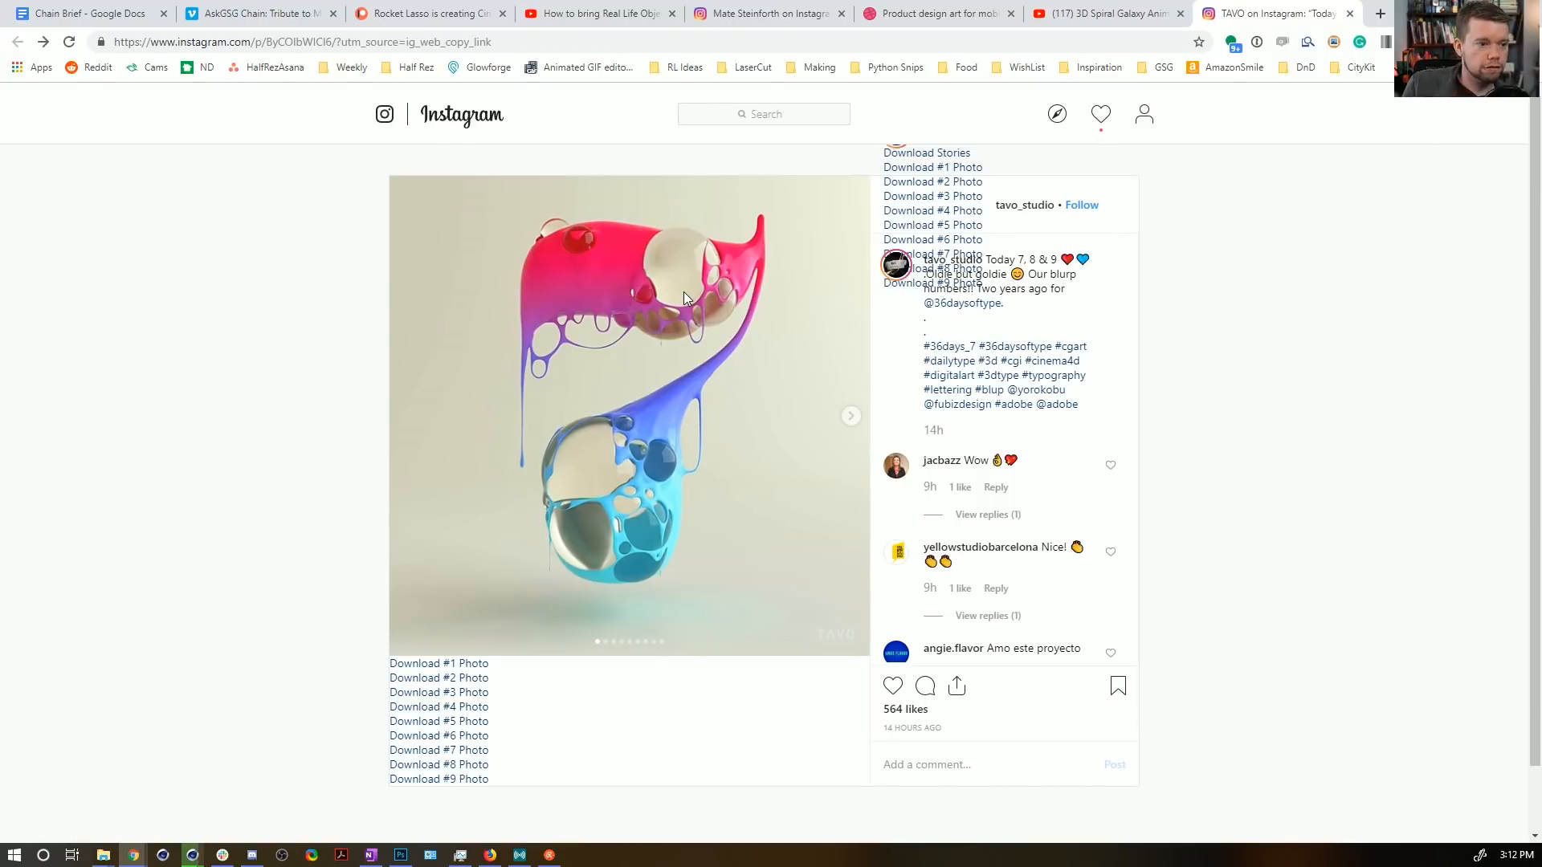
{"action": "scroll", "coordinate": [994, 361], "scroll_direction": "up", "scroll_amount": 2}
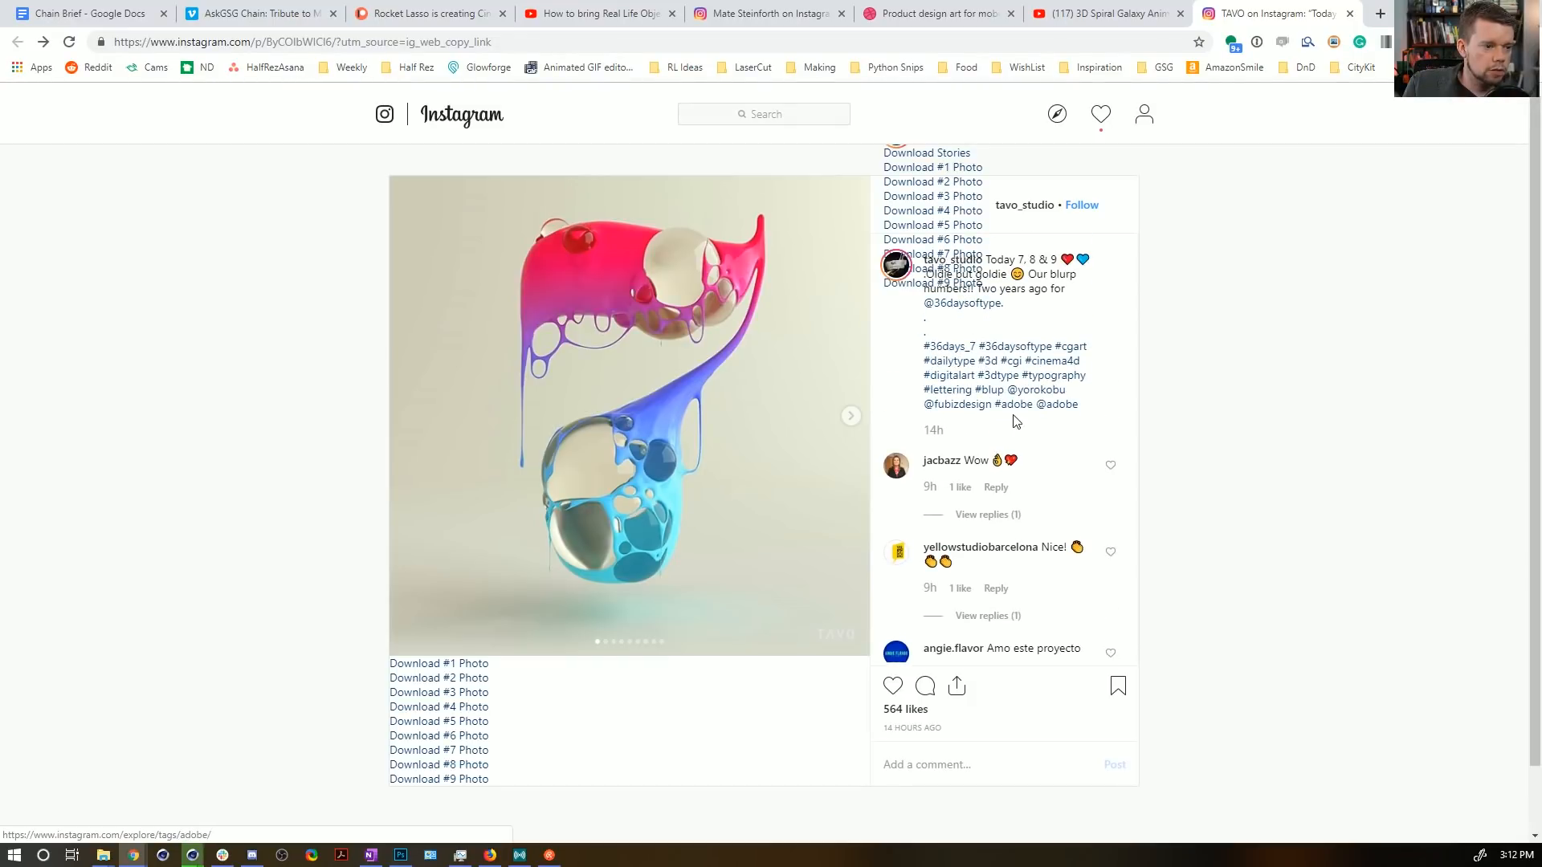
{"action": "scroll", "coordinate": [999, 335], "scroll_direction": "down", "scroll_amount": 2}
{"action": "scroll", "coordinate": [1003, 341], "scroll_direction": "up", "scroll_amount": 2}
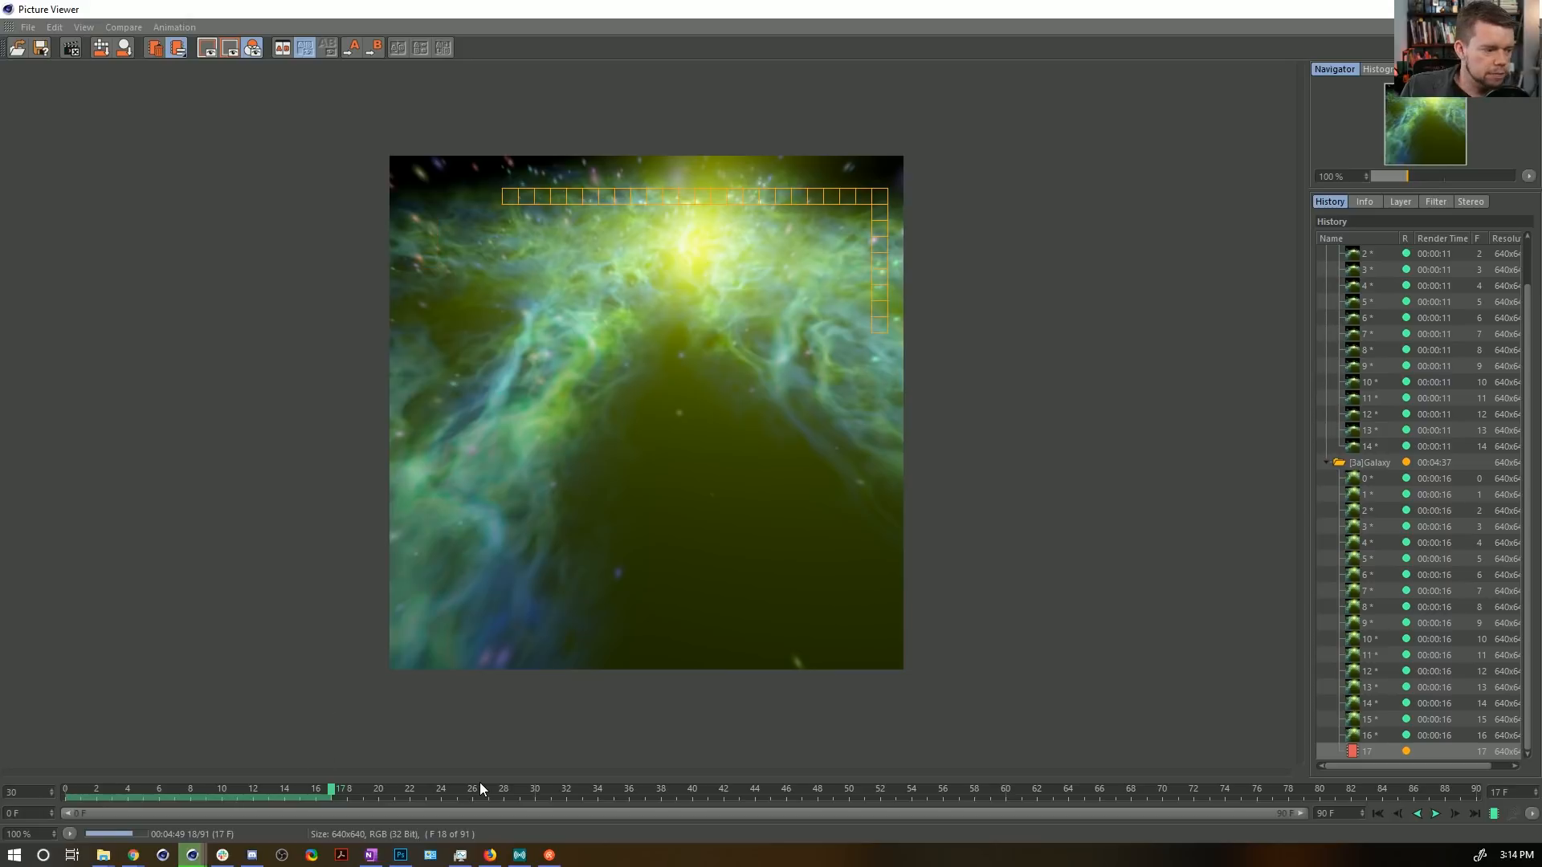
Stop the running galaxy render and play back the frames rendered so far from the start.
{"action": "left_click", "coordinate": [1381, 814]}
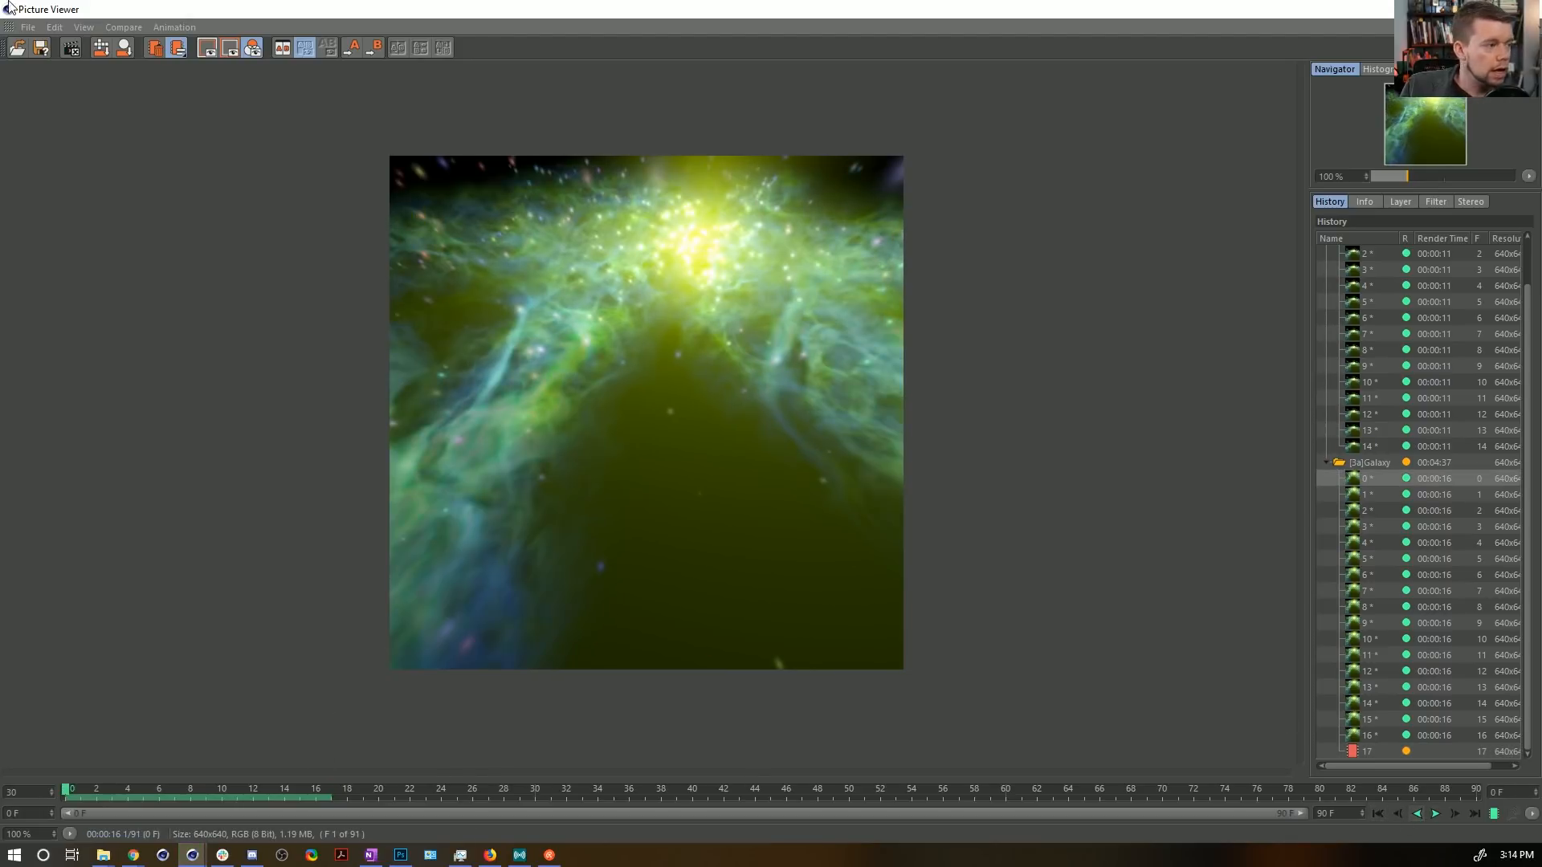
{"action": "left_click", "coordinate": [71, 48]}
{"action": "left_click", "coordinate": [792, 487]}
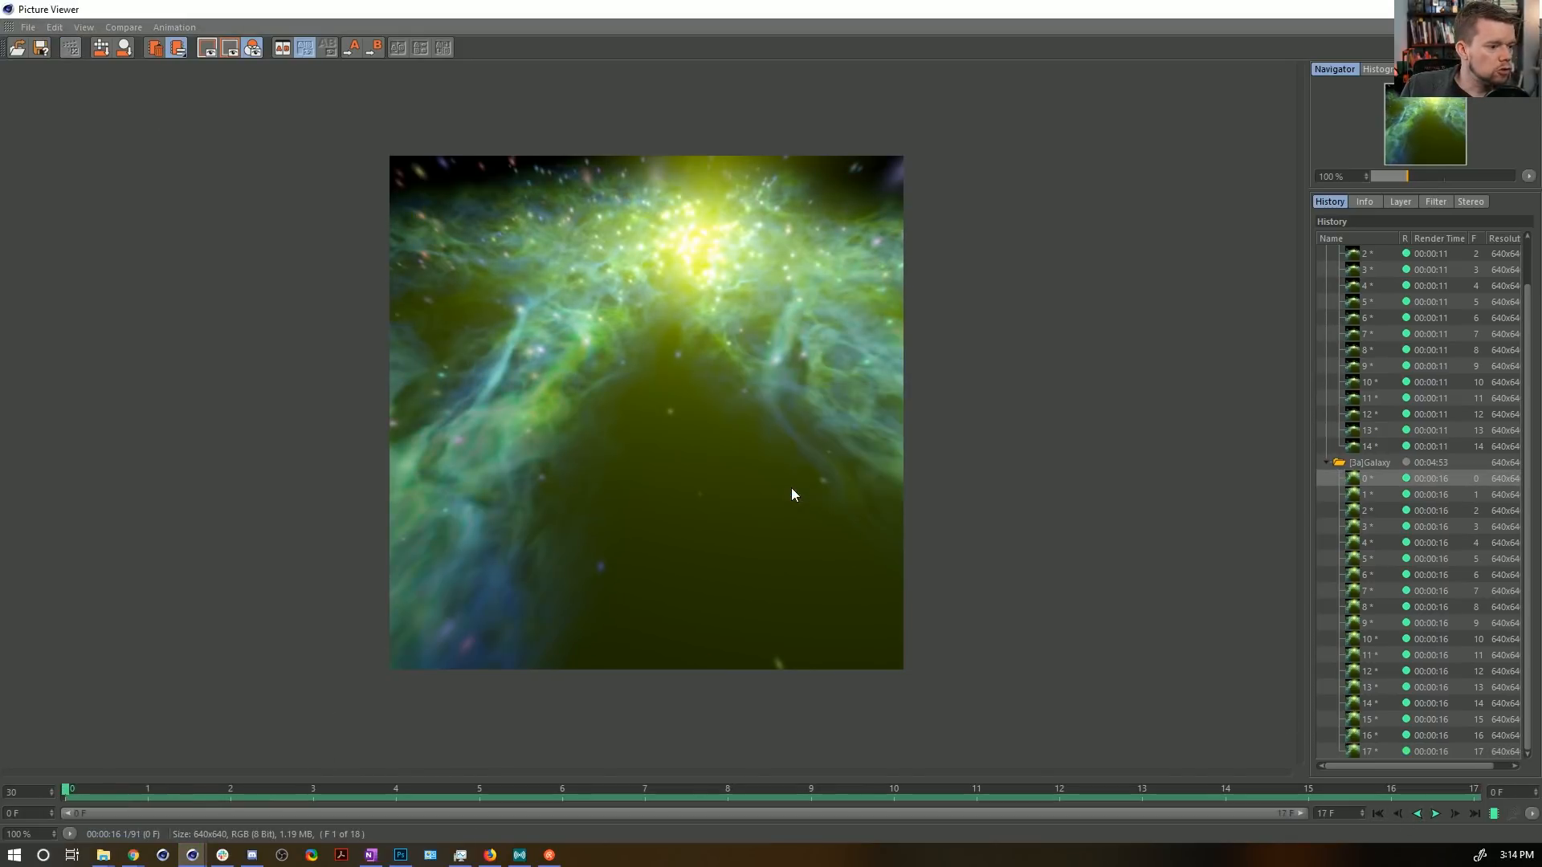
{"action": "left_click", "coordinate": [1436, 813]}
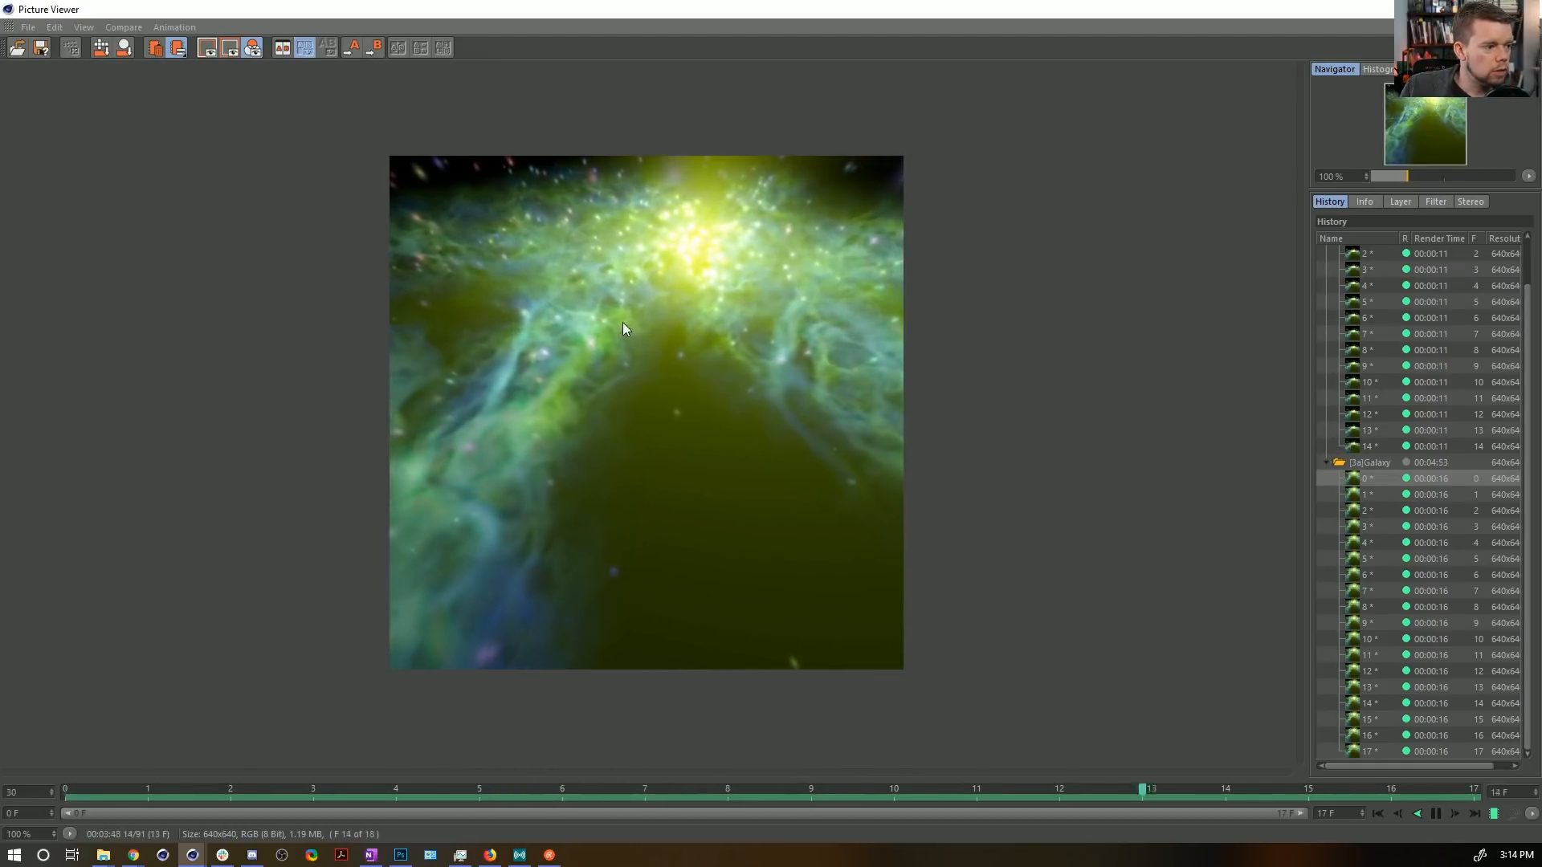
{"action": "left_click", "coordinate": [1436, 813]}
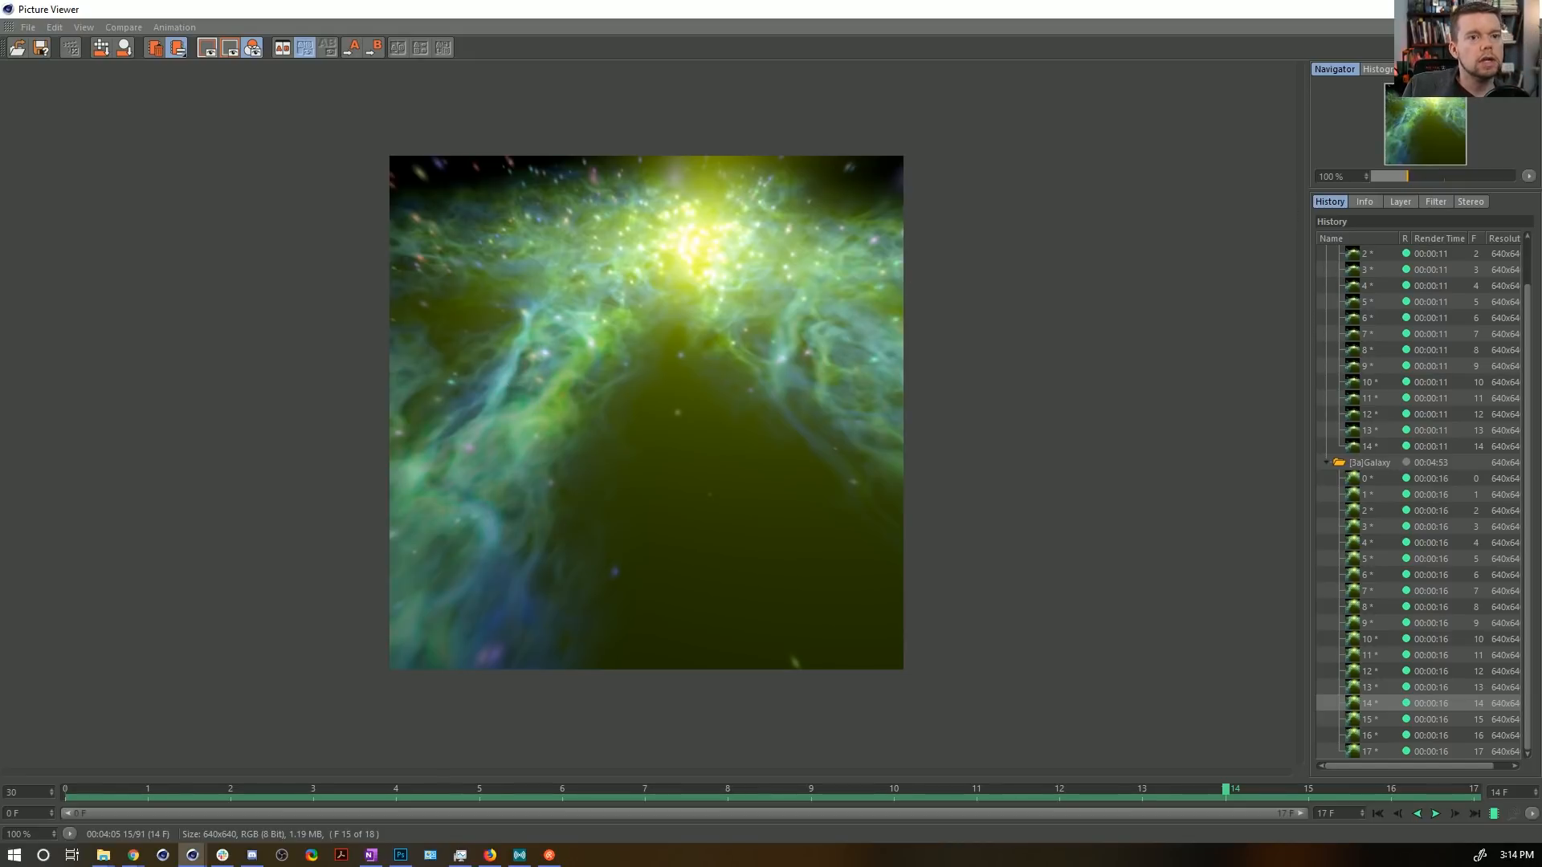
Switch to the main Cinema 4D window, create a new empty project and widen the viewport.
{"action": "key", "text": "alt+Tab"}
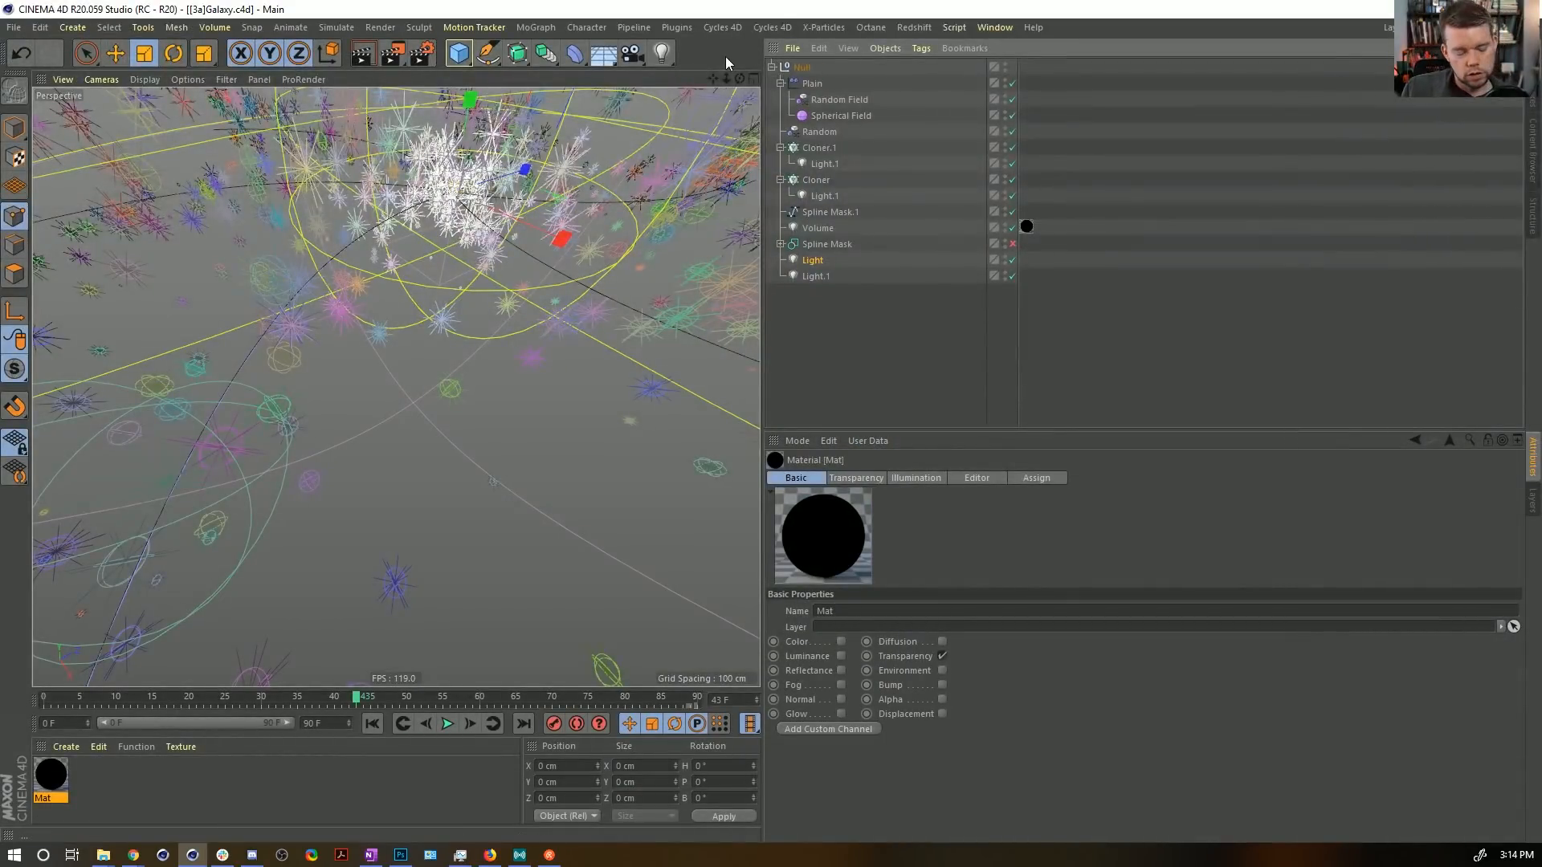
{"action": "key", "text": "ctrl+n"}
{"action": "left_click_drag", "start_coordinate": [762, 140], "coordinate": [1229, 216]}
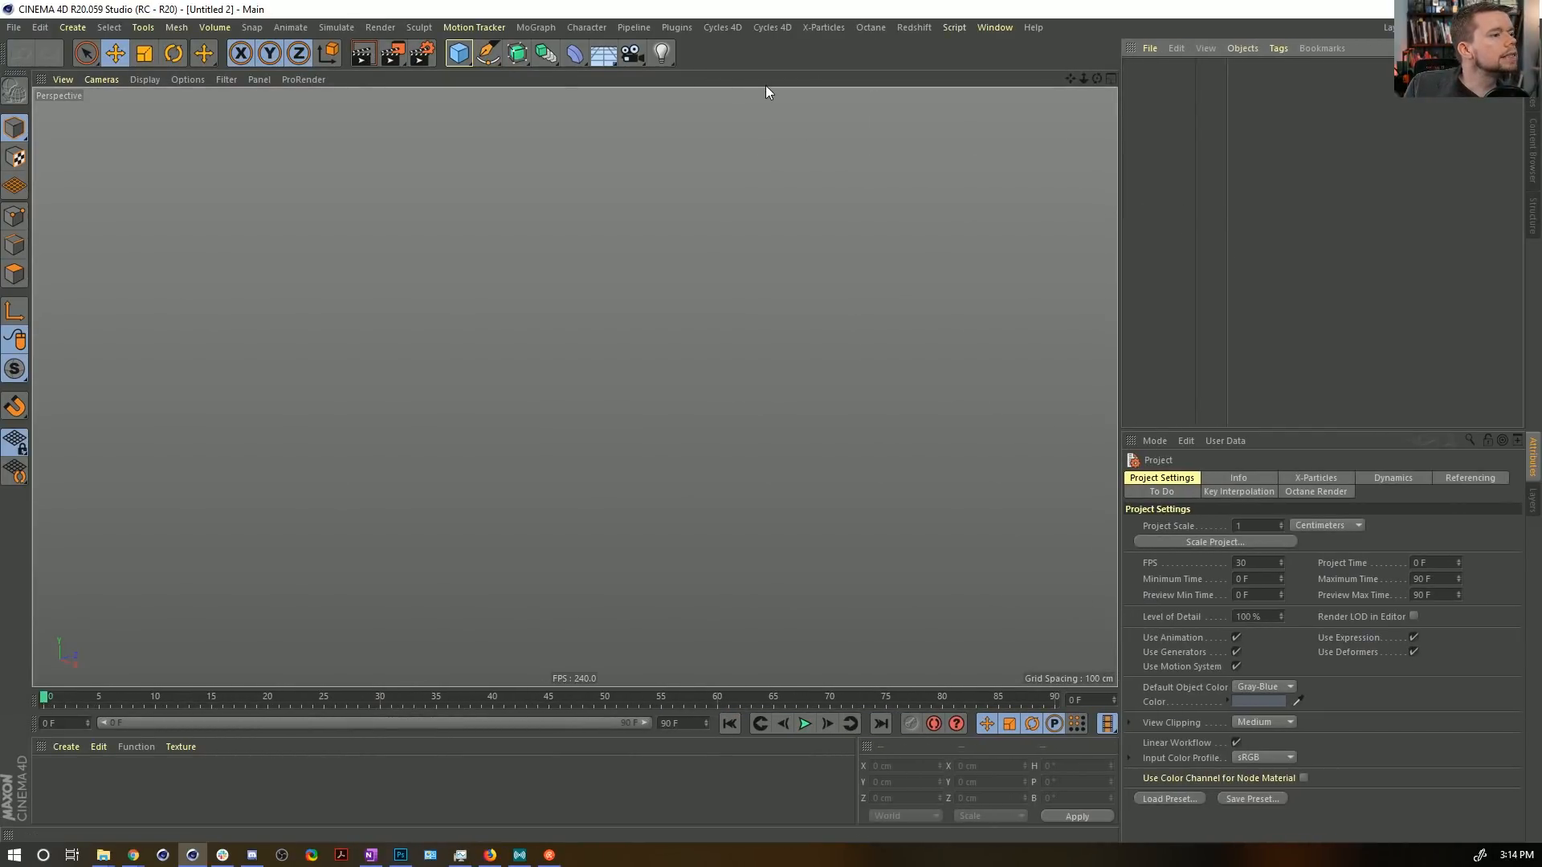
Add a sphere primitive and place it as the child of a new MoGraph Cloner.
{"action": "left_click", "coordinate": [458, 53]}
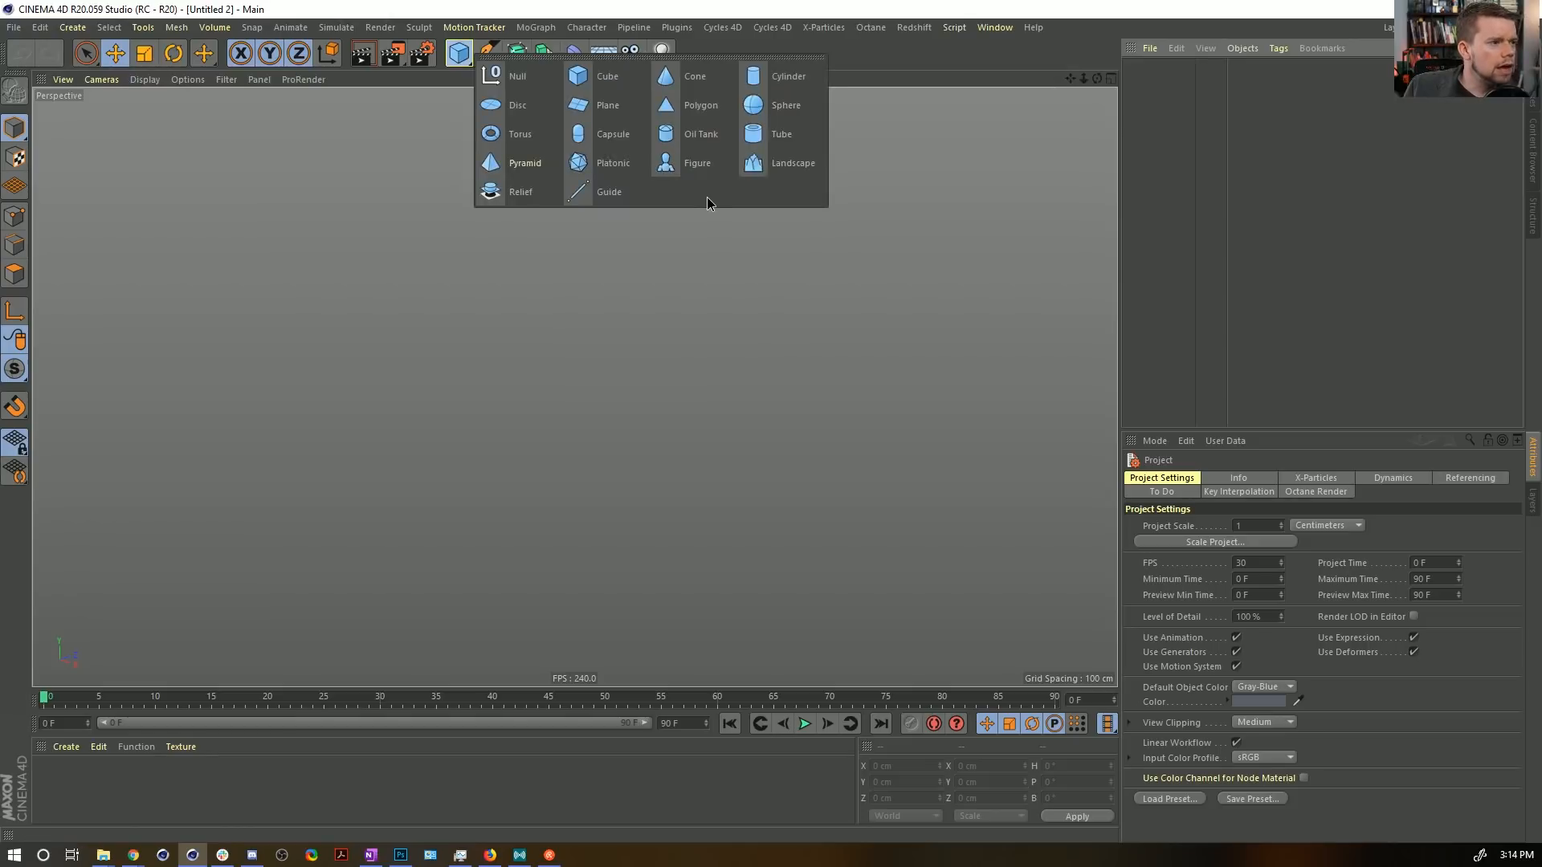
{"action": "left_click", "coordinate": [769, 103]}
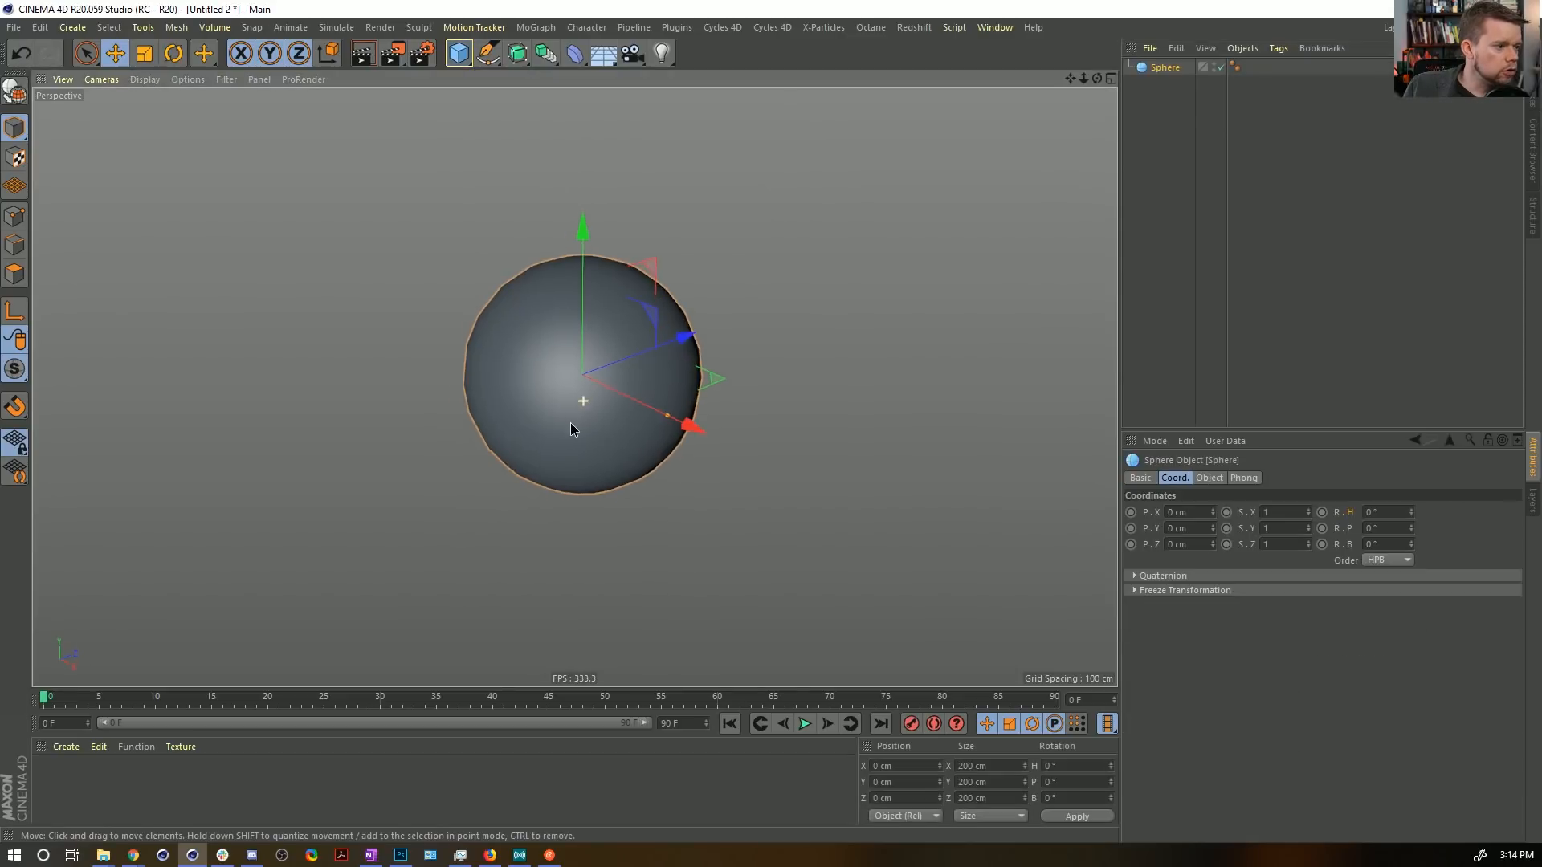
{"action": "left_click_drag", "start_coordinate": [614, 408], "coordinate": [591, 370], "text": "alt"}
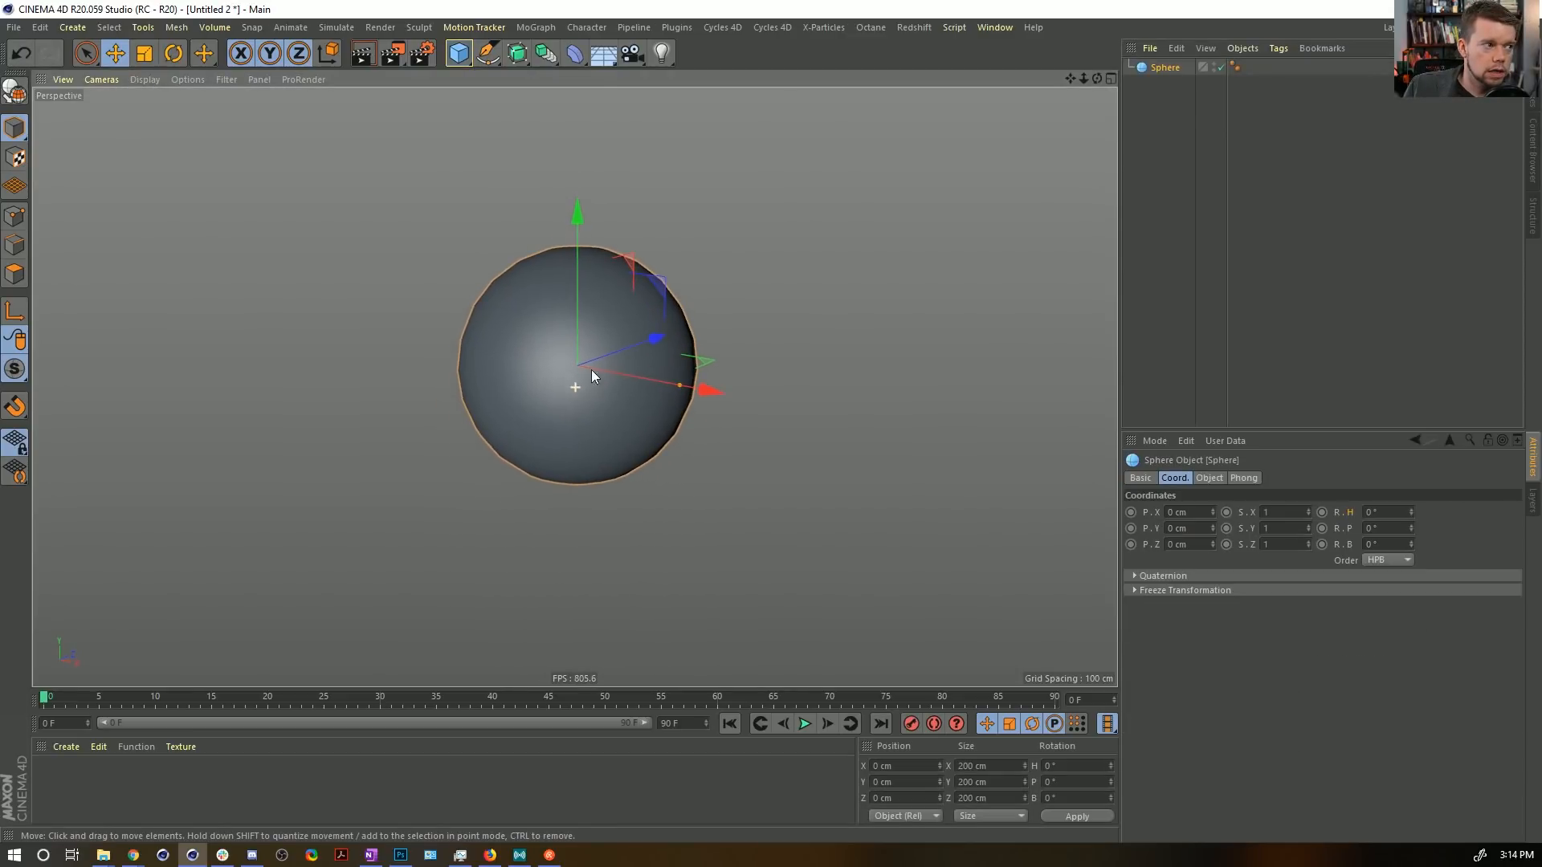
{"action": "left_click", "coordinate": [536, 27]}
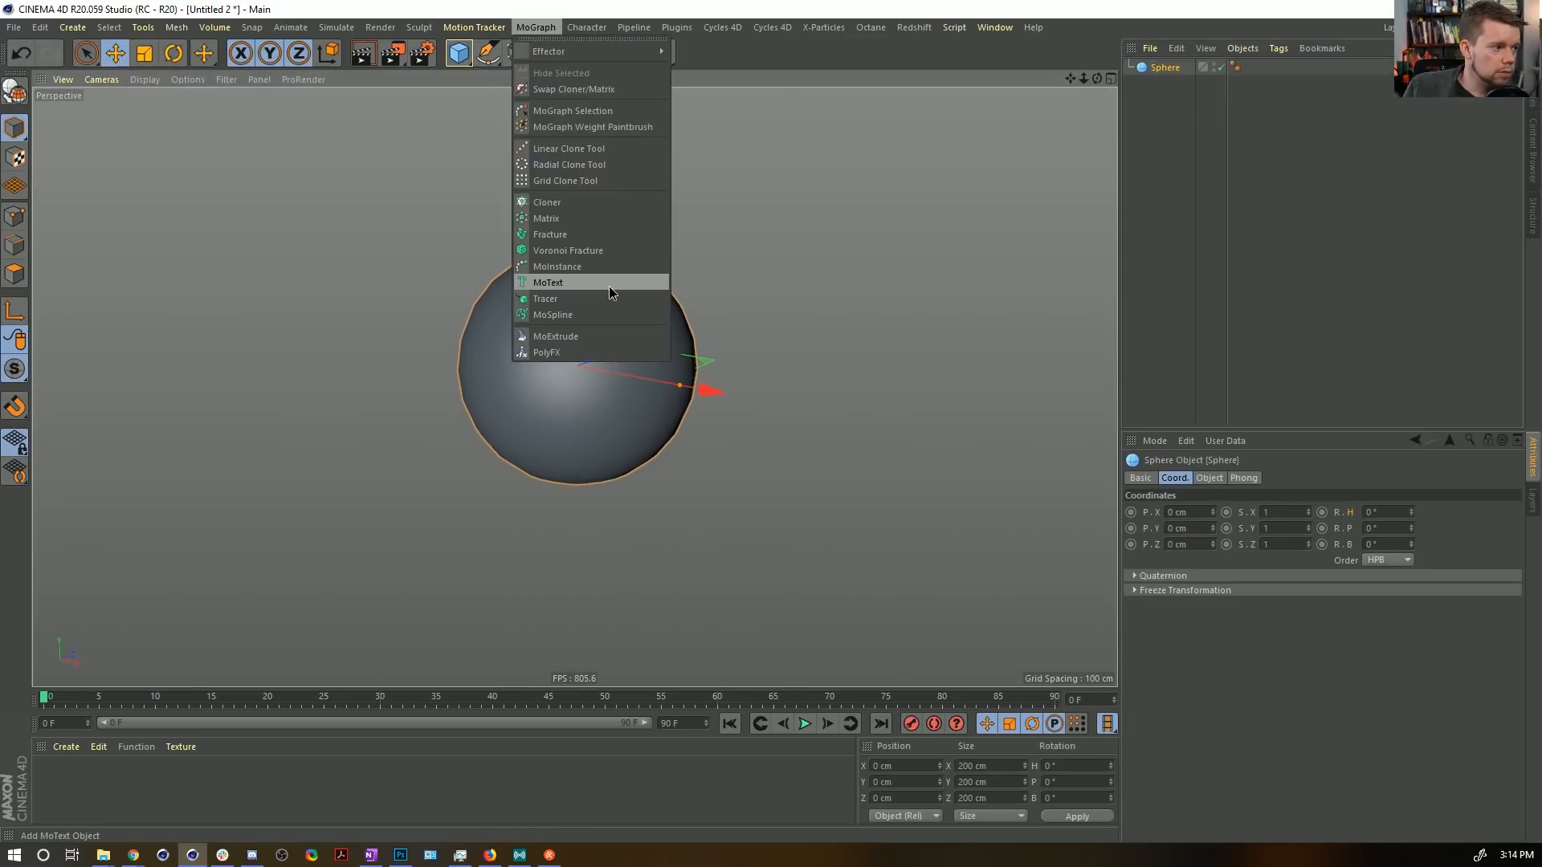
{"action": "left_click", "coordinate": [546, 204]}
{"action": "left_click_drag", "start_coordinate": [1150, 84], "coordinate": [1163, 74]}
Set the linear cloner's Y position step to 0 cm and its clone count to 25.
{"action": "left_click", "coordinate": [1163, 73]}
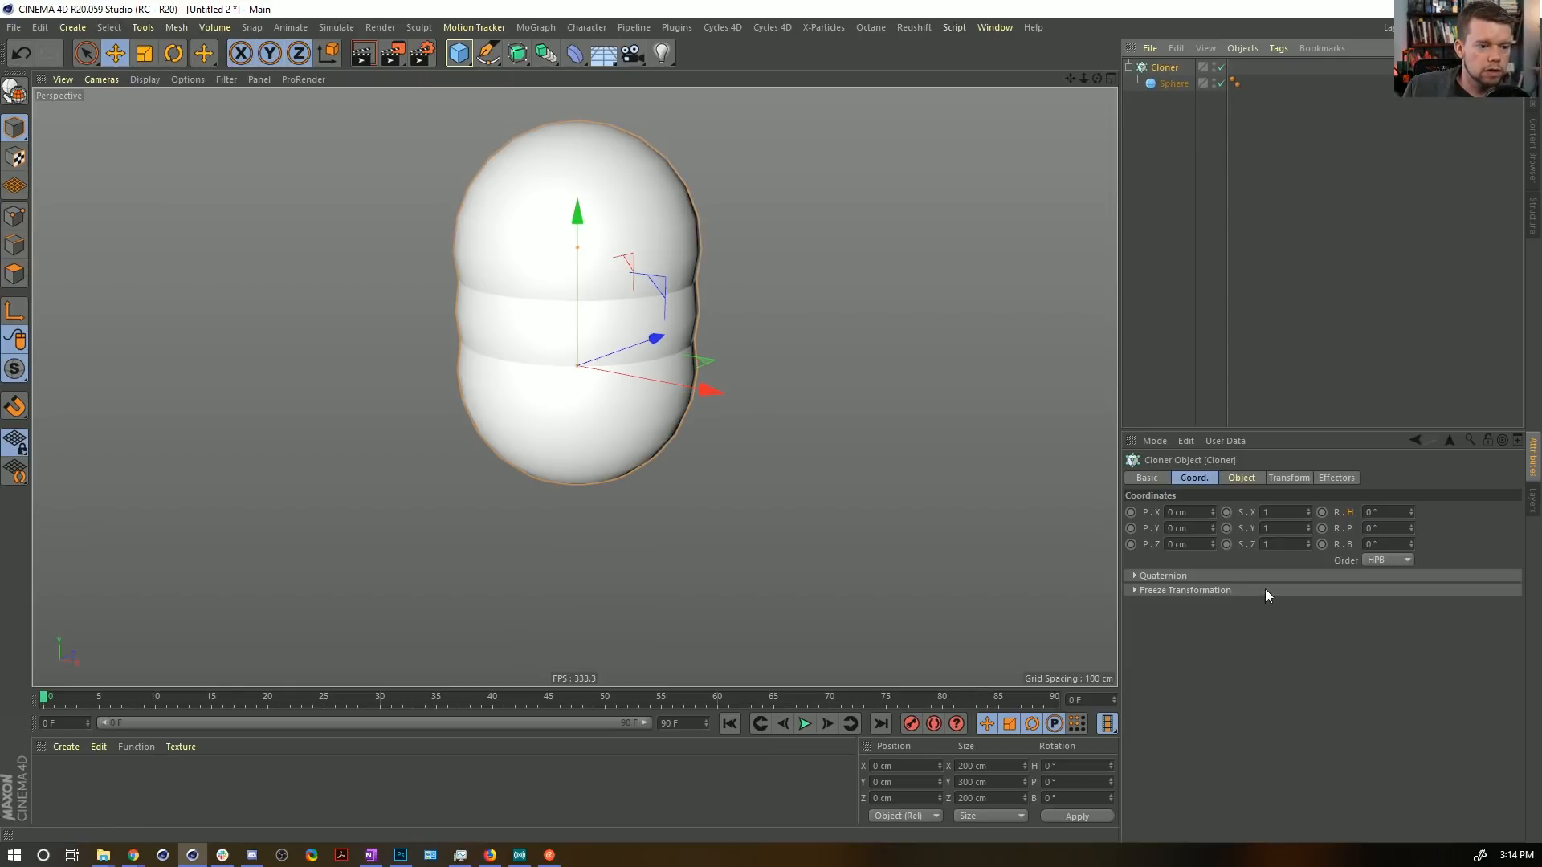
{"action": "left_click", "coordinate": [1242, 480]}
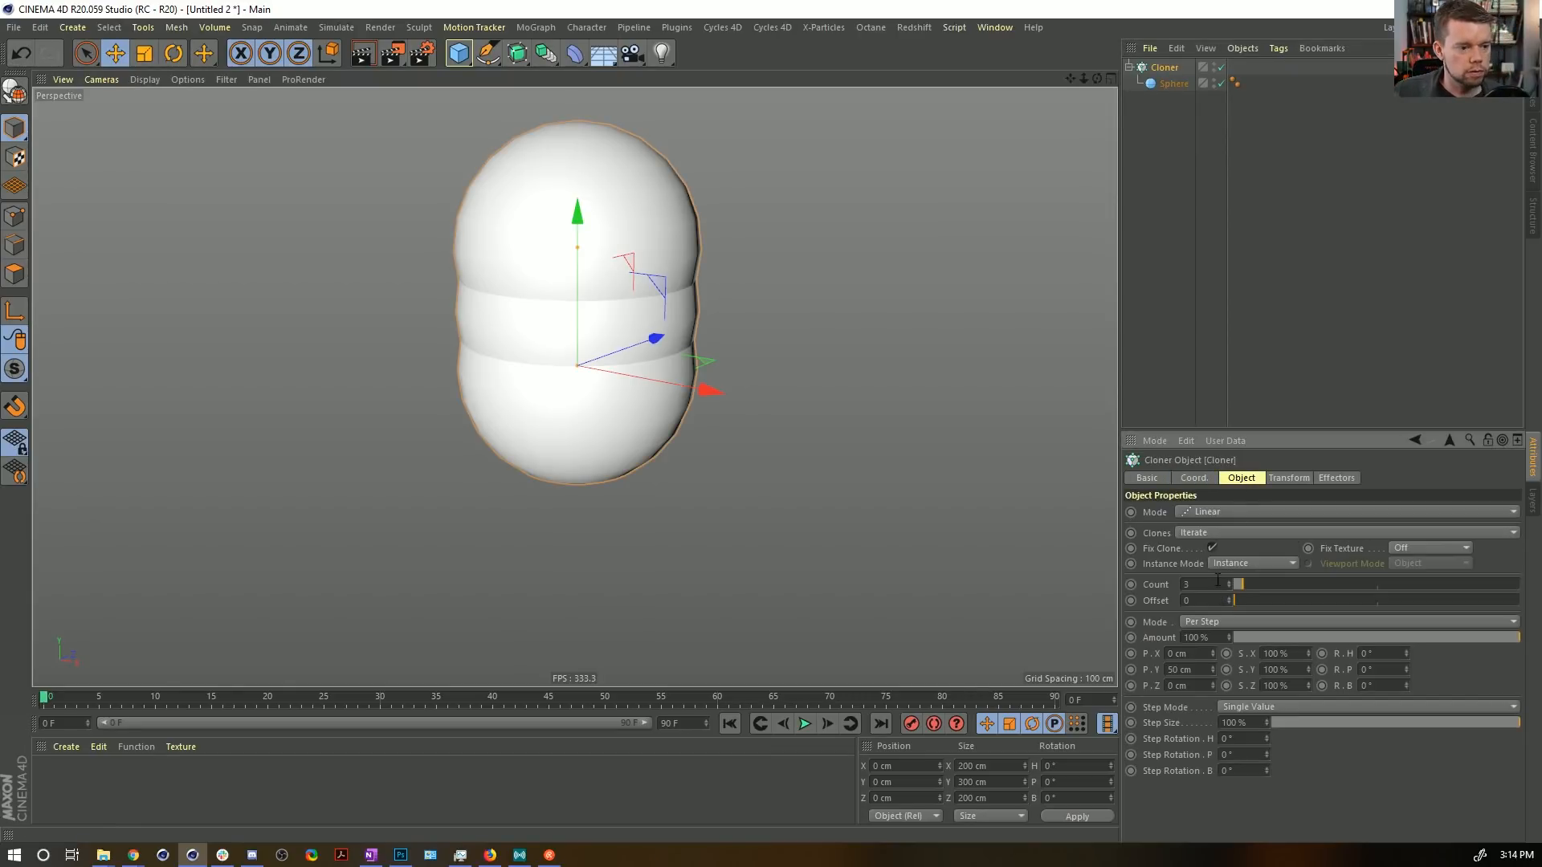
{"action": "double_click", "coordinate": [1189, 669]}
{"action": "type", "text": "0"}
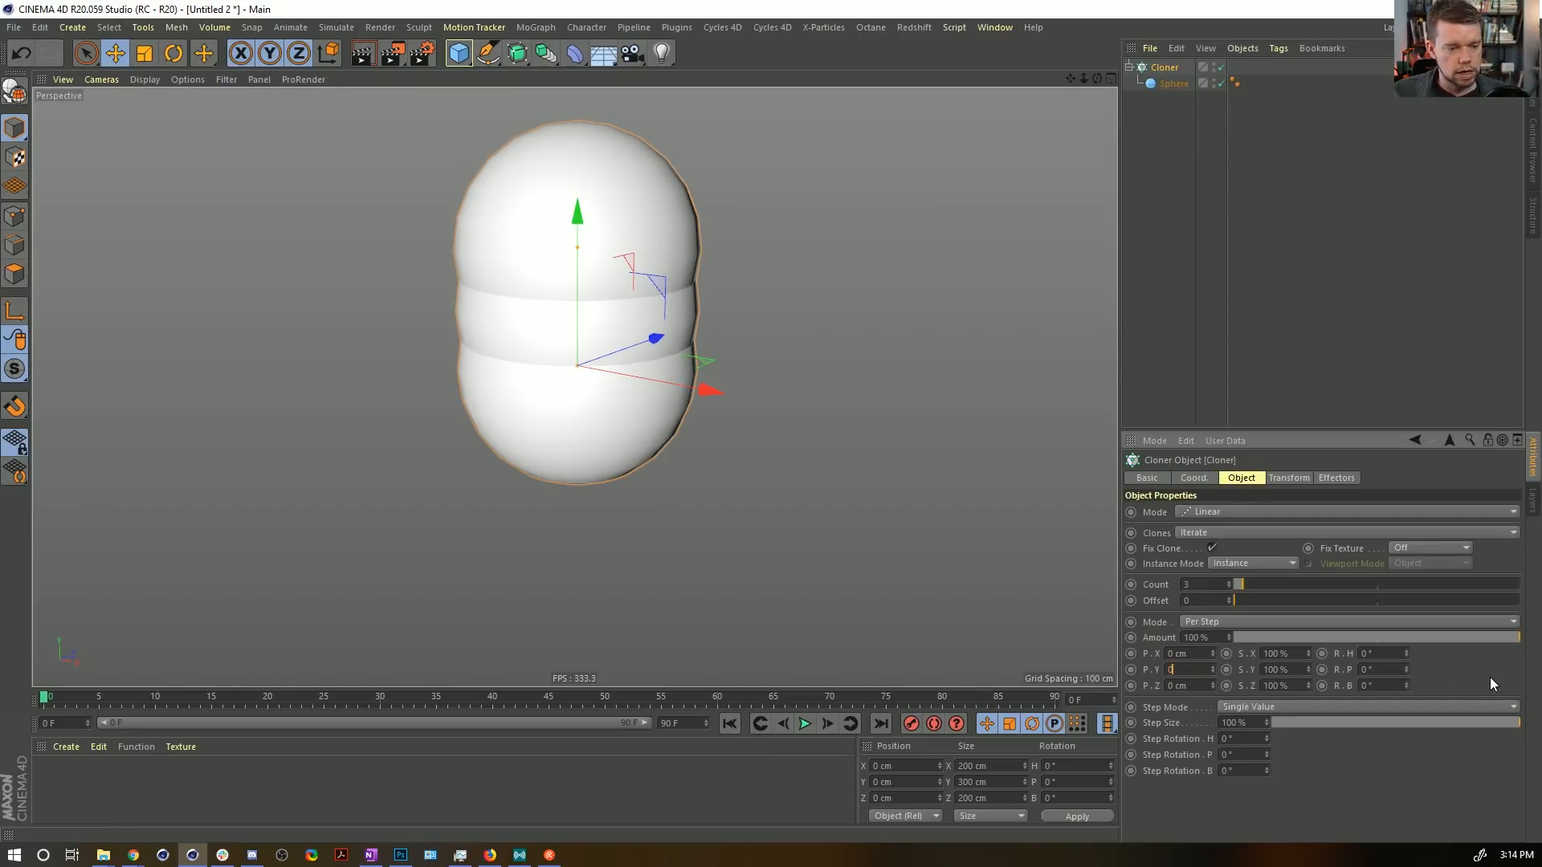
{"action": "key", "text": "Return"}
{"action": "left_click_drag", "start_coordinate": [1241, 589], "coordinate": [1154, 568]}
{"action": "type", "text": "25"}
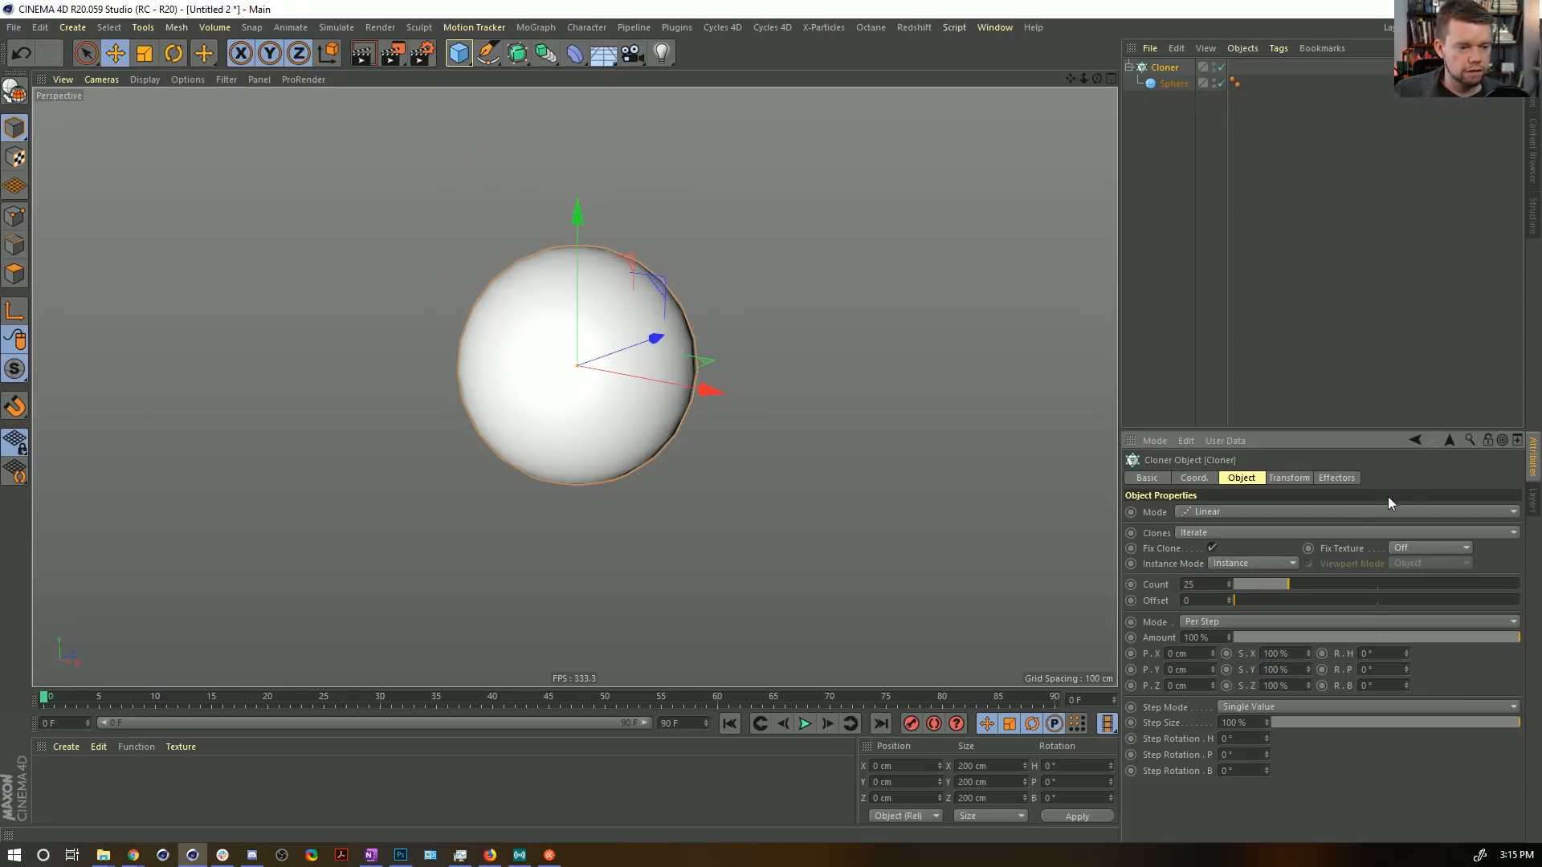
{"action": "key", "text": "Return"}
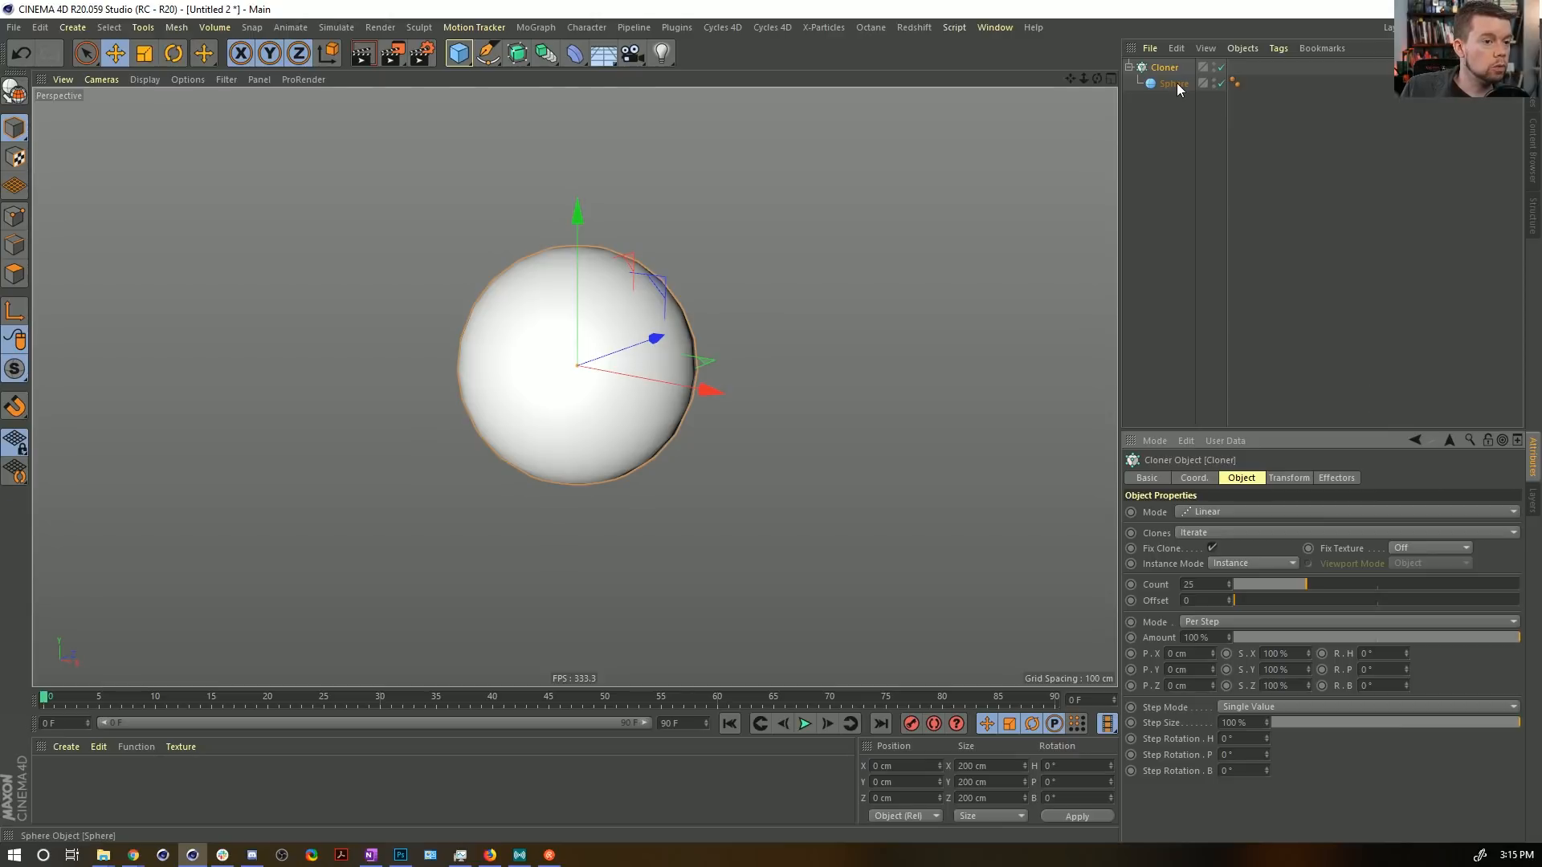
Add a Random effector to the selected cloner.
{"action": "left_click", "coordinate": [535, 28]}
{"action": "mouse_move", "coordinate": [578, 50]}
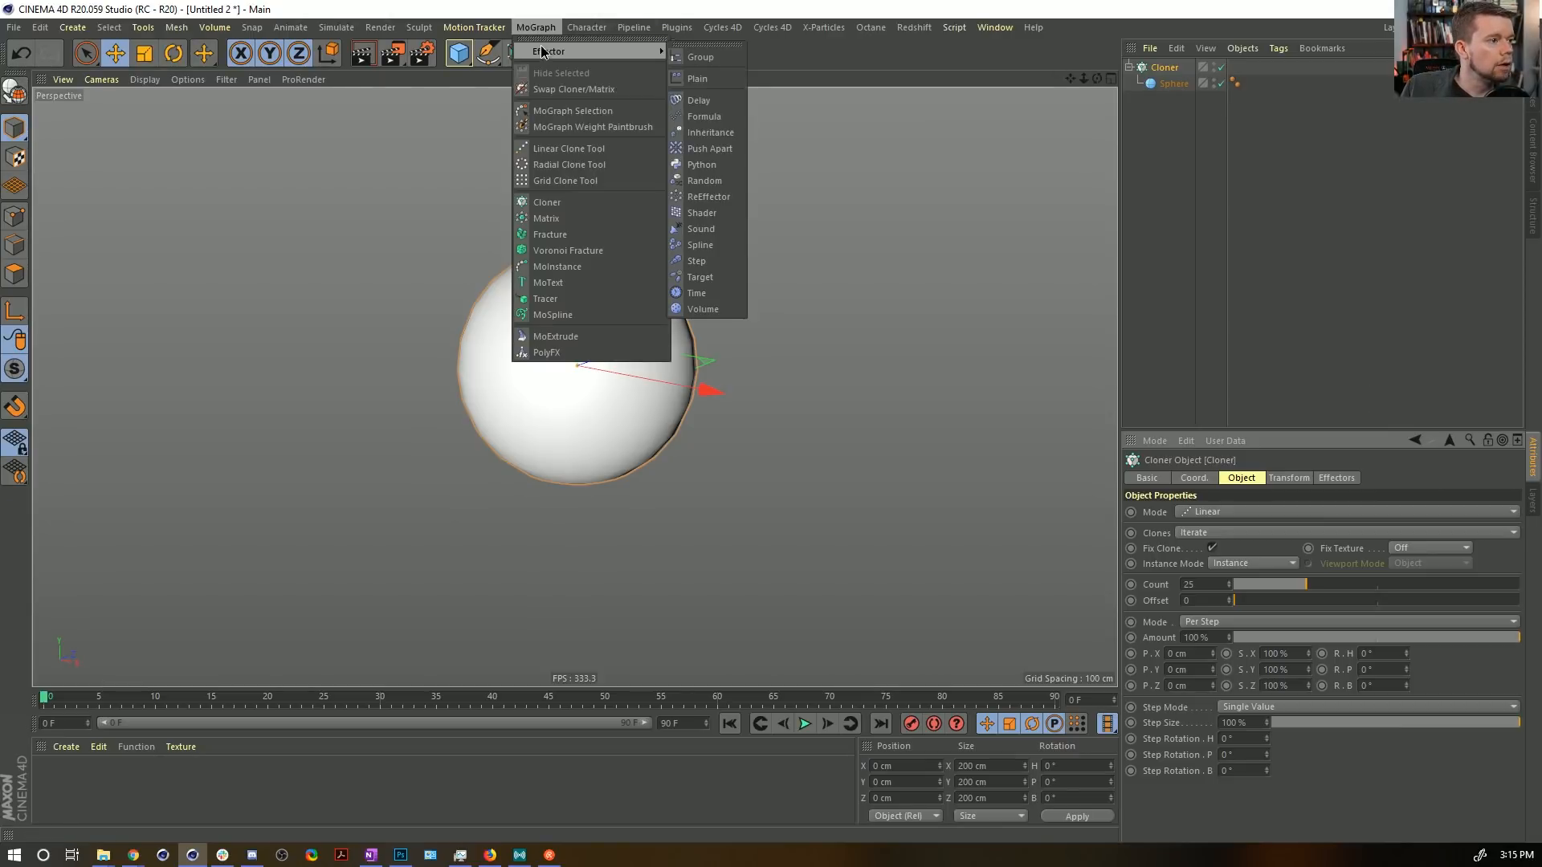
{"action": "left_click", "coordinate": [726, 182]}
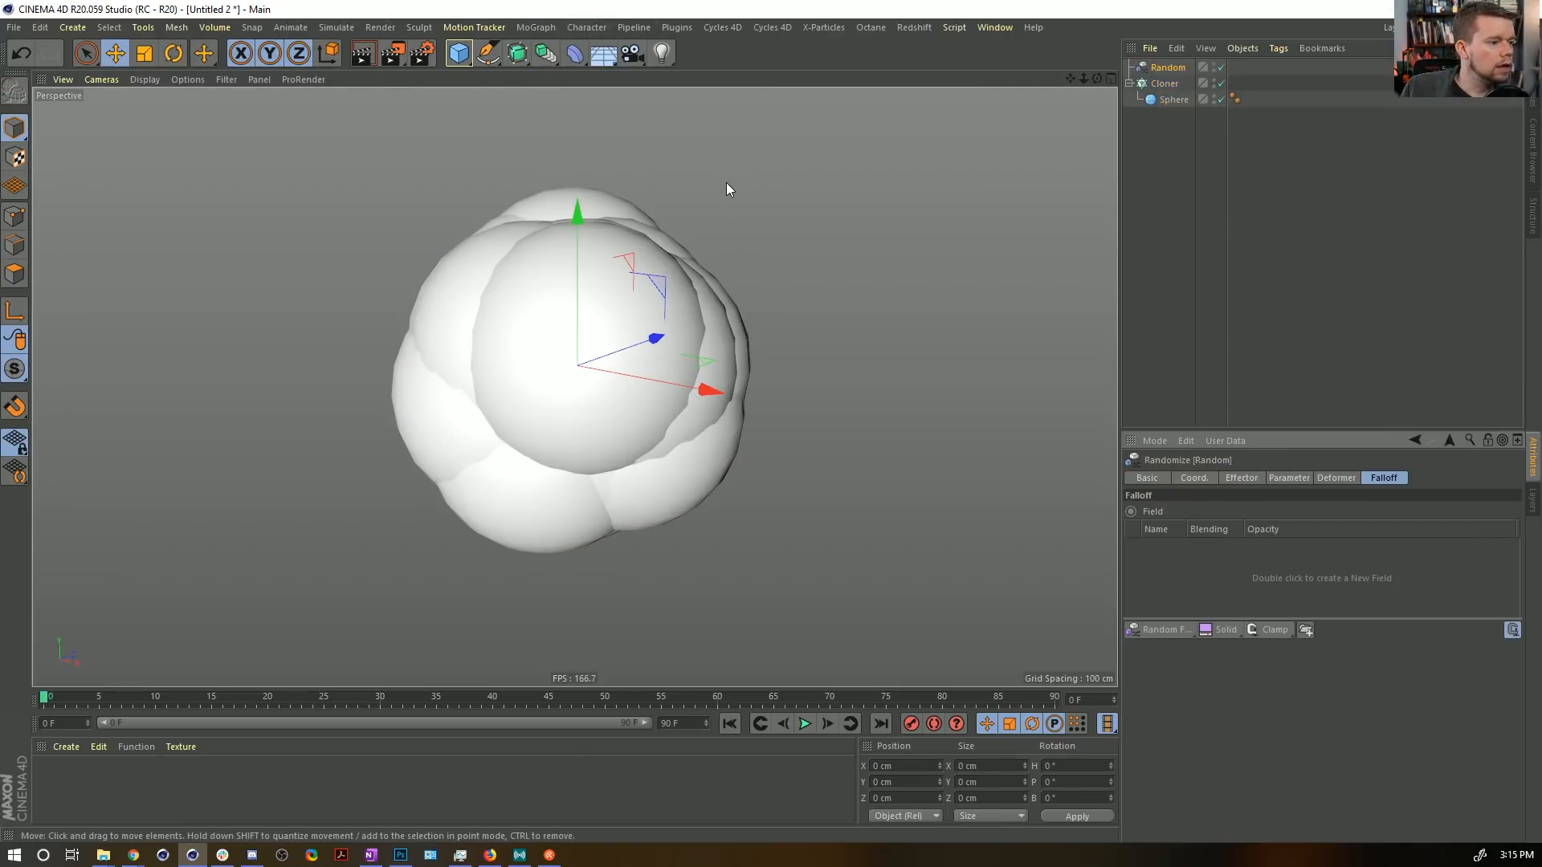
Enable uniform, absolute scale variation on the Random effector and set its scale to -0.75.
{"action": "left_click", "coordinate": [1241, 478]}
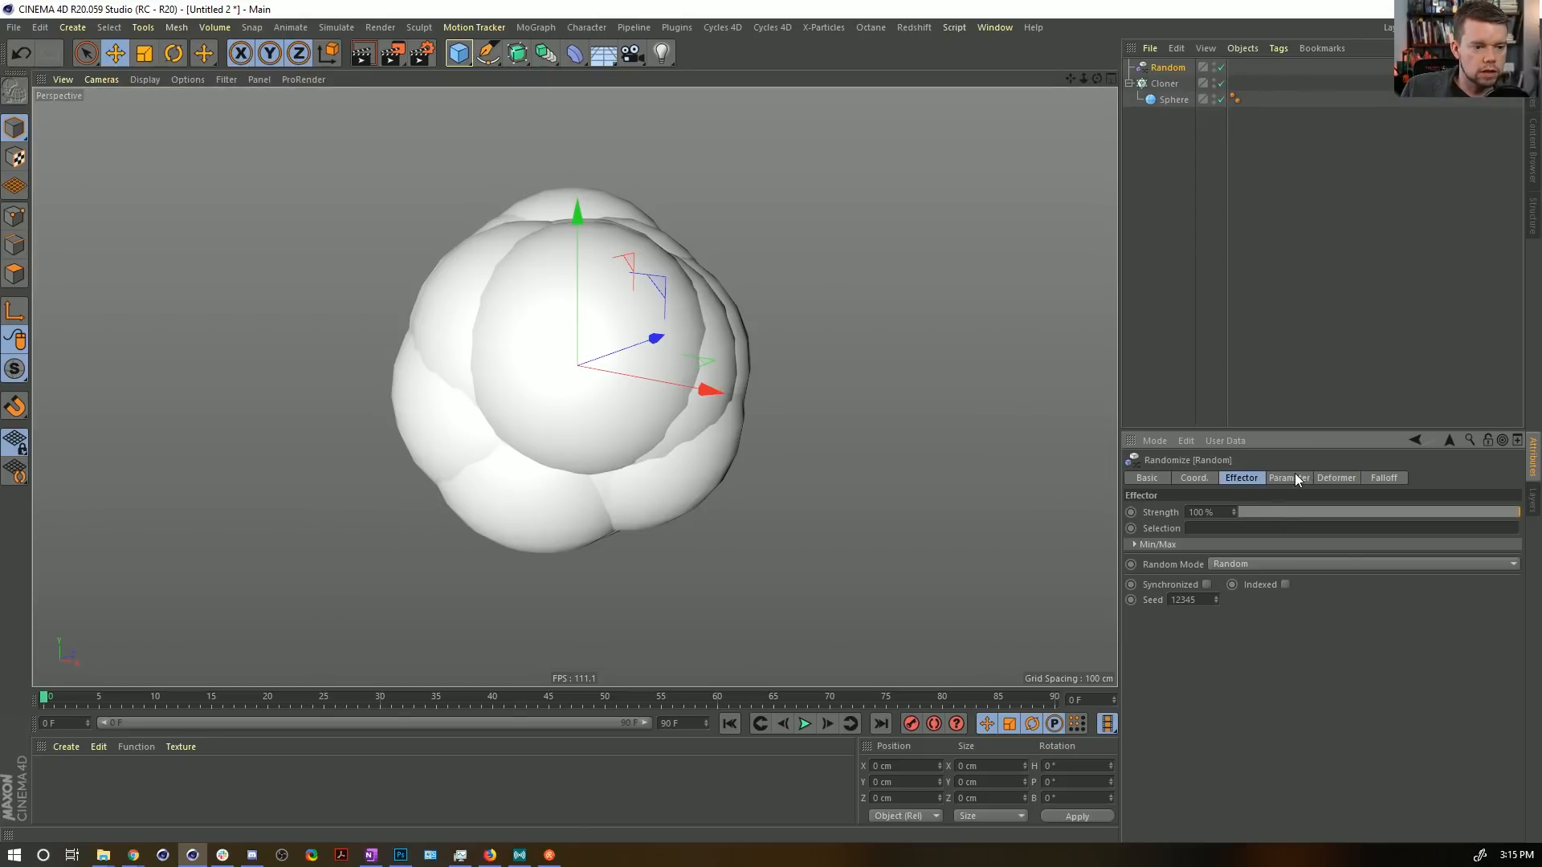
{"action": "left_click", "coordinate": [1289, 478]}
{"action": "left_click", "coordinate": [1291, 541]}
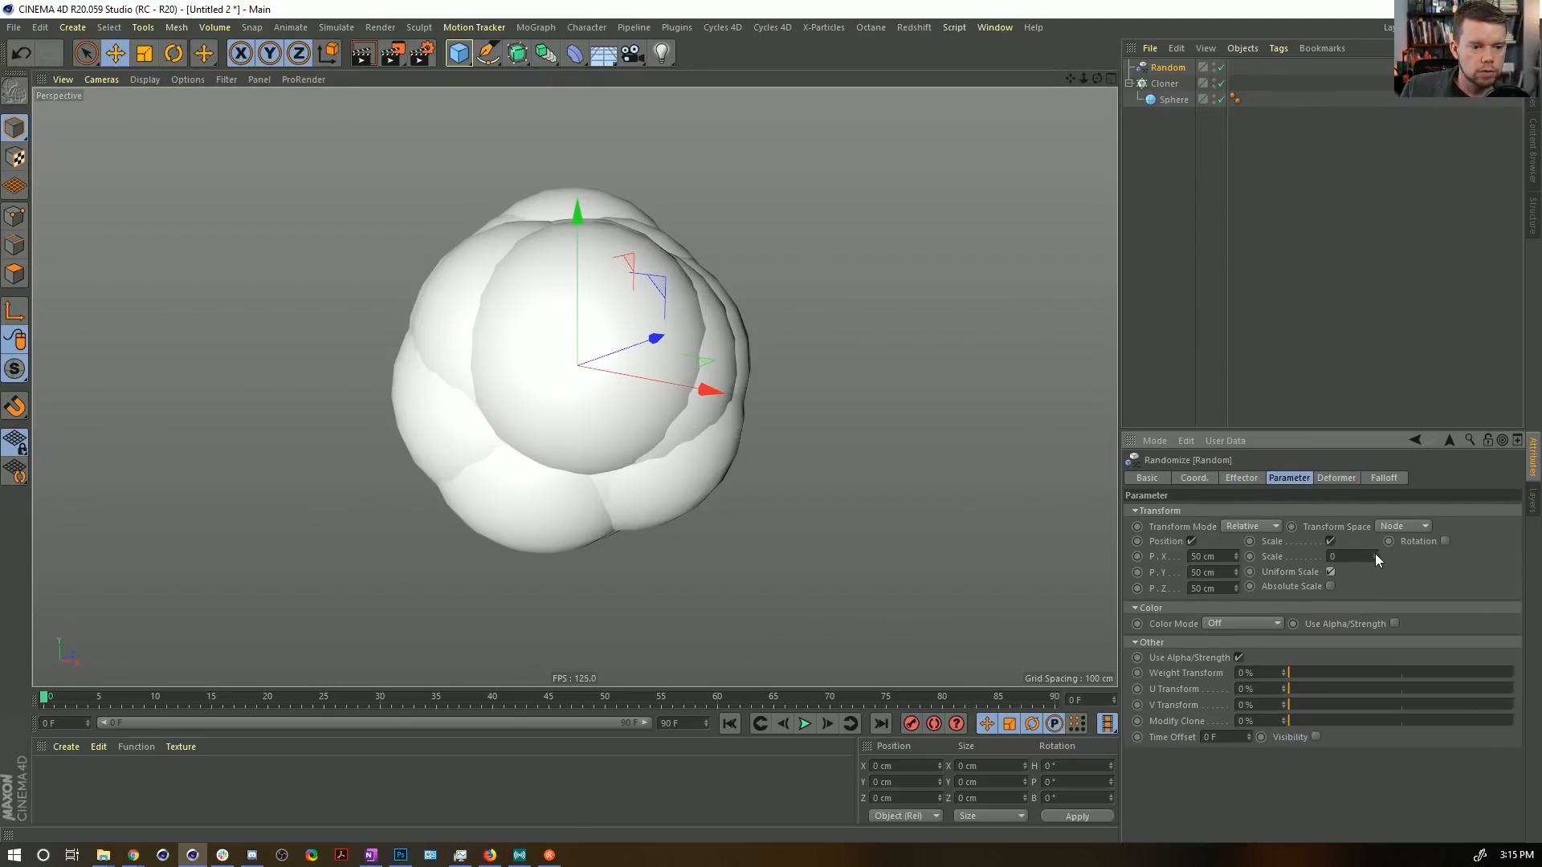
{"action": "left_click", "coordinate": [1330, 586]}
{"action": "double_click", "coordinate": [1361, 555]}
{"action": "type", "text": "-"}
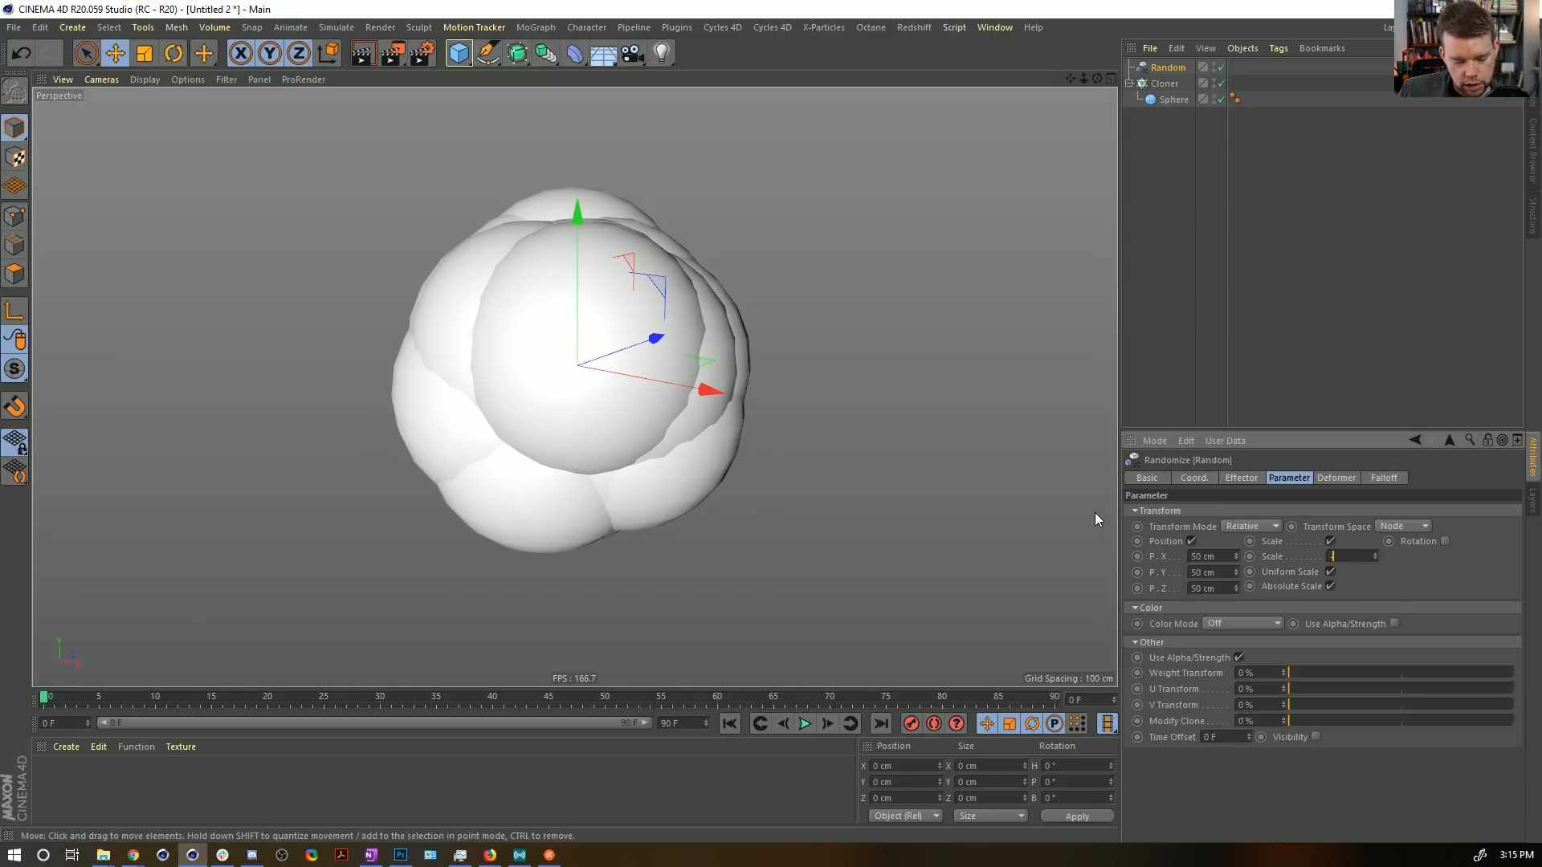
{"action": "type", "text": "0.75"}
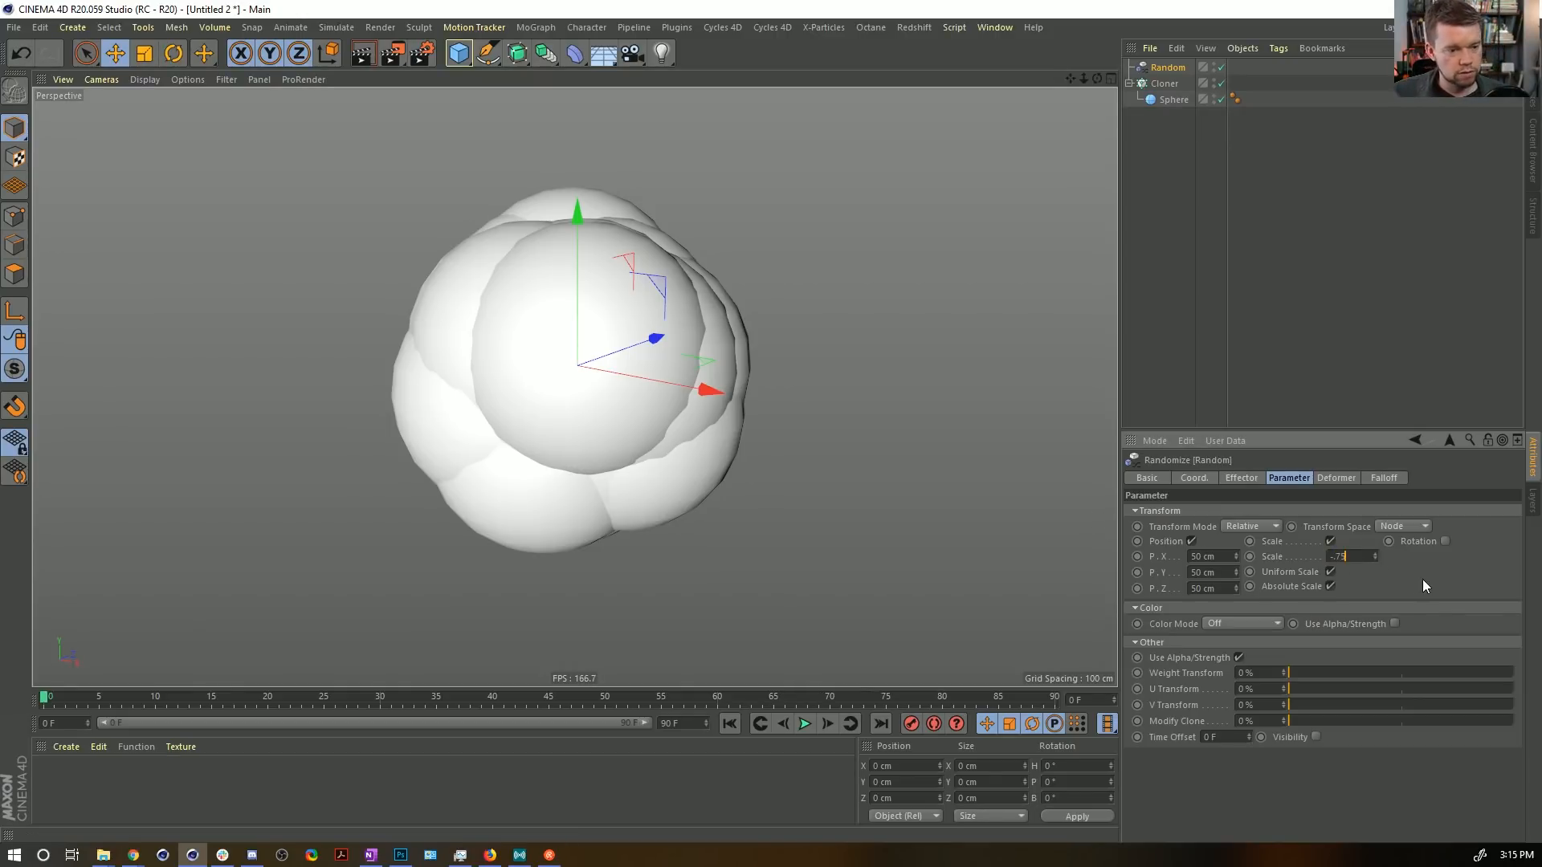
{"action": "key", "text": "Return"}
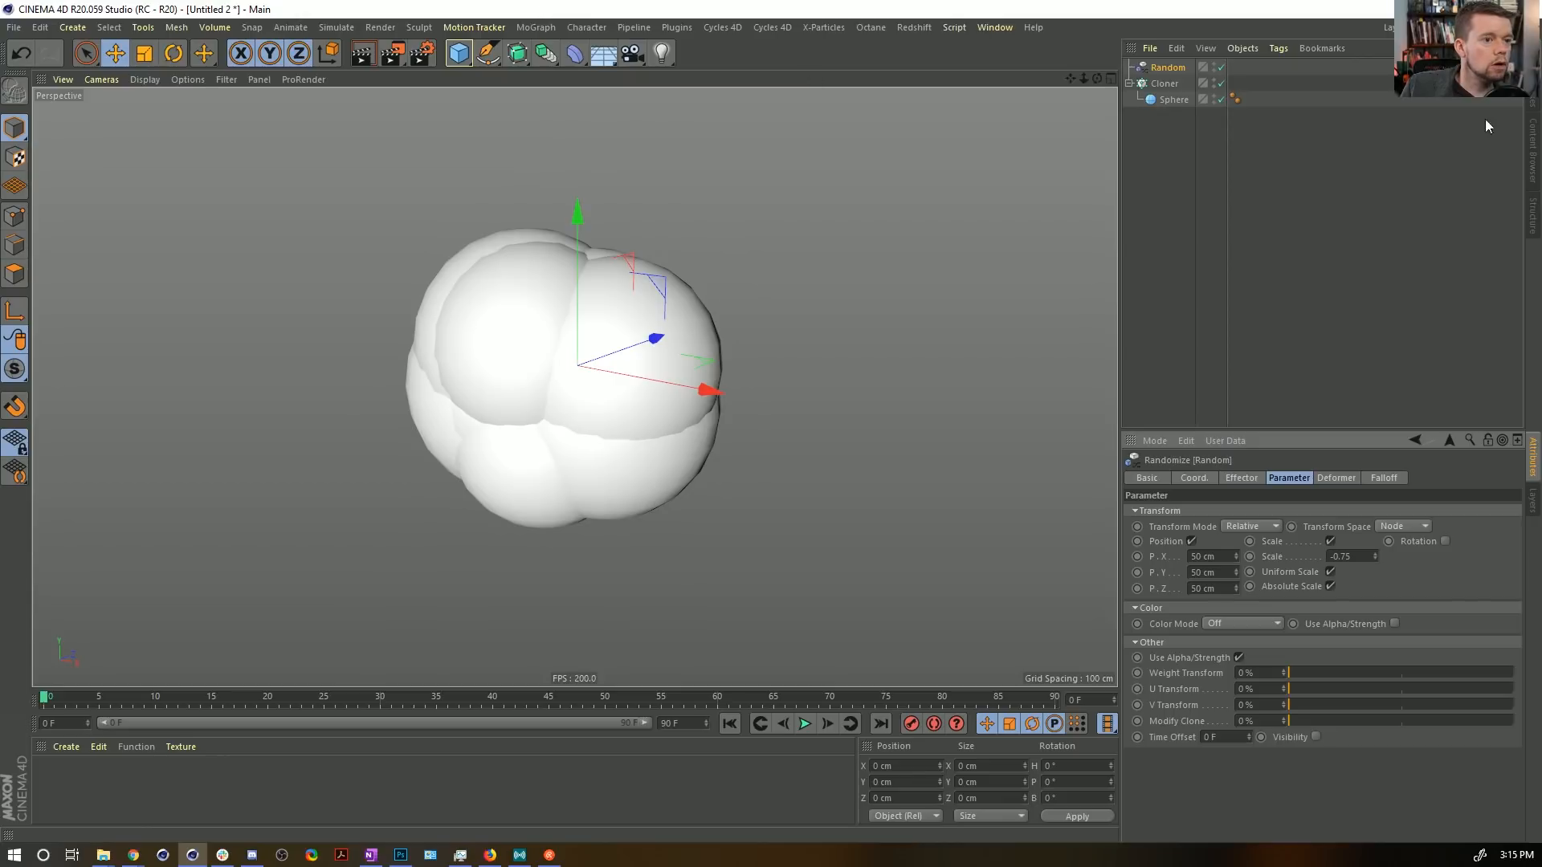
Add a dynamics body simulation tag to the cloned sphere and set its Follow Position force to 99.
{"action": "right_click", "coordinate": [1182, 101]}
{"action": "mouse_move", "coordinate": [1254, 263]}
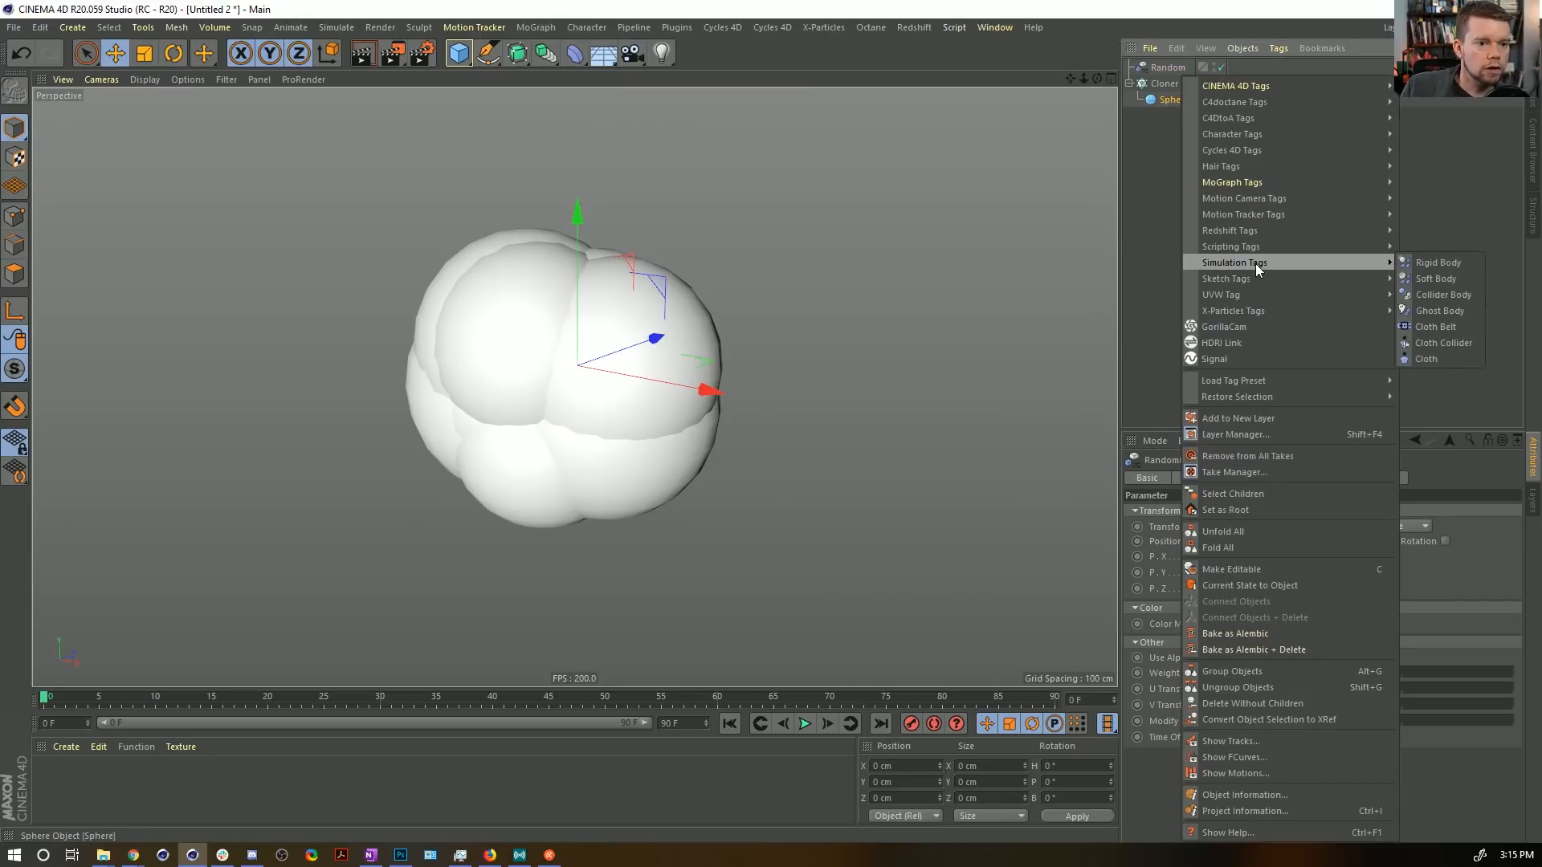
{"action": "left_click", "coordinate": [1452, 277]}
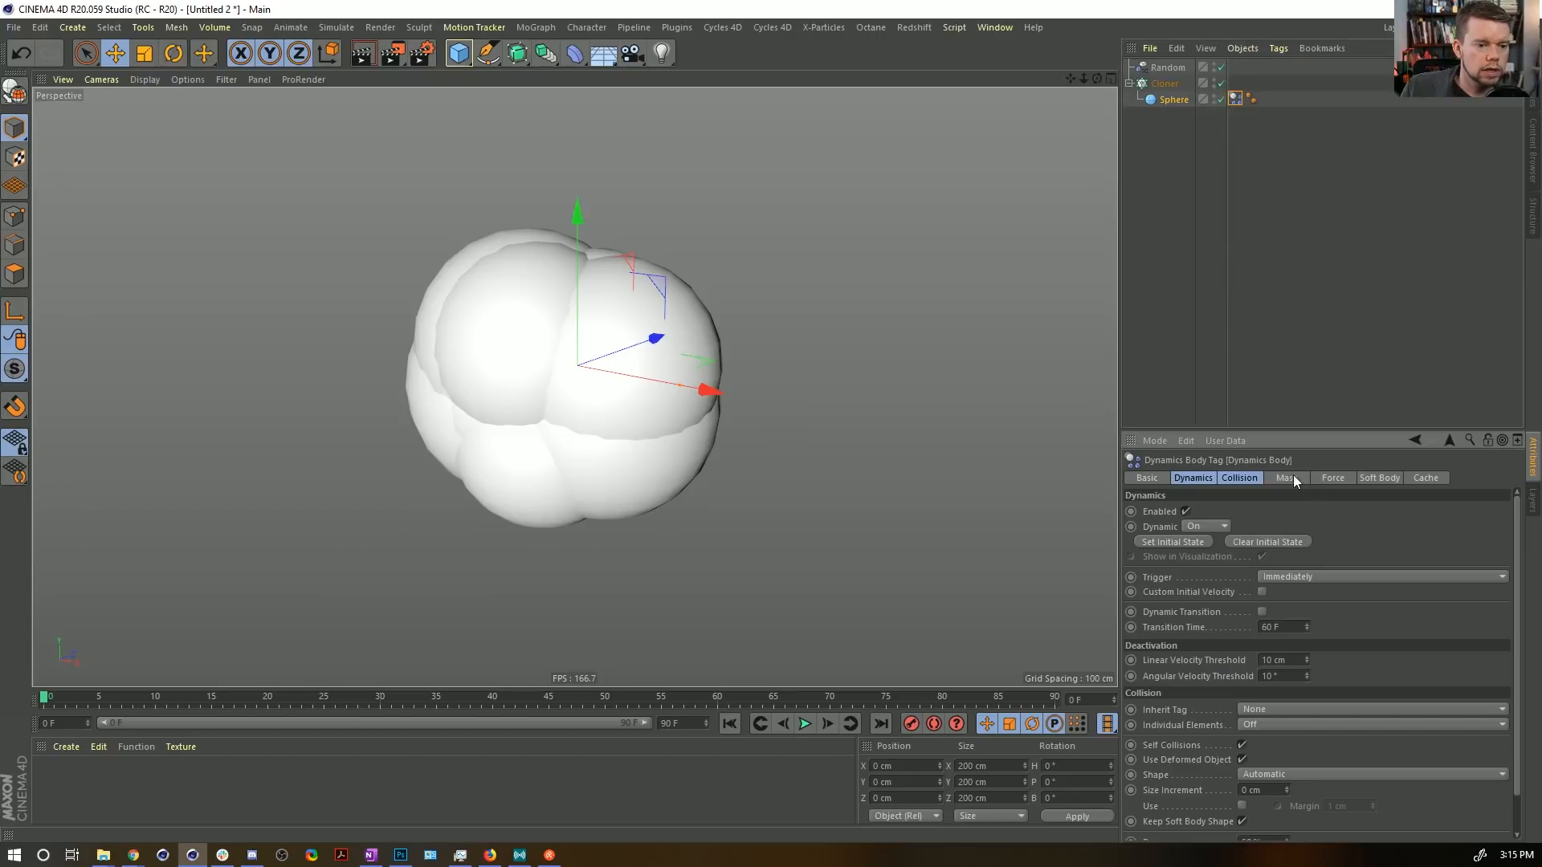
{"action": "left_click", "coordinate": [1329, 478]}
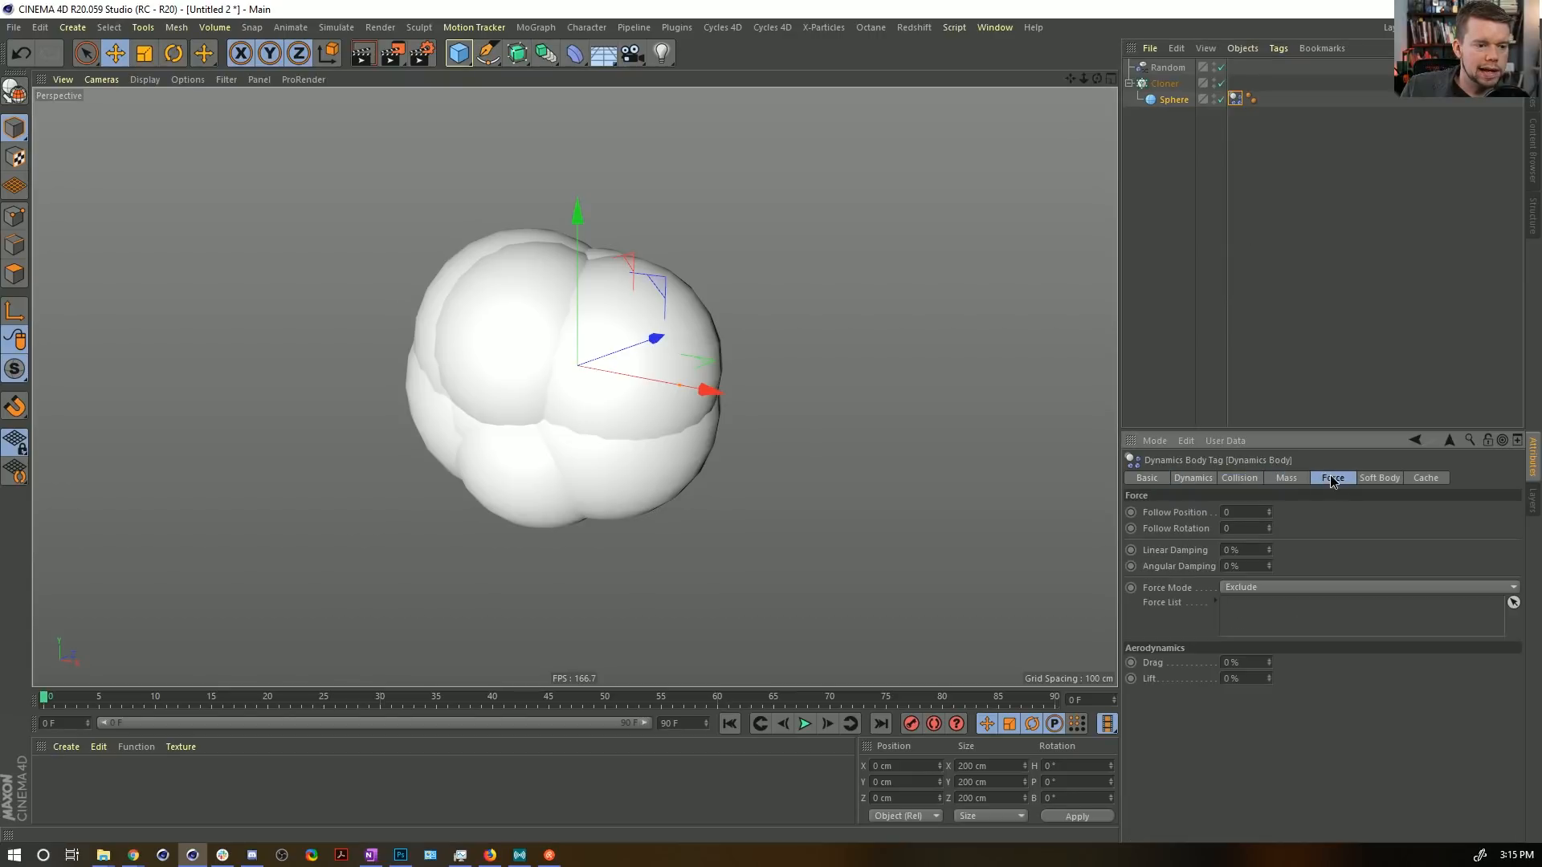
{"action": "left_click", "coordinate": [1245, 512]}
{"action": "type", "text": "95"}
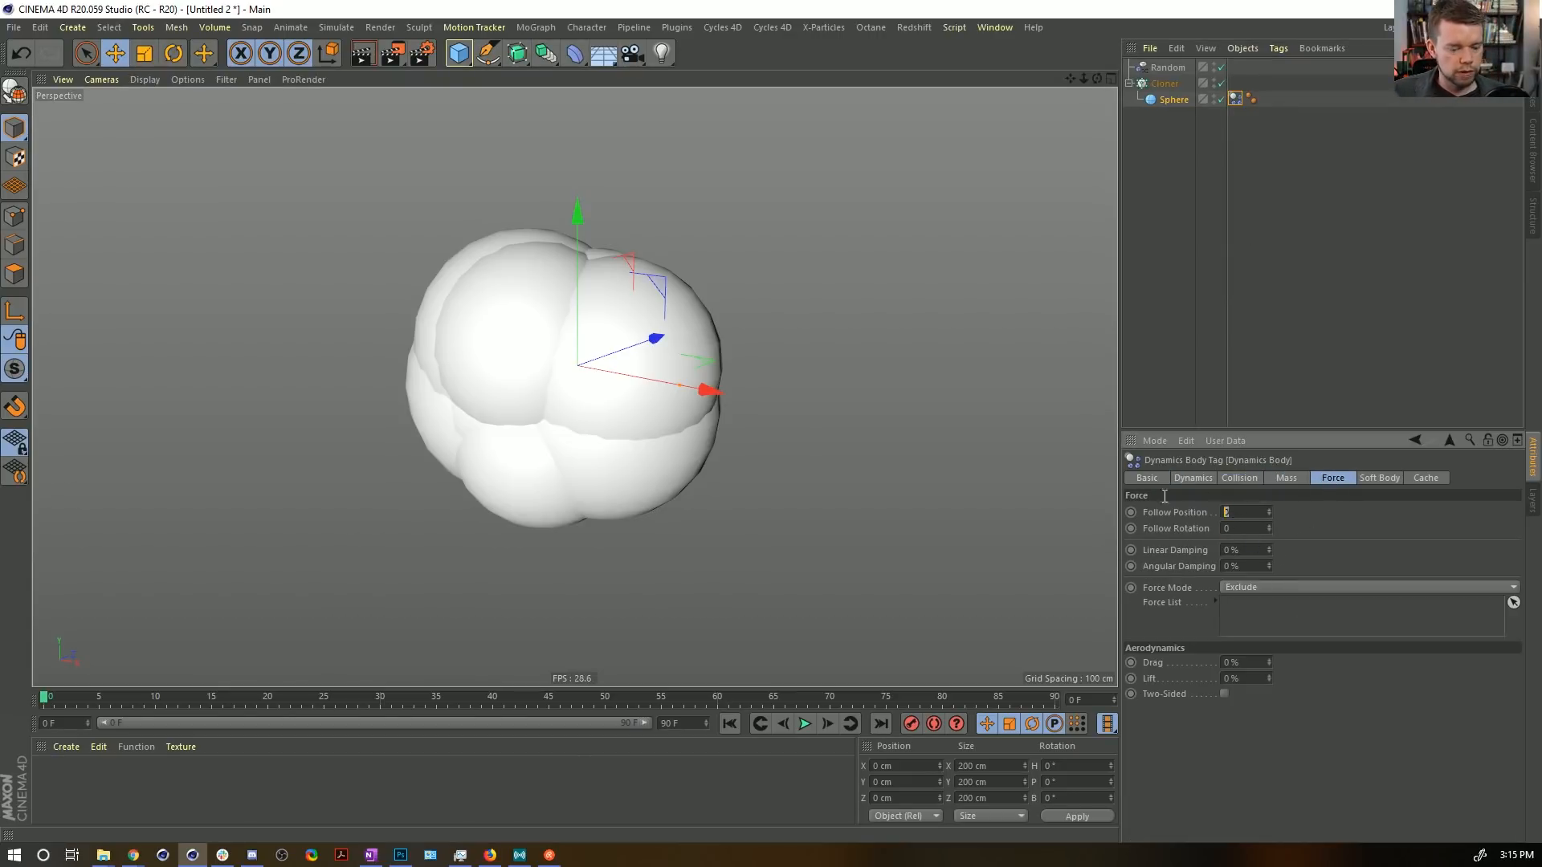
{"action": "key", "text": "BackSpace"}
{"action": "type", "text": "99"}
{"action": "key", "text": "Return"}
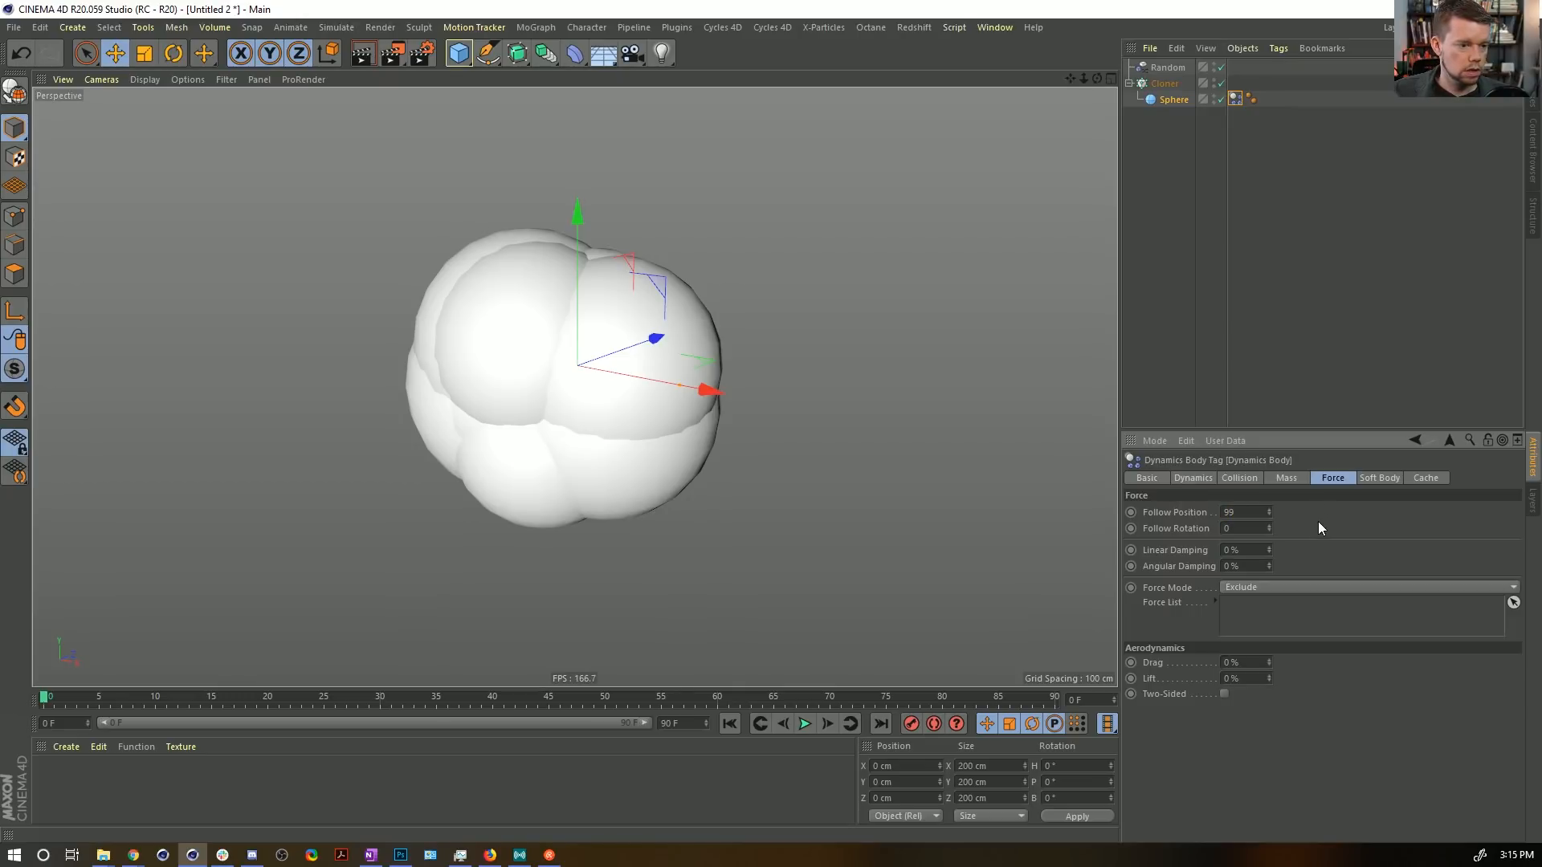
Set the dynamics tag's linear and angular damping to 99% and play the simulation briefly.
{"action": "left_click", "coordinate": [1245, 550]}
{"action": "type", "text": "99"}
{"action": "key", "text": "Tab"}
{"action": "type", "text": "99"}
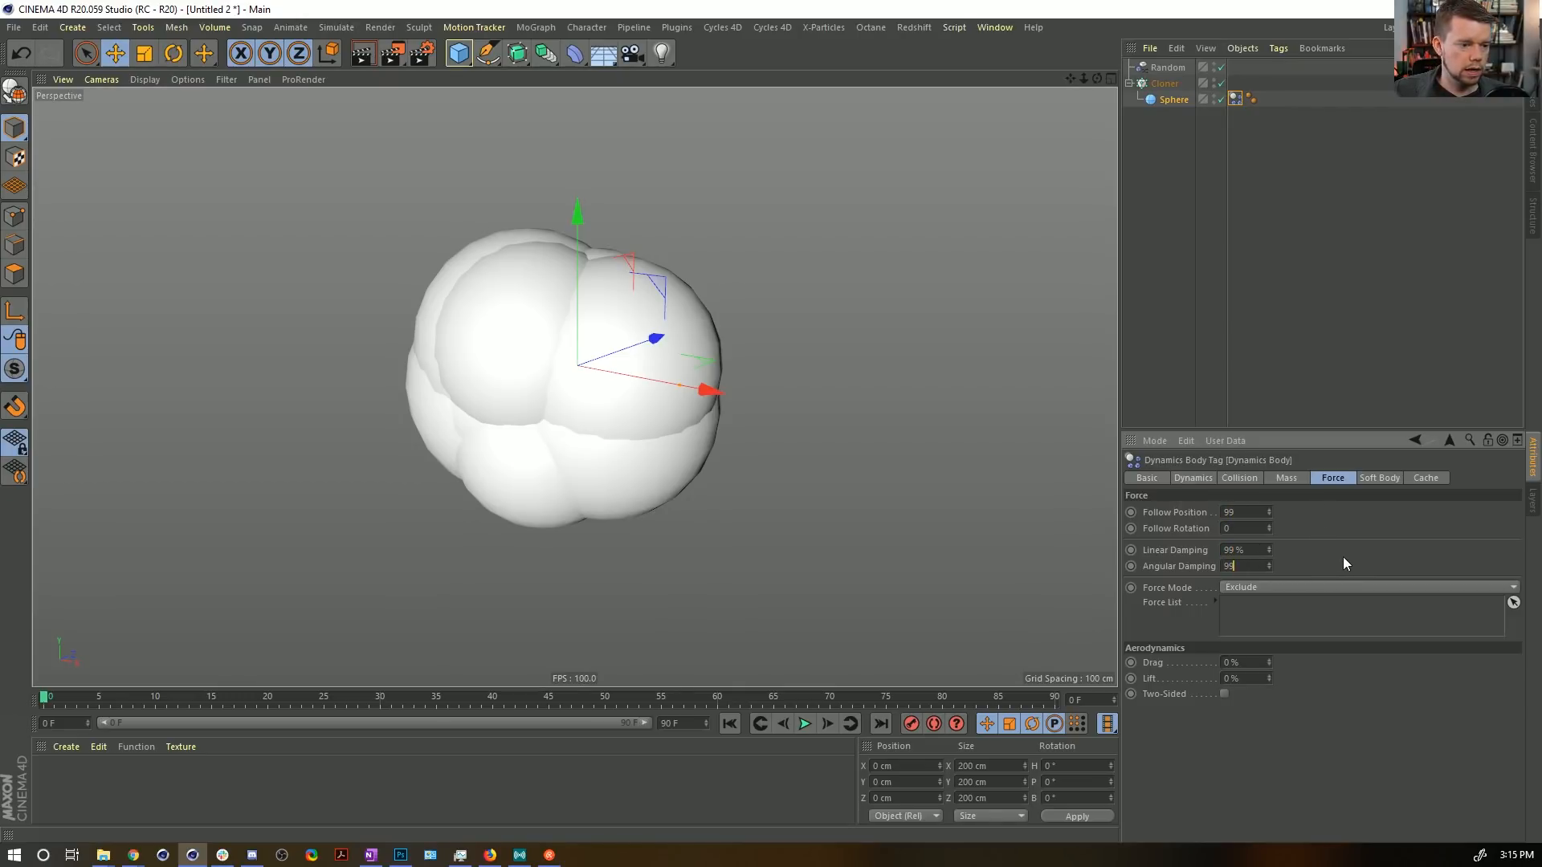
{"action": "key", "text": "Return"}
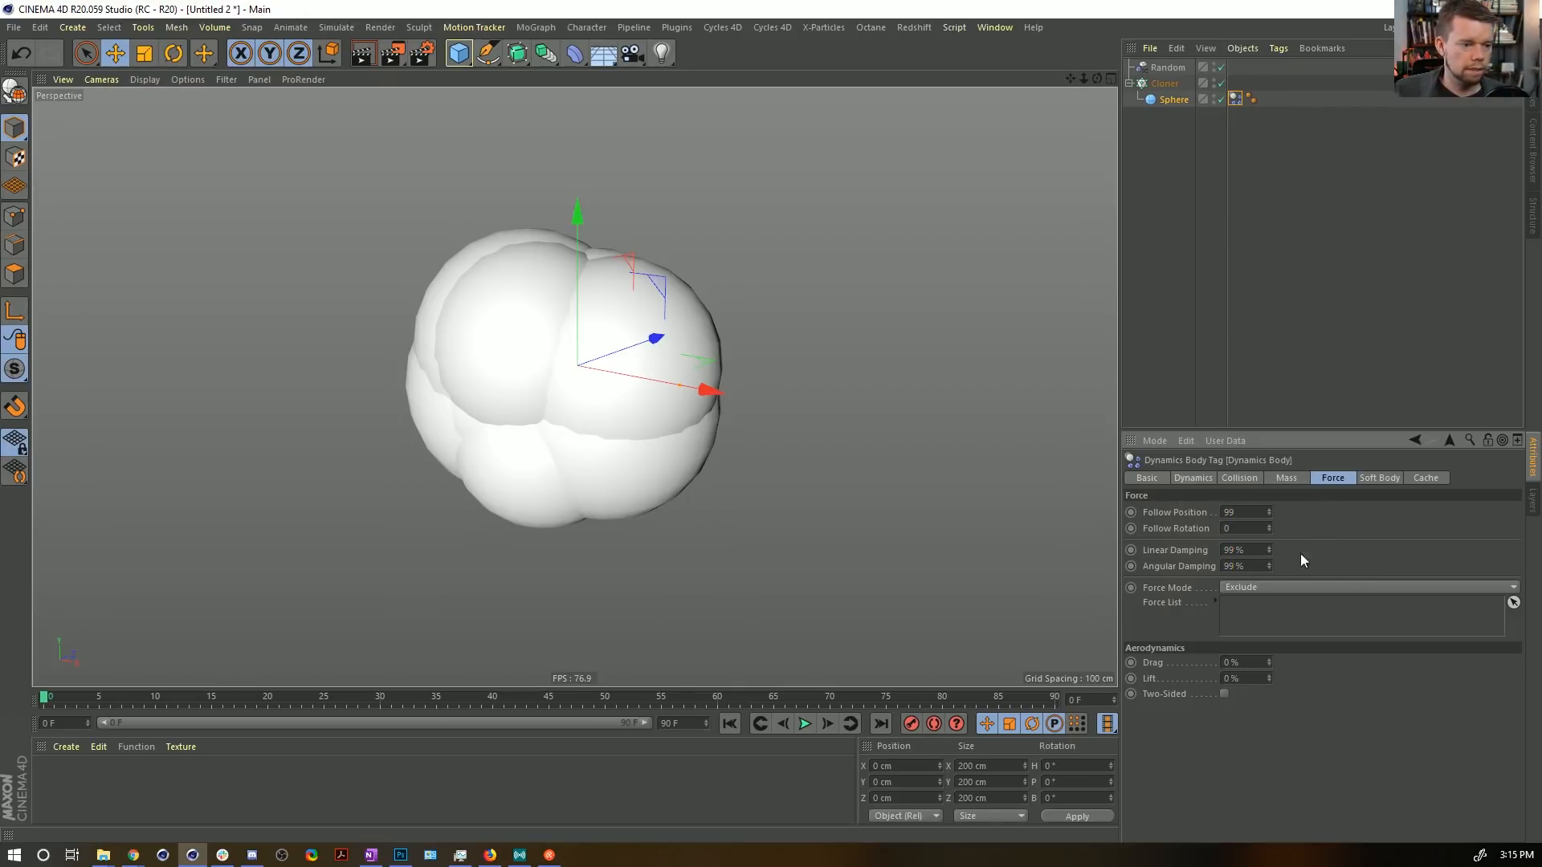
{"action": "left_click", "coordinate": [806, 724]}
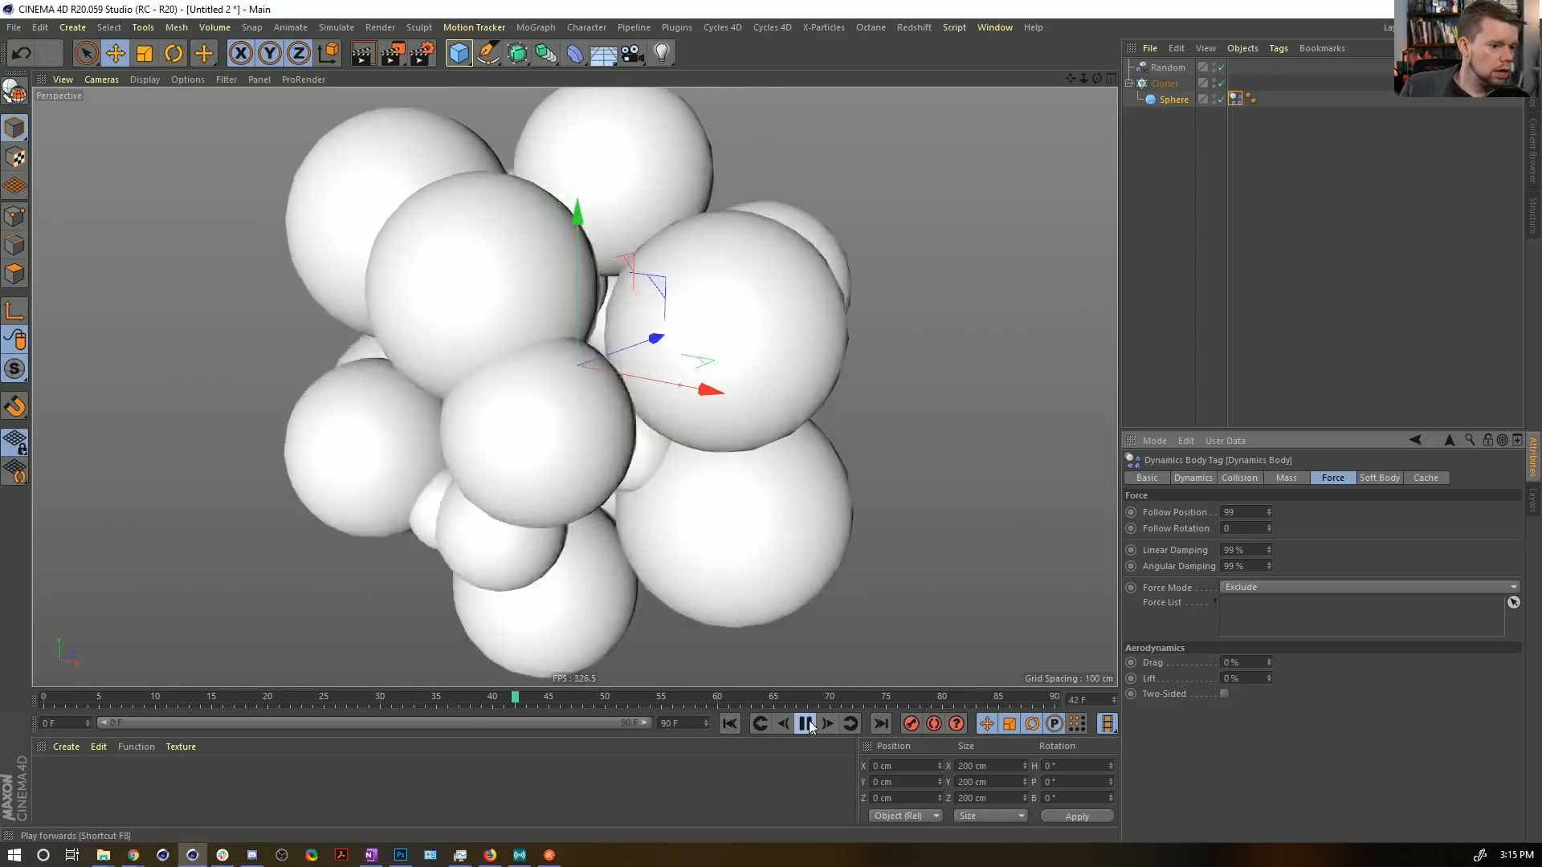
{"action": "left_click", "coordinate": [810, 725]}
Lower the dynamics tag's Follow Position to 15 and replay the simulation from the first frame.
{"action": "left_click_drag", "start_coordinate": [1243, 512], "coordinate": [1204, 511]}
{"action": "type", "text": "15"}
{"action": "key", "text": "Return"}
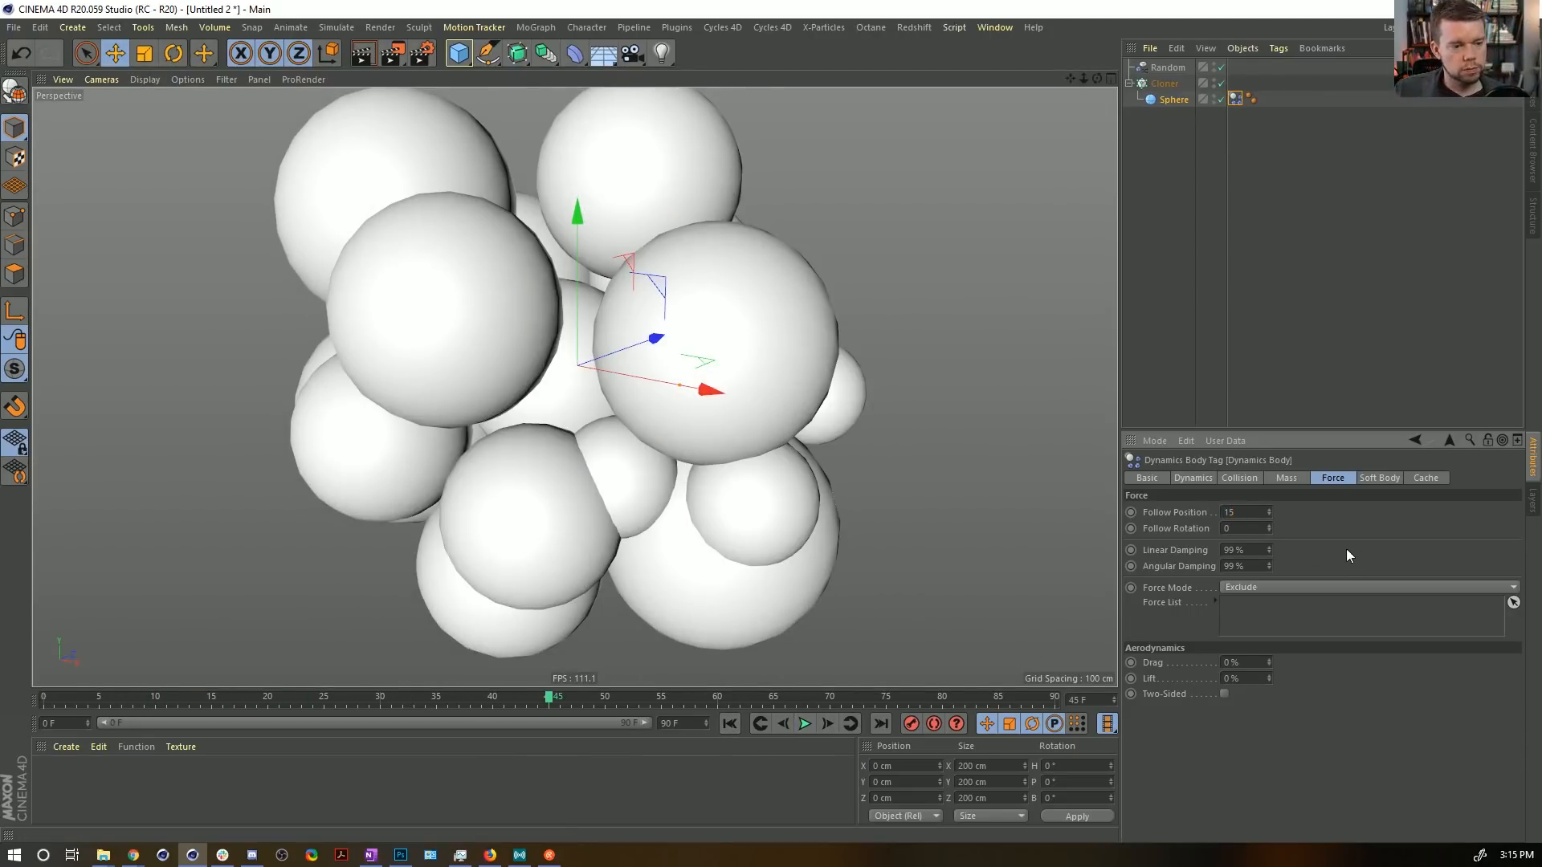
{"action": "left_click", "coordinate": [730, 723]}
{"action": "left_click", "coordinate": [803, 724]}
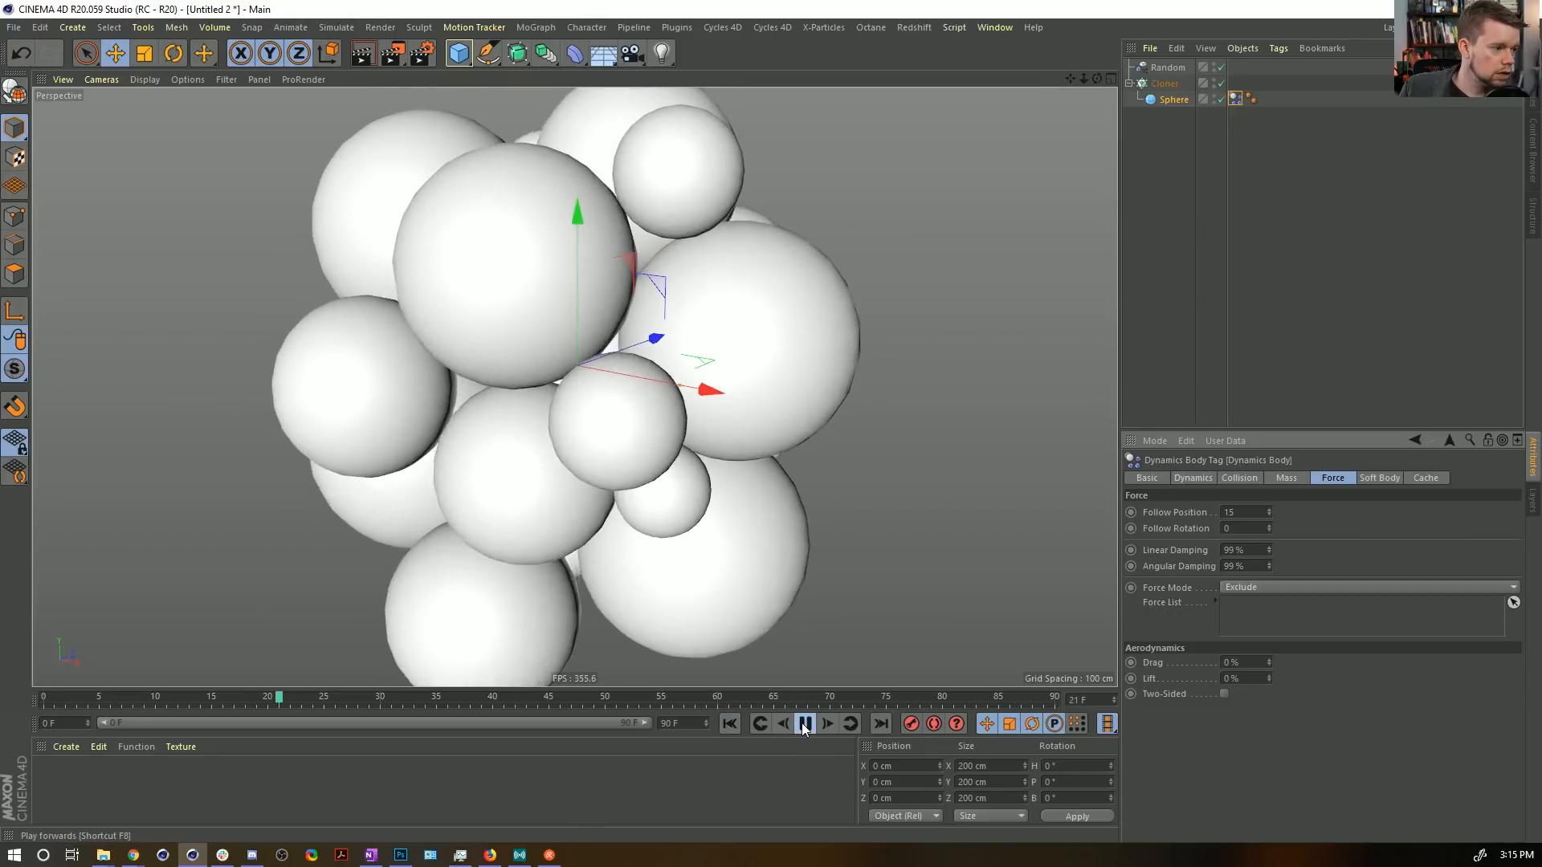
{"action": "left_click", "coordinate": [803, 725]}
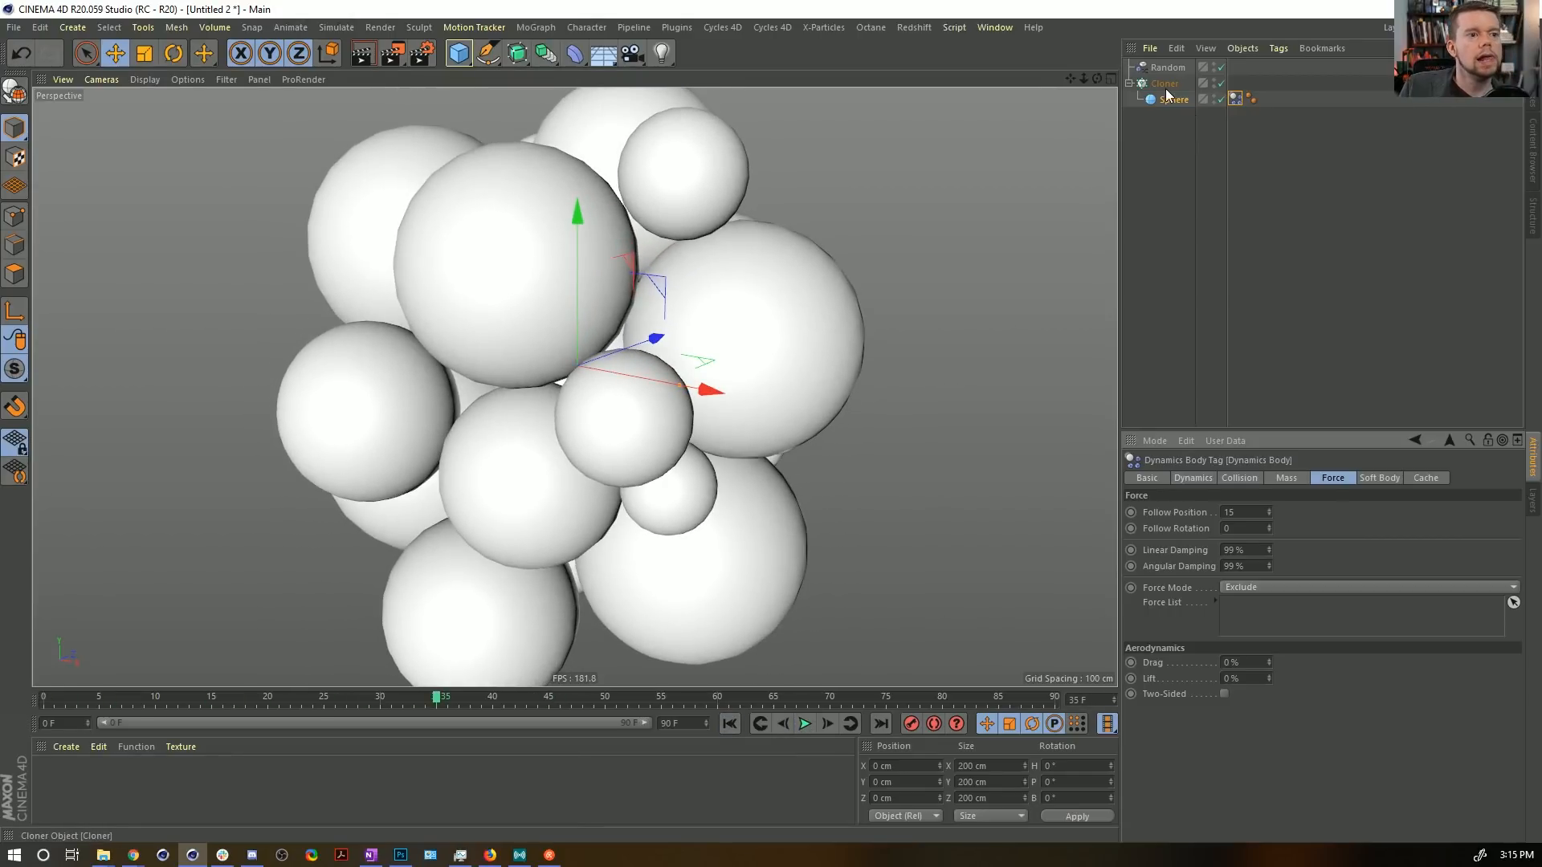
Duplicate the cloner with its sphere and set the duplicate sphere's radius to 25 cm.
{"action": "left_click_drag", "start_coordinate": [1175, 141], "coordinate": [1177, 138], "text": "ctrl"}
{"action": "left_click", "coordinate": [1175, 132]}
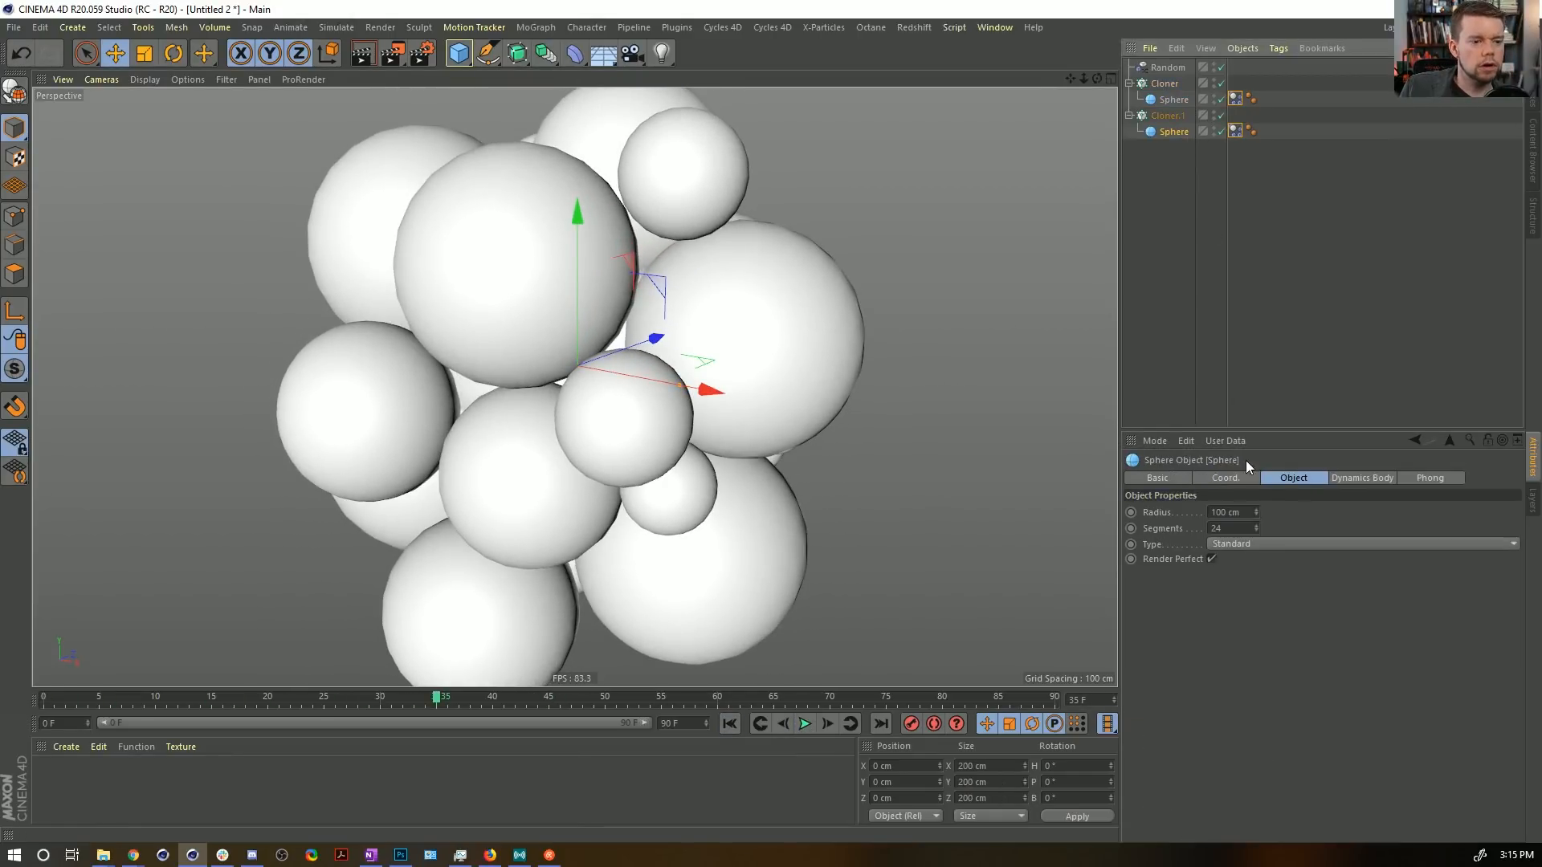
{"action": "double_click", "coordinate": [1225, 512]}
{"action": "type", "text": "25"}
{"action": "key", "text": "Return"}
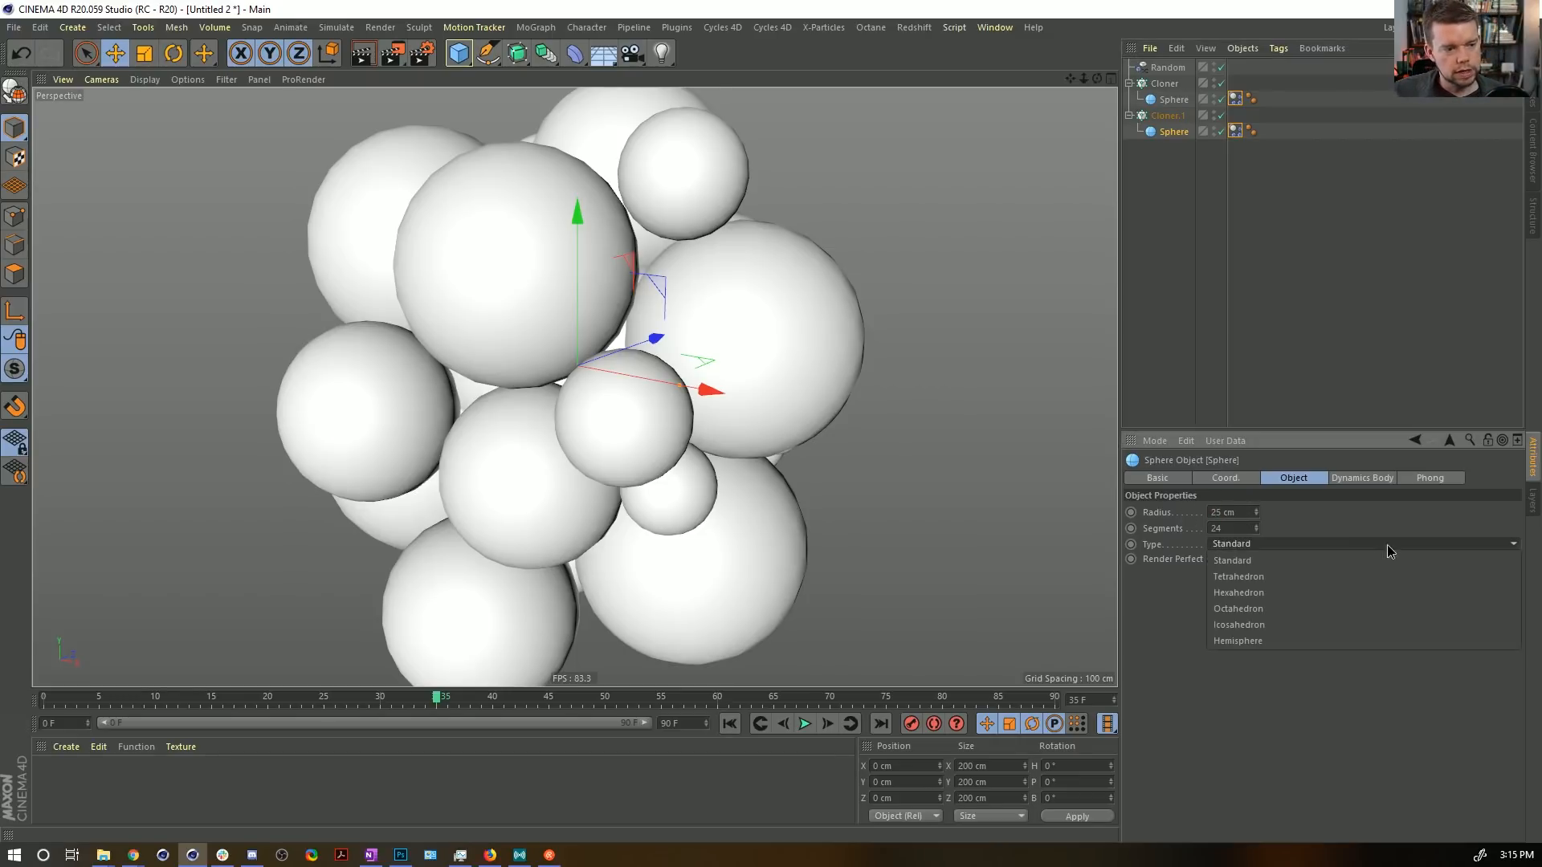
Reduce the Random effector's strength on the duplicate cloner to 25% and replay the simulation from the start.
{"action": "left_click", "coordinate": [1177, 115]}
{"action": "left_click", "coordinate": [1336, 480]}
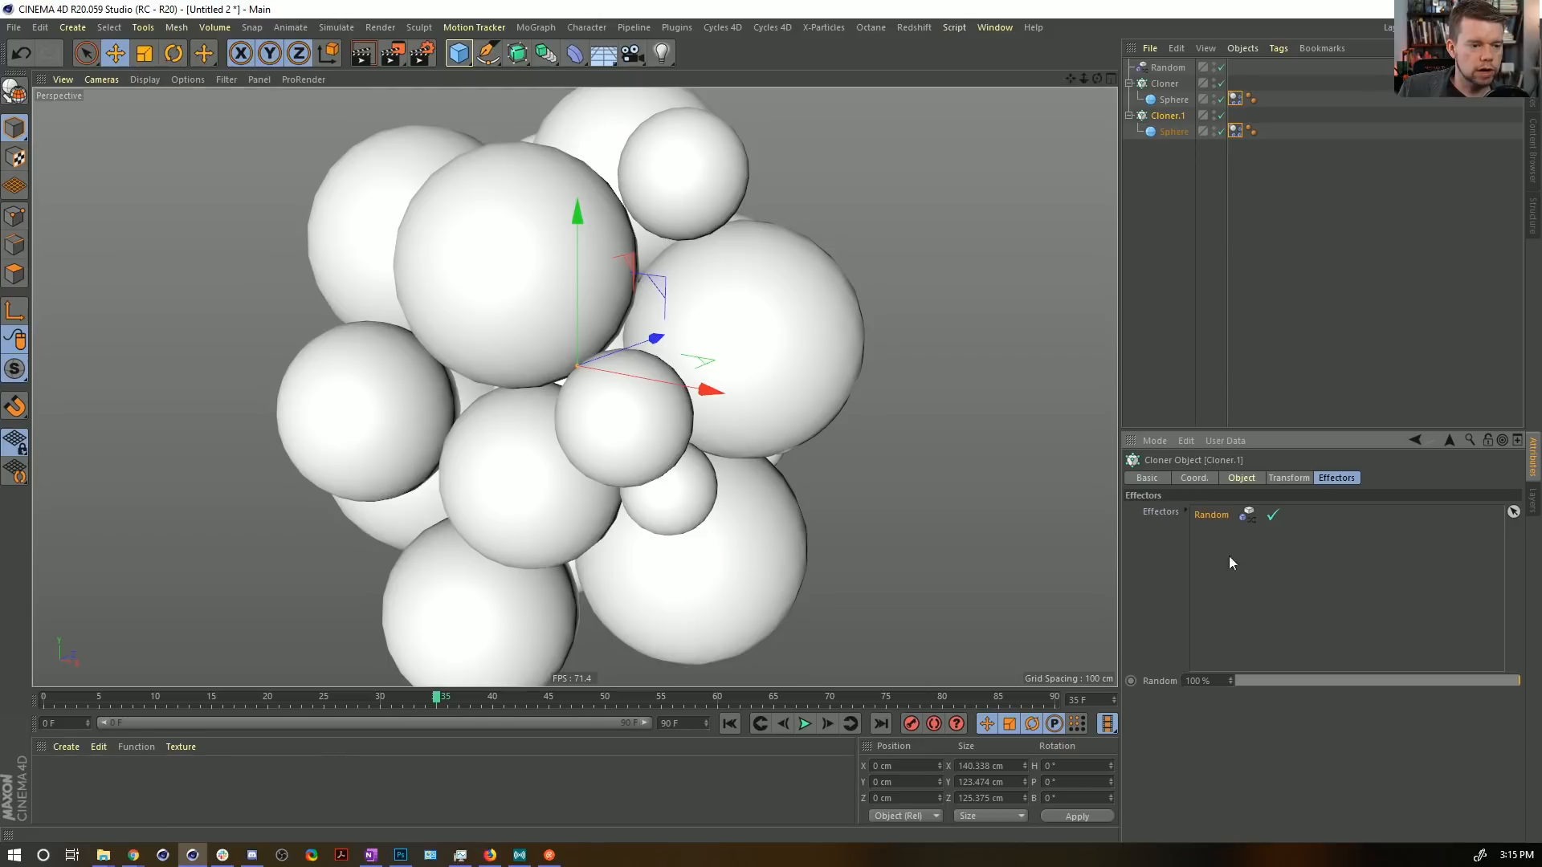
{"action": "left_click_drag", "start_coordinate": [1326, 683], "coordinate": [1307, 681]}
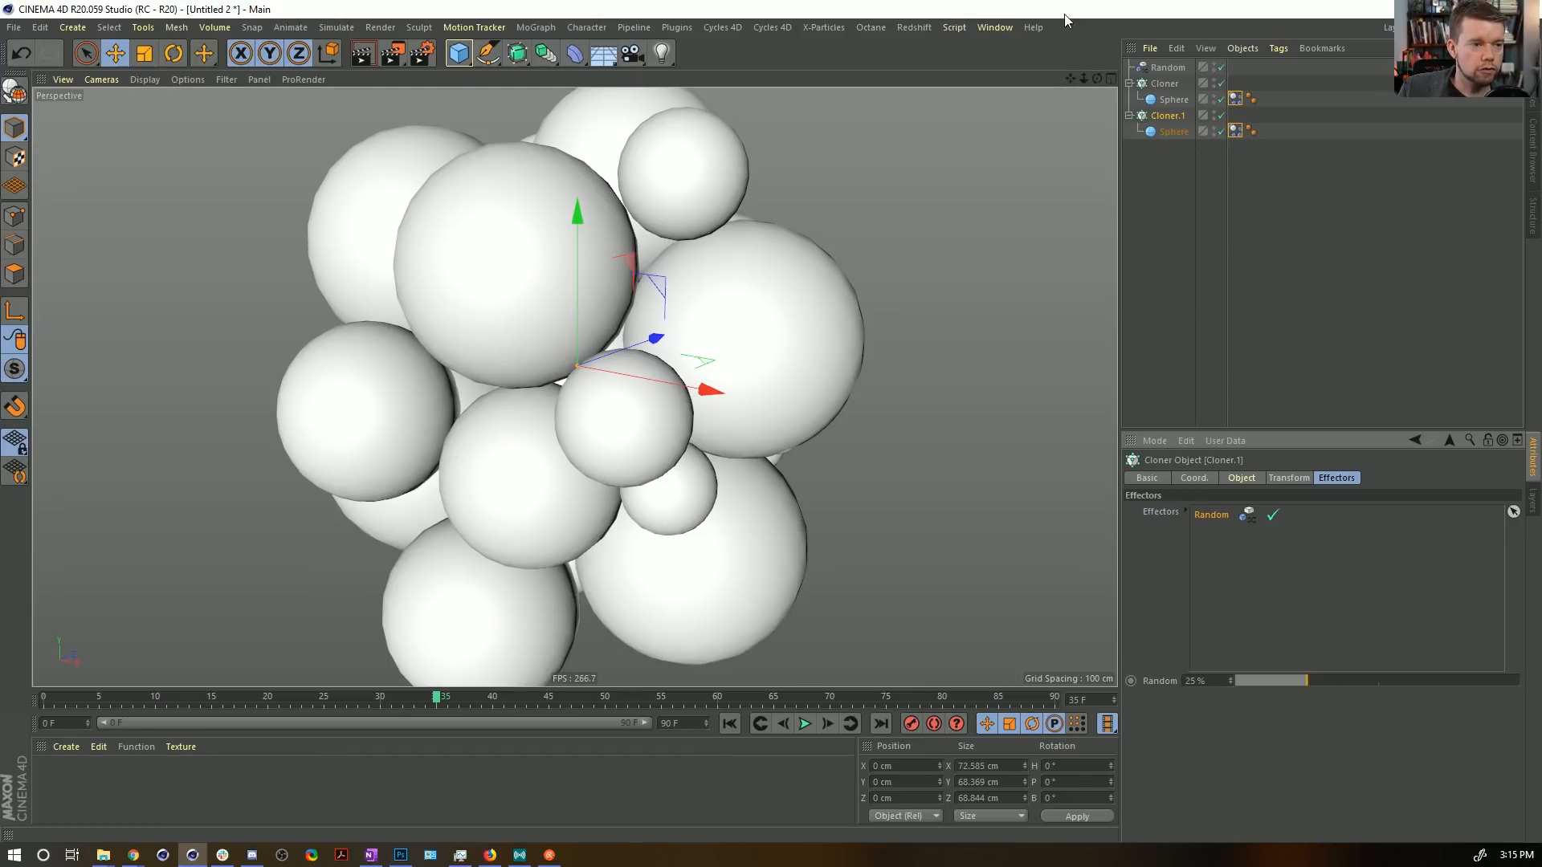
{"action": "left_click", "coordinate": [730, 724]}
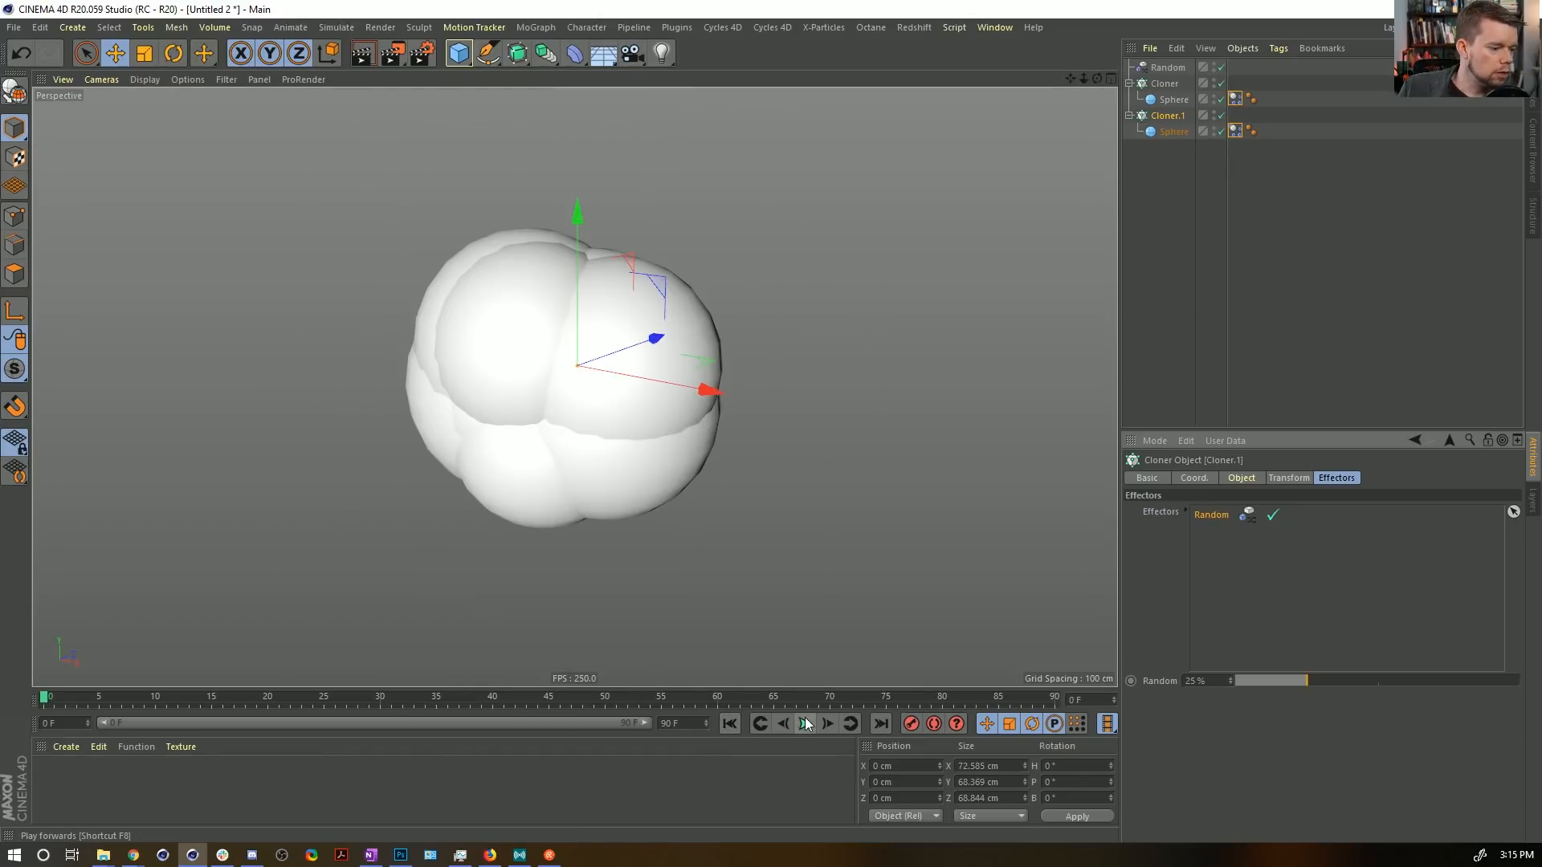
{"action": "left_click", "coordinate": [804, 723]}
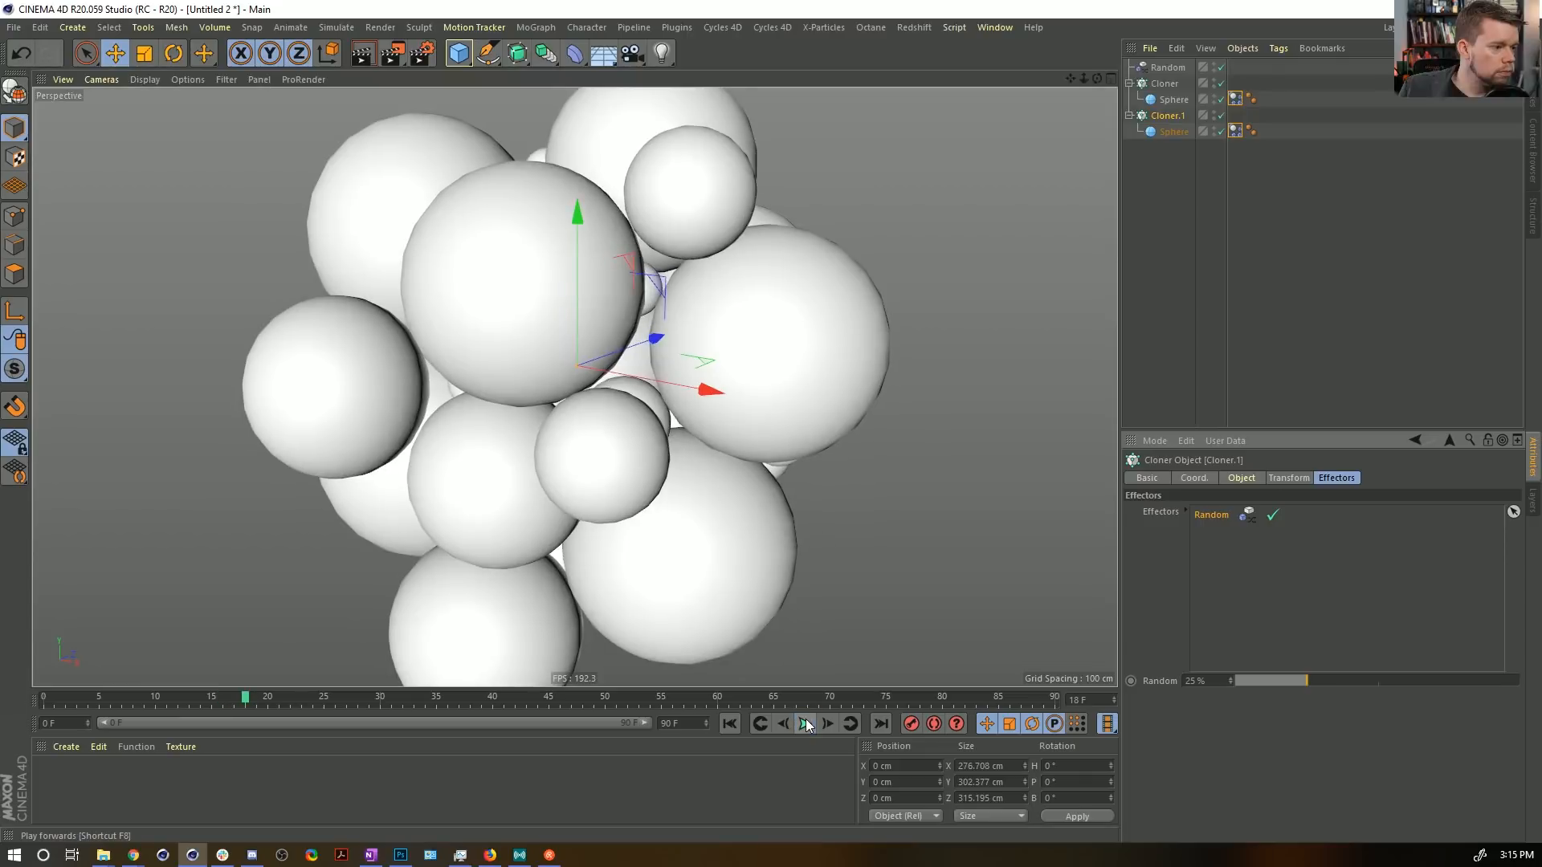
{"action": "left_click", "coordinate": [805, 724]}
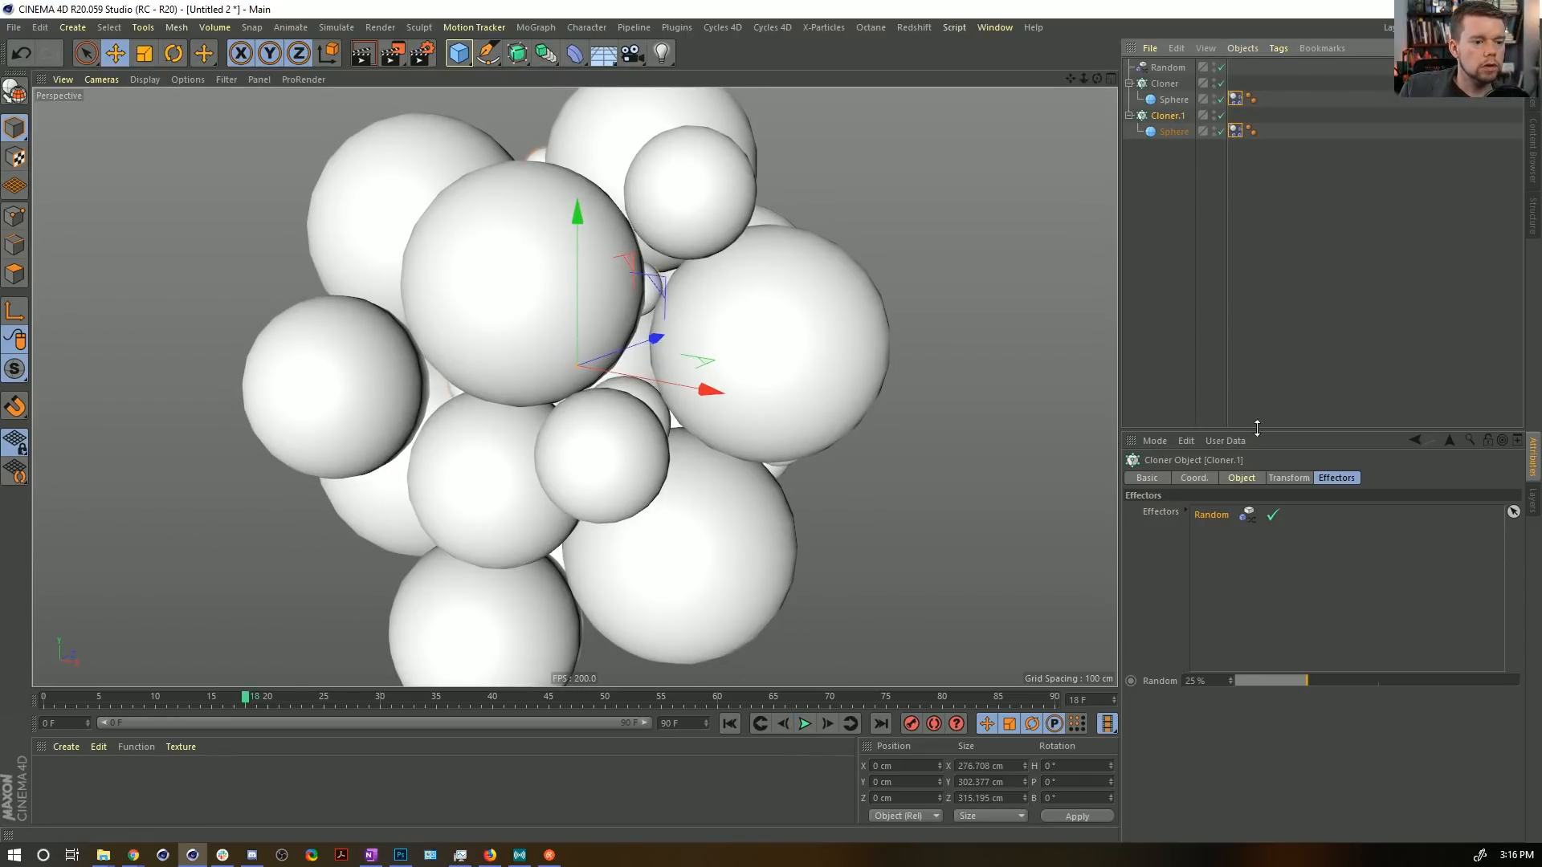
Raise the duplicate cloner's clone count to 100 and replay the simulation from the start.
{"action": "left_click", "coordinate": [1241, 478]}
{"action": "left_click_drag", "start_coordinate": [1291, 588], "coordinate": [1517, 585]}
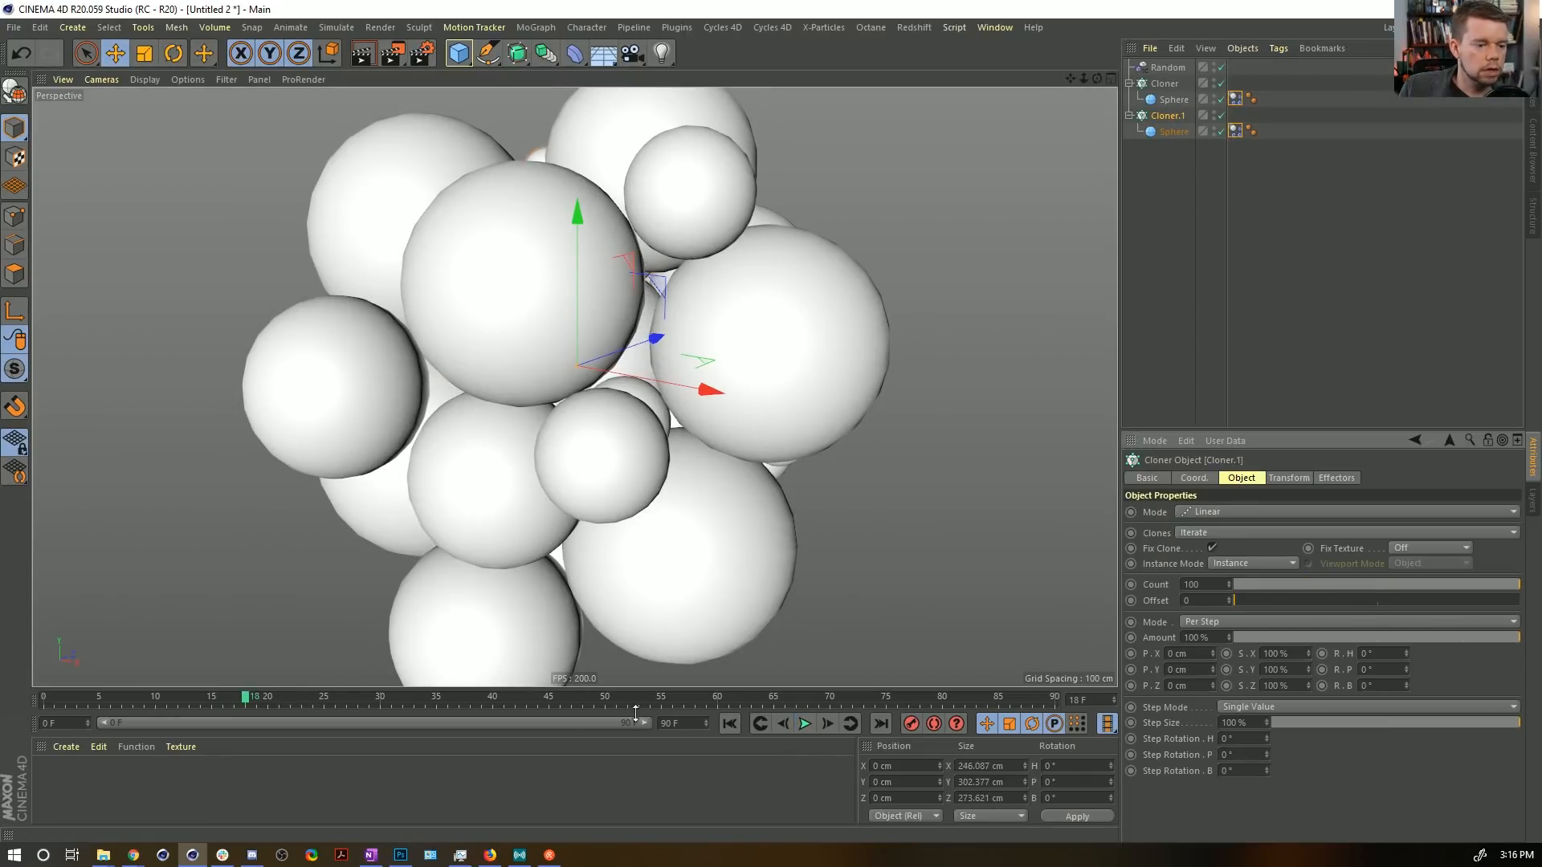
{"action": "left_click", "coordinate": [730, 723]}
{"action": "left_click", "coordinate": [806, 723]}
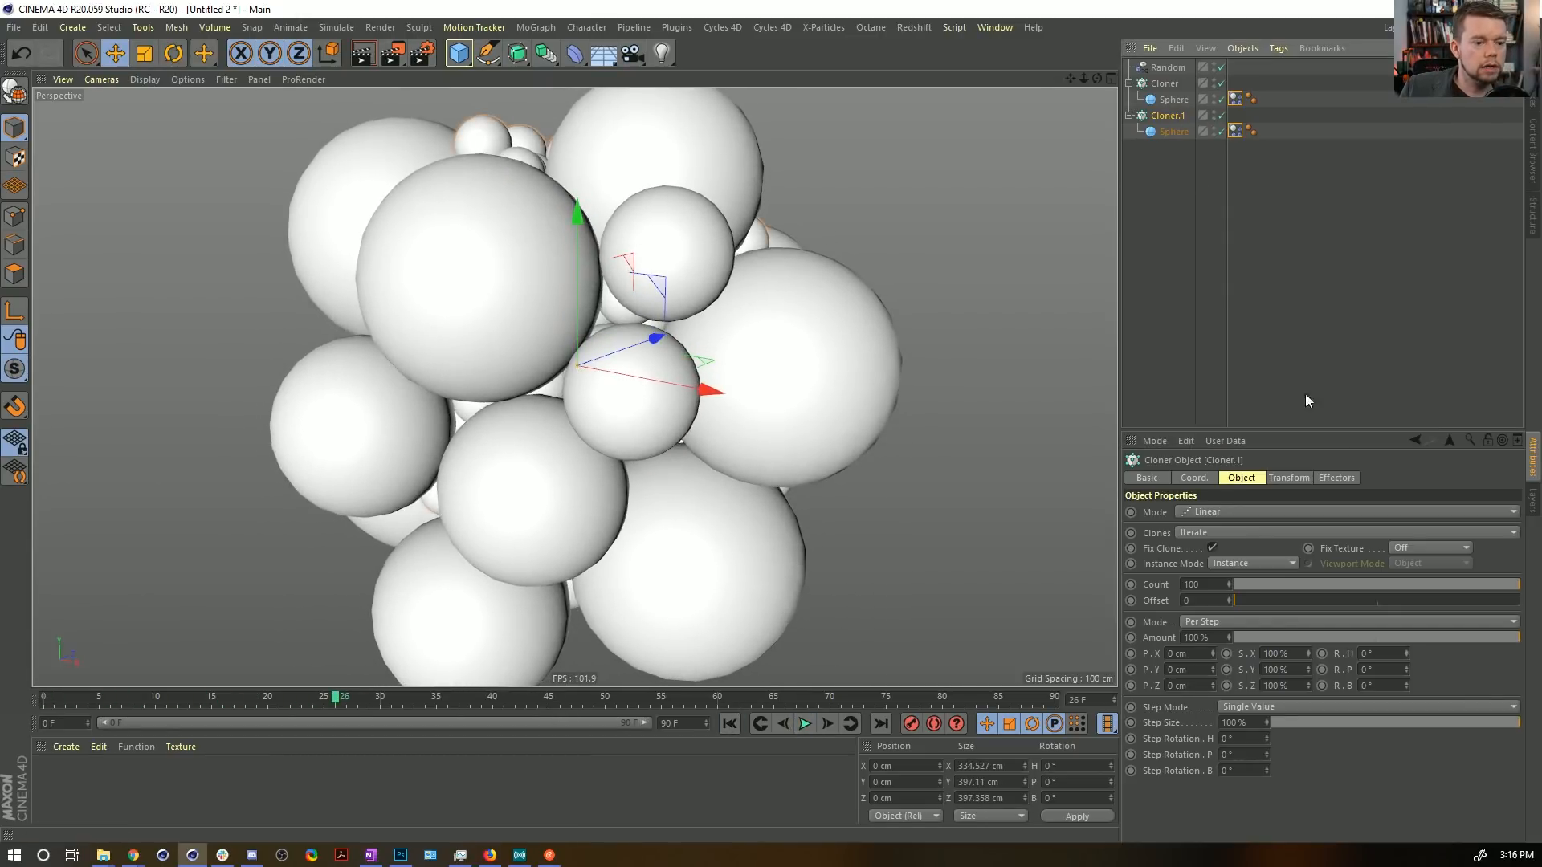
Set the Random effector's strength on the duplicate cloner to 100% and preview the simulation again.
{"action": "left_click", "coordinate": [1288, 478]}
{"action": "left_click", "coordinate": [1242, 478]}
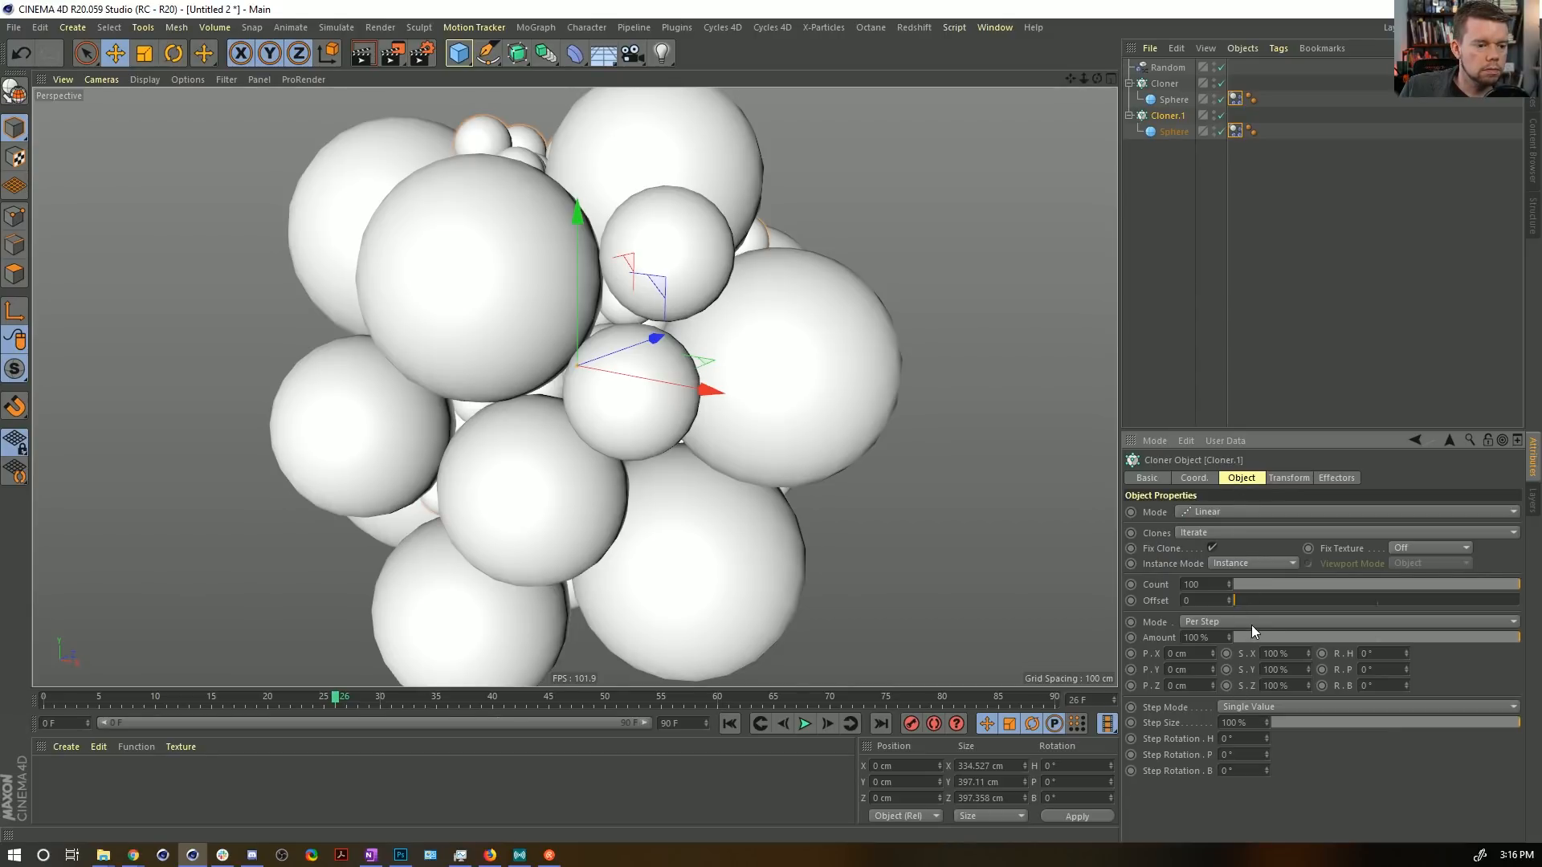
{"action": "left_click", "coordinate": [1335, 478]}
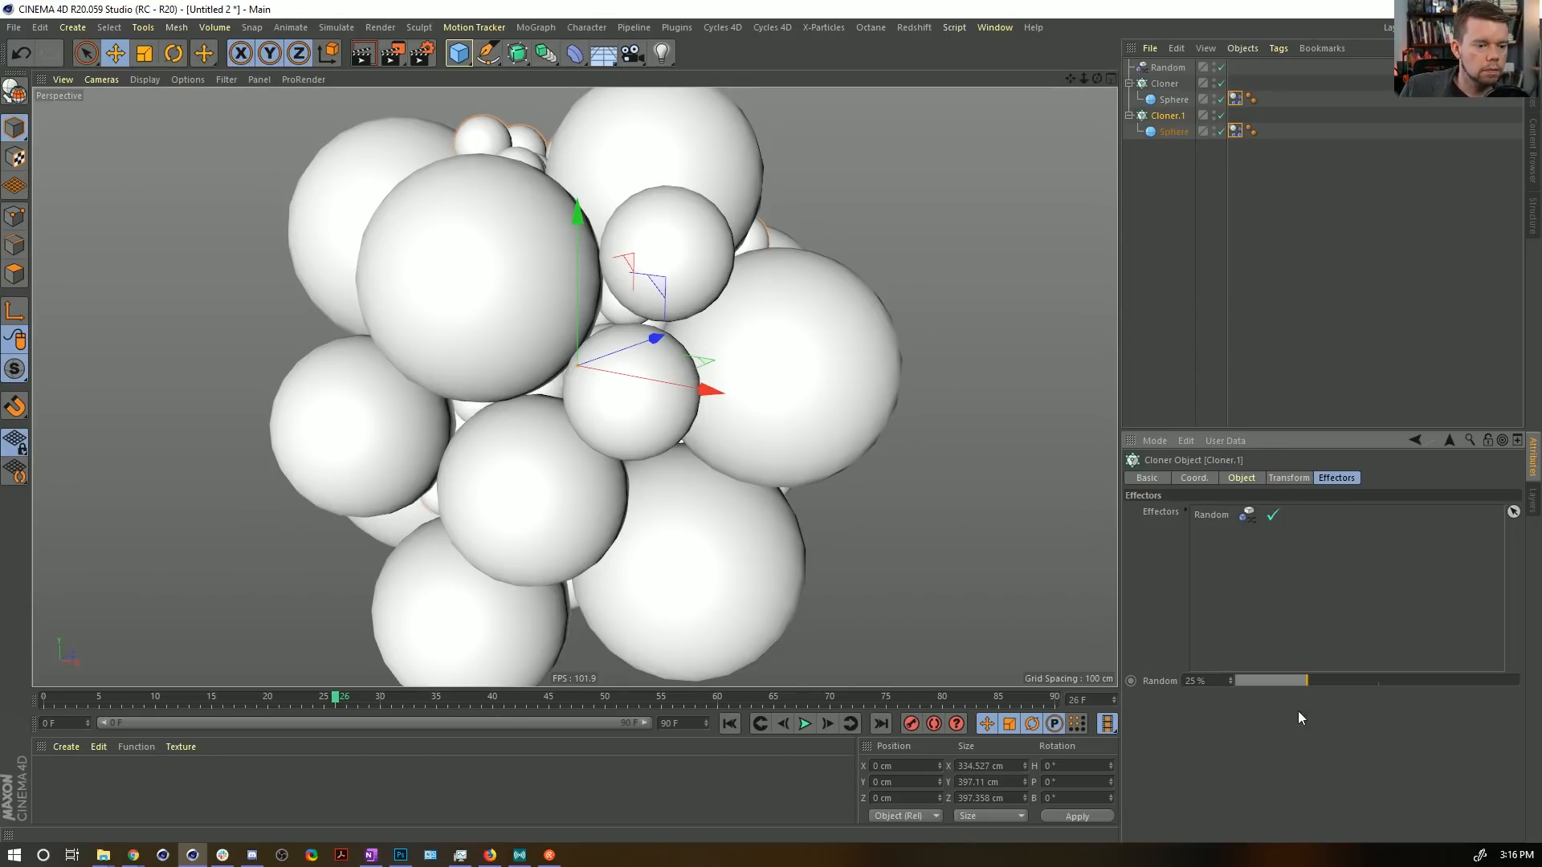
{"action": "left_click_drag", "start_coordinate": [1303, 680], "coordinate": [1481, 680]}
{"action": "left_click", "coordinate": [730, 724]}
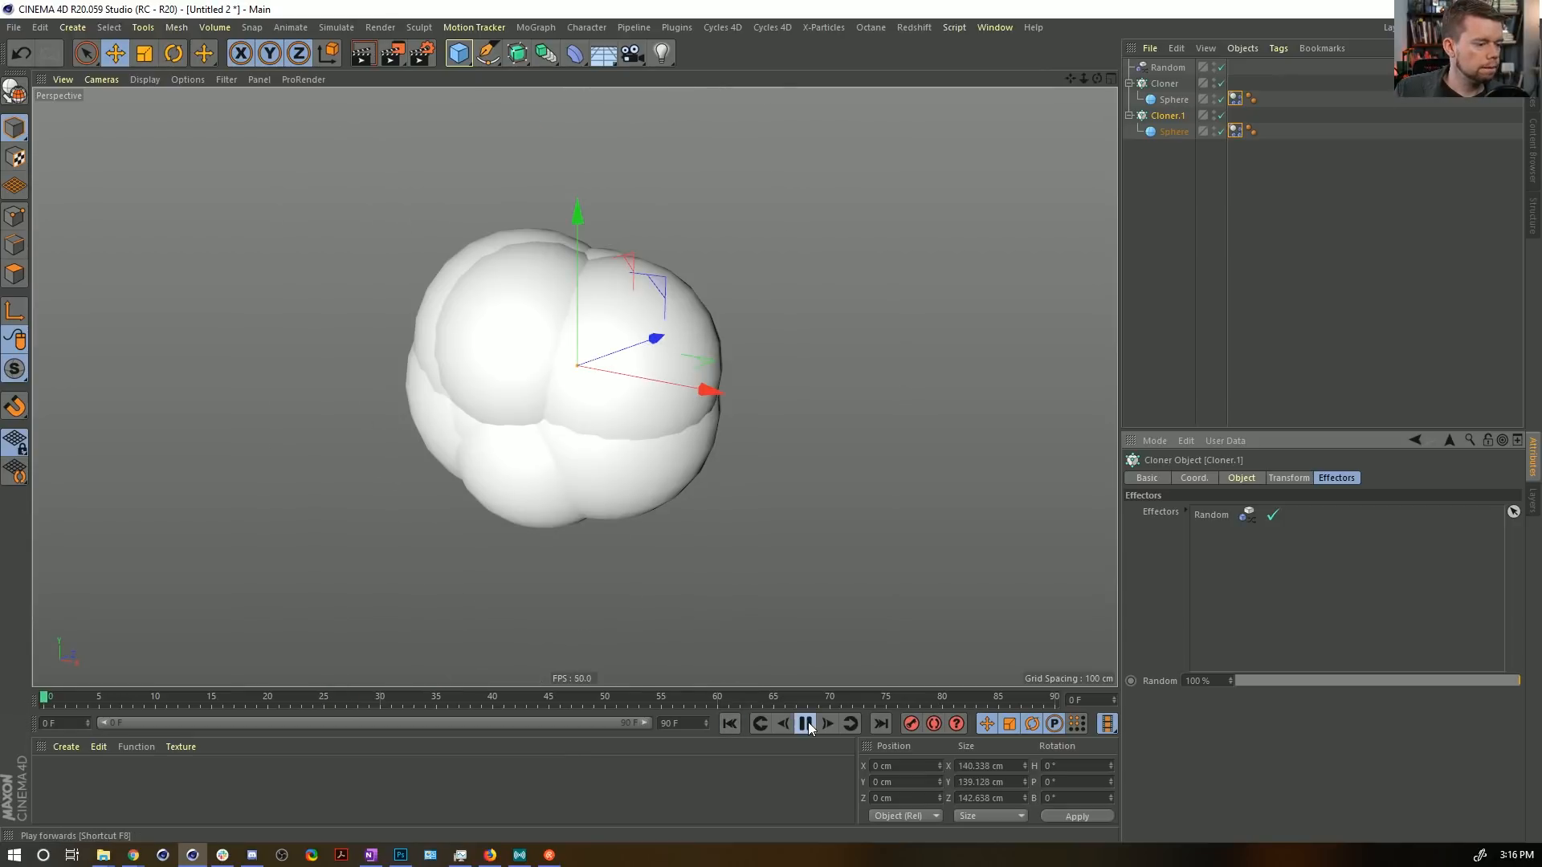
{"action": "left_click", "coordinate": [804, 724]}
{"action": "mouse_move", "coordinate": [654, 374]}
{"action": "left_mouse_down", "text": "alt"}
{"action": "mouse_move", "coordinate": [731, 342]}
{"action": "mouse_move", "coordinate": [754, 417]}
{"action": "mouse_move", "coordinate": [522, 294]}
{"action": "mouse_move", "coordinate": [667, 365]}
{"action": "left_mouse_up", "text": "alt"}
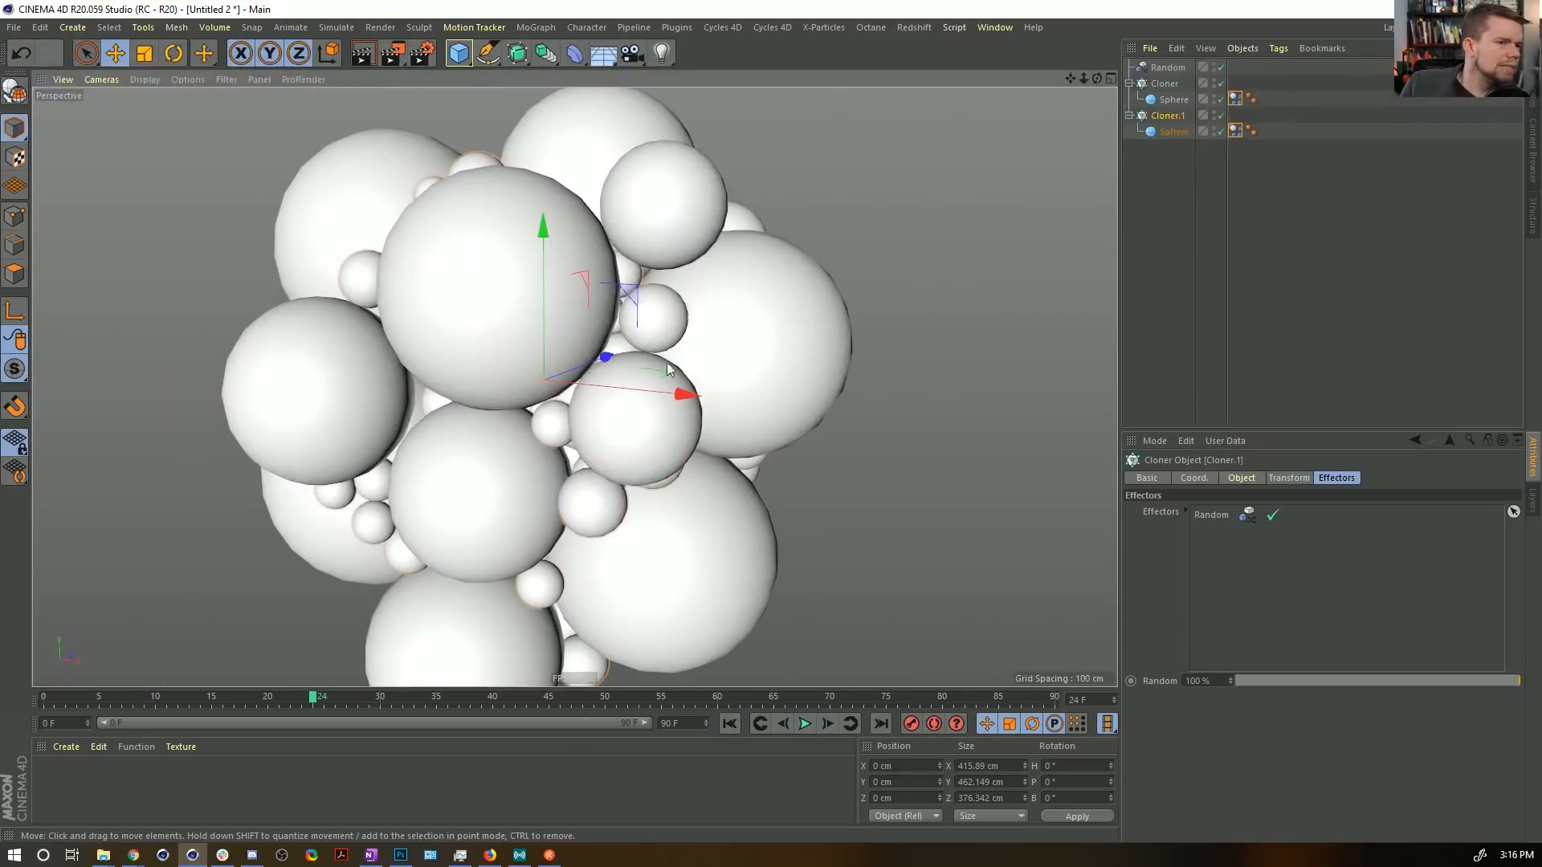
Set the radius of the duplicate cloner's sphere to 55 cm and replay the simulation from the start.
{"action": "left_click", "coordinate": [1174, 131]}
{"action": "left_click_drag", "start_coordinate": [1248, 515], "coordinate": [1094, 512]}
{"action": "type", "text": "55"}
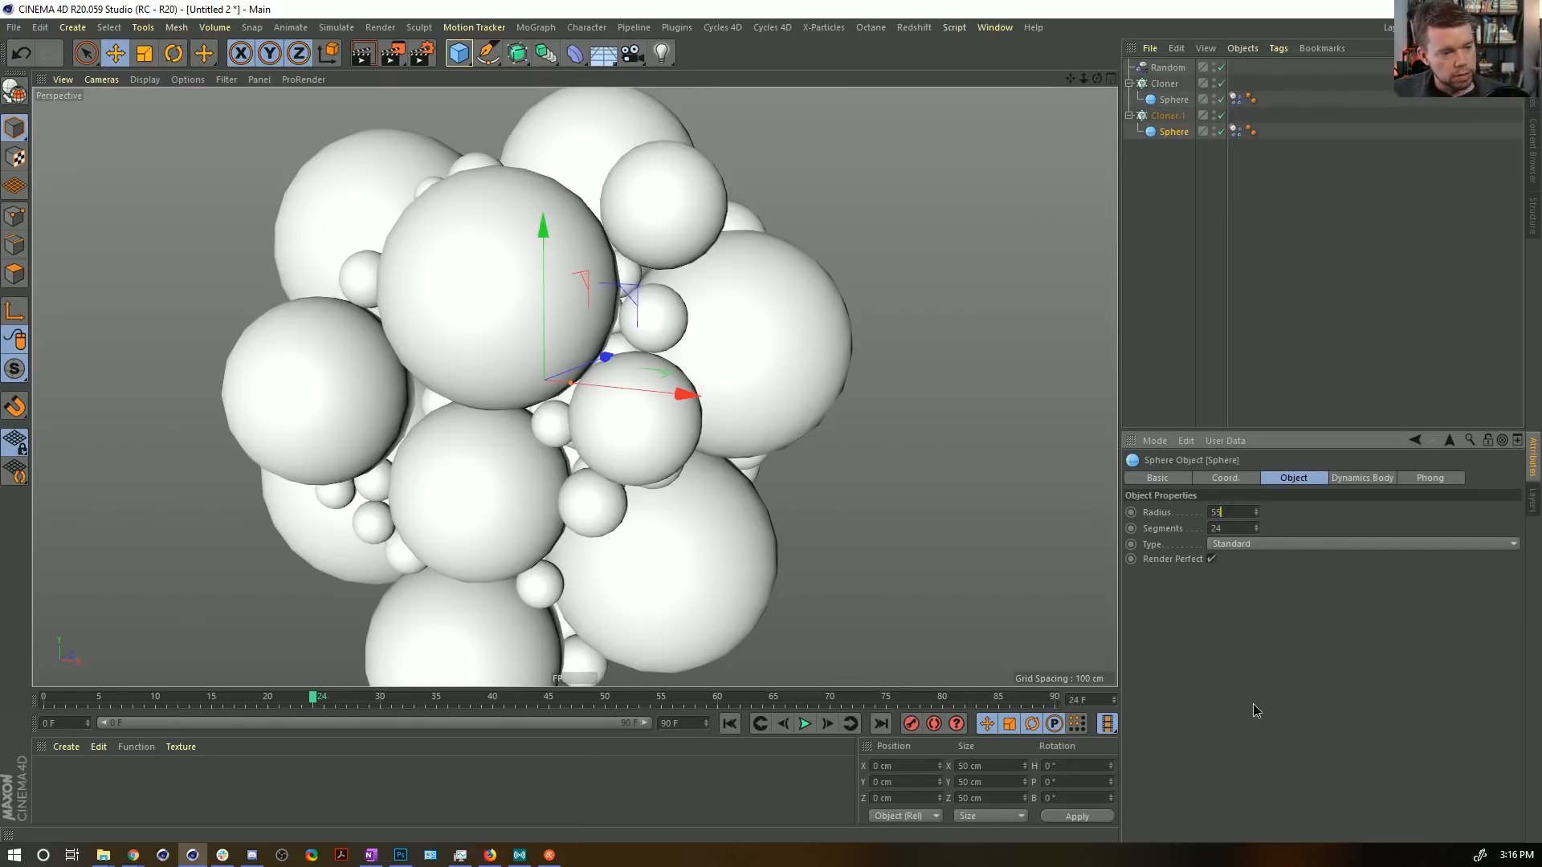
{"action": "key", "text": "Return"}
{"action": "left_click", "coordinate": [730, 724]}
{"action": "left_click", "coordinate": [803, 724]}
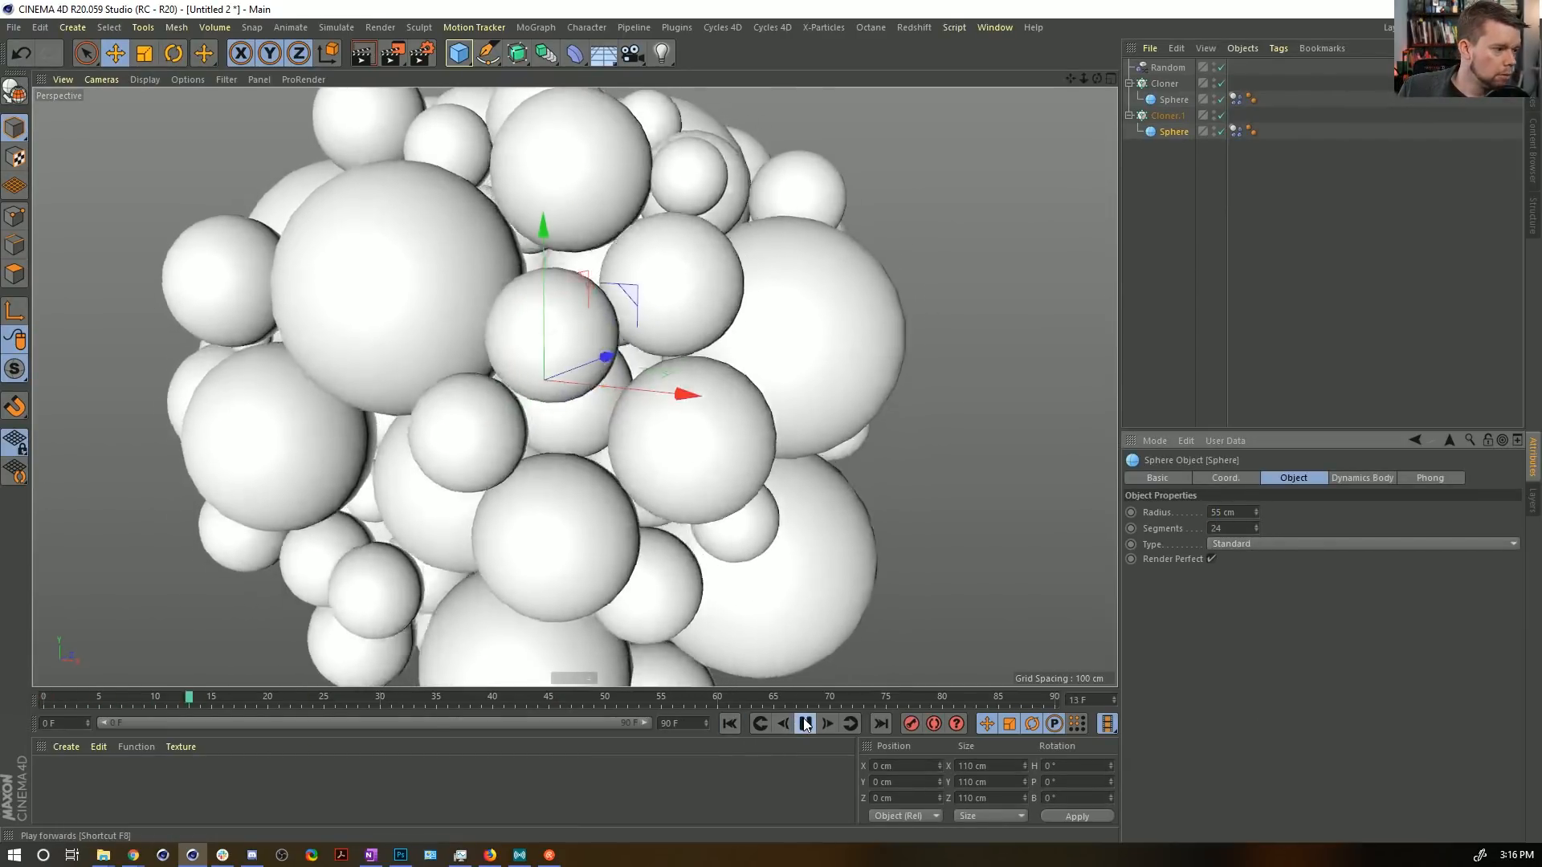
Reduce the duplicate cloner's clone count to 57 and replay the simulation from the start.
{"action": "left_click", "coordinate": [1167, 116]}
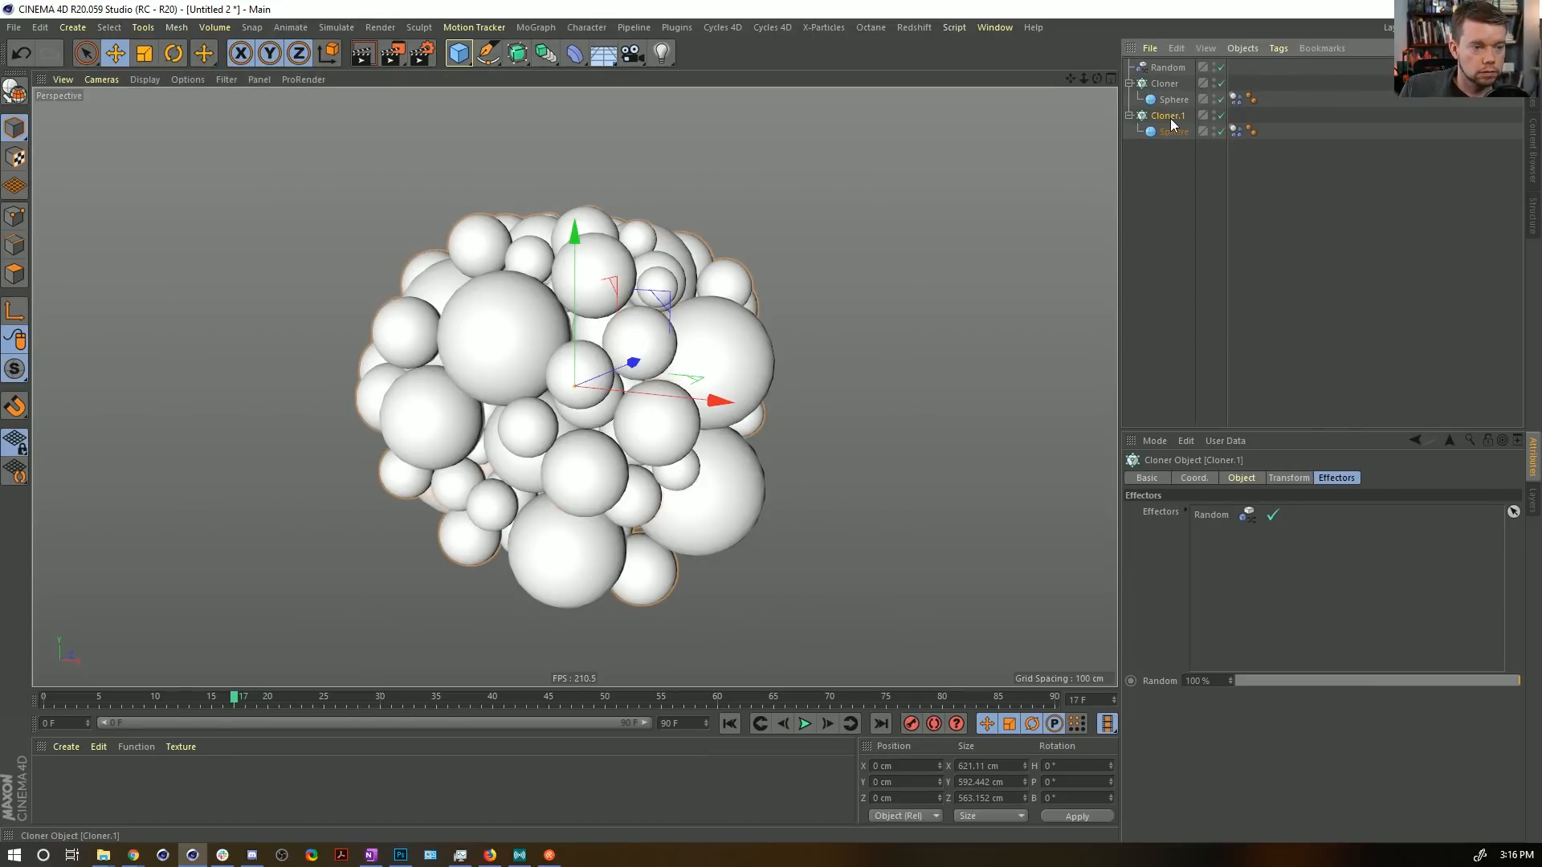
{"action": "left_click", "coordinate": [1241, 478]}
{"action": "left_click_drag", "start_coordinate": [1409, 592], "coordinate": [1397, 592]}
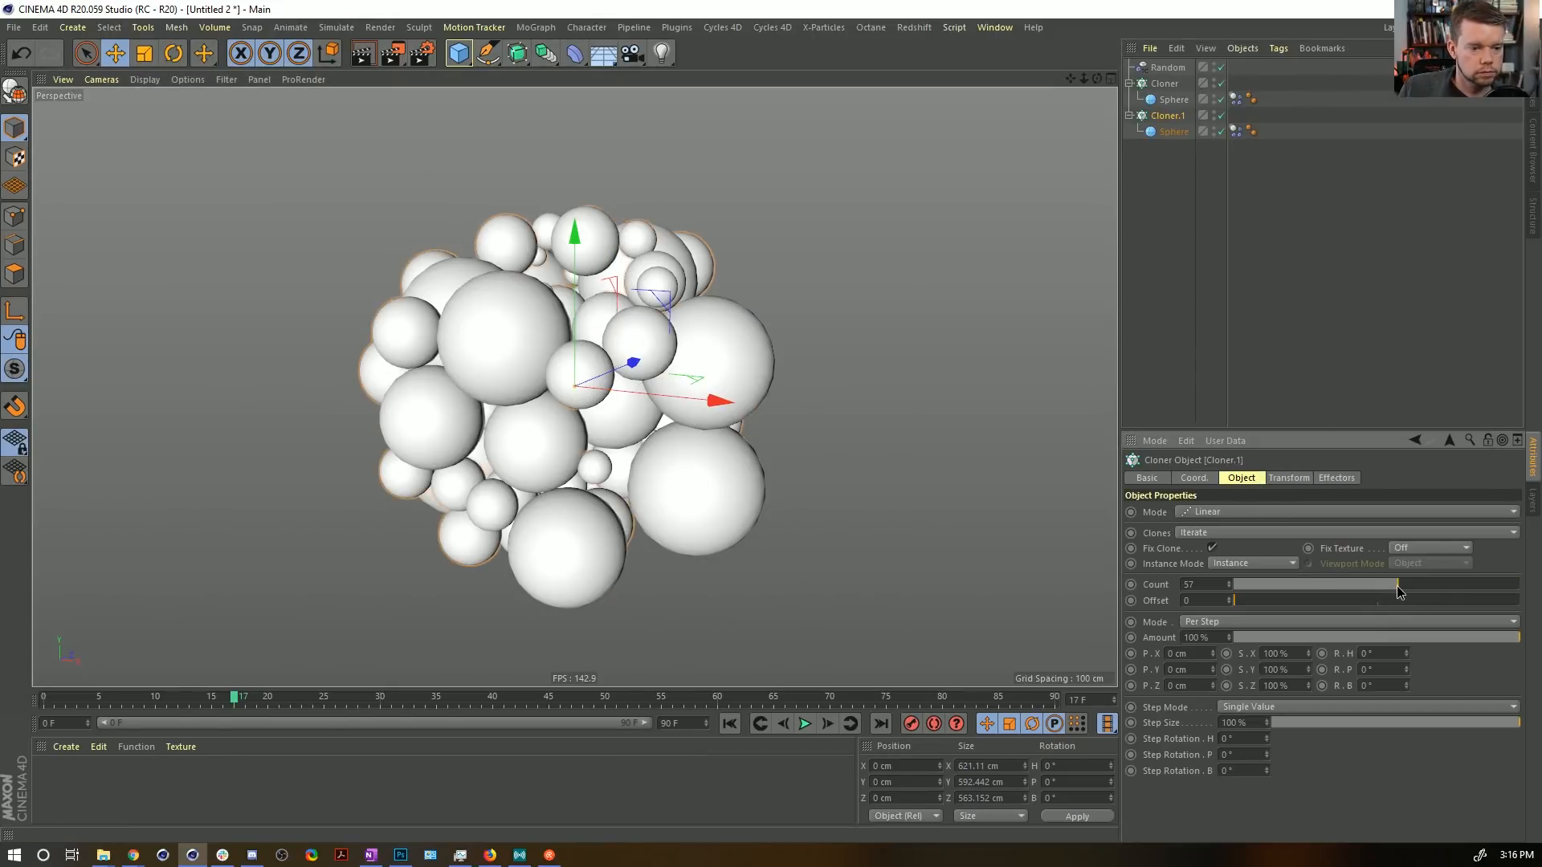
{"action": "left_click", "coordinate": [728, 723]}
{"action": "left_click", "coordinate": [803, 723]}
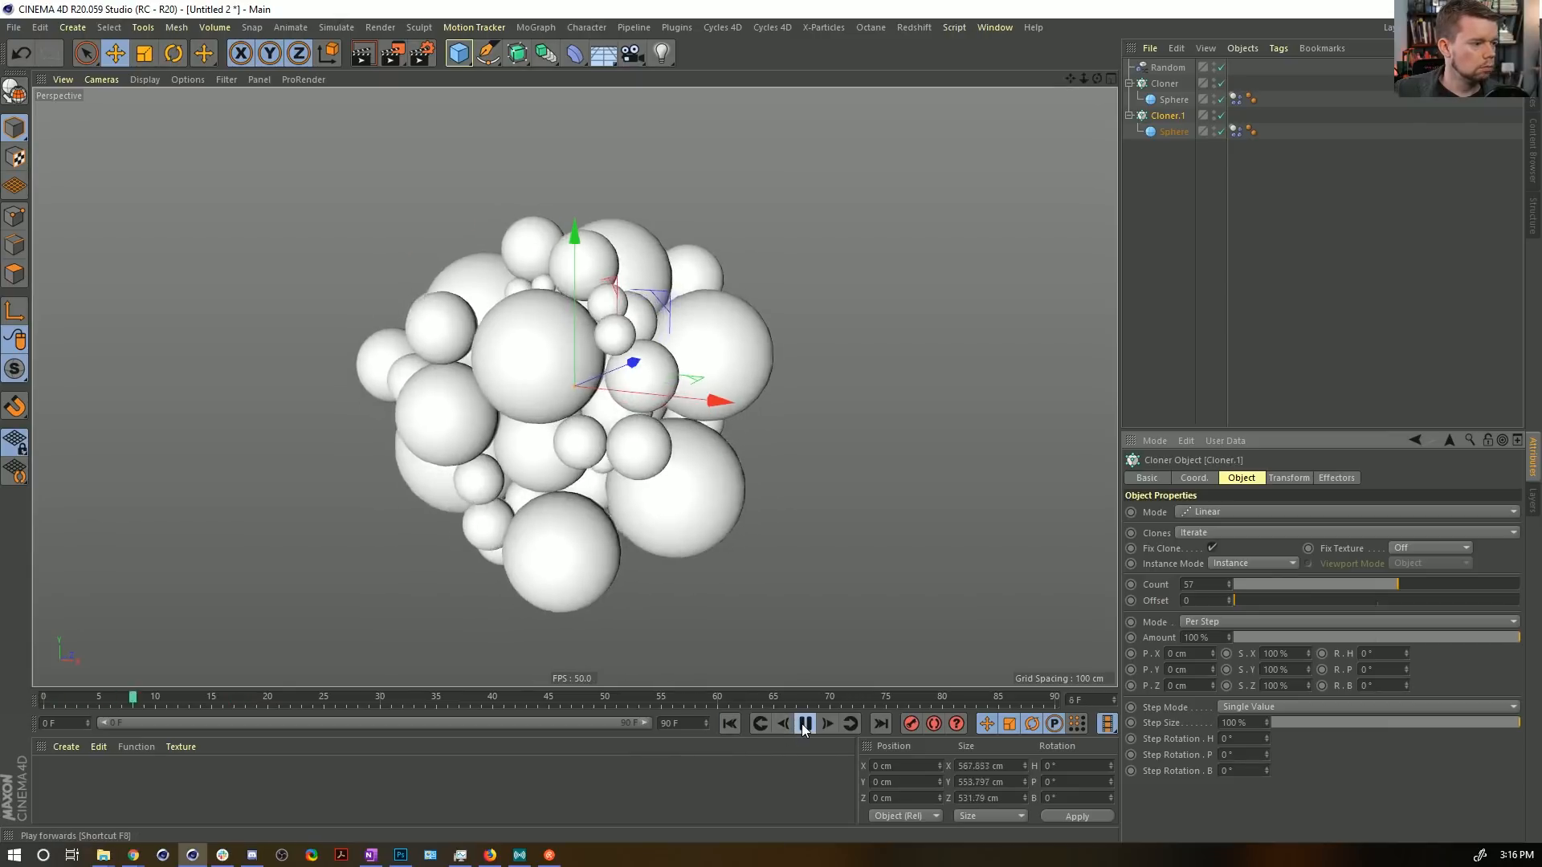
Select the spheres in both cloners and change their type to Icosahedron.
{"action": "left_click", "coordinate": [1178, 100]}
{"action": "left_click", "coordinate": [1179, 130], "text": "ctrl"}
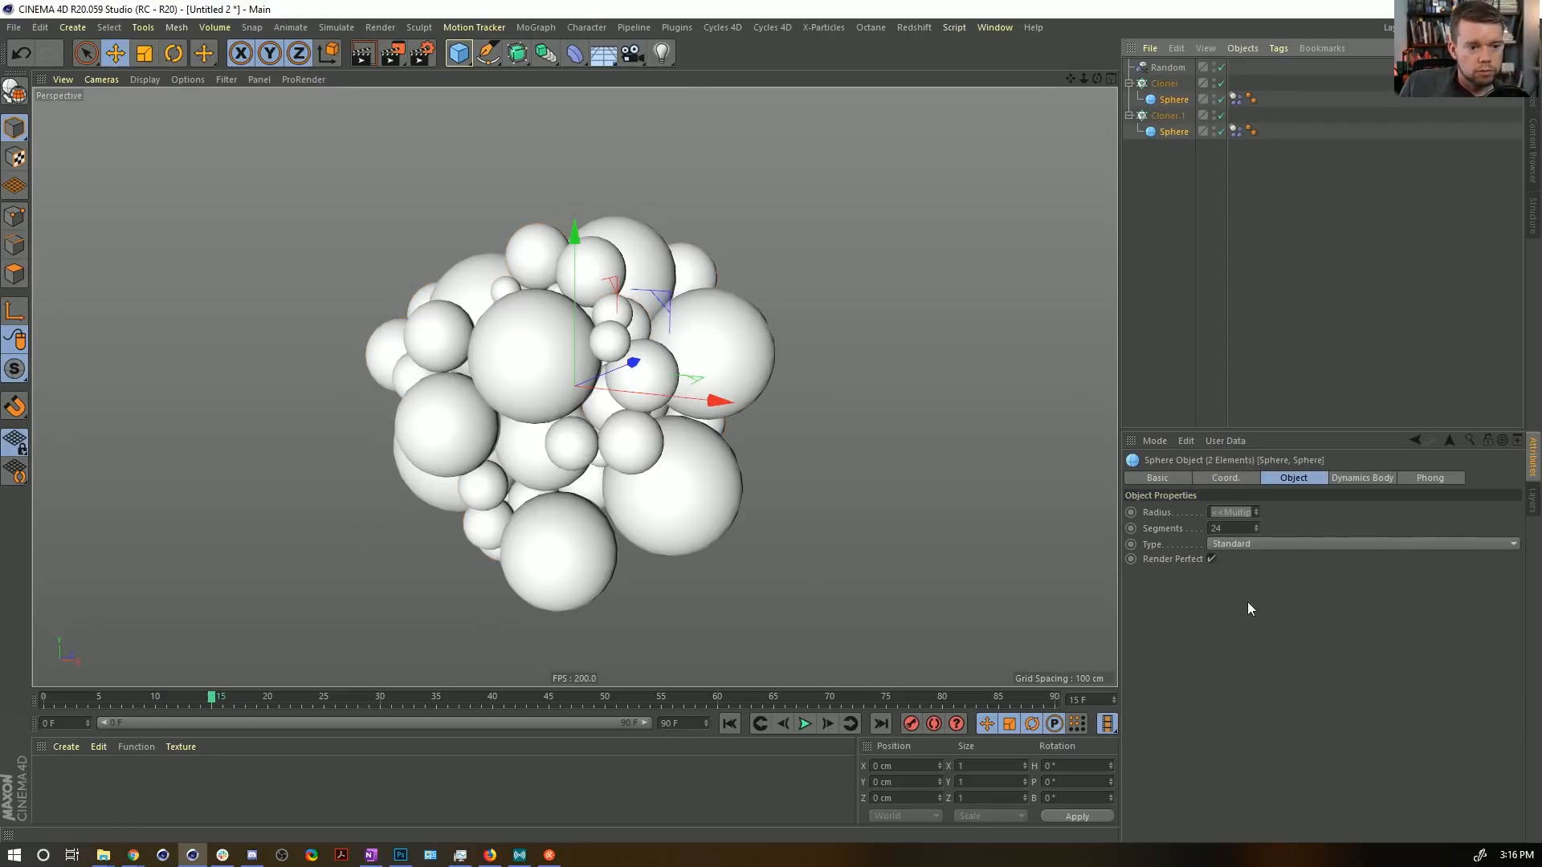
{"action": "left_click", "coordinate": [1243, 544]}
{"action": "left_click", "coordinate": [1235, 623]}
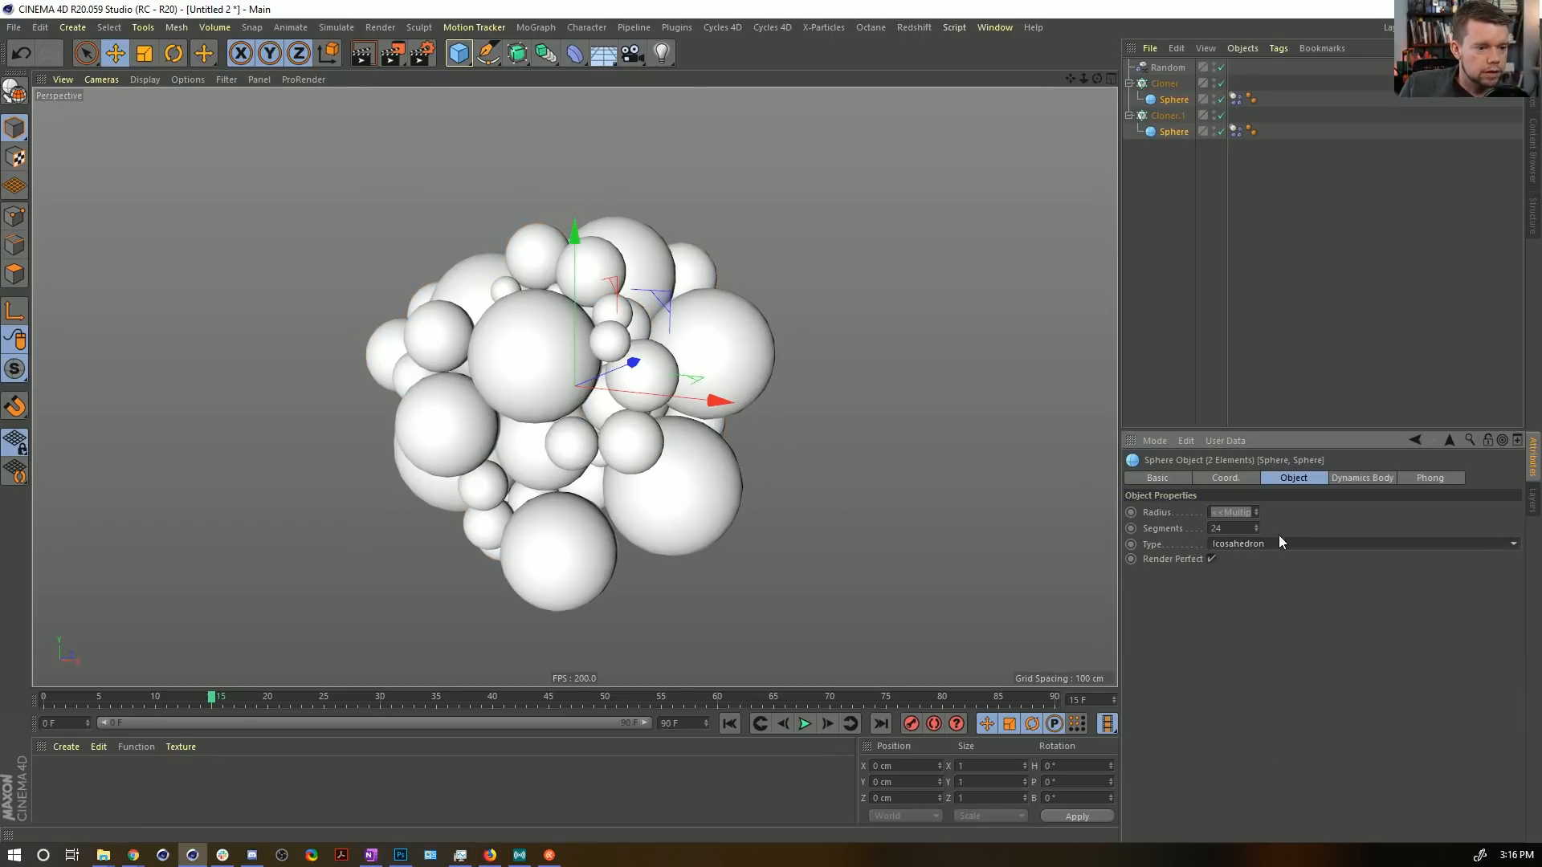
Try both selected spheres with 17 segments and a 0 cm radius, and play the simulation.
{"action": "left_click_drag", "start_coordinate": [1256, 529], "coordinate": [1256, 554]}
{"action": "left_click", "coordinate": [1255, 517]}
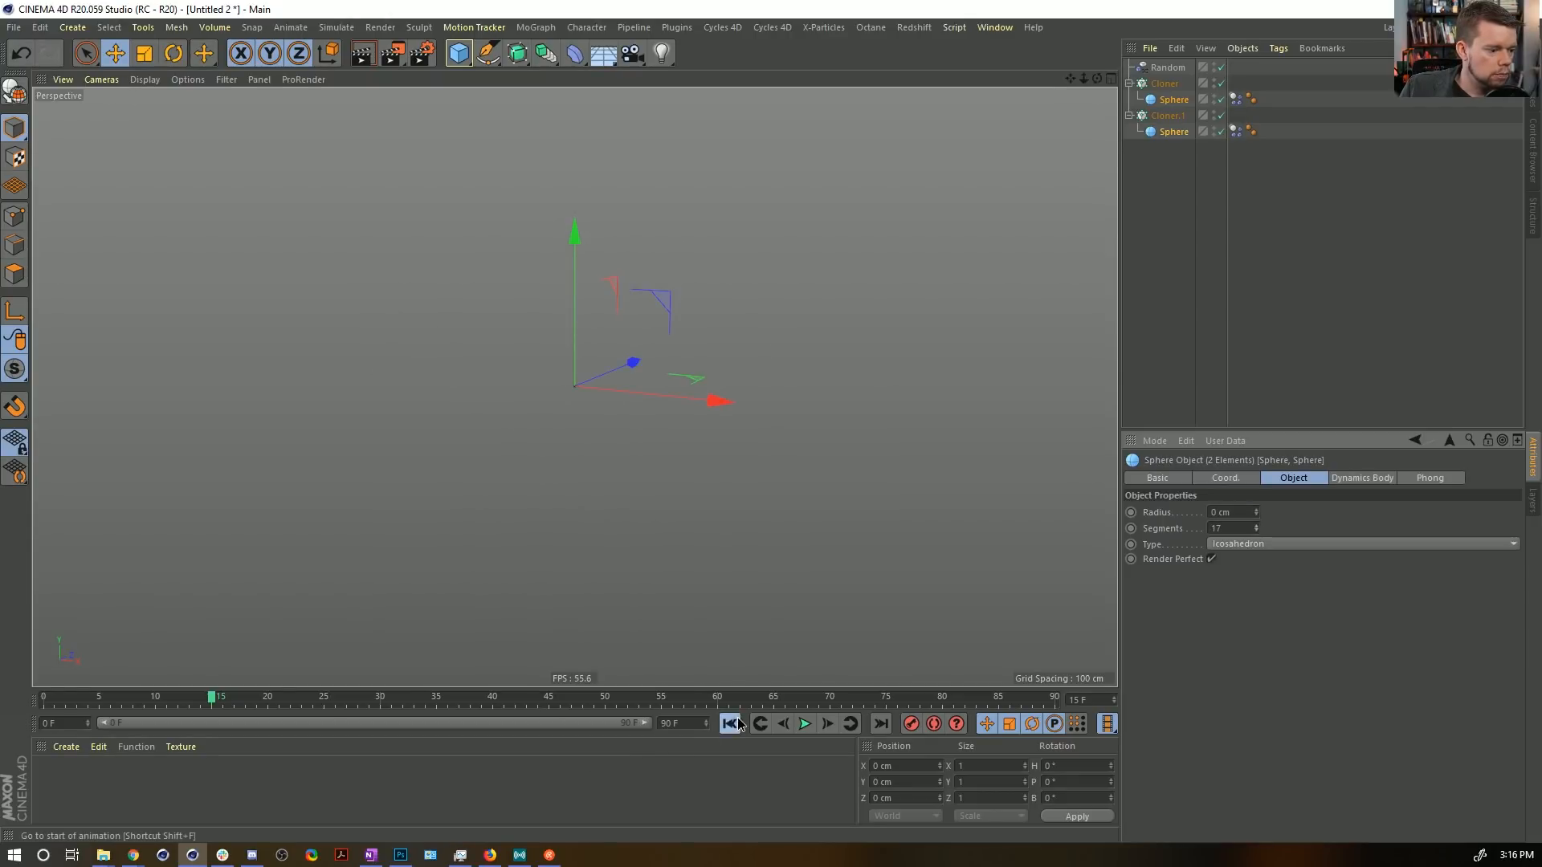
{"action": "left_click", "coordinate": [803, 724]}
{"action": "left_click", "coordinate": [804, 724]}
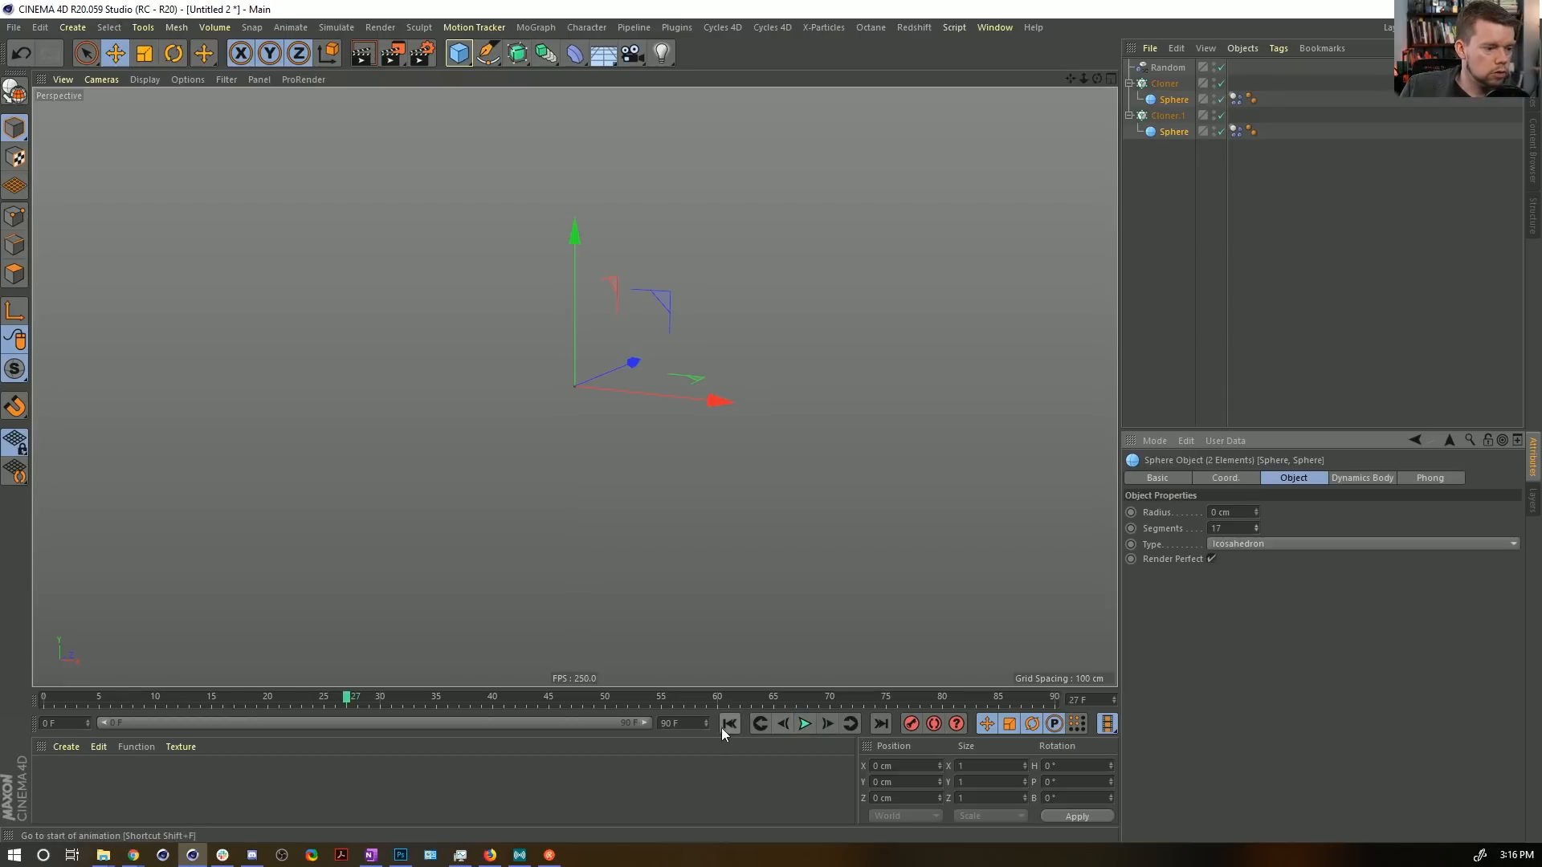
Undo the latest radius and segment changes on both spheres.
{"action": "key", "text": "ctrl+z"}
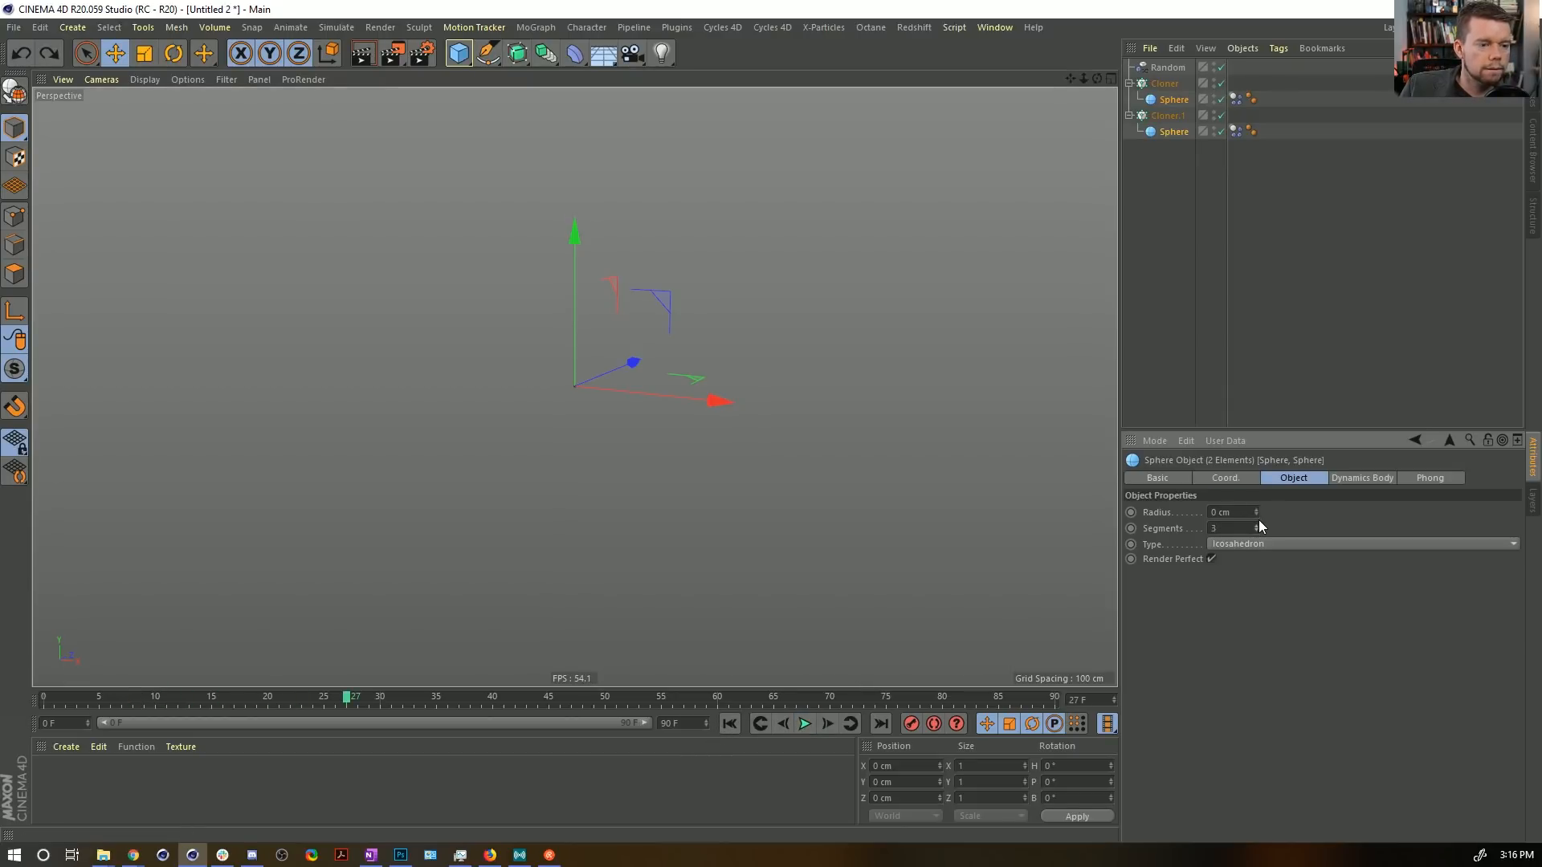
{"action": "key", "text": "ctrl+z"}
{"action": "key", "text": "ctrl+z"}
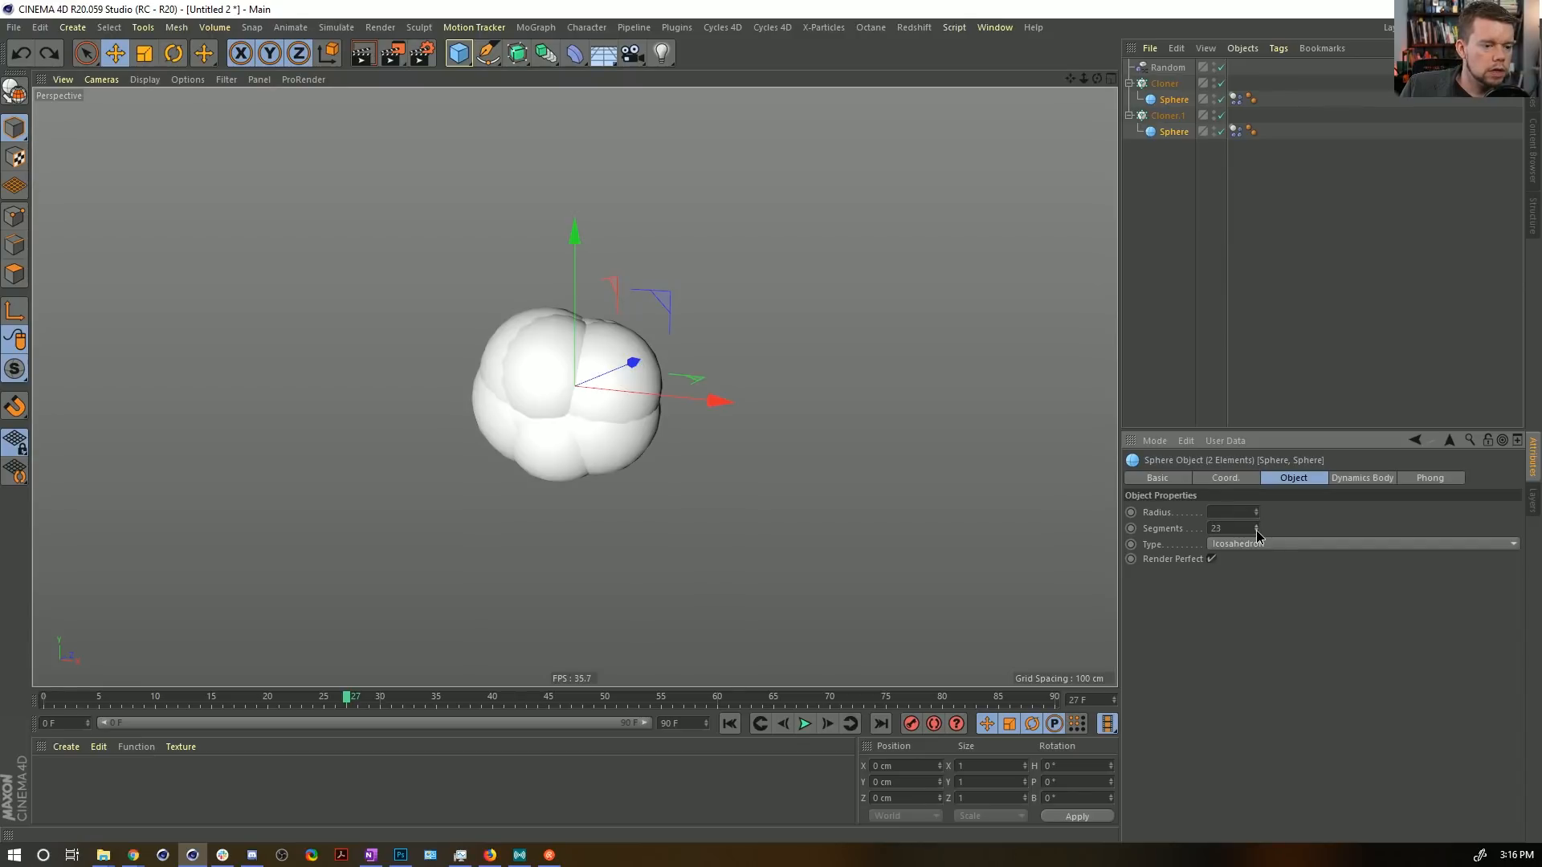
Set both selected spheres to 11 segments and play the simulation through to frame 14.
{"action": "left_click_drag", "start_coordinate": [1256, 530], "coordinate": [1256, 527]}
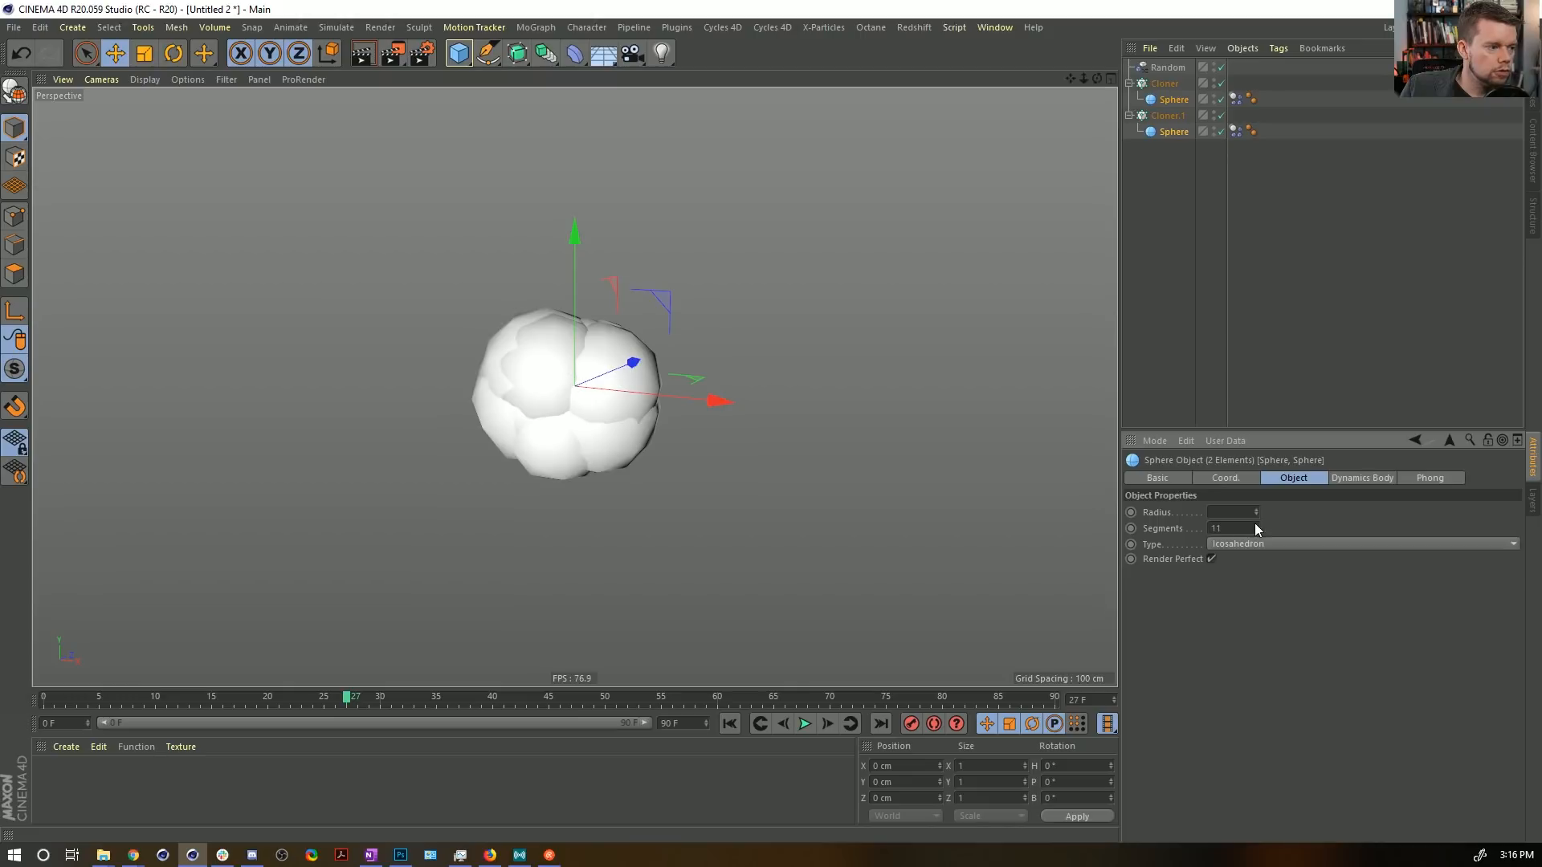
{"action": "left_click", "coordinate": [813, 724]}
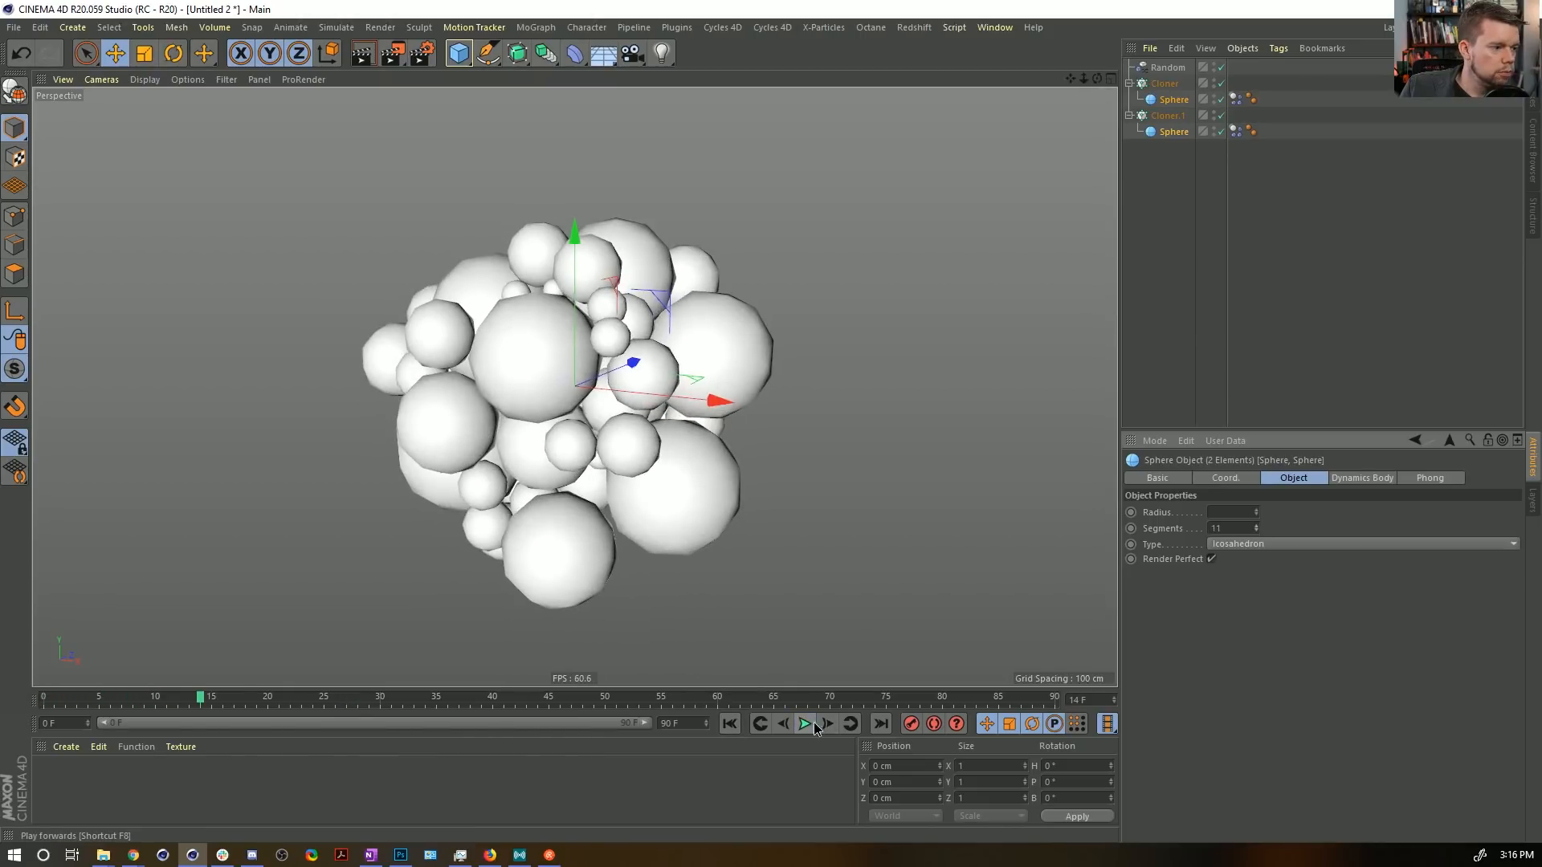
{"action": "left_click", "coordinate": [810, 724]}
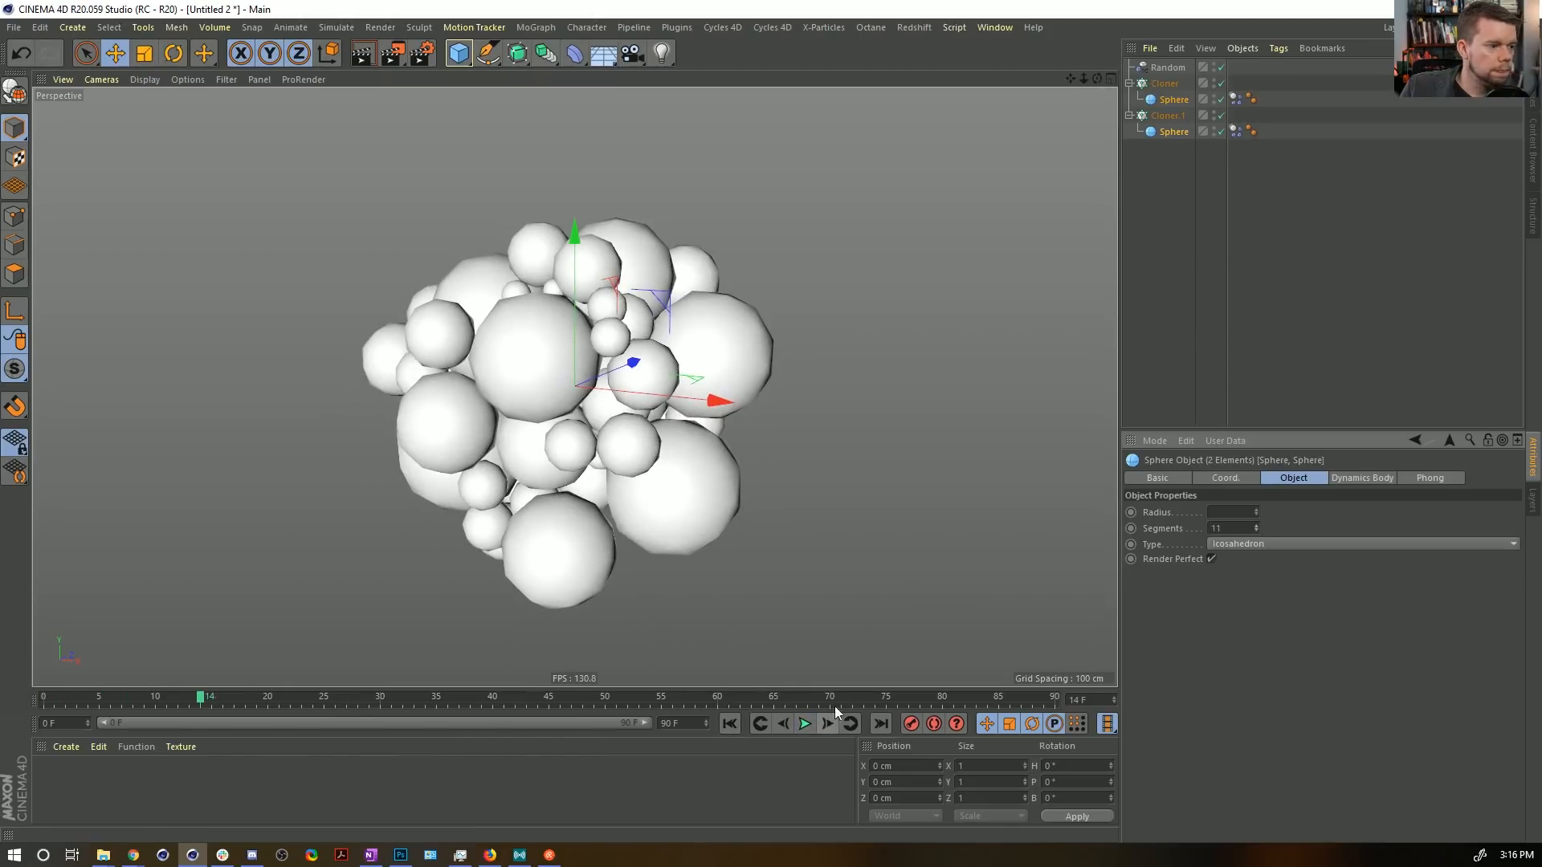
Add a Connect object and nest both cloners inside it.
{"action": "left_click", "coordinate": [1163, 83]}
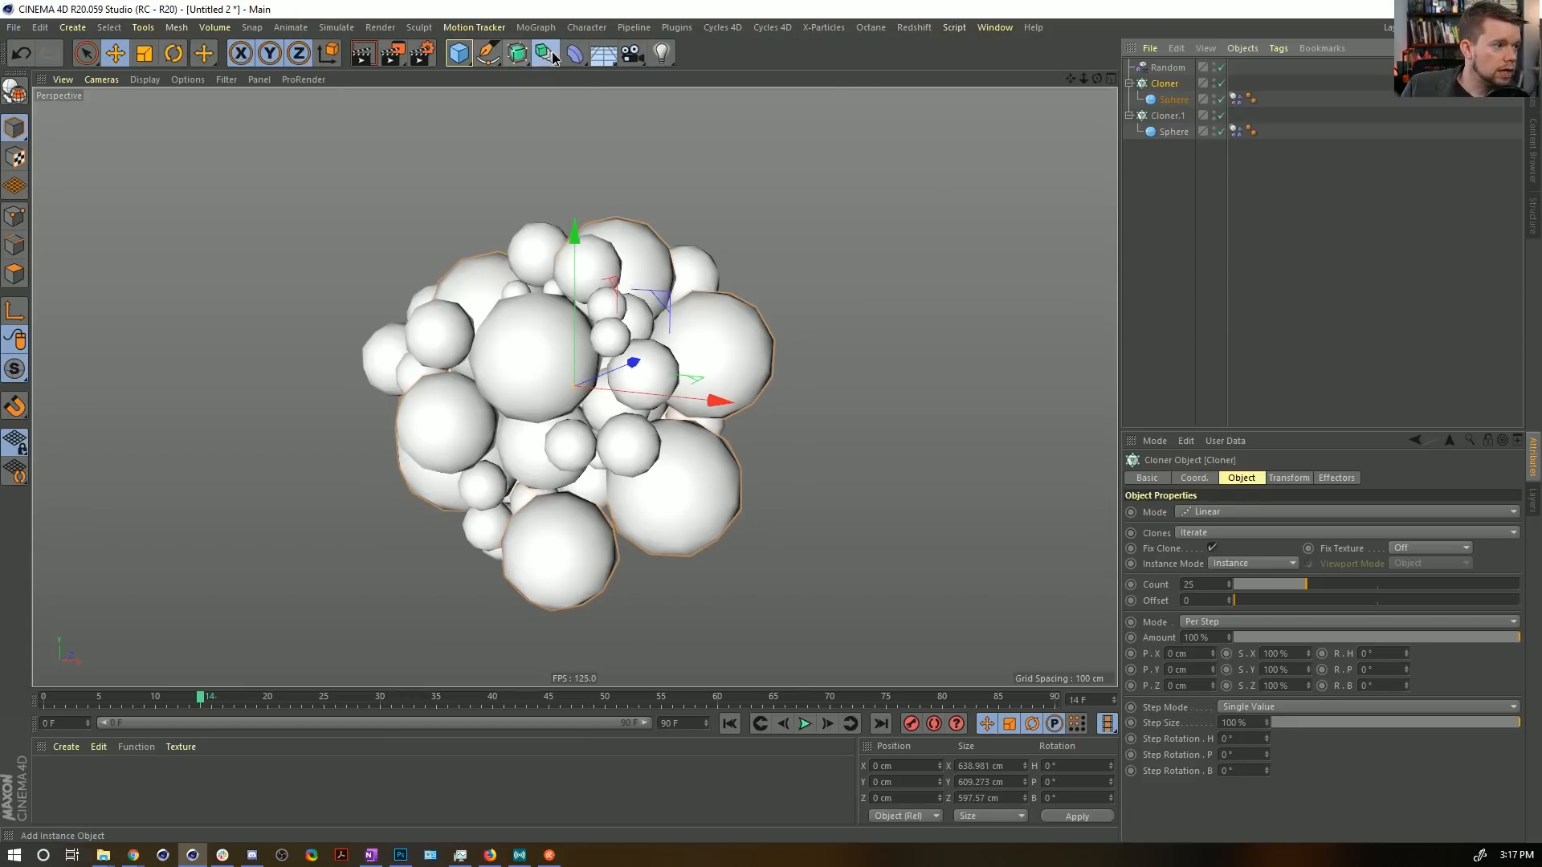
{"action": "left_click_drag", "start_coordinate": [552, 58], "coordinate": [742, 113]}
{"action": "left_click", "coordinate": [1168, 100]}
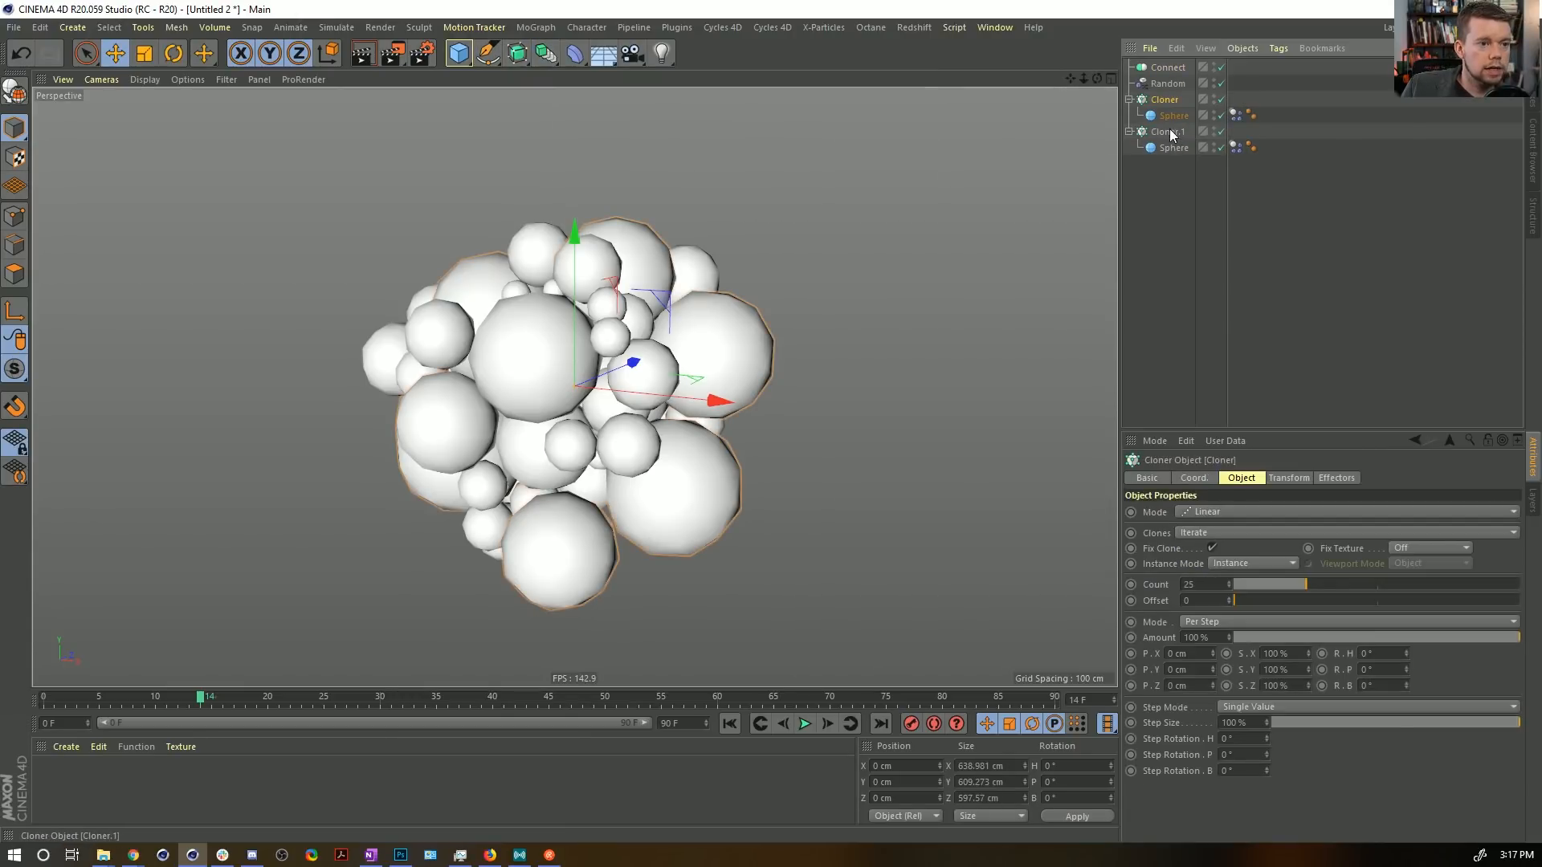
{"action": "left_click", "coordinate": [1170, 101], "text": "ctrl"}
{"action": "left_click_drag", "start_coordinate": [1177, 65], "coordinate": [1177, 66]}
{"action": "left_click", "coordinate": [1172, 68]}
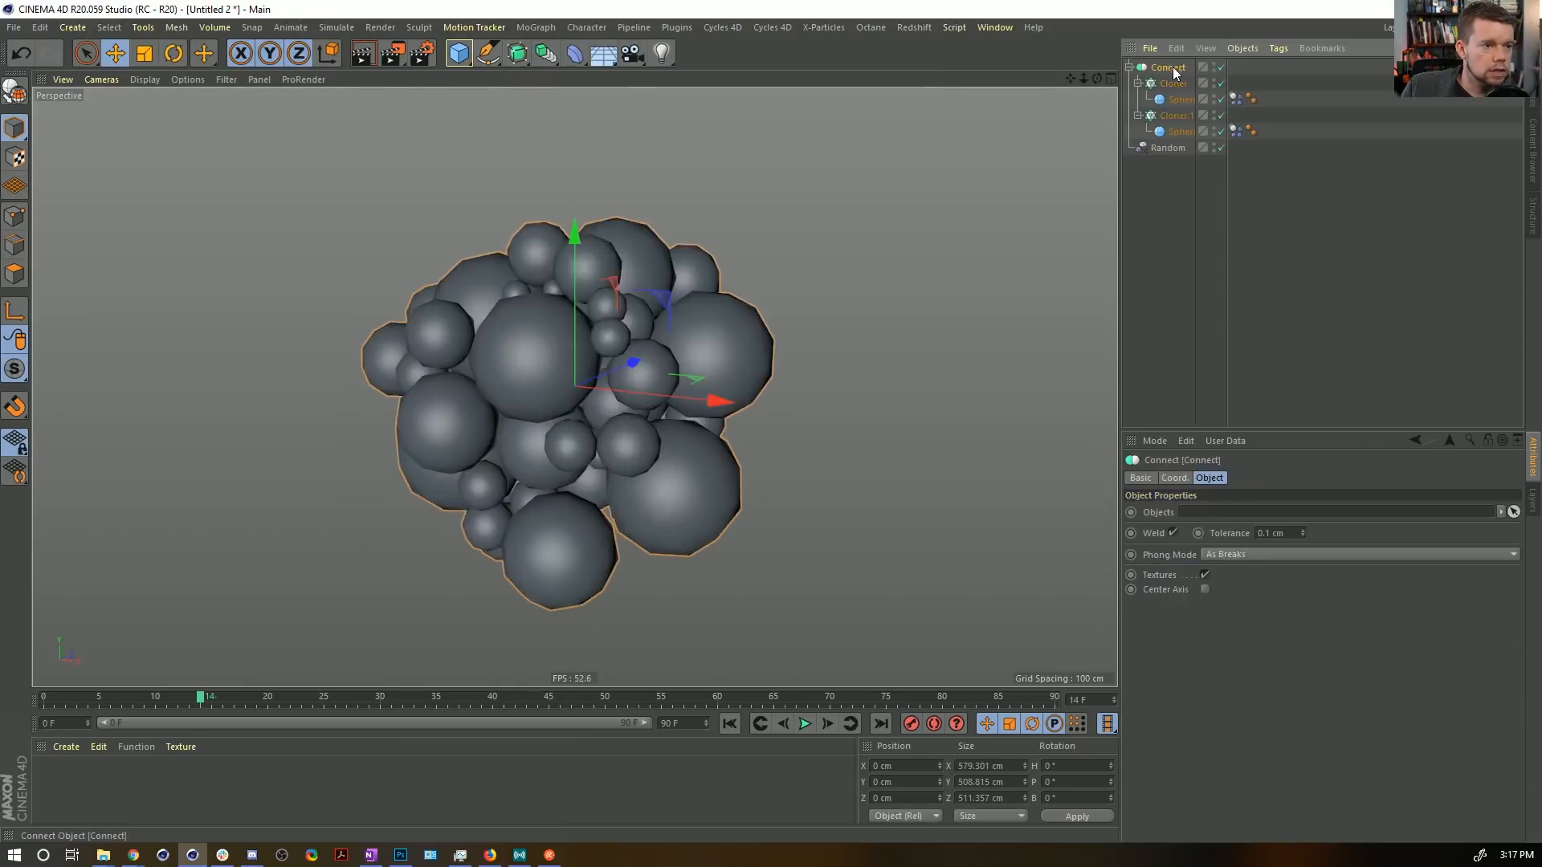
Replay the simulation from the start and pause it at frame 22.
{"action": "left_click", "coordinate": [729, 723]}
{"action": "left_click", "coordinate": [805, 724]}
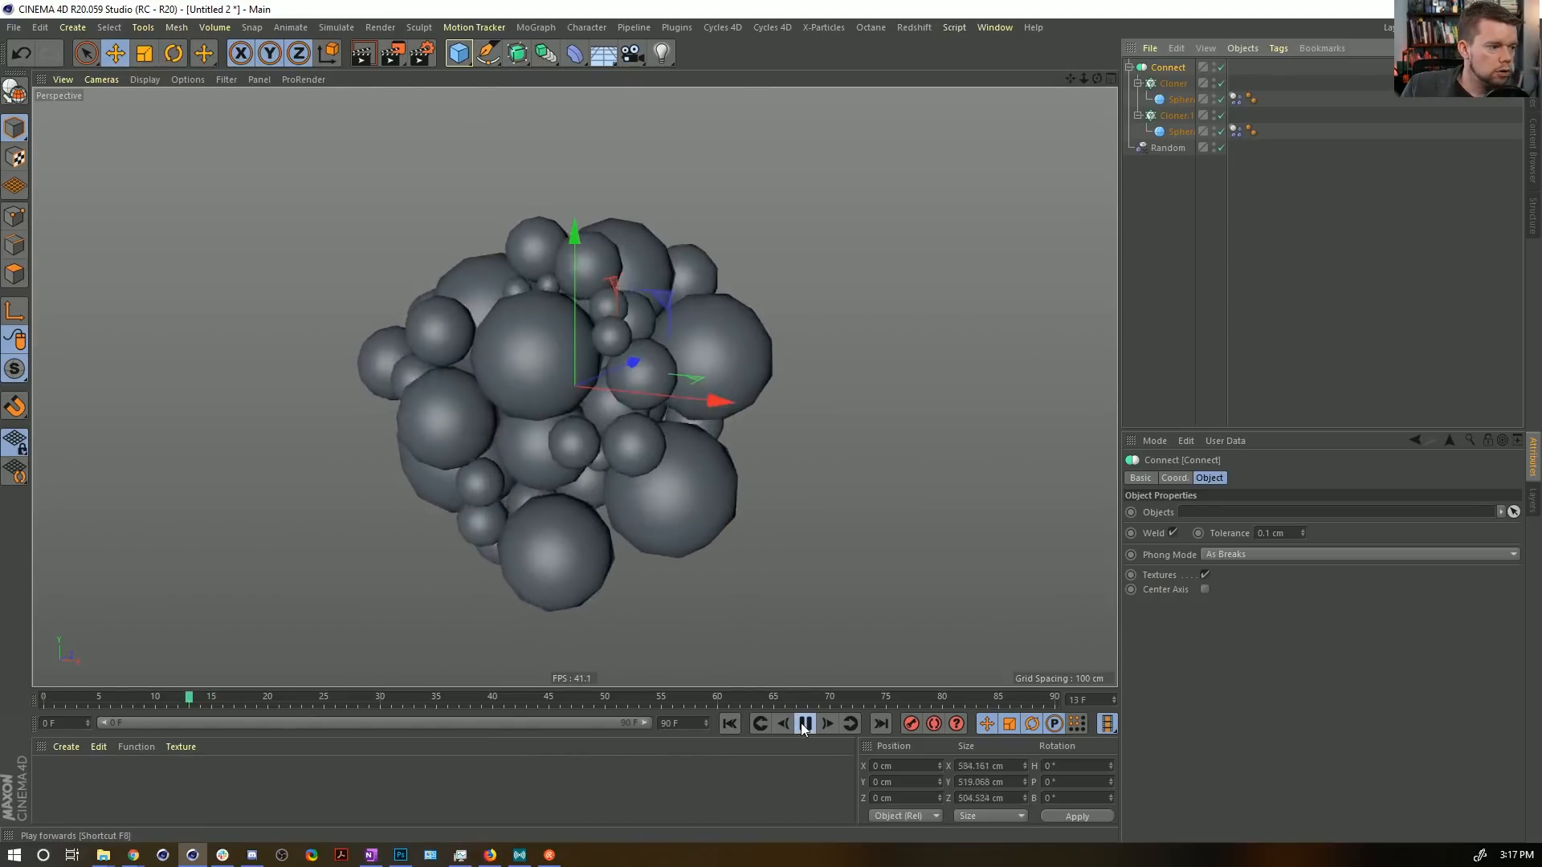
{"action": "left_click", "coordinate": [806, 723]}
Bake the Connect object's current state into a separate polygon object, keeping the original Connect setup.
{"action": "key", "text": "c"}
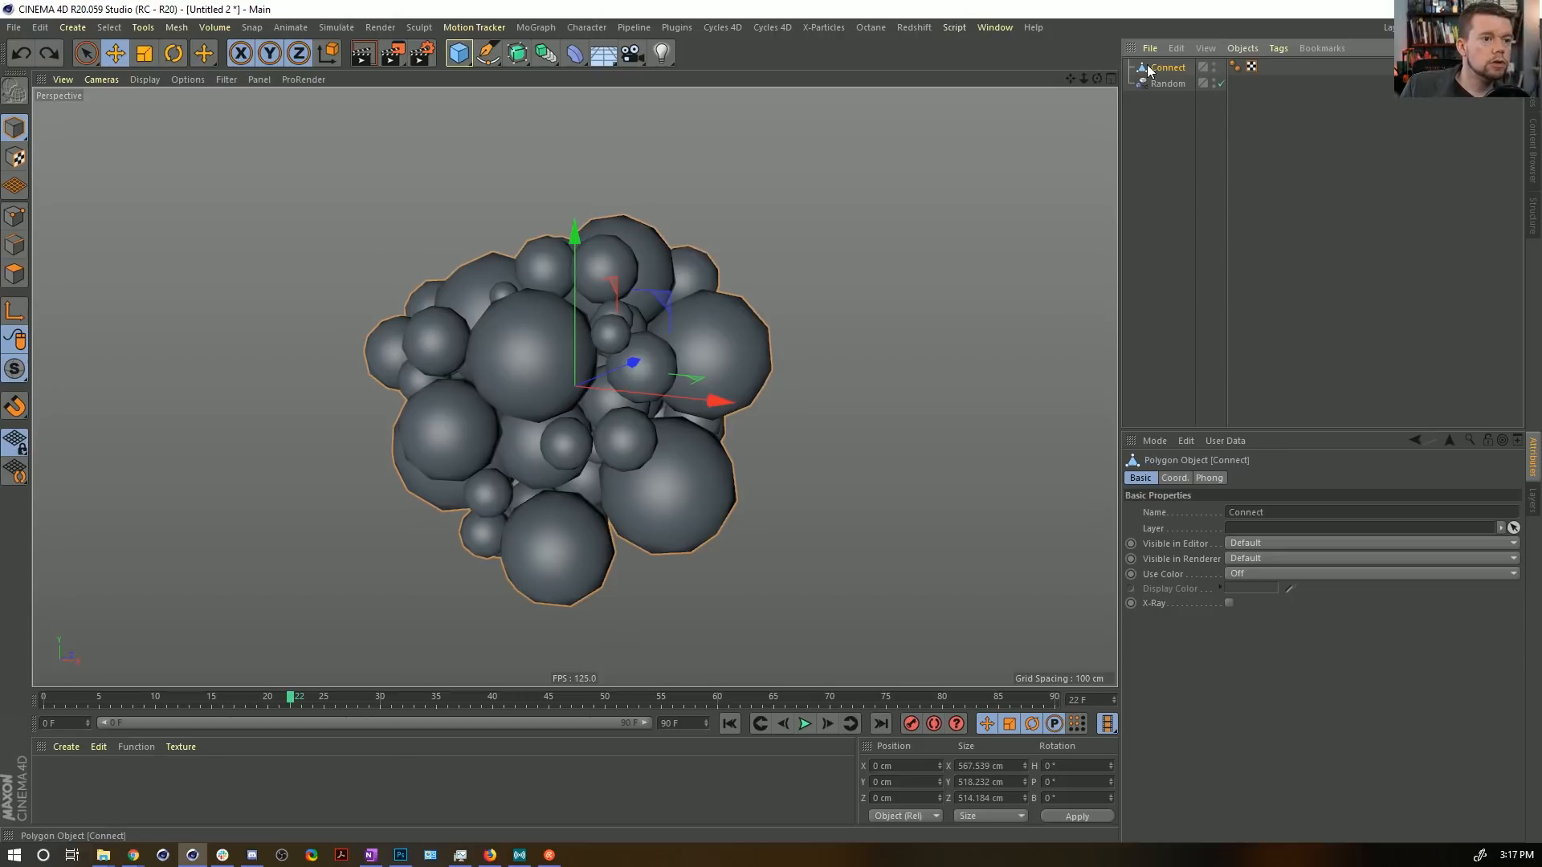
{"action": "key", "text": "ctrl+z"}
{"action": "key", "text": "shift+c"}
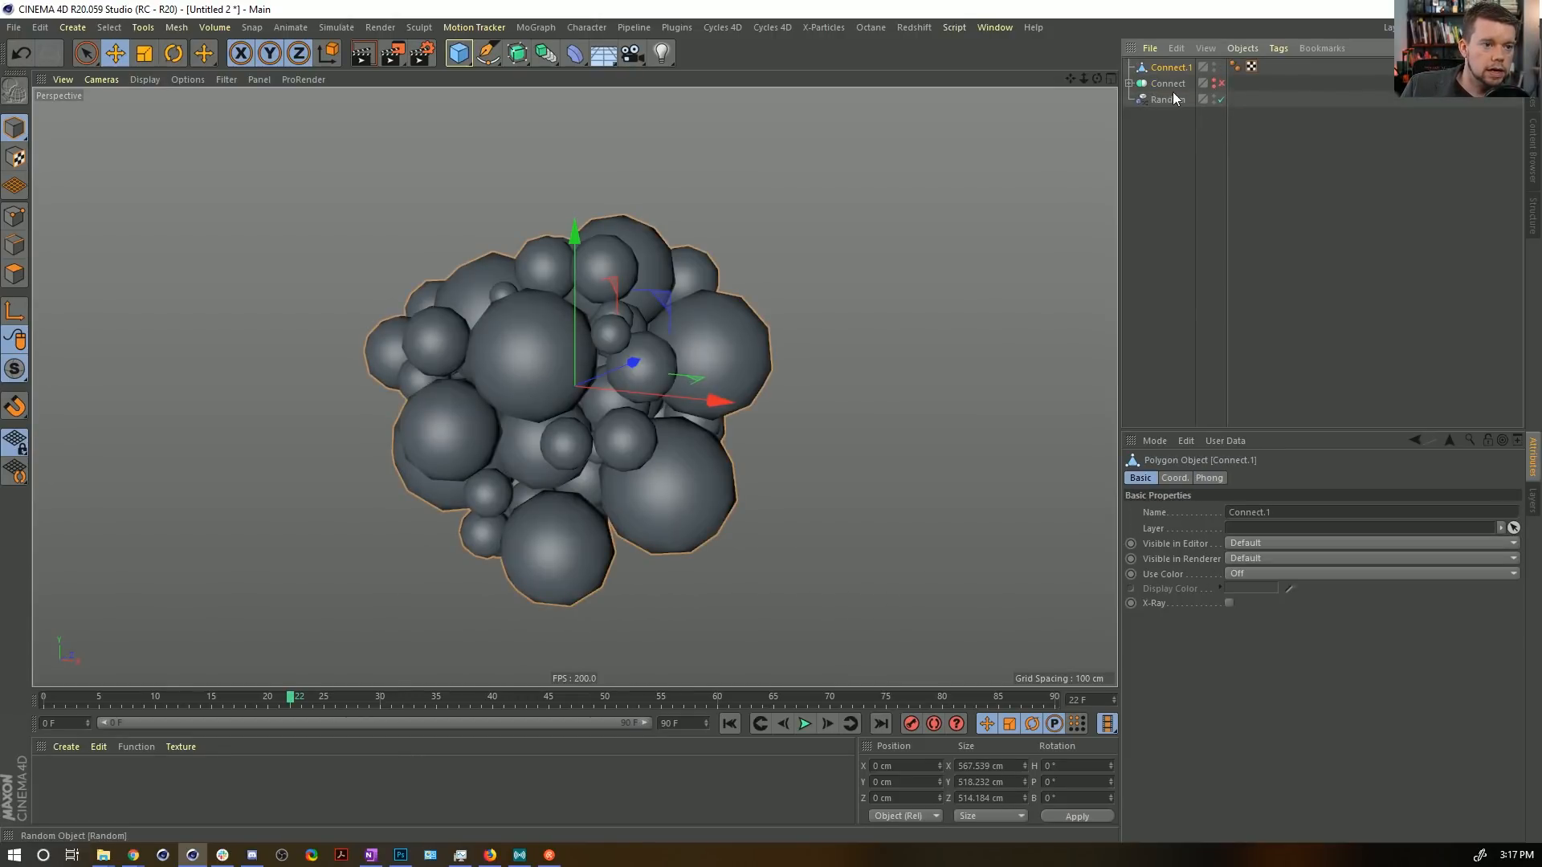
Move the Random effector into the original Connect group, collapse the group, and select the baked polygon object.
{"action": "left_click", "coordinate": [1129, 84]}
{"action": "left_click", "coordinate": [1129, 83]}
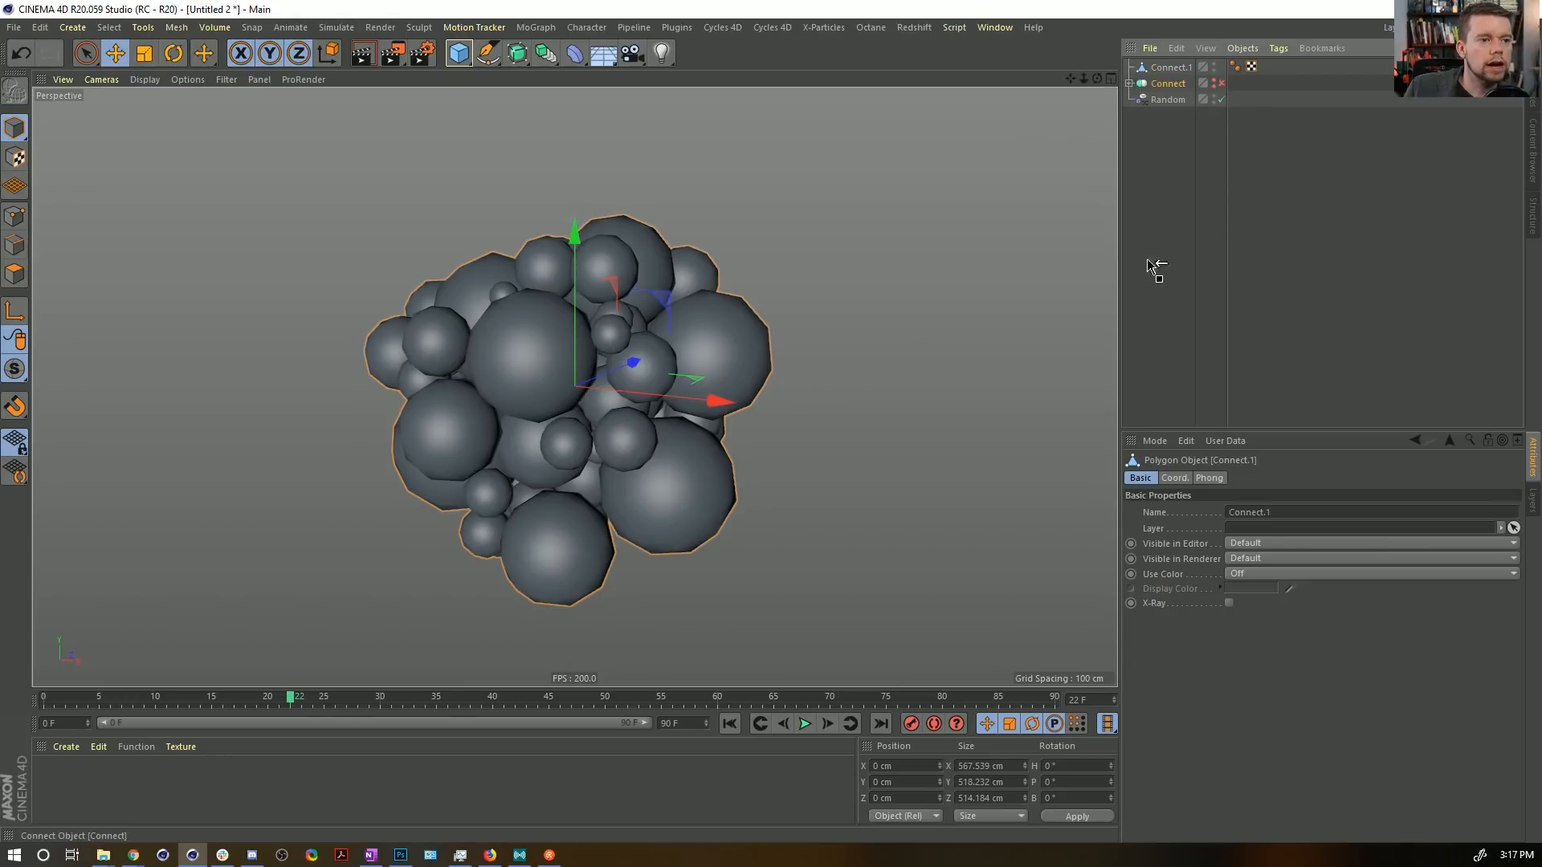
{"action": "left_click_drag", "start_coordinate": [1147, 259], "coordinate": [1165, 98]}
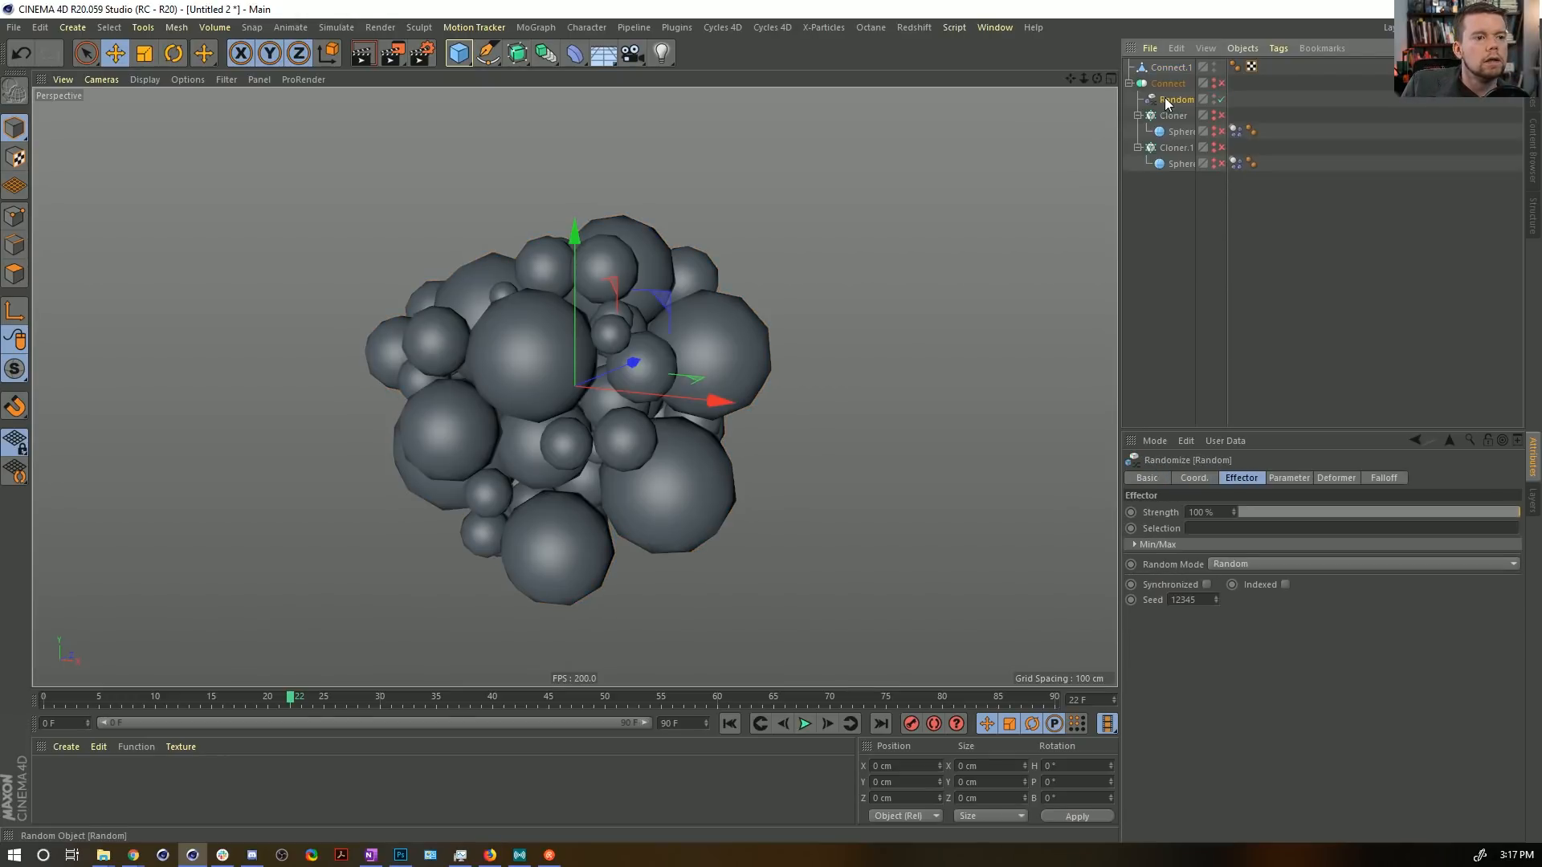
{"action": "left_click", "coordinate": [1129, 84]}
{"action": "left_click", "coordinate": [1158, 67]}
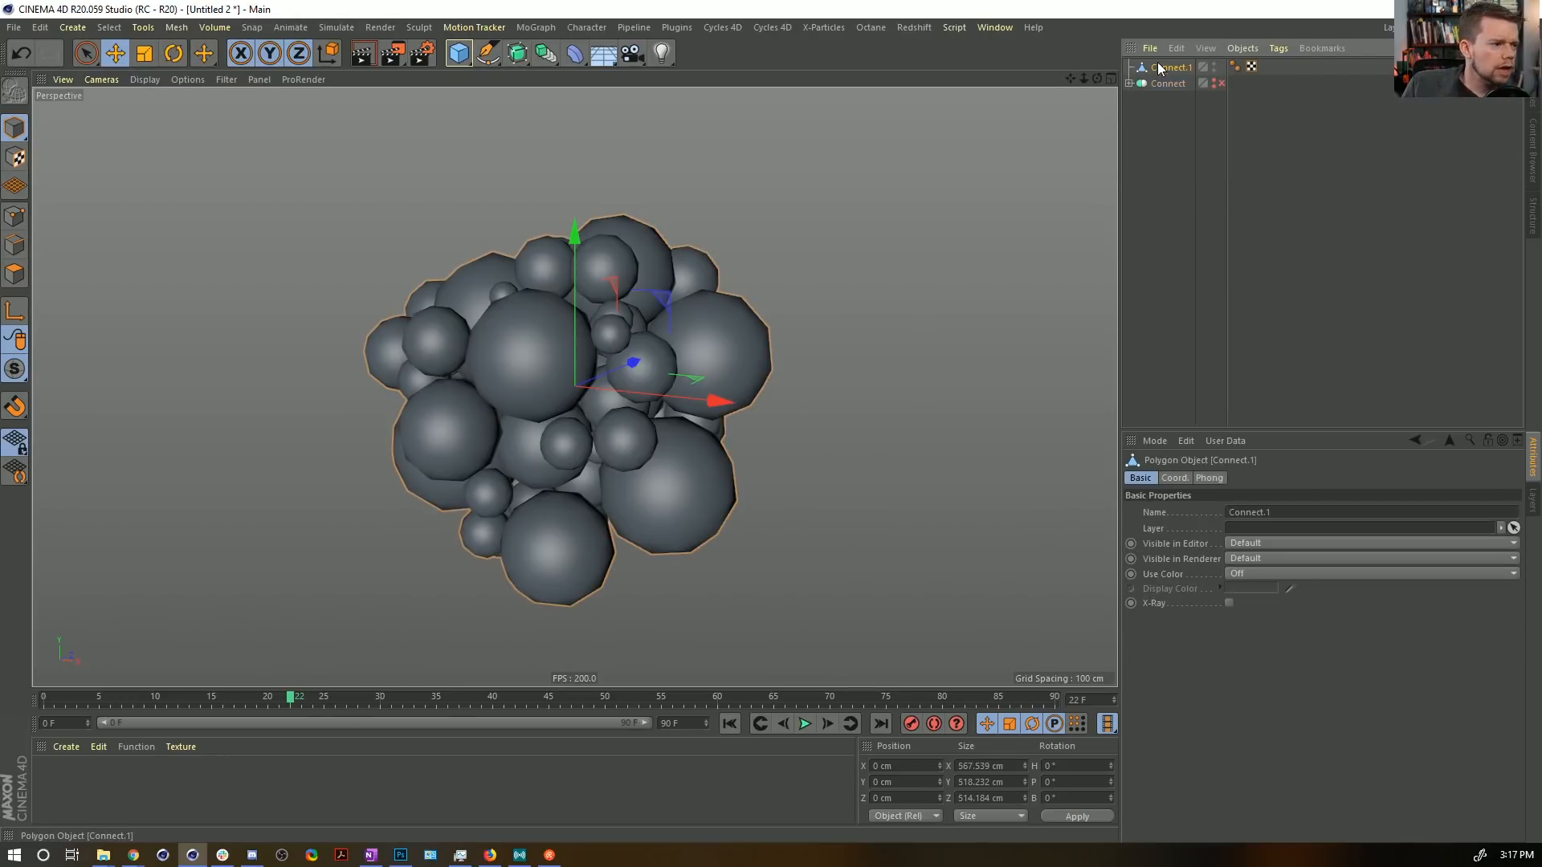
In polygon mode, live-select faces on several outer spheres around the cluster, extend to the connected faces, and delete those spheres.
{"action": "left_click_drag", "start_coordinate": [391, 293], "coordinate": [1101, 159], "text": "alt"}
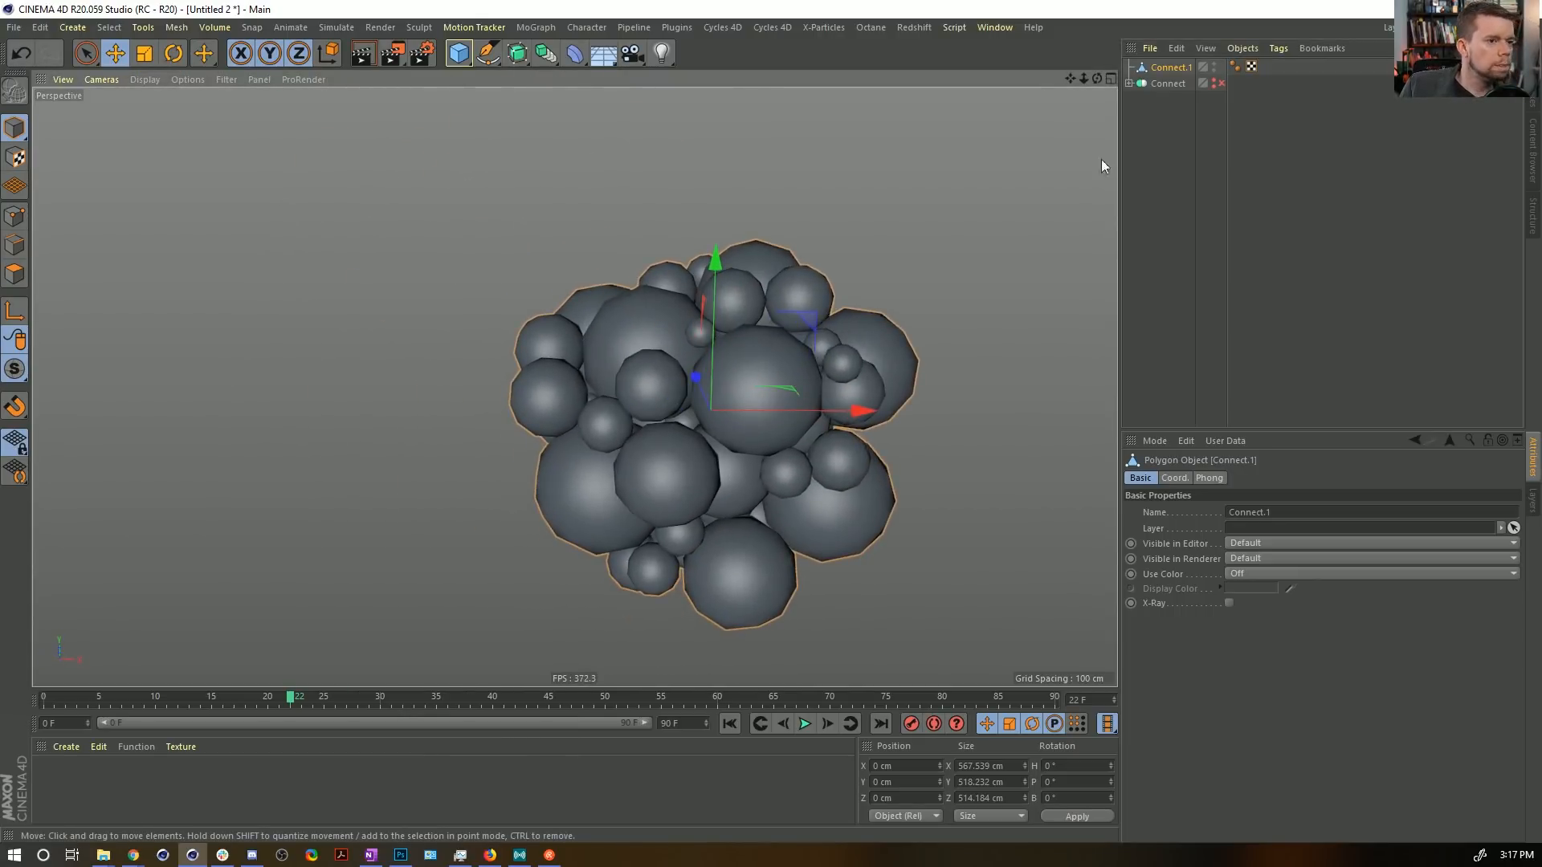
{"action": "left_click", "coordinate": [24, 273]}
{"action": "left_click", "coordinate": [89, 54]}
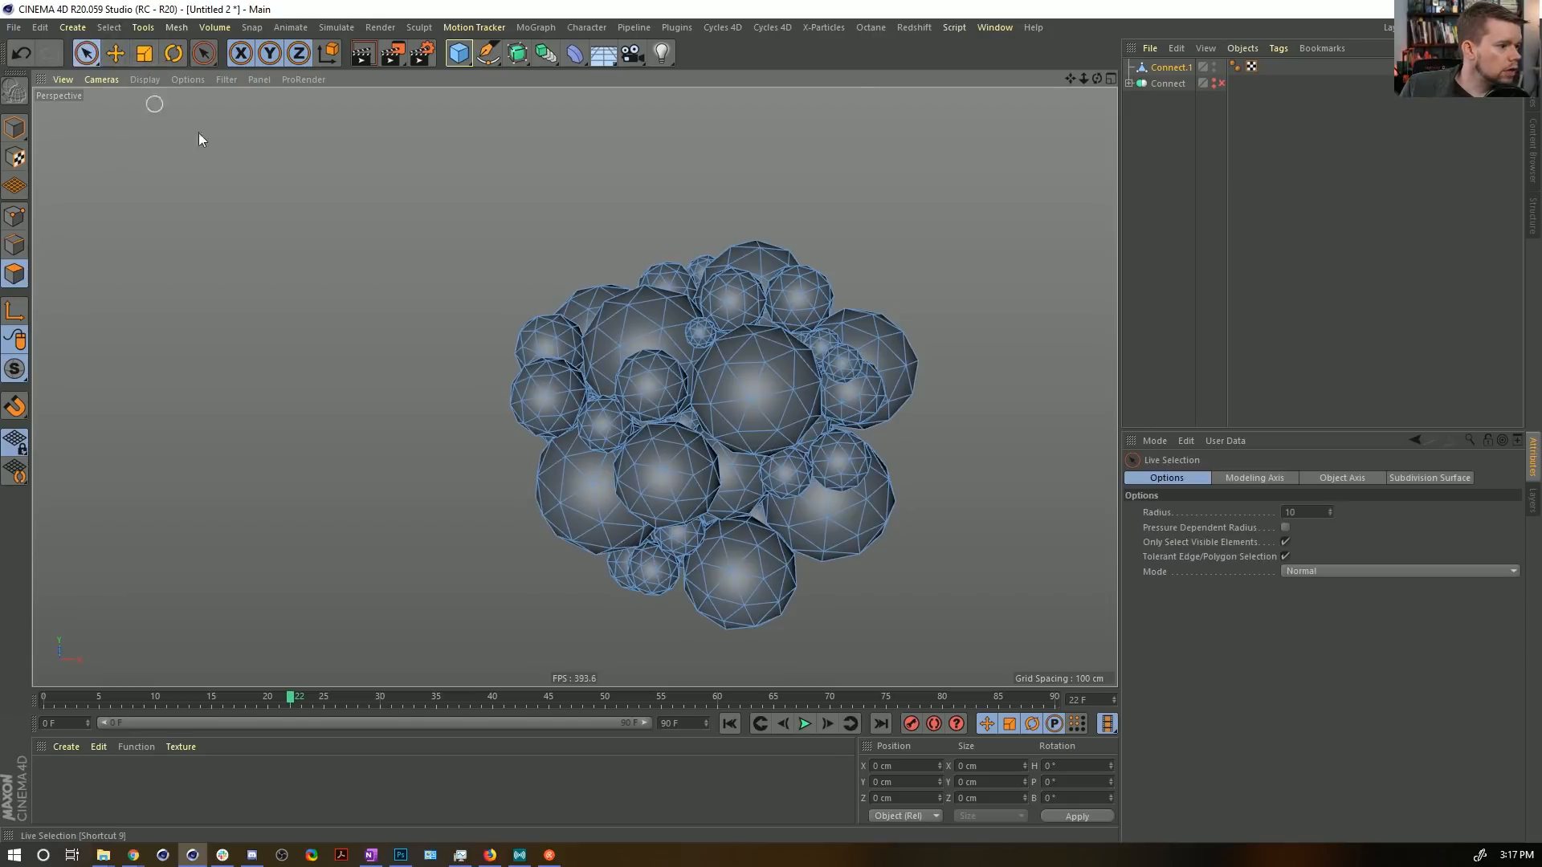
{"action": "mouse_move", "coordinate": [519, 335]}
{"action": "left_mouse_down"}
{"action": "mouse_move", "coordinate": [540, 384]}
{"action": "mouse_move", "coordinate": [512, 365]}
{"action": "mouse_move", "coordinate": [538, 398]}
{"action": "left_mouse_up"}
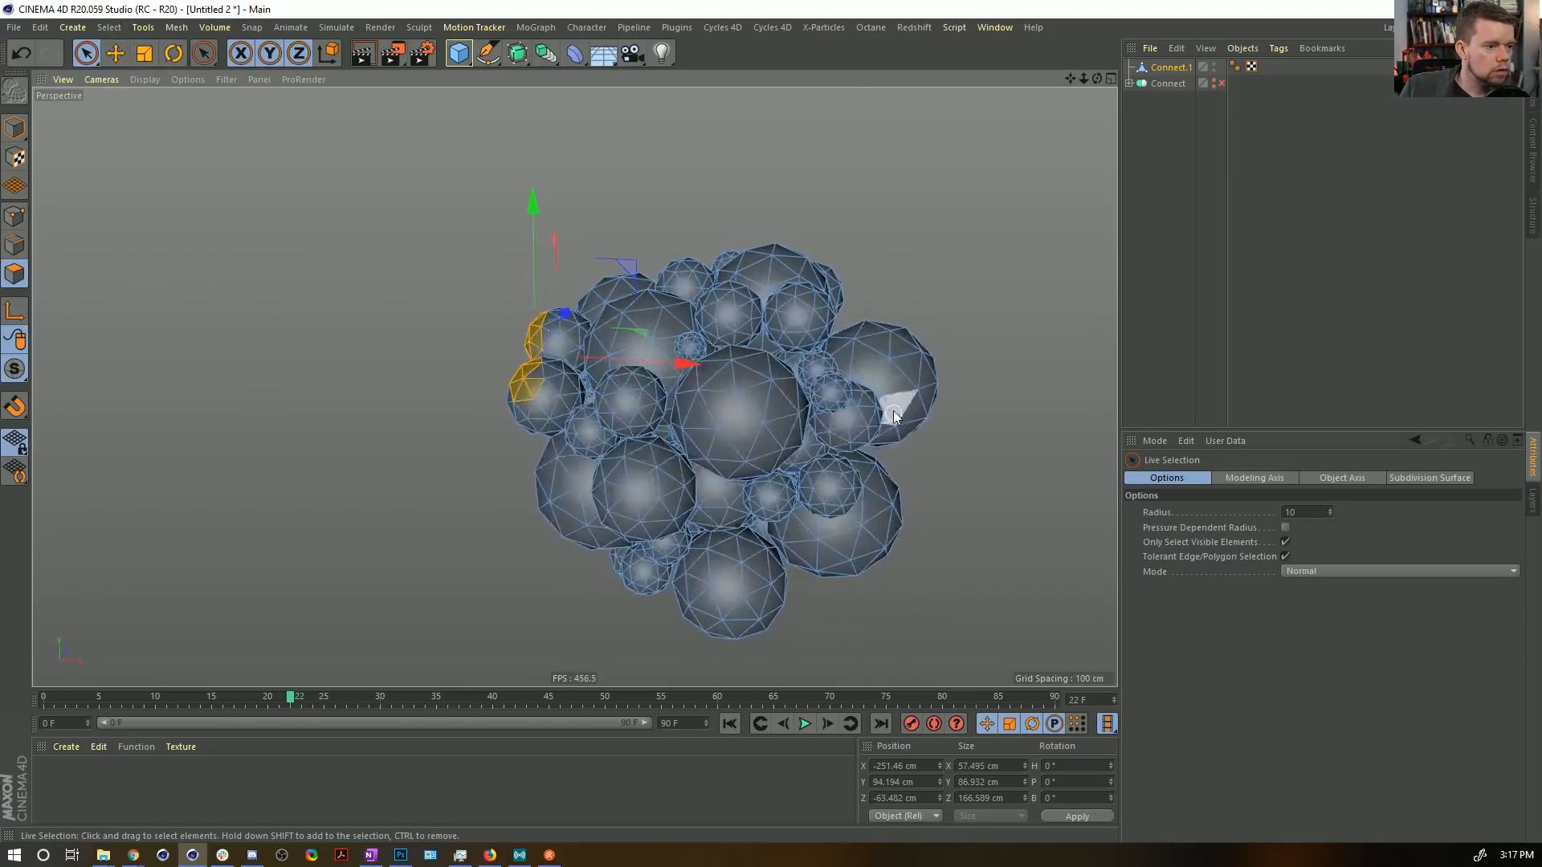
{"action": "left_click_drag", "start_coordinate": [897, 408], "coordinate": [883, 386], "text": "shift"}
{"action": "left_click_drag", "start_coordinate": [841, 302], "coordinate": [732, 216], "text": "alt"}
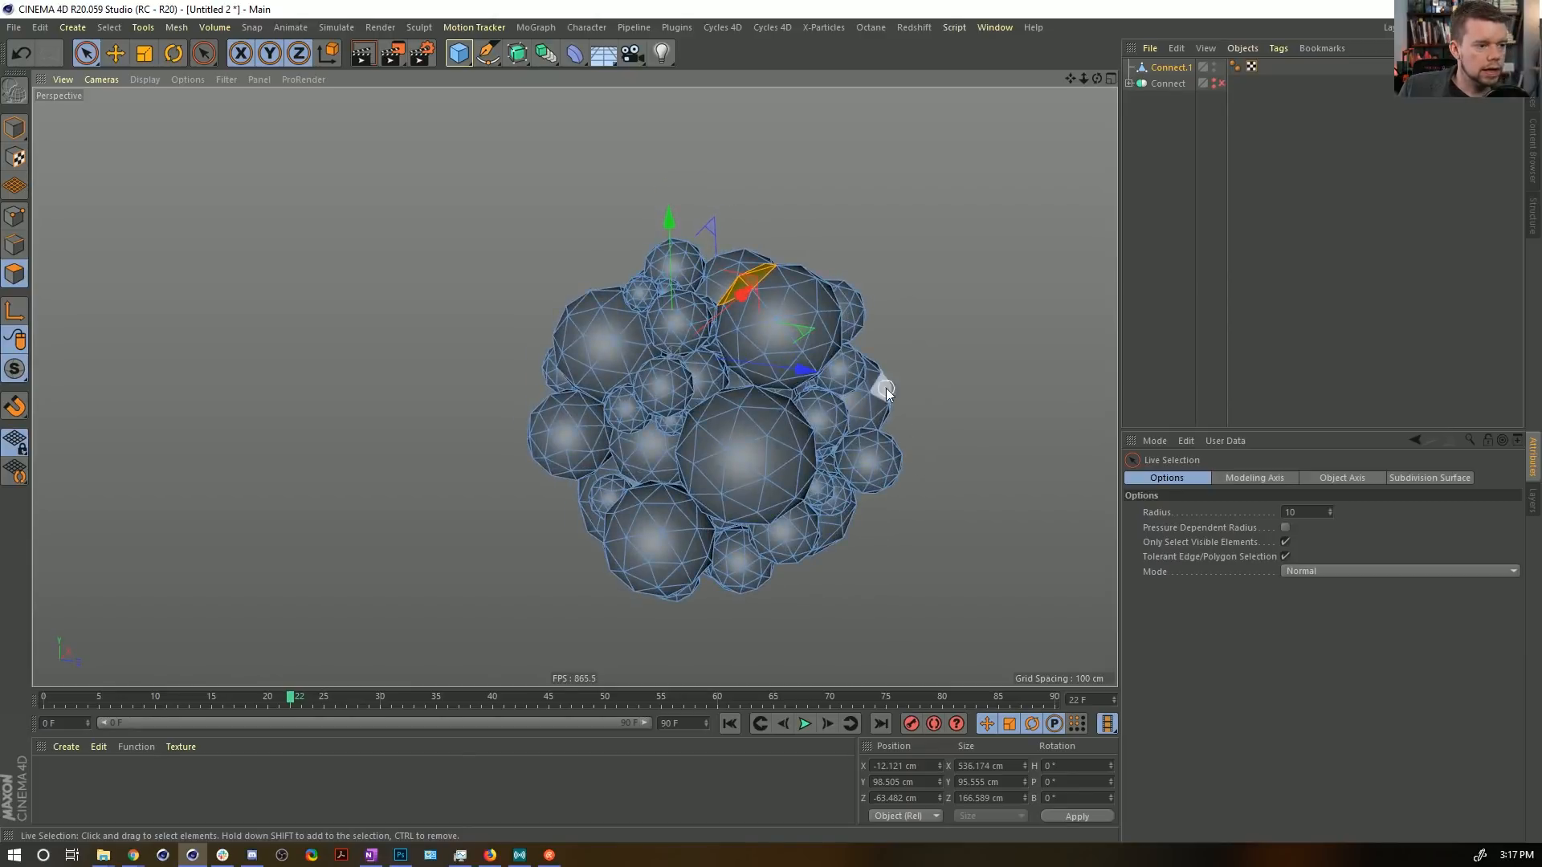
{"action": "left_click_drag", "start_coordinate": [886, 391], "coordinate": [881, 389], "text": "shift"}
{"action": "key", "text": "u"}
{"action": "key", "text": "w"}
{"action": "key", "text": "Delete"}
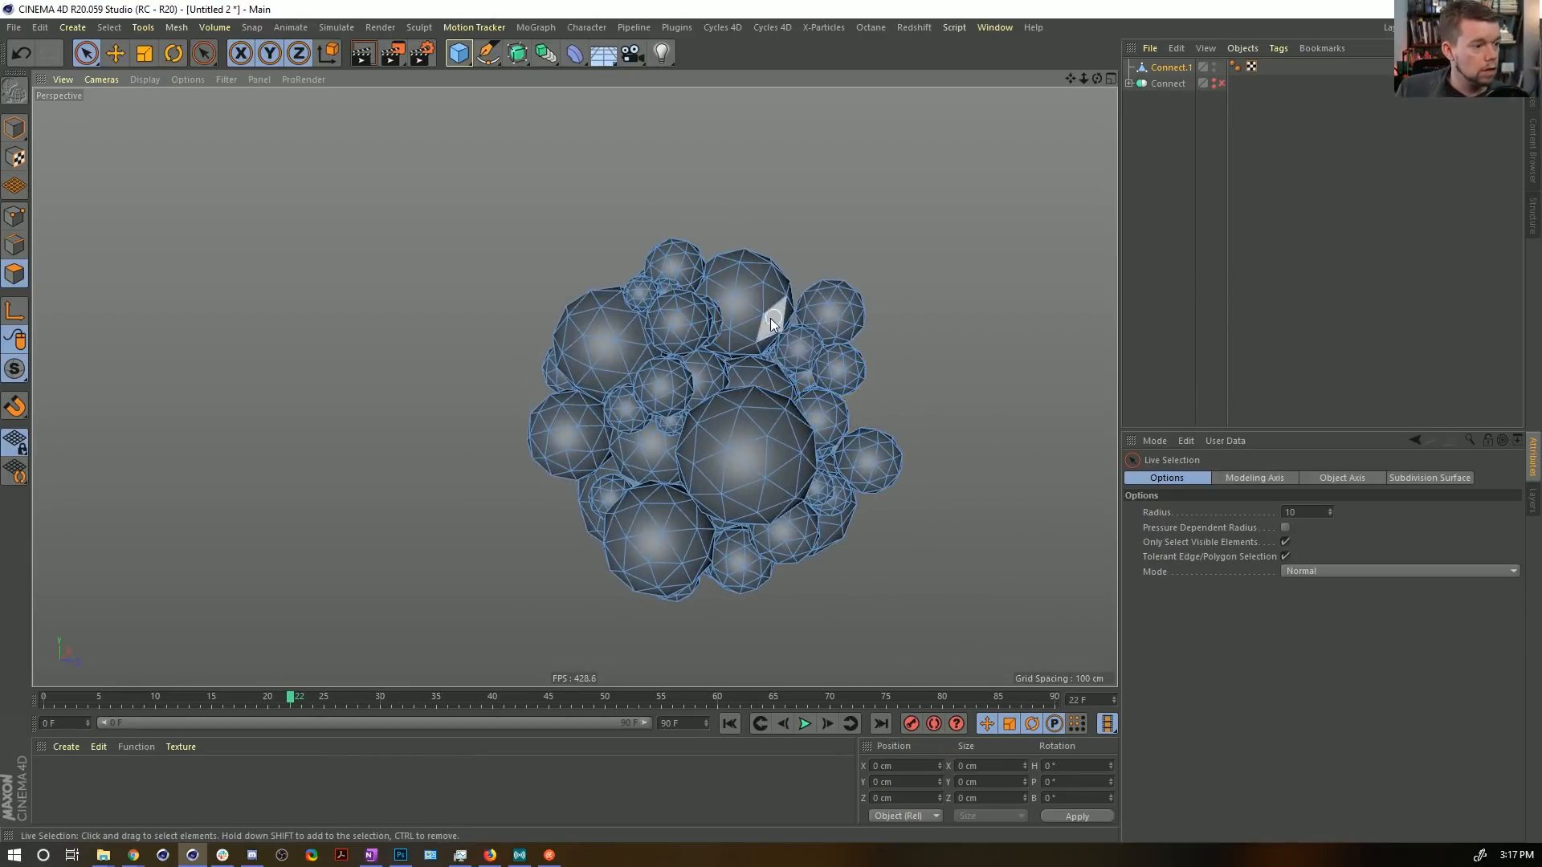
Select the whole medium sphere in the middle of the cluster's newly exposed side and delete it.
{"action": "left_click_drag", "start_coordinate": [769, 312], "coordinate": [708, 429], "text": "alt"}
{"action": "left_click", "coordinate": [749, 379]}
{"action": "key", "text": "u"}
{"action": "key", "text": "w"}
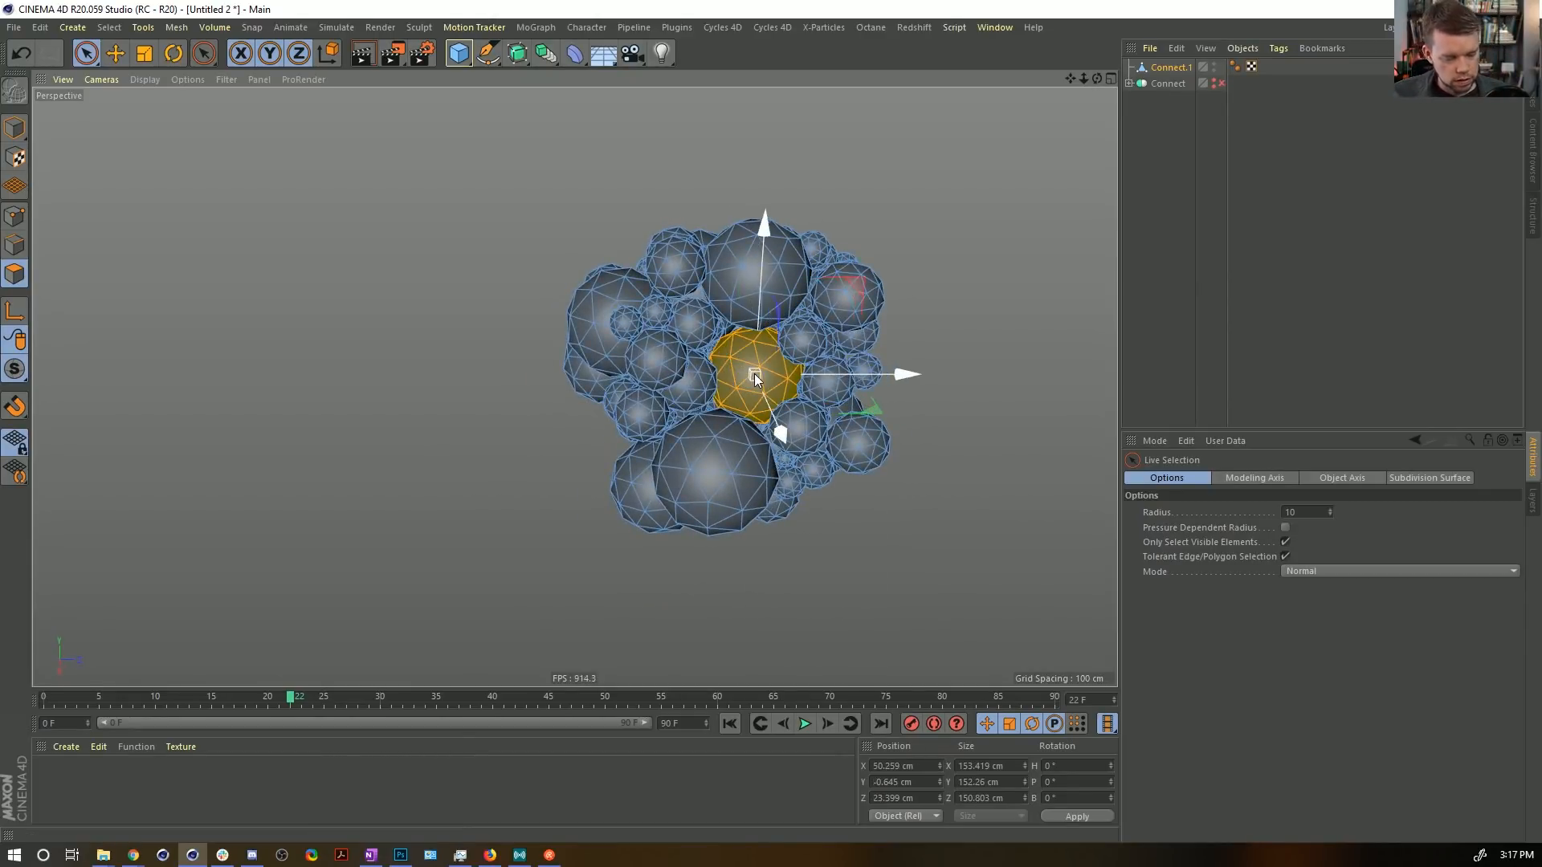
{"action": "key", "text": "Delete"}
Delete two more complete spheres from the cluster's other side, including the large one on its outer edge.
{"action": "left_click_drag", "start_coordinate": [755, 377], "coordinate": [822, 456], "text": "alt"}
{"action": "left_click", "coordinate": [684, 353]}
{"action": "key", "text": "u"}
{"action": "key", "text": "w"}
{"action": "key", "text": "Delete"}
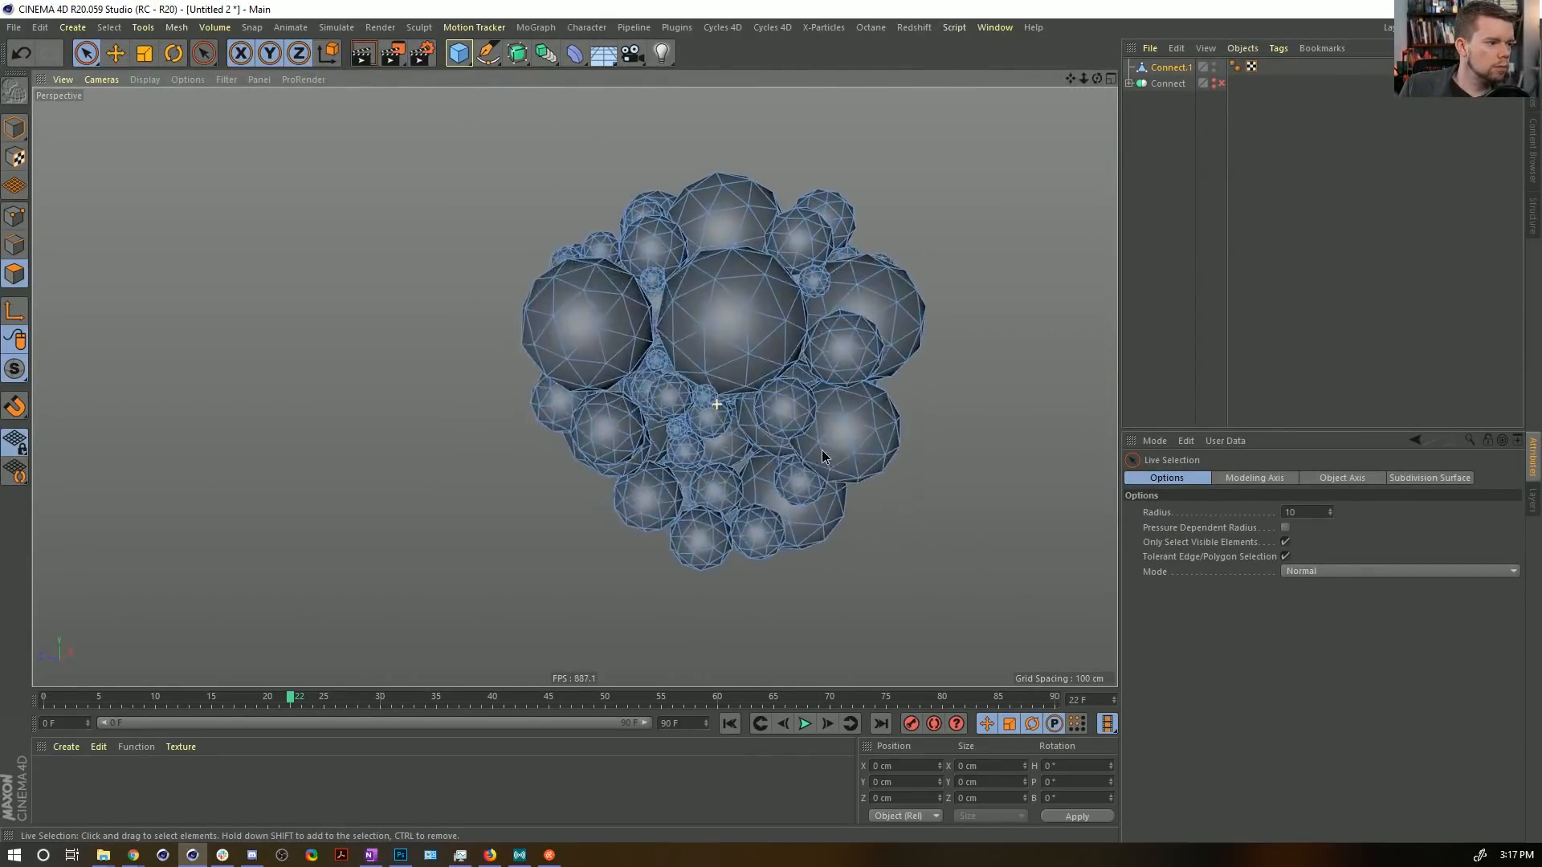
{"action": "left_click", "coordinate": [575, 300]}
{"action": "key", "text": "u"}
{"action": "key", "text": "w"}
{"action": "key", "text": "Delete"}
Live-select faces across the neighbouring small spheres on the lower outer edge, extend to the connected faces, and delete them.
{"action": "left_click_drag", "start_coordinate": [584, 299], "coordinate": [562, 388], "text": "alt"}
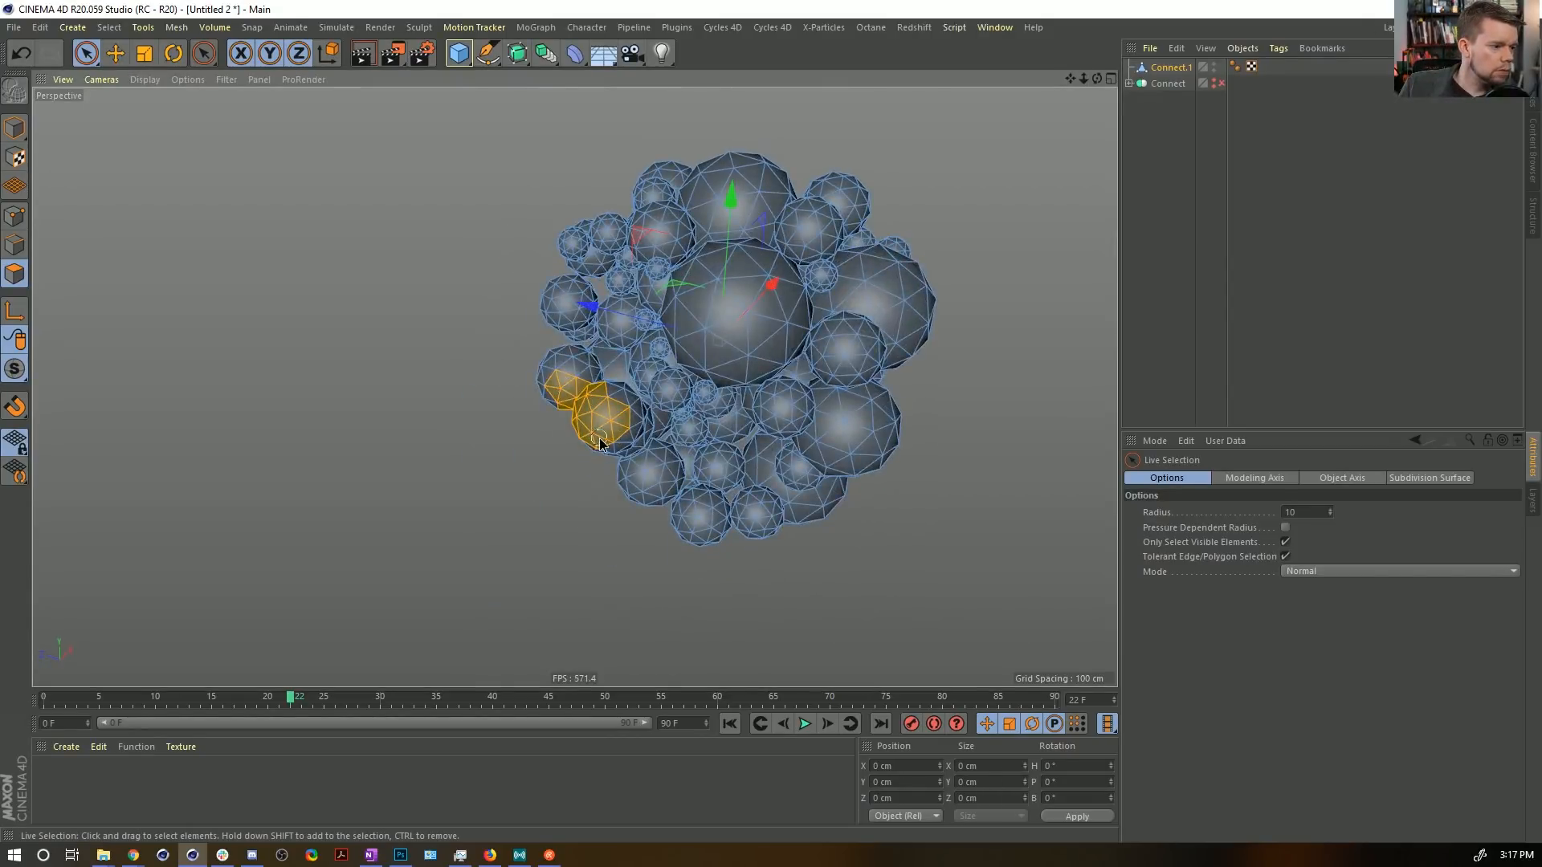
{"action": "mouse_move", "coordinate": [612, 469]}
{"action": "left_mouse_down"}
{"action": "mouse_move", "coordinate": [933, 237]}
{"action": "mouse_move", "coordinate": [741, 259]}
{"action": "mouse_move", "coordinate": [771, 297]}
{"action": "mouse_move", "coordinate": [812, 282]}
{"action": "mouse_move", "coordinate": [722, 353]}
{"action": "left_mouse_up"}
{"action": "key", "text": "u"}
{"action": "key", "text": "w"}
{"action": "key", "text": "Delete"}
Delete the small connected spheres inside the cluster's centre to open a gap through it.
{"action": "left_click", "coordinate": [707, 484]}
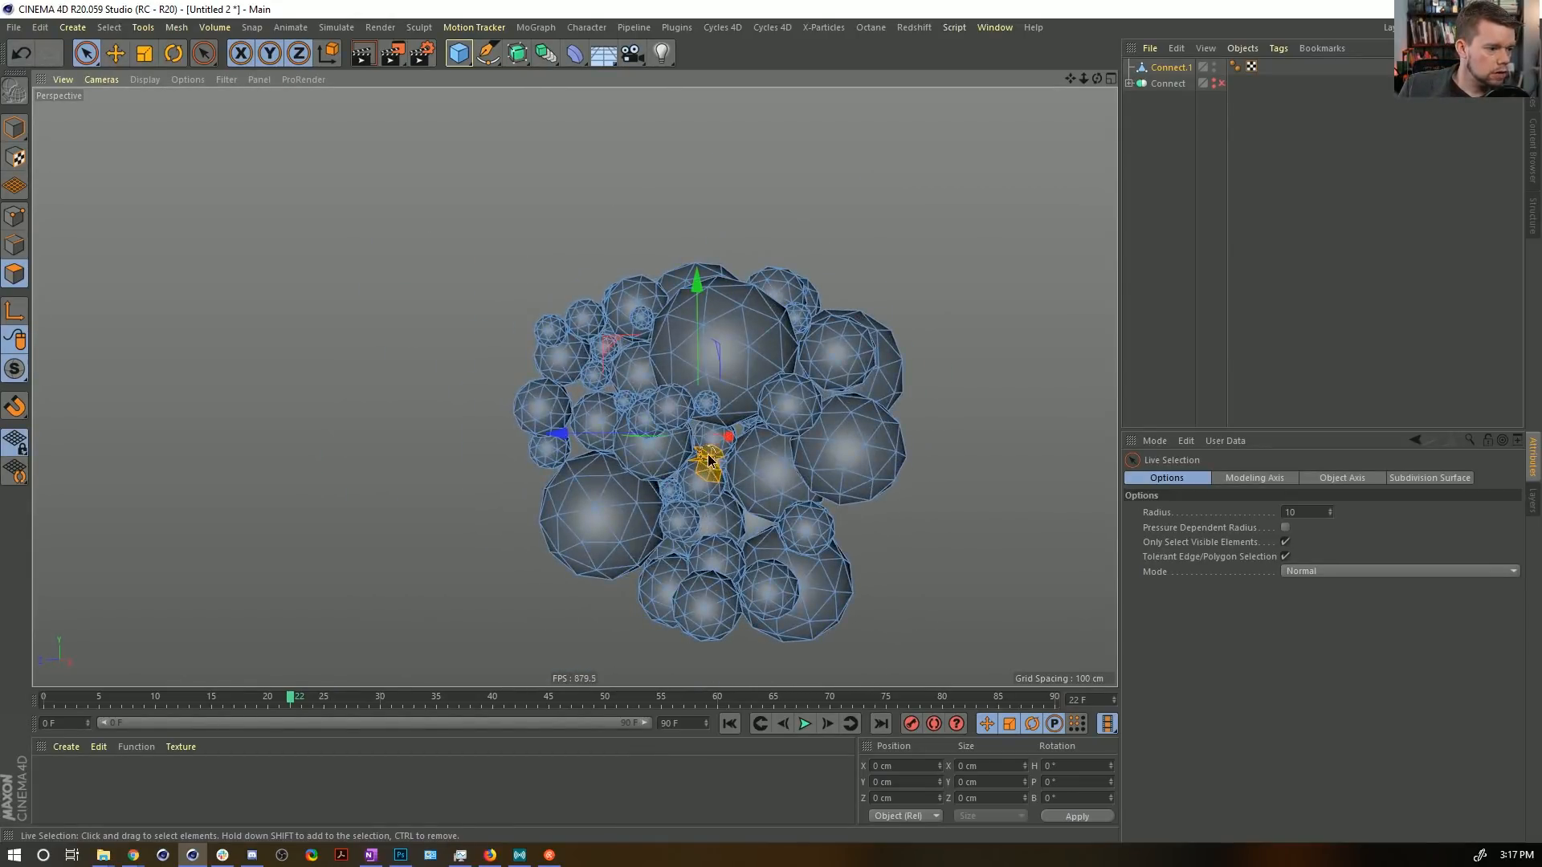
{"action": "key", "text": "u"}
{"action": "key", "text": "w"}
{"action": "key", "text": "Delete"}
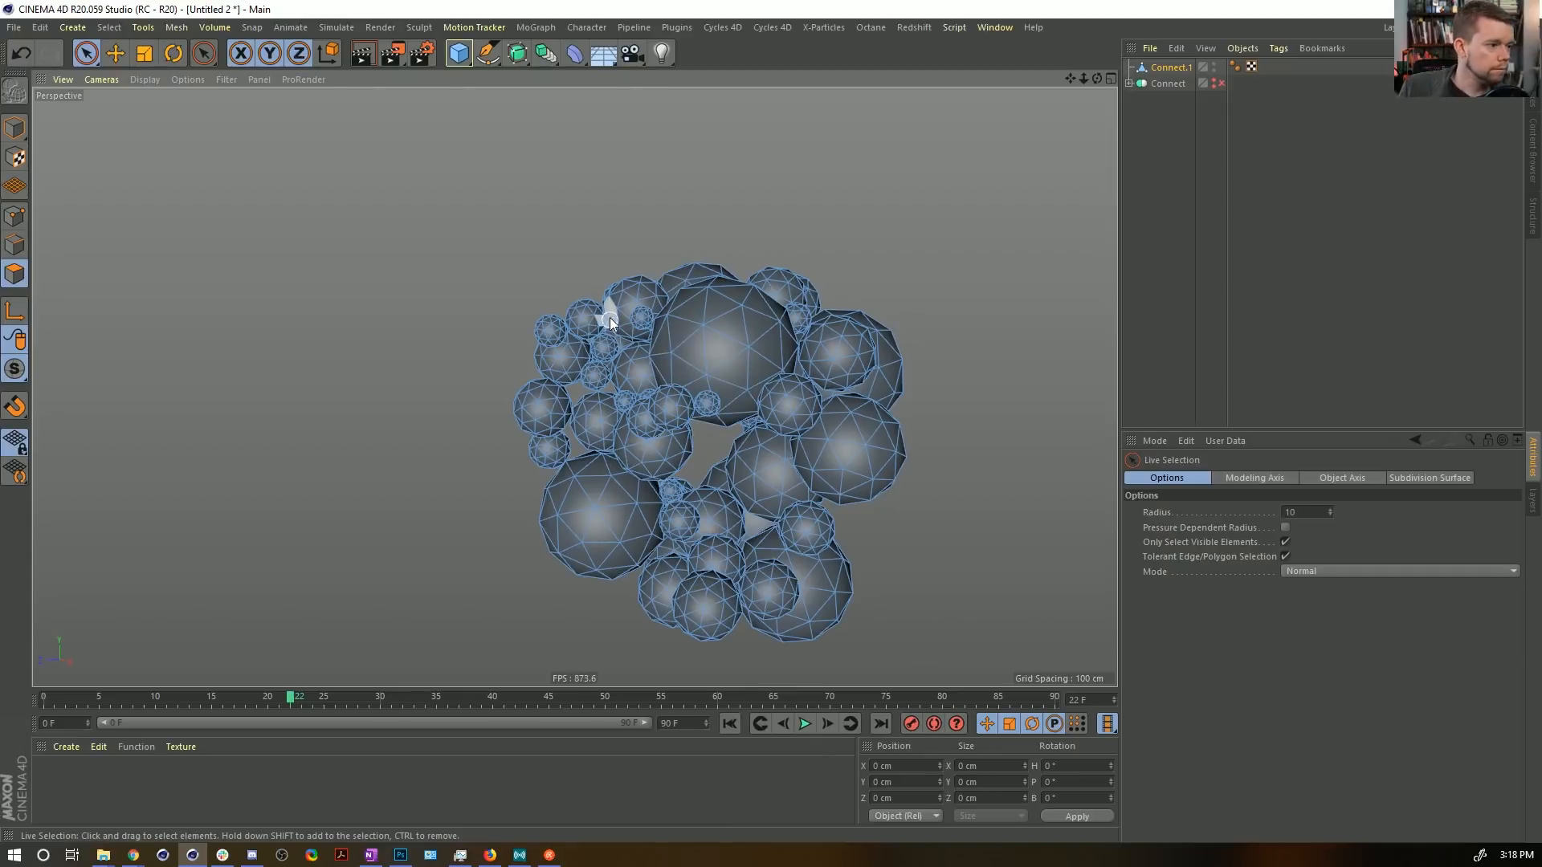
Delete the vertical chain of small spheres along the cluster's outer left side, including all their connected faces.
{"action": "mouse_move", "coordinate": [583, 319]}
{"action": "left_mouse_down"}
{"action": "mouse_move", "coordinate": [539, 422]}
{"action": "mouse_move", "coordinate": [554, 337]}
{"action": "mouse_move", "coordinate": [567, 345]}
{"action": "left_mouse_up"}
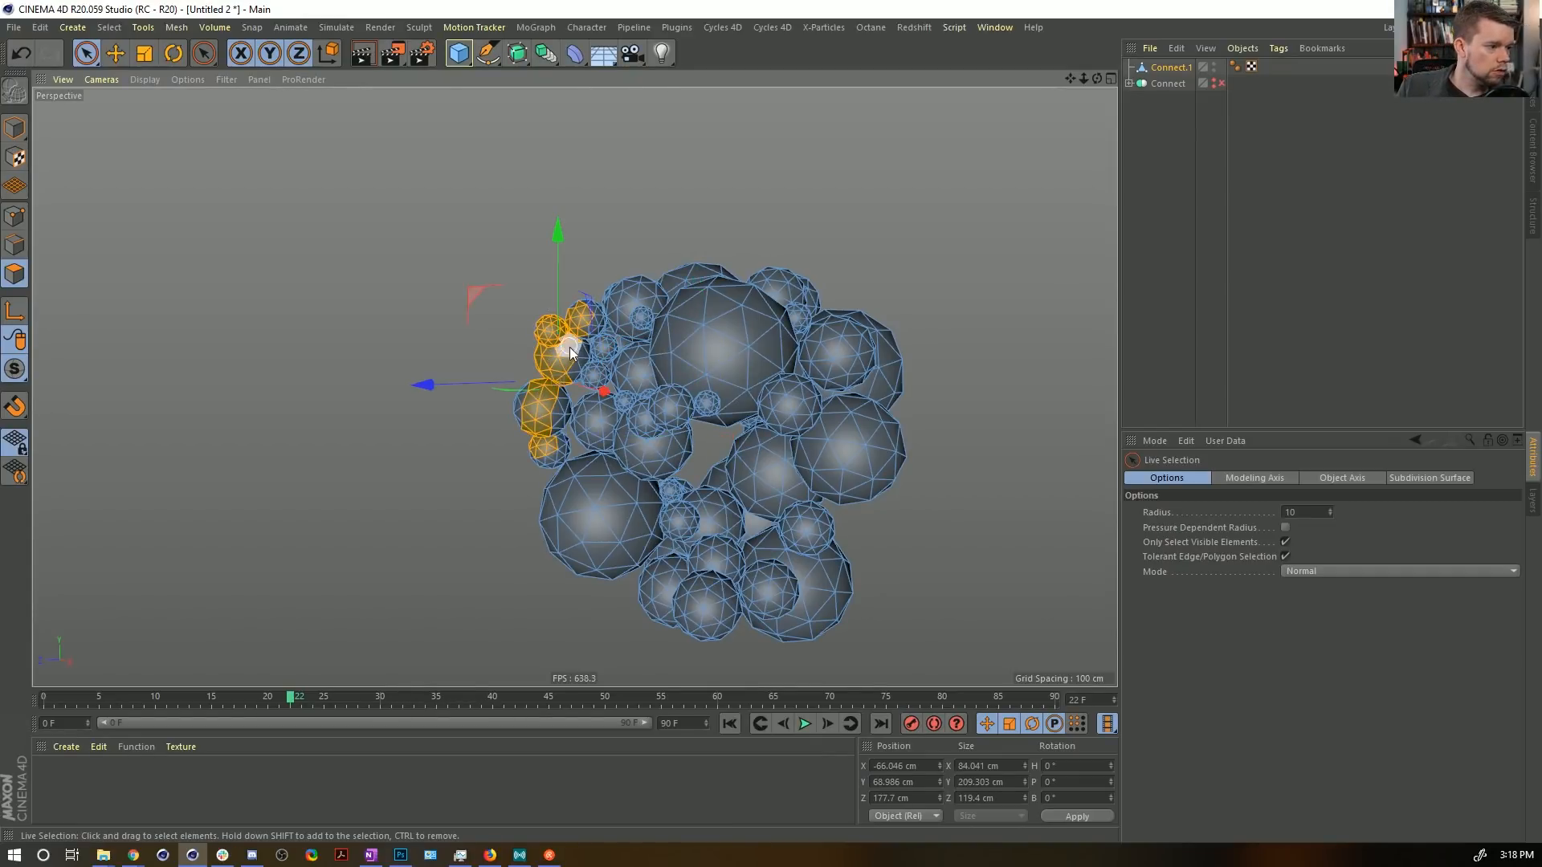
{"action": "key", "text": "u"}
{"action": "key", "text": "w"}
{"action": "key", "text": "Delete"}
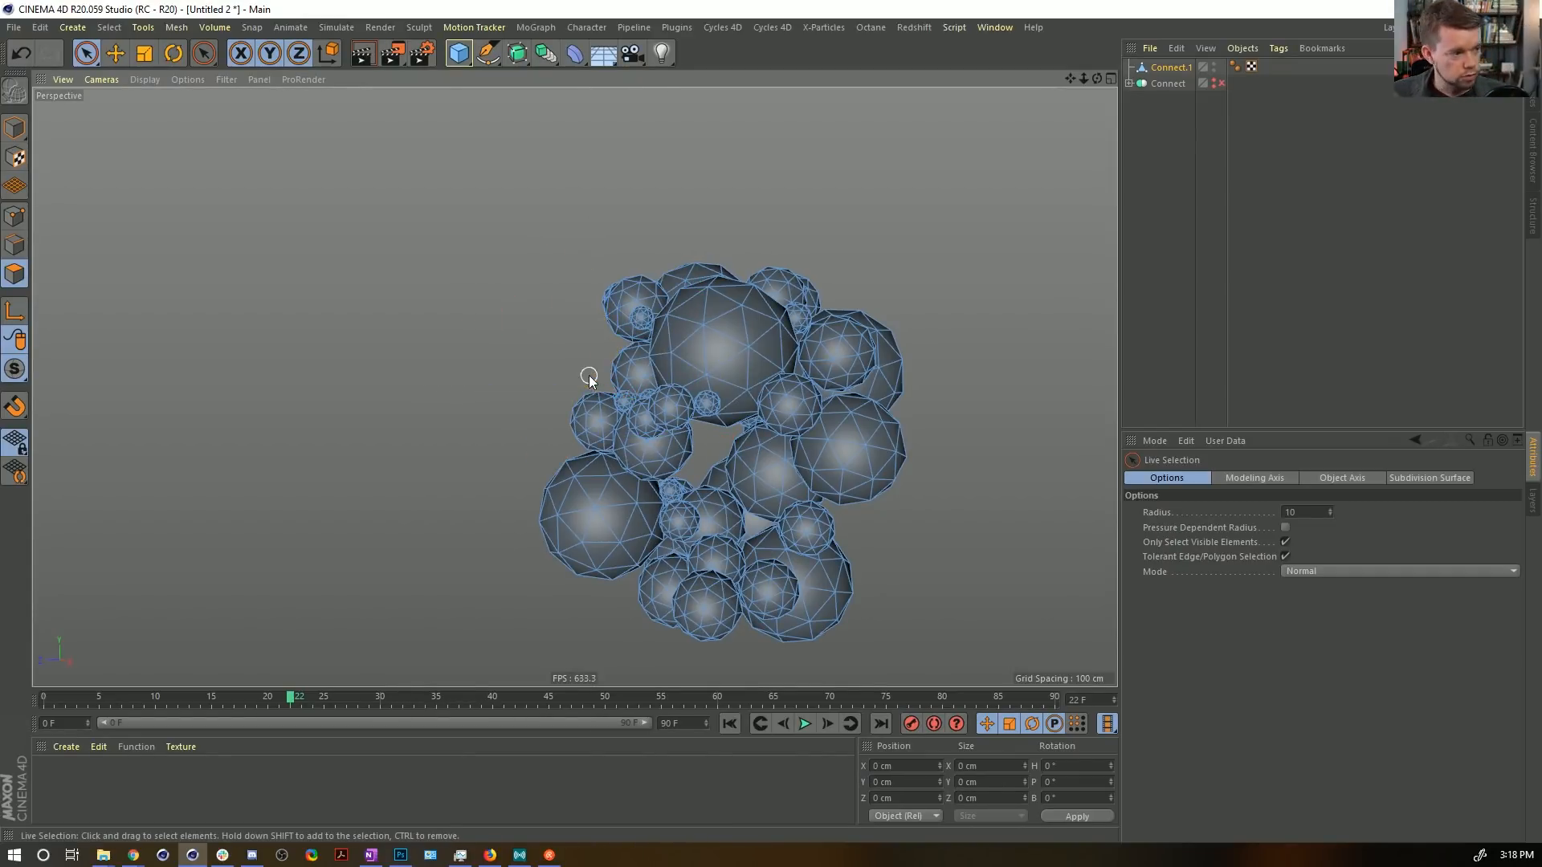
Orbit to the side opening and delete the small spheres around it in two rounds of connected-face selection.
{"action": "left_click_drag", "start_coordinate": [667, 343], "coordinate": [921, 346], "text": "alt"}
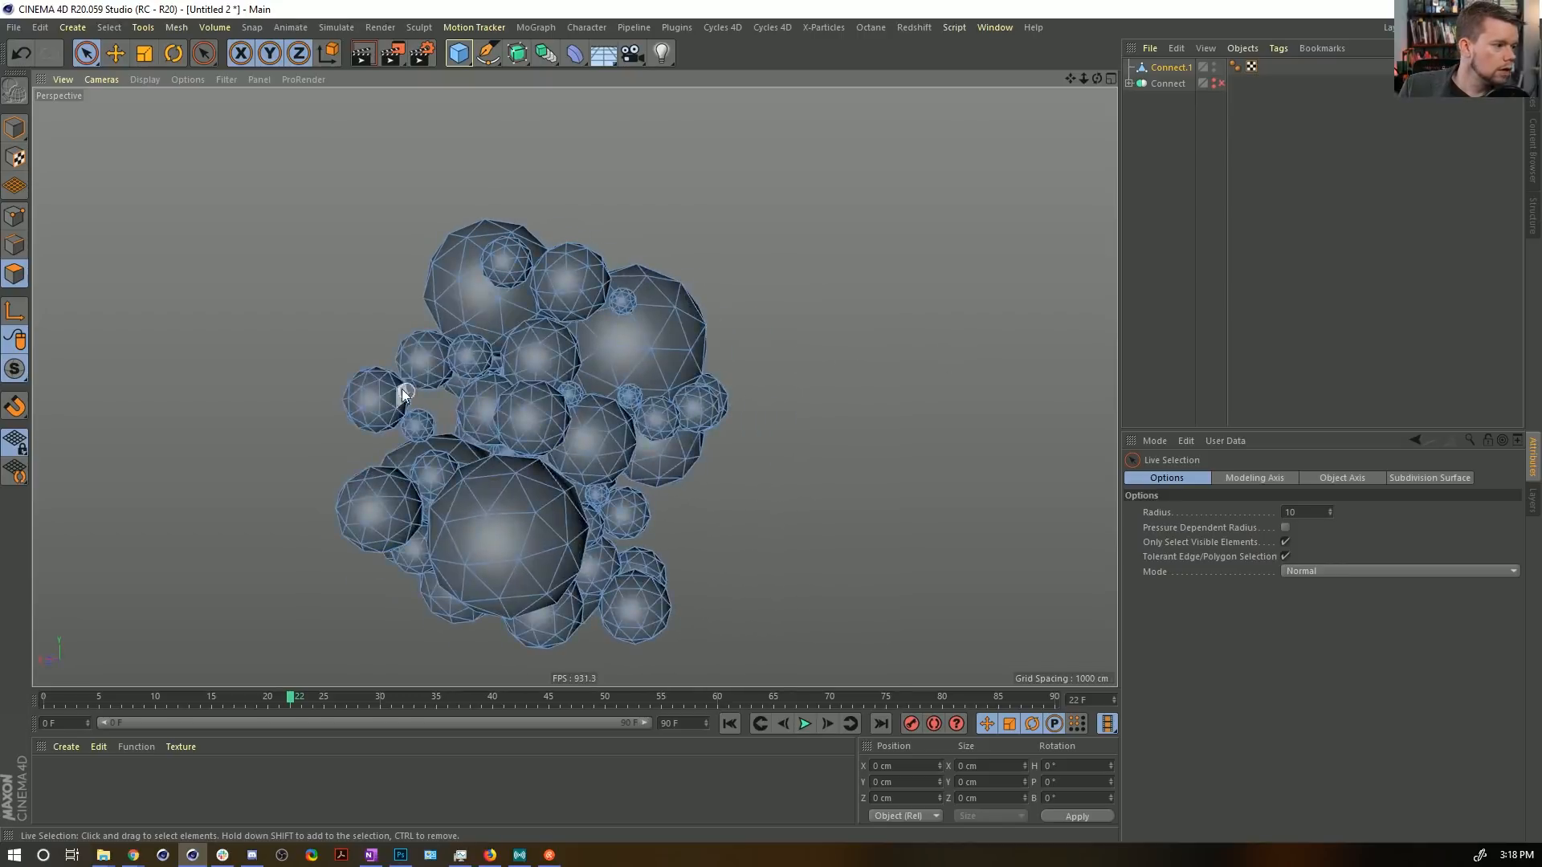
{"action": "left_click", "coordinate": [414, 399]}
{"action": "mouse_move", "coordinate": [419, 418]}
{"action": "left_mouse_down"}
{"action": "mouse_move", "coordinate": [494, 424]}
{"action": "mouse_move", "coordinate": [426, 357]}
{"action": "mouse_move", "coordinate": [496, 342]}
{"action": "mouse_move", "coordinate": [306, 311]}
{"action": "mouse_move", "coordinate": [389, 375]}
{"action": "mouse_move", "coordinate": [807, 347]}
{"action": "mouse_move", "coordinate": [778, 372]}
{"action": "mouse_move", "coordinate": [875, 396]}
{"action": "mouse_move", "coordinate": [757, 389]}
{"action": "left_mouse_up"}
{"action": "key", "text": "u"}
{"action": "key", "text": "w"}
{"action": "key", "text": "Delete"}
{"action": "key", "text": "u"}
{"action": "key", "text": "w"}
{"action": "key", "text": "Delete"}
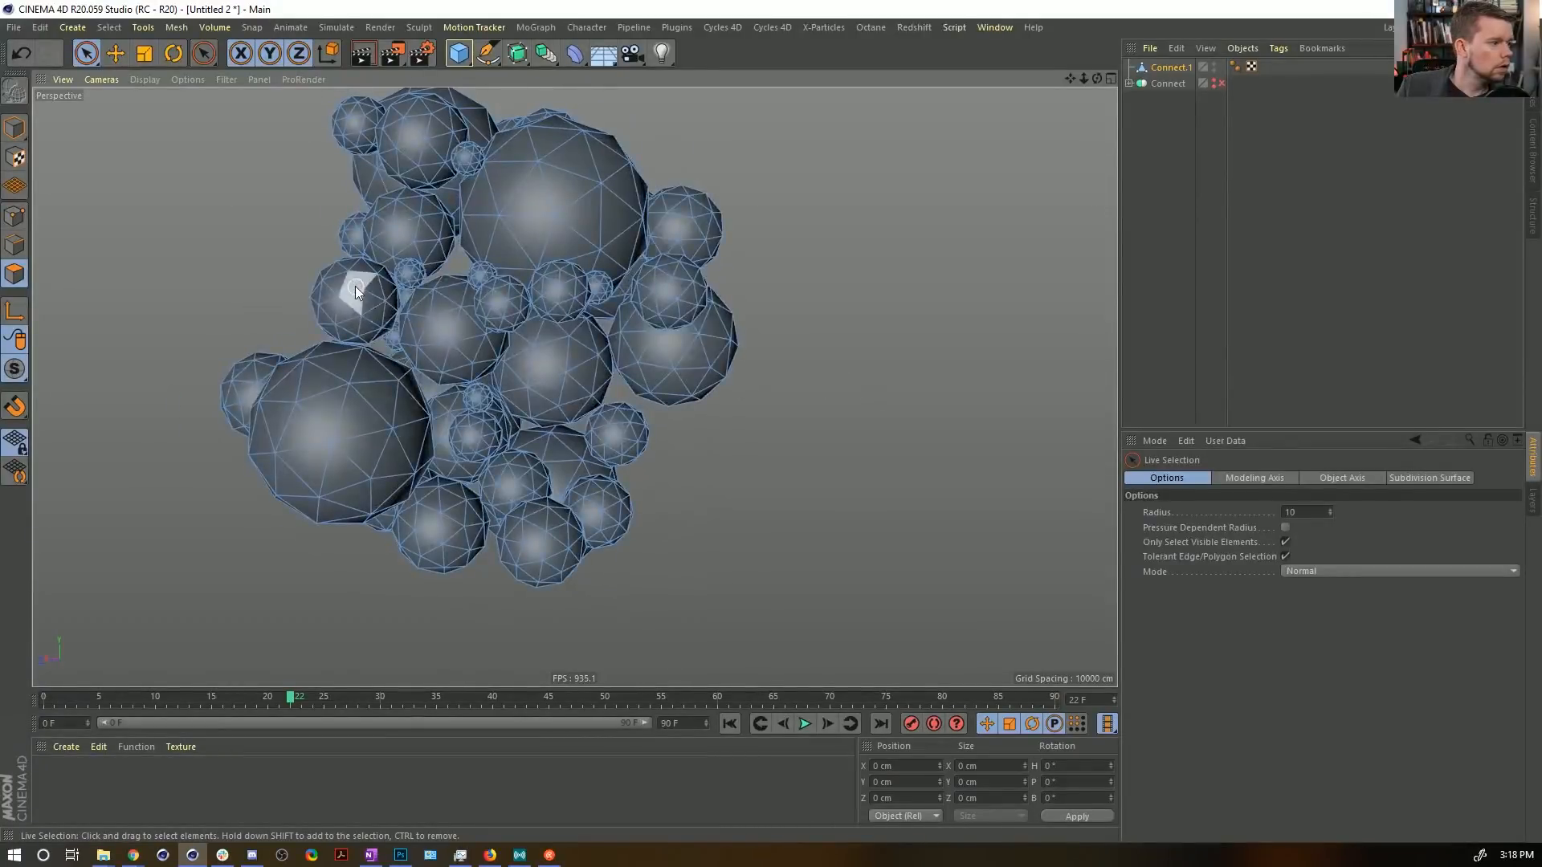
Delete the medium sphere just above the largest lower sphere, then check the thinned cluster from a distance.
{"action": "left_click", "coordinate": [376, 325]}
{"action": "left_click_drag", "start_coordinate": [385, 337], "coordinate": [381, 338]}
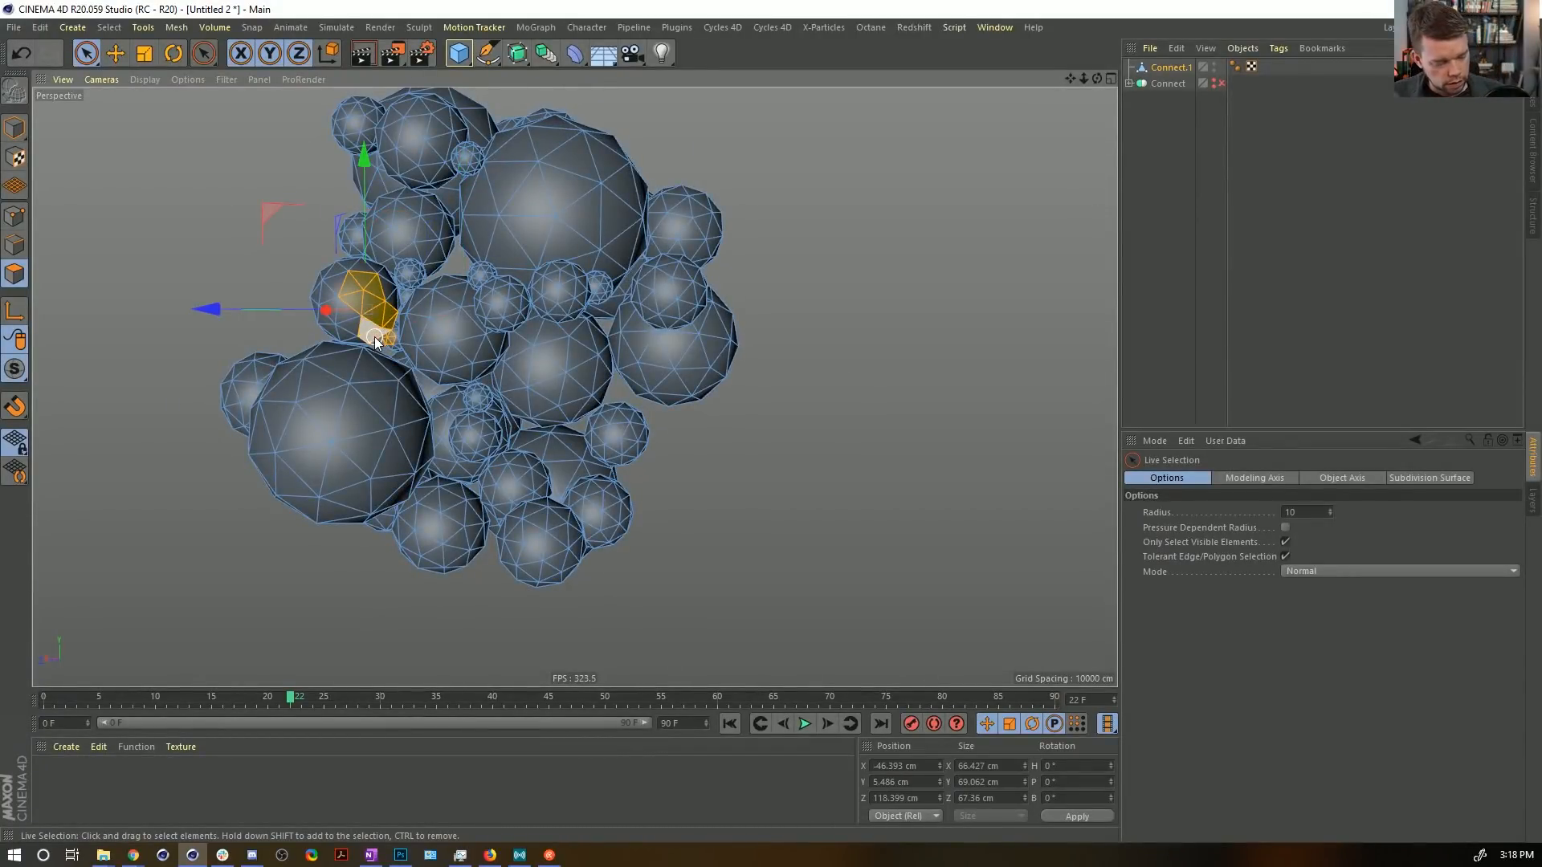
{"action": "key", "text": "u"}
{"action": "key", "text": "w"}
{"action": "key", "text": "Delete"}
{"action": "left_click_drag", "start_coordinate": [486, 337], "coordinate": [517, 327], "text": "alt"}
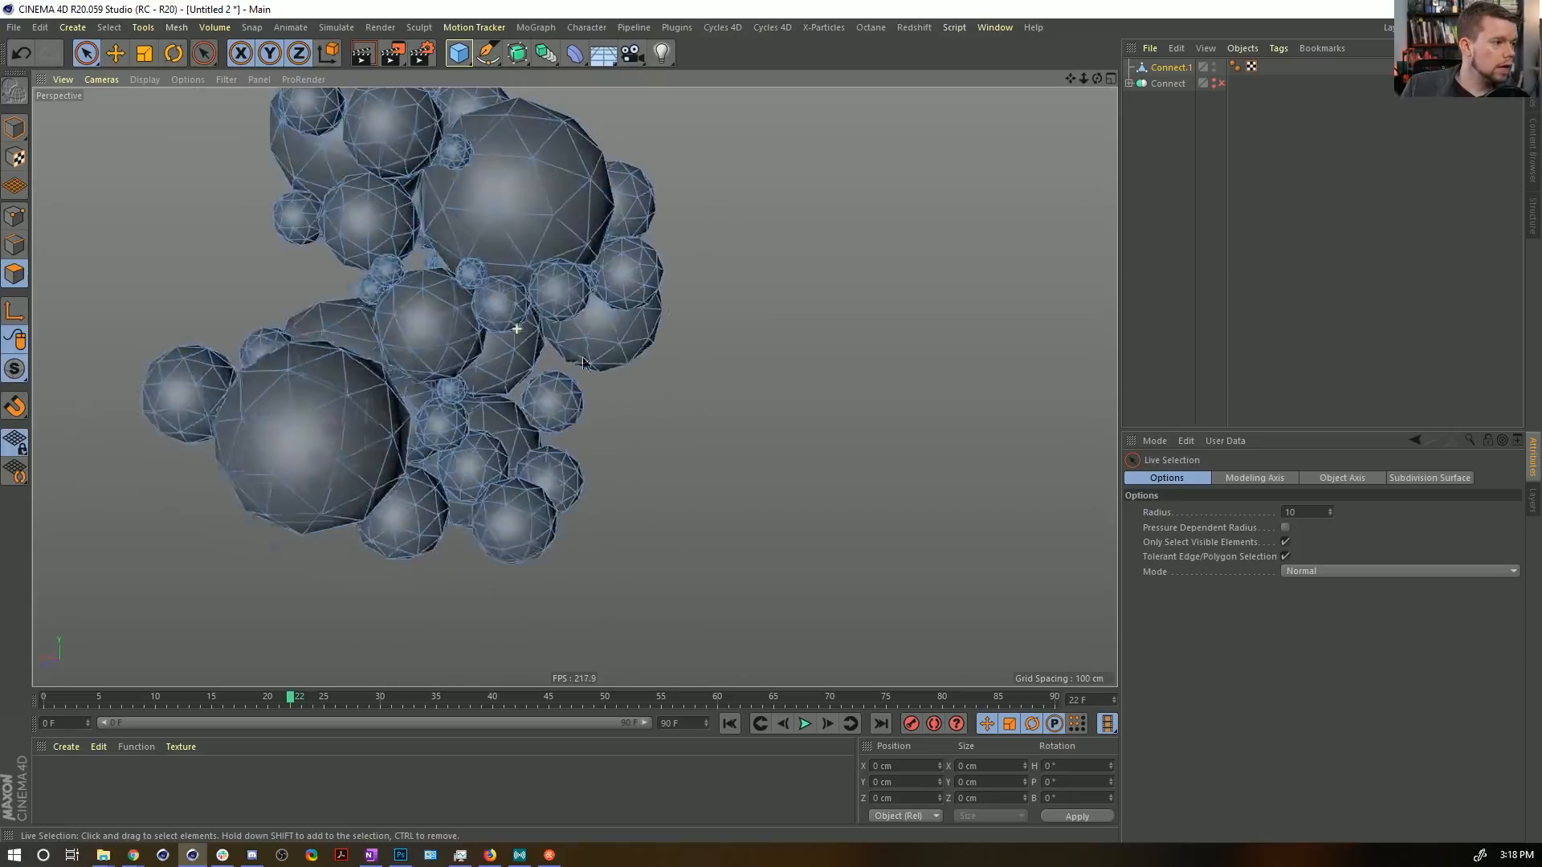
{"action": "right_click_drag", "start_coordinate": [517, 326], "coordinate": [466, 338], "text": "alt"}
{"action": "left_click_drag", "start_coordinate": [467, 344], "coordinate": [549, 403], "text": "alt"}
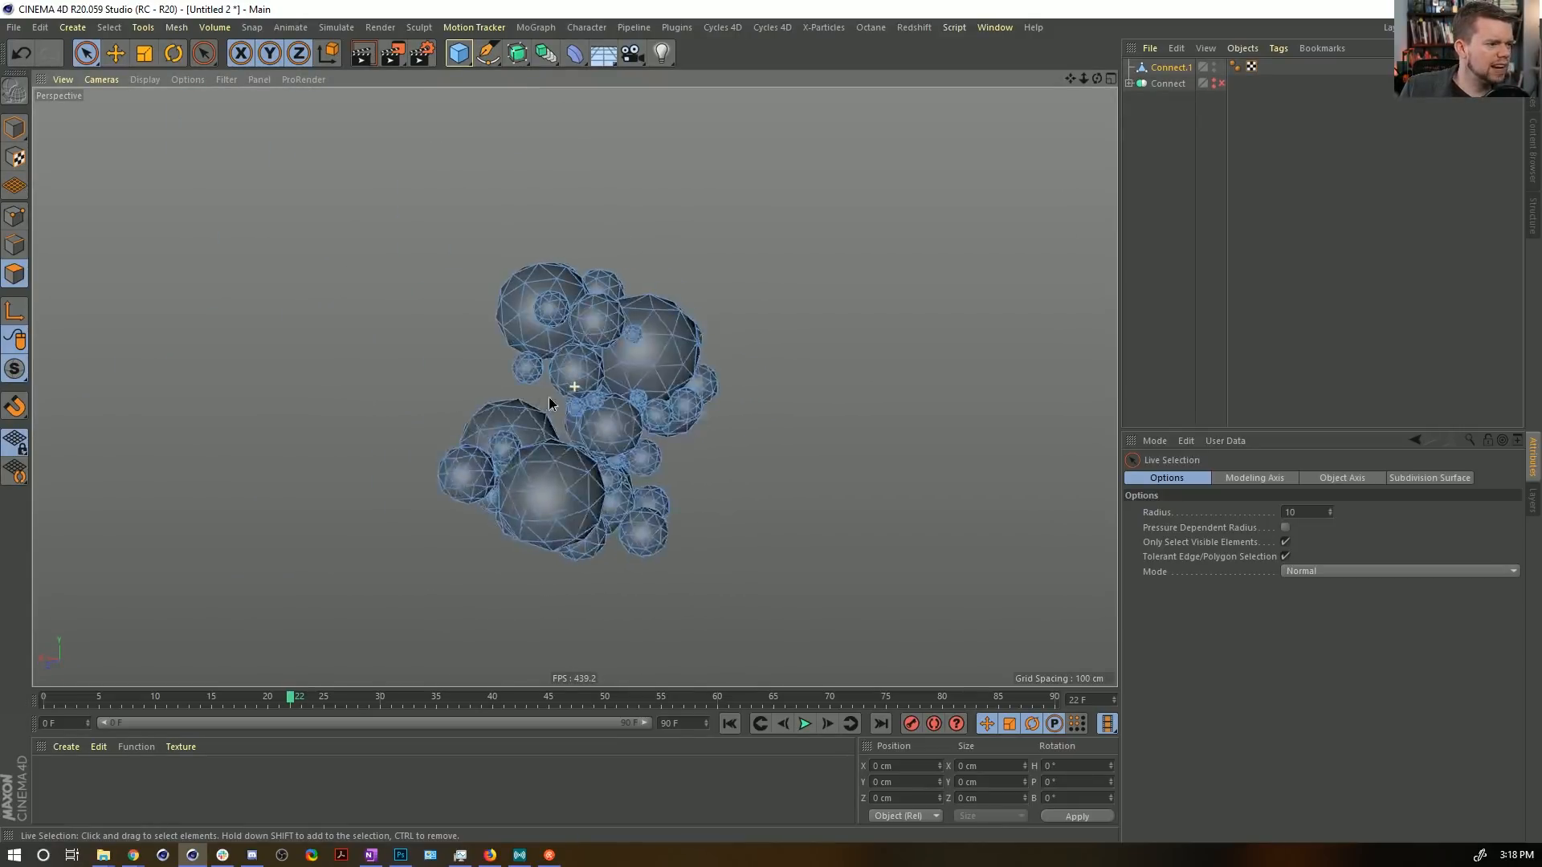
Return to model mode and save the scene as [4a]Melty.c4d in the SceneFiles folder.
{"action": "left_click", "coordinate": [14, 127]}
{"action": "key", "text": "ctrl+s"}
{"action": "left_click", "coordinate": [342, 164]}
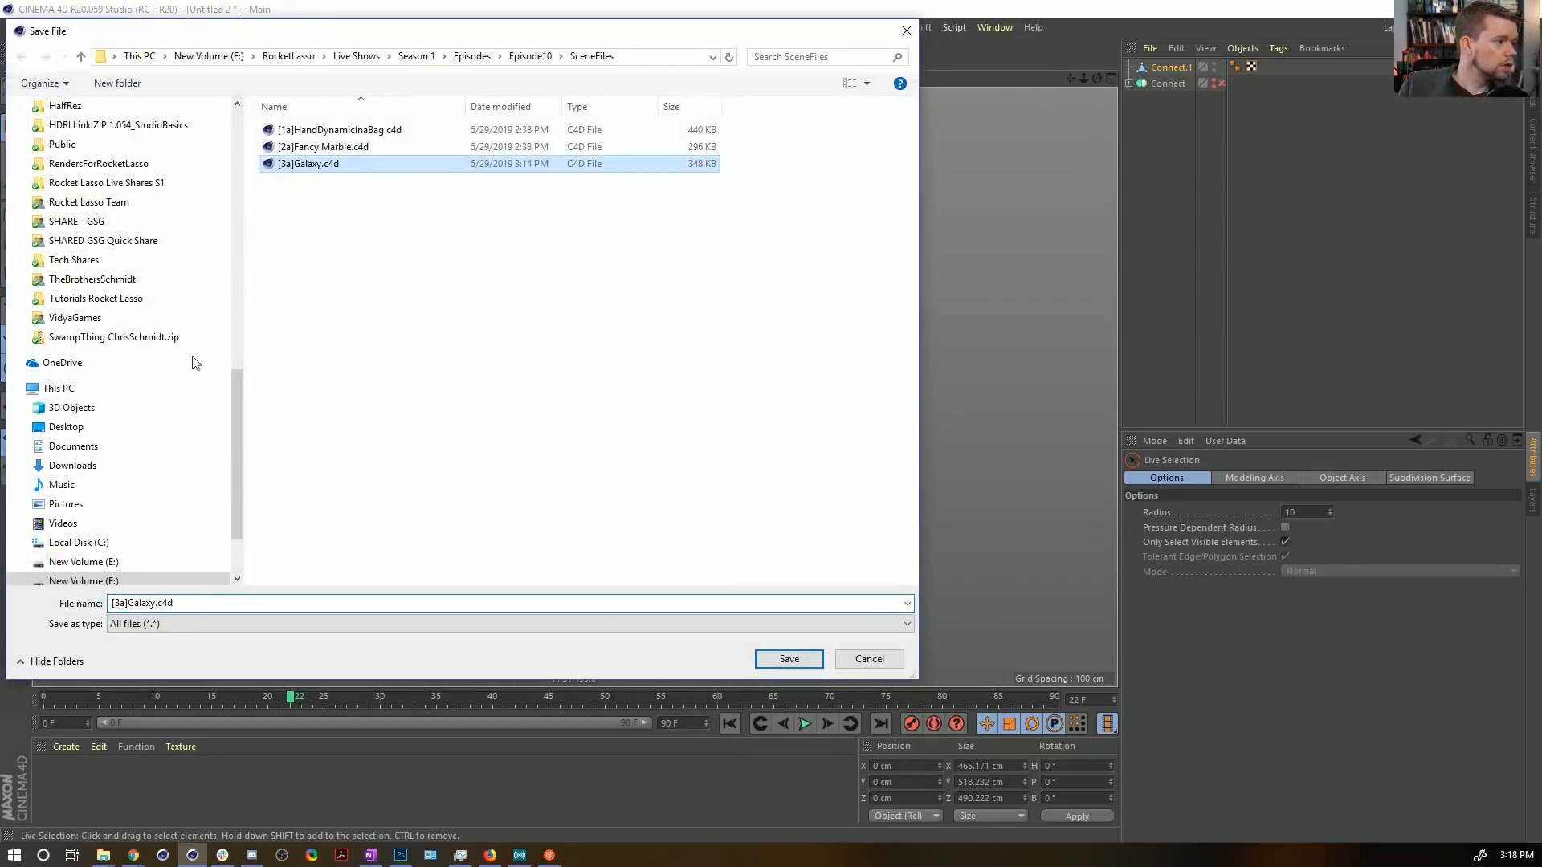
{"action": "left_click", "coordinate": [113, 603]}
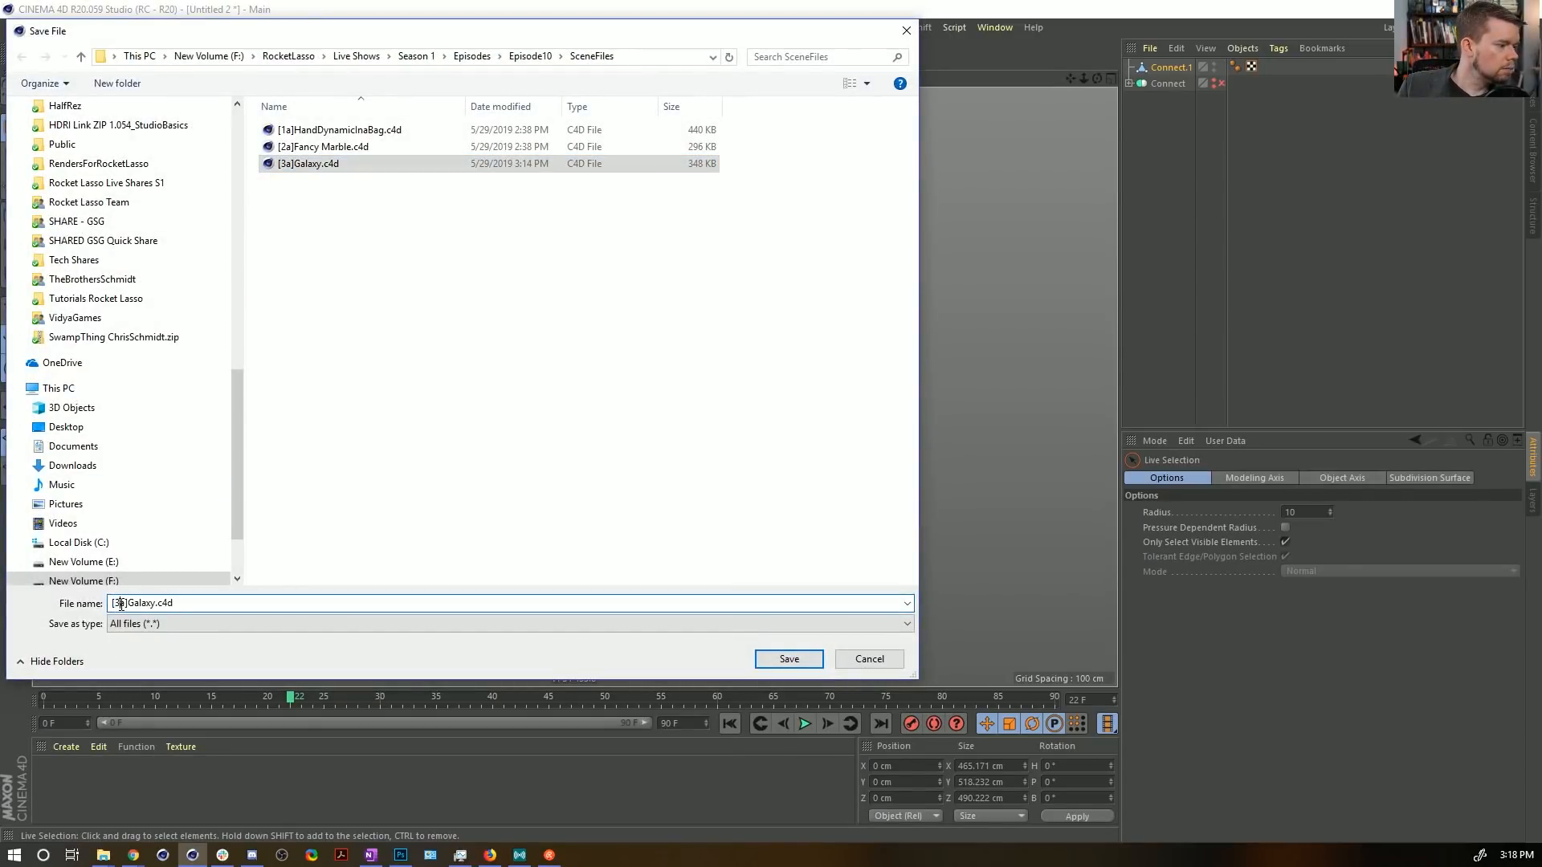
{"action": "key", "text": "BackSpace"}
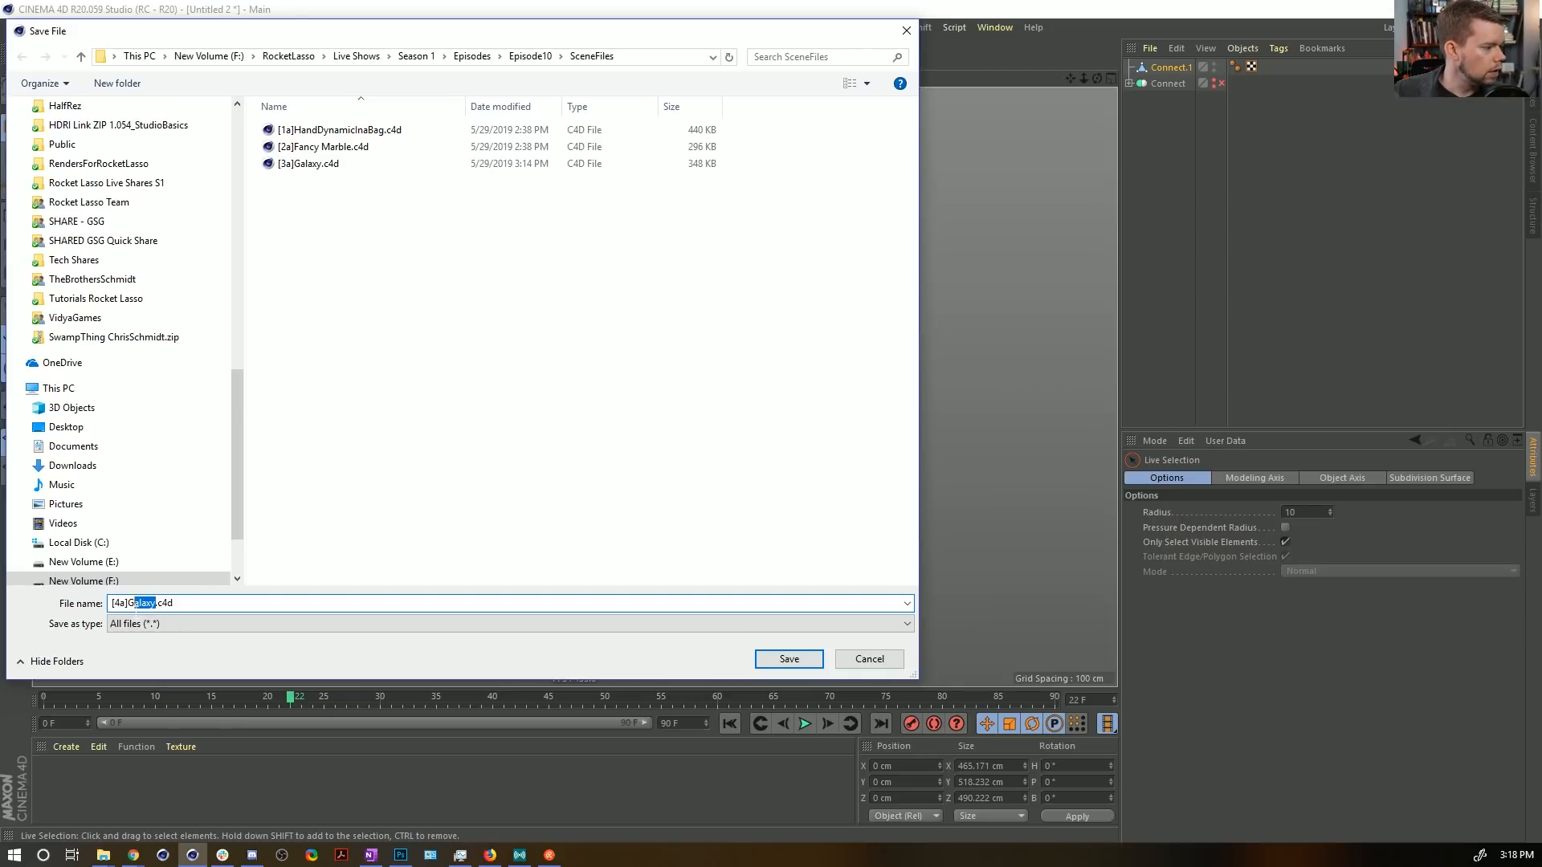
{"action": "type", "text": "Melt"}
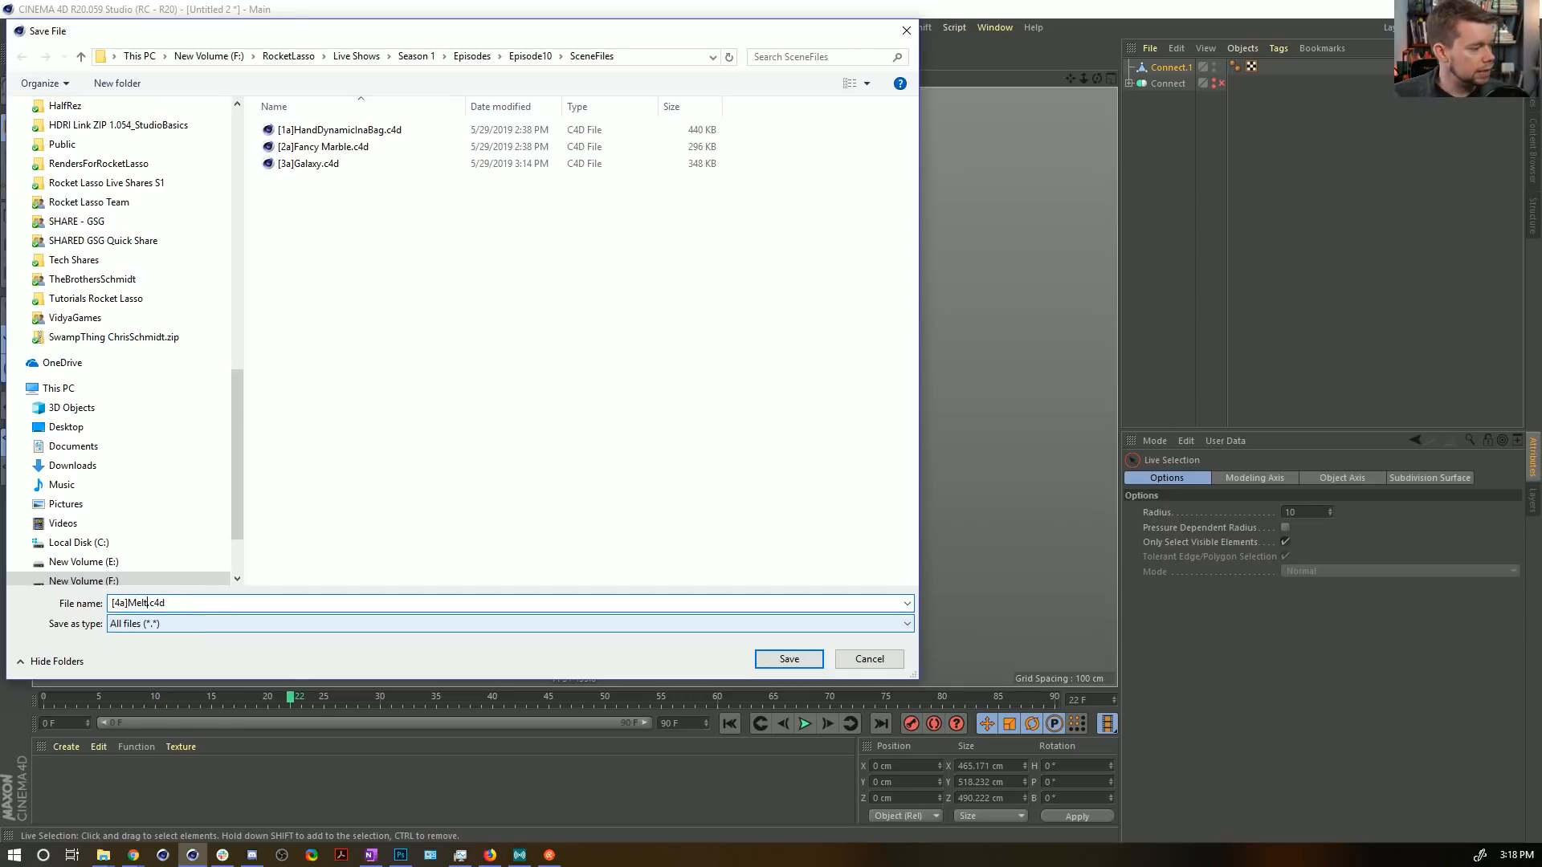
{"action": "type", "text": "y"}
{"action": "key", "text": "Return"}
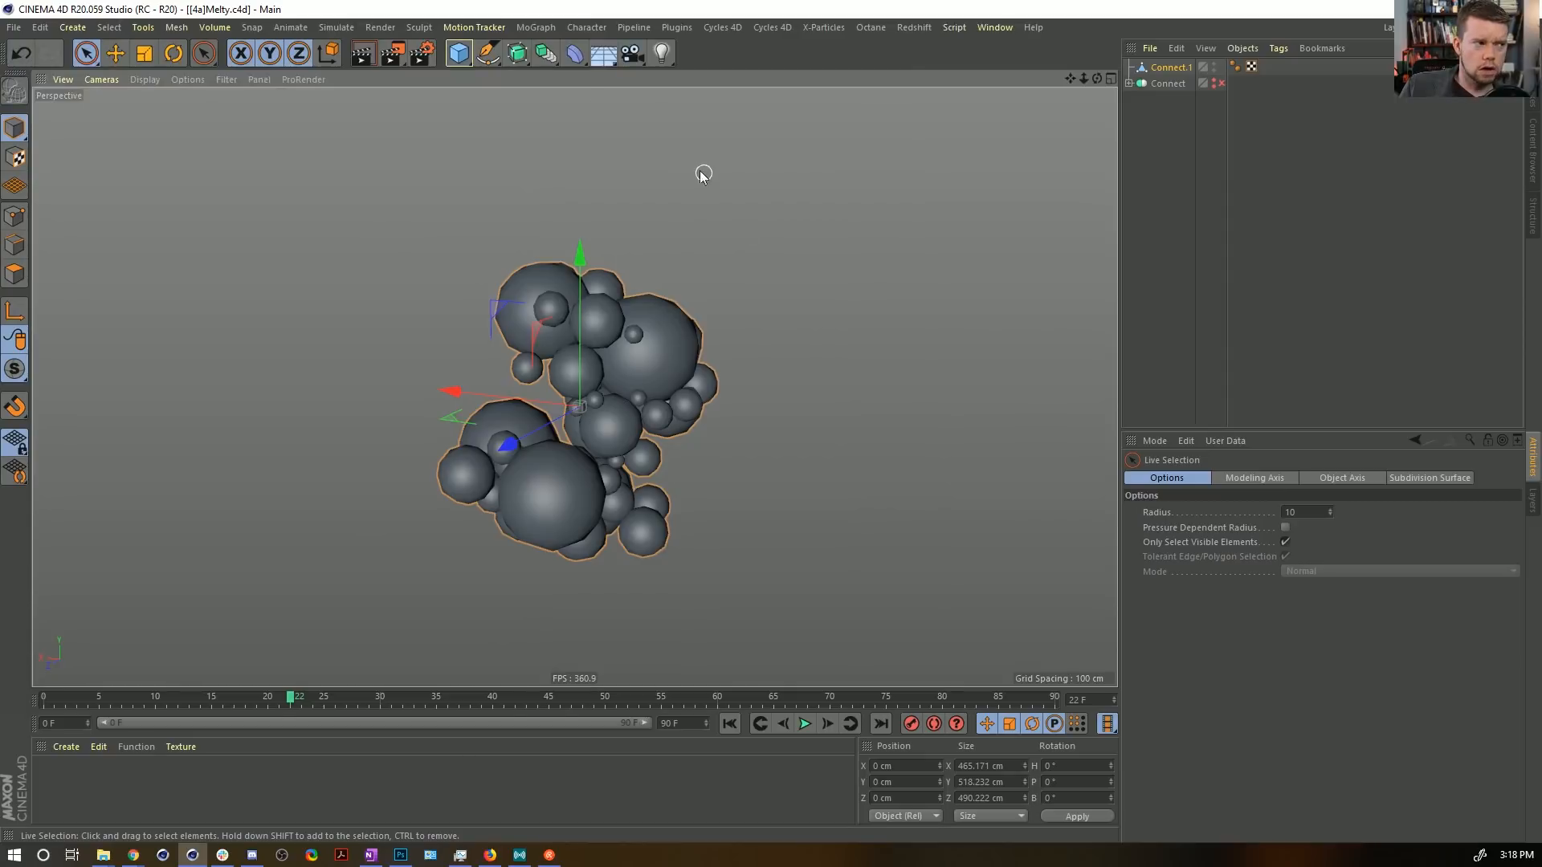
Add a Cloner and a Circle spline, scale the circle down to about 160 cm across, and nest it under the Cloner.
{"action": "left_click", "coordinate": [536, 27]}
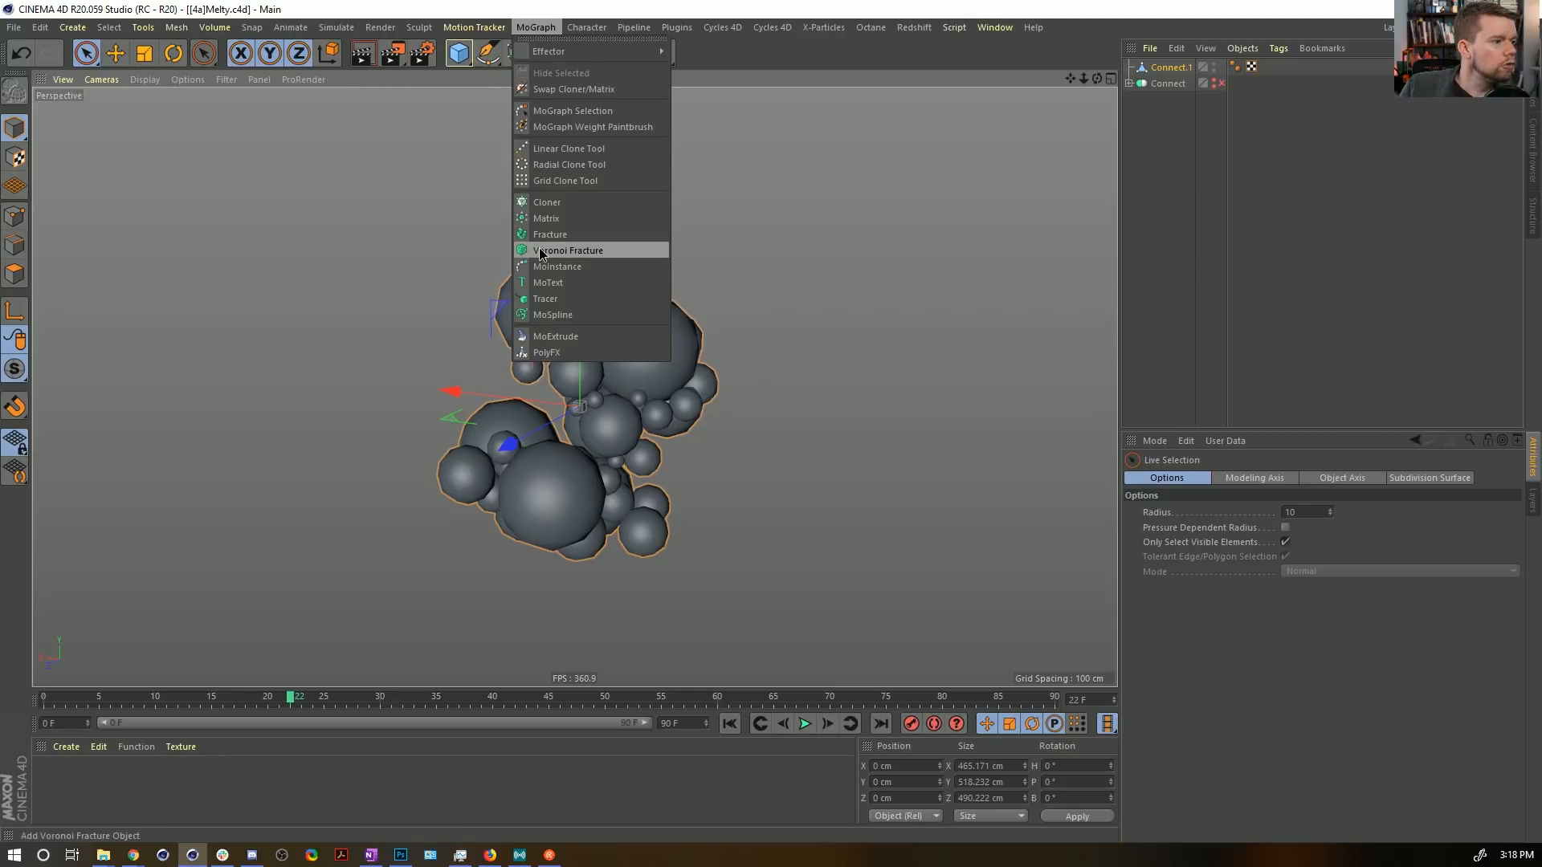
{"action": "left_click", "coordinate": [585, 203]}
{"action": "left_click", "coordinate": [488, 53]}
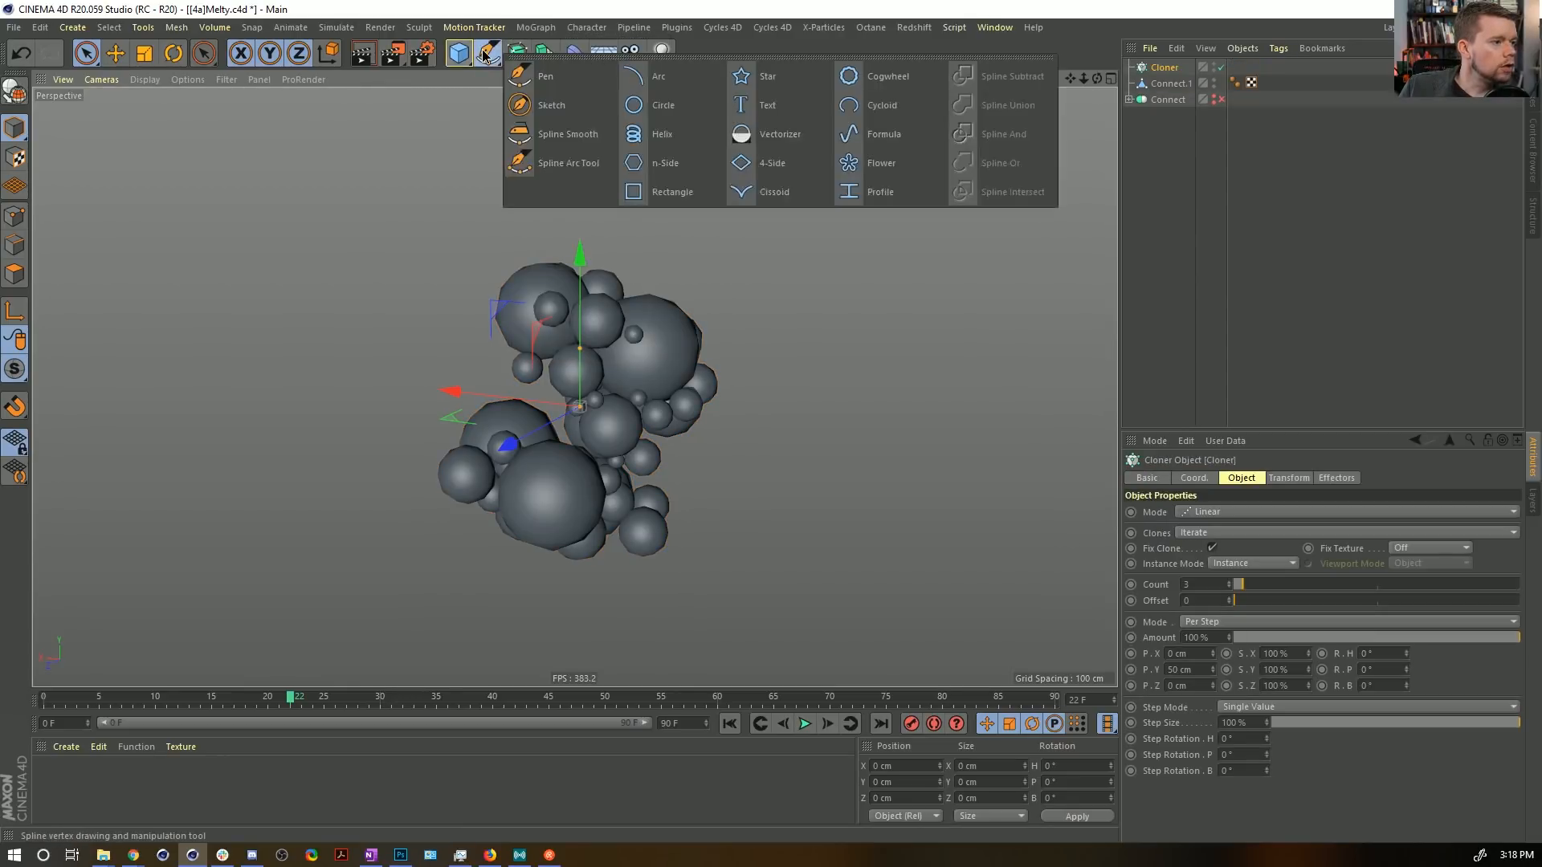
{"action": "left_click", "coordinate": [690, 111]}
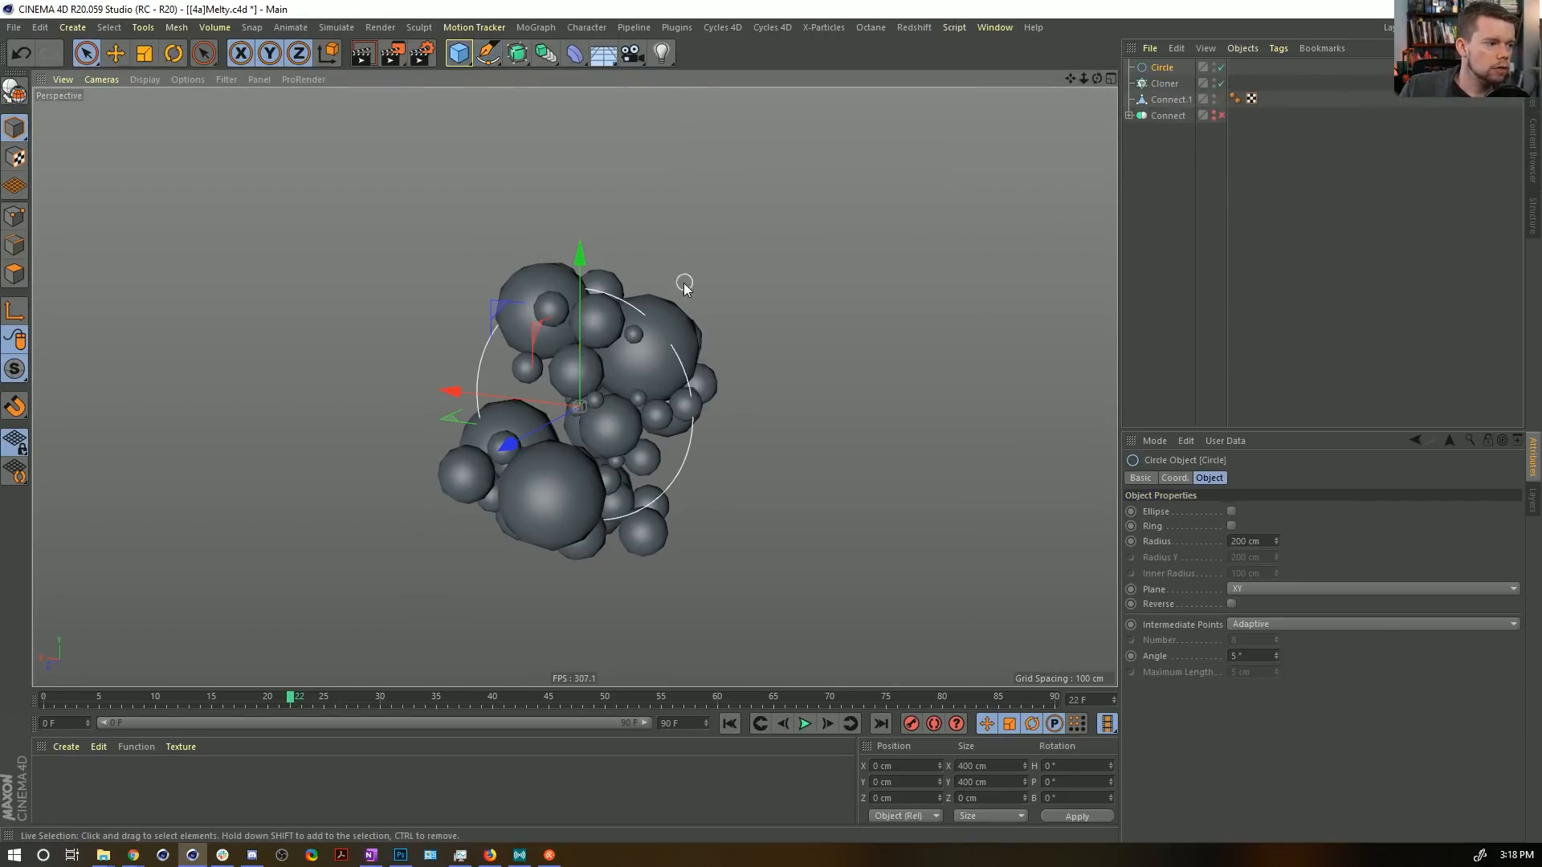
{"action": "key", "text": "t"}
{"action": "left_click_drag", "start_coordinate": [747, 281], "coordinate": [446, 385]}
{"action": "left_click_drag", "start_coordinate": [1164, 66], "coordinate": [1161, 86]}
Set the Cloner to Object mode on the Connect.1 mesh, keeping Surface distribution, with a count of 100.
{"action": "left_click", "coordinate": [1165, 68]}
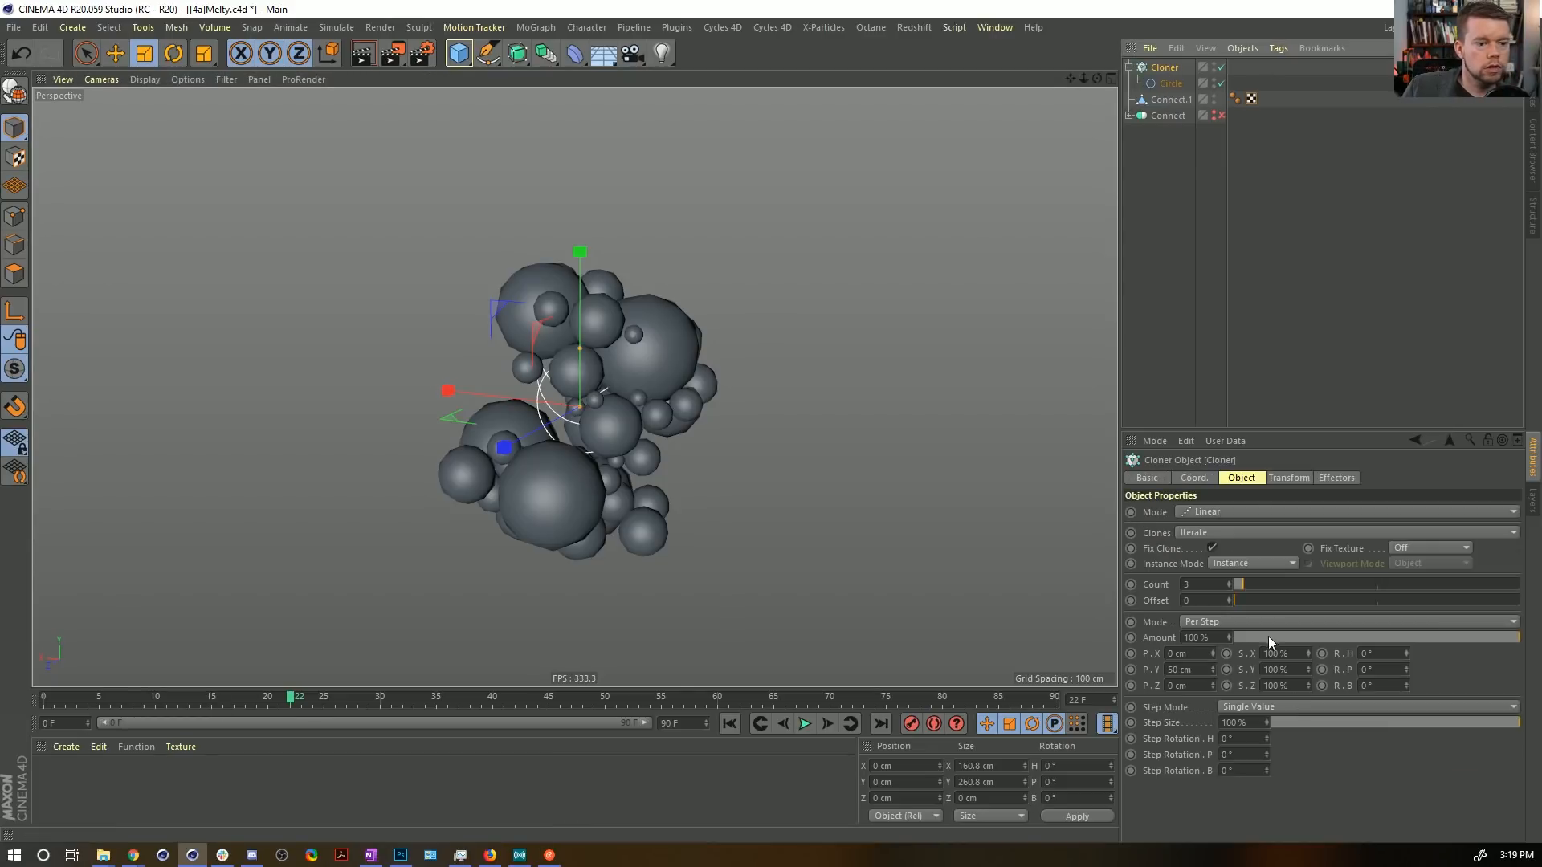
{"action": "left_click", "coordinate": [1236, 511]}
{"action": "left_click", "coordinate": [1220, 529]}
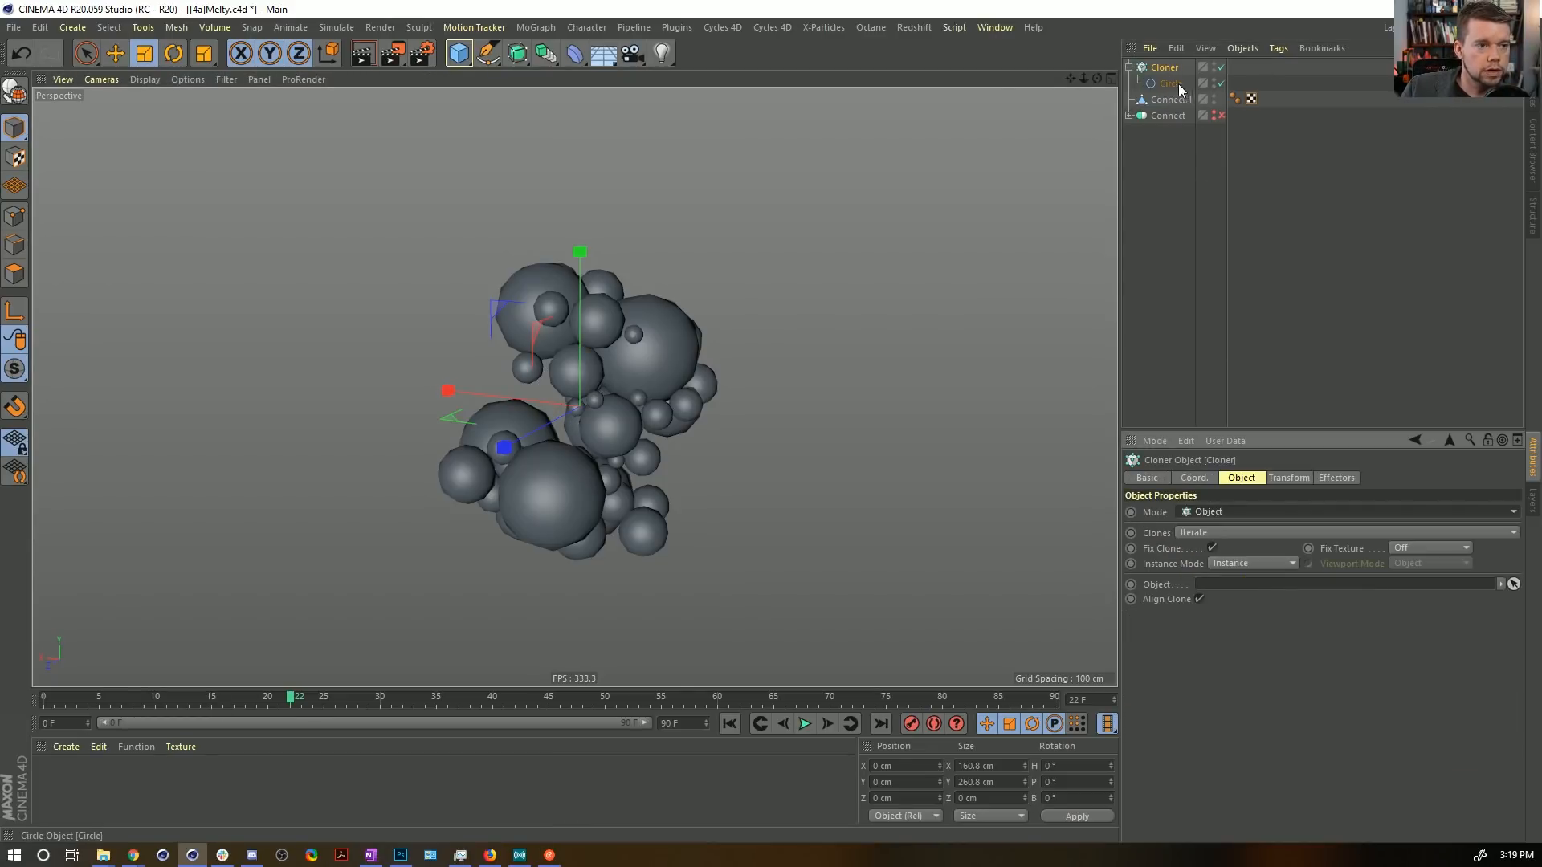
{"action": "left_click_drag", "start_coordinate": [1174, 98], "coordinate": [1210, 333]}
{"action": "left_click_drag", "start_coordinate": [1225, 592], "coordinate": [1226, 595]}
{"action": "left_click", "coordinate": [1226, 635]}
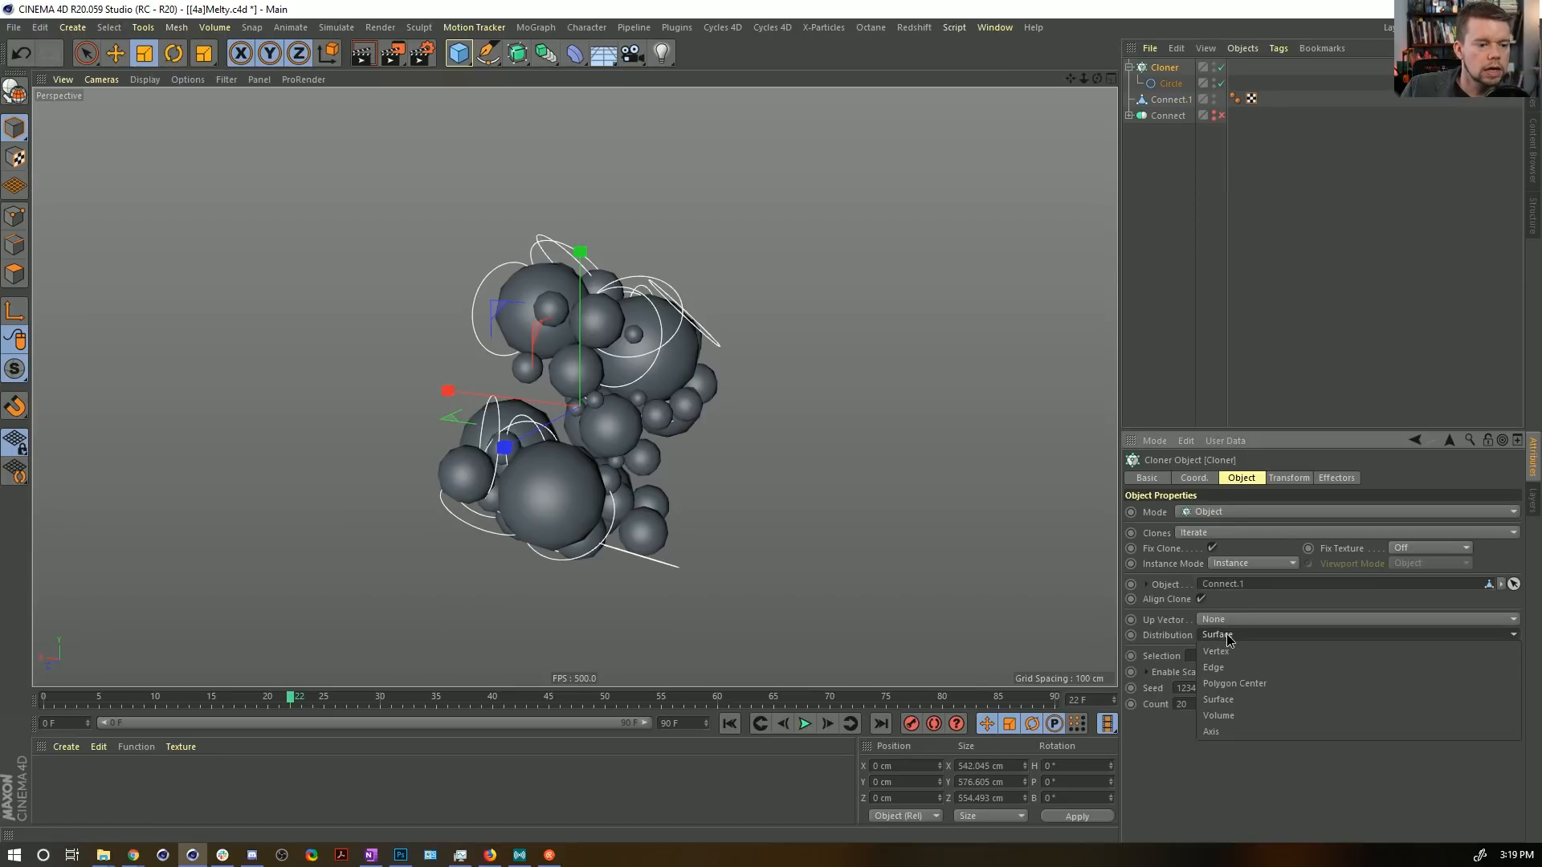
{"action": "left_click", "coordinate": [1135, 633]}
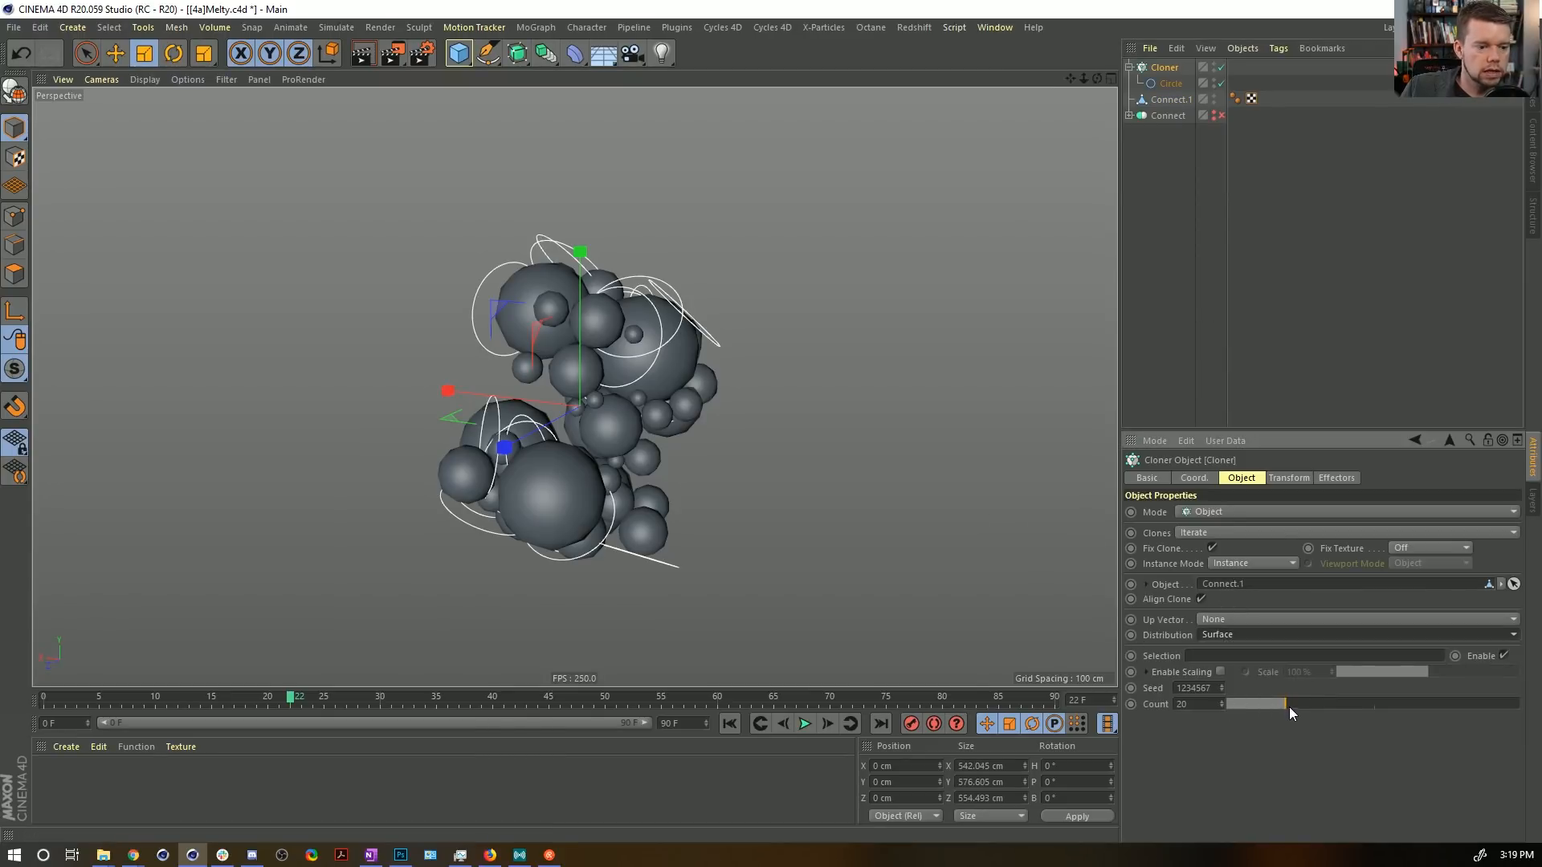
{"action": "left_click_drag", "start_coordinate": [1286, 706], "coordinate": [1519, 703]}
Rotate the clones to a pitch of 90° in the Cloner's transform settings so the circles stand out from the spheres.
{"action": "left_click_drag", "start_coordinate": [708, 315], "coordinate": [635, 349], "text": "alt"}
{"action": "right_click_drag", "start_coordinate": [634, 349], "coordinate": [682, 360], "text": "alt"}
{"action": "left_click_drag", "start_coordinate": [682, 360], "coordinate": [600, 274], "text": "alt"}
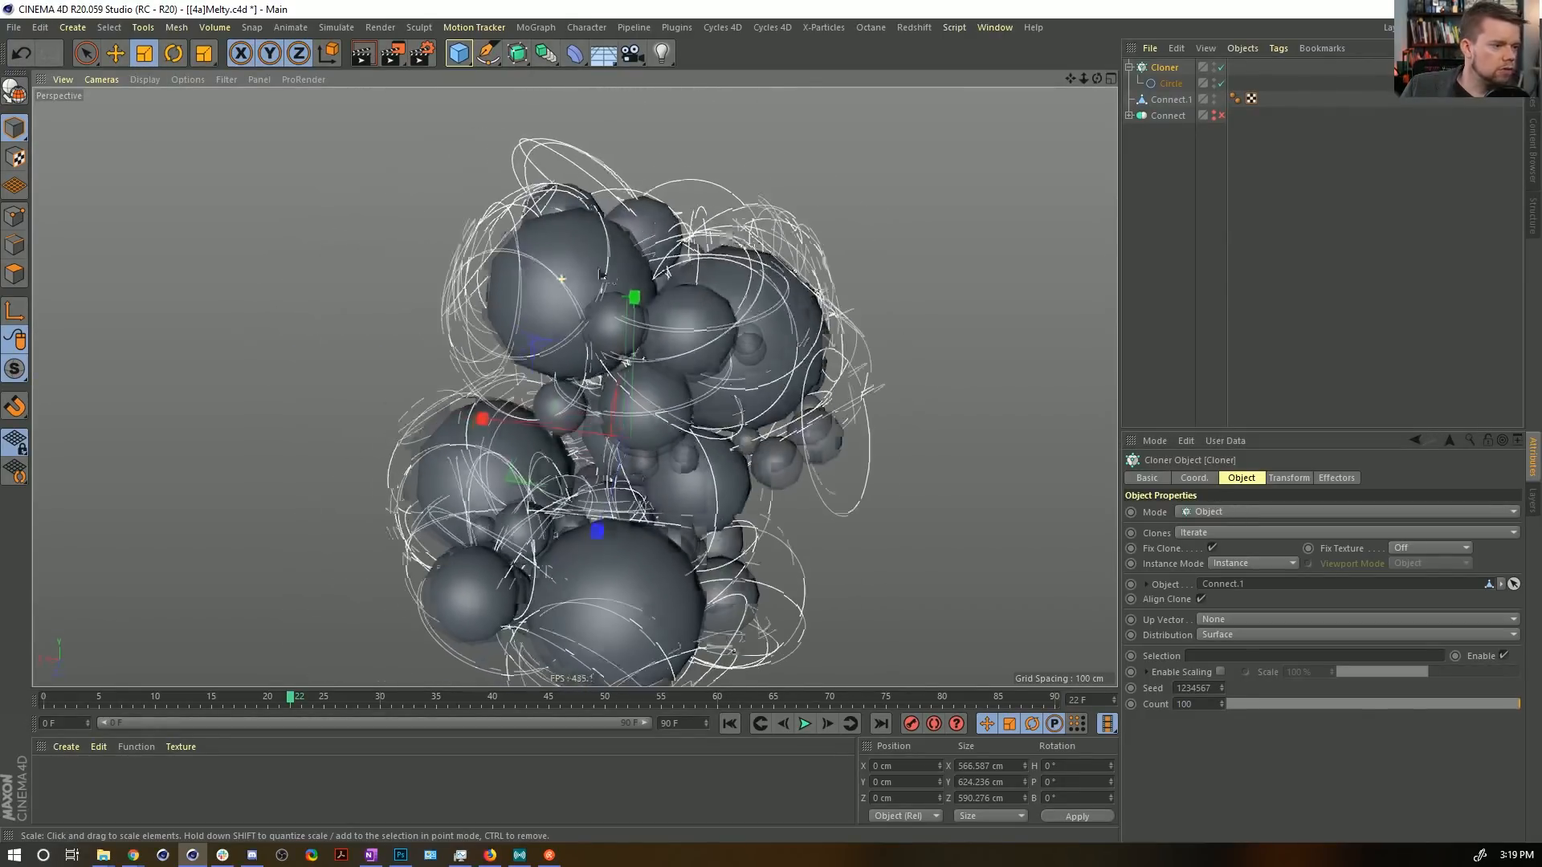
{"action": "left_click", "coordinate": [1300, 481]}
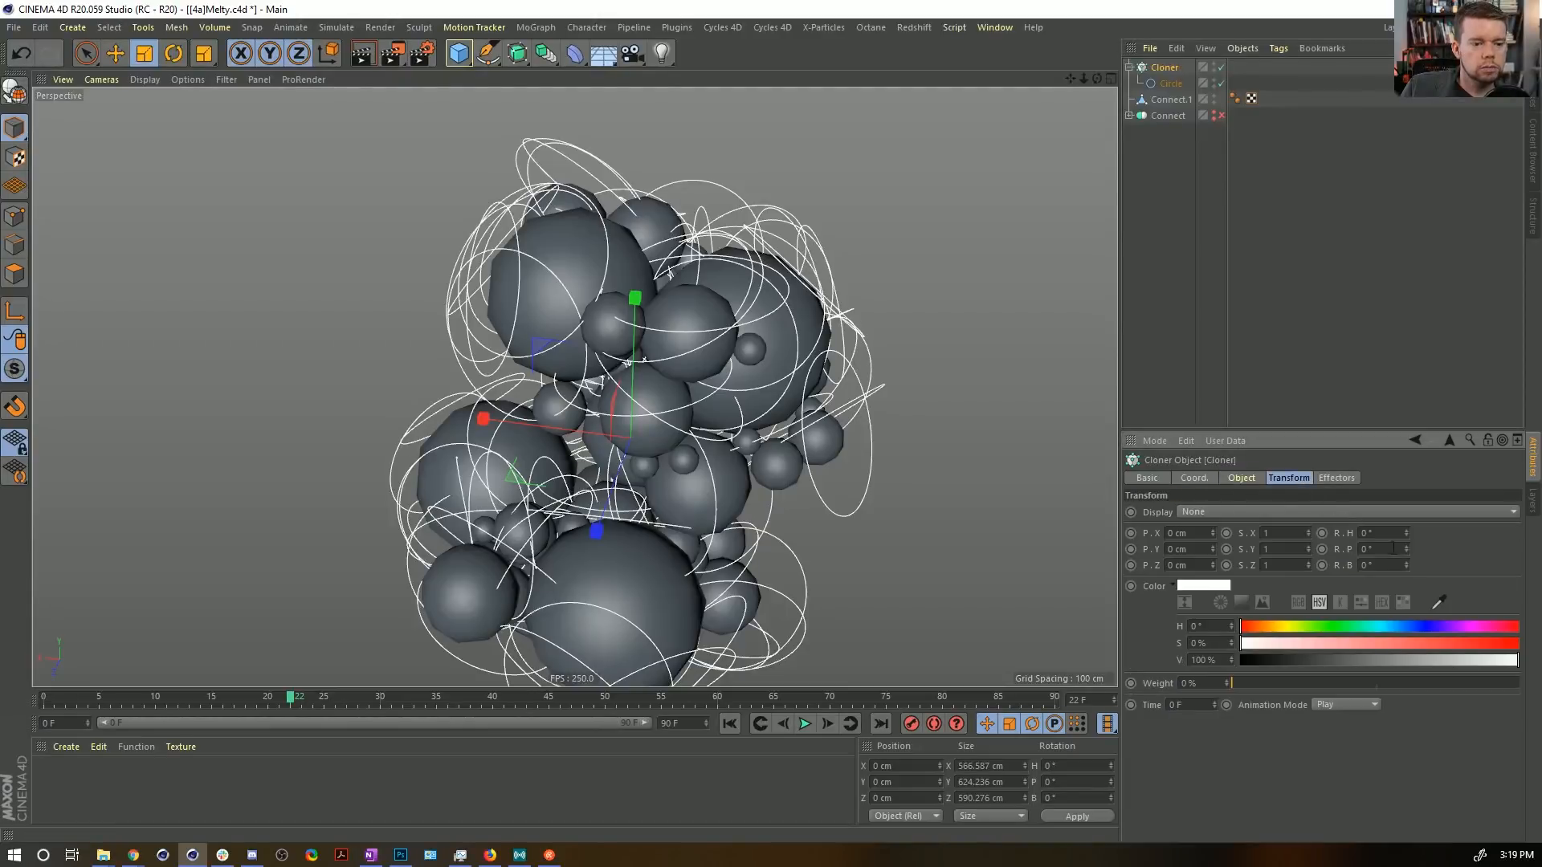
{"action": "left_click_drag", "start_coordinate": [1407, 535], "coordinate": [1407, 498]}
{"action": "key", "text": "ctrl+z"}
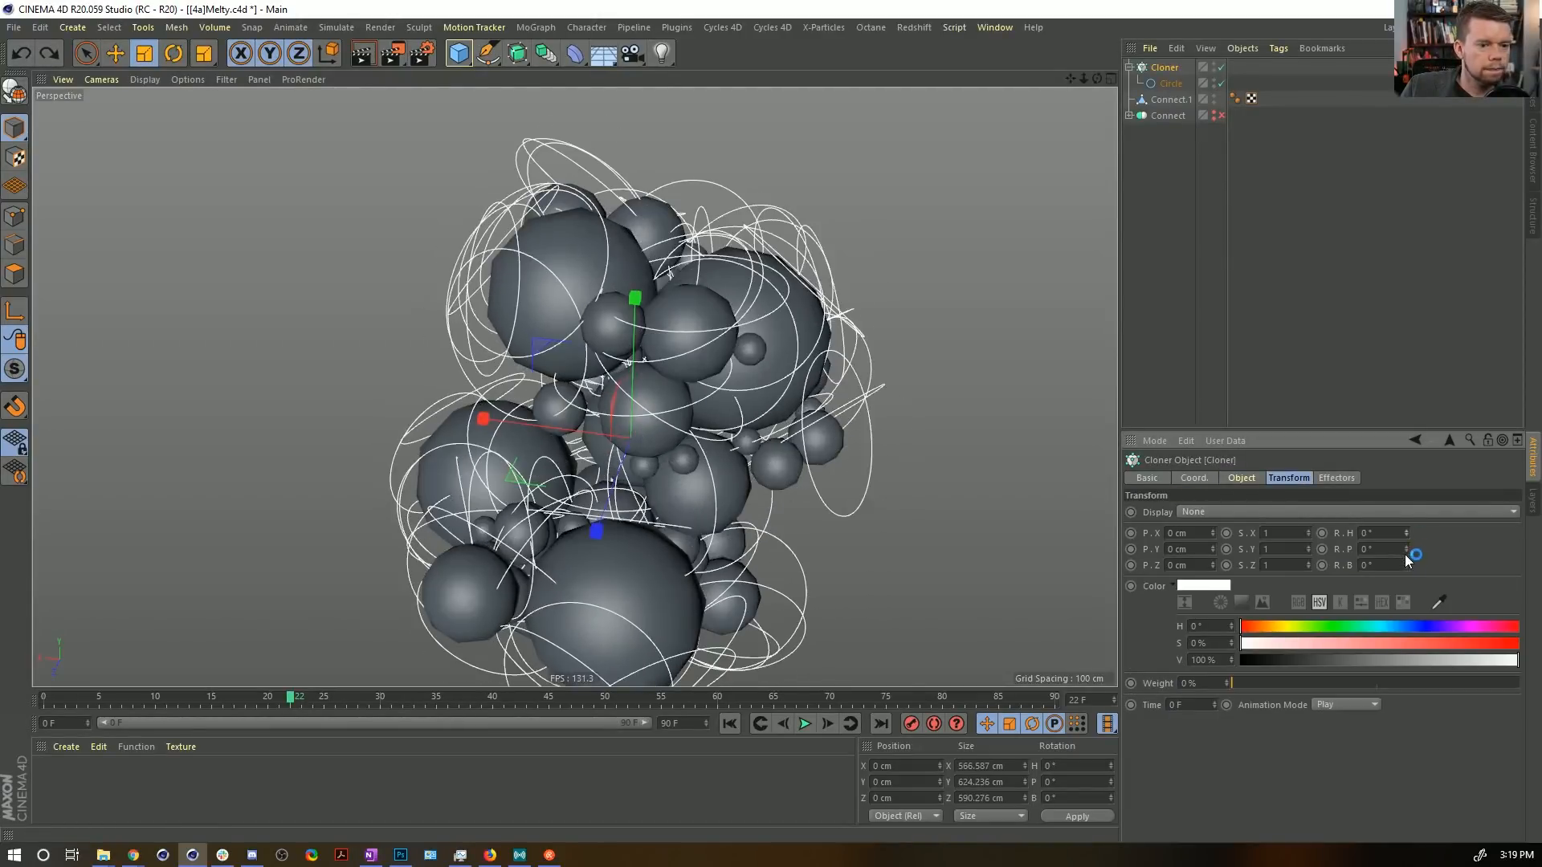
{"action": "mouse_move", "coordinate": [1405, 552]}
{"action": "left_mouse_down"}
{"action": "mouse_move", "coordinate": [1405, 482]}
{"action": "mouse_move", "coordinate": [1392, 557]}
{"action": "left_mouse_up"}
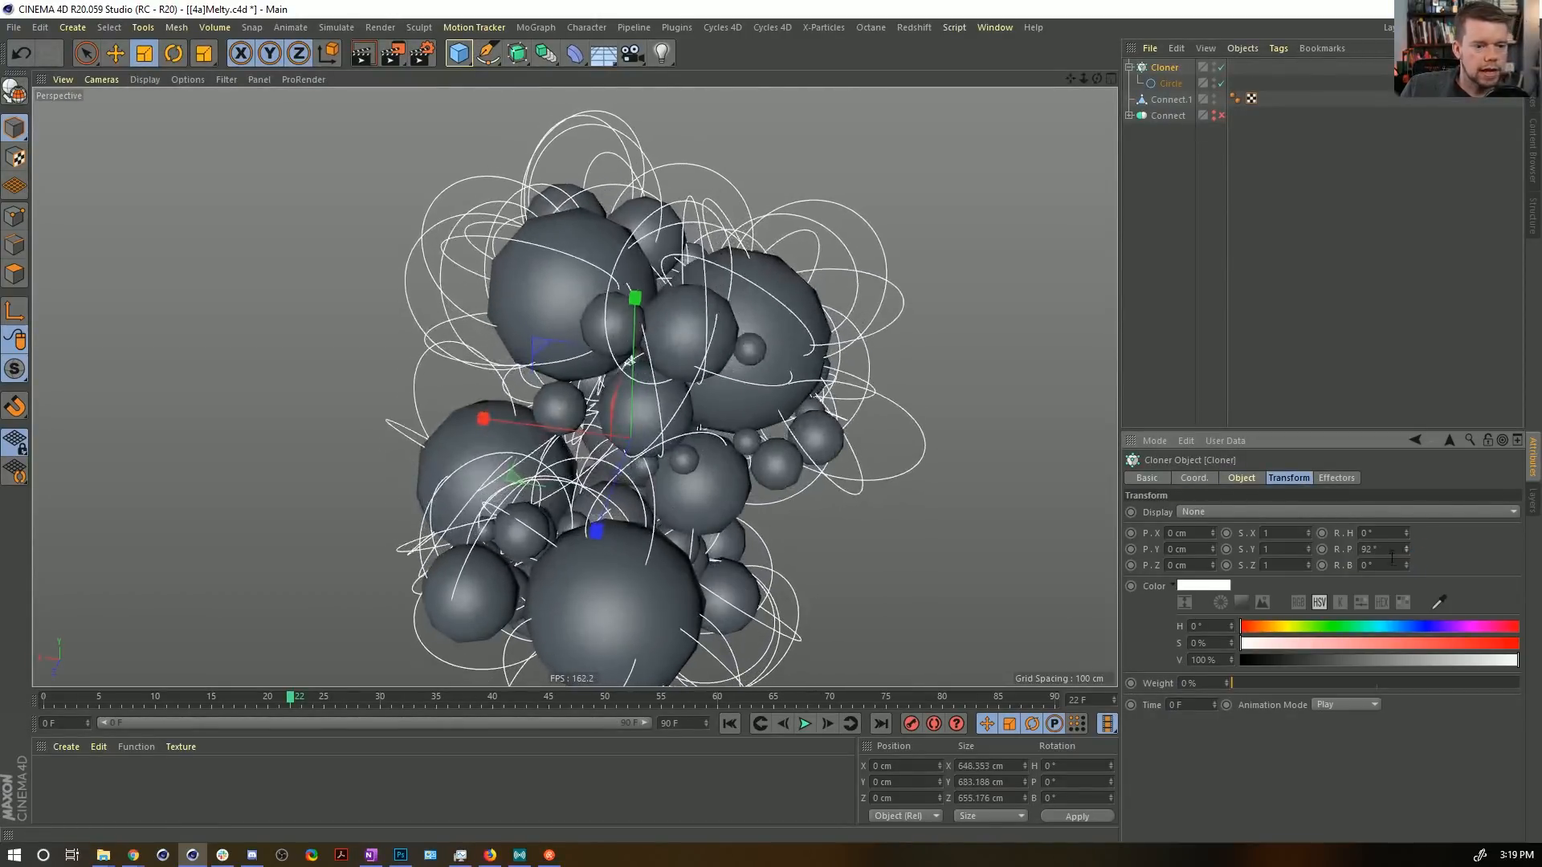
{"action": "mouse_move", "coordinate": [956, 321]}
{"action": "left_mouse_down", "text": "alt"}
{"action": "mouse_move", "coordinate": [936, 302]}
{"action": "mouse_move", "coordinate": [956, 331]}
{"action": "left_mouse_up", "text": "alt"}
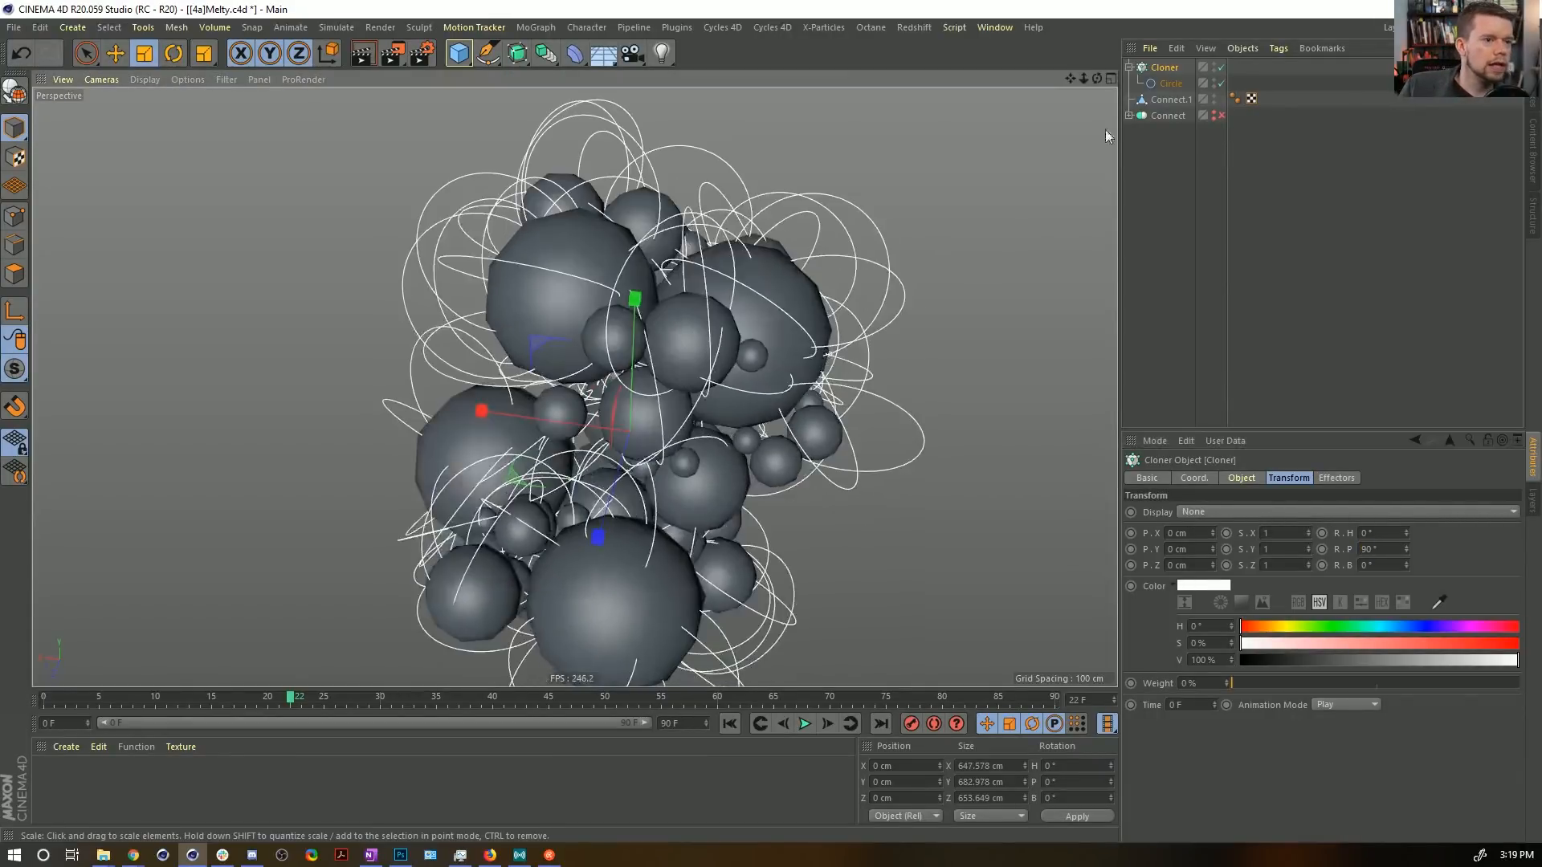
Try scaling the source Circle spline down to about 29 cm across, and undo the scaling.
{"action": "left_click", "coordinate": [1158, 85]}
{"action": "key", "text": "t"}
{"action": "left_click_drag", "start_coordinate": [920, 201], "coordinate": [599, 248]}
{"action": "left_click_drag", "start_coordinate": [479, 267], "coordinate": [422, 365], "text": "alt"}
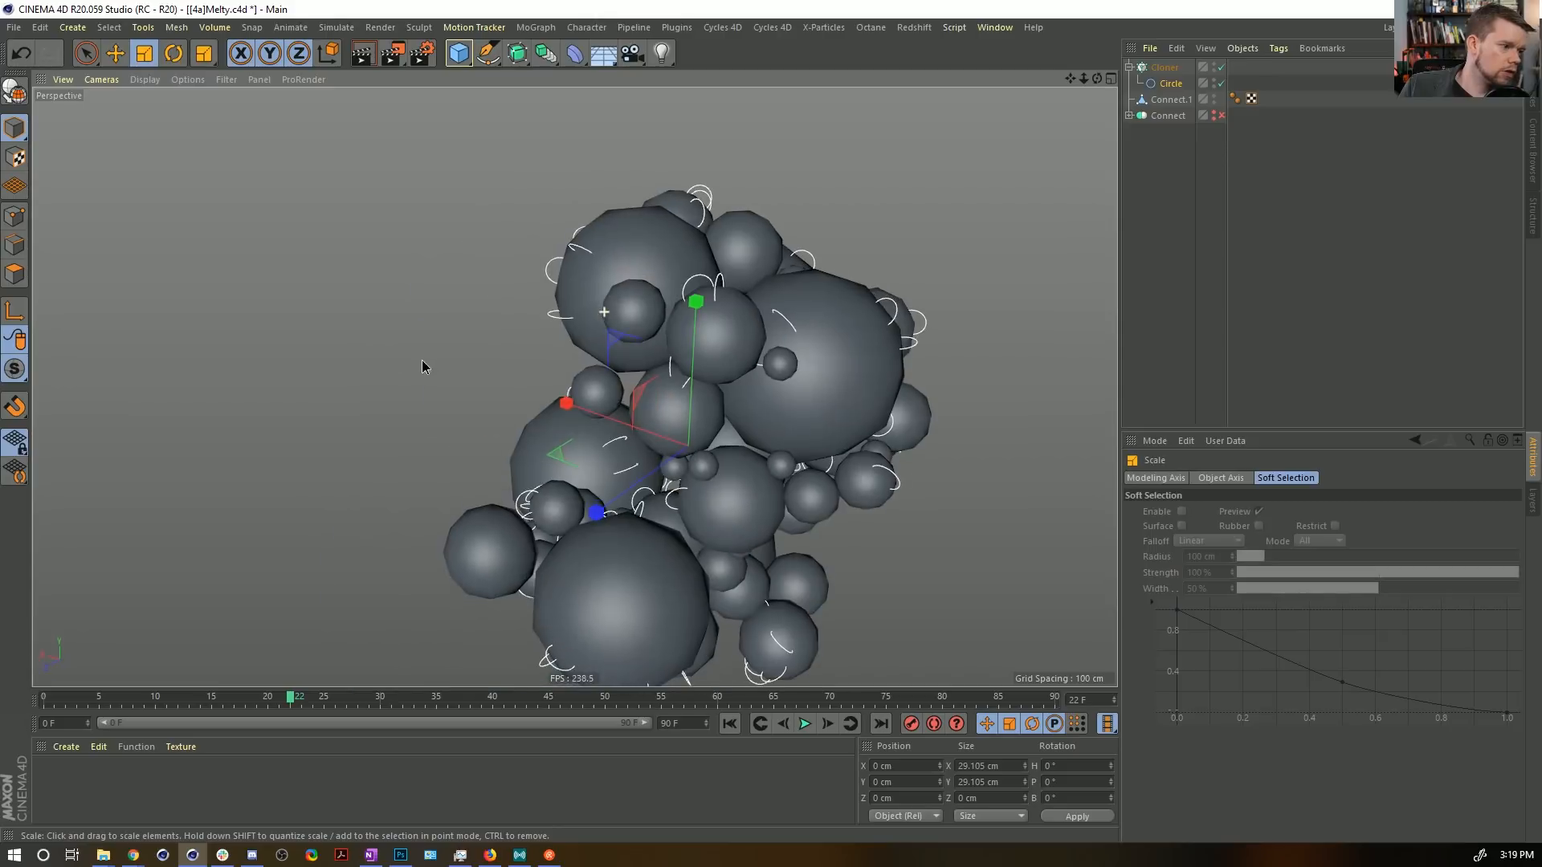
{"action": "key", "text": "ctrl+z"}
Add a Random effector to the Cloner.
{"action": "left_click_drag", "start_coordinate": [672, 363], "coordinate": [754, 372], "text": "alt"}
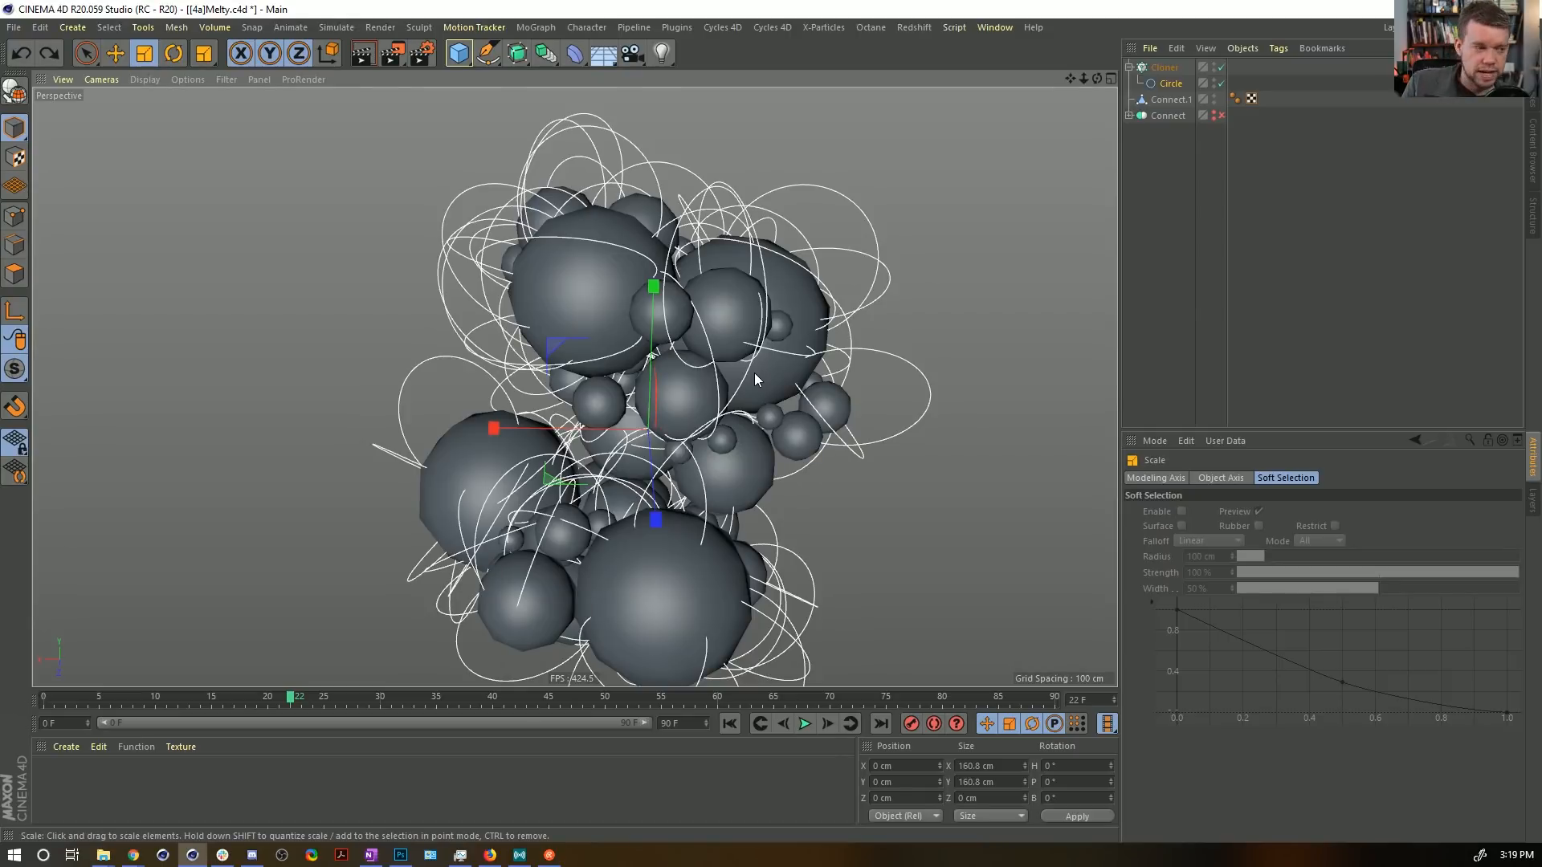
{"action": "left_click_drag", "start_coordinate": [754, 372], "coordinate": [627, 285], "text": "alt"}
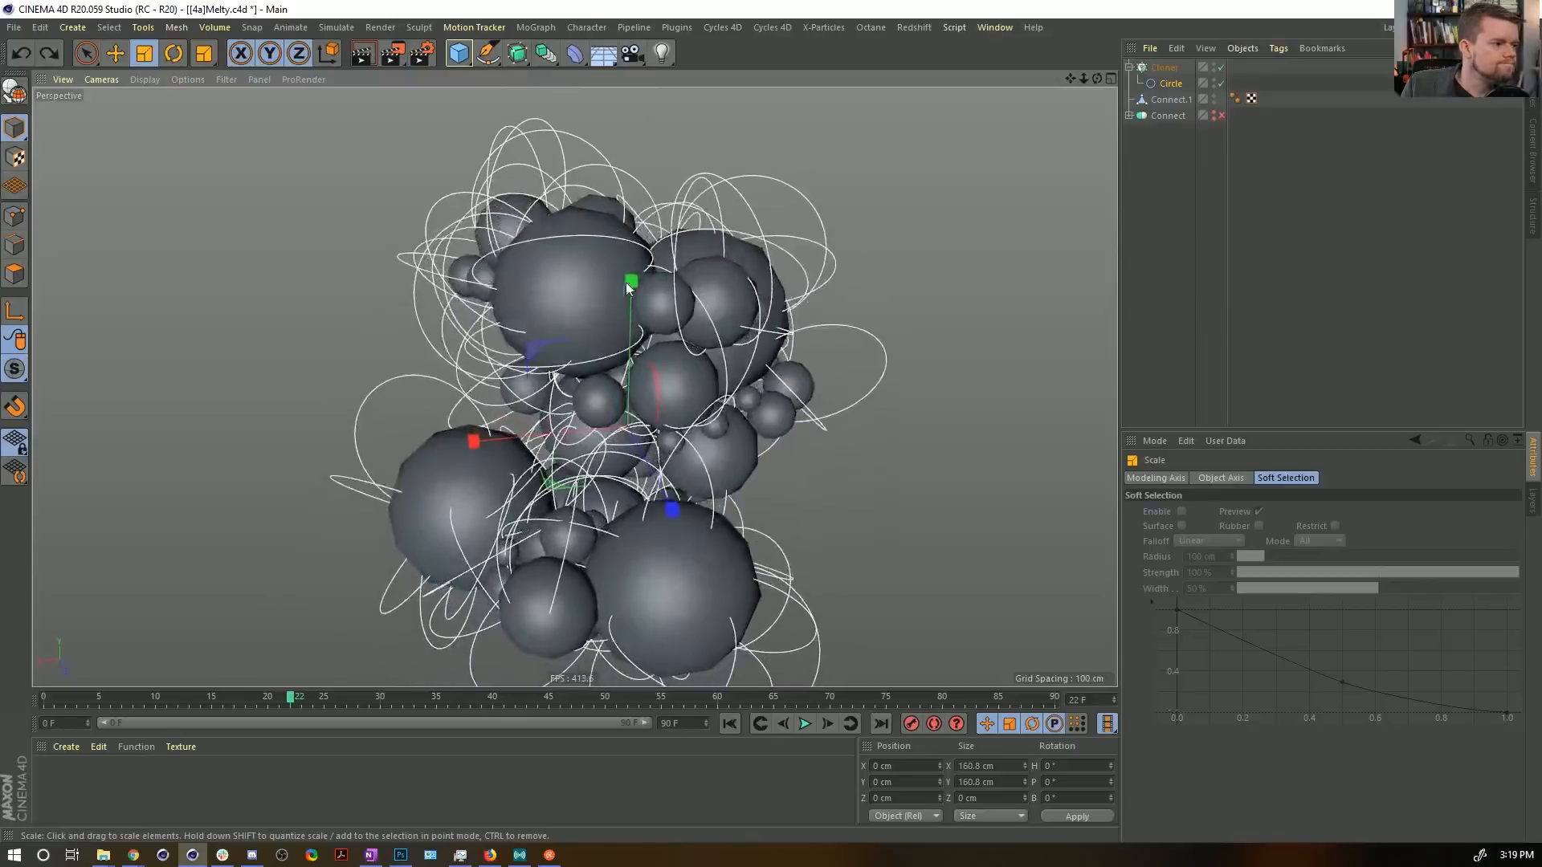
{"action": "middle_click_drag", "start_coordinate": [627, 288], "coordinate": [665, 336], "text": "alt"}
{"action": "left_click", "coordinate": [1156, 67]}
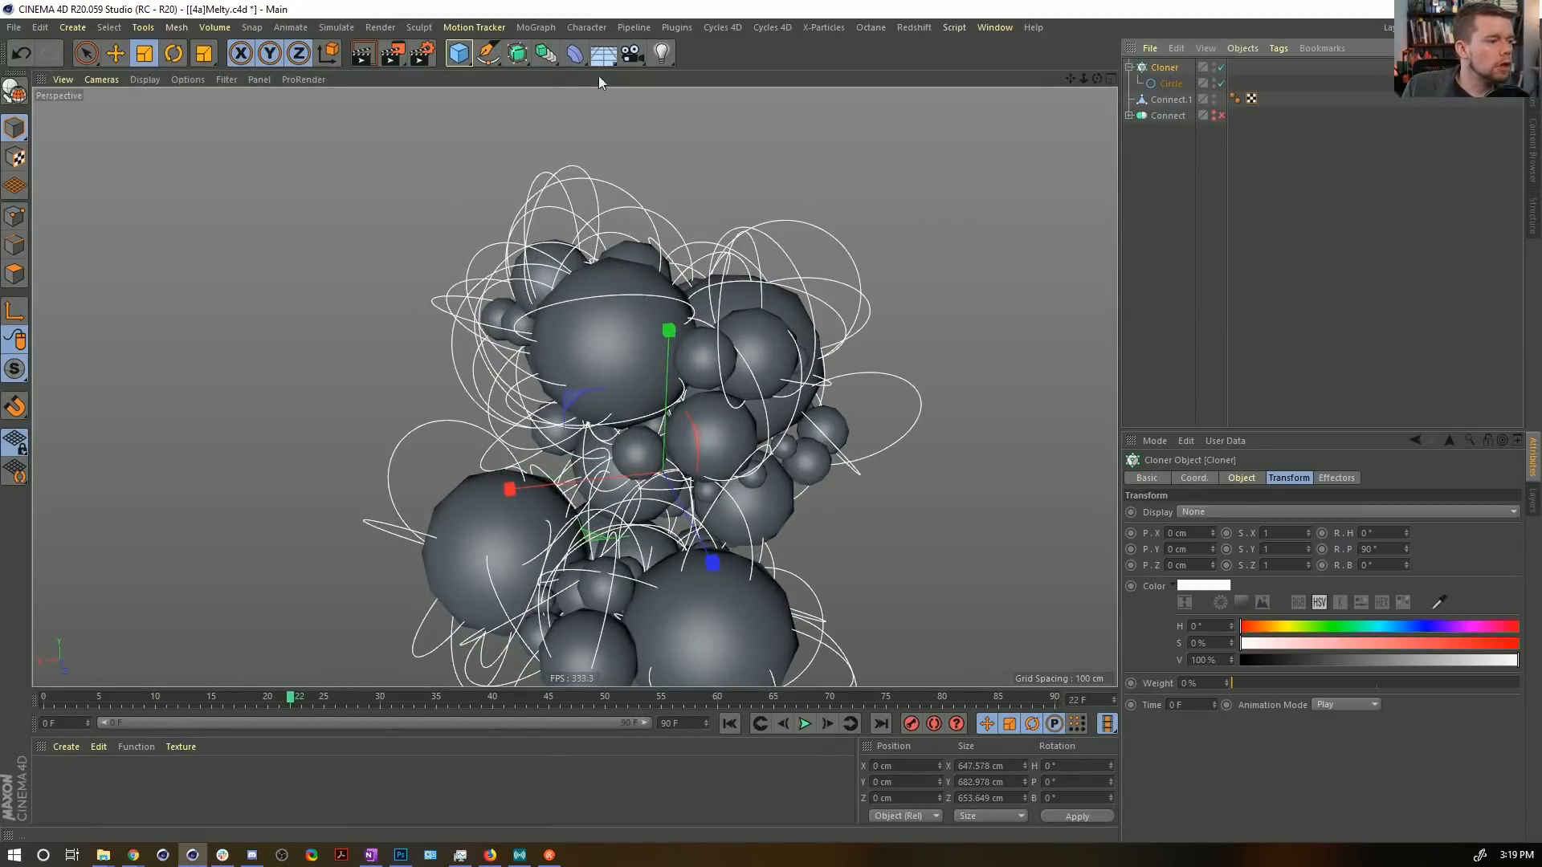
{"action": "left_click", "coordinate": [526, 28]}
{"action": "mouse_move", "coordinate": [557, 52]}
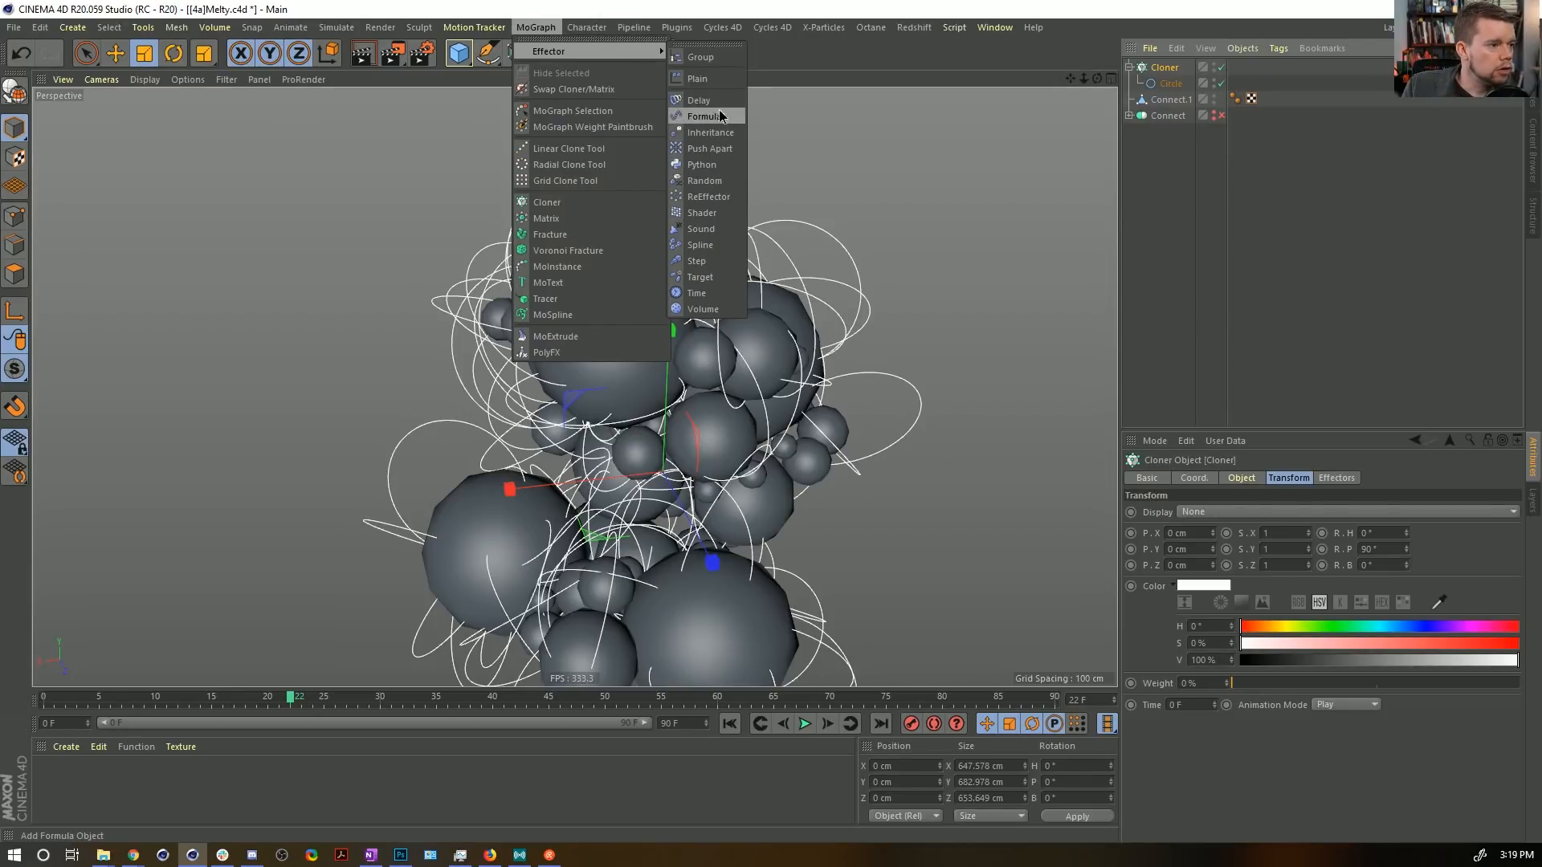
{"action": "left_click", "coordinate": [705, 182]}
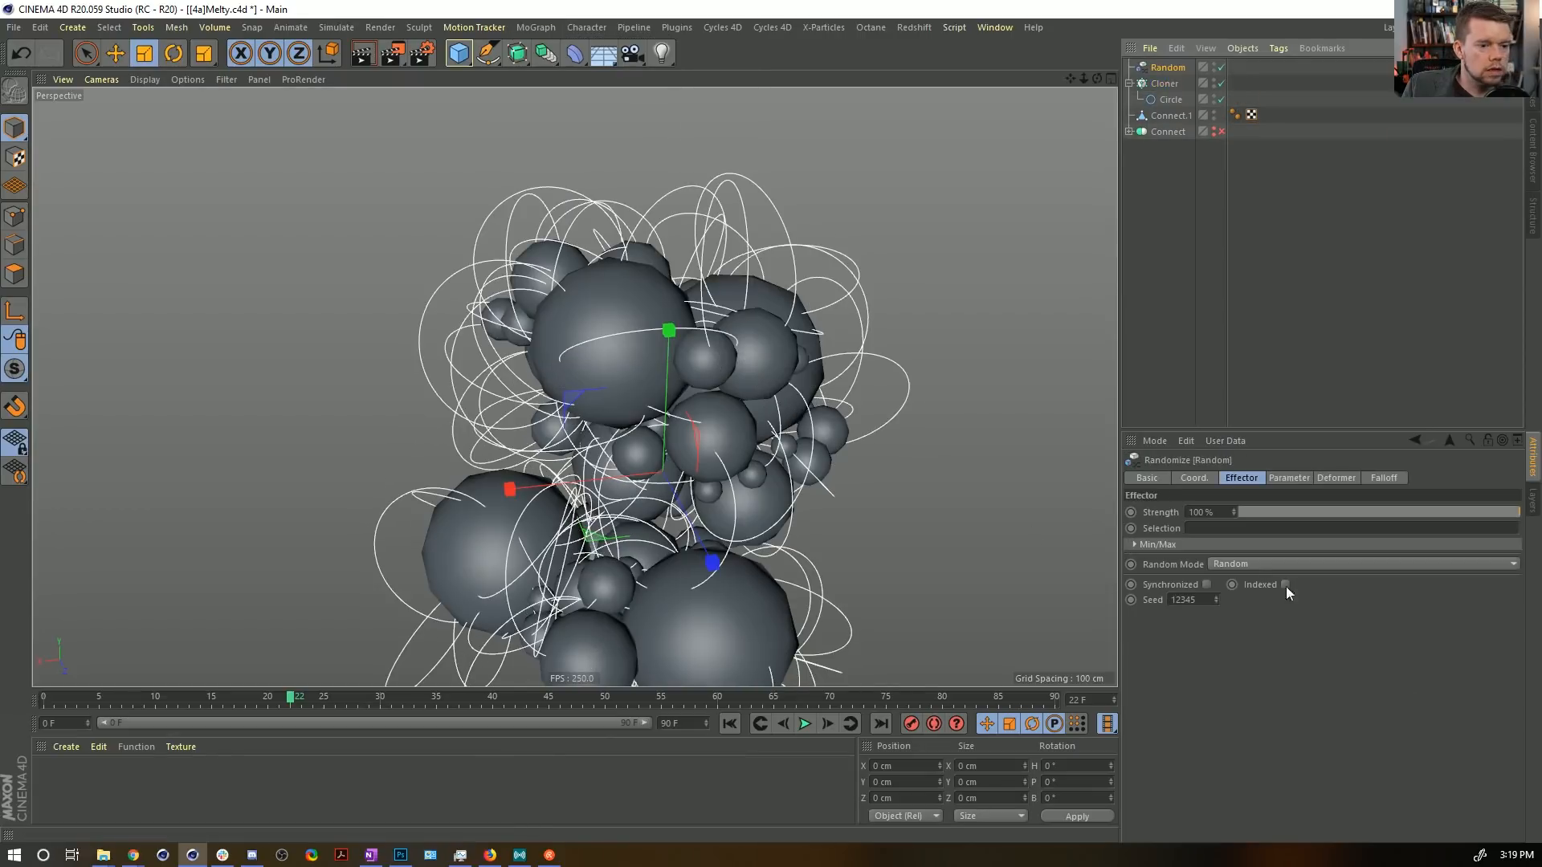
Turn off the Random effector's position and enable uniform scale variation of 0.66, checking the cloned circles from several angles.
{"action": "left_click", "coordinate": [1285, 478]}
{"action": "left_click", "coordinate": [1191, 541]}
{"action": "left_click", "coordinate": [1290, 542]}
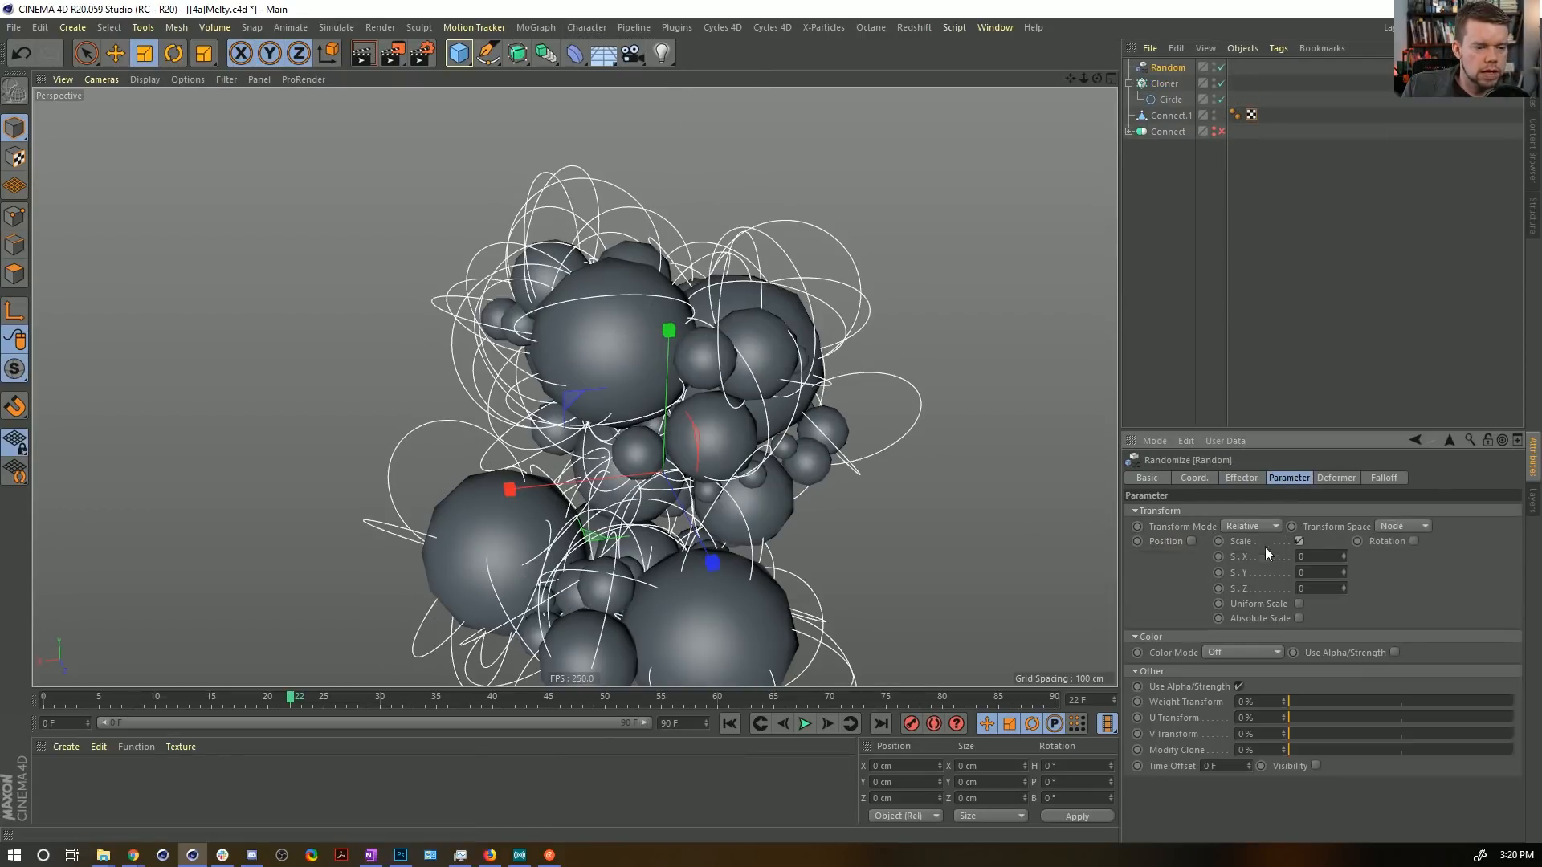
{"action": "left_click", "coordinate": [1299, 604]}
{"action": "left_click_drag", "start_coordinate": [1343, 556], "coordinate": [1398, 556]}
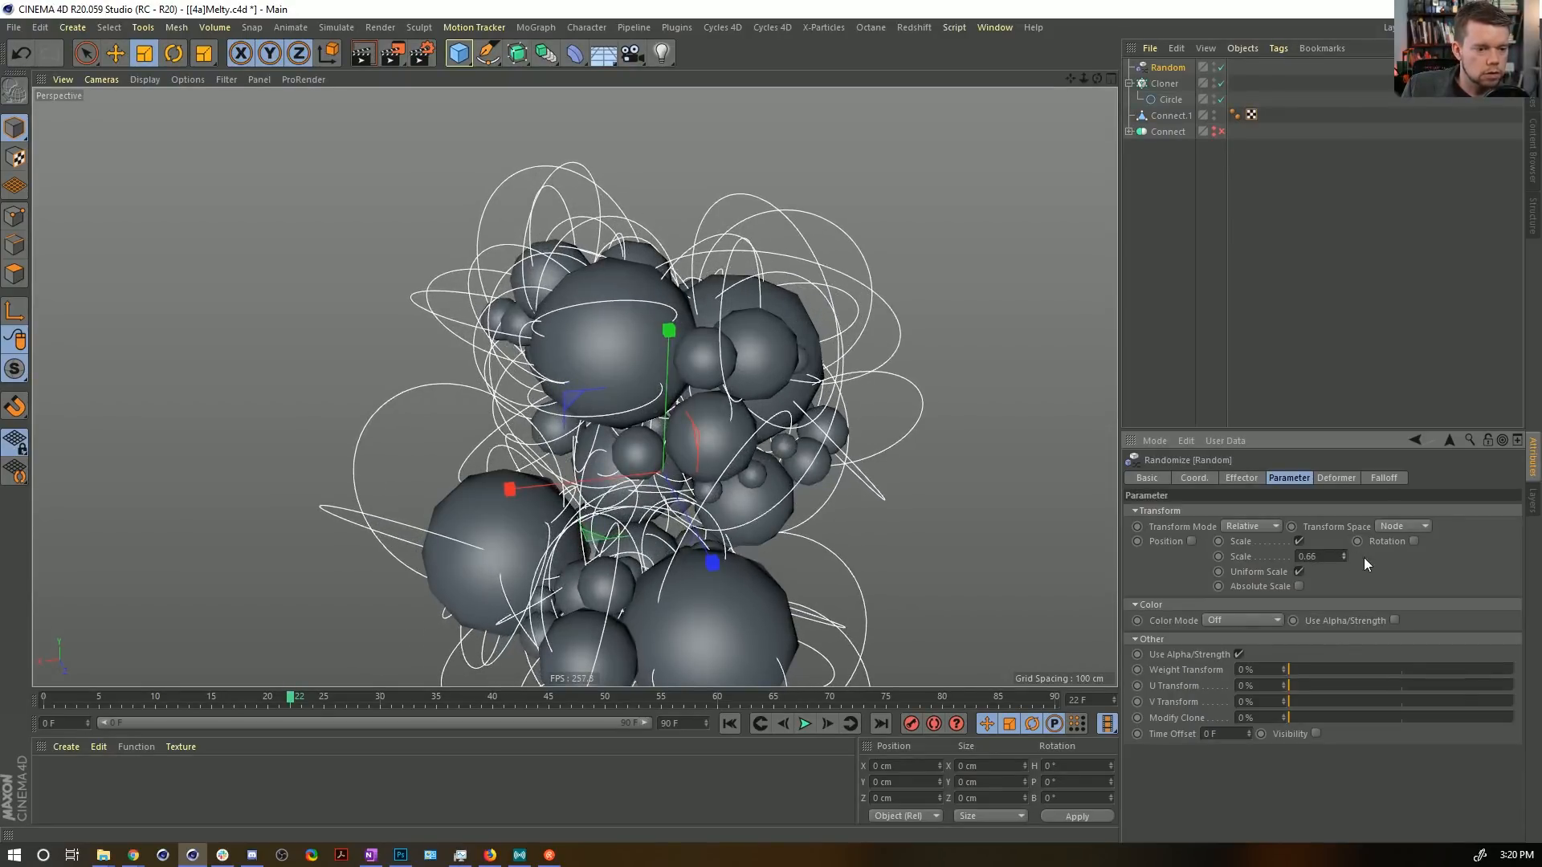
{"action": "mouse_move", "coordinate": [763, 450]}
{"action": "left_mouse_down", "text": "alt"}
{"action": "mouse_move", "coordinate": [734, 474]}
{"action": "mouse_move", "coordinate": [742, 446]}
{"action": "left_mouse_up", "text": "alt"}
{"action": "right_click_drag", "start_coordinate": [743, 445], "coordinate": [682, 402], "text": "alt"}
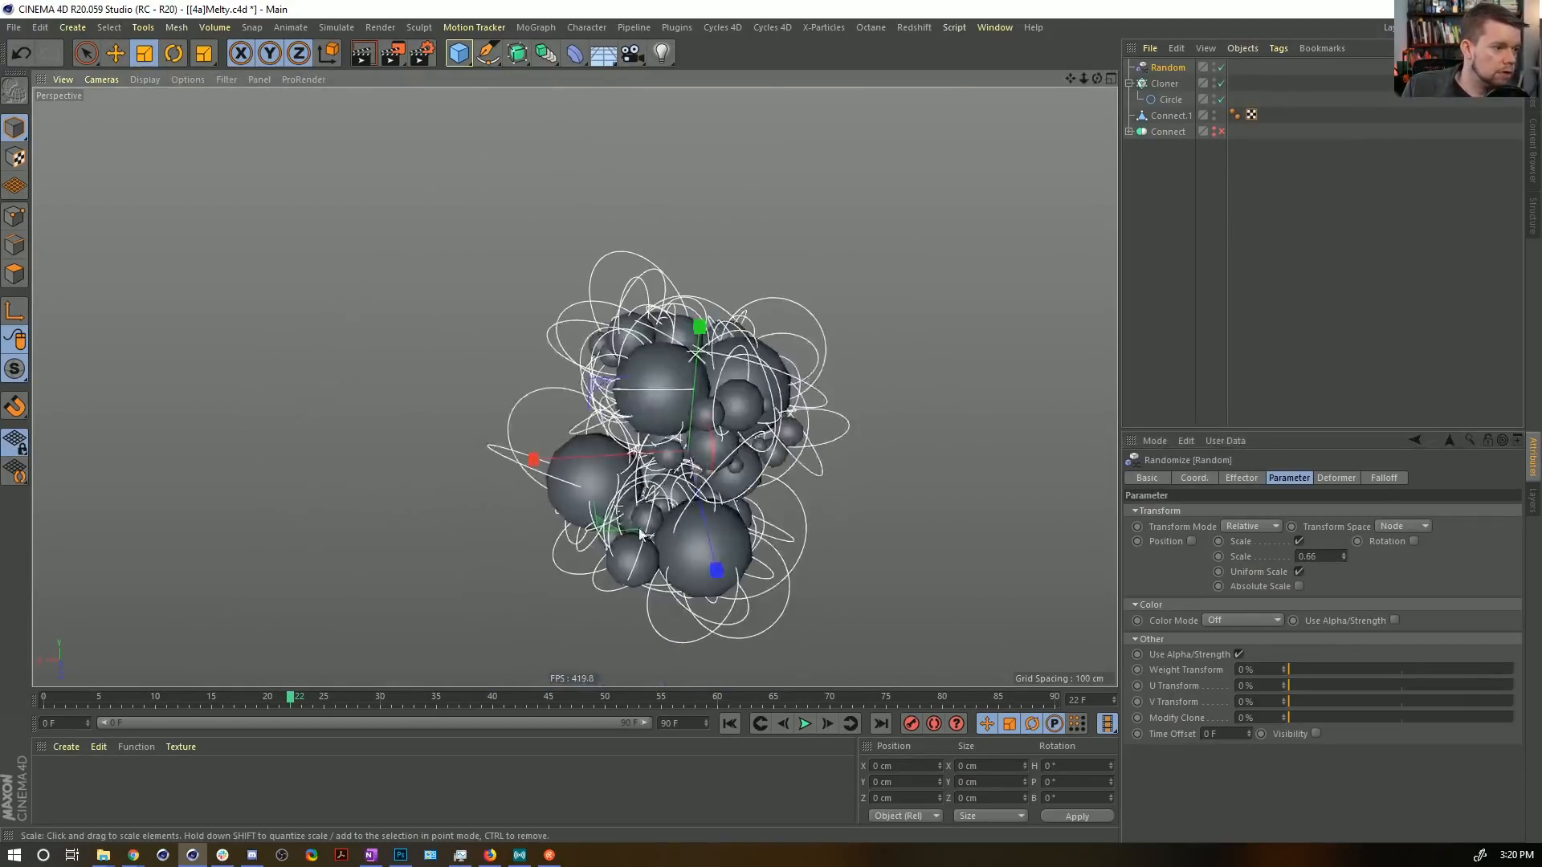
{"action": "mouse_move", "coordinate": [681, 355]}
{"action": "left_mouse_down", "text": "alt"}
{"action": "mouse_move", "coordinate": [639, 272]}
{"action": "mouse_move", "coordinate": [675, 295]}
{"action": "left_mouse_up", "text": "alt"}
{"action": "middle_click_drag", "start_coordinate": [675, 295], "coordinate": [711, 503], "text": "alt"}
{"action": "left_click_drag", "start_coordinate": [811, 365], "coordinate": [765, 323], "text": "alt"}
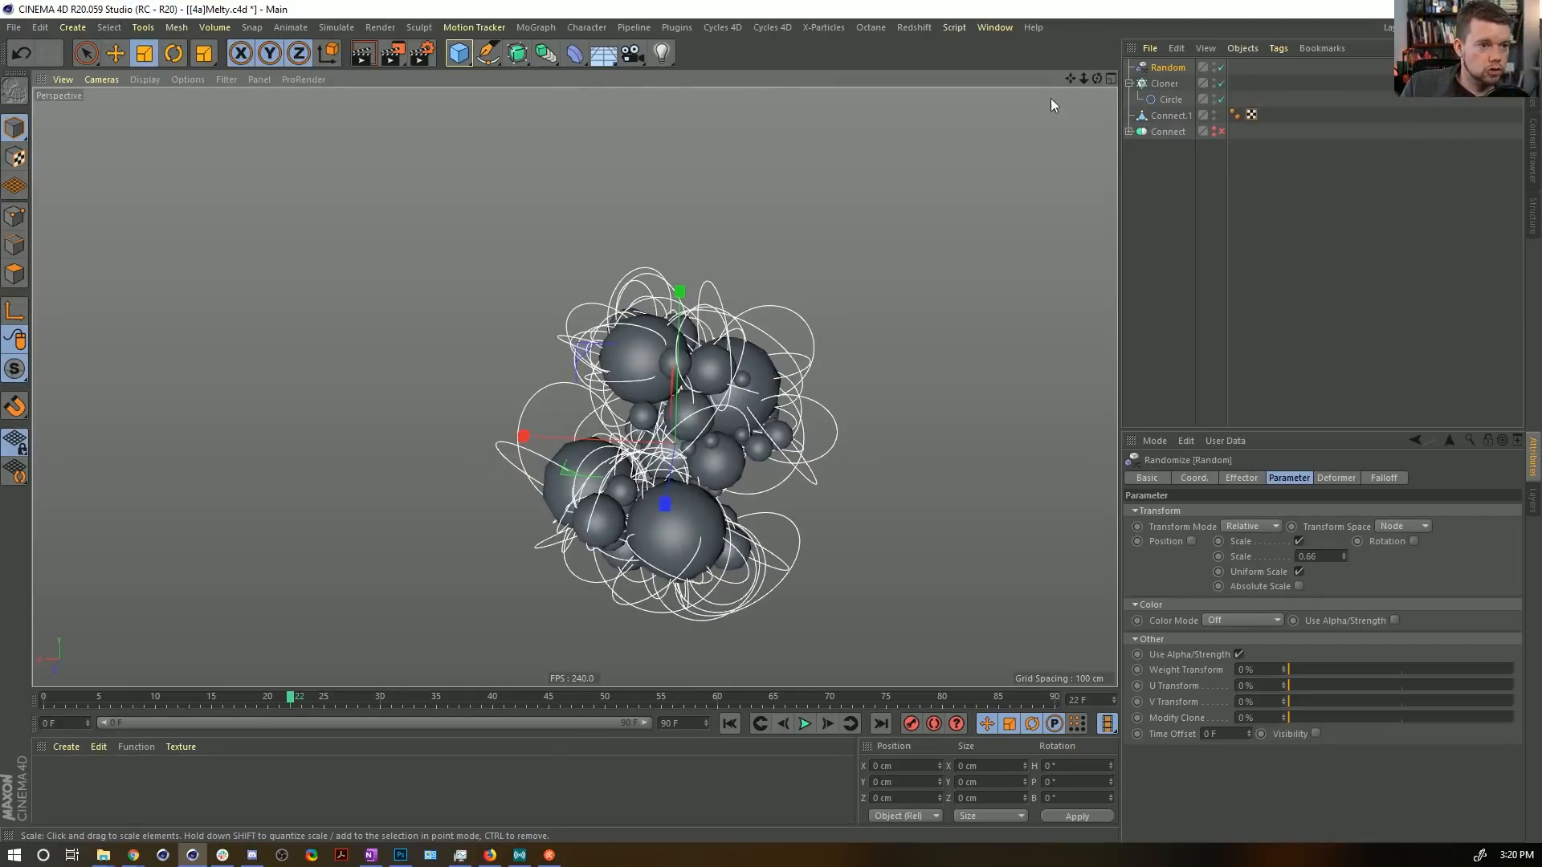
Nest the Cloner under a new Connect object.
{"action": "left_click", "coordinate": [1165, 83]}
{"action": "left_click", "coordinate": [546, 53]}
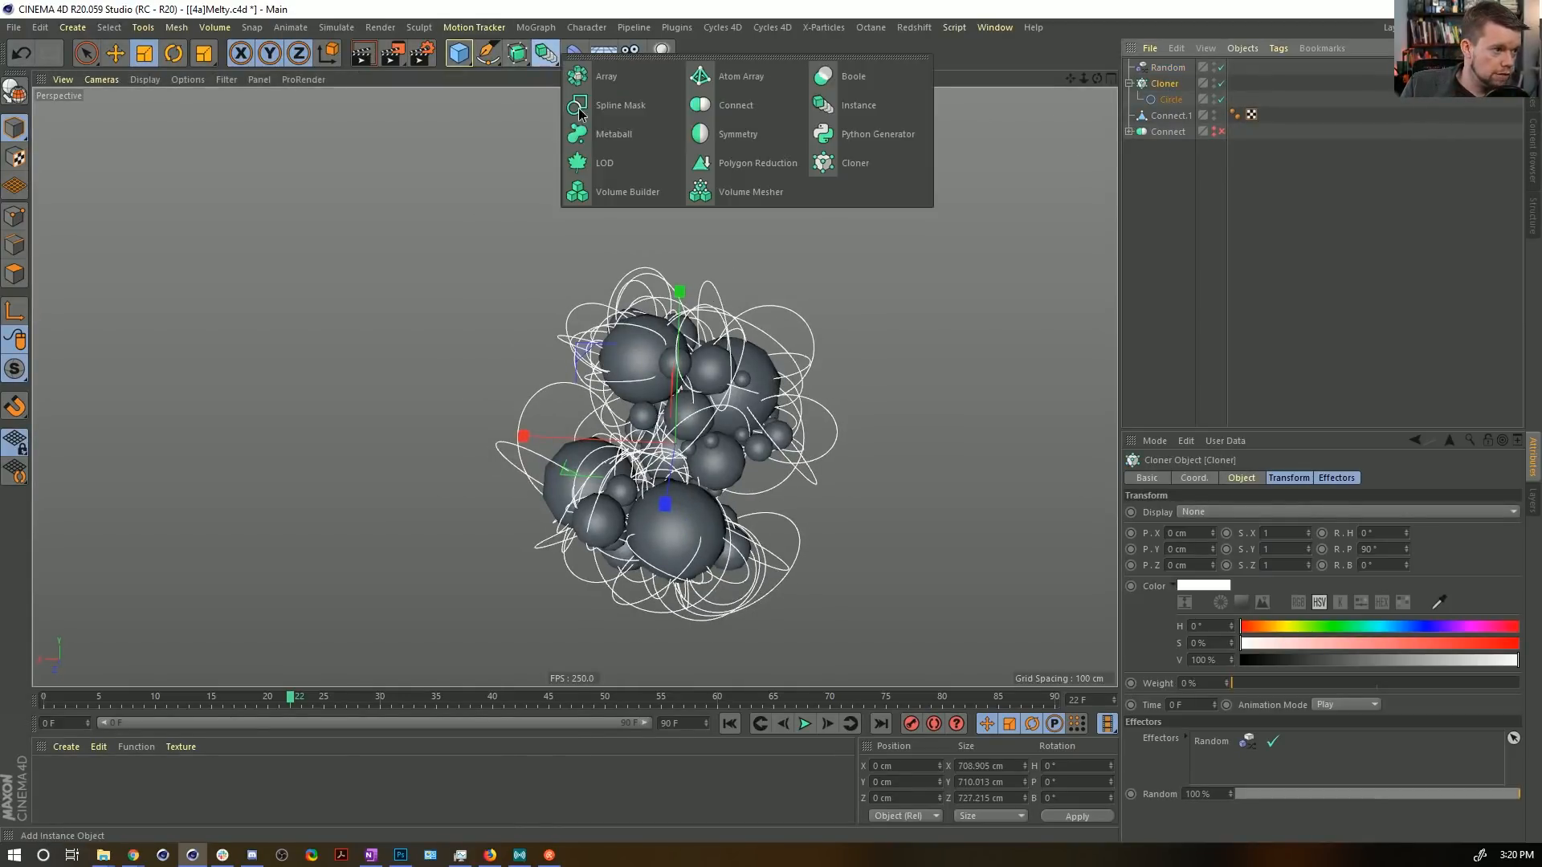
{"action": "left_click", "coordinate": [736, 105], "text": "alt"}
Try making the Connect object editable as one spline, inspect its points in point mode, and undo the conversion.
{"action": "key", "text": "c"}
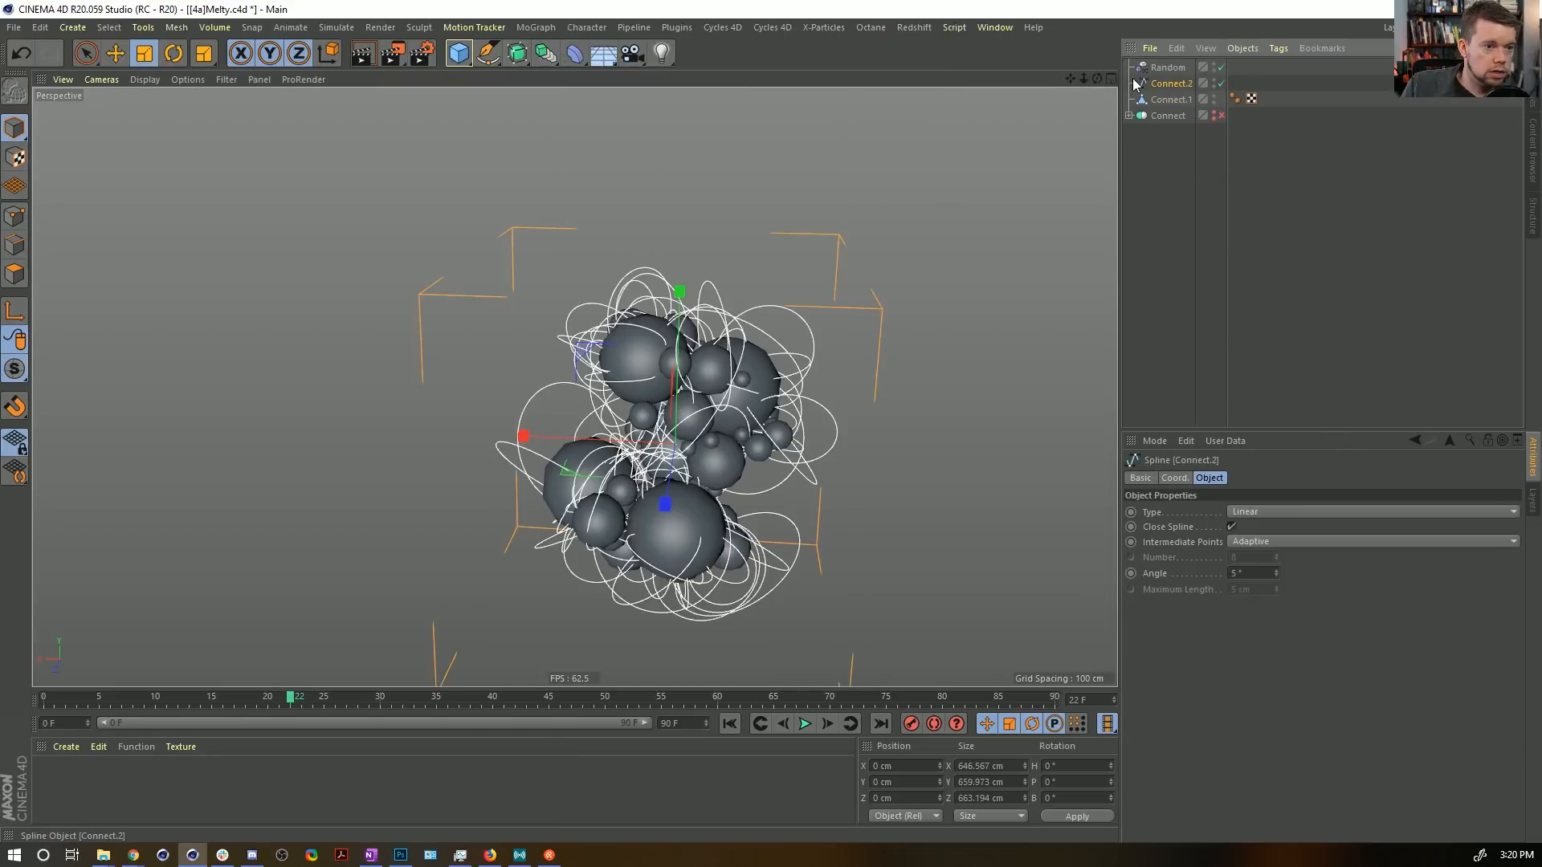
{"action": "left_click", "coordinate": [14, 217]}
{"action": "scroll", "coordinate": [827, 450], "scroll_direction": "up", "scroll_amount": 5}
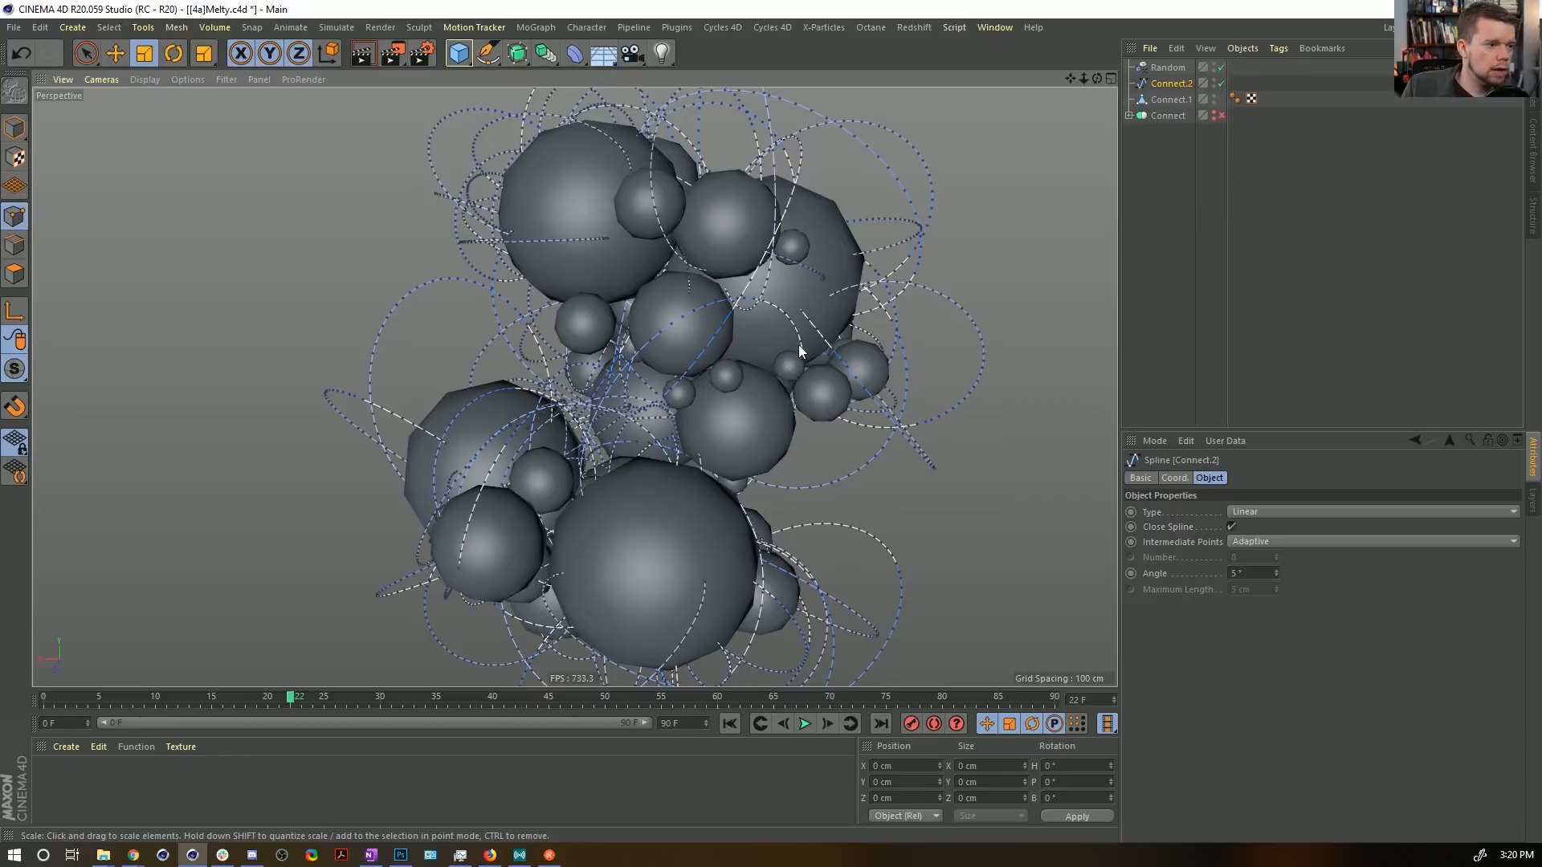
{"action": "left_click_drag", "start_coordinate": [798, 345], "coordinate": [805, 291], "text": "alt"}
{"action": "key", "text": "ctrl+z"}
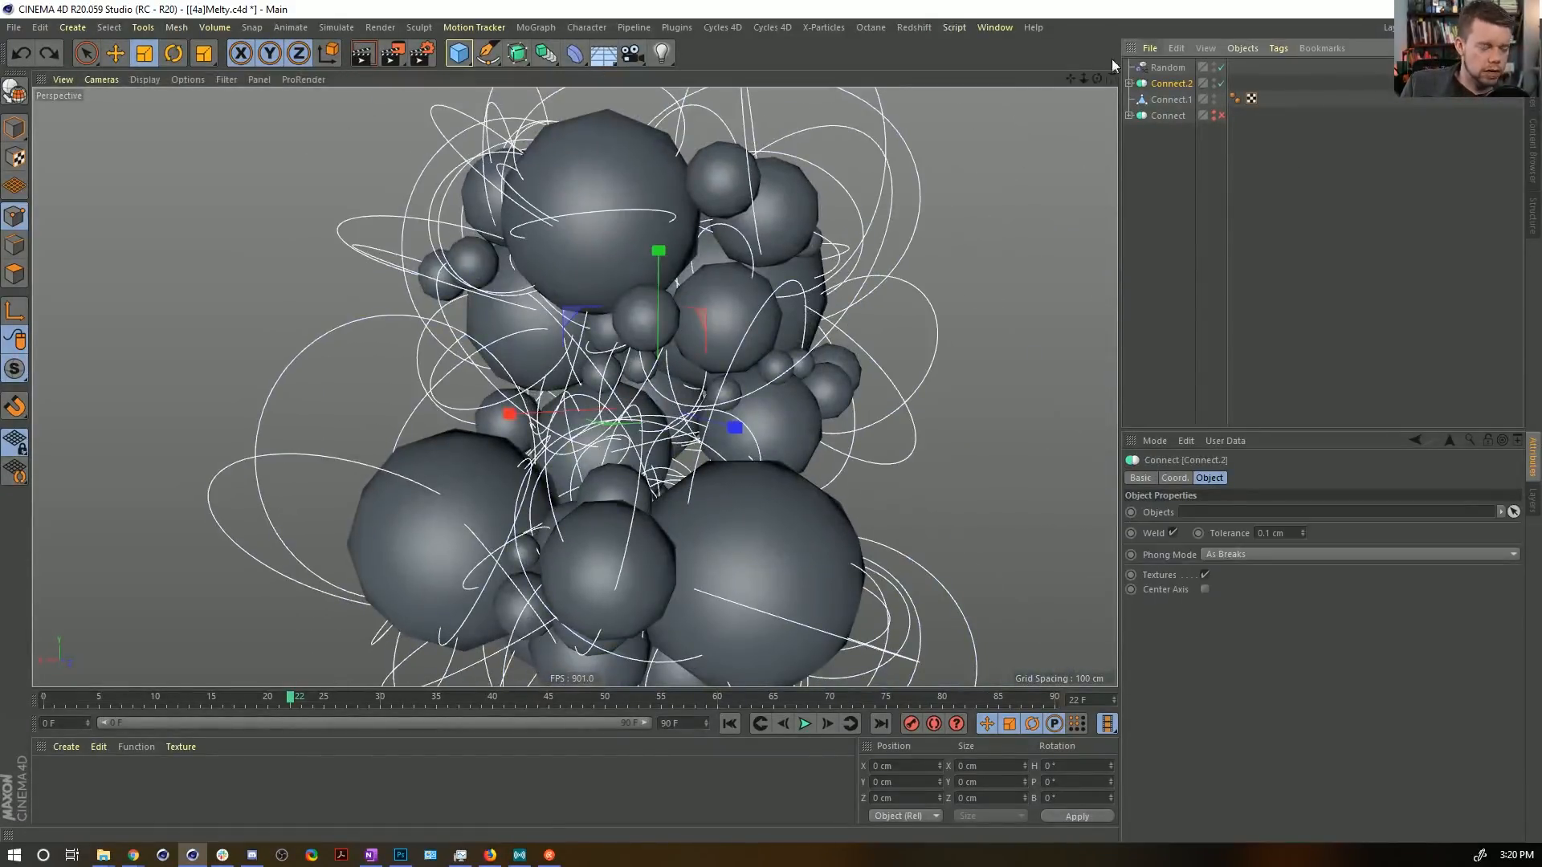
{"action": "key", "text": "ctrl+y"}
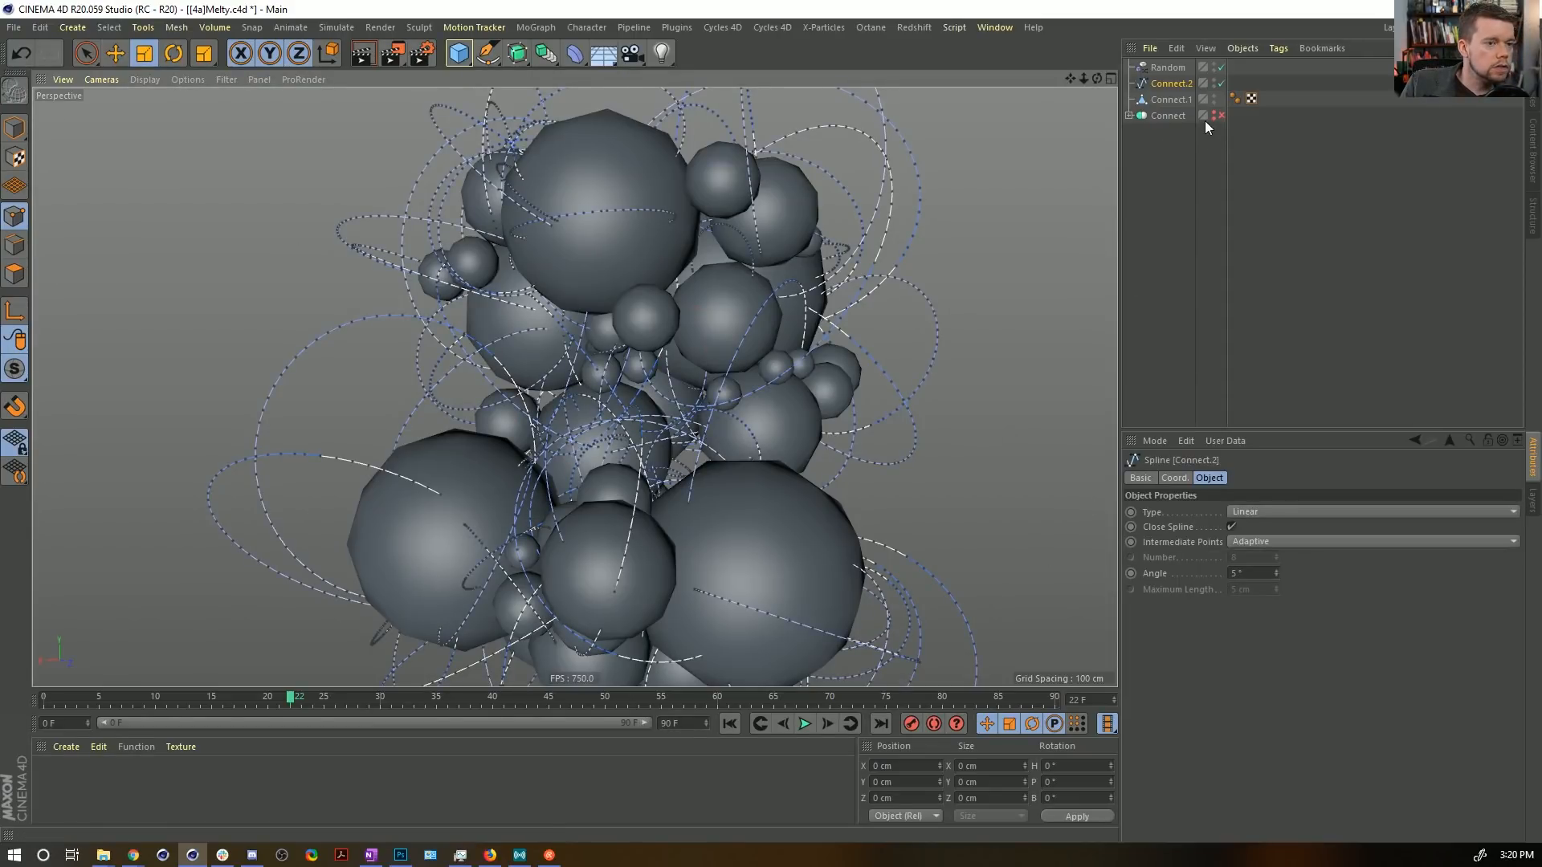
{"action": "key", "text": "ctrl+z"}
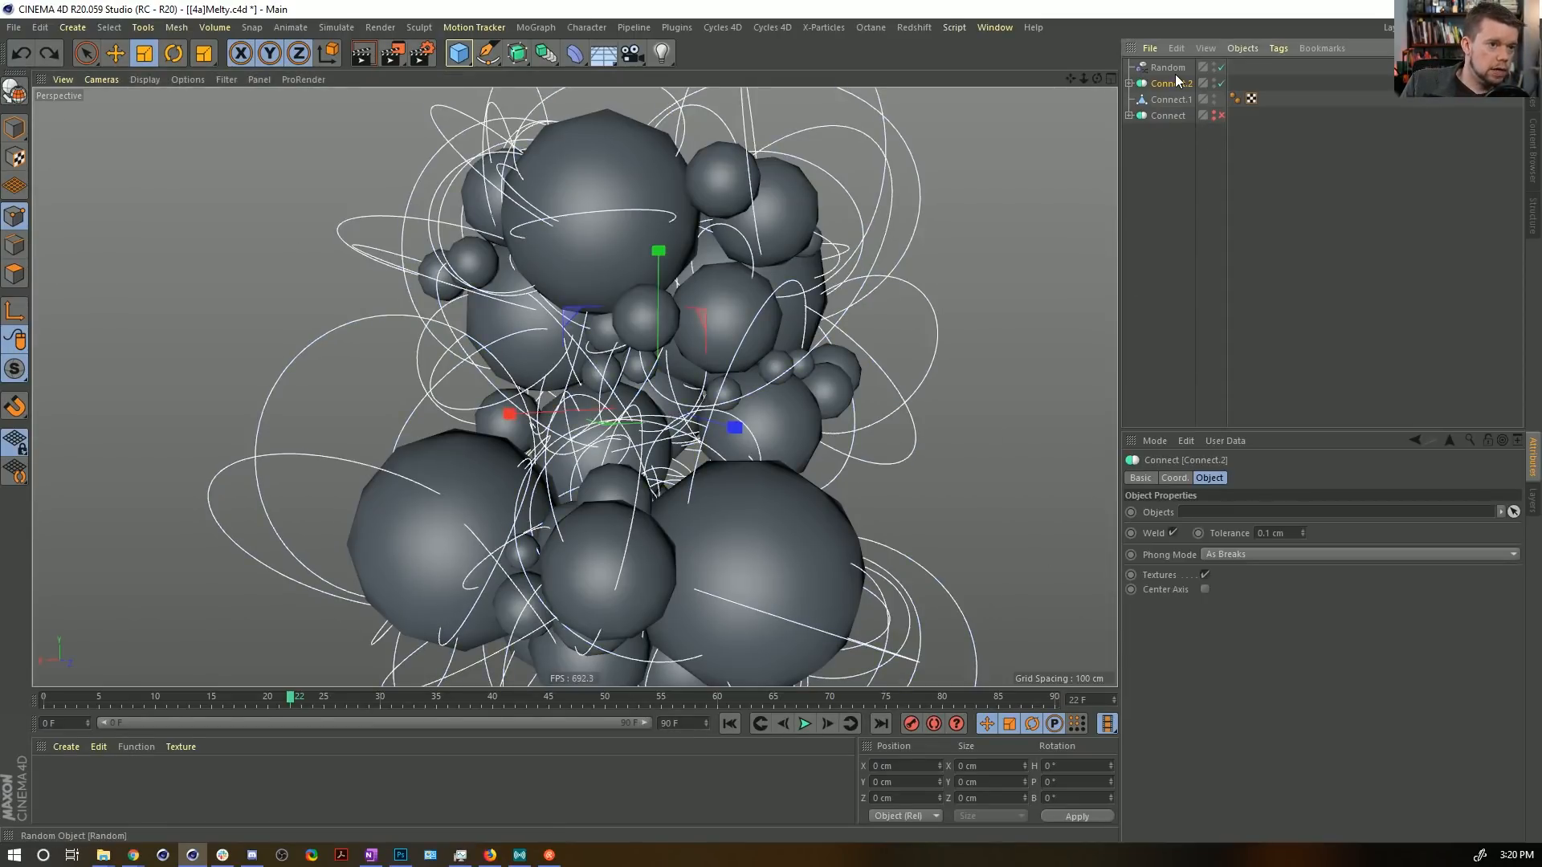
Bake the Connect setup into a separate spline with Current State to Object and copy it with the Connect.1 mesh into a new scene.
{"action": "key", "text": "c"}
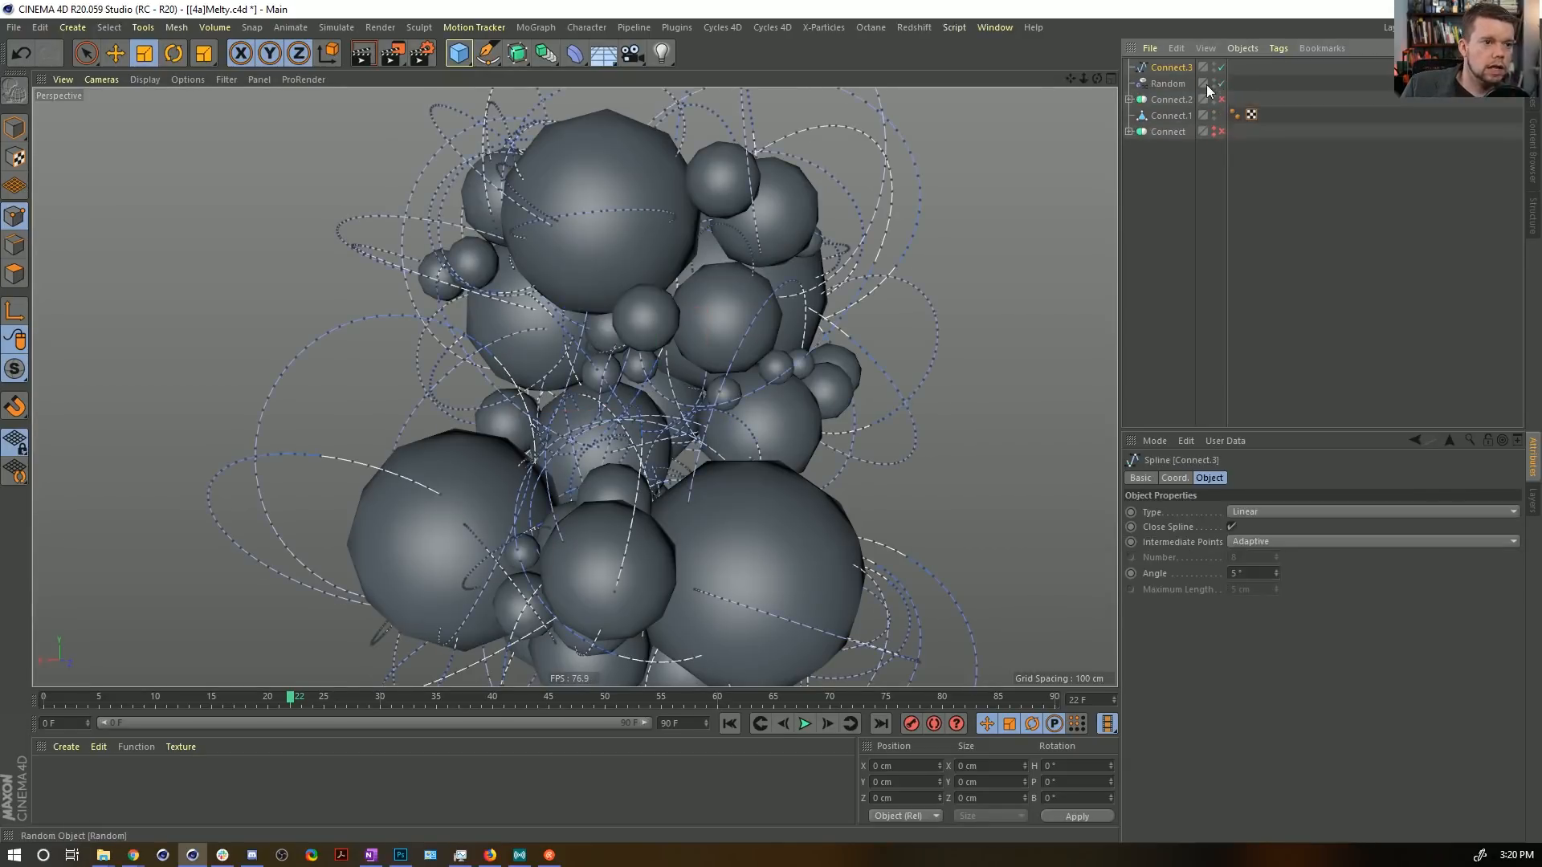
{"action": "left_click", "coordinate": [1169, 115], "text": "ctrl"}
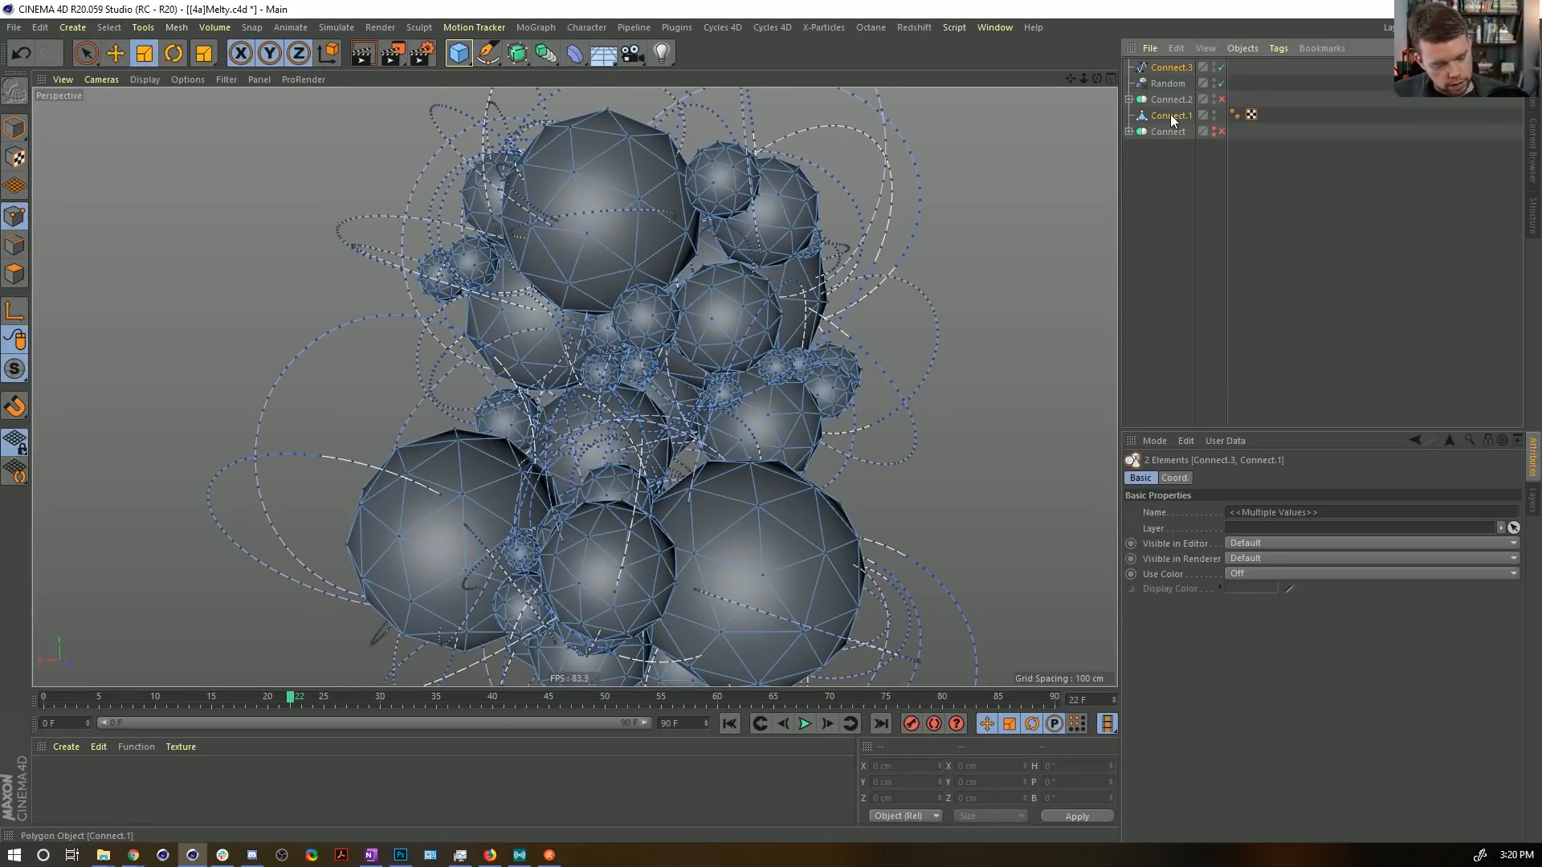
{"action": "key", "text": "ctrl+c"}
{"action": "key", "text": "ctrl+n"}
{"action": "key", "text": "ctrl+v"}
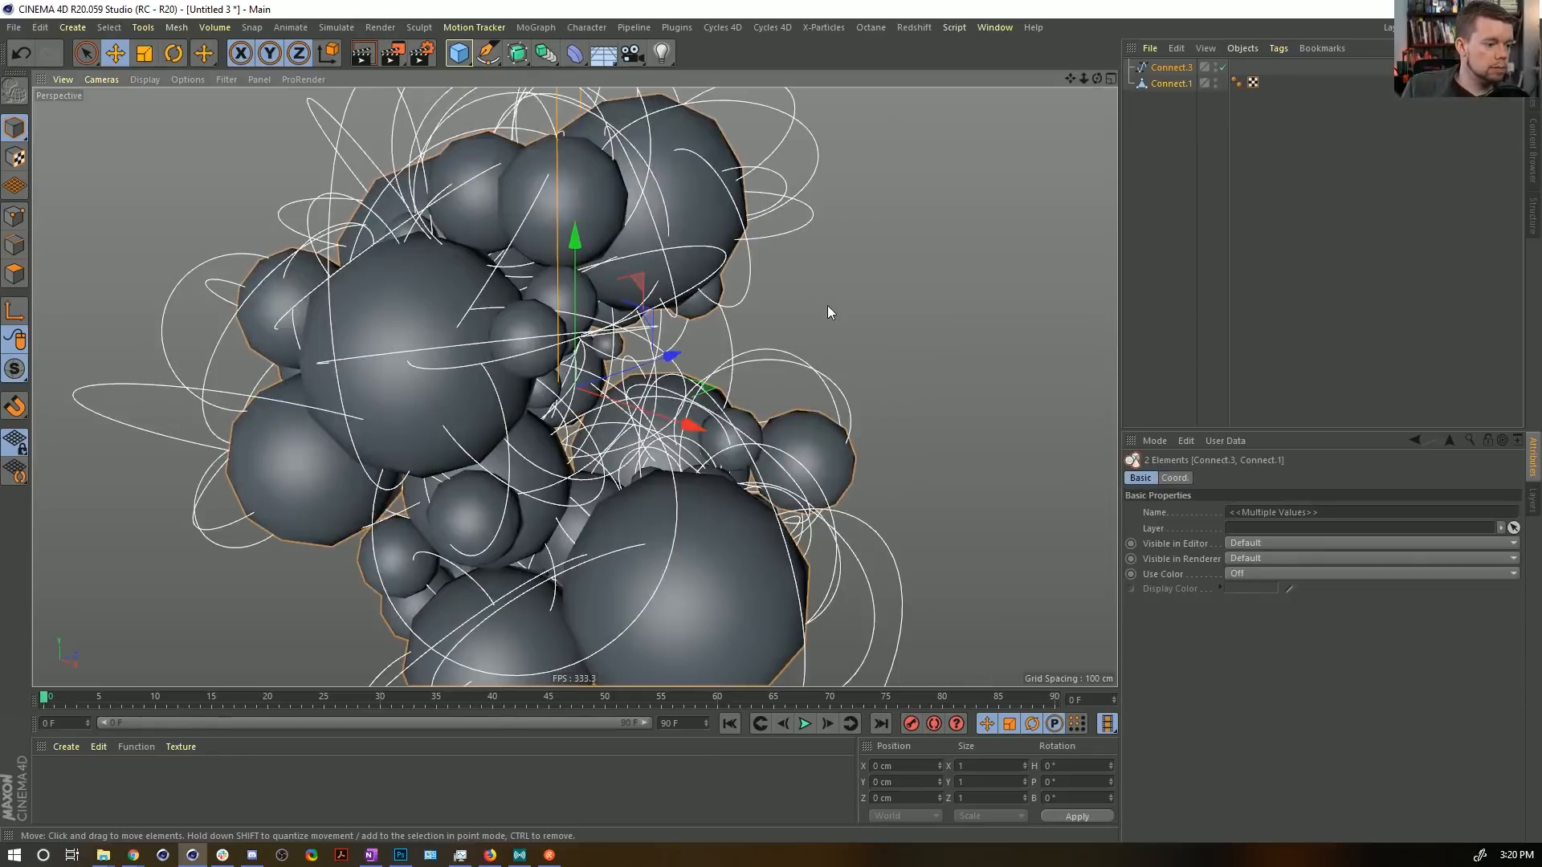
Save the new scene as [4b]Melty.c4d in the SceneFiles folder and inspect the pasted spheres and splines.
{"action": "key", "text": "ctrl+s"}
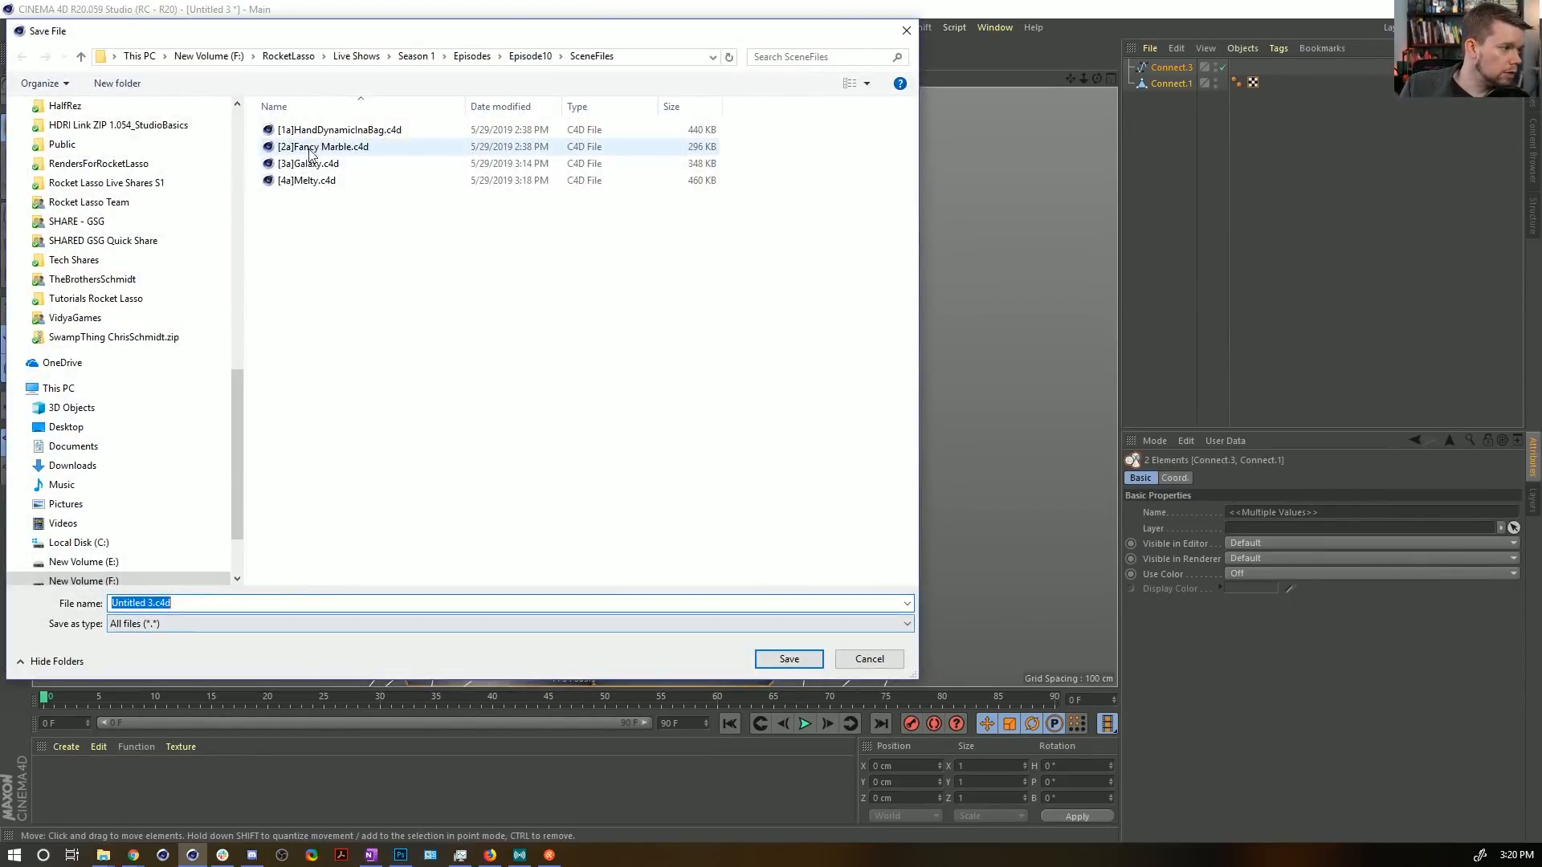
{"action": "left_click", "coordinate": [307, 180]}
{"action": "left_click", "coordinate": [118, 606]}
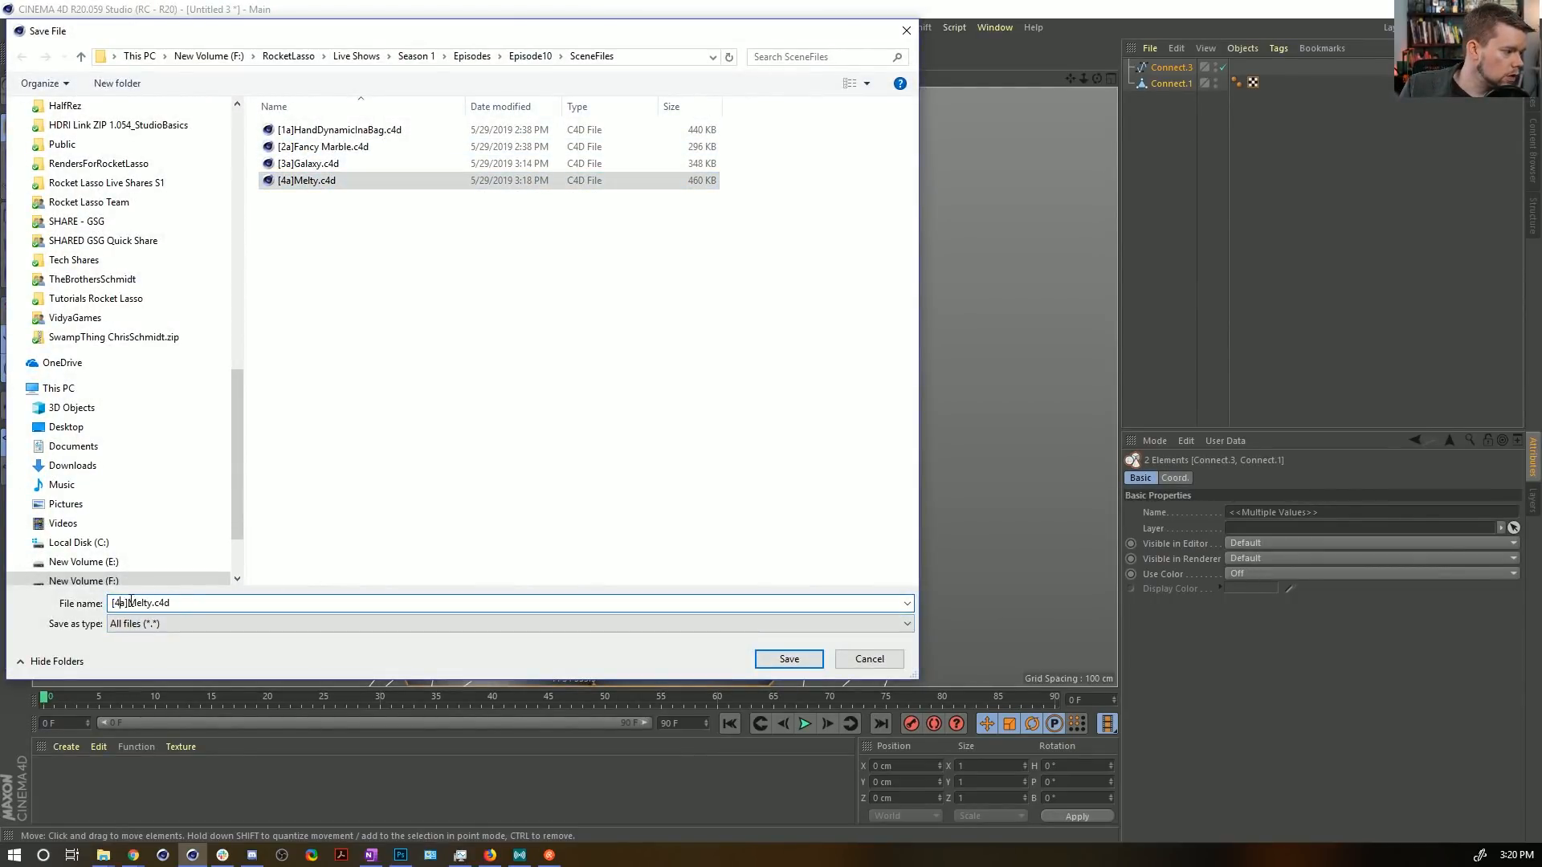
{"action": "type", "text": "b"}
{"action": "key", "text": "Return"}
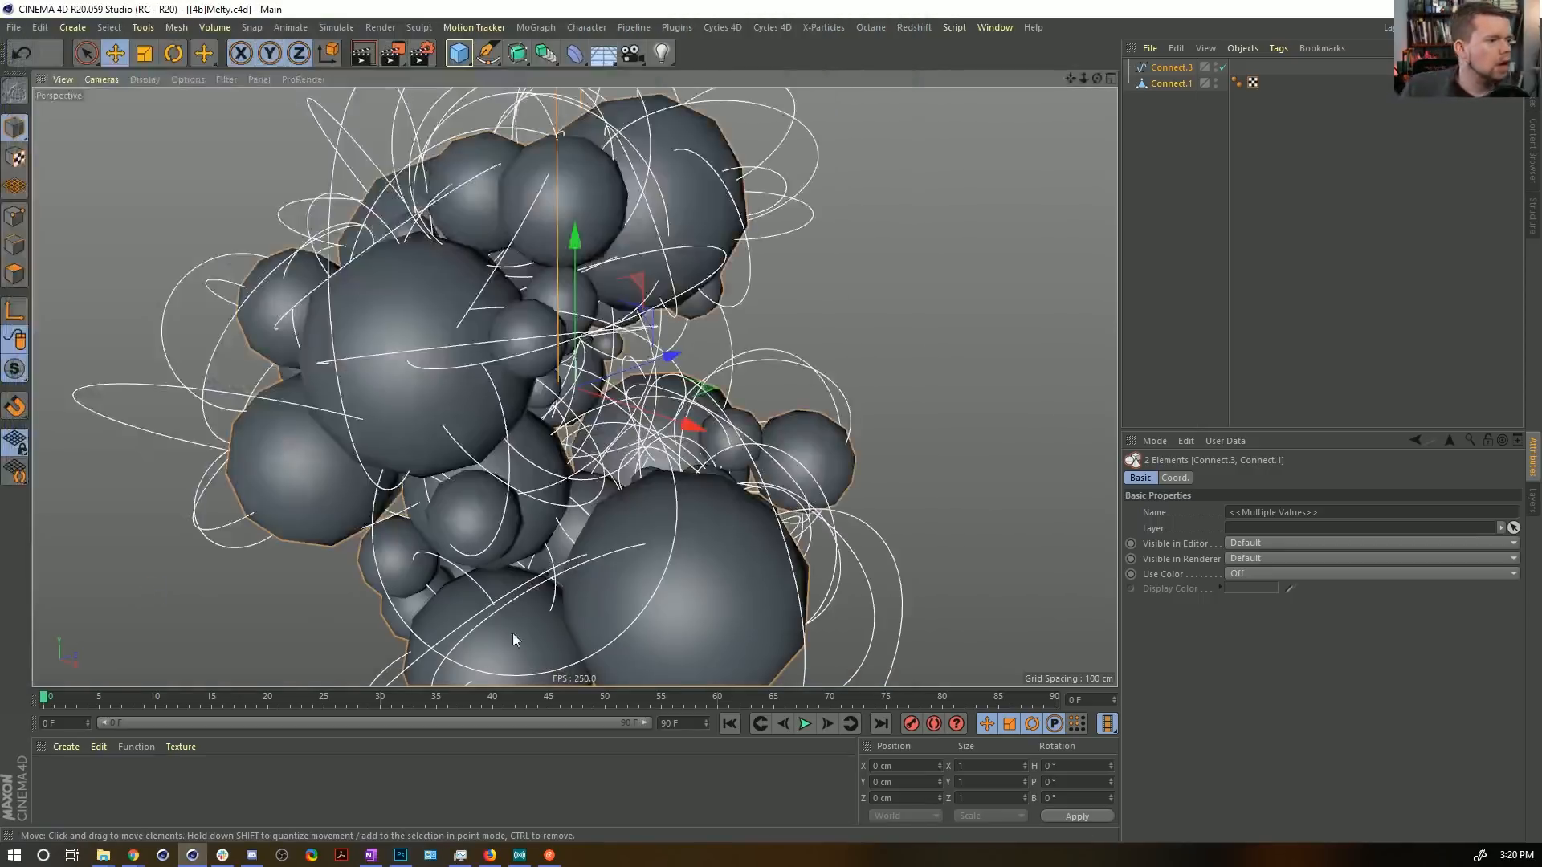
{"action": "left_click_drag", "start_coordinate": [692, 326], "coordinate": [522, 440], "text": "alt"}
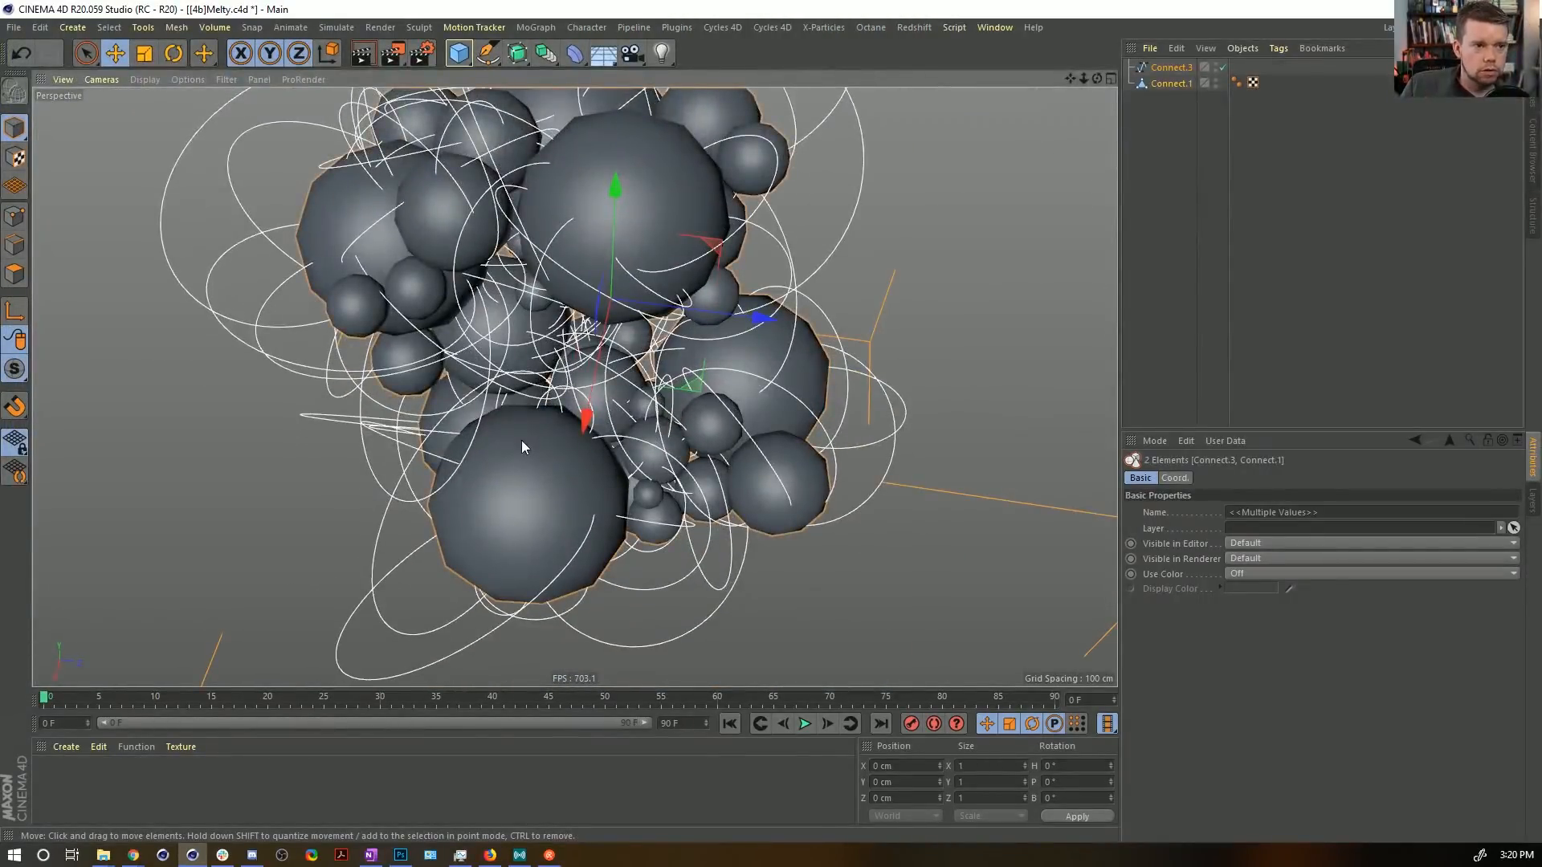
Select both the Connect.3 spline and the Connect.1 mesh and switch to point mode.
{"action": "left_click", "coordinate": [1172, 69]}
{"action": "left_click_drag", "start_coordinate": [562, 281], "coordinate": [533, 238], "text": "alt"}
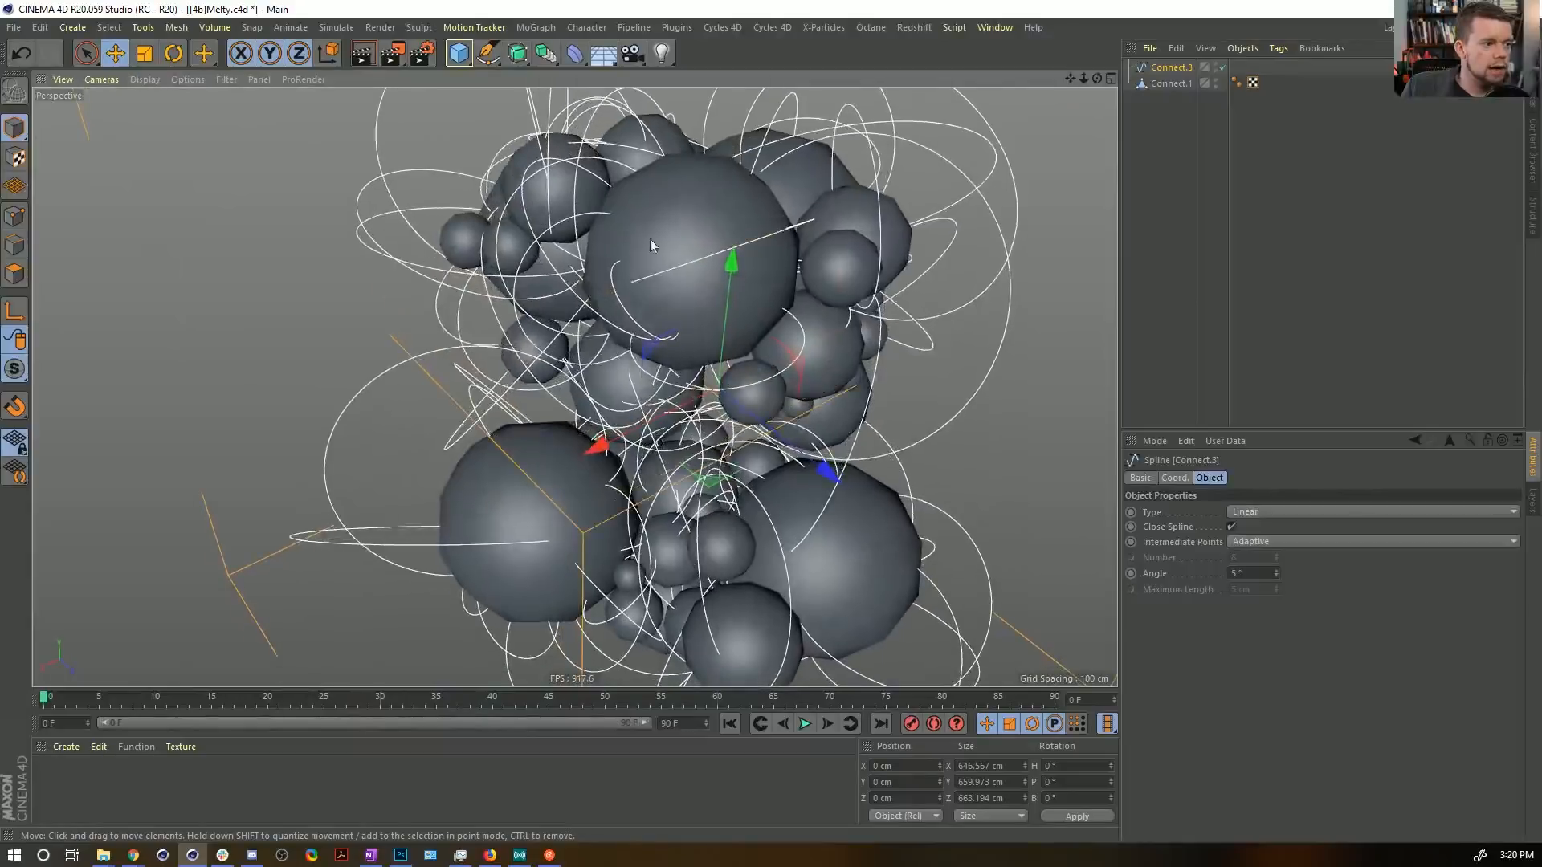
{"action": "scroll", "coordinate": [671, 233], "scroll_direction": "down", "scroll_amount": 5}
{"action": "left_click_drag", "start_coordinate": [608, 298], "coordinate": [660, 290], "text": "alt"}
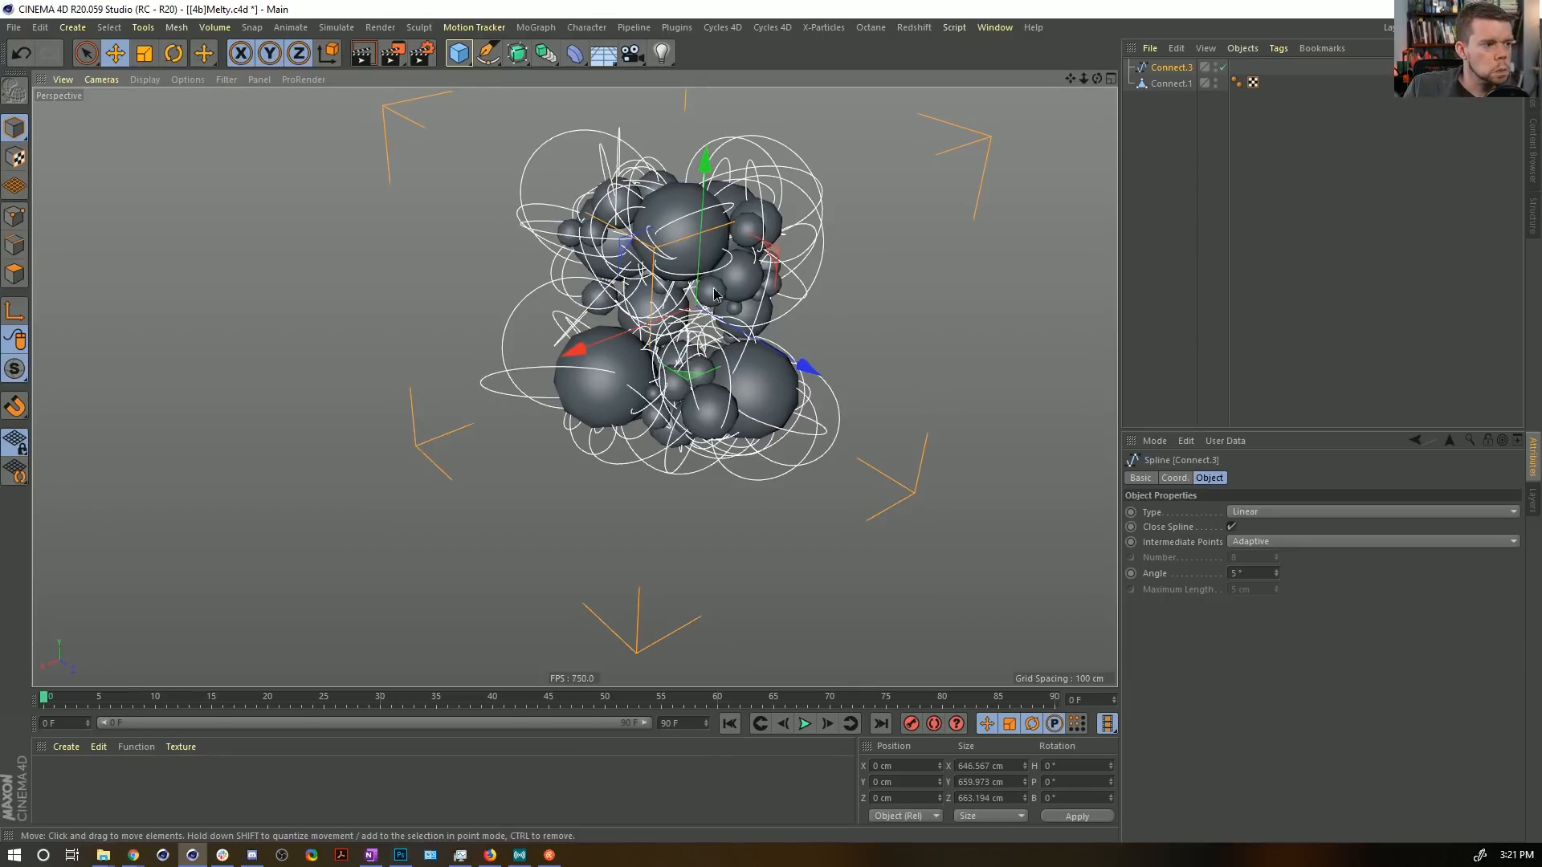
{"action": "left_click_drag", "start_coordinate": [715, 295], "coordinate": [747, 320], "text": "alt"}
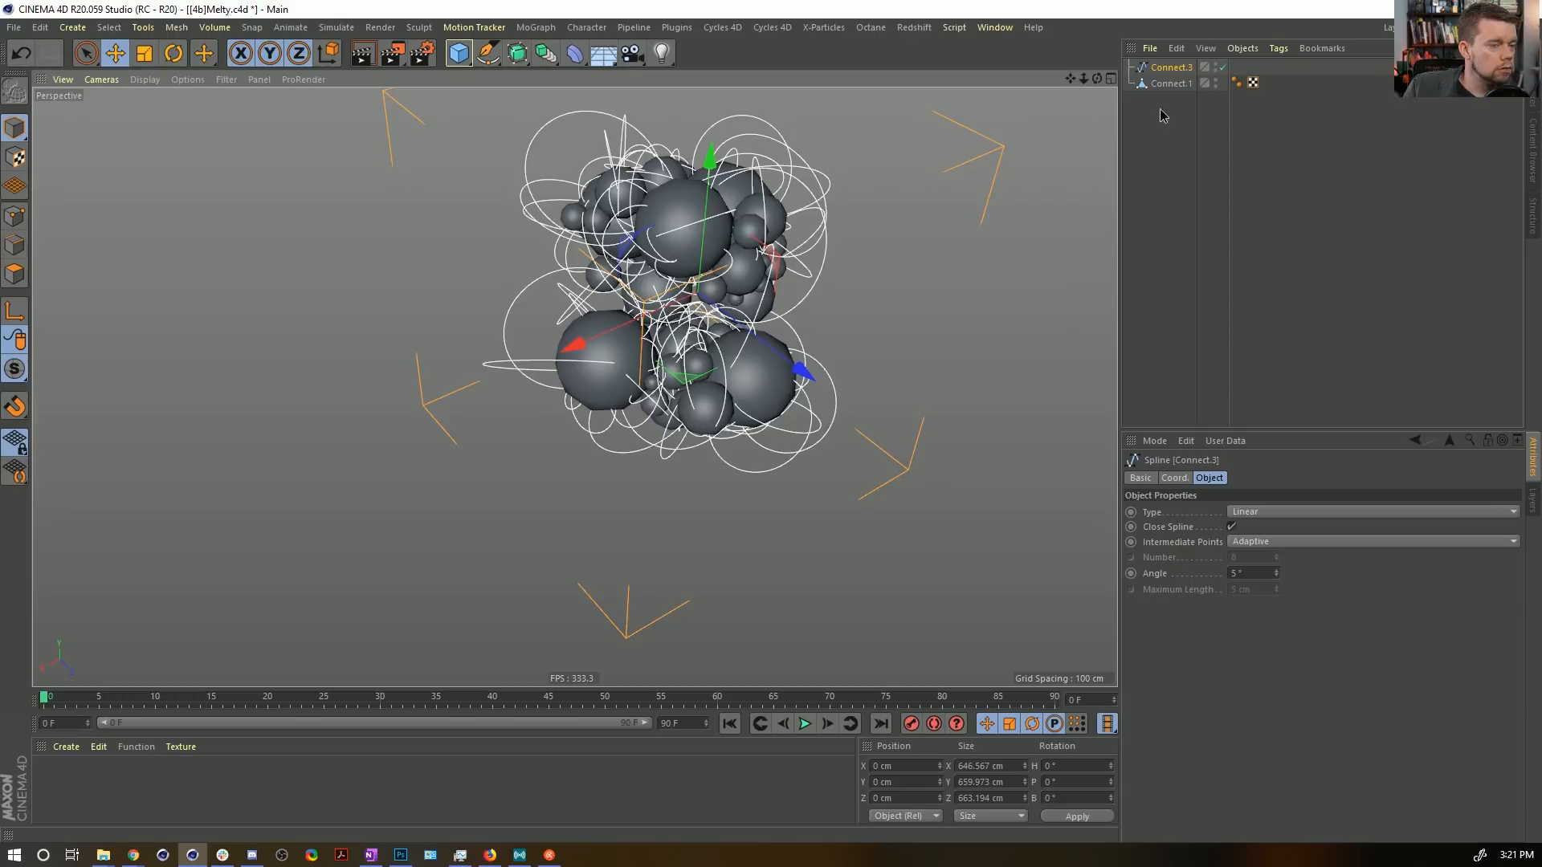
{"action": "left_click", "coordinate": [1168, 83], "text": "ctrl"}
{"action": "left_click", "coordinate": [14, 216]}
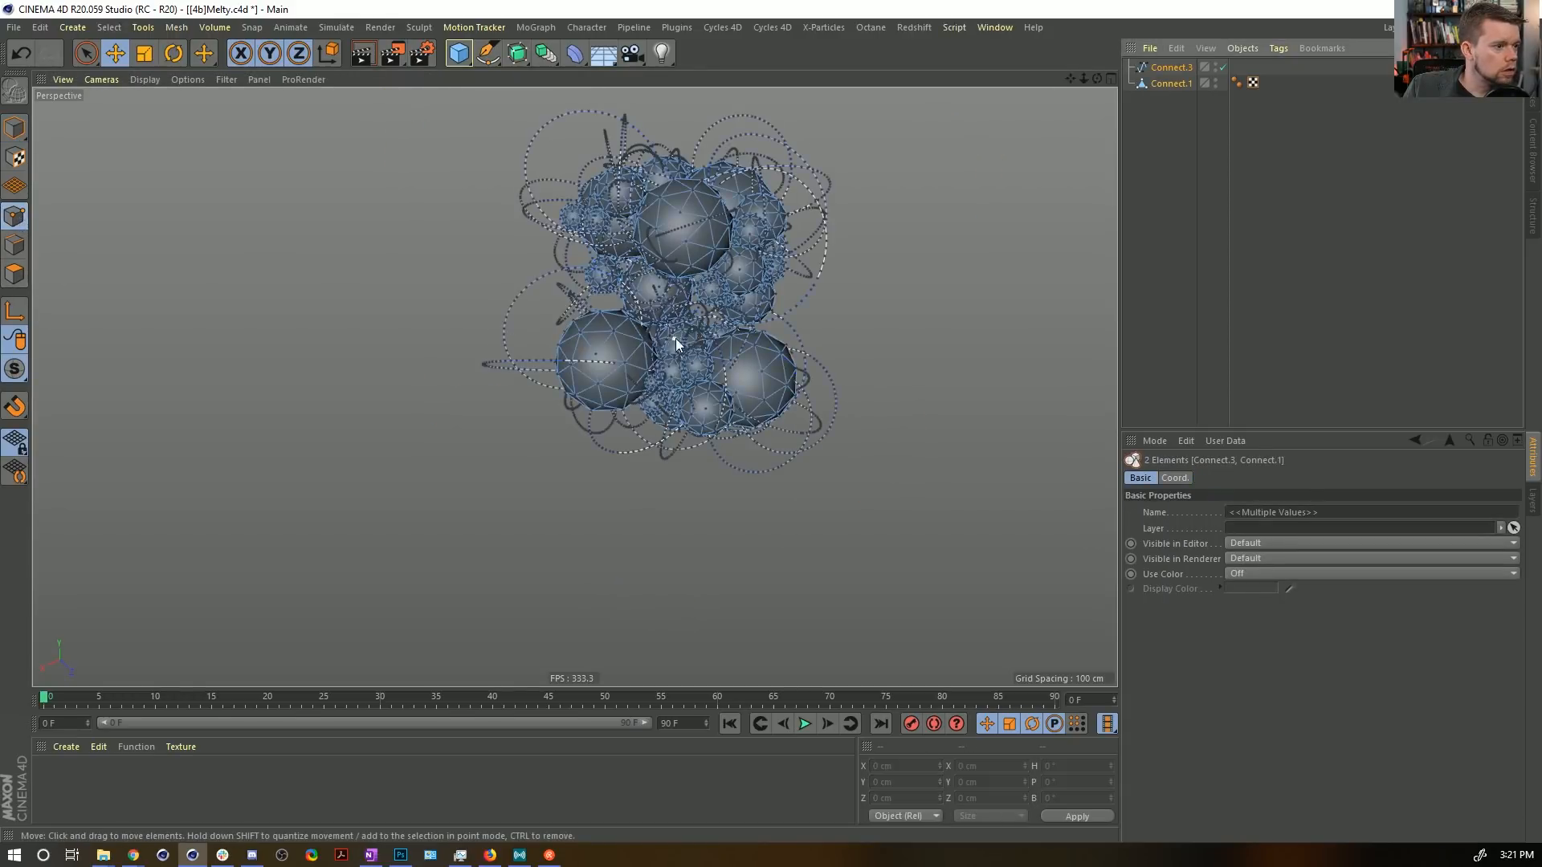
{"action": "scroll", "coordinate": [675, 328], "scroll_direction": "up", "scroll_amount": 2}
{"action": "middle_click_drag", "start_coordinate": [711, 318], "coordinate": [673, 474]}
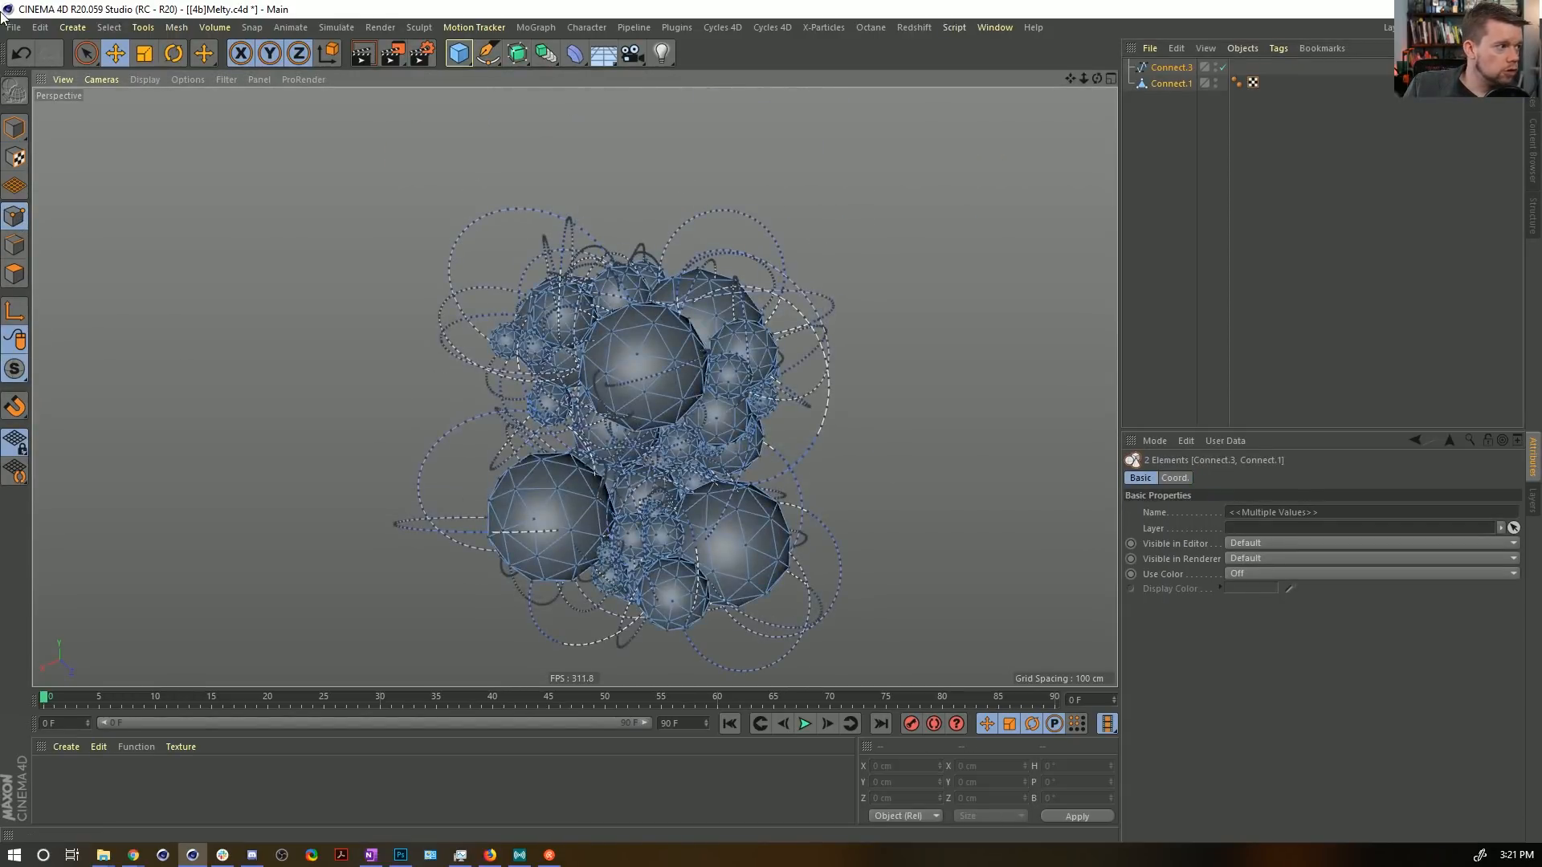
Set the Live Selection radius to 64 and try painting over points on the splines and spheres.
{"action": "left_click", "coordinate": [89, 53]}
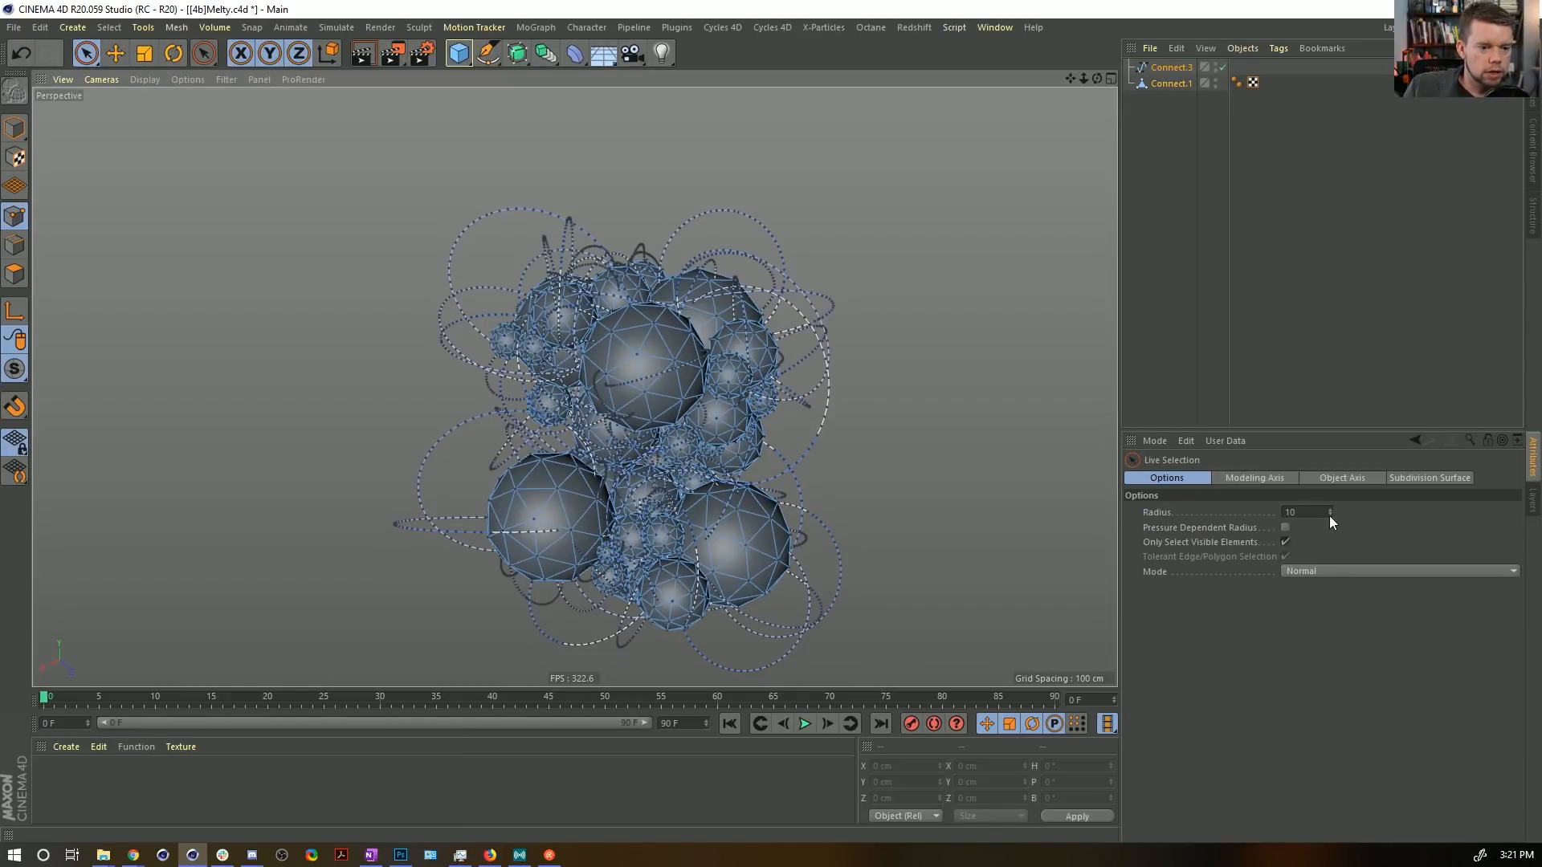
{"action": "left_click_drag", "start_coordinate": [1330, 514], "coordinate": [1365, 514]}
{"action": "left_click_drag", "start_coordinate": [787, 229], "coordinate": [572, 416]}
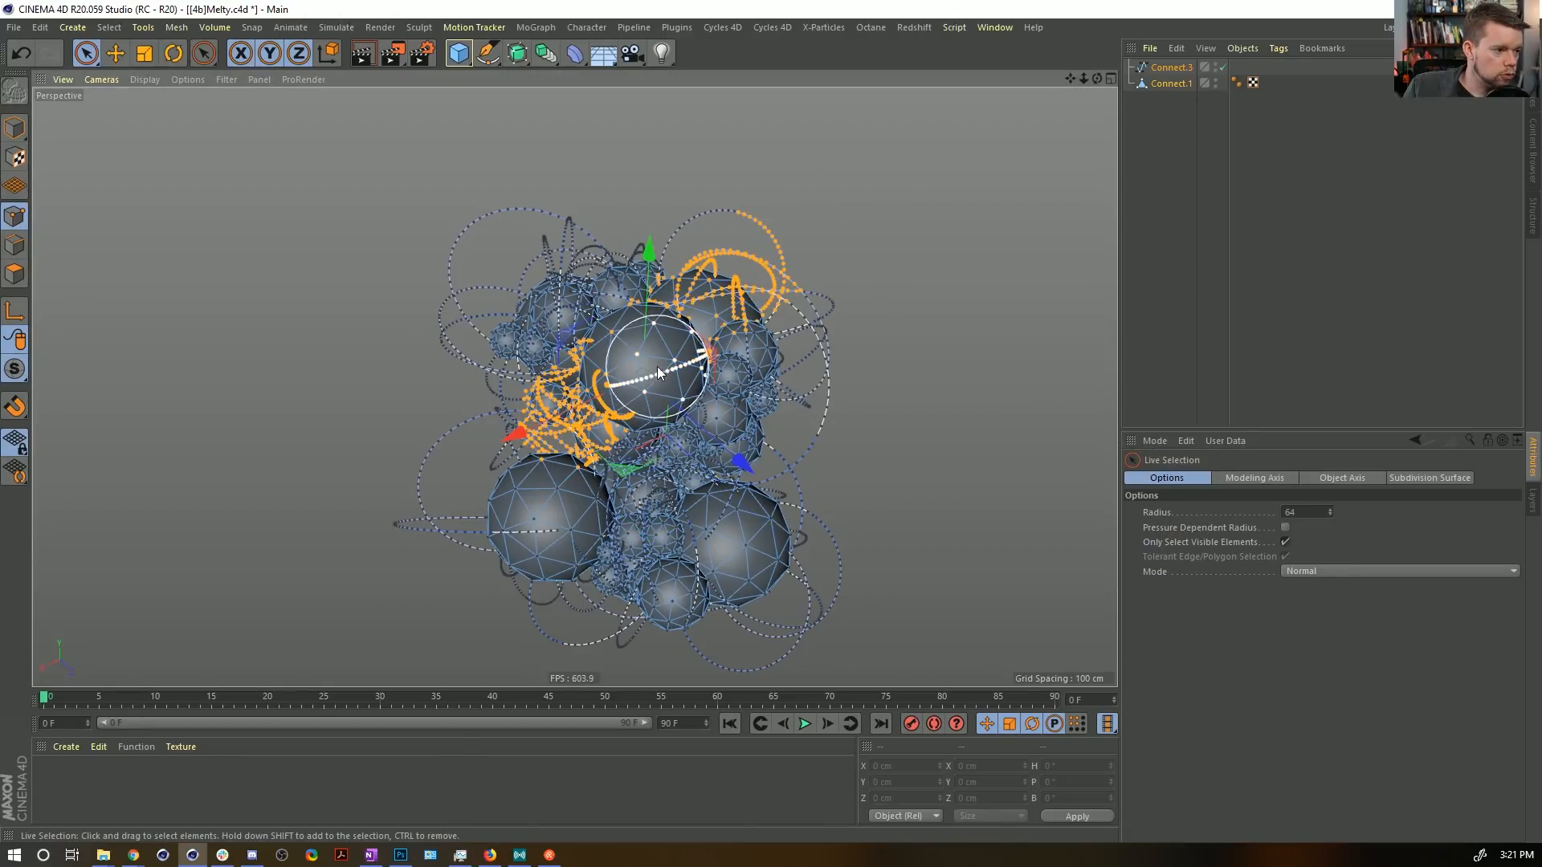
{"action": "left_click", "coordinate": [656, 366]}
{"action": "mouse_move", "coordinate": [728, 323]}
{"action": "left_mouse_down", "text": "alt"}
{"action": "mouse_move", "coordinate": [586, 327]}
{"action": "mouse_move", "coordinate": [309, 180]}
{"action": "mouse_move", "coordinate": [489, 259]}
{"action": "mouse_move", "coordinate": [754, 247]}
{"action": "mouse_move", "coordinate": [952, 324]}
{"action": "mouse_move", "coordinate": [851, 337]}
{"action": "mouse_move", "coordinate": [758, 418]}
{"action": "mouse_move", "coordinate": [636, 321]}
{"action": "left_mouse_up", "text": "alt"}
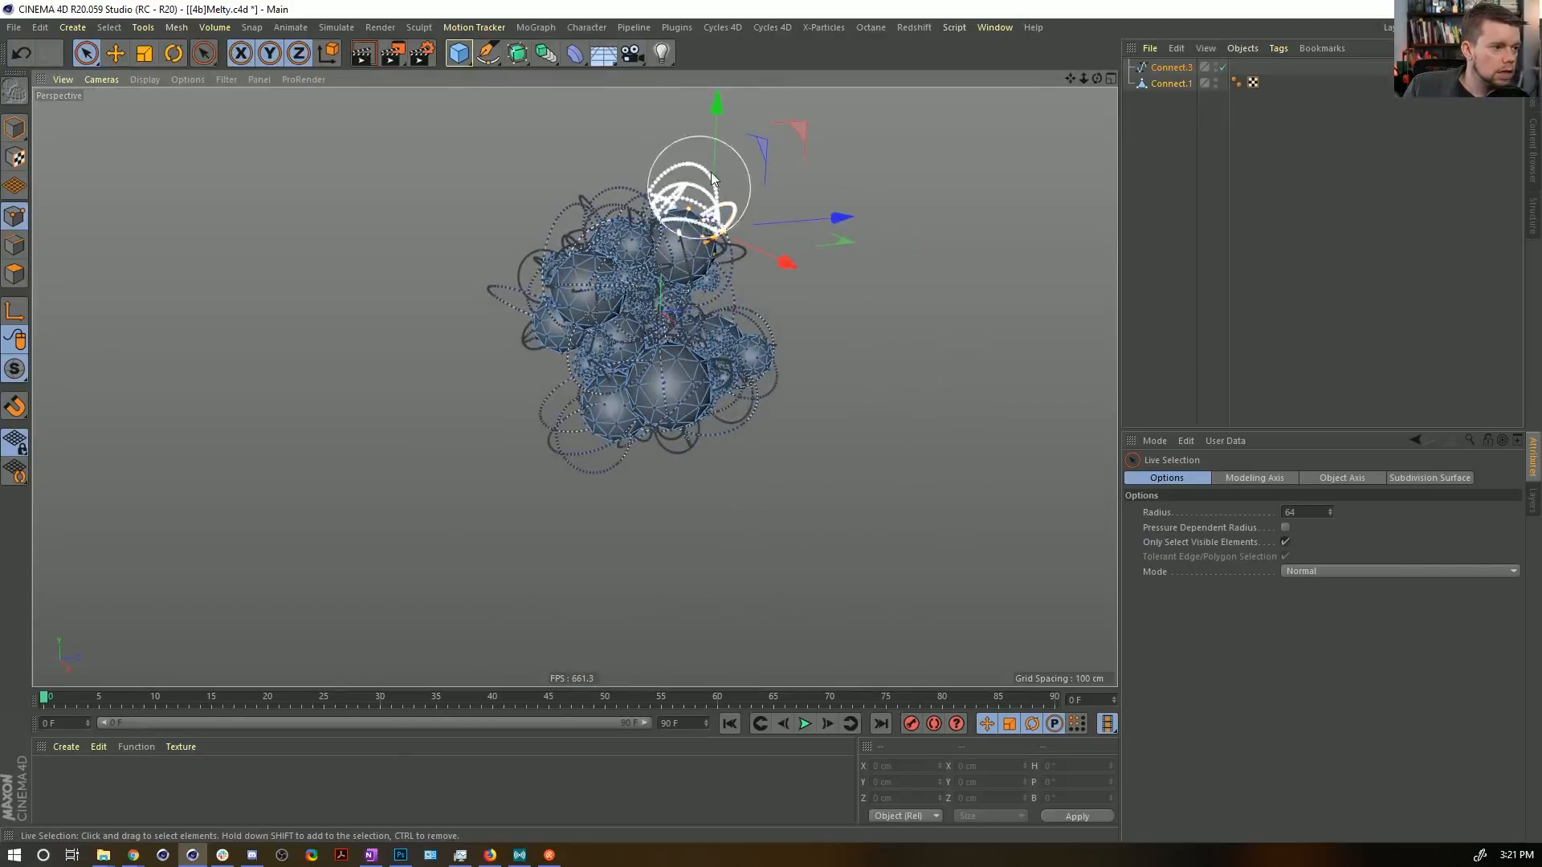
Set the Live Selection radius to 97 and paint-select the visible spline and sphere points around the cluster.
{"action": "left_click_drag", "start_coordinate": [1329, 512], "coordinate": [1349, 506]}
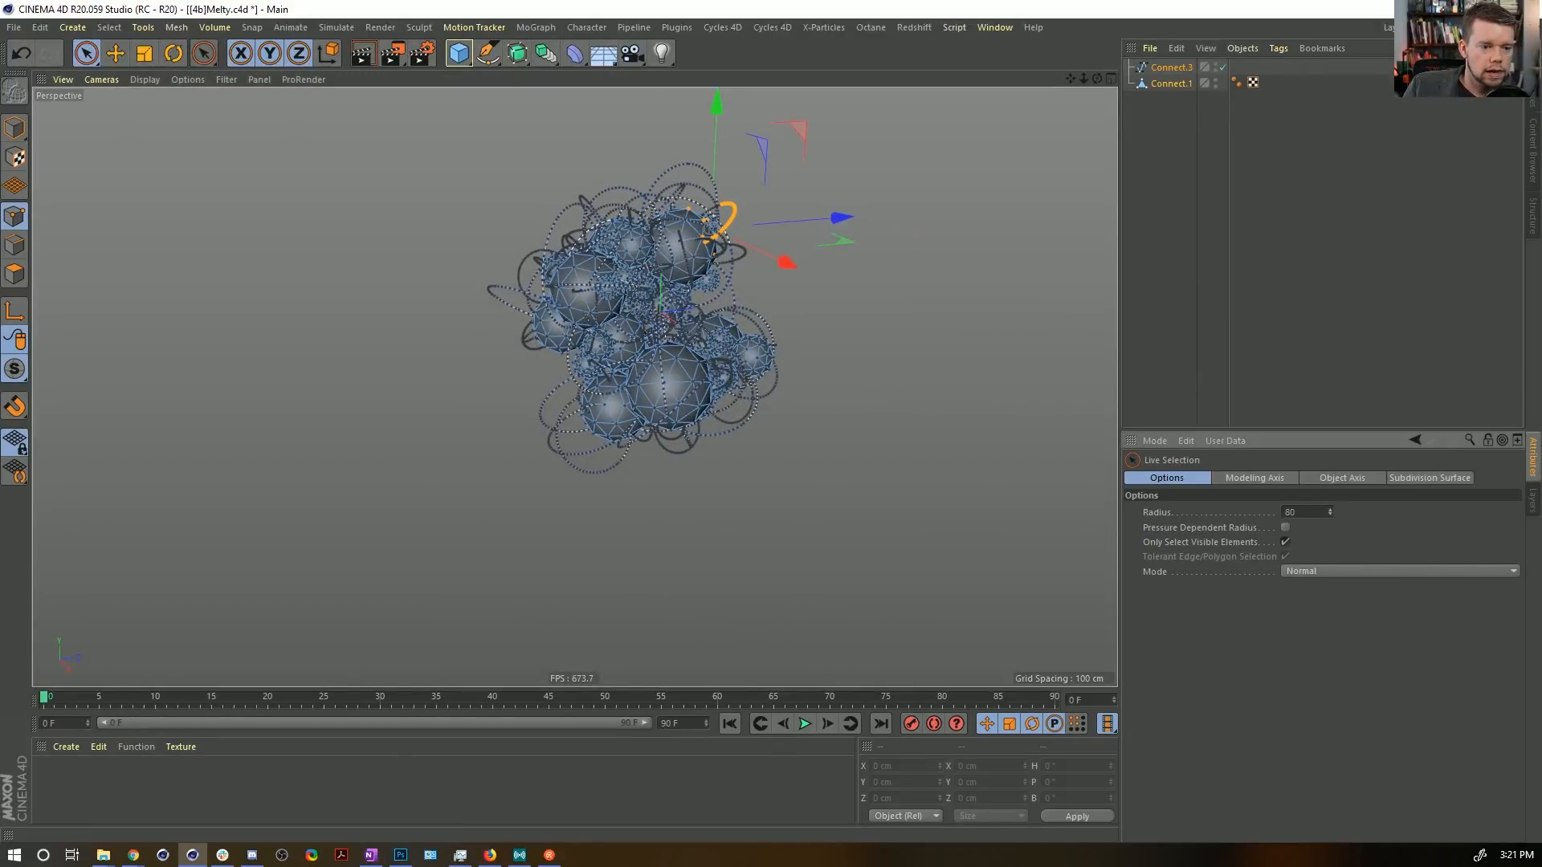
{"action": "mouse_move", "coordinate": [480, 204]}
{"action": "left_mouse_down"}
{"action": "mouse_move", "coordinate": [546, 235]}
{"action": "mouse_move", "coordinate": [850, 289]}
{"action": "mouse_move", "coordinate": [455, 458]}
{"action": "left_mouse_up"}
{"action": "left_click_drag", "start_coordinate": [739, 281], "coordinate": [300, 265], "text": "alt"}
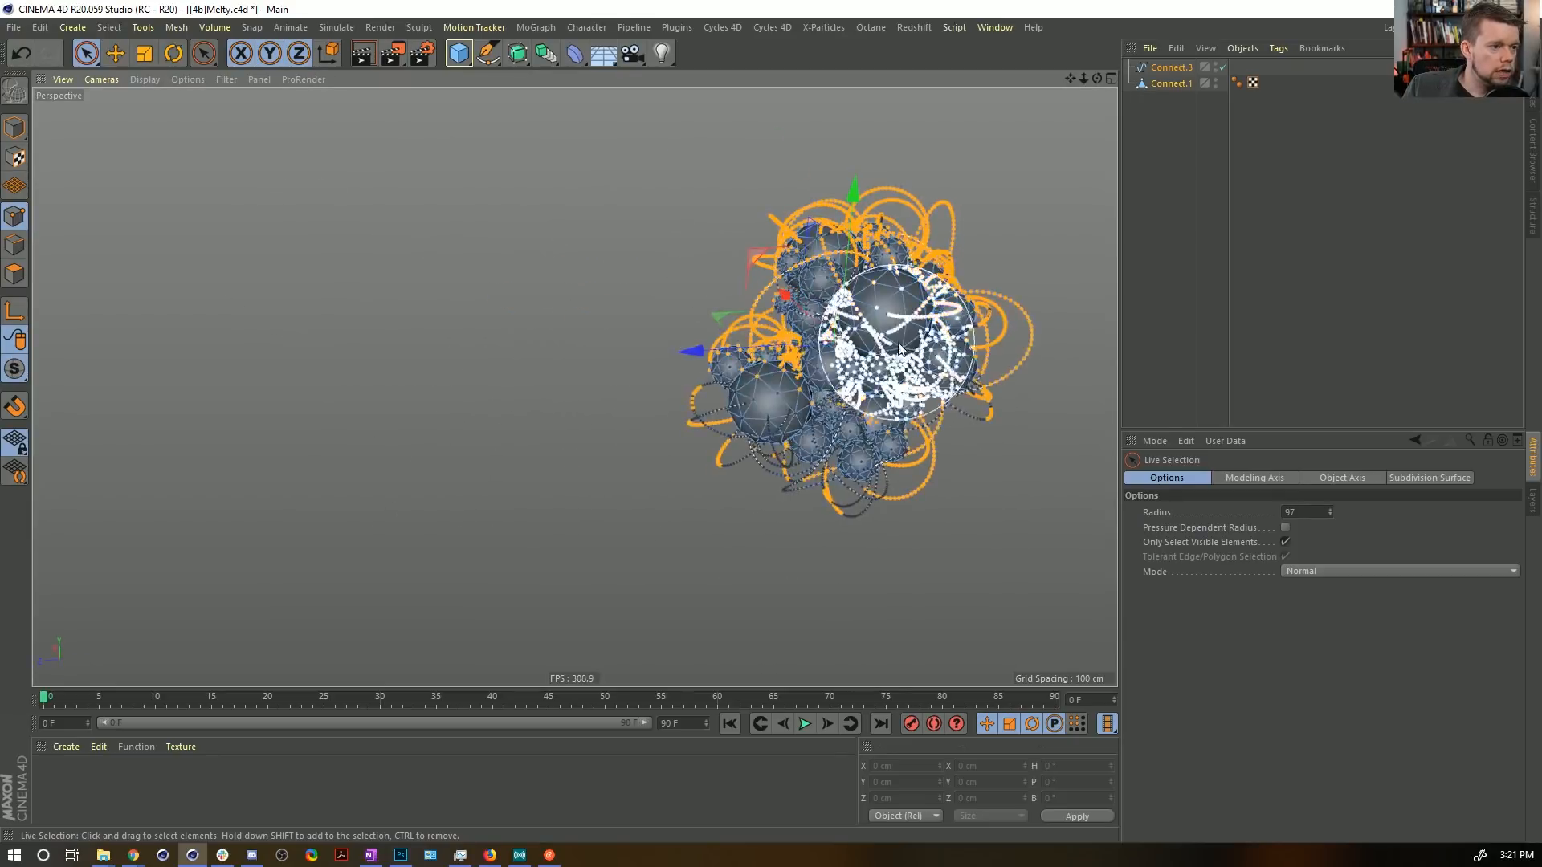
{"action": "left_click_drag", "start_coordinate": [836, 297], "coordinate": [806, 256], "text": "shift"}
{"action": "left_click_drag", "start_coordinate": [674, 258], "coordinate": [356, 234], "text": "alt"}
{"action": "scroll", "coordinate": [522, 434], "scroll_direction": "up", "scroll_amount": 4}
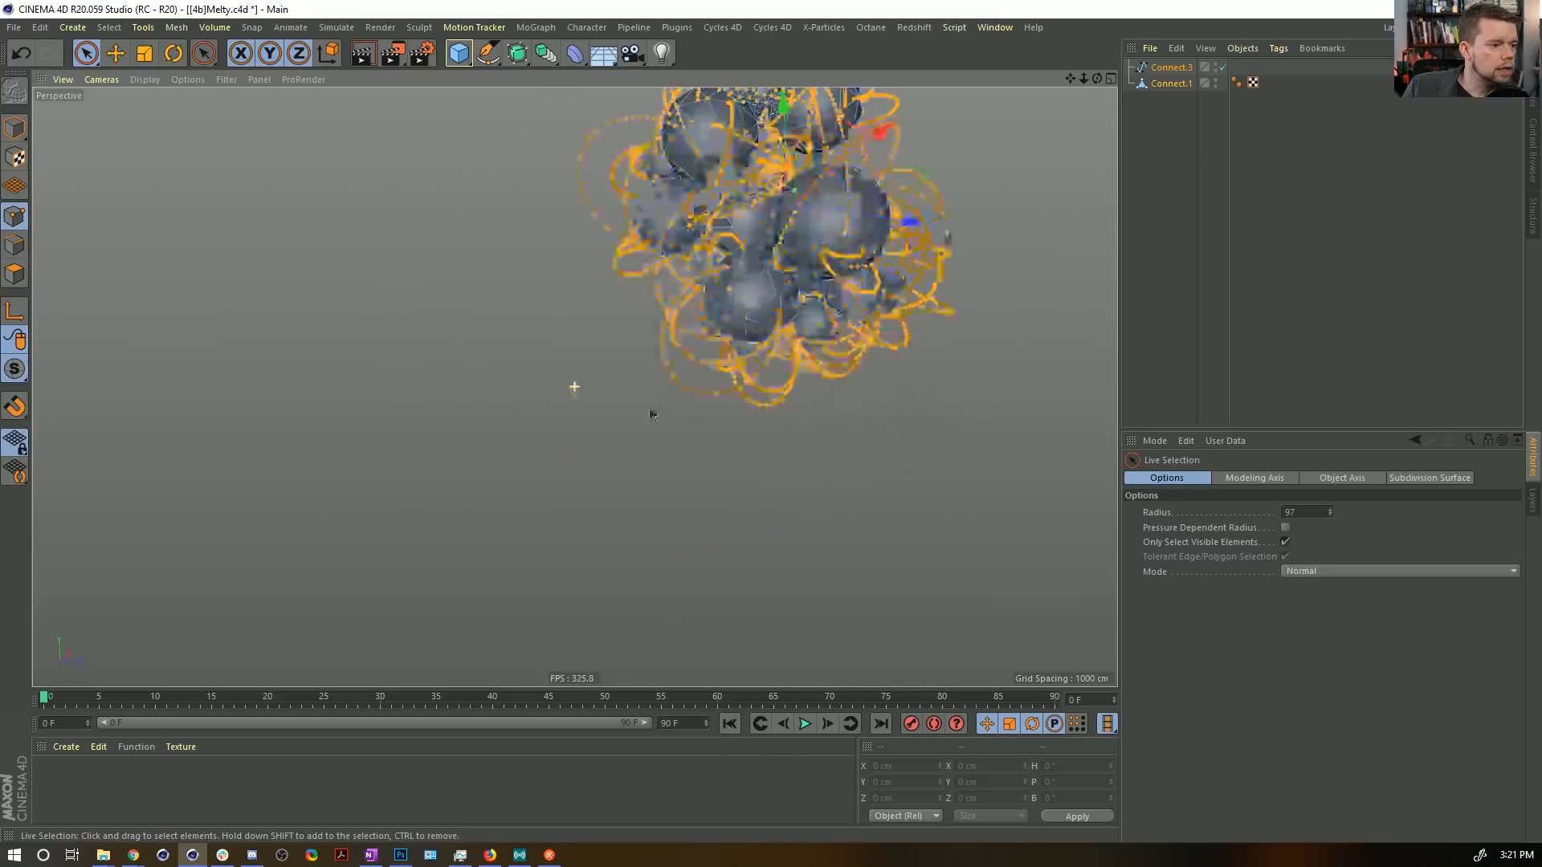
{"action": "left_click_drag", "start_coordinate": [825, 392], "coordinate": [832, 305], "text": "alt"}
{"action": "middle_click_drag", "start_coordinate": [832, 305], "coordinate": [829, 461], "text": "alt"}
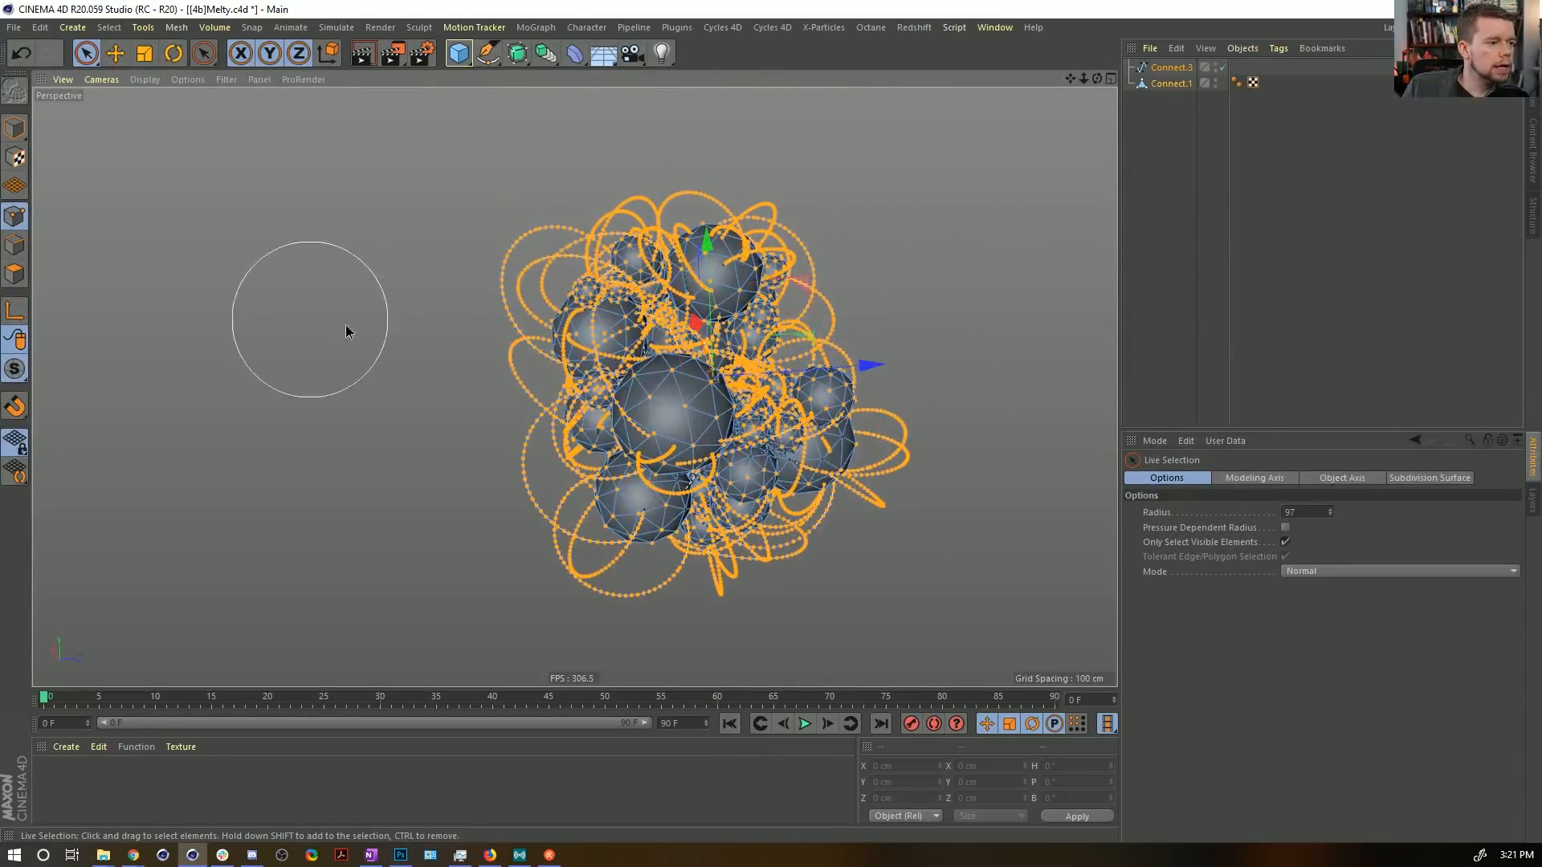
Extend the point selection over the remaining visible points on the cluster's other sides, top and underside.
{"action": "left_click_drag", "start_coordinate": [870, 429], "coordinate": [474, 562], "text": "alt"}
{"action": "scroll", "coordinate": [779, 406], "scroll_direction": "down", "scroll_amount": 4}
{"action": "middle_click_drag", "start_coordinate": [1032, 313], "coordinate": [768, 294], "text": "alt"}
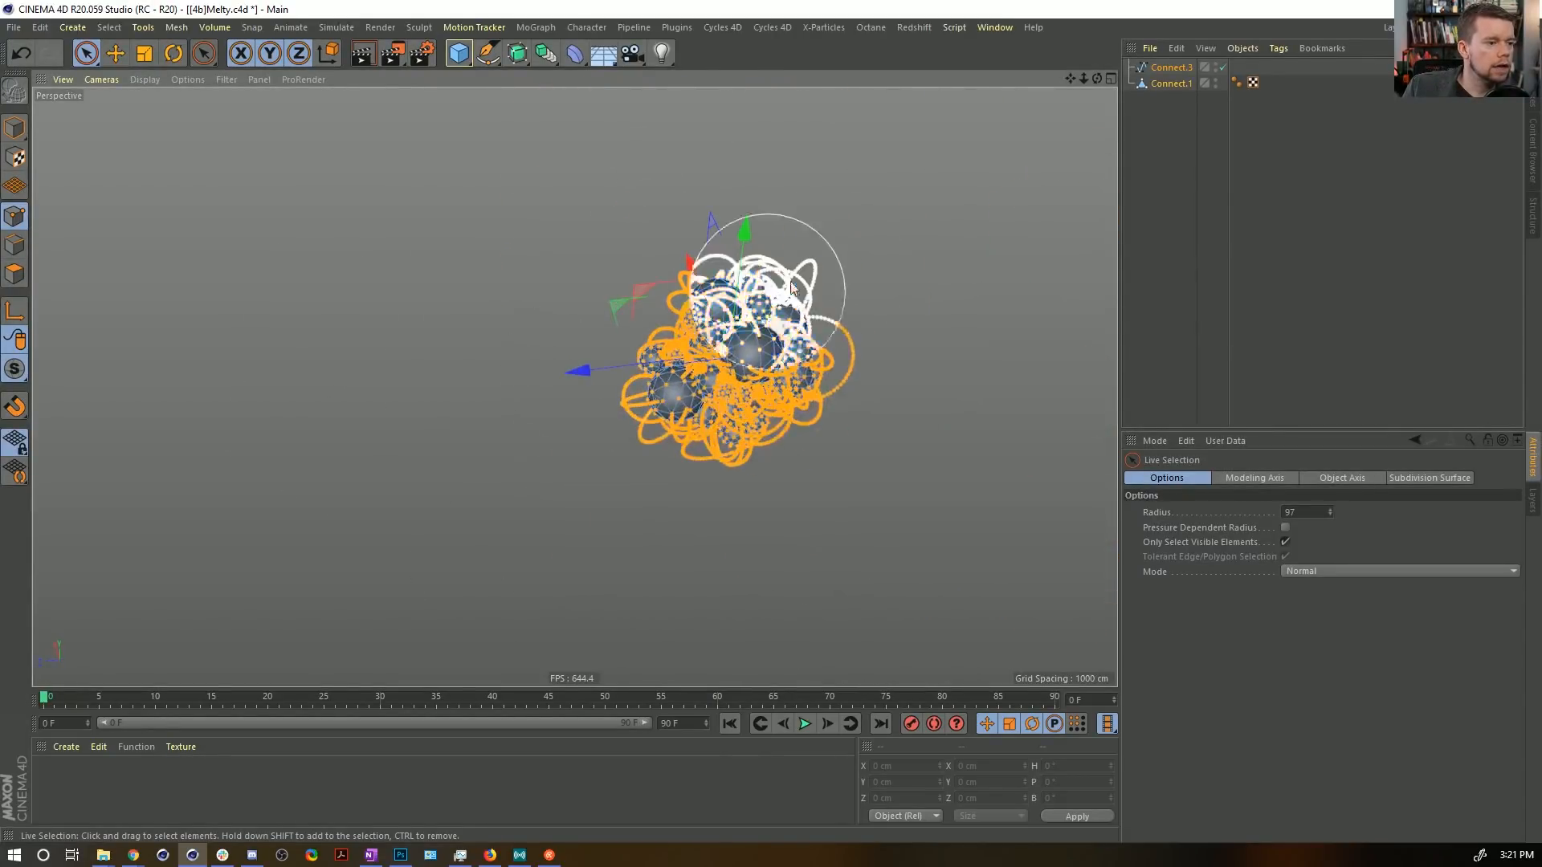
{"action": "left_click_drag", "start_coordinate": [788, 508], "coordinate": [875, 414], "text": "alt"}
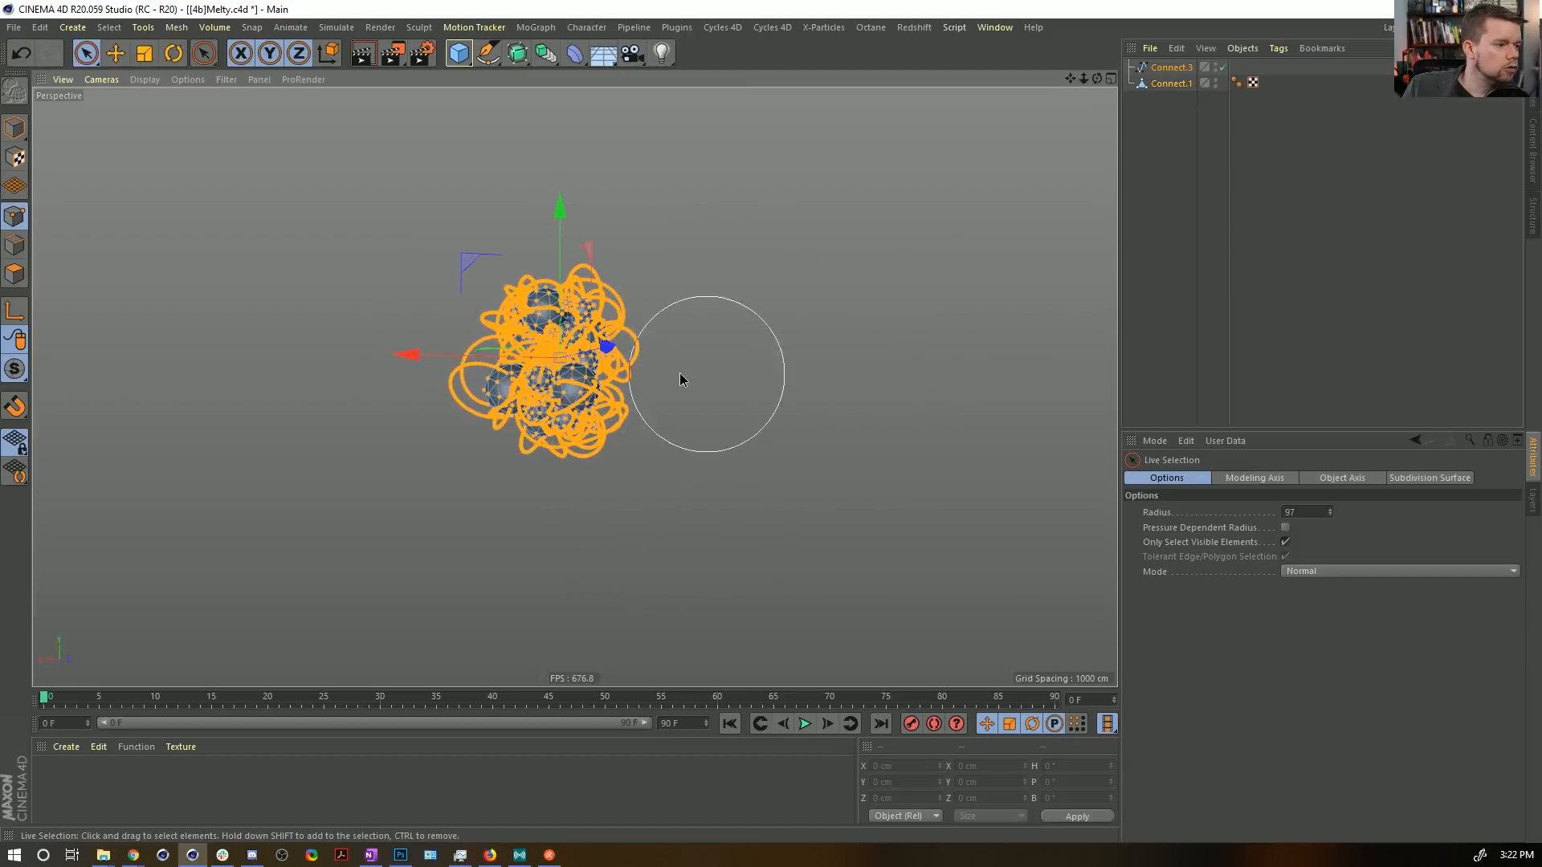
{"action": "left_click_drag", "start_coordinate": [455, 323], "coordinate": [459, 455], "text": "alt"}
{"action": "left_click_drag", "start_coordinate": [436, 400], "coordinate": [815, 423], "text": "alt"}
{"action": "mouse_move", "coordinate": [575, 422]}
{"action": "left_mouse_down", "text": "alt"}
{"action": "mouse_move", "coordinate": [685, 484]}
{"action": "mouse_move", "coordinate": [763, 486]}
{"action": "left_mouse_up", "text": "alt"}
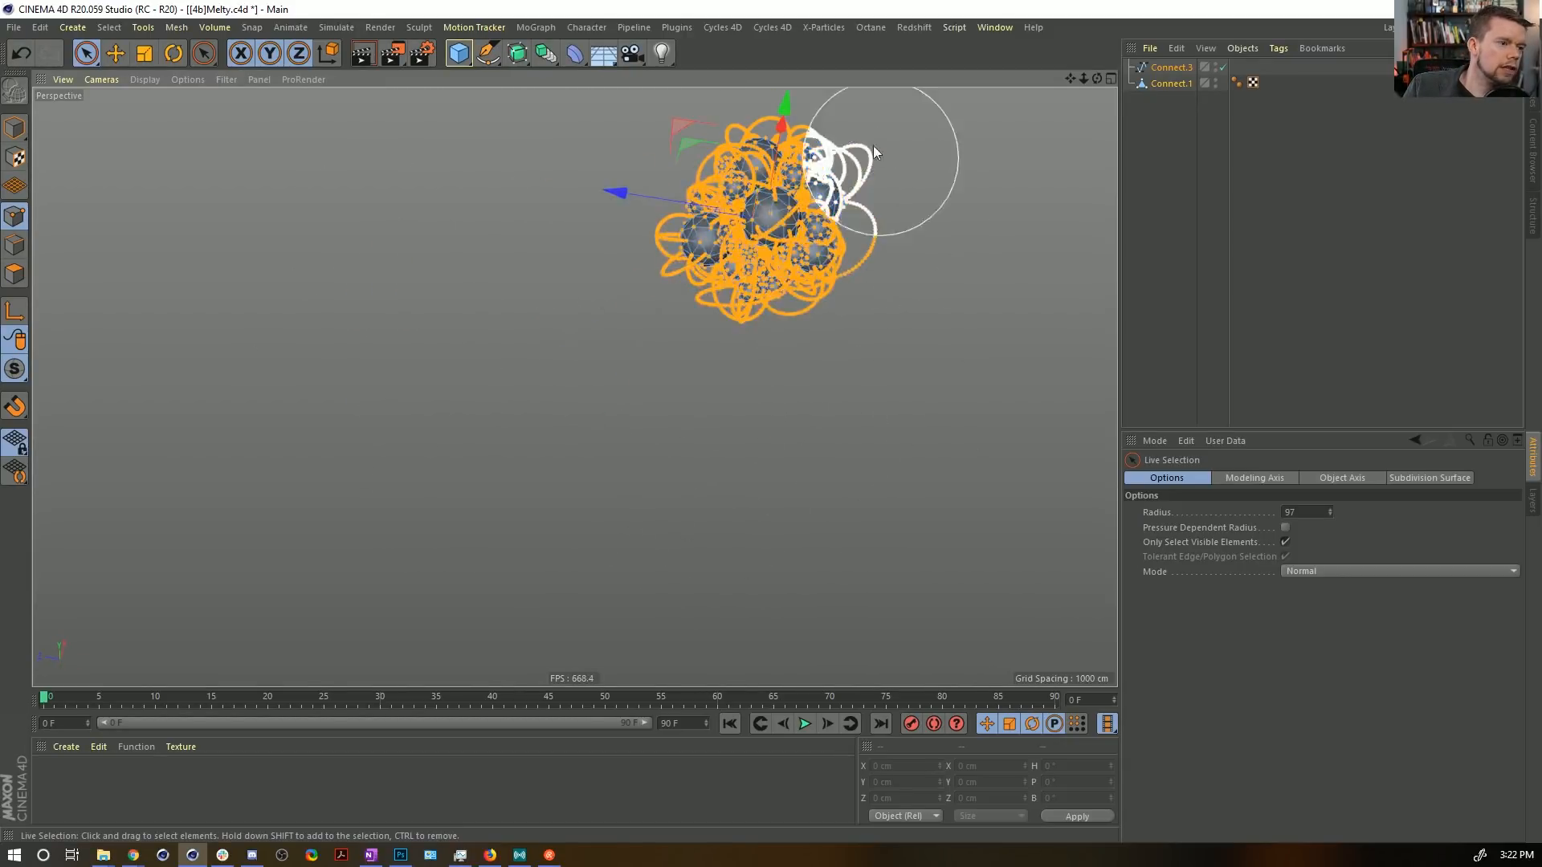
{"action": "mouse_move", "coordinate": [670, 281]}
{"action": "left_mouse_down", "text": "alt"}
{"action": "mouse_move", "coordinate": [576, 387]}
{"action": "mouse_move", "coordinate": [776, 552]}
{"action": "left_mouse_up", "text": "alt"}
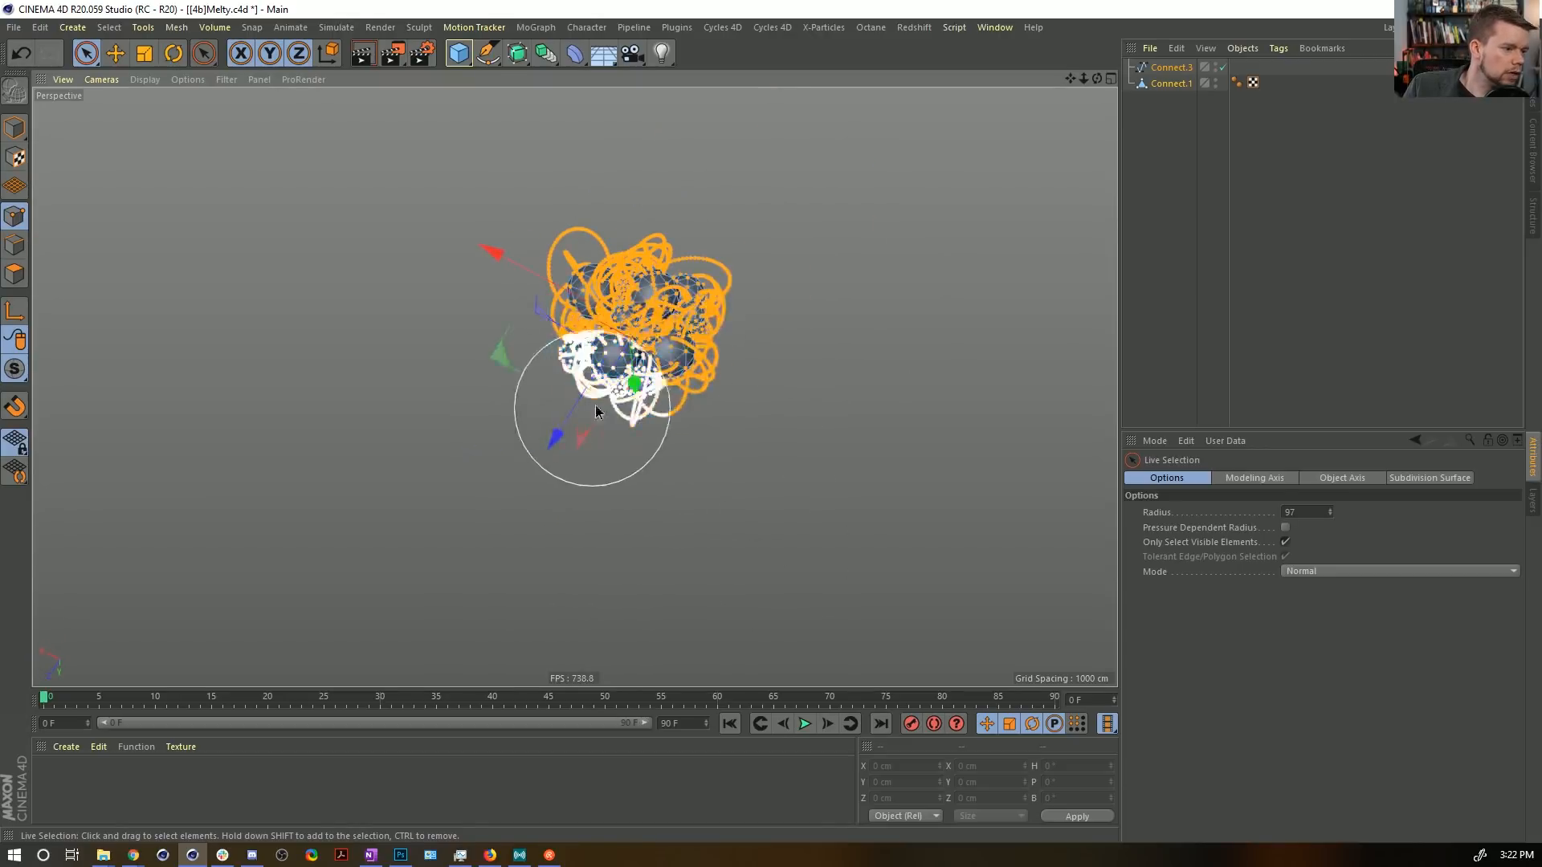
{"action": "mouse_move", "coordinate": [730, 249]}
{"action": "left_mouse_down", "text": "alt"}
{"action": "mouse_move", "coordinate": [687, 397]}
{"action": "mouse_move", "coordinate": [677, 117]}
{"action": "left_mouse_up", "text": "alt"}
{"action": "left_click_drag", "start_coordinate": [807, 473], "coordinate": [981, 470], "text": "alt"}
{"action": "left_click_drag", "start_coordinate": [645, 471], "coordinate": [618, 521], "text": "alt"}
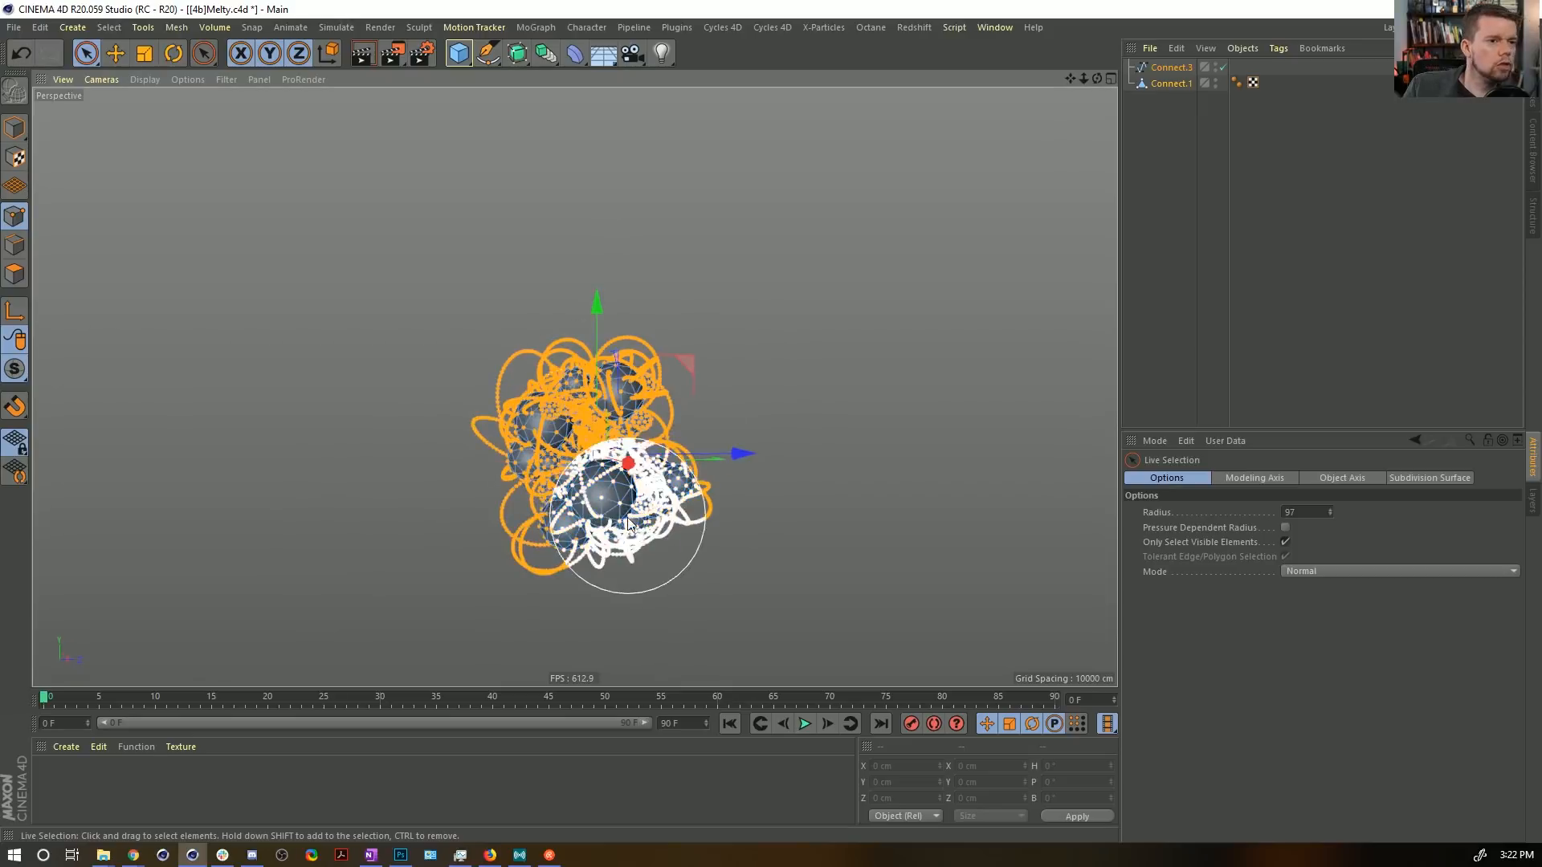
Invert the point selection on the Connect.3 spline alone and try moving the hidden inner points upward.
{"action": "left_click", "coordinate": [1171, 68]}
{"action": "left_click_drag", "start_coordinate": [704, 301], "coordinate": [642, 357], "text": "alt"}
{"action": "mouse_move", "coordinate": [641, 357]}
{"action": "middle_mouse_down", "text": "alt"}
{"action": "mouse_move", "coordinate": [626, 245]}
{"action": "mouse_move", "coordinate": [657, 387]}
{"action": "middle_mouse_up", "text": "alt"}
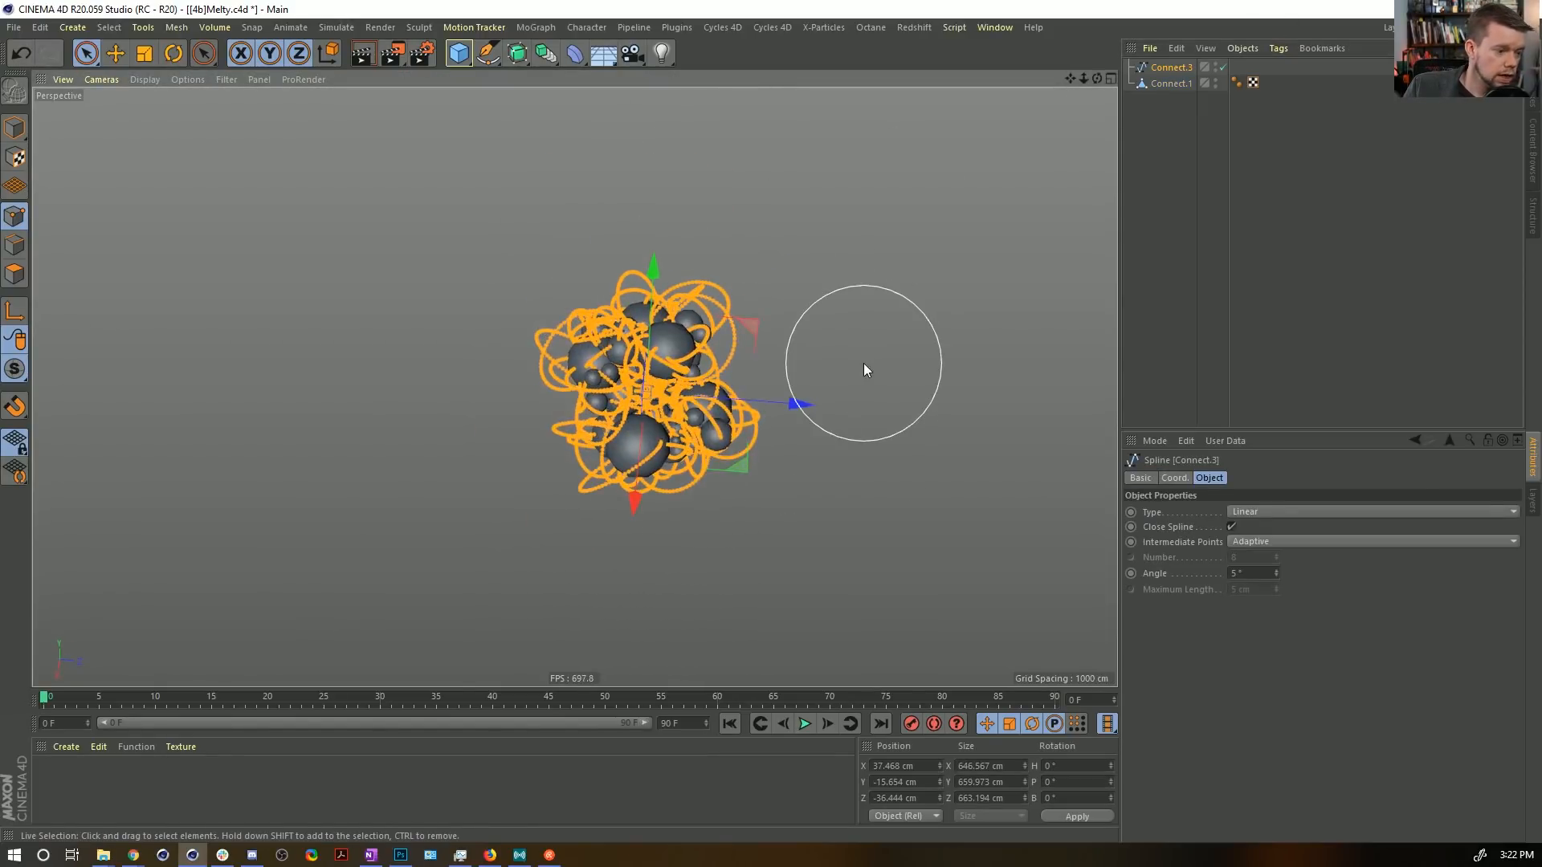
{"action": "key", "text": "u"}
{"action": "key", "text": "i"}
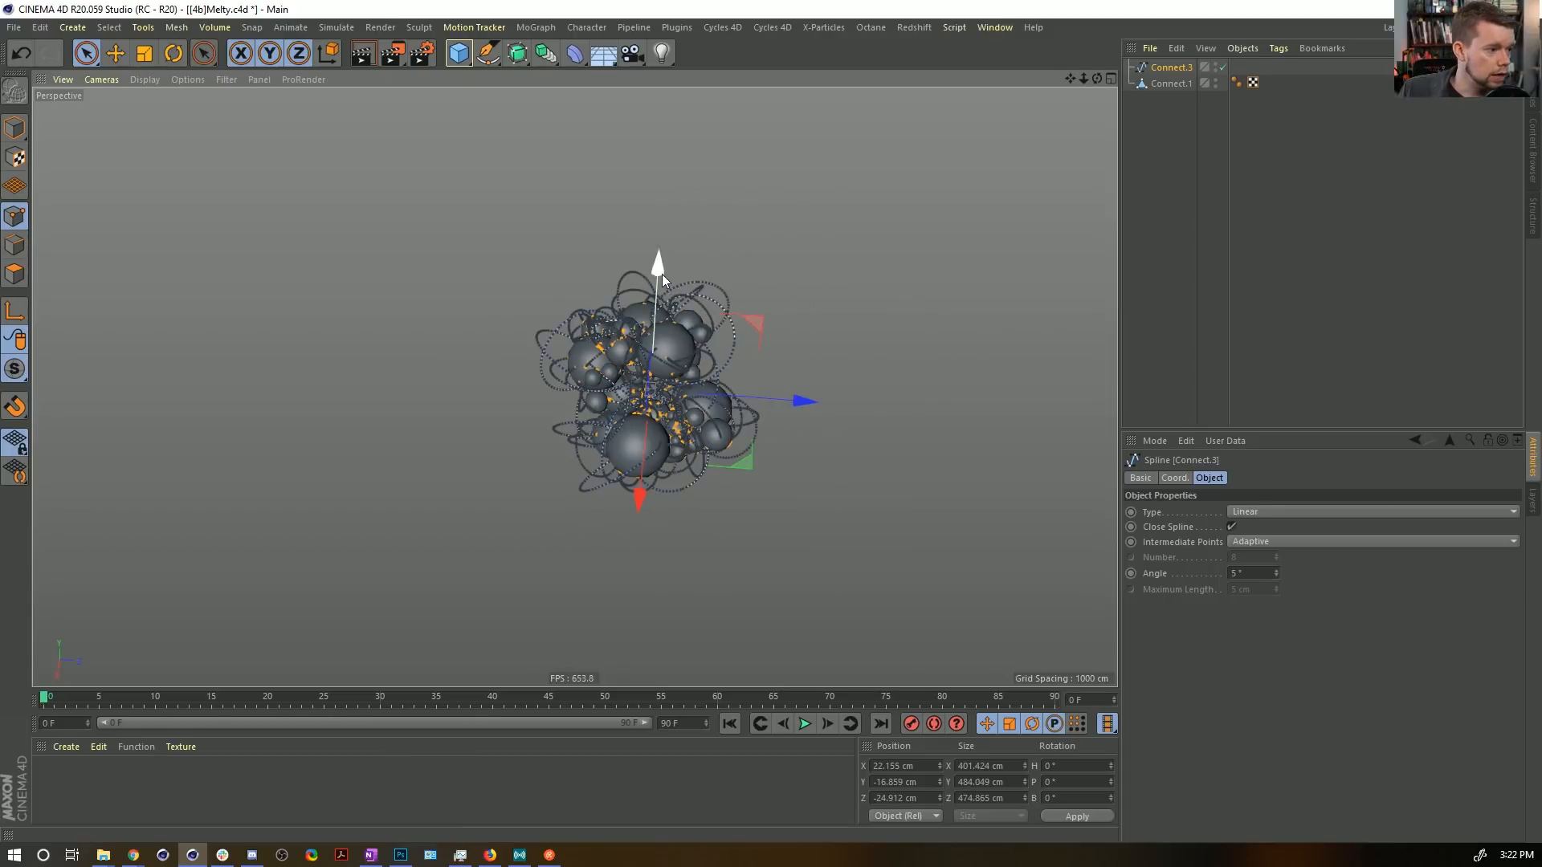
{"action": "left_click_drag", "start_coordinate": [660, 271], "coordinate": [657, 71]}
{"action": "key", "text": "ctrl+z"}
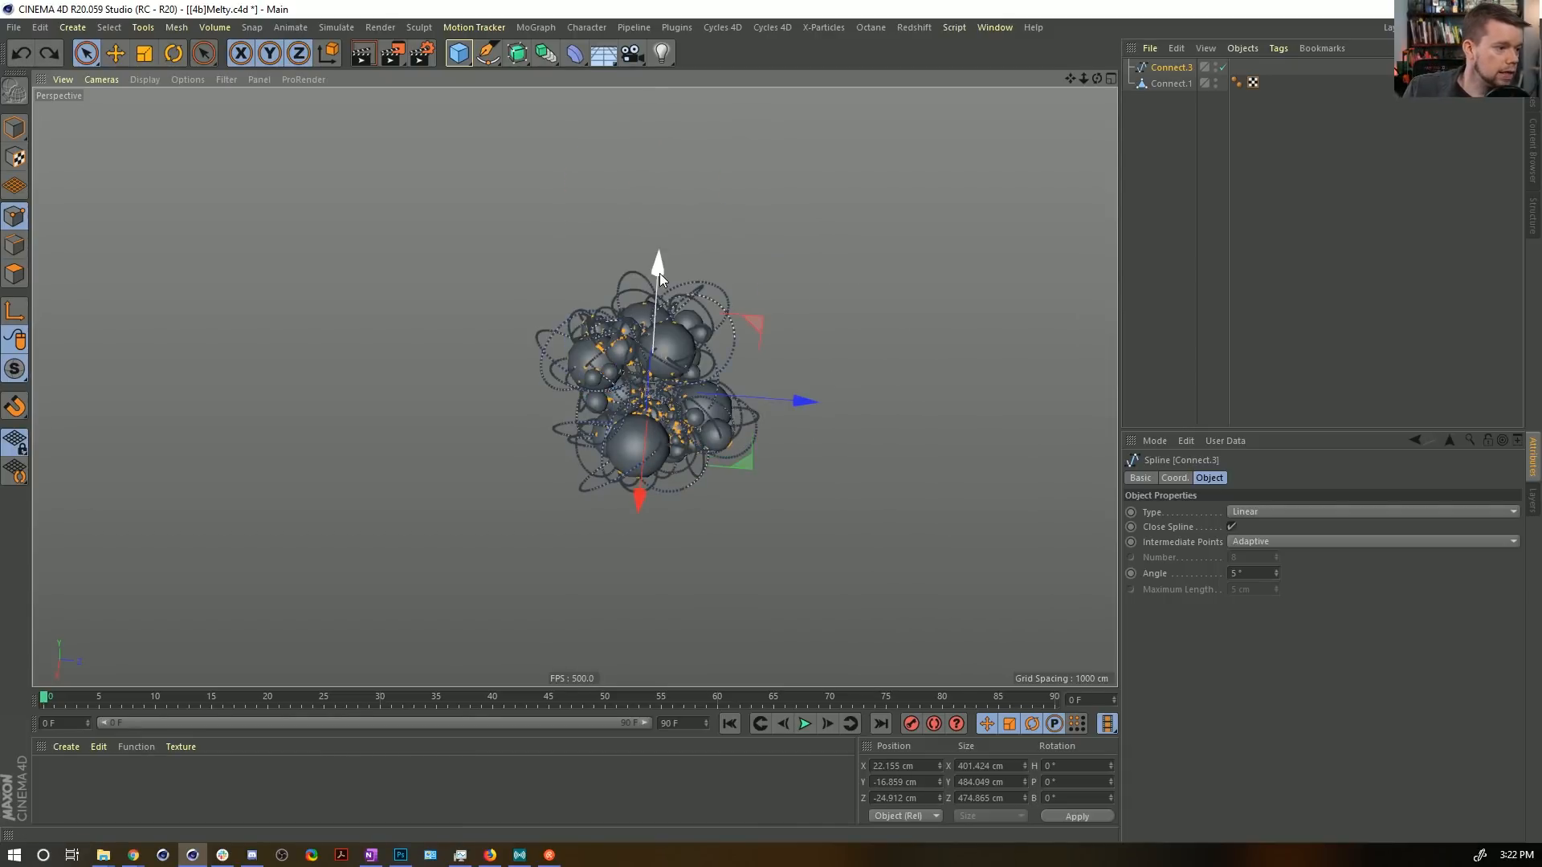
Inspect the hidden spline points between the spheres and undo the inverted selection.
{"action": "scroll", "coordinate": [654, 329], "scroll_direction": "up", "scroll_amount": 10}
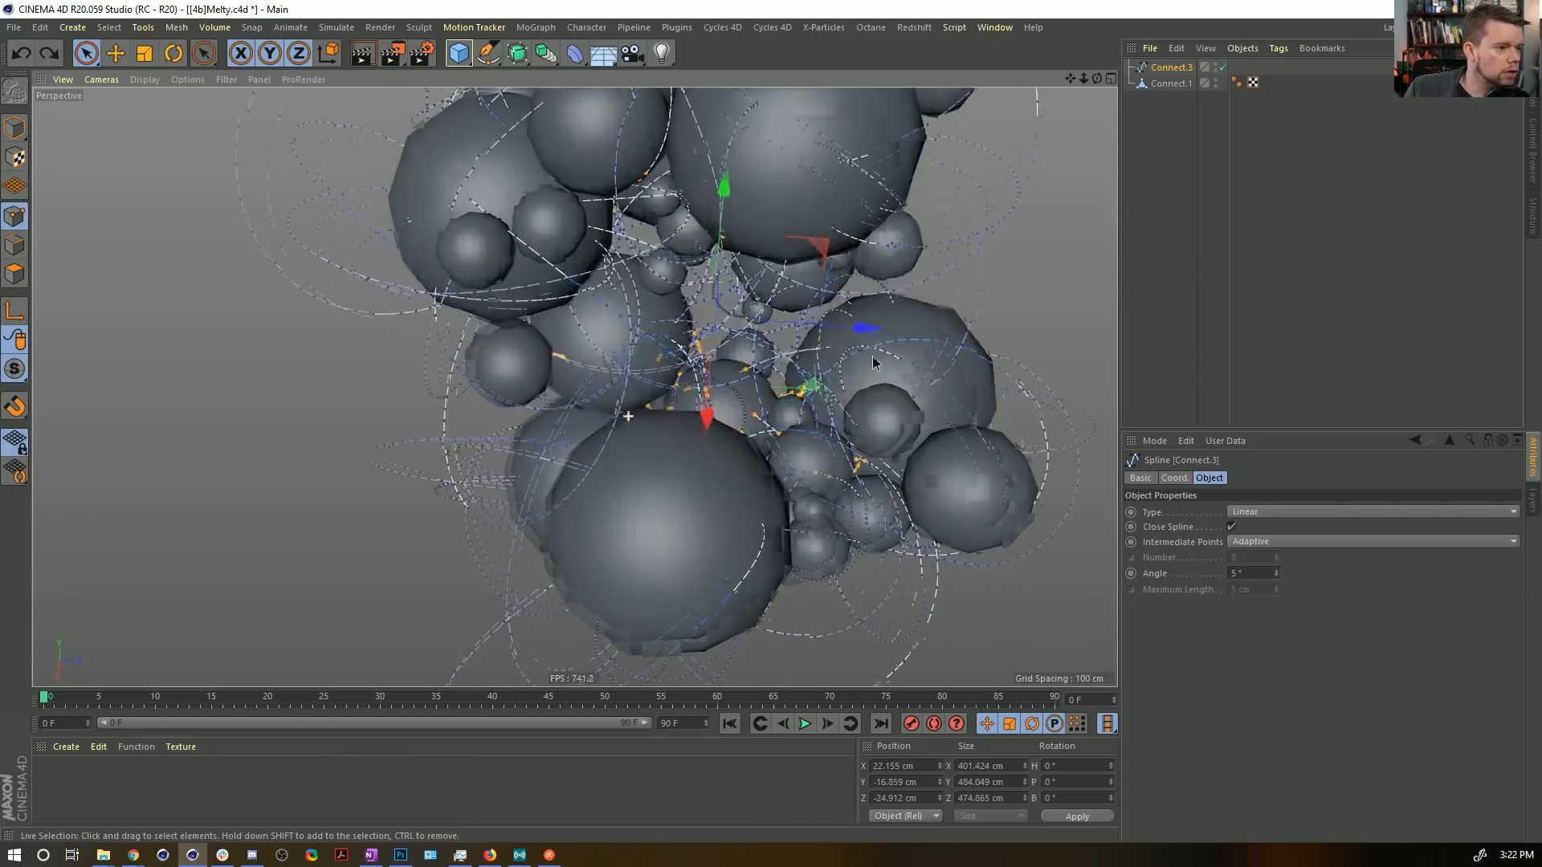
{"action": "left_click_drag", "start_coordinate": [665, 328], "coordinate": [610, 283], "text": "alt"}
{"action": "left_click_drag", "start_coordinate": [709, 188], "coordinate": [763, 217], "text": "alt"}
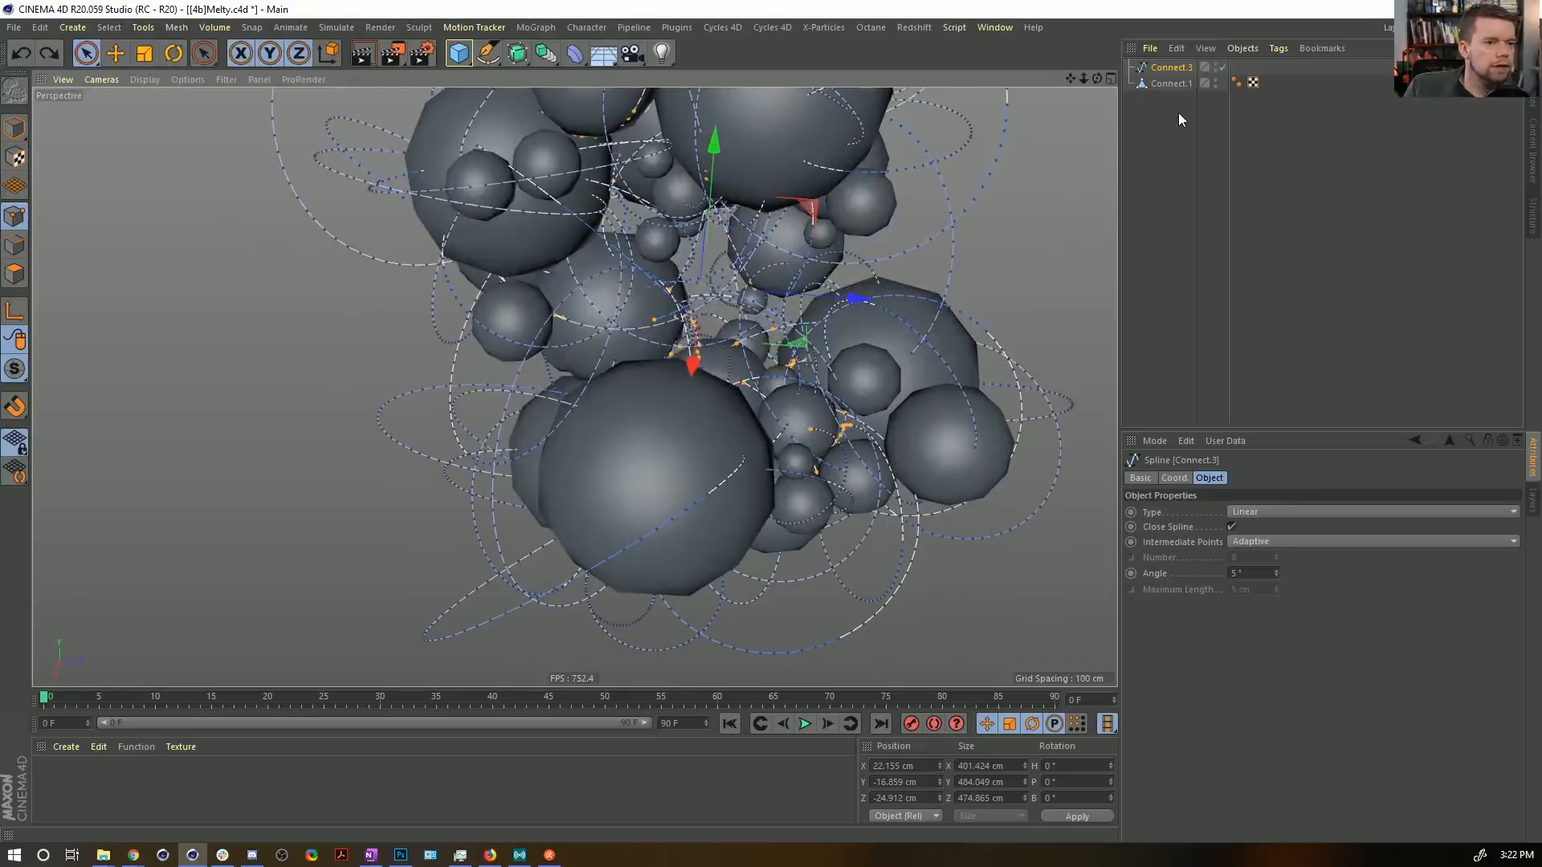
{"action": "left_click_drag", "start_coordinate": [1178, 113], "coordinate": [1160, 25]}
{"action": "key", "text": "ctrl+z"}
{"action": "key", "text": "ctrl+z"}
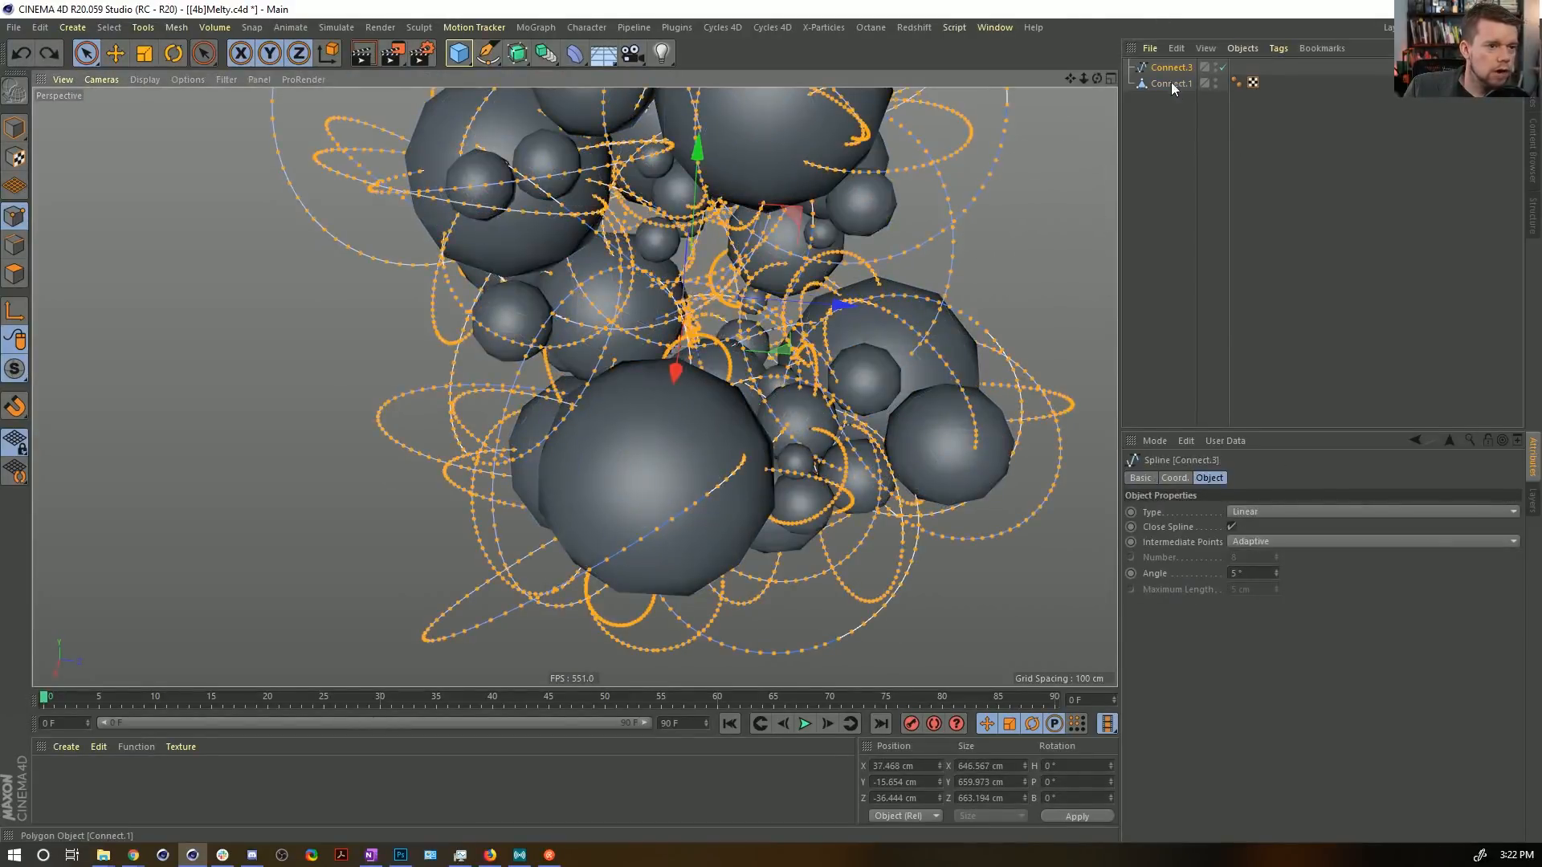
Reselect Connect.3 together with Connect.1 and add more visible points in the gaps between the spheres to the selection.
{"action": "left_click_drag", "start_coordinate": [1179, 111], "coordinate": [1158, 62]}
{"action": "left_click_drag", "start_coordinate": [791, 263], "coordinate": [641, 279], "text": "alt"}
{"action": "key", "text": "ctrl+z"}
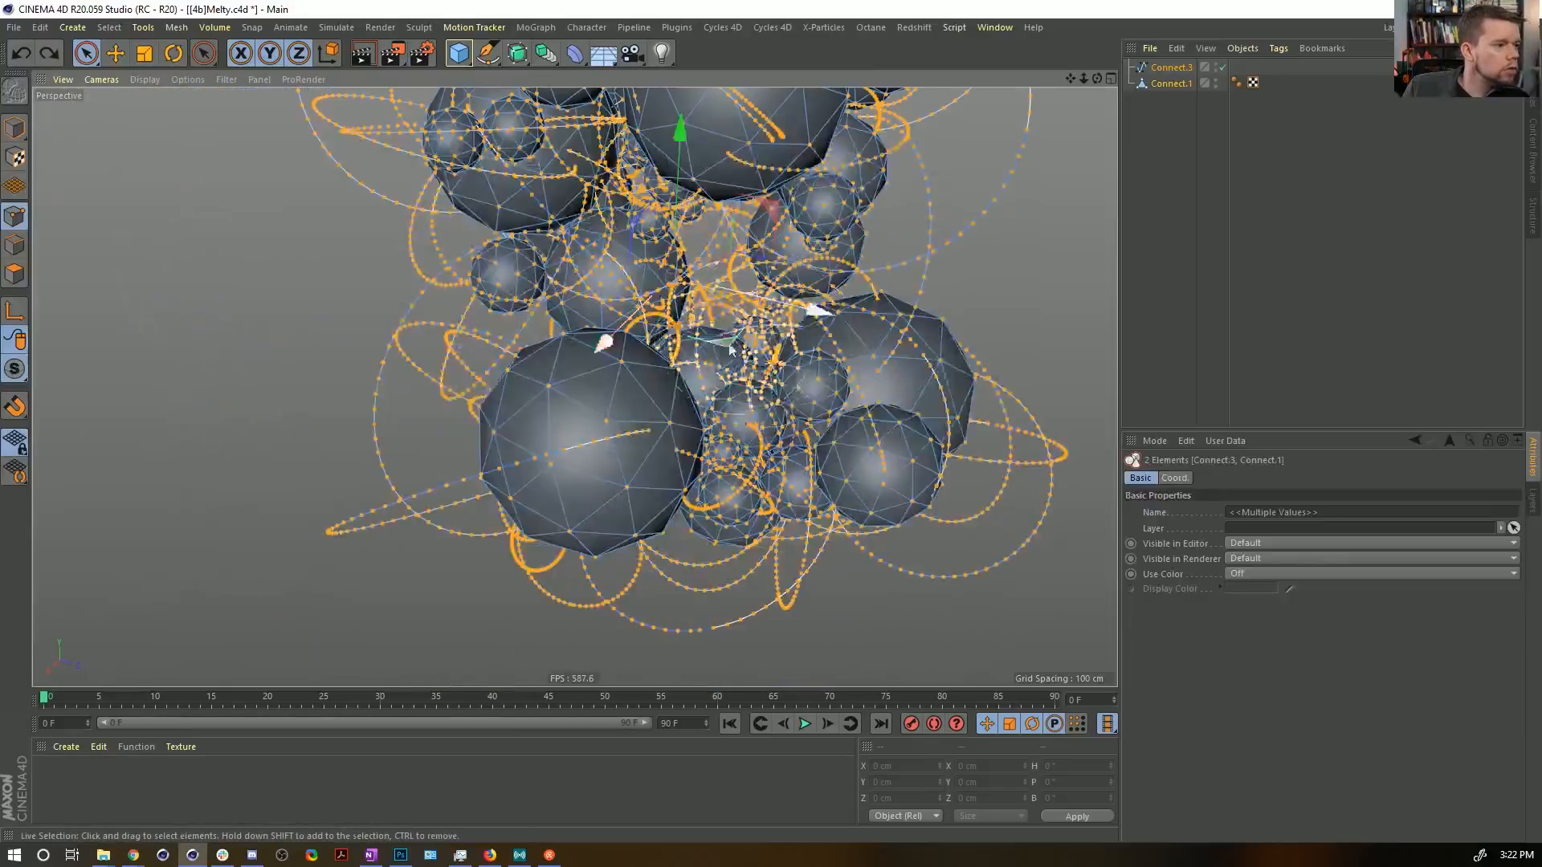
{"action": "left_click_drag", "start_coordinate": [752, 262], "coordinate": [659, 277]}
{"action": "key", "text": "ctrl+z"}
{"action": "key", "text": "space"}
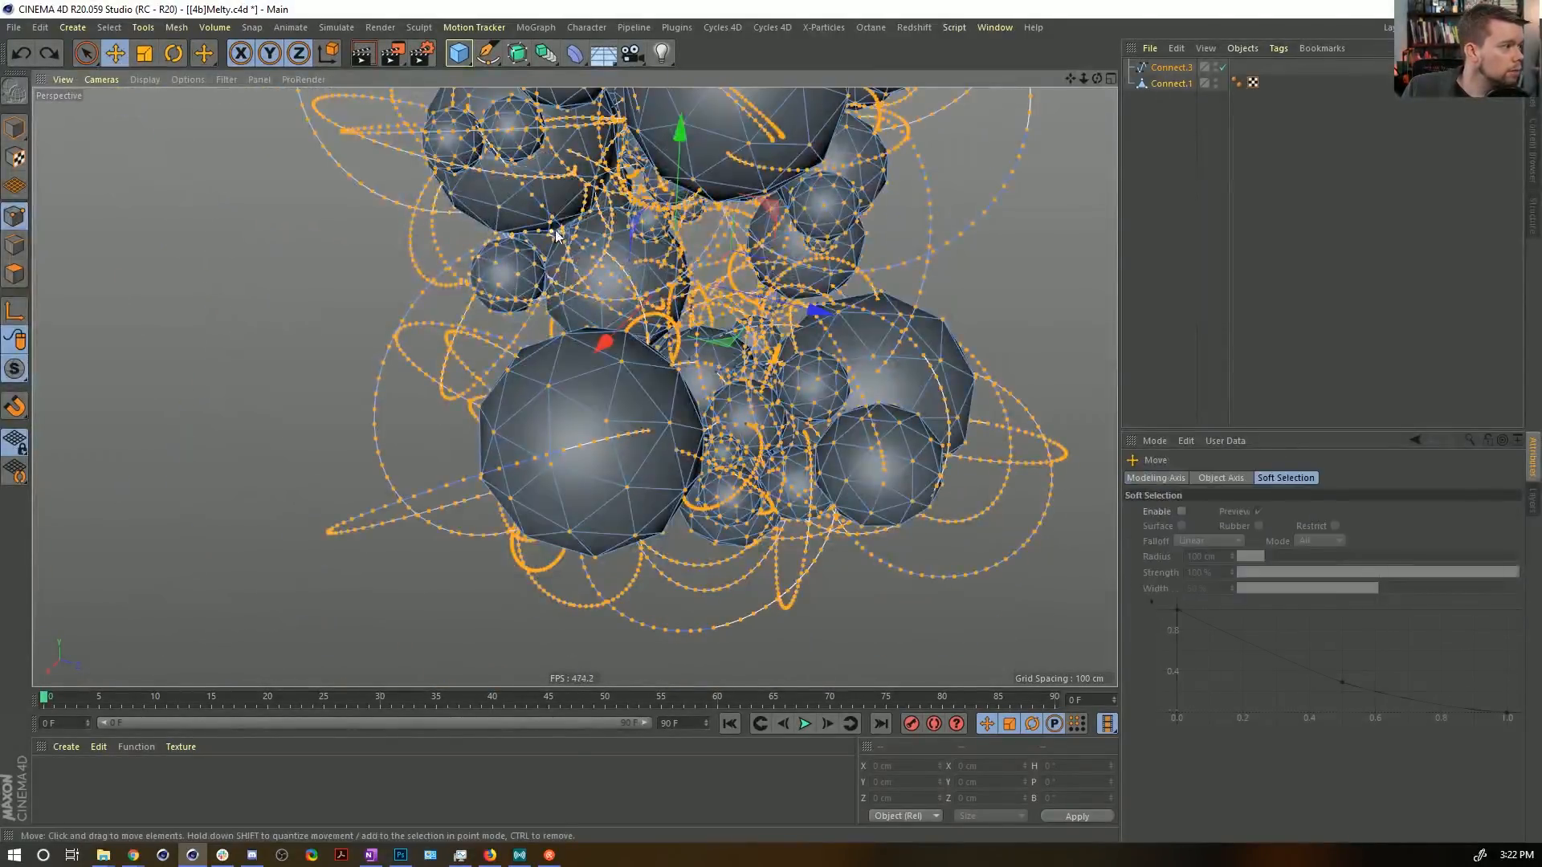
{"action": "key", "text": "space"}
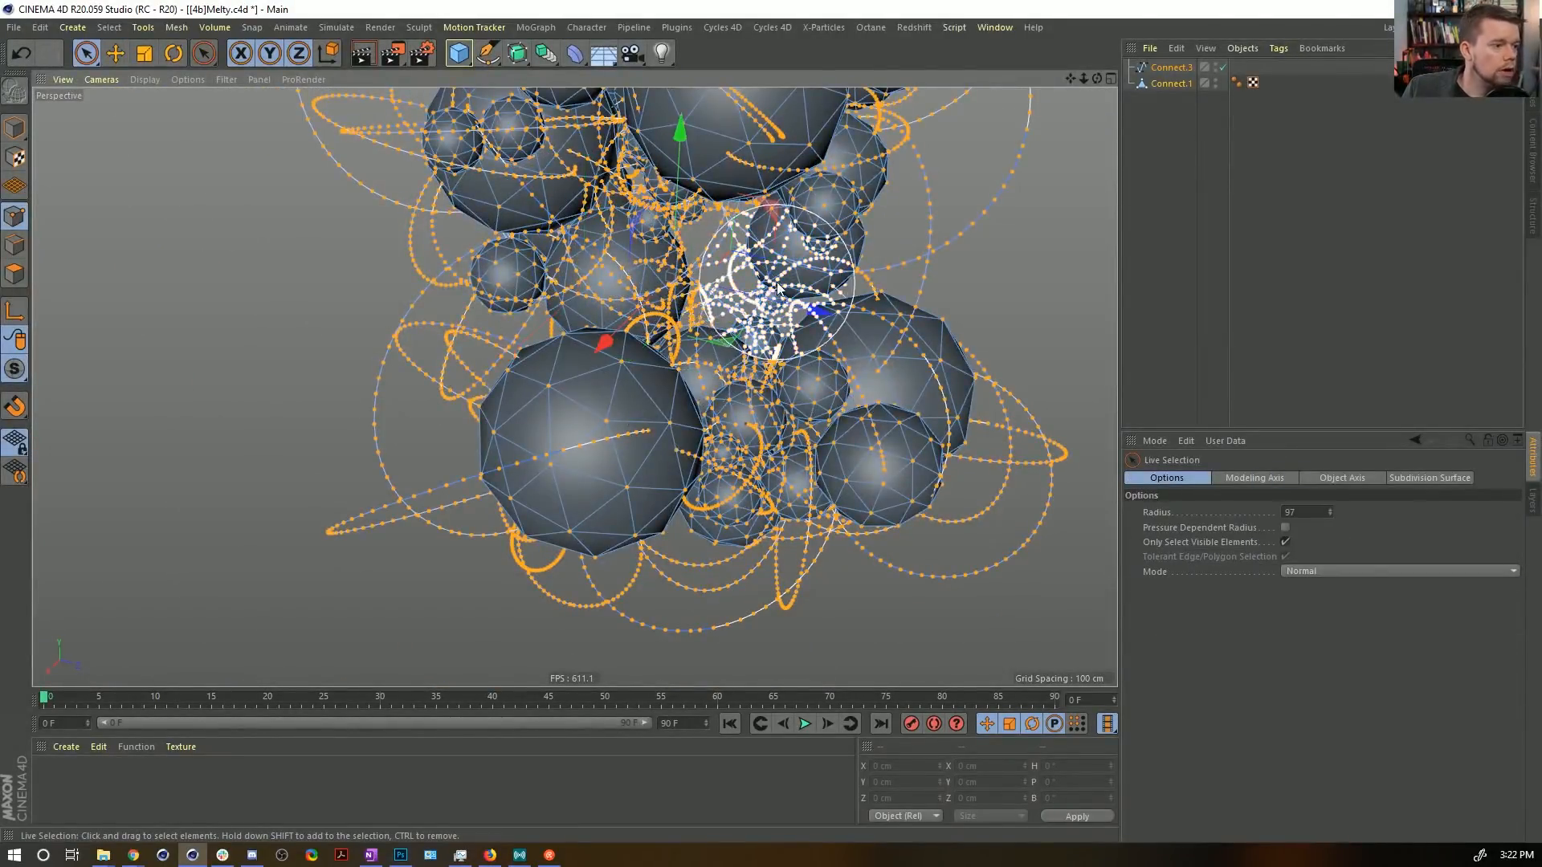
{"action": "left_click_drag", "start_coordinate": [779, 287], "coordinate": [918, 390], "text": "alt"}
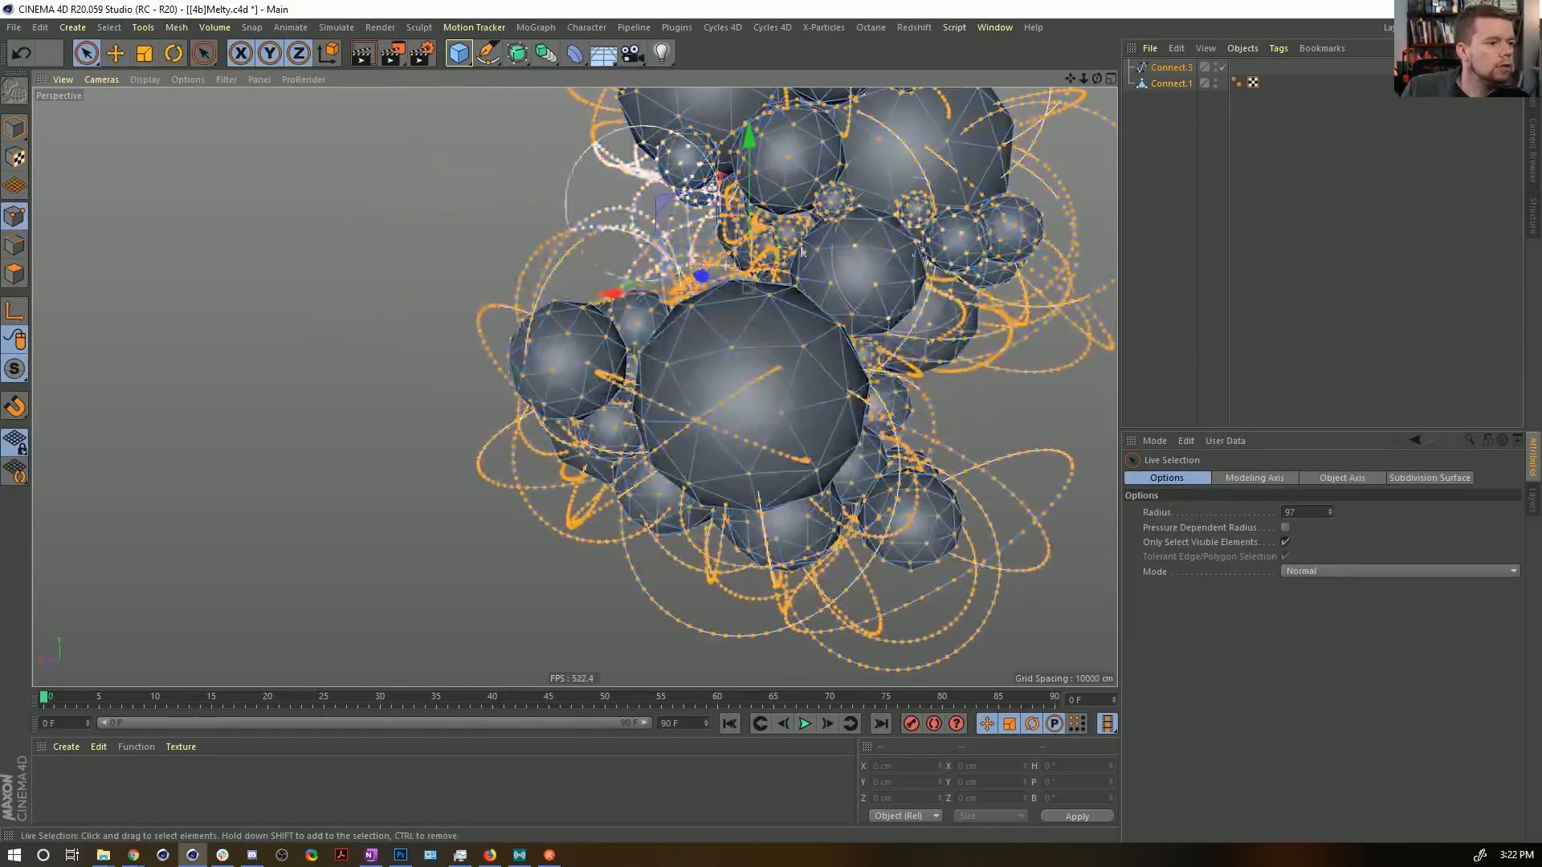
Undo the last three selection changes and redo them.
{"action": "key", "text": "ctrl+z"}
{"action": "key", "text": "ctrl+z"}
{"action": "key", "text": "ctrl+z"}
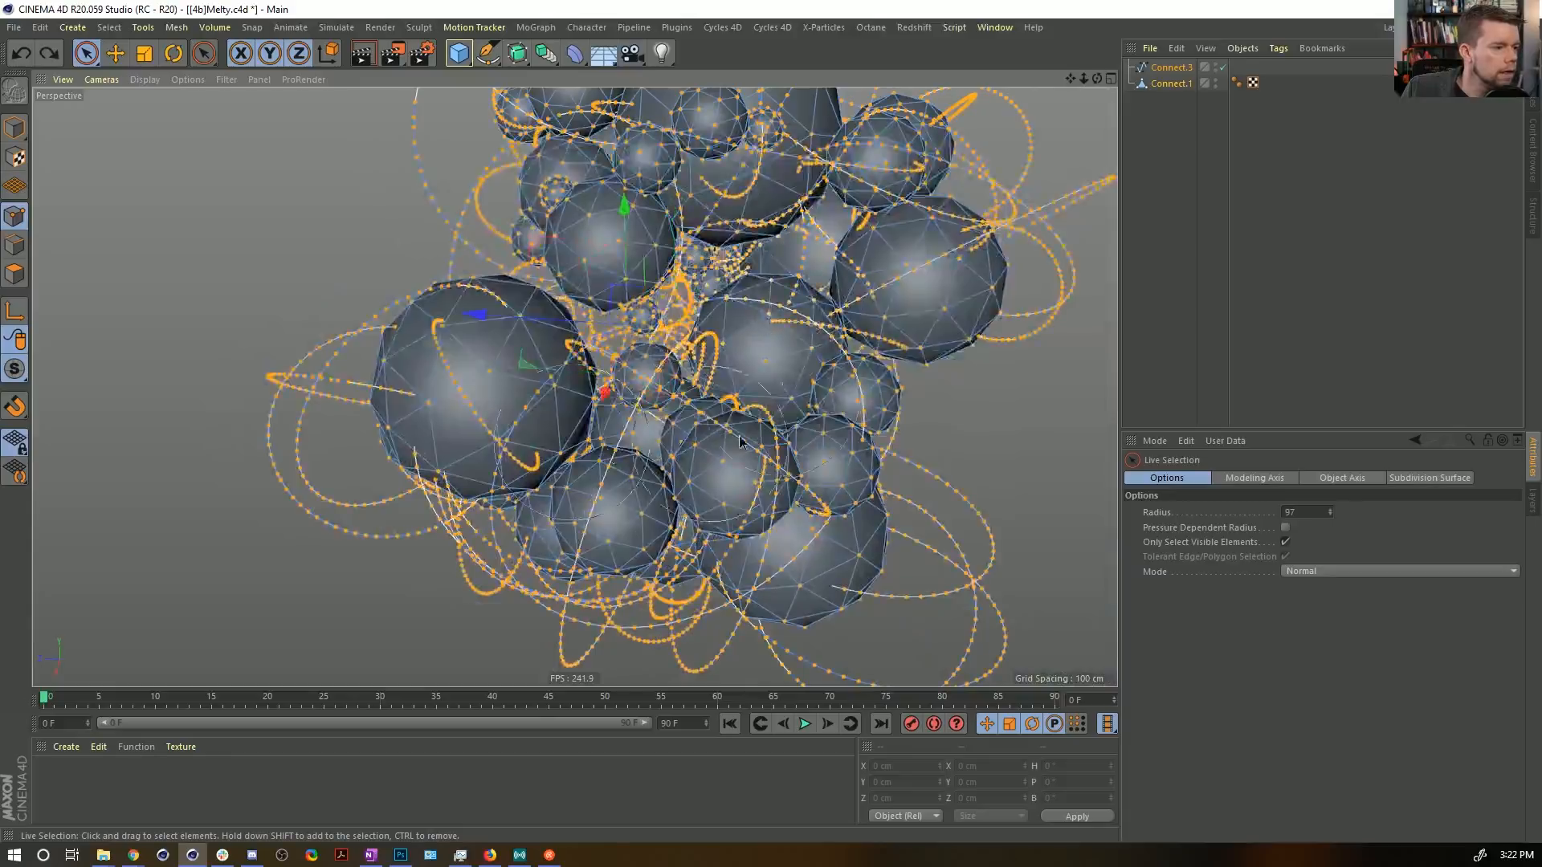
{"action": "key", "text": "ctrl+y"}
{"action": "key", "text": "ctrl+y"}
{"action": "key", "text": "ctrl+y"}
Add the missed visible points on the cluster's underside and remaining sides to the point selection.
{"action": "left_click_drag", "start_coordinate": [853, 409], "coordinate": [781, 397], "text": "alt"}
{"action": "left_click_drag", "start_coordinate": [962, 278], "coordinate": [767, 390], "text": "alt"}
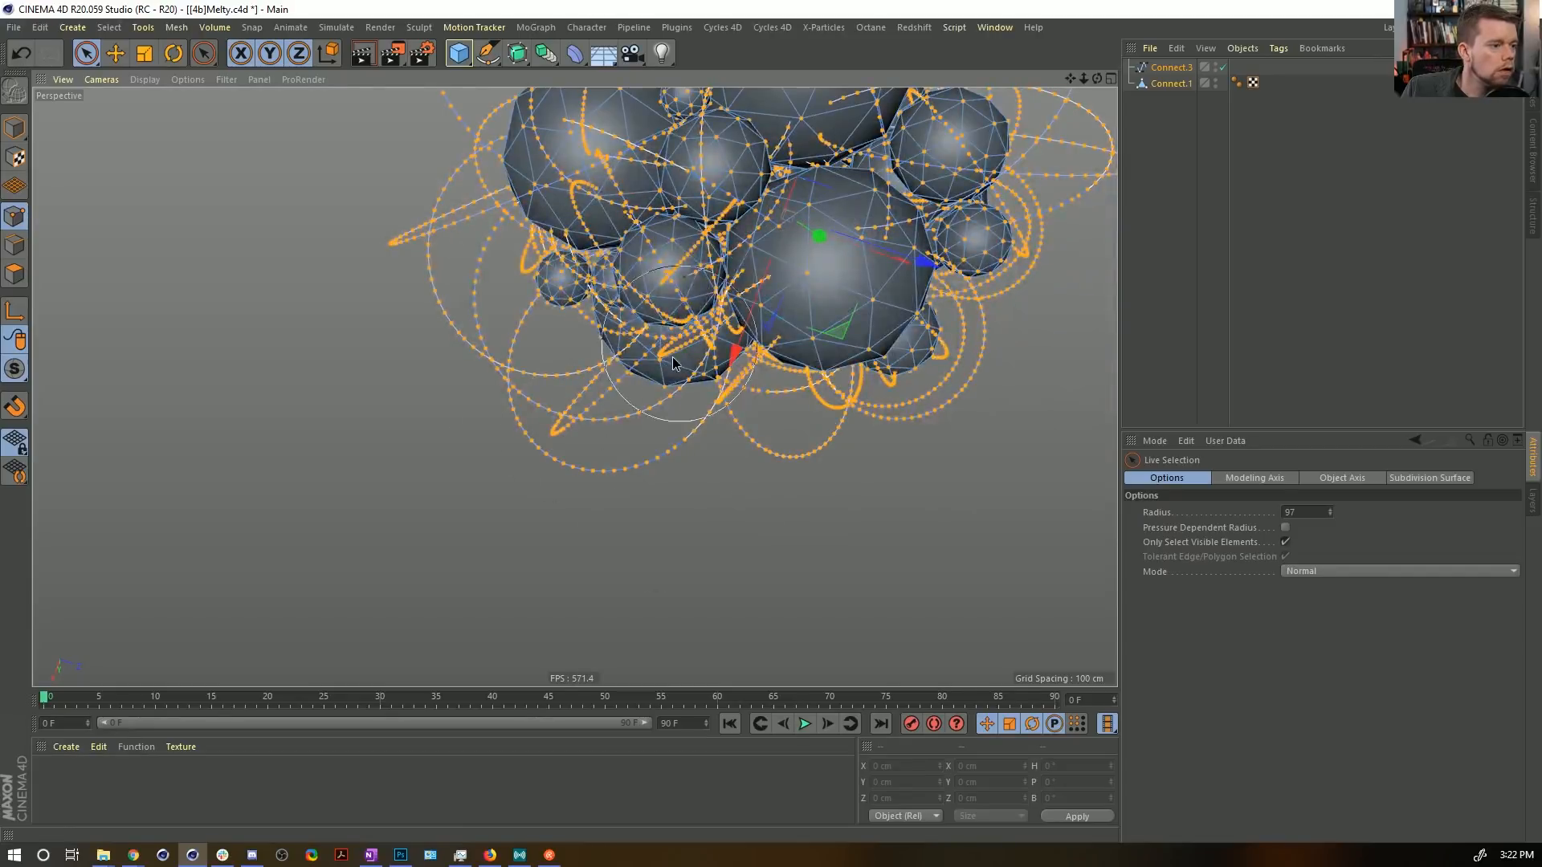
{"action": "left_click_drag", "start_coordinate": [787, 481], "coordinate": [863, 511], "text": "alt"}
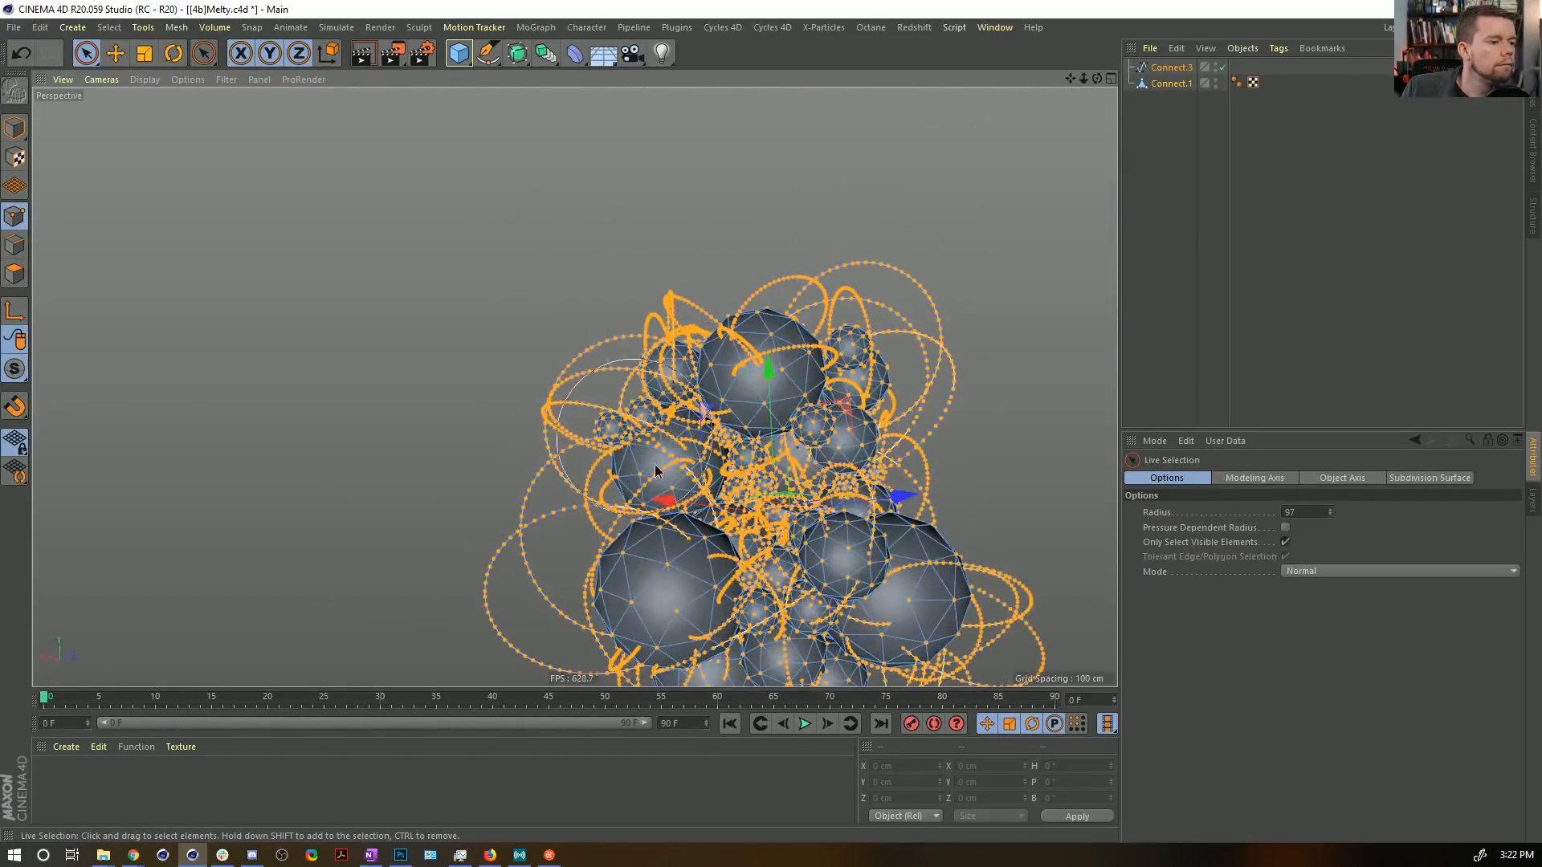
{"action": "left_click_drag", "start_coordinate": [789, 616], "coordinate": [925, 638], "text": "alt"}
{"action": "left_click_drag", "start_coordinate": [708, 530], "coordinate": [868, 148], "text": "alt"}
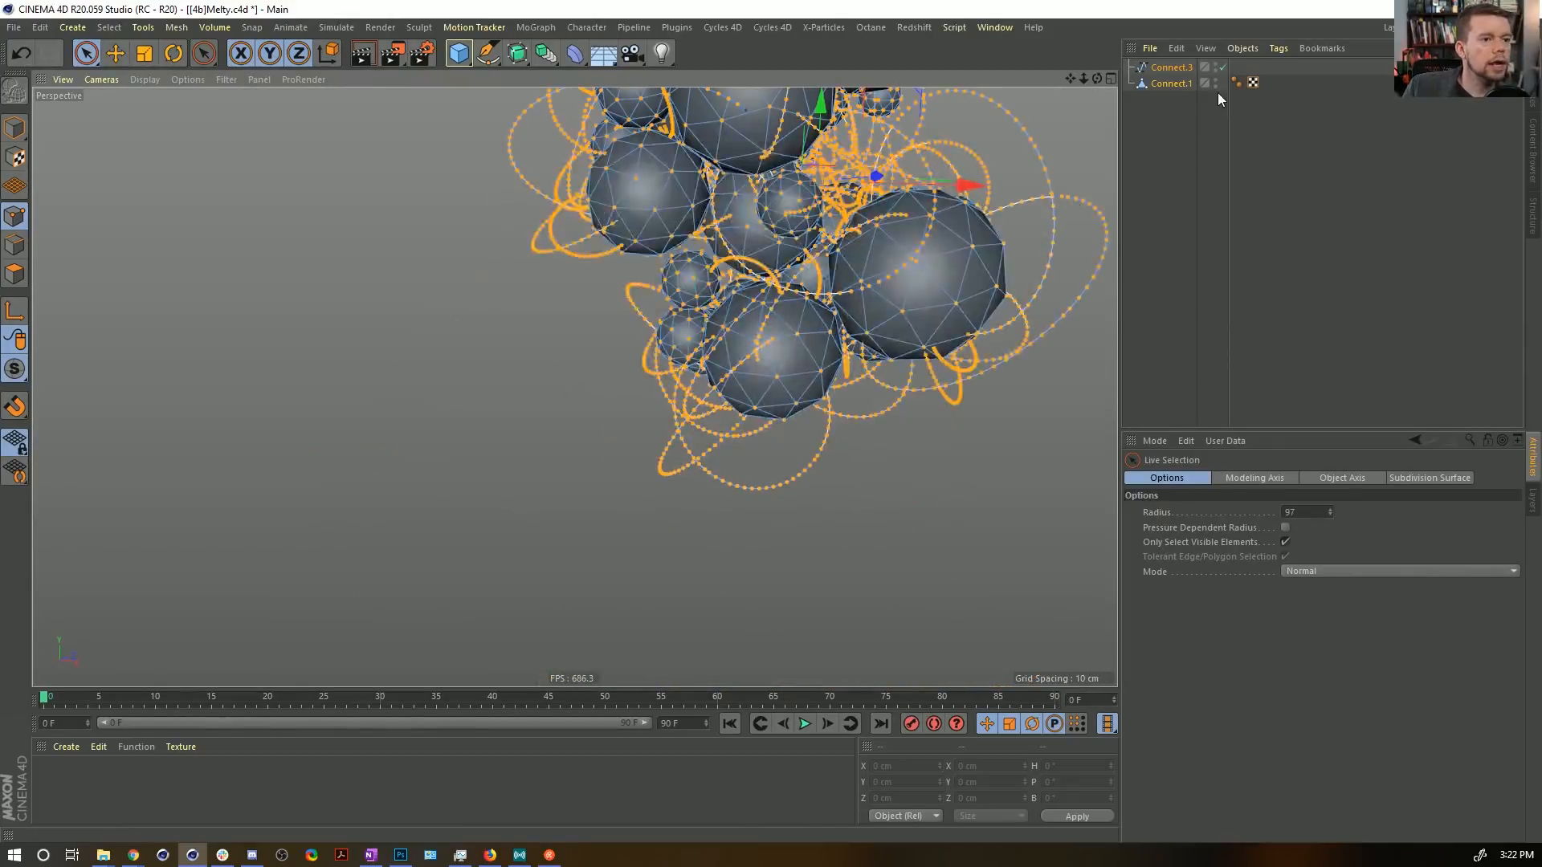
Duplicate the Connect.3 spline as a backup, disable the copy, and reselect the original.
{"action": "left_click", "coordinate": [1168, 68]}
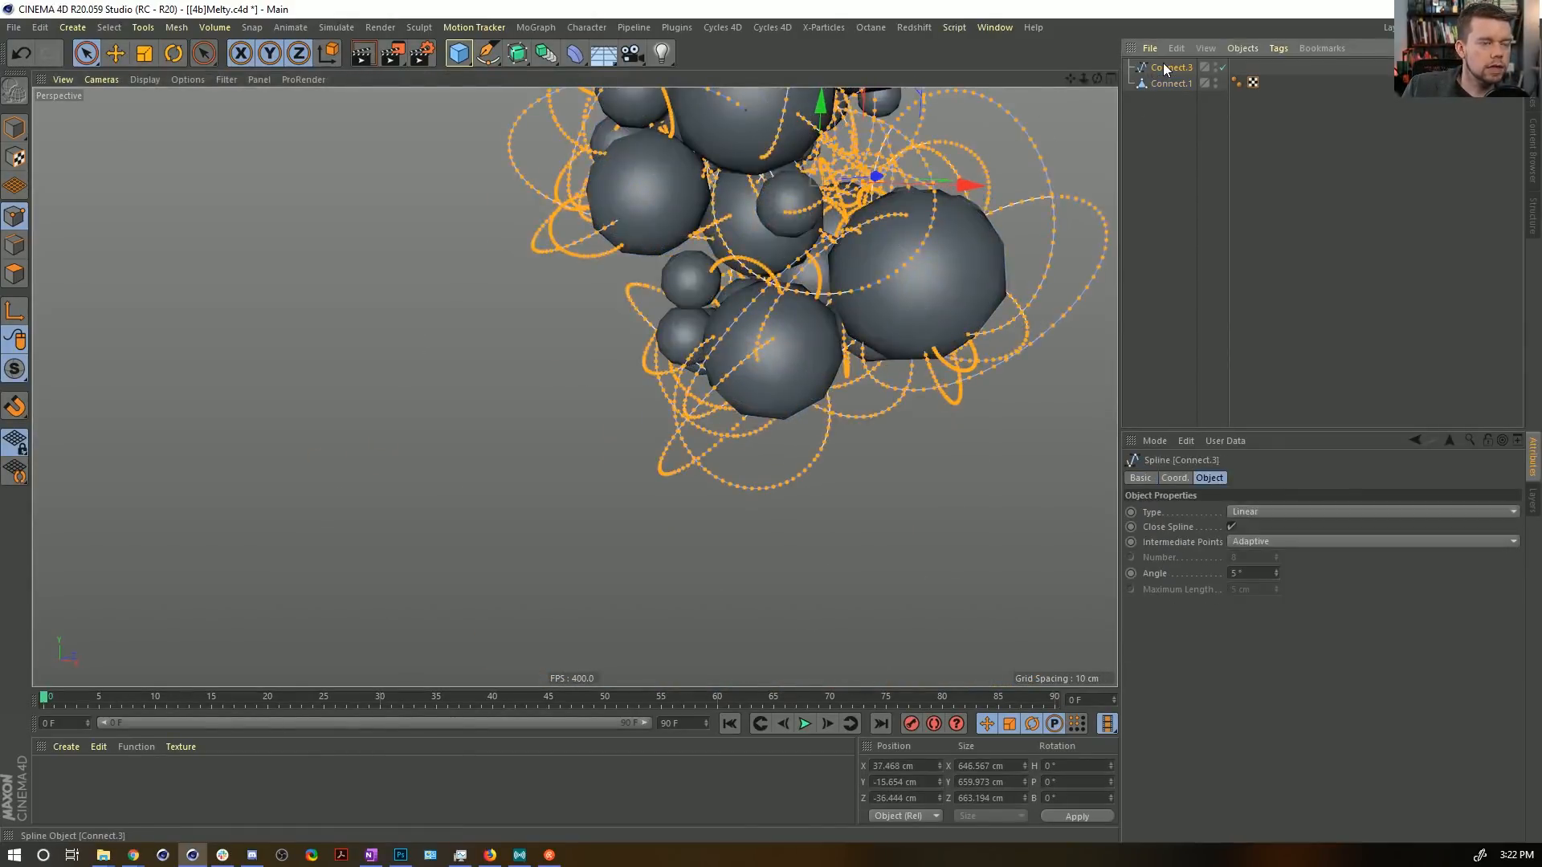
{"action": "left_click_drag", "start_coordinate": [1158, 117], "coordinate": [1159, 120], "text": "ctrl"}
{"action": "left_click", "coordinate": [1222, 101]}
{"action": "left_click", "coordinate": [1170, 69]}
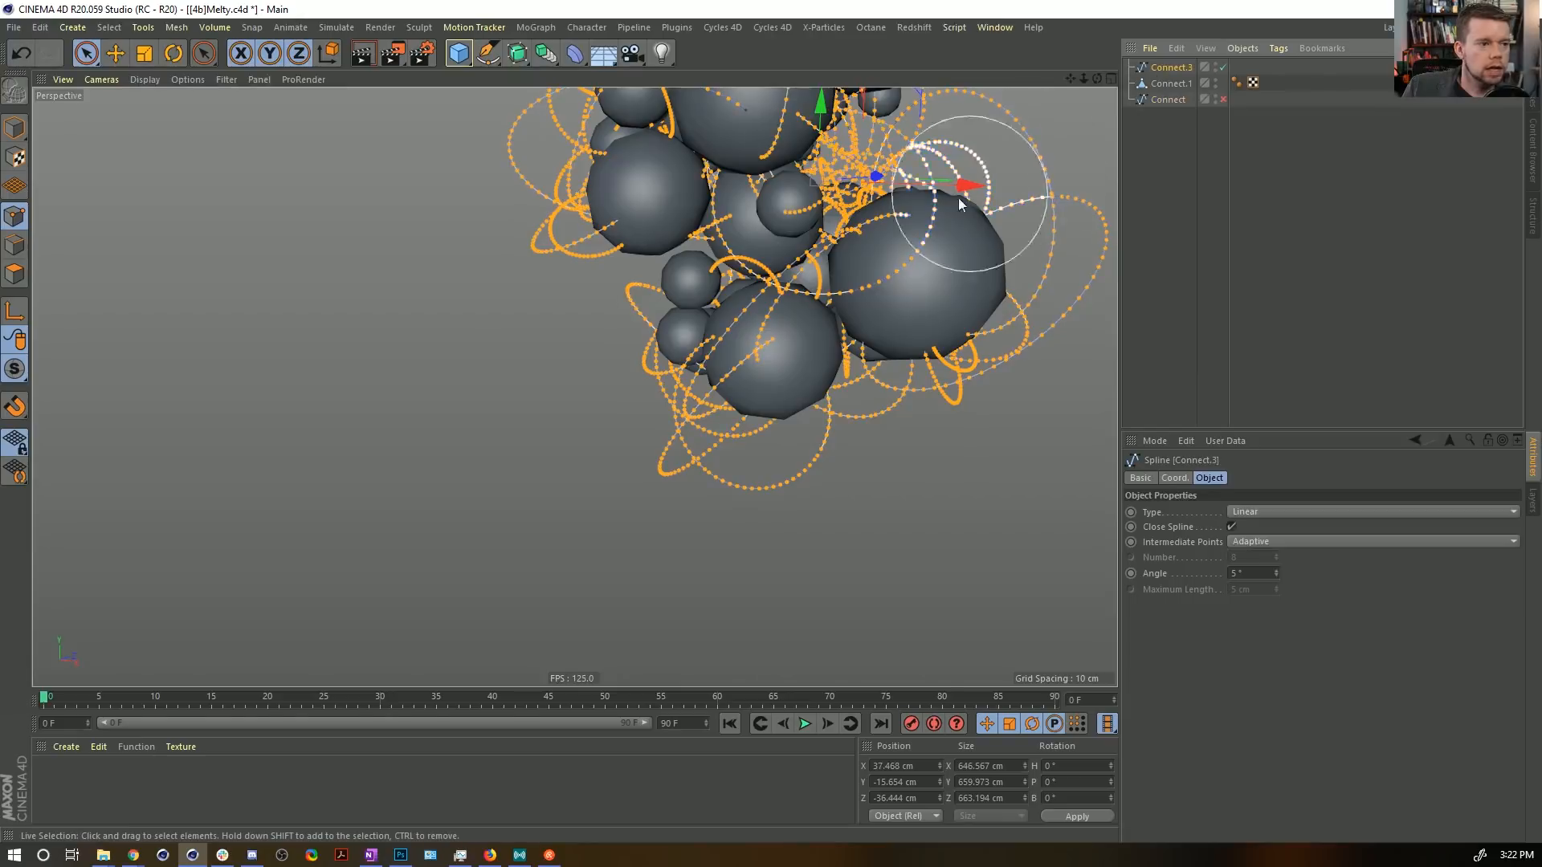
Invert the point selection on the Connect.3 spline and delete the points hidden inside the spheres.
{"action": "left_click_drag", "start_coordinate": [956, 197], "coordinate": [899, 183], "text": "alt"}
{"action": "middle_click_drag", "start_coordinate": [900, 184], "coordinate": [828, 405], "text": "alt"}
{"action": "left_click_drag", "start_coordinate": [754, 456], "coordinate": [781, 427], "text": "alt"}
{"action": "key", "text": "u"}
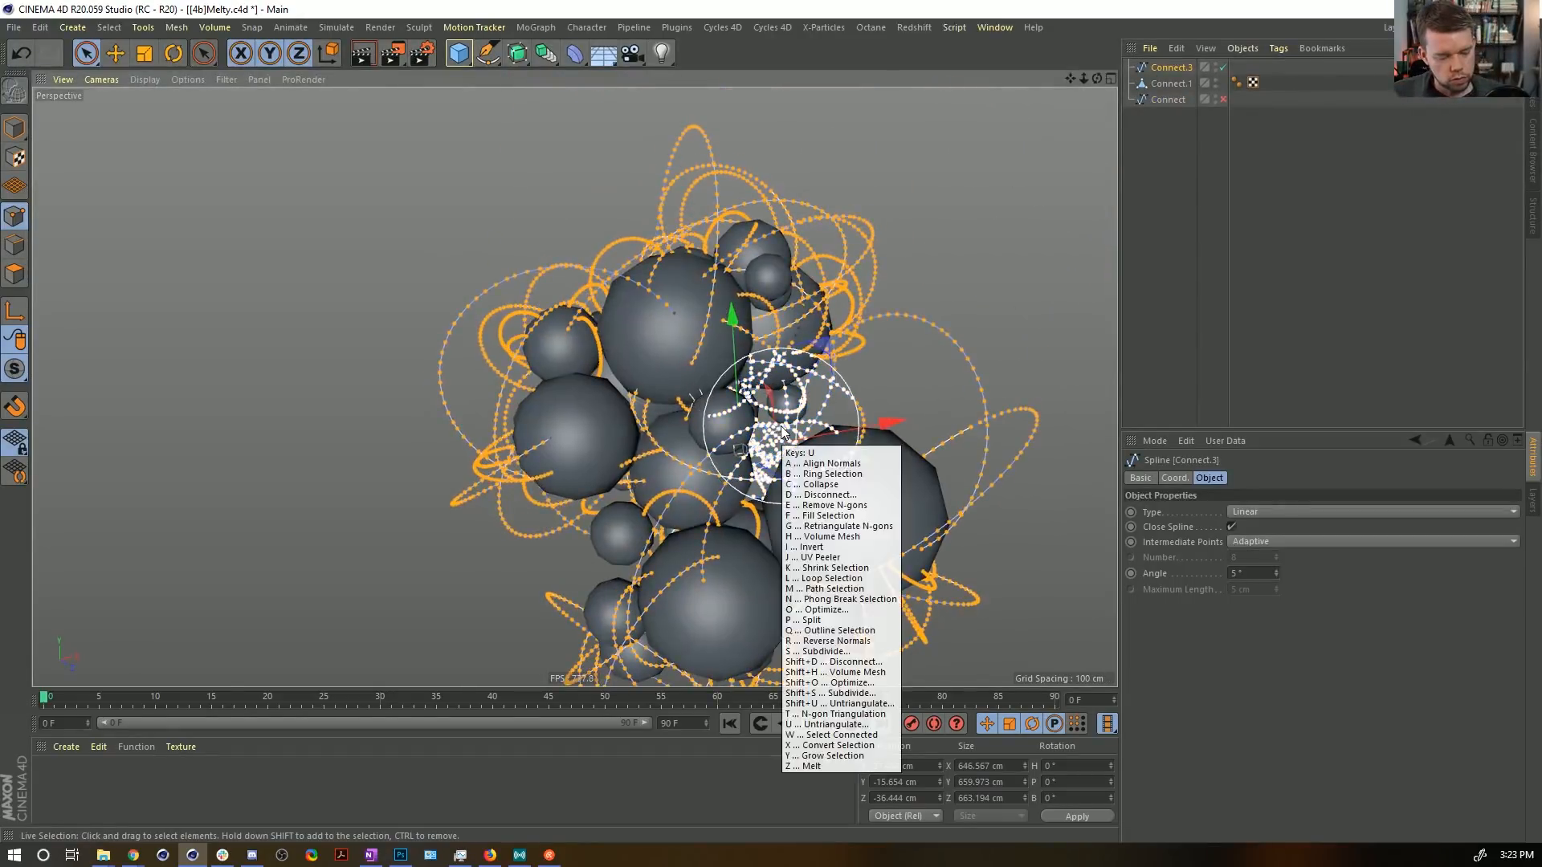
{"action": "key", "text": "i"}
{"action": "key", "text": "Delete"}
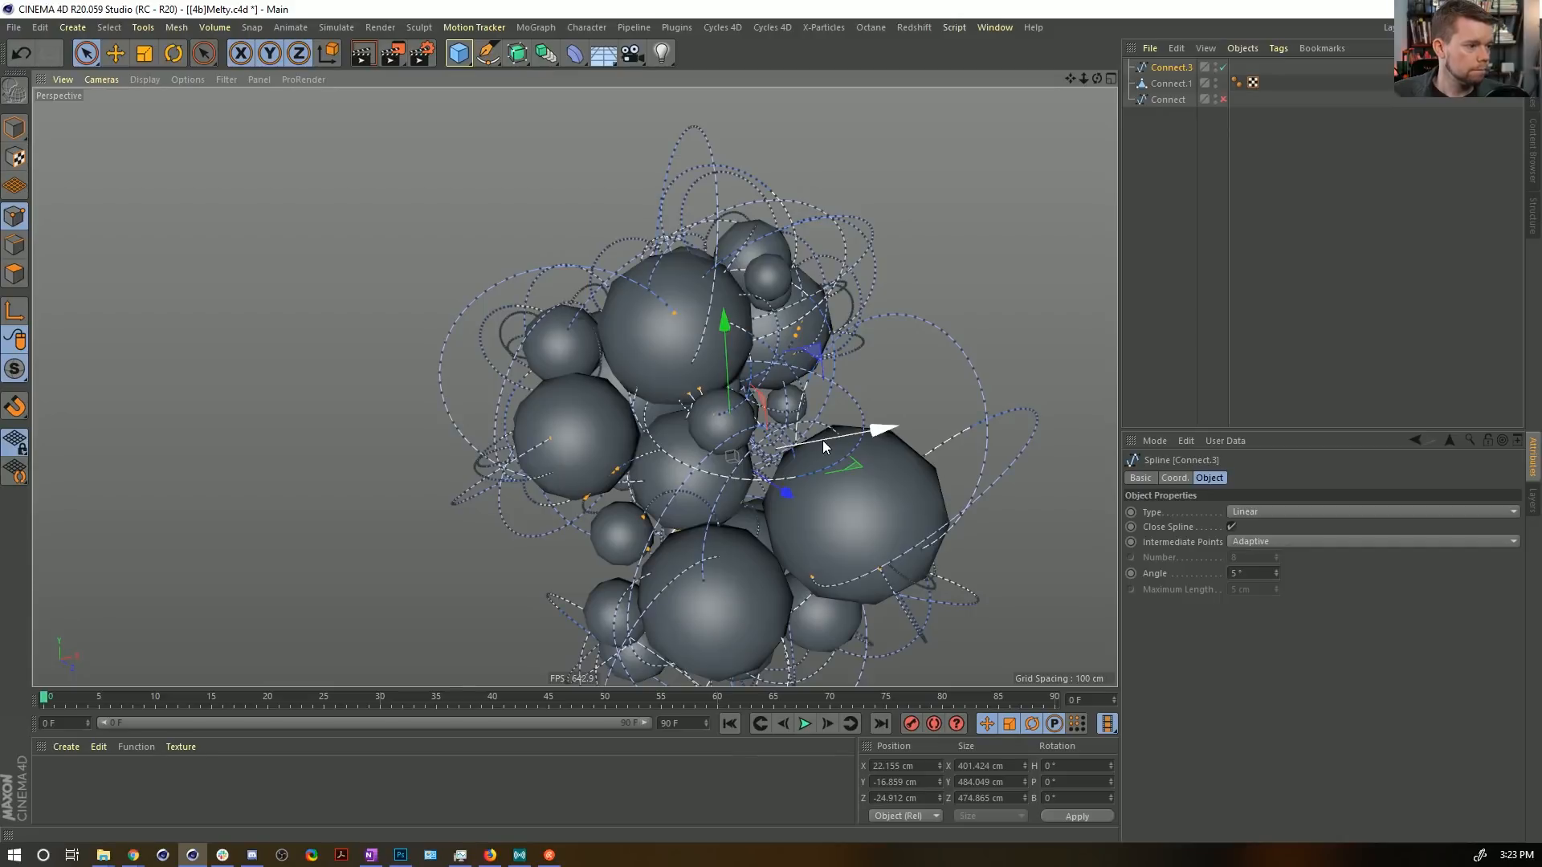
Try deleting the selected hidden points and turning off Close Spline on Connect.3, and undo both changes.
{"action": "key", "text": "Delete"}
{"action": "left_click", "coordinate": [1187, 68]}
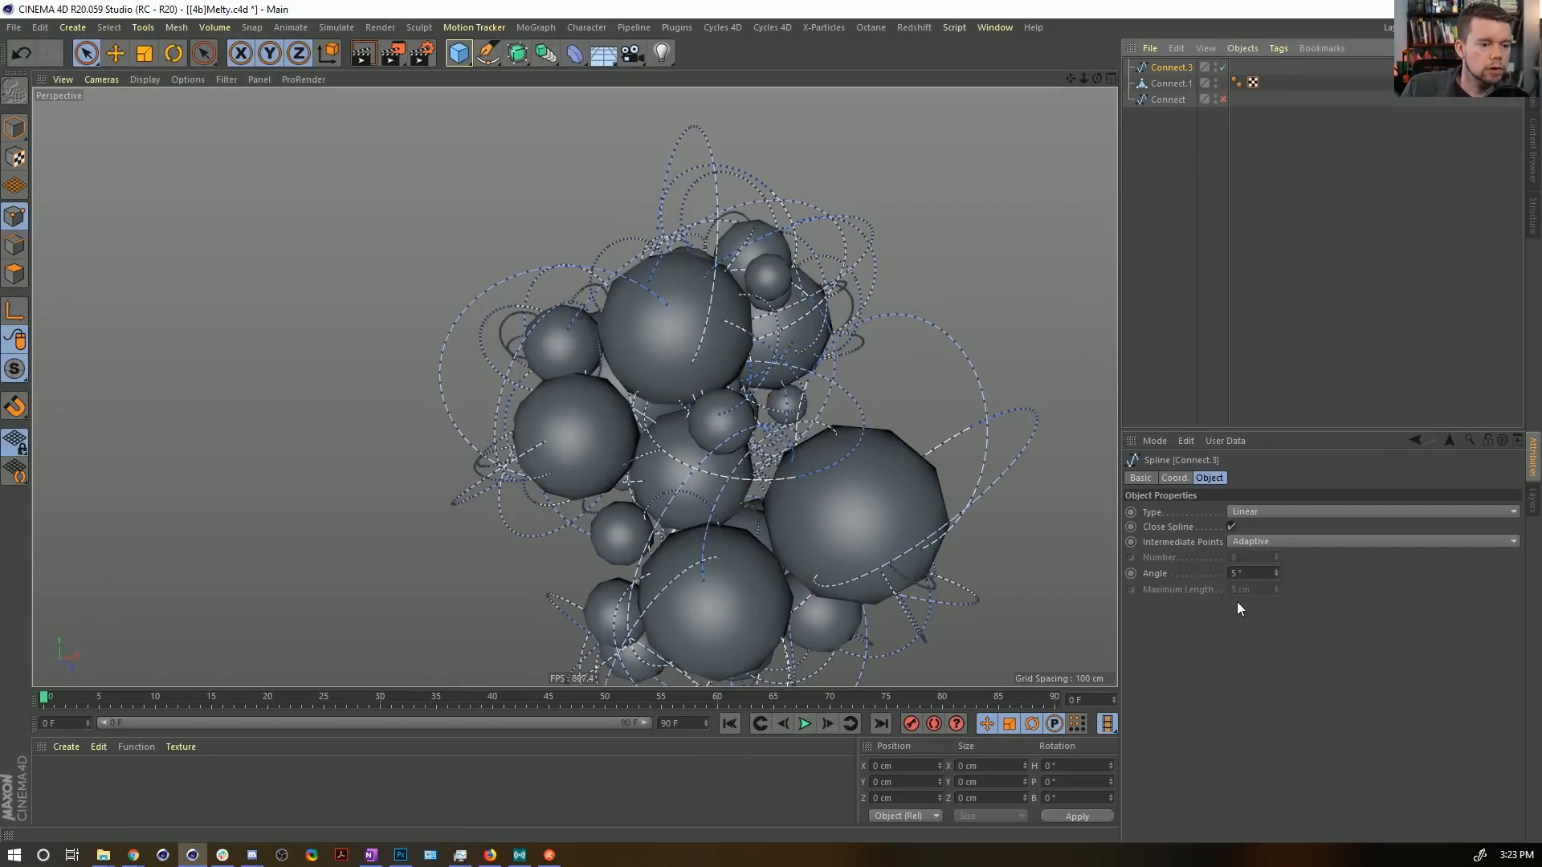
{"action": "left_click", "coordinate": [1232, 526]}
{"action": "left_click_drag", "start_coordinate": [664, 431], "coordinate": [695, 497], "text": "alt"}
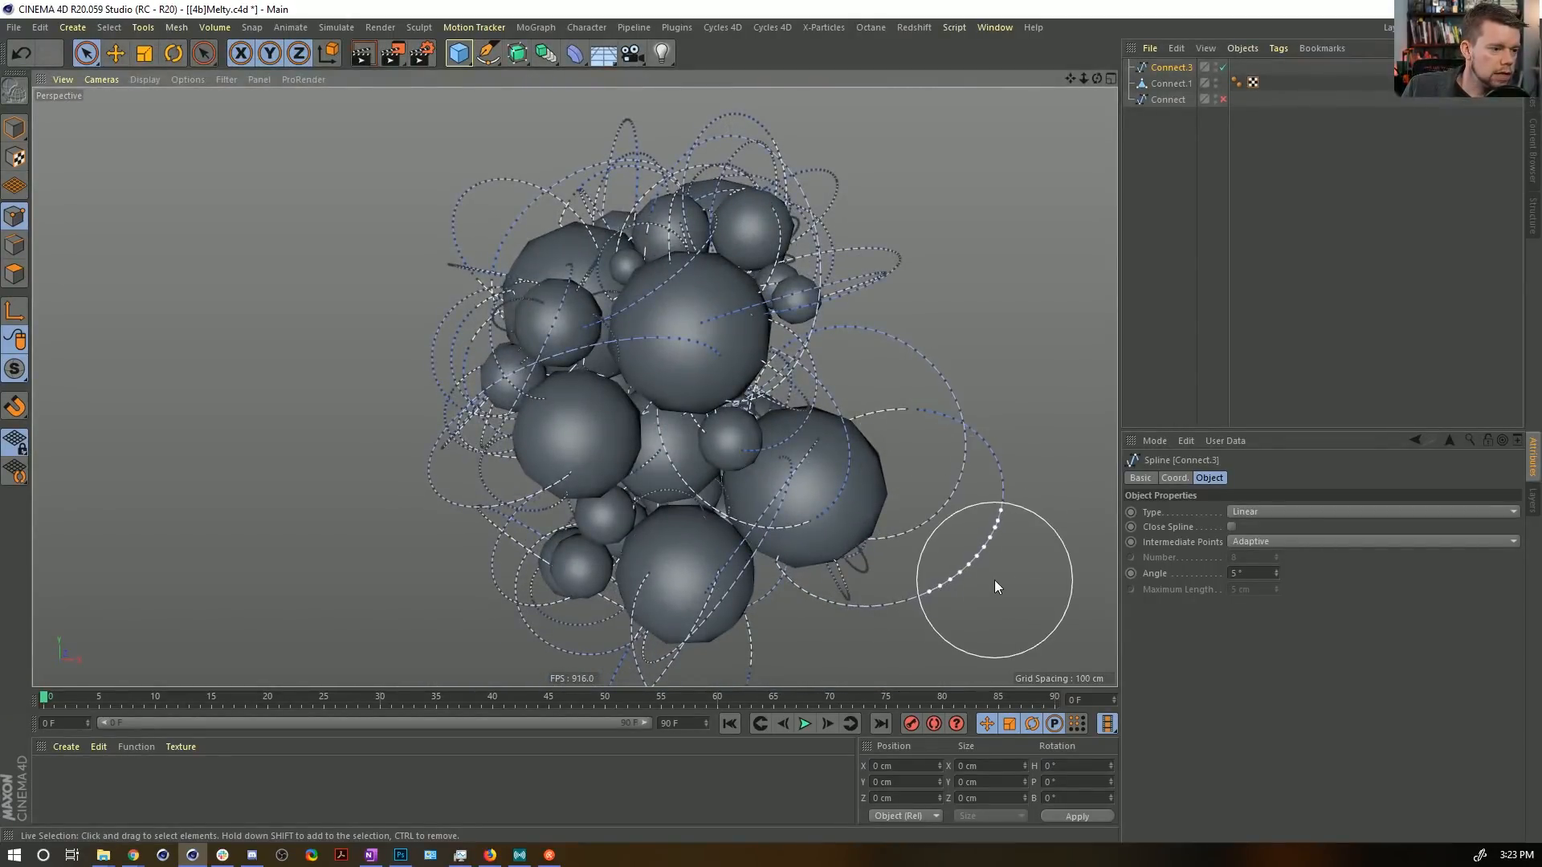
{"action": "key", "text": "ctrl+z"}
{"action": "key", "text": "ctrl+z"}
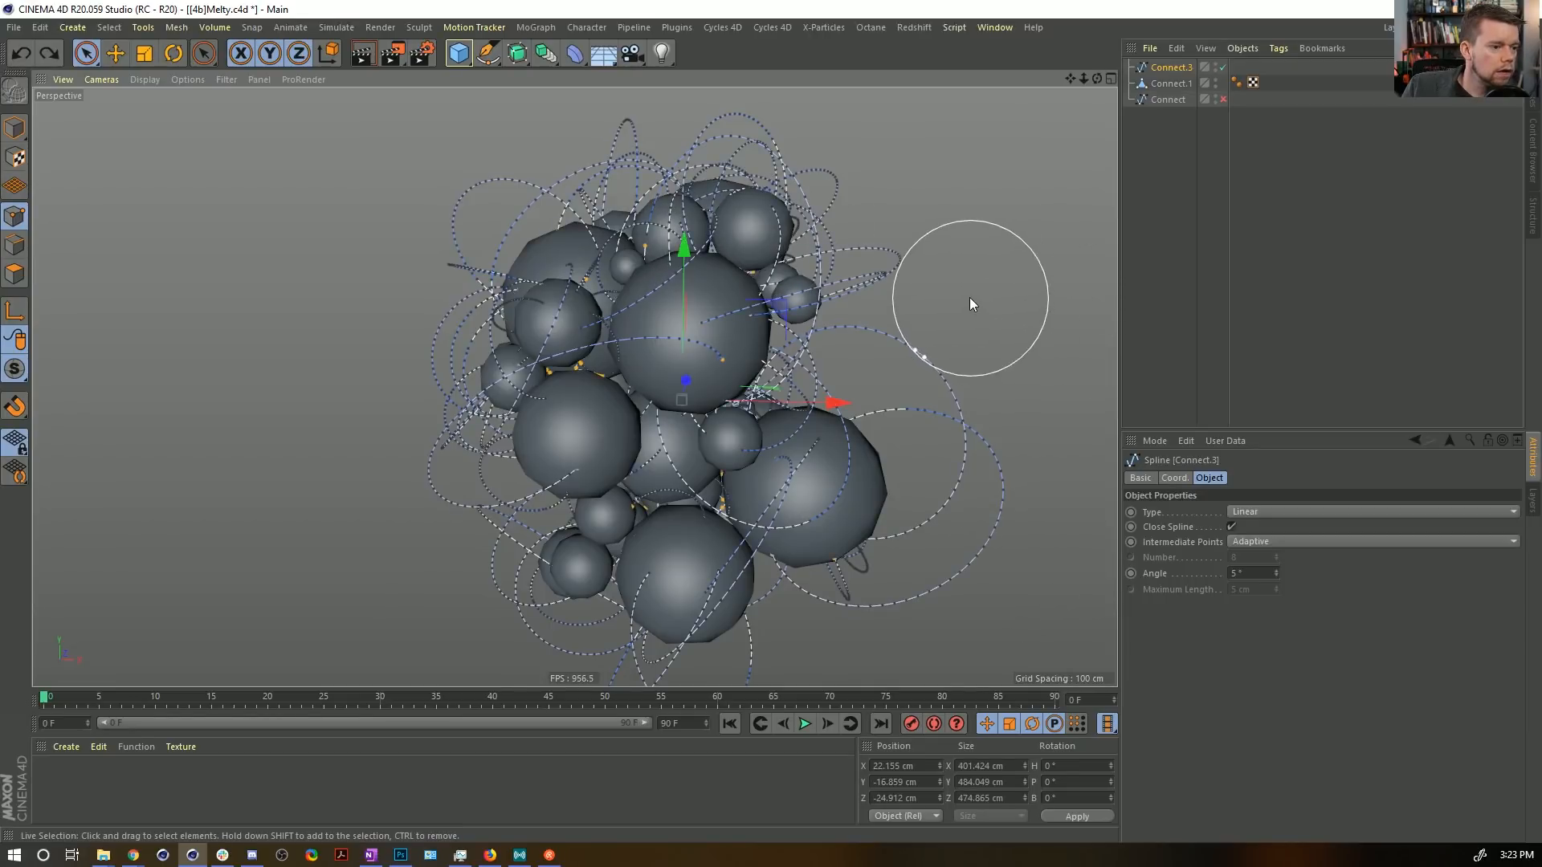
Try setting the first points of the Connect.3 segments from the selected hidden points, and undo the last change.
{"action": "right_click", "coordinate": [615, 384]}
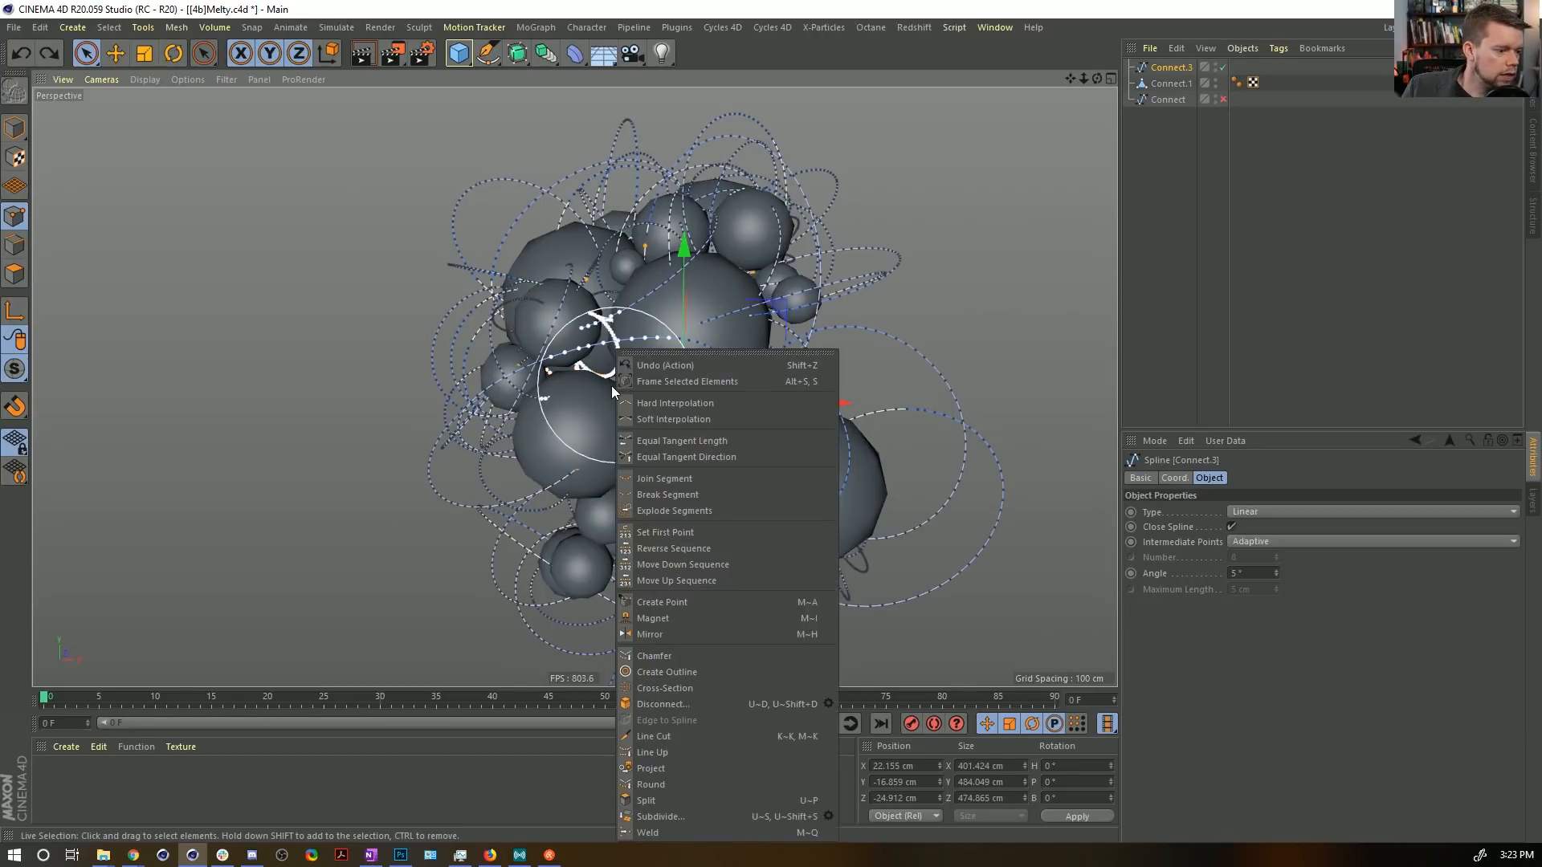
{"action": "left_click", "coordinate": [716, 533]}
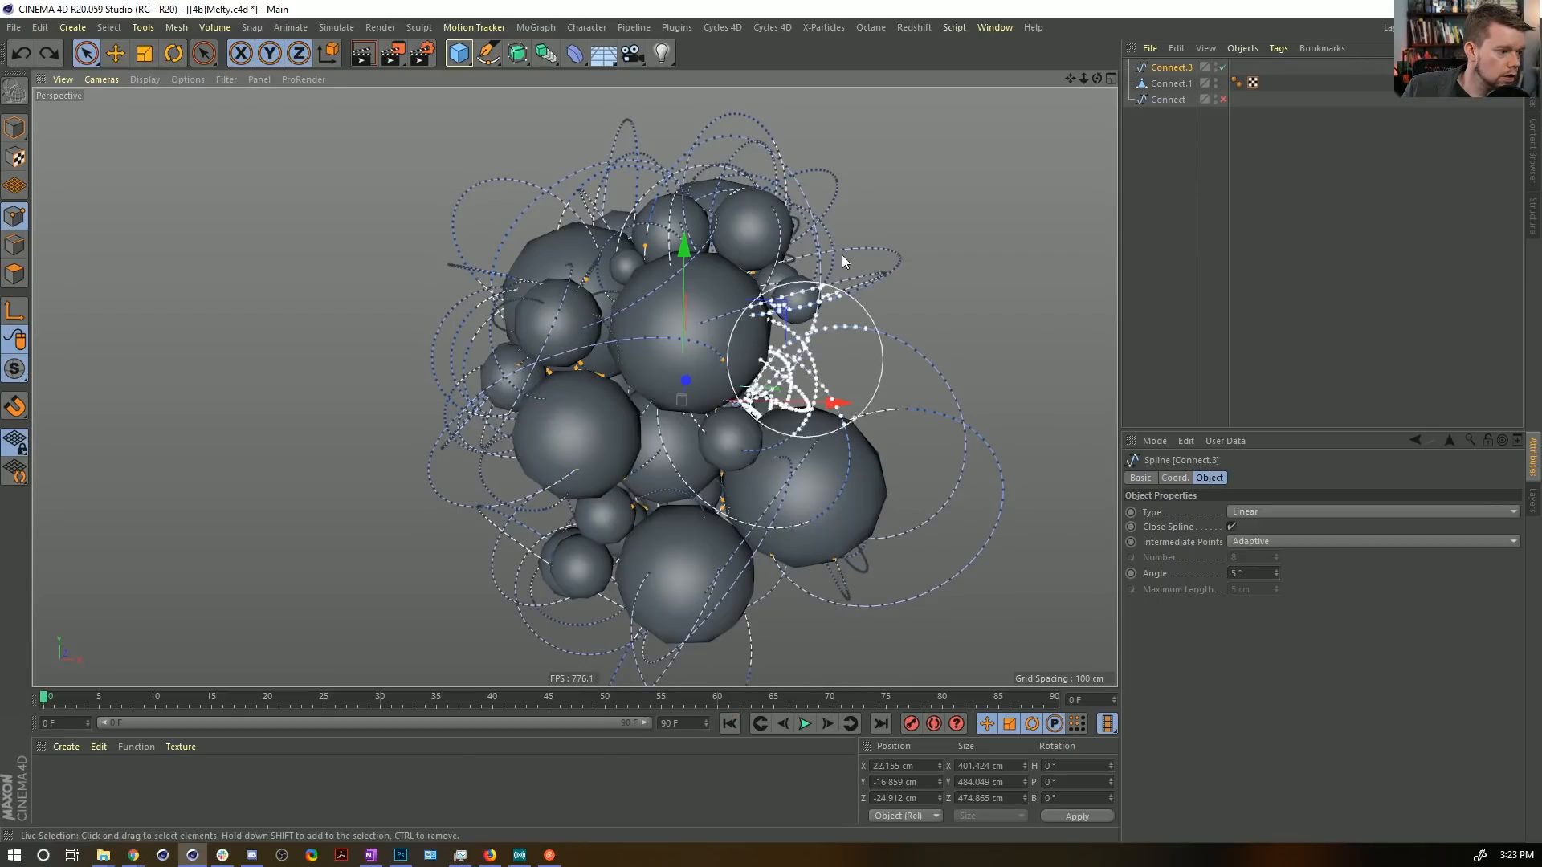
{"action": "scroll", "coordinate": [712, 273], "scroll_direction": "up", "scroll_amount": 2}
{"action": "scroll", "coordinate": [712, 273], "scroll_direction": "up", "scroll_amount": 3}
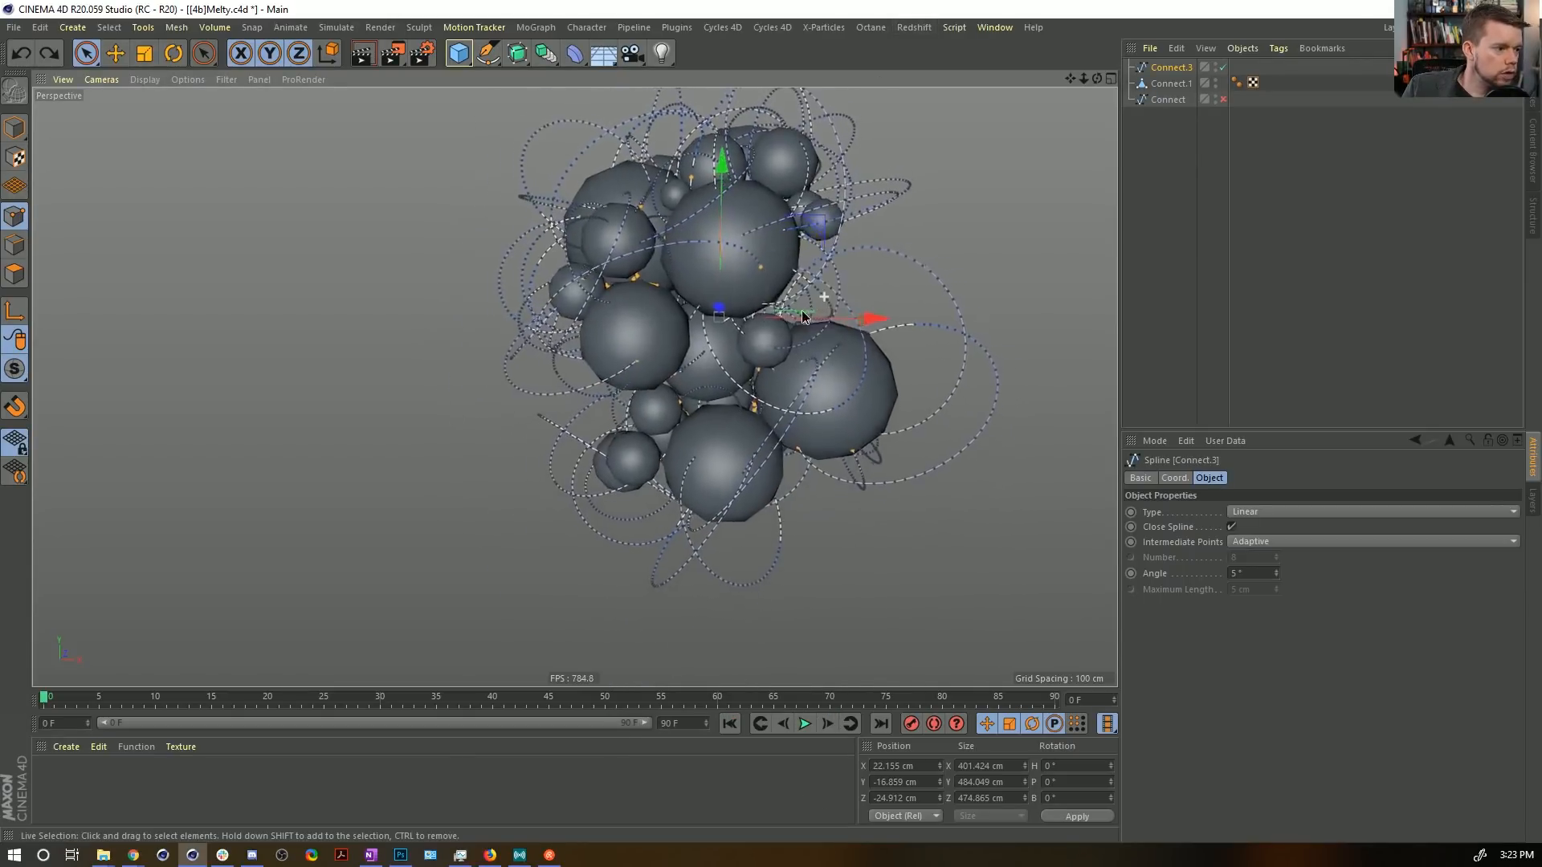
{"action": "left_click", "coordinate": [874, 280]}
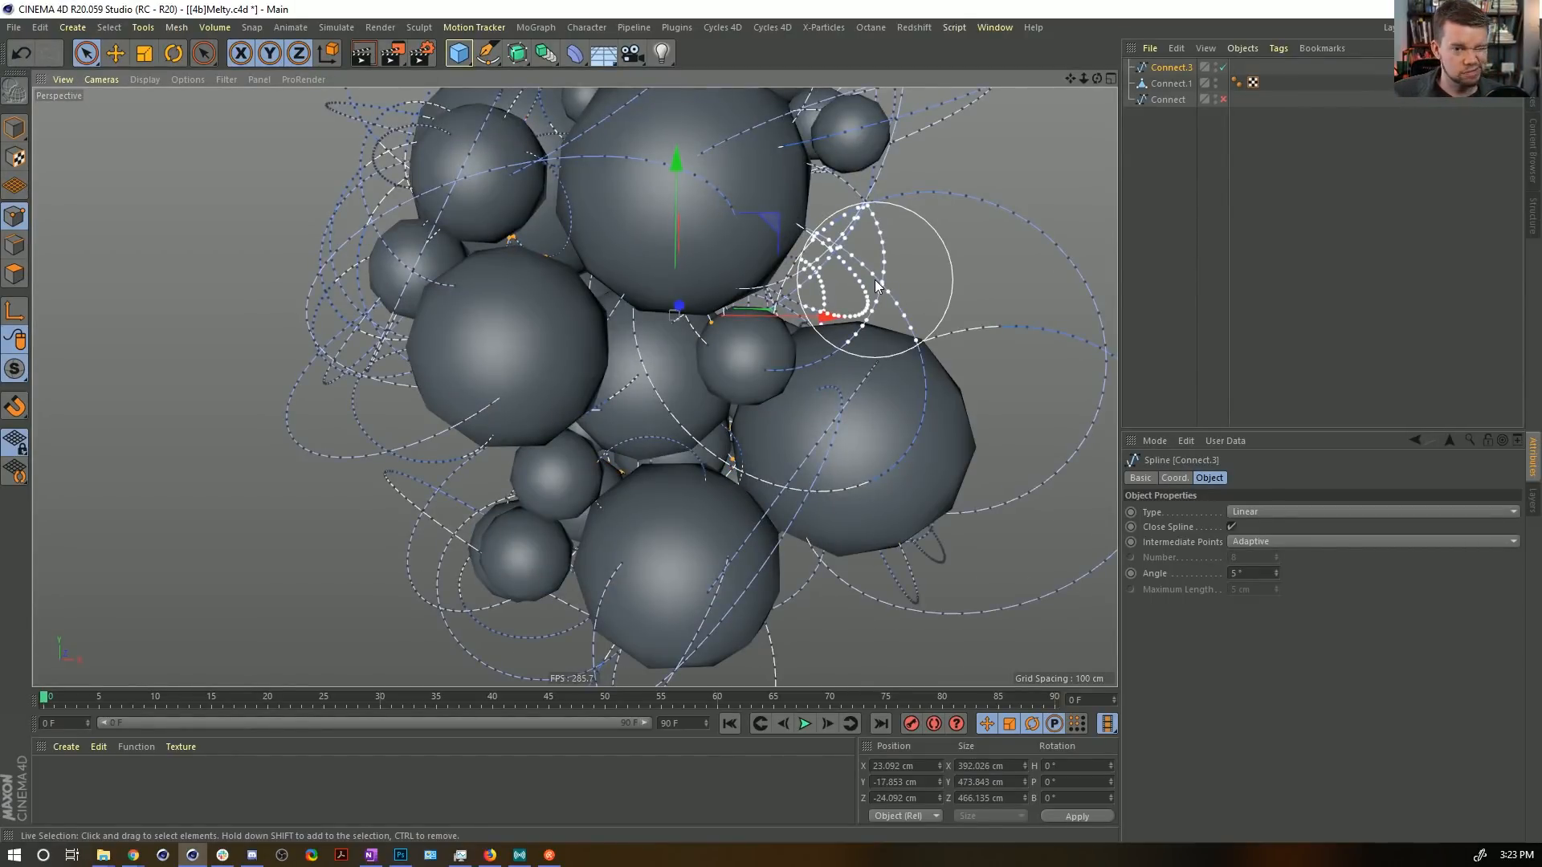
{"action": "key", "text": "ctrl+z"}
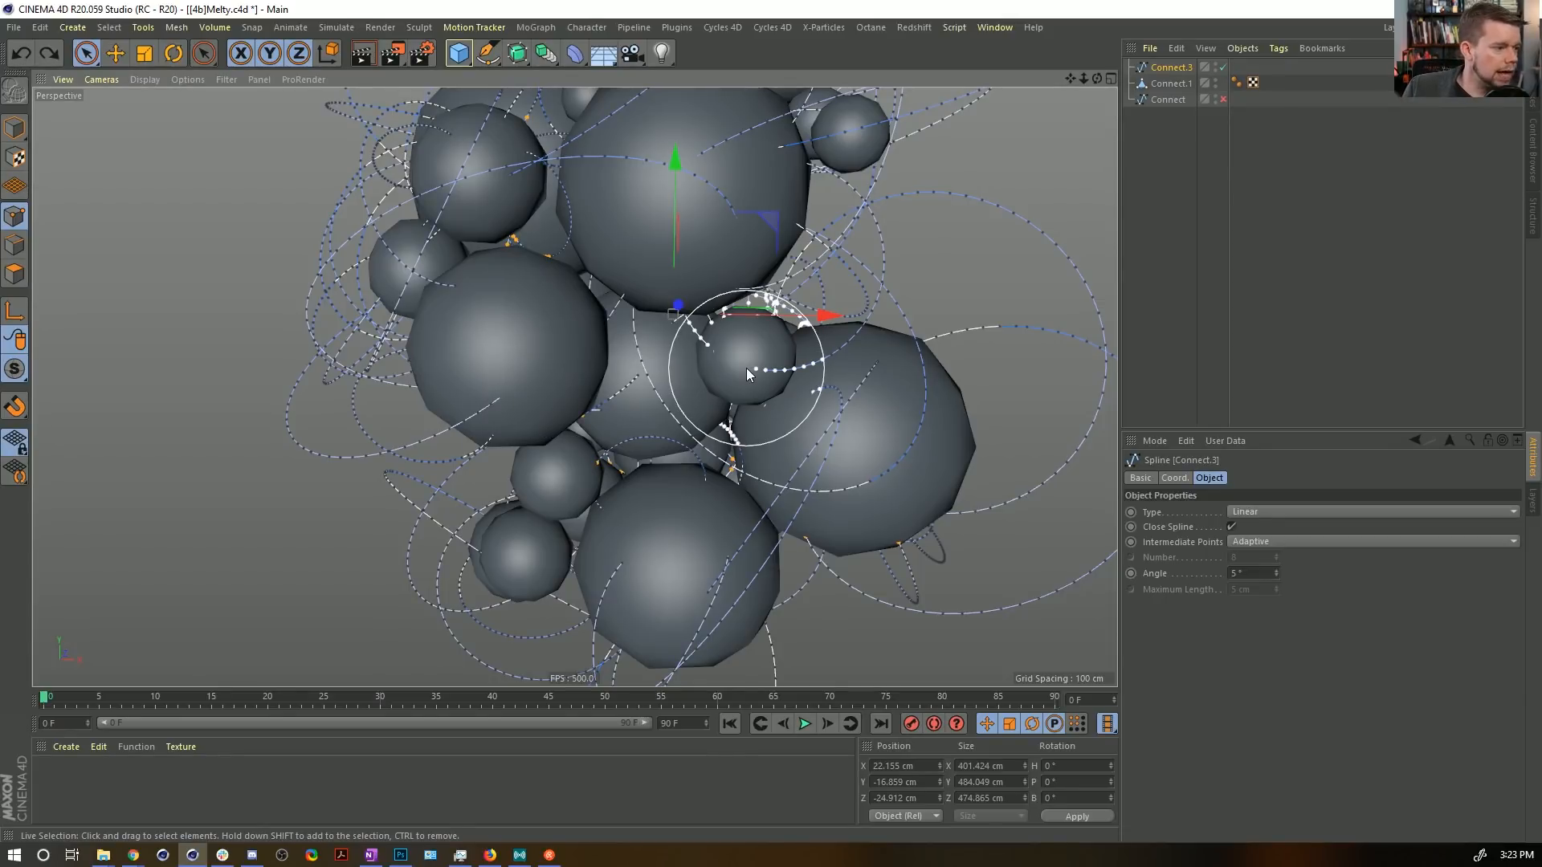
Set the first points of the Connect.3 segments at the selected hidden points and remove those points.
{"action": "right_click", "coordinate": [626, 352]}
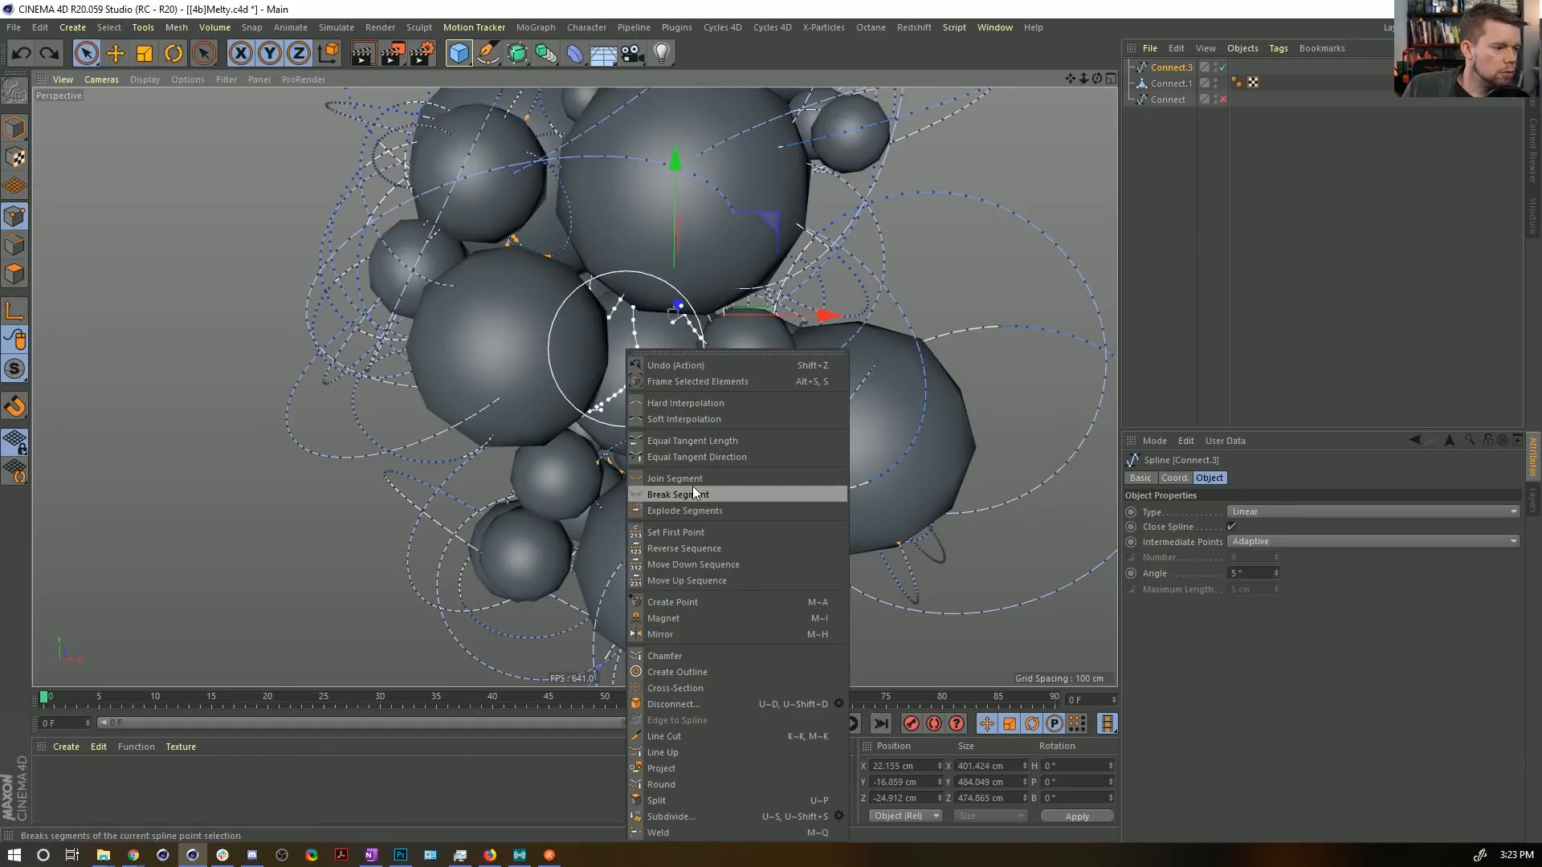
{"action": "left_click", "coordinate": [722, 533]}
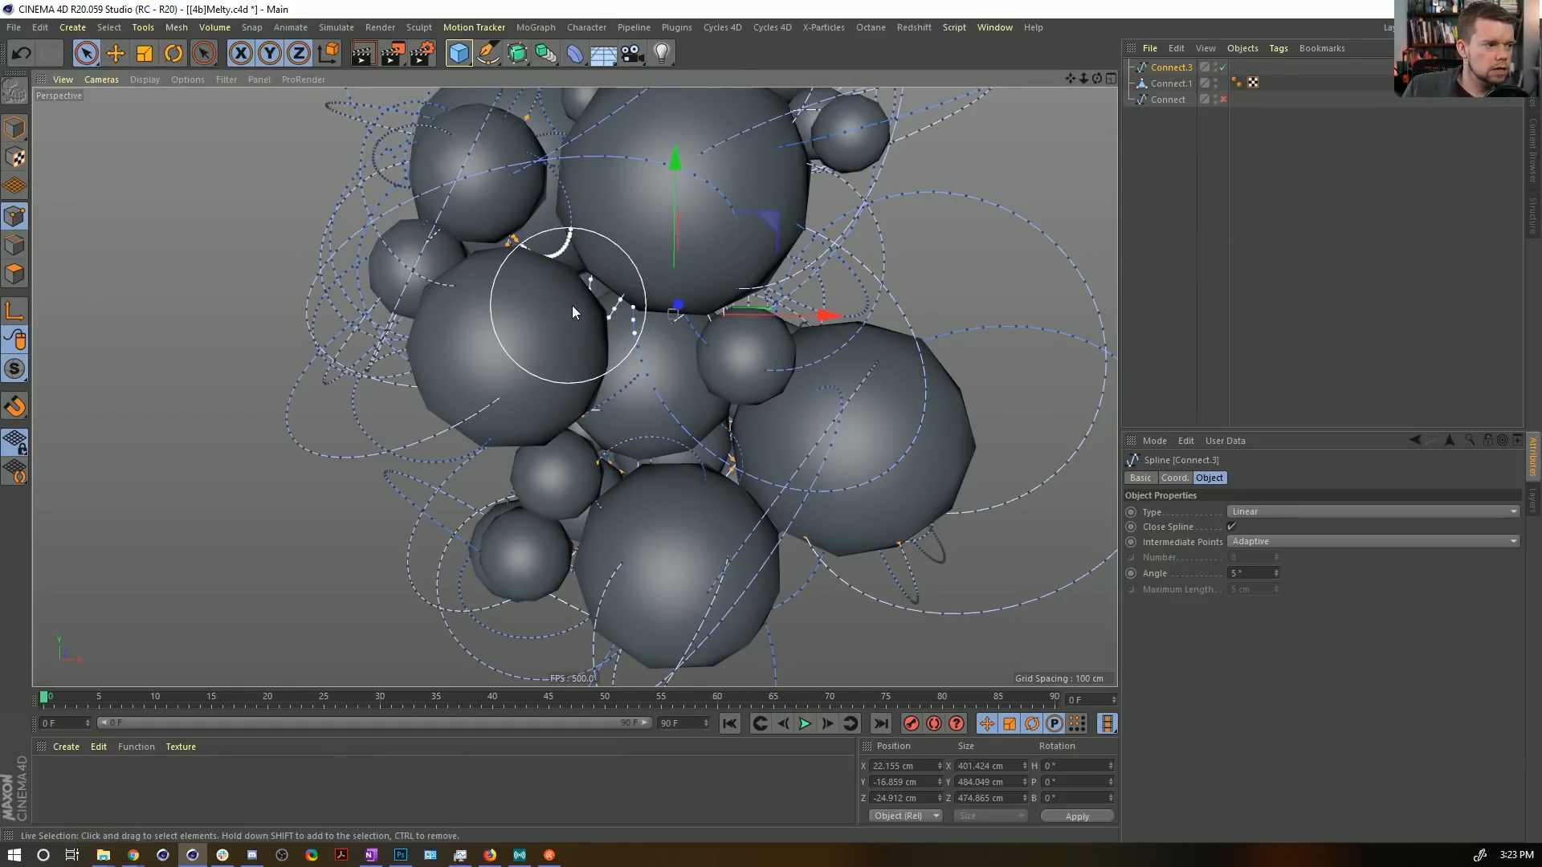
{"action": "left_click_drag", "start_coordinate": [572, 305], "coordinate": [591, 243], "text": "alt"}
{"action": "key", "text": "ctrl+shift+a"}
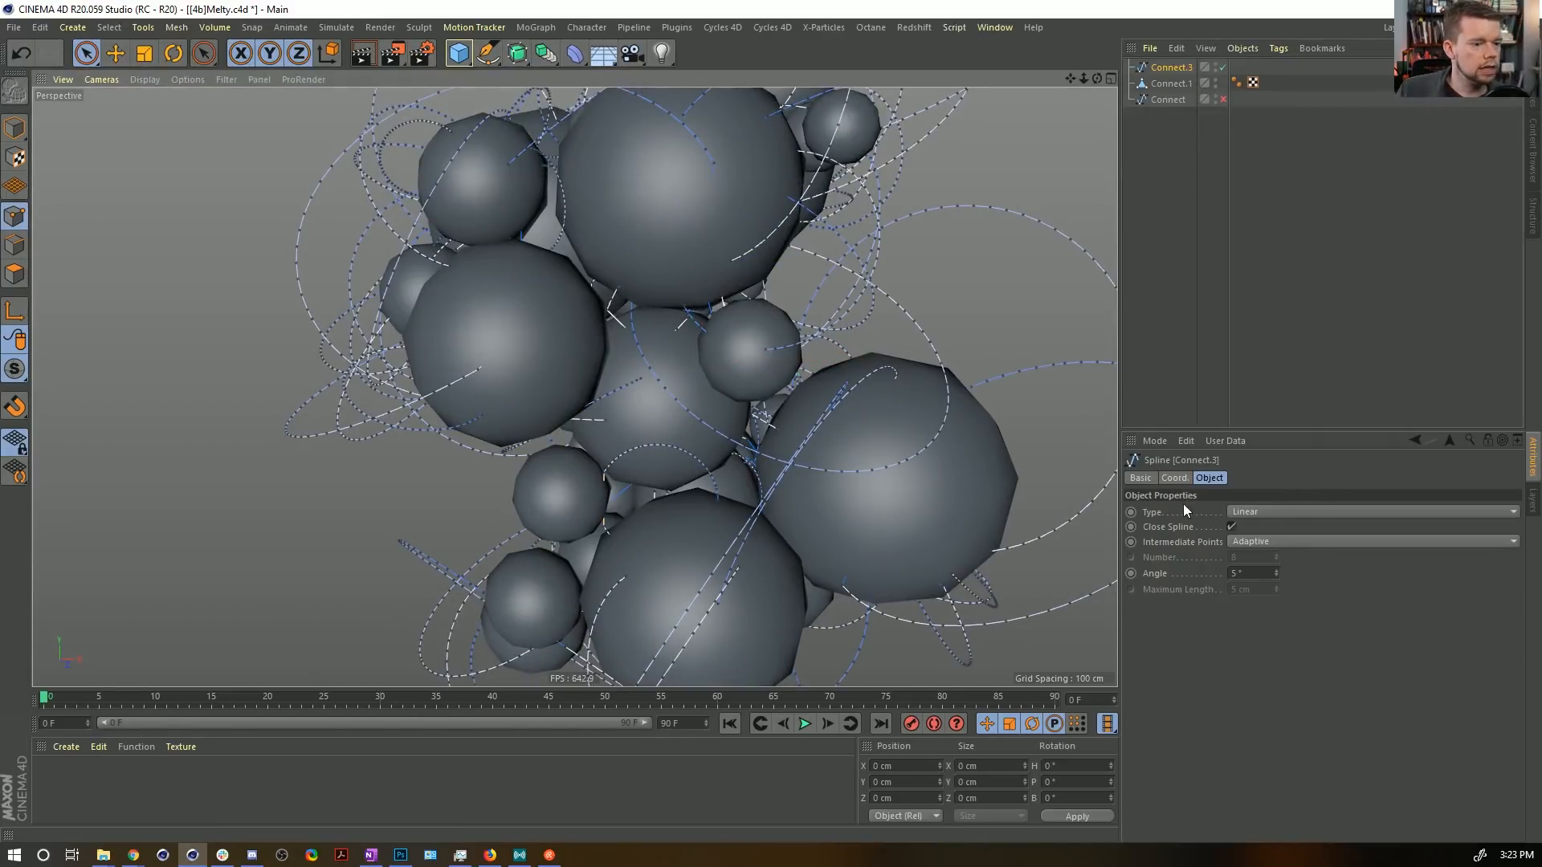
Turn off Close Spline on Connect.3 and select only the end points of its open strands.
{"action": "left_click", "coordinate": [1231, 526]}
{"action": "left_click_drag", "start_coordinate": [1003, 474], "coordinate": [928, 507], "text": "alt"}
{"action": "middle_click_drag", "start_coordinate": [927, 509], "coordinate": [811, 458], "text": "alt"}
{"action": "key", "text": "ctrl+a"}
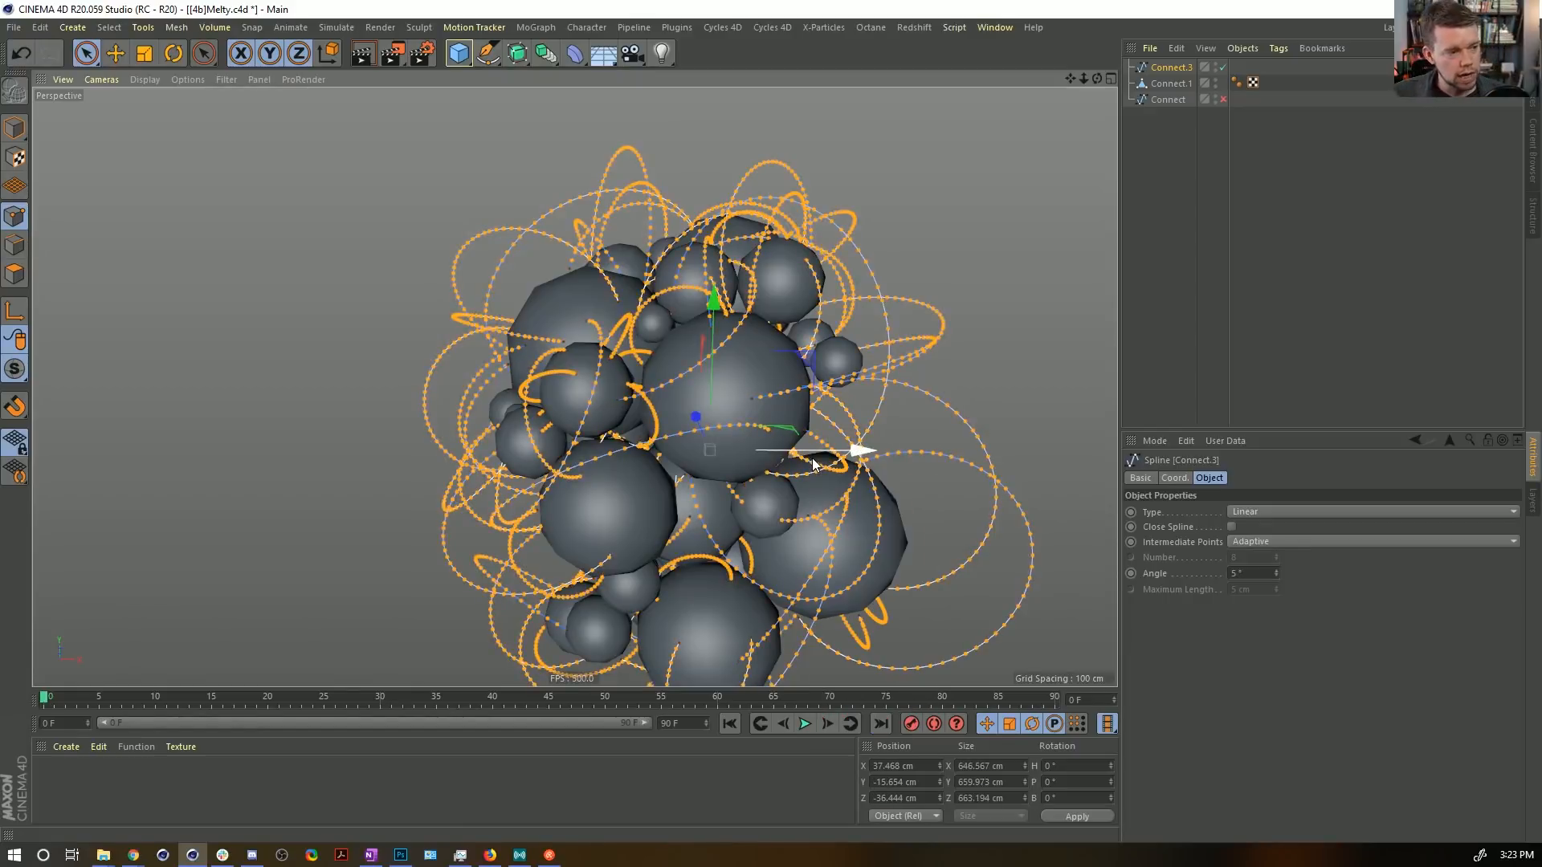
{"action": "key", "text": "u"}
{"action": "key", "text": "i"}
{"action": "left_click_drag", "start_coordinate": [703, 387], "coordinate": [962, 312], "text": "alt"}
{"action": "left_click_drag", "start_coordinate": [575, 295], "coordinate": [614, 212], "text": "alt"}
{"action": "left_click_drag", "start_coordinate": [440, 209], "coordinate": [836, 234], "text": "alt"}
{"action": "right_click_drag", "start_coordinate": [836, 233], "coordinate": [778, 276], "text": "alt"}
{"action": "middle_click_drag", "start_coordinate": [777, 275], "coordinate": [606, 346], "text": "alt"}
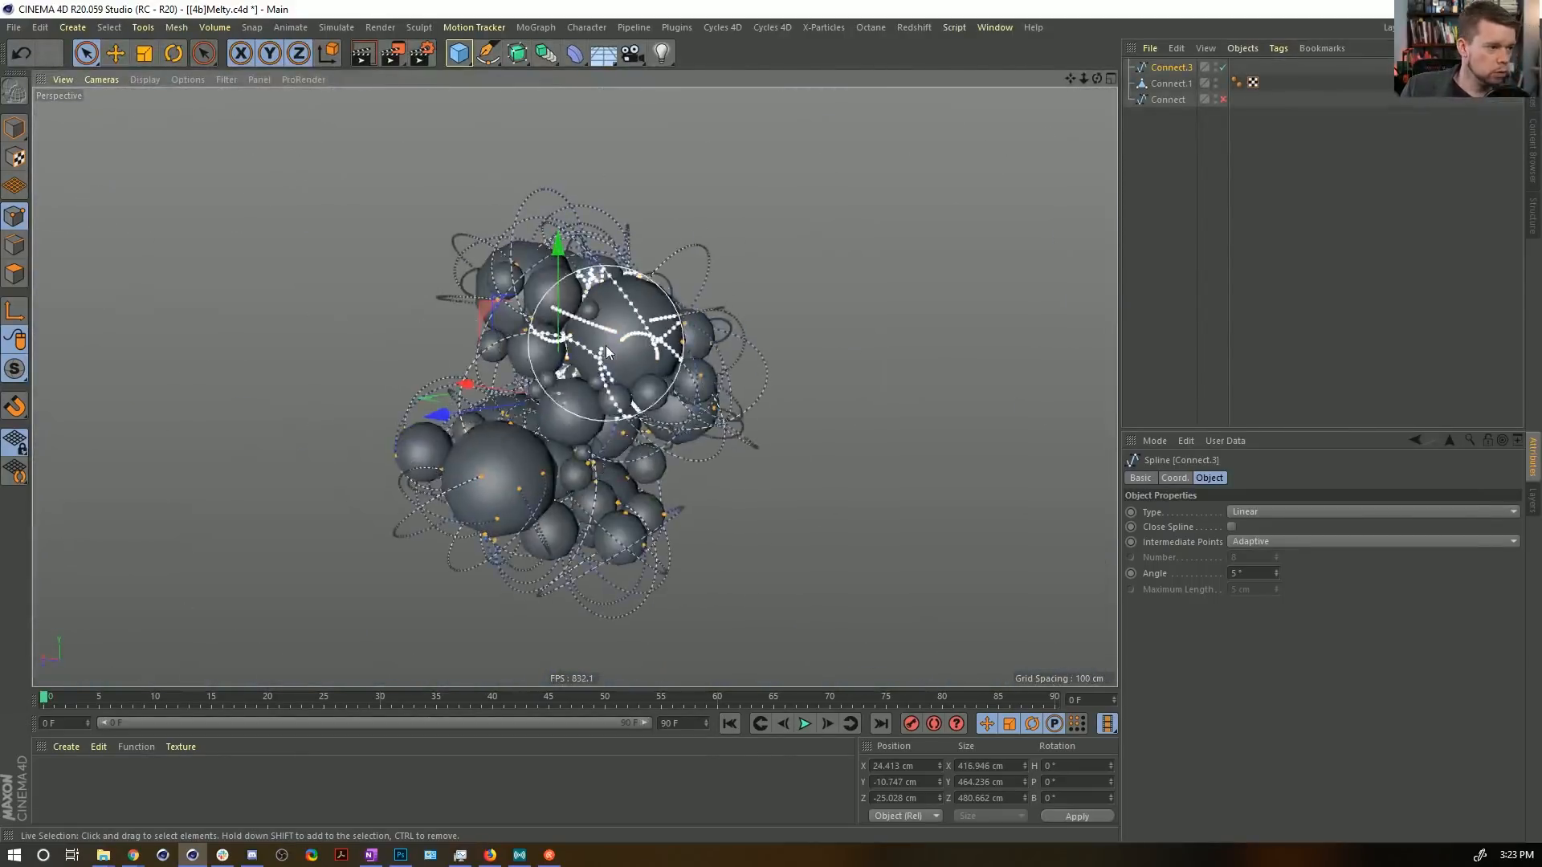
{"action": "left_click_drag", "start_coordinate": [607, 351], "coordinate": [636, 425], "text": "alt"}
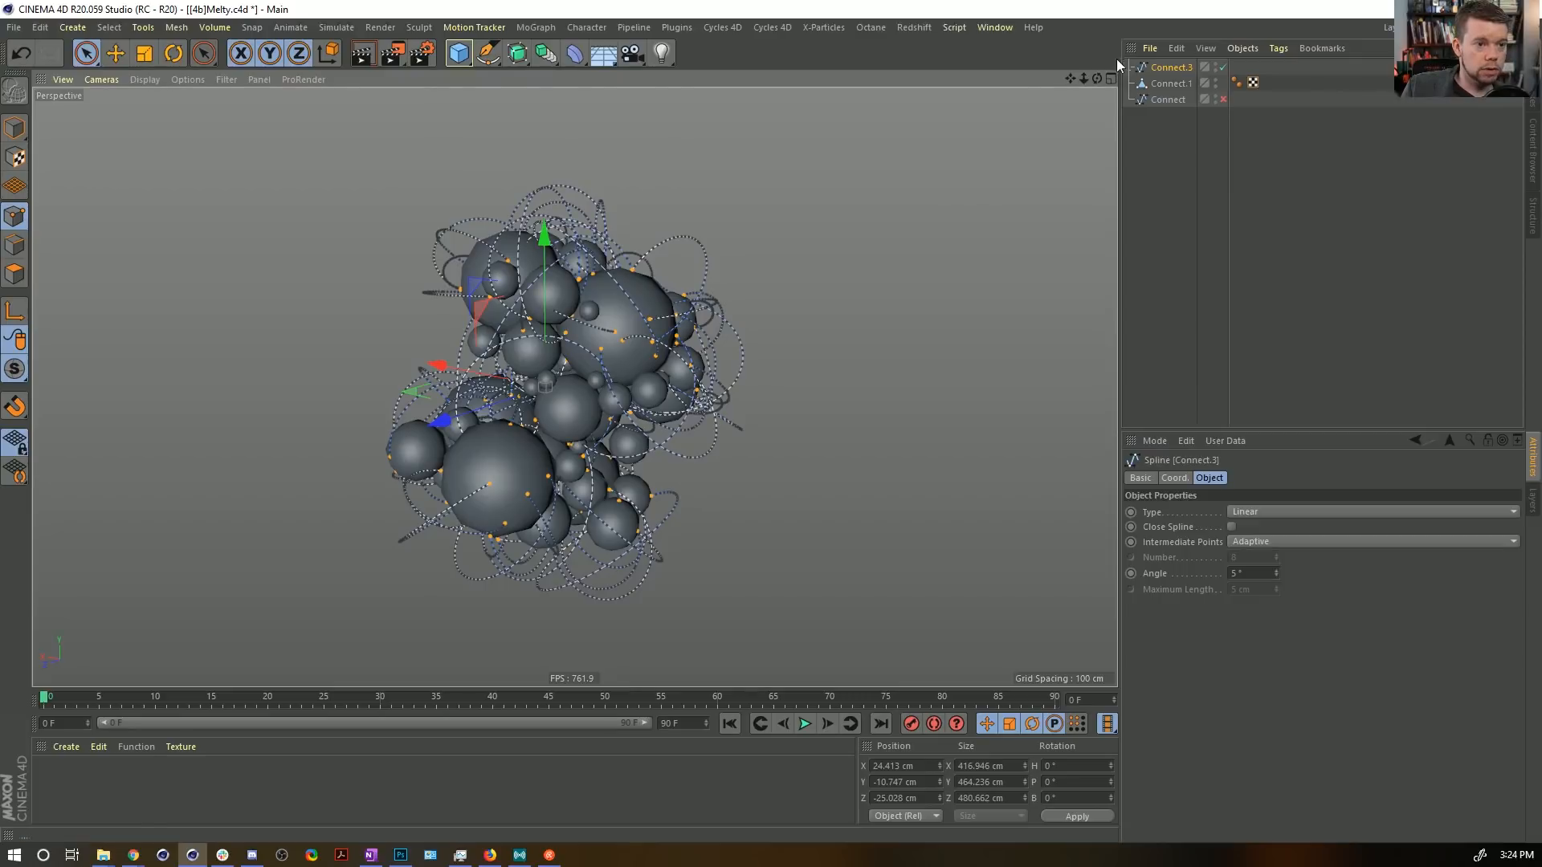
Add a Spline Dynamics tag to Connect.3 and set the selected end points as fixed.
{"action": "right_click", "coordinate": [1155, 66]}
{"action": "mouse_move", "coordinate": [1221, 241]}
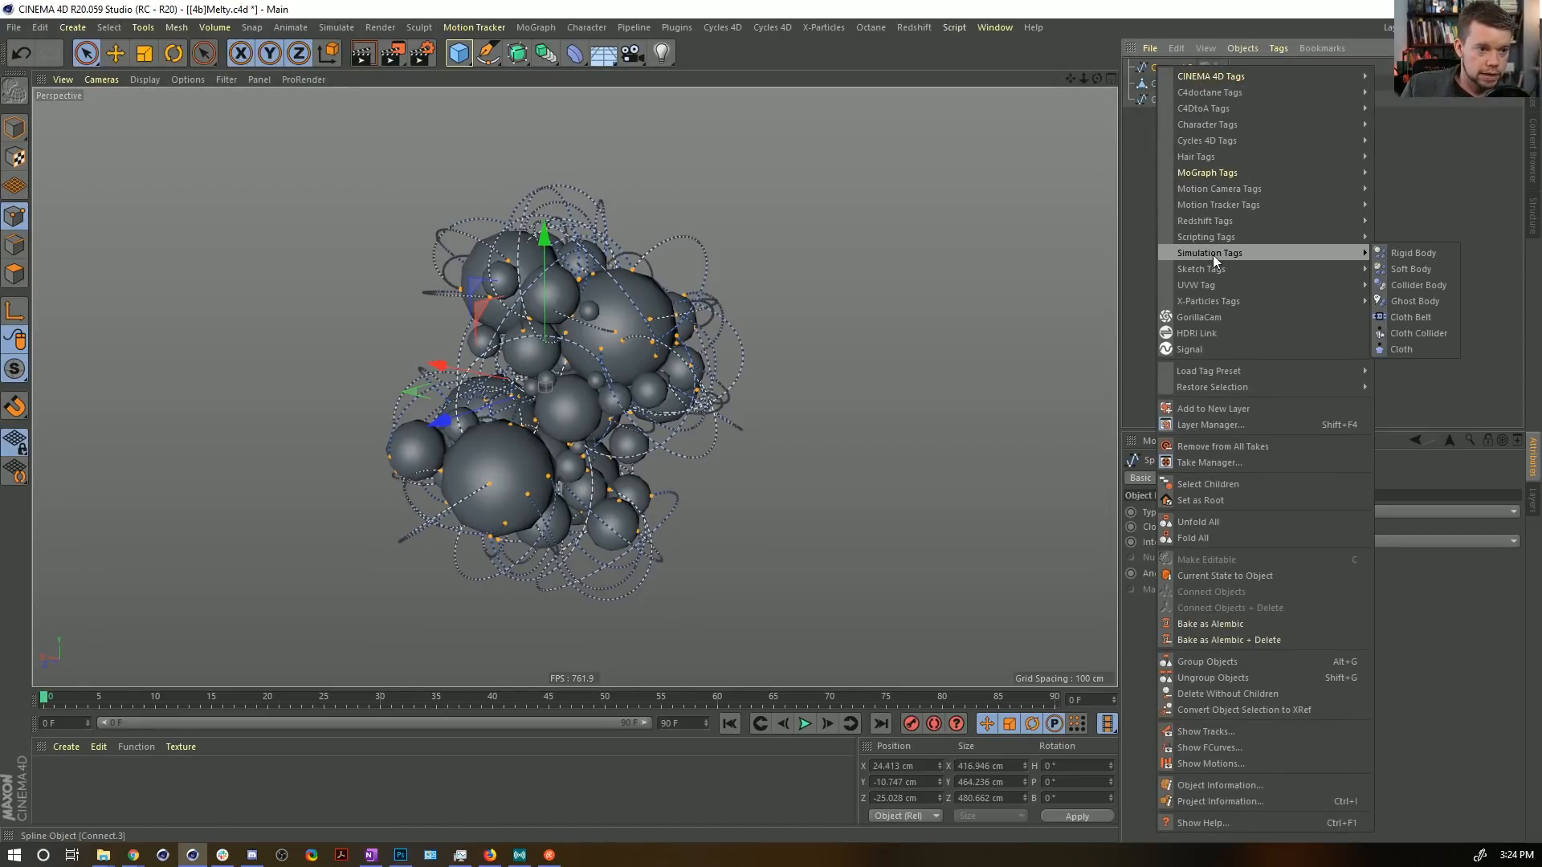
{"action": "mouse_move", "coordinate": [1203, 158]}
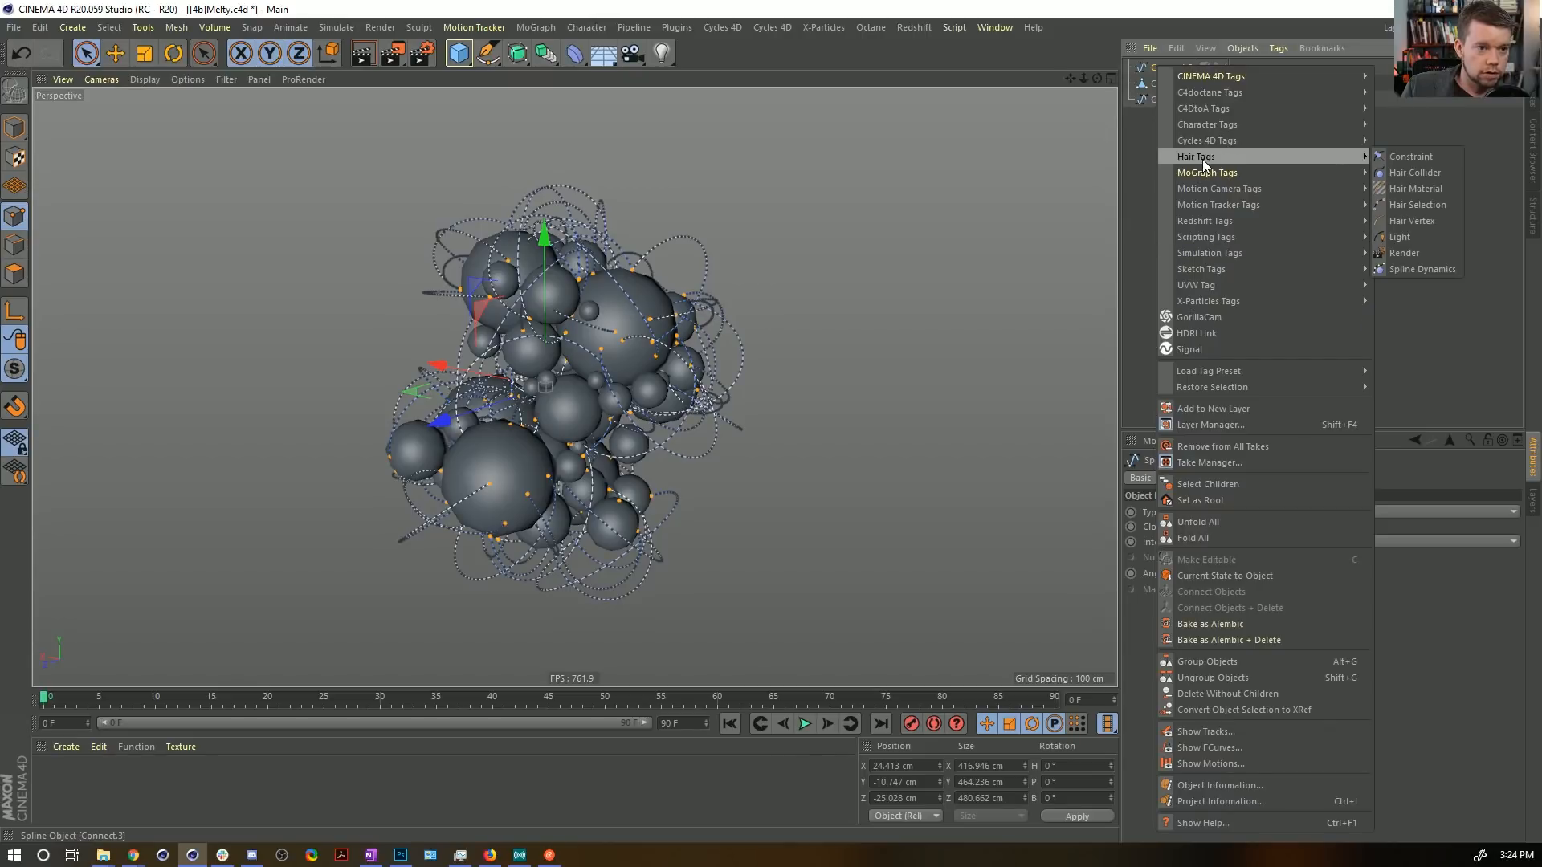
{"action": "left_click", "coordinate": [1429, 269]}
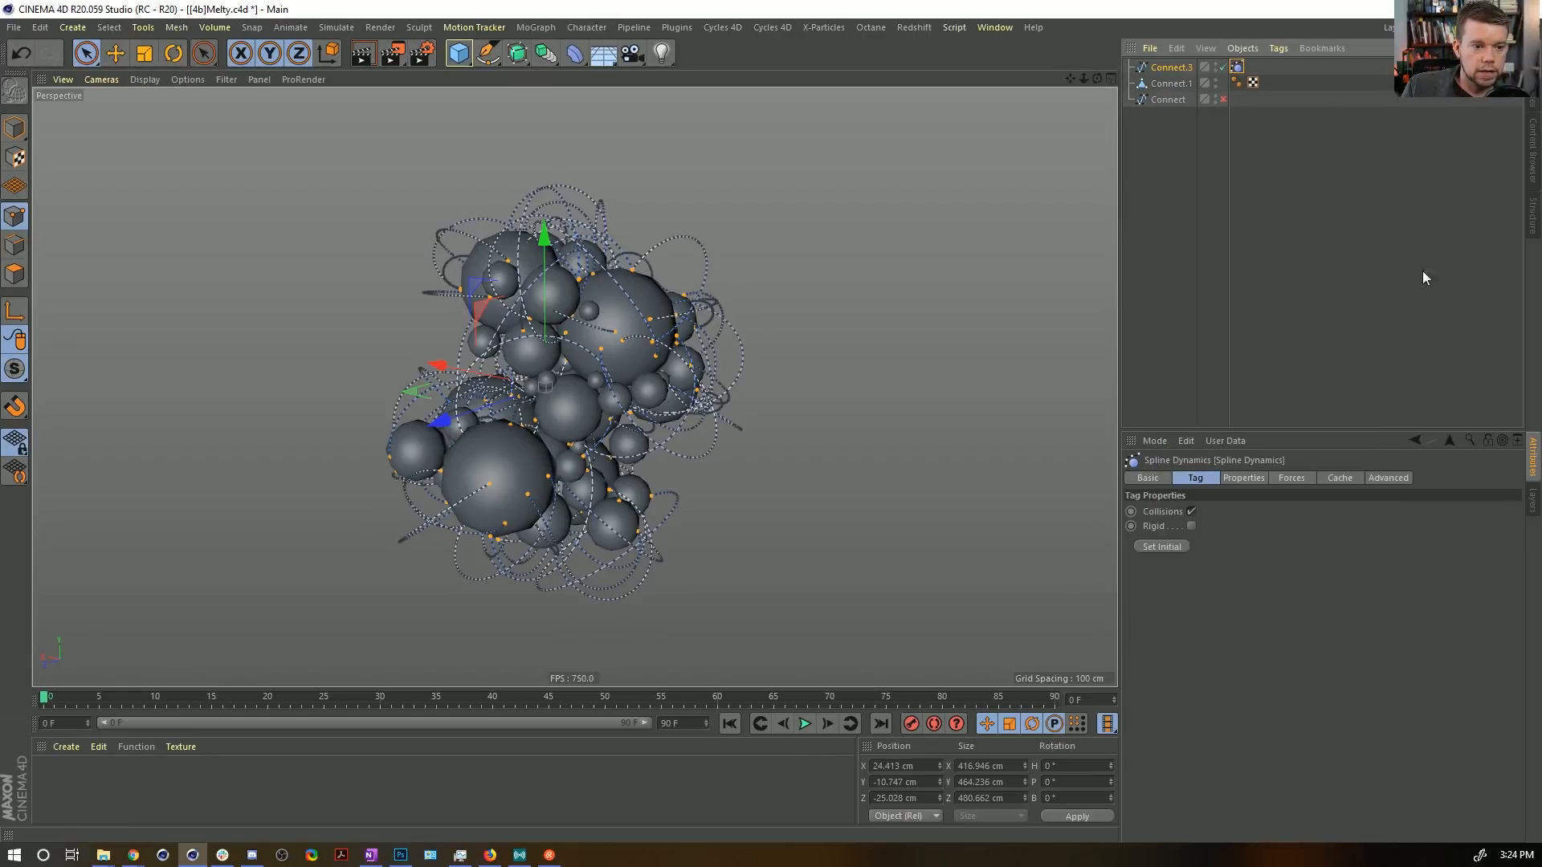
{"action": "left_click", "coordinate": [1246, 477]}
{"action": "left_click", "coordinate": [1294, 478]}
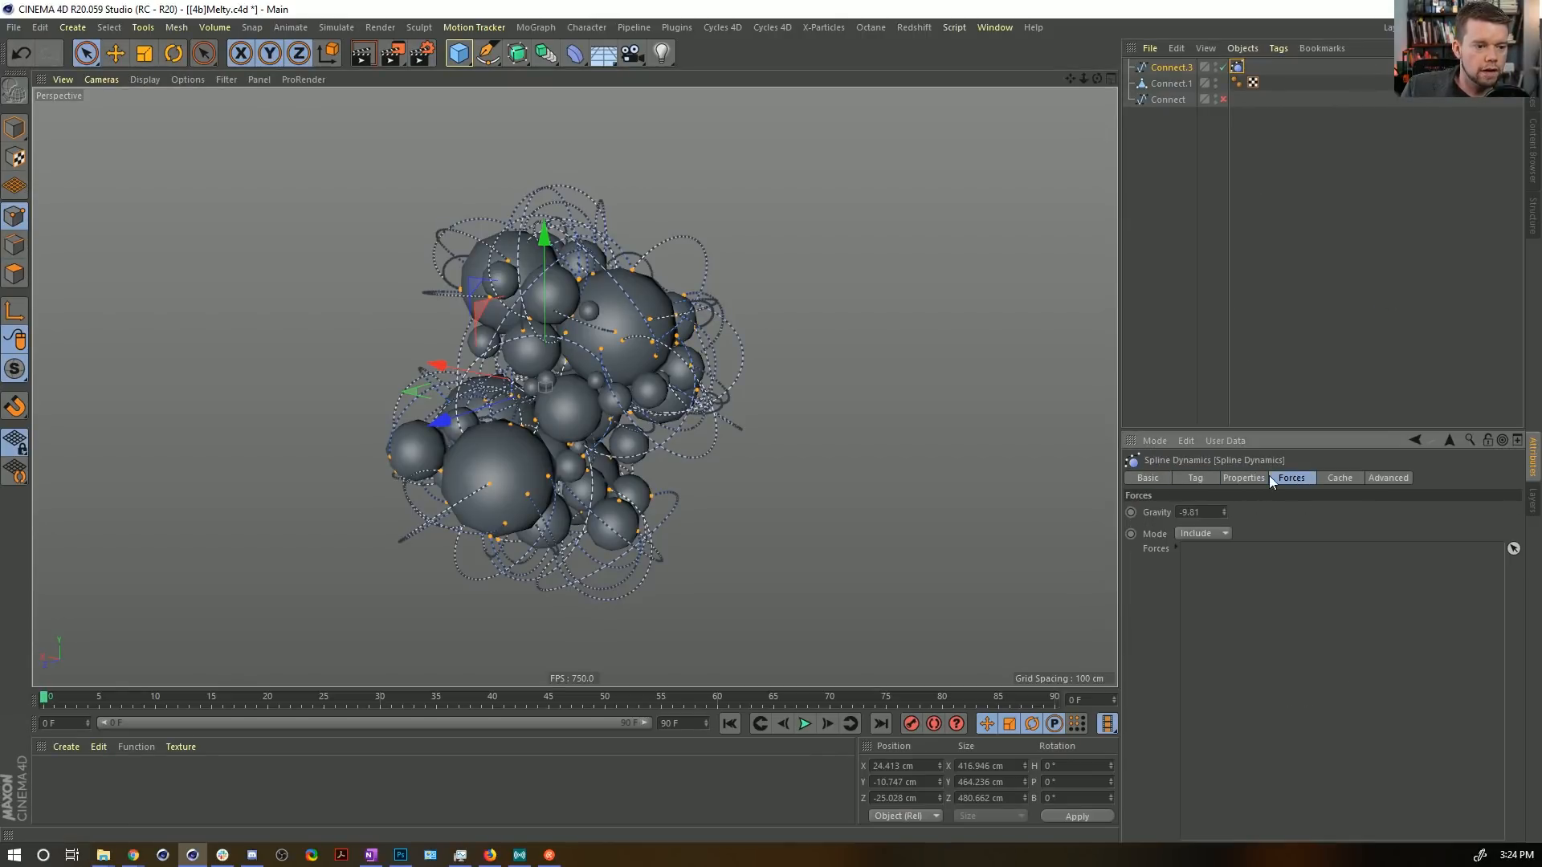
{"action": "left_click", "coordinate": [1264, 478]}
{"action": "left_click", "coordinate": [1188, 622]}
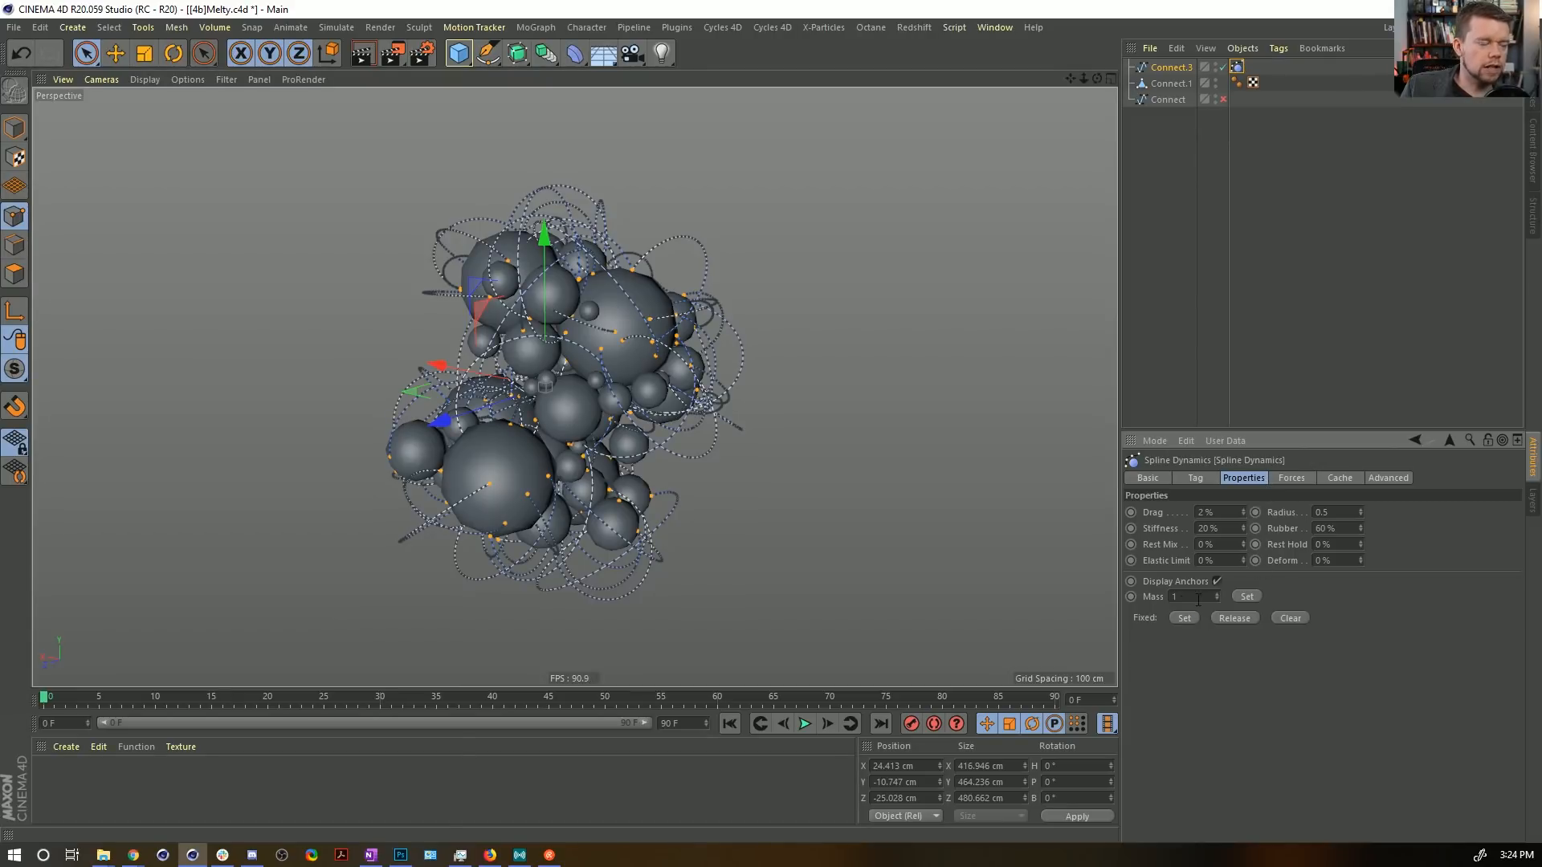
Play the spline simulation to check how the strands fall, and return to the first frame.
{"action": "left_click_drag", "start_coordinate": [655, 474], "coordinate": [554, 336], "text": "alt"}
{"action": "right_click_drag", "start_coordinate": [565, 334], "coordinate": [613, 322], "text": "alt"}
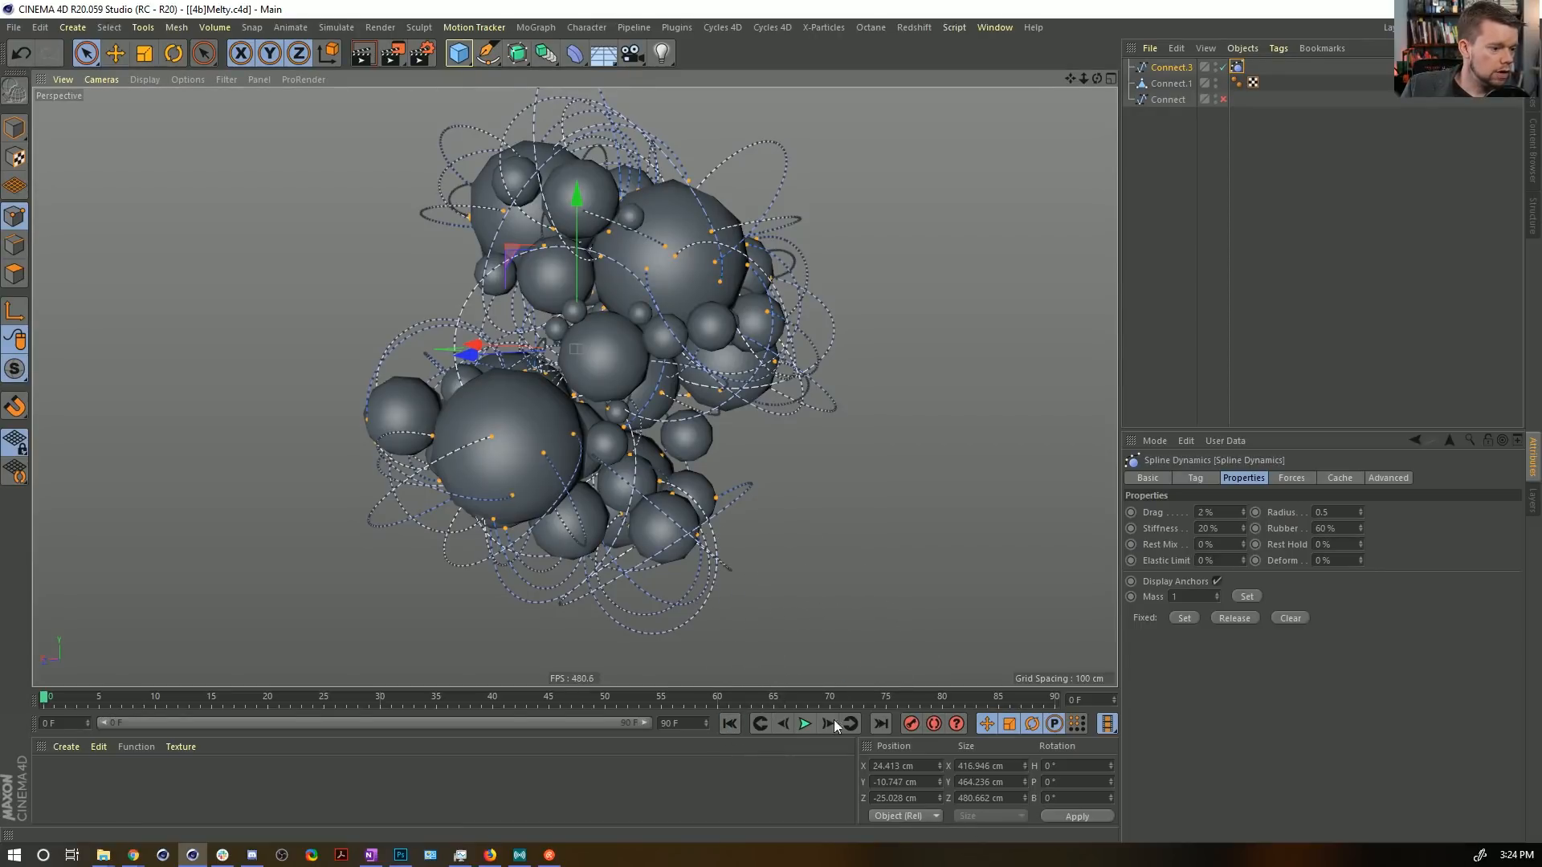
{"action": "left_click", "coordinate": [804, 724]}
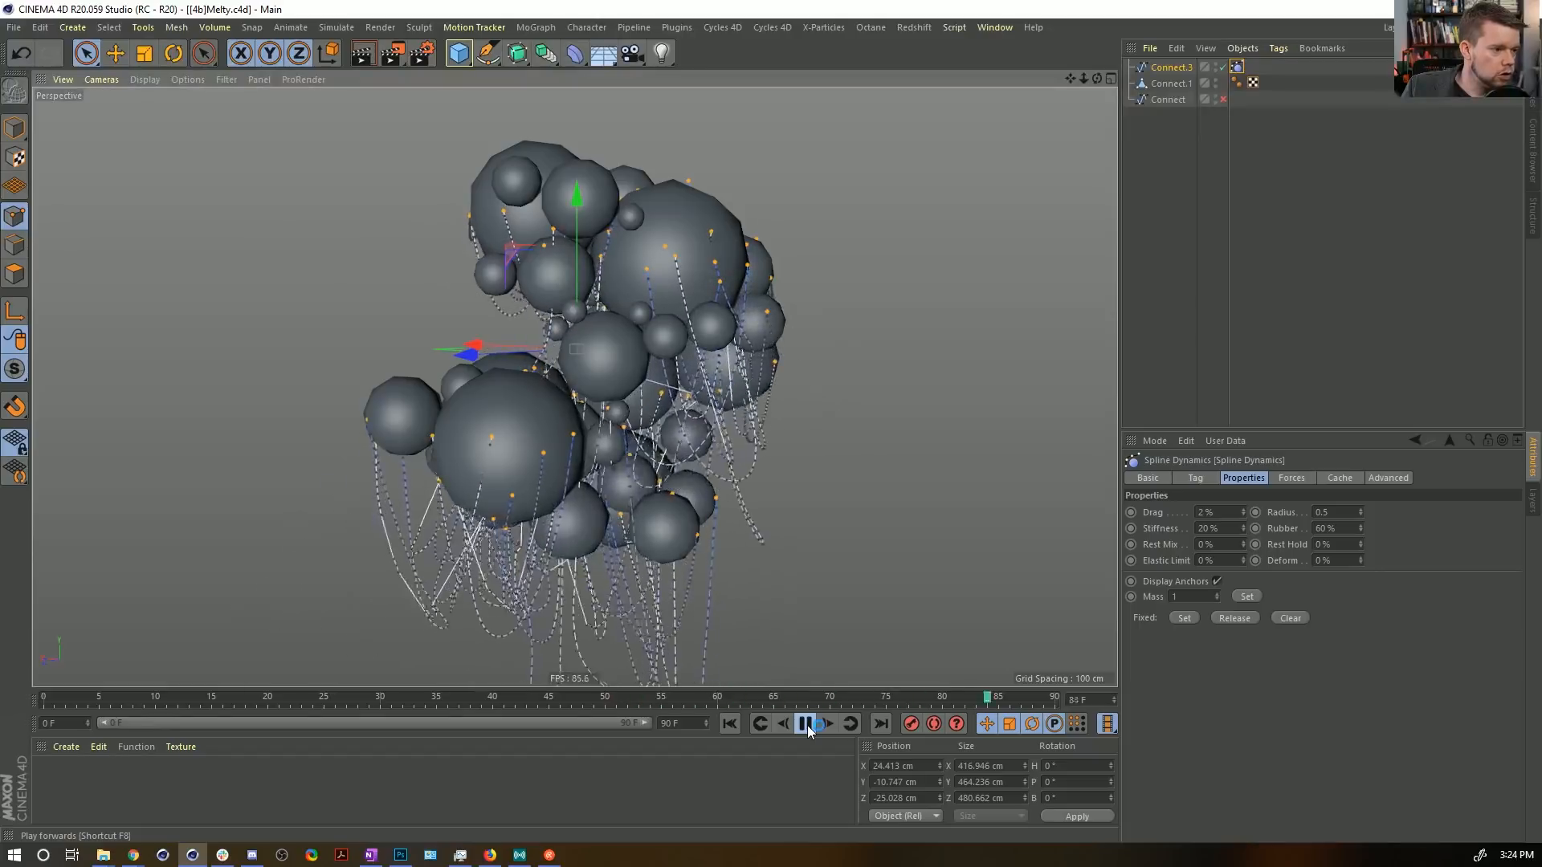
{"action": "left_click", "coordinate": [805, 723]}
{"action": "left_click", "coordinate": [737, 724]}
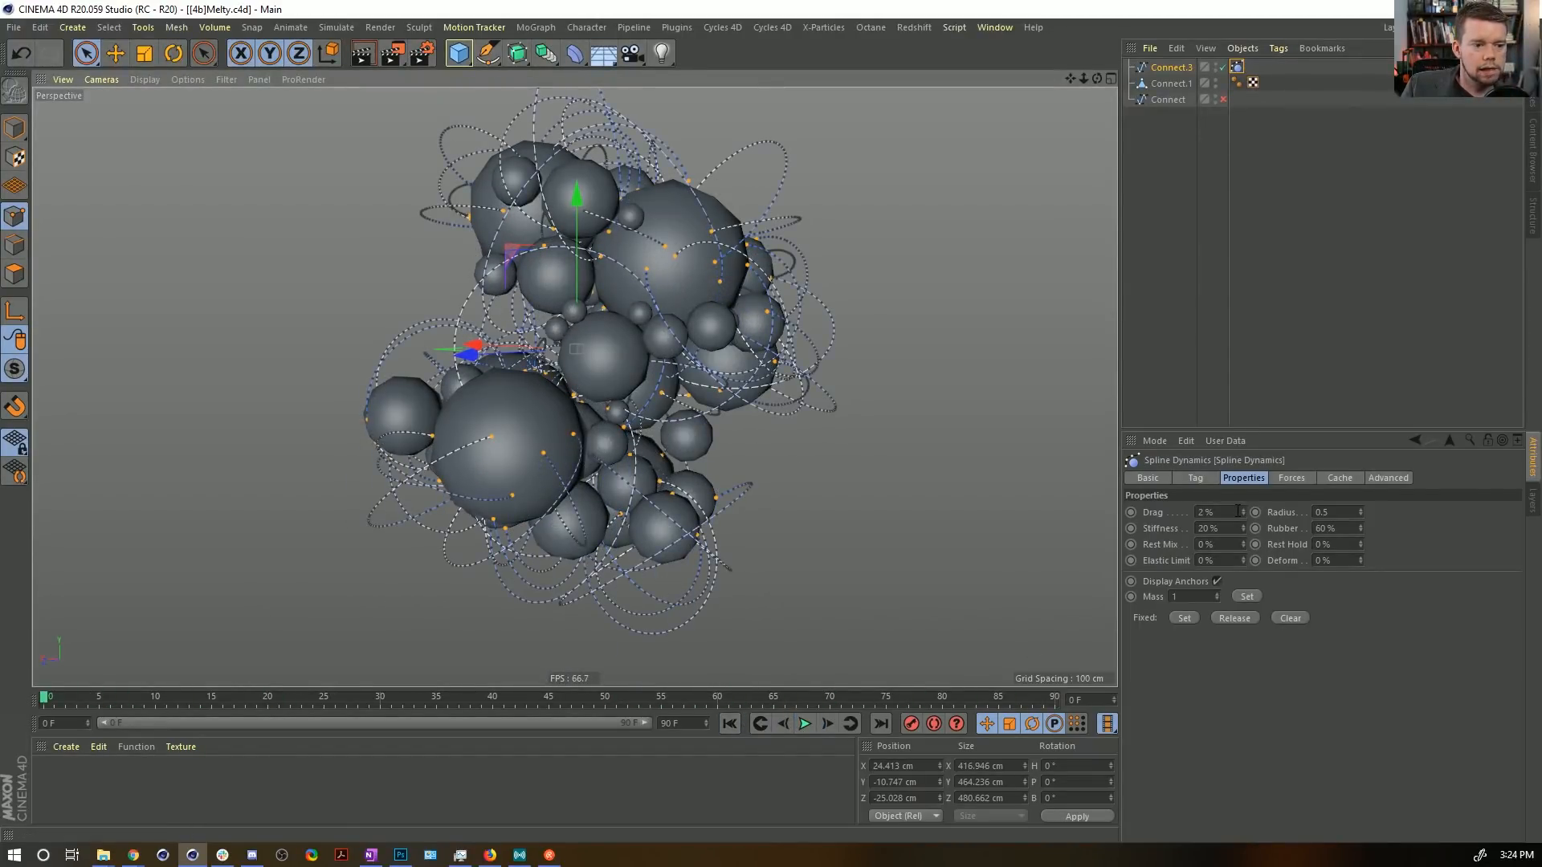
Set the Spline Dynamics drag to 90% and the stiffness to 100%.
{"action": "double_click", "coordinate": [1205, 512]}
{"action": "type", "text": "90"}
{"action": "key", "text": "Return"}
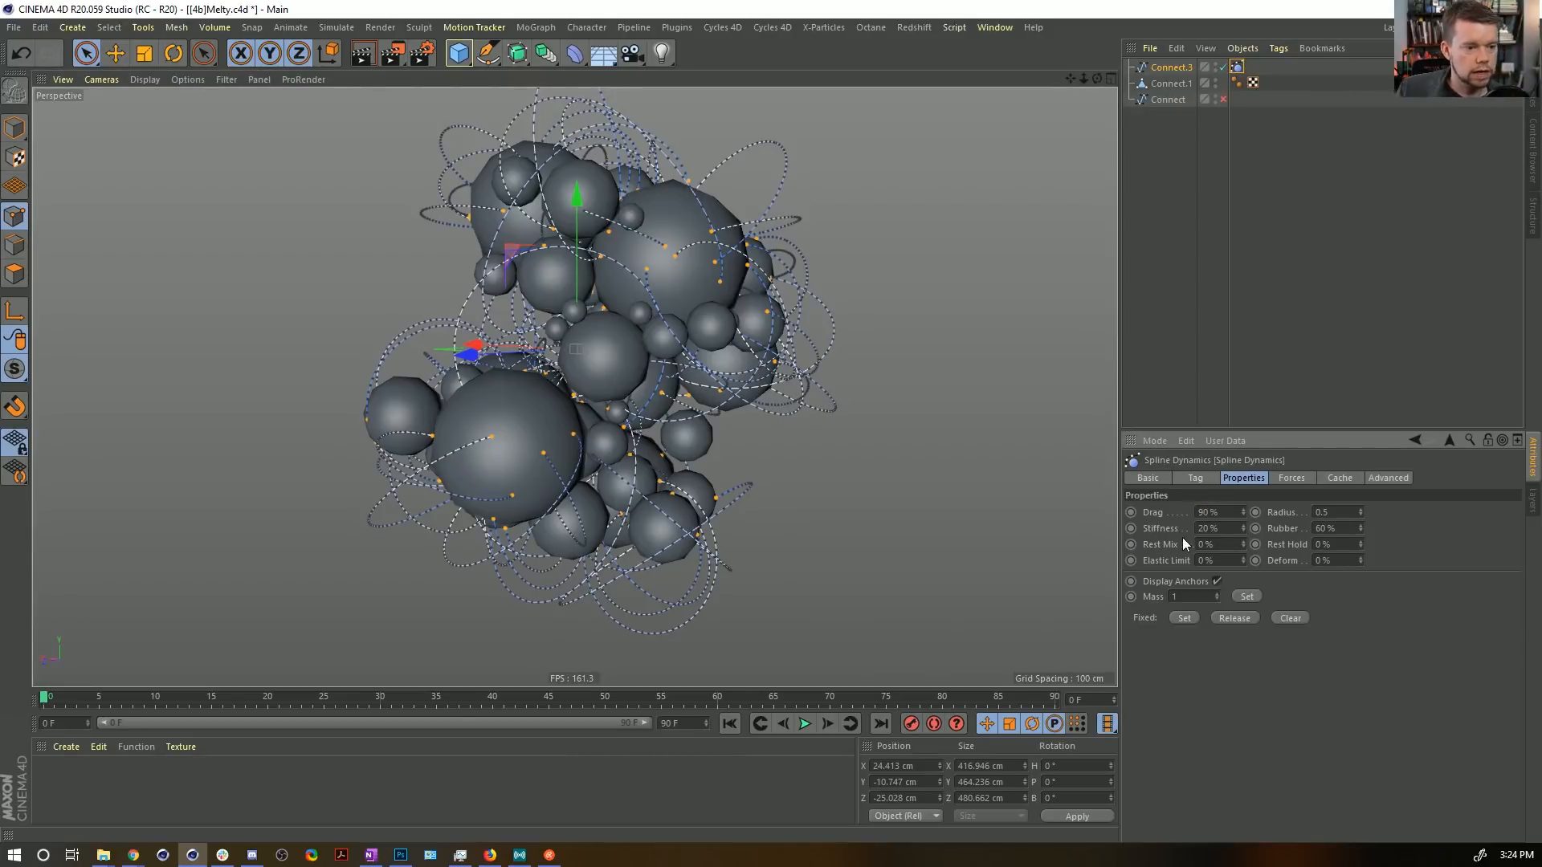
{"action": "double_click", "coordinate": [1213, 527]}
{"action": "type", "text": "10"}
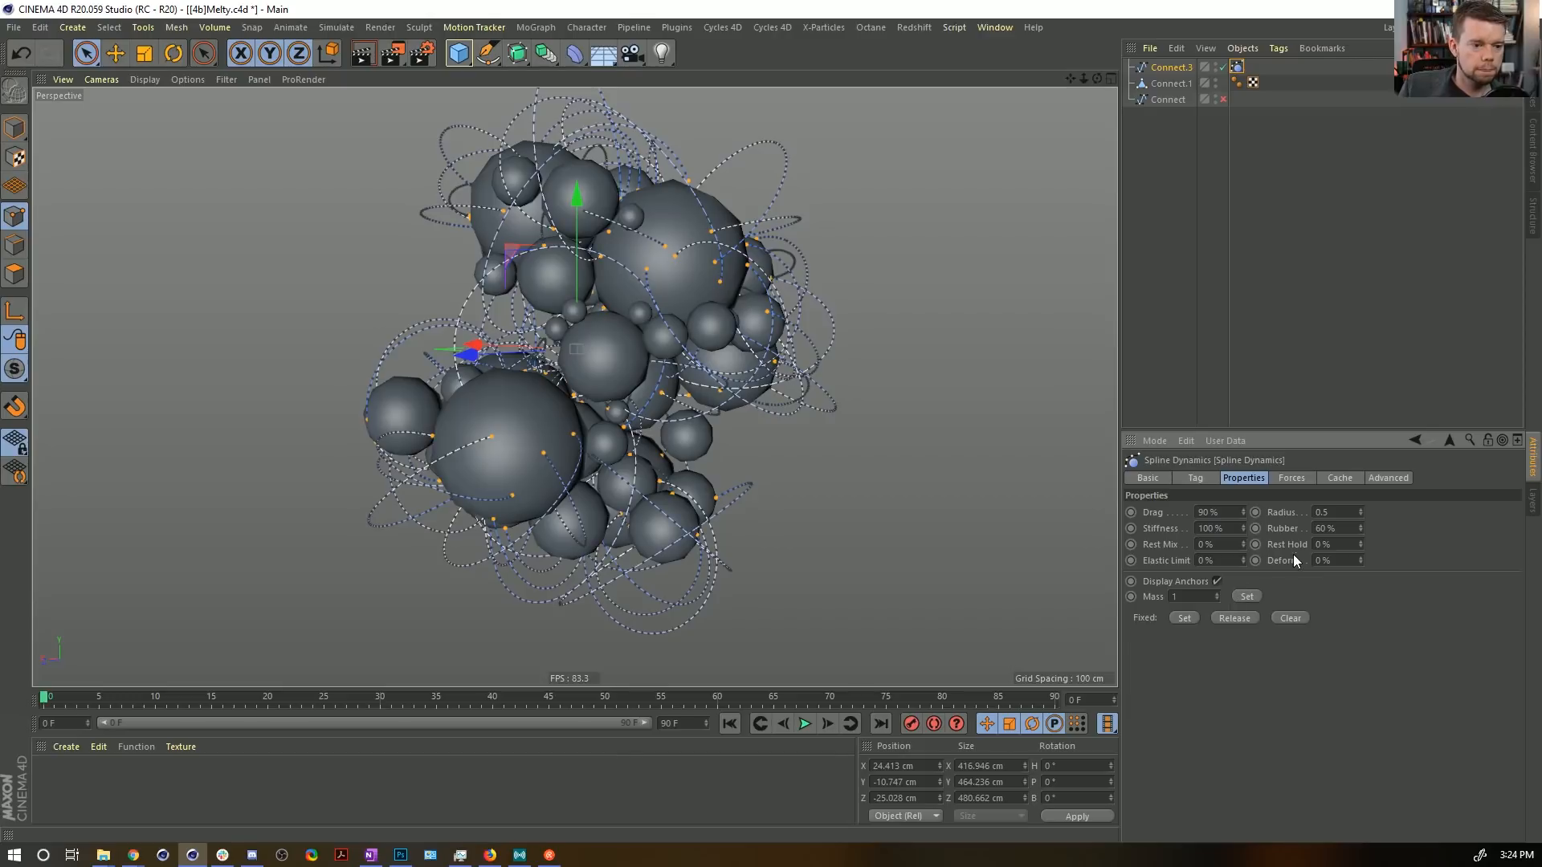
Play back the adjusted simulation, rewind it, and extend the timeline and its preview range to 185 frames.
{"action": "left_click", "coordinate": [805, 724]}
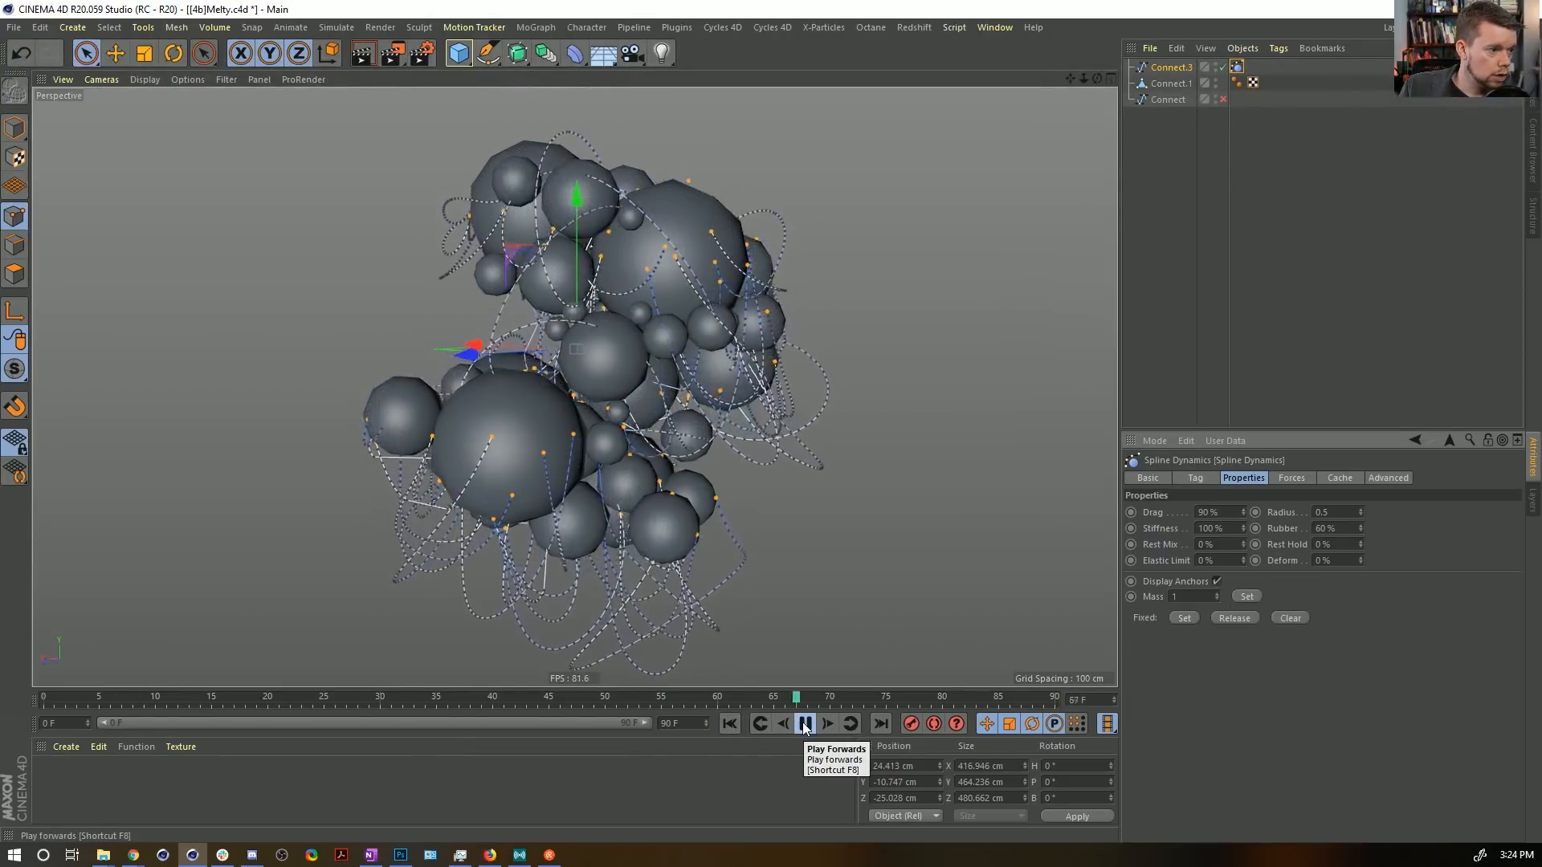
{"action": "left_click", "coordinate": [805, 724]}
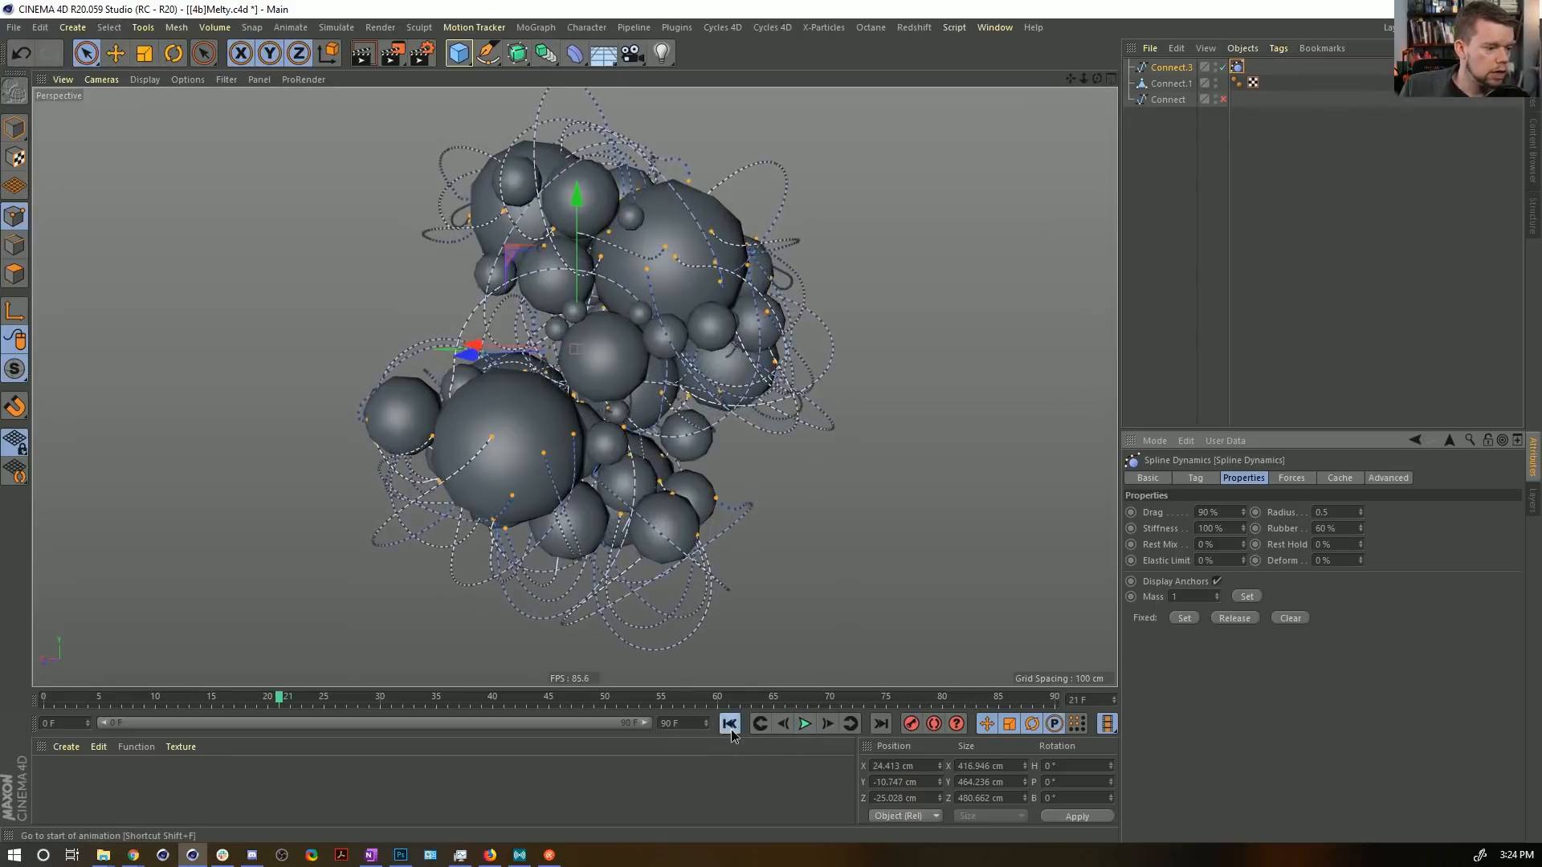
{"action": "left_click", "coordinate": [730, 723]}
{"action": "left_click_drag", "start_coordinate": [703, 727], "coordinate": [691, 730]}
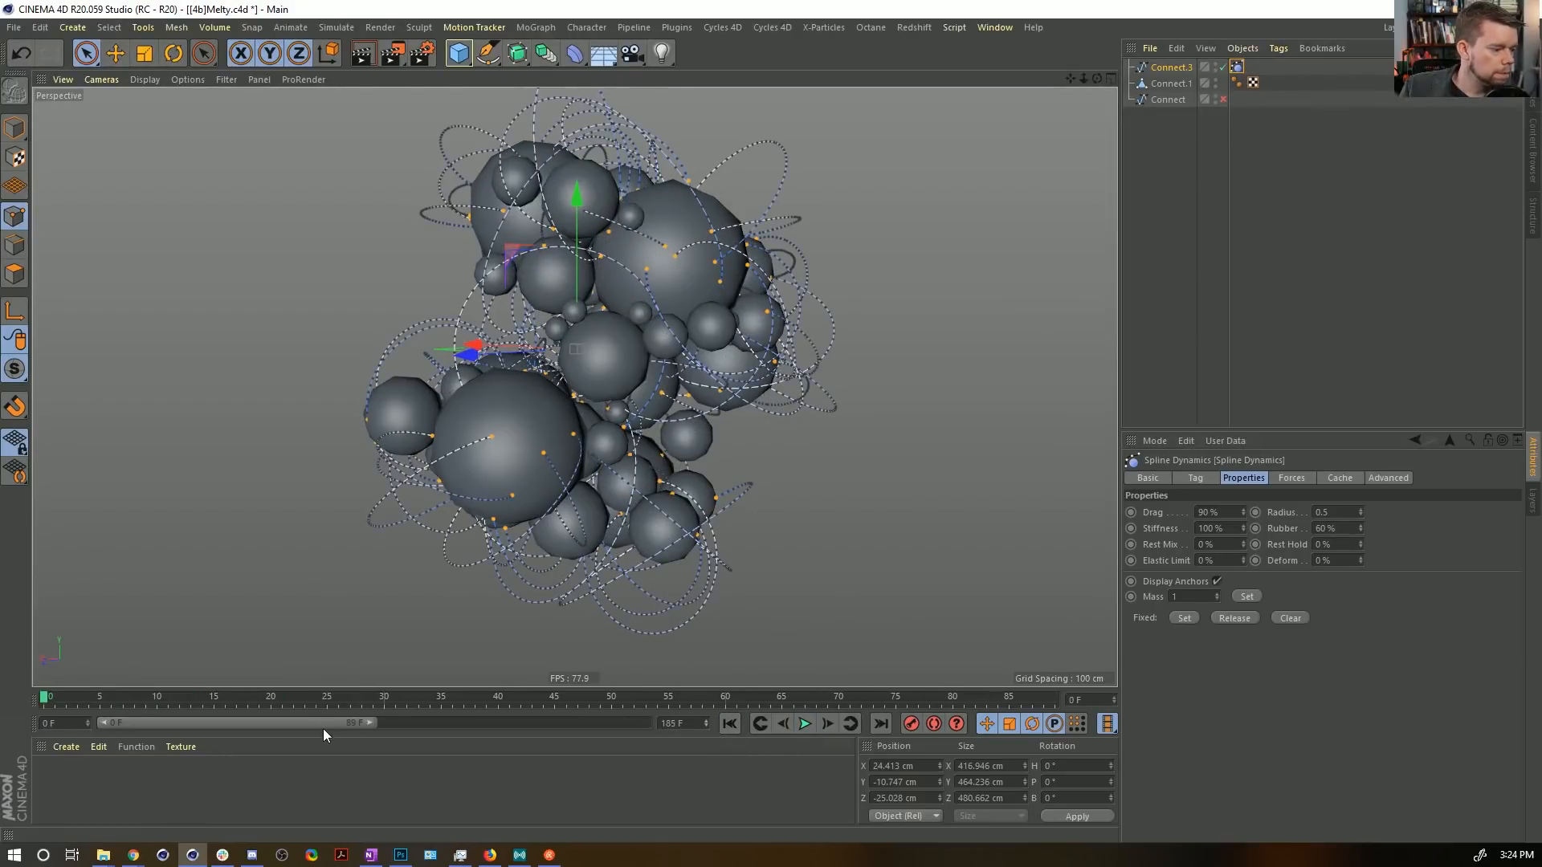
{"action": "left_click_drag", "start_coordinate": [370, 723], "coordinate": [642, 723]}
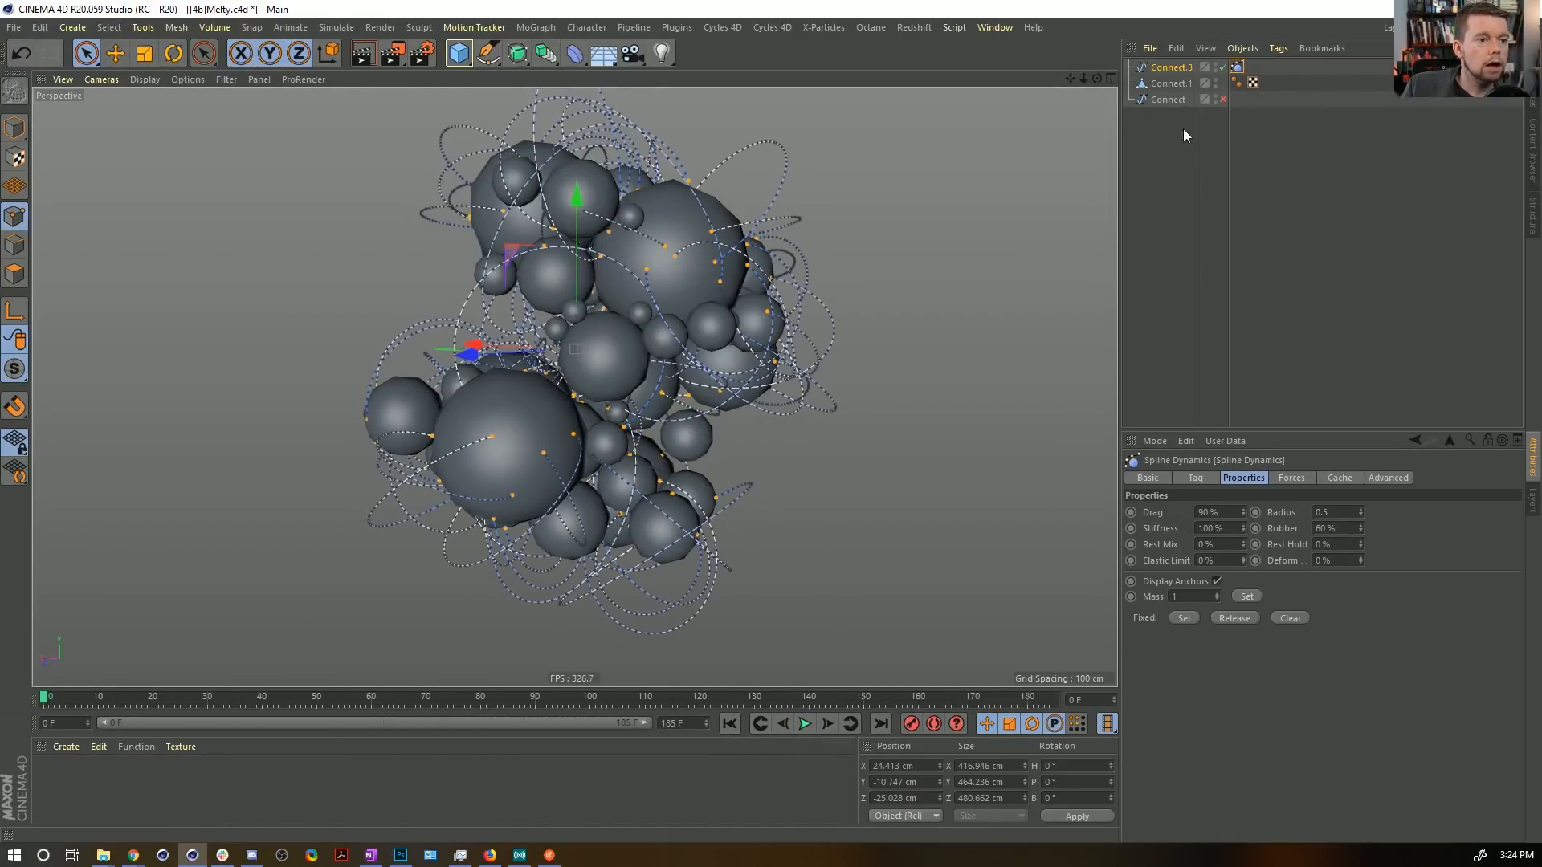
Add a Hair Collider tag to the Connect.1 sphere cluster.
{"action": "left_click", "coordinate": [1169, 68]}
{"action": "left_click", "coordinate": [1165, 84]}
{"action": "right_click", "coordinate": [1158, 83]}
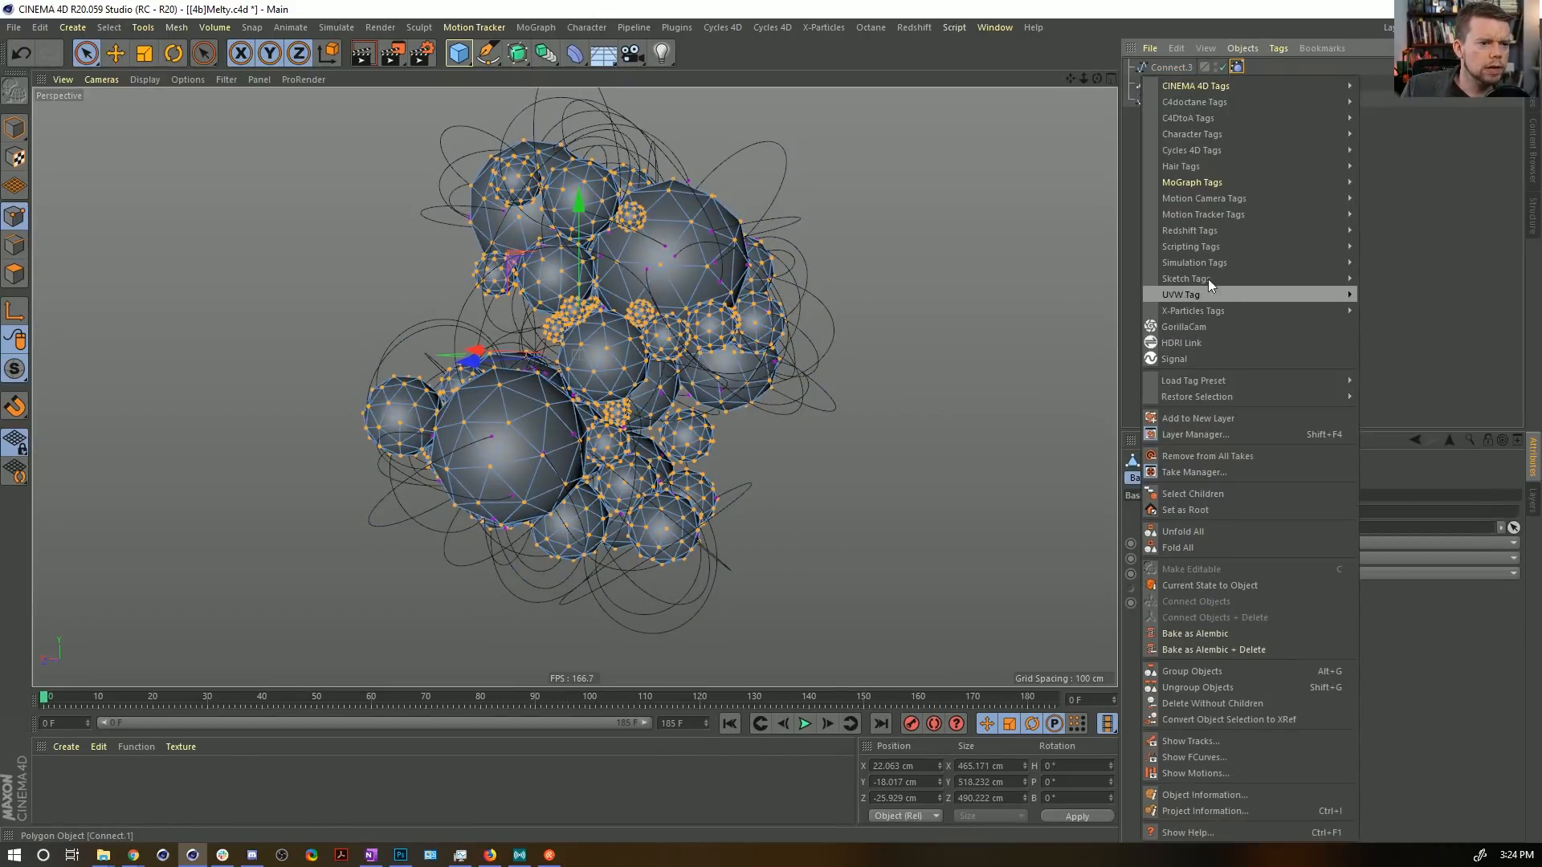
{"action": "mouse_move", "coordinate": [1211, 268]}
{"action": "mouse_move", "coordinate": [1204, 166]}
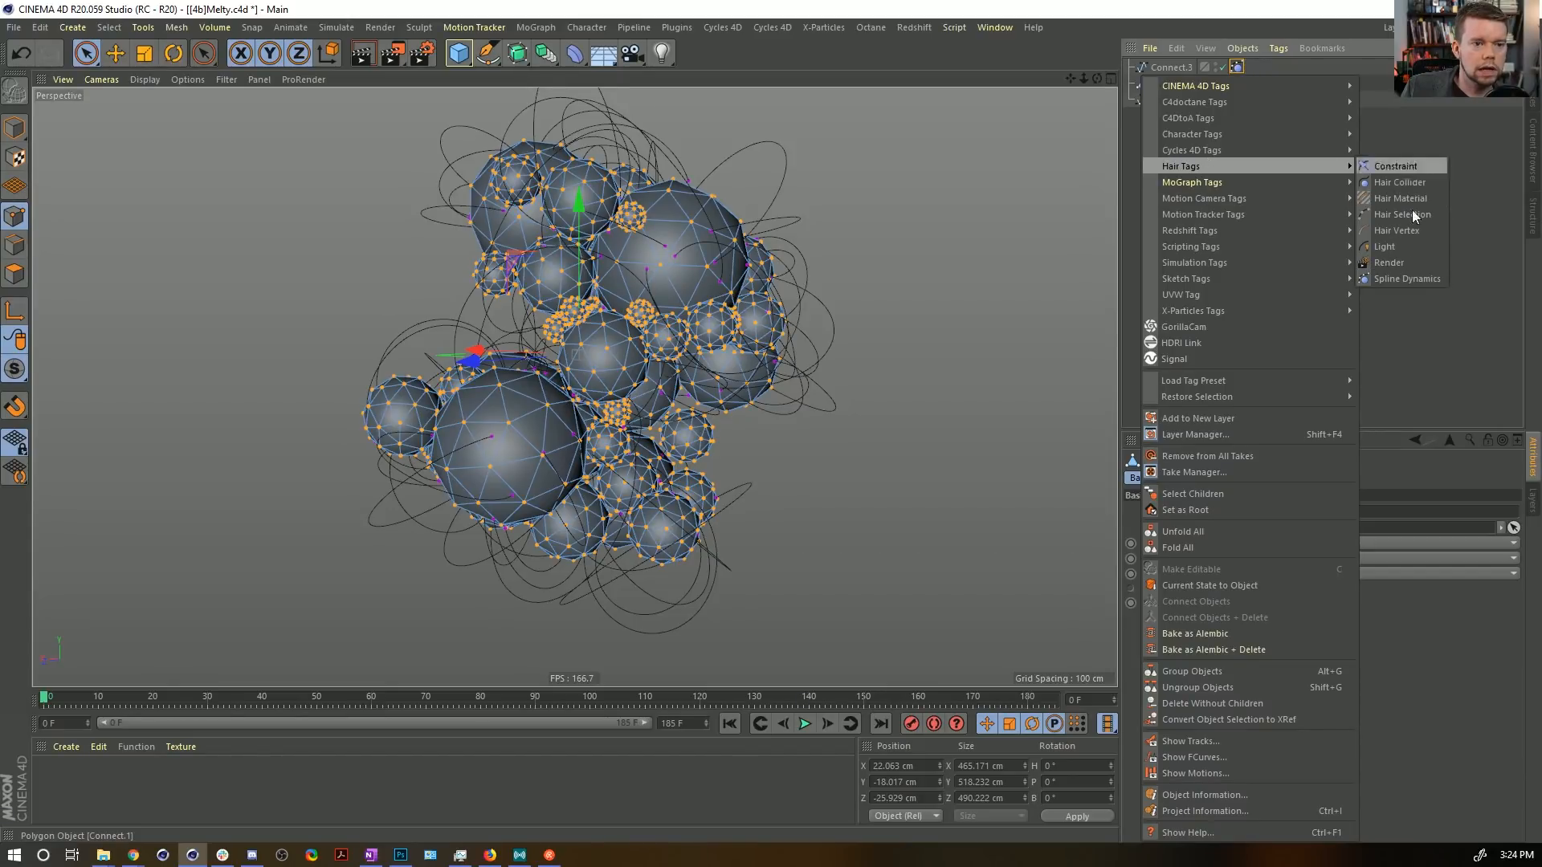
{"action": "left_click", "coordinate": [1408, 182]}
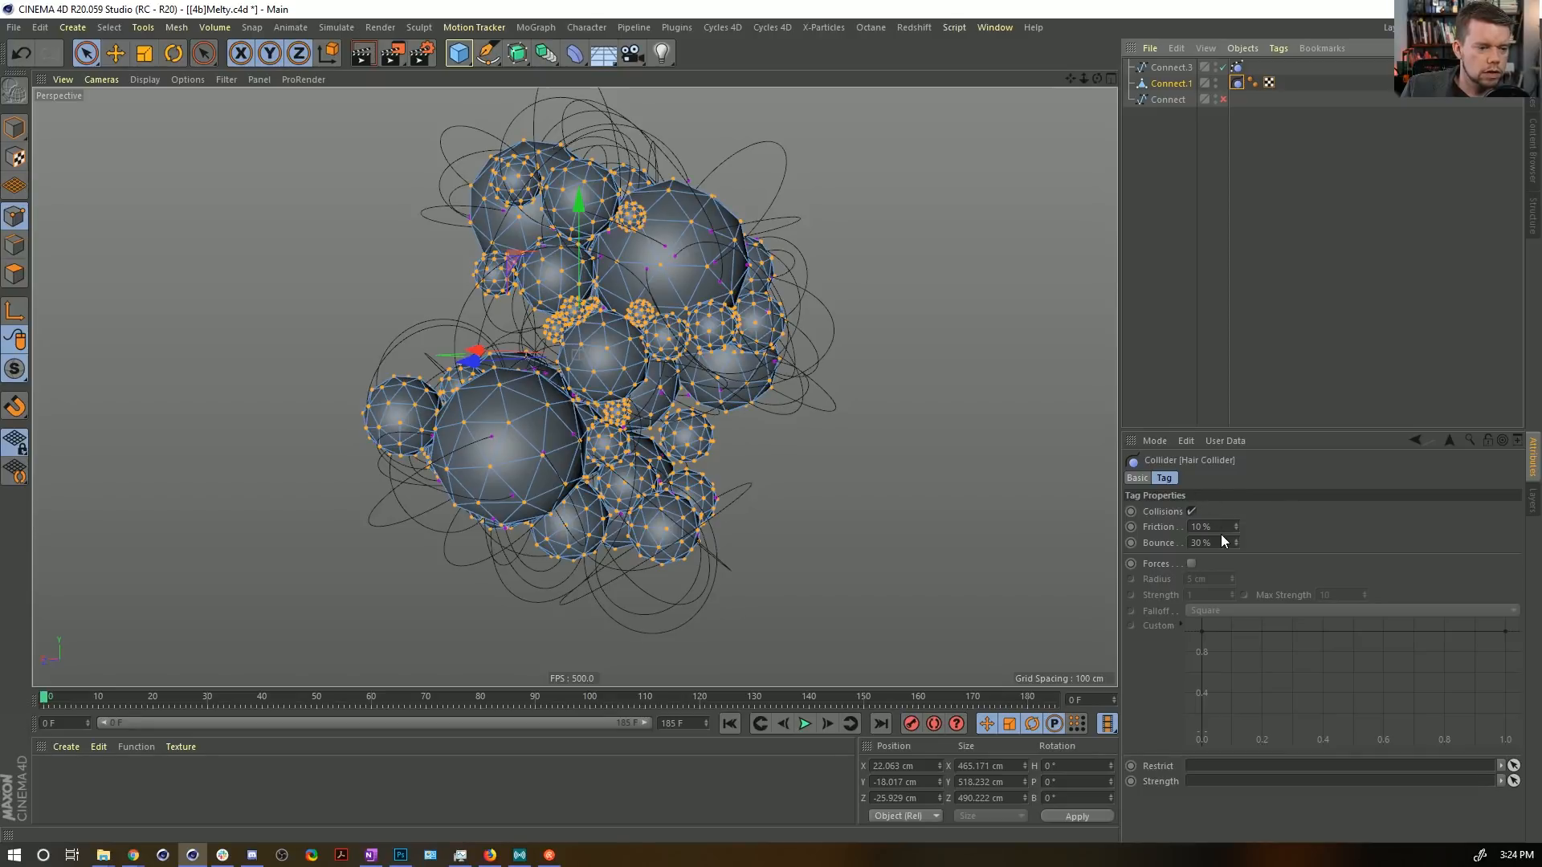
Switch to Model mode and advance the simulation through its first frames to test the strands' collisions with the spheres.
{"action": "left_click", "coordinate": [826, 723]}
{"action": "left_click", "coordinate": [12, 126]}
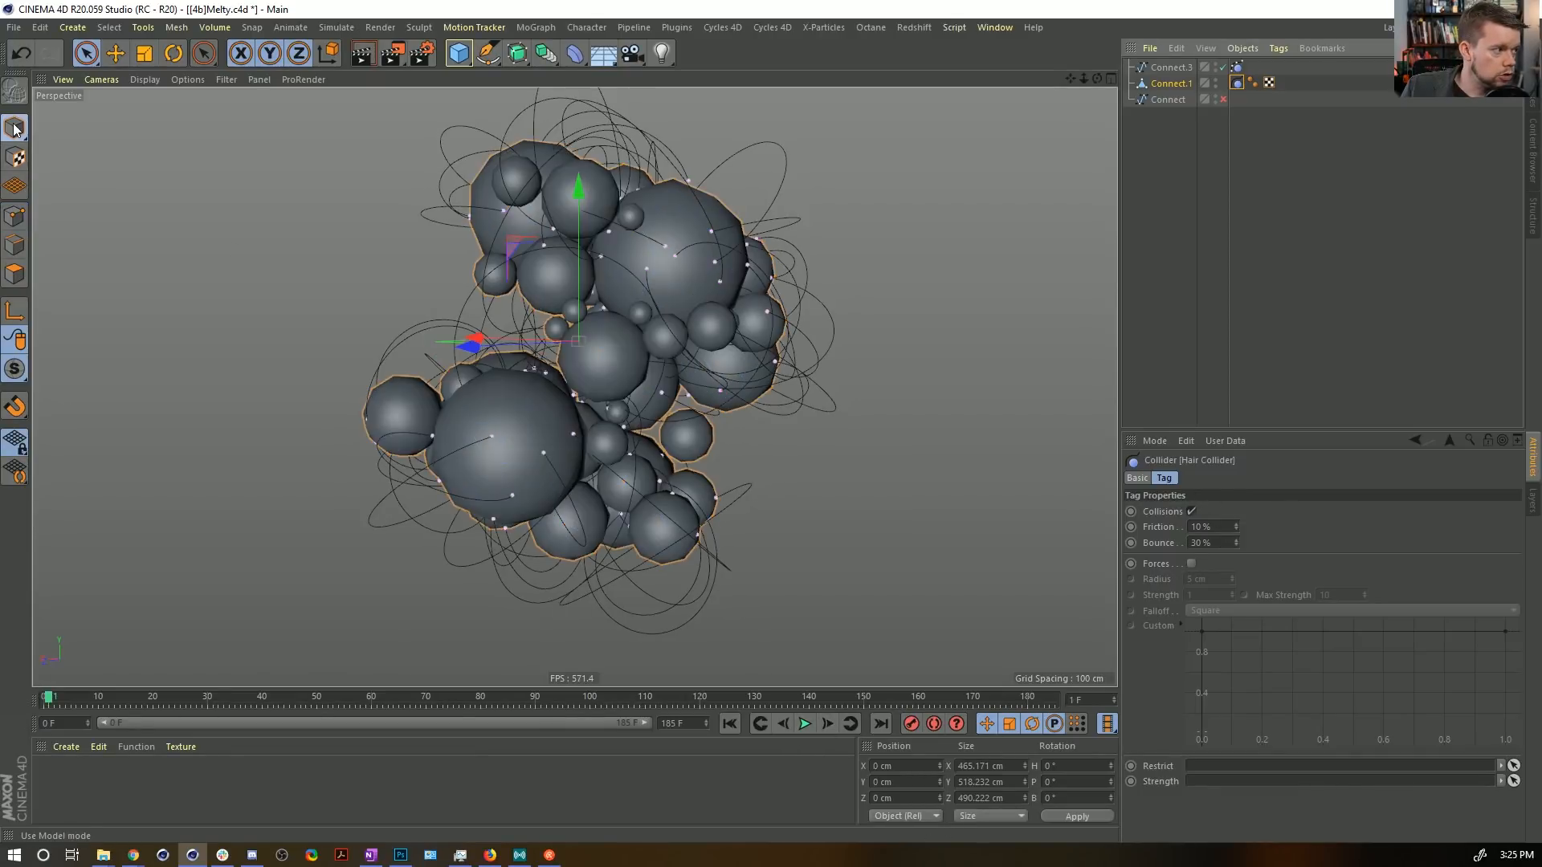
{"action": "left_click", "coordinate": [831, 722]}
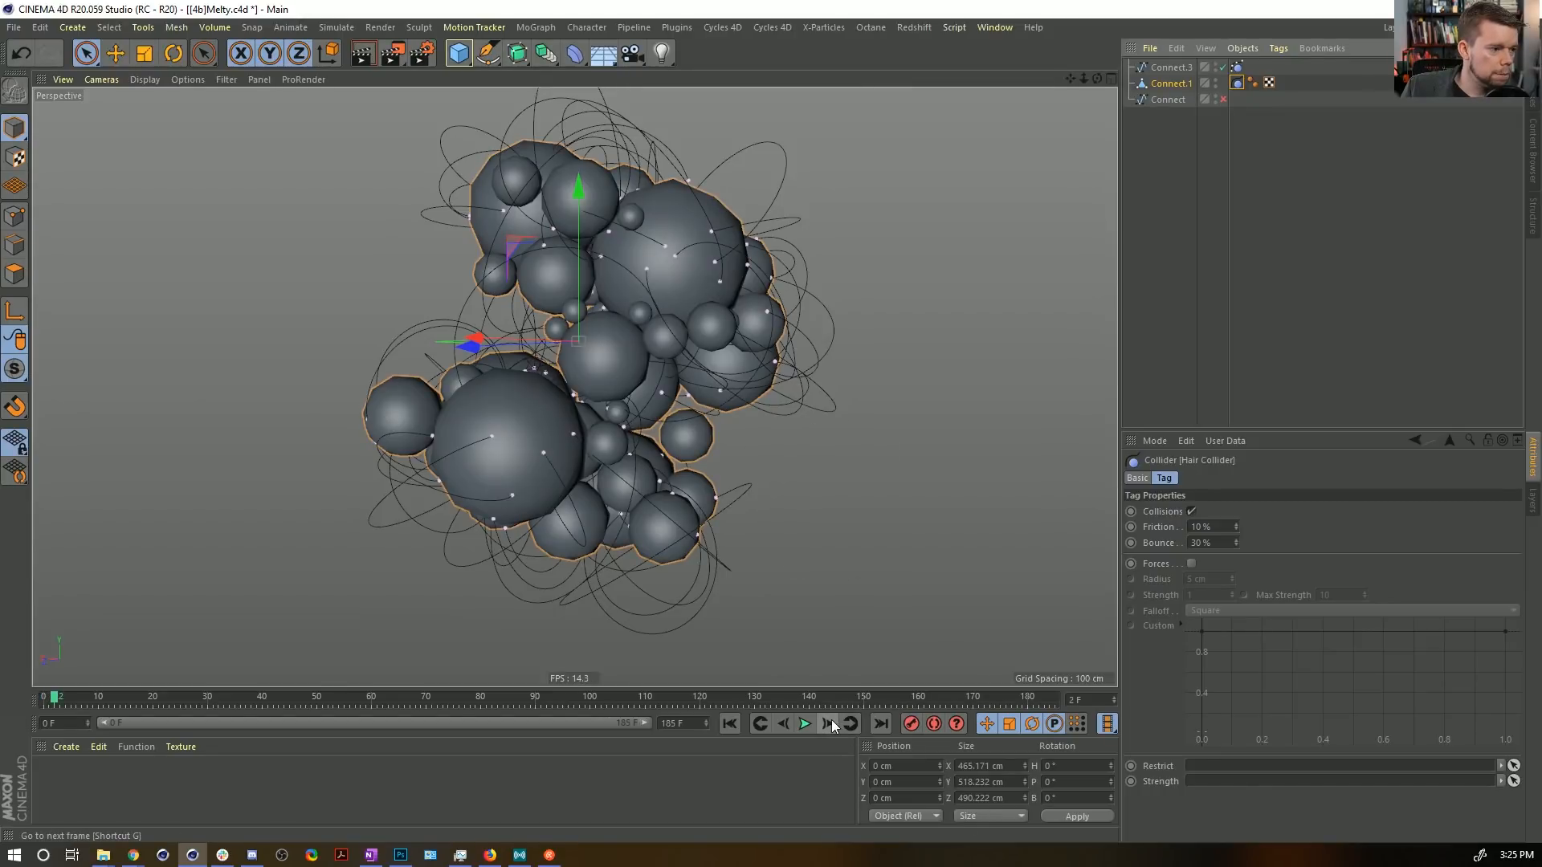
{"action": "left_click", "coordinate": [828, 724]}
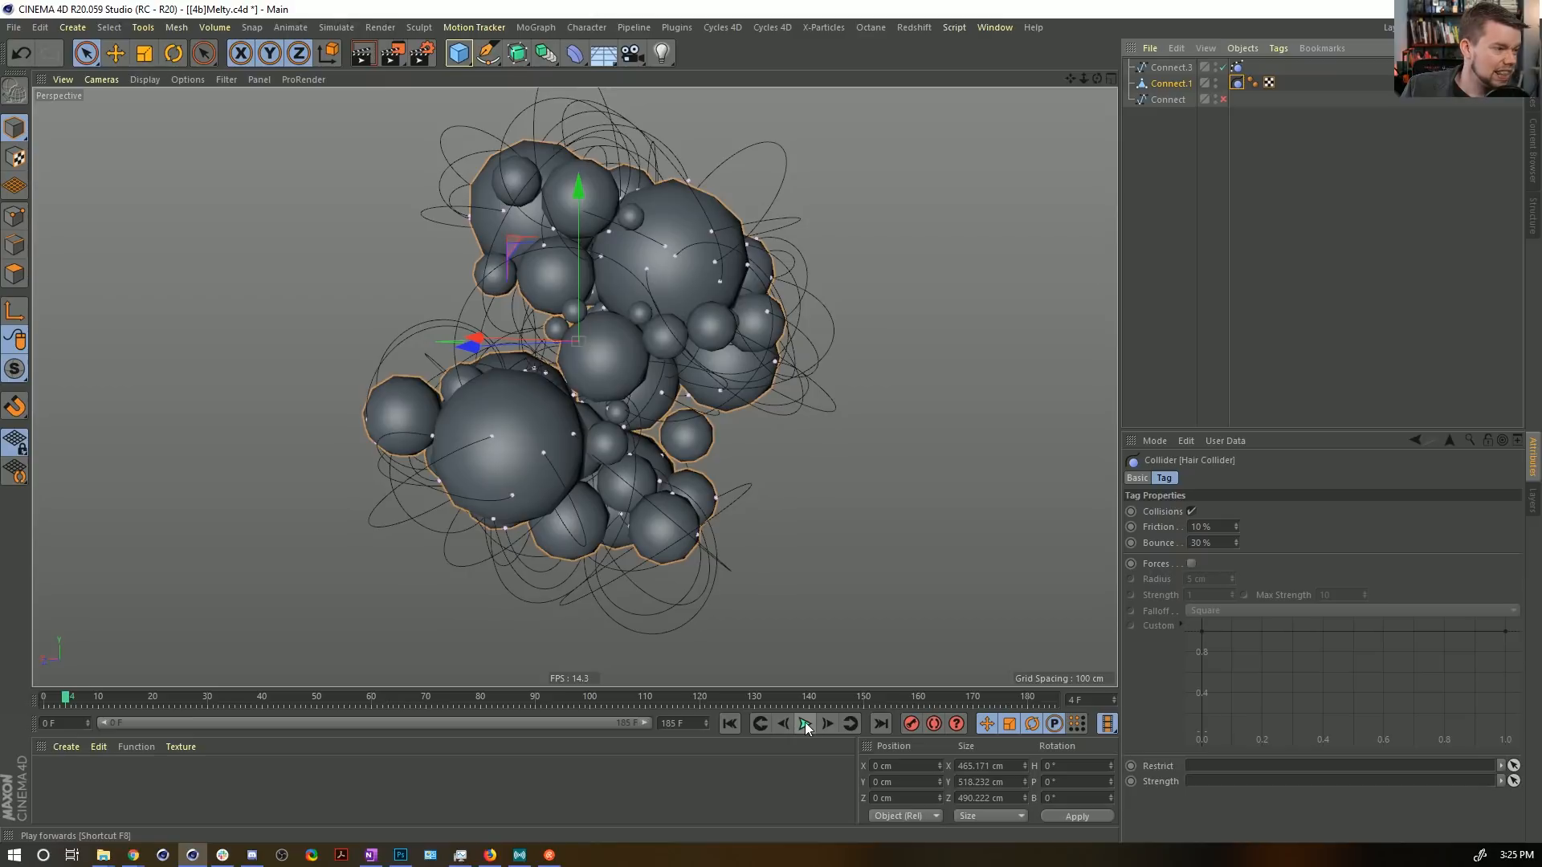
{"action": "left_click", "coordinate": [804, 724]}
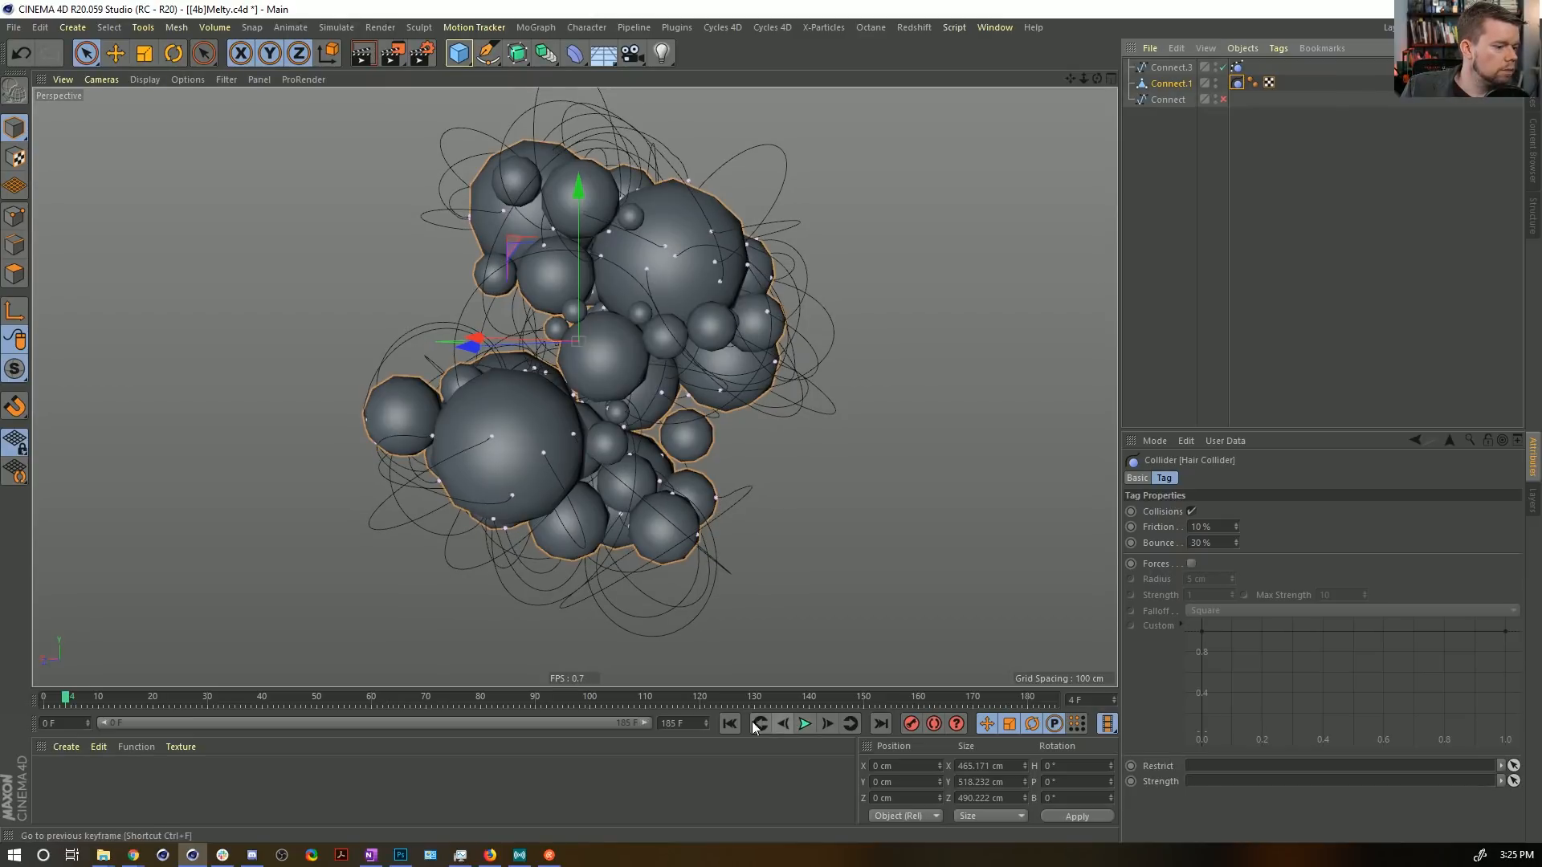
Replay the strand collision simulation from the first frame, stop it after a few frames and rewind it.
{"action": "left_click", "coordinate": [729, 723]}
{"action": "left_click", "coordinate": [805, 724]}
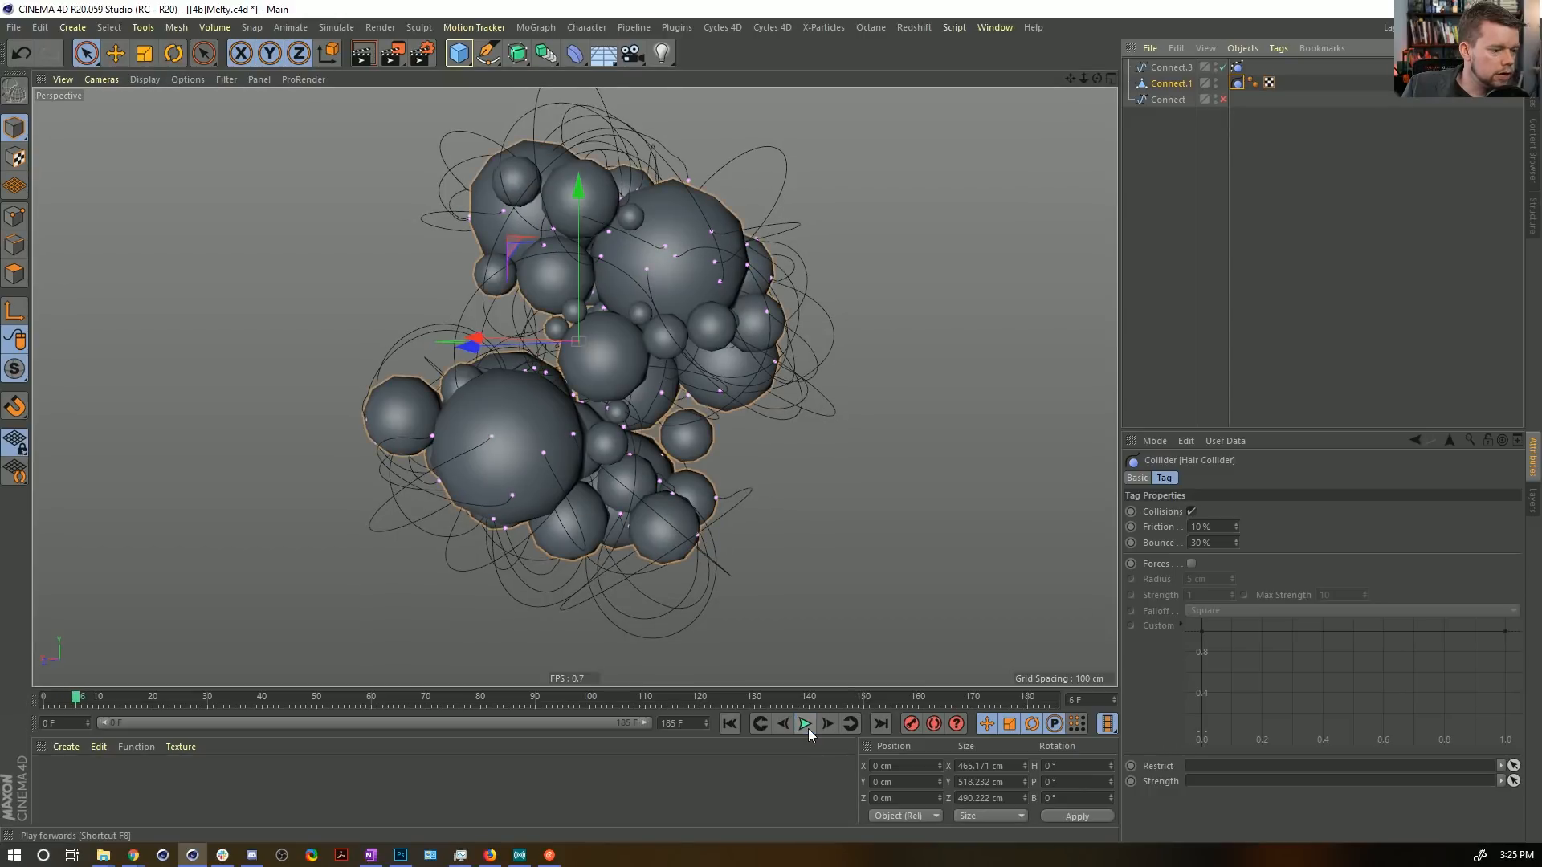
{"action": "left_click", "coordinate": [805, 723]}
{"action": "left_click", "coordinate": [729, 723]}
Set the Spline Dynamics drag to 35%, test the droop through about frame 33 and rewind the simulation.
{"action": "left_click", "coordinate": [1236, 67]}
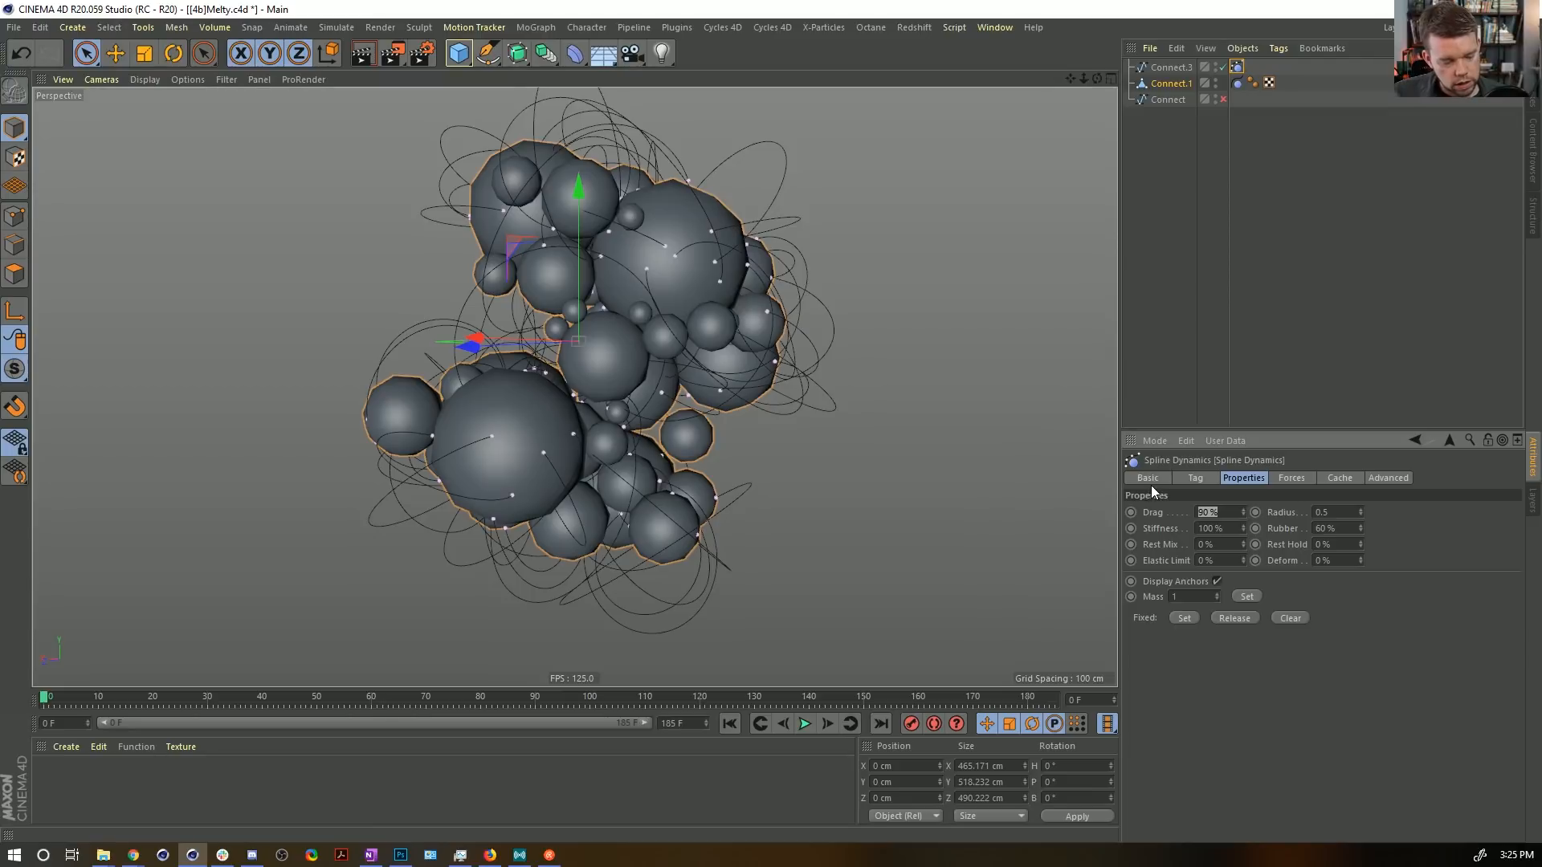
{"action": "type", "text": "35"}
{"action": "key", "text": "Return"}
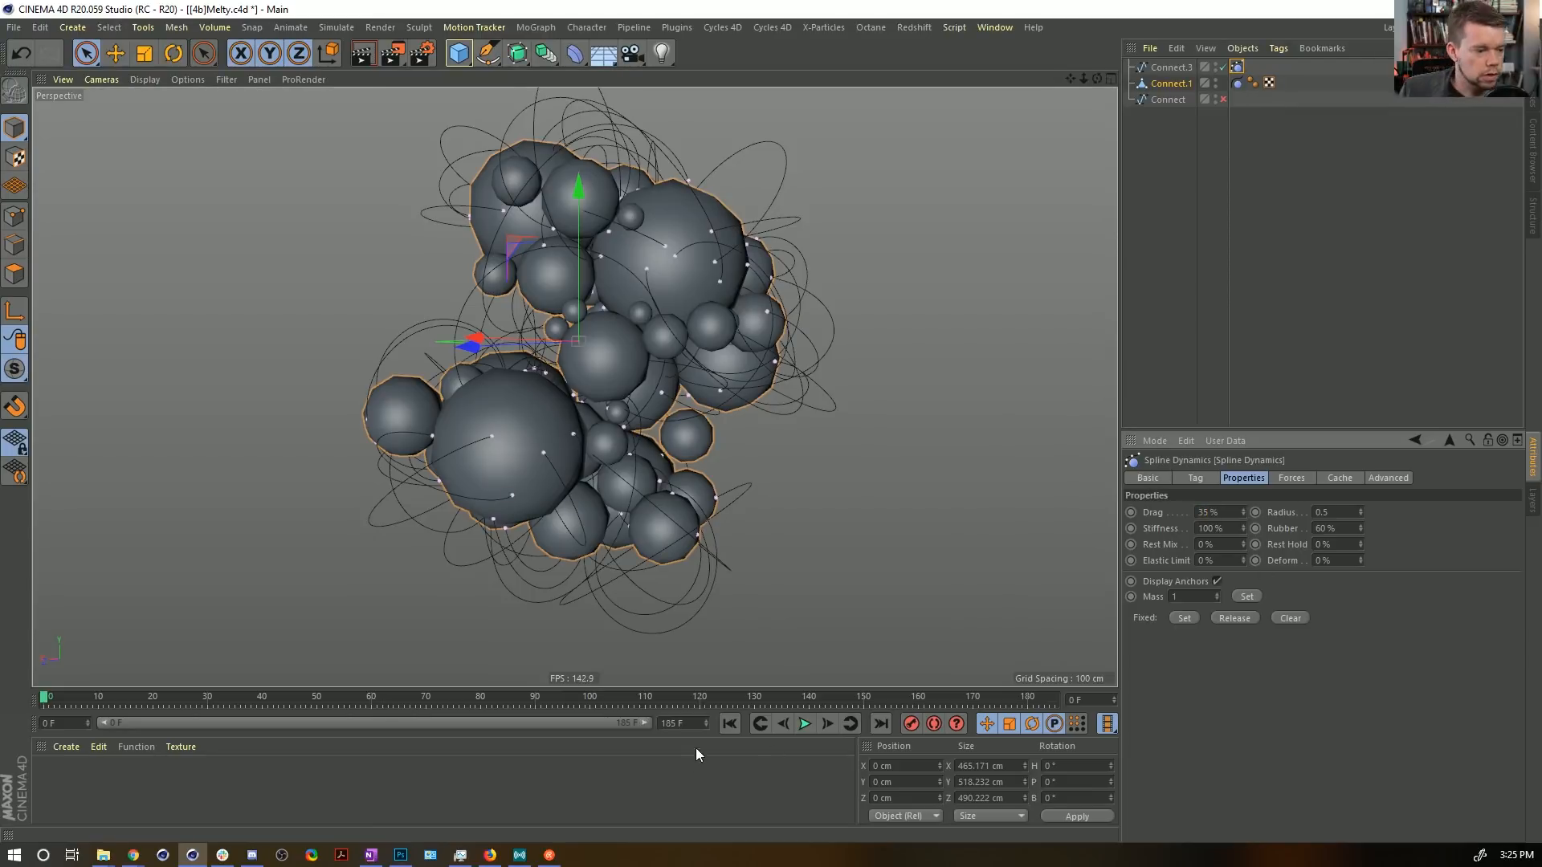
{"action": "left_click", "coordinate": [804, 724]}
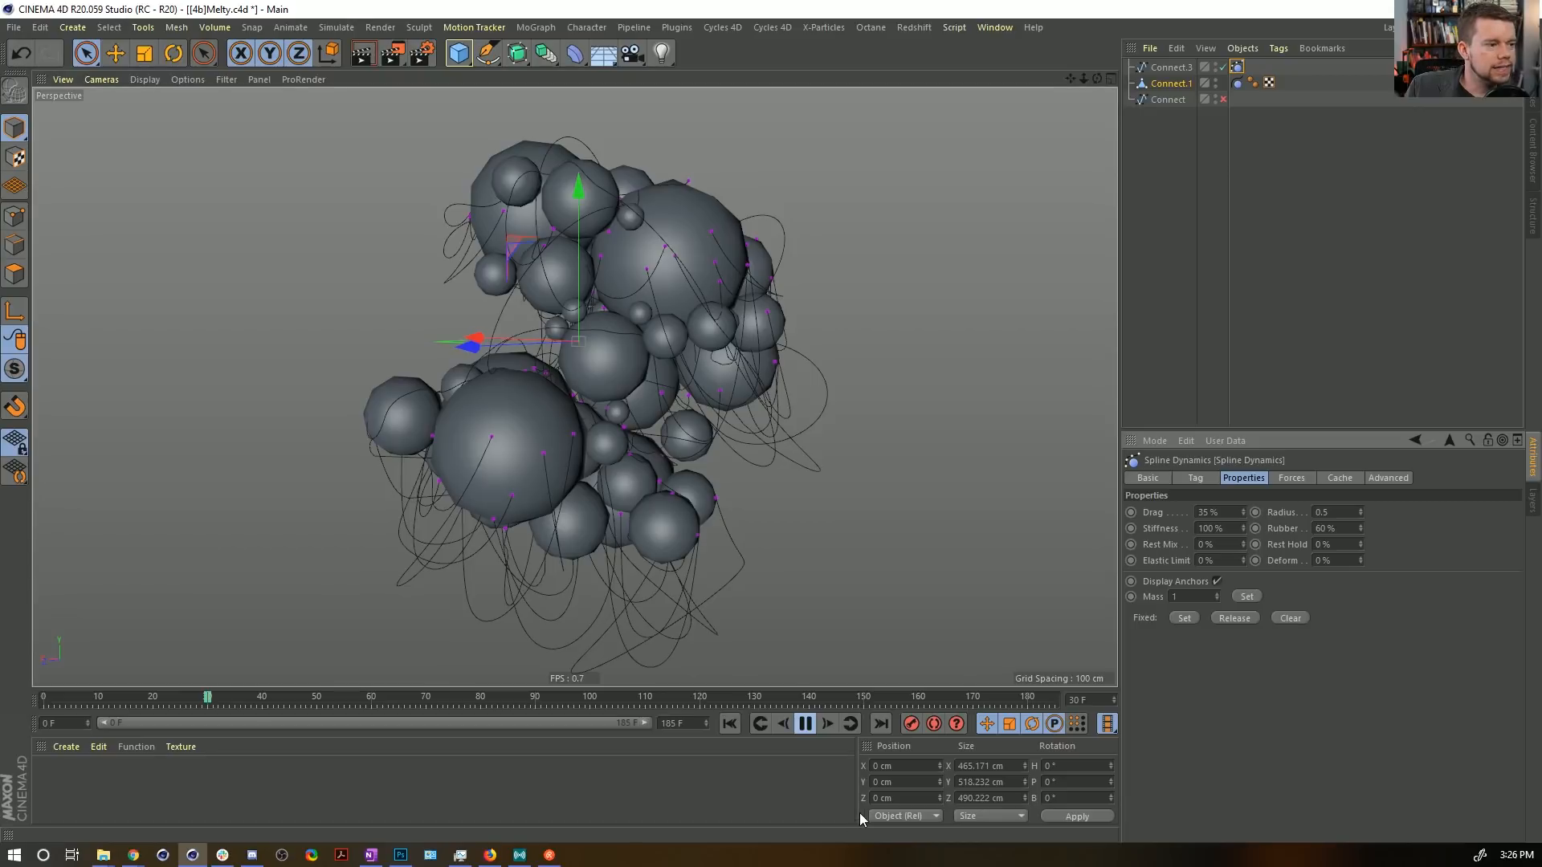
{"action": "left_click", "coordinate": [804, 724]}
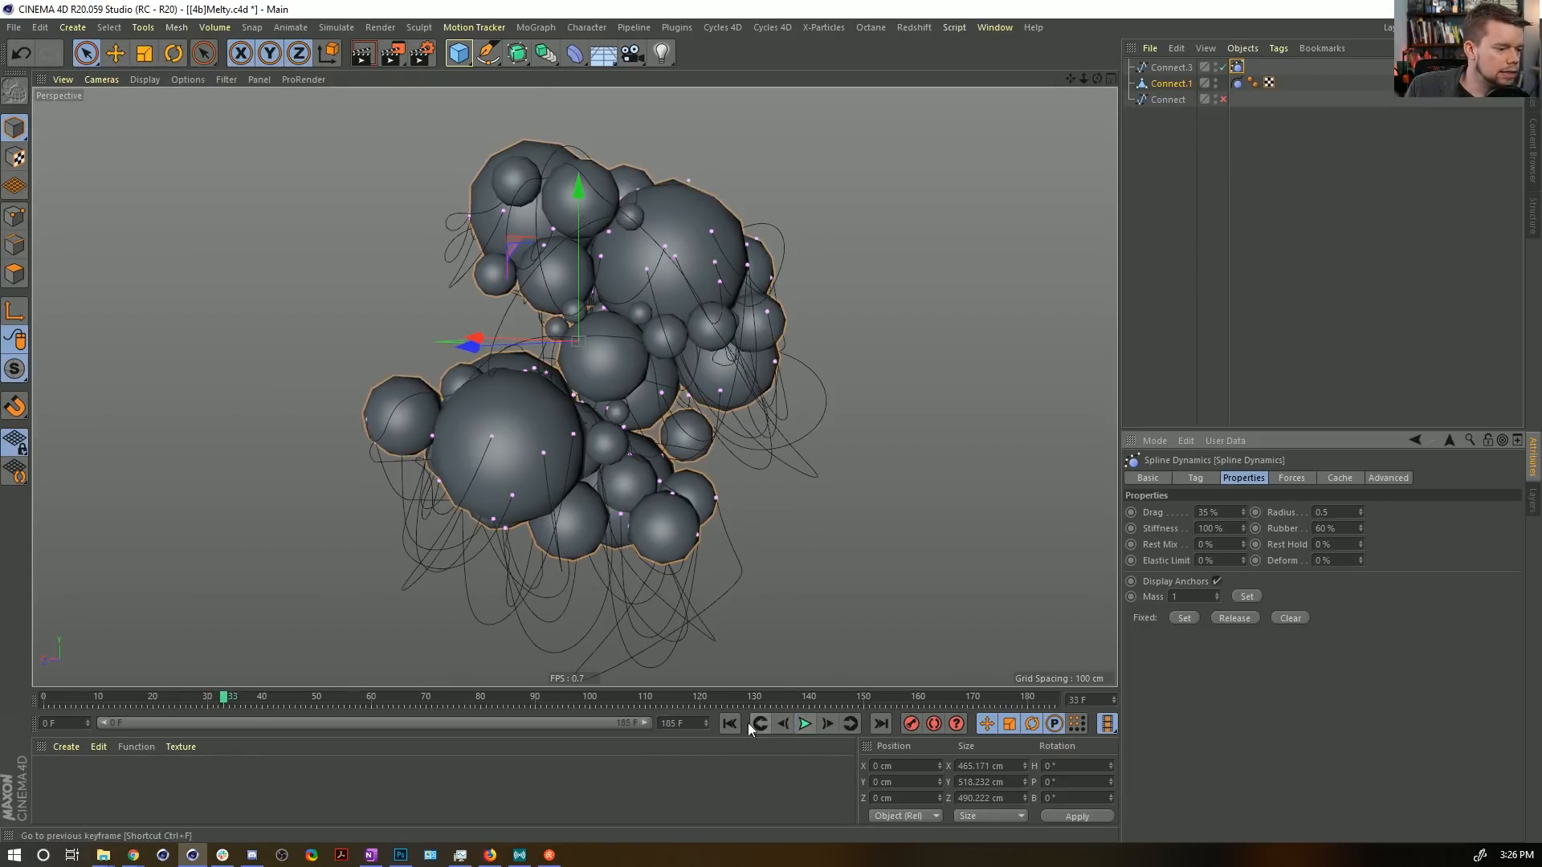
{"action": "left_click", "coordinate": [728, 722]}
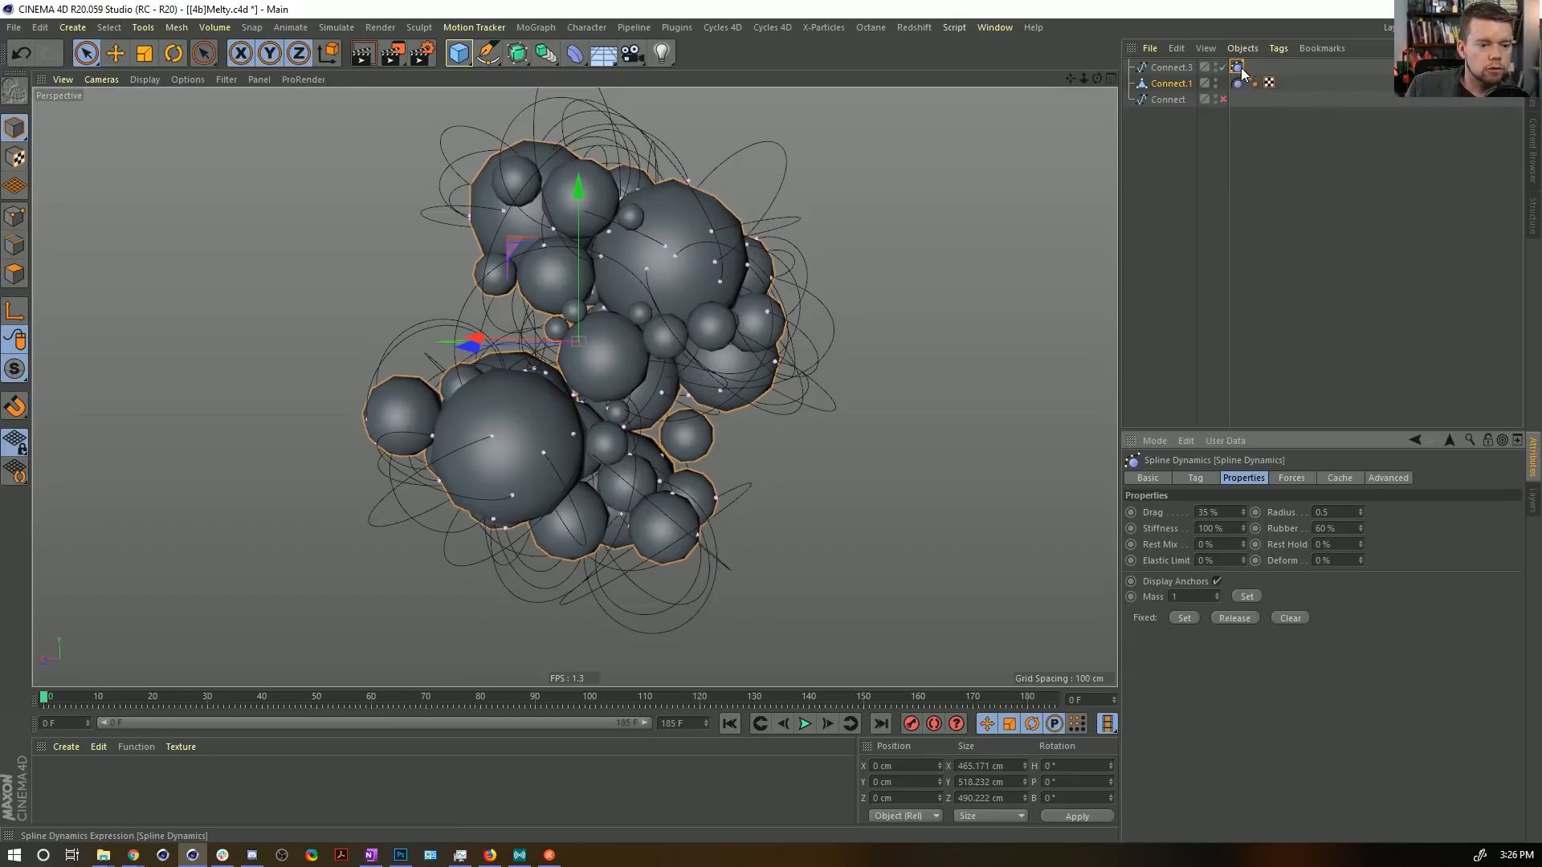
{"action": "left_click", "coordinate": [1293, 480]}
{"action": "left_click", "coordinate": [1335, 480]}
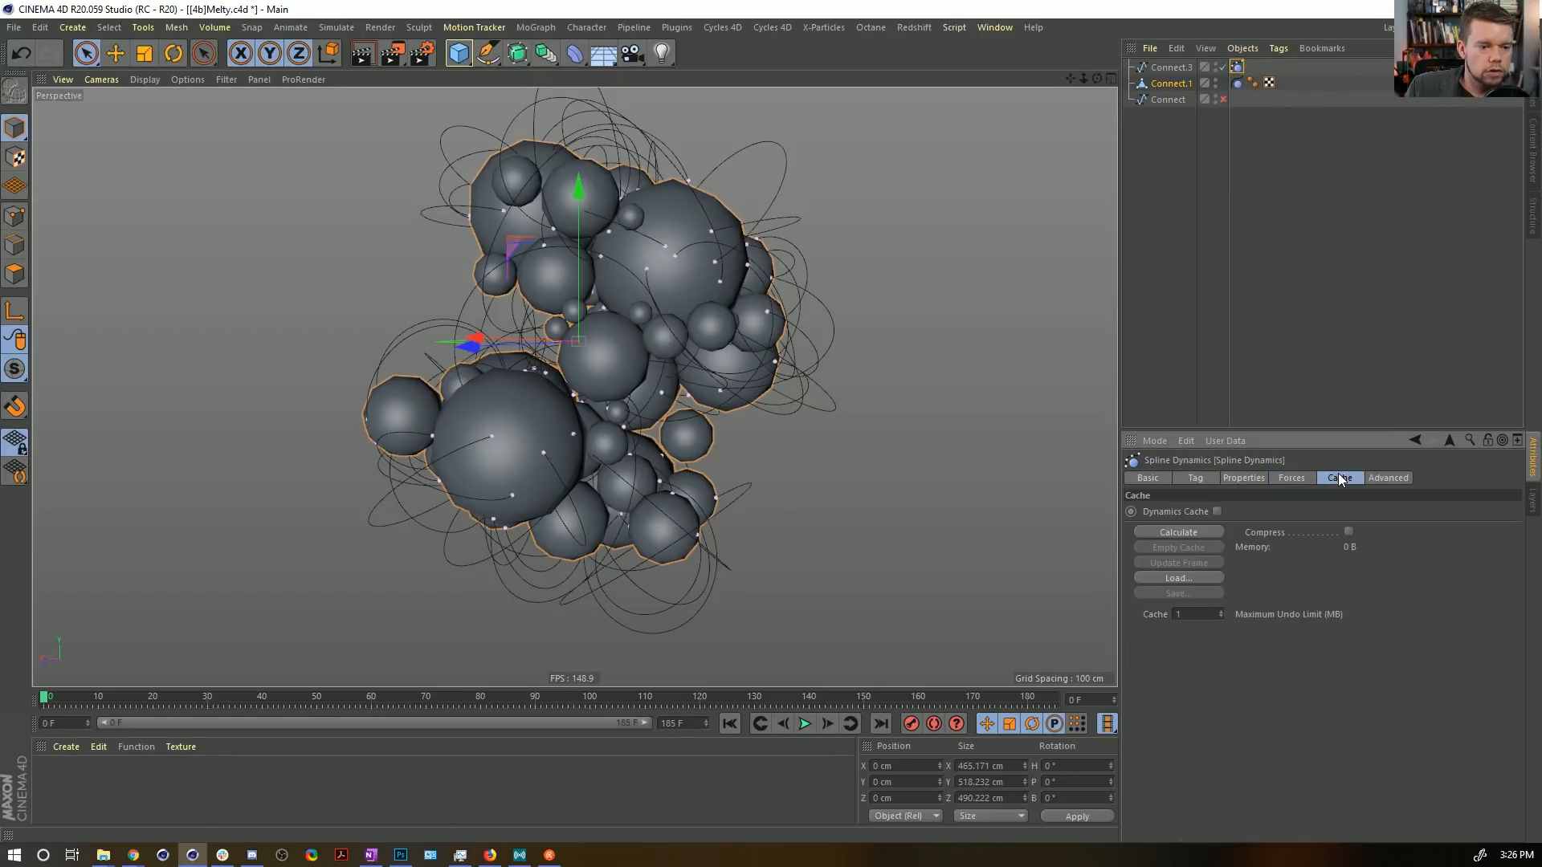
{"action": "left_click", "coordinate": [1394, 479]}
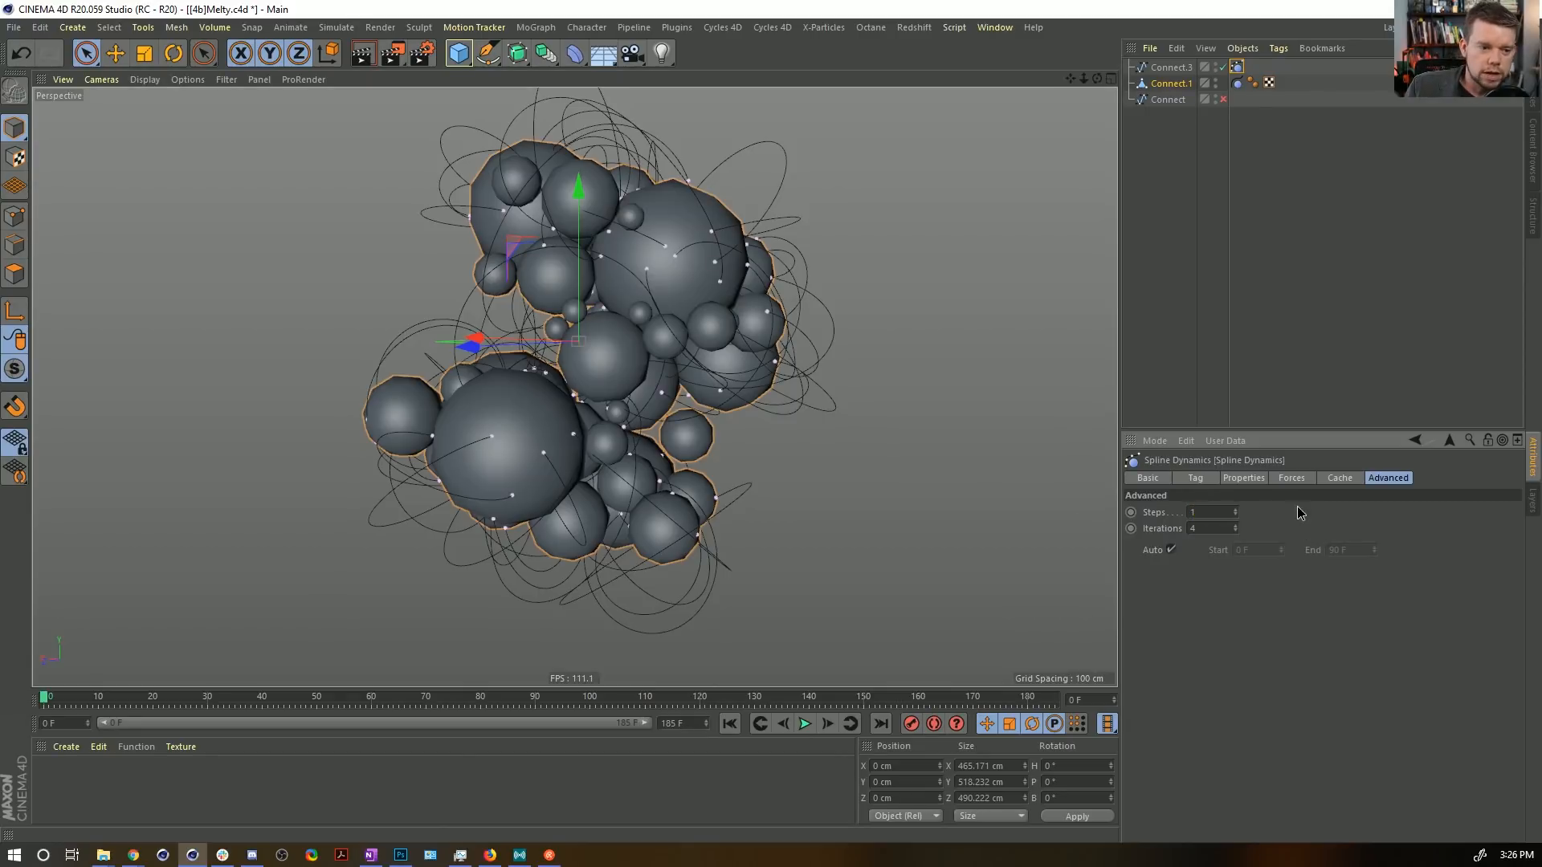
{"action": "left_click", "coordinate": [1251, 478]}
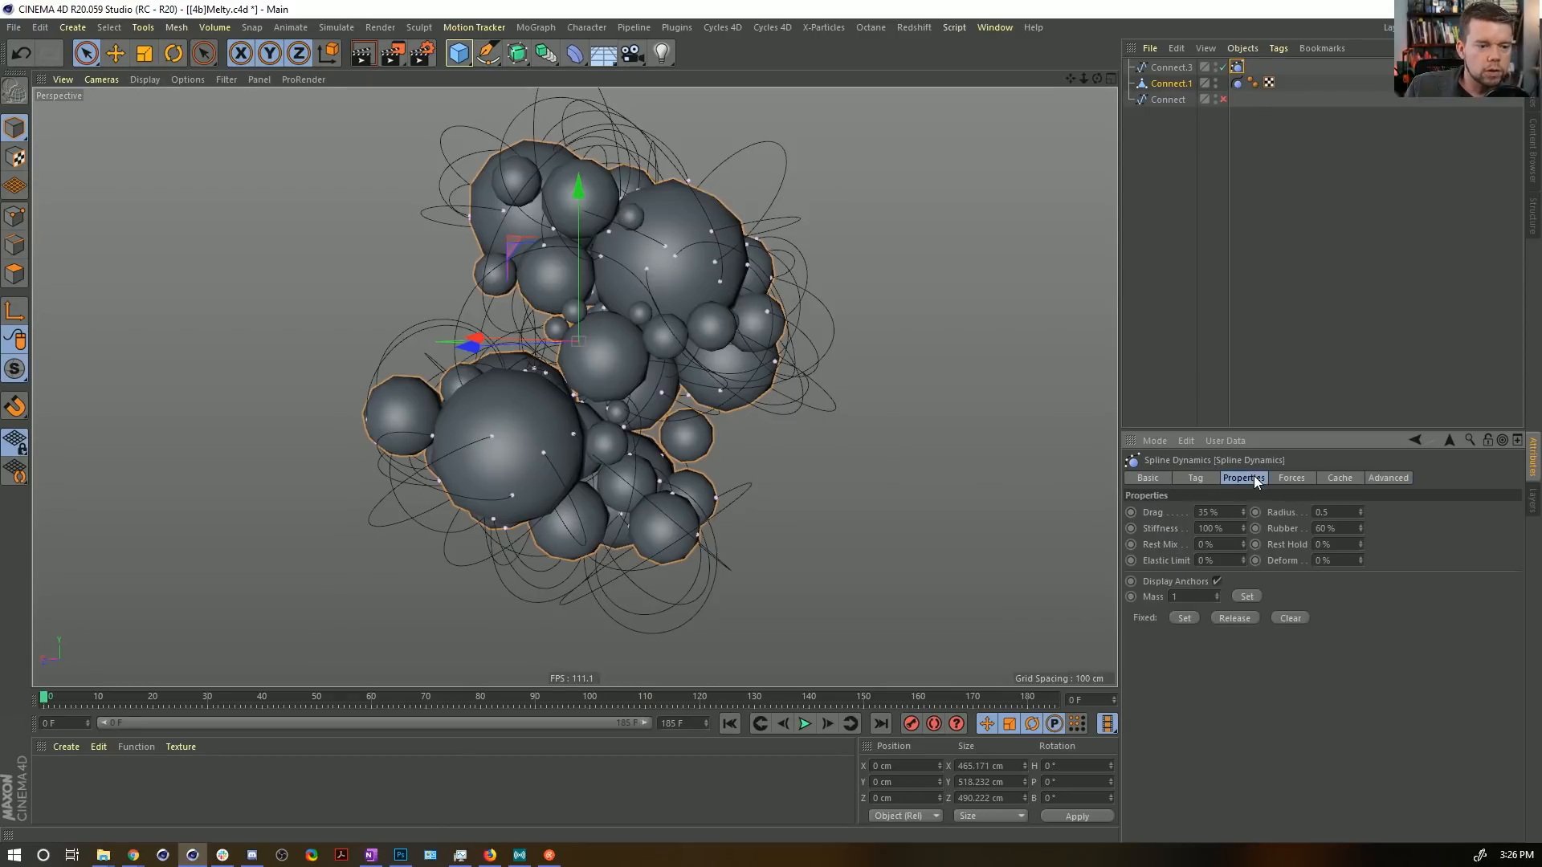
Set the bounce to 0% and the friction to 100% on the sphere cluster's Hair Collider tag.
{"action": "left_click", "coordinate": [1237, 82]}
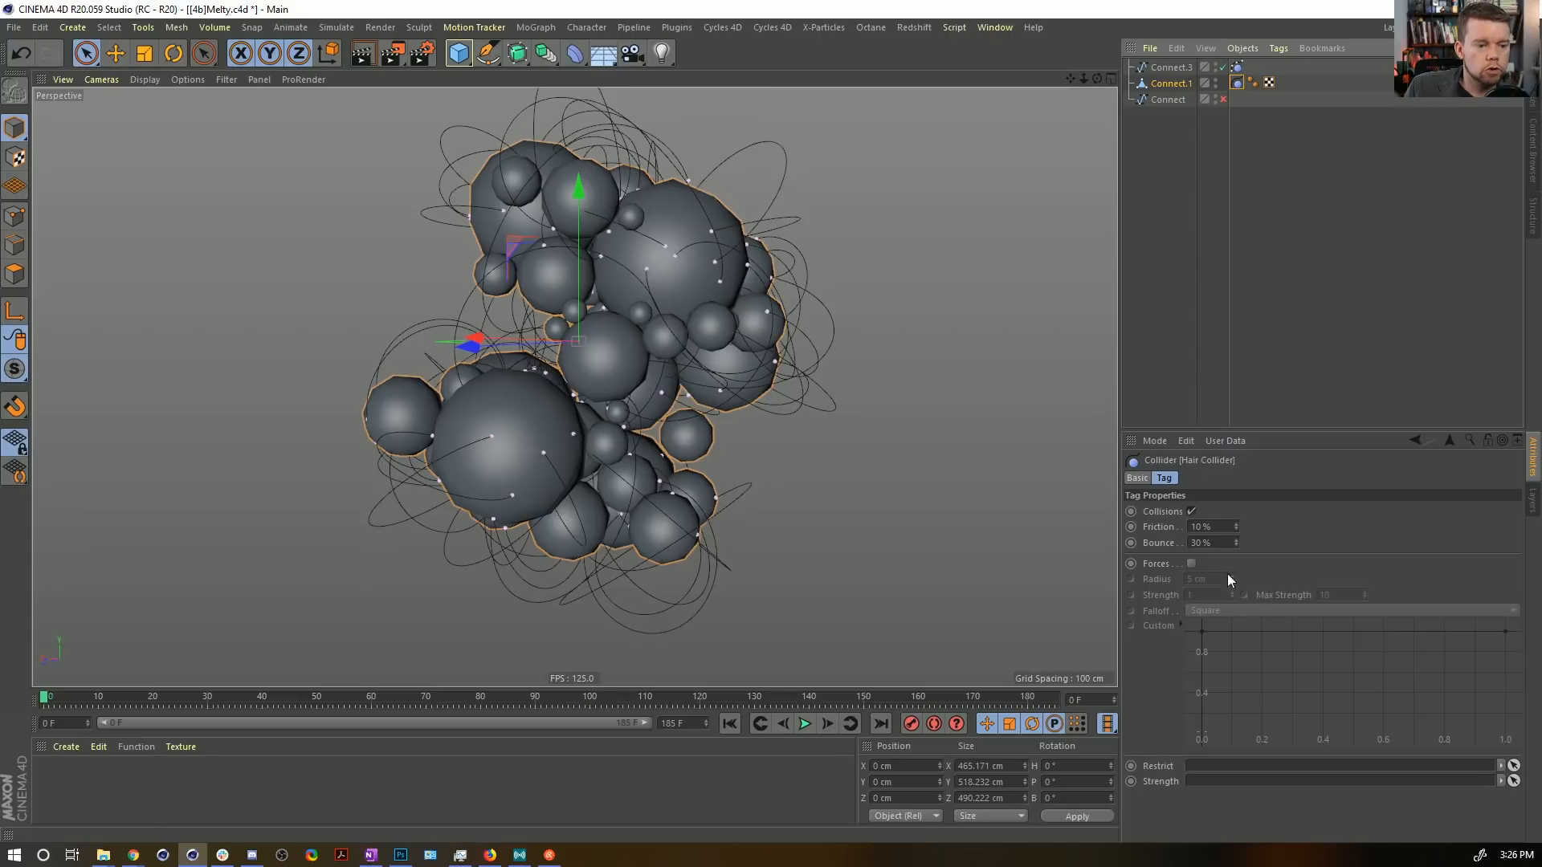
{"action": "left_click", "coordinate": [1225, 540]}
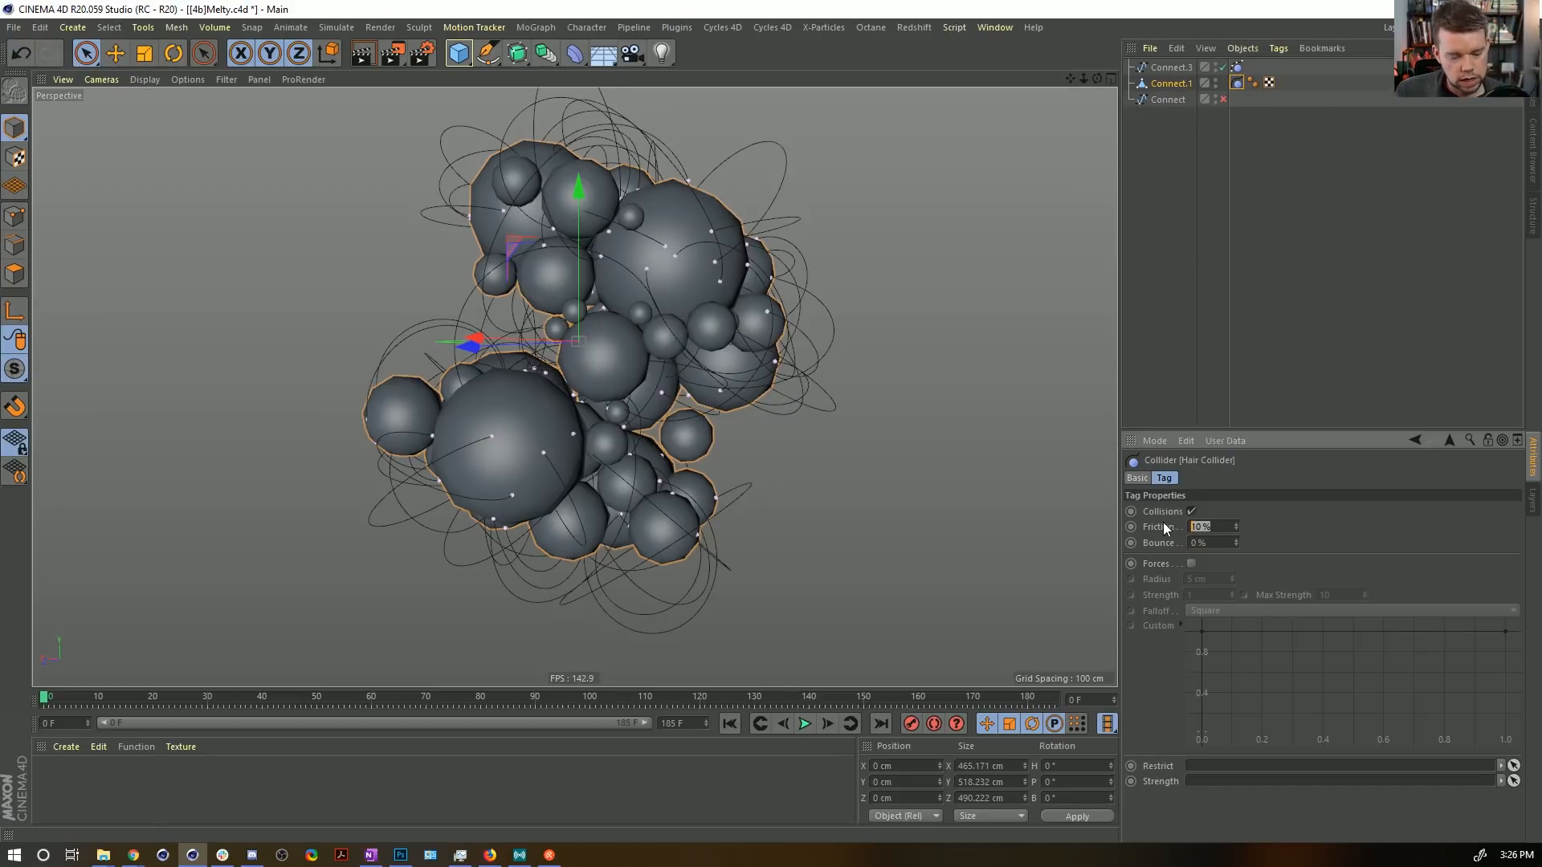
{"action": "type", "text": "2"}
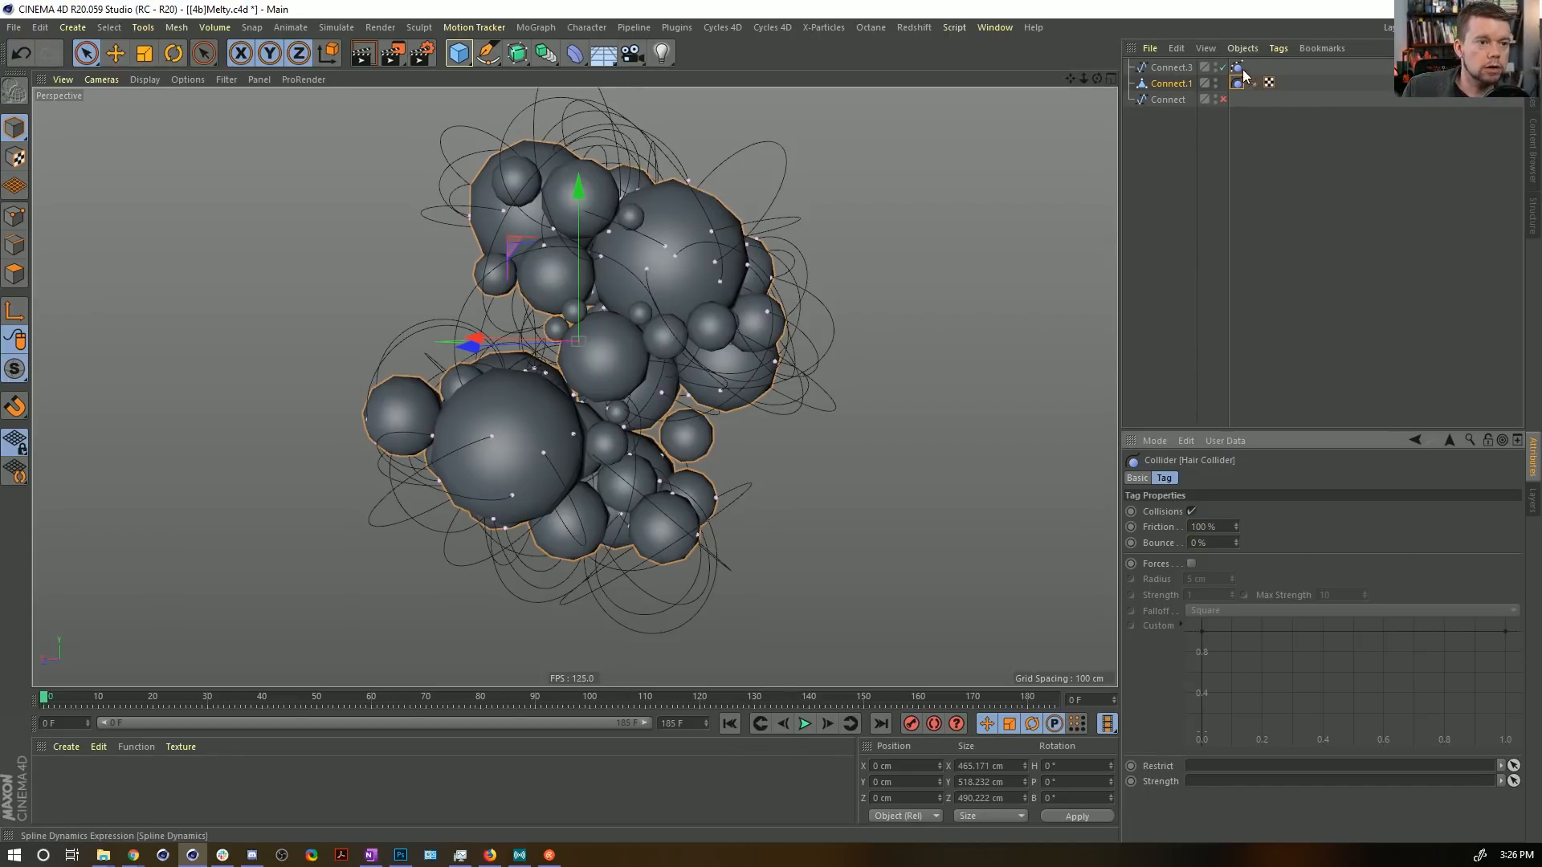
Review the Spline Dynamics tag's collision, property, force and cache settings and the Connect.3 spline's object properties.
{"action": "left_click", "coordinate": [1237, 67]}
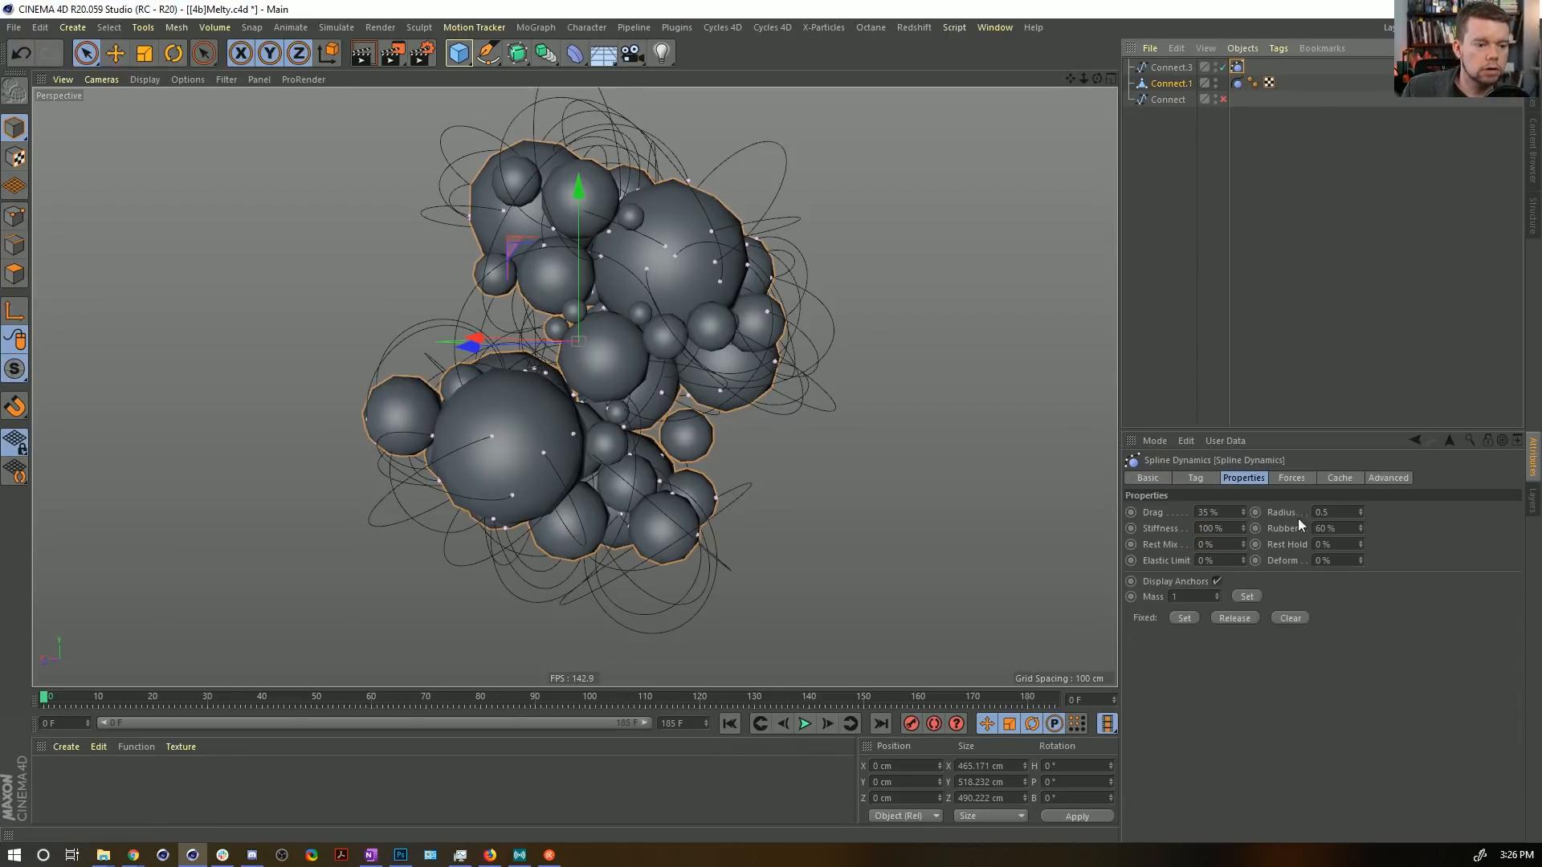
{"action": "left_click", "coordinate": [1198, 477]}
{"action": "left_click", "coordinate": [1243, 477]}
{"action": "left_click", "coordinate": [1291, 477]}
{"action": "left_click", "coordinate": [1245, 479]}
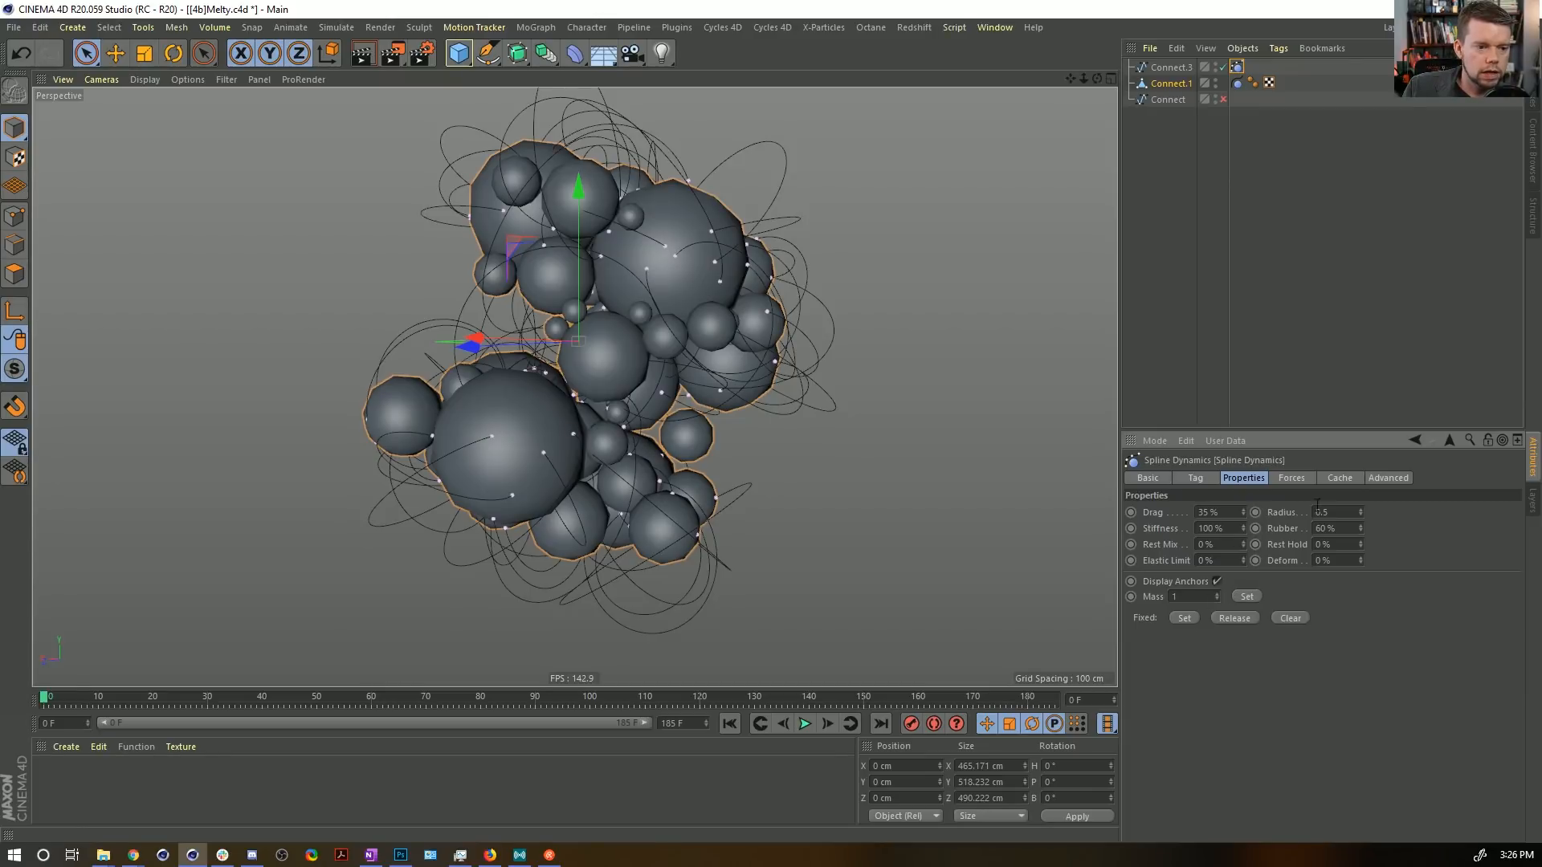
{"action": "left_click", "coordinate": [1292, 479]}
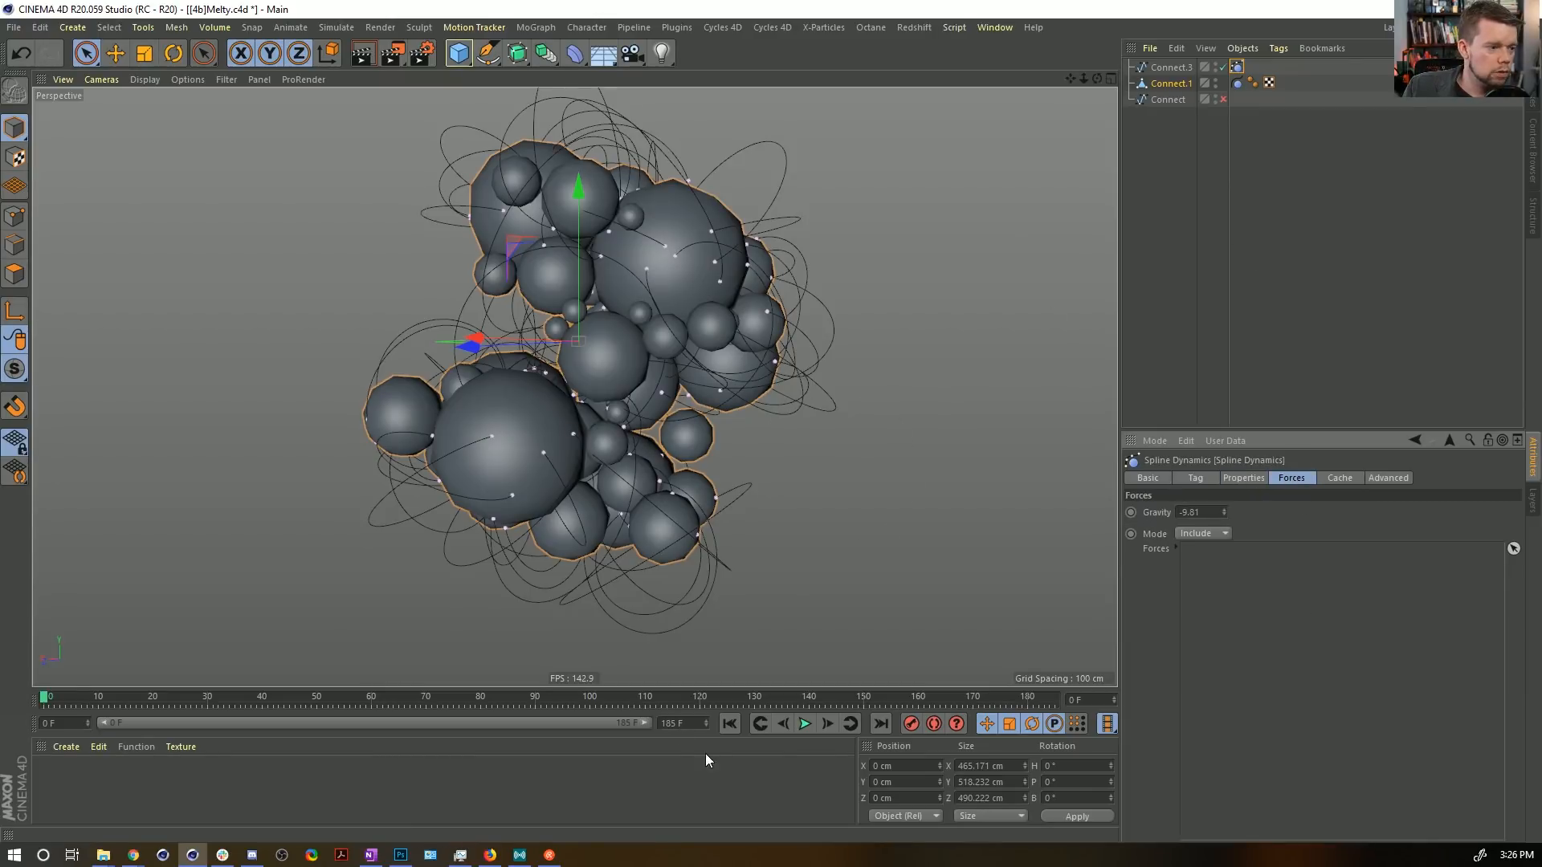
{"action": "left_click", "coordinate": [1173, 69]}
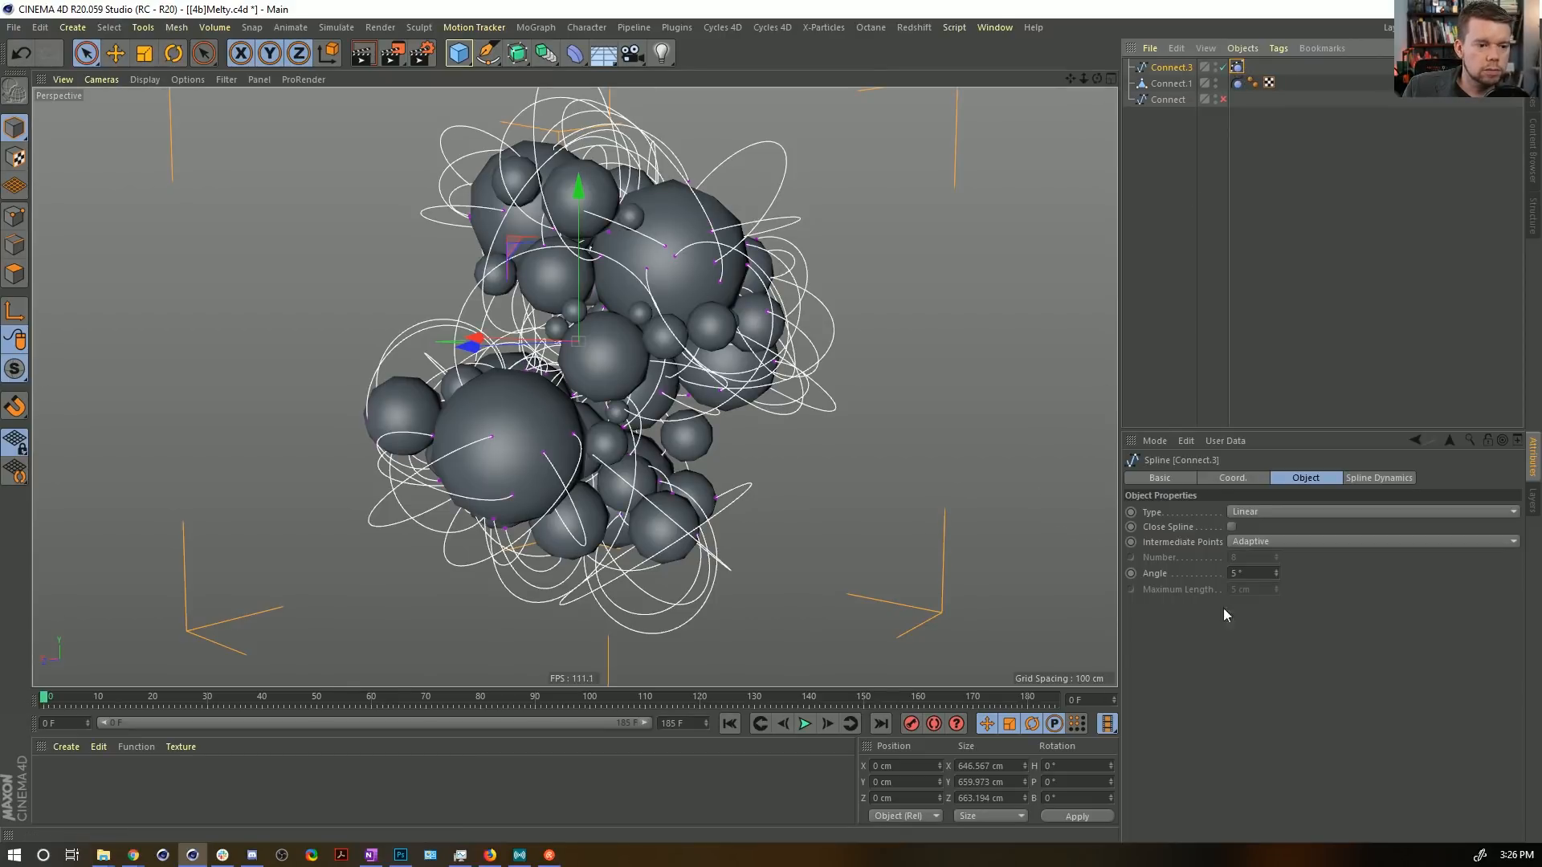
{"action": "left_click", "coordinate": [1237, 67]}
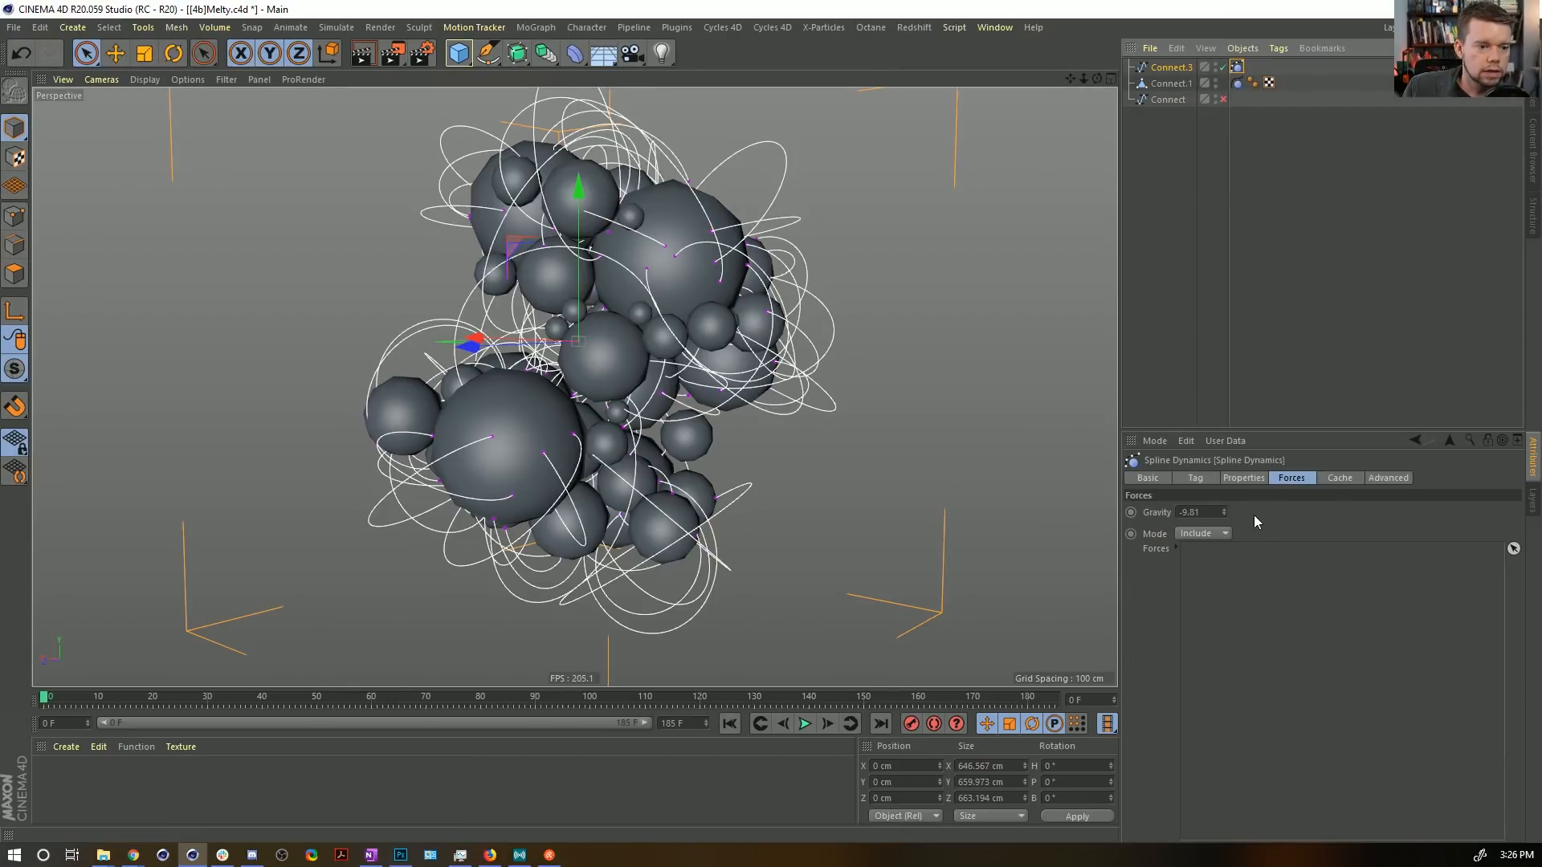
{"action": "left_click", "coordinate": [1329, 481]}
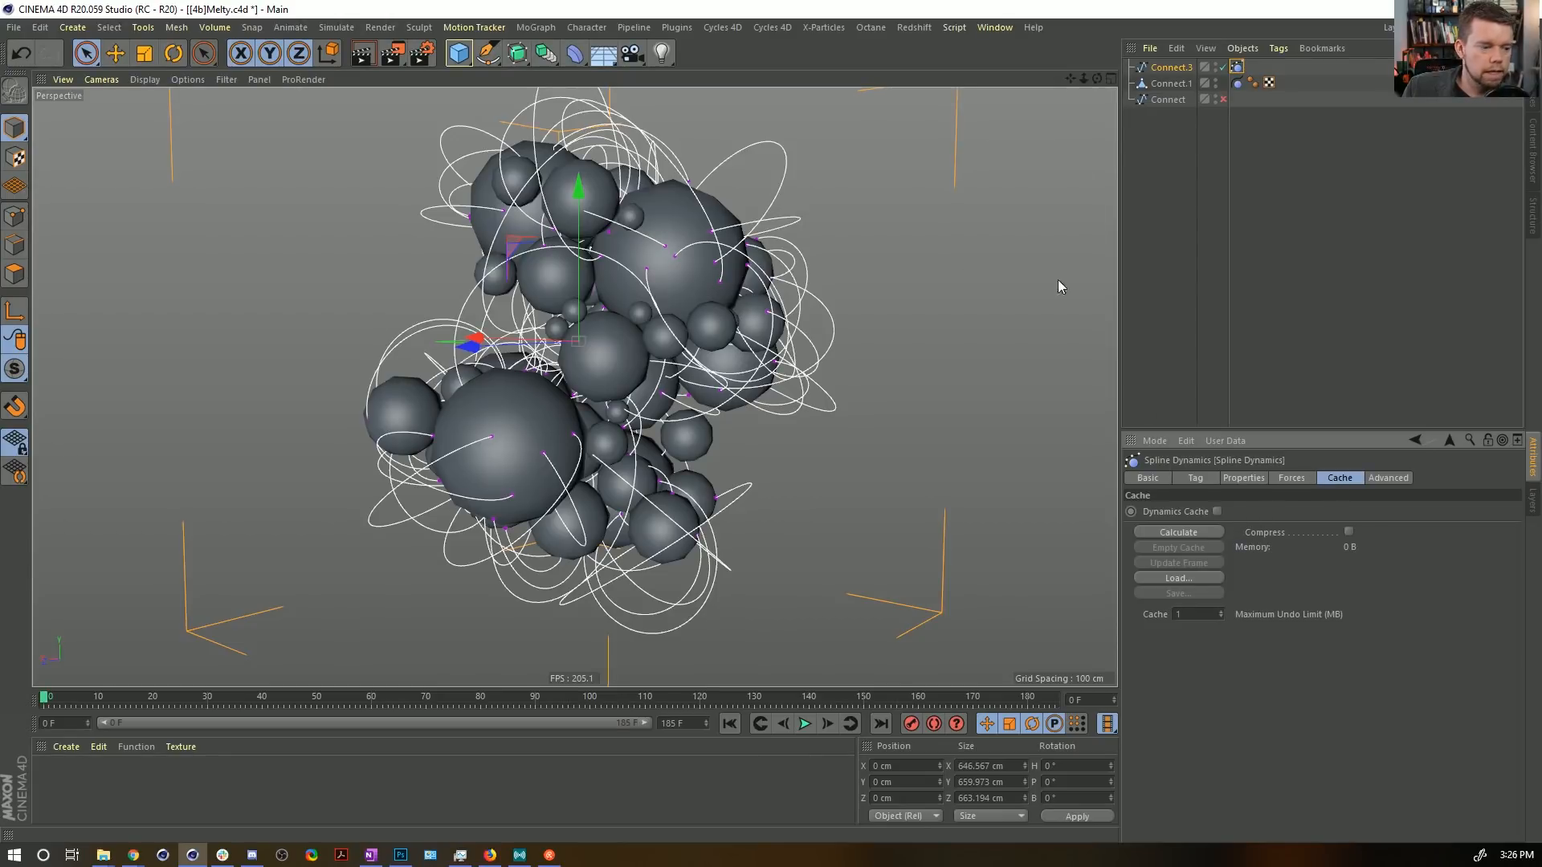
Save the scene and check the Spline Dynamics tag's advanced, physical and collision settings.
{"action": "key", "text": "ctrl+s"}
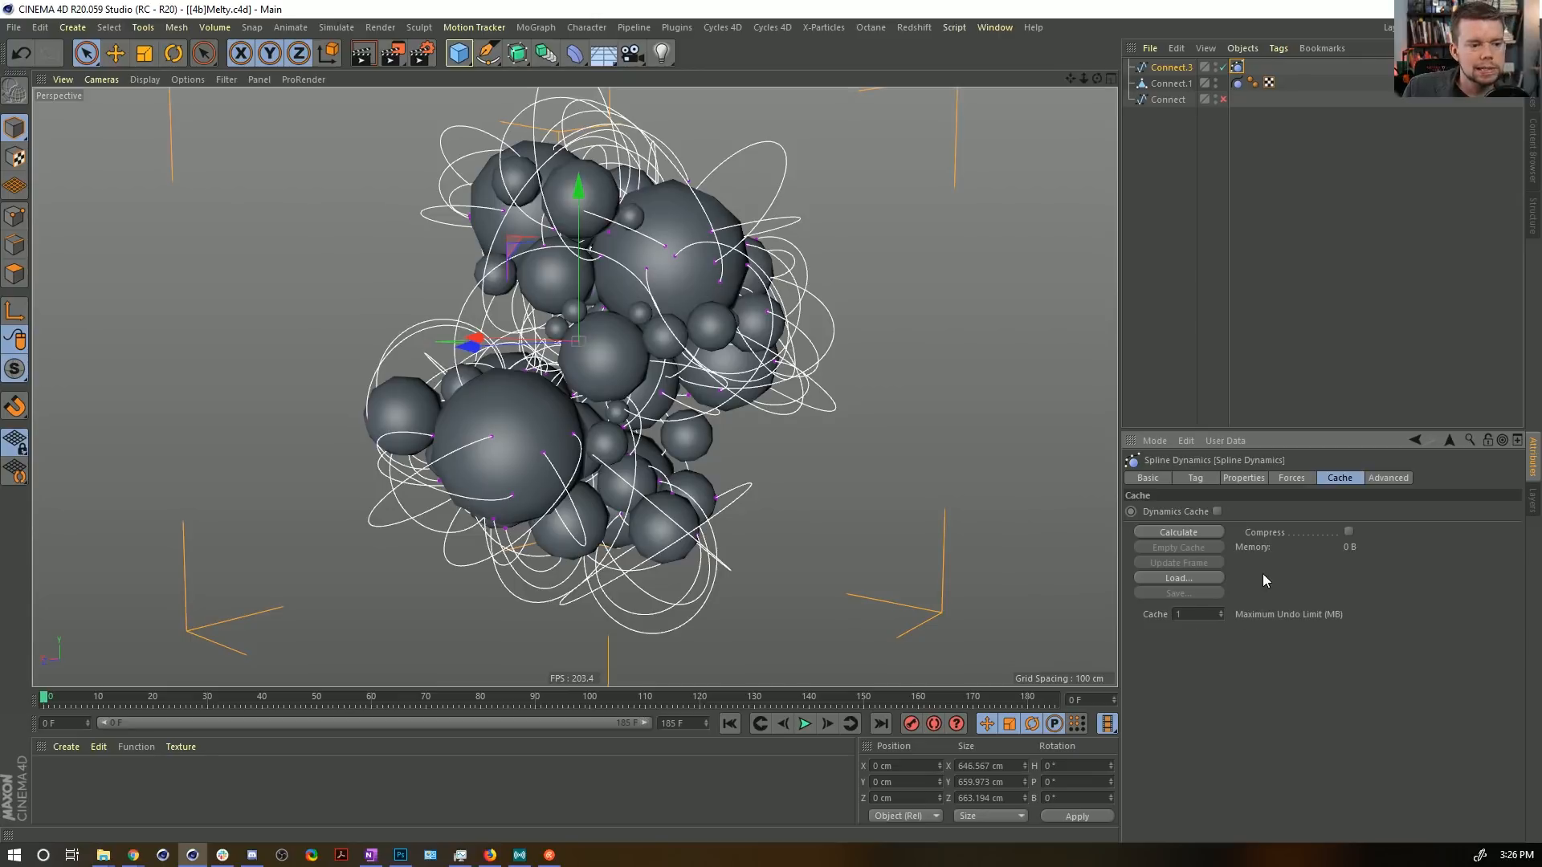
{"action": "left_click", "coordinate": [1381, 478]}
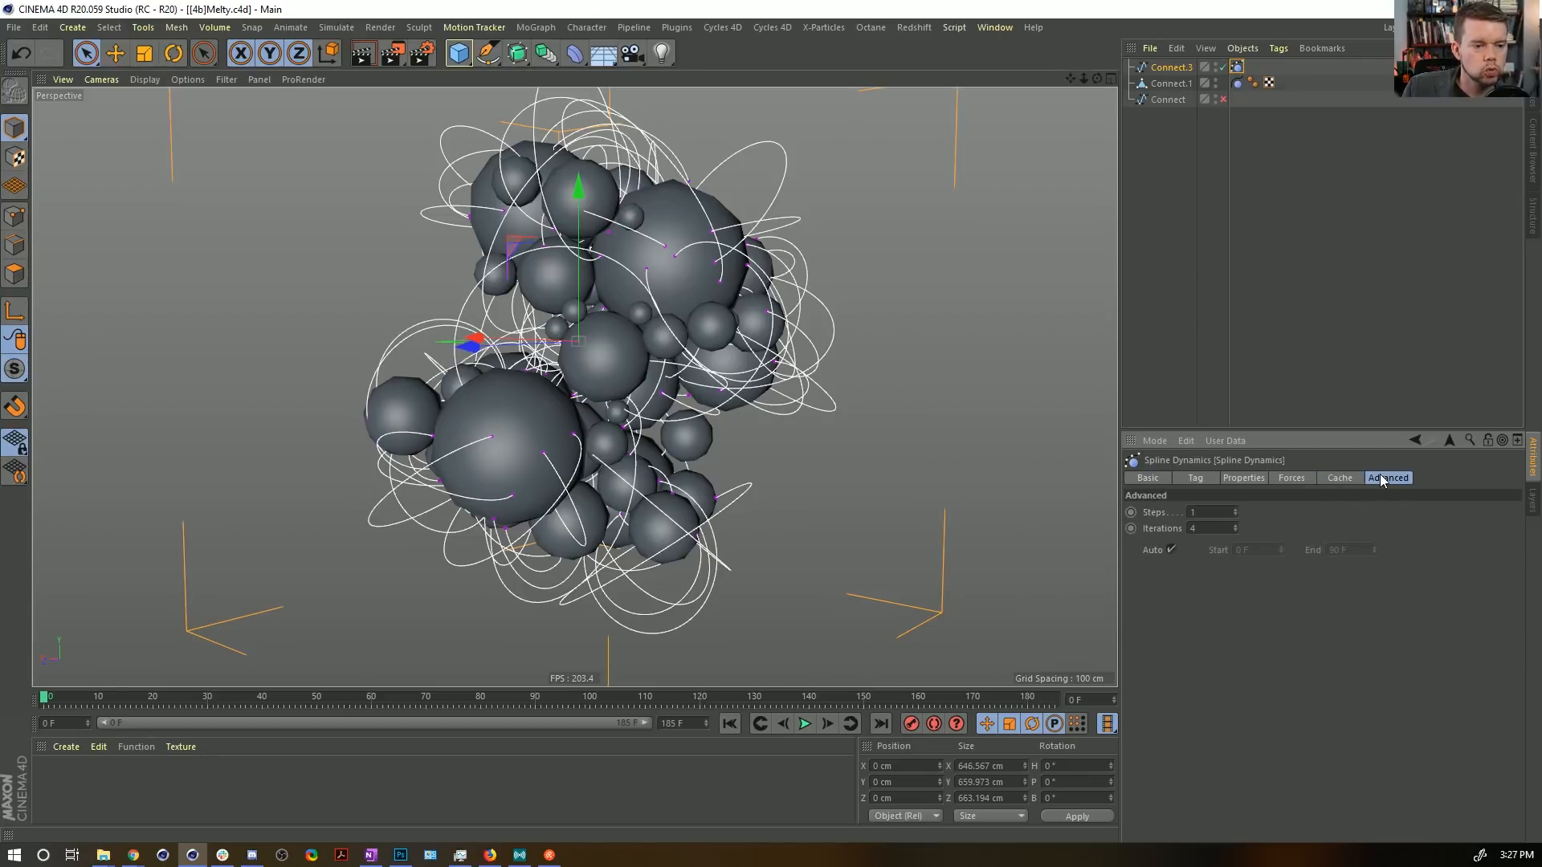
{"action": "left_click", "coordinate": [1262, 479]}
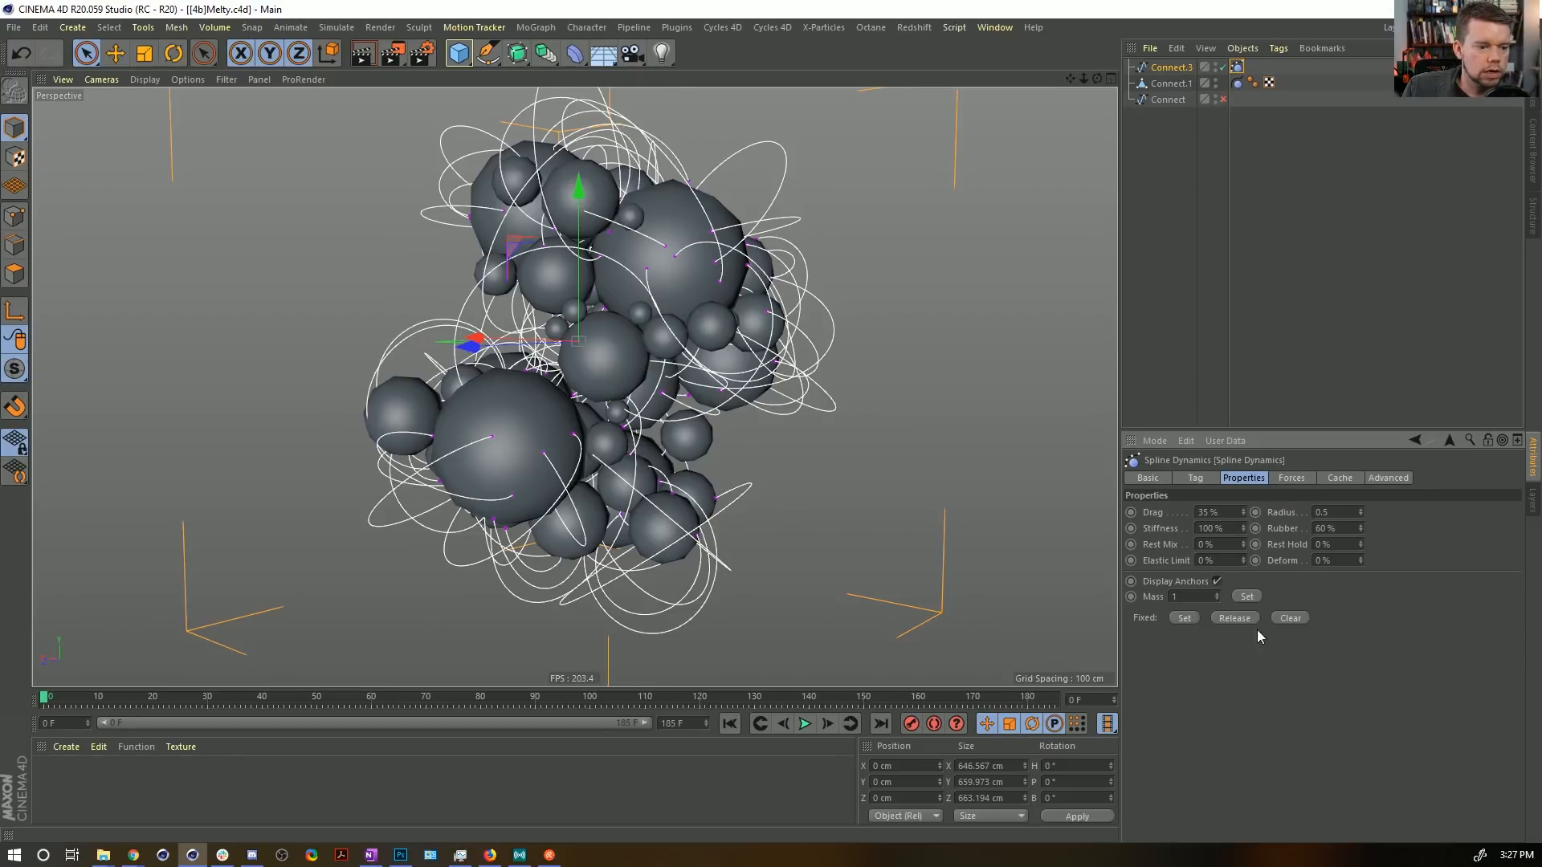
{"action": "left_click", "coordinate": [1196, 482]}
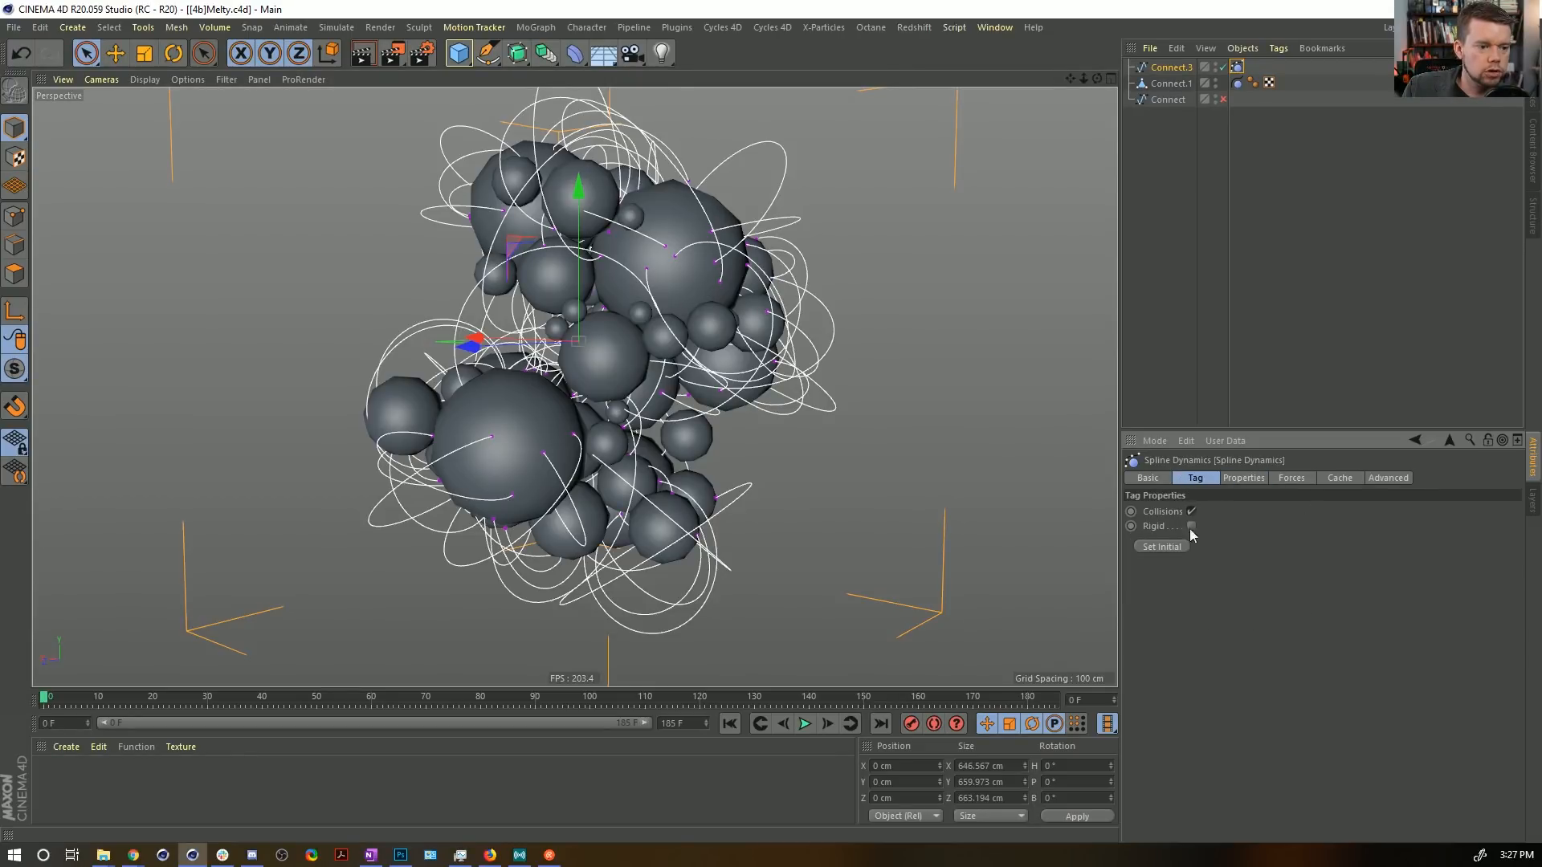
Simulate the strands to frame 163, set that drooped shape as their initial state and rewind the timeline.
{"action": "left_click", "coordinate": [804, 722]}
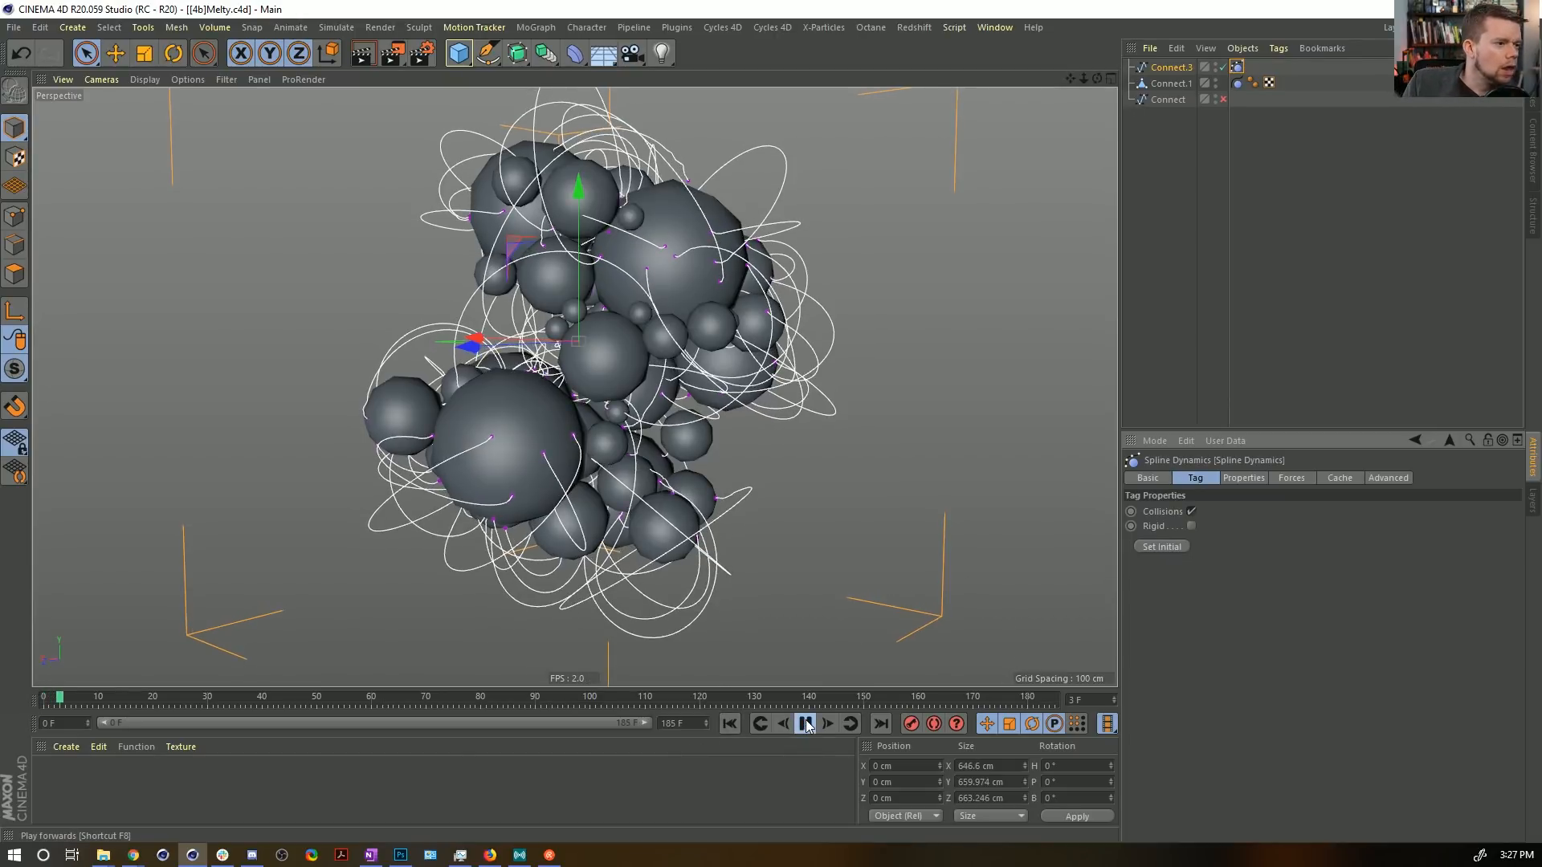
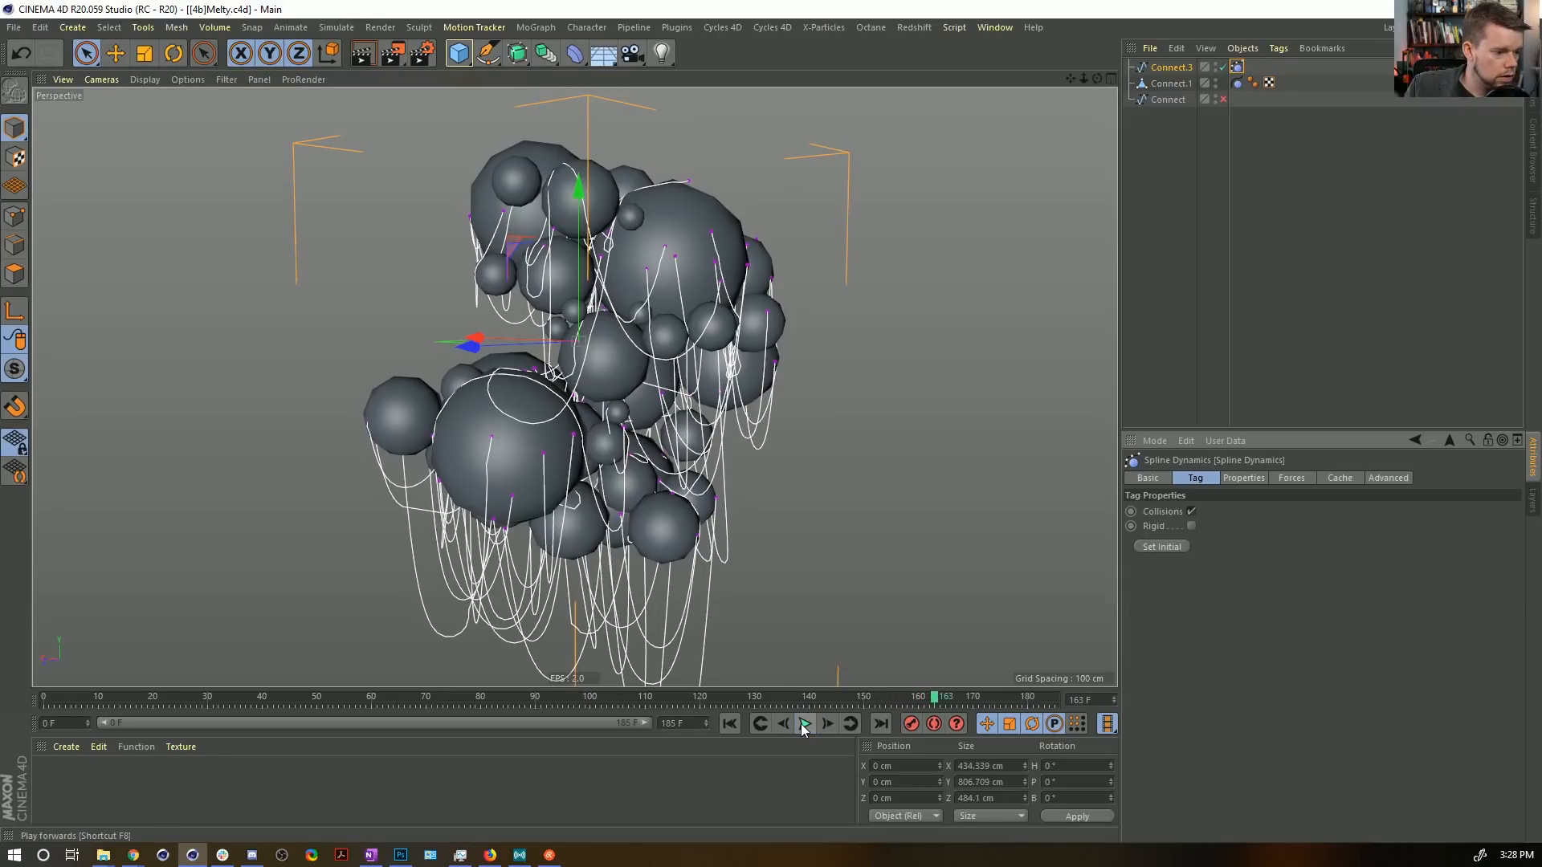
{"action": "left_click", "coordinate": [802, 725]}
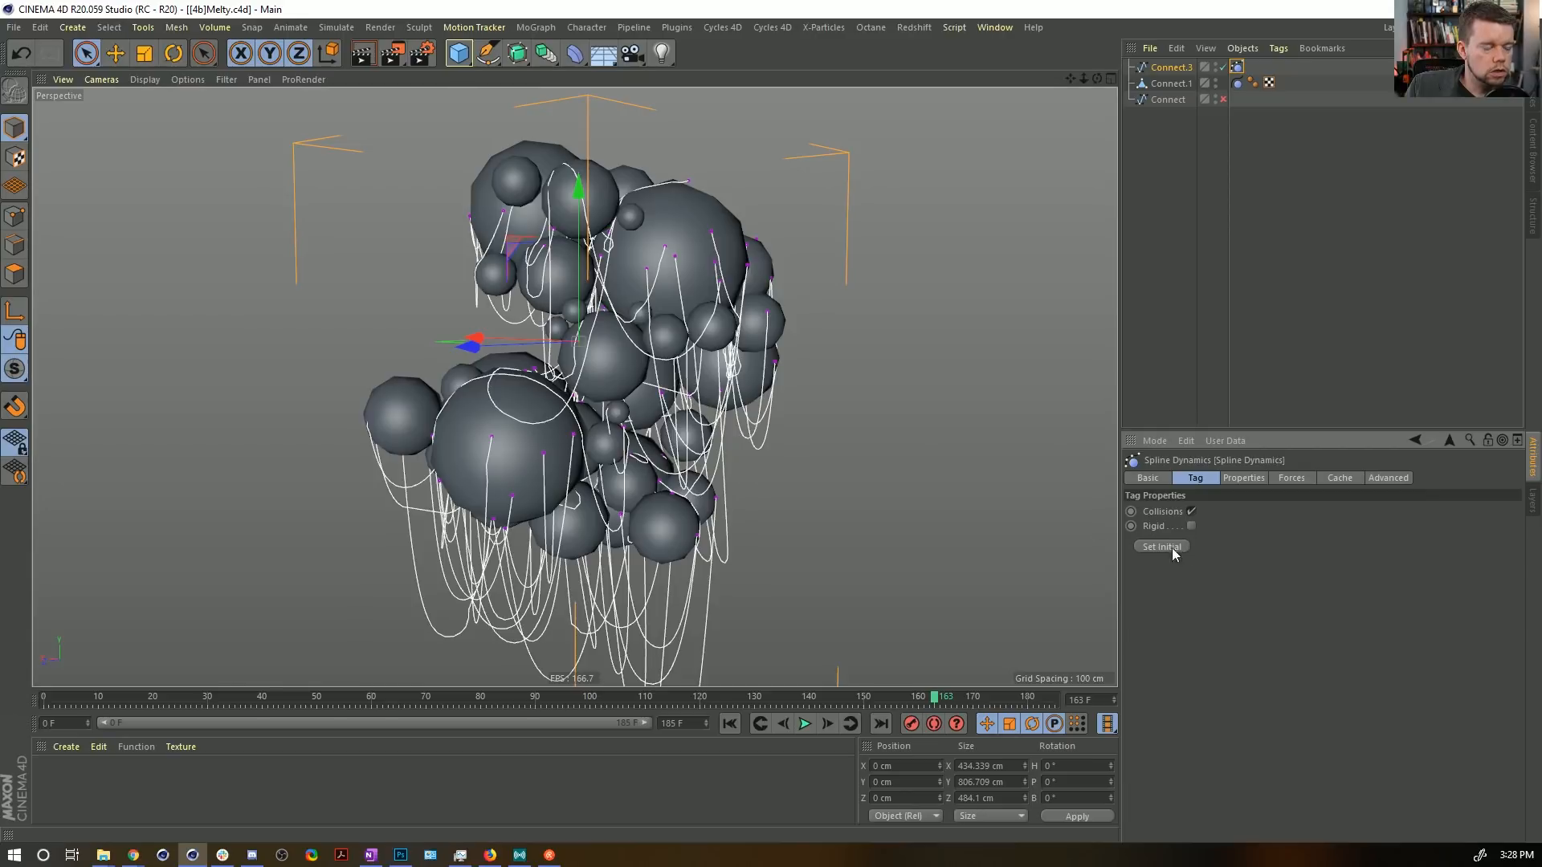
{"action": "left_click", "coordinate": [727, 725]}
{"action": "left_click_drag", "start_coordinate": [612, 317], "coordinate": [682, 405], "text": "alt"}
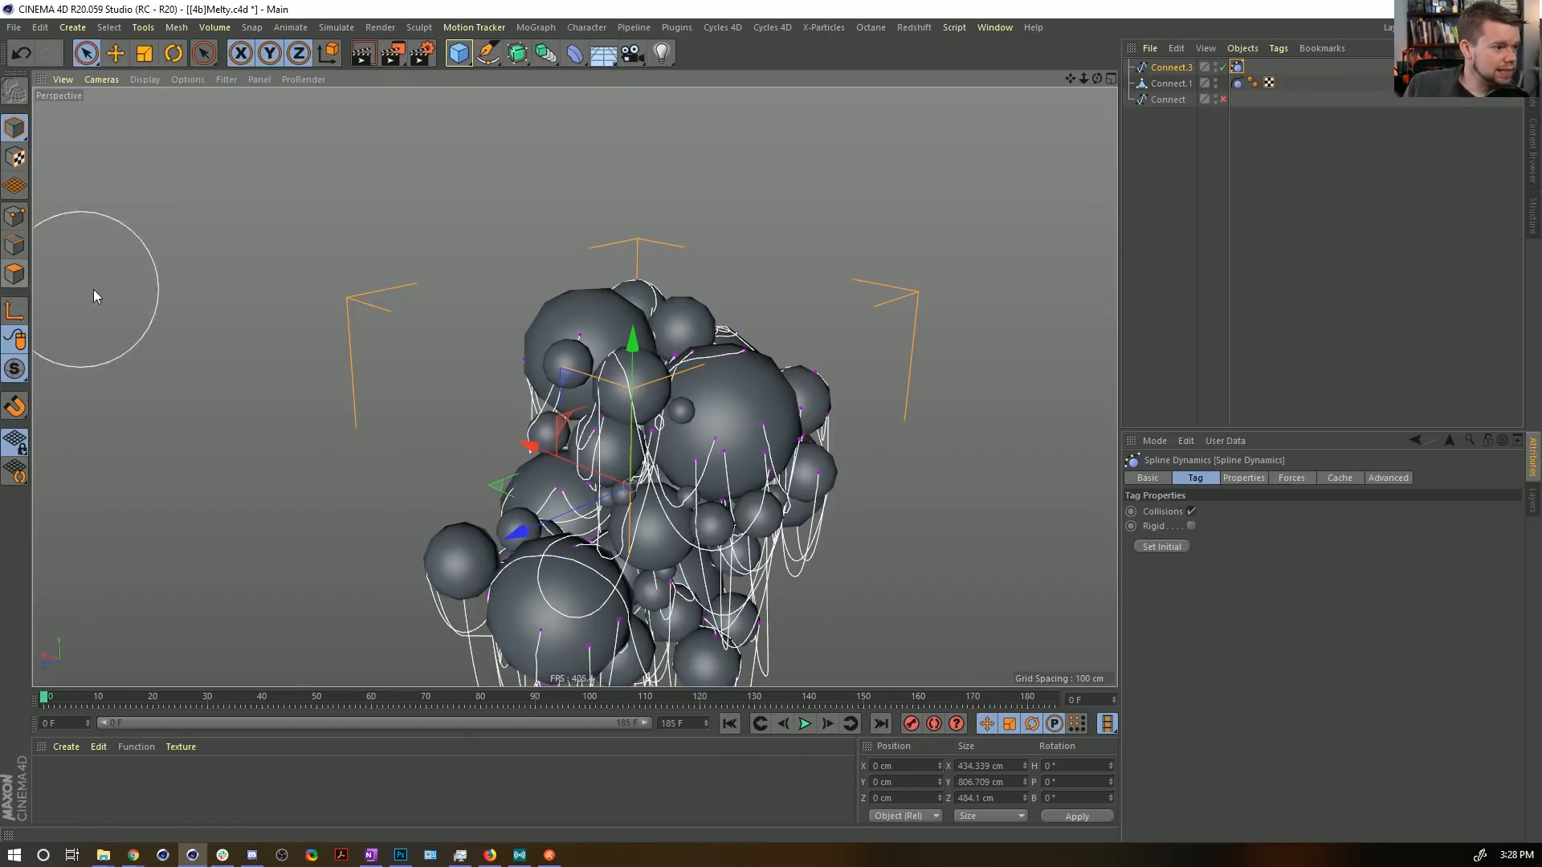
{"action": "left_click", "coordinate": [517, 53]}
{"action": "left_click", "coordinate": [724, 96], "text": "alt"}
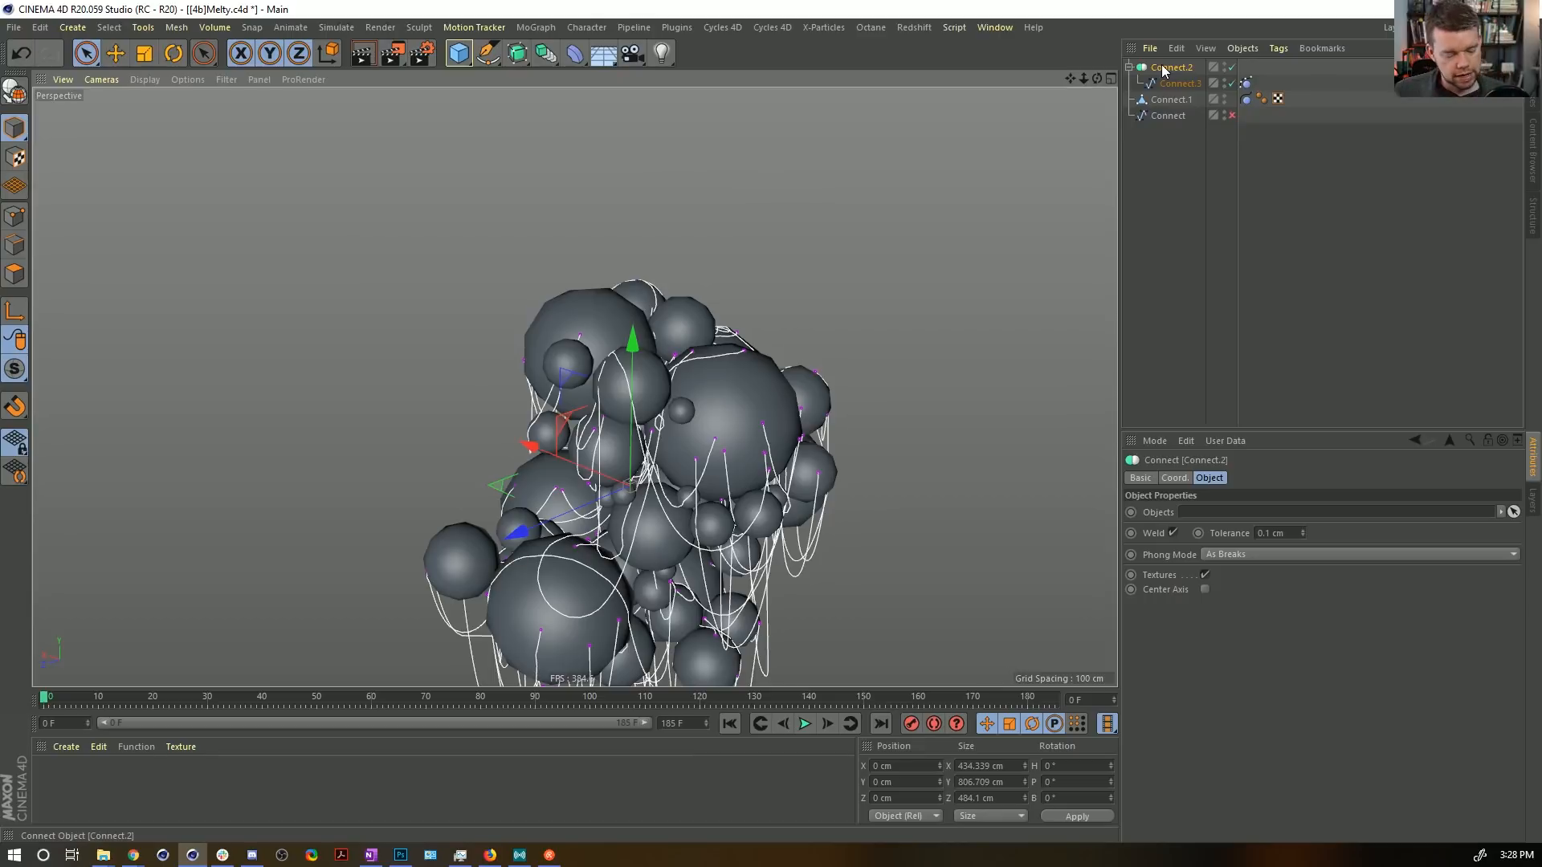
{"action": "key", "text": "c"}
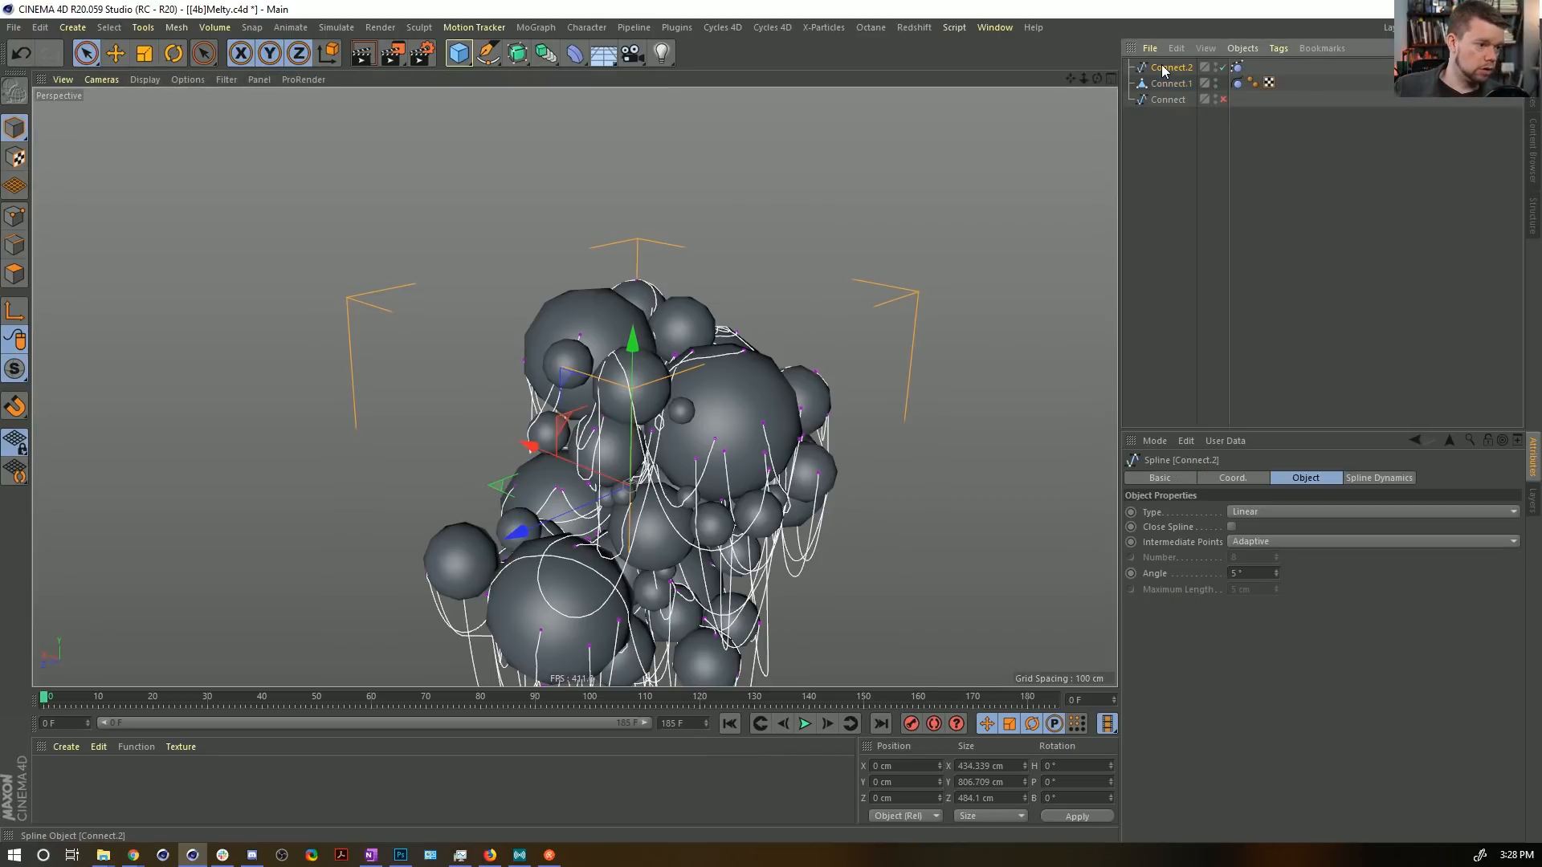
{"action": "key", "text": "ctrl+z"}
{"action": "key", "text": "ctrl+z"}
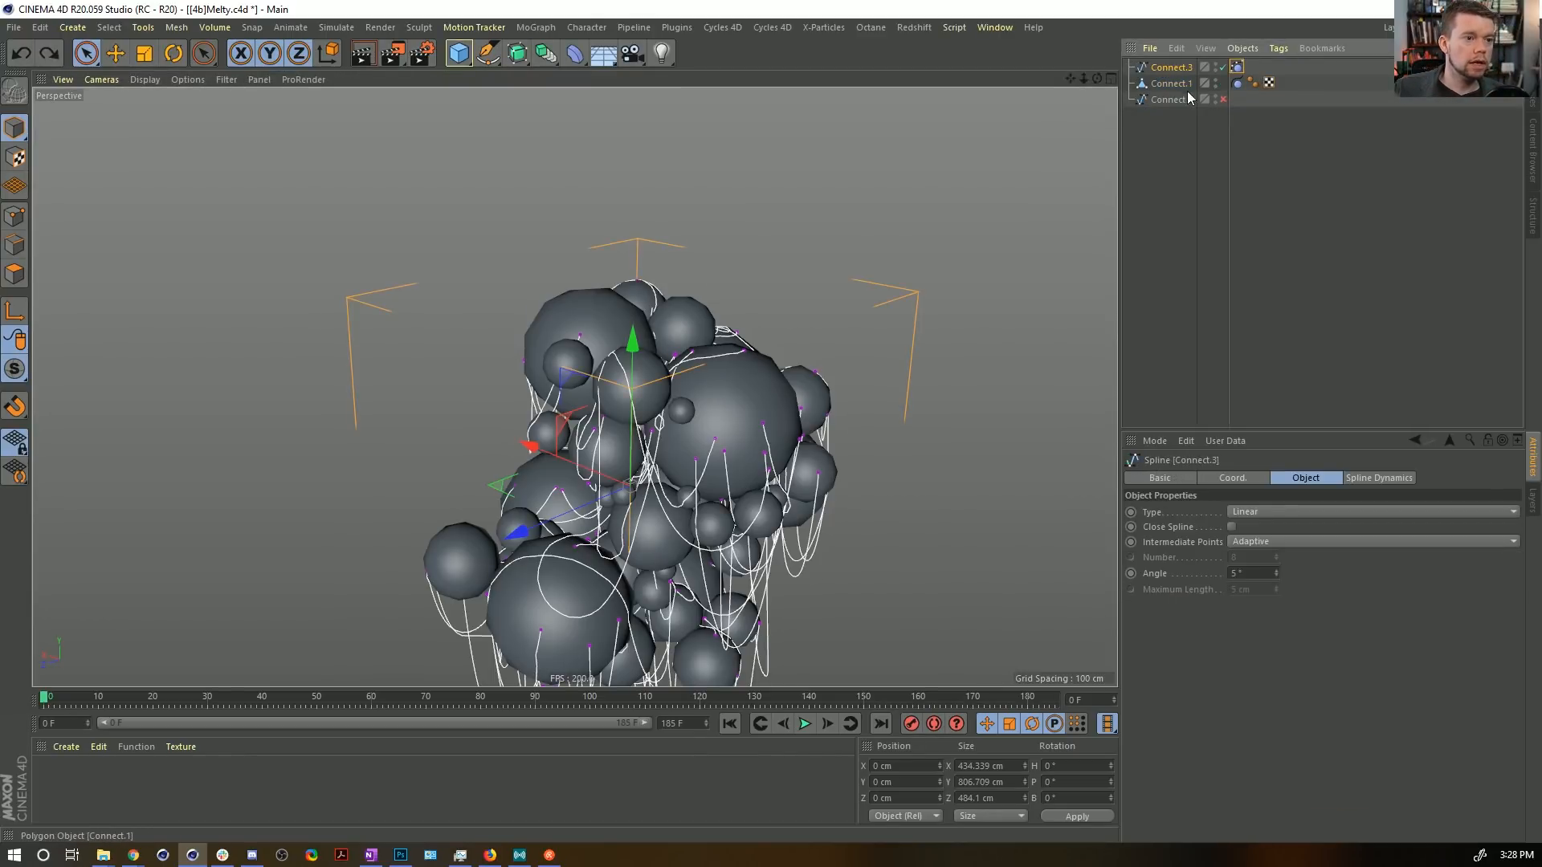
Make a copy of the drooped Connect.3 spline without its Spline Dynamics tag and disable the original.
{"action": "key", "text": "ctrl+c"}
{"action": "key", "text": "ctrl+v"}
{"action": "left_click", "coordinate": [1223, 83]}
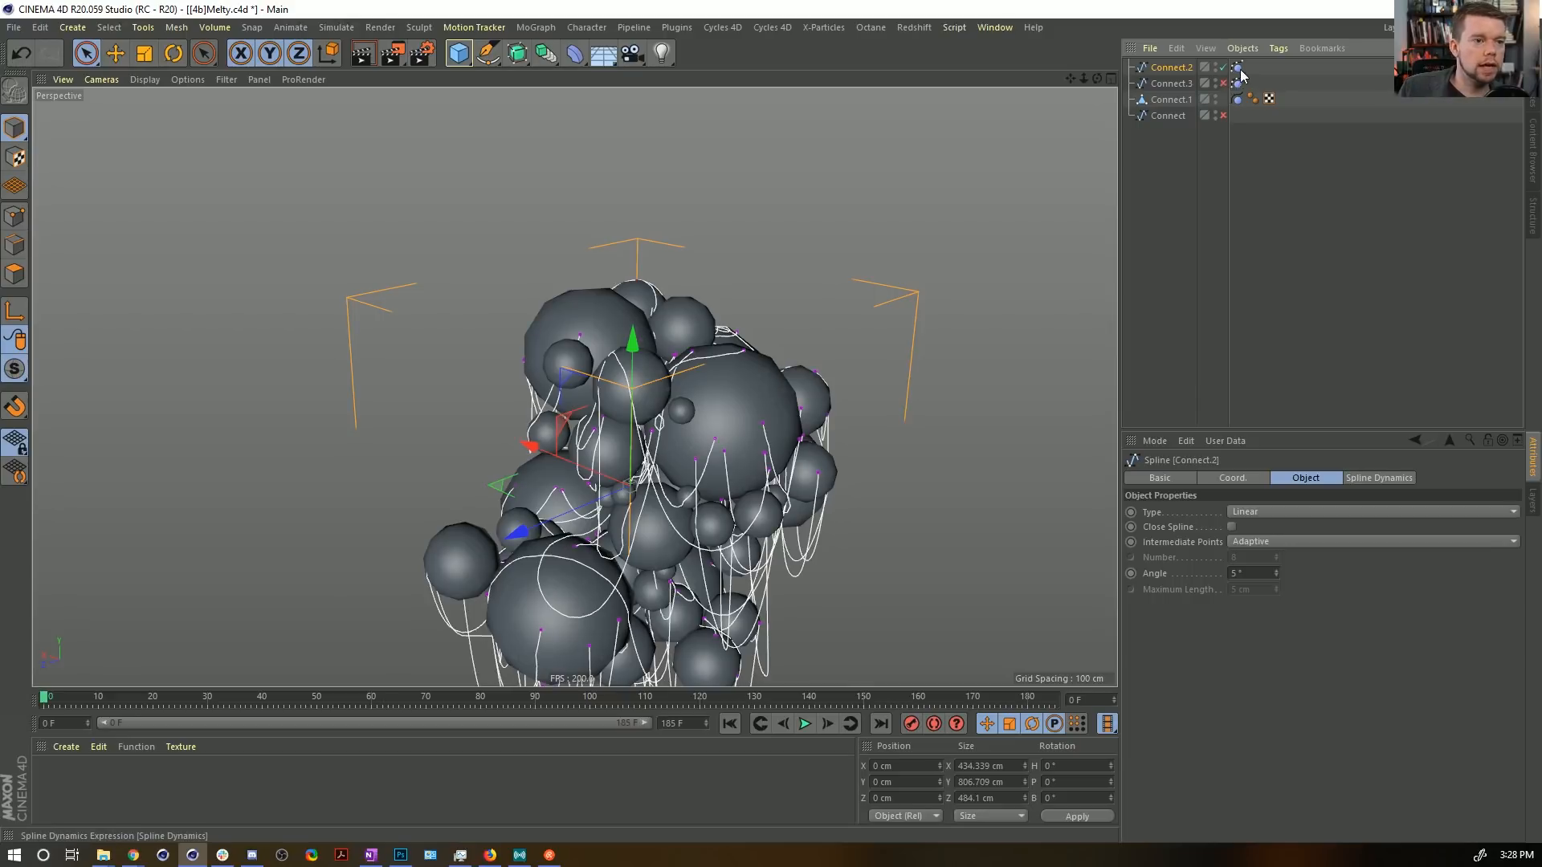
{"action": "left_click", "coordinate": [1238, 67]}
{"action": "key", "text": "Delete"}
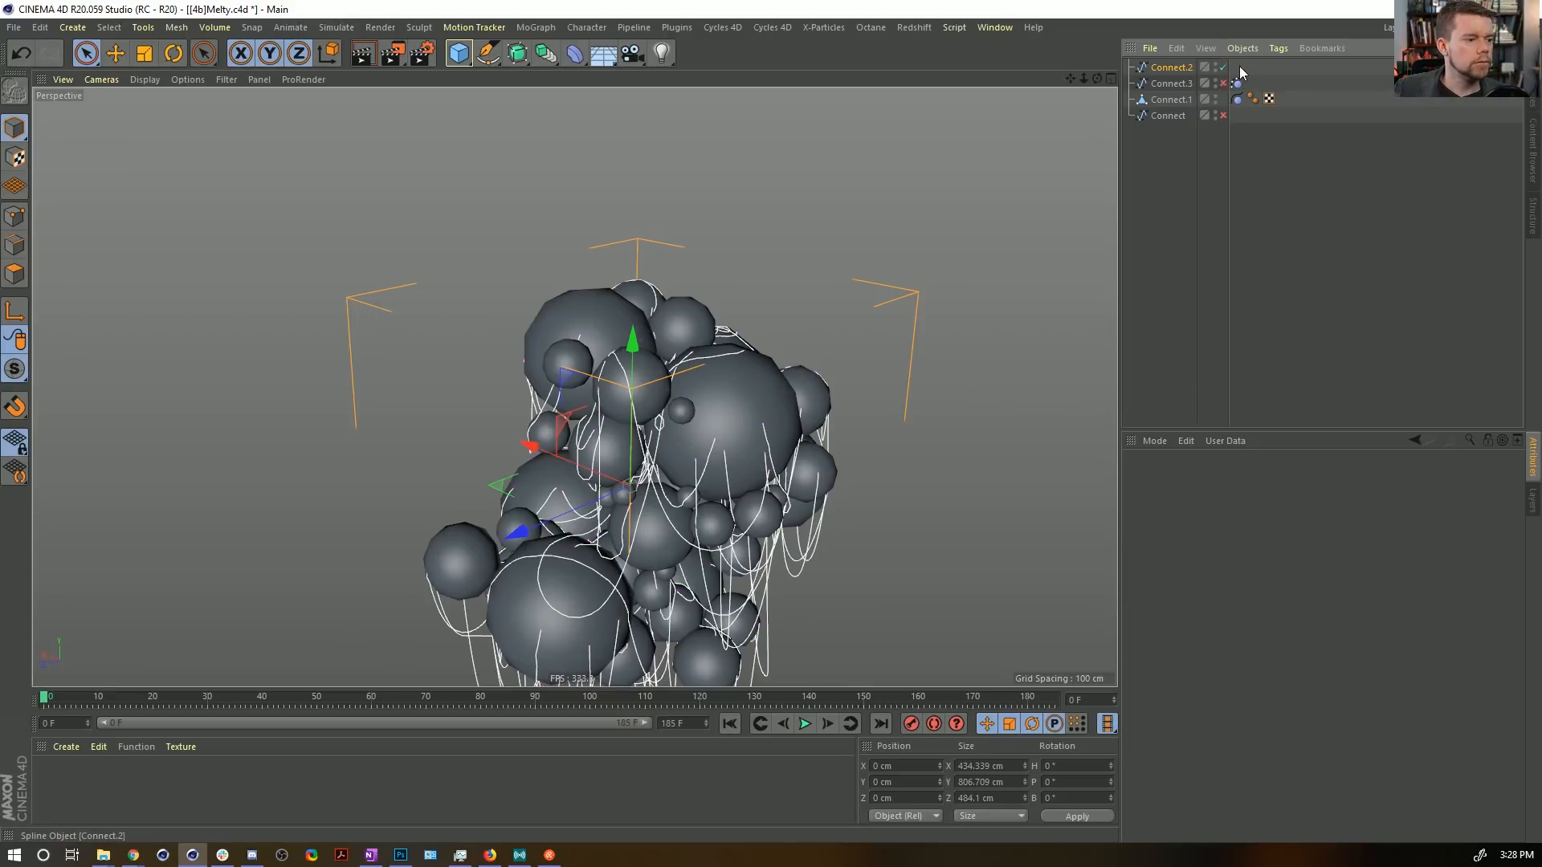
{"action": "left_click", "coordinate": [1168, 68]}
{"action": "left_click_drag", "start_coordinate": [576, 368], "coordinate": [728, 310], "text": "alt"}
{"action": "middle_click_drag", "start_coordinate": [728, 312], "coordinate": [752, 294], "text": "alt"}
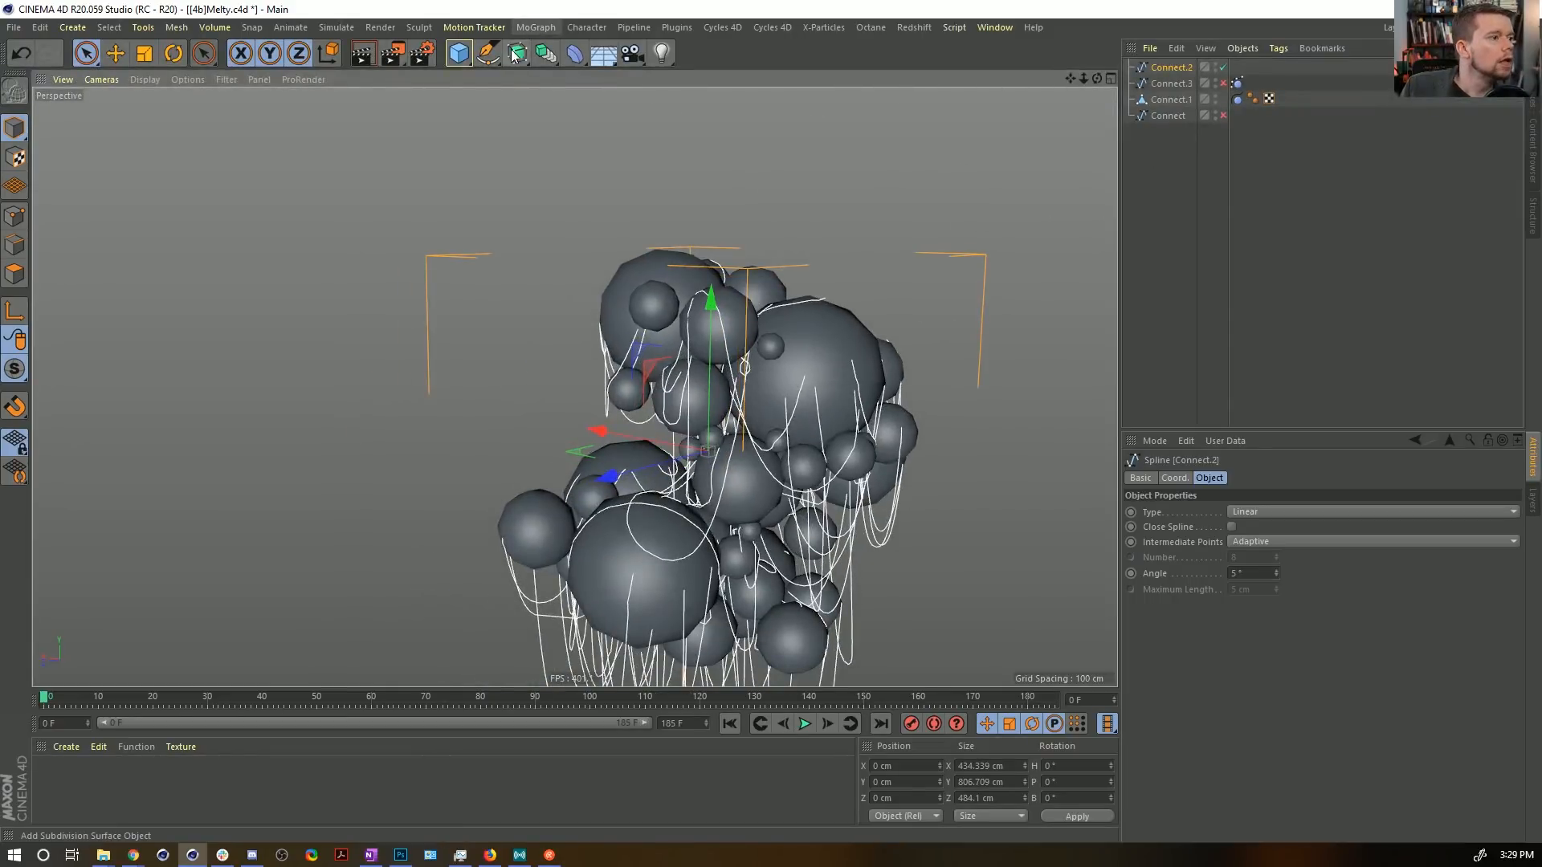
Copy the Connect.2 object with its circle cloner from [4a]Melty.c4d and paste it into [4b]Melty.c4d.
{"action": "left_click", "coordinate": [993, 28]}
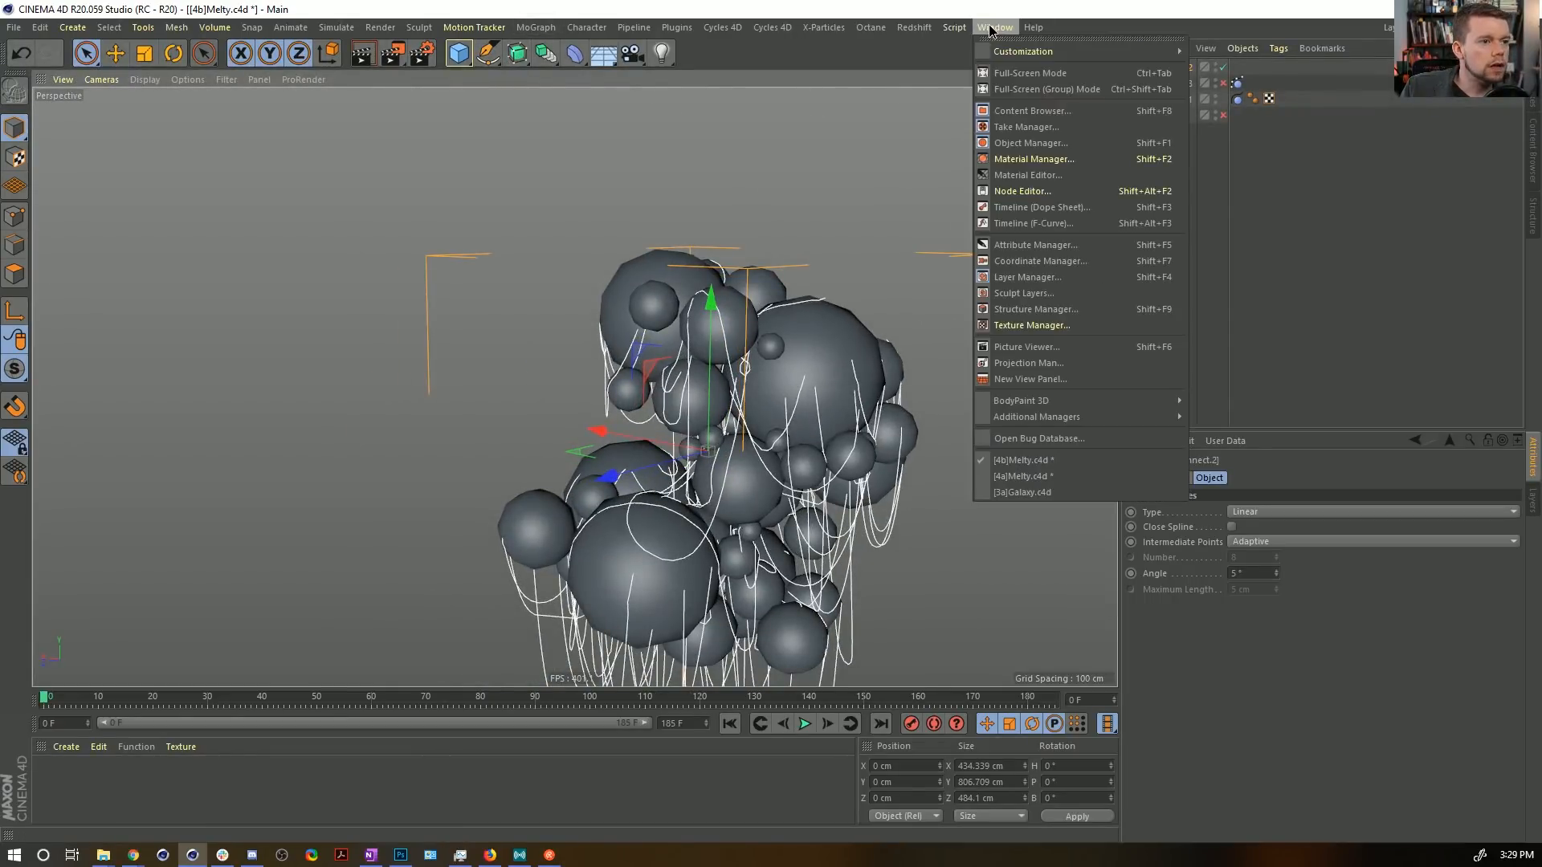
{"action": "left_click", "coordinate": [1034, 479]}
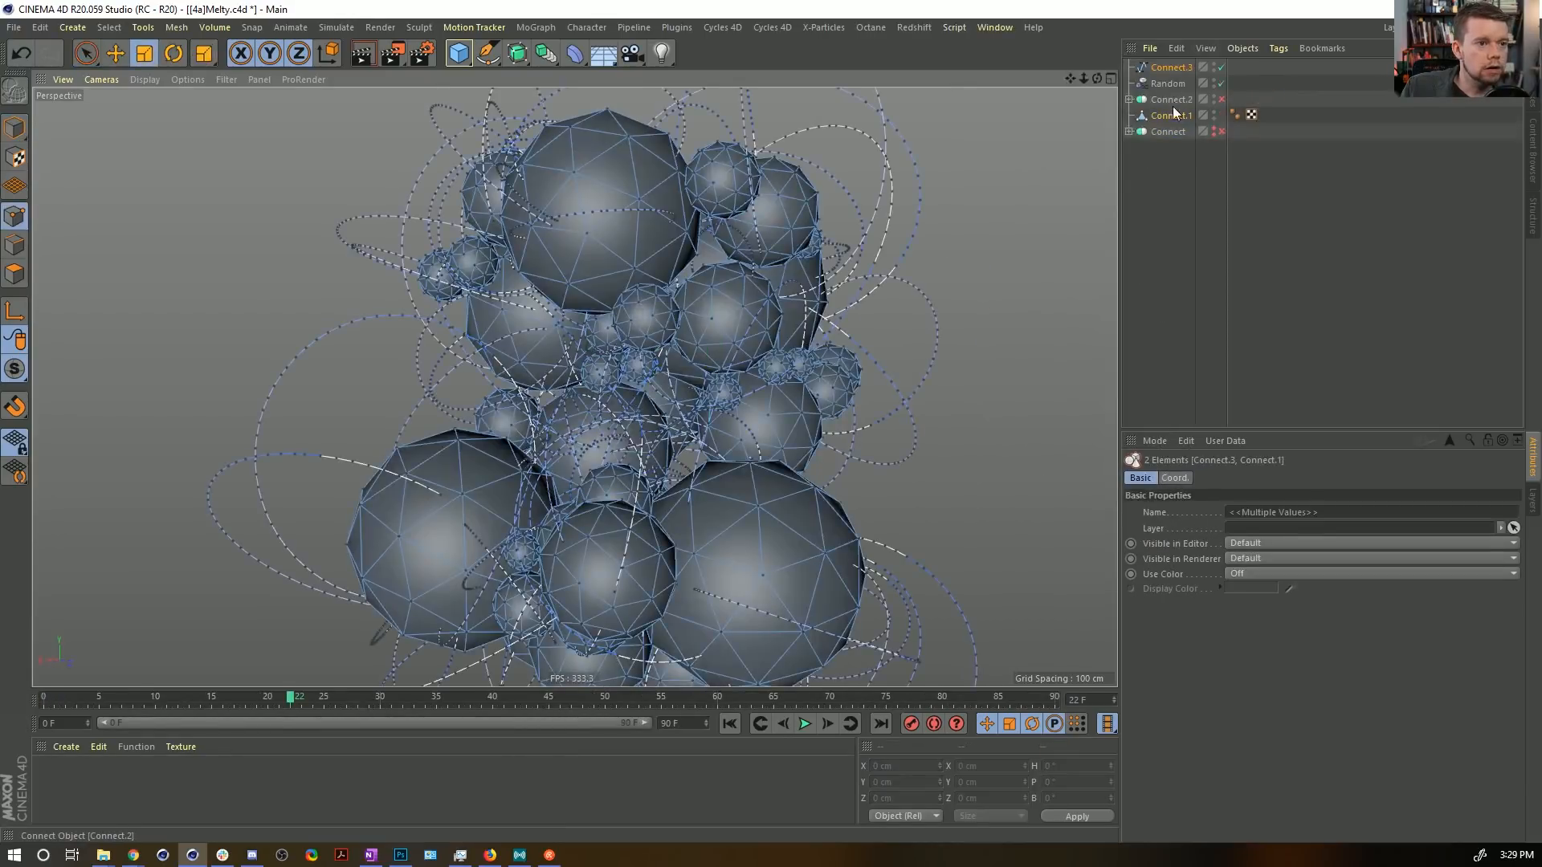
{"action": "left_click", "coordinate": [1129, 99]}
{"action": "left_click", "coordinate": [1173, 100]}
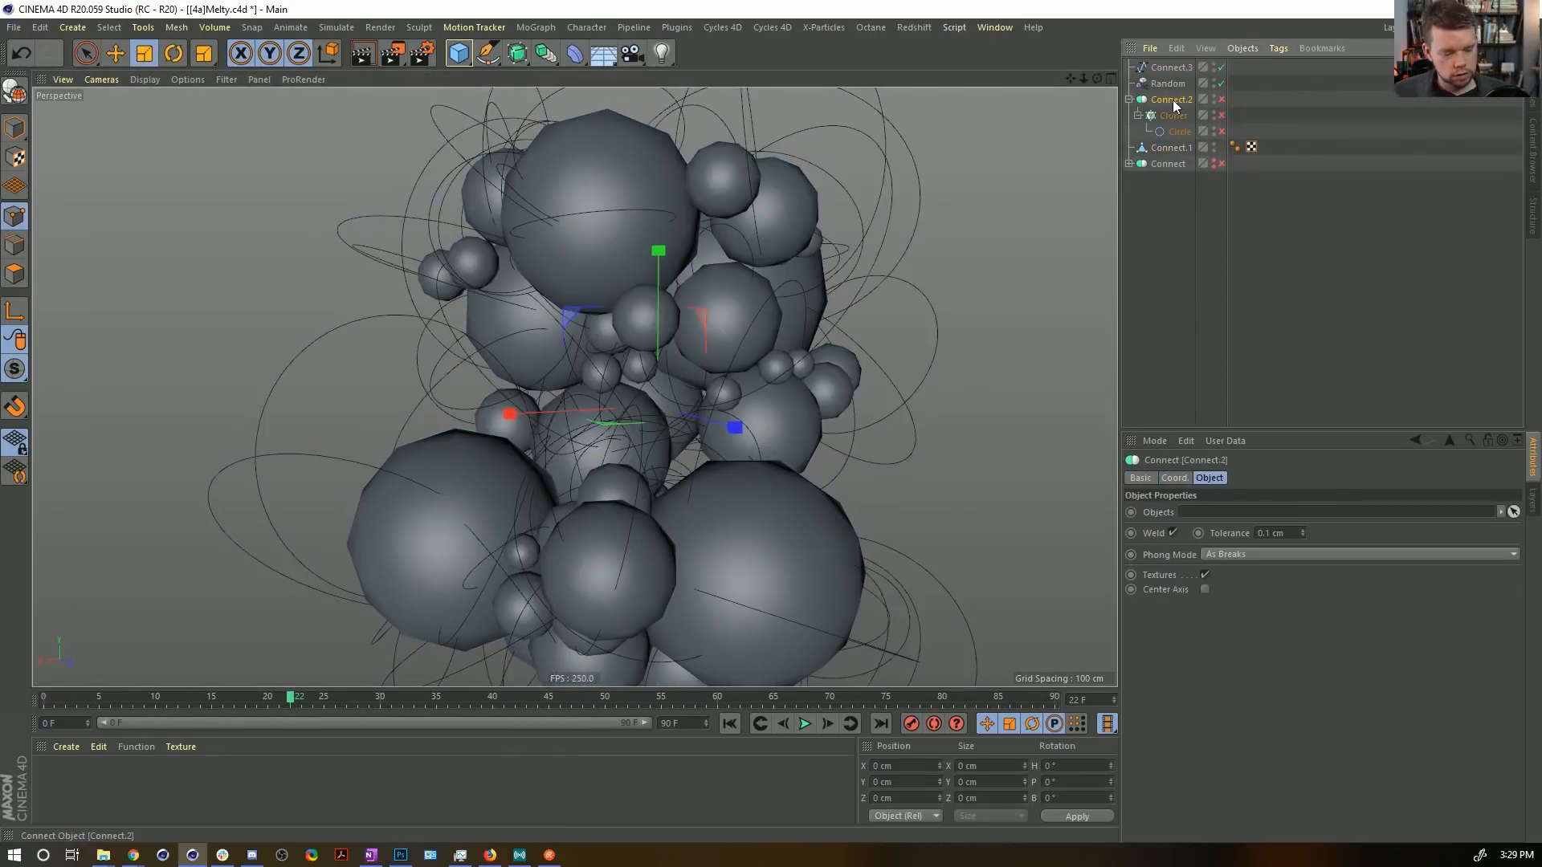
{"action": "left_click", "coordinate": [995, 27]}
{"action": "left_click", "coordinate": [1042, 458]}
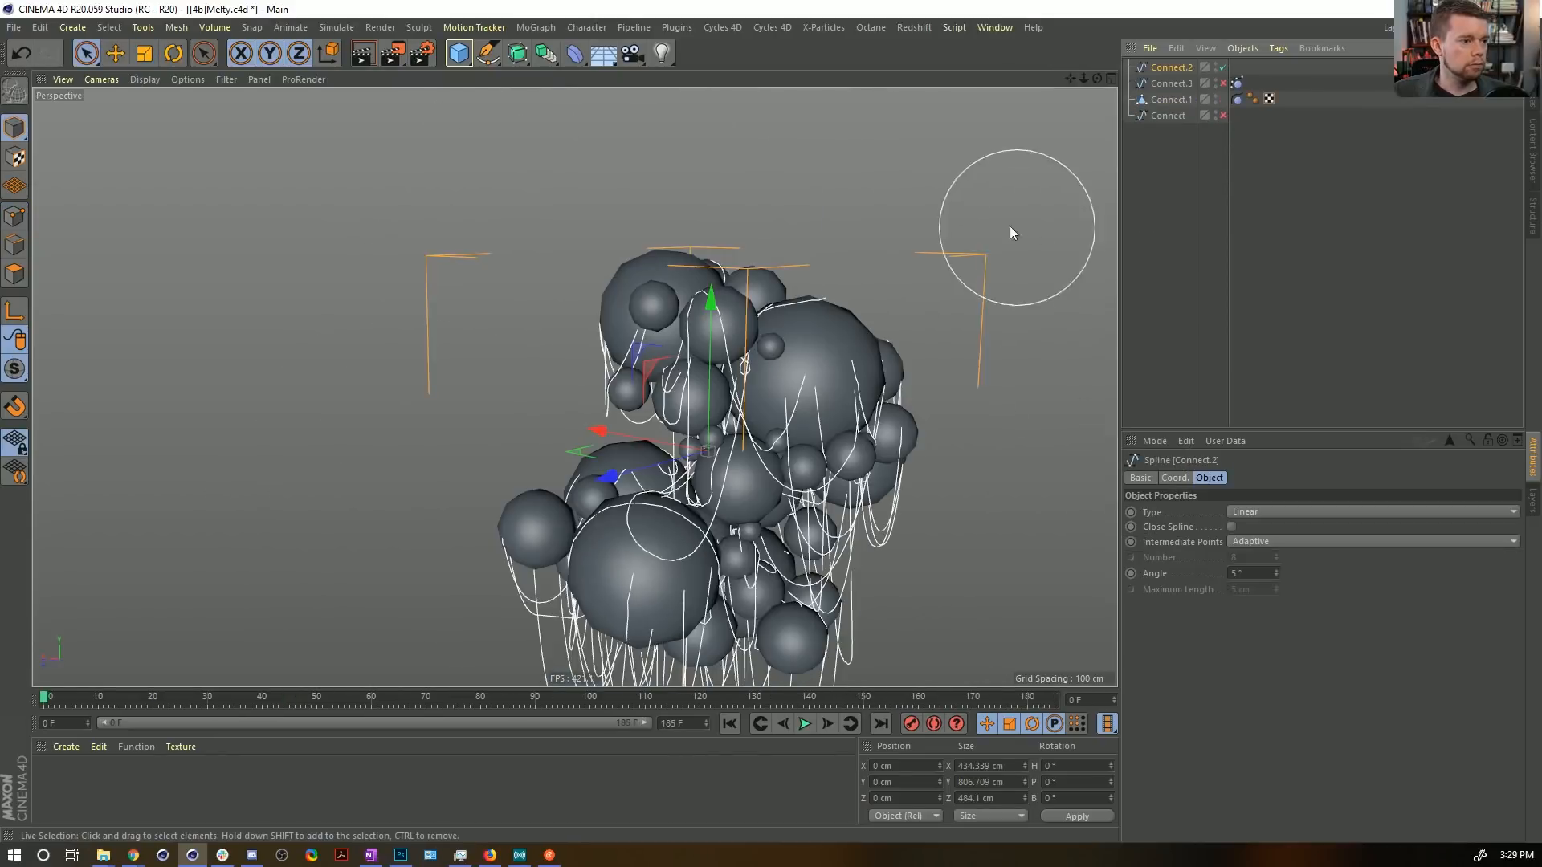
{"action": "scroll", "coordinate": [629, 254], "scroll_direction": "down", "scroll_amount": 3}
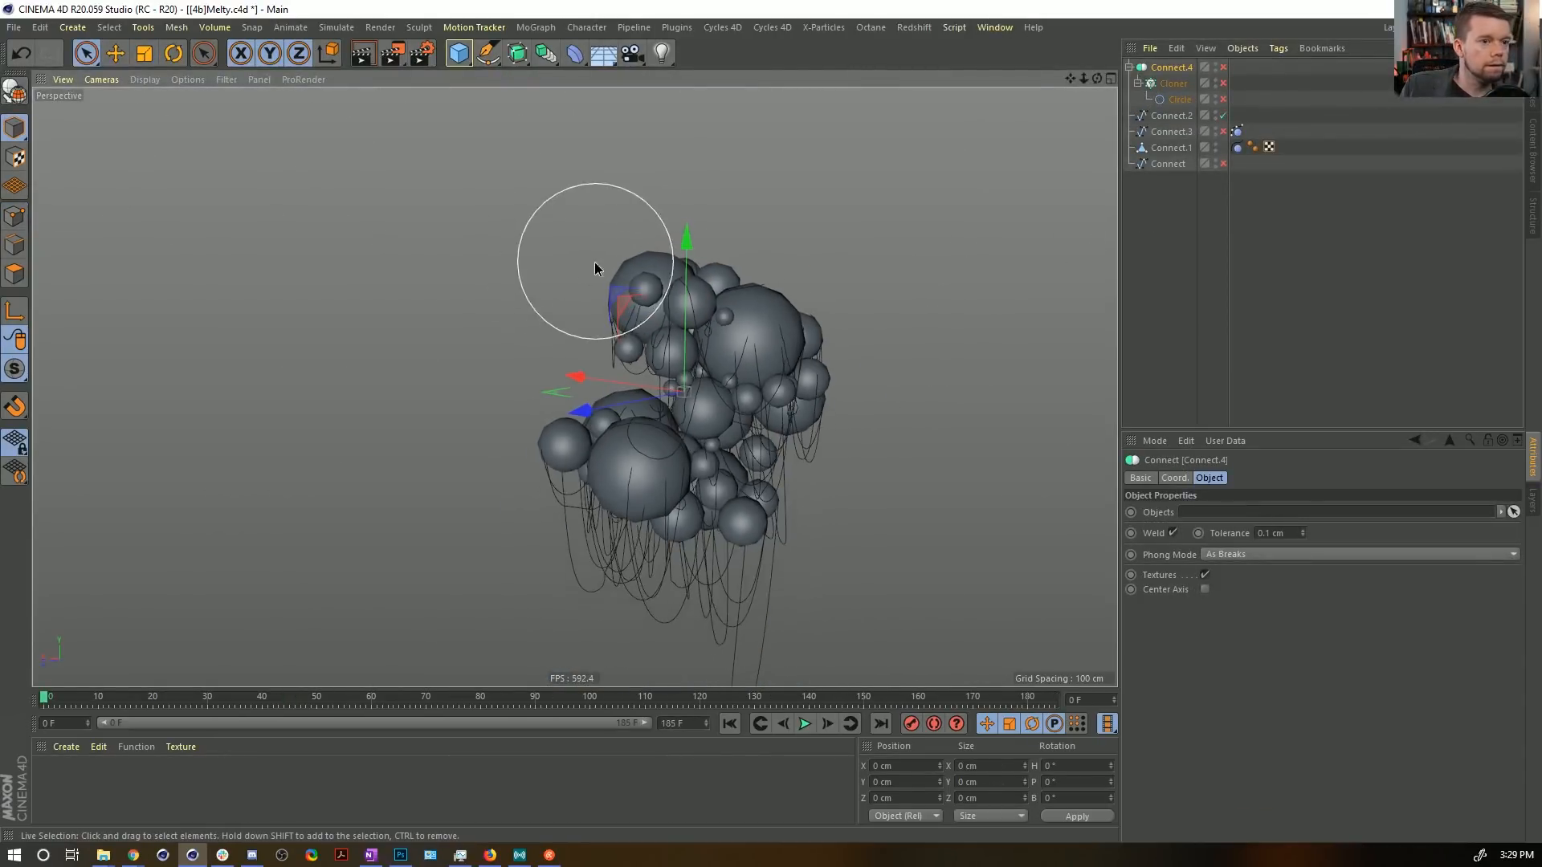
{"action": "key", "text": "e"}
{"action": "left_click_drag", "start_coordinate": [626, 322], "coordinate": [627, 106]}
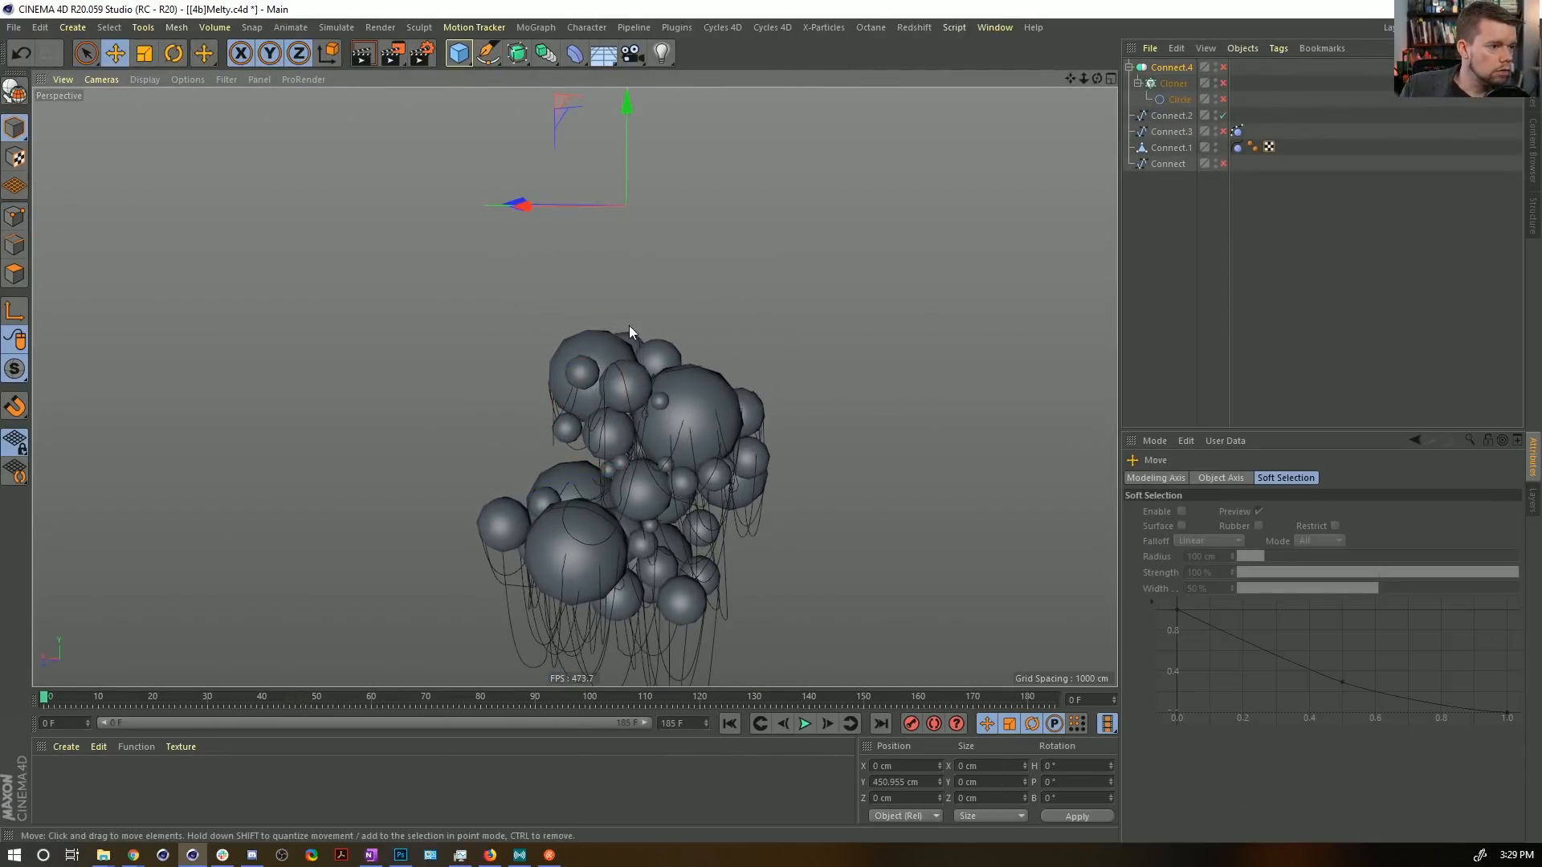
{"action": "key", "text": "ctrl+z"}
Enable the pasted Connect.4 object and its children, and set its Cloner to Radial mode.
{"action": "left_click_drag", "start_coordinate": [1222, 65], "coordinate": [1222, 100]}
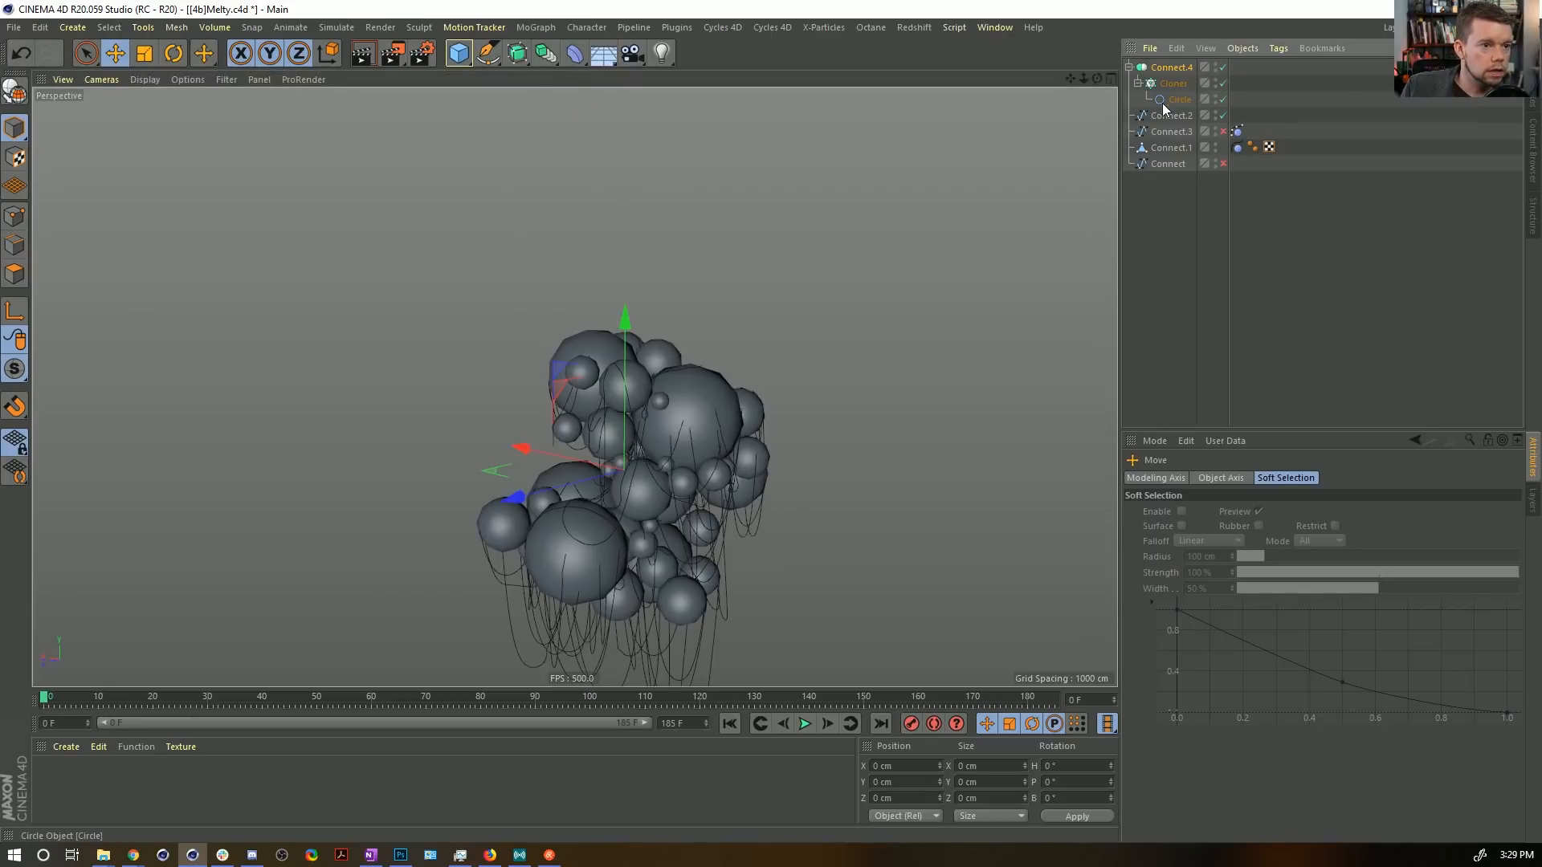
{"action": "left_click", "coordinate": [1168, 85]}
{"action": "left_click", "coordinate": [1225, 513]}
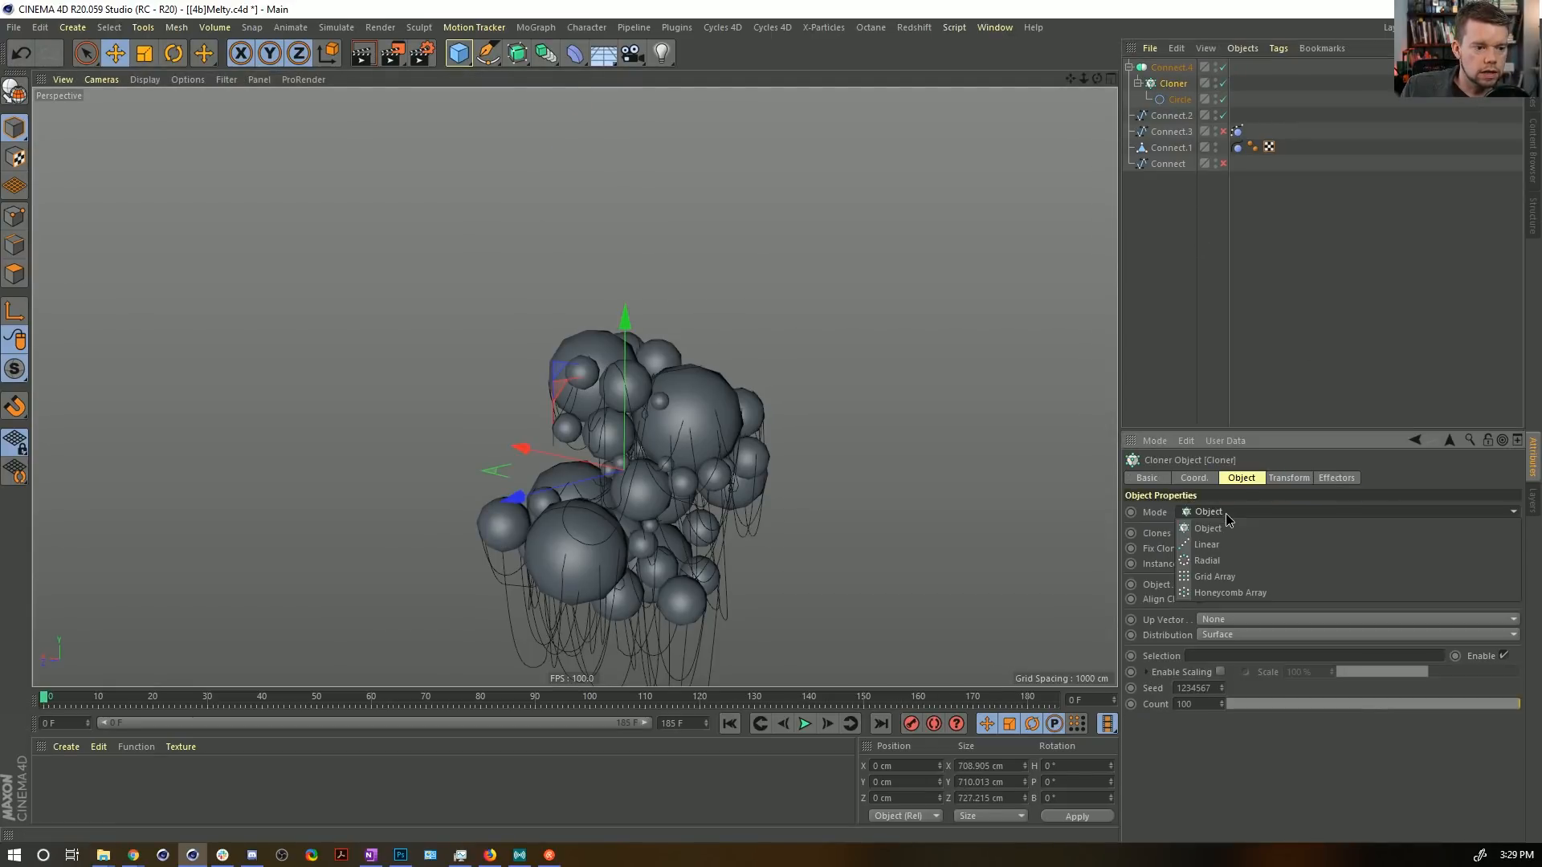
{"action": "left_click", "coordinate": [1211, 559]}
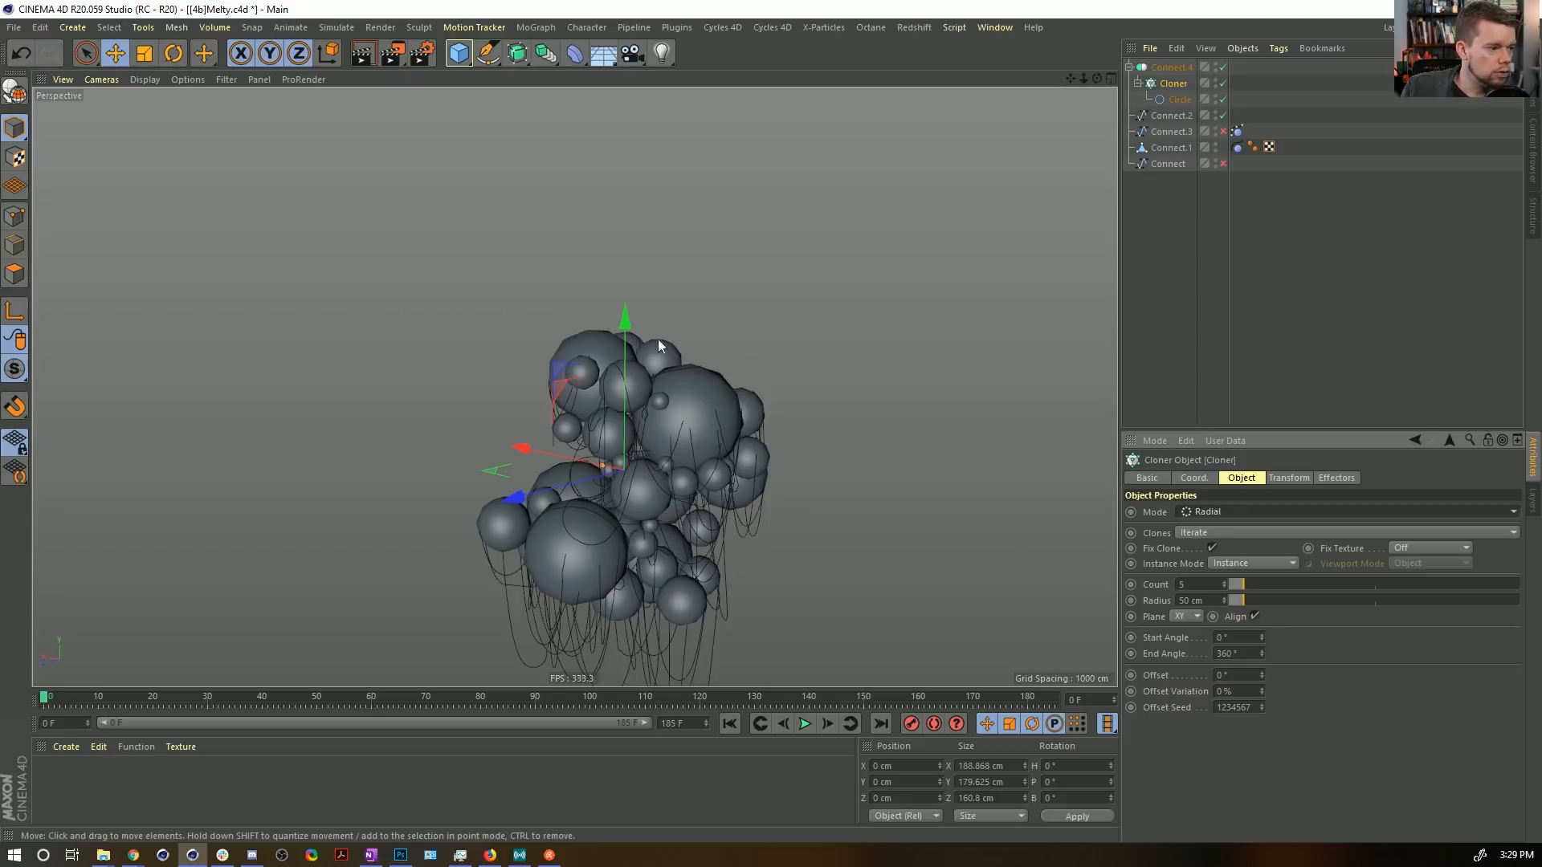
Raise the Cloner above the spheres to about Y 402 cm, with its plane on XZ and radius about 147 cm.
{"action": "left_click_drag", "start_coordinate": [625, 321], "coordinate": [626, 90]}
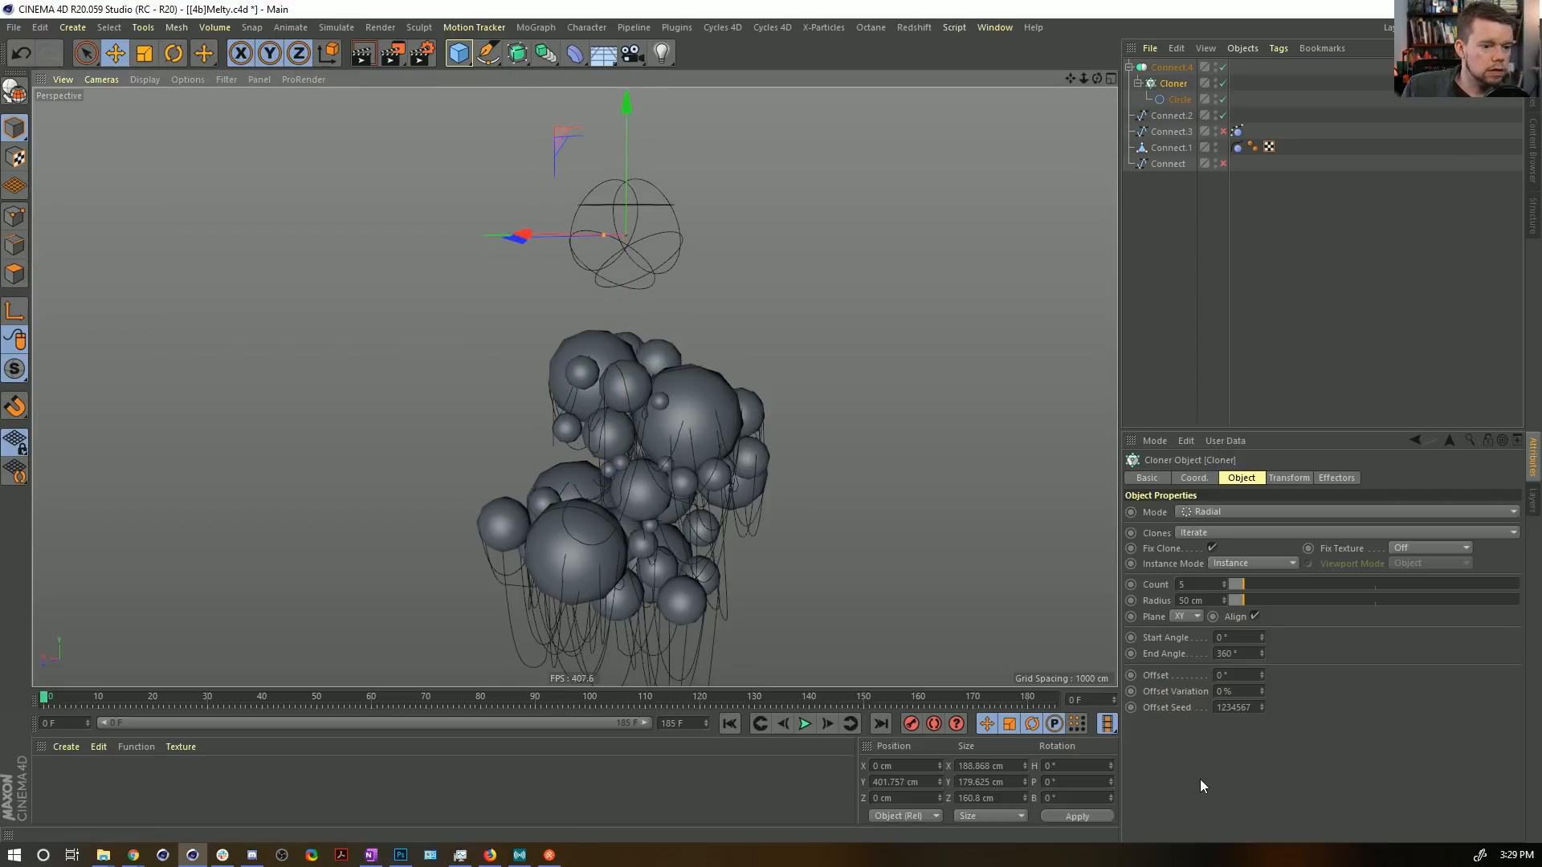
{"action": "left_click", "coordinate": [1194, 617]}
{"action": "left_click", "coordinate": [1182, 665]}
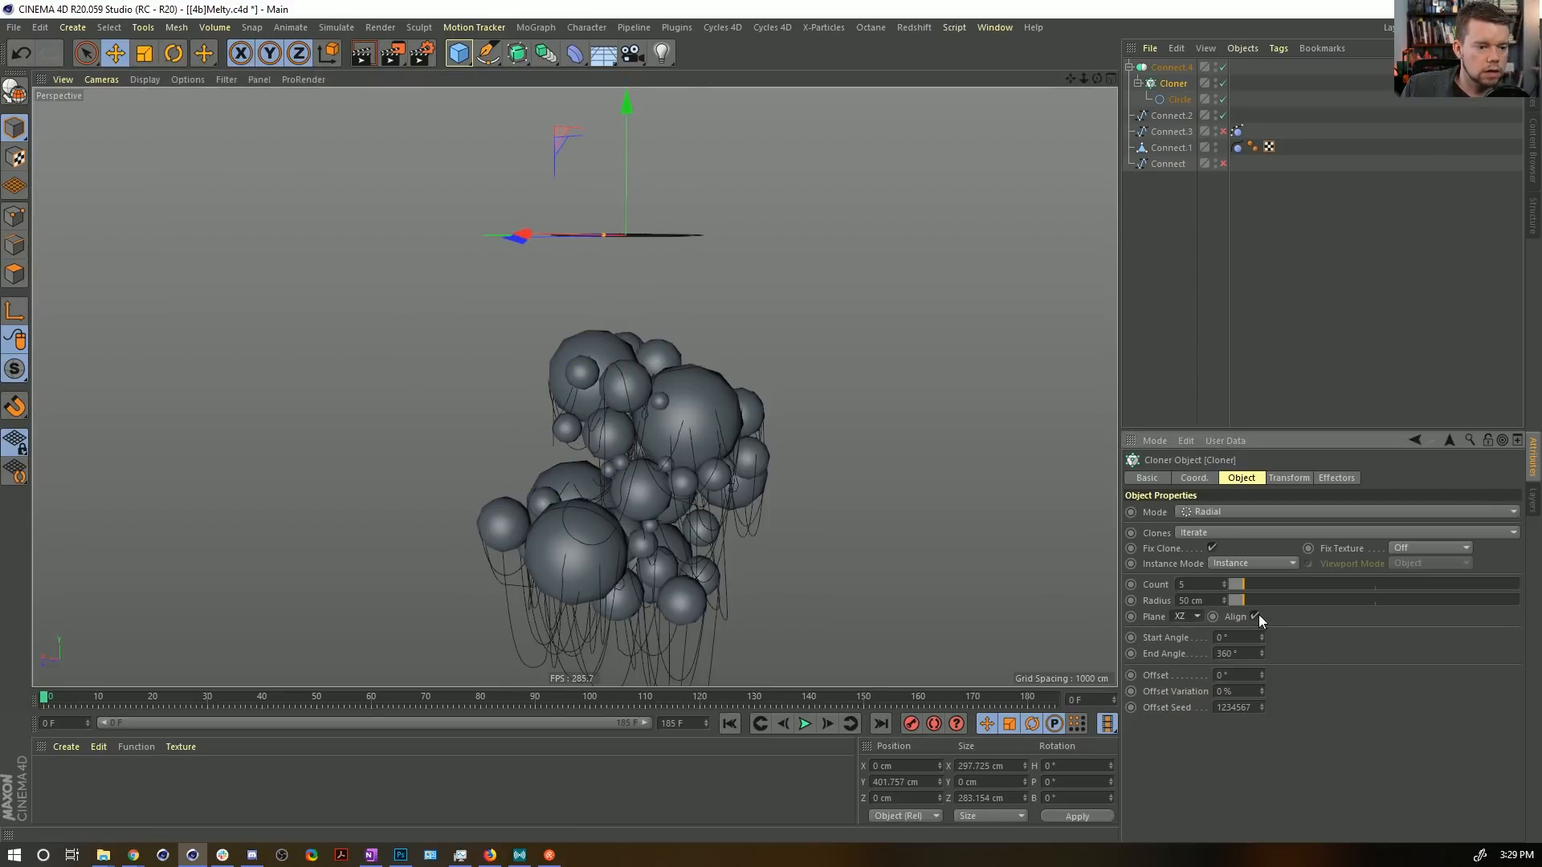
{"action": "left_click_drag", "start_coordinate": [1243, 601], "coordinate": [1272, 600]}
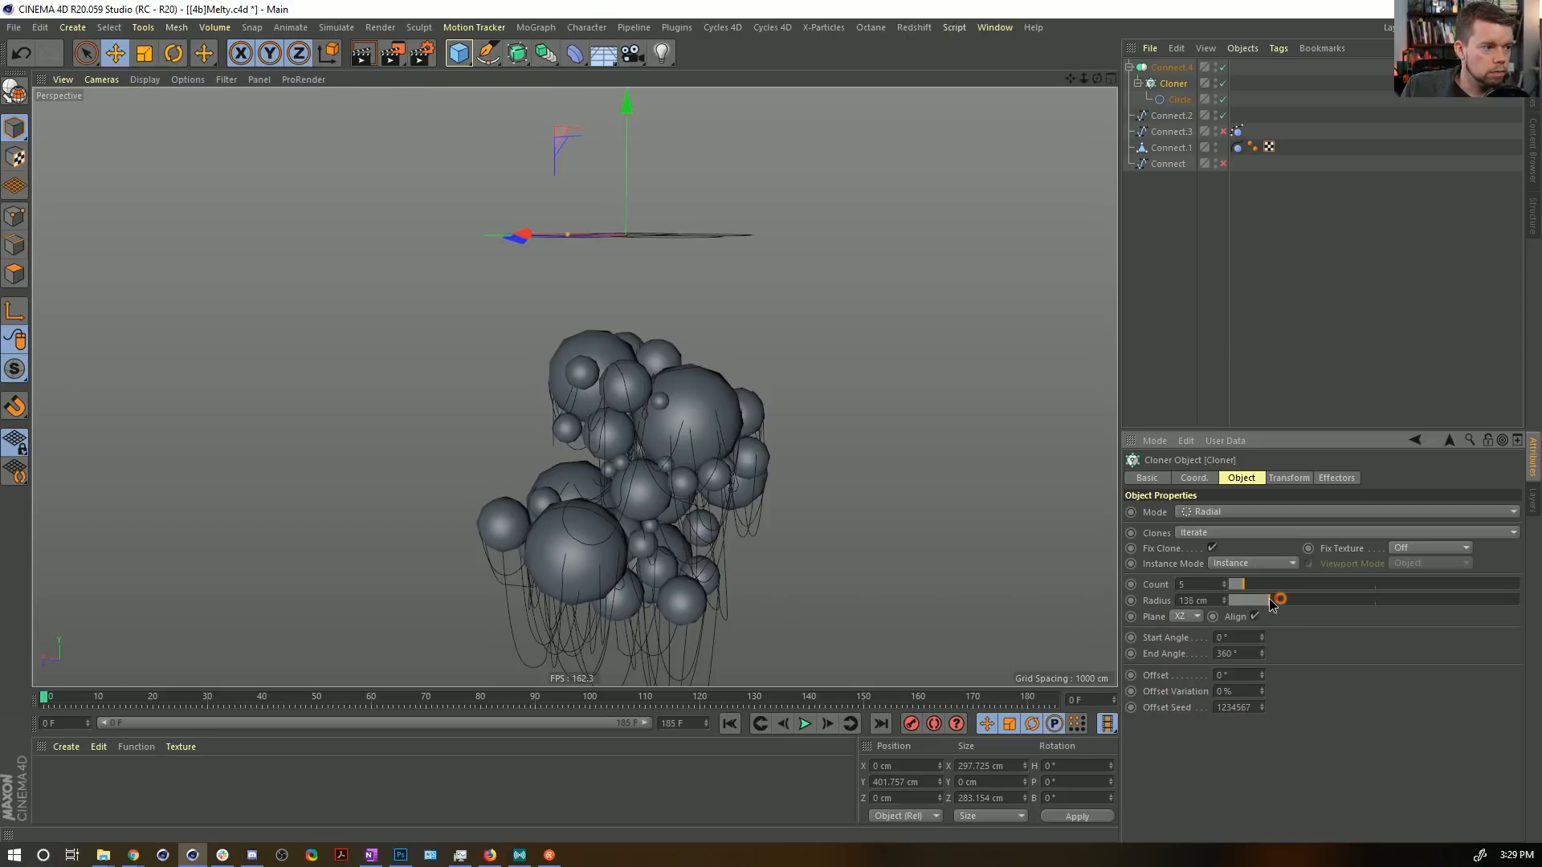
{"action": "left_click_drag", "start_coordinate": [571, 234], "coordinate": [588, 309], "text": "alt"}
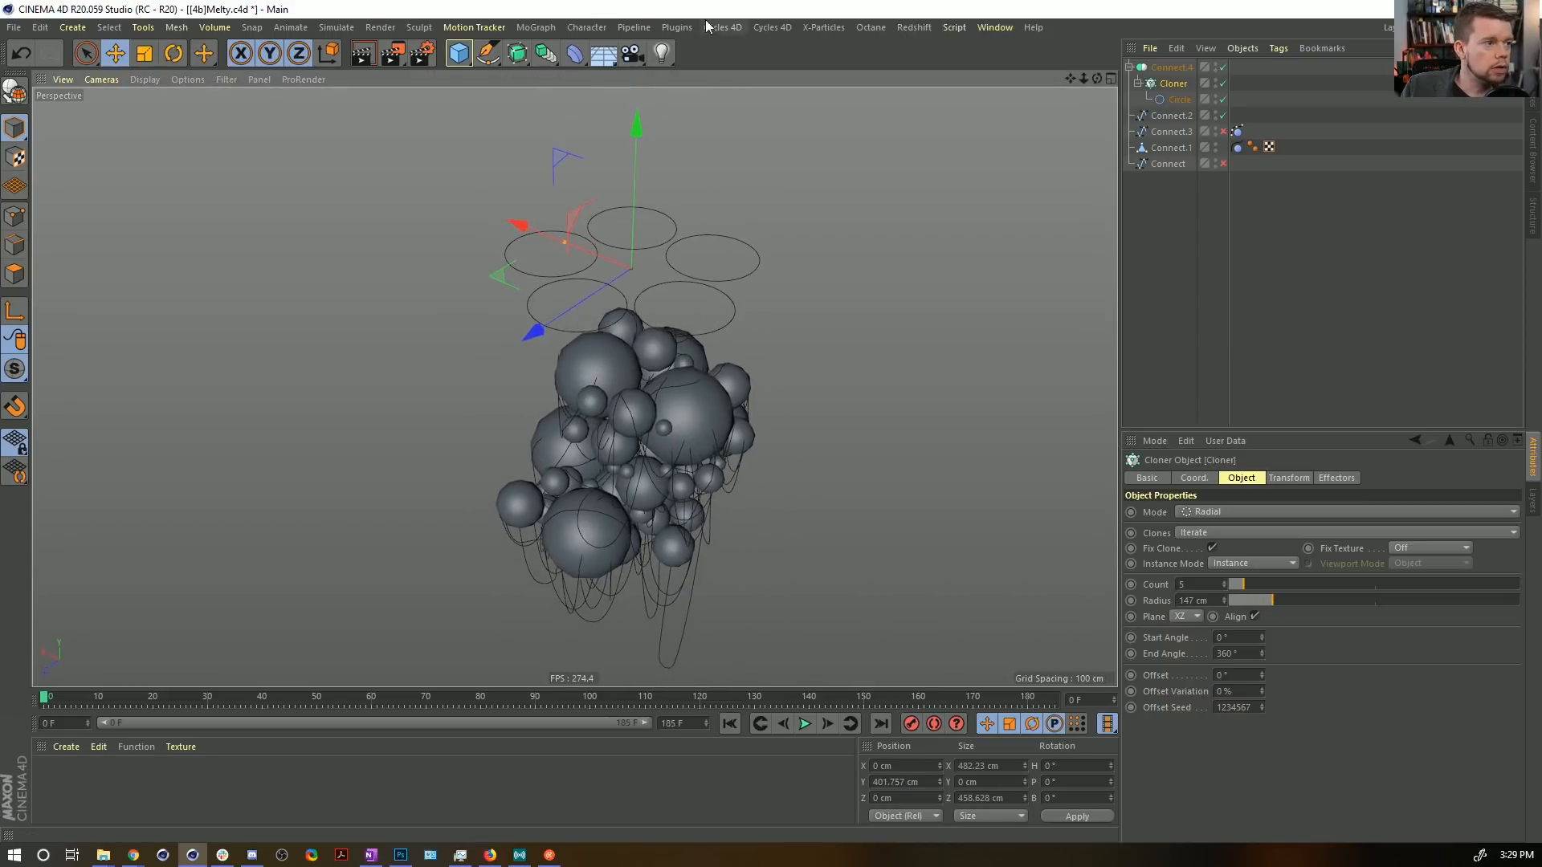
Add a Random effector to the Cloner and use its uniform scale to vary the circle sizes.
{"action": "left_click", "coordinate": [677, 27]}
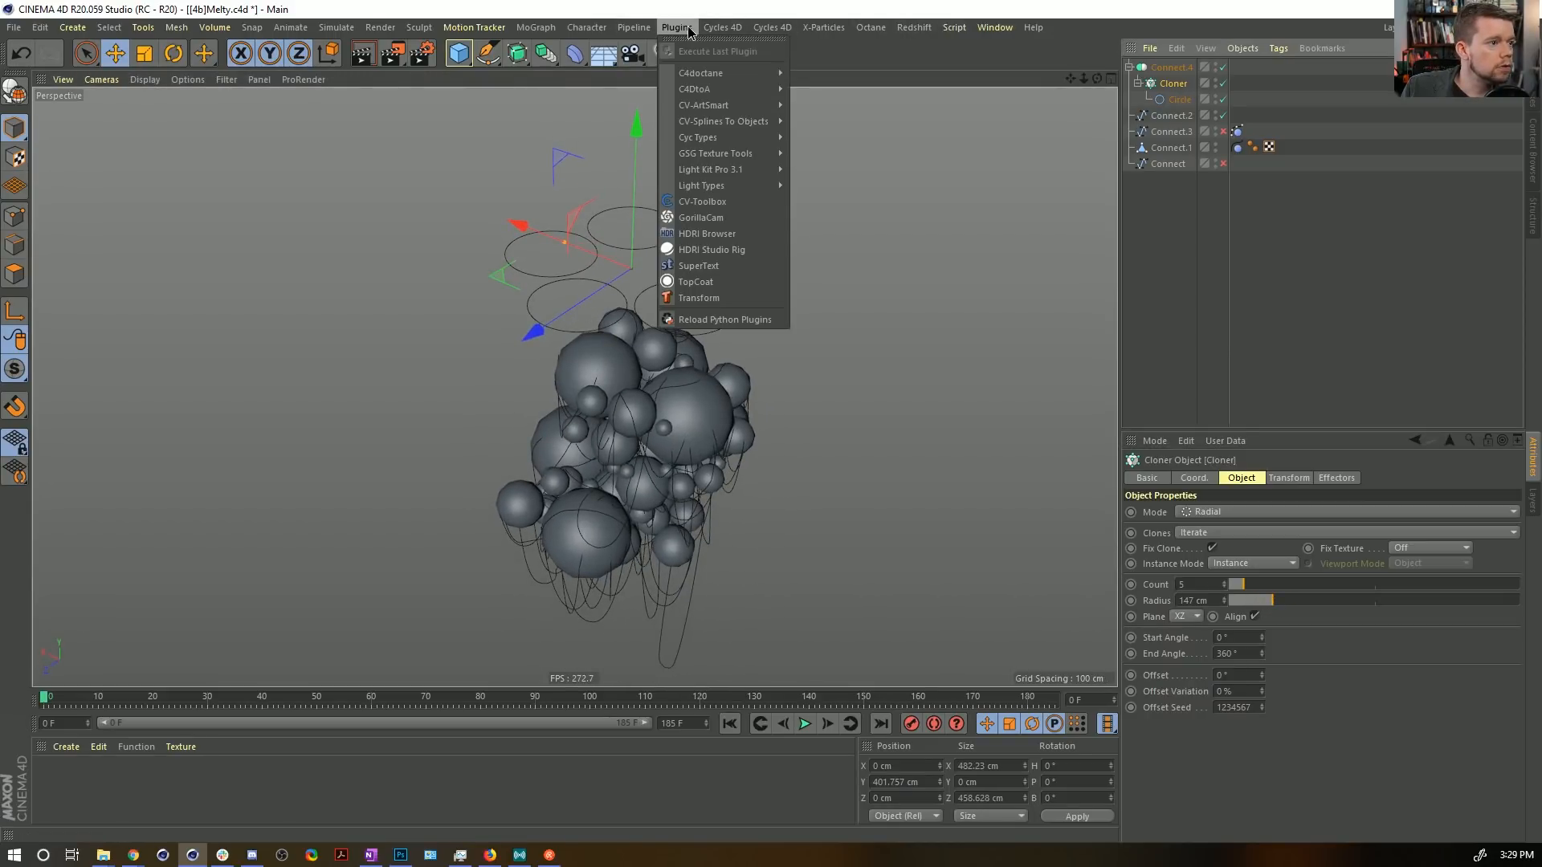
{"action": "mouse_move", "coordinate": [586, 27]}
{"action": "mouse_move", "coordinate": [535, 27]}
{"action": "mouse_move", "coordinate": [626, 50]}
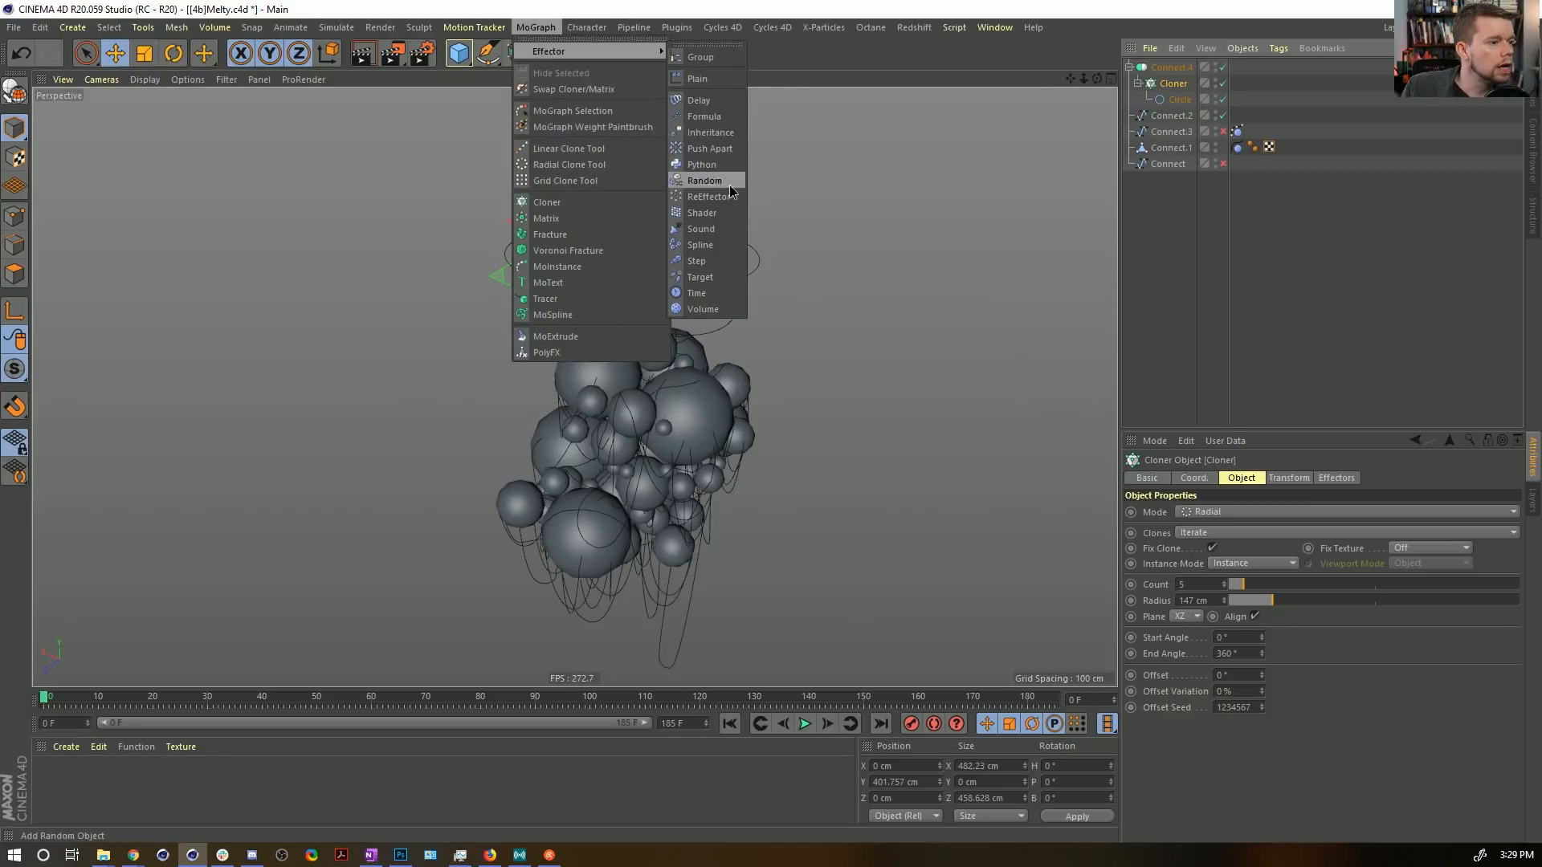
{"action": "left_click", "coordinate": [703, 181]}
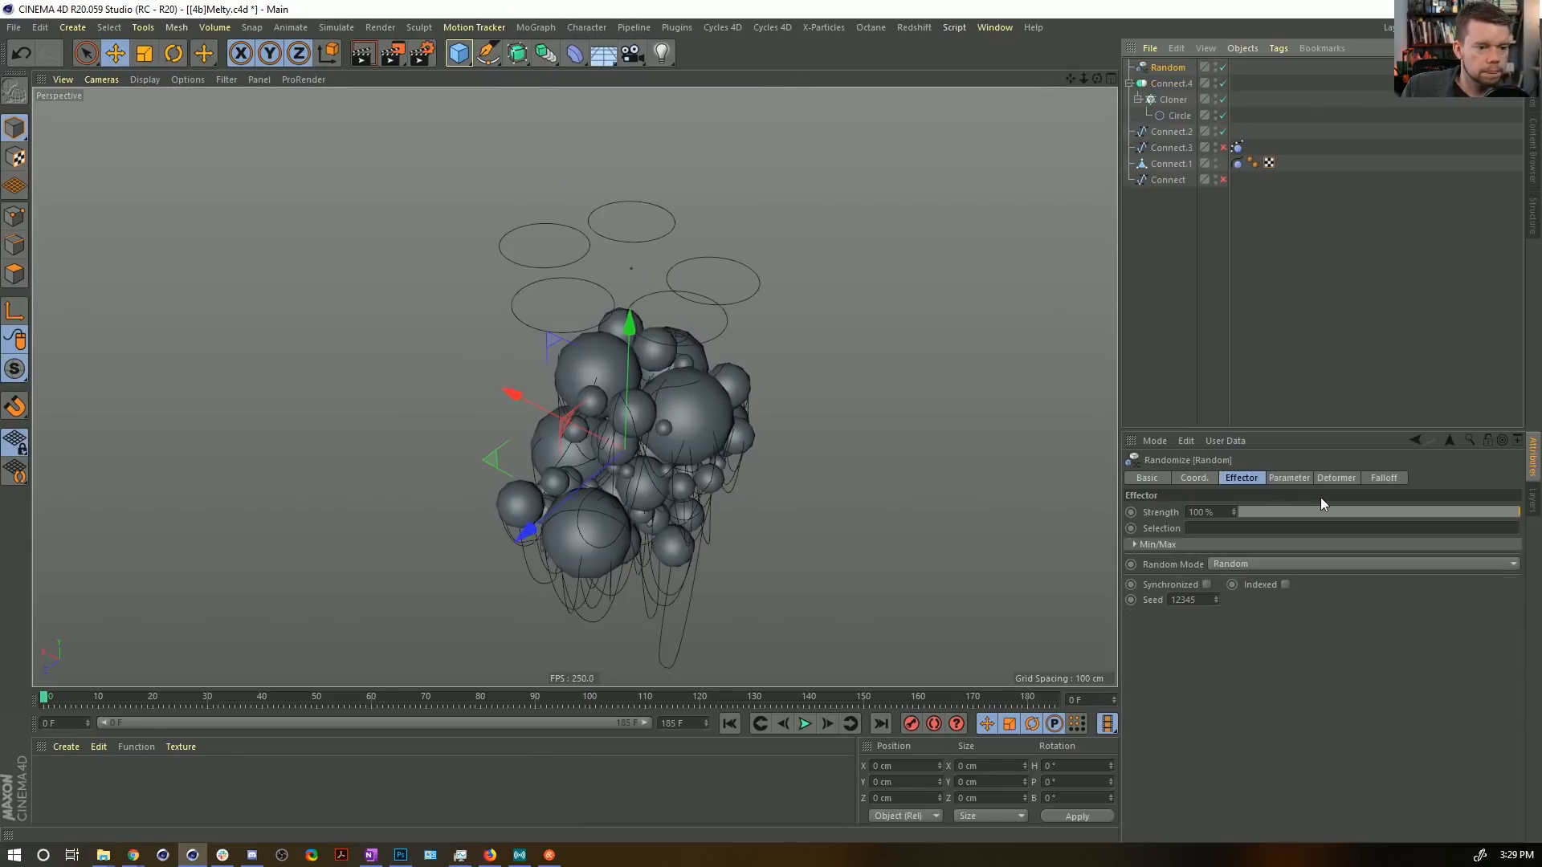
{"action": "left_click", "coordinate": [1288, 478]}
{"action": "left_click", "coordinate": [1285, 541]}
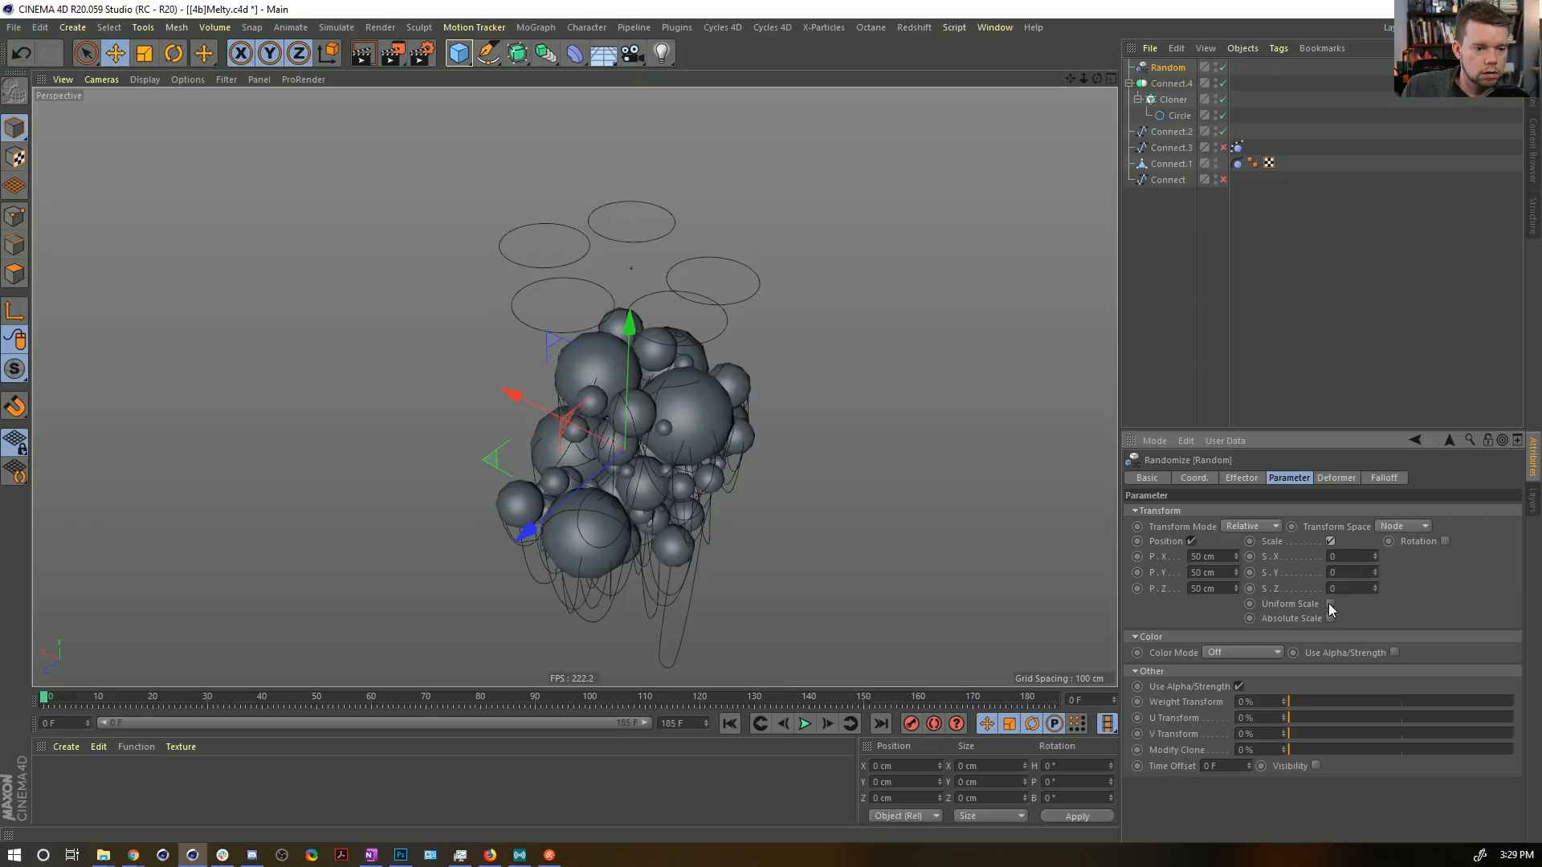
{"action": "left_click", "coordinate": [1330, 605]}
{"action": "left_click_drag", "start_coordinate": [1375, 556], "coordinate": [1168, 80]}
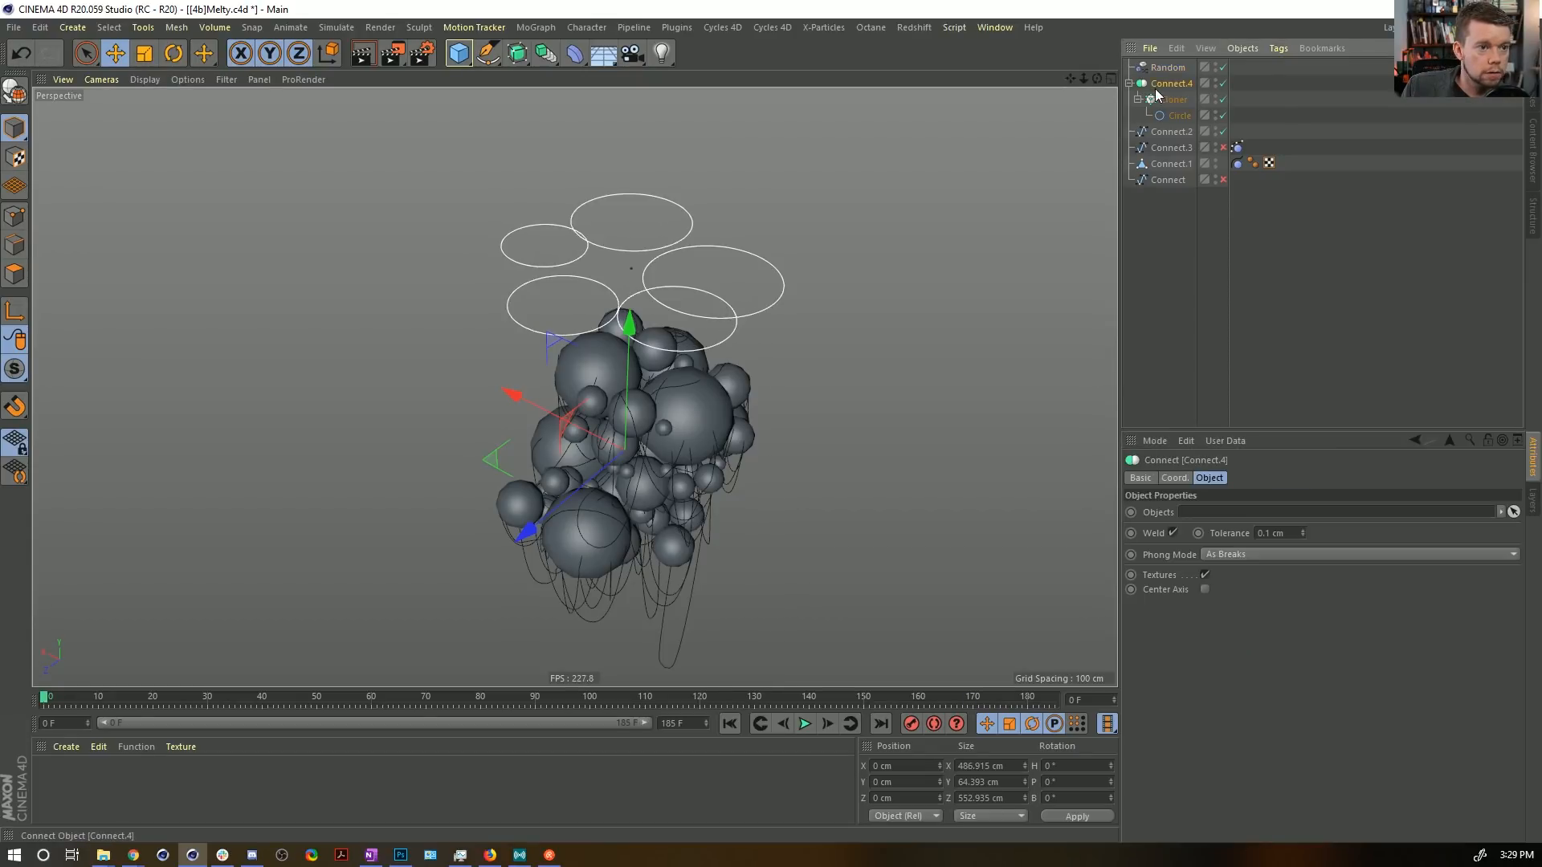
Set the Cloner's count to 12 and scale up its Circle spline slightly.
{"action": "left_click", "coordinate": [1176, 116]}
{"action": "left_click", "coordinate": [1173, 100]}
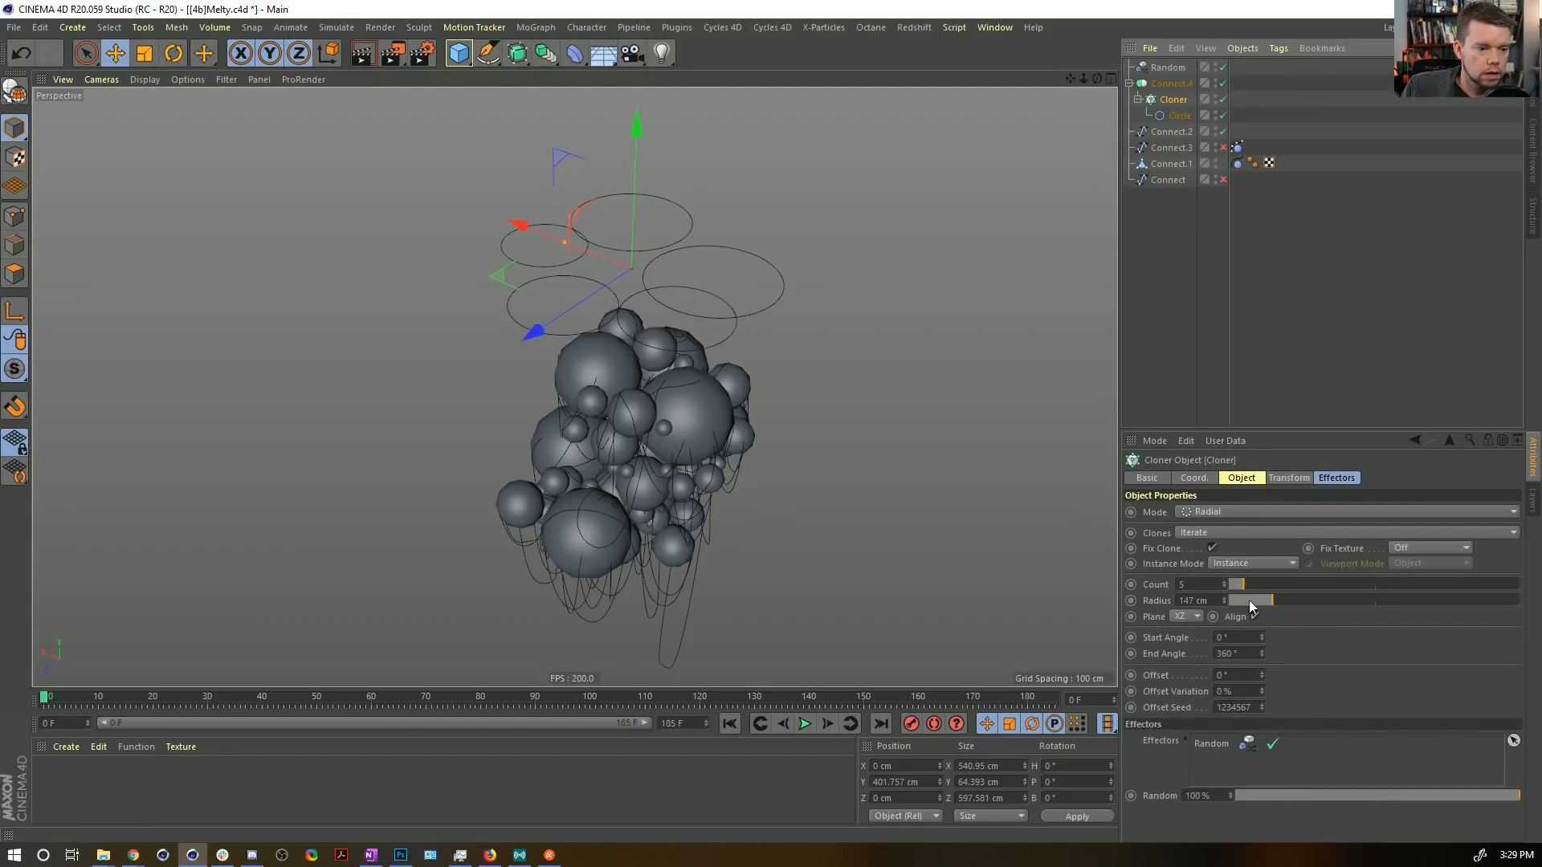
{"action": "left_click_drag", "start_coordinate": [1242, 583], "coordinate": [1265, 583]}
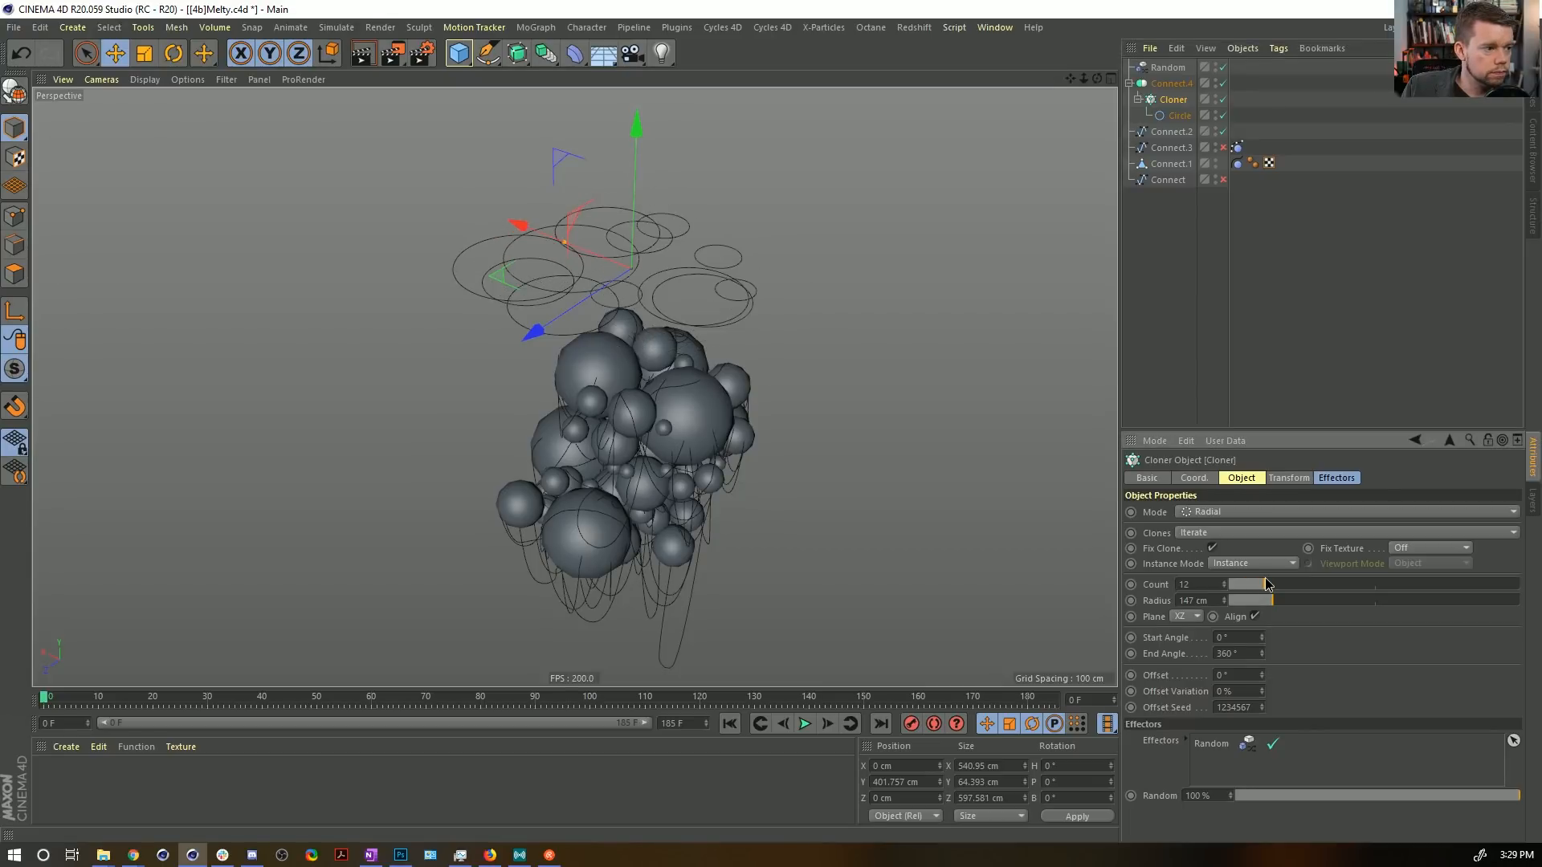
{"action": "left_click", "coordinate": [1179, 115]}
{"action": "key", "text": "t"}
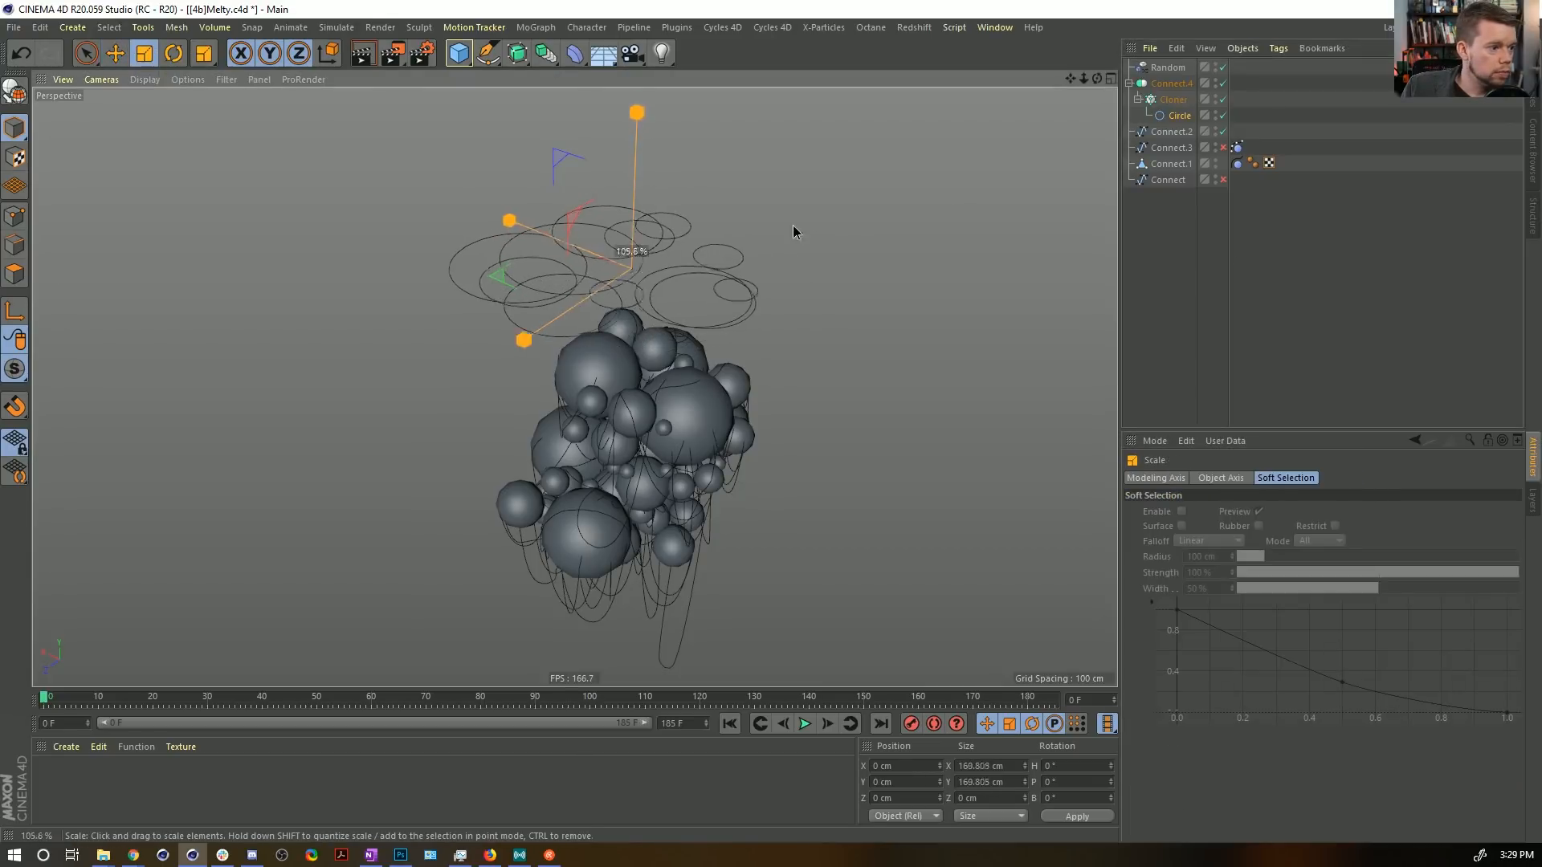
{"action": "left_click_drag", "start_coordinate": [793, 225], "coordinate": [1158, 132]}
Convert Connect.4 into a single editable spline and lower the rings to about Y -140 cm, just over the spheres.
{"action": "left_click_drag", "start_coordinate": [479, 485], "coordinate": [774, 263], "text": "alt"}
{"action": "left_click", "coordinate": [1156, 85]}
{"action": "key", "text": "e"}
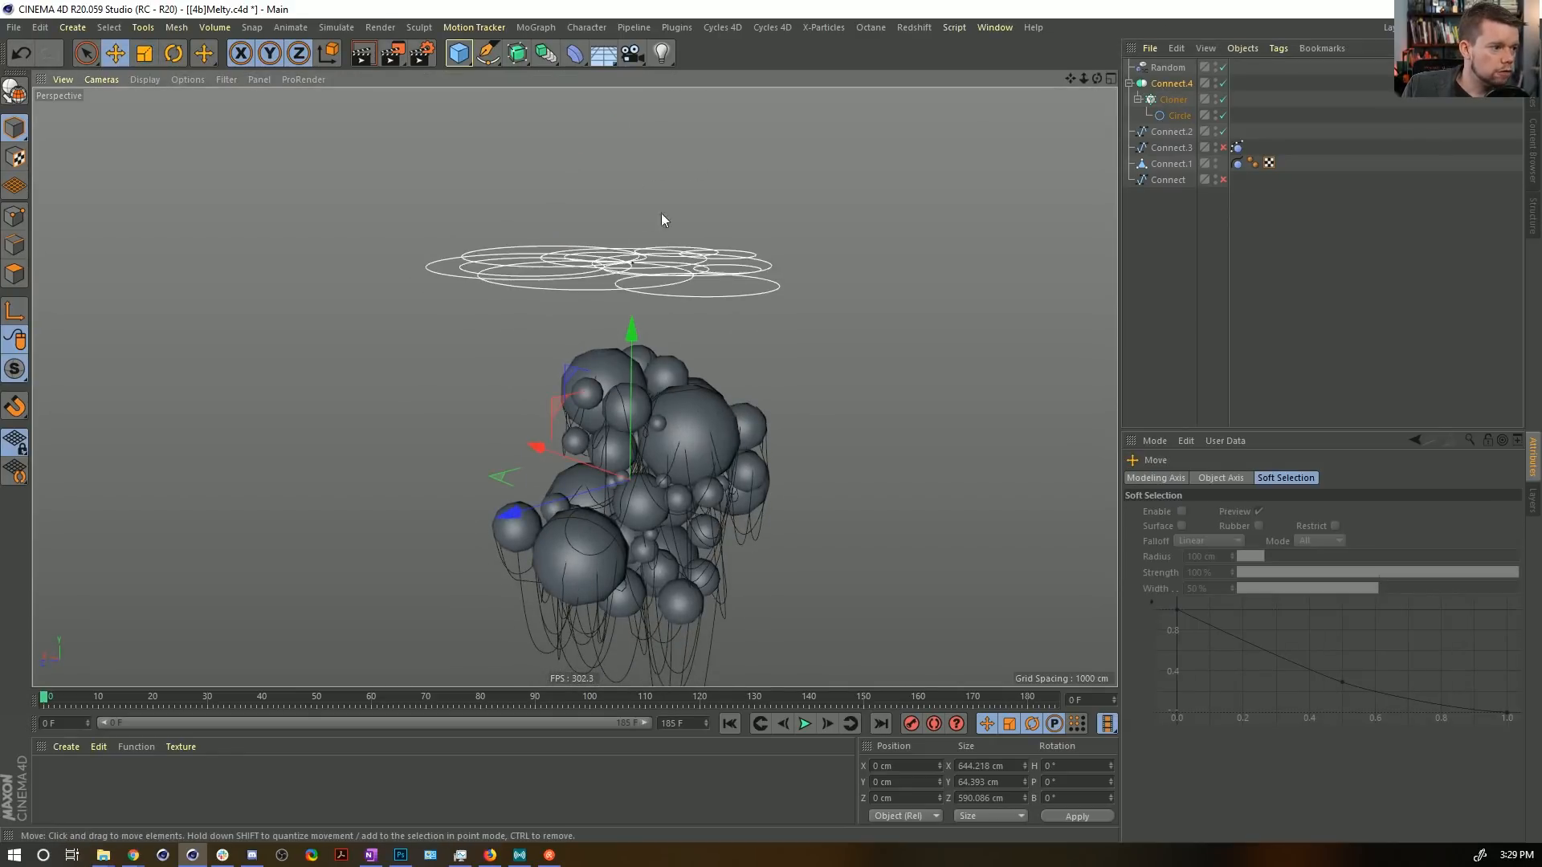
{"action": "key", "text": "c"}
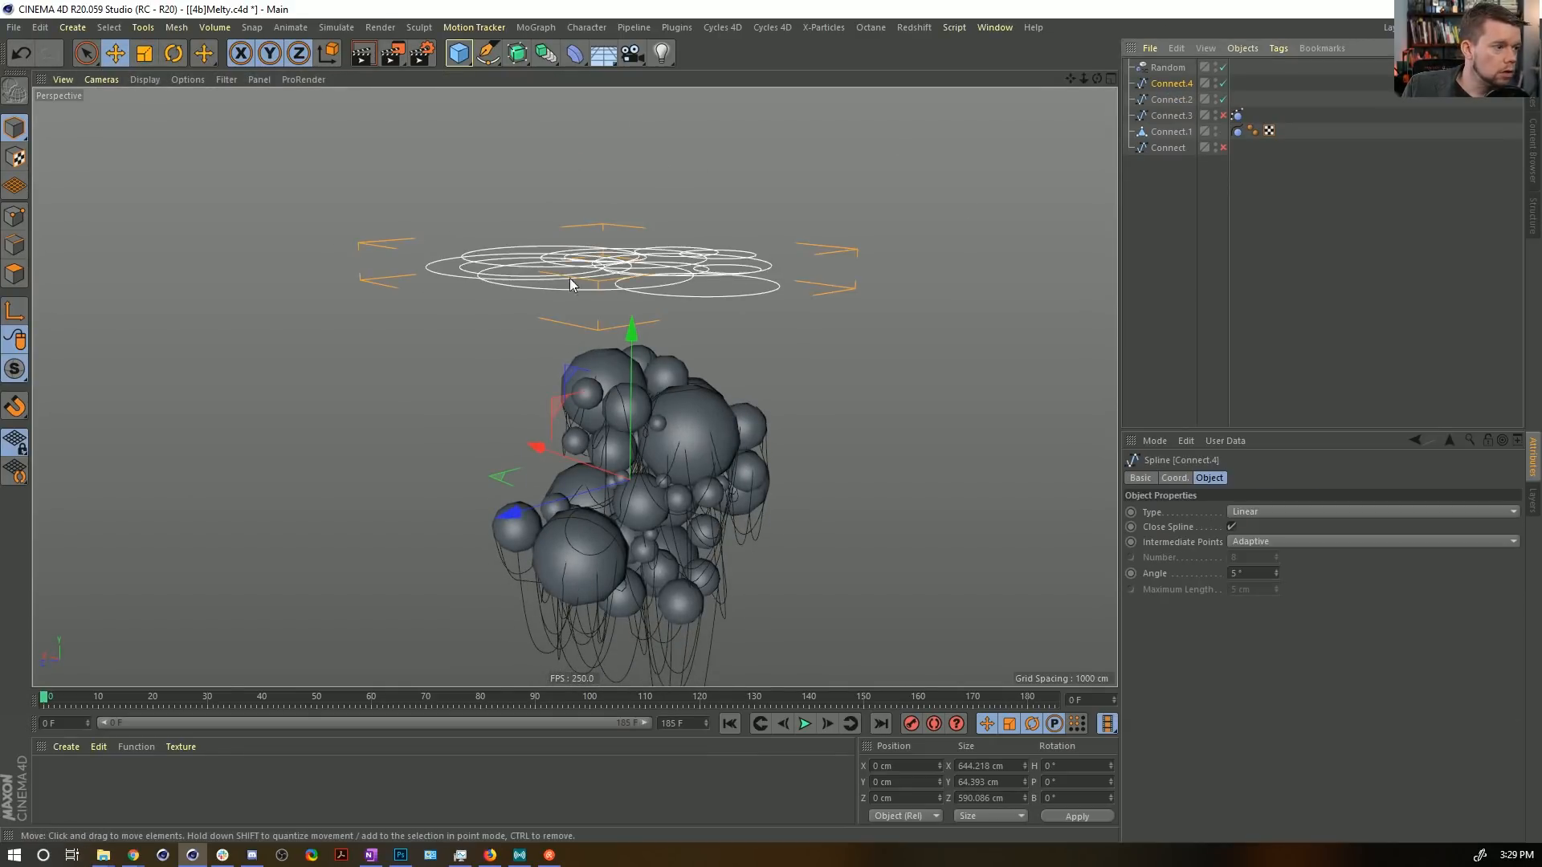
{"action": "left_click_drag", "start_coordinate": [641, 336], "coordinate": [621, 412]}
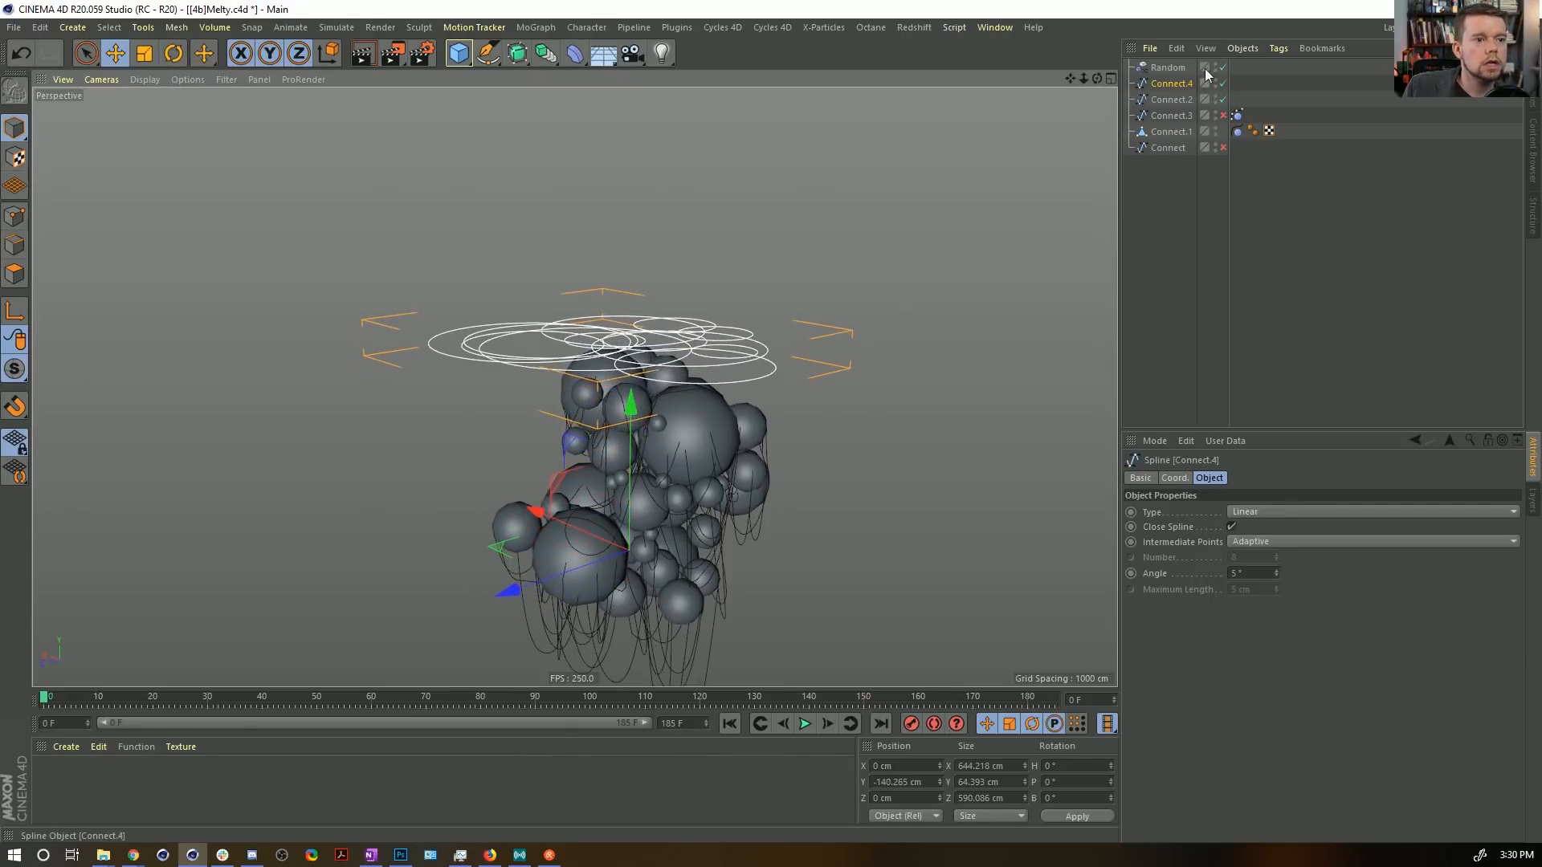
Copy Connect.3's Spline Dynamics tag onto Connect.4, set the copy's Drag to 15%, and save the scene.
{"action": "left_click_drag", "start_coordinate": [1236, 115], "coordinate": [1236, 83]}
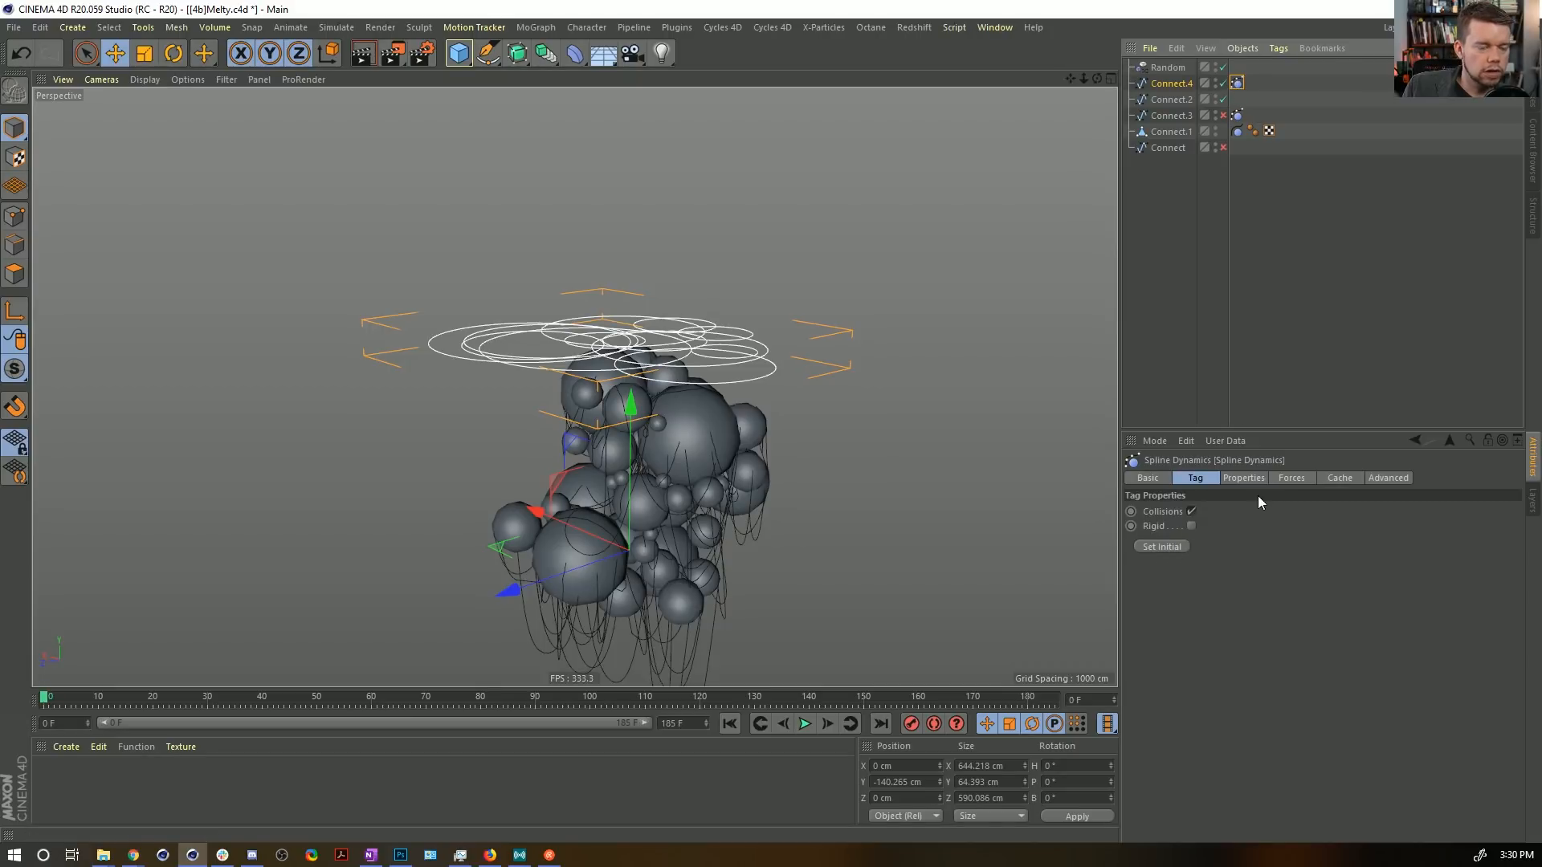
{"action": "left_click", "coordinate": [1244, 478]}
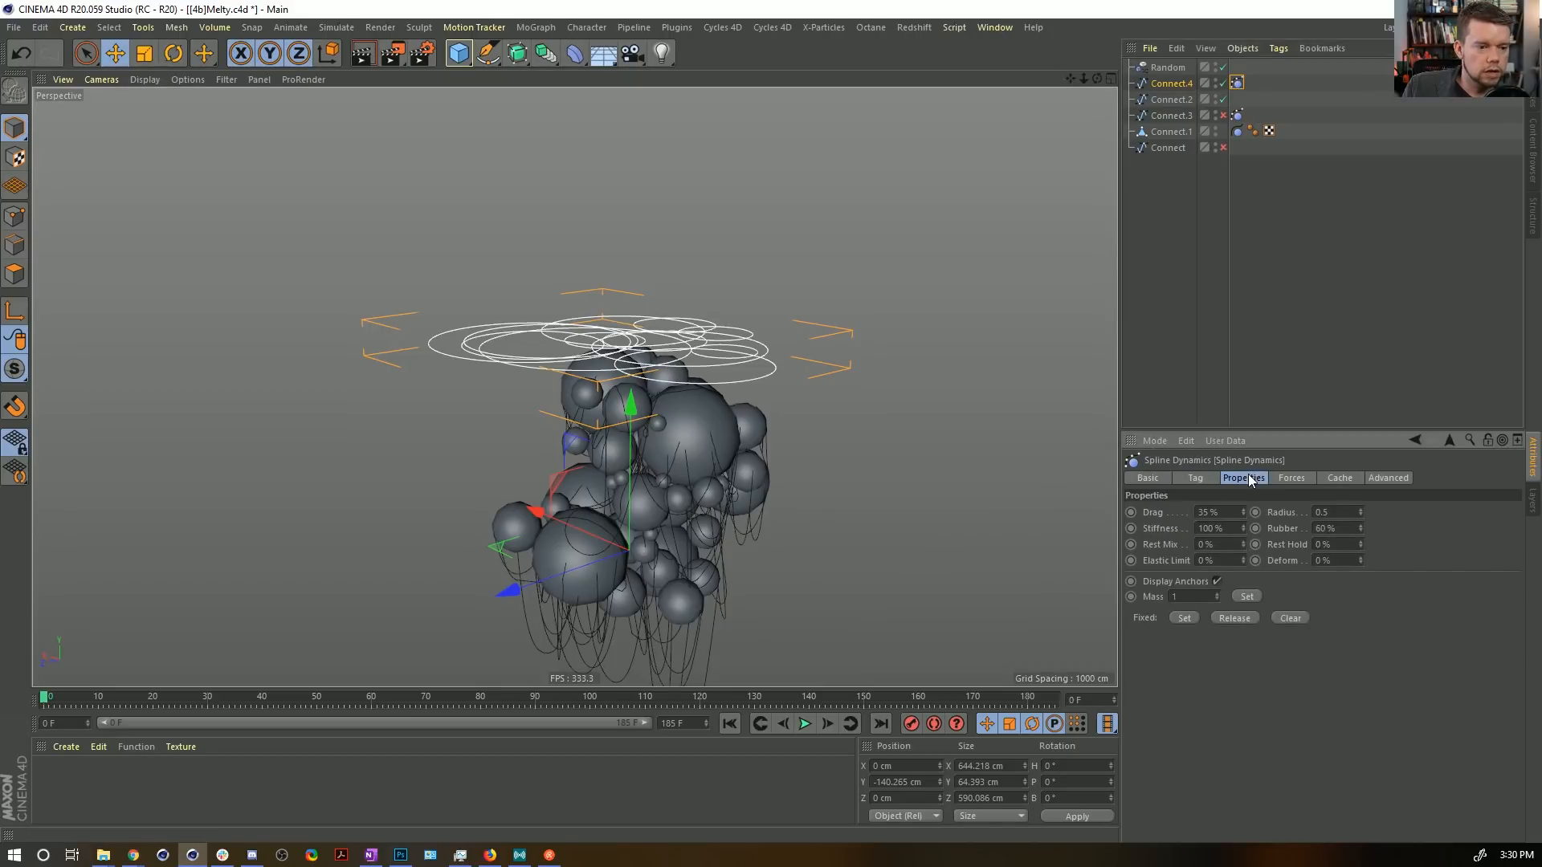
{"action": "left_click", "coordinate": [1223, 513]}
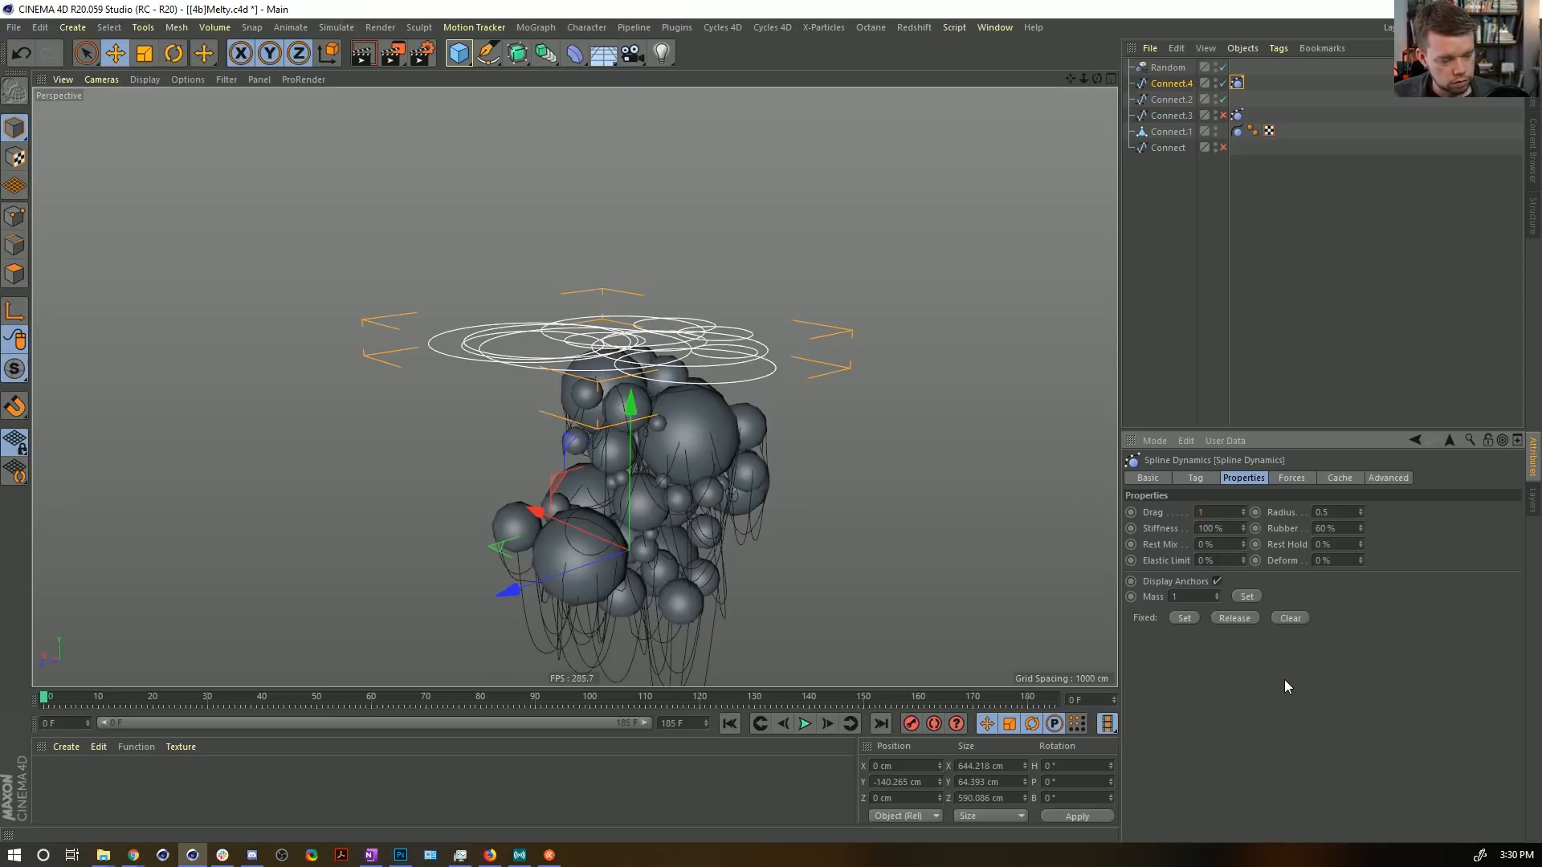
{"action": "scroll", "coordinate": [787, 348], "scroll_direction": "up", "scroll_amount": 8}
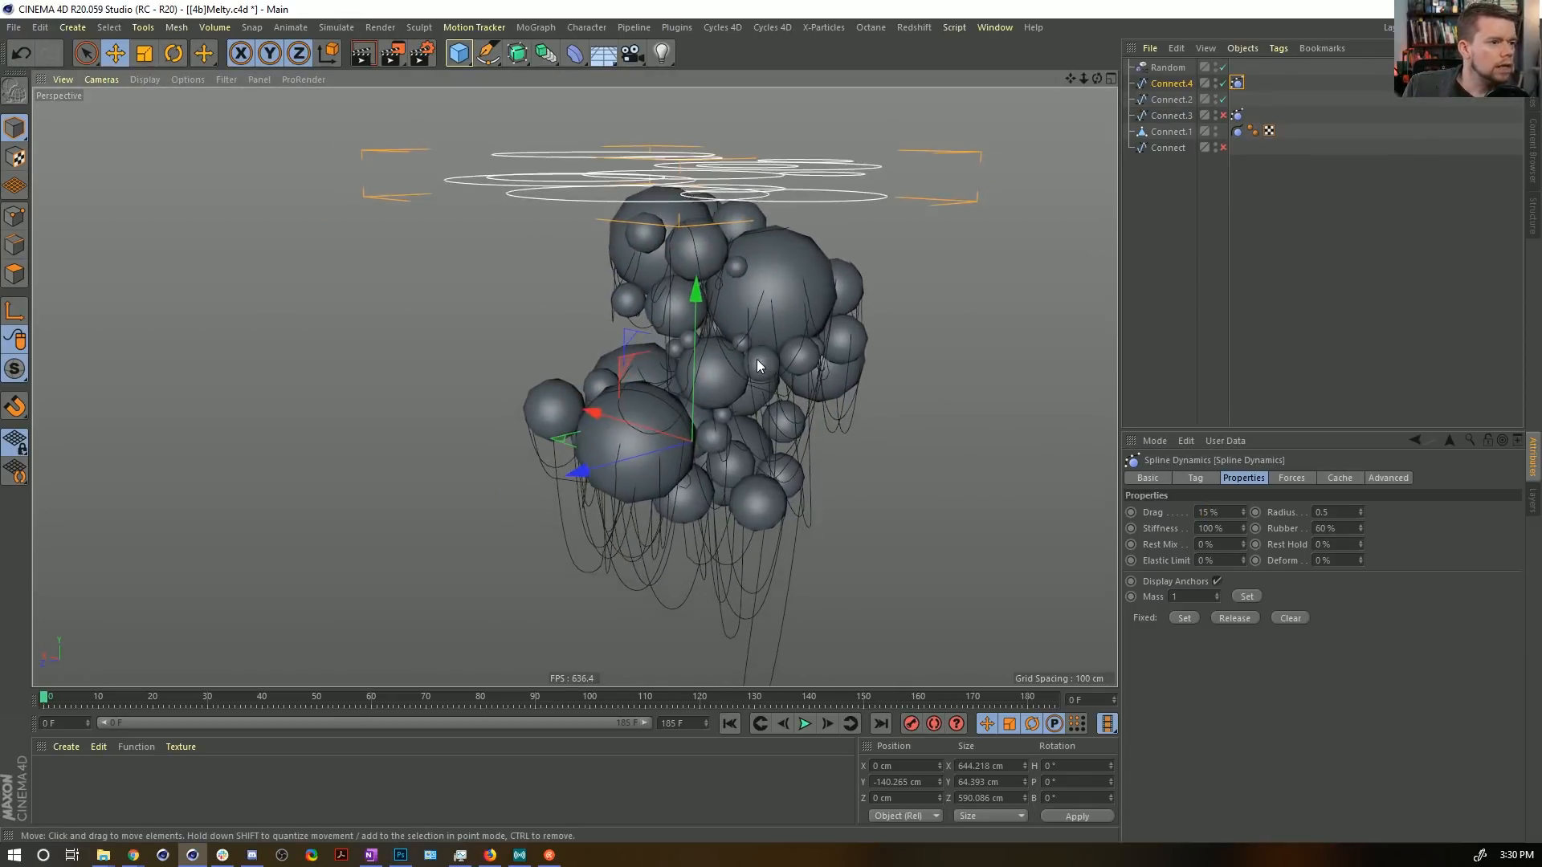
{"action": "scroll", "coordinate": [757, 359], "scroll_direction": "up", "scroll_amount": 1}
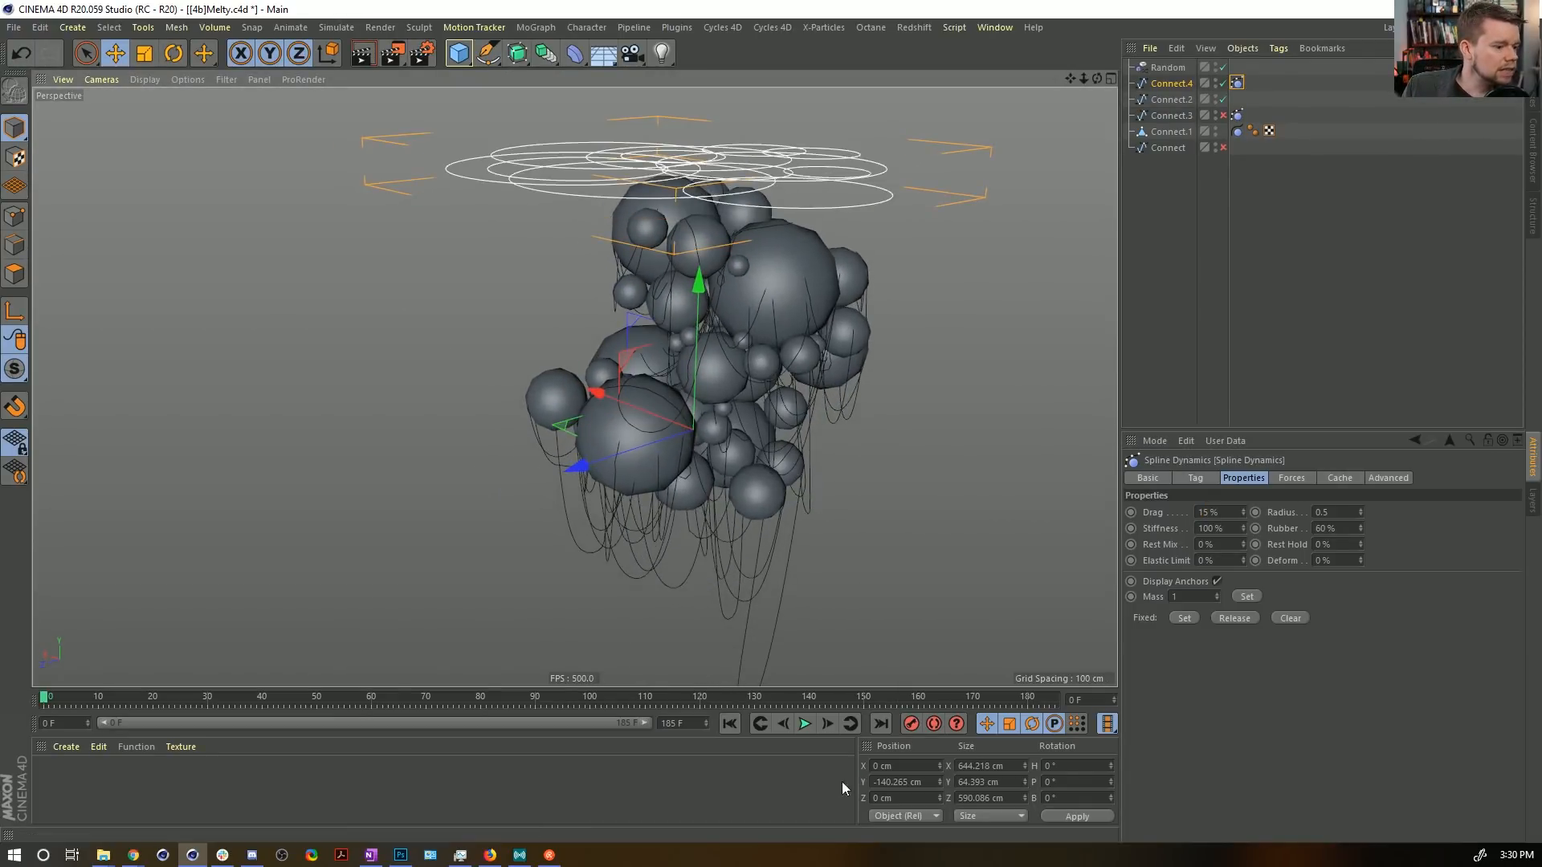
{"action": "key", "text": "ctrl+s"}
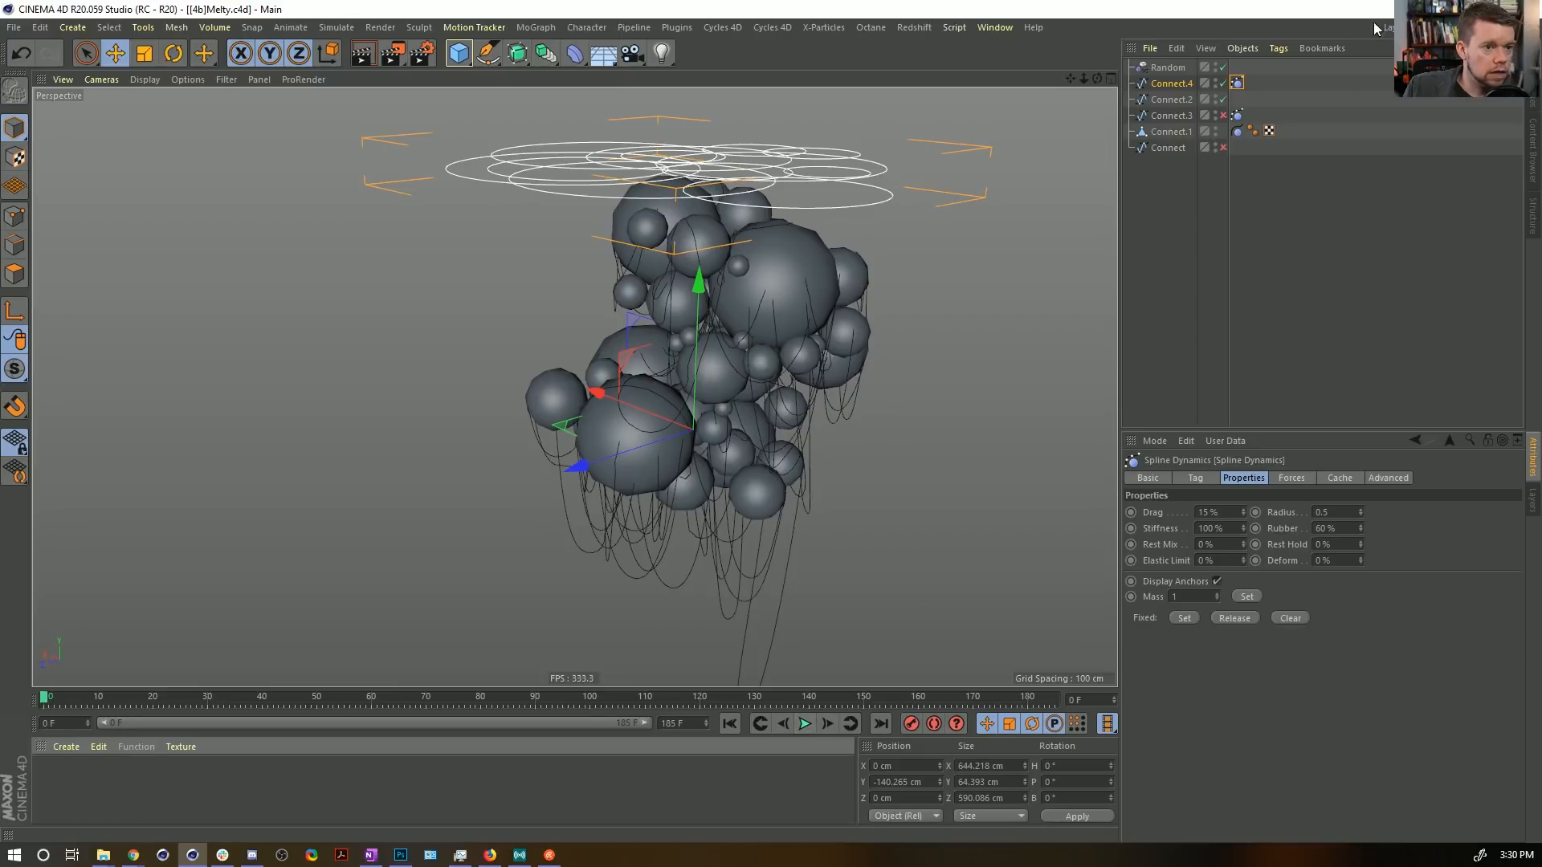
Simulate the rings draping over the spheres to frame 96, then delete Connect.4's Spline Dynamics tag to keep that shape.
{"action": "left_click", "coordinate": [805, 724]}
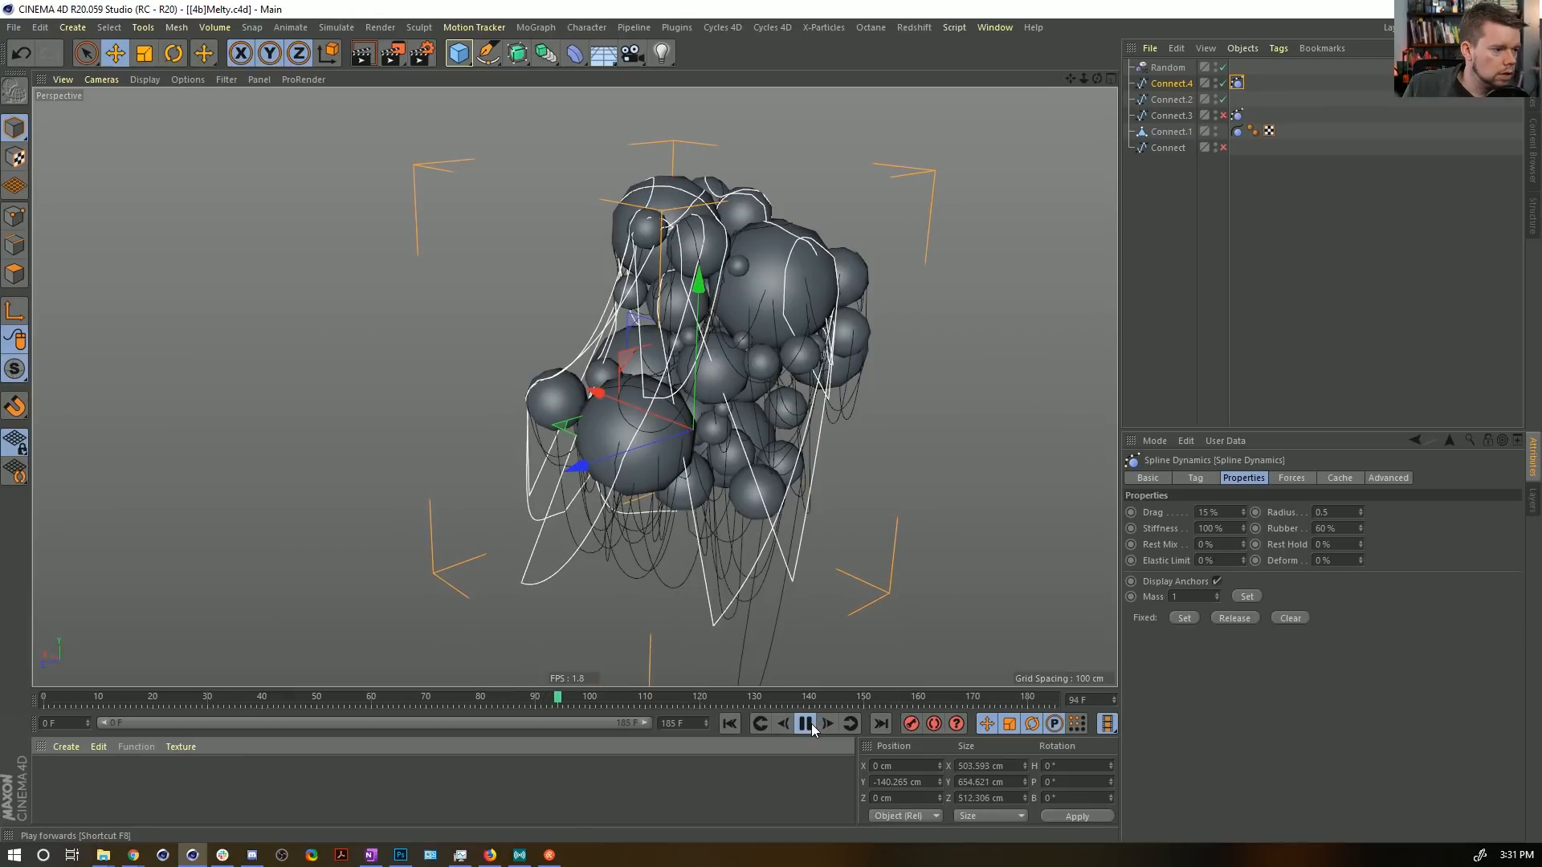
{"action": "left_click", "coordinate": [811, 724]}
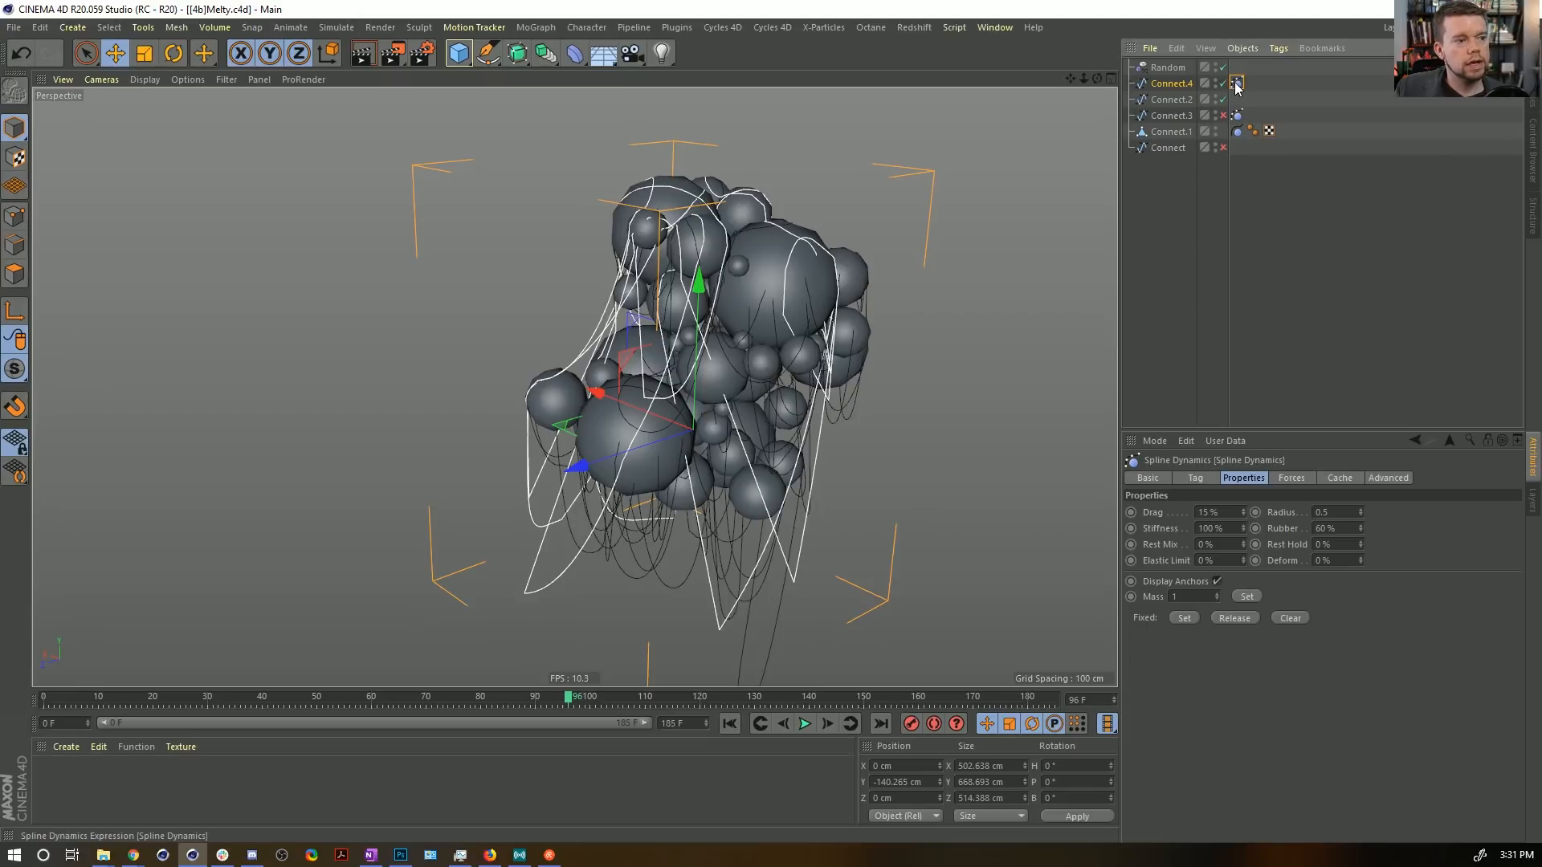
{"action": "key", "text": "Delete"}
Turn off Close Spline on Connect.4 and copy Connect.3's Spline Dynamics tag onto it.
{"action": "left_click", "coordinate": [1179, 87]}
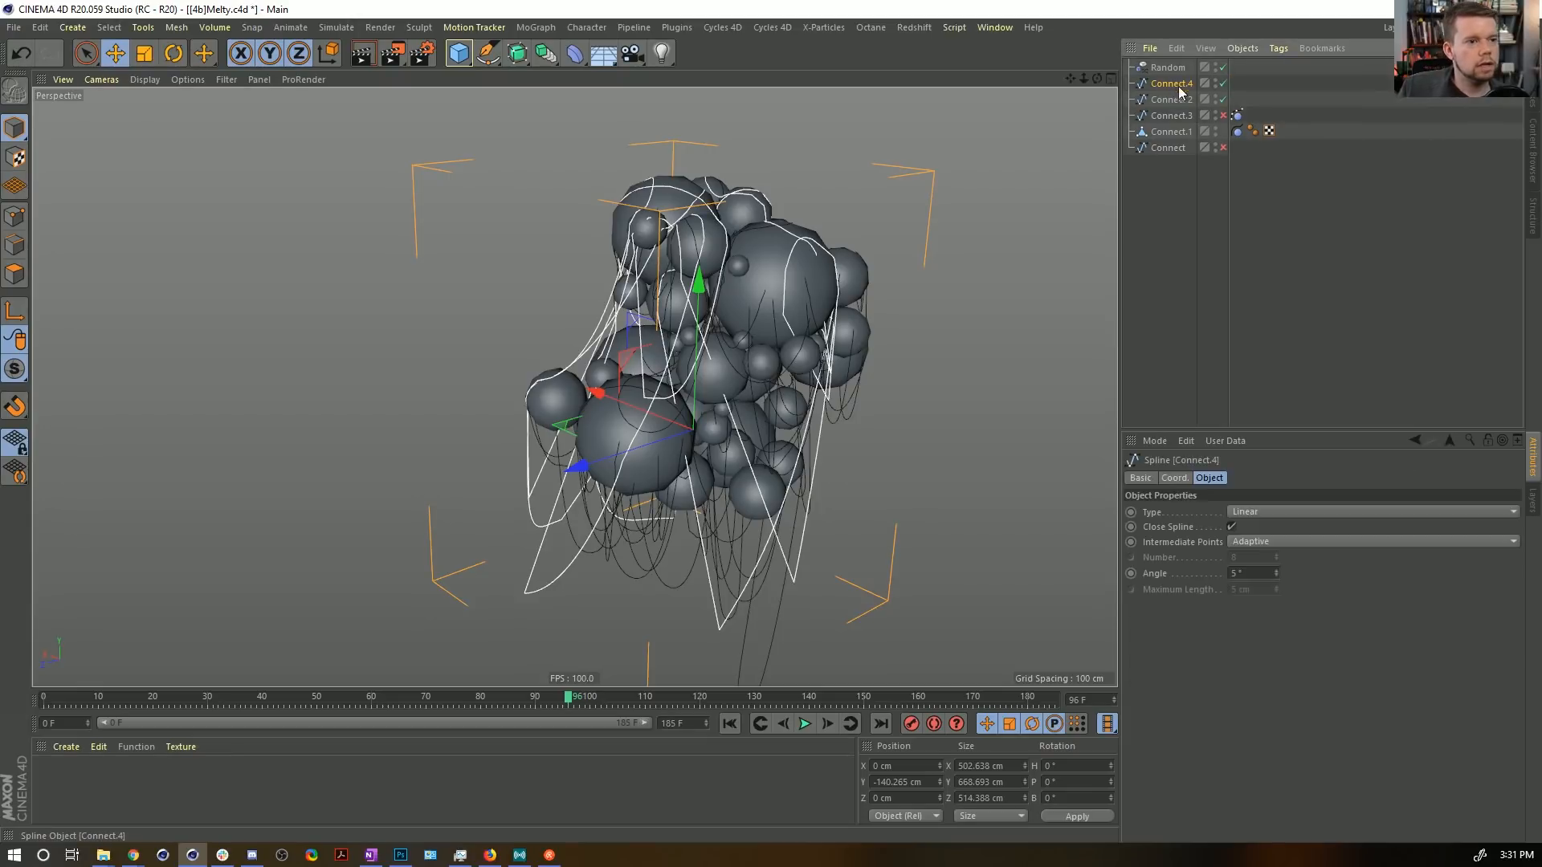
{"action": "left_click", "coordinate": [1231, 526]}
{"action": "left_click_drag", "start_coordinate": [760, 449], "coordinate": [674, 514], "text": "alt"}
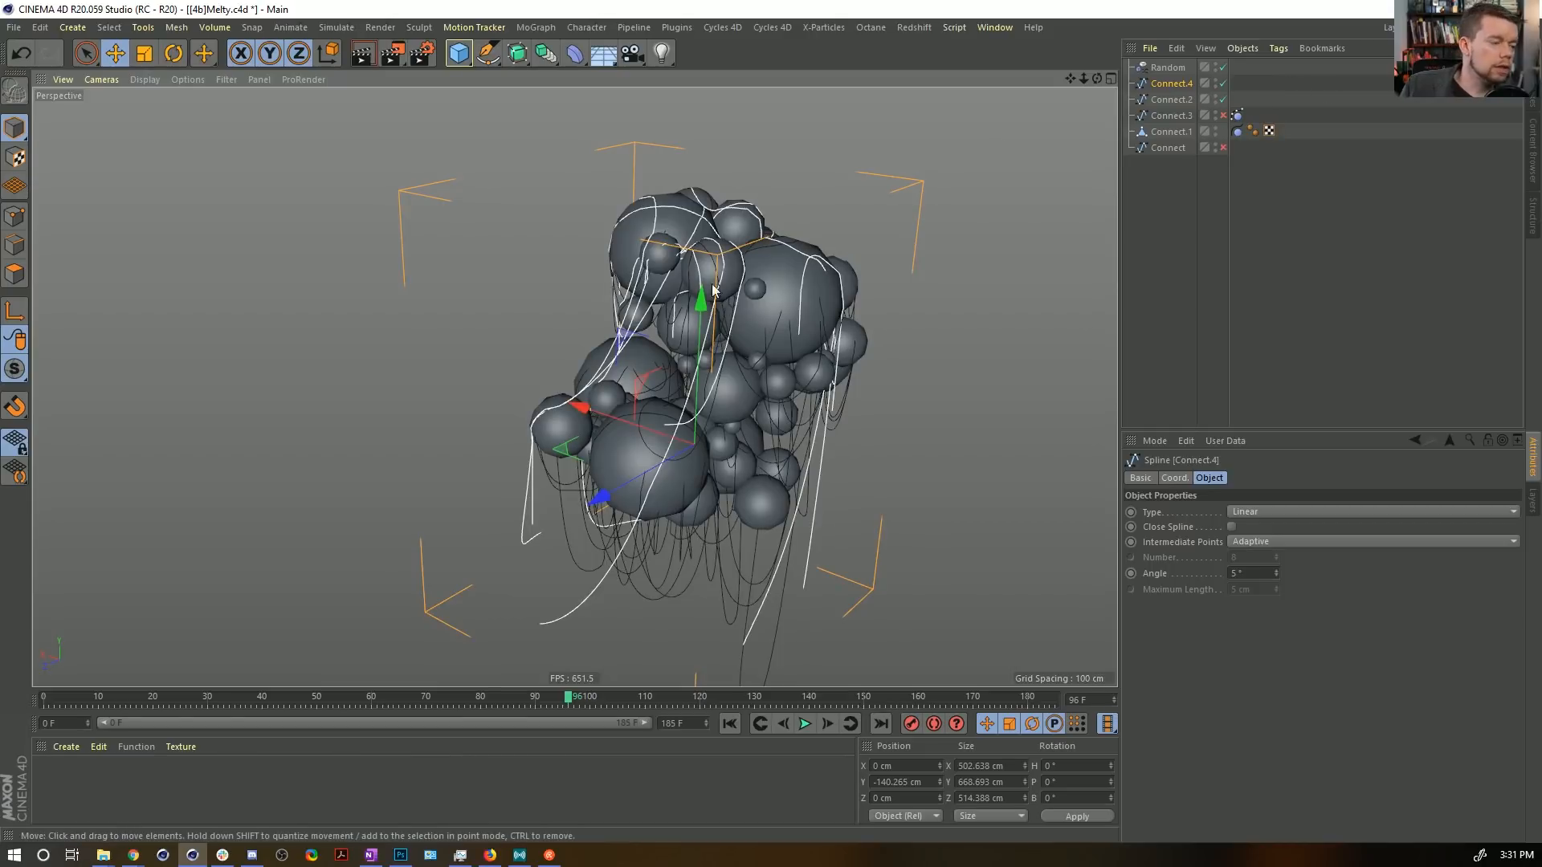
{"action": "left_click_drag", "start_coordinate": [1237, 115], "coordinate": [1237, 84], "text": "ctrl"}
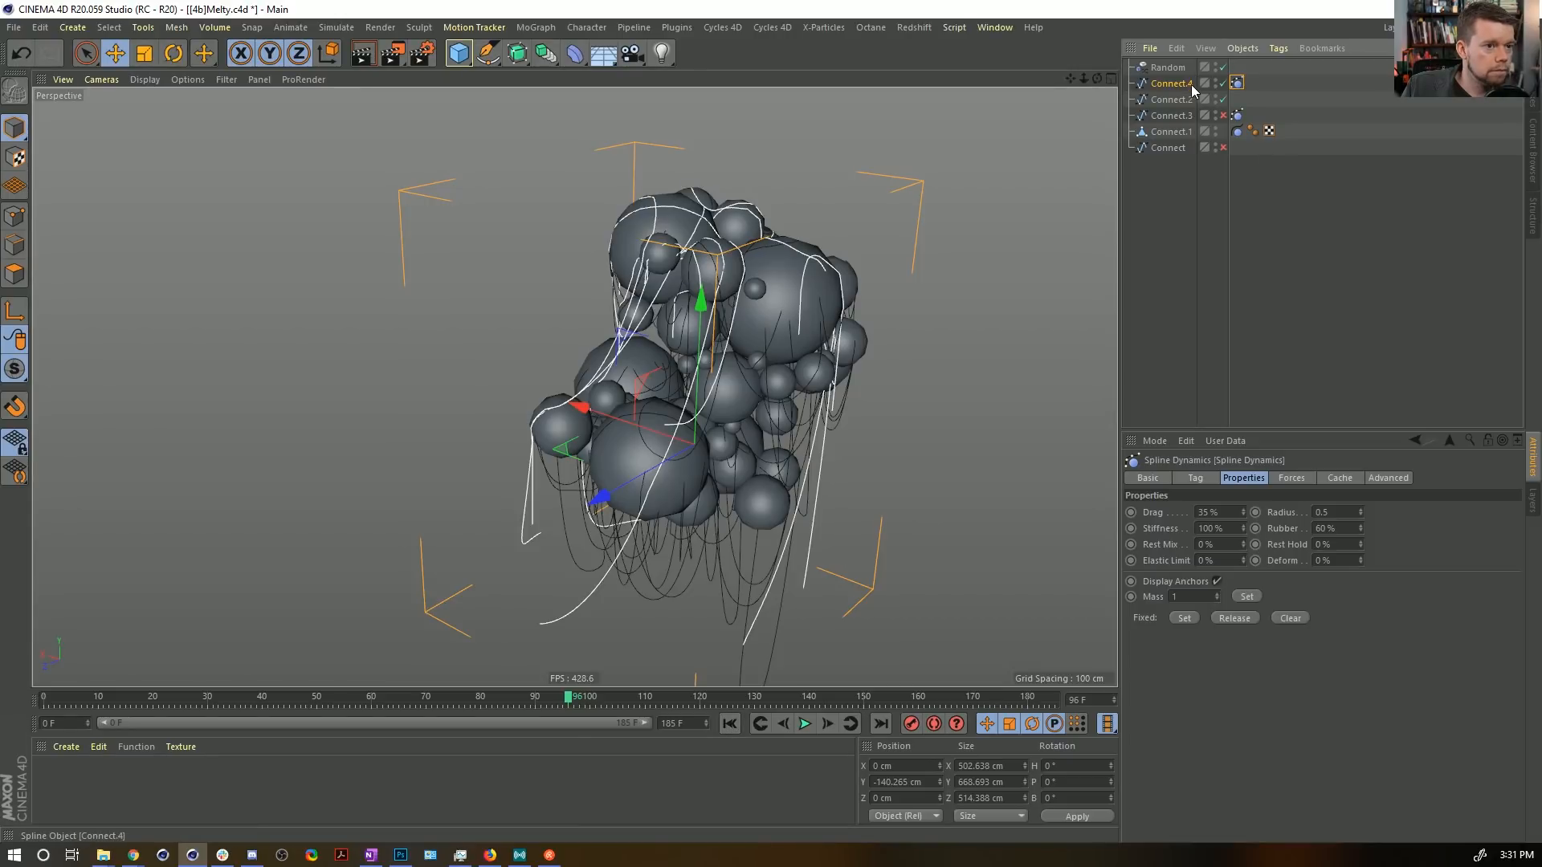
Copy the Spline Dynamics tag from Connect.3 onto Connect.4 and play the simulation from frame 0 to frame 14.
{"action": "key", "text": "ctrl+z"}
{"action": "left_click_drag", "start_coordinate": [1236, 114], "coordinate": [1237, 82], "text": "ctrl"}
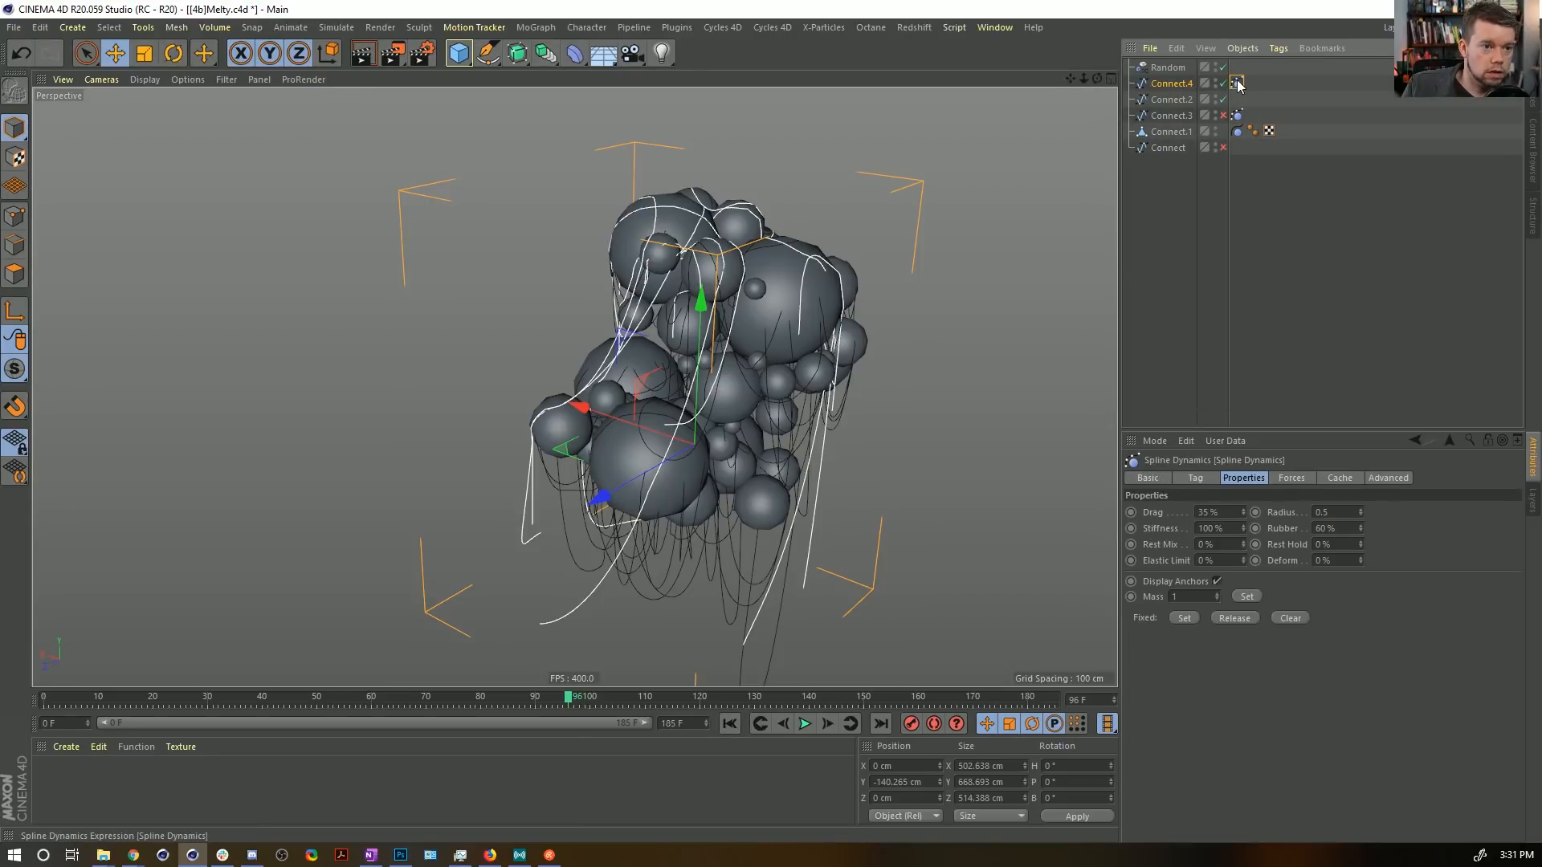
{"action": "left_click", "coordinate": [729, 724]}
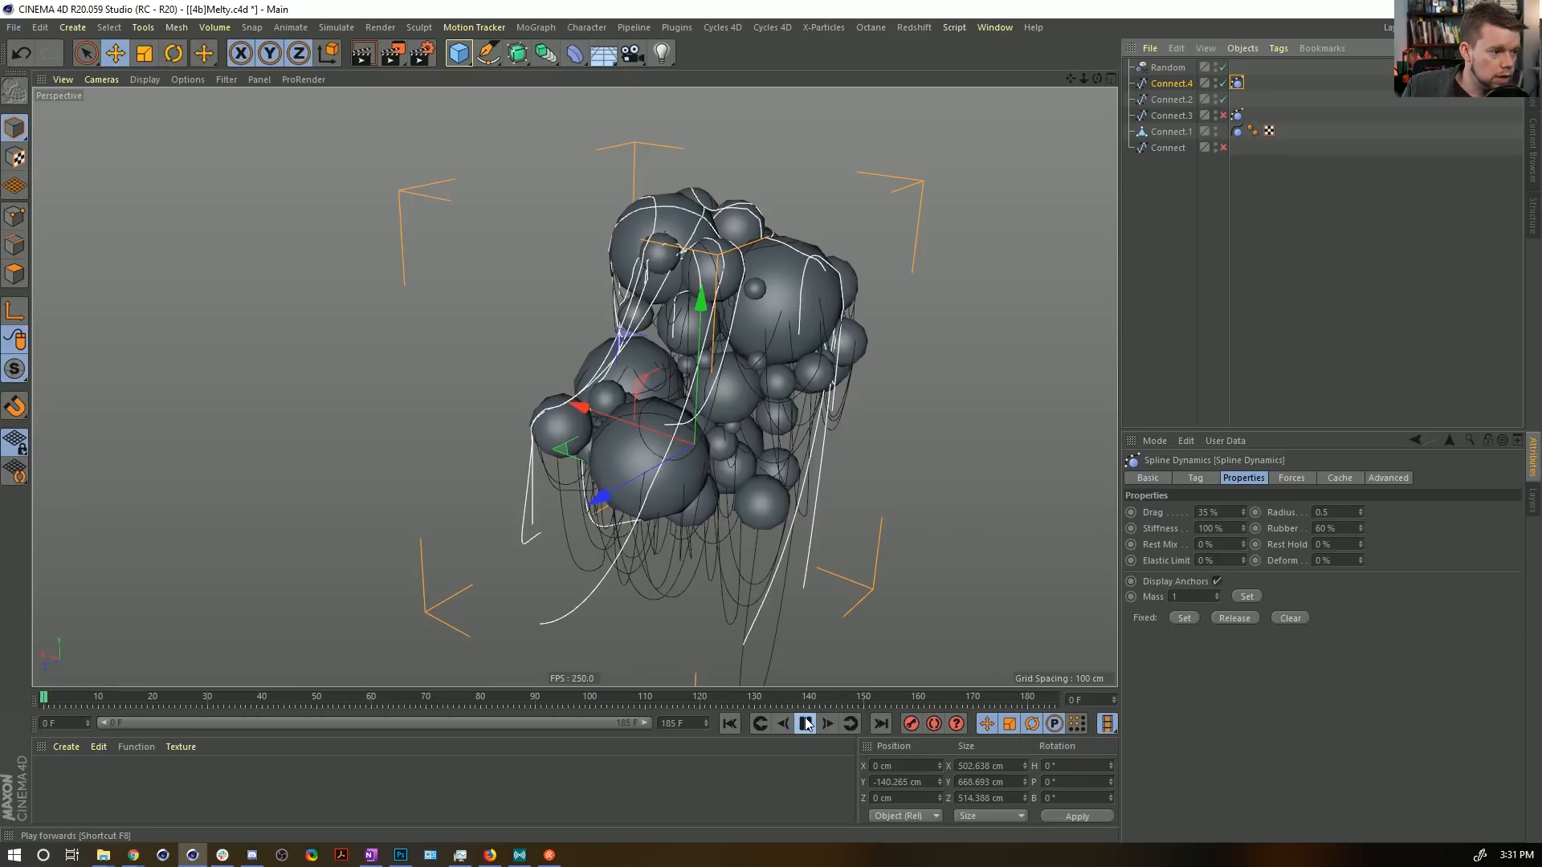
{"action": "left_click", "coordinate": [807, 725]}
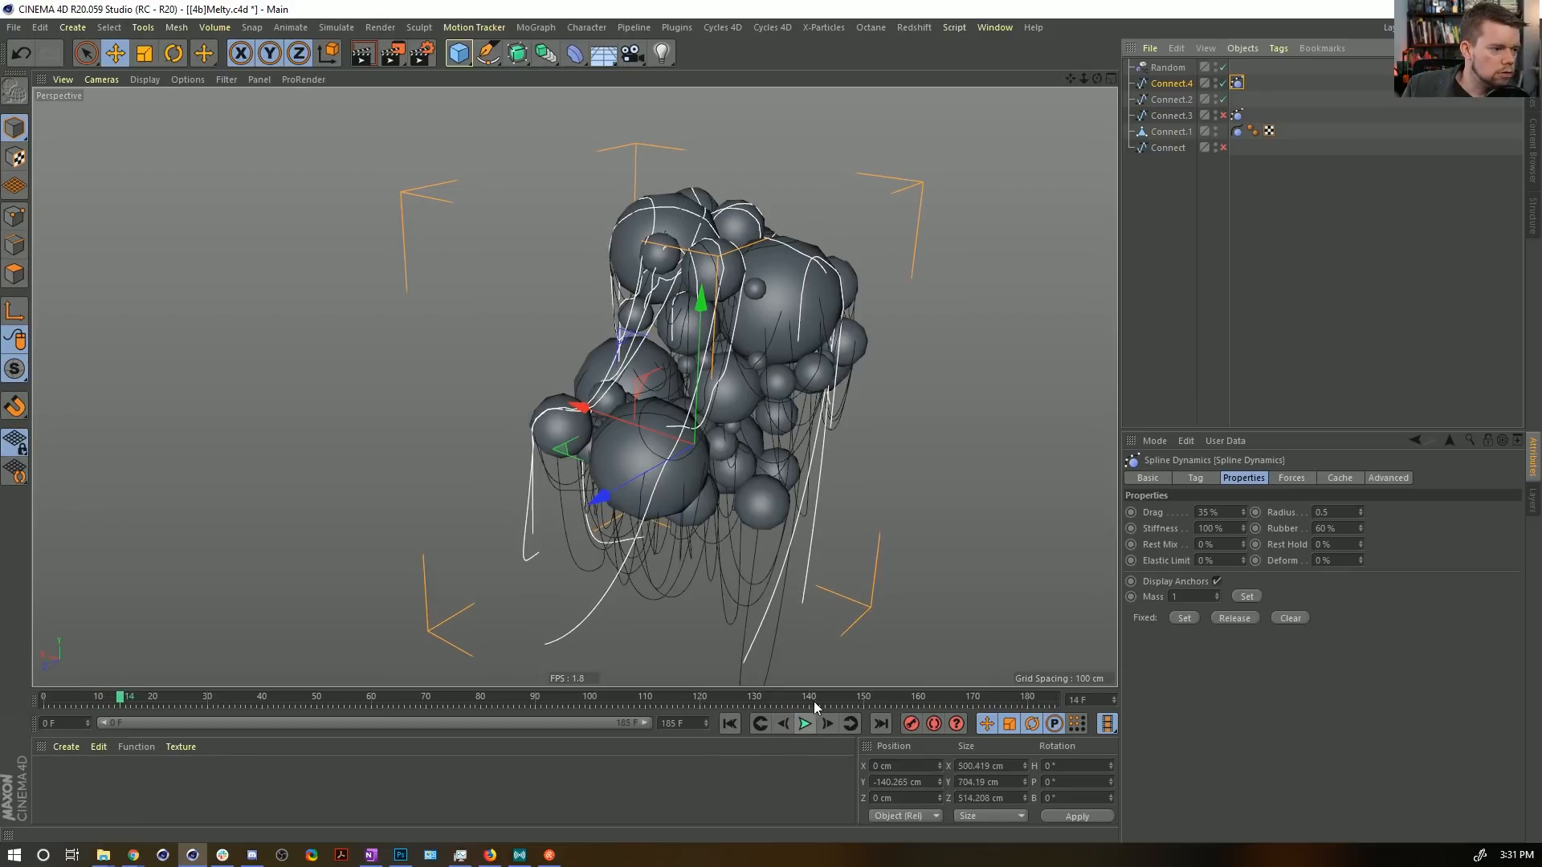
{"action": "left_click", "coordinate": [806, 725]}
Remove the Spline Dynamics tag from Connect.4 and delete the spline points hanging lowest beneath the spheres.
{"action": "left_click_drag", "start_coordinate": [643, 298], "coordinate": [723, 289], "text": "alt"}
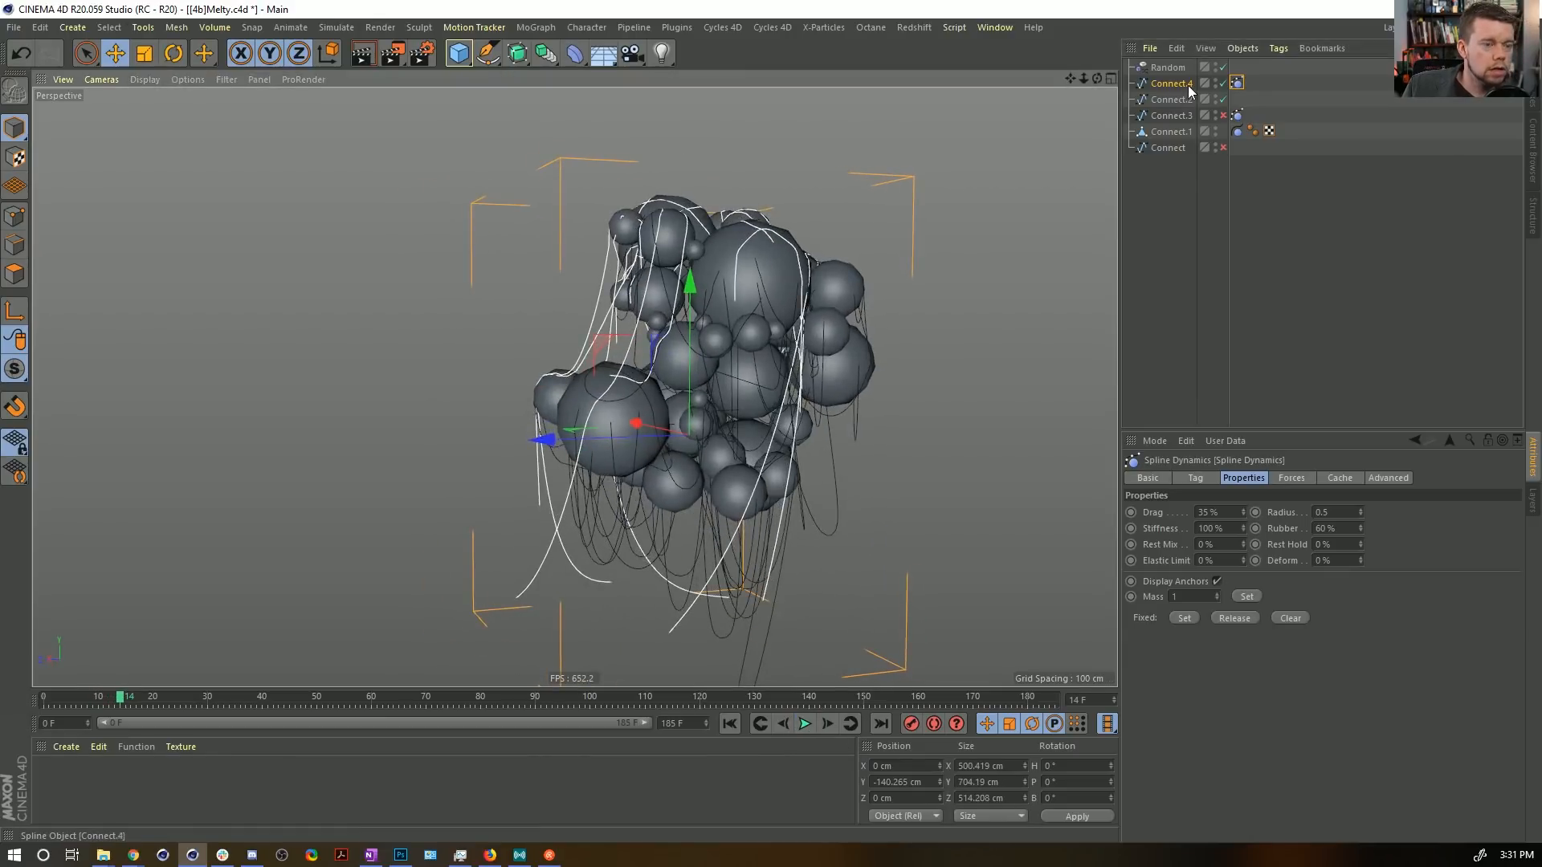
{"action": "key", "text": "Delete"}
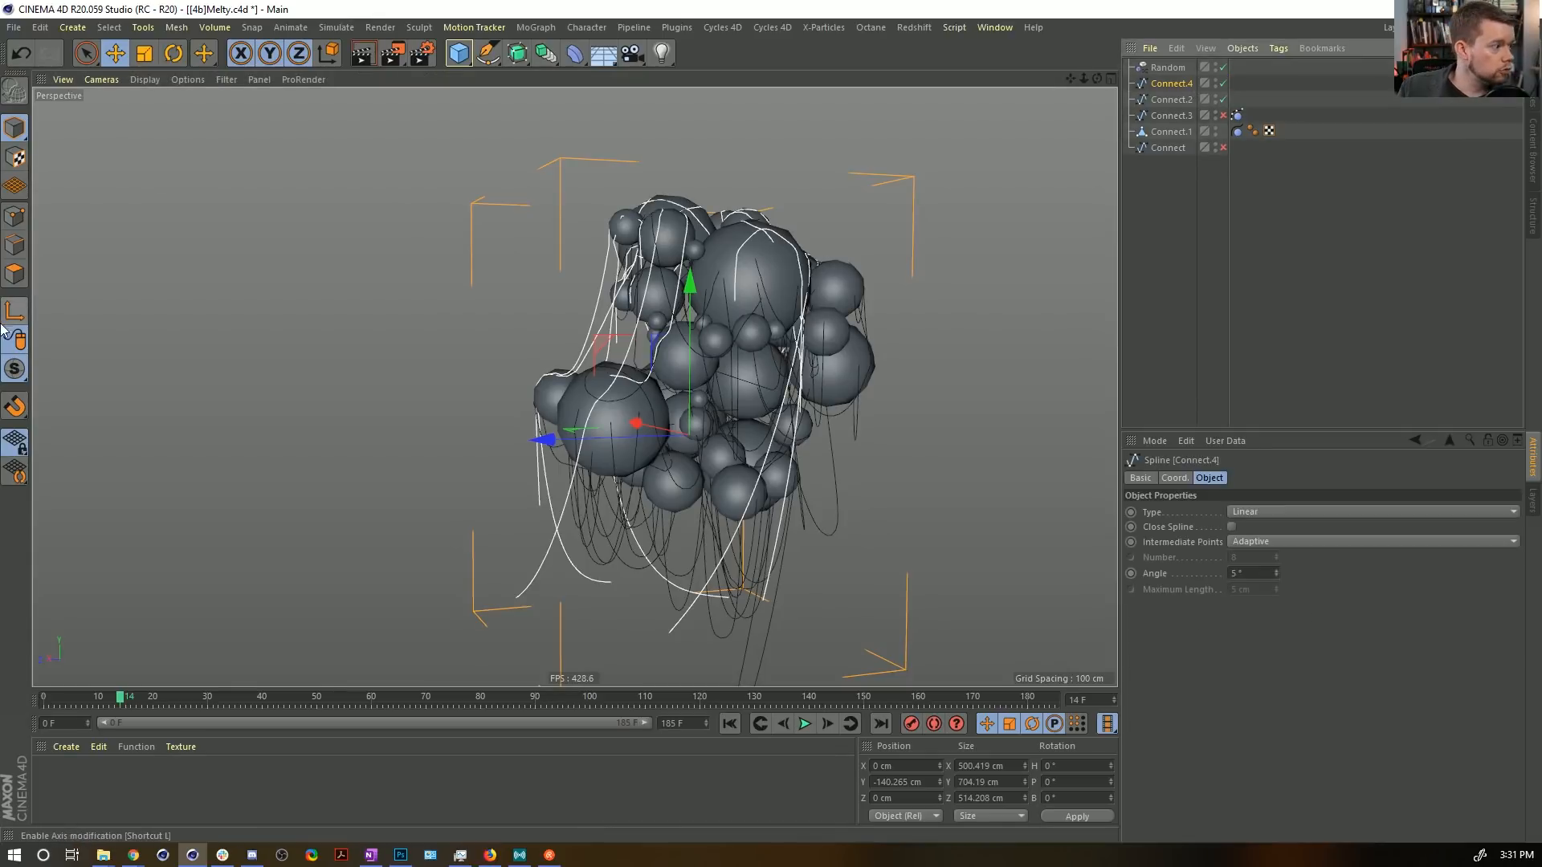
{"action": "left_click", "coordinate": [14, 216]}
{"action": "key", "text": "9"}
{"action": "left_click", "coordinate": [524, 602]}
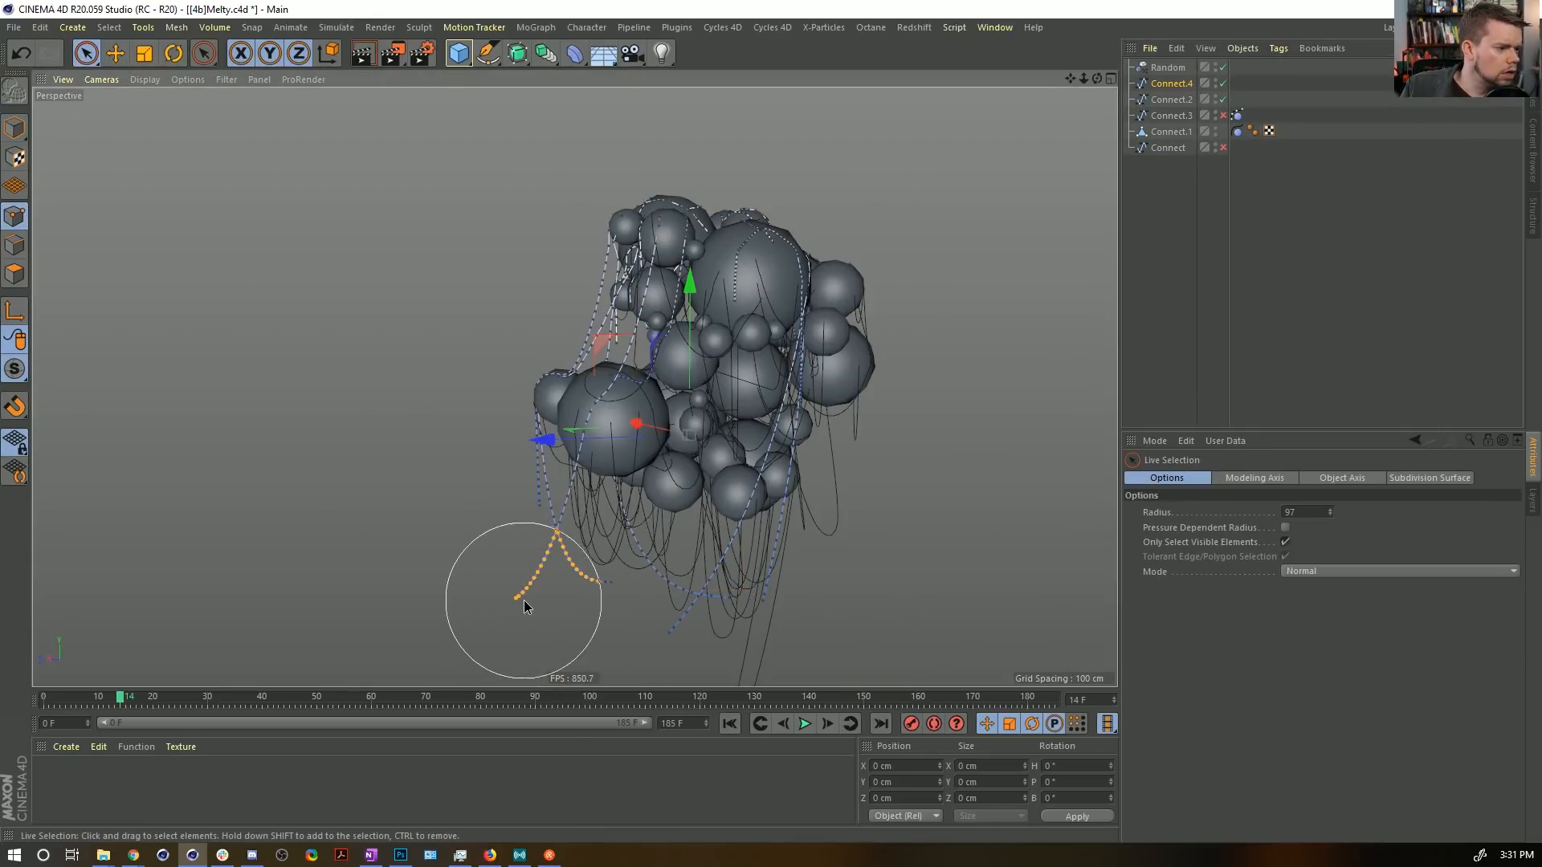
{"action": "mouse_move", "coordinate": [523, 600]}
{"action": "left_mouse_down"}
{"action": "mouse_move", "coordinate": [693, 615]}
{"action": "mouse_move", "coordinate": [583, 566]}
{"action": "mouse_move", "coordinate": [834, 630]}
{"action": "left_mouse_up"}
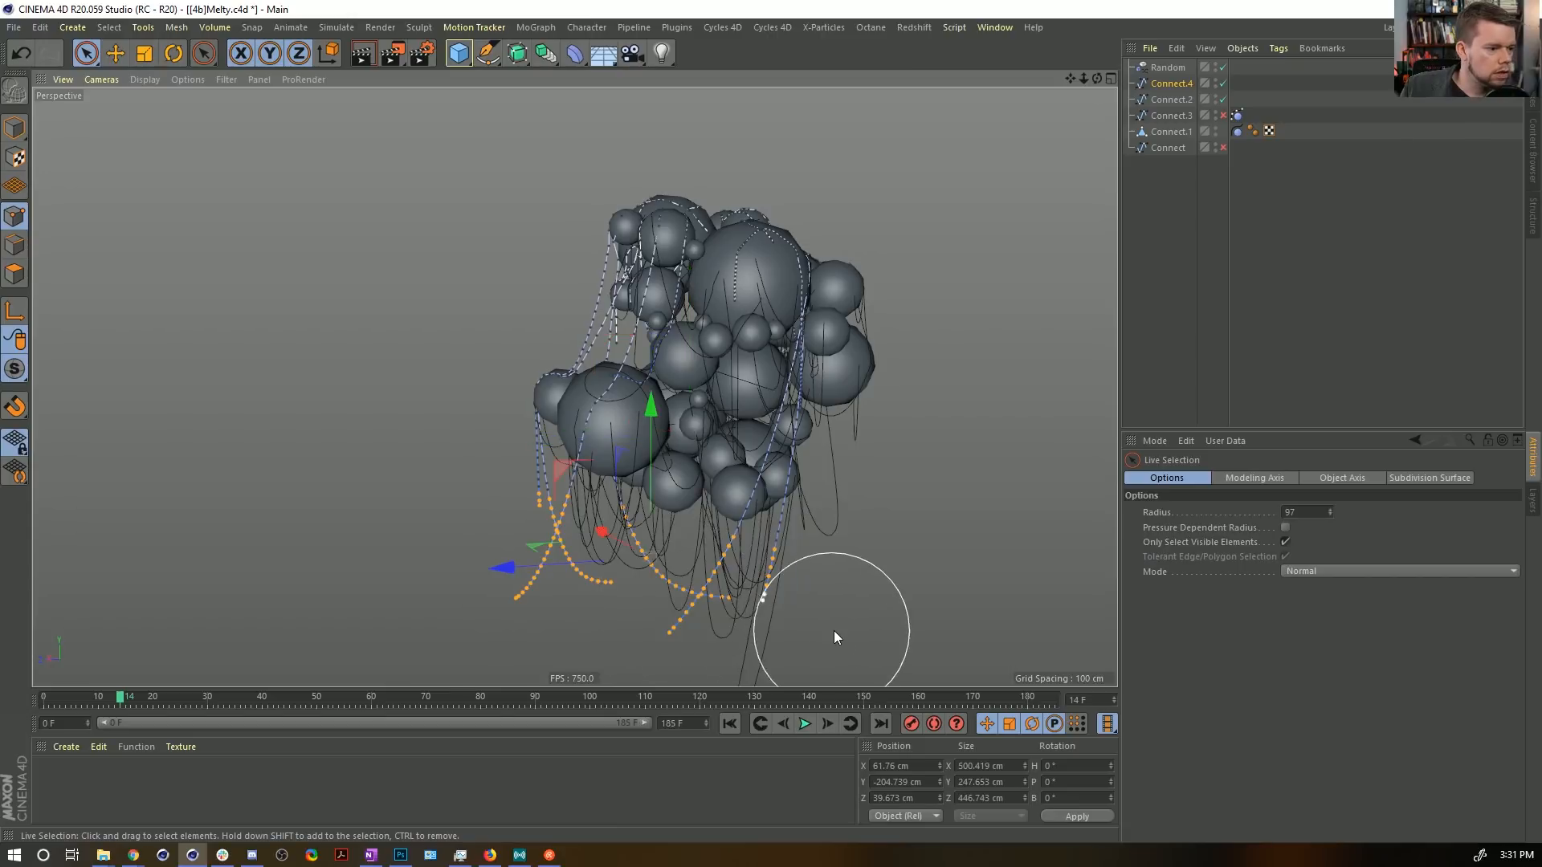
{"action": "key", "text": "Delete"}
{"action": "left_click_drag", "start_coordinate": [691, 488], "coordinate": [710, 456]}
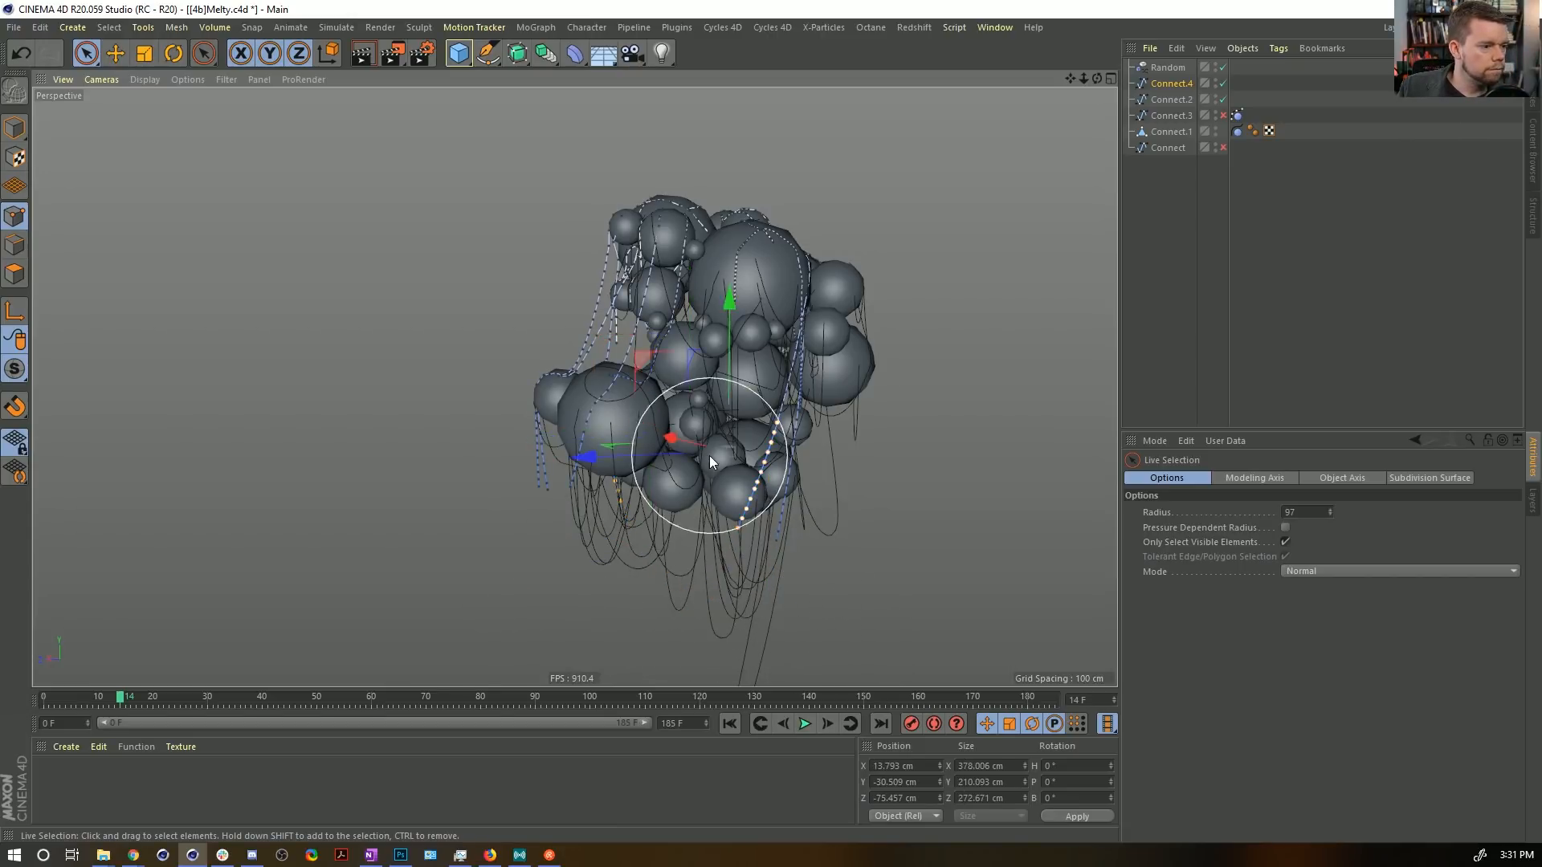
{"action": "key", "text": "Delete"}
{"action": "mouse_move", "coordinate": [517, 535]}
{"action": "left_mouse_down"}
{"action": "mouse_move", "coordinate": [546, 498]}
{"action": "mouse_move", "coordinate": [527, 526]}
{"action": "mouse_move", "coordinate": [564, 535]}
{"action": "mouse_move", "coordinate": [556, 576]}
{"action": "left_mouse_up"}
{"action": "key", "text": "Delete"}
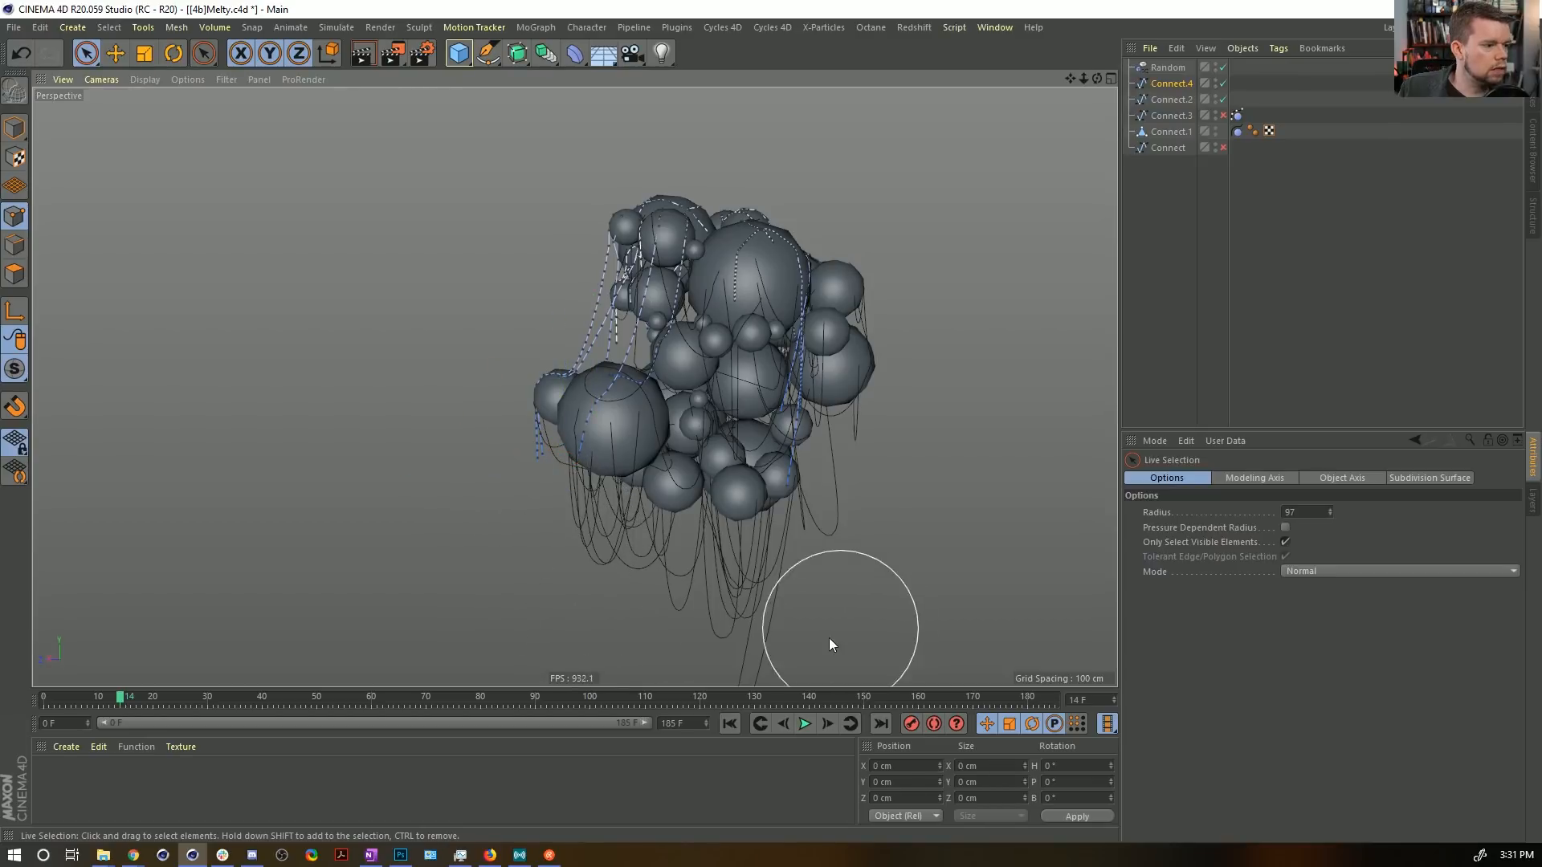
Select the points at the lowest tip of the longest hanging strand in Connect.2.
{"action": "left_click_drag", "start_coordinate": [829, 644], "coordinate": [572, 429], "text": "alt"}
{"action": "left_click", "coordinate": [15, 127]}
{"action": "left_click", "coordinate": [1172, 100]}
{"action": "middle_click_drag", "start_coordinate": [853, 458], "coordinate": [849, 257], "text": "alt"}
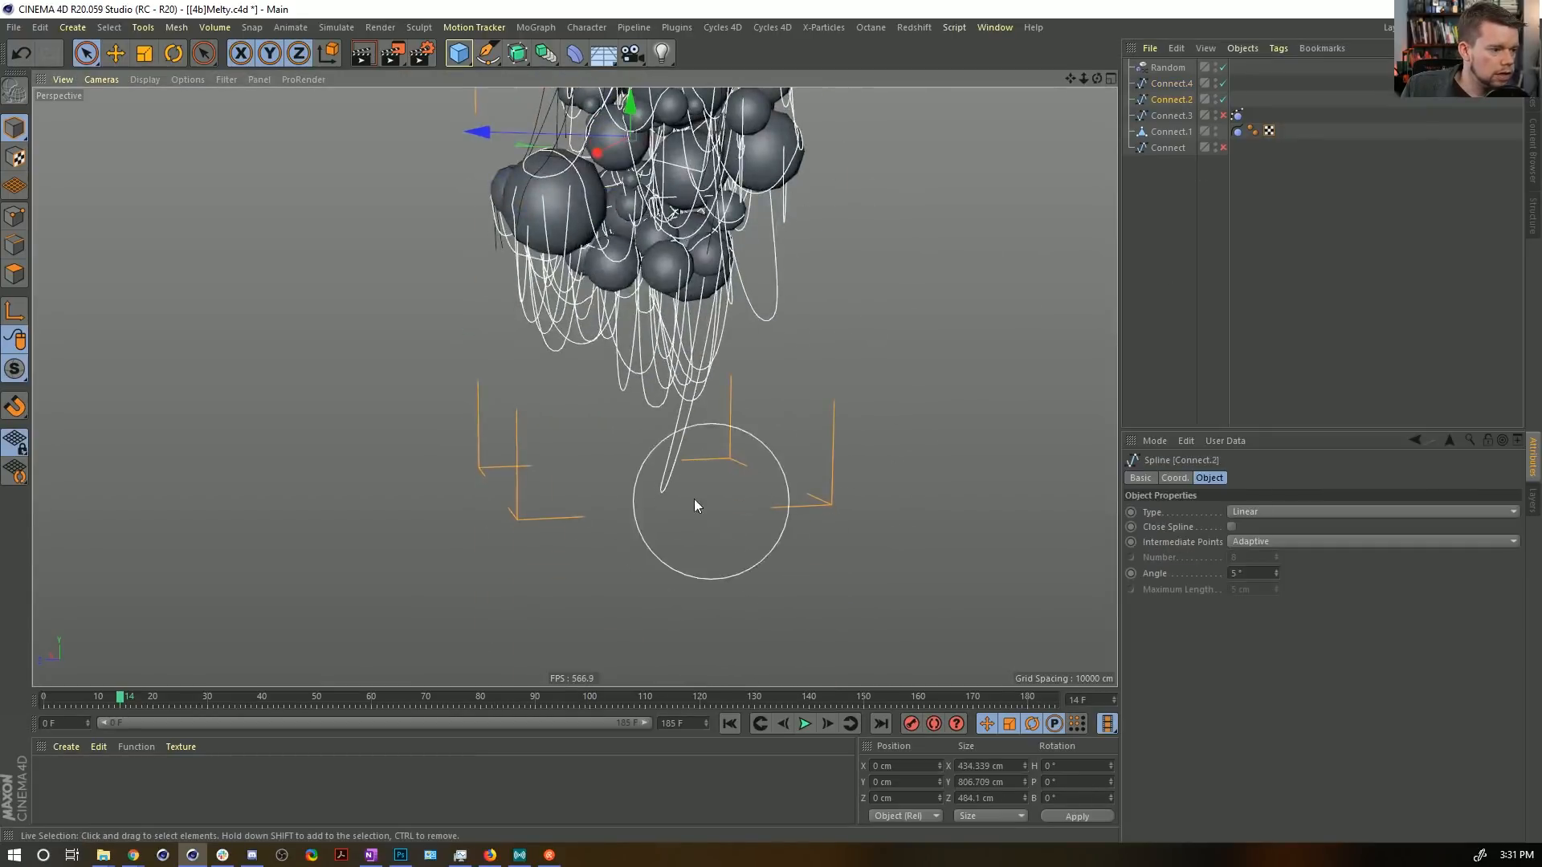
{"action": "left_click", "coordinate": [1171, 83]}
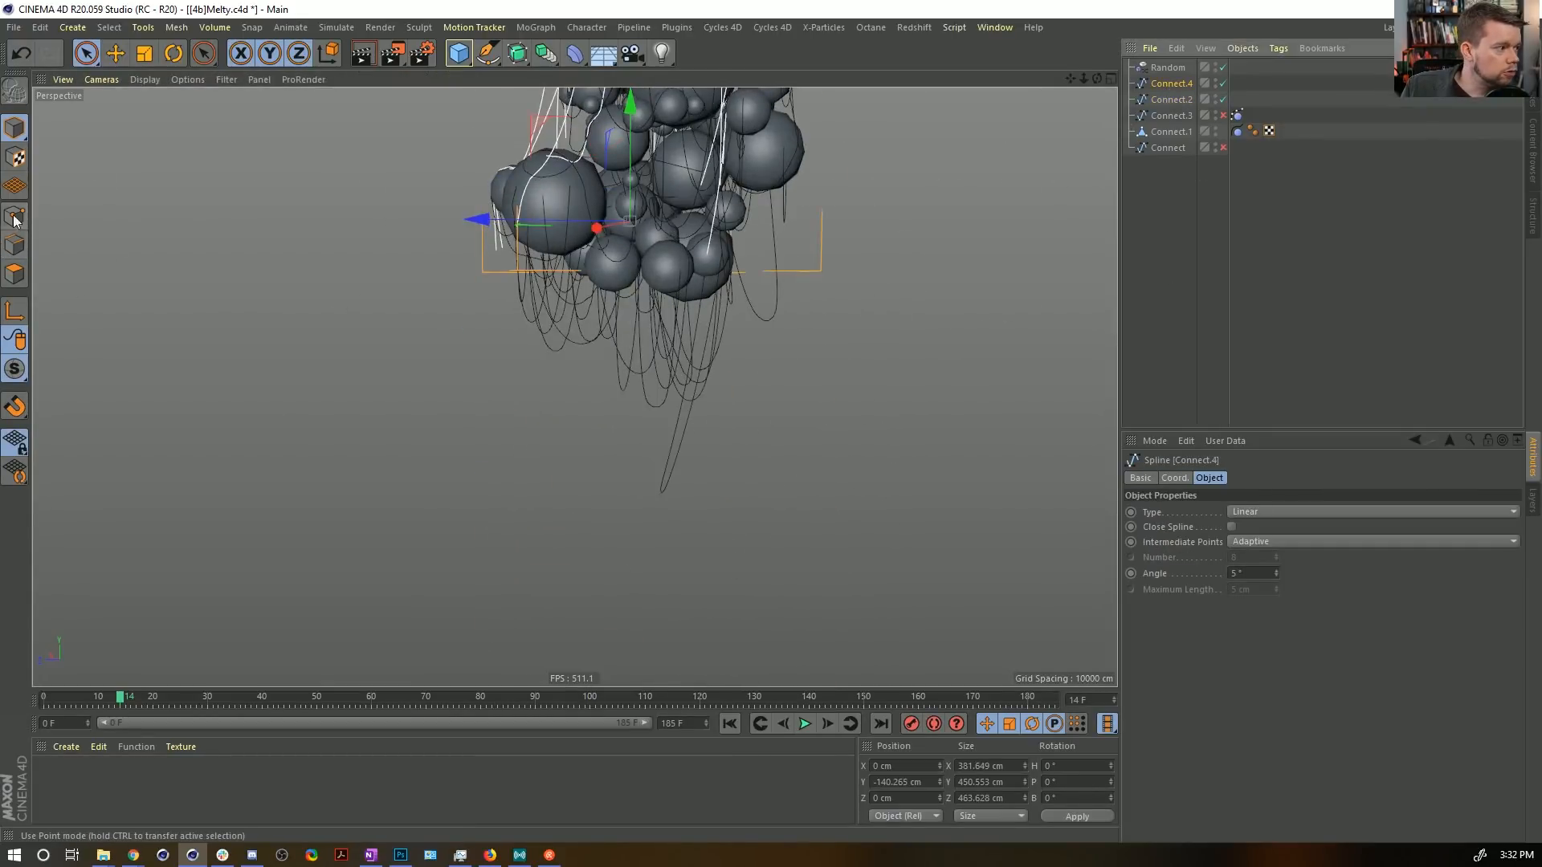
{"action": "left_click", "coordinate": [14, 216]}
{"action": "left_click", "coordinate": [1168, 100]}
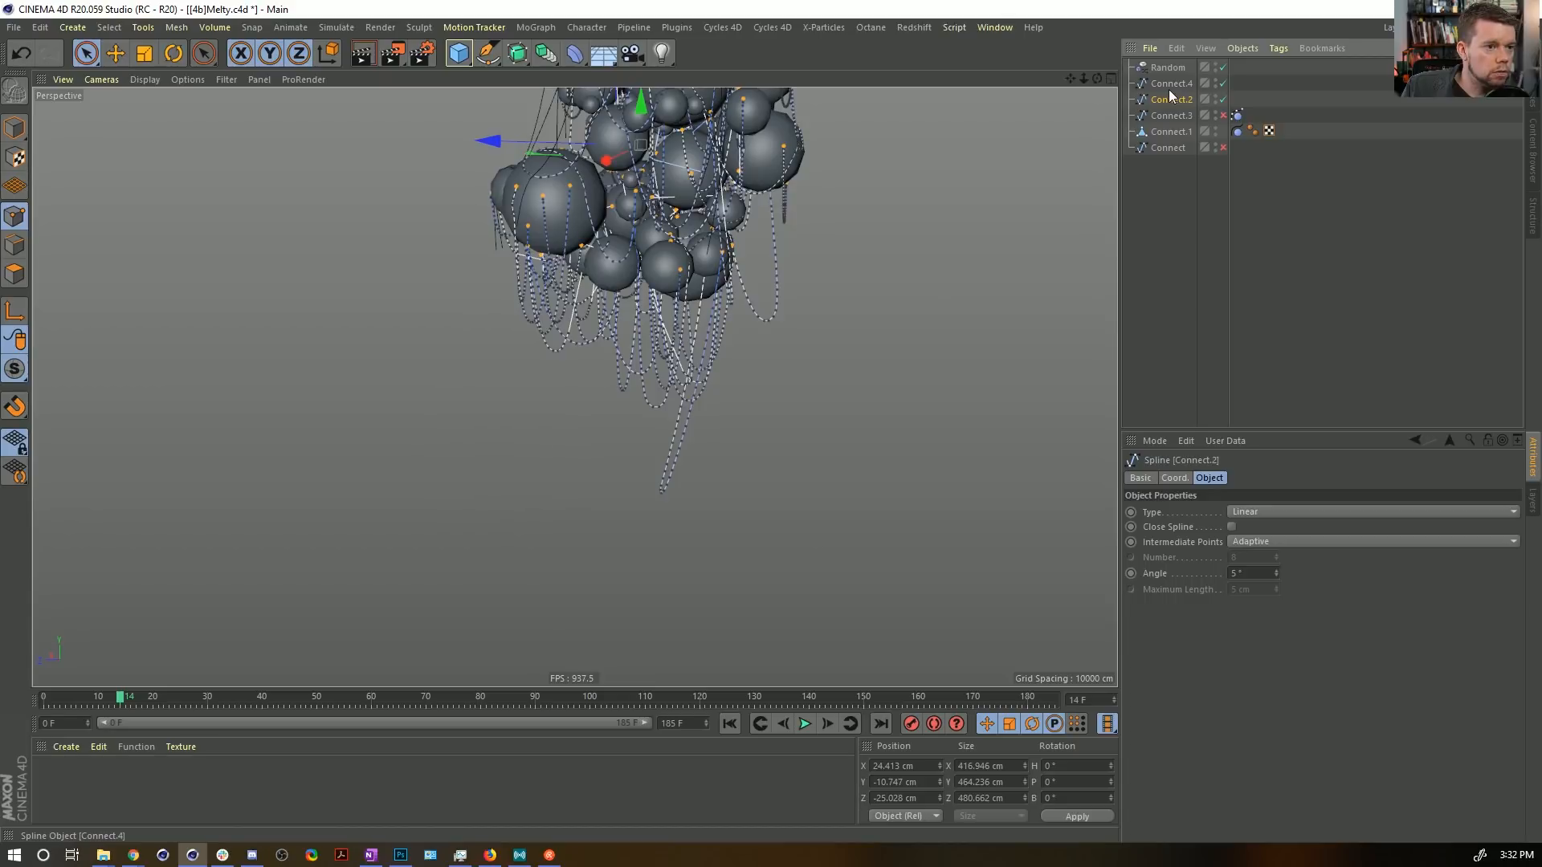
{"action": "left_click_drag", "start_coordinate": [668, 537], "coordinate": [659, 514]}
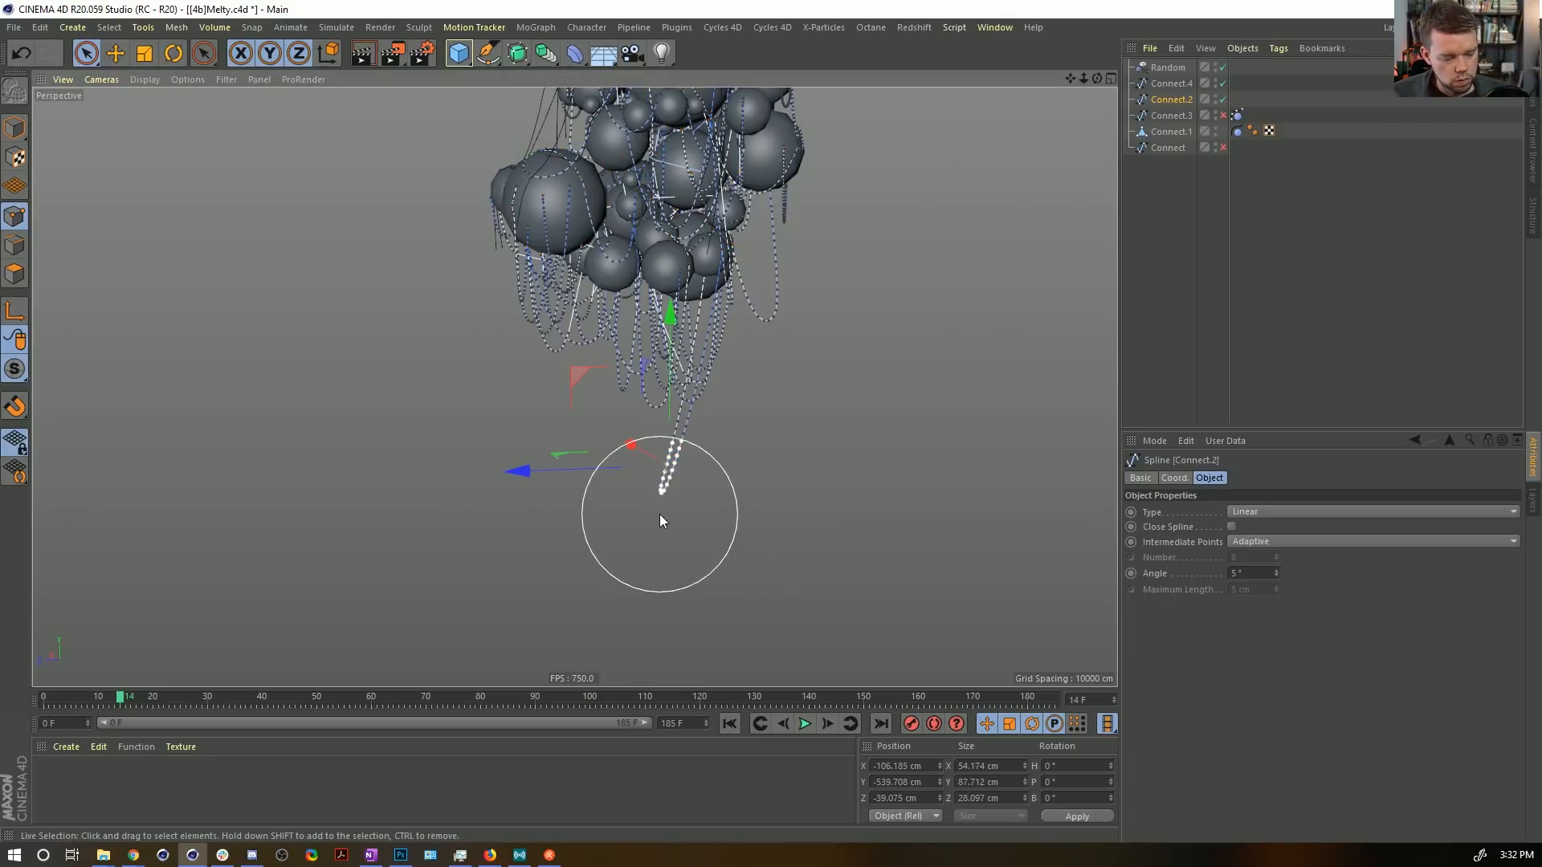
{"action": "key", "text": "u"}
{"action": "key", "text": "w"}
{"action": "key", "text": "Delete"}
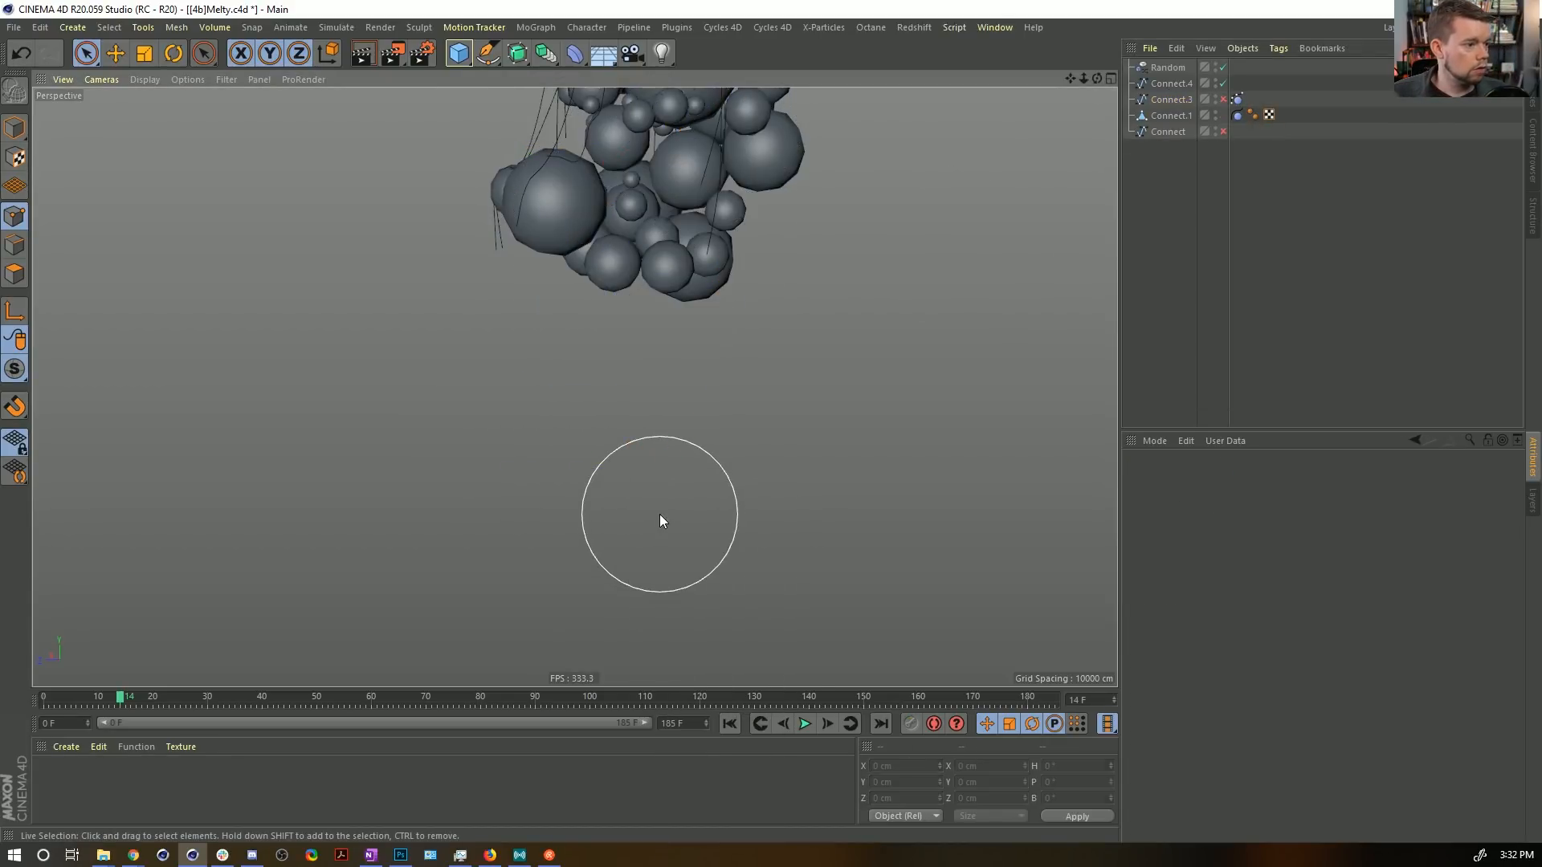
{"action": "key", "text": "ctrl+z"}
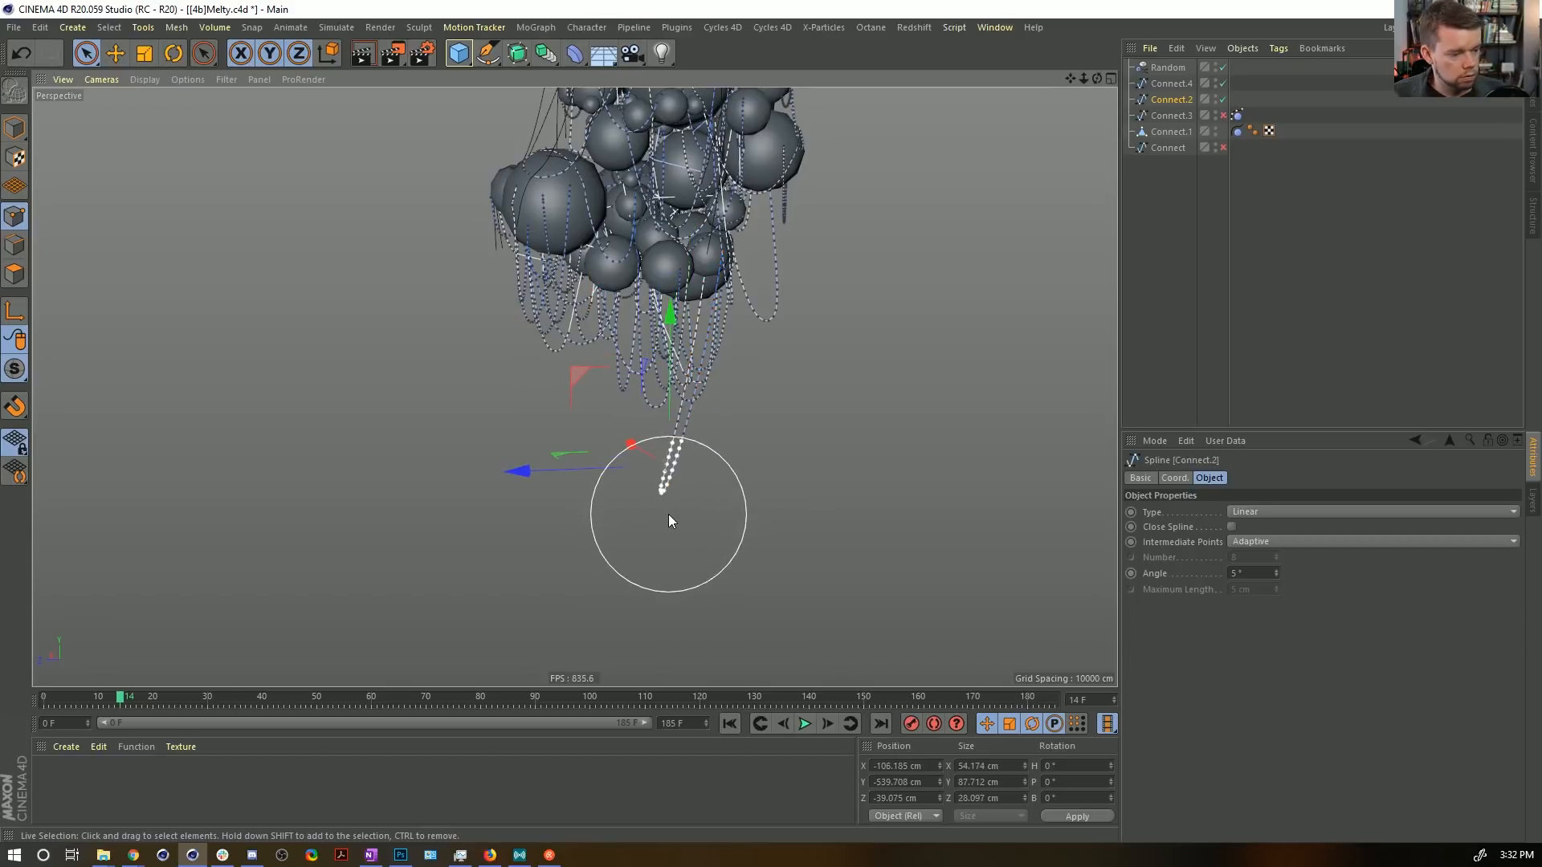
Grow the point selection repeatedly up the longest hanging strand of Connect.2 and delete the selected points.
{"action": "key", "text": "u"}
{"action": "key", "text": "y"}
{"action": "key", "text": "u"}
{"action": "key", "text": "y"}
{"action": "key", "text": "u"}
{"action": "key", "text": "y"}
{"action": "key", "text": "u"}
{"action": "key", "text": "y"}
{"action": "key", "text": "u"}
{"action": "key", "text": "y"}
{"action": "key", "text": "u"}
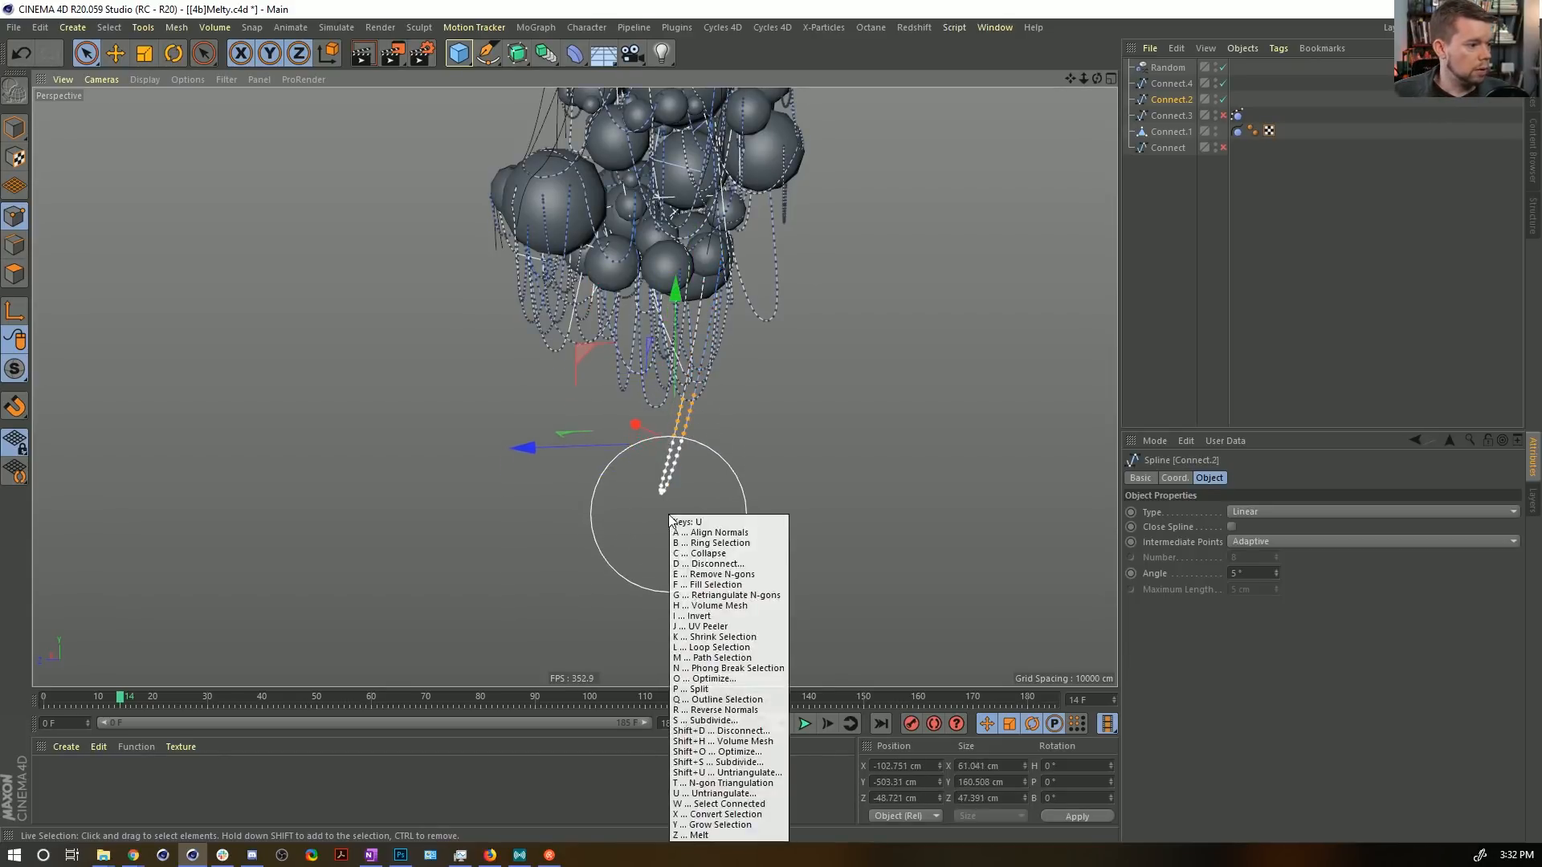
{"action": "key", "text": "y"}
{"action": "key", "text": "u"}
{"action": "key", "text": "y"}
{"action": "key", "text": "Delete"}
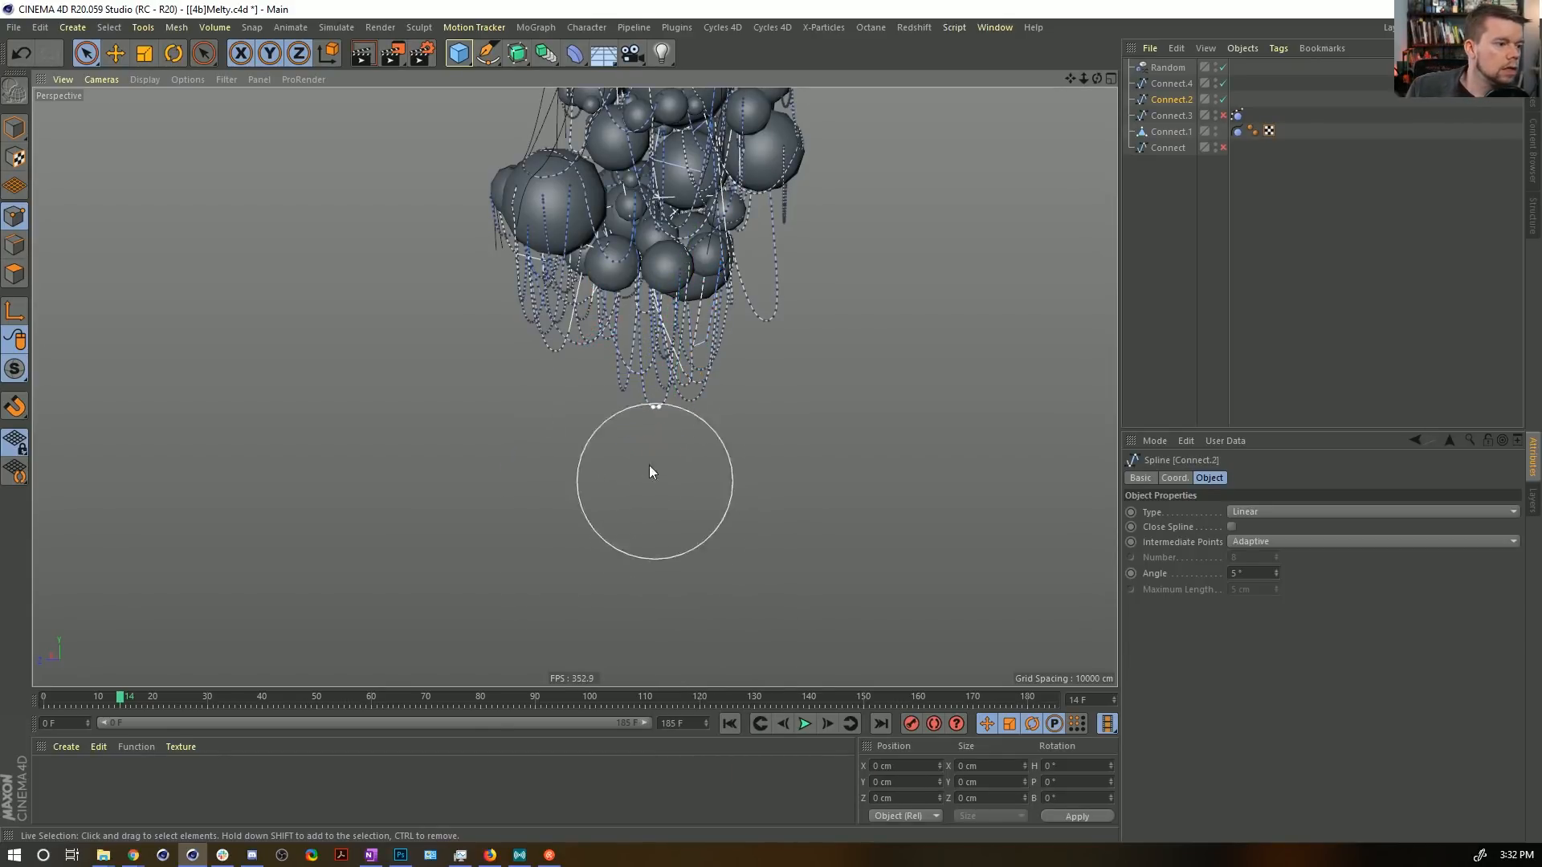
{"action": "left_click_drag", "start_coordinate": [665, 314], "coordinate": [729, 341], "text": "alt"}
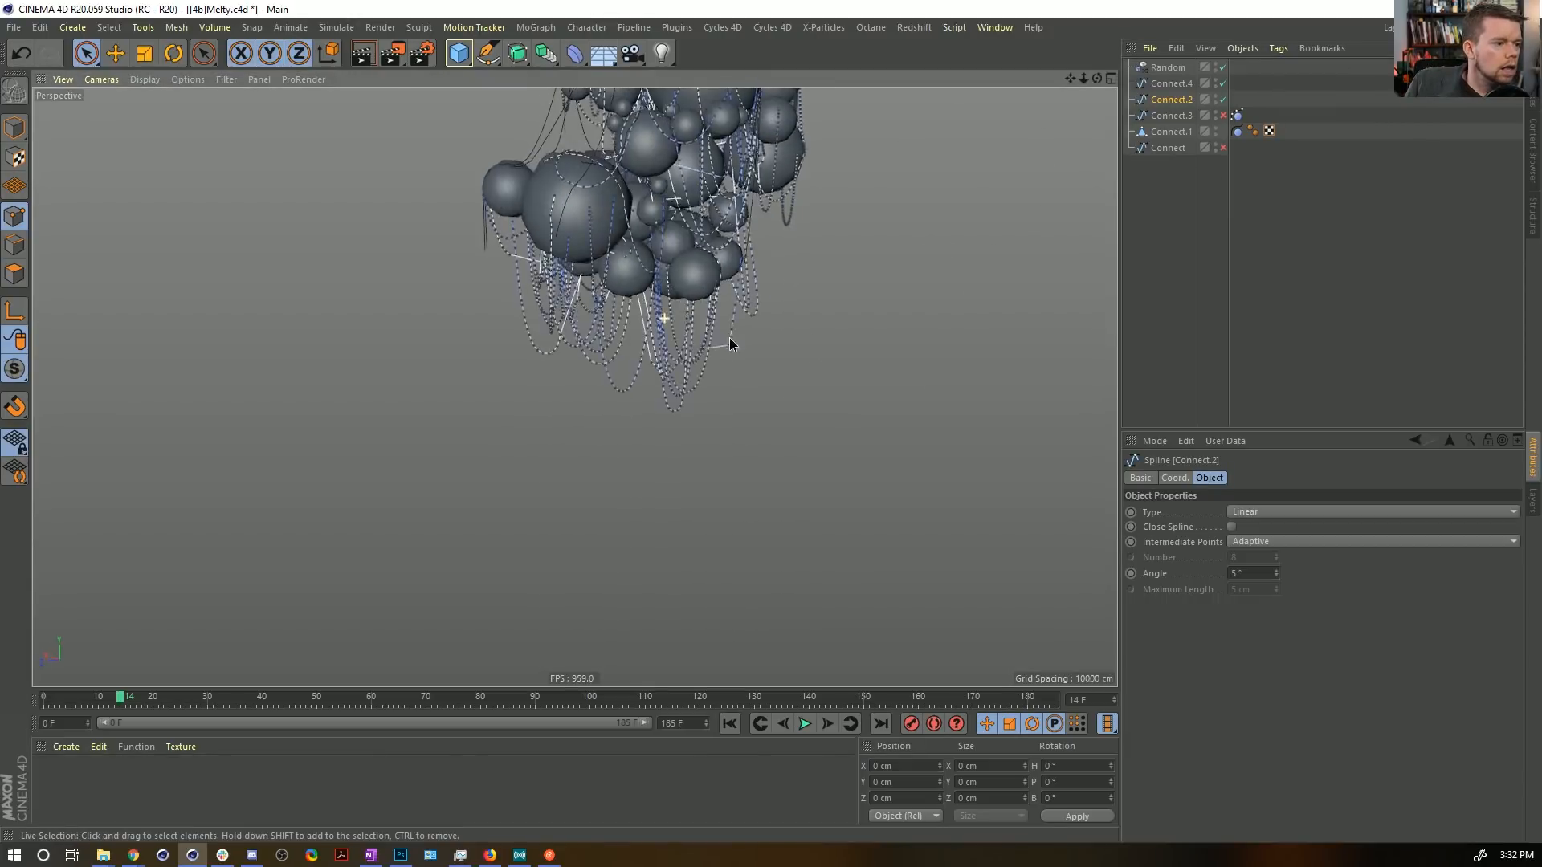
{"action": "middle_click_drag", "start_coordinate": [726, 197], "coordinate": [726, 397], "text": "alt"}
{"action": "left_click_drag", "start_coordinate": [575, 387], "coordinate": [696, 455], "text": "alt"}
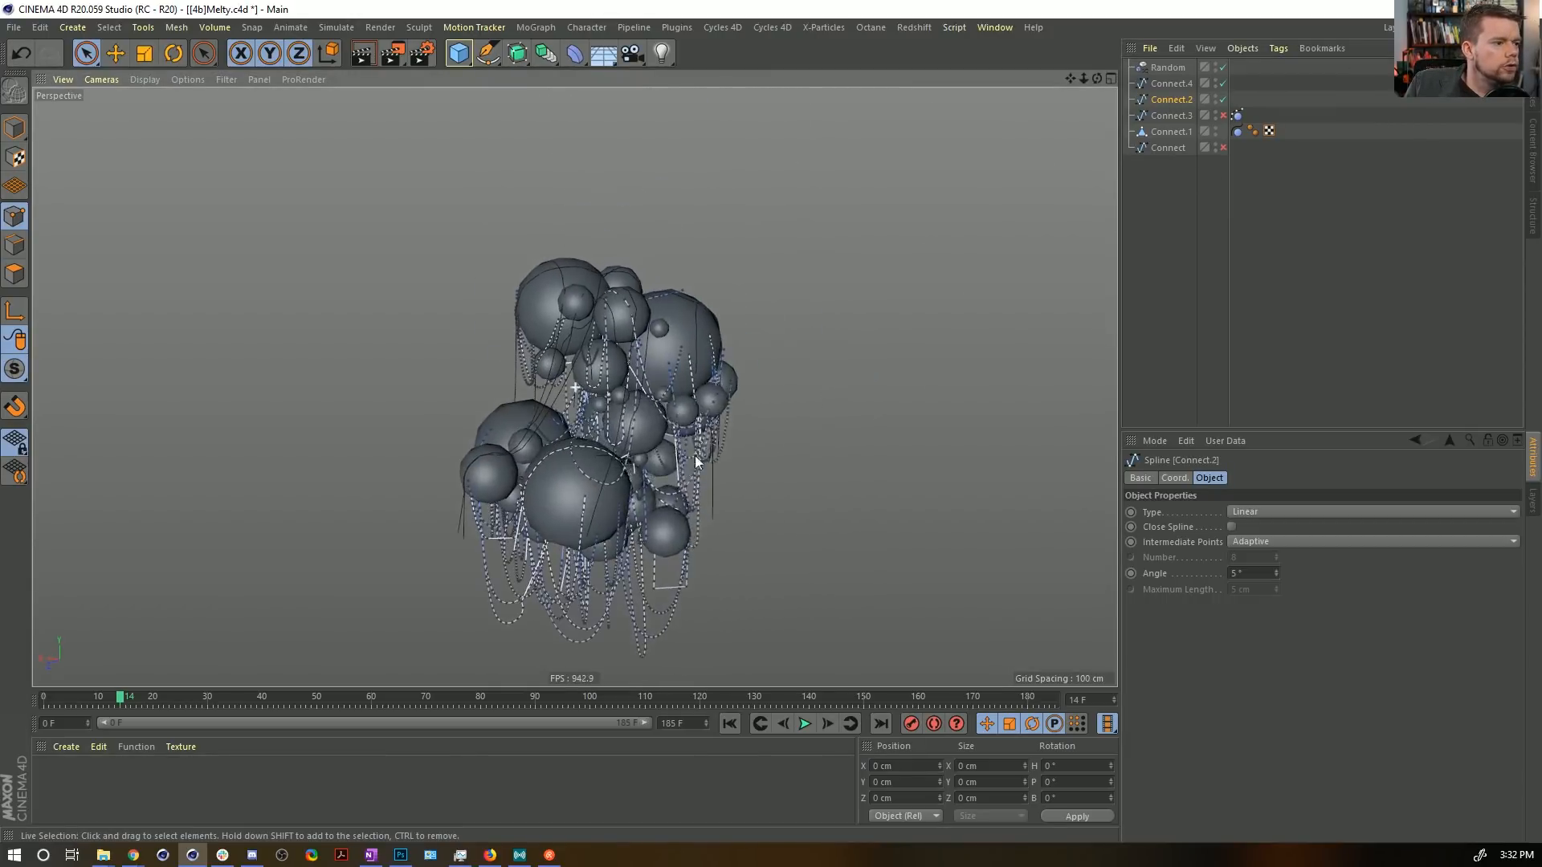
{"action": "left_click", "coordinate": [535, 26]}
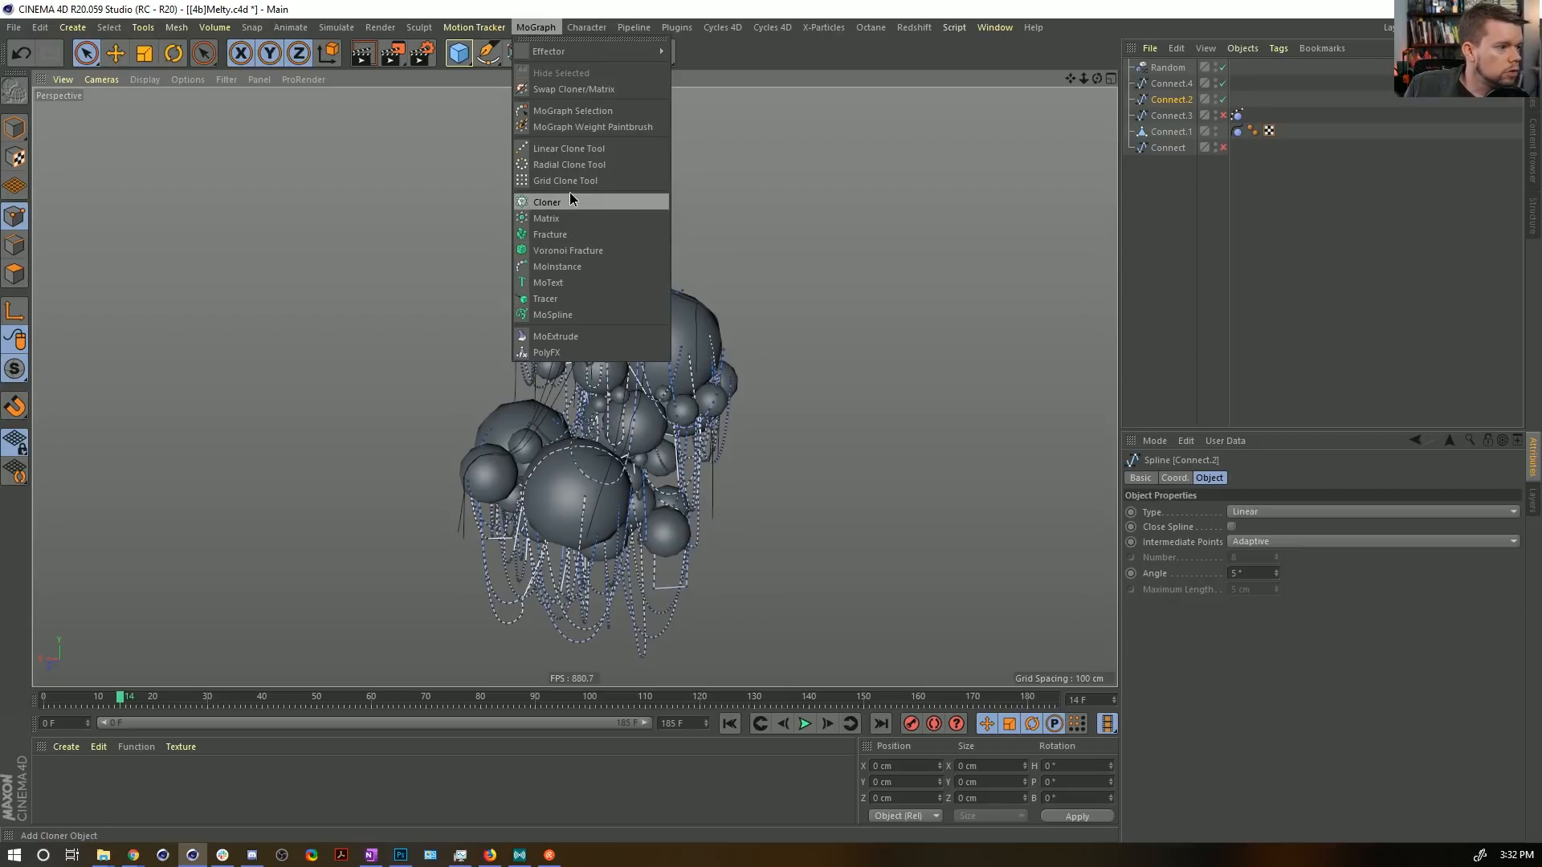
{"action": "left_click", "coordinate": [720, 67]}
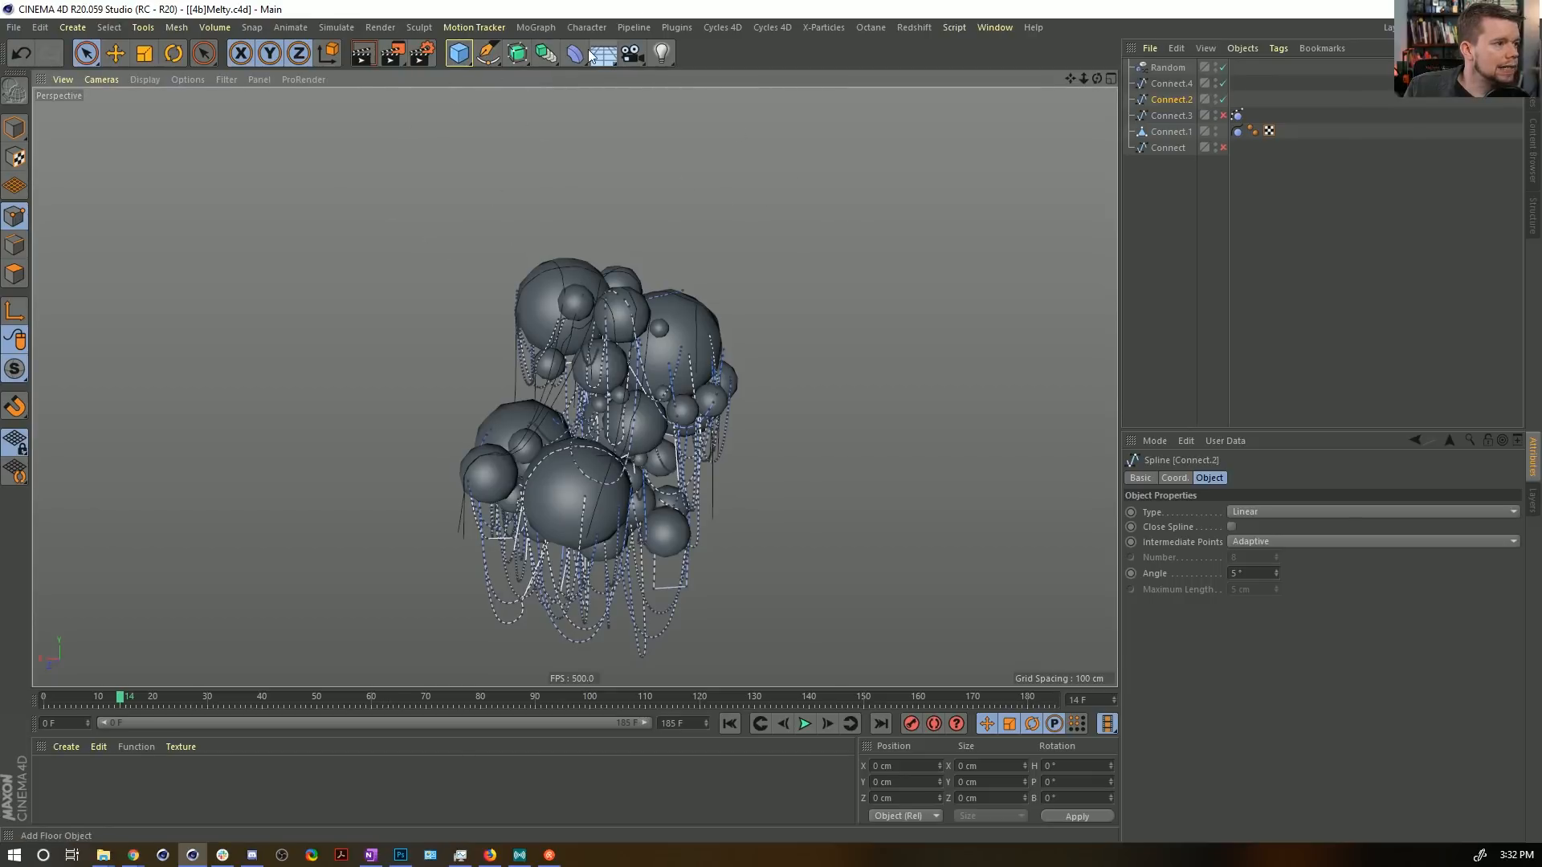
Add a Volume Builder and make the Connect.4 spline its child.
{"action": "left_click", "coordinate": [547, 55]}
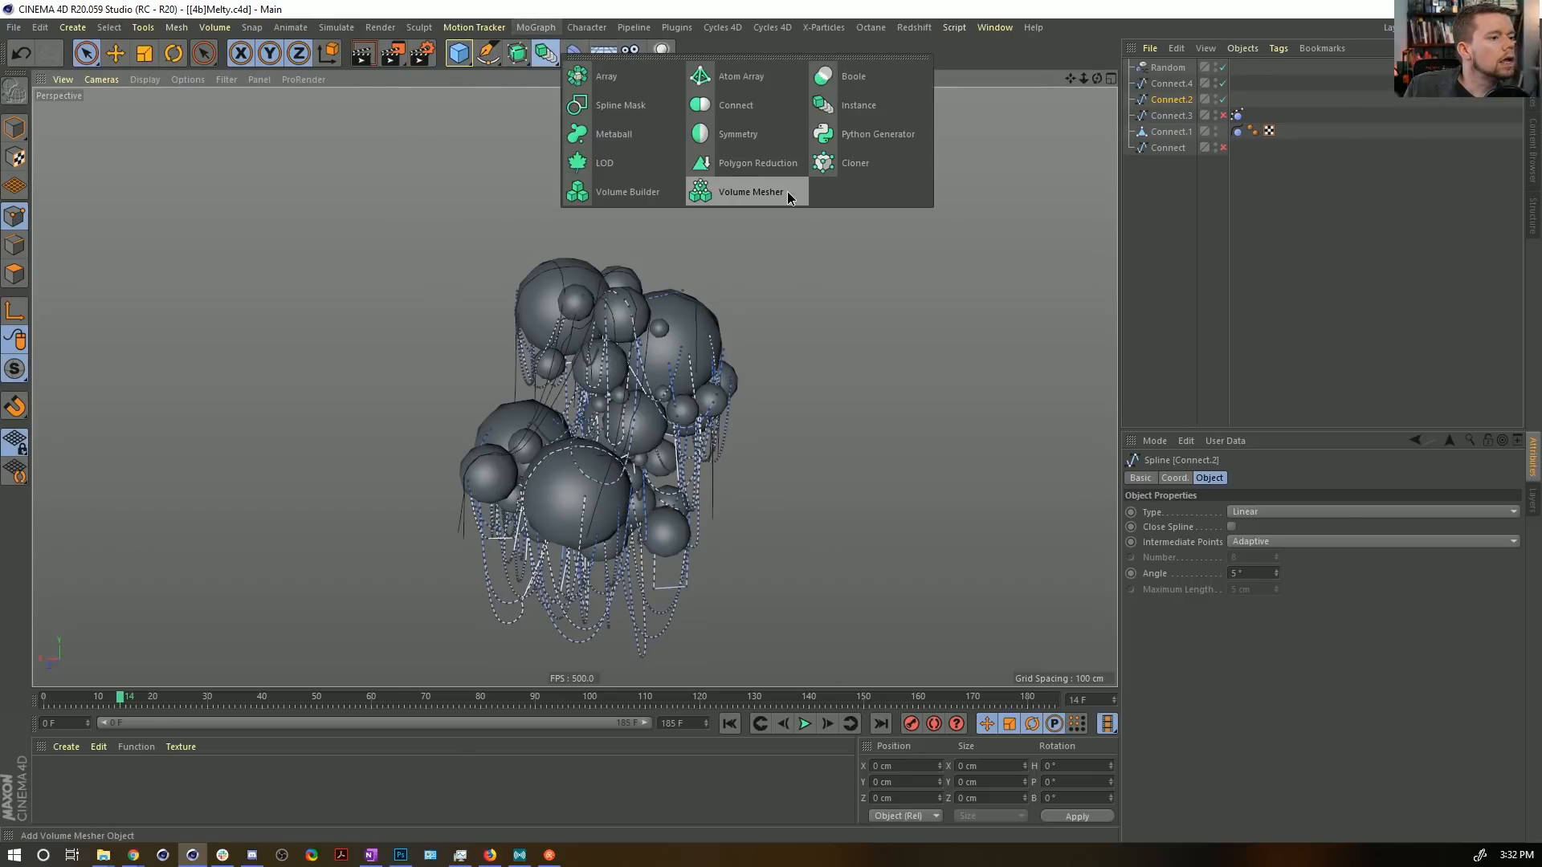
{"action": "left_click", "coordinate": [631, 192]}
{"action": "left_click_drag", "start_coordinate": [1169, 104], "coordinate": [1186, 70]}
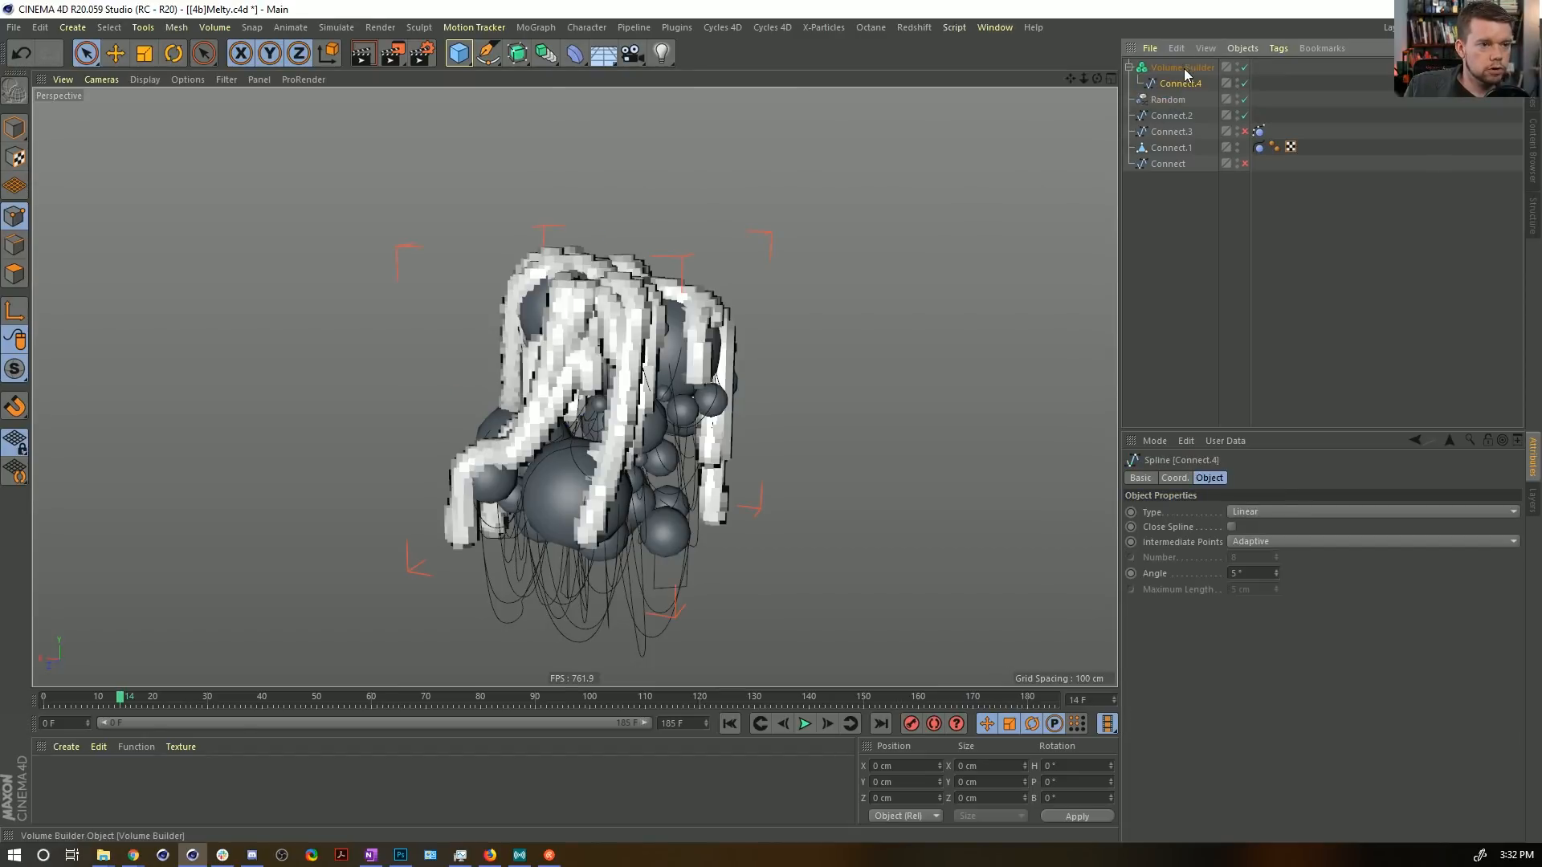
{"action": "left_click", "coordinate": [1184, 69]}
{"action": "left_click_drag", "start_coordinate": [635, 467], "coordinate": [622, 450], "text": "alt"}
{"action": "middle_click_drag", "start_coordinate": [654, 452], "coordinate": [697, 310], "text": "alt"}
{"action": "right_click_drag", "start_coordinate": [699, 308], "coordinate": [728, 286], "text": "alt"}
{"action": "middle_click_drag", "start_coordinate": [723, 292], "coordinate": [707, 383], "text": "alt"}
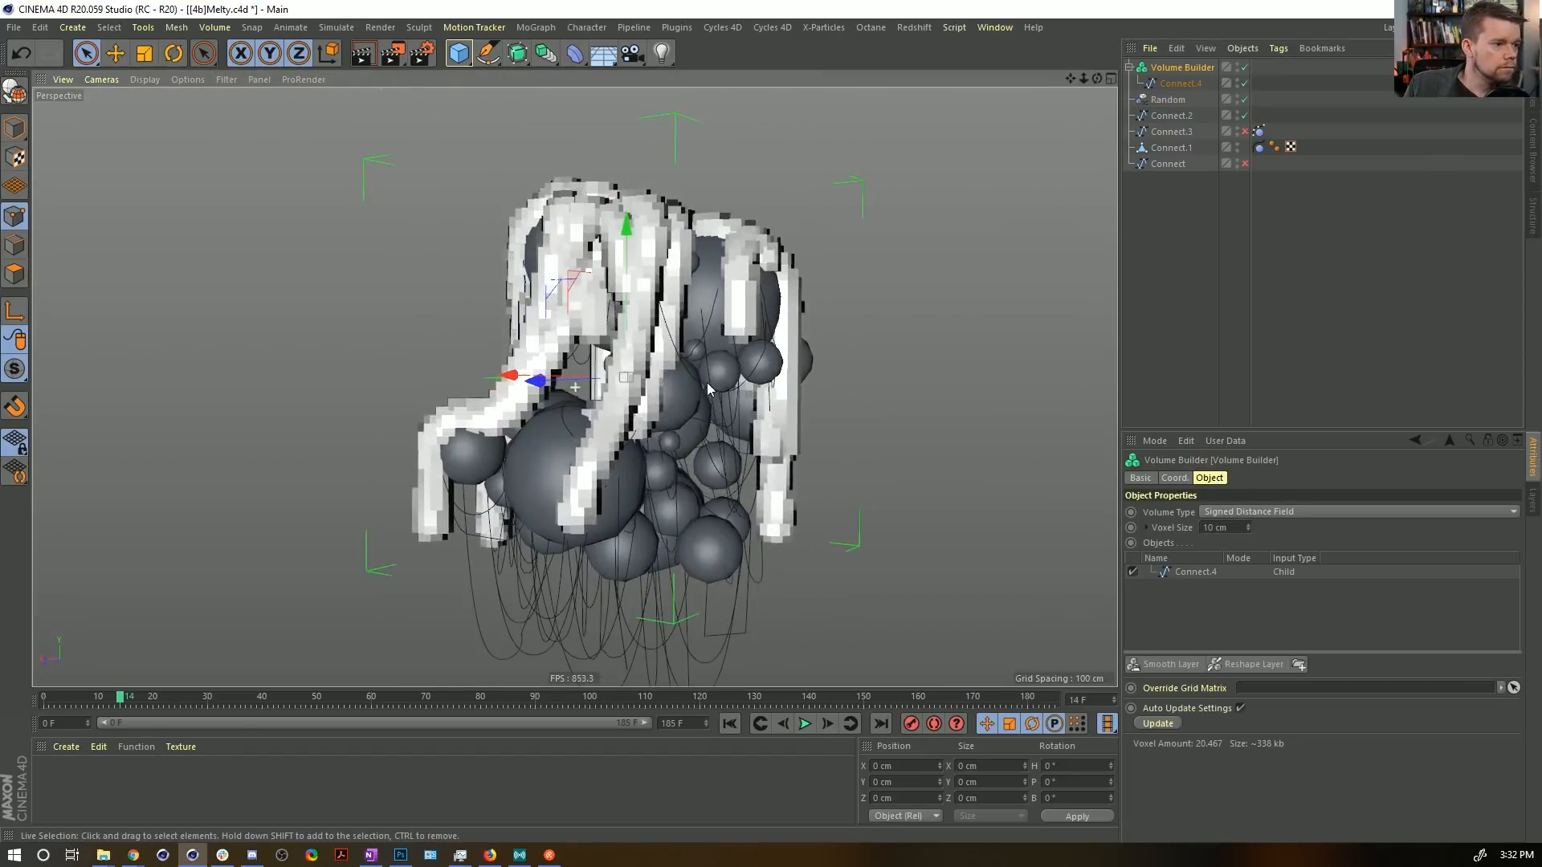
{"action": "left_click_drag", "start_coordinate": [683, 416], "coordinate": [683, 457], "text": "alt"}
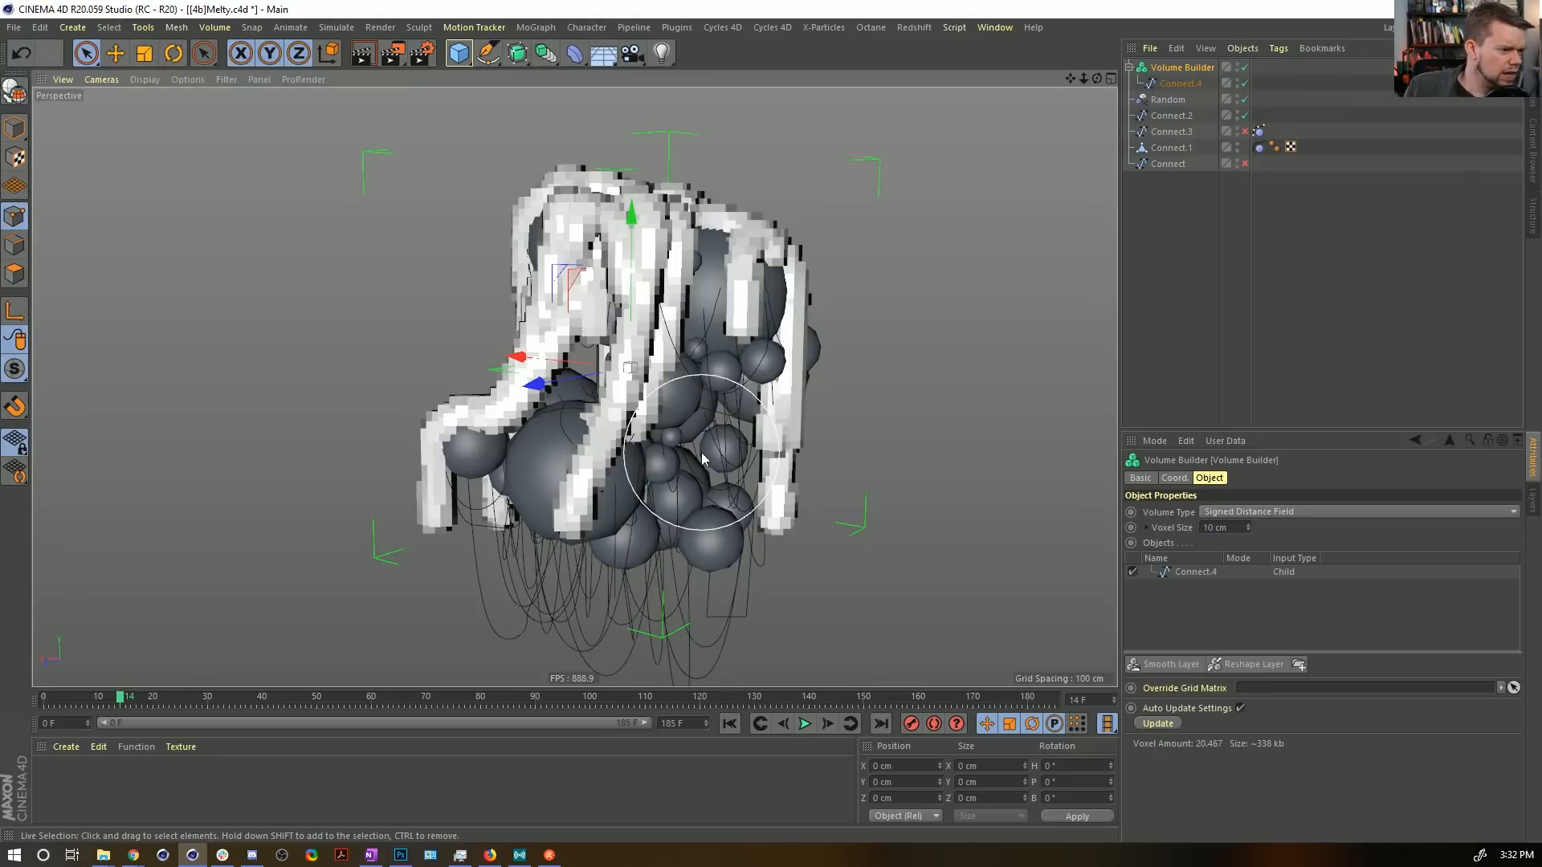
Move Connect.4 back out of the Volume Builder and add a MoSpline object.
{"action": "left_click", "coordinate": [1191, 86]}
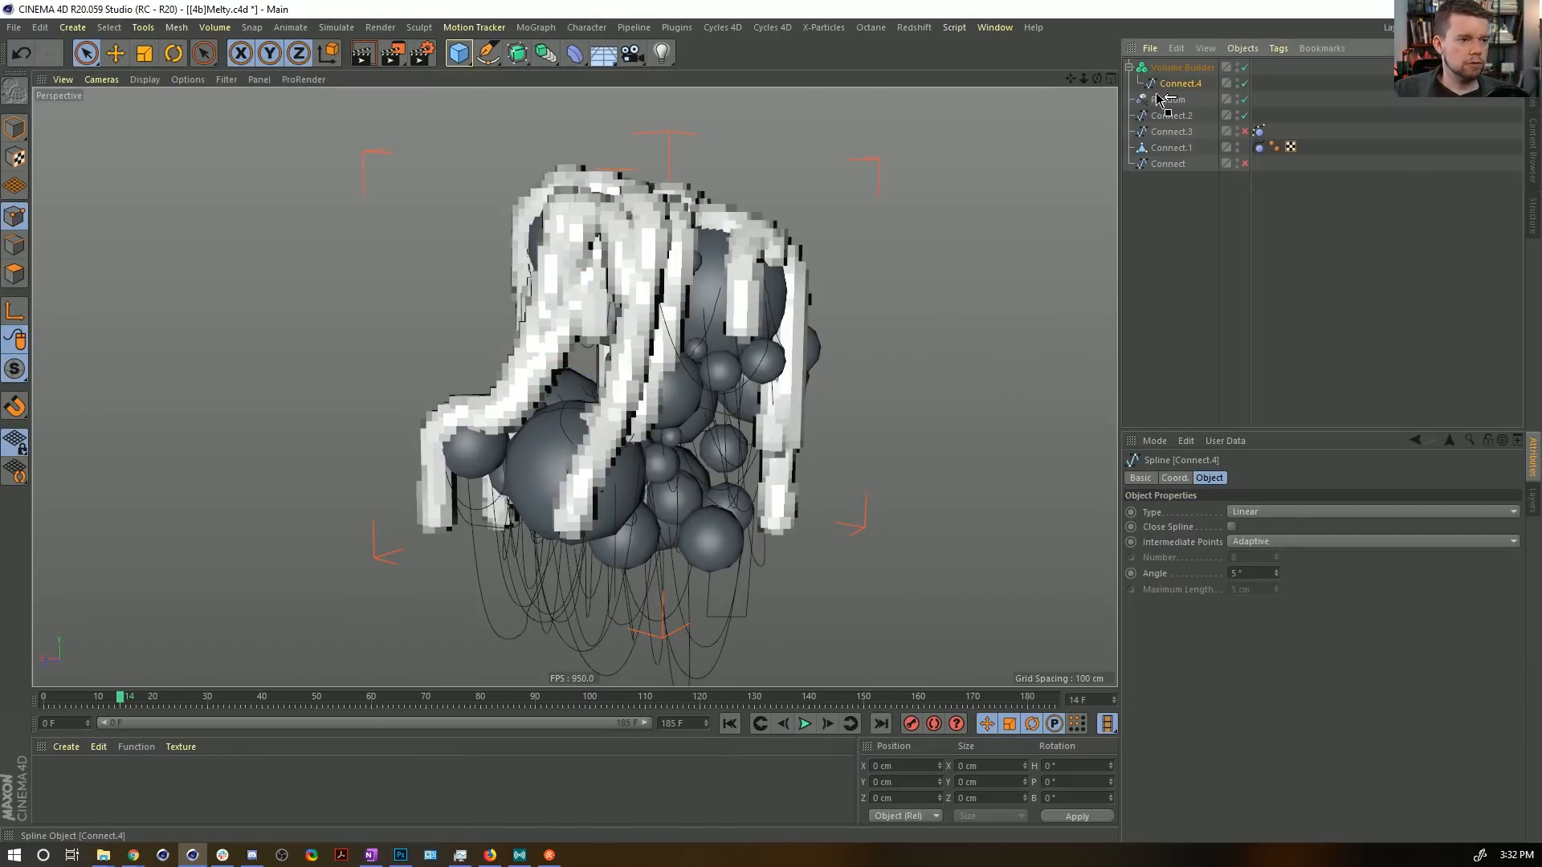
{"action": "left_click_drag", "start_coordinate": [1157, 94], "coordinate": [1157, 92]}
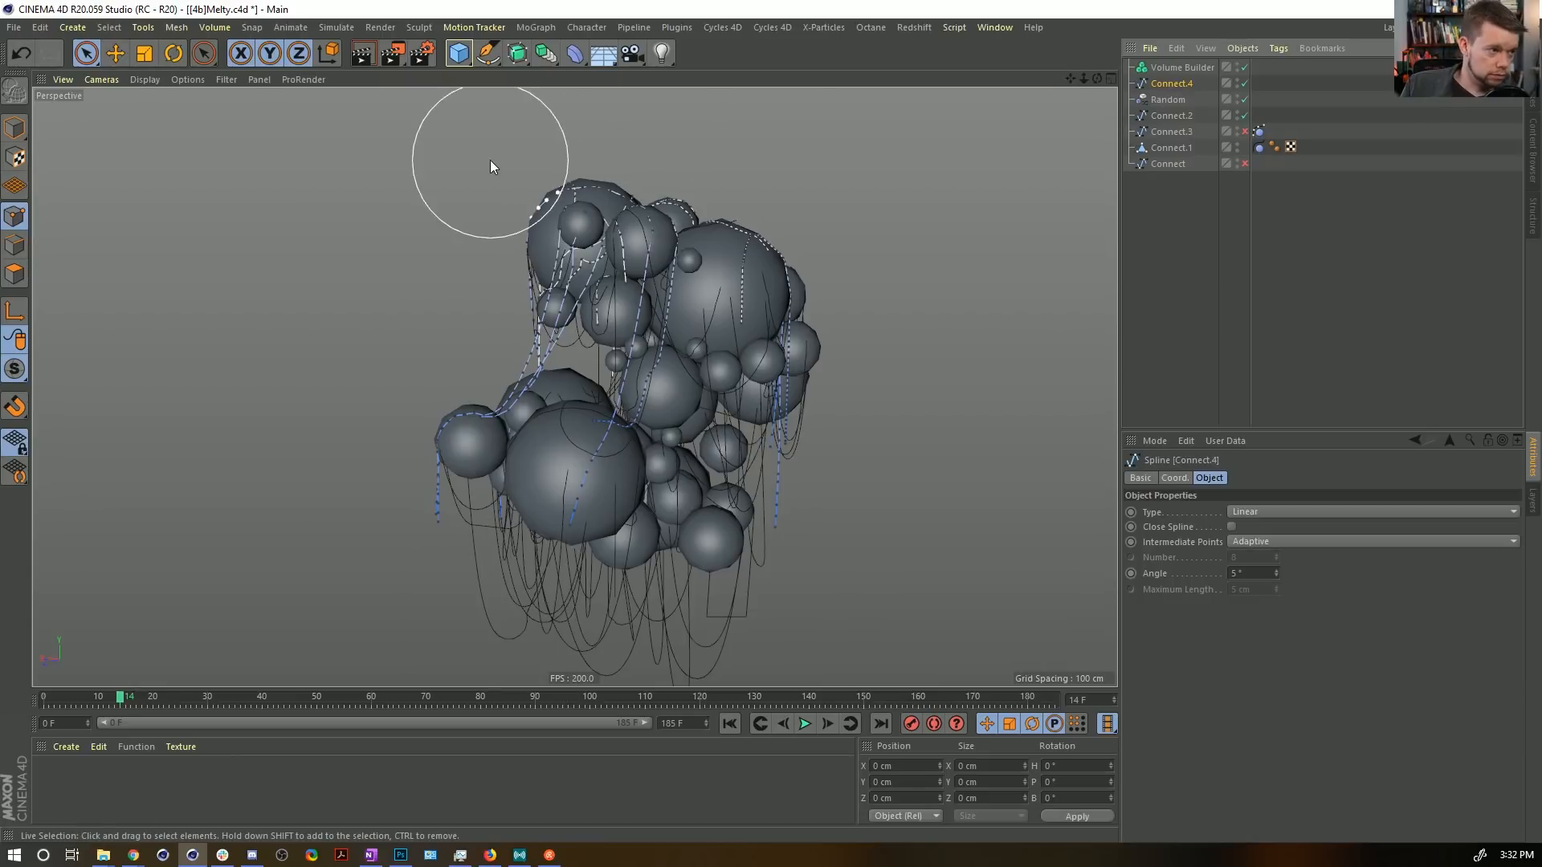
{"action": "left_click", "coordinate": [536, 27]}
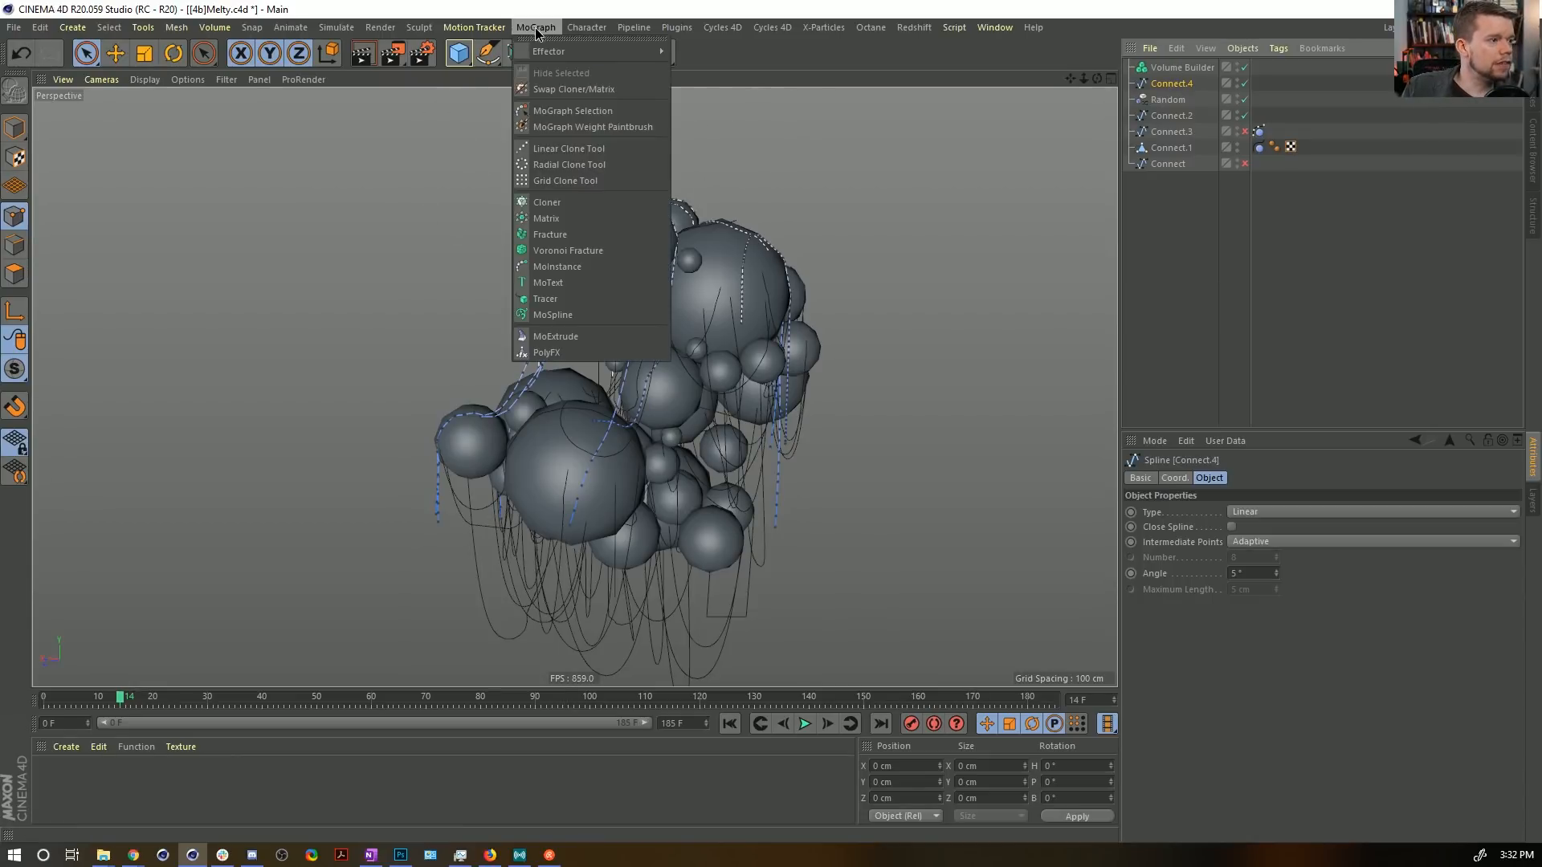
{"action": "left_click", "coordinate": [585, 316]}
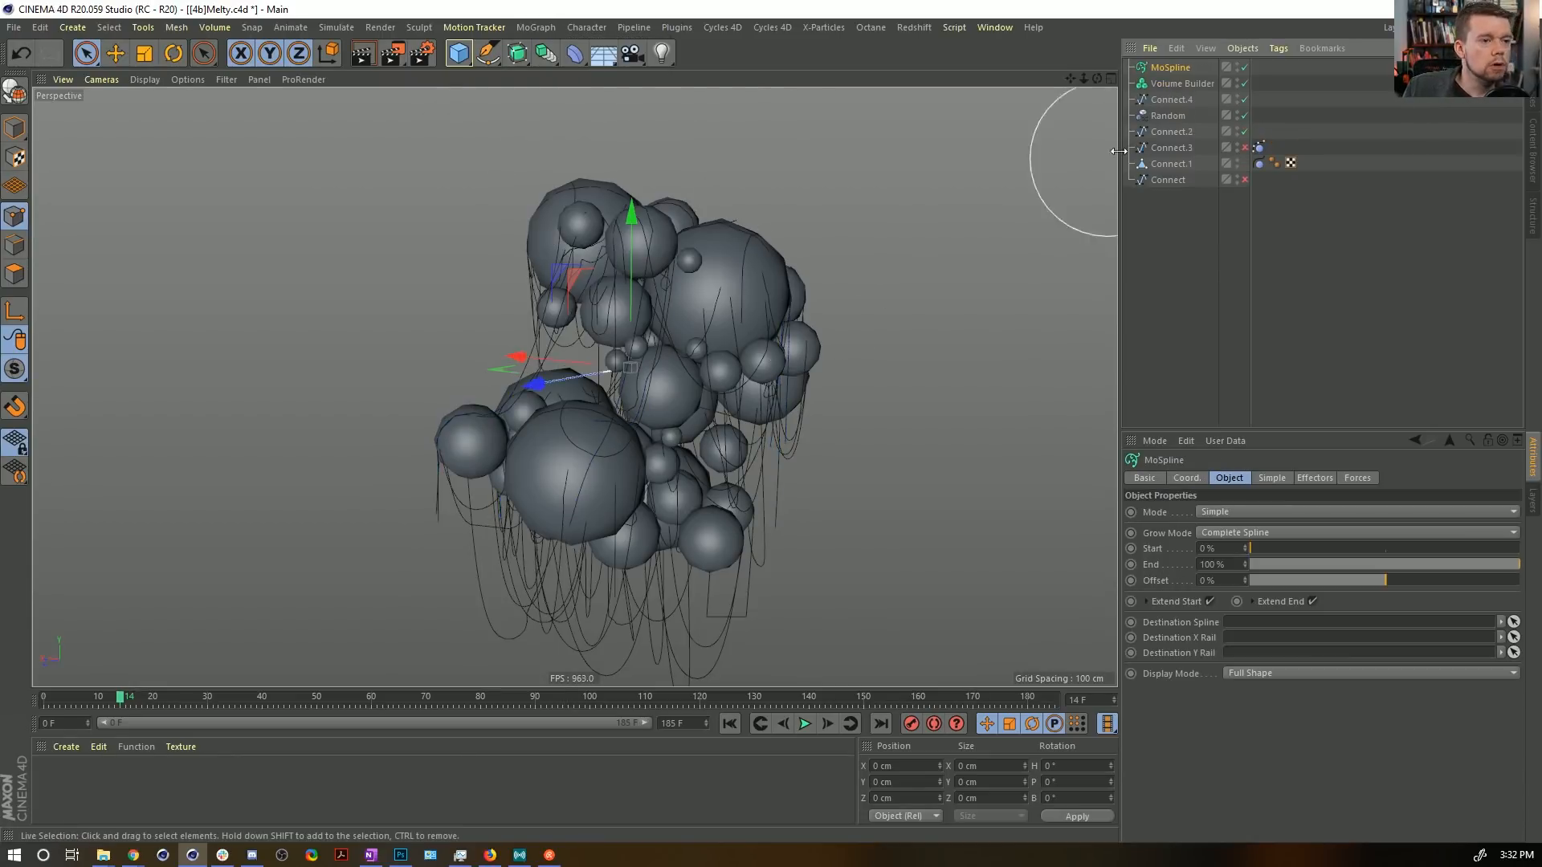
Set the MoSpline's mode to Spline and its display mode to Line.
{"action": "left_click", "coordinate": [1227, 514]}
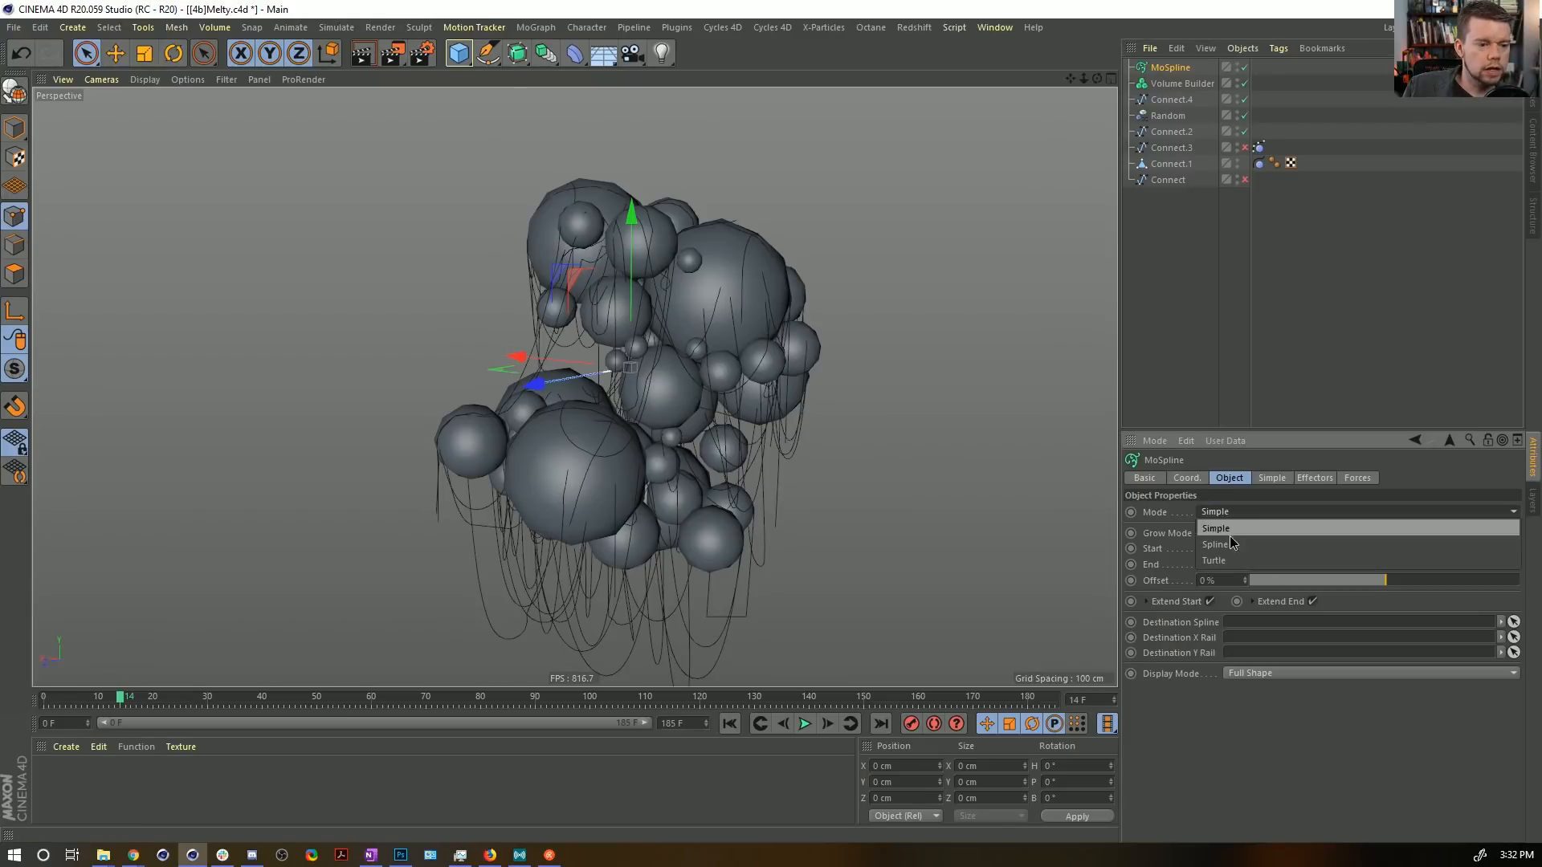
{"action": "left_click", "coordinate": [1232, 546]}
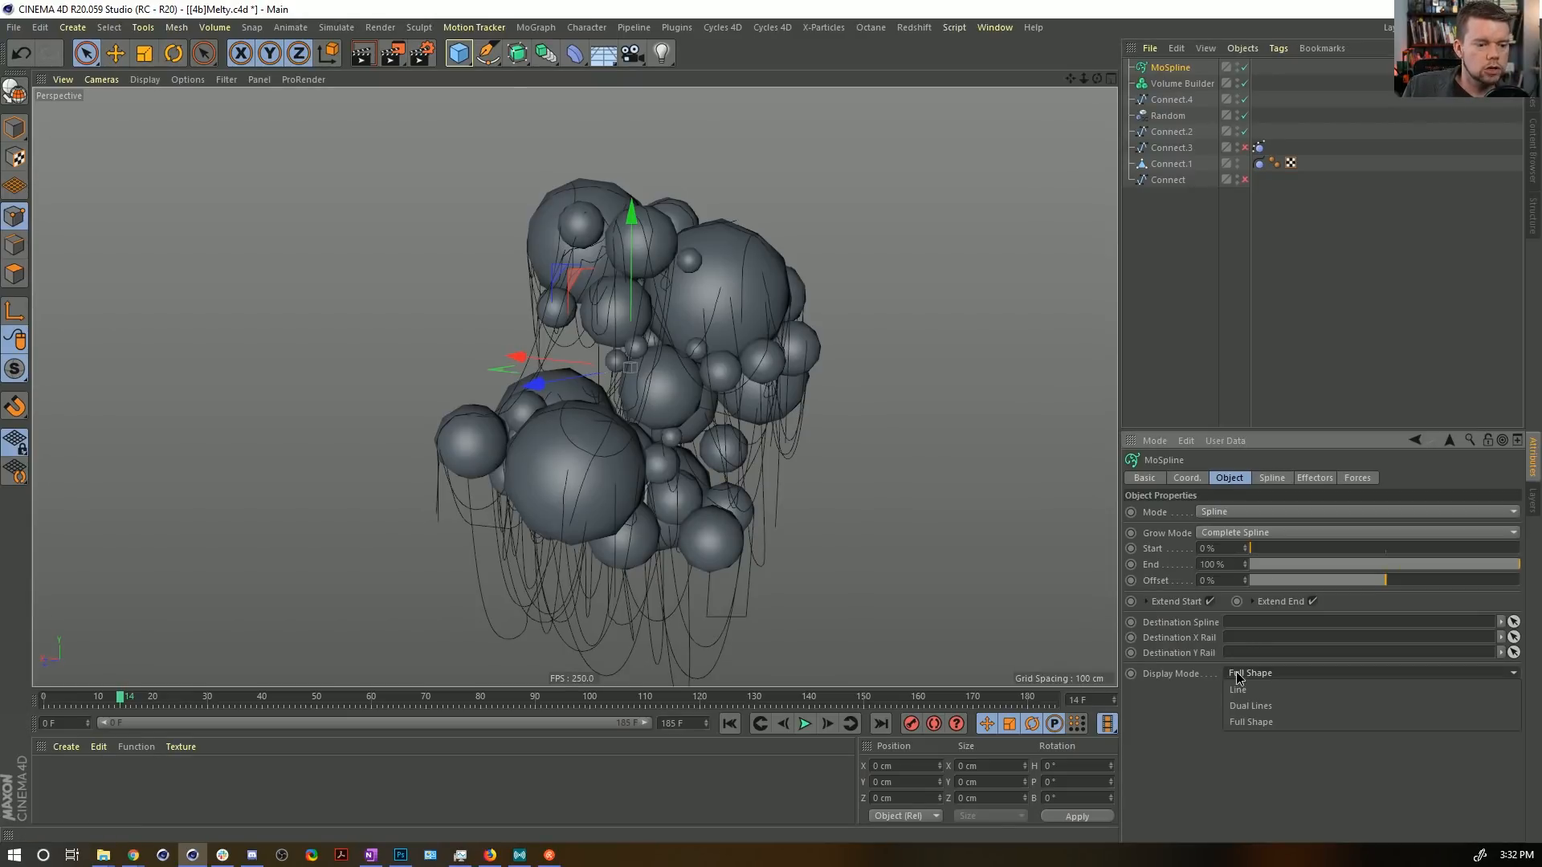
{"action": "left_click", "coordinate": [1240, 673]}
{"action": "left_click", "coordinate": [1256, 693]}
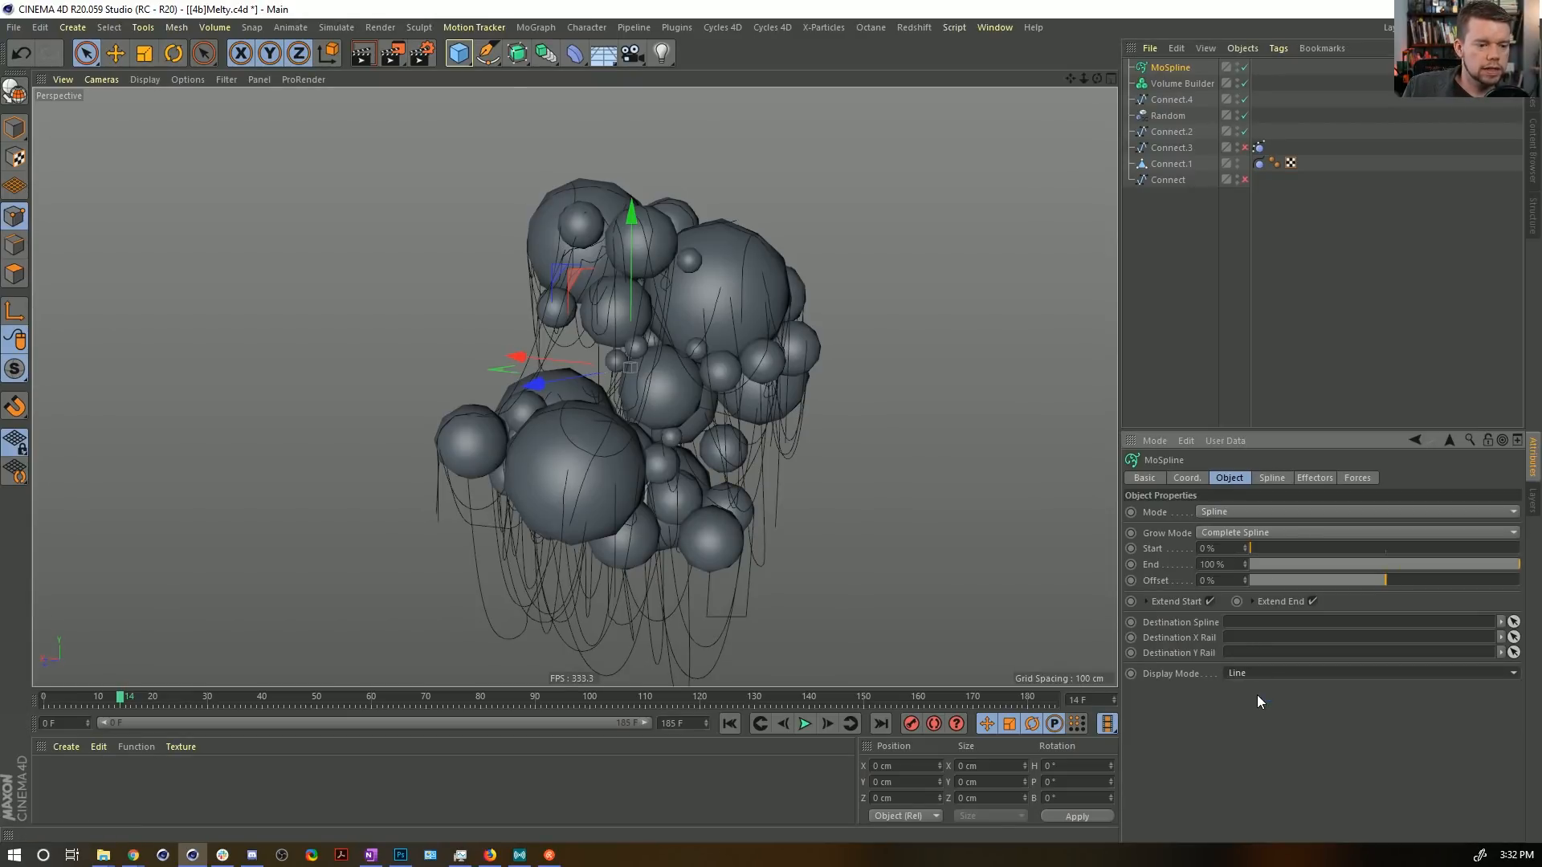
Assign Connect.4 as the MoSpline's source spline, keeping Vertex generation, and place the MoSpline inside the Volume Builder.
{"action": "left_click", "coordinate": [1270, 478]}
{"action": "left_click", "coordinate": [1241, 511]}
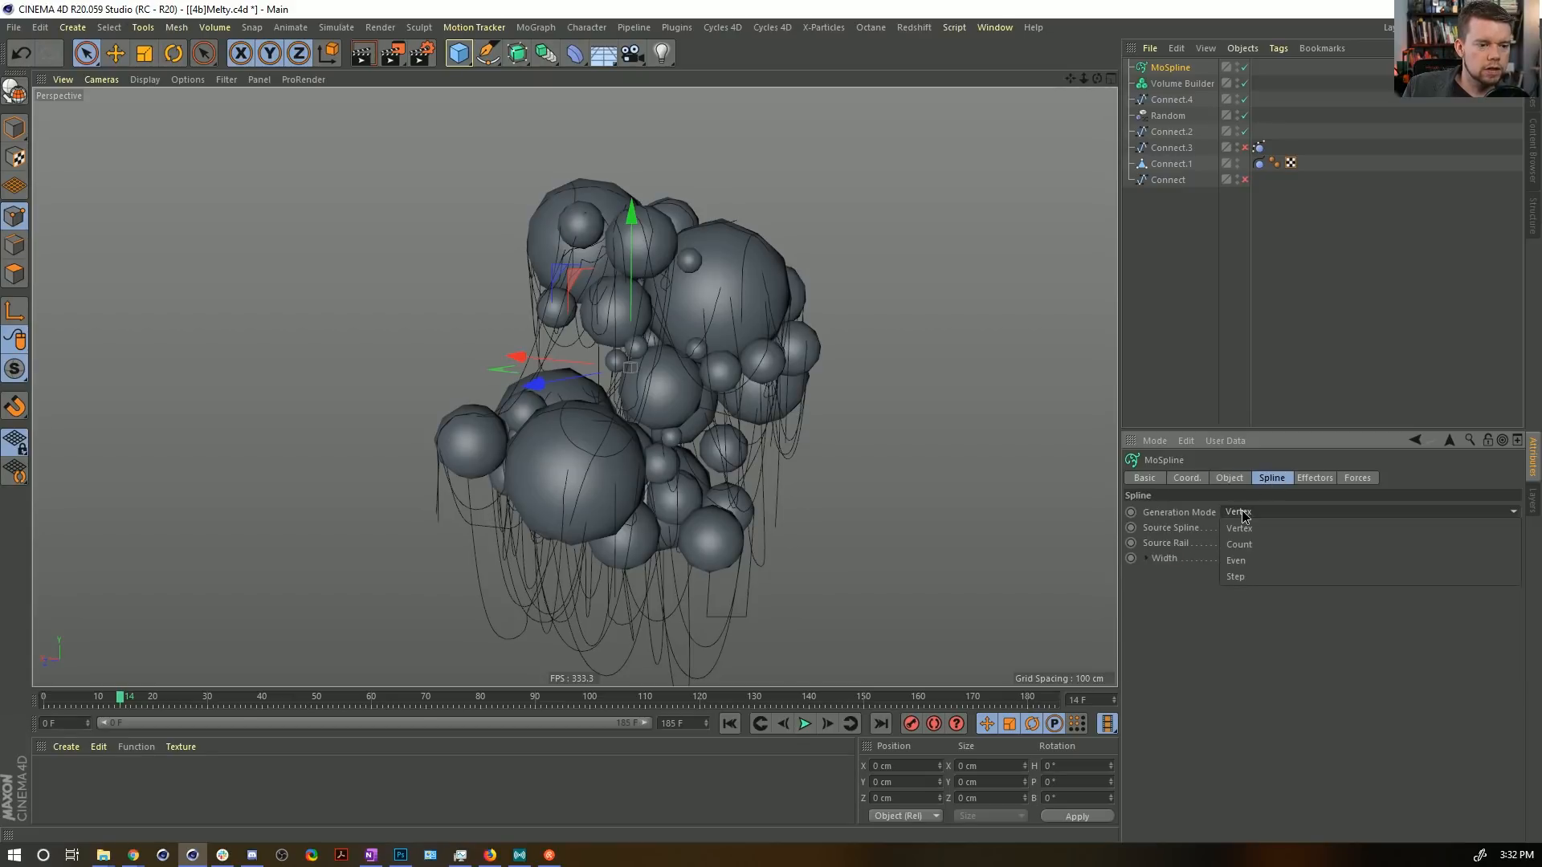
{"action": "left_click", "coordinate": [1238, 518]}
{"action": "left_click_drag", "start_coordinate": [1171, 100], "coordinate": [1245, 529]}
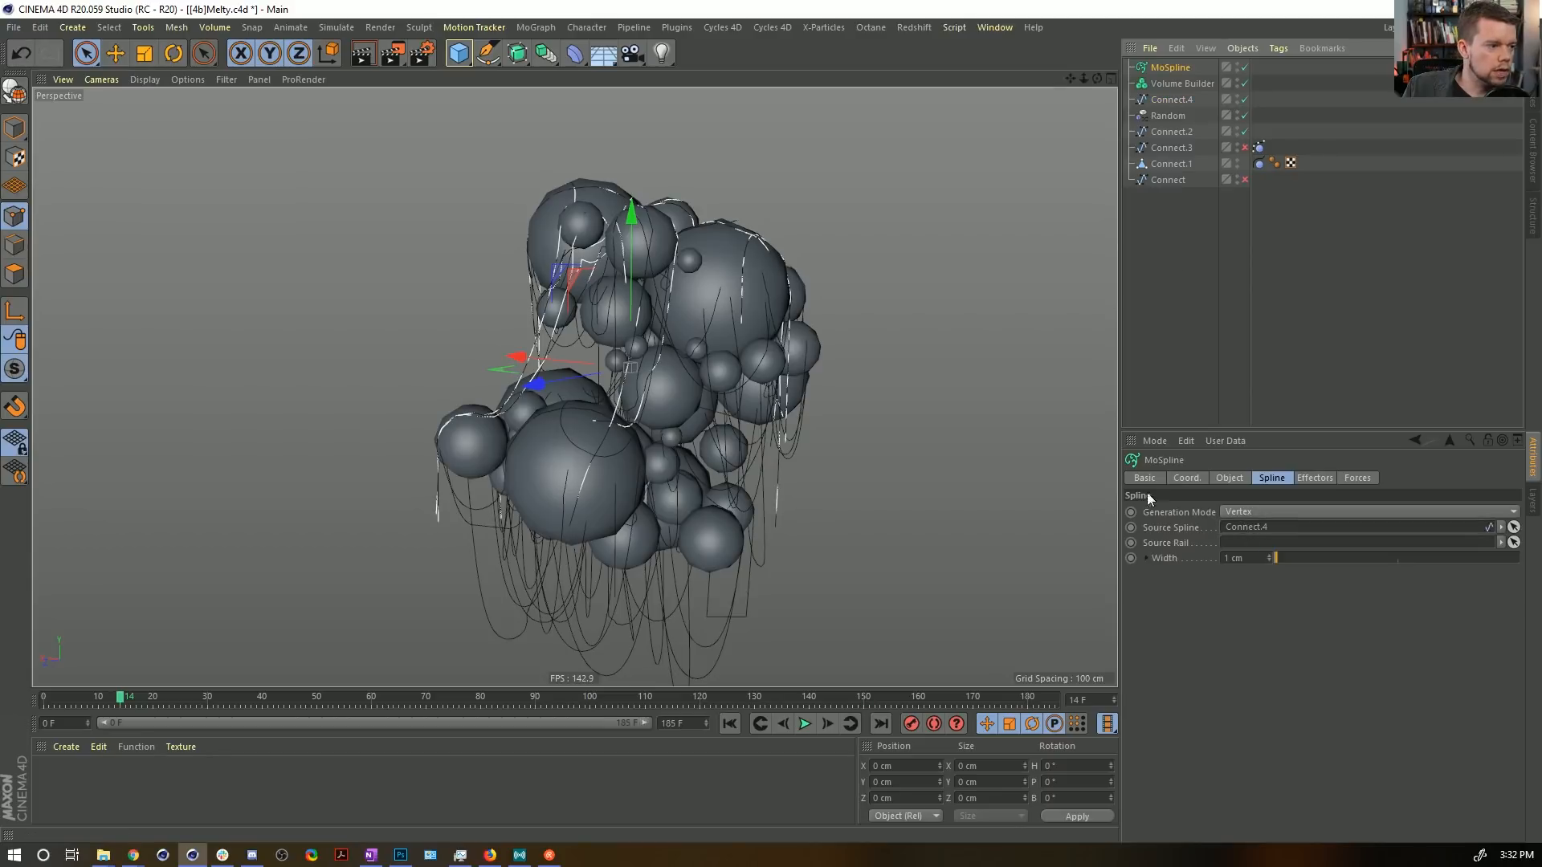
{"action": "left_click_drag", "start_coordinate": [1168, 85], "coordinate": [1178, 76]}
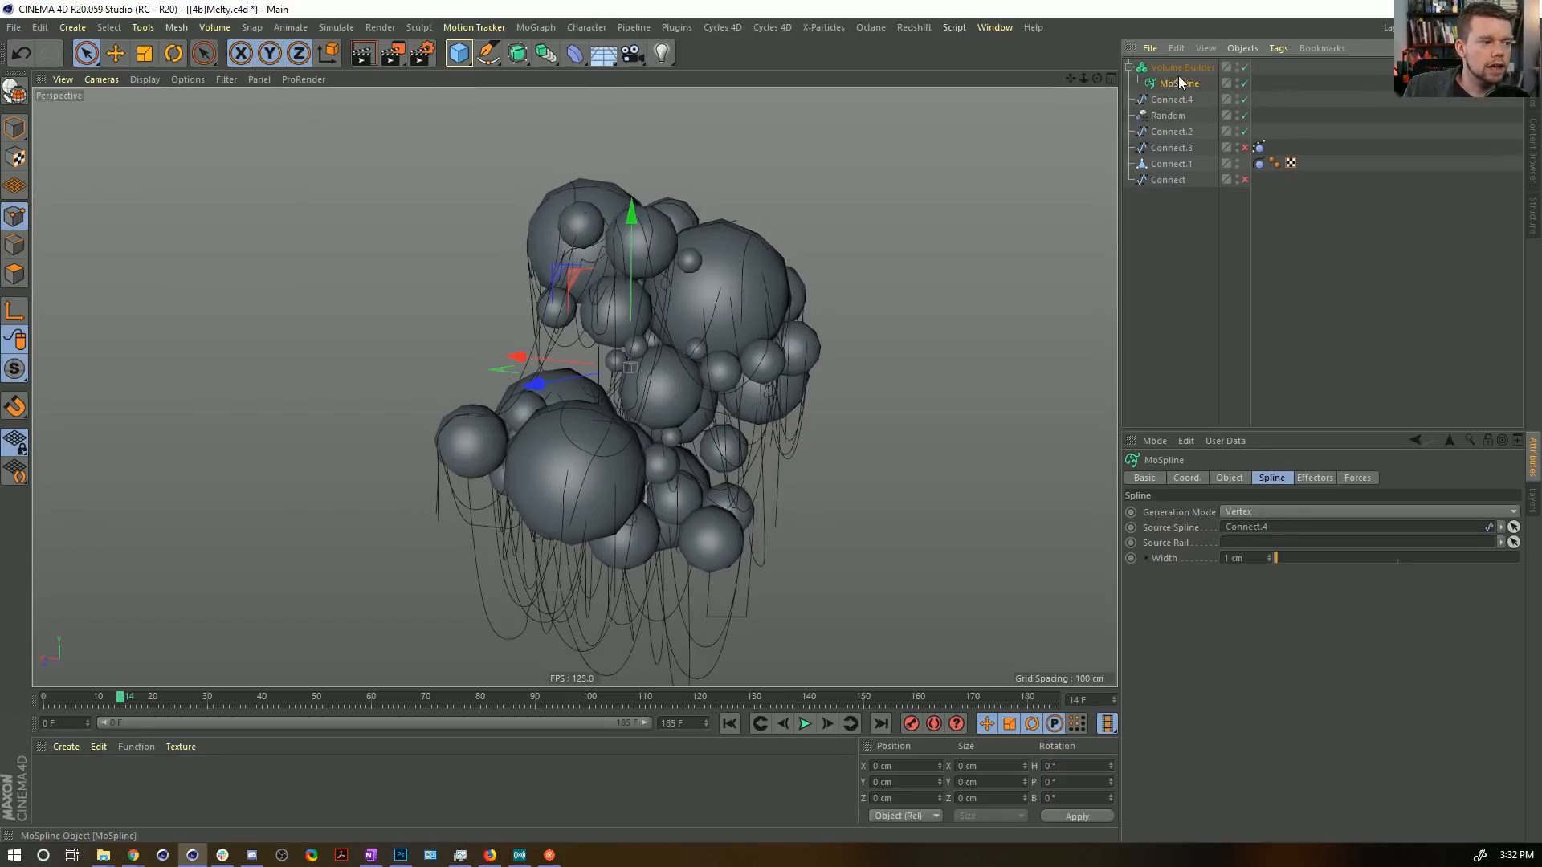
Set the width of the MoSpline inside the Volume Builder to 11 cm.
{"action": "left_click", "coordinate": [1190, 70]}
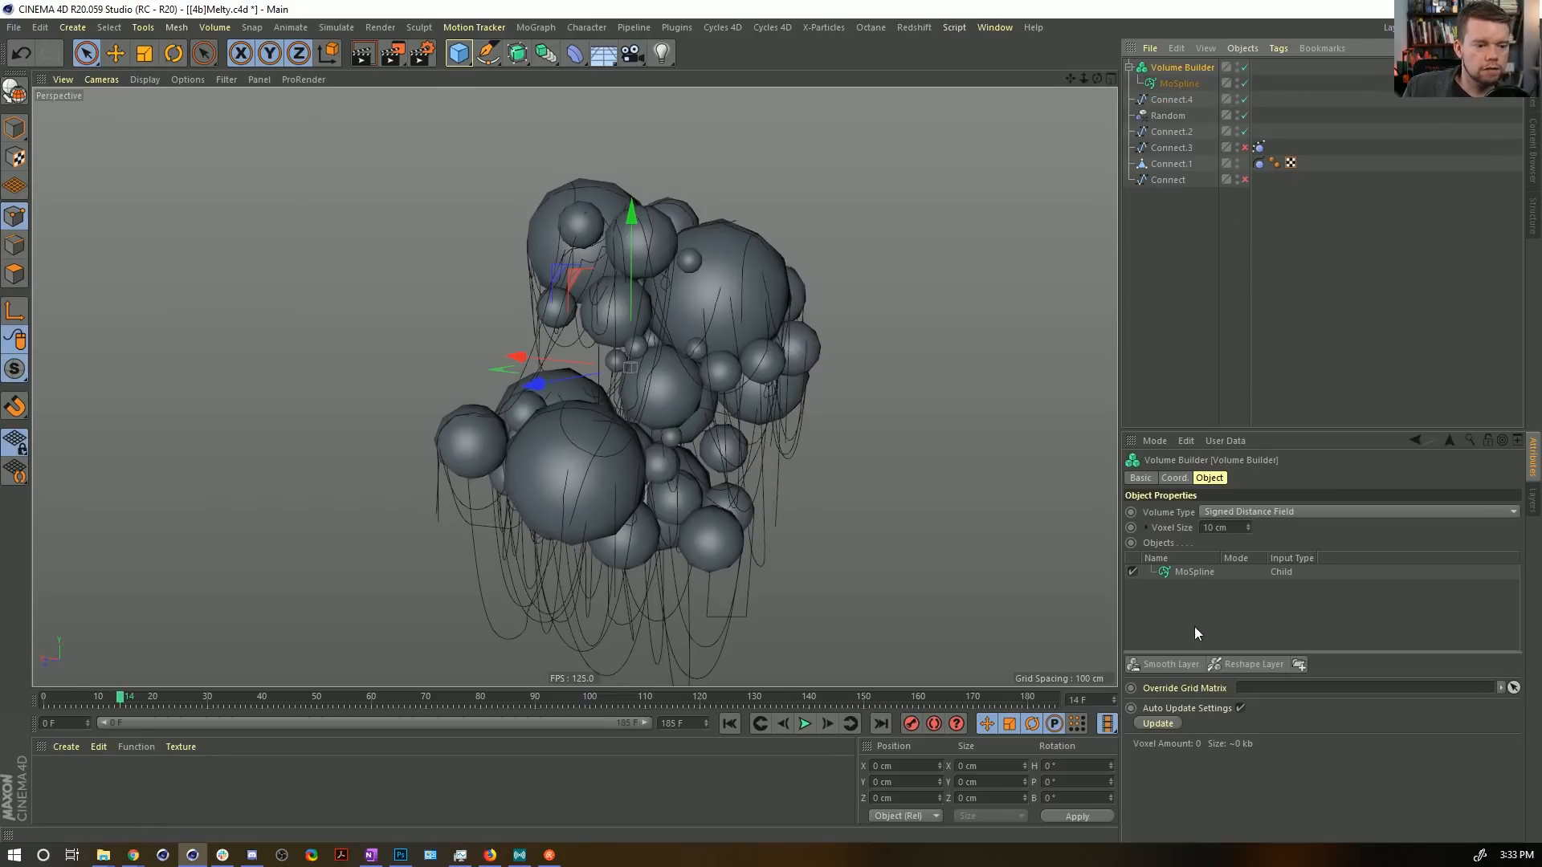
{"action": "left_click", "coordinate": [1194, 572]}
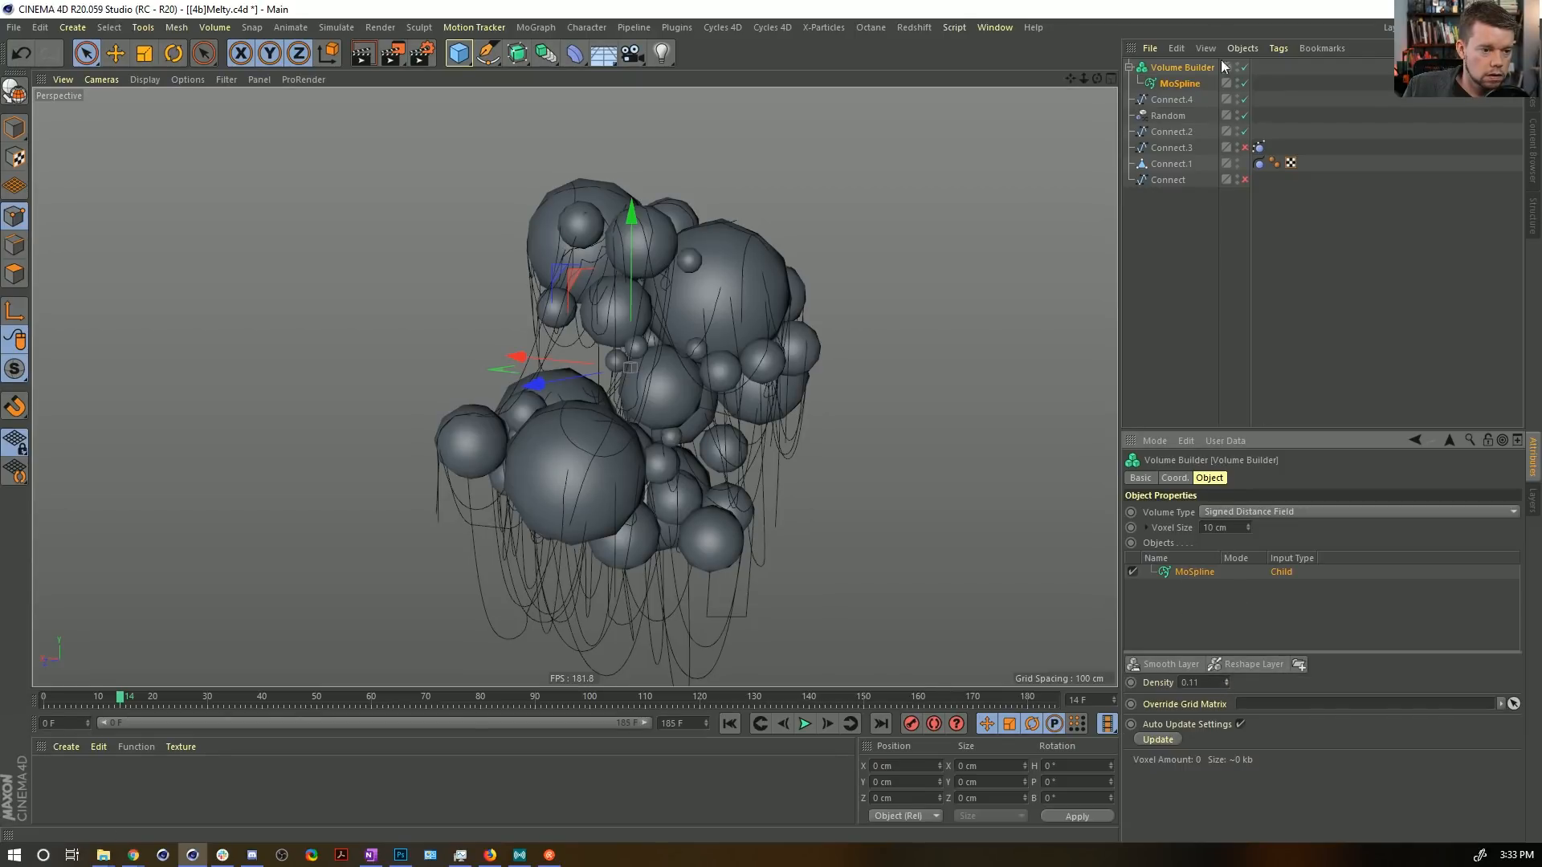
{"action": "left_click", "coordinate": [1177, 84]}
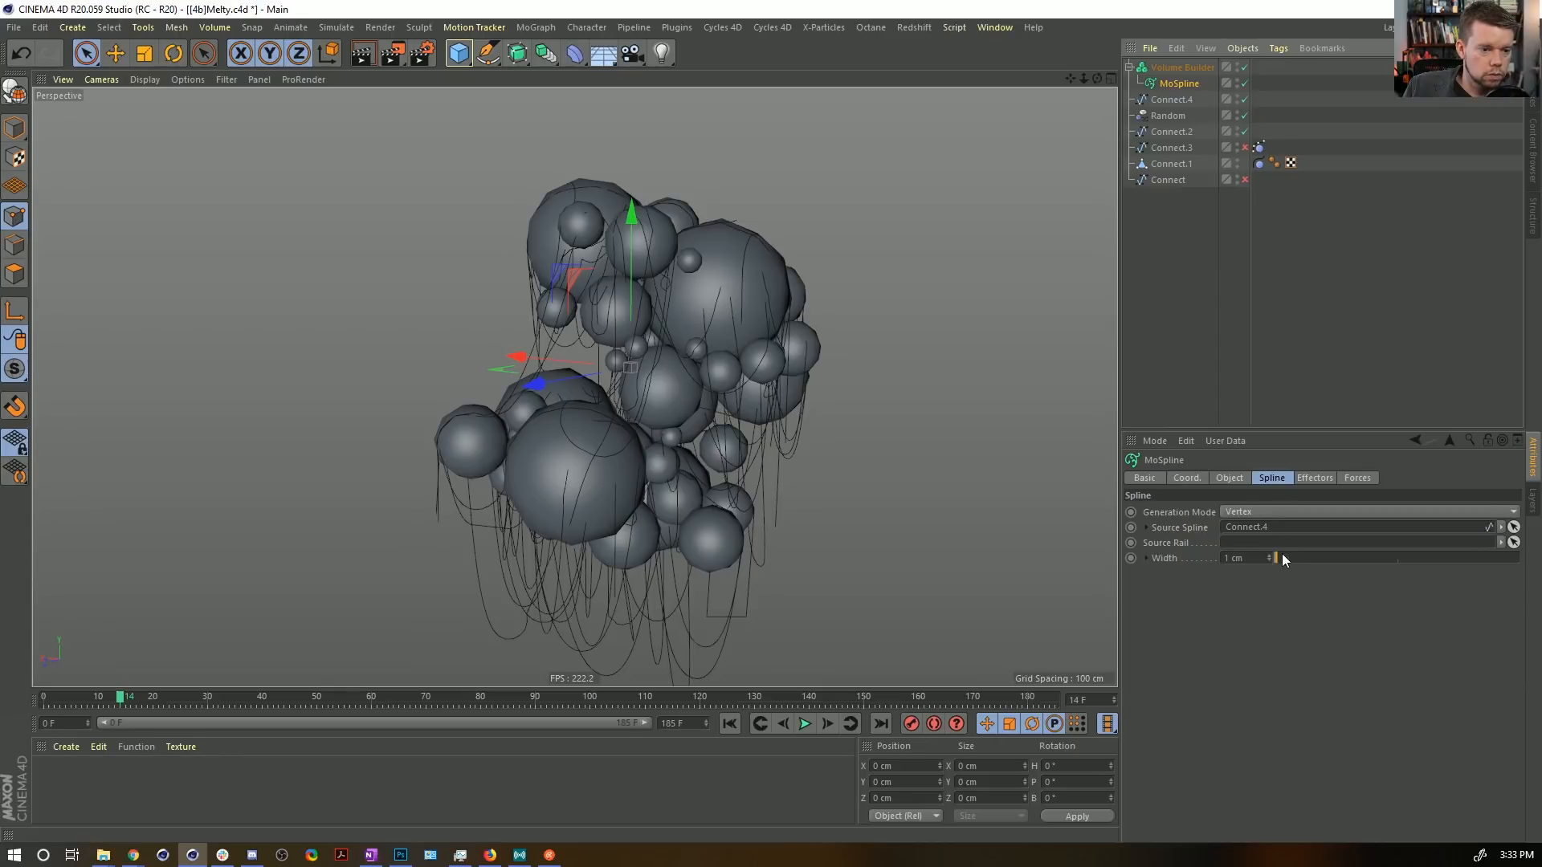
{"action": "left_click_drag", "start_coordinate": [1282, 555], "coordinate": [1301, 568]}
Set the Volume Builder's voxel size to 2 cm.
{"action": "left_click", "coordinate": [1182, 68]}
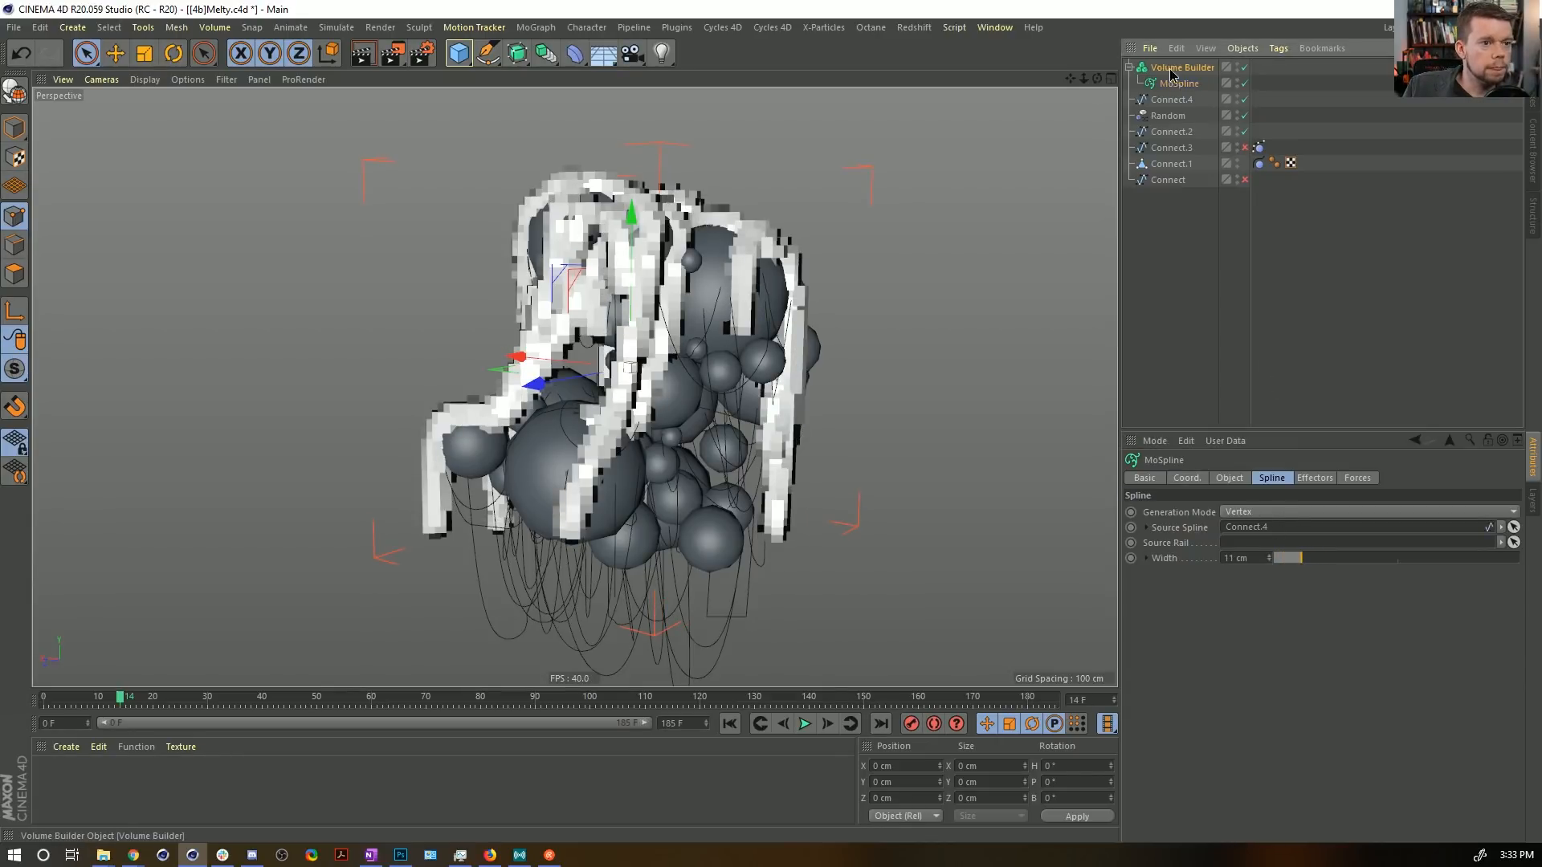
{"action": "left_click", "coordinate": [1233, 531]}
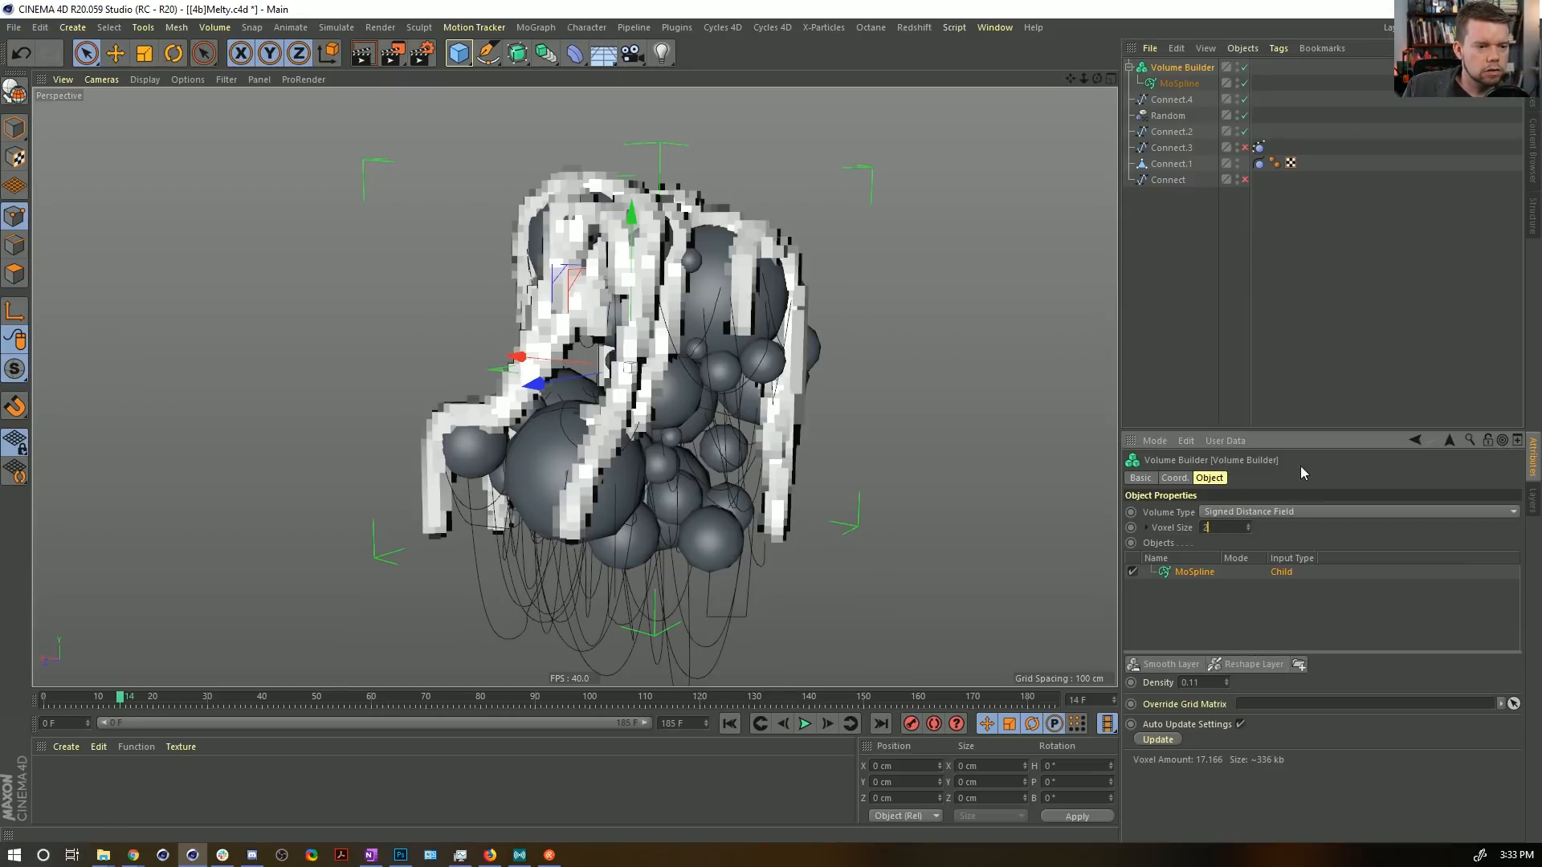
{"action": "type", "text": "2"}
{"action": "key", "text": "Return"}
Shape the MoSpline's width curve to rise from about 0.3 at the start to full width at the end.
{"action": "right_click_drag", "start_coordinate": [650, 405], "coordinate": [742, 430], "text": "alt"}
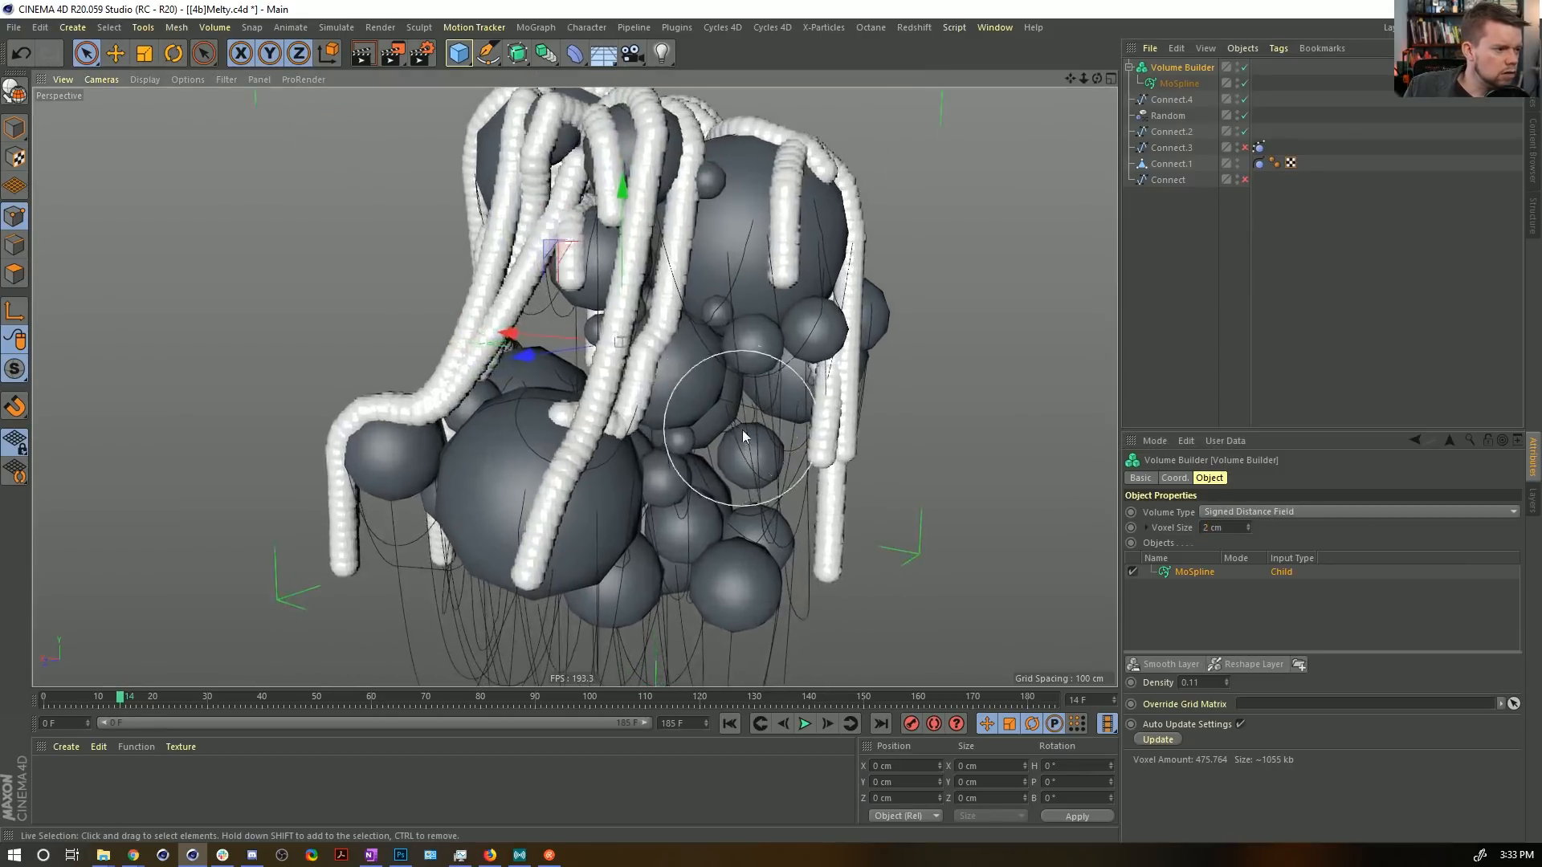
{"action": "middle_click_drag", "start_coordinate": [742, 430], "coordinate": [776, 381], "text": "alt"}
{"action": "left_click", "coordinate": [1179, 84]}
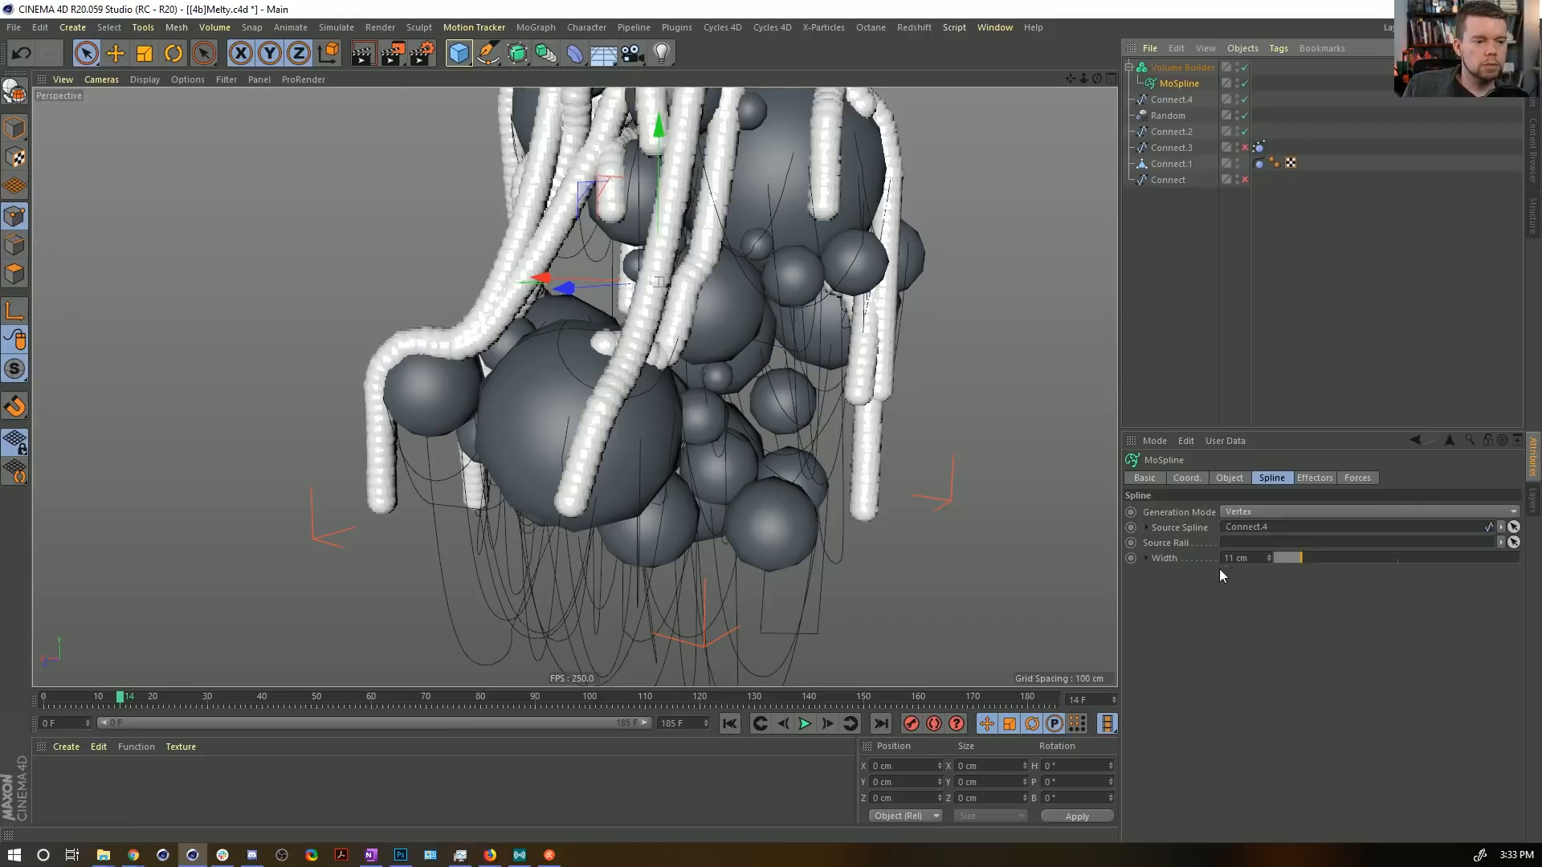
{"action": "left_click", "coordinate": [1146, 558]}
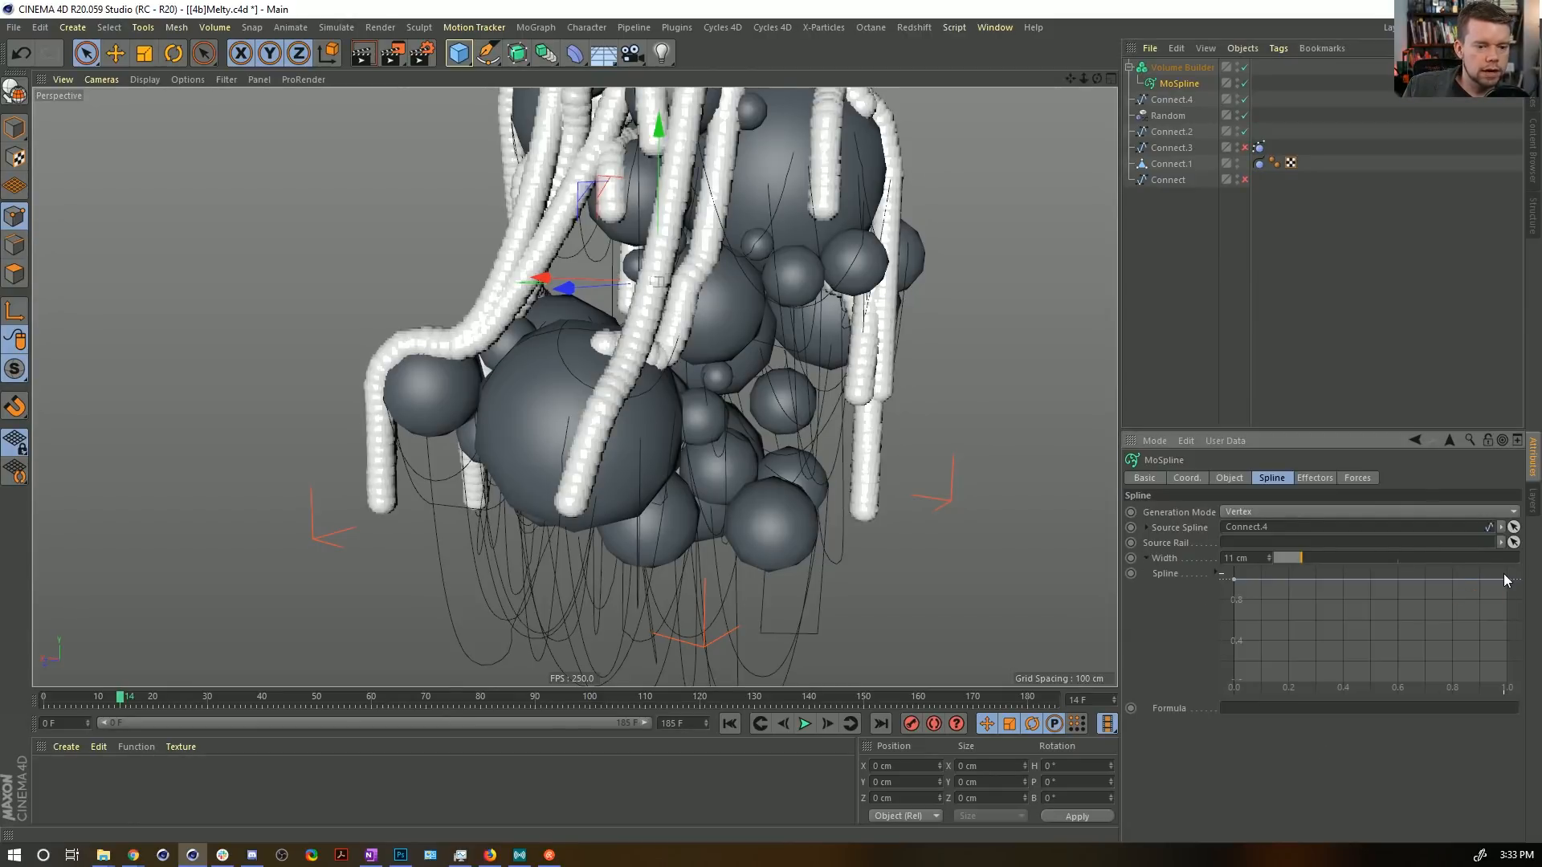
{"action": "left_click_drag", "start_coordinate": [1505, 579], "coordinate": [1515, 665]}
{"action": "middle_click_drag", "start_coordinate": [524, 237], "coordinate": [552, 367], "text": "alt"}
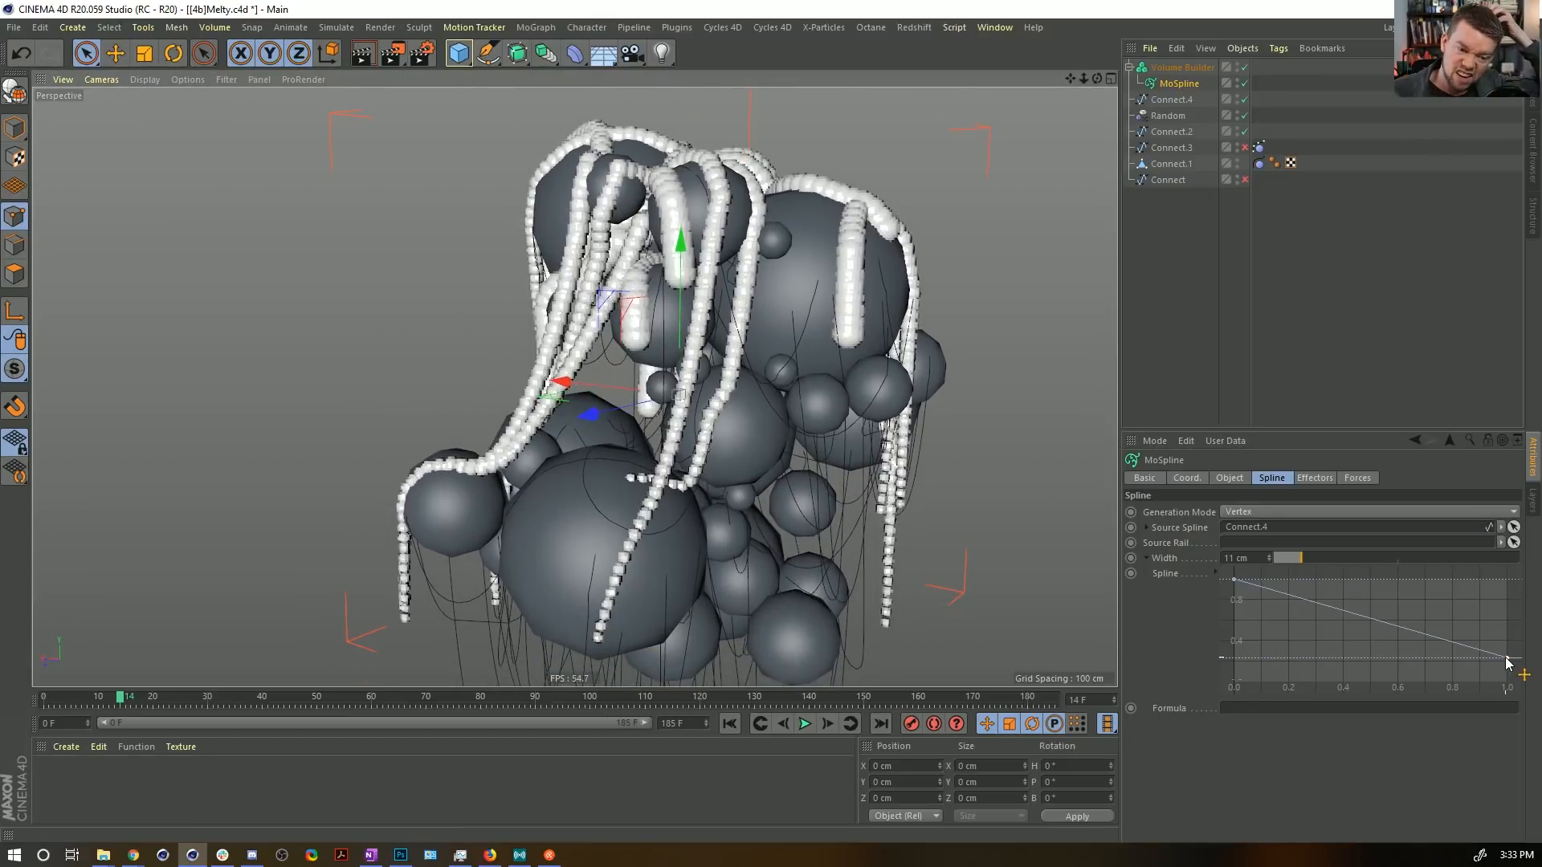
{"action": "left_click_drag", "start_coordinate": [1506, 663], "coordinate": [1506, 580]}
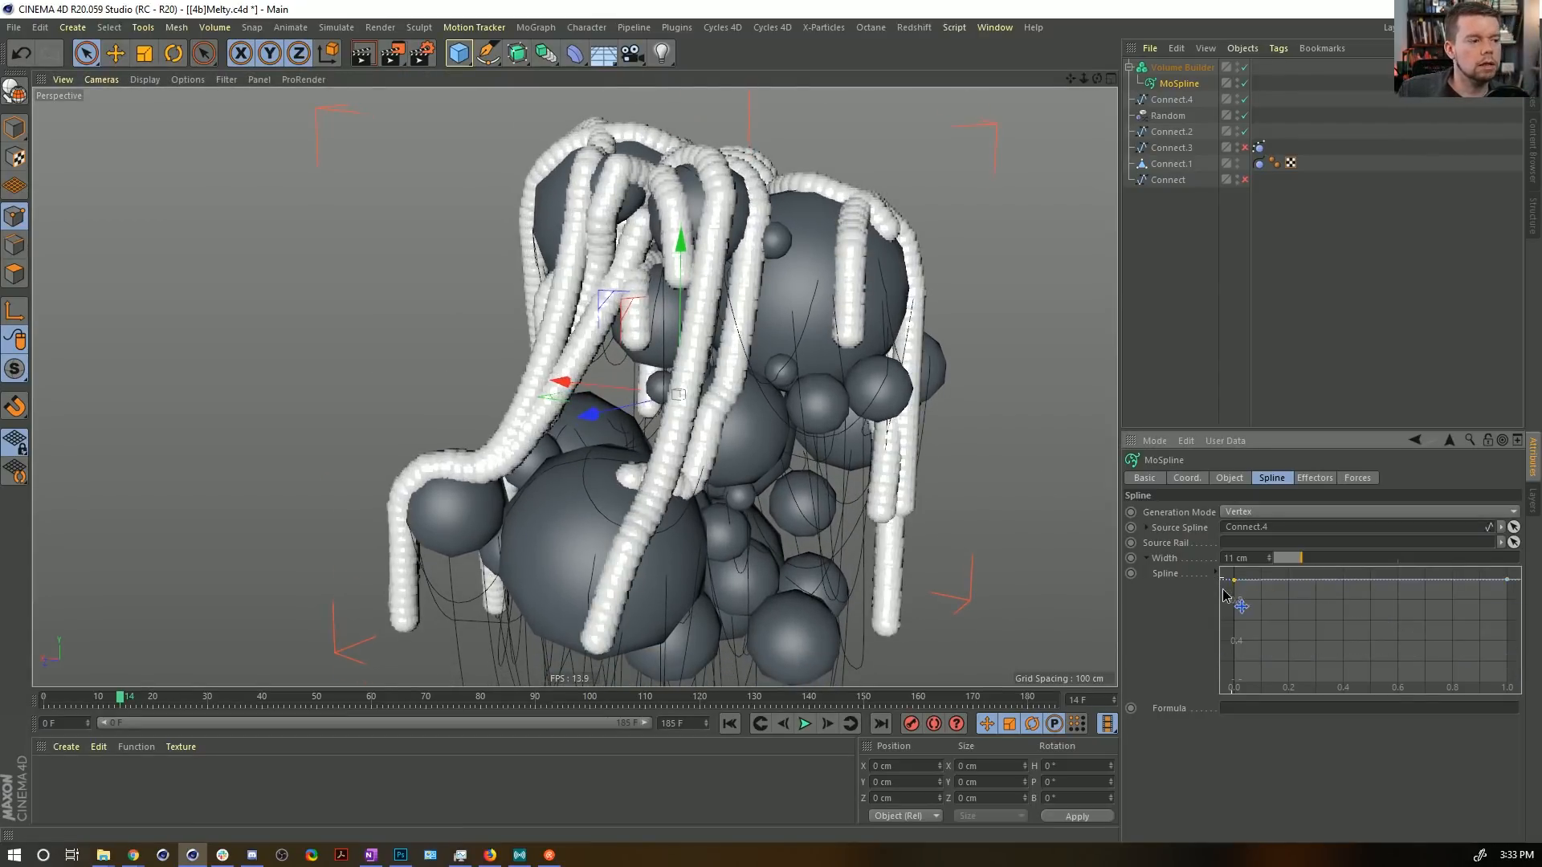
{"action": "left_click_drag", "start_coordinate": [1224, 595], "coordinate": [1208, 652]}
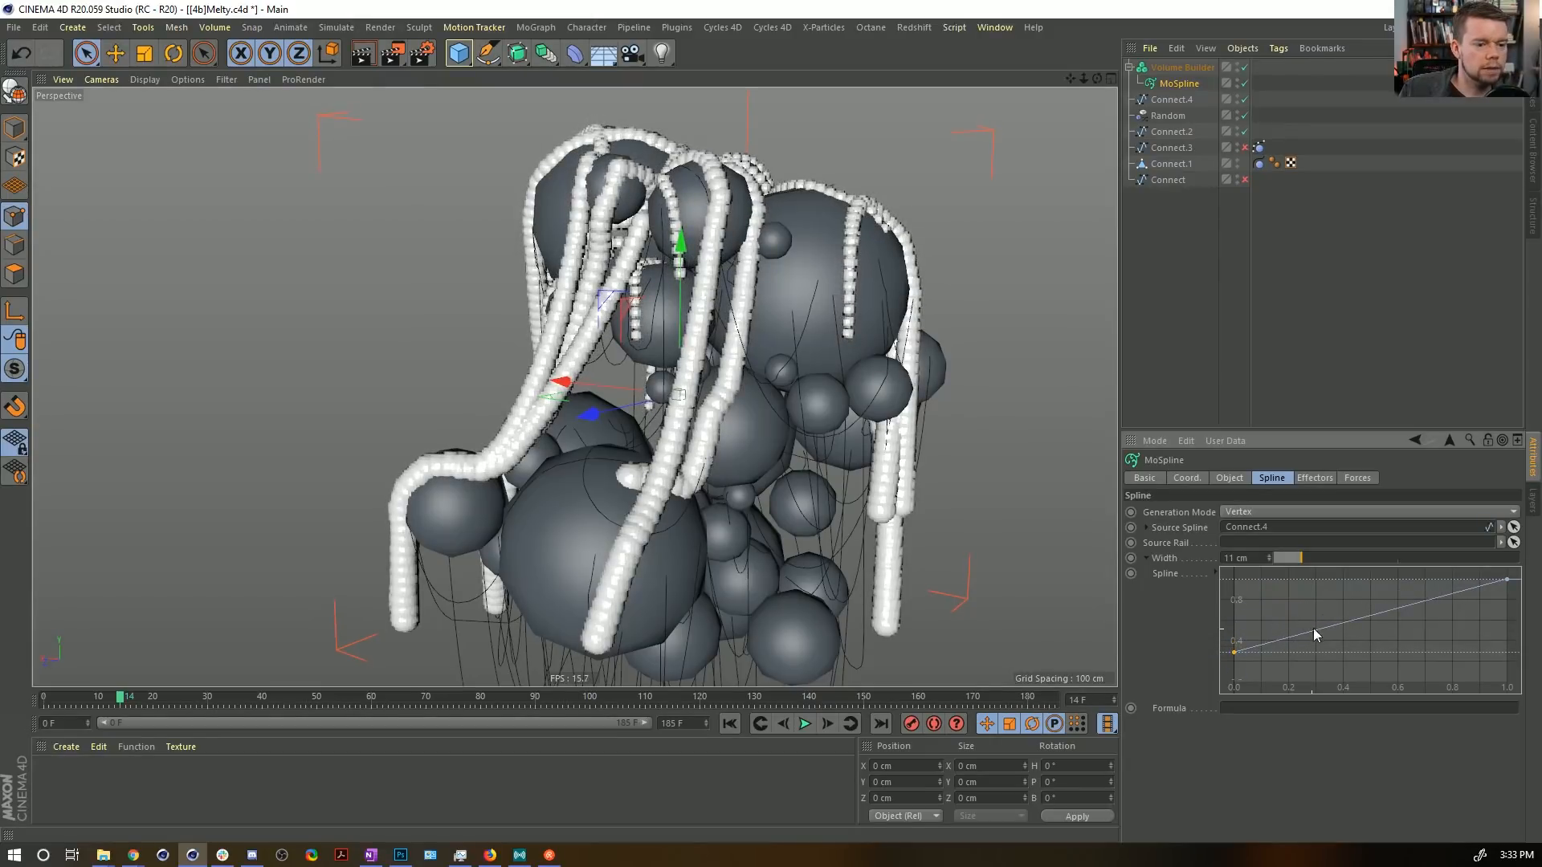
Smooth the MoSpline width curve's points and extend their tangents so the strands stay thin longer before thickening toward the end.
{"action": "right_click", "coordinate": [1279, 621]}
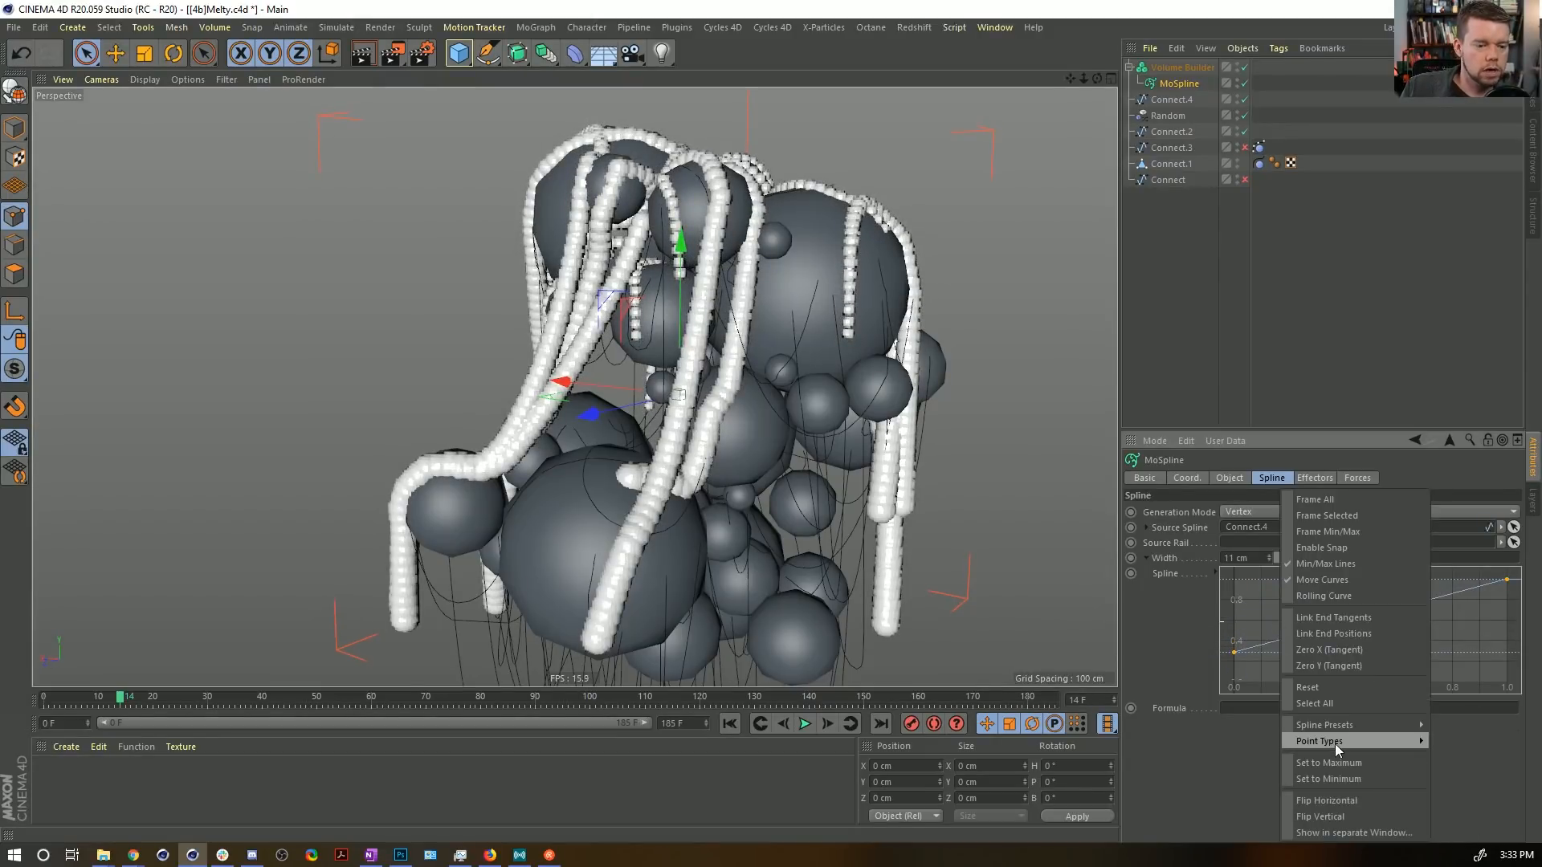
{"action": "mouse_move", "coordinate": [1335, 744]}
{"action": "left_click", "coordinate": [1466, 745]}
{"action": "left_click_drag", "start_coordinate": [1506, 580], "coordinate": [1530, 534]}
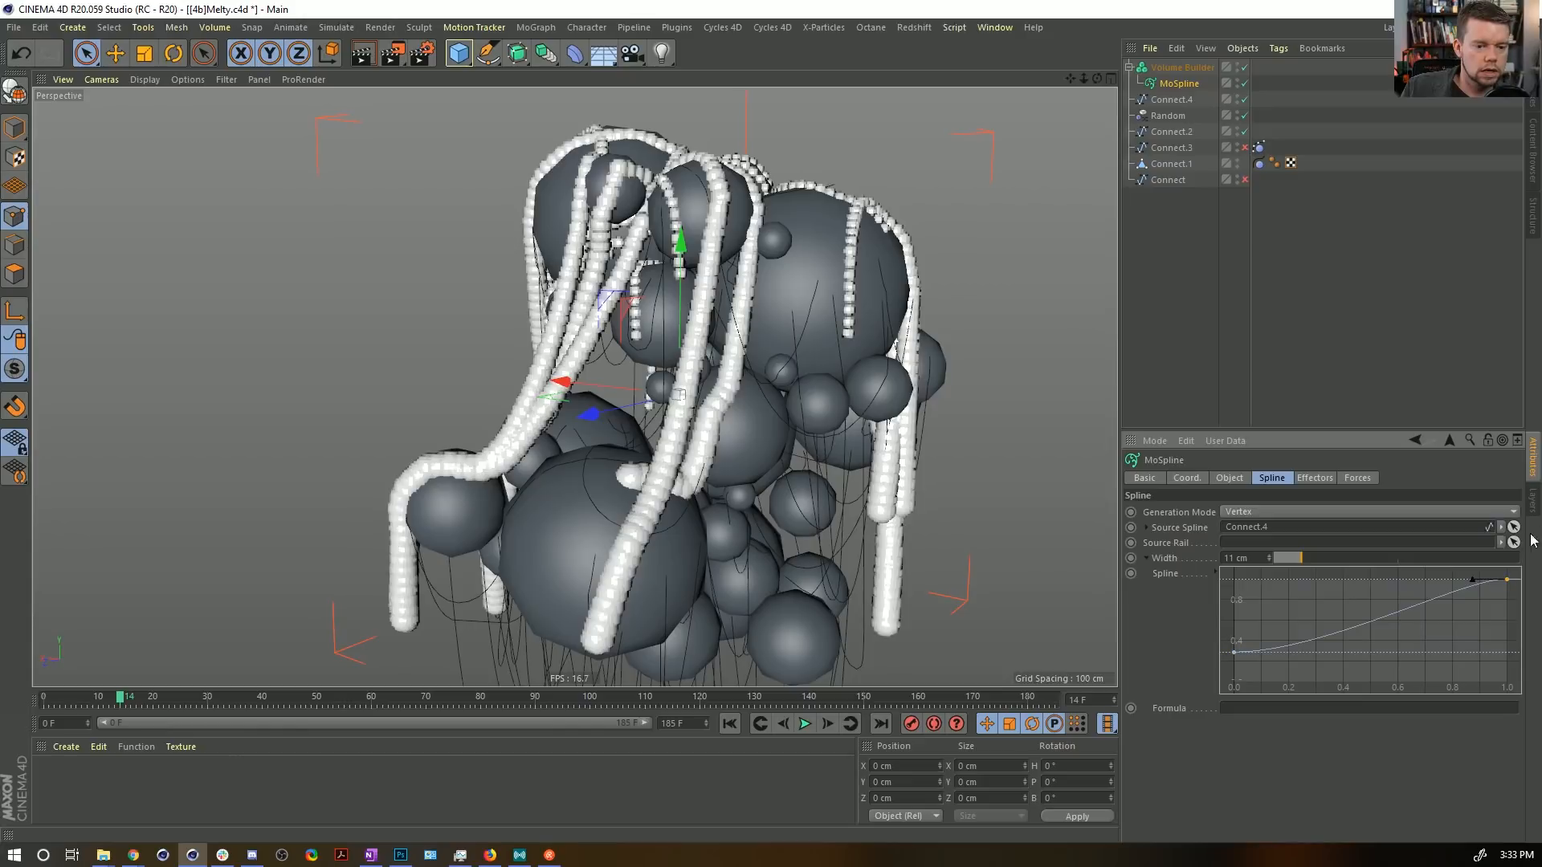
{"action": "left_click_drag", "start_coordinate": [1472, 580], "coordinate": [1441, 580]}
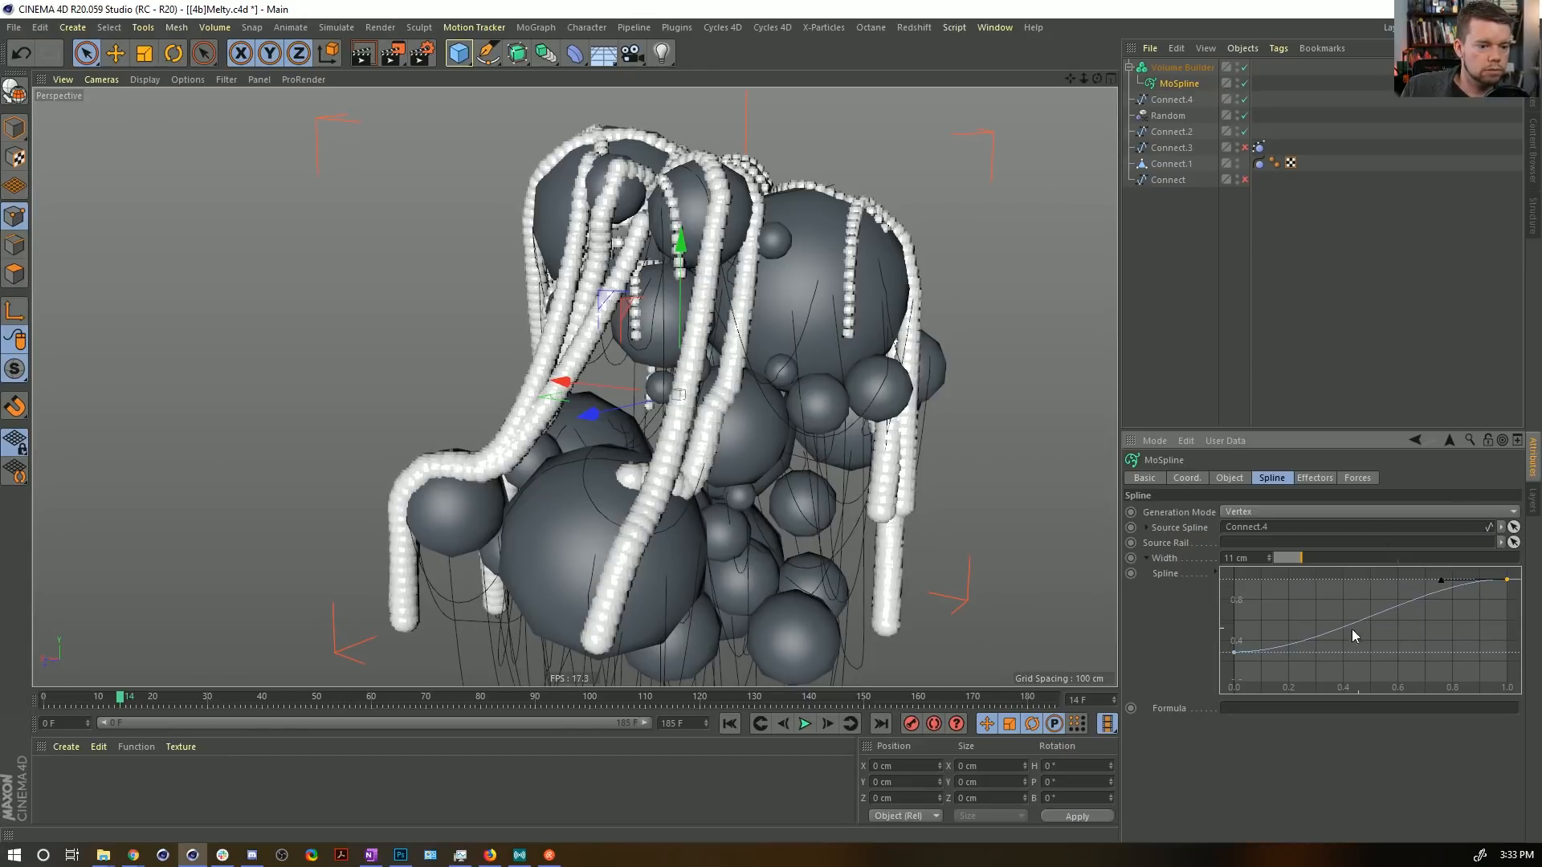
{"action": "left_click_drag", "start_coordinate": [1304, 654], "coordinate": [1405, 690]}
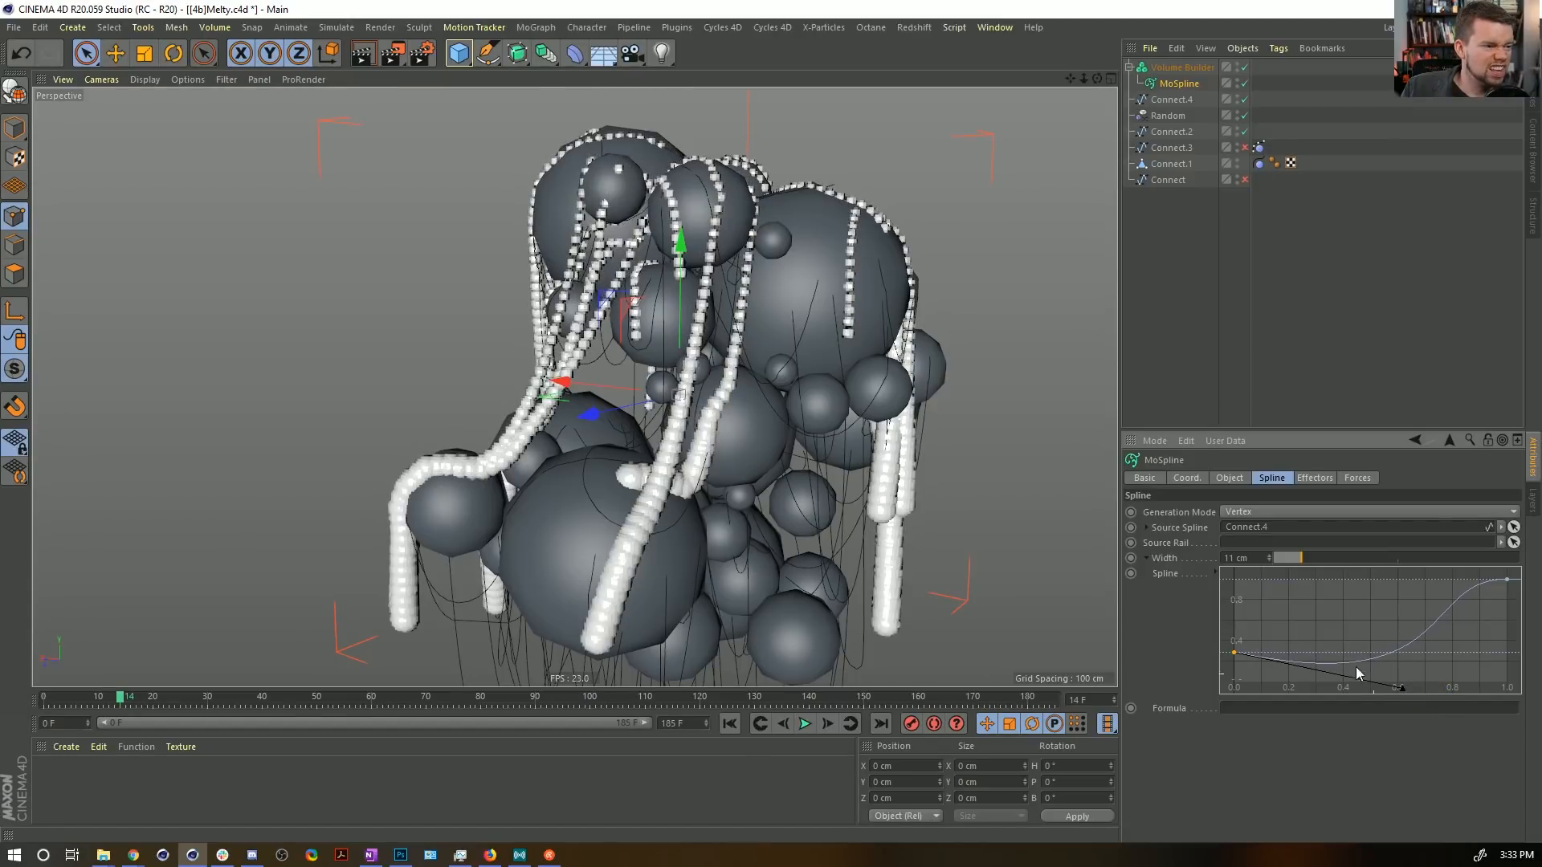
Set the Volume Builder's voxel size to 1 cm and its MoSpline entry's density to 1.
{"action": "left_click_drag", "start_coordinate": [803, 466], "coordinate": [927, 454], "text": "alt"}
{"action": "left_click", "coordinate": [1176, 71]}
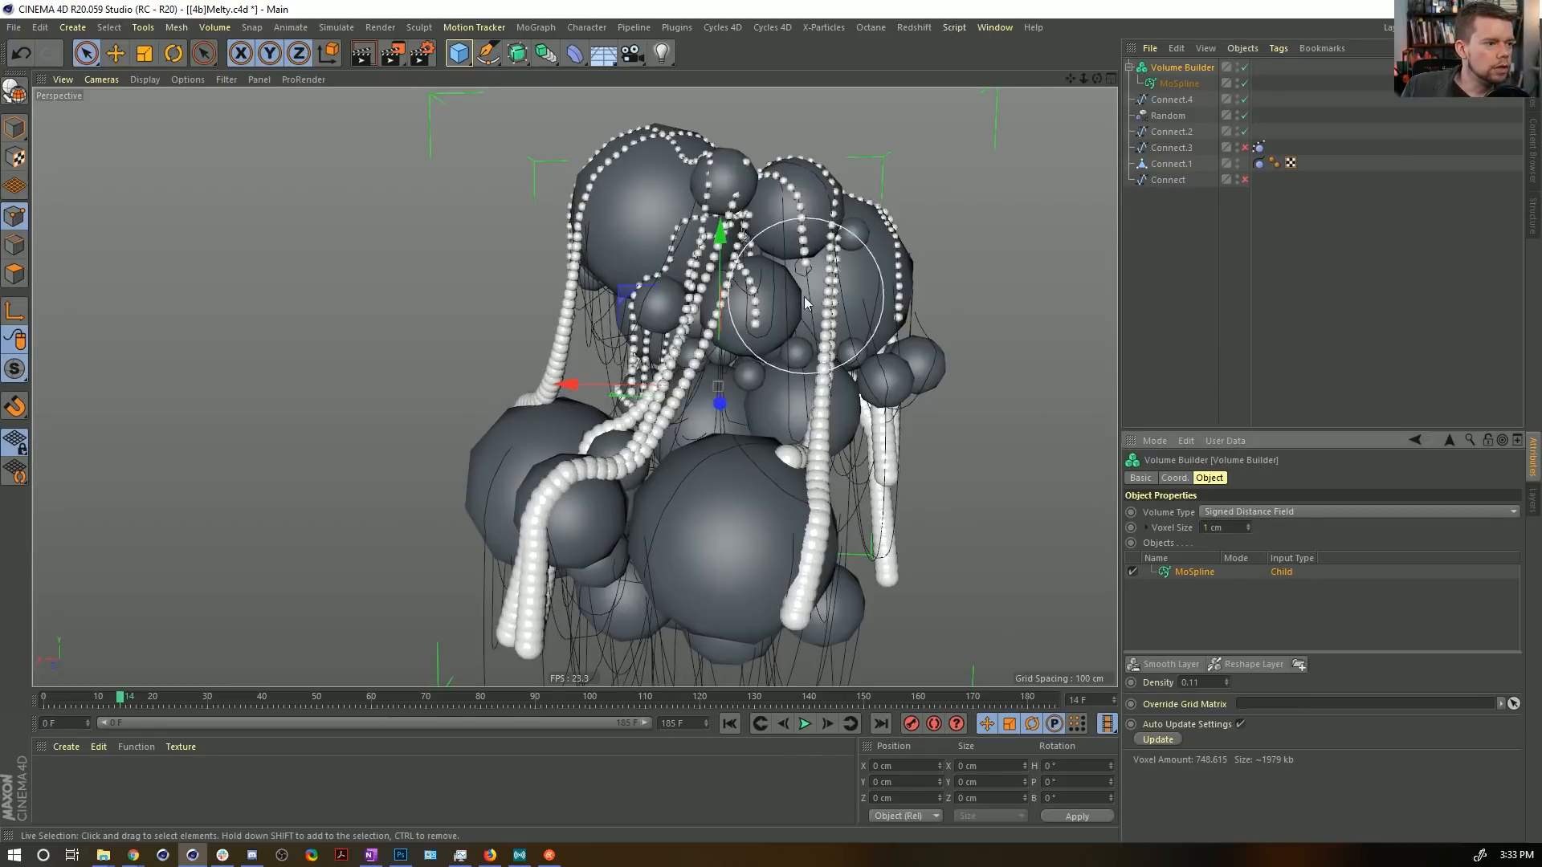
{"action": "left_click", "coordinate": [1193, 683]}
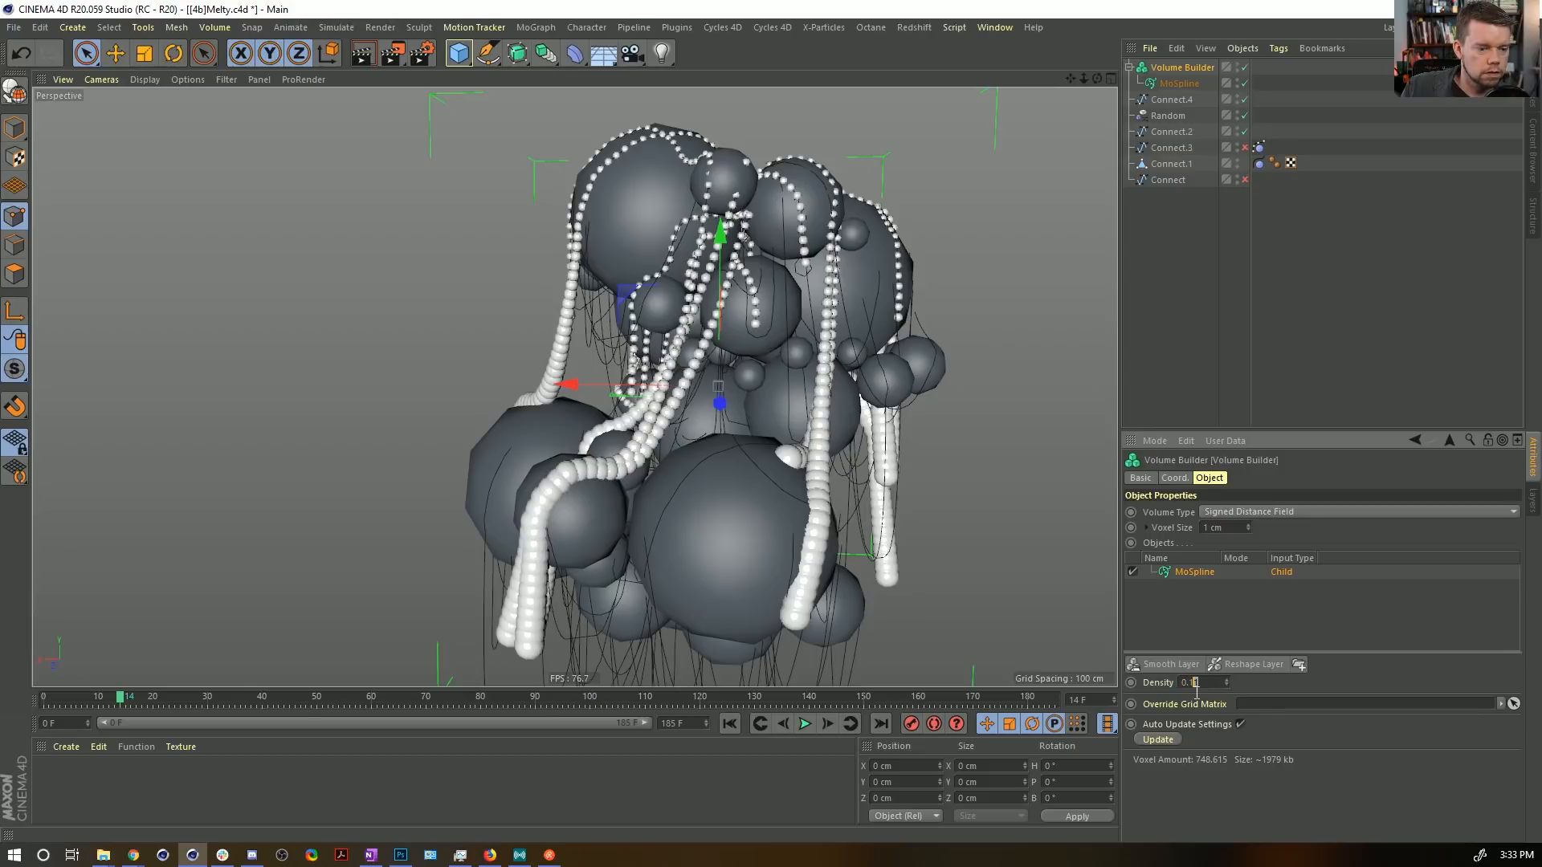
{"action": "key", "text": "Return"}
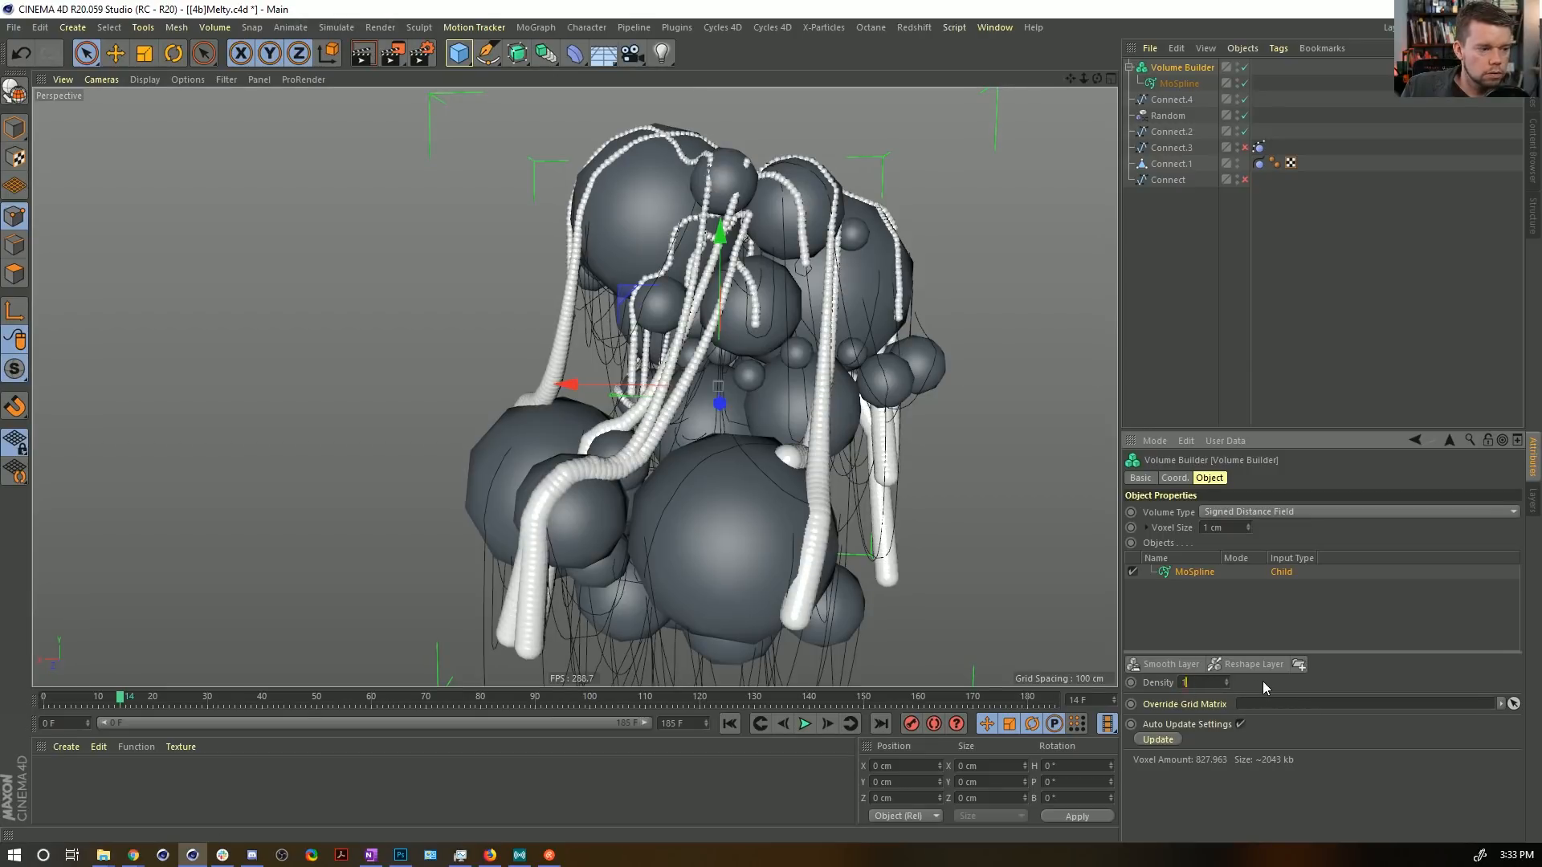
{"action": "key", "text": "Return"}
Duplicate the MoSpline inside the Volume Builder and assign Connect.2 as the copy's source spline.
{"action": "left_click_drag", "start_coordinate": [840, 348], "coordinate": [767, 205], "text": "alt"}
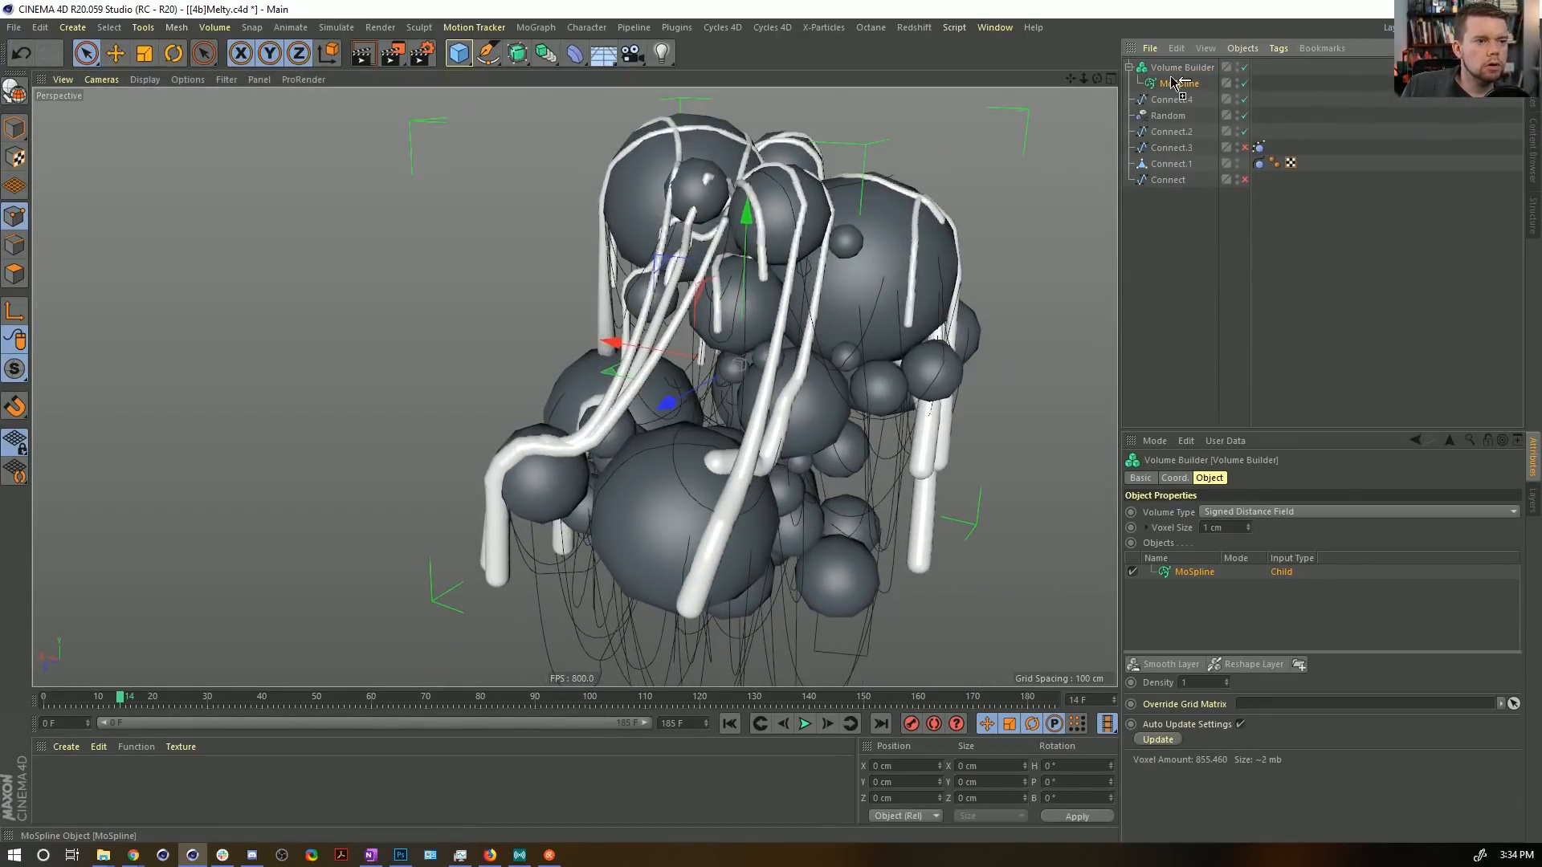
{"action": "left_click_drag", "start_coordinate": [1172, 78], "coordinate": [1176, 85], "text": "ctrl"}
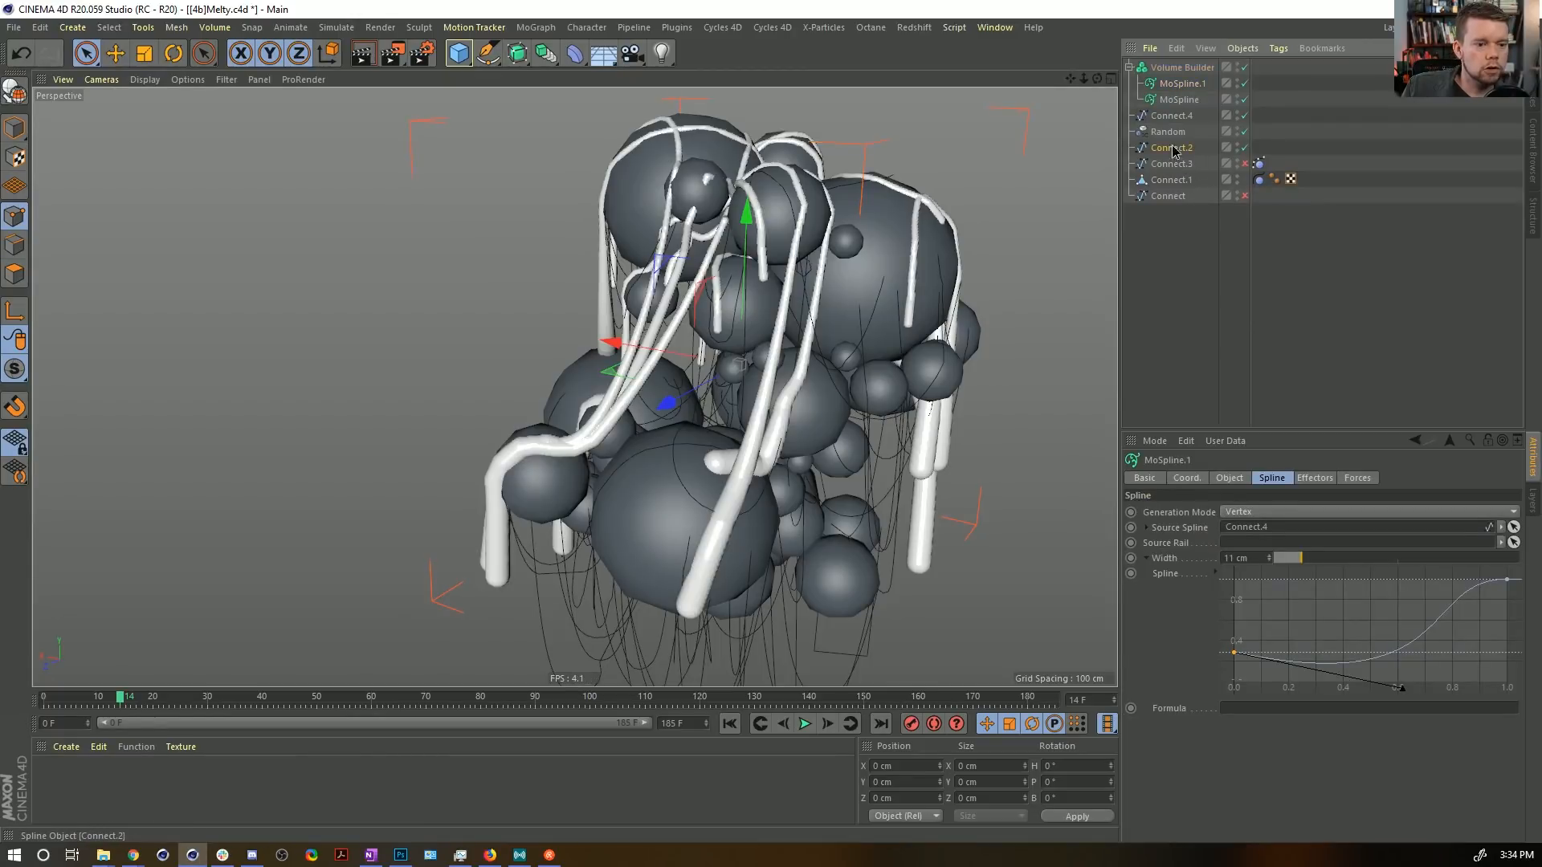
{"action": "left_click_drag", "start_coordinate": [1172, 151], "coordinate": [1262, 552]}
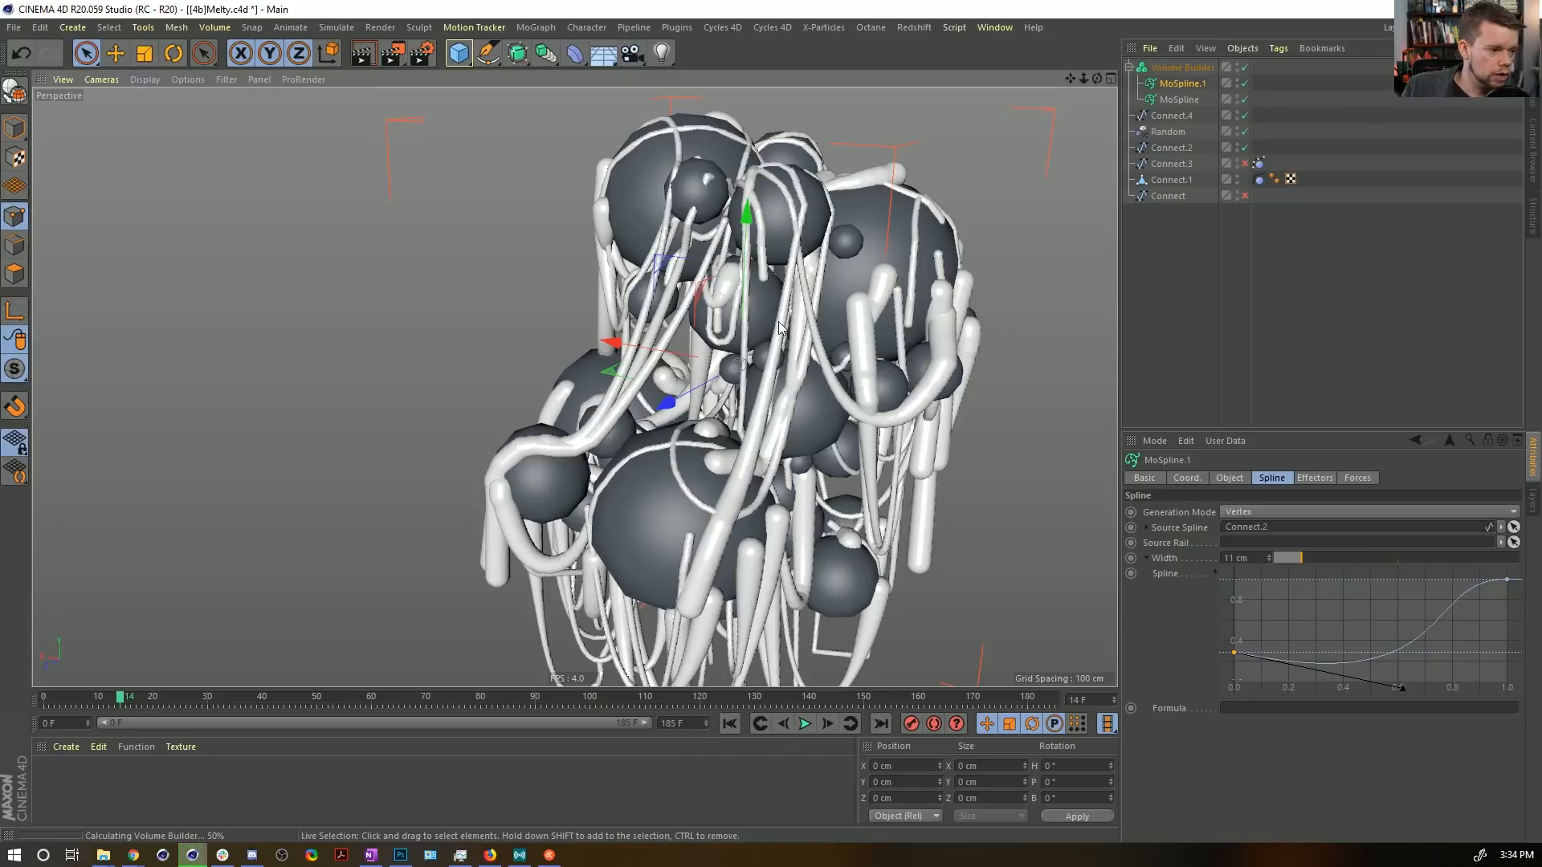
Raise the start of MoSpline.1's width curve to full width and shorten its start tangent for a shallow dip.
{"action": "left_click", "coordinate": [1235, 653]}
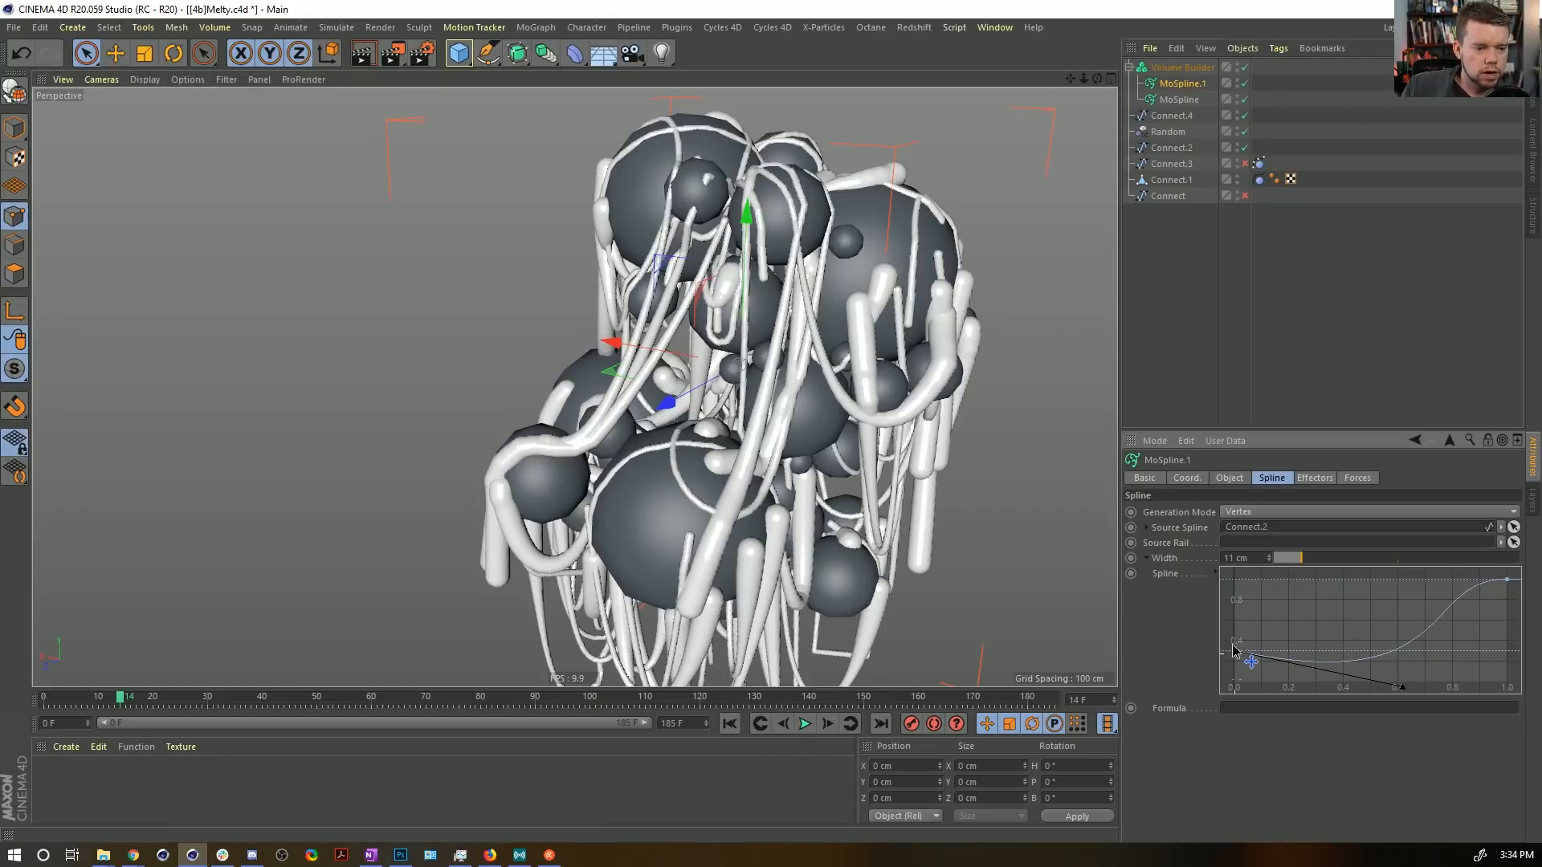
{"action": "left_click_drag", "start_coordinate": [1216, 580], "coordinate": [1229, 571]}
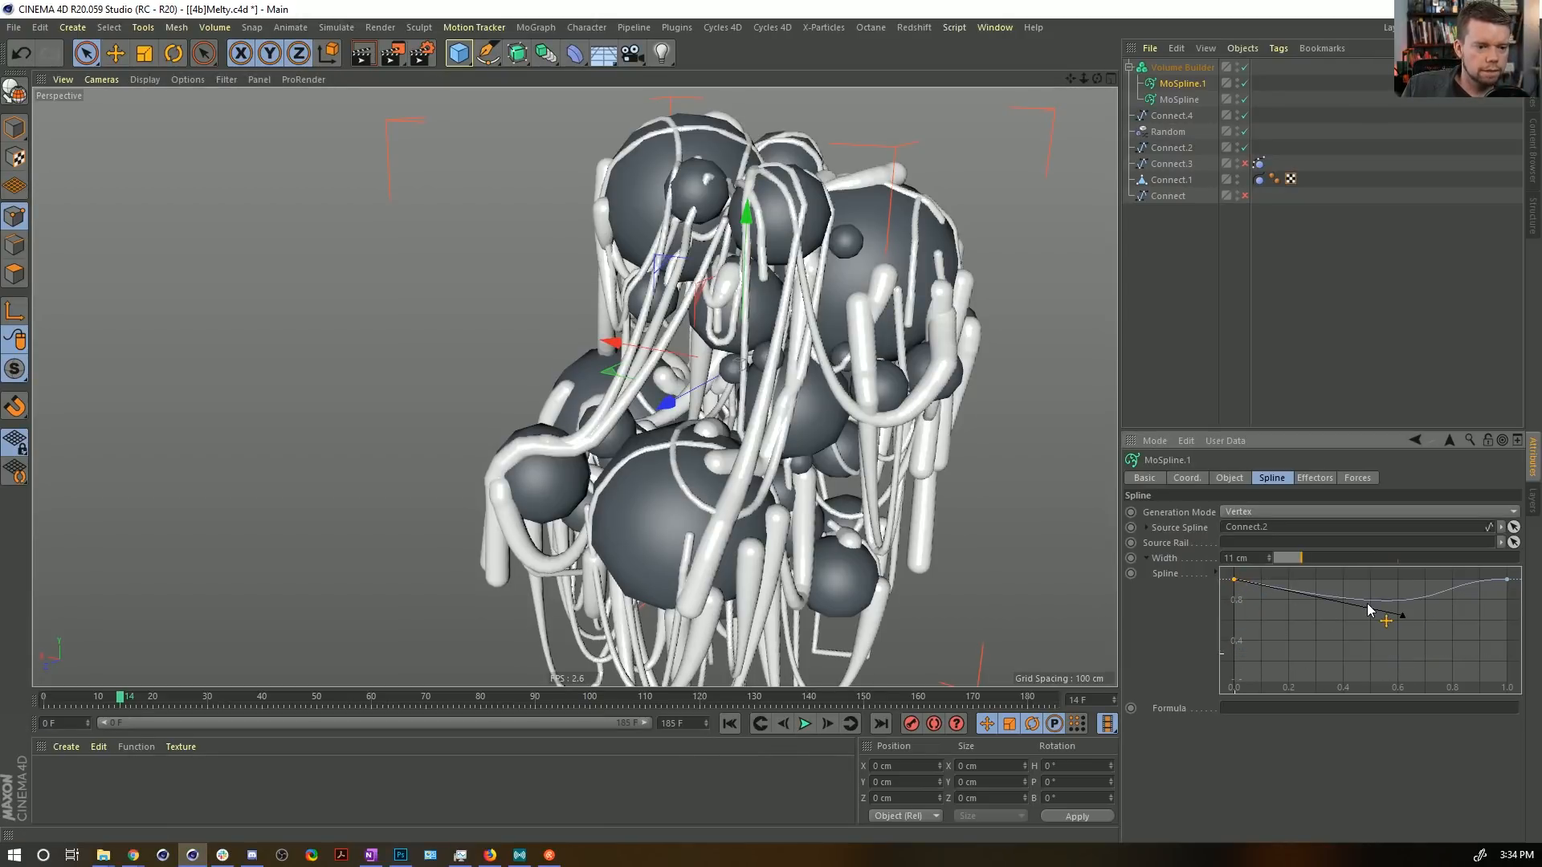
{"action": "left_click_drag", "start_coordinate": [1399, 615], "coordinate": [1336, 624]}
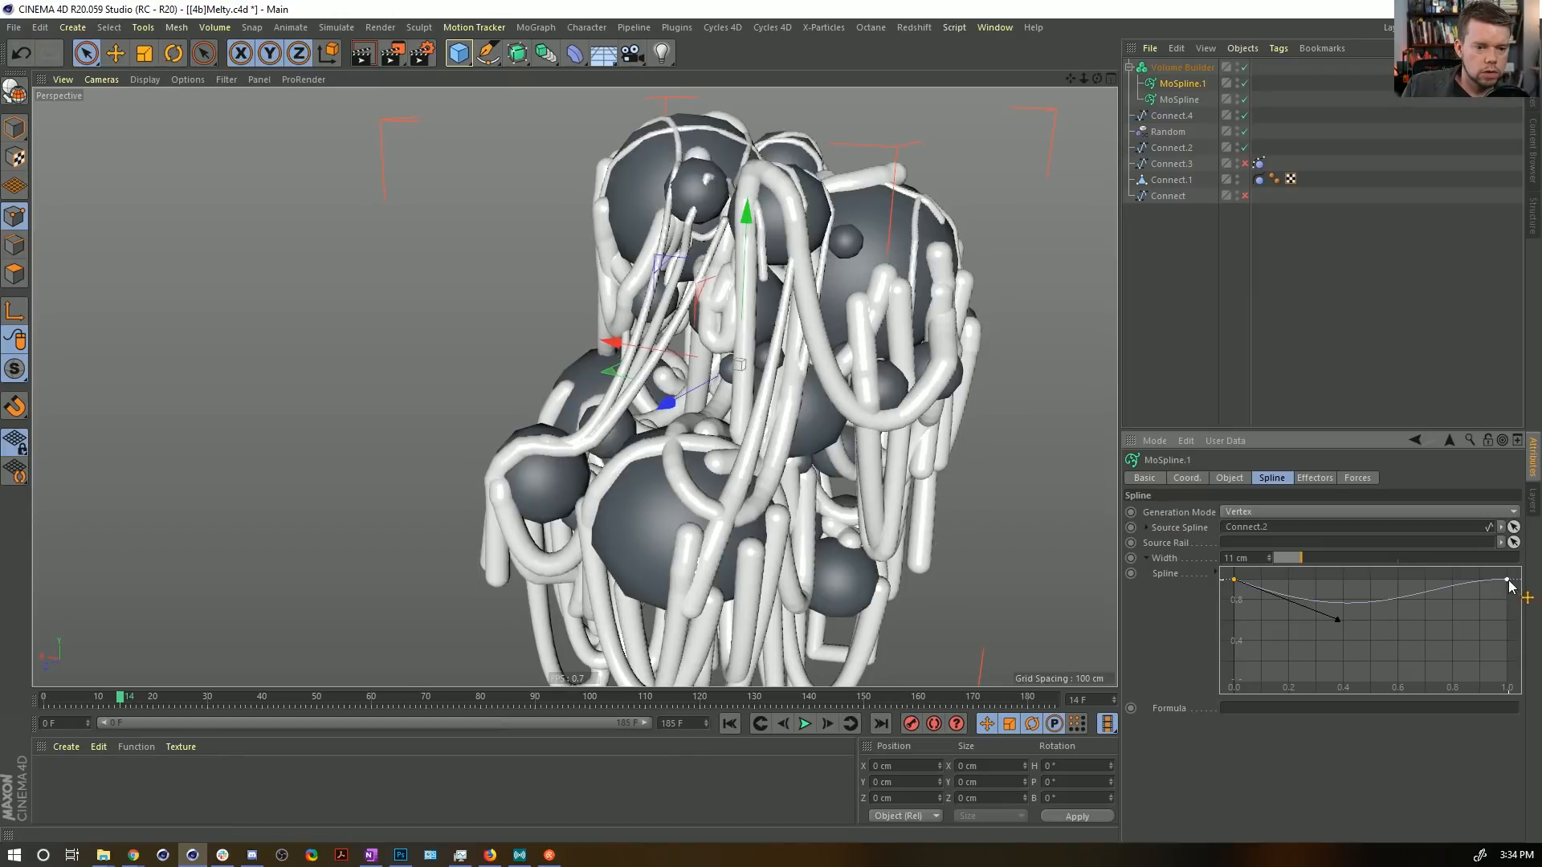
Disable the Volume Builder and pull both end tangents of MoSpline.1's width curve down for a middle dip to about 0.25.
{"action": "left_click", "coordinate": [1245, 68]}
{"action": "left_click_drag", "start_coordinate": [1445, 581], "coordinate": [1411, 663]}
{"action": "left_click", "coordinate": [1233, 579]}
{"action": "left_click_drag", "start_coordinate": [1338, 622], "coordinate": [1309, 654]}
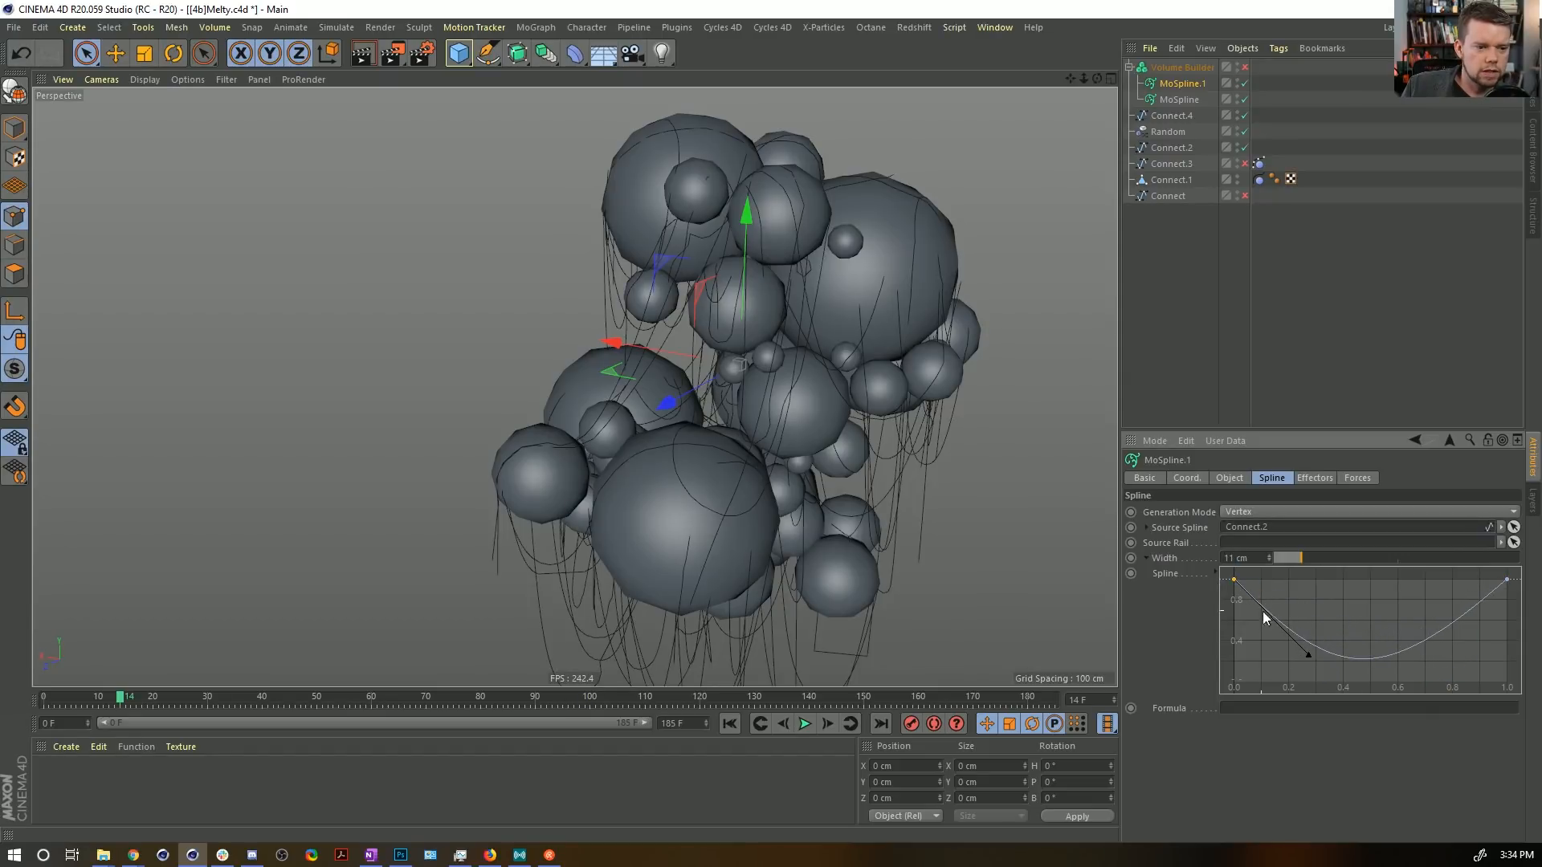
Try flipping MoSpline.1's width curve vertically and lowering both end points to zero so the strands are thickest in the middle.
{"action": "right_click", "coordinate": [1447, 615]}
{"action": "mouse_move", "coordinate": [1423, 725]}
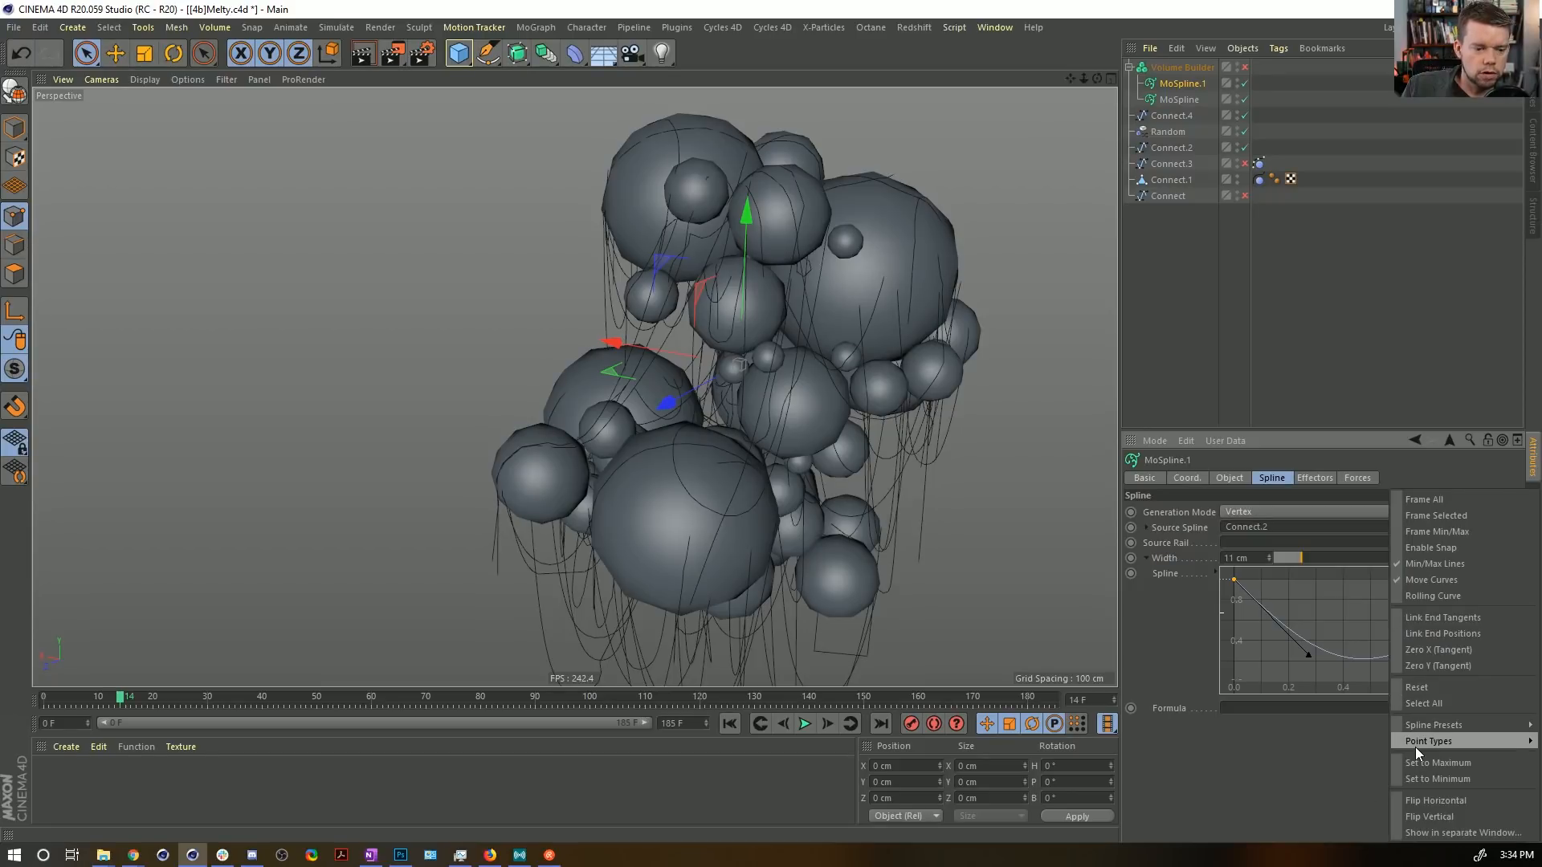
{"action": "mouse_move", "coordinate": [1461, 743]}
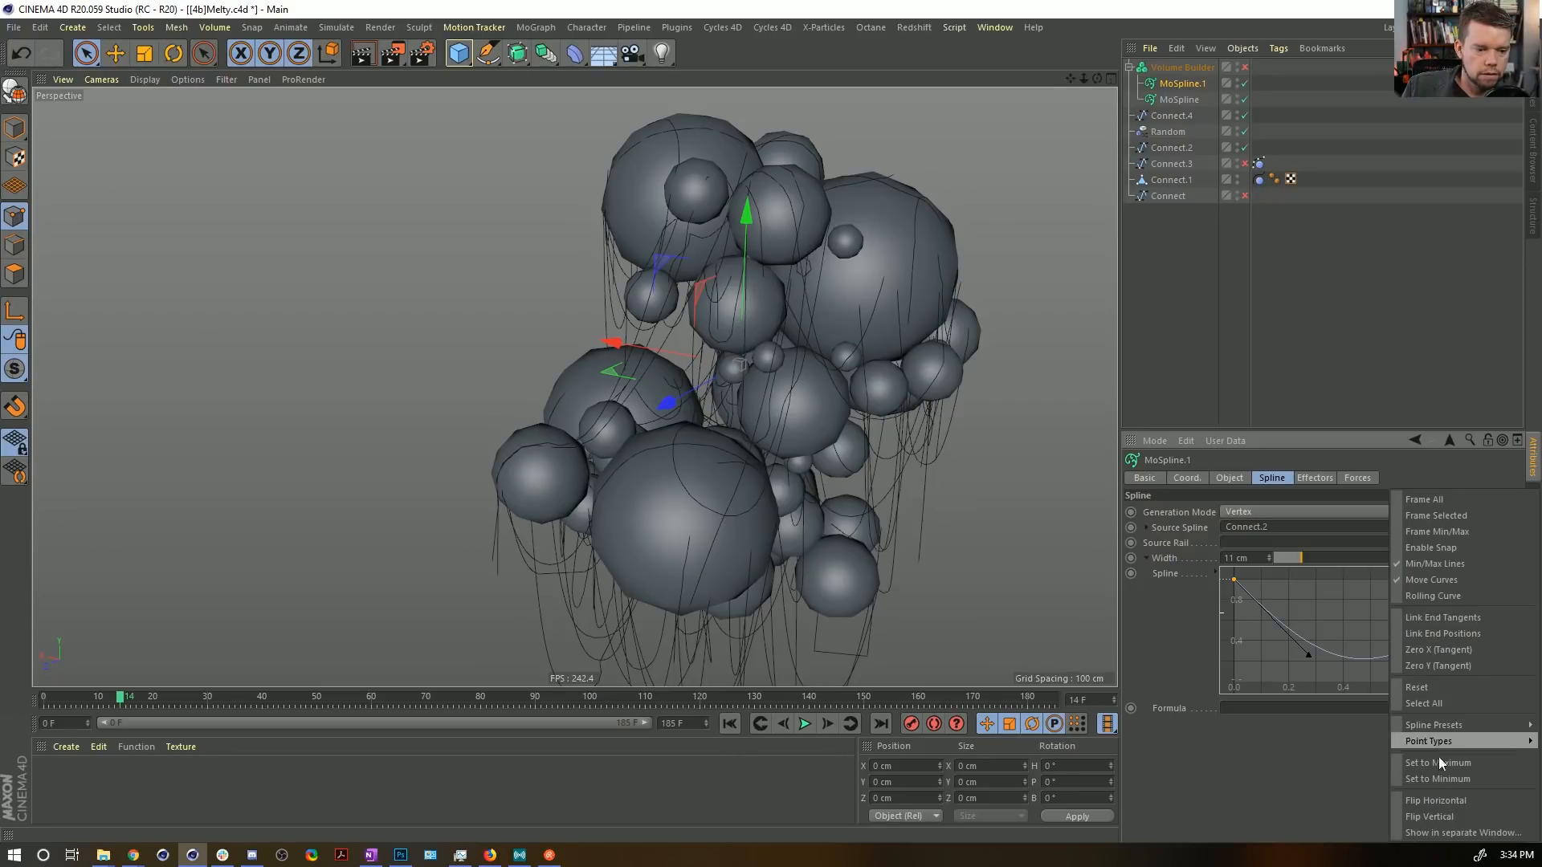
{"action": "left_click", "coordinate": [1468, 813]}
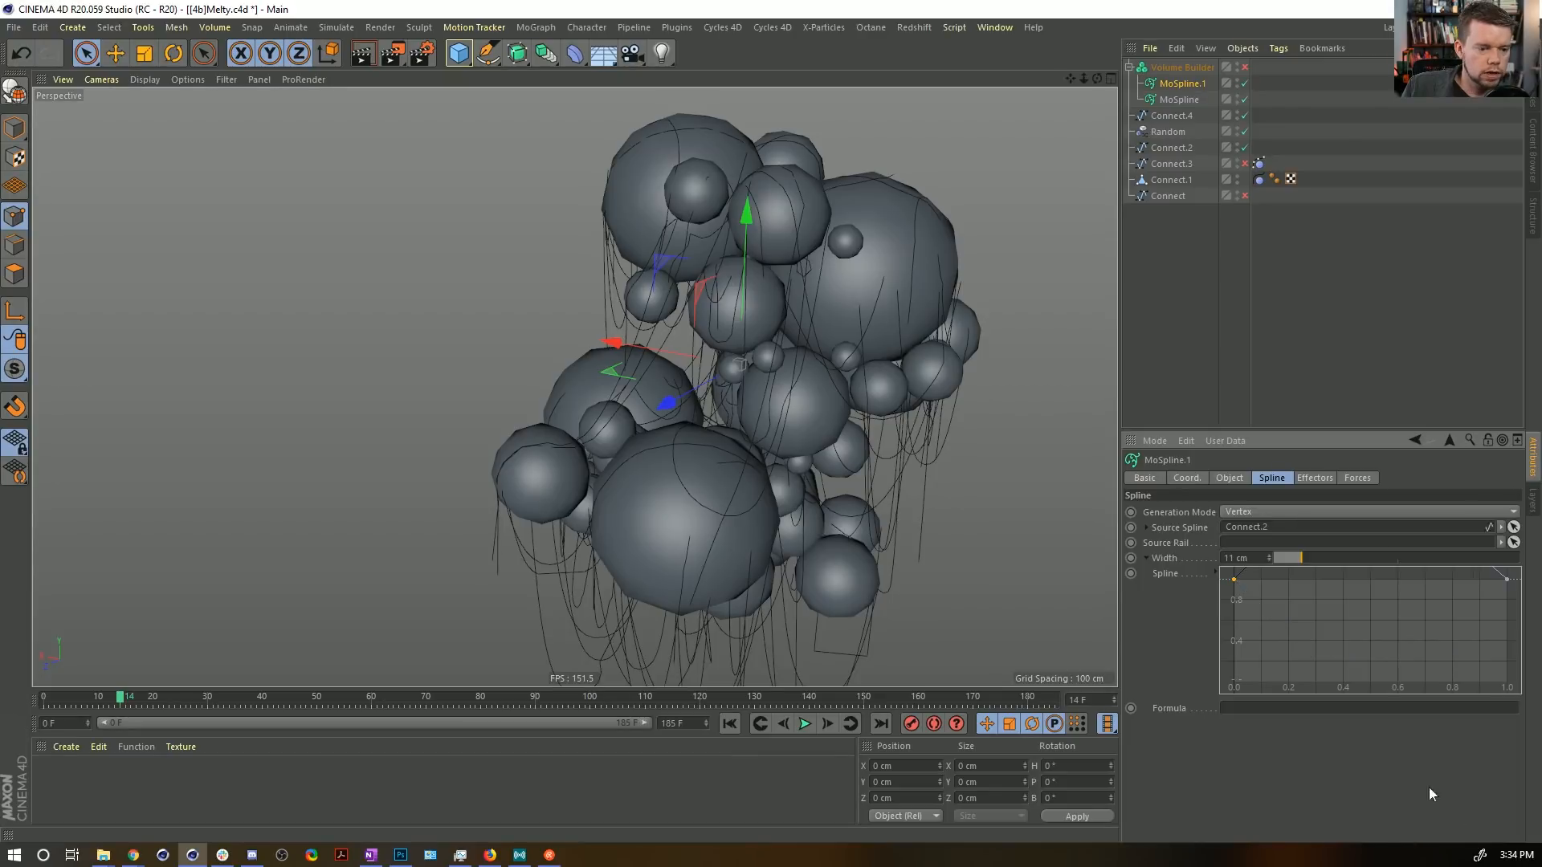
{"action": "left_click_drag", "start_coordinate": [1234, 586], "coordinate": [1235, 616]}
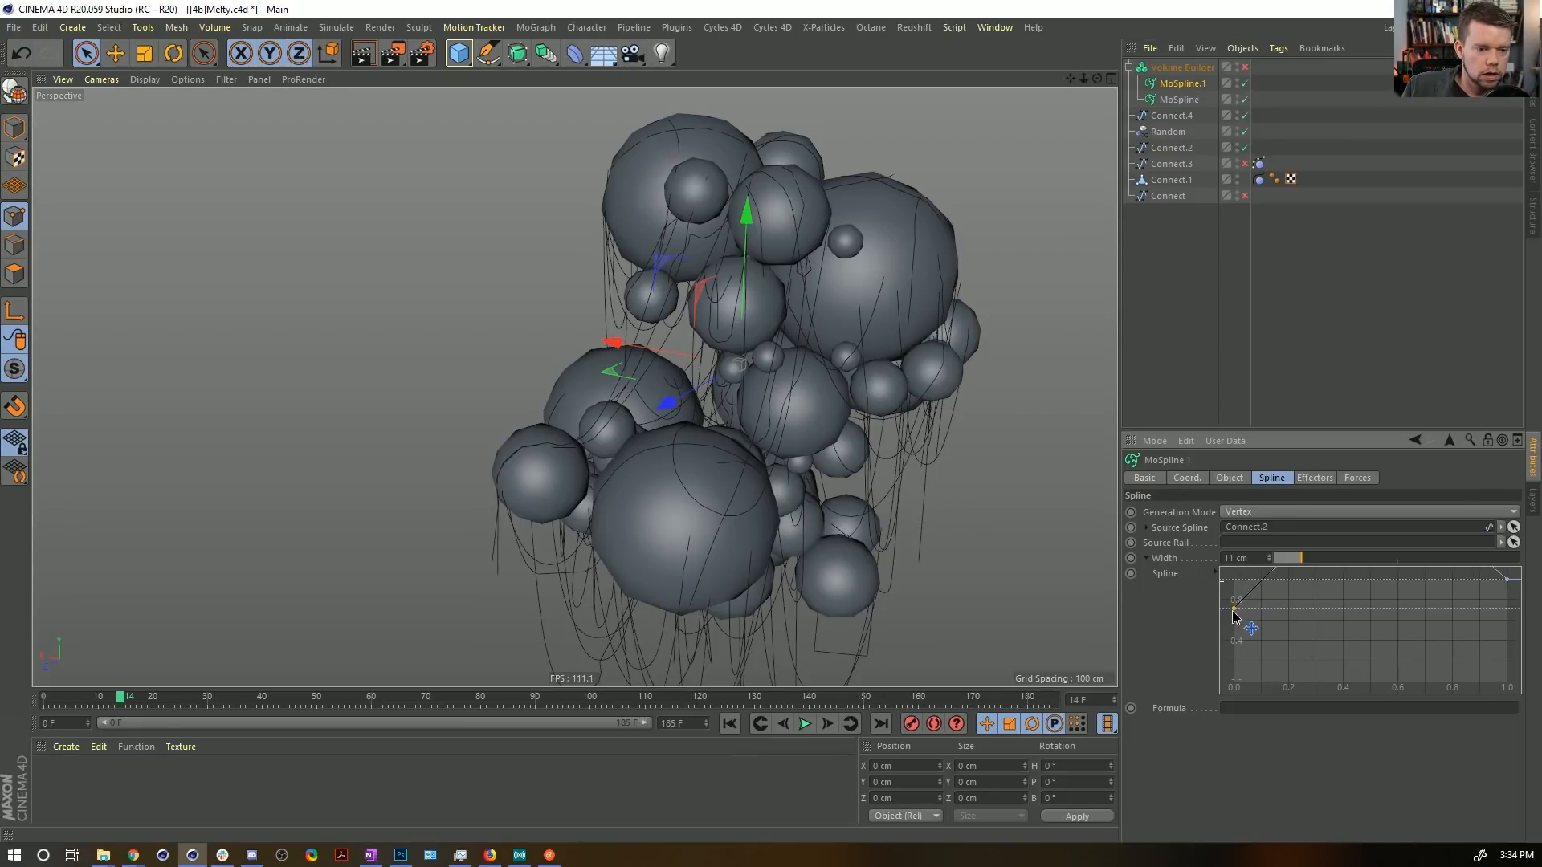
{"action": "key", "text": "ctrl+z"}
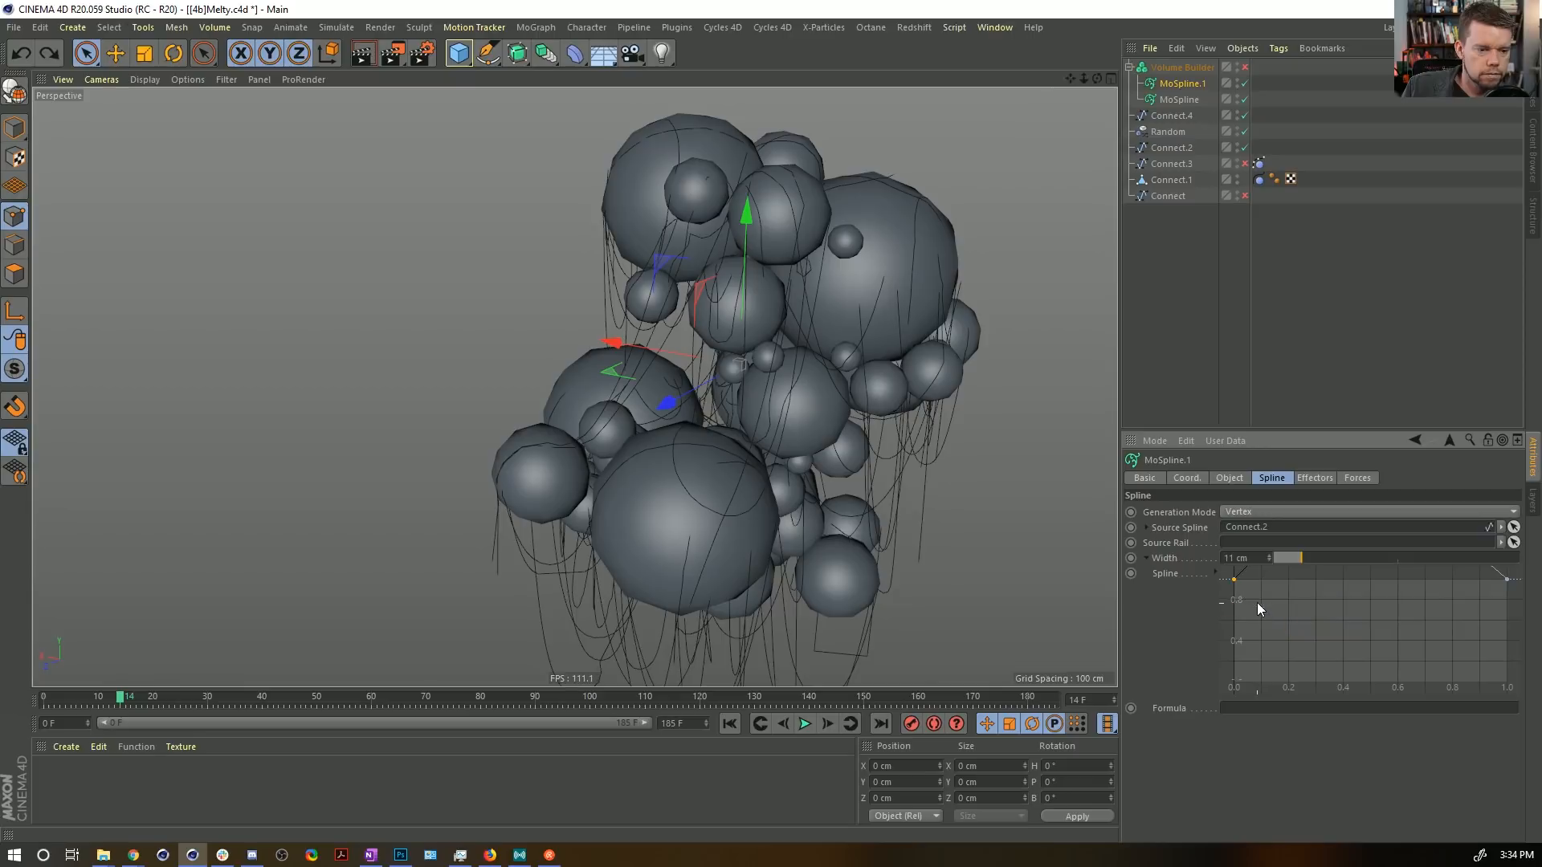
{"action": "left_click_drag", "start_coordinate": [1237, 583], "coordinate": [1239, 709]}
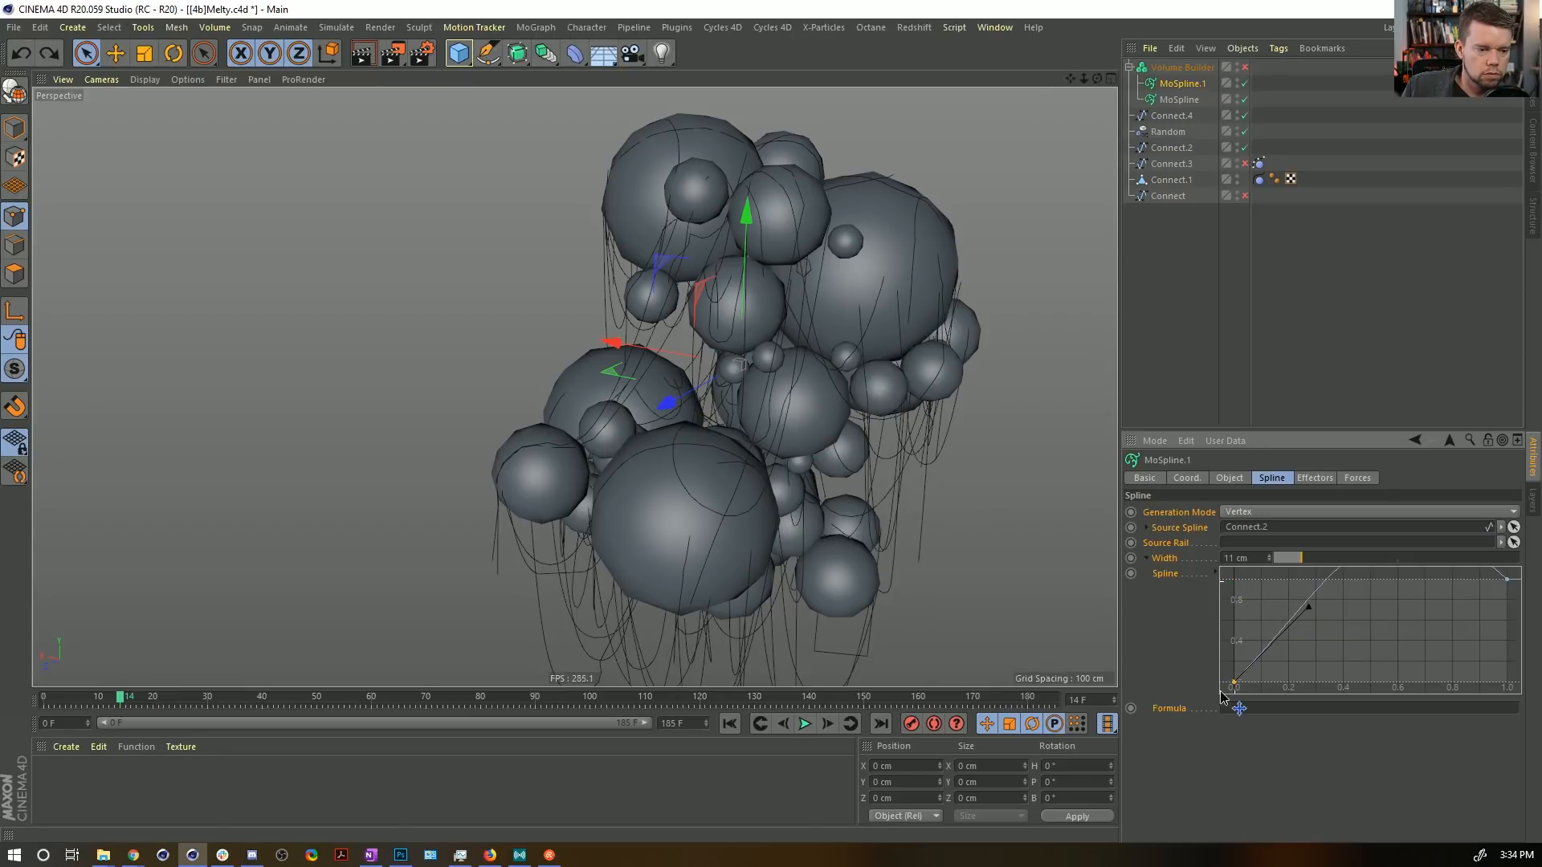
{"action": "left_click_drag", "start_coordinate": [1506, 582], "coordinate": [1536, 720]}
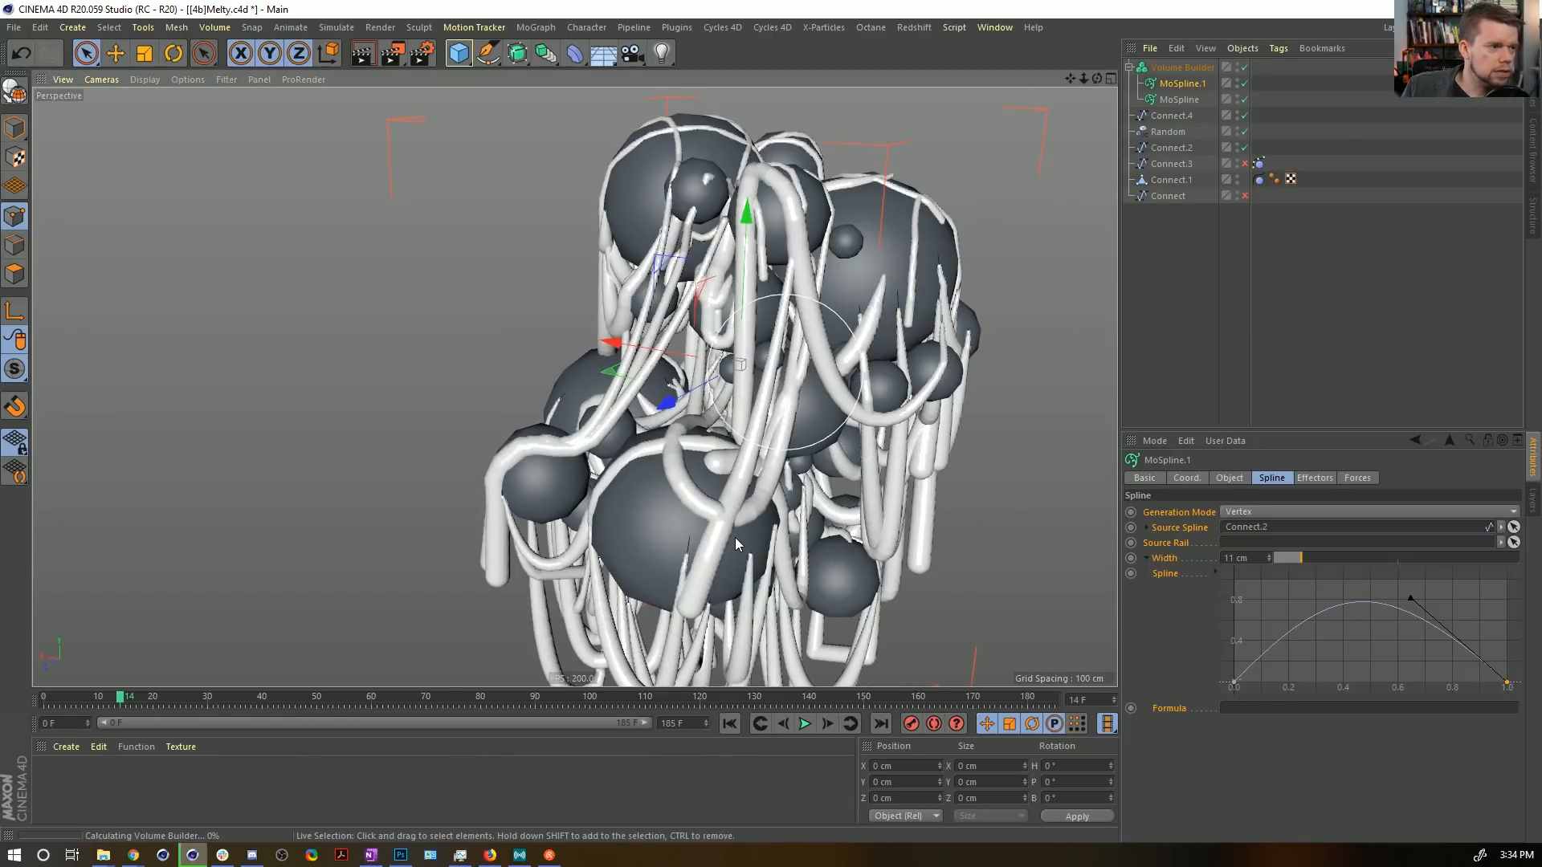
Undo the vertical flip of MoSpline.1's width curve and turn the Volume Builder back on.
{"action": "key", "text": "ctrl+z"}
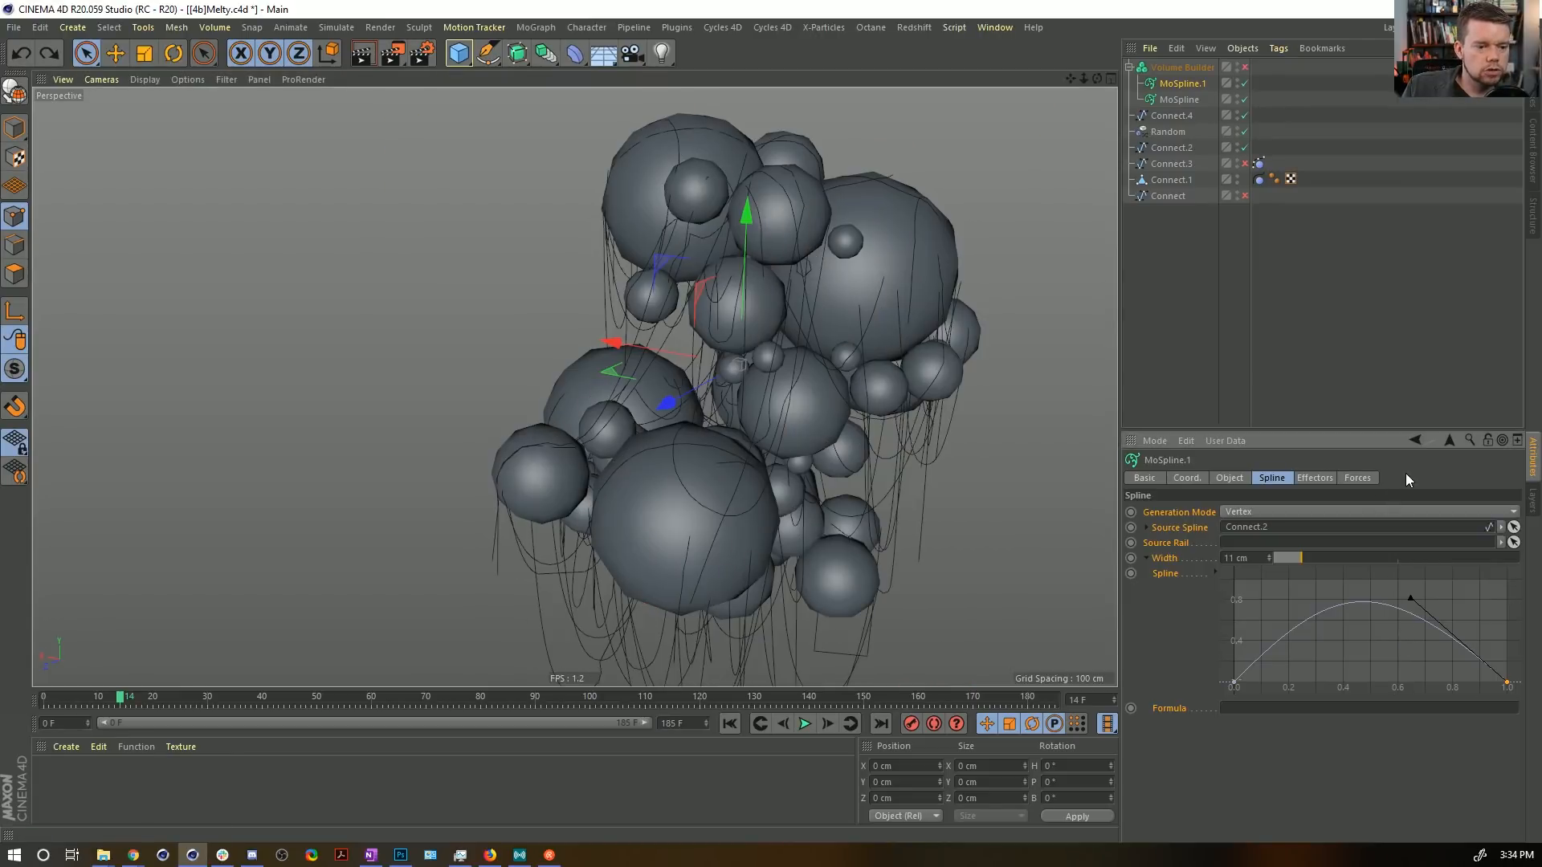
{"action": "key", "text": "ctrl+y"}
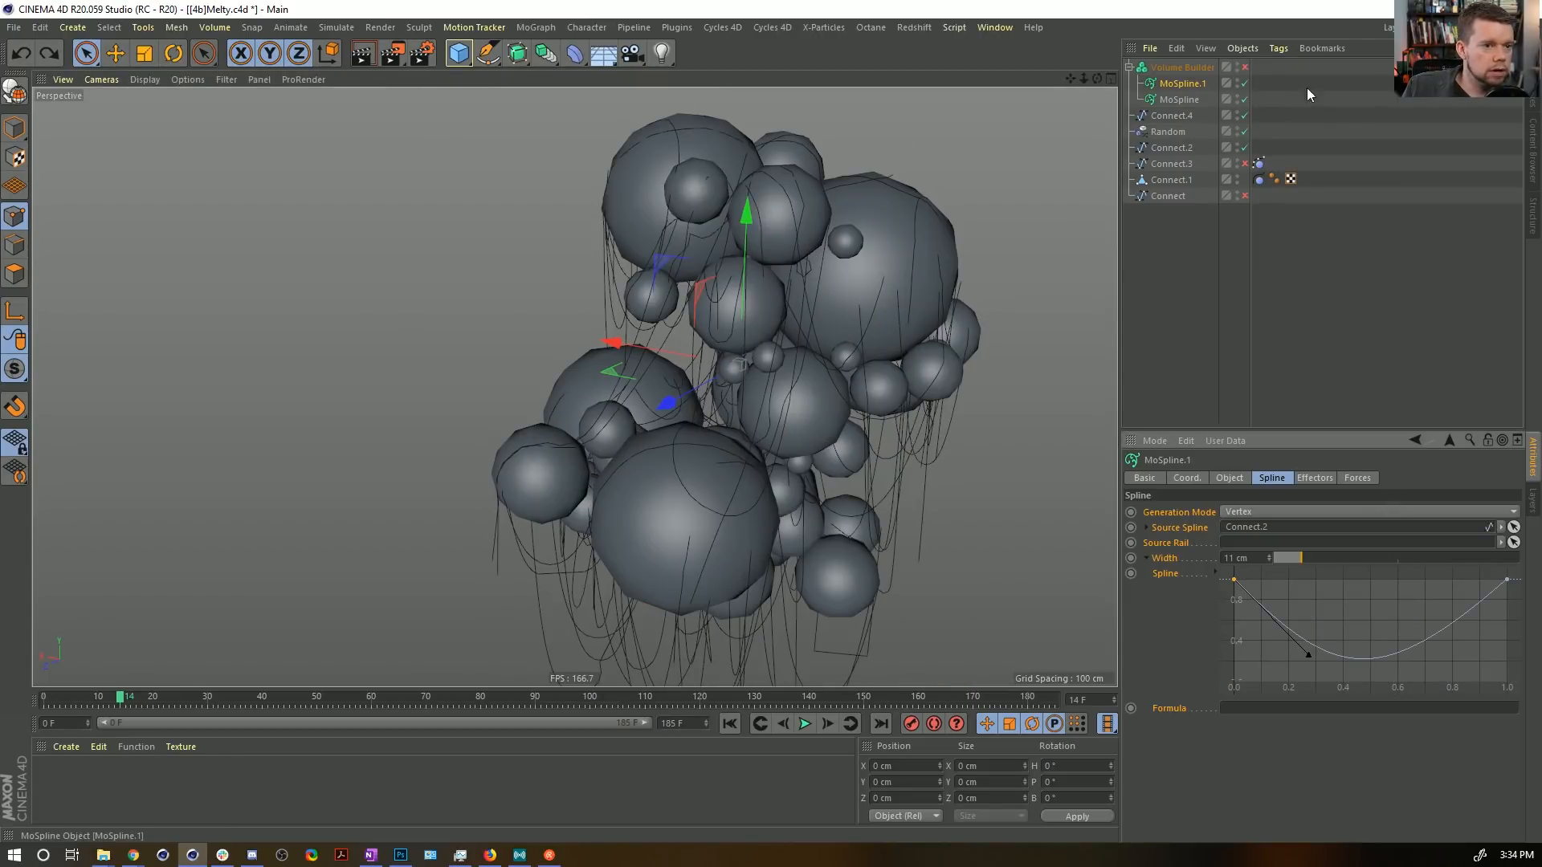
{"action": "left_click", "coordinate": [1245, 67]}
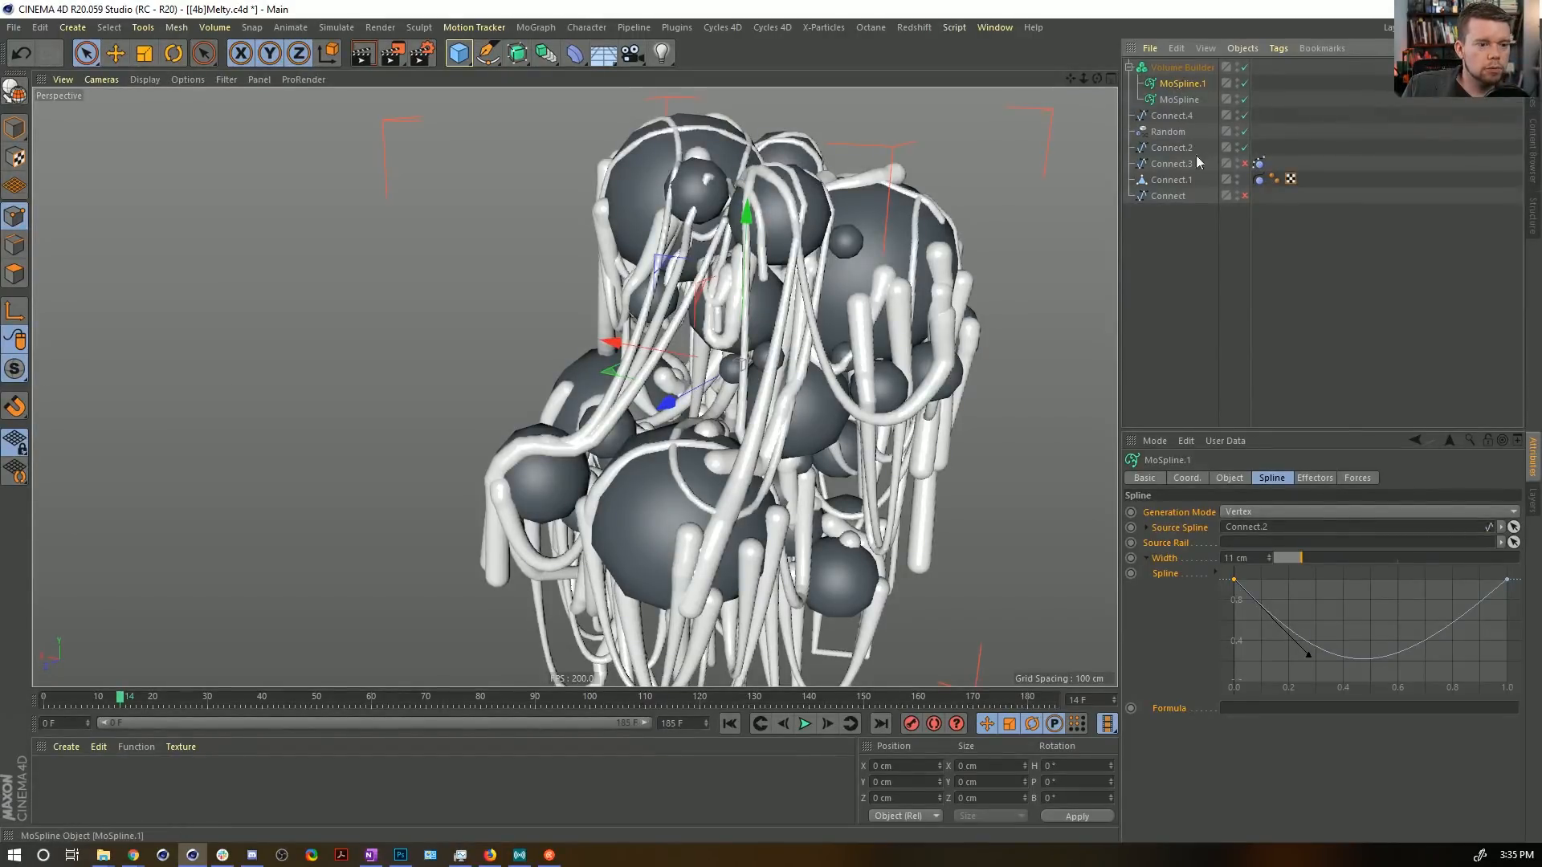
Set the width of MoSpline.1 and MoSpline to 5 cm.
{"action": "double_click", "coordinate": [1238, 558]}
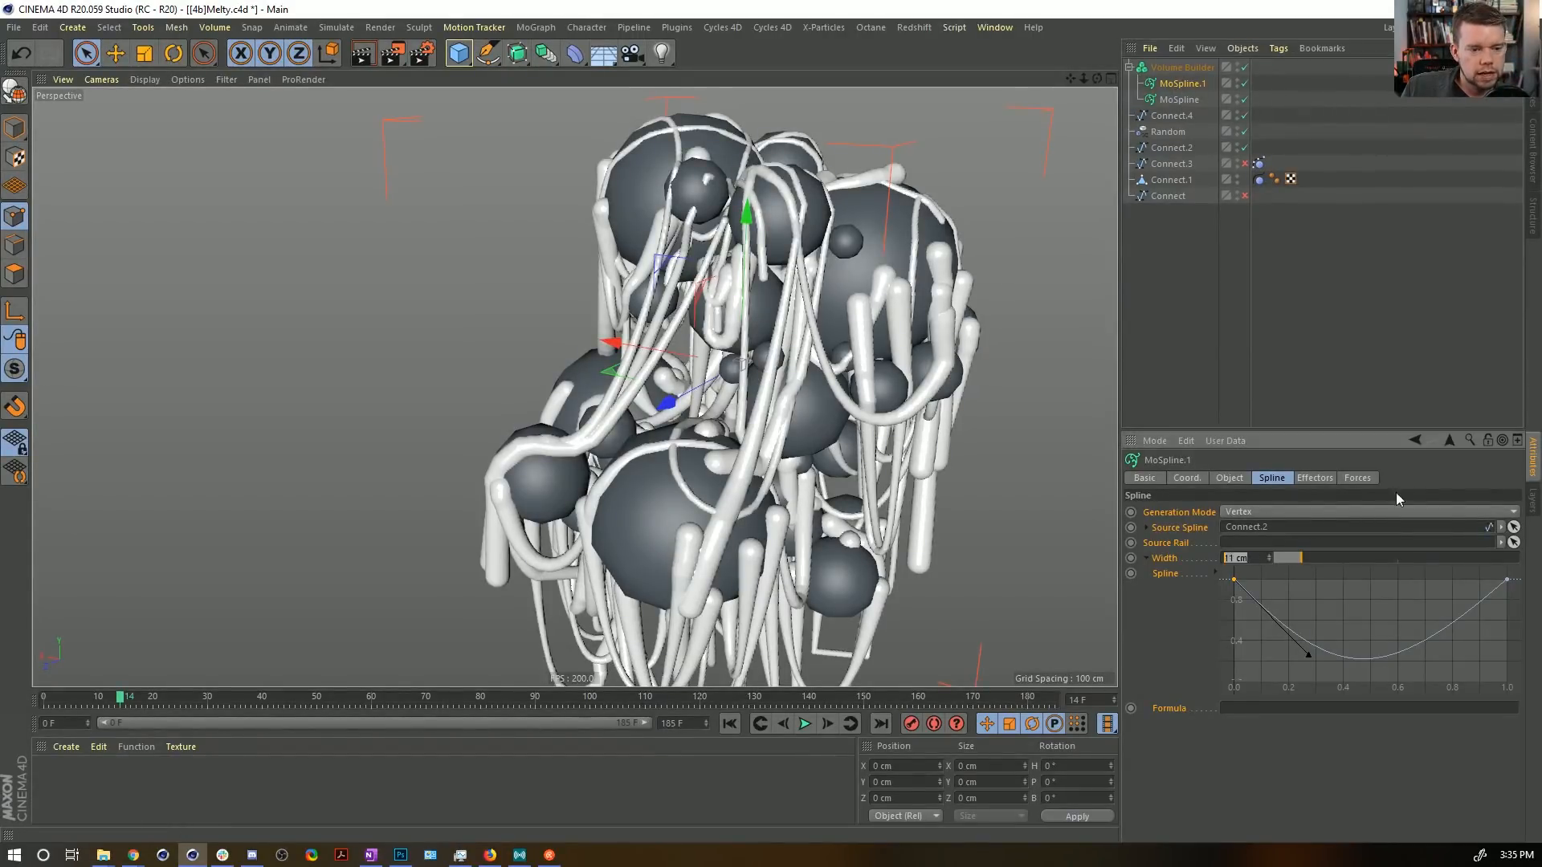
{"action": "left_click", "coordinate": [1186, 98]}
{"action": "type", "text": "5"}
{"action": "key", "text": "Return"}
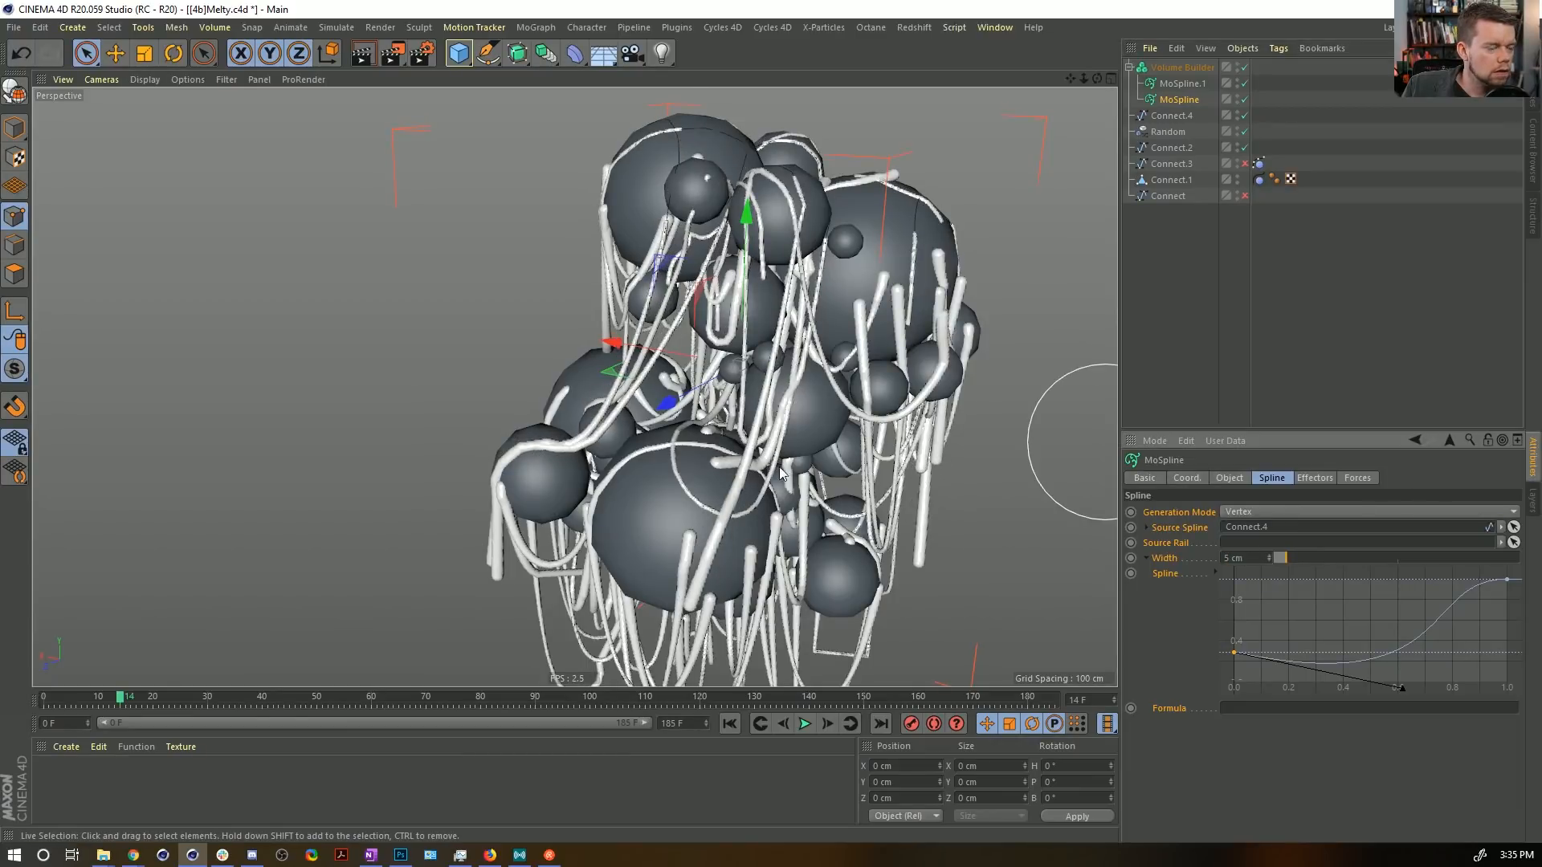
{"action": "scroll", "coordinate": [764, 408], "scroll_direction": "up", "scroll_amount": 3}
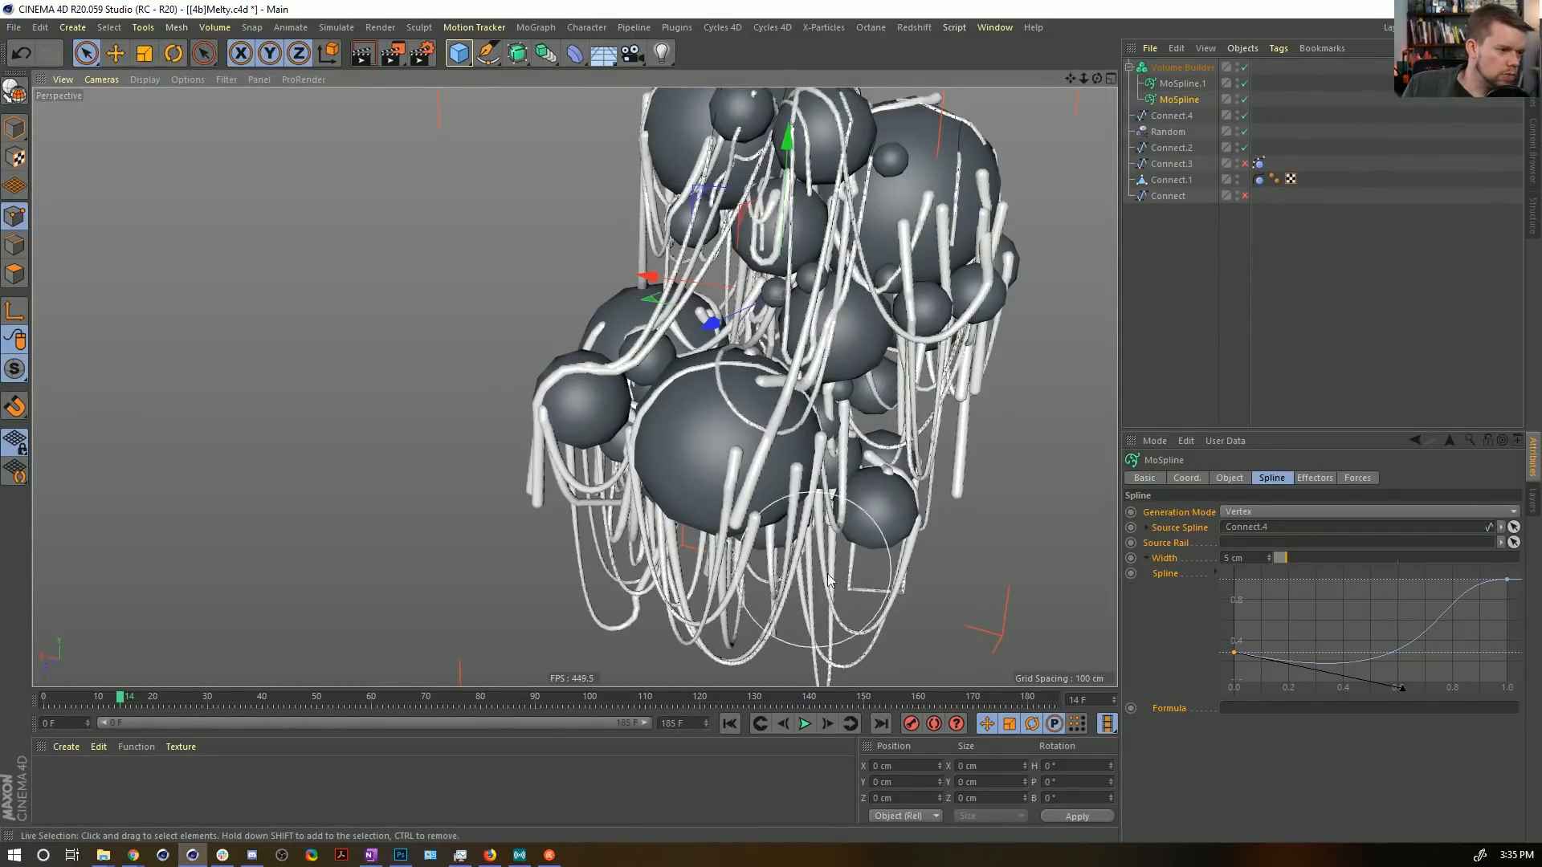
{"action": "left_click", "coordinate": [1187, 68]}
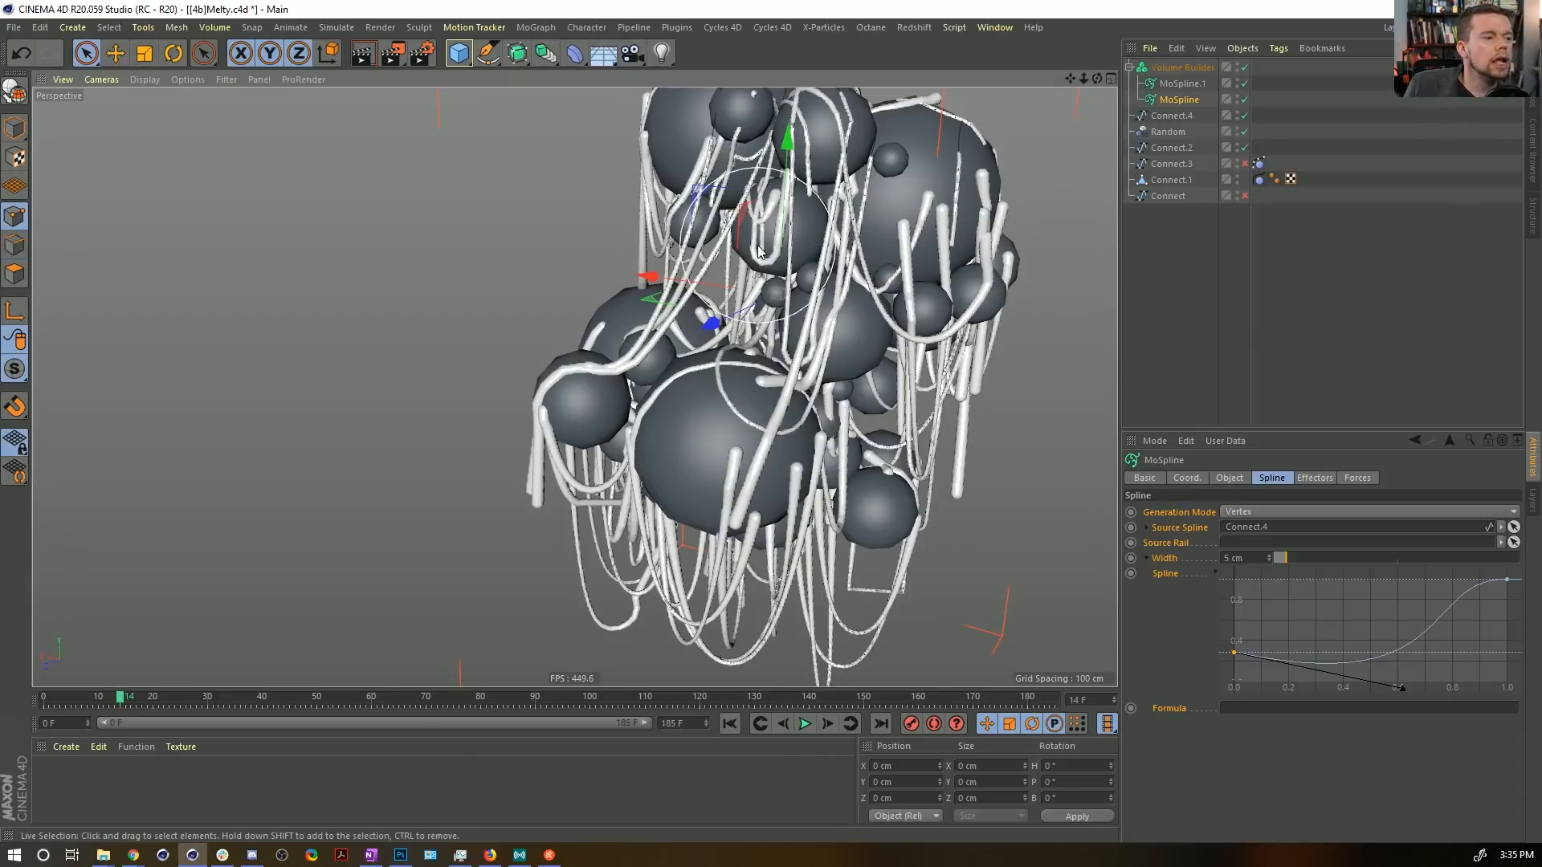
{"action": "left_click", "coordinate": [34, 47]}
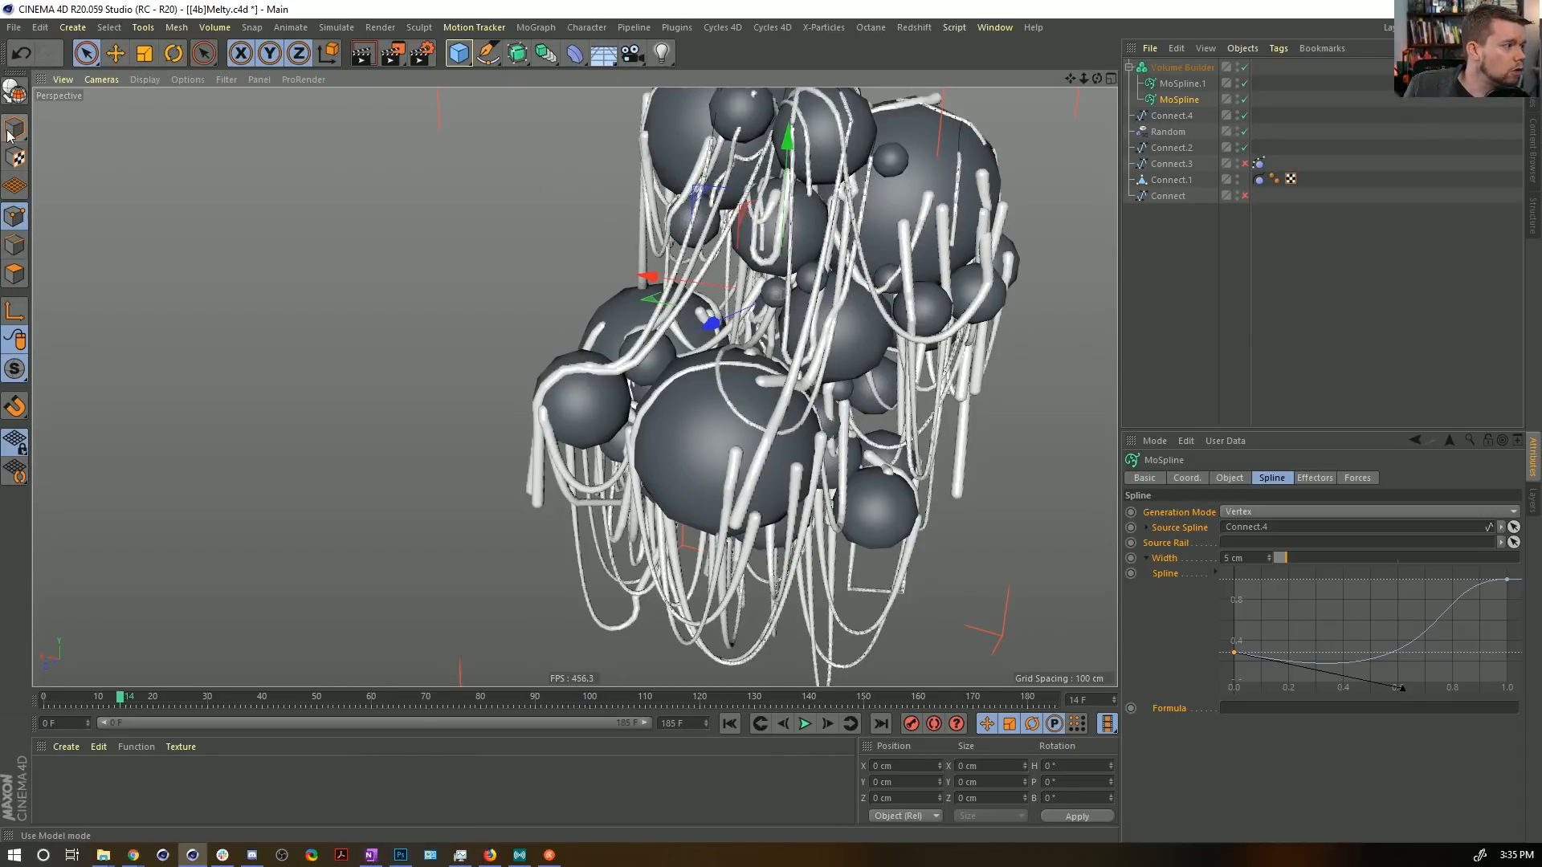
Prepare the Connect.1 sphere mesh for polygon selection with a Live Selection radius of 11.
{"action": "left_click", "coordinate": [1171, 180]}
{"action": "left_click", "coordinate": [21, 277]}
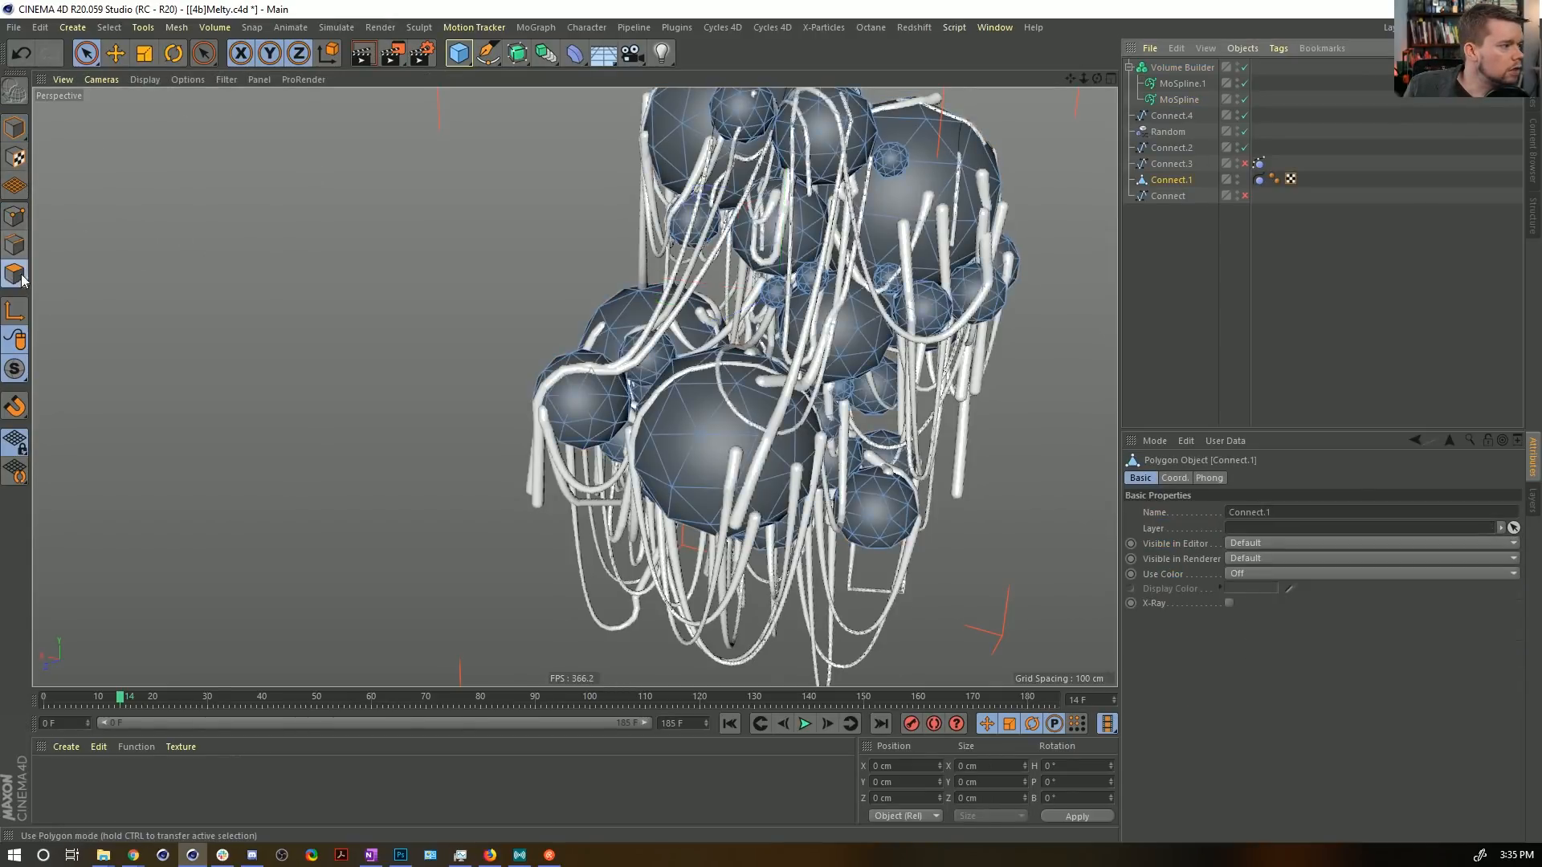
{"action": "left_click", "coordinate": [88, 53]}
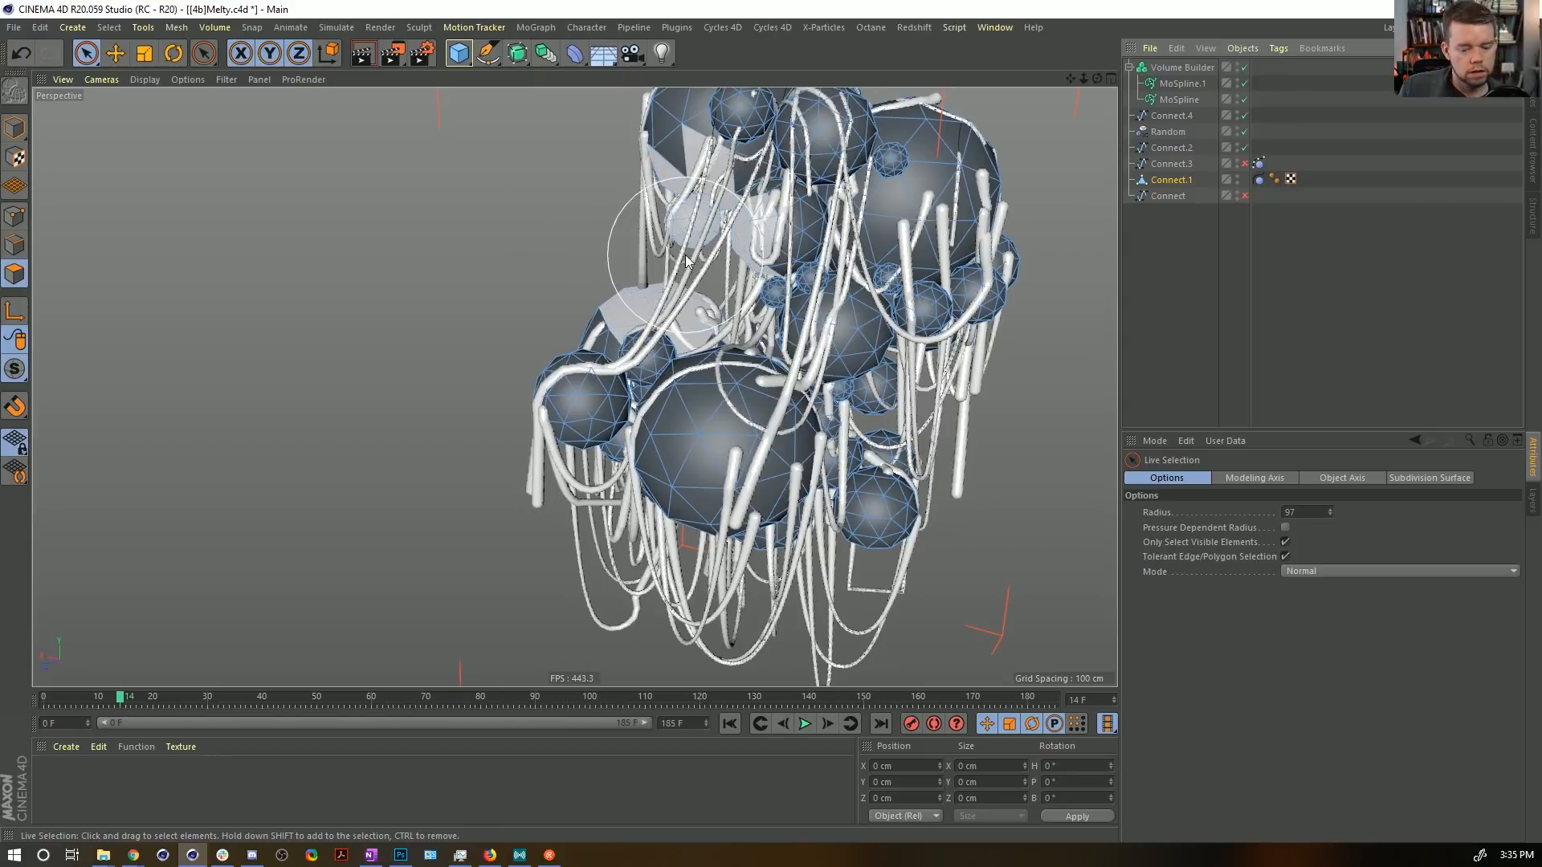
{"action": "middle_click_drag", "start_coordinate": [683, 242], "coordinate": [675, 242]}
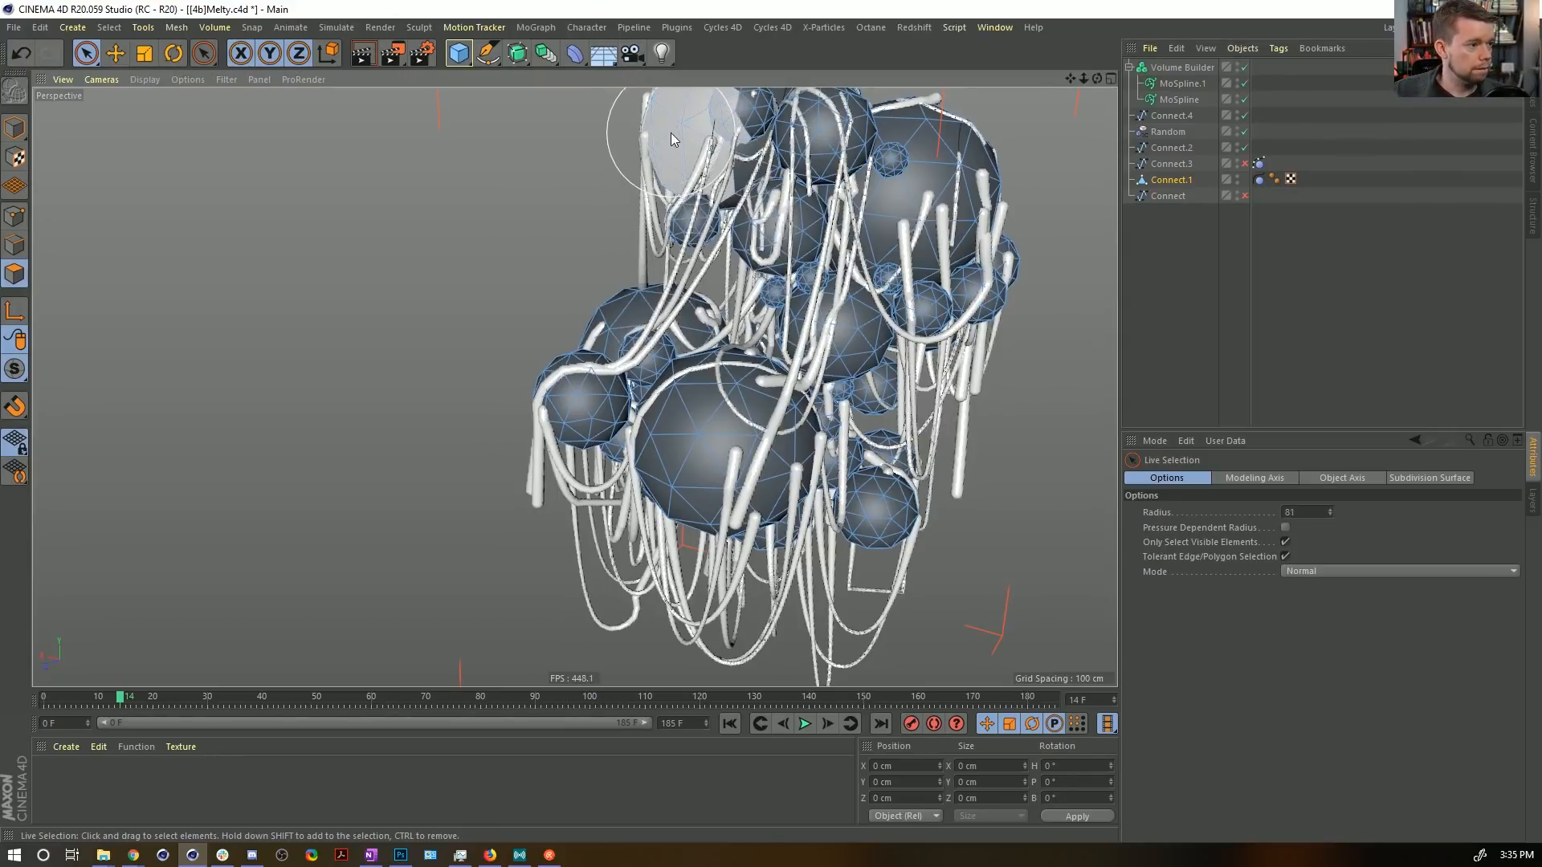
{"action": "middle_click_drag", "start_coordinate": [662, 183], "coordinate": [635, 183]}
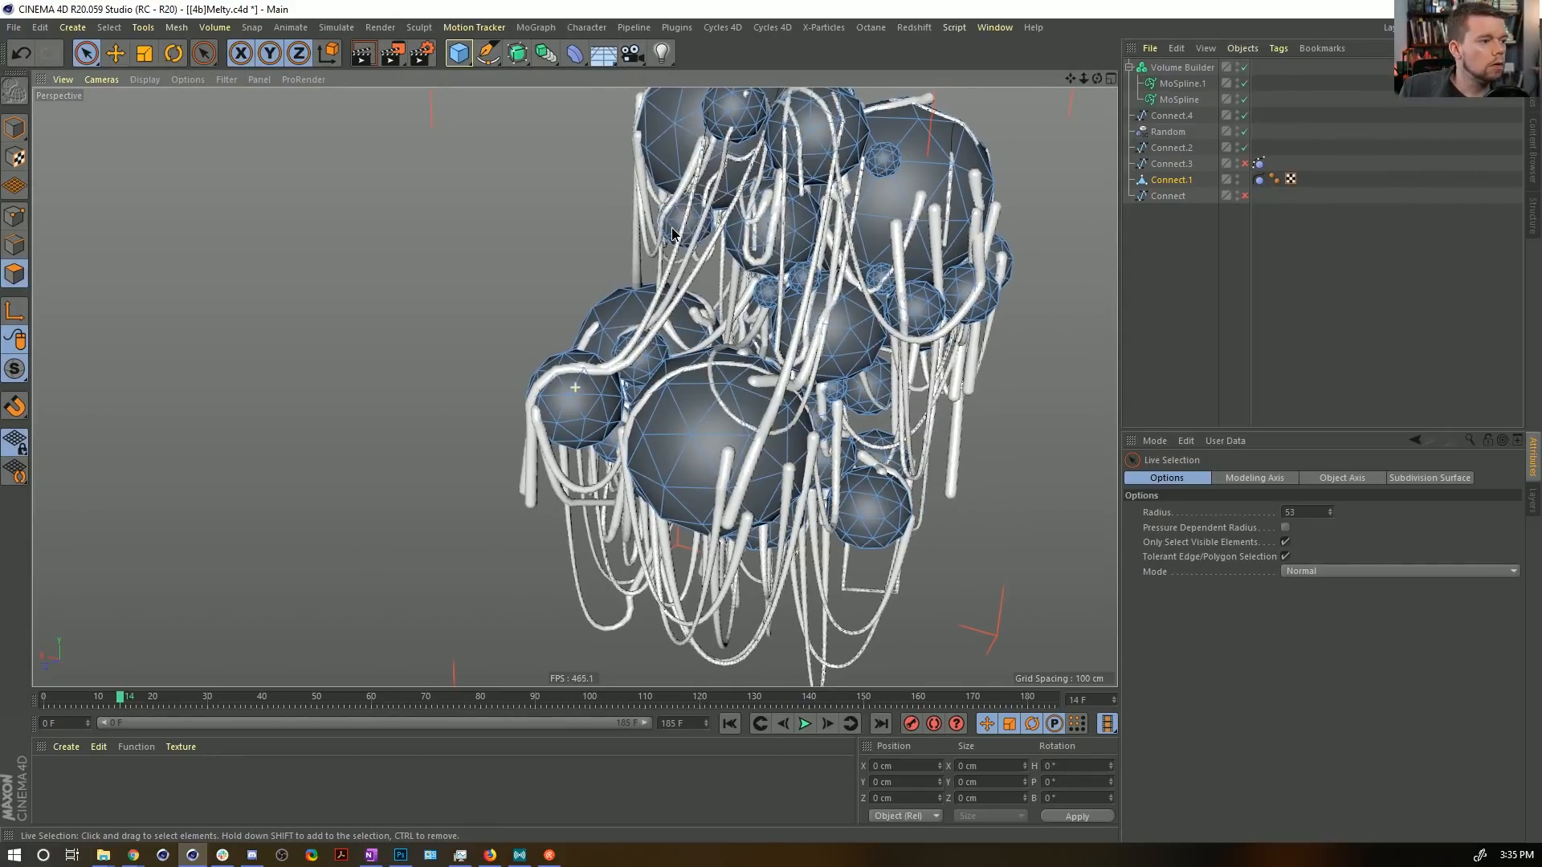
{"action": "middle_click_drag", "start_coordinate": [673, 221], "coordinate": [639, 222]}
Pick polygons on five of Connect.1's spheres and expand the selection to all their connected polygons.
{"action": "left_click", "coordinate": [673, 152]}
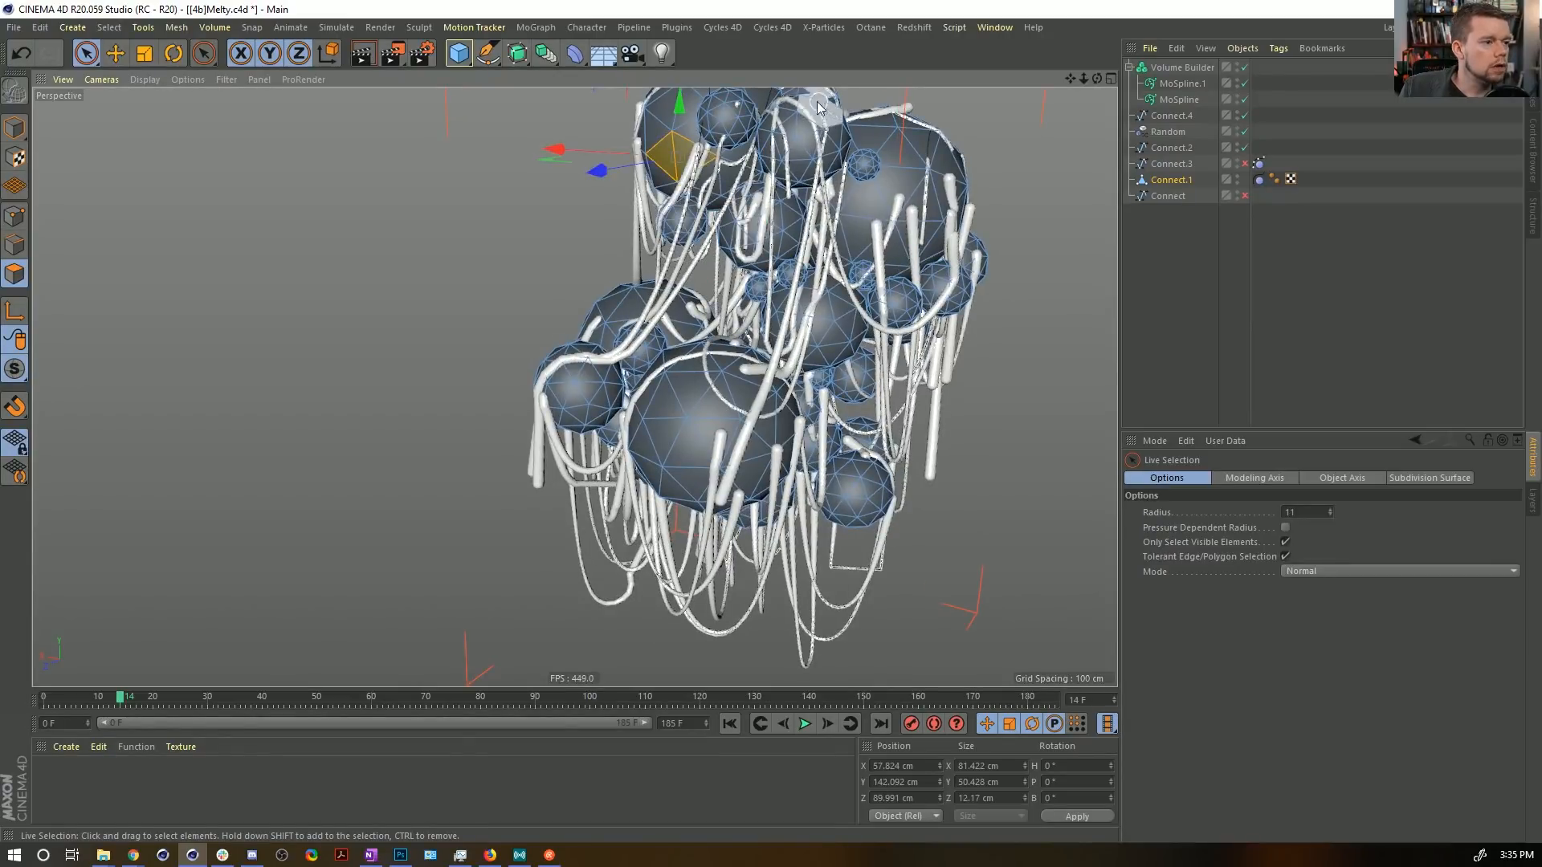
{"action": "left_click", "coordinate": [811, 120], "text": "shift"}
{"action": "left_click", "coordinate": [895, 307], "text": "shift"}
{"action": "left_click", "coordinate": [566, 386], "text": "shift"}
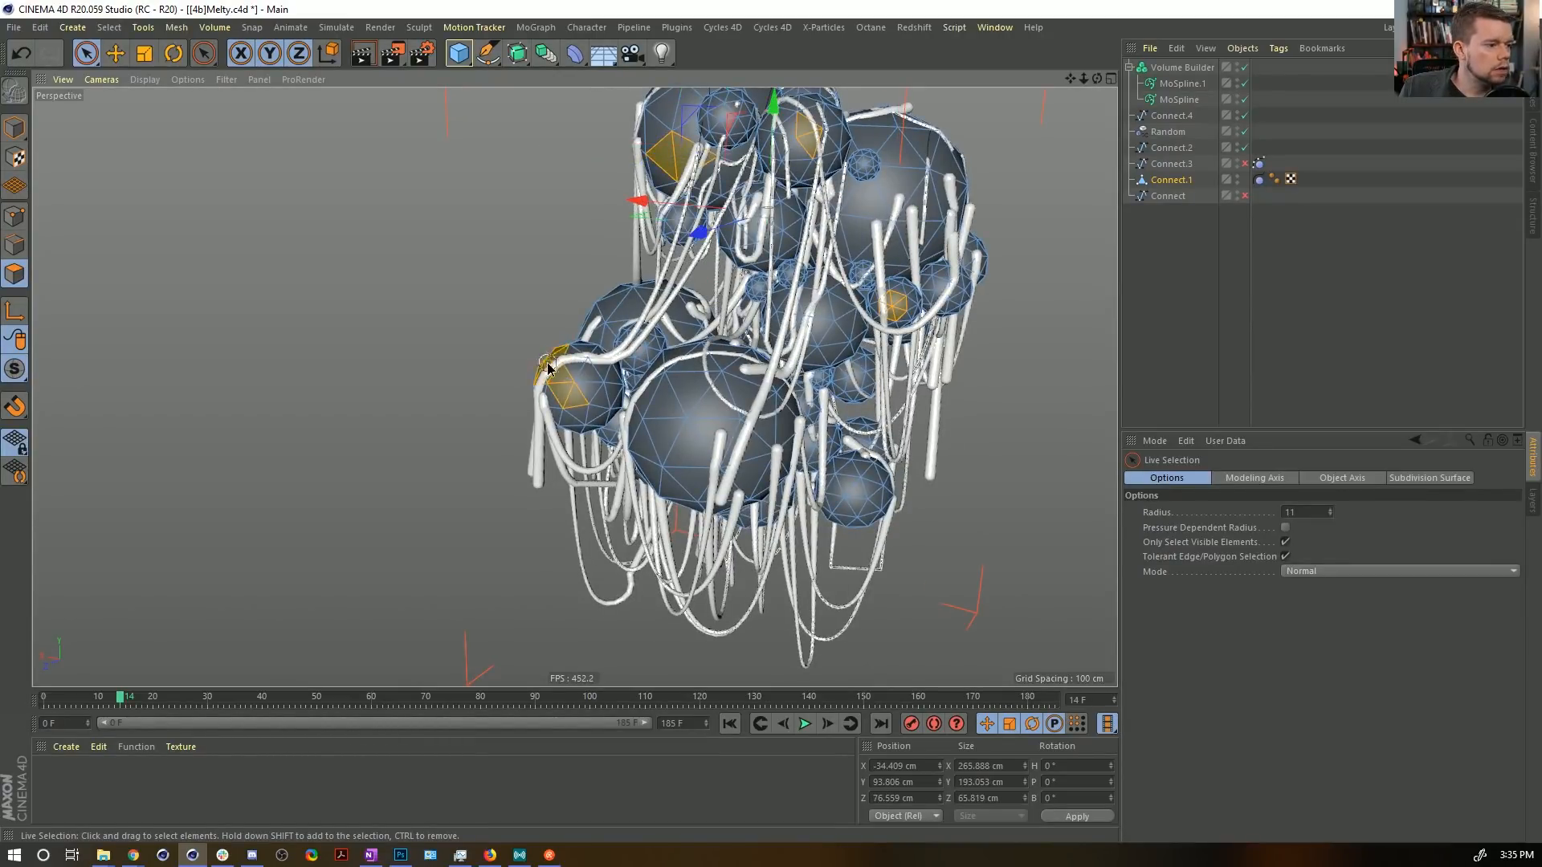
{"action": "left_click", "coordinate": [865, 491], "text": "shift"}
{"action": "key", "text": "u"}
{"action": "key", "text": "w"}
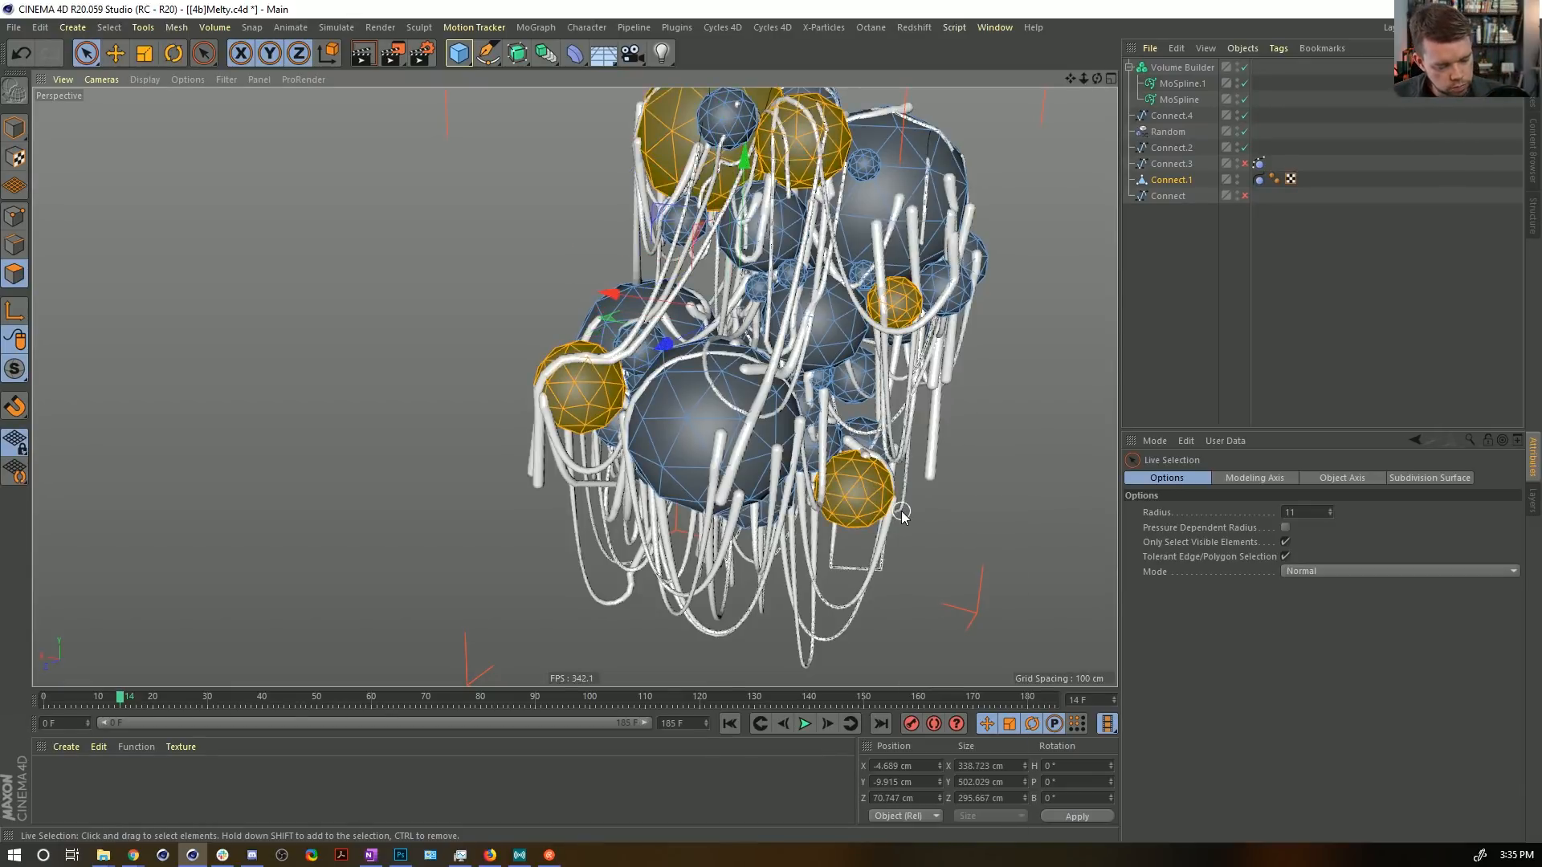
Split the selected spheres into a separate object and place it as the first child of the Volume Builder.
{"action": "key", "text": "u"}
{"action": "key", "text": "p"}
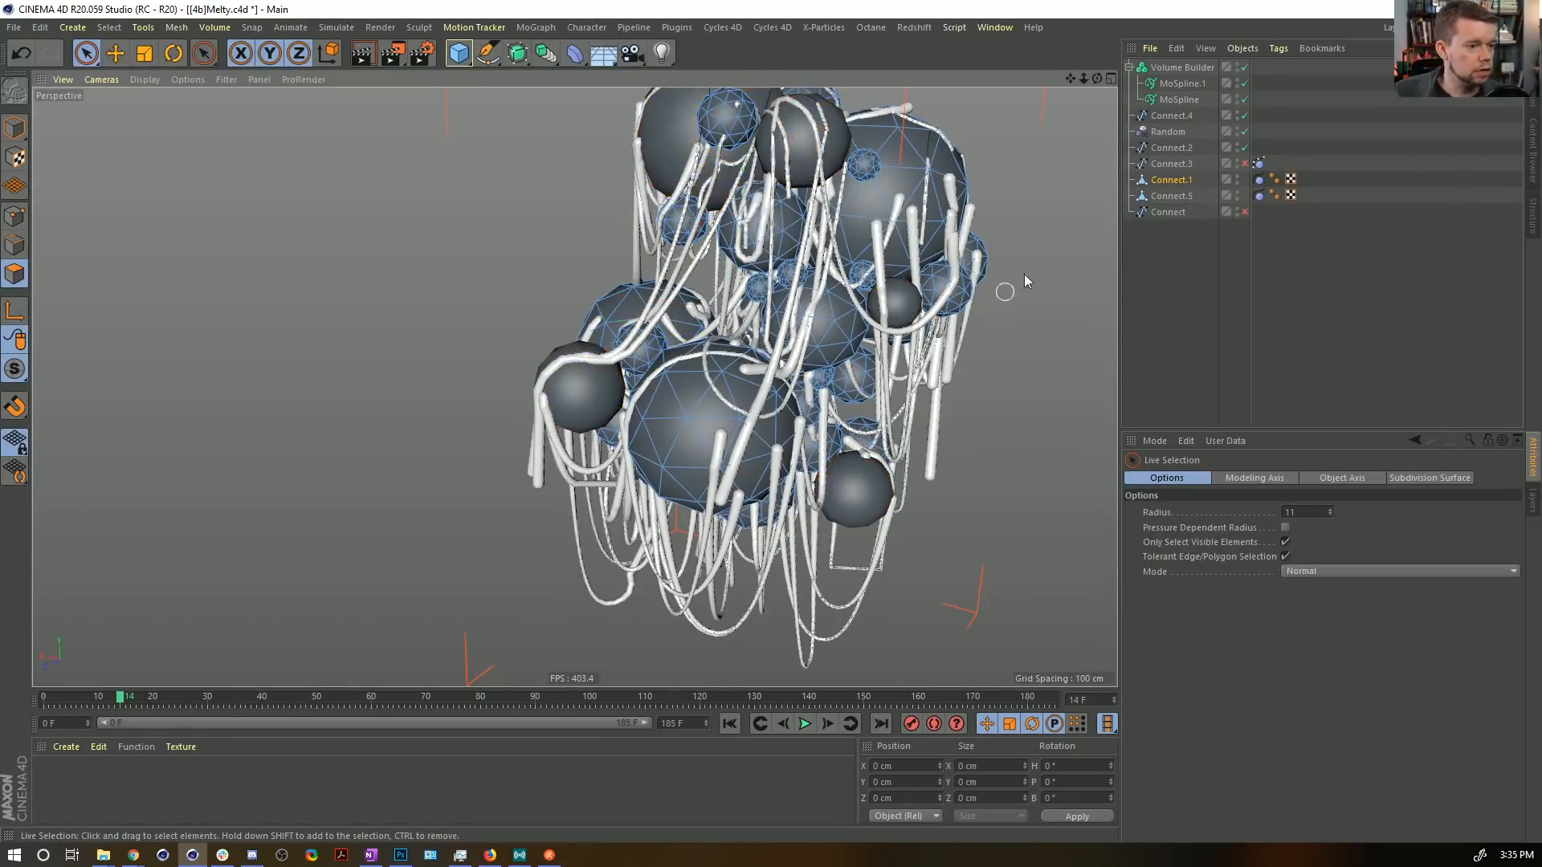
{"action": "left_click", "coordinate": [1177, 196]}
{"action": "left_click_drag", "start_coordinate": [1176, 196], "coordinate": [1182, 145]}
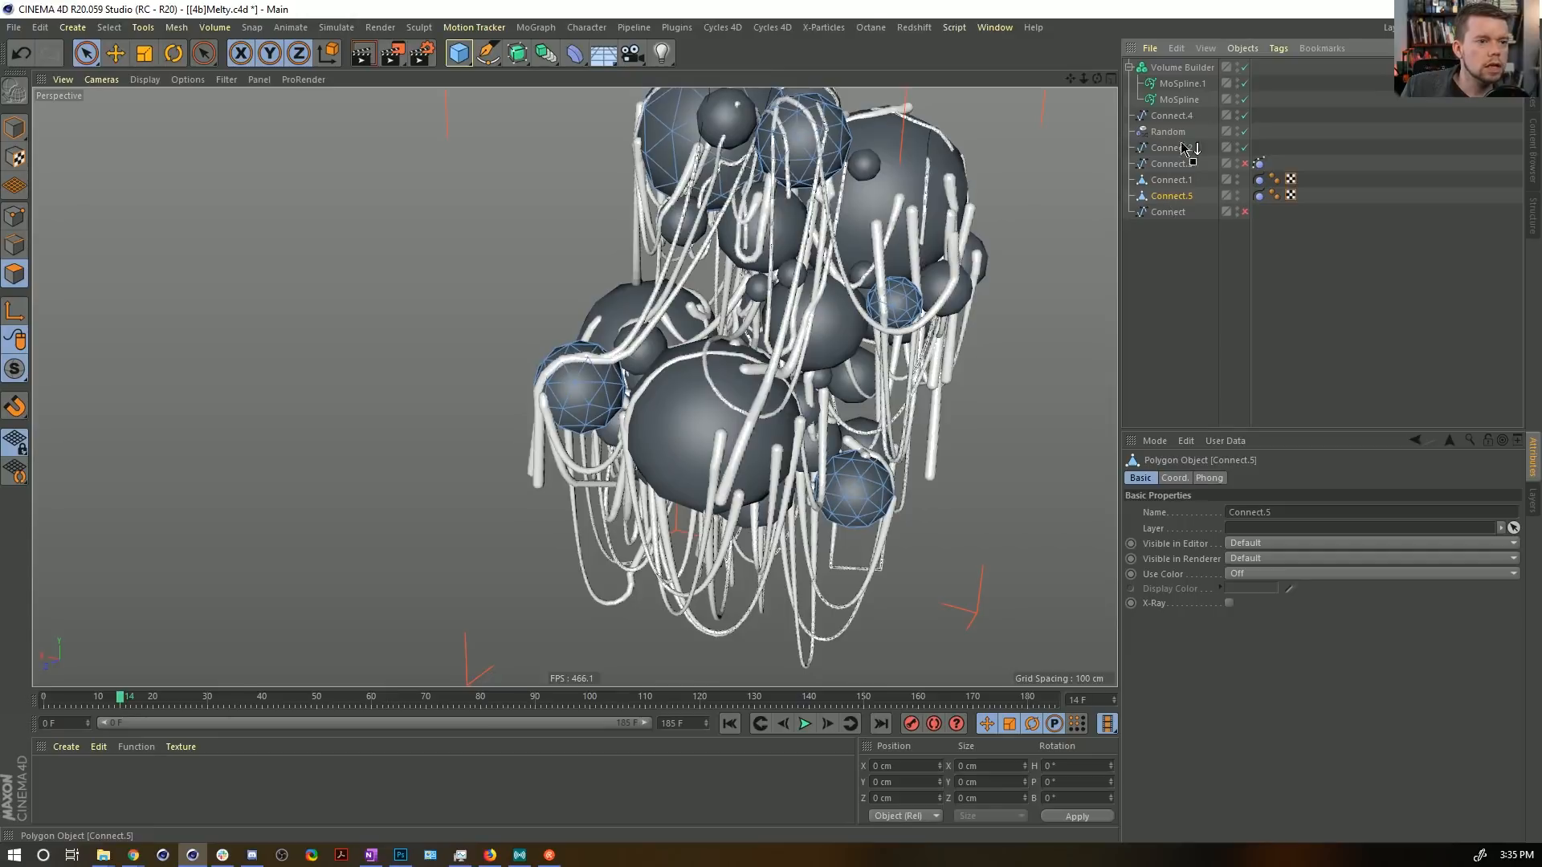
{"action": "left_click_drag", "start_coordinate": [1181, 79], "coordinate": [1179, 77]}
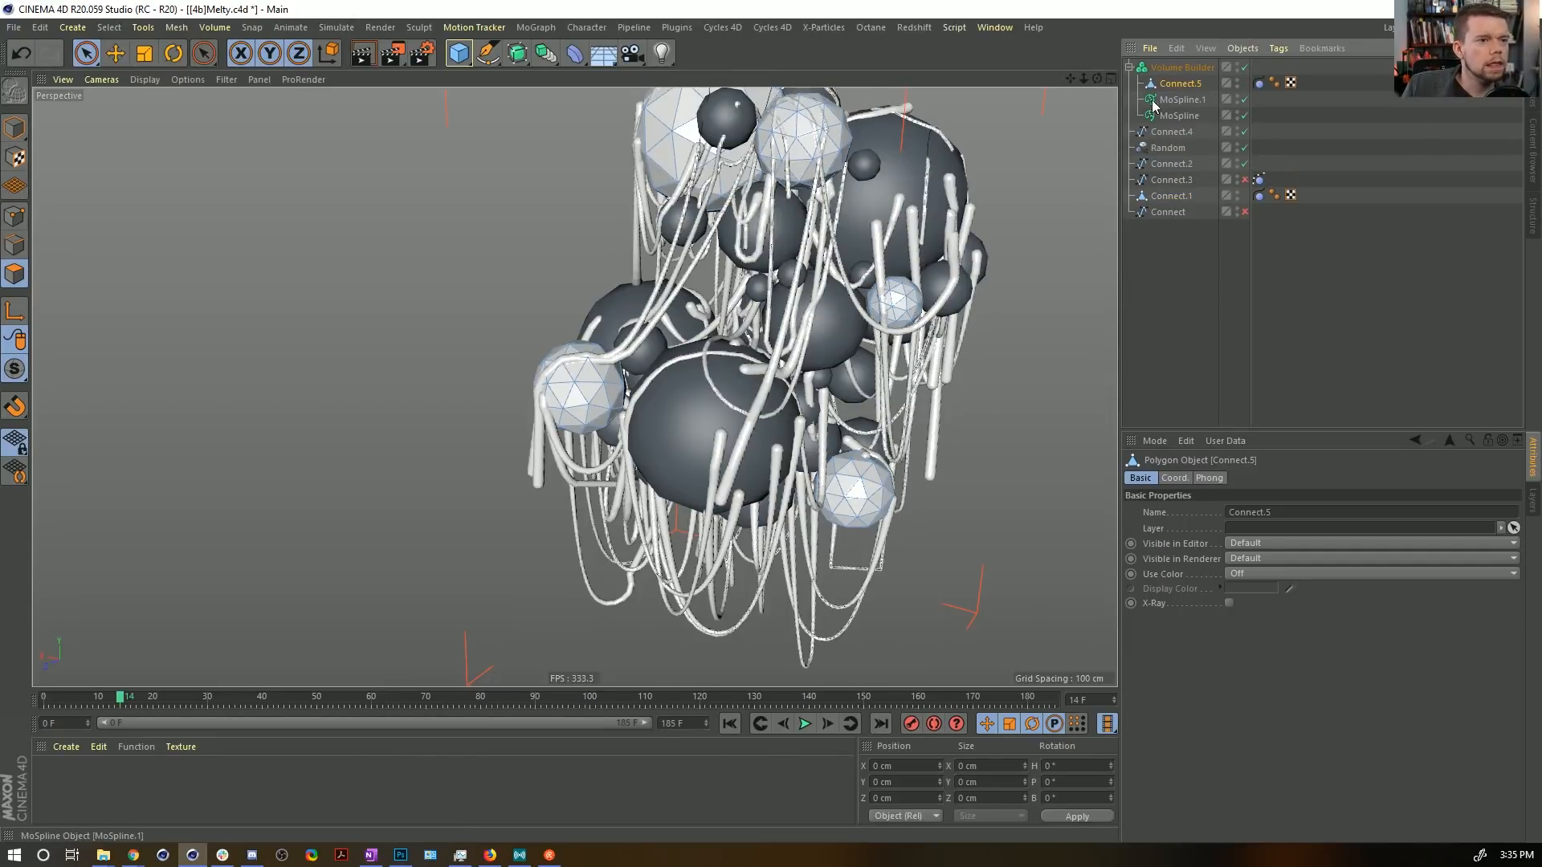
Add a Smooth Layer to the Volume Builder and place it above Connect.5 in the objects list.
{"action": "left_click", "coordinate": [1171, 67]}
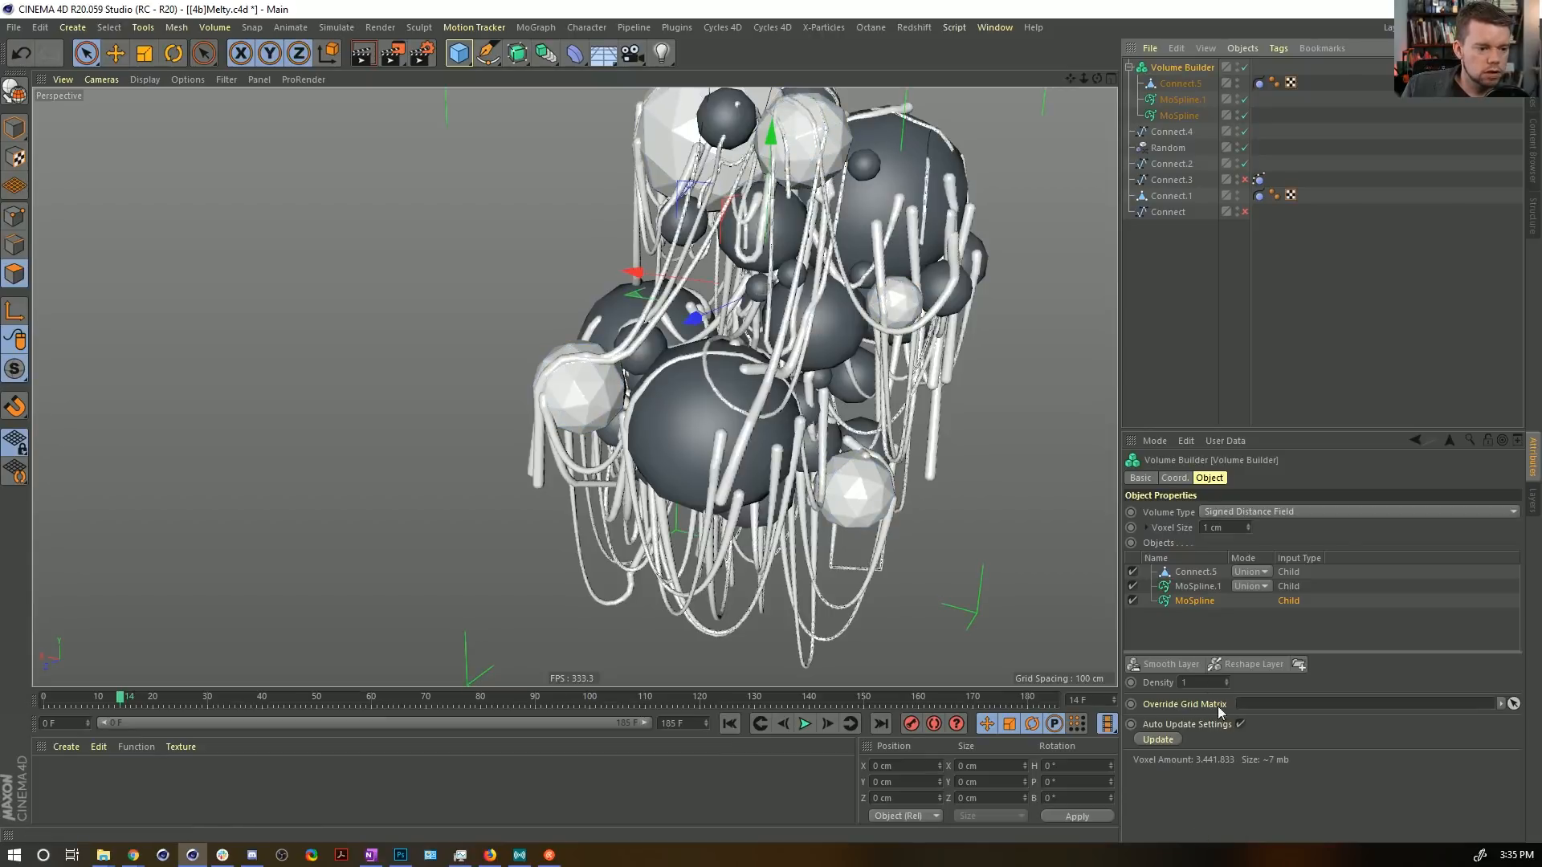
{"action": "left_click", "coordinate": [1194, 665]}
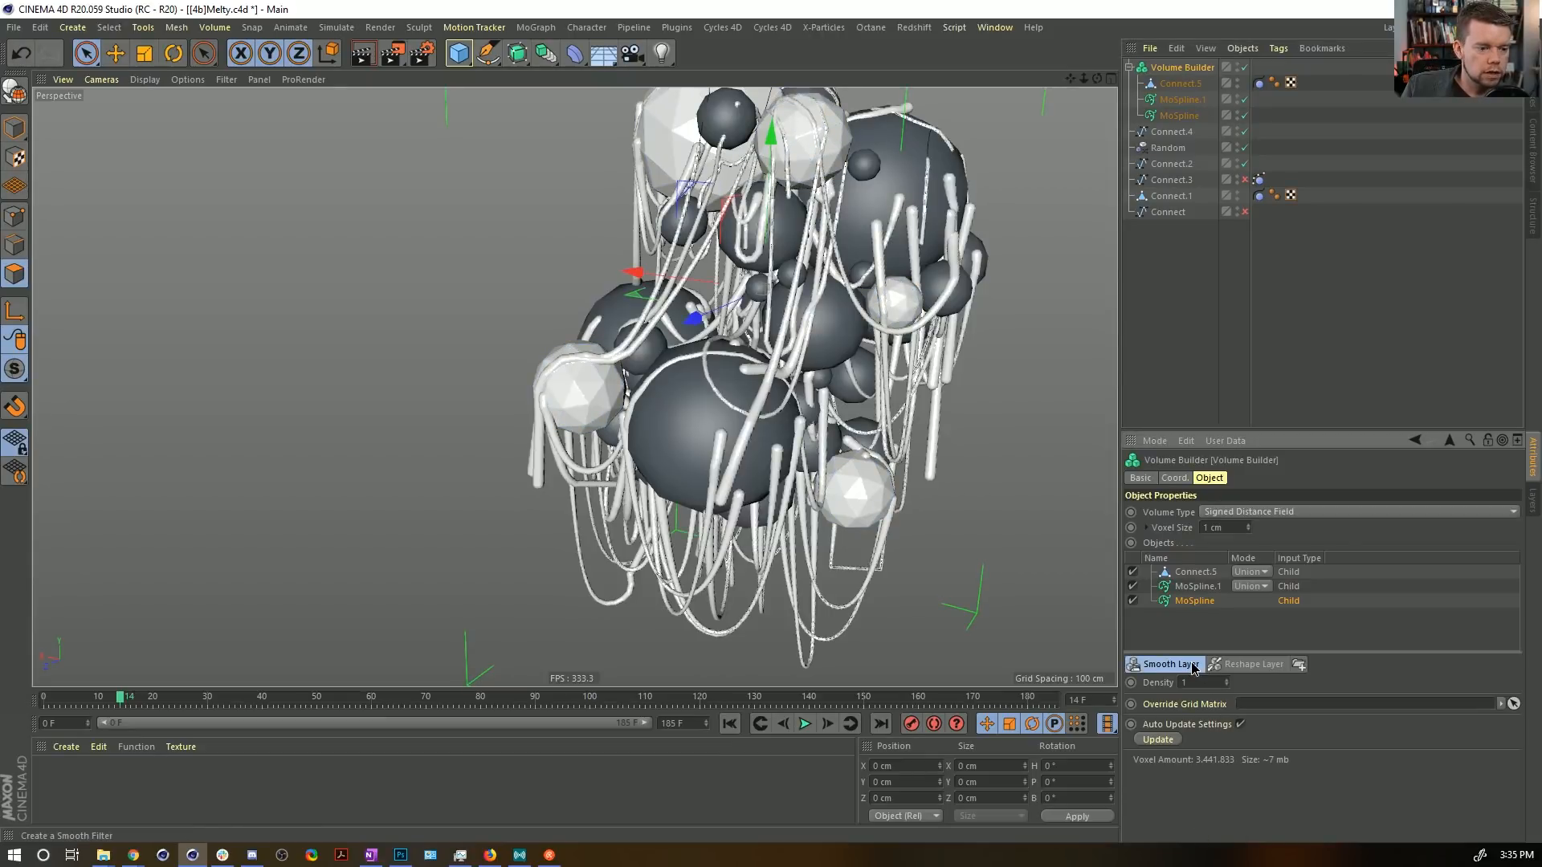
{"action": "left_click_drag", "start_coordinate": [1190, 608], "coordinate": [1207, 572]}
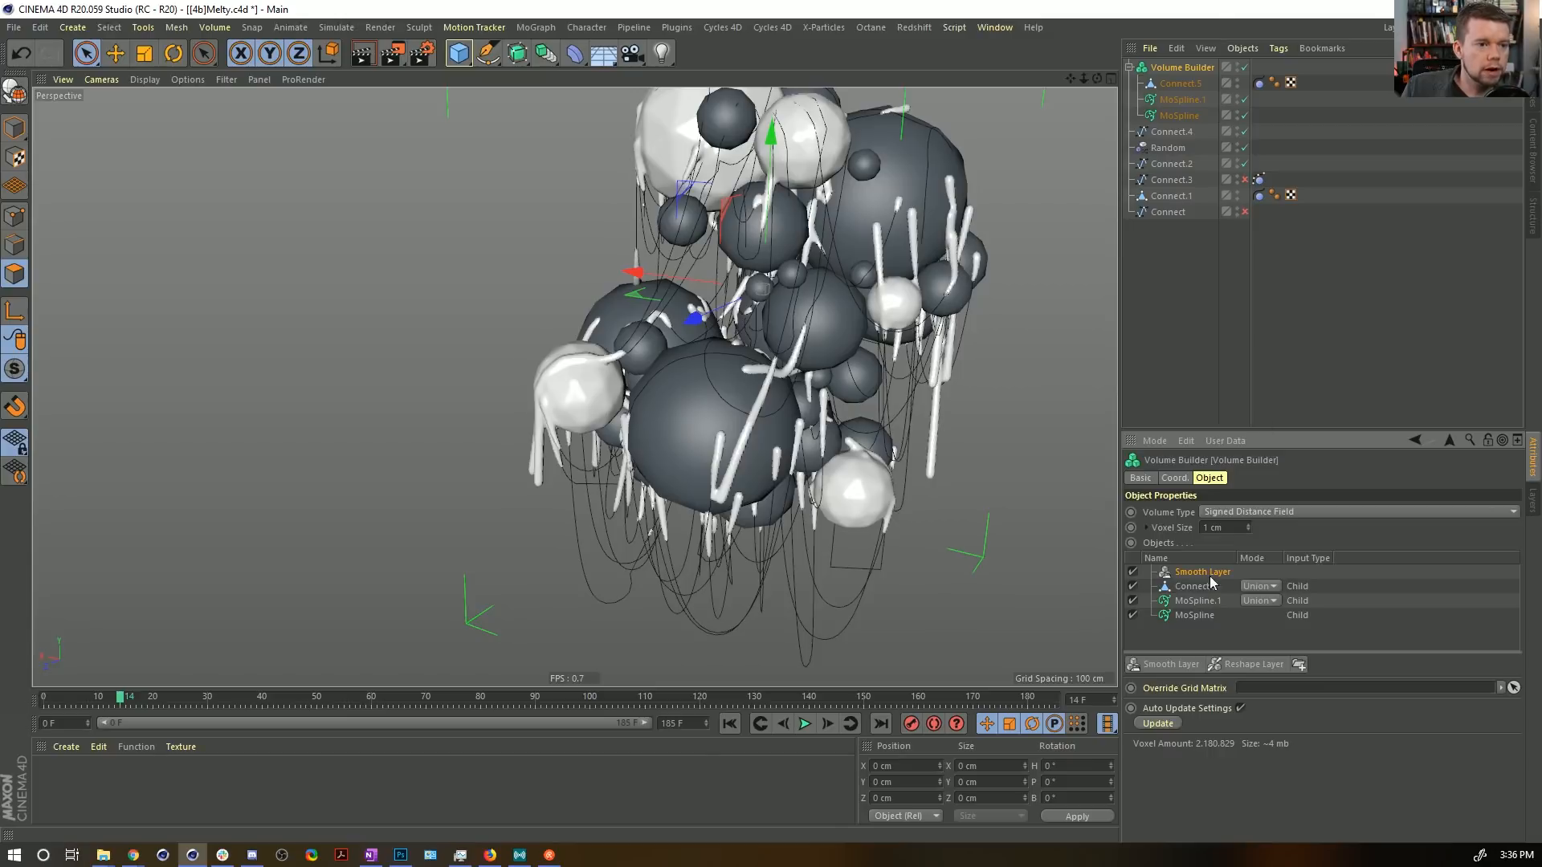
Set the width of MoSpline.1 and MoSpline together to 11 cm.
{"action": "left_click", "coordinate": [1181, 99]}
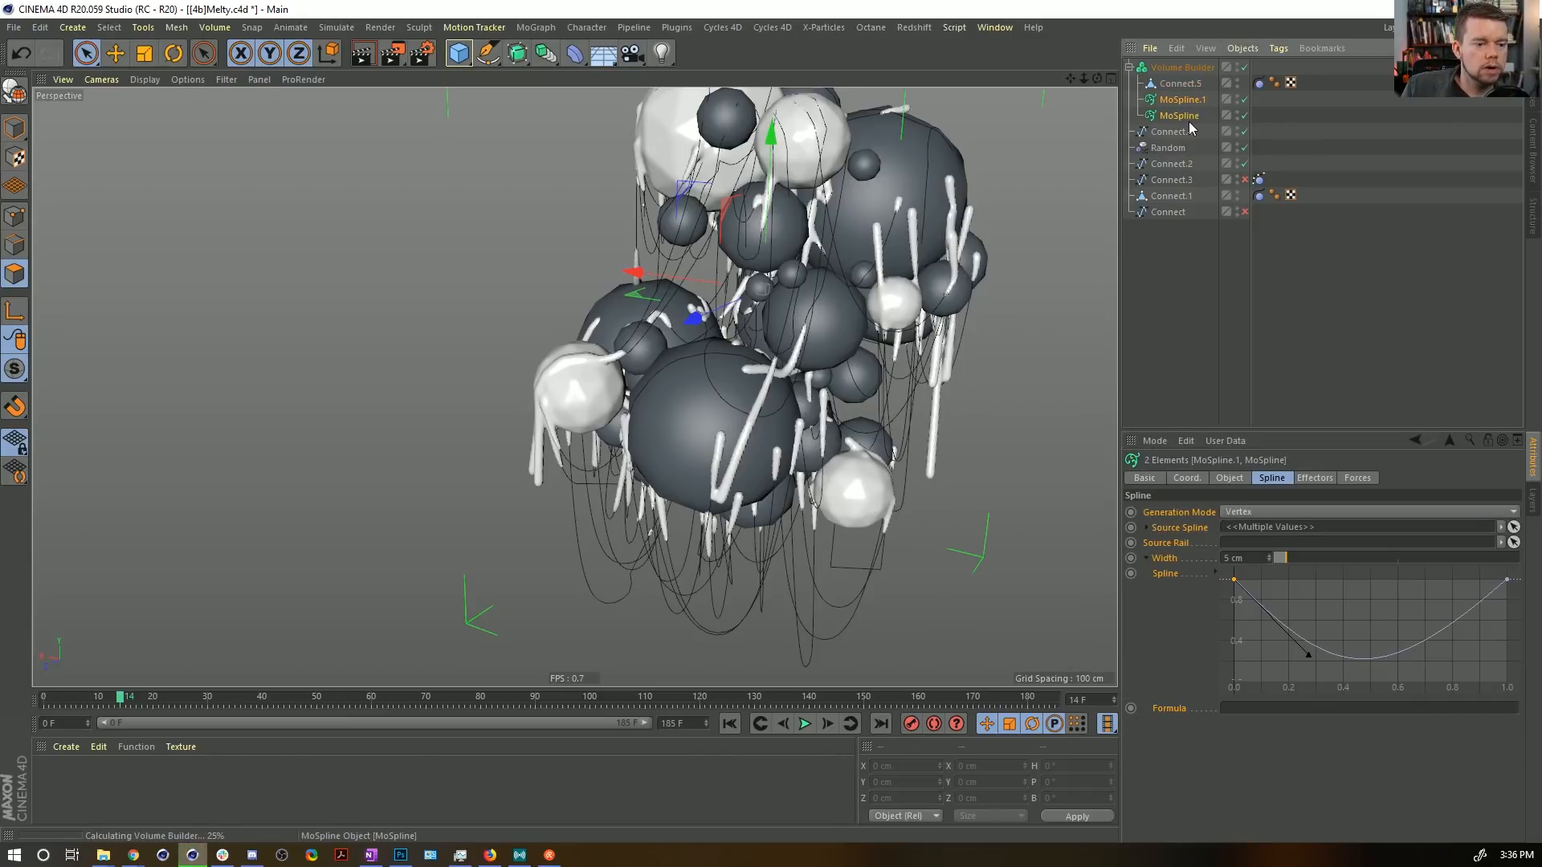
{"action": "left_click", "coordinate": [1179, 115], "text": "ctrl"}
{"action": "type", "text": "11"}
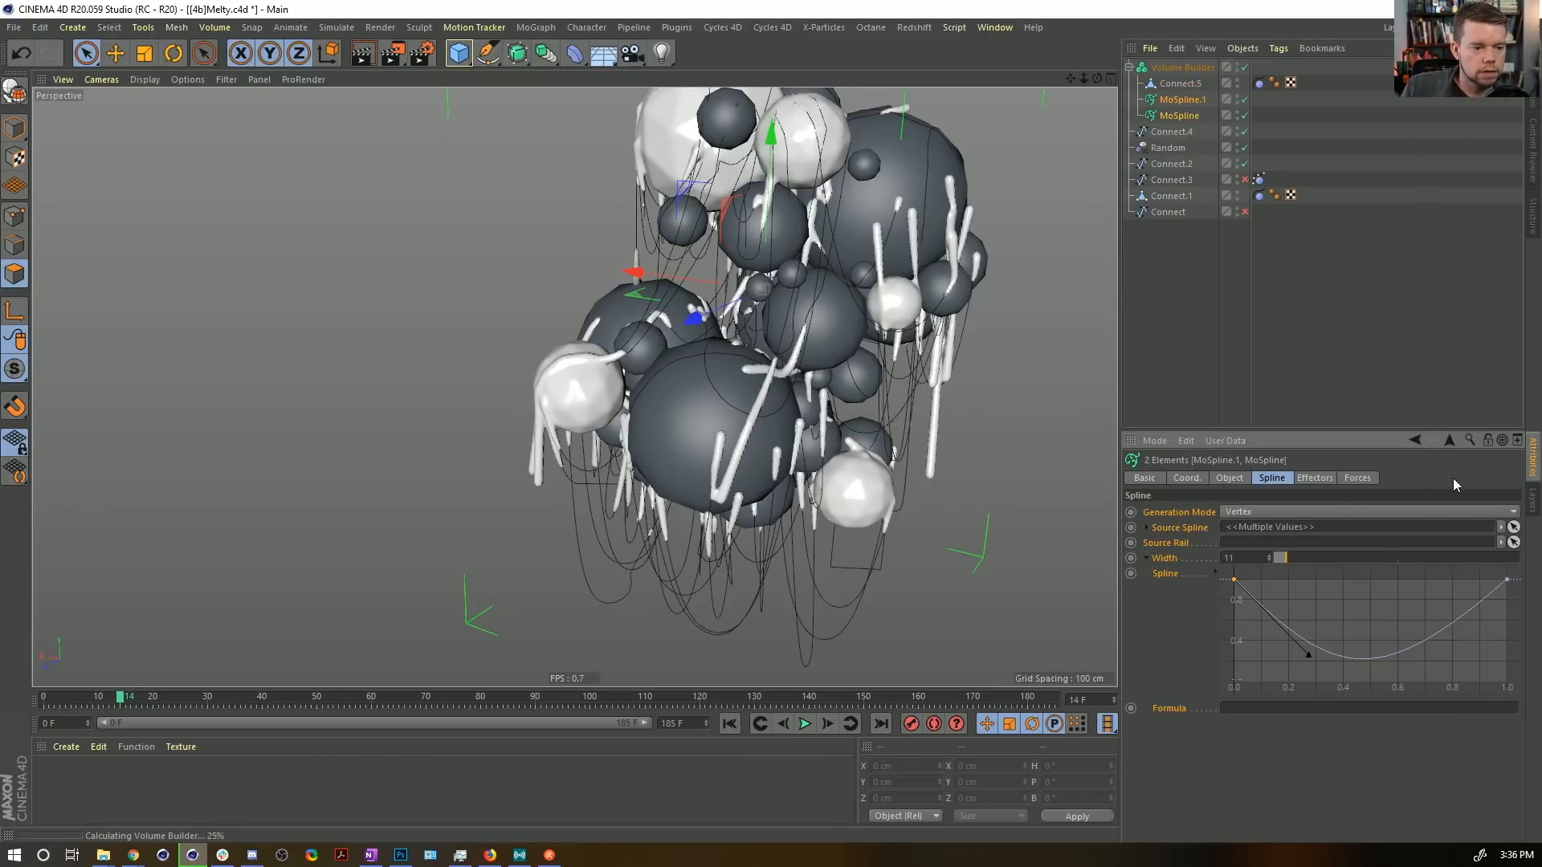
{"action": "key", "text": "Return"}
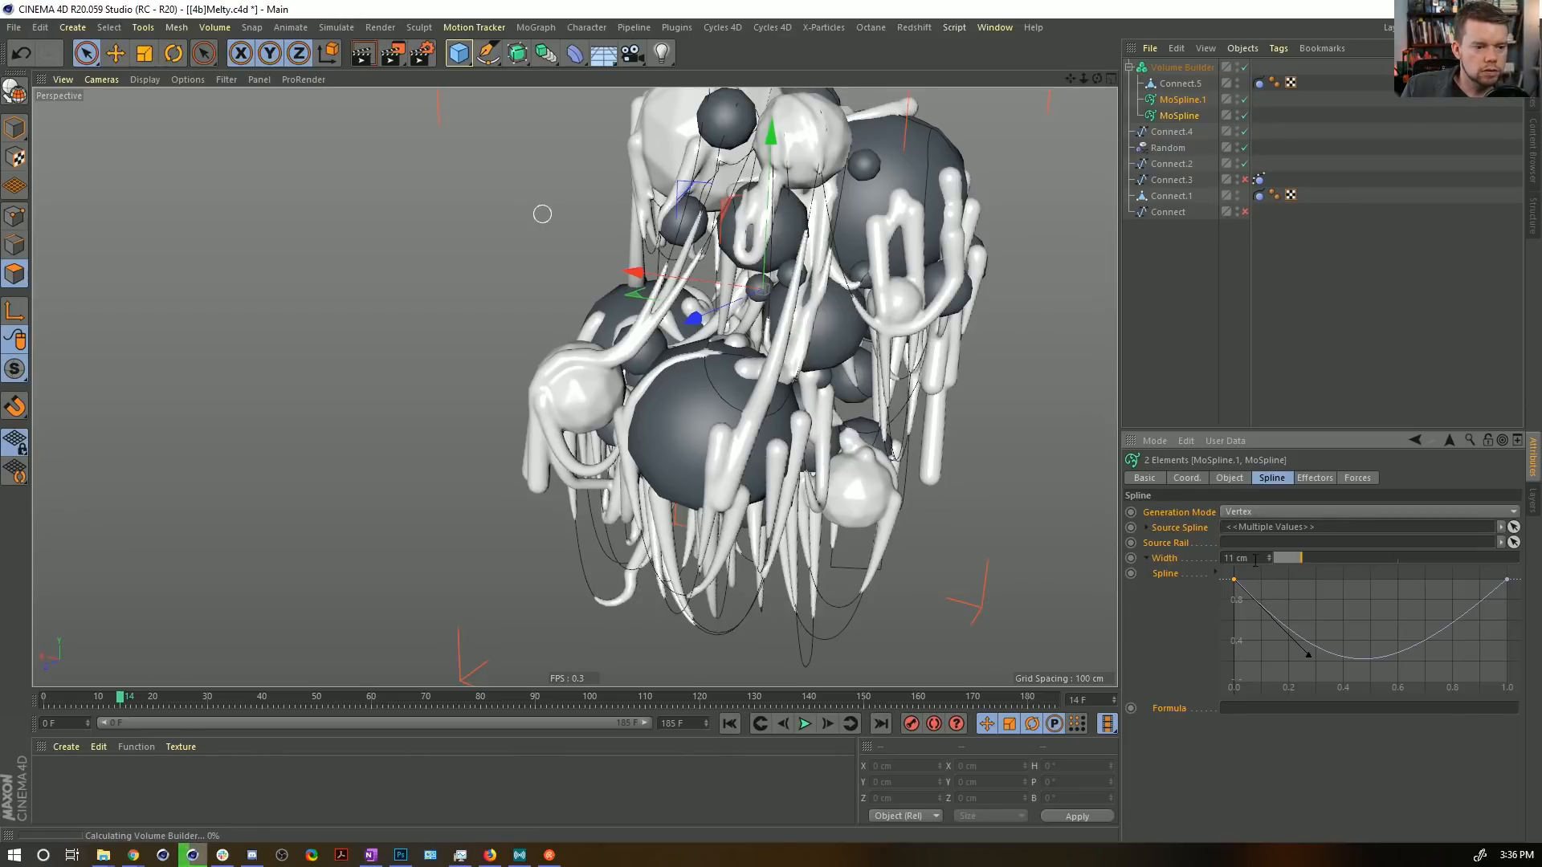
{"action": "left_click_drag", "start_coordinate": [1250, 558], "coordinate": [1196, 551]}
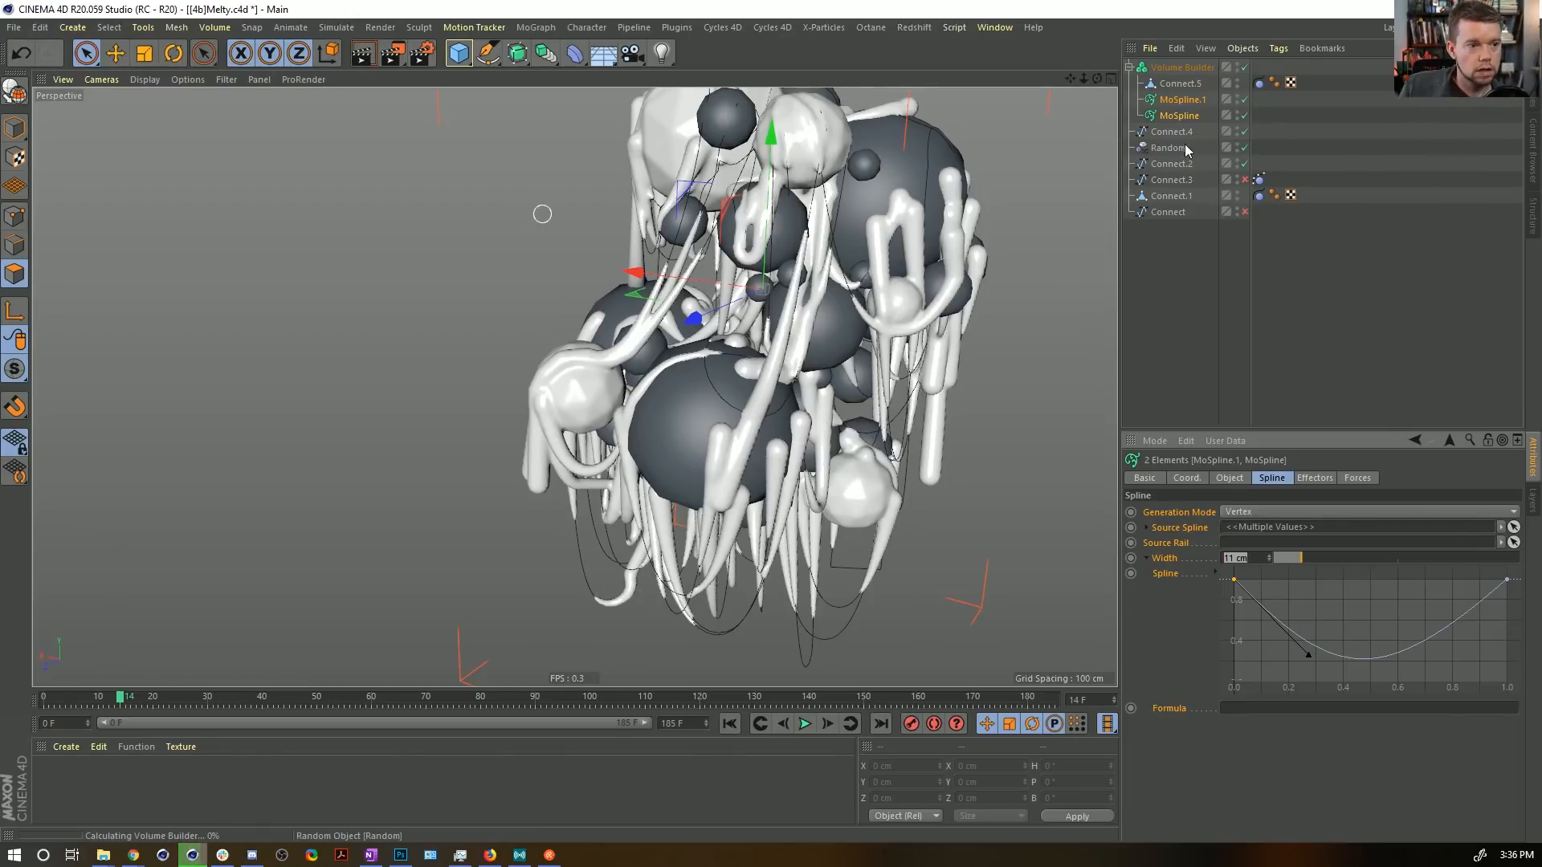
Coarsen the Volume Builder's voxel size to 2 cm.
{"action": "left_click", "coordinate": [1177, 67]}
{"action": "left_click_drag", "start_coordinate": [1229, 527], "coordinate": [1180, 528]}
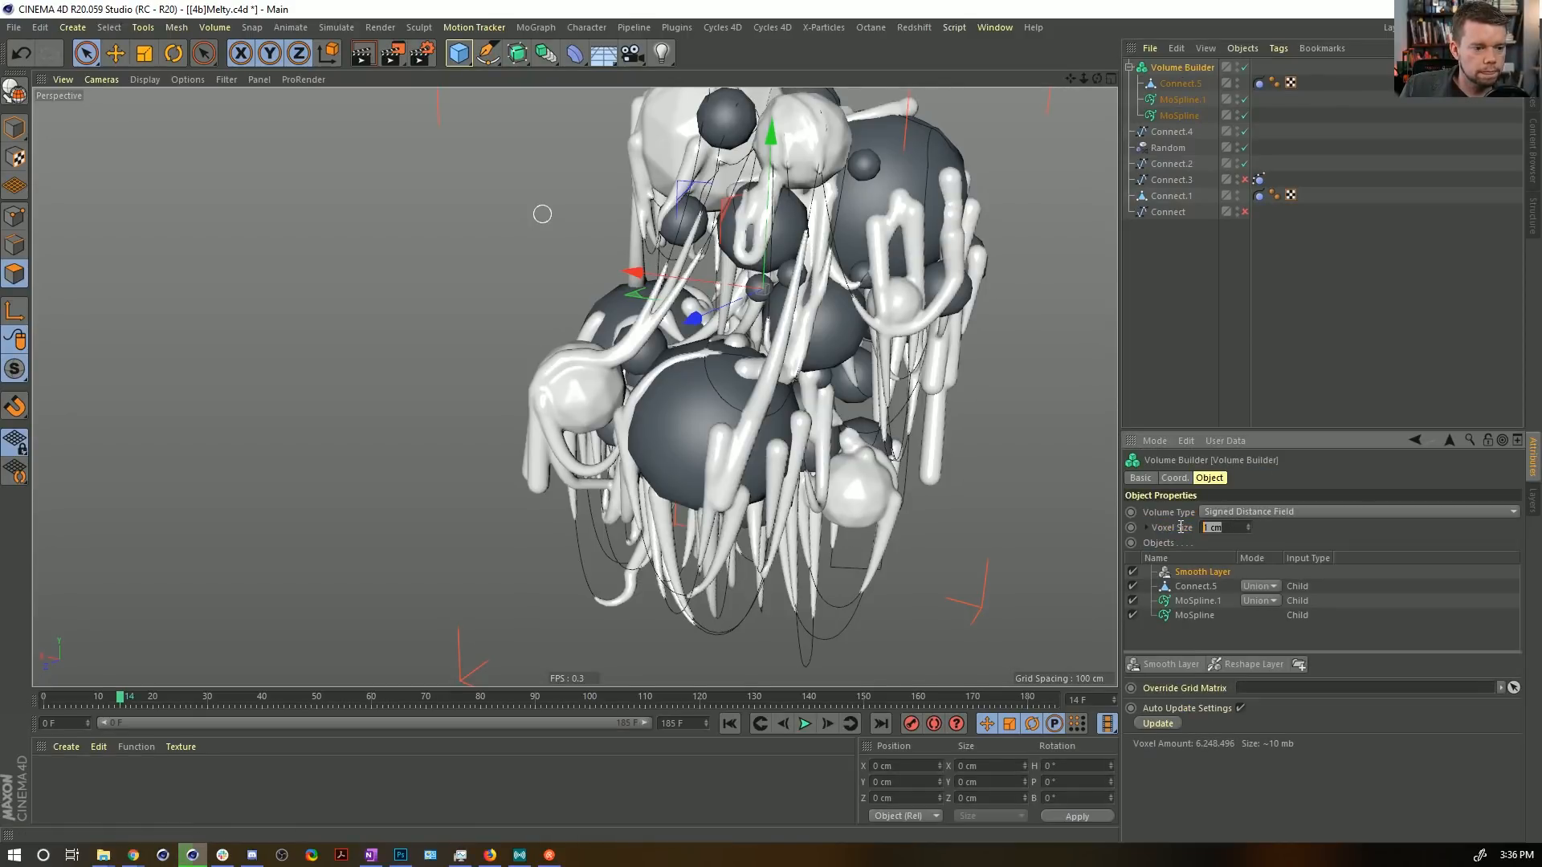
{"action": "type", "text": "2"}
{"action": "key", "text": "Return"}
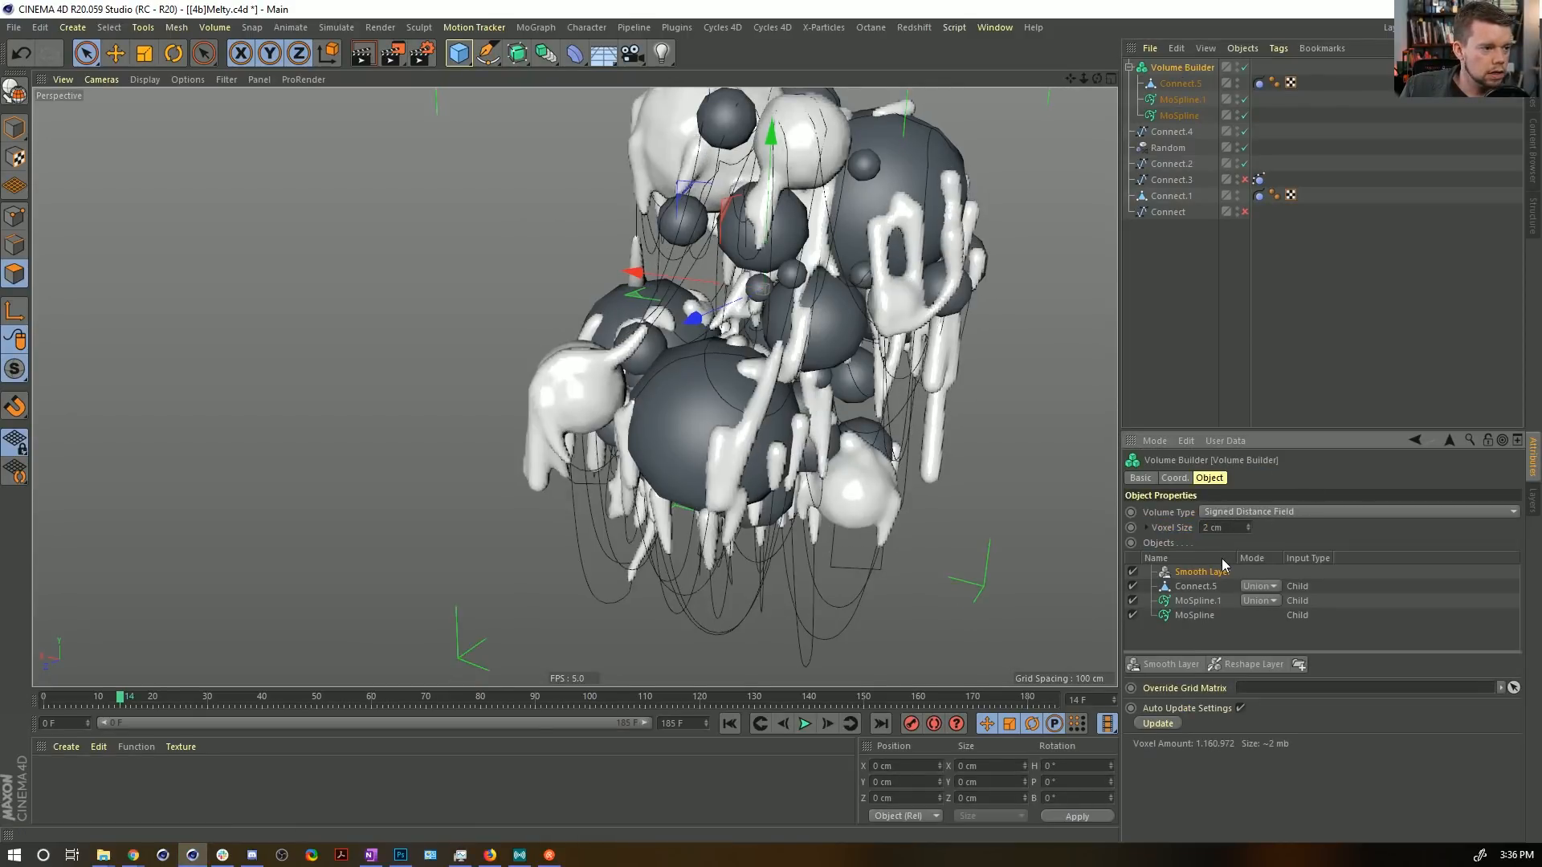
Thicken MoSpline.1 and MoSpline together, trying a width of 15 cm and settling on 22 cm.
{"action": "left_click", "coordinate": [1180, 100]}
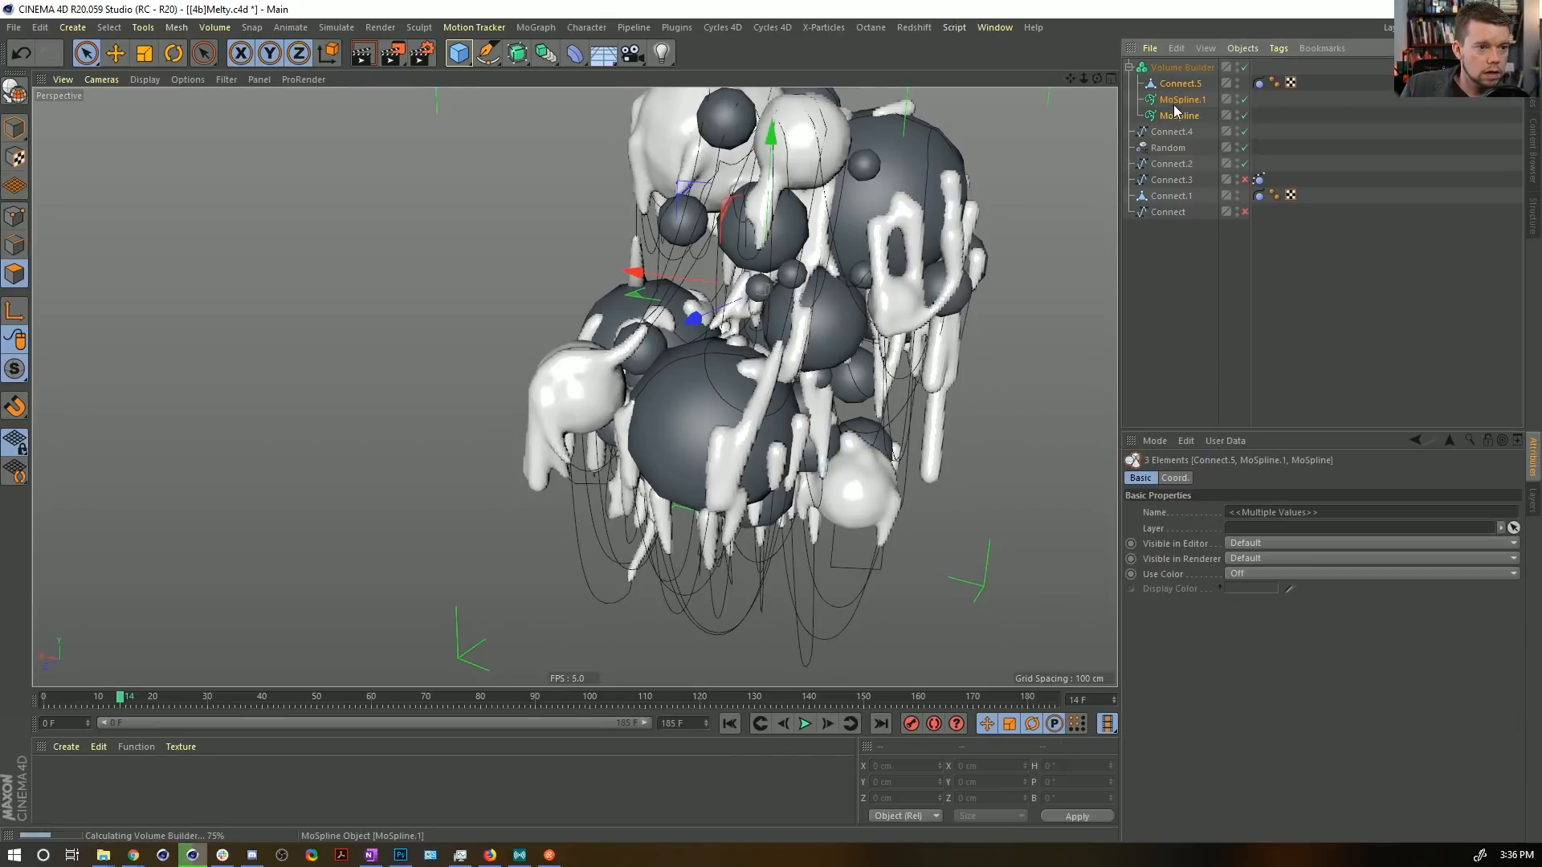
{"action": "left_click", "coordinate": [1177, 116], "text": "ctrl"}
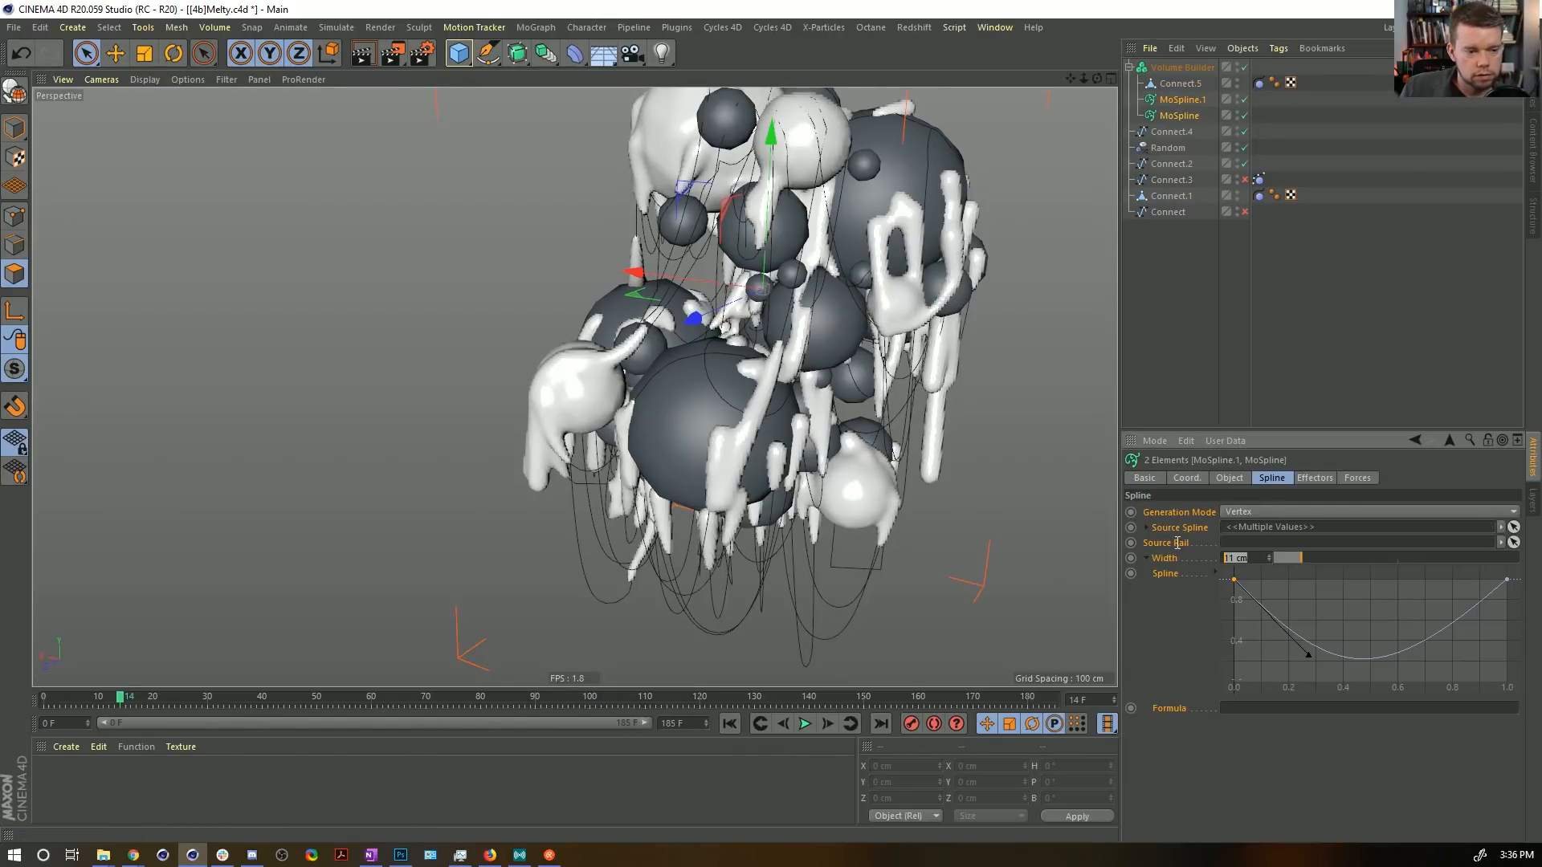
{"action": "type", "text": "15"}
{"action": "key", "text": "Return"}
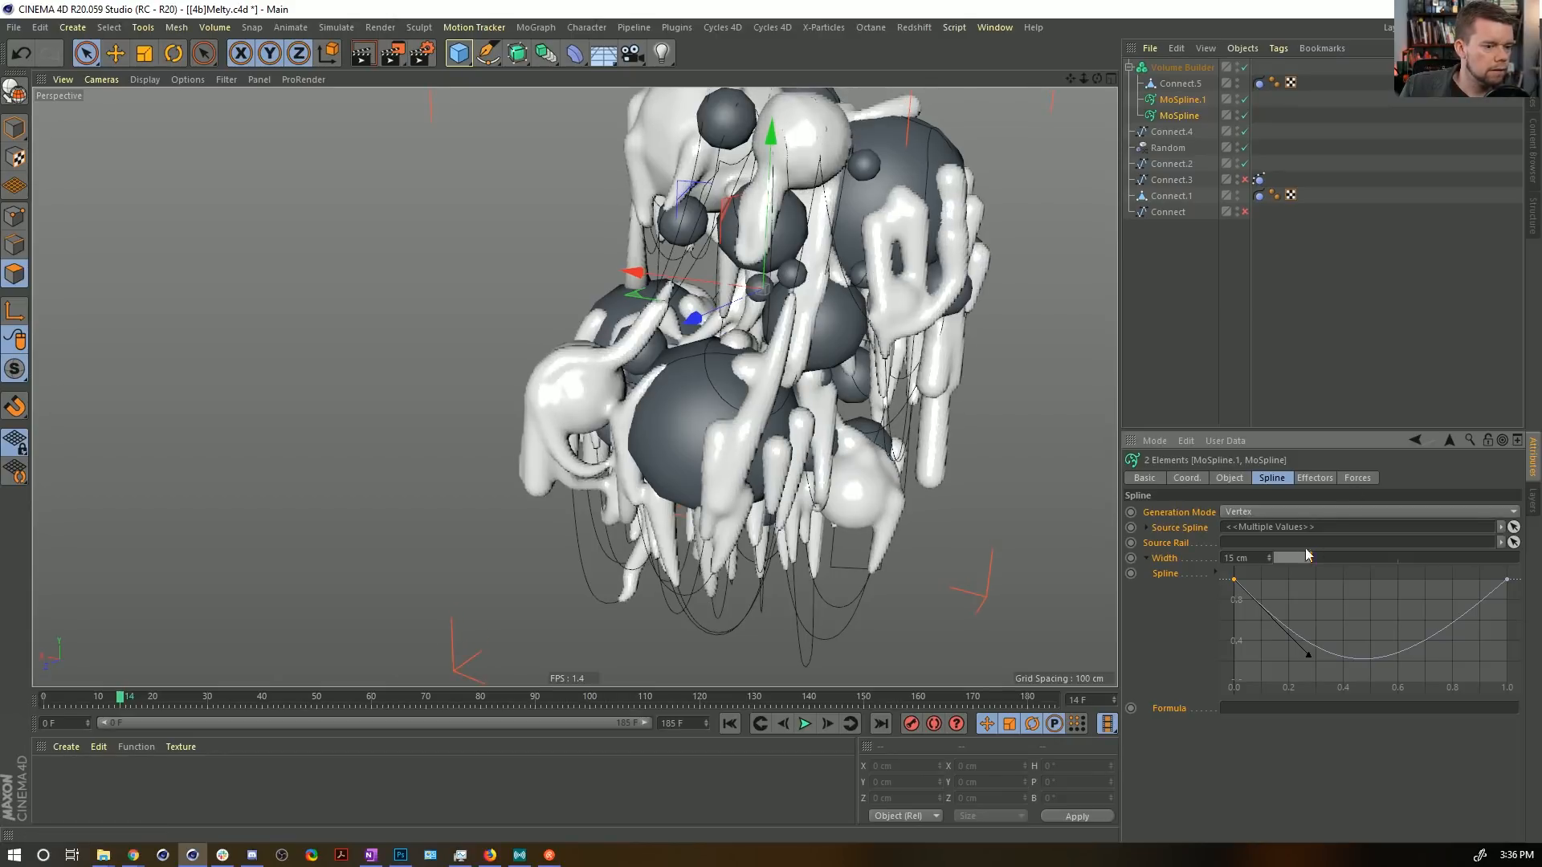
{"action": "double_click", "coordinate": [1237, 558]}
{"action": "type", "text": "22"}
{"action": "key", "text": "Return"}
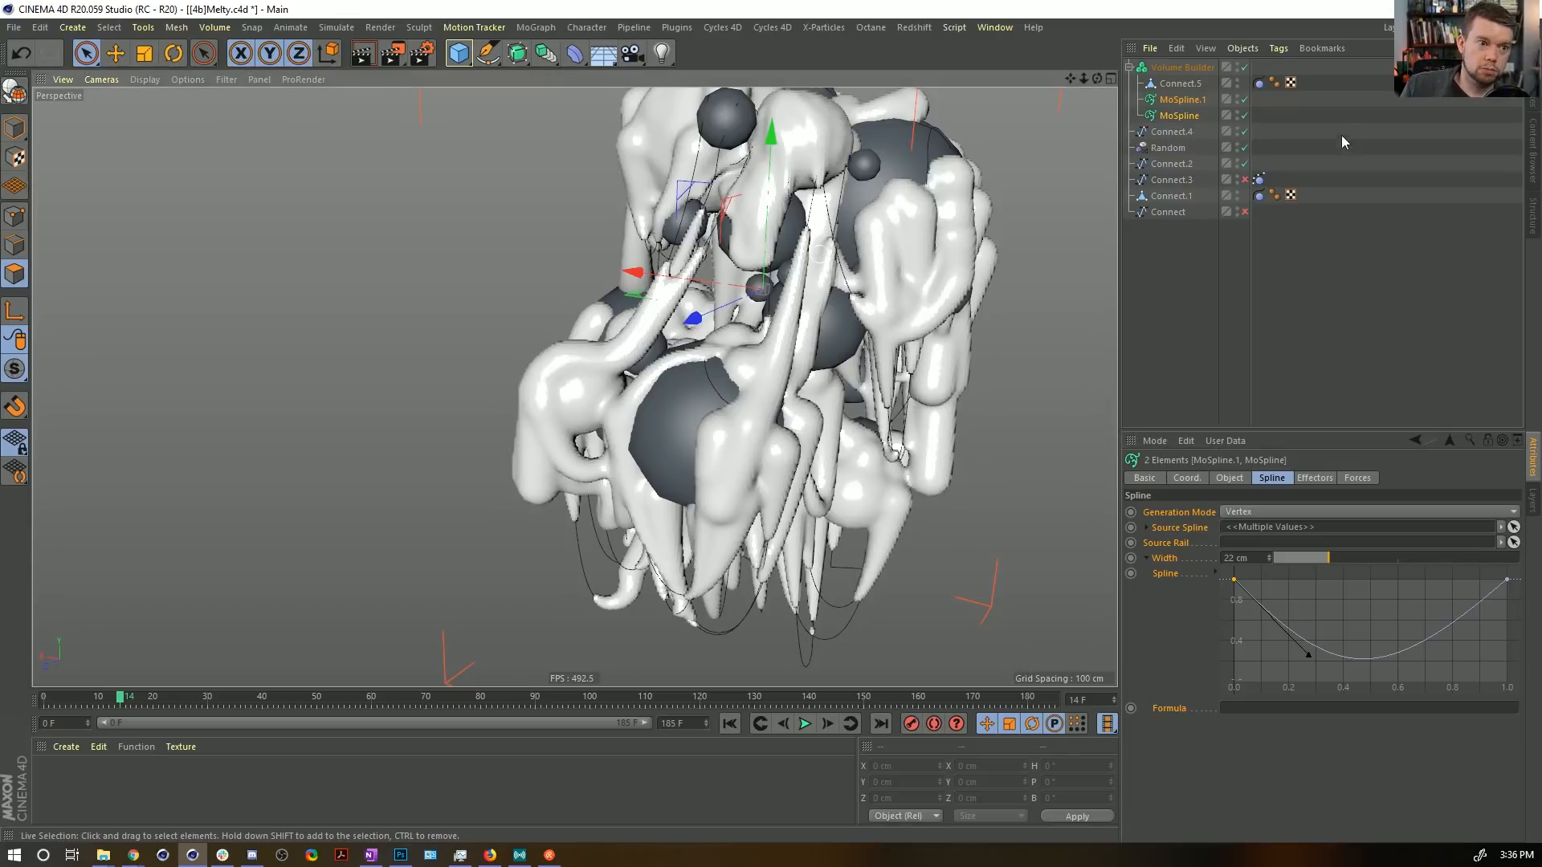
Refine the Volume Builder's voxel size to 1 cm.
{"action": "left_click", "coordinate": [1168, 69]}
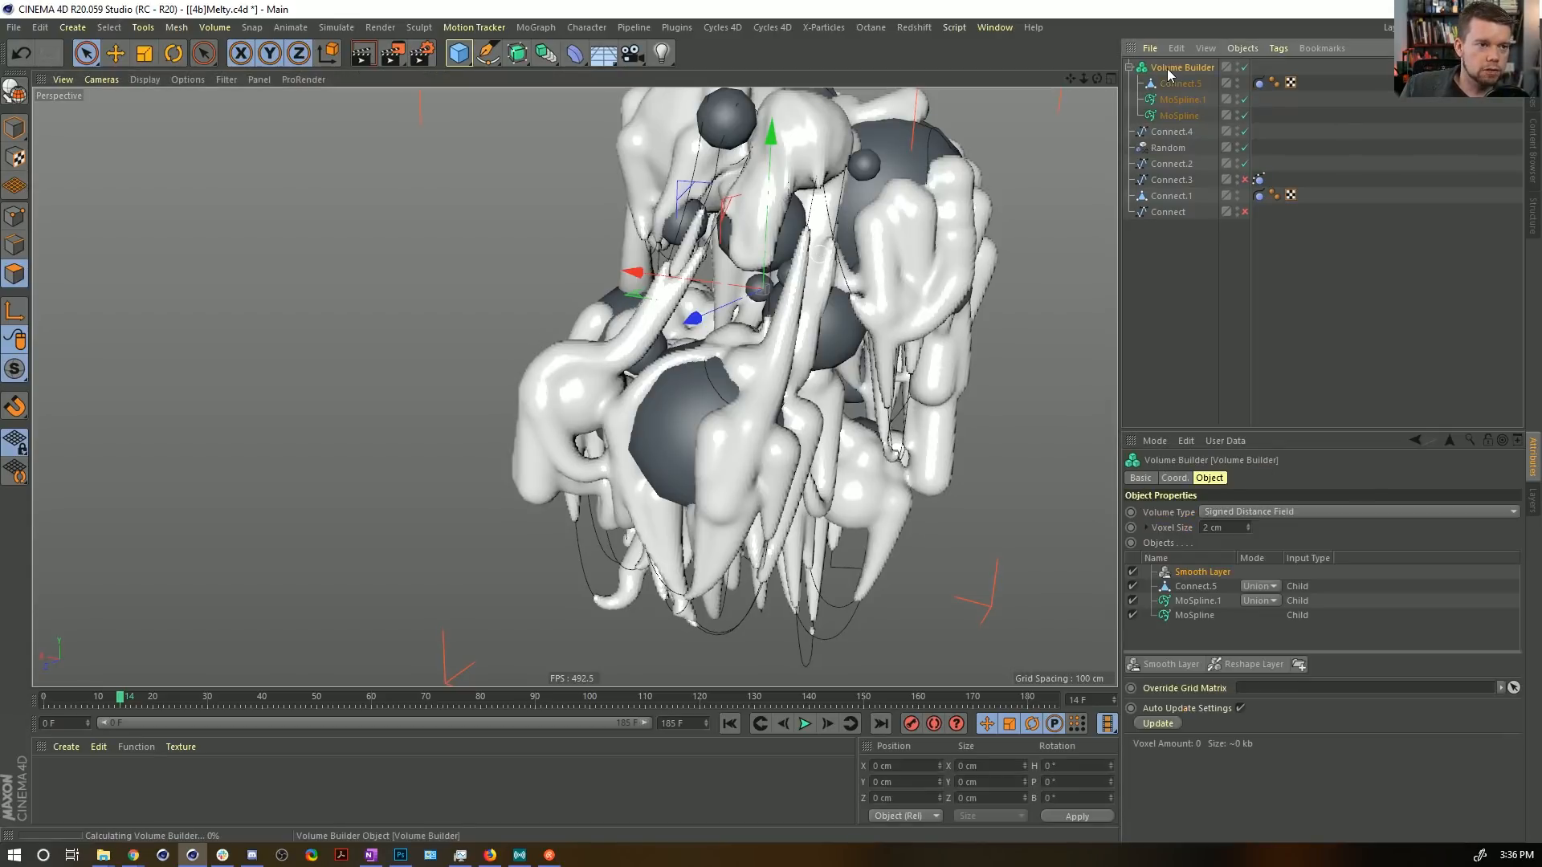
{"action": "double_click", "coordinate": [1225, 527]}
{"action": "type", "text": "1"}
{"action": "key", "text": "Return"}
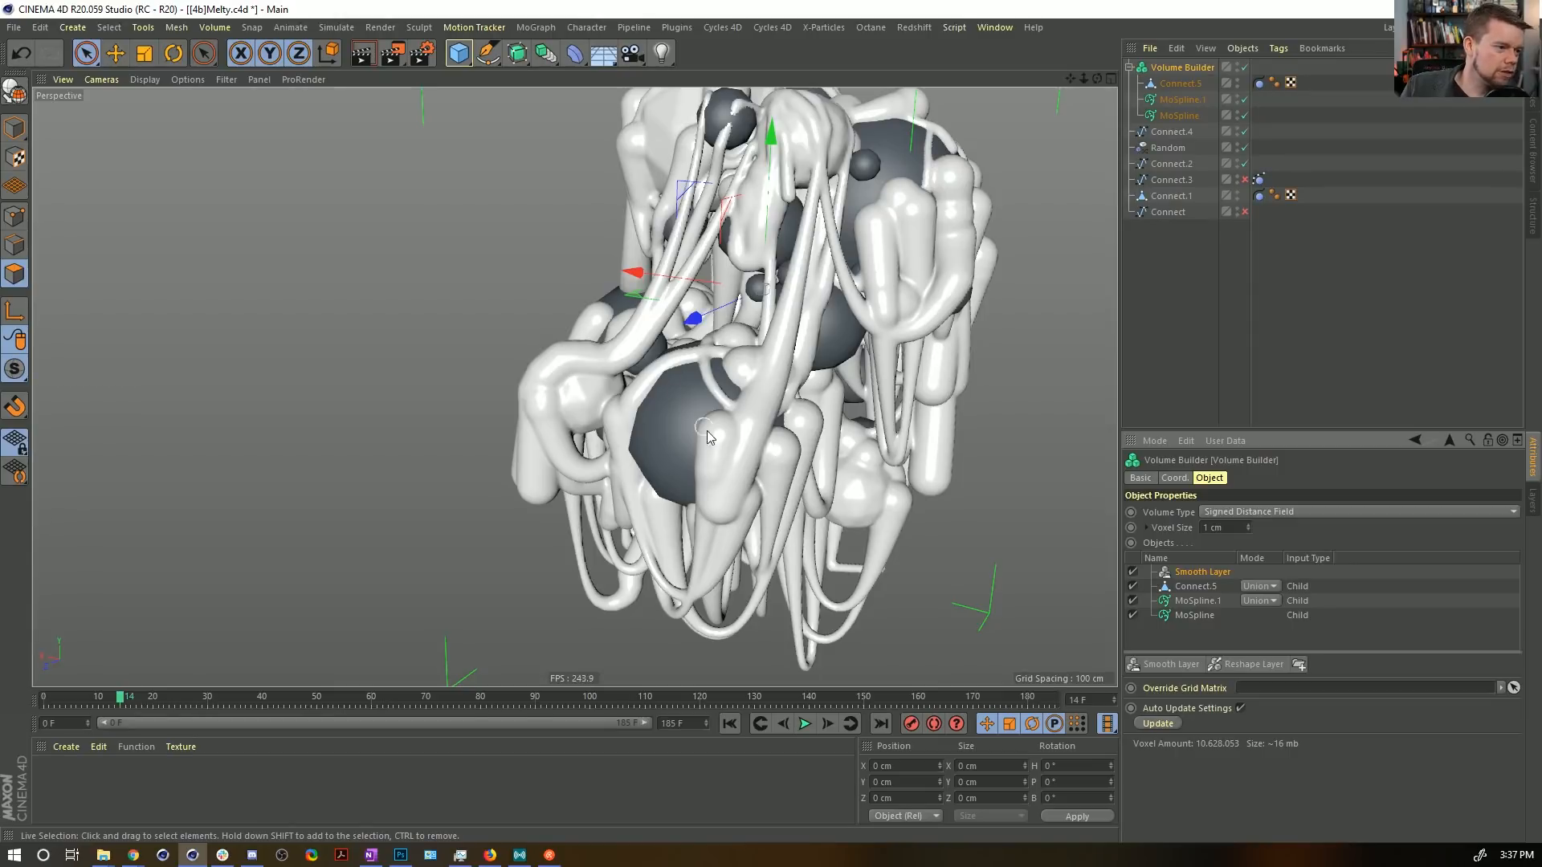
Set the Smooth Layer's iterations to 2.
{"action": "left_click", "coordinate": [1172, 575]}
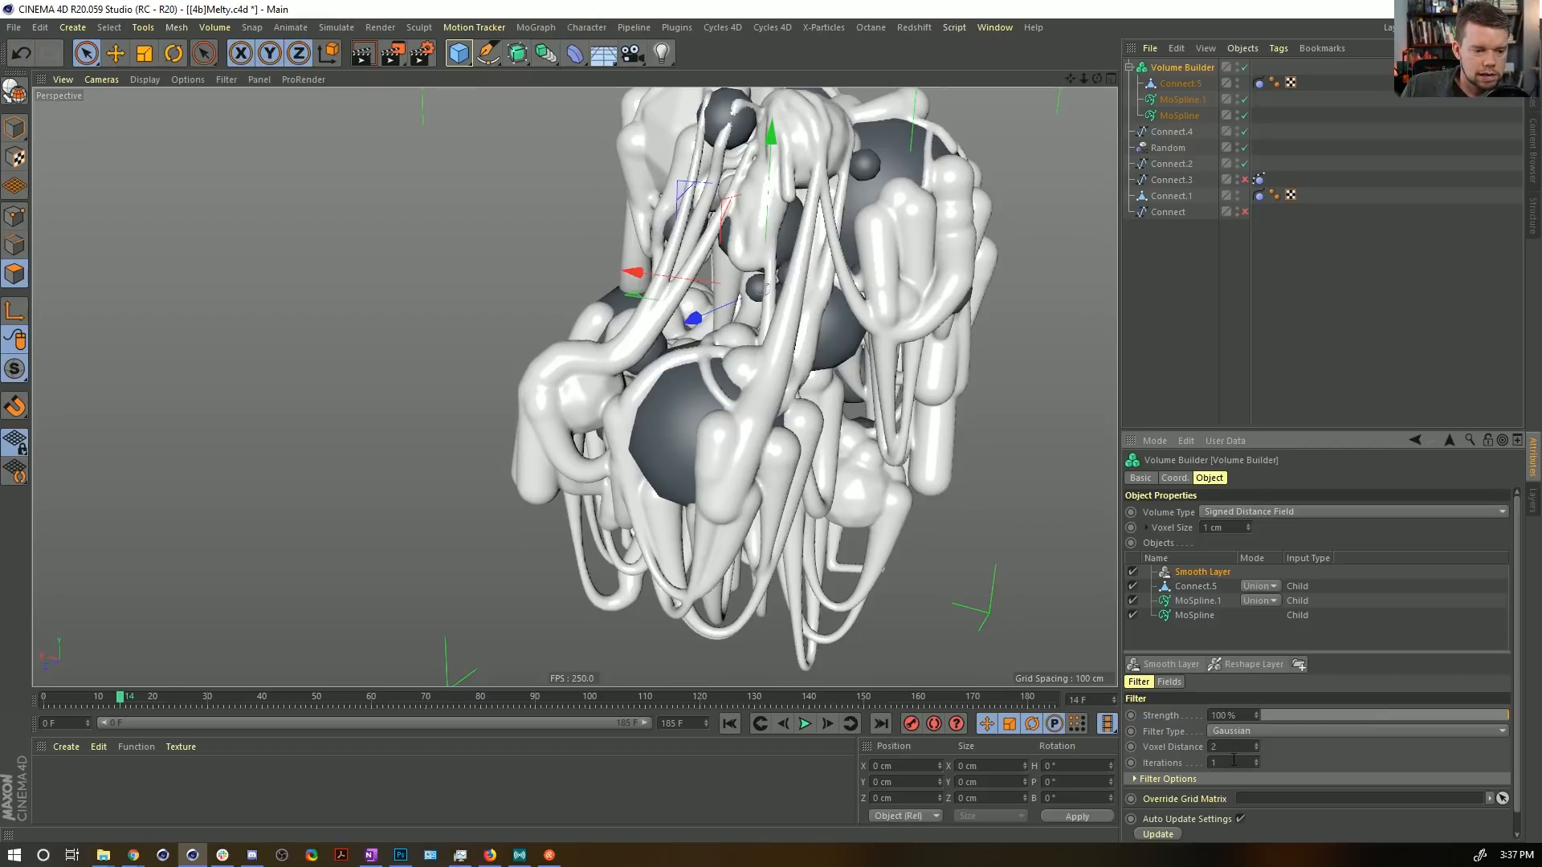
{"action": "type", "text": "2"}
{"action": "key", "text": "Return"}
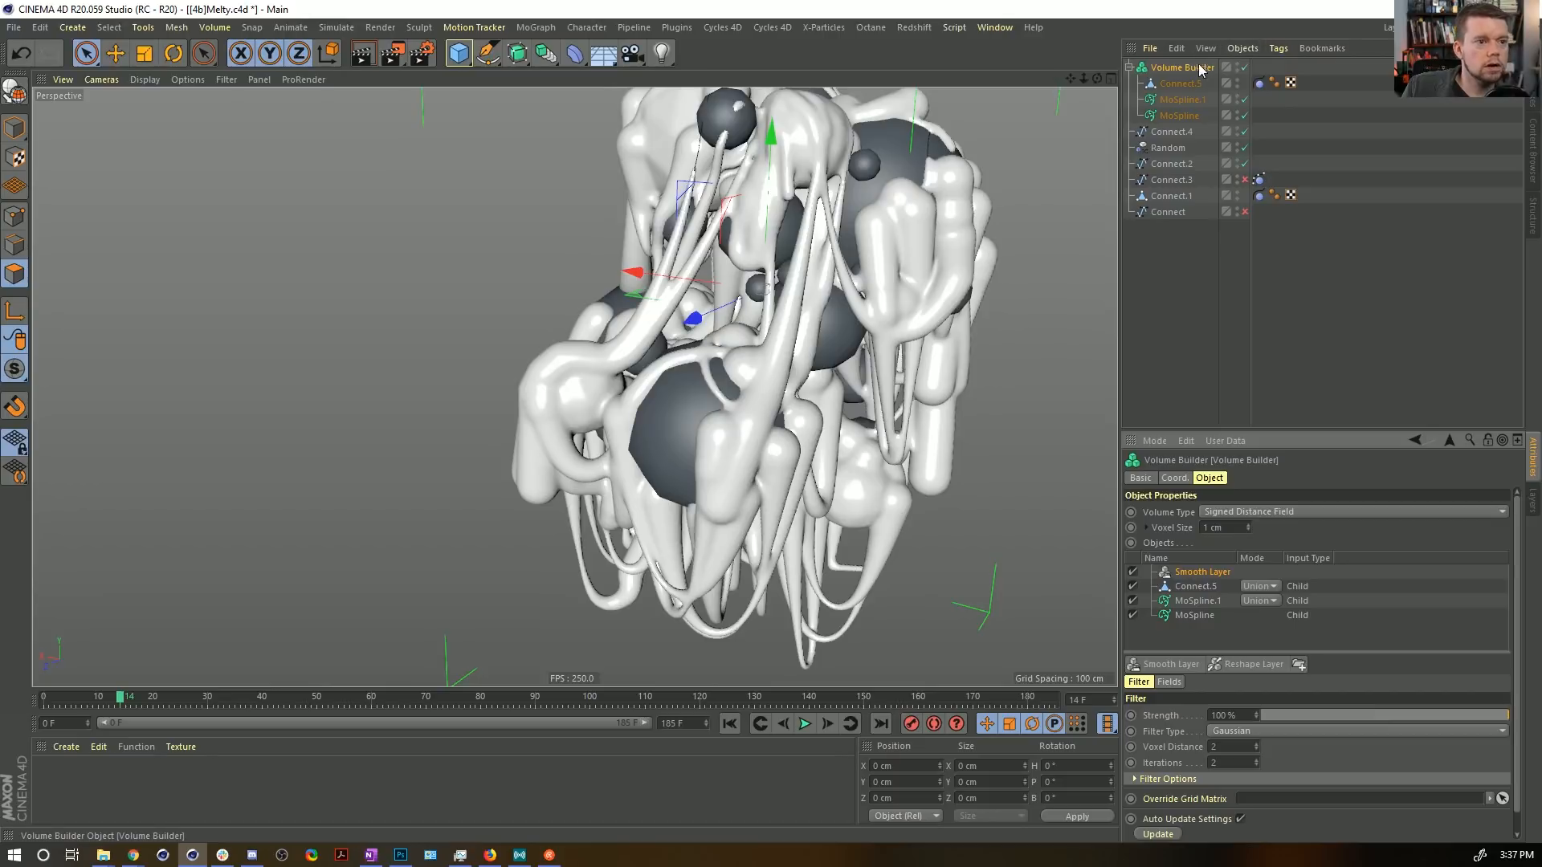
{"action": "left_click", "coordinate": [573, 55]}
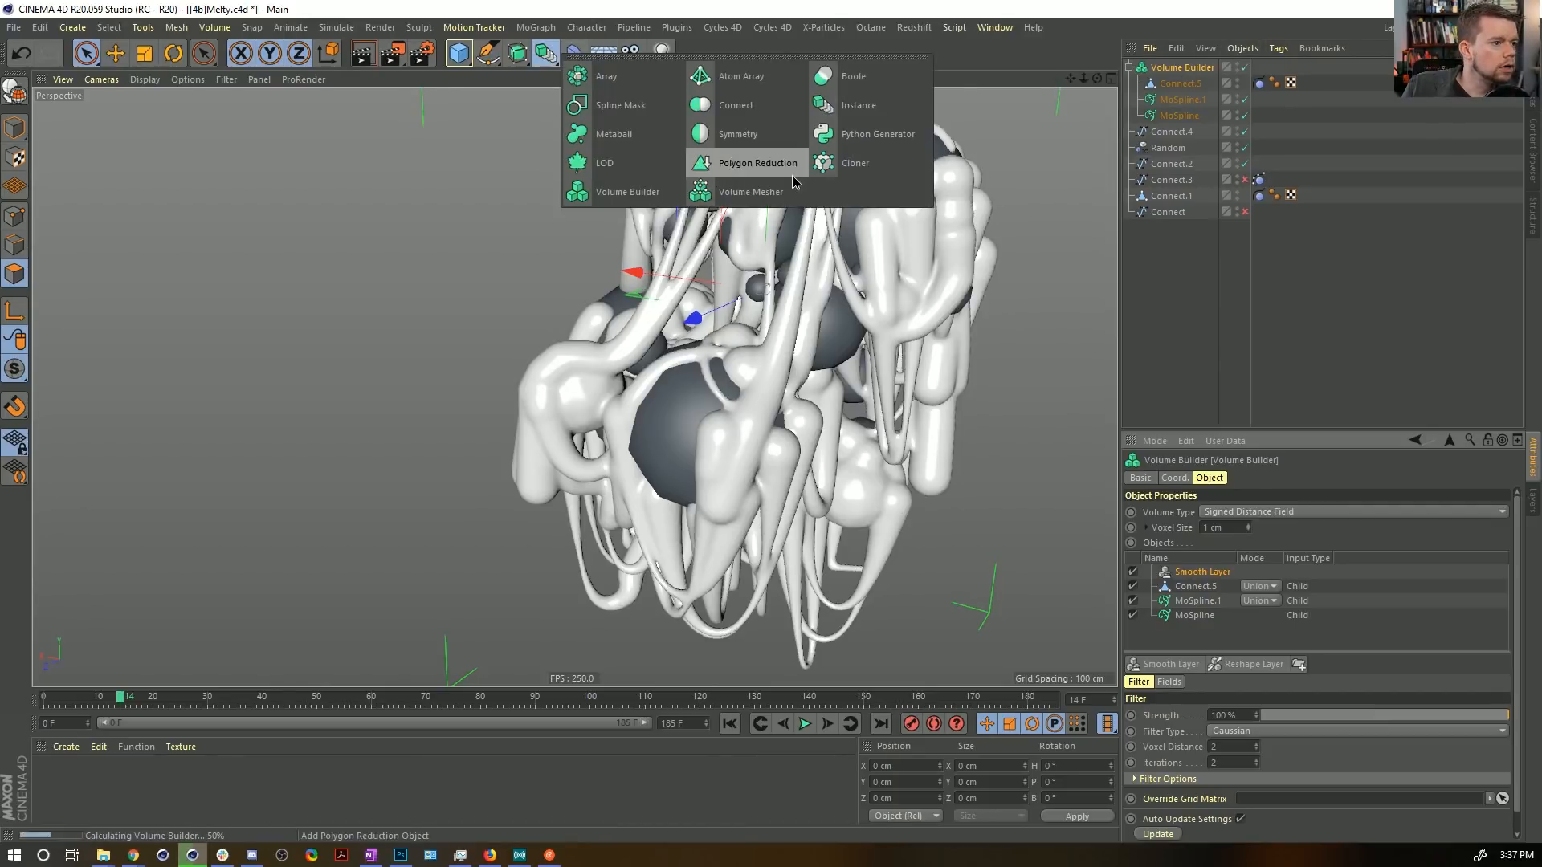
{"action": "left_click", "coordinate": [613, 192]}
{"action": "key", "text": "ctrl+z"}
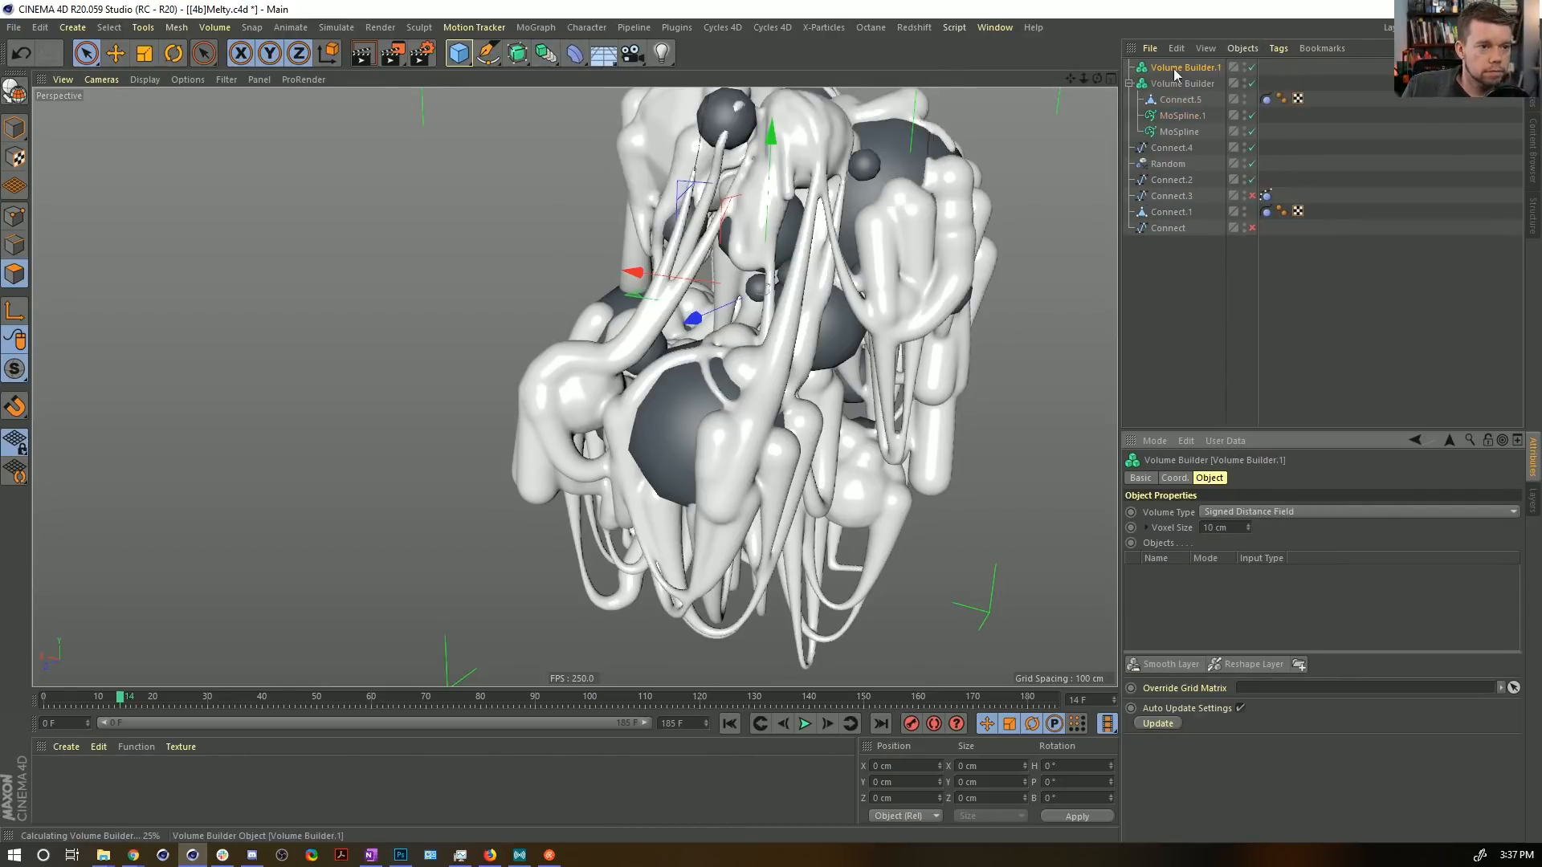
Mesh the Volume Builder by nesting it in a new Volume Mesher, and convert the mesher into an editable polygon object.
{"action": "left_click", "coordinate": [545, 53]}
{"action": "left_click", "coordinate": [701, 192]}
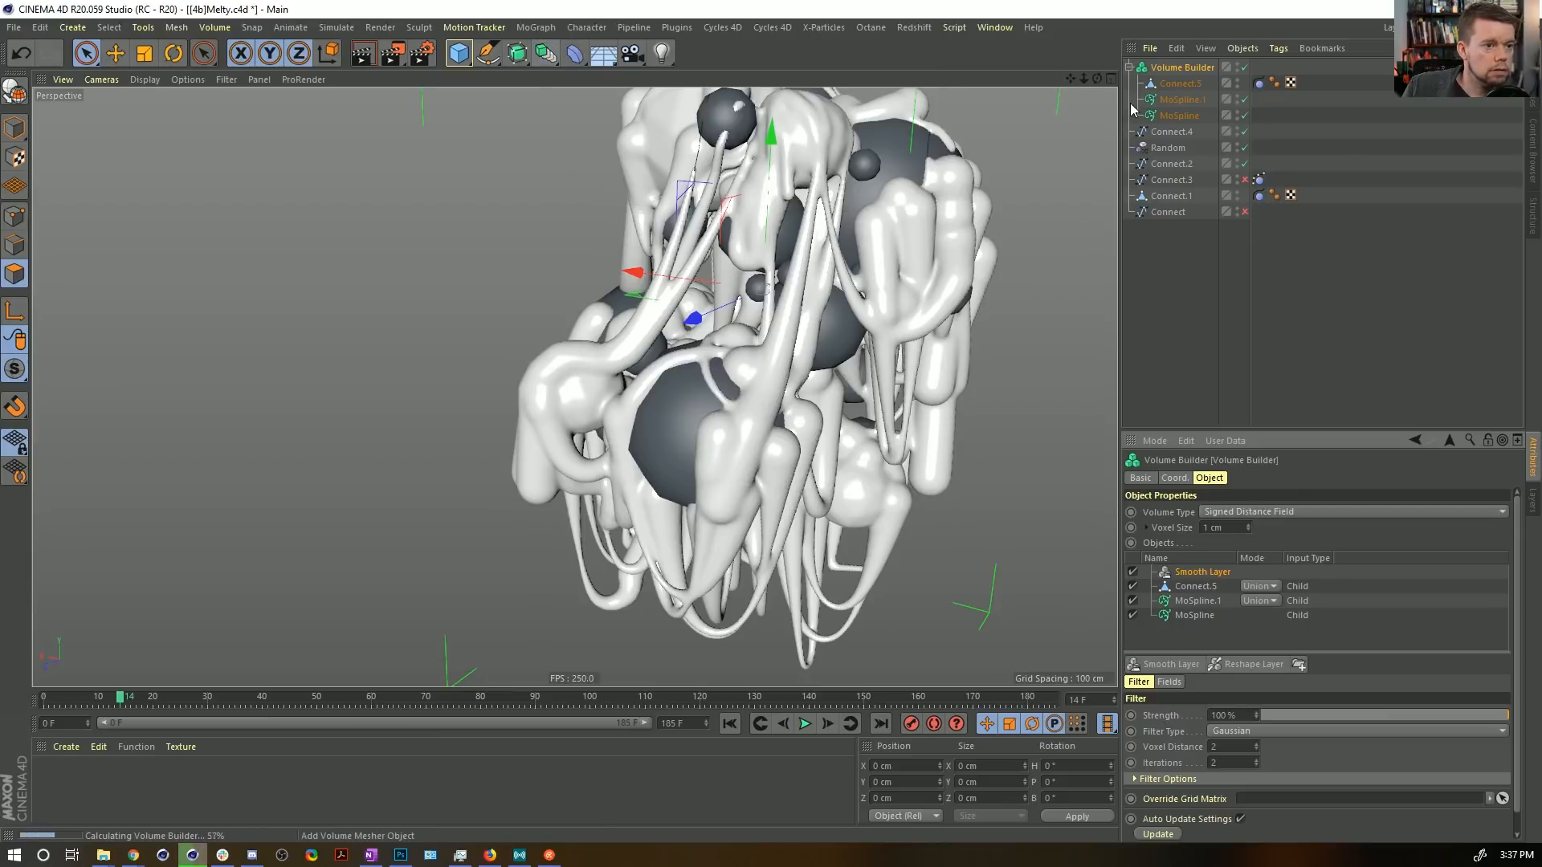
{"action": "left_click_drag", "start_coordinate": [1195, 84], "coordinate": [1197, 69]}
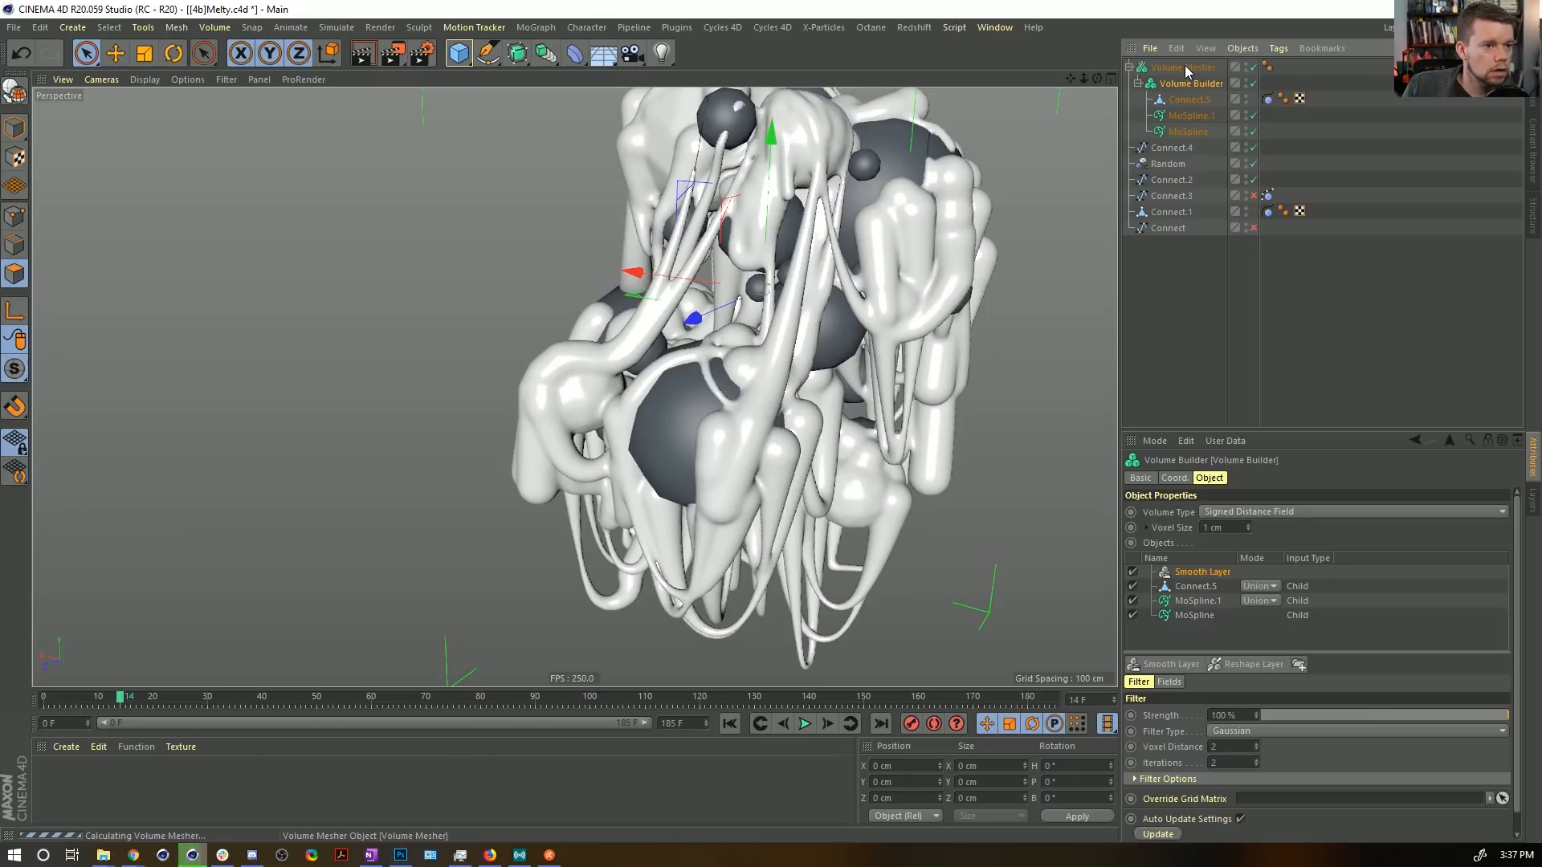
{"action": "left_click", "coordinate": [1184, 65]}
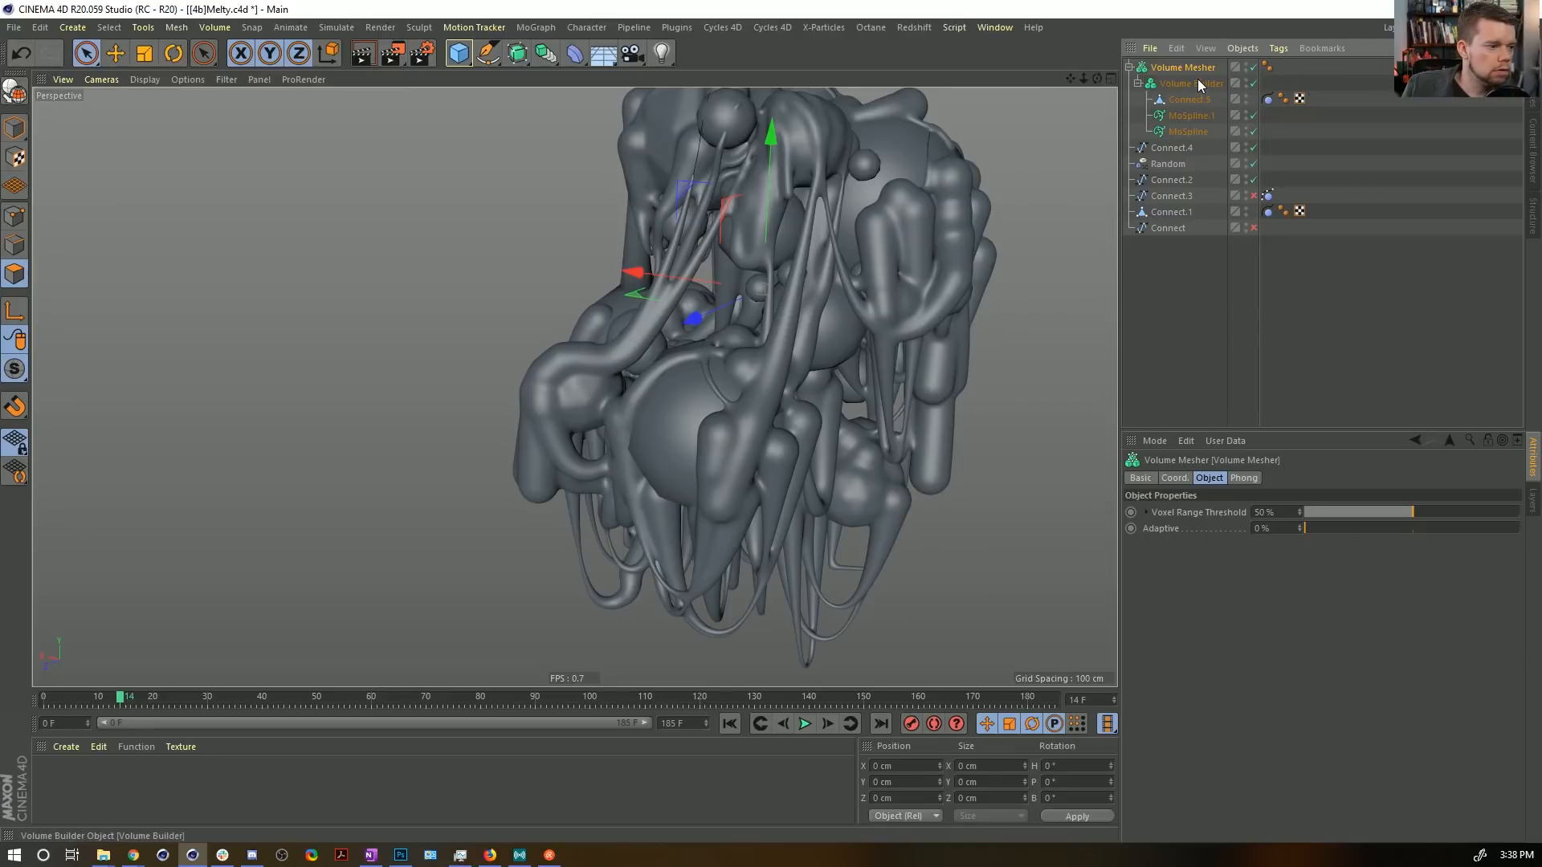
{"action": "left_click", "coordinate": [1193, 67]}
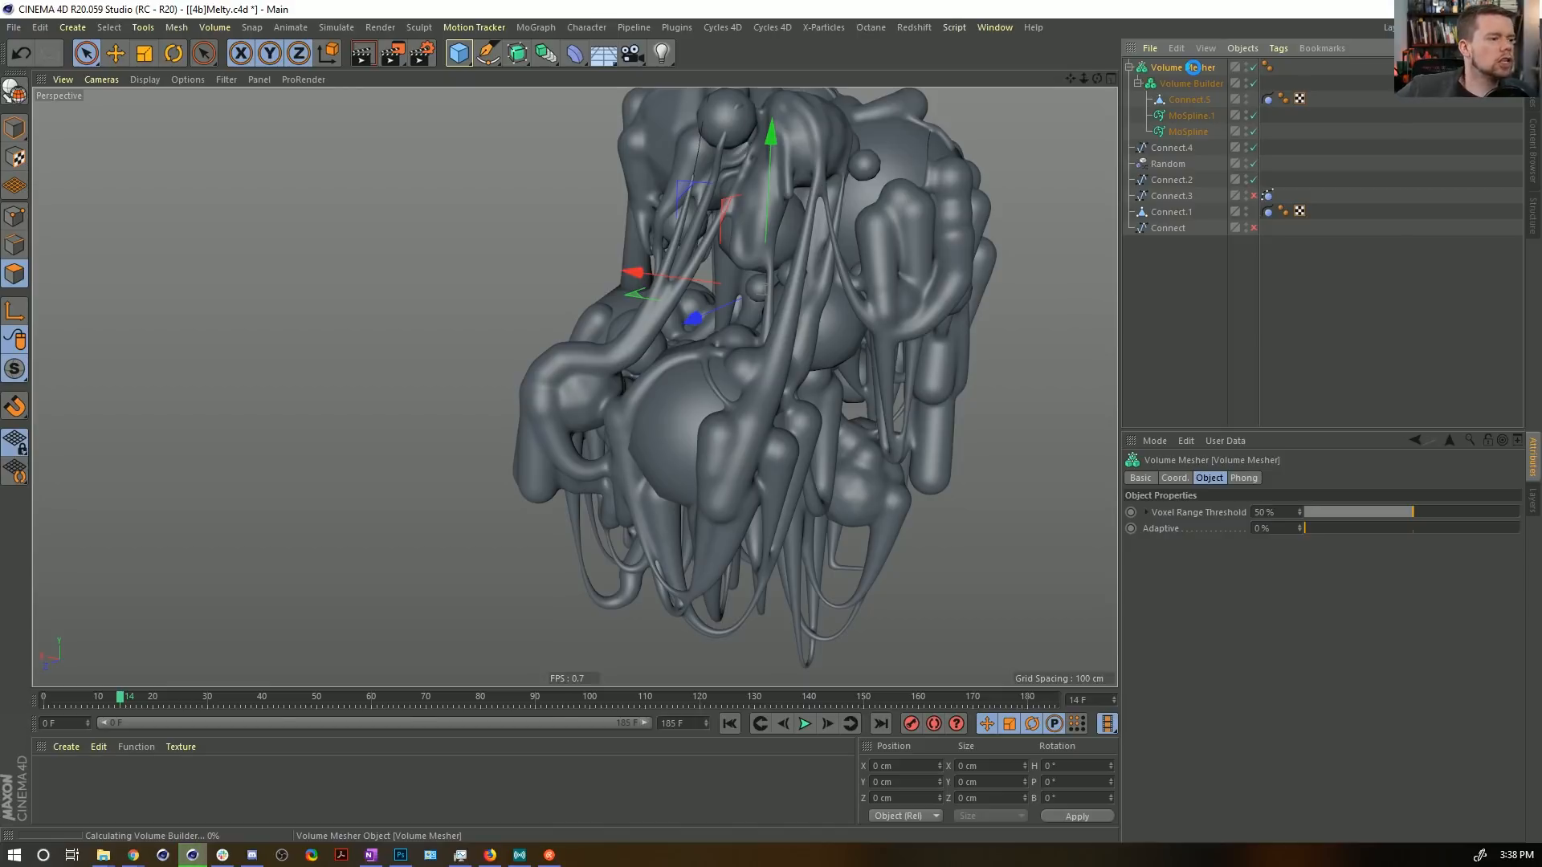
{"action": "key", "text": "c"}
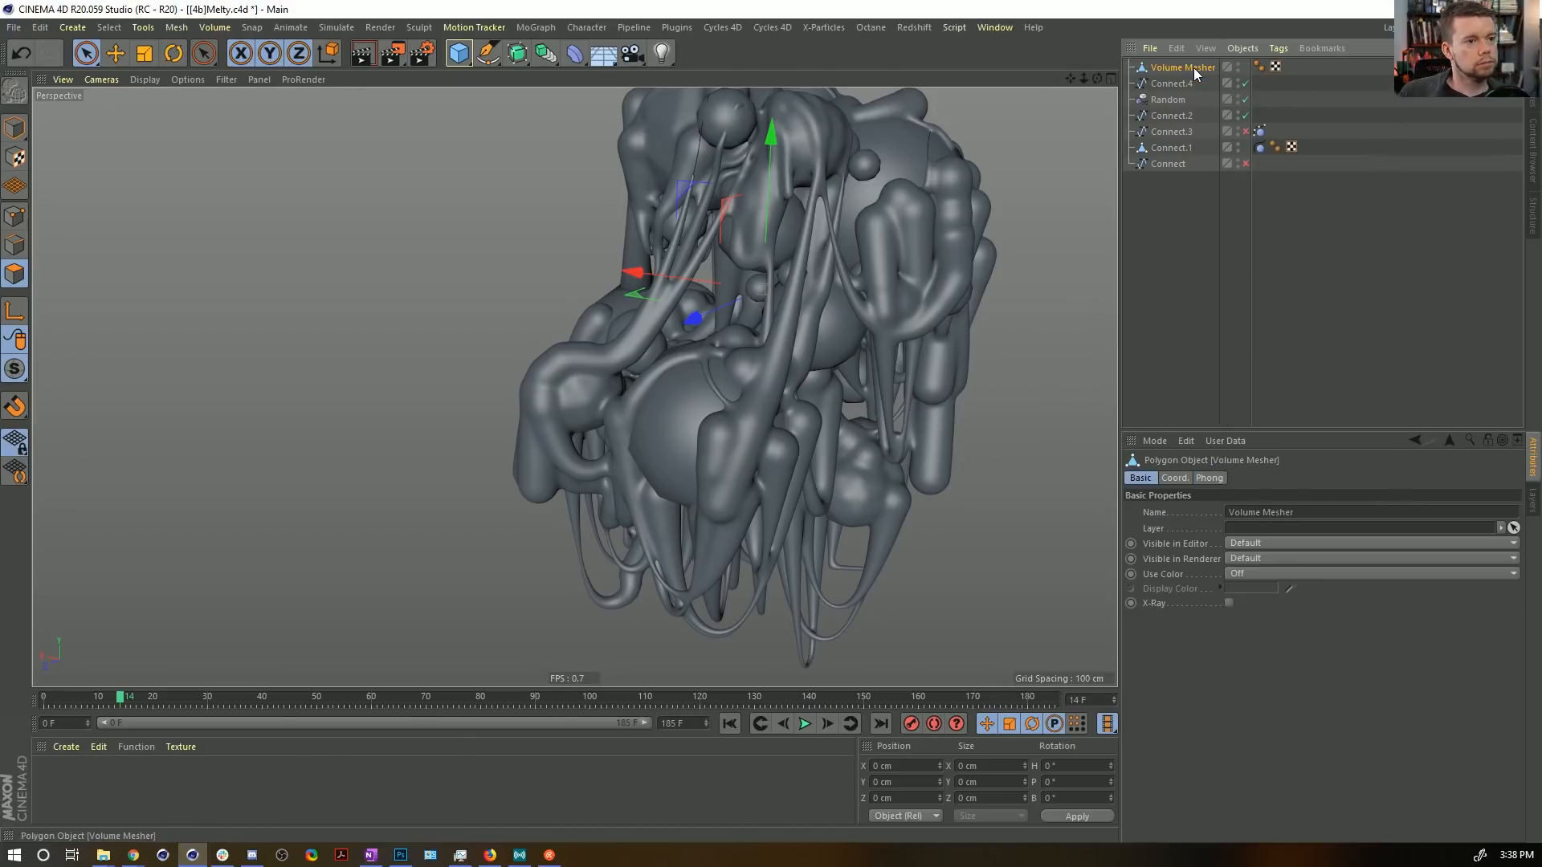
Add a Smoothing deformer as a child of the Volume Mesher polygon object.
{"action": "right_click_drag", "start_coordinate": [793, 324], "coordinate": [904, 307], "text": "alt"}
{"action": "left_click", "coordinate": [575, 53]}
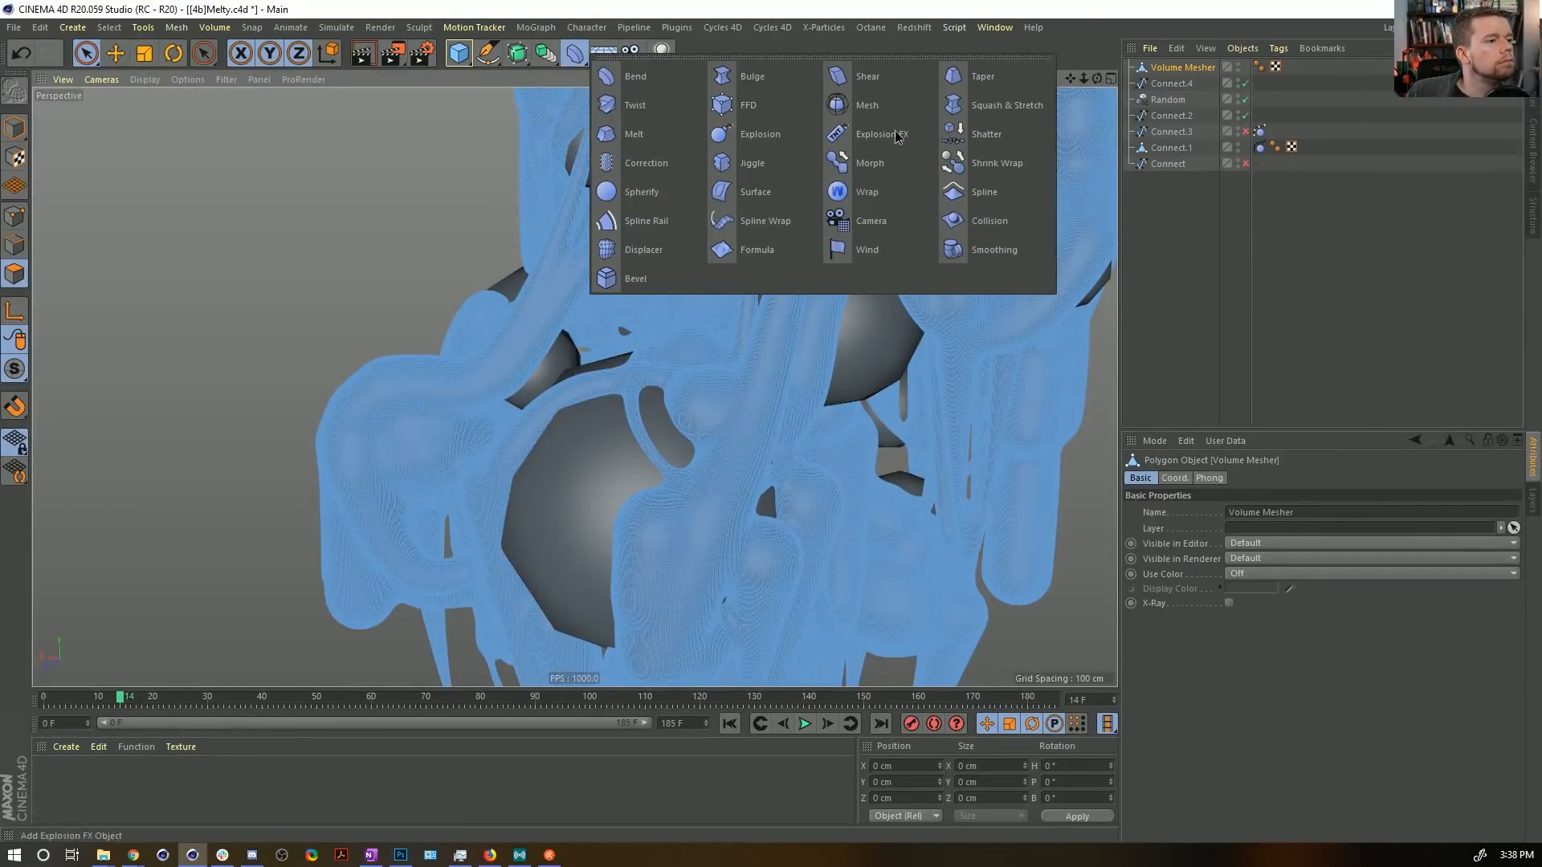
{"action": "left_click", "coordinate": [1020, 255]}
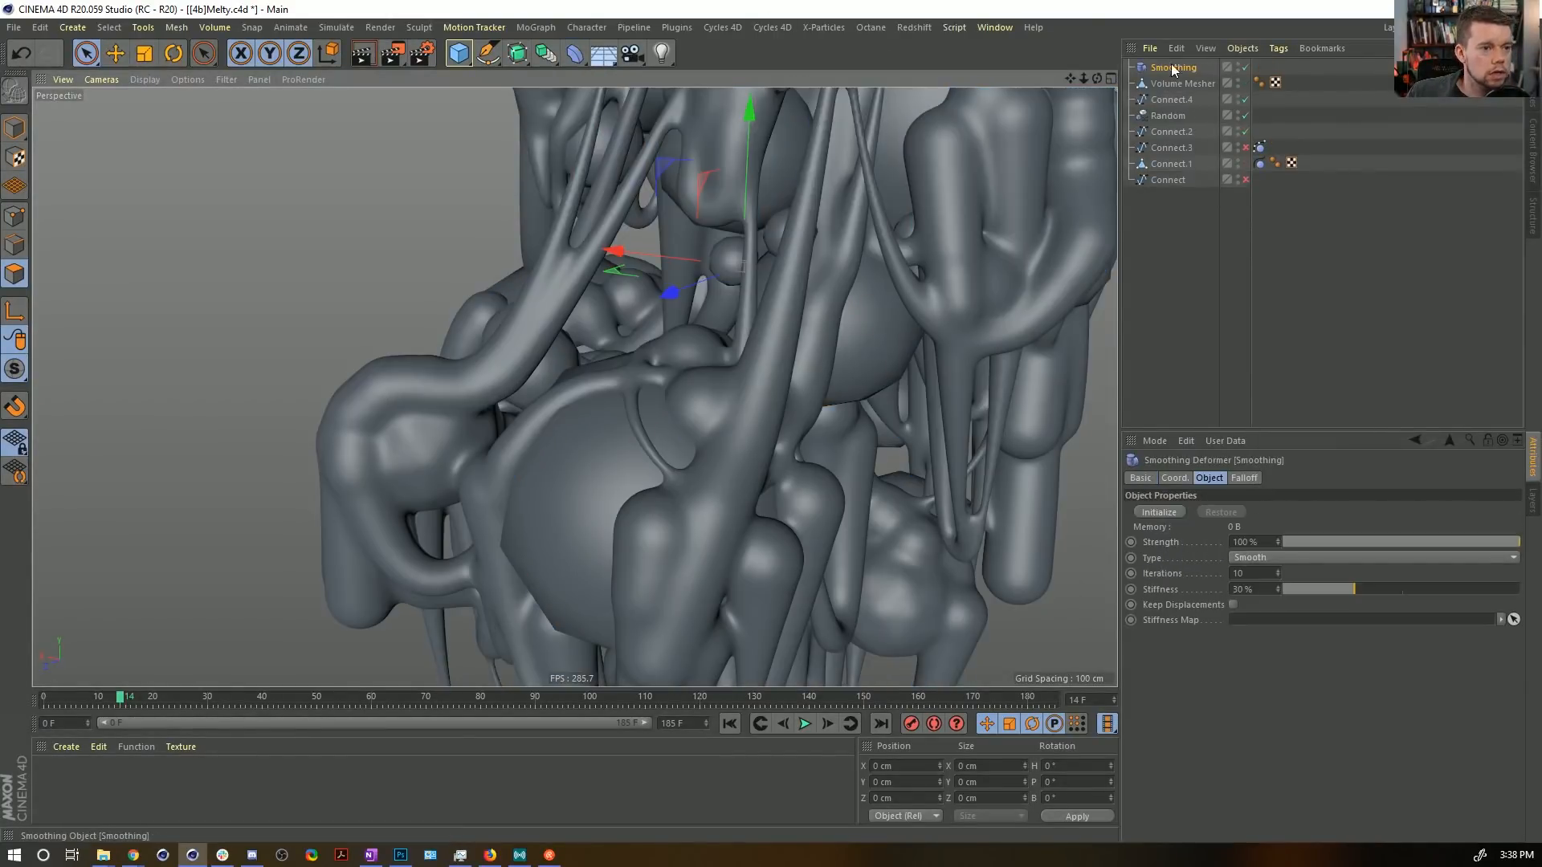
{"action": "left_click_drag", "start_coordinate": [1171, 66], "coordinate": [1179, 82]}
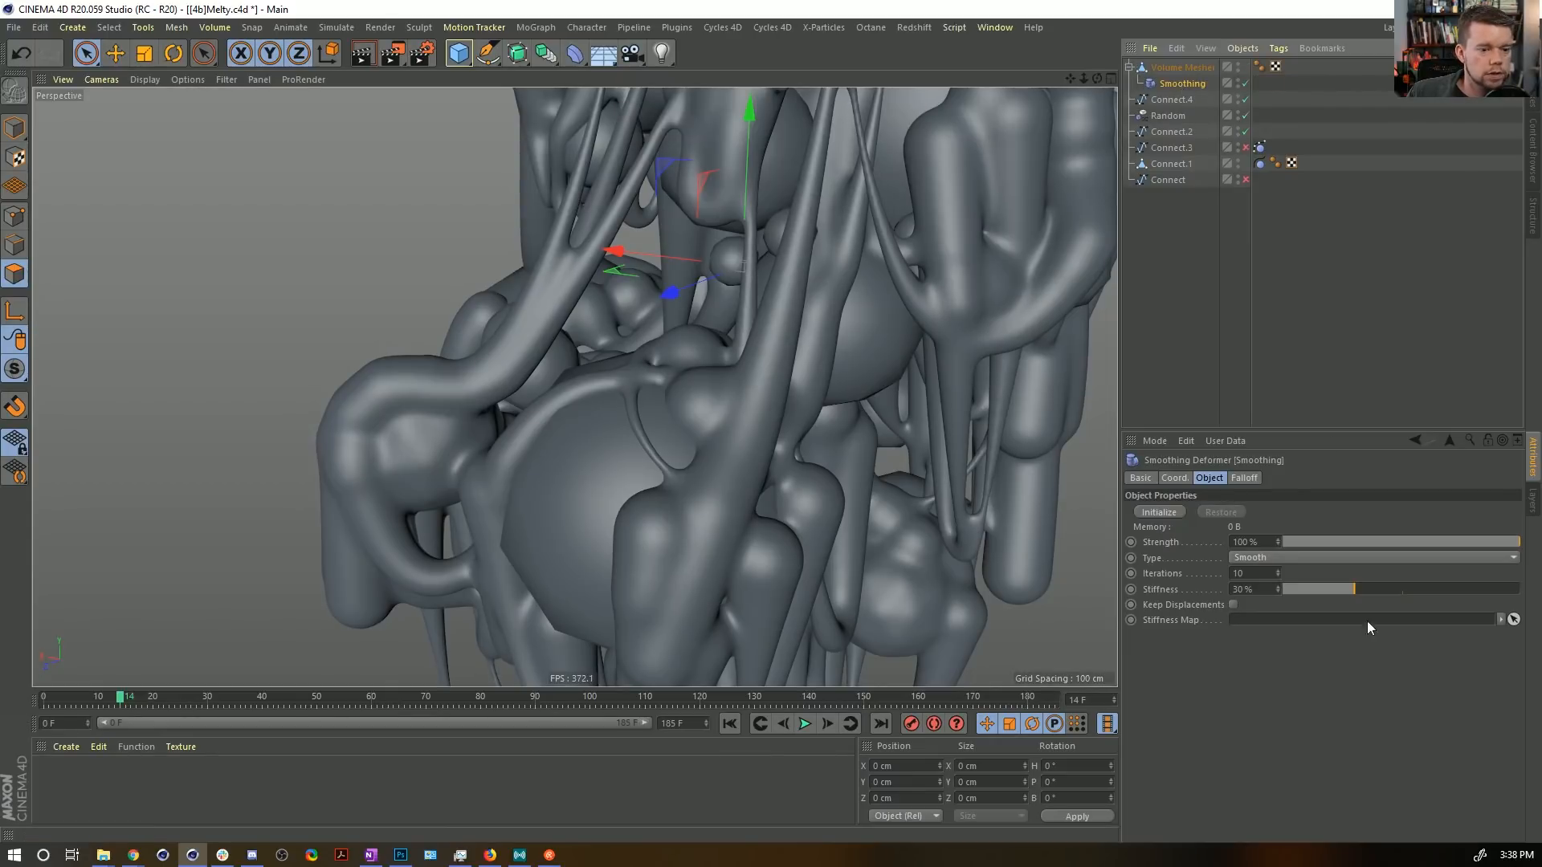
Set the Smoothing deformer's stiffness to 0% and its iterations to 55.
{"action": "left_click", "coordinate": [1294, 590]}
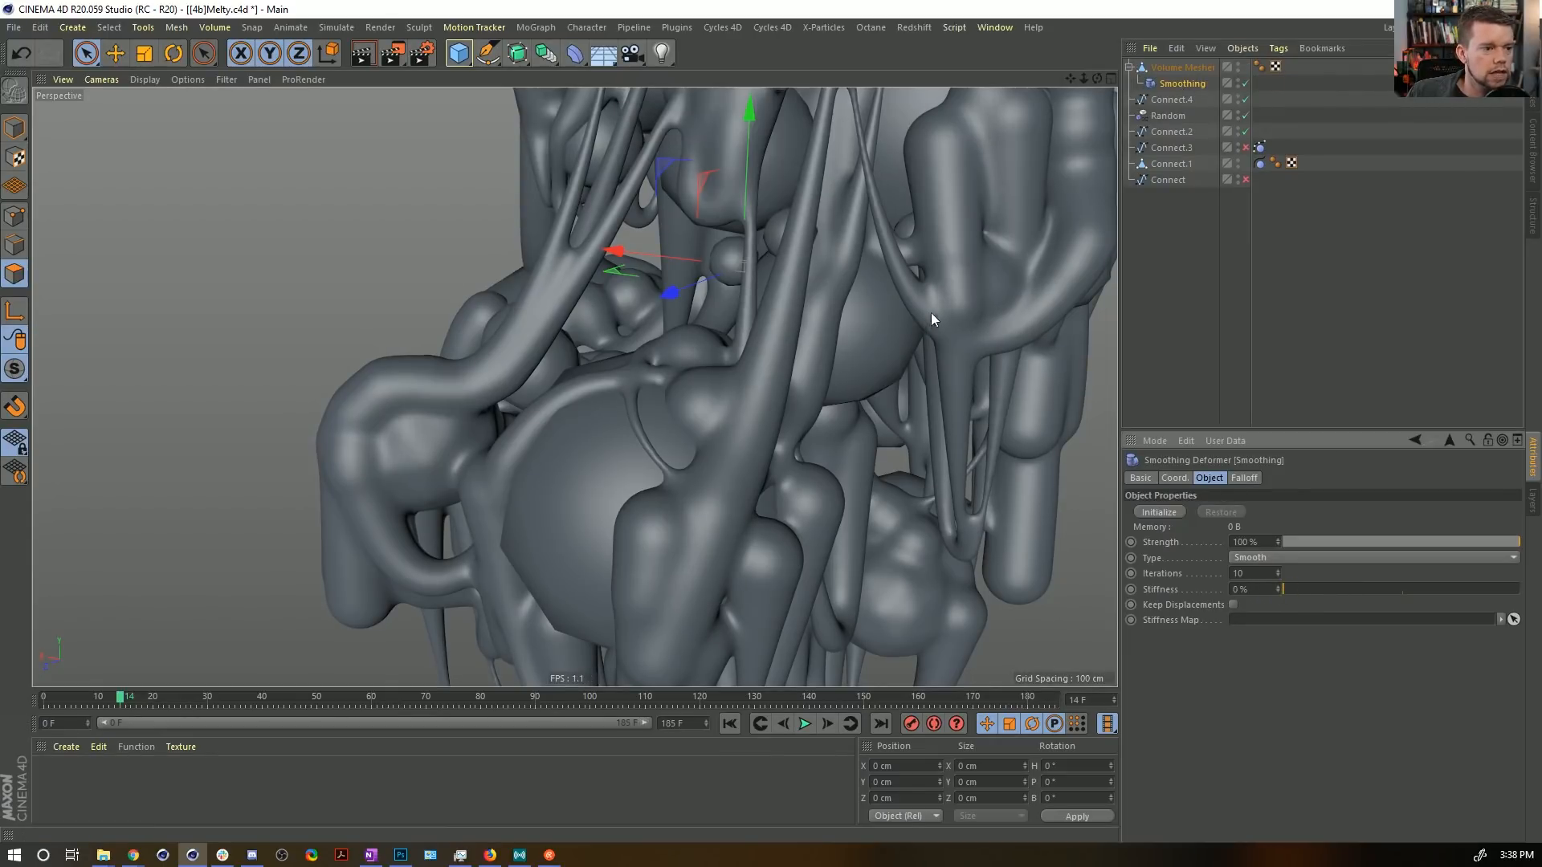
{"action": "right_click_drag", "start_coordinate": [932, 313], "coordinate": [798, 342], "text": "alt"}
{"action": "middle_click_drag", "start_coordinate": [797, 342], "coordinate": [777, 395], "text": "alt"}
{"action": "right_click_drag", "start_coordinate": [813, 391], "coordinate": [847, 377], "text": "alt"}
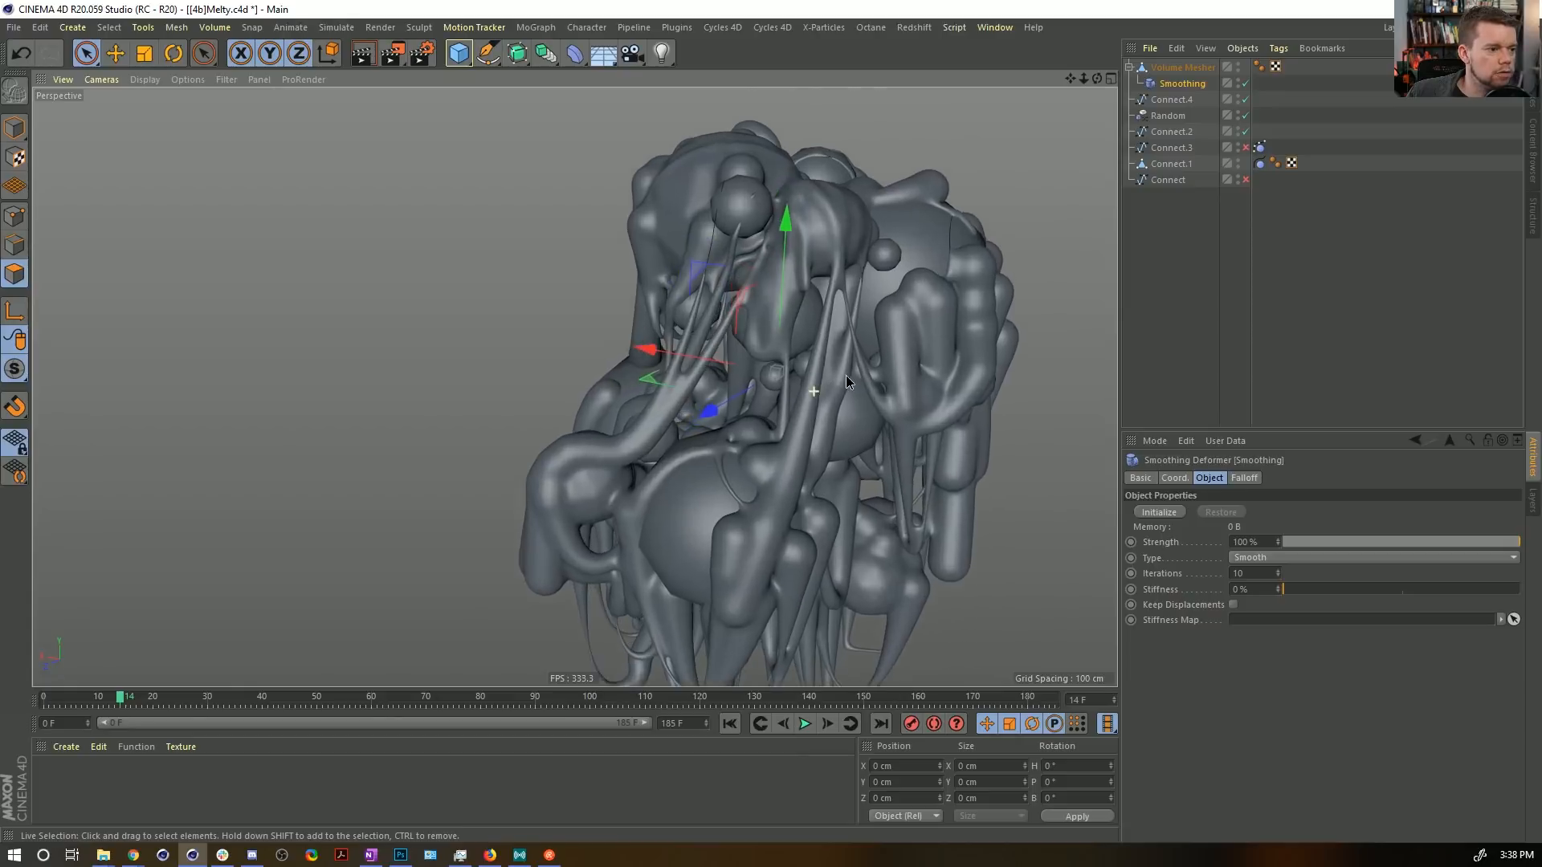
{"action": "left_click", "coordinate": [1260, 573]}
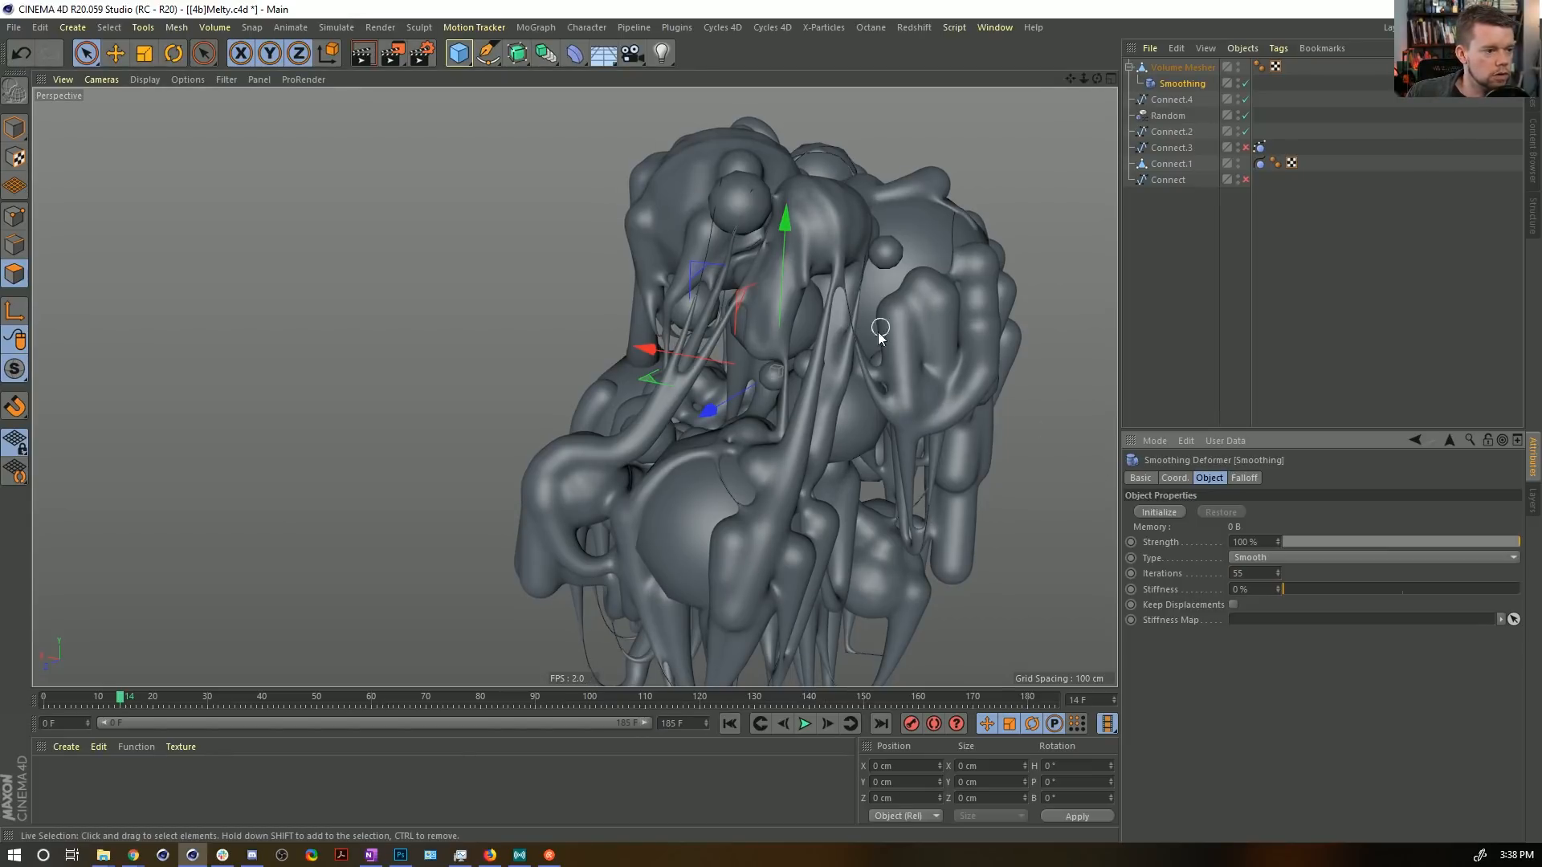
{"action": "left_click_drag", "start_coordinate": [848, 433], "coordinate": [767, 322], "text": "alt"}
Create a new default material and apply it to the Volume Mesher object.
{"action": "double_click", "coordinate": [89, 794]}
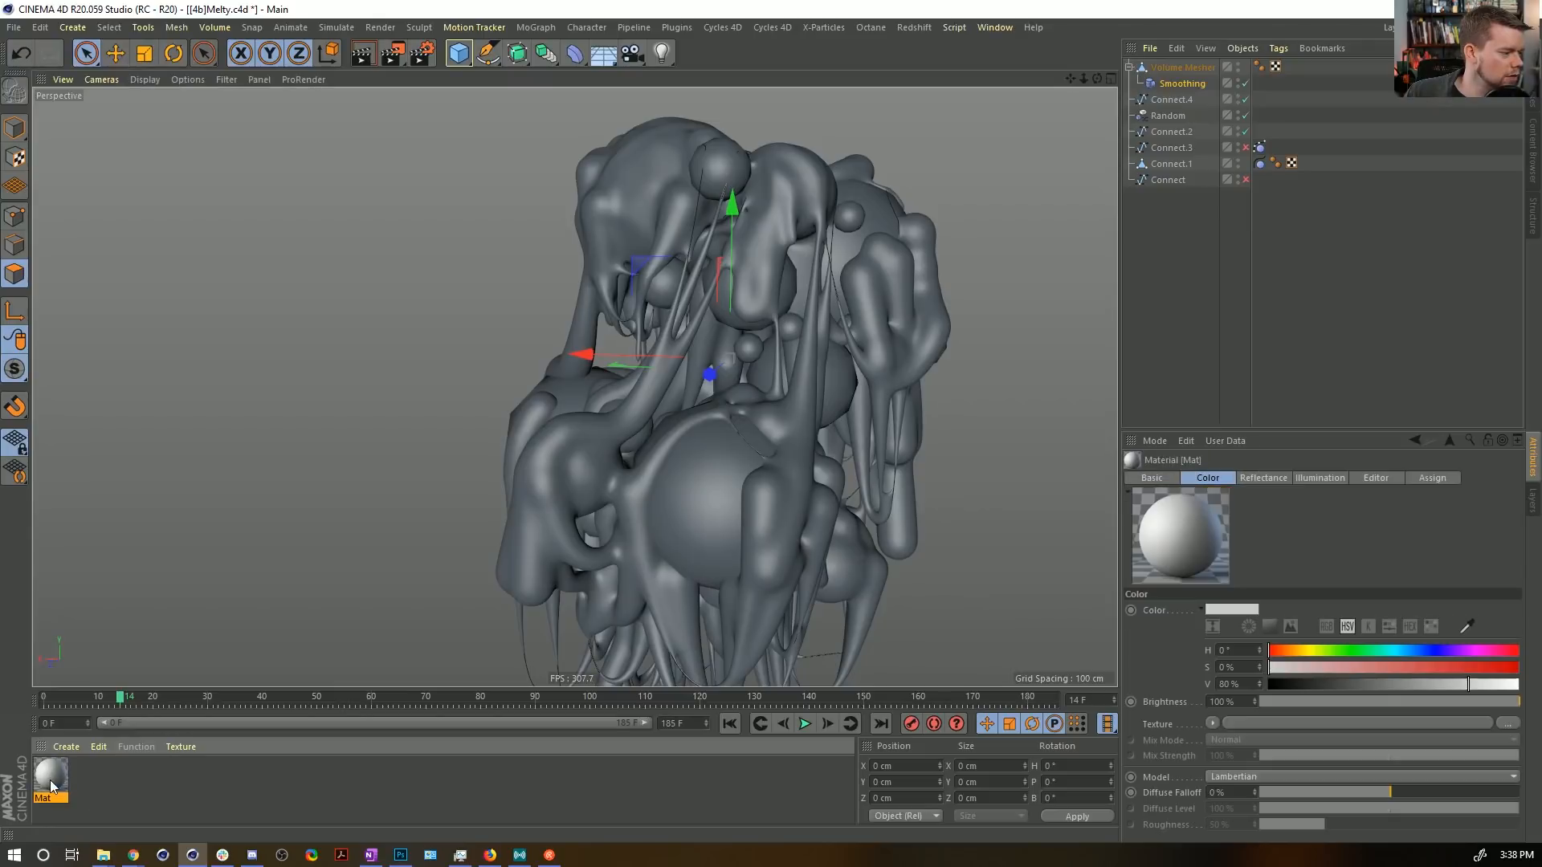
{"action": "left_click_drag", "start_coordinate": [50, 779], "coordinate": [1173, 64]}
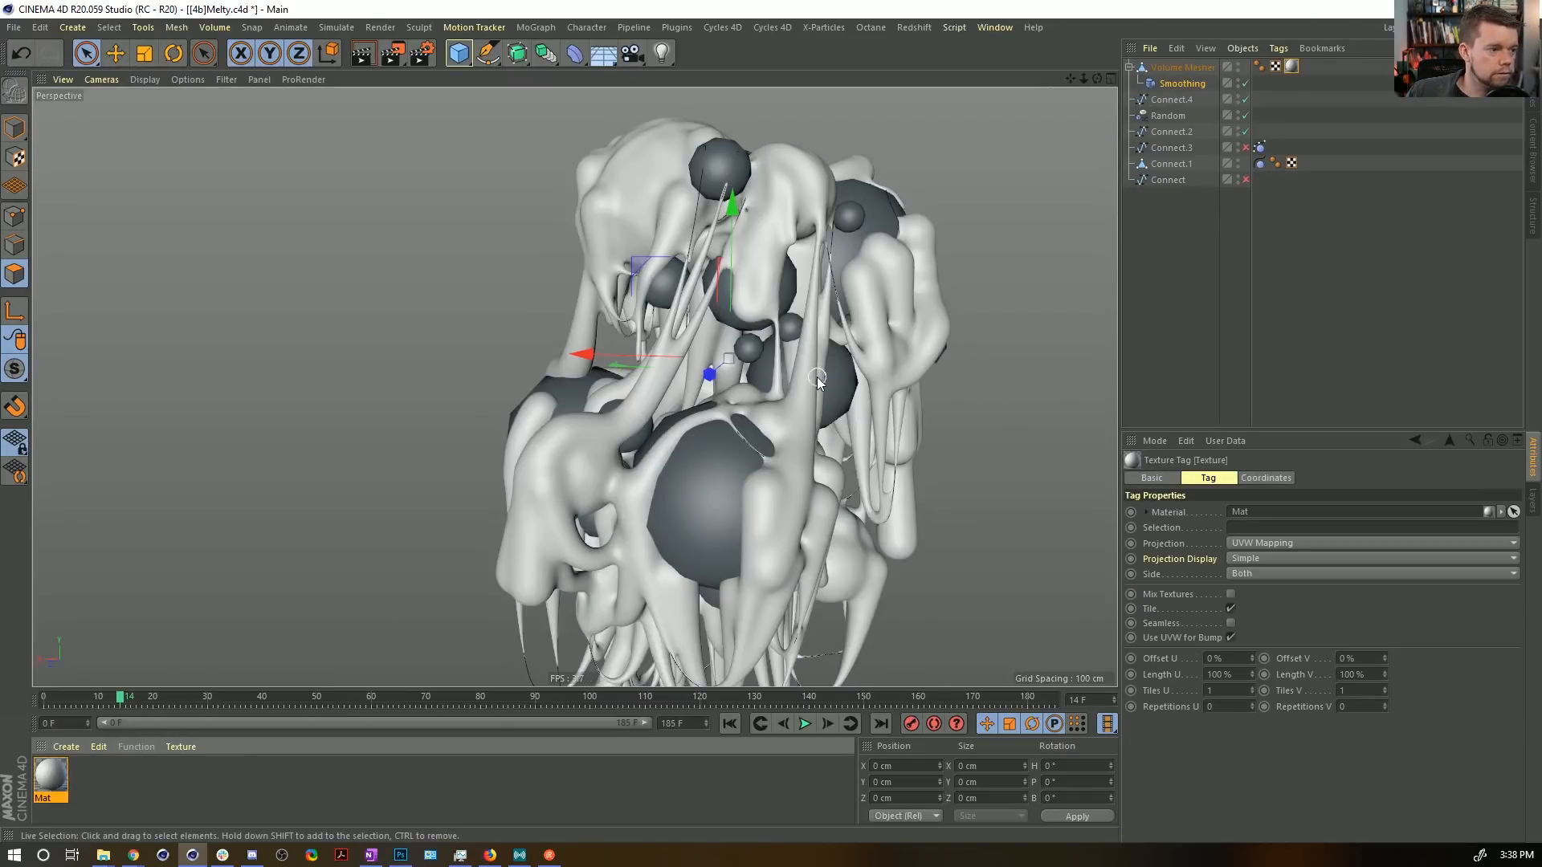
Inspect the smoothed drips and the spheres beneath them from several angles.
{"action": "middle_click_drag", "start_coordinate": [809, 387], "coordinate": [767, 273], "text": "alt"}
{"action": "left_click_drag", "start_coordinate": [766, 283], "coordinate": [726, 274], "text": "alt"}
{"action": "middle_click_drag", "start_coordinate": [726, 274], "coordinate": [754, 445], "text": "alt"}
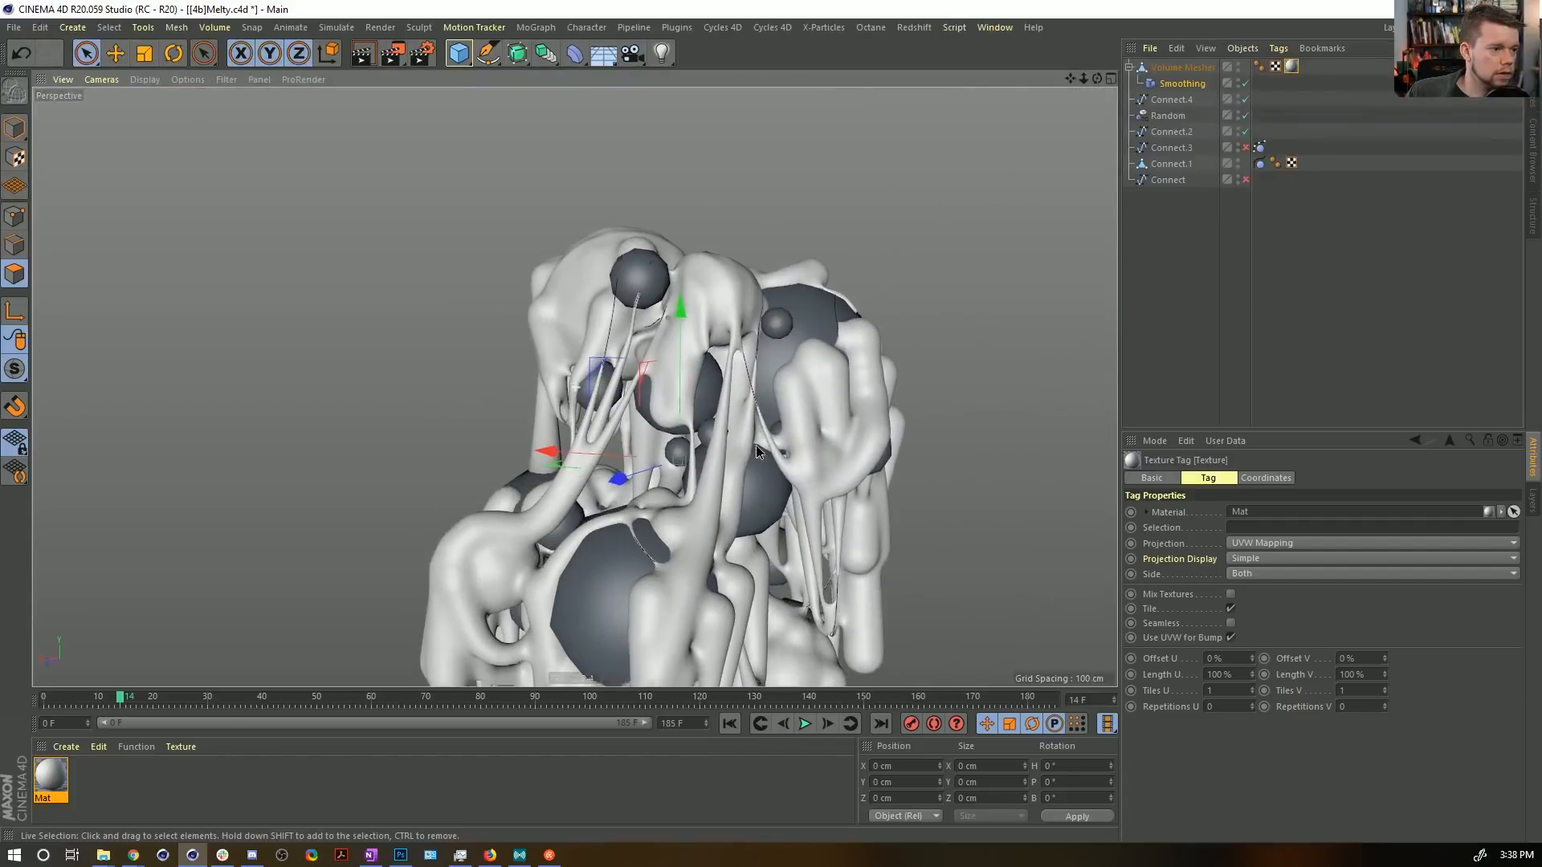
{"action": "right_click_drag", "start_coordinate": [754, 445], "coordinate": [701, 462], "text": "alt"}
{"action": "left_click_drag", "start_coordinate": [701, 463], "coordinate": [801, 481], "text": "alt"}
{"action": "middle_click_drag", "start_coordinate": [801, 482], "coordinate": [757, 348], "text": "alt"}
{"action": "left_click_drag", "start_coordinate": [758, 349], "coordinate": [433, 340], "text": "alt"}
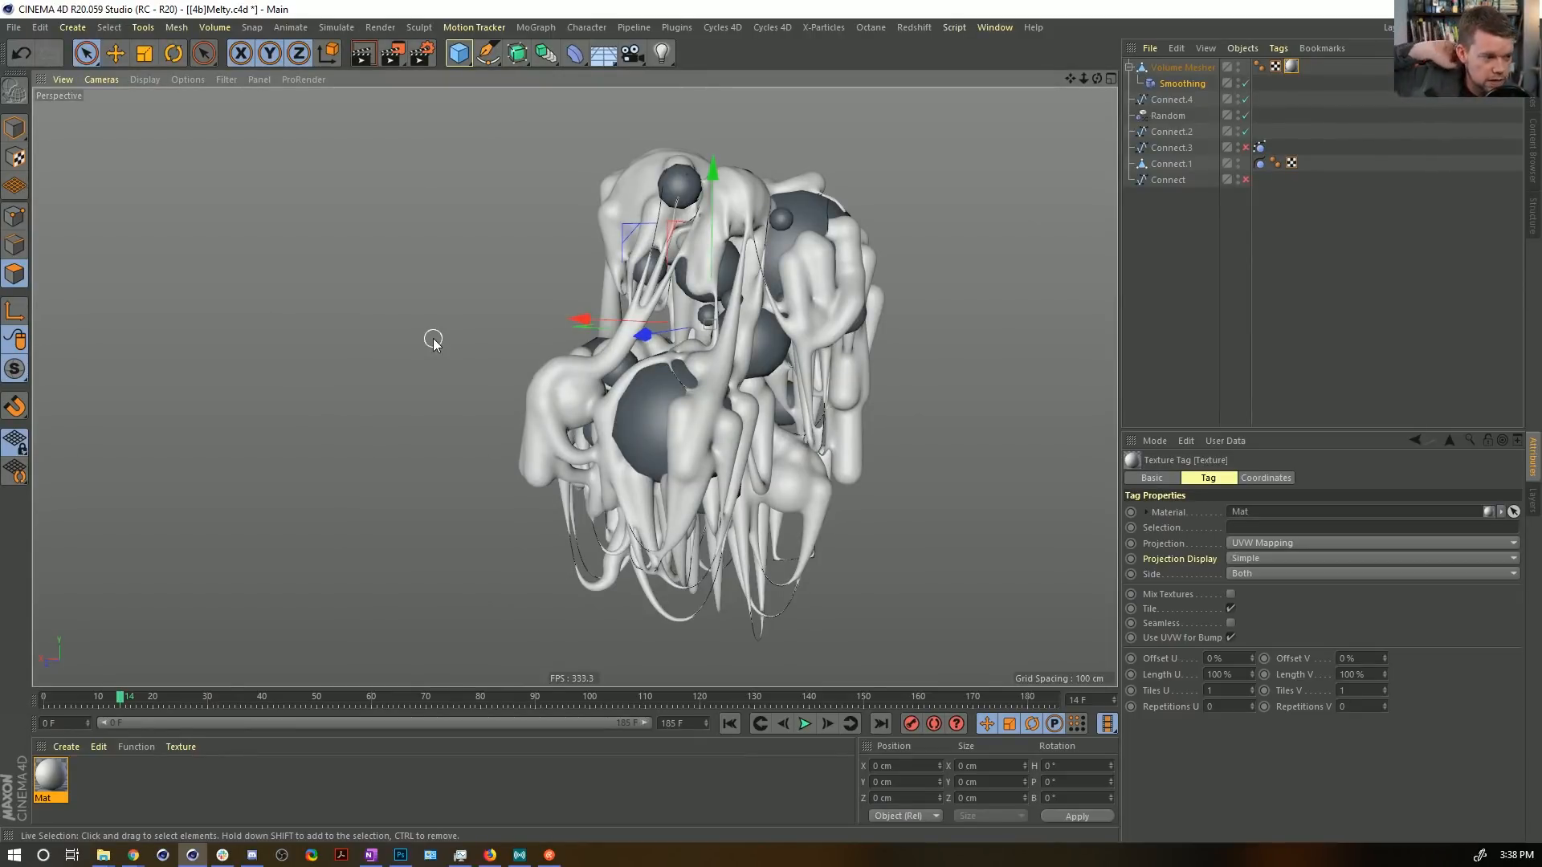
{"action": "left_click_drag", "start_coordinate": [759, 301], "coordinate": [670, 320], "text": "alt"}
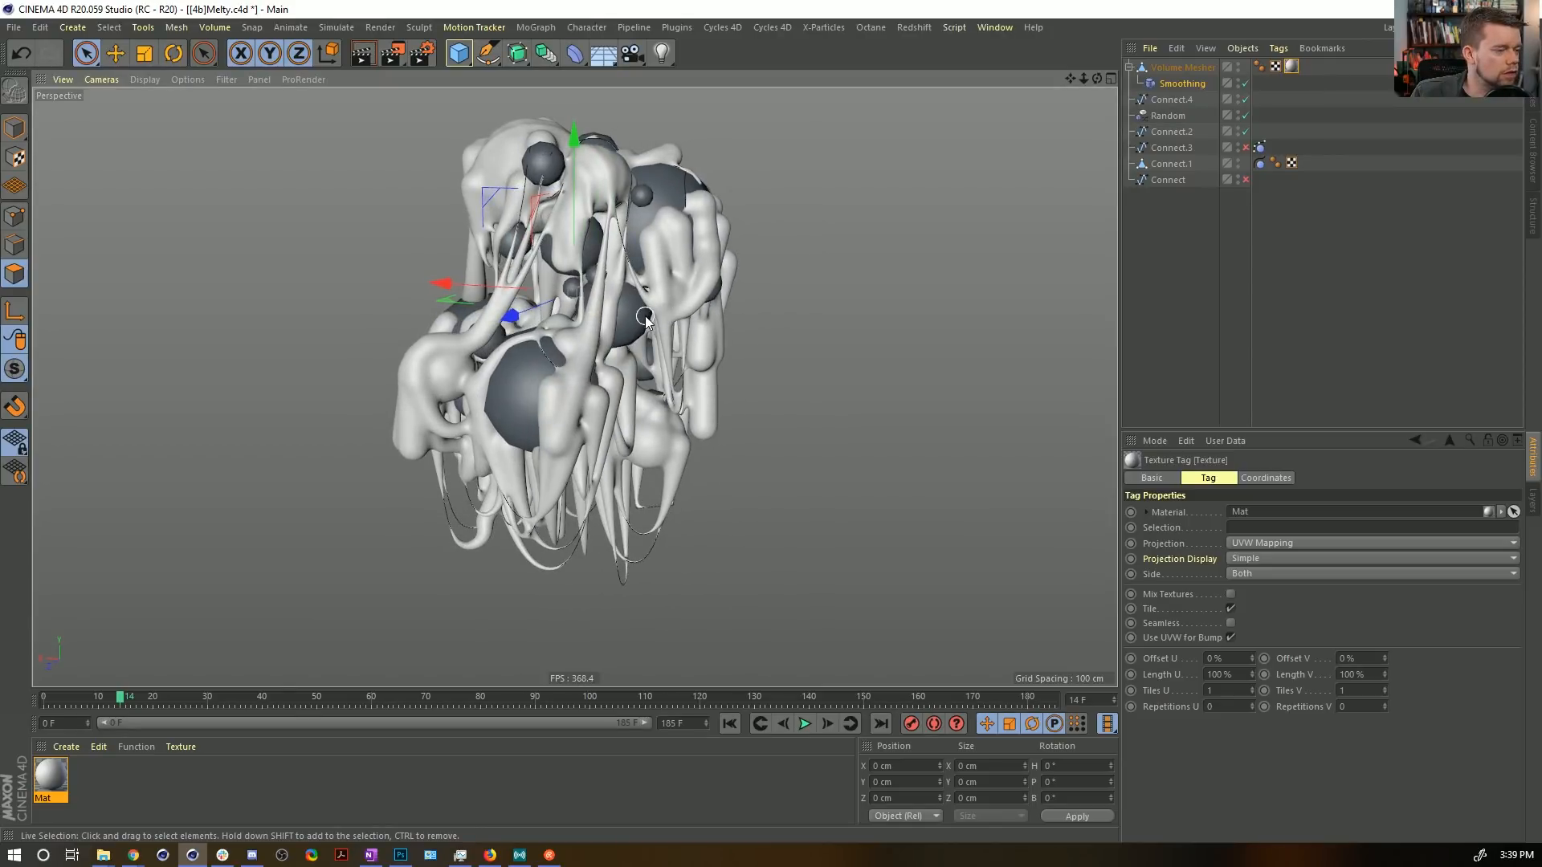
Check the mesh density up close with Gouraud shading and lines, and return to plain Gouraud shading.
{"action": "scroll", "coordinate": [595, 209], "scroll_direction": "up", "scroll_amount": 5}
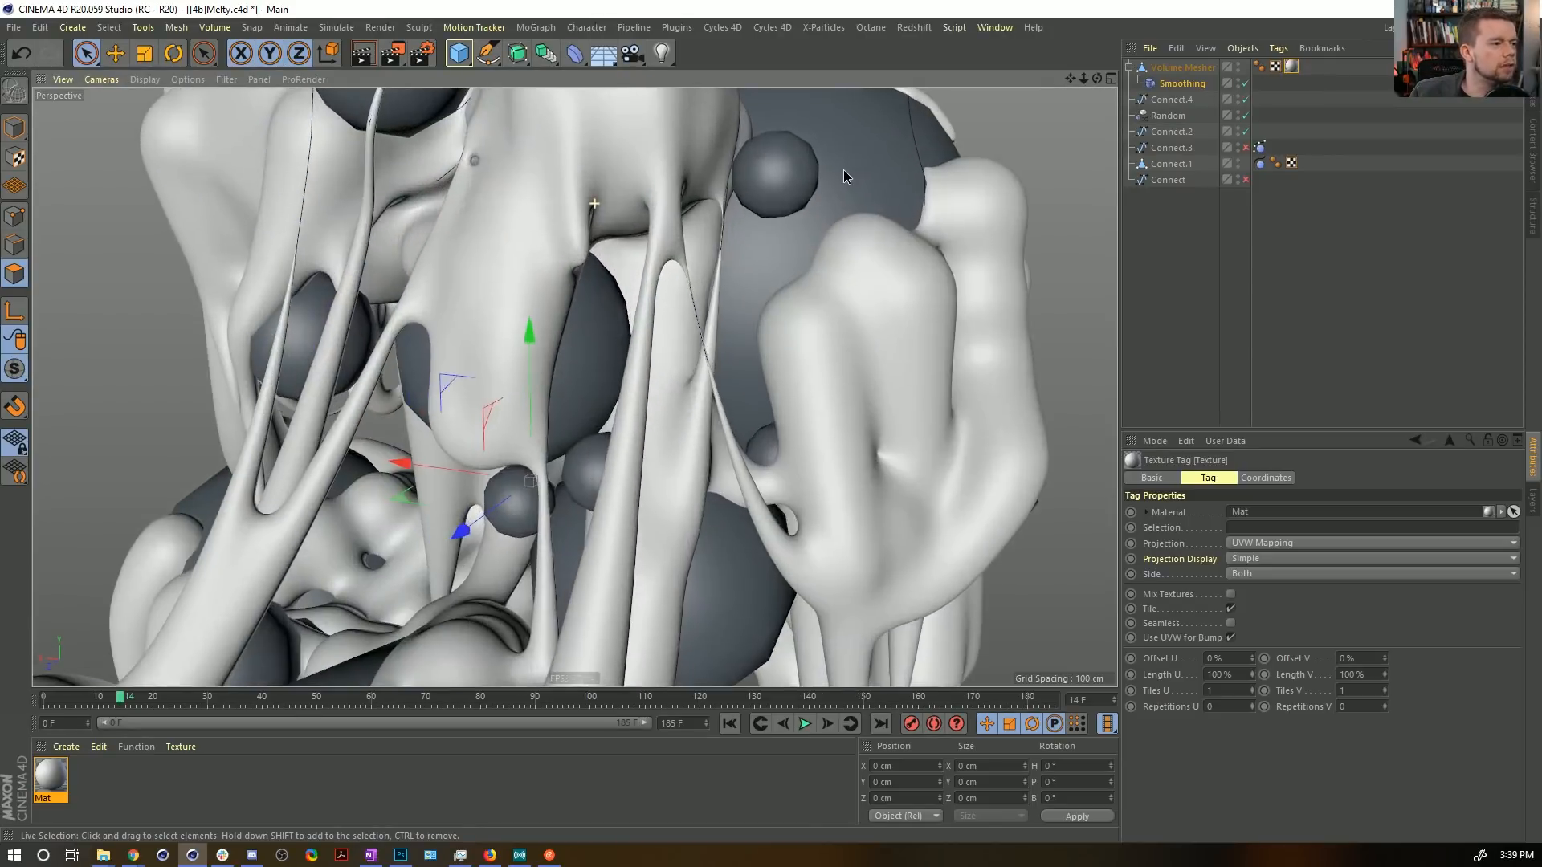
{"action": "key", "text": "n"}
{"action": "key", "text": "b"}
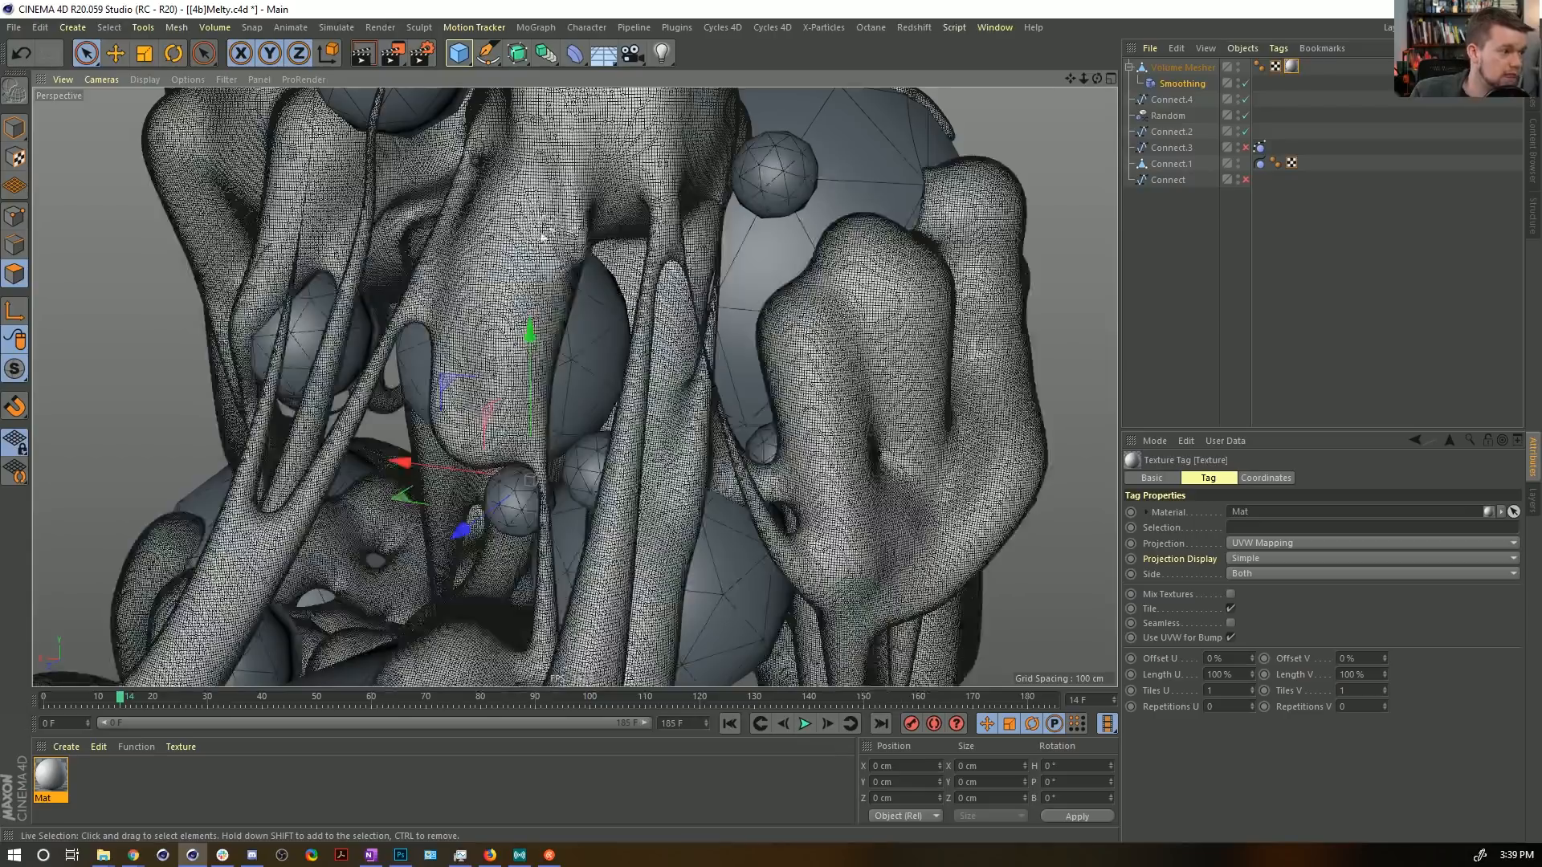
{"action": "scroll", "coordinate": [702, 272], "scroll_direction": "down", "scroll_amount": 6}
{"action": "left_click_drag", "start_coordinate": [645, 389], "coordinate": [610, 362], "text": "alt"}
{"action": "left_click", "coordinate": [803, 316]}
{"action": "key", "text": "n"}
{"action": "key", "text": "a"}
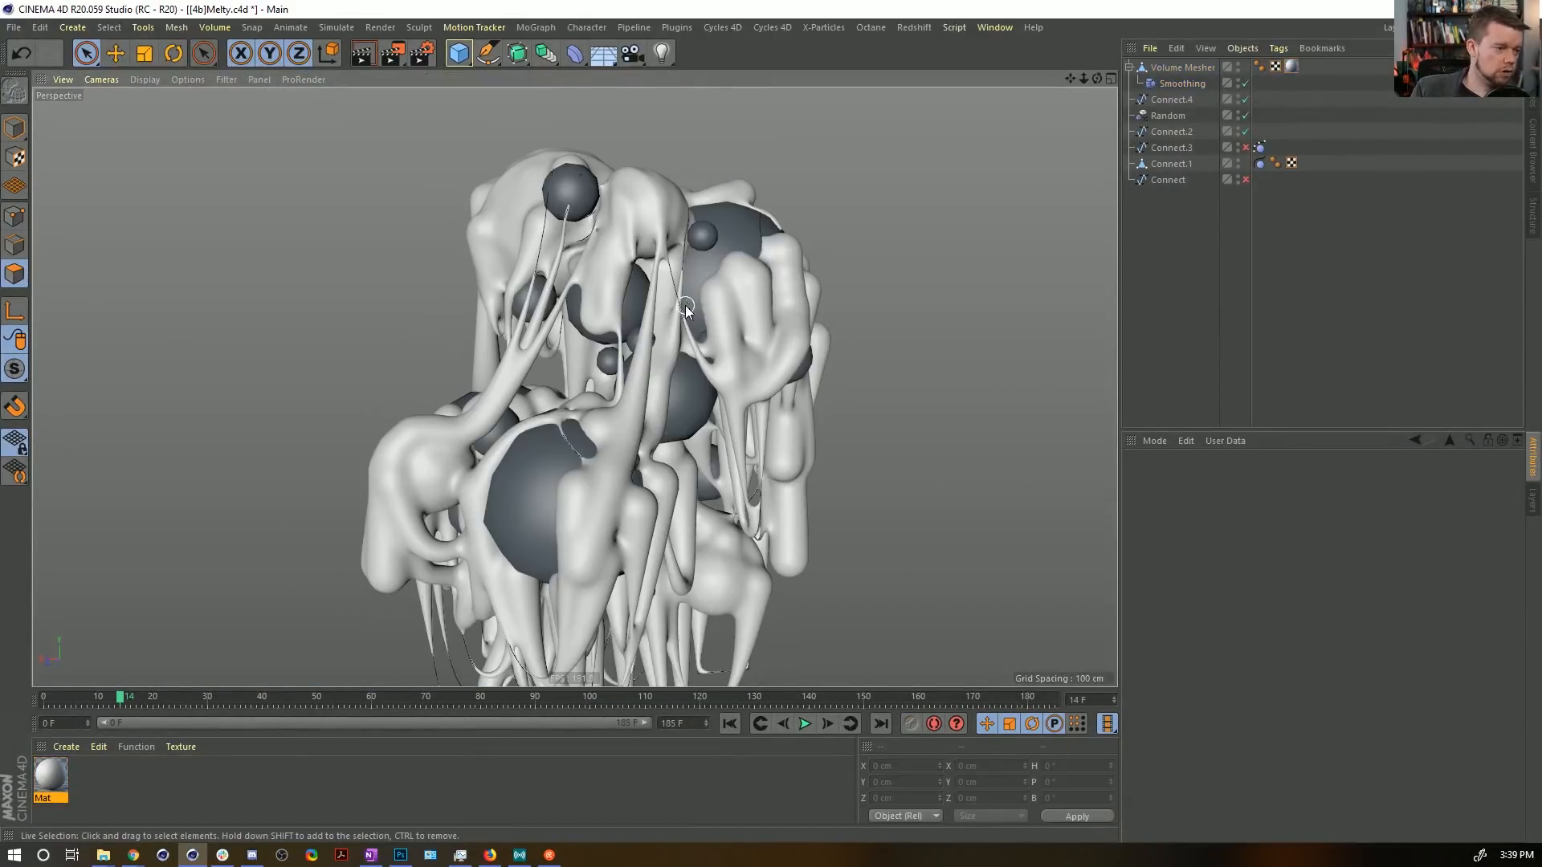
{"action": "left_click_drag", "start_coordinate": [608, 307], "coordinate": [619, 369], "text": "alt"}
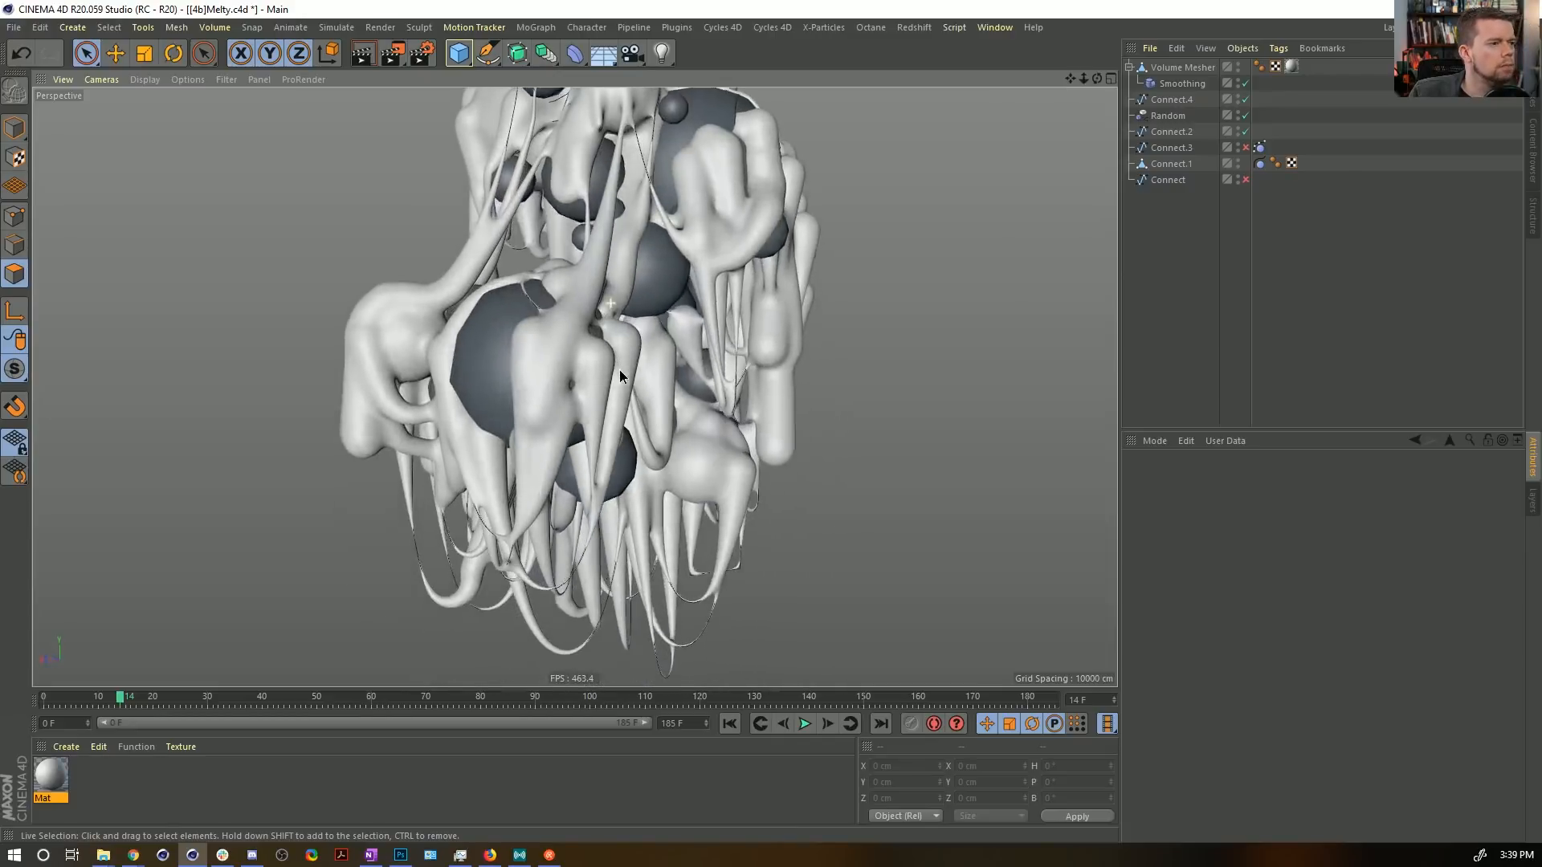
{"action": "left_click_drag", "start_coordinate": [609, 306], "coordinate": [719, 313], "text": "alt"}
Start saving the scene under a new name and create a folder named Don'tShare inside Episode10.
{"action": "key", "text": "ctrl+shift+s"}
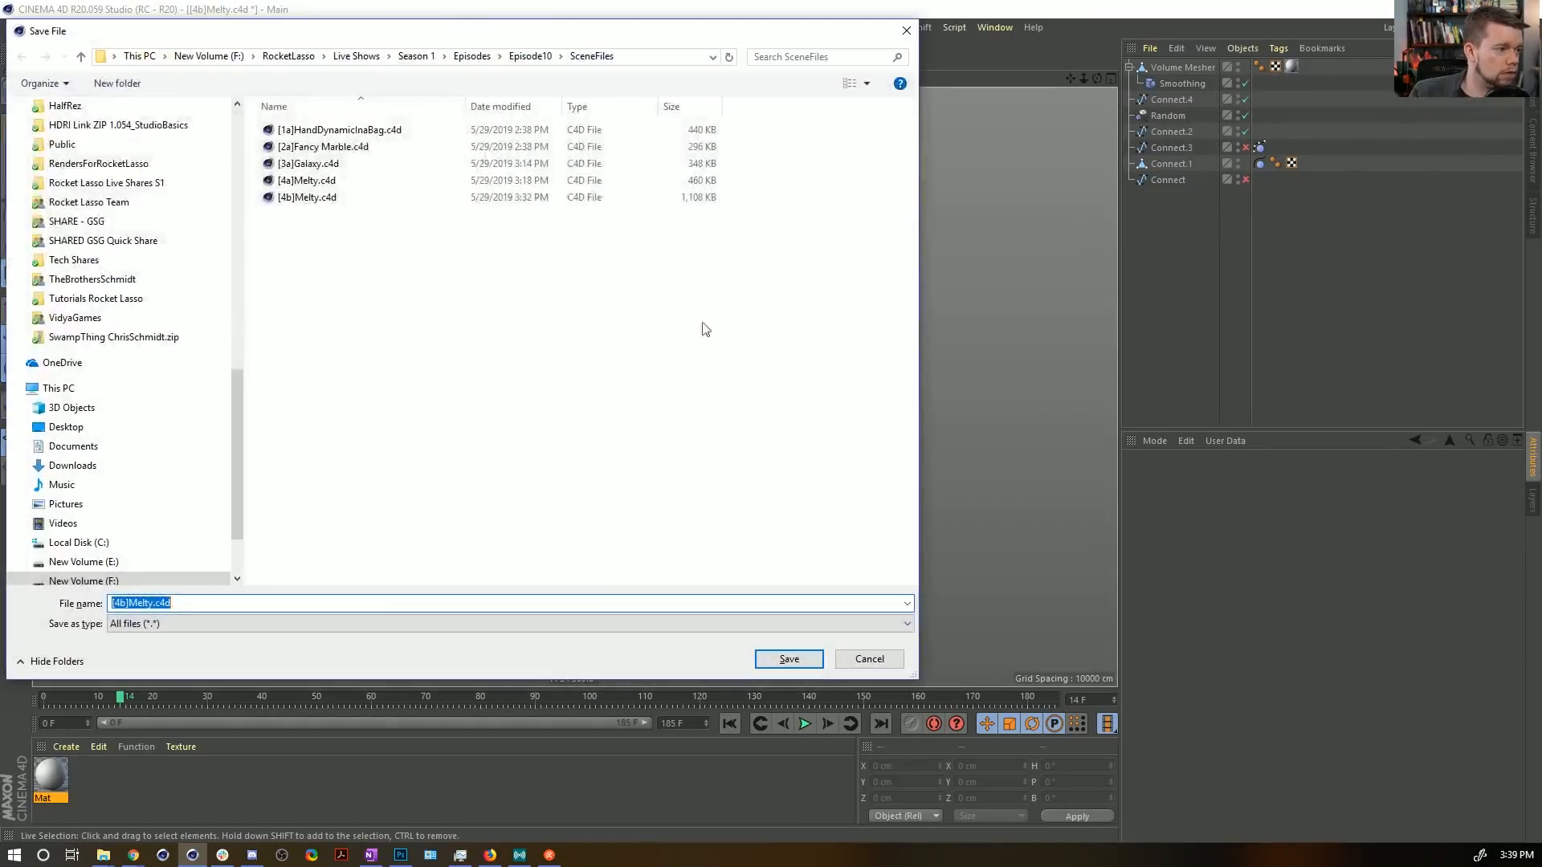
{"action": "left_click", "coordinate": [542, 58]}
{"action": "right_click", "coordinate": [344, 278]}
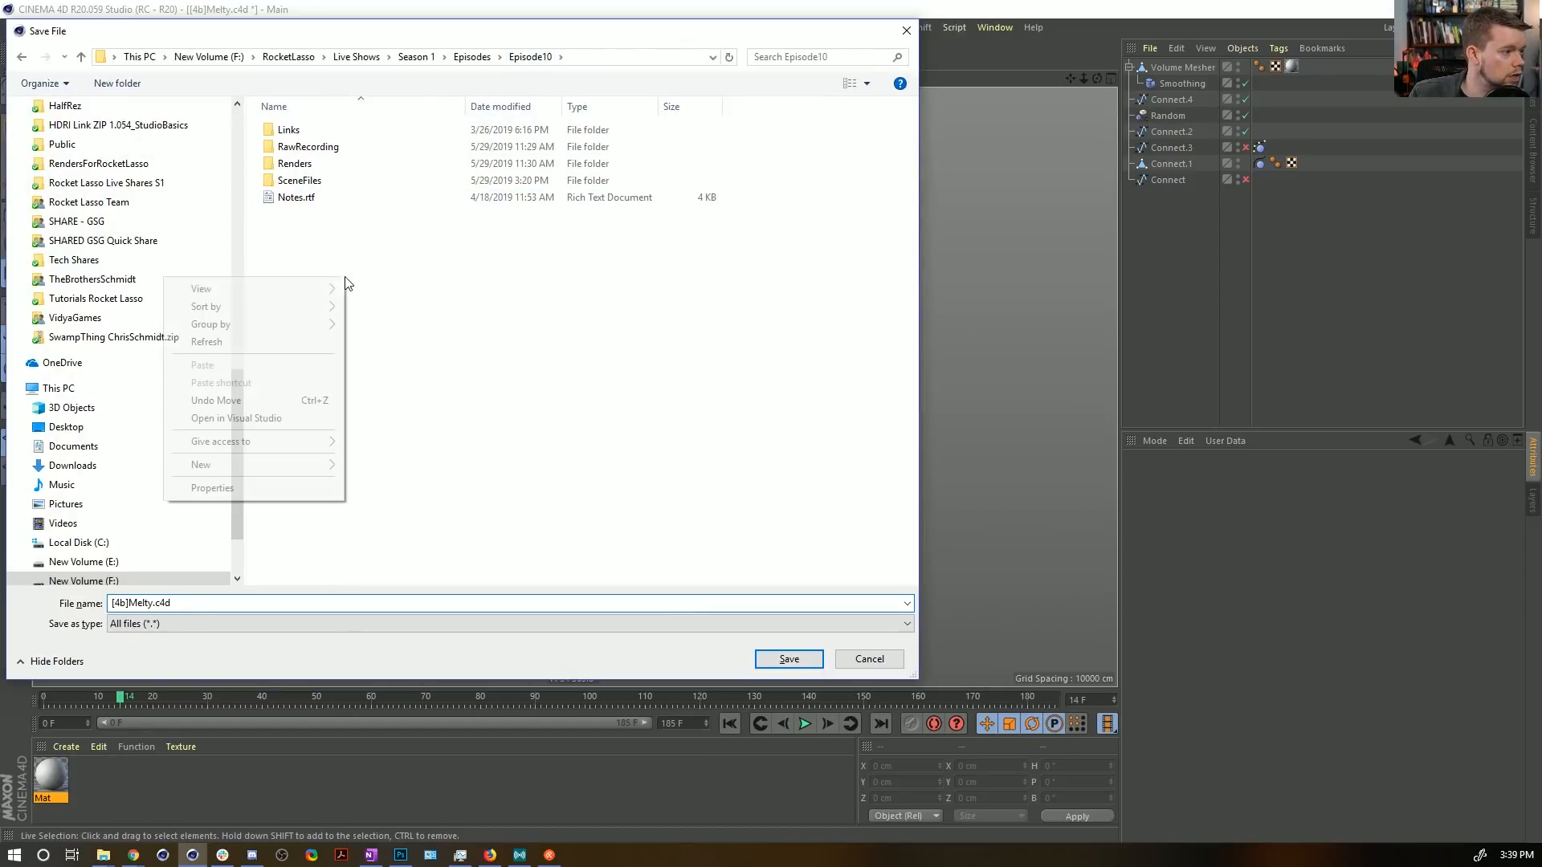
{"action": "mouse_move", "coordinate": [214, 464]}
{"action": "left_click", "coordinate": [412, 467]}
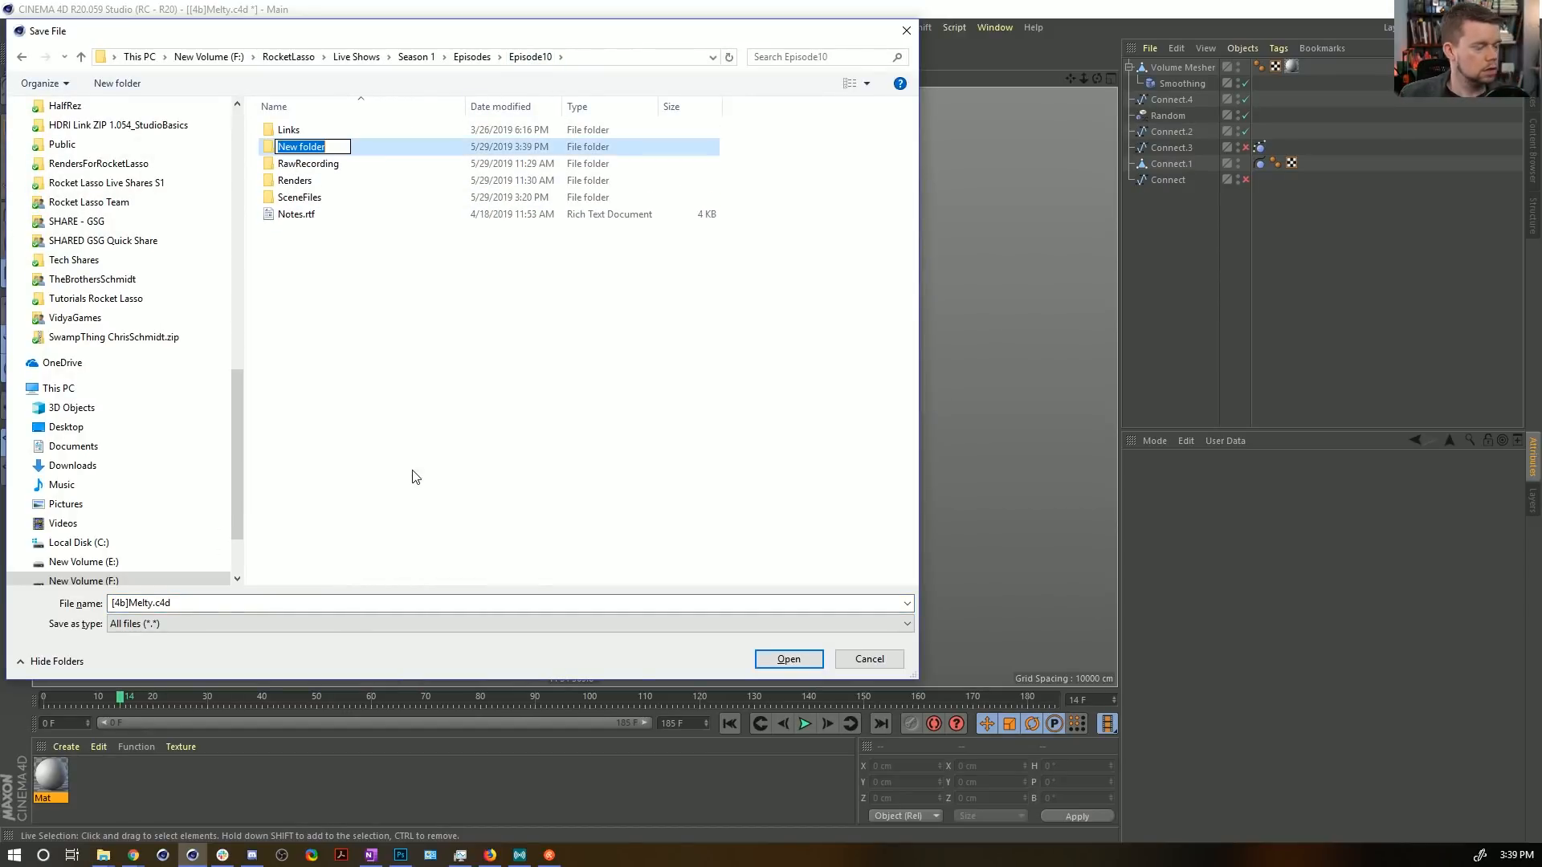
{"action": "type", "text": "Don'tShare"}
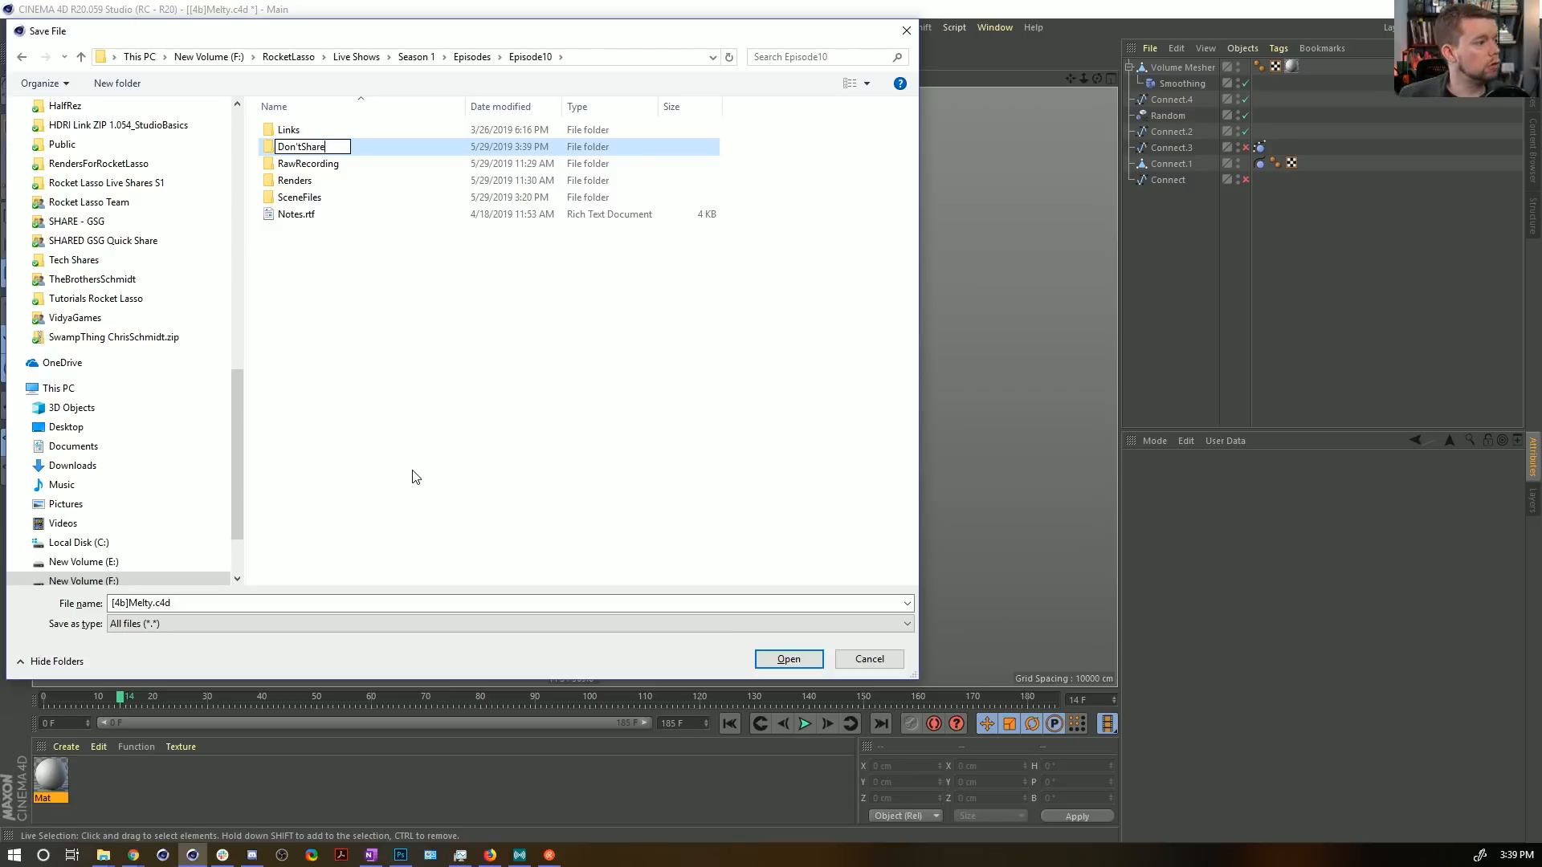
{"action": "key", "text": "Return"}
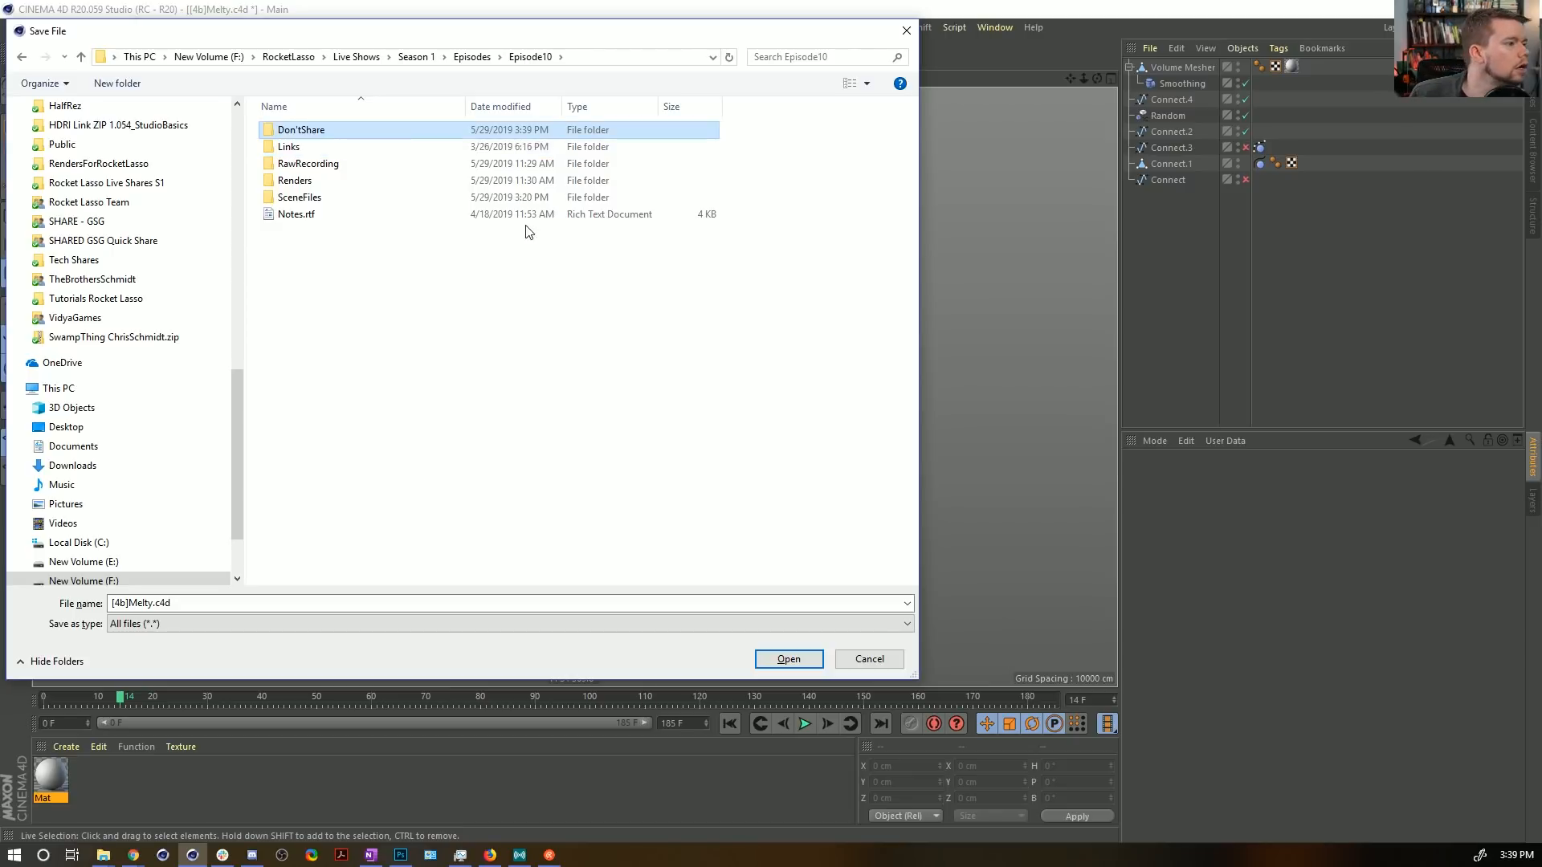
Save the scene in the Don'tShare folder as [4c]Melty.c4d.
{"action": "double_click", "coordinate": [289, 131]}
{"action": "left_click", "coordinate": [179, 603]}
{"action": "left_click", "coordinate": [179, 603]}
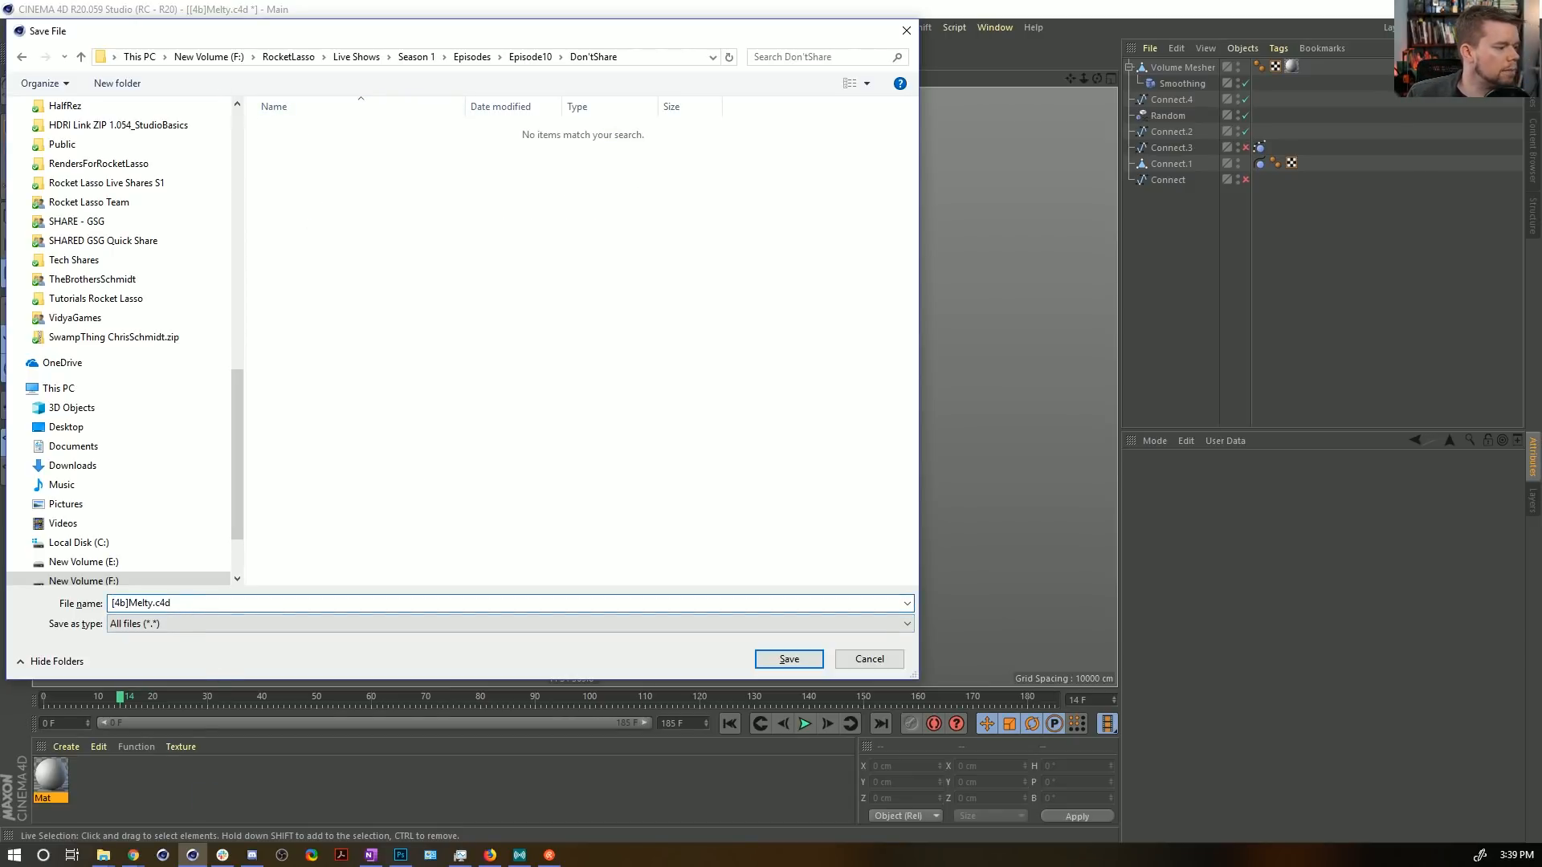
{"action": "double_click", "coordinate": [124, 602]}
{"action": "left_click_drag", "start_coordinate": [127, 602], "coordinate": [120, 602]}
{"action": "key", "text": "BackSpace"}
{"action": "type", "text": "c"}
{"action": "key", "text": "Return"}
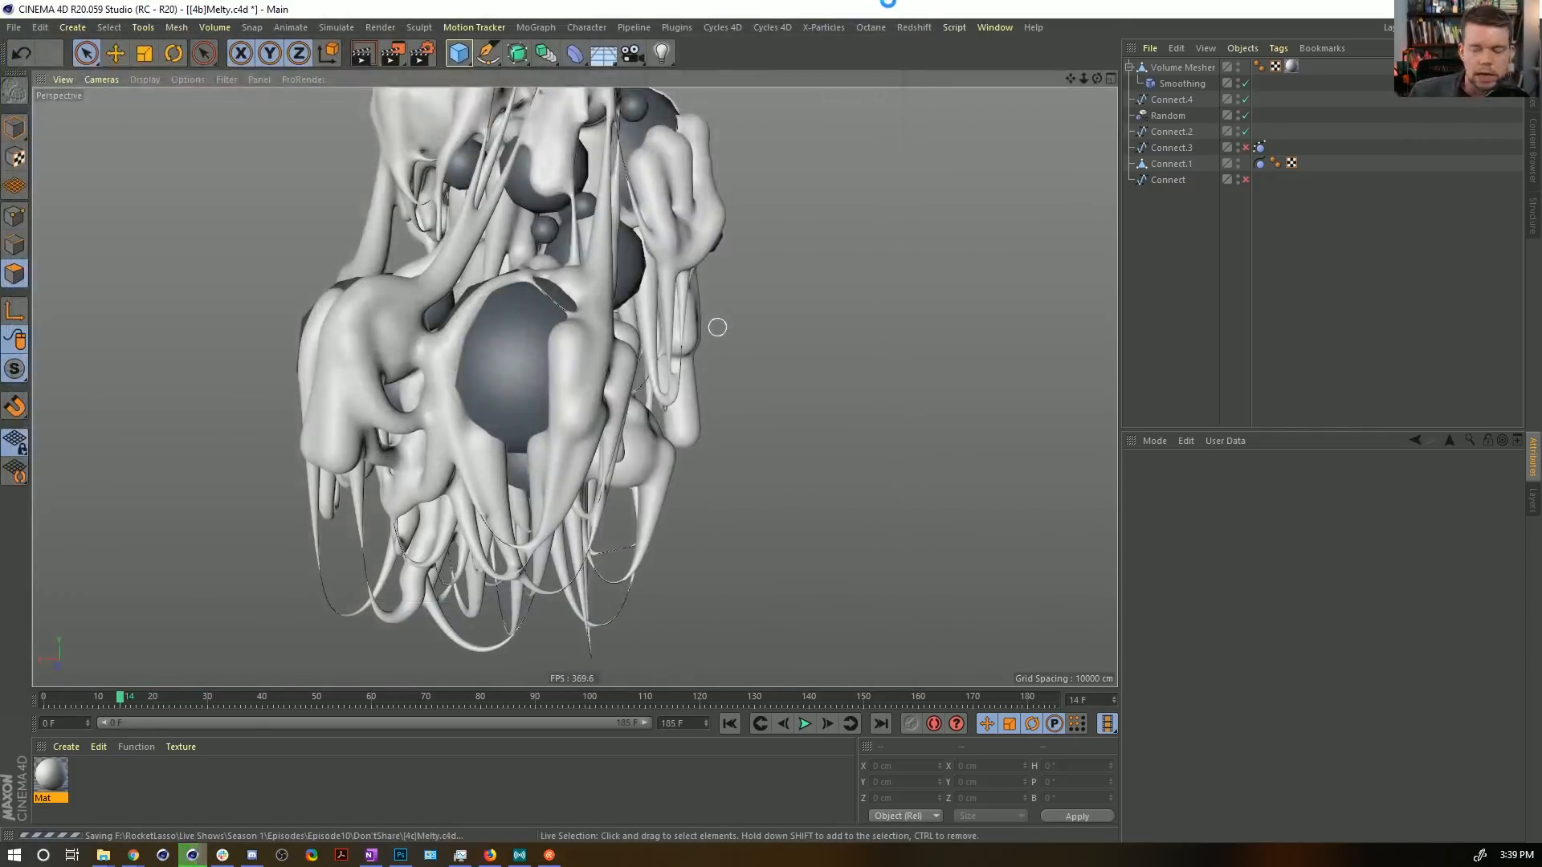
Add a Subdivision Surface and nest the Connect.1 spheres in it to smooth their faceted outlines.
{"action": "middle_click_drag", "start_coordinate": [534, 193], "coordinate": [547, 298], "text": "alt"}
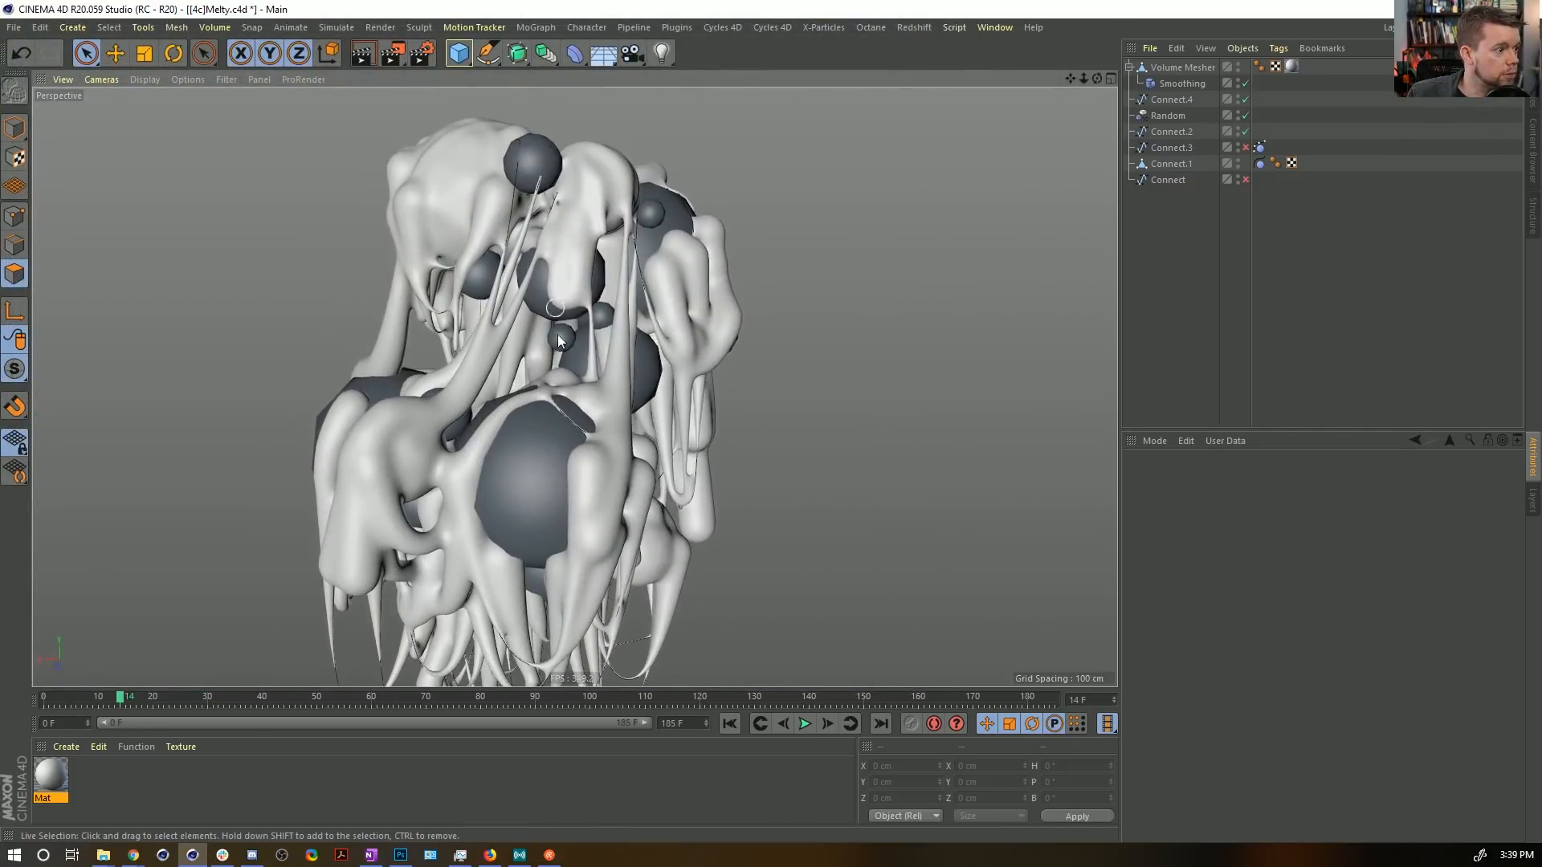
{"action": "left_click_drag", "start_coordinate": [547, 301], "coordinate": [520, 365], "text": "alt"}
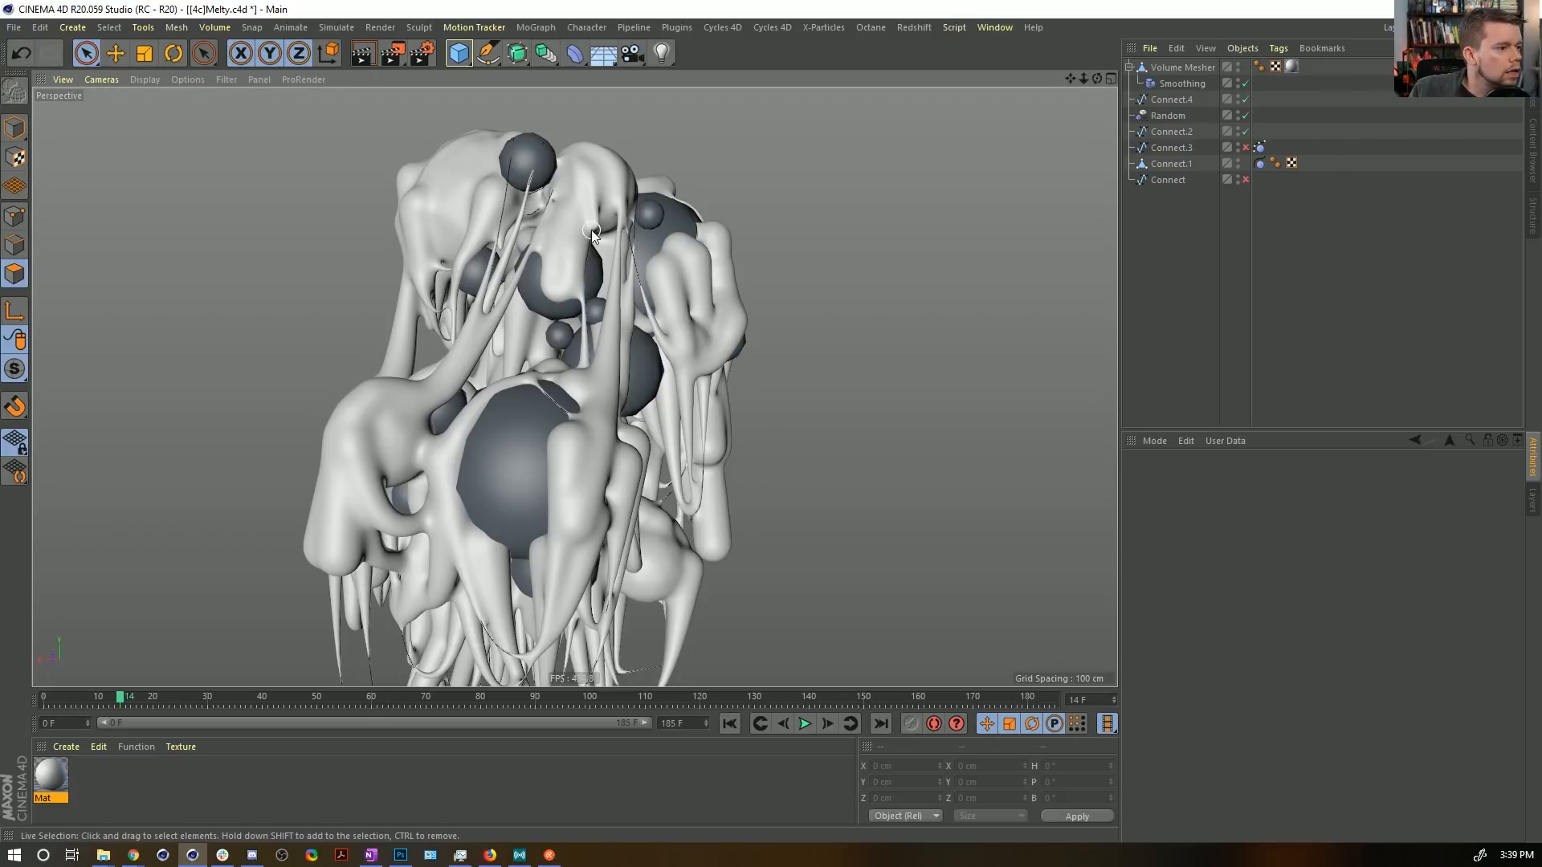
{"action": "left_click_drag", "start_coordinate": [481, 430], "coordinate": [532, 440], "text": "alt"}
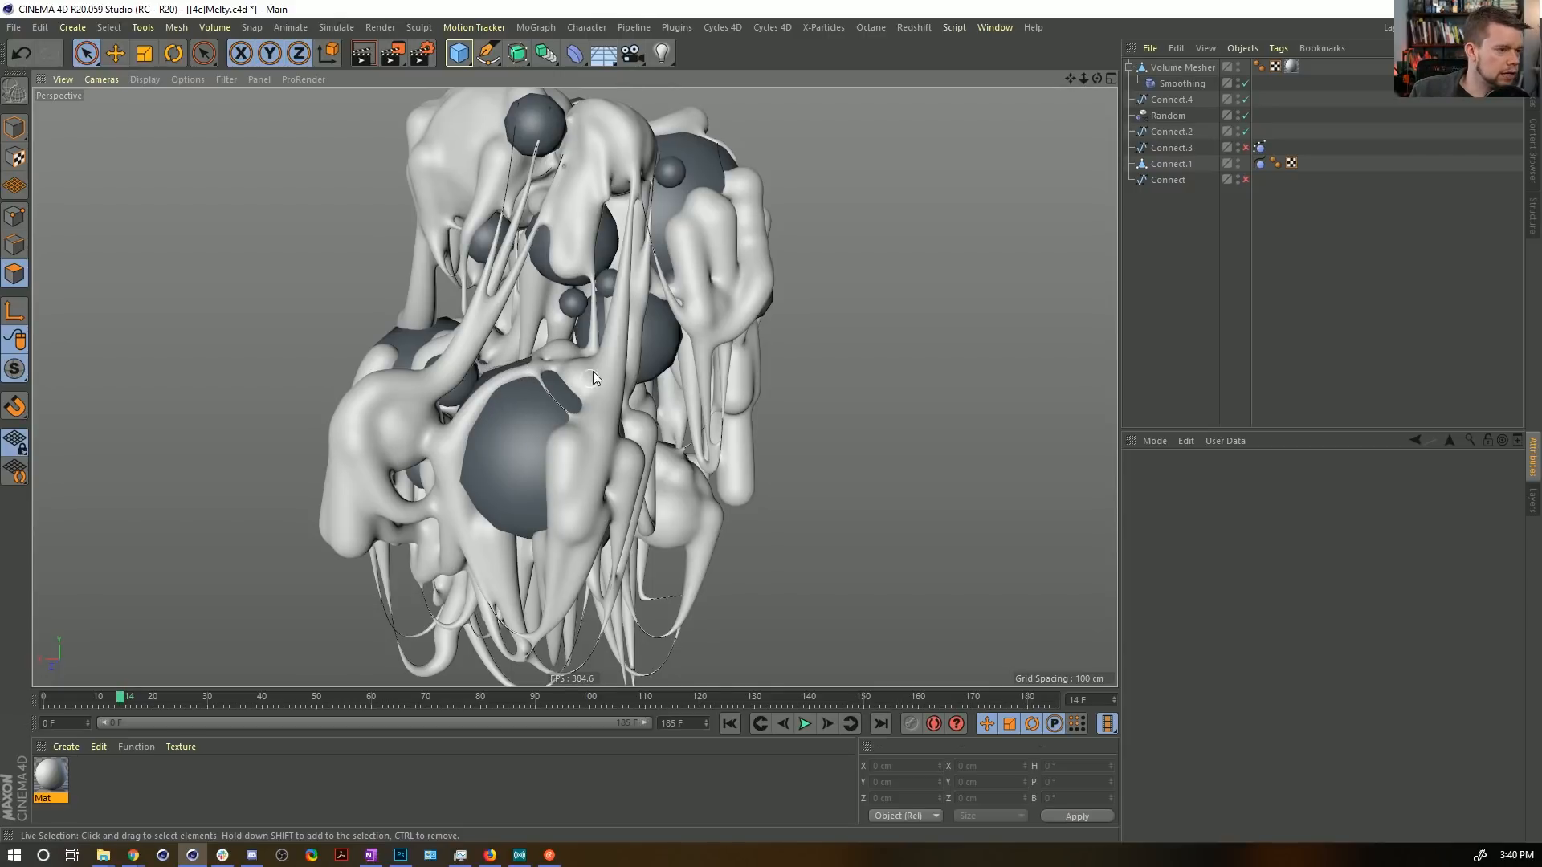
{"action": "left_click_drag", "start_coordinate": [618, 325], "coordinate": [764, 428], "text": "alt"}
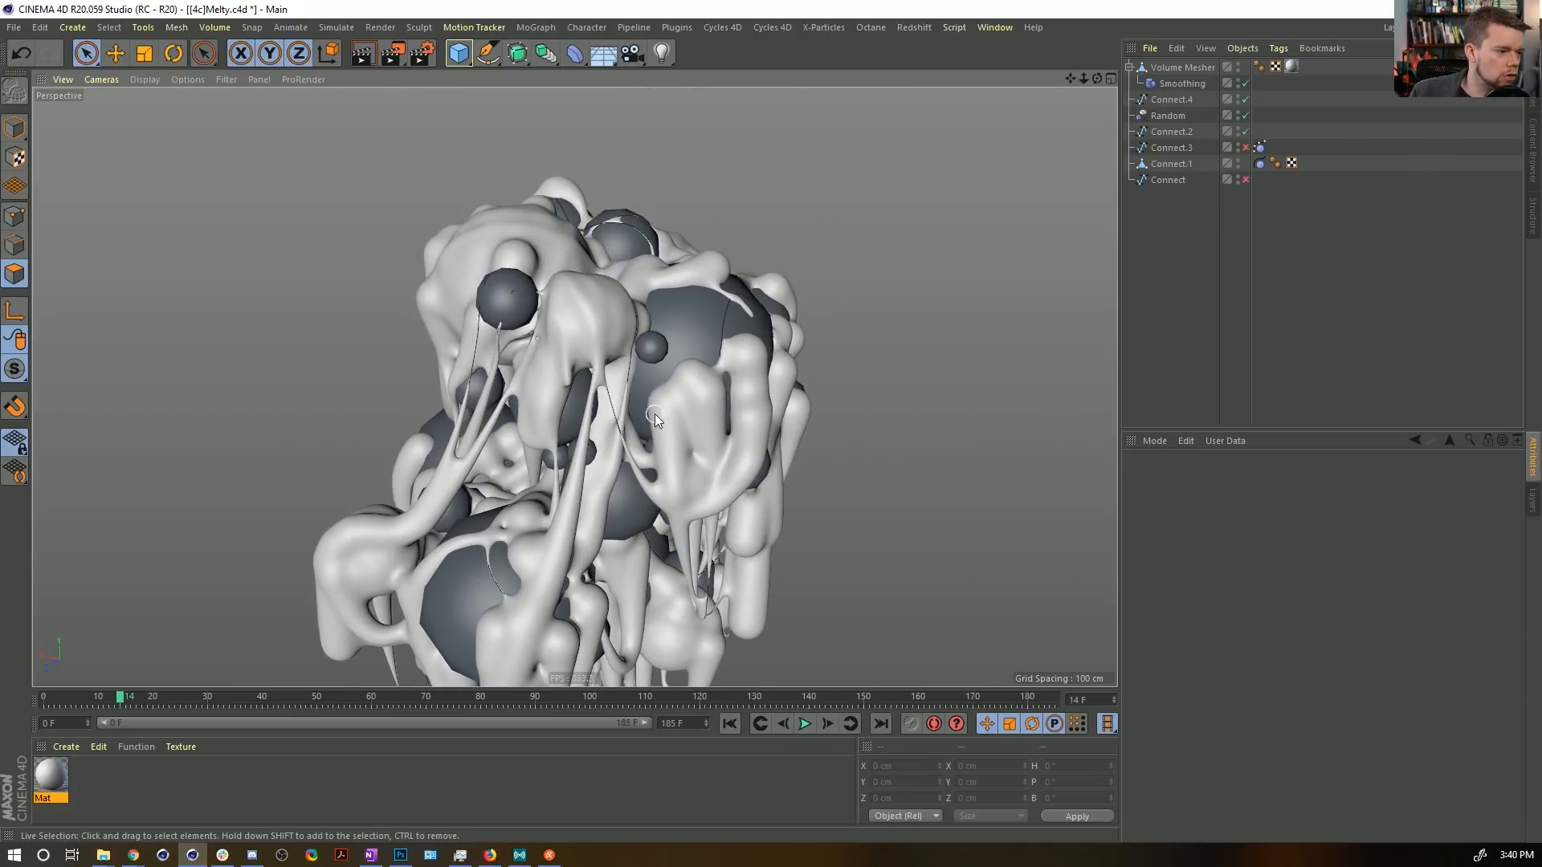
{"action": "left_click_drag", "start_coordinate": [655, 418], "coordinate": [774, 539], "text": "alt"}
{"action": "left_click_drag", "start_coordinate": [535, 557], "coordinate": [627, 321], "text": "alt"}
{"action": "left_click", "coordinate": [508, 54]}
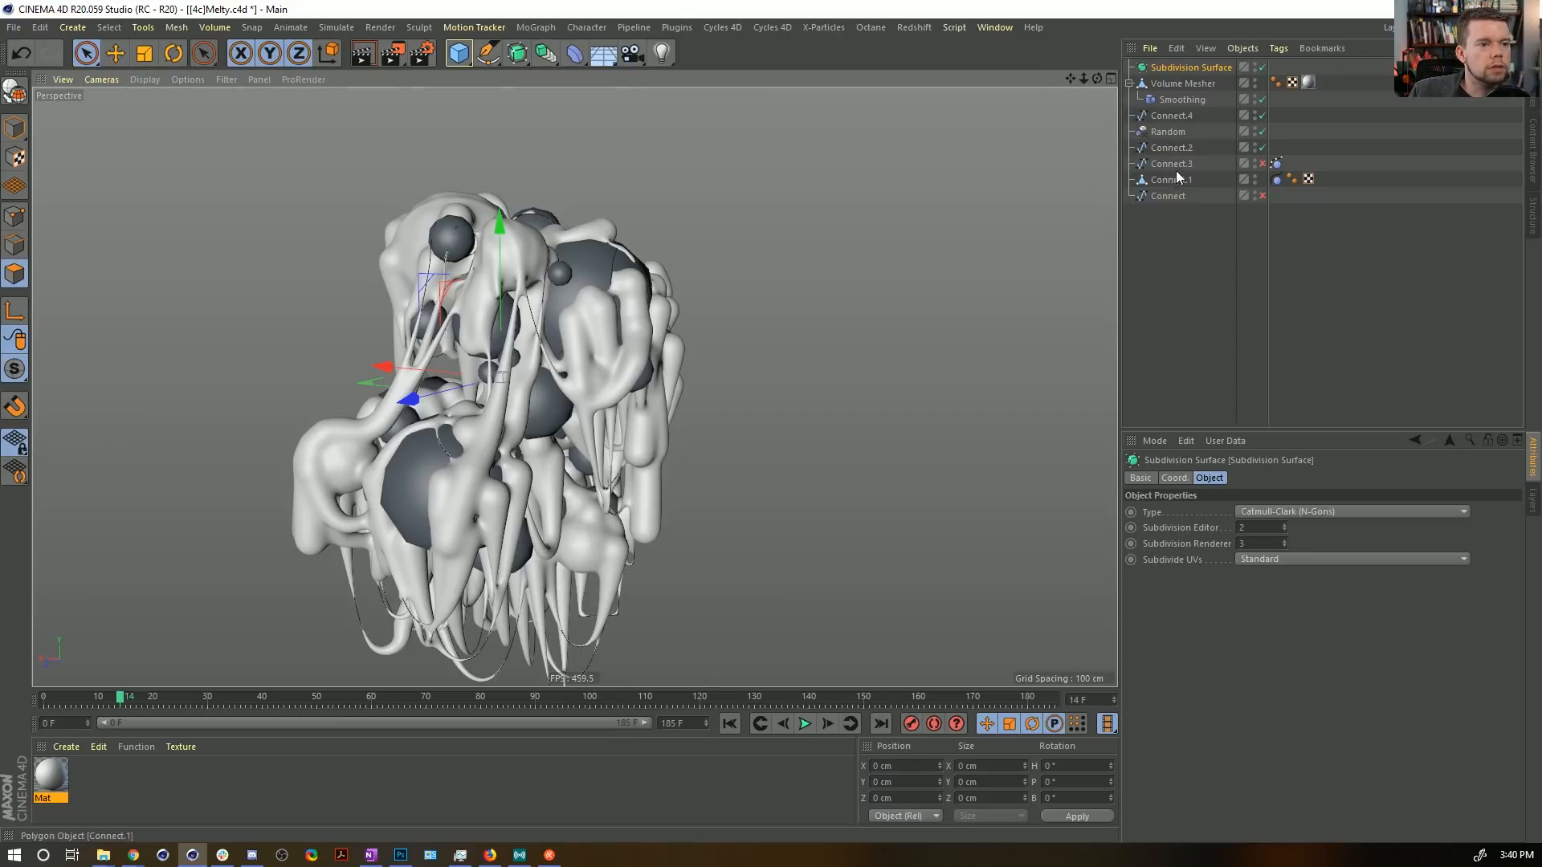
{"action": "left_click_drag", "start_coordinate": [1172, 179], "coordinate": [1166, 68]}
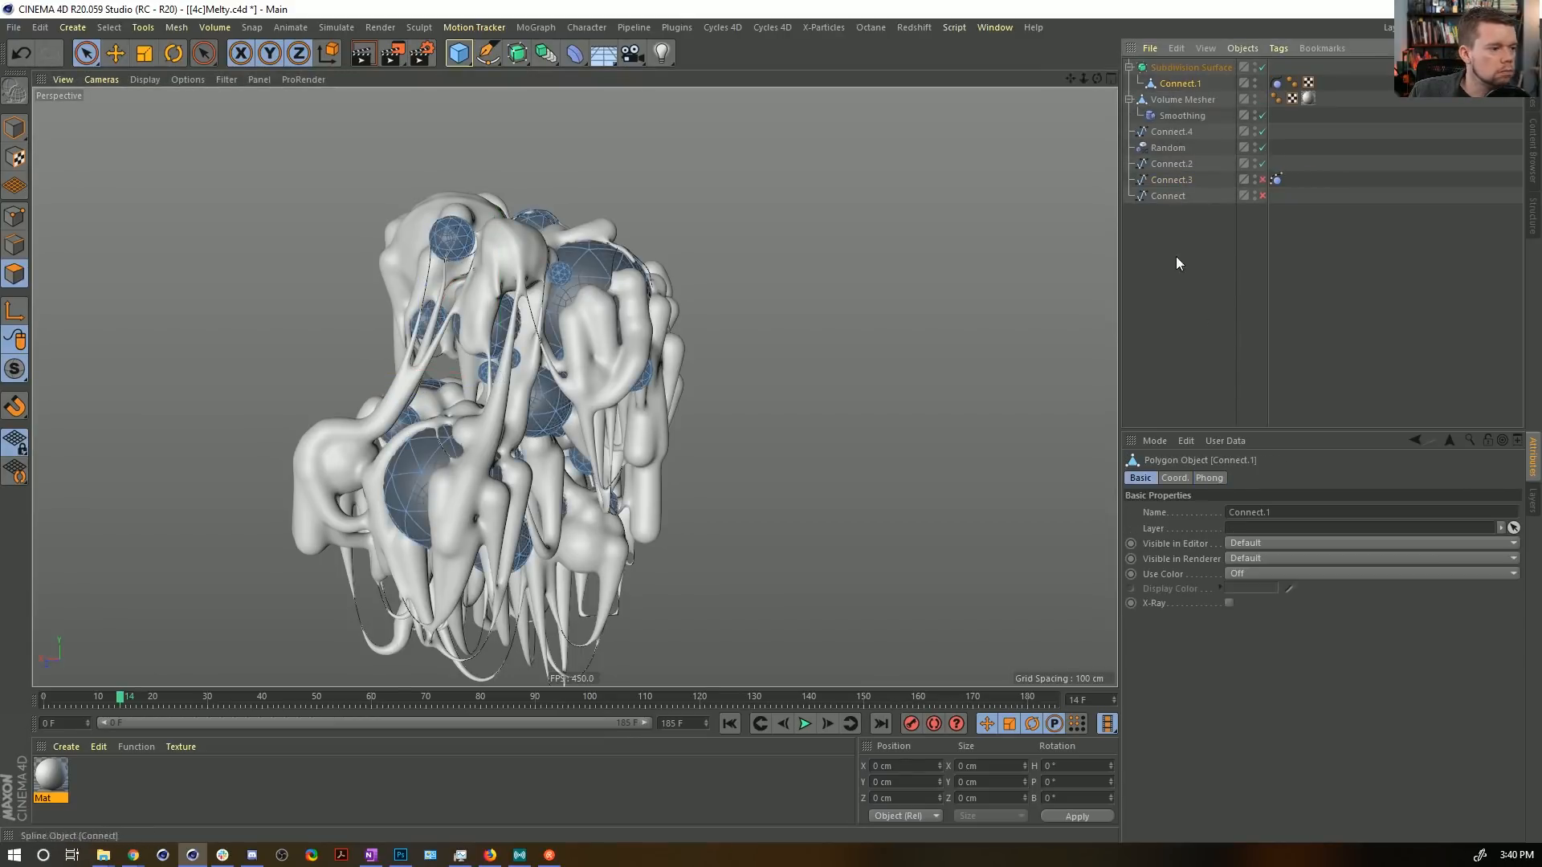
{"action": "left_click", "coordinate": [1208, 333]}
Add a Displacer deformer and place it under the Volume Mesher, after its Smoothing deformer.
{"action": "left_click_drag", "start_coordinate": [534, 434], "coordinate": [584, 448], "text": "alt"}
{"action": "scroll", "coordinate": [550, 190], "scroll_direction": "up", "scroll_amount": 5}
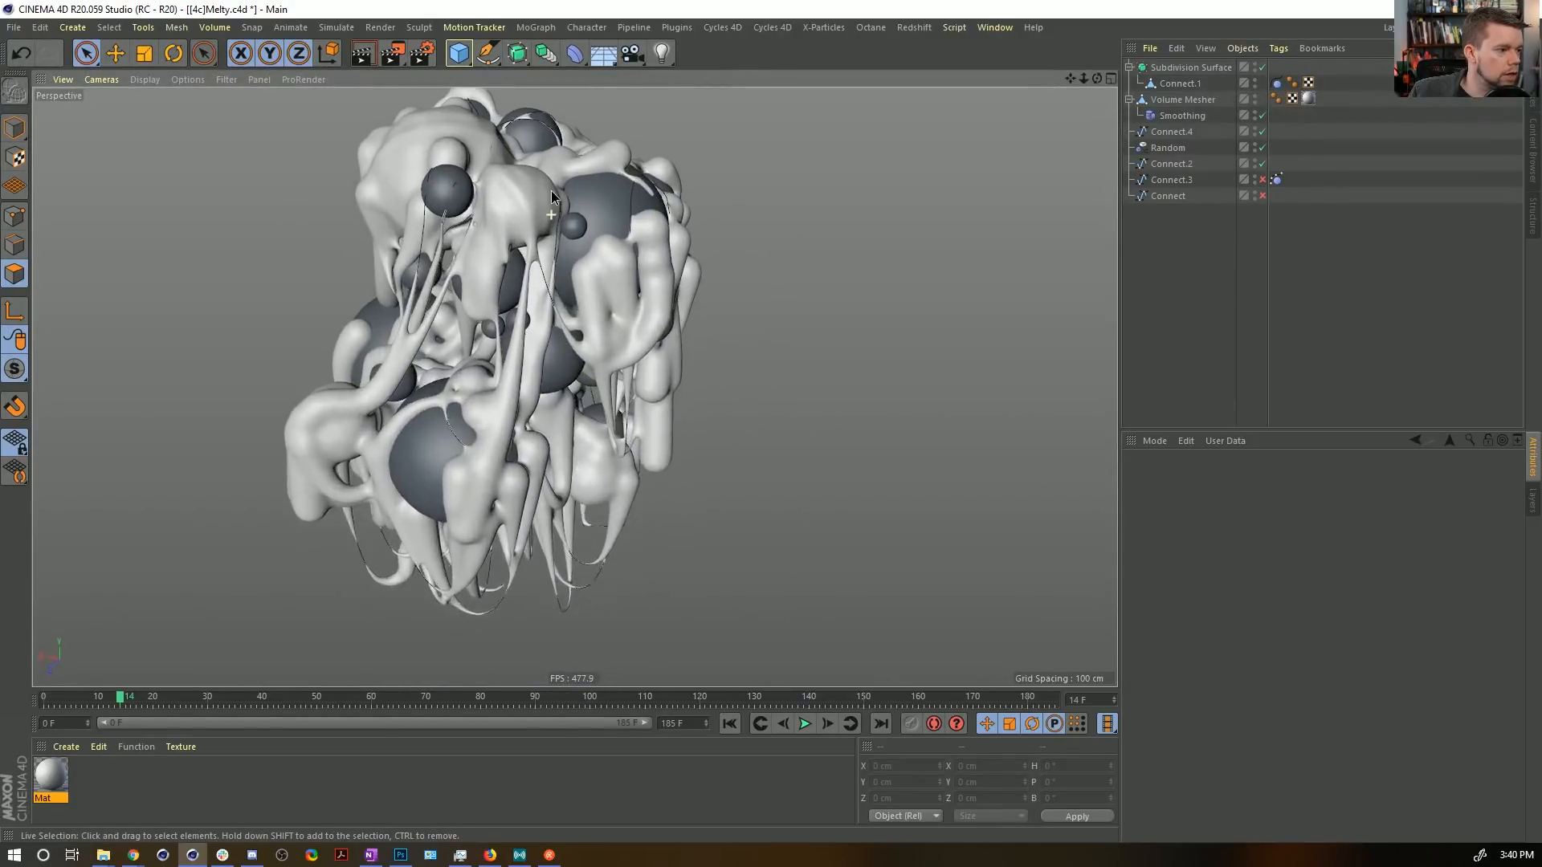
{"action": "left_click", "coordinate": [575, 53]}
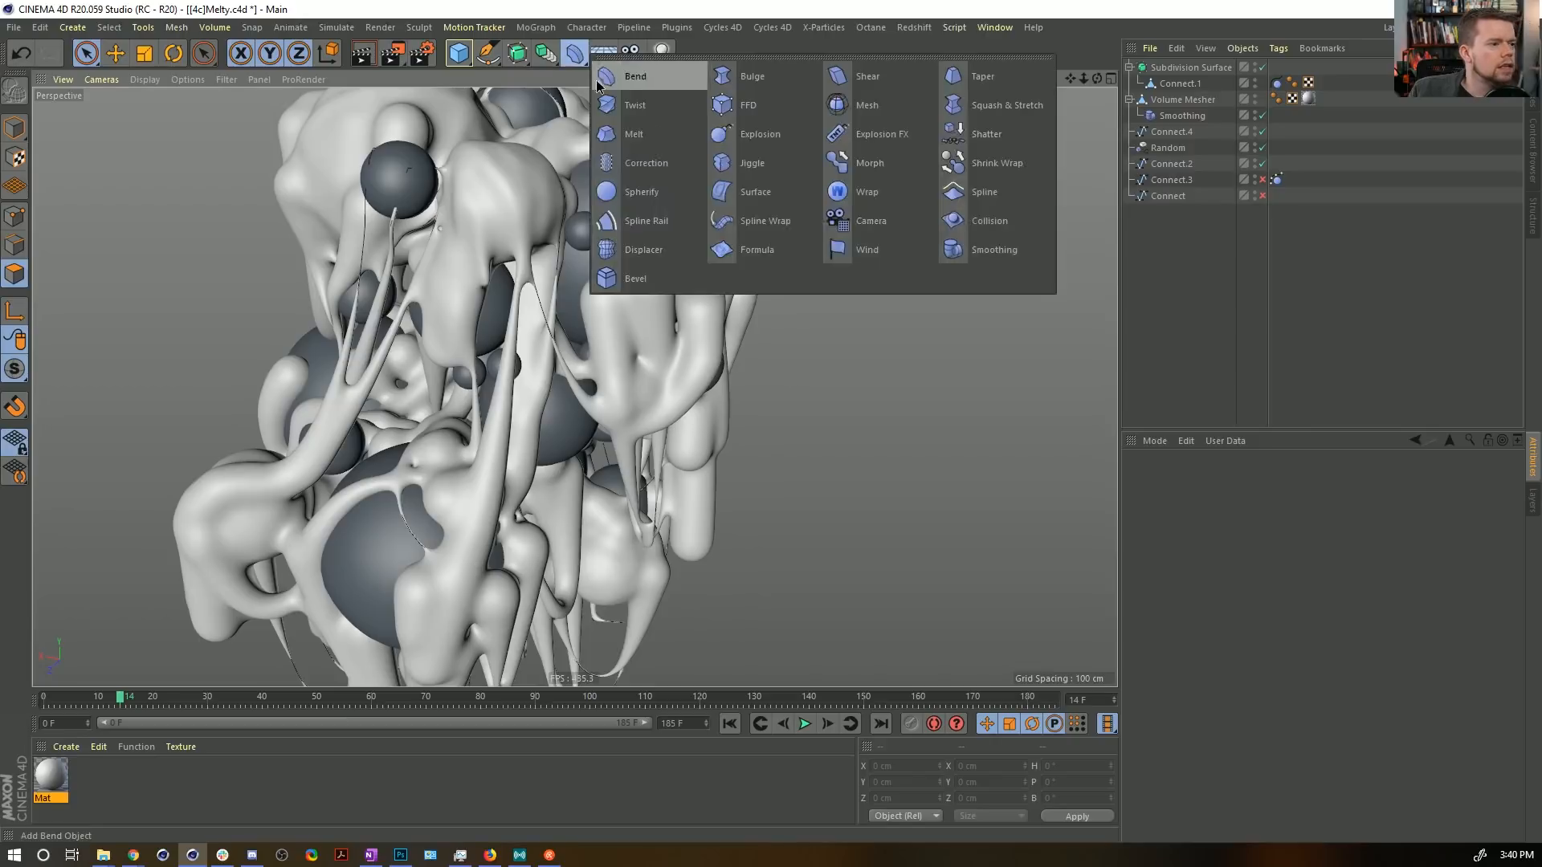
{"action": "left_click", "coordinate": [643, 250]}
{"action": "left_click_drag", "start_coordinate": [1169, 67], "coordinate": [1178, 138]}
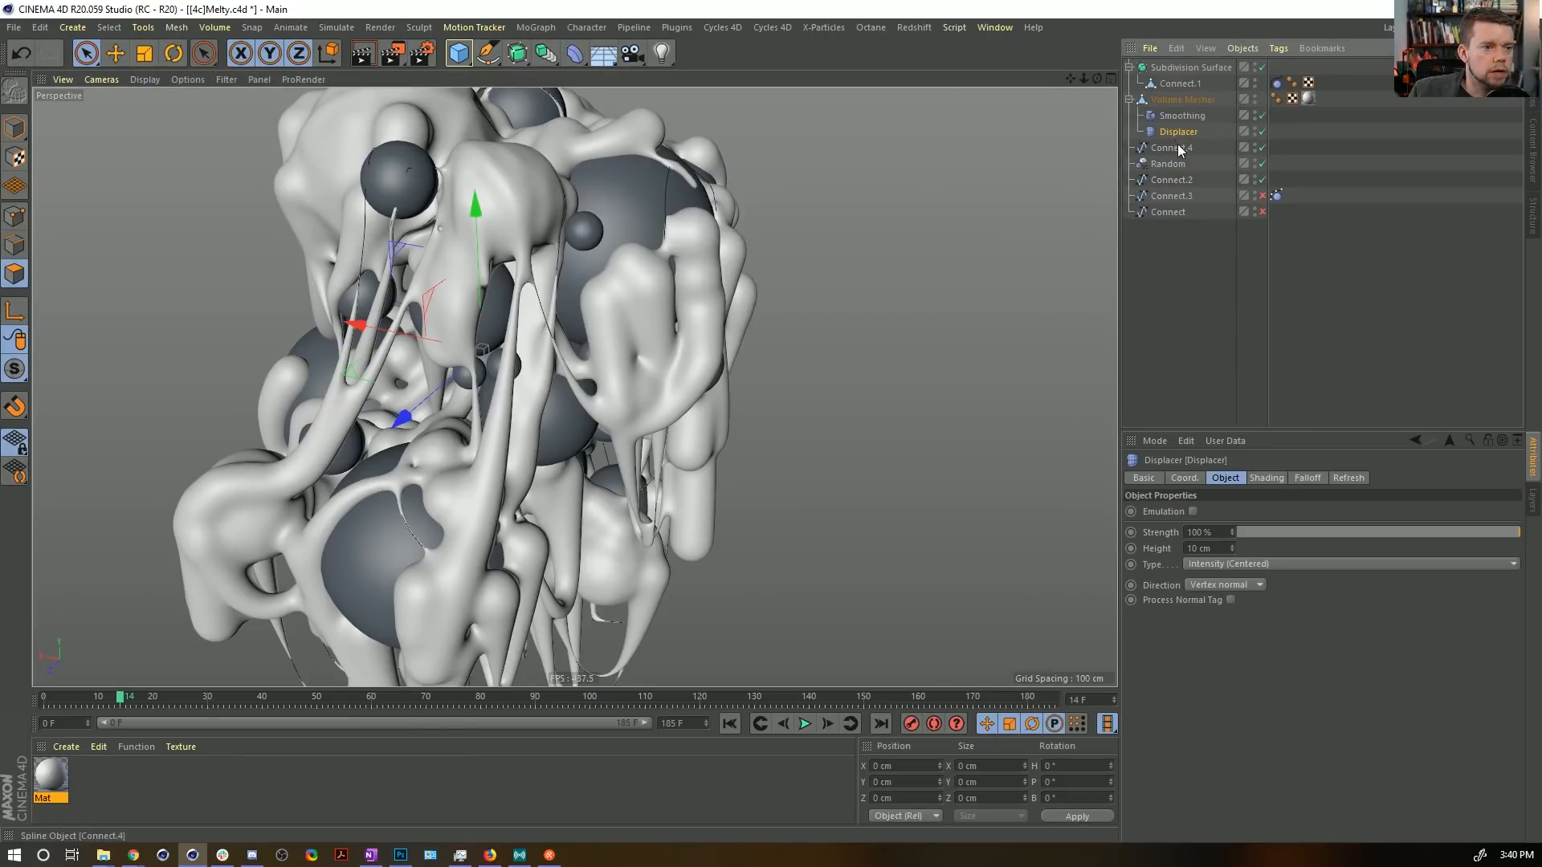
Load a Noise shader into the Displacer's shading.
{"action": "left_click", "coordinate": [1262, 479]}
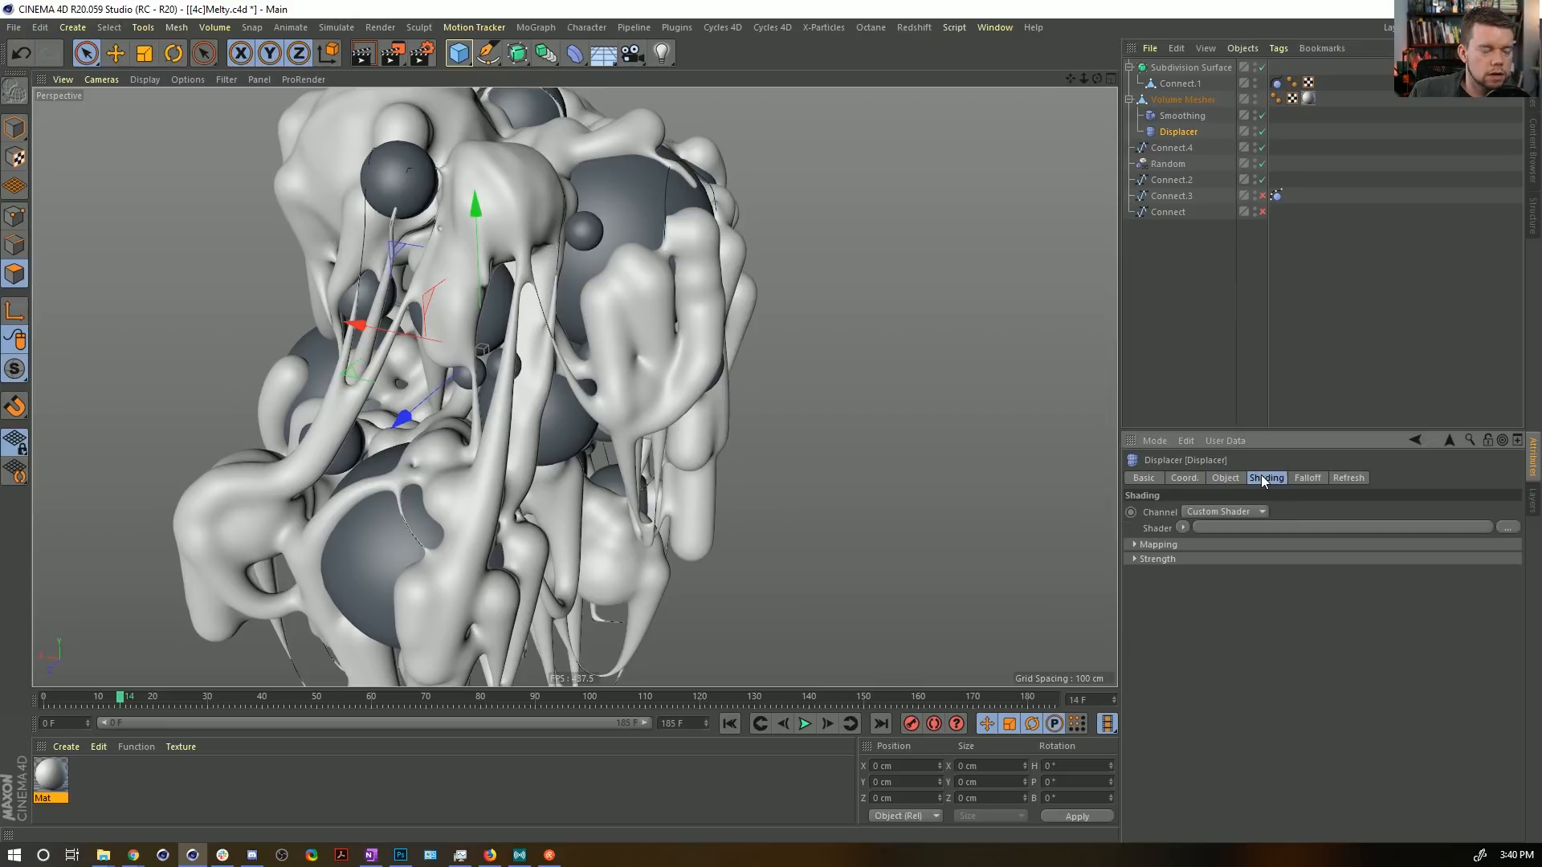
{"action": "left_click", "coordinate": [1183, 528]}
{"action": "left_click", "coordinate": [1197, 313]}
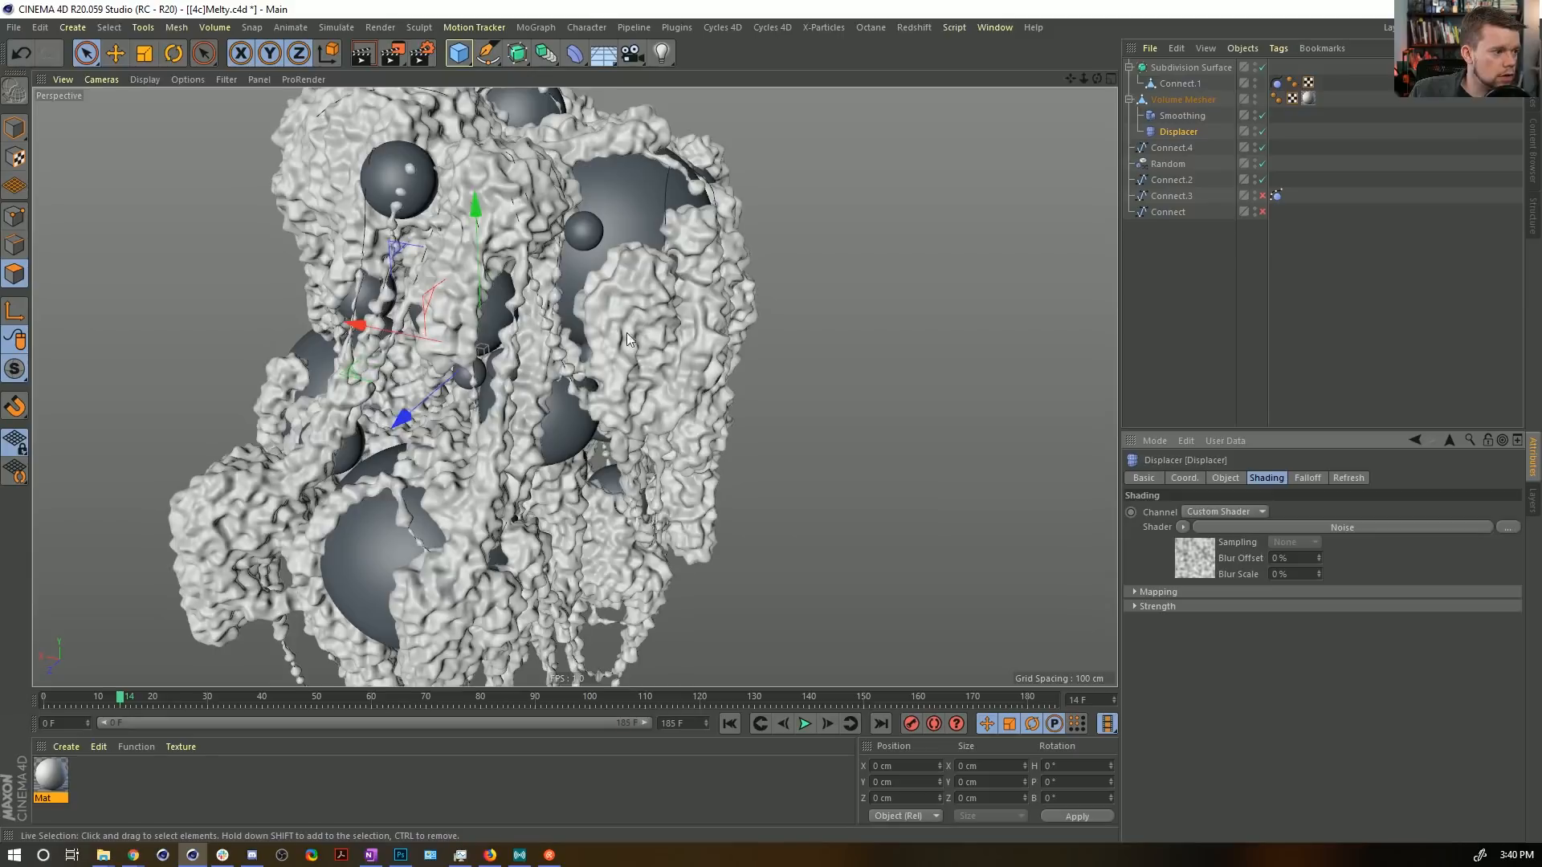
Change the Displacer's noise type to Luka and set its Global Scale to 300%.
{"action": "left_click", "coordinate": [1190, 551]}
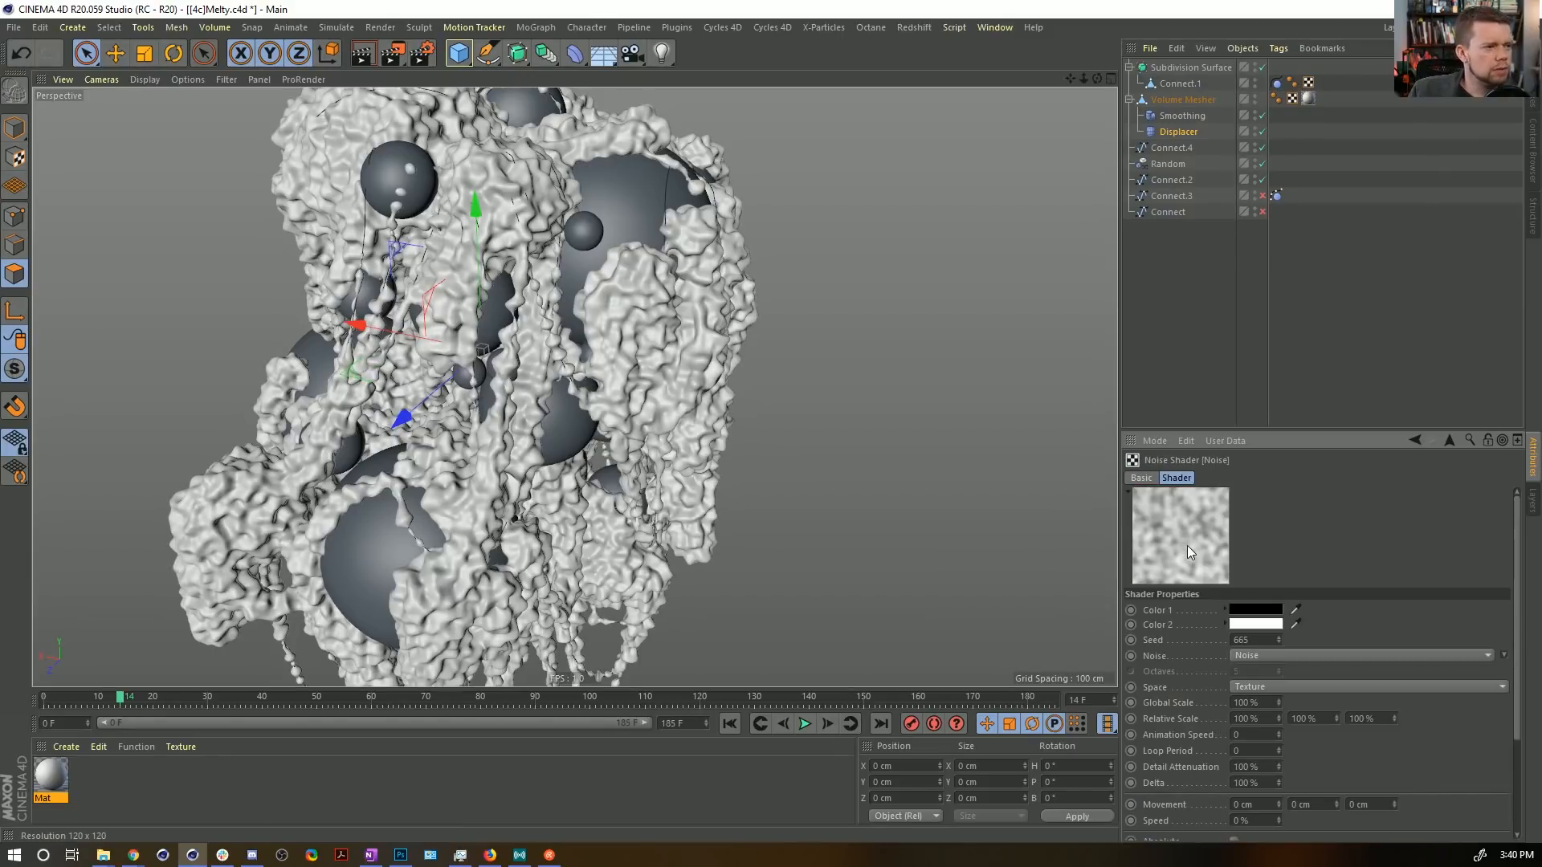
{"action": "left_click", "coordinate": [1503, 656]}
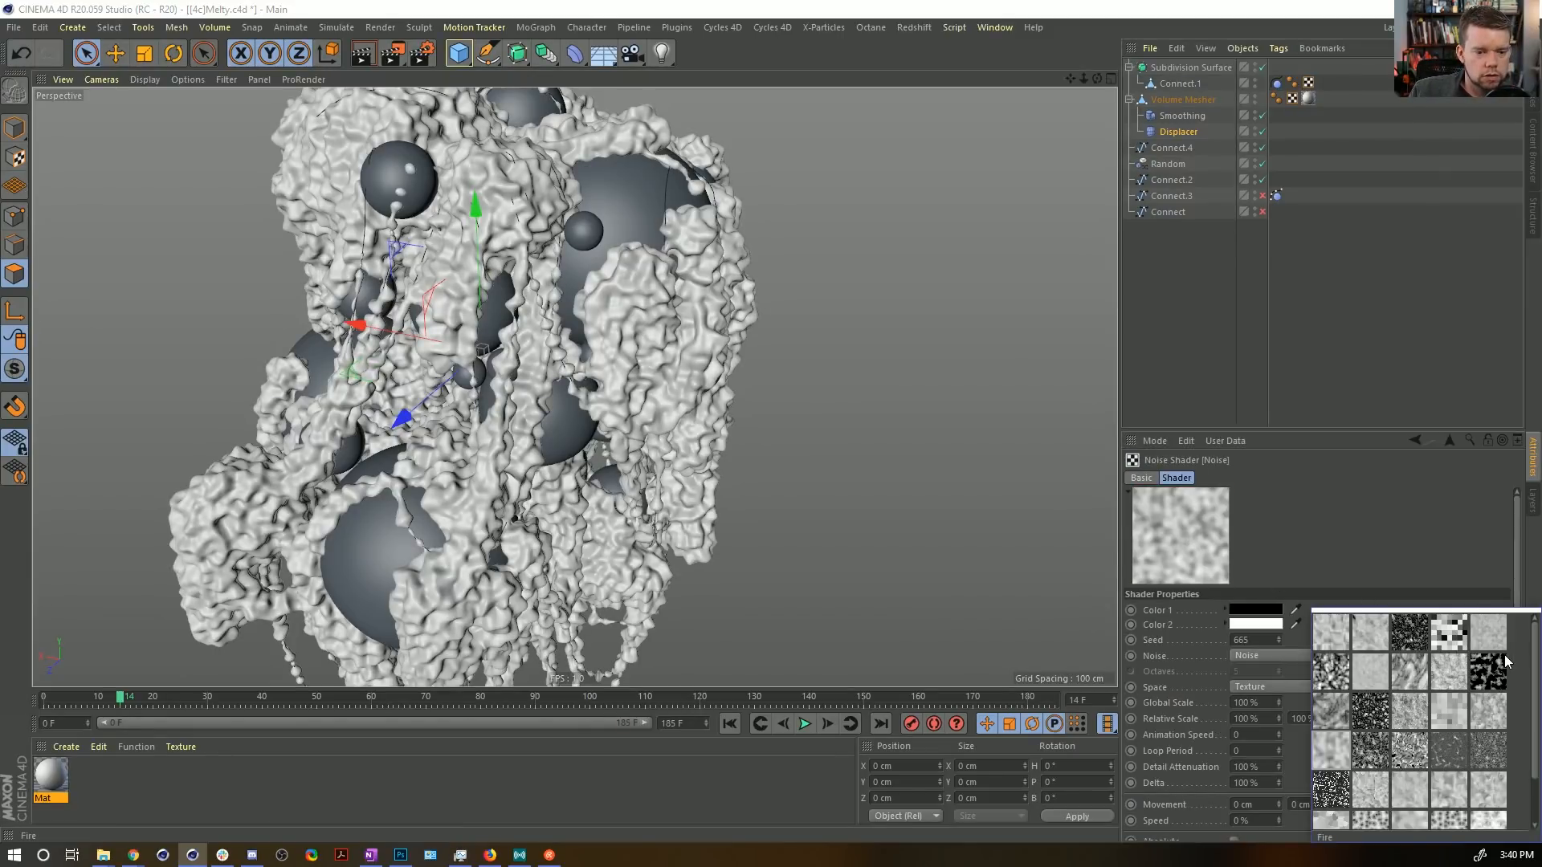
{"action": "left_click", "coordinate": [1408, 720]}
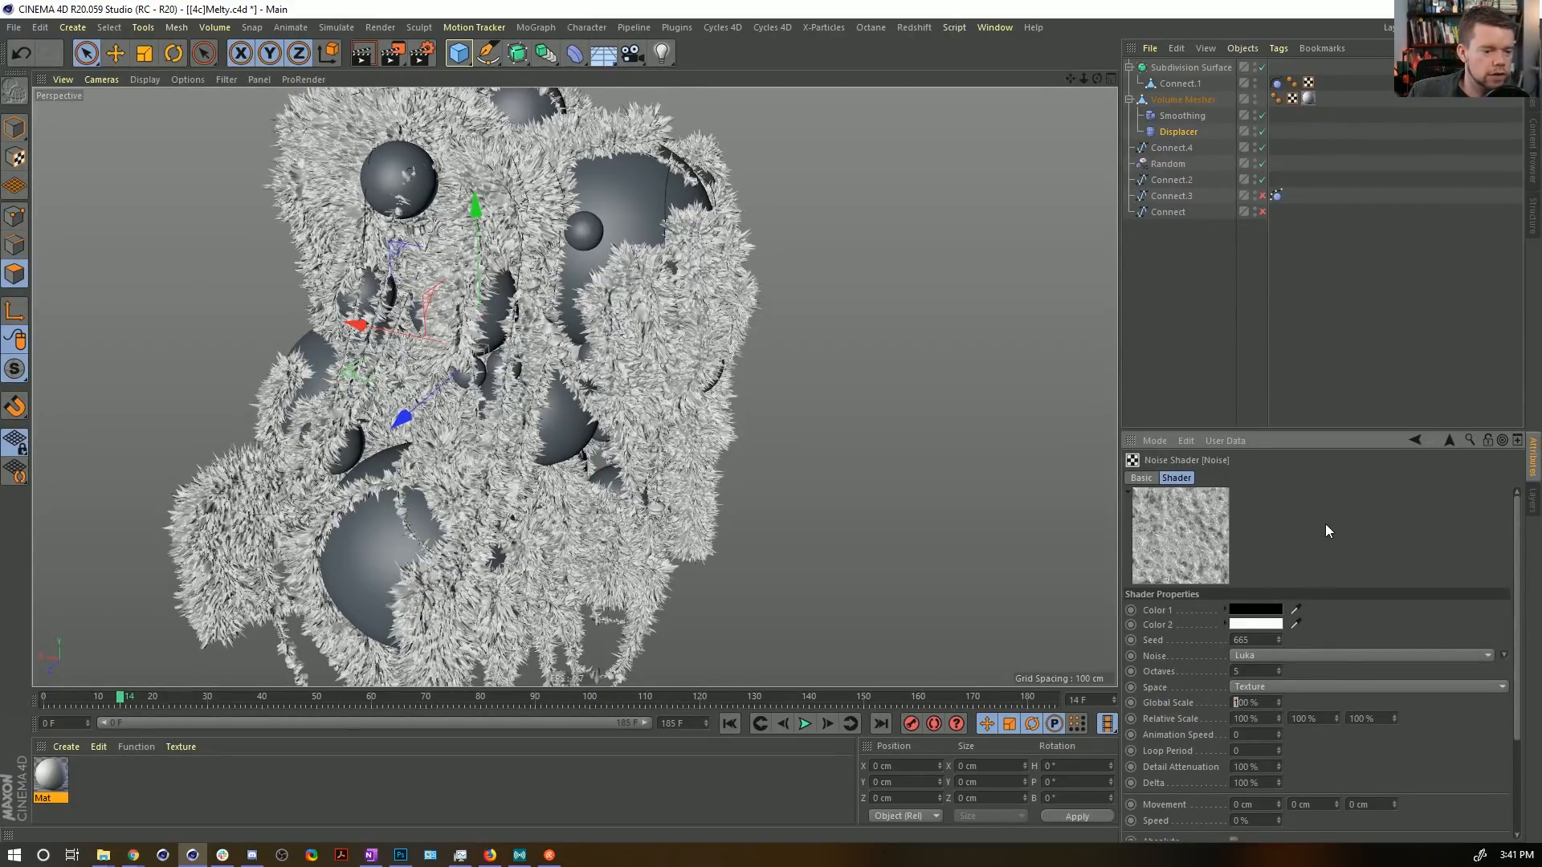
{"action": "type", "text": "200"}
{"action": "key", "text": "Return"}
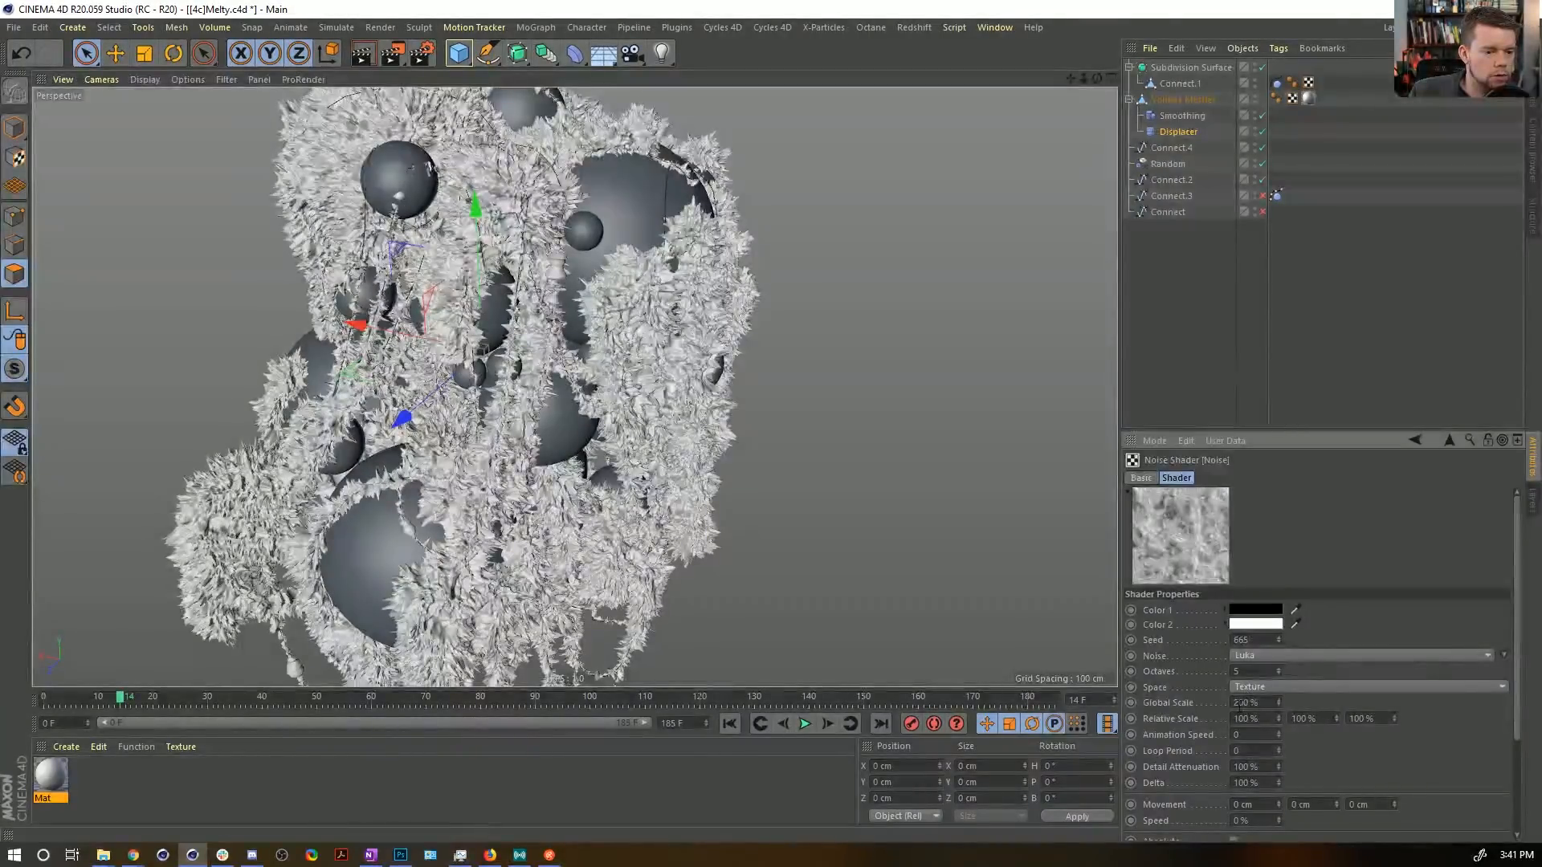
{"action": "key", "text": "Return"}
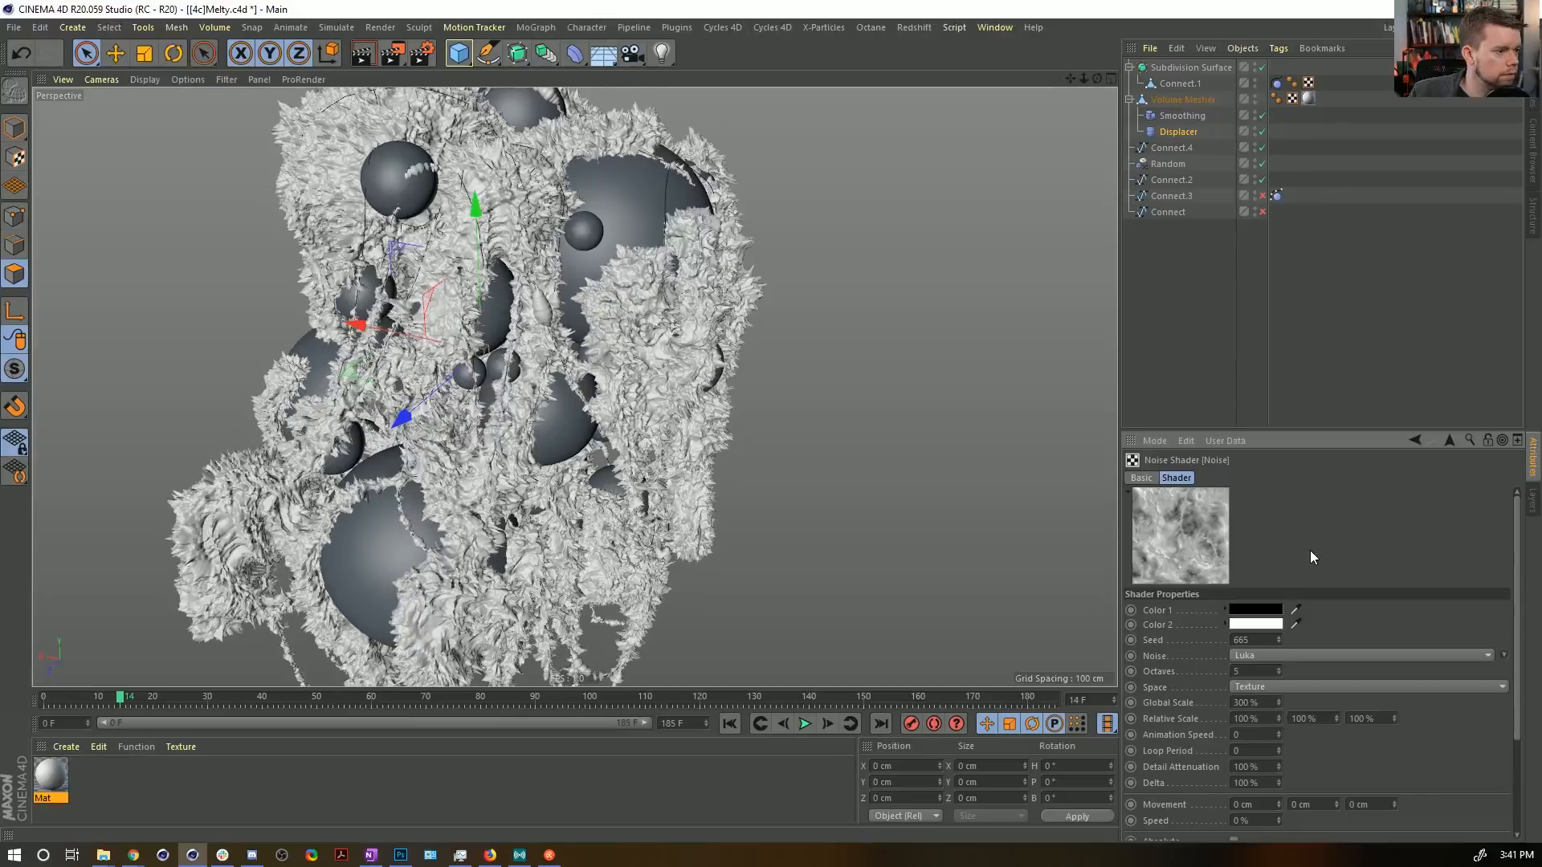
Set the Displacer's height to 5 cm.
{"action": "left_click", "coordinate": [1175, 134]}
{"action": "left_click", "coordinate": [1222, 478]}
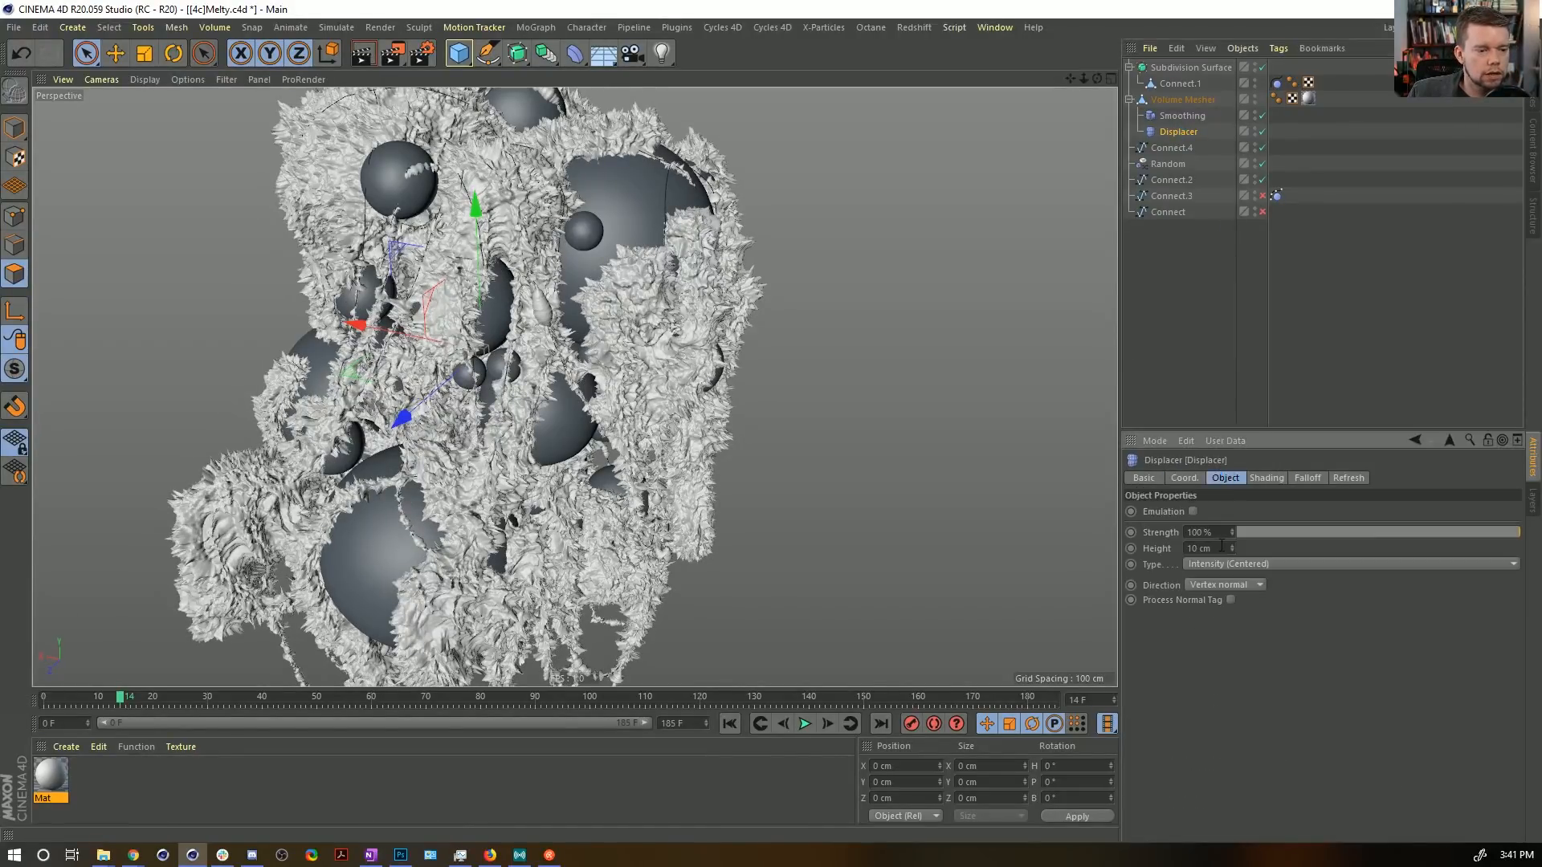
{"action": "type", "text": "5"}
{"action": "key", "text": "Return"}
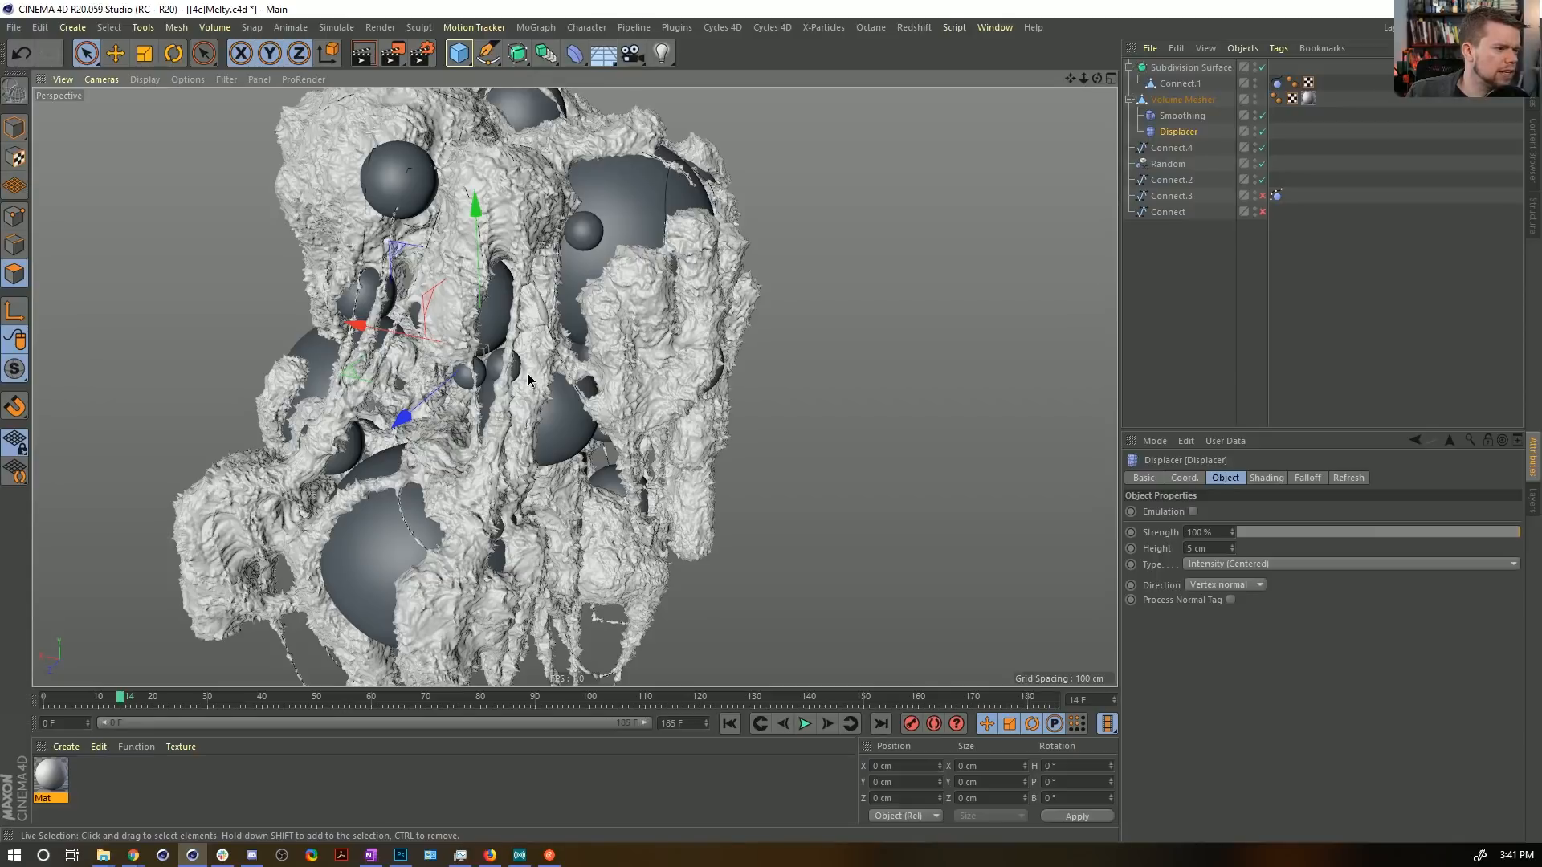
Inspect the displaced drips from several angles and save the scene.
{"action": "mouse_move", "coordinate": [517, 356]}
{"action": "left_mouse_down", "text": "alt"}
{"action": "mouse_move", "coordinate": [500, 365]}
{"action": "mouse_move", "coordinate": [536, 353]}
{"action": "left_mouse_up", "text": "alt"}
{"action": "left_click", "coordinate": [1275, 301]}
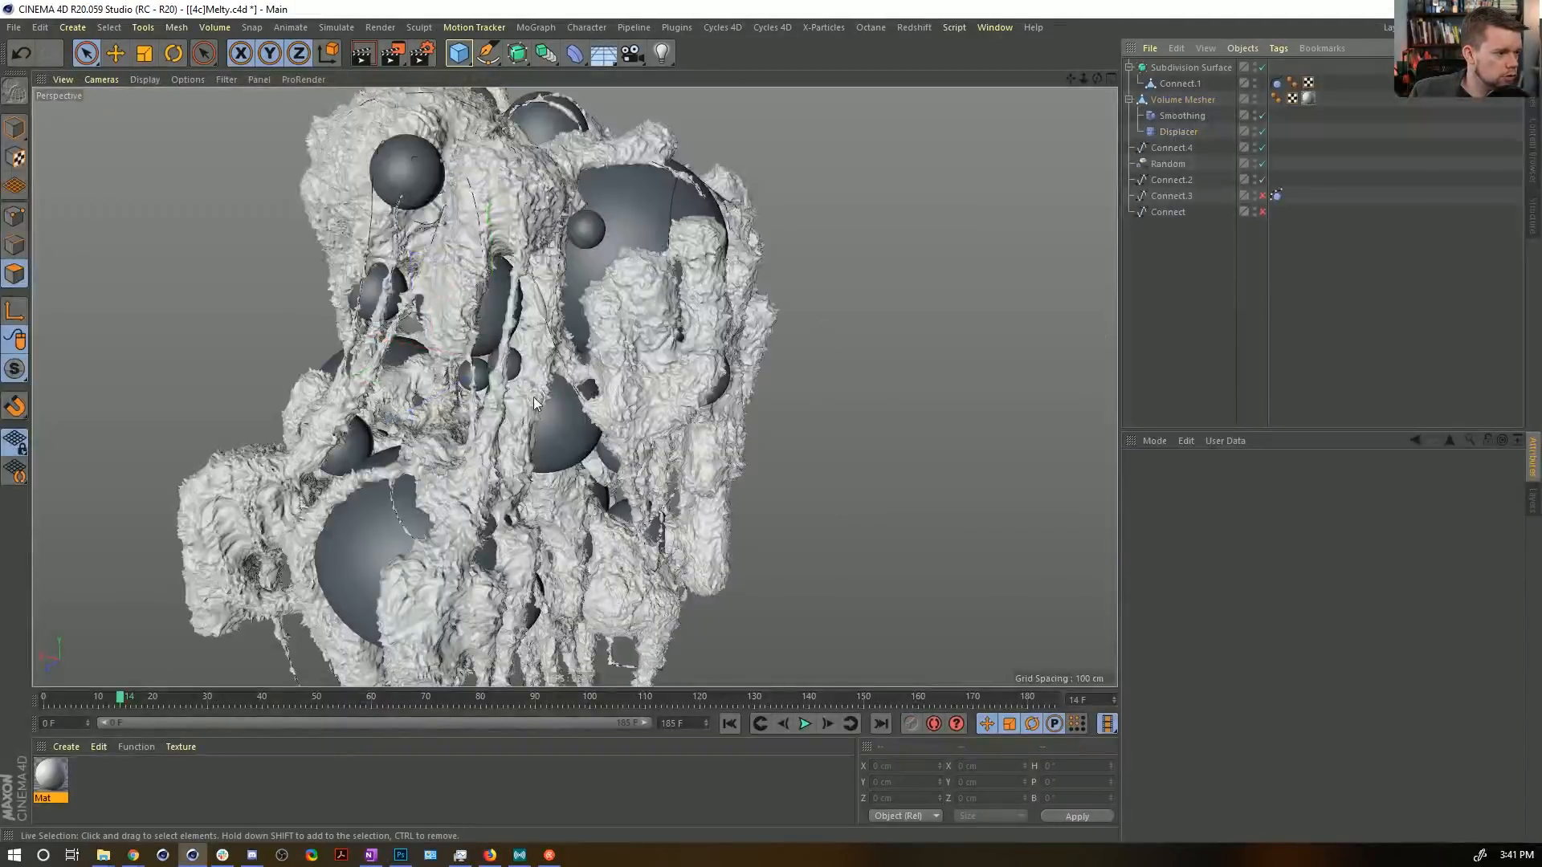
{"action": "right_click_drag", "start_coordinate": [547, 388], "coordinate": [481, 414], "text": "alt"}
{"action": "left_click_drag", "start_coordinate": [553, 435], "coordinate": [610, 320], "text": "alt"}
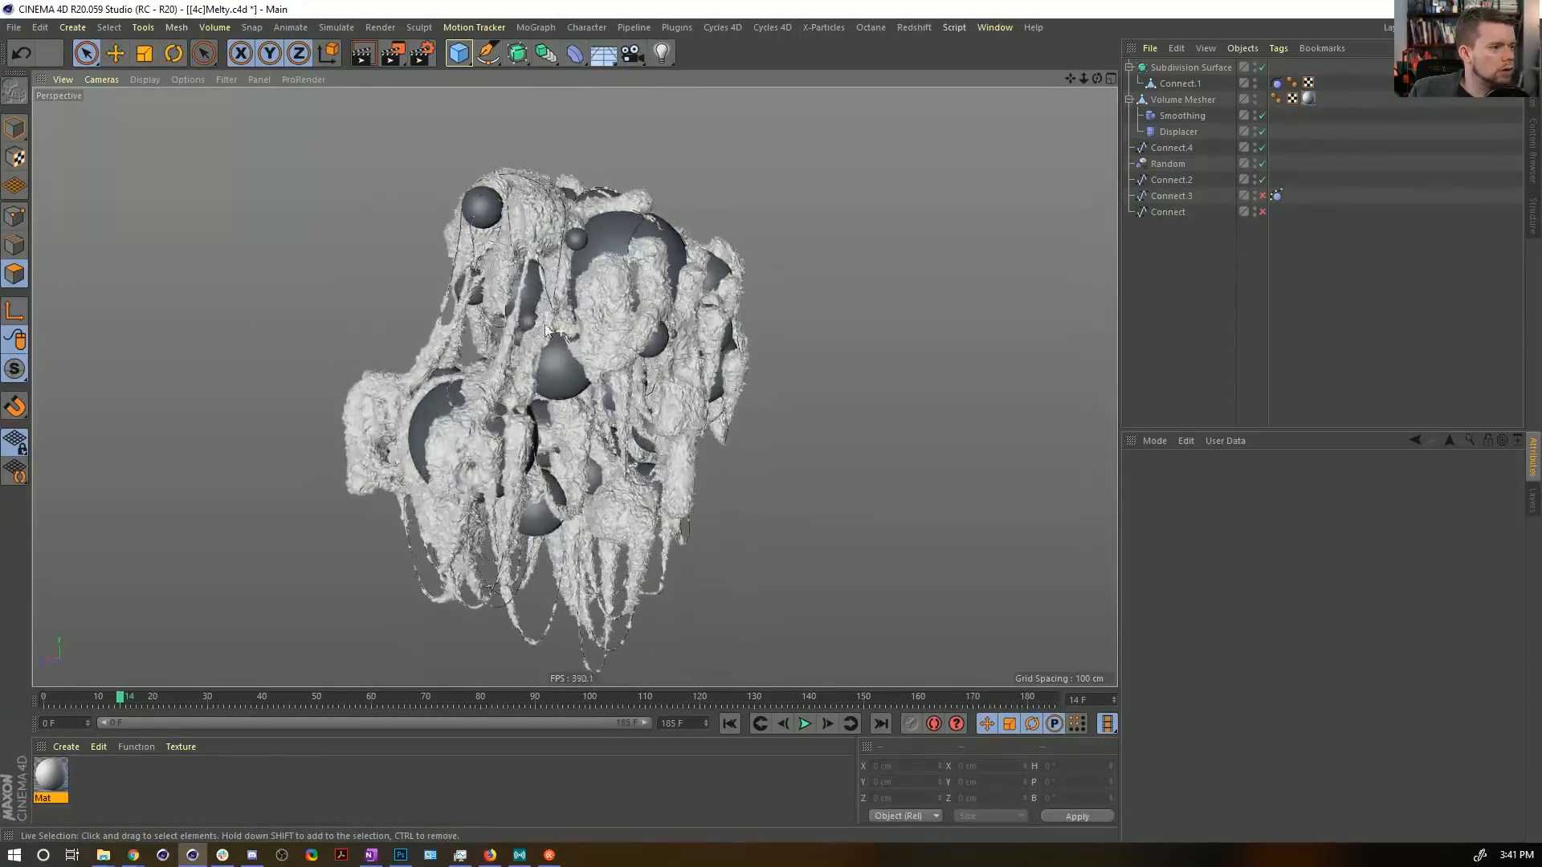
{"action": "right_click_drag", "start_coordinate": [610, 320], "coordinate": [675, 344], "text": "alt"}
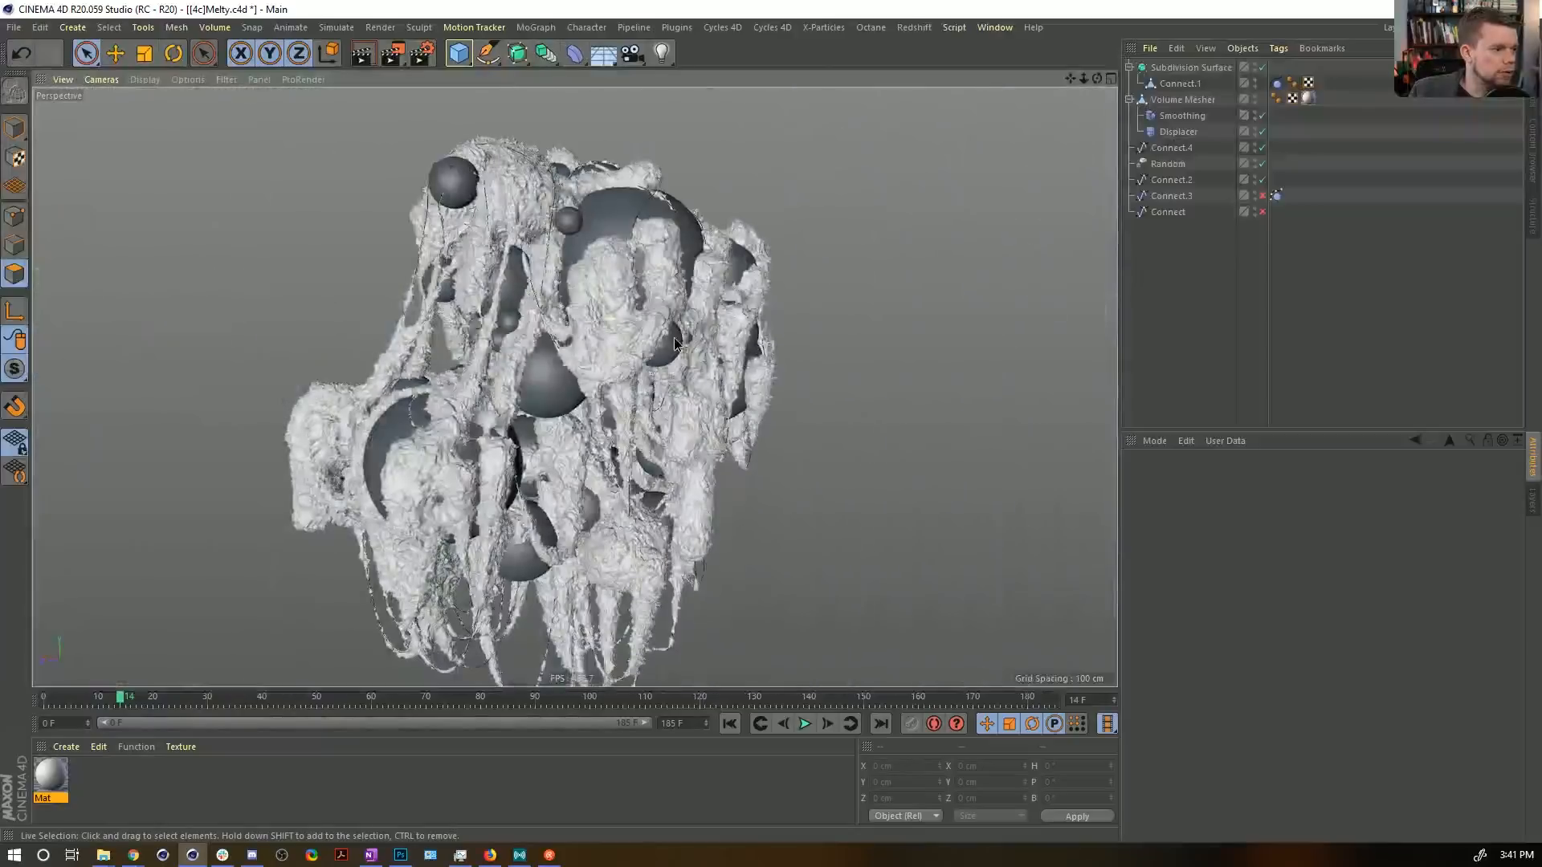
{"action": "mouse_move", "coordinate": [546, 253]}
{"action": "left_mouse_down", "text": "alt"}
{"action": "mouse_move", "coordinate": [736, 310]}
{"action": "mouse_move", "coordinate": [811, 296]}
{"action": "mouse_move", "coordinate": [546, 251]}
{"action": "mouse_move", "coordinate": [458, 128]}
{"action": "mouse_move", "coordinate": [608, 249]}
{"action": "mouse_move", "coordinate": [289, 240]}
{"action": "mouse_move", "coordinate": [137, 265]}
{"action": "mouse_move", "coordinate": [238, 347]}
{"action": "mouse_move", "coordinate": [433, 241]}
{"action": "mouse_move", "coordinate": [578, 321]}
{"action": "mouse_move", "coordinate": [733, 369]}
{"action": "mouse_move", "coordinate": [480, 344]}
{"action": "mouse_move", "coordinate": [552, 330]}
{"action": "mouse_move", "coordinate": [545, 343]}
{"action": "left_mouse_up", "text": "alt"}
{"action": "key", "text": "ctrl+s"}
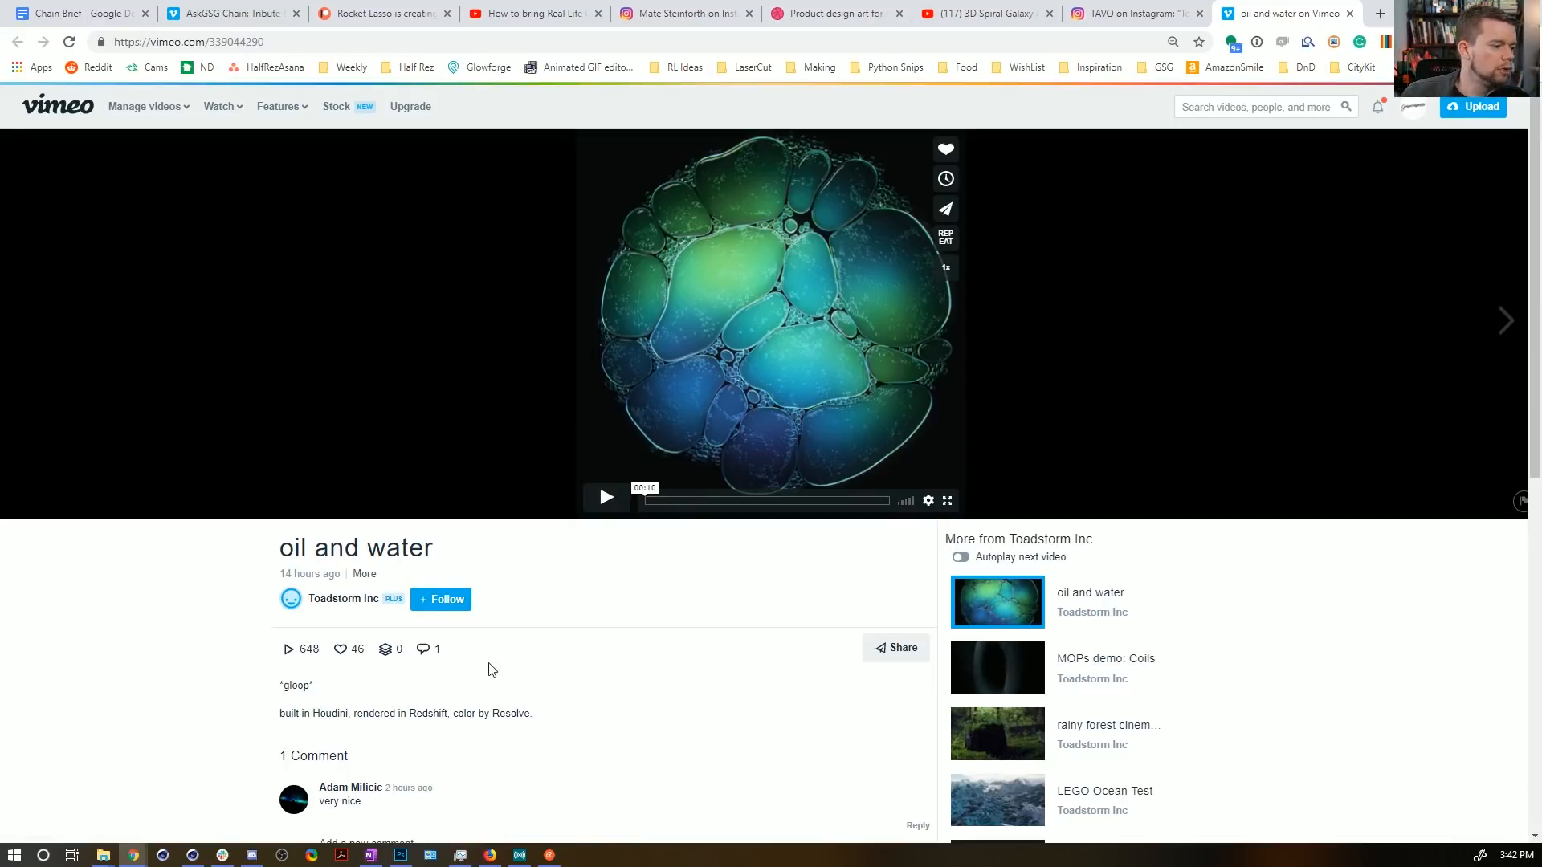
Play the oil and water reference video on Vimeo from the start, and pause it to study the packed cells.
{"action": "left_click", "coordinate": [626, 504]}
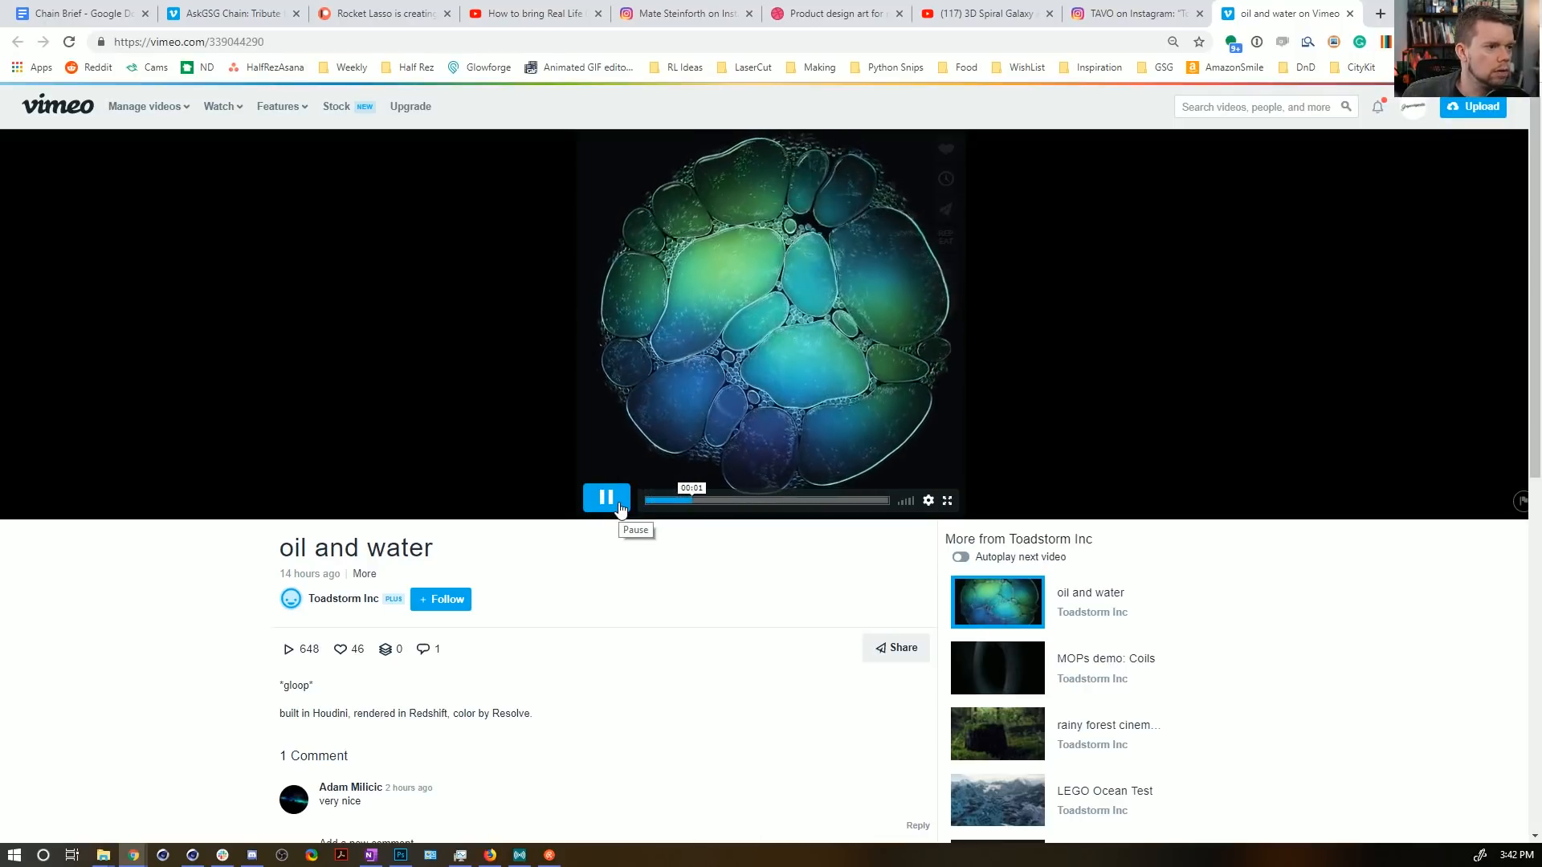
{"action": "left_click", "coordinate": [646, 502]}
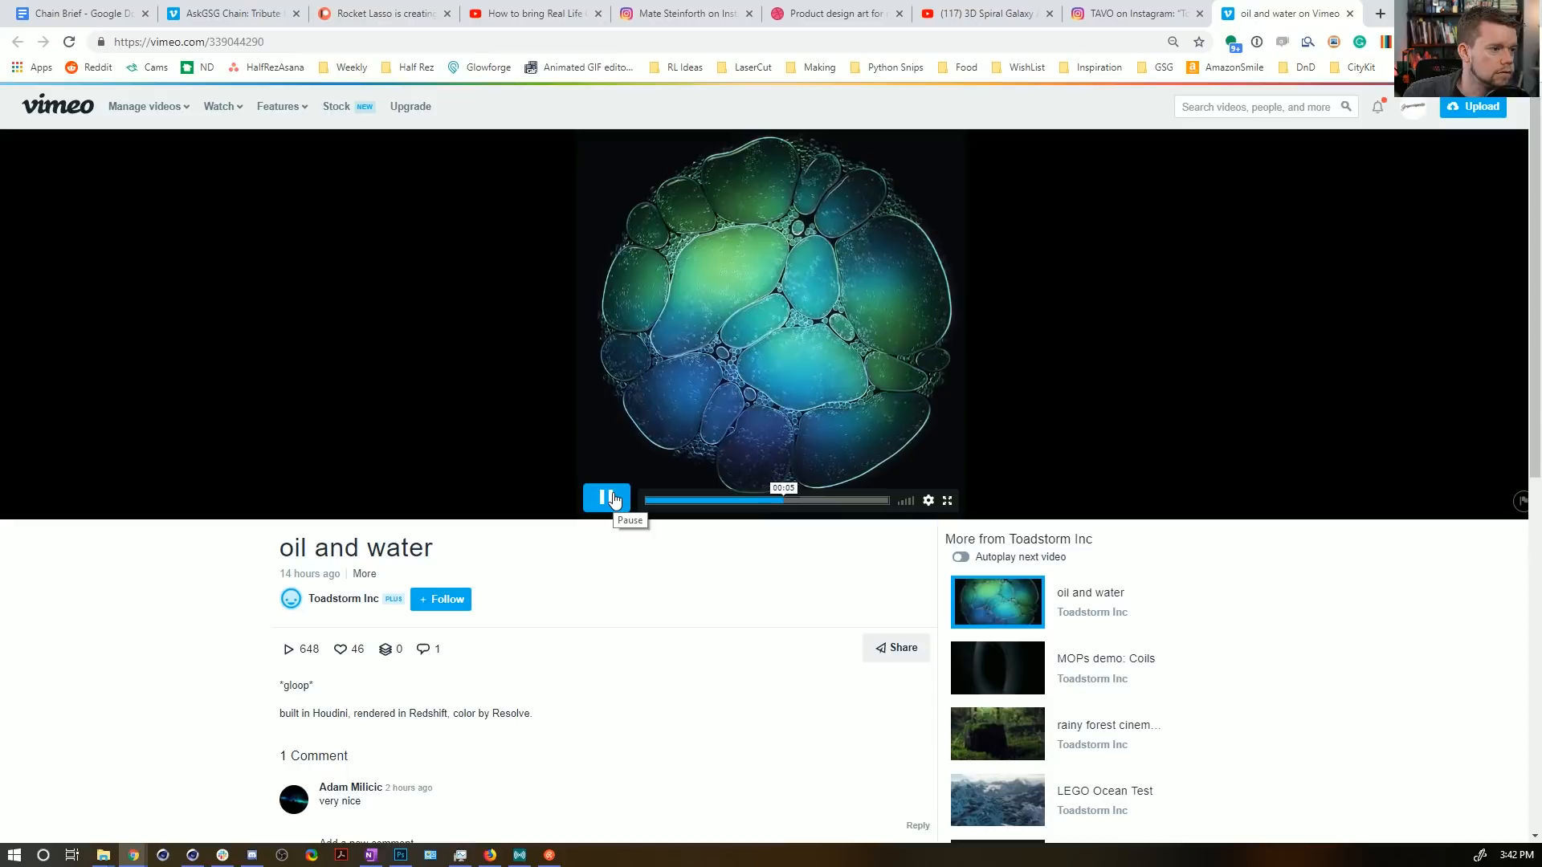
{"action": "left_click", "coordinate": [613, 500]}
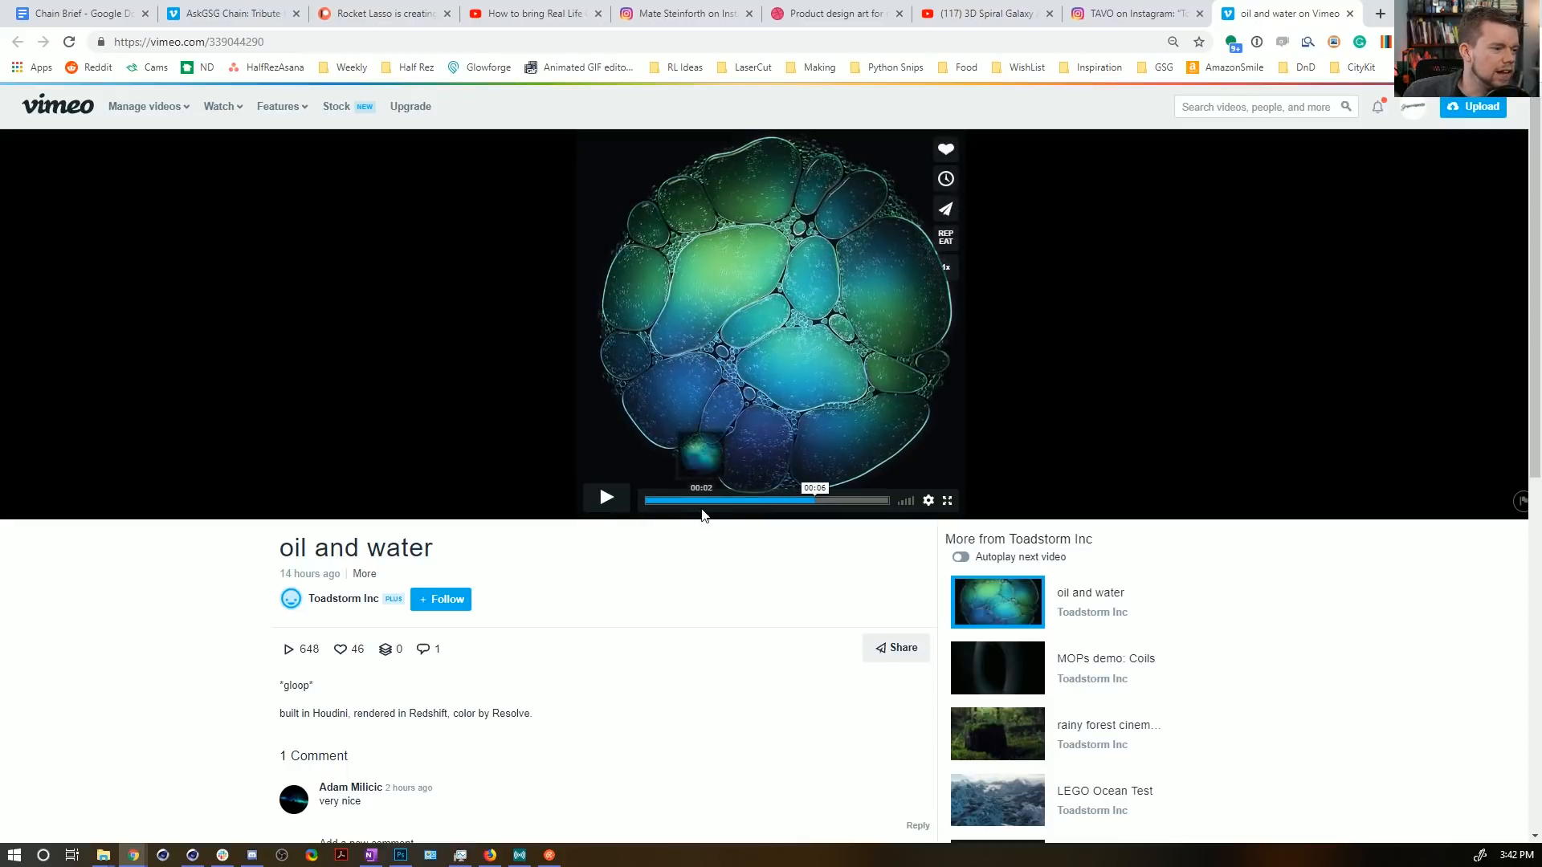
{"action": "left_click", "coordinate": [606, 498]}
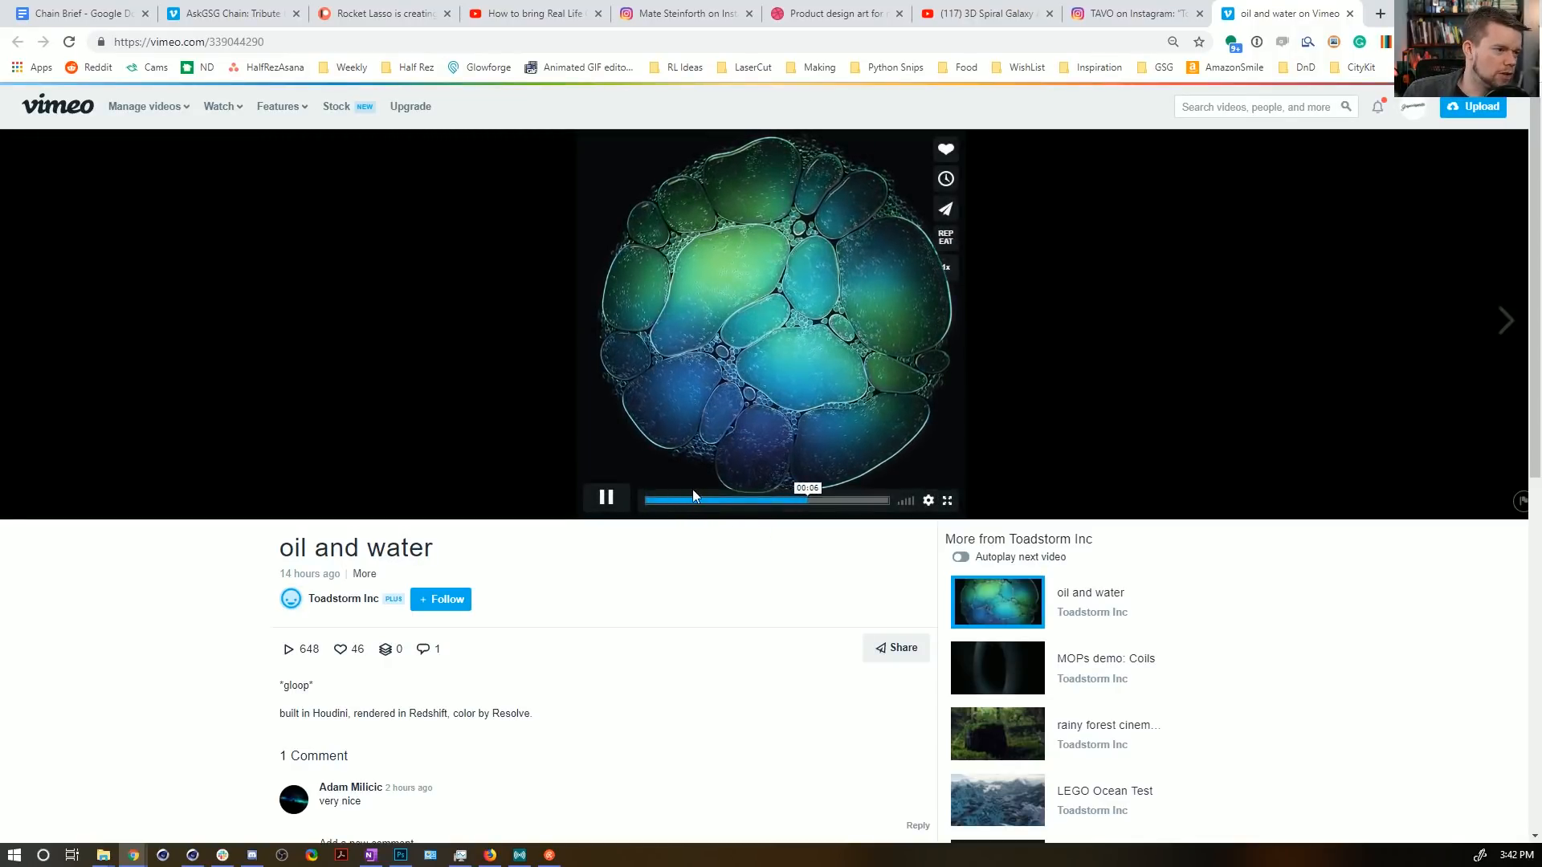
{"action": "left_click", "coordinate": [609, 498]}
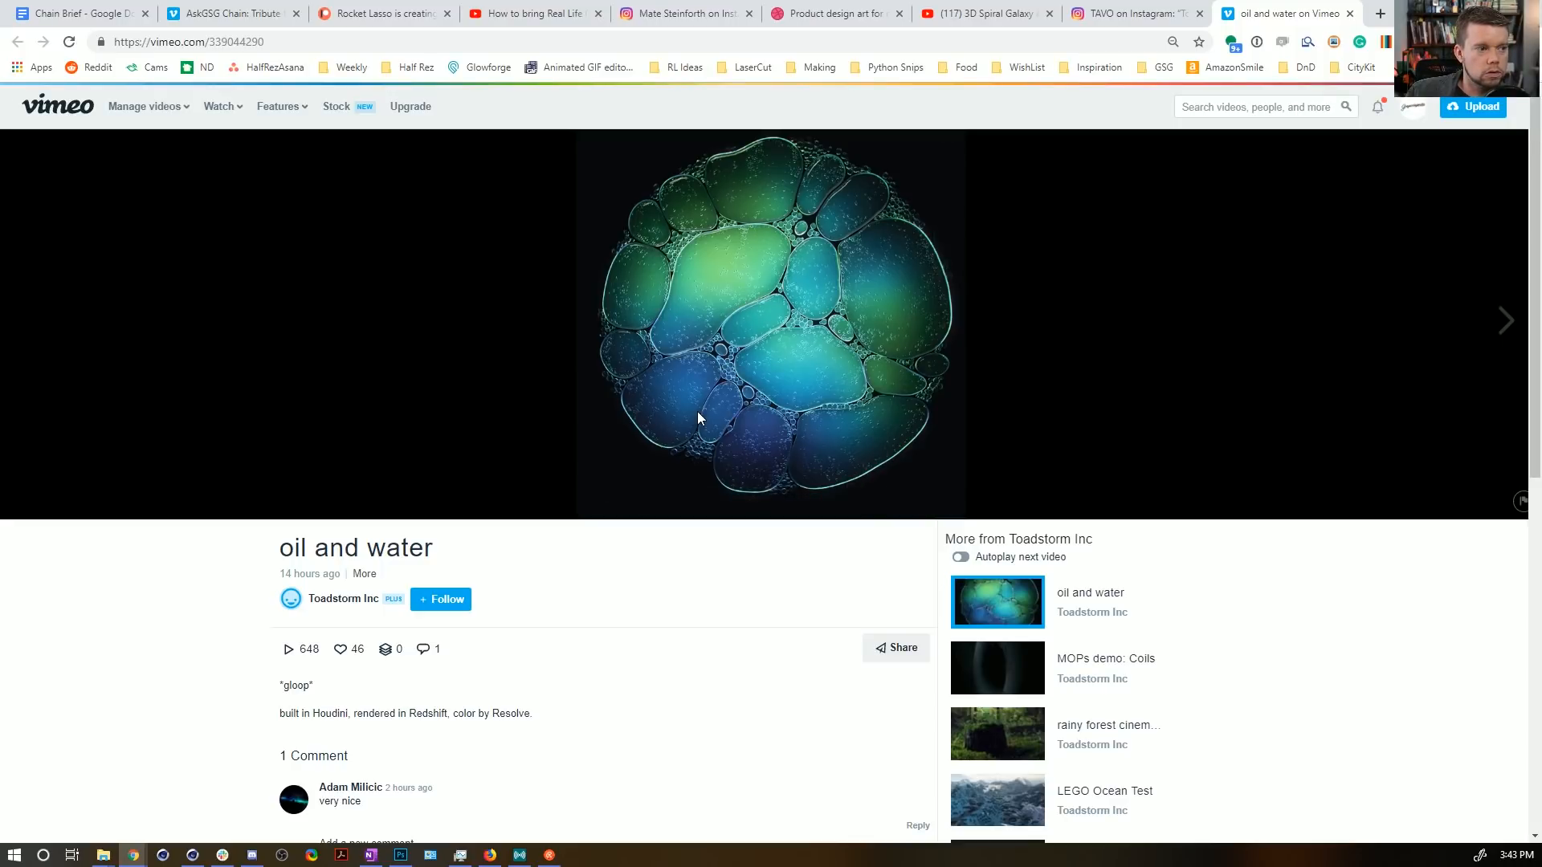
{"action": "mouse_move", "coordinate": [697, 413]}
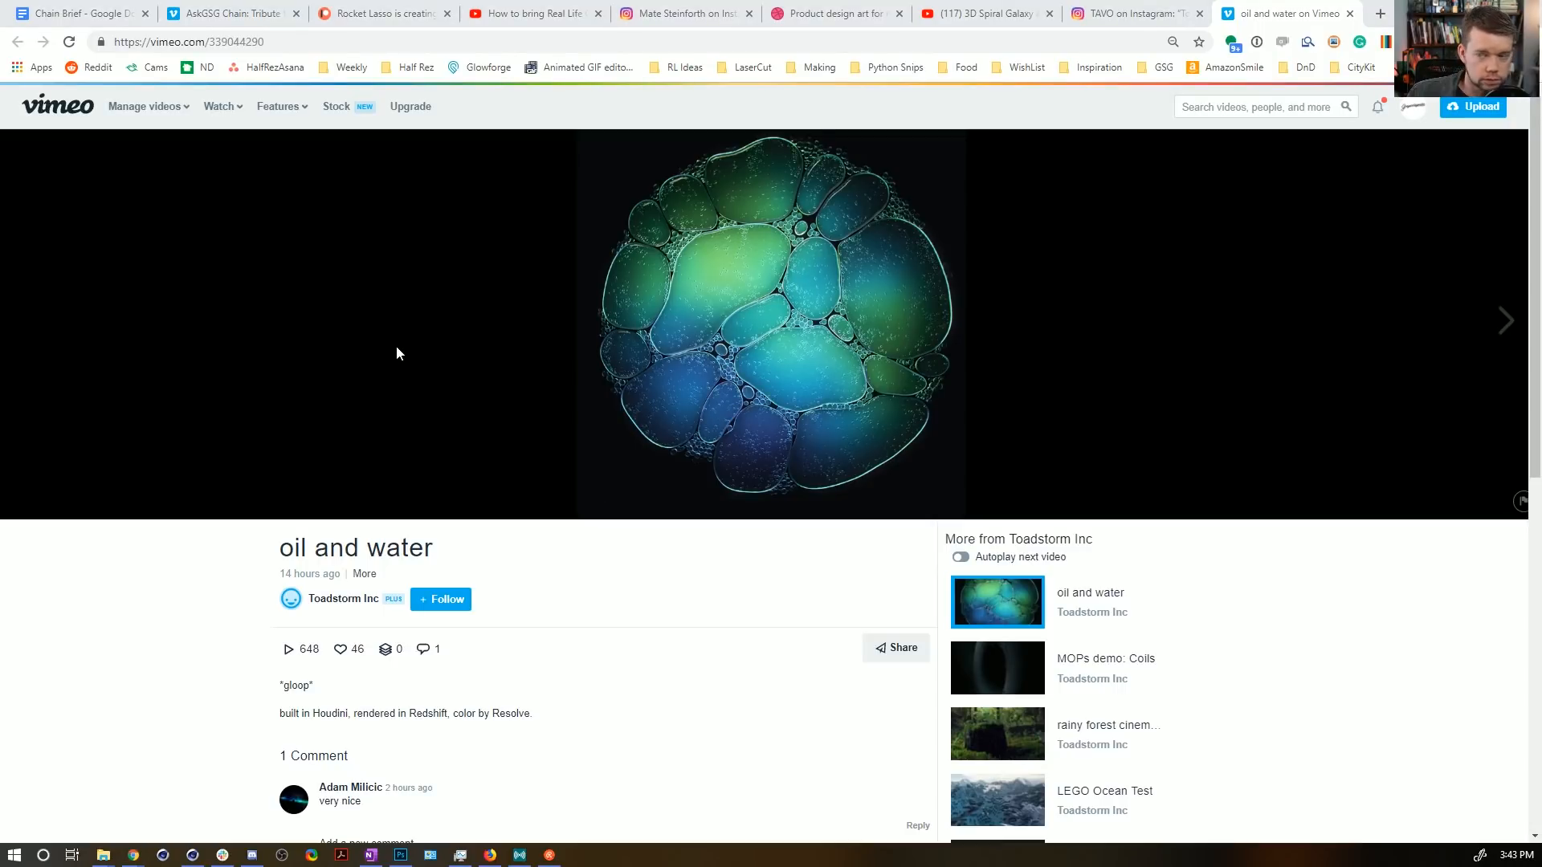
Switch back to Cinema 4D and create a new empty scene.
{"action": "key", "text": "alt+Tab"}
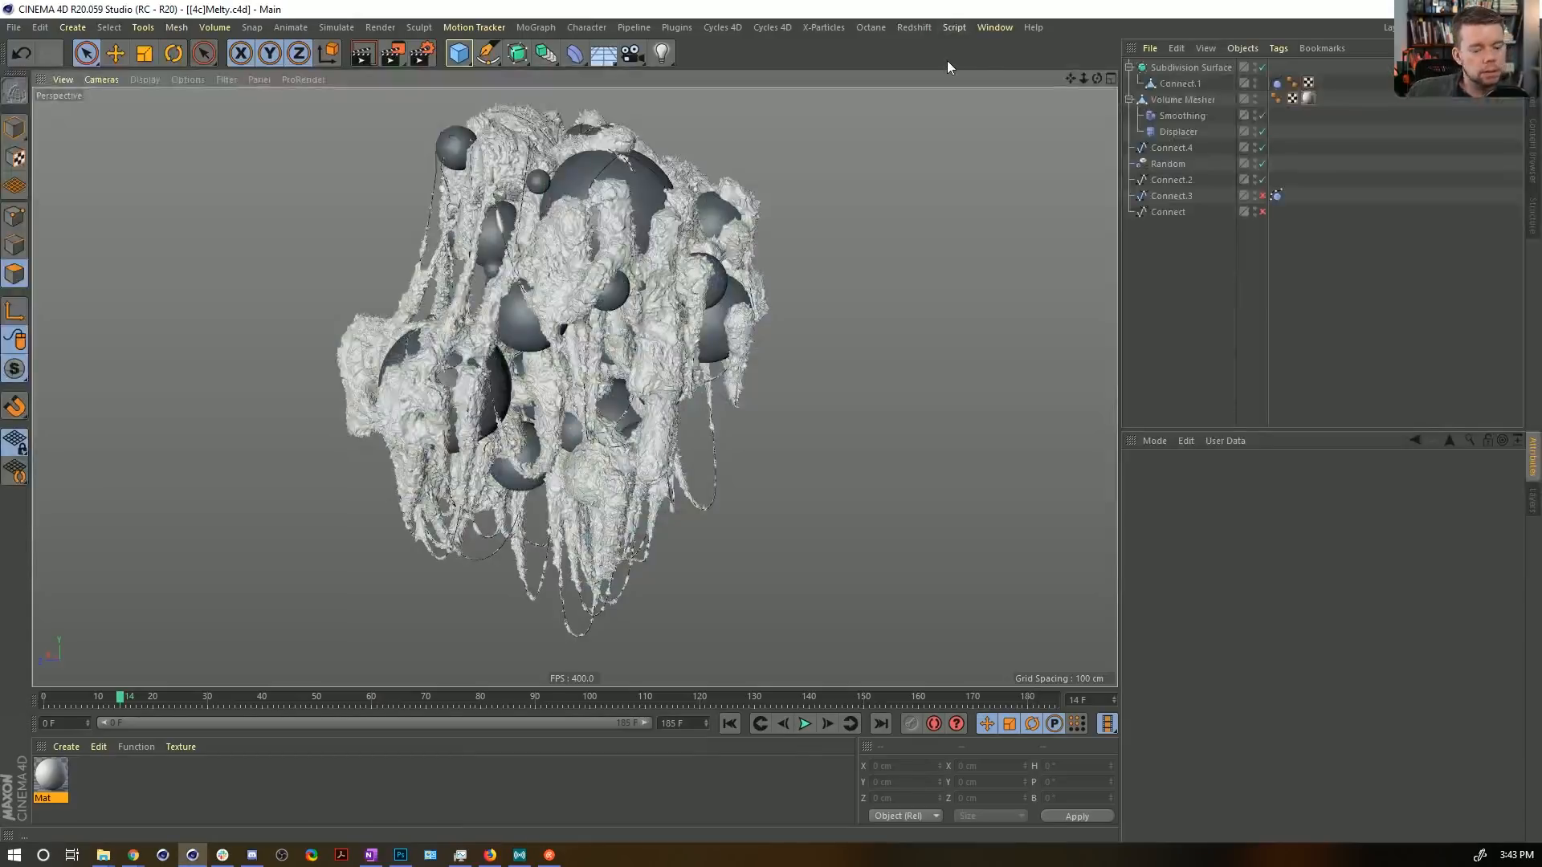
{"action": "key", "text": "ctrl+n"}
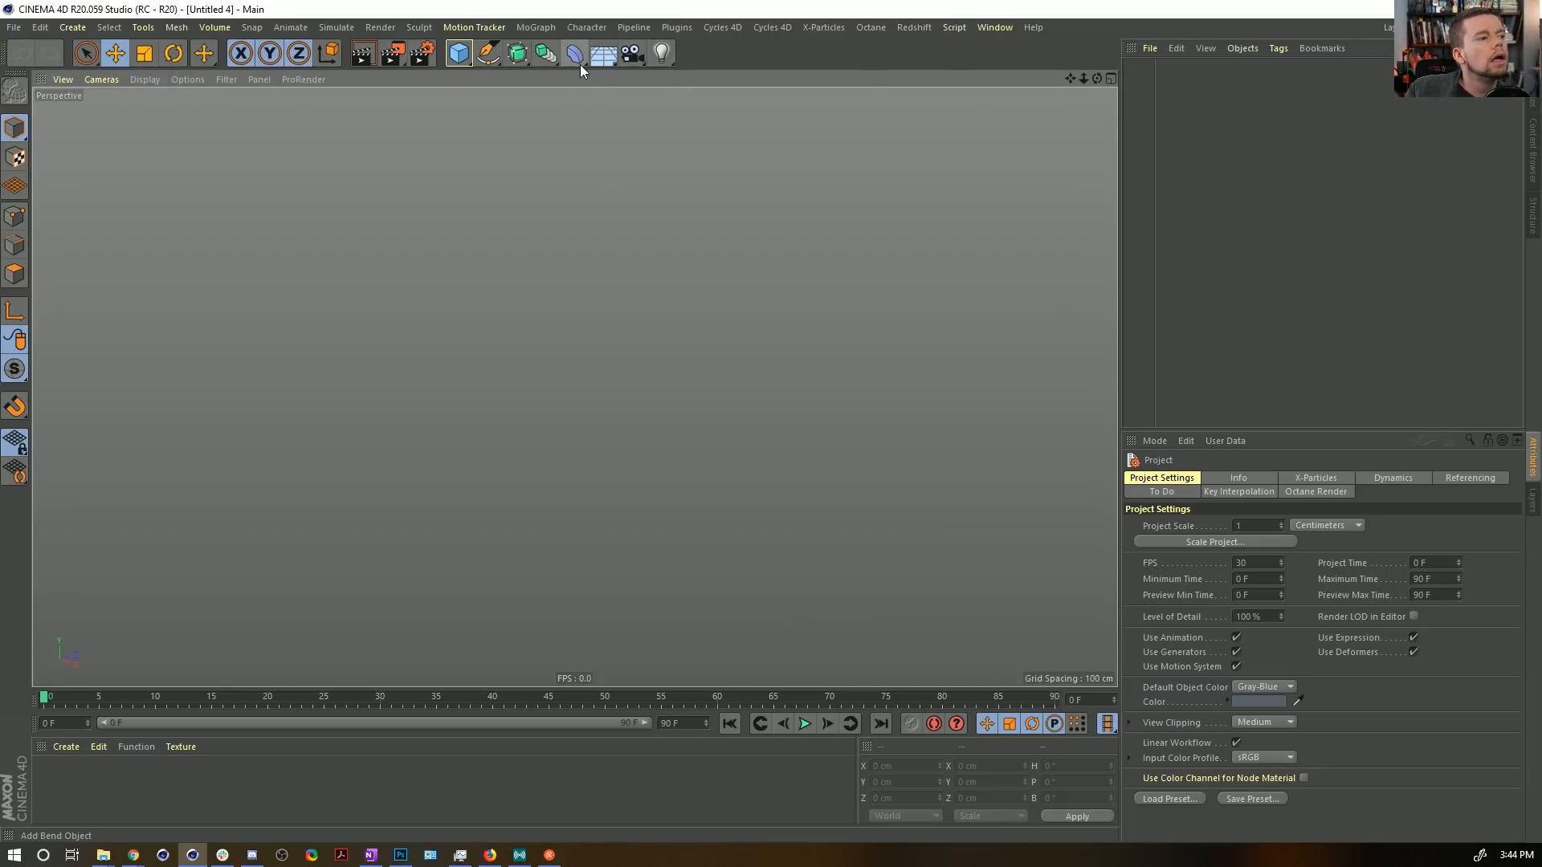
{"action": "left_click", "coordinate": [461, 61]}
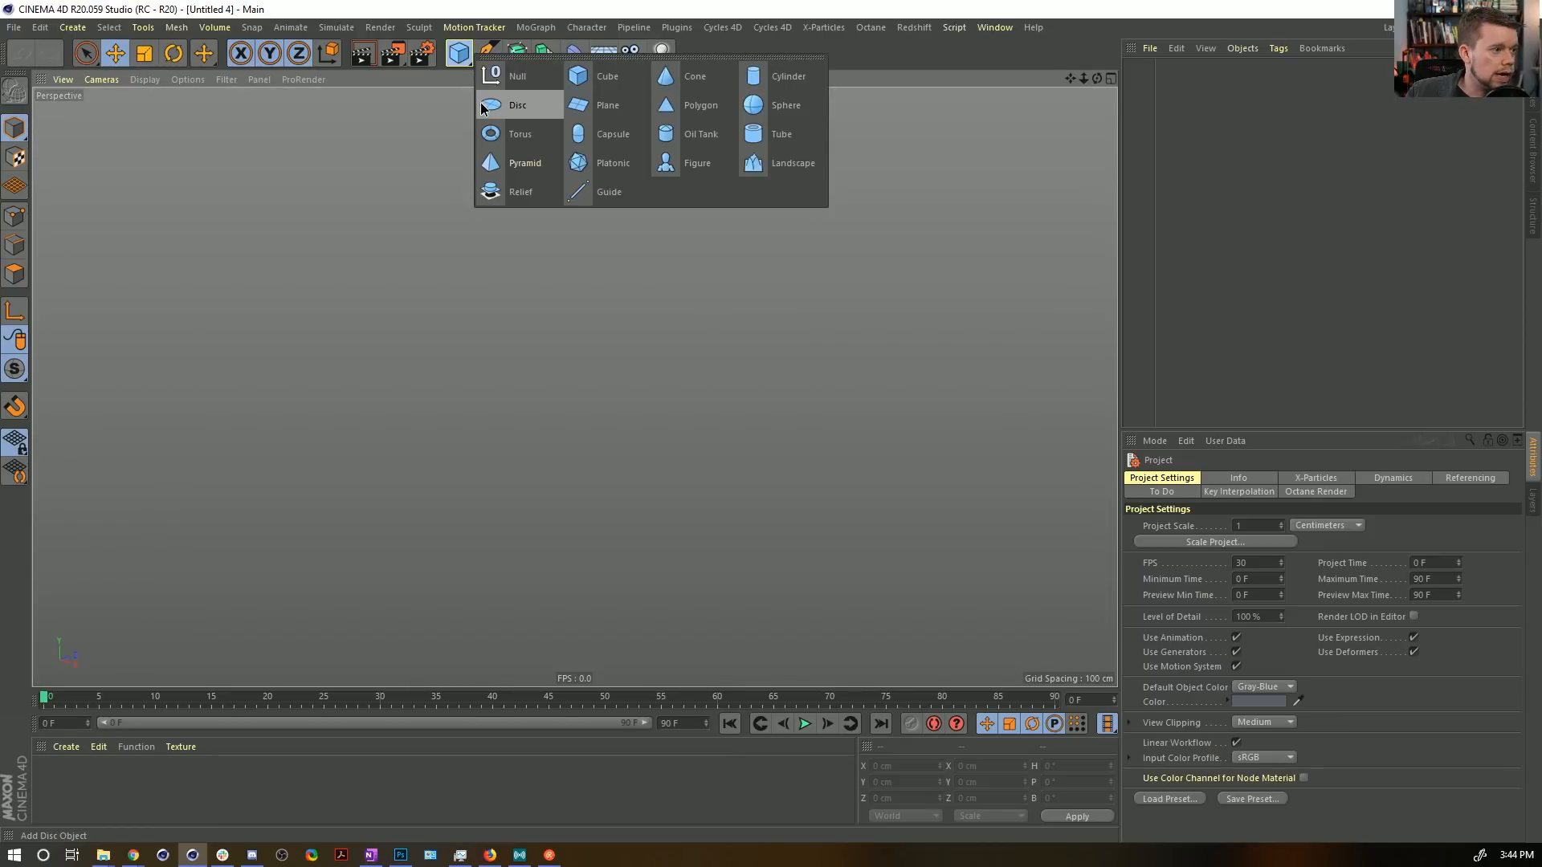
{"action": "left_click", "coordinate": [626, 84]}
{"action": "left_click_drag", "start_coordinate": [634, 321], "coordinate": [638, 374], "text": "alt"}
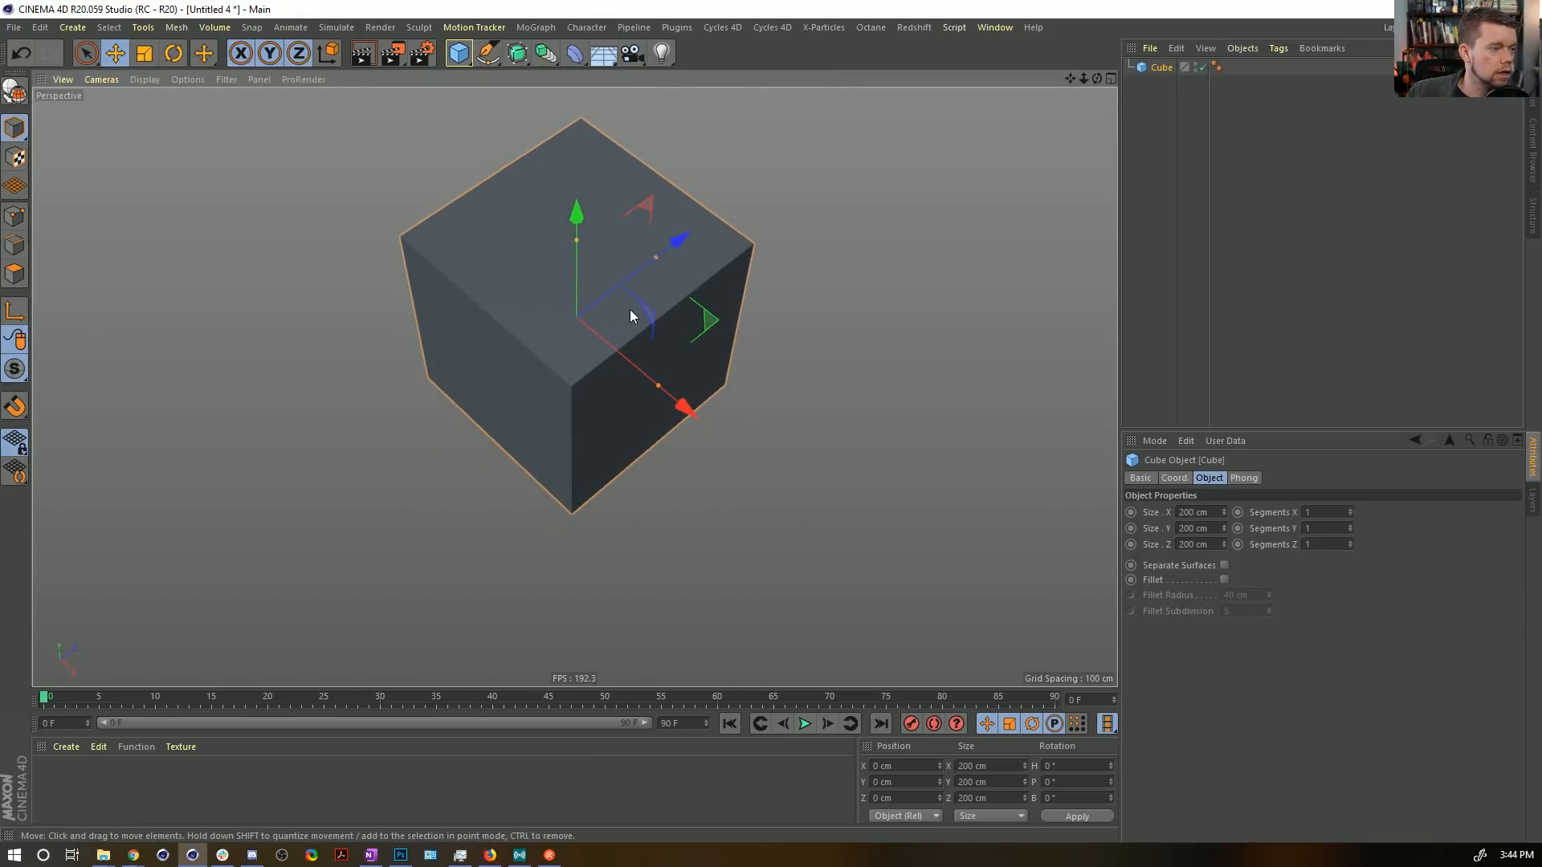
{"action": "left_click", "coordinate": [1161, 67]}
{"action": "key", "text": "Delete"}
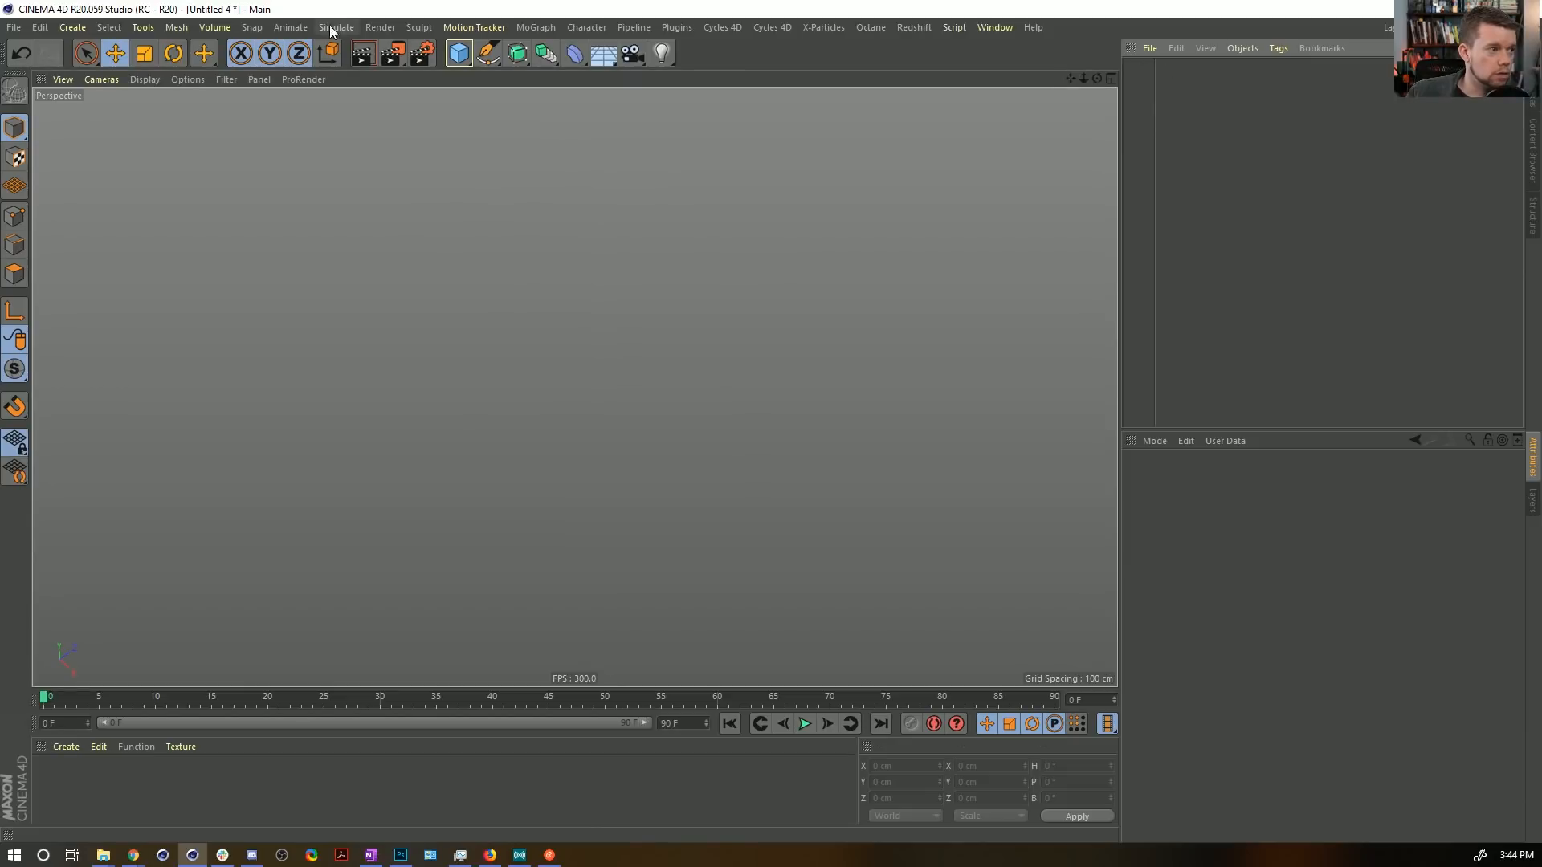
Add a default Cube and a Floor object to the empty scene.
{"action": "left_click", "coordinate": [458, 53]}
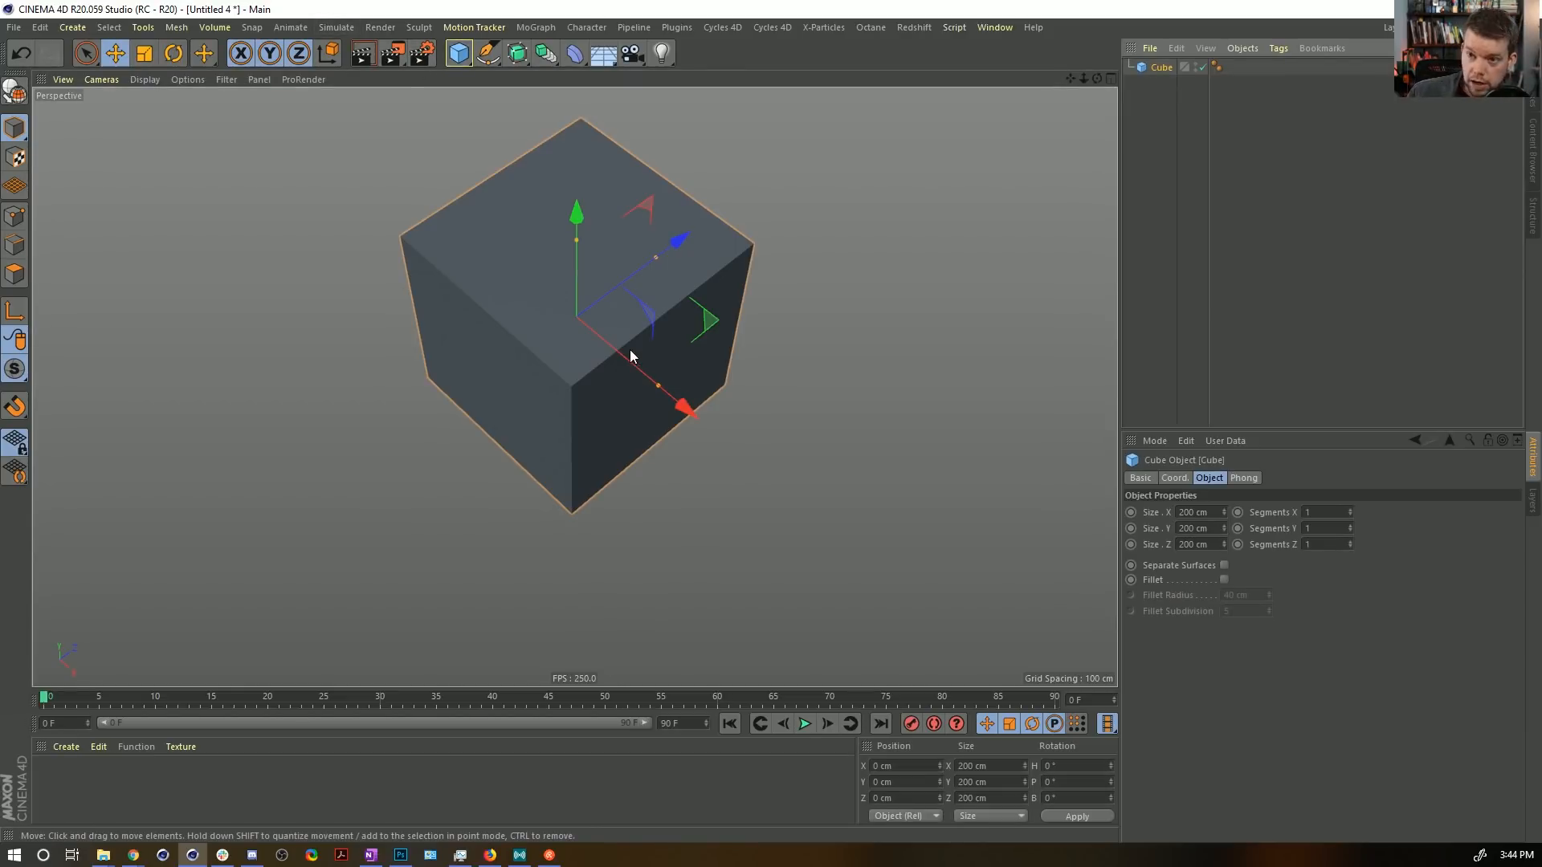
{"action": "left_click_drag", "start_coordinate": [682, 404], "coordinate": [671, 378], "text": "alt"}
{"action": "left_click", "coordinate": [586, 28]}
{"action": "left_click", "coordinate": [619, 7]}
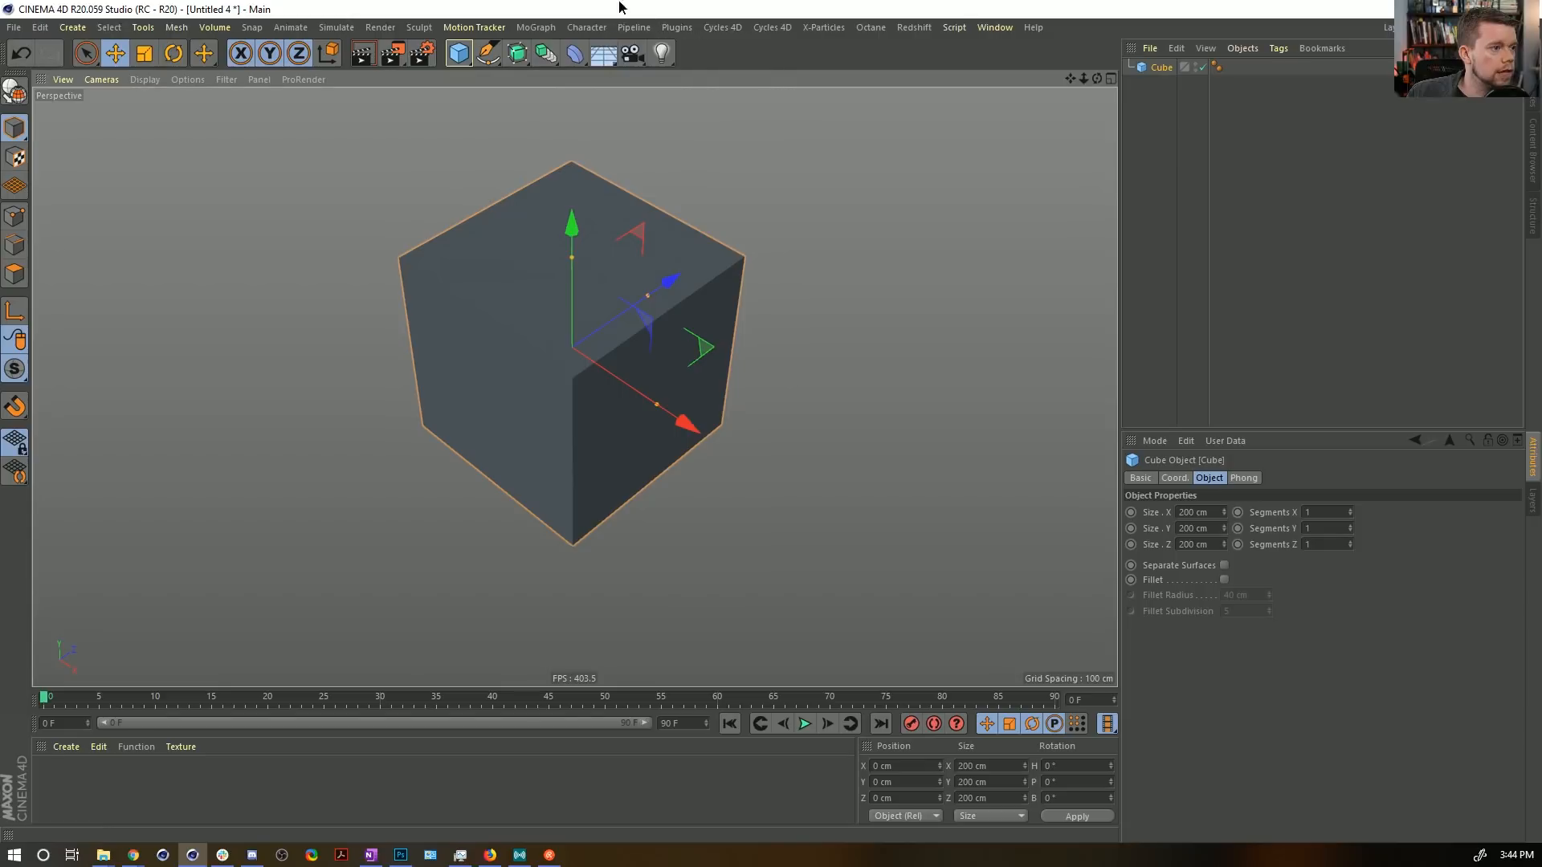
{"action": "left_click", "coordinate": [608, 57]}
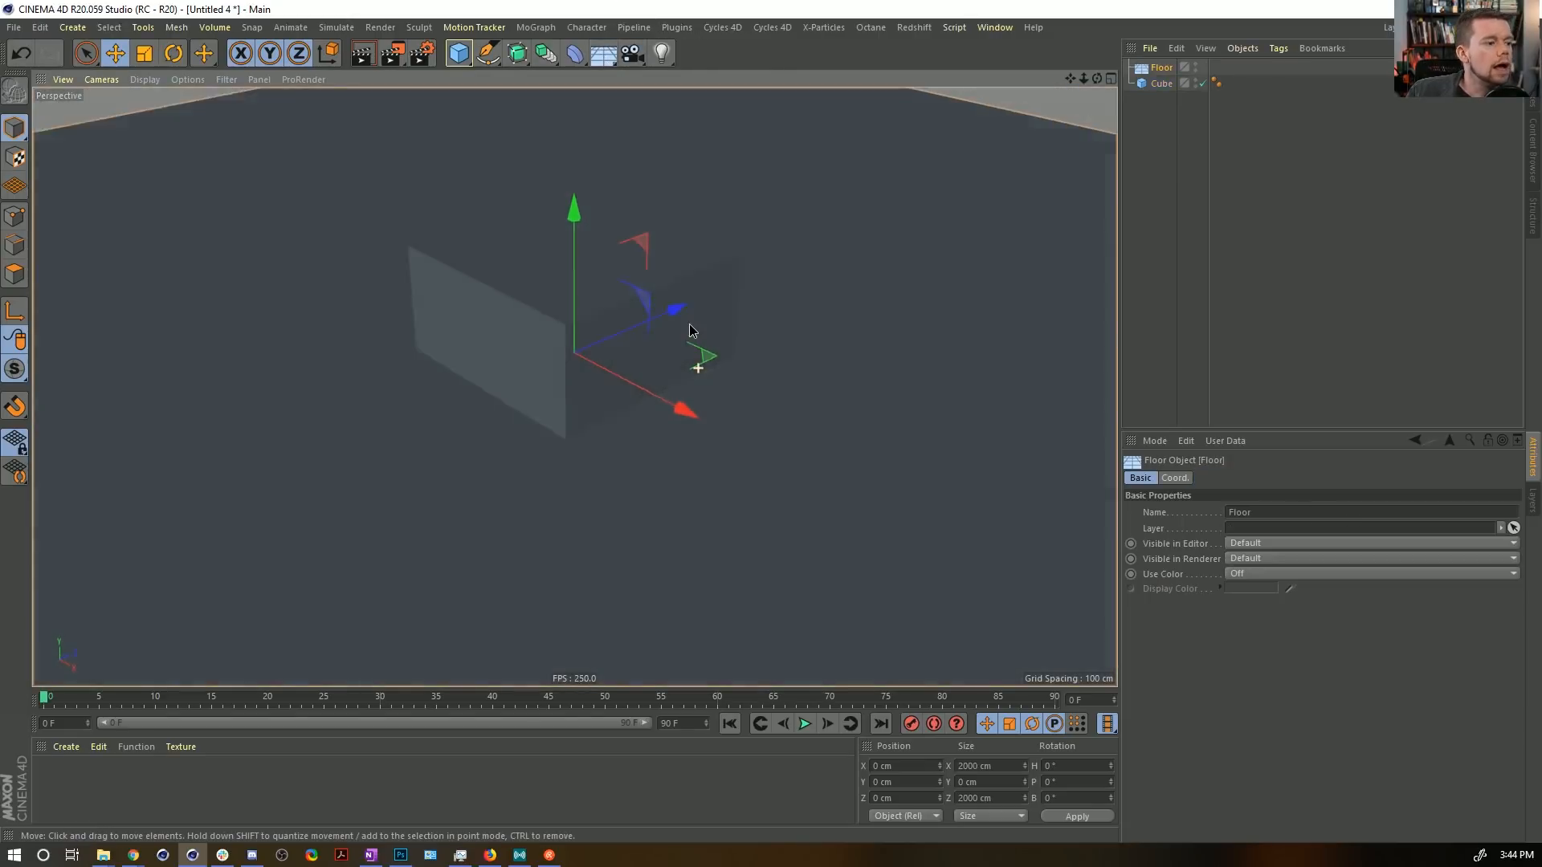
{"action": "left_click_drag", "start_coordinate": [679, 317], "coordinate": [625, 366], "text": "alt"}
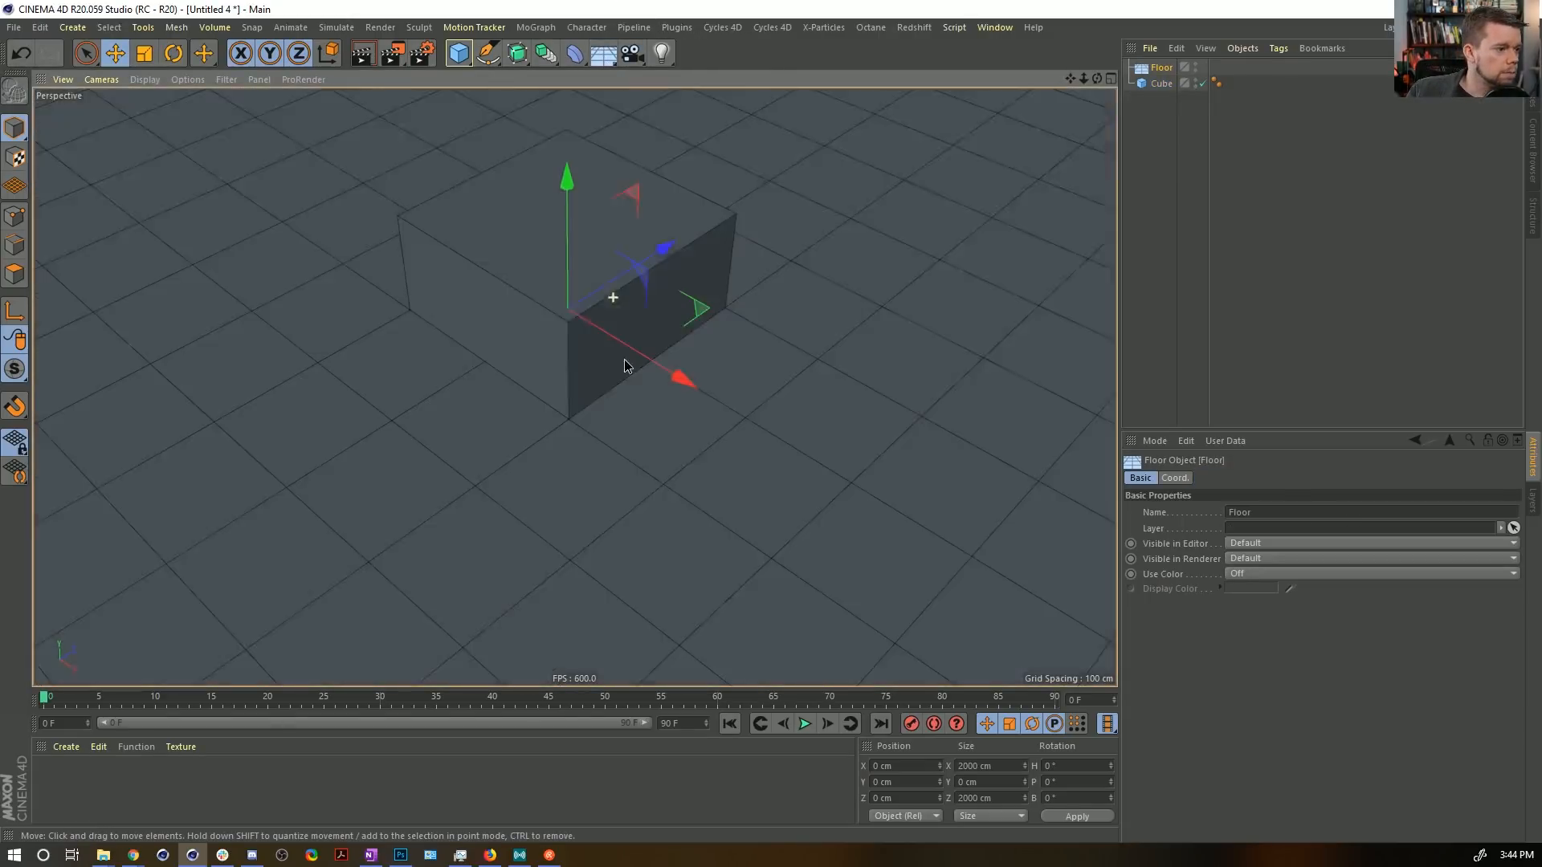
Create a new default material and apply it to the cube.
{"action": "double_click", "coordinate": [65, 765]}
{"action": "left_click_drag", "start_coordinate": [52, 773], "coordinate": [633, 344]}
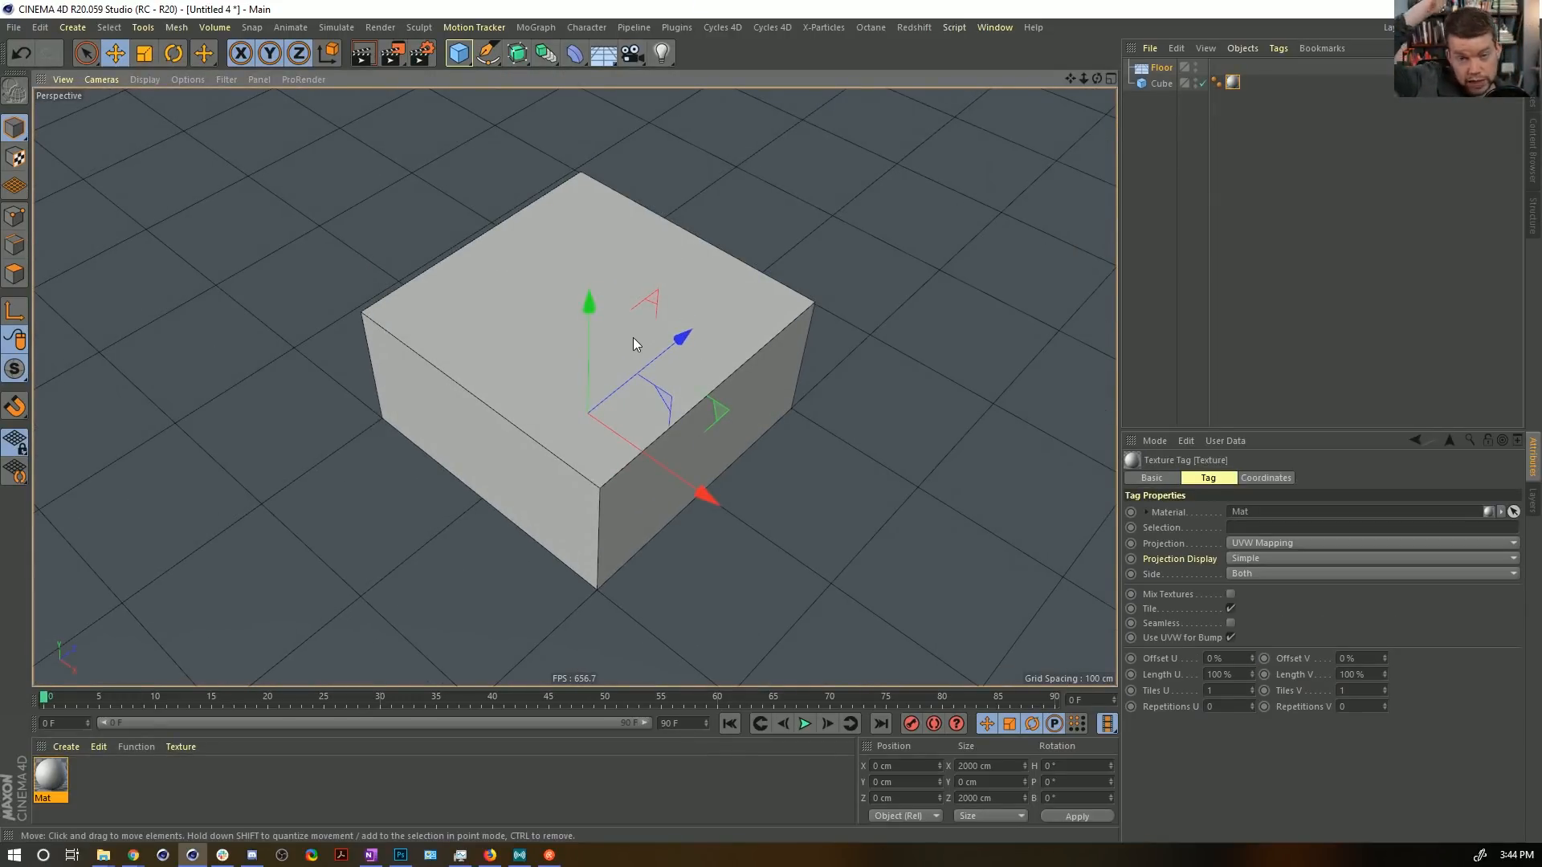
Give the Floor a Collider Body simulation tag.
{"action": "left_click", "coordinate": [1169, 68]}
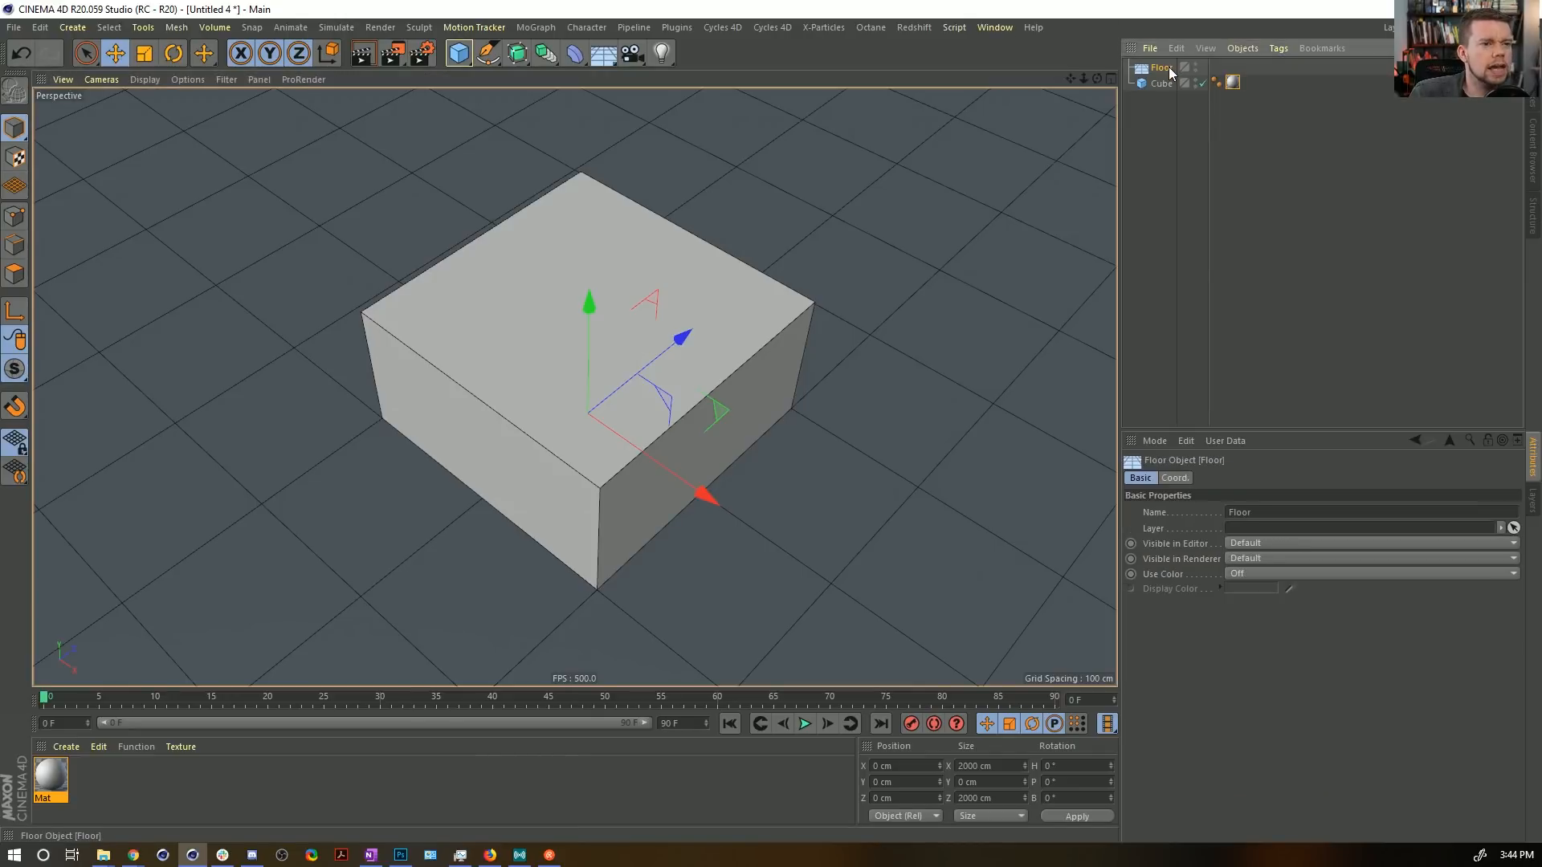
{"action": "right_click", "coordinate": [1166, 76]}
{"action": "mouse_move", "coordinate": [1210, 257]}
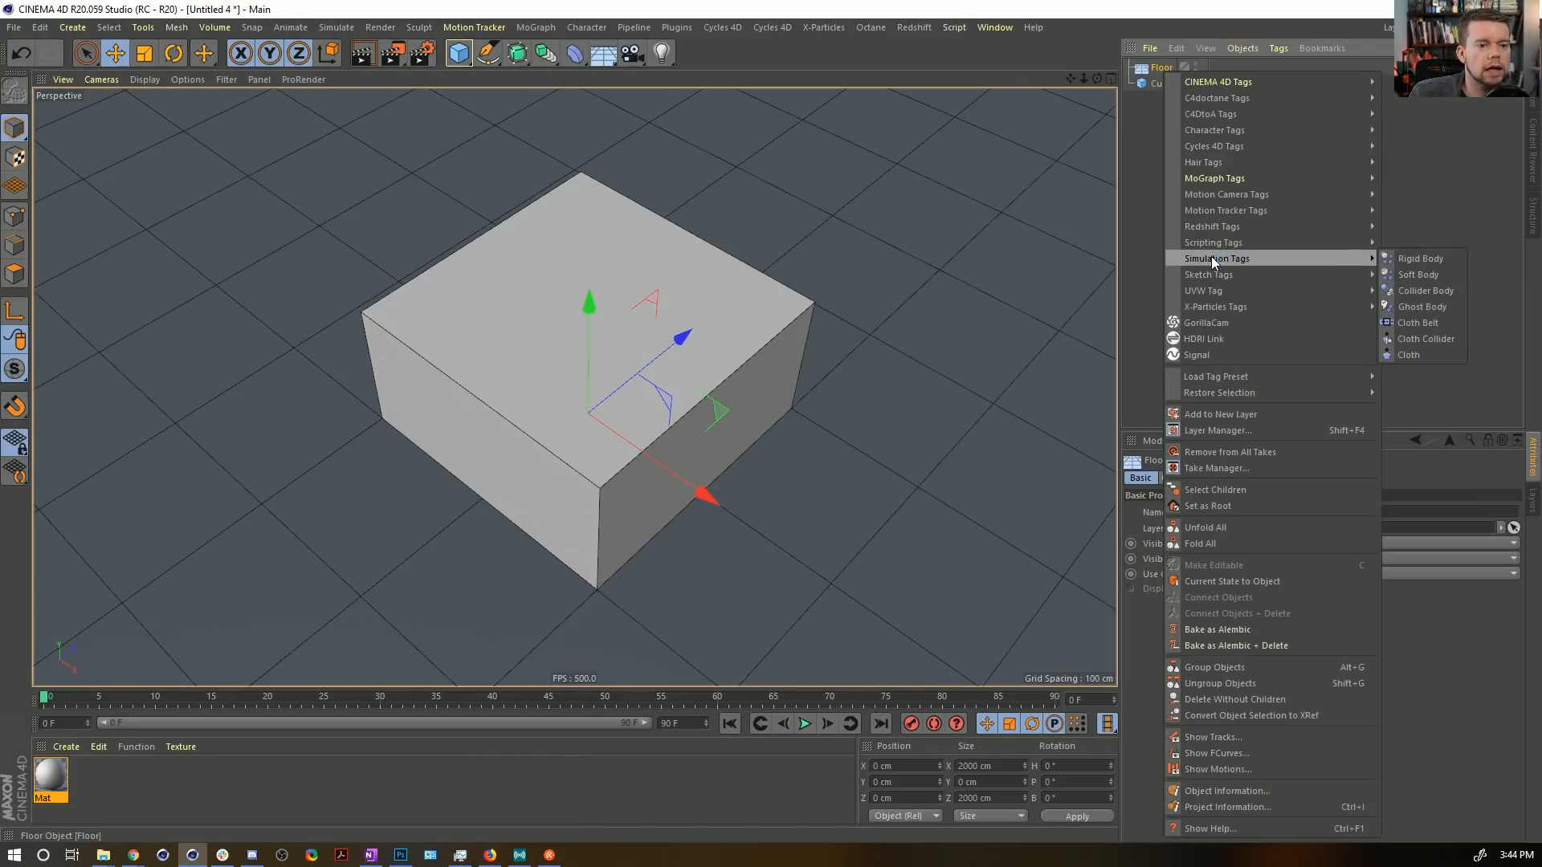
{"action": "left_click", "coordinate": [1428, 258]}
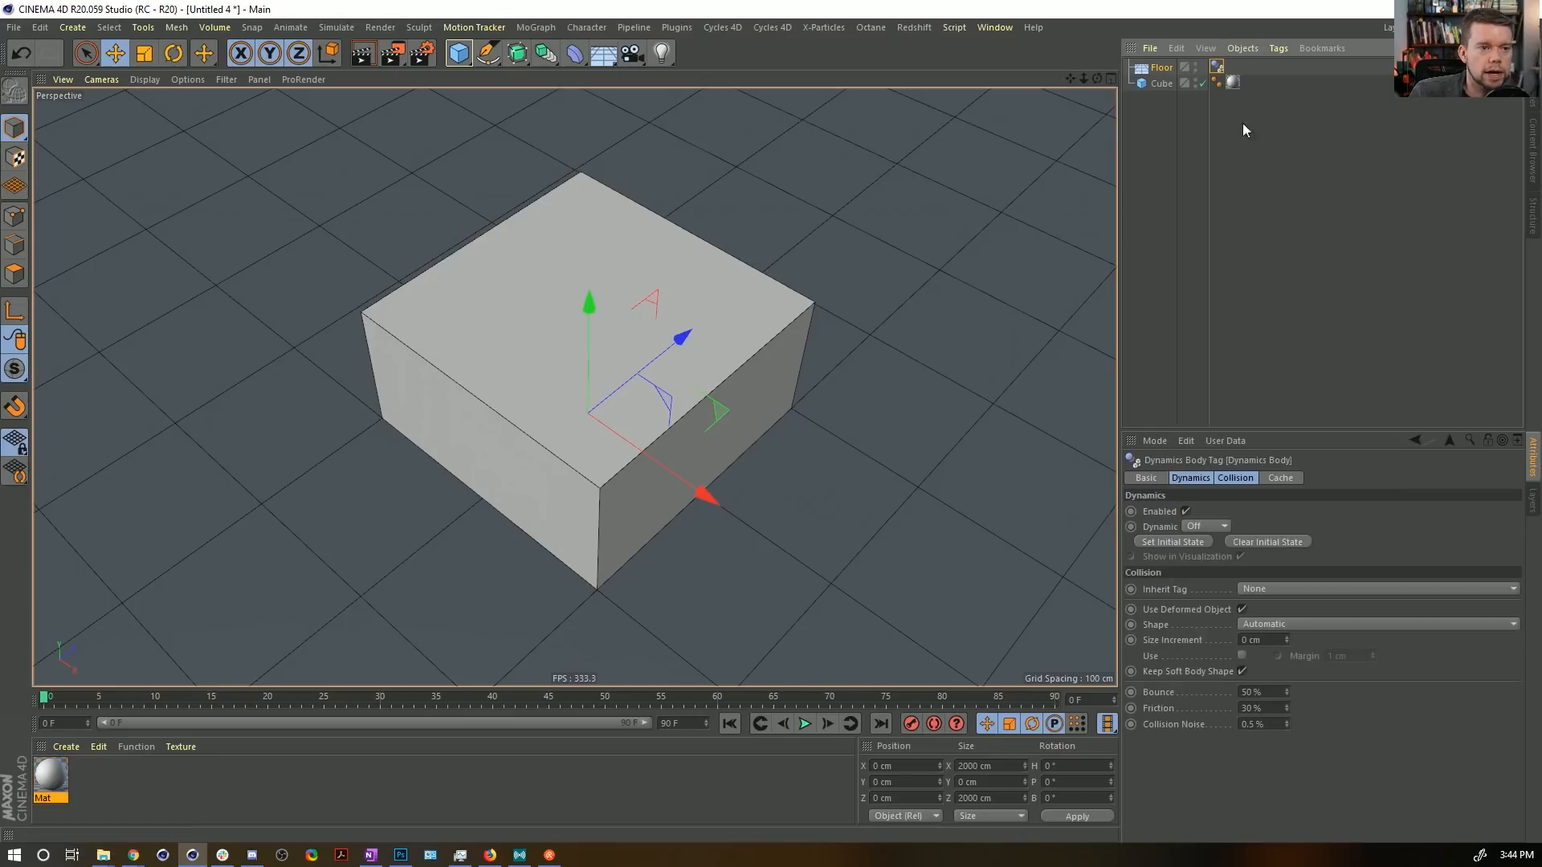
Add a MoGraph Cloner with the Floor as its child and set the cloner's mode to Object.
{"action": "left_click", "coordinate": [1159, 71]}
{"action": "left_click", "coordinate": [536, 28]}
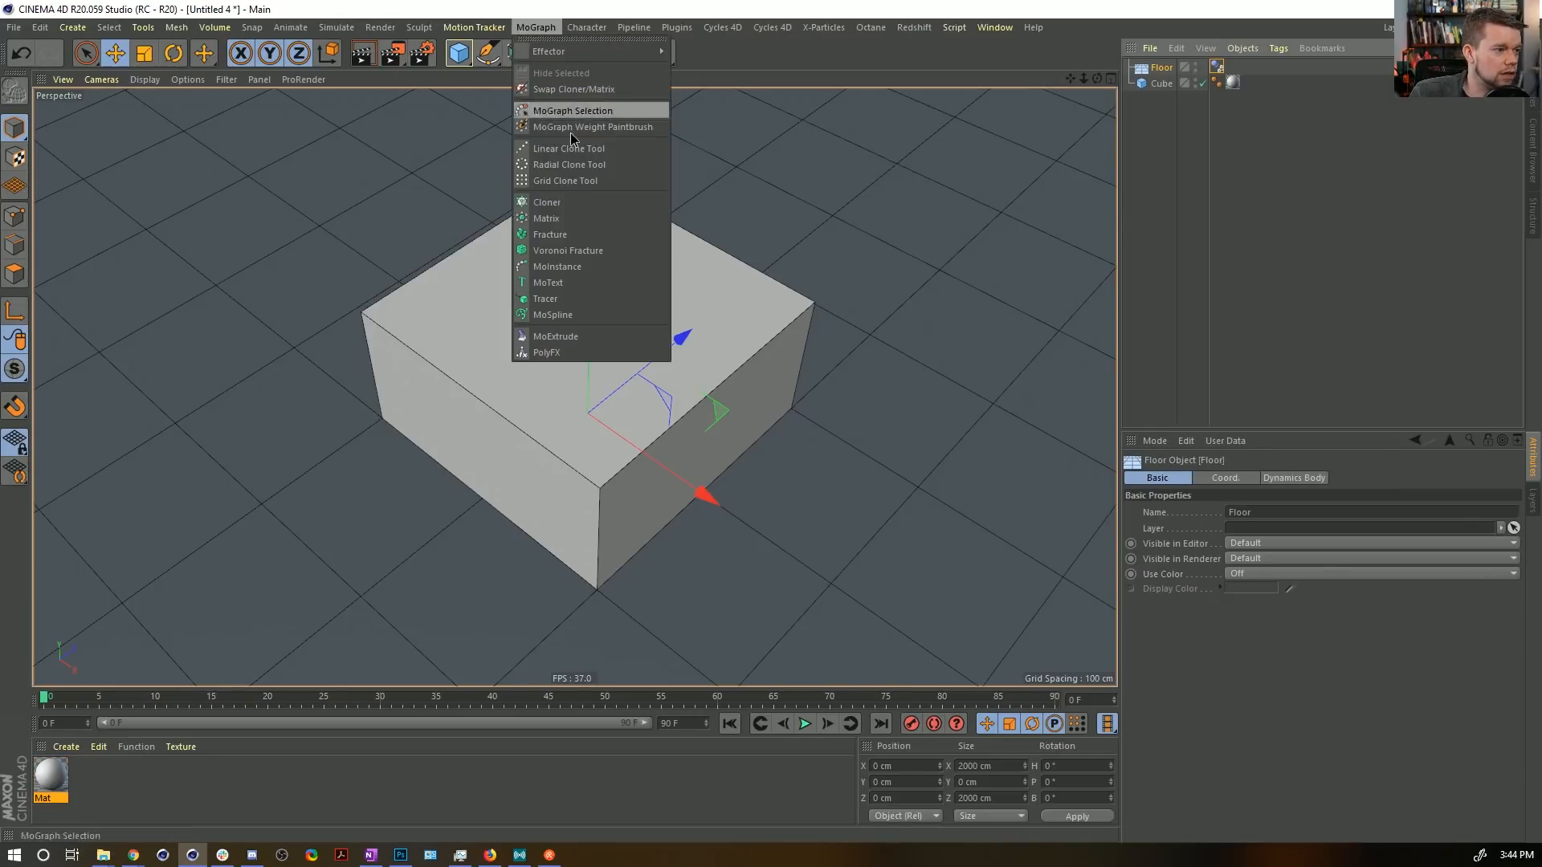
{"action": "left_click", "coordinate": [546, 202]}
{"action": "left_click_drag", "start_coordinate": [1161, 84], "coordinate": [1168, 66]}
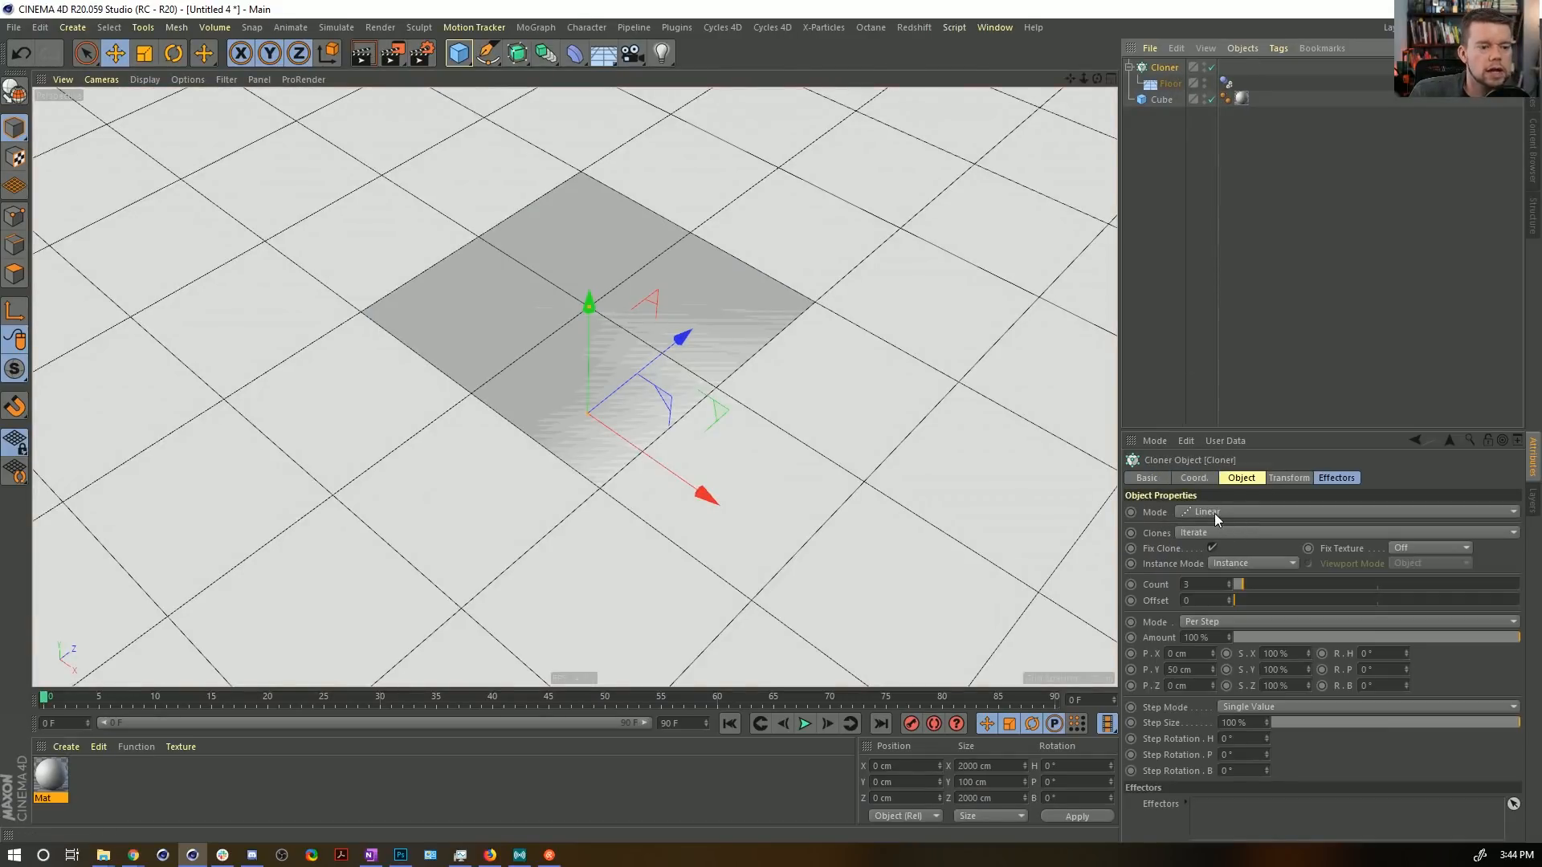
{"action": "left_click", "coordinate": [1214, 513]}
{"action": "left_click", "coordinate": [1221, 527]}
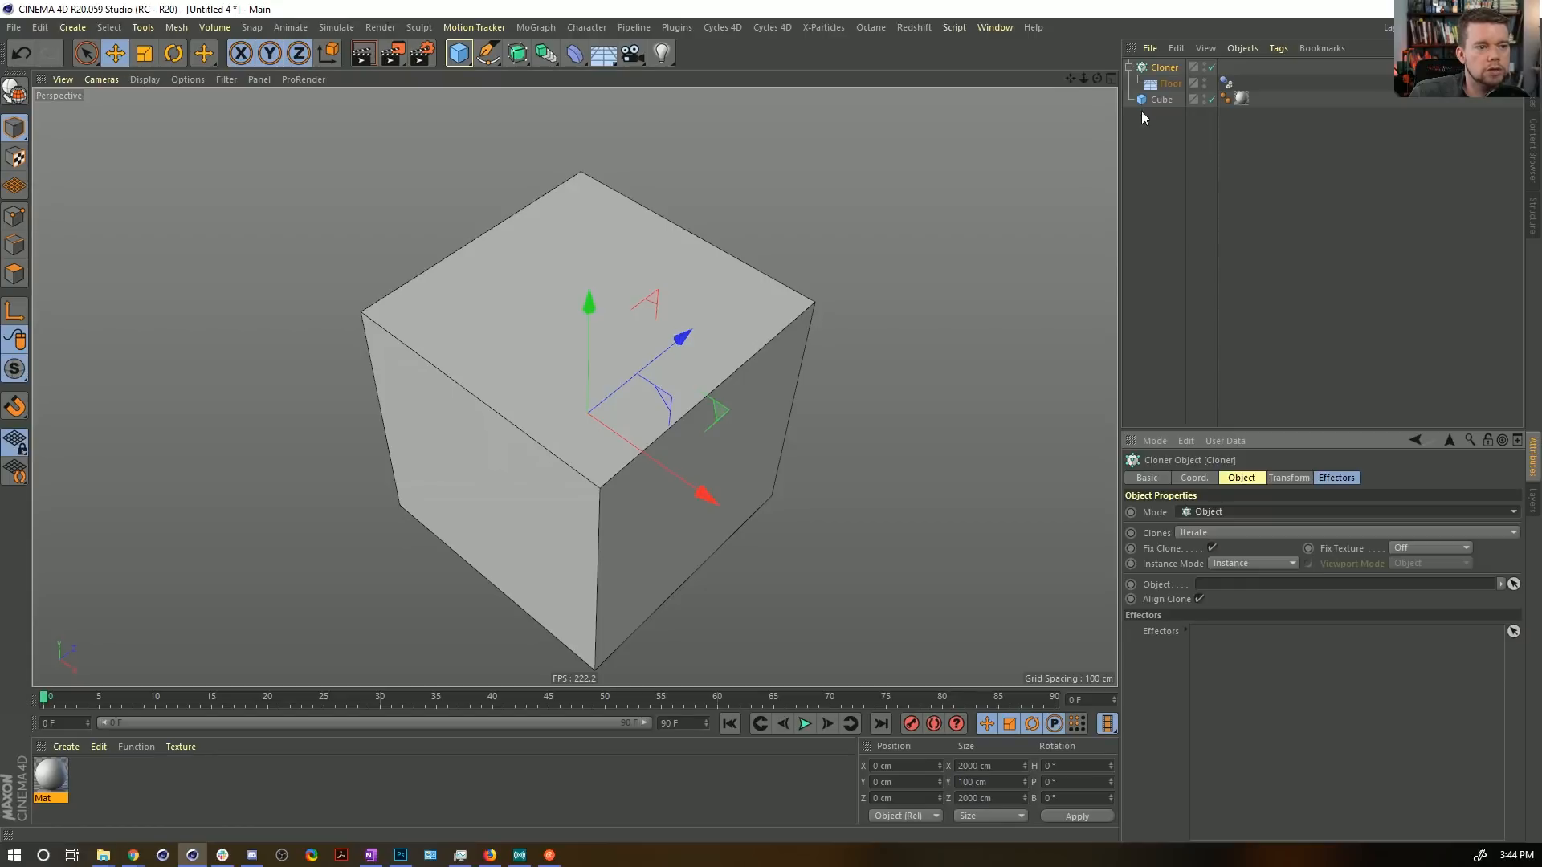
Assign the Cube as the Cloner's target object and set the distribution to Polygon Center.
{"action": "mouse_move", "coordinate": [1161, 99]}
{"action": "left_mouse_down"}
{"action": "mouse_move", "coordinate": [1243, 637]}
{"action": "mouse_move", "coordinate": [1213, 587]}
{"action": "left_mouse_up"}
{"action": "left_click", "coordinate": [1227, 636]}
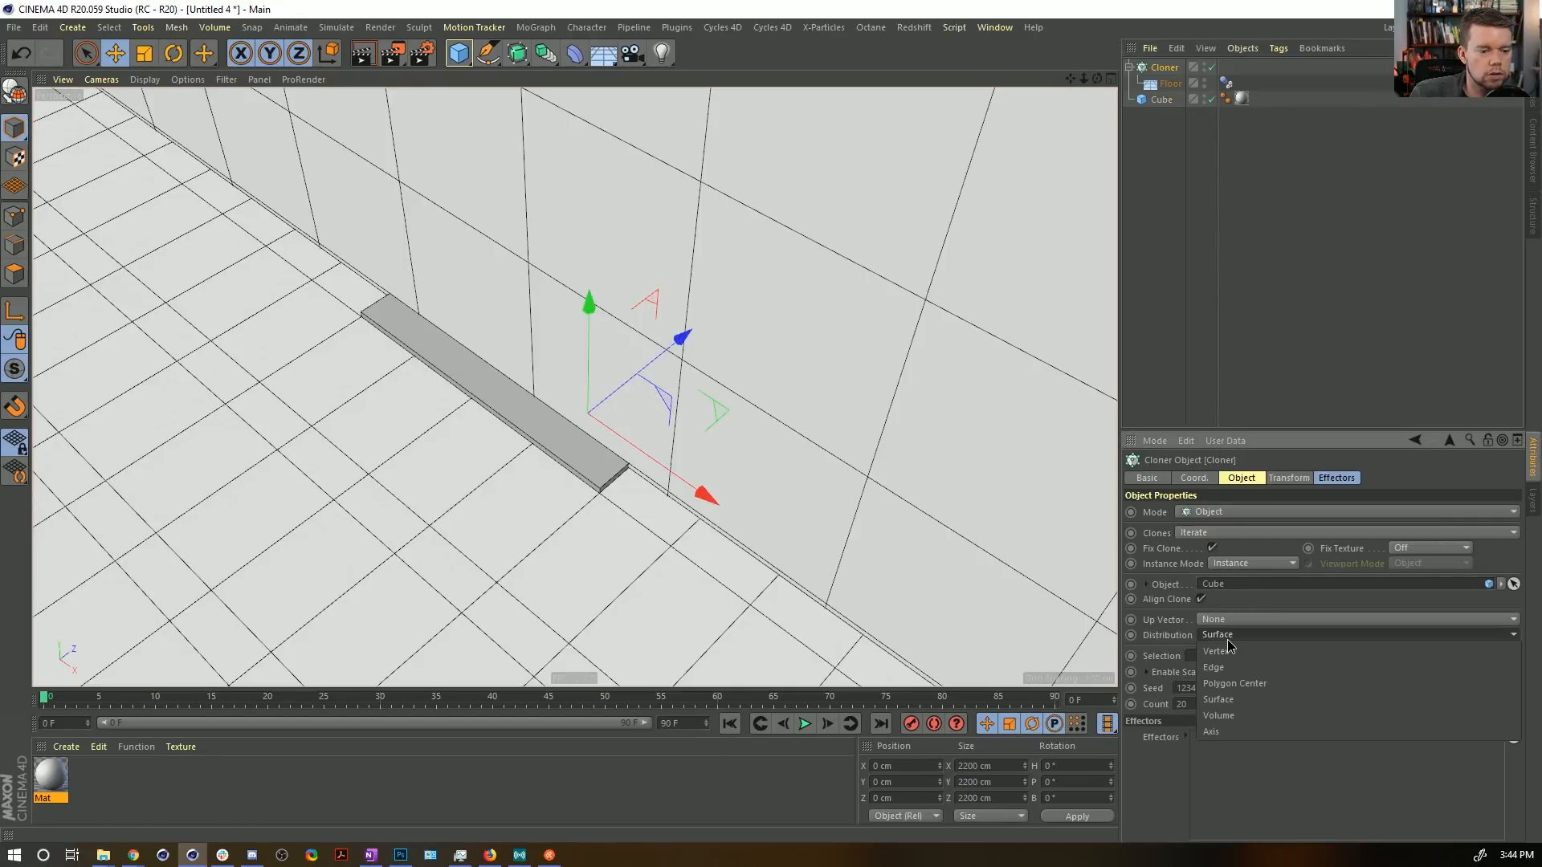
{"action": "left_click", "coordinate": [1232, 684]}
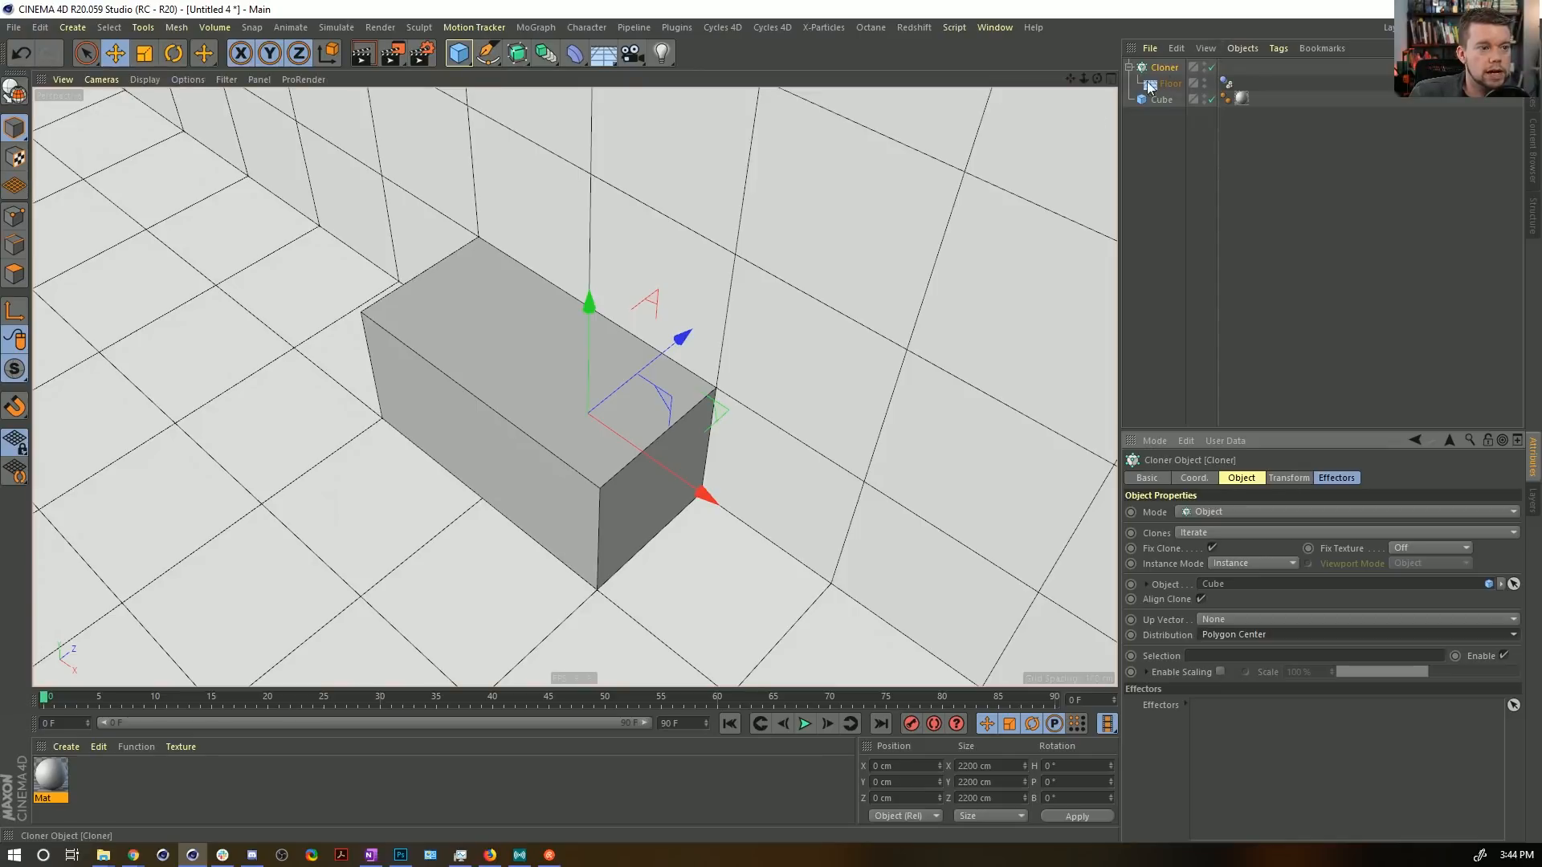
Set the Cloner's transform pitch rotation to 90° so the floor clones align with the cube's faces.
{"action": "left_click_drag", "start_coordinate": [612, 364], "coordinate": [577, 352], "text": "alt"}
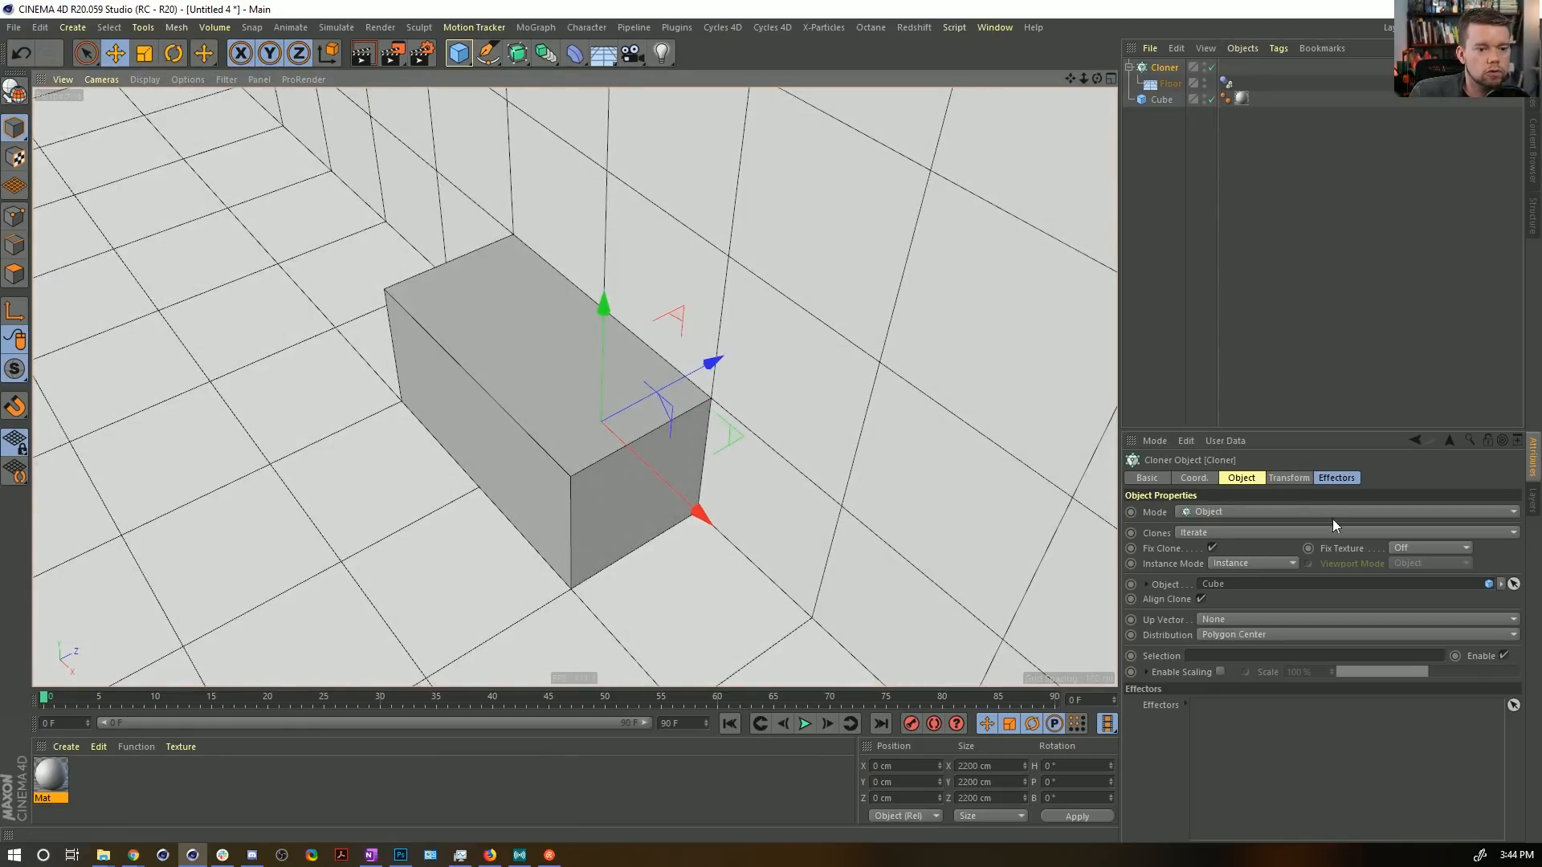
{"action": "left_click", "coordinate": [1289, 478]}
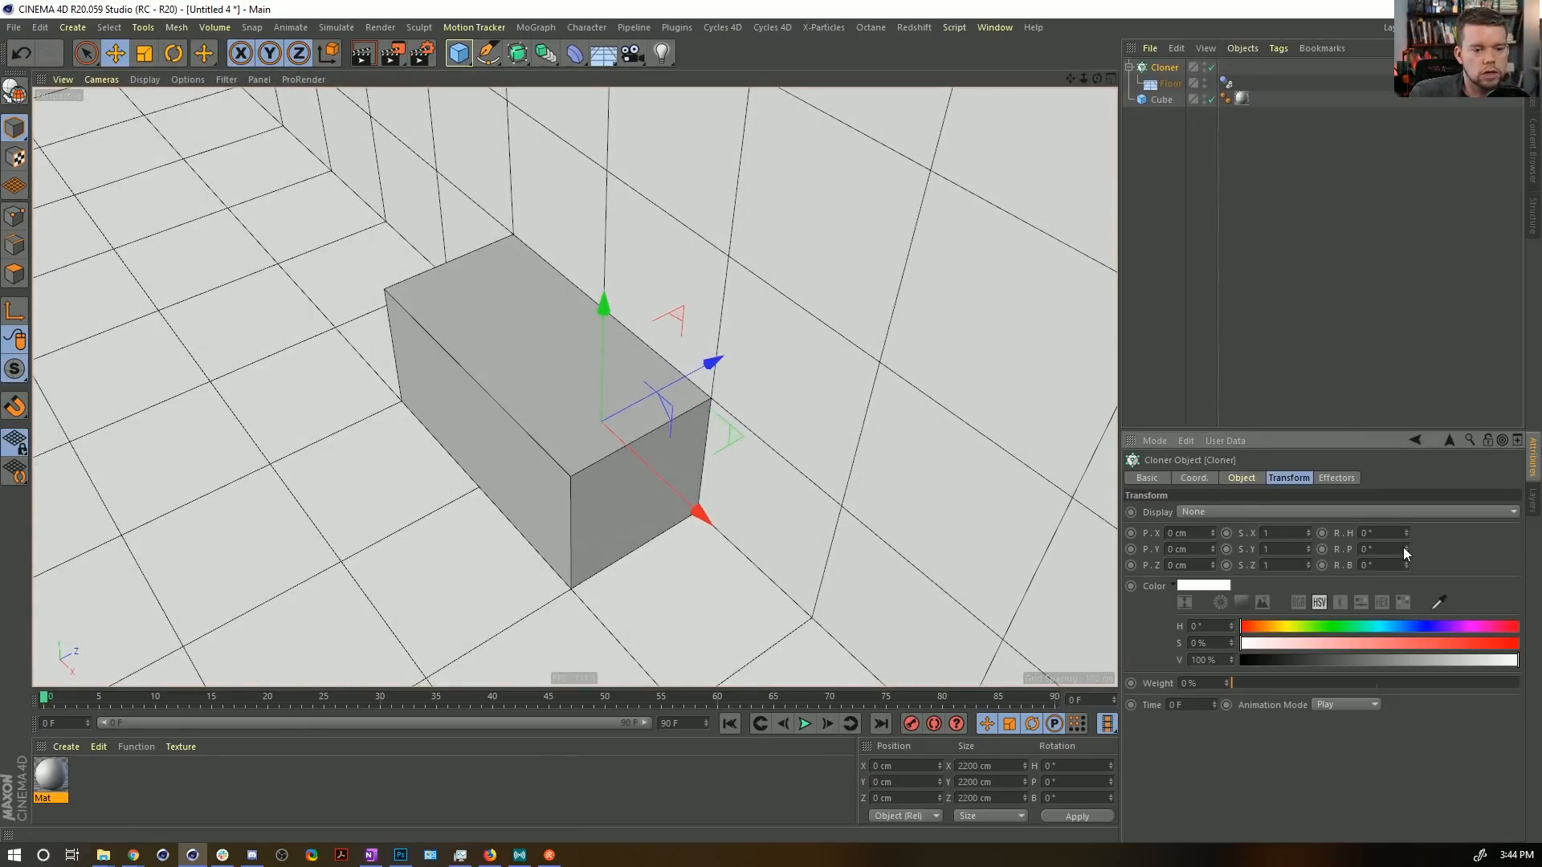
{"action": "left_click_drag", "start_coordinate": [1404, 547], "coordinate": [1404, 546]}
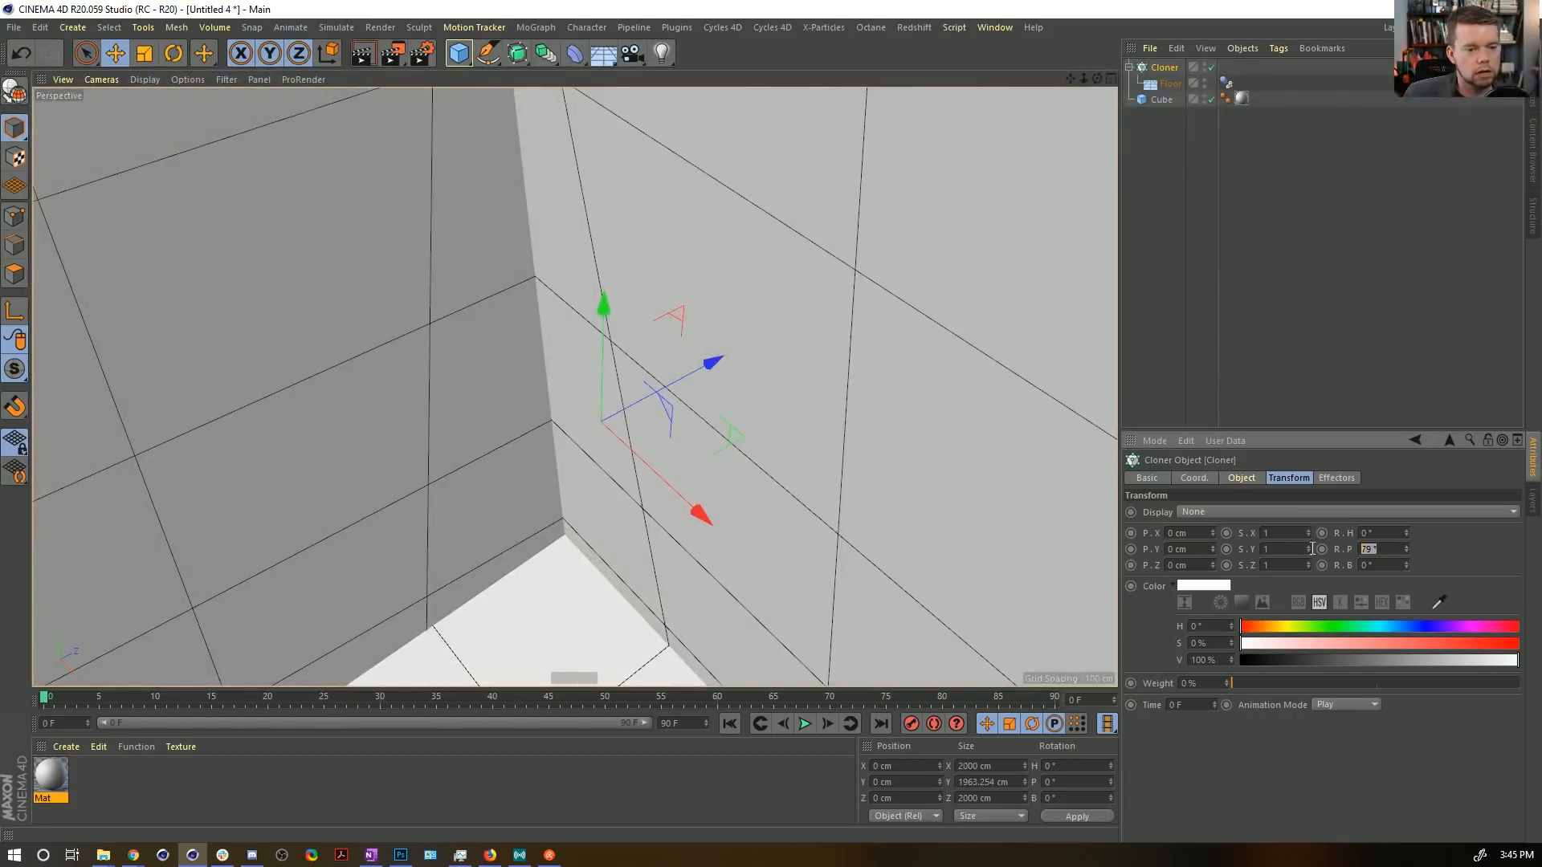
{"action": "type", "text": "90"}
{"action": "key", "text": "Return"}
Scale the Cube up uniformly to about 436 cm and flatten its height to about 139 cm.
{"action": "left_click_drag", "start_coordinate": [688, 374], "coordinate": [726, 331], "text": "alt"}
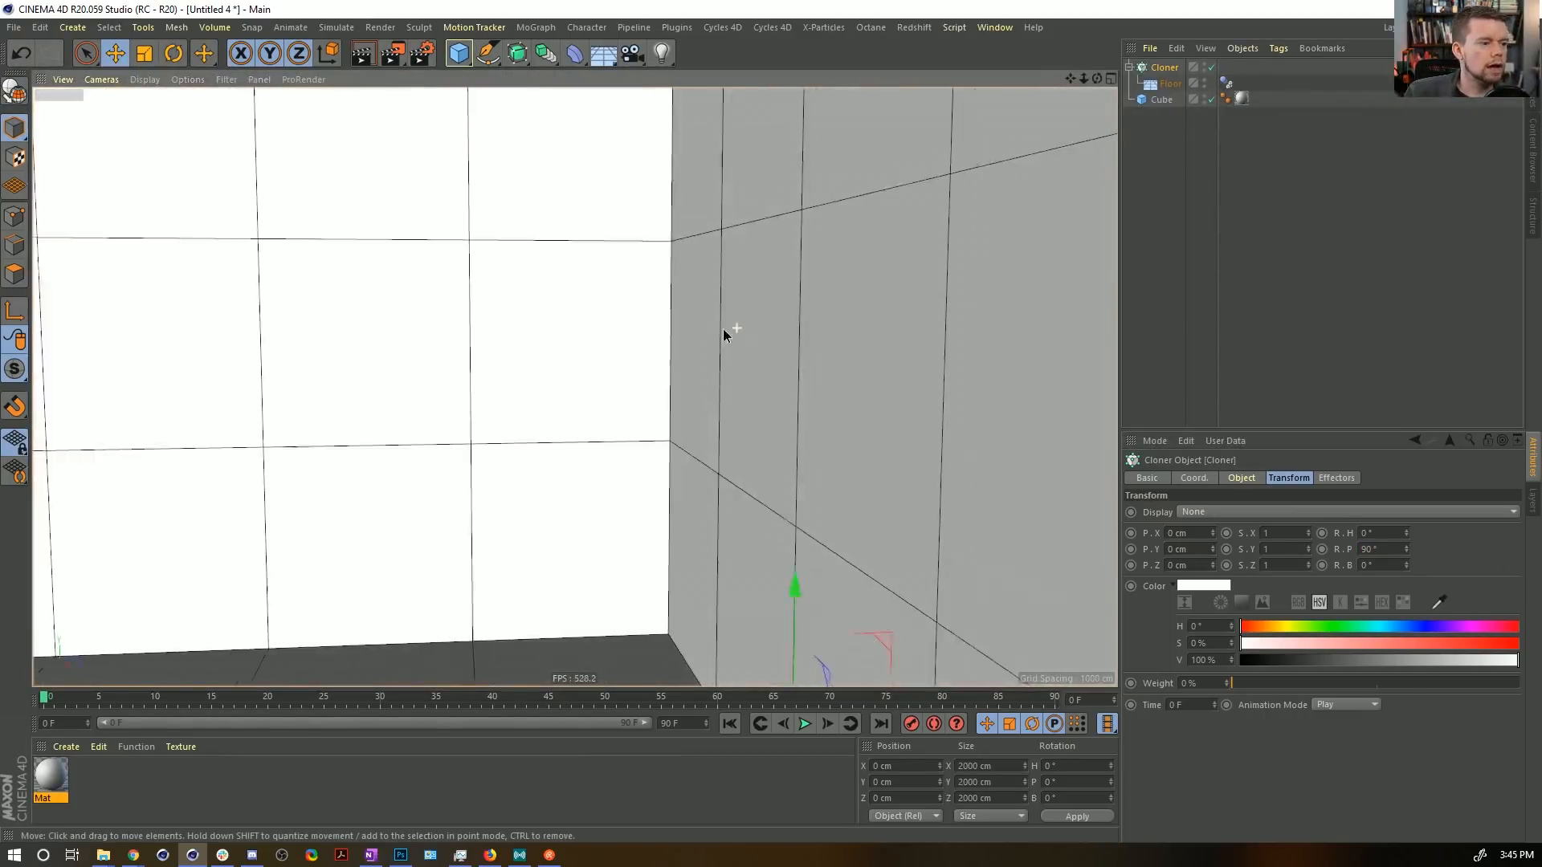
{"action": "right_click_drag", "start_coordinate": [726, 332], "coordinate": [321, 371], "text": "alt"}
{"action": "mouse_move", "coordinate": [687, 385]}
{"action": "left_mouse_down", "text": "alt"}
{"action": "mouse_move", "coordinate": [605, 375]}
{"action": "mouse_move", "coordinate": [675, 389]}
{"action": "left_mouse_up", "text": "alt"}
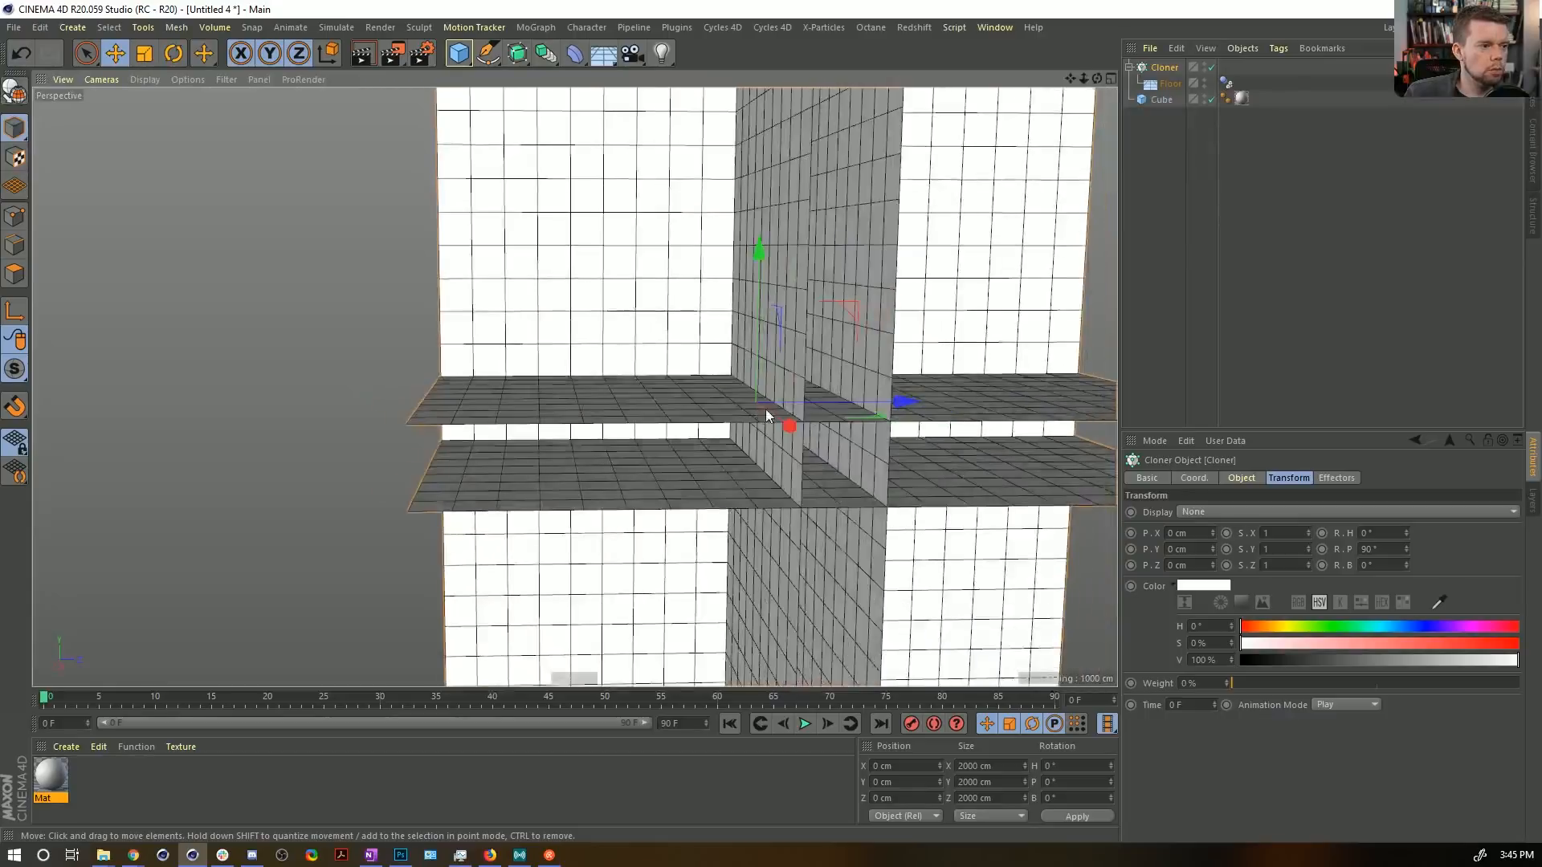
{"action": "middle_click_drag", "start_coordinate": [764, 408], "coordinate": [560, 422], "text": "alt"}
{"action": "right_click_drag", "start_coordinate": [561, 422], "coordinate": [755, 411], "text": "alt"}
{"action": "middle_click_drag", "start_coordinate": [755, 411], "coordinate": [575, 385], "text": "alt"}
{"action": "left_click_drag", "start_coordinate": [575, 385], "coordinate": [610, 266], "text": "alt"}
{"action": "left_click", "coordinate": [1164, 101]}
{"action": "left_click_drag", "start_coordinate": [735, 301], "coordinate": [598, 369], "text": "alt"}
{"action": "key", "text": "t"}
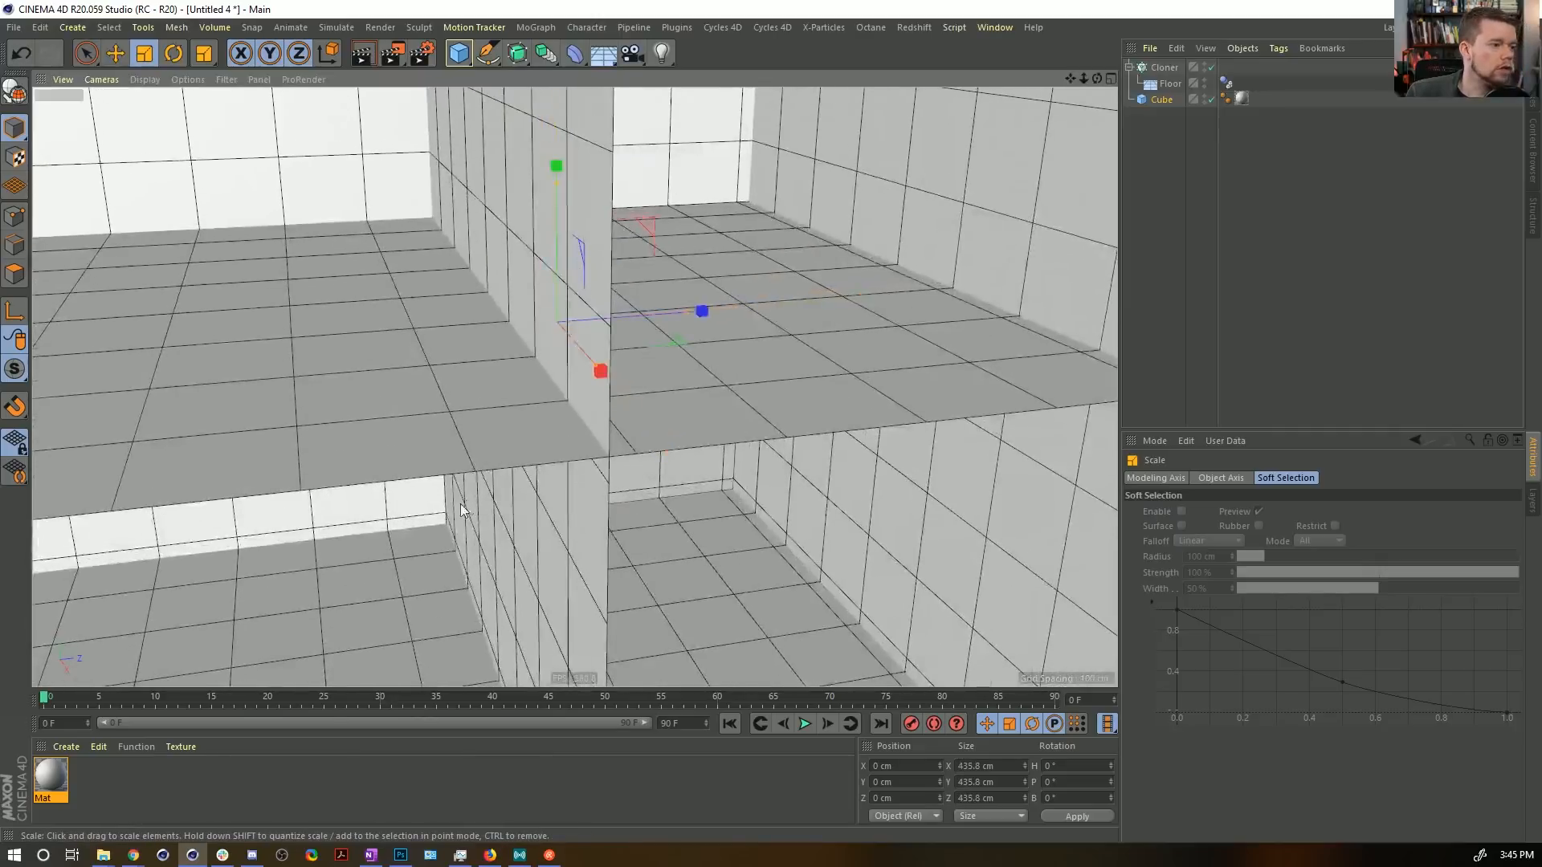
{"action": "left_click_drag", "start_coordinate": [554, 188], "coordinate": [524, 285]}
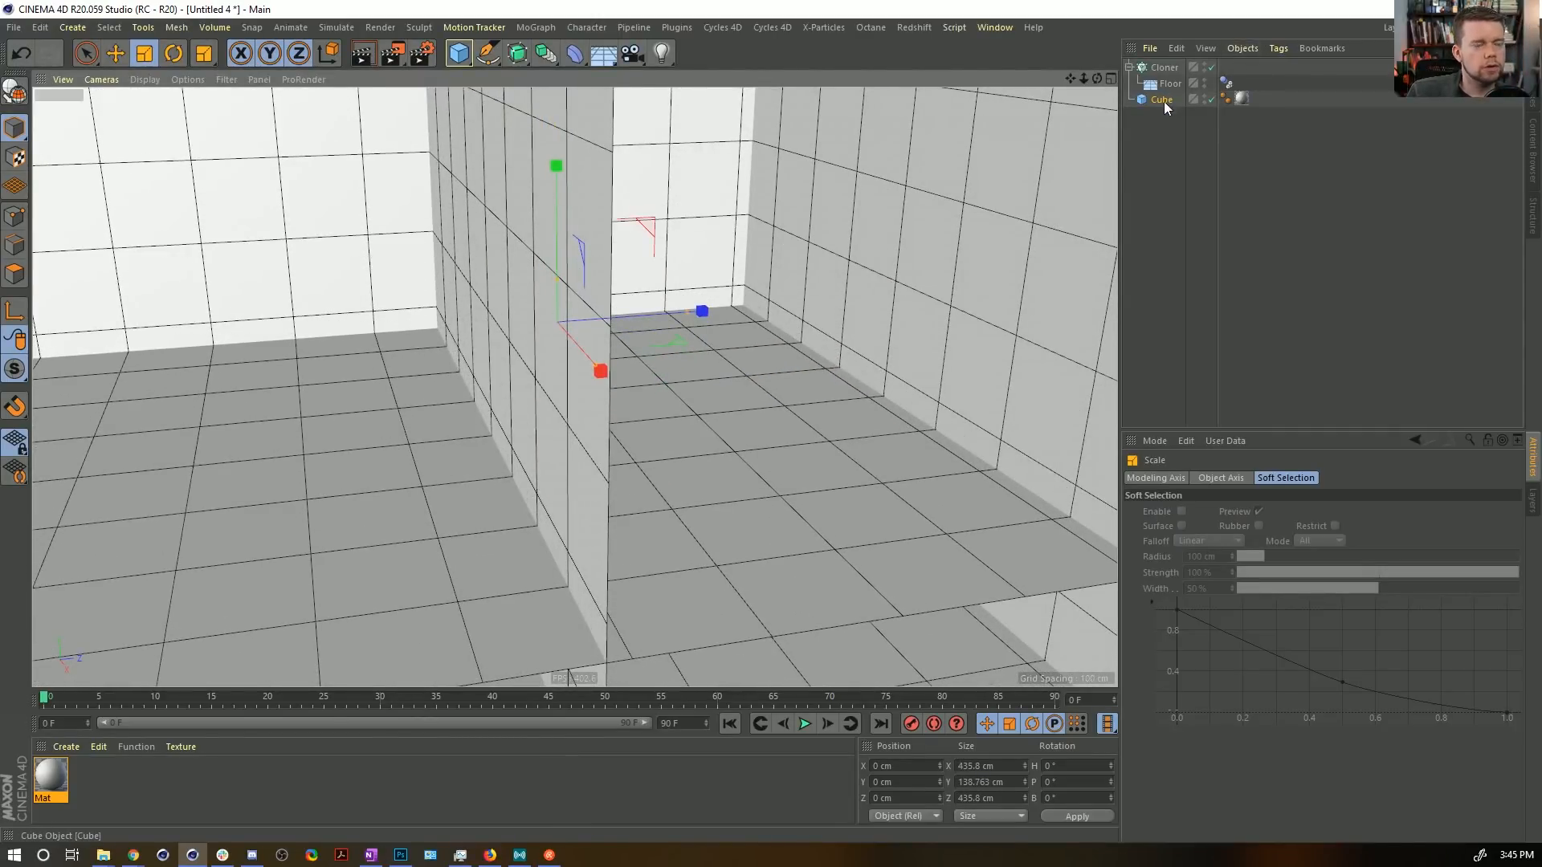
Convert the Cloner into editable objects.
{"action": "left_click", "coordinate": [1162, 68]}
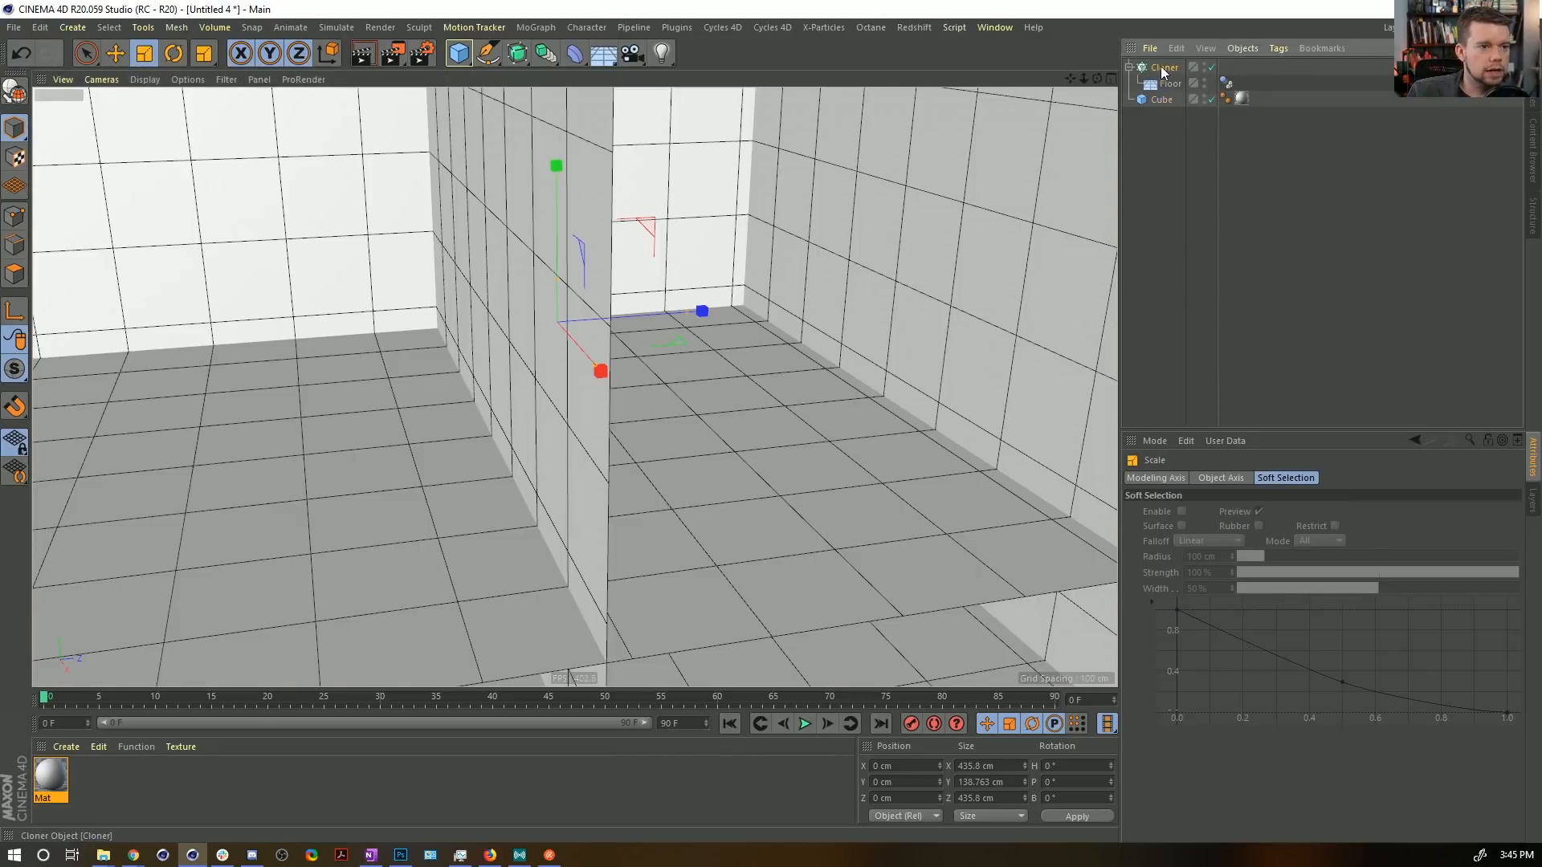
{"action": "key", "text": "c"}
{"action": "right_click_drag", "start_coordinate": [848, 311], "coordinate": [713, 344], "text": "alt"}
{"action": "left_click_drag", "start_coordinate": [713, 344], "coordinate": [856, 247], "text": "alt"}
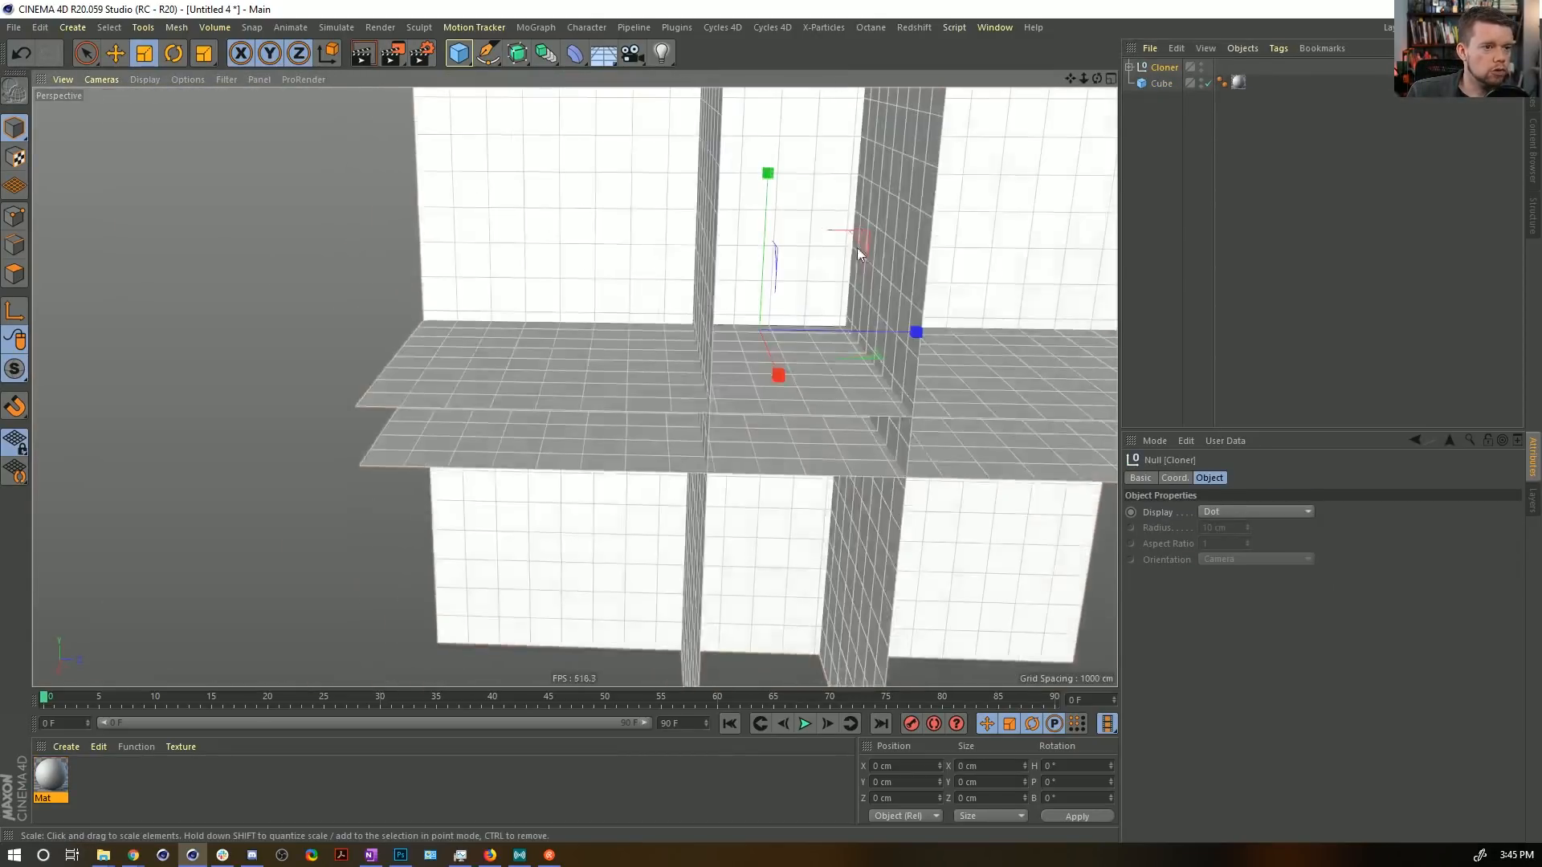
Select individual floor planes in the viewport to check their axis orientation around the cube.
{"action": "left_click_drag", "start_coordinate": [707, 188], "coordinate": [637, 160], "text": "alt"}
{"action": "left_click", "coordinate": [572, 153]}
{"action": "left_click_drag", "start_coordinate": [585, 211], "coordinate": [681, 234], "text": "alt"}
{"action": "key", "text": "e"}
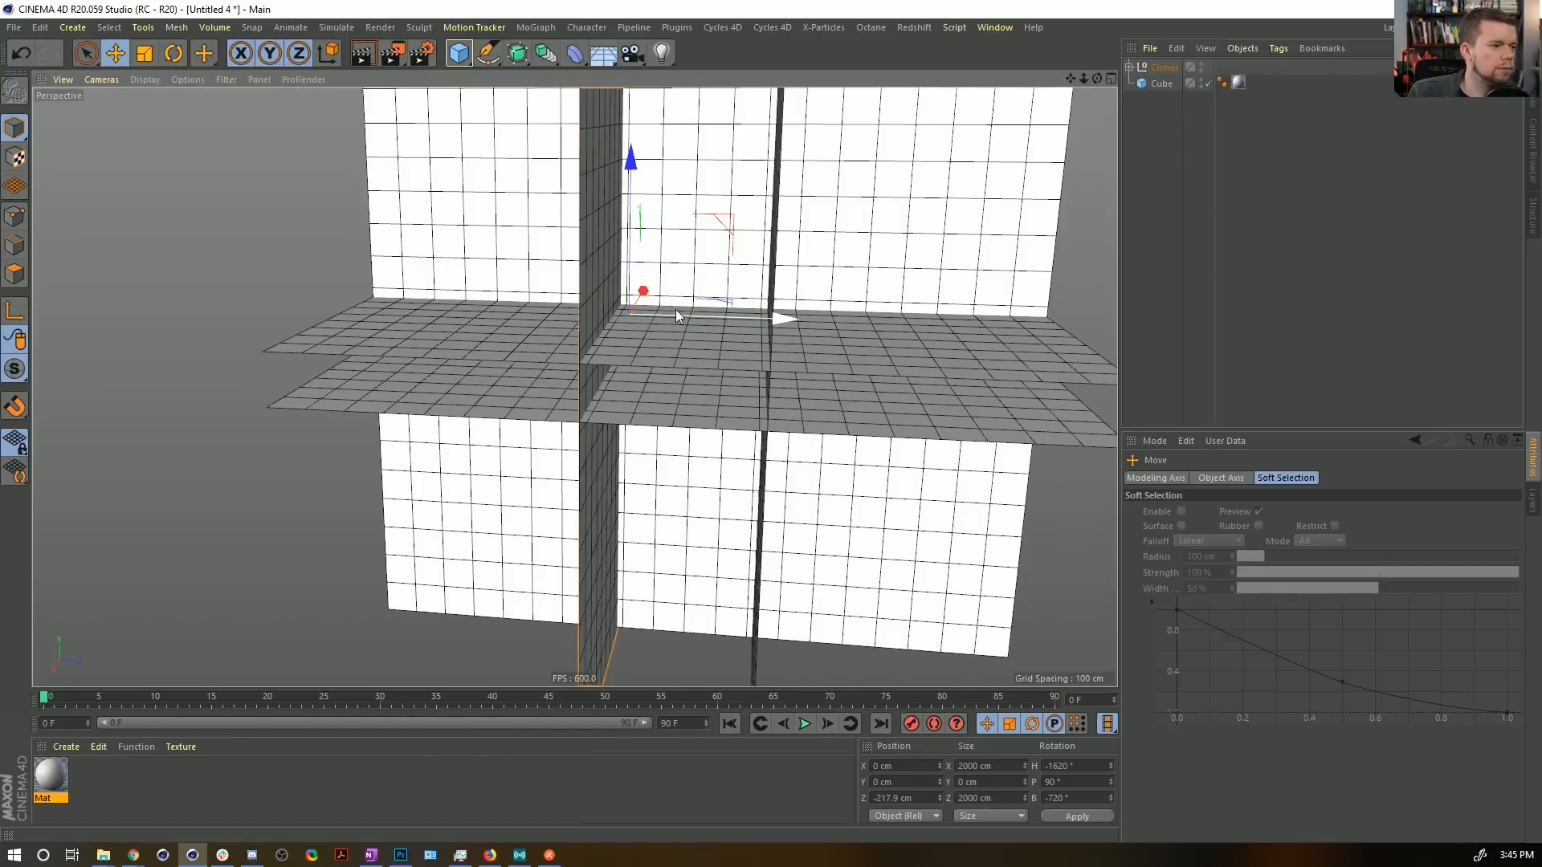
{"action": "left_click_drag", "start_coordinate": [643, 324], "coordinate": [688, 330], "text": "alt"}
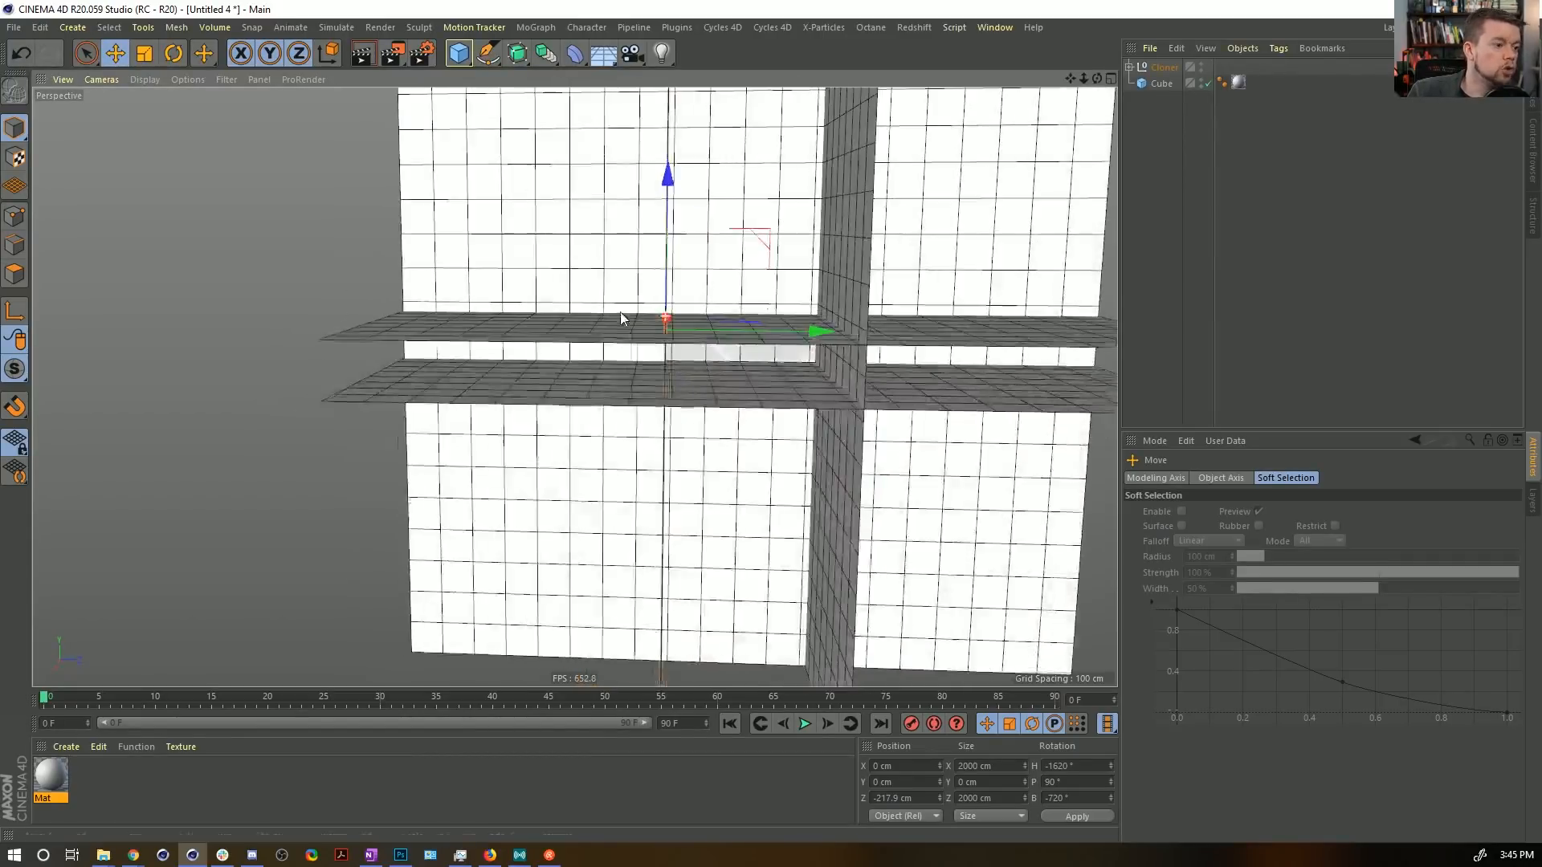
{"action": "left_click", "coordinate": [841, 271]}
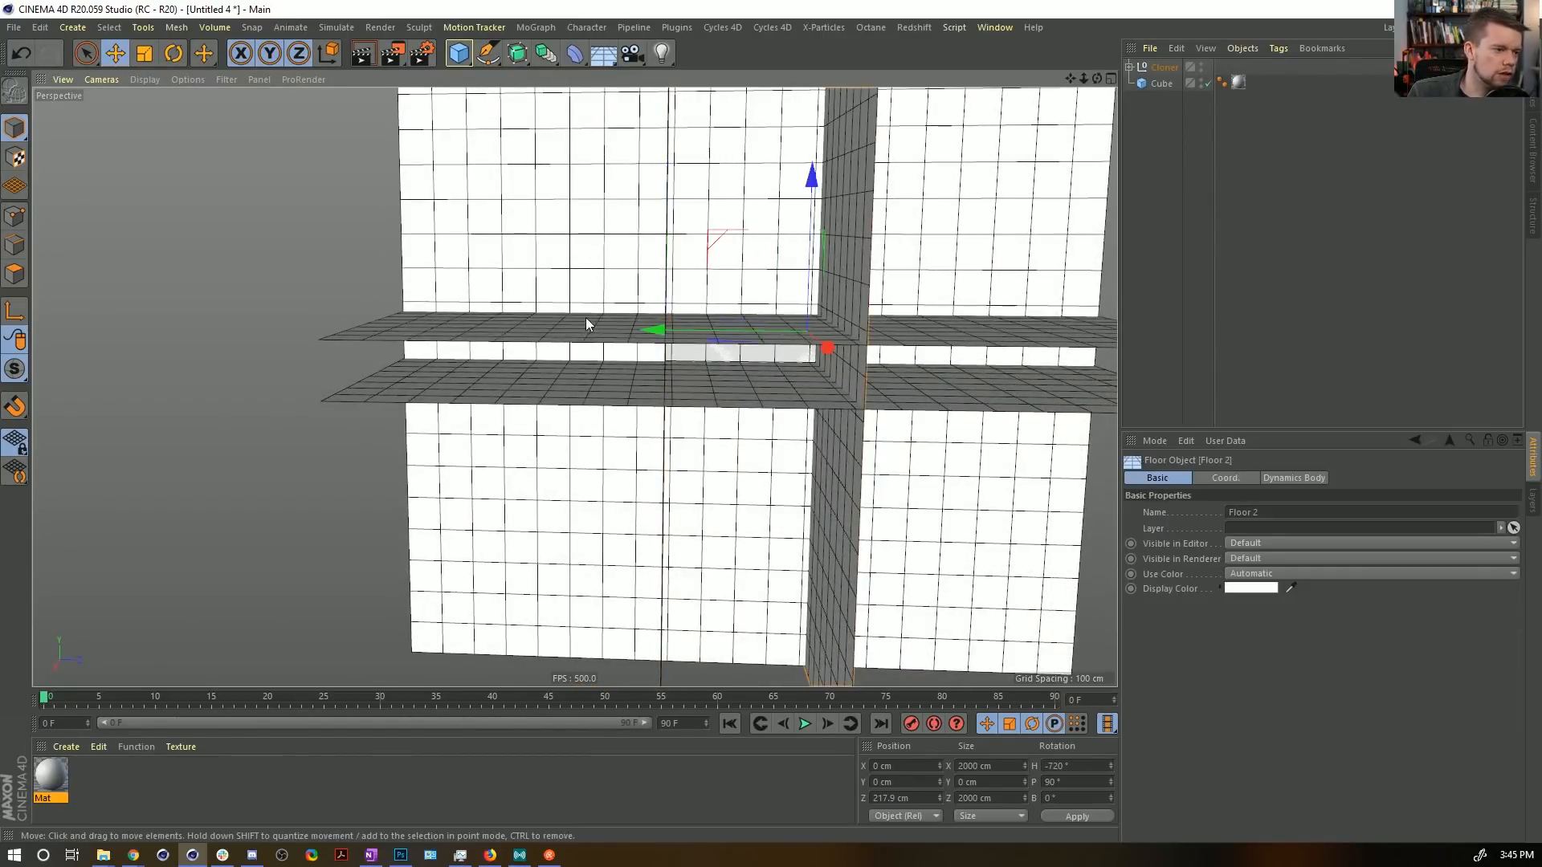
{"action": "left_click", "coordinate": [565, 316]}
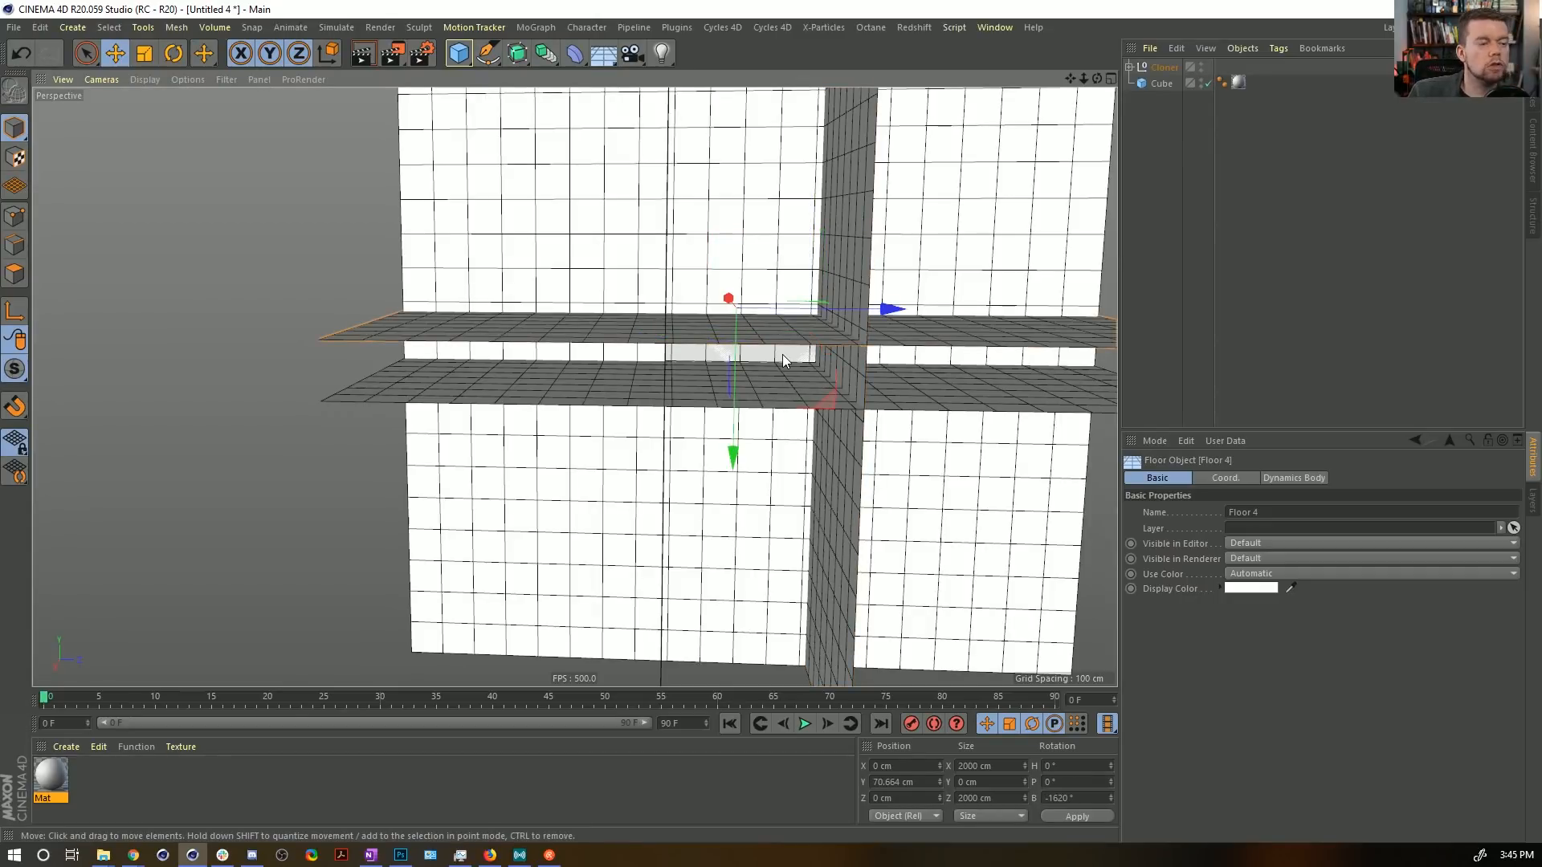
{"action": "key", "text": "ctrl+z"}
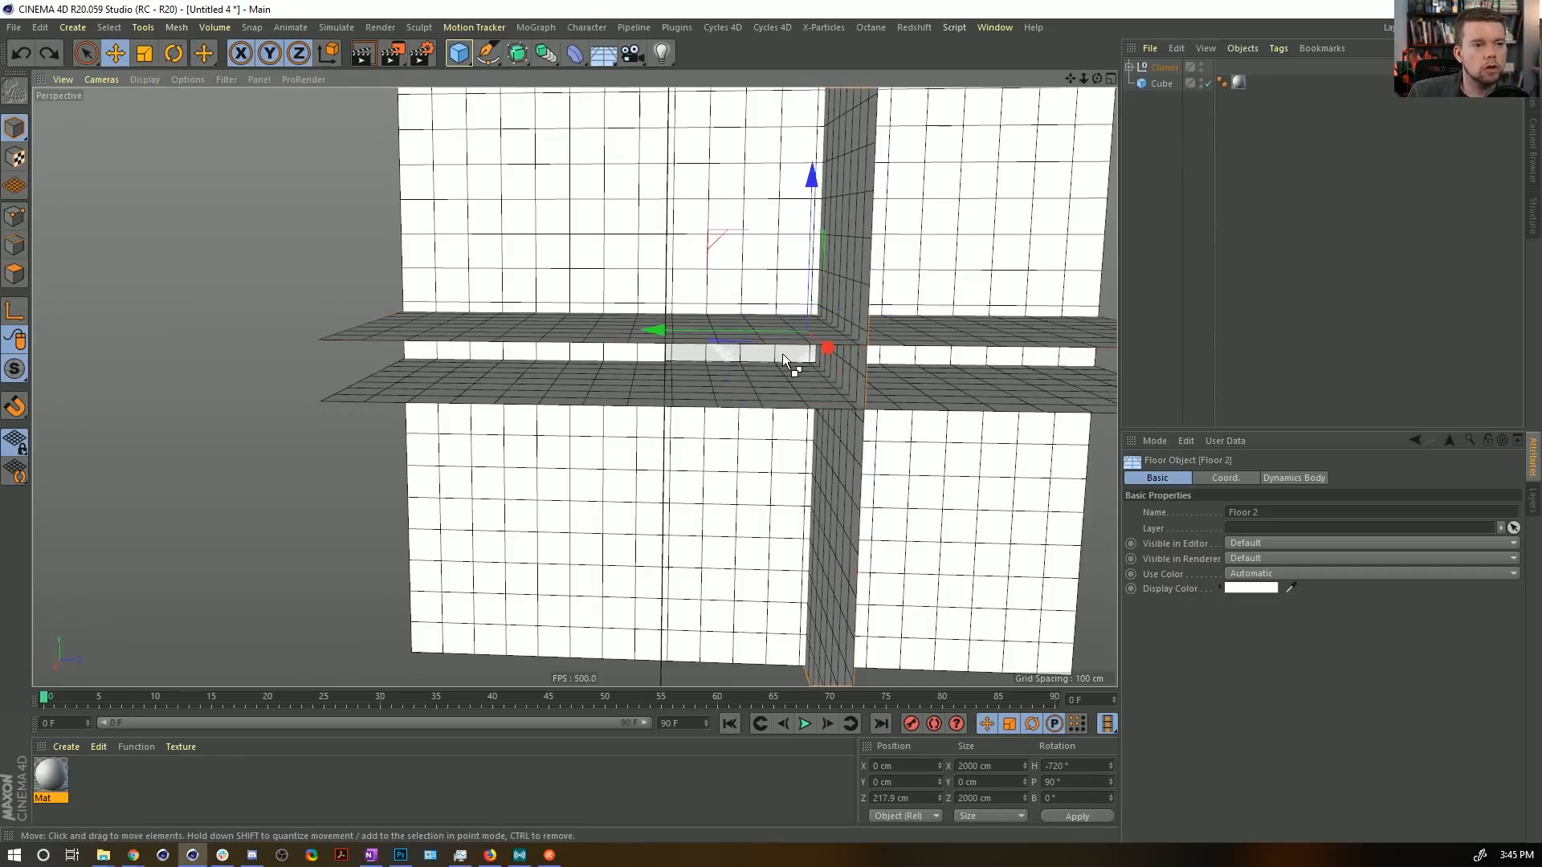
Expand the converted Cloner group to inspect its floors, then undo the conversion to restore the live Cloner.
{"action": "left_click", "coordinate": [1128, 66]}
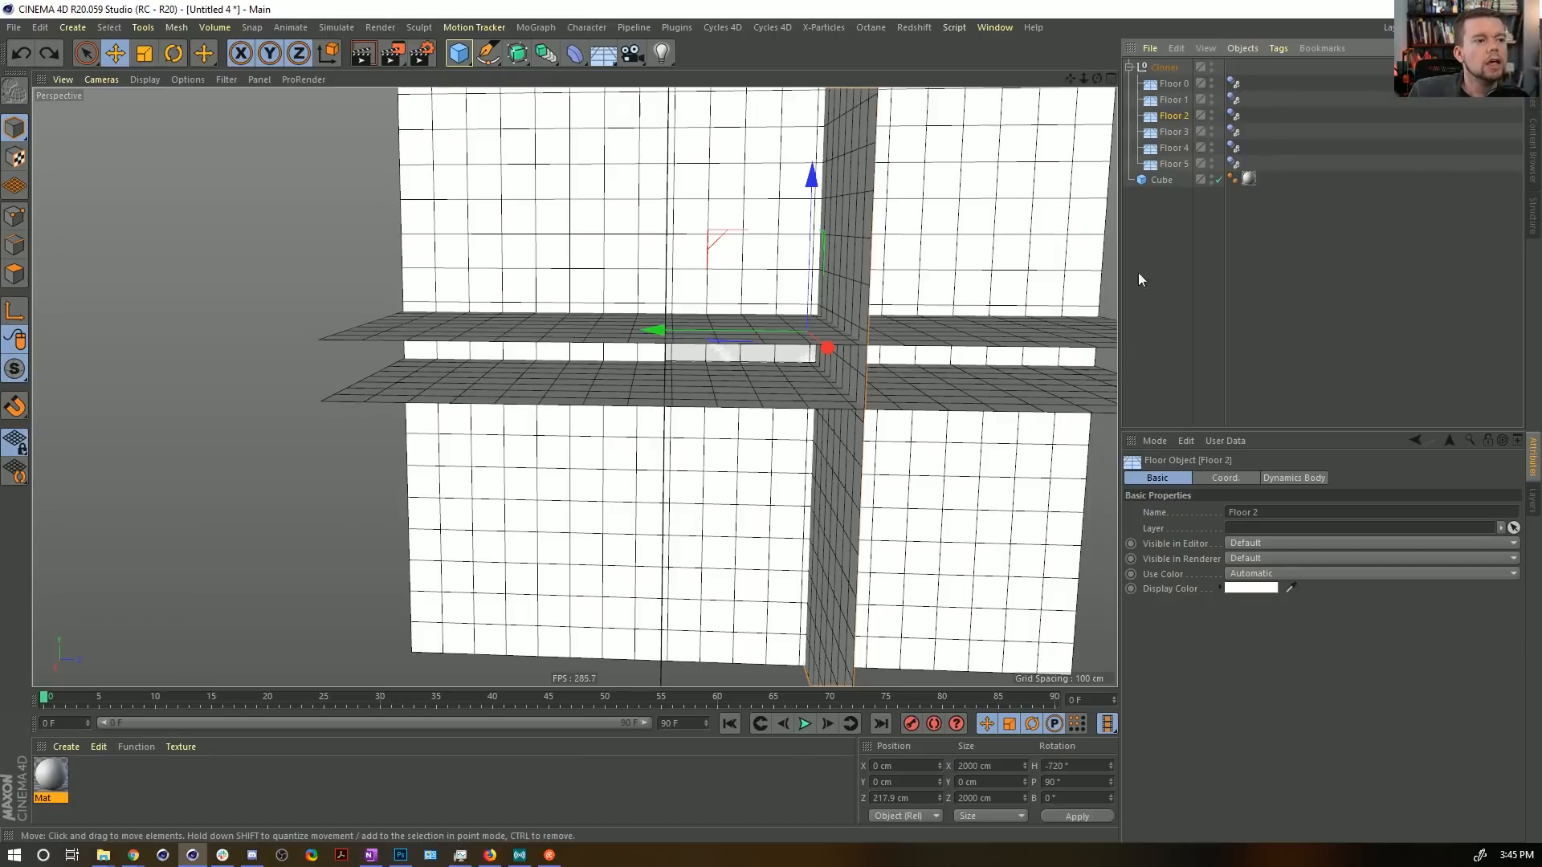
{"action": "left_click", "coordinate": [1212, 65]}
{"action": "key", "text": "ctrl+z"}
{"action": "key", "text": "ctrl+z"}
{"action": "key", "text": "ctrl+z"}
{"action": "key", "text": "ctrl+z"}
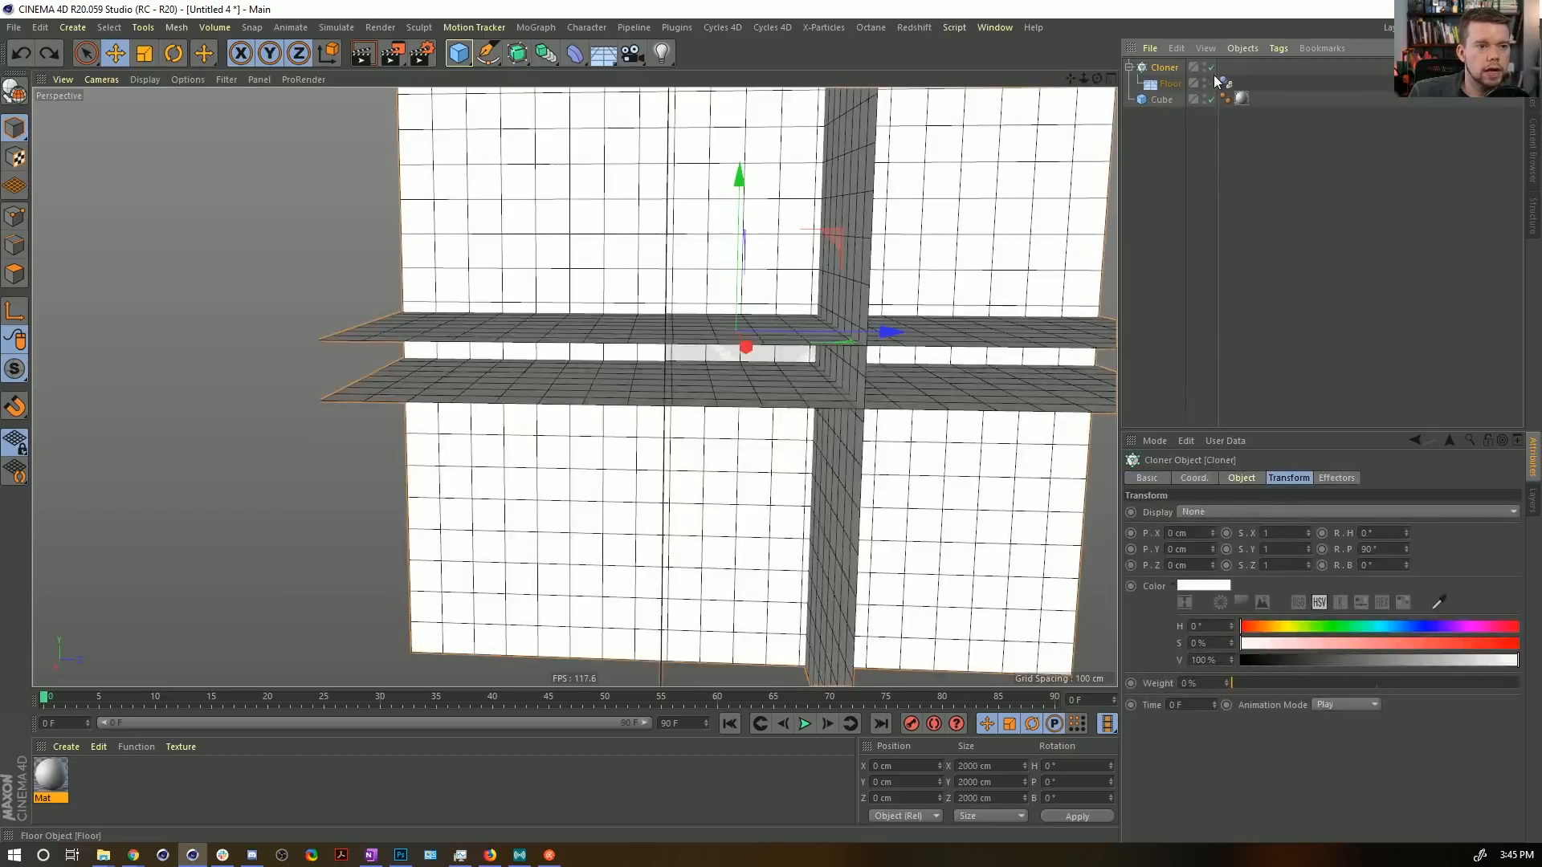
Duplicate the Cloner with its Floor and delete the Floor from the original Cloner.
{"action": "key", "text": "ctrl+c"}
{"action": "key", "text": "ctrl+v"}
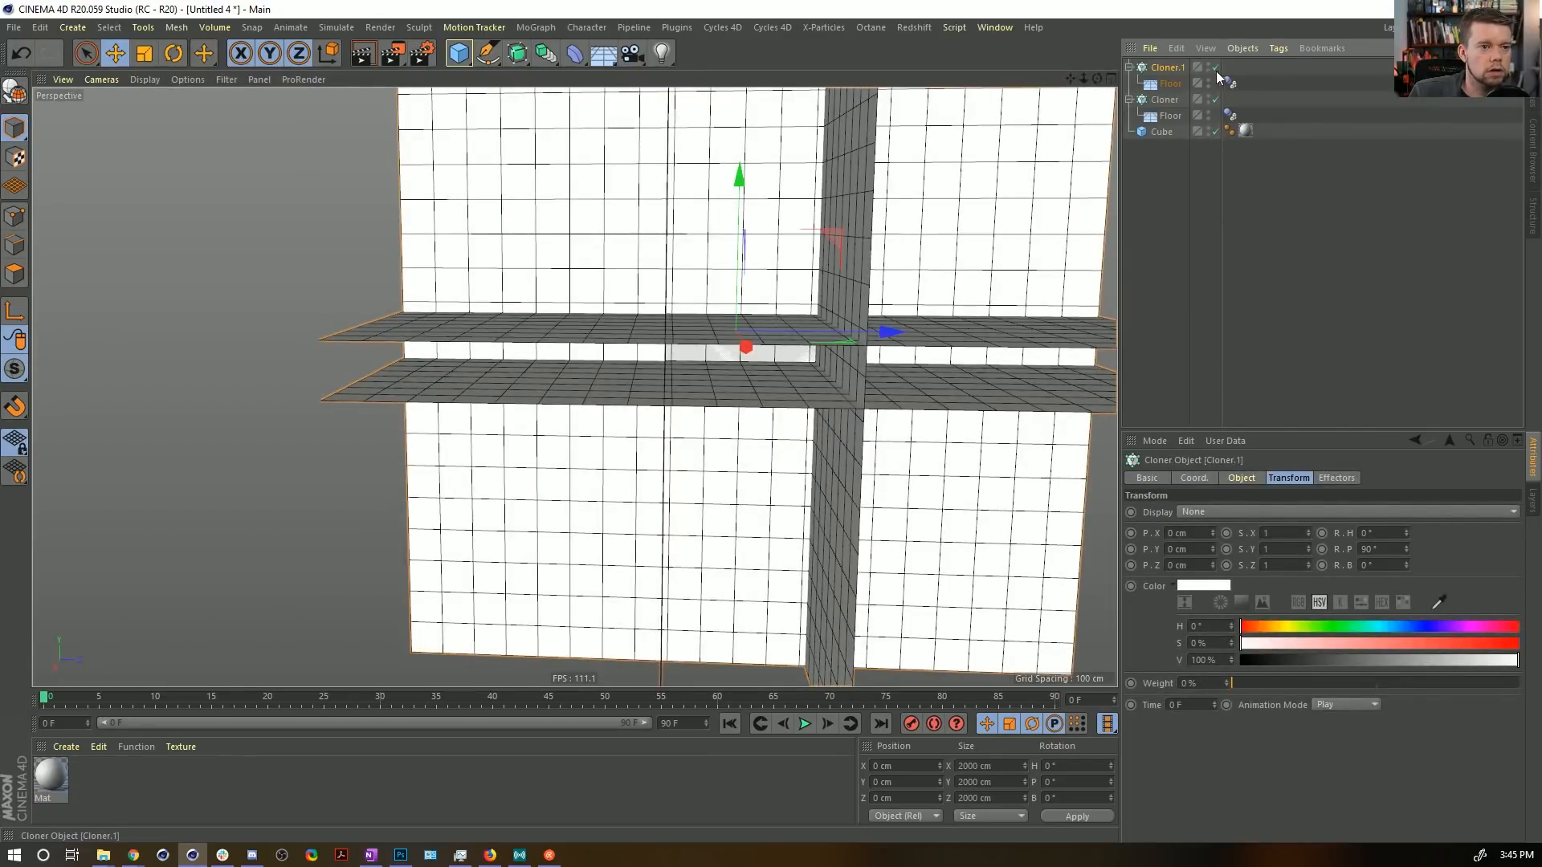
{"action": "left_click", "coordinate": [1169, 115]}
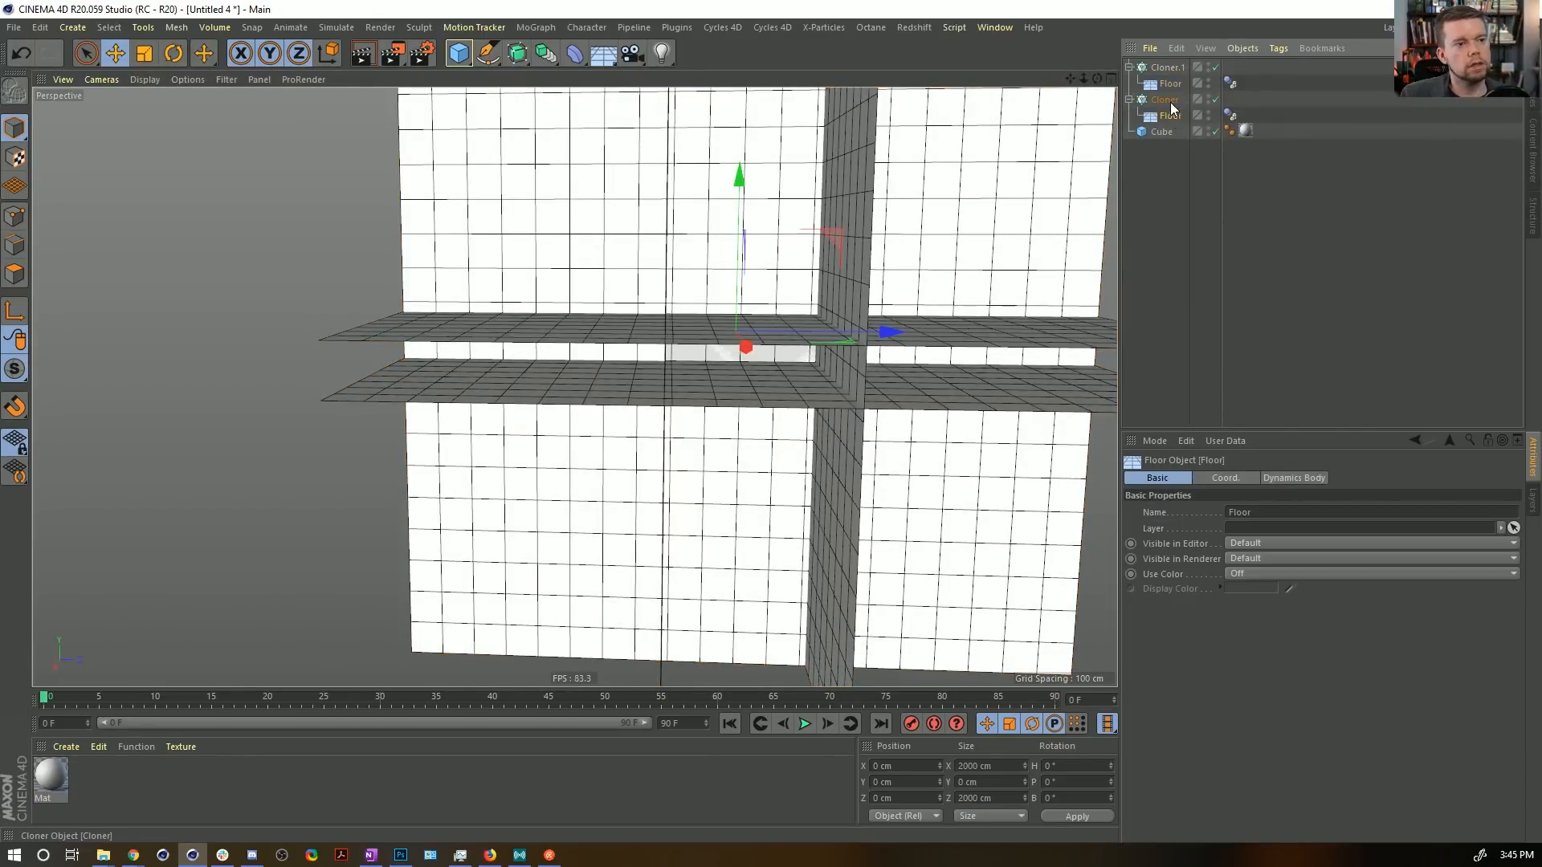
{"action": "key", "text": "Delete"}
{"action": "left_click", "coordinate": [1166, 100]}
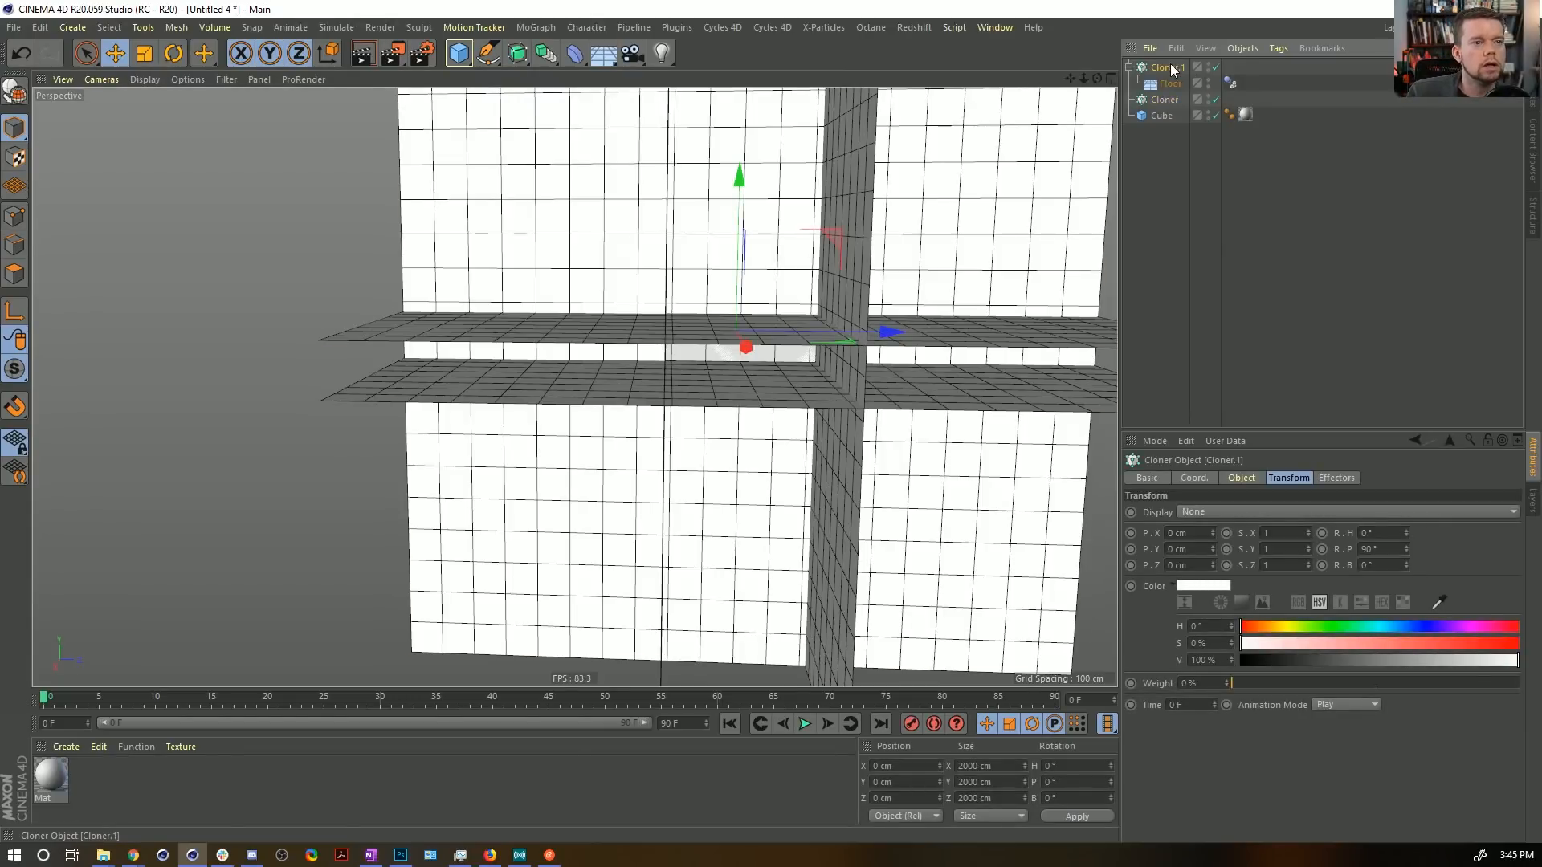
Convert the duplicated Cloner.1 into editable floor objects and hide the resulting group.
{"action": "left_click", "coordinate": [1167, 67]}
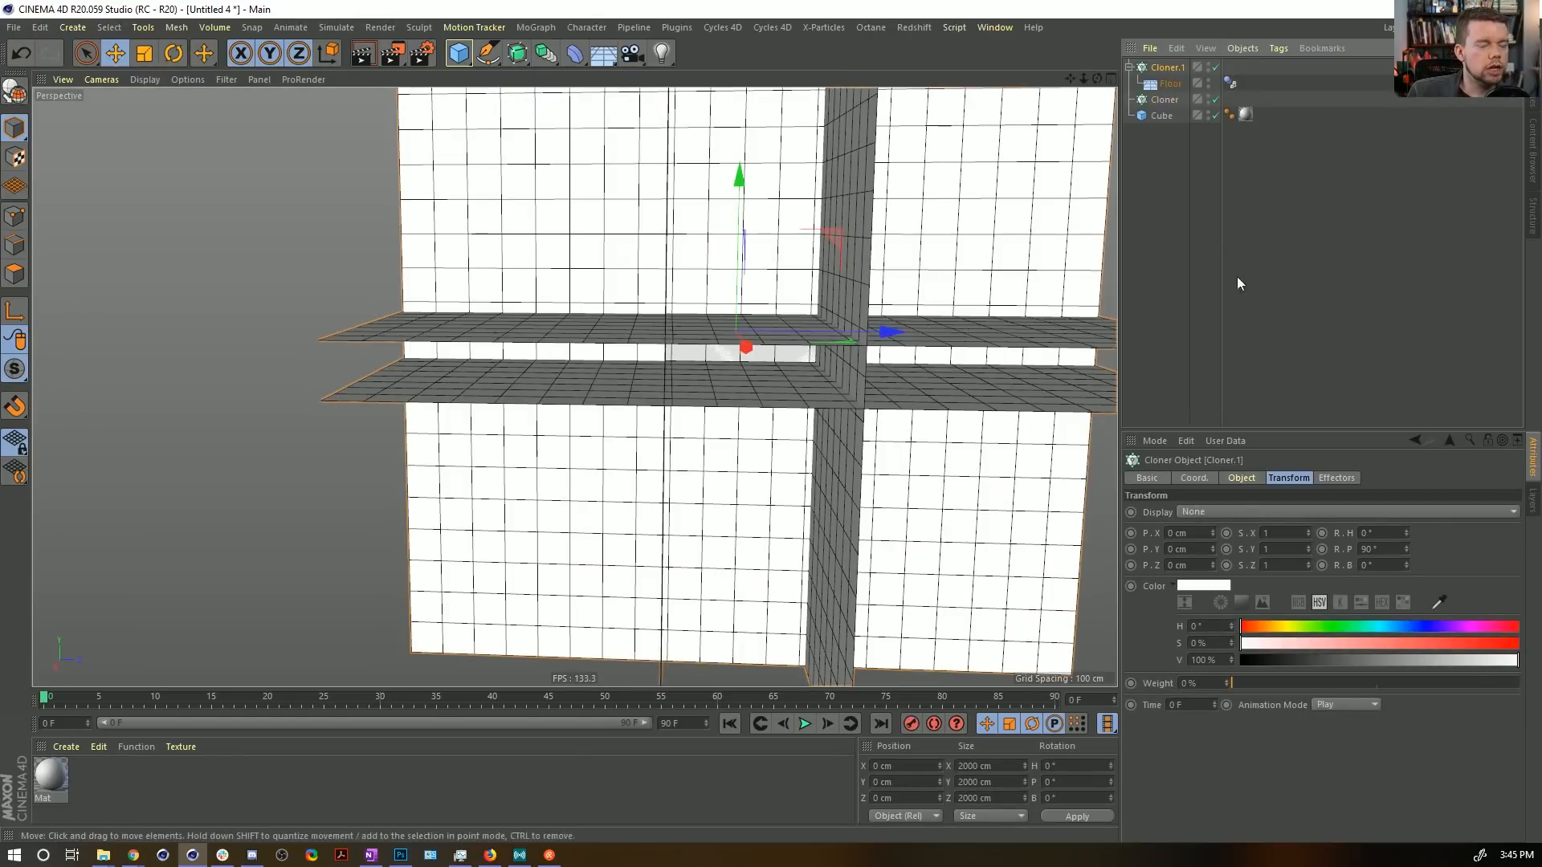
{"action": "key", "text": "c"}
{"action": "left_click", "coordinate": [1207, 65]}
{"action": "left_click_drag", "start_coordinate": [831, 302], "coordinate": [703, 450], "text": "alt"}
{"action": "right_click_drag", "start_coordinate": [689, 334], "coordinate": [888, 289], "text": "alt"}
{"action": "middle_click_drag", "start_coordinate": [761, 370], "coordinate": [708, 551], "text": "alt"}
{"action": "left_click_drag", "start_coordinate": [708, 551], "coordinate": [756, 540], "text": "alt"}
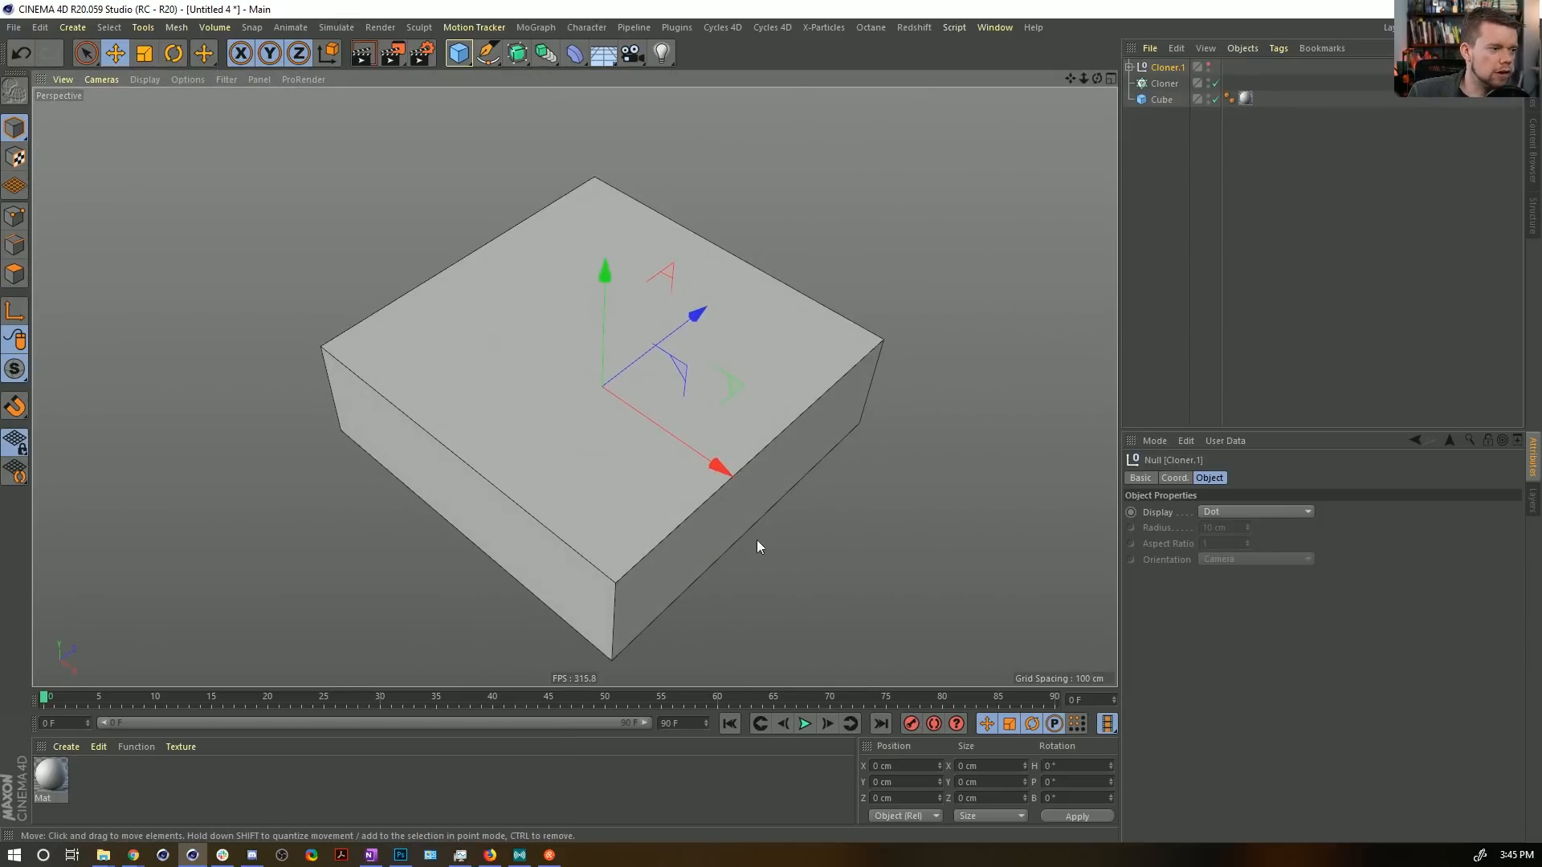
Add a Display tag to the Cube and set its shading mode to Lines.
{"action": "left_click", "coordinate": [1156, 100]}
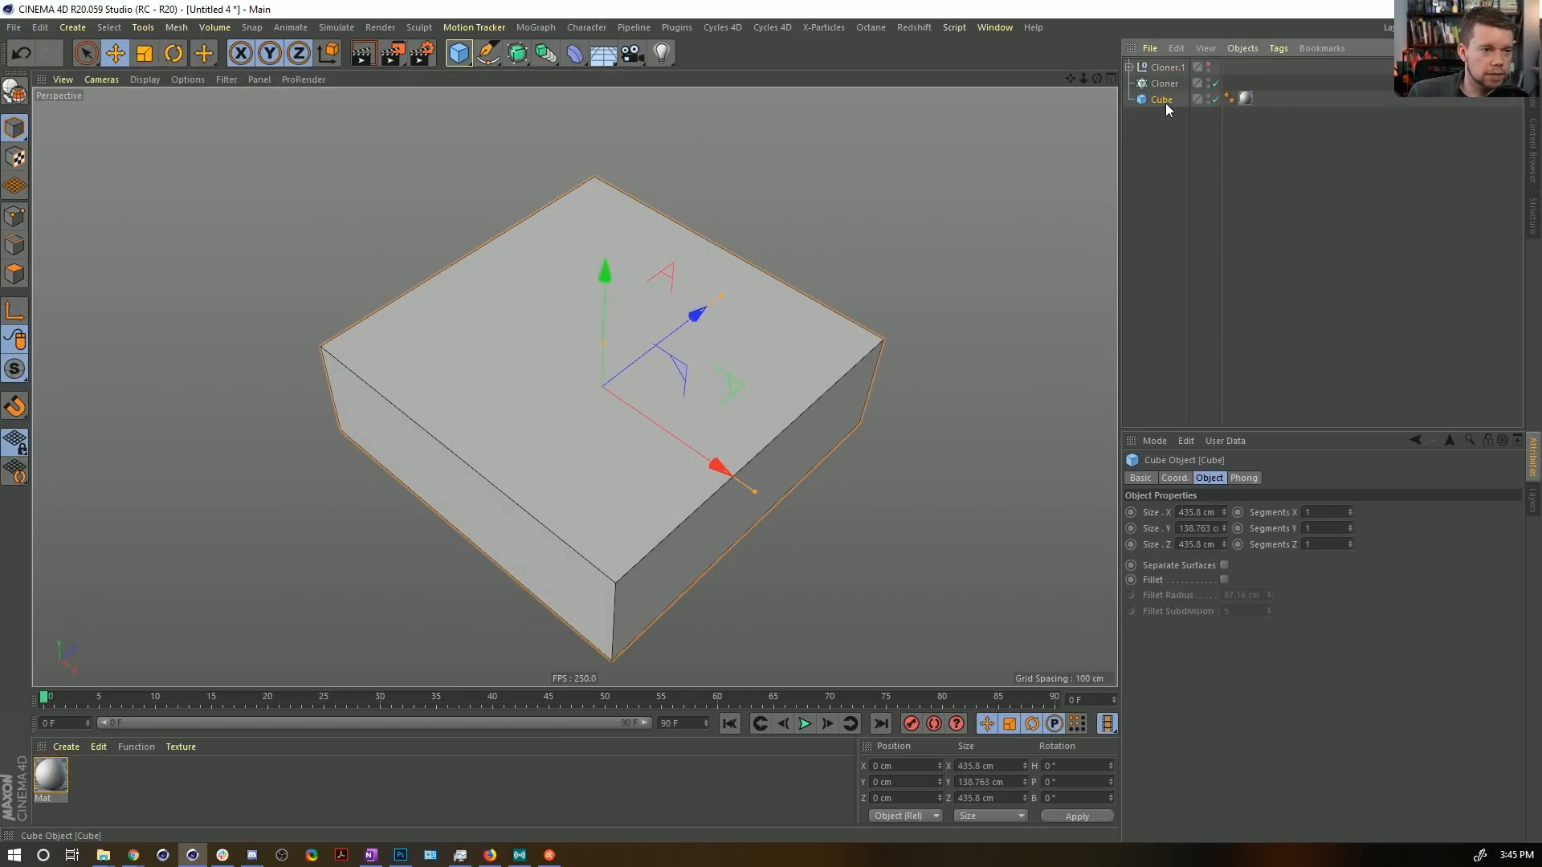
{"action": "right_click", "coordinate": [1164, 103]}
{"action": "mouse_move", "coordinate": [1231, 84]}
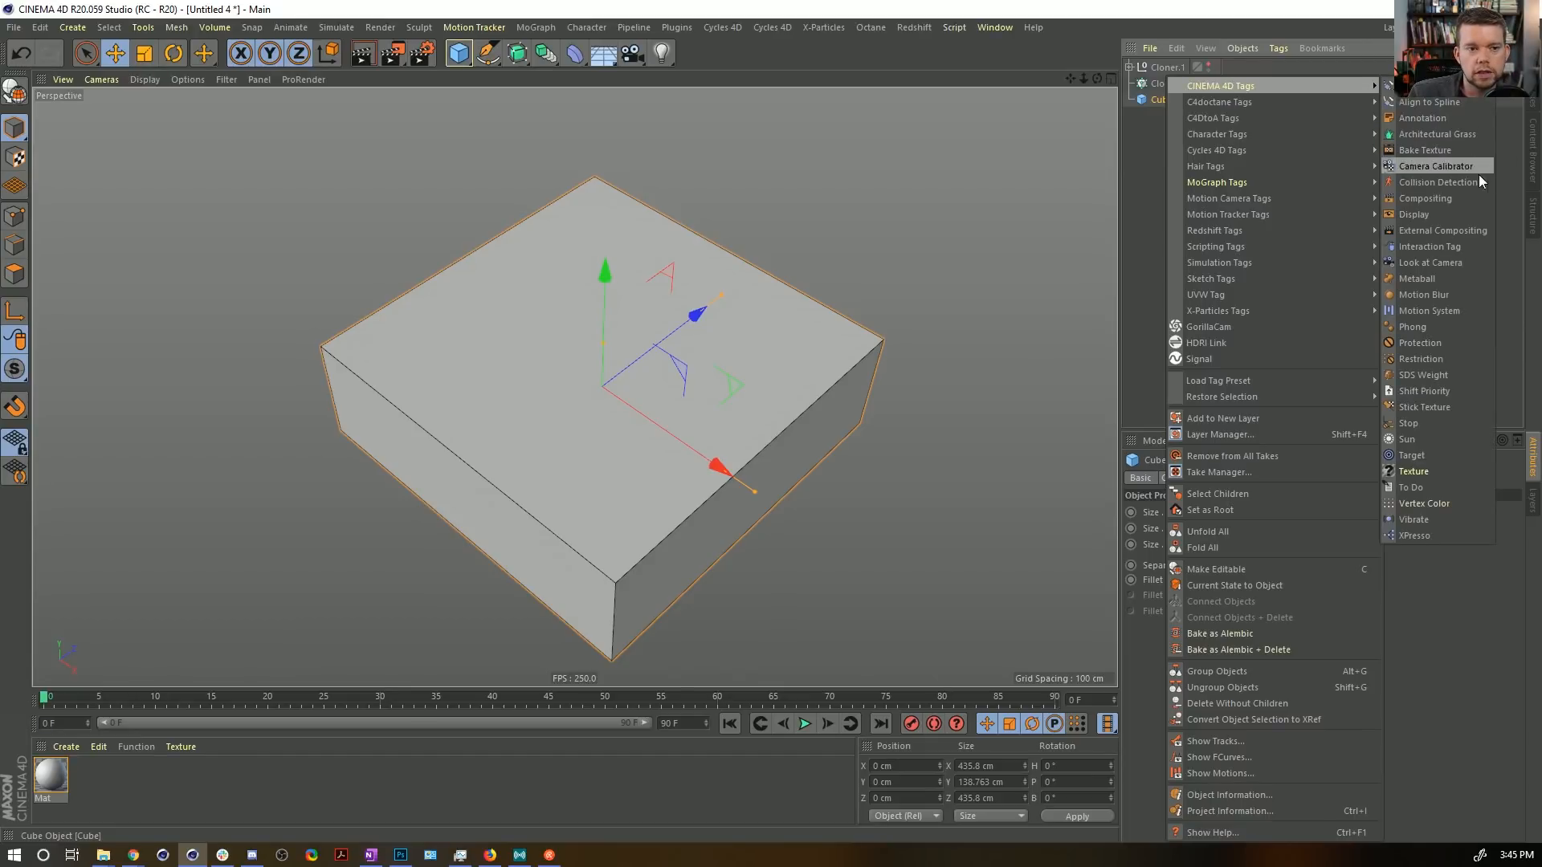
{"action": "left_click", "coordinate": [1443, 213]}
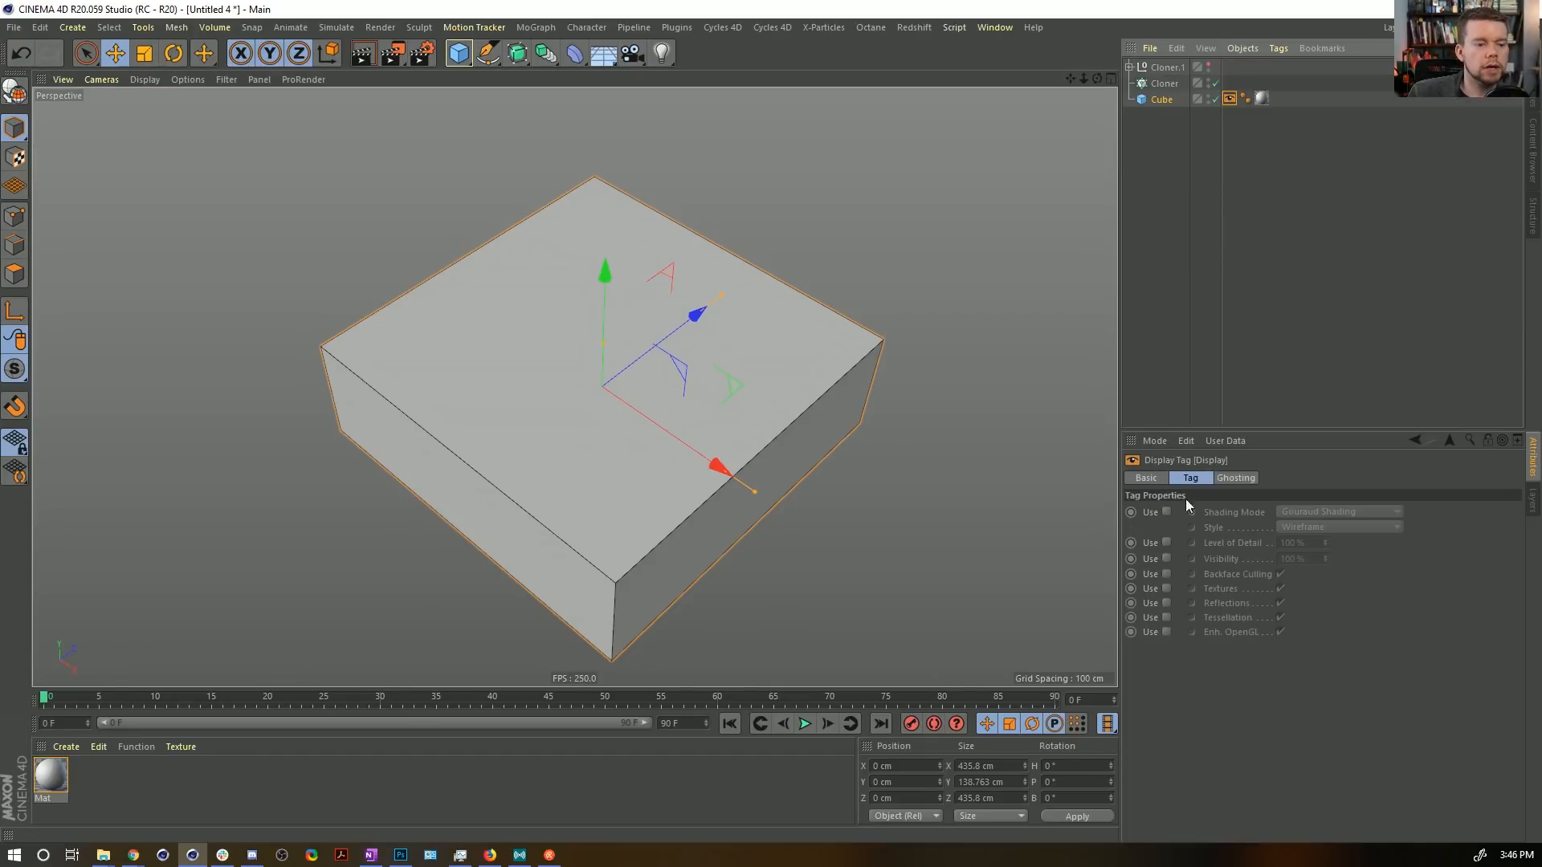
{"action": "left_click", "coordinate": [1190, 478]}
{"action": "left_click", "coordinate": [1303, 514]}
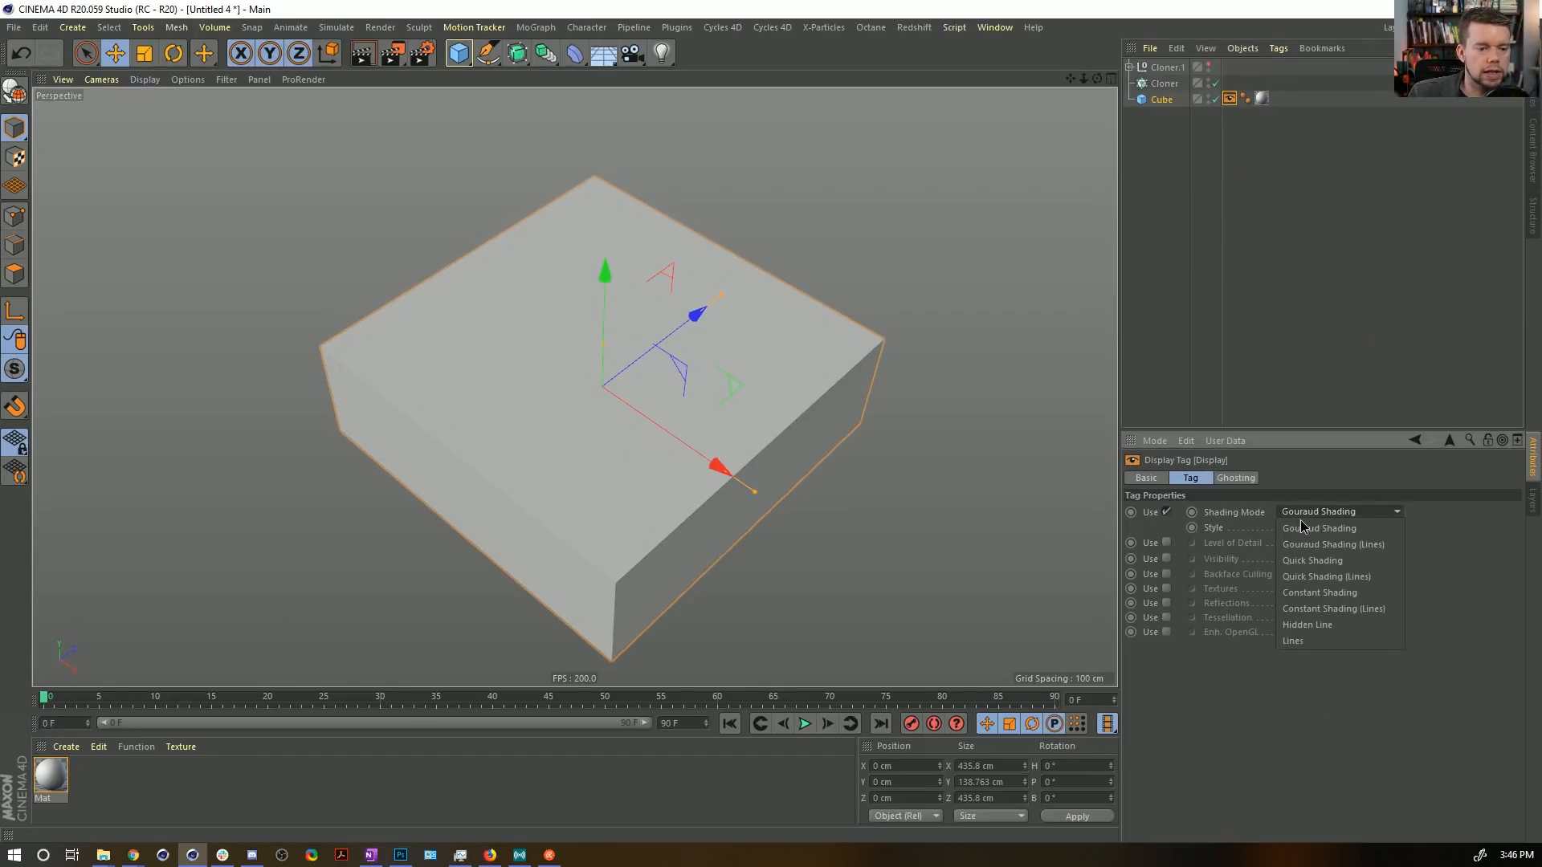
{"action": "left_click", "coordinate": [1309, 642]}
{"action": "mouse_move", "coordinate": [609, 418]}
{"action": "left_mouse_down", "text": "alt"}
{"action": "mouse_move", "coordinate": [573, 385]}
{"action": "mouse_move", "coordinate": [634, 414]}
{"action": "left_mouse_up", "text": "alt"}
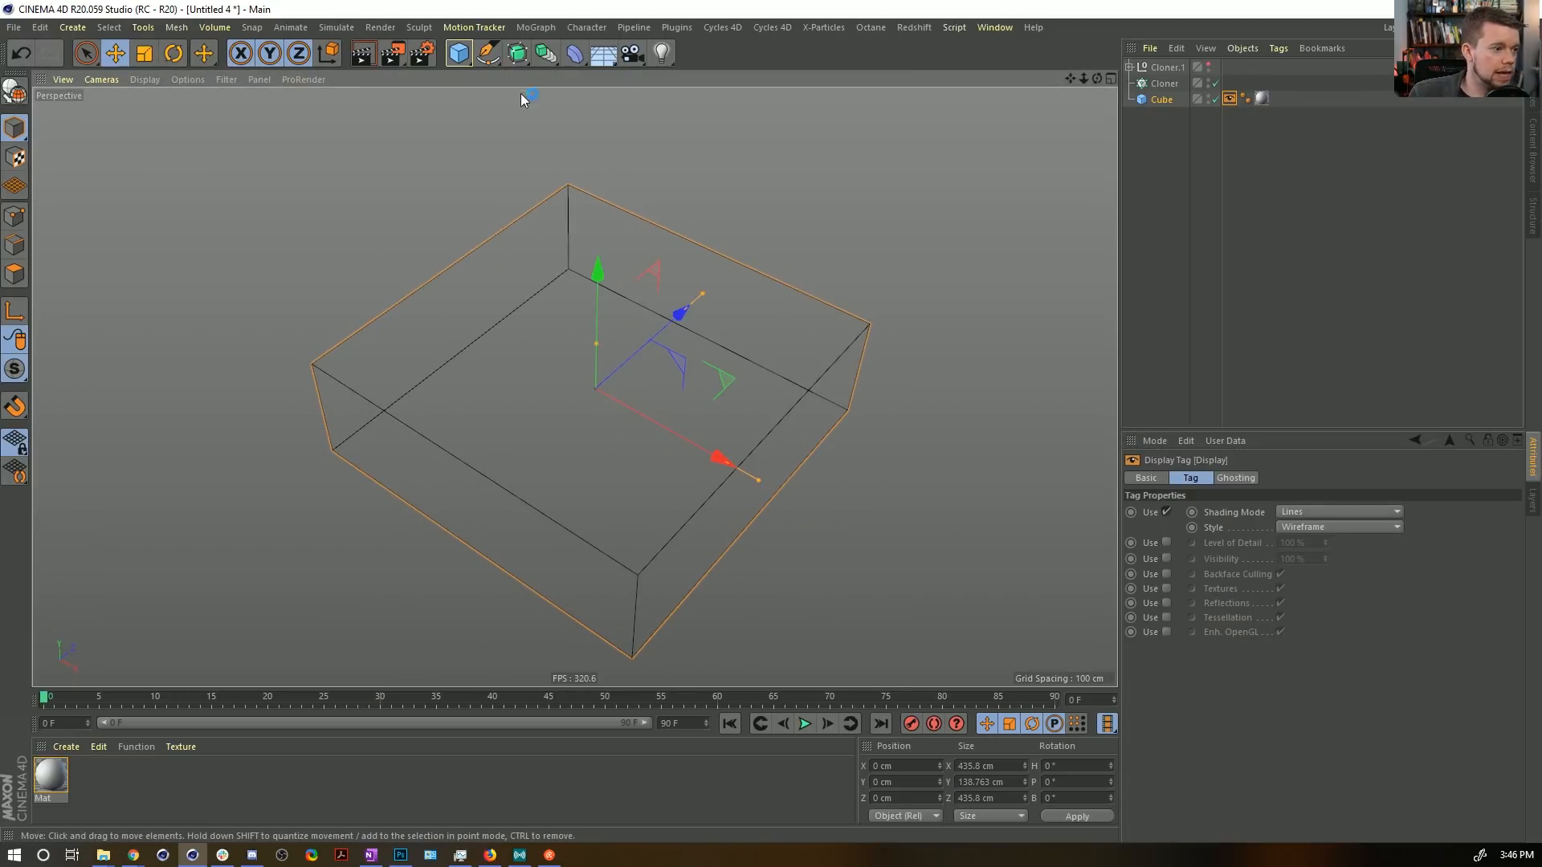
Add an n-Side spline and set its plane to XZ.
{"action": "left_click", "coordinate": [465, 61]}
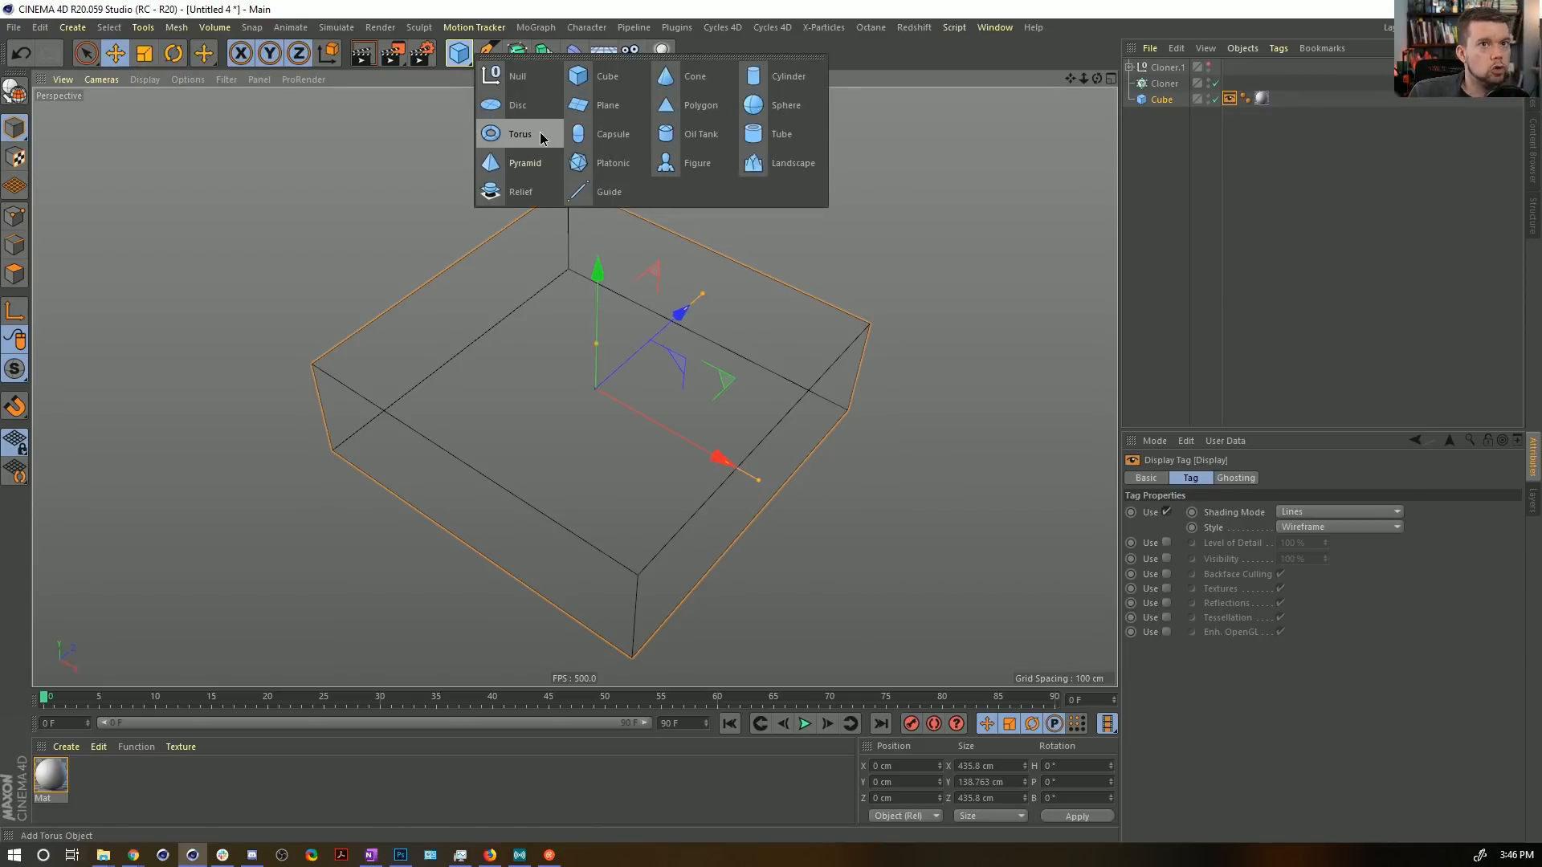
{"action": "left_click", "coordinate": [488, 53]}
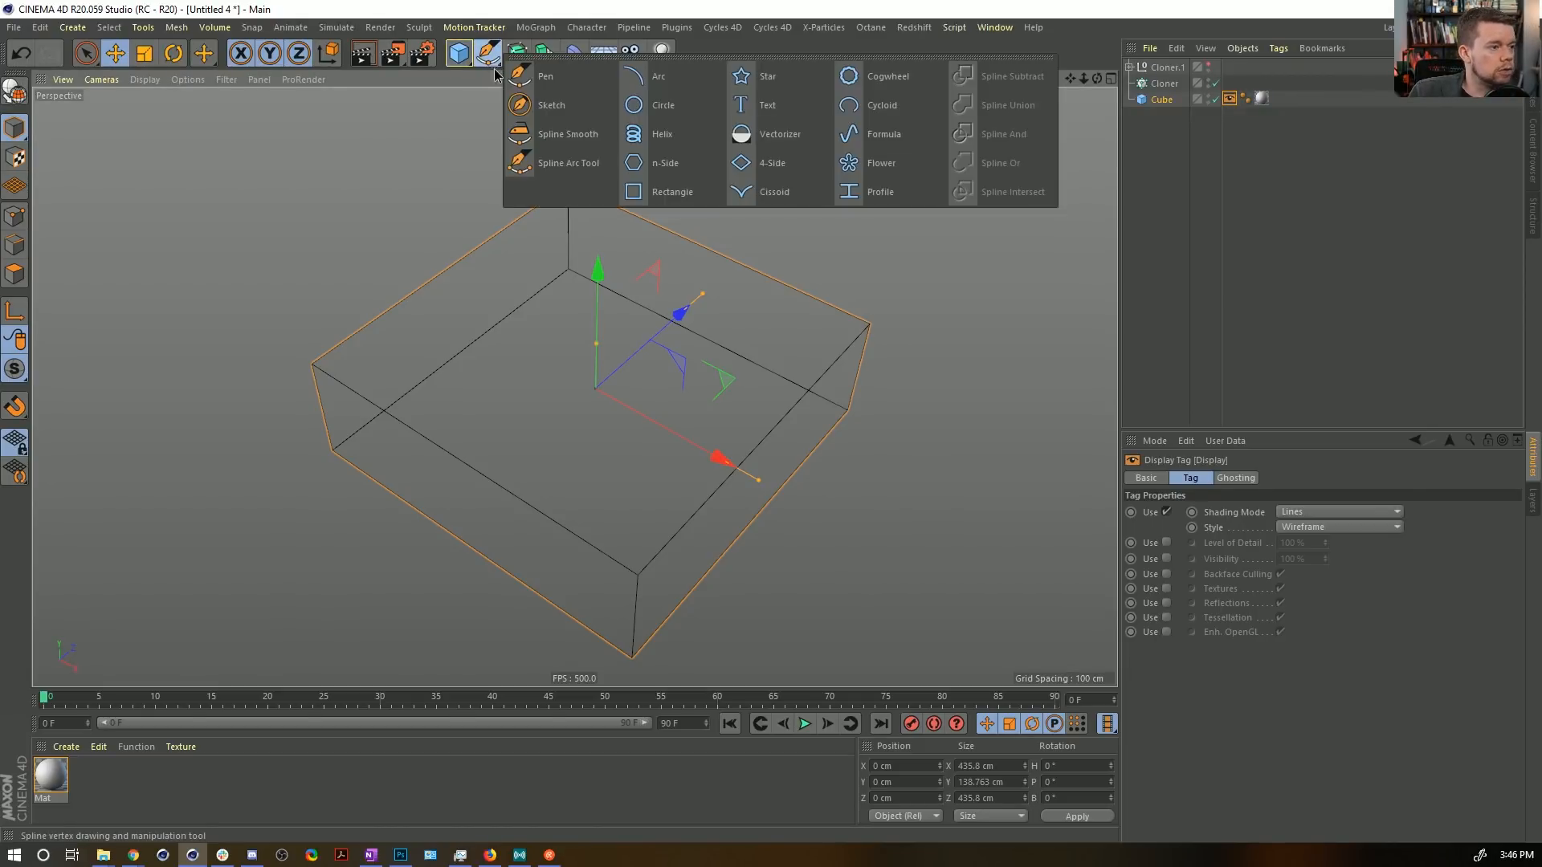
{"action": "left_click", "coordinate": [663, 161]}
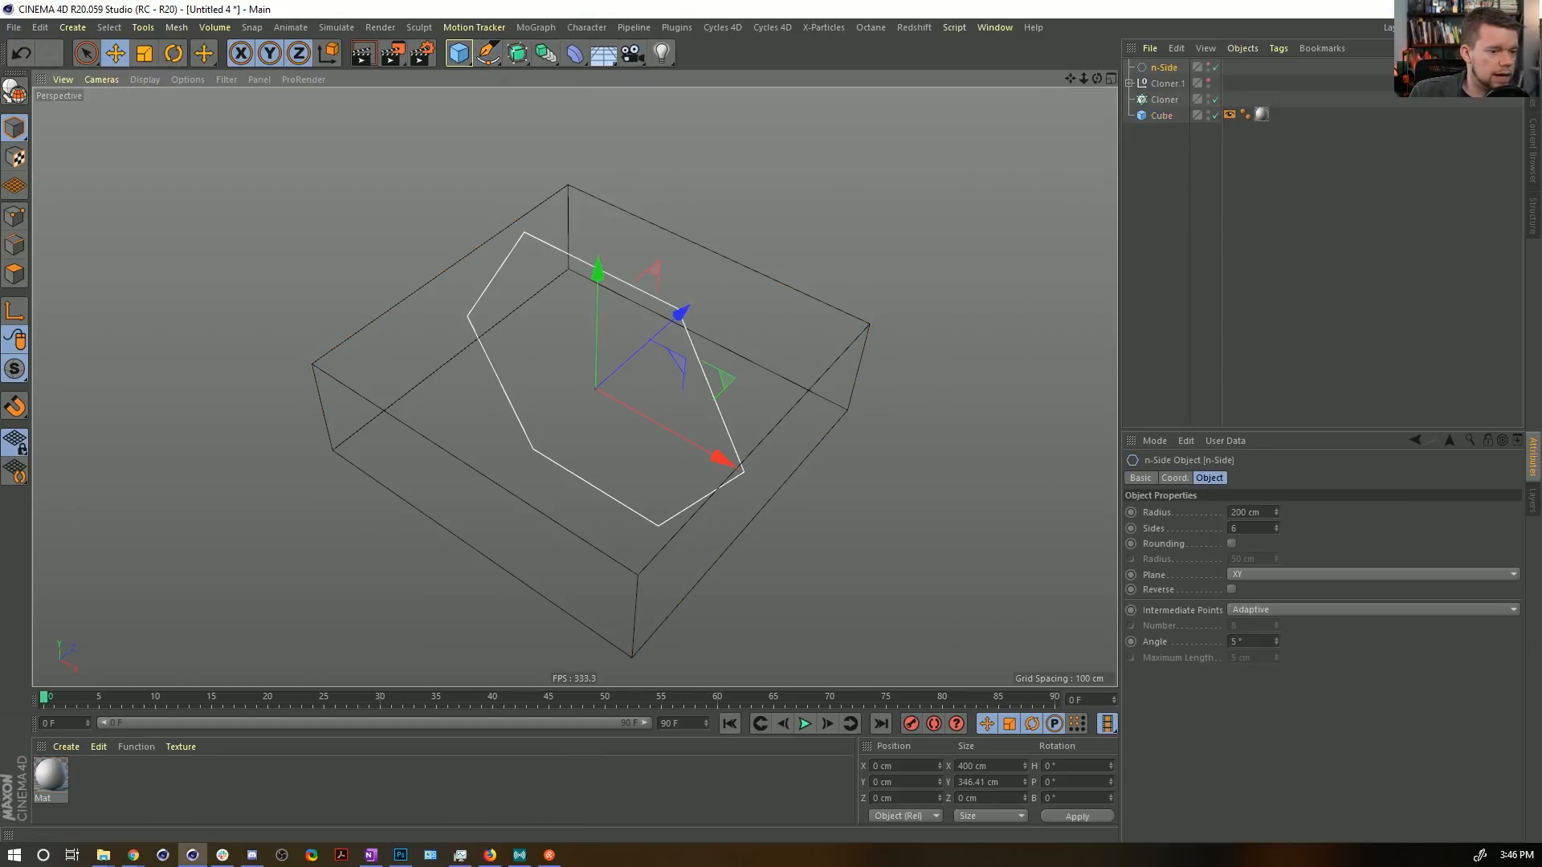
{"action": "left_click", "coordinate": [1282, 575]}
{"action": "left_click", "coordinate": [1268, 621]}
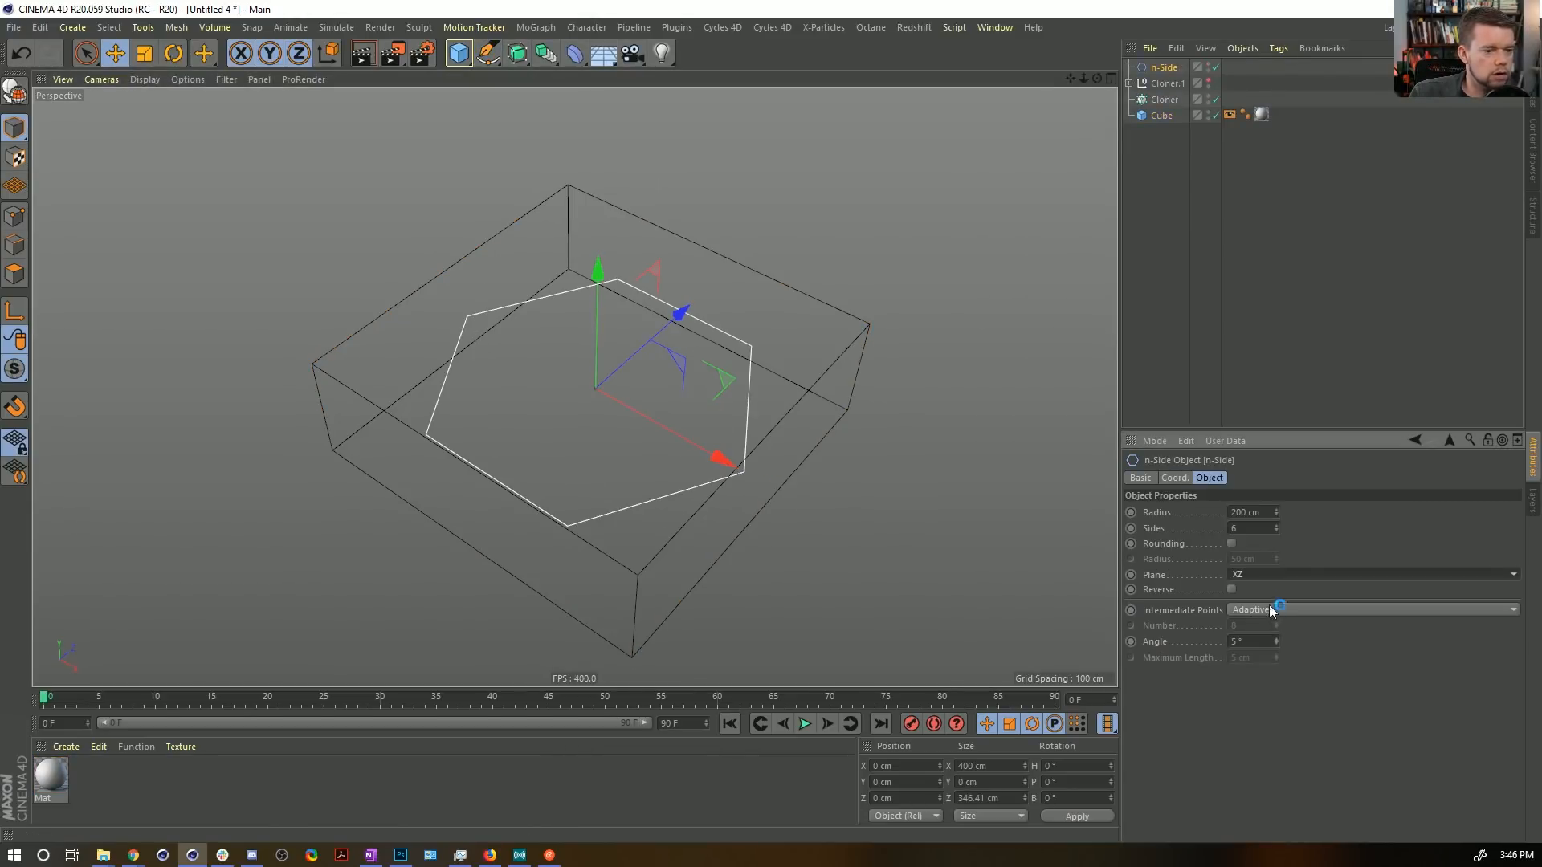
Set the n-Side spline to 64 sides and reduce its radius to 99 cm.
{"action": "left_click_drag", "start_coordinate": [1255, 528], "coordinate": [1153, 518]}
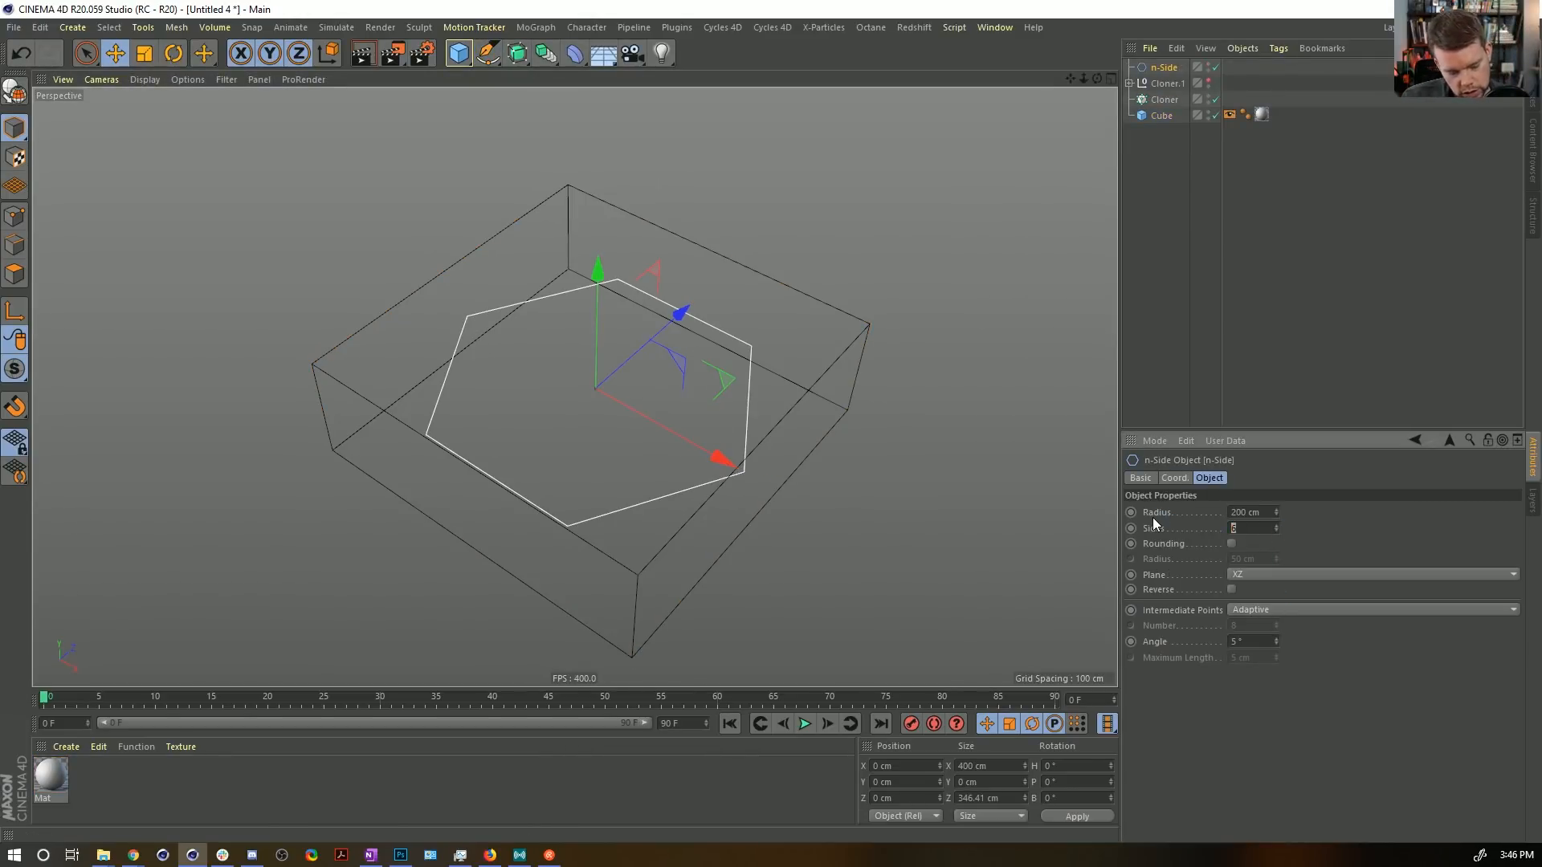
{"action": "type", "text": "4"}
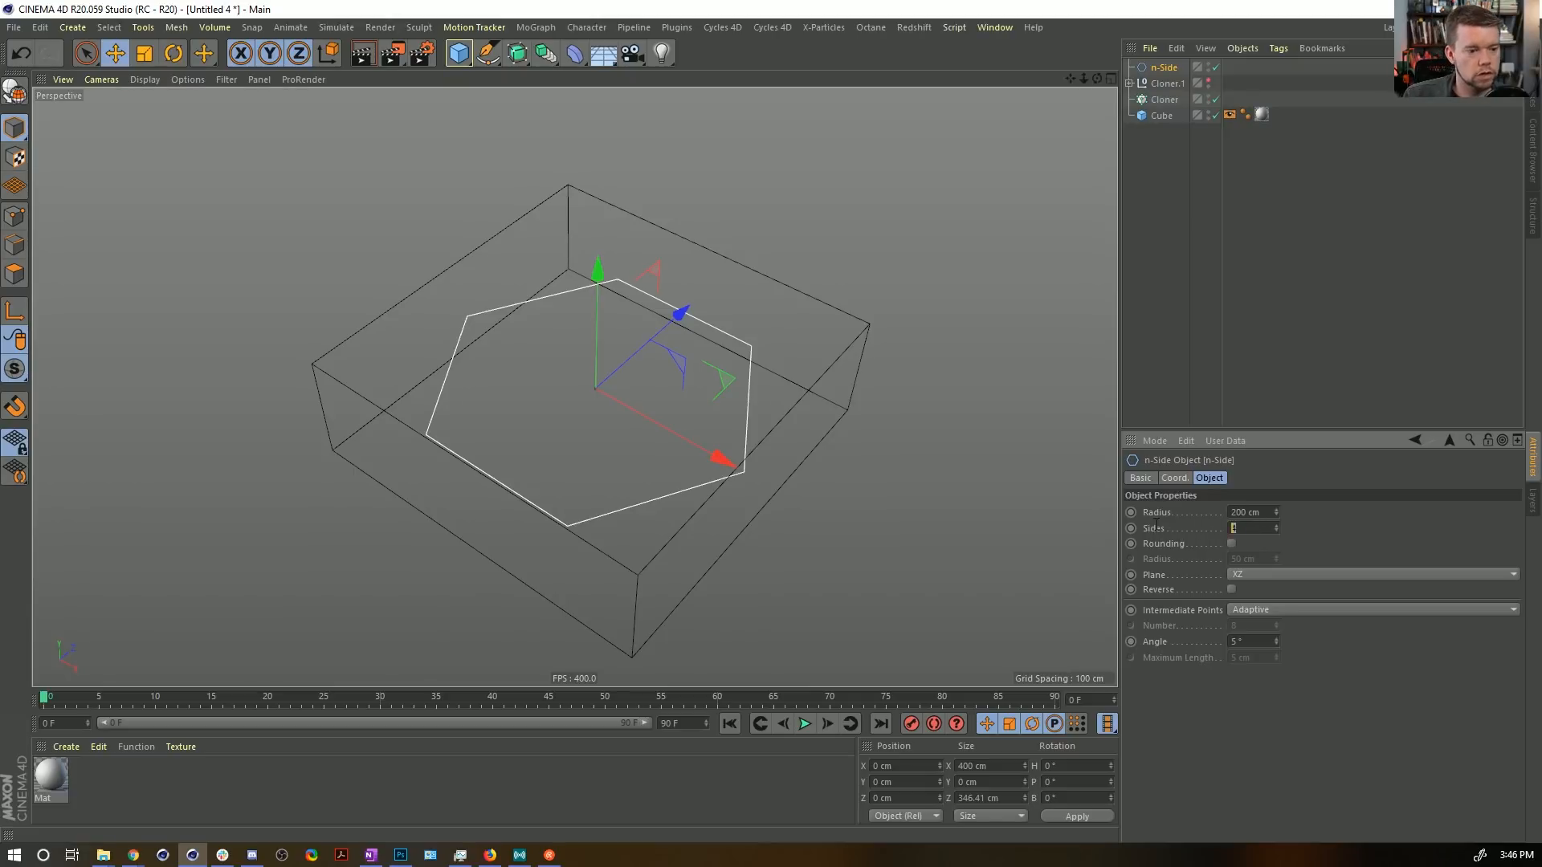
{"action": "type", "text": "4"}
{"action": "key", "text": "Return"}
{"action": "left_click_drag", "start_coordinate": [1277, 514], "coordinate": [1188, 21]}
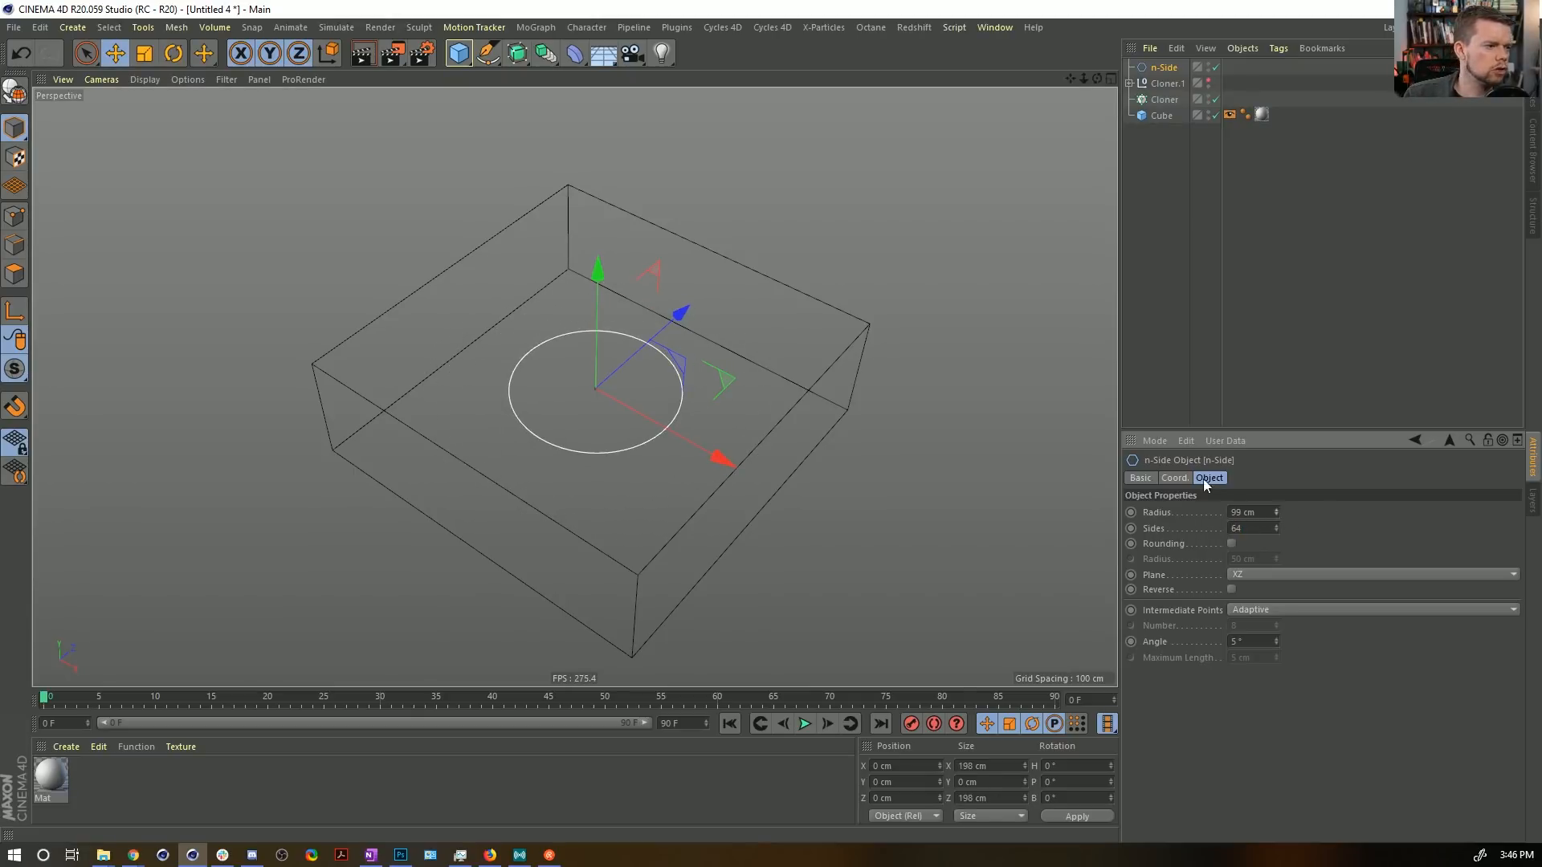
Add a Soft Body tag to the n-Side spline and play the simulation briefly to test it.
{"action": "right_click", "coordinate": [1166, 70]}
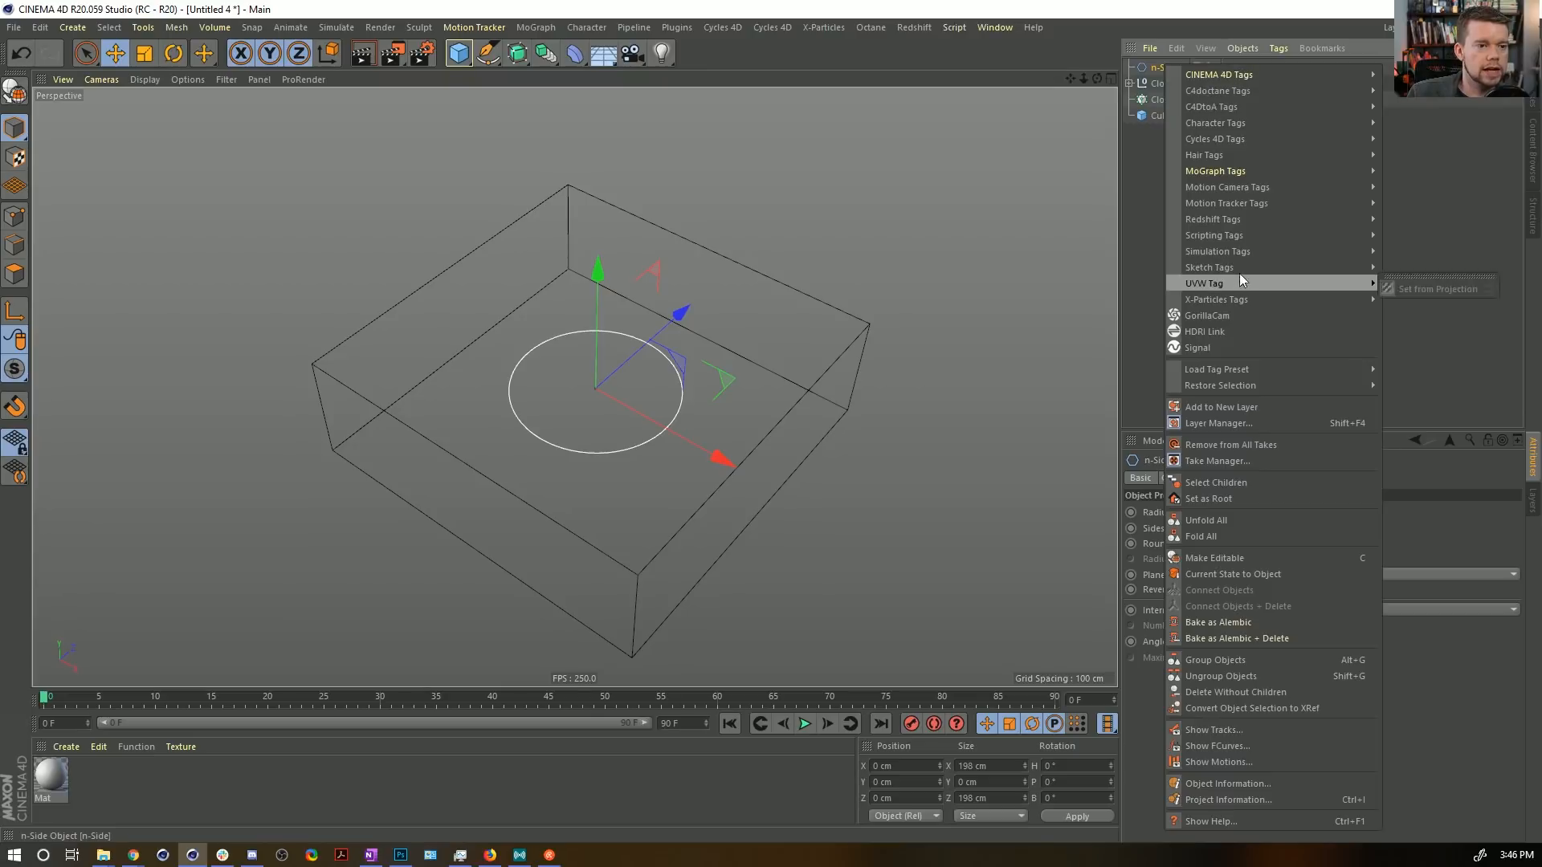
{"action": "mouse_move", "coordinate": [1235, 253]}
{"action": "left_click", "coordinate": [1419, 267]}
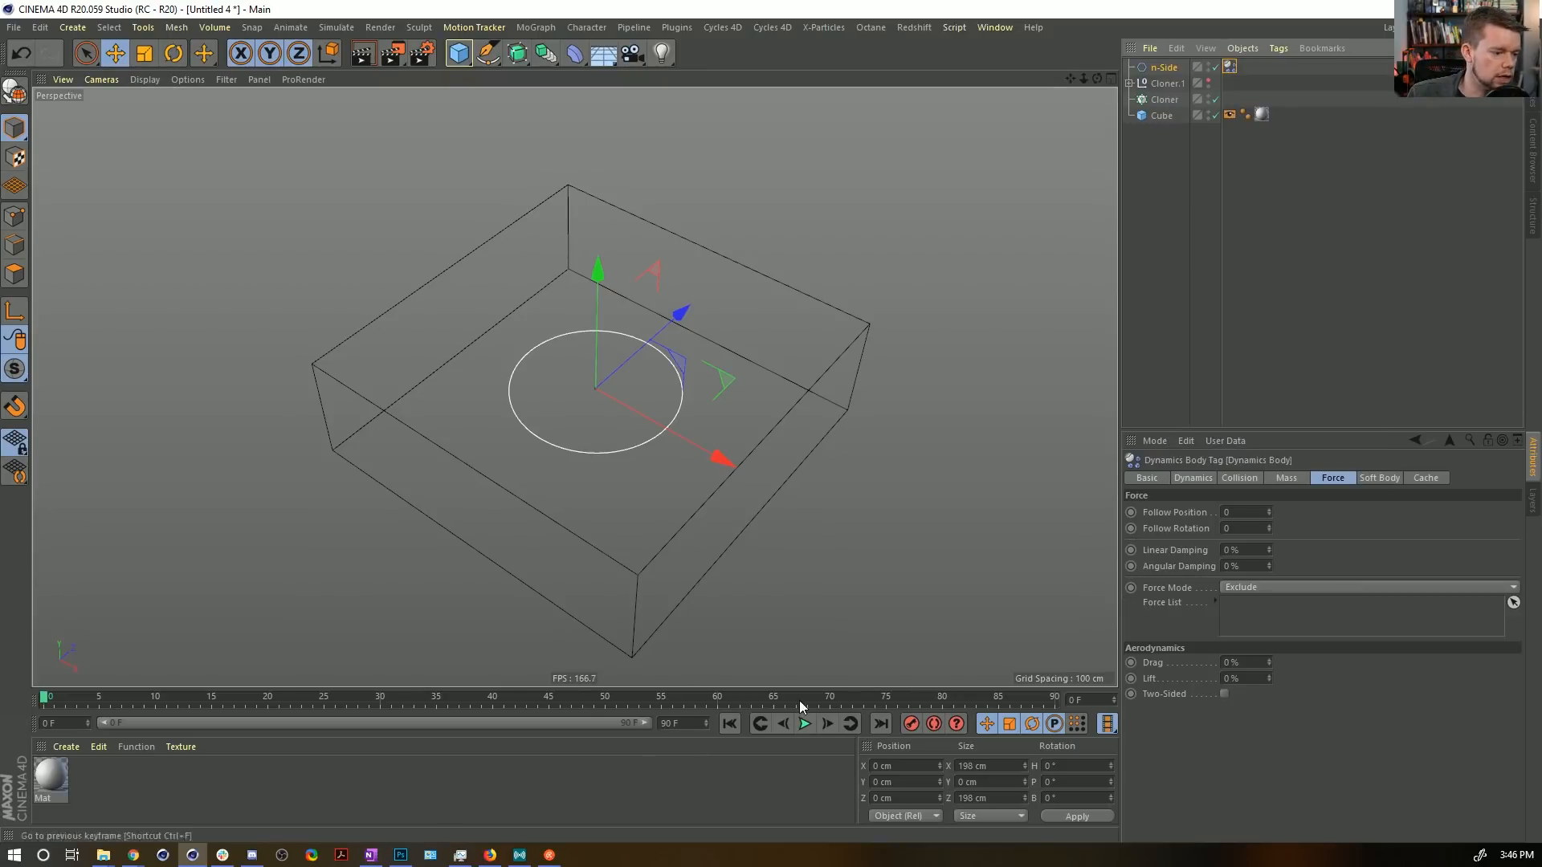
{"action": "left_click", "coordinate": [808, 727]}
{"action": "left_click", "coordinate": [808, 727]}
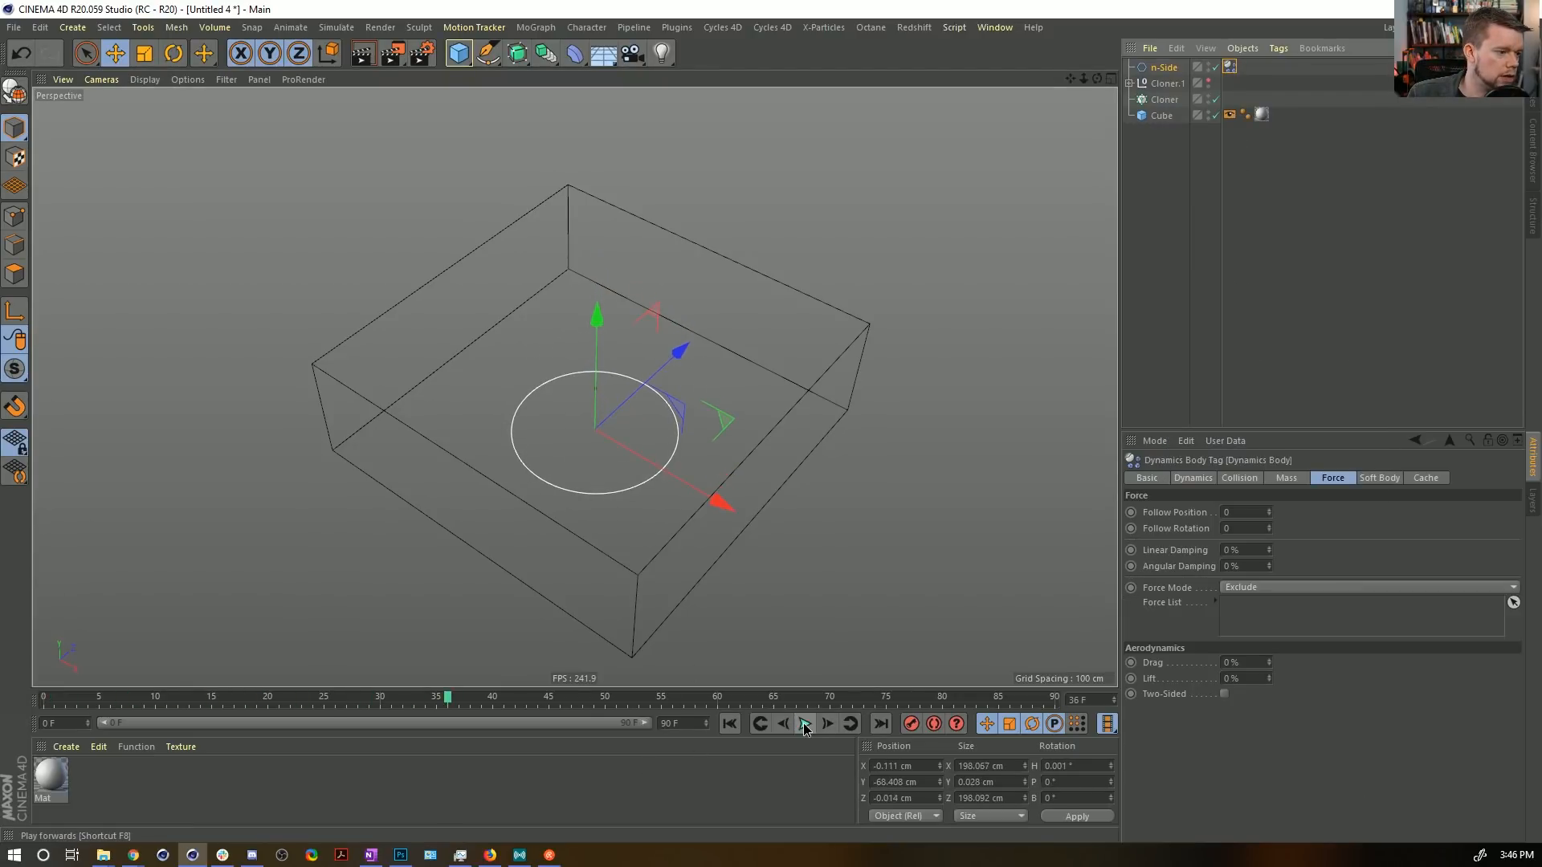
{"action": "mouse_move", "coordinate": [682, 562]}
{"action": "left_mouse_down", "text": "alt"}
{"action": "mouse_move", "coordinate": [615, 475]}
{"action": "mouse_move", "coordinate": [697, 560]}
{"action": "left_mouse_up", "text": "alt"}
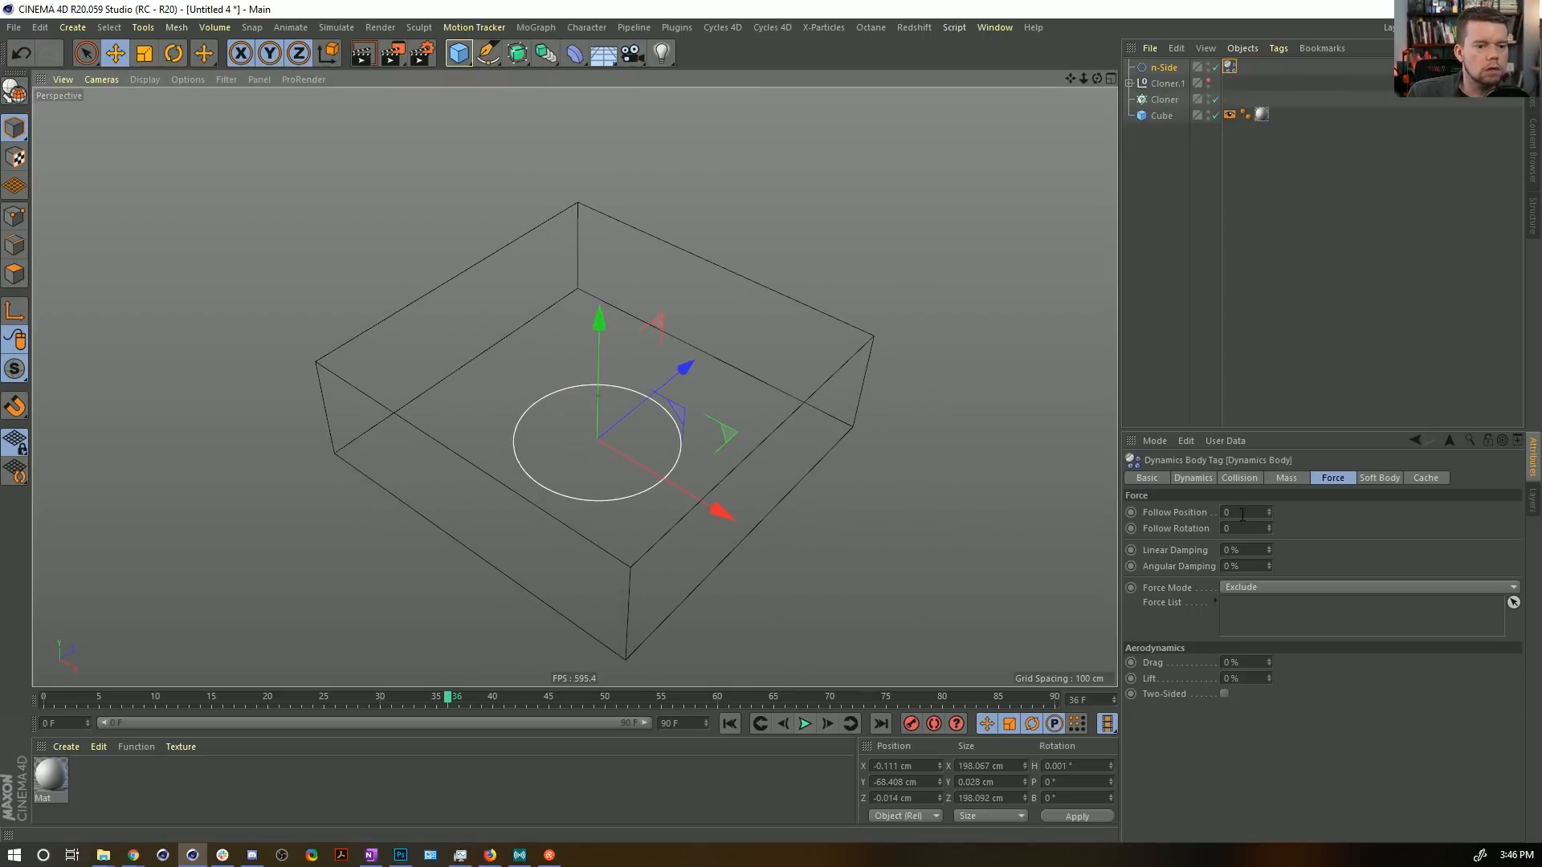
Set the n-Side soft body's pressure to 111 and rest length to 200 %, and play the simulation before returning to frame 0.
{"action": "left_click", "coordinate": [1379, 478]}
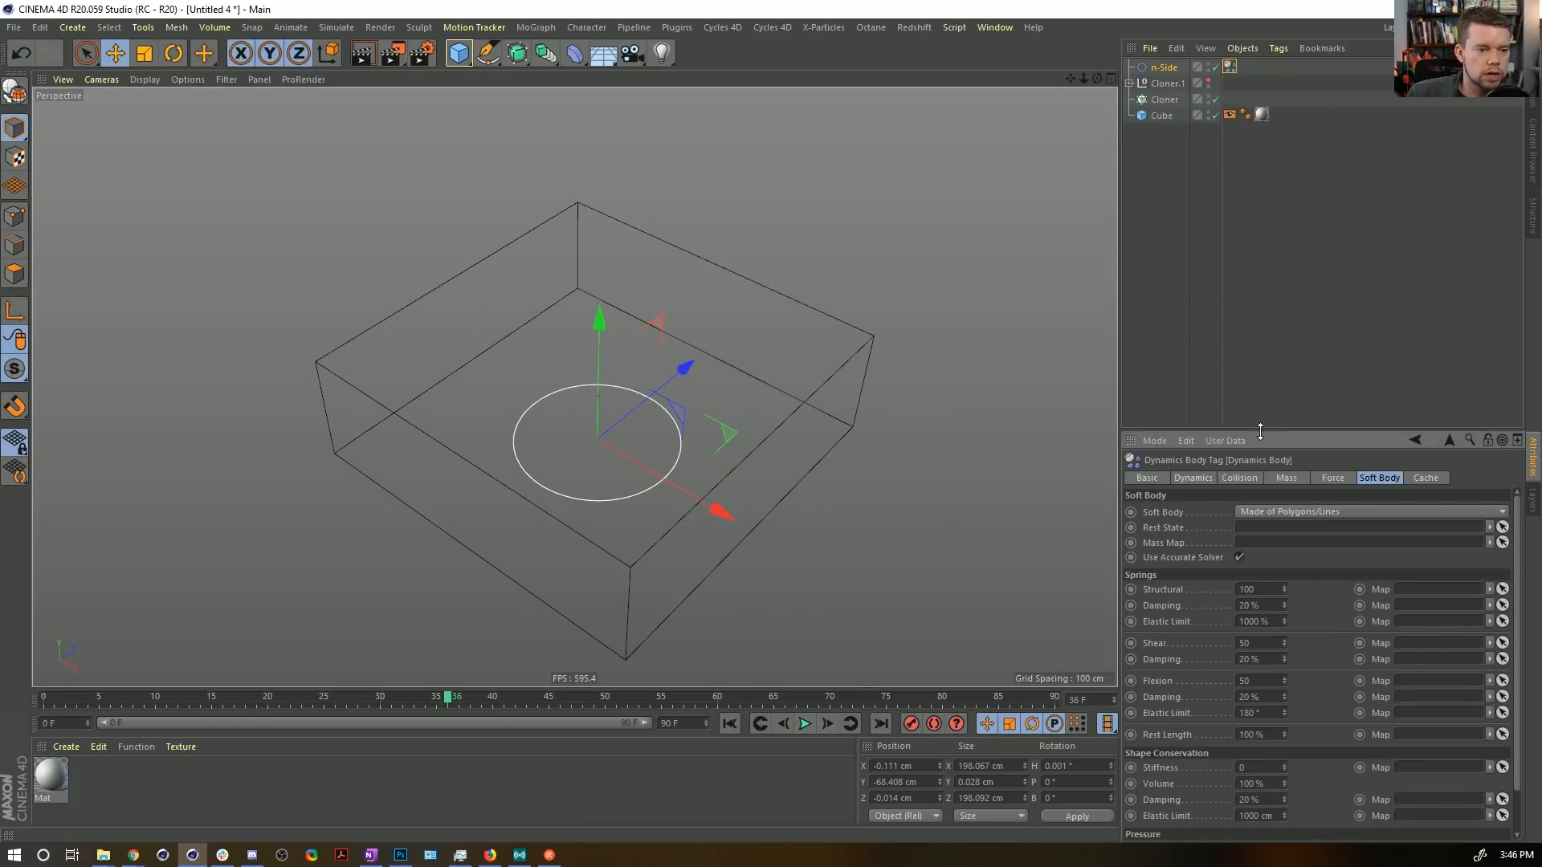
{"action": "left_click_drag", "start_coordinate": [1260, 432], "coordinate": [1260, 188]}
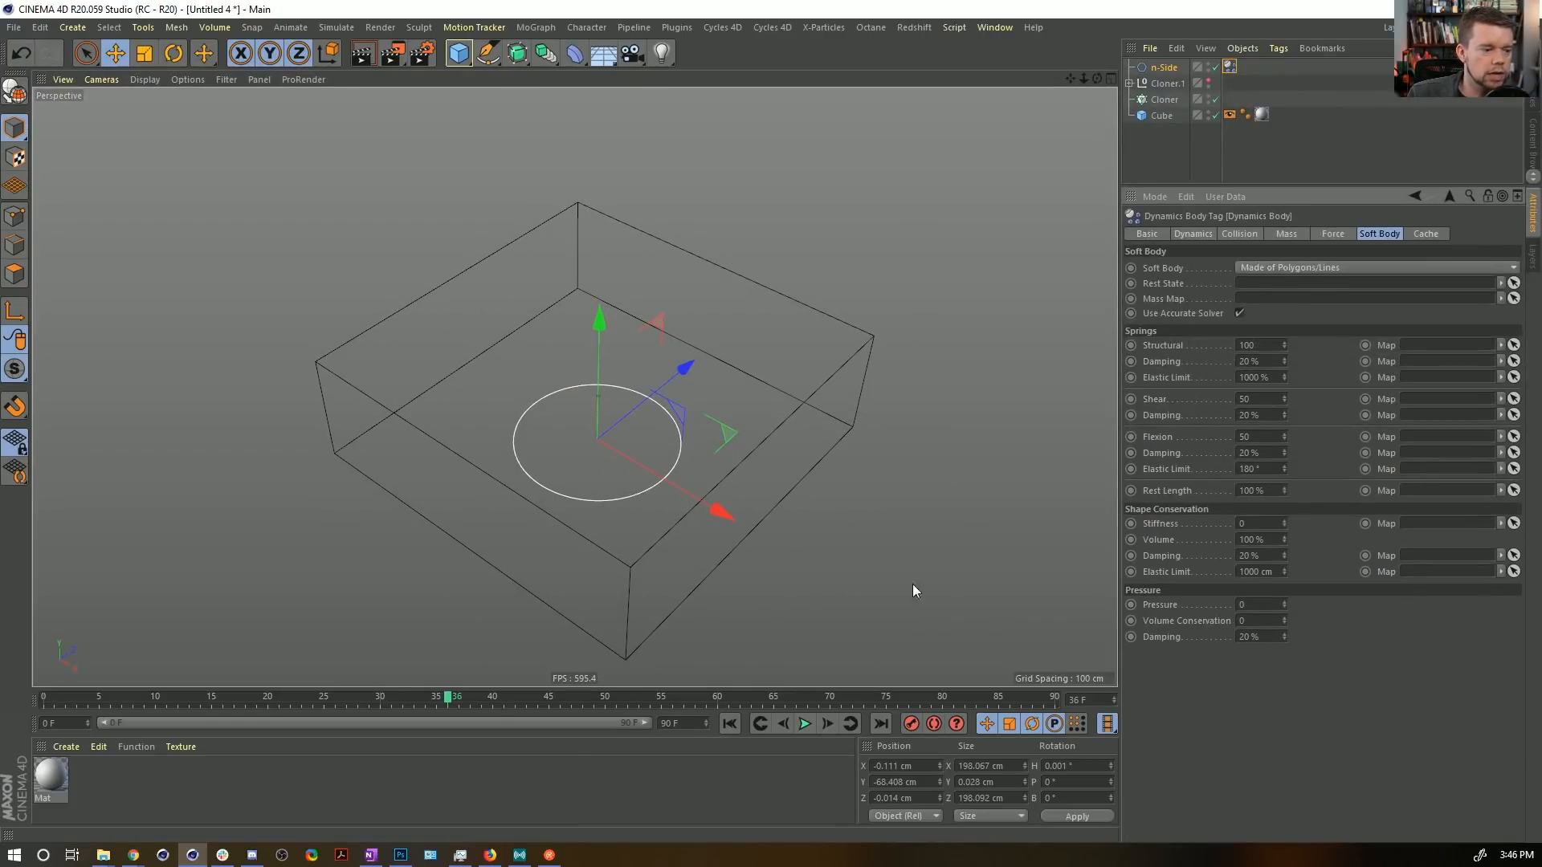
{"action": "left_click", "coordinate": [804, 724]}
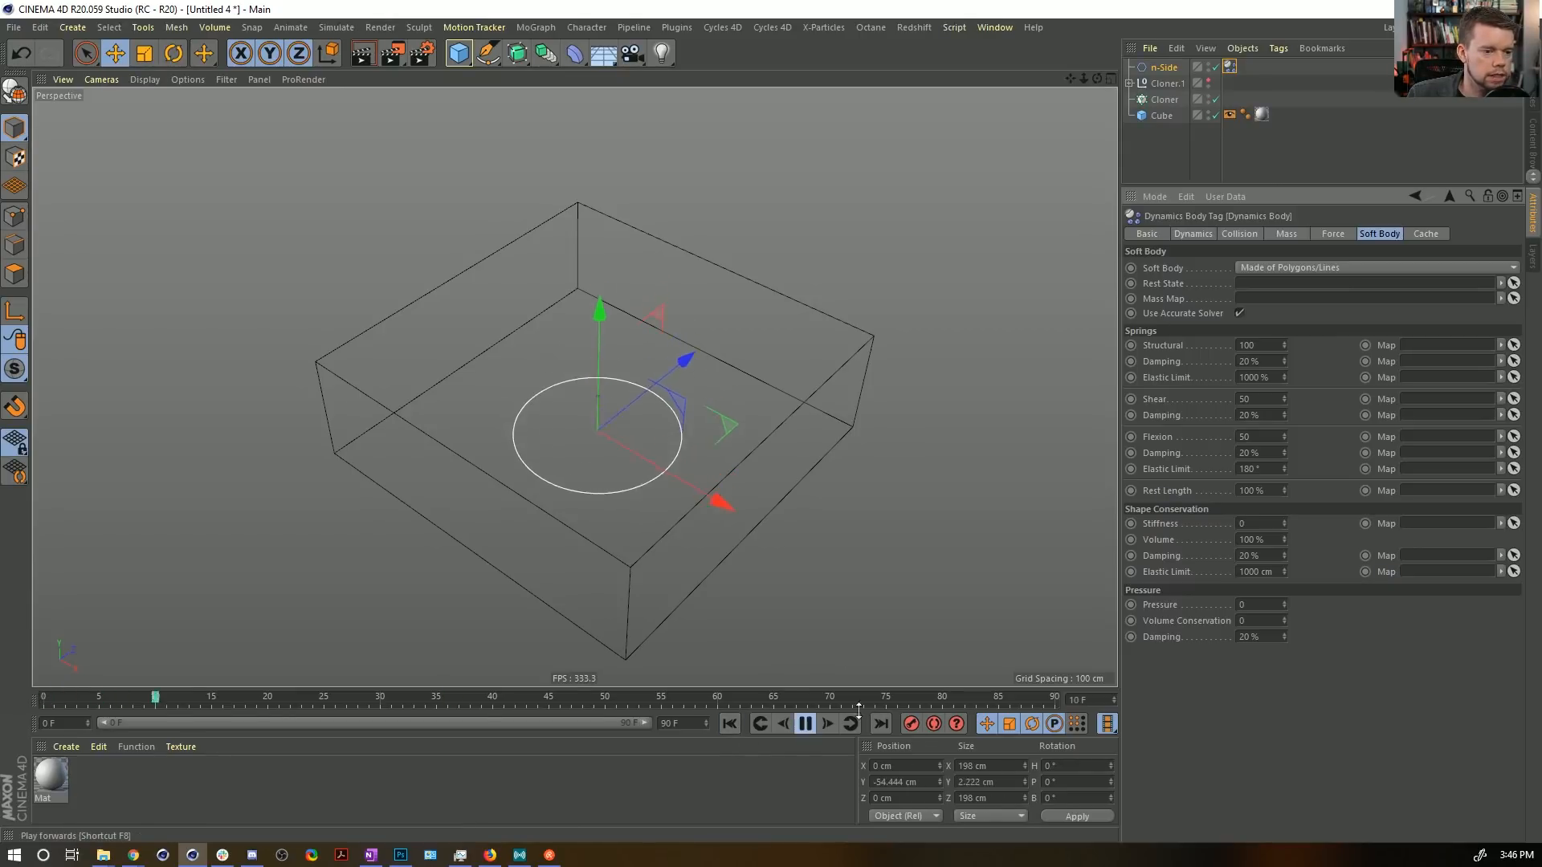
{"action": "double_click", "coordinate": [1242, 605]}
{"action": "type", "text": "11"}
{"action": "key", "text": "Return"}
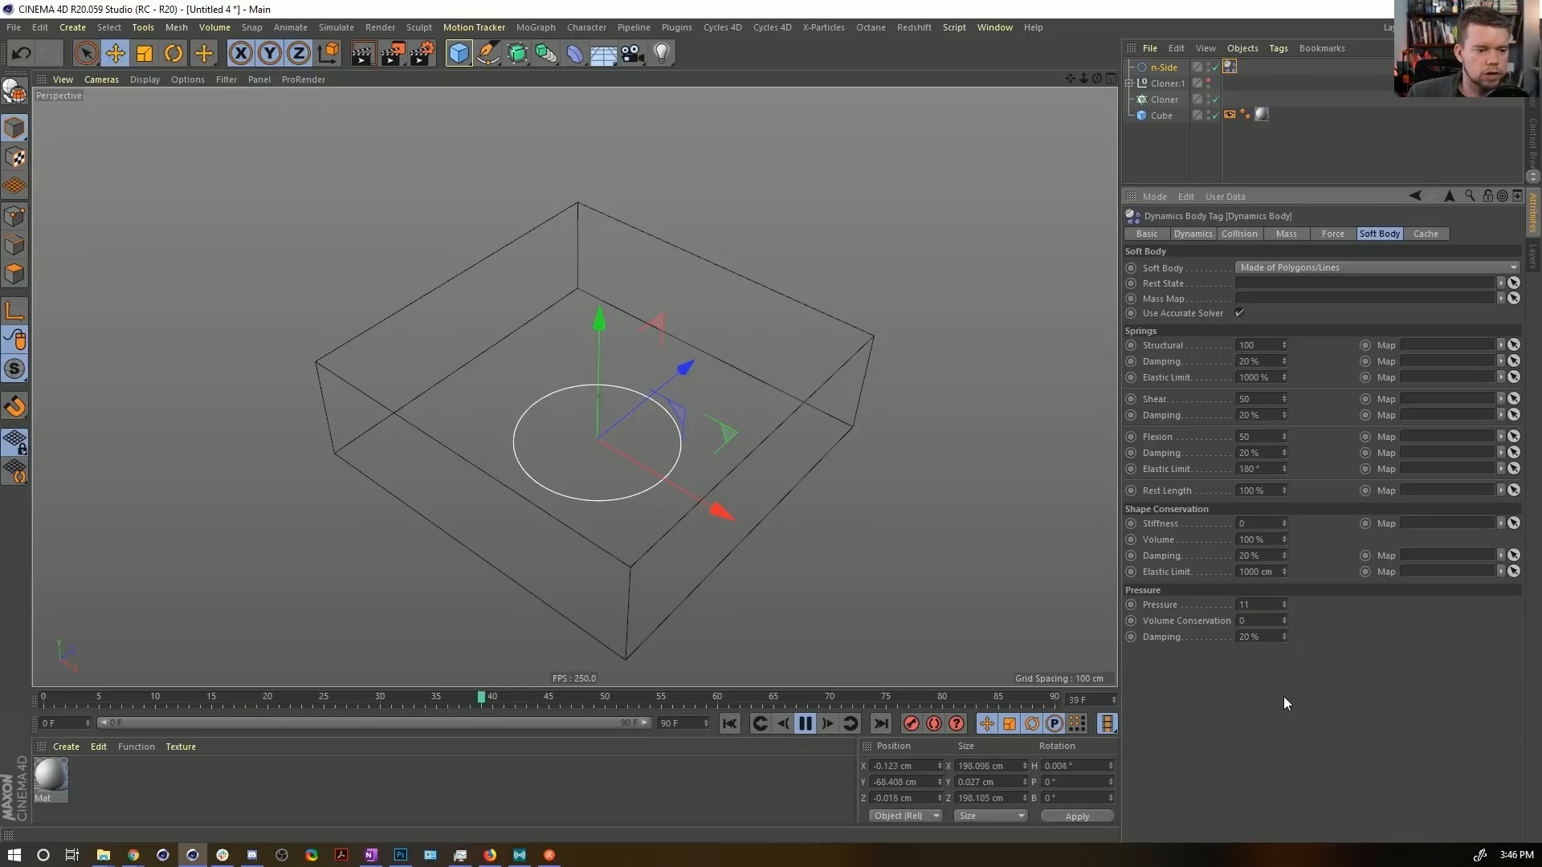
{"action": "key", "text": "Return"}
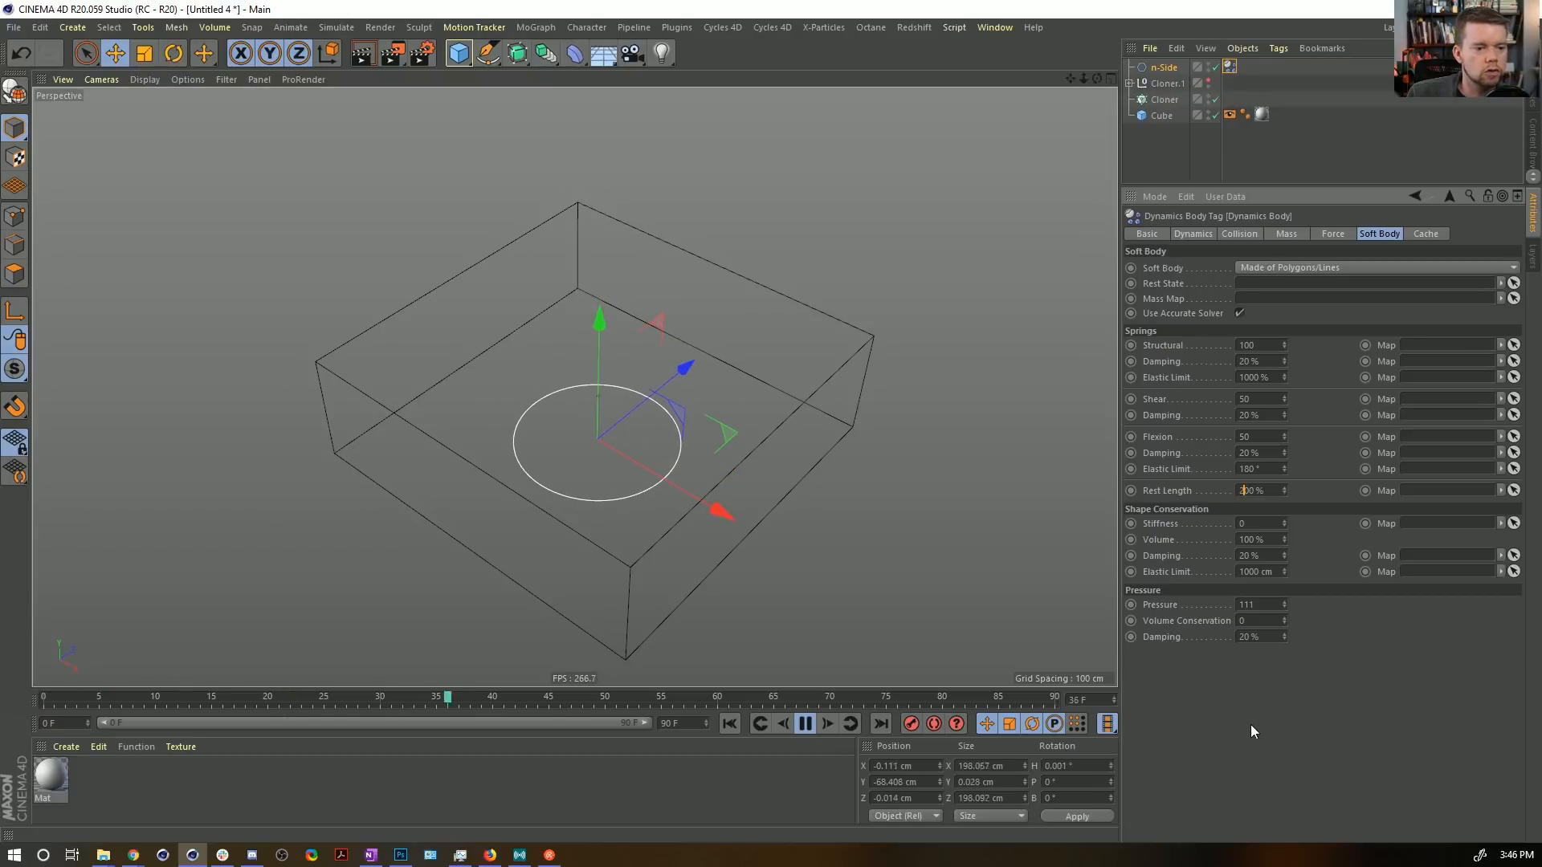
{"action": "key", "text": "Return"}
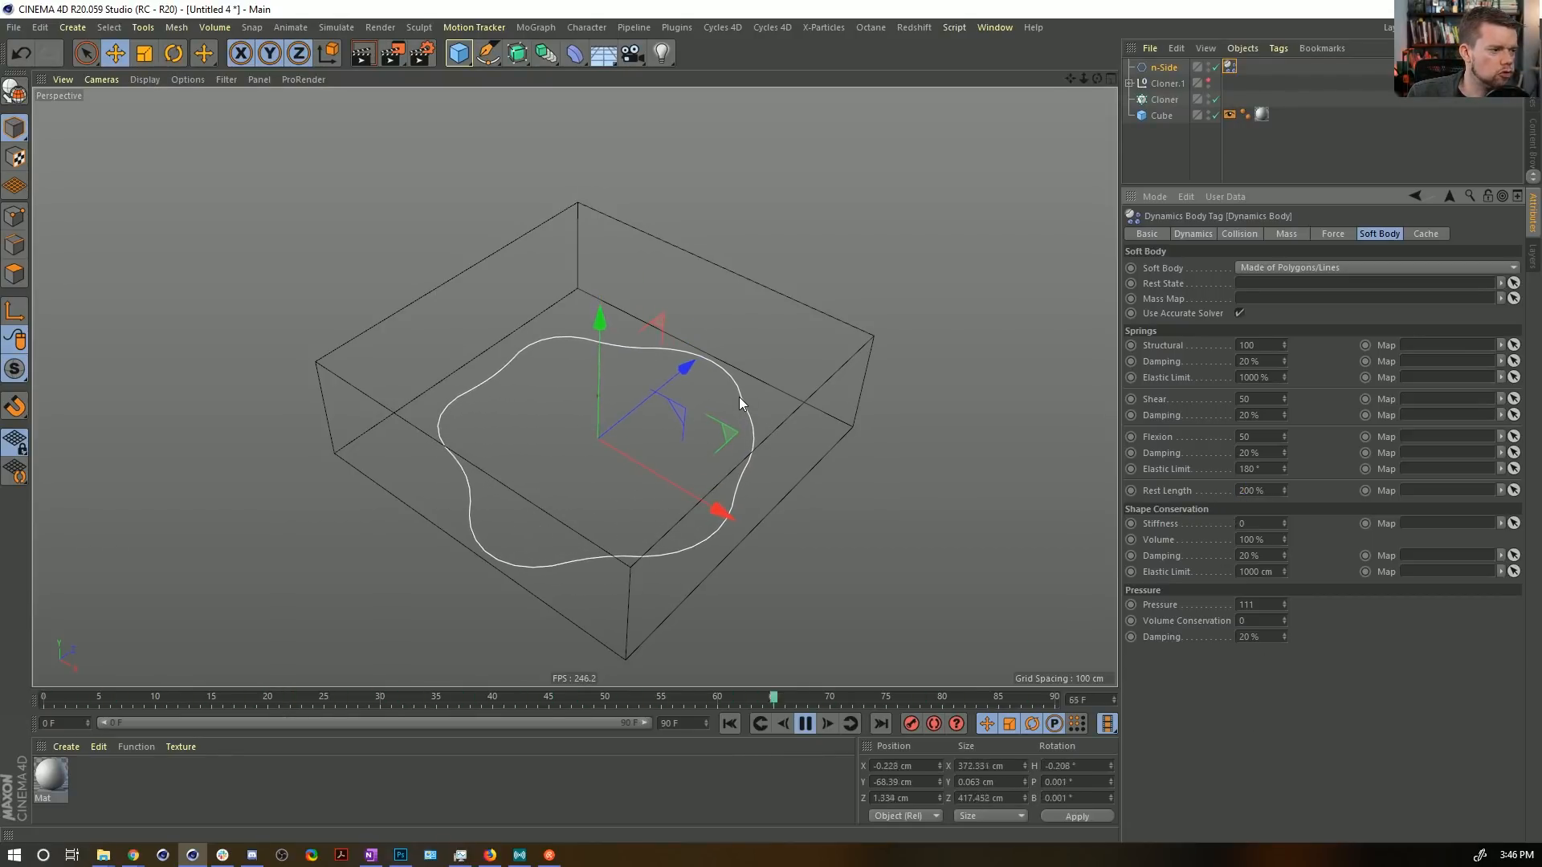
{"action": "left_click", "coordinate": [804, 724]}
{"action": "left_click", "coordinate": [731, 725]}
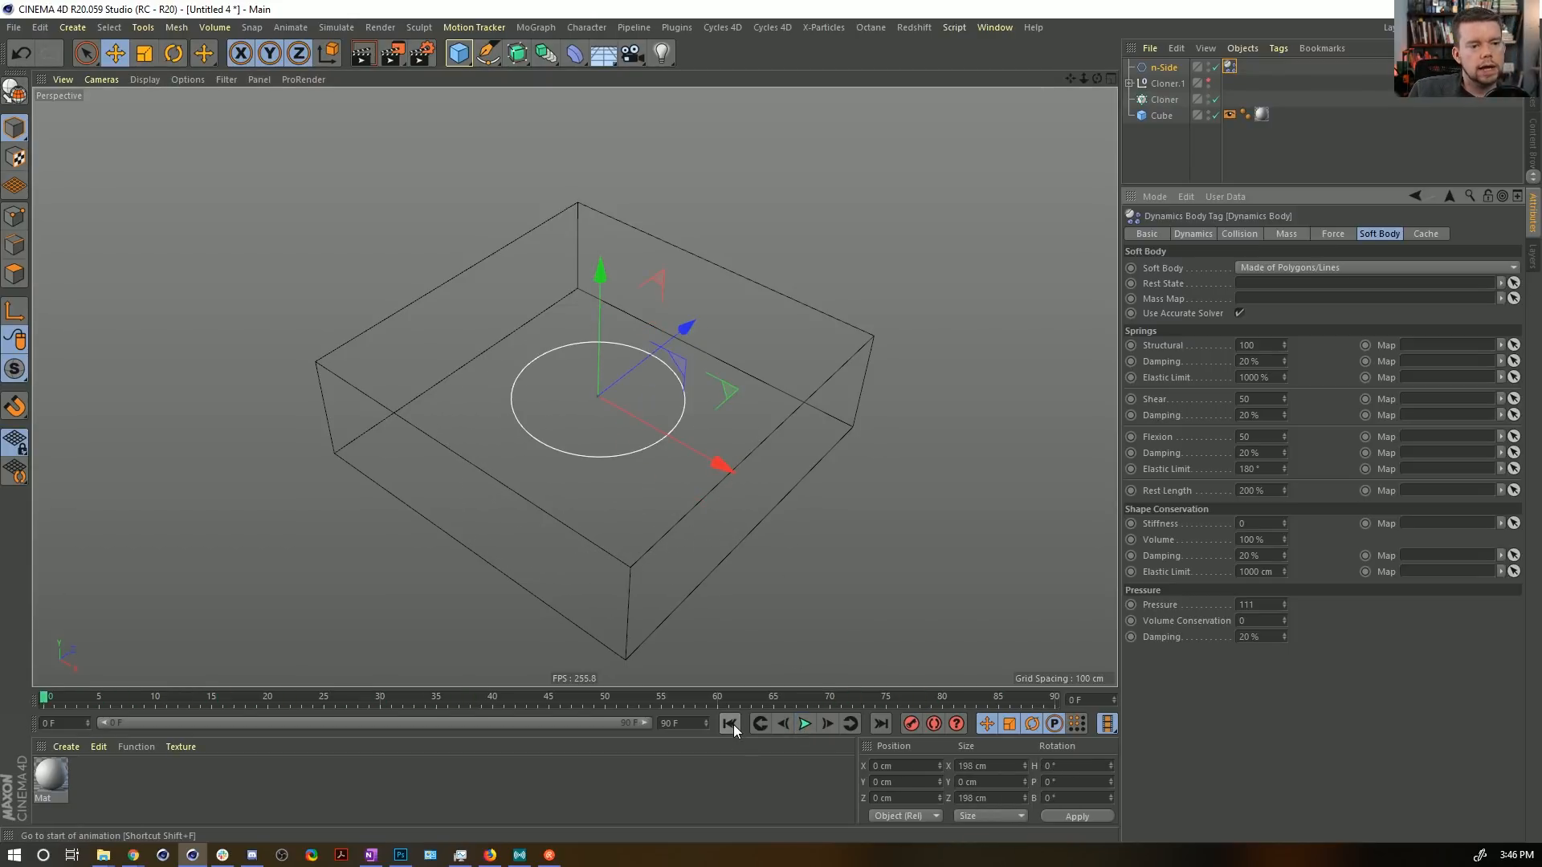
Duplicate the n-Side spline, scale the copy down to about 89 cm wide, and move it to about X 144 cm, Z 91 cm.
{"action": "left_click", "coordinate": [1164, 69]}
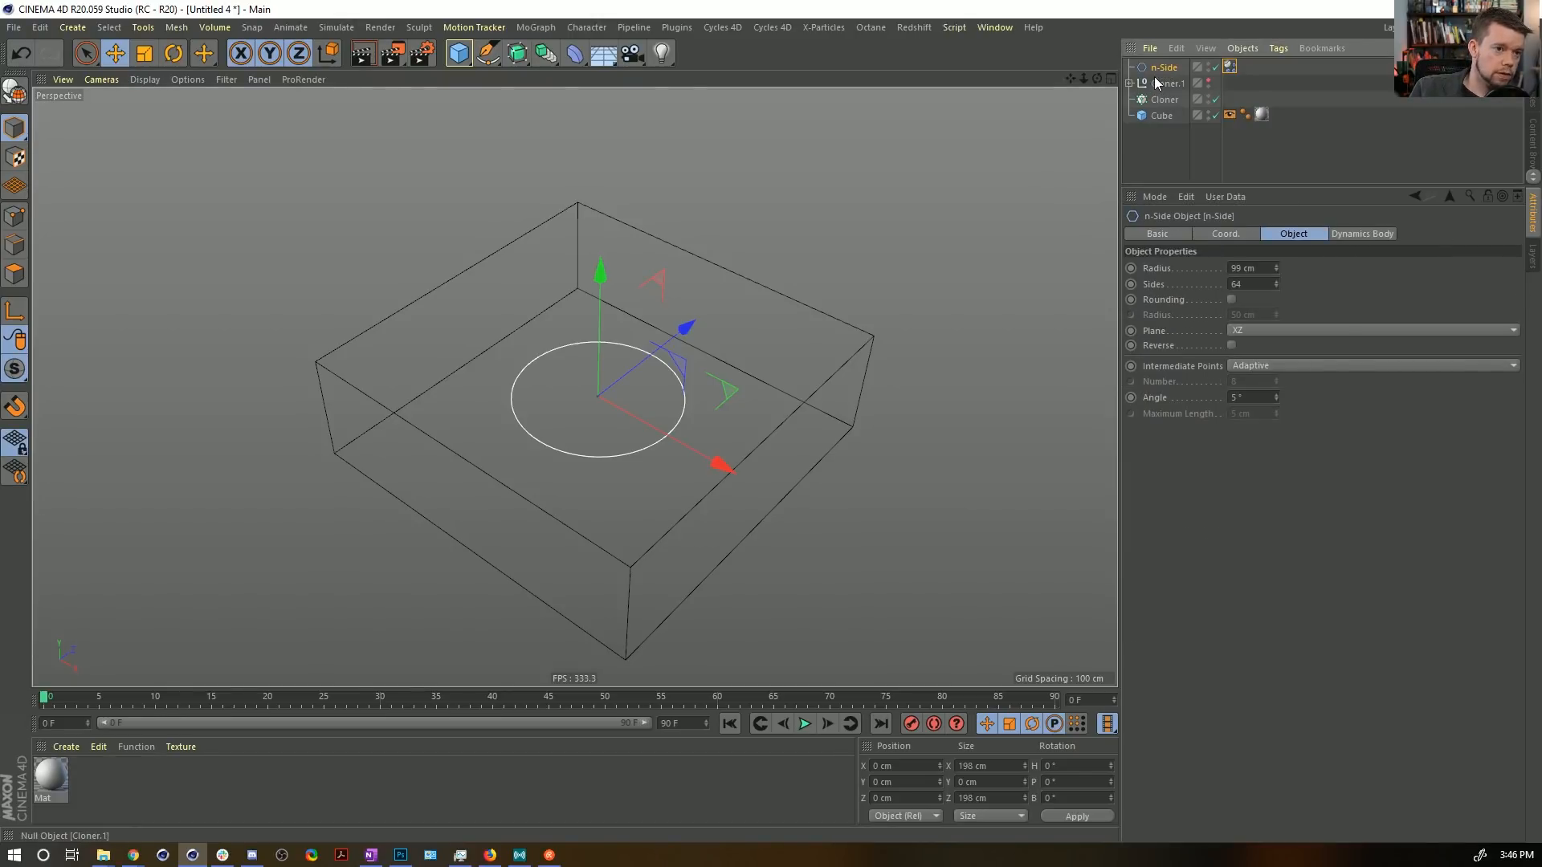
{"action": "key", "text": "ctrl+c"}
{"action": "key", "text": "ctrl+v"}
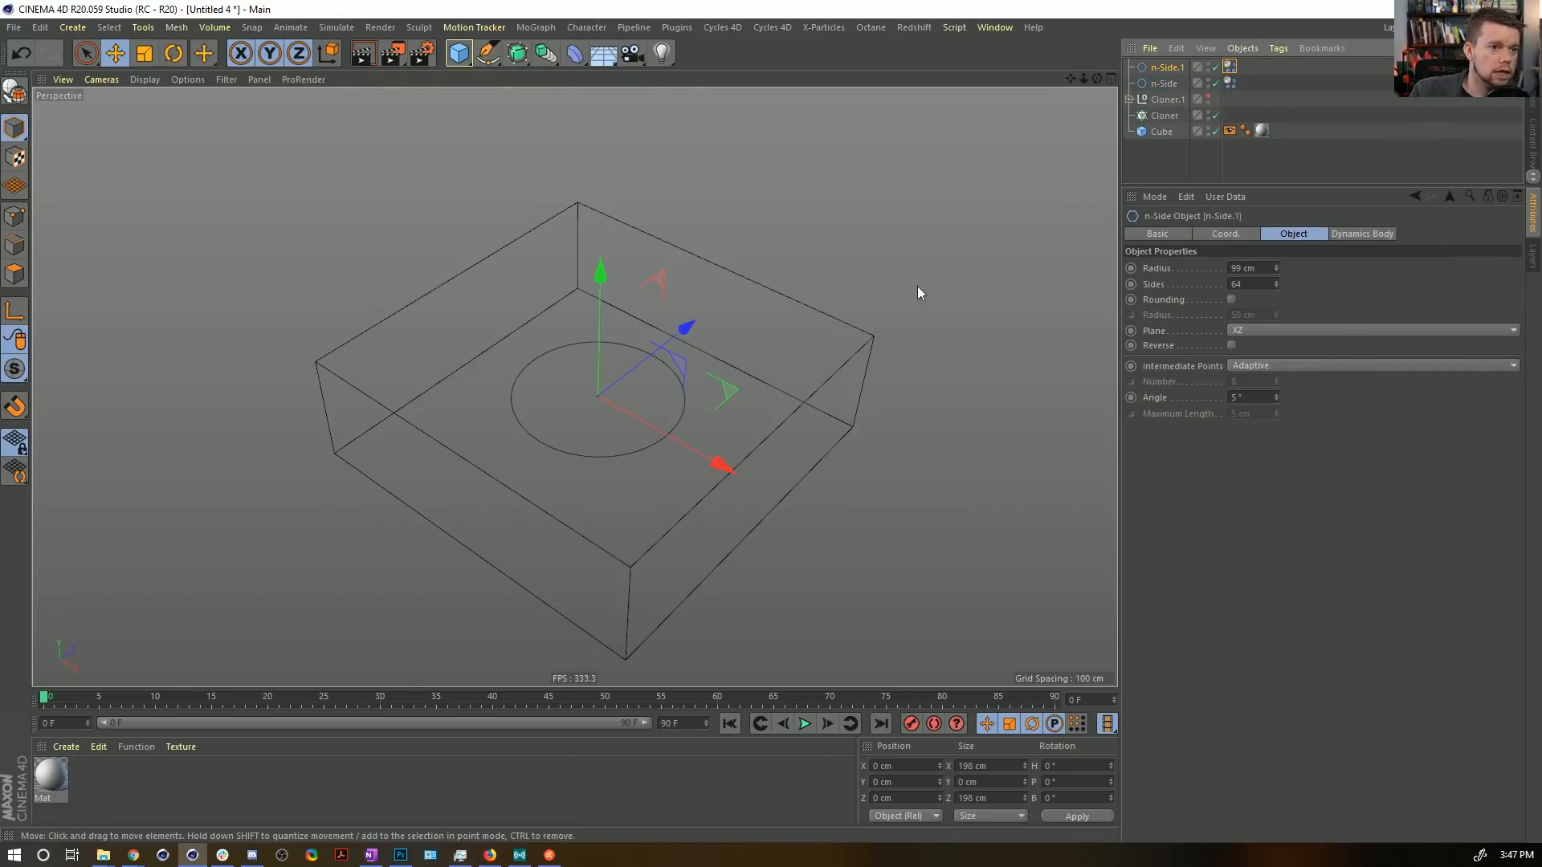
{"action": "key", "text": "t"}
{"action": "left_click_drag", "start_coordinate": [899, 272], "coordinate": [885, 403]}
{"action": "key", "text": "e"}
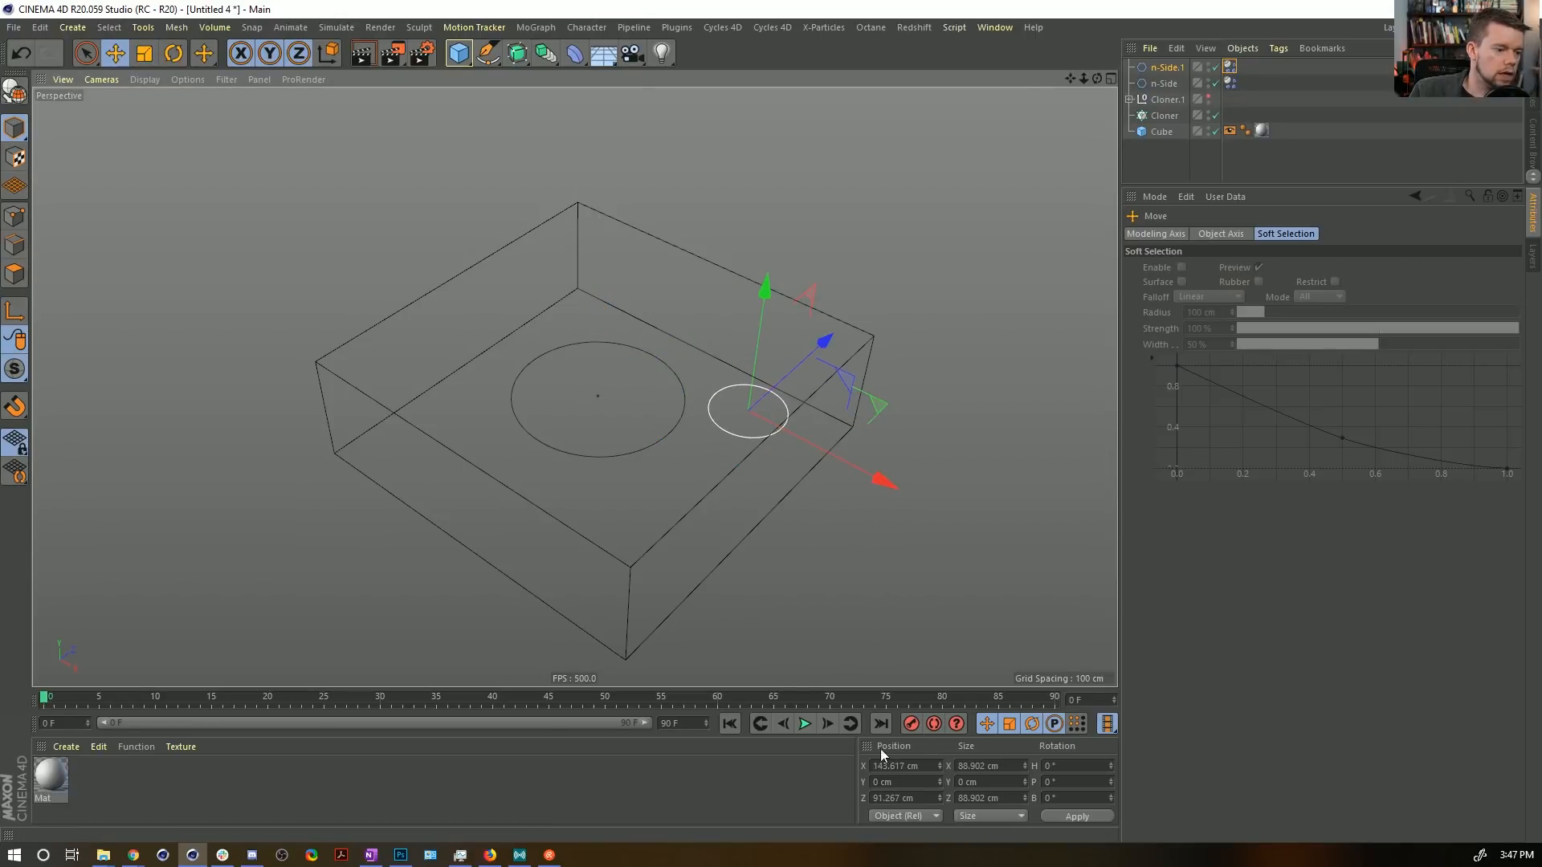
Play the simulation to check how the two soft body splines collide, and return to frame 0.
{"action": "left_click", "coordinate": [804, 724]}
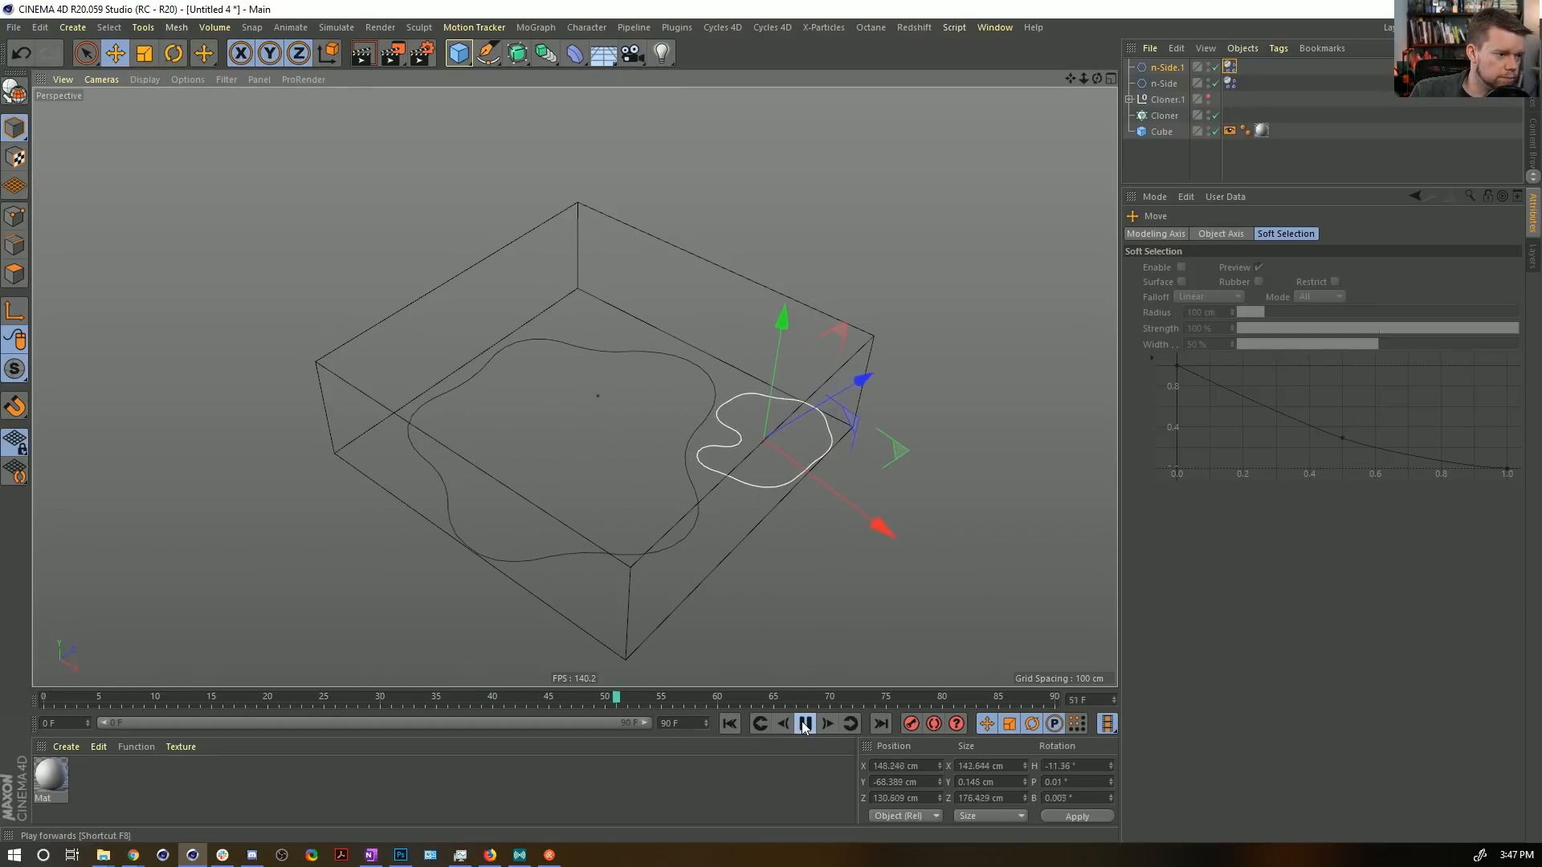
{"action": "left_click", "coordinate": [804, 723]}
{"action": "mouse_move", "coordinate": [745, 454]}
{"action": "left_mouse_down", "text": "alt"}
{"action": "mouse_move", "coordinate": [729, 542]}
{"action": "mouse_move", "coordinate": [716, 420]}
{"action": "mouse_move", "coordinate": [723, 465]}
{"action": "left_mouse_up", "text": "alt"}
{"action": "left_click", "coordinate": [730, 725]}
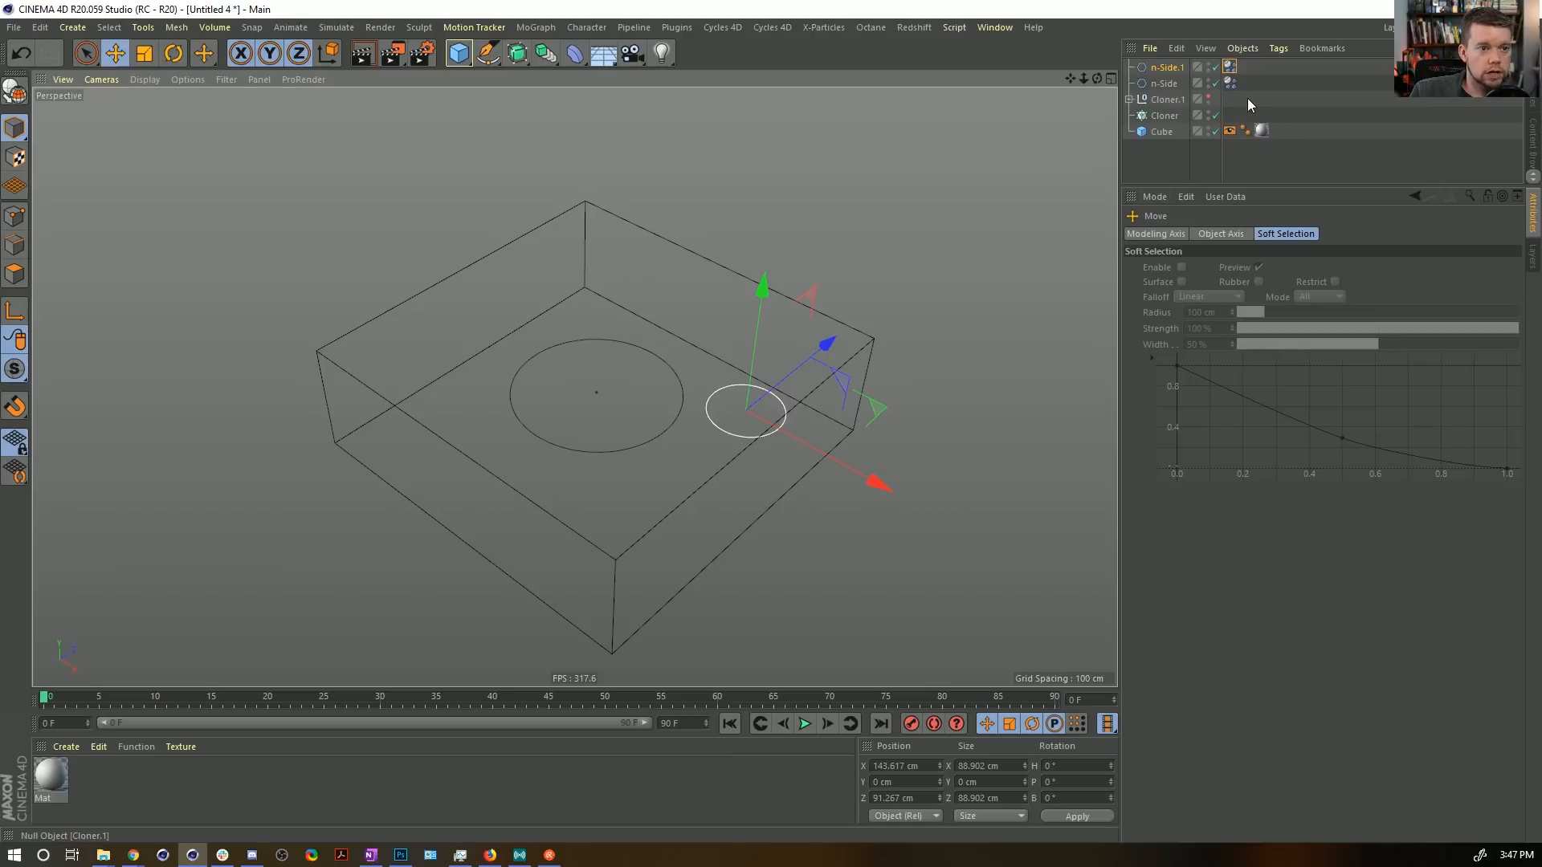
Set both soft body tags to pressure 0 and rest length 100 %, keyframe the rest length, and shift that key to frame 10.
{"action": "left_click_drag", "start_coordinate": [1246, 97], "coordinate": [1219, 49]}
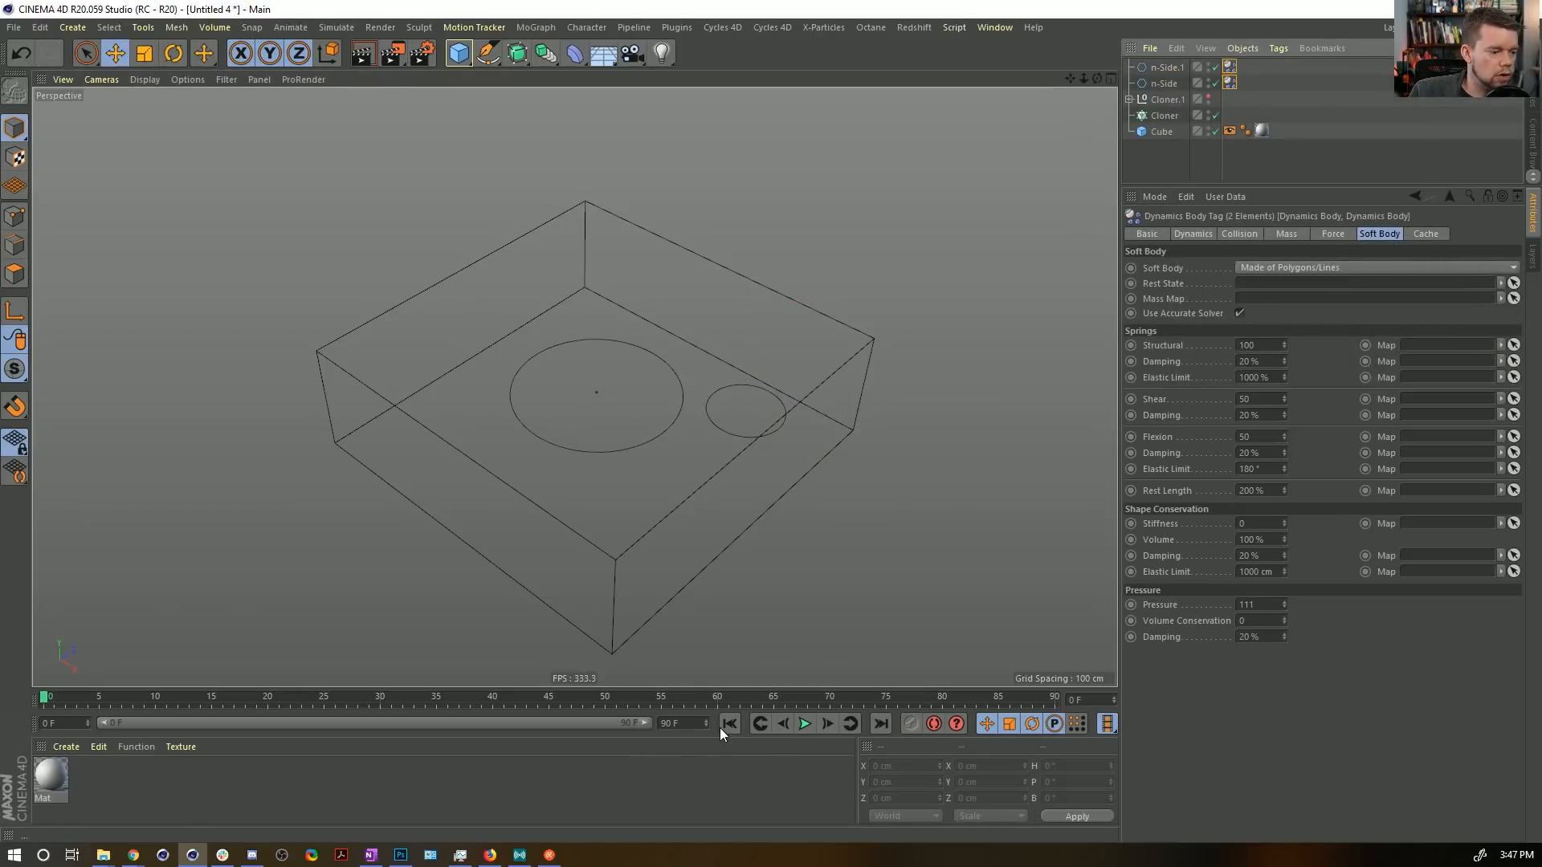
{"action": "left_click", "coordinate": [1249, 605]}
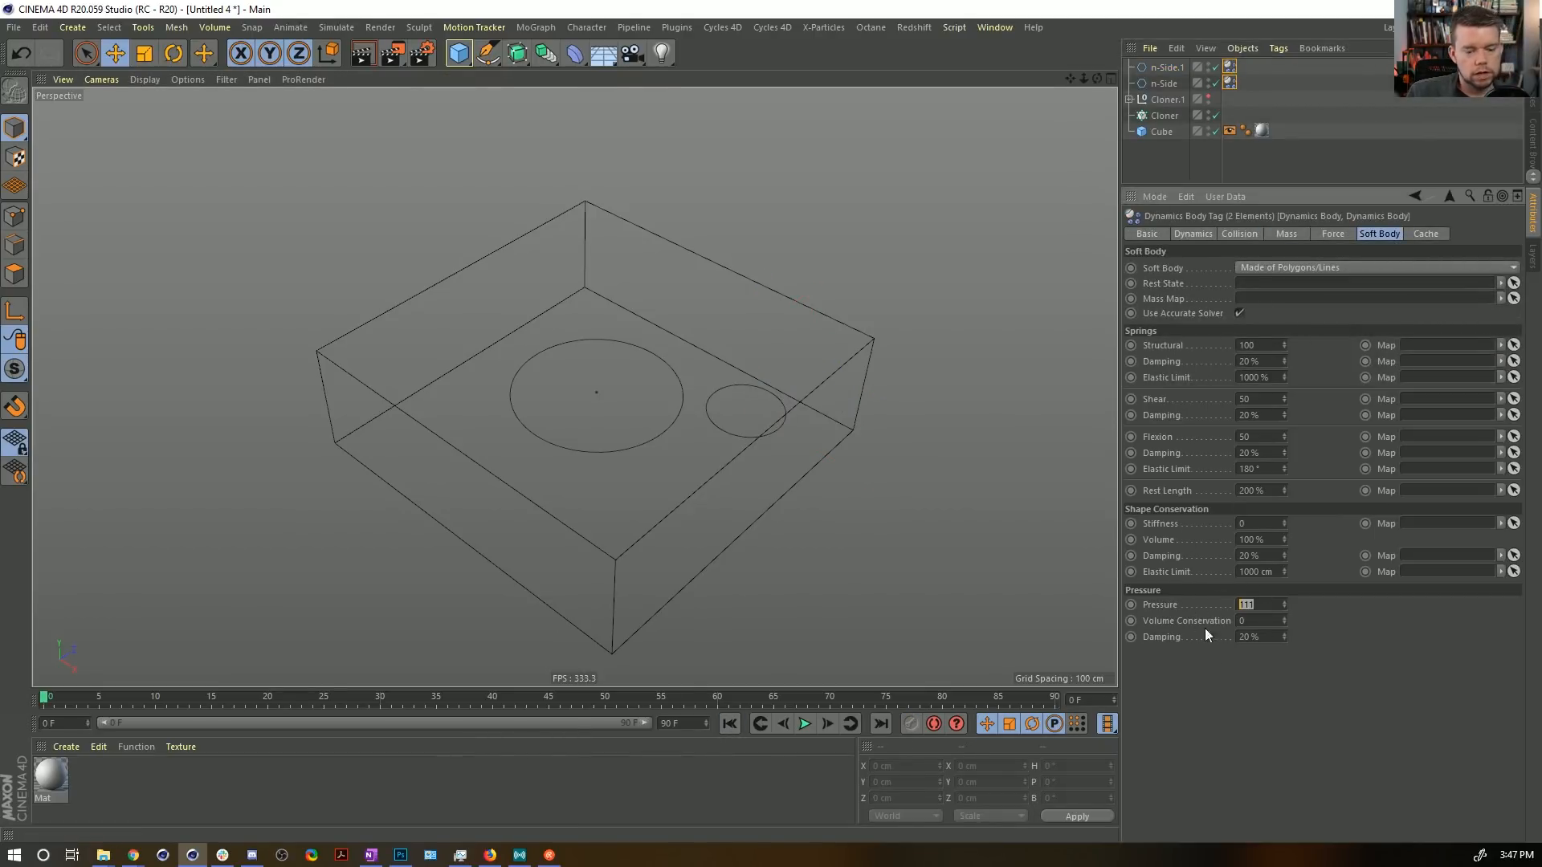
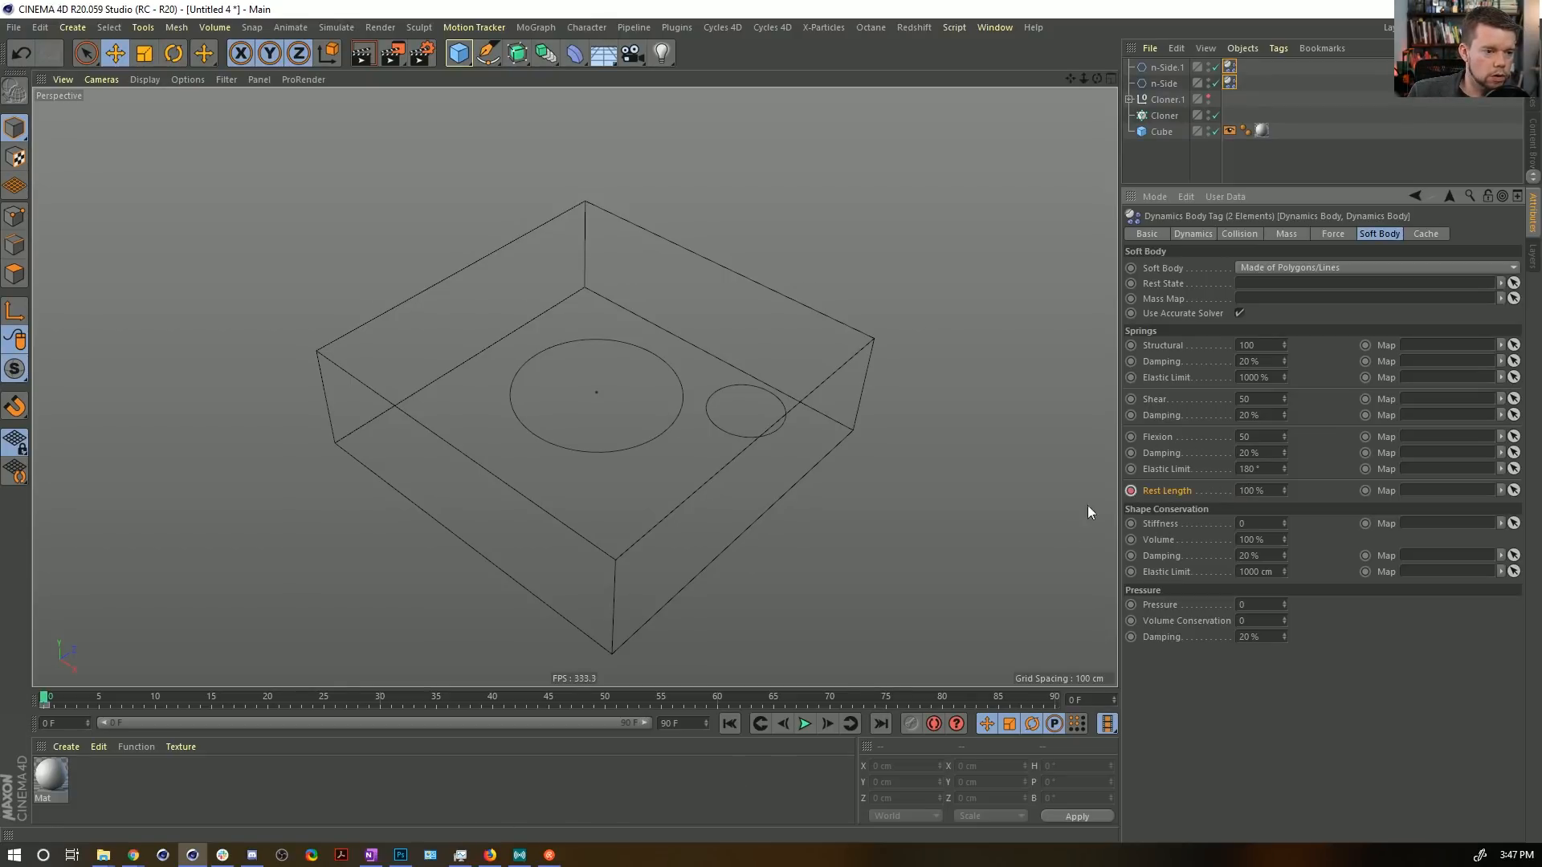
{"action": "left_click", "coordinate": [156, 698]}
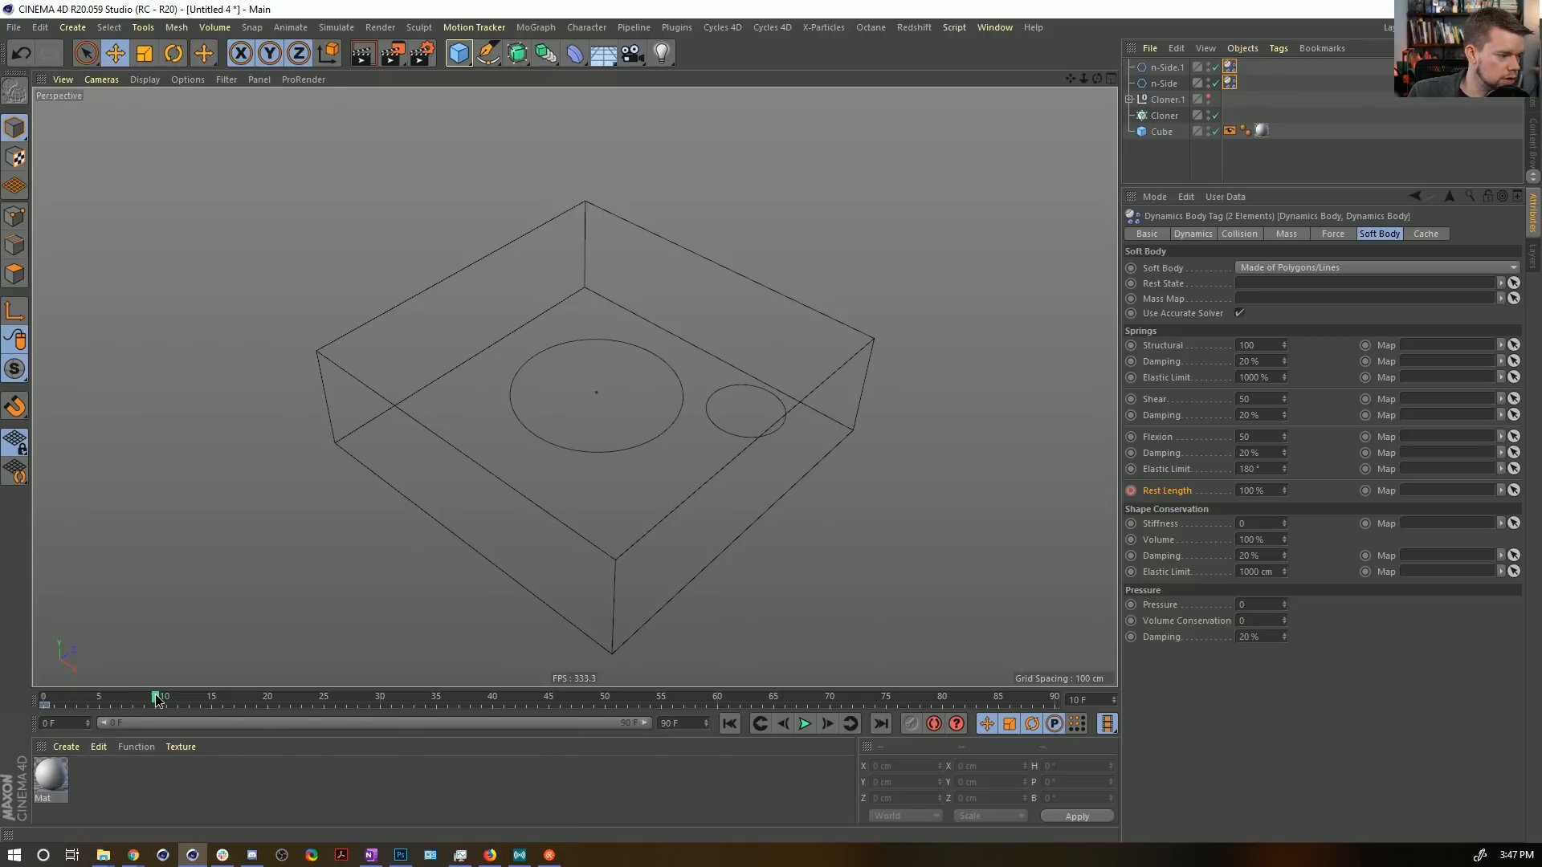
{"action": "left_click_drag", "start_coordinate": [44, 704], "coordinate": [145, 707]}
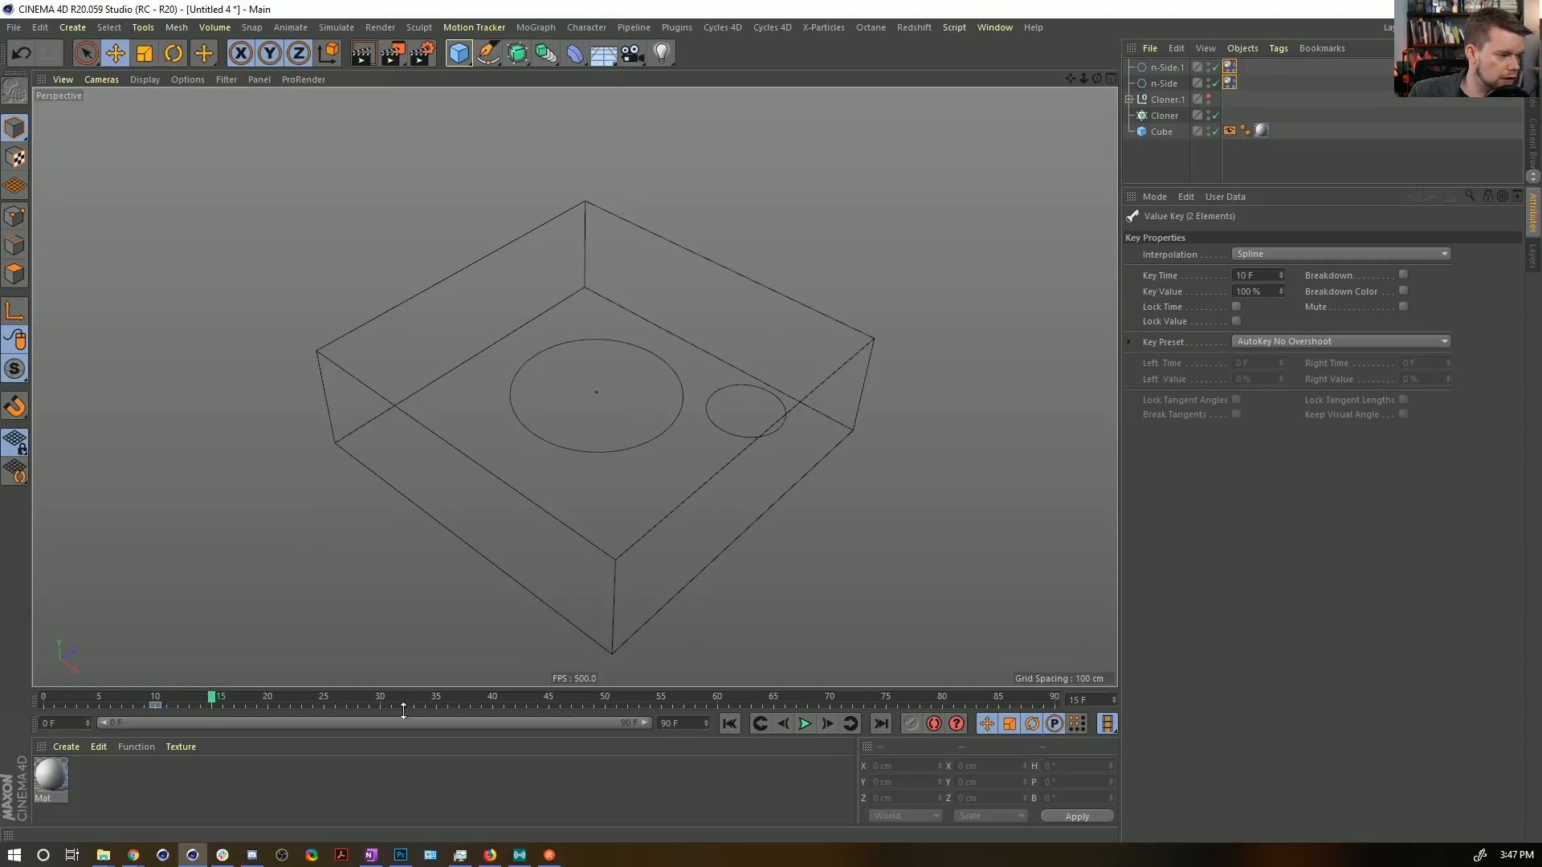
Keyframe a 200 % rest length at frame 15 on both soft body tags and test the simulation from the start.
{"action": "left_click", "coordinate": [1230, 83], "text": "ctrl"}
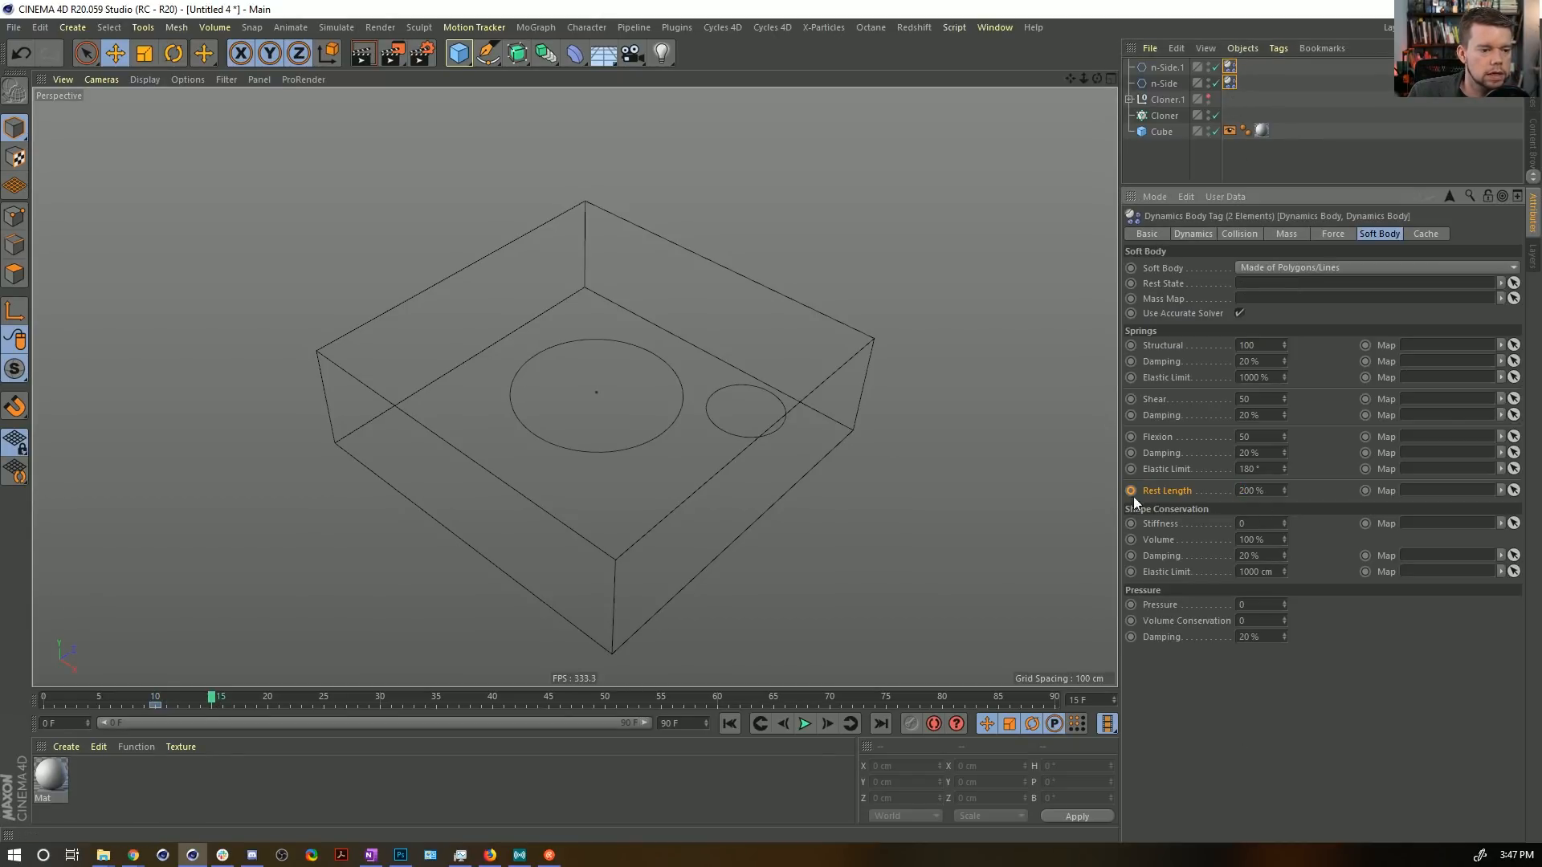
{"action": "left_click", "coordinate": [729, 724]}
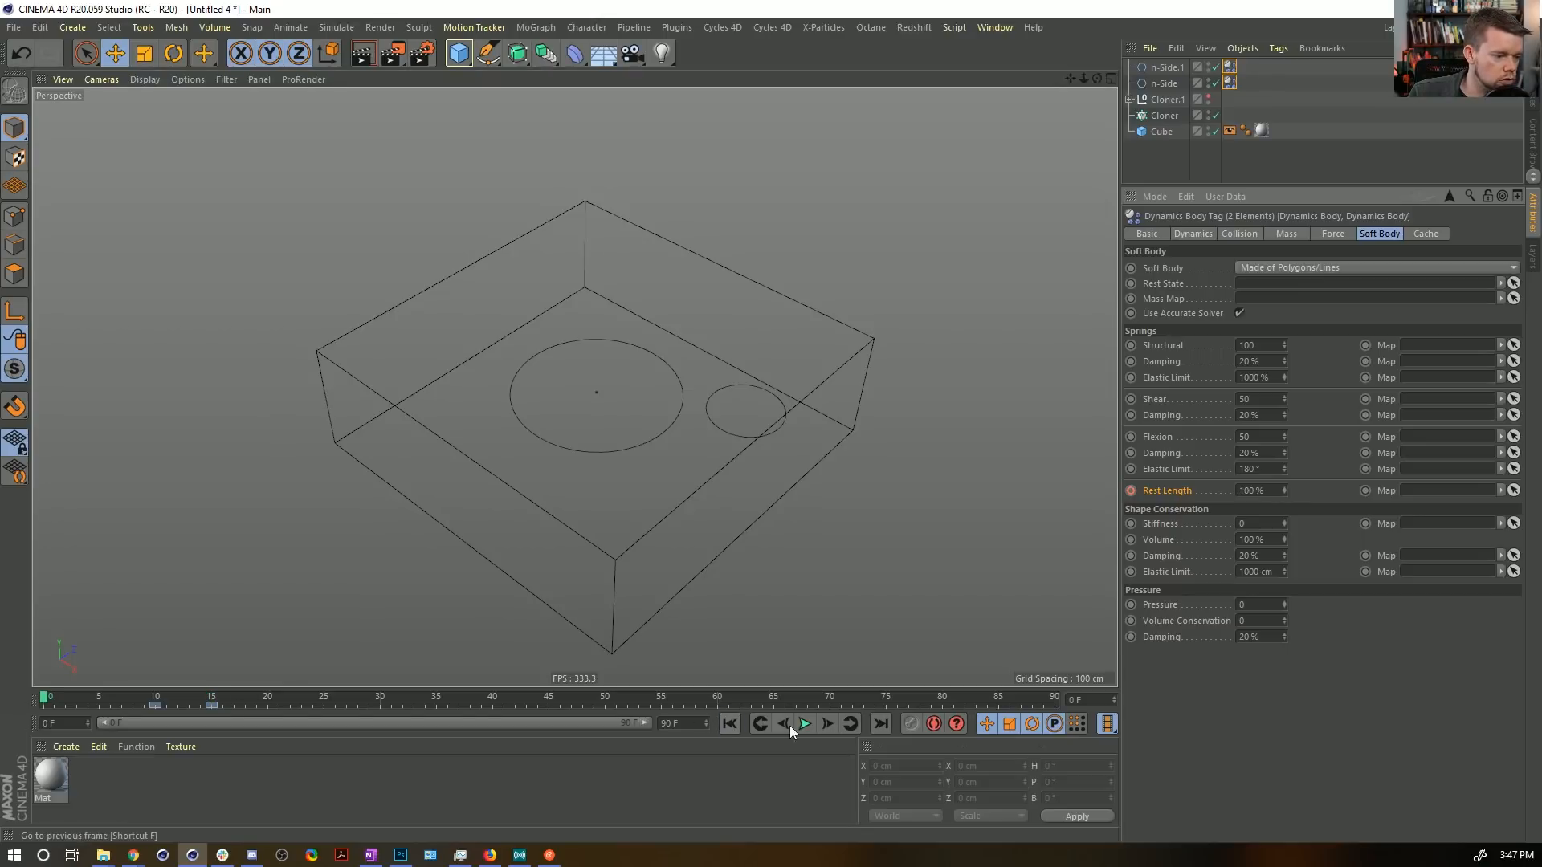
{"action": "left_click", "coordinate": [804, 724]}
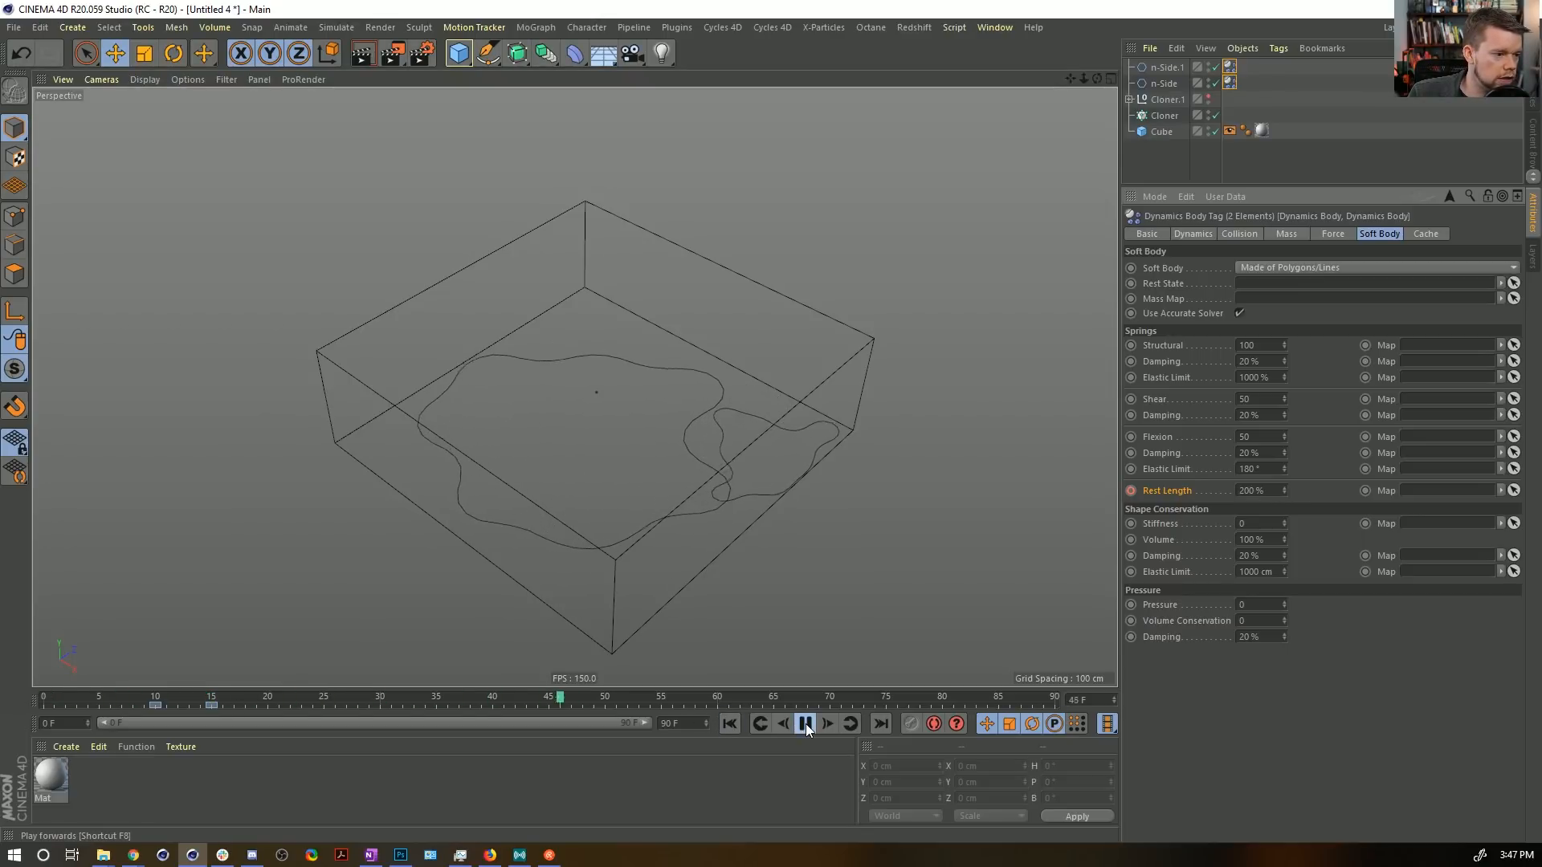
{"action": "left_click", "coordinate": [805, 728]}
{"action": "left_click", "coordinate": [730, 726]}
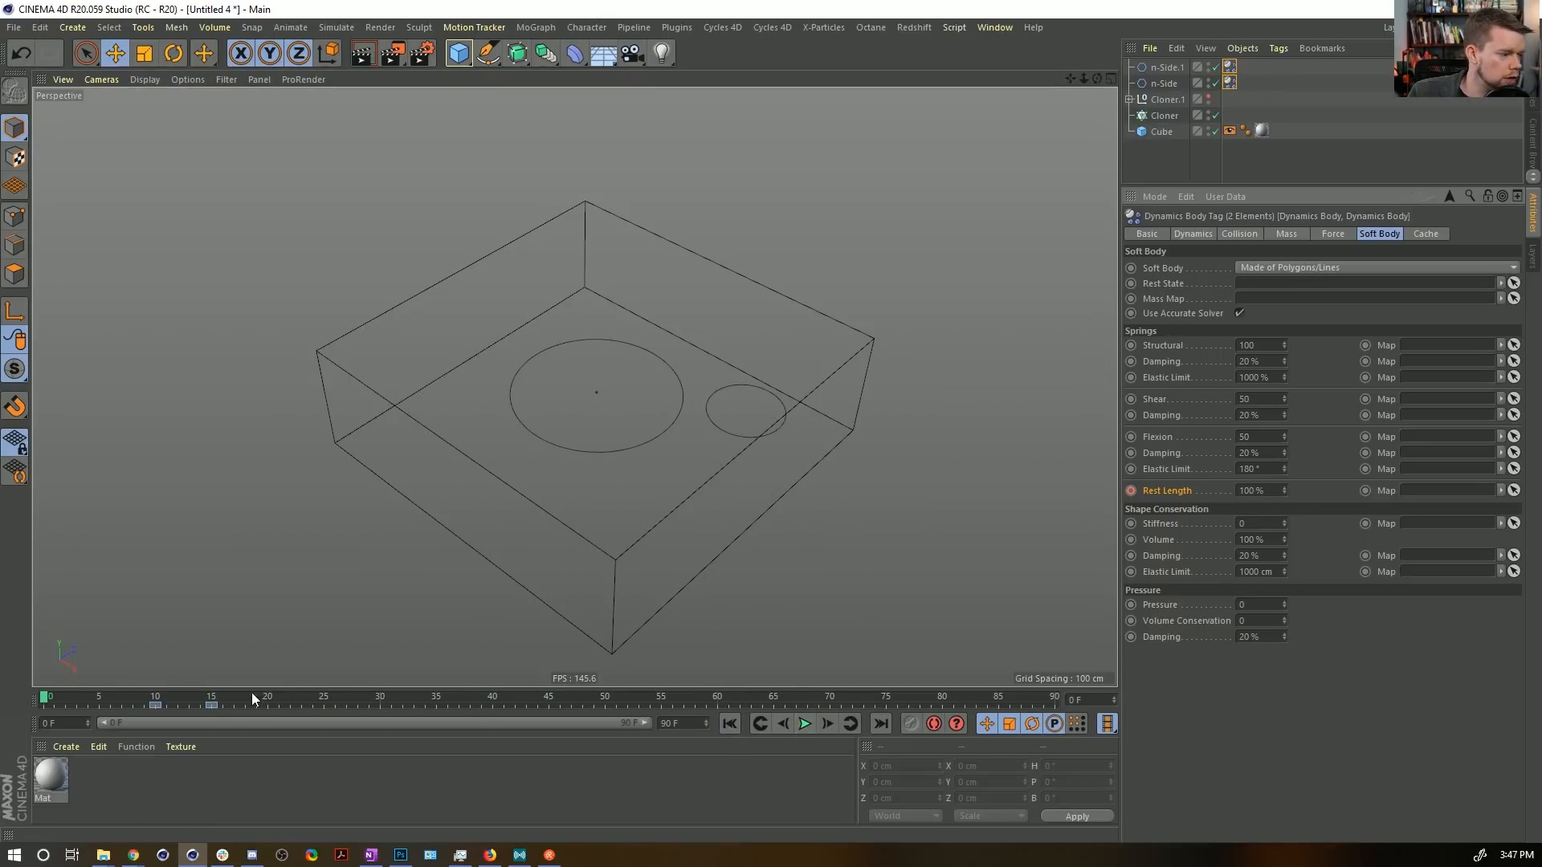
Shift the 200 % rest length key to frame 20 and play the first frames of the simulation.
{"action": "left_click_drag", "start_coordinate": [212, 706], "coordinate": [268, 706]}
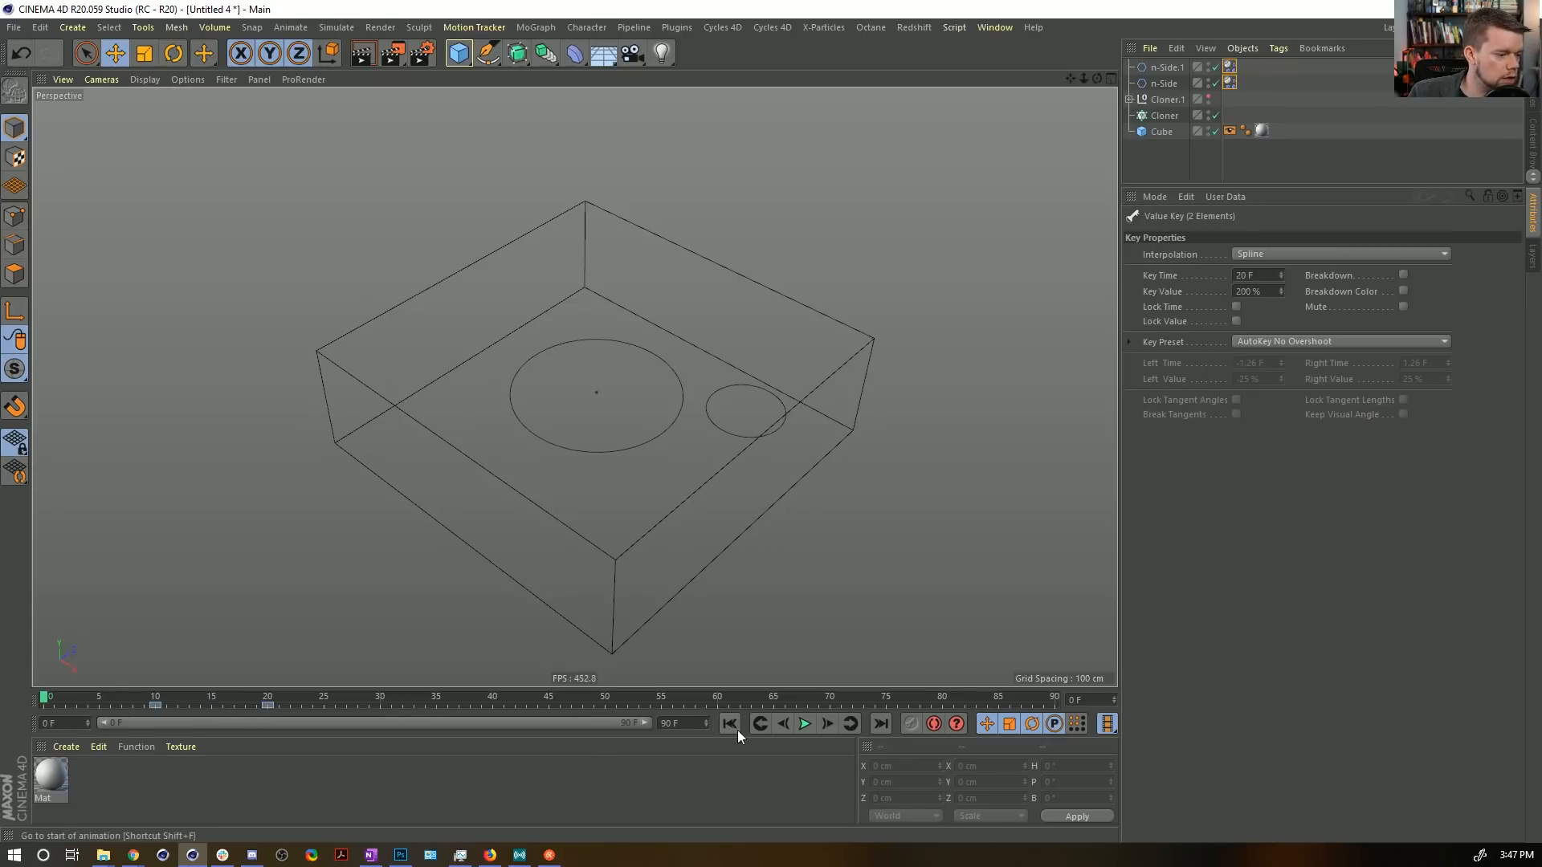
{"action": "left_click", "coordinate": [804, 725]}
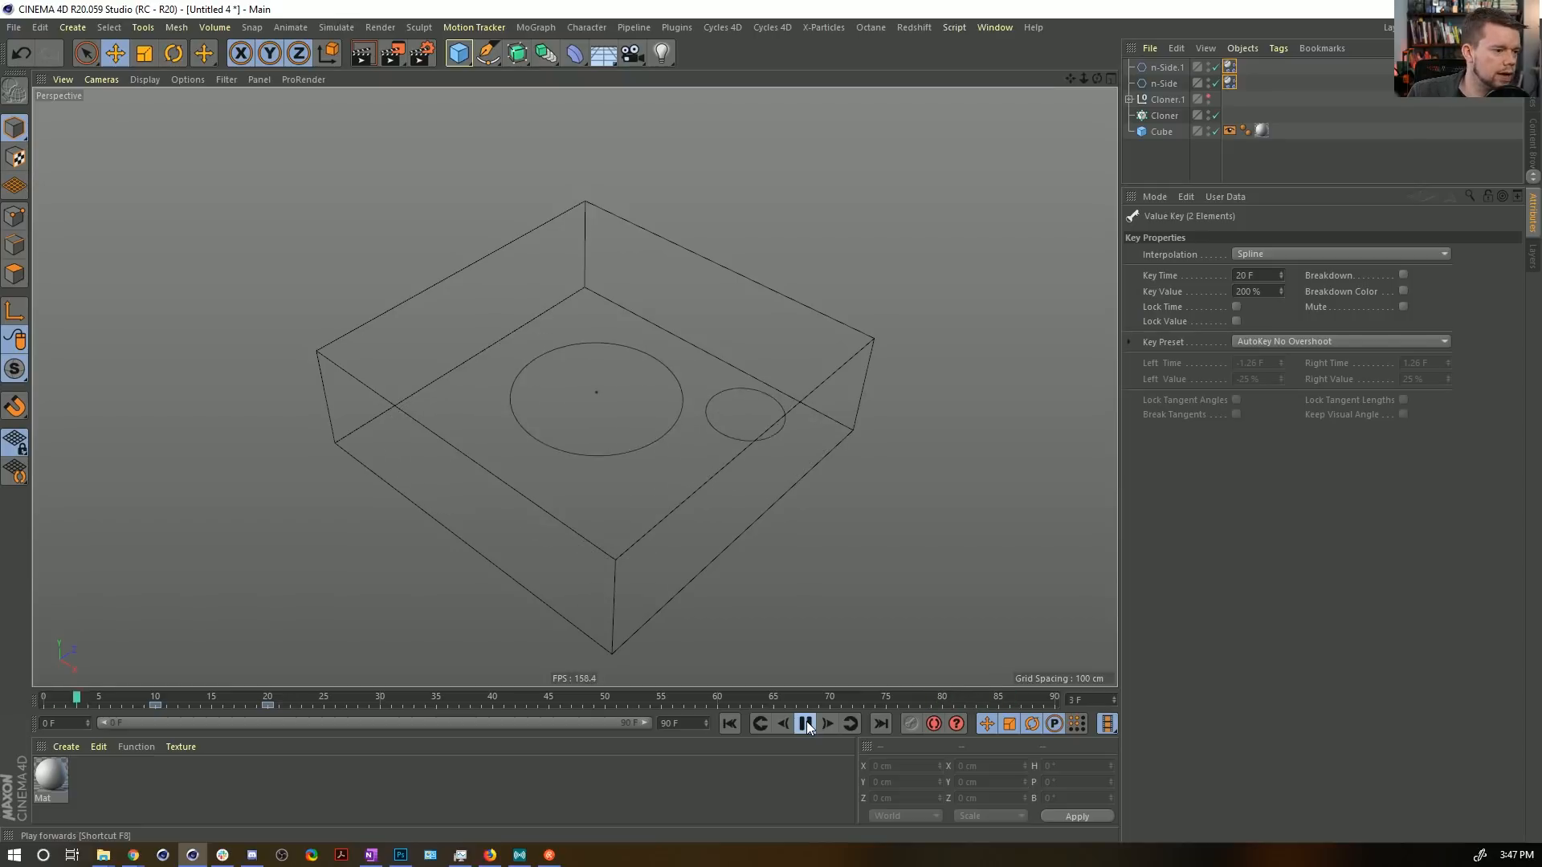
{"action": "left_click", "coordinate": [805, 725]}
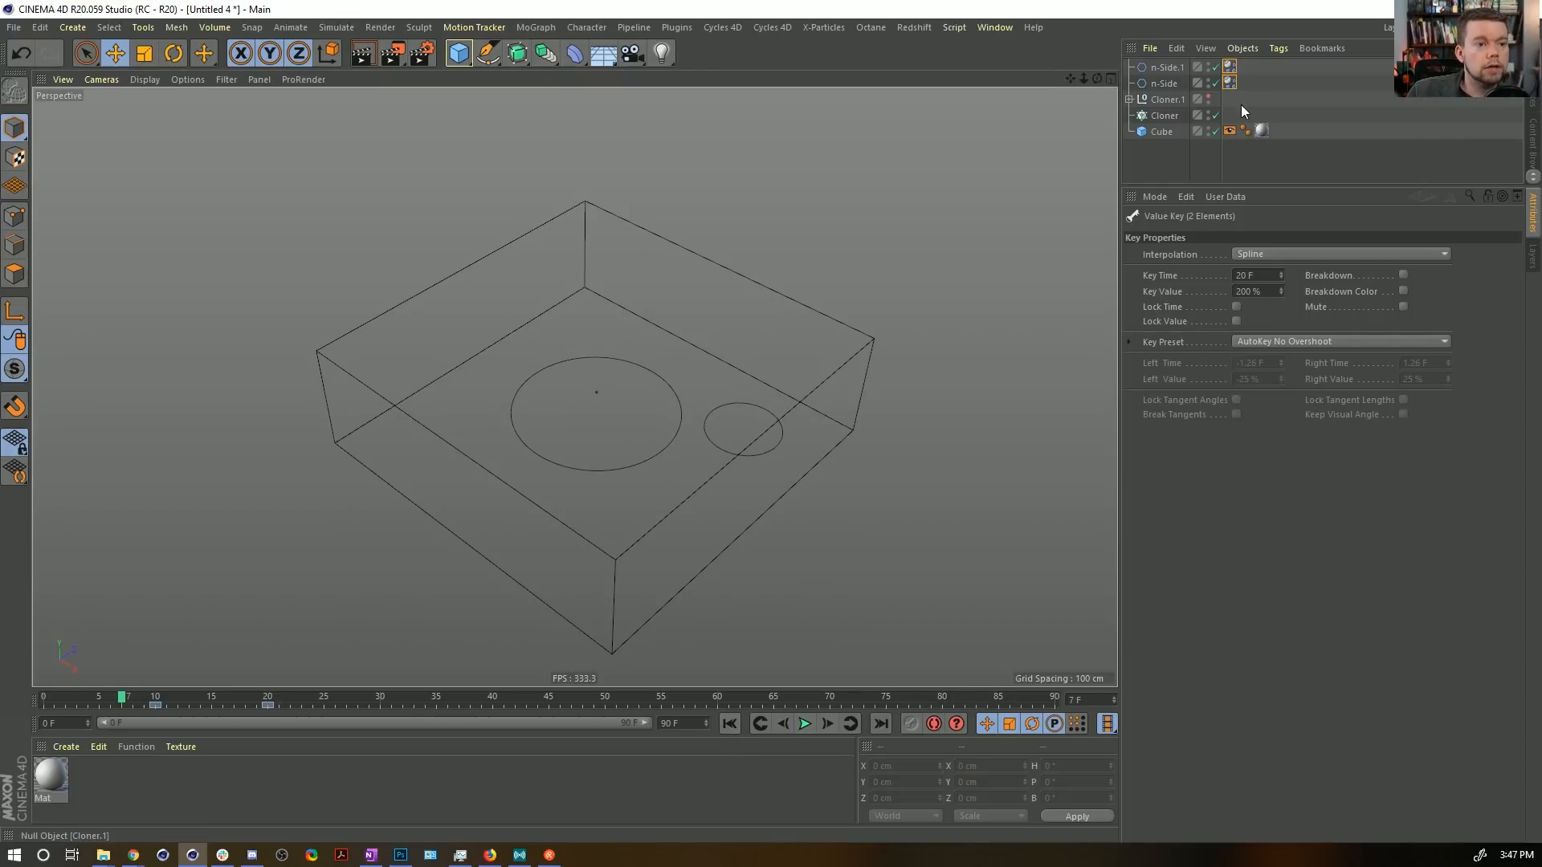
Review the collision settings of both soft body tags and replay the simulation from frame 0.
{"action": "left_click_drag", "start_coordinate": [1240, 106], "coordinate": [1231, 50]}
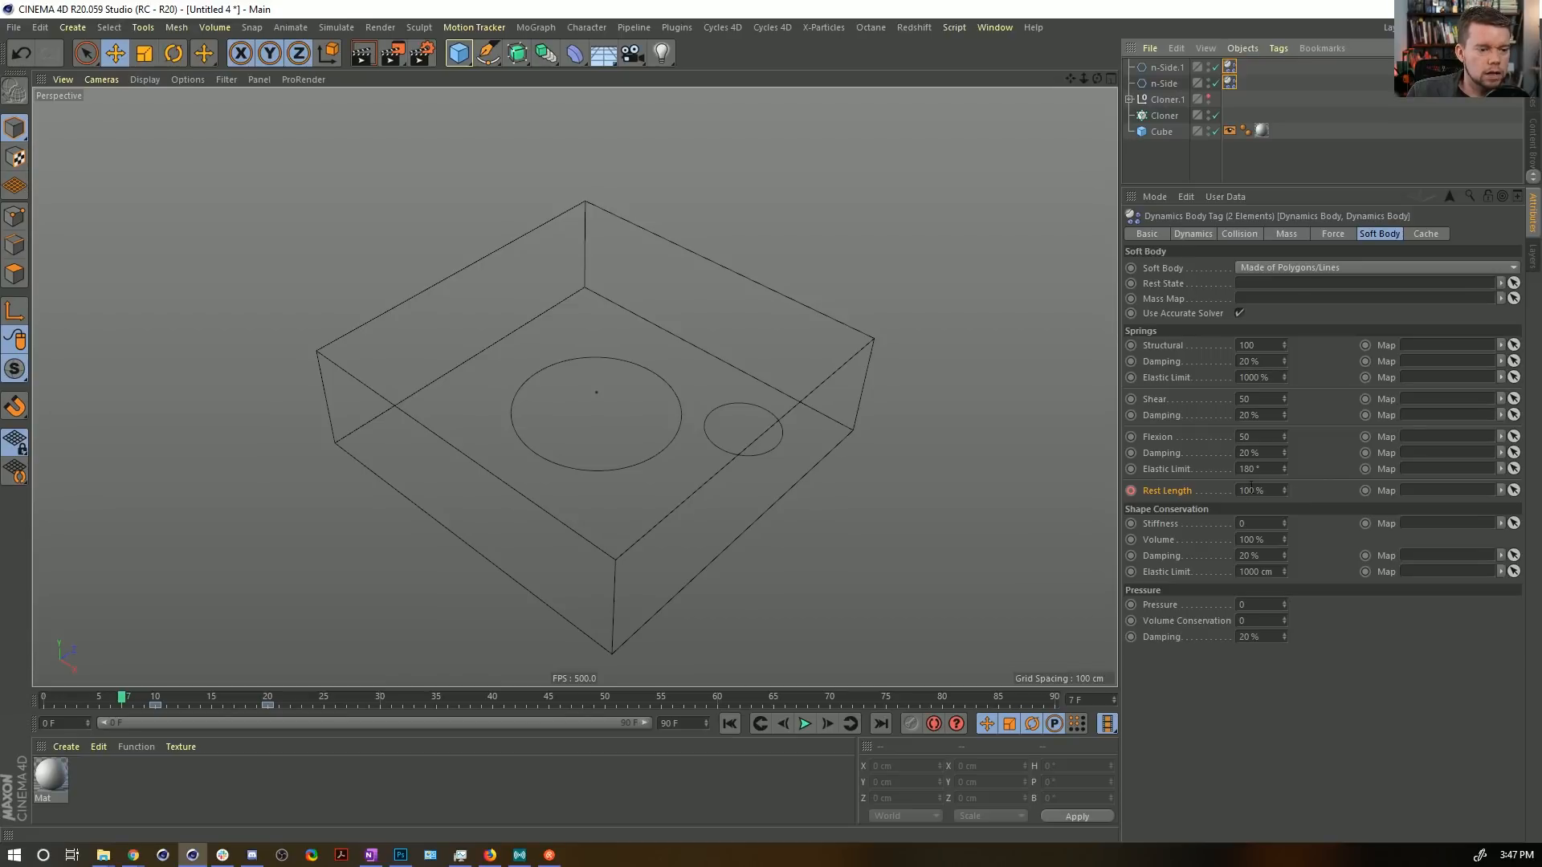
{"action": "left_click", "coordinate": [1239, 233]}
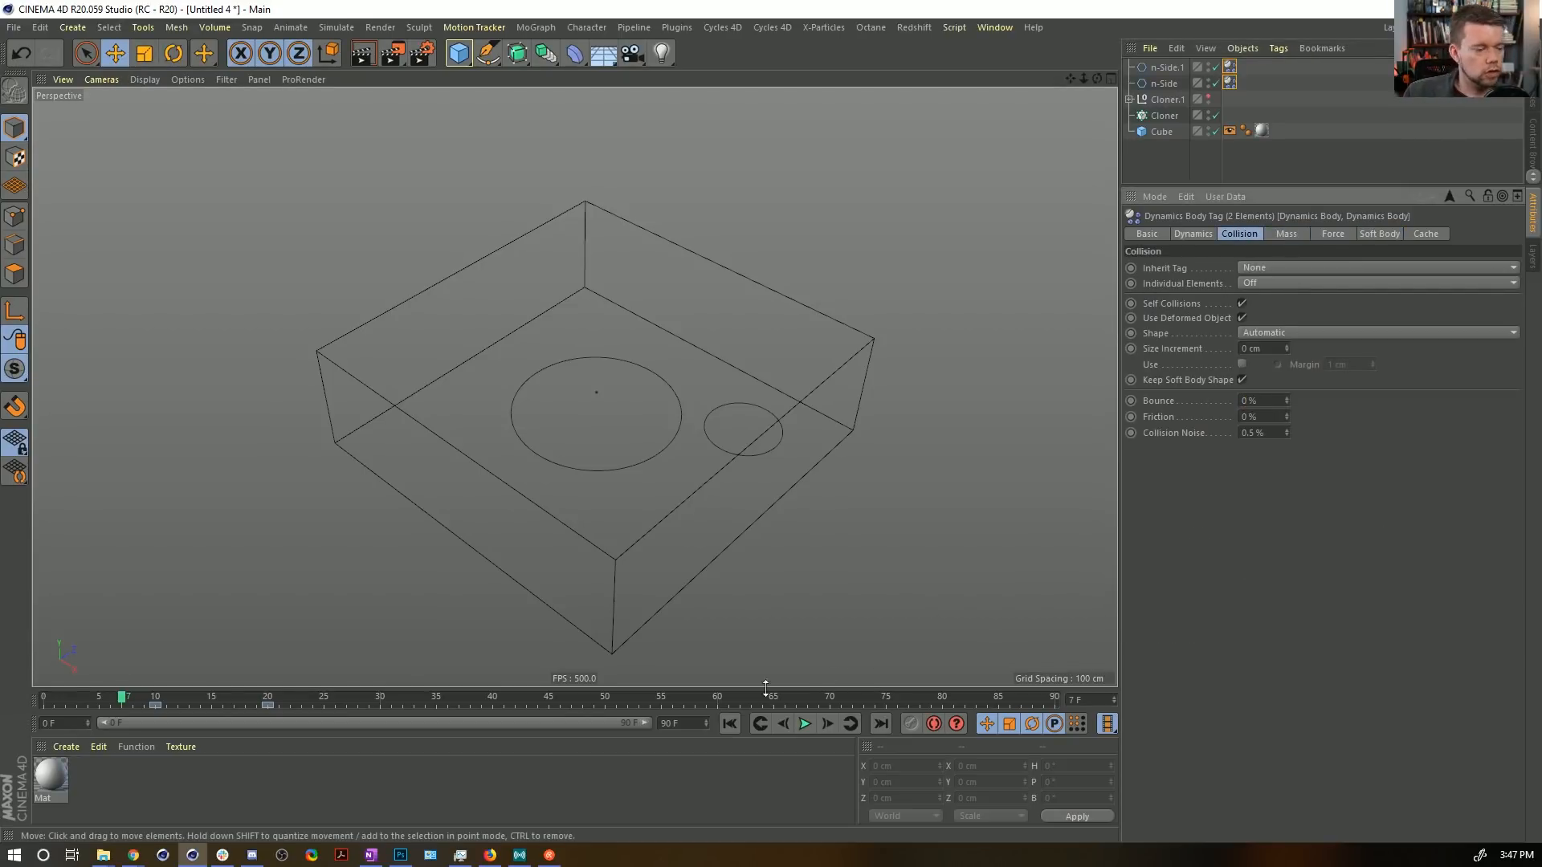
{"action": "left_click", "coordinate": [729, 724]}
{"action": "left_click", "coordinate": [805, 724]}
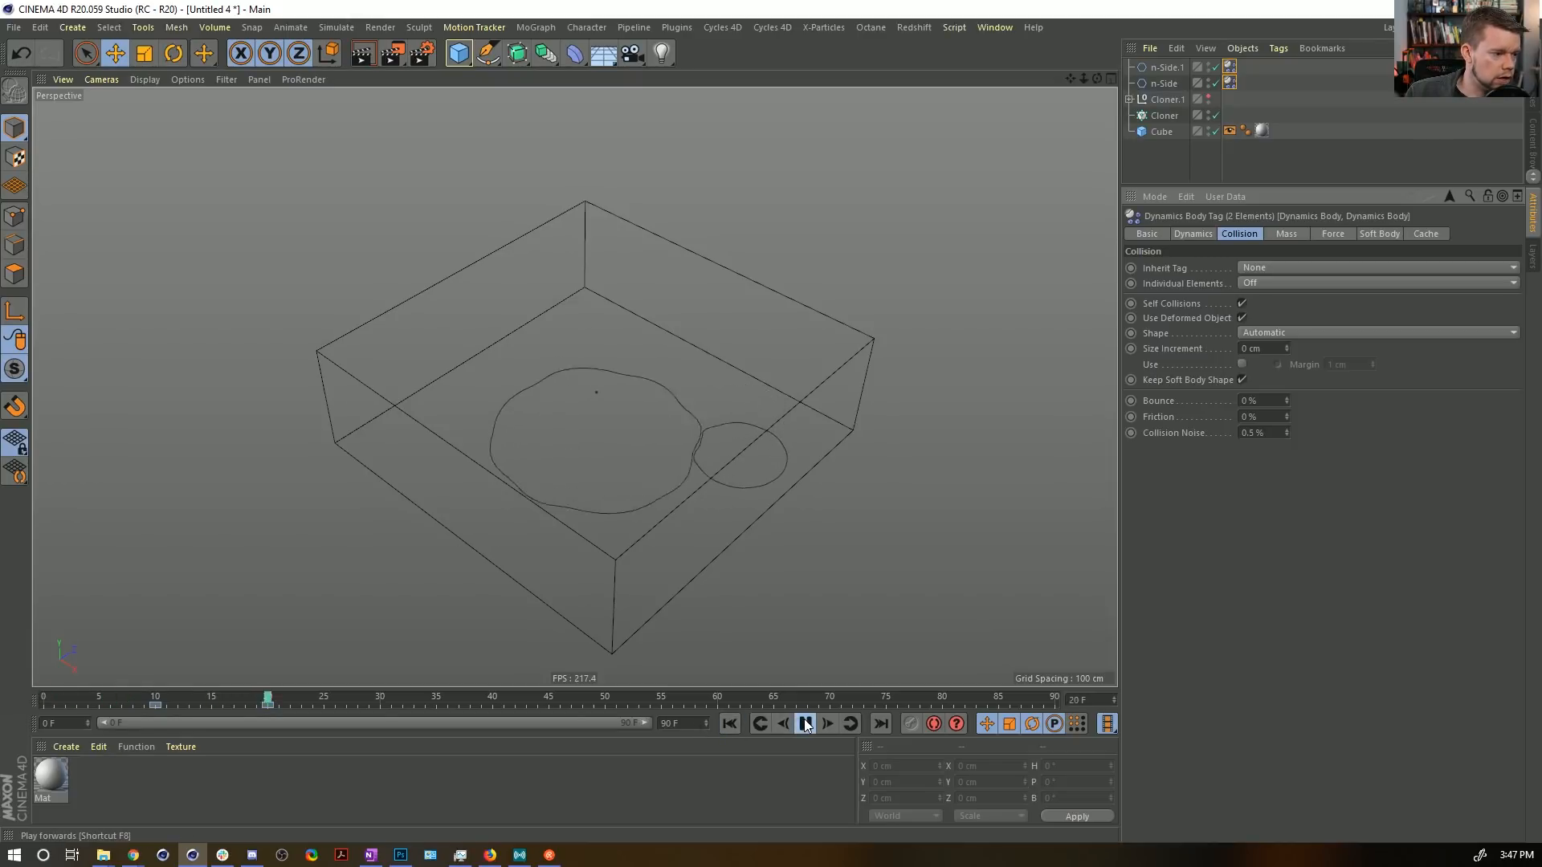
{"action": "left_click", "coordinate": [805, 724]}
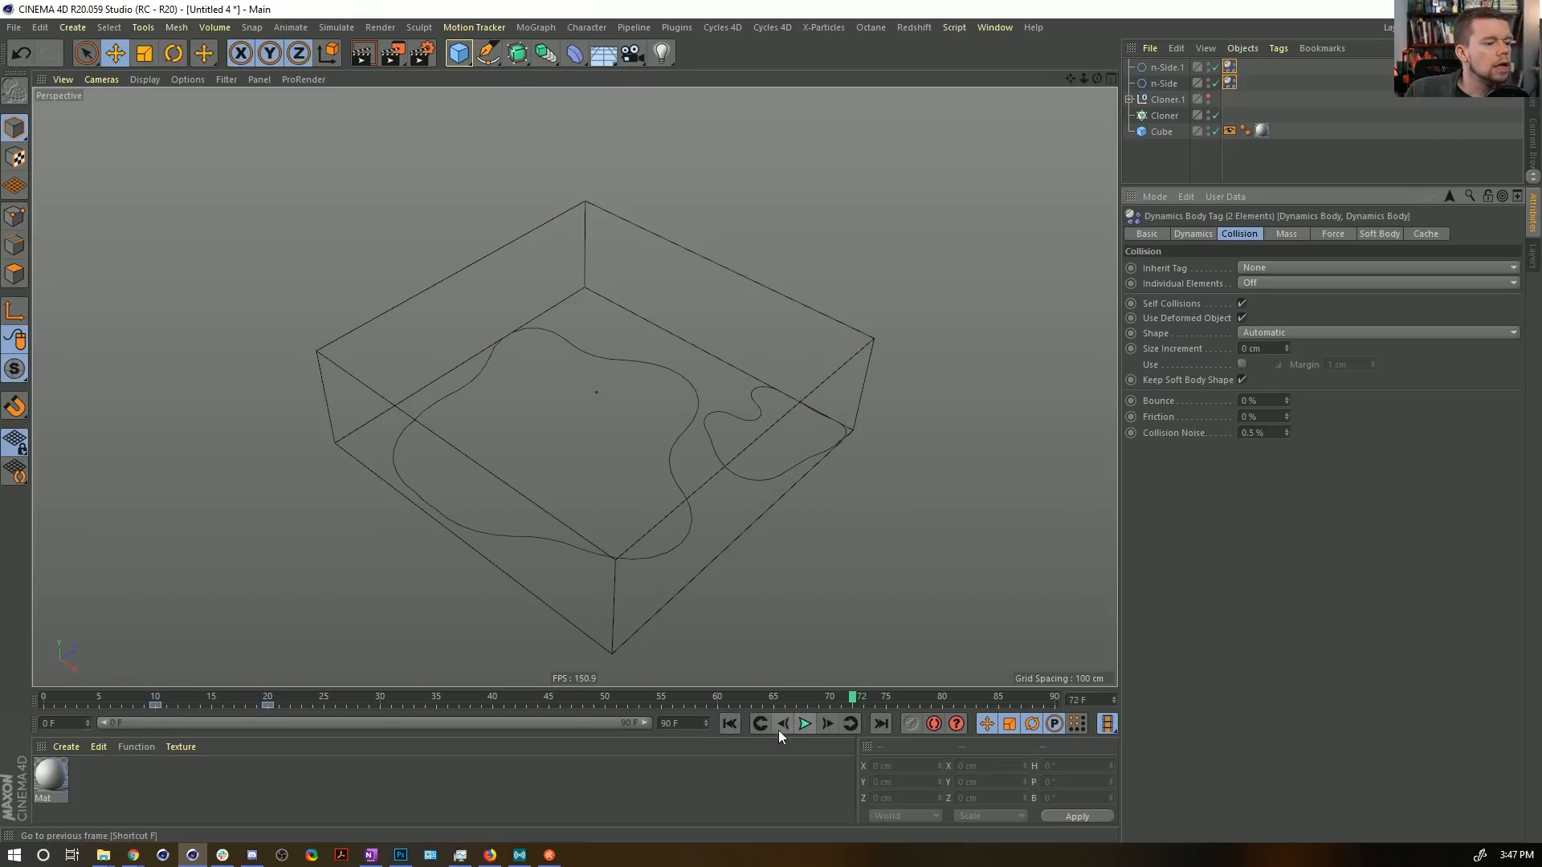
Duplicate the small n-Side, place the copy inside the large circle, and play the simulation from the start.
{"action": "left_click", "coordinate": [731, 723]}
{"action": "left_click_drag", "start_coordinate": [836, 226], "coordinate": [647, 485], "text": "alt"}
{"action": "left_click", "coordinate": [1166, 80]}
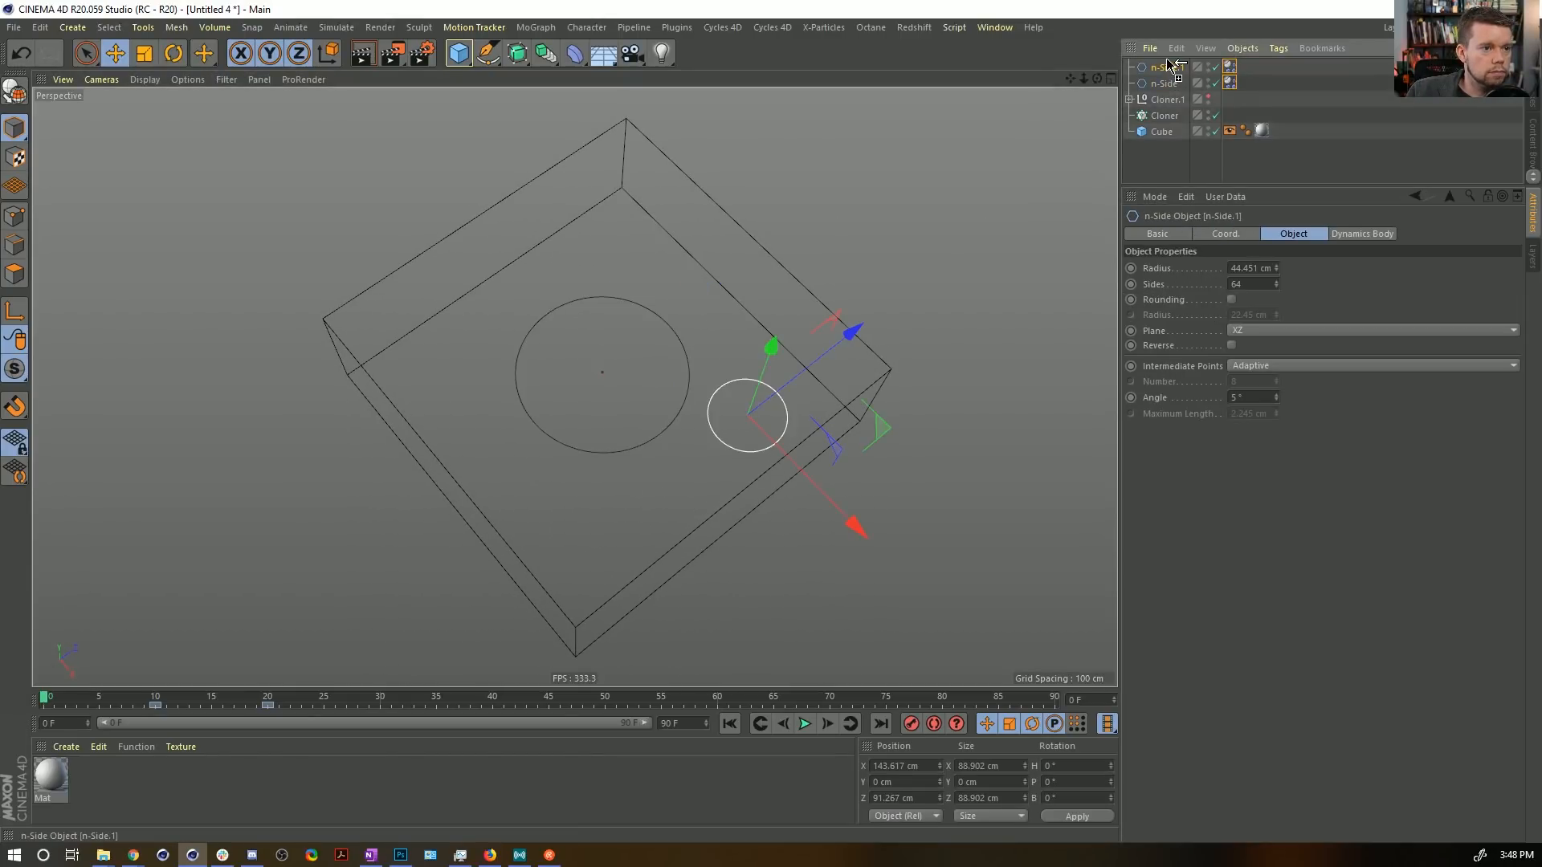
{"action": "left_click_drag", "start_coordinate": [1168, 64], "coordinate": [1164, 66], "text": "ctrl"}
{"action": "left_click_drag", "start_coordinate": [886, 438], "coordinate": [726, 381]}
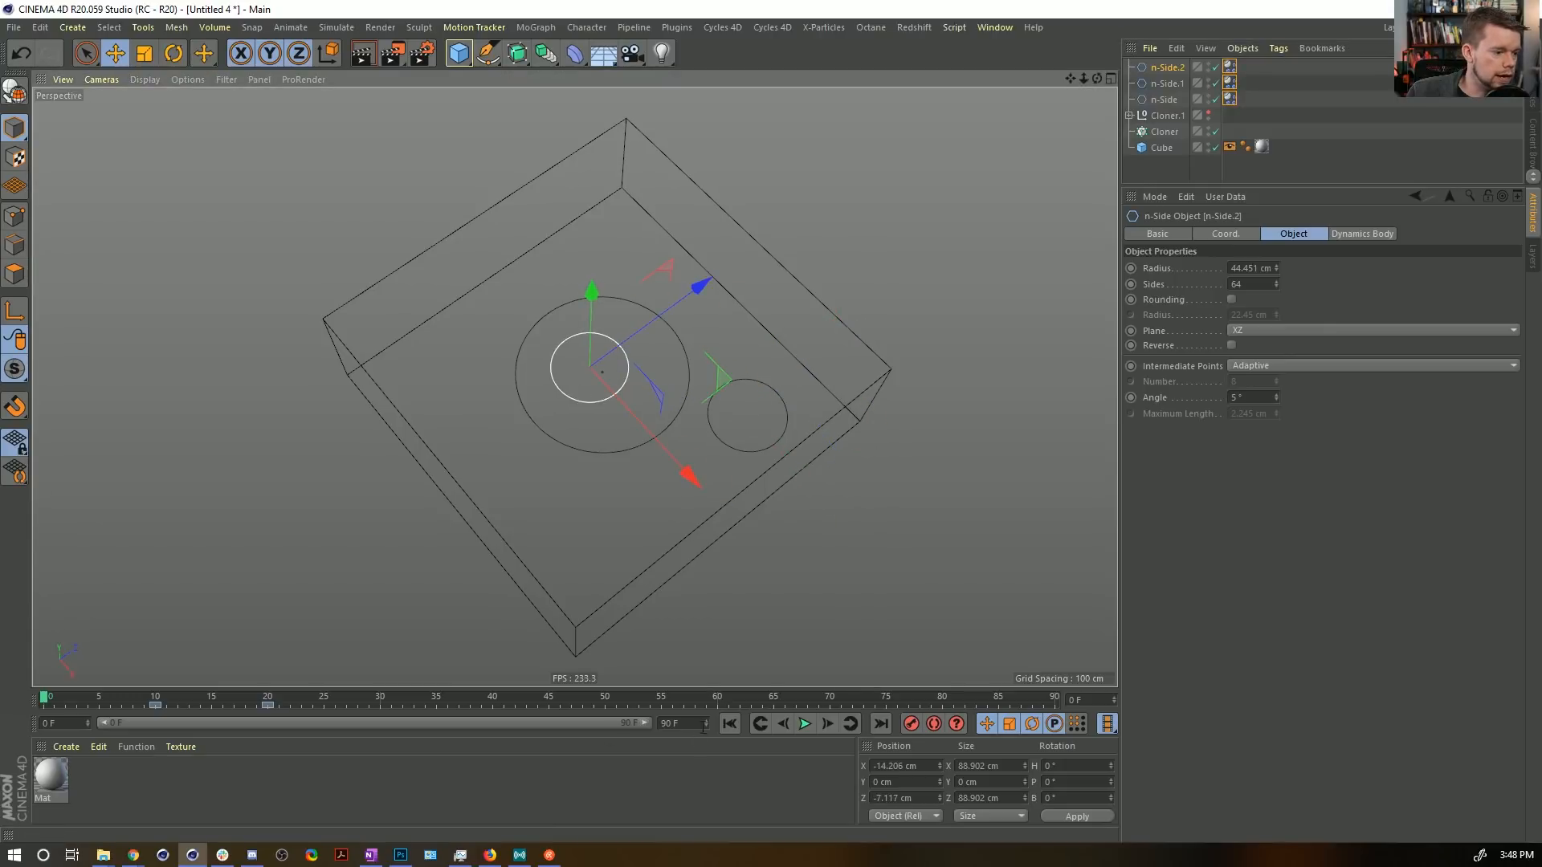
{"action": "left_click", "coordinate": [804, 724]}
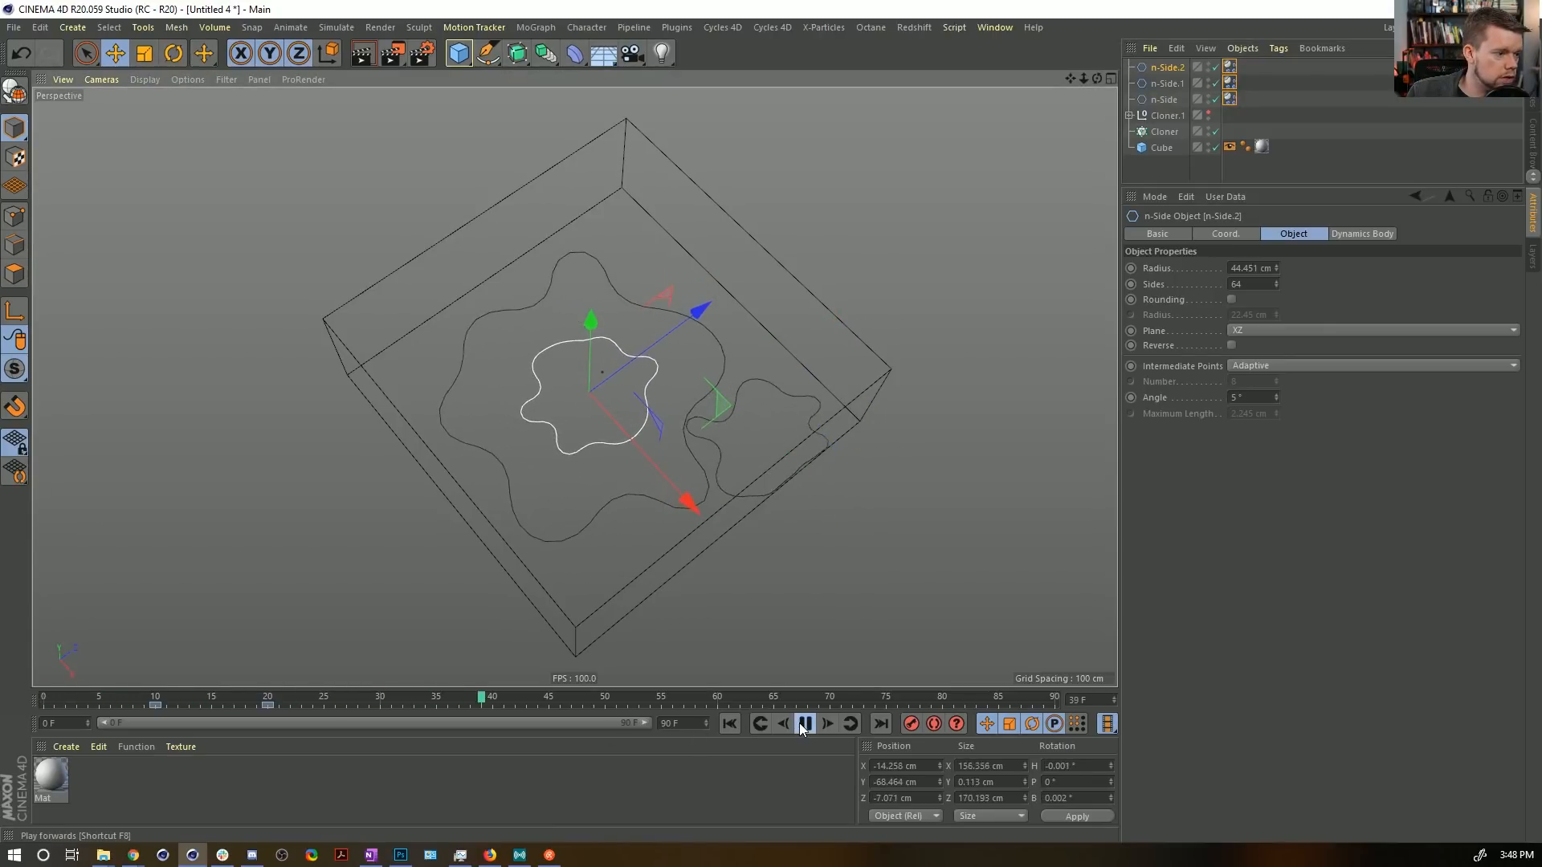
{"action": "left_click", "coordinate": [731, 725]}
Test the copied n-Side moved about 67 cm across the large circle's edge in the simulation, and delete the copy.
{"action": "left_click_drag", "start_coordinate": [725, 379], "coordinate": [782, 394]}
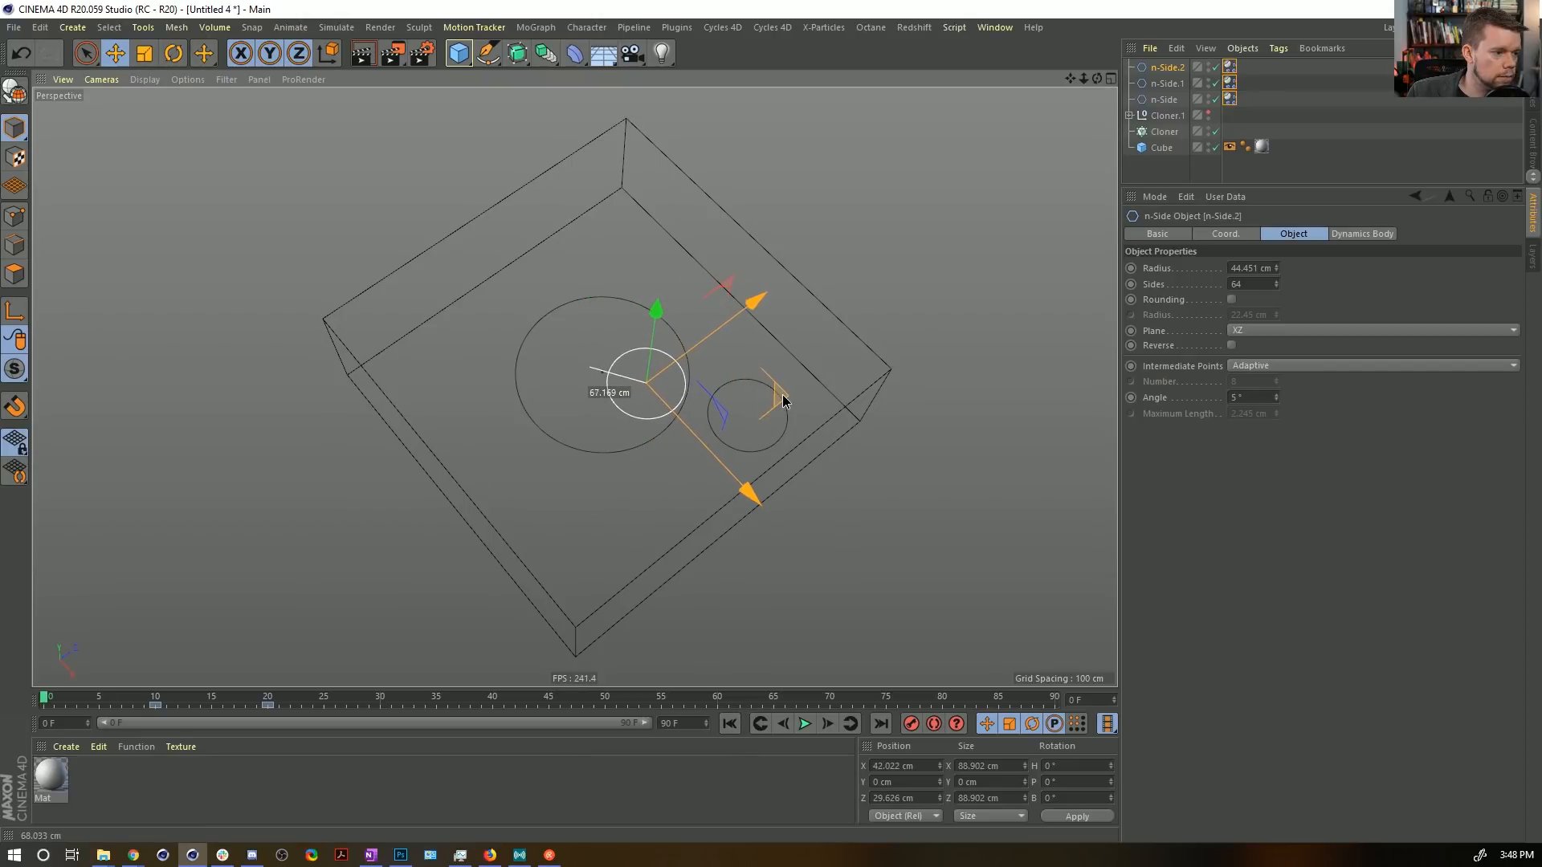
{"action": "left_click", "coordinate": [809, 724]}
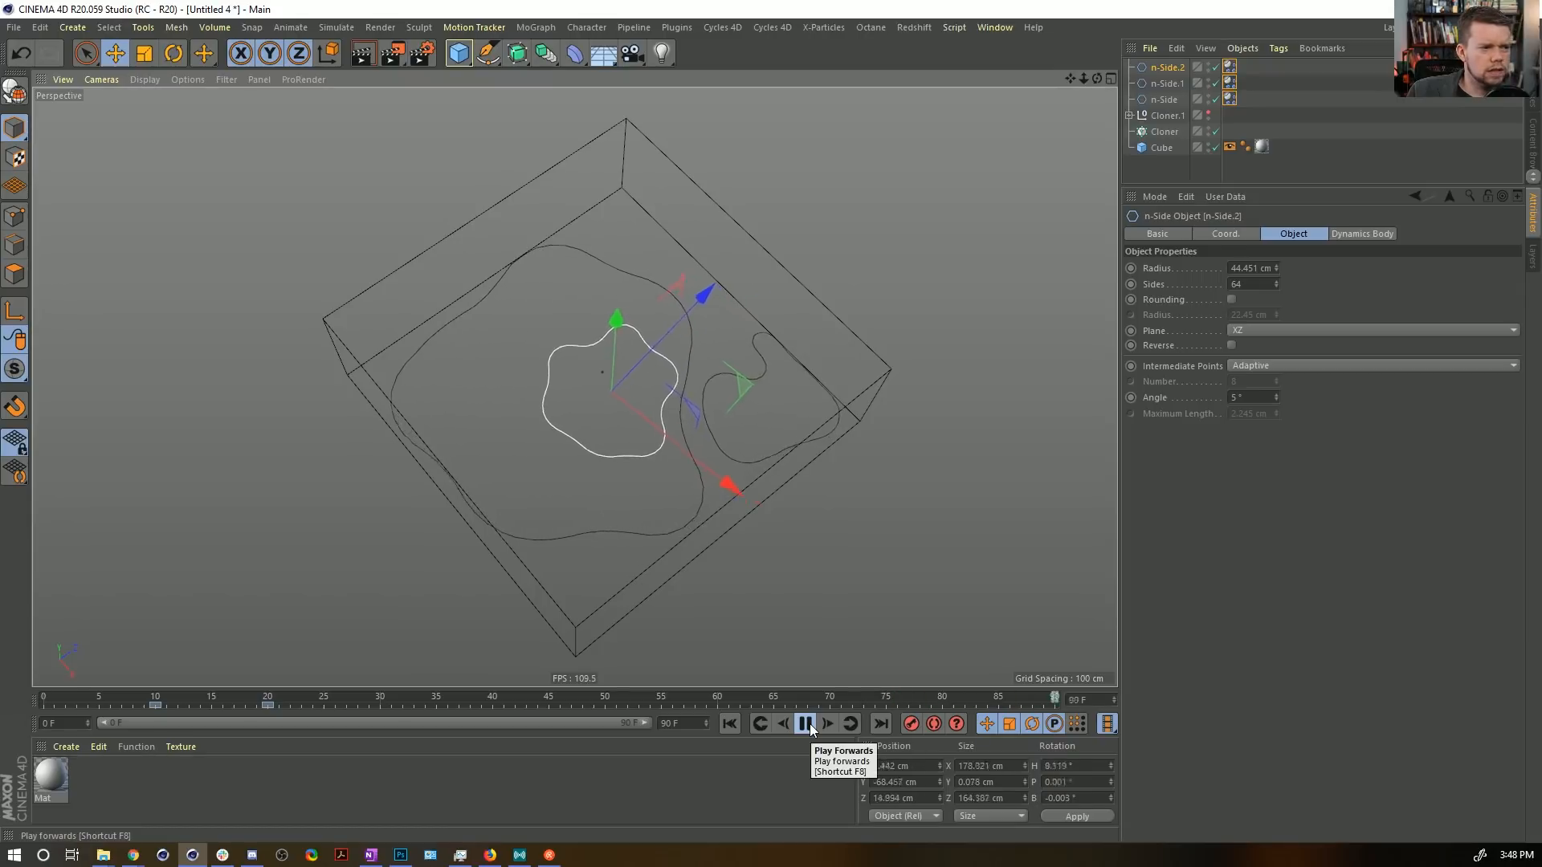
{"action": "left_click", "coordinate": [809, 725]}
{"action": "left_click", "coordinate": [734, 723]}
{"action": "key", "text": "ctrl+z"}
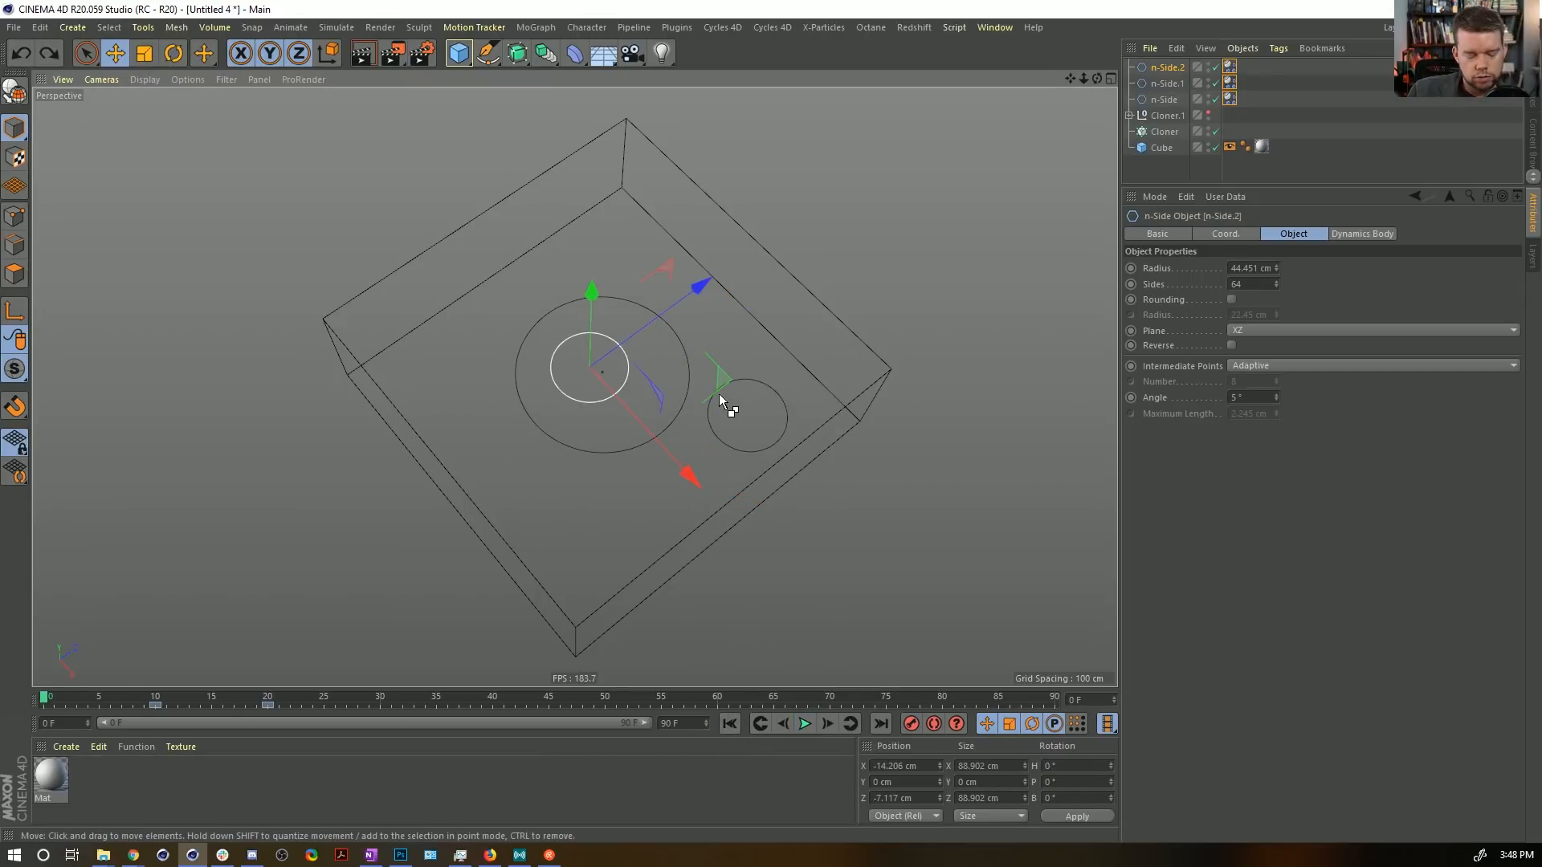
{"action": "key", "text": "Delete"}
{"action": "left_click_drag", "start_coordinate": [758, 361], "coordinate": [732, 434], "text": "alt"}
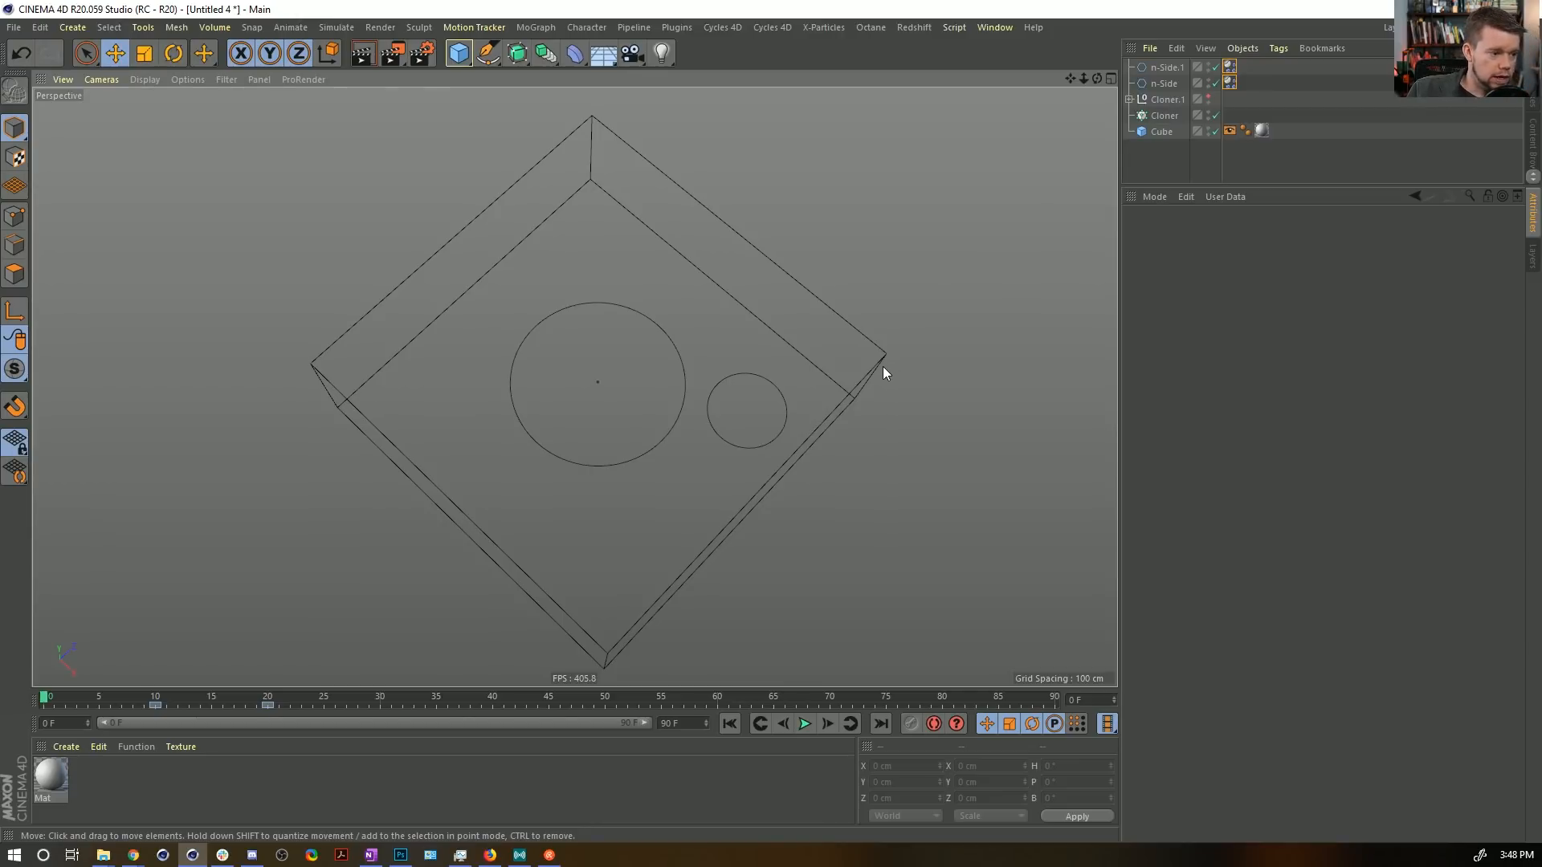
Enable the collision margin on both soft body tags, test it at 10 cm during playback, and reduce it to 5 cm.
{"action": "left_click", "coordinate": [1229, 83]}
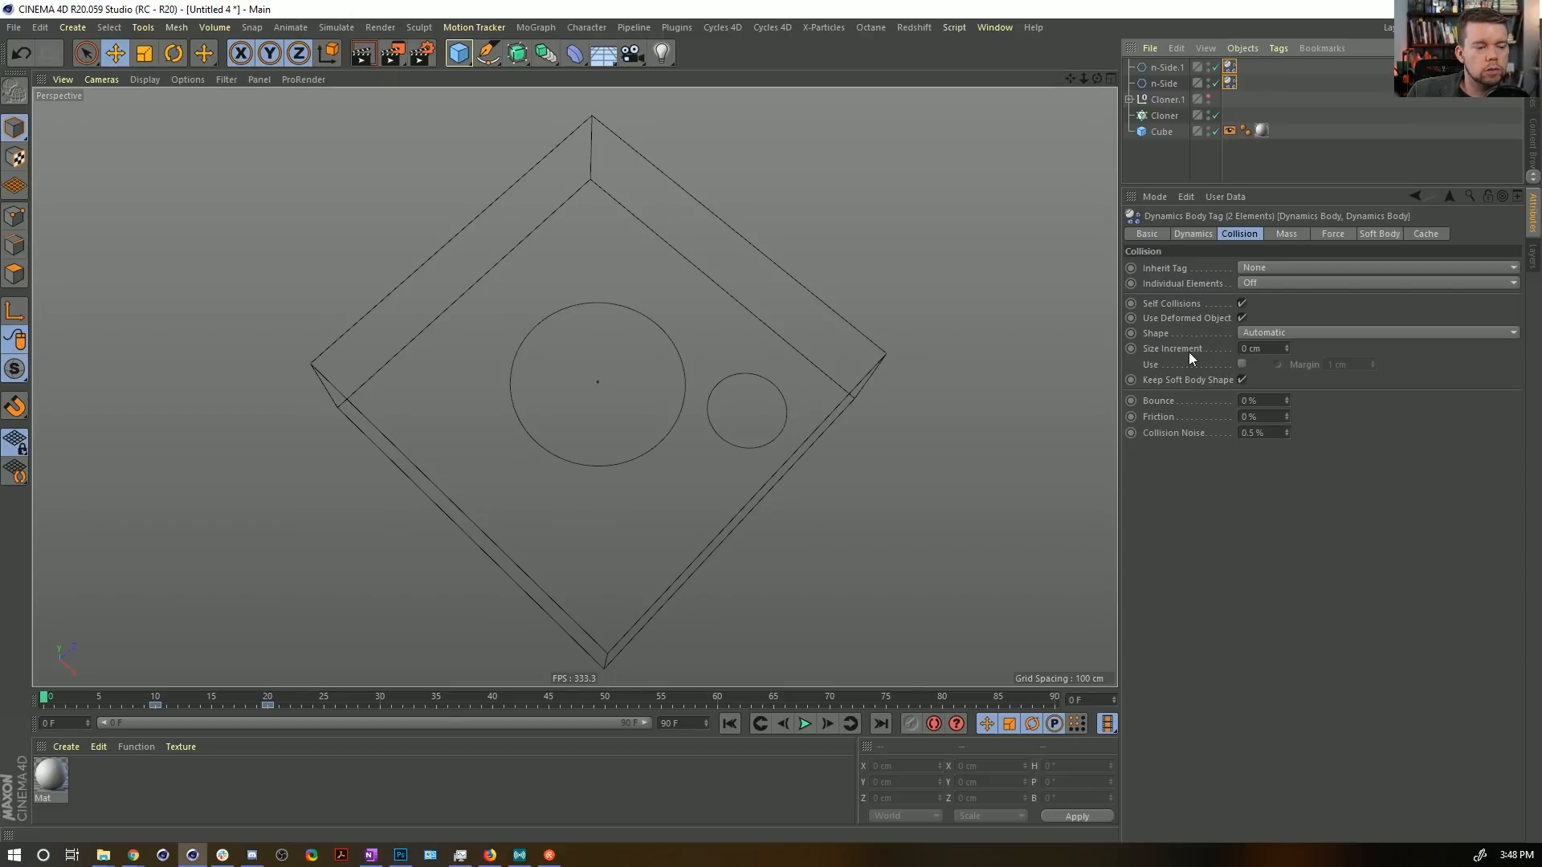
{"action": "left_click", "coordinate": [1242, 364]}
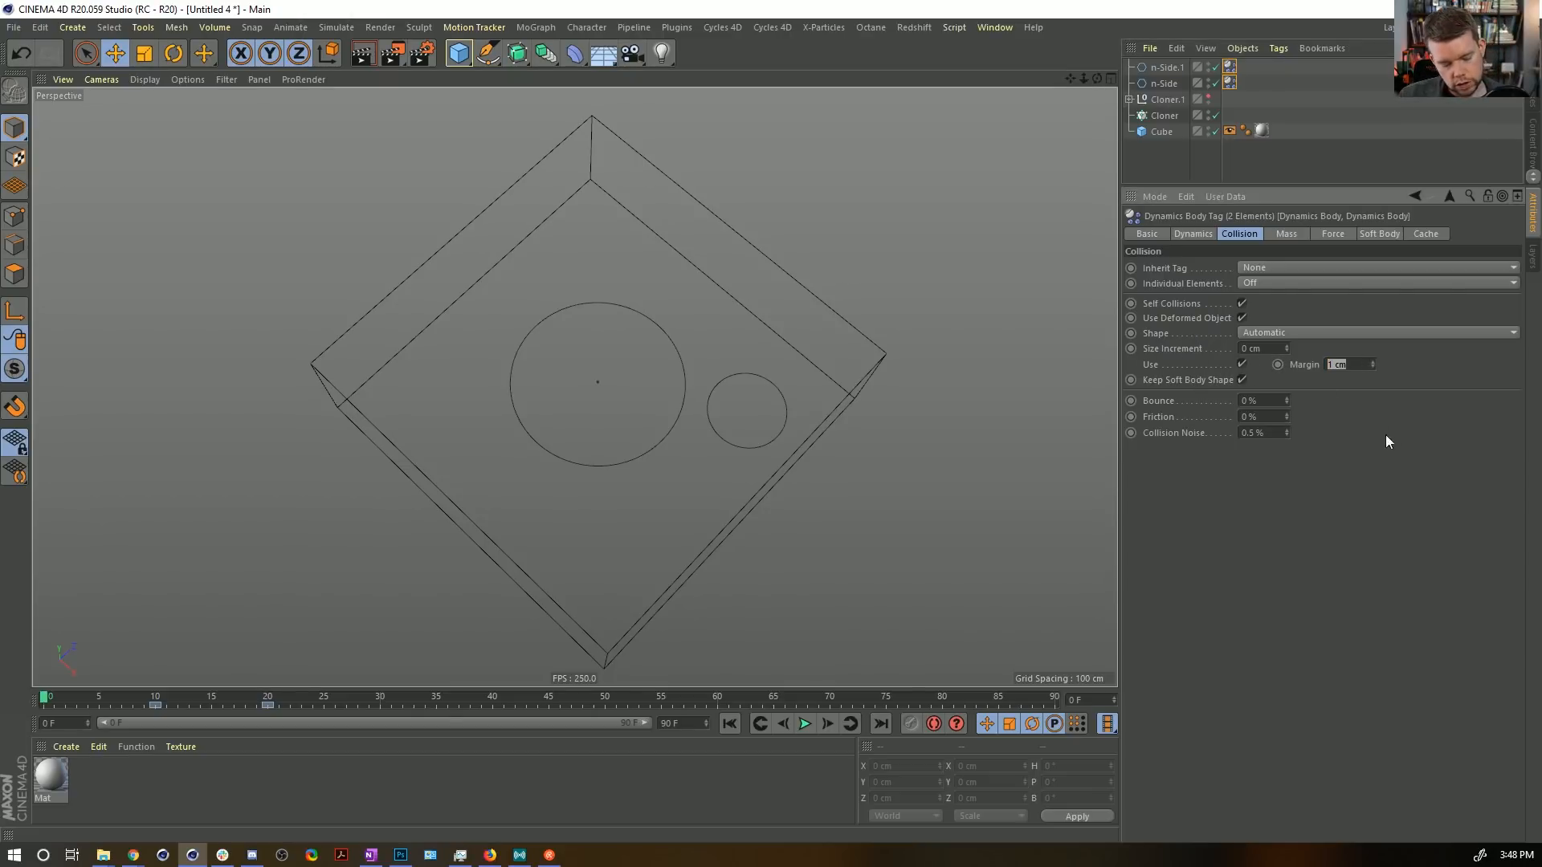
{"action": "type", "text": "10"}
{"action": "key", "text": "Return"}
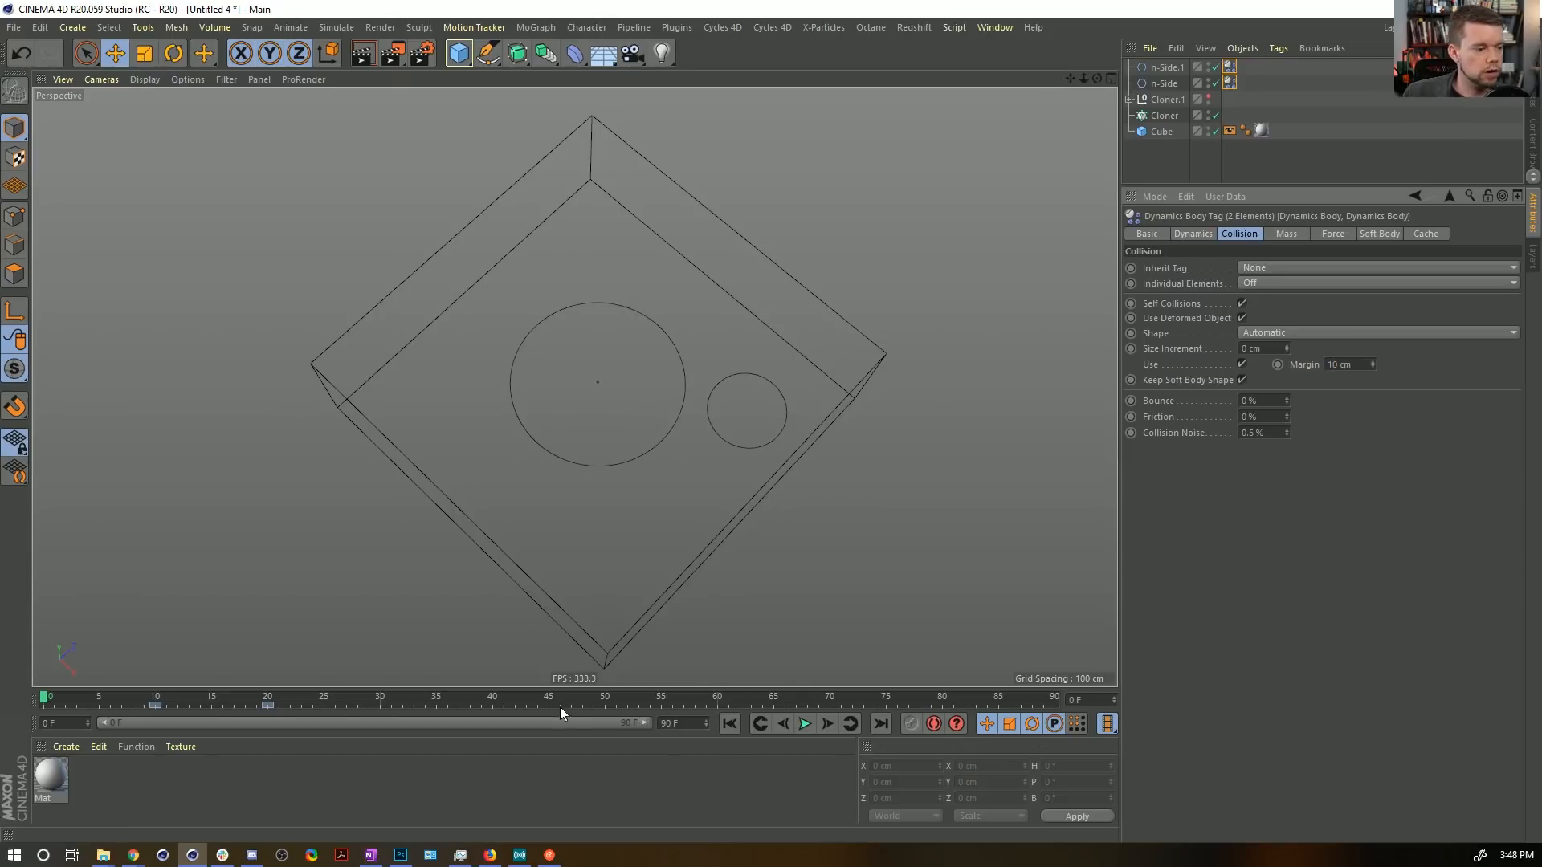
{"action": "left_click", "coordinate": [804, 724]}
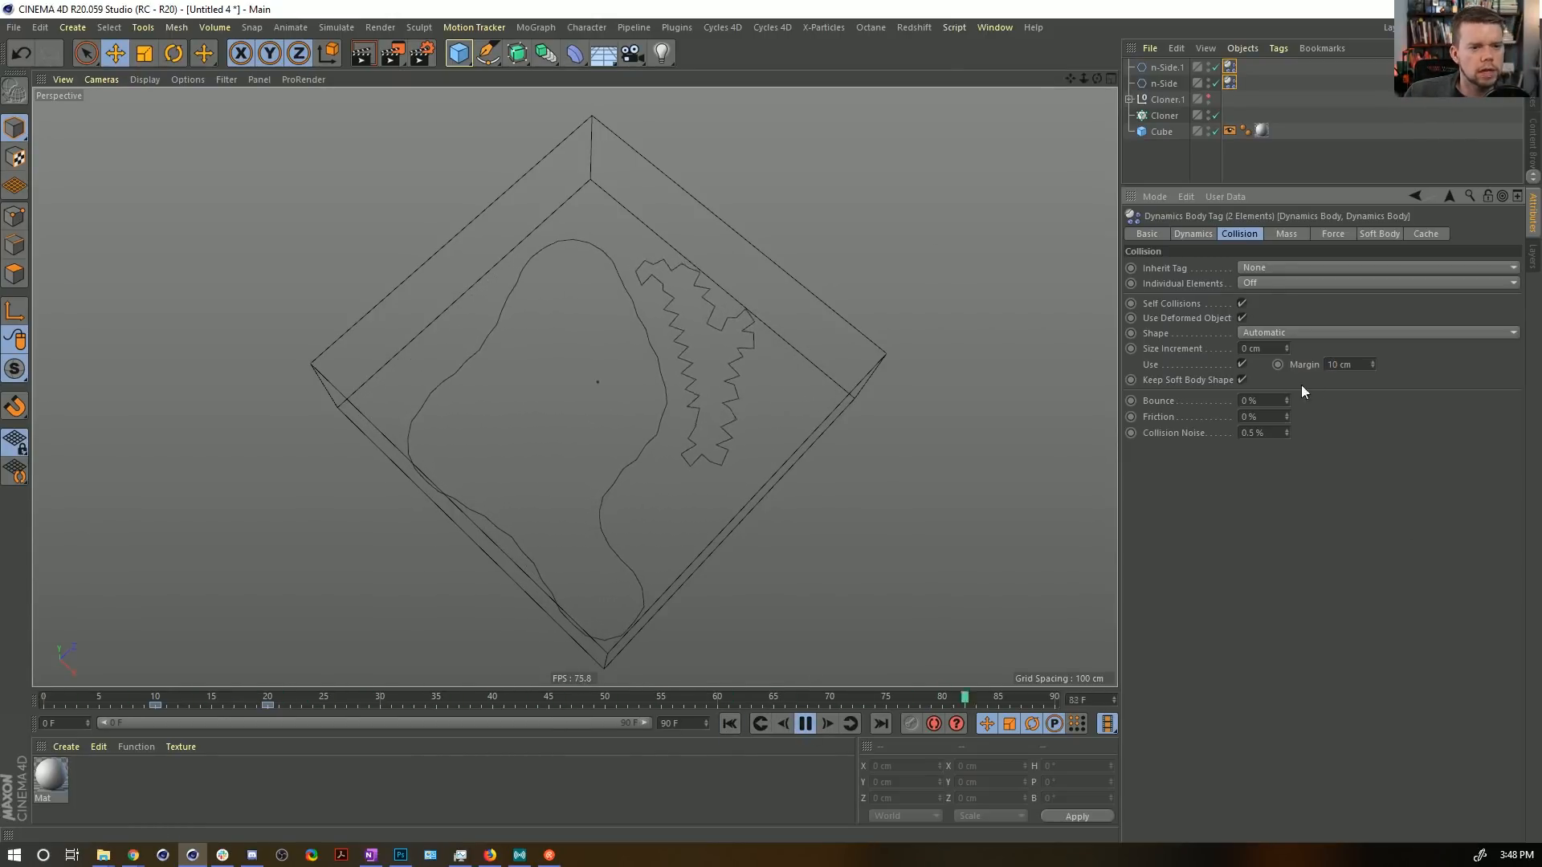
{"action": "left_click_drag", "start_coordinate": [1374, 364], "coordinate": [1373, 385]}
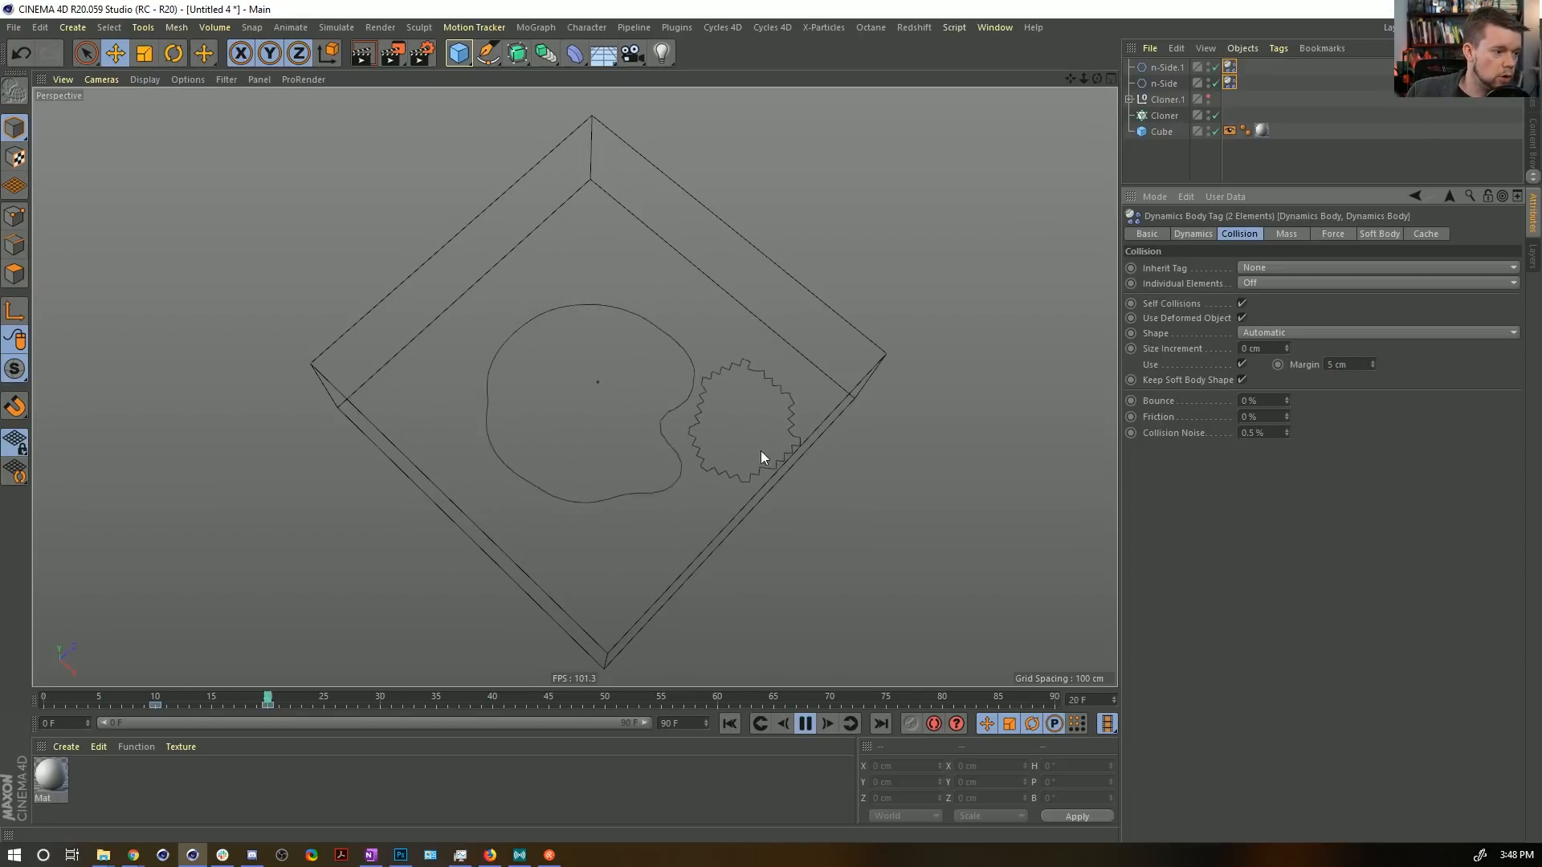
Set the small n-Side to 25 sides and replay the simulation from the start, ending at frame 0.
{"action": "left_click", "coordinate": [1168, 67]}
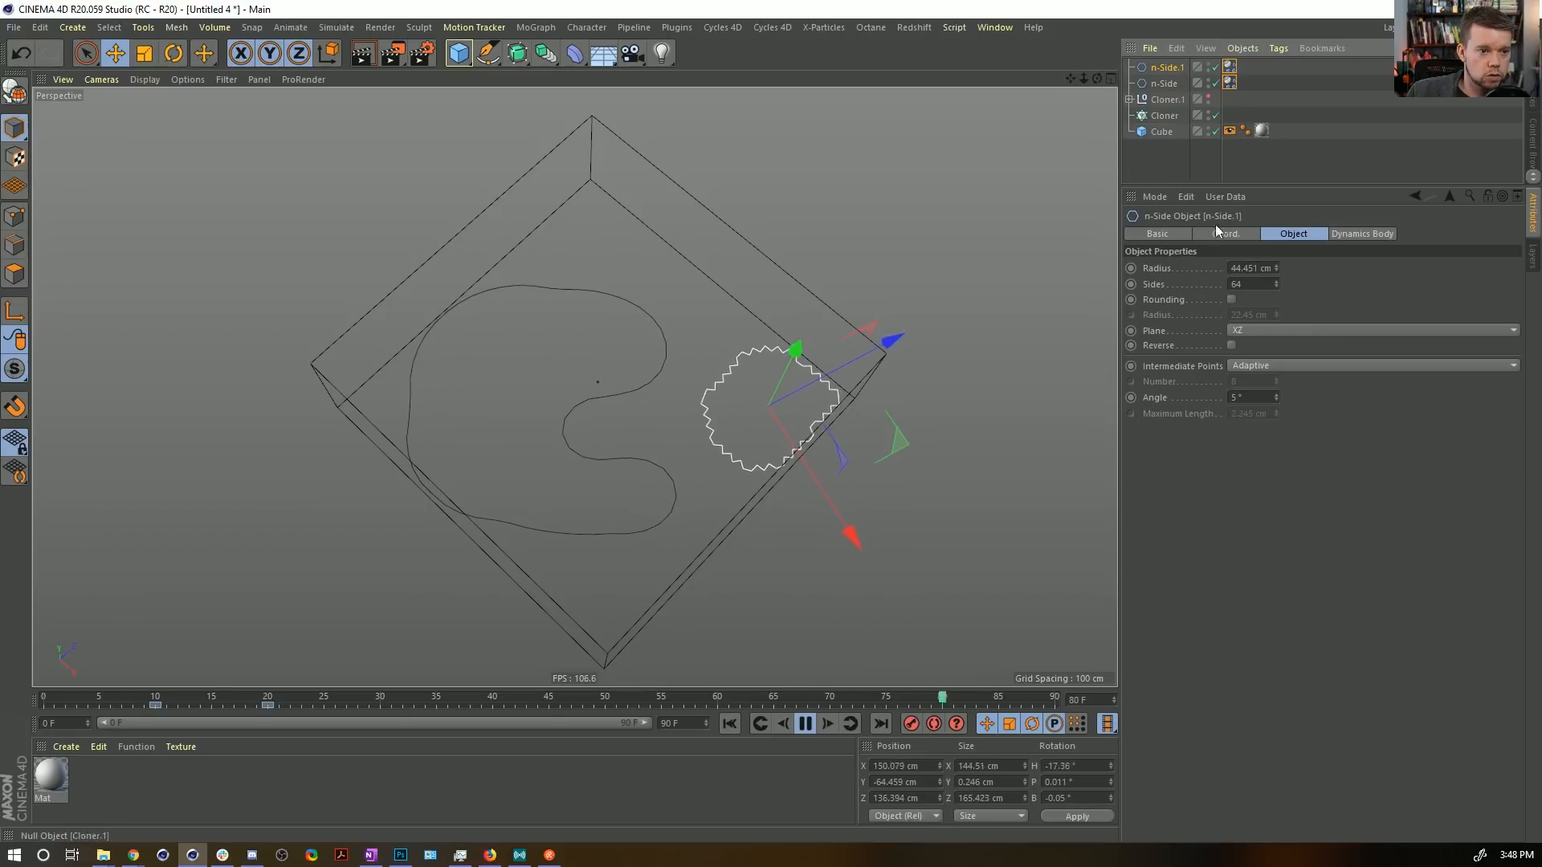
{"action": "double_click", "coordinate": [1247, 284]}
{"action": "type", "text": "25"}
{"action": "key", "text": "Return"}
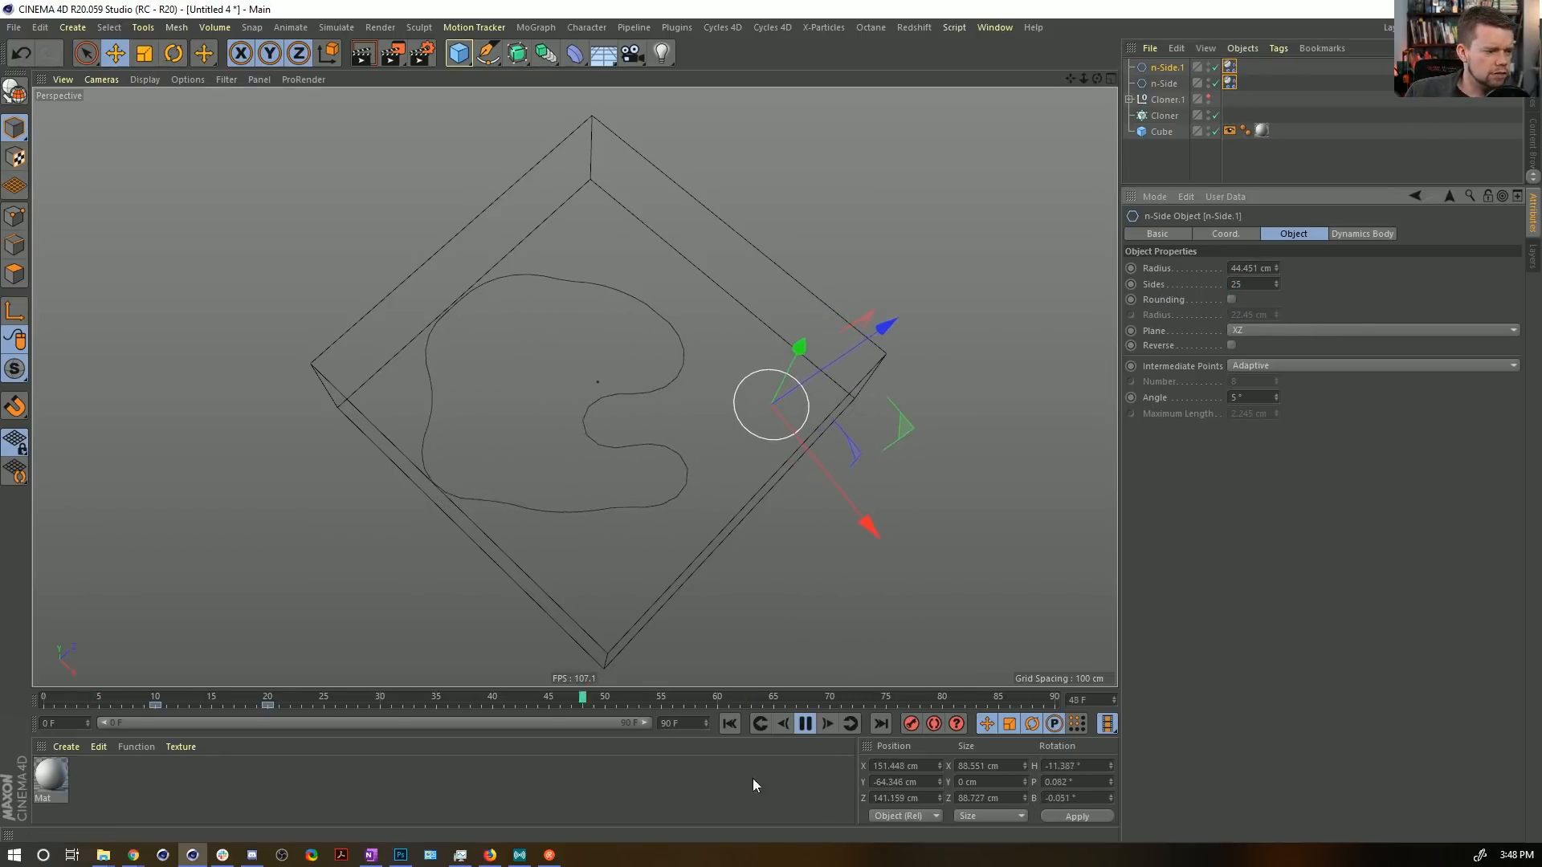
{"action": "left_click", "coordinate": [729, 723]}
{"action": "left_click", "coordinate": [1304, 146]}
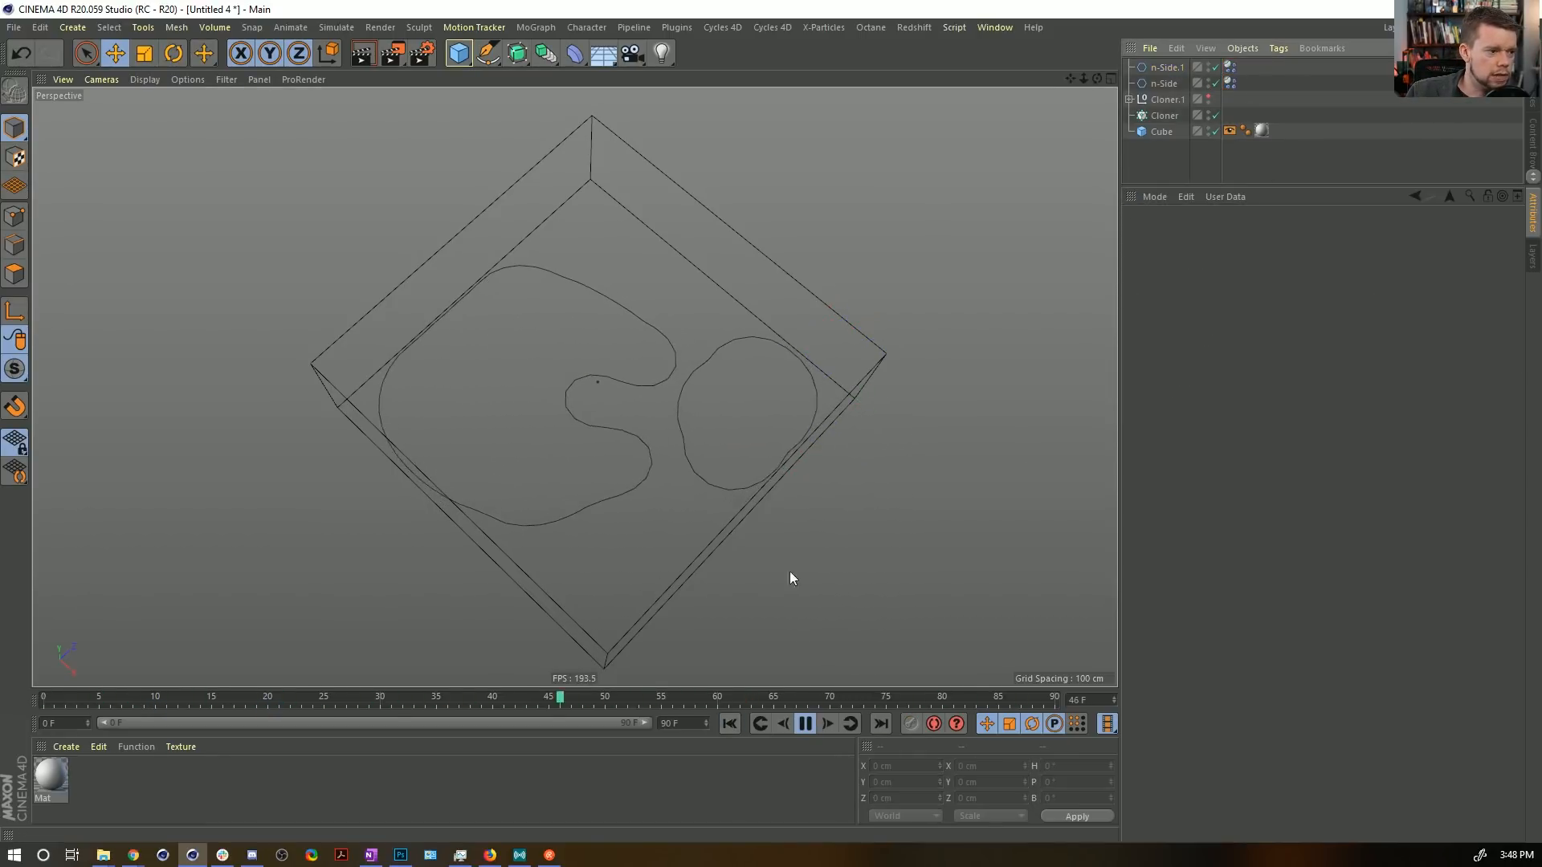
{"action": "left_click", "coordinate": [729, 724]}
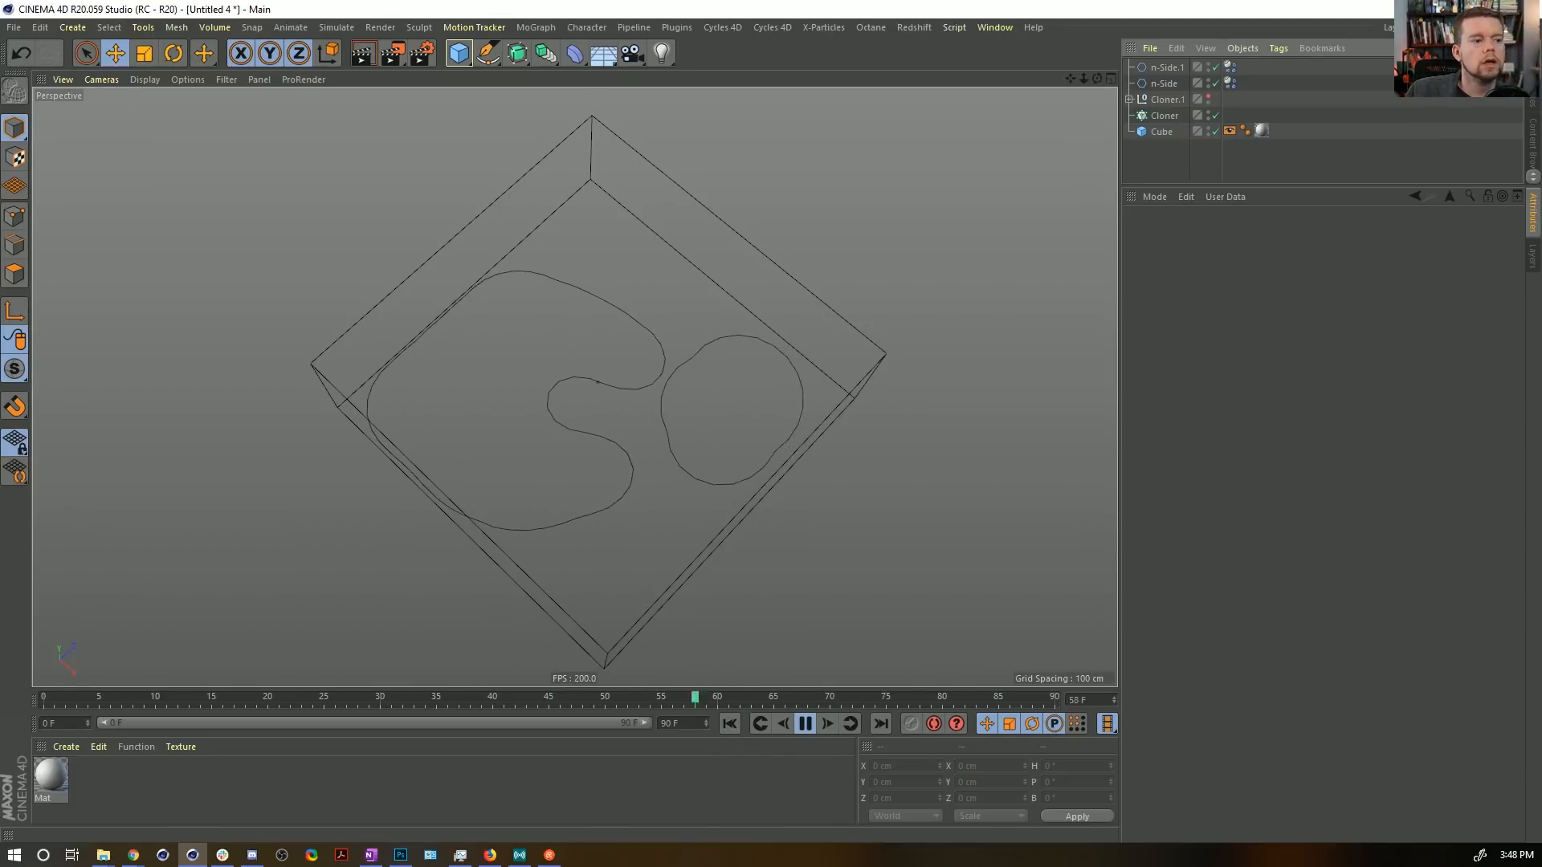
{"action": "left_click", "coordinate": [805, 724]}
{"action": "left_click", "coordinate": [730, 724]}
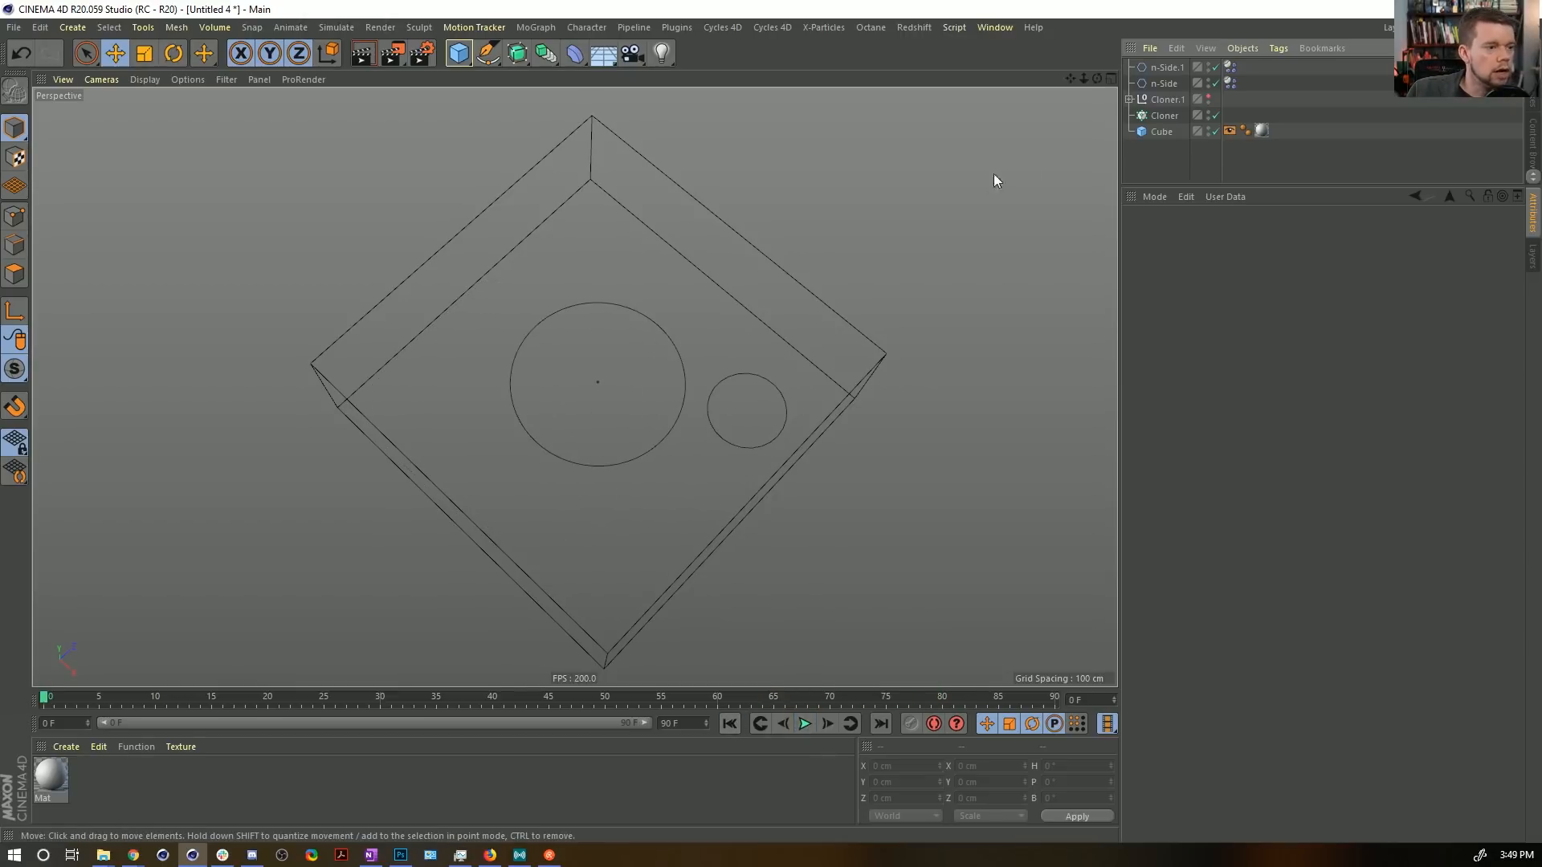
Place three copies of the small n-Side around the large circle inside the box.
{"action": "left_click", "coordinate": [1167, 67]}
{"action": "left_click_drag", "start_coordinate": [864, 510], "coordinate": [713, 242], "text": "ctrl"}
{"action": "left_click", "coordinate": [1167, 83]}
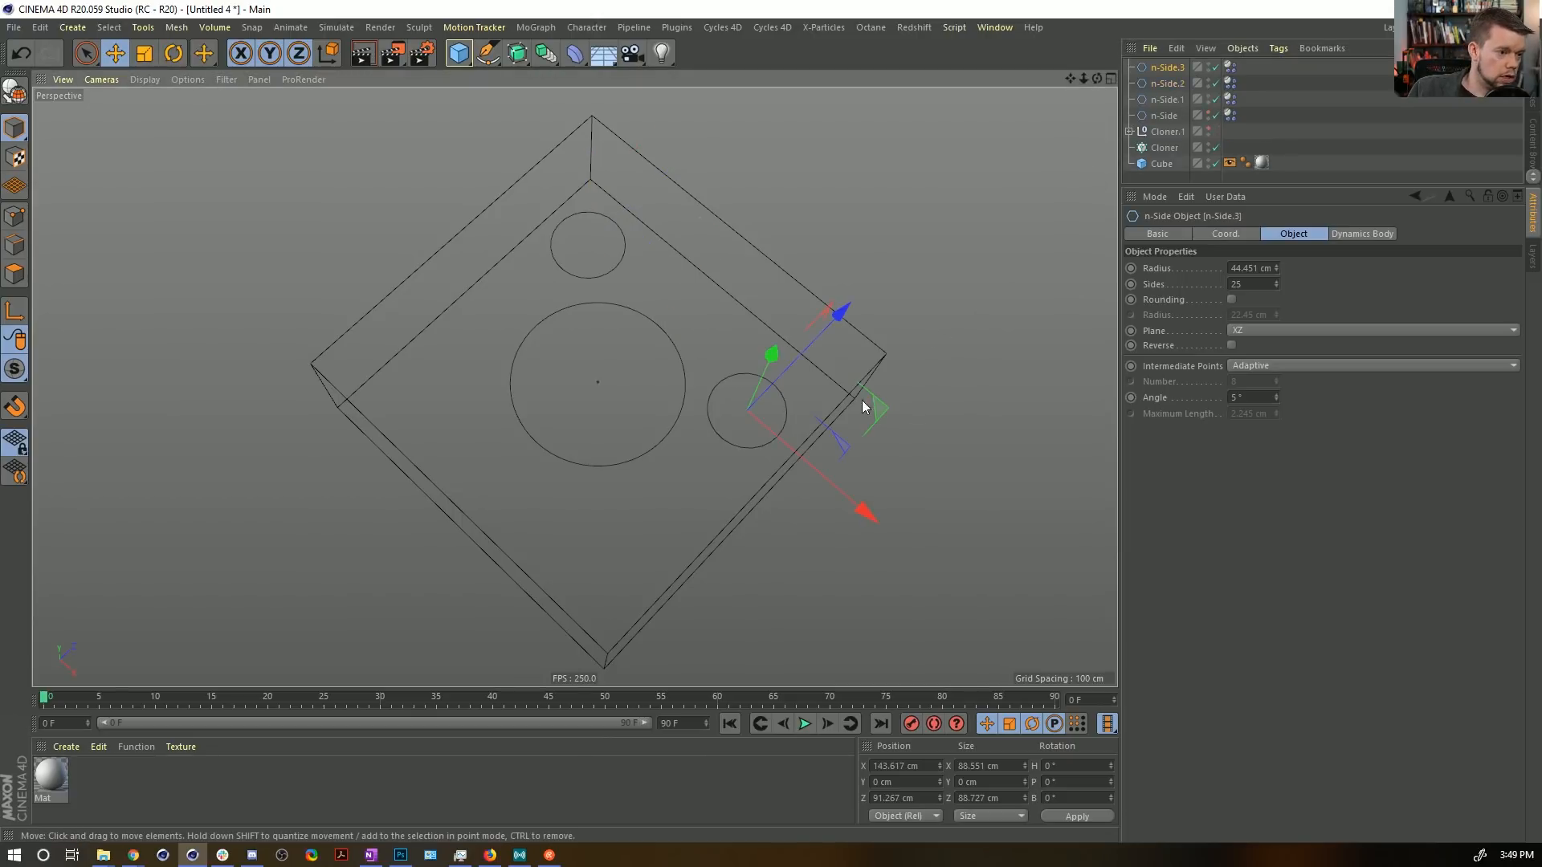
{"action": "left_click_drag", "start_coordinate": [869, 406], "coordinate": [800, 515], "text": "ctrl"}
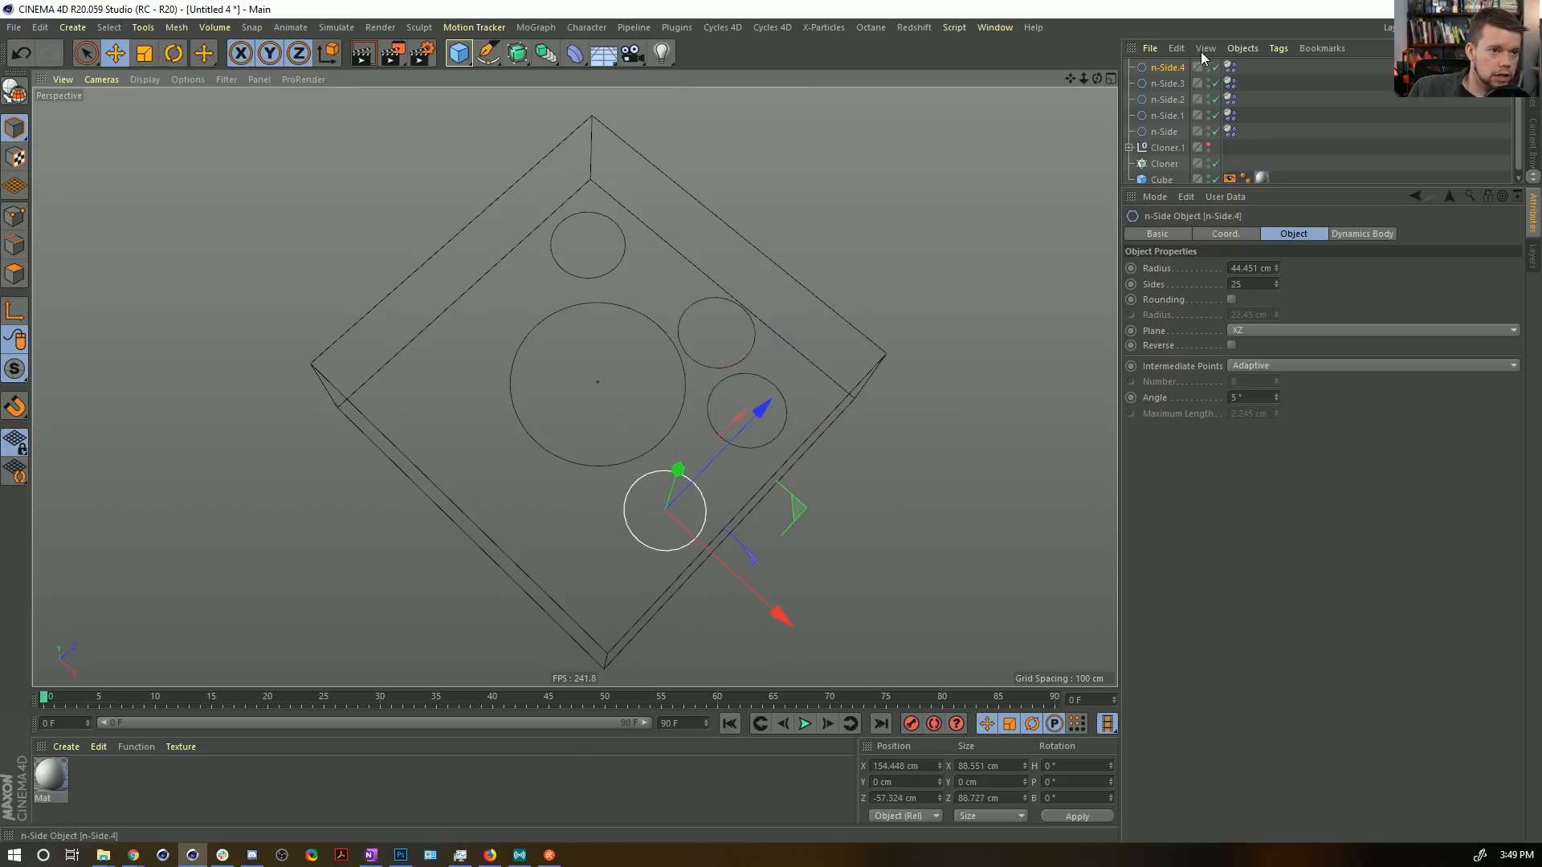
Add two enlarged n-Side copies with a radius of about 60 cm on the open negative-Z side of the large circle.
{"action": "left_click_drag", "start_coordinate": [1161, 75], "coordinate": [1157, 78]}
{"action": "left_click", "coordinate": [1158, 73]}
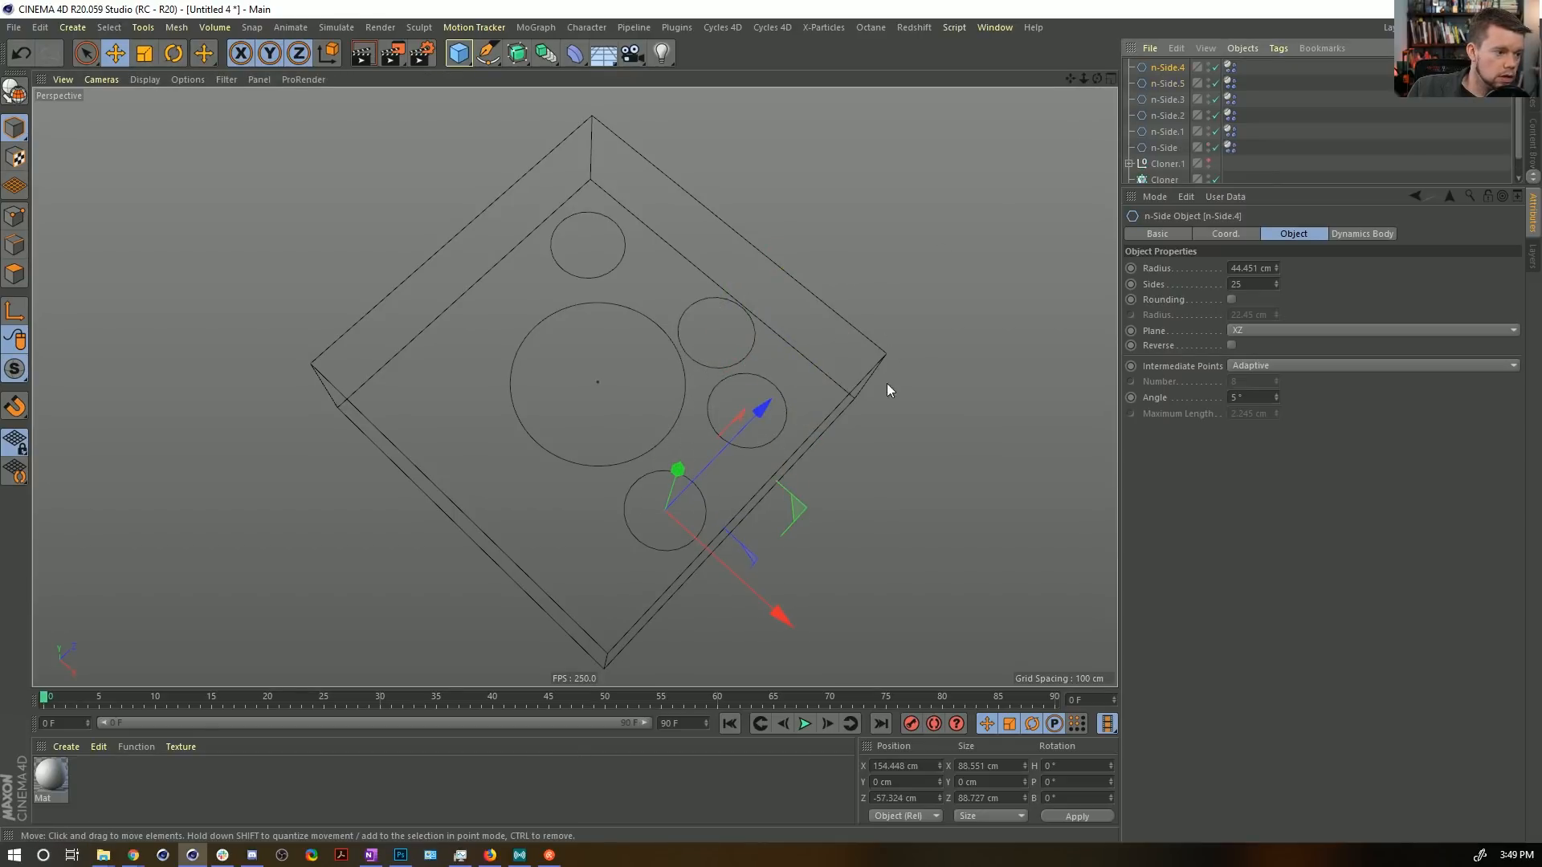
{"action": "key", "text": "t"}
{"action": "left_click_drag", "start_coordinate": [856, 447], "coordinate": [1048, 353]}
{"action": "key", "text": "e"}
{"action": "left_click_drag", "start_coordinate": [810, 510], "coordinate": [567, 386]}
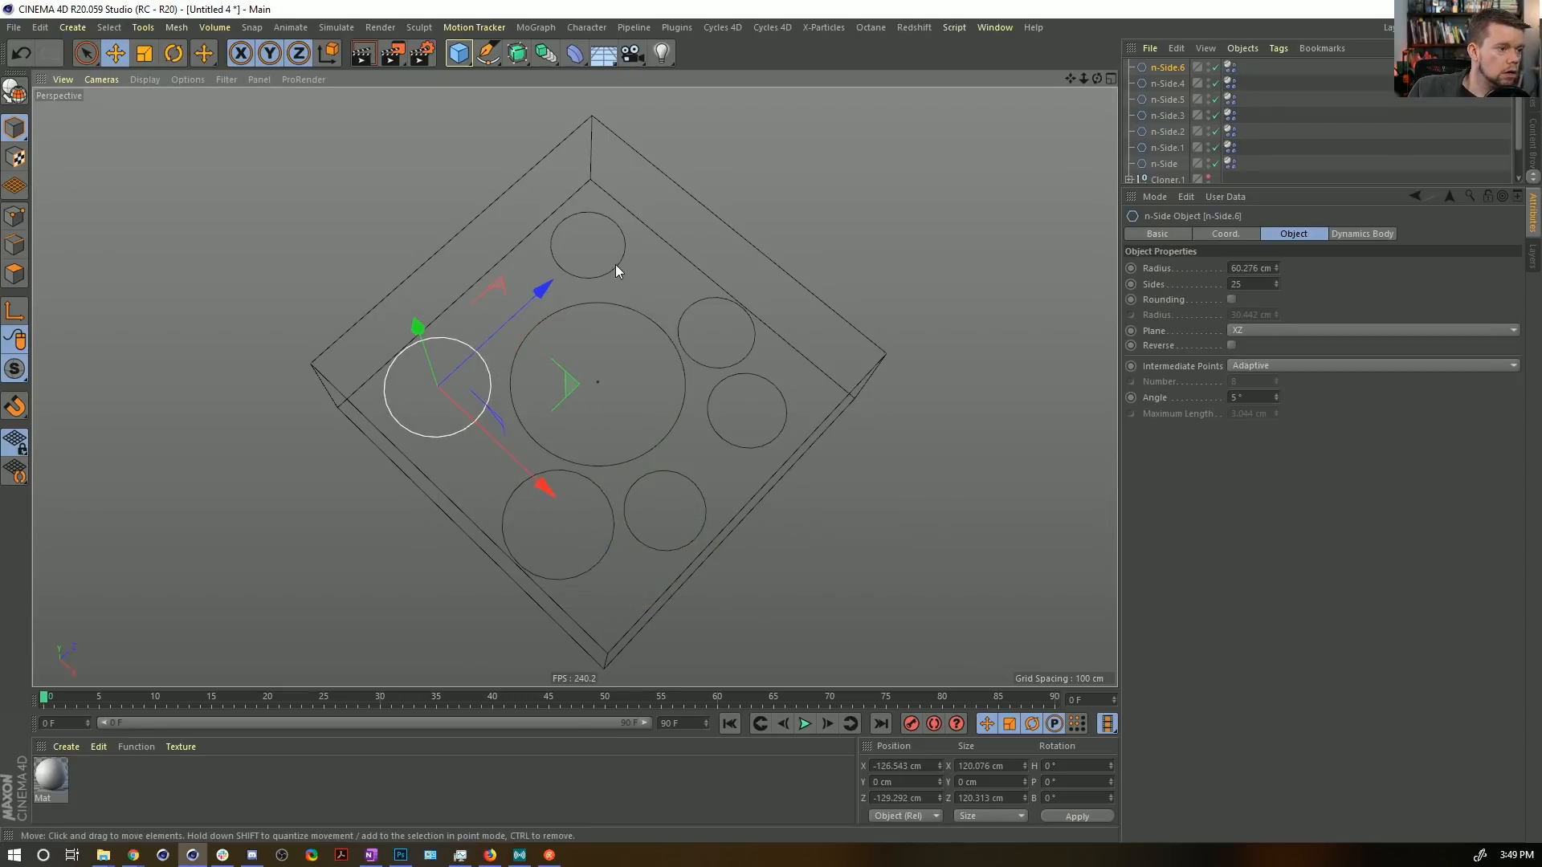
In the top view, copy a small n-Side into three remaining gaps between the large circle and the box walls.
{"action": "middle_click", "coordinate": [618, 266]}
{"action": "middle_click", "coordinate": [827, 273]}
{"action": "left_click", "coordinate": [487, 249]}
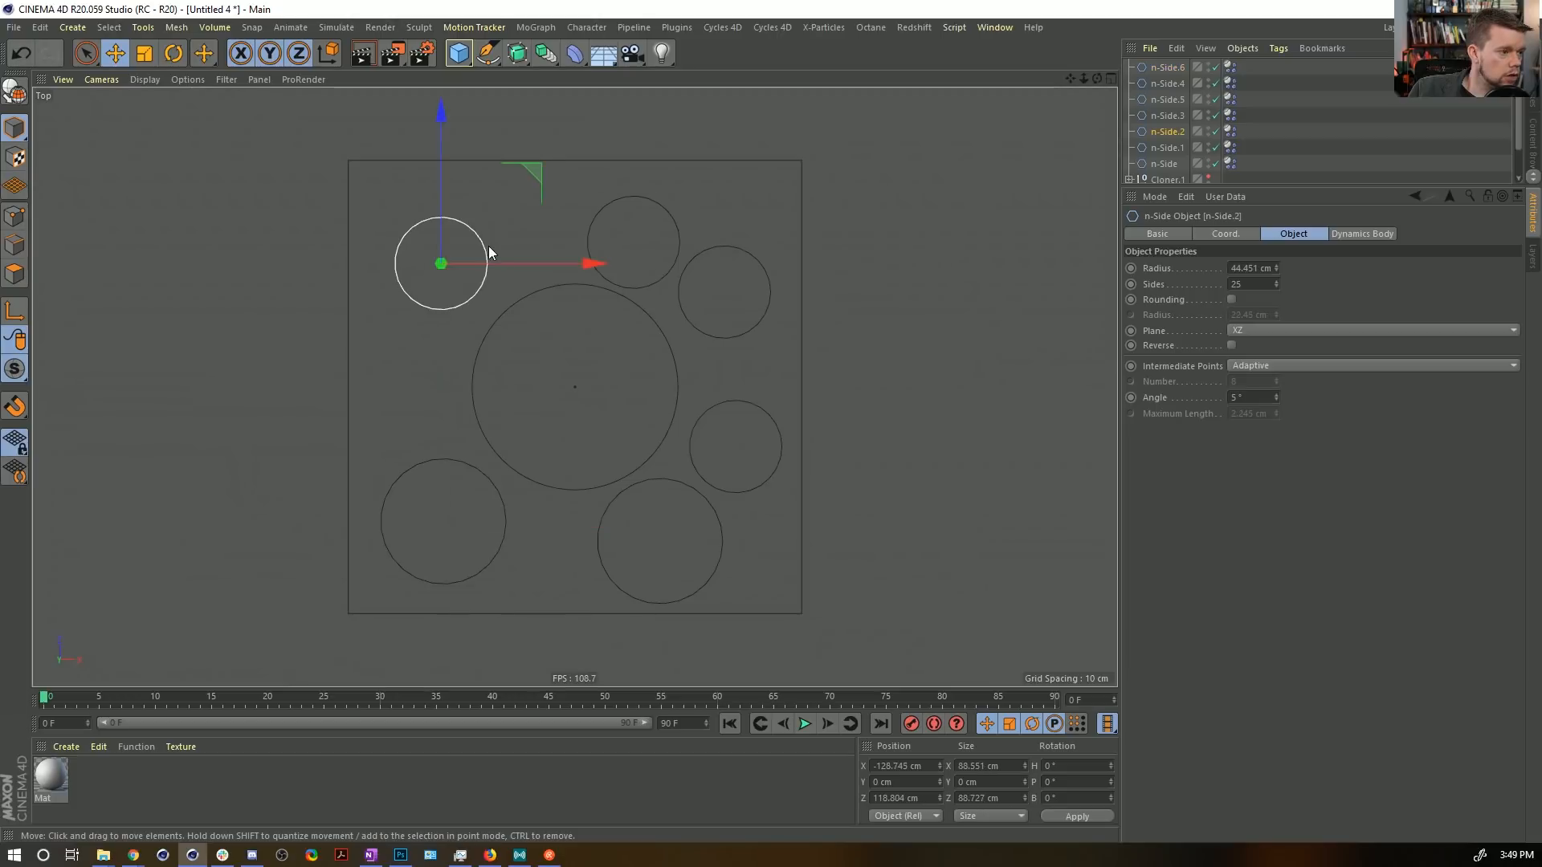
{"action": "left_click_drag", "start_coordinate": [652, 283], "coordinate": [792, 590], "text": "ctrl"}
{"action": "key", "text": "ctrl+v"}
{"action": "key", "text": "ctrl+v"}
{"action": "key", "text": "ctrl+z"}
{"action": "left_click_drag", "start_coordinate": [628, 446], "coordinate": [733, 271]}
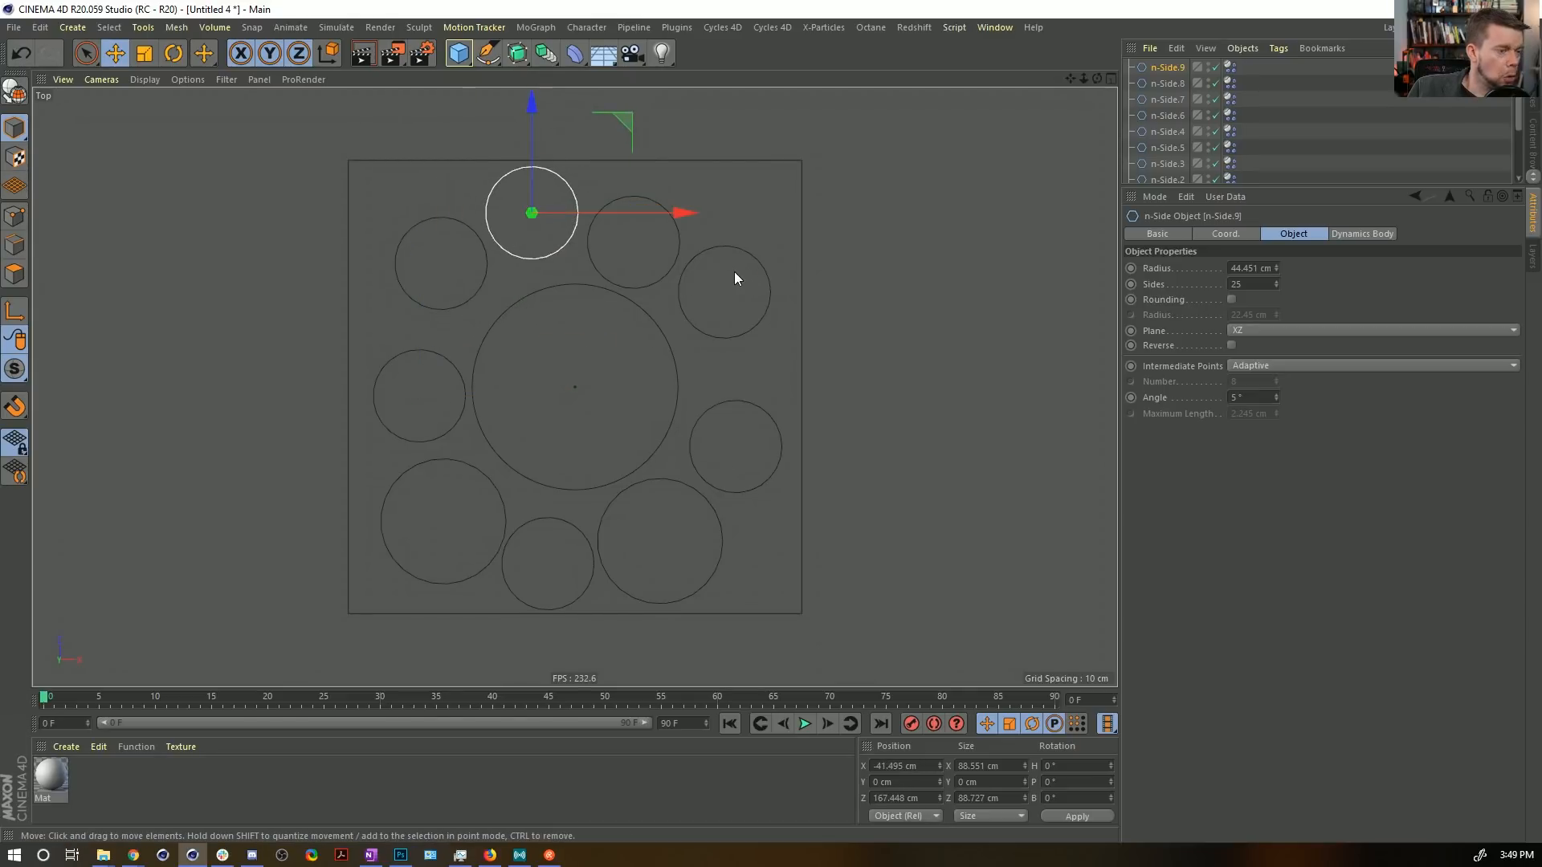
Scale down n-Side.1 and n-Side.7, and add a copy about 73 cm wide in the positive X and Z corner of the box.
{"action": "left_click", "coordinate": [682, 306]}
{"action": "key", "text": "t"}
{"action": "left_click_drag", "start_coordinate": [878, 251], "coordinate": [405, 373]}
{"action": "left_click", "coordinate": [451, 364]}
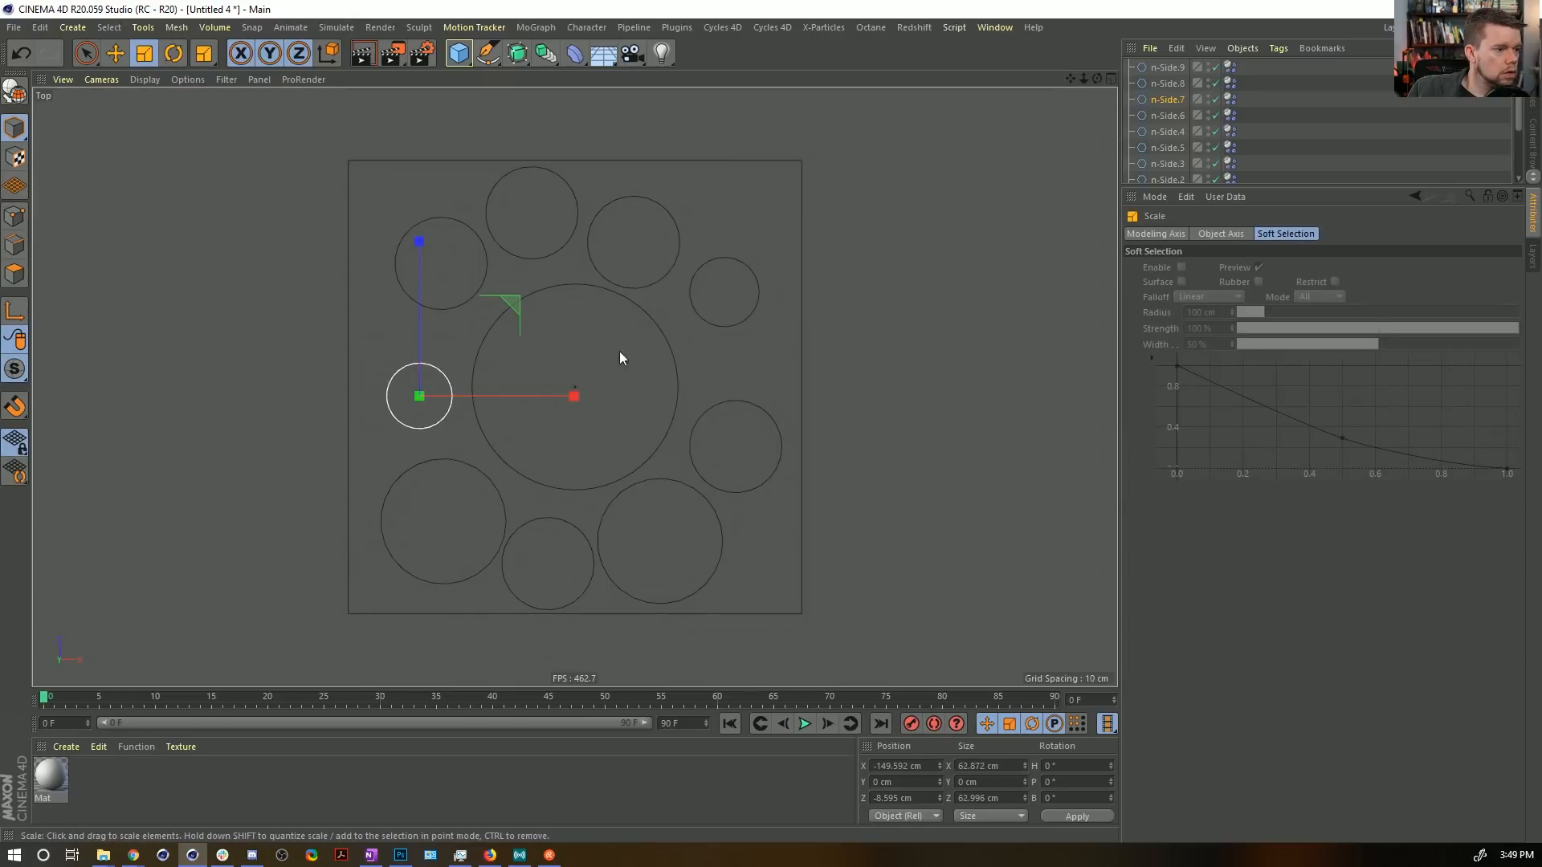
{"action": "left_click", "coordinate": [696, 309]}
{"action": "left_click_drag", "start_coordinate": [811, 382], "coordinate": [803, 273]}
{"action": "key", "text": "e"}
{"action": "key", "text": "t"}
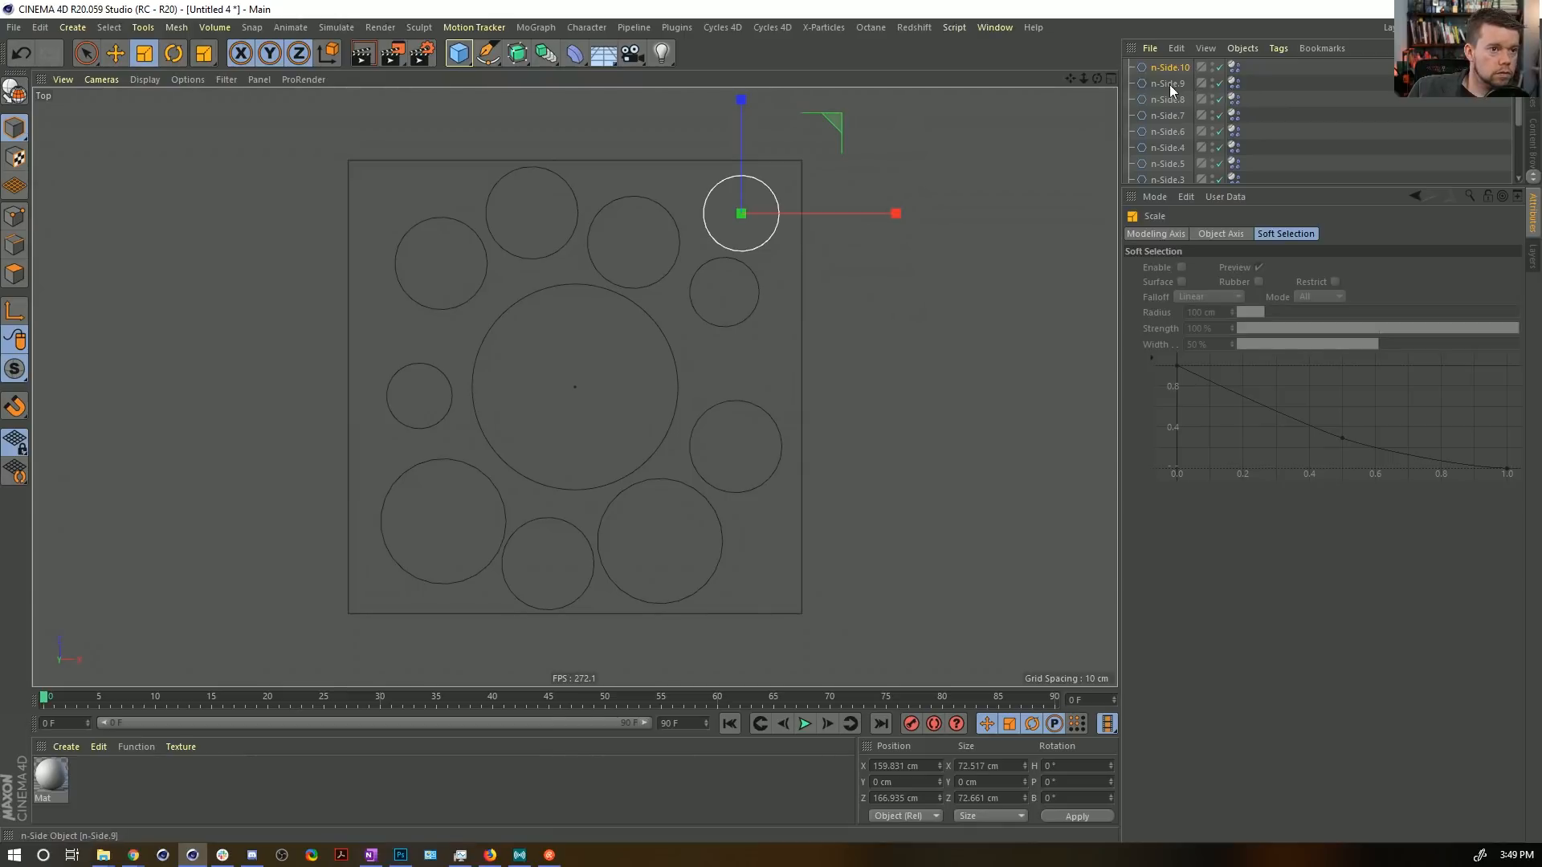
Set the three smallest n-Sides to 20 sides, test the simulation, and return to frame 0.
{"action": "left_click", "coordinate": [701, 314], "text": "shift"}
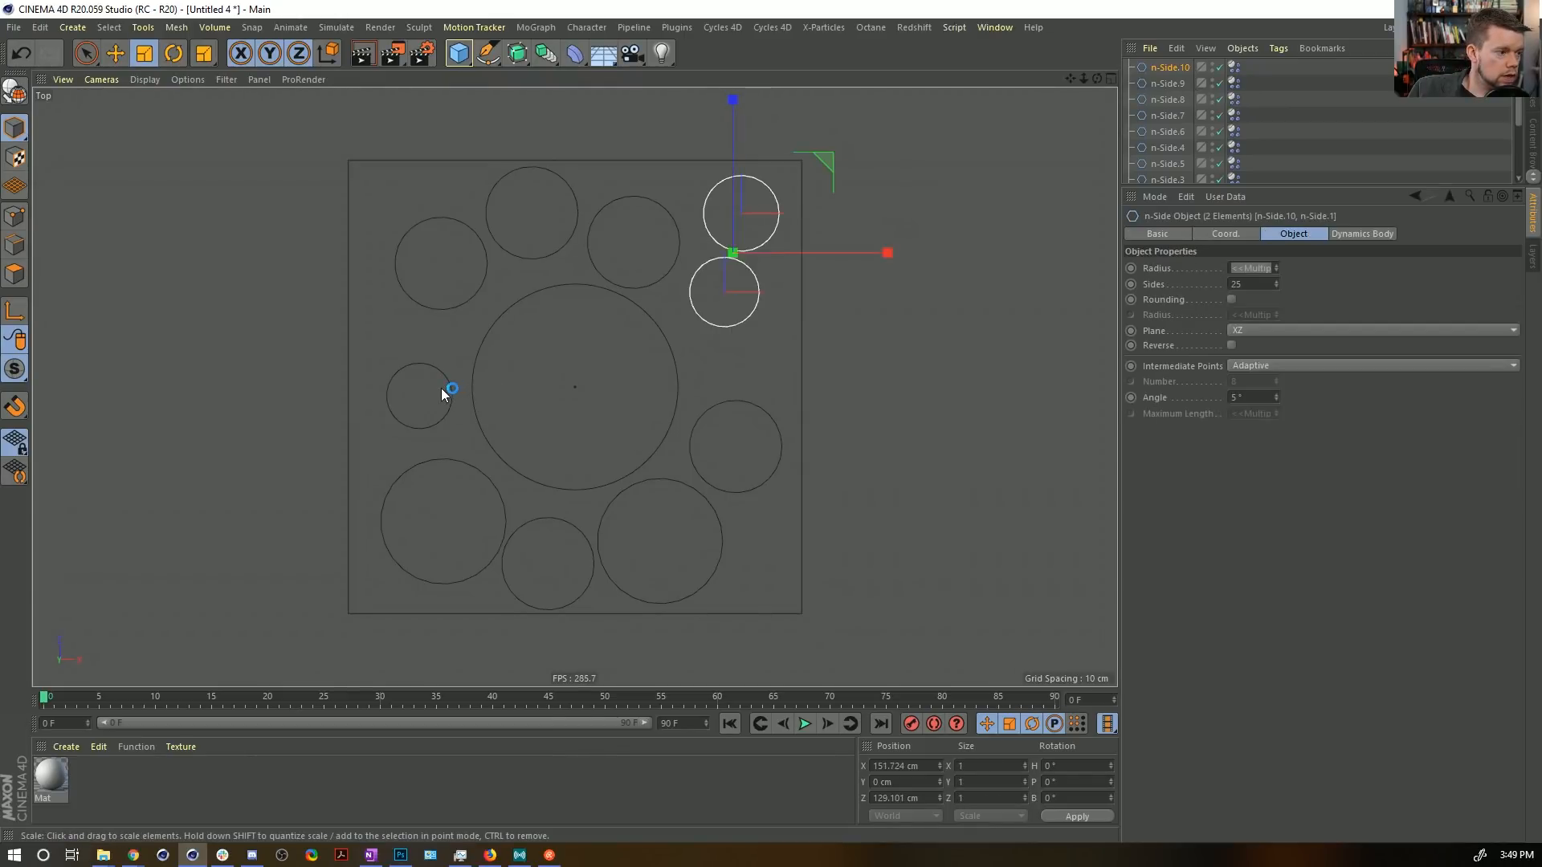
{"action": "left_click", "coordinate": [449, 387], "text": "shift"}
{"action": "double_click", "coordinate": [1239, 284]}
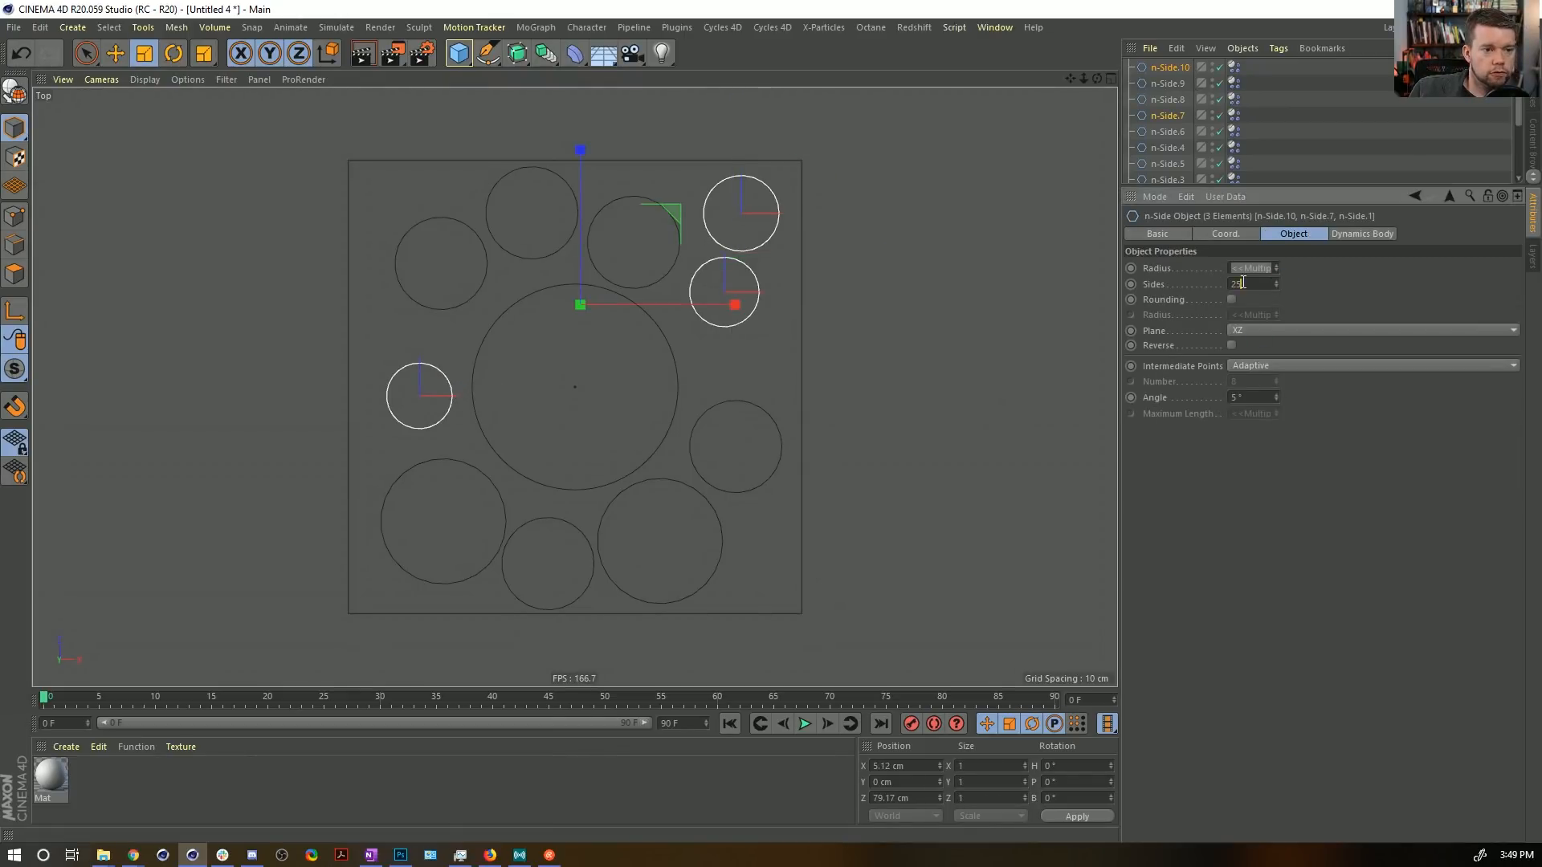
{"action": "type", "text": "20"}
{"action": "key", "text": "Return"}
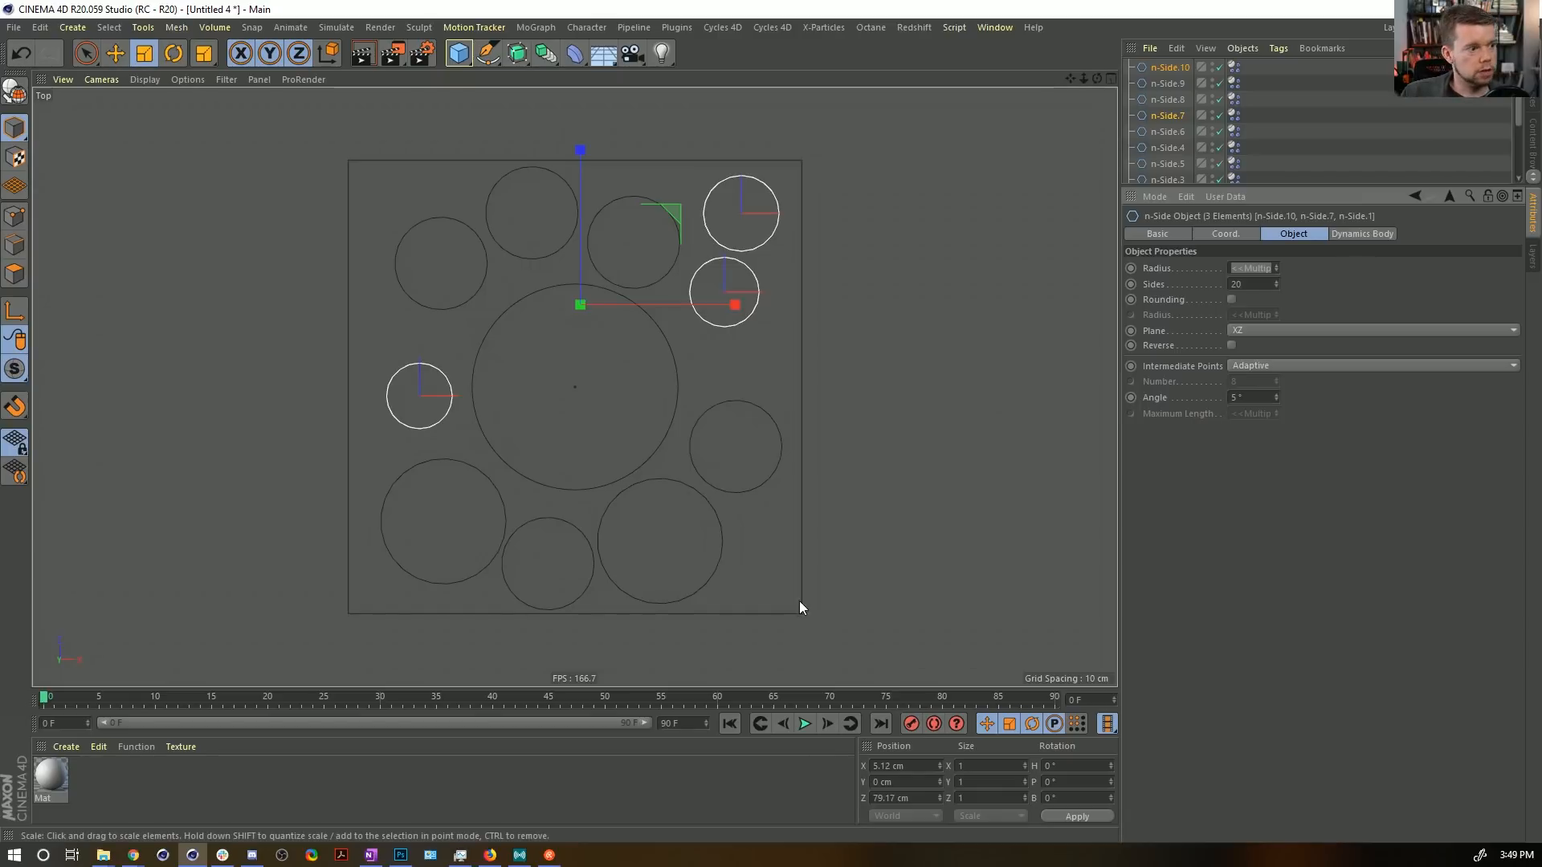
{"action": "left_click", "coordinate": [804, 723]}
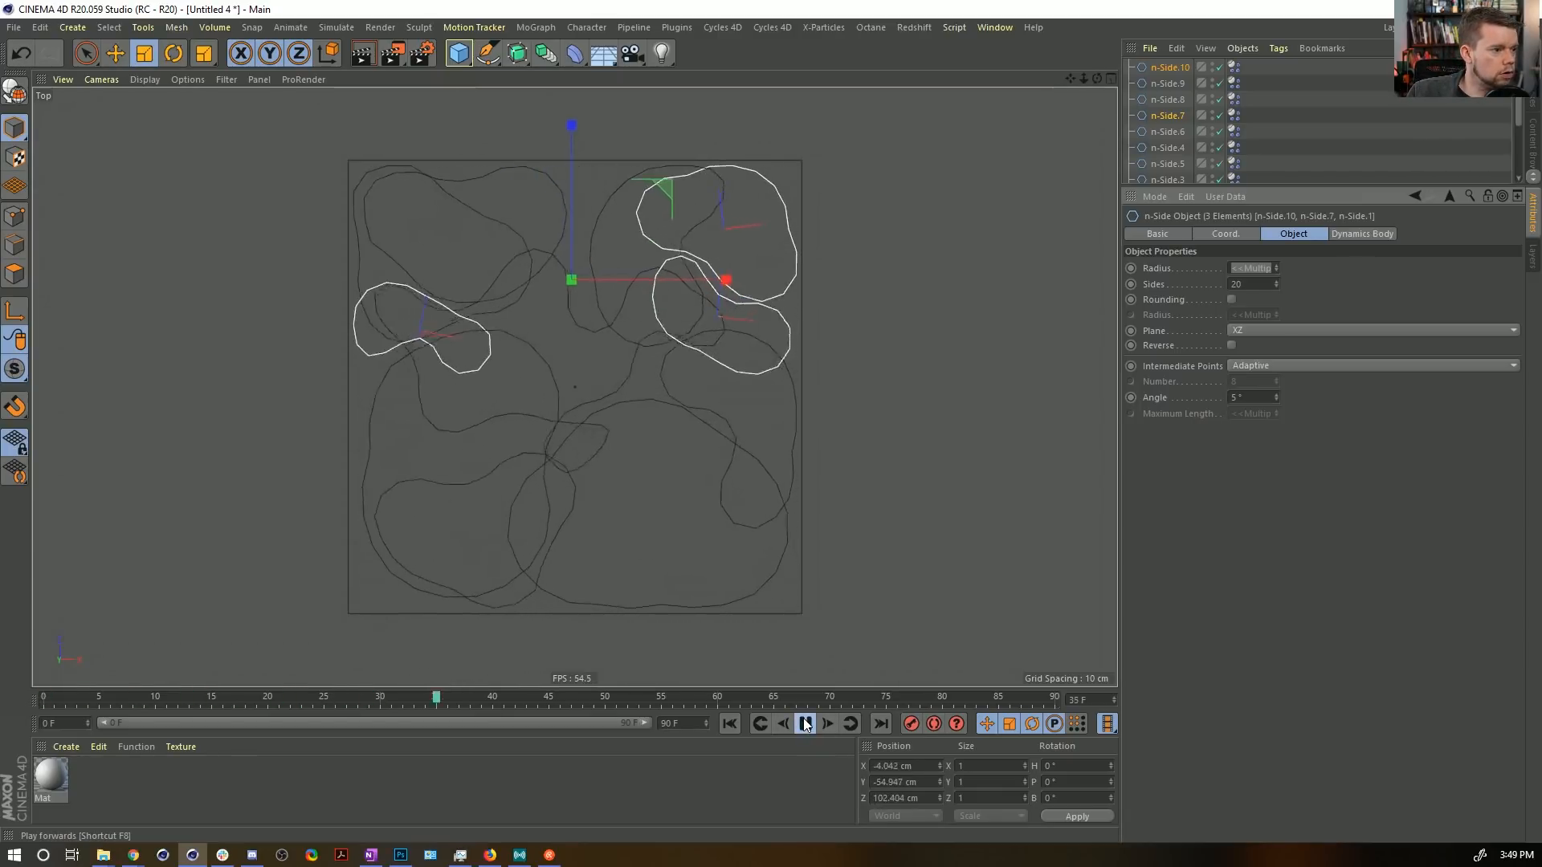
{"action": "left_click", "coordinate": [803, 721]}
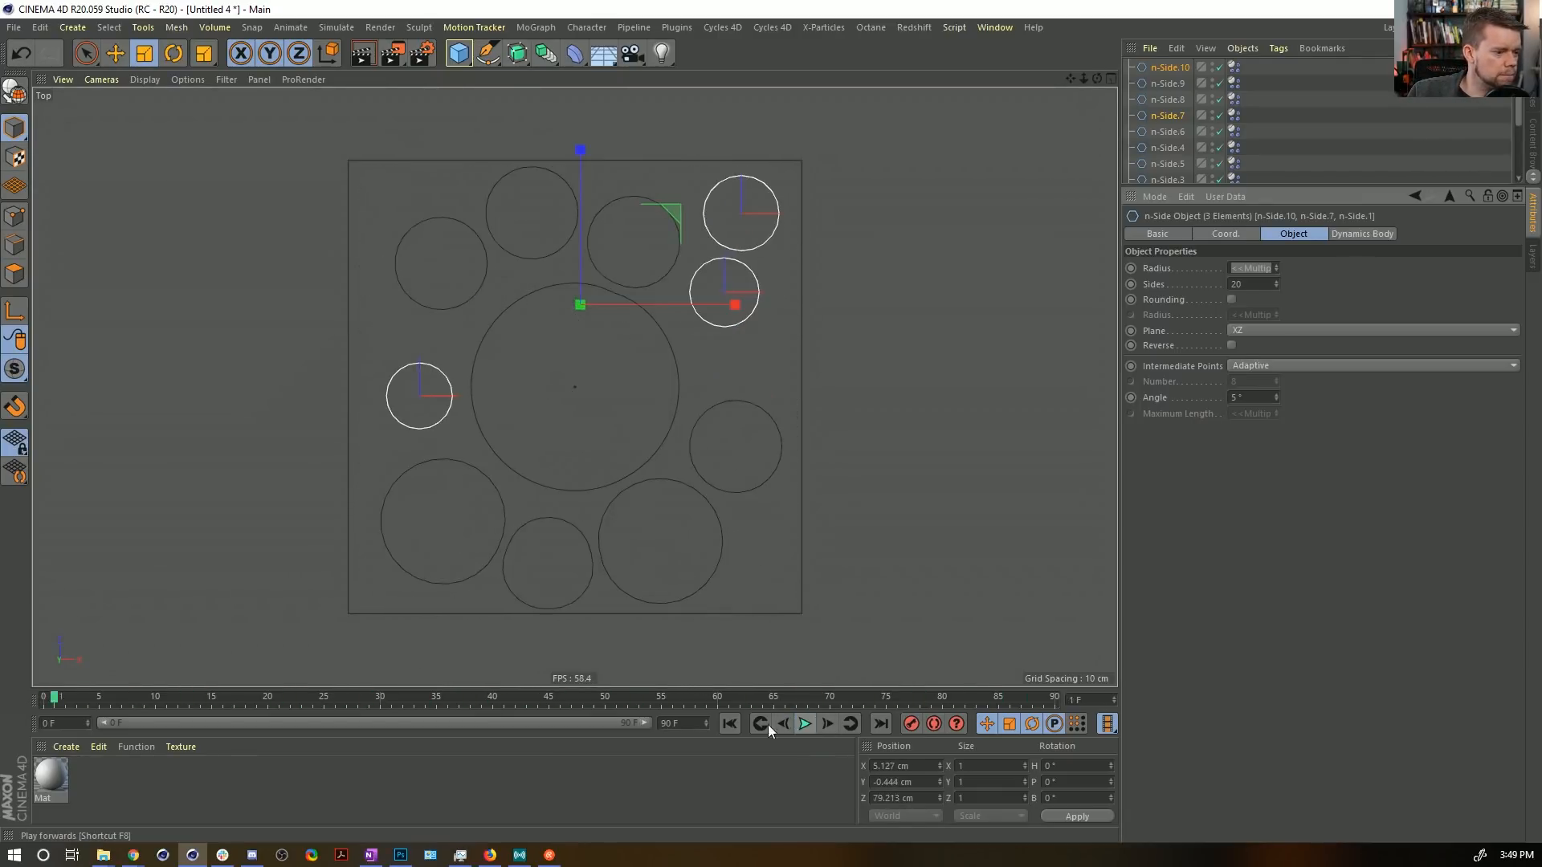
{"action": "left_click", "coordinate": [730, 724]}
Set the rest length key at frame 20 to 155 % on the soft body tags of all n-Sides.
{"action": "left_click", "coordinate": [1223, 66]}
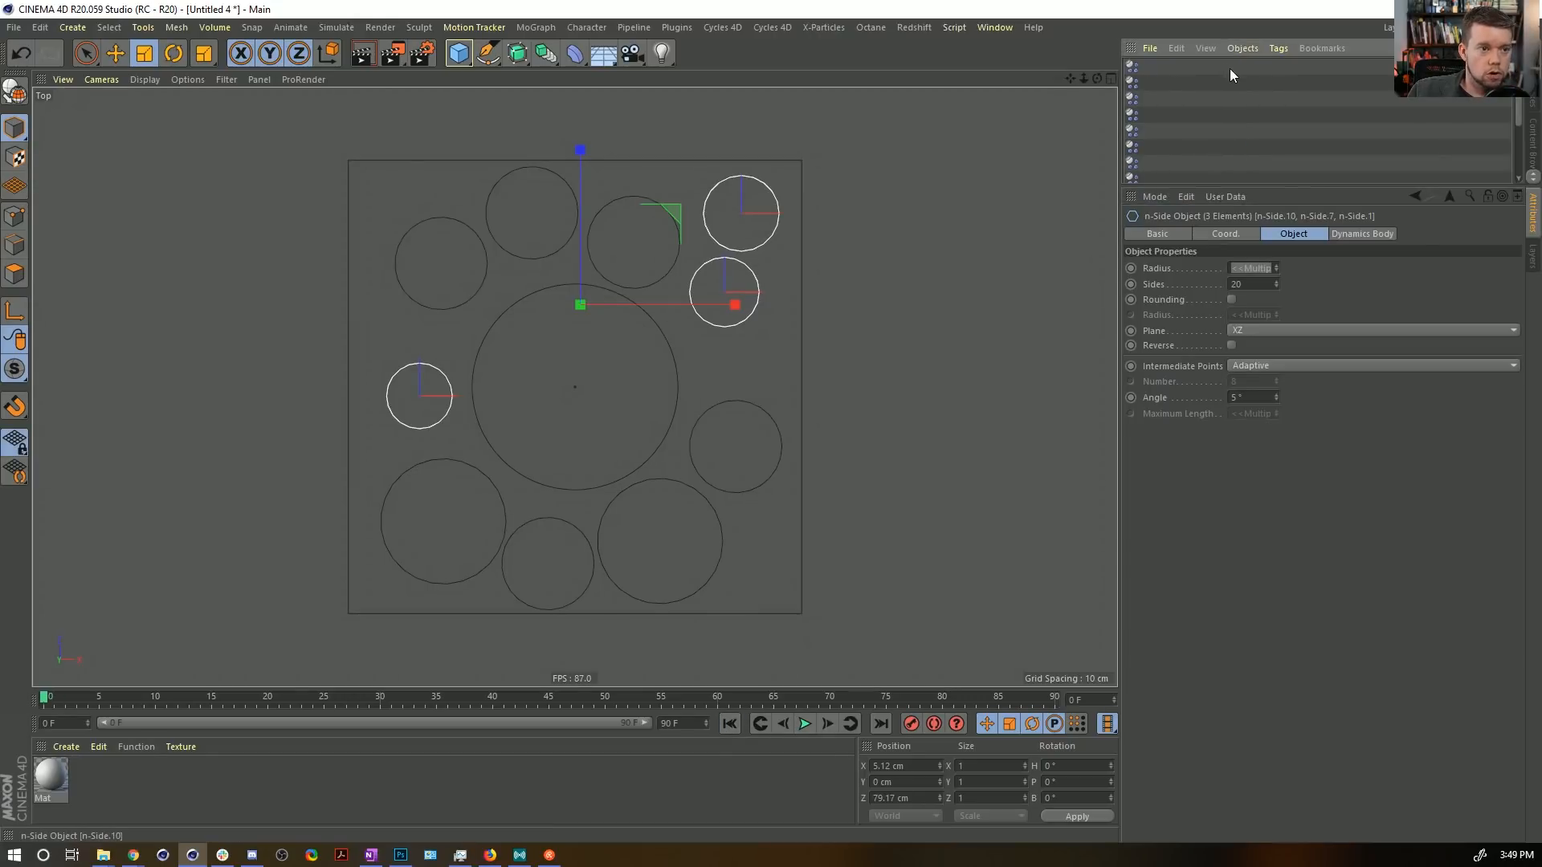
{"action": "left_click_drag", "start_coordinate": [1120, 138], "coordinate": [1245, 132]}
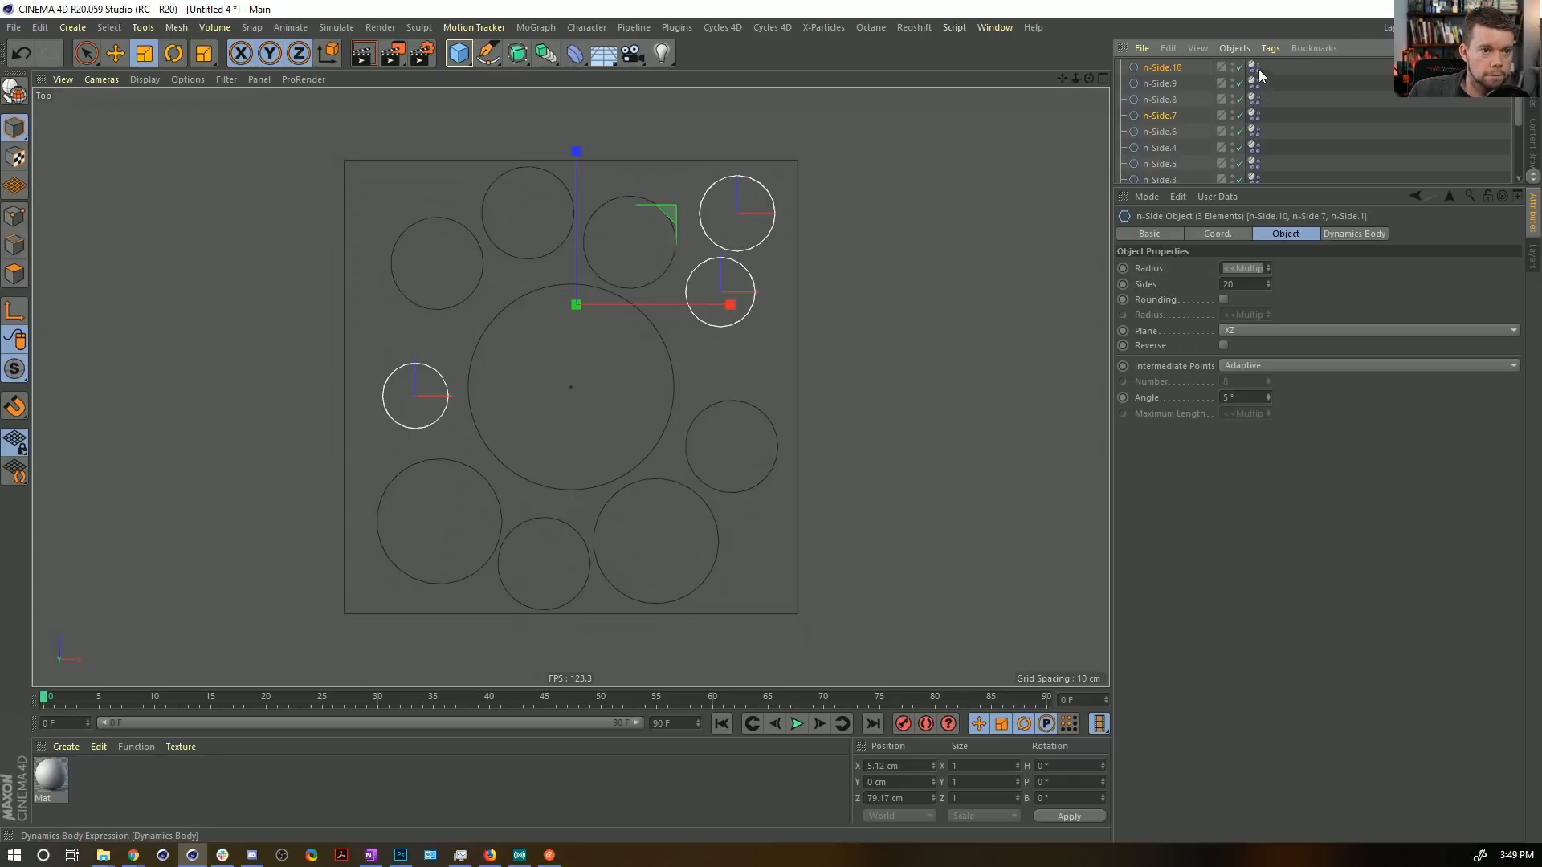
{"action": "left_click", "coordinate": [1253, 131]}
{"action": "scroll", "coordinate": [1254, 132], "scroll_direction": "down", "scroll_amount": 3}
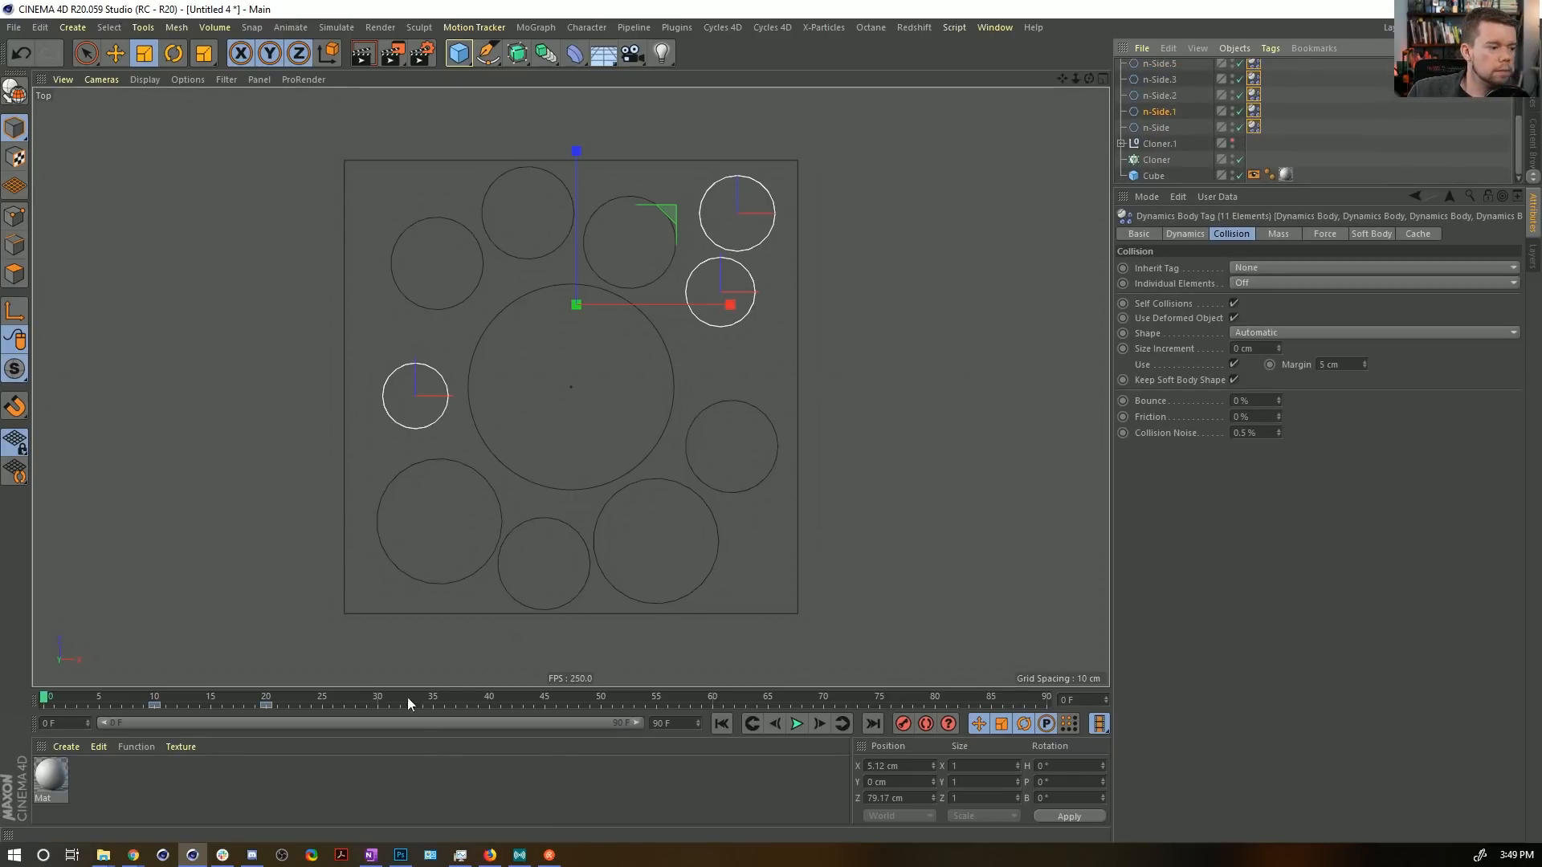
{"action": "left_click", "coordinate": [266, 705]}
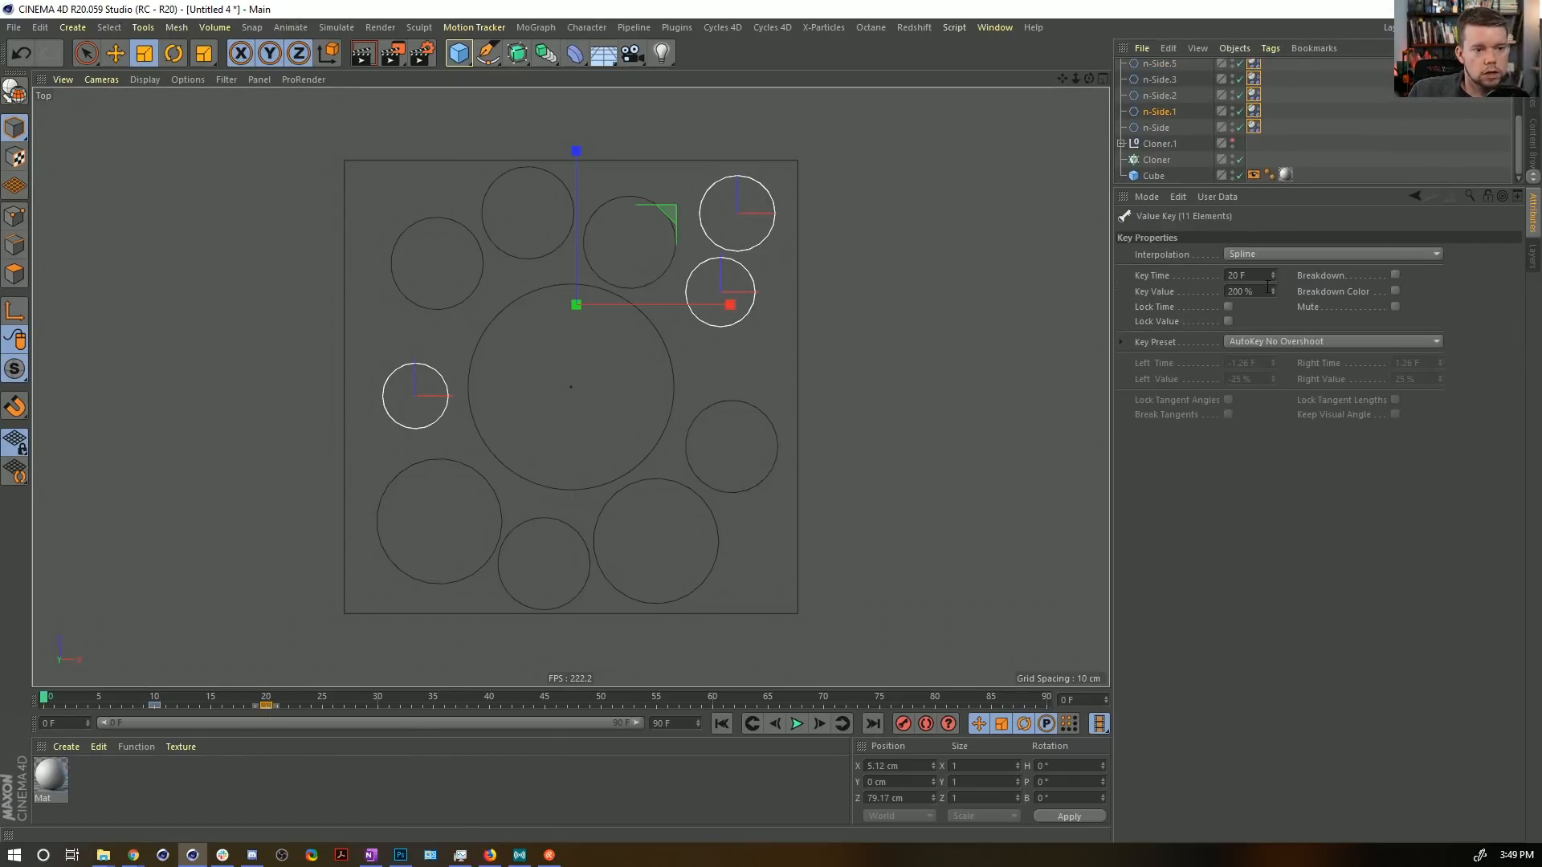
{"action": "left_click_drag", "start_coordinate": [1268, 287], "coordinate": [1031, 288]}
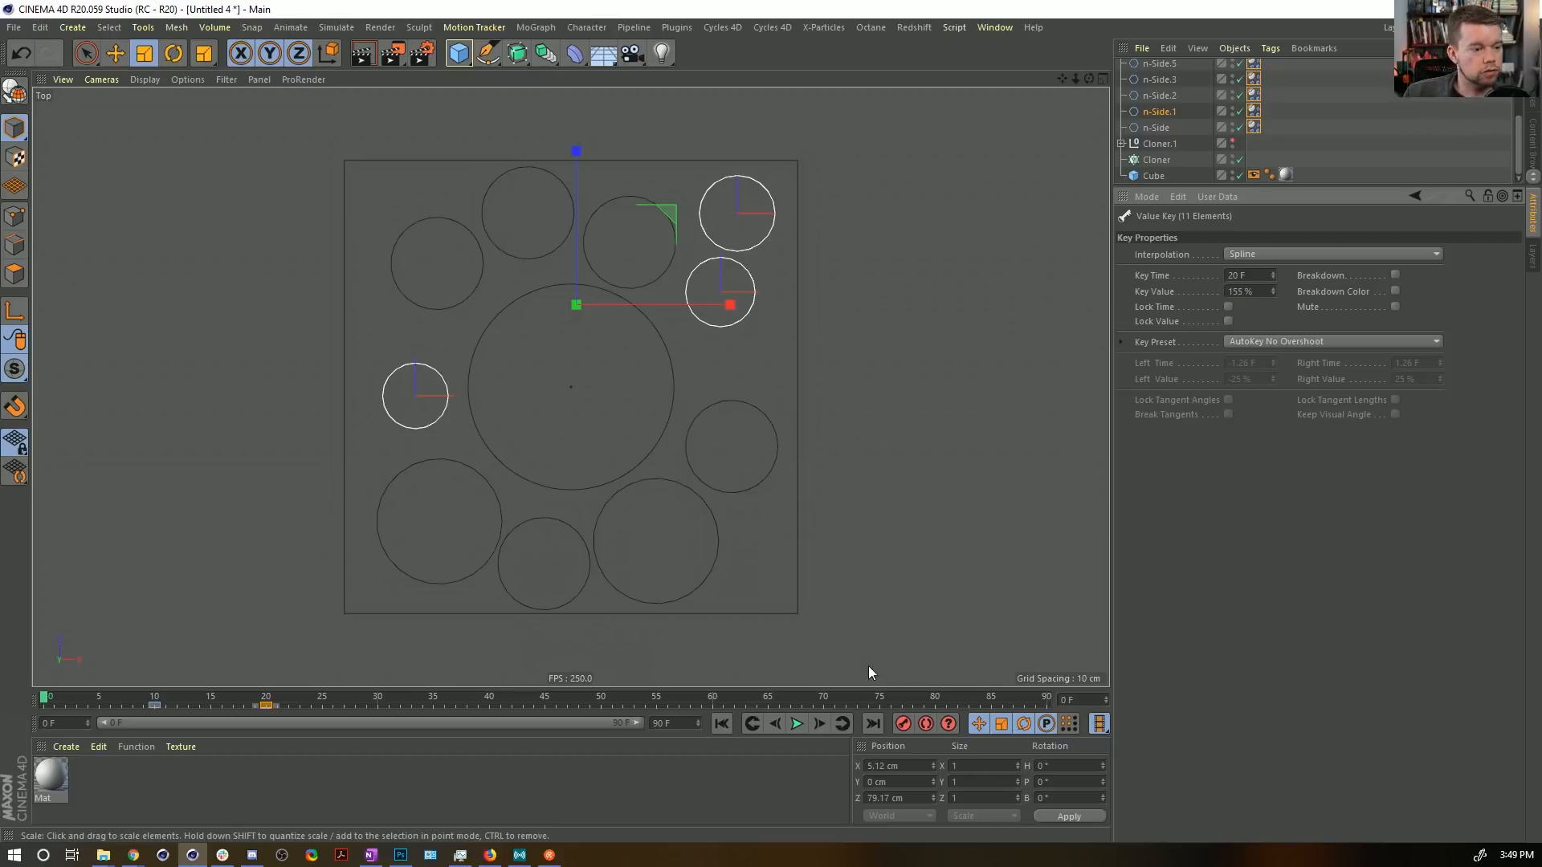
Move the selected 155 % rest length keys to frame 30 and play the simulation to test the timing.
{"action": "left_click_drag", "start_coordinate": [265, 705], "coordinate": [384, 707]}
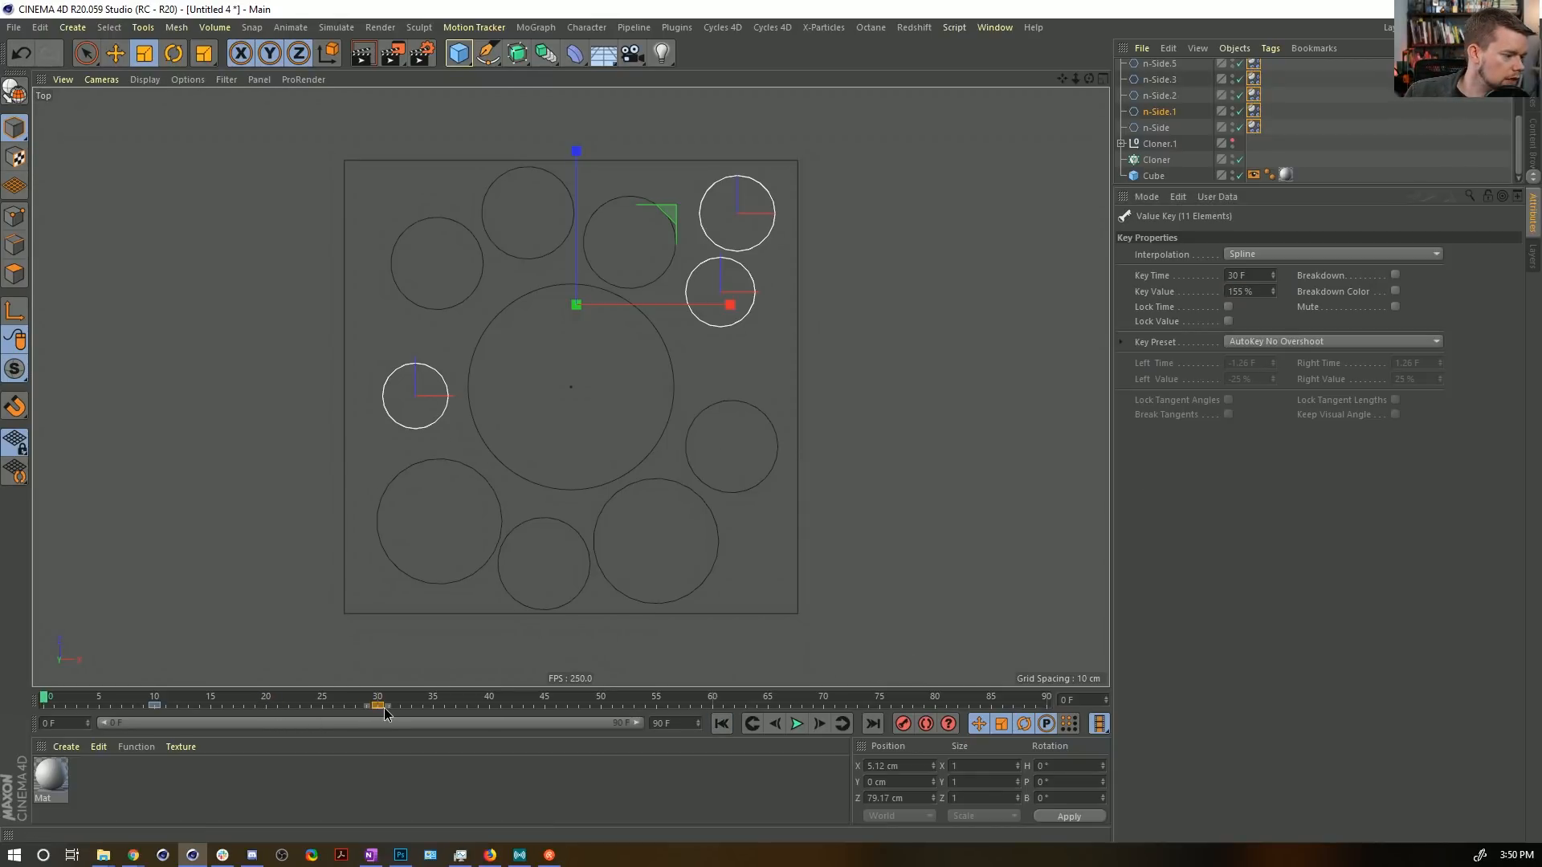
{"action": "left_click", "coordinate": [798, 725]}
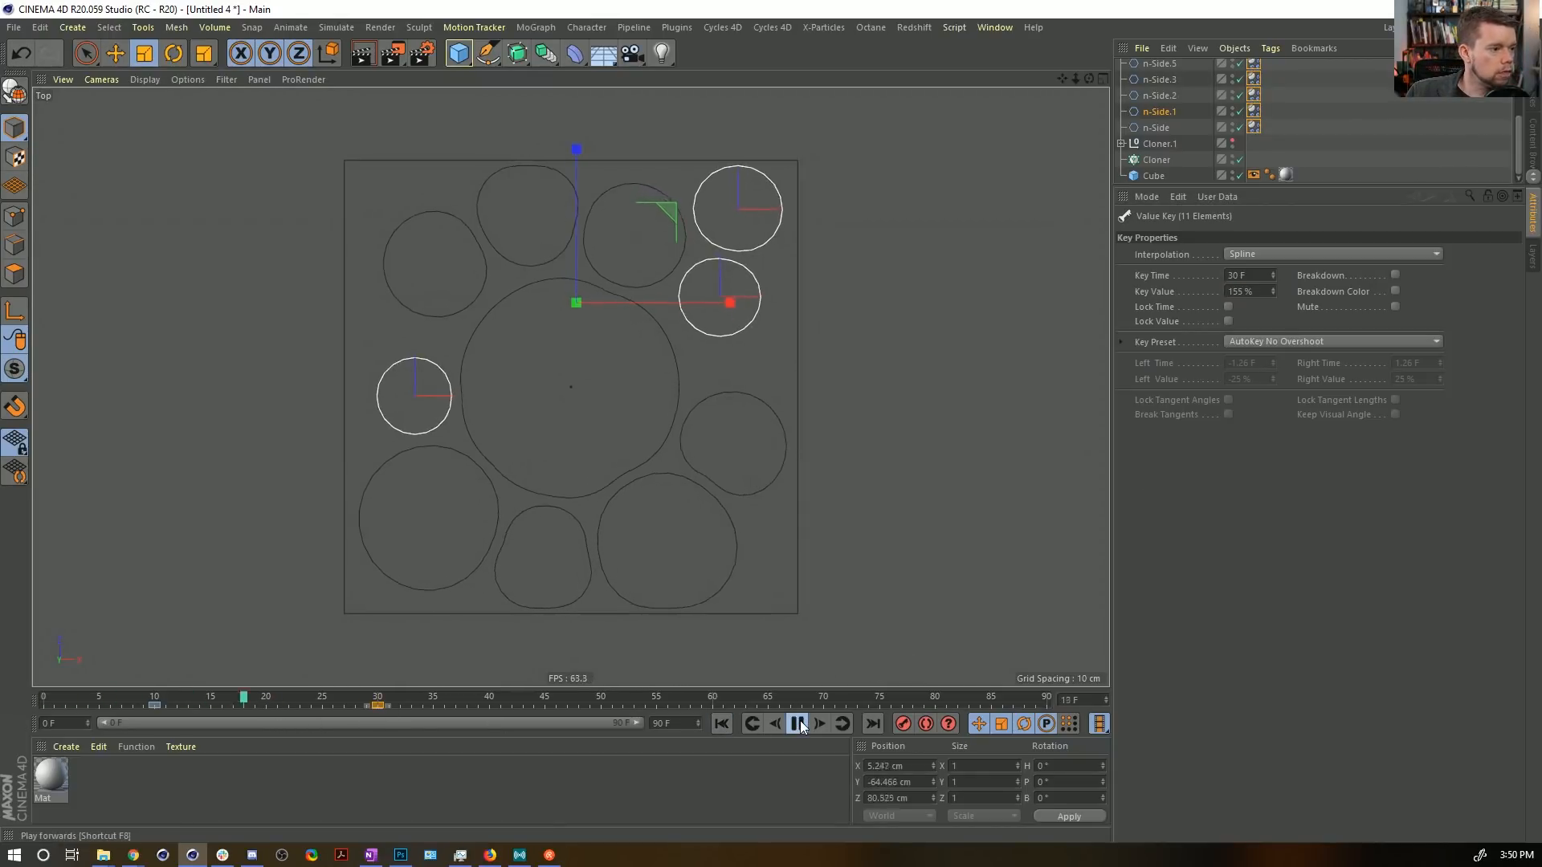
{"action": "left_click", "coordinate": [800, 724]}
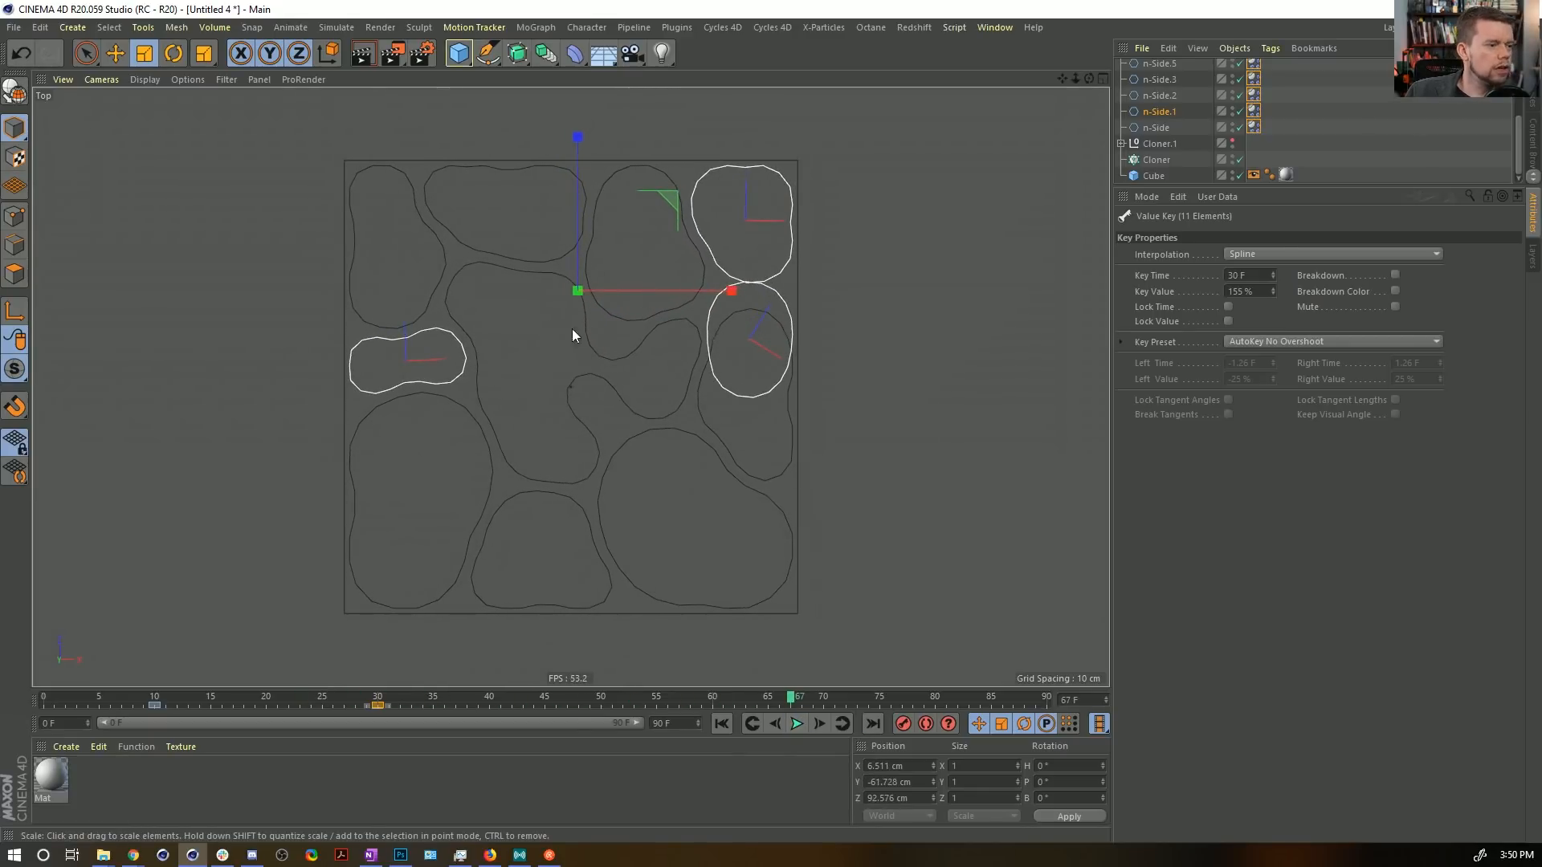
Try a rest length key value of 125 %, raise it to 132 % while testing the simulation, and return to frame 0.
{"action": "double_click", "coordinate": [1266, 293]}
{"action": "type", "text": "1"}
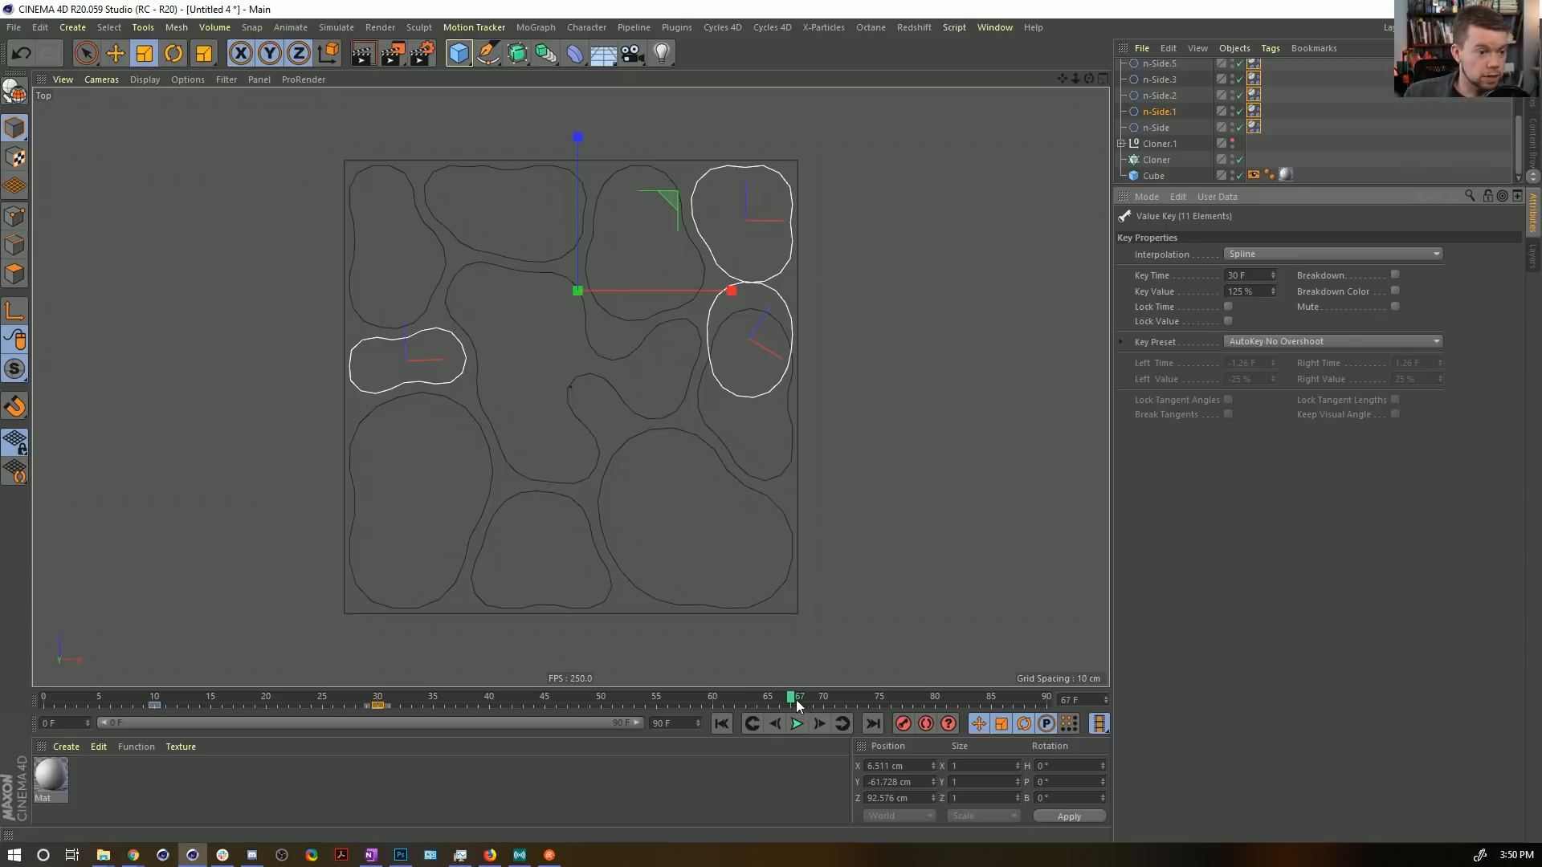
{"action": "left_click", "coordinate": [720, 723]}
{"action": "left_click", "coordinate": [803, 725]}
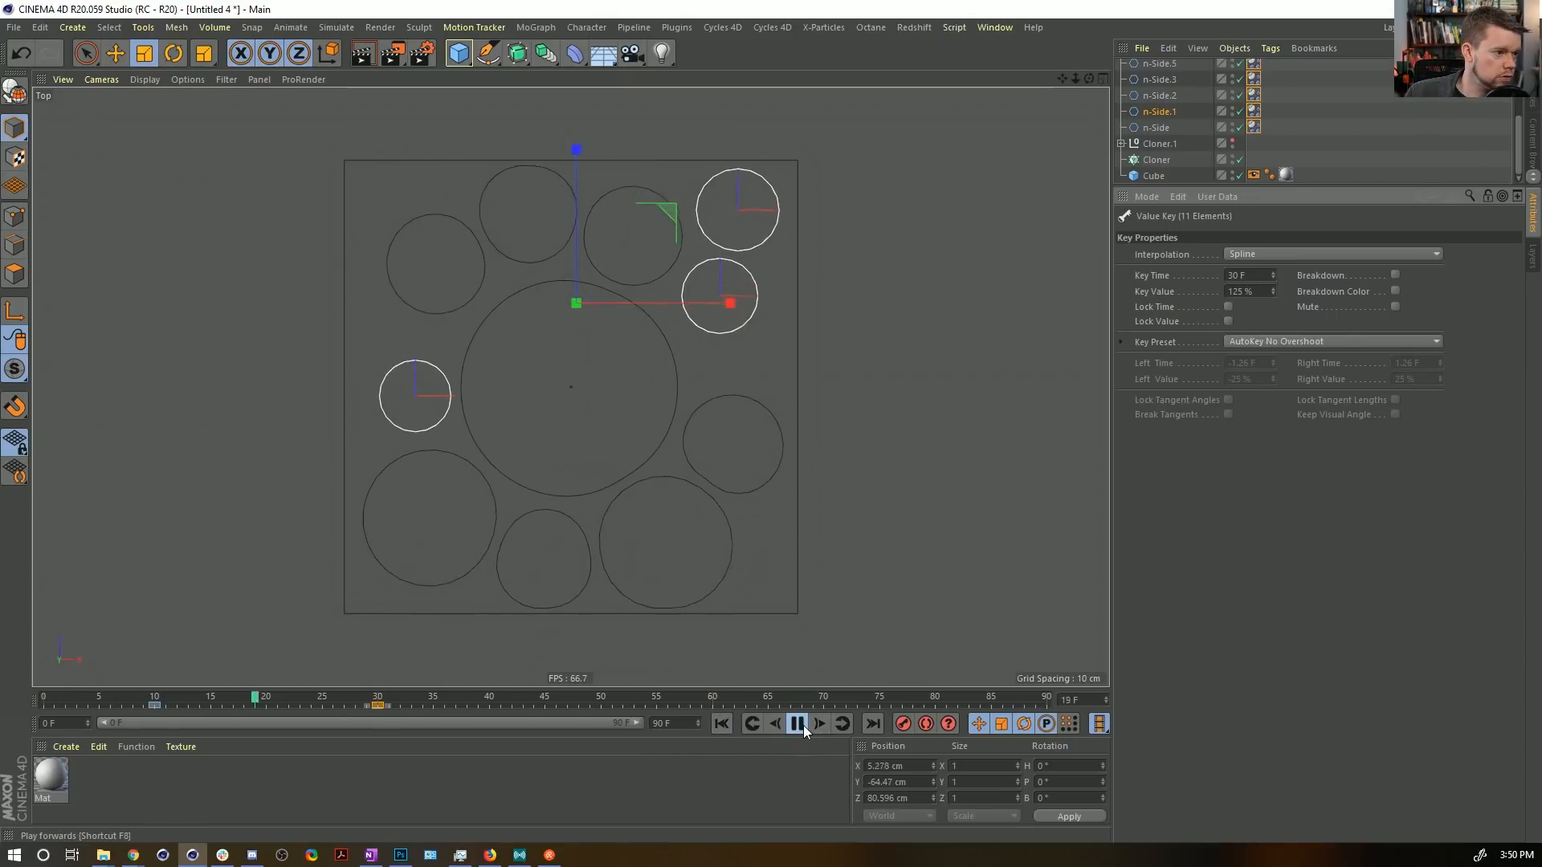
{"action": "left_click", "coordinate": [1274, 289]}
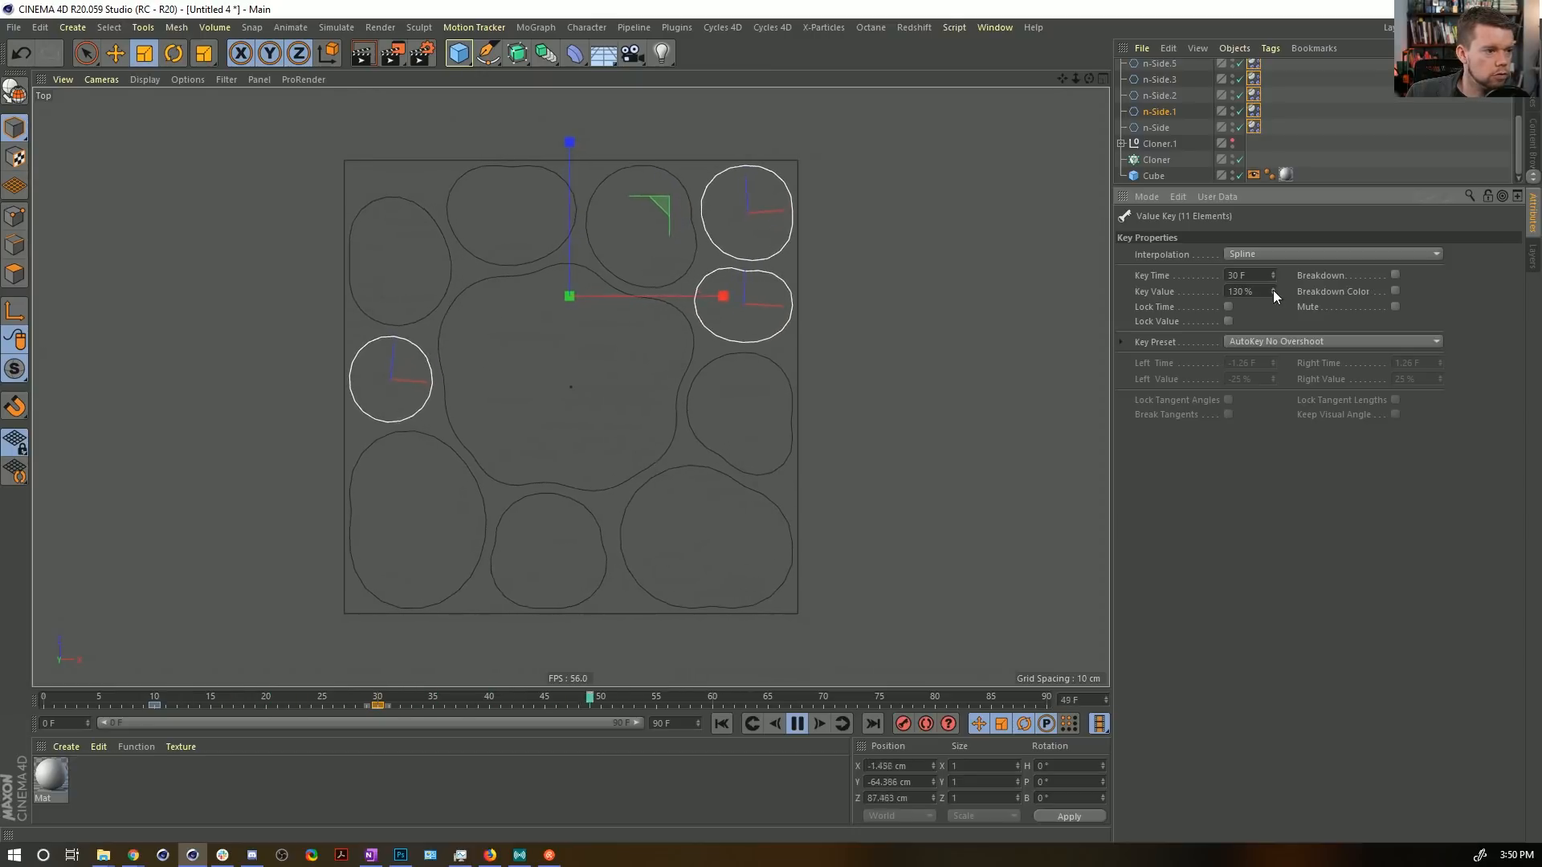
{"action": "left_click", "coordinate": [1273, 289]}
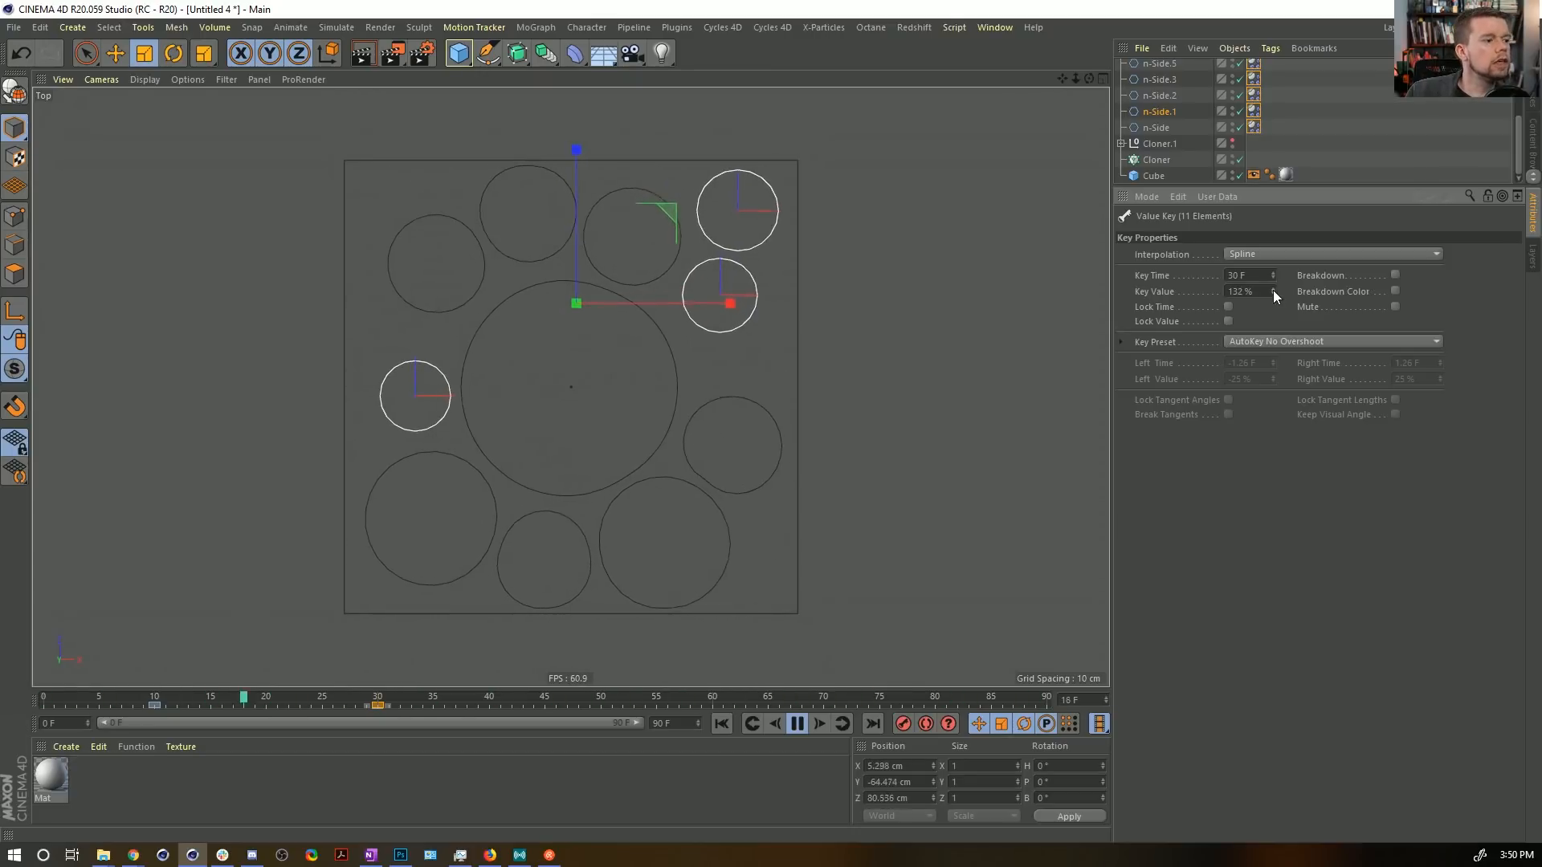
{"action": "left_click", "coordinate": [797, 725]}
{"action": "left_click", "coordinate": [722, 725]}
In a low-angle perspective view, expand the Cloner.1 null and make its collider floors visible in the editor.
{"action": "middle_click", "coordinate": [554, 377]}
{"action": "middle_click", "coordinate": [487, 344]}
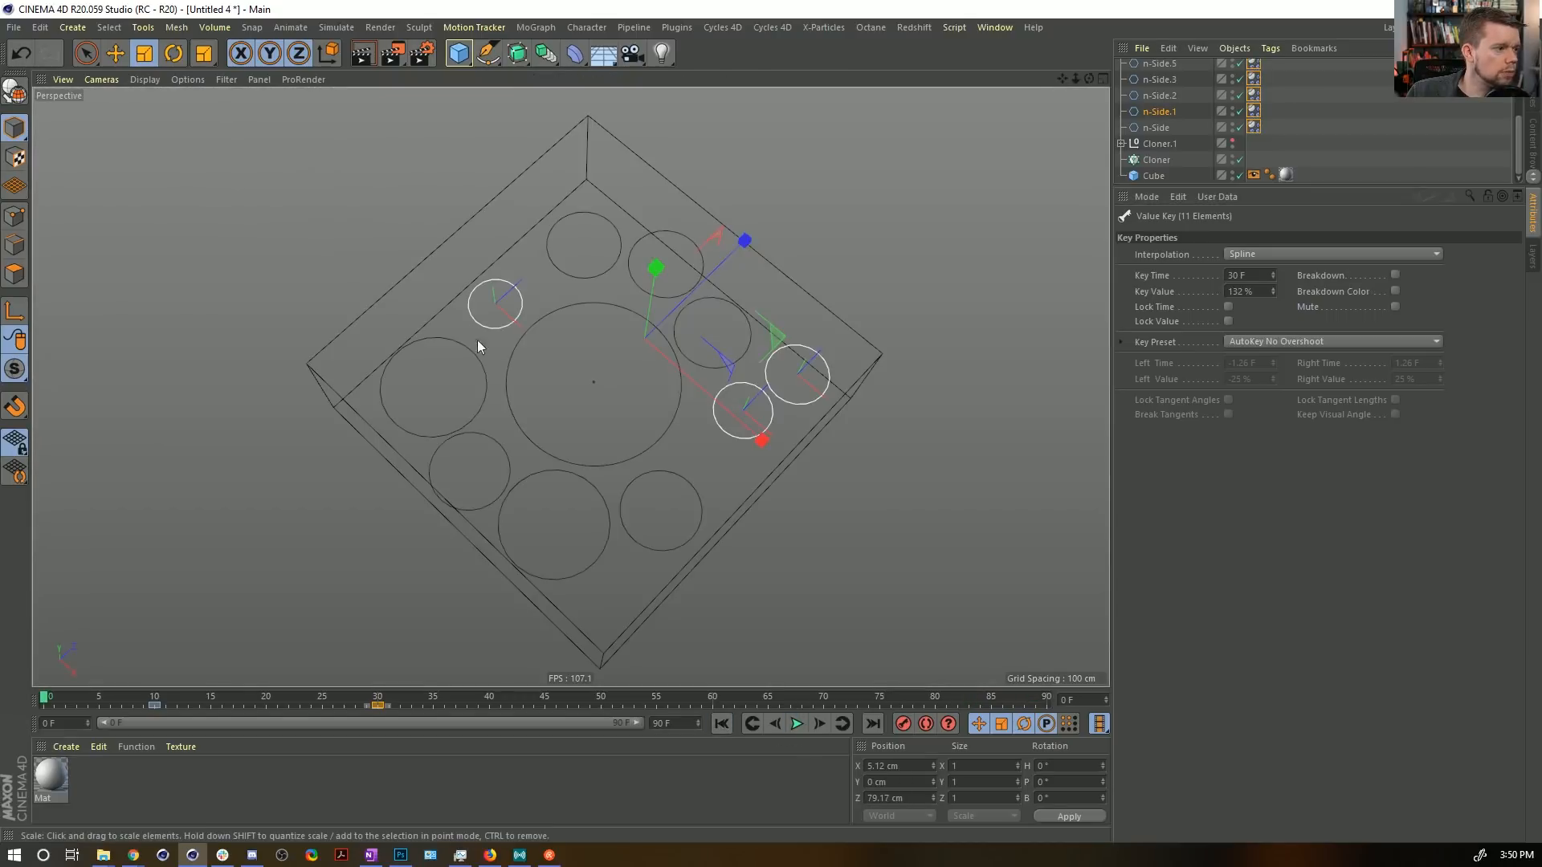
{"action": "left_click_drag", "start_coordinate": [478, 340], "coordinate": [512, 193], "text": "alt"}
{"action": "scroll", "coordinate": [1171, 120], "scroll_direction": "up", "scroll_amount": 3}
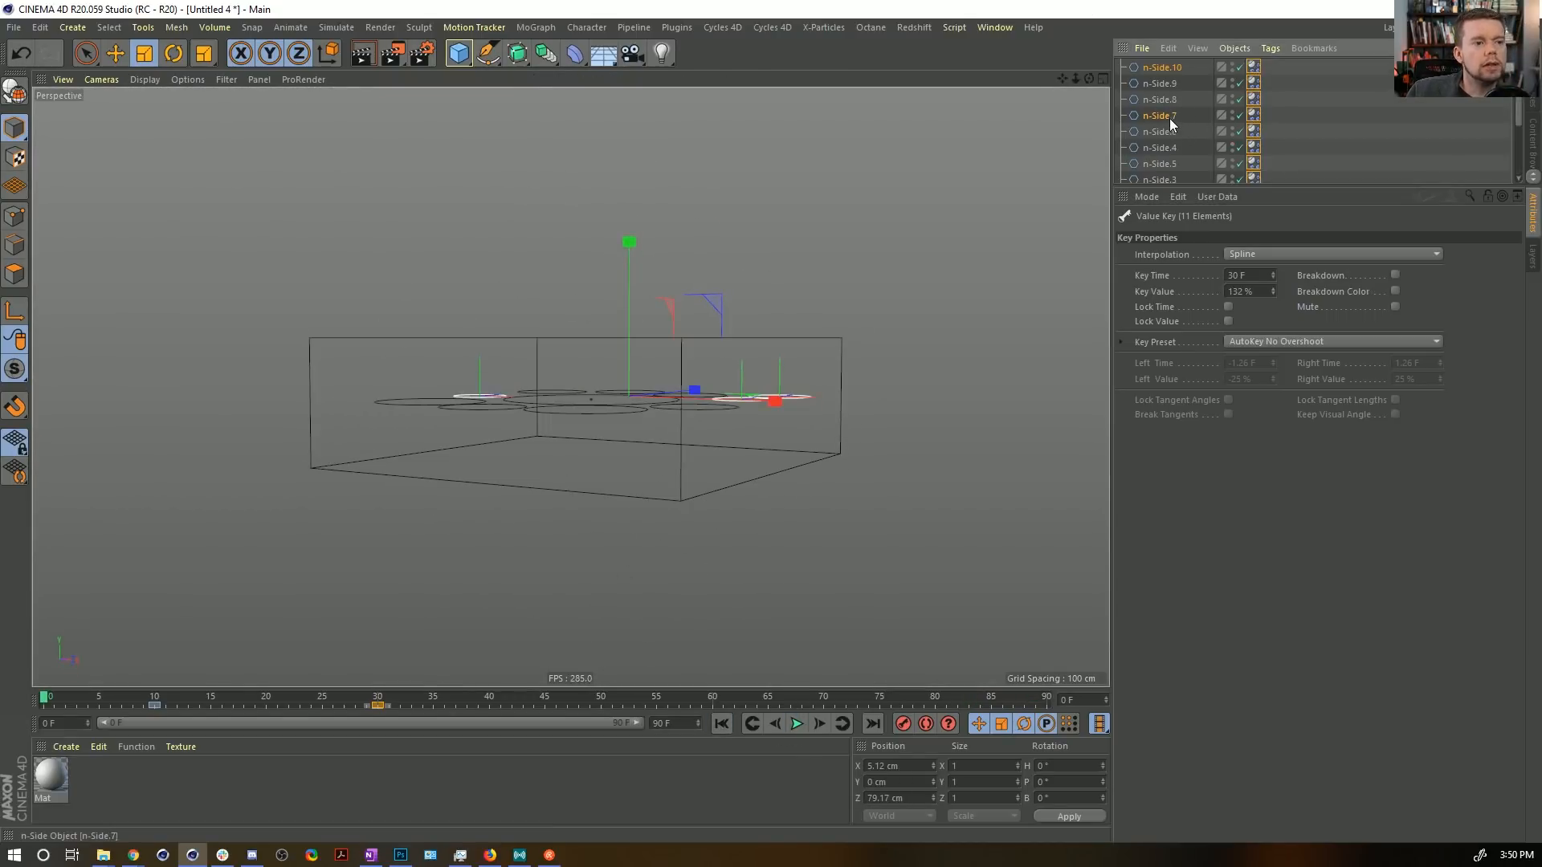
{"action": "left_click", "coordinate": [1169, 70]}
{"action": "scroll", "coordinate": [1182, 106], "scroll_direction": "down", "scroll_amount": 3}
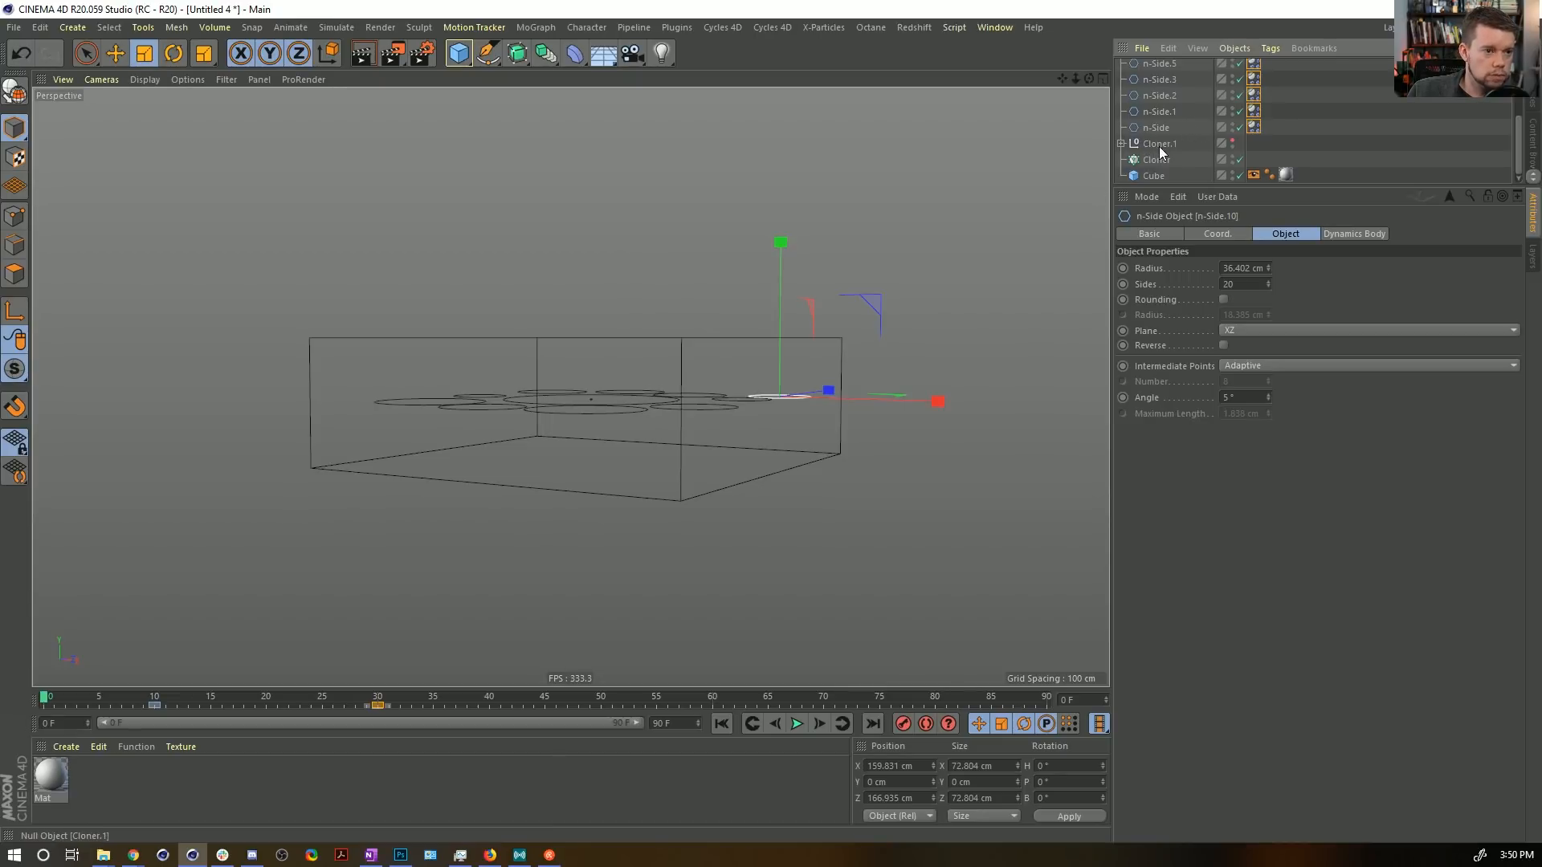
{"action": "left_click", "coordinate": [1156, 128]}
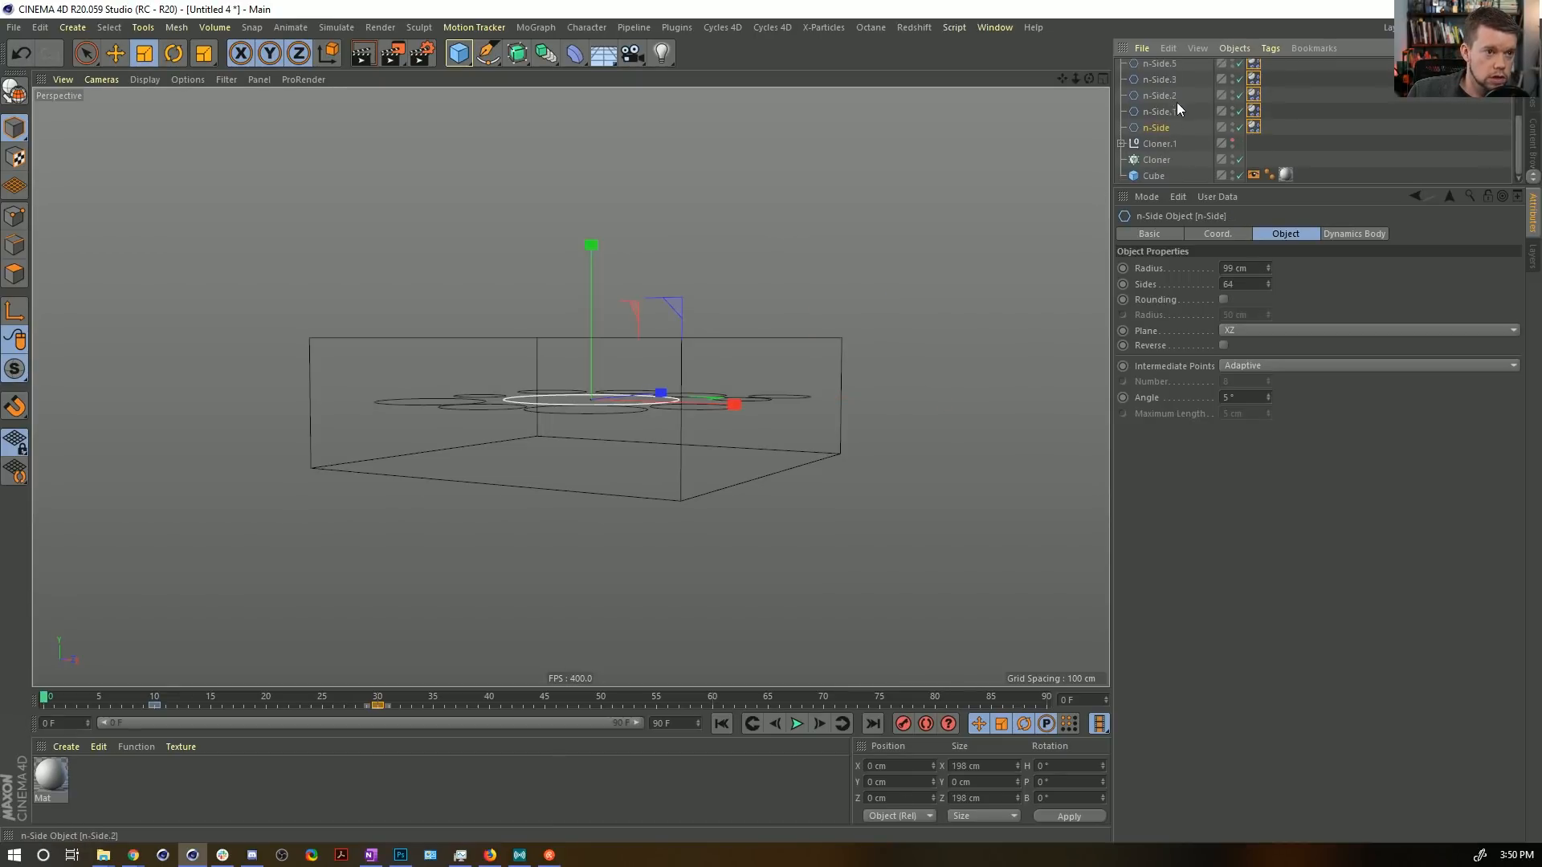
{"action": "left_click", "coordinate": [1121, 143]}
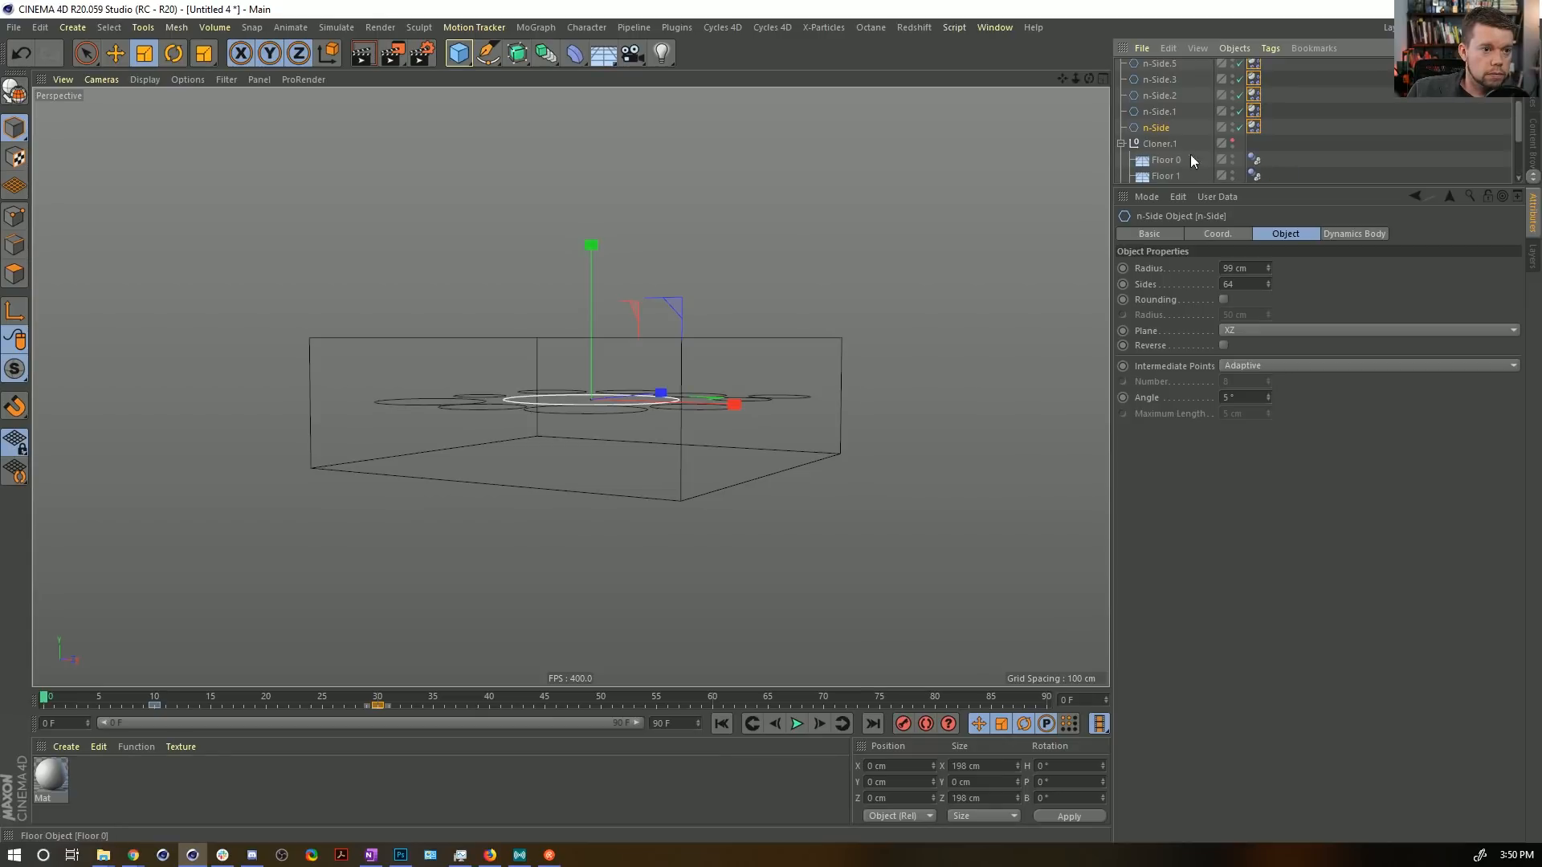
{"action": "left_click", "coordinate": [1234, 144]}
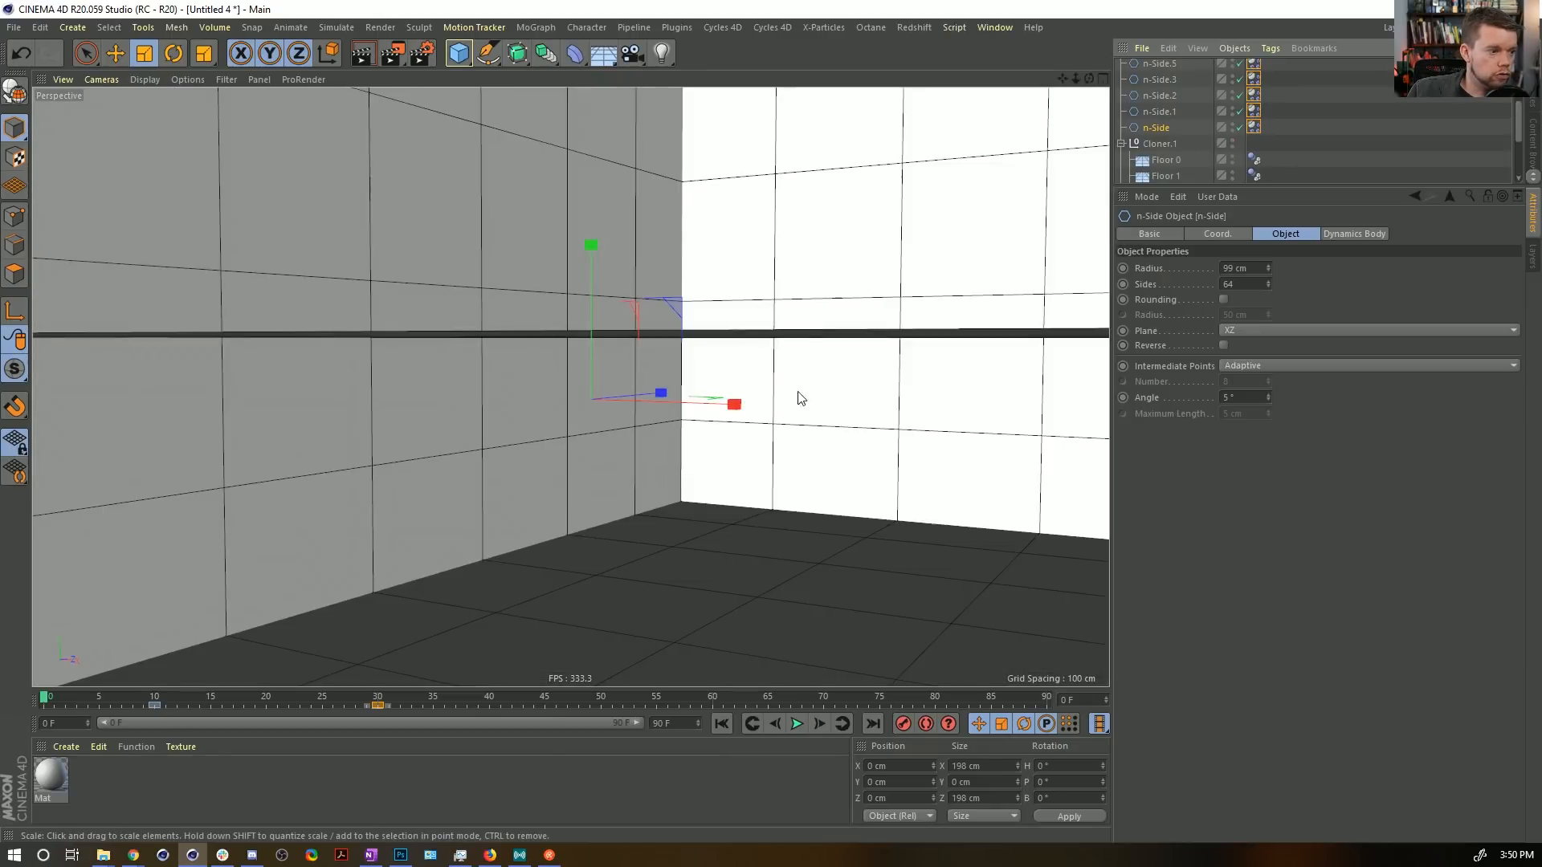
Set the Y position of the lower collider floor, Floor 5, to -5 cm.
{"action": "left_click", "coordinate": [793, 555]}
{"action": "left_click_drag", "start_coordinate": [916, 783], "coordinate": [868, 799]}
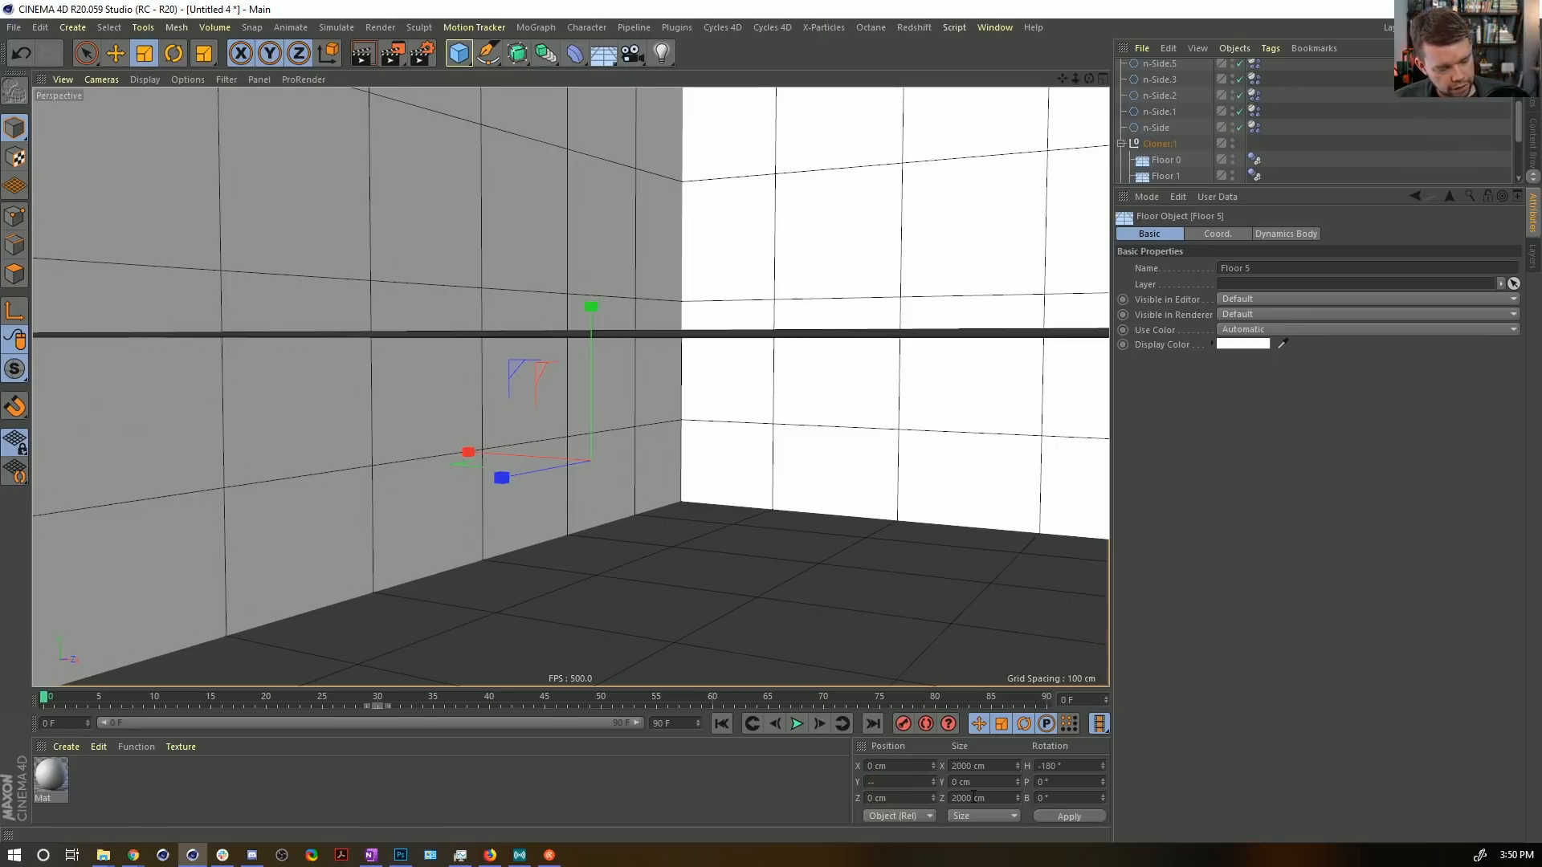
{"action": "type", "text": "-5"}
{"action": "left_click", "coordinate": [1048, 816]}
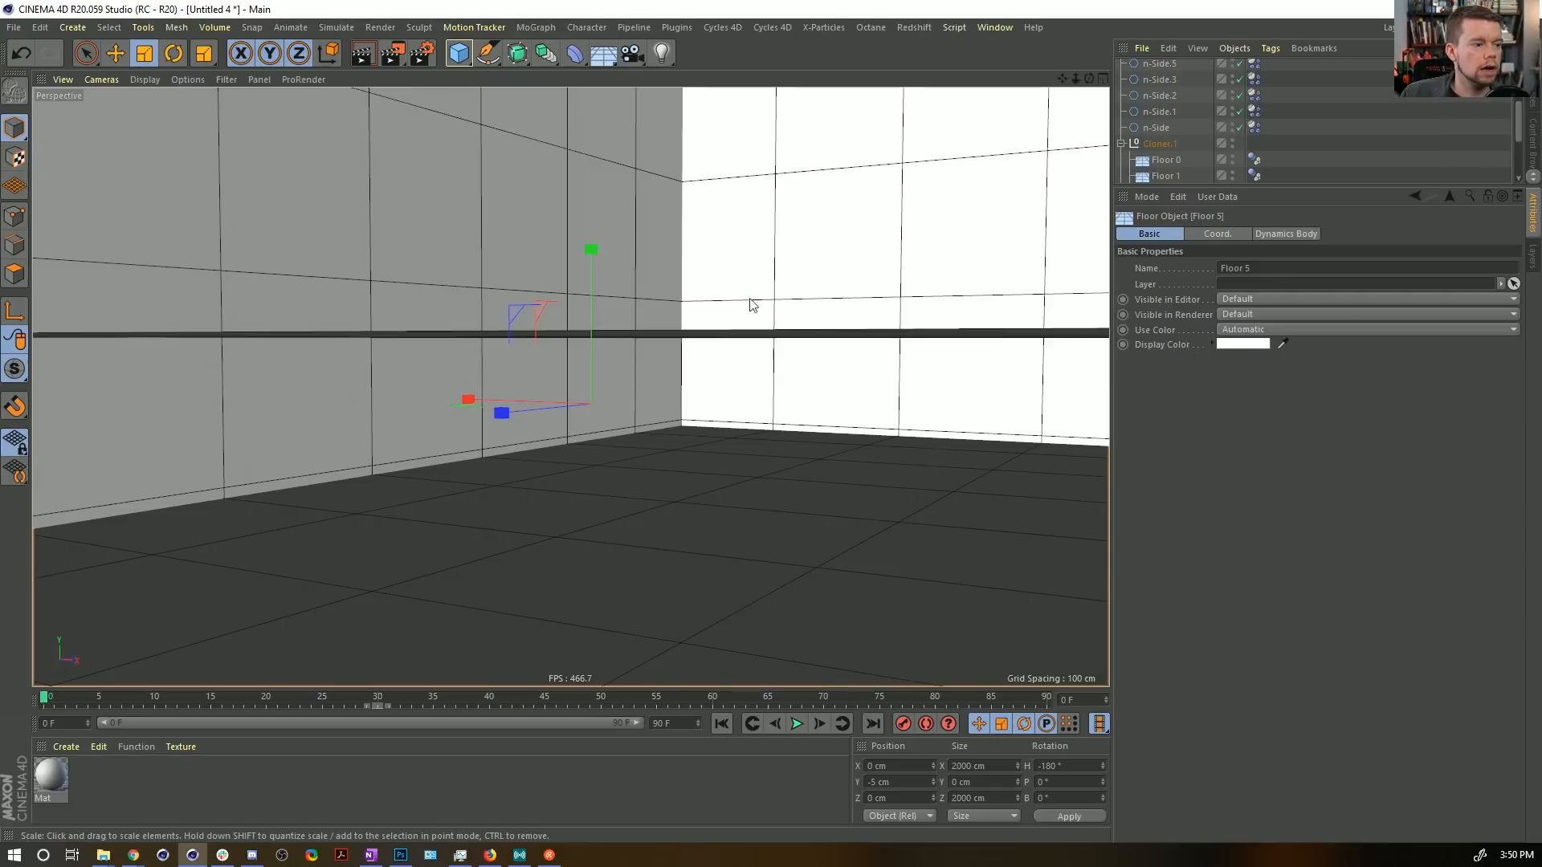
Set the Y position of the upper collider floor, Floor 4, to 5 cm.
{"action": "left_click_drag", "start_coordinate": [713, 336], "coordinate": [706, 374], "text": "alt"}
{"action": "left_click", "coordinate": [708, 382]}
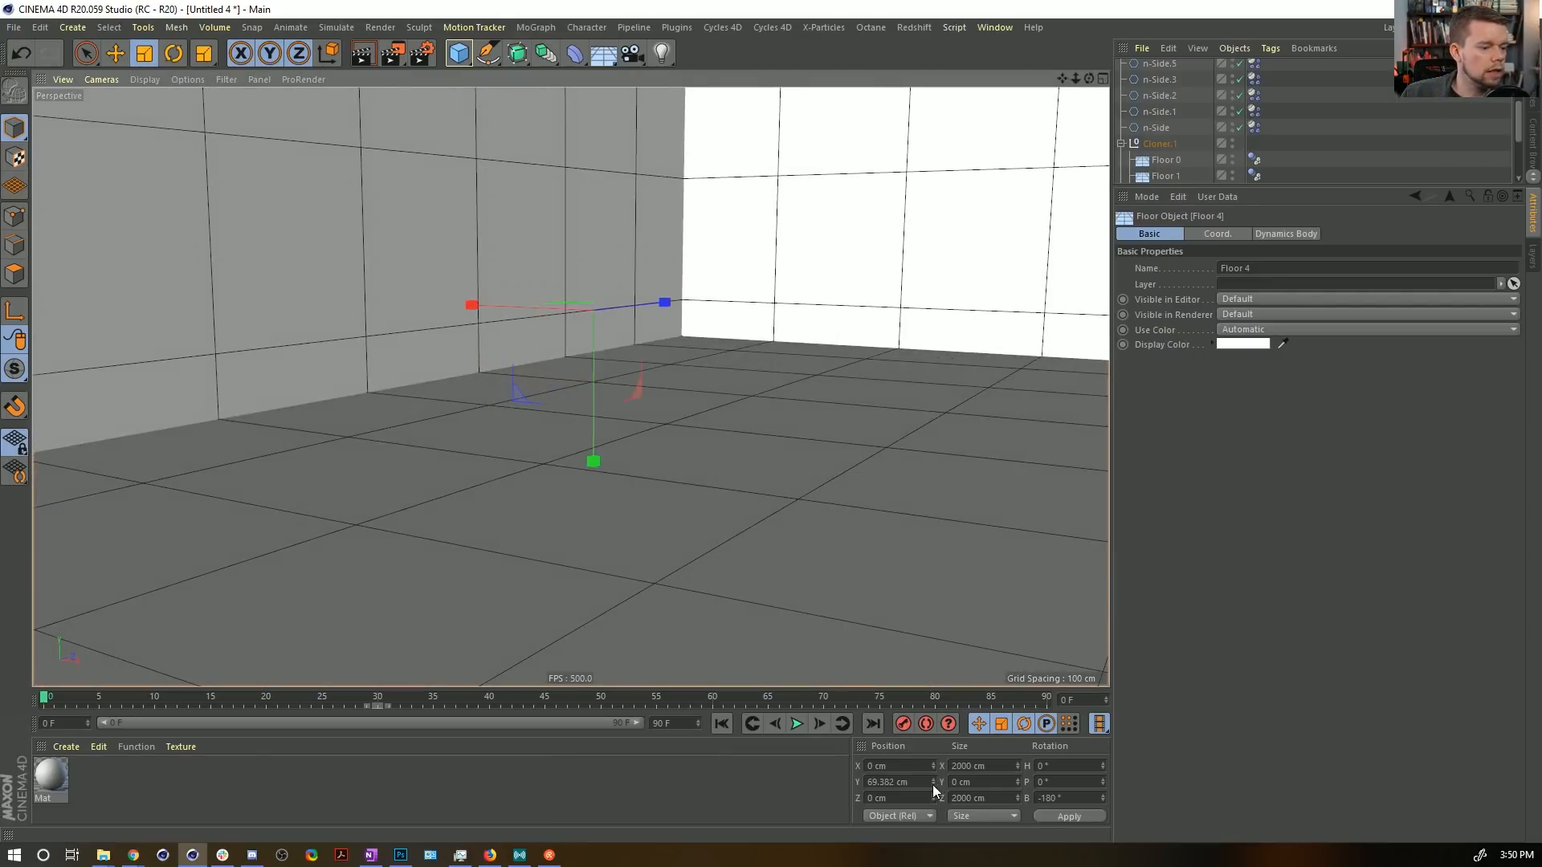
{"action": "left_click", "coordinate": [918, 781]}
{"action": "type", "text": "5"}
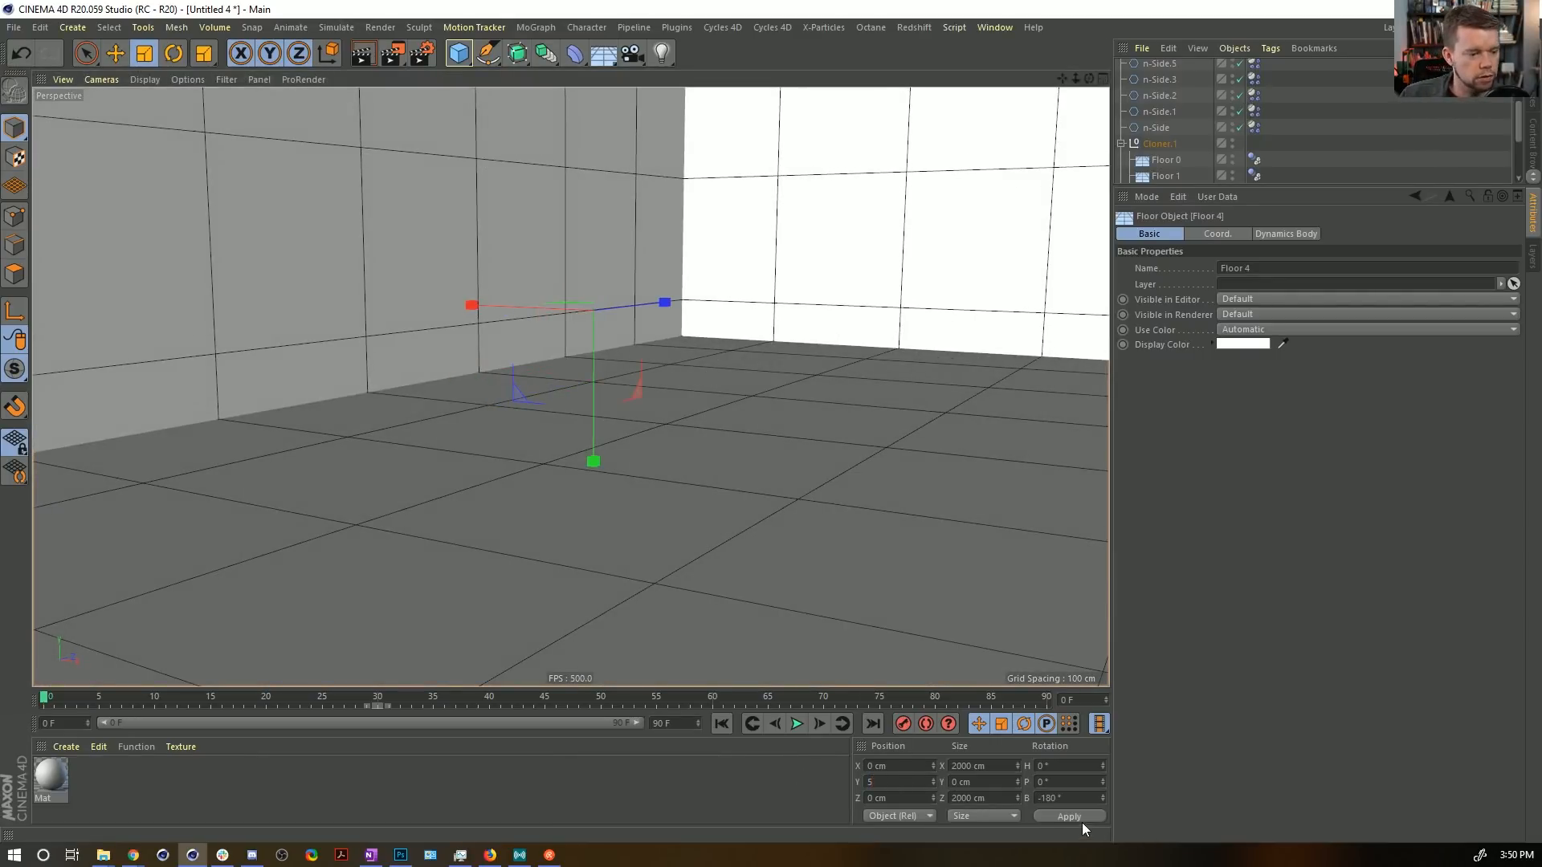
{"action": "left_click", "coordinate": [1080, 817]}
Check the Cube's size settings, enlarge the object list, and hide the Cloner.1 floors in the editor again.
{"action": "scroll", "coordinate": [1190, 135], "scroll_direction": "down", "scroll_amount": 3}
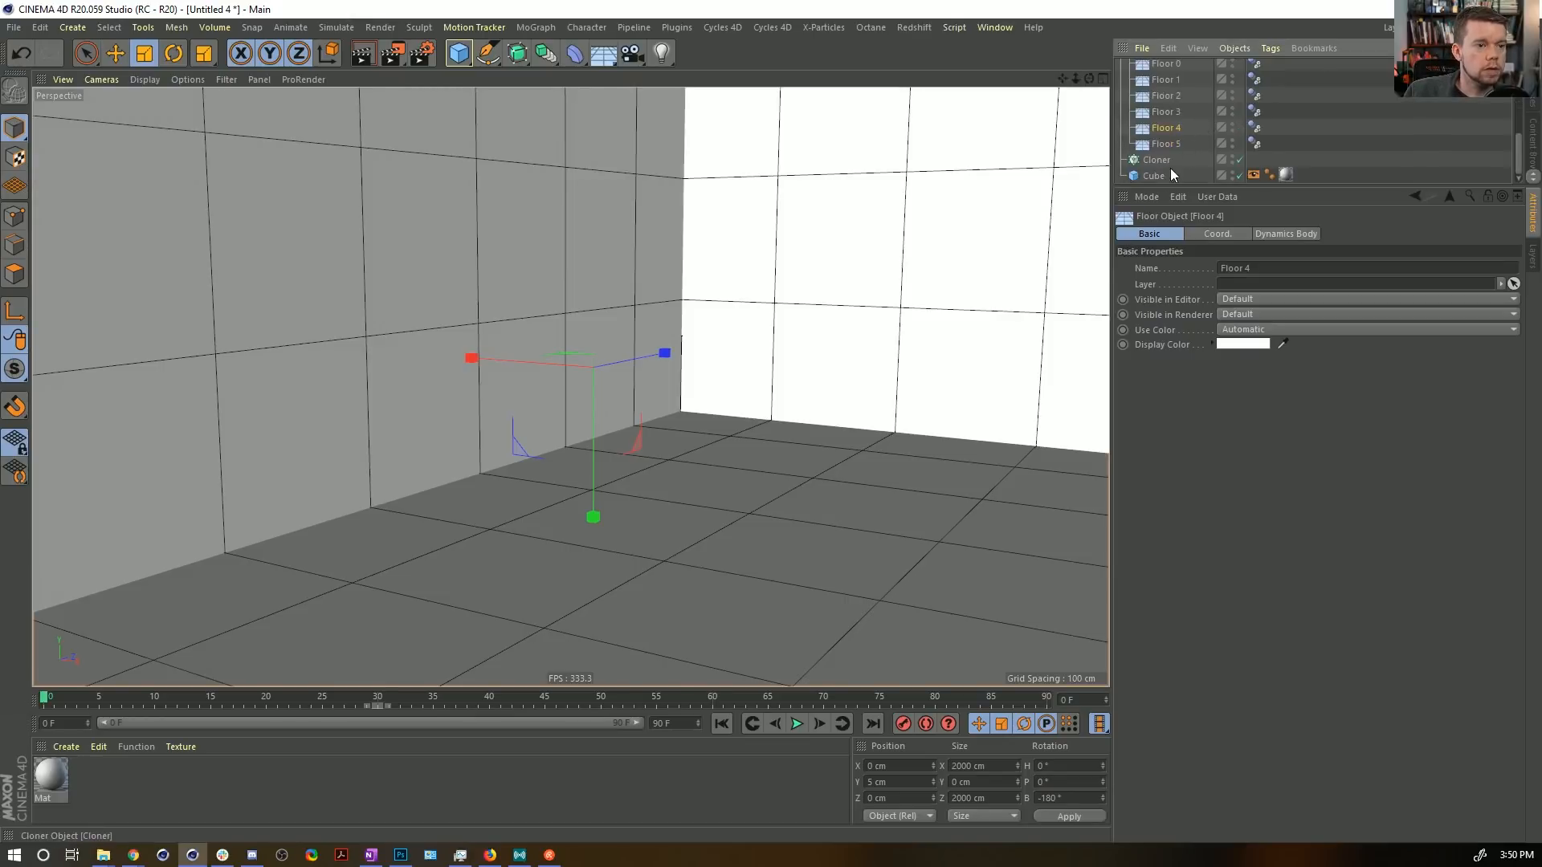
{"action": "left_click", "coordinate": [1166, 172]}
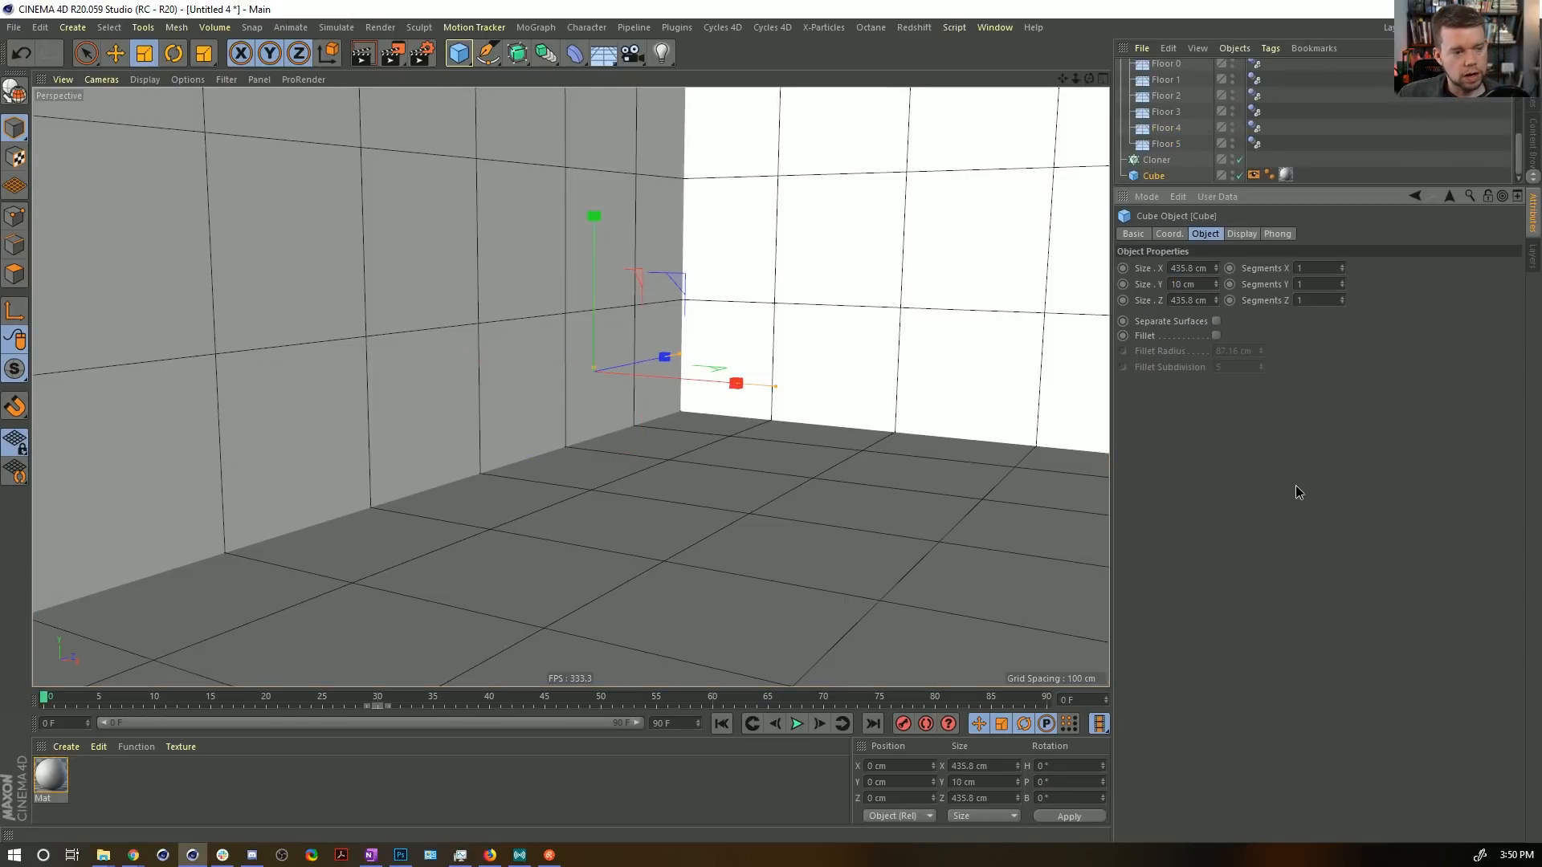
{"action": "scroll", "coordinate": [1189, 106], "scroll_direction": "up", "scroll_amount": 3}
{"action": "scroll", "coordinate": [1213, 173], "scroll_direction": "down", "scroll_amount": 2}
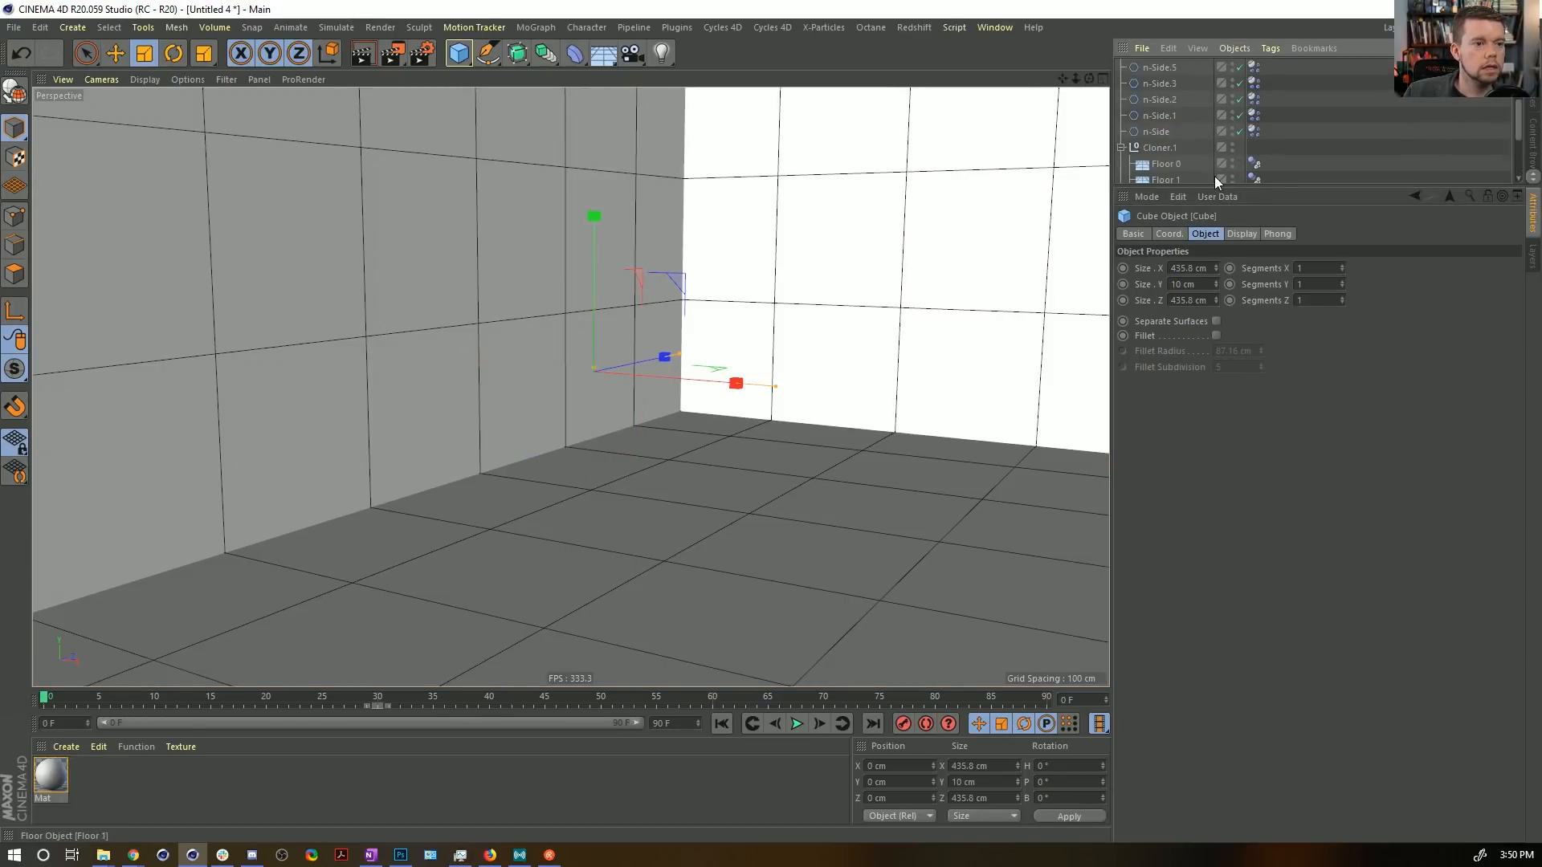
{"action": "left_click_drag", "start_coordinate": [1219, 186], "coordinate": [1219, 290]}
{"action": "double_click", "coordinate": [1232, 147]}
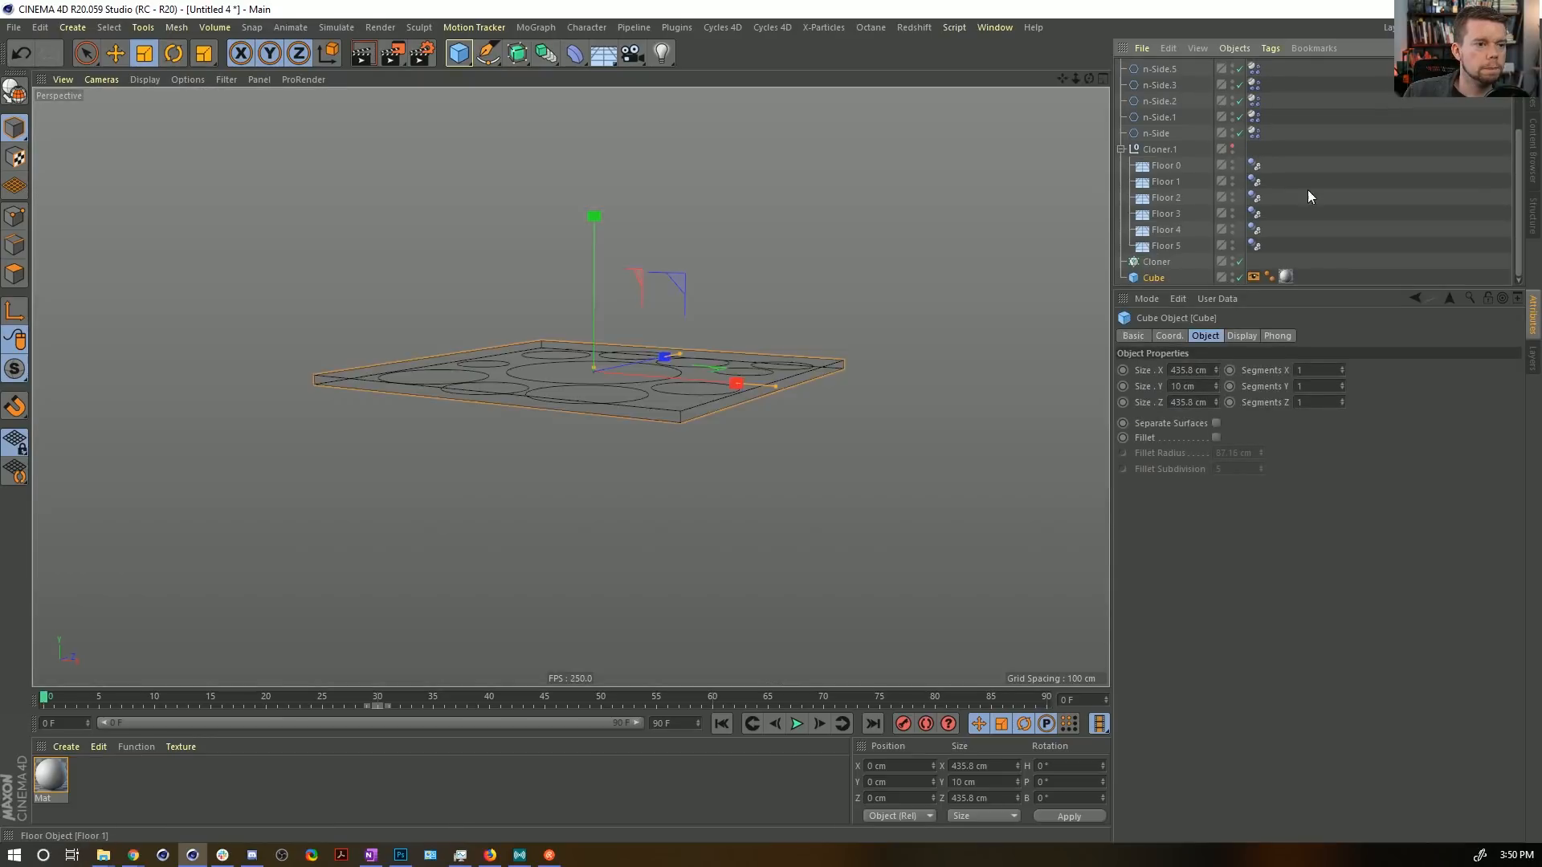
{"action": "left_click", "coordinate": [1307, 191]}
Test the simulation in the flattened box, view the splines from above, and return to frame 0.
{"action": "mouse_move", "coordinate": [689, 430]}
{"action": "left_mouse_down", "text": "alt"}
{"action": "mouse_move", "coordinate": [690, 464]}
{"action": "mouse_move", "coordinate": [664, 422]}
{"action": "left_mouse_up", "text": "alt"}
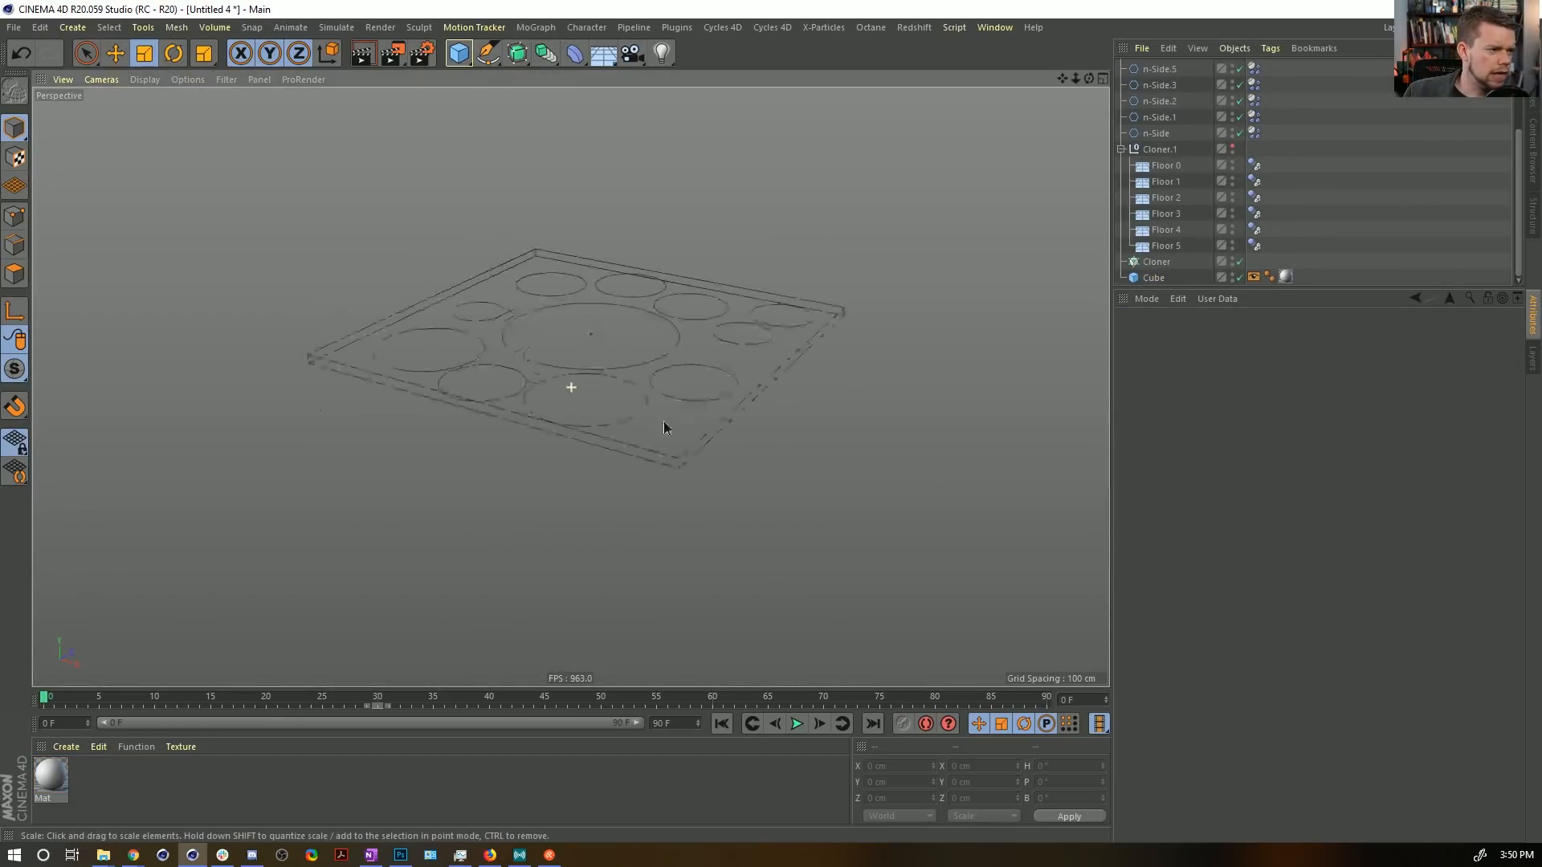
{"action": "left_click", "coordinate": [797, 724]}
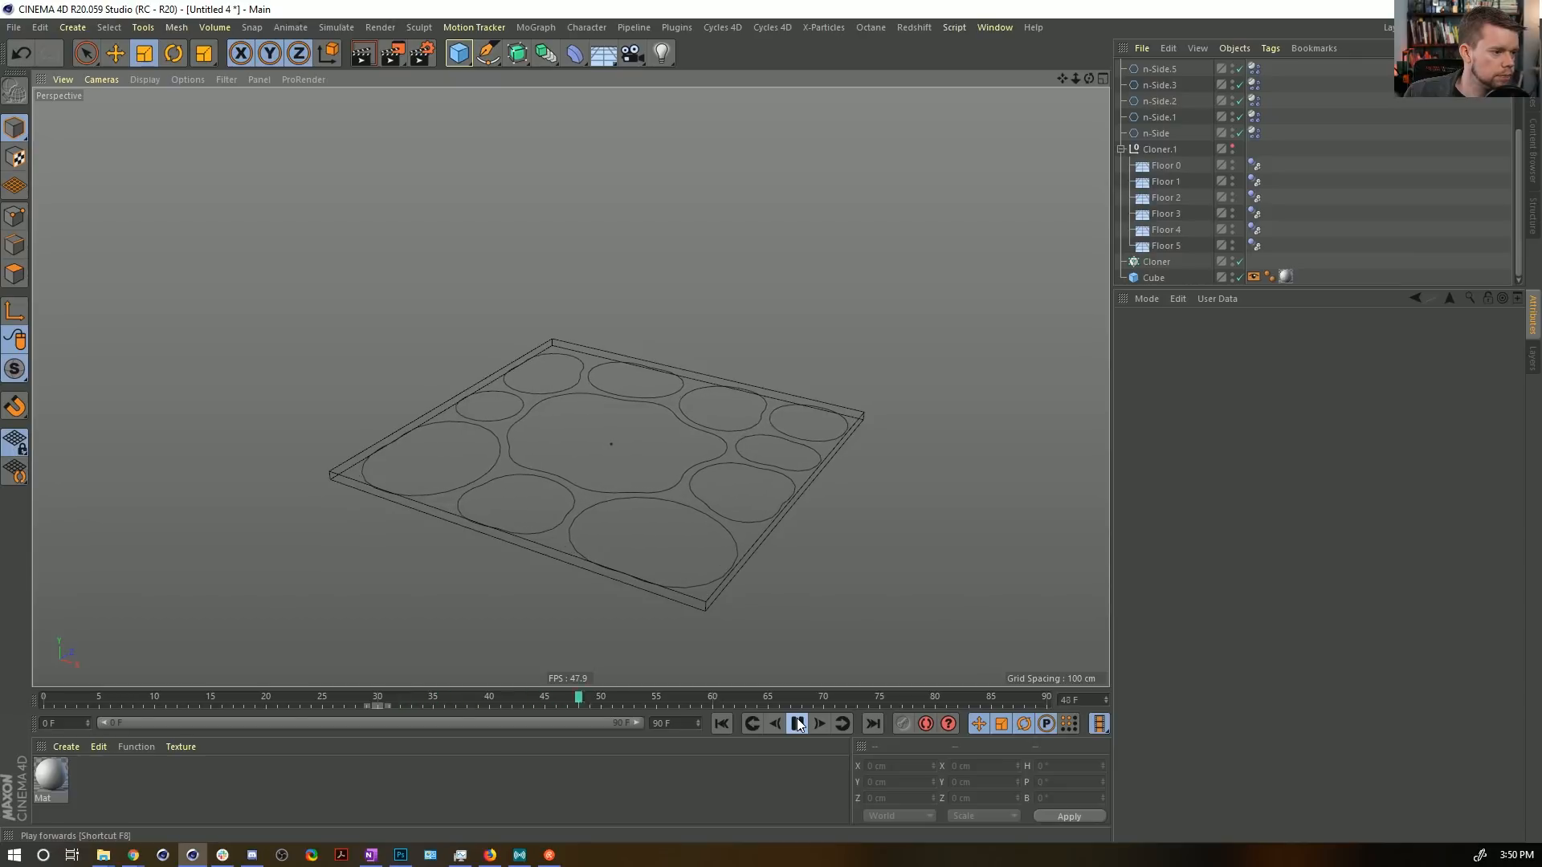
{"action": "key", "text": "F8"}
{"action": "left_click_drag", "start_coordinate": [744, 580], "coordinate": [741, 462], "text": "alt"}
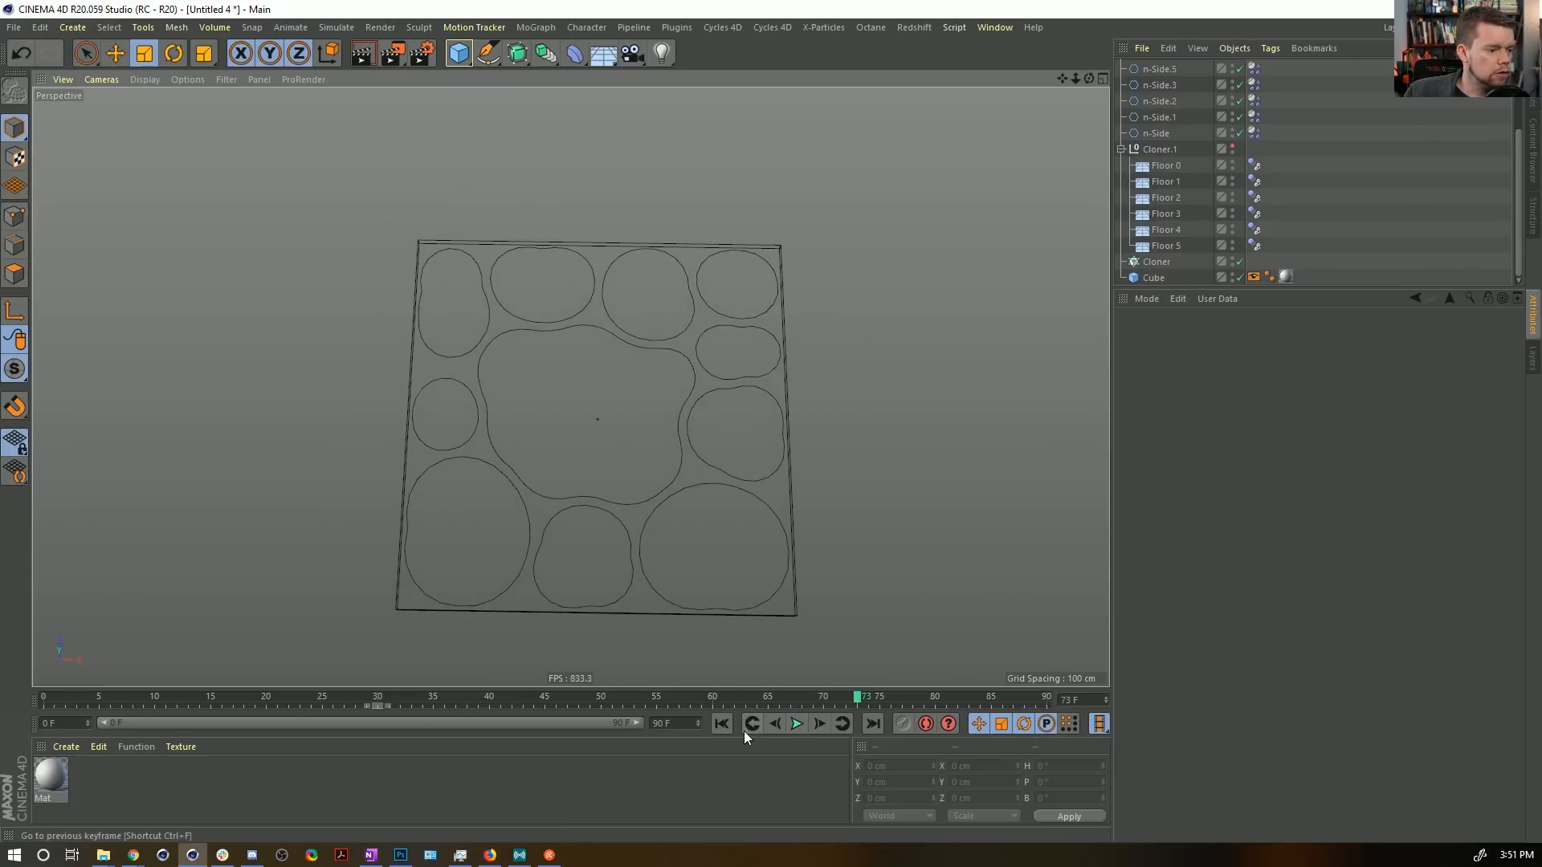
{"action": "left_click", "coordinate": [722, 726]}
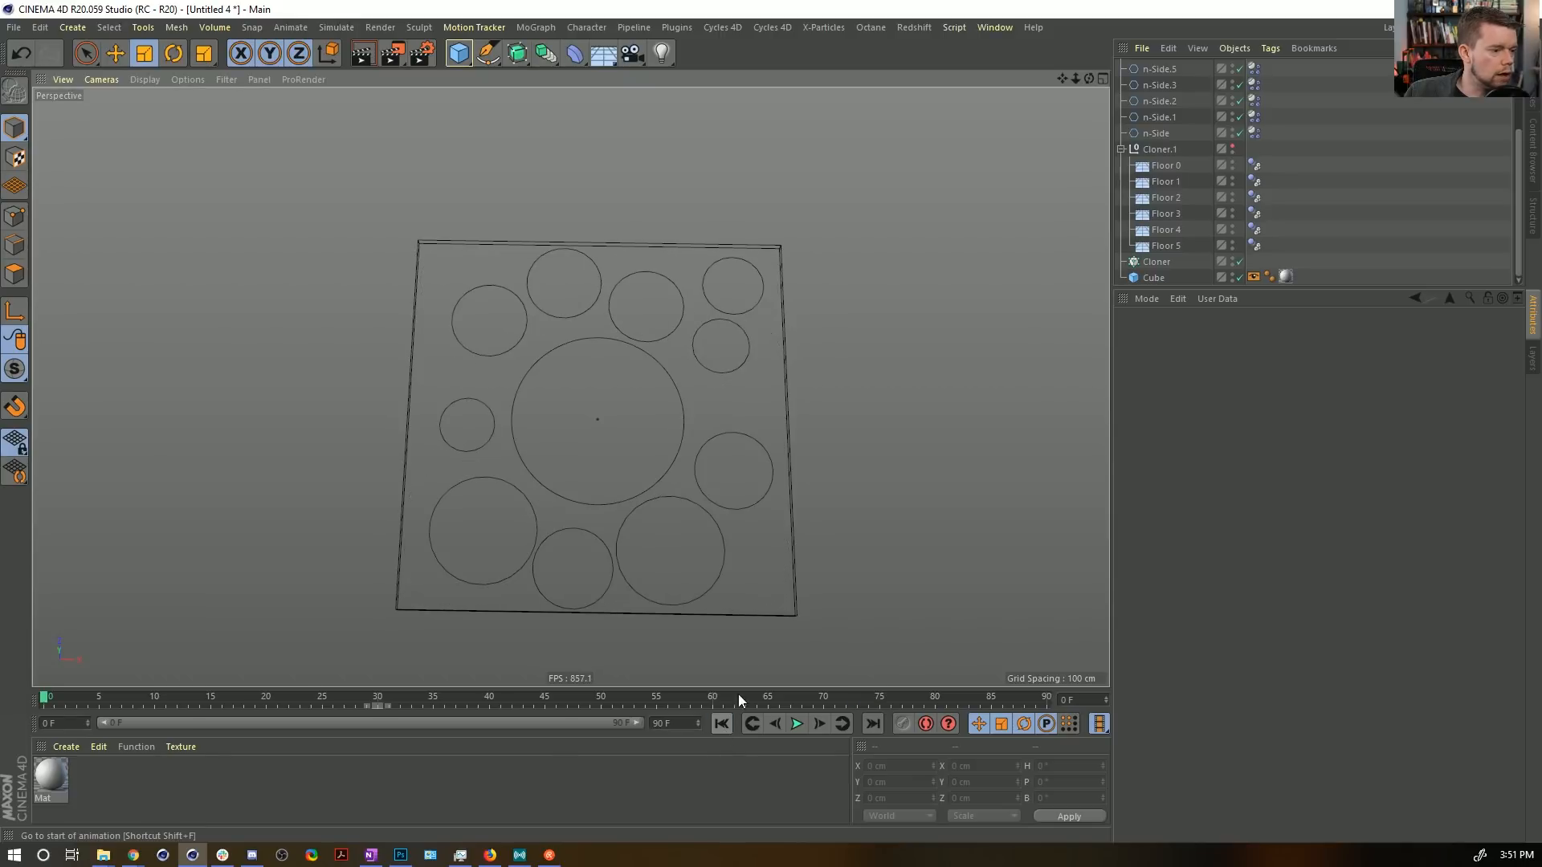
Copy n-Side.1 into the free corner of the box at about X 181 cm, Z -148 cm.
{"action": "left_click", "coordinate": [733, 369]}
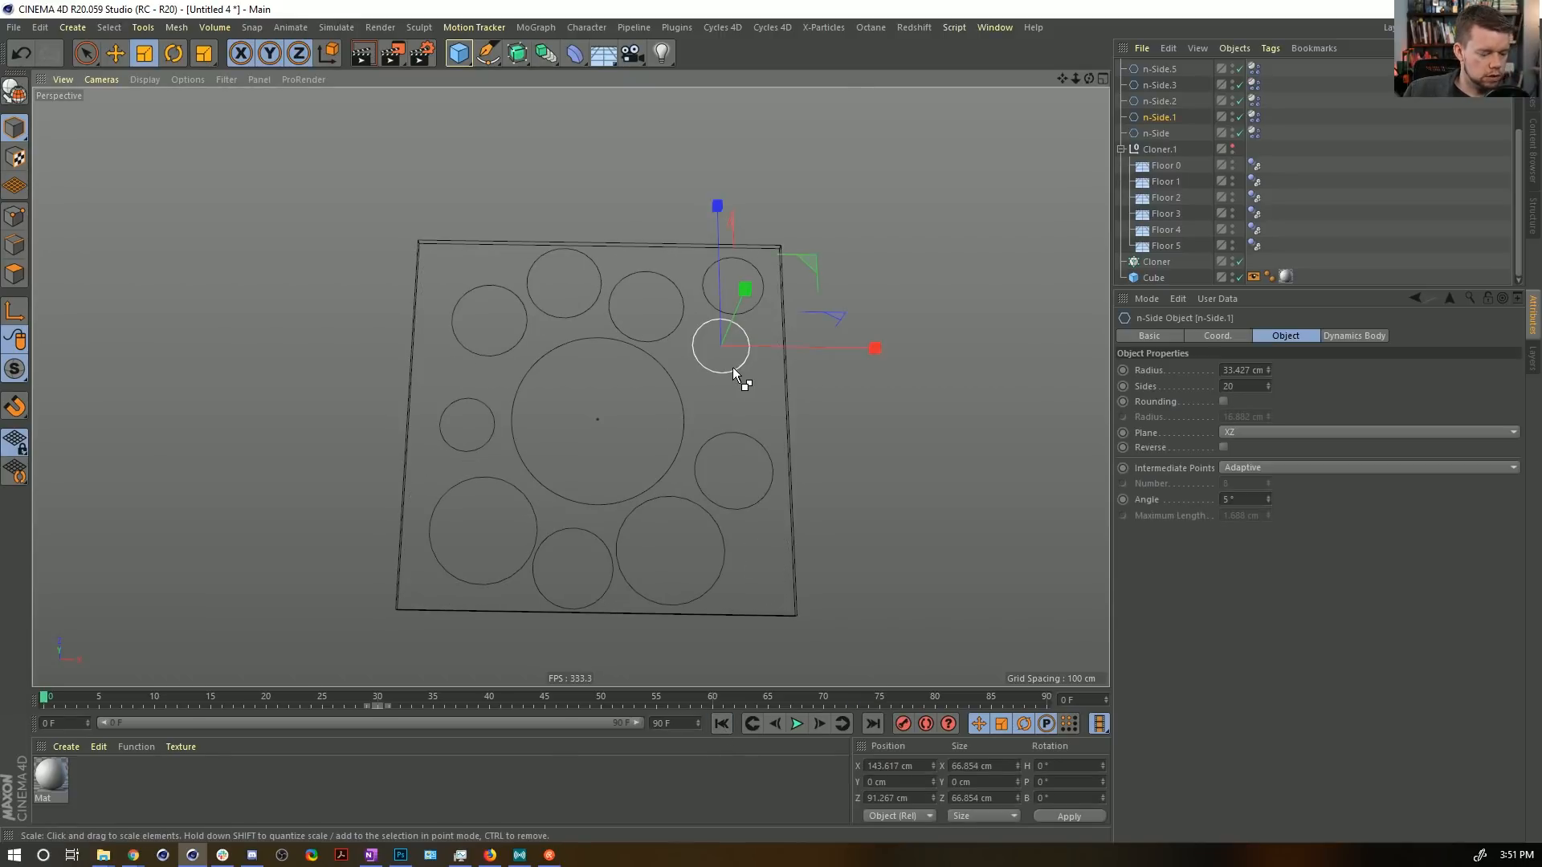
{"action": "key", "text": "ctrl+c"}
{"action": "key", "text": "ctrl+v"}
{"action": "key", "text": "e"}
{"action": "left_click_drag", "start_coordinate": [812, 261], "coordinate": [850, 467]}
Set Follow Position to 15 in the force settings of the new n-Side's dynamics body tag.
{"action": "scroll", "coordinate": [1140, 108], "scroll_direction": "up", "scroll_amount": 3}
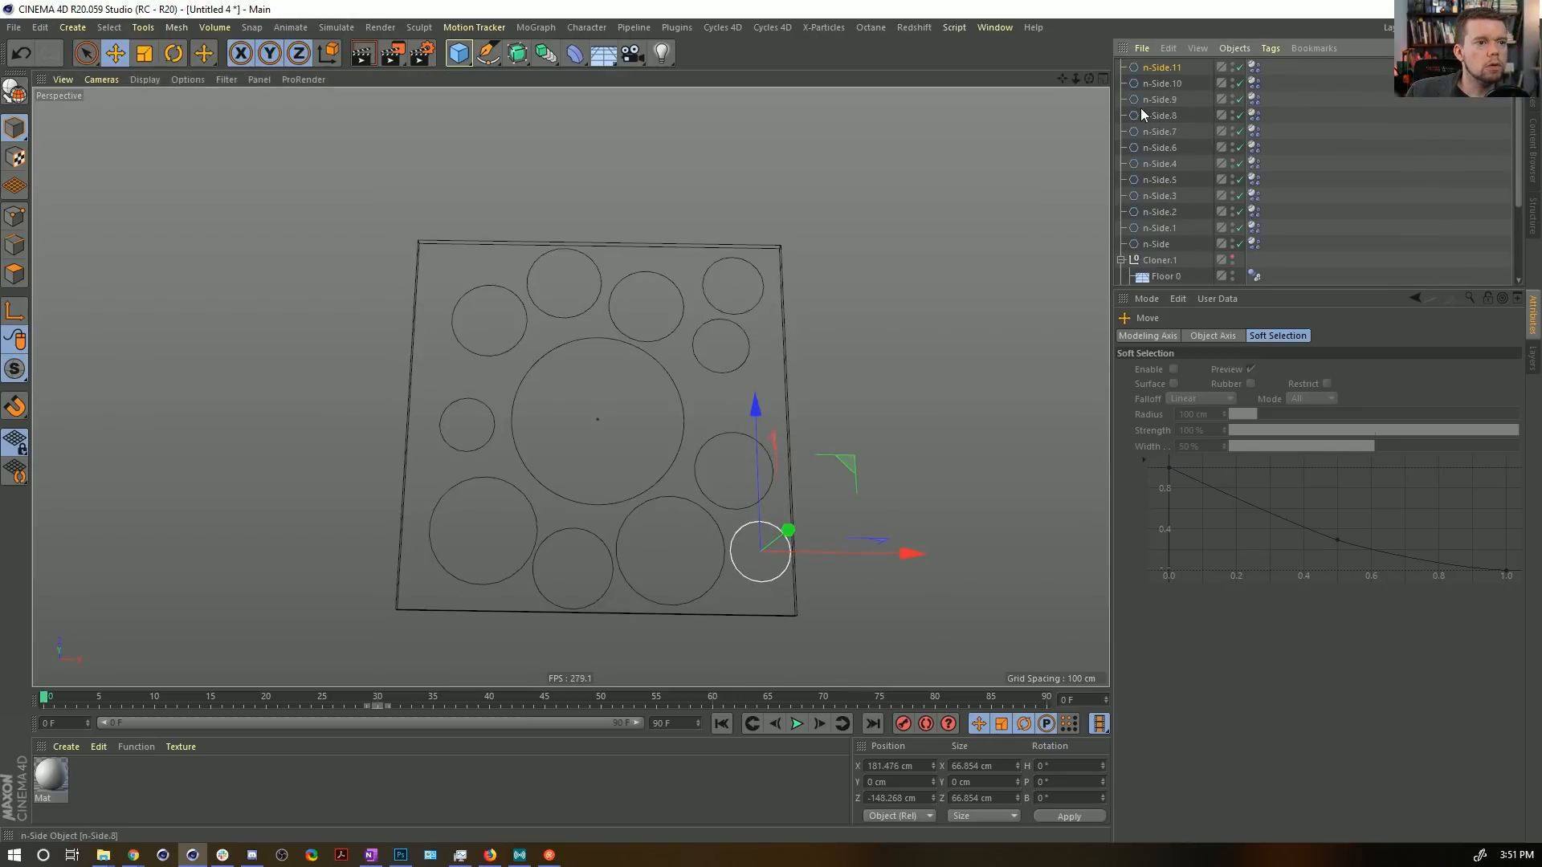
{"action": "left_click", "coordinate": [1150, 72]}
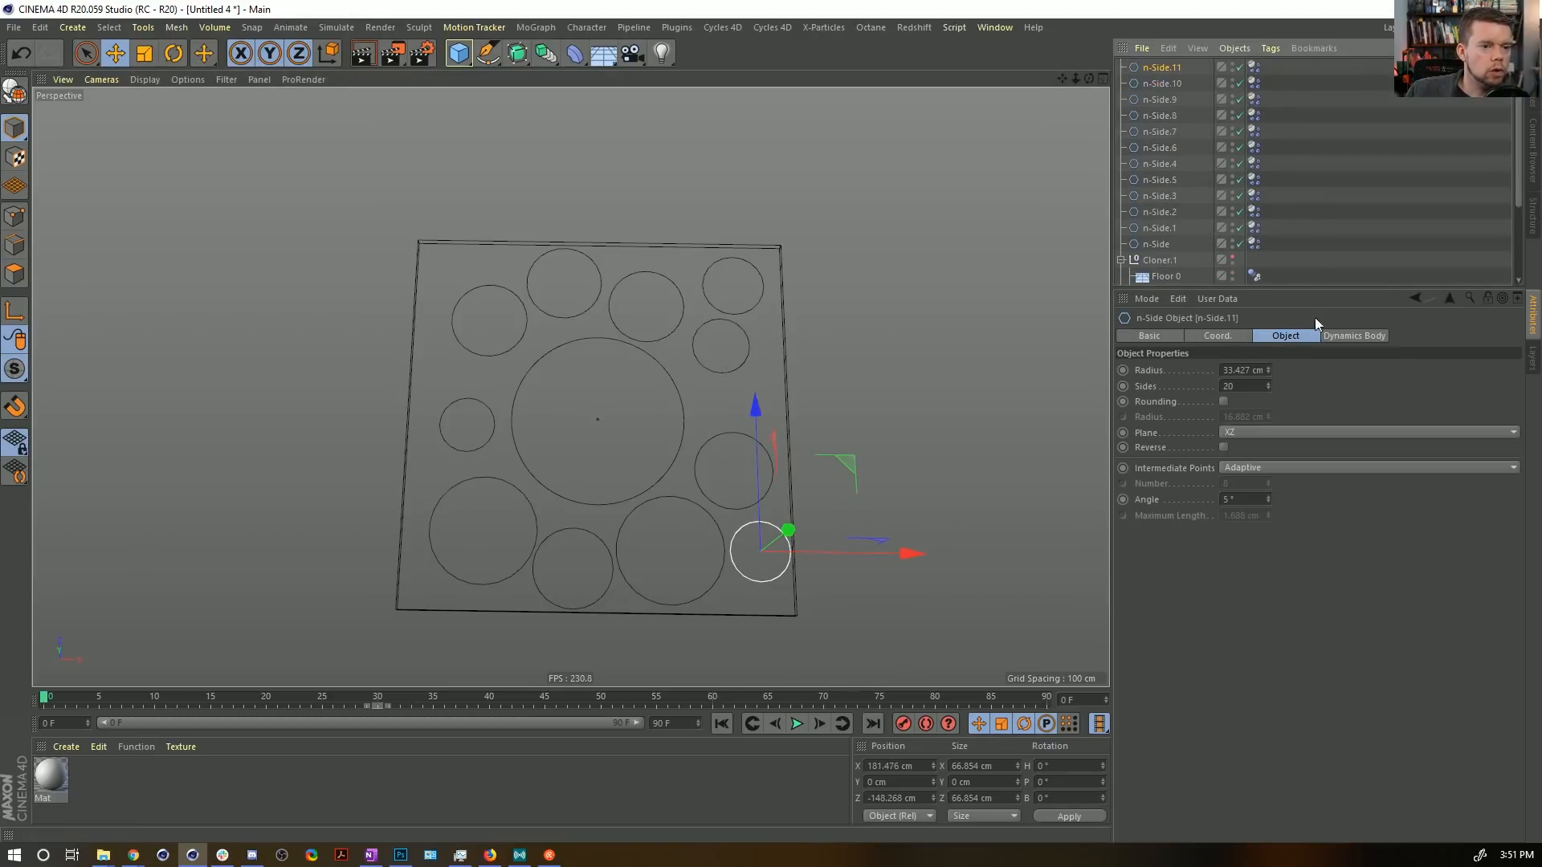
{"action": "left_click", "coordinate": [1254, 67]}
{"action": "left_click", "coordinate": [1278, 335]}
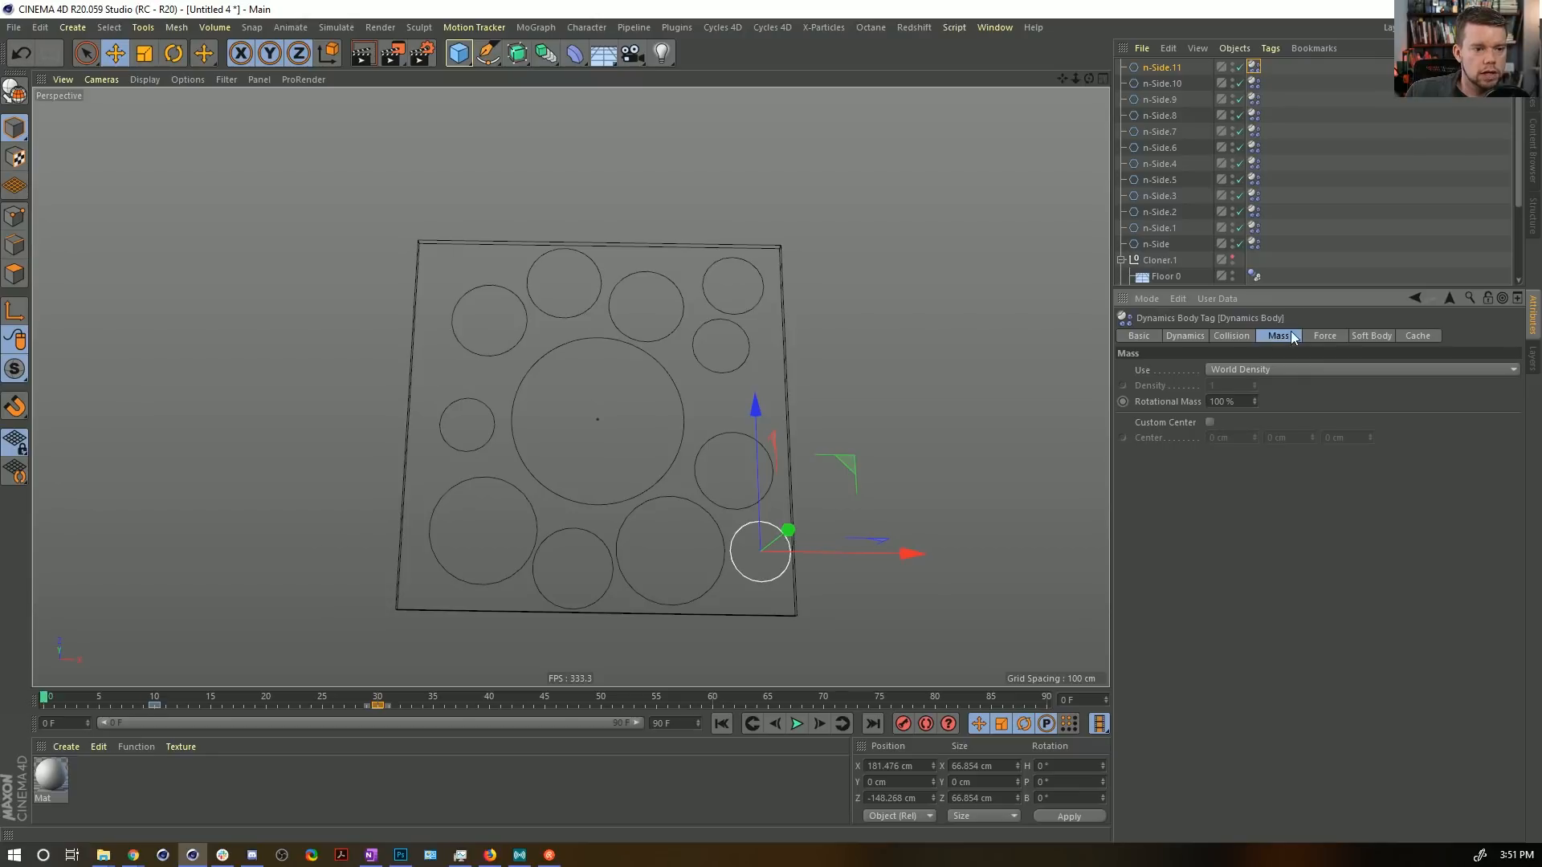
{"action": "left_click", "coordinate": [1325, 335]}
{"action": "type", "text": "15"}
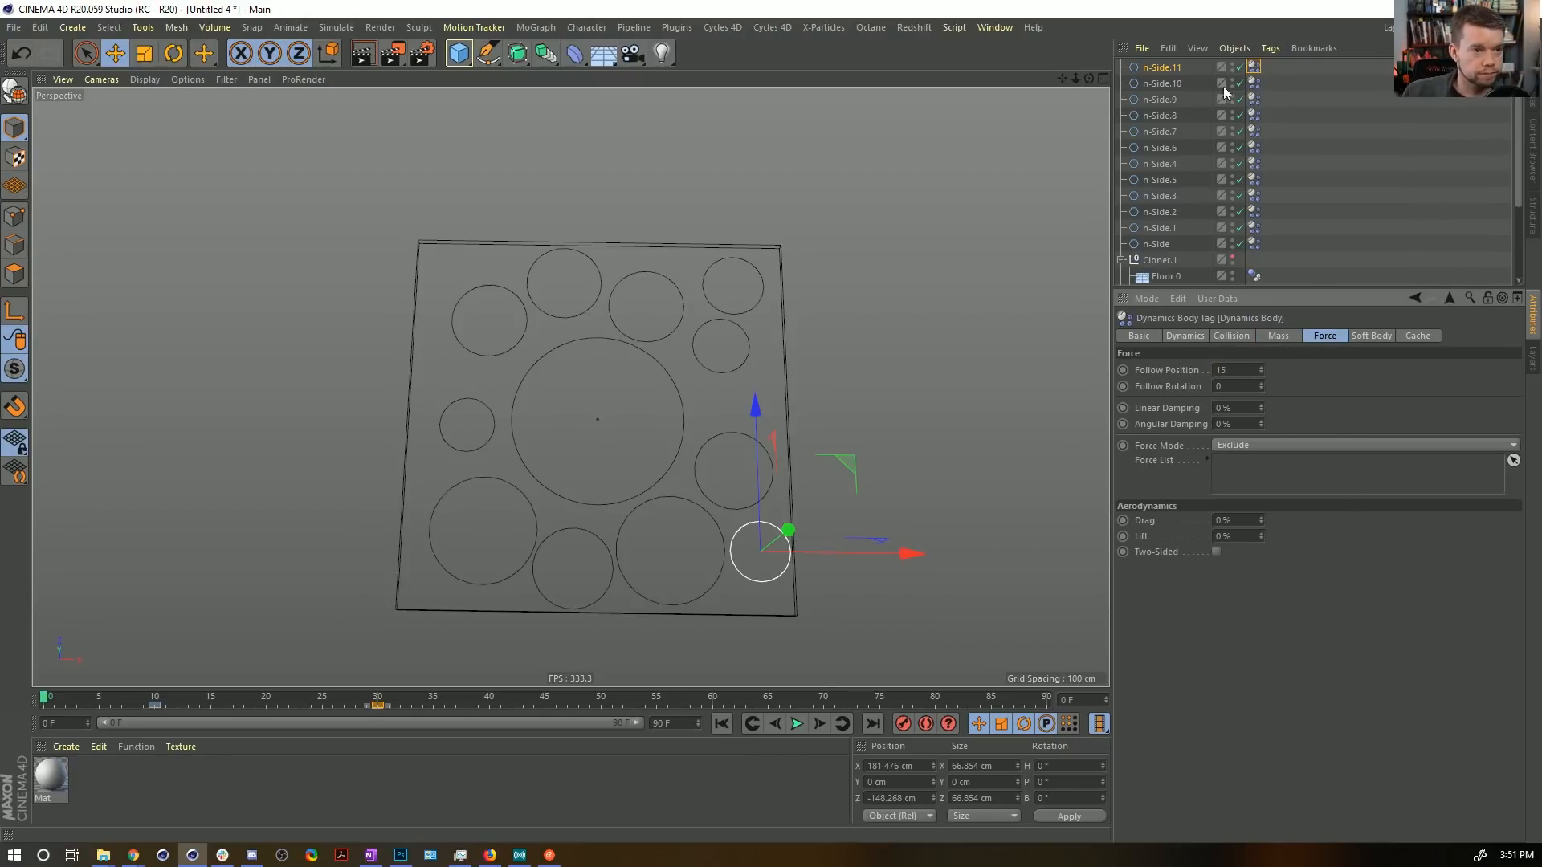
{"action": "left_click", "coordinate": [1158, 69]}
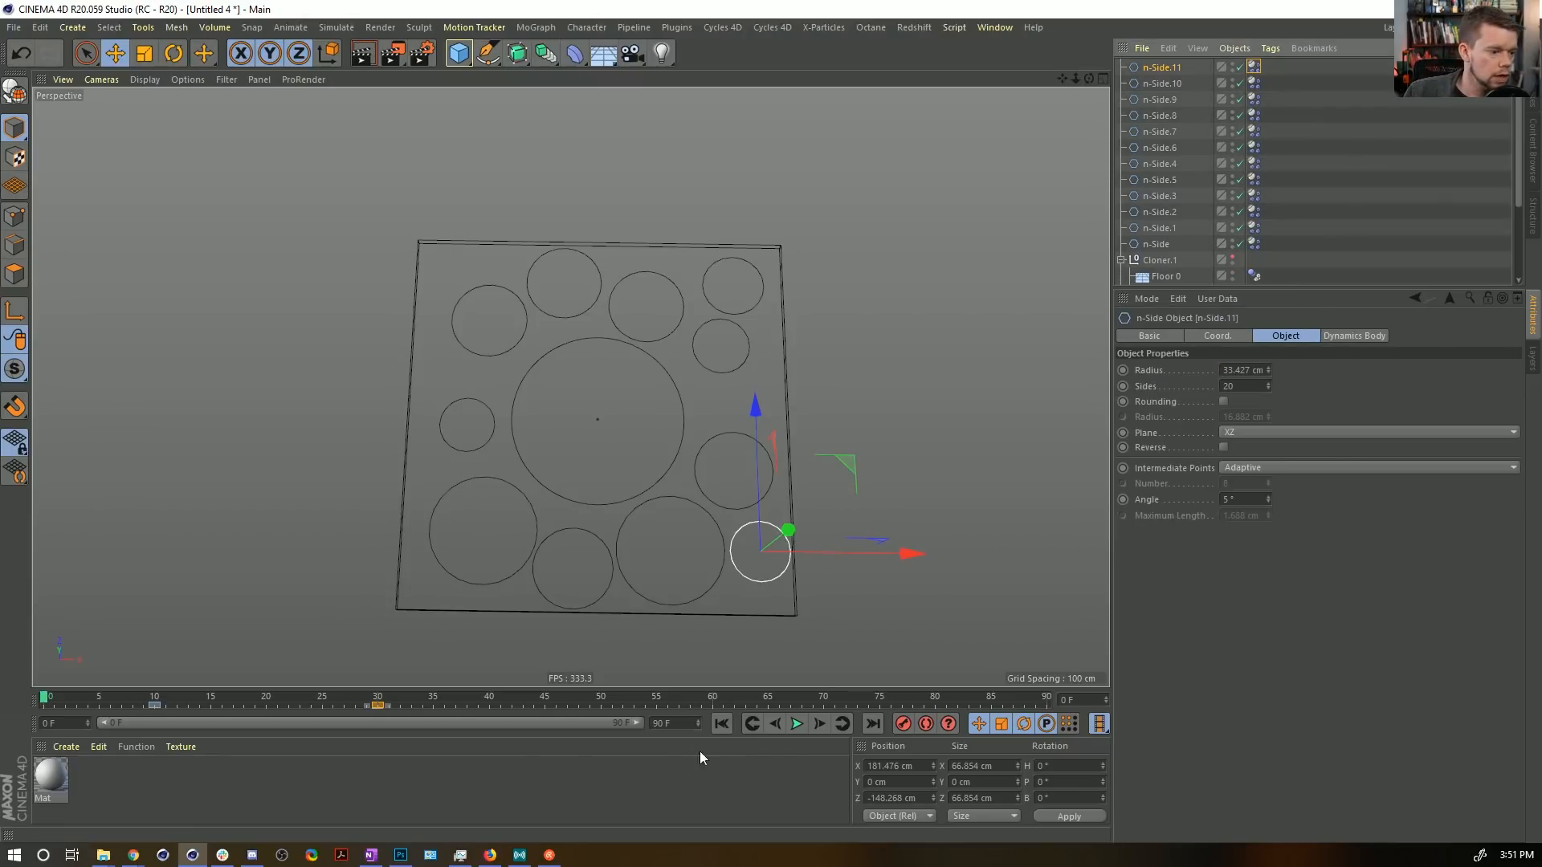
Extend the animation and its preview range to 180 frames, and play the simulation to test it.
{"action": "left_click_drag", "start_coordinate": [679, 724], "coordinate": [547, 717]}
{"action": "type", "text": "180"}
{"action": "key", "text": "Return"}
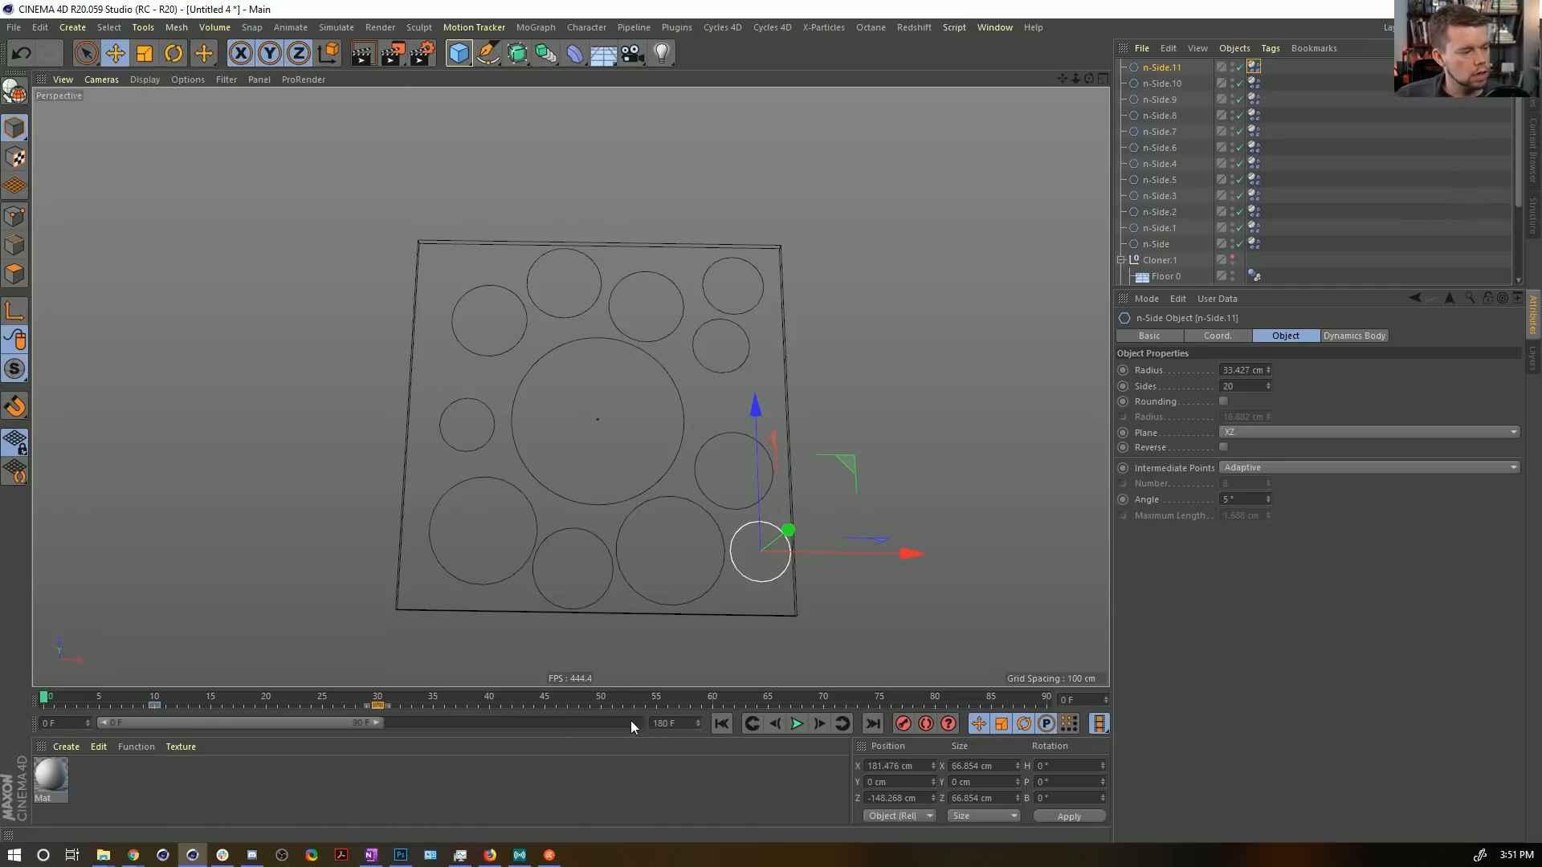
{"action": "left_click_drag", "start_coordinate": [385, 724], "coordinate": [639, 723]}
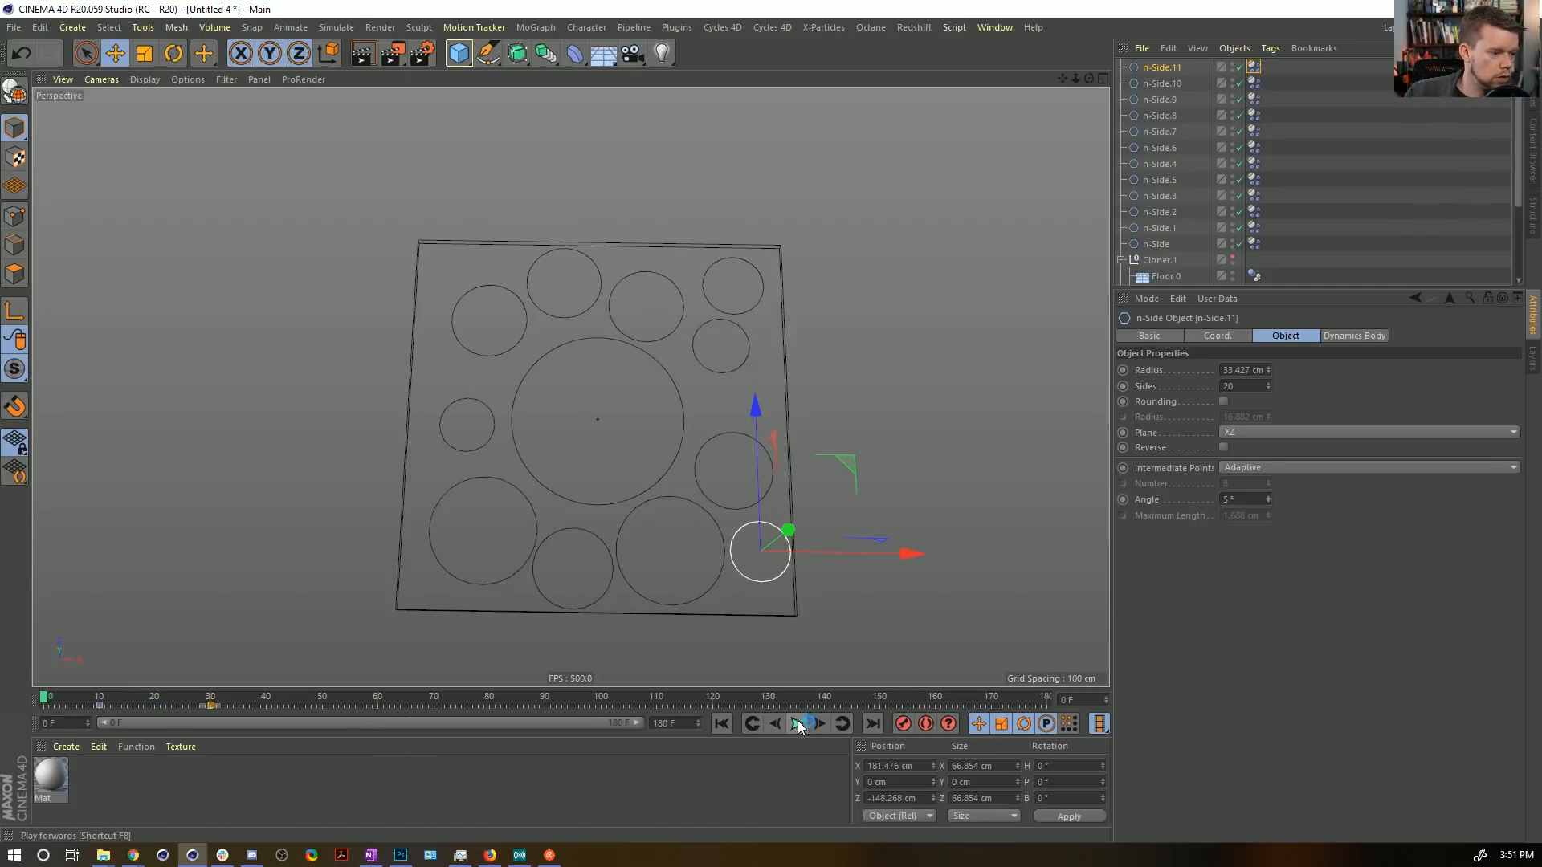
{"action": "left_click", "coordinate": [797, 724]}
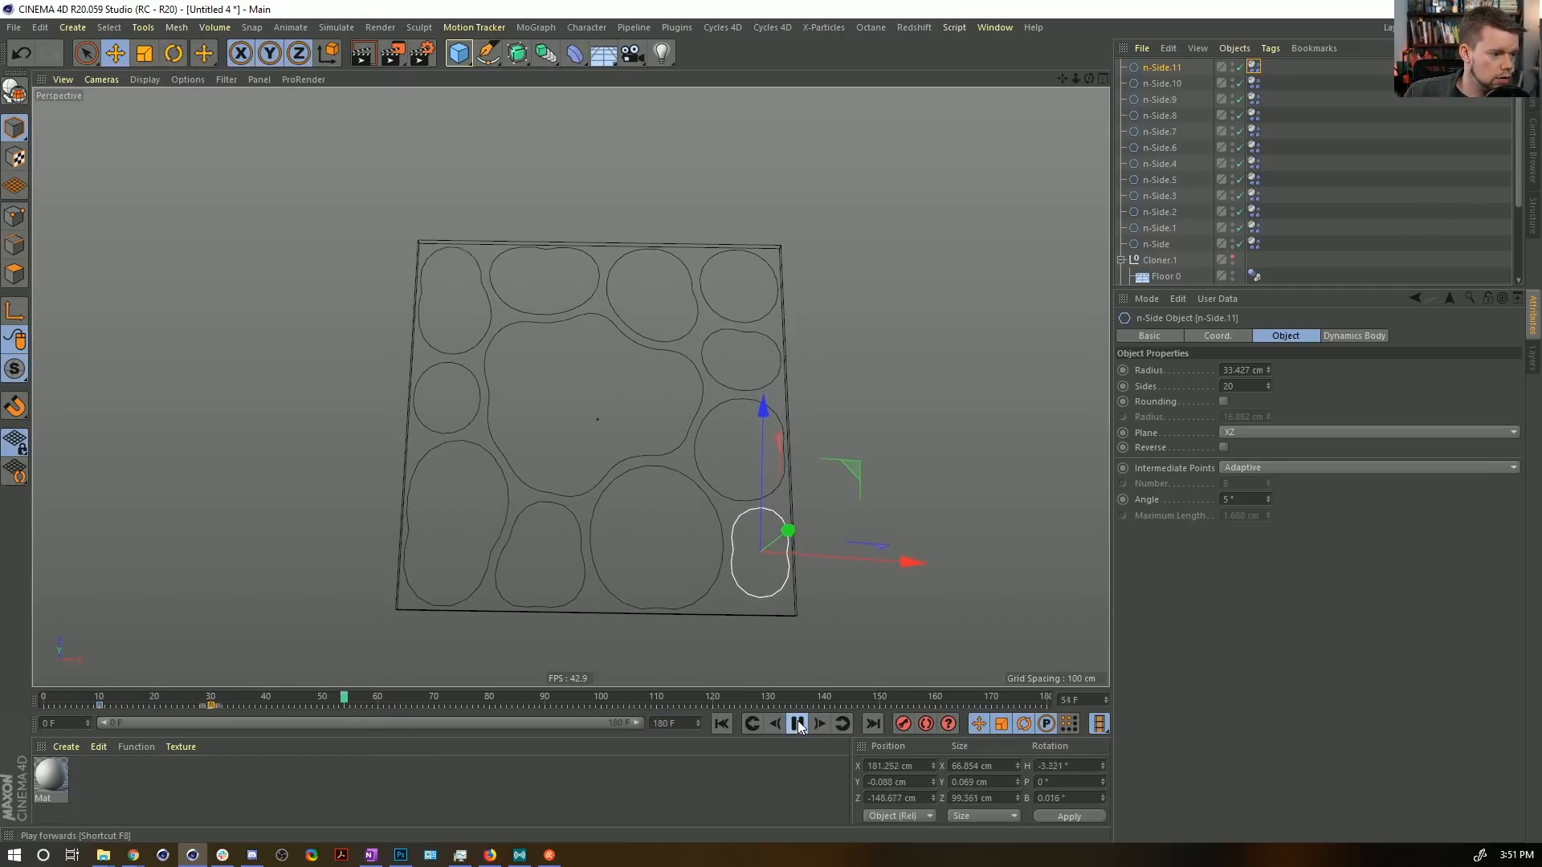
{"action": "left_click", "coordinate": [797, 724]}
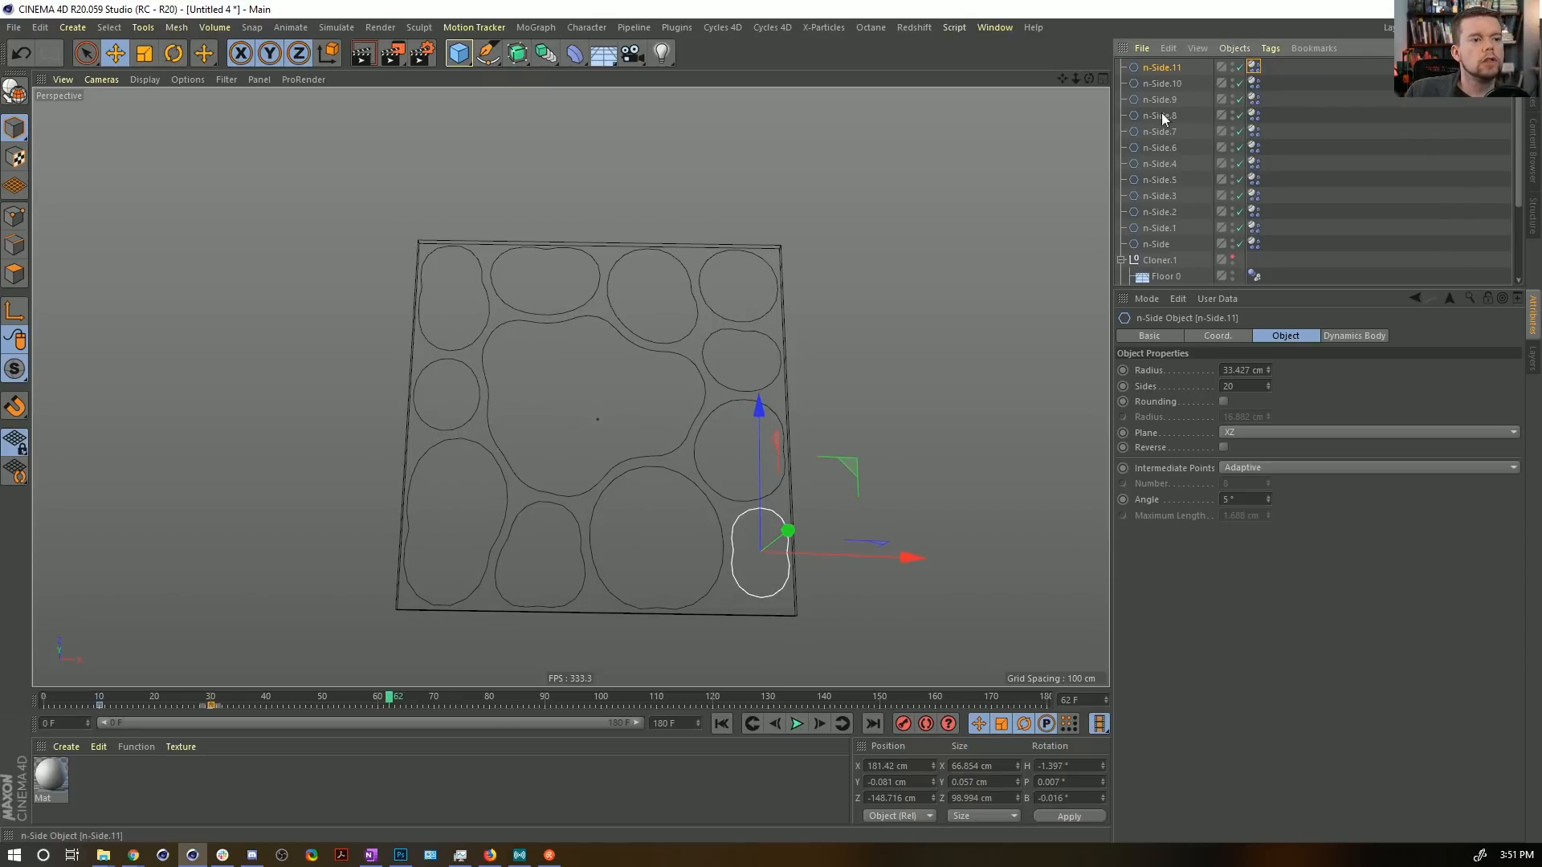
Turn on autokeying, advance the animation to frame 92, and delete the dynamics body tag of n-Side.11.
{"action": "left_click", "coordinate": [1214, 338]}
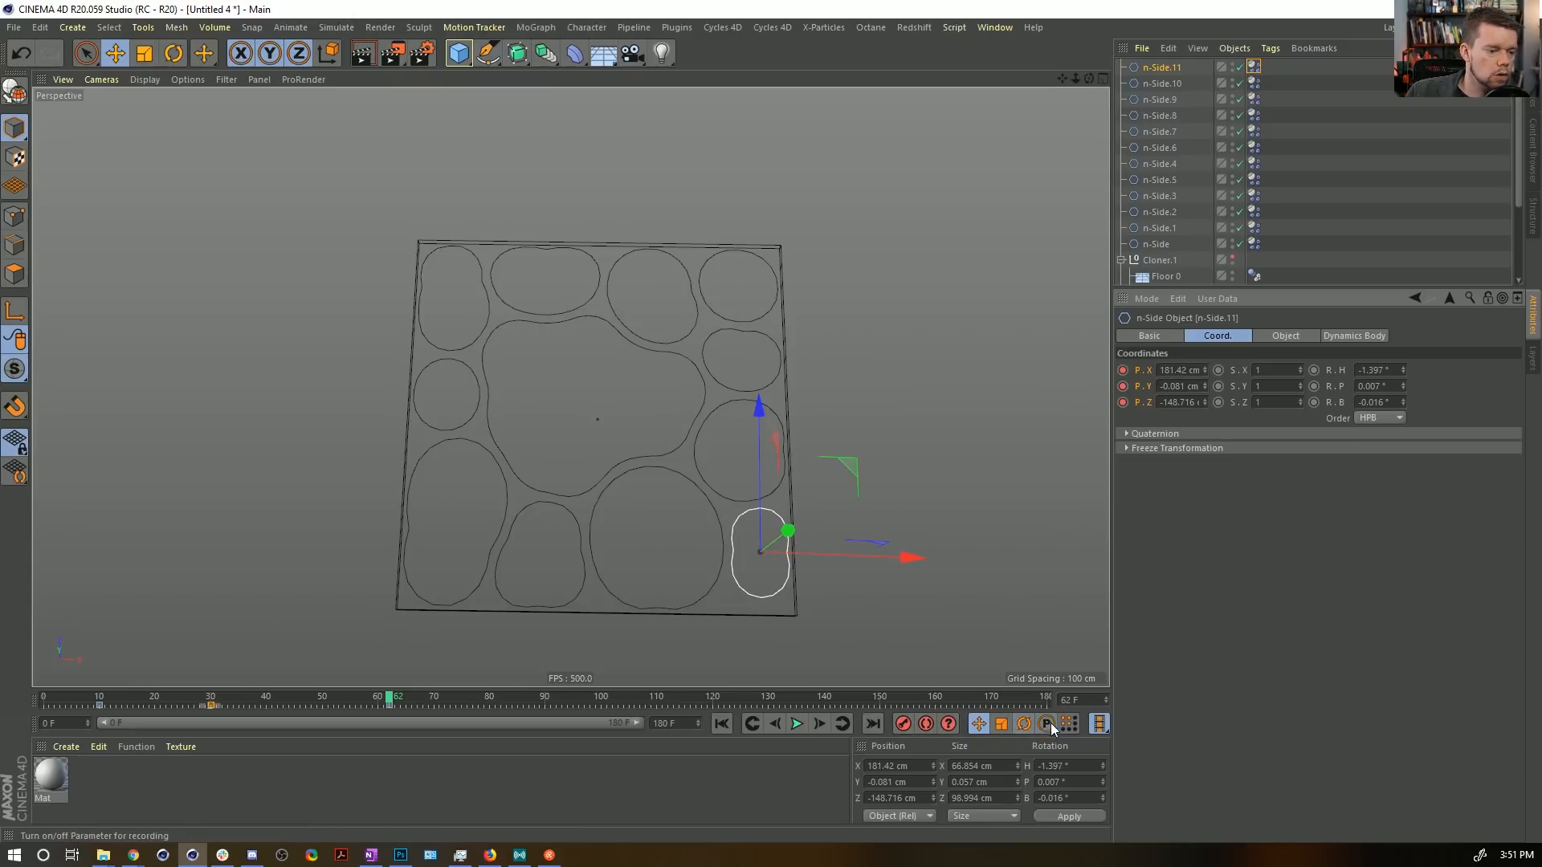
{"action": "left_click", "coordinate": [925, 723]}
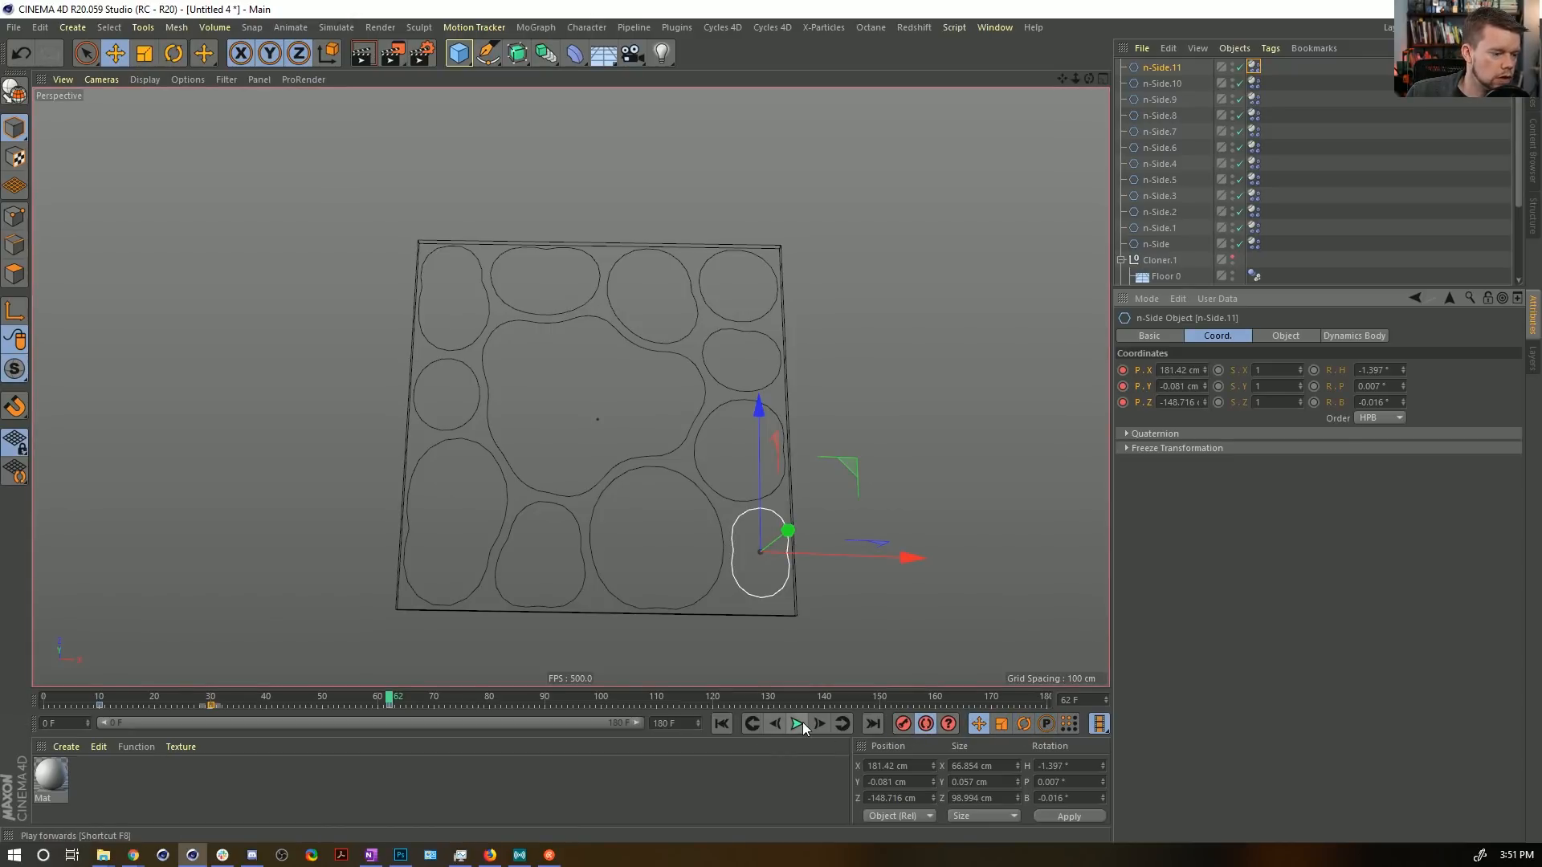
{"action": "left_click", "coordinate": [797, 723]}
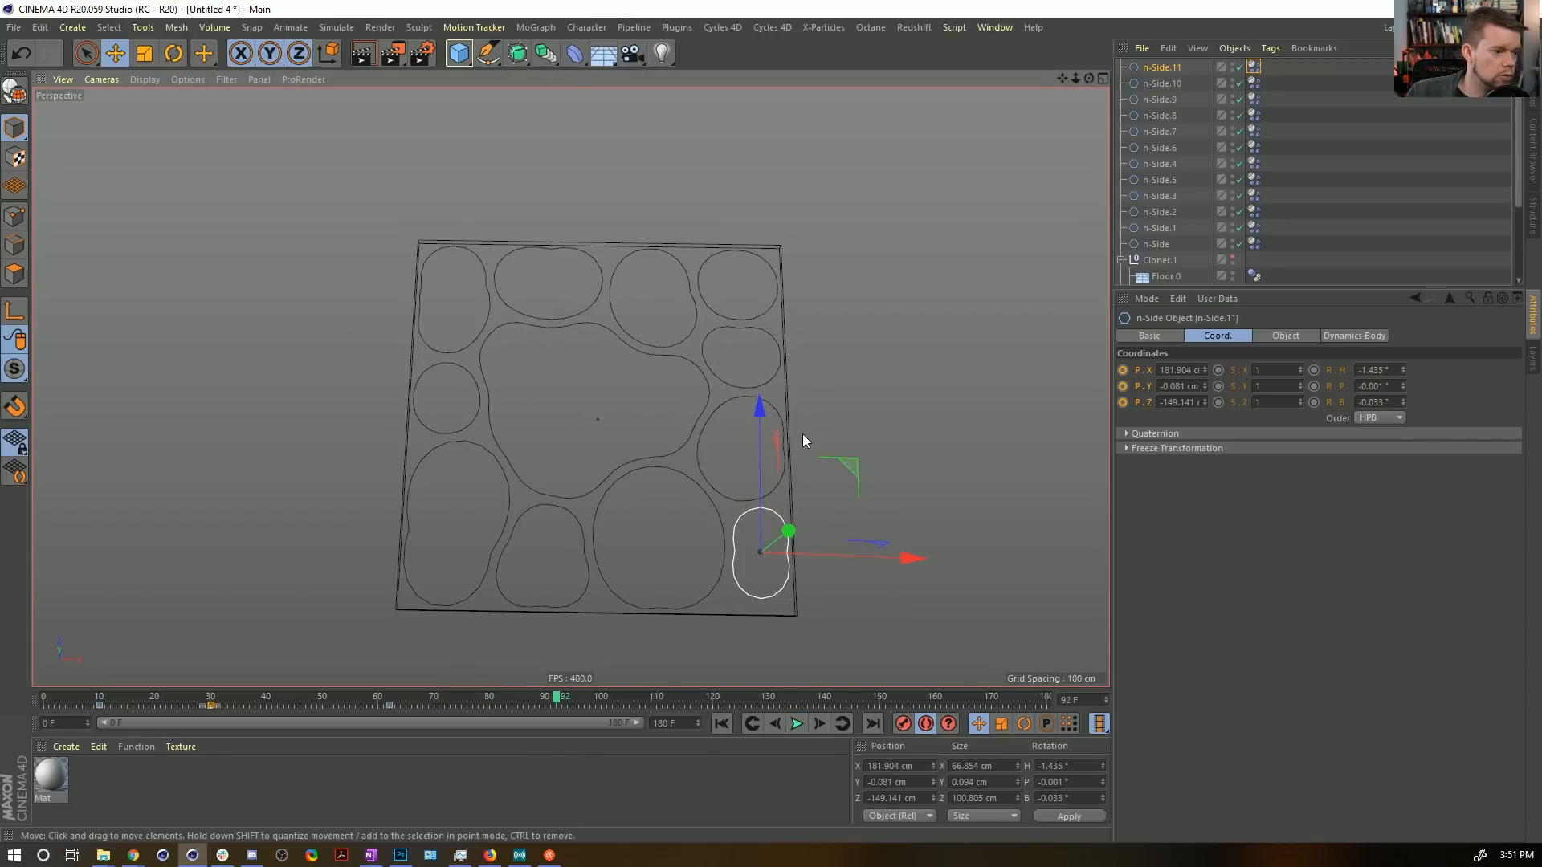
{"action": "left_click", "coordinate": [1254, 68]}
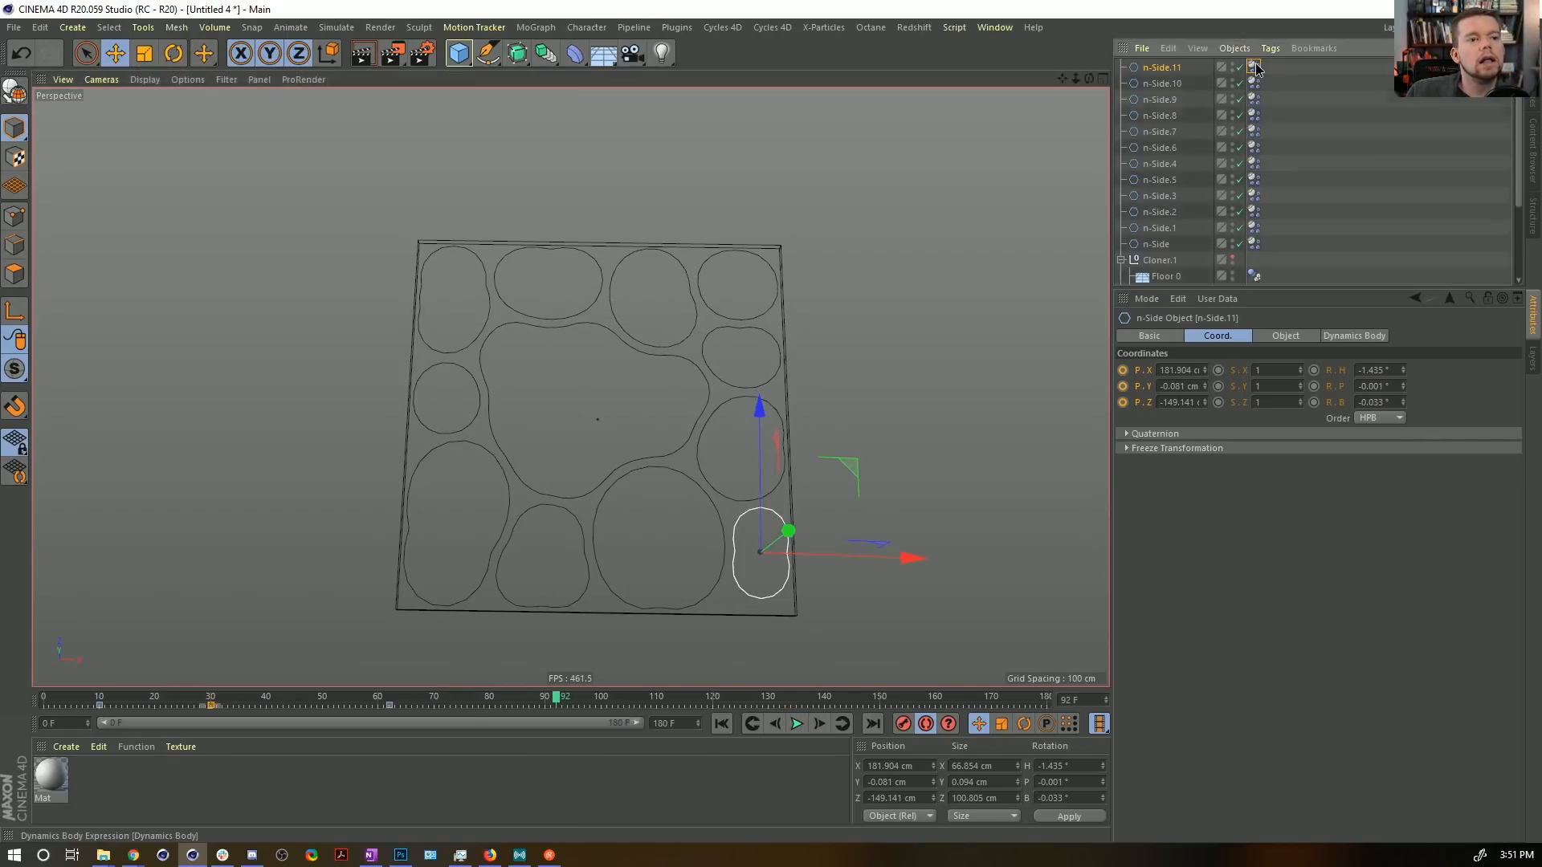
{"action": "key", "text": "Delete"}
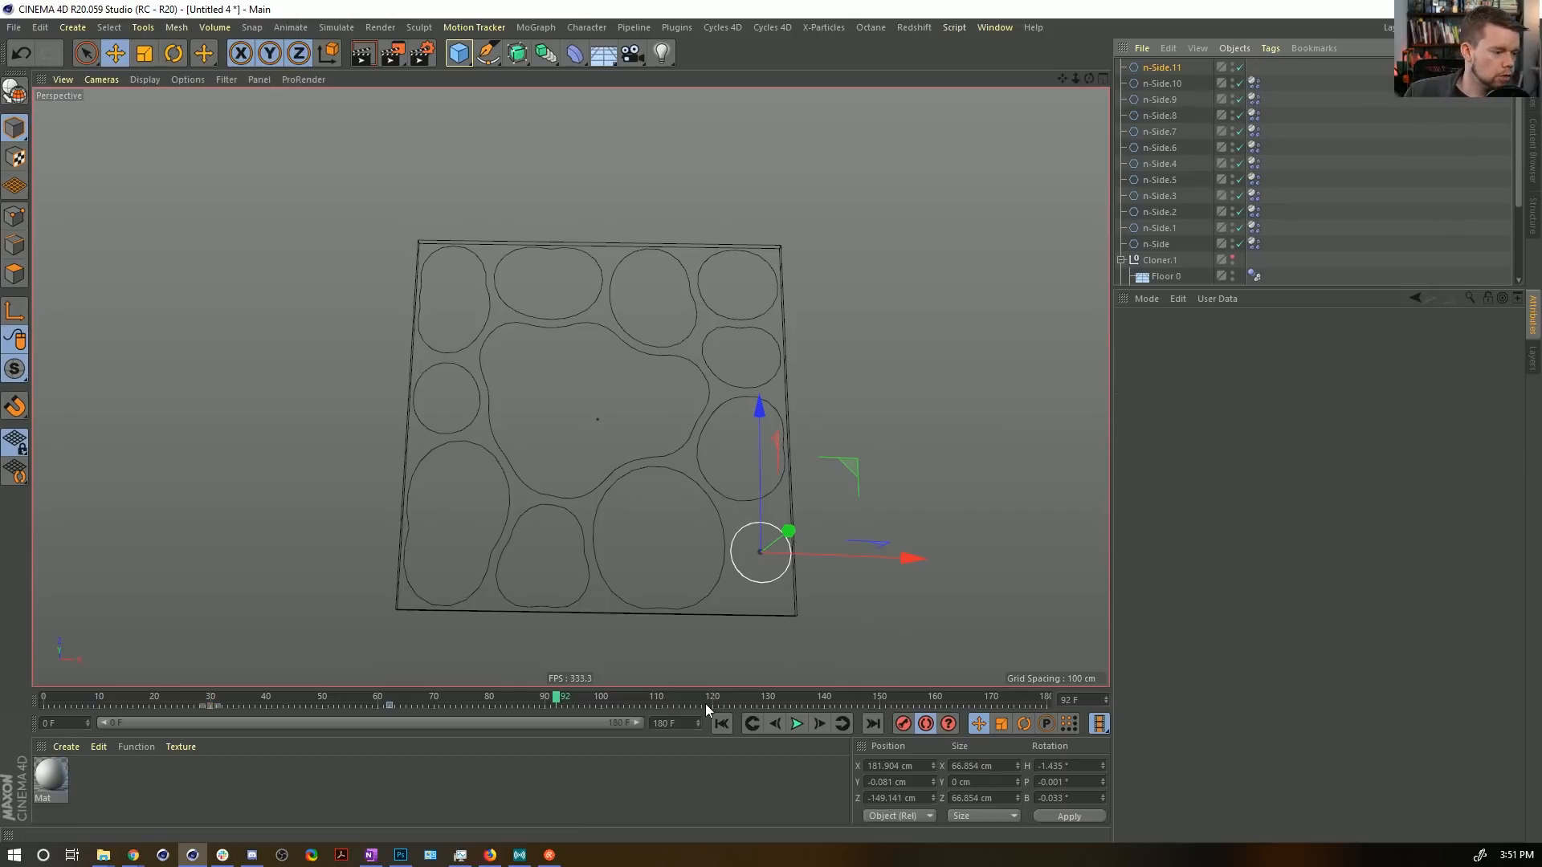
Keyframe n-Side.11 between the other splines at frames 92, 127, 157 and 180, ending near X -192 cm, Z -39 cm.
{"action": "left_click_drag", "start_coordinate": [836, 447], "coordinate": [792, 385]}
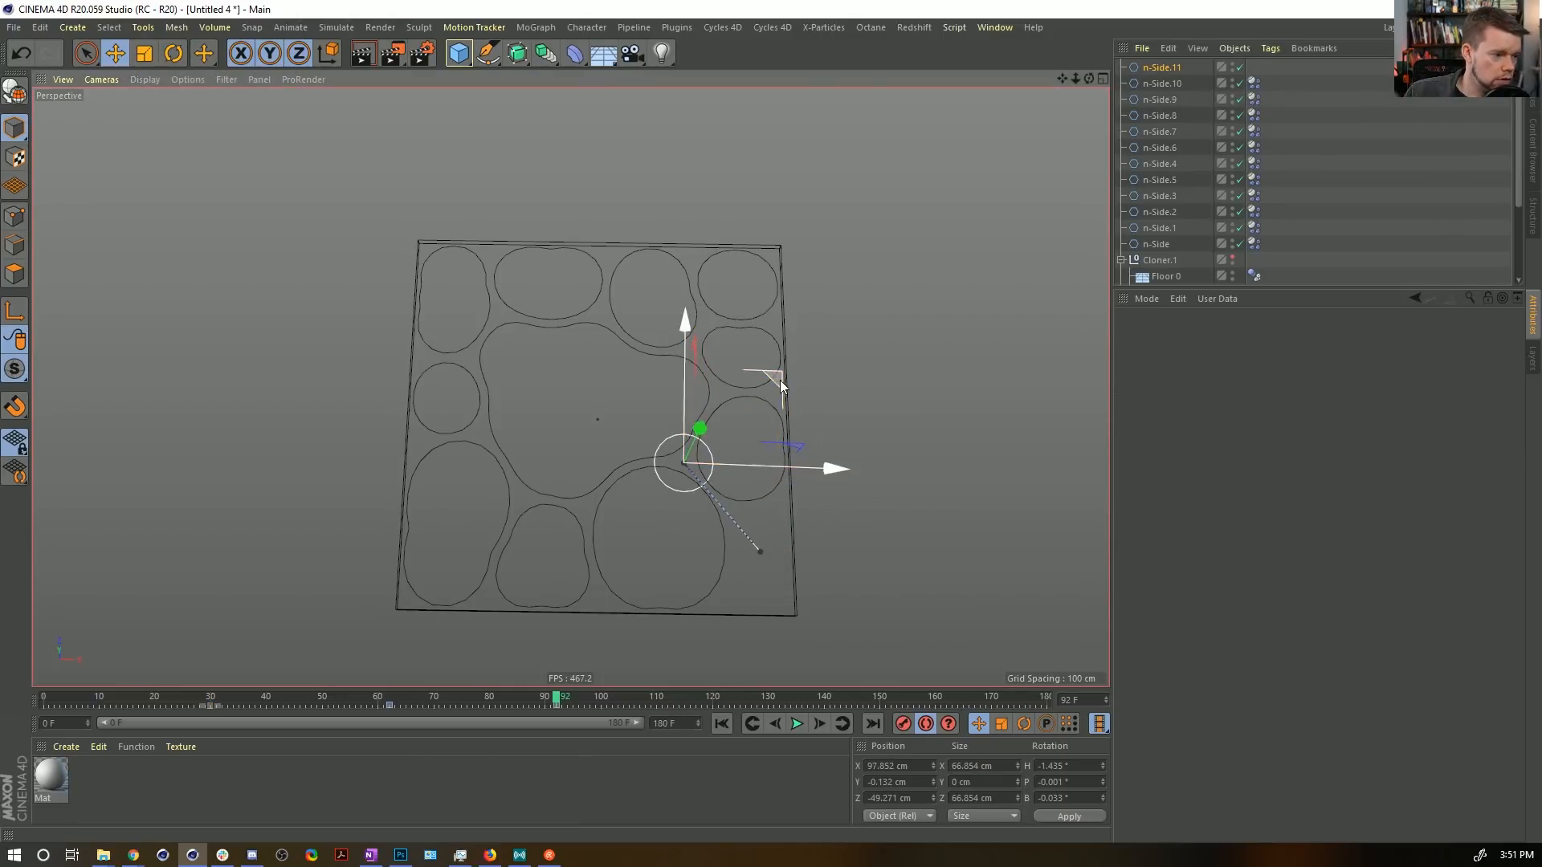
{"action": "left_click", "coordinate": [797, 724]}
{"action": "left_click_drag", "start_coordinate": [855, 541], "coordinate": [782, 590]}
{"action": "left_click", "coordinate": [797, 725]}
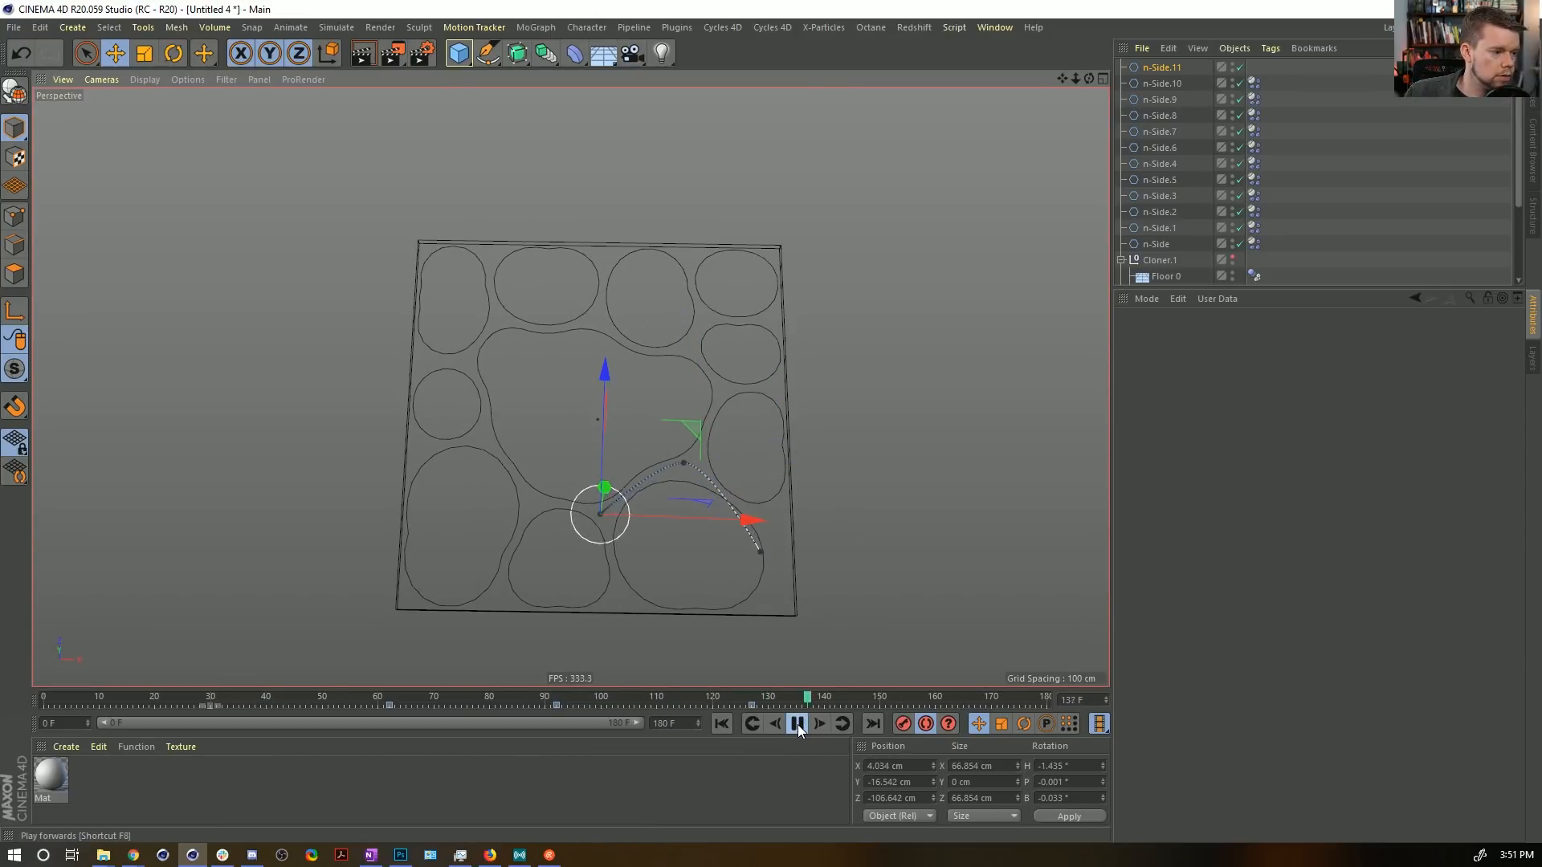
{"action": "left_click_drag", "start_coordinate": [740, 517], "coordinate": [569, 525]}
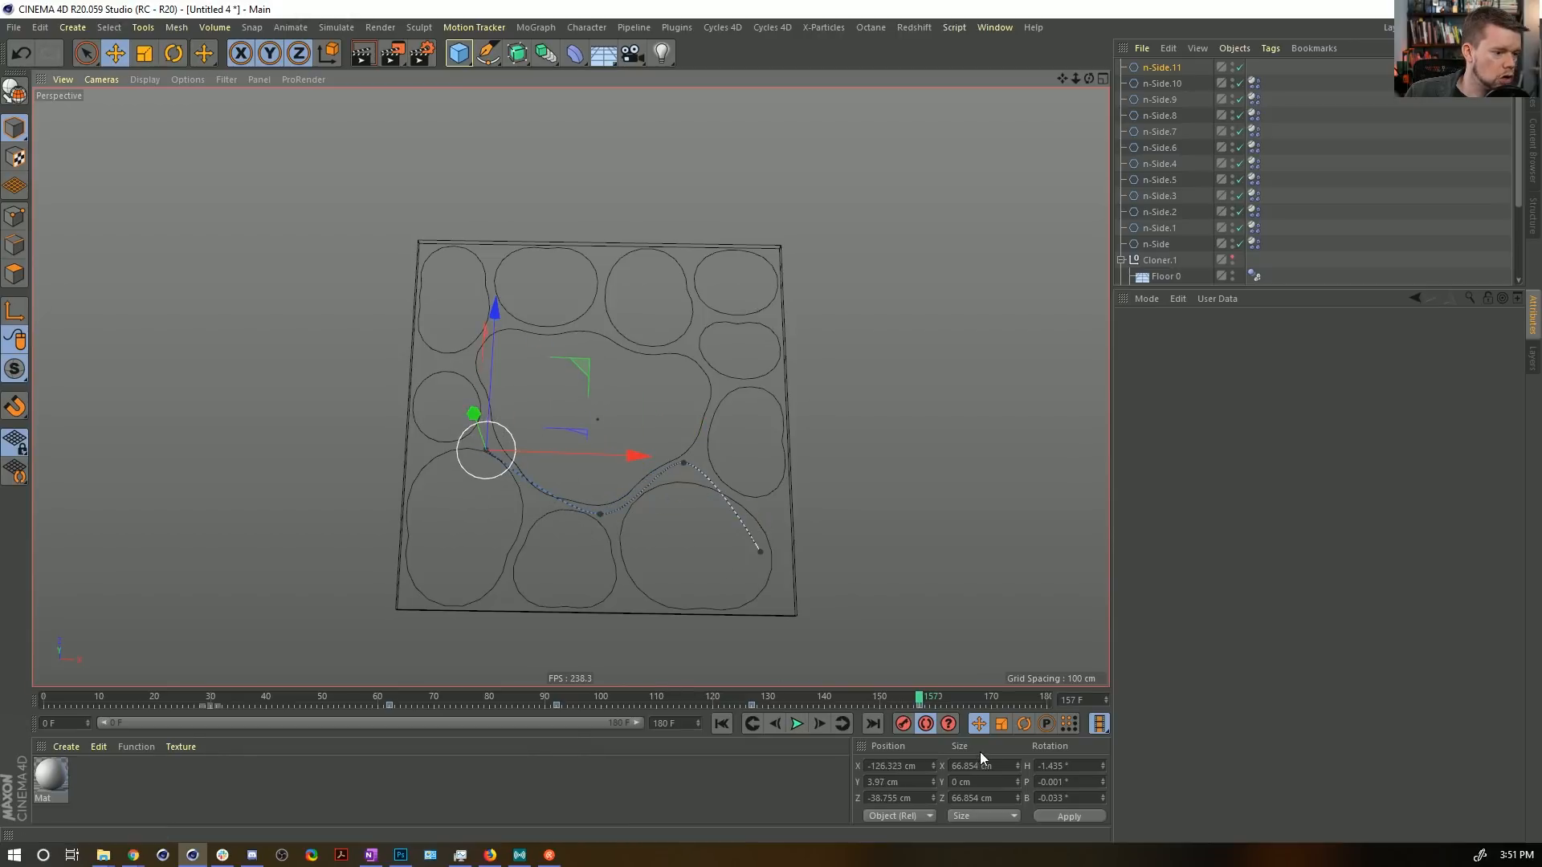
{"action": "left_click", "coordinate": [873, 723]}
{"action": "left_click_drag", "start_coordinate": [634, 575], "coordinate": [575, 580]}
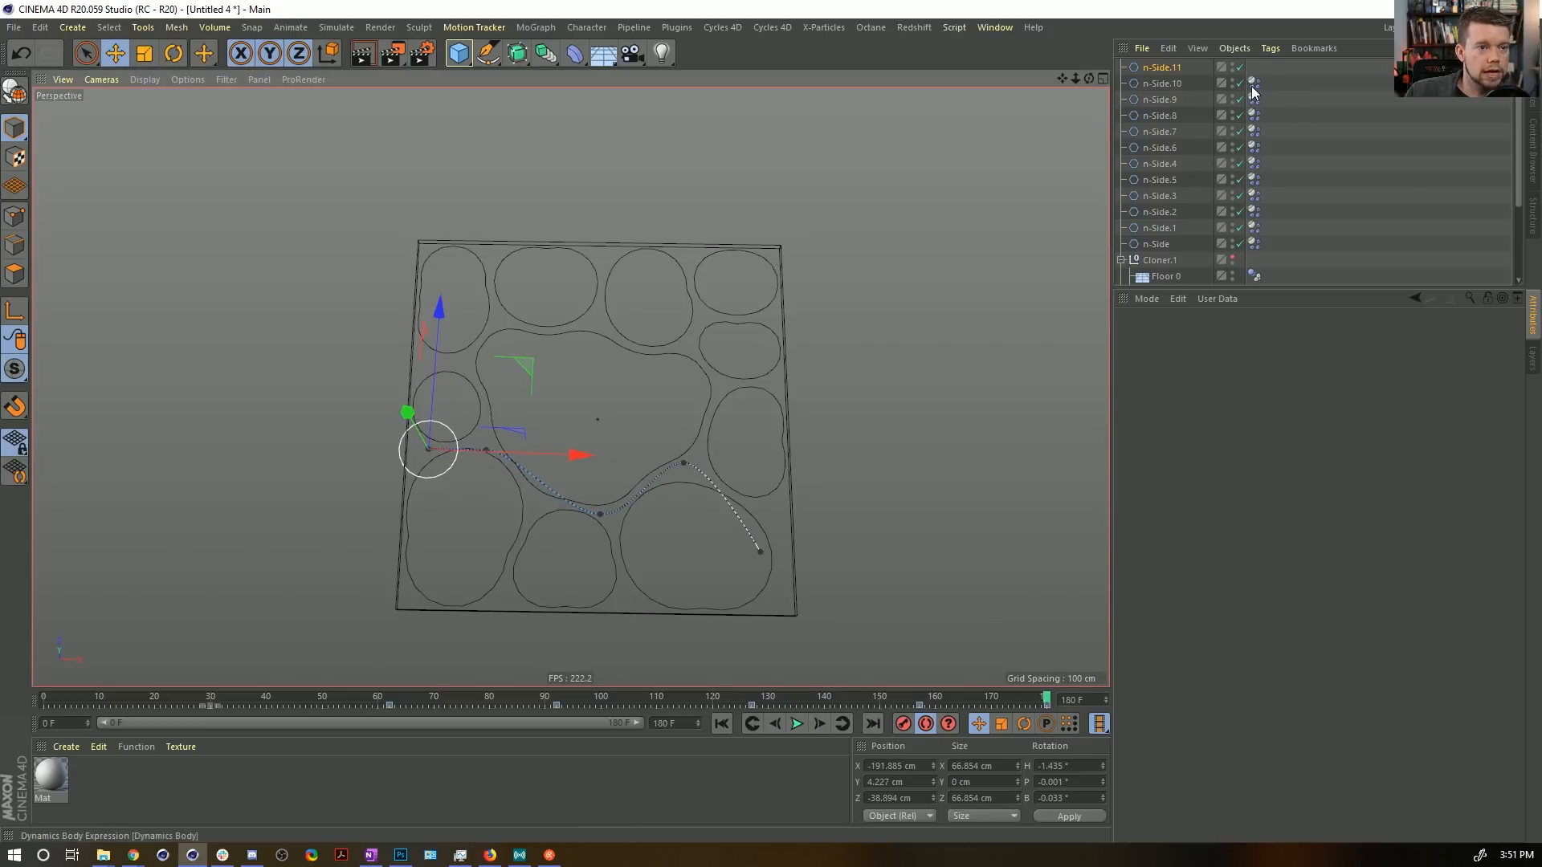
Return to frame 0, copy n-Side.10's dynamics body tag to n-Side.11, turn off autokeying, and play the simulation.
{"action": "left_click", "coordinate": [721, 724]}
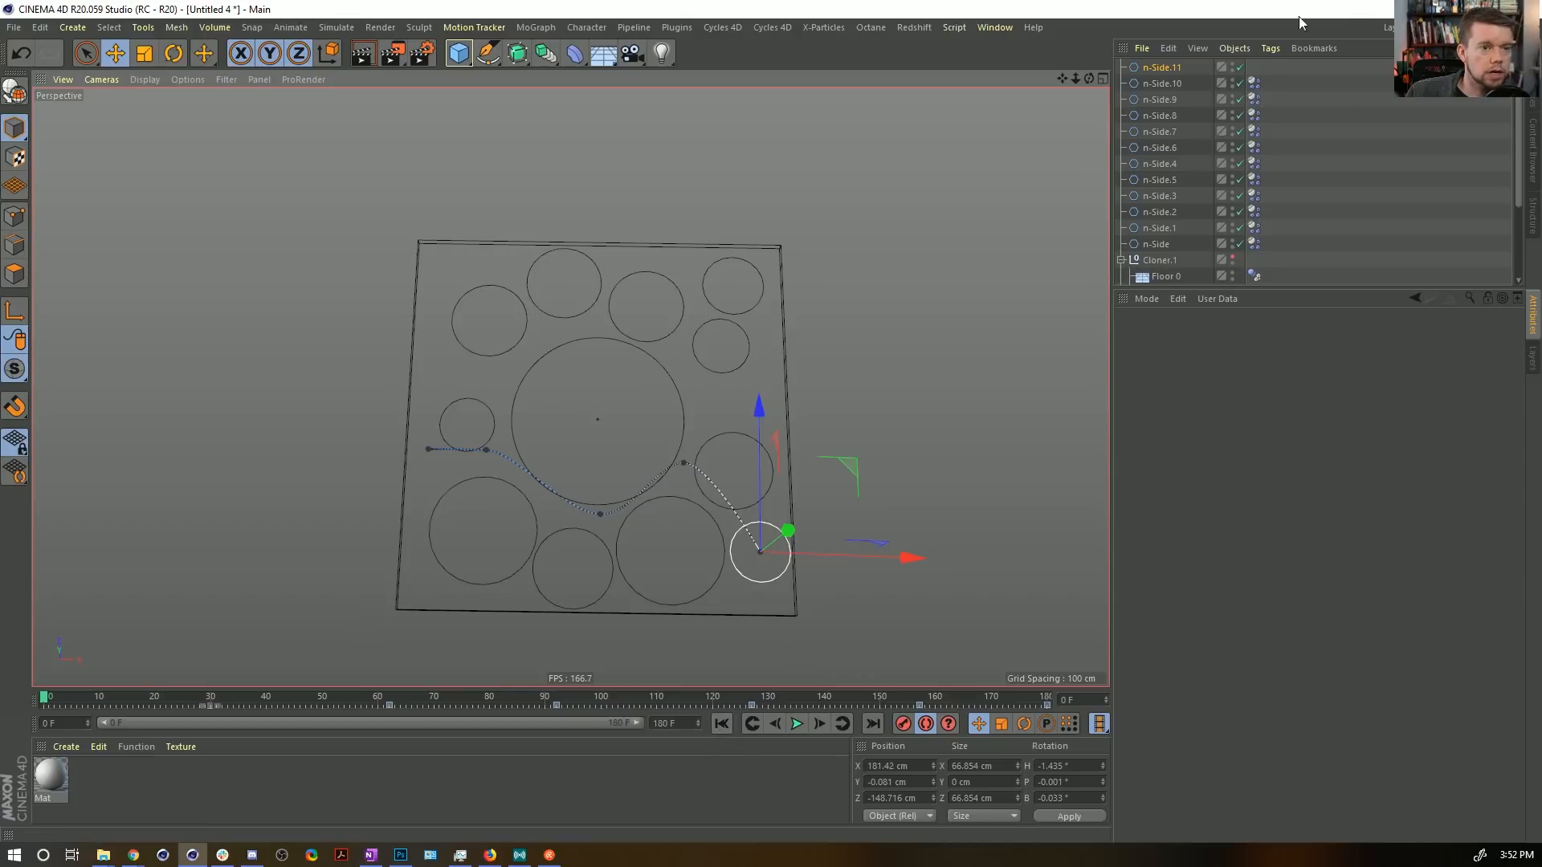
{"action": "left_click", "coordinate": [1253, 67]}
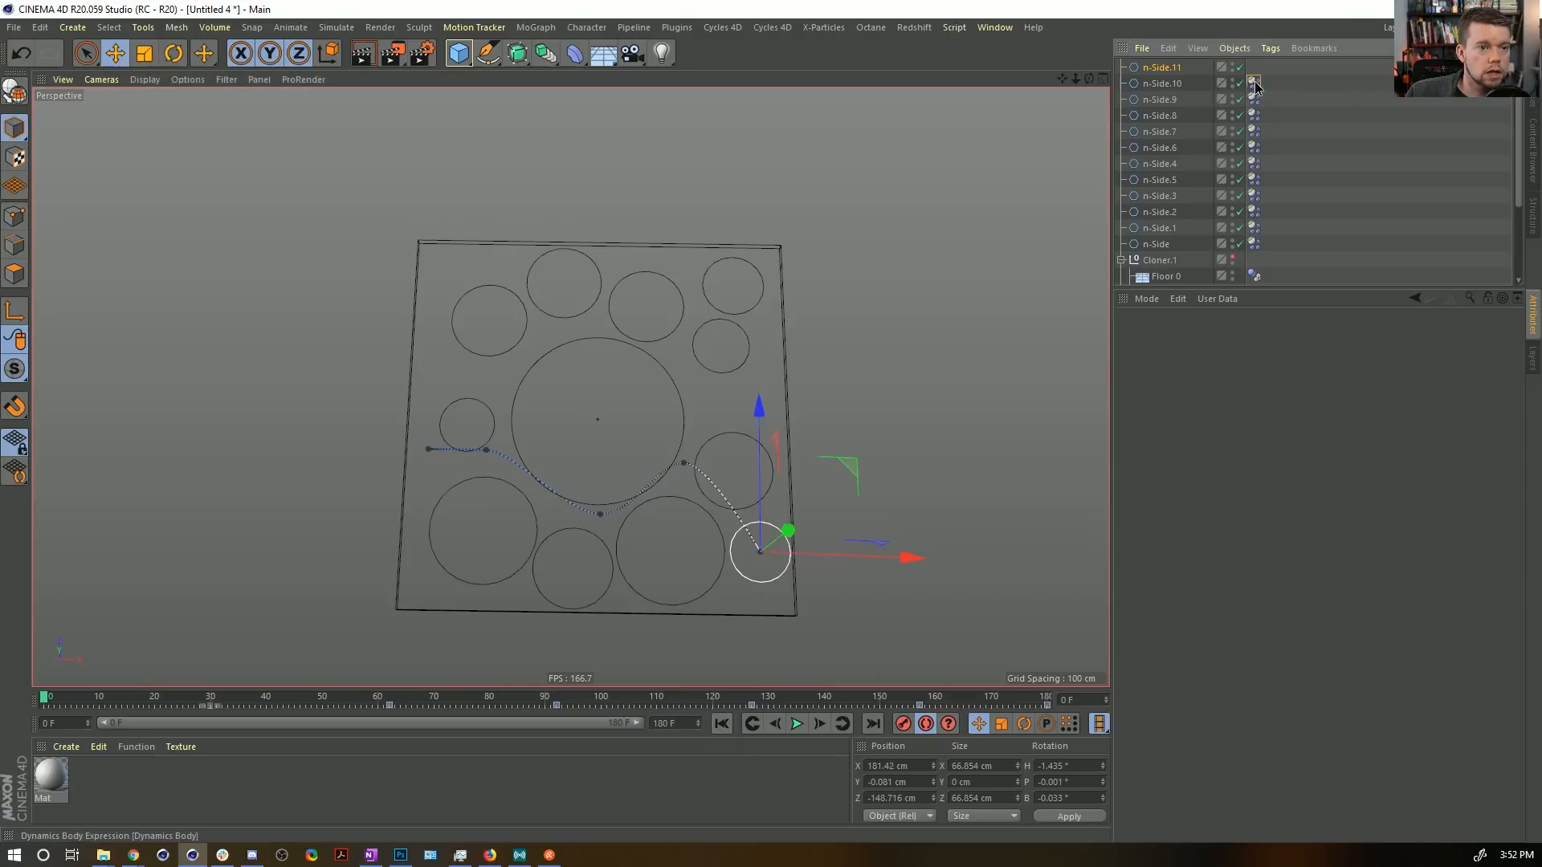
{"action": "left_click", "coordinate": [1309, 111]}
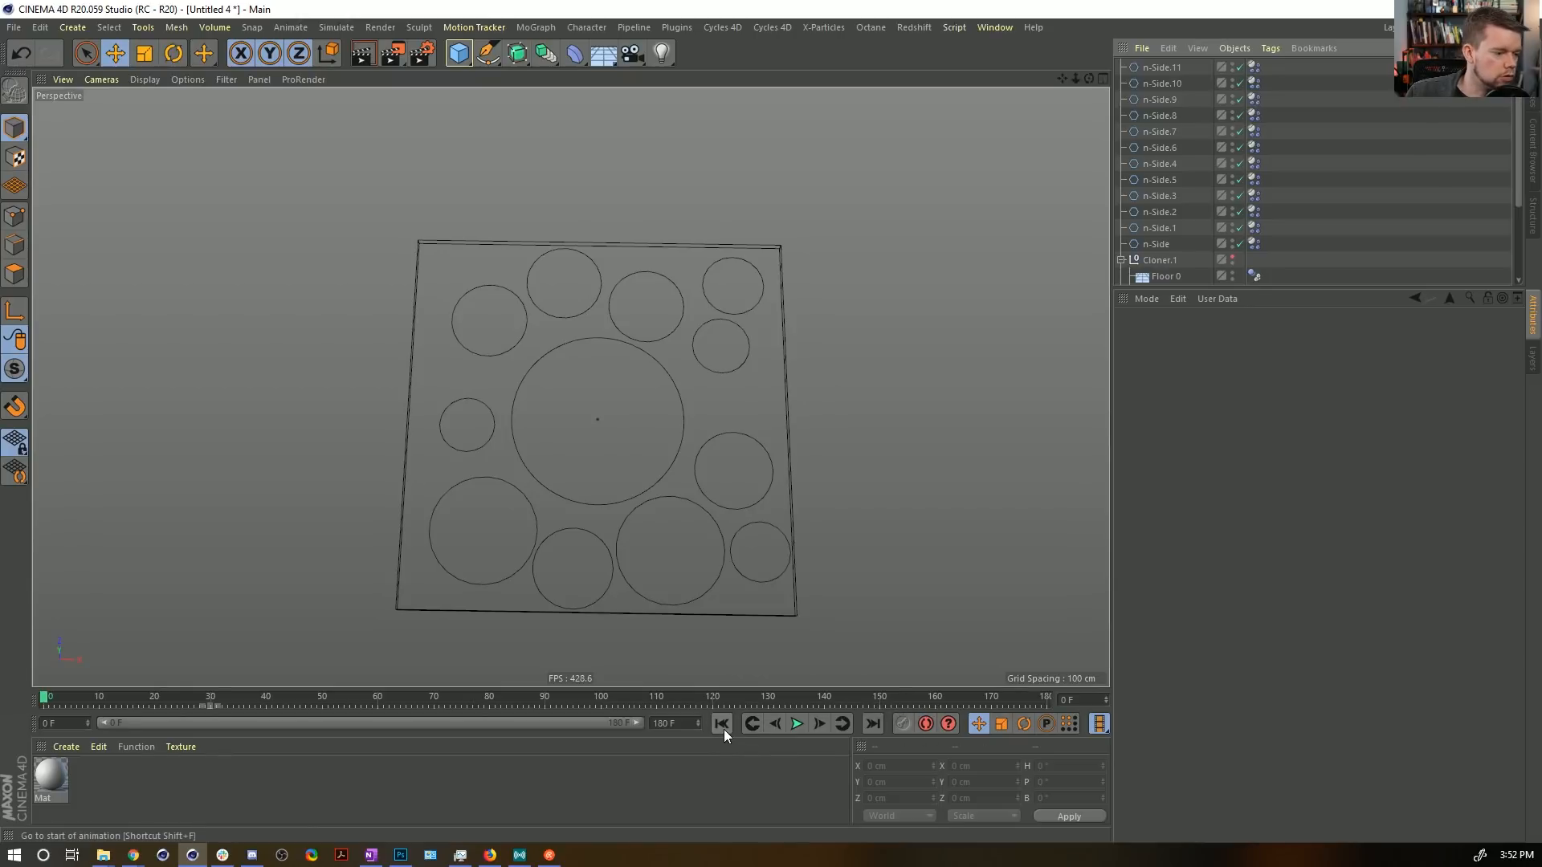
{"action": "left_click", "coordinate": [795, 723]}
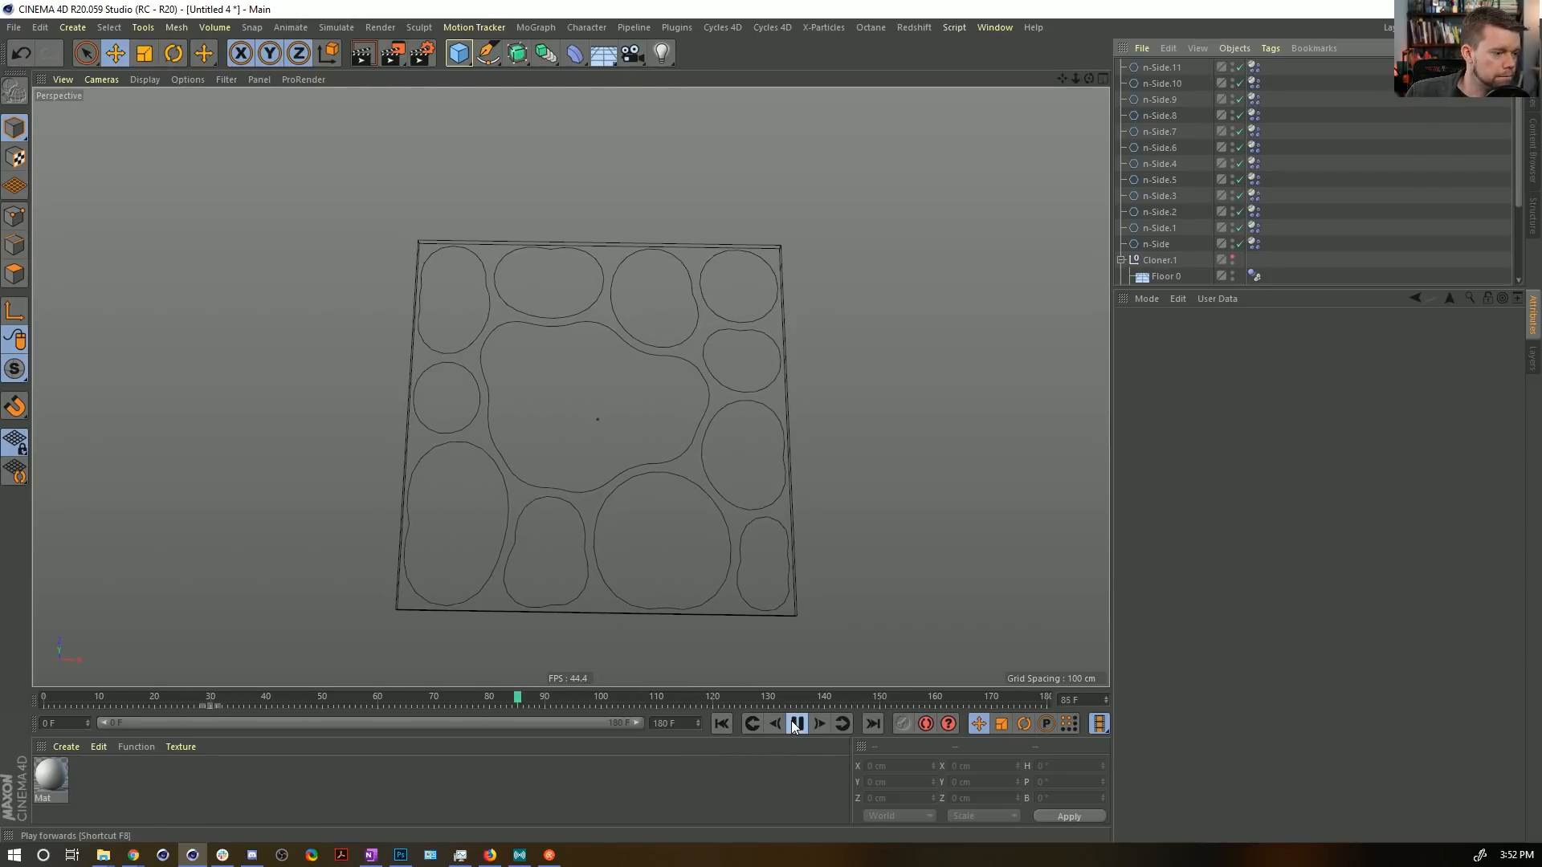
Set Follow Position to 11 in n-Side.11's dynamics body tag and play the simulation to test it.
{"action": "left_click", "coordinate": [1255, 68]}
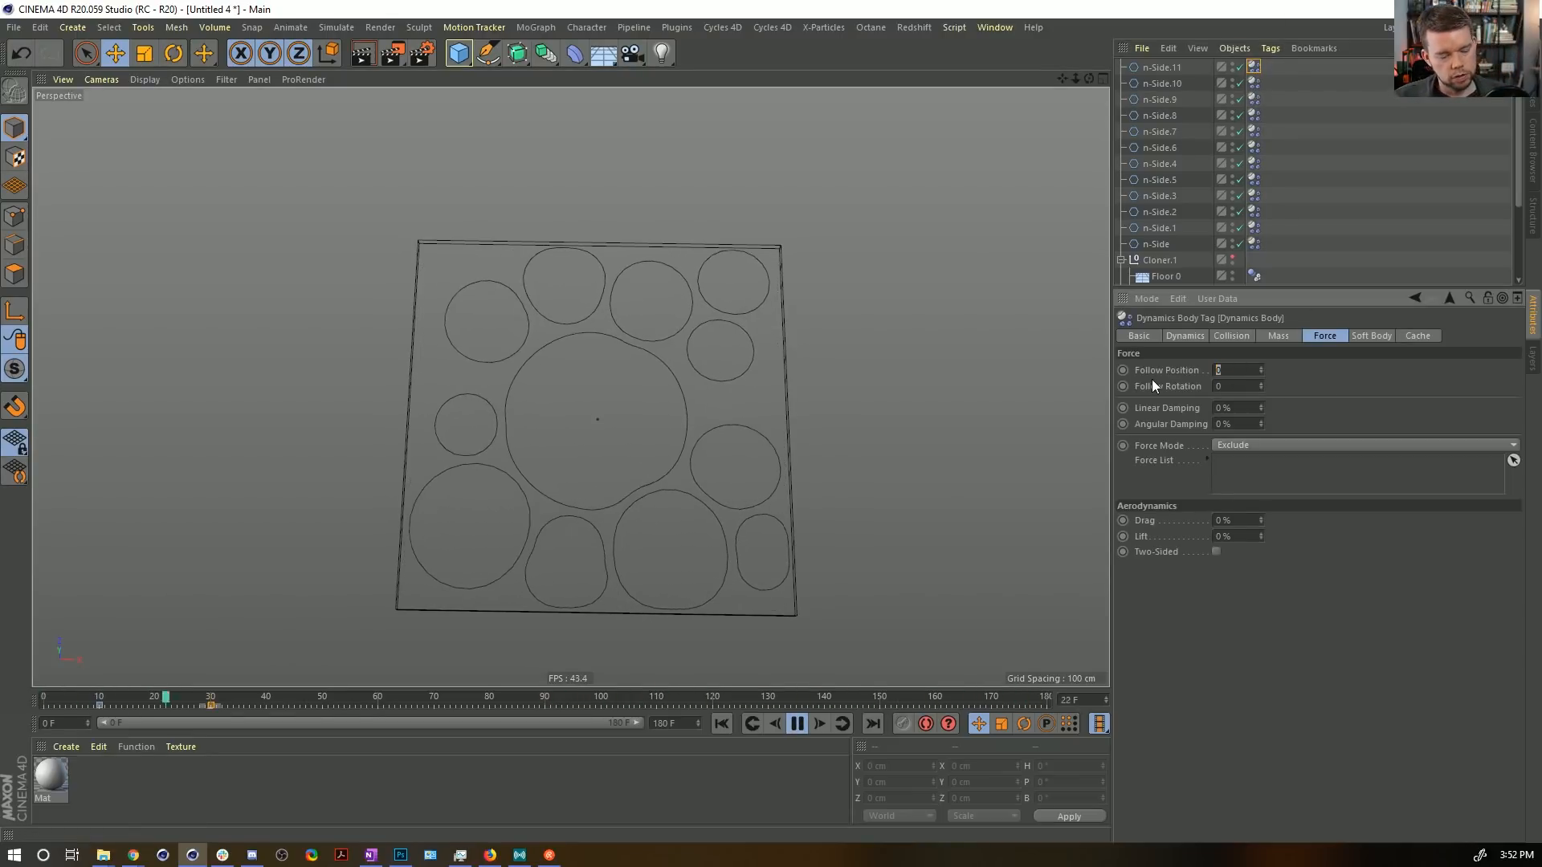
{"action": "type", "text": "11"}
{"action": "key", "text": "Return"}
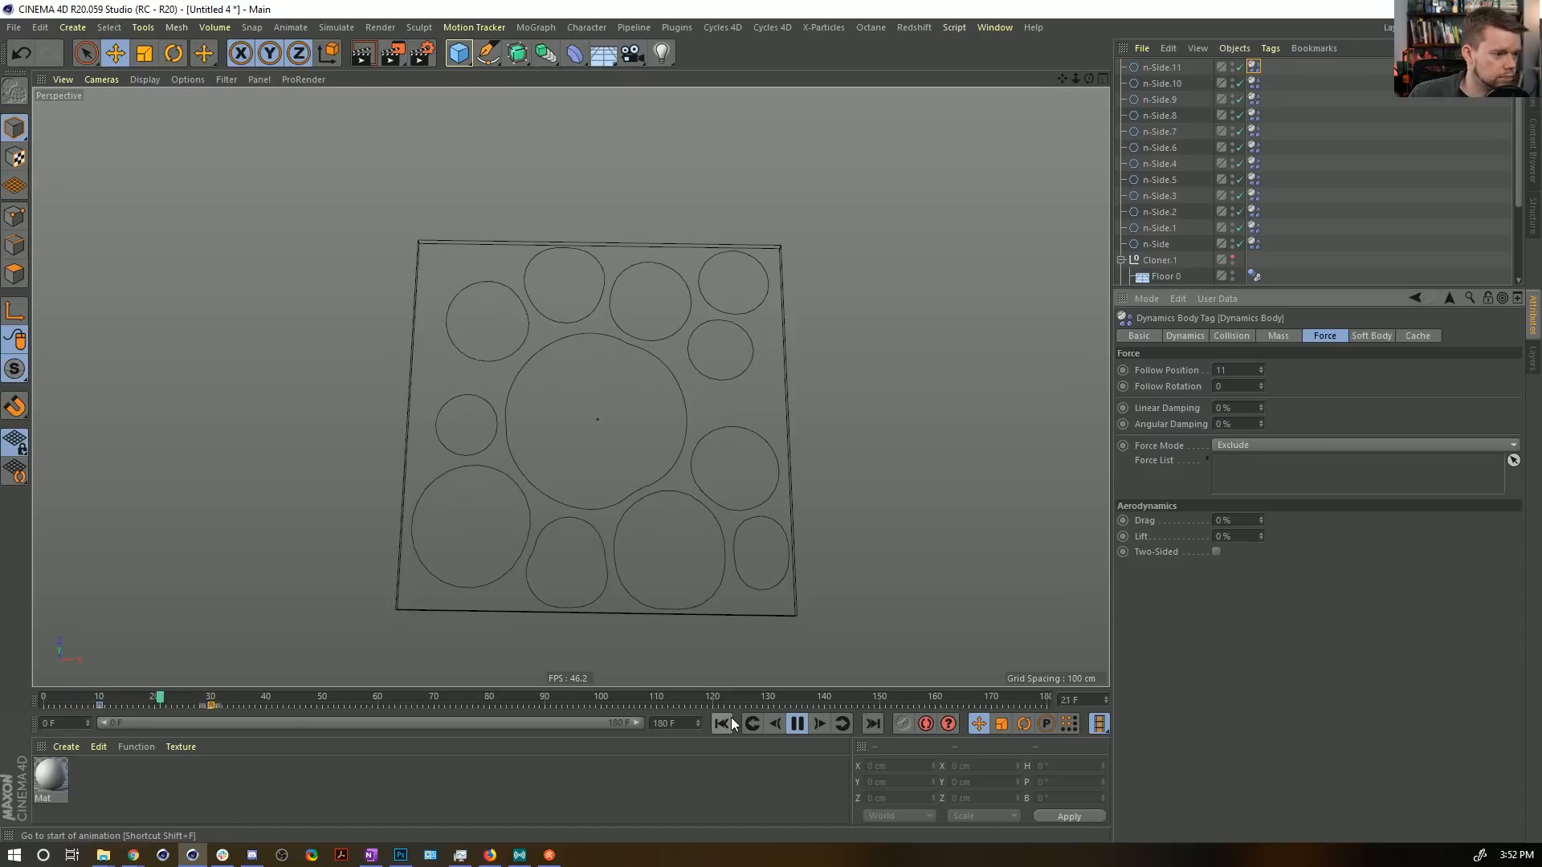
{"action": "left_click", "coordinate": [792, 723]}
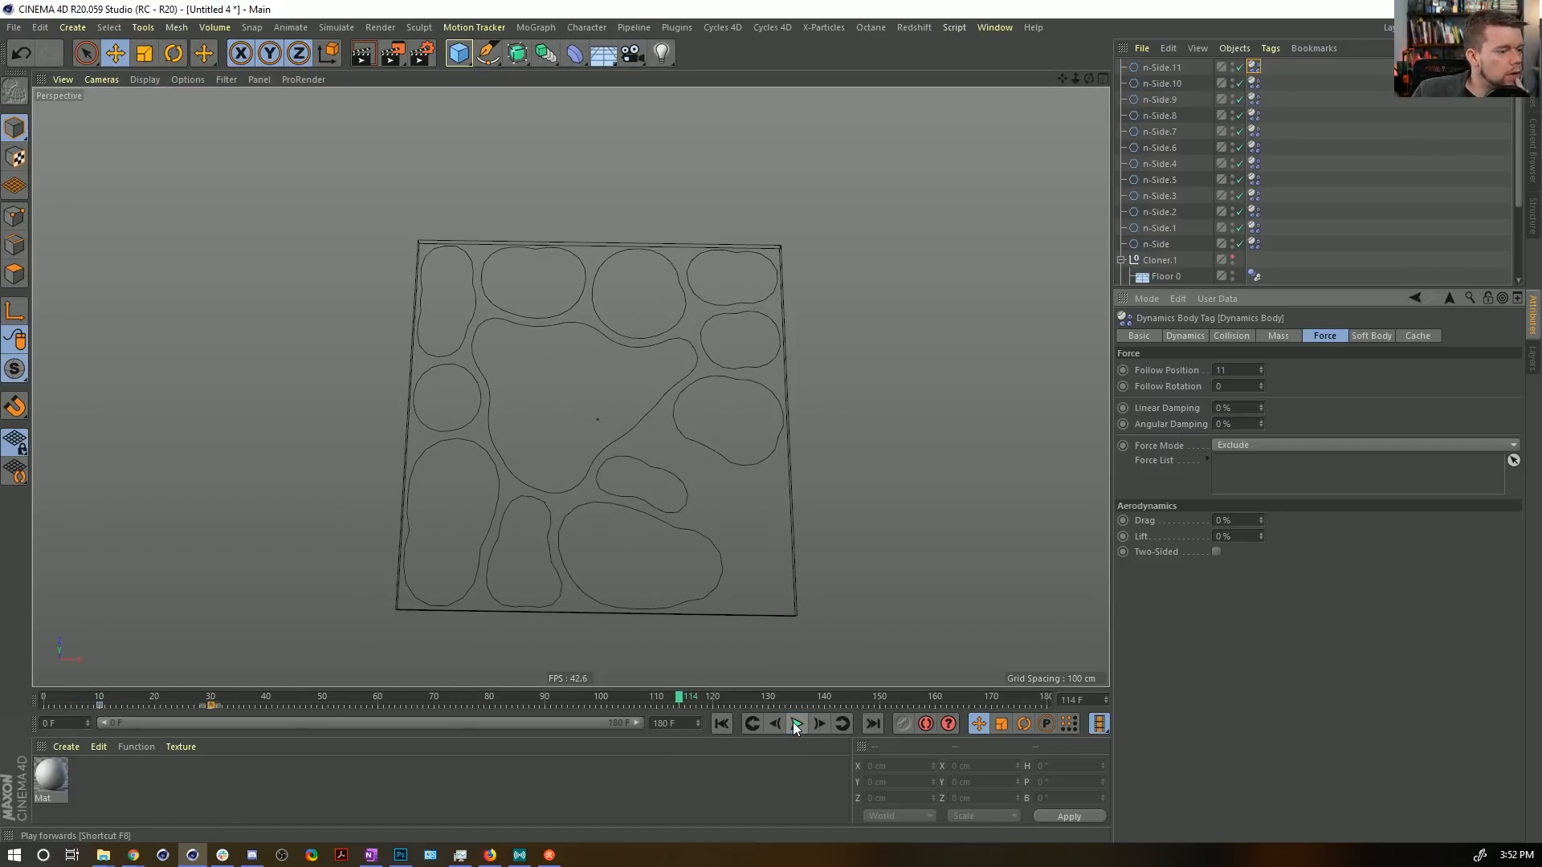
{"action": "left_click", "coordinate": [792, 721]}
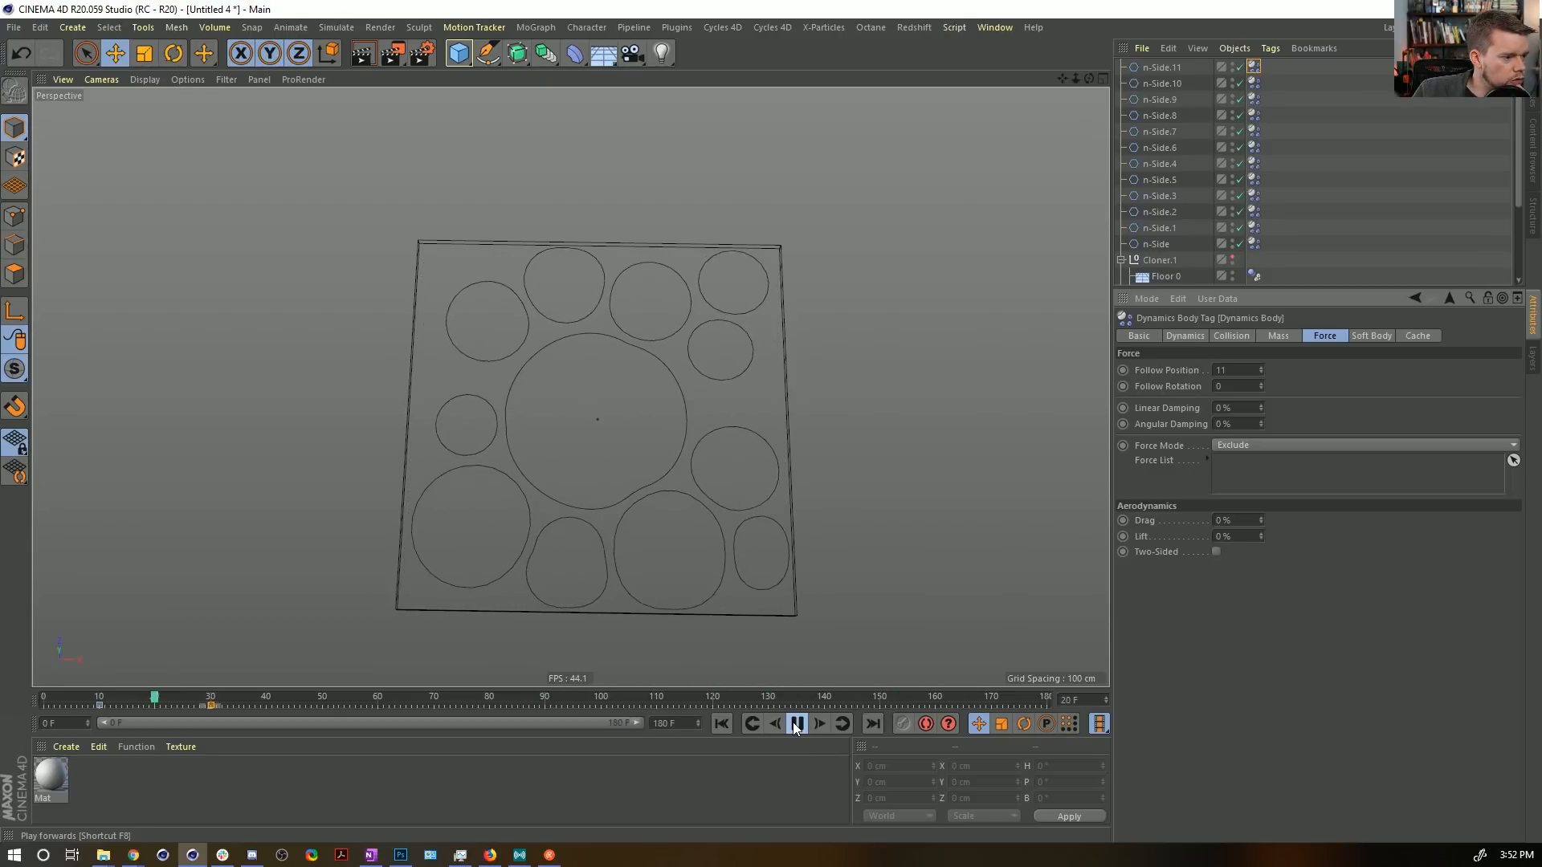
{"action": "left_click", "coordinate": [796, 724]}
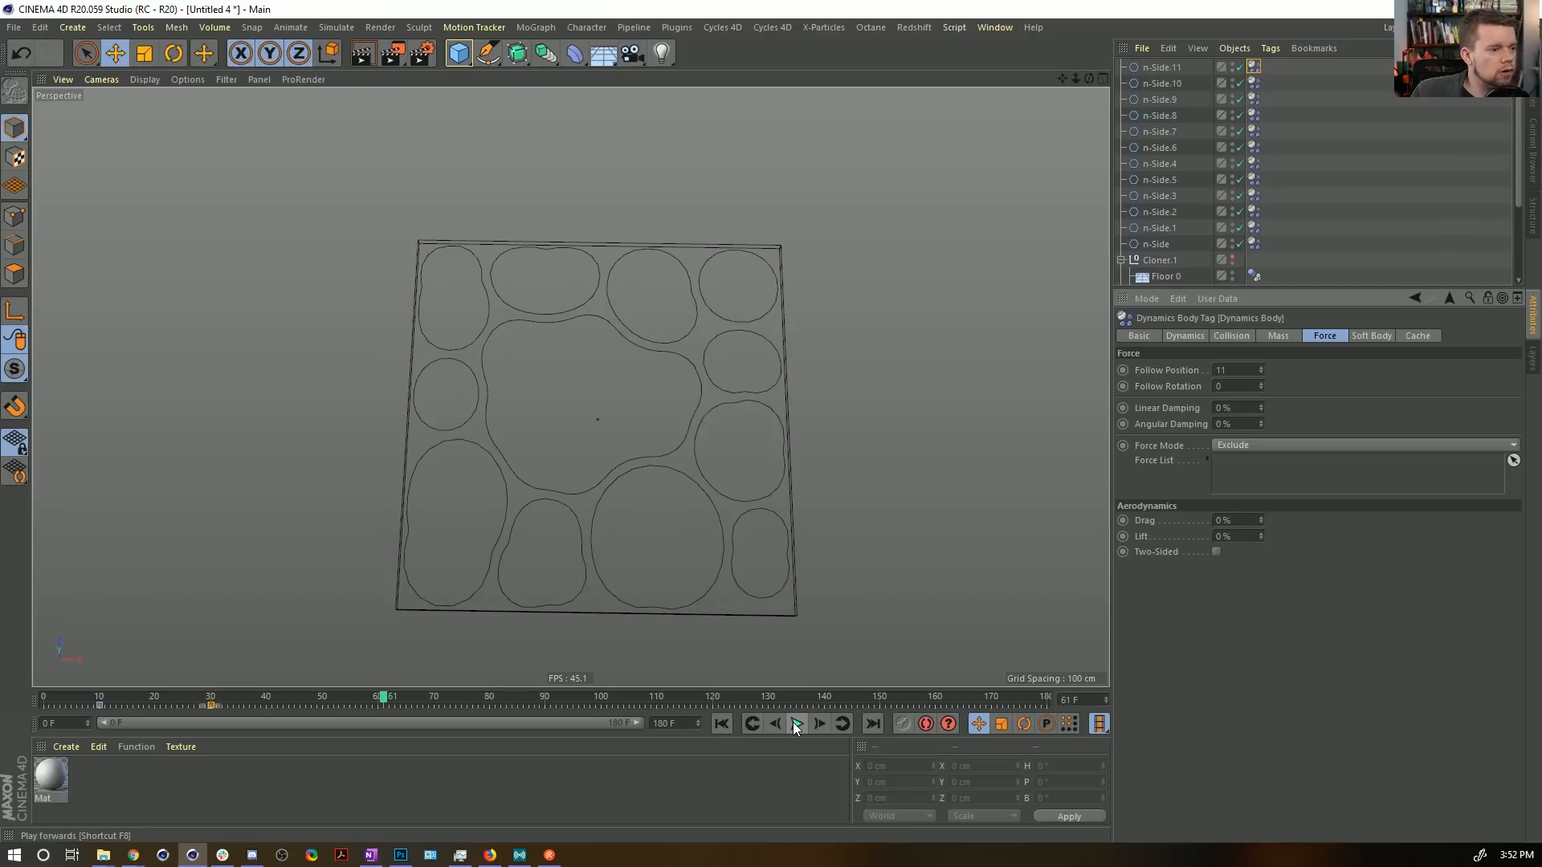
Set the shape conservation Stiffness to 1 on all twelve n-Side dynamics body tags and play the simulation.
{"action": "left_click", "coordinate": [1253, 244]}
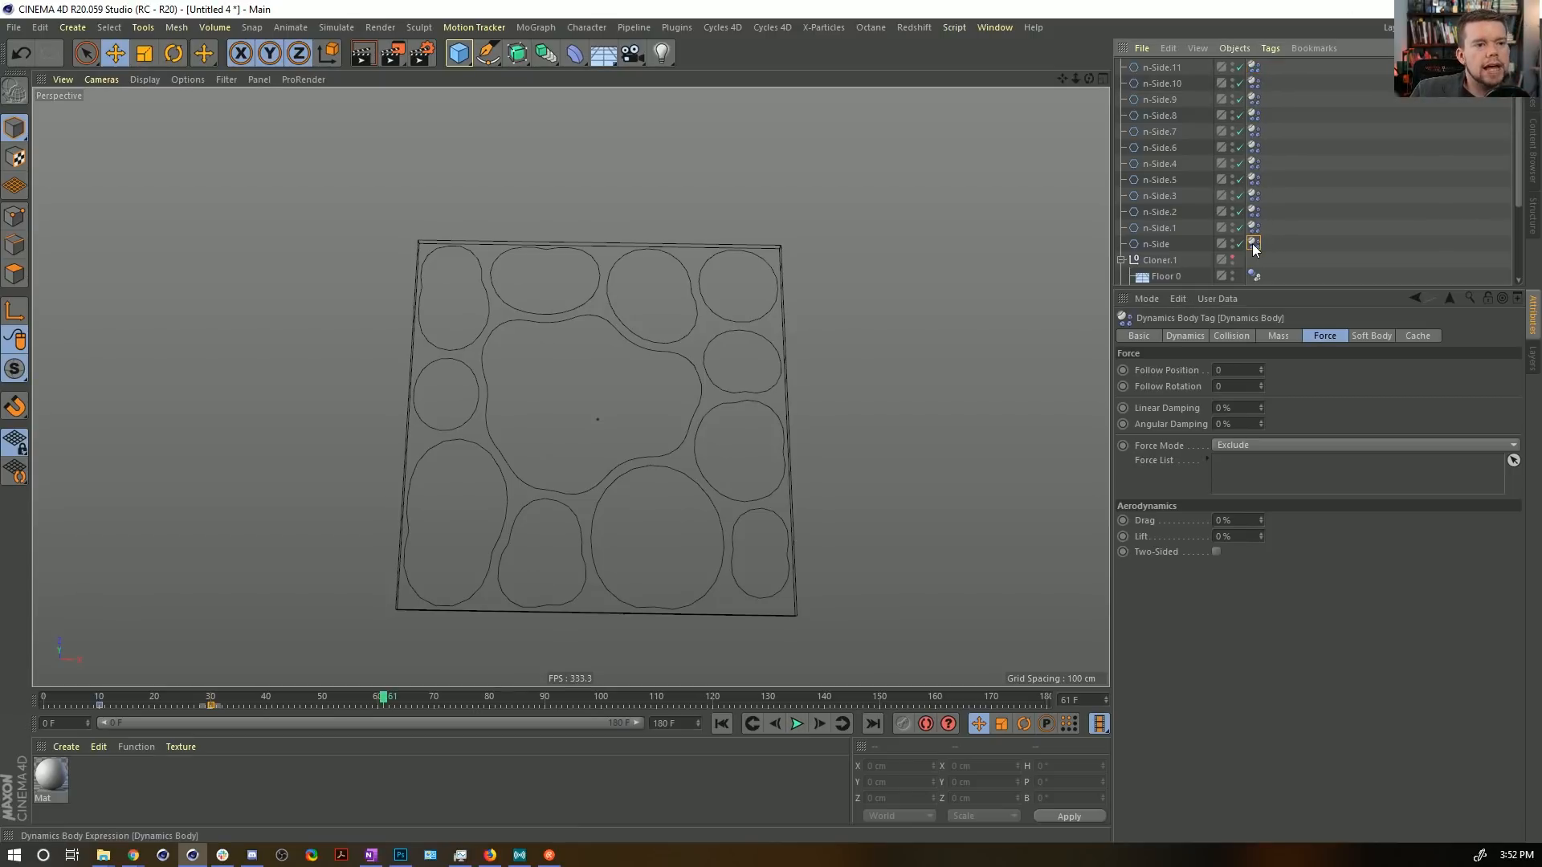
{"action": "left_click", "coordinate": [1258, 68], "text": "shift"}
{"action": "left_click", "coordinate": [1415, 338]}
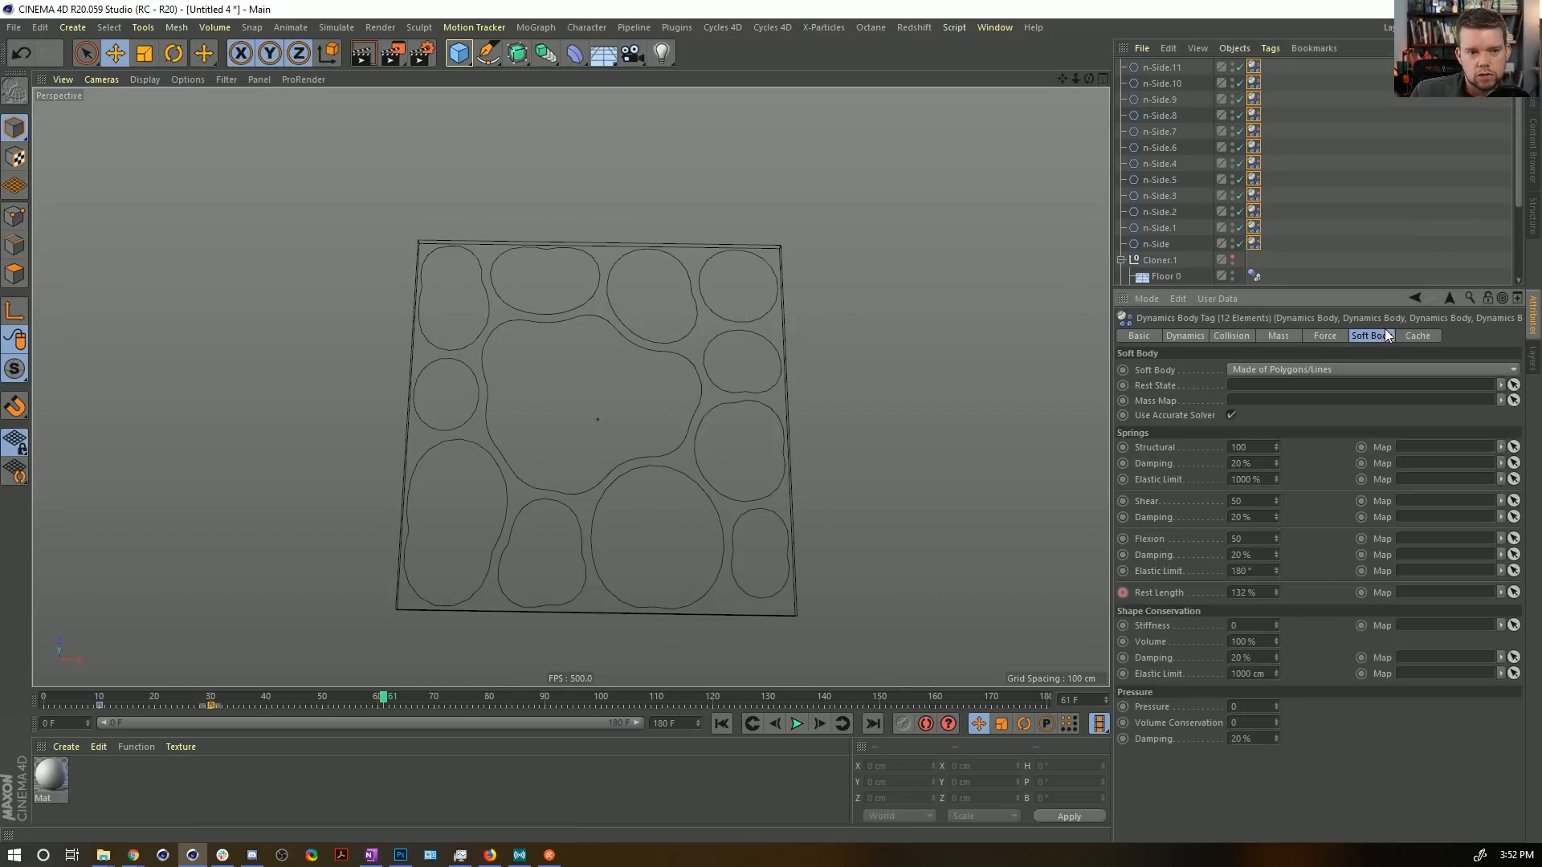
{"action": "left_click", "coordinate": [1365, 337]}
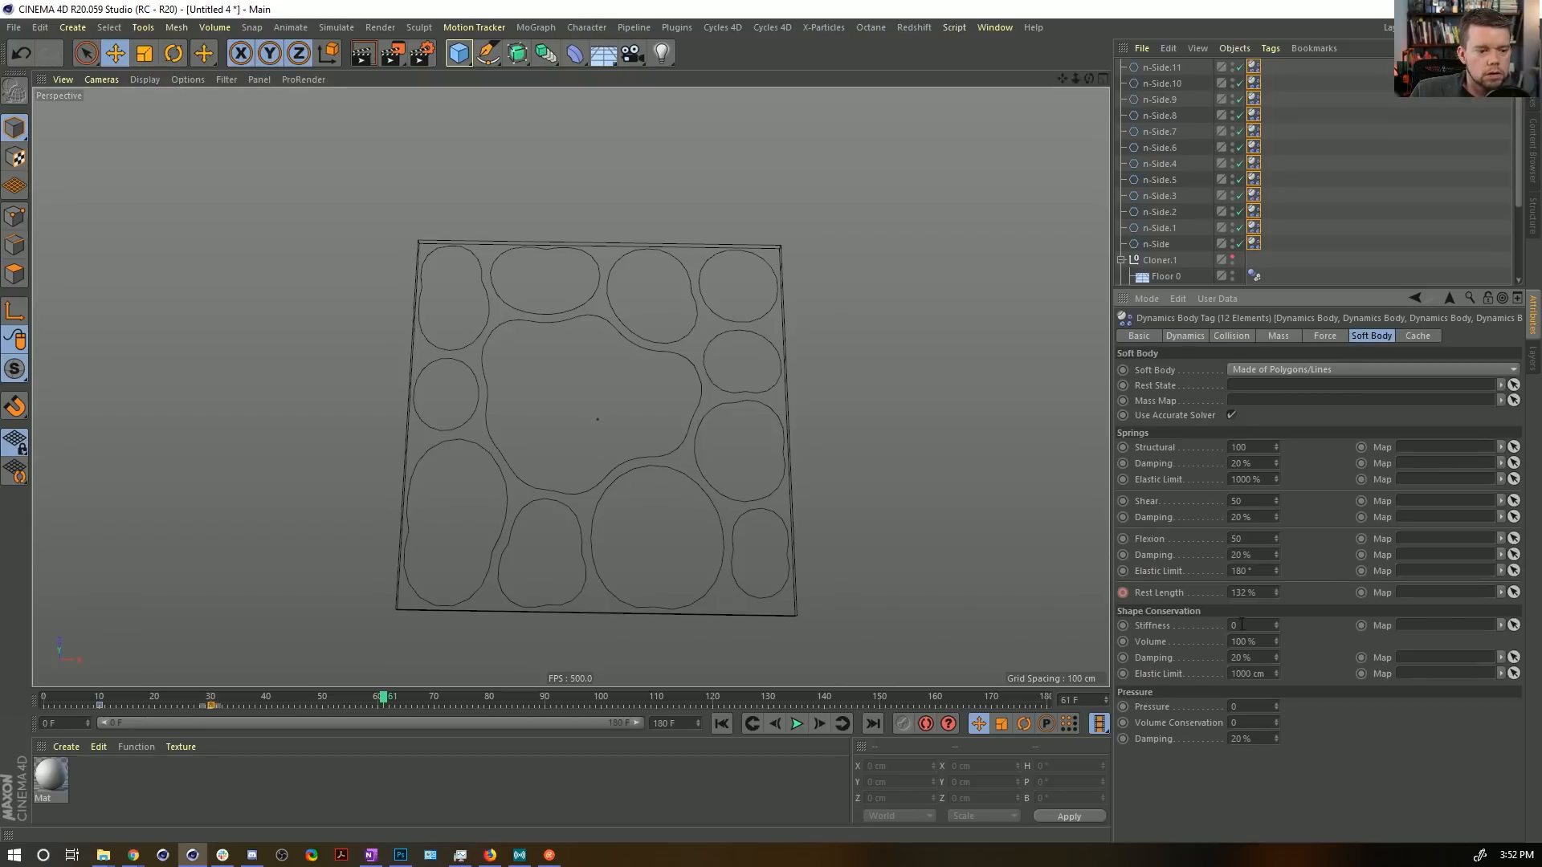
{"action": "left_click", "coordinate": [721, 723]}
{"action": "left_click", "coordinate": [797, 724]}
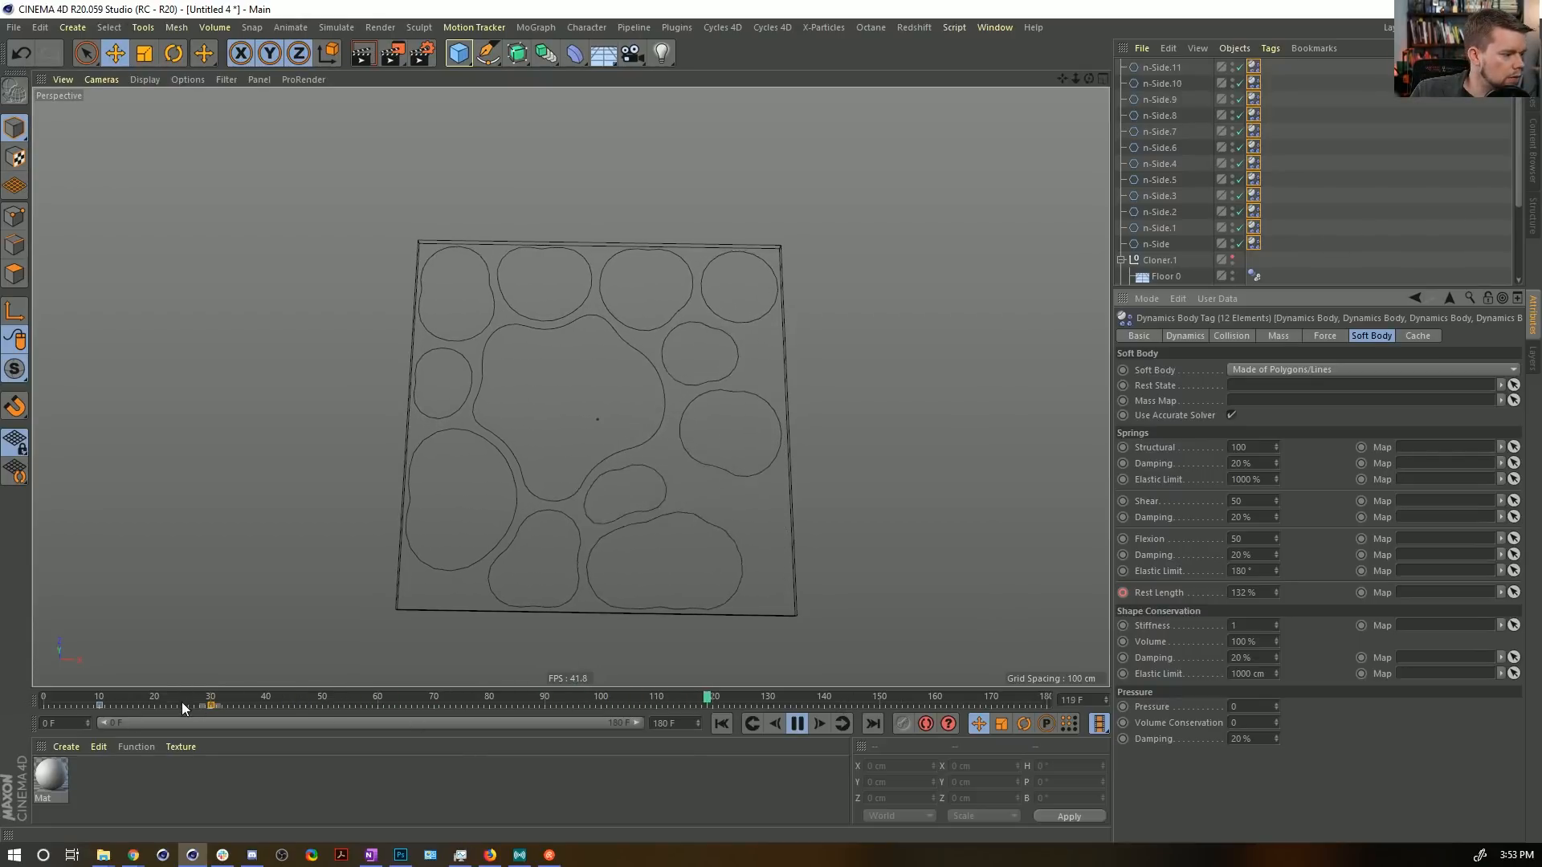
Set the tags' Rest Length key at frame 30 to 150%, test the simulation, and return to frame 0.
{"action": "left_click_drag", "start_coordinate": [271, 710], "coordinate": [275, 710]}
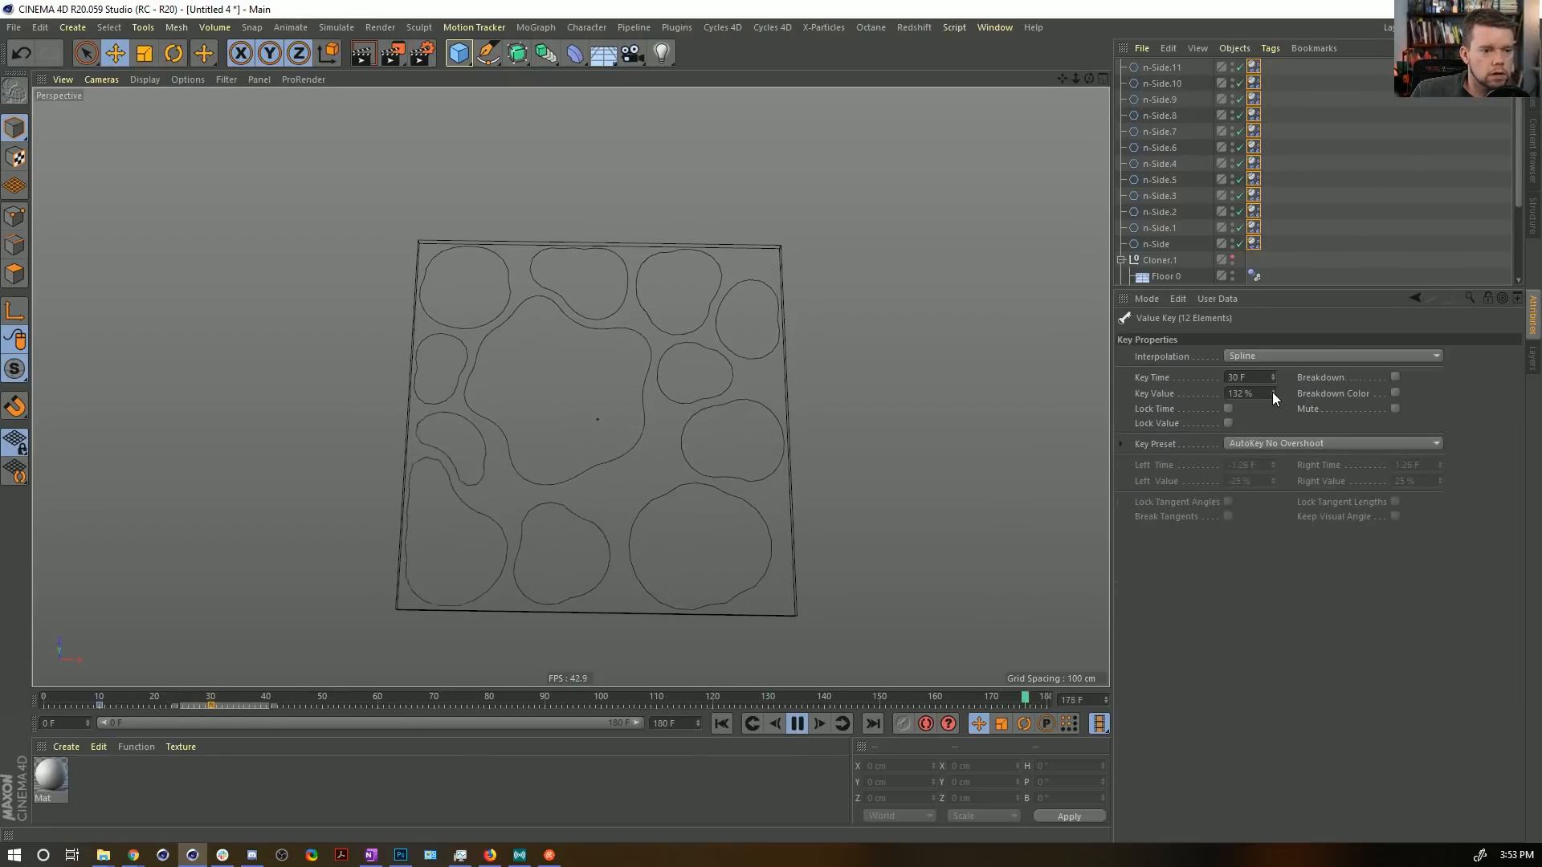
{"action": "left_click_drag", "start_coordinate": [1273, 392], "coordinate": [1274, 390]}
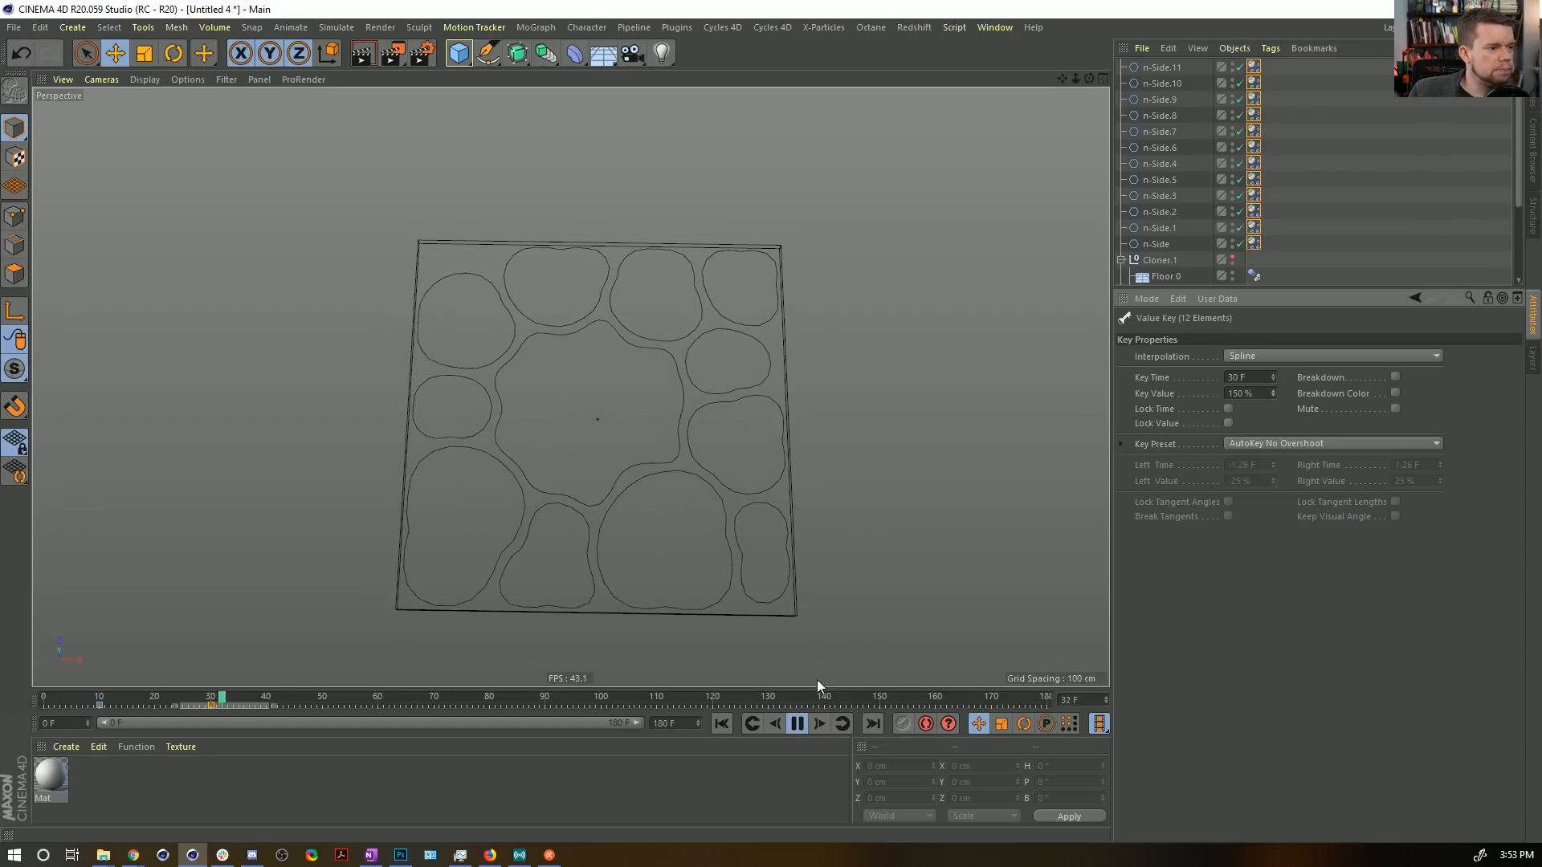
{"action": "left_click", "coordinate": [806, 724]}
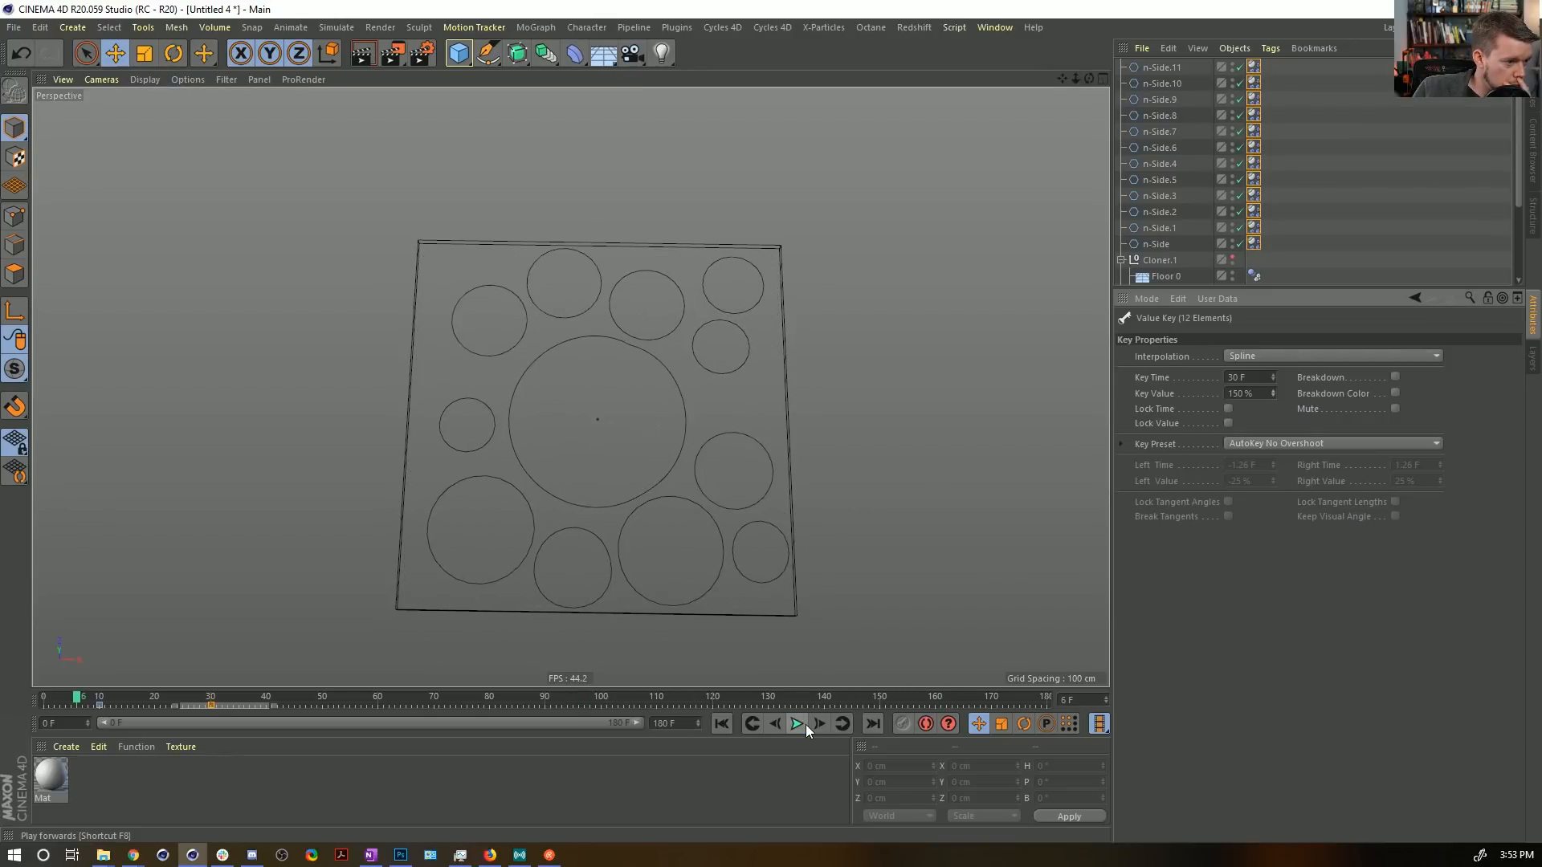
{"action": "left_click", "coordinate": [718, 727]}
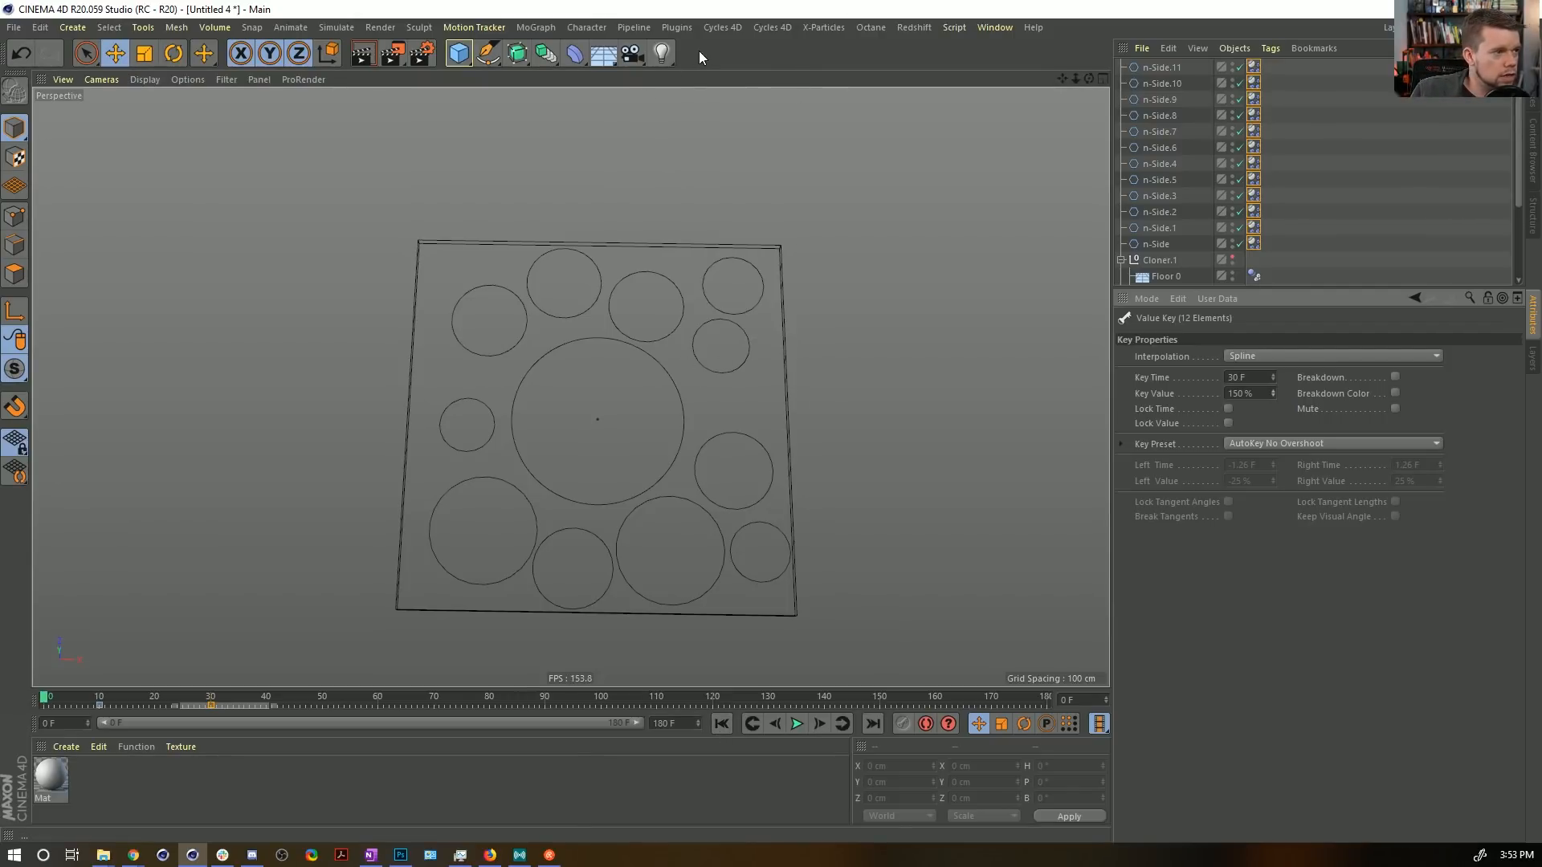
Save the scene as [5a]FightingMicrobes.c4d in the SceneFiles folder of Episode10.
{"action": "key", "text": "ctrl+s"}
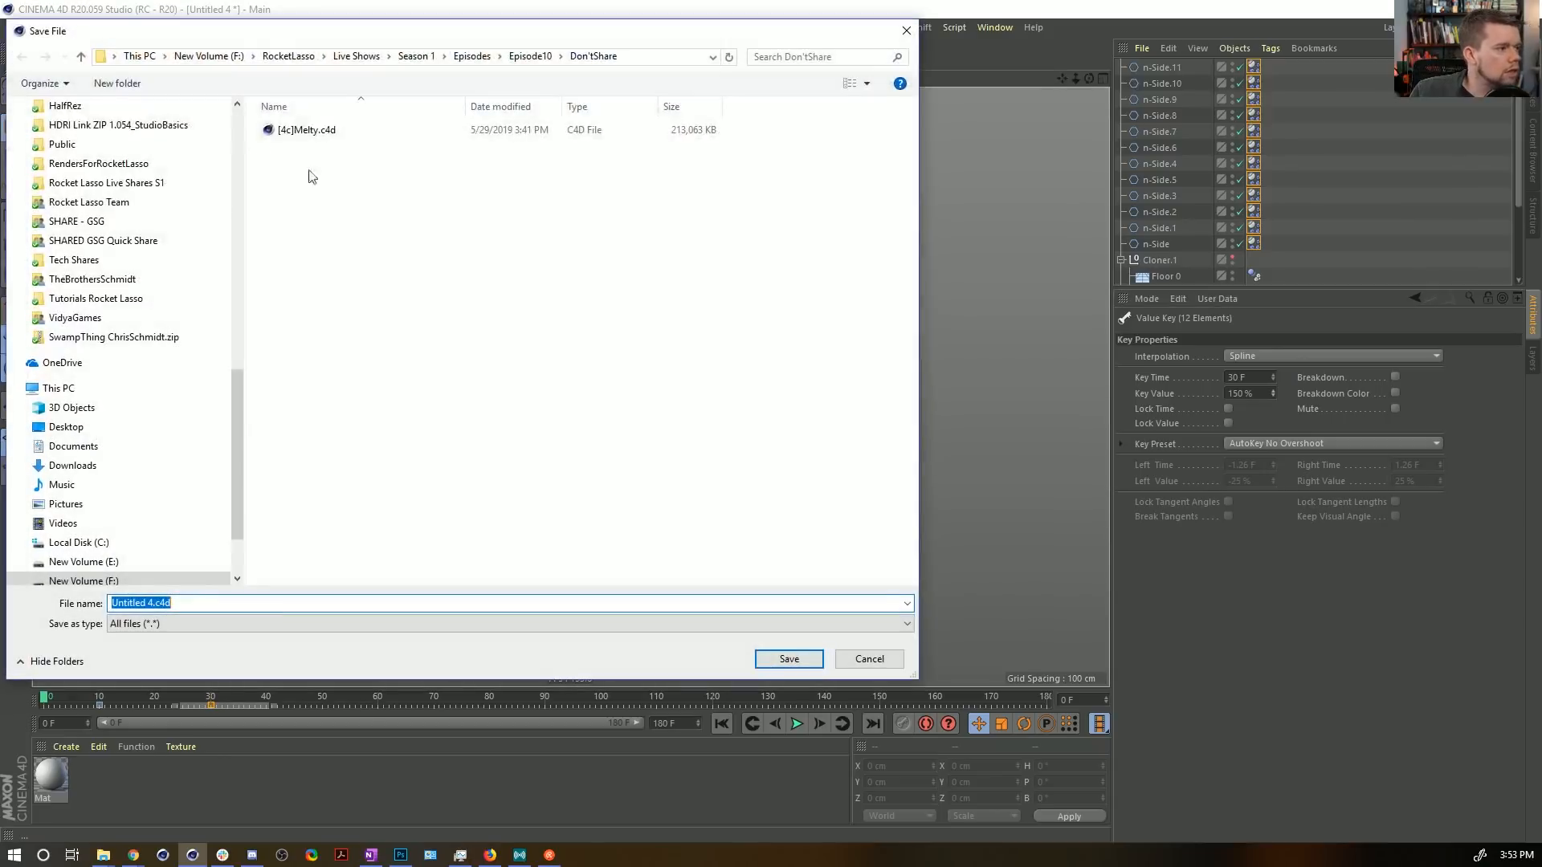
{"action": "left_click", "coordinate": [530, 56]}
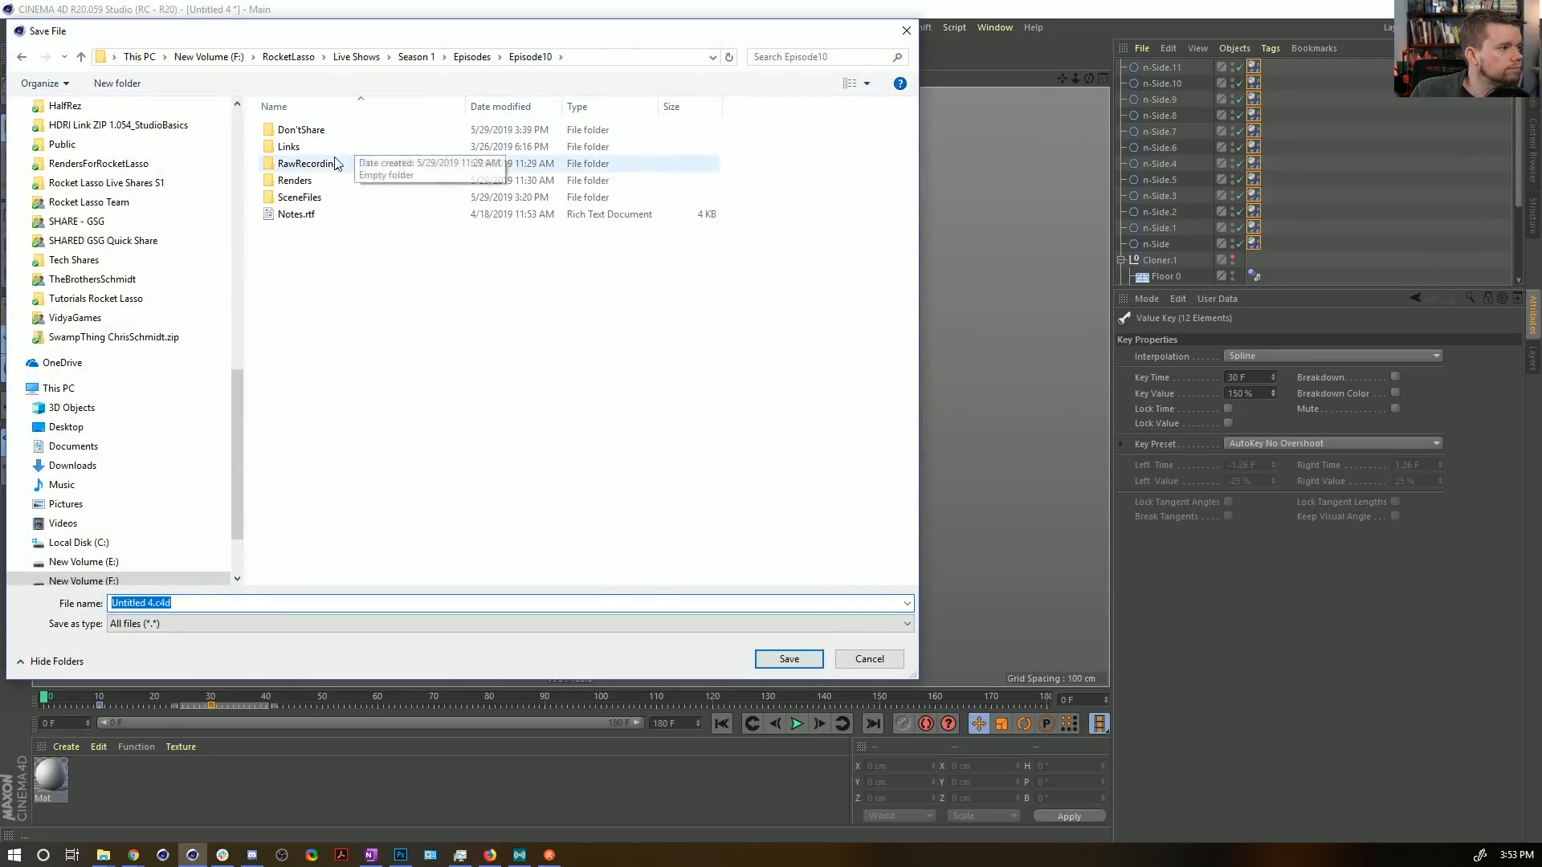
{"action": "double_click", "coordinate": [299, 197]}
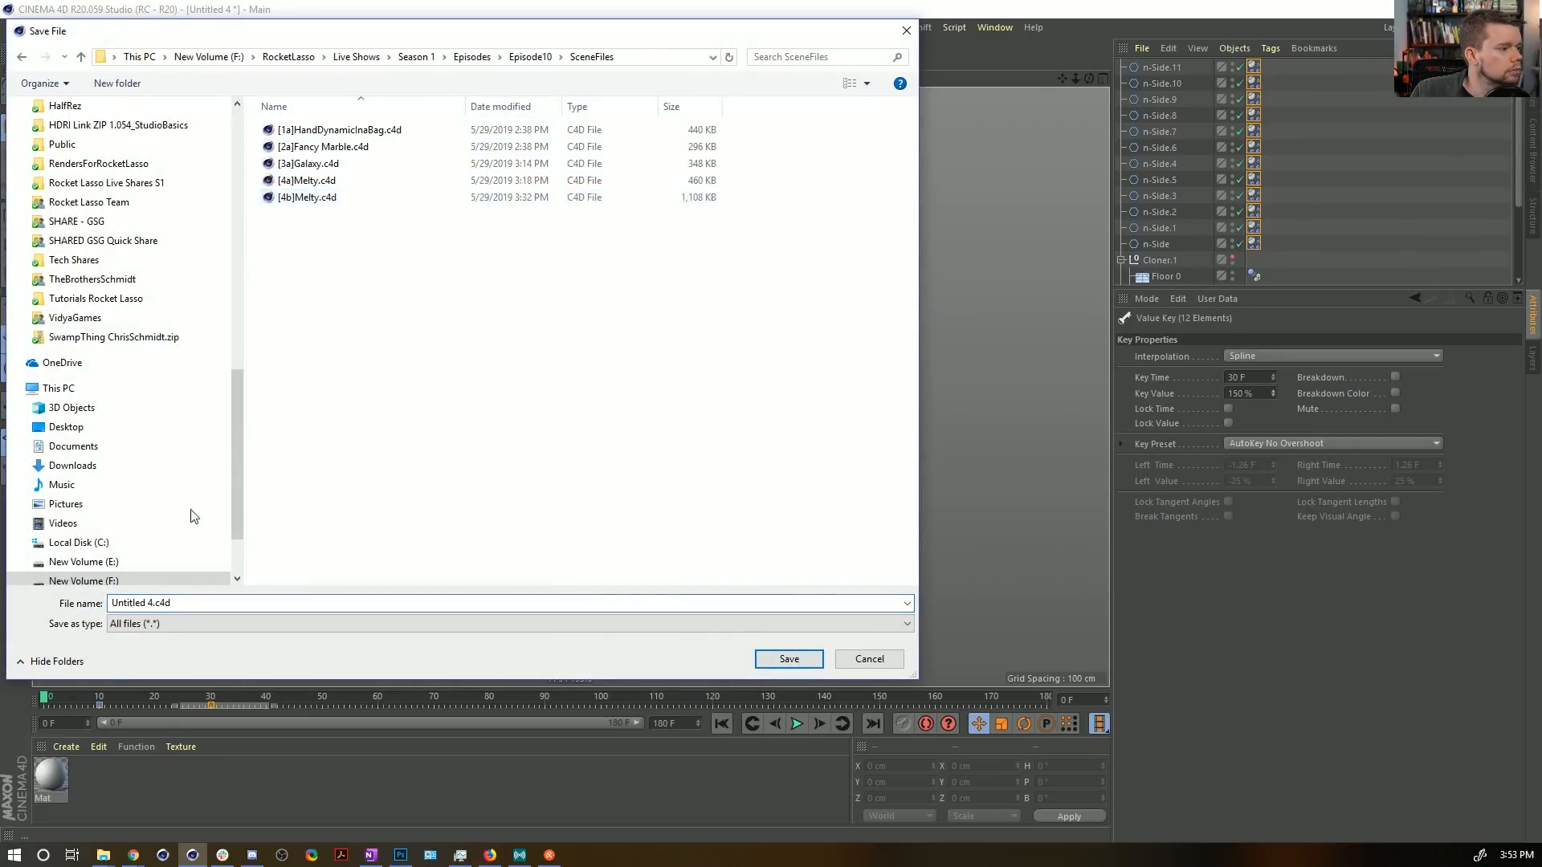
{"action": "left_click", "coordinate": [307, 197]}
{"action": "left_click", "coordinate": [122, 604]}
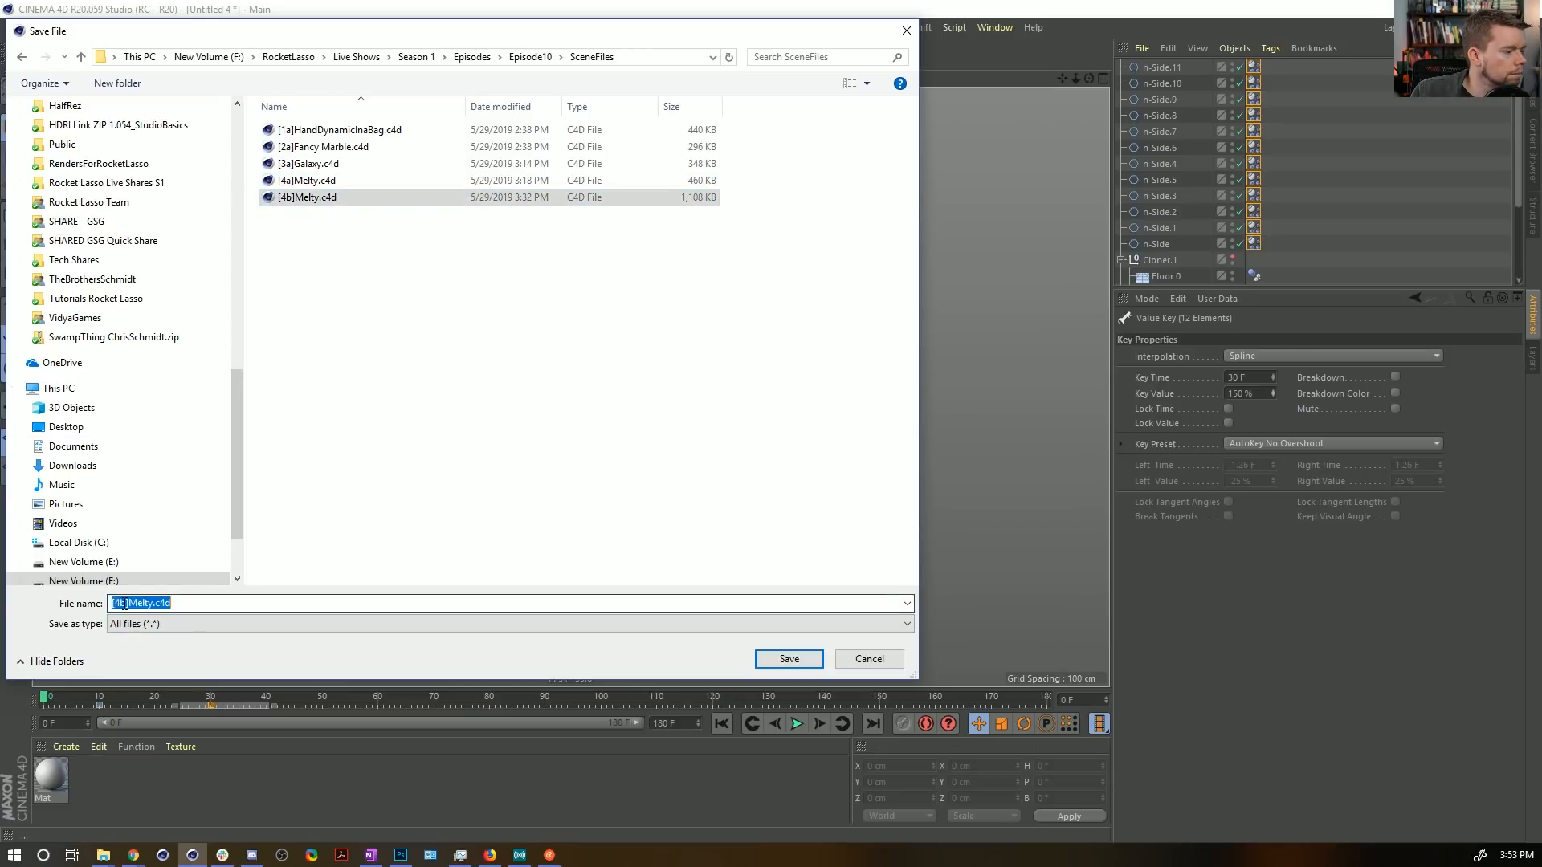
{"action": "left_click", "coordinate": [124, 602]}
{"action": "key", "text": "BackSpace"}
{"action": "key", "text": "BackSpace"}
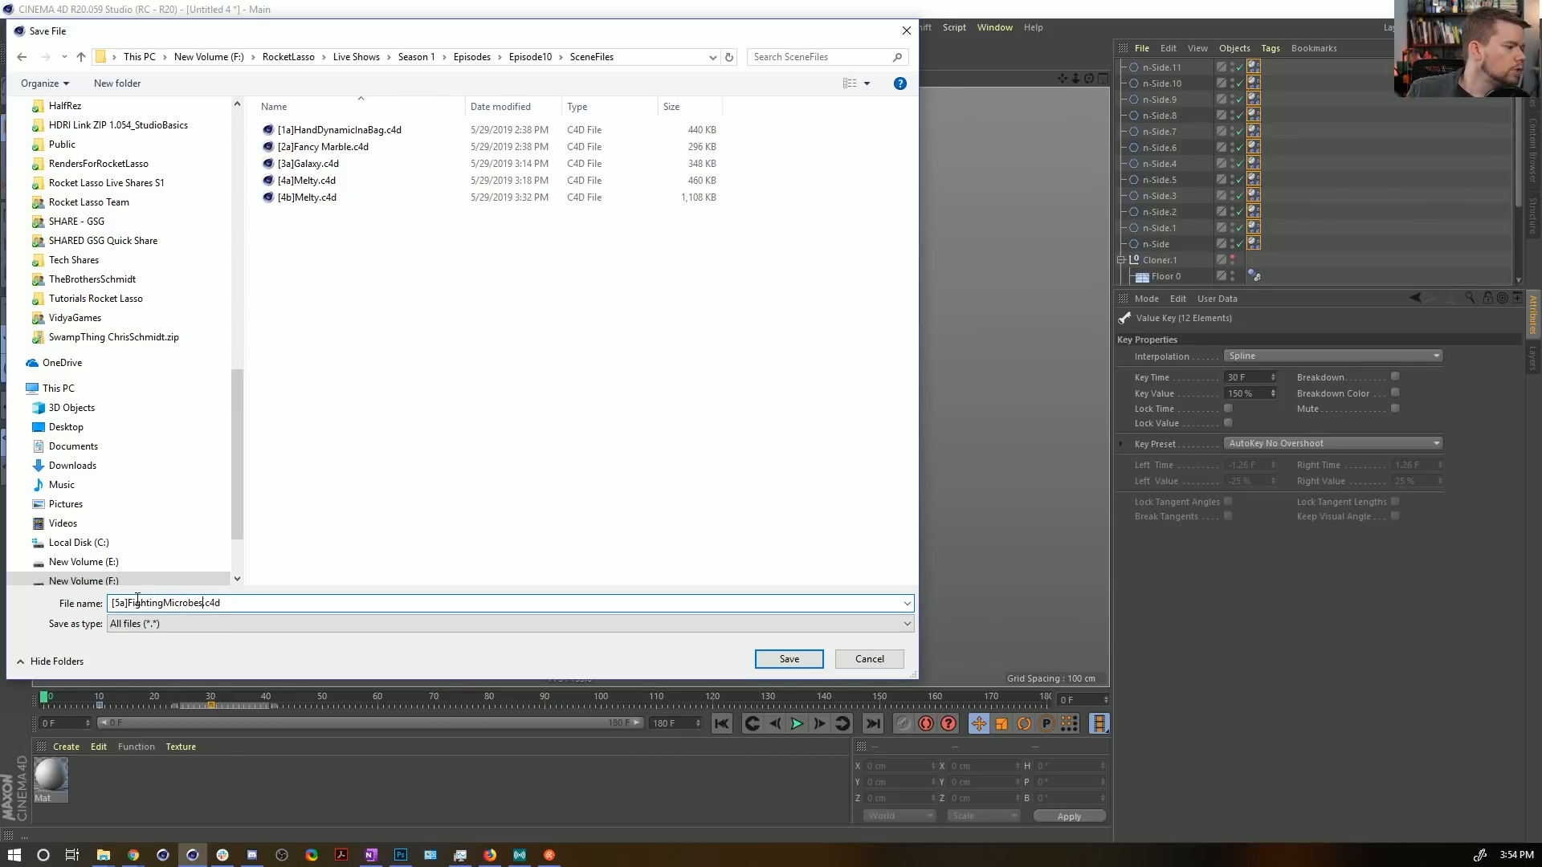
{"action": "key", "text": "Return"}
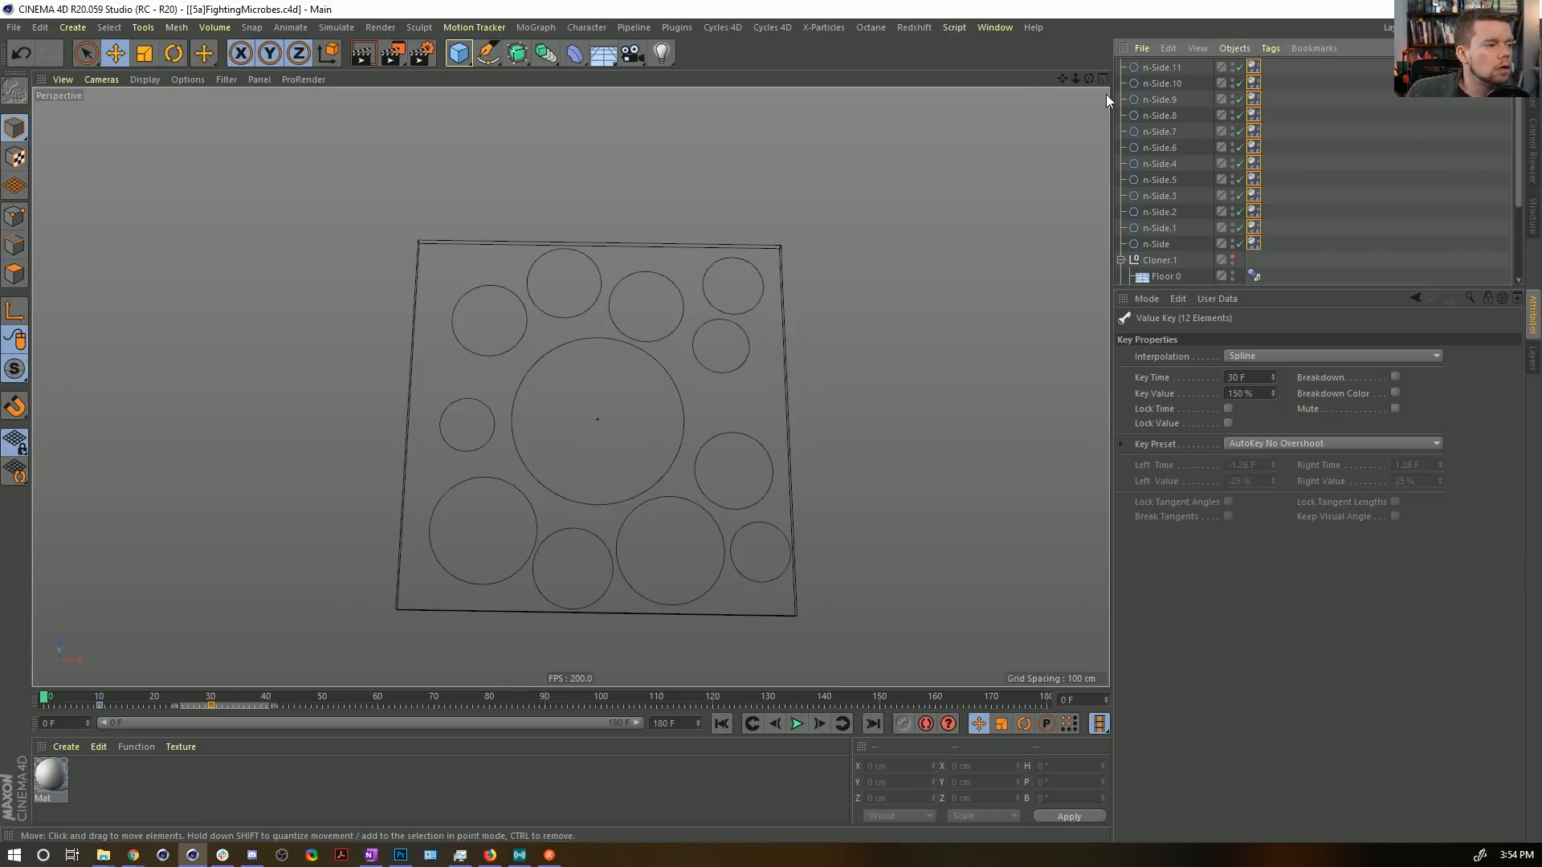
Add a MoGraph Cloner and place a copy of n-Side.11 inside it as its child.
{"action": "left_click", "coordinate": [541, 29]}
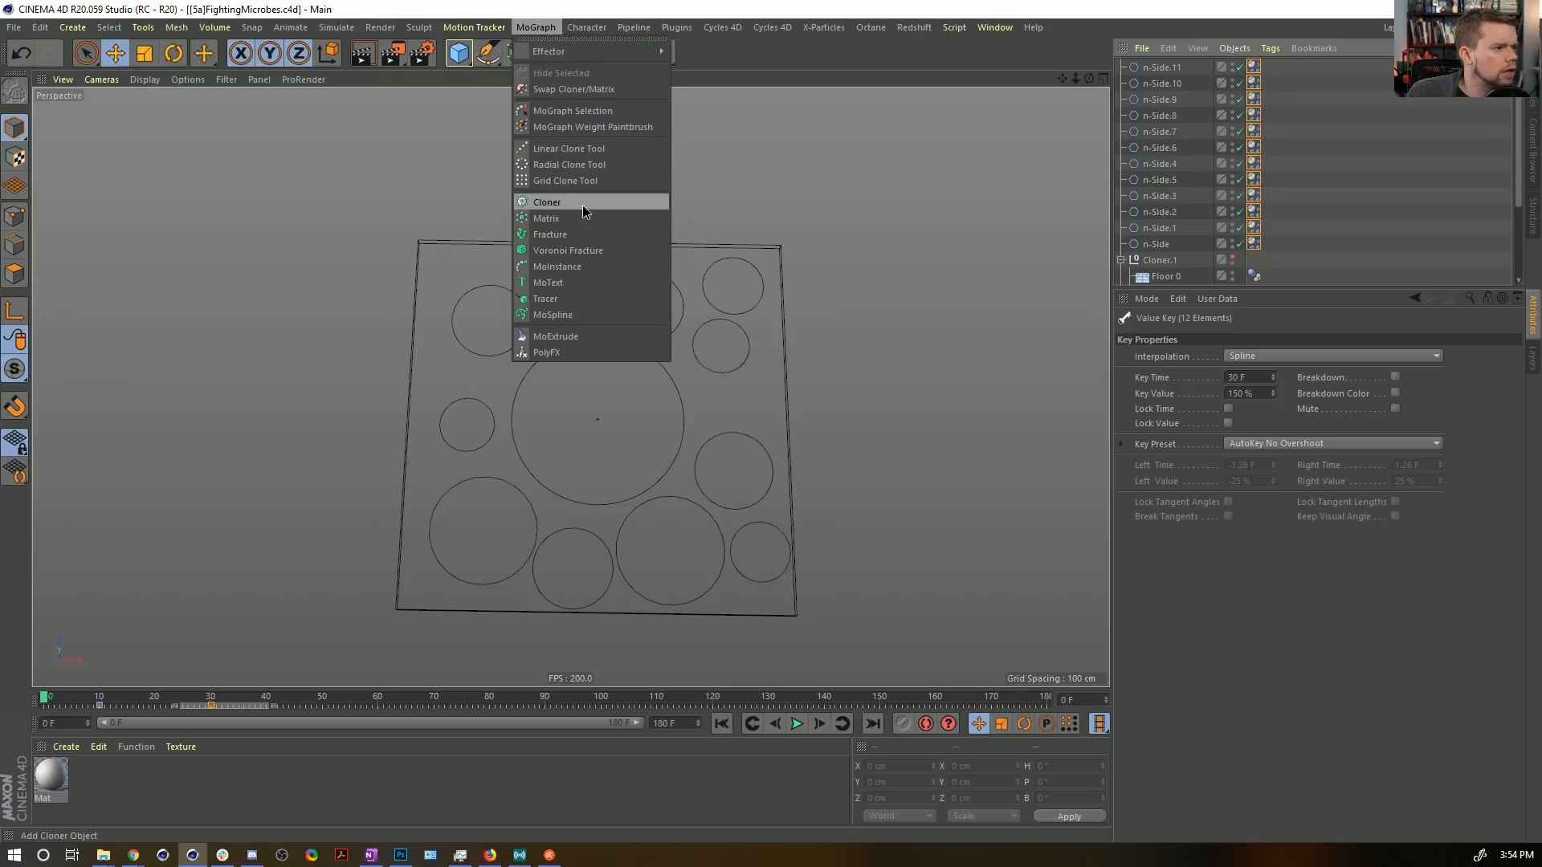
{"action": "left_click", "coordinate": [580, 204]}
{"action": "left_click_drag", "start_coordinate": [1172, 85], "coordinate": [1167, 70]}
{"action": "left_click", "coordinate": [1160, 68]}
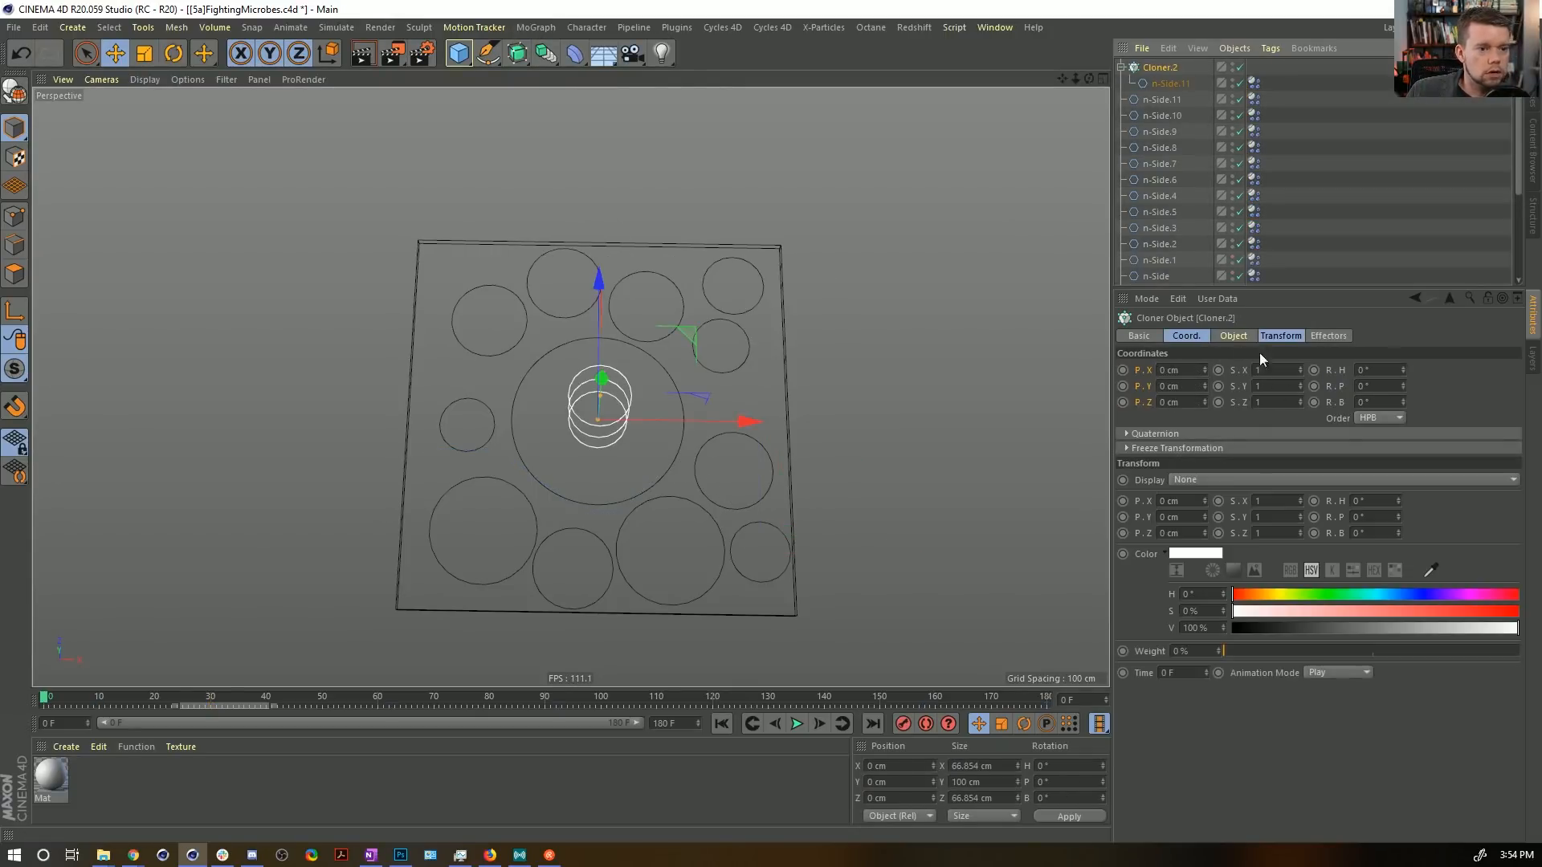
Set the new cloner's mode to Honeycomb Array with its orientation on the Y (XZ) plane.
{"action": "left_click", "coordinate": [1234, 335]}
{"action": "left_click", "coordinate": [1194, 373]}
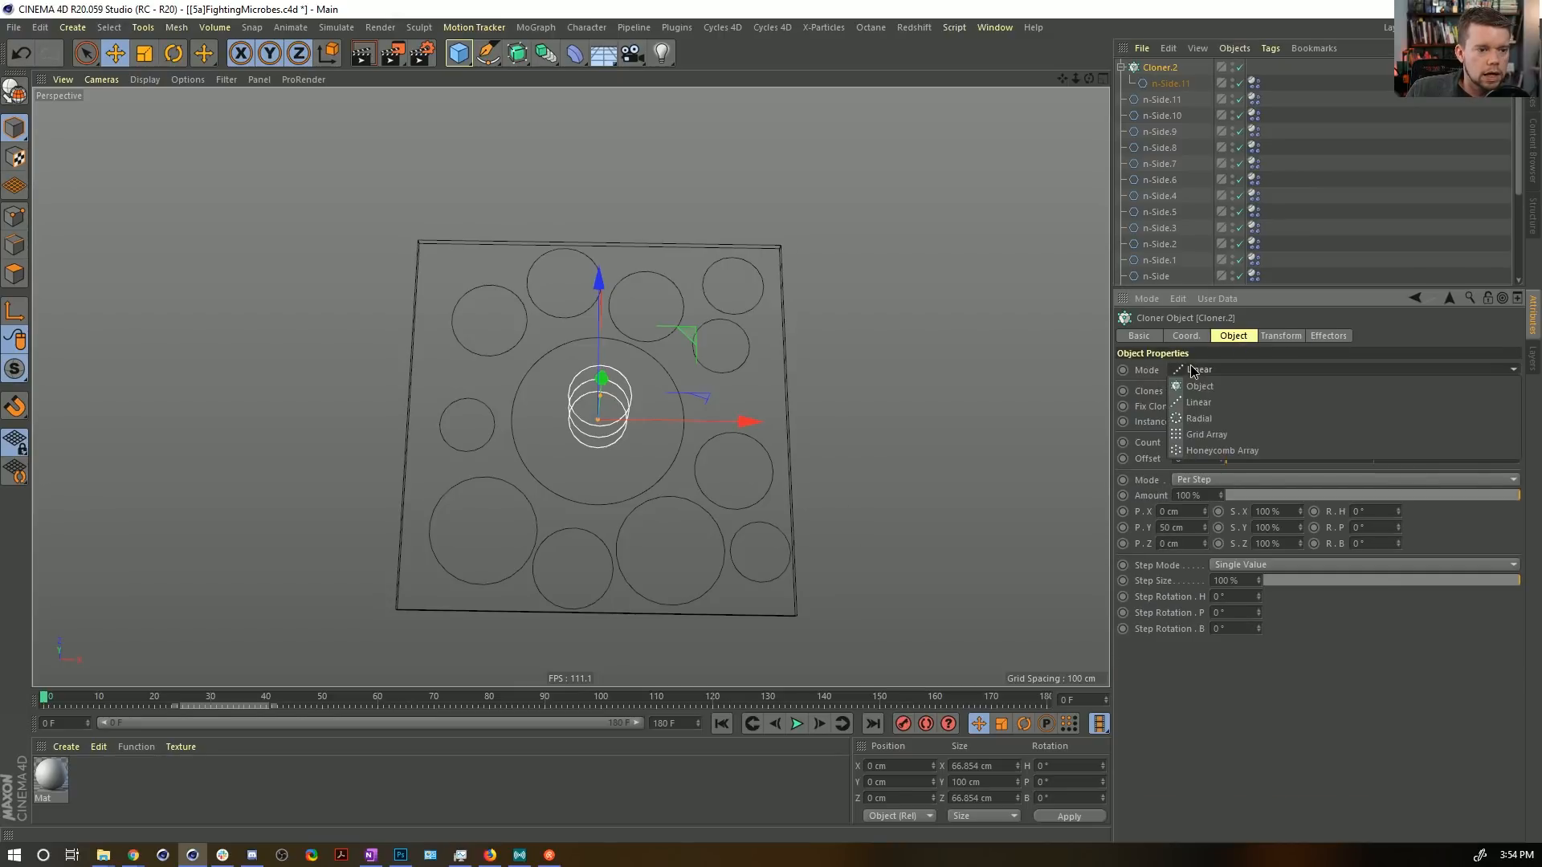
{"action": "left_click", "coordinate": [1198, 454]}
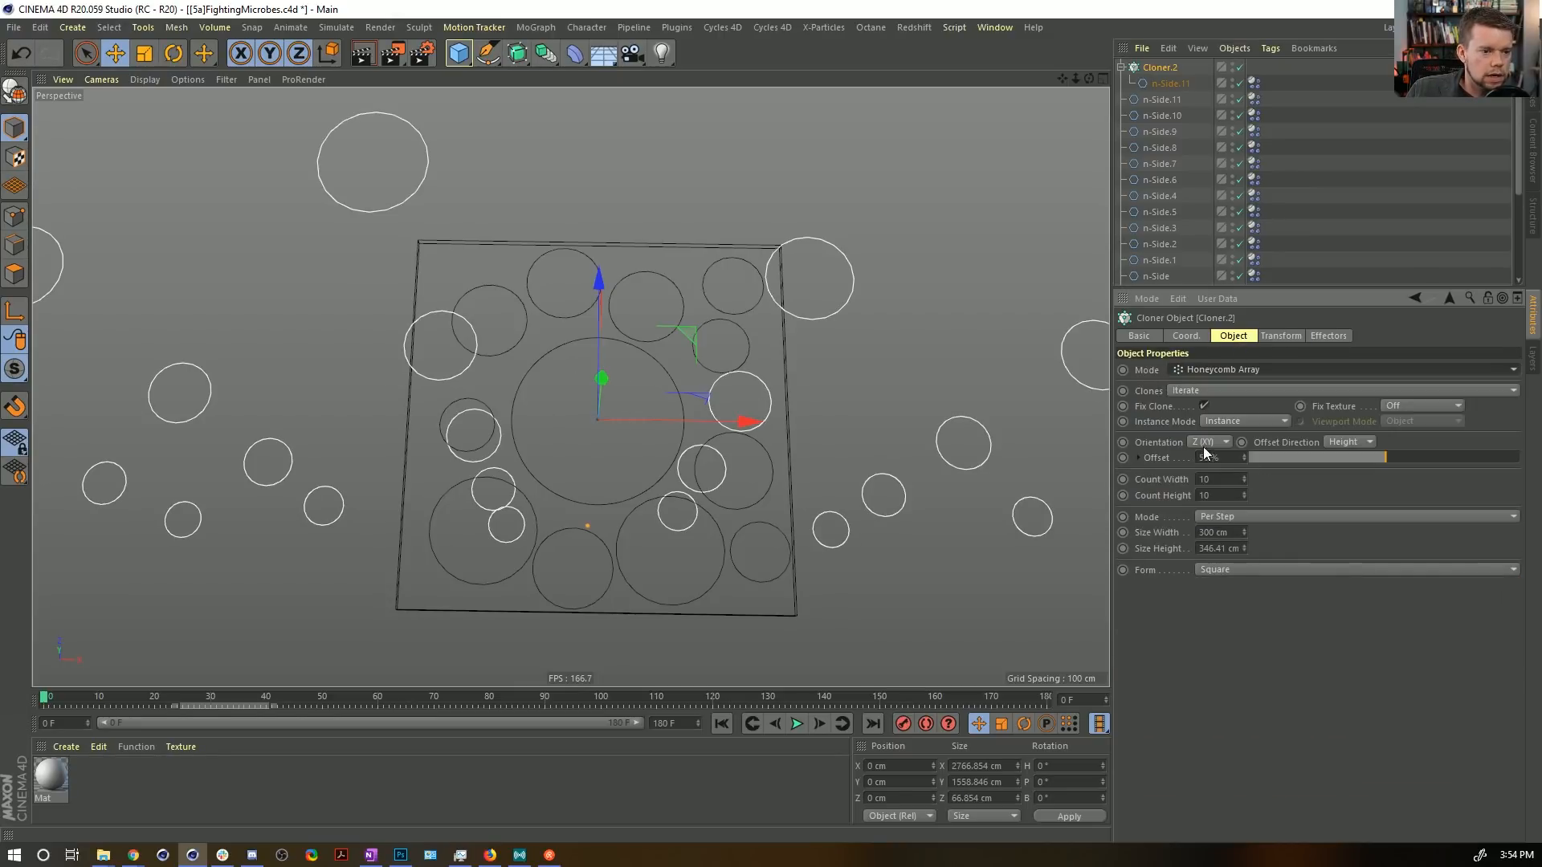
{"action": "left_click", "coordinate": [1204, 442]}
{"action": "left_click", "coordinate": [1207, 493]}
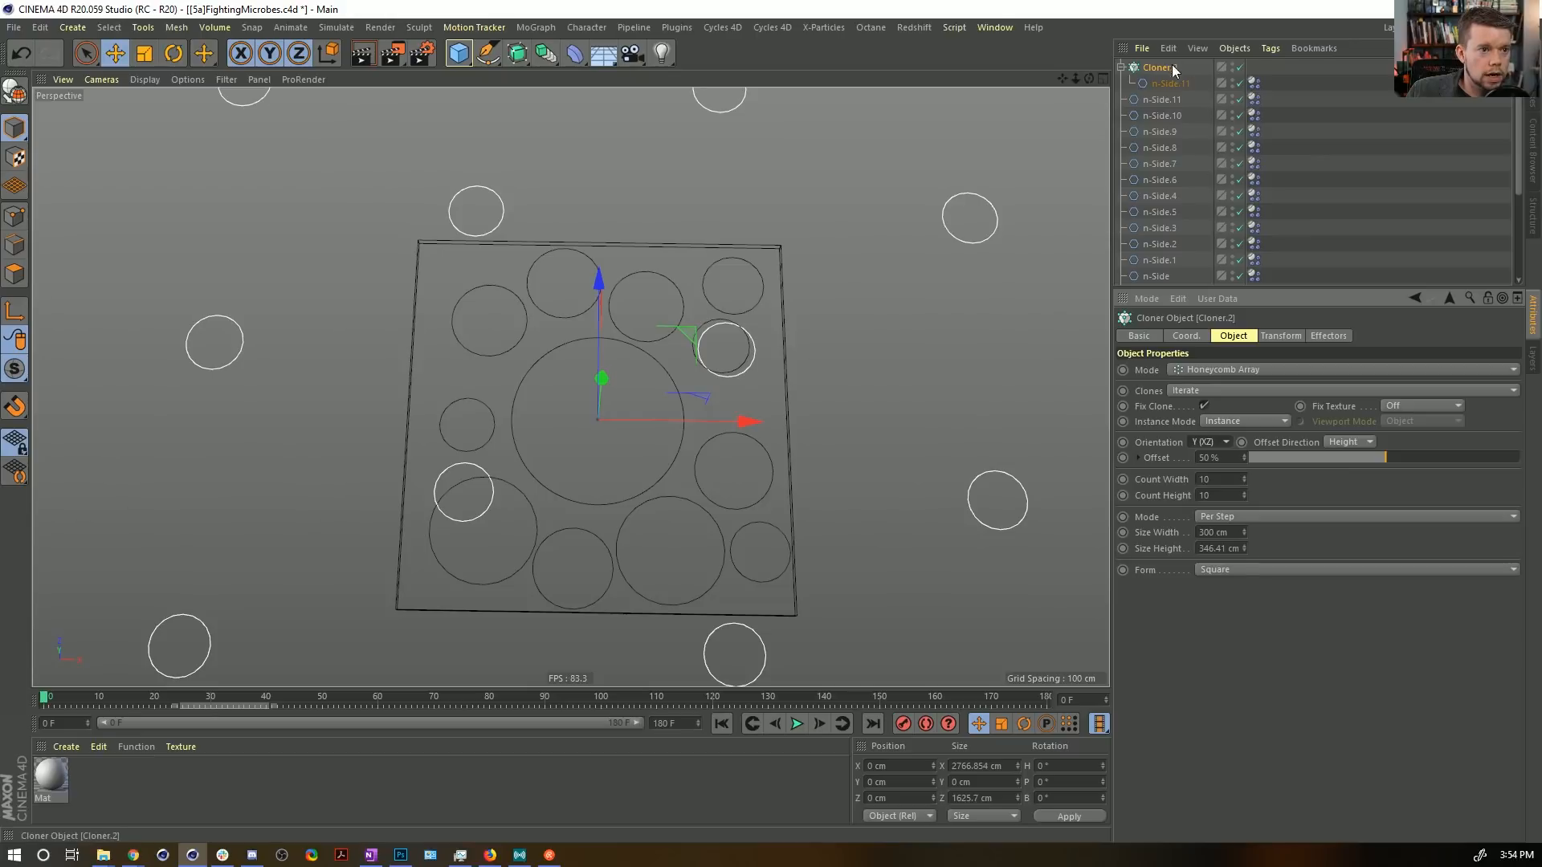
Scale the cloner down to about 542 cm wide and 319 cm deep so the clones roughly fit the box.
{"action": "key", "text": "t"}
{"action": "left_click_drag", "start_coordinate": [853, 241], "coordinate": [494, 456]}
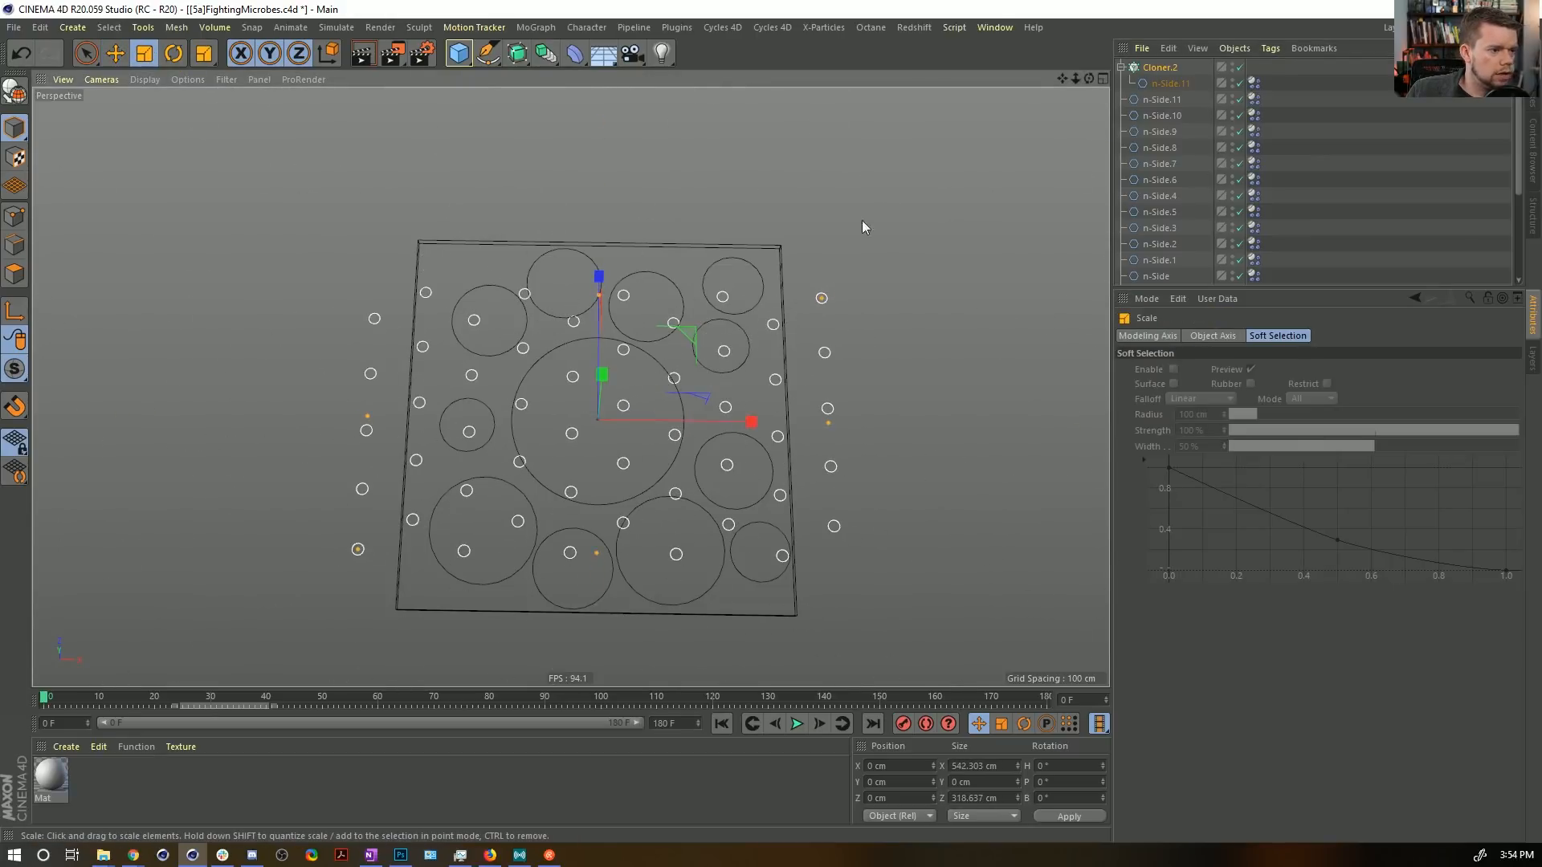
{"action": "left_click", "coordinate": [1154, 67]}
Set the Rest Length key at frame 30 to 100% on the cloned n-Side's dynamics body tag.
{"action": "left_click", "coordinate": [1254, 83]}
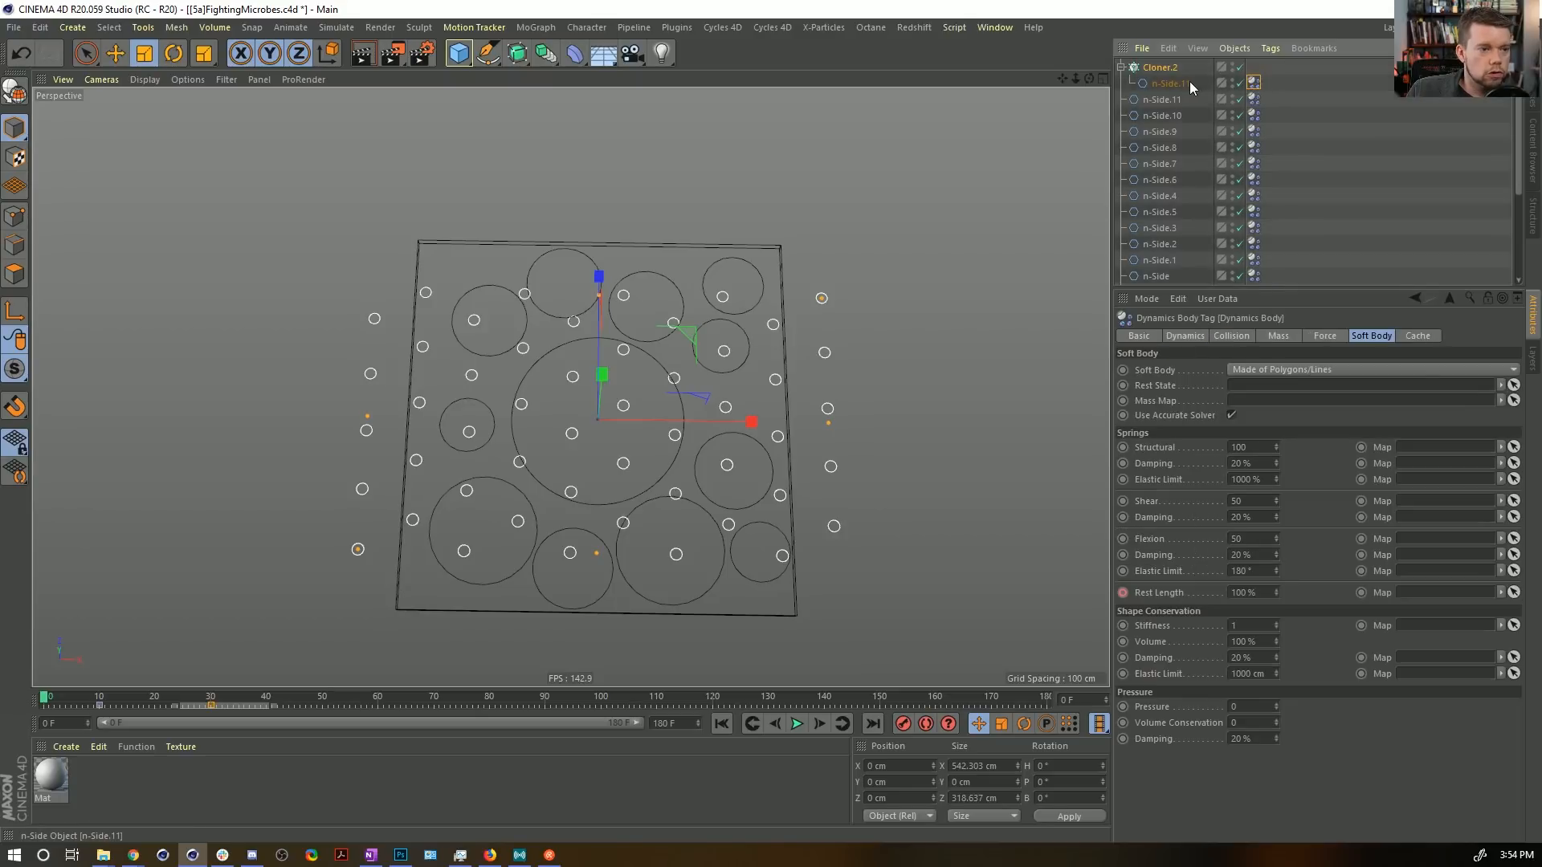
{"action": "left_click", "coordinate": [211, 706]}
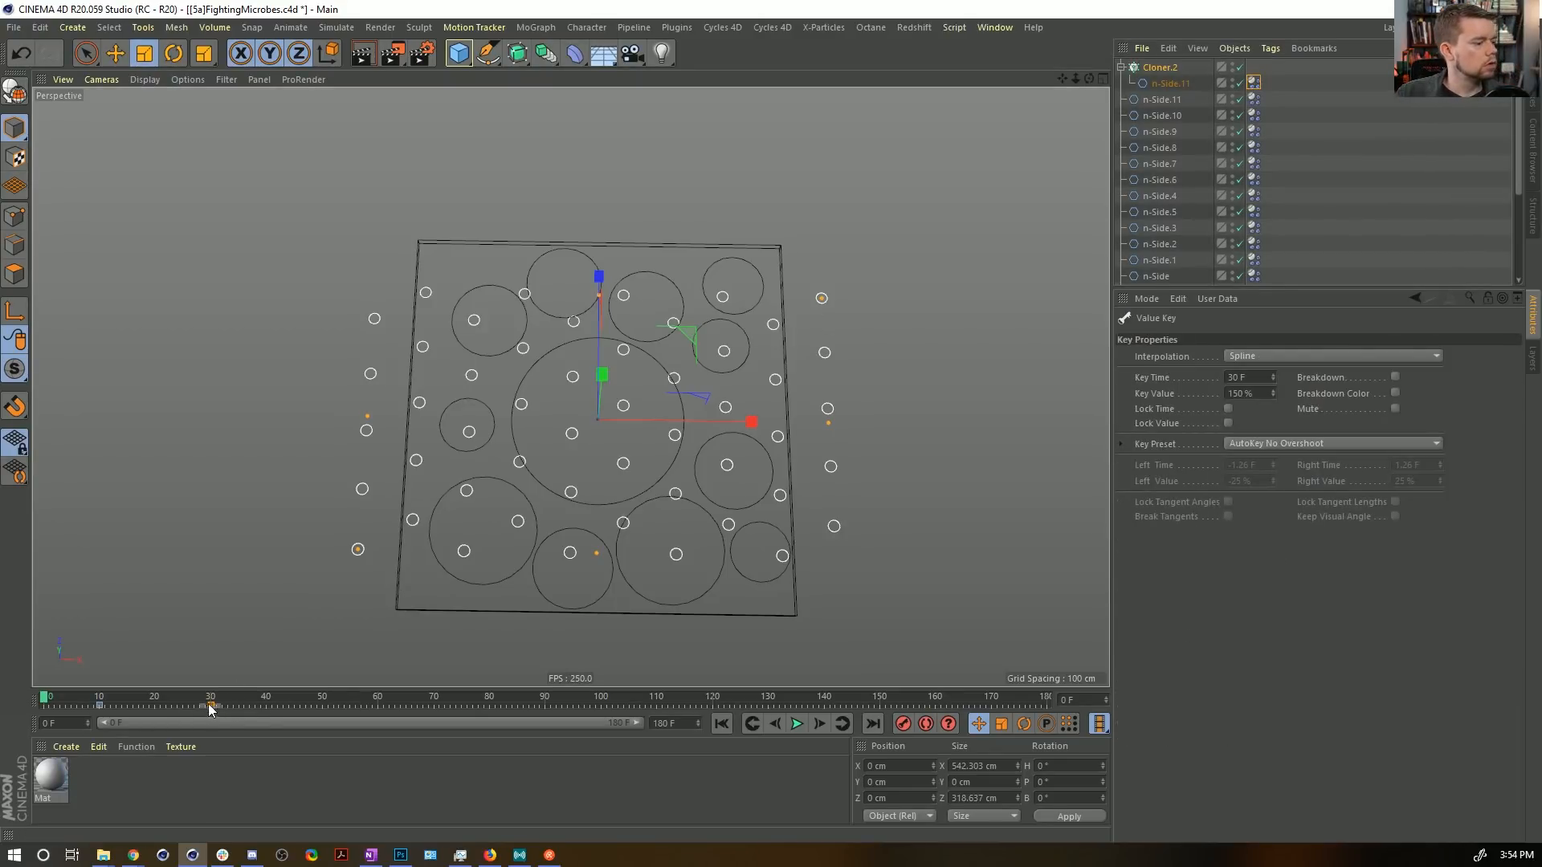
{"action": "left_click", "coordinate": [1260, 395]}
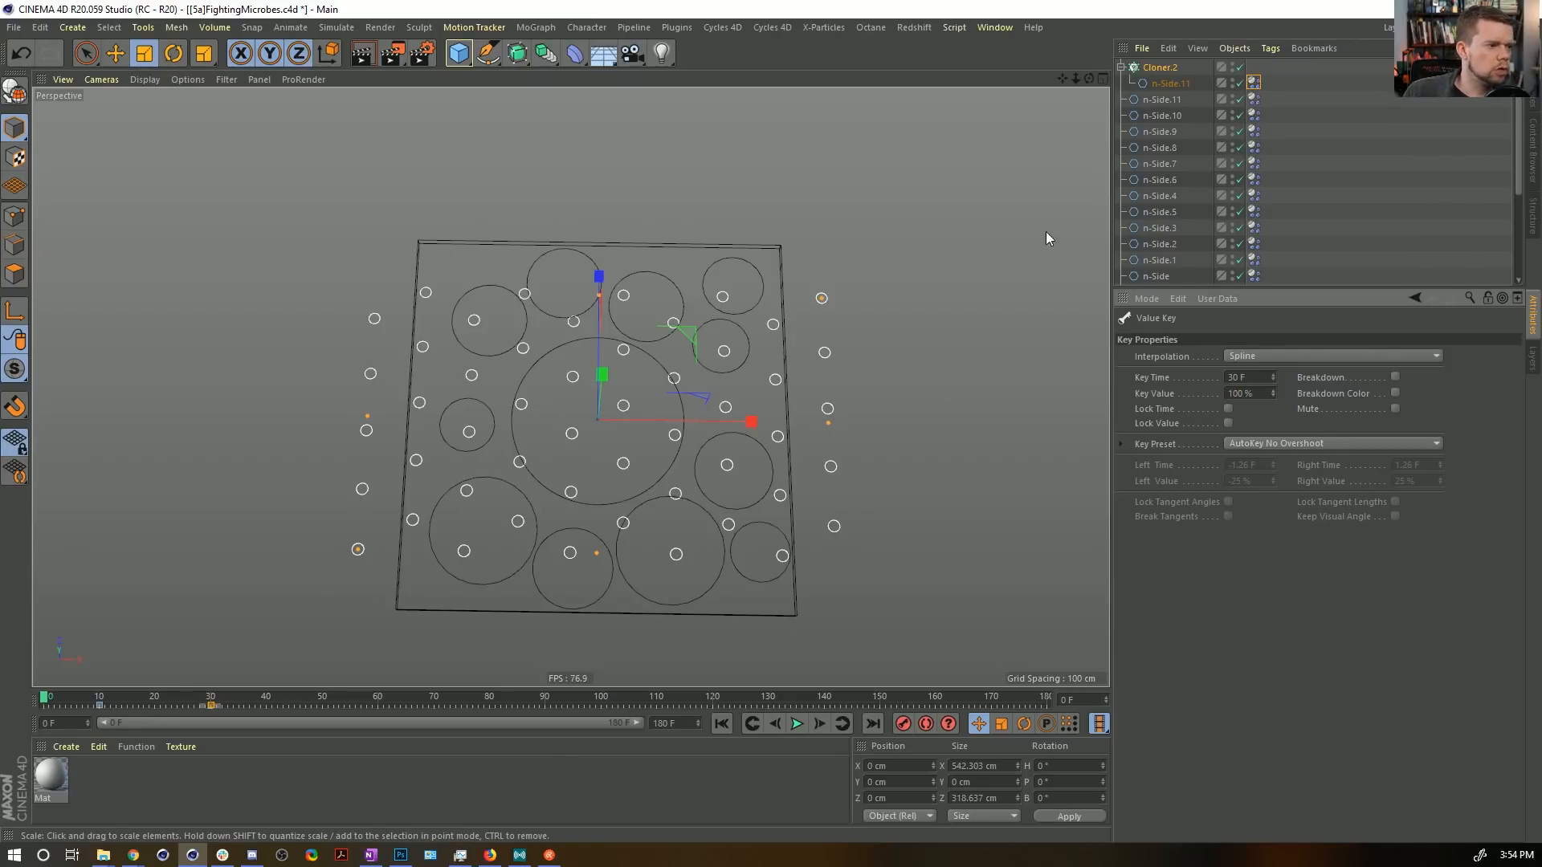
{"action": "left_click", "coordinate": [1358, 86]}
Reduce the cloner's Size Width to 39.8 cm so the array stays inside the box.
{"action": "left_click", "coordinate": [1161, 67]}
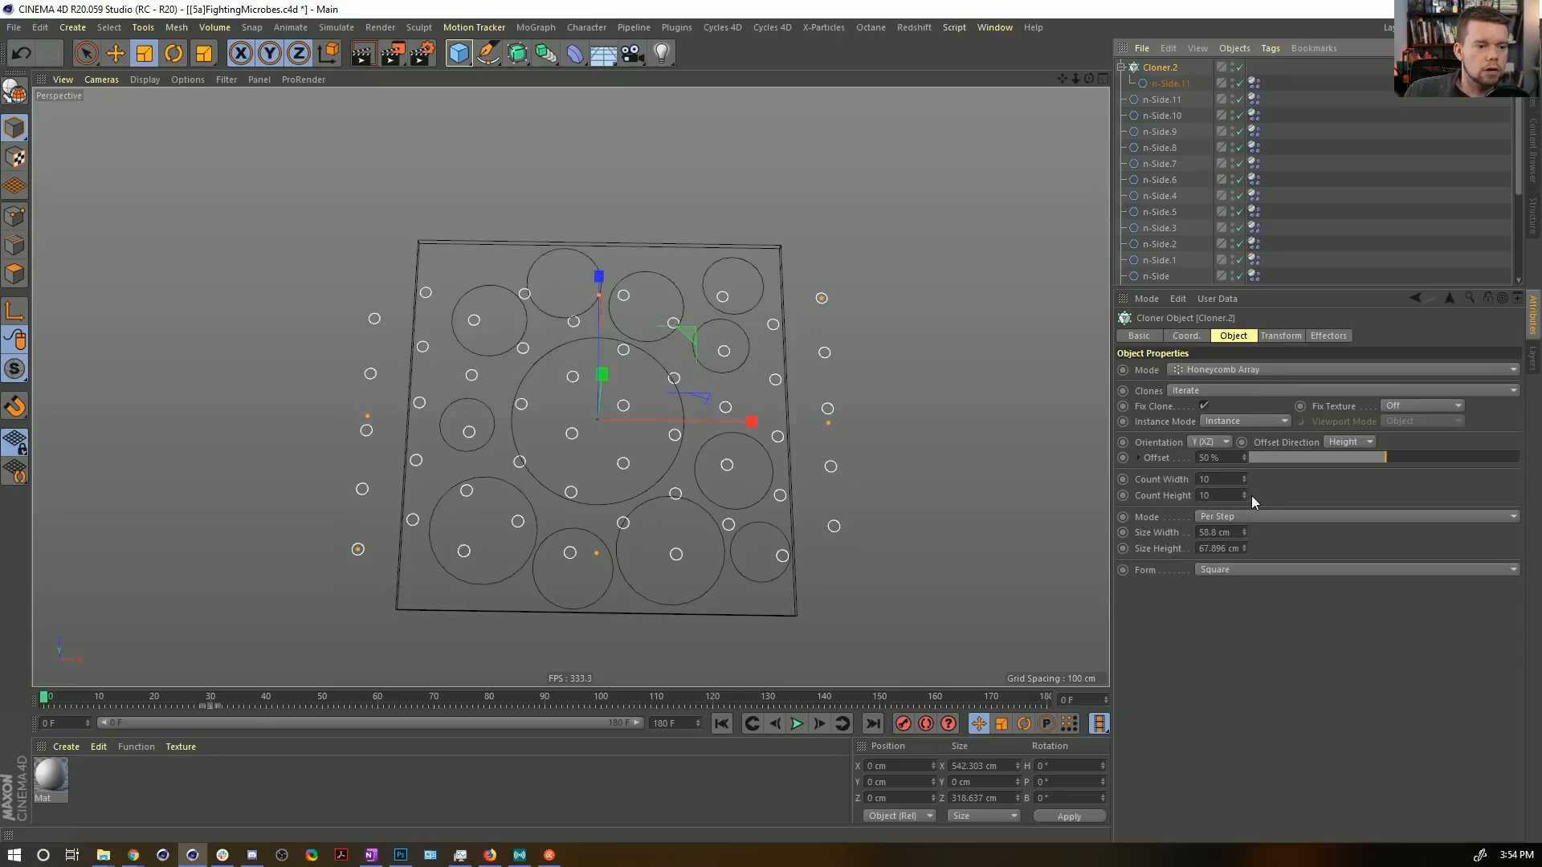
{"action": "left_click_drag", "start_coordinate": [1247, 541], "coordinate": [1247, 555]}
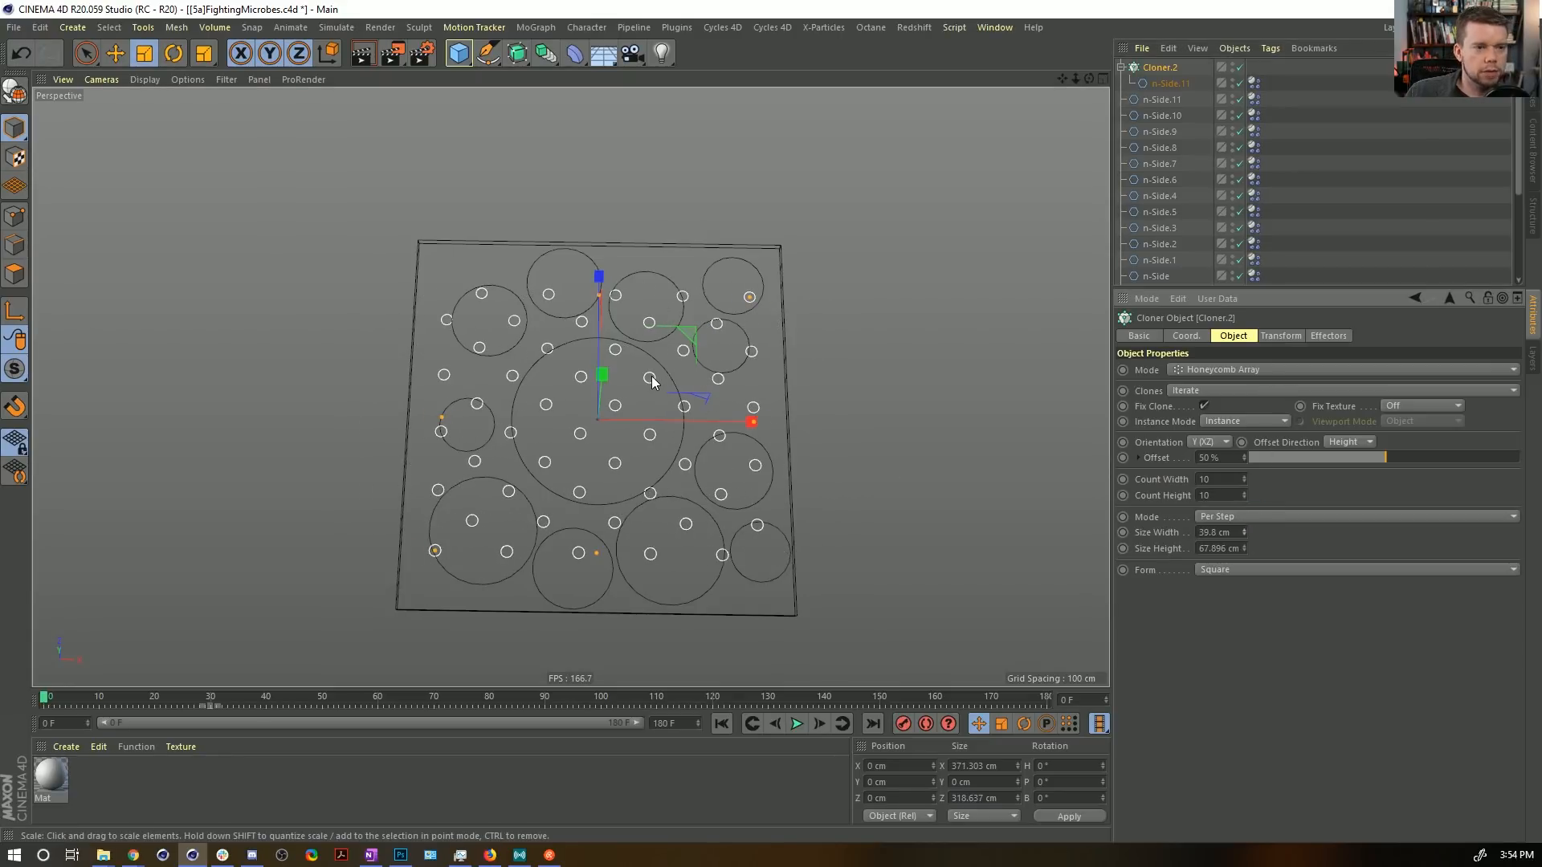
Set the collision Margin to 1 cm on the cloned n-Side's dynamics tag, test the simulation, and return to frame 0.
{"action": "left_click", "coordinate": [1254, 82]}
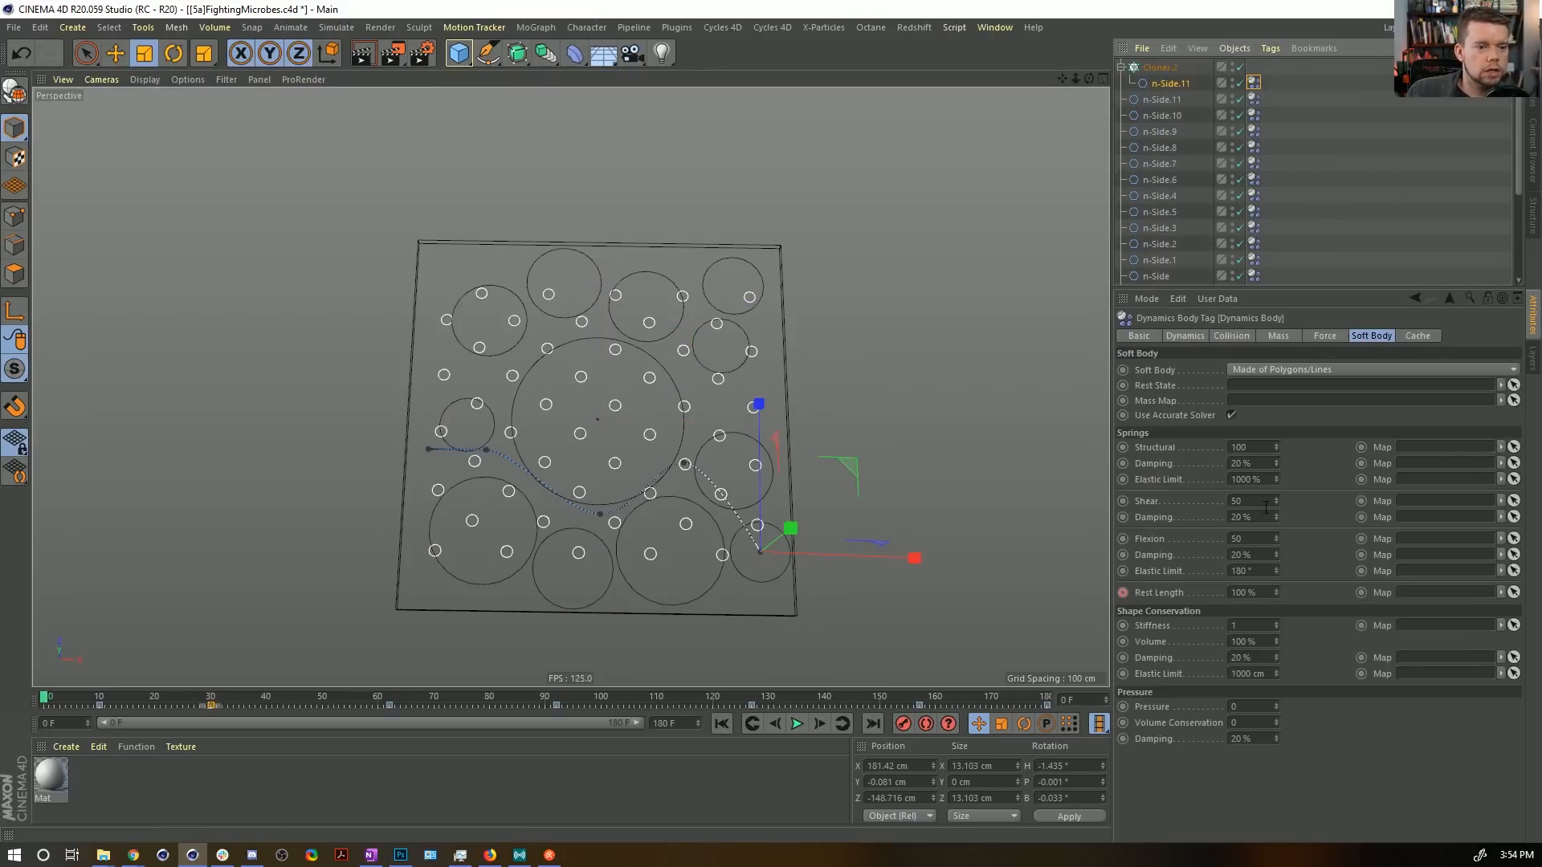
{"action": "left_click", "coordinate": [1228, 335]}
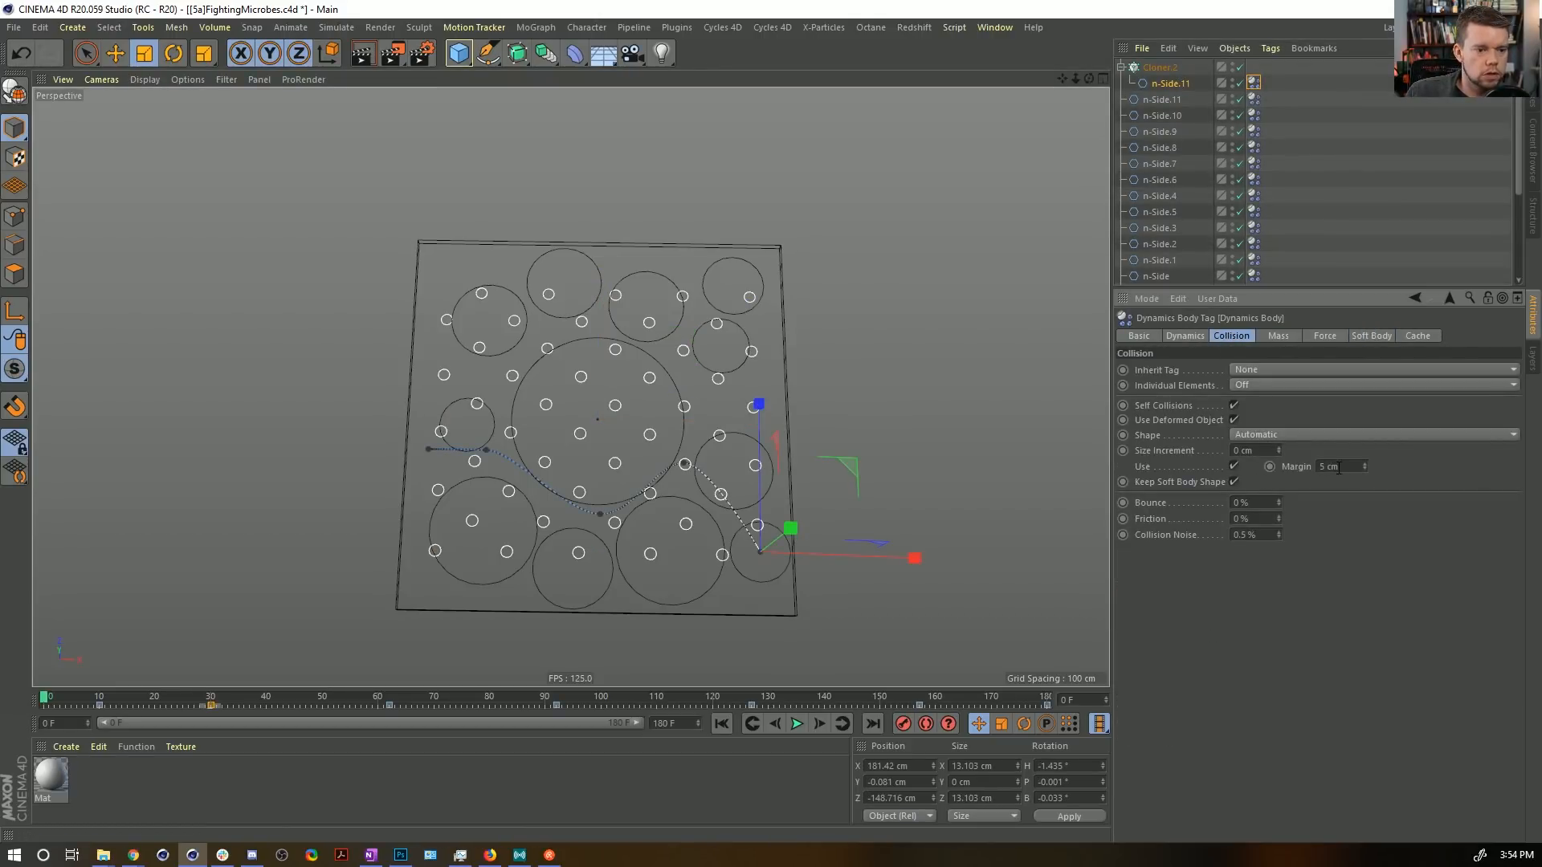
{"action": "left_click", "coordinate": [798, 722]}
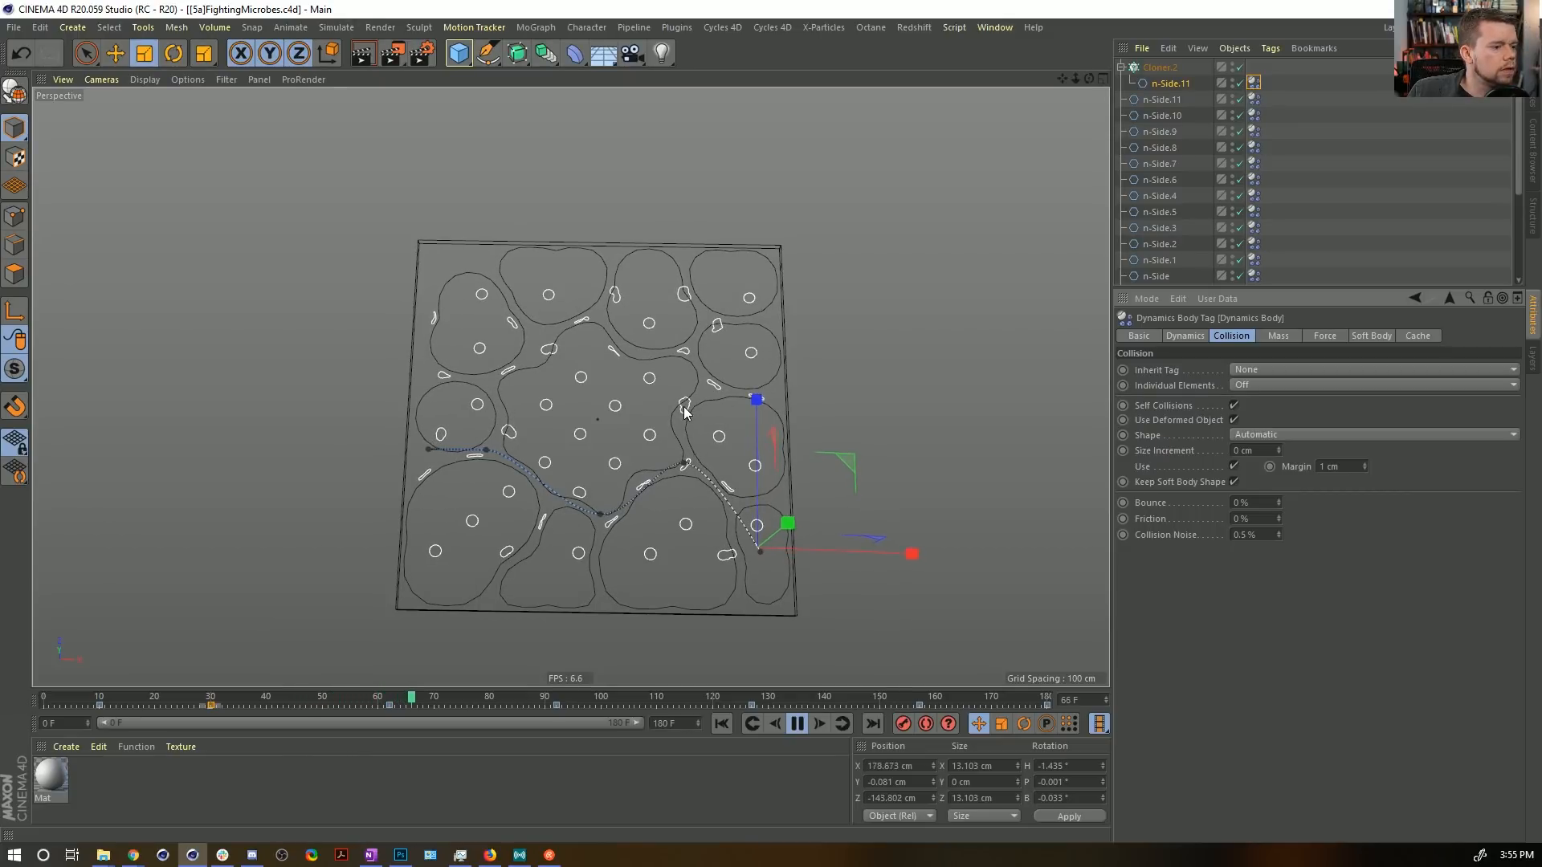
{"action": "left_click", "coordinate": [798, 725]}
{"action": "left_click", "coordinate": [722, 724]}
Set the cloned n-Side's Sides to 6 and play the simulation.
{"action": "left_click", "coordinate": [1170, 83]}
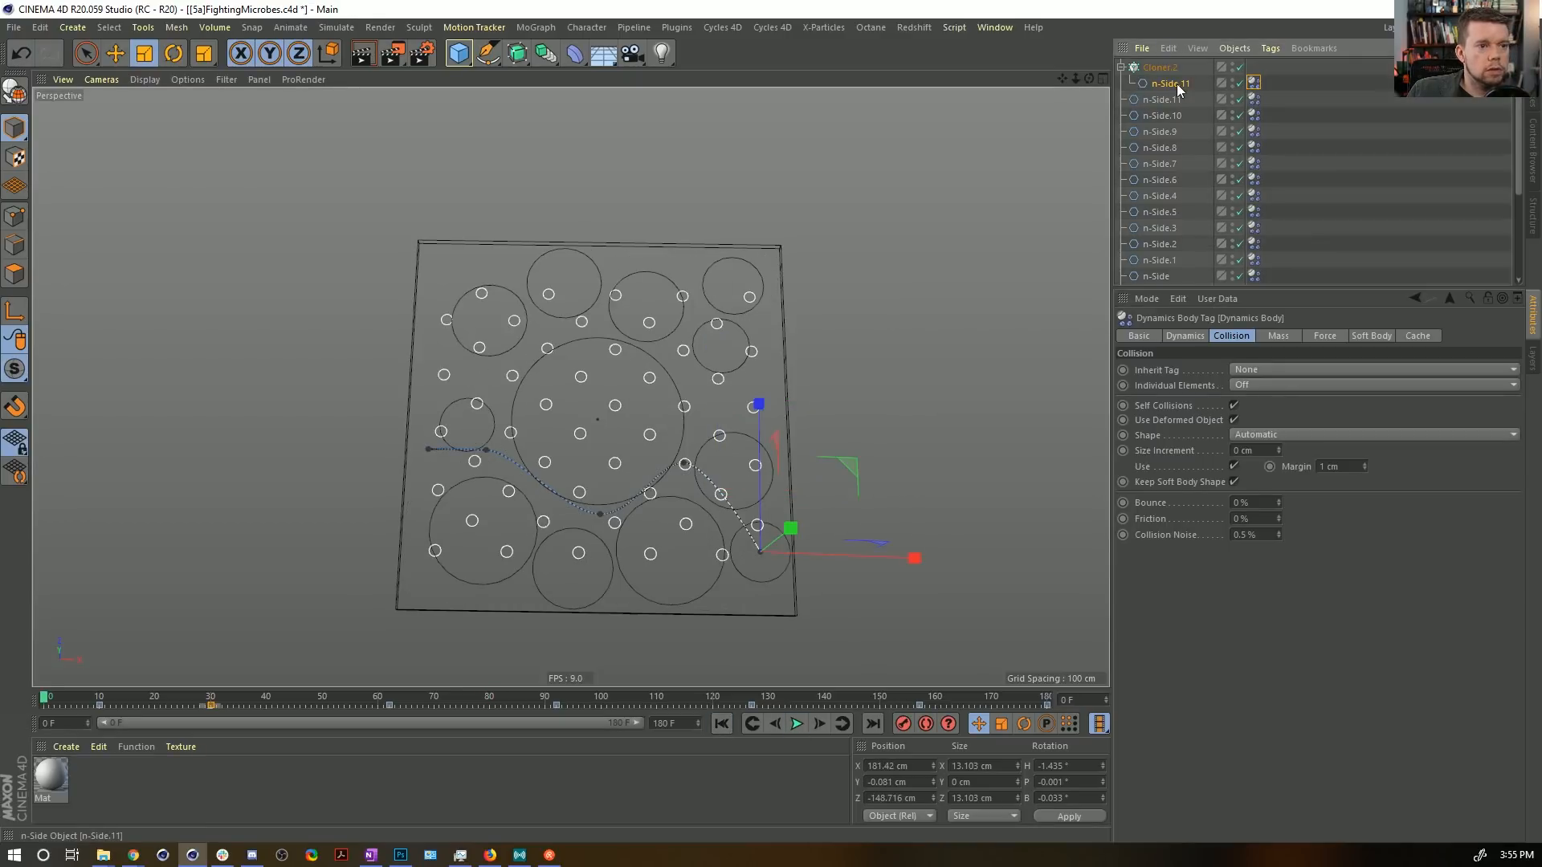
{"action": "double_click", "coordinate": [1245, 387]}
{"action": "type", "text": "8"}
{"action": "key", "text": "Return"}
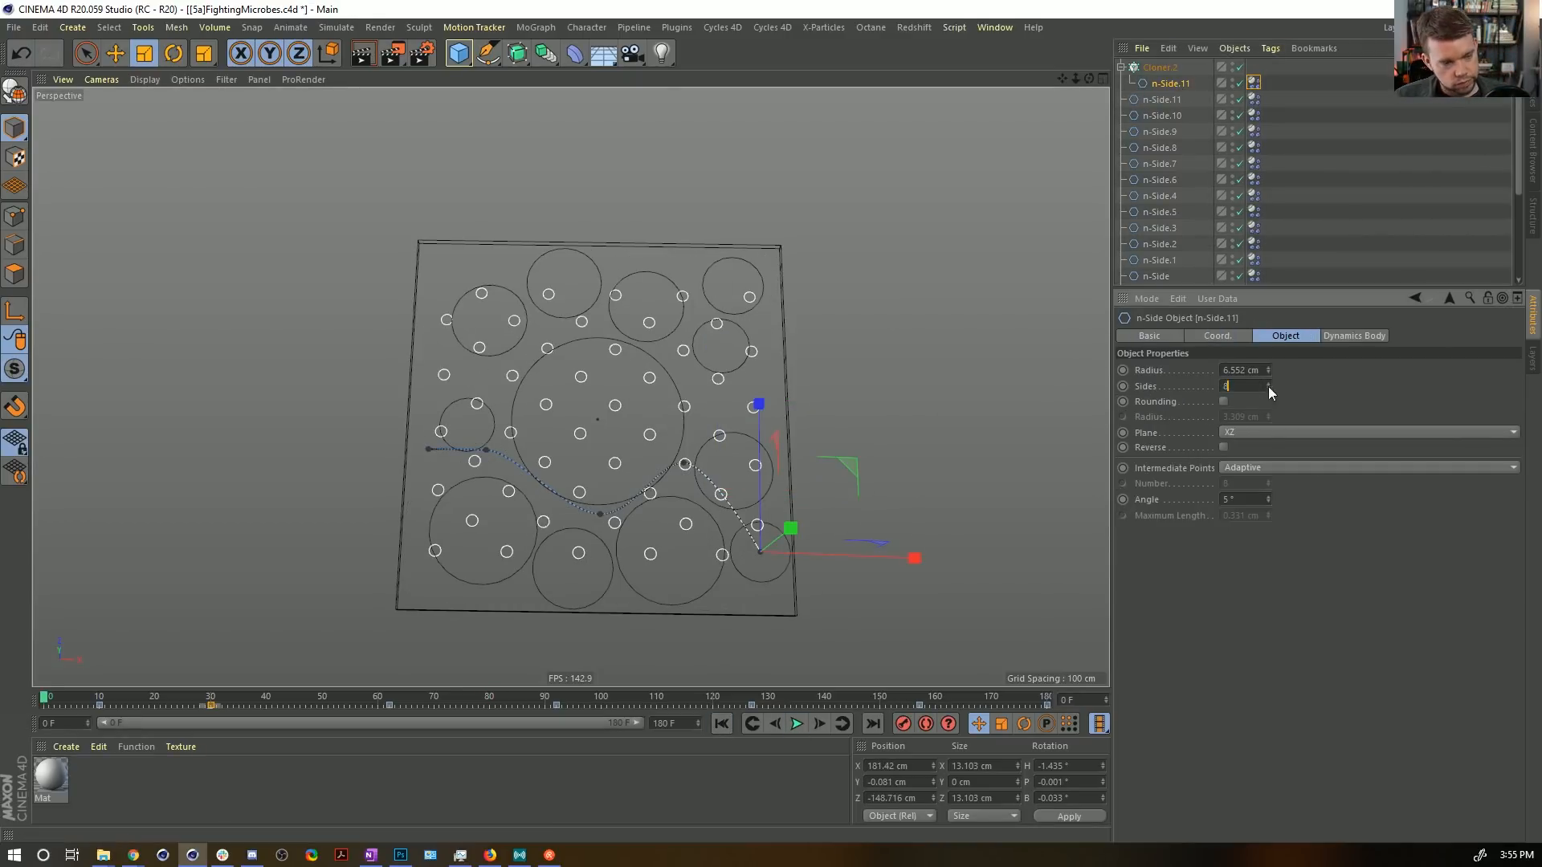
{"action": "type", "text": "6"}
{"action": "key", "text": "Return"}
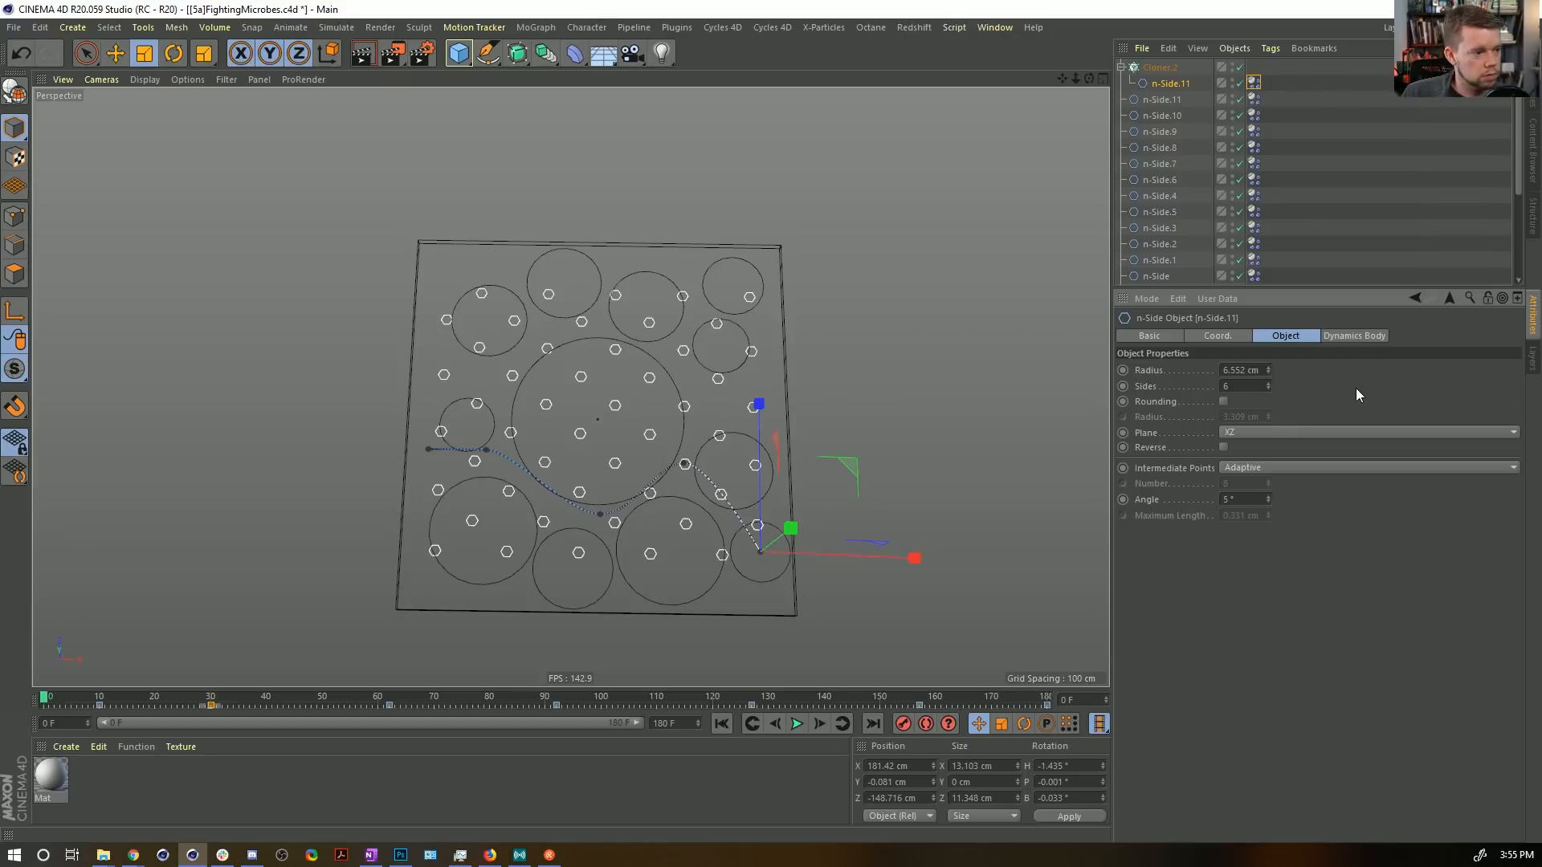
{"action": "left_click", "coordinate": [1317, 244]}
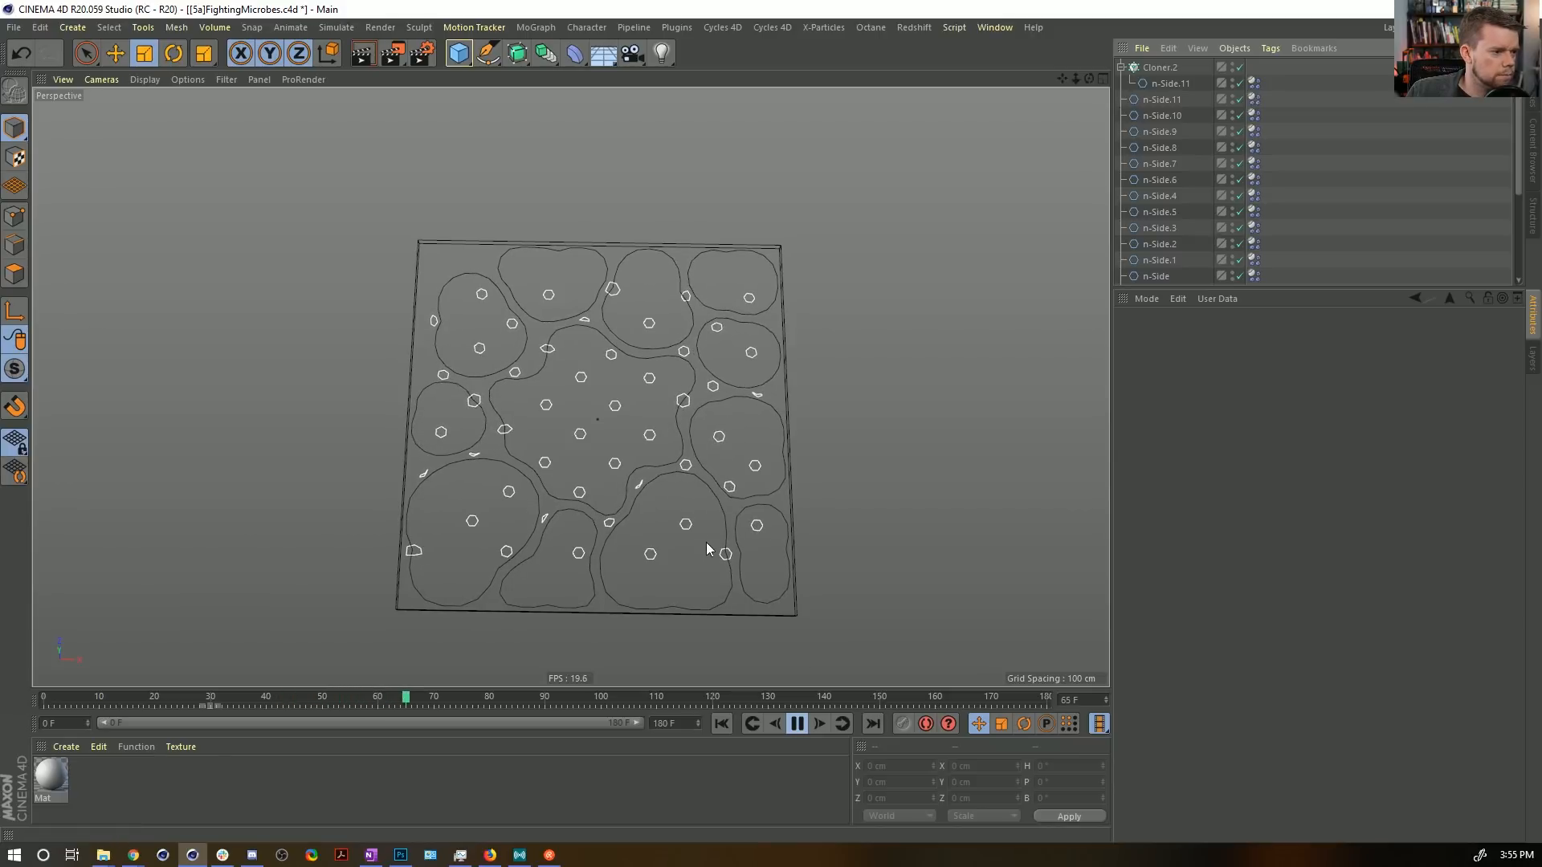
Set Follow Position to 0 in the cloned n-Side's dynamics body tag while the simulation plays.
{"action": "left_click", "coordinate": [1193, 84]}
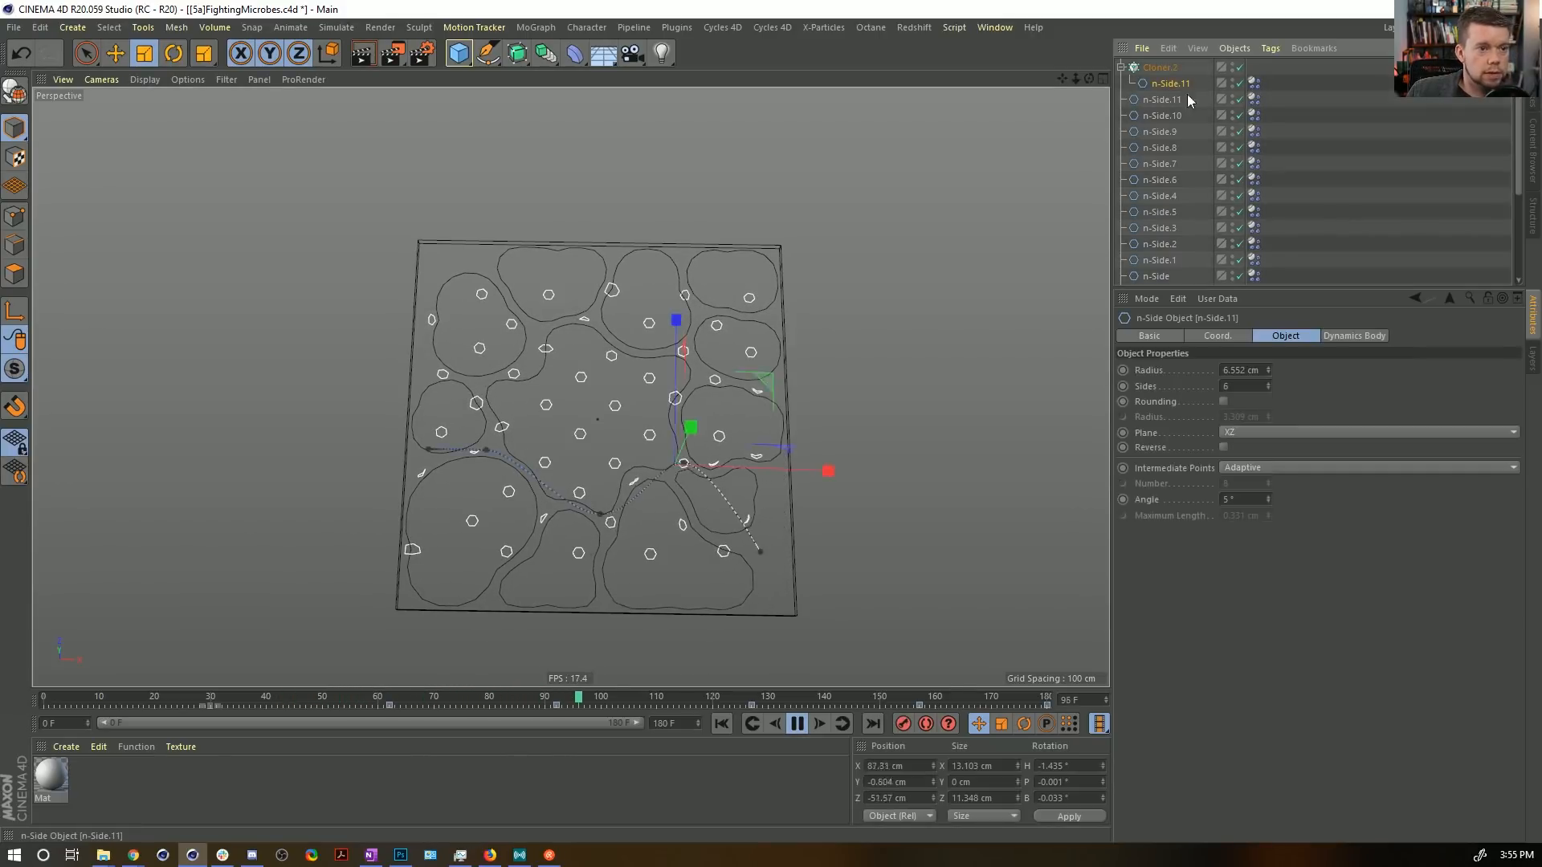
{"action": "left_click", "coordinate": [1253, 82]}
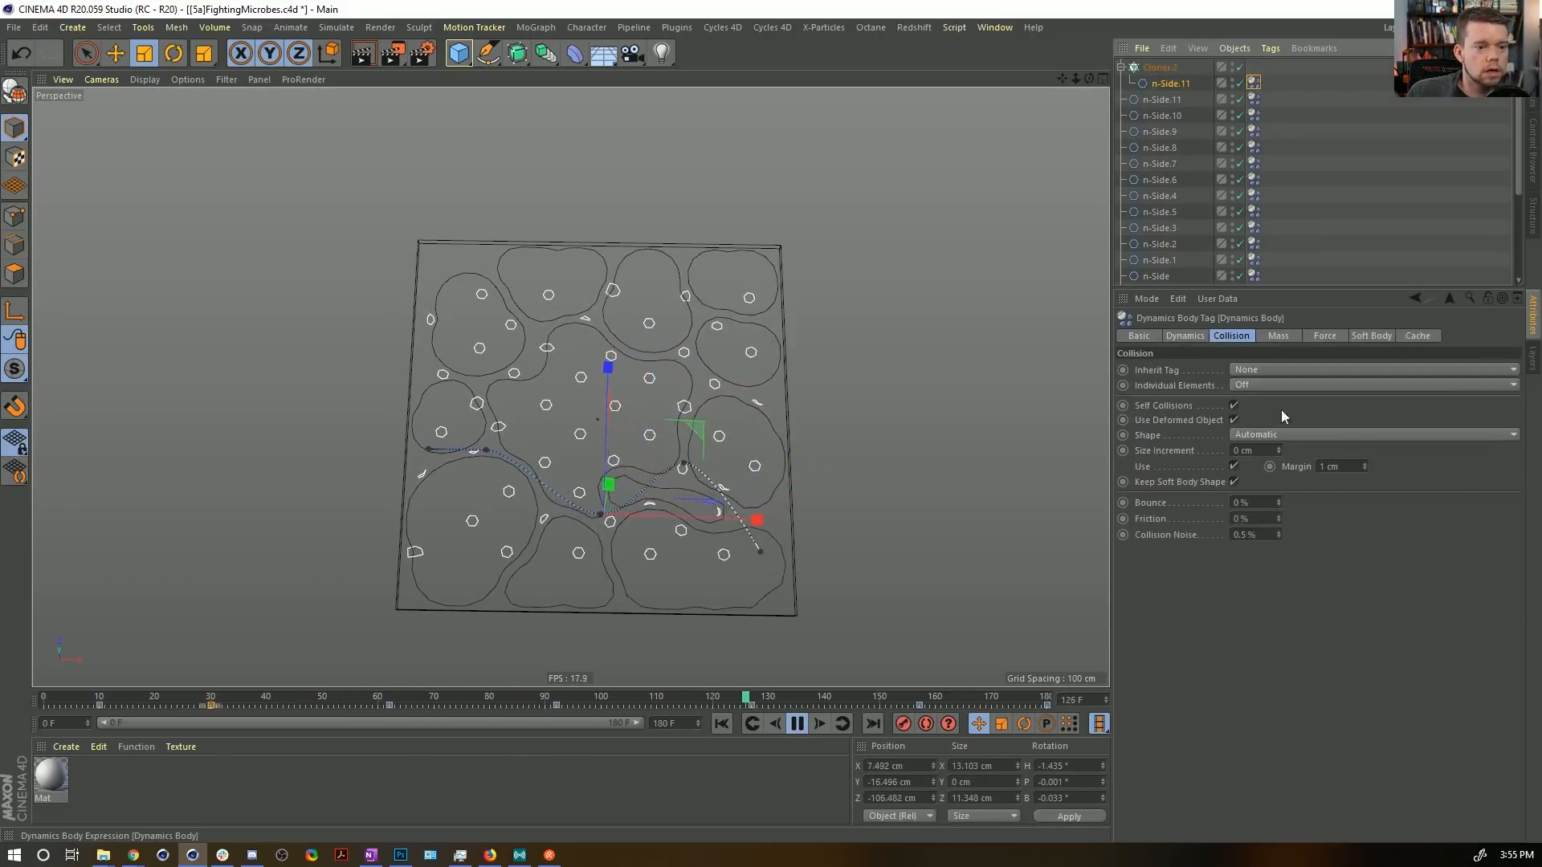
{"action": "left_click", "coordinate": [1382, 337]}
{"action": "left_click", "coordinate": [1312, 331]}
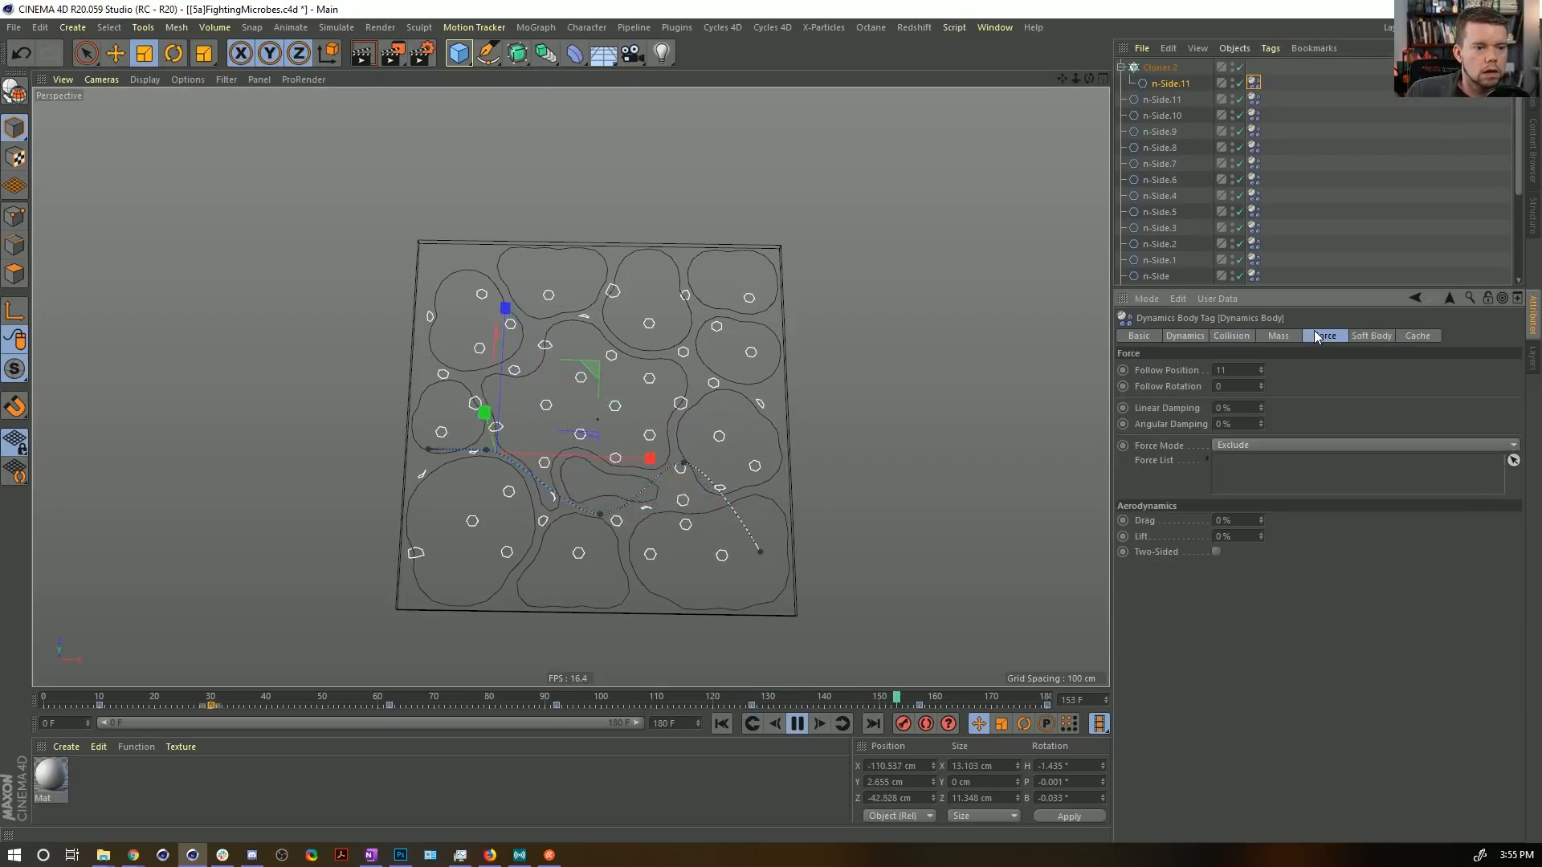
{"action": "double_click", "coordinate": [1239, 370]}
{"action": "type", "text": "0"}
{"action": "key", "text": "Return"}
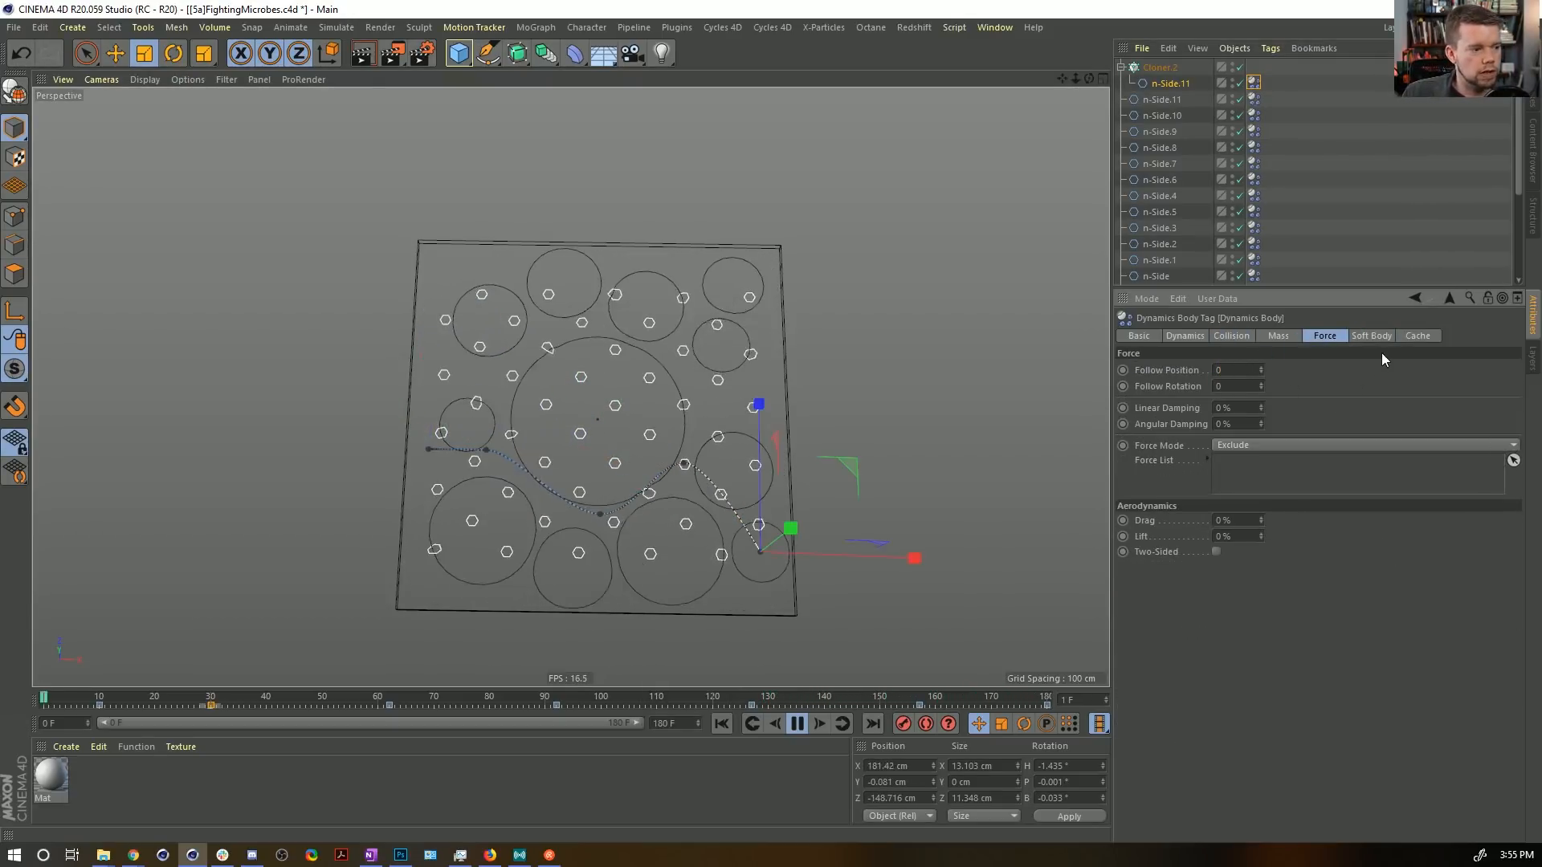
Set the shape conservation Stiffness to 5 on the cloned n-Side's dynamics tag and watch the simulation.
{"action": "left_click", "coordinate": [1370, 335]}
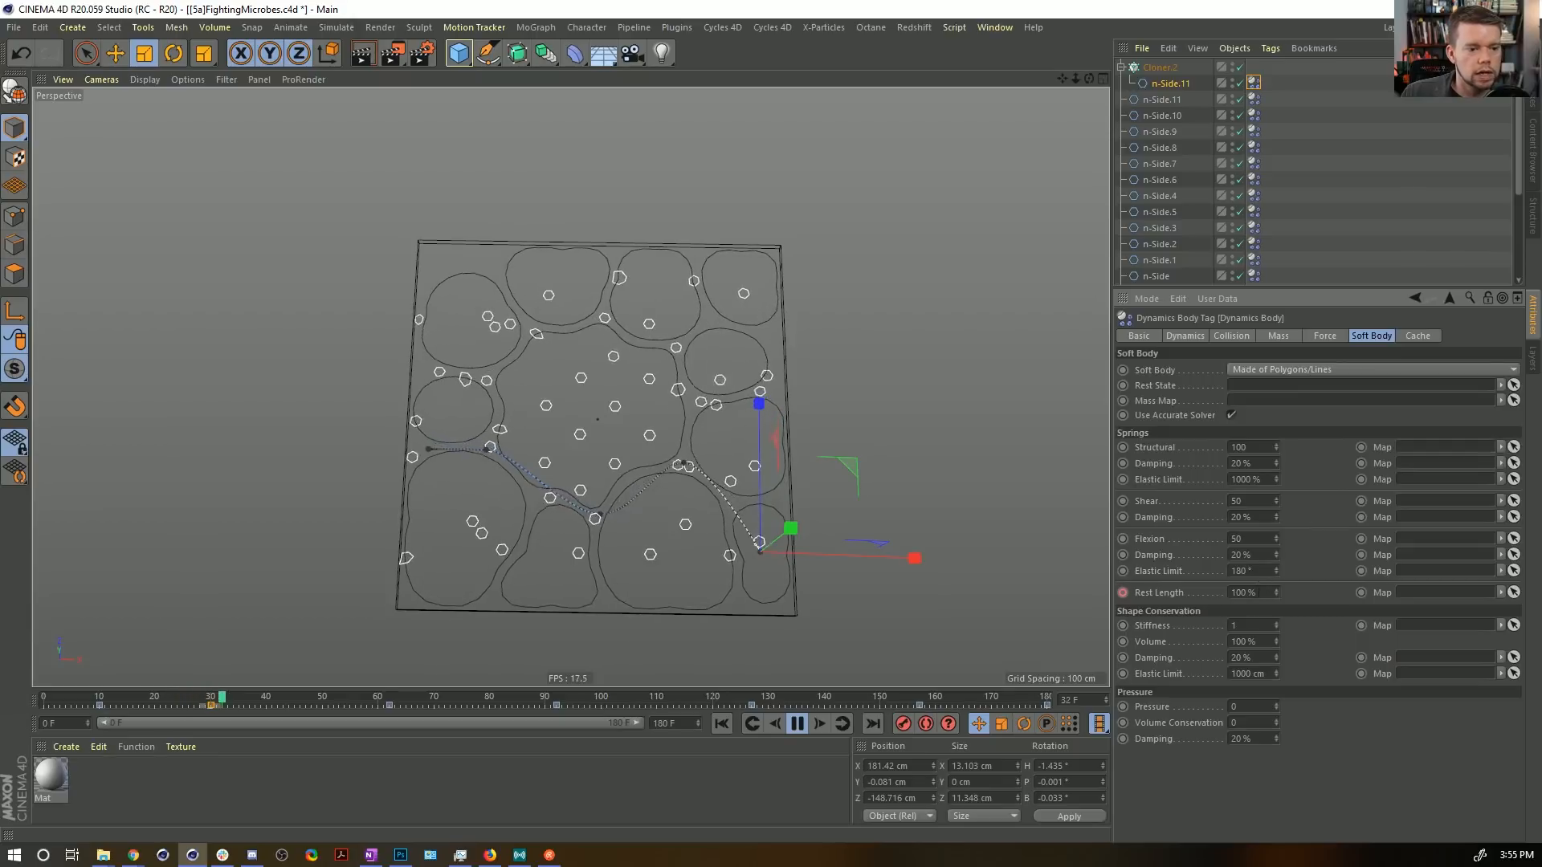
{"action": "double_click", "coordinate": [1251, 625]}
{"action": "type", "text": "5"}
{"action": "key", "text": "Return"}
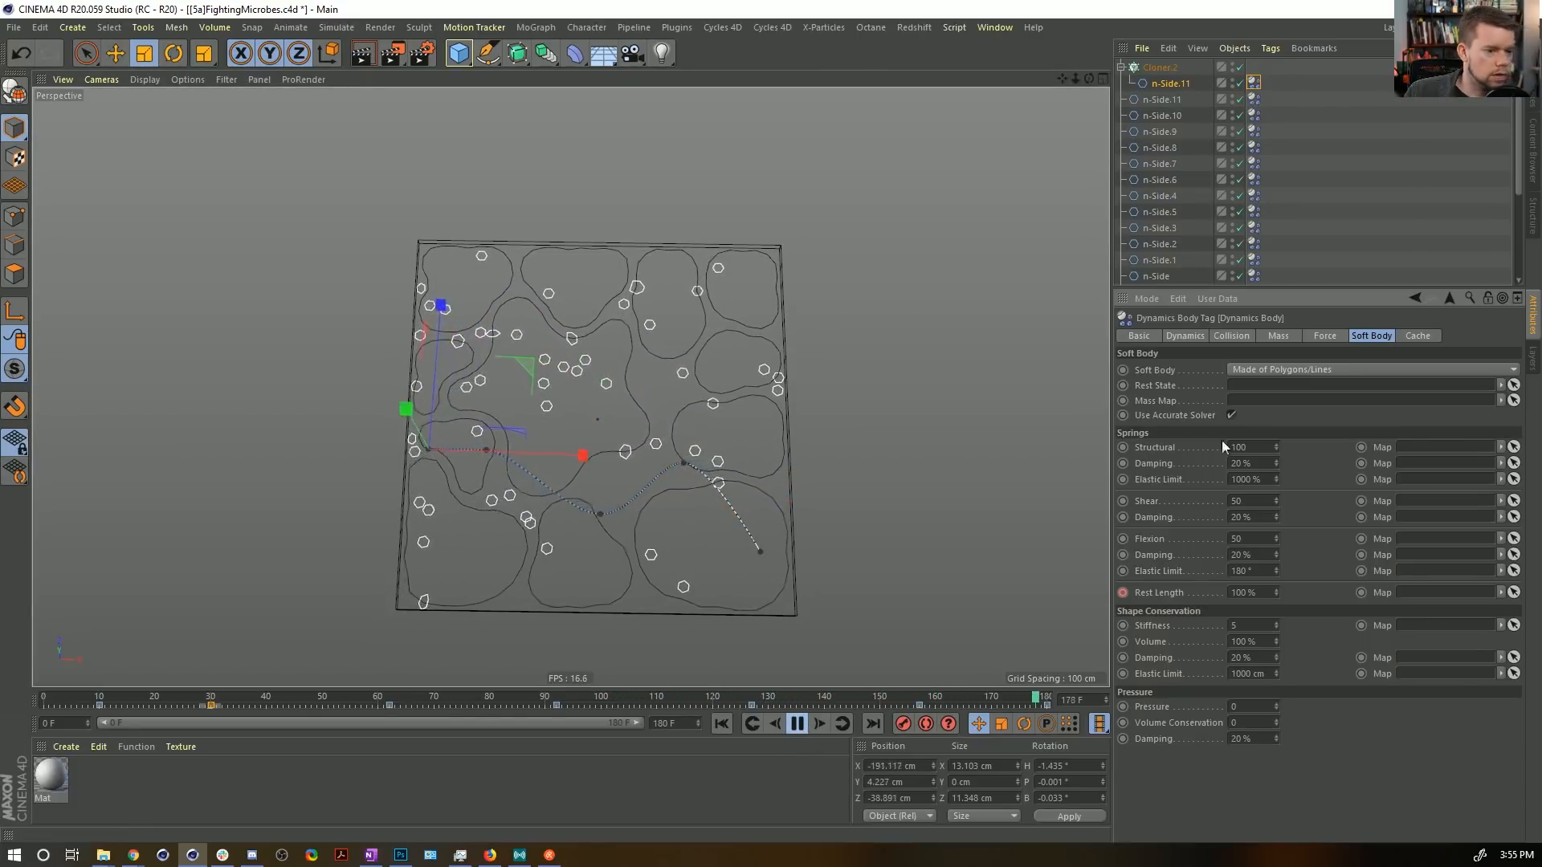
Adjust the cloned n-Side's collision Margin to 3 cm and replay the simulation from the start.
{"action": "left_click", "coordinate": [1231, 336]}
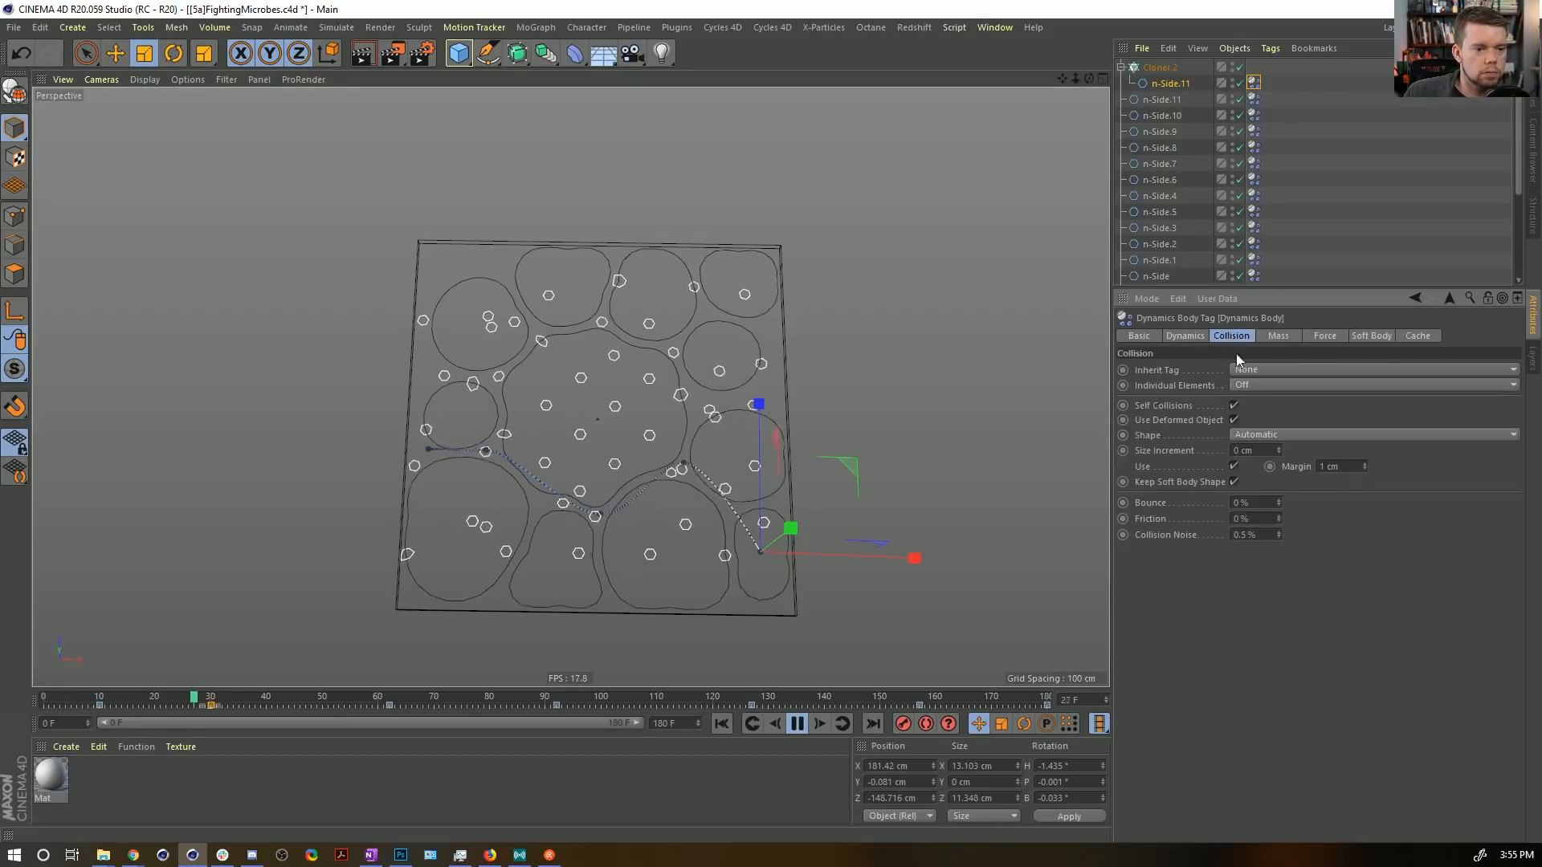
{"action": "left_click", "coordinate": [1365, 465]}
{"action": "left_click", "coordinate": [1365, 465]}
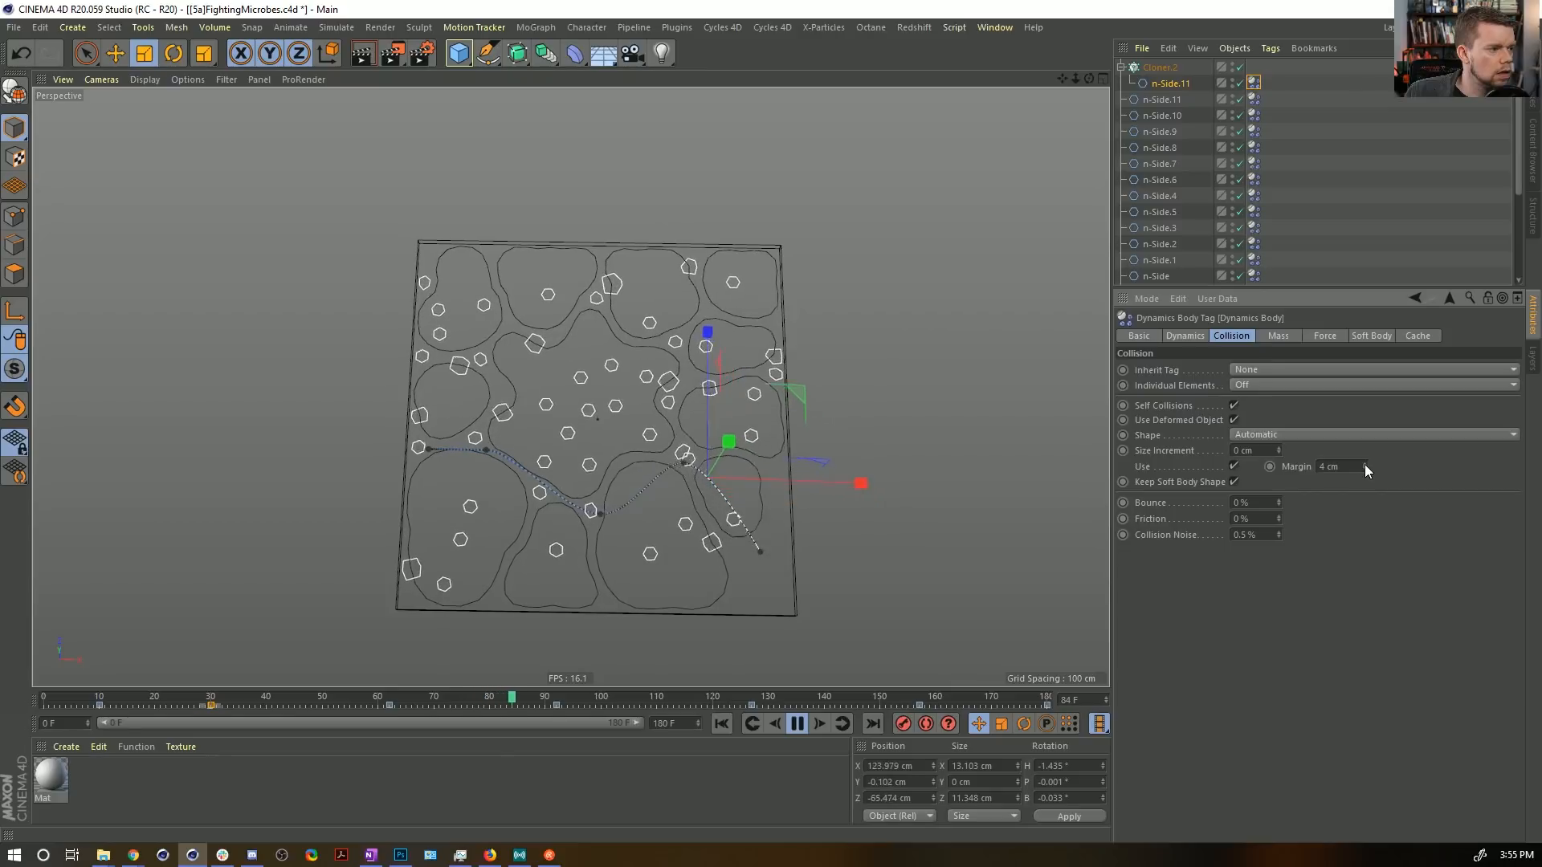
{"action": "left_click", "coordinate": [1367, 471]}
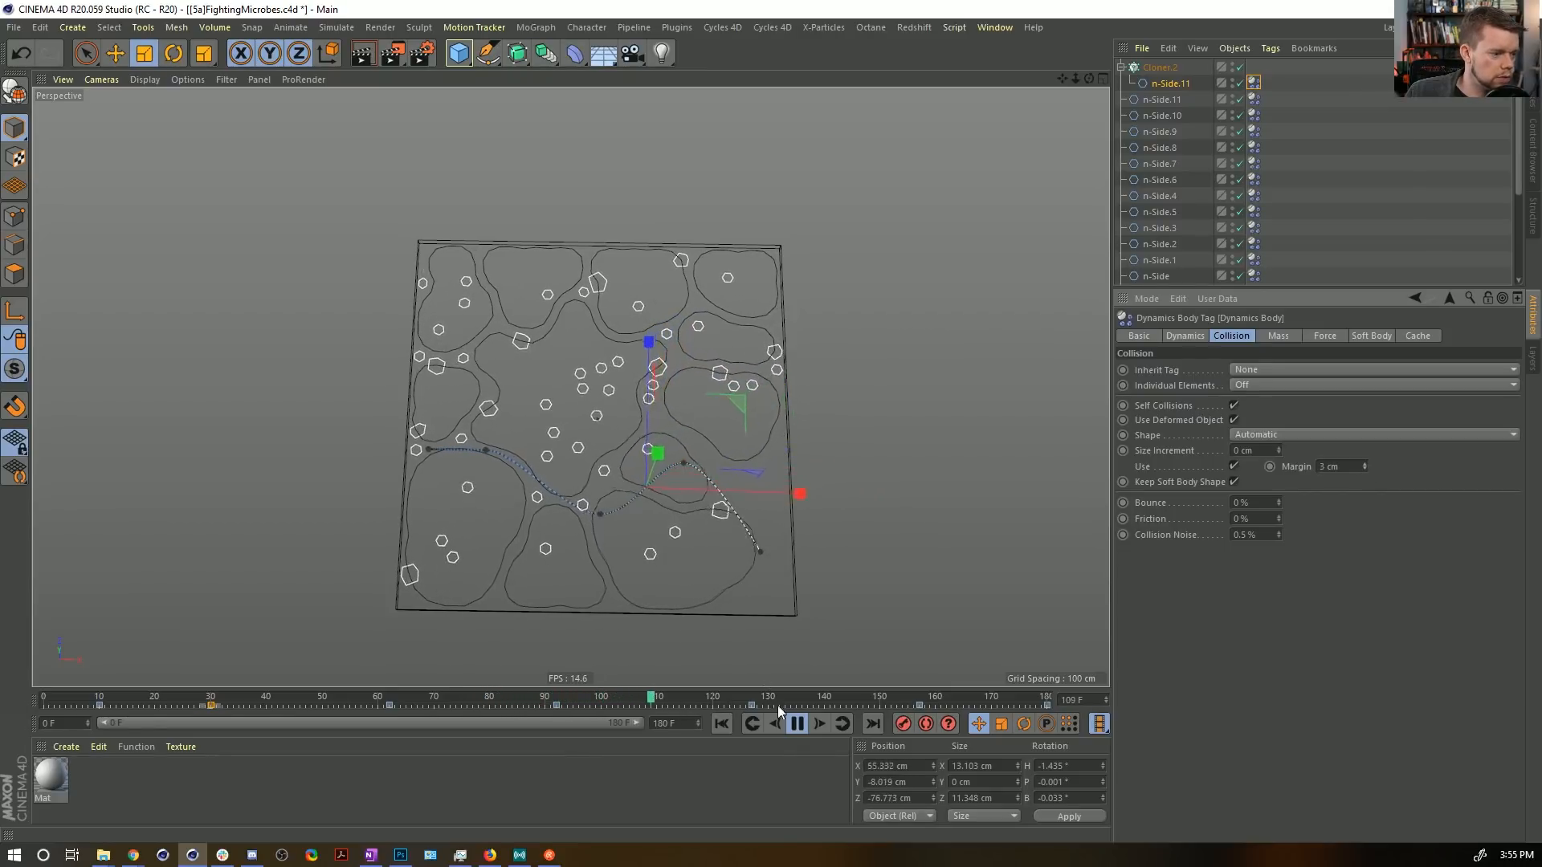
{"action": "left_click", "coordinate": [721, 724]}
{"action": "left_click", "coordinate": [797, 725]}
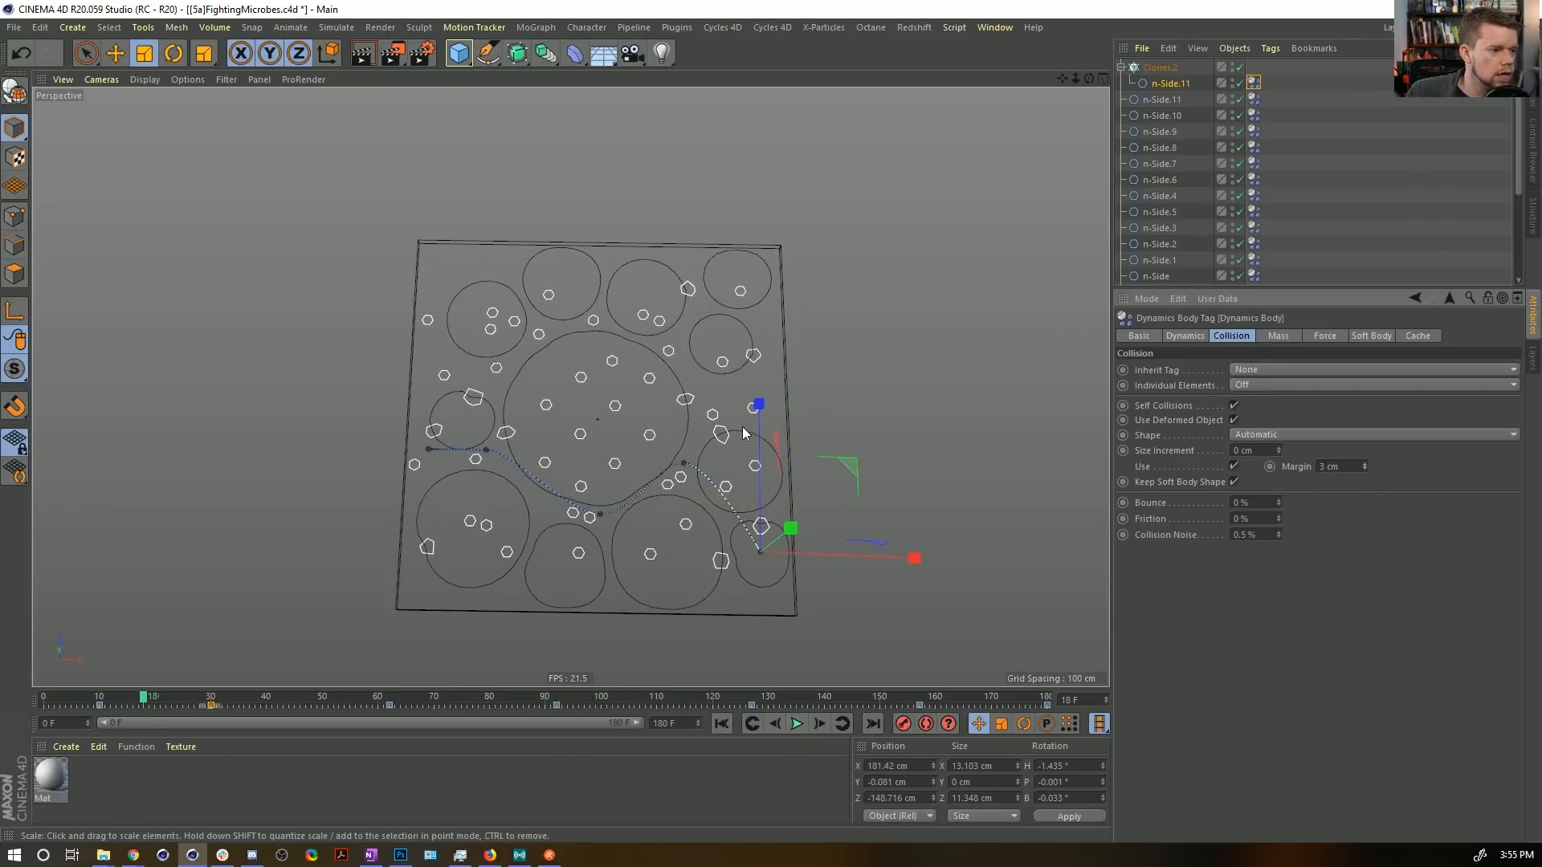
Set Cloner.2's Y position to 5 cm and play the simulation from the first frame.
{"action": "left_click", "coordinate": [721, 724]}
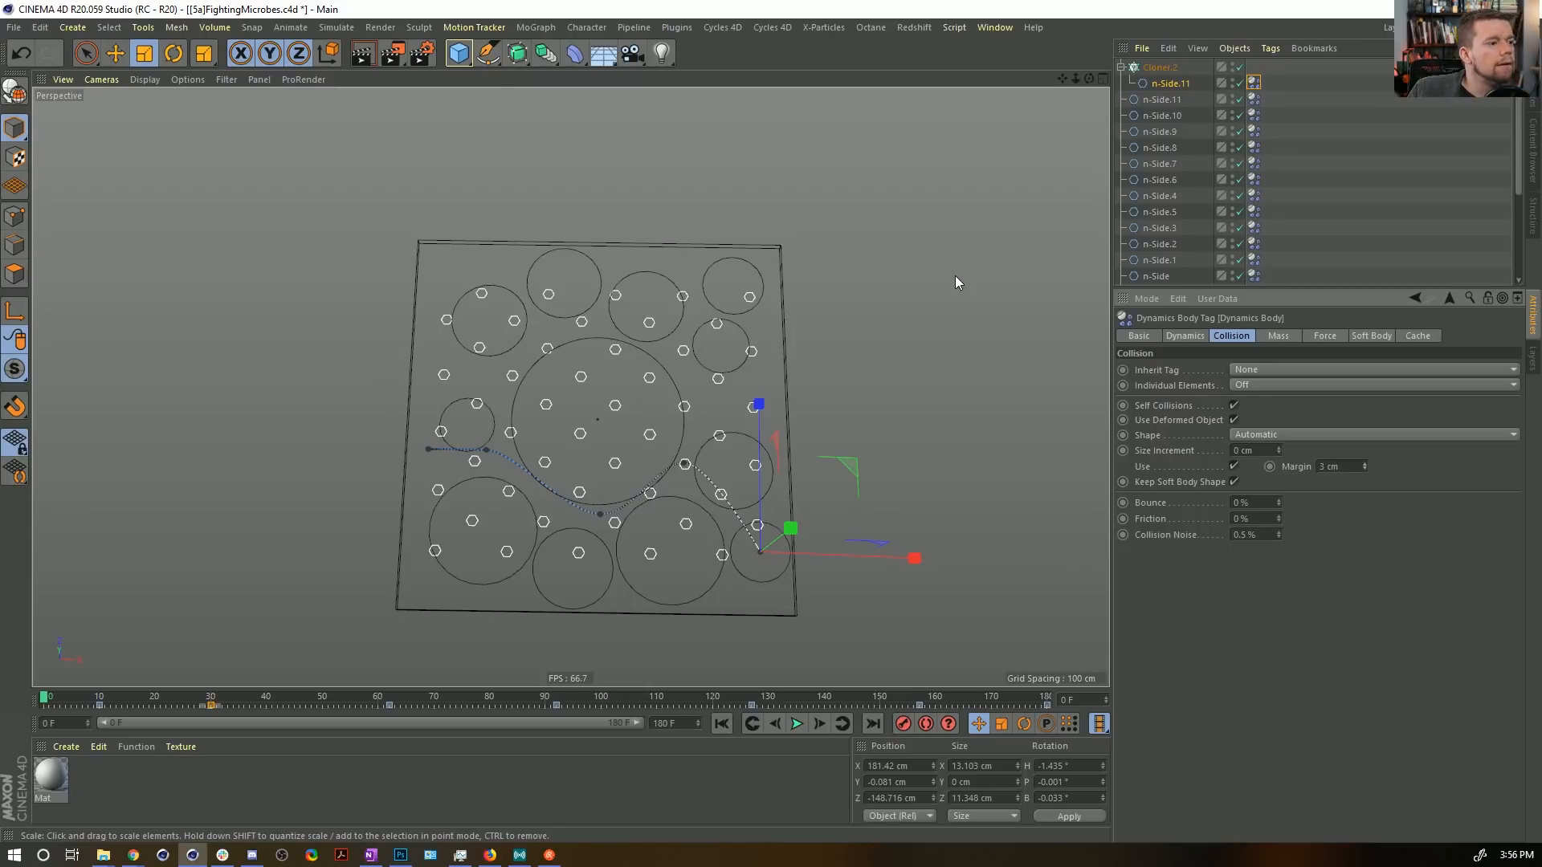
{"action": "left_click", "coordinate": [1162, 68]}
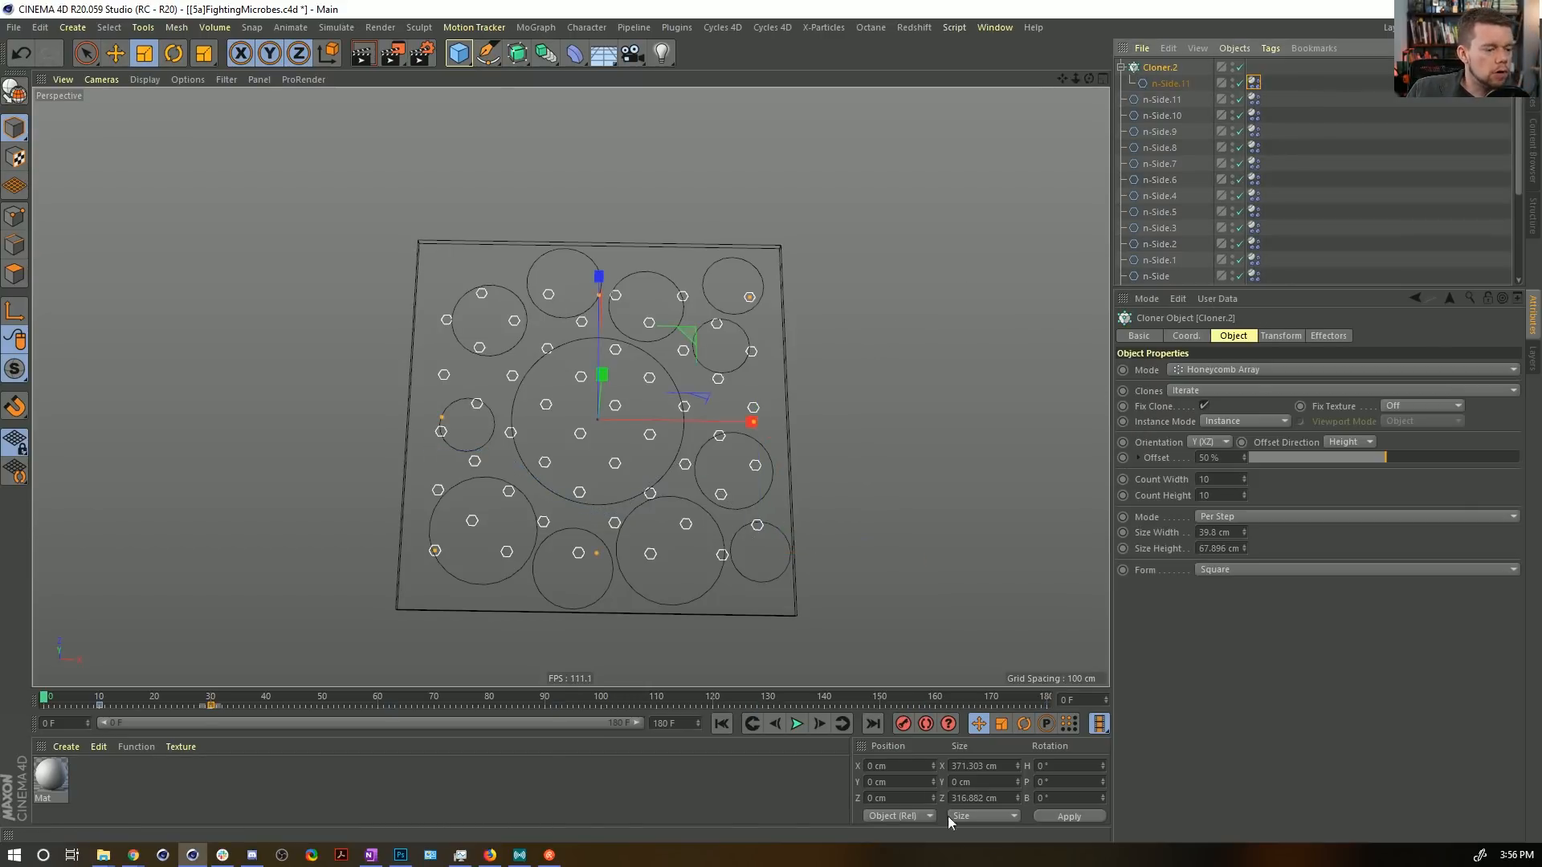
{"action": "left_click_drag", "start_coordinate": [896, 782], "coordinate": [855, 783]}
{"action": "type", "text": "10"}
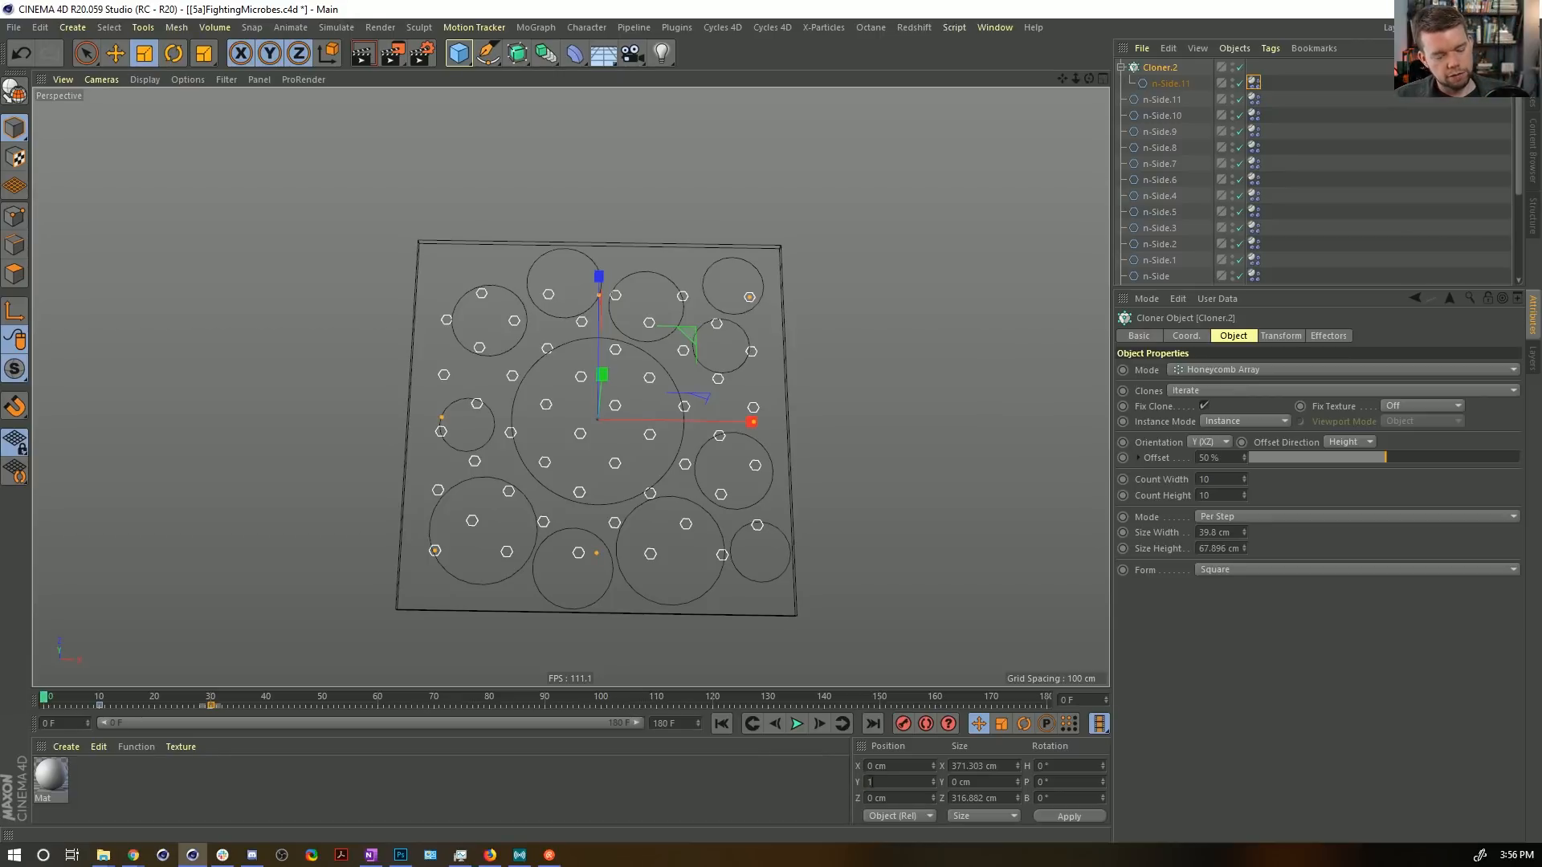
{"action": "left_click", "coordinate": [1050, 814]}
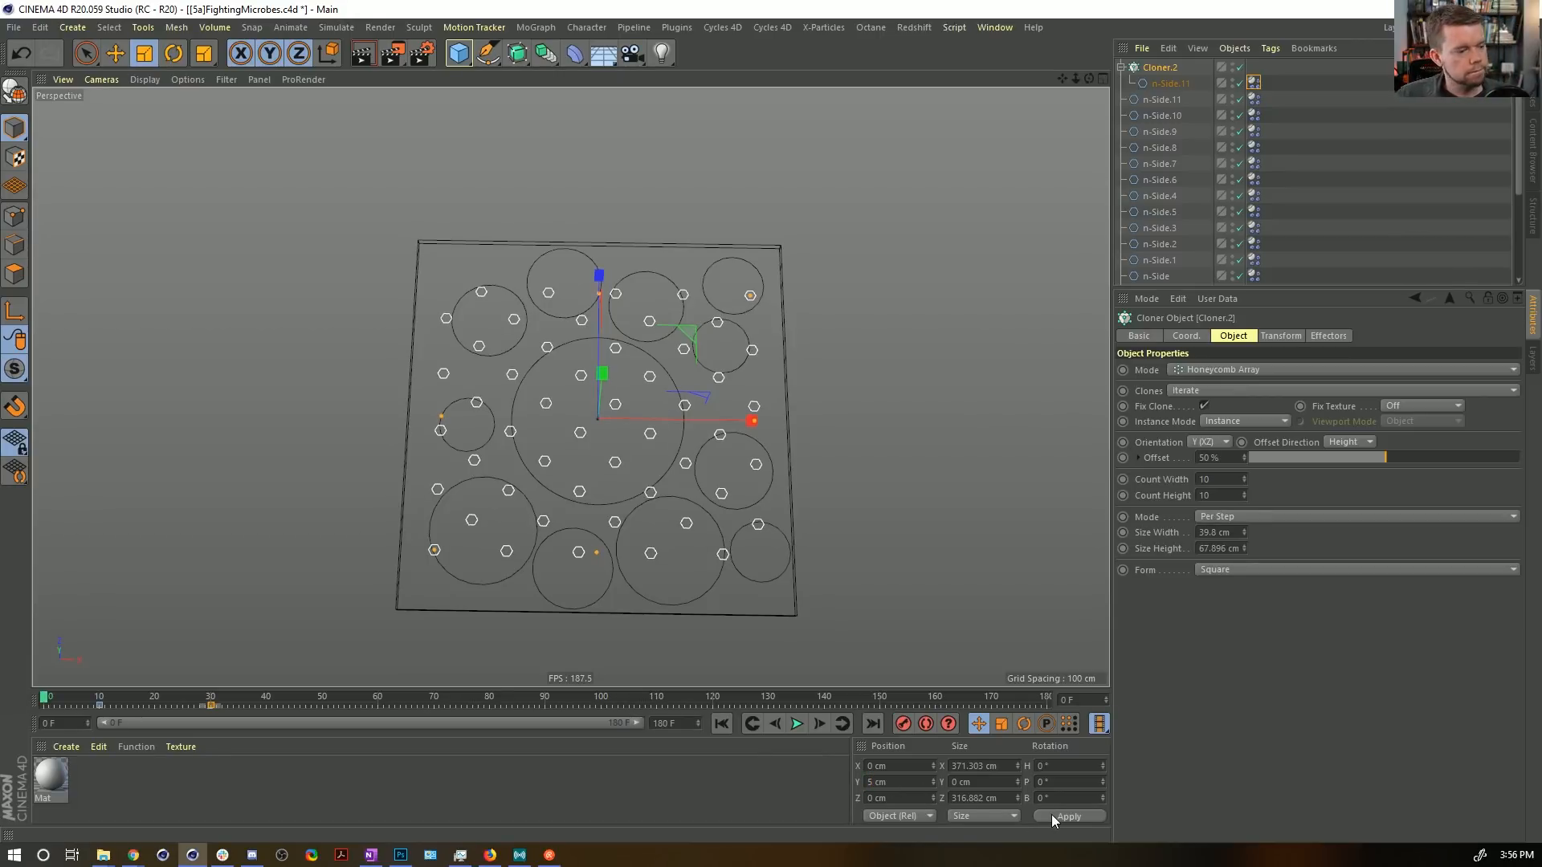
{"action": "left_click", "coordinate": [797, 724]}
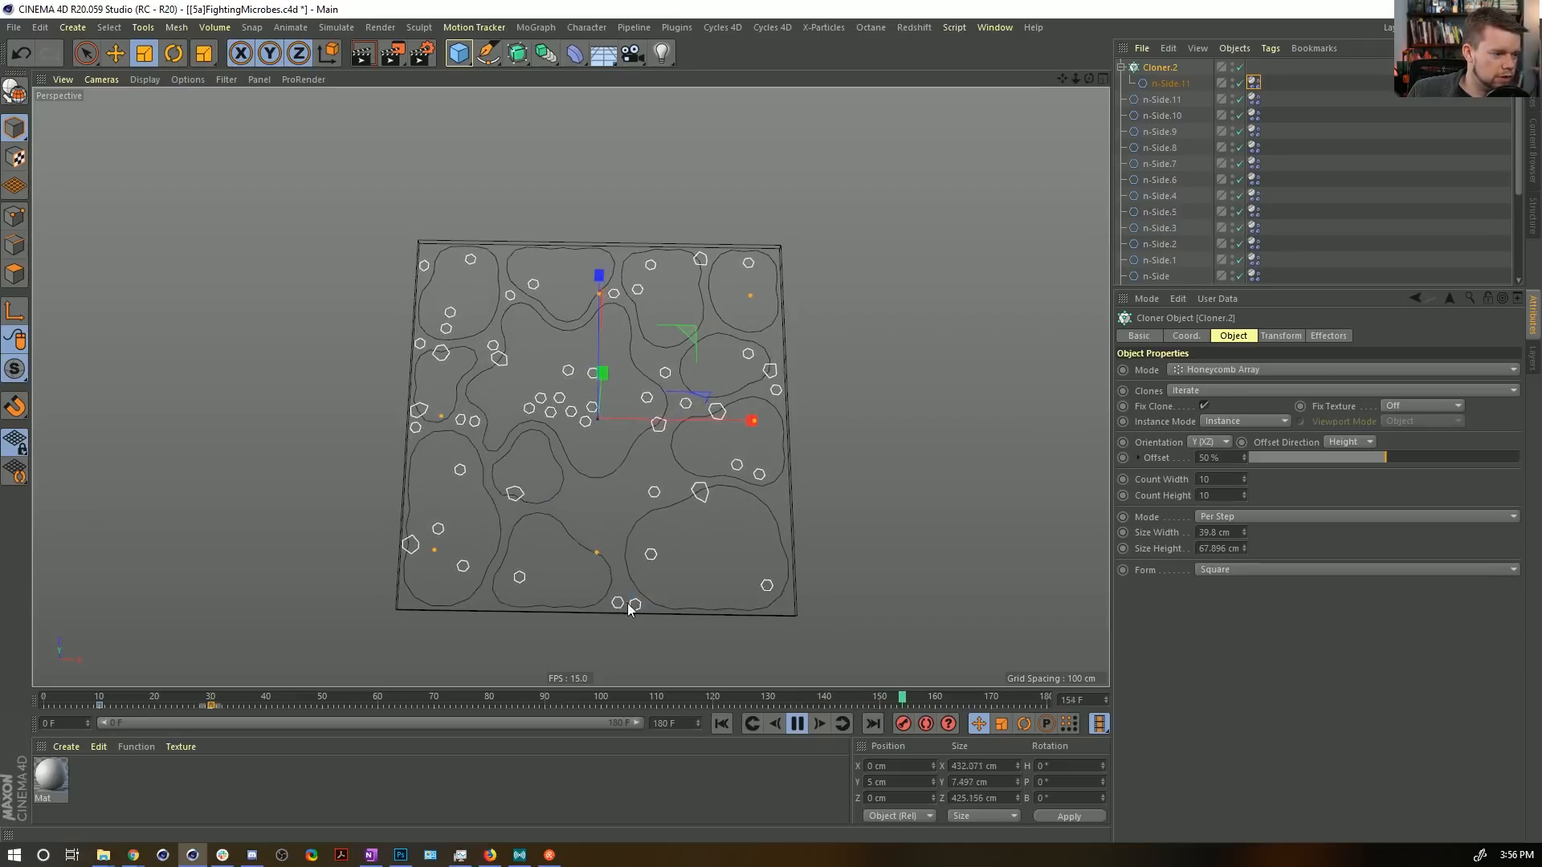
Set the collision margin to 2 cm on the Dynamics Body tags of all the standalone n-Side splines, and replay the simulation.
{"action": "left_click", "coordinate": [1254, 98]}
{"action": "scroll", "coordinate": [1267, 203], "scroll_direction": "down", "scroll_amount": 3}
{"action": "left_click", "coordinate": [1254, 133], "text": "shift"}
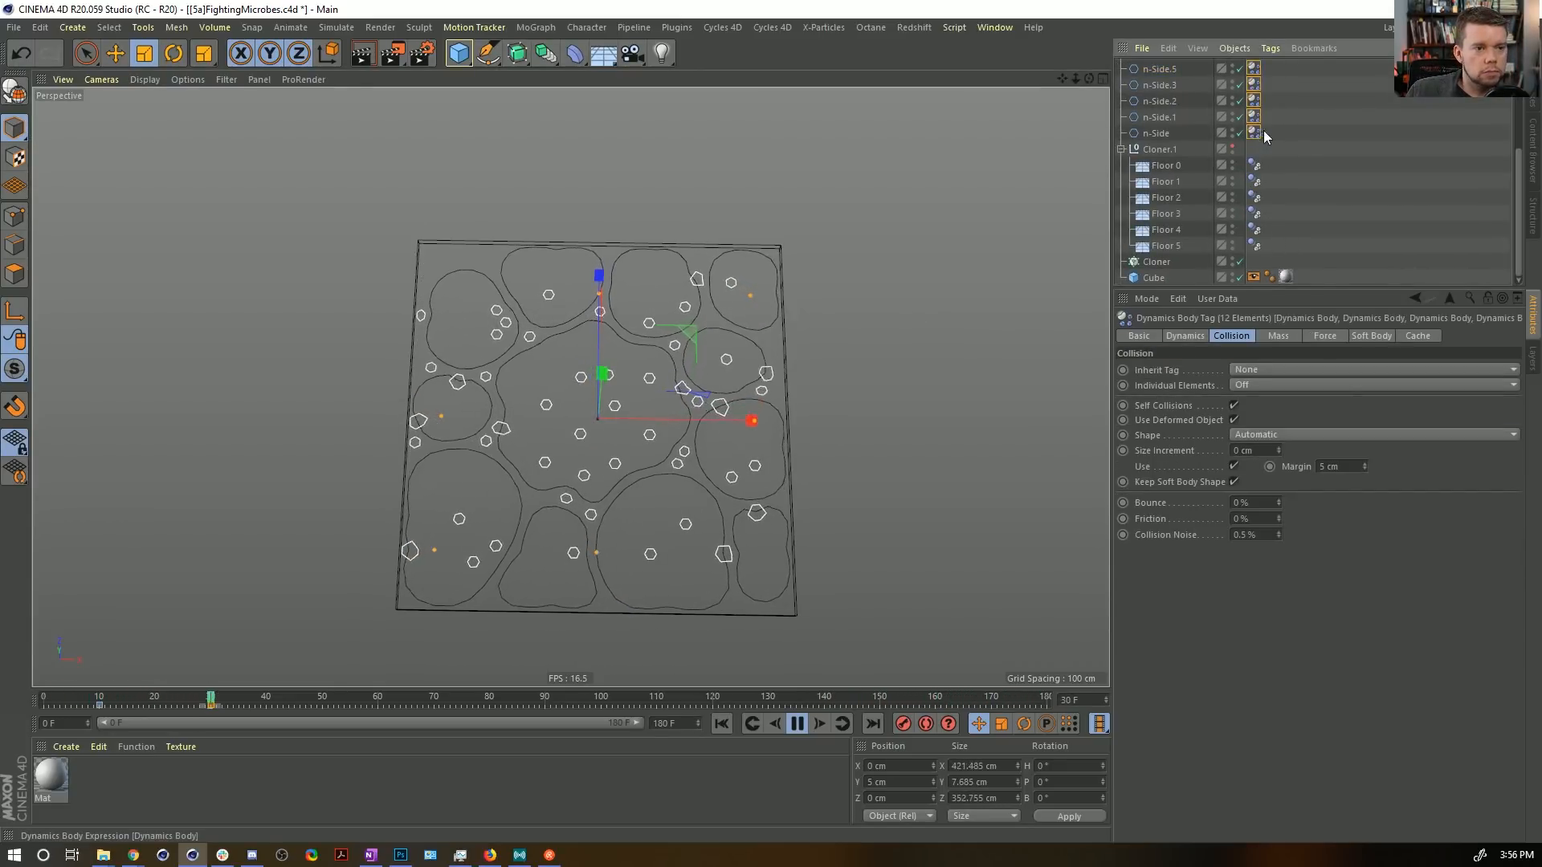
{"action": "left_click_drag", "start_coordinate": [1344, 467], "coordinate": [1322, 534]}
{"action": "type", "text": "2"}
{"action": "key", "text": "Return"}
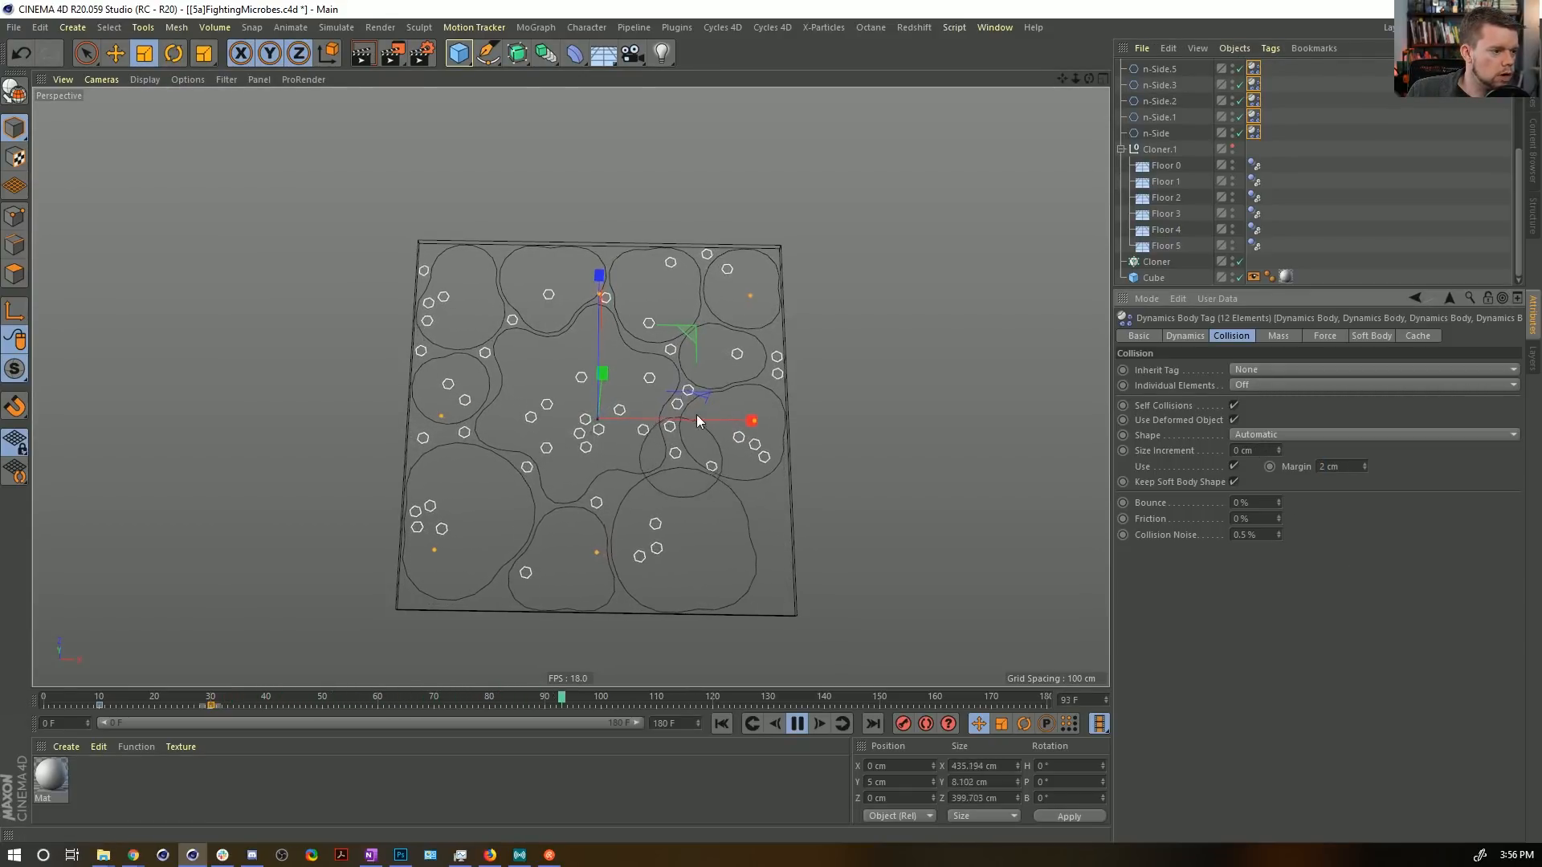
{"action": "left_click", "coordinate": [721, 724]}
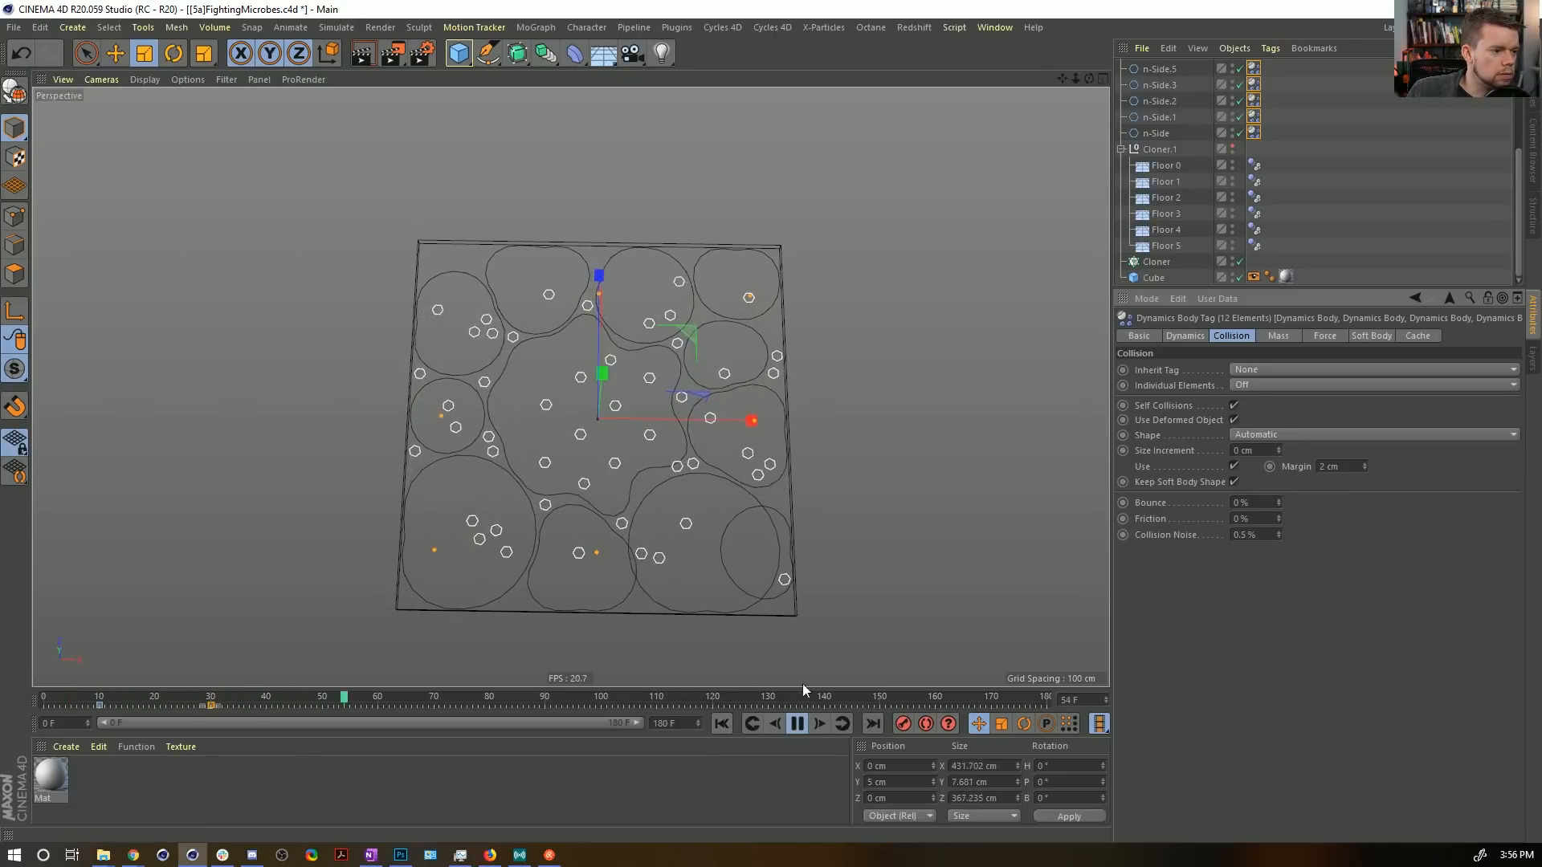
{"action": "left_click", "coordinate": [797, 724]}
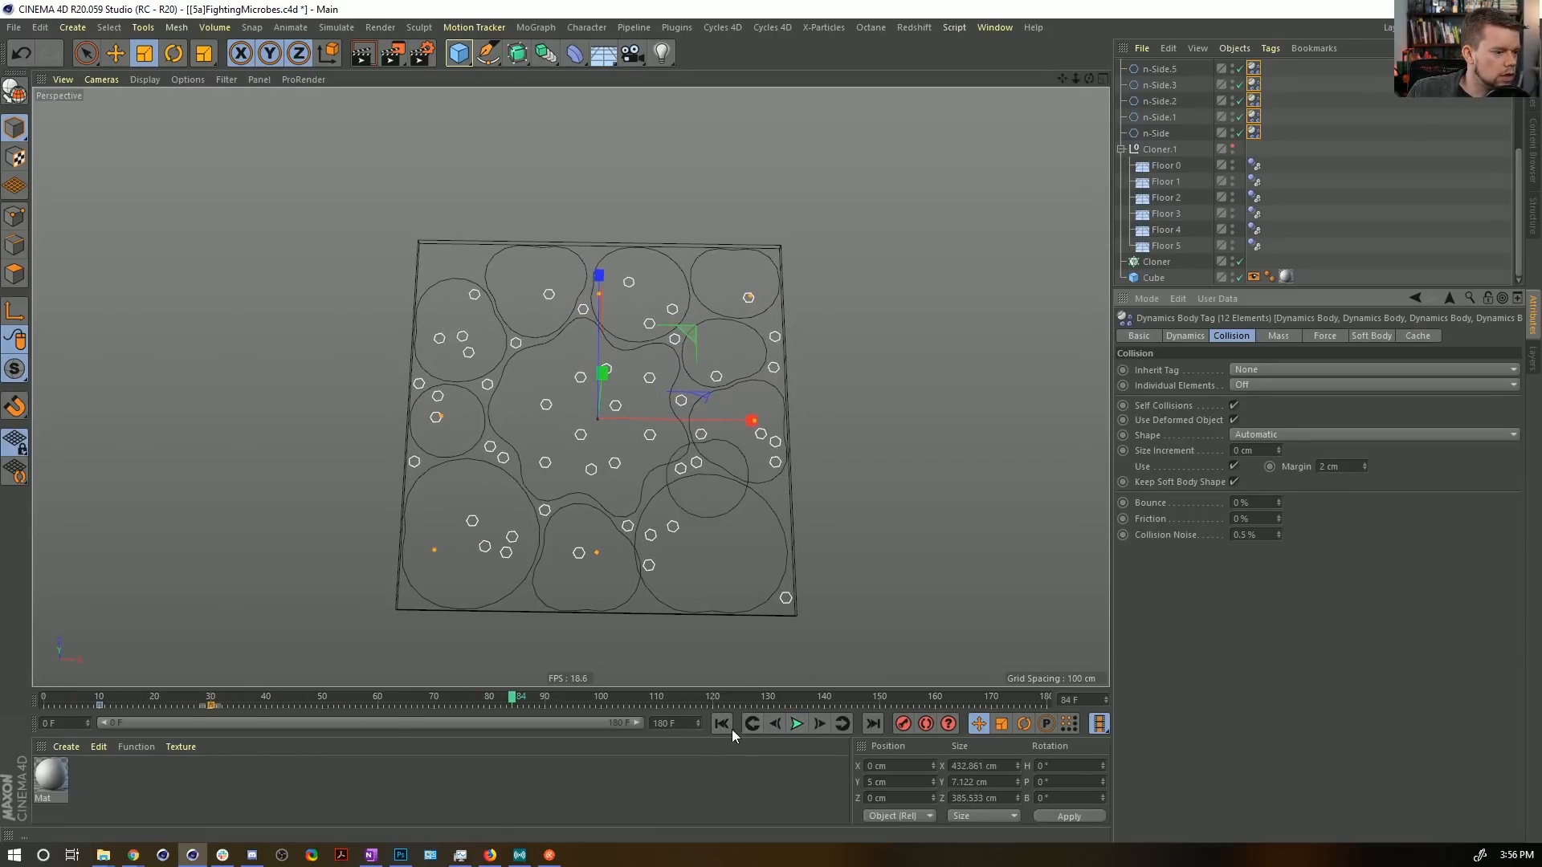
{"action": "left_click", "coordinate": [722, 723]}
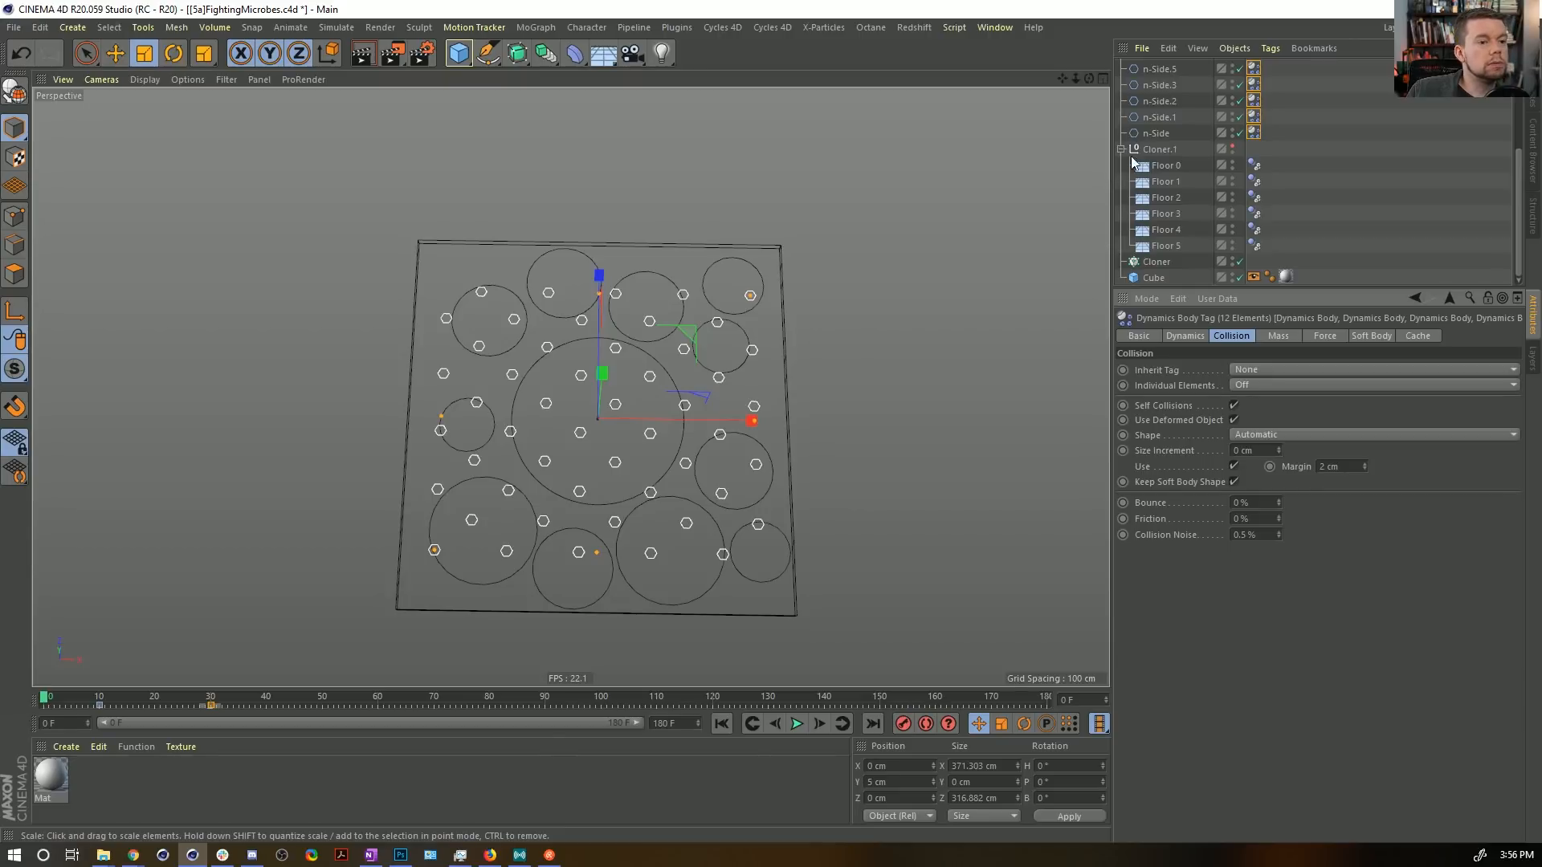
Show all four views, inspect the floor objects' placement, and set Floor 4's Y position to 2 cm.
{"action": "left_click", "coordinate": [1174, 198]}
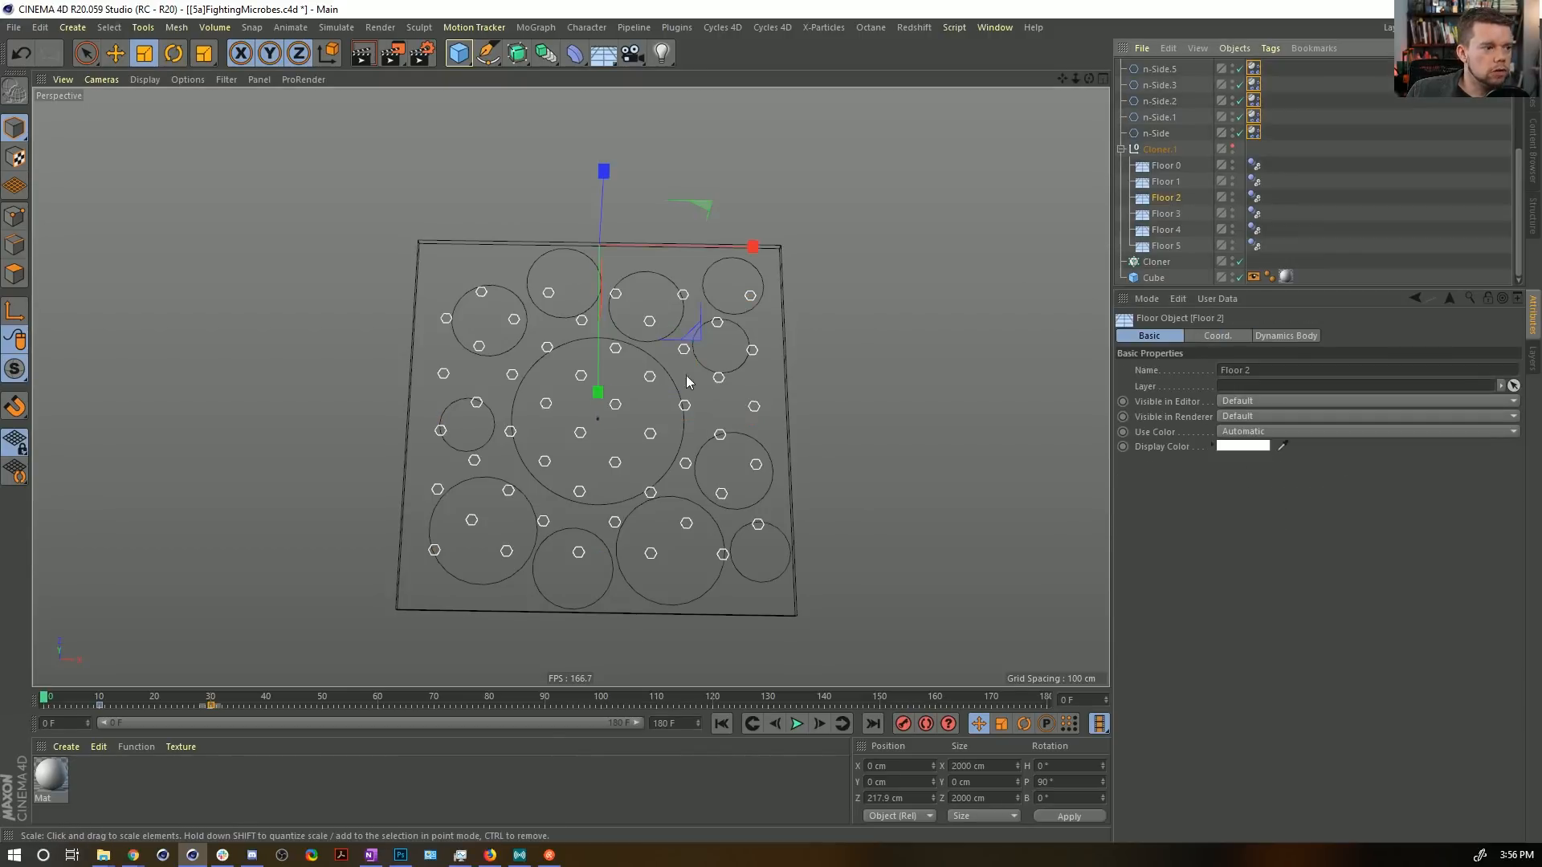
{"action": "middle_click", "coordinate": [717, 398]}
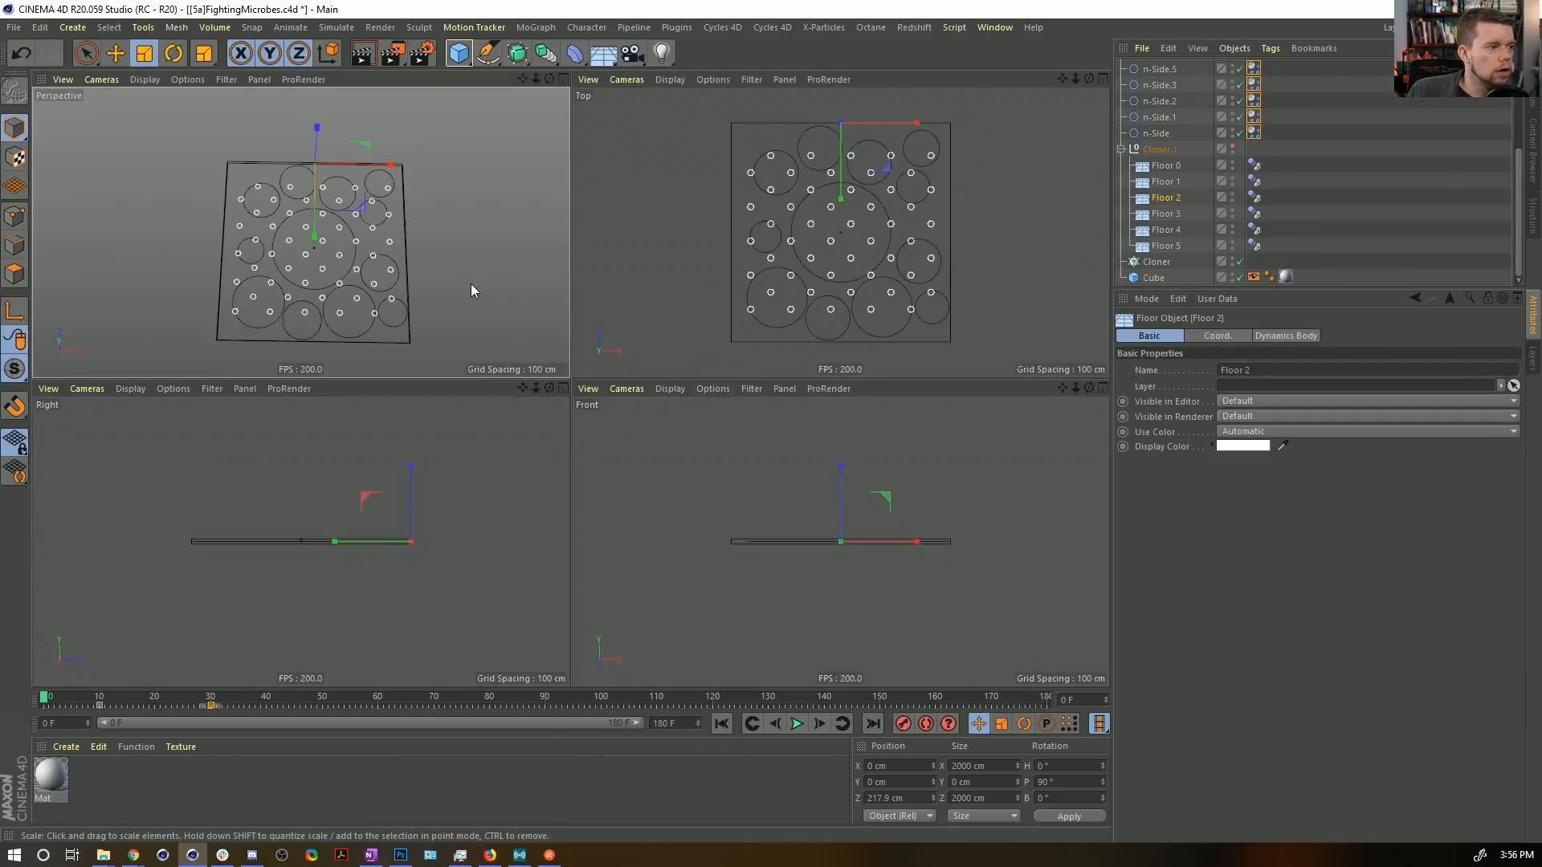
{"action": "left_click", "coordinate": [792, 209]}
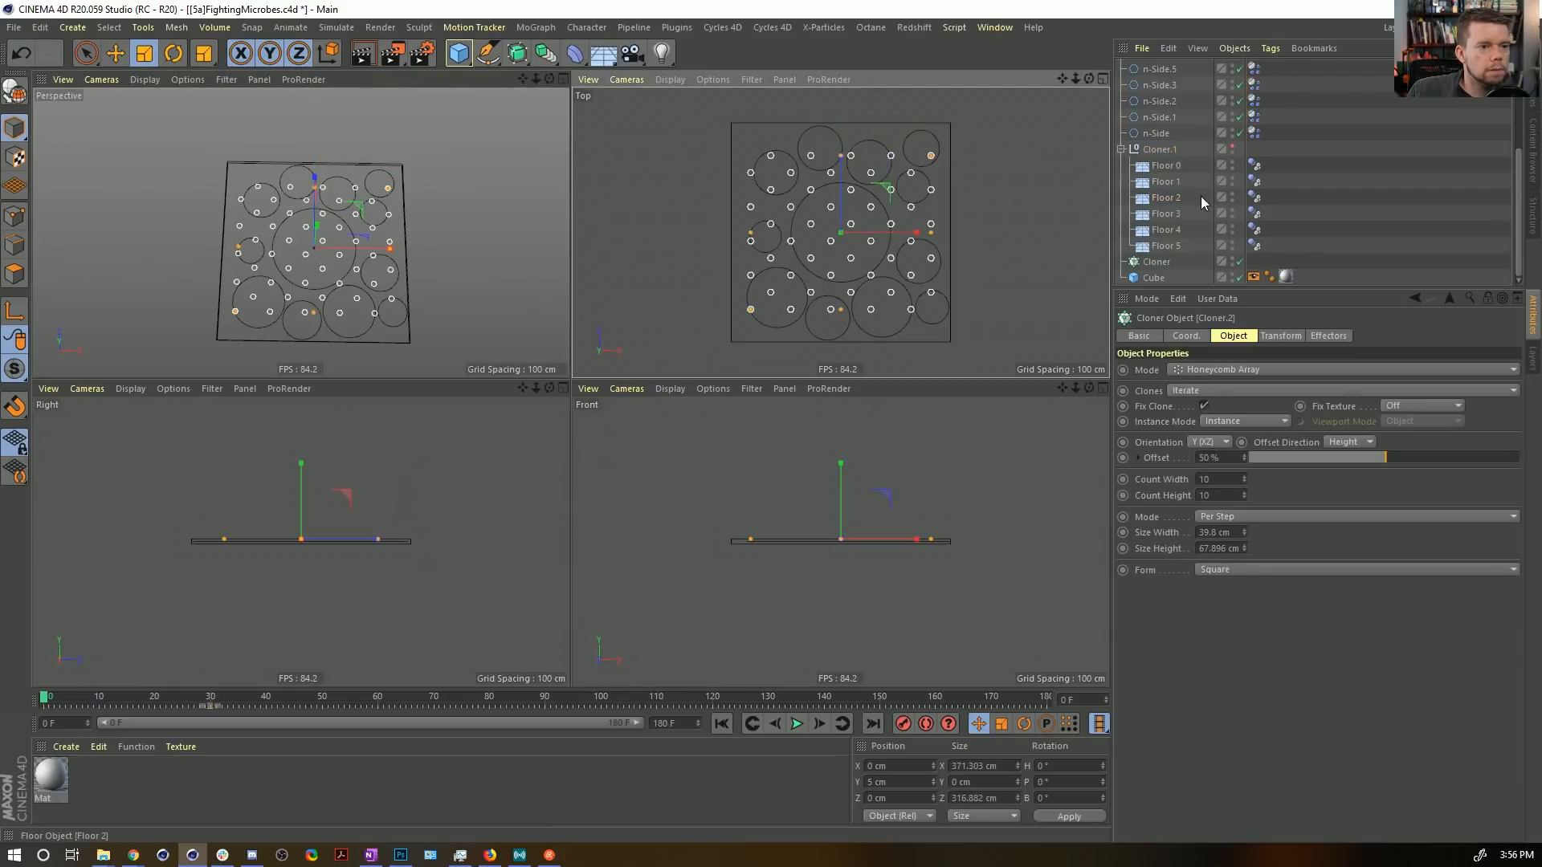
{"action": "left_click", "coordinate": [1183, 184]}
{"action": "left_click", "coordinate": [1173, 199]}
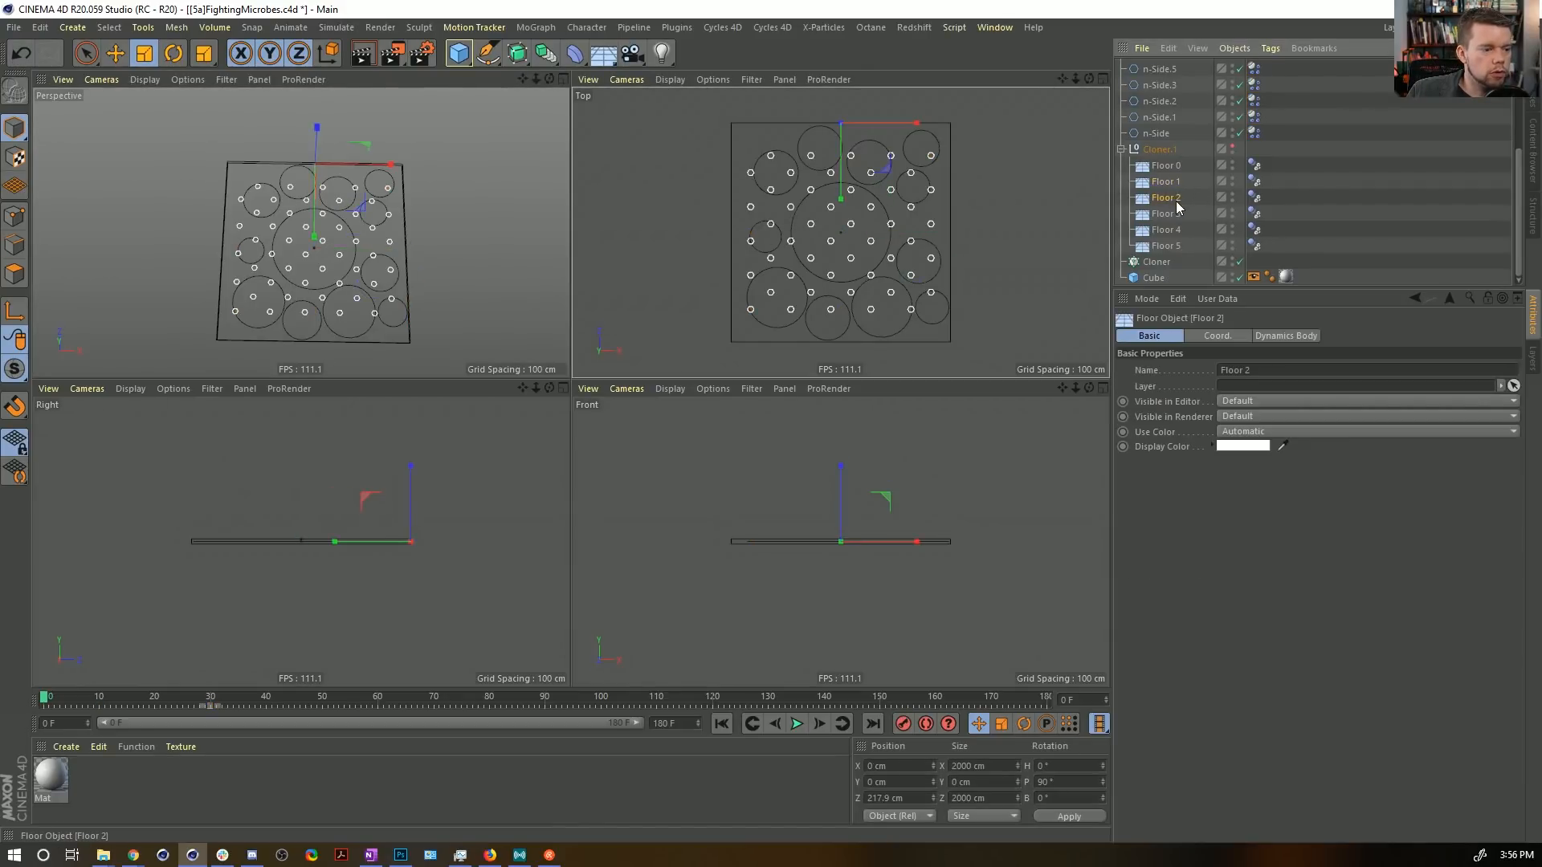
{"action": "left_click", "coordinate": [1169, 166]}
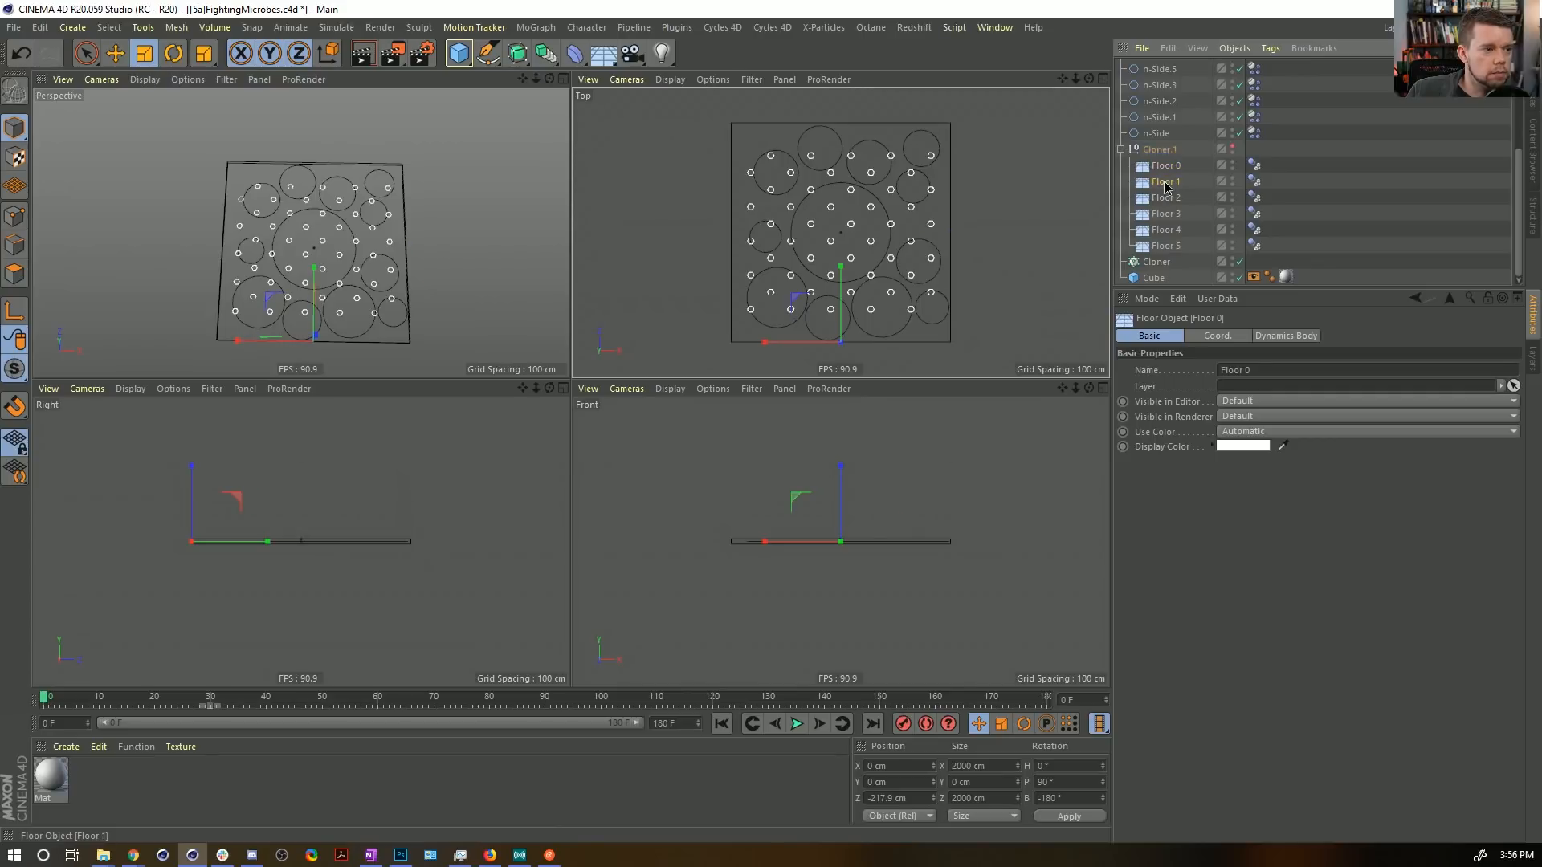
{"action": "left_click", "coordinate": [1166, 182]}
{"action": "left_click", "coordinate": [1167, 215]}
{"action": "left_click", "coordinate": [1168, 229]}
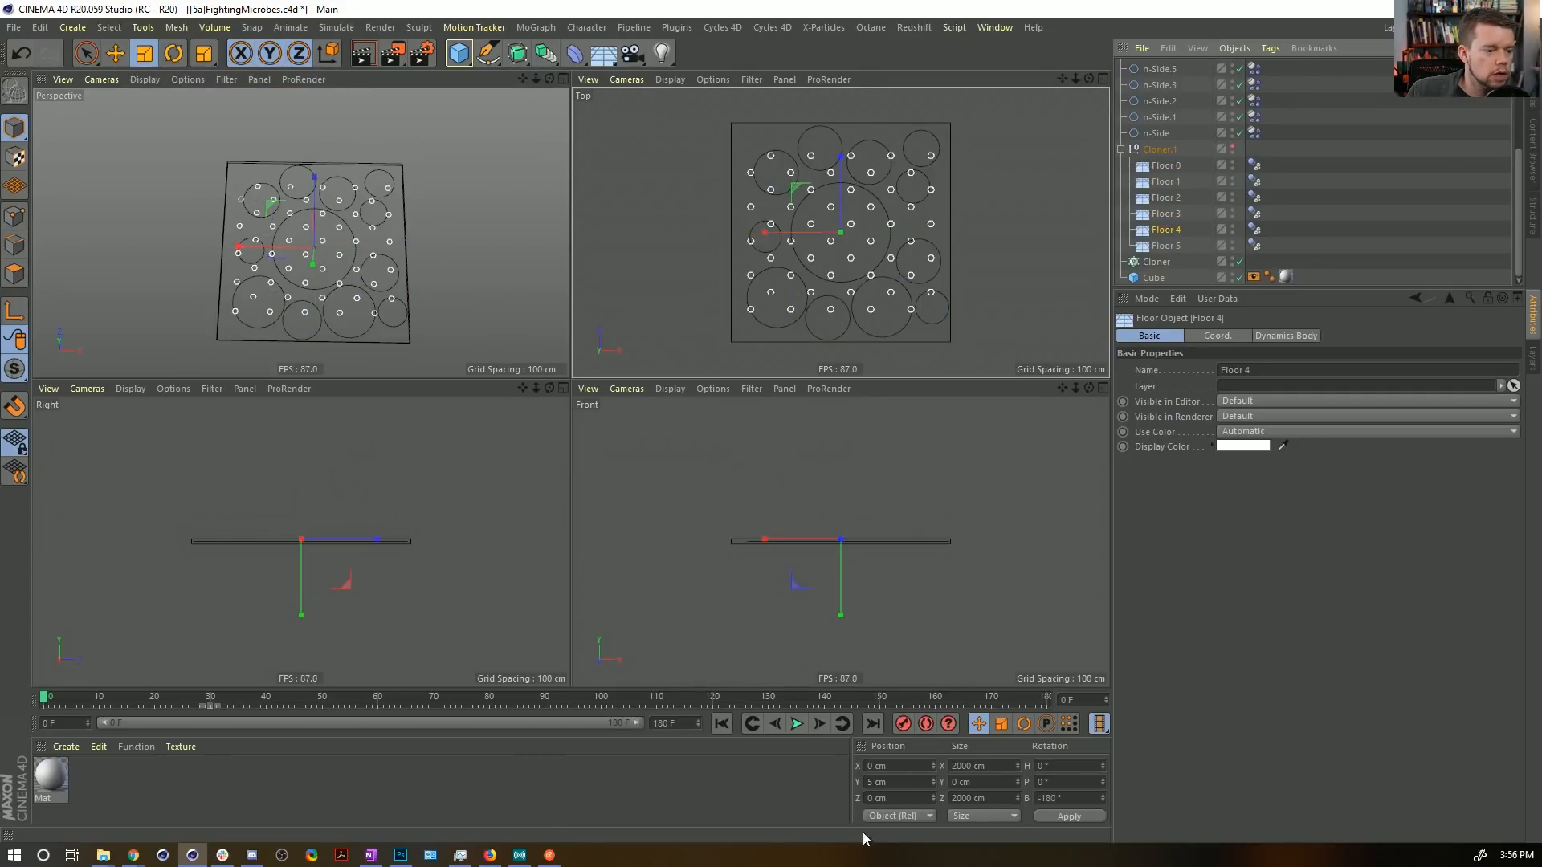
{"action": "left_click", "coordinate": [901, 781]}
{"action": "type", "text": "-5"}
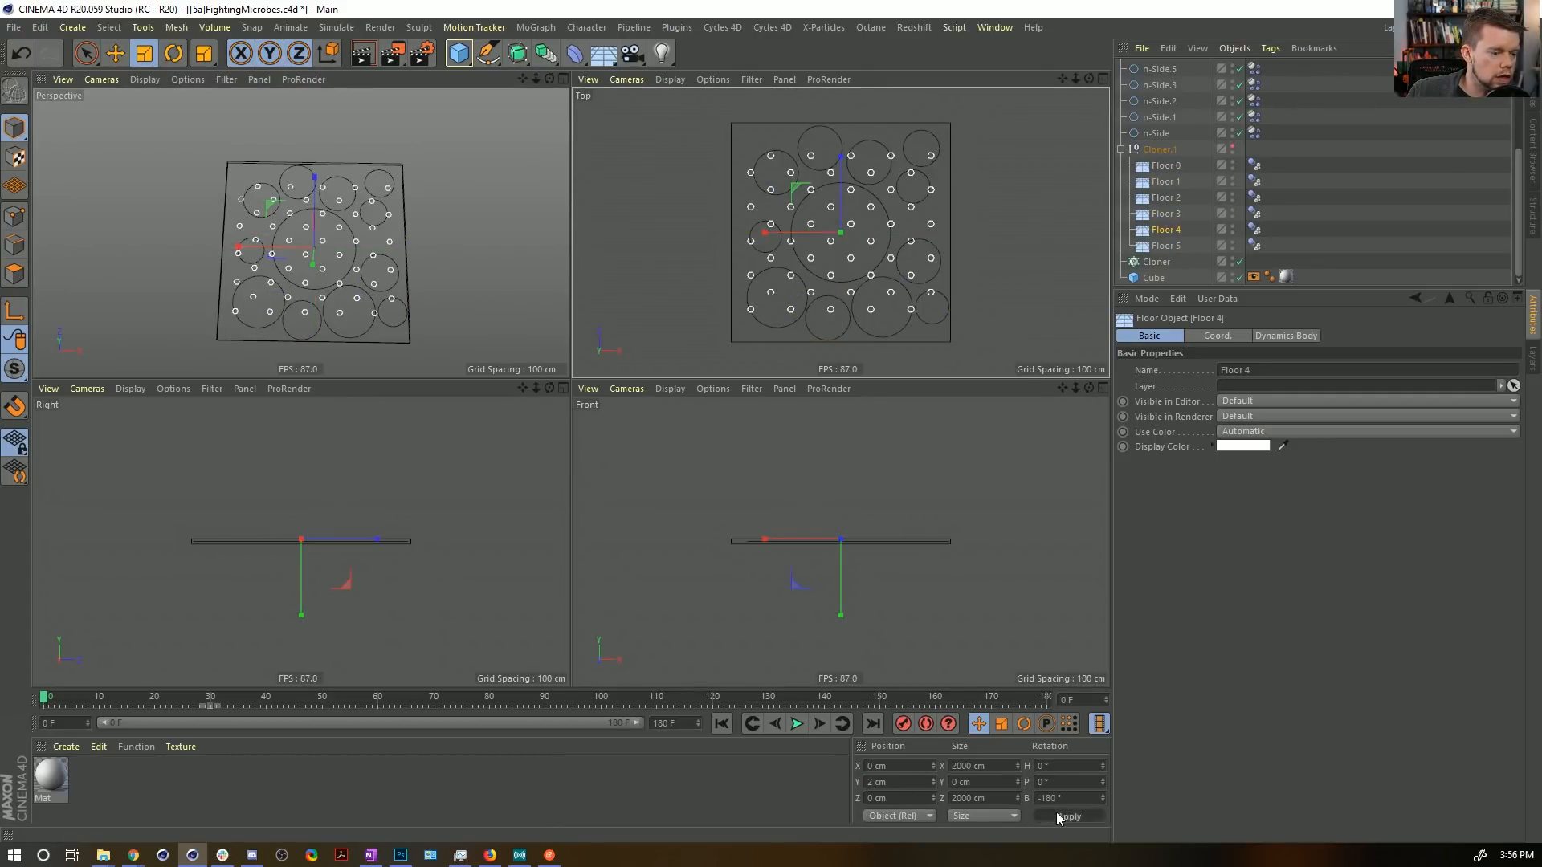
{"action": "left_click", "coordinate": [1060, 815]}
Set Floor 5's Y position to -2 cm.
{"action": "left_click", "coordinate": [1166, 246]}
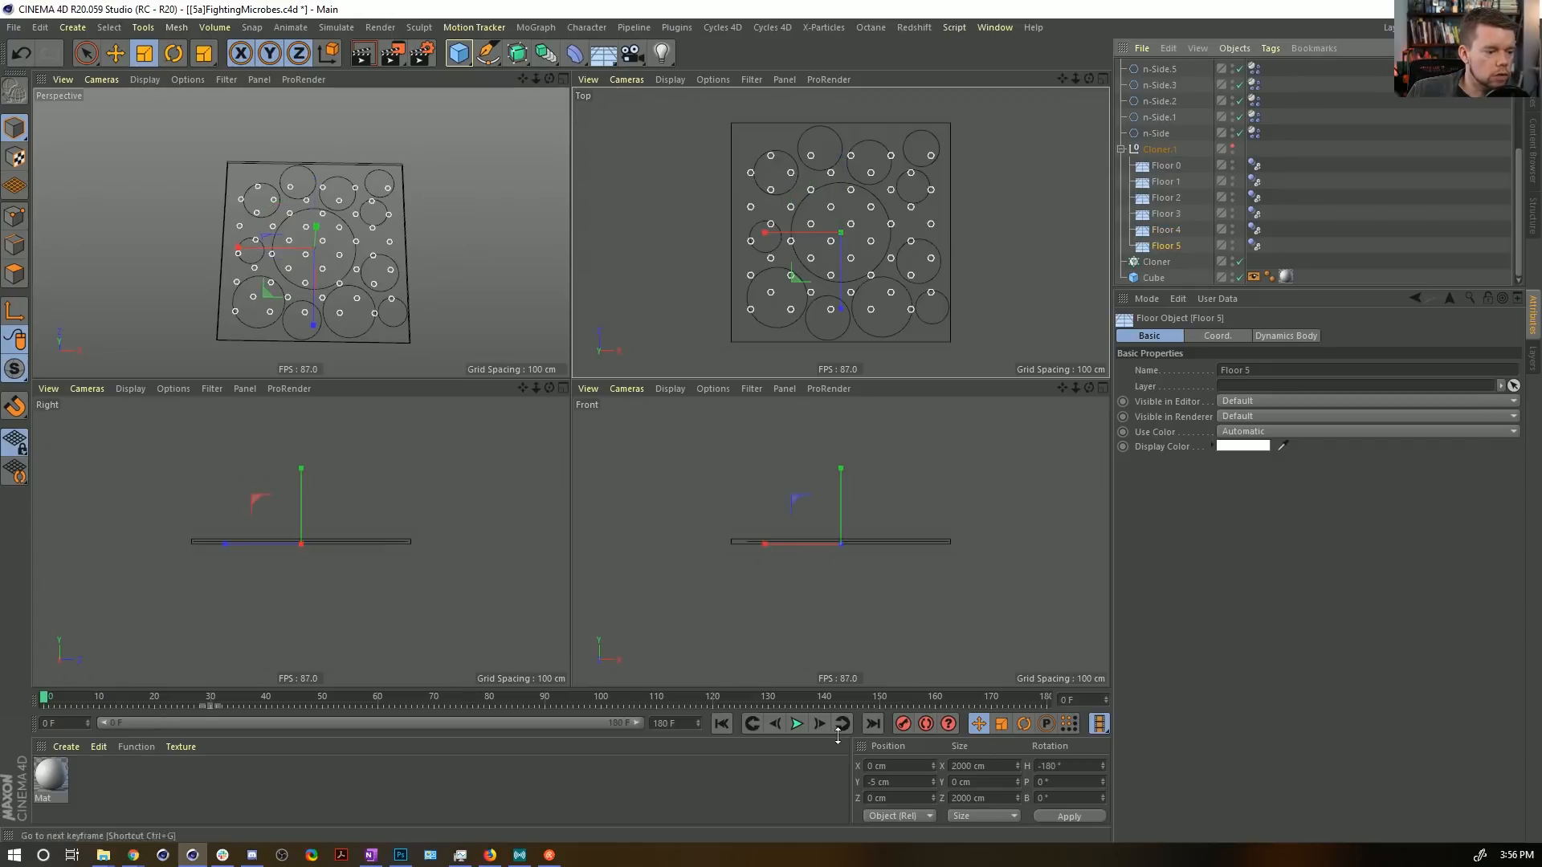
{"action": "left_click", "coordinate": [878, 782]}
{"action": "type", "text": "-2"}
{"action": "left_click", "coordinate": [1060, 816]}
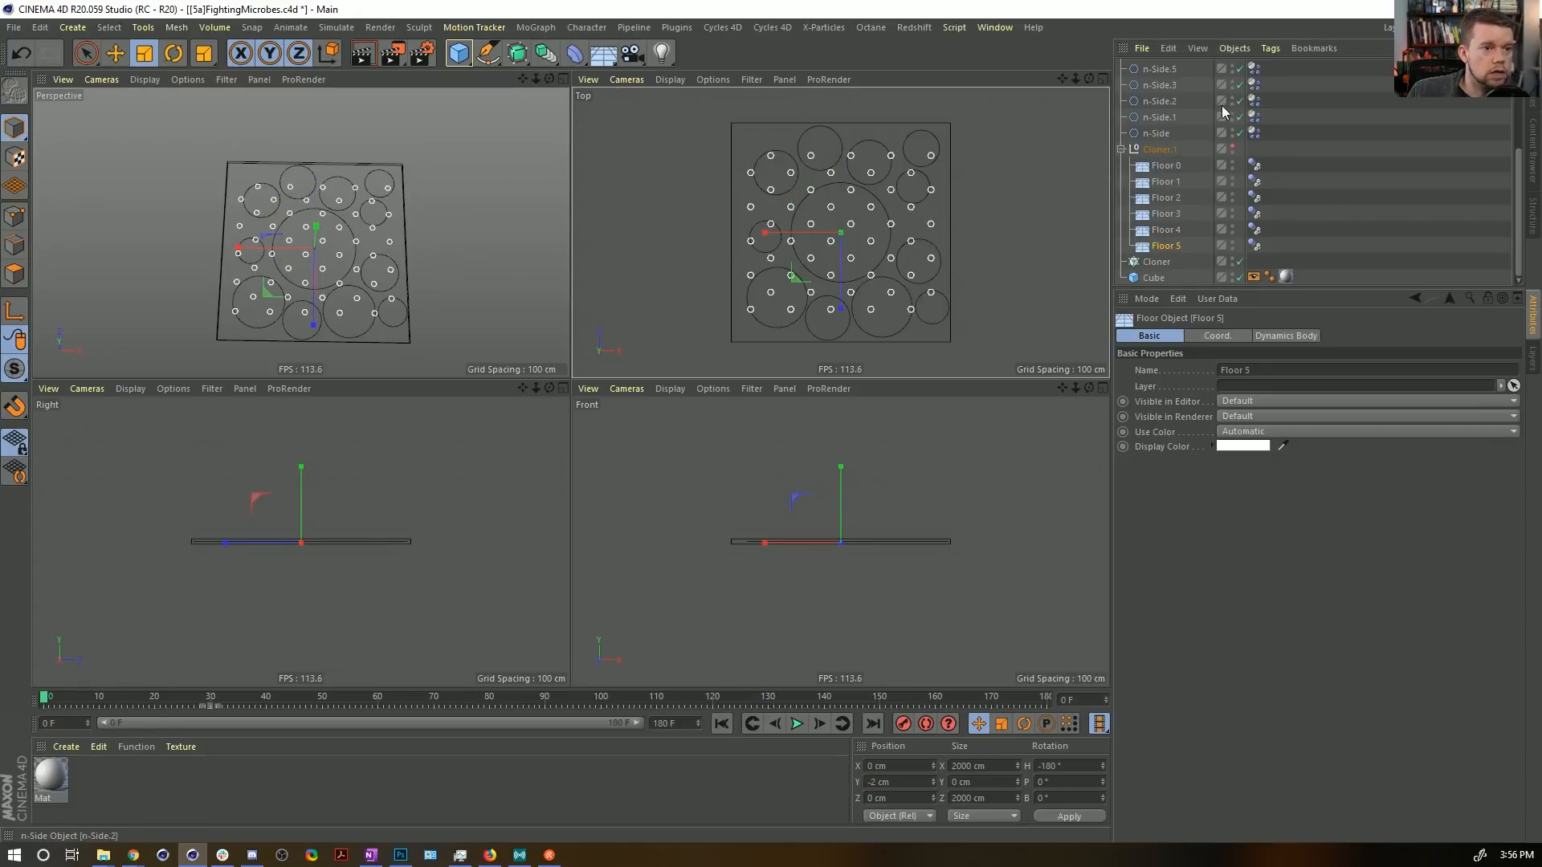
Disable Cloner.2 and its child n-Side.11, and run the simulation in a maximized Top view.
{"action": "scroll", "coordinate": [1224, 119], "scroll_direction": "up", "scroll_amount": 3}
{"action": "left_click_drag", "start_coordinate": [1240, 83], "coordinate": [1239, 66]}
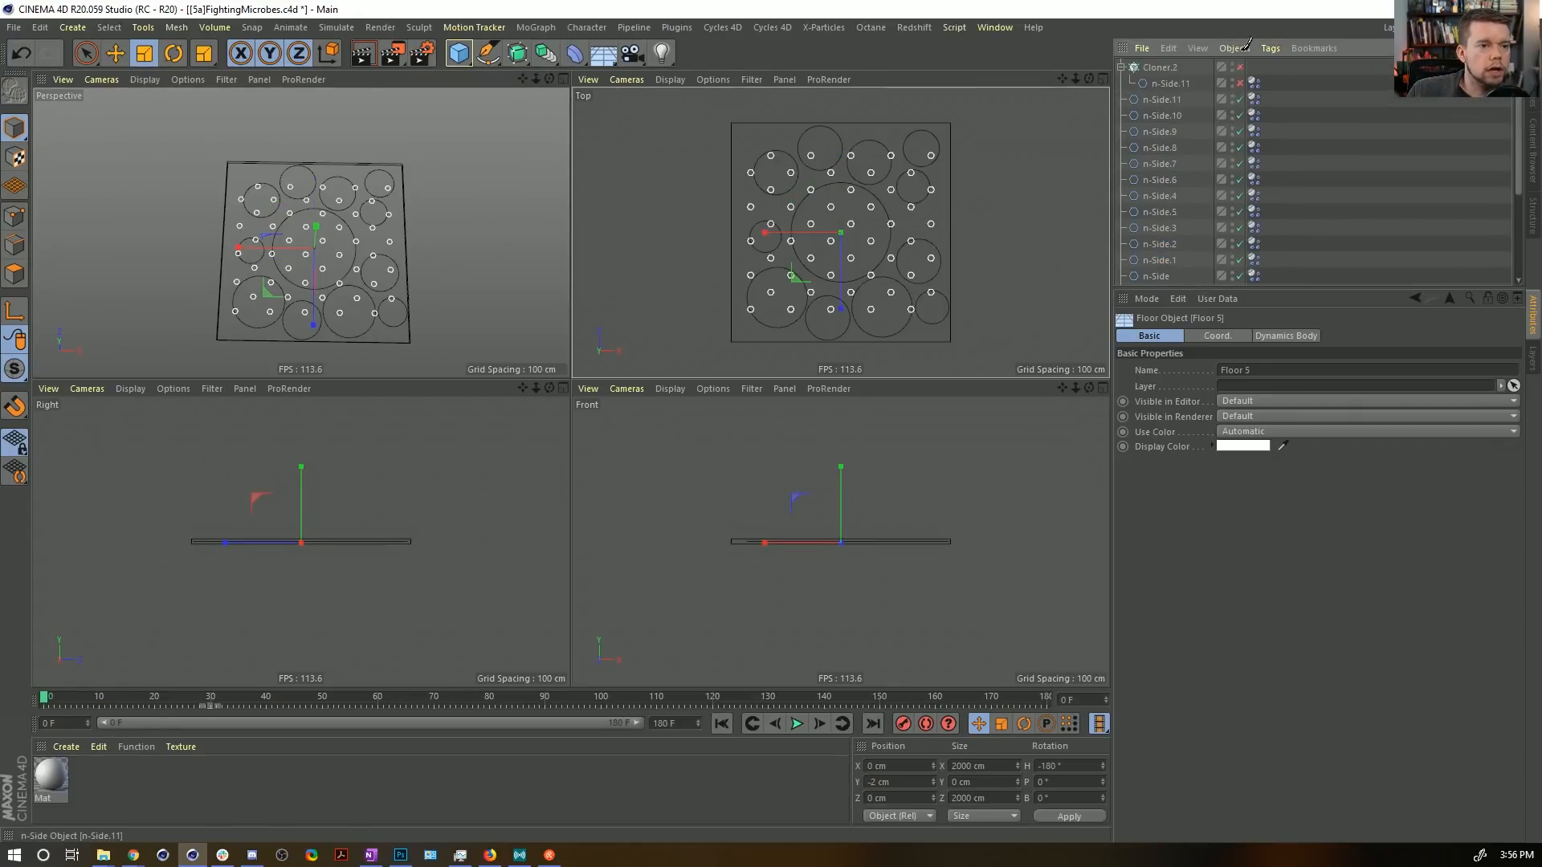
{"action": "key", "text": "F1"}
{"action": "key", "text": "F2"}
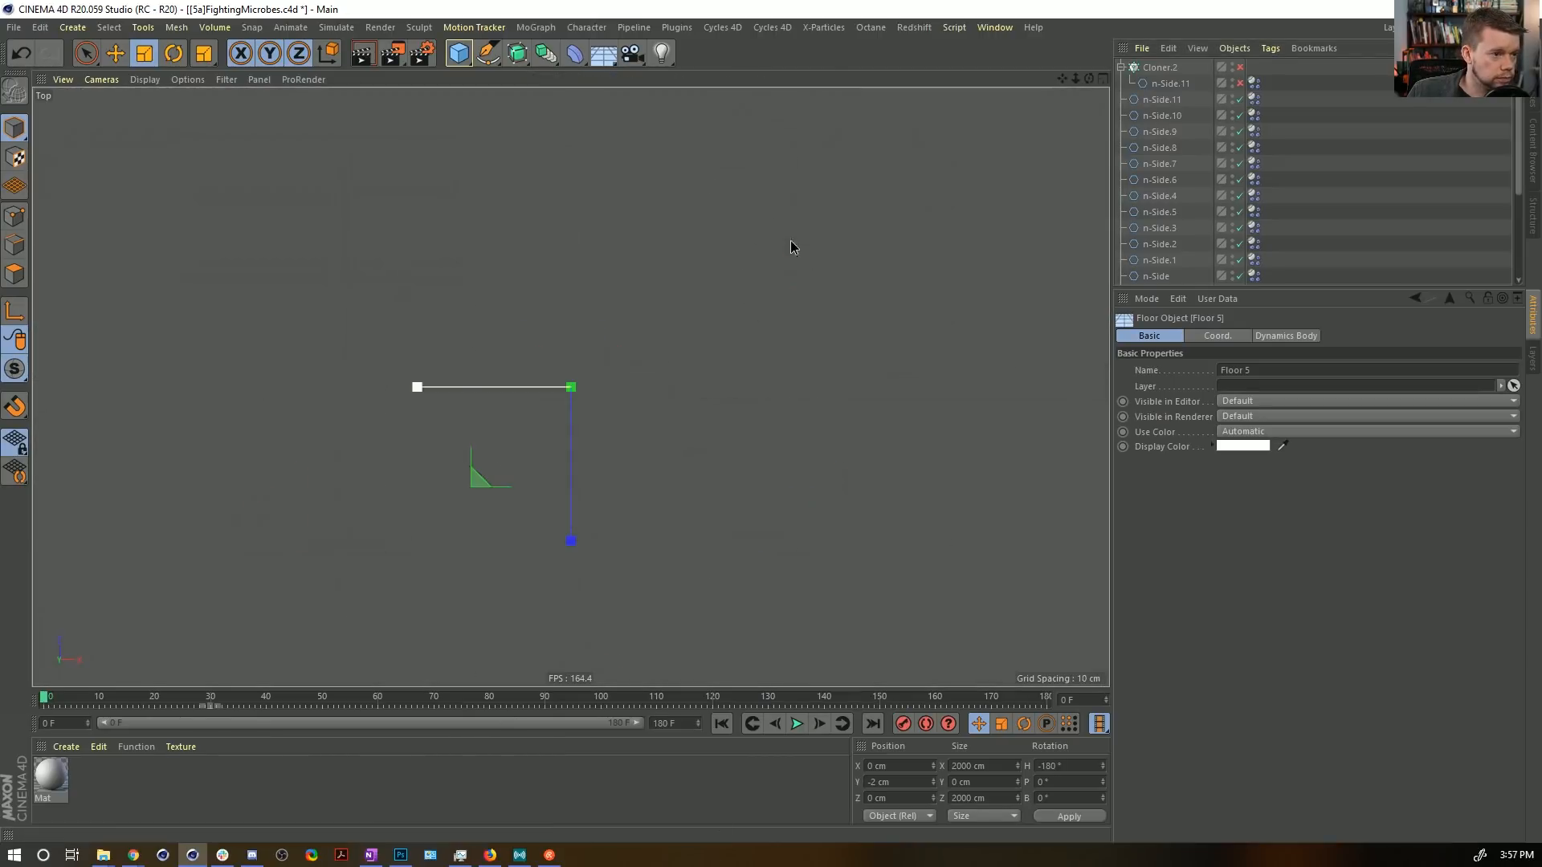
{"action": "scroll", "coordinate": [692, 517], "scroll_direction": "up", "scroll_amount": 3}
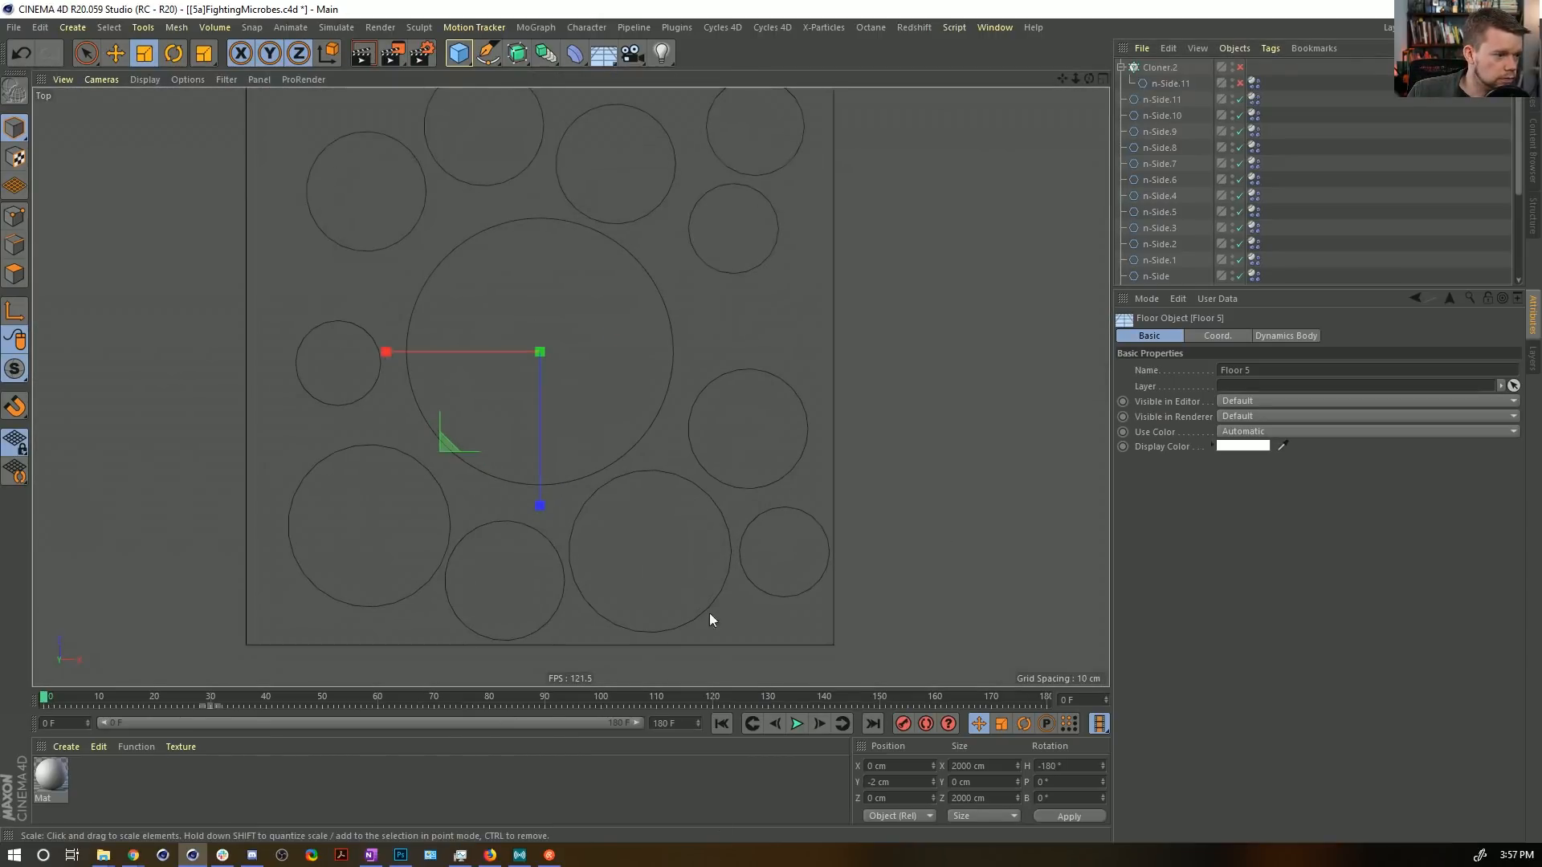
{"action": "left_click", "coordinate": [797, 724]}
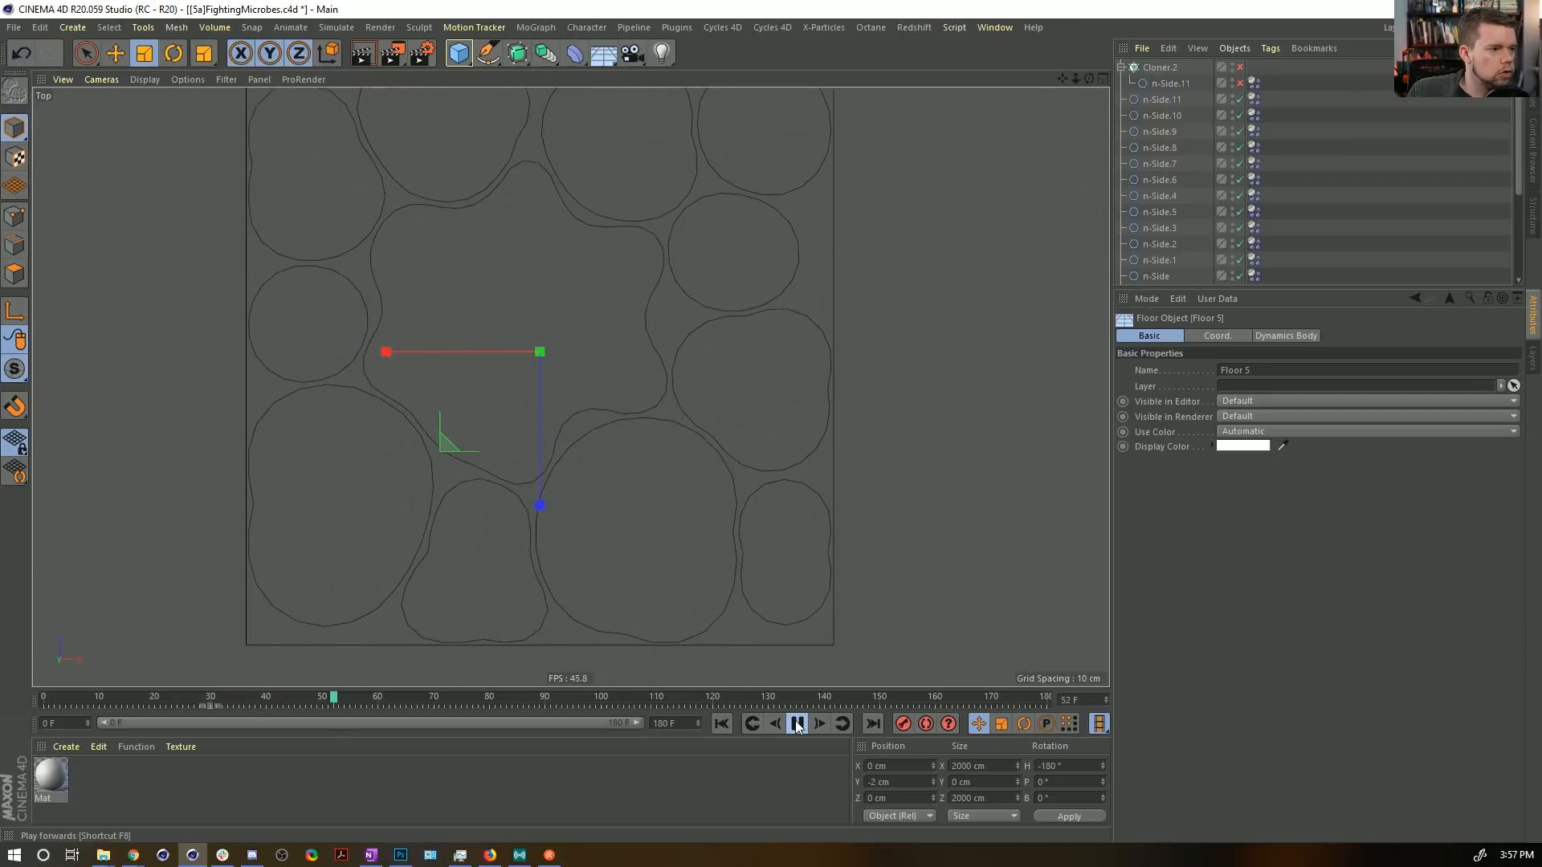
{"action": "left_click", "coordinate": [796, 724]}
{"action": "scroll", "coordinate": [655, 305], "scroll_direction": "down", "scroll_amount": 3}
{"action": "scroll", "coordinate": [727, 372], "scroll_direction": "up", "scroll_amount": 2}
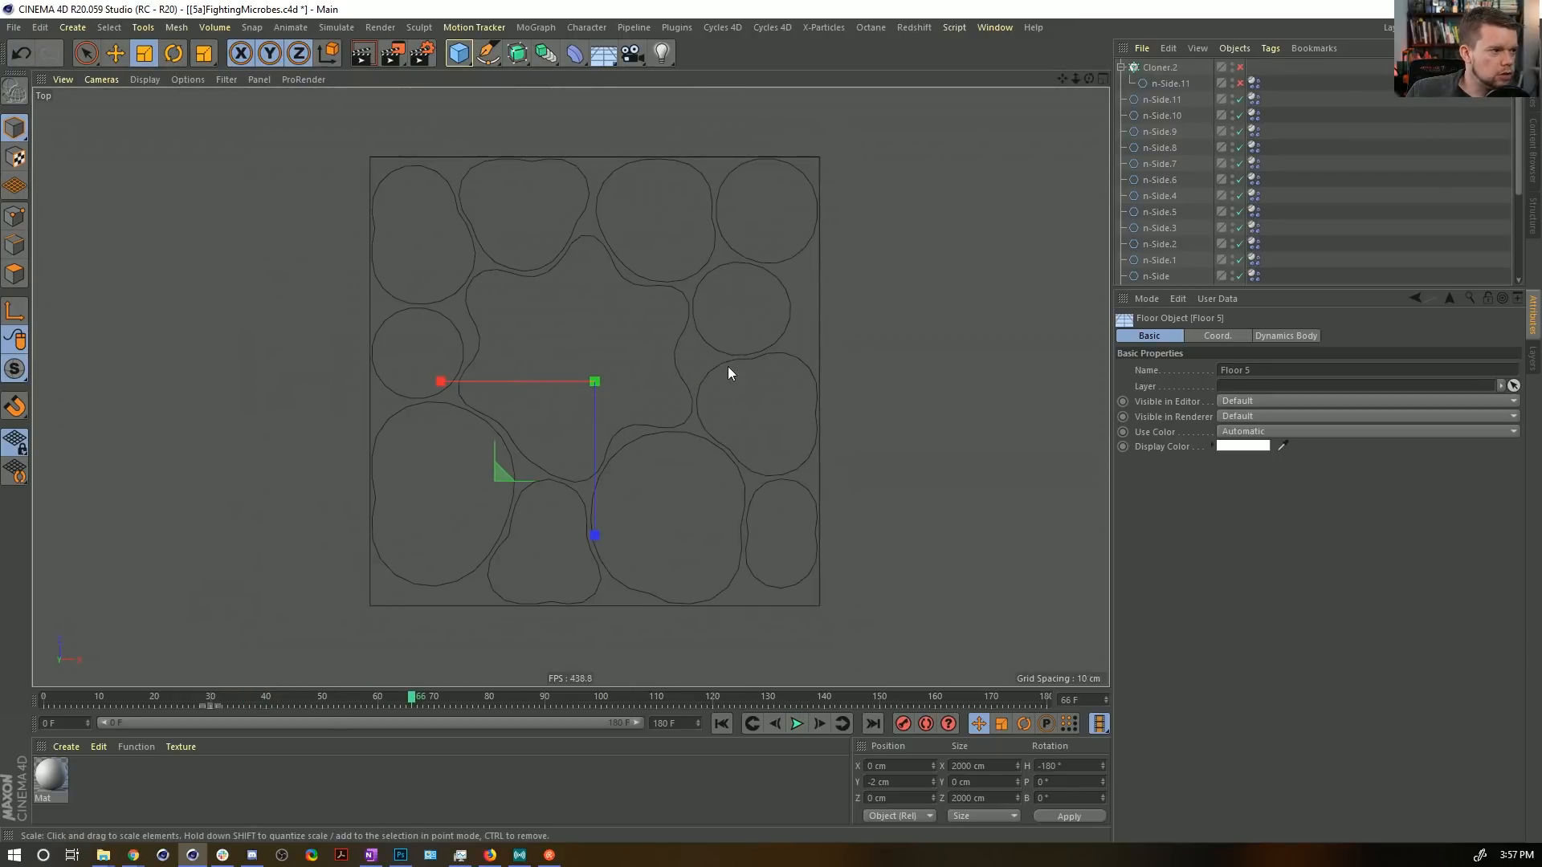
{"action": "key", "text": "F8"}
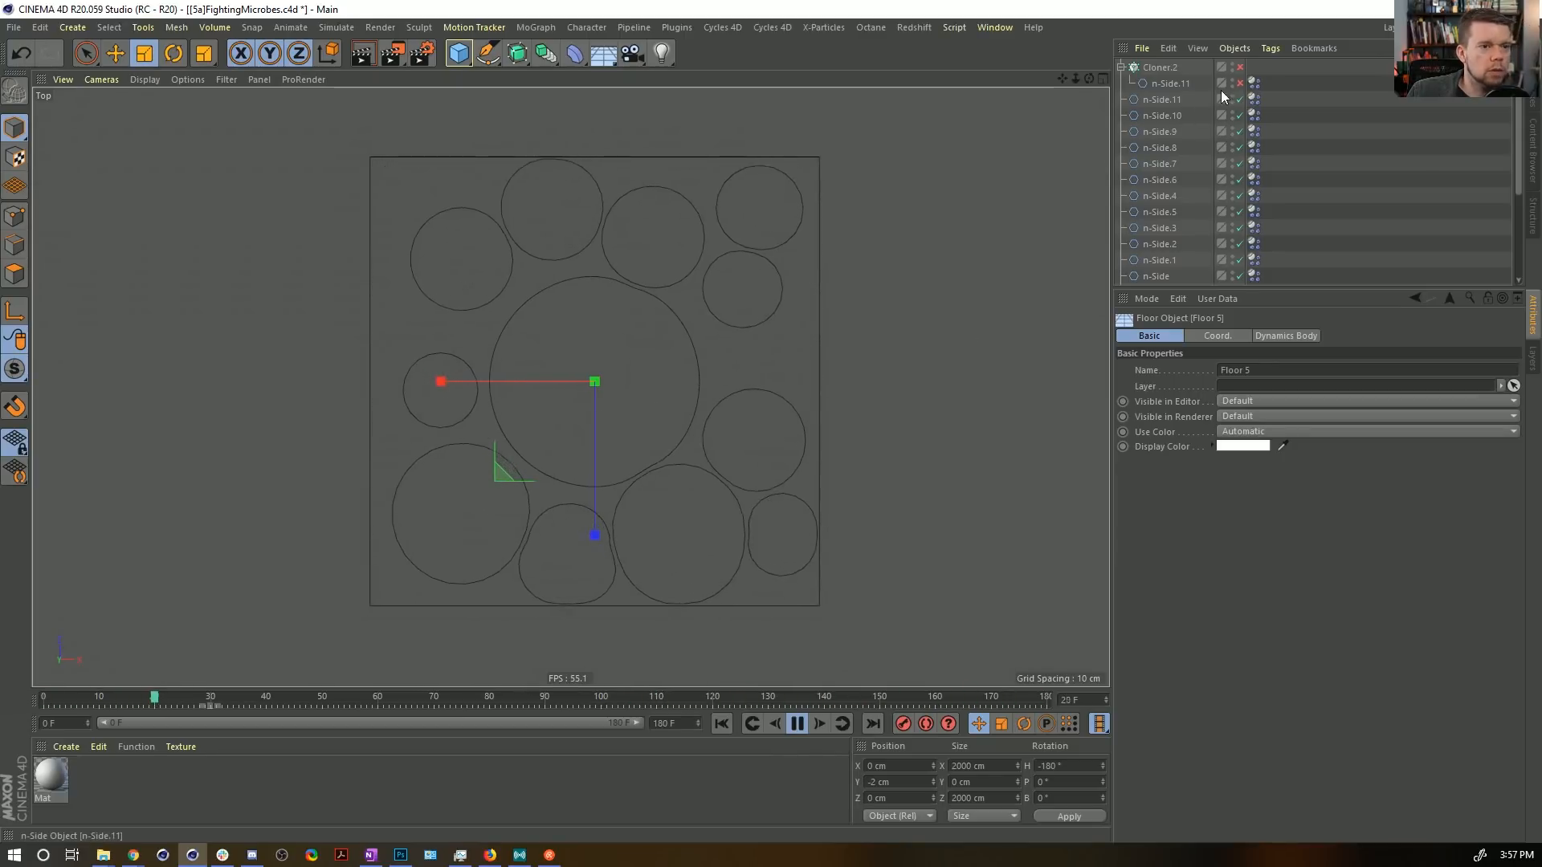
Re-enable Cloner.2 and its child n-Side.11 to replay the simulation, and save the scene.
{"action": "left_click", "coordinate": [1240, 67]}
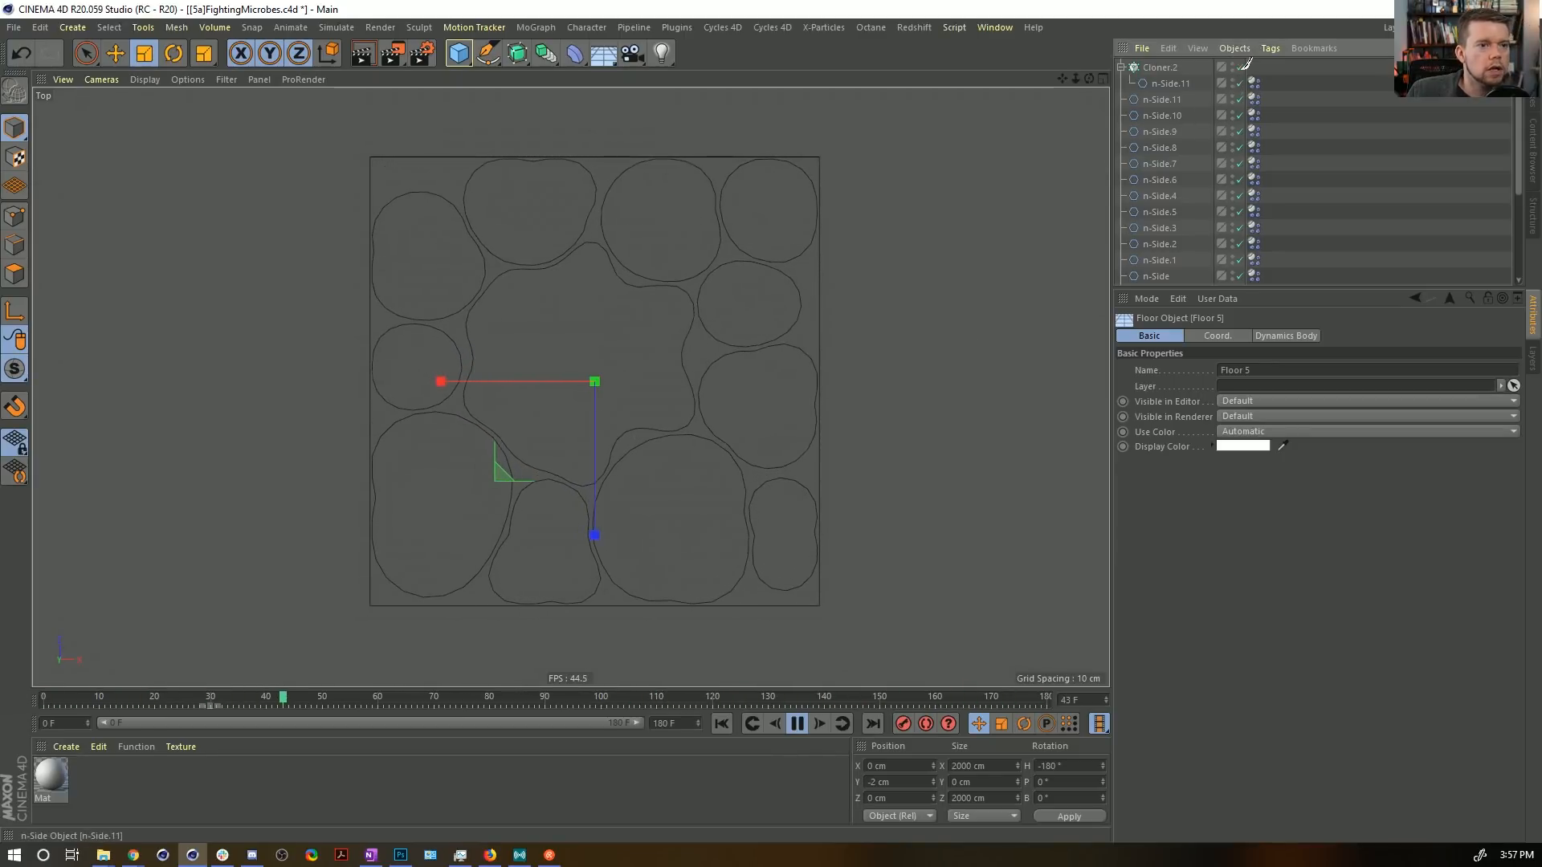
{"action": "left_click", "coordinate": [725, 724]}
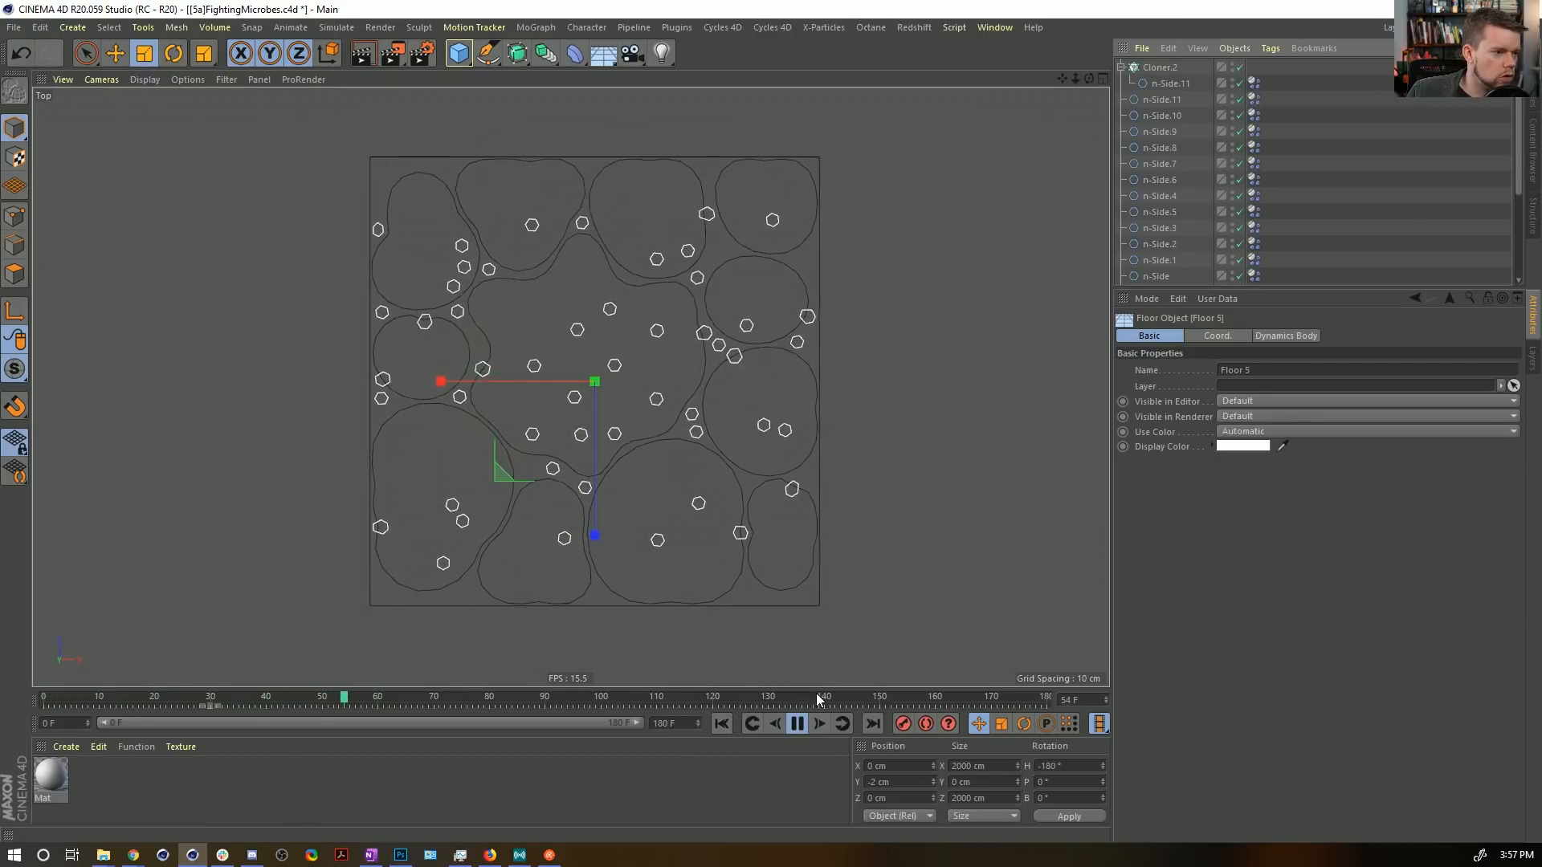
{"action": "left_click", "coordinate": [803, 728]}
{"action": "left_click", "coordinate": [719, 725]}
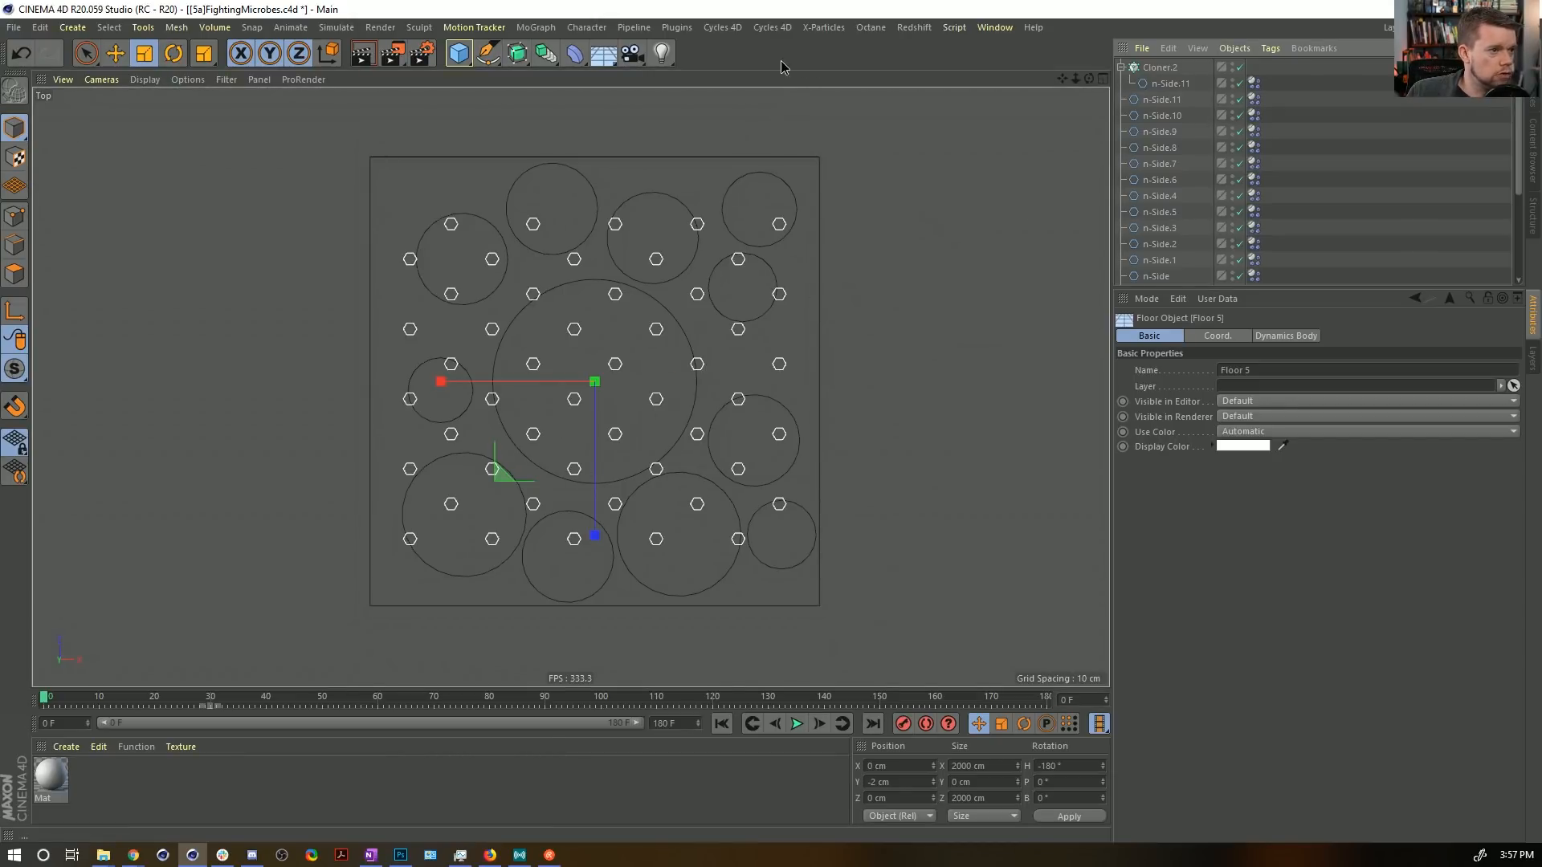
{"action": "key", "text": "ctrl+s"}
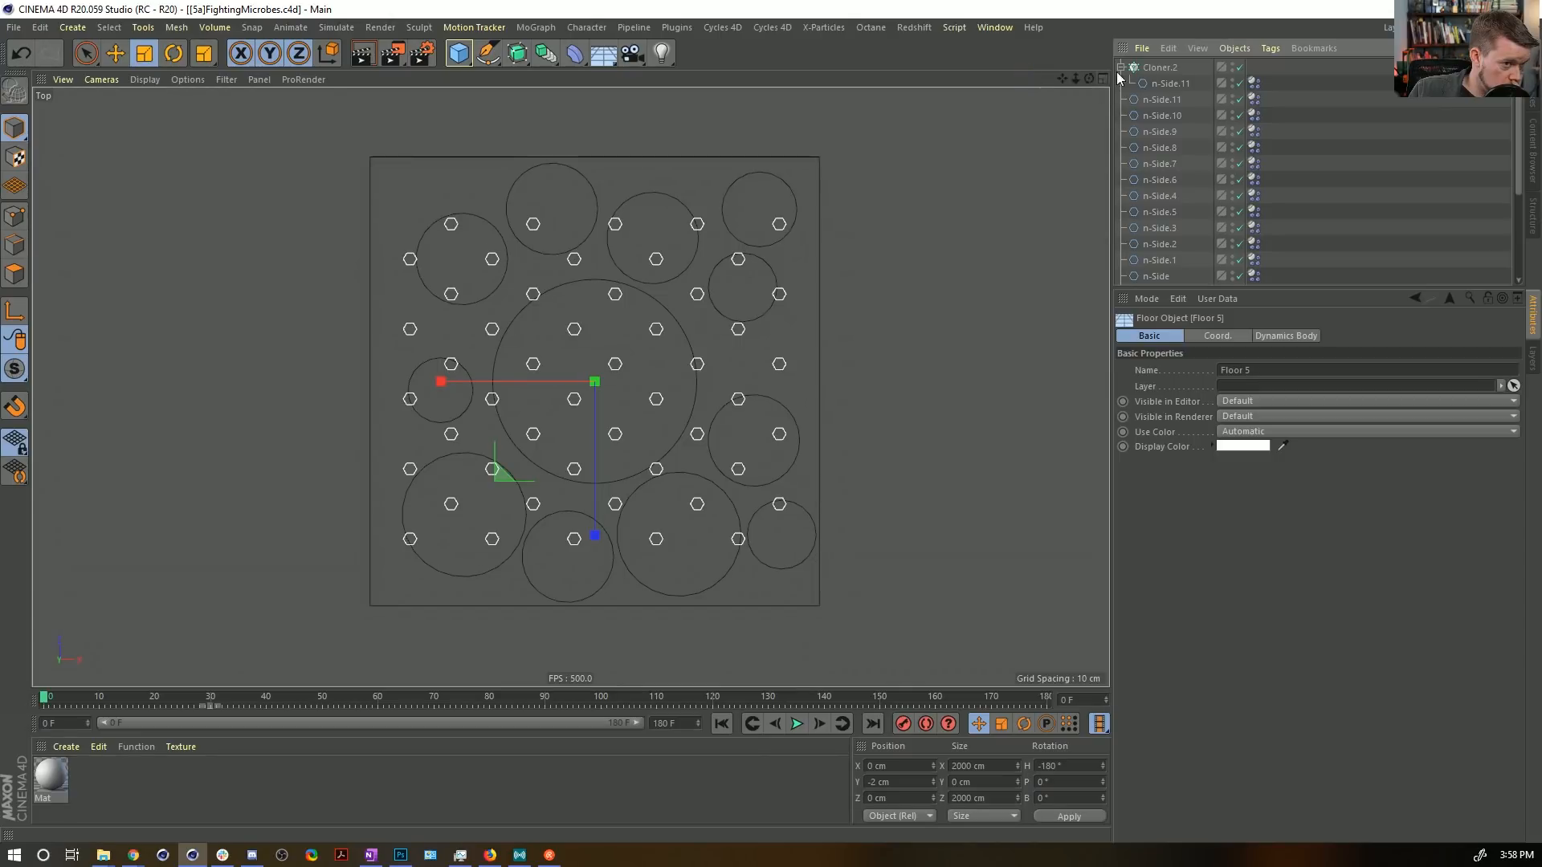
Increase the Size Height of Cloner.2's honeycomb array to 84.896 cm.
{"action": "left_click", "coordinate": [1146, 68]}
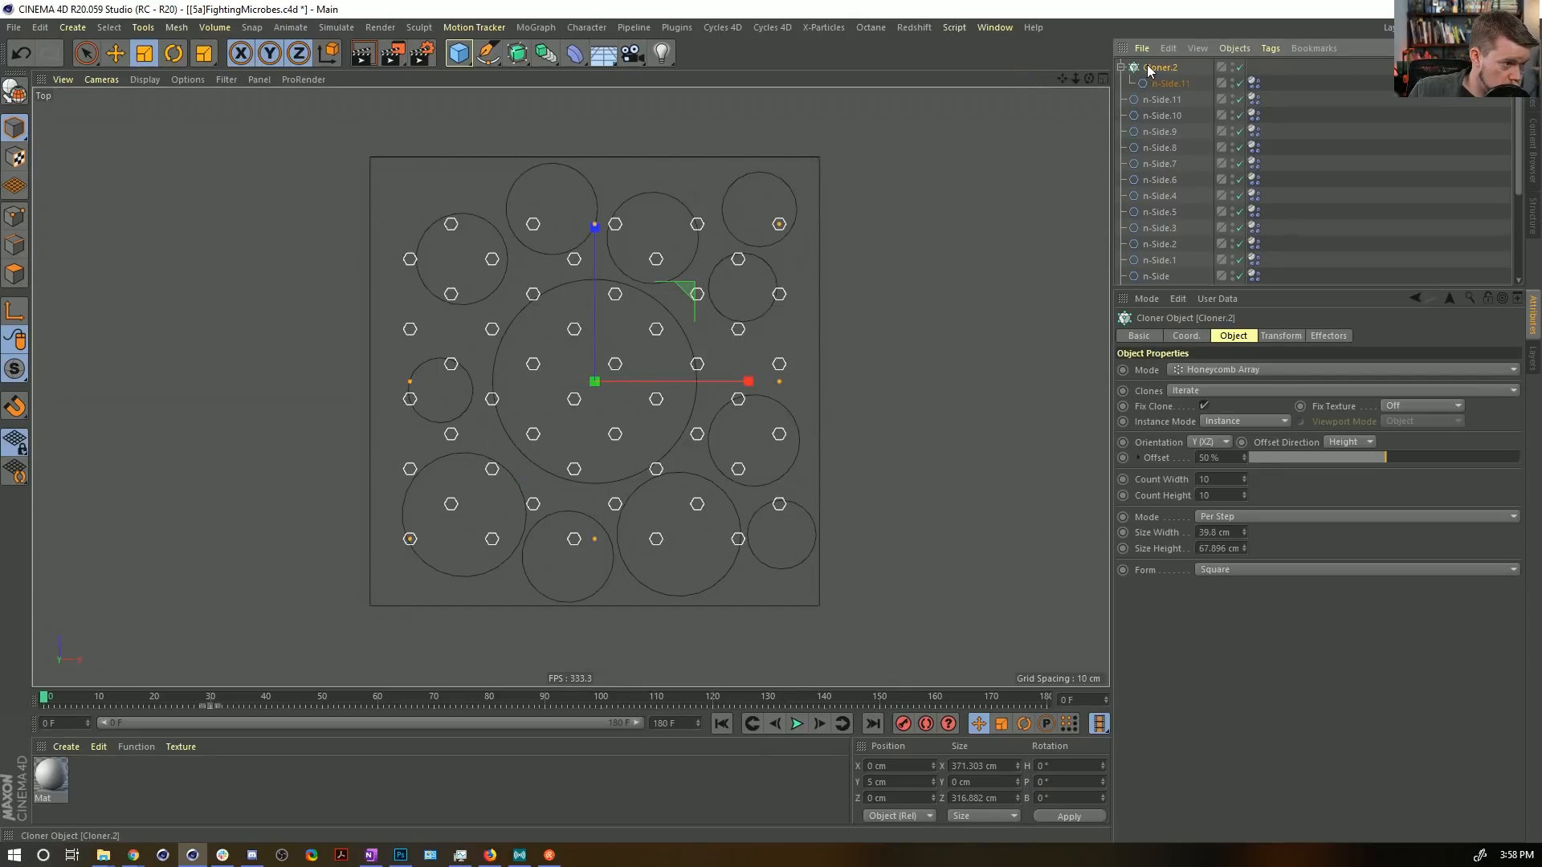
{"action": "left_click", "coordinate": [1244, 551]}
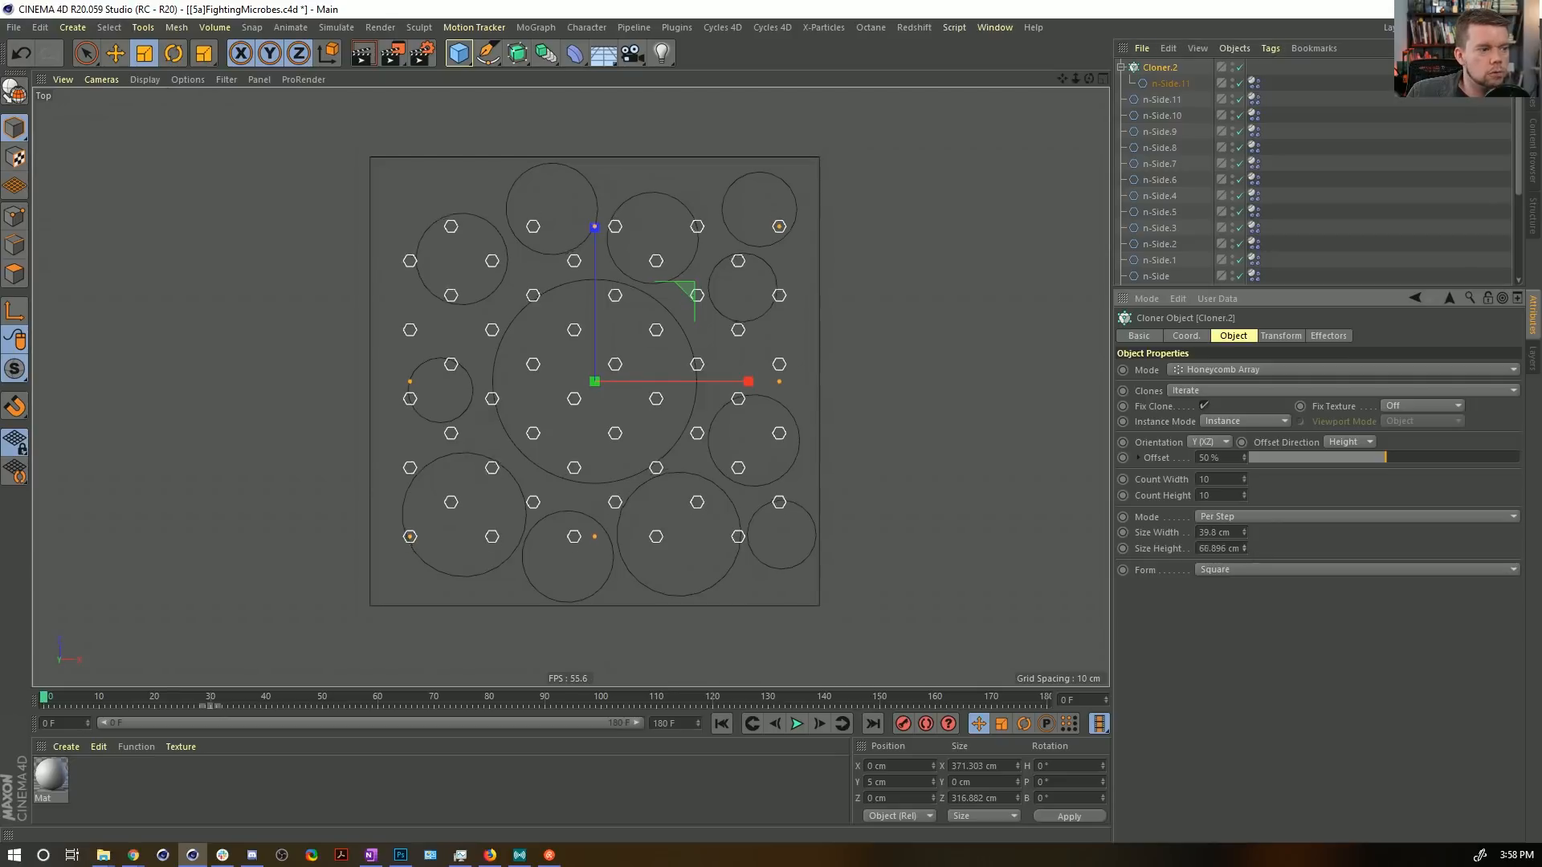
{"action": "mouse_move", "coordinate": [1244, 548]}
{"action": "left_mouse_down"}
{"action": "mouse_move", "coordinate": [1244, 531]}
{"action": "mouse_move", "coordinate": [1244, 552]}
{"action": "left_mouse_up"}
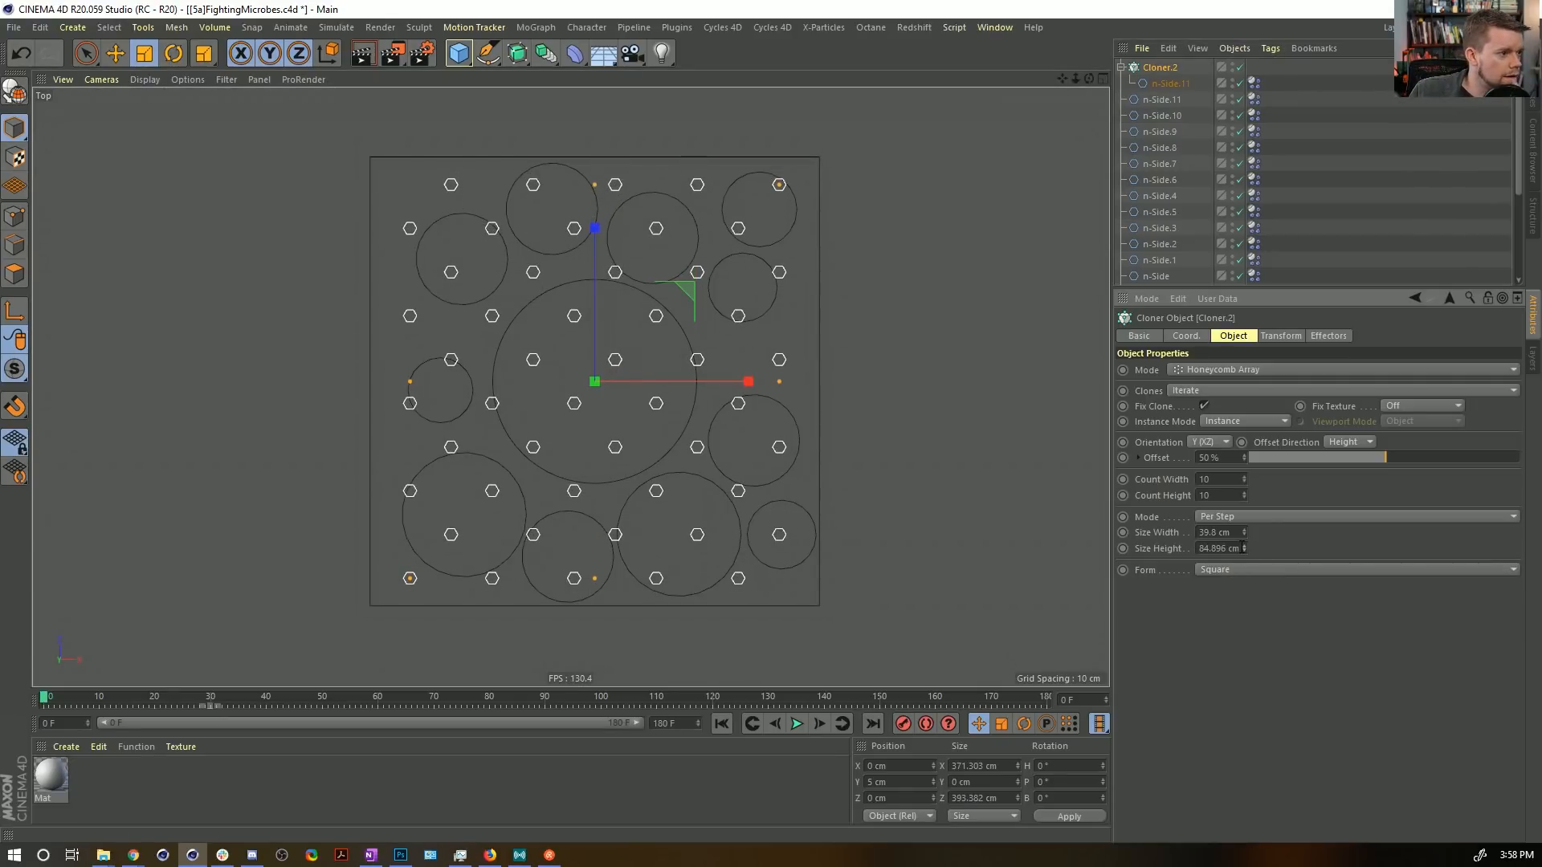
Set Cloner.2's honeycomb array to 12 by 12 clones, with a Size Width of 36.8 cm and Size Height of 74.896 cm.
{"action": "double_click", "coordinate": [1246, 477]}
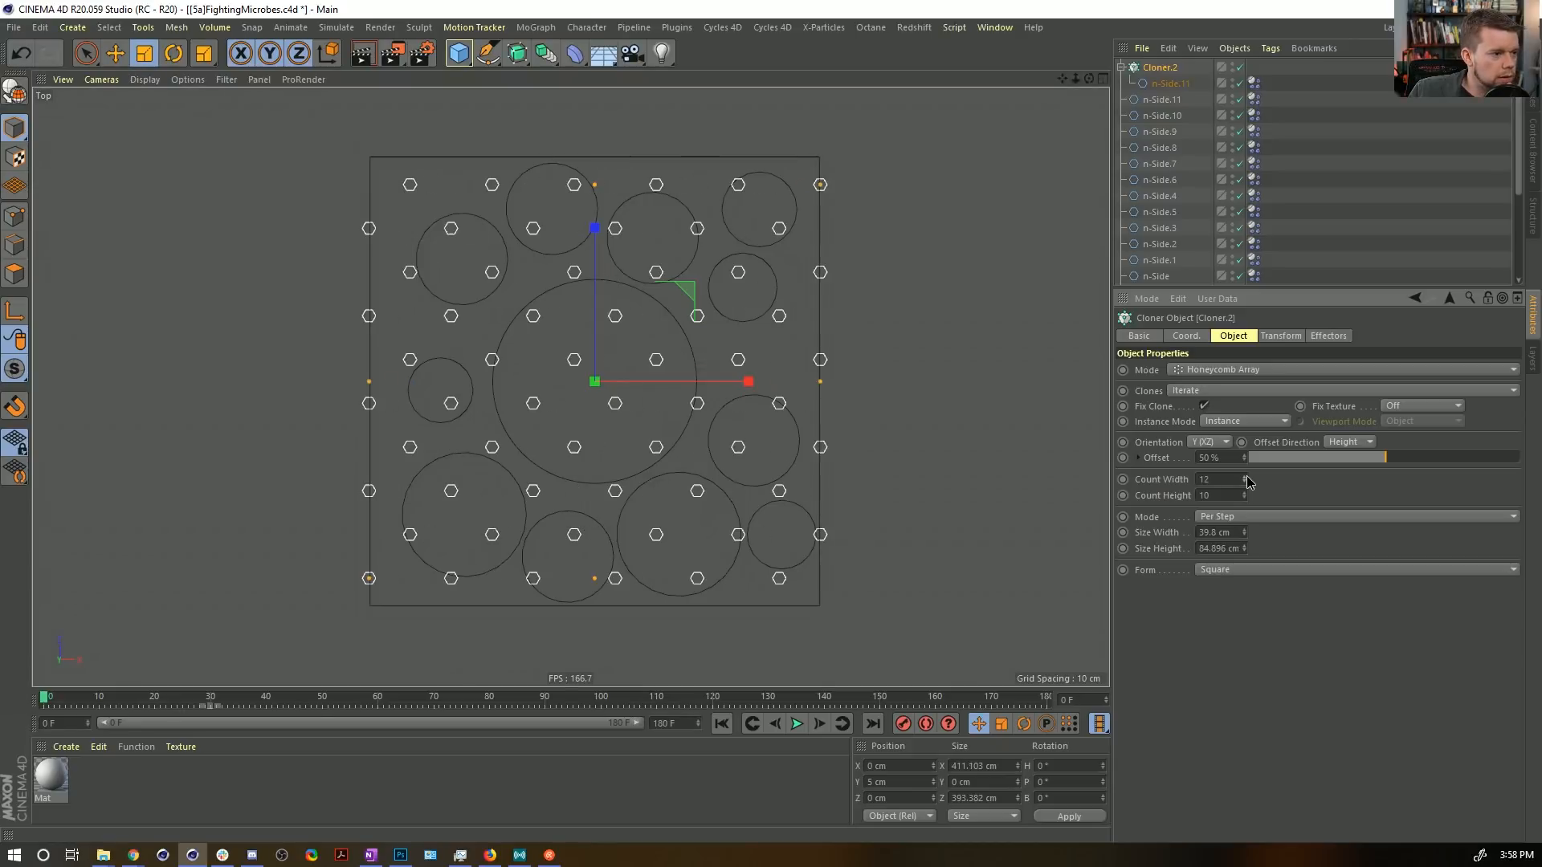
{"action": "left_click", "coordinate": [1244, 493]}
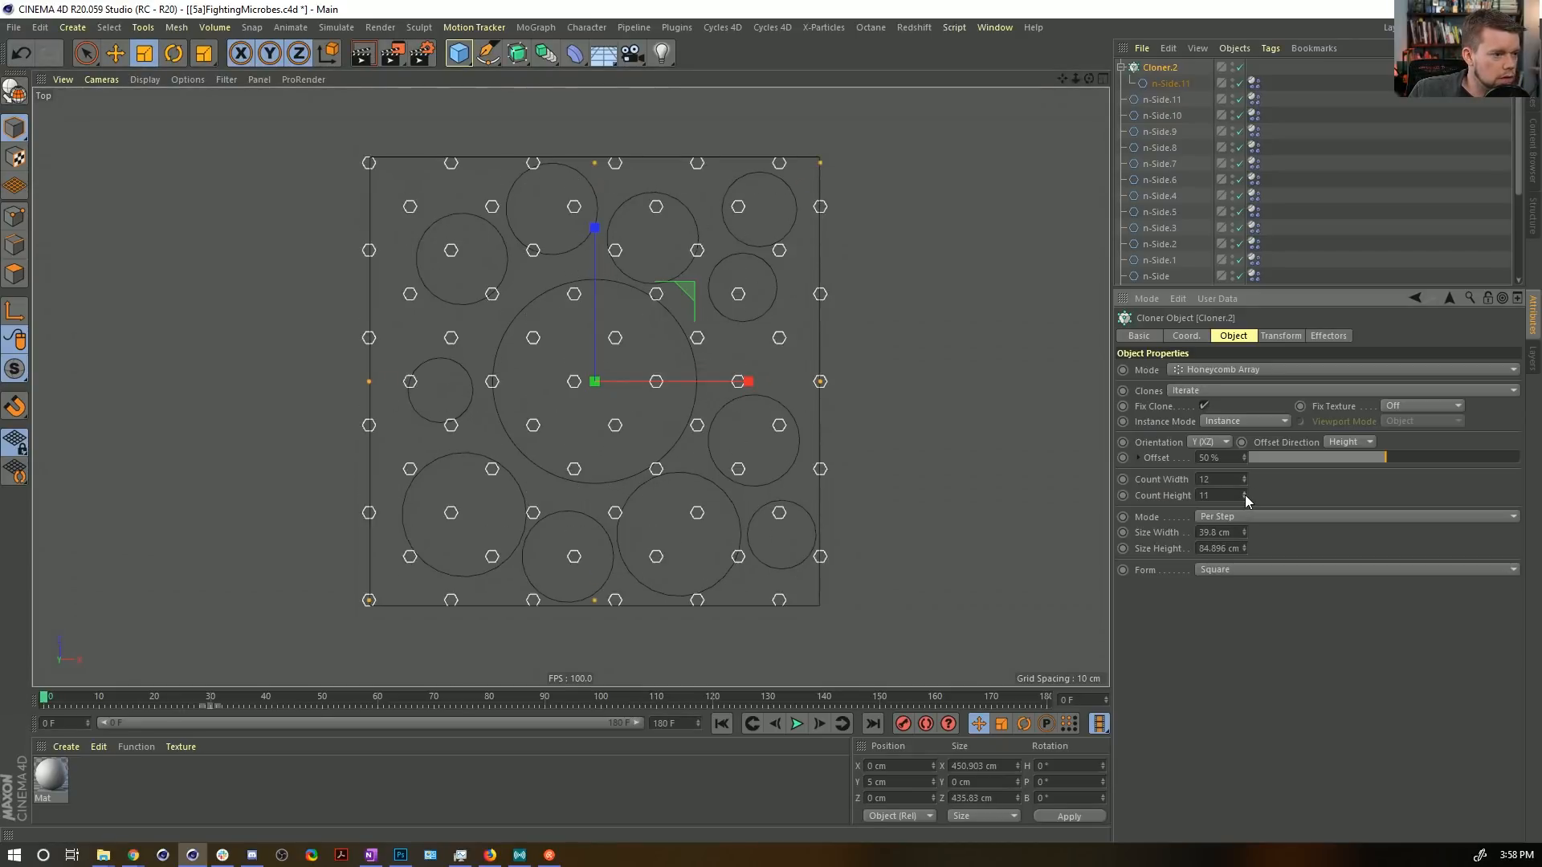
{"action": "left_click", "coordinate": [1244, 493]}
{"action": "left_click", "coordinate": [1244, 534]}
{"action": "left_click", "coordinate": [1244, 535]}
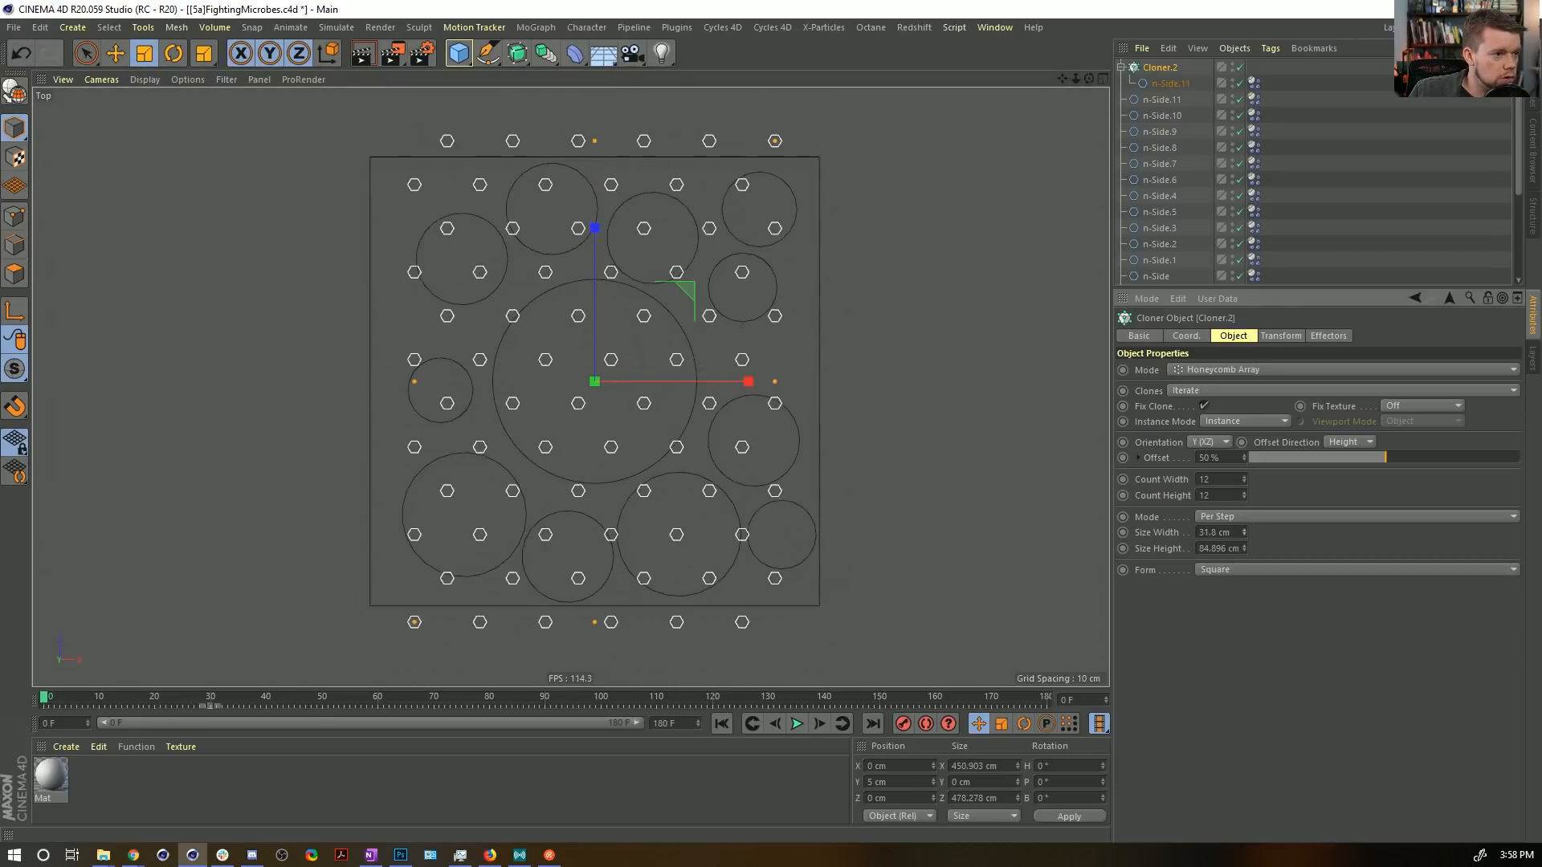
{"action": "left_click", "coordinate": [1244, 535]}
{"action": "left_click_drag", "start_coordinate": [1244, 547], "coordinate": [1248, 547]}
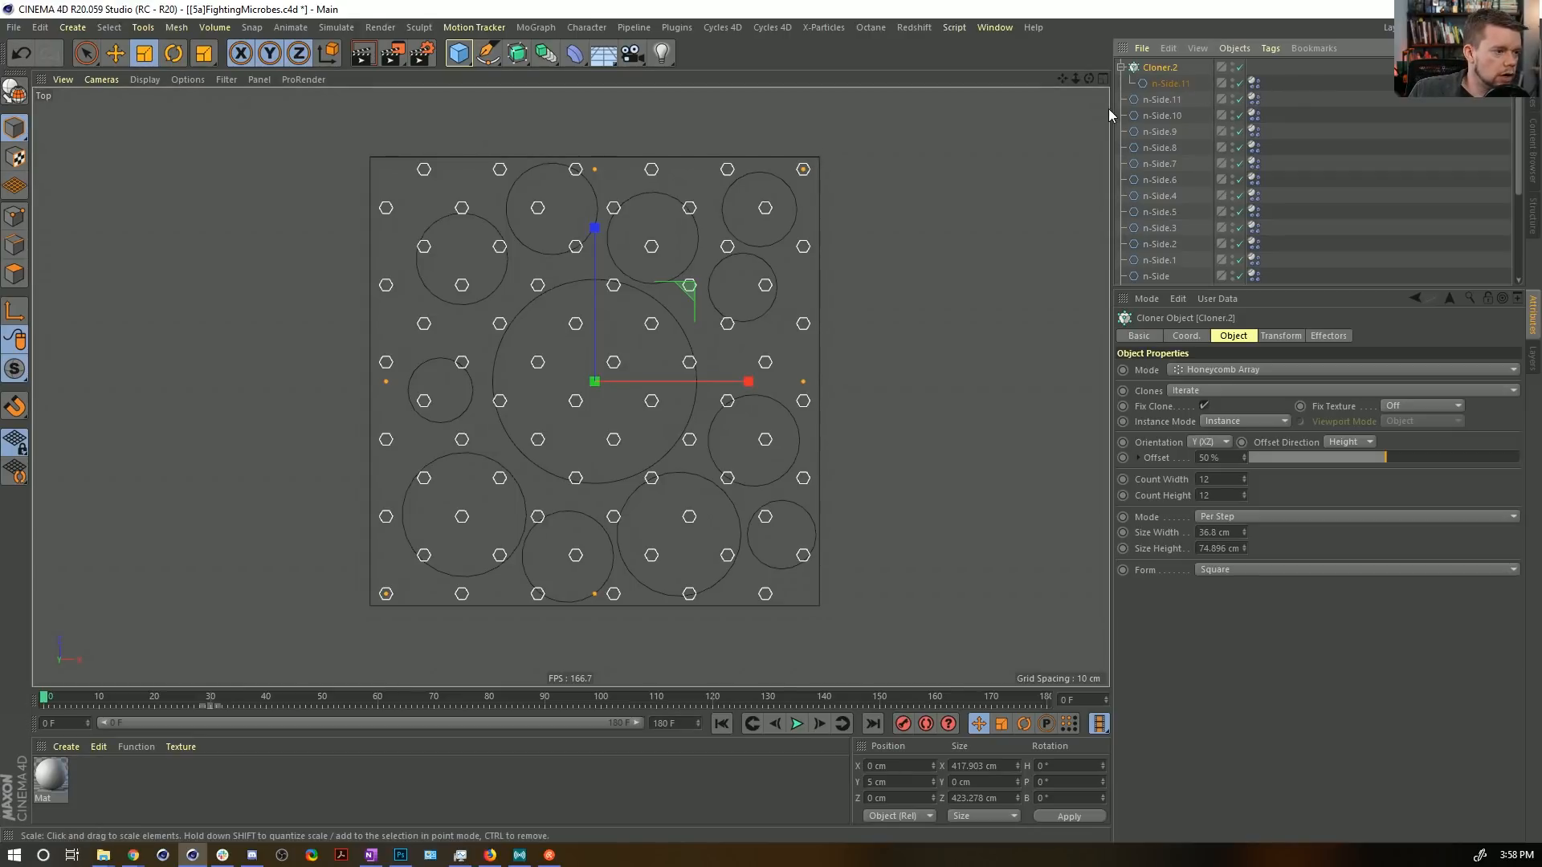
Duplicate Cloner.2, disable the copy with its child n-Side.11, and make the original Cloner.2 editable.
{"action": "left_click_drag", "start_coordinate": [1162, 74], "coordinate": [1163, 62], "text": "ctrl"}
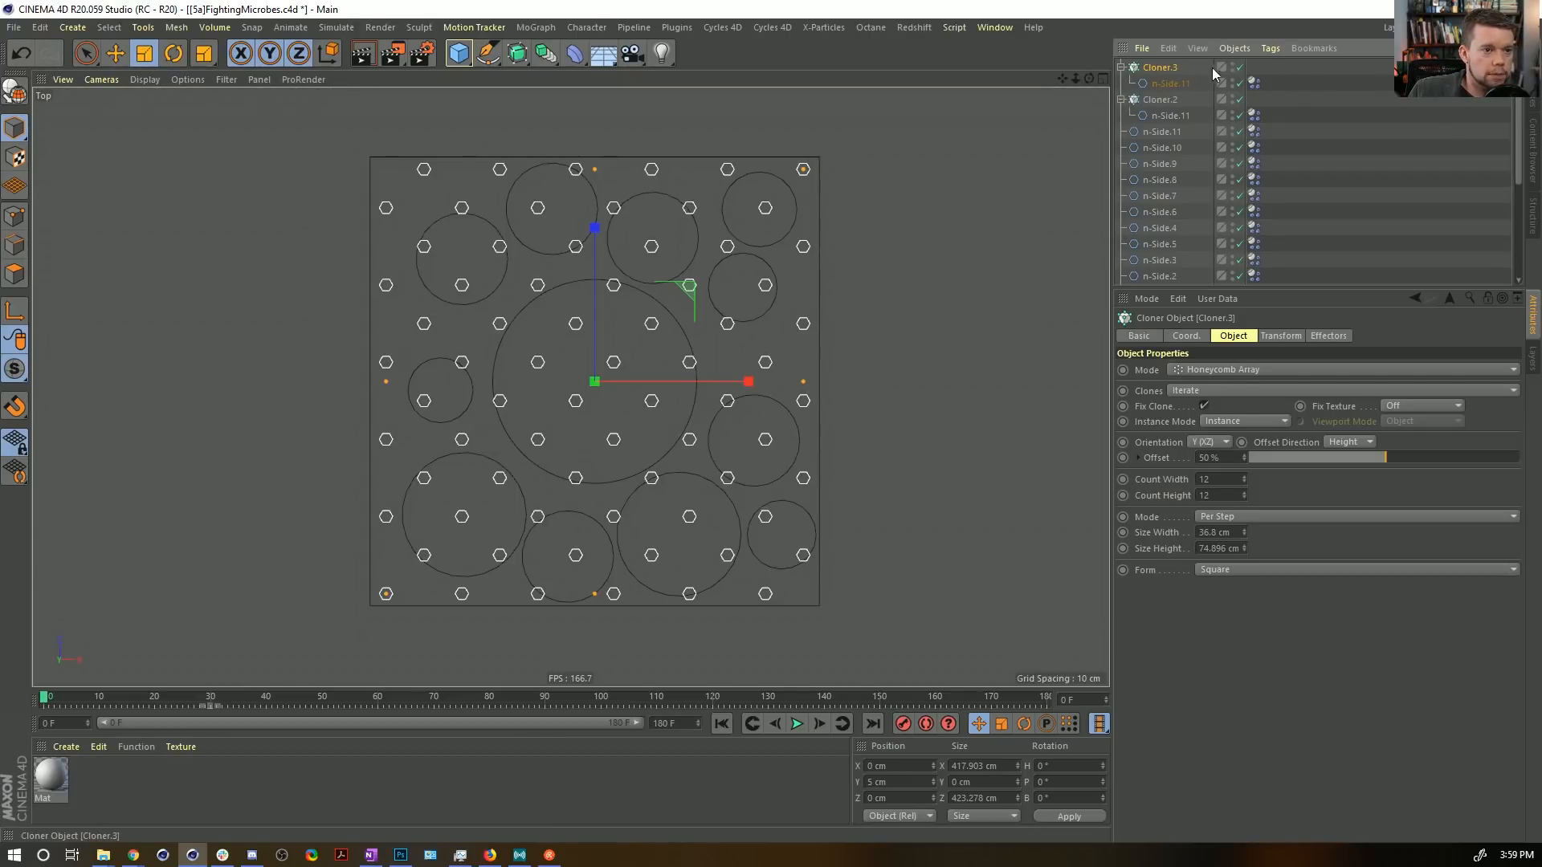
{"action": "left_click", "coordinate": [1240, 69]}
{"action": "left_click", "coordinate": [1161, 99]}
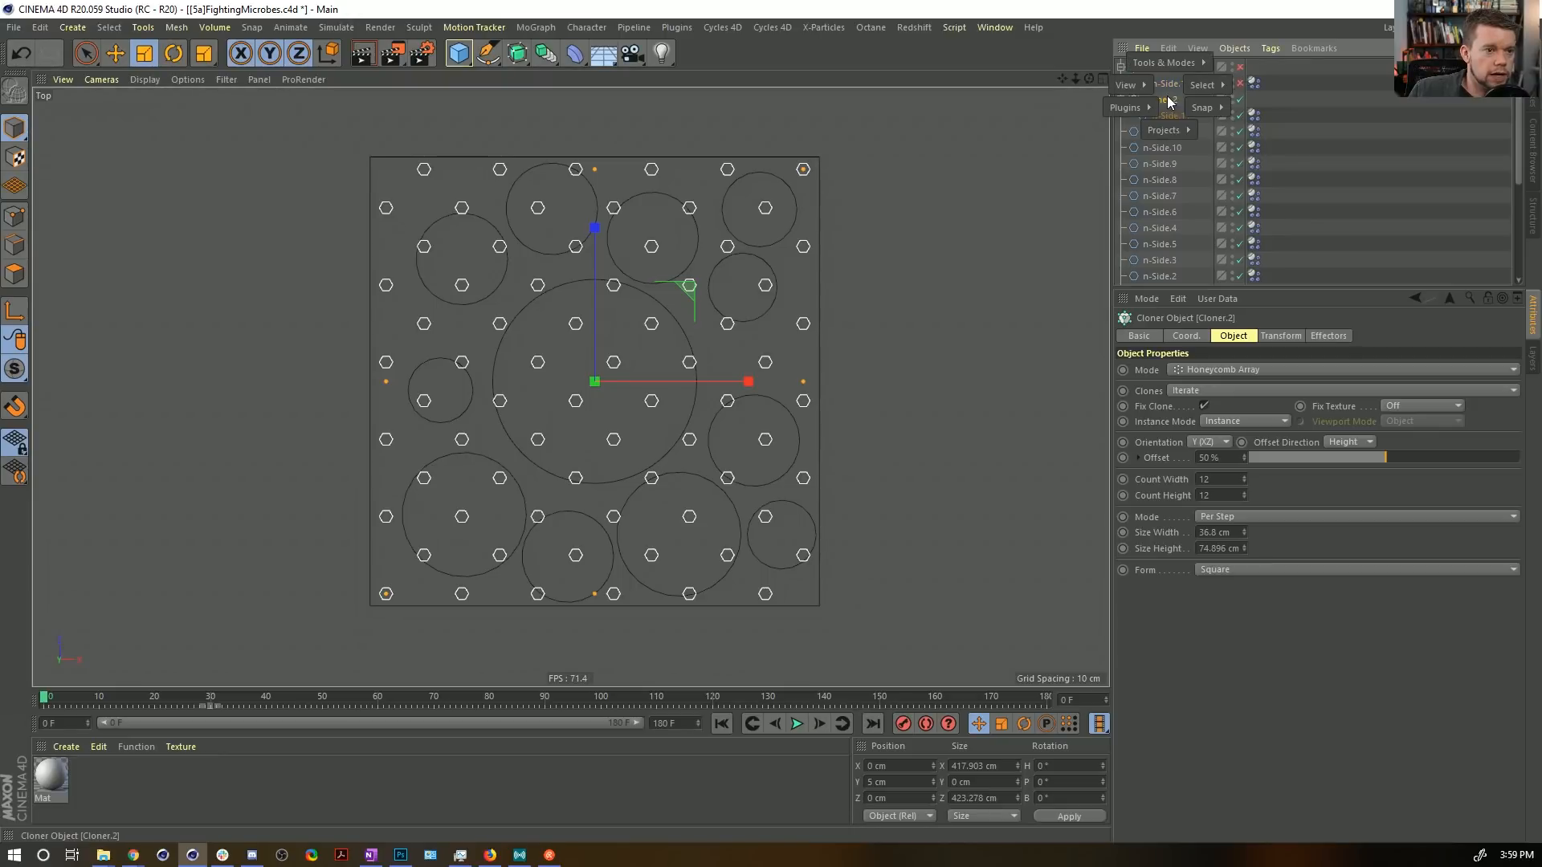
{"action": "key", "text": "c"}
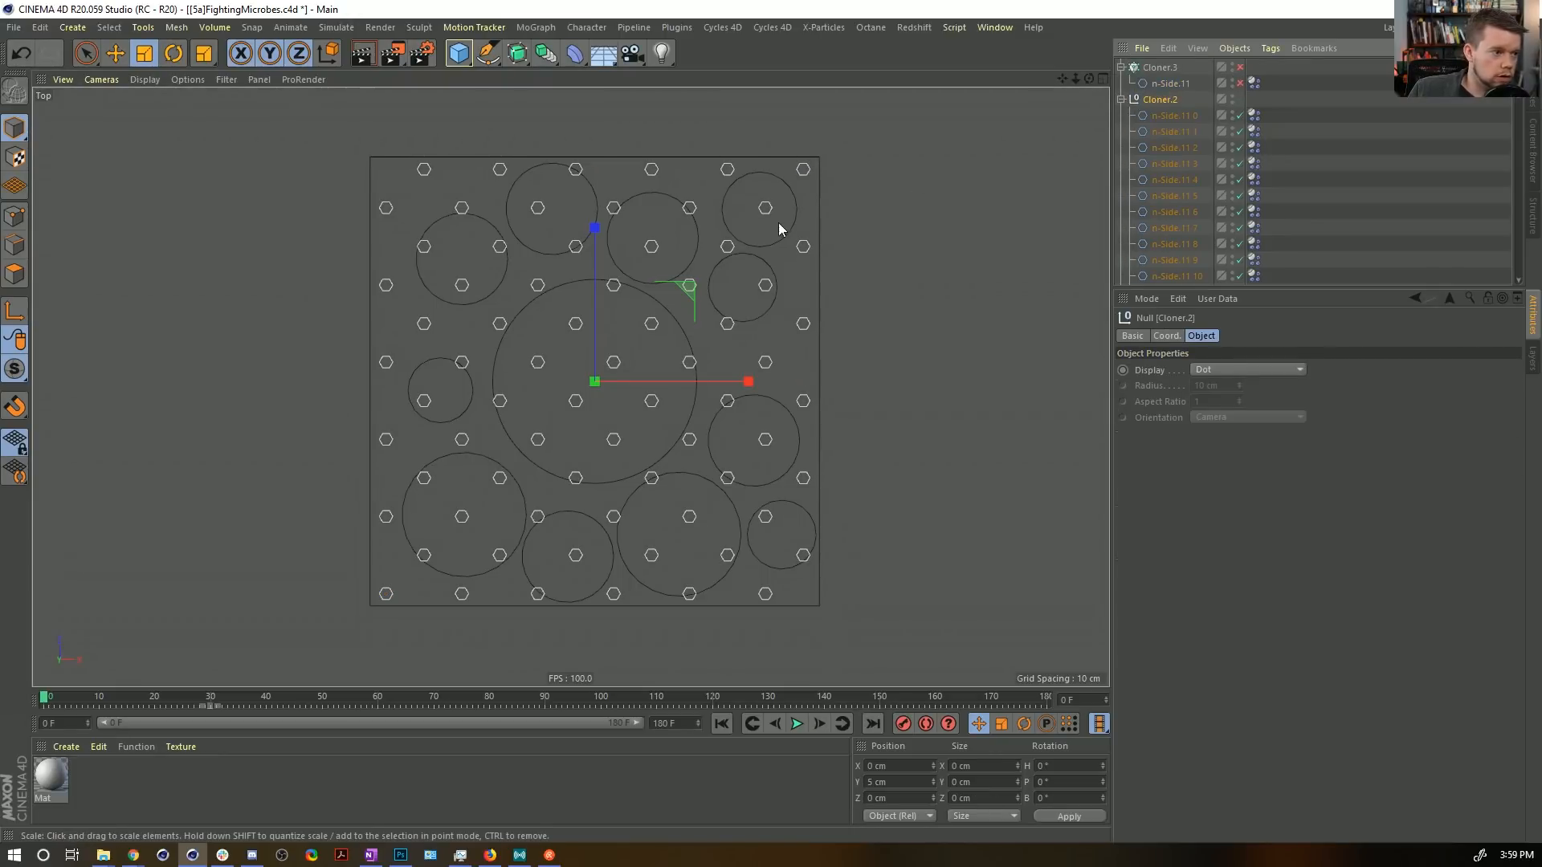
Select all the converted hexagons under Cloner.2 to examine their coordinates, and check the first one's Dynamics Body collision settings.
{"action": "key", "text": "e"}
{"action": "left_click", "coordinate": [574, 169]}
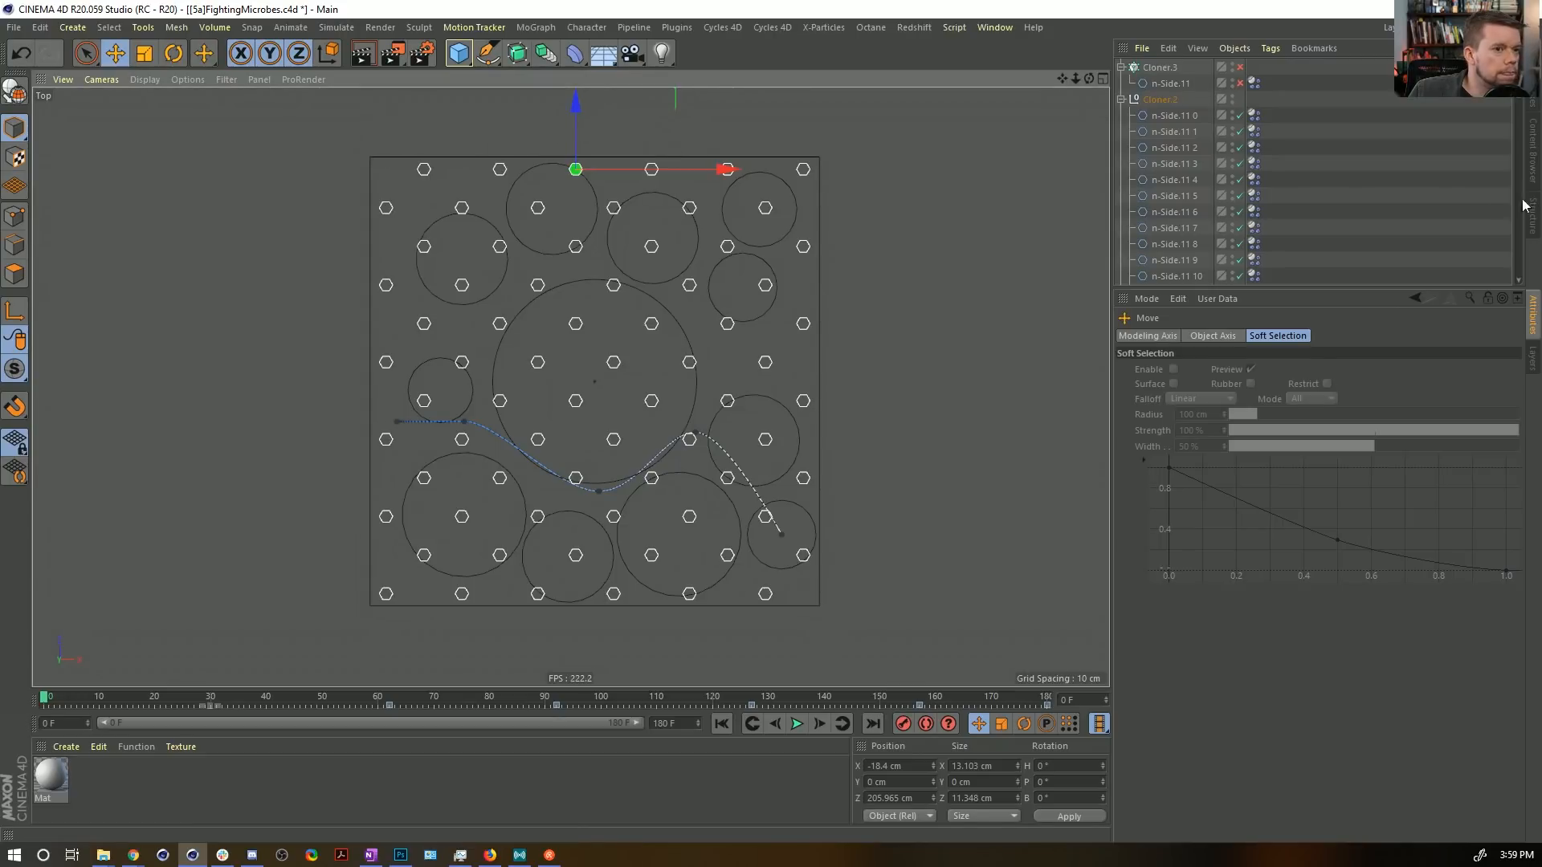
{"action": "scroll", "coordinate": [1183, 98], "scroll_direction": "down", "scroll_amount": 15}
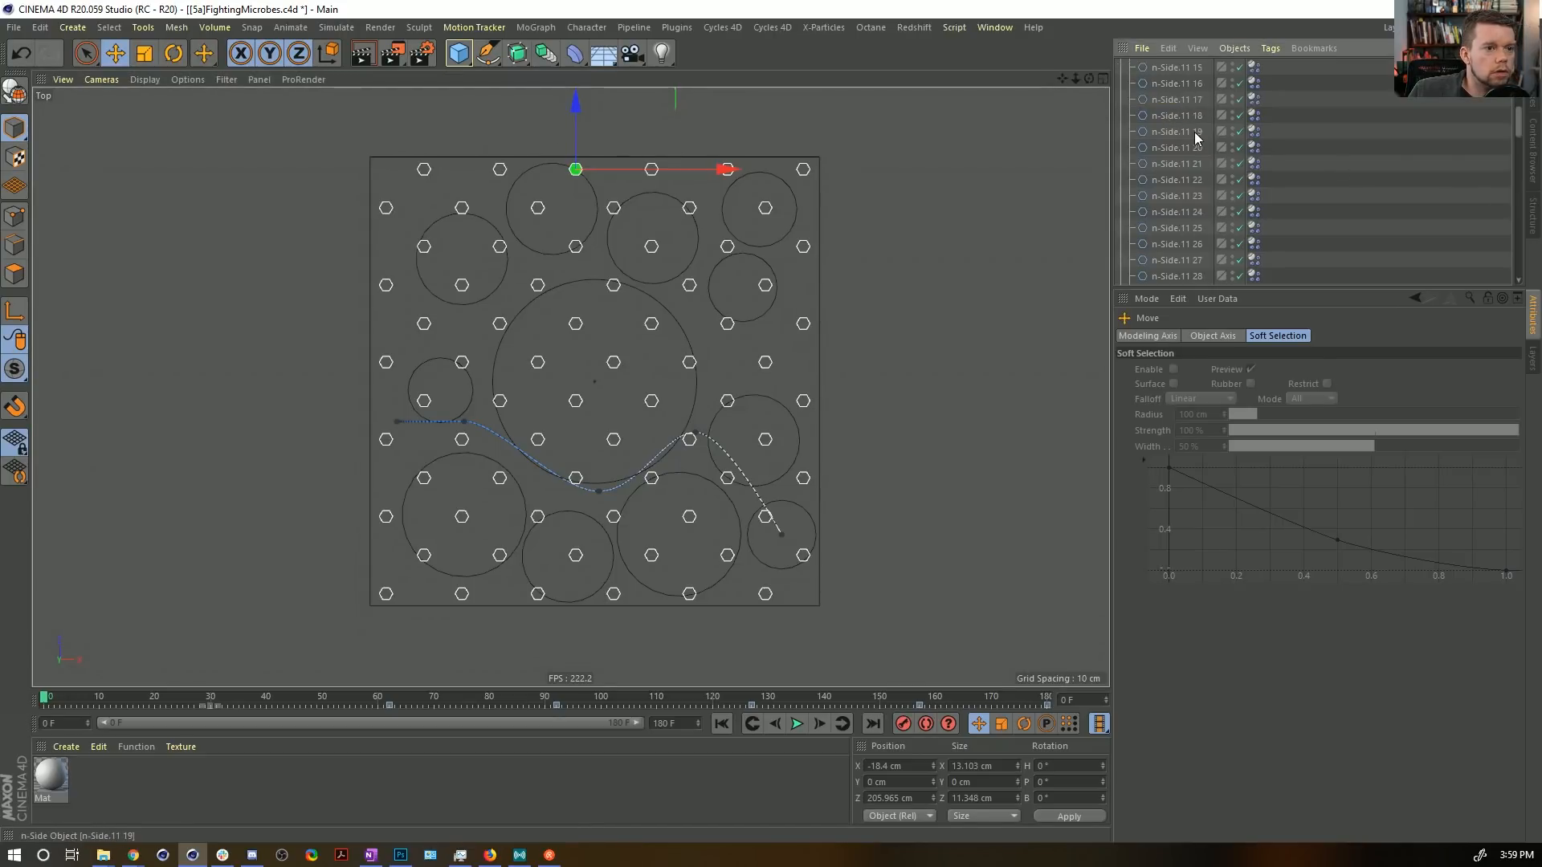
{"action": "left_click", "coordinate": [1187, 193]}
{"action": "scroll", "coordinate": [1187, 189], "scroll_direction": "up", "scroll_amount": 15}
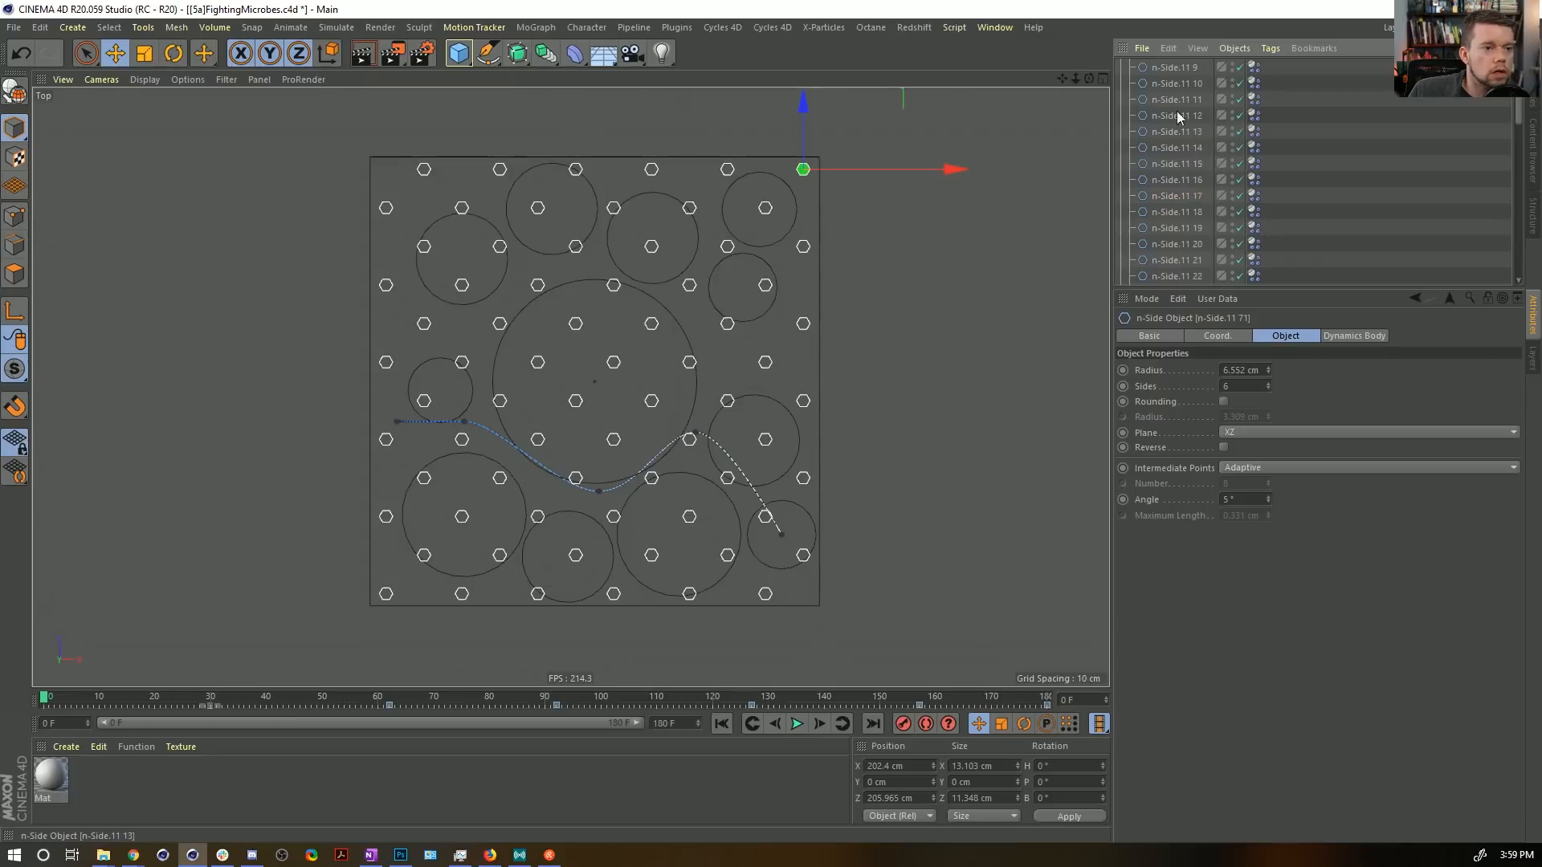
{"action": "left_click", "coordinate": [1175, 117], "text": "shift"}
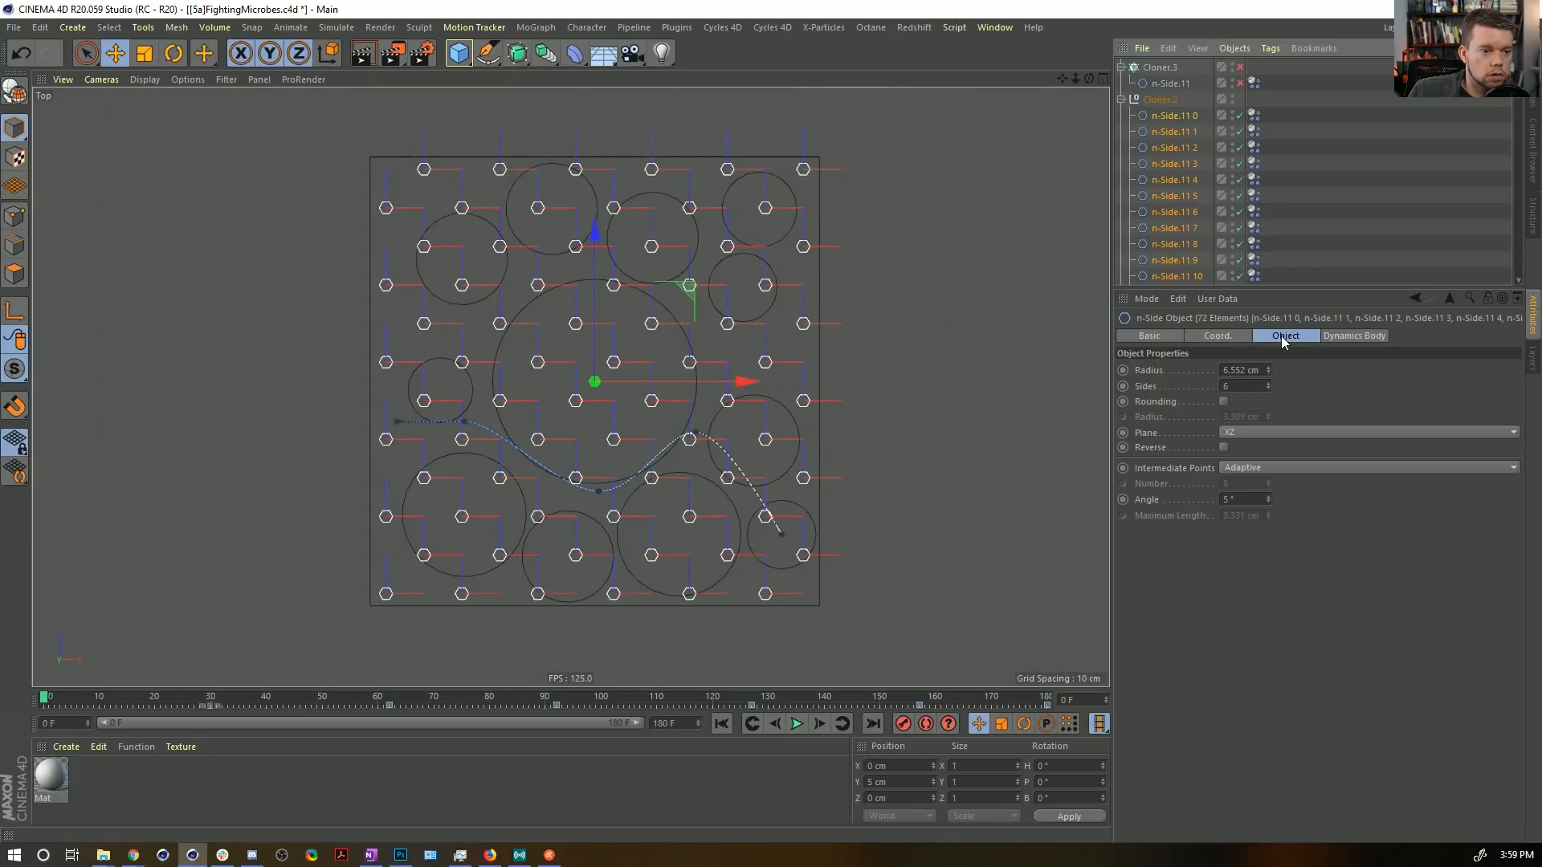
{"action": "left_click", "coordinate": [1209, 337]}
{"action": "left_click", "coordinate": [1122, 387], "text": "ctrl+shift"}
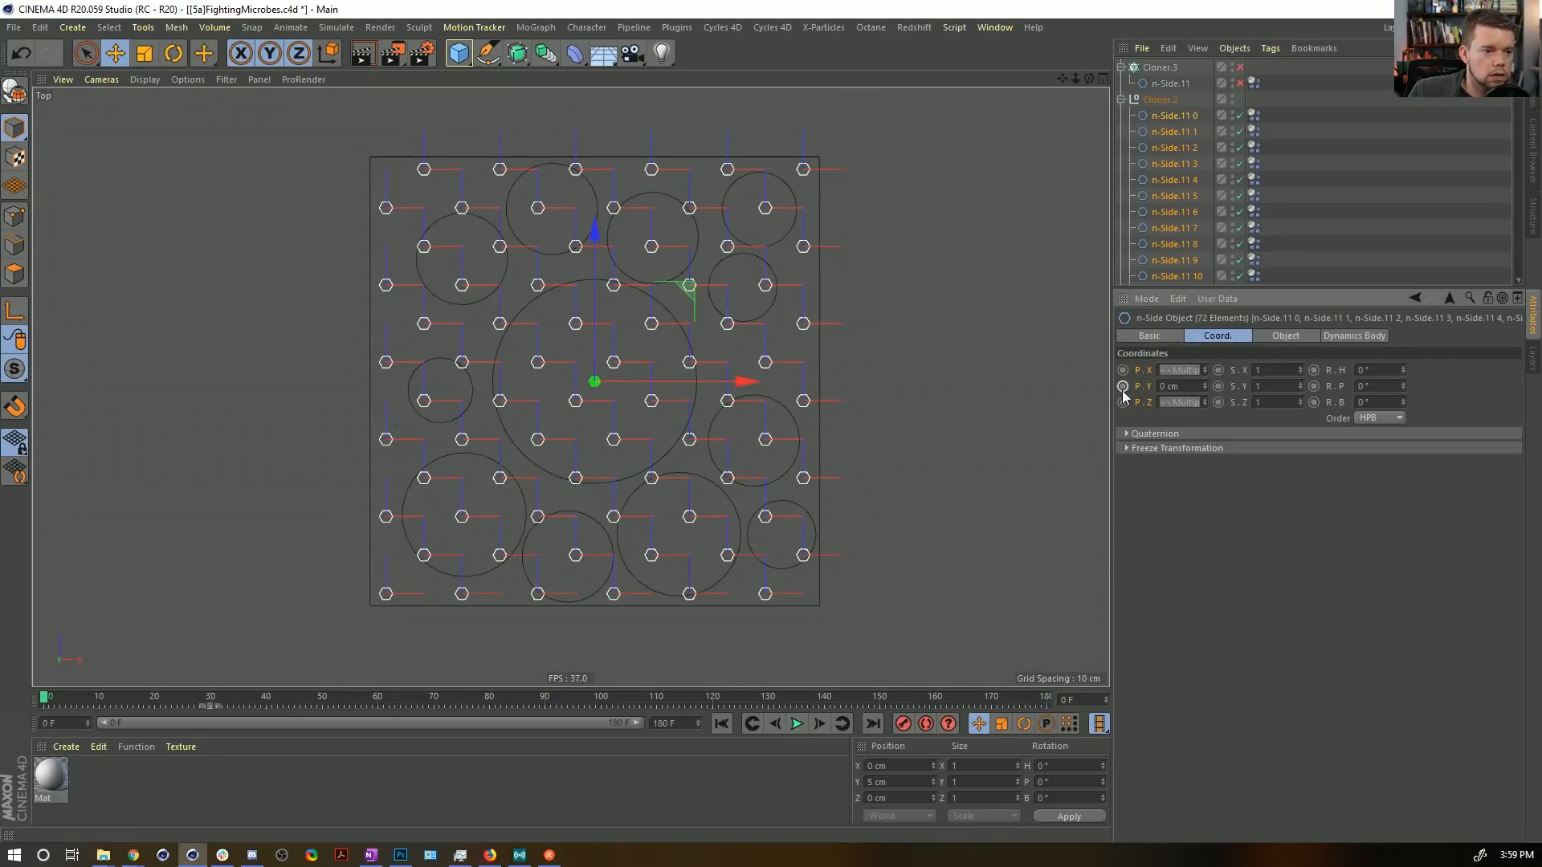
{"action": "left_click", "coordinate": [1253, 115]}
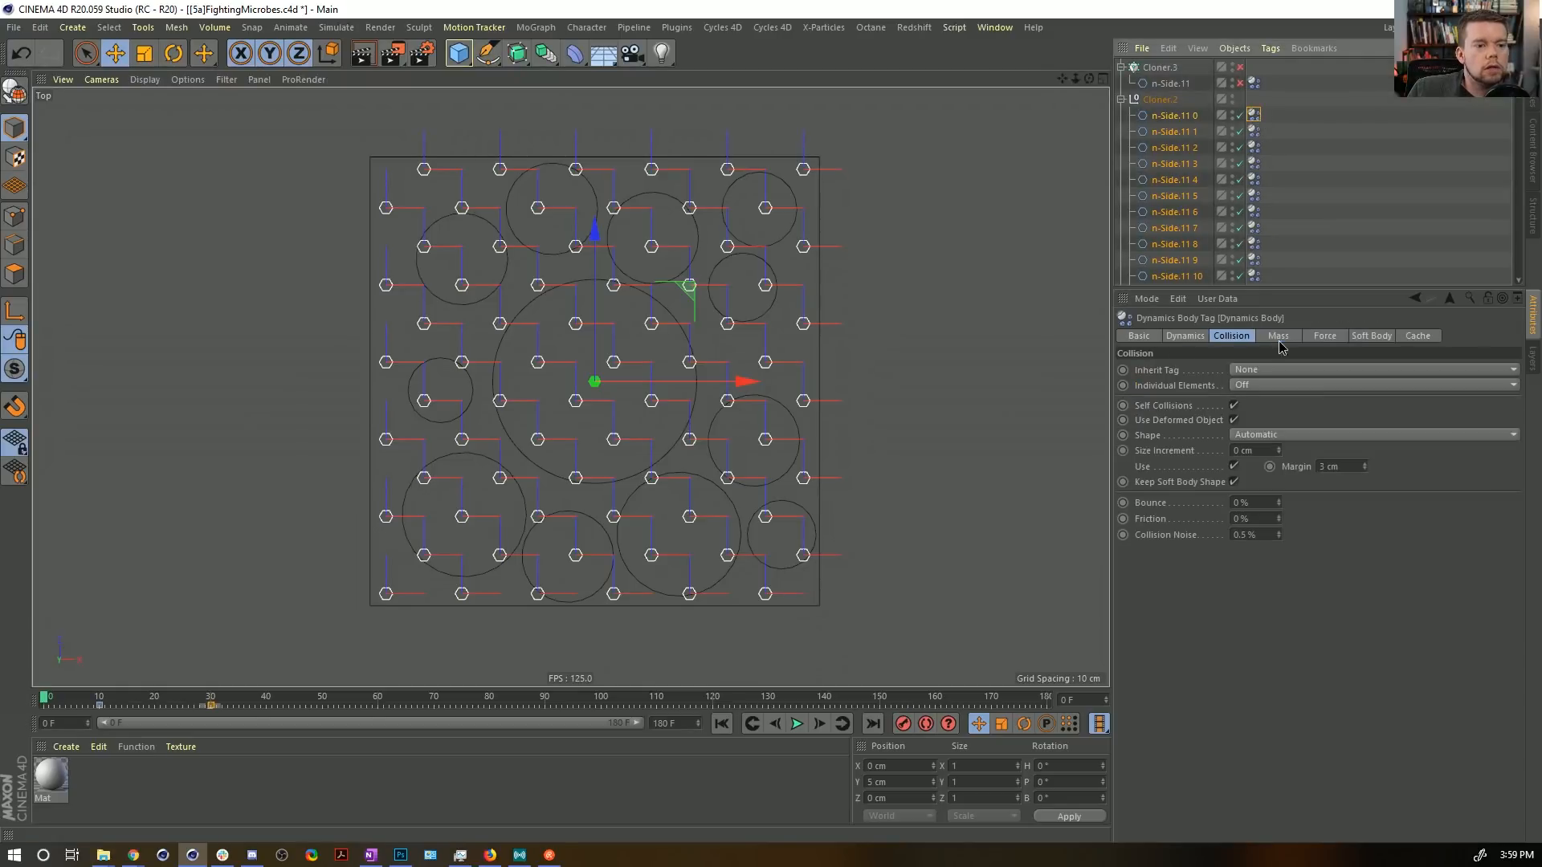
{"action": "left_click", "coordinate": [1170, 117]}
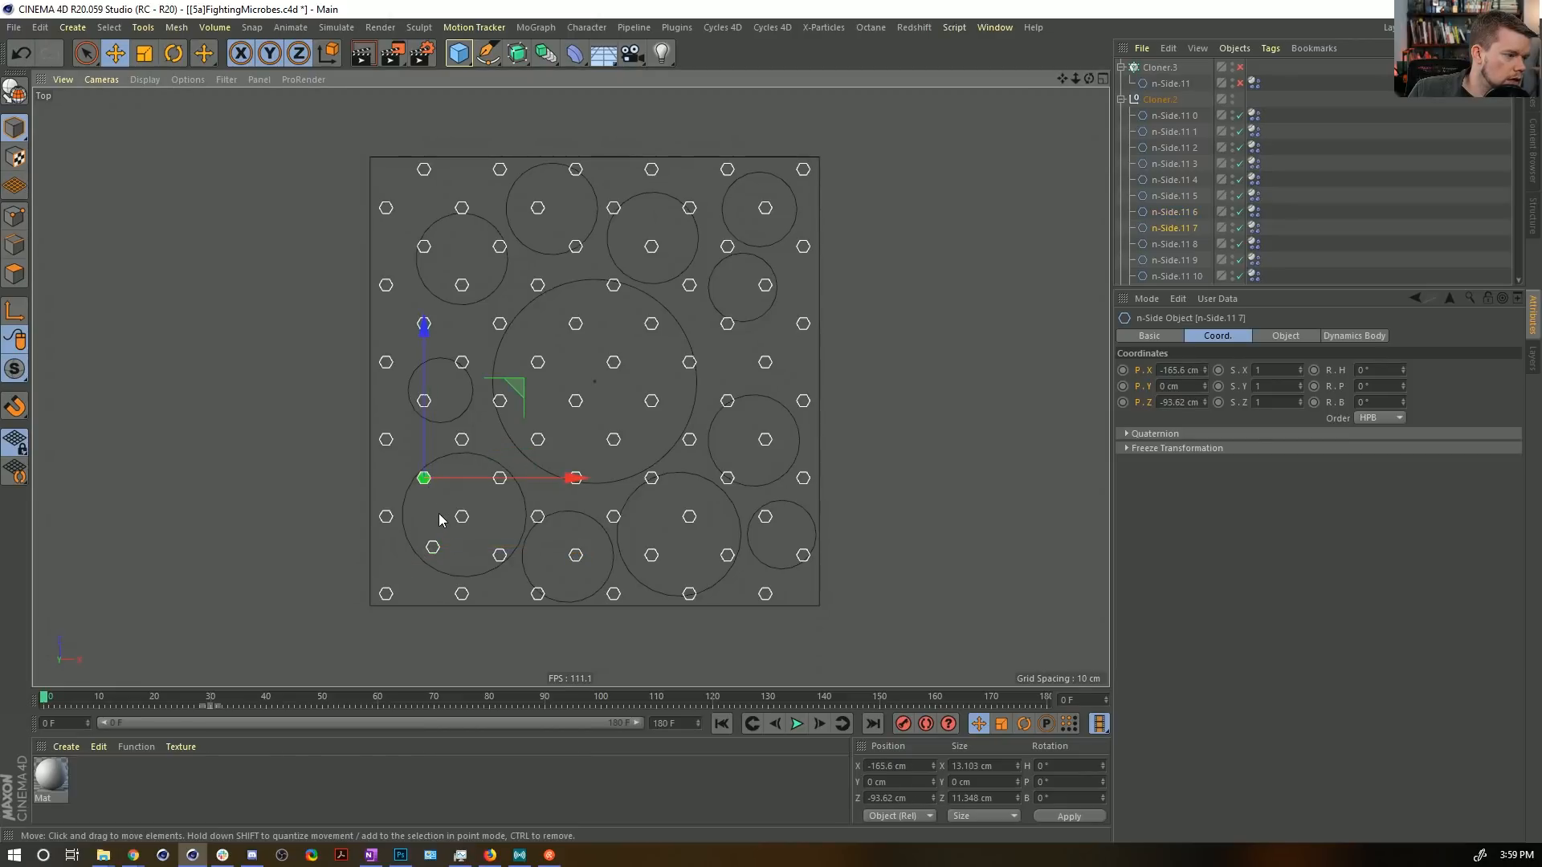
Move the hexagons touching the circle outlines along the box's left side and around its upper circles clear of those outlines.
{"action": "left_click_drag", "start_coordinate": [534, 347], "coordinate": [479, 297]}
{"action": "left_click", "coordinate": [470, 358]}
{"action": "left_click", "coordinate": [496, 243]}
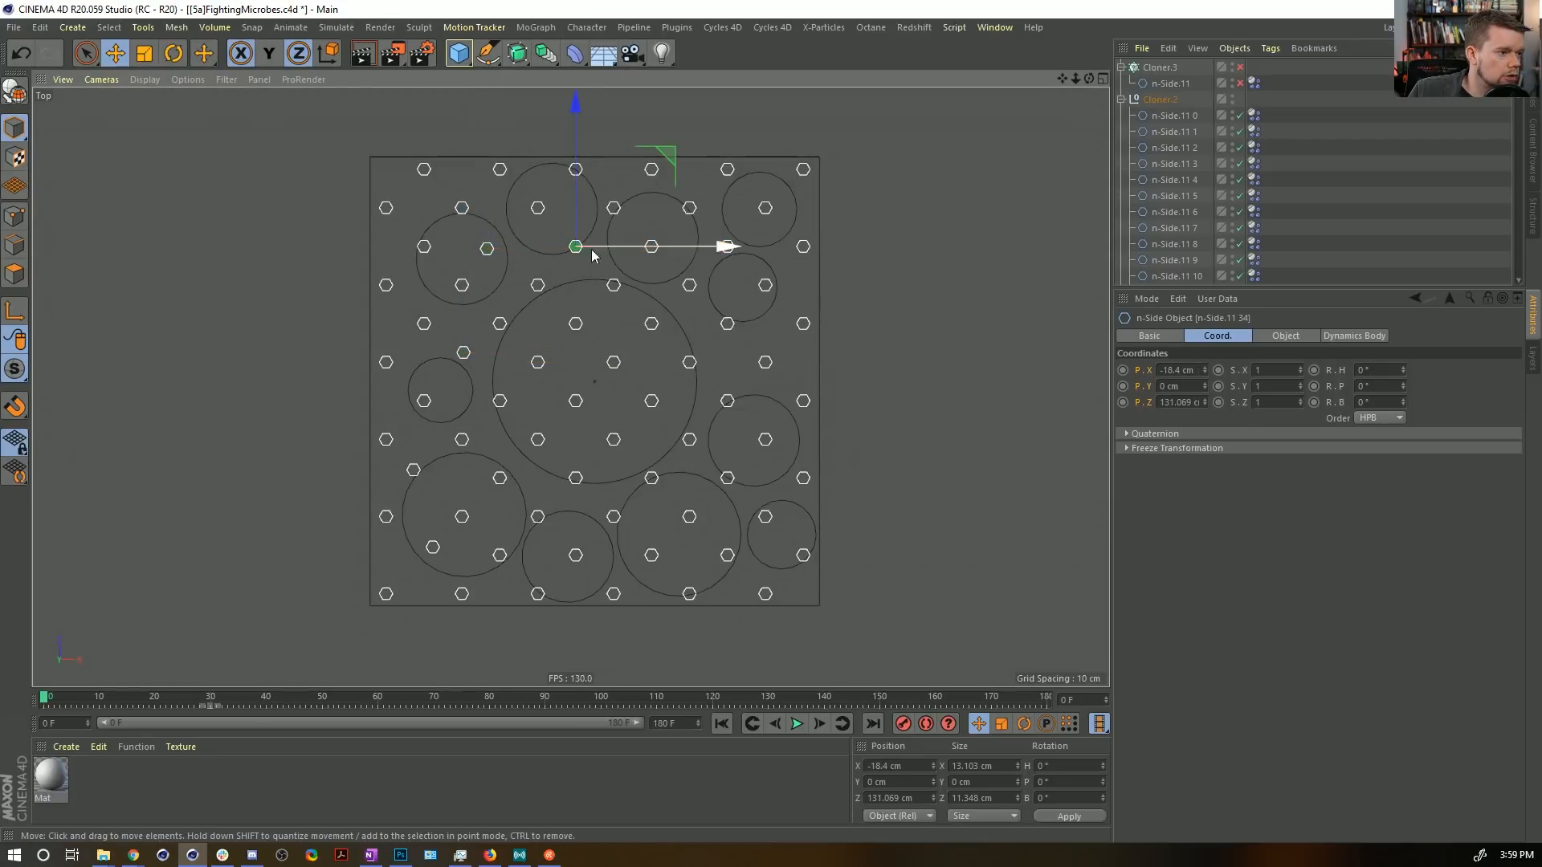
{"action": "left_click_drag", "start_coordinate": [617, 211], "coordinate": [679, 229]}
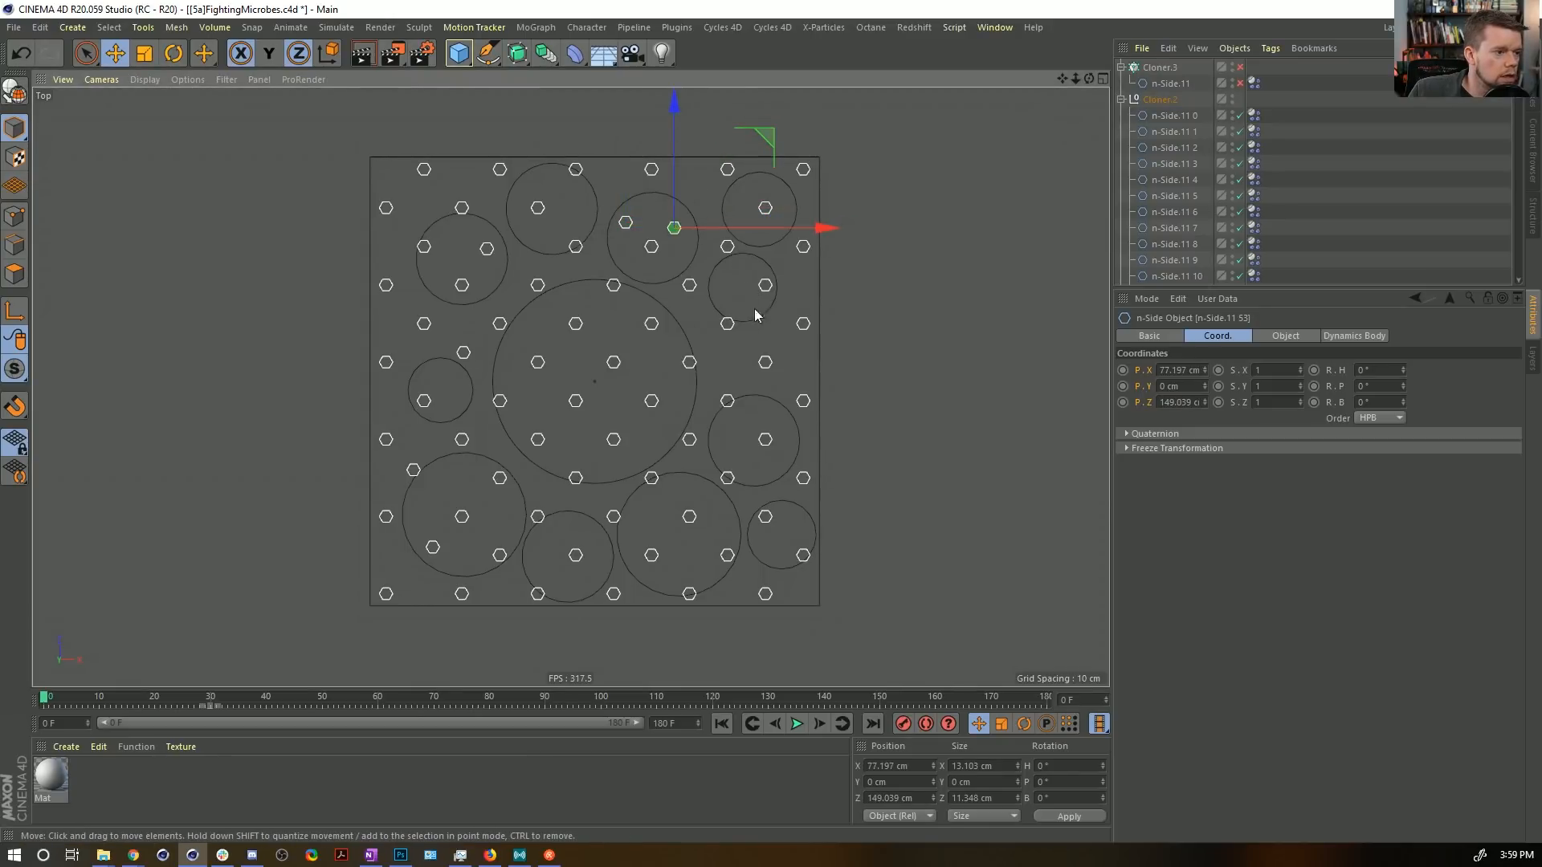
{"action": "left_click_drag", "start_coordinate": [731, 327], "coordinate": [734, 303]}
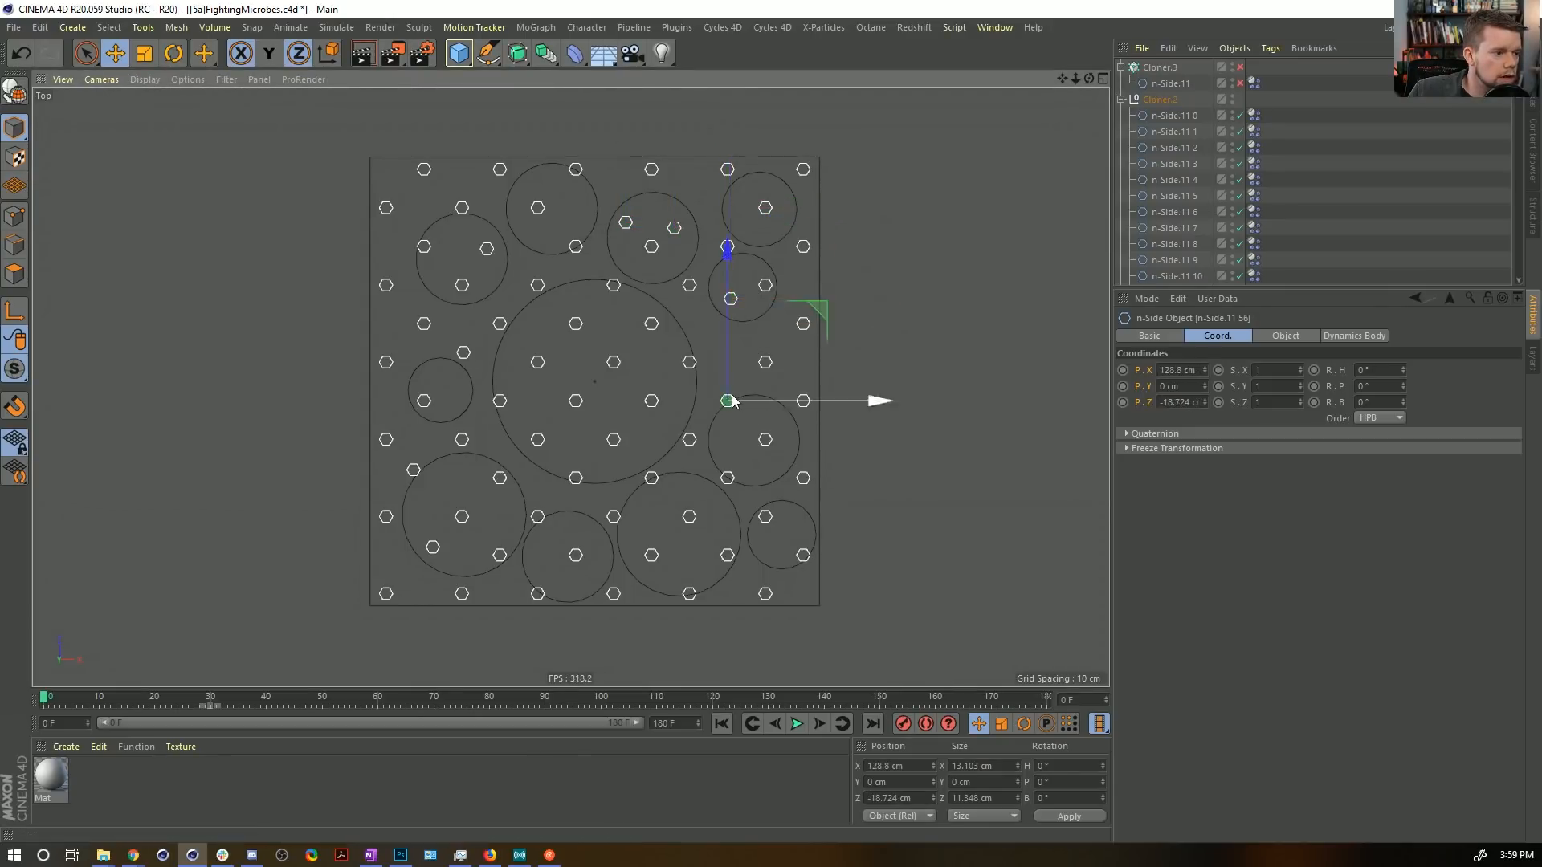
Move hexagons near the box's right edge off the outlines, placing three inside the small lower-right circle and one just outside it.
{"action": "left_click_drag", "start_coordinate": [732, 400], "coordinate": [736, 355]}
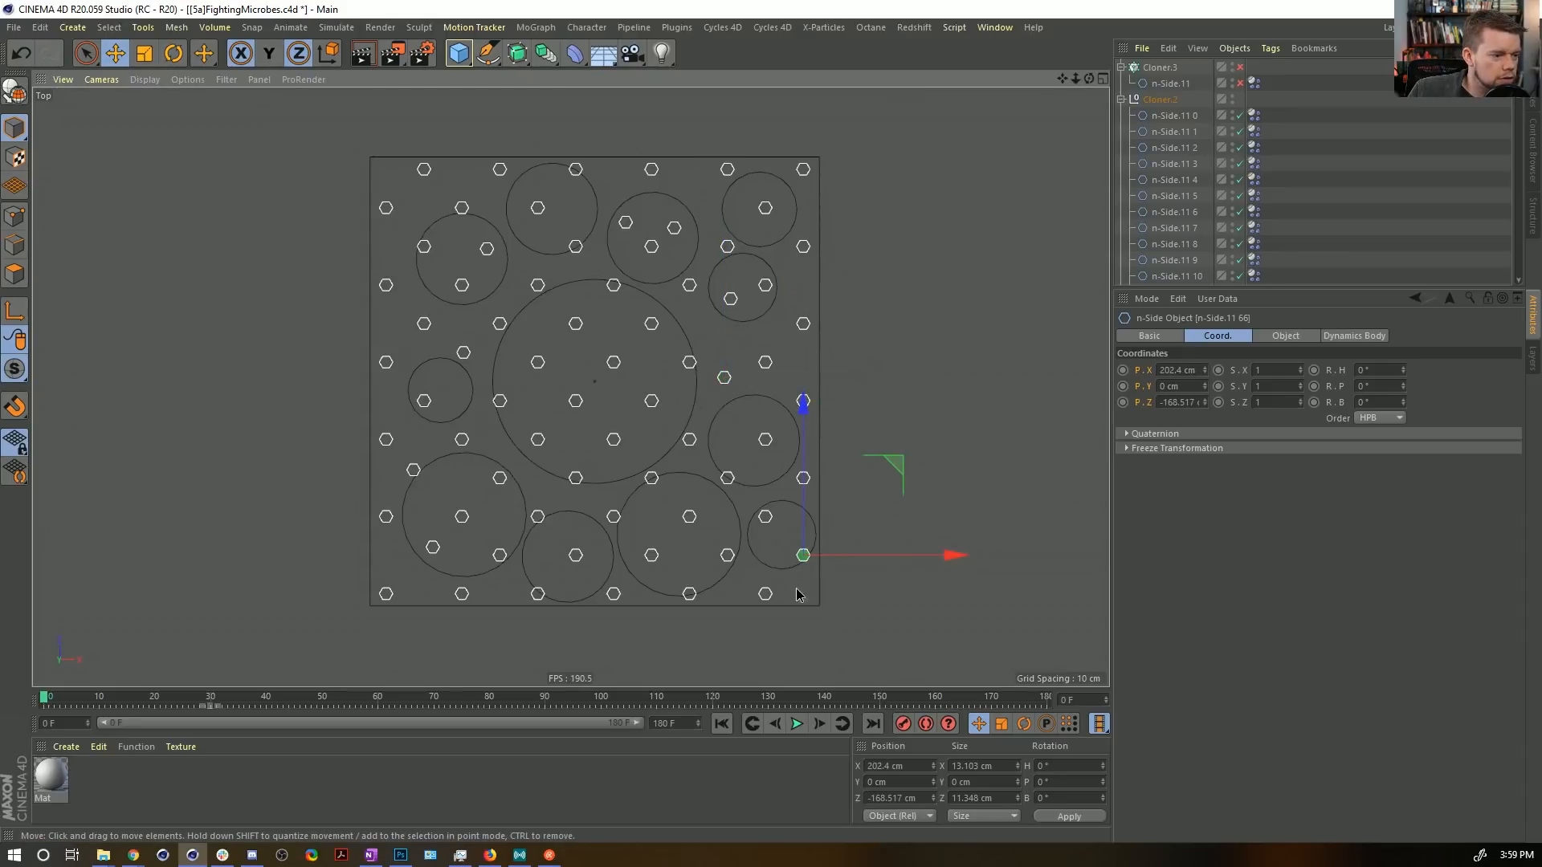
{"action": "left_click_drag", "start_coordinate": [797, 594], "coordinate": [768, 577]}
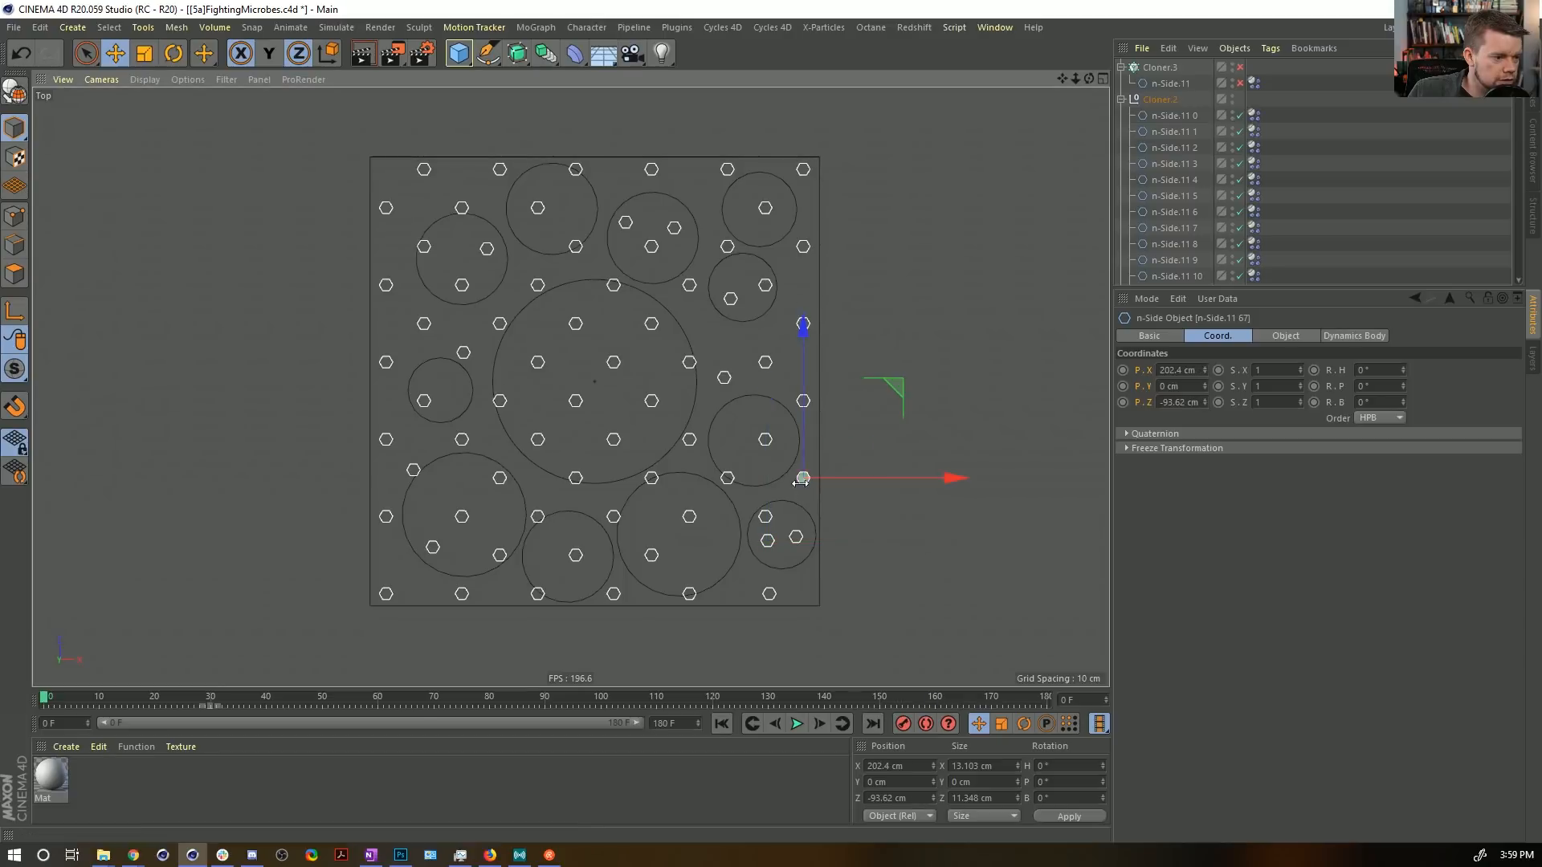
{"action": "left_click_drag", "start_coordinate": [800, 479], "coordinate": [755, 536]}
{"action": "left_click", "coordinate": [734, 479]}
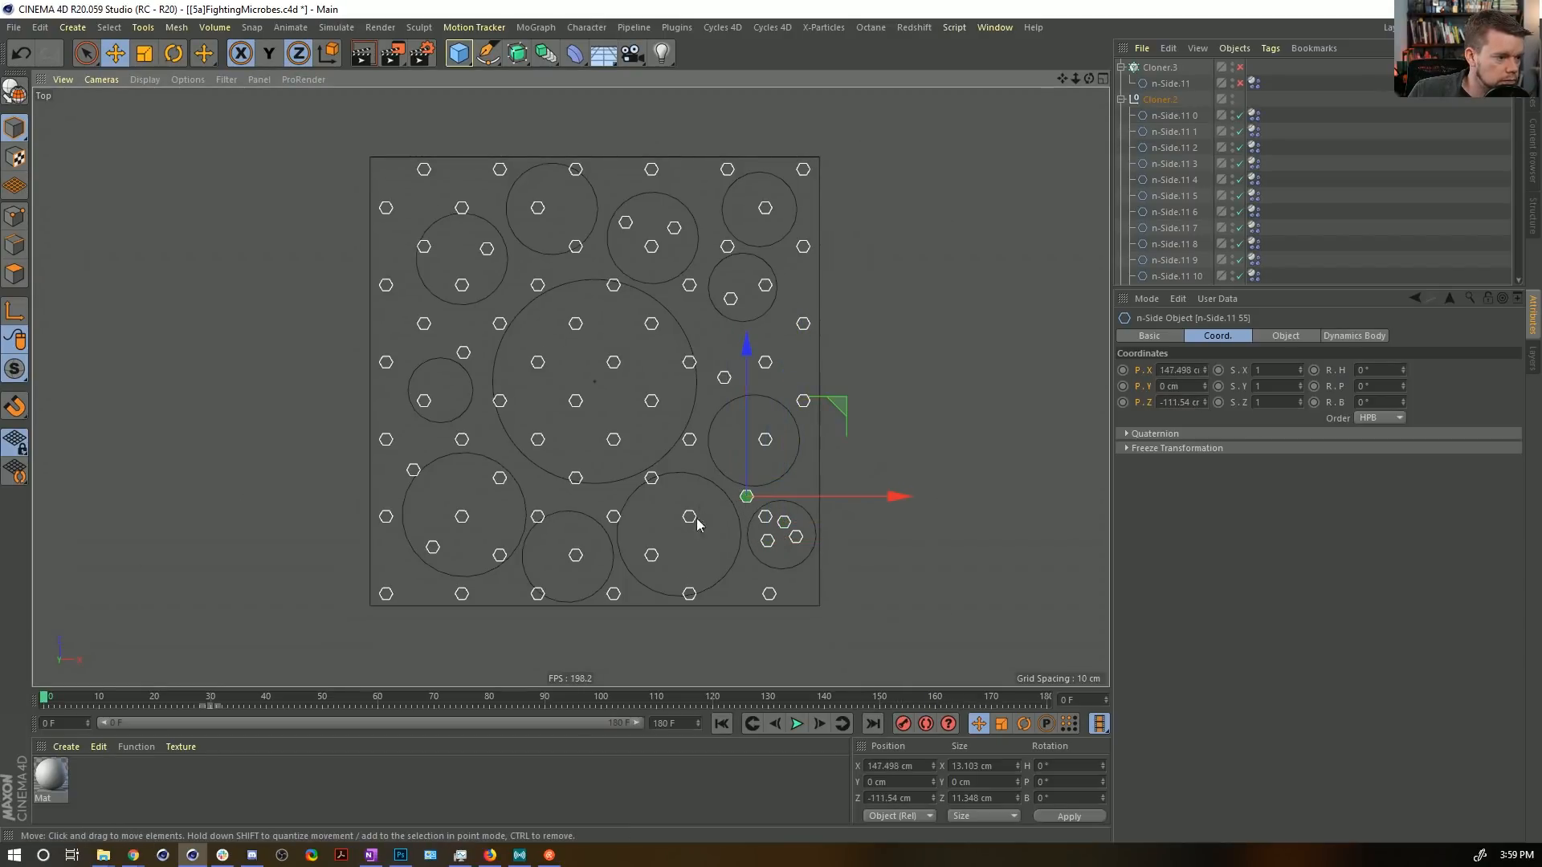
Move the hexagons overlapping the lower circles and the large central circle's left and bottom edges clear of the outlines.
{"action": "left_click", "coordinate": [577, 480]}
{"action": "left_click_drag", "start_coordinate": [517, 408], "coordinate": [533, 417]}
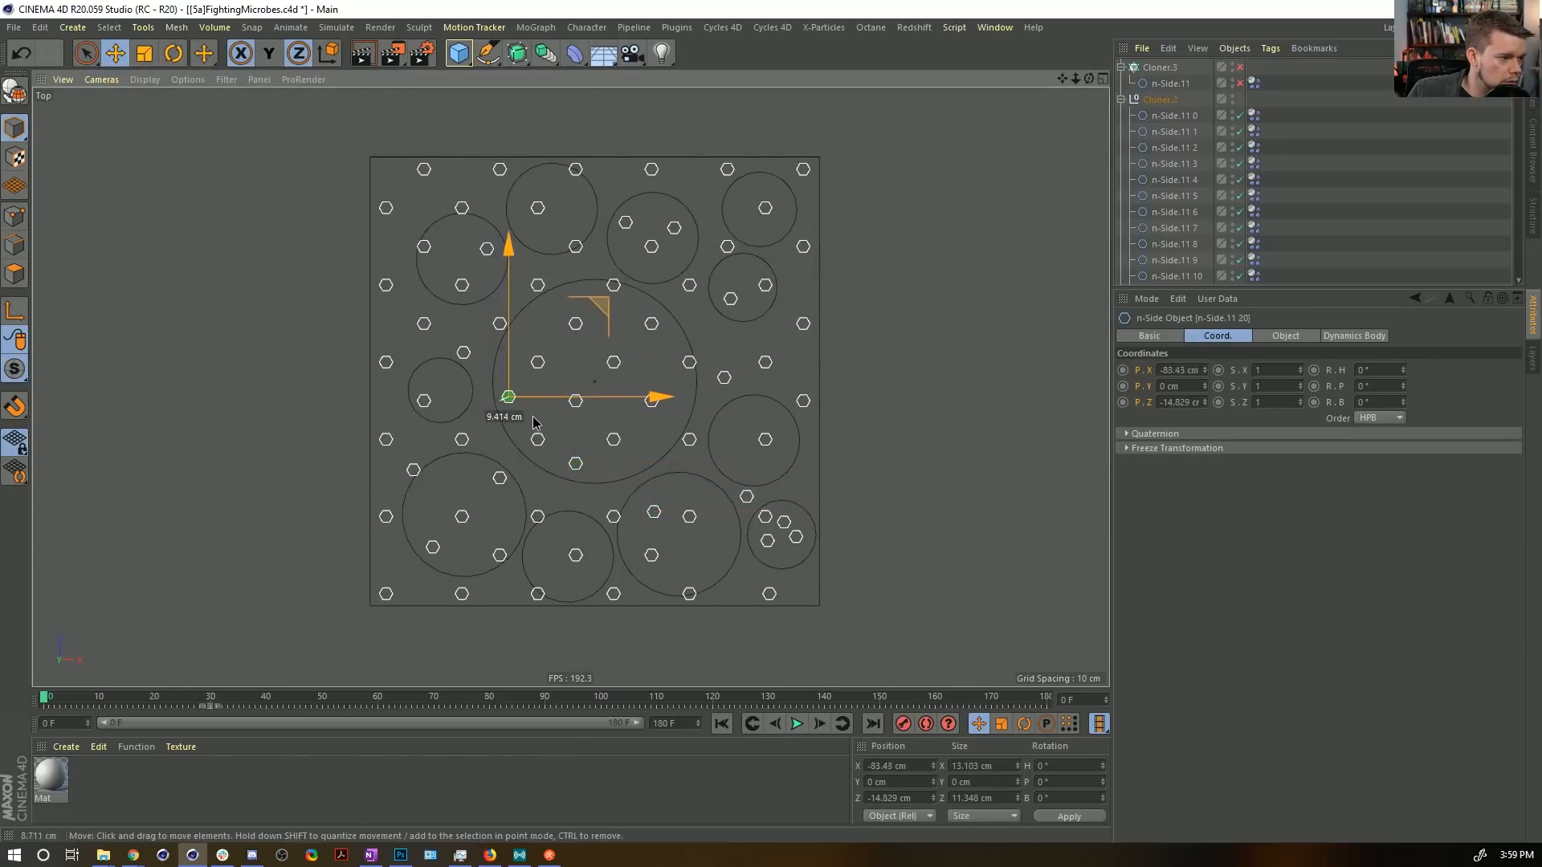
{"action": "left_click", "coordinate": [541, 517]}
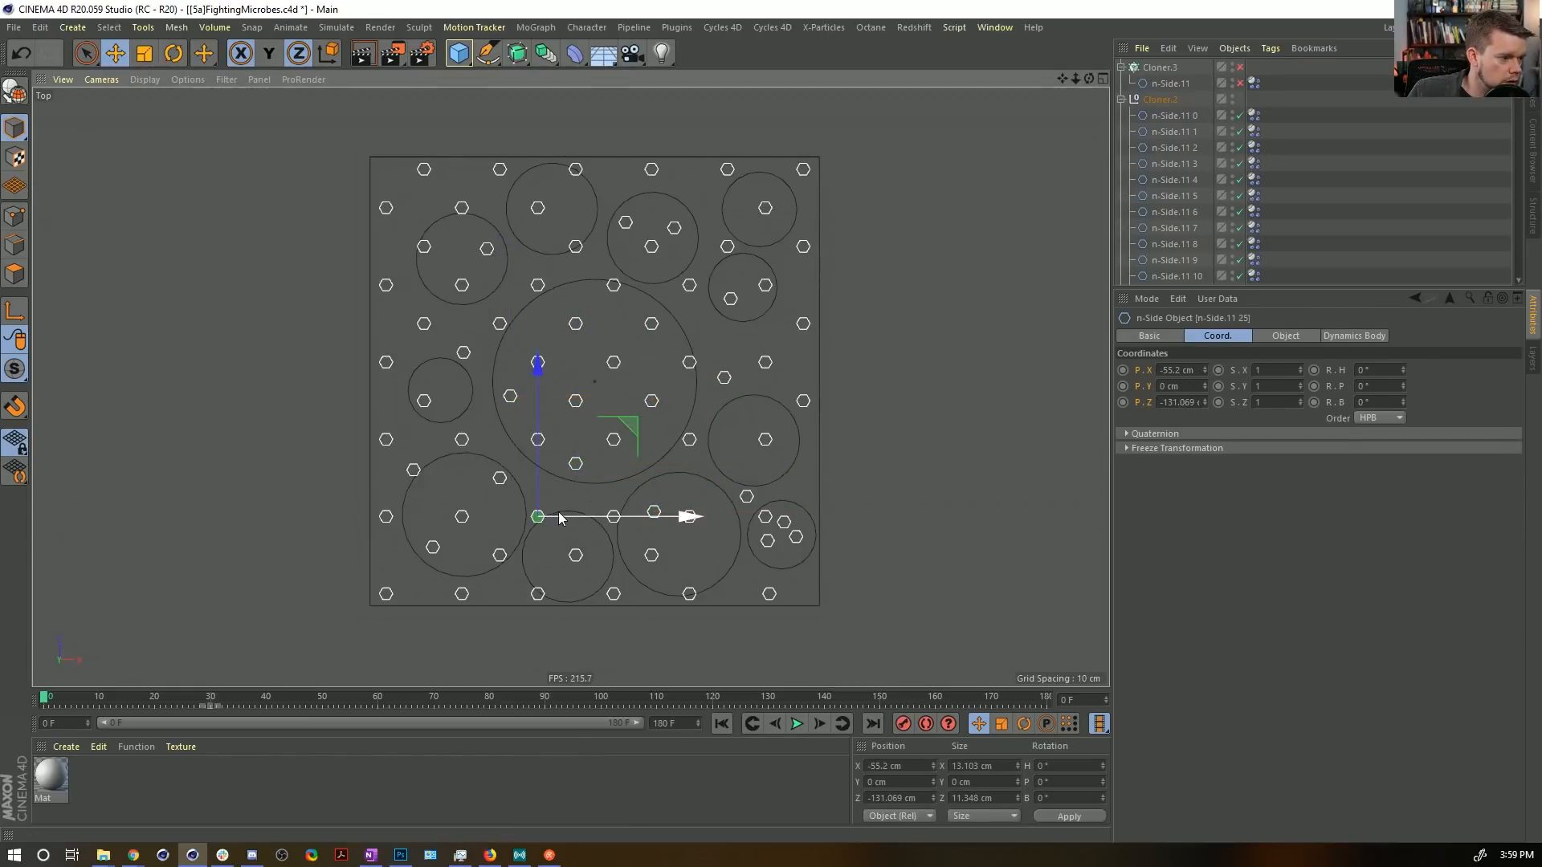
{"action": "left_click", "coordinate": [501, 553]}
{"action": "left_click", "coordinate": [542, 597]}
{"action": "left_click_drag", "start_coordinate": [542, 597], "coordinate": [582, 556]}
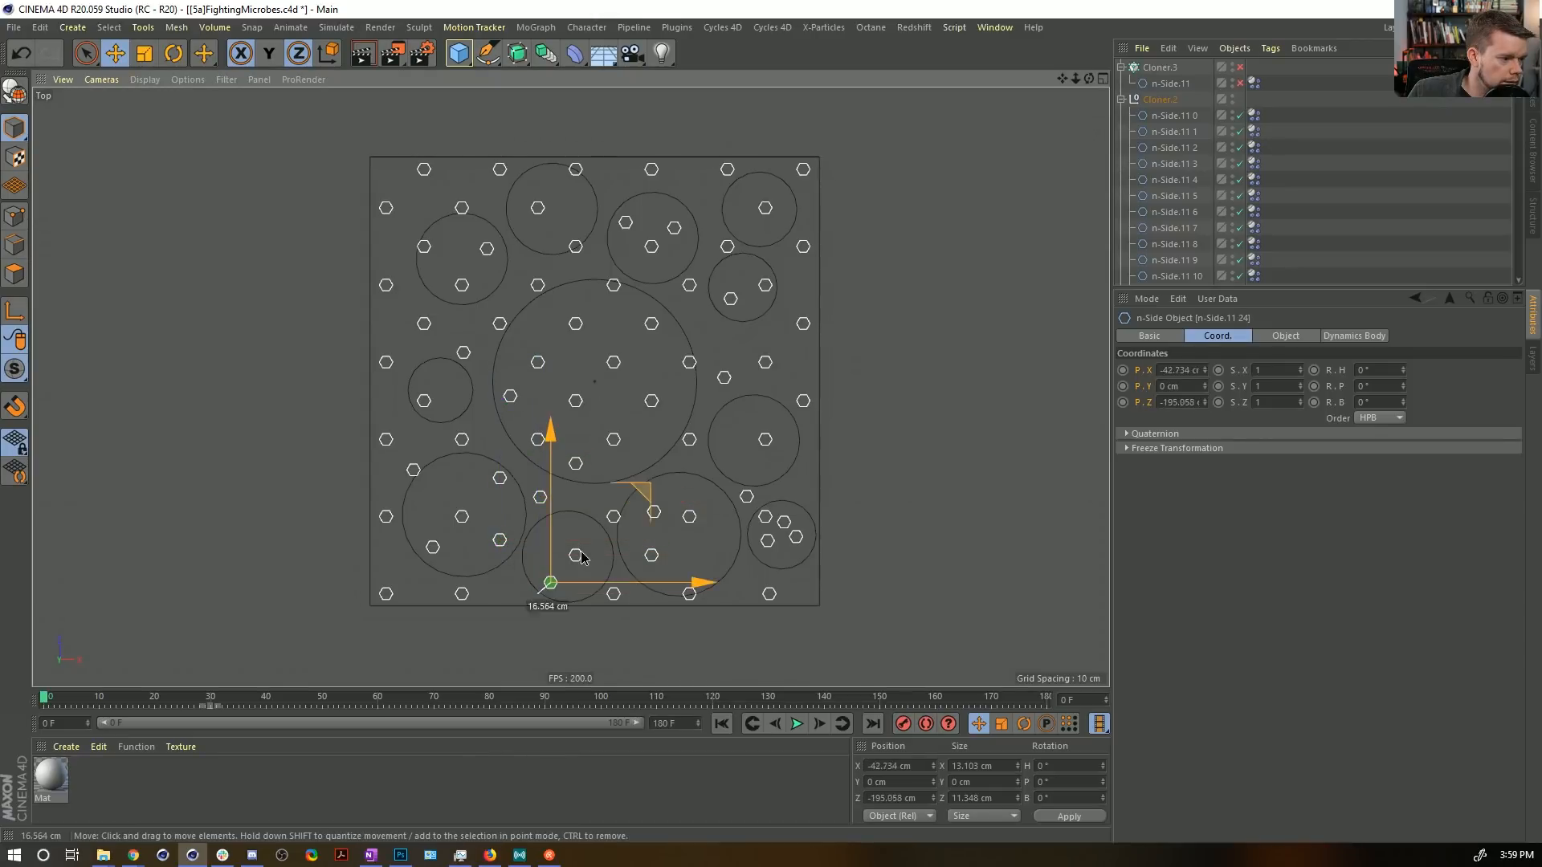
Move the hexagons on the central circle's right and top edges inside it, and one more inside the circle above, then clear the selection.
{"action": "left_click", "coordinate": [687, 362]}
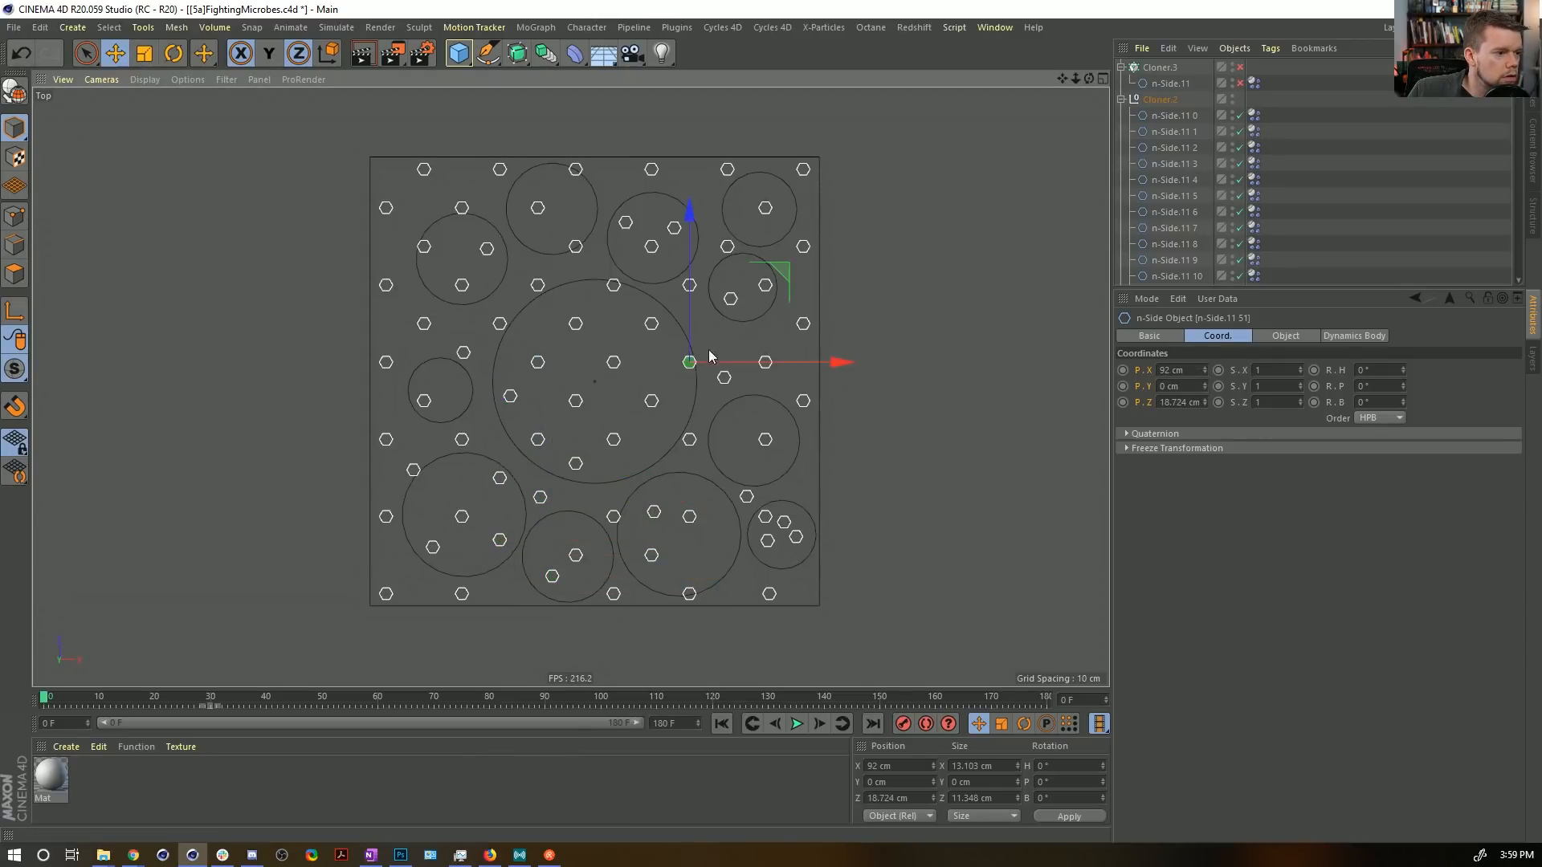
{"action": "left_click_drag", "start_coordinate": [708, 351], "coordinate": [691, 361]}
{"action": "left_click_drag", "start_coordinate": [619, 320], "coordinate": [613, 336]}
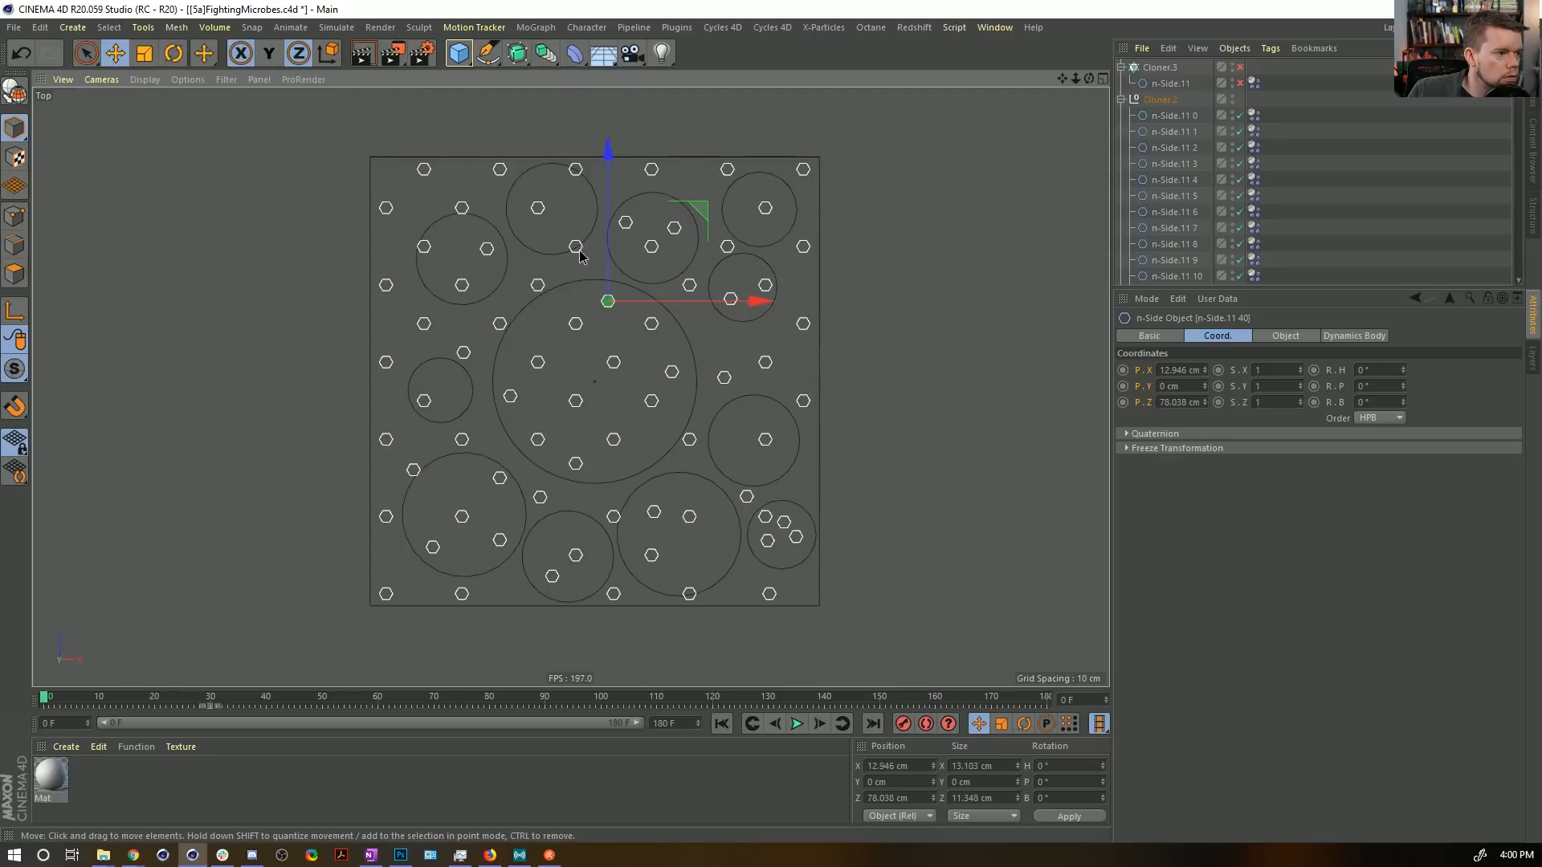
{"action": "left_click_drag", "start_coordinate": [582, 277], "coordinate": [579, 272]}
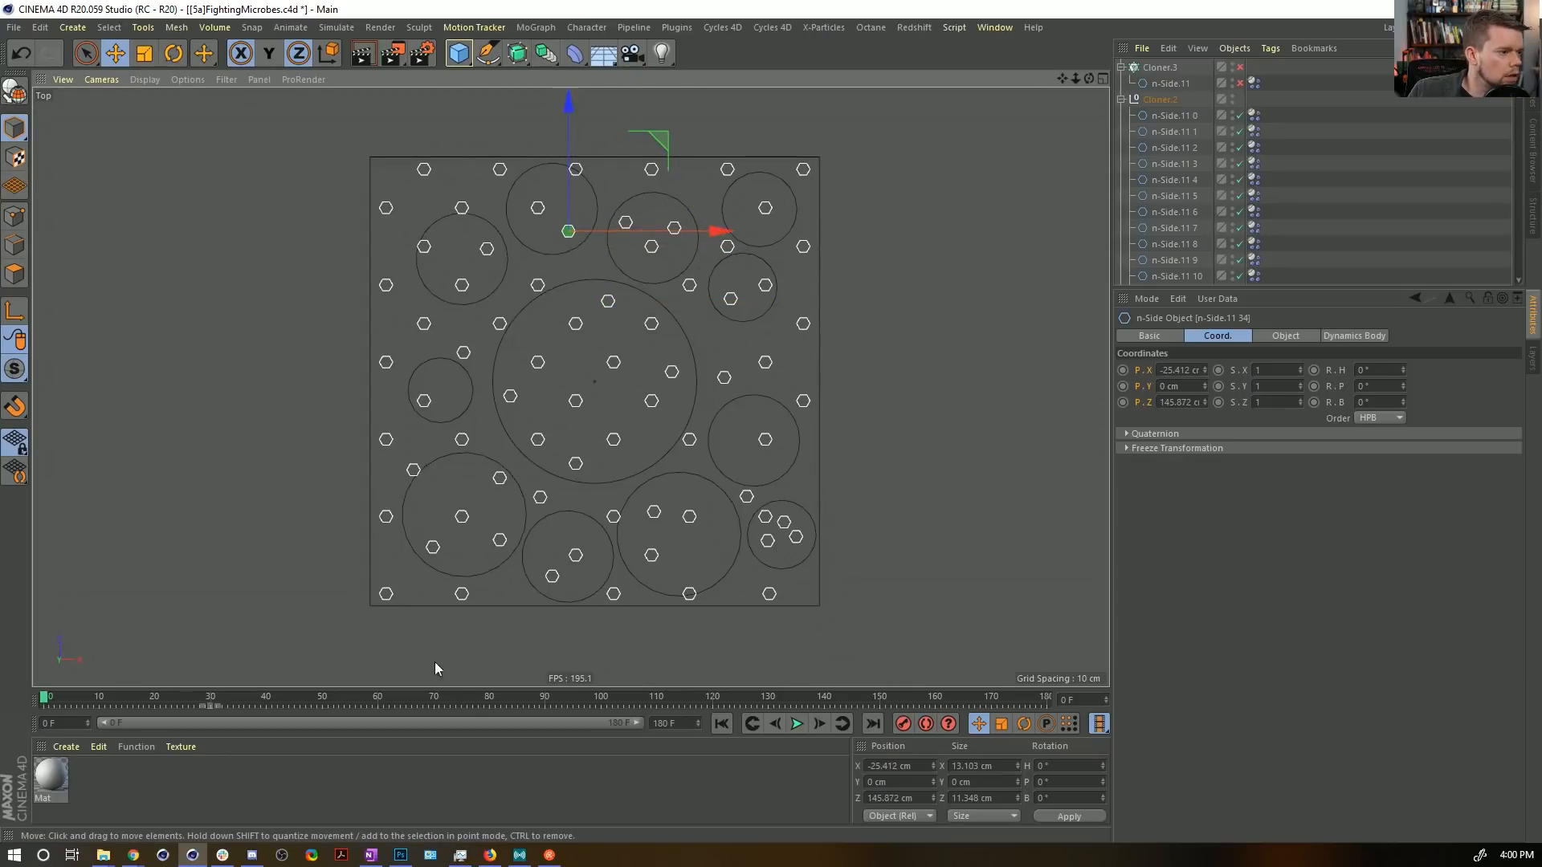
{"action": "left_click", "coordinate": [769, 609]}
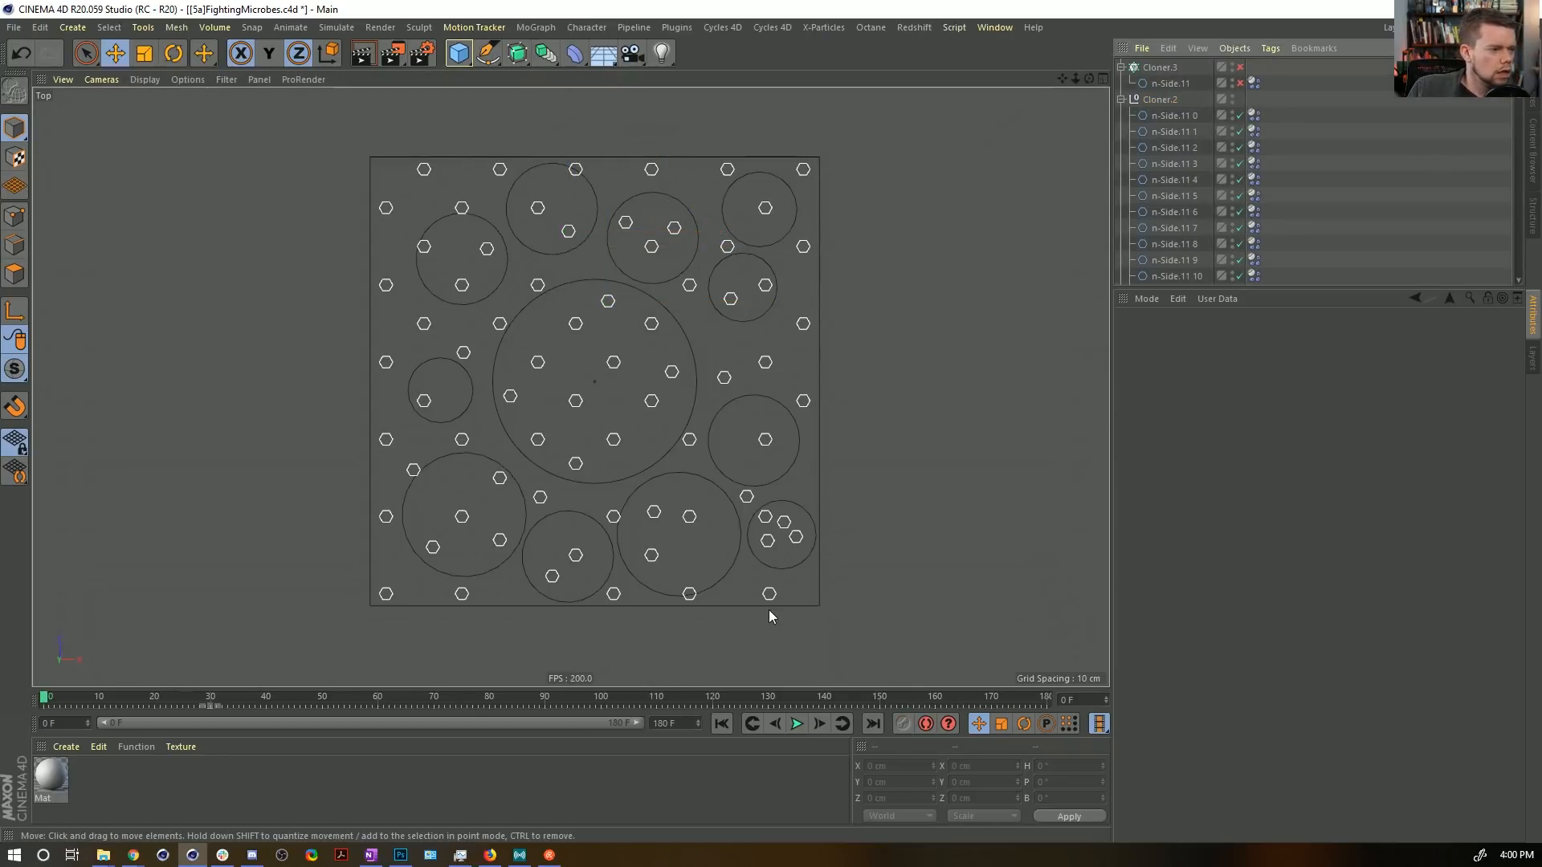
Play the simulation to check the hexagon placement, and rewind to frame 0.
{"action": "left_click", "coordinate": [798, 725]}
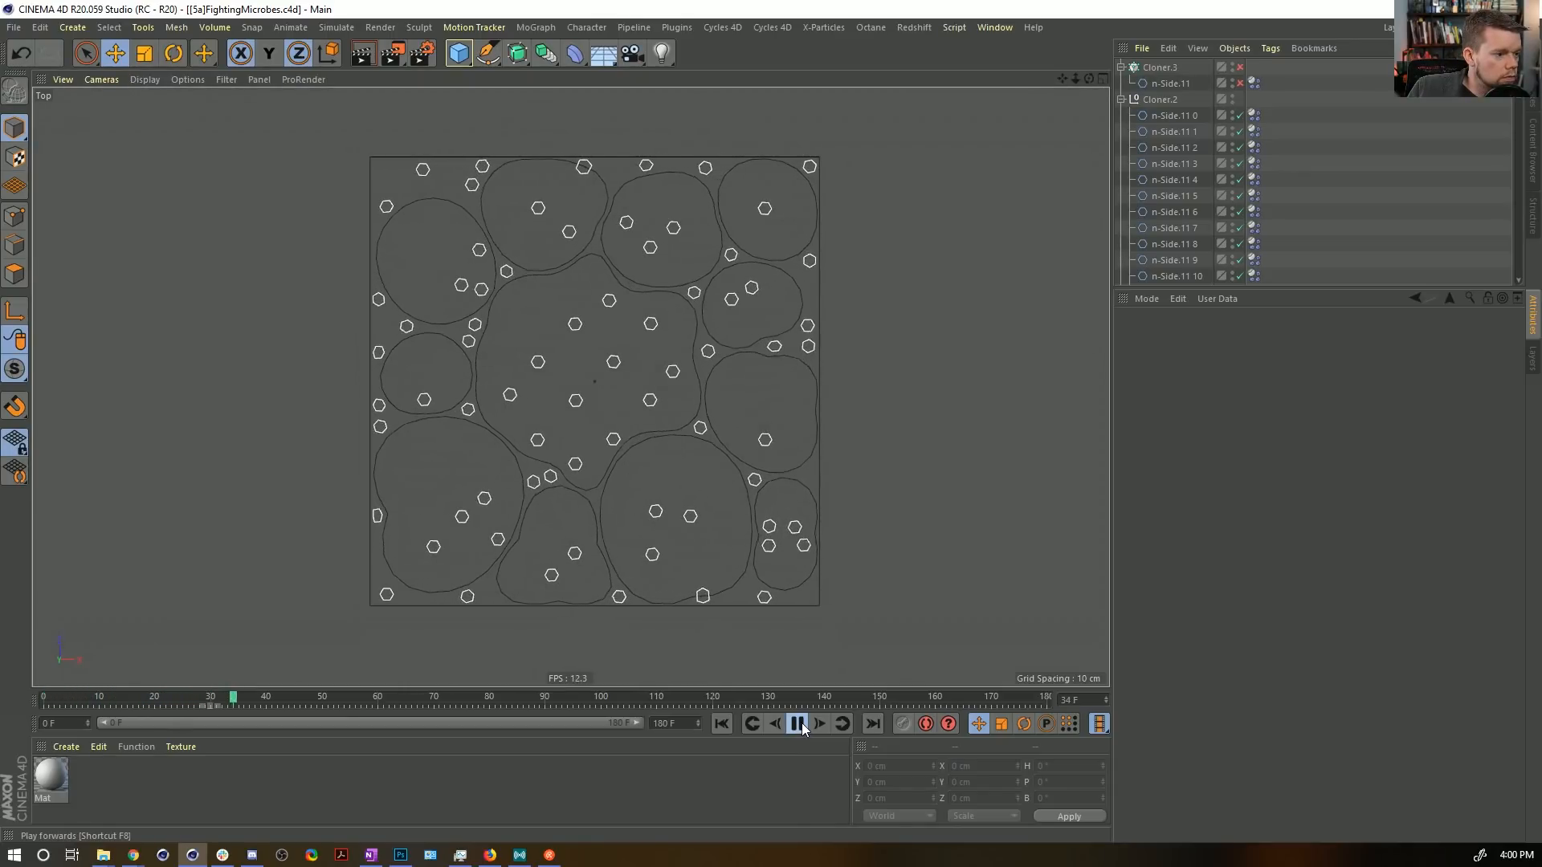
{"action": "left_click", "coordinate": [797, 725]}
{"action": "left_click", "coordinate": [720, 723]}
Move the hexagon at the bottom of the large lower-right circle and the one atop the upper-left-centre circle fully inside their circles.
{"action": "left_click", "coordinate": [688, 594]}
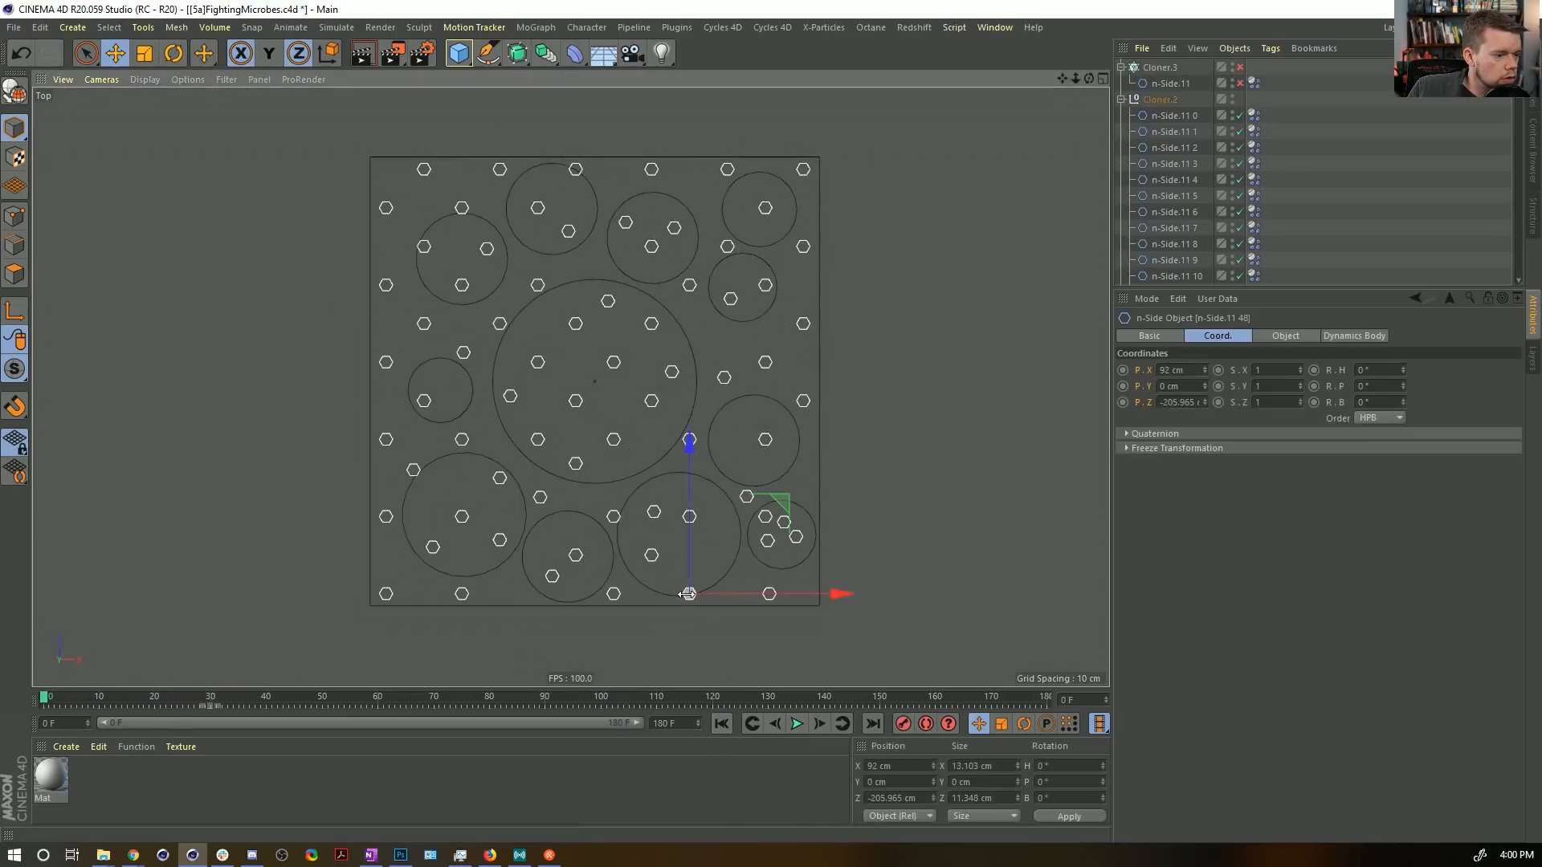
{"action": "left_click_drag", "start_coordinate": [699, 604], "coordinate": [702, 585]}
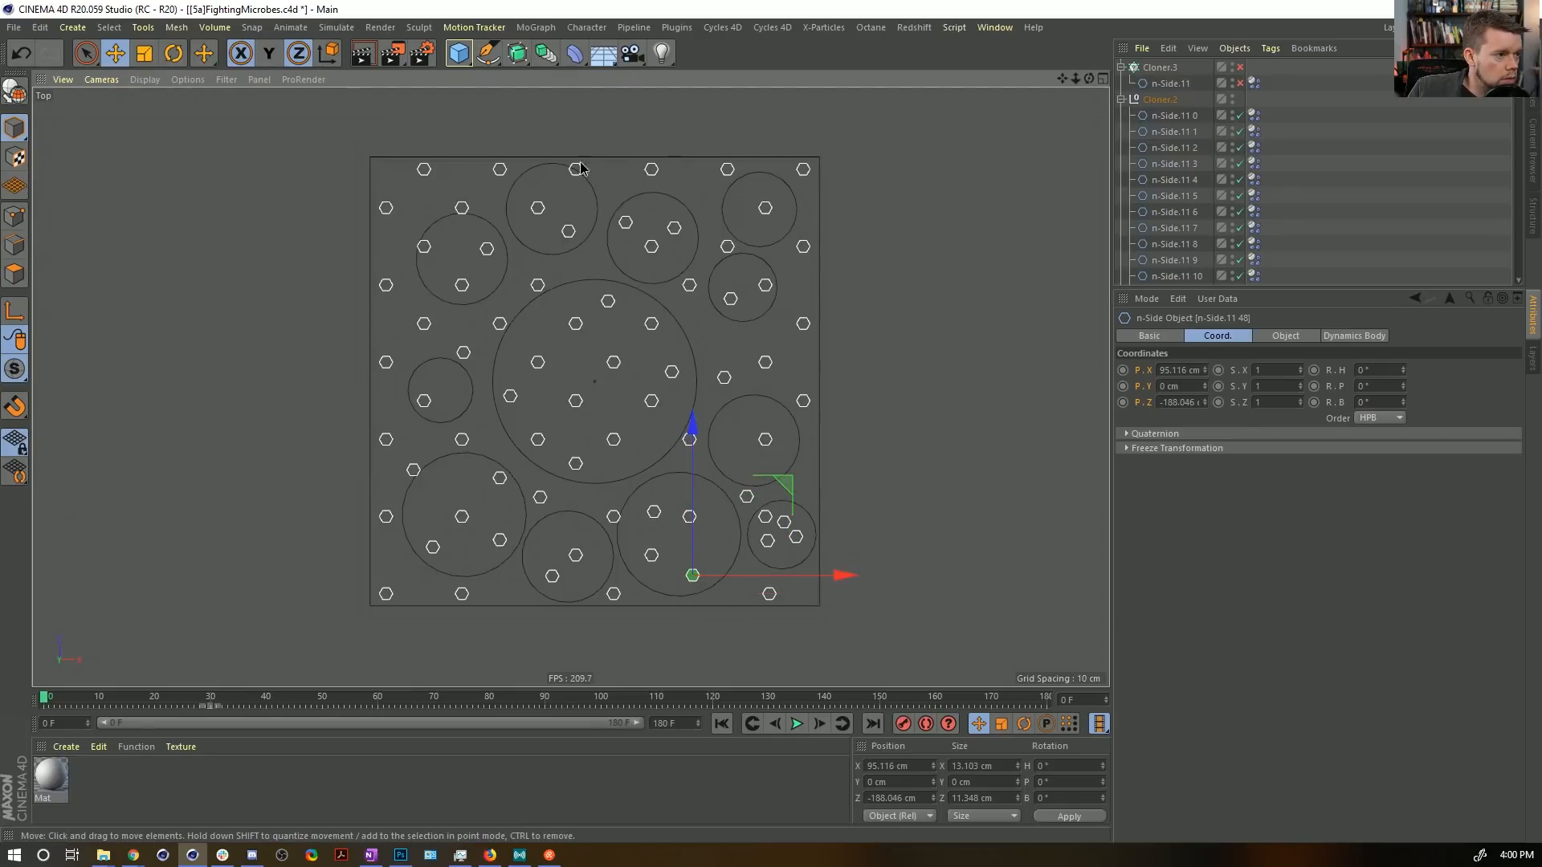
{"action": "left_click", "coordinate": [584, 206]}
{"action": "left_click", "coordinate": [578, 170]}
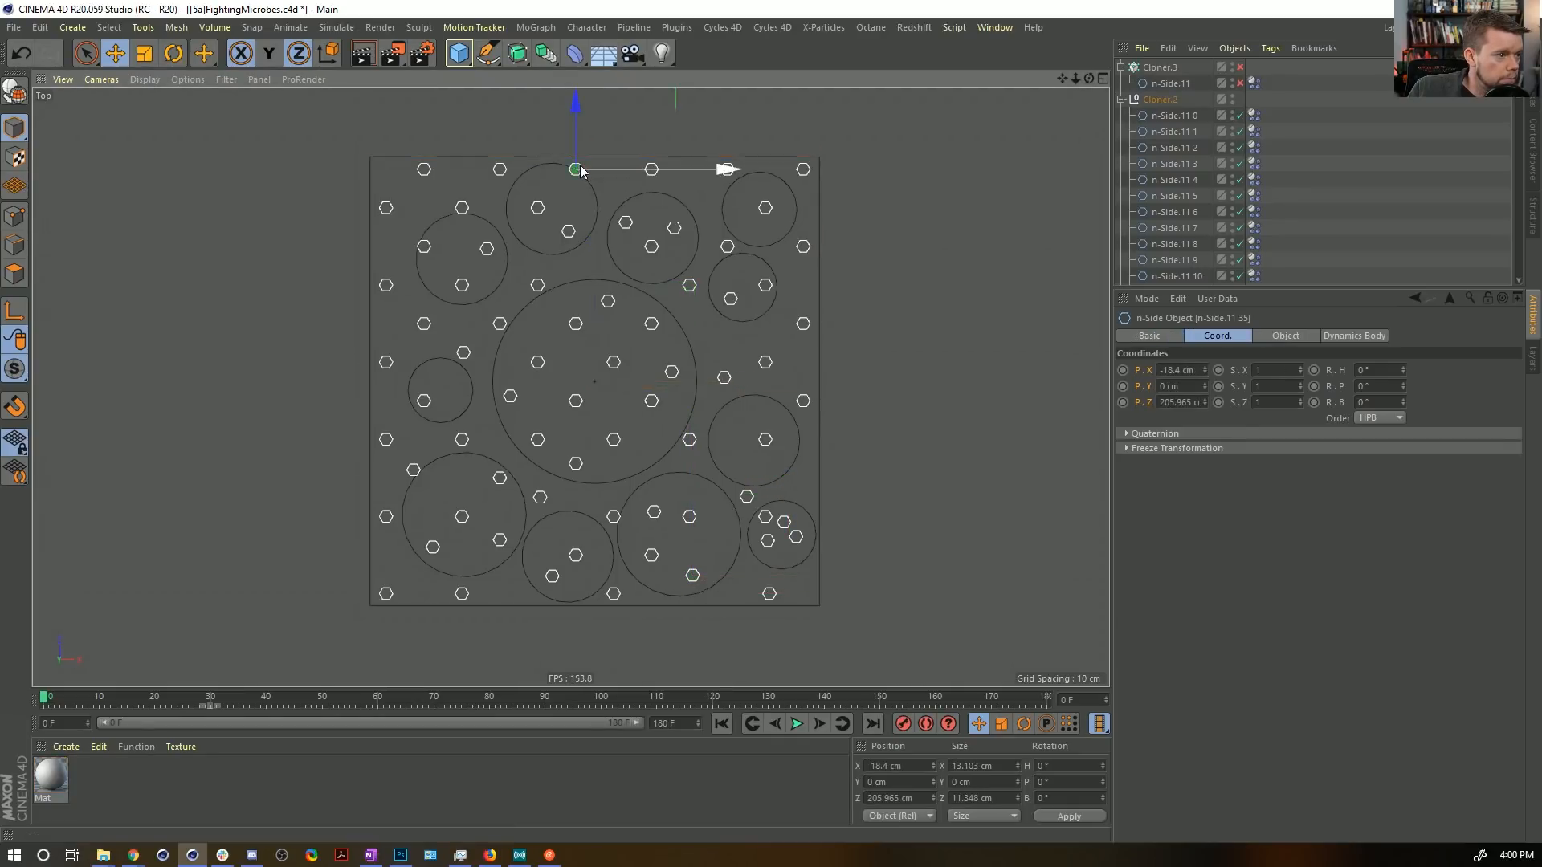
Deselect the hexagon, replay the simulation with the adjusted placement, and return to the start frame.
{"action": "left_click", "coordinate": [1303, 235]}
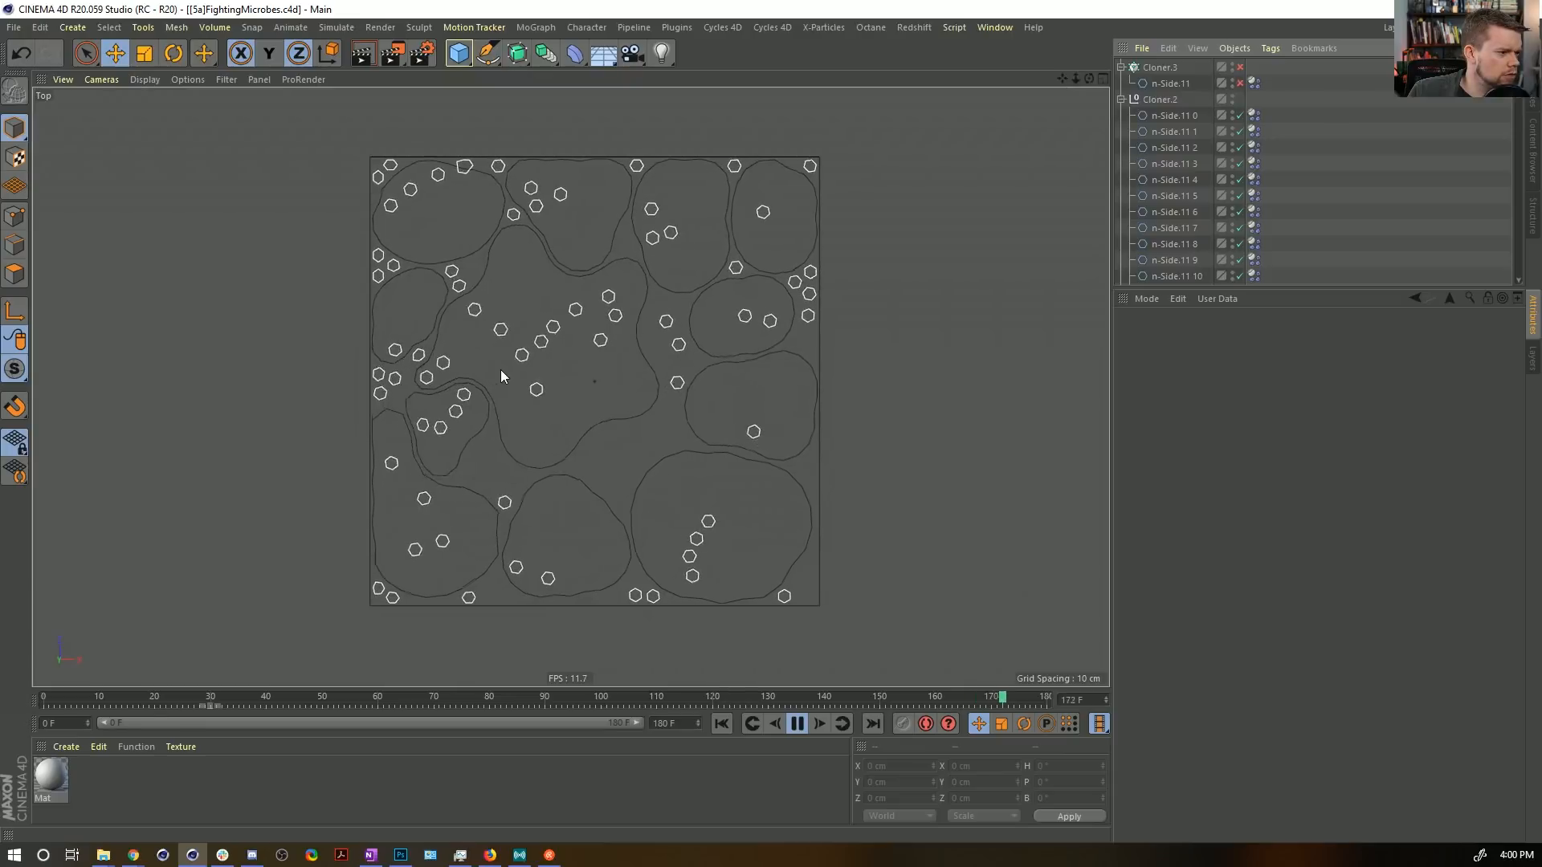
{"action": "left_click", "coordinate": [797, 723]}
{"action": "left_click", "coordinate": [721, 723]}
Duplicate the three hexagons in the small lower-right circle, spread the copies inside that circle, and clear the selection.
{"action": "left_click", "coordinate": [787, 527]}
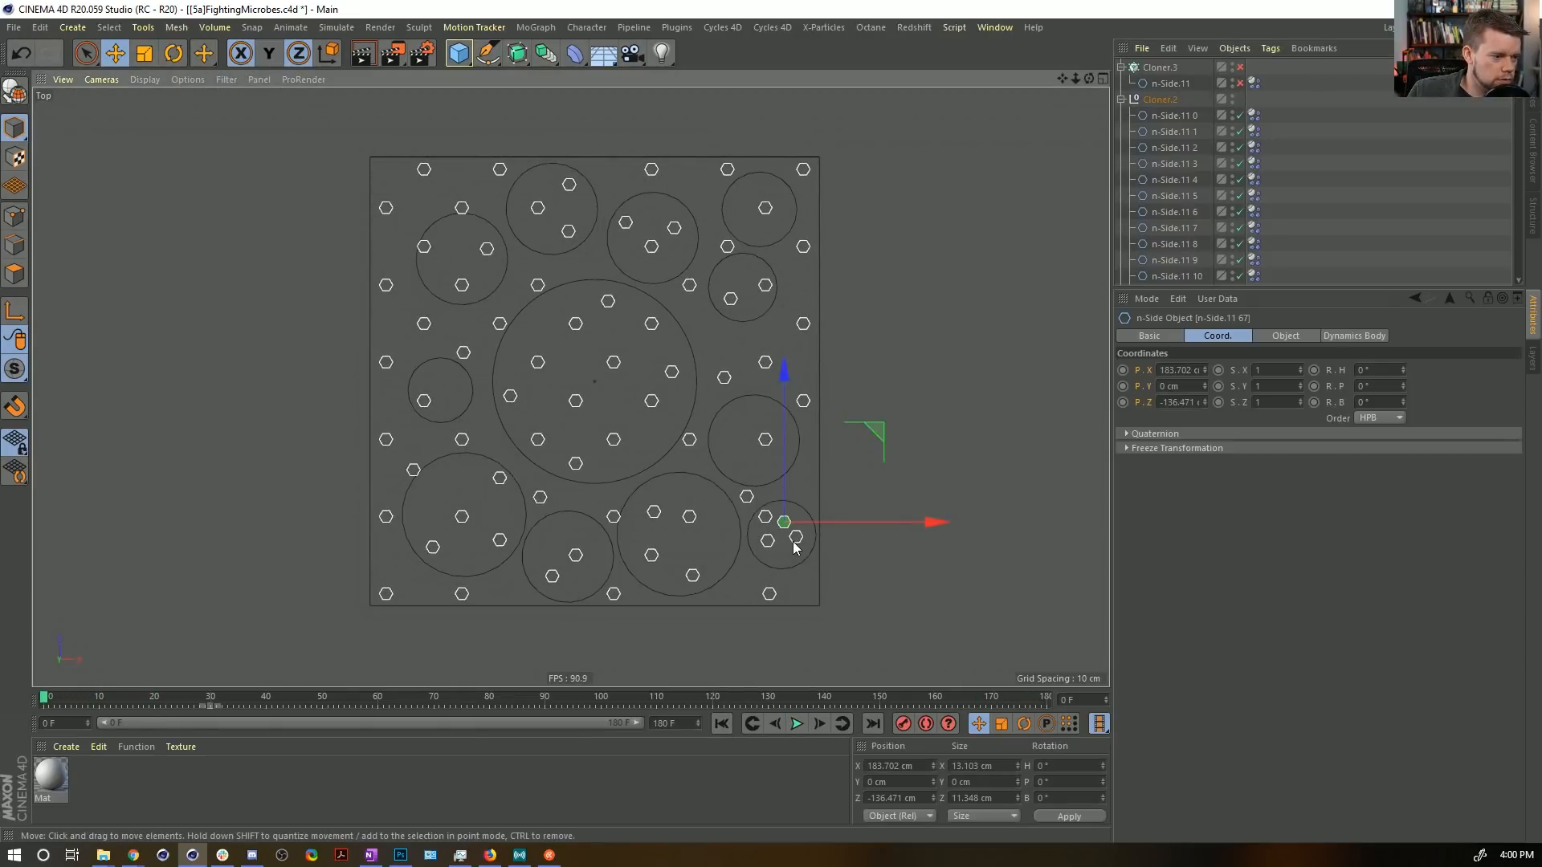
{"action": "scroll", "coordinate": [1201, 148], "scroll_direction": "down", "scroll_amount": 6}
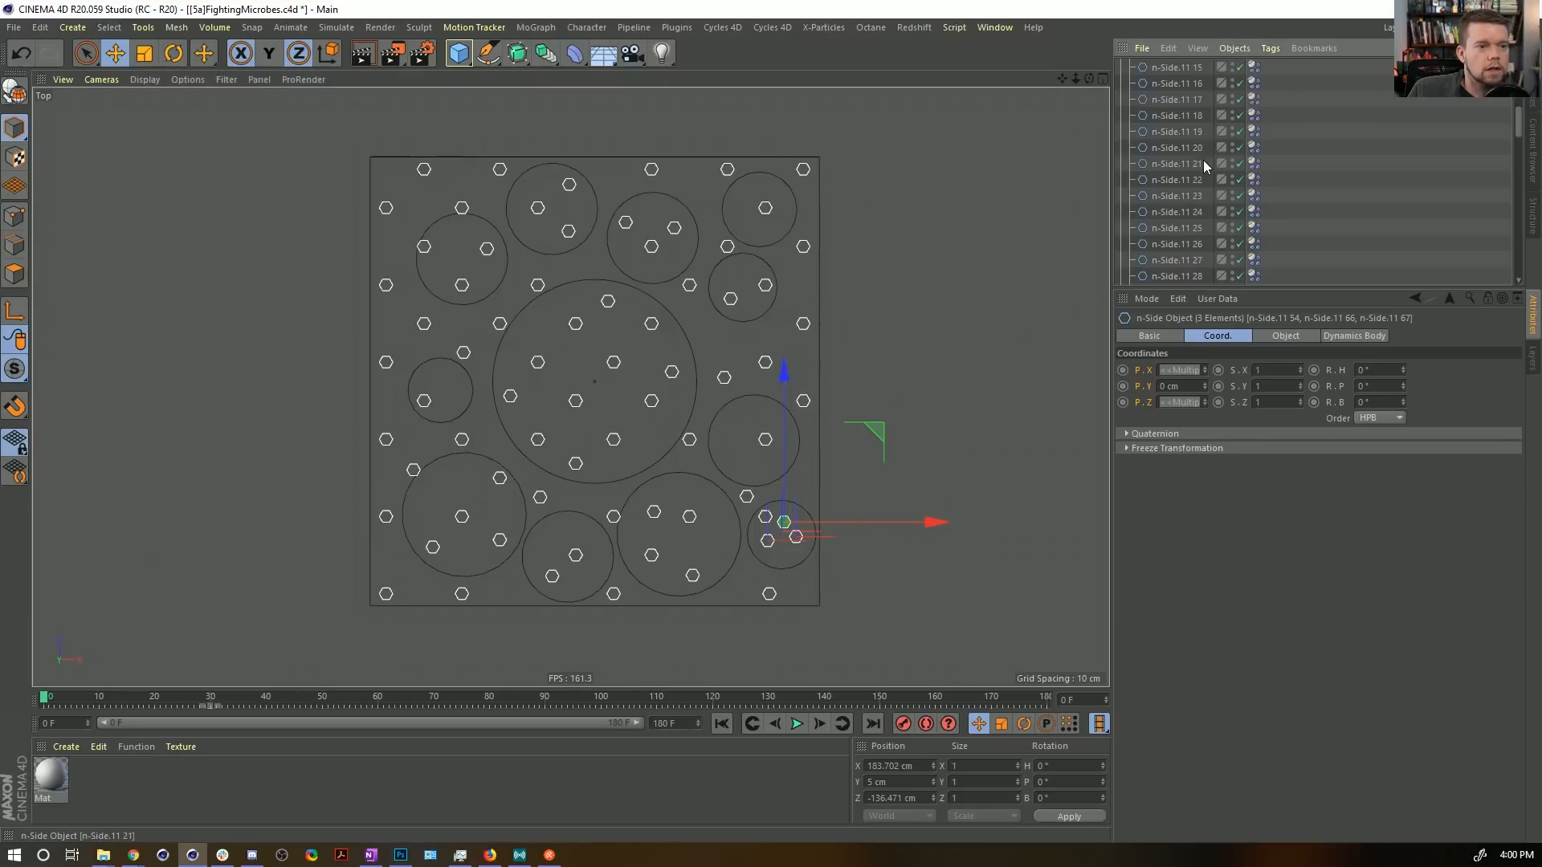
{"action": "scroll", "coordinate": [1192, 240], "scroll_direction": "down", "scroll_amount": 3}
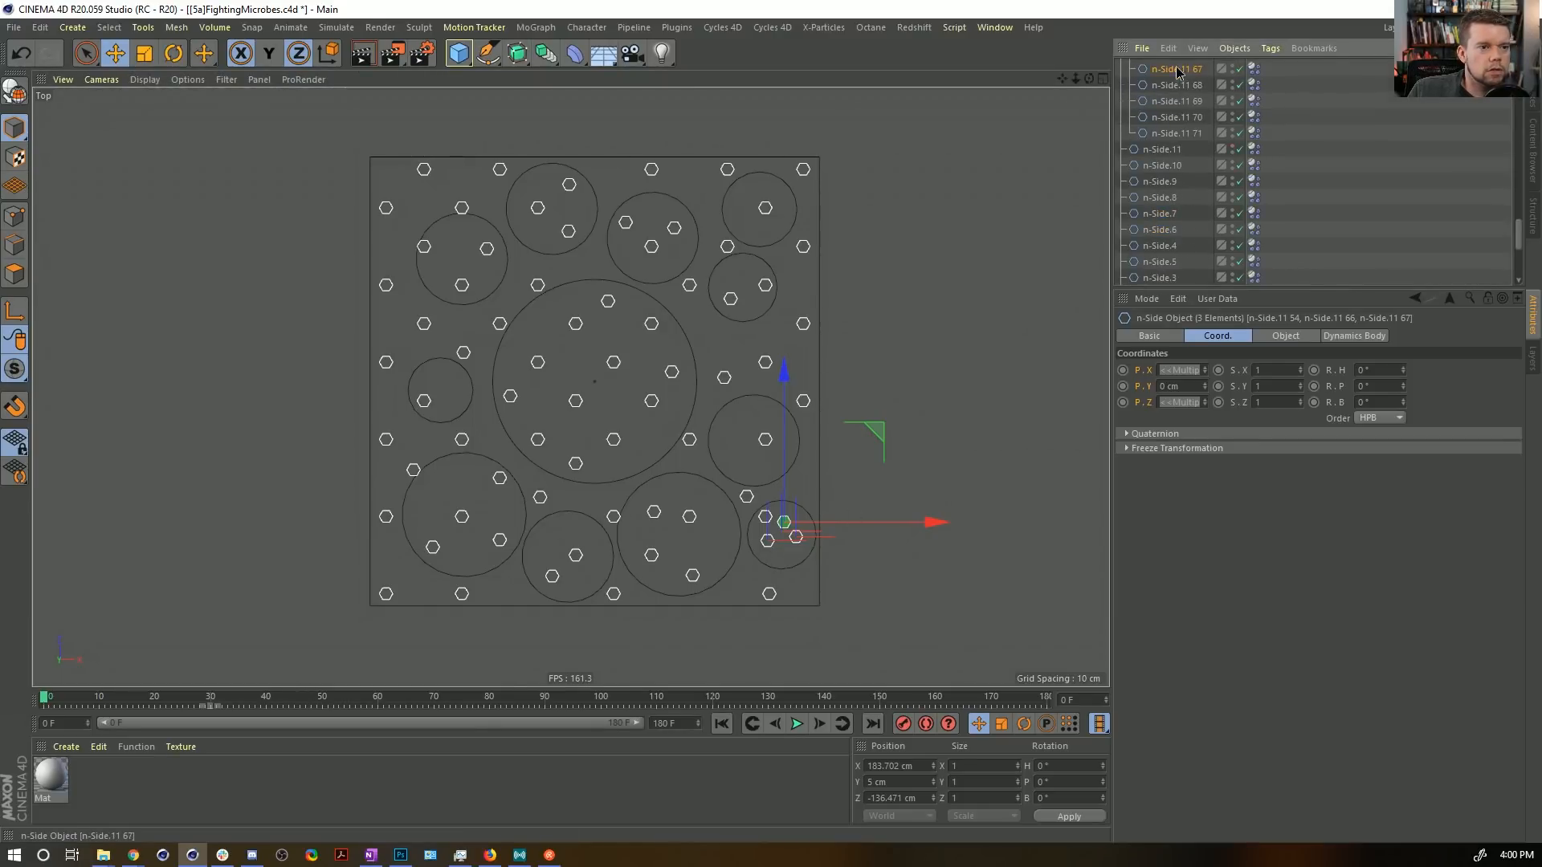
{"action": "left_click_drag", "start_coordinate": [1176, 70], "coordinate": [1174, 80], "text": "ctrl"}
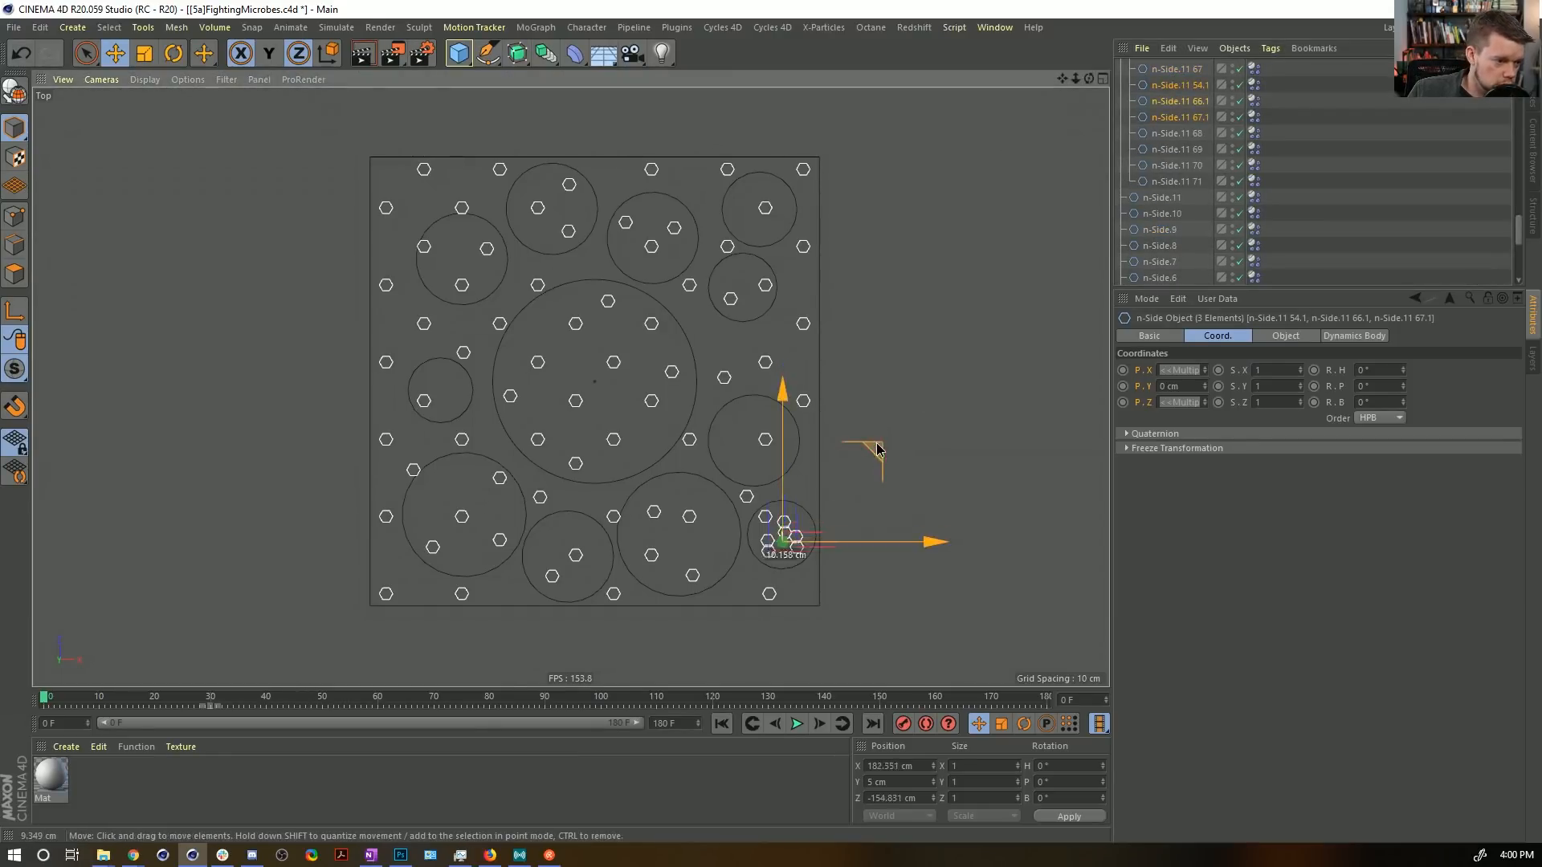
{"action": "left_click_drag", "start_coordinate": [871, 450], "coordinate": [876, 460]}
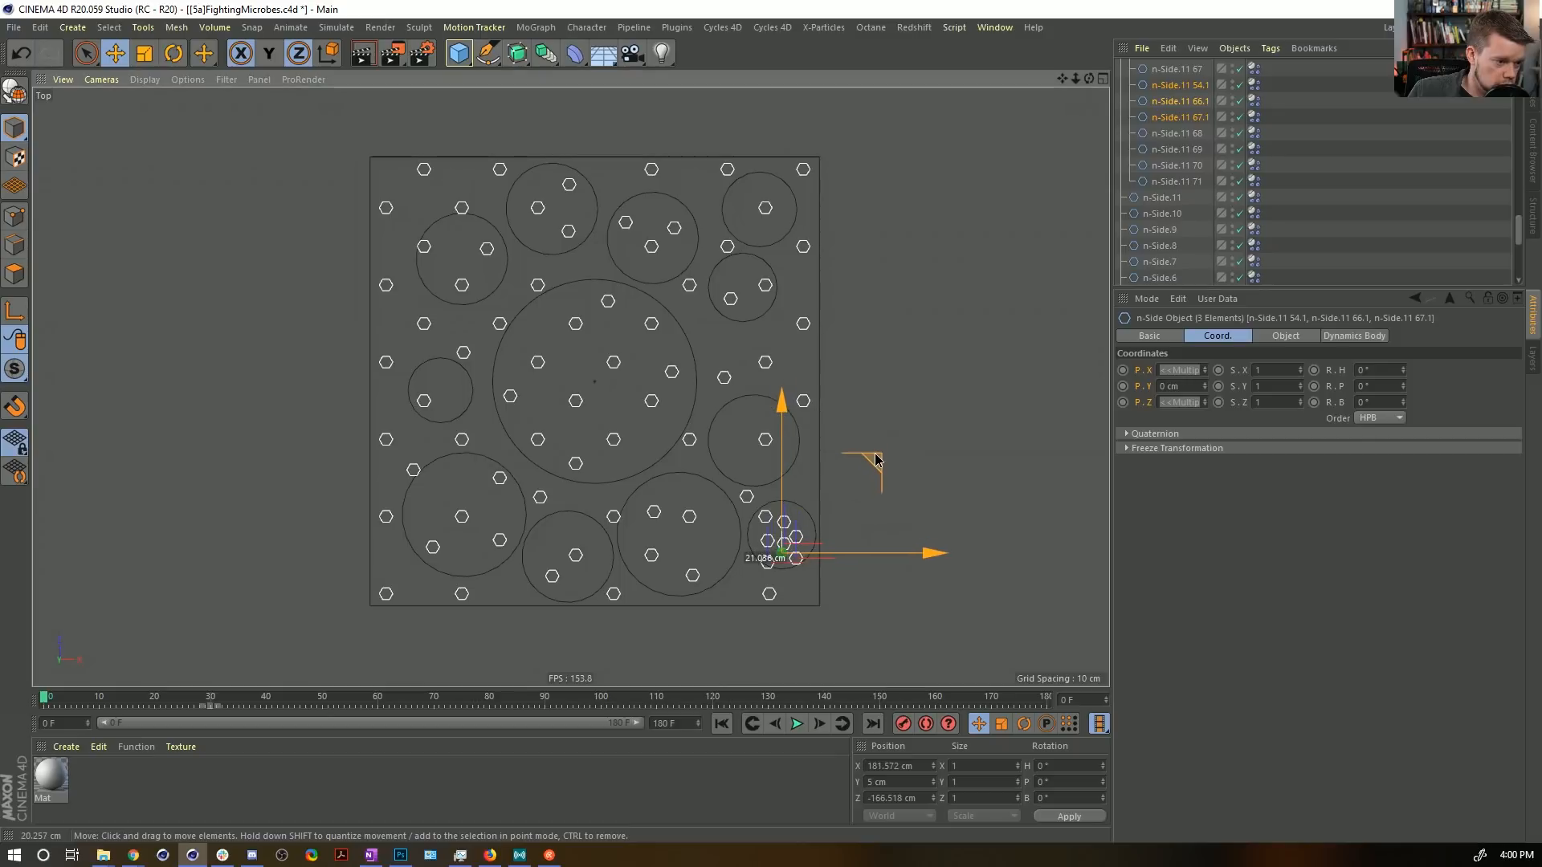
{"action": "left_click", "coordinate": [765, 563]}
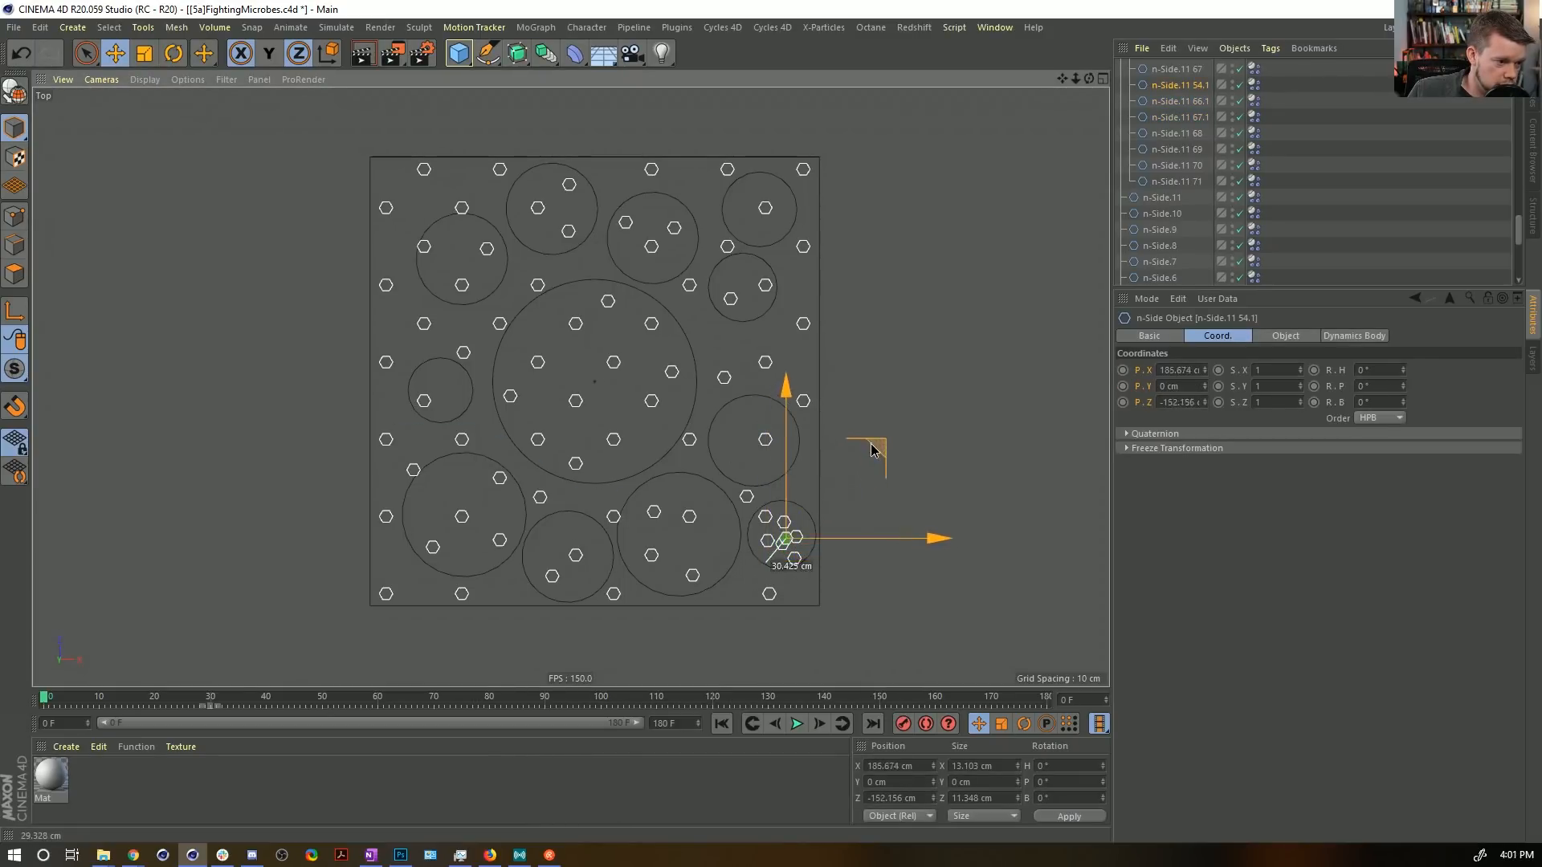
{"action": "left_click", "coordinate": [1362, 241]}
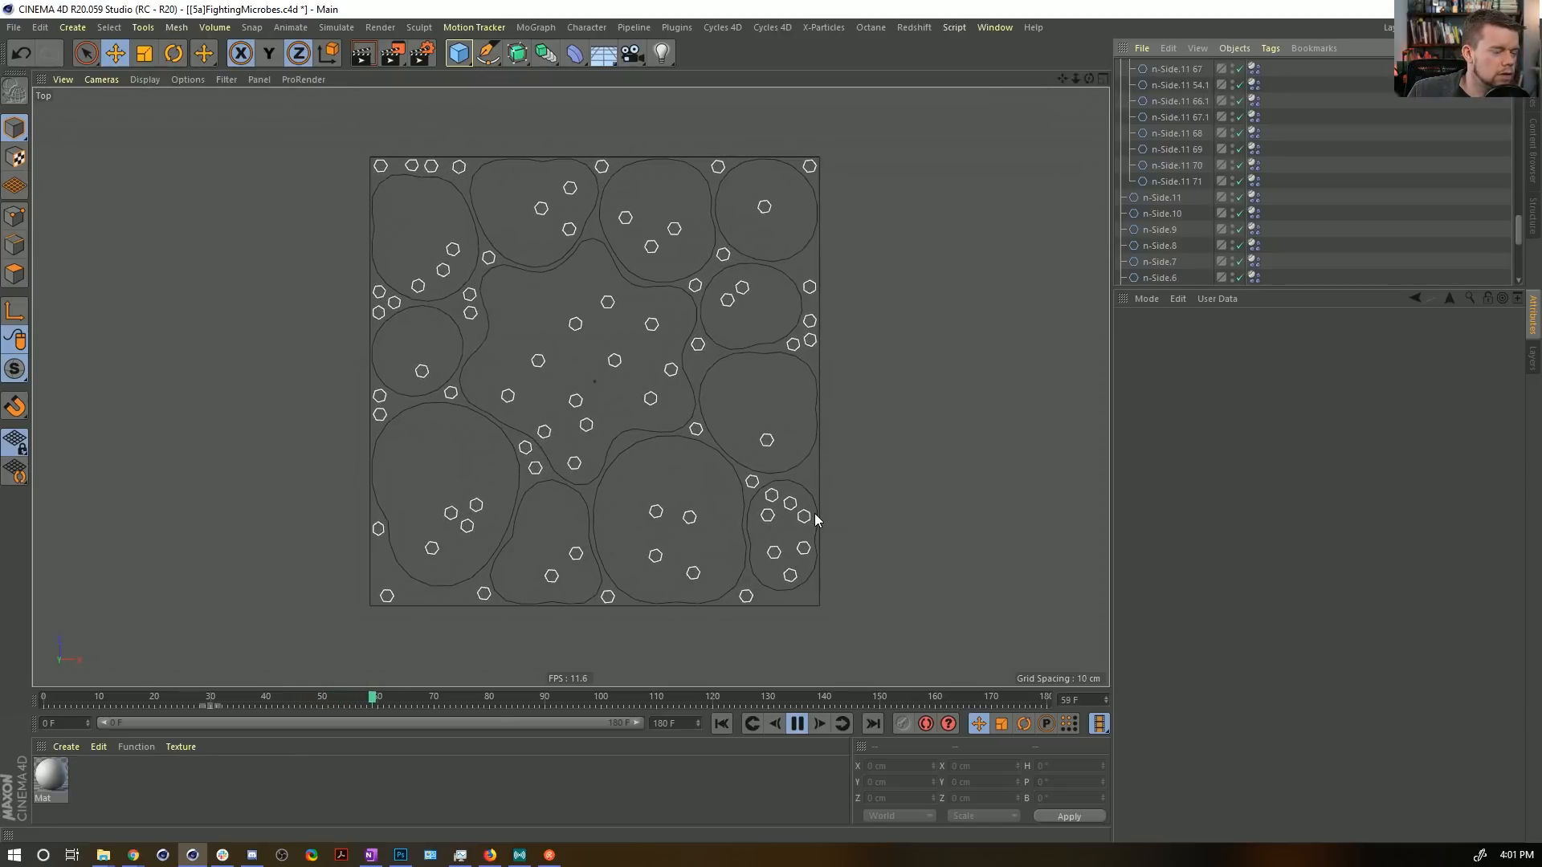
Pause the playback, open the Soft Body settings of the n-Side.11 cell's Dynamics Body tag, and replay from the start.
{"action": "scroll", "coordinate": [1225, 166], "scroll_direction": "up", "scroll_amount": 12}
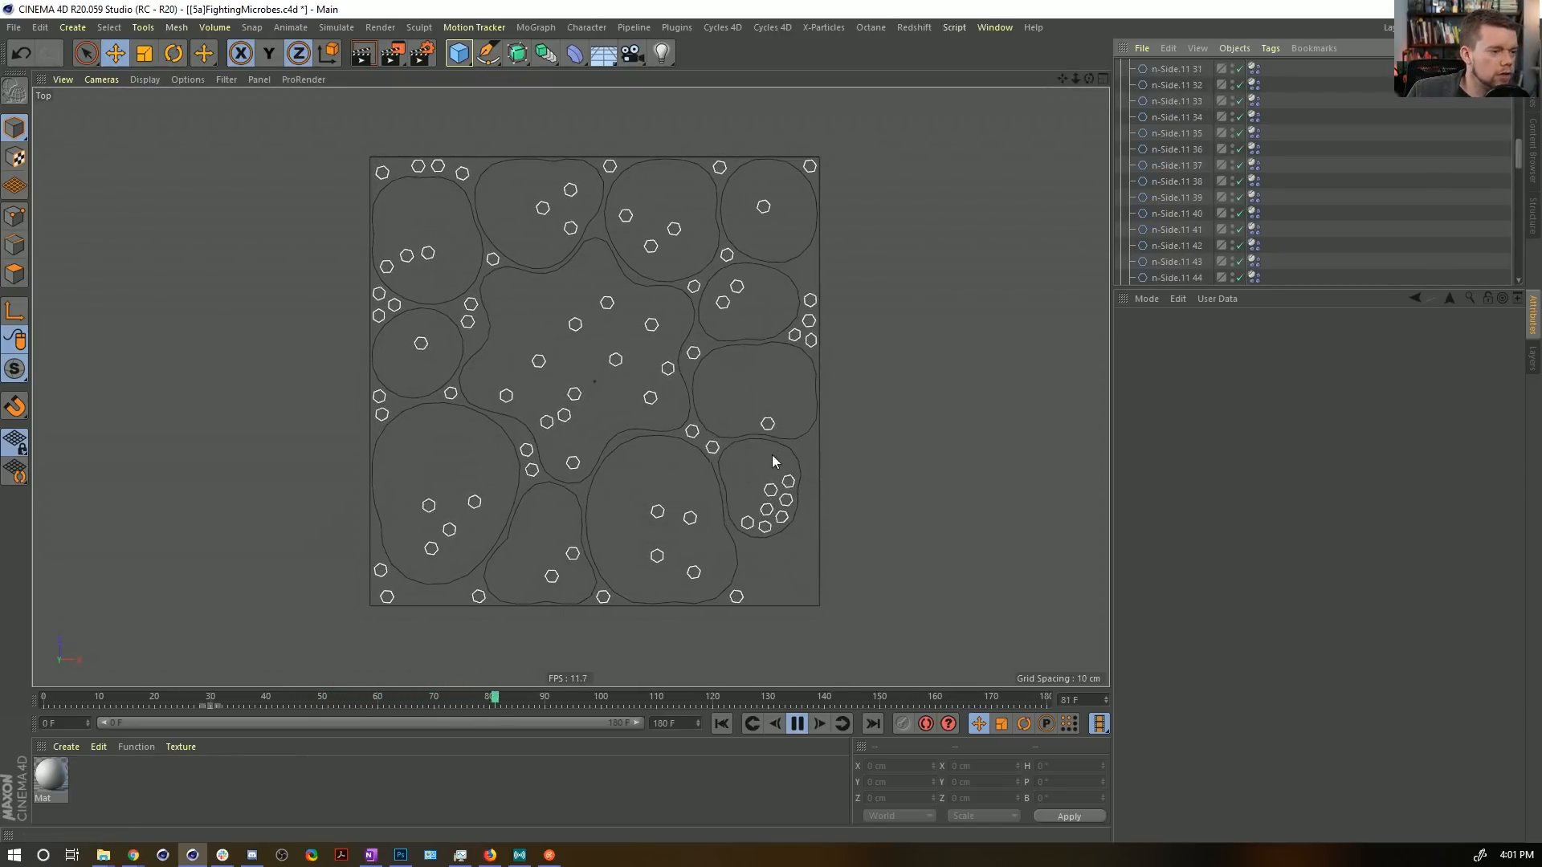
{"action": "left_click", "coordinate": [795, 723]}
{"action": "left_click", "coordinate": [695, 408]}
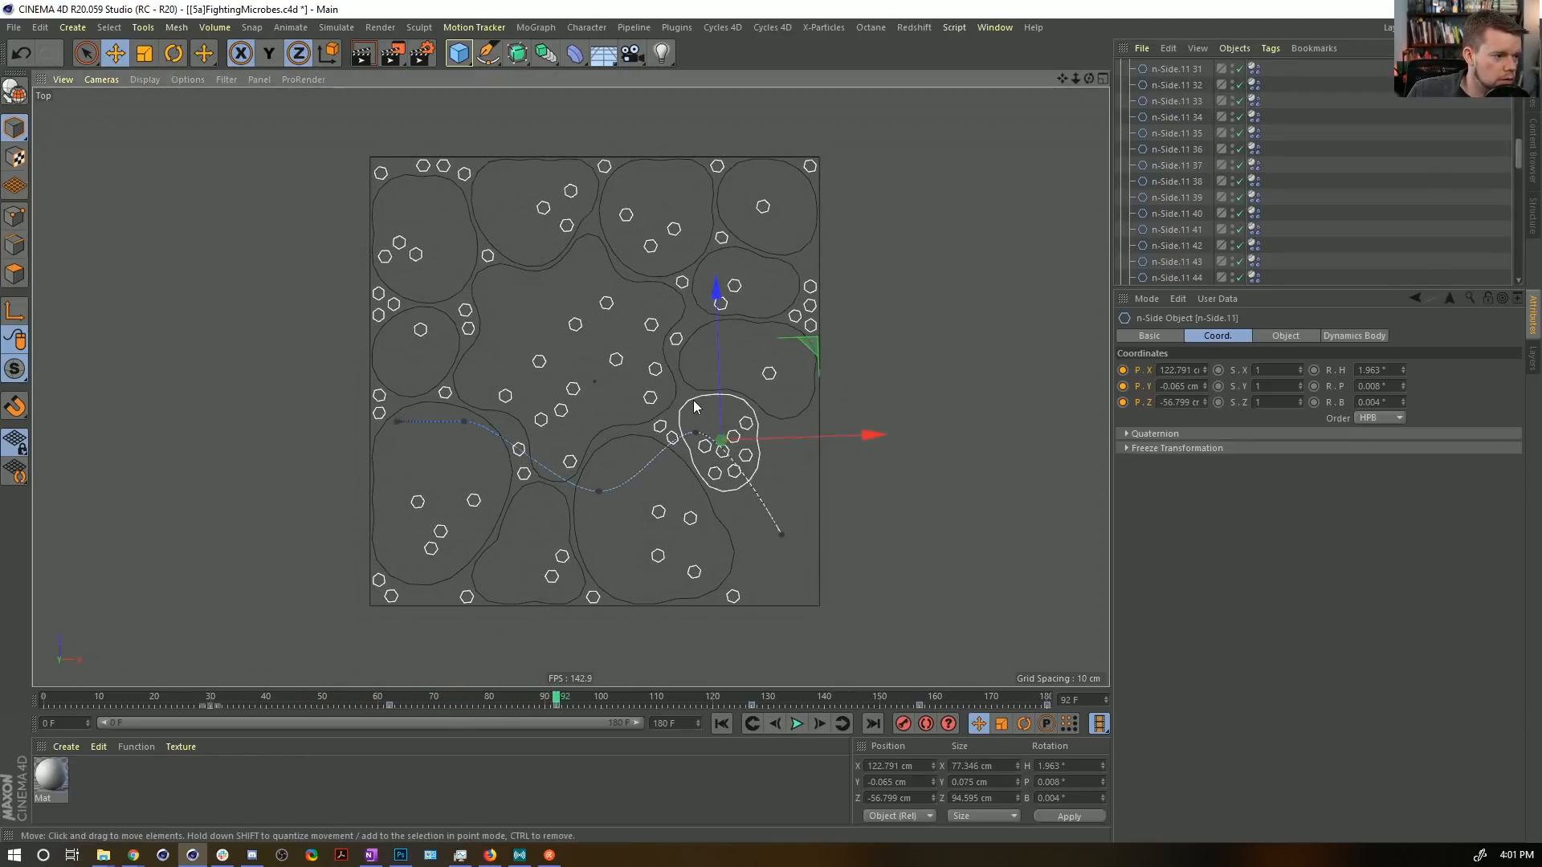
{"action": "scroll", "coordinate": [1171, 233], "scroll_direction": "up", "scroll_amount": 6}
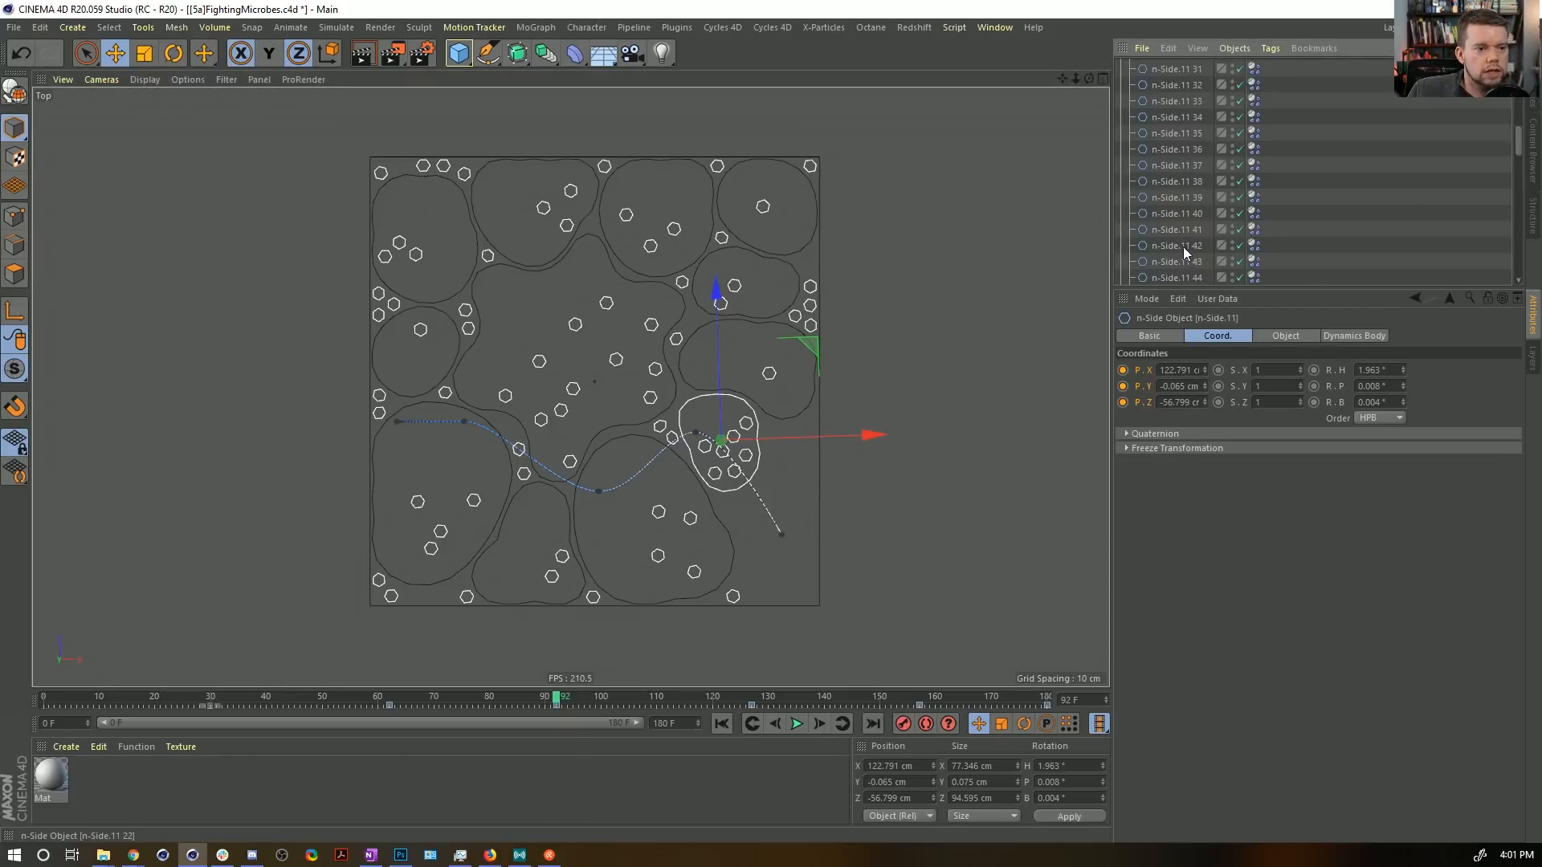
{"action": "scroll", "coordinate": [1183, 247], "scroll_direction": "down", "scroll_amount": 10}
{"action": "left_click", "coordinate": [1251, 267]}
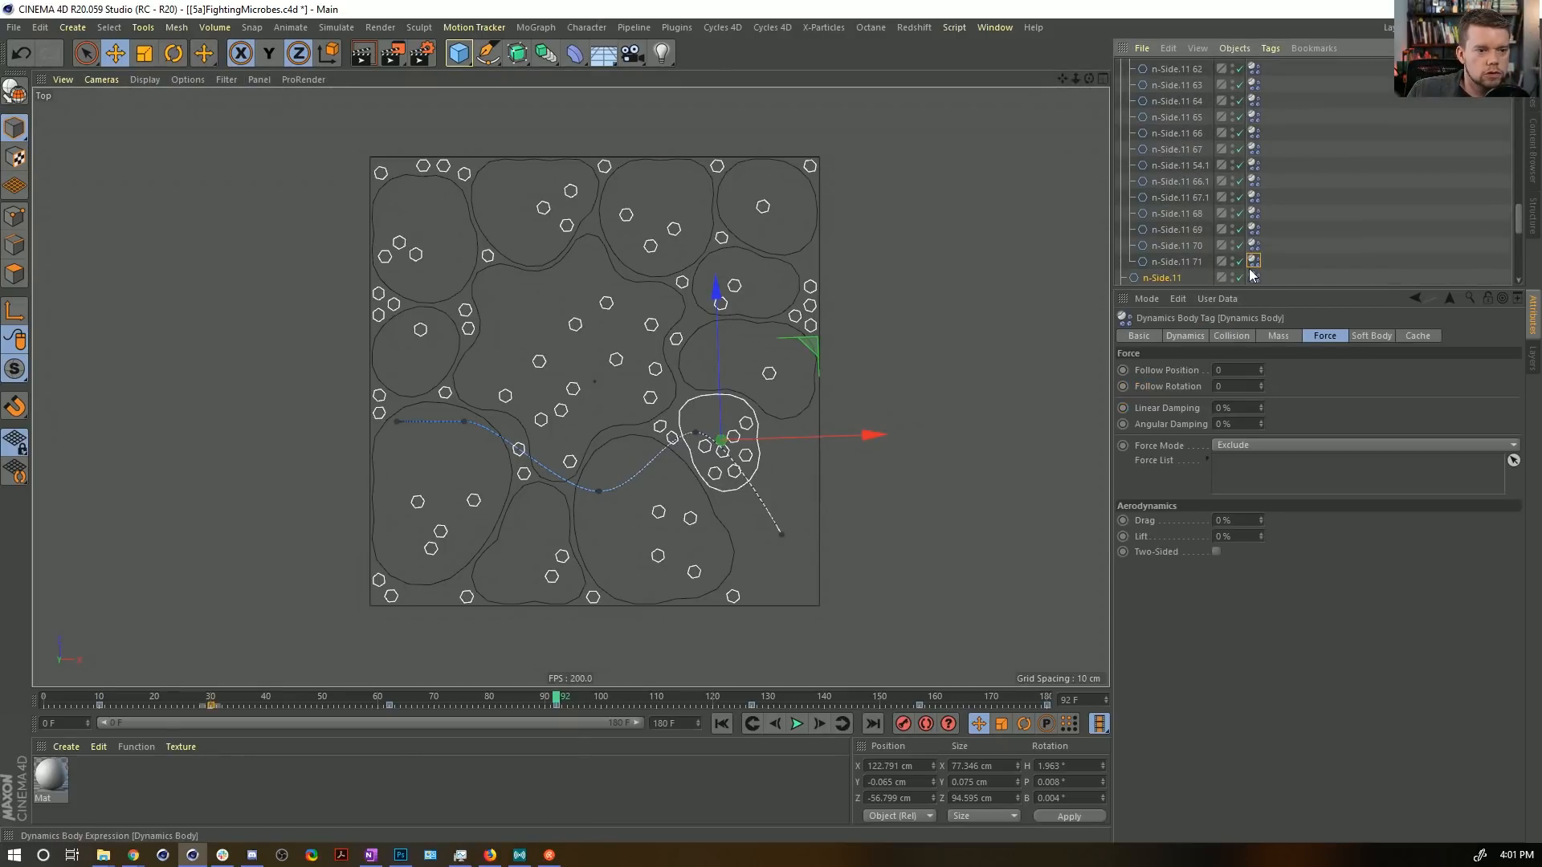
{"action": "left_click", "coordinate": [1372, 336]}
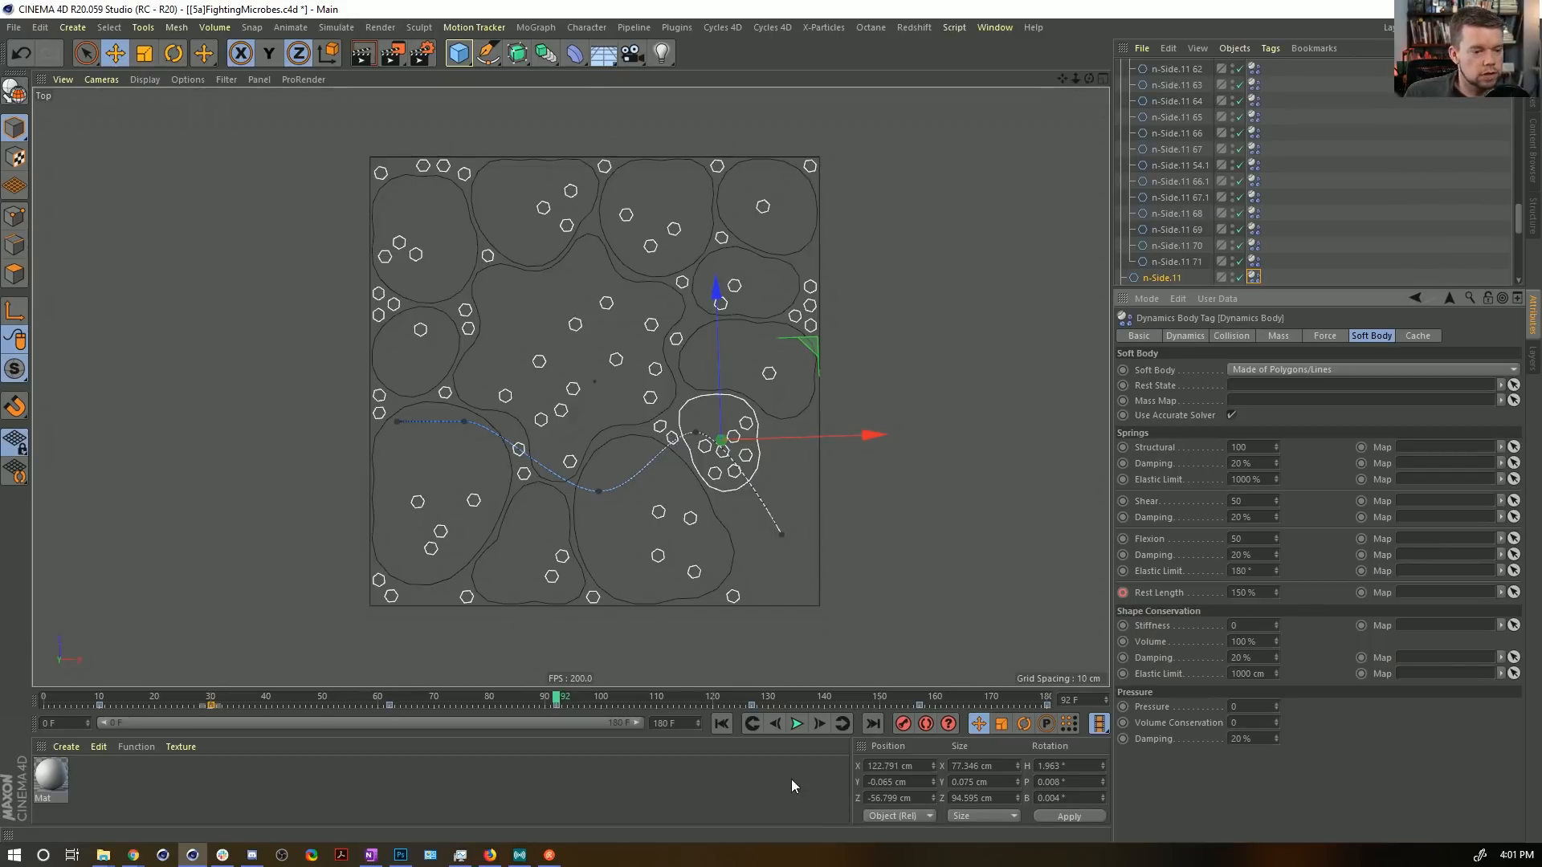
{"action": "left_click", "coordinate": [730, 726]}
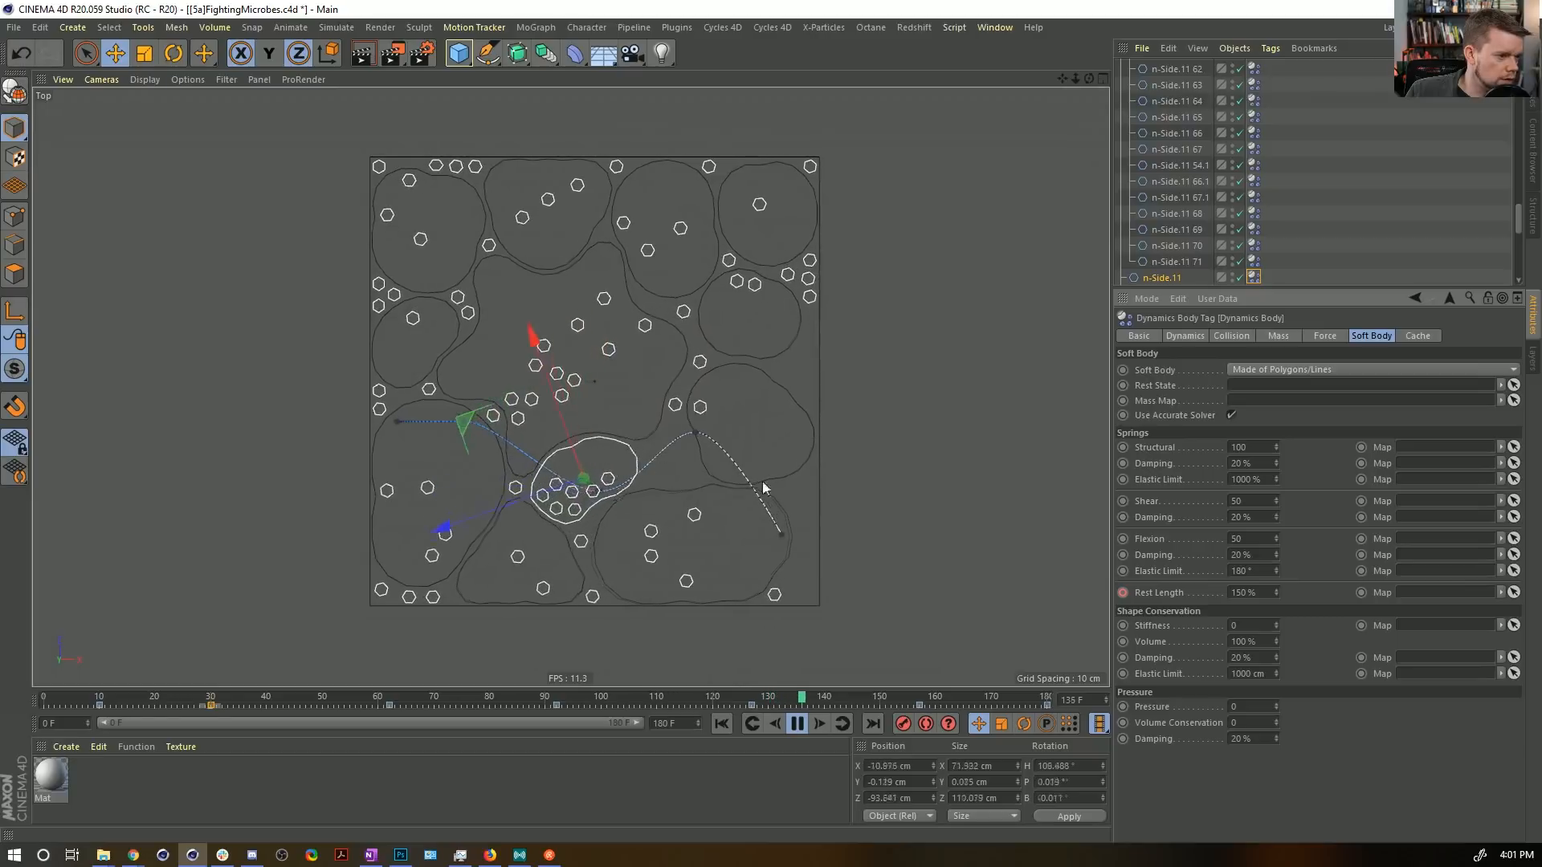
Try Shear and Flexion spring values of 1 on the n-Side.11 soft body while the simulation plays.
{"action": "left_click_drag", "start_coordinate": [1249, 502], "coordinate": [1195, 516]}
{"action": "type", "text": "1"}
{"action": "double_click", "coordinate": [1251, 543]}
{"action": "type", "text": "1"}
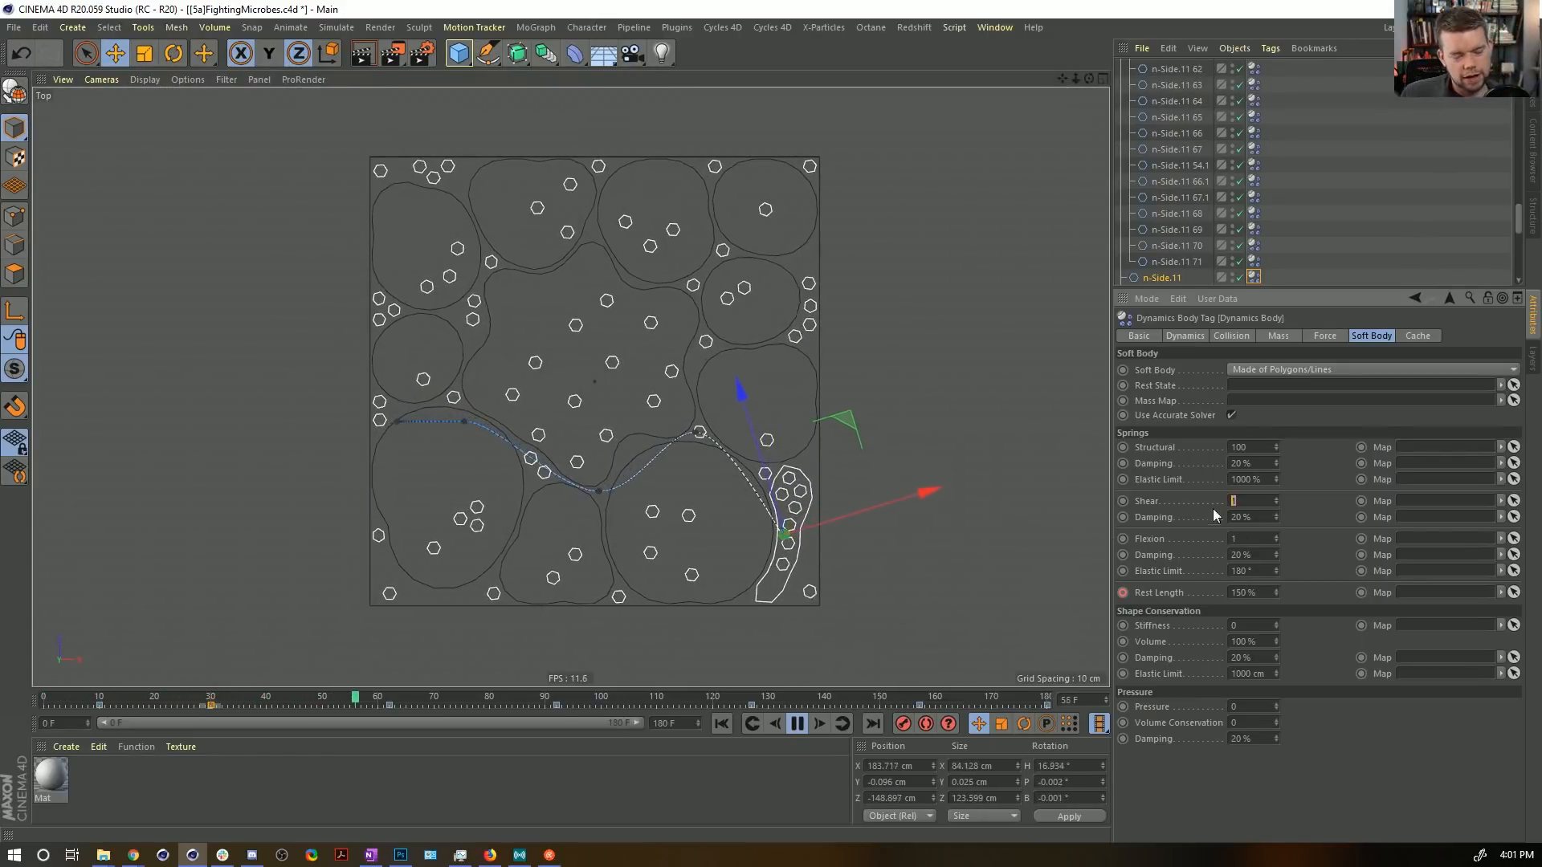
Set the n-Side.11 soft body's Shear and Flexion springs to 11, check the playback, and return to frame 0.
{"action": "type", "text": "1"}
{"action": "key", "text": "Return"}
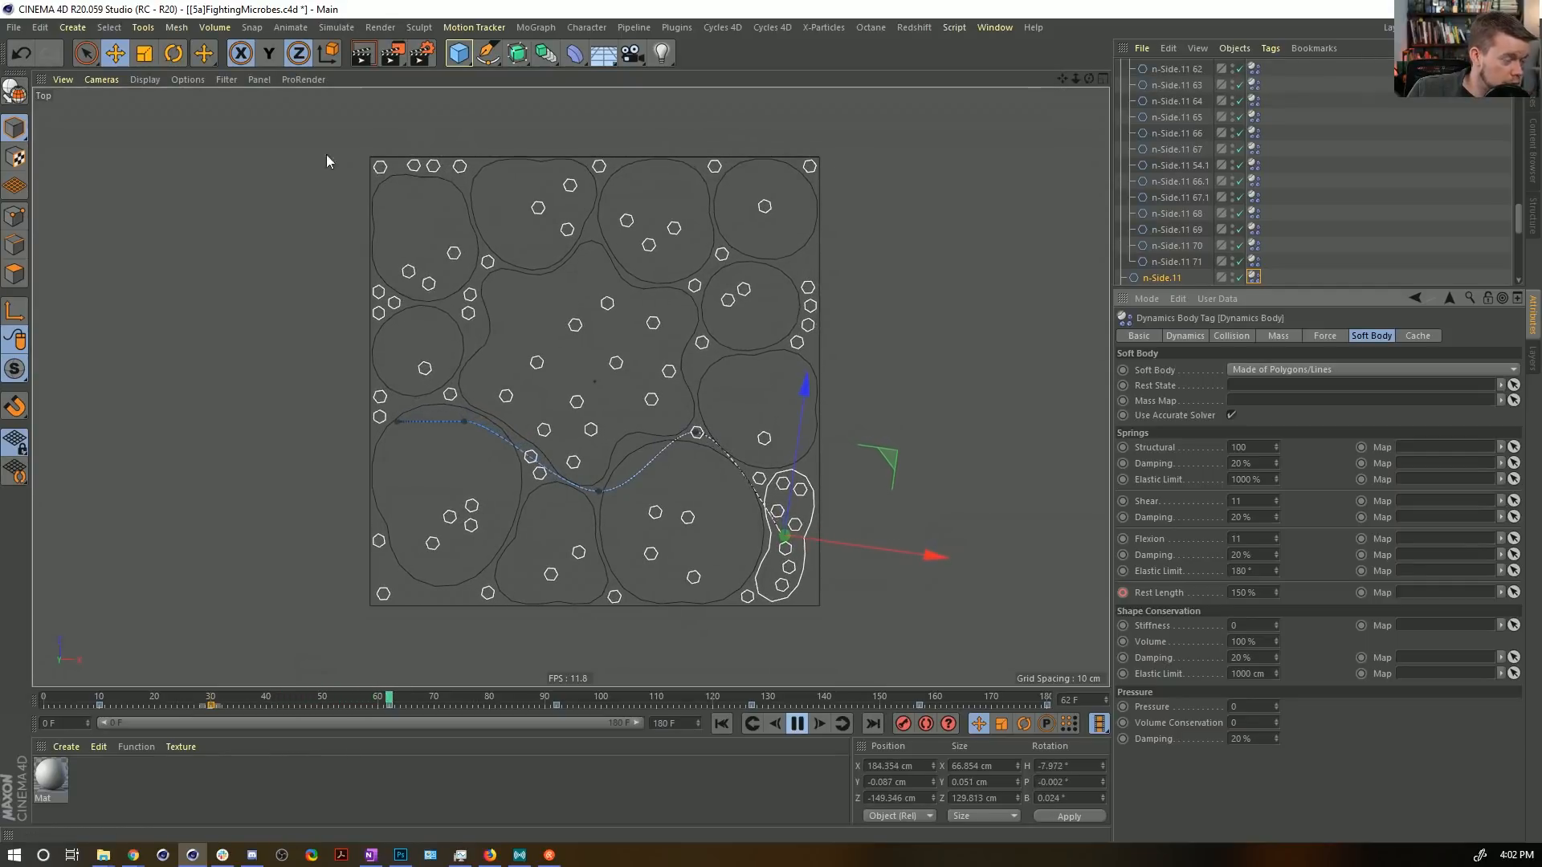
{"action": "left_click", "coordinate": [796, 723]}
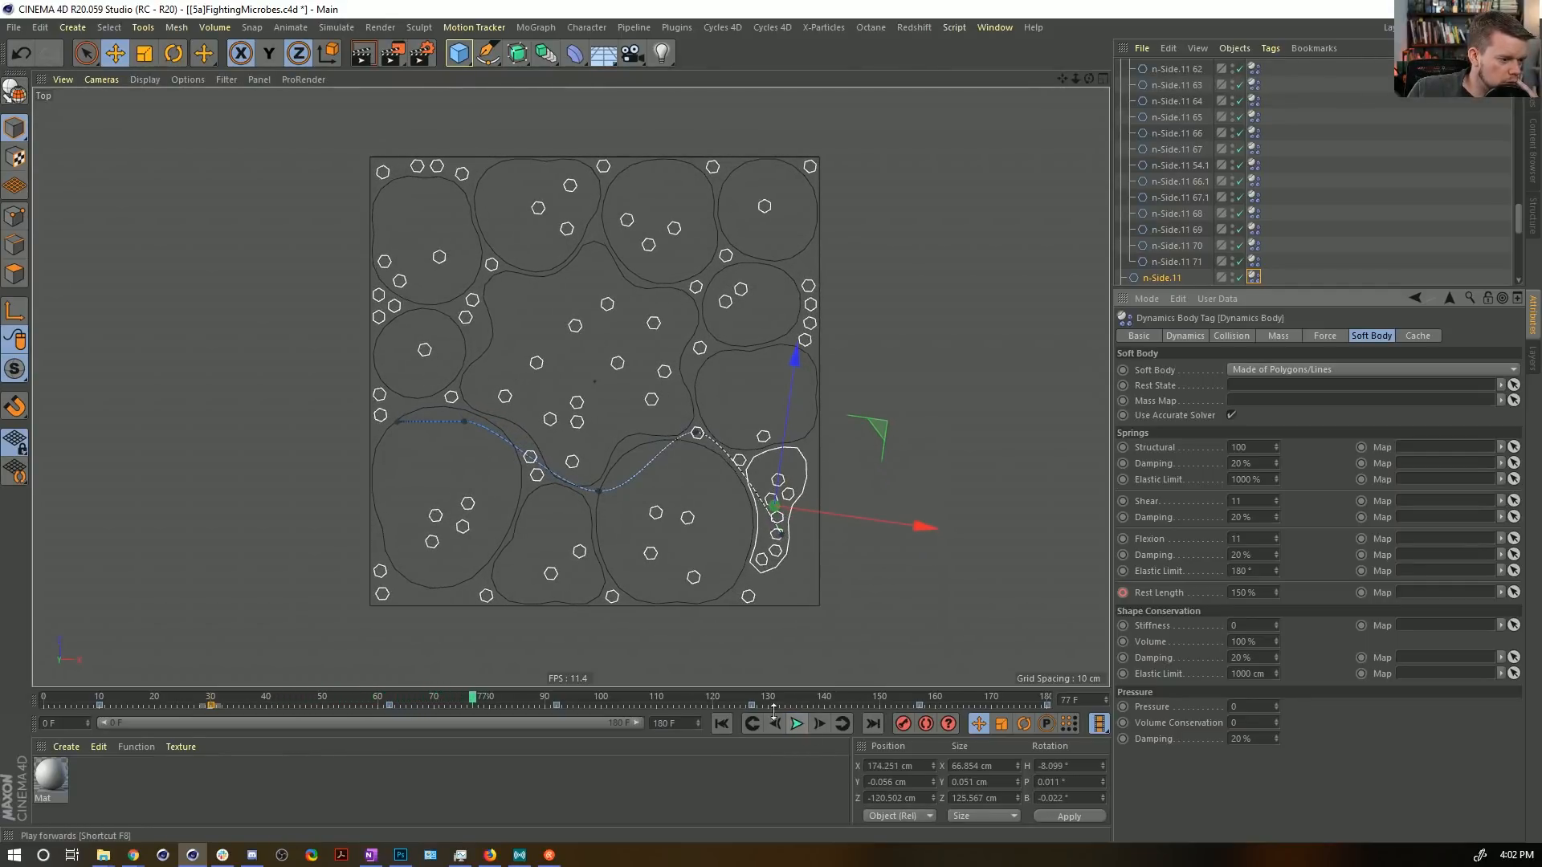
{"action": "left_click", "coordinate": [725, 729]}
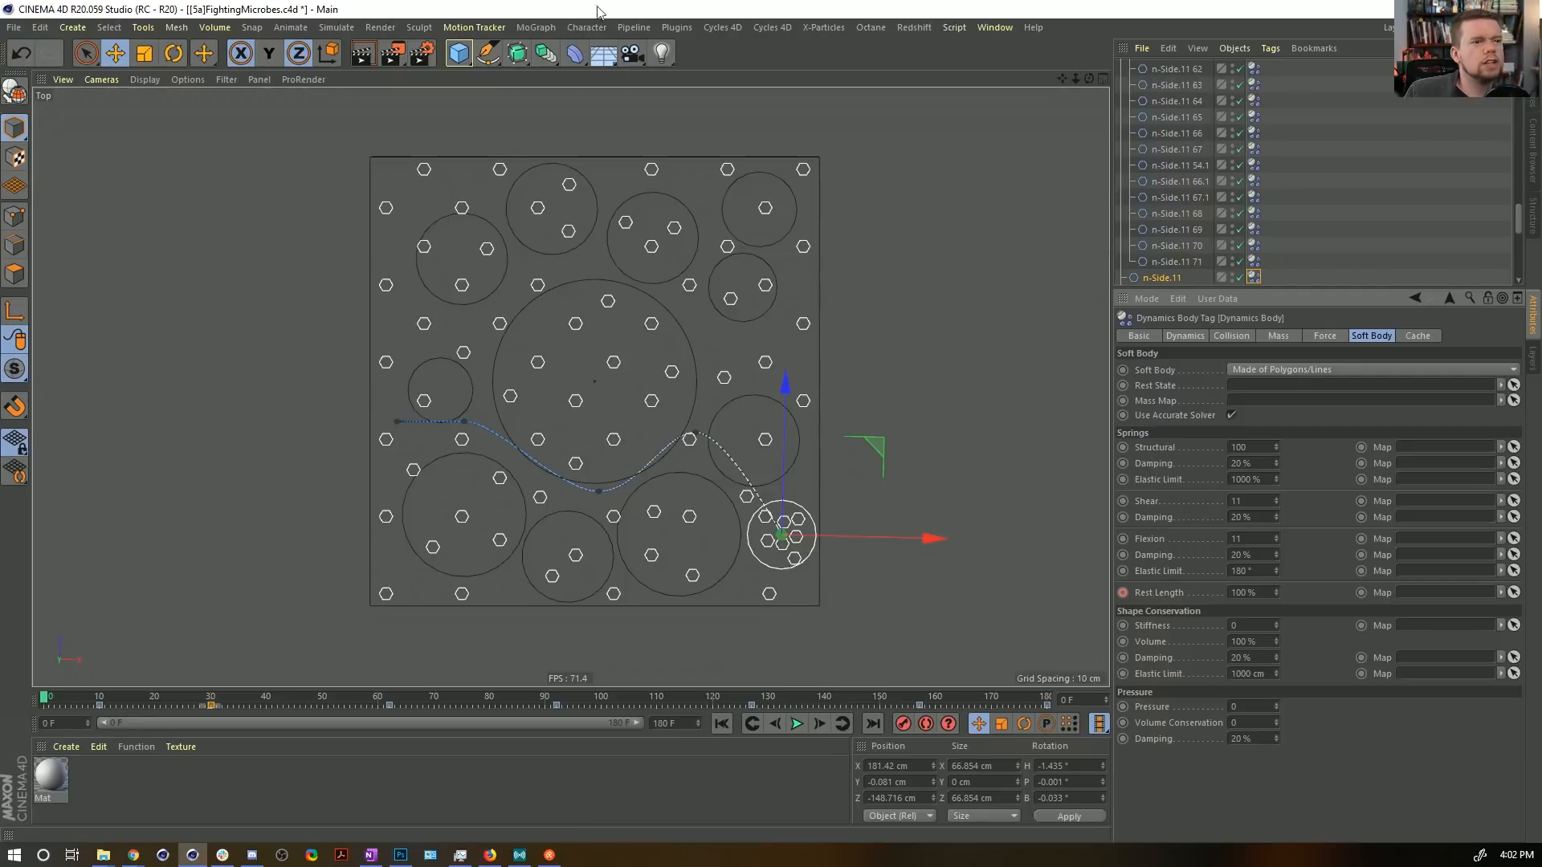
Add a Turbulence force to the scene and set its scale to about 338%.
{"action": "left_click", "coordinate": [336, 27]}
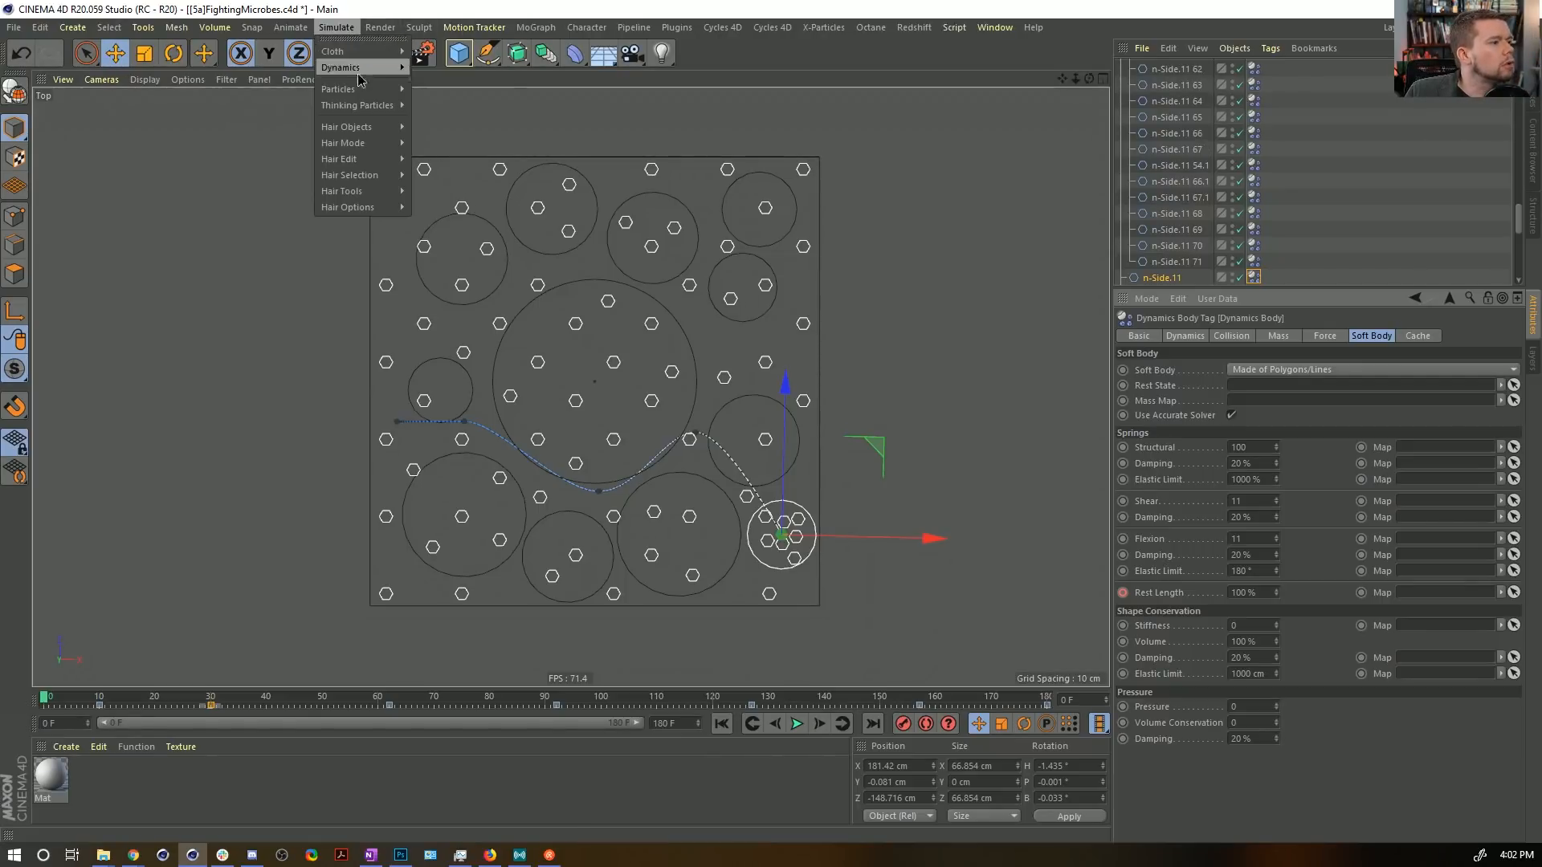
{"action": "mouse_move", "coordinate": [365, 89]}
{"action": "left_click", "coordinate": [482, 212]}
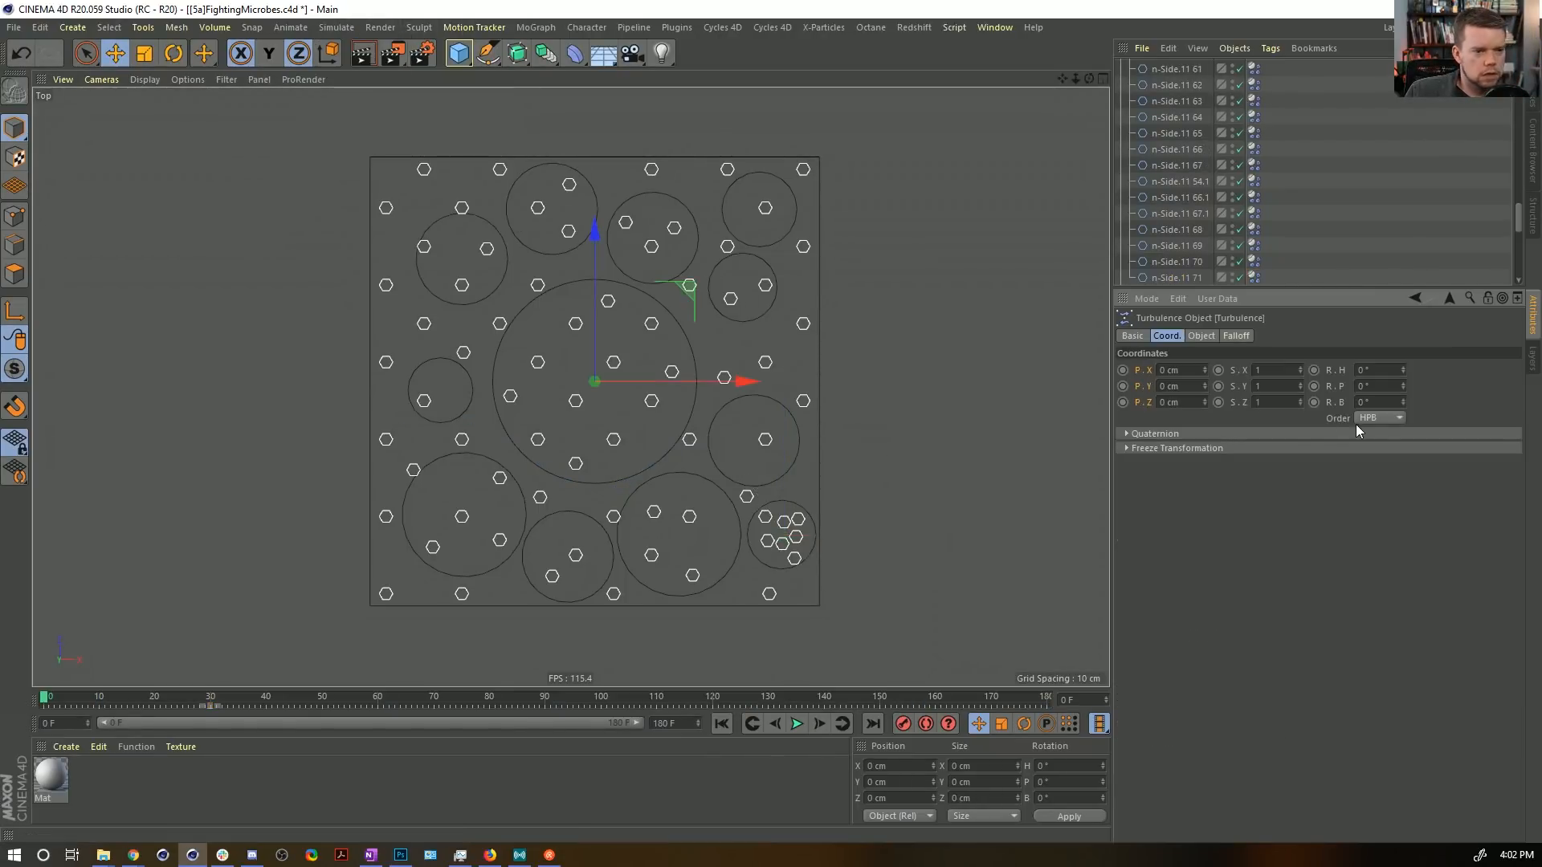
{"action": "left_click", "coordinate": [1202, 335]}
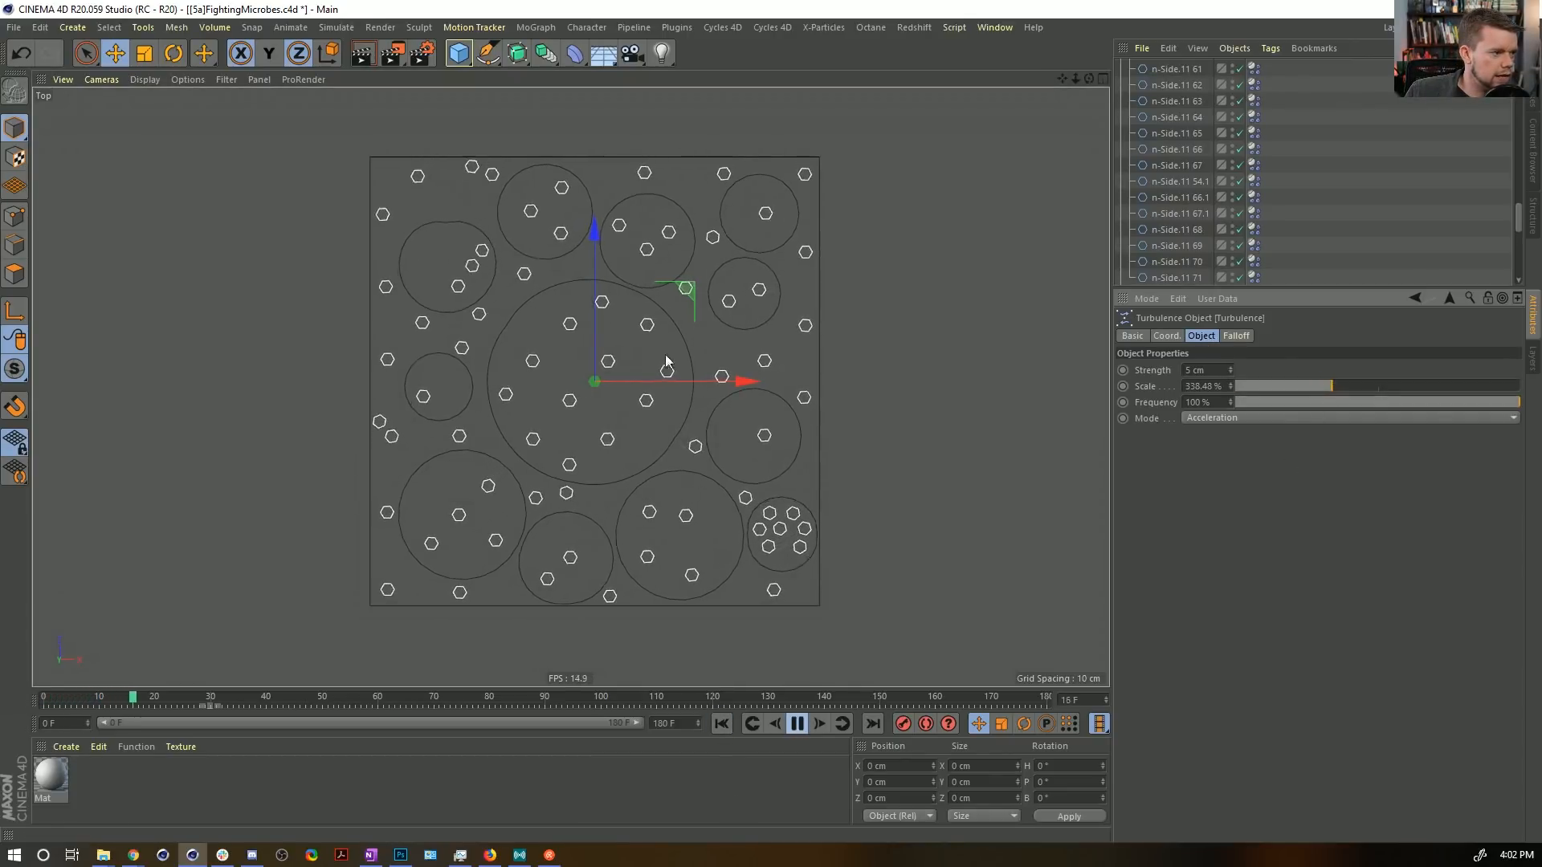
Raise the Turbulence strength in two stages, to 15 cm and 55 cm, while the simulation plays.
{"action": "double_click", "coordinate": [1205, 369]}
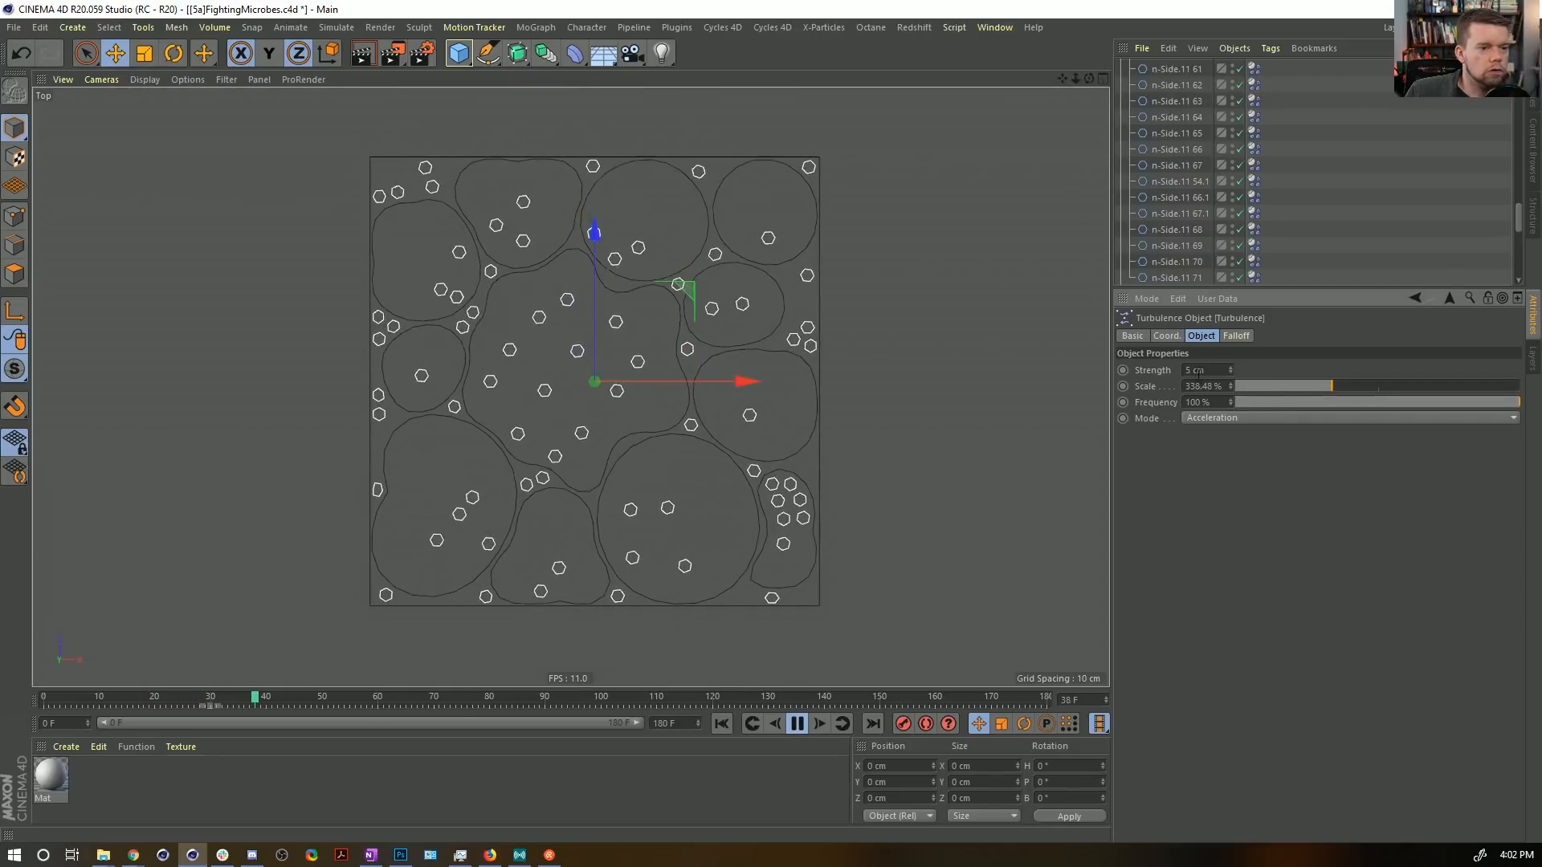
{"action": "type", "text": "15"}
{"action": "key", "text": "Return"}
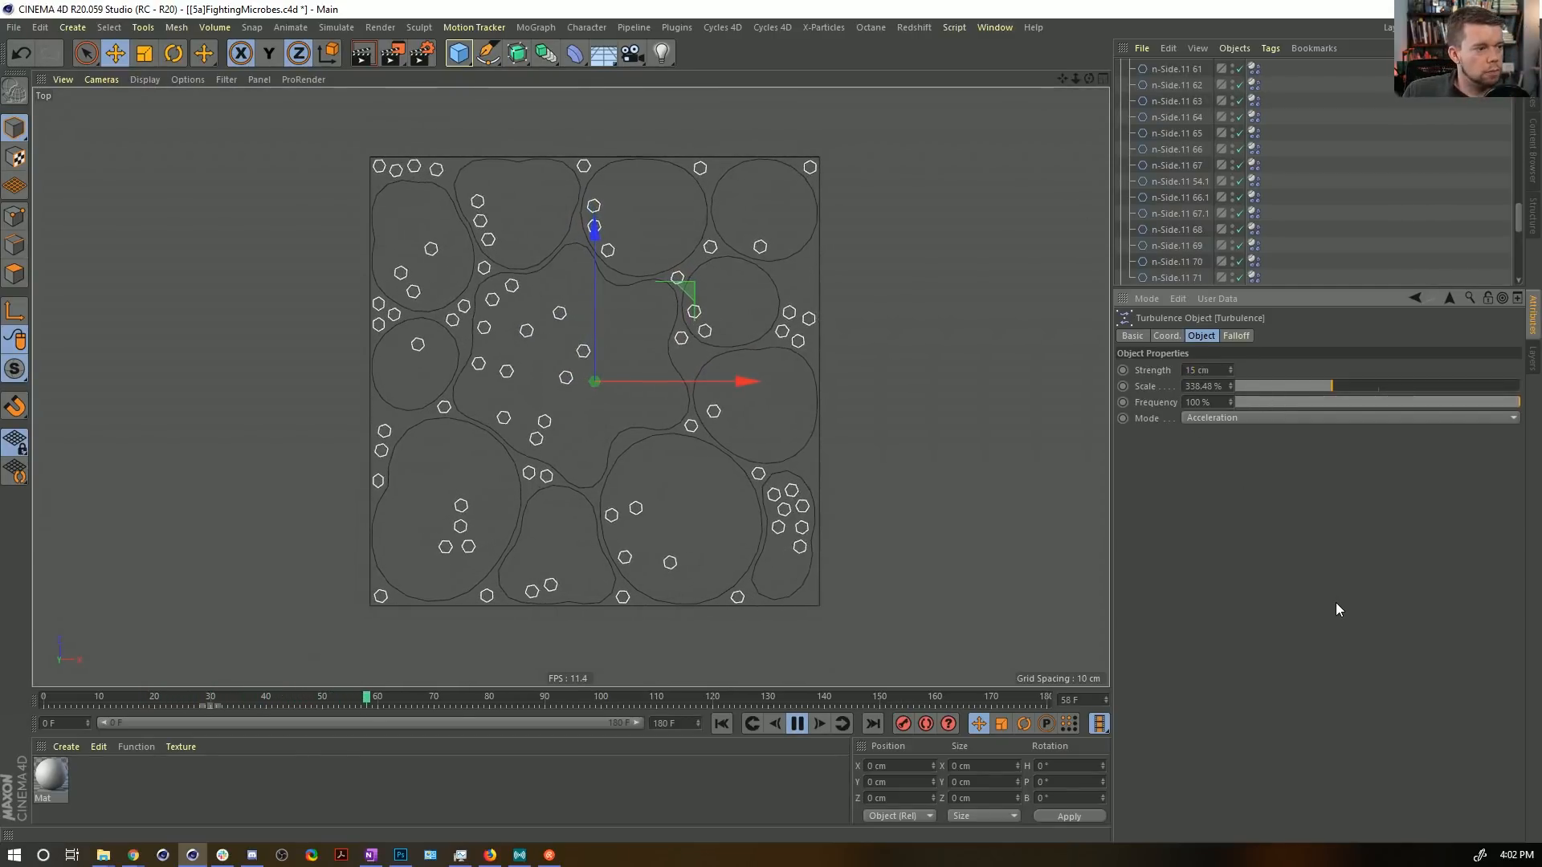
{"action": "double_click", "coordinate": [1211, 369]}
{"action": "type", "text": "55"}
{"action": "key", "text": "Return"}
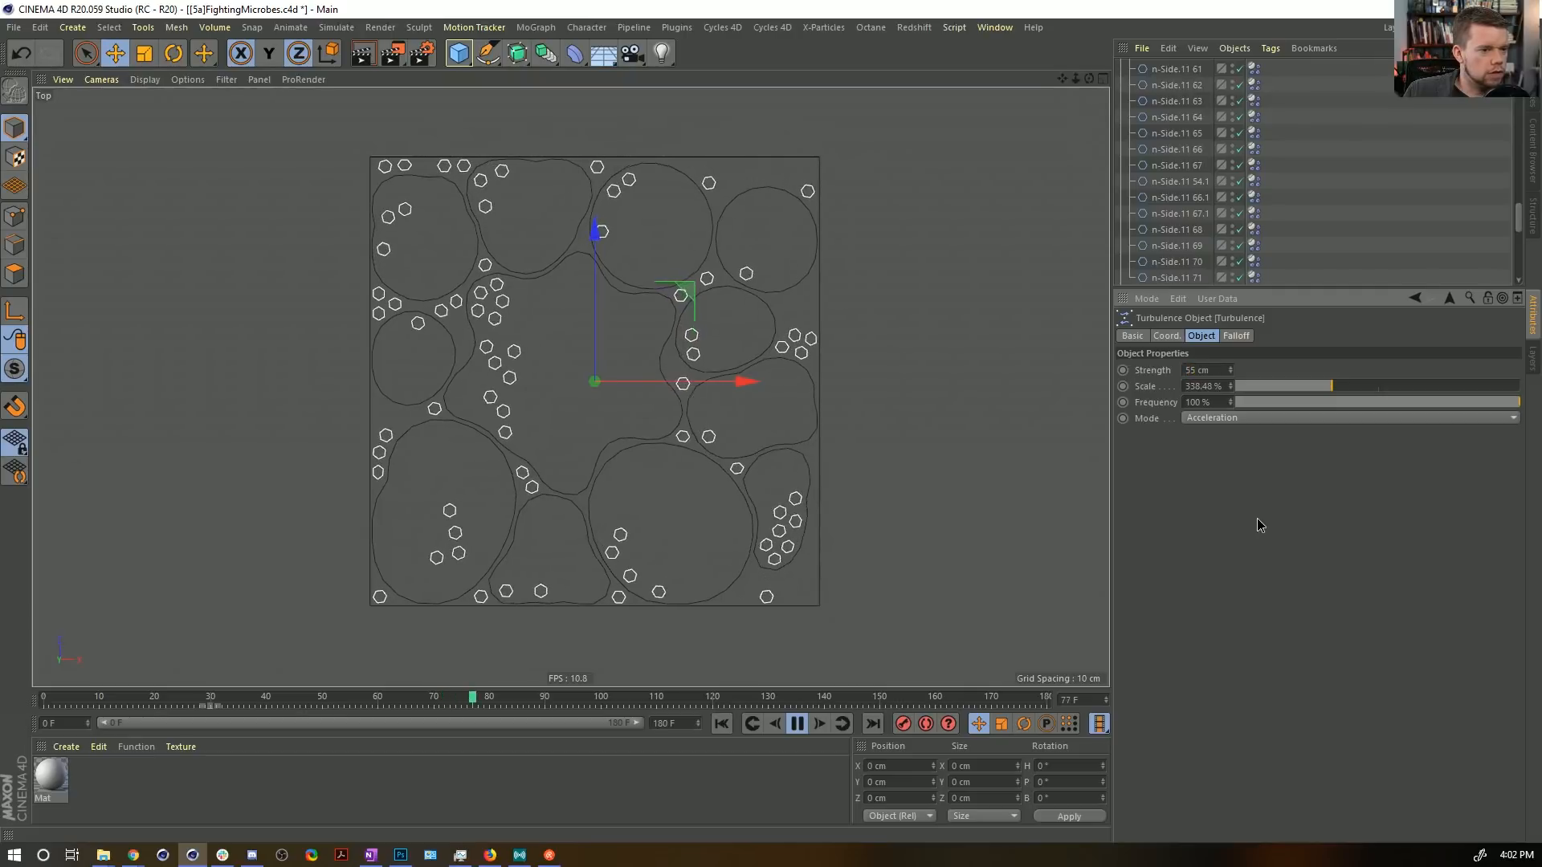
Collapse the Cloner.2 hierarchy, reduce the Turbulence scale to about 94%, and replay the simulation from the start.
{"action": "left_click", "coordinate": [721, 722]}
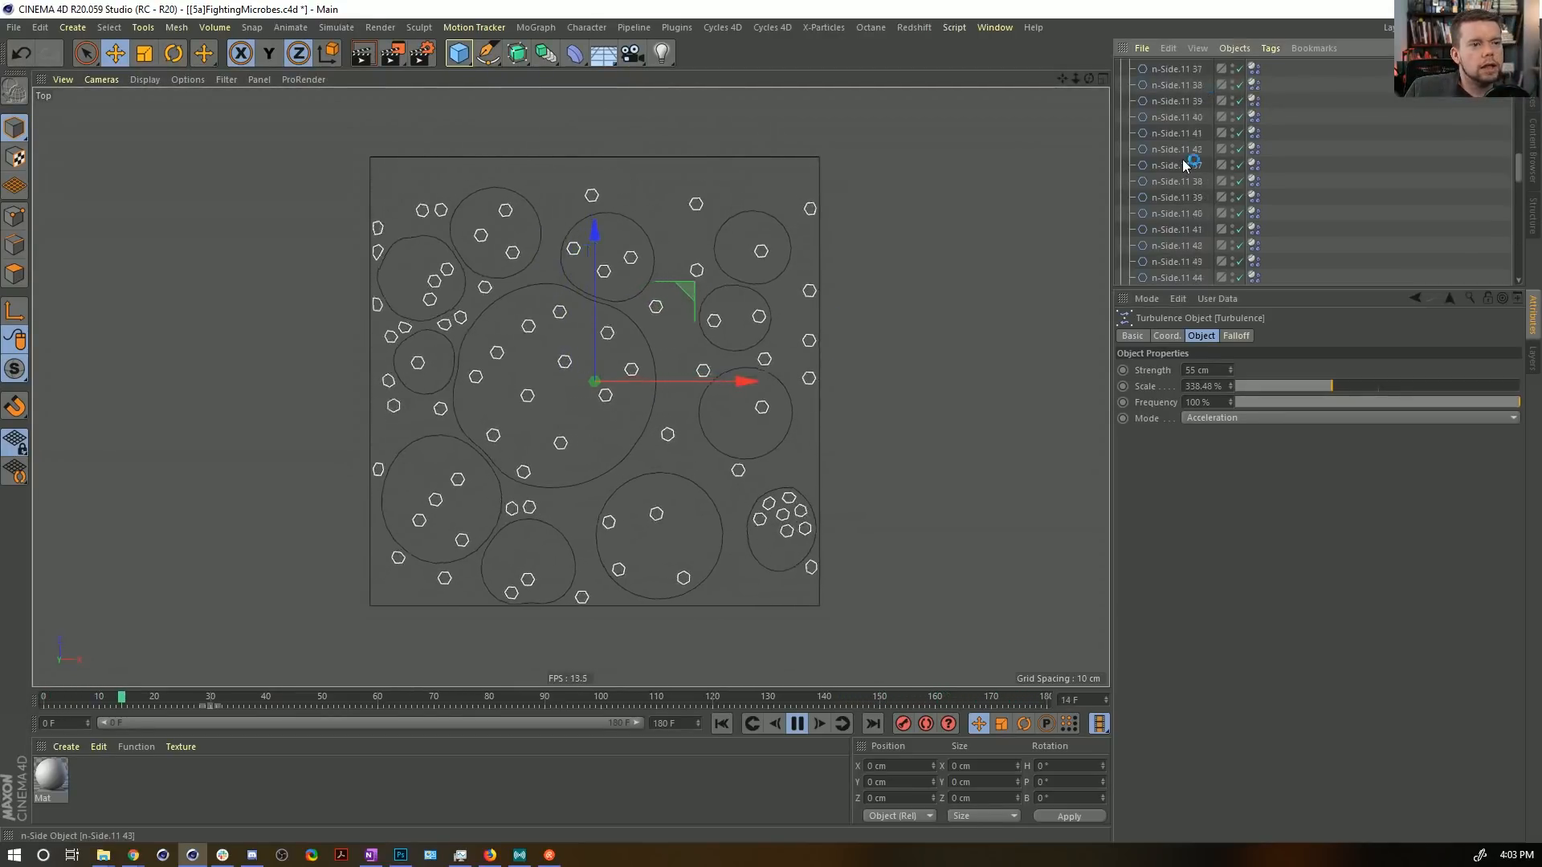
{"action": "scroll", "coordinate": [1181, 100], "scroll_direction": "up", "scroll_amount": 15}
{"action": "left_click", "coordinate": [1122, 116]}
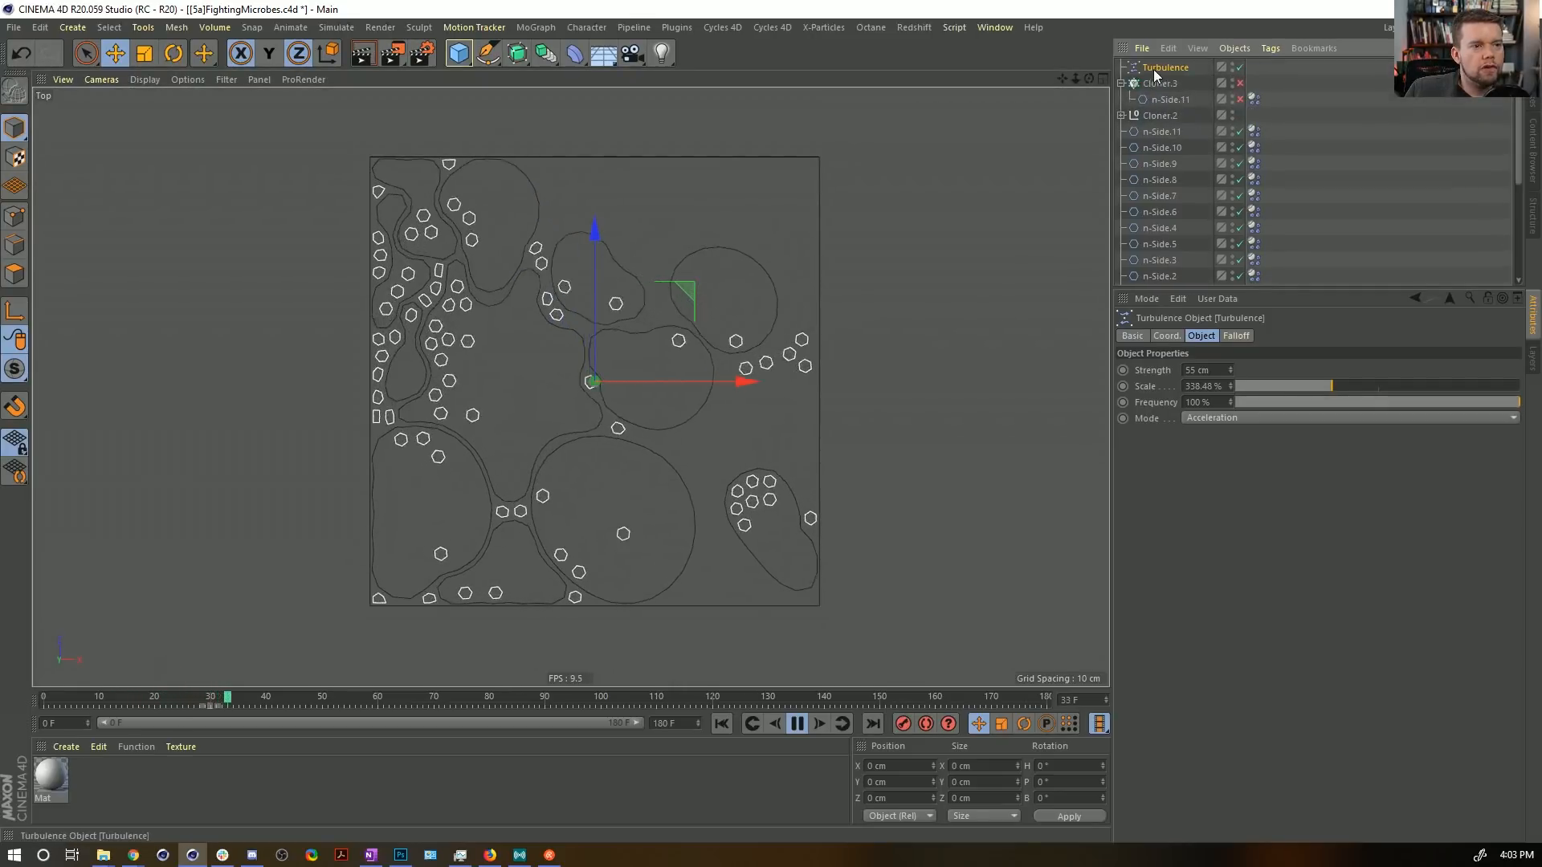
{"action": "left_click_drag", "start_coordinate": [1245, 386], "coordinate": [1260, 385]}
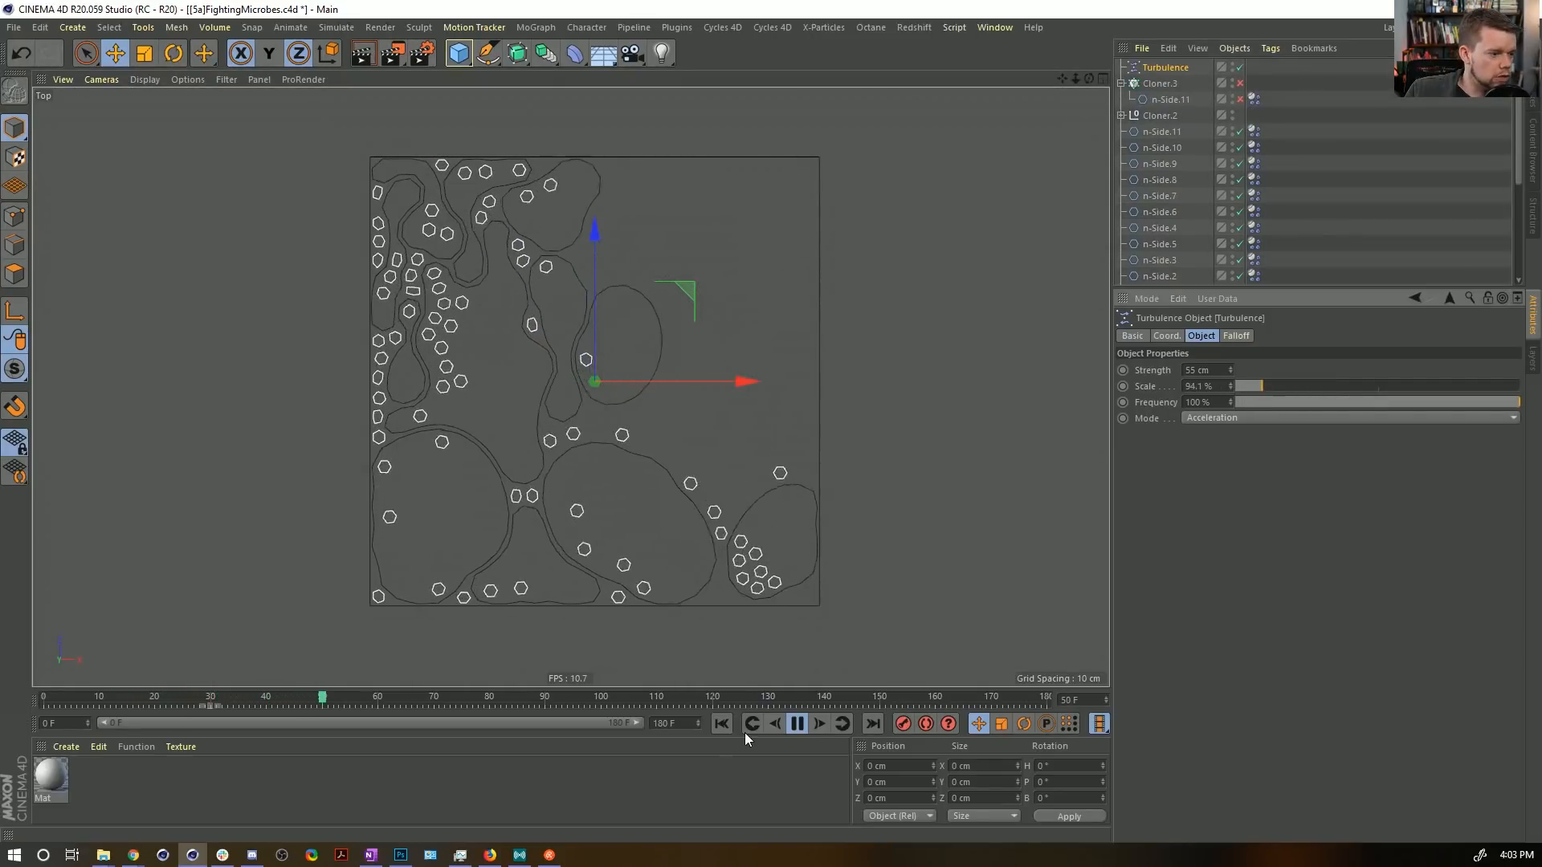
{"action": "left_click", "coordinate": [721, 724]}
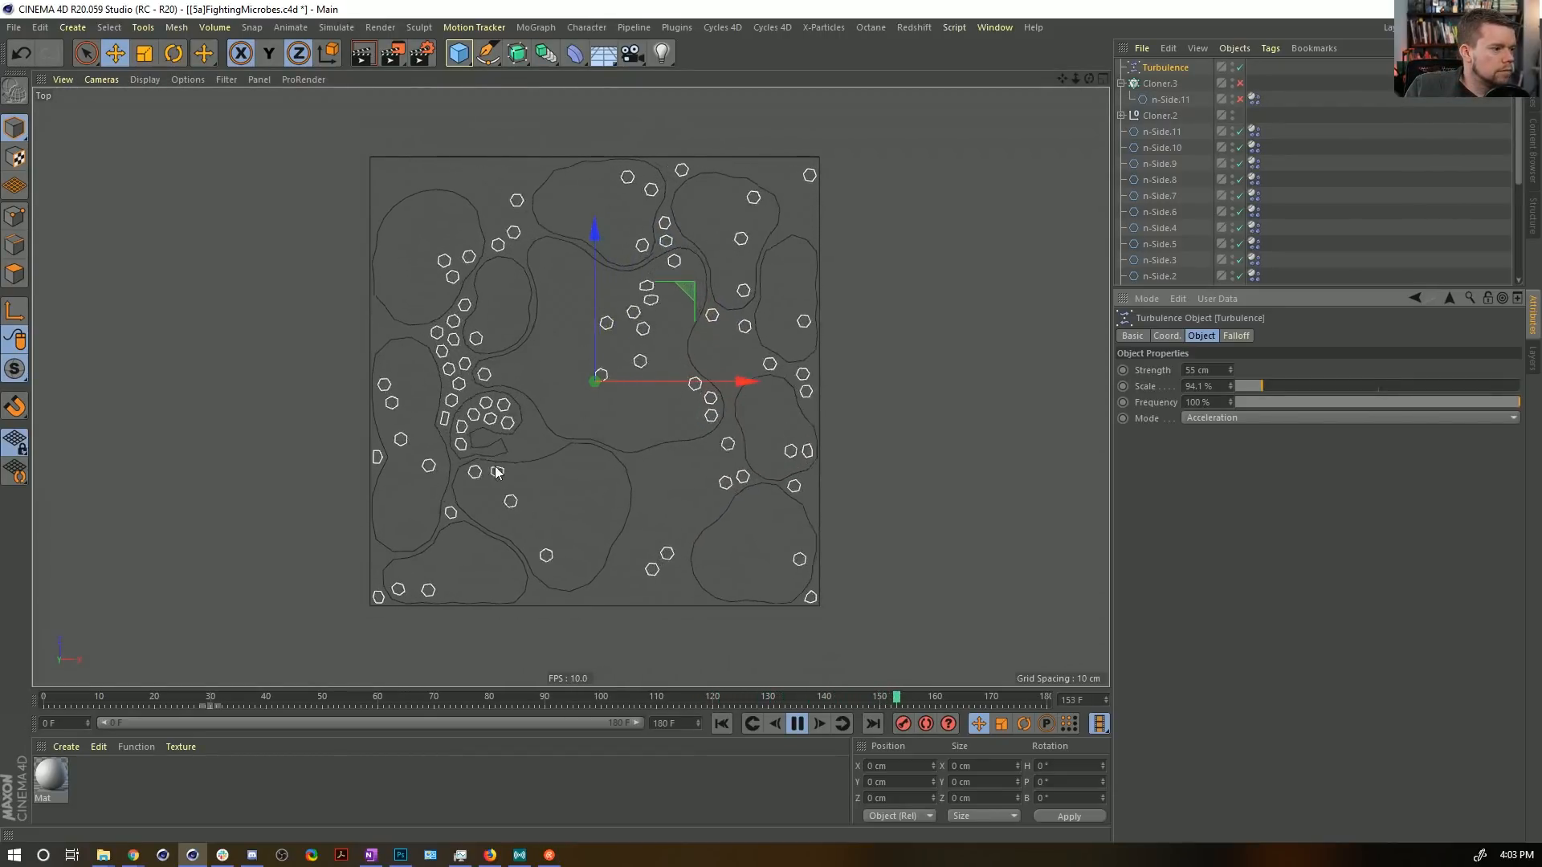
Set the Shape Conservation stiffness to 1 in the Dynamics Body tag of the n-Side.11 cell.
{"action": "left_click", "coordinate": [494, 420]}
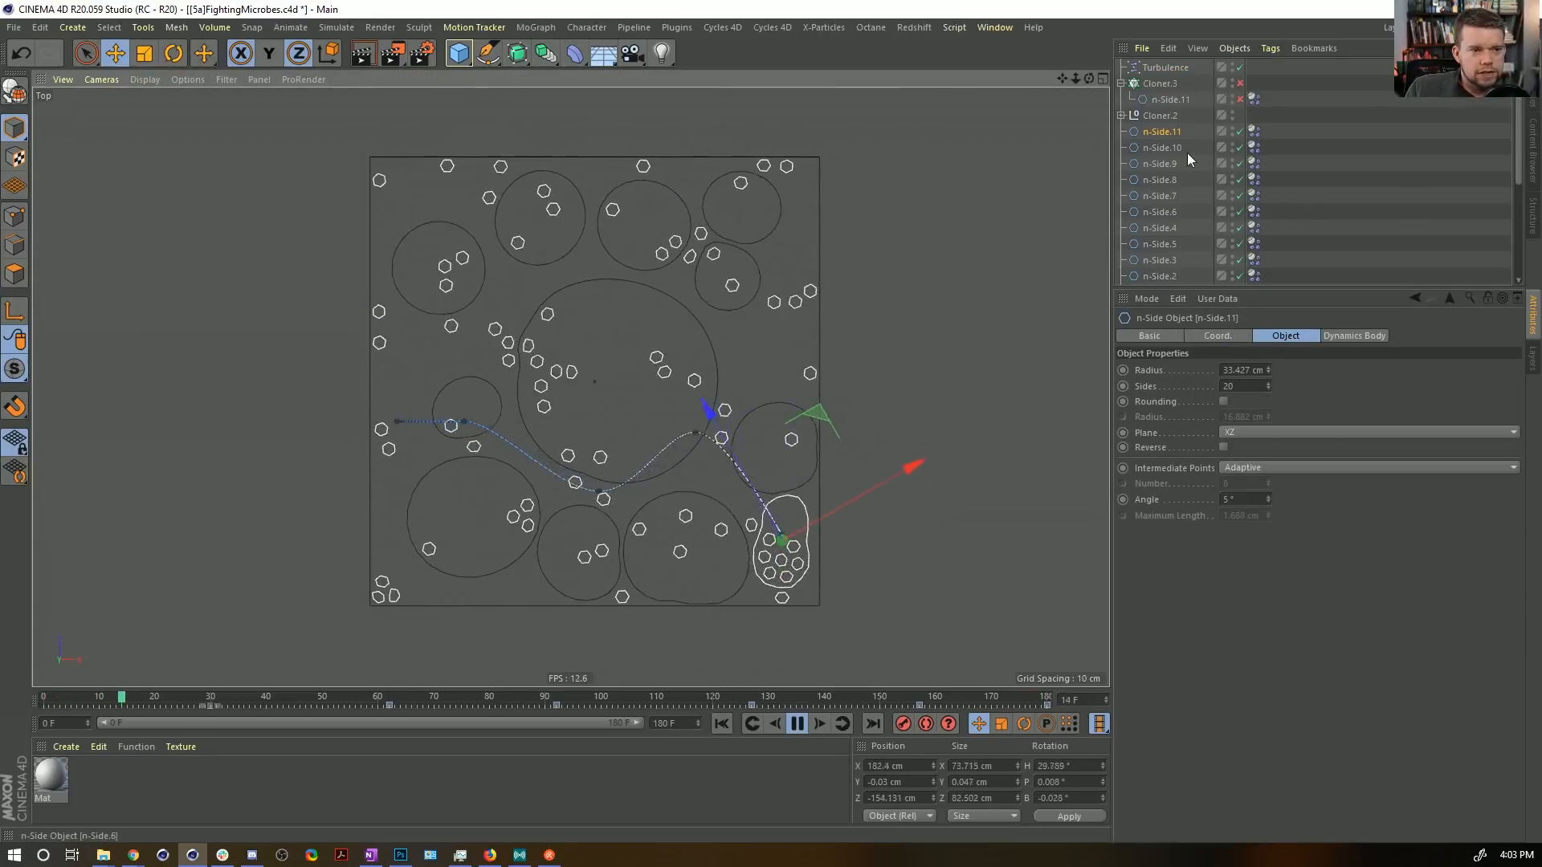
{"action": "left_click", "coordinate": [1254, 131]}
{"action": "left_click", "coordinate": [1253, 625]}
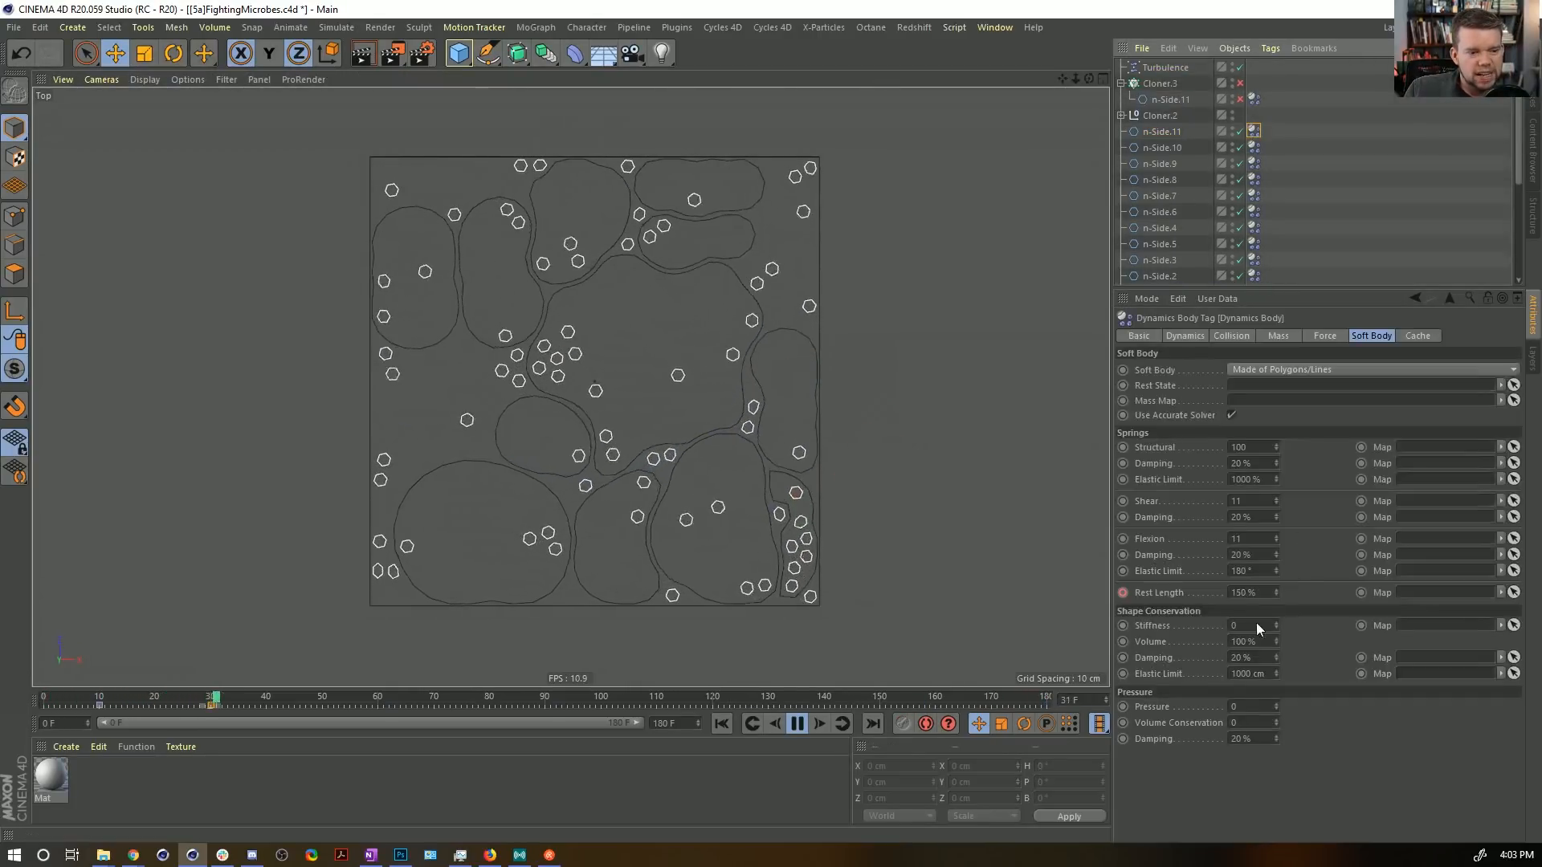
{"action": "type", "text": "1"}
{"action": "key", "text": "Return"}
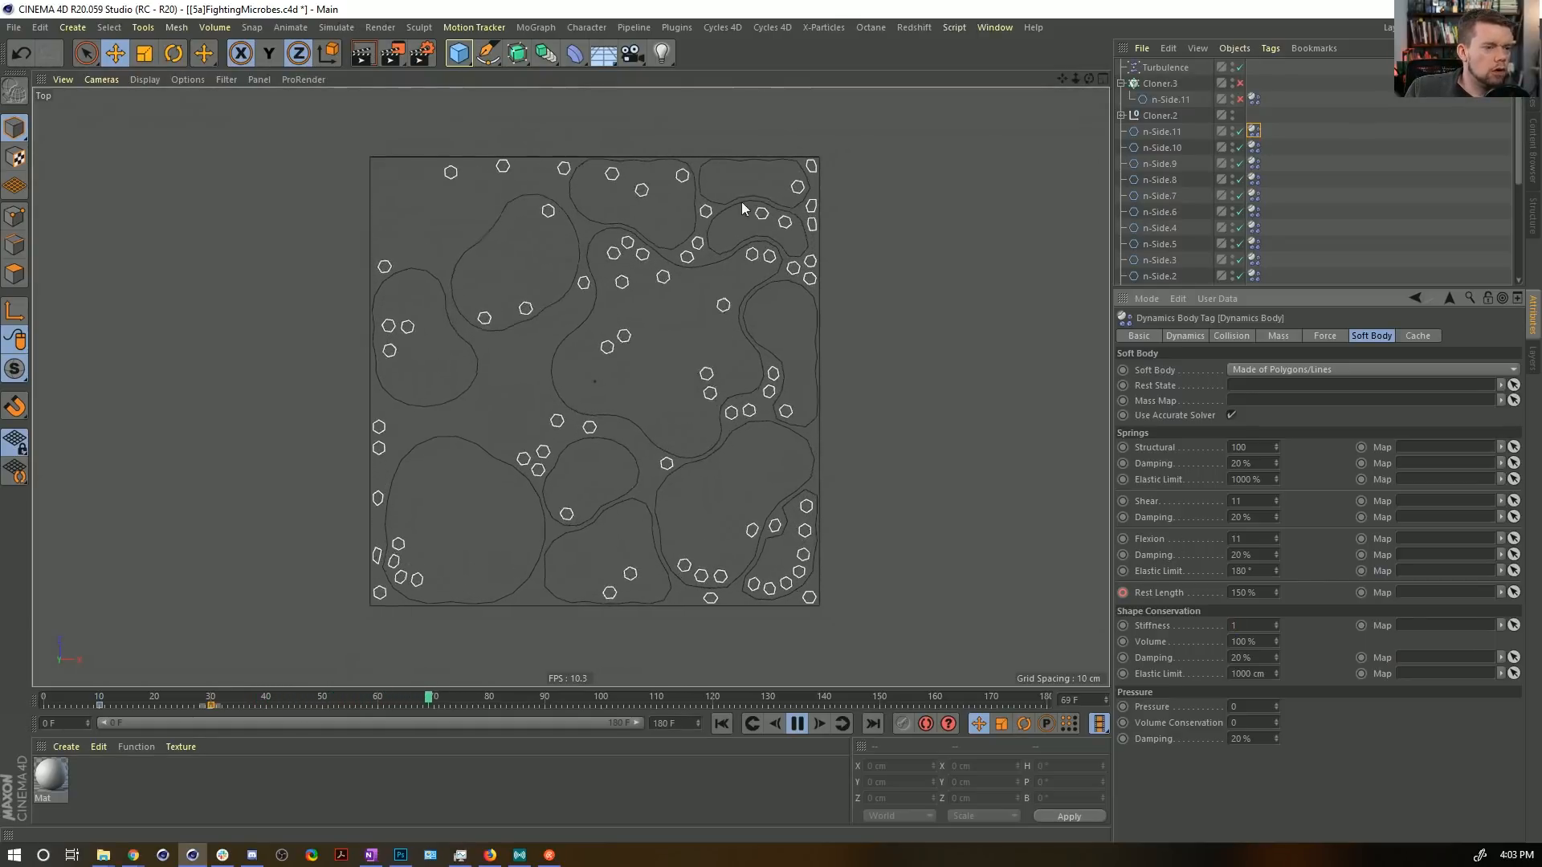
Select the Dynamics Body tags of all cells from n-Side.11 to n-Side and set their Shape Conservation stiffness to 0.
{"action": "scroll", "coordinate": [1297, 191], "scroll_direction": "down", "scroll_amount": 4}
{"action": "left_click", "coordinate": [1253, 132], "text": "shift"}
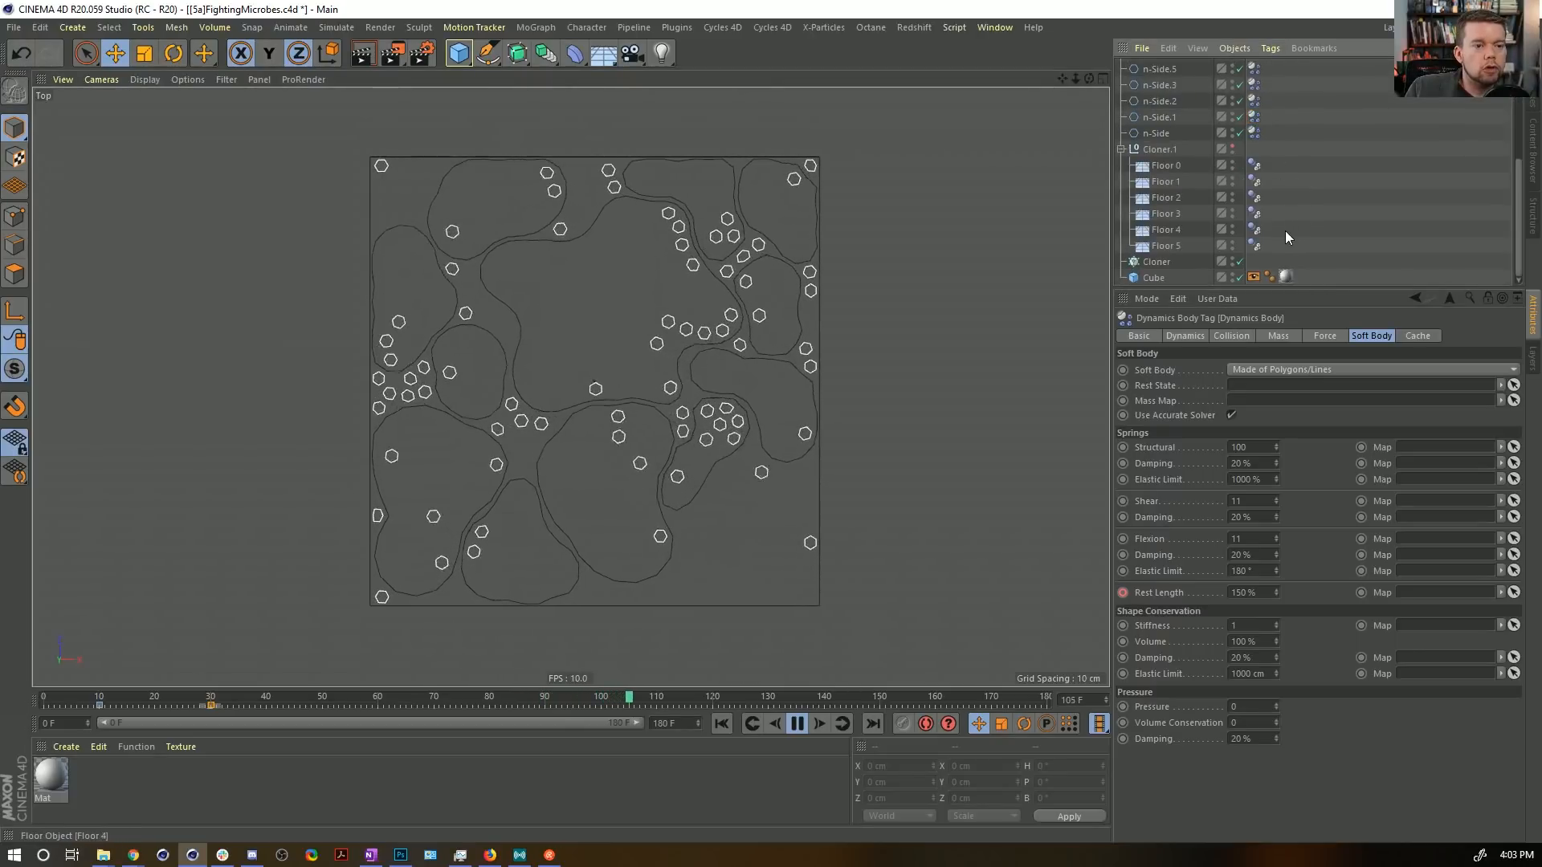
{"action": "double_click", "coordinate": [1253, 627]}
{"action": "type", "text": "0"}
{"action": "key", "text": "Return"}
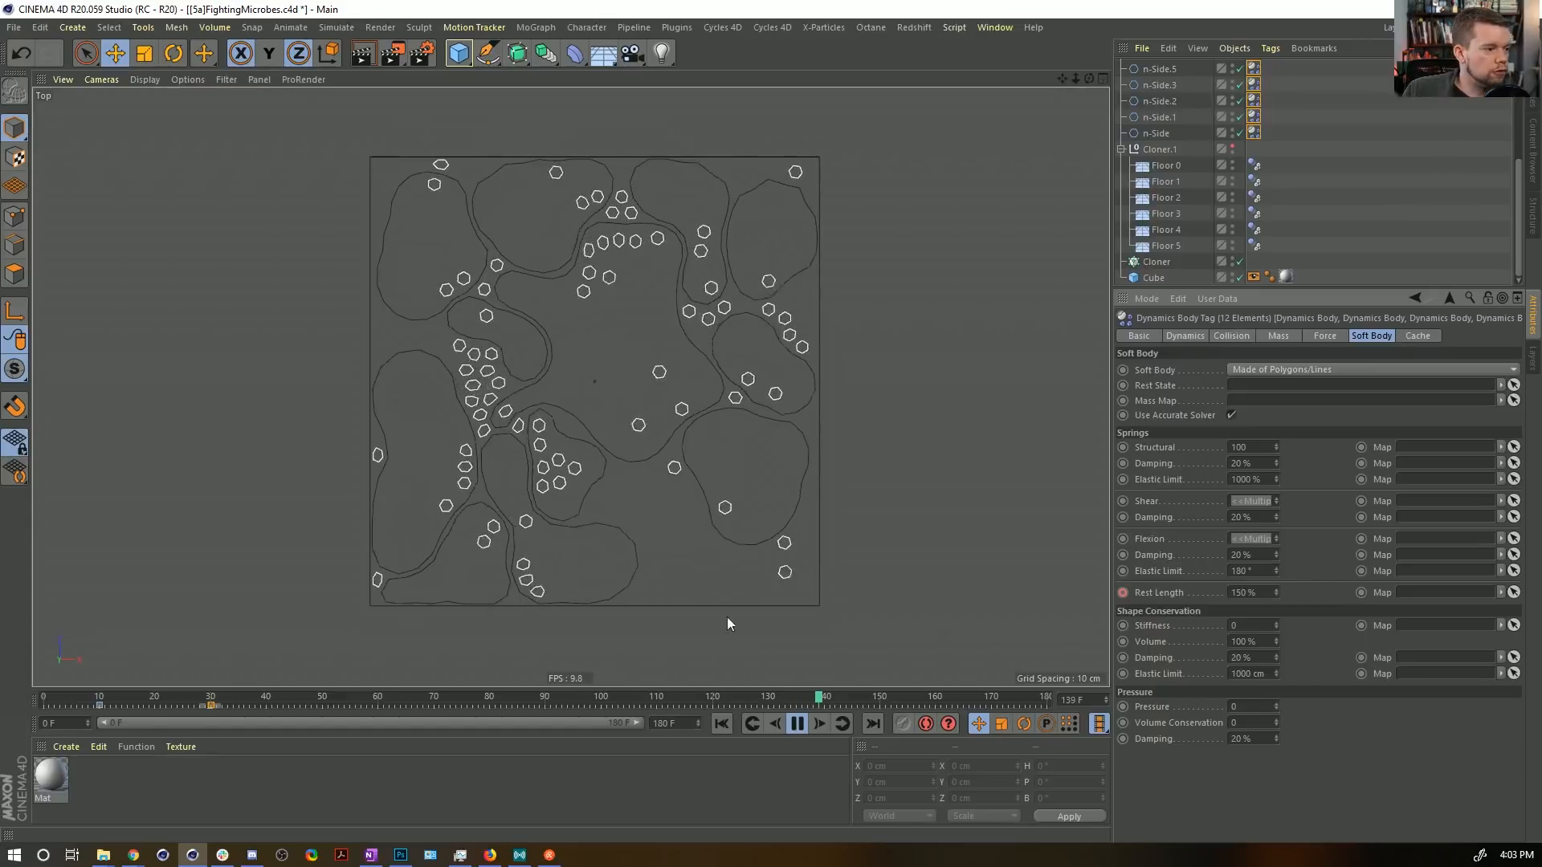
Replay the simulation and raise the Shape Conservation stiffness of all cells to 1 and finally 11.
{"action": "left_click", "coordinate": [719, 725]}
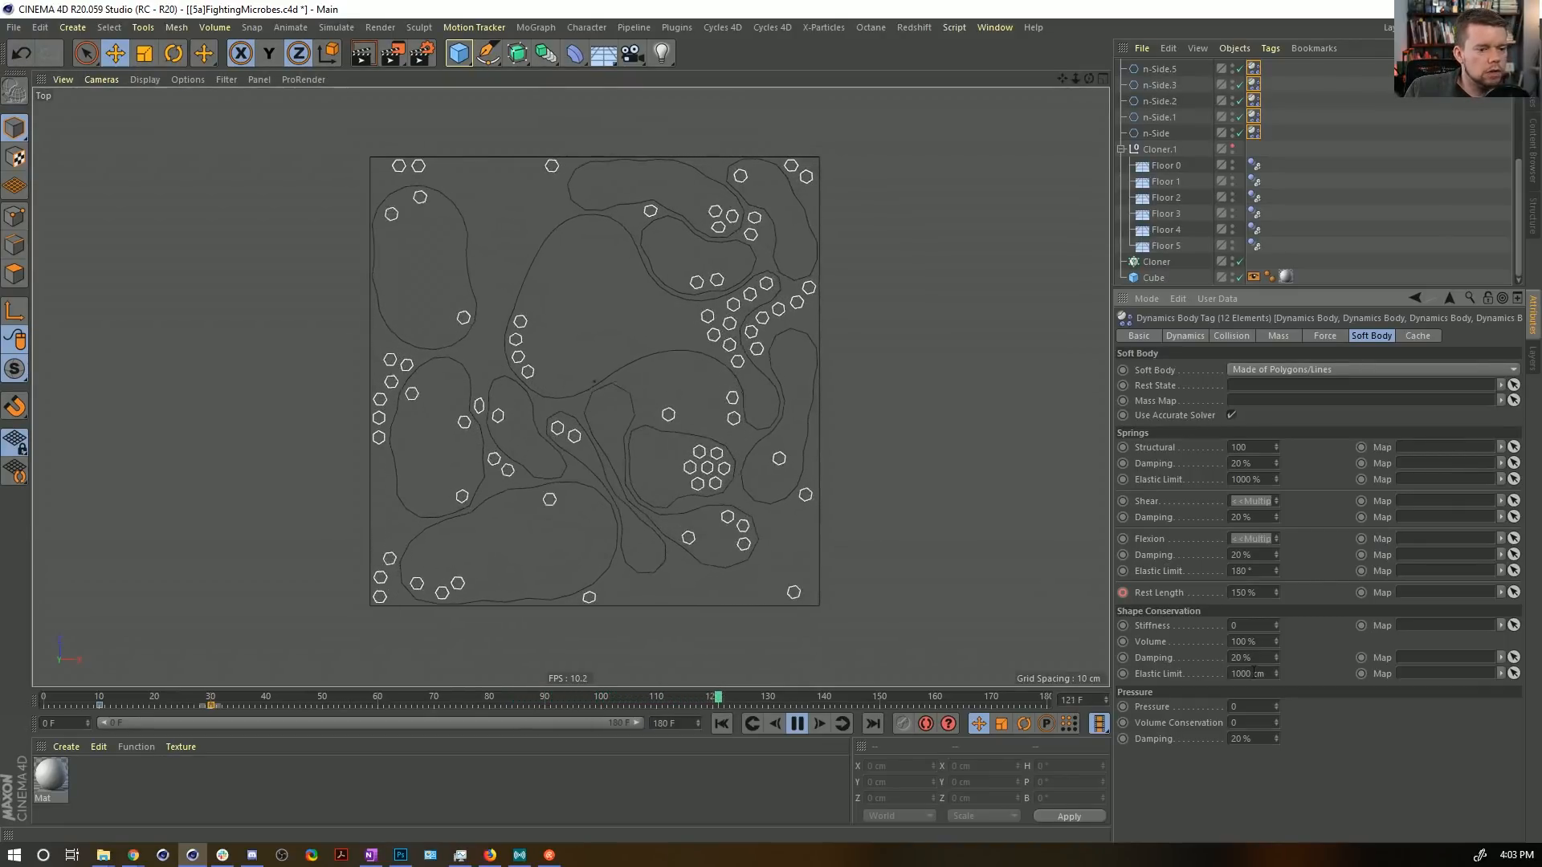
{"action": "double_click", "coordinate": [1236, 626]}
{"action": "type", "text": "1"}
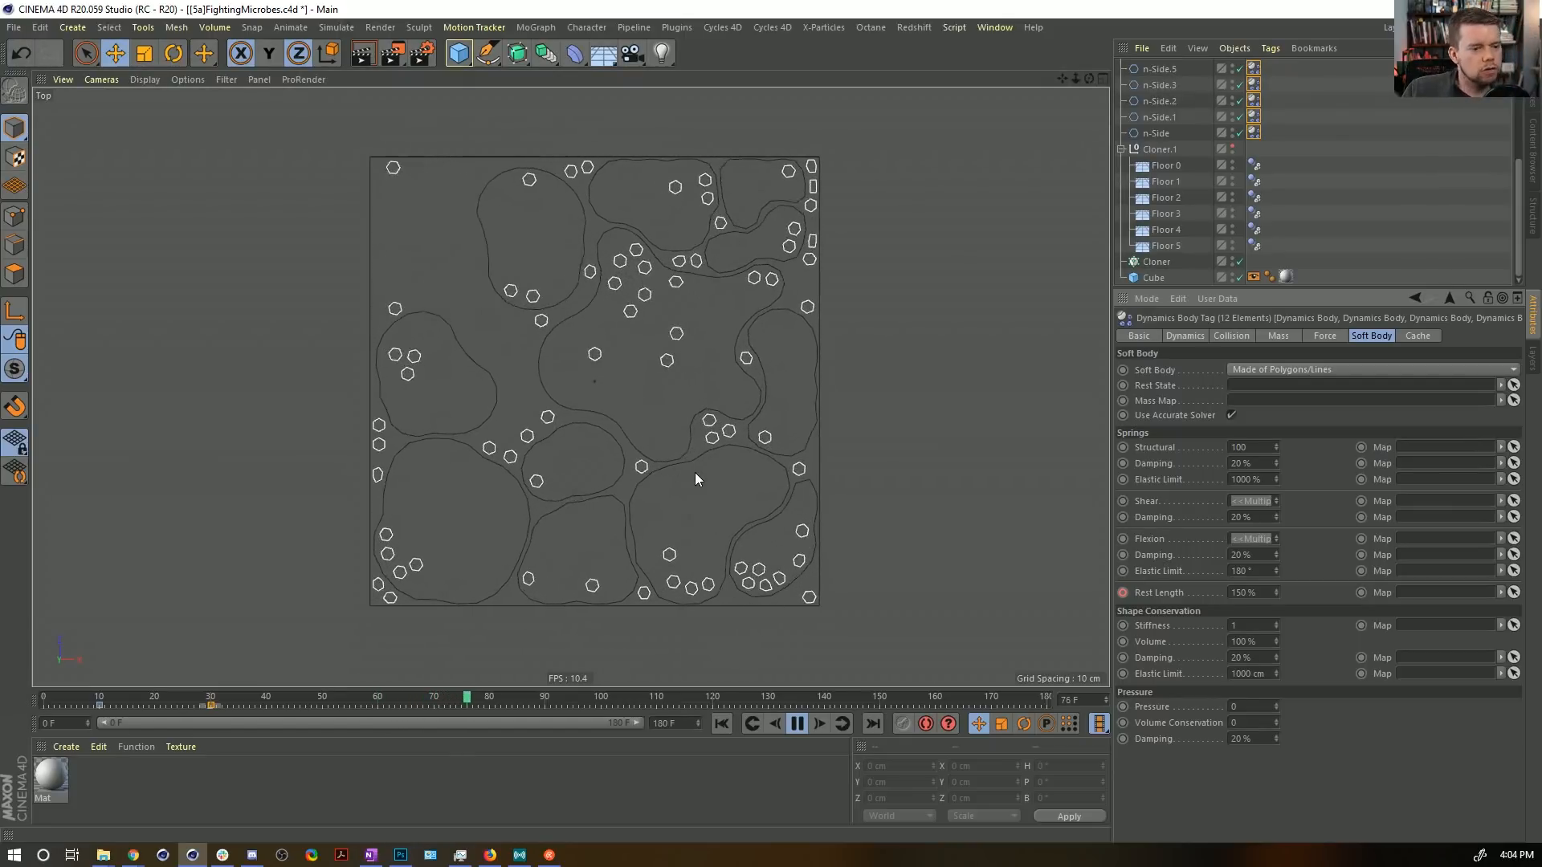
{"action": "left_click", "coordinate": [1249, 625]}
{"action": "type", "text": "1"}
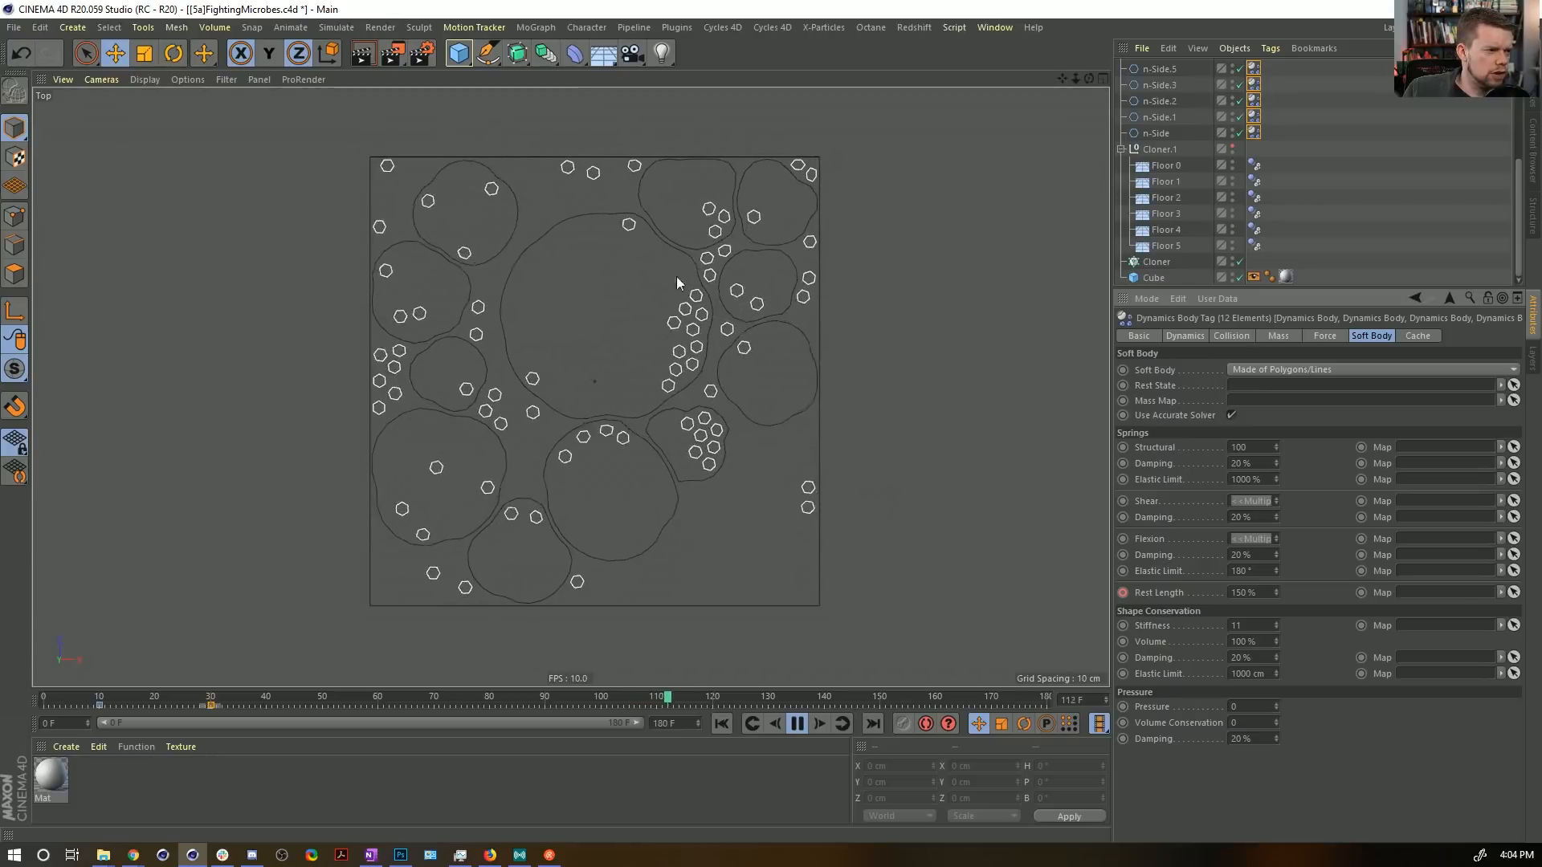
Undo the last Shape Conservation stiffness change on the cells, replay the simulation from the start, and return to frame 0.
{"action": "key", "text": "ctrl+z"}
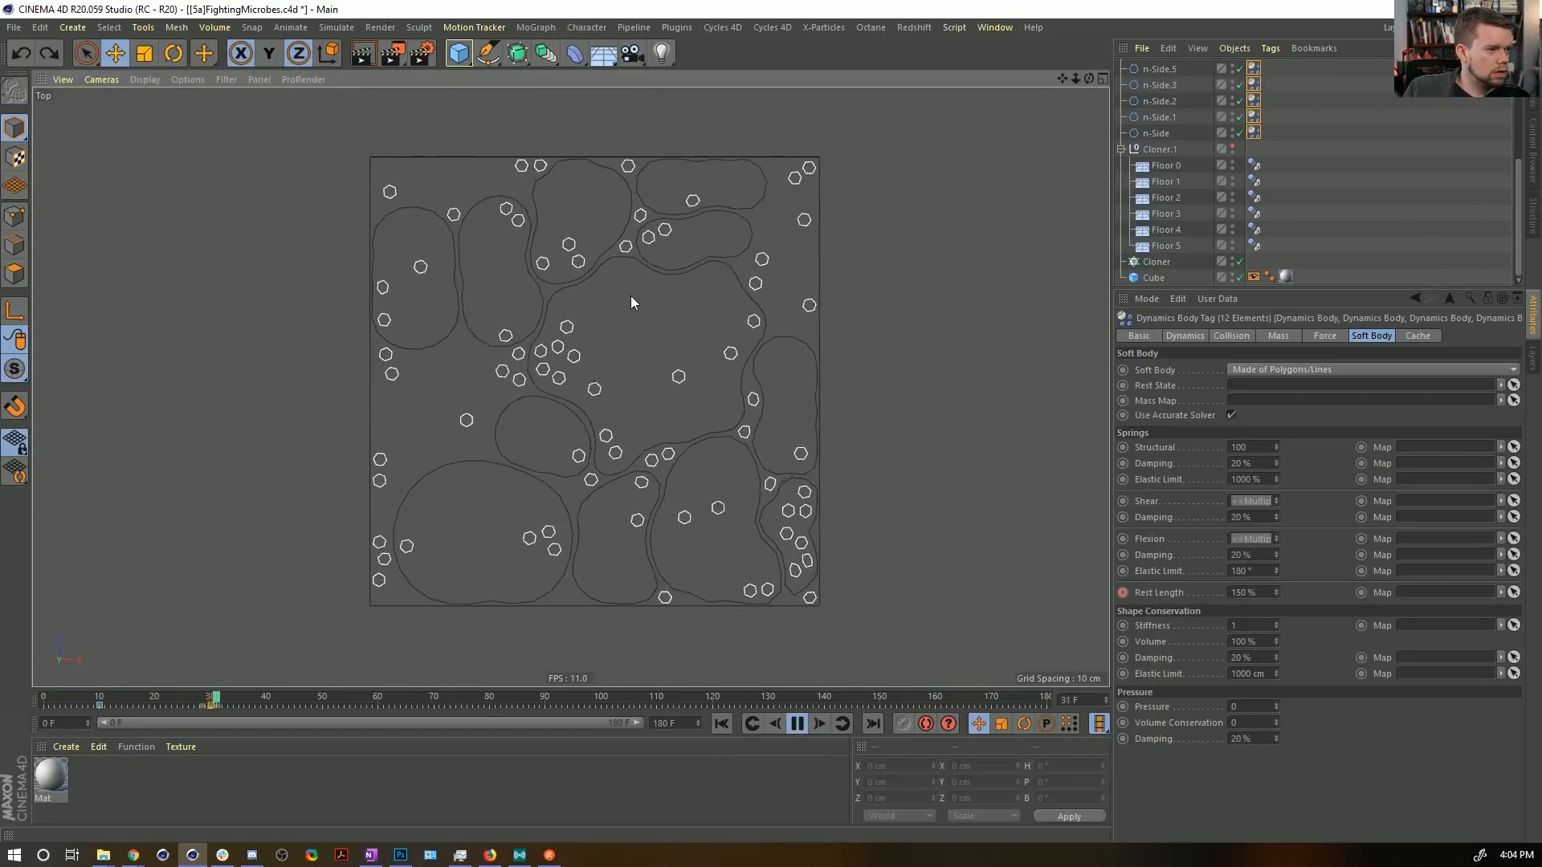
{"action": "left_click", "coordinate": [795, 724]}
{"action": "left_click", "coordinate": [721, 724]}
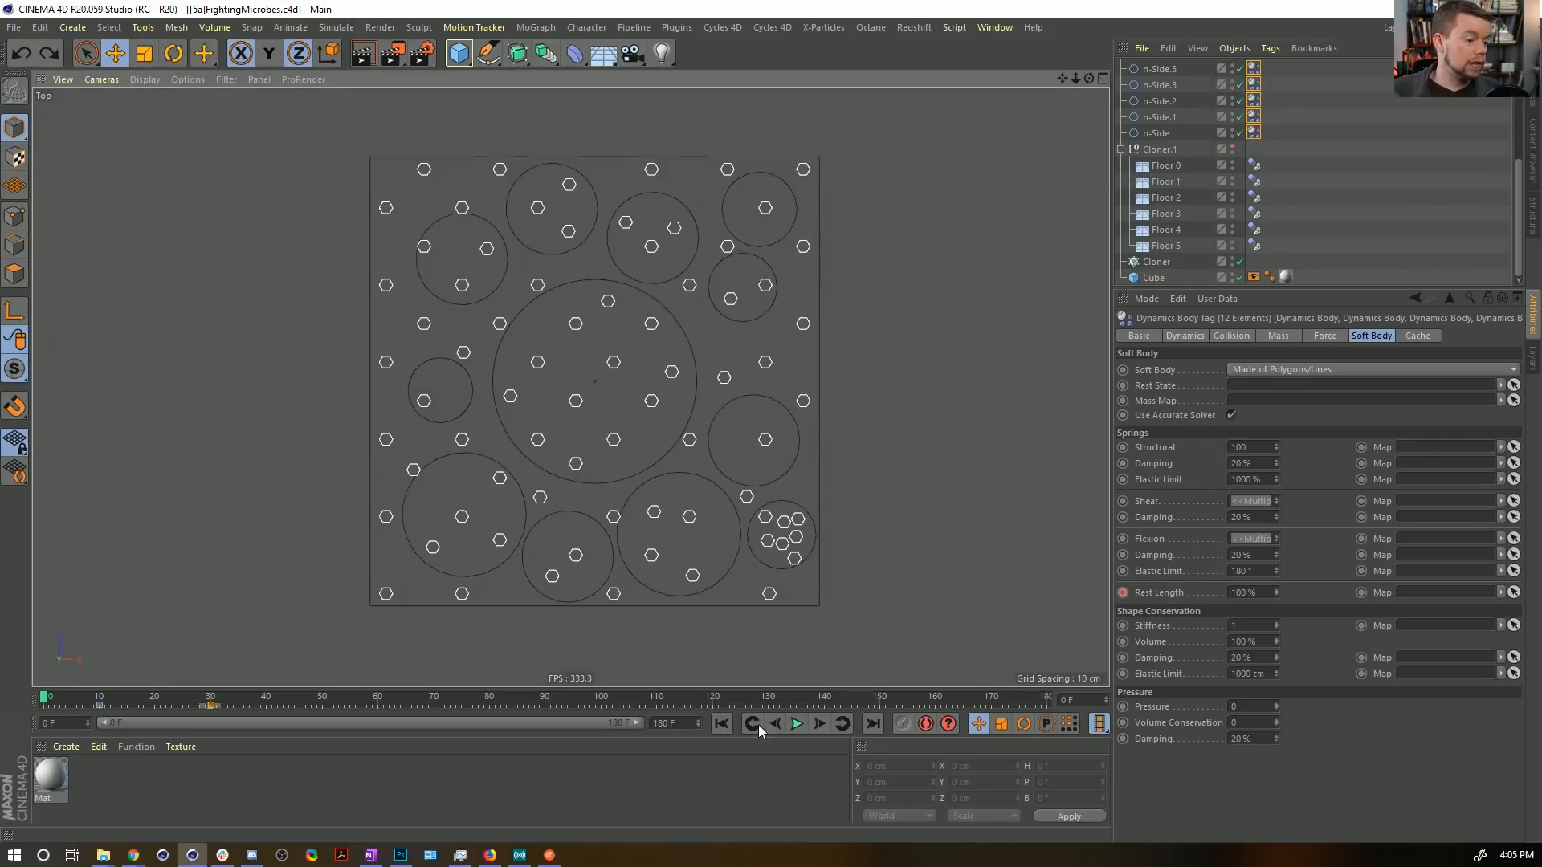
{"action": "left_click", "coordinate": [797, 724]}
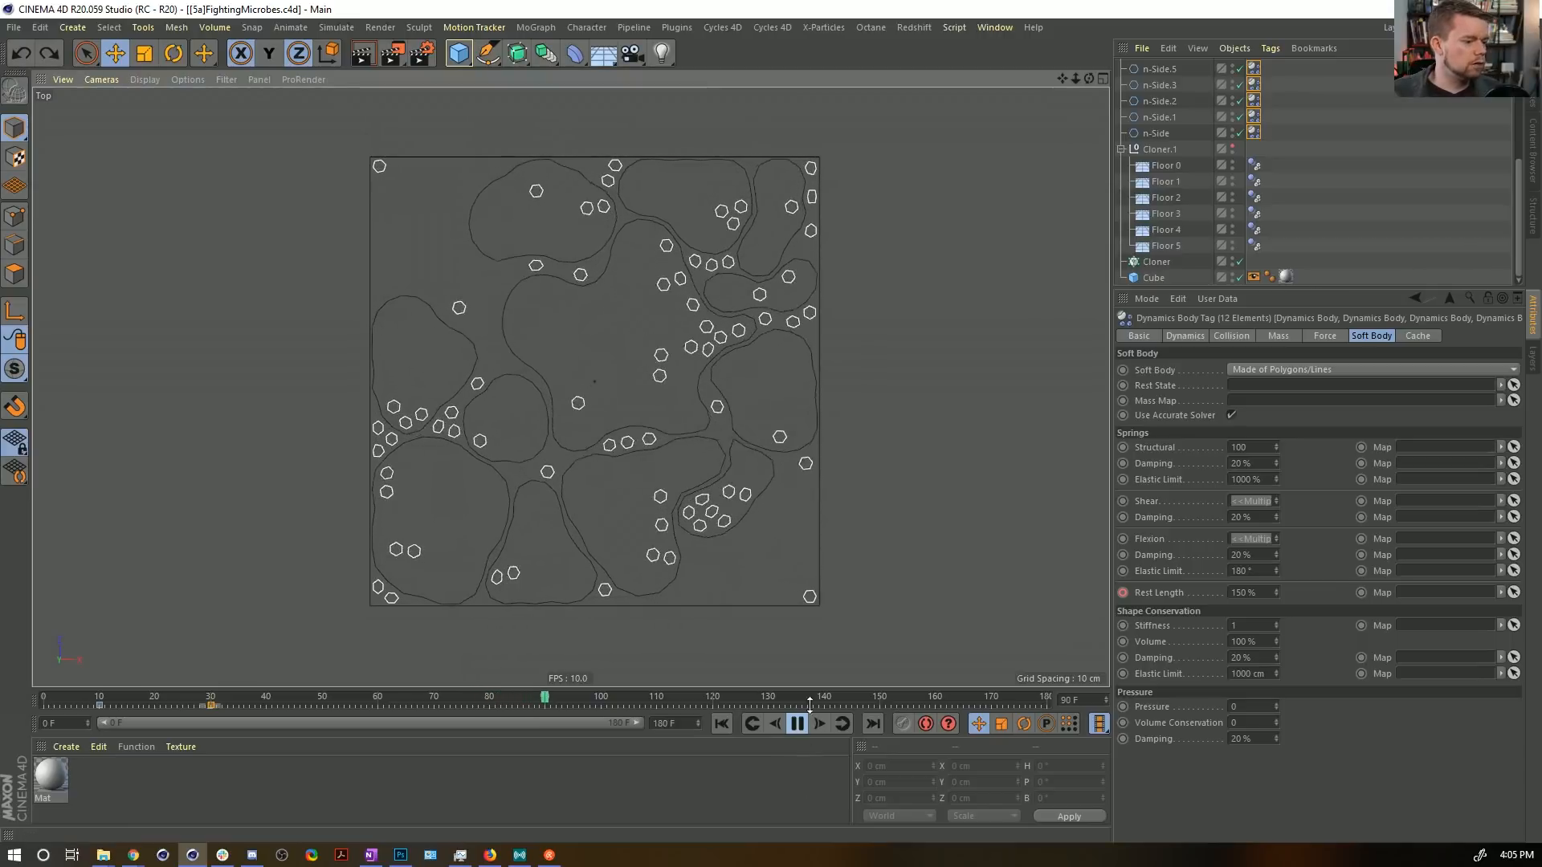
{"action": "left_click", "coordinate": [799, 722]}
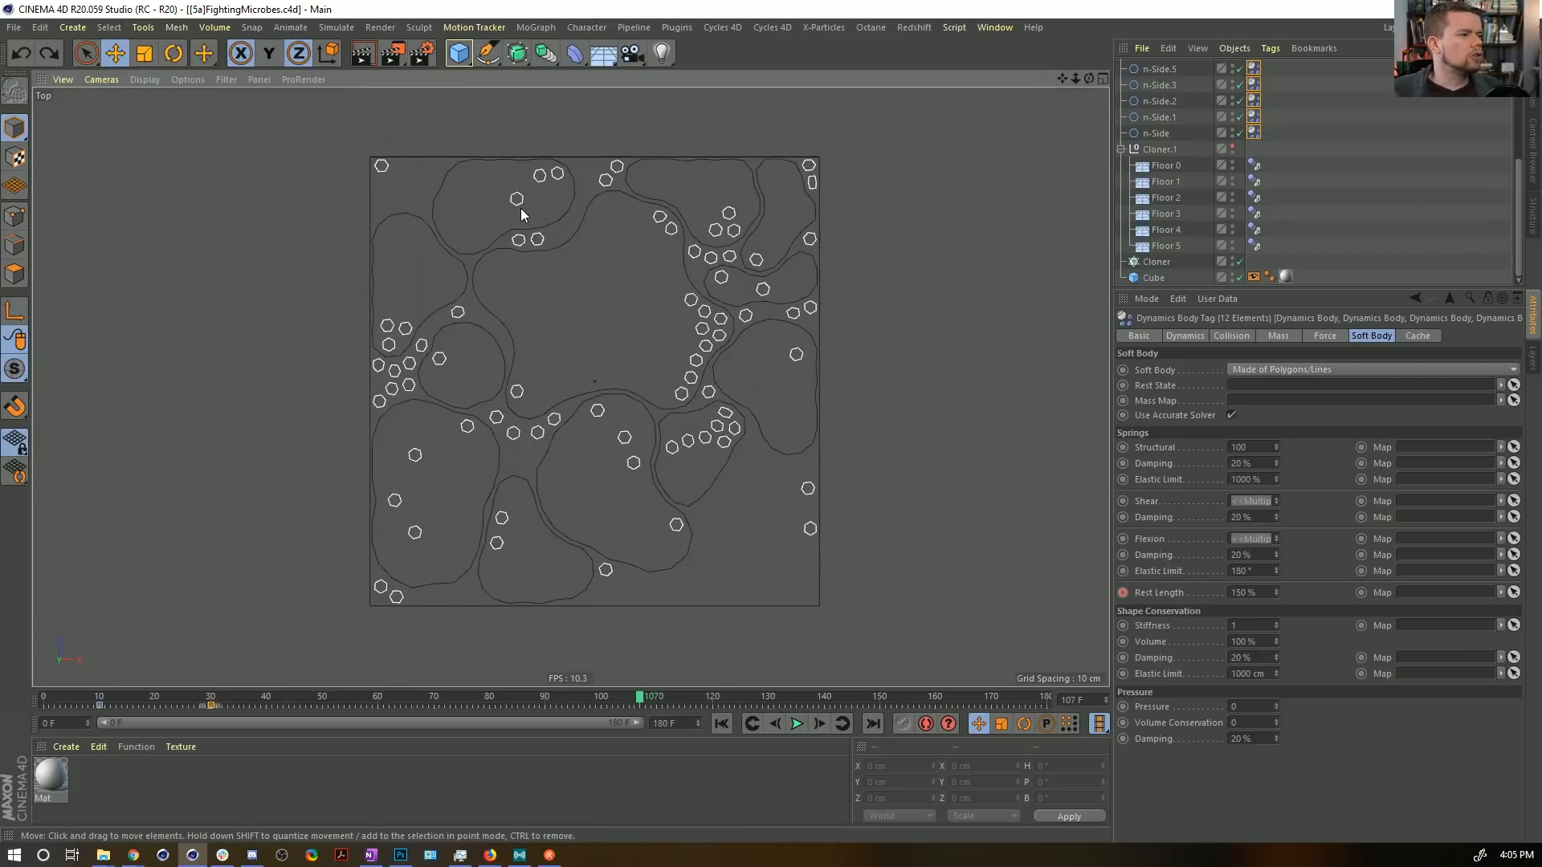
{"action": "left_click", "coordinate": [722, 723]}
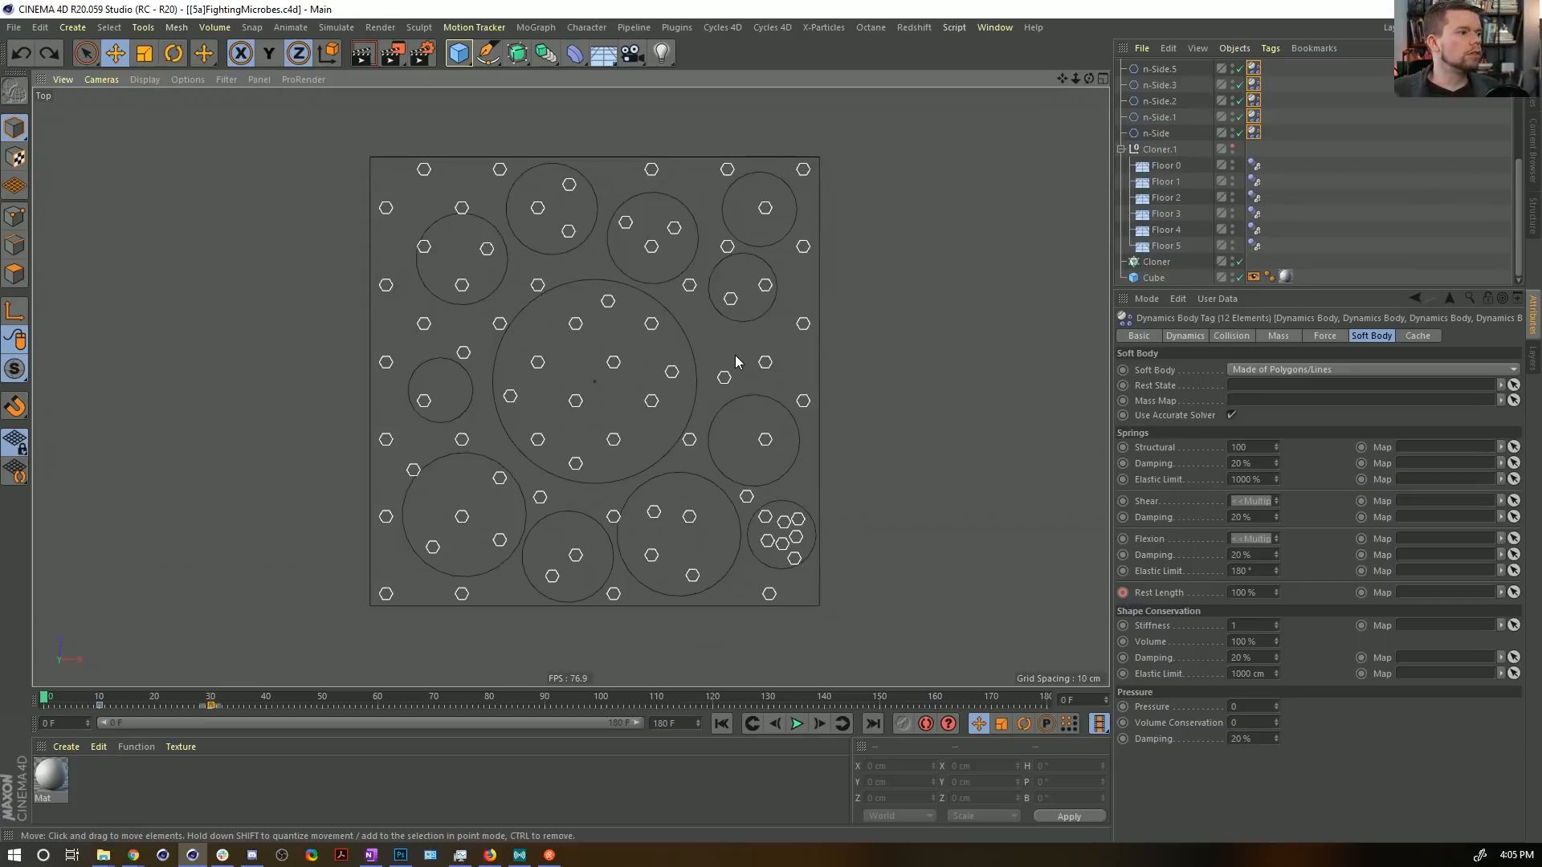
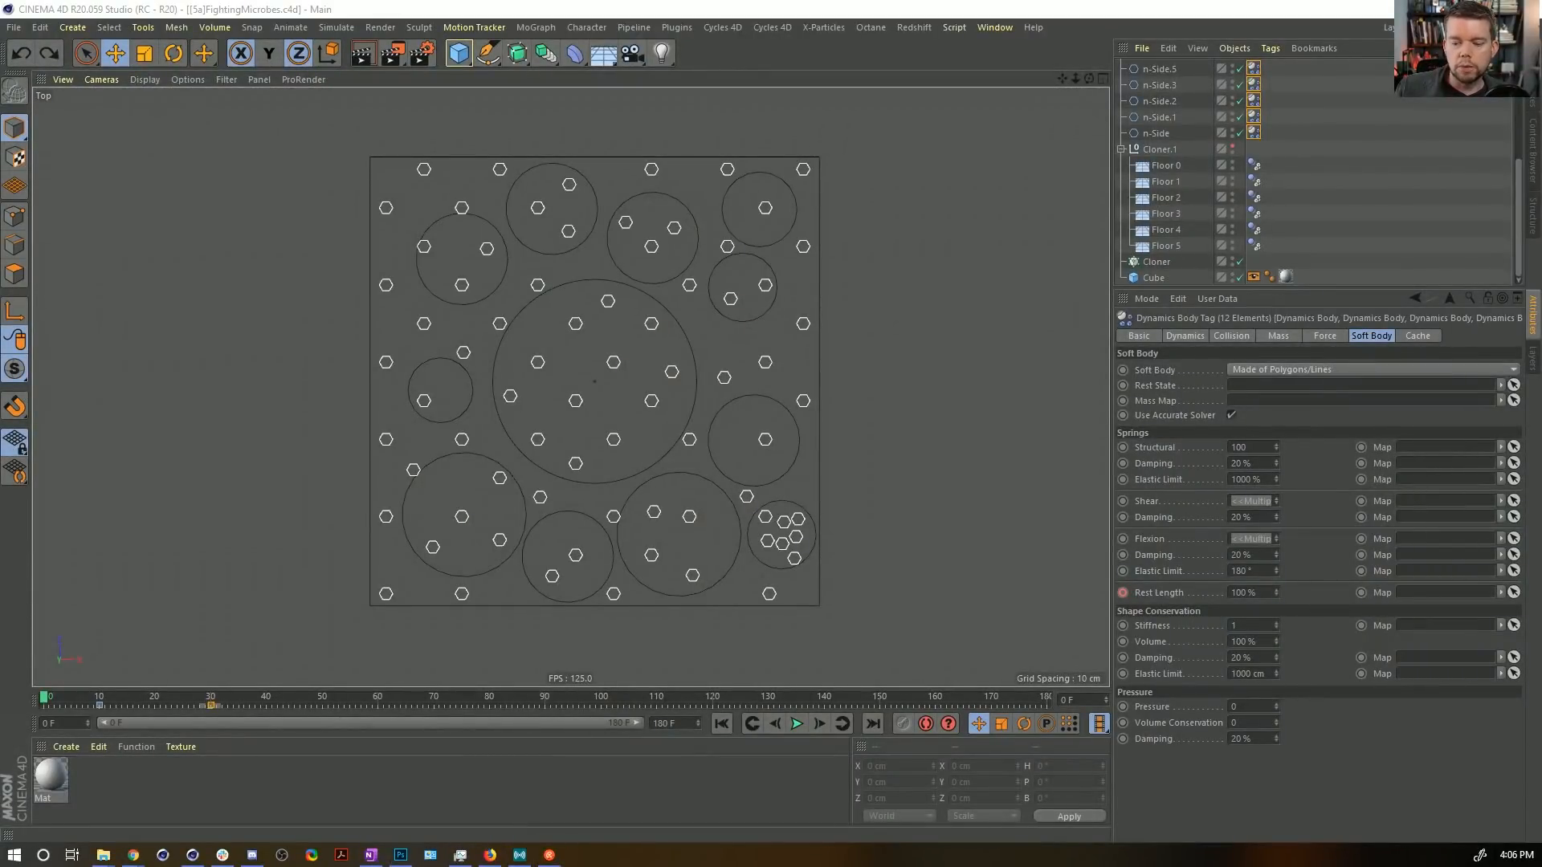
Switch to the browser, examine the membership tiers on the Rocket Lasso Patreon page, and return via the oil and water video to Cinema 4D.
{"action": "key", "text": "alt+Tab"}
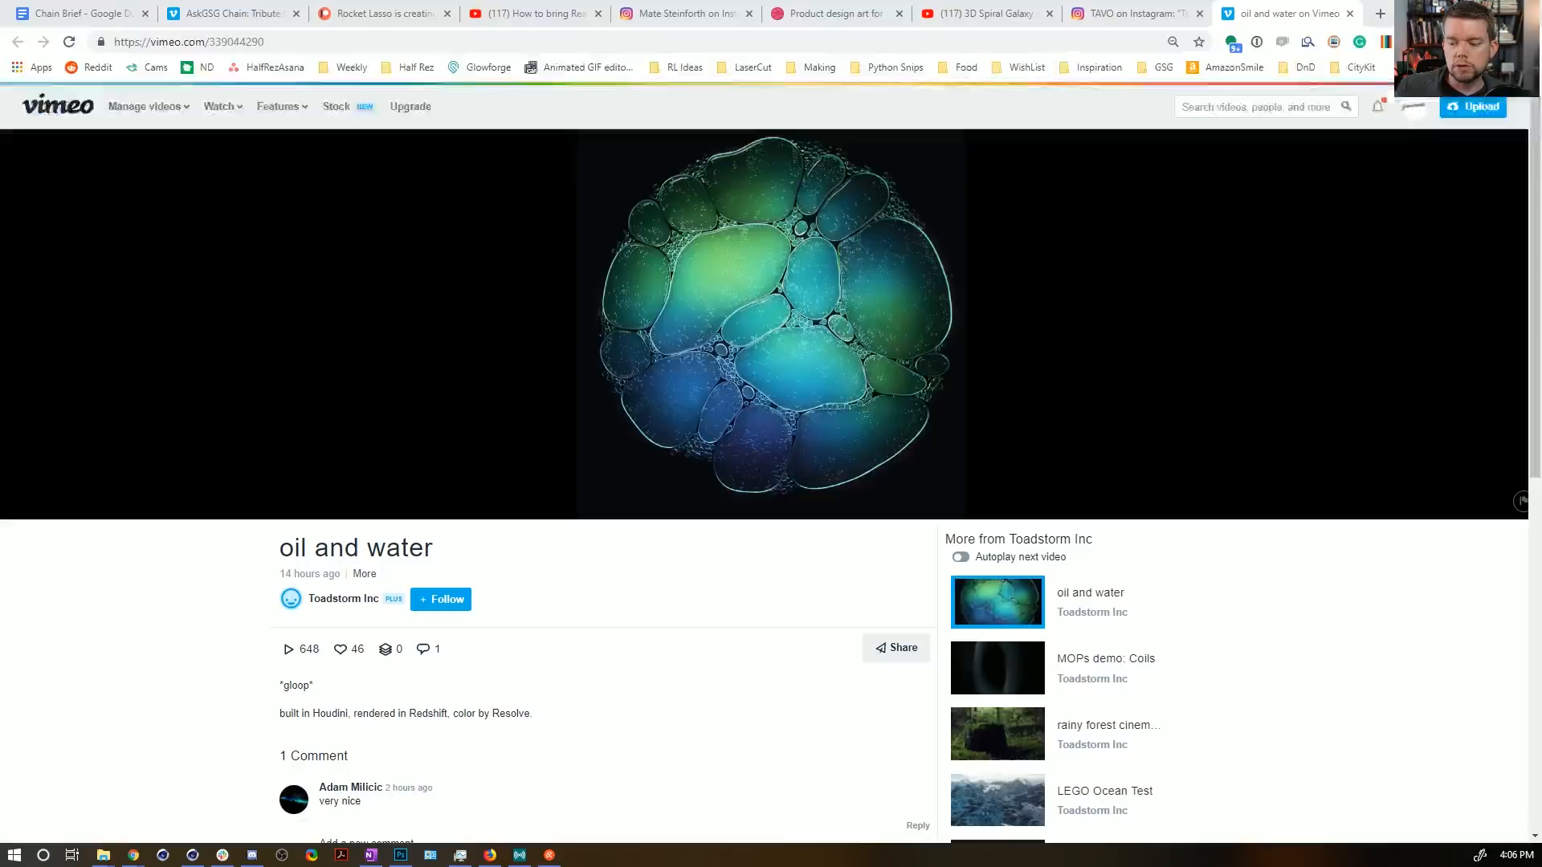
{"action": "left_click", "coordinate": [373, 16]}
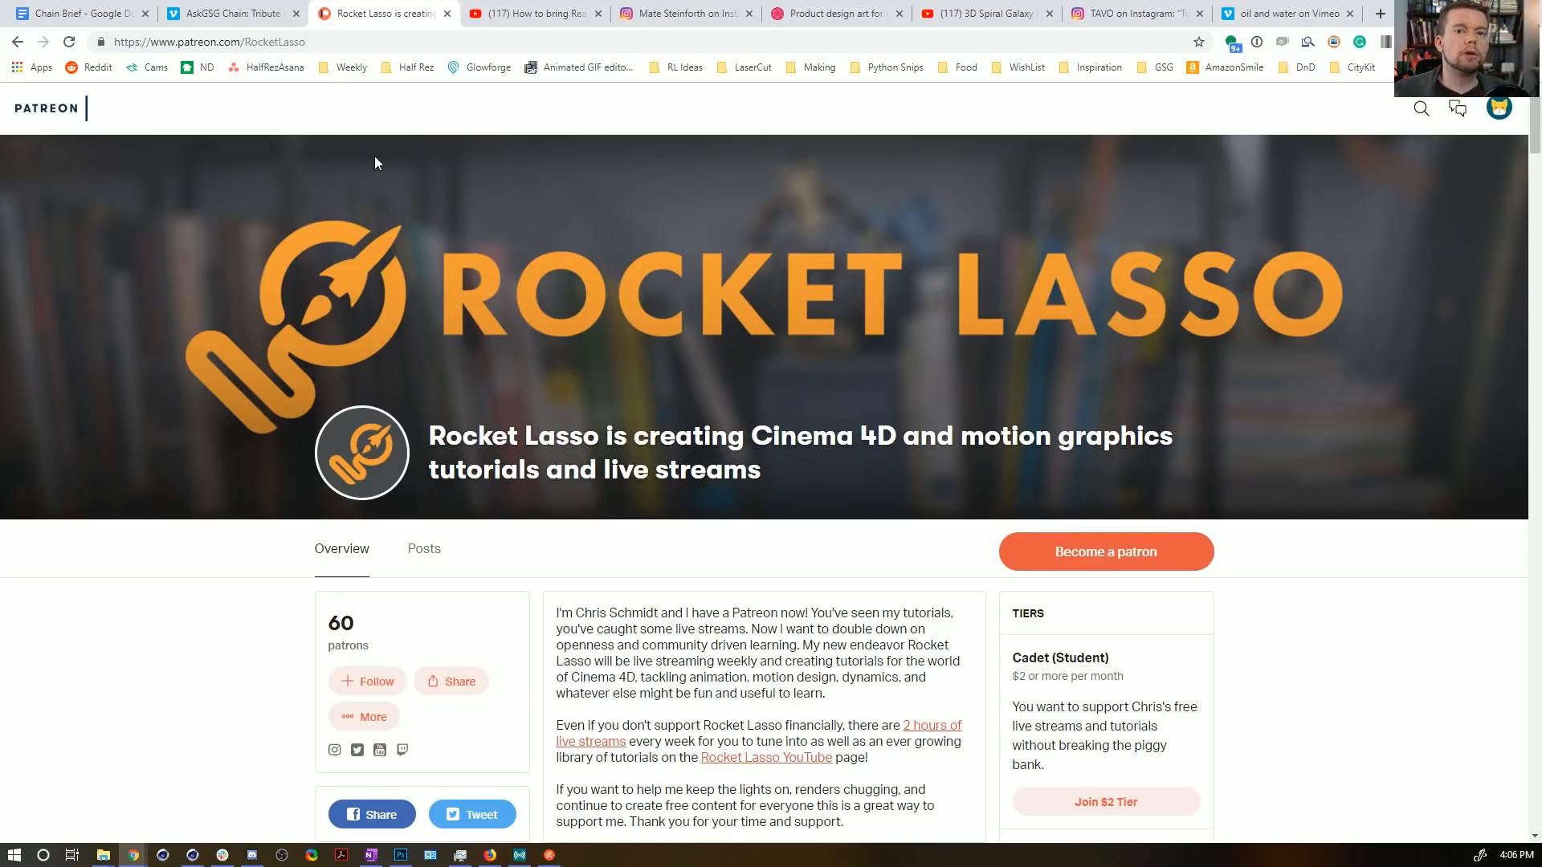
{"action": "scroll", "coordinate": [693, 411], "scroll_direction": "down", "scroll_amount": 7}
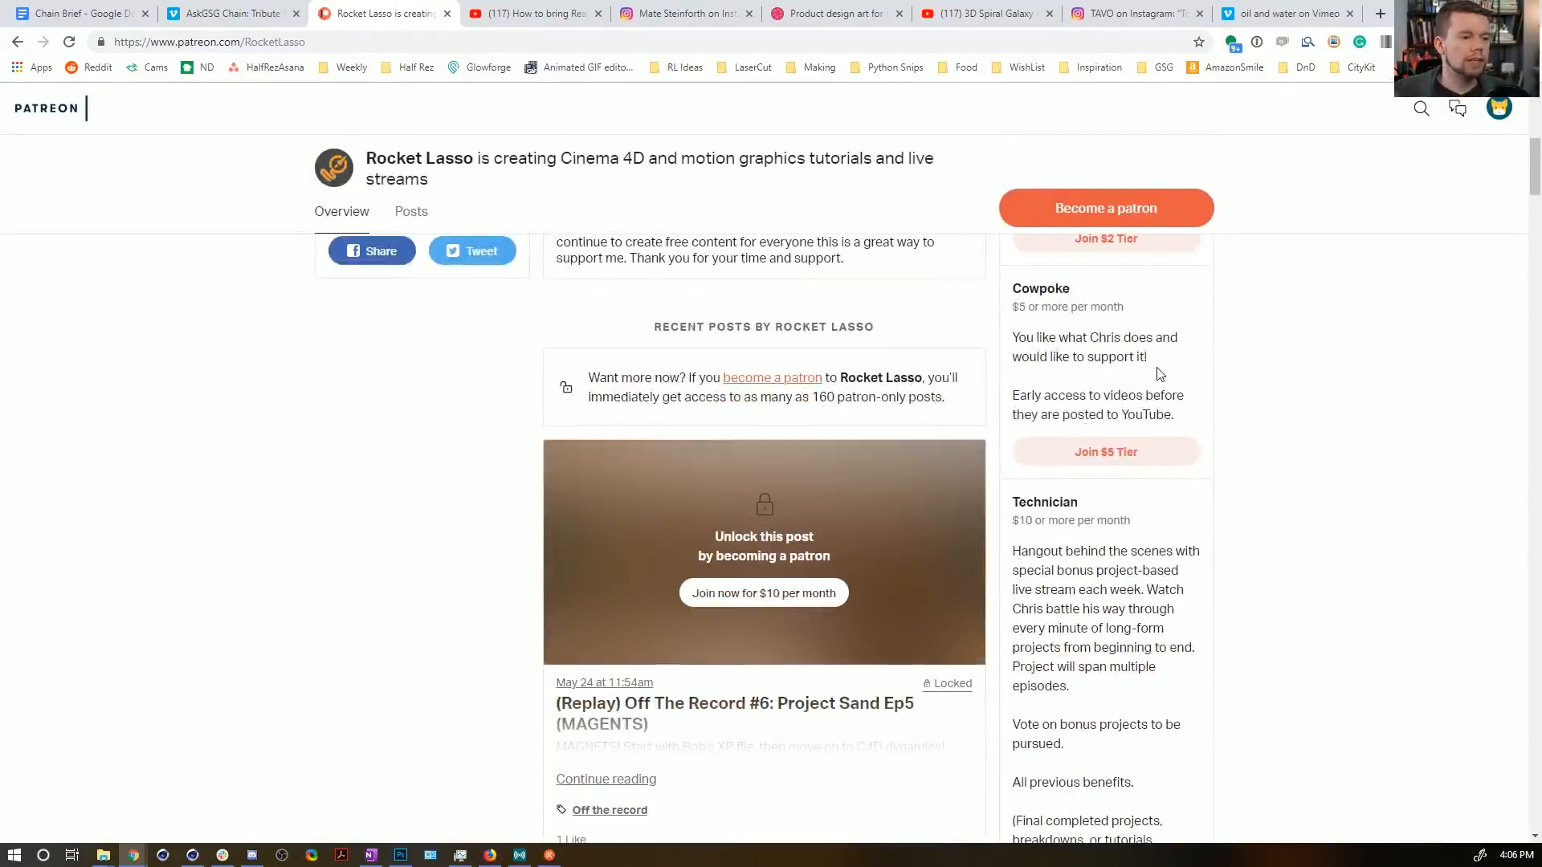
{"action": "scroll", "coordinate": [1159, 374], "scroll_direction": "down", "scroll_amount": 1}
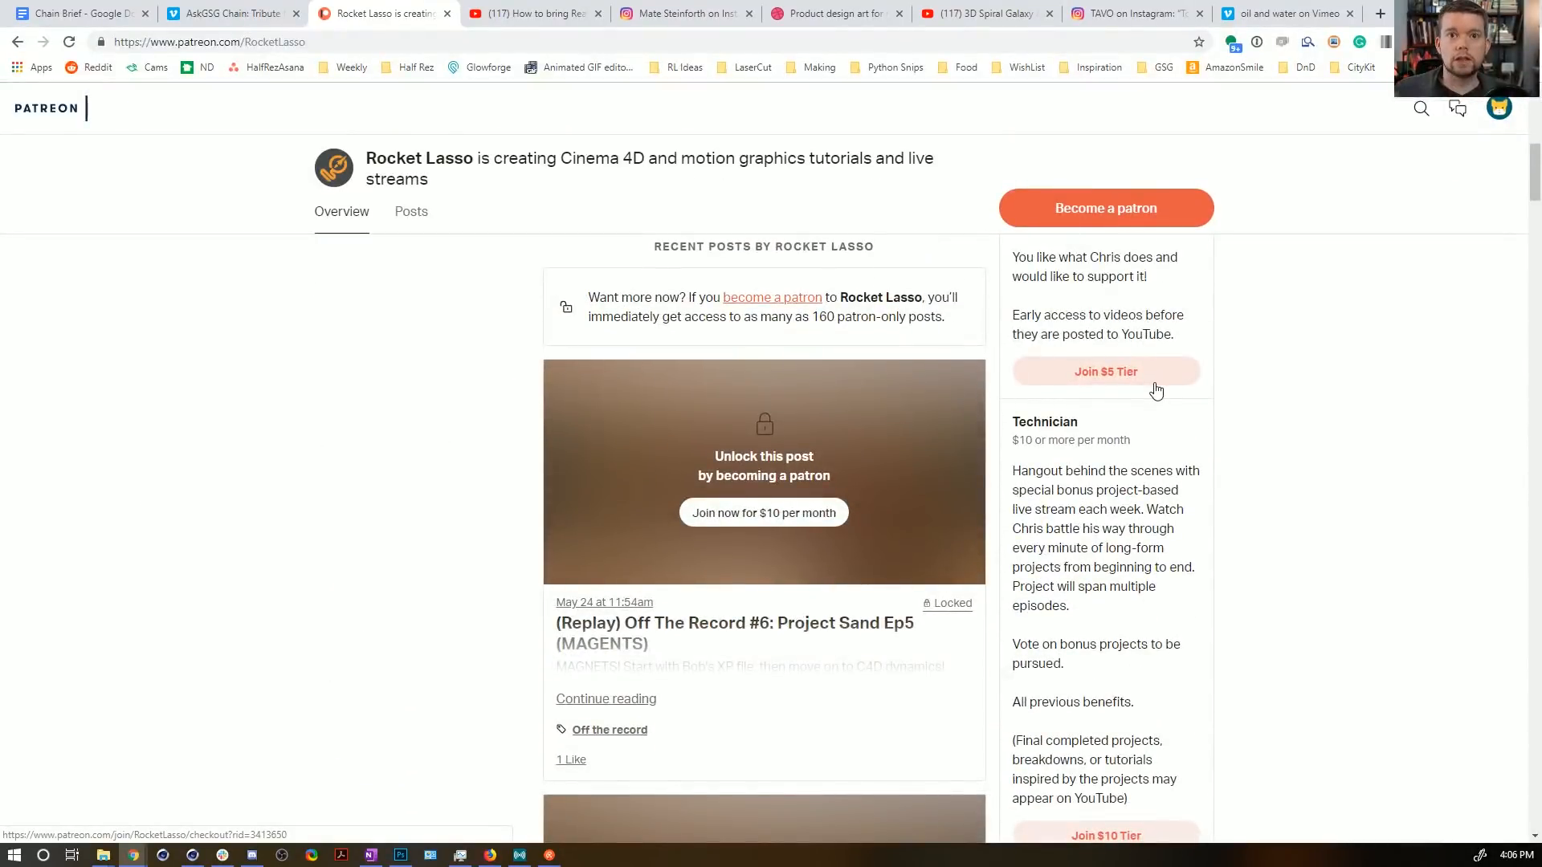
{"action": "scroll", "coordinate": [1156, 393], "scroll_direction": "down", "scroll_amount": 3}
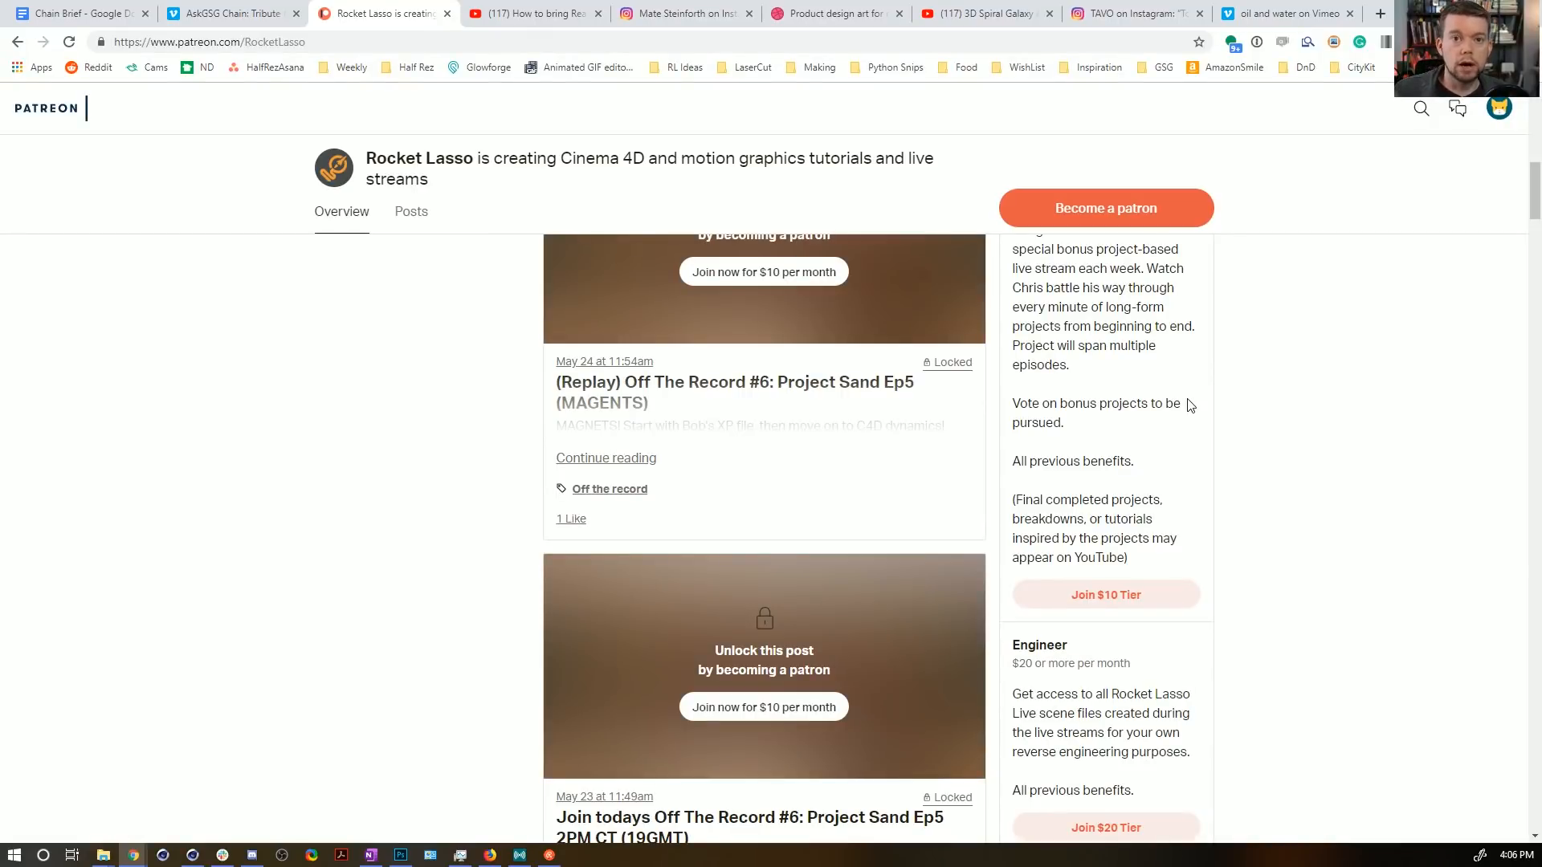
{"action": "scroll", "coordinate": [1172, 450], "scroll_direction": "down", "scroll_amount": 4}
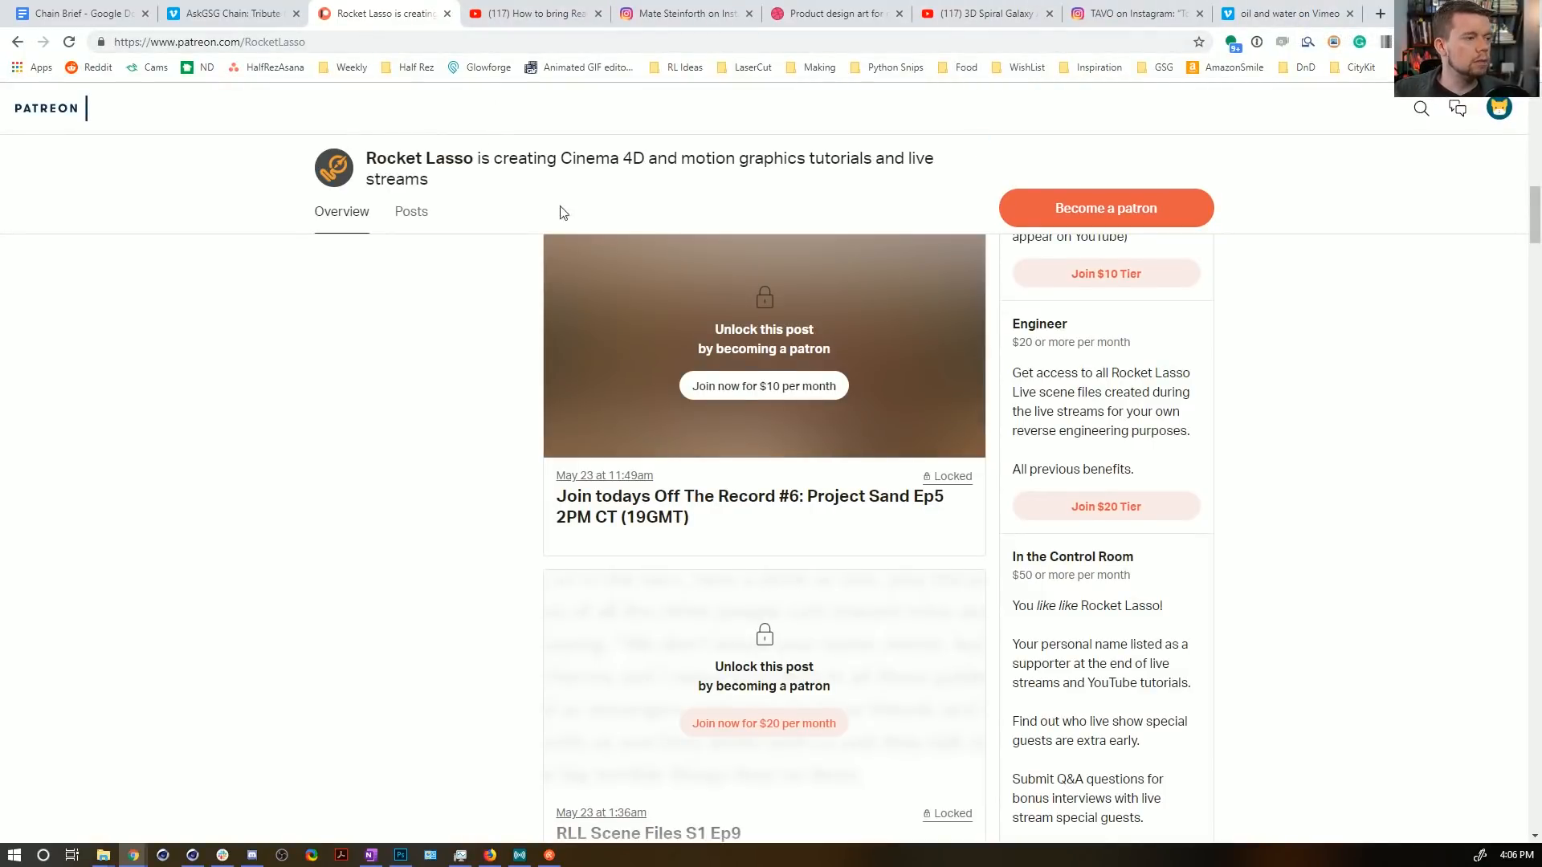
{"action": "scroll", "coordinate": [560, 205], "scroll_direction": "up", "scroll_amount": 15}
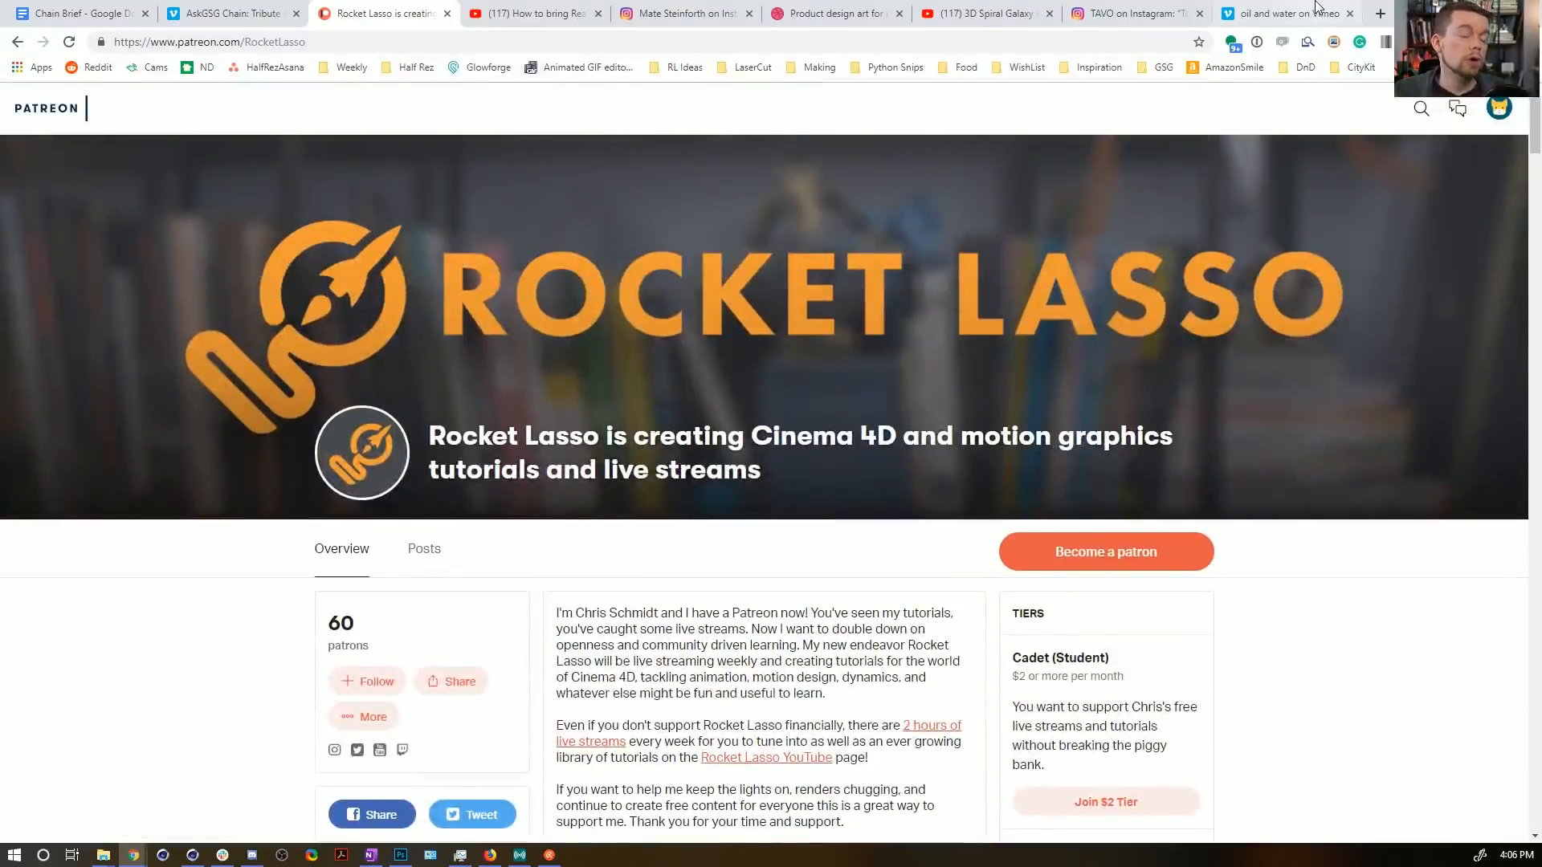
{"action": "left_click", "coordinate": [1291, 16]}
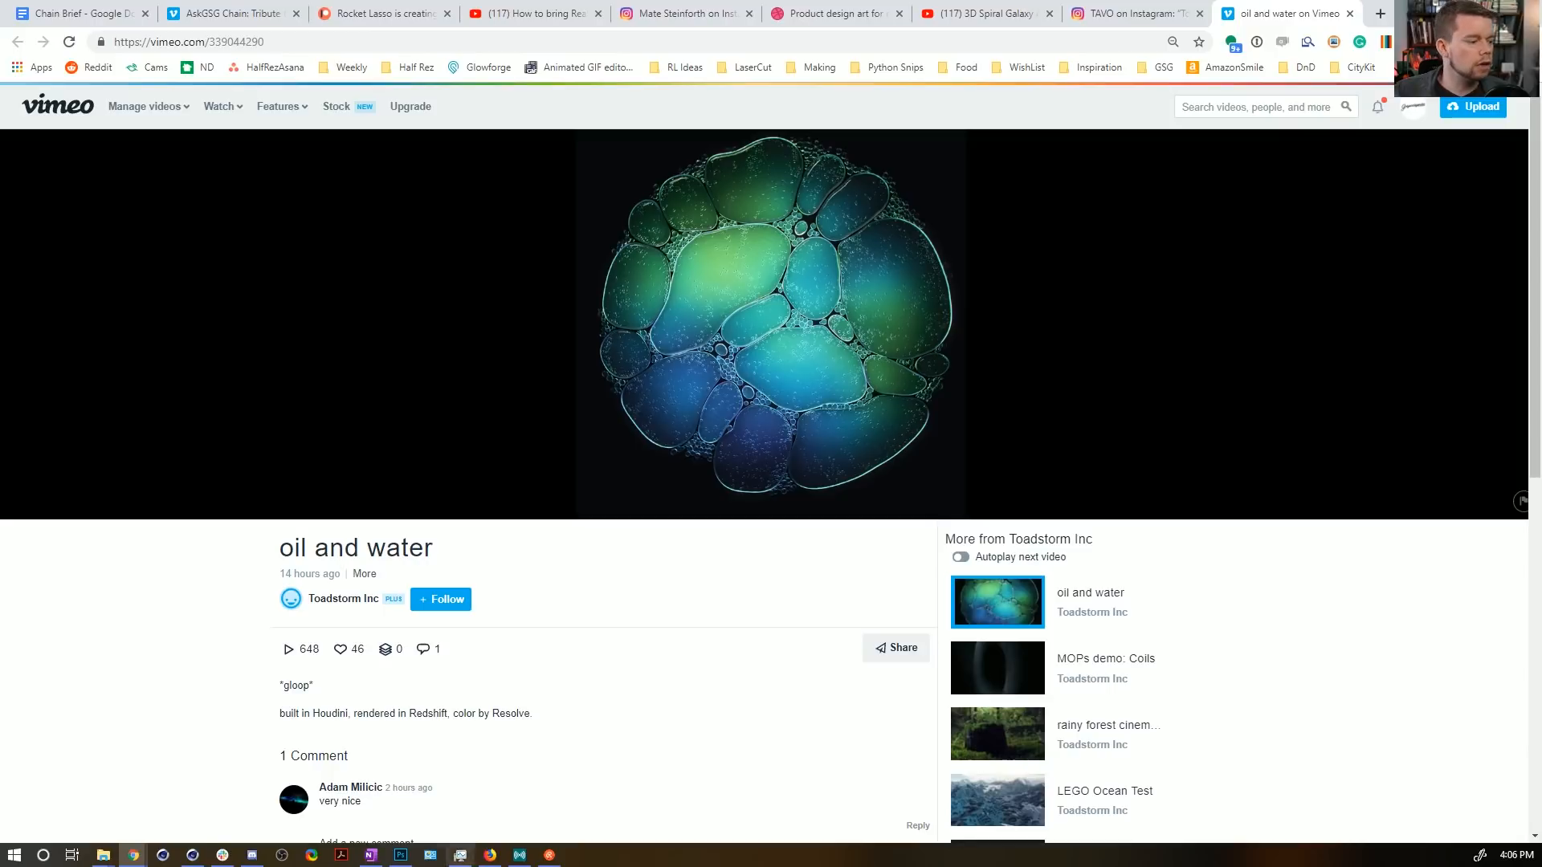
{"action": "left_click", "coordinate": [192, 854]}
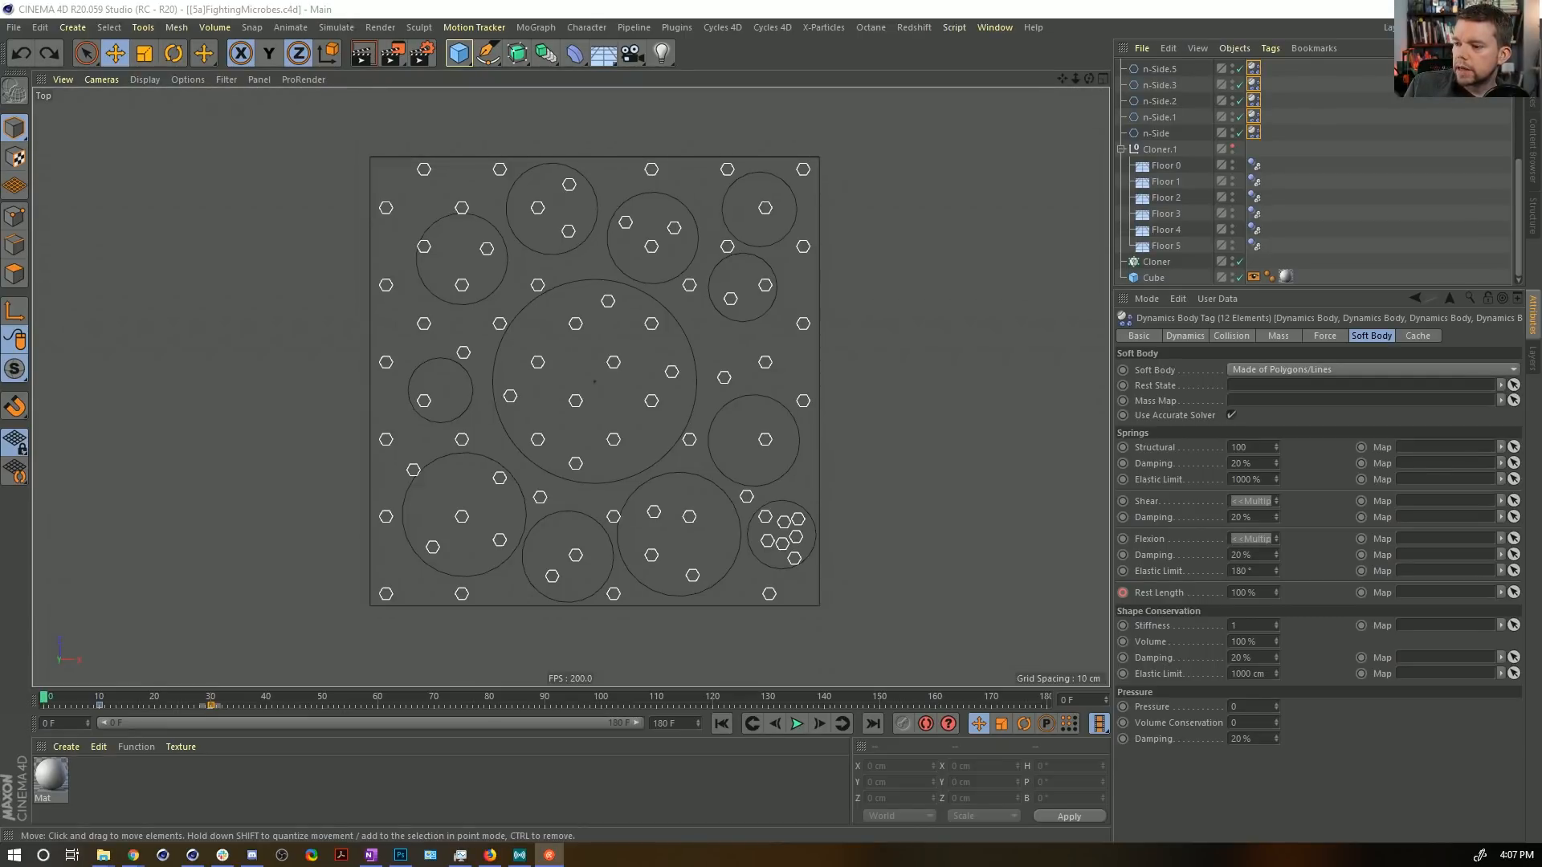
Switch to the browser, play the MOPs Instagram animation and read its caption, and return to Cinema 4D.
{"action": "key", "text": "alt+Tab"}
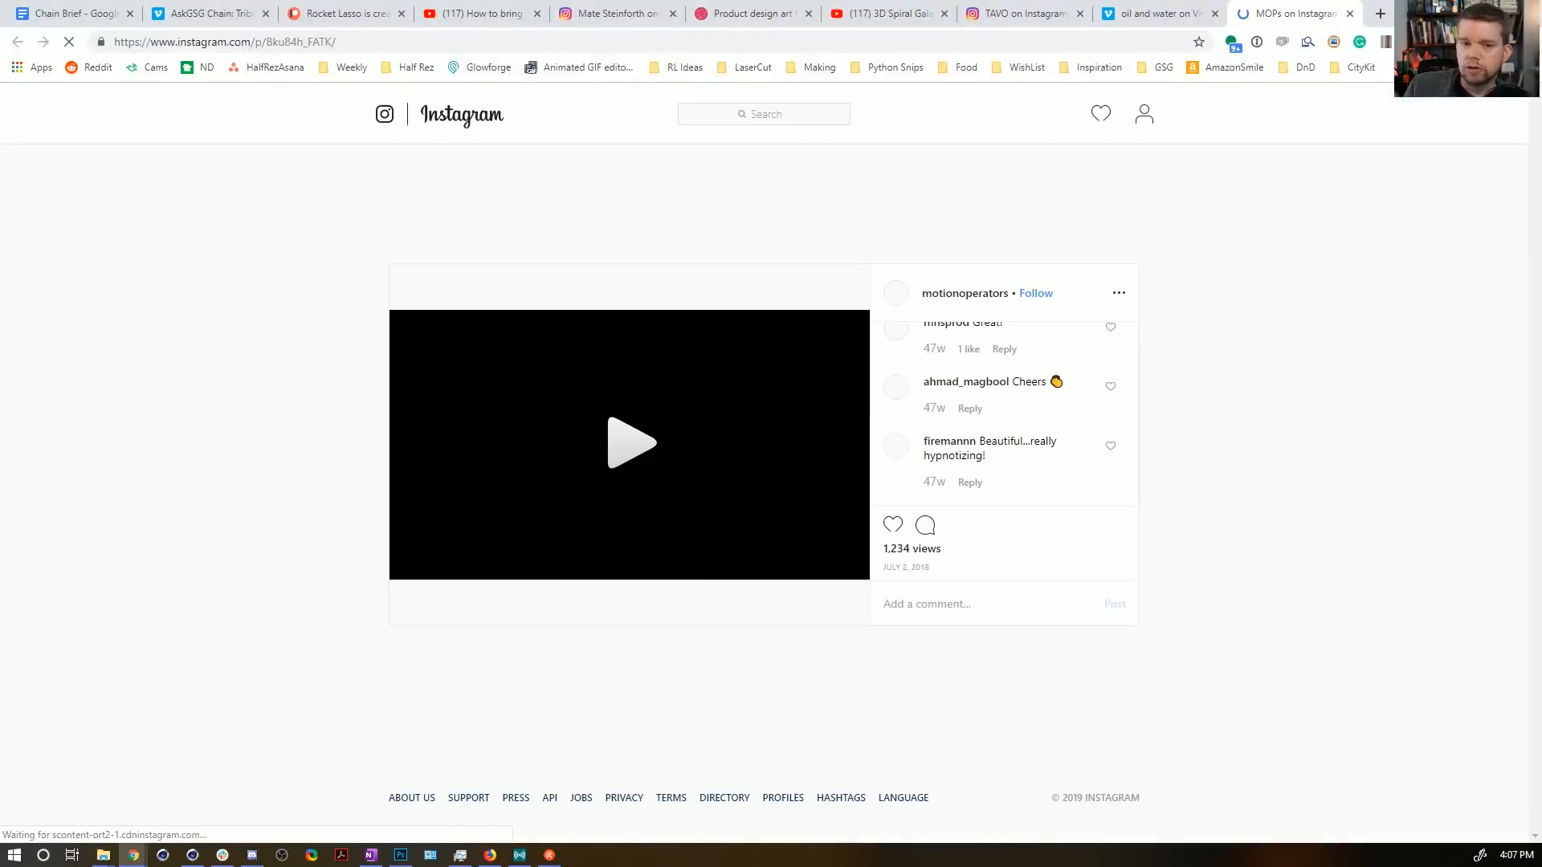
{"action": "left_click", "coordinate": [634, 433]}
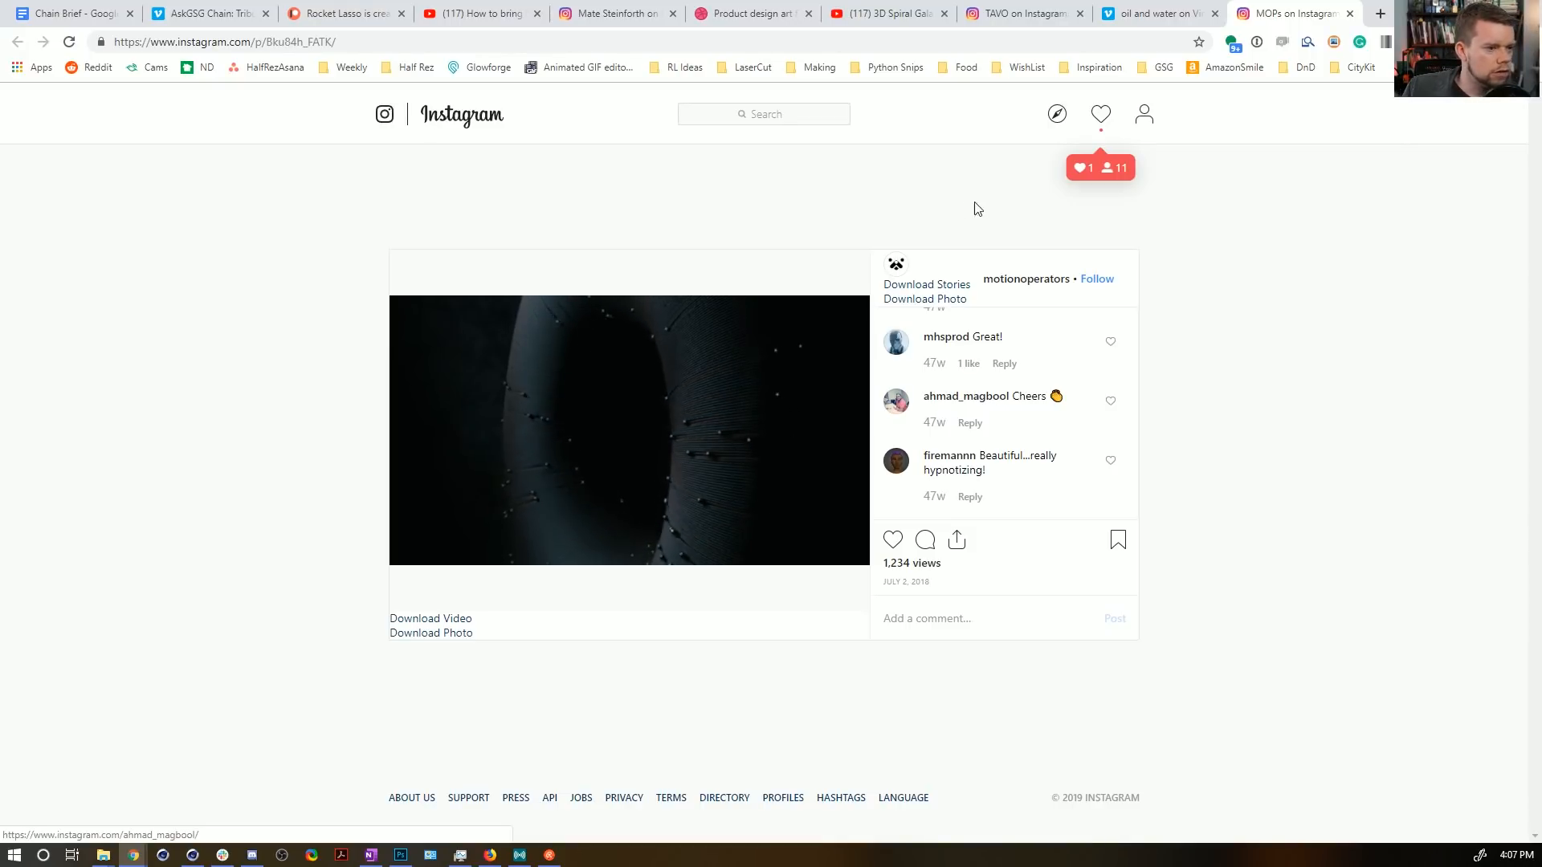
{"action": "scroll", "coordinate": [986, 413], "scroll_direction": "up", "scroll_amount": 2}
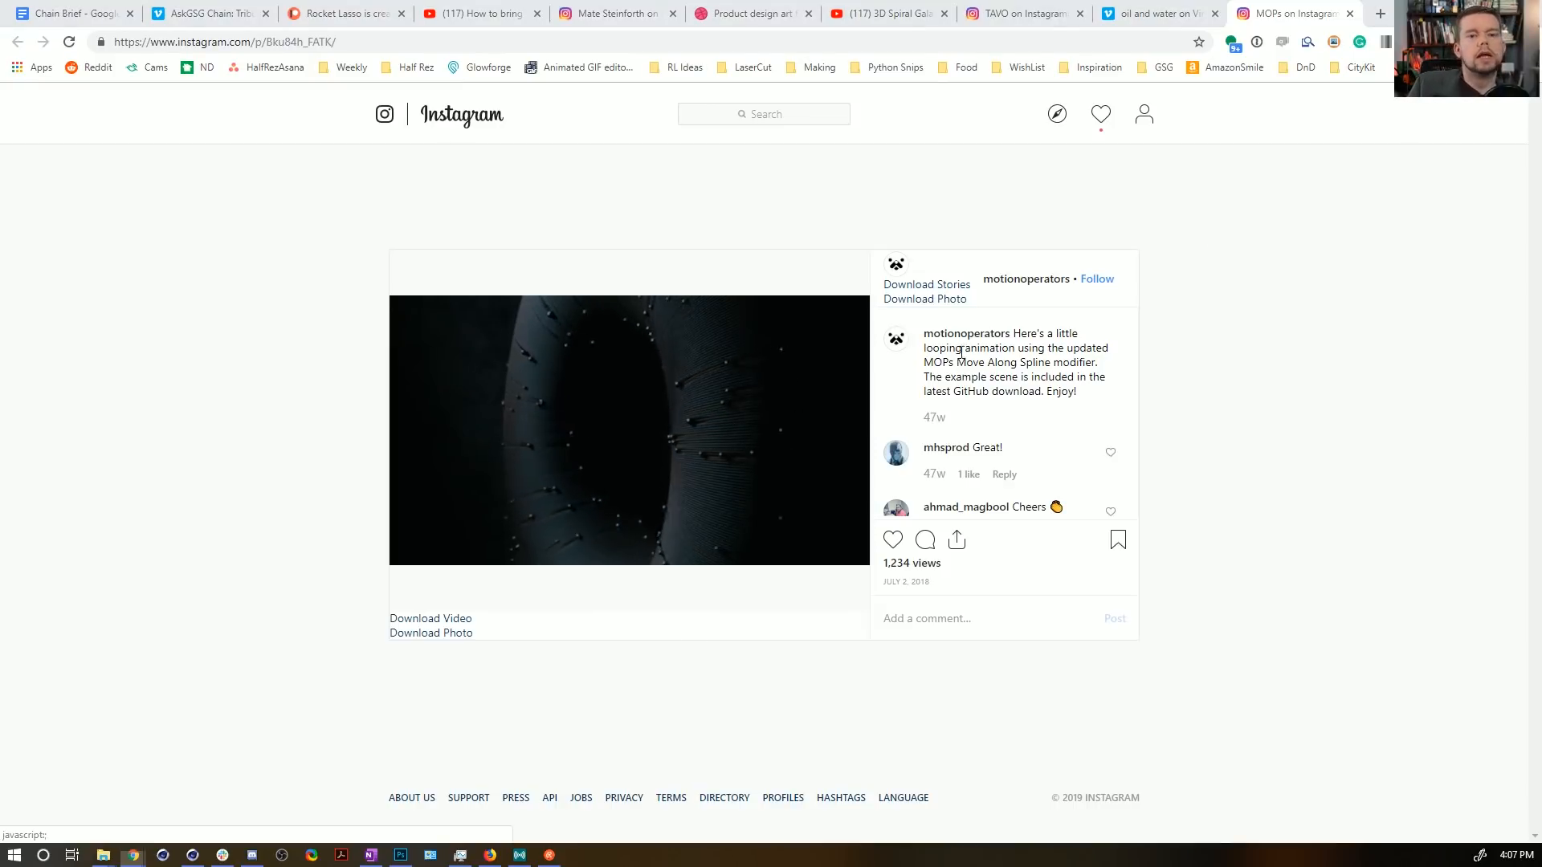
{"action": "key", "text": "alt+Tab"}
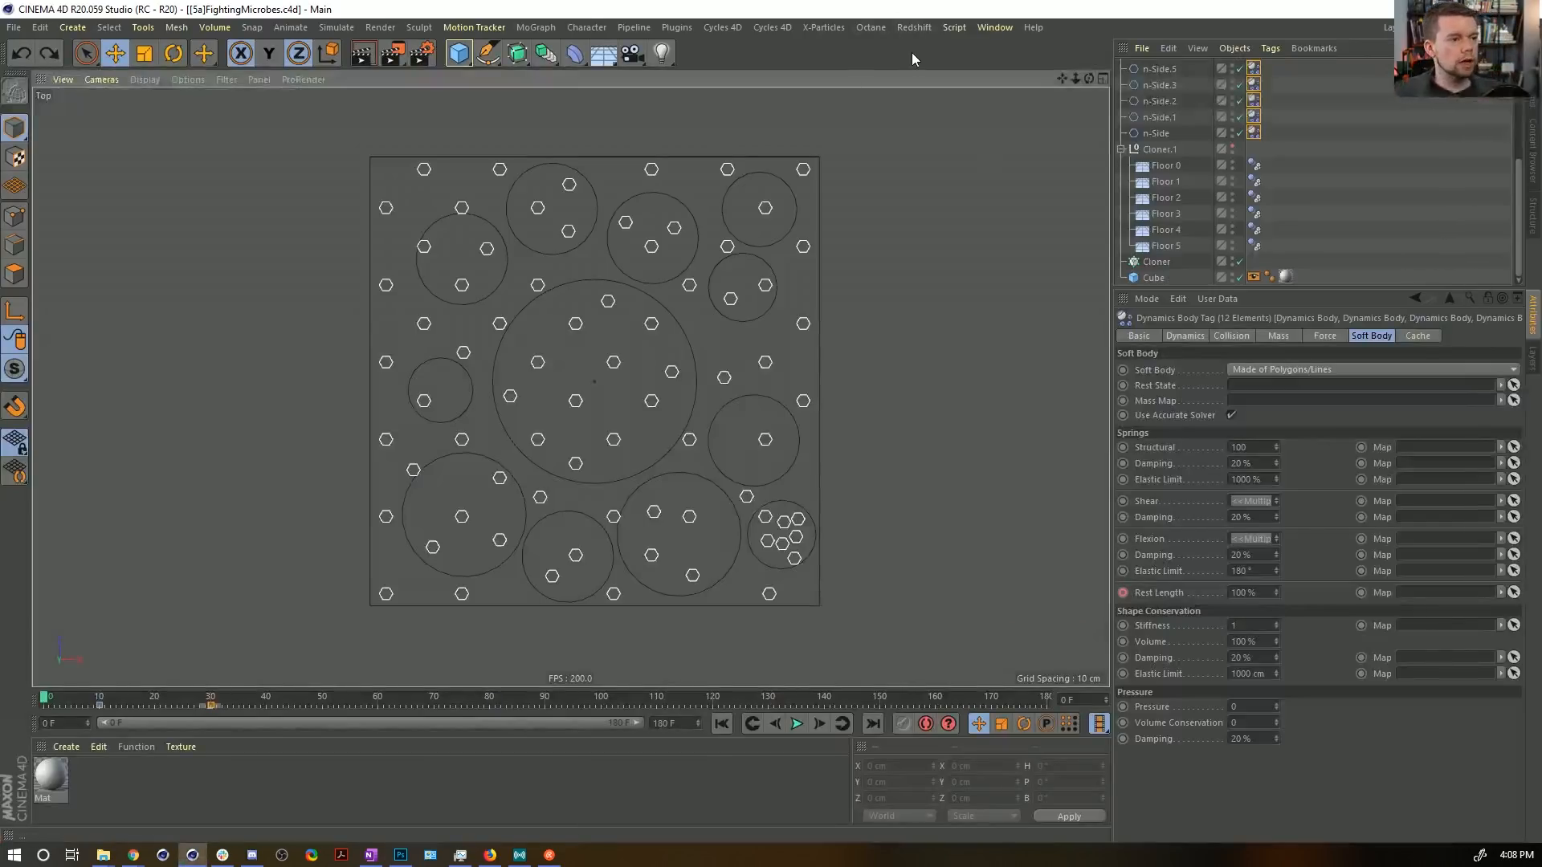
Create a new project and add a Cylinder with its caps turned off.
{"action": "key", "text": "ctrl+n"}
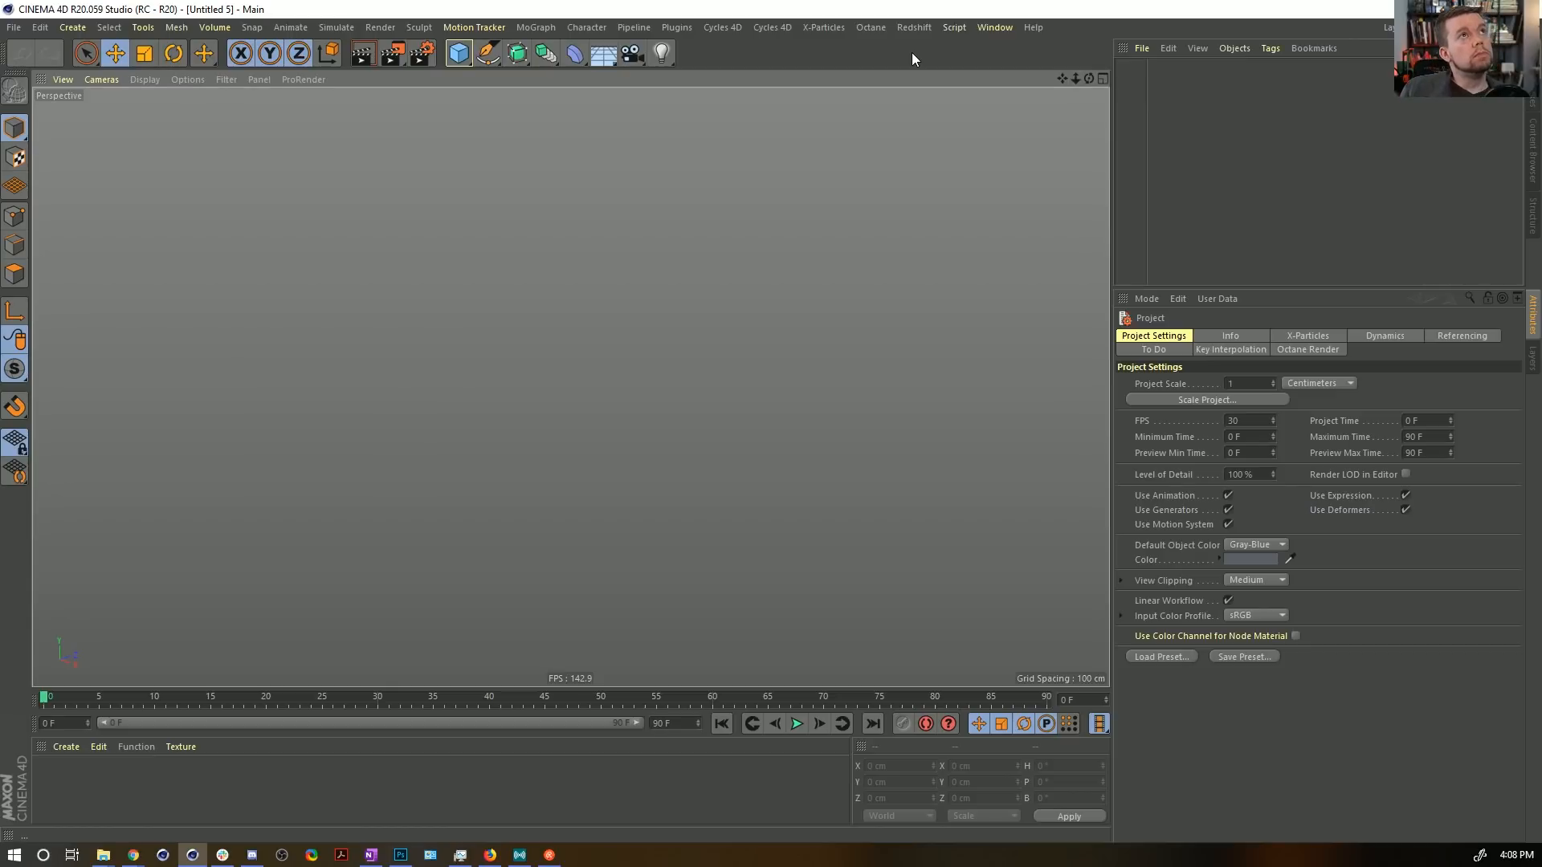
{"action": "left_click", "coordinate": [464, 56]}
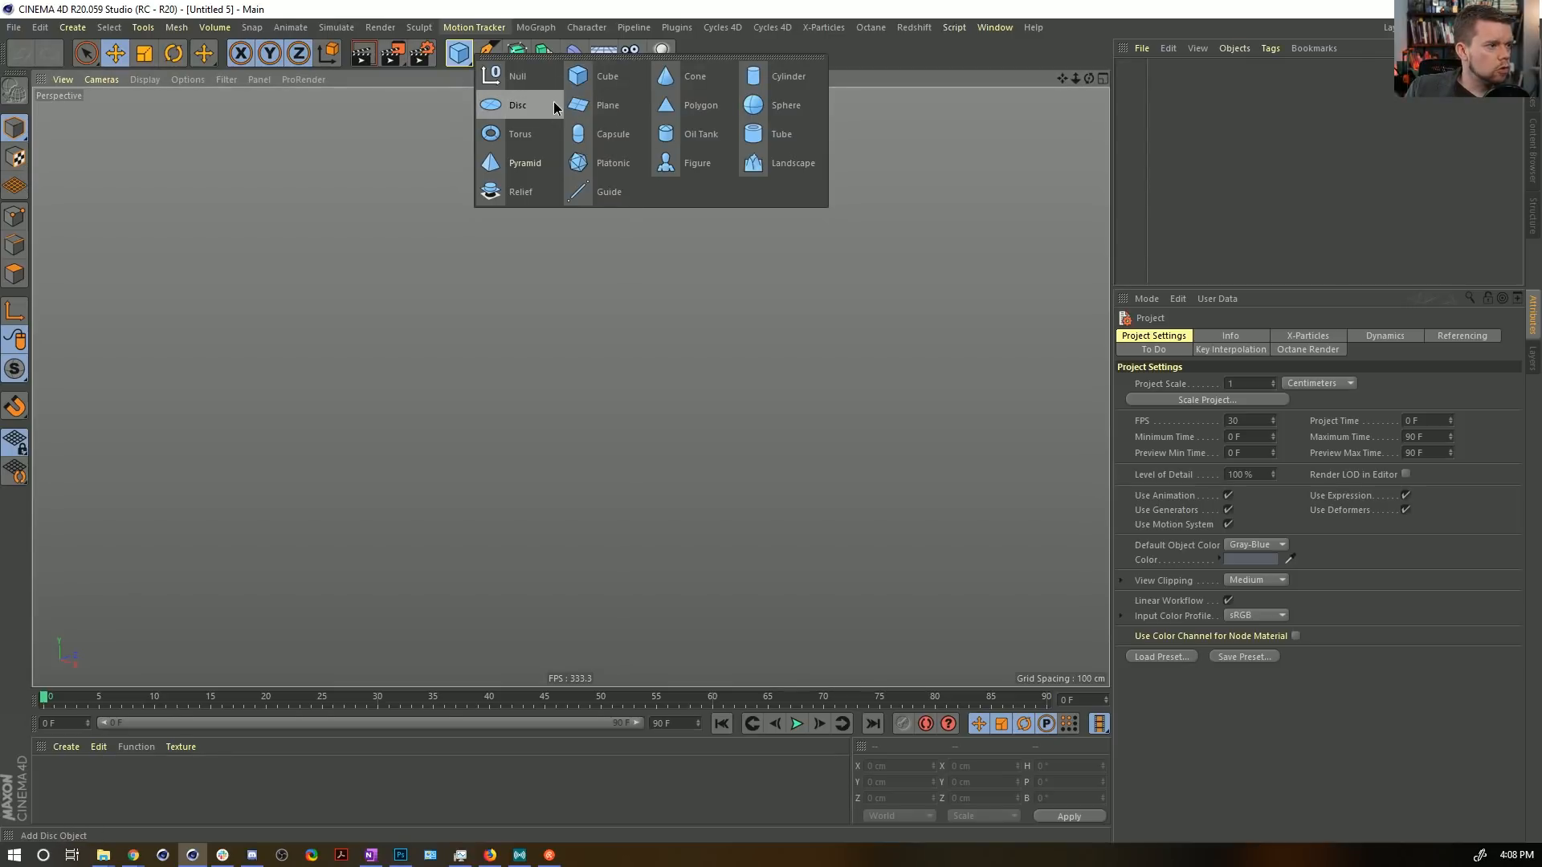
{"action": "left_click", "coordinate": [783, 75]}
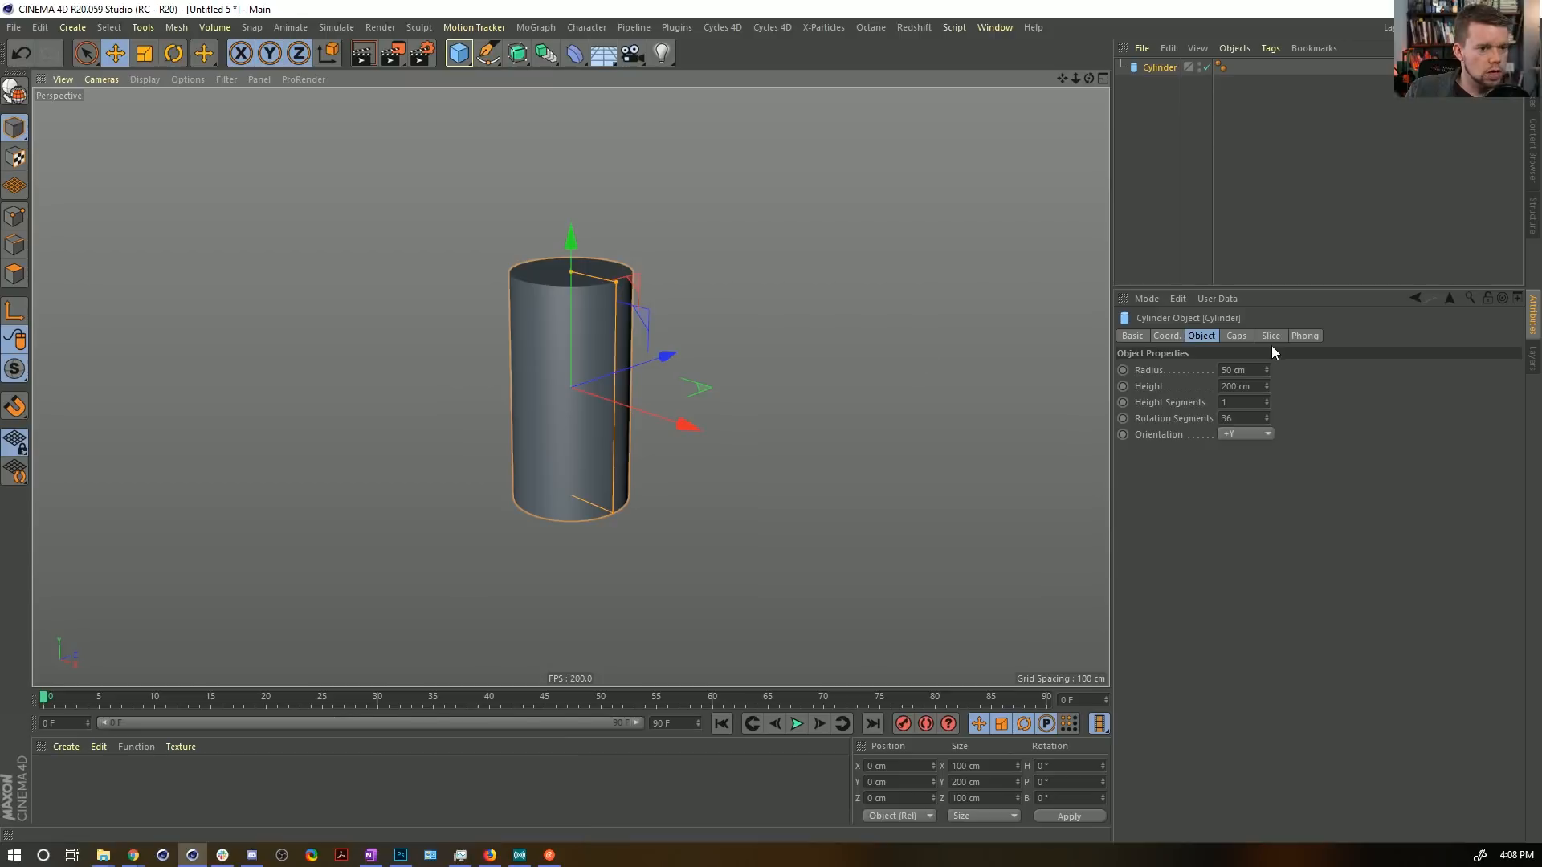
{"action": "left_click", "coordinate": [1237, 336]}
{"action": "left_click", "coordinate": [1184, 369]}
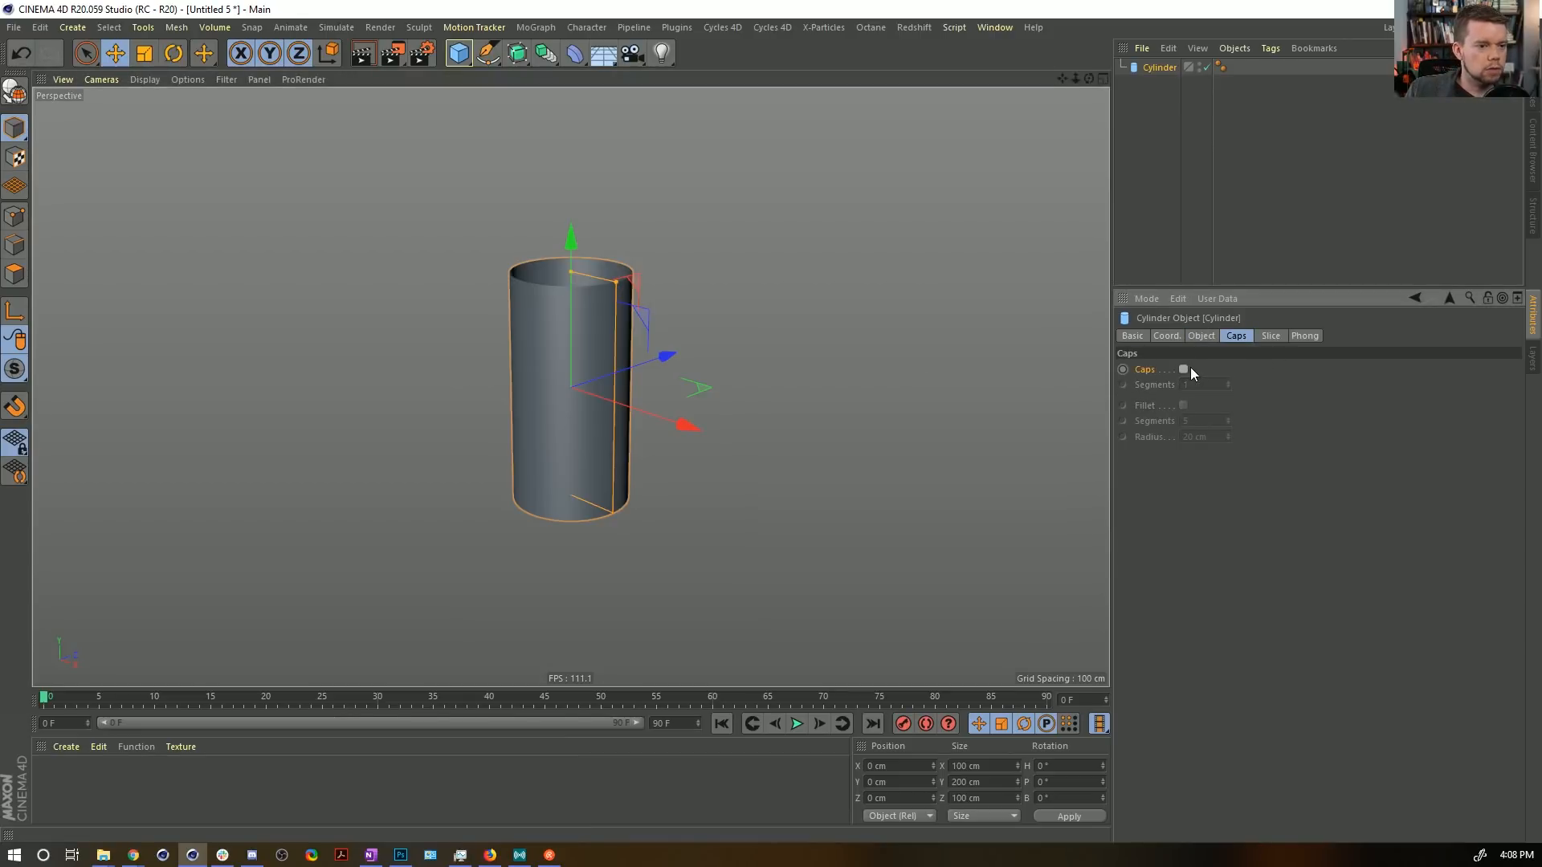
Display polygon lines on the shaded model and set the cylinder's height segments to 80.
{"action": "key", "text": "n"}
{"action": "key", "text": "b"}
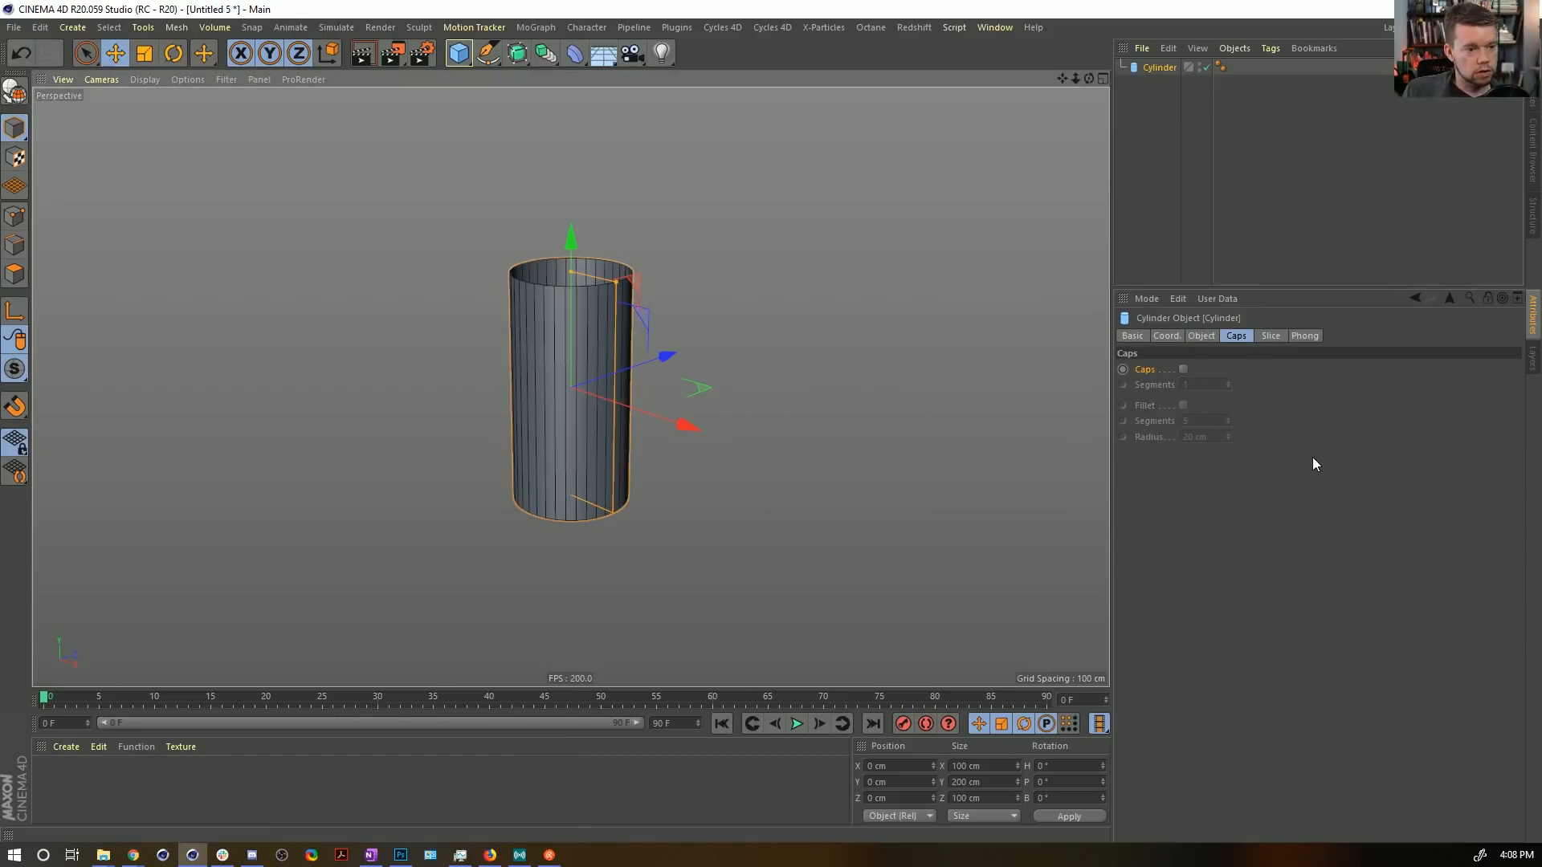
{"action": "left_click", "coordinate": [1203, 337]}
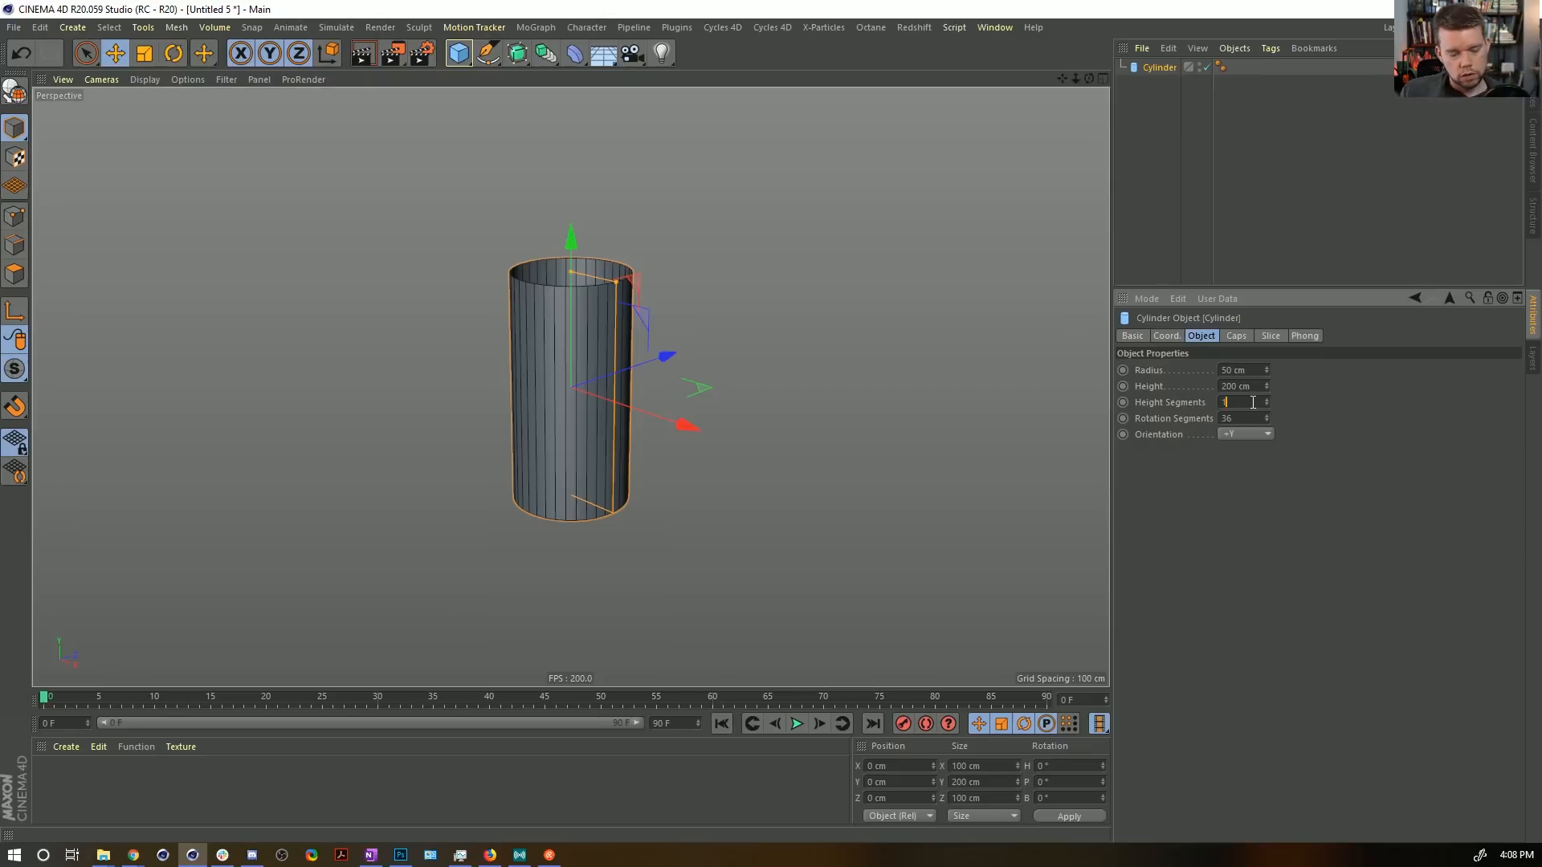
{"action": "double_click", "coordinate": [1253, 402]}
{"action": "type", "text": "80"}
{"action": "key", "text": "Return"}
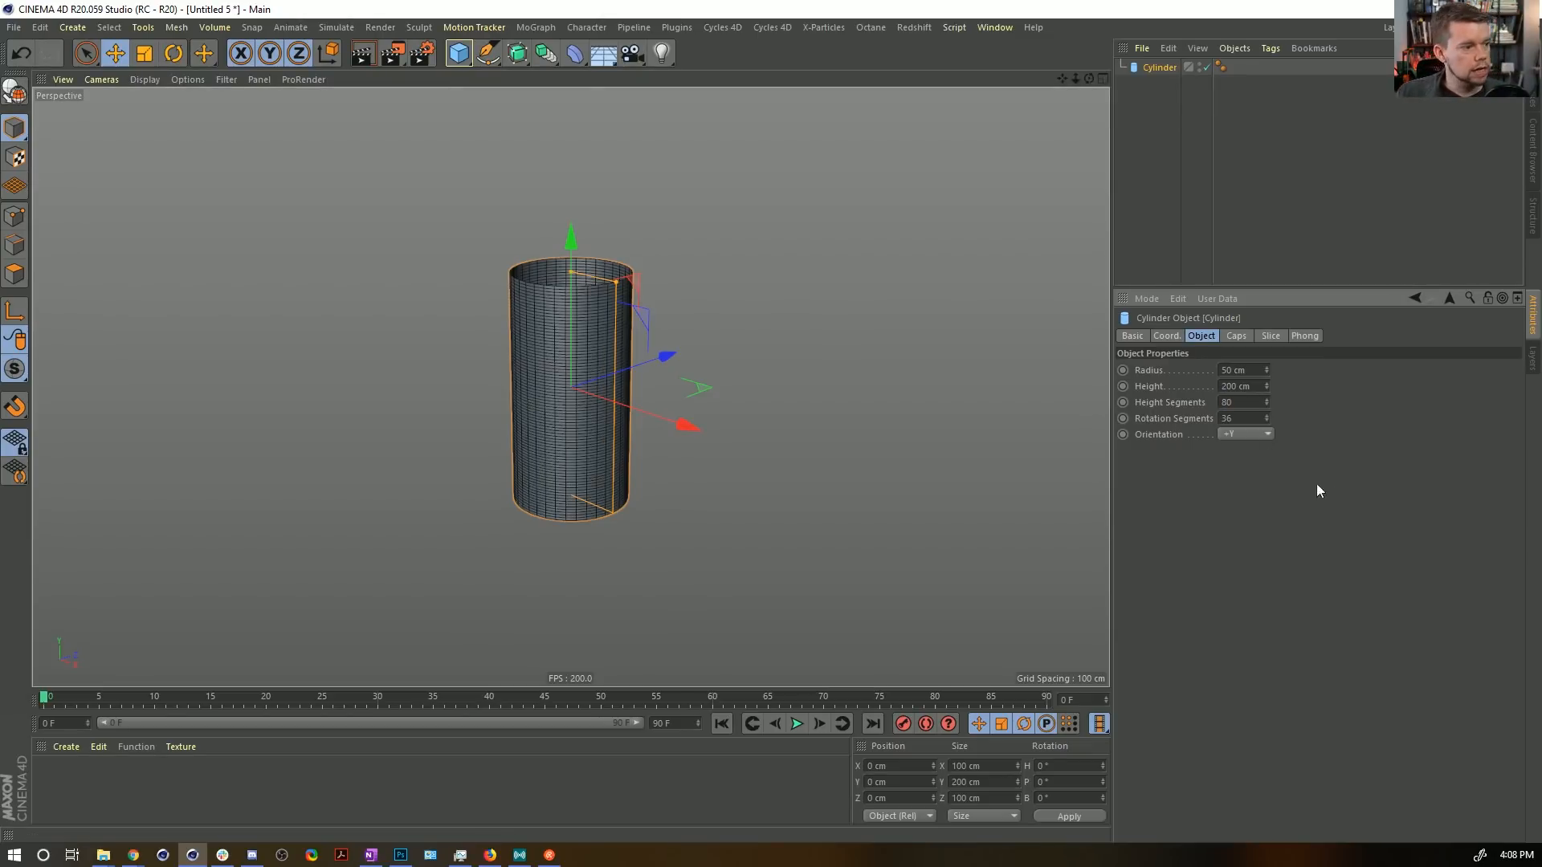
Add a Circle spline around the cylinder, lying in the XZ plane with a radius of 100 cm.
{"action": "scroll", "coordinate": [540, 399], "scroll_direction": "up", "scroll_amount": 5}
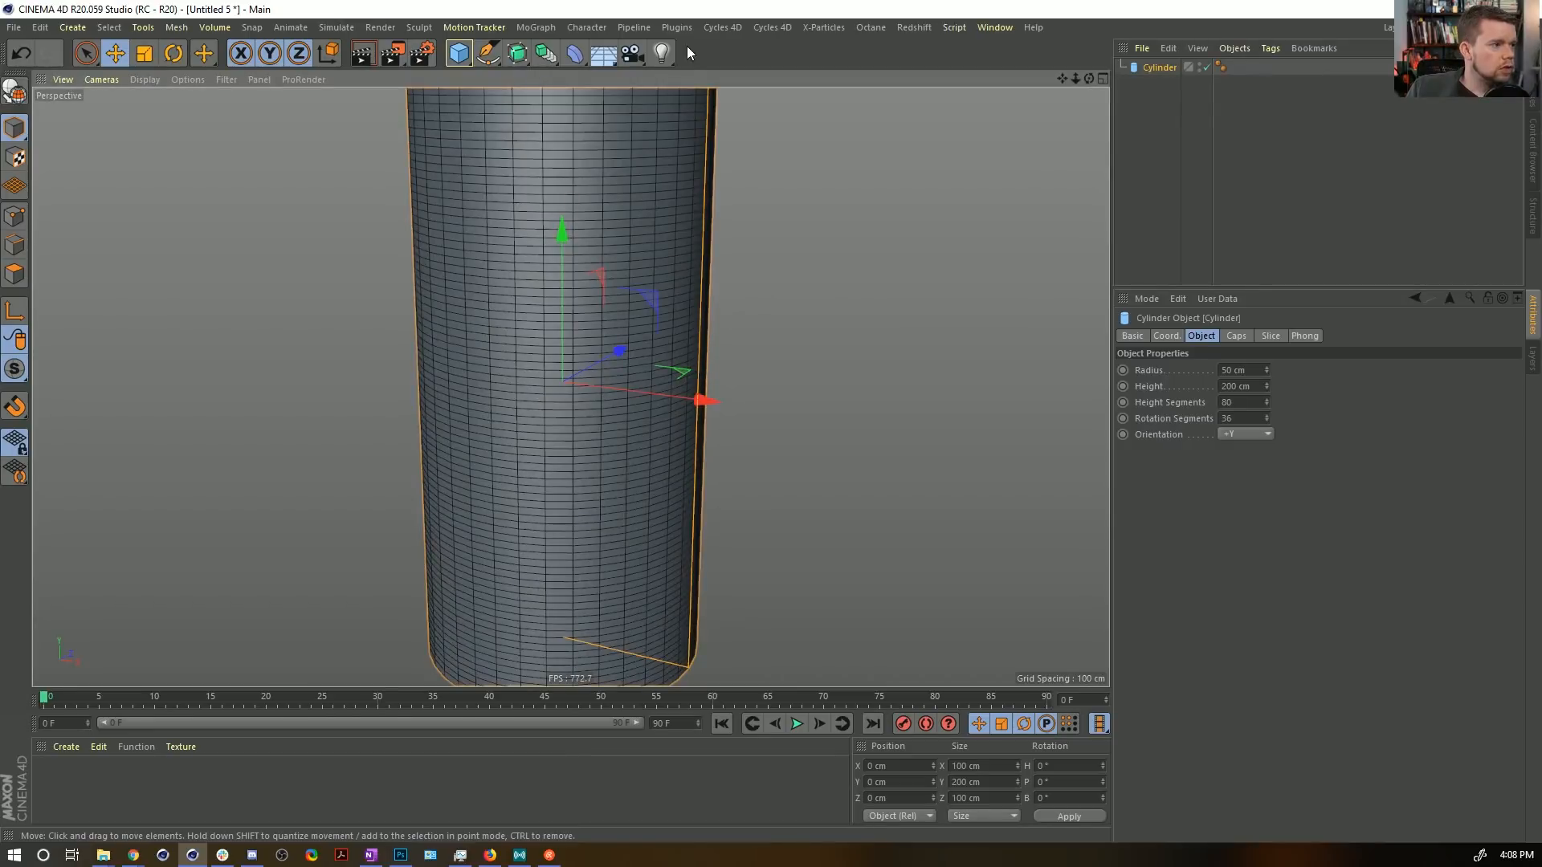
{"action": "left_click", "coordinate": [487, 53]}
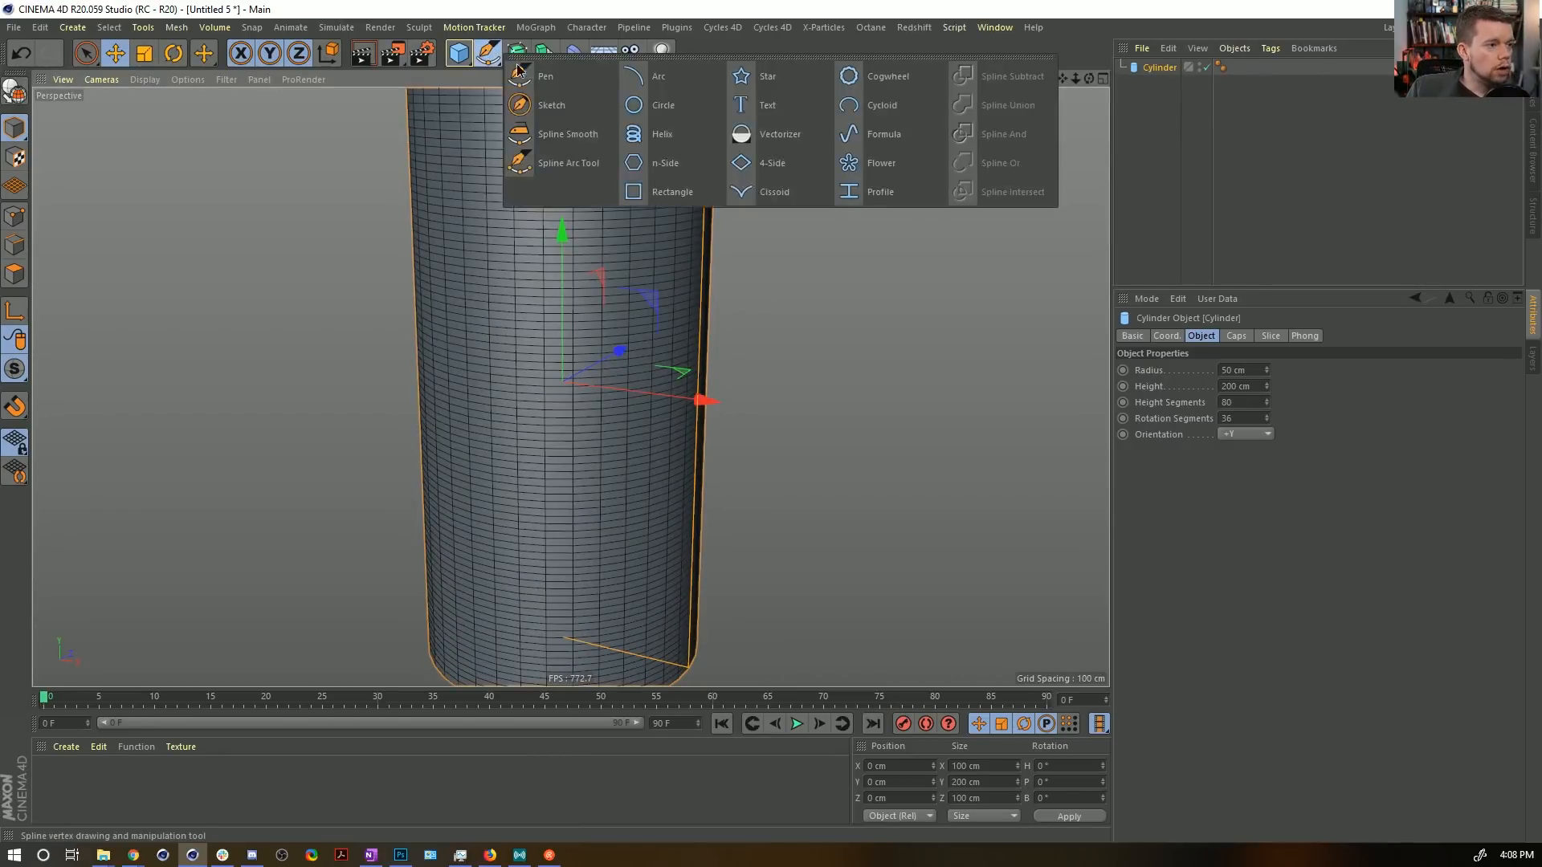
{"action": "left_click", "coordinate": [685, 105]}
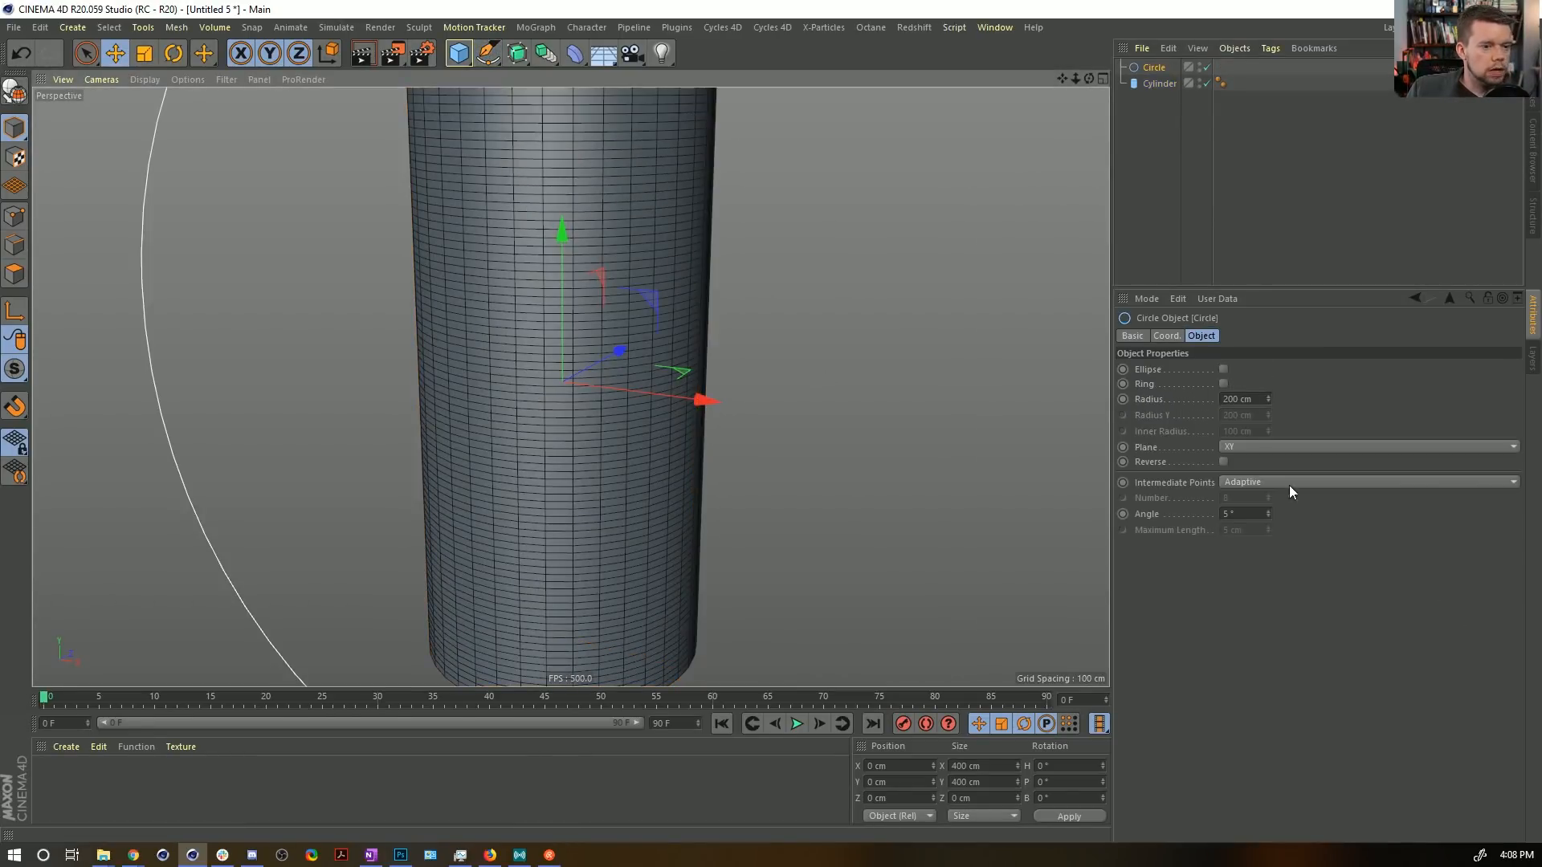
{"action": "scroll", "coordinate": [1245, 445], "scroll_direction": "down", "scroll_amount": 2}
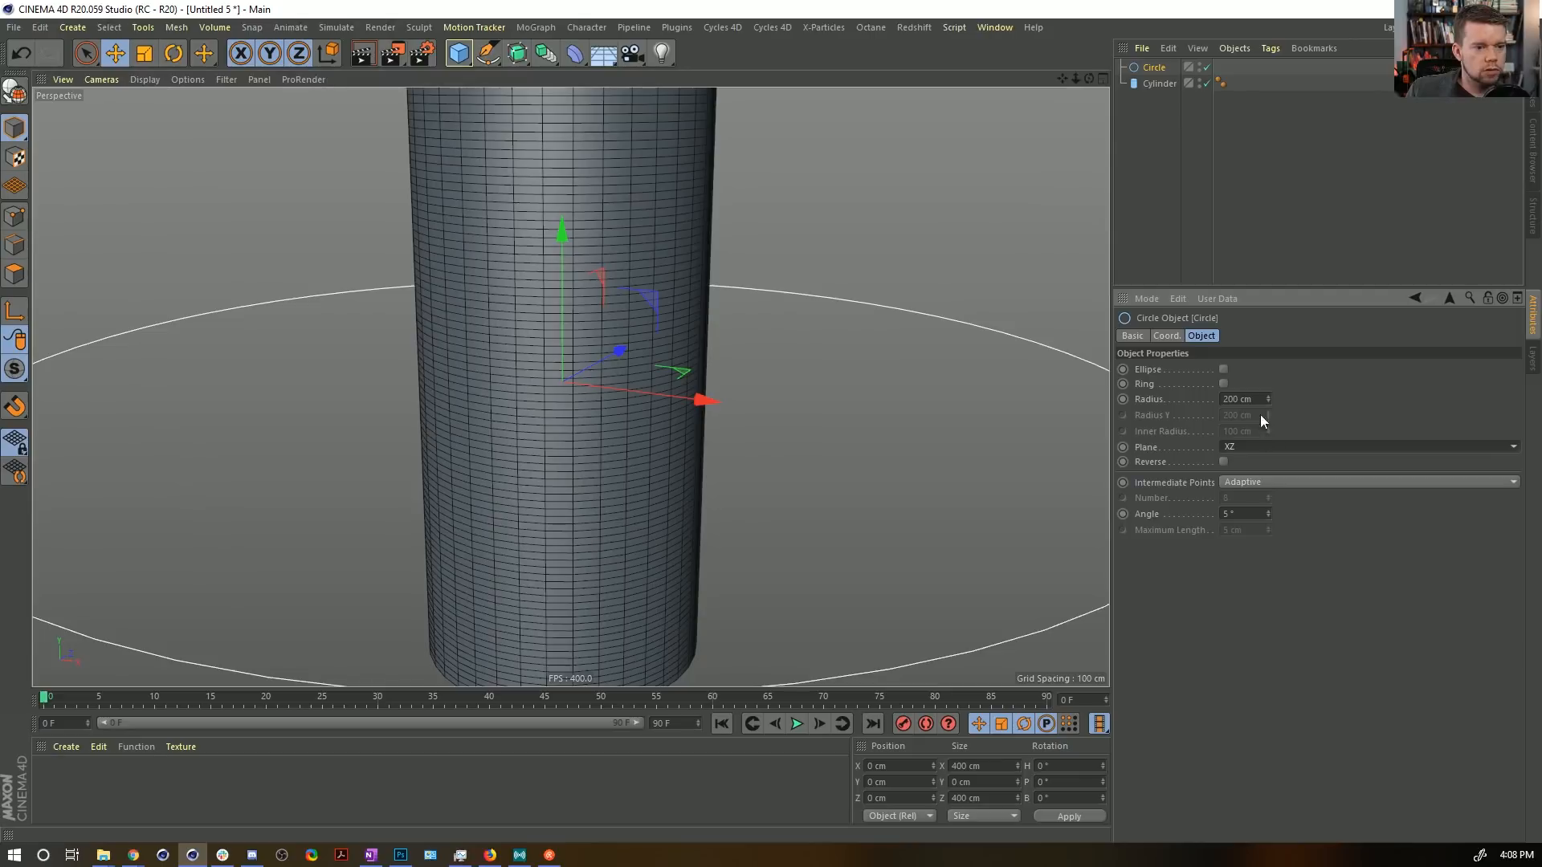
{"action": "left_click_drag", "start_coordinate": [1230, 399], "coordinate": [1206, 402]}
{"action": "type", "text": "1"}
{"action": "key", "text": "Return"}
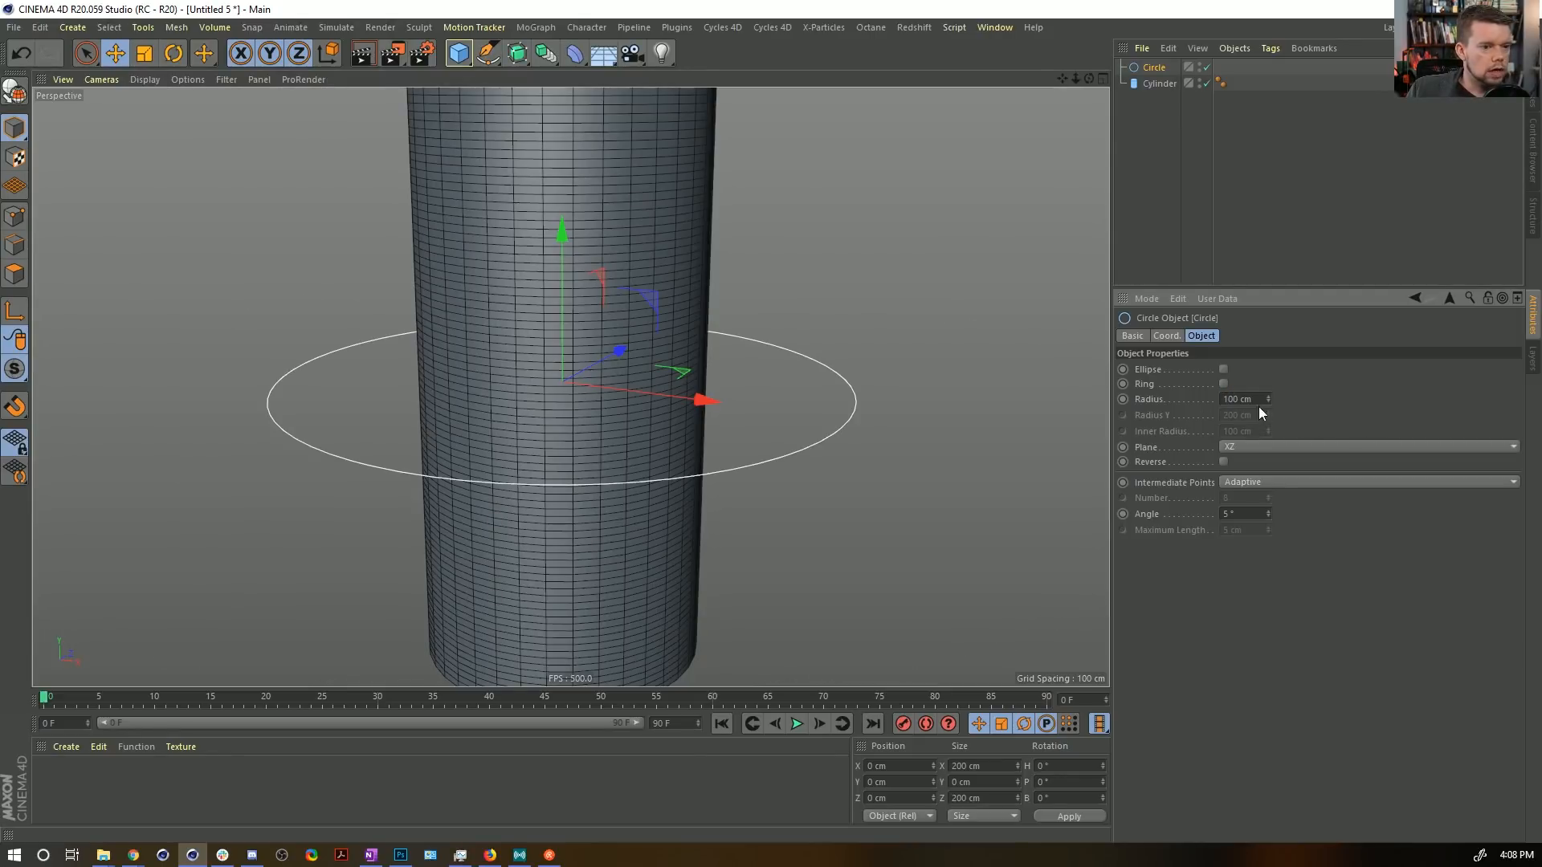
Check the cylinder's radius and set the circle spline's radius to 50 cm to match it.
{"action": "left_click", "coordinate": [1159, 84]}
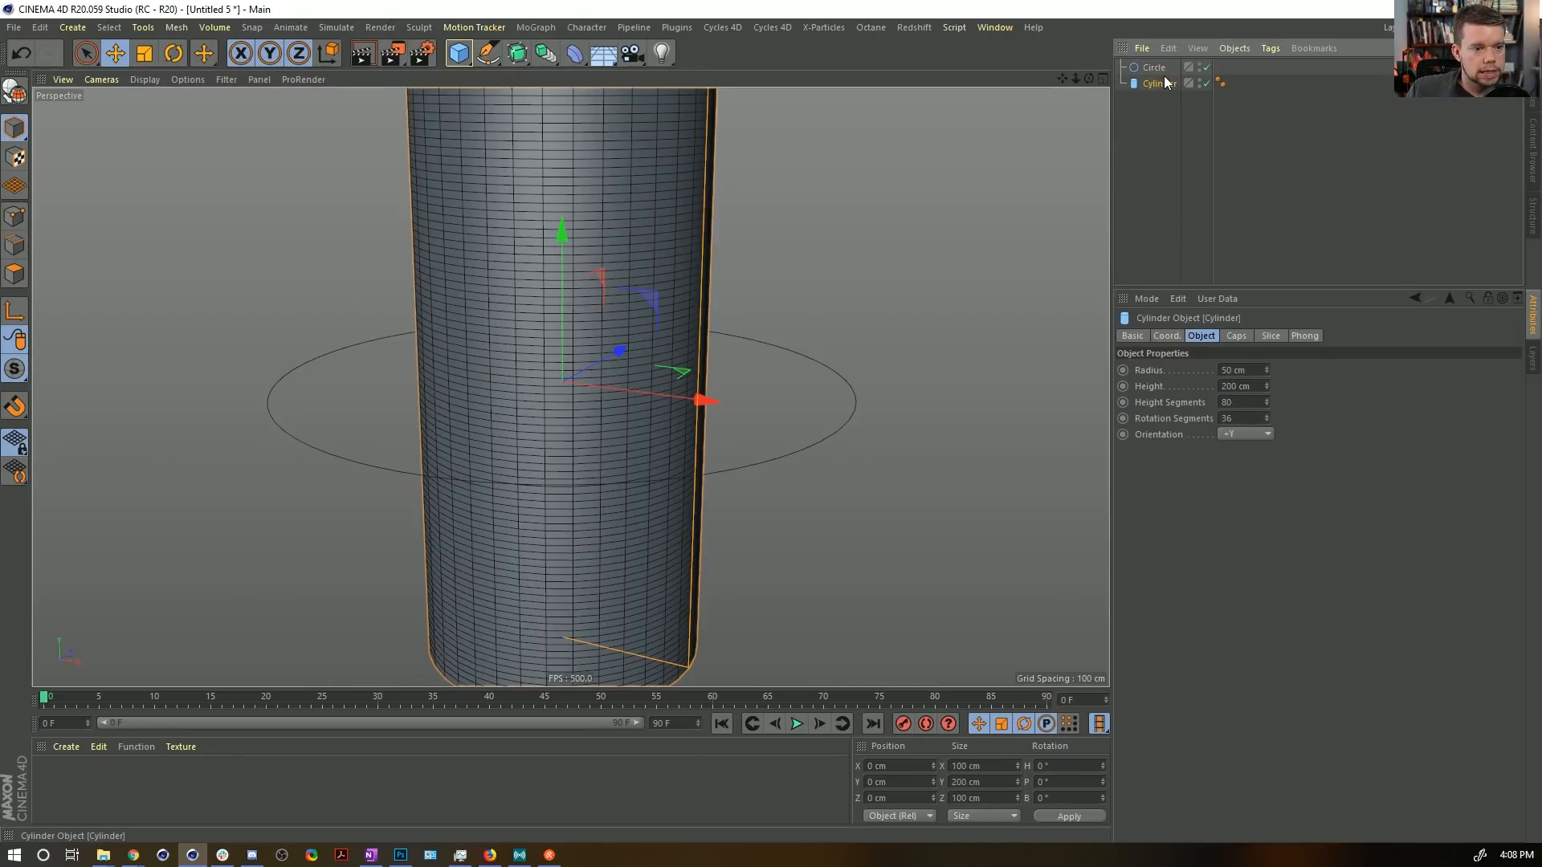
{"action": "left_click", "coordinate": [1154, 68]}
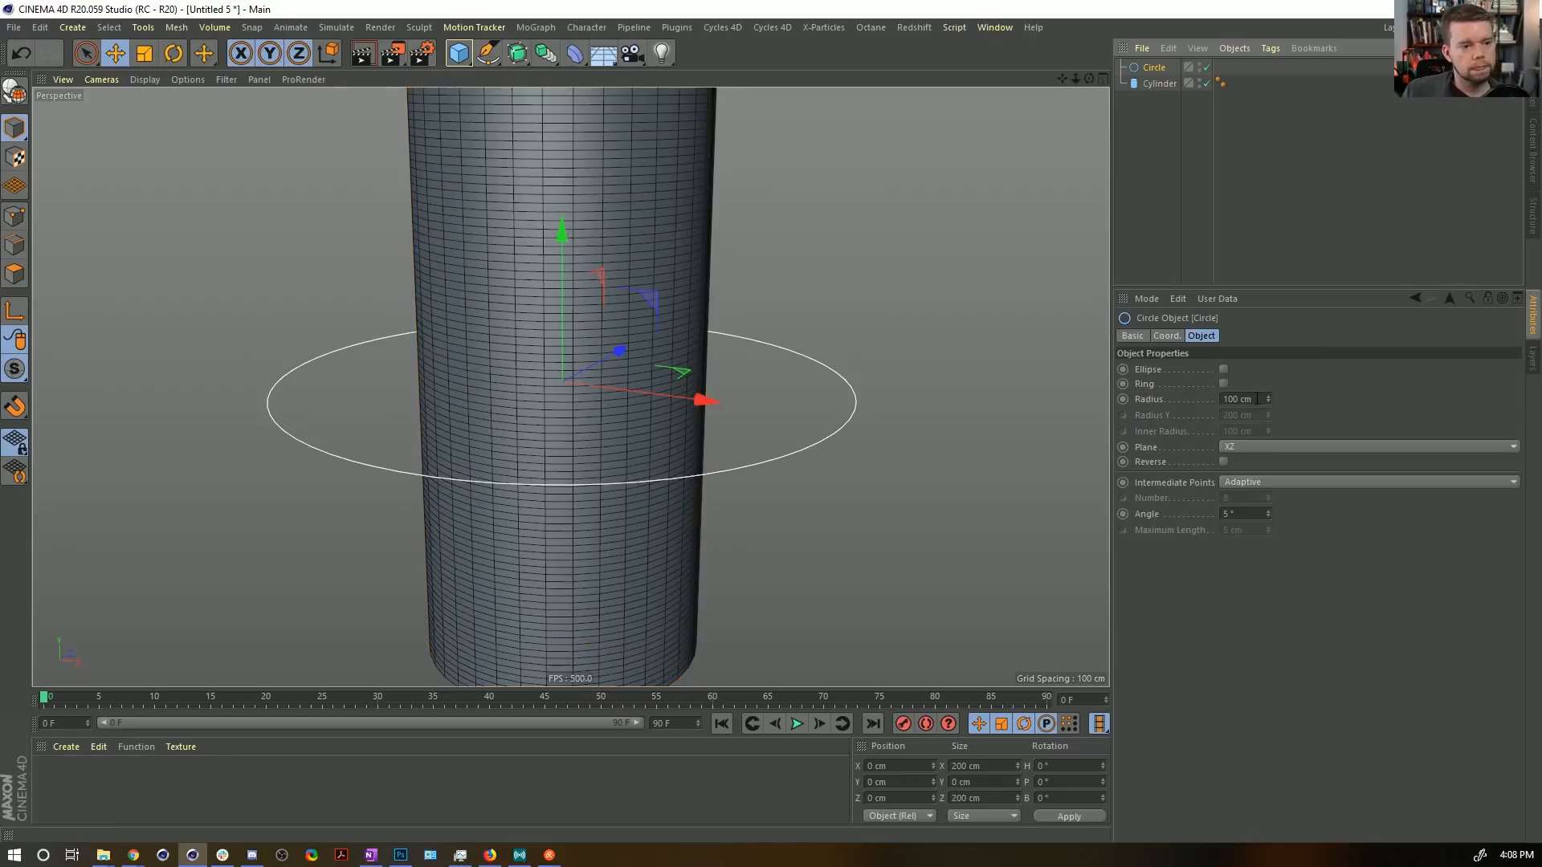
{"action": "left_click_drag", "start_coordinate": [1255, 399], "coordinate": [1009, 384]}
{"action": "type", "text": "50"}
{"action": "key", "text": "Return"}
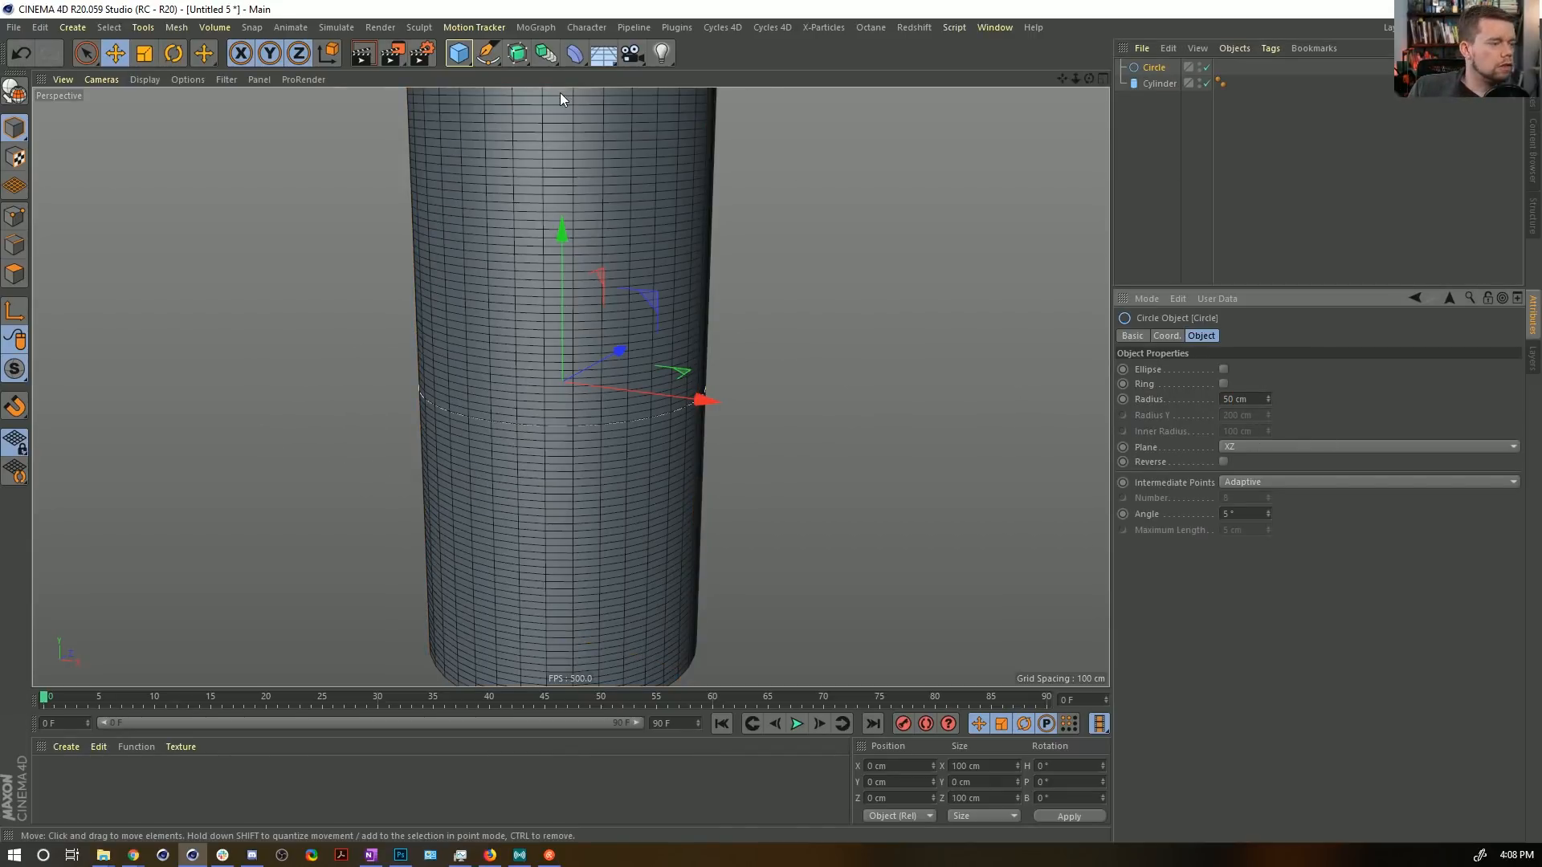
Add a Sphere, change its type to Icosahedron and set its radius to 10 cm.
{"action": "left_click_drag", "start_coordinate": [458, 53], "coordinate": [777, 72]}
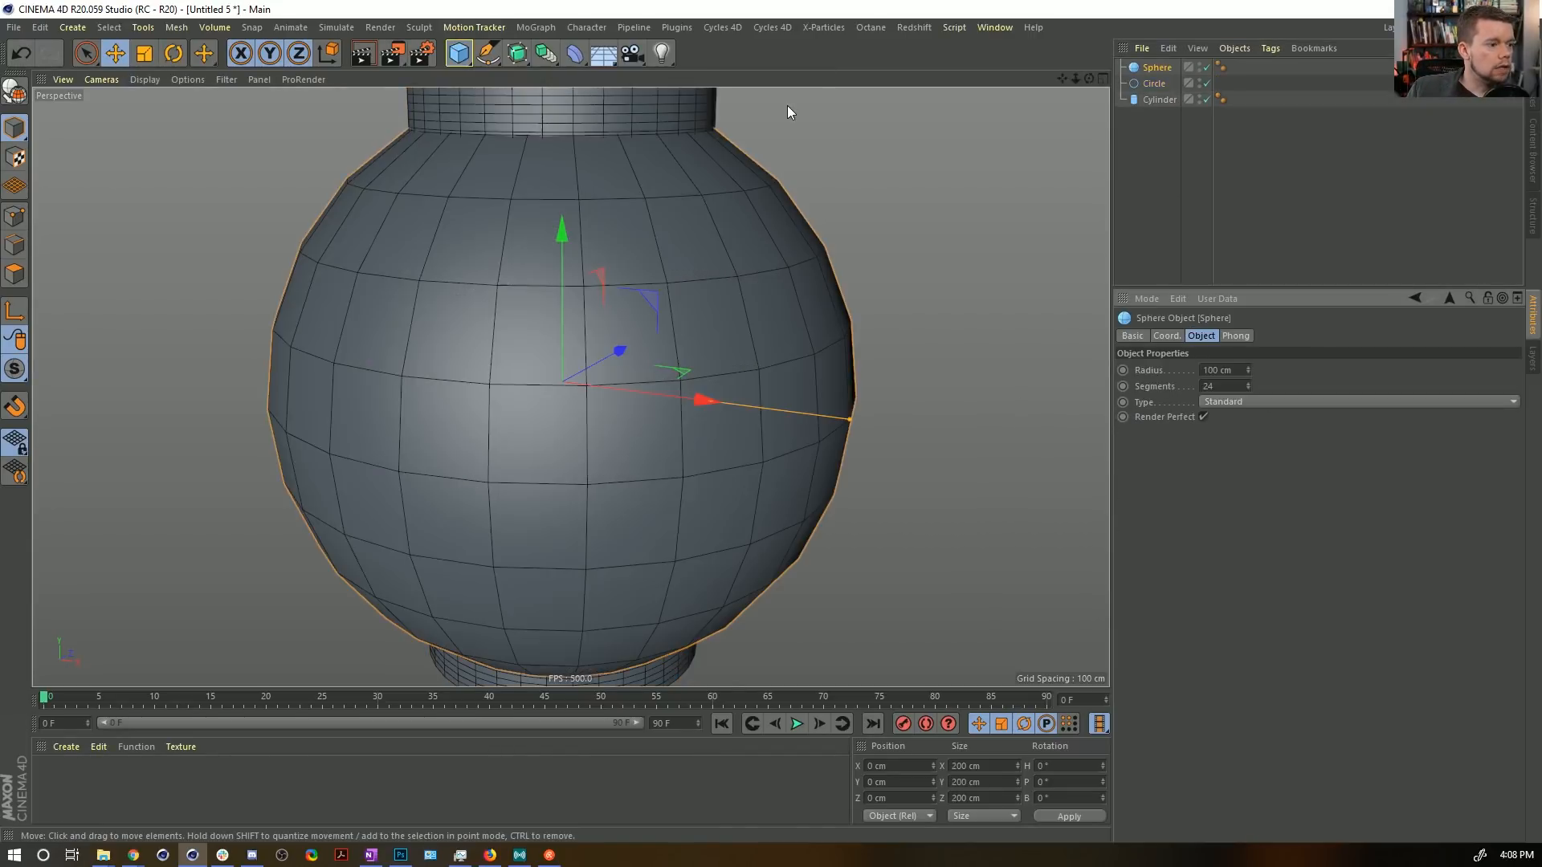
{"action": "left_click", "coordinate": [1245, 402]}
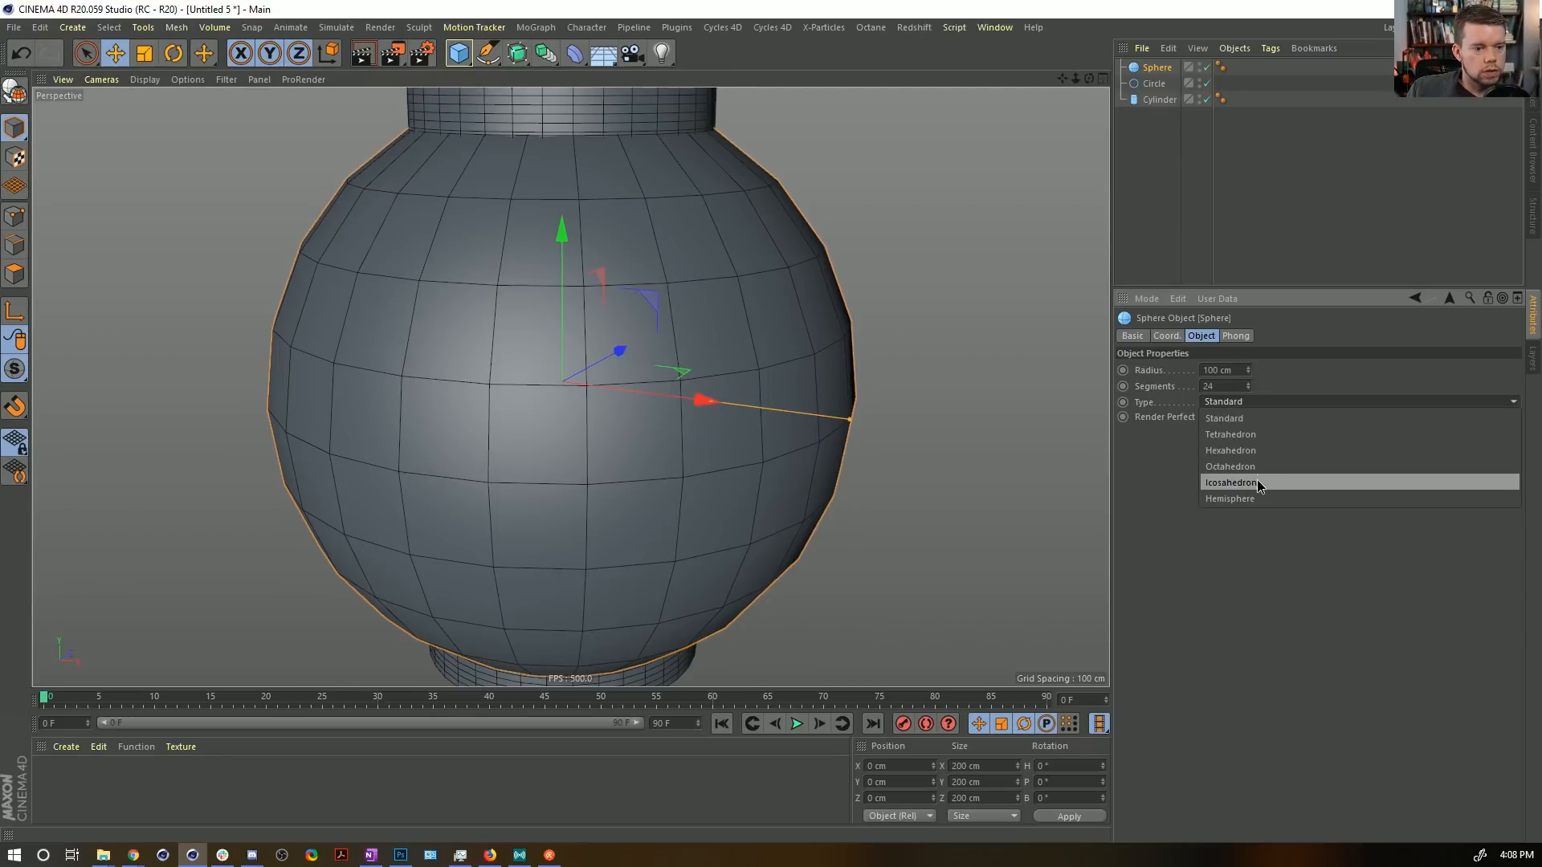
{"action": "left_click", "coordinate": [1260, 485]}
{"action": "double_click", "coordinate": [1223, 370]}
{"action": "type", "text": "10"}
{"action": "key", "text": "Return"}
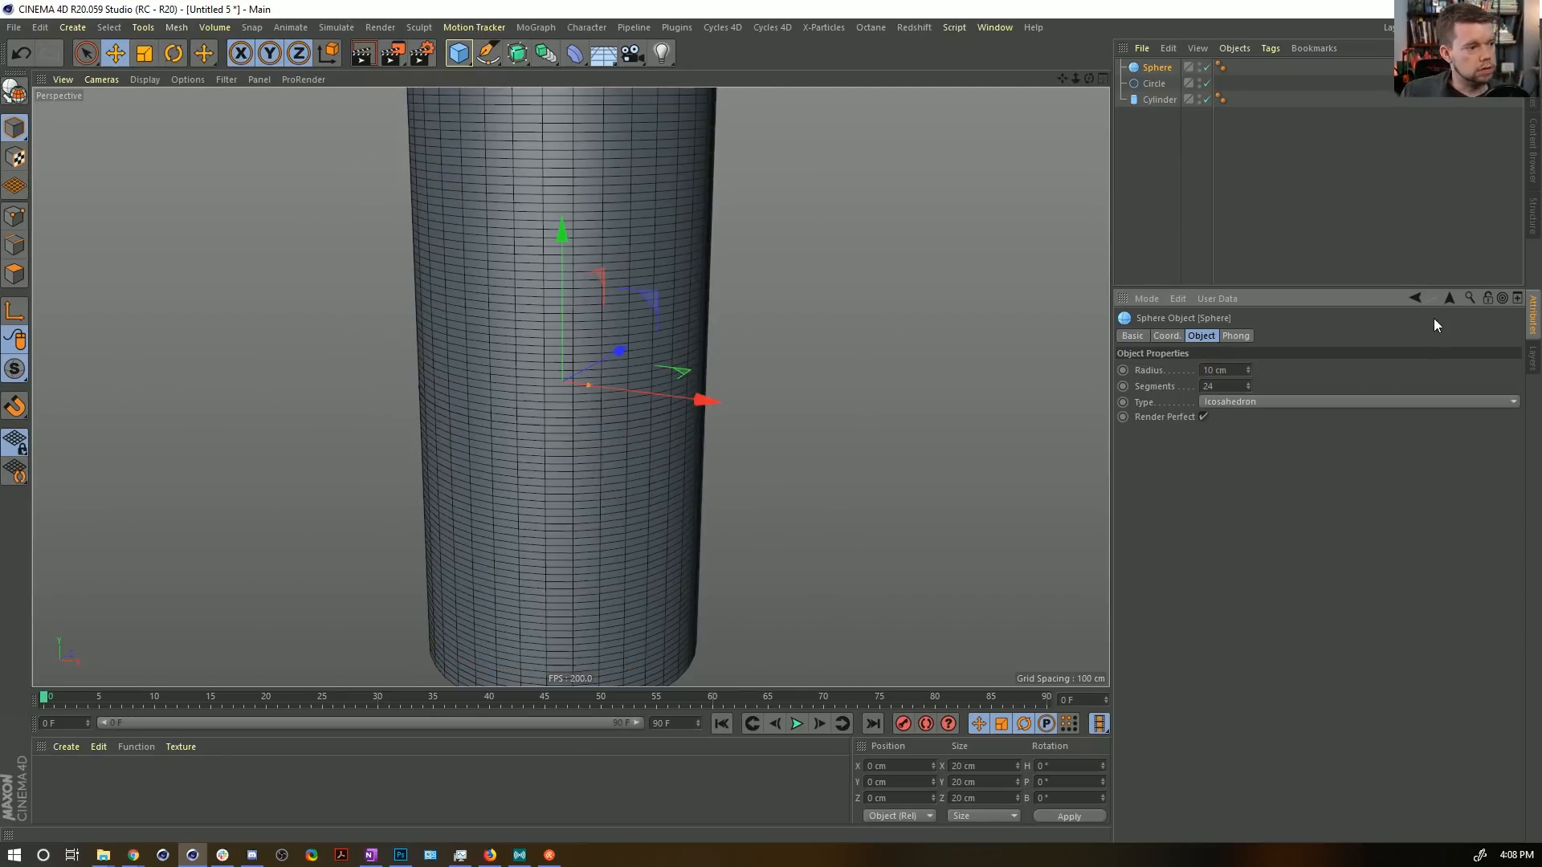
Add an Align to Spline tag to the sphere and assign the Circle as its spline path.
{"action": "right_click", "coordinate": [1162, 69]}
{"action": "mouse_move", "coordinate": [1201, 78]}
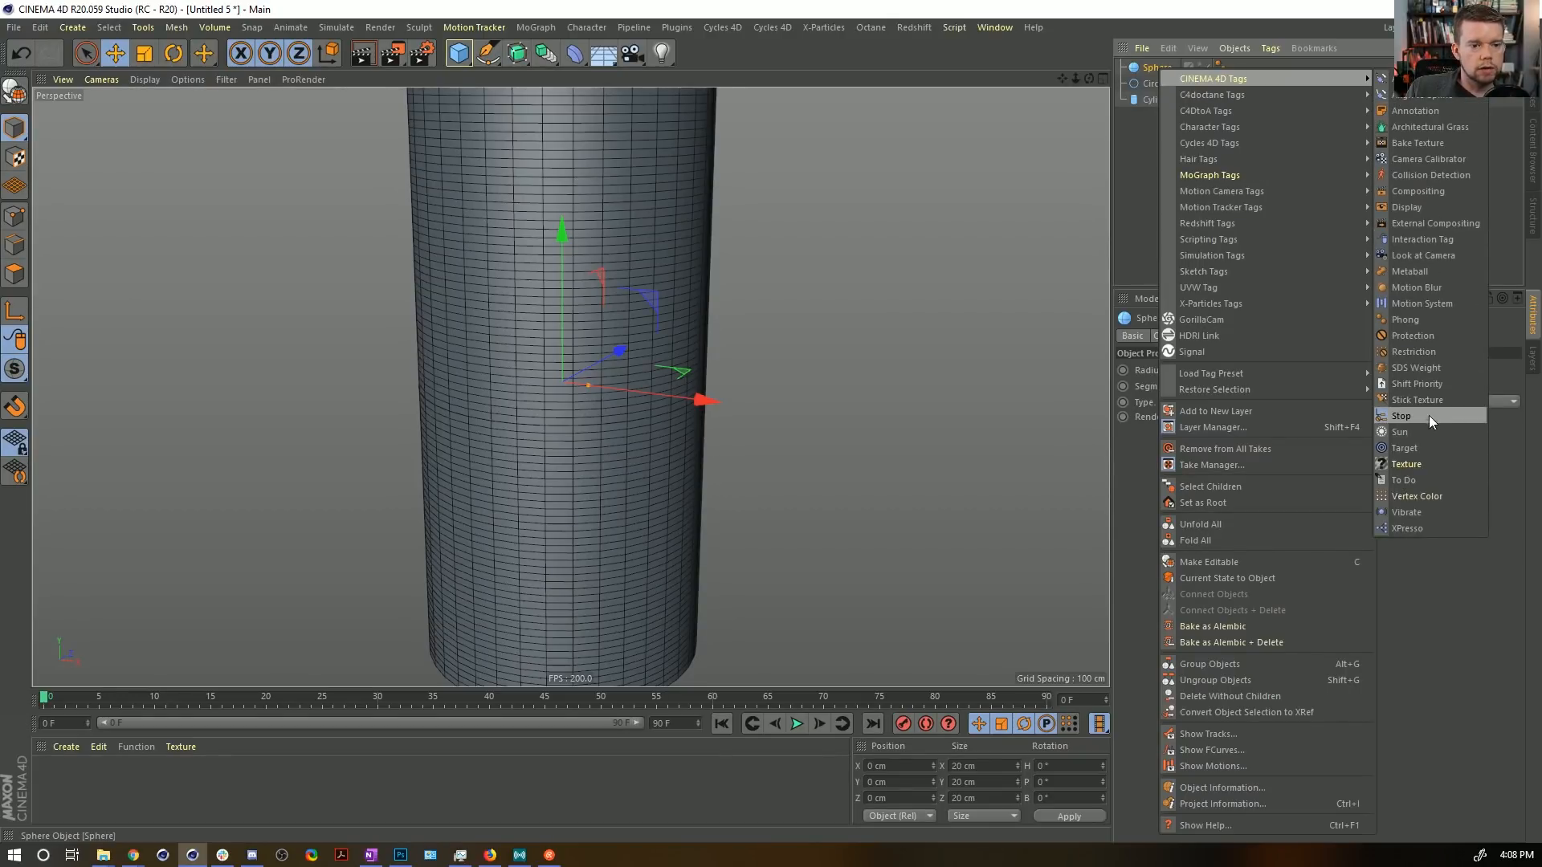
{"action": "left_click", "coordinate": [1426, 95]}
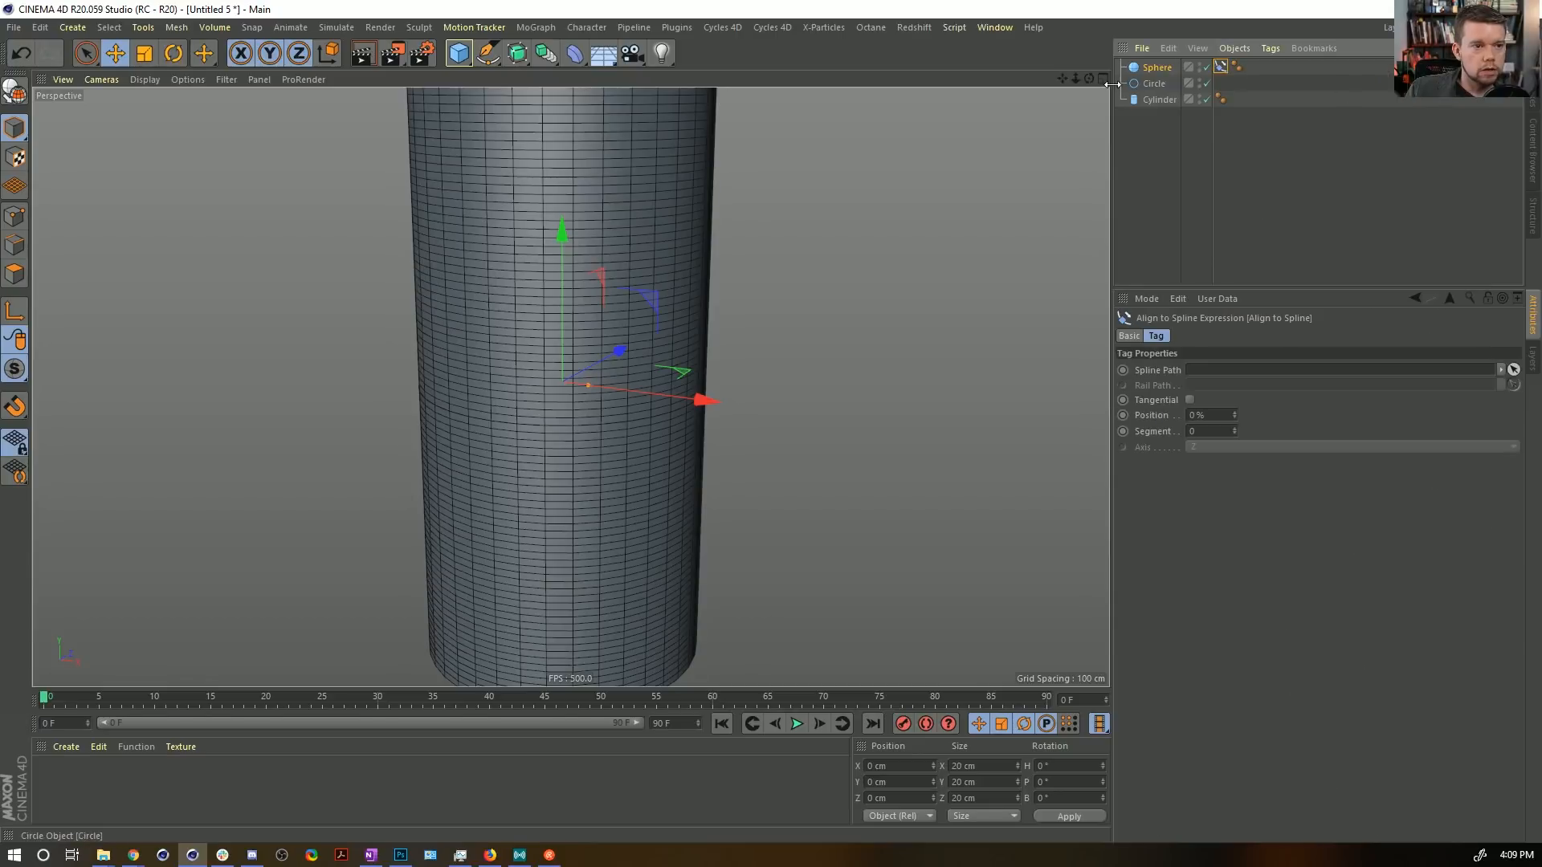
{"action": "left_click_drag", "start_coordinate": [1134, 86], "coordinate": [1217, 372]}
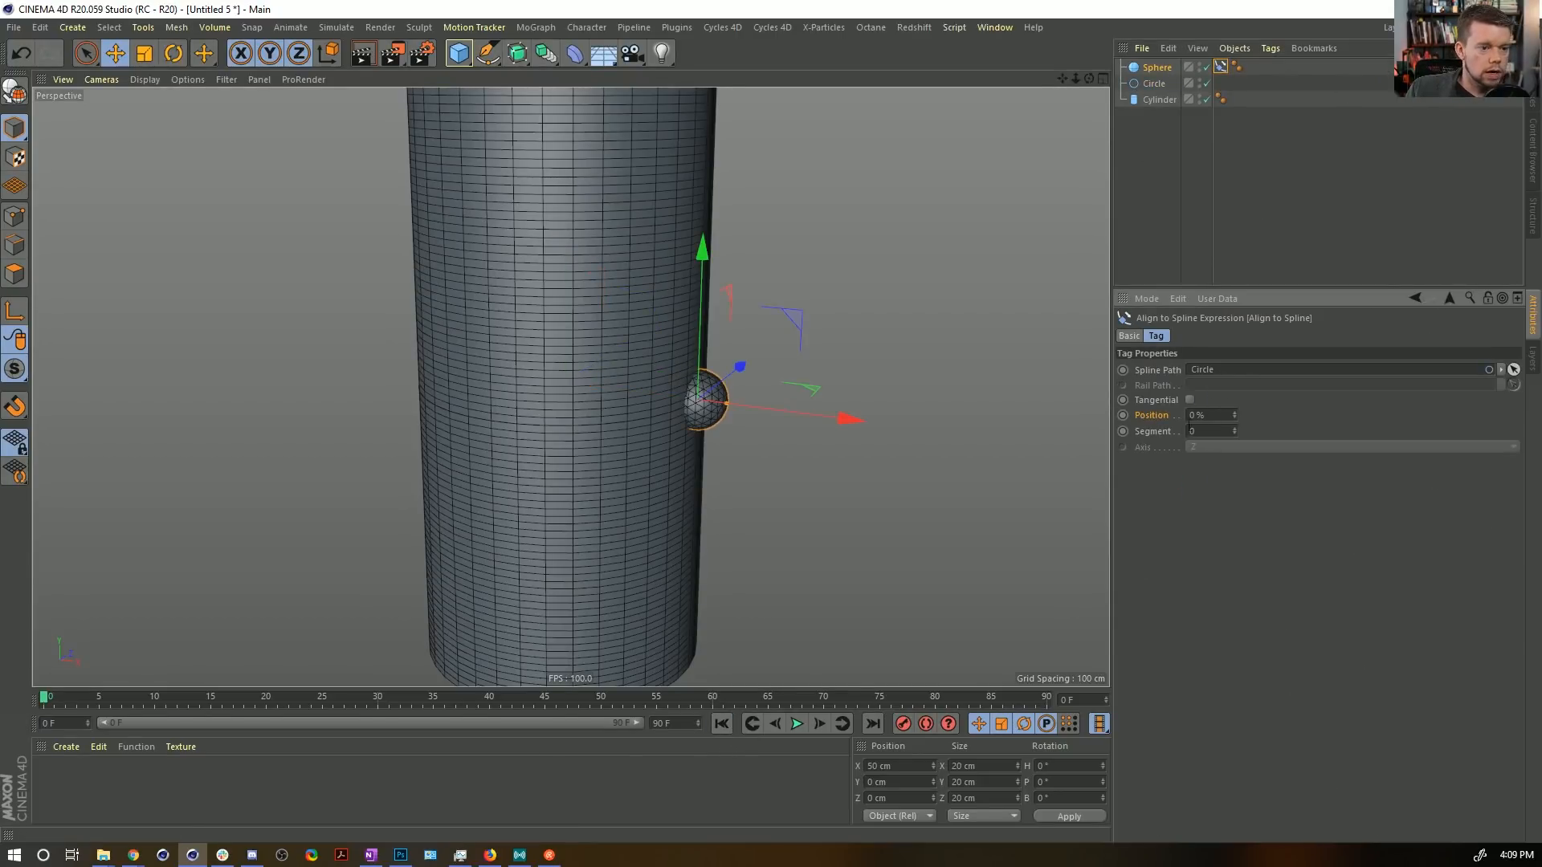
Keyframe the Align to Spline tag's Position at 0% on frame 0 and 100% on frame 90.
{"action": "left_click", "coordinate": [1123, 415]}
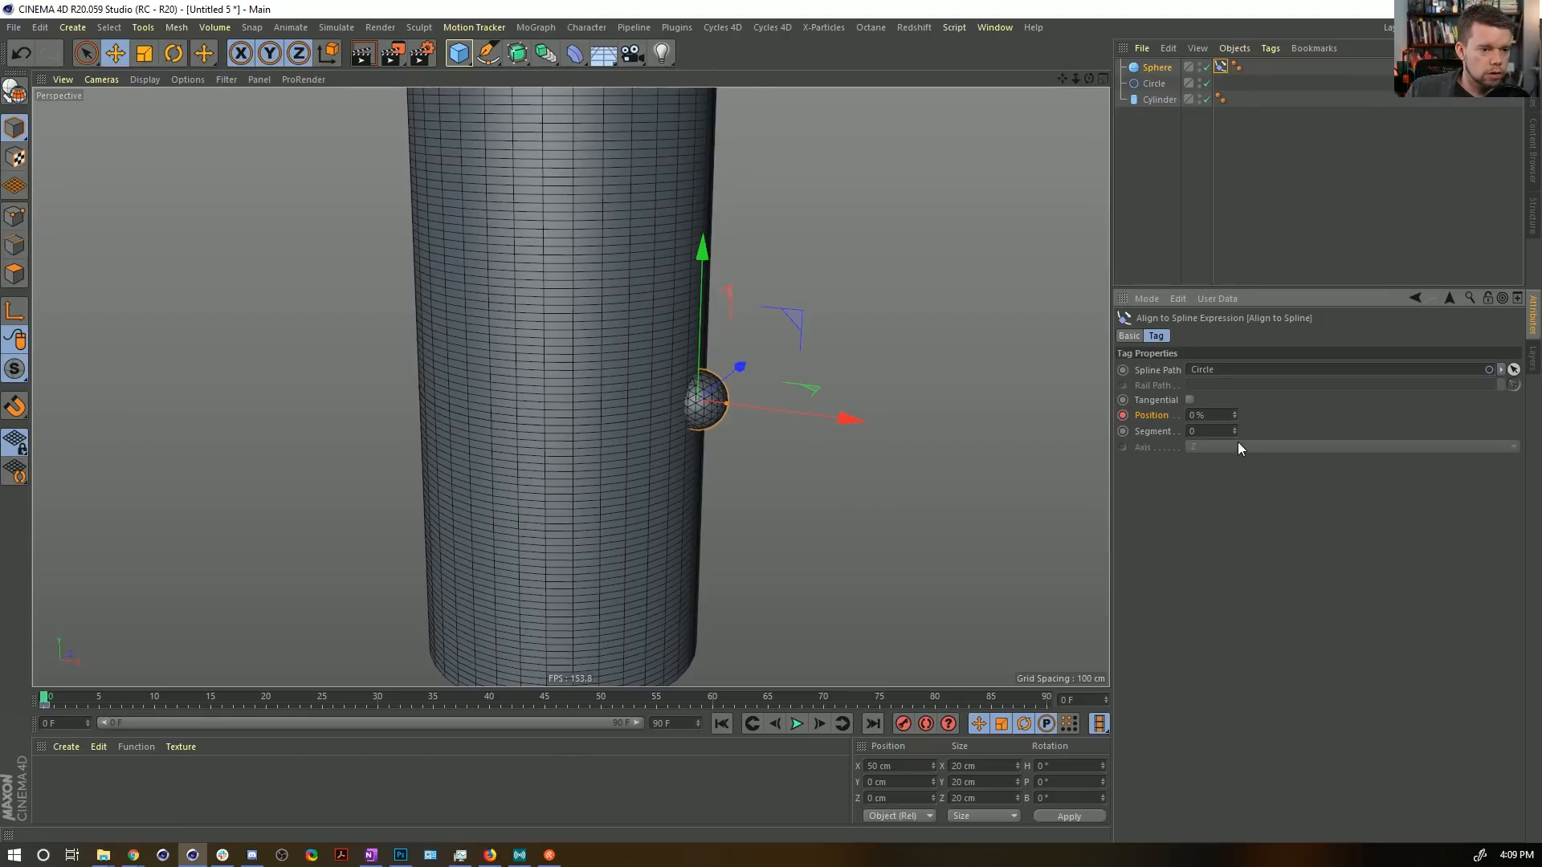
{"action": "key", "text": "shift+g"}
{"action": "left_click_drag", "start_coordinate": [1235, 414], "coordinate": [1230, 382]}
{"action": "left_click", "coordinate": [1122, 415]}
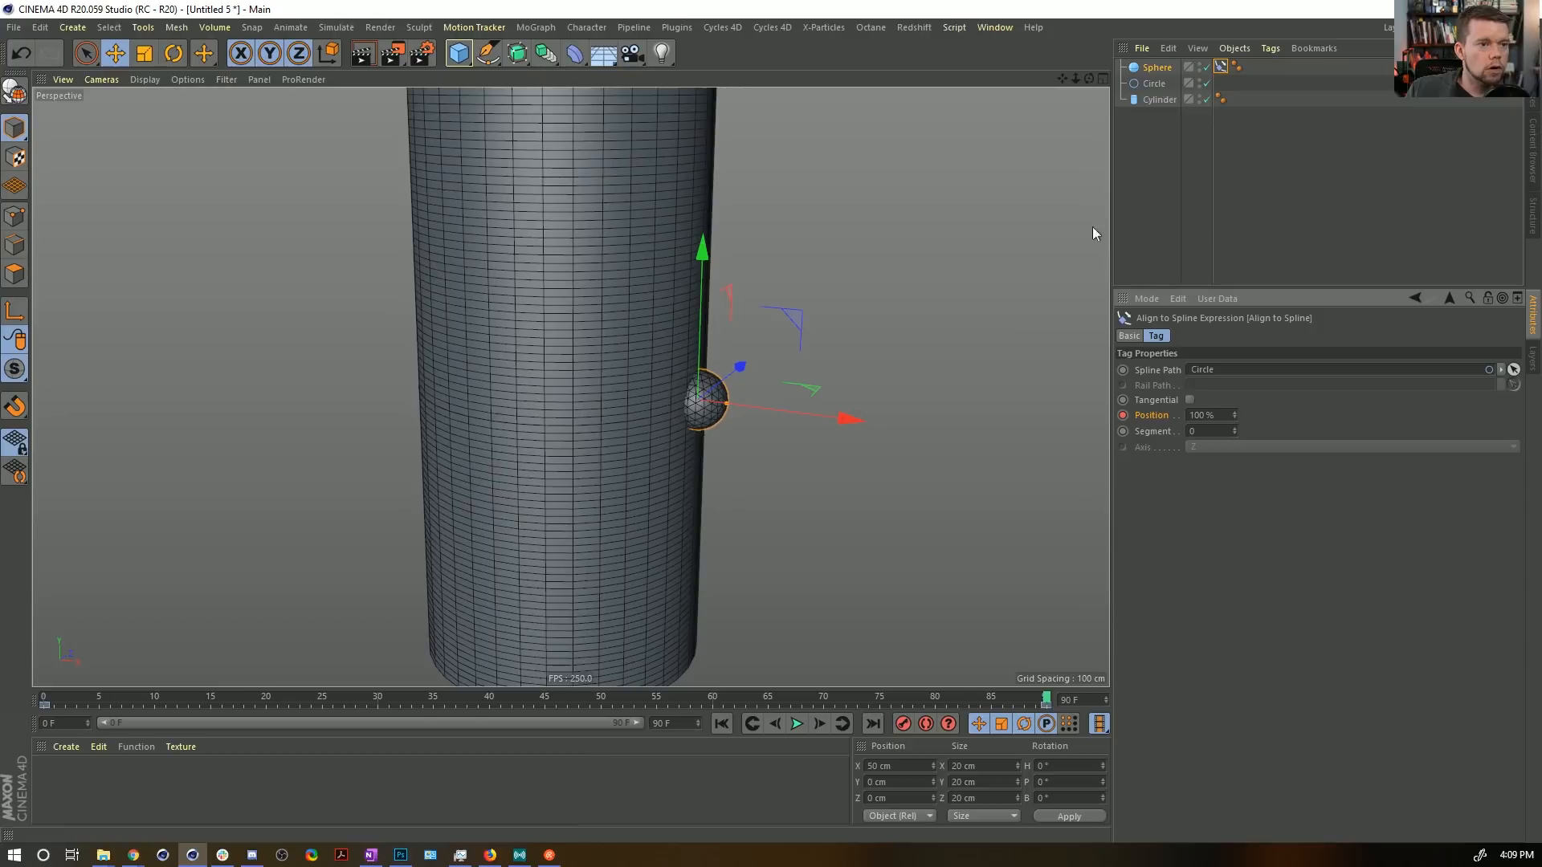
Set the sphere's radius to 5 cm.
{"action": "left_click", "coordinate": [1157, 67]}
{"action": "left_click", "coordinate": [1220, 370]}
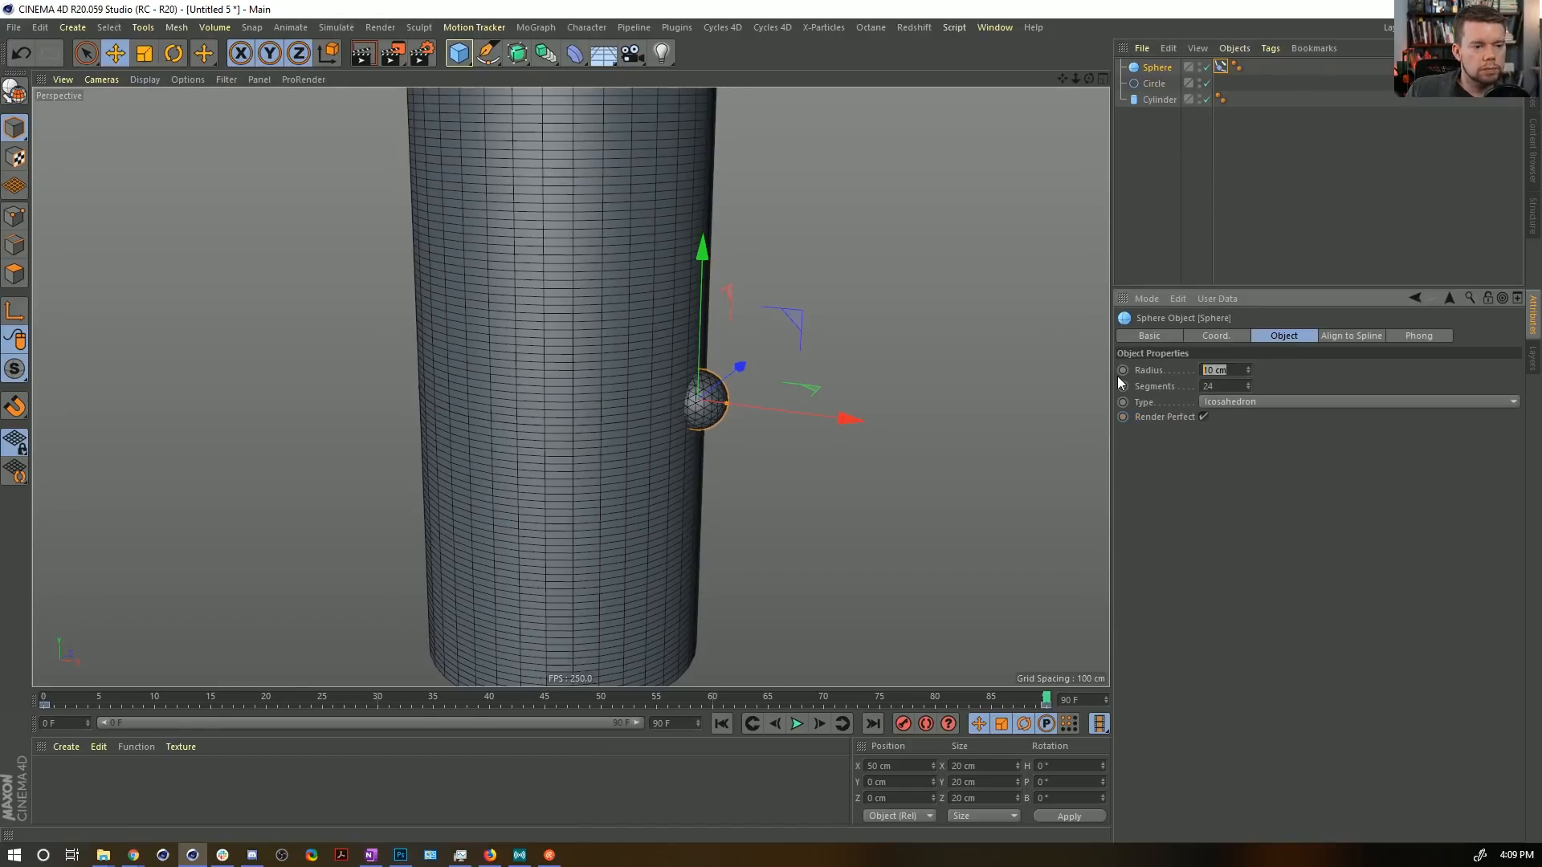
{"action": "type", "text": "5"}
{"action": "key", "text": "Return"}
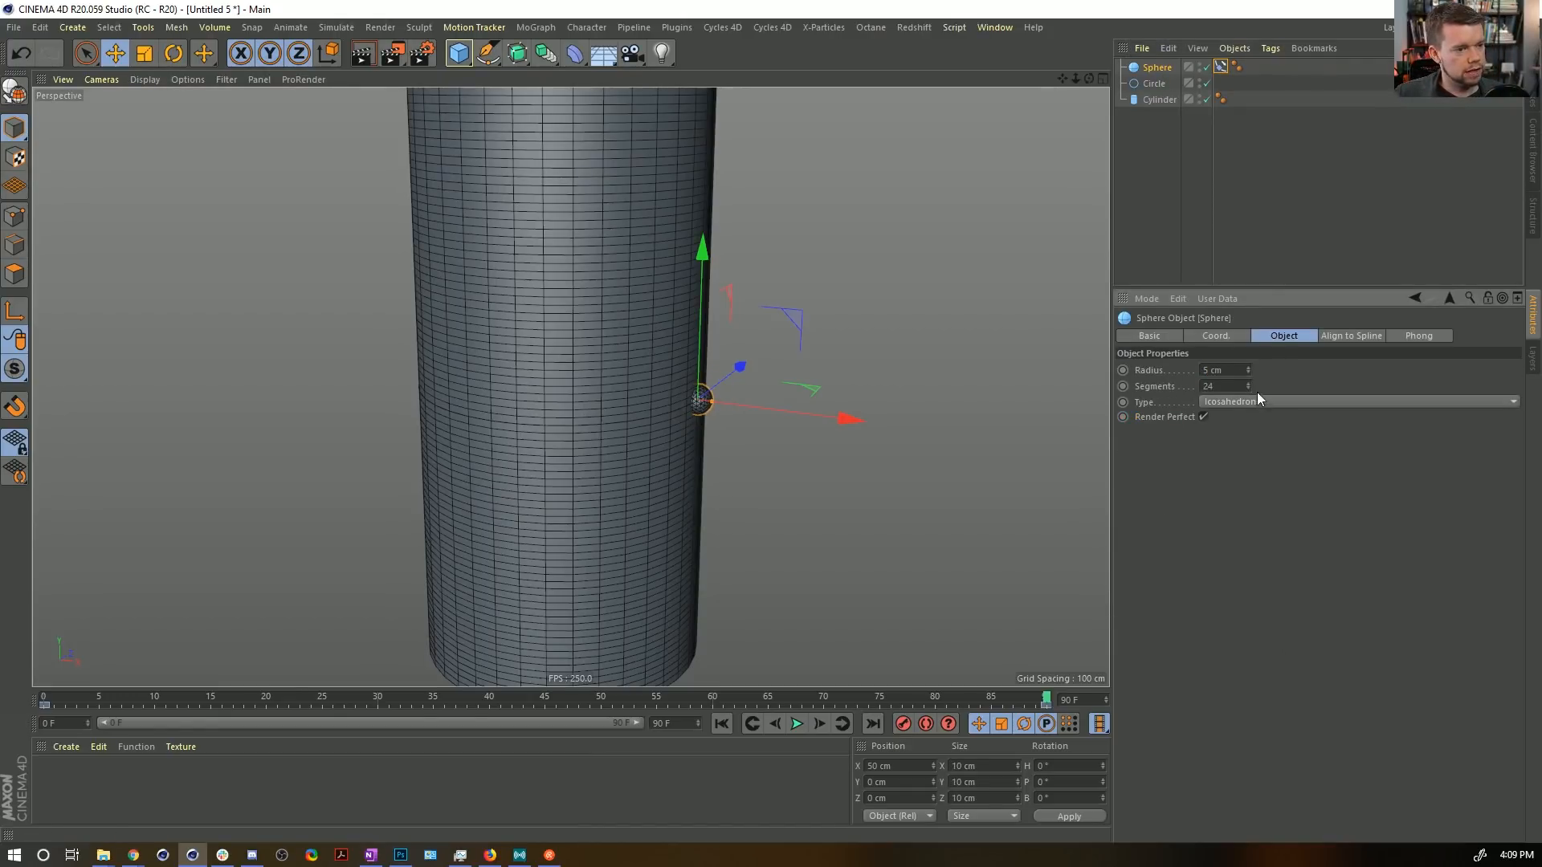
Try a radius of 3 cm for the sphere and undo the change.
{"action": "left_click", "coordinate": [1239, 369]}
{"action": "type", "text": "3"}
{"action": "key", "text": "Return"}
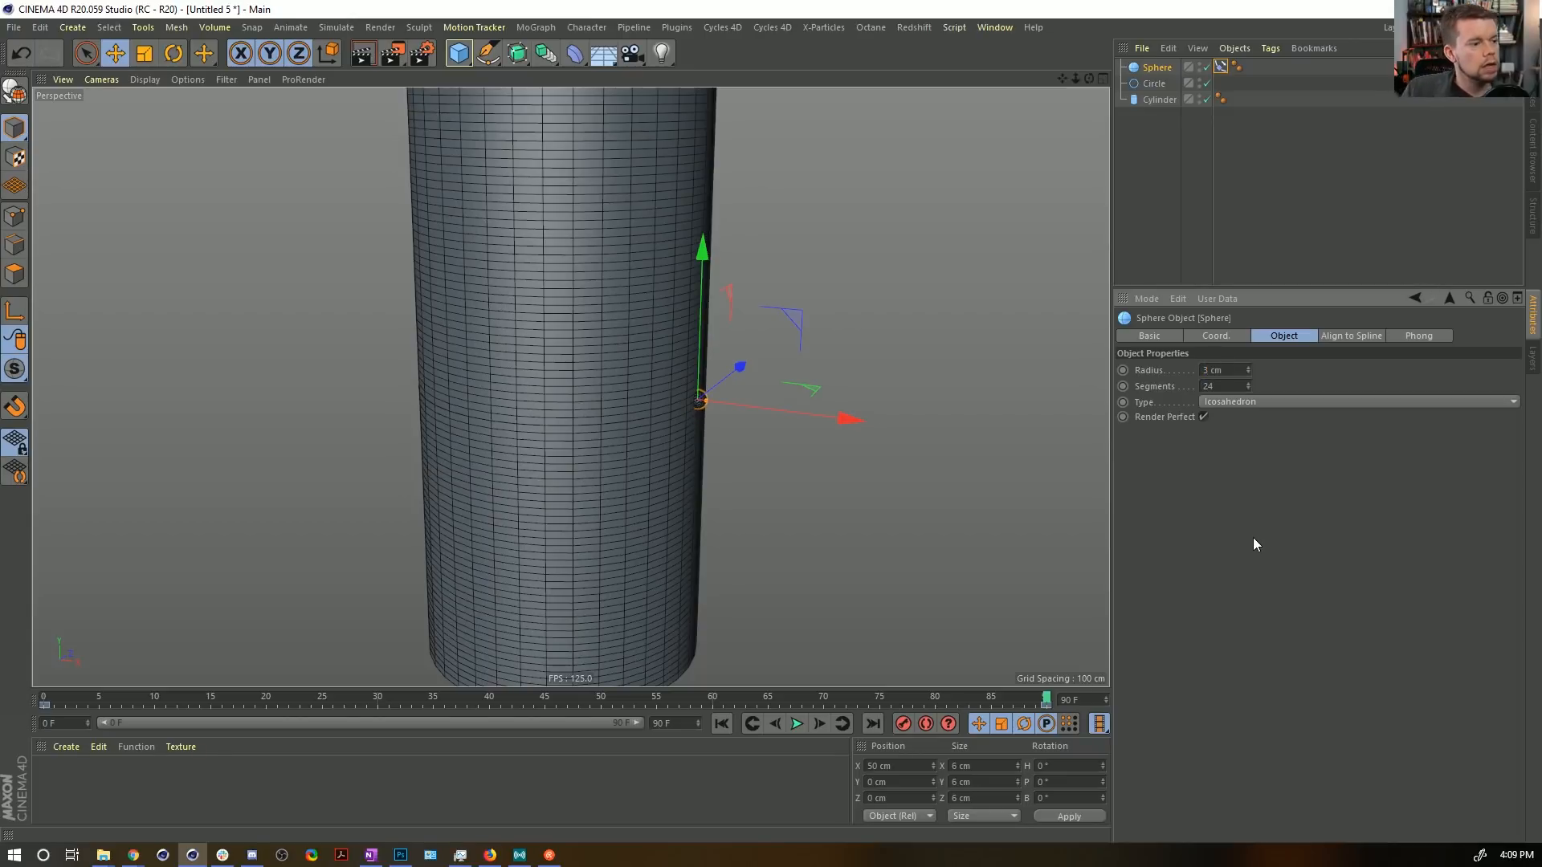
{"action": "key", "text": "ctrl+z"}
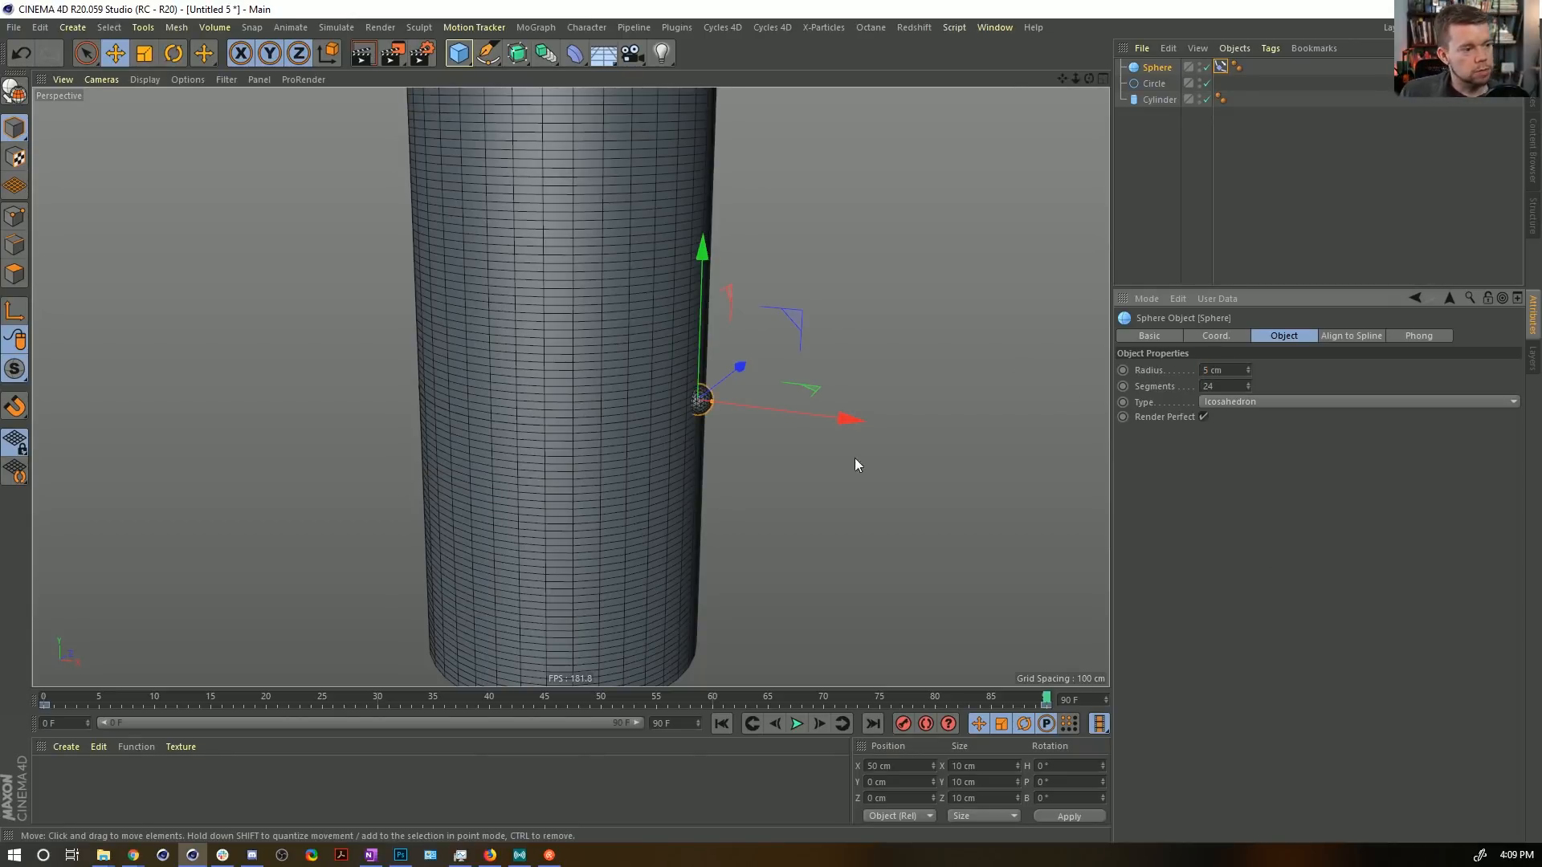
{"action": "left_click_drag", "start_coordinate": [854, 458], "coordinate": [678, 440], "text": "alt"}
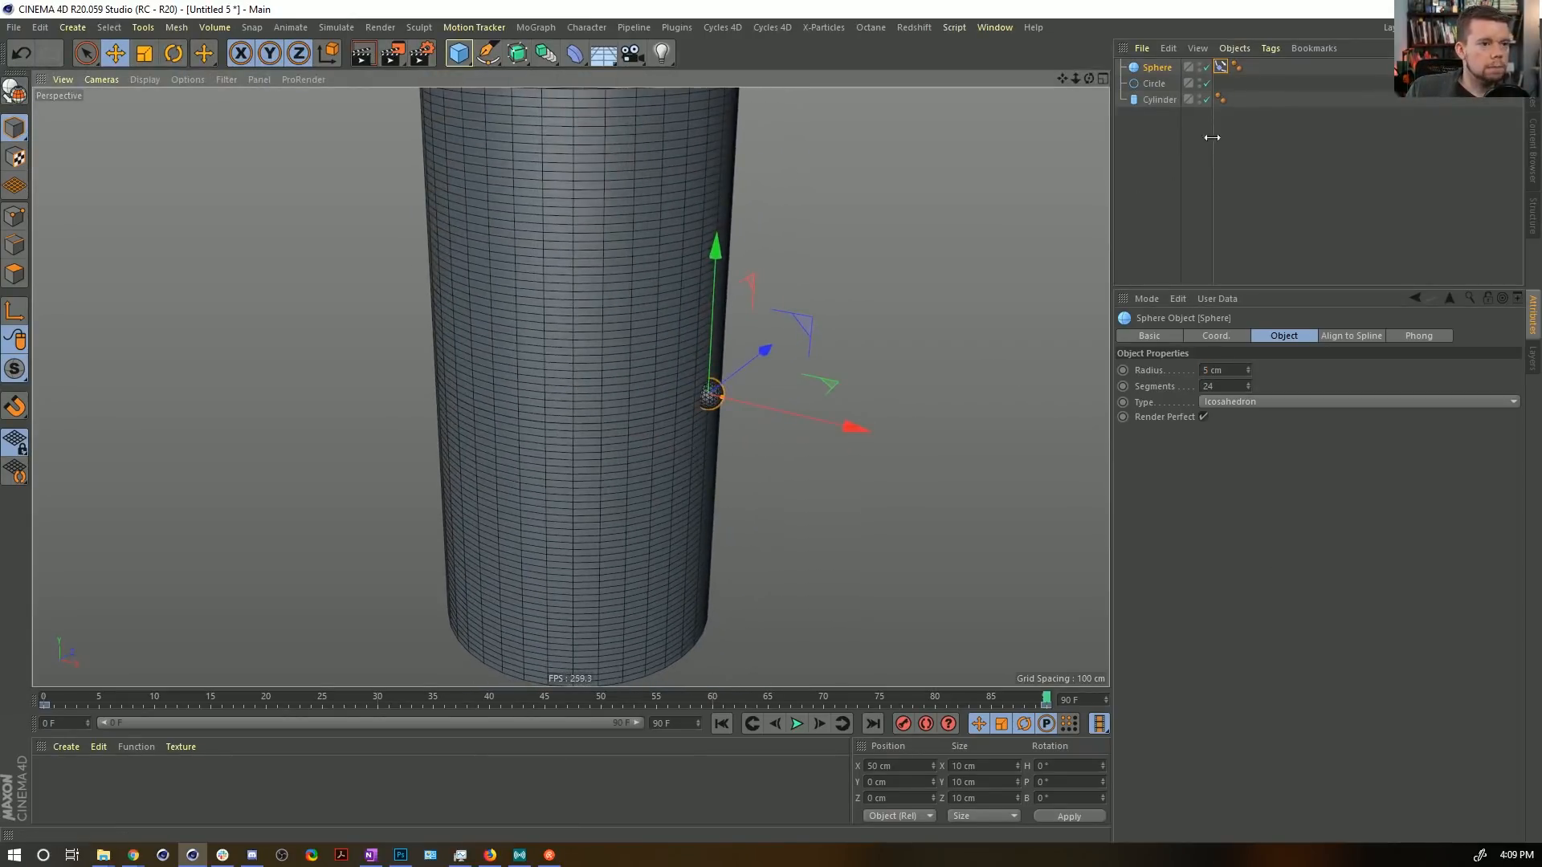
{"action": "left_click", "coordinate": [1153, 83]}
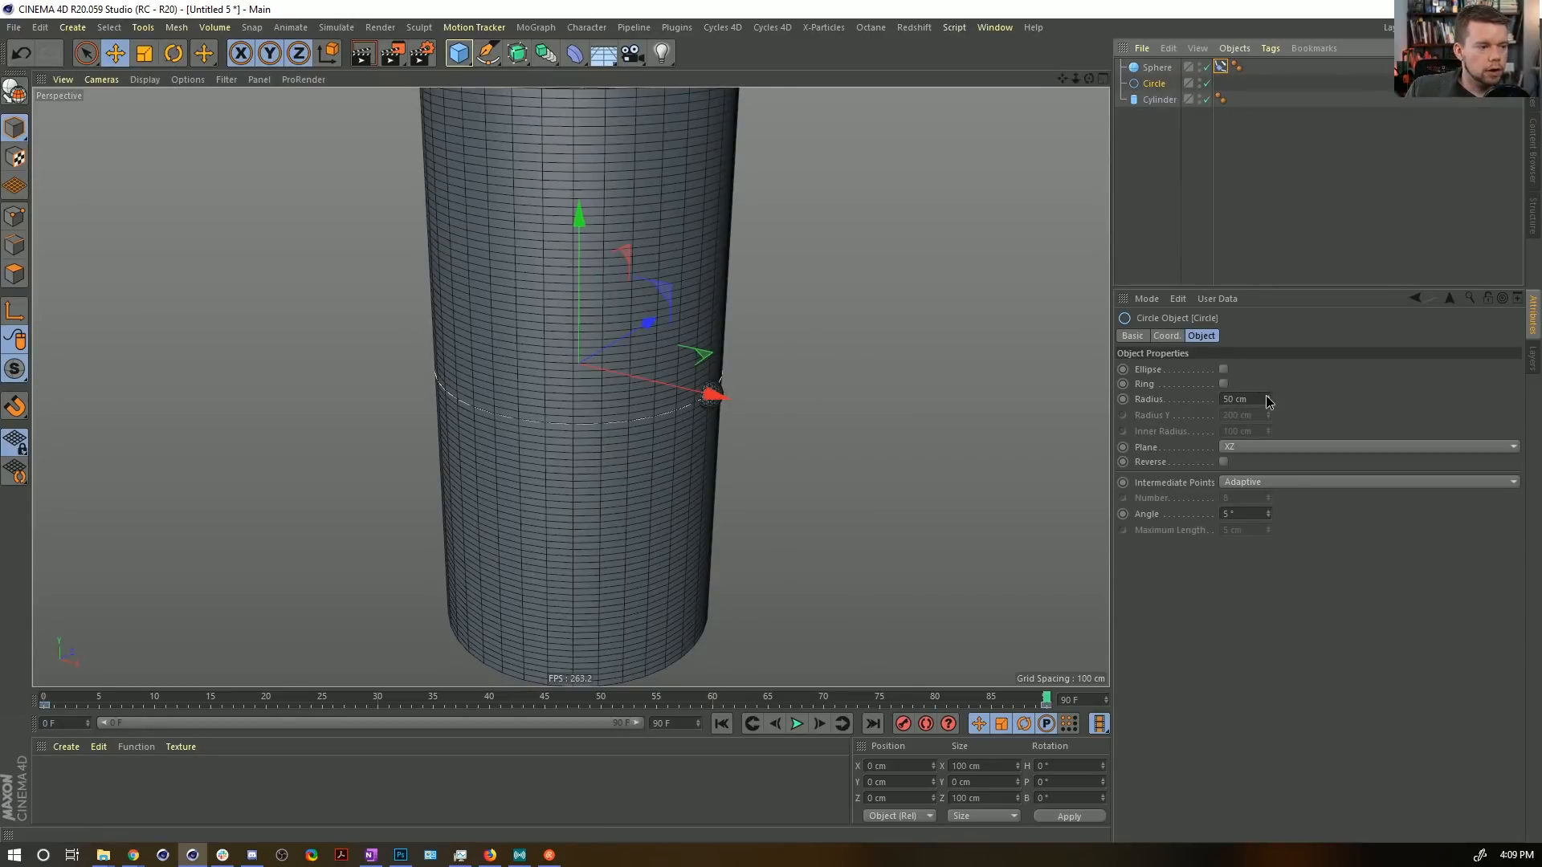
{"action": "left_click", "coordinate": [1202, 209]}
{"action": "right_click", "coordinate": [1150, 97]}
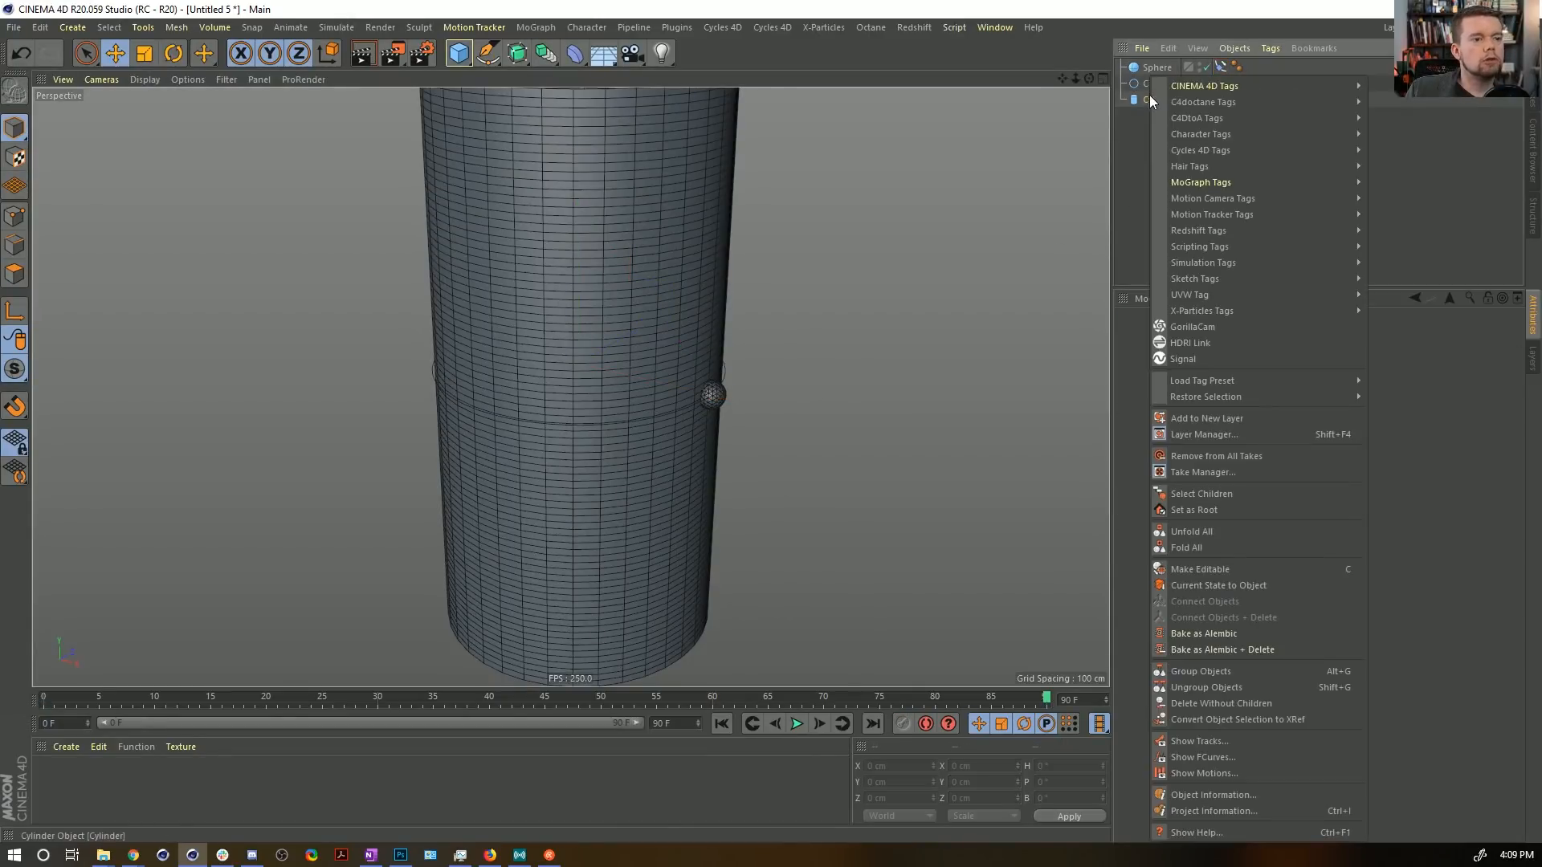
{"action": "left_click", "coordinate": [1158, 101]}
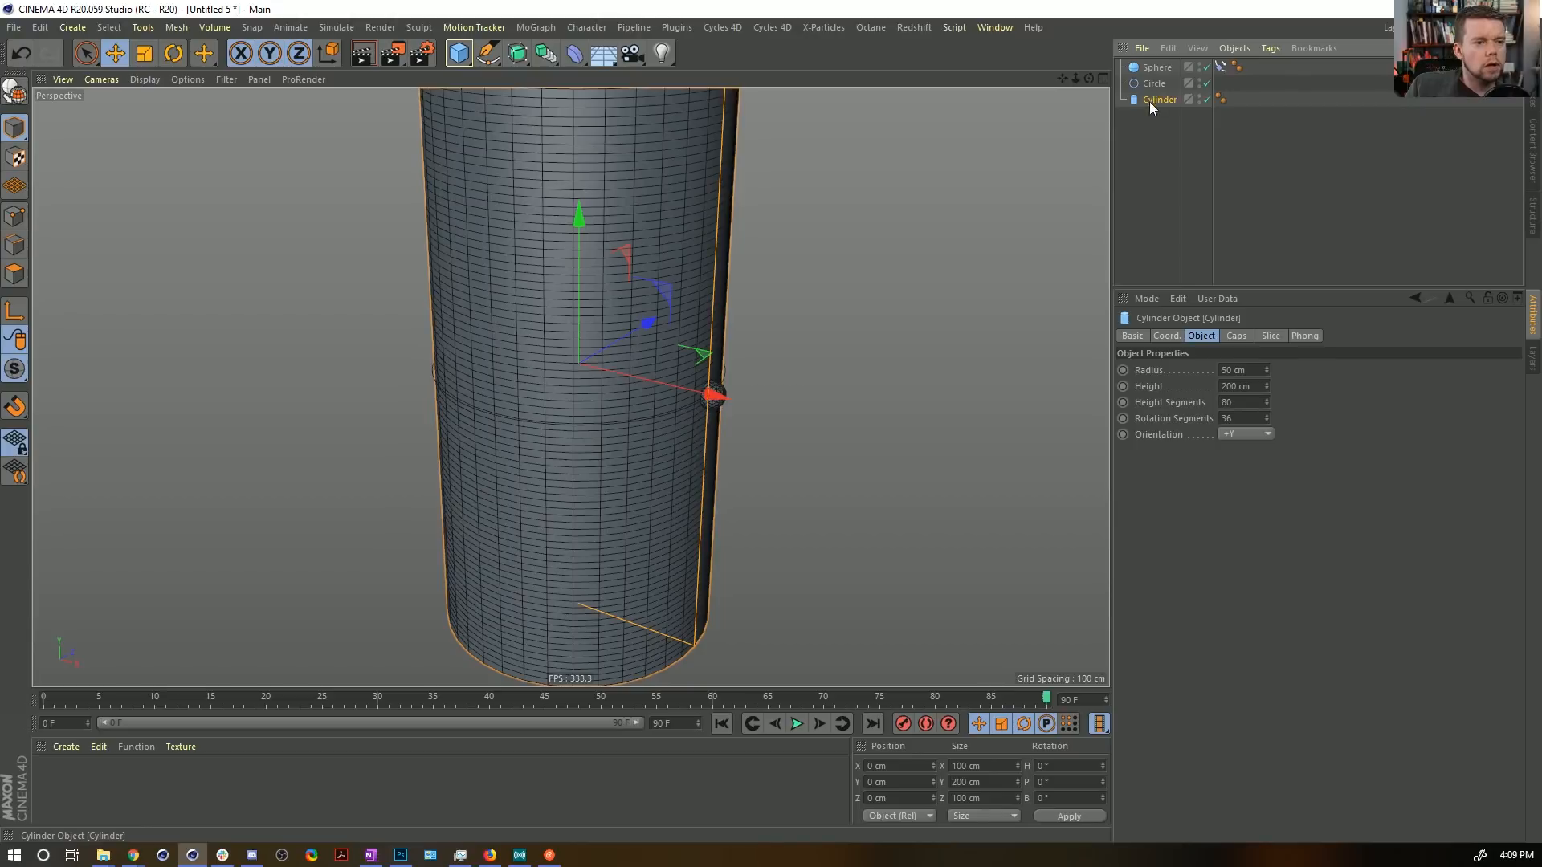
{"action": "right_click", "coordinate": [1141, 101]}
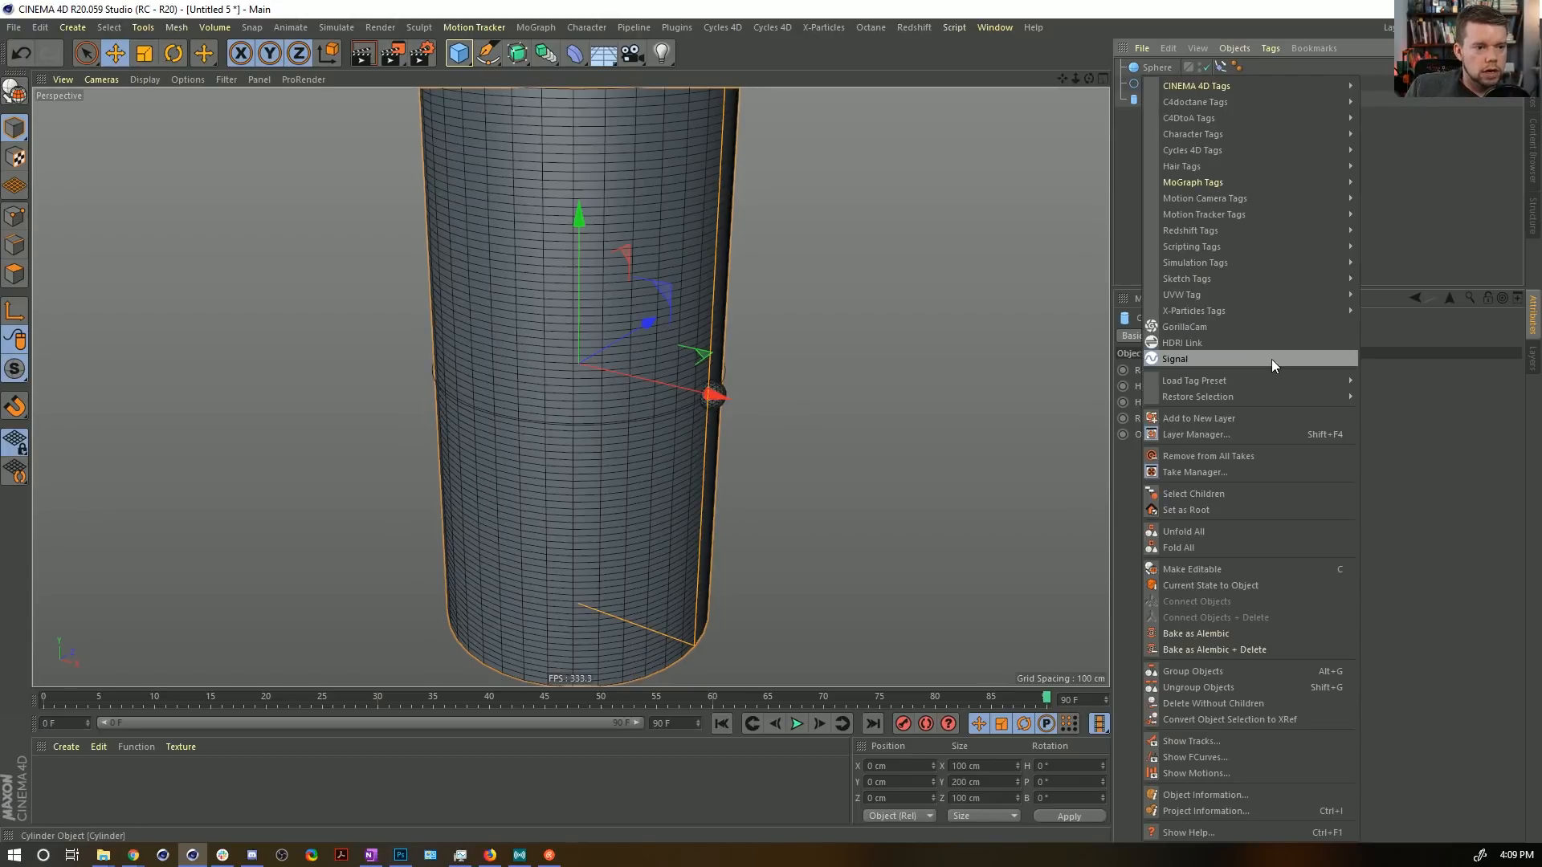
{"action": "mouse_move", "coordinate": [1223, 266]}
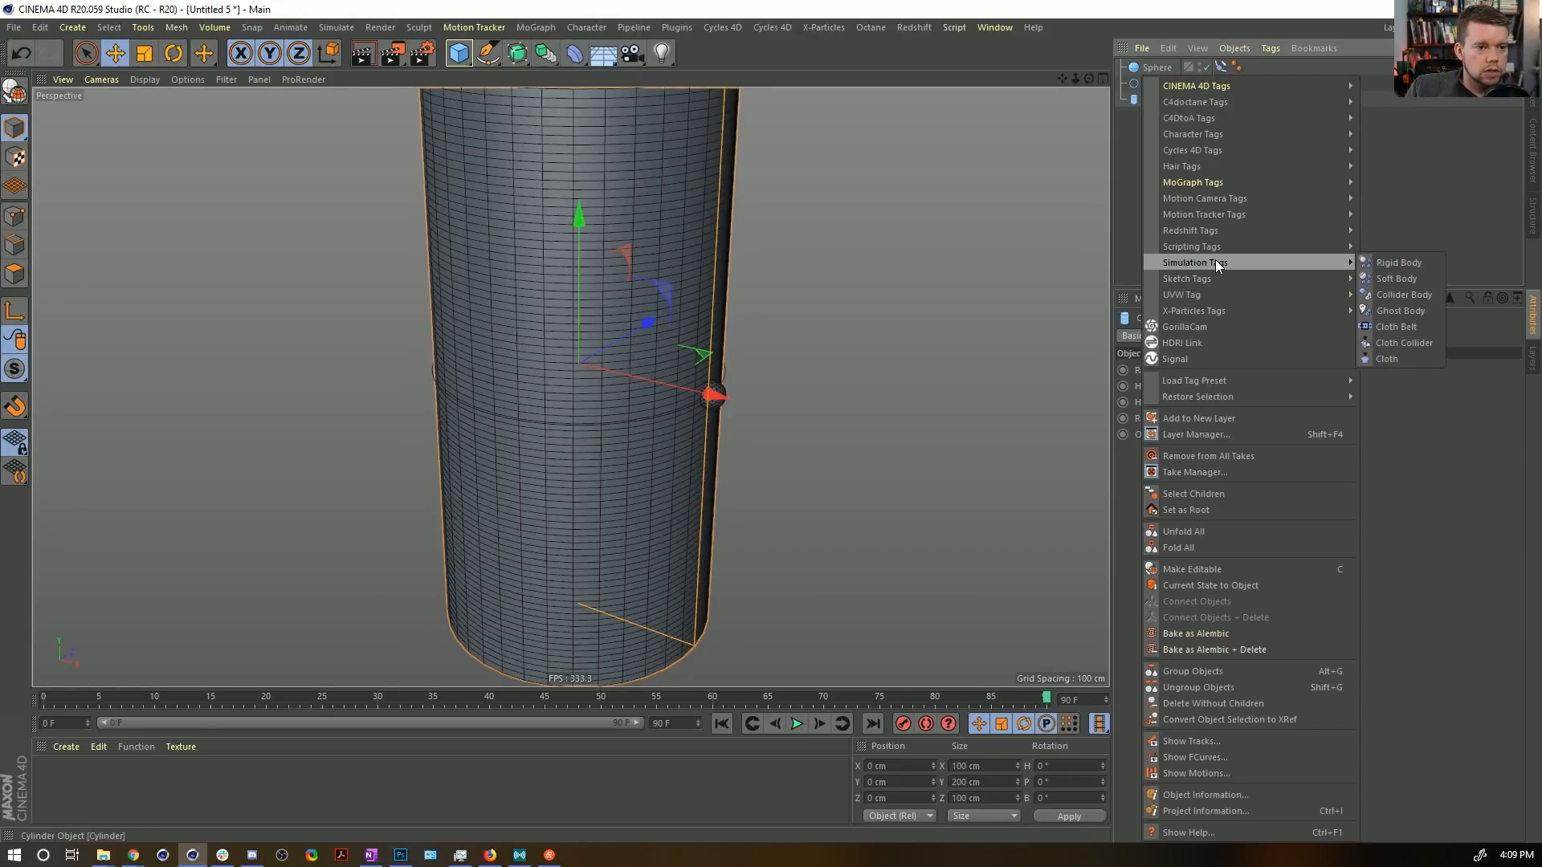
{"action": "left_click", "coordinate": [1098, 91]}
Add a Collision deformer as a child of the Cylinder and assign the Sphere as its collider.
{"action": "left_click", "coordinate": [575, 53]}
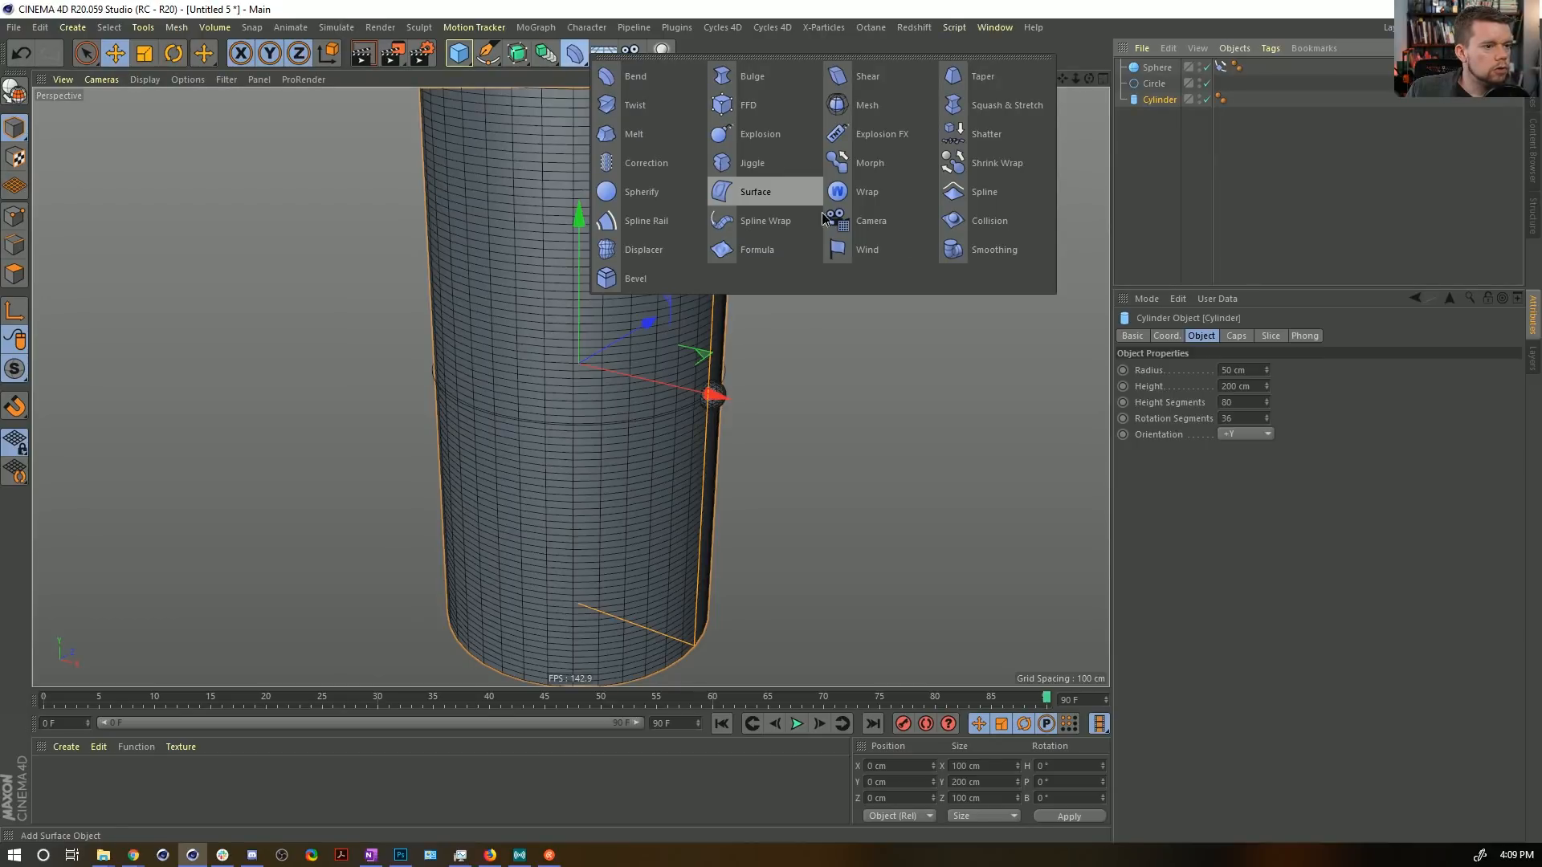
{"action": "left_click", "coordinate": [985, 225]}
{"action": "left_click_drag", "start_coordinate": [1159, 69], "coordinate": [1157, 115]}
{"action": "left_click", "coordinate": [1281, 335]}
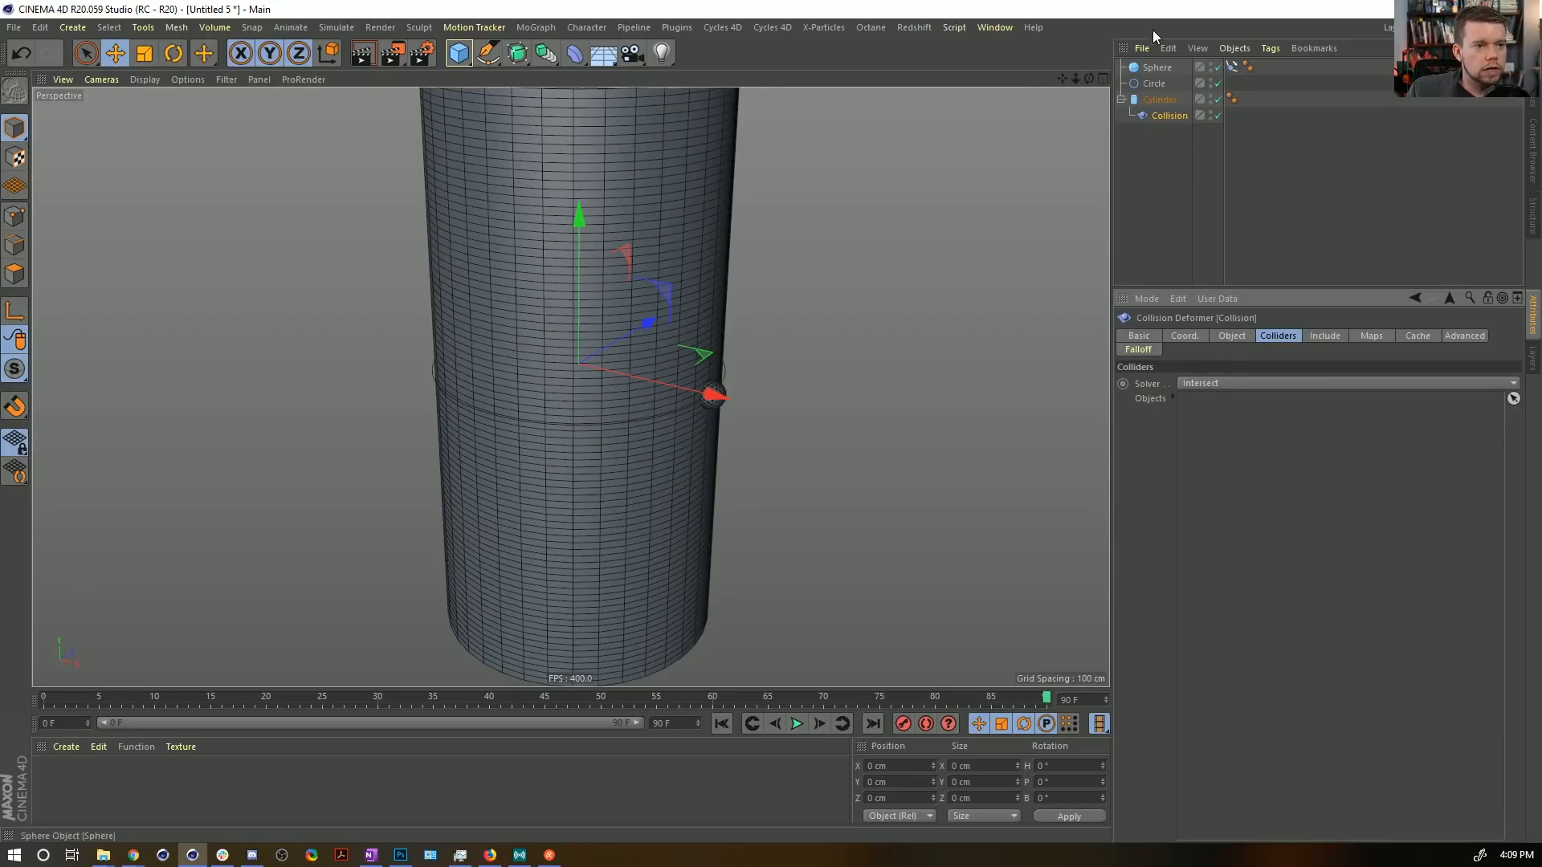
{"action": "left_click_drag", "start_coordinate": [1156, 67], "coordinate": [1292, 584]}
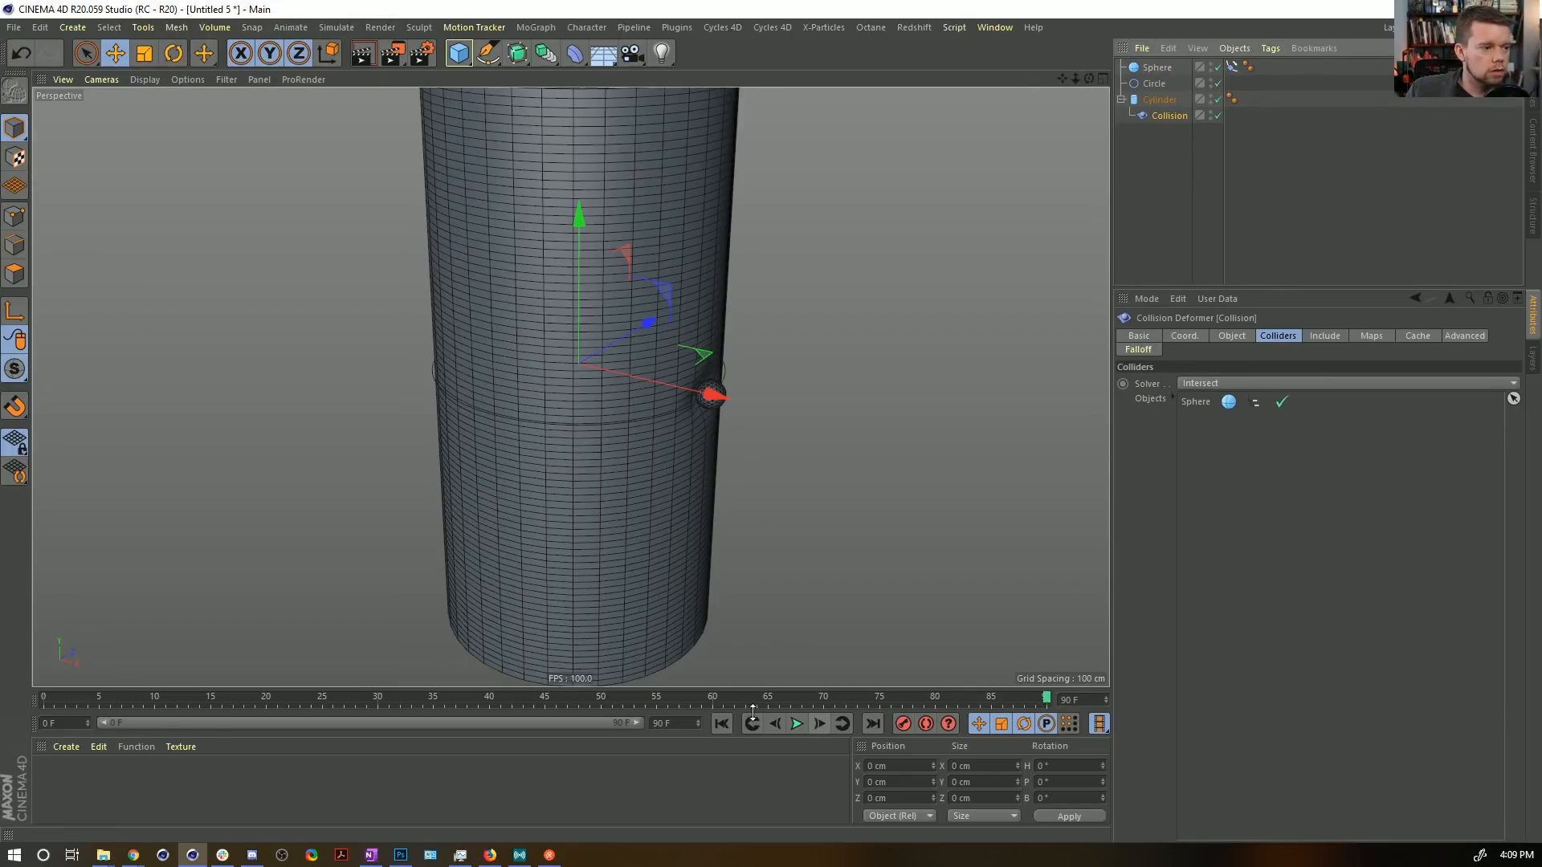
Play the animation and set both Position keyframes of the sphere's Align to Spline tag to Linear interpolation.
{"action": "left_click_drag", "start_coordinate": [679, 348], "coordinate": [516, 317], "text": "alt"}
{"action": "left_click_drag", "start_coordinate": [691, 408], "coordinate": [793, 451], "text": "alt"}
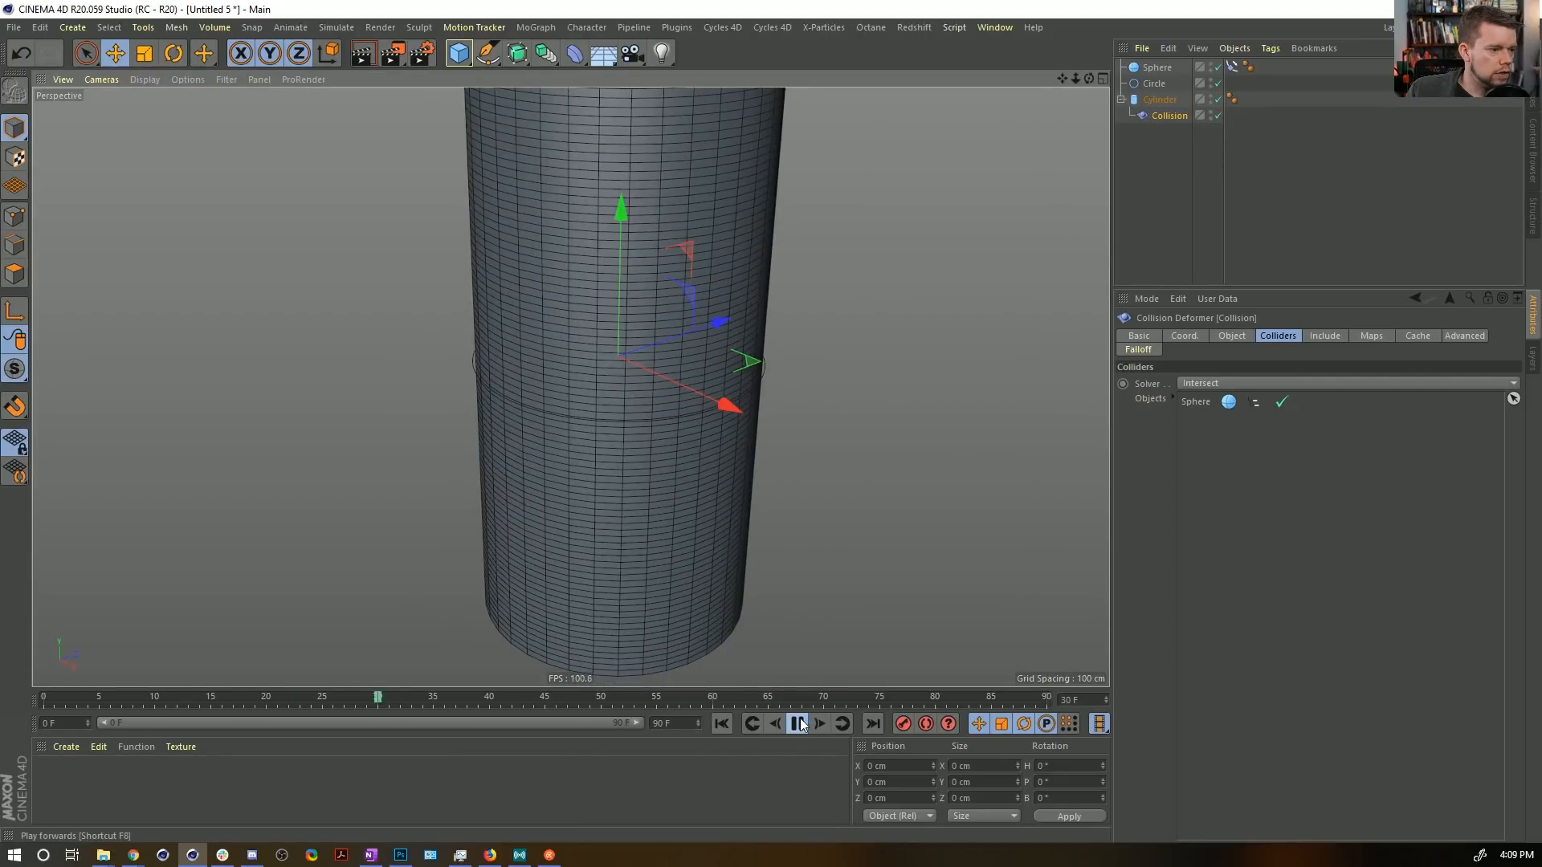
{"action": "left_click_drag", "start_coordinate": [626, 398], "coordinate": [877, 306], "text": "alt"}
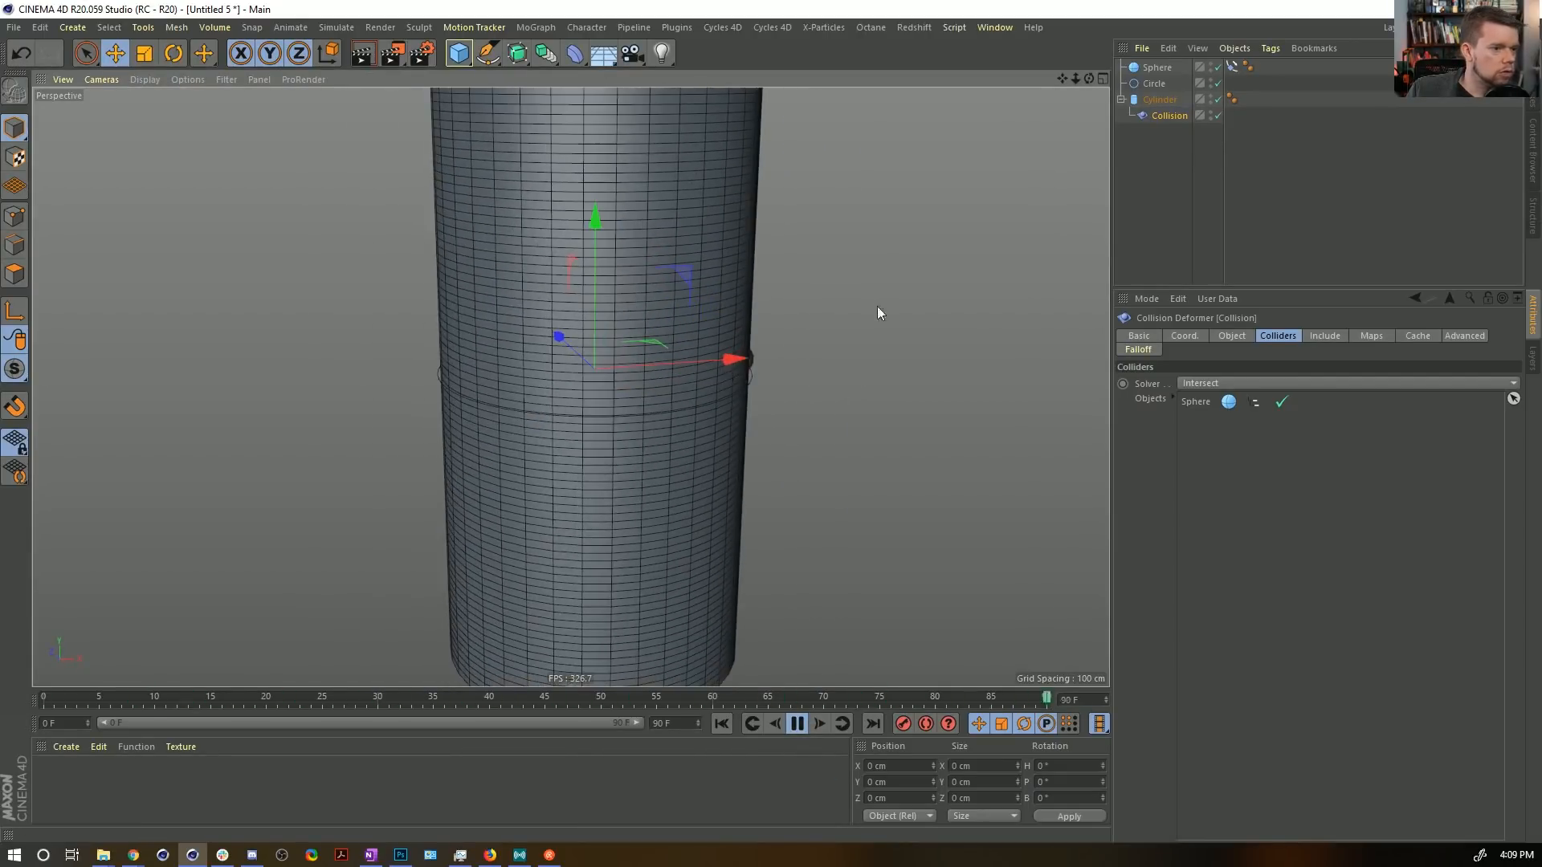
{"action": "left_click", "coordinate": [1231, 67]}
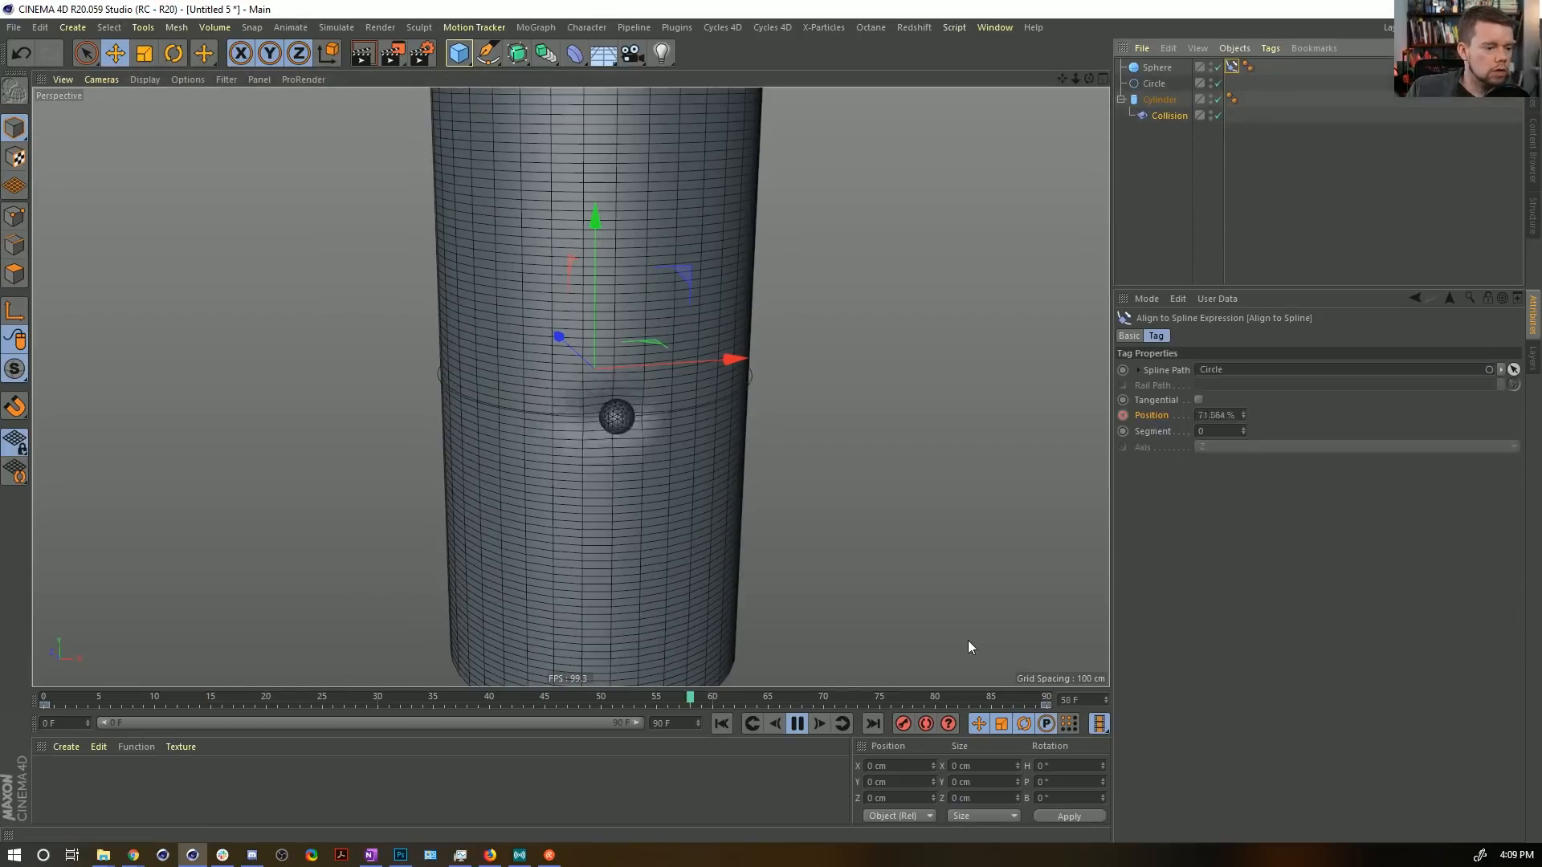
{"action": "left_click", "coordinate": [969, 702]}
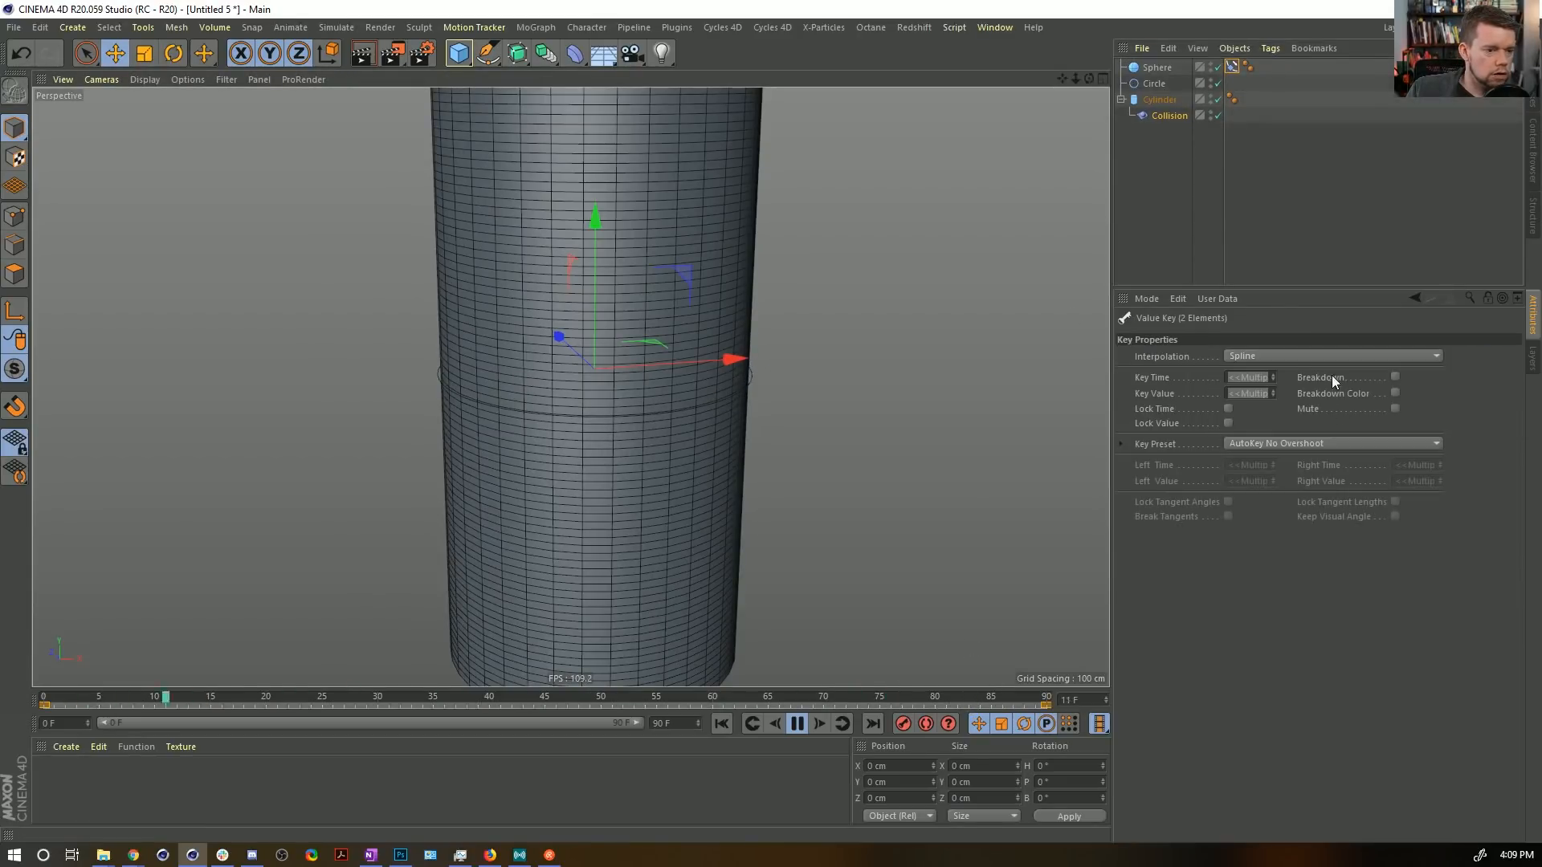
{"action": "left_click", "coordinate": [1258, 355]}
{"action": "left_click", "coordinate": [1259, 387]}
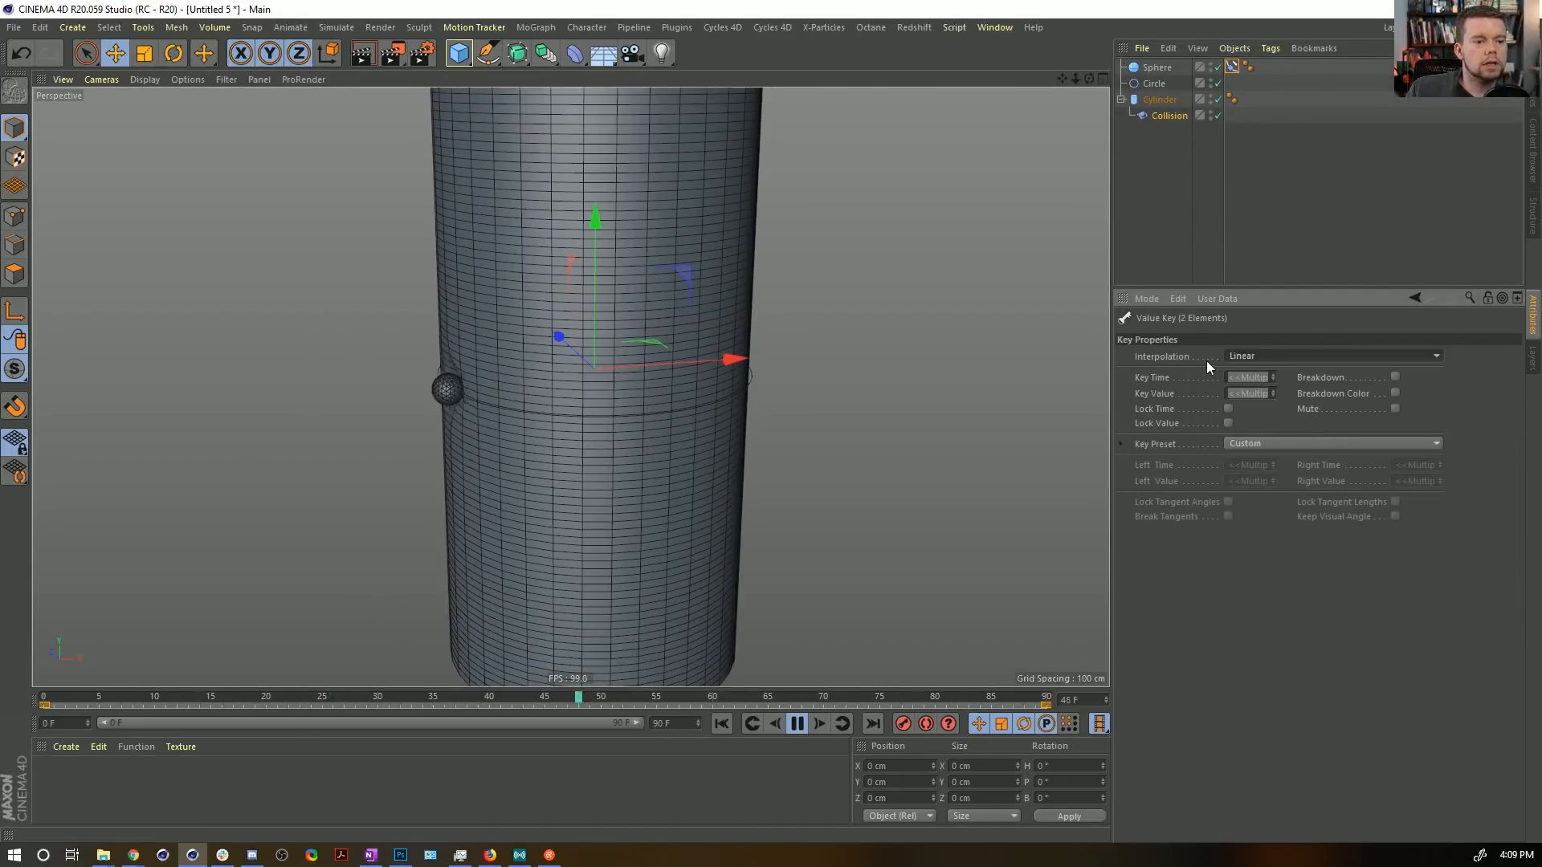
{"action": "left_click", "coordinate": [1169, 225]}
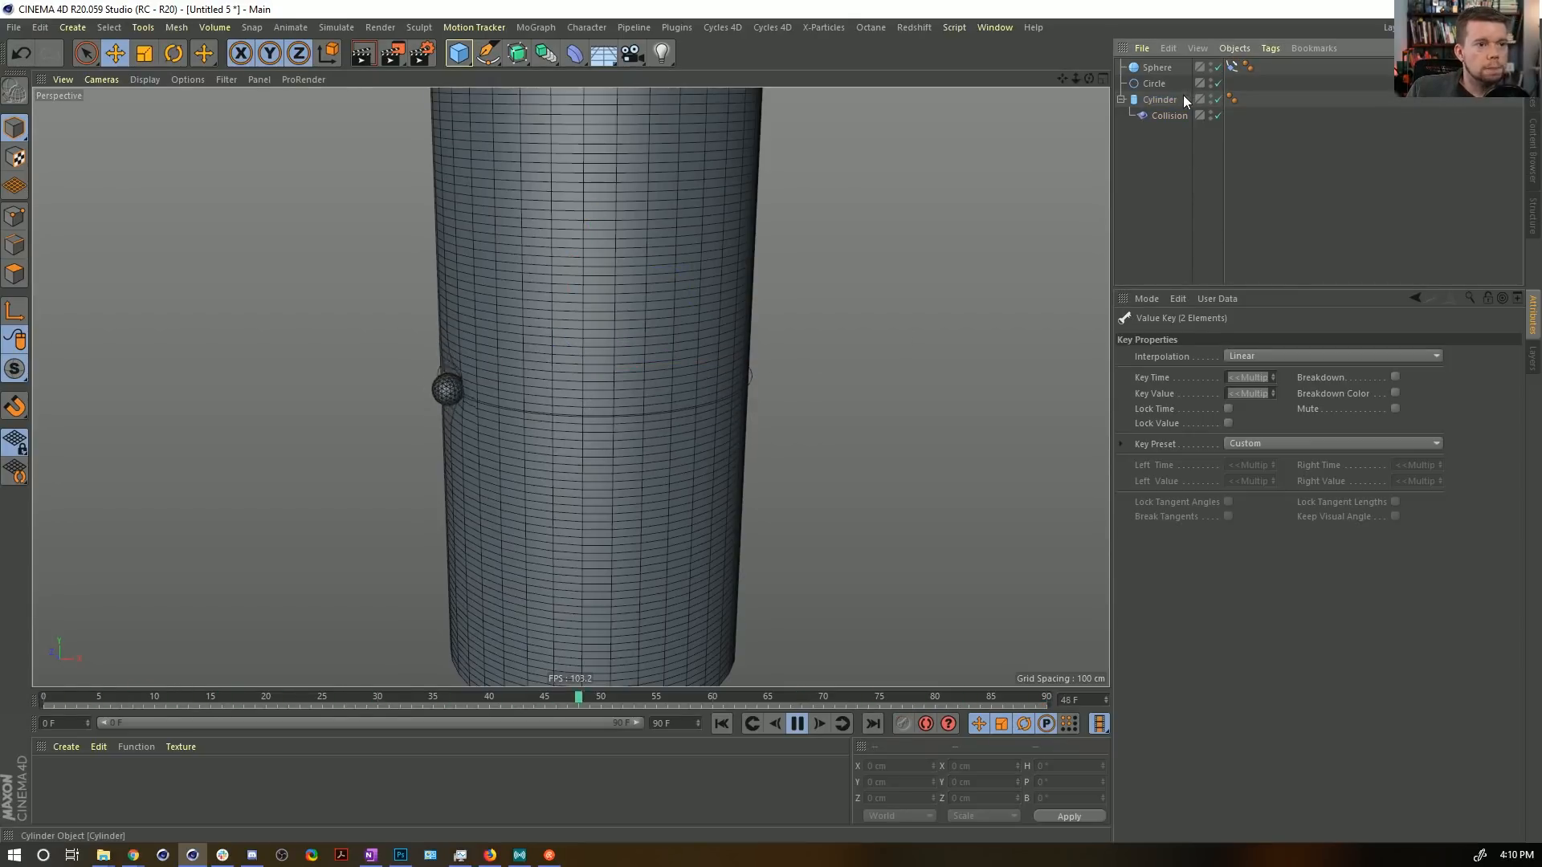
Lower the Collision deformer's Restore Shape during playback, trying 25% and 5%, and set it to 2%.
{"action": "left_click", "coordinate": [1169, 115]}
{"action": "left_click", "coordinate": [1230, 336]}
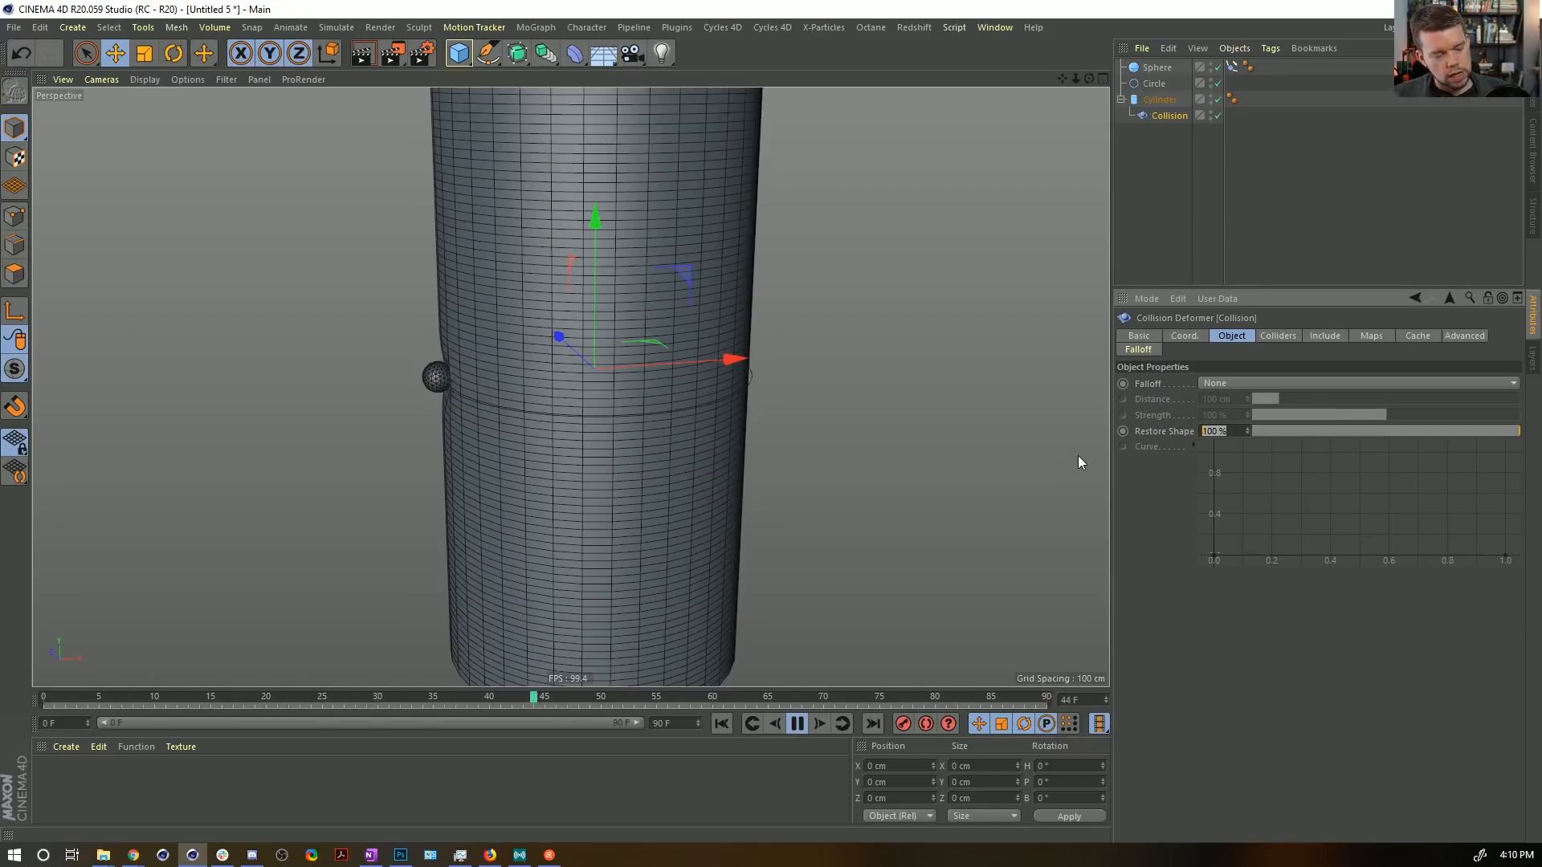
{"action": "type", "text": "25"}
{"action": "key", "text": "Return"}
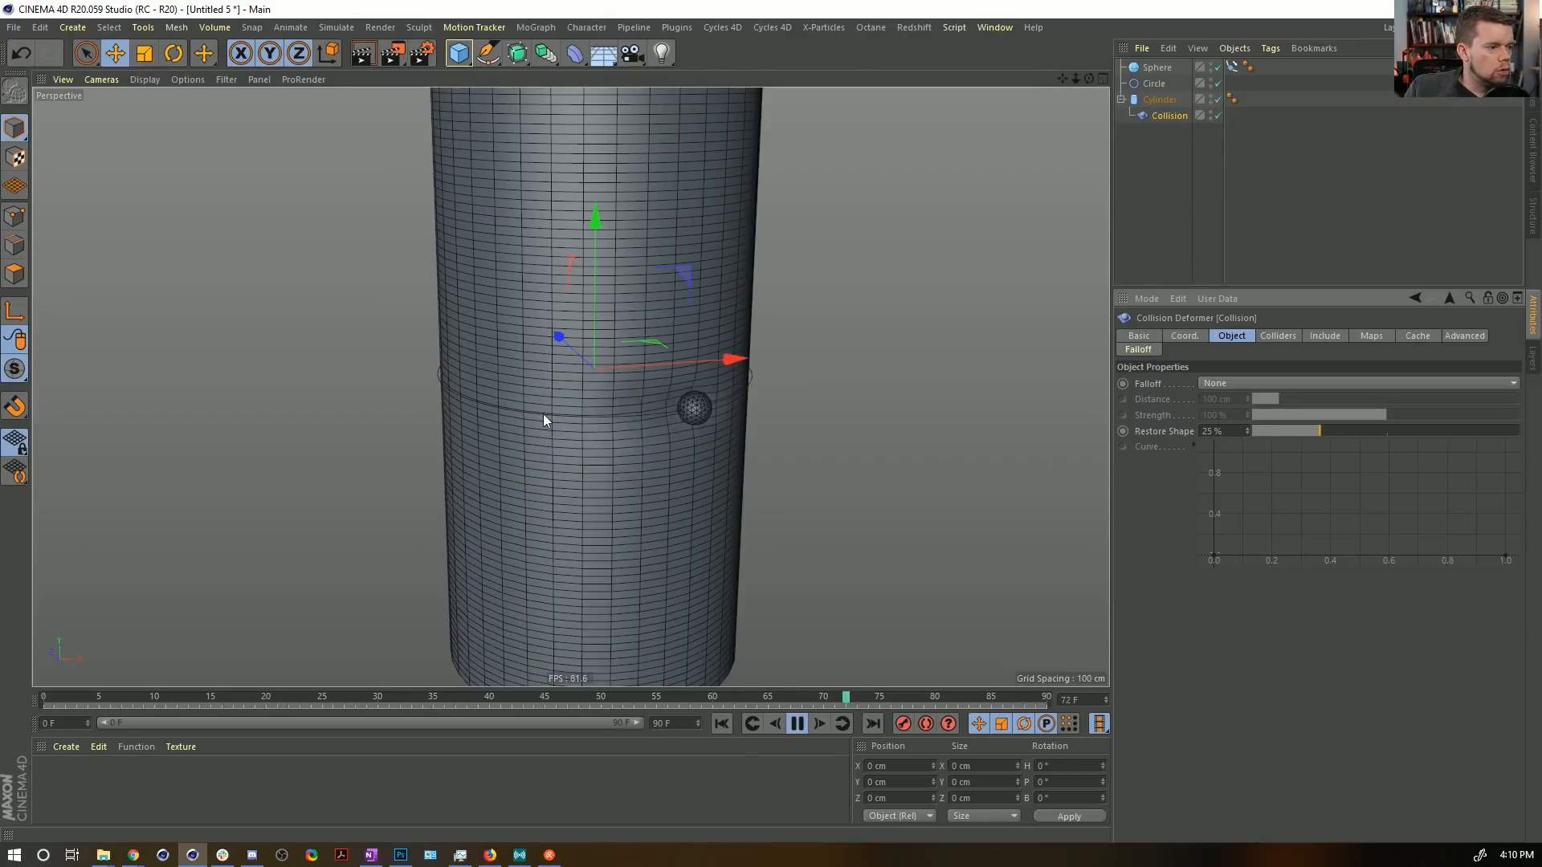
{"action": "double_click", "coordinate": [1213, 431]}
{"action": "type", "text": "5"}
{"action": "key", "text": "Return"}
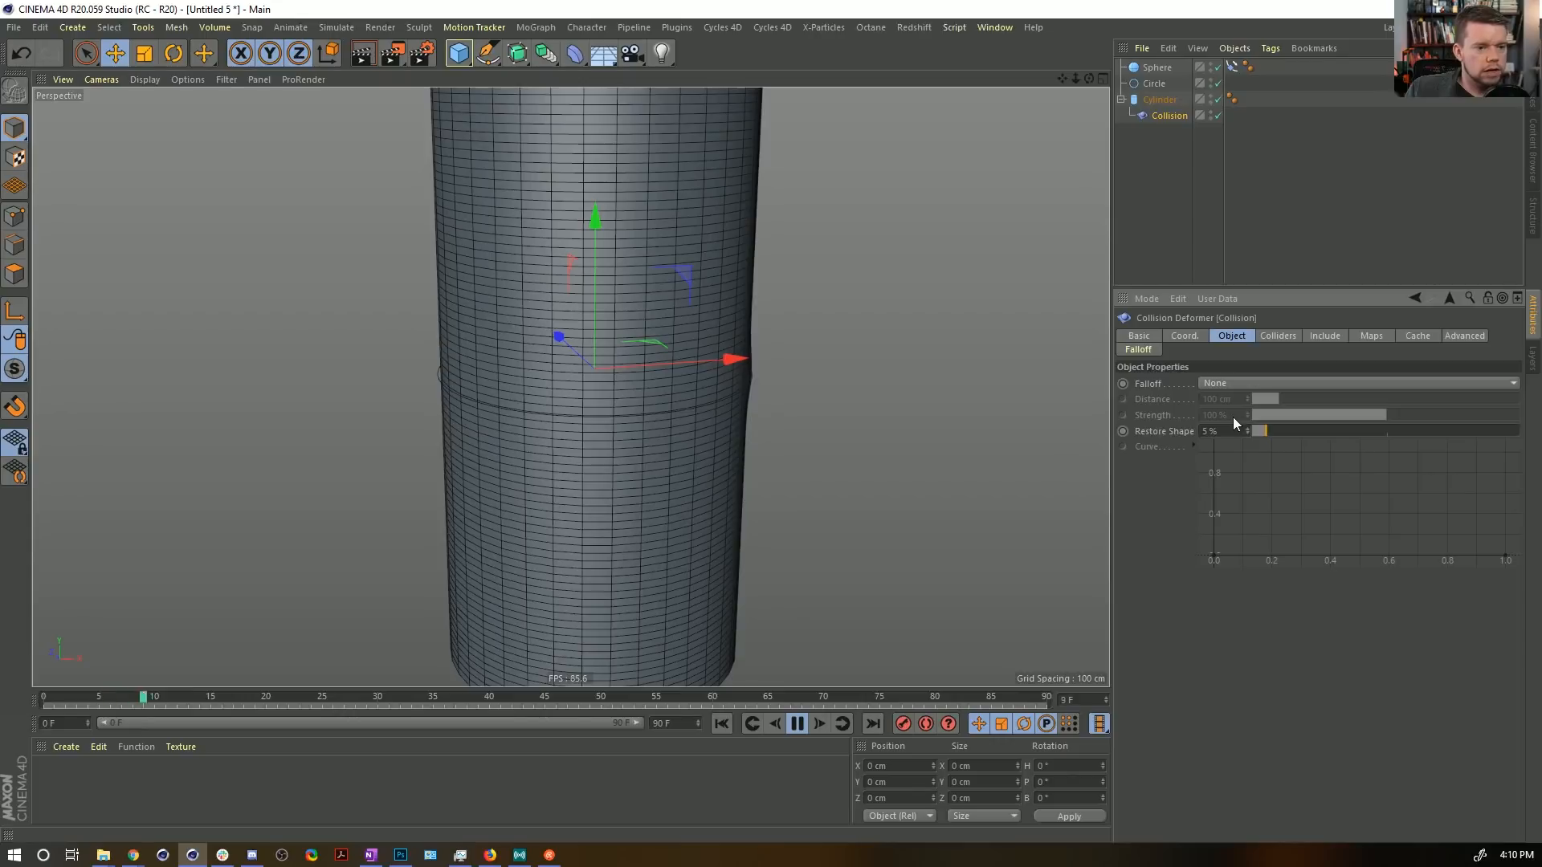
{"action": "type", "text": "2"}
{"action": "key", "text": "Return"}
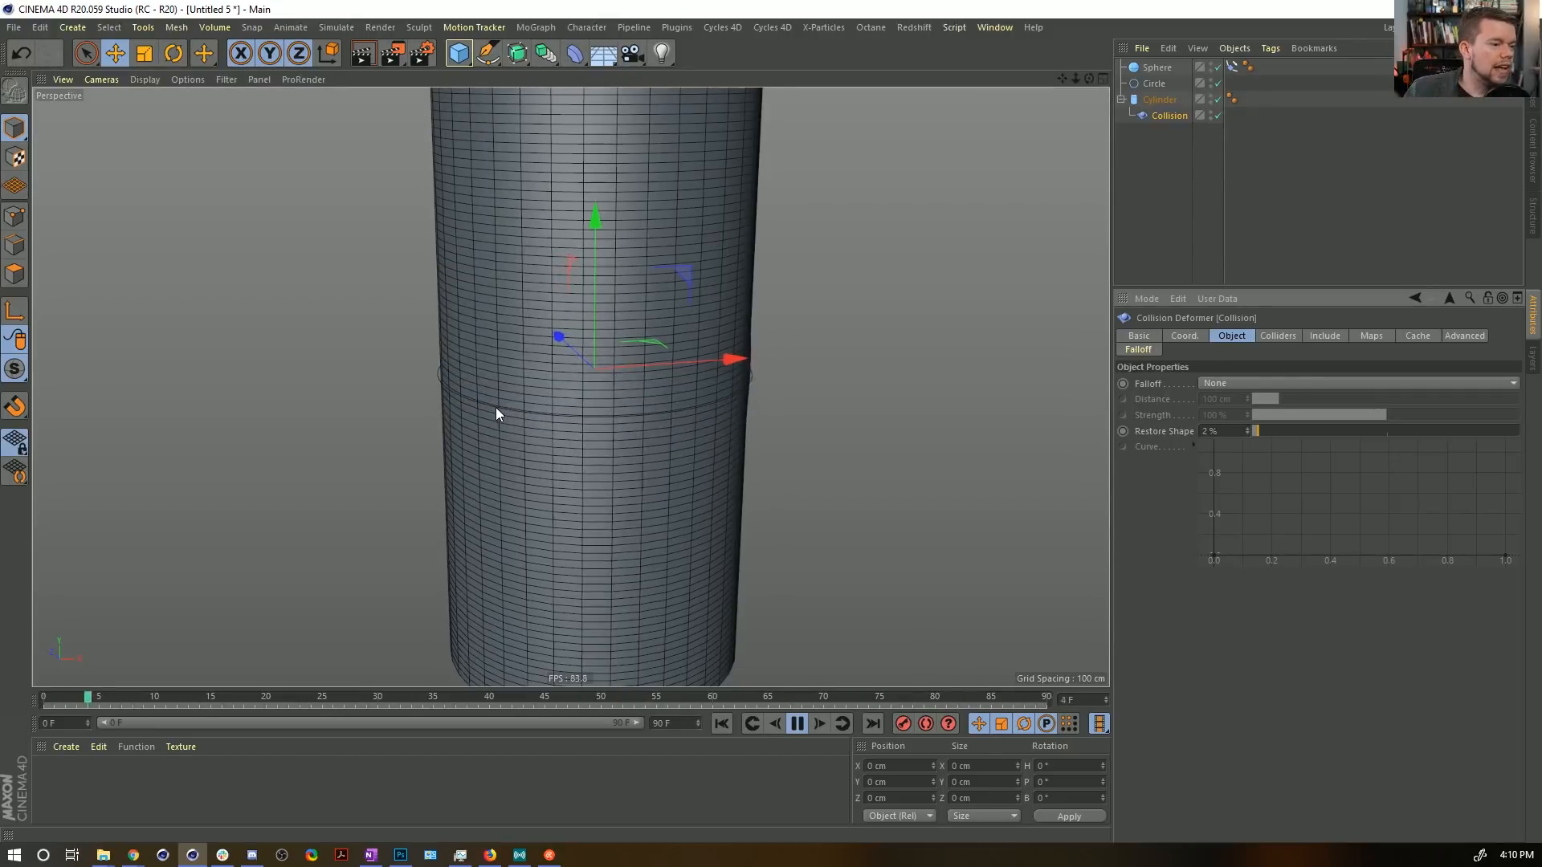
Set the cylinder's rotation segments to 64.
{"action": "left_click_drag", "start_coordinate": [527, 432], "coordinate": [611, 305], "text": "alt"}
{"action": "left_click", "coordinate": [1159, 98]}
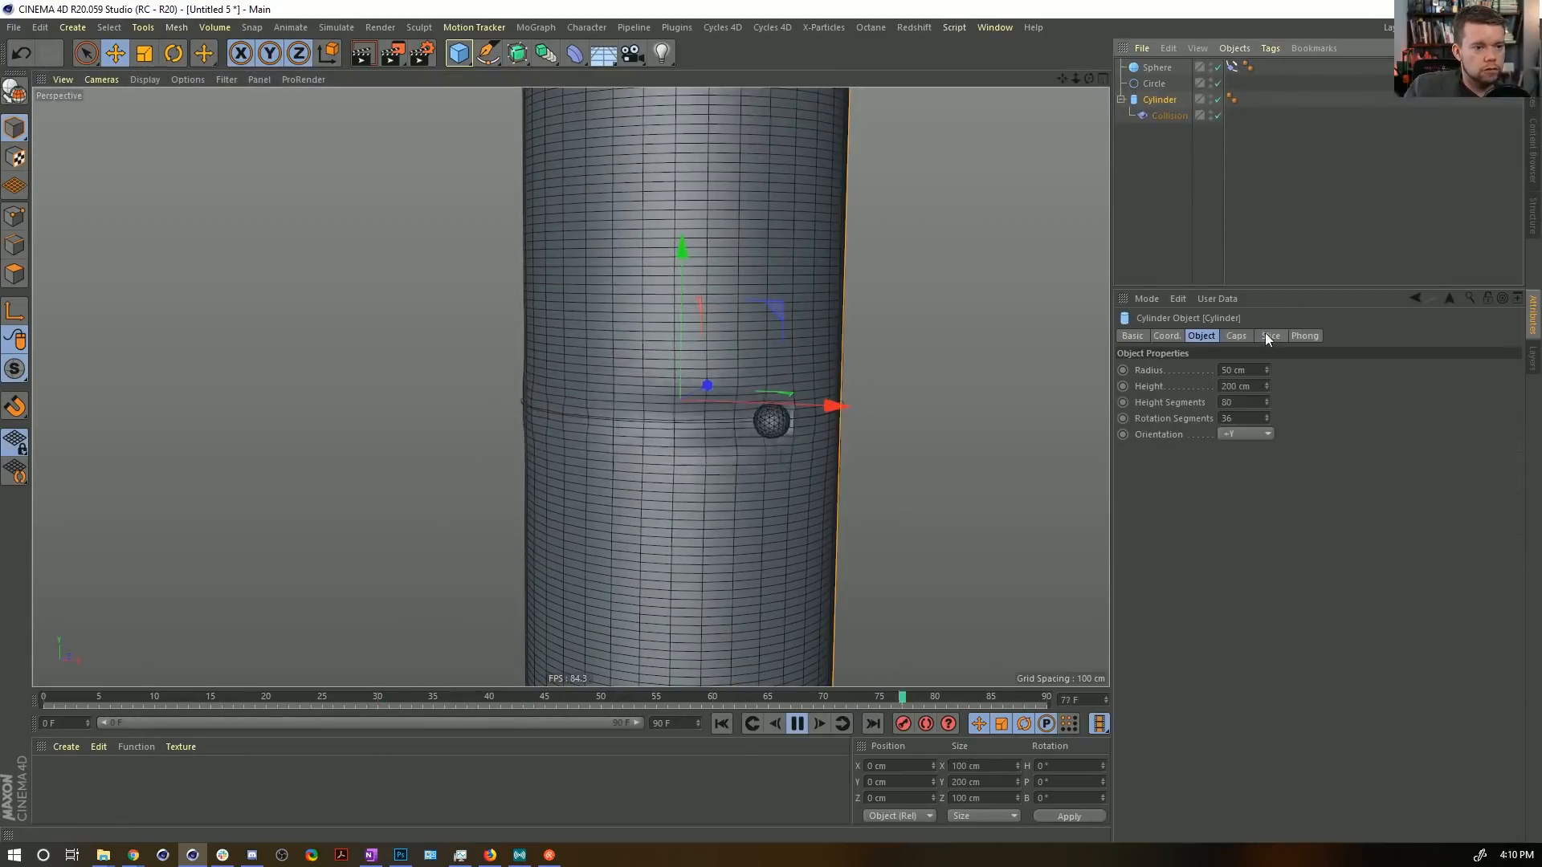
{"action": "double_click", "coordinate": [1250, 417]}
{"action": "type", "text": "64"}
{"action": "key", "text": "Return"}
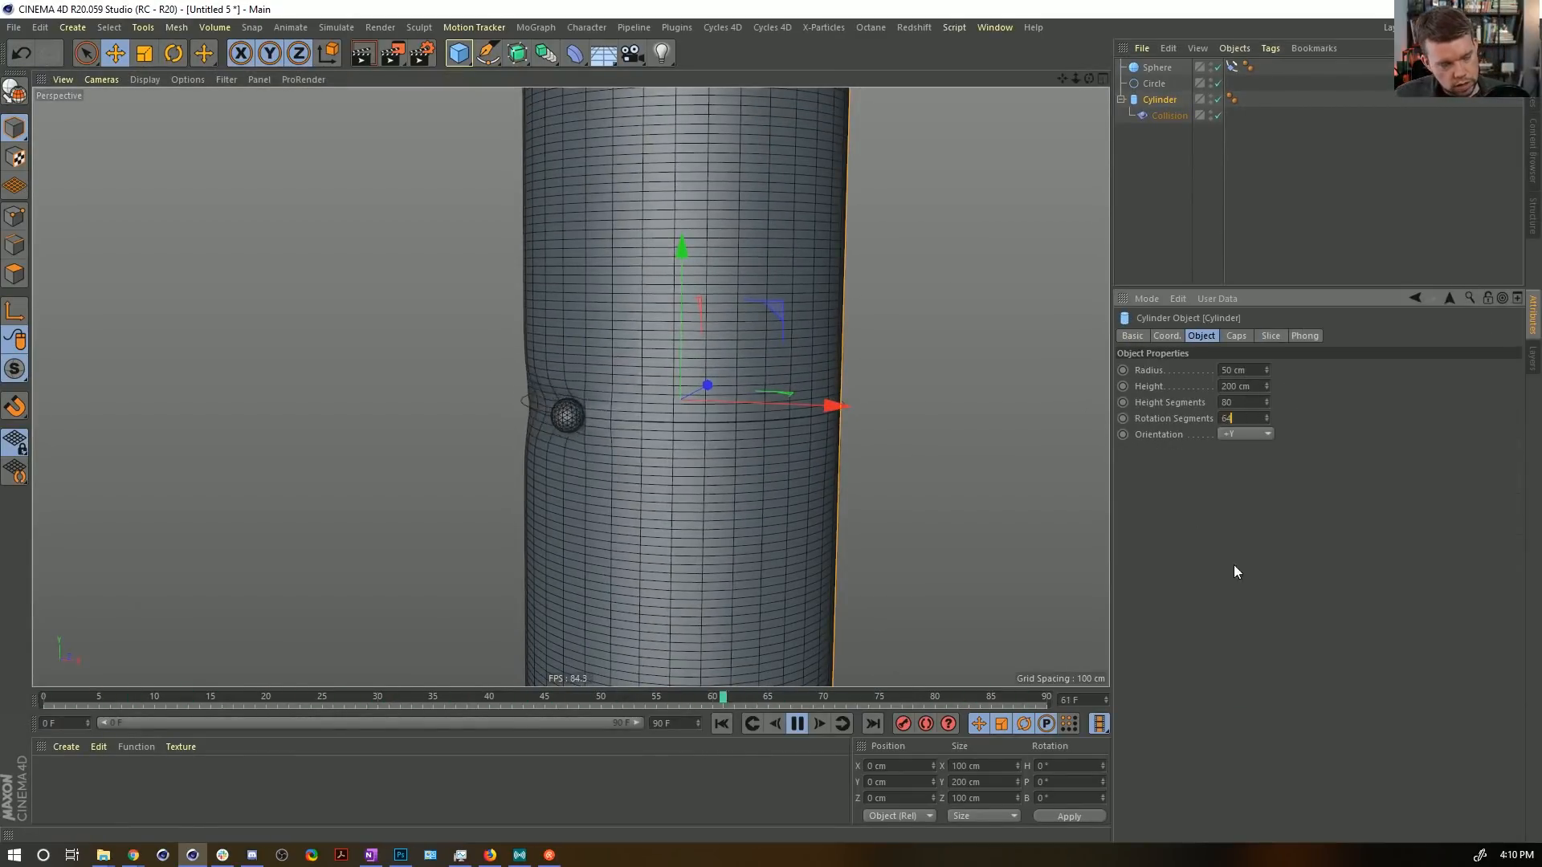
Set the circle spline's radius to 51 cm.
{"action": "left_click_drag", "start_coordinate": [661, 413], "coordinate": [665, 457], "text": "alt"}
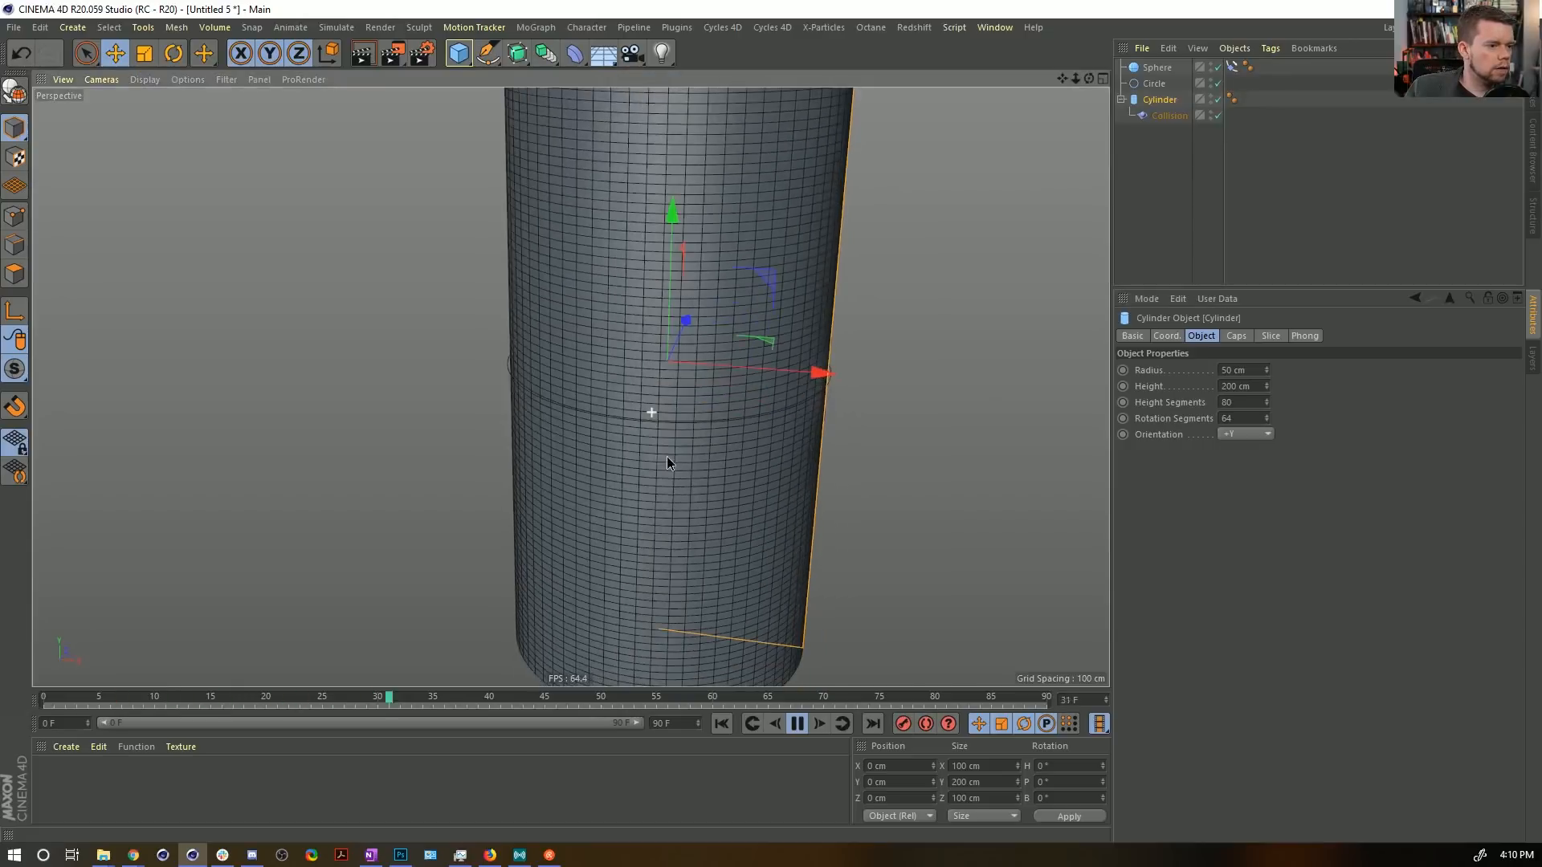
{"action": "left_click", "coordinate": [1156, 84]}
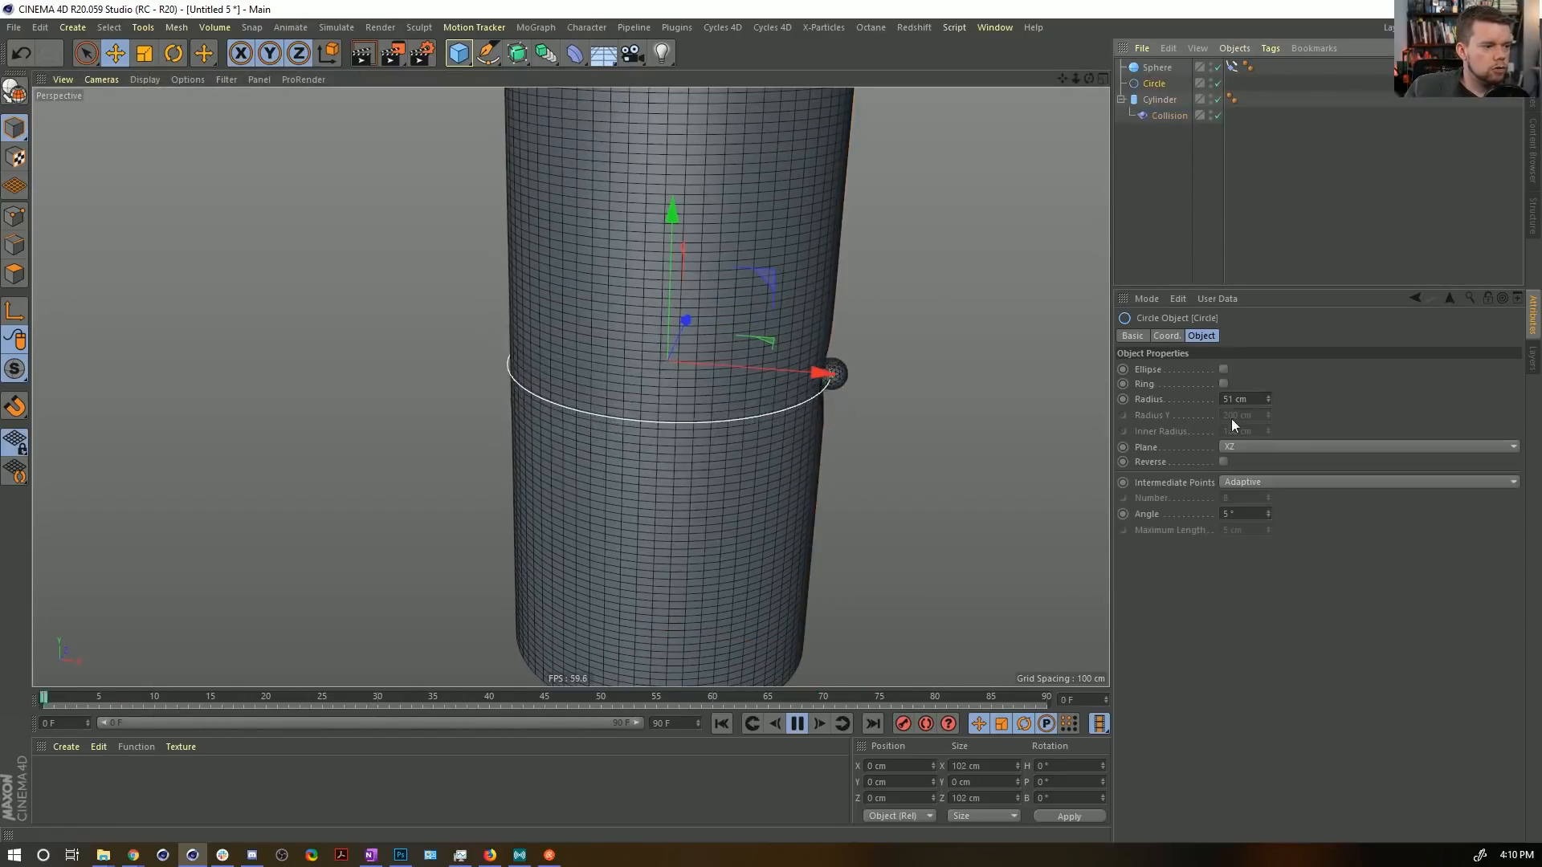
Set the circle spline's radius to 53 cm.
{"action": "left_click", "coordinate": [1270, 397]}
{"action": "left_click", "coordinate": [1269, 396]}
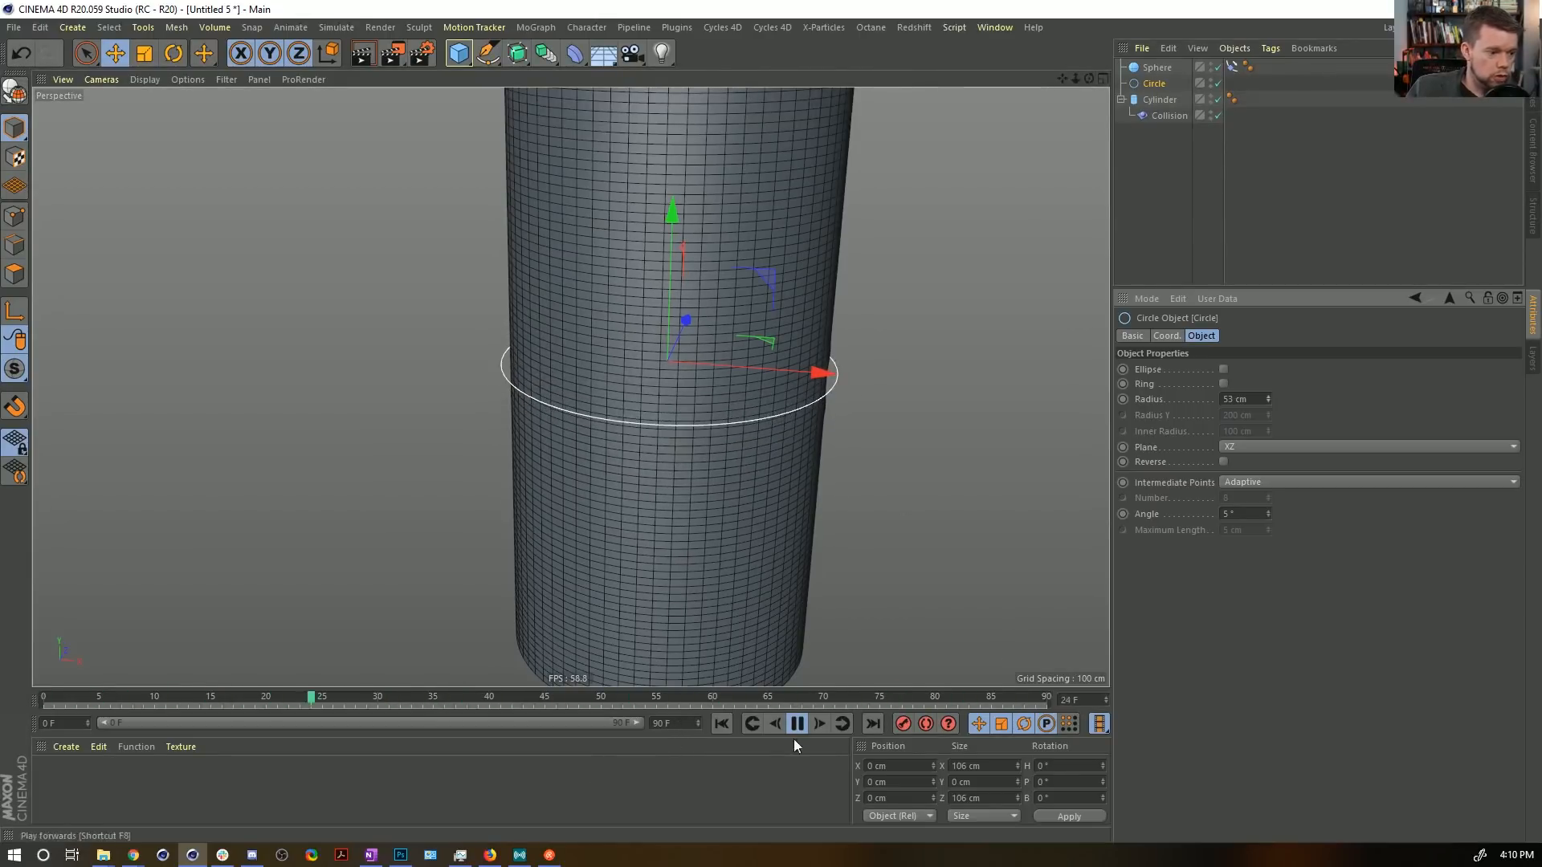
Extend the project to 180 frames and stretch the preview range over the full timeline.
{"action": "key", "text": "ctrl+d"}
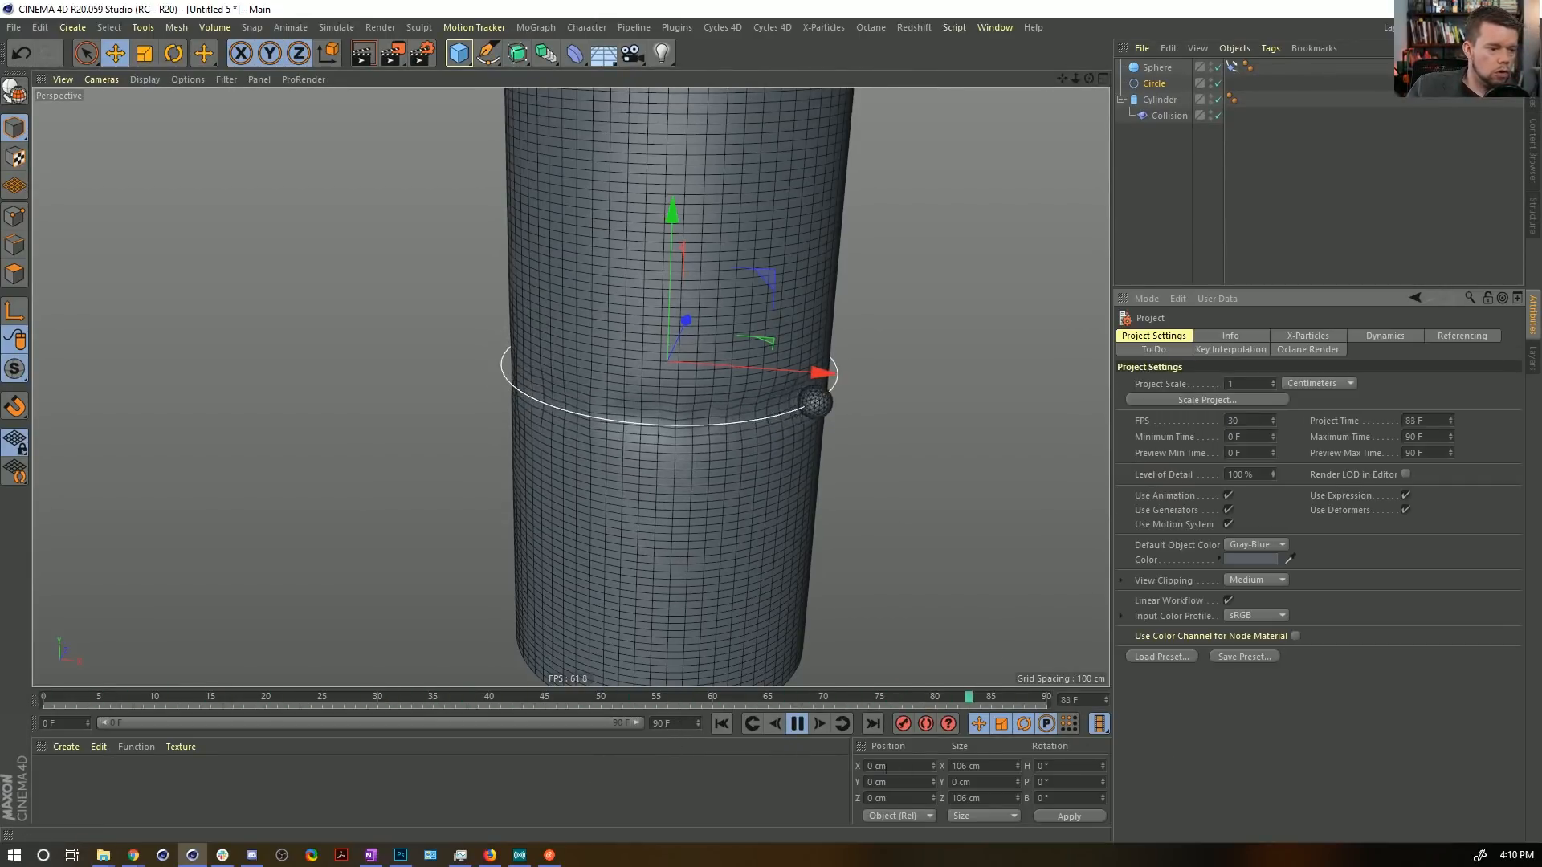
{"action": "left_click_drag", "start_coordinate": [677, 733], "coordinate": [615, 707]}
{"action": "double_click", "coordinate": [663, 702]}
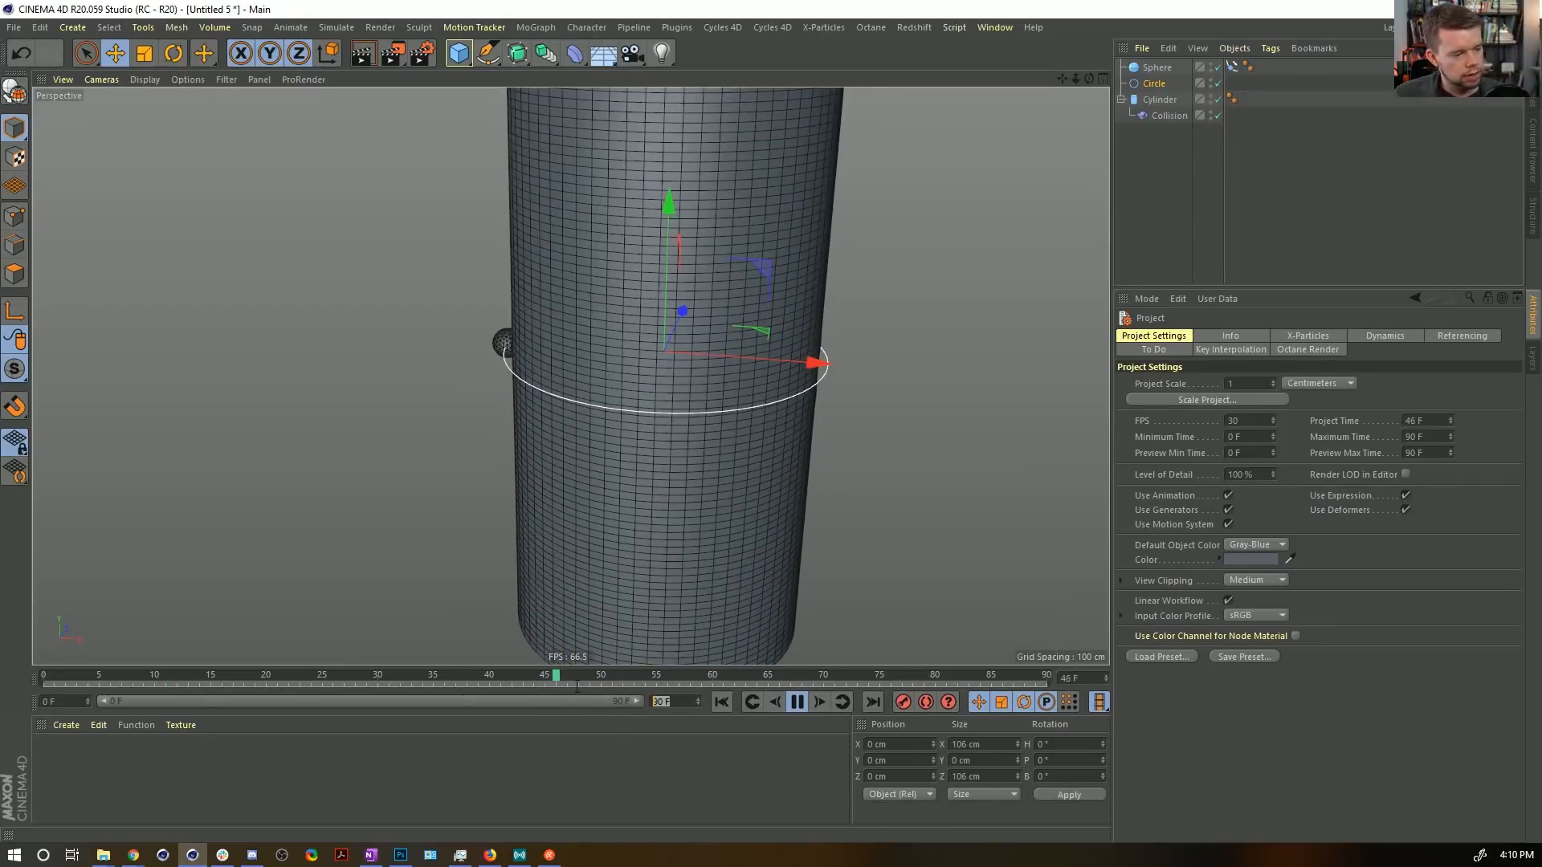
{"action": "type", "text": "180"}
{"action": "left_click", "coordinate": [676, 748]}
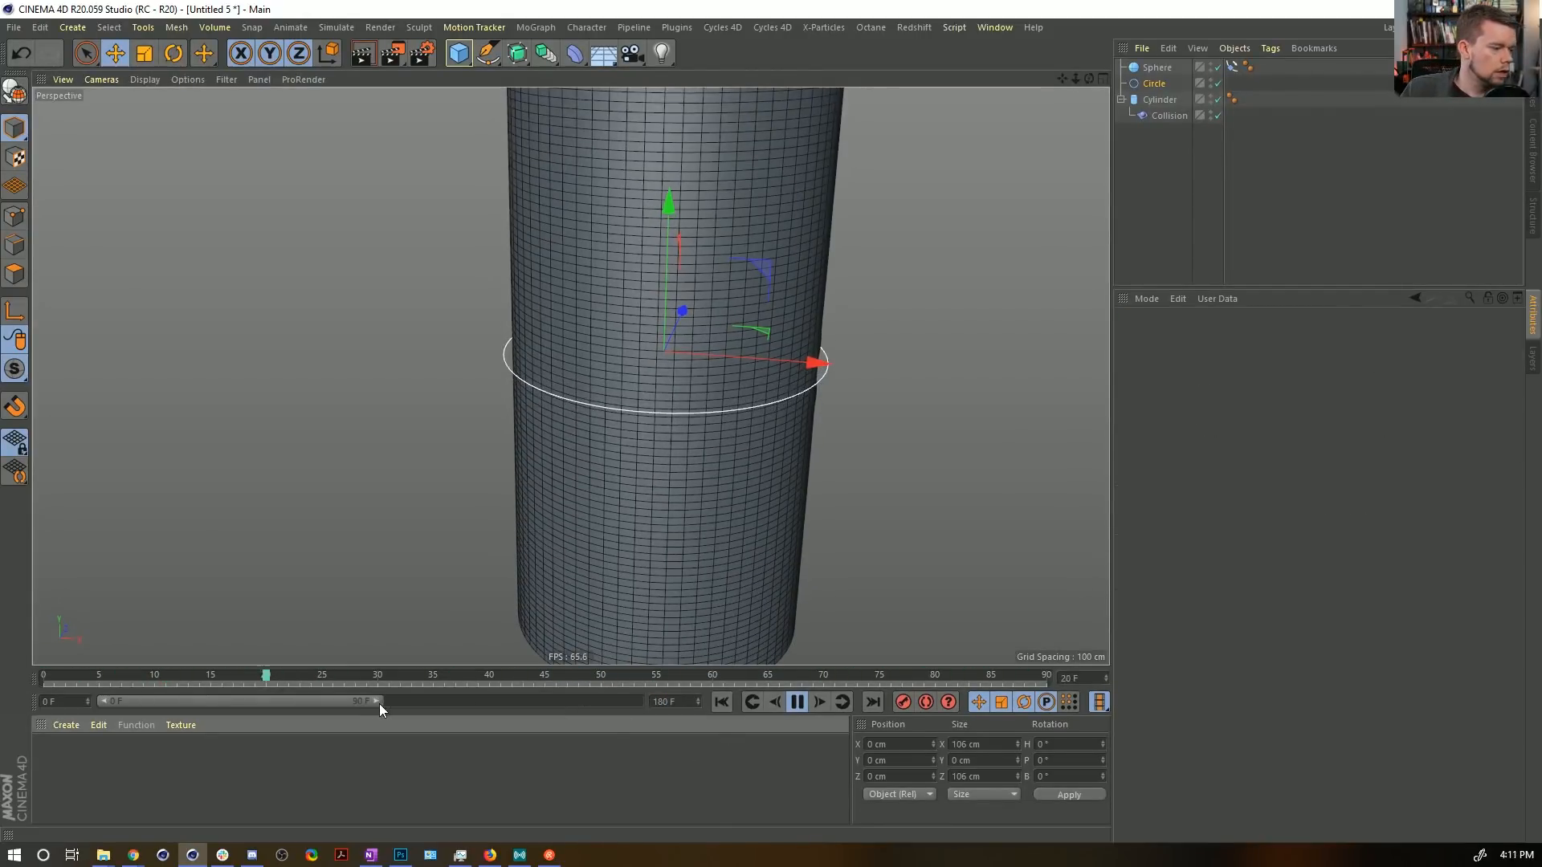
{"action": "left_click_drag", "start_coordinate": [377, 701], "coordinate": [638, 702]}
Move the last Position keyframe of the sphere's Align to Spline tag to frame 180, then stop the playback.
{"action": "left_click", "coordinate": [1233, 66]}
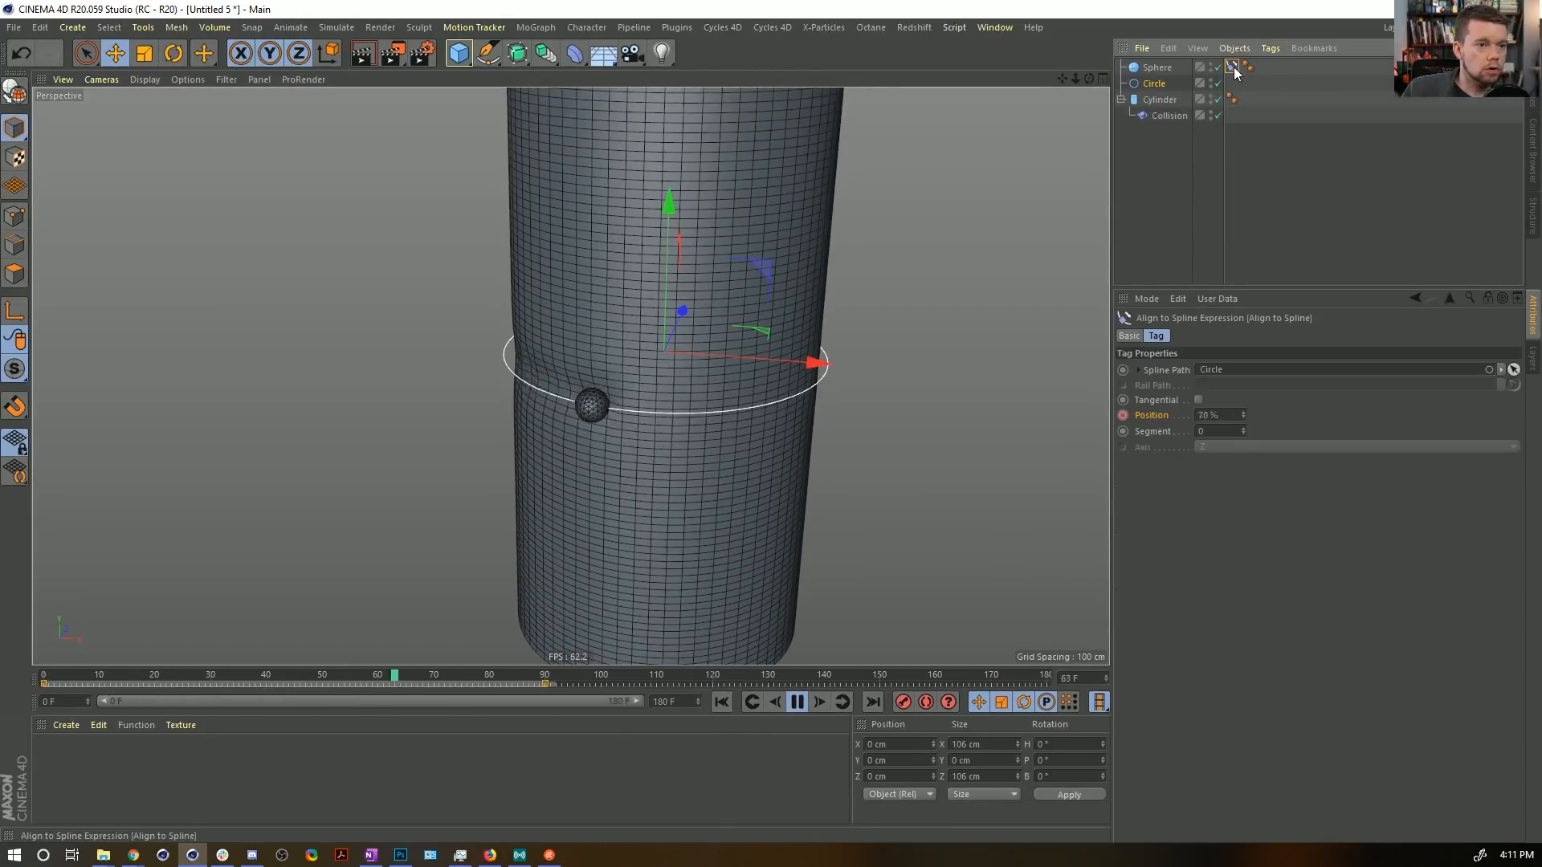
{"action": "left_click", "coordinate": [544, 684]}
{"action": "double_click", "coordinate": [1248, 378]}
{"action": "type", "text": "100"}
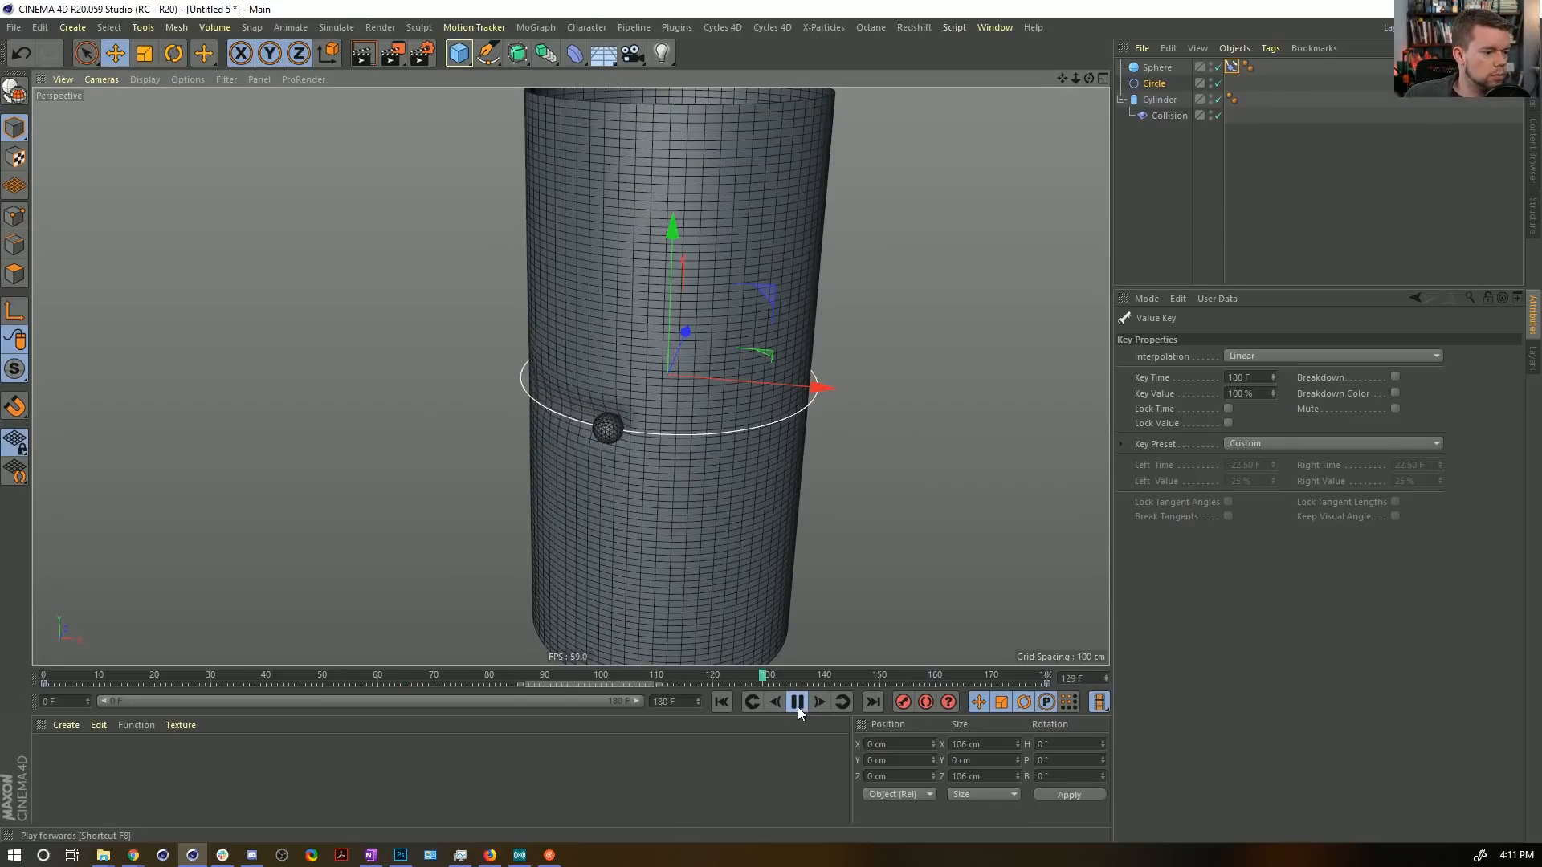
{"action": "left_click", "coordinate": [797, 702]}
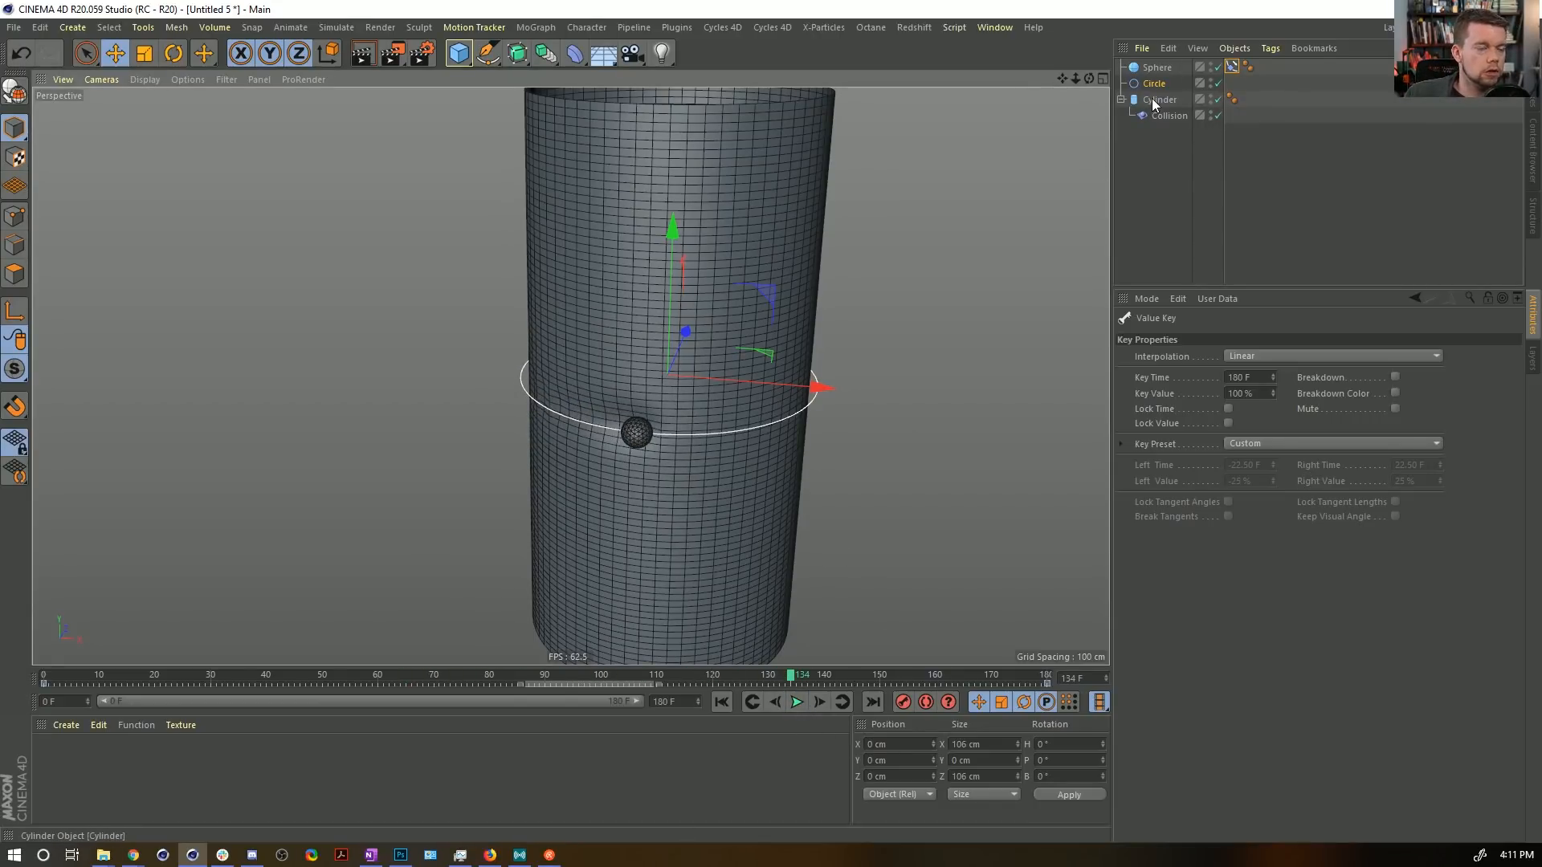
Save the scene as [6a]TrailsInSurface.c4d in the SceneFiles folder.
{"action": "key", "text": "ctrl+s"}
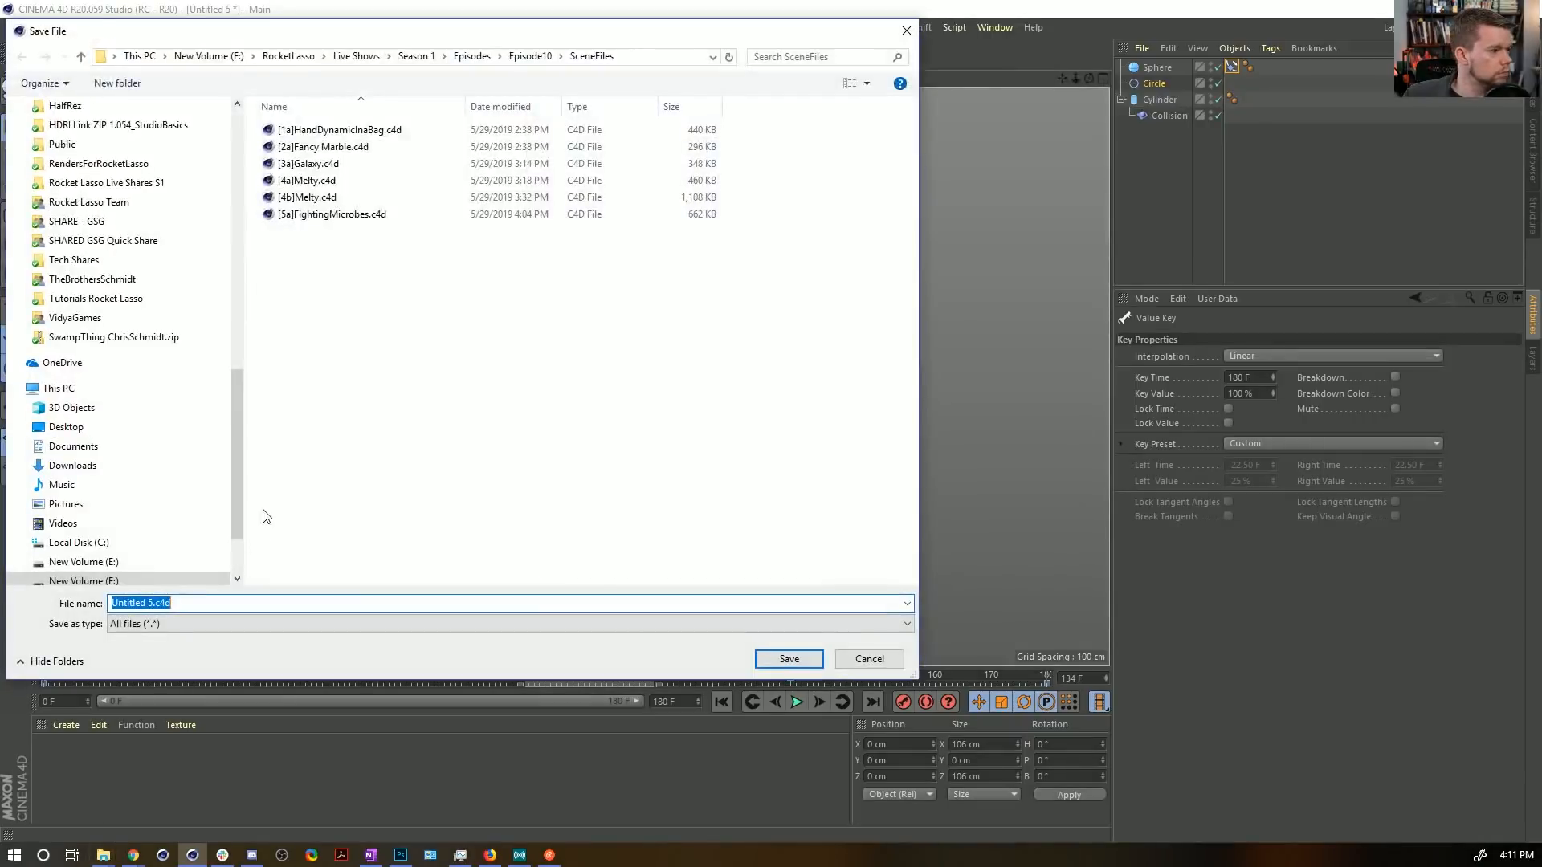
{"action": "left_click", "coordinate": [332, 213]}
{"action": "left_click", "coordinate": [118, 602]}
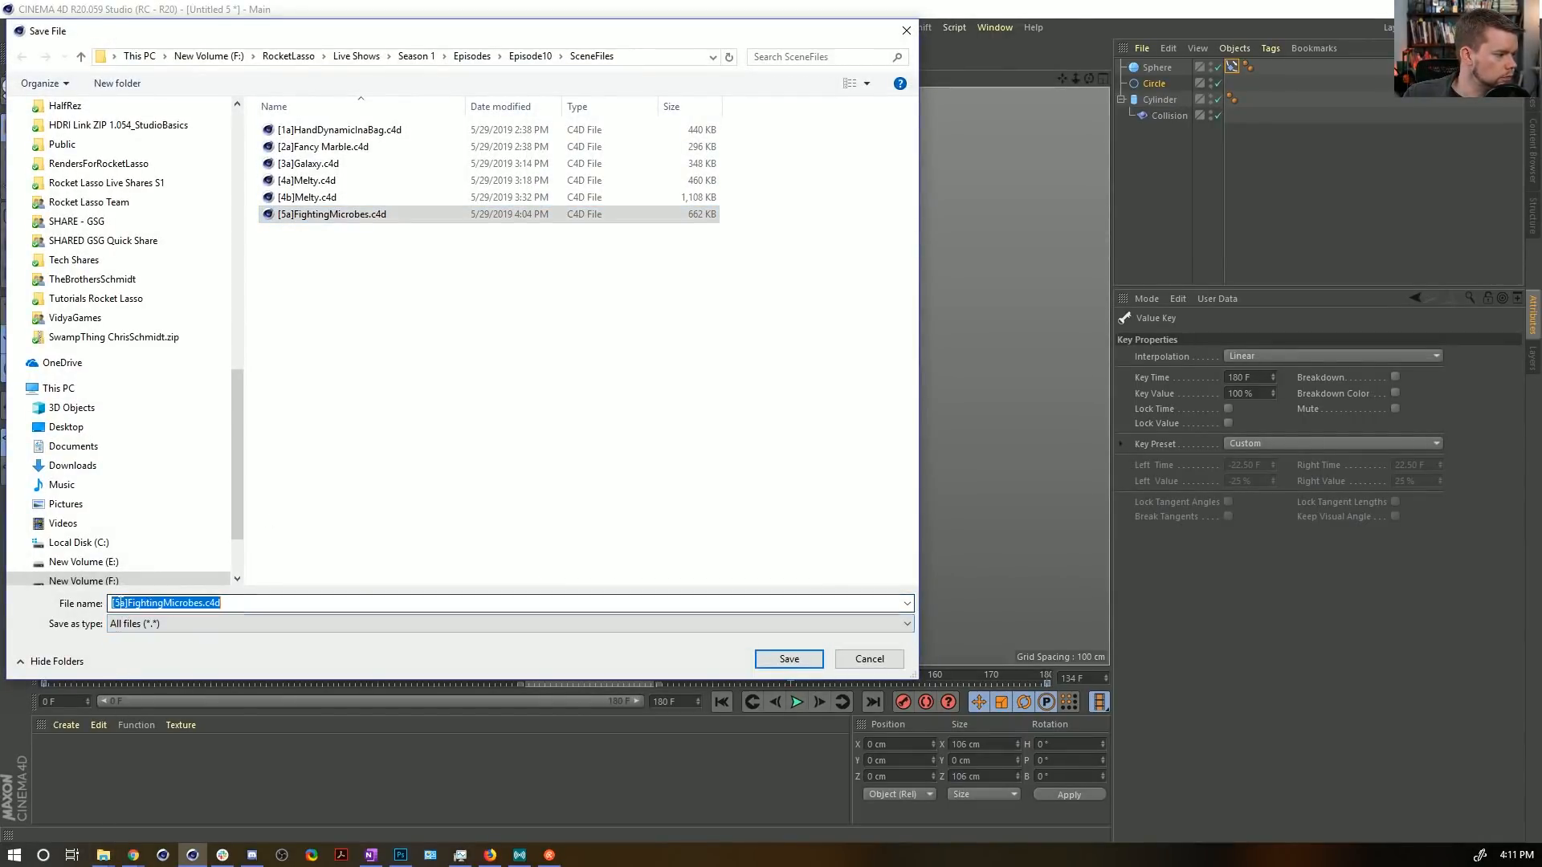
{"action": "left_click", "coordinate": [119, 602]}
{"action": "key", "text": "BackSpace"}
{"action": "type", "text": "6"}
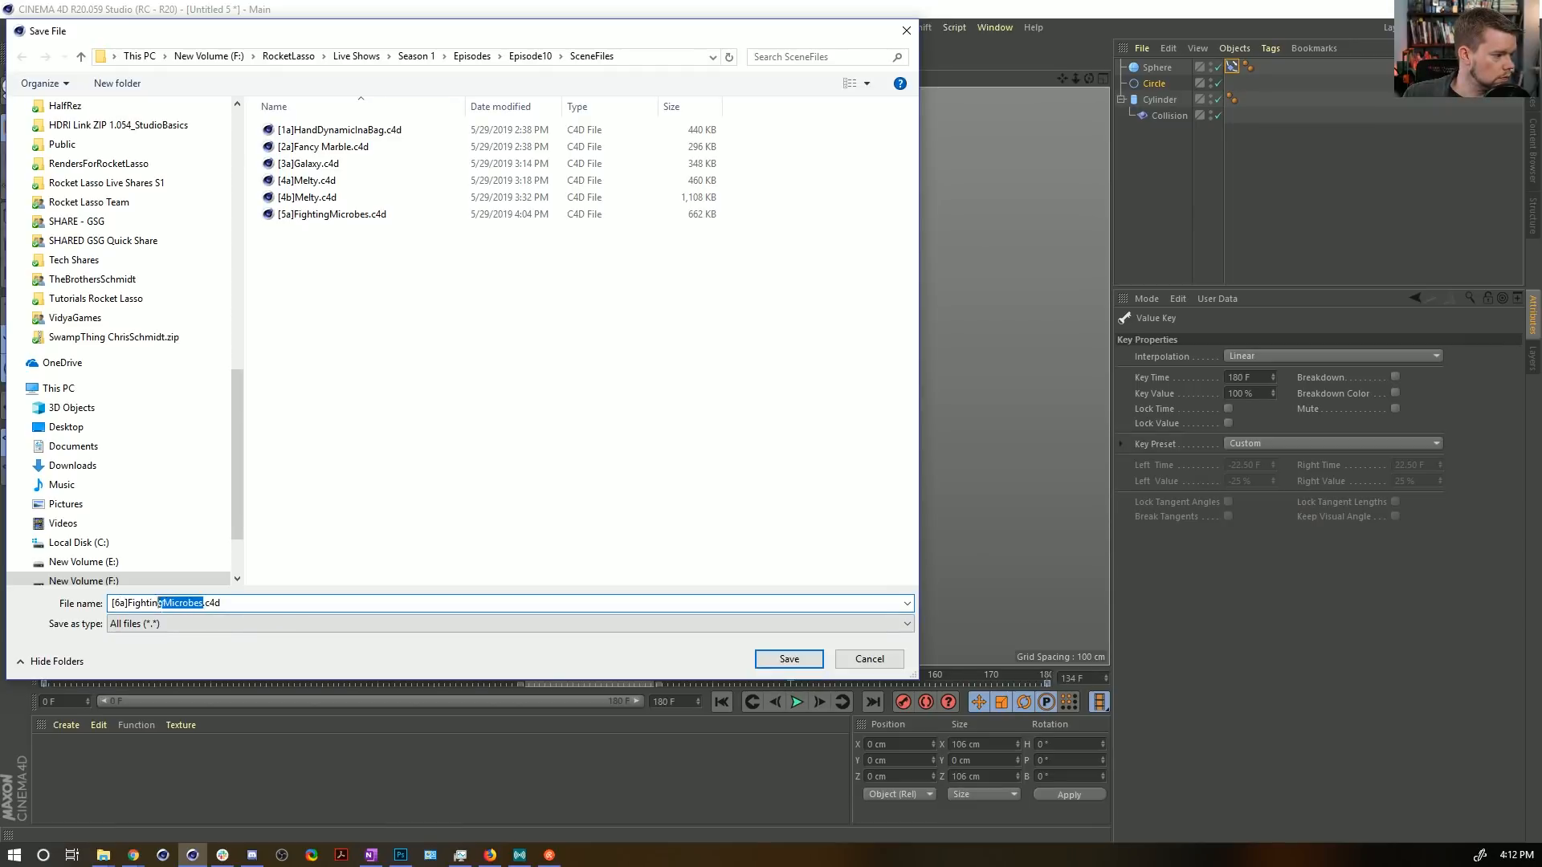
{"action": "left_click_drag", "start_coordinate": [159, 603], "coordinate": [130, 605]}
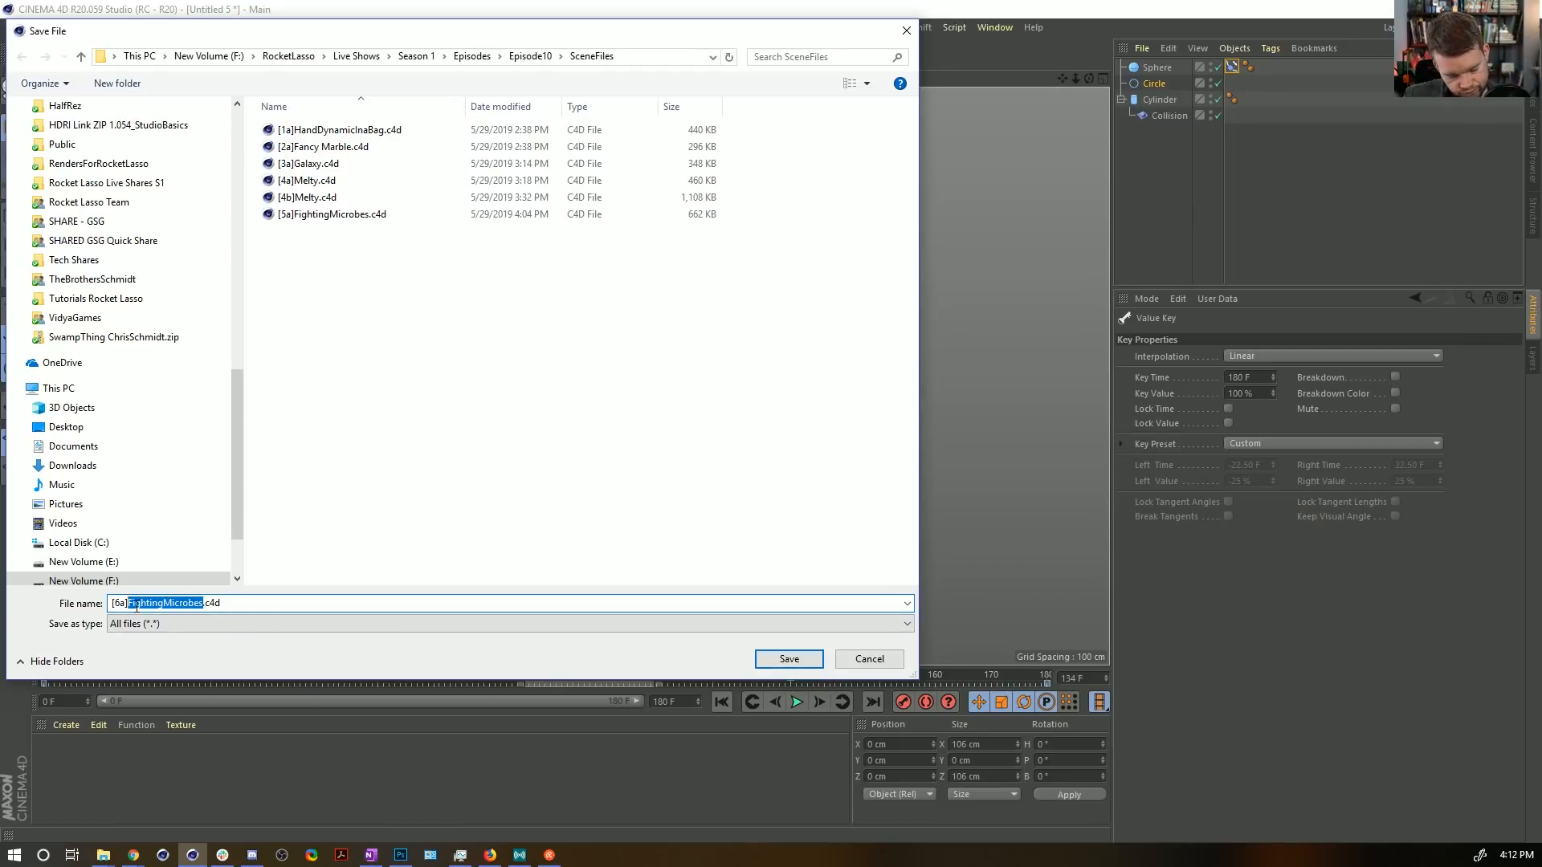
{"action": "type", "text": "T"}
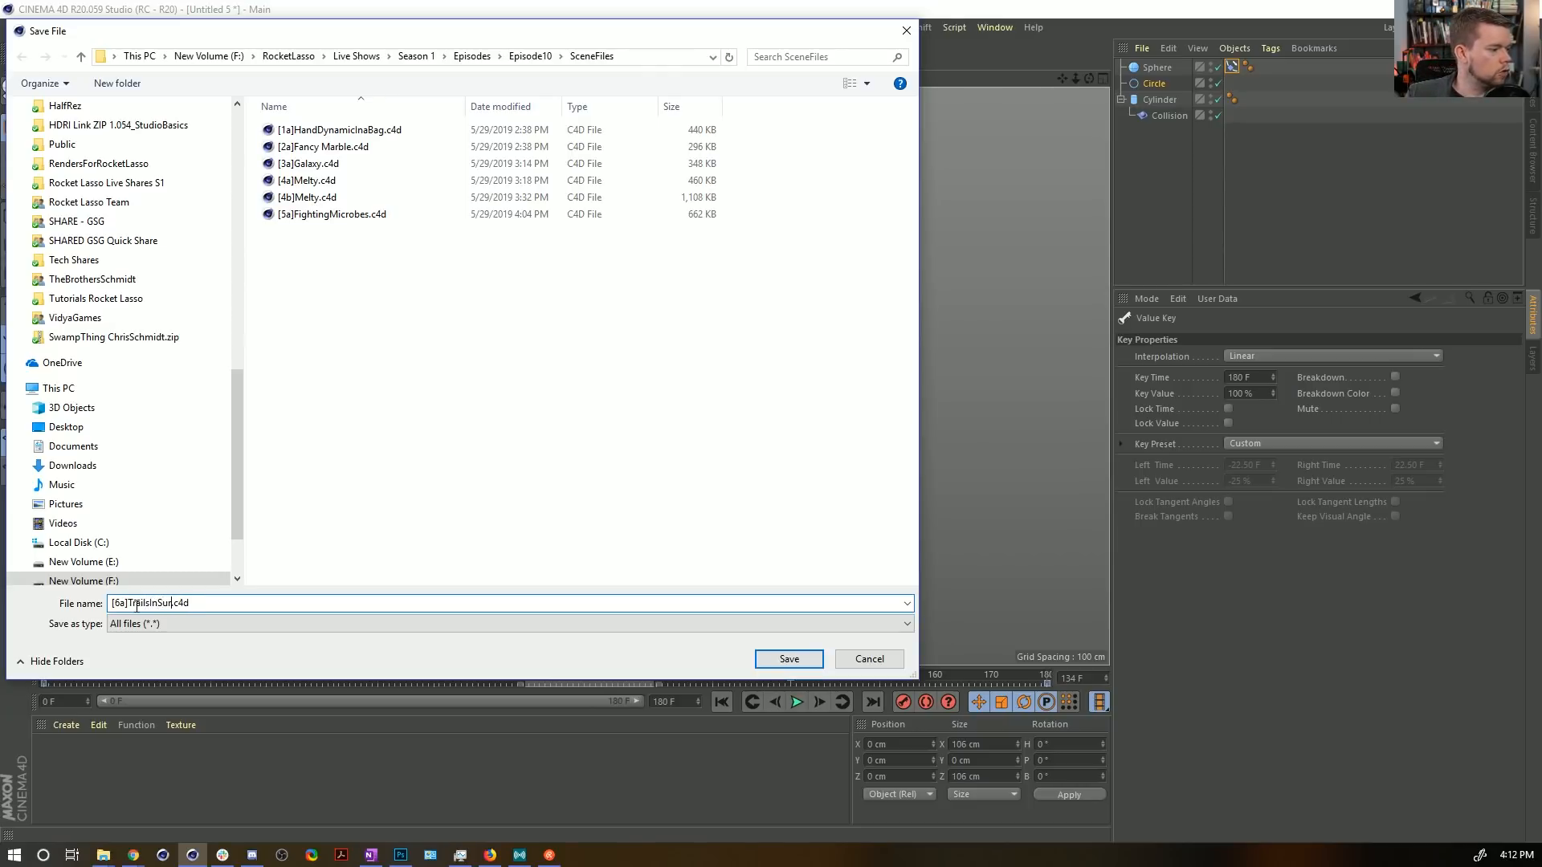
{"action": "type", "text": "railsInSurface"}
{"action": "key", "text": "Return"}
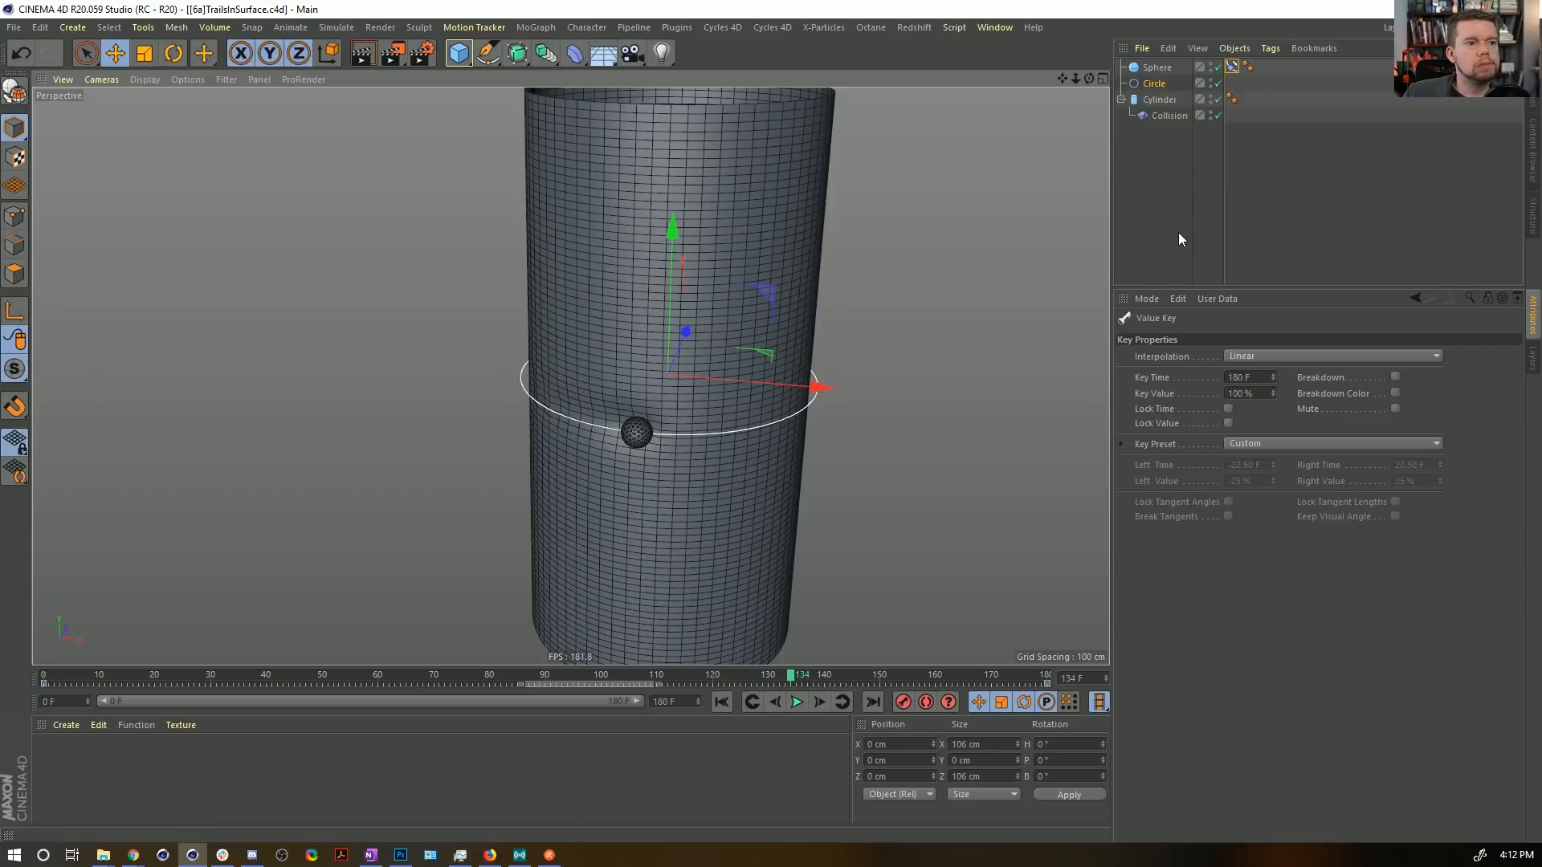
Replace the cylinder's Collision deformer with a Plain effector placed as a child of the cylinder.
{"action": "left_click", "coordinate": [1169, 116]}
{"action": "key", "text": "Delete"}
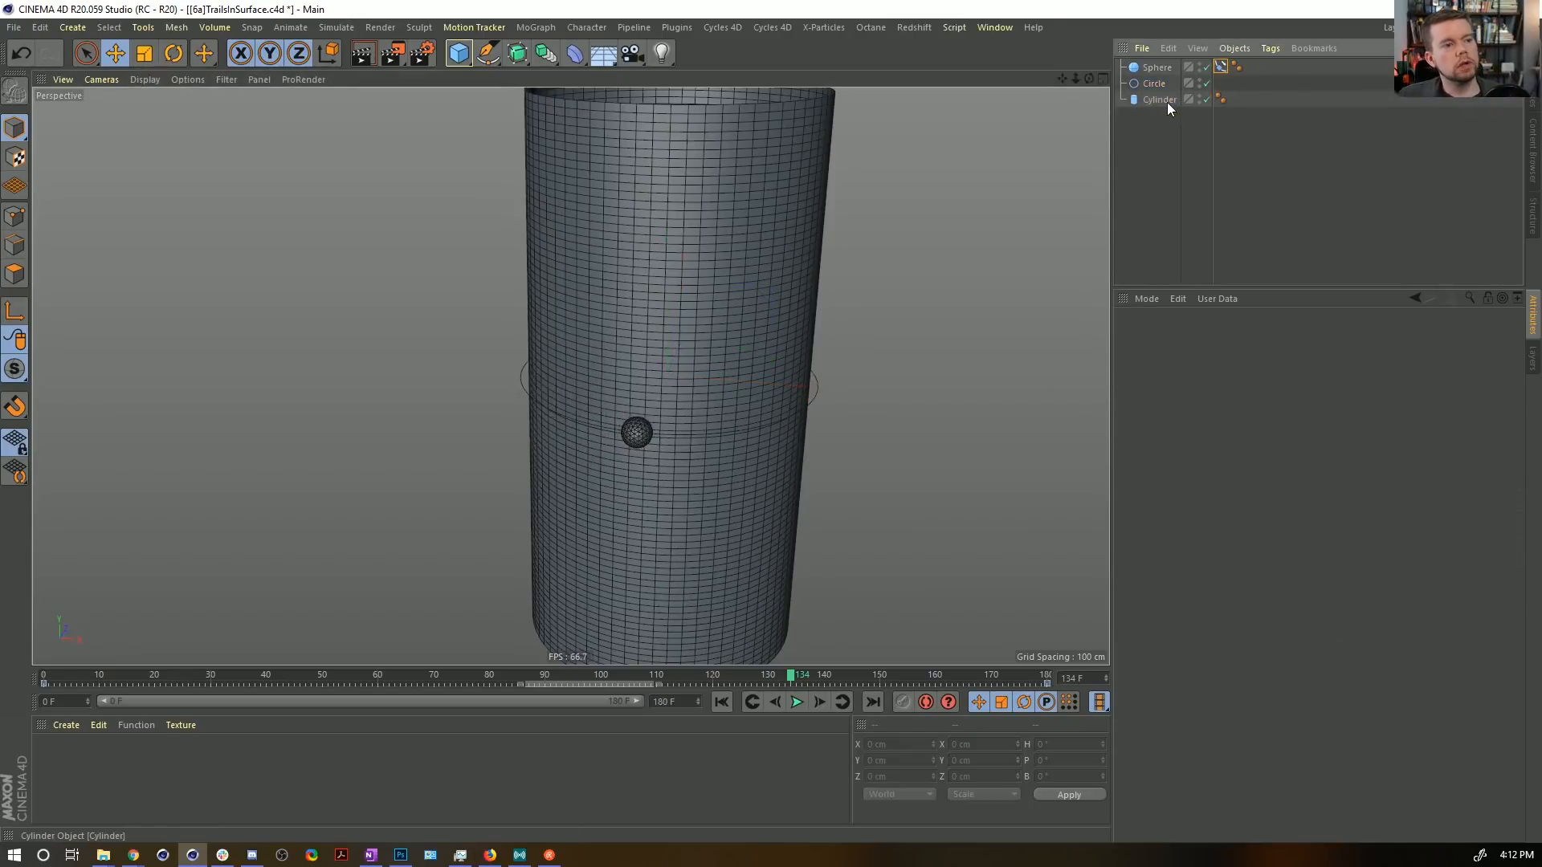
{"action": "left_click", "coordinate": [1160, 100]}
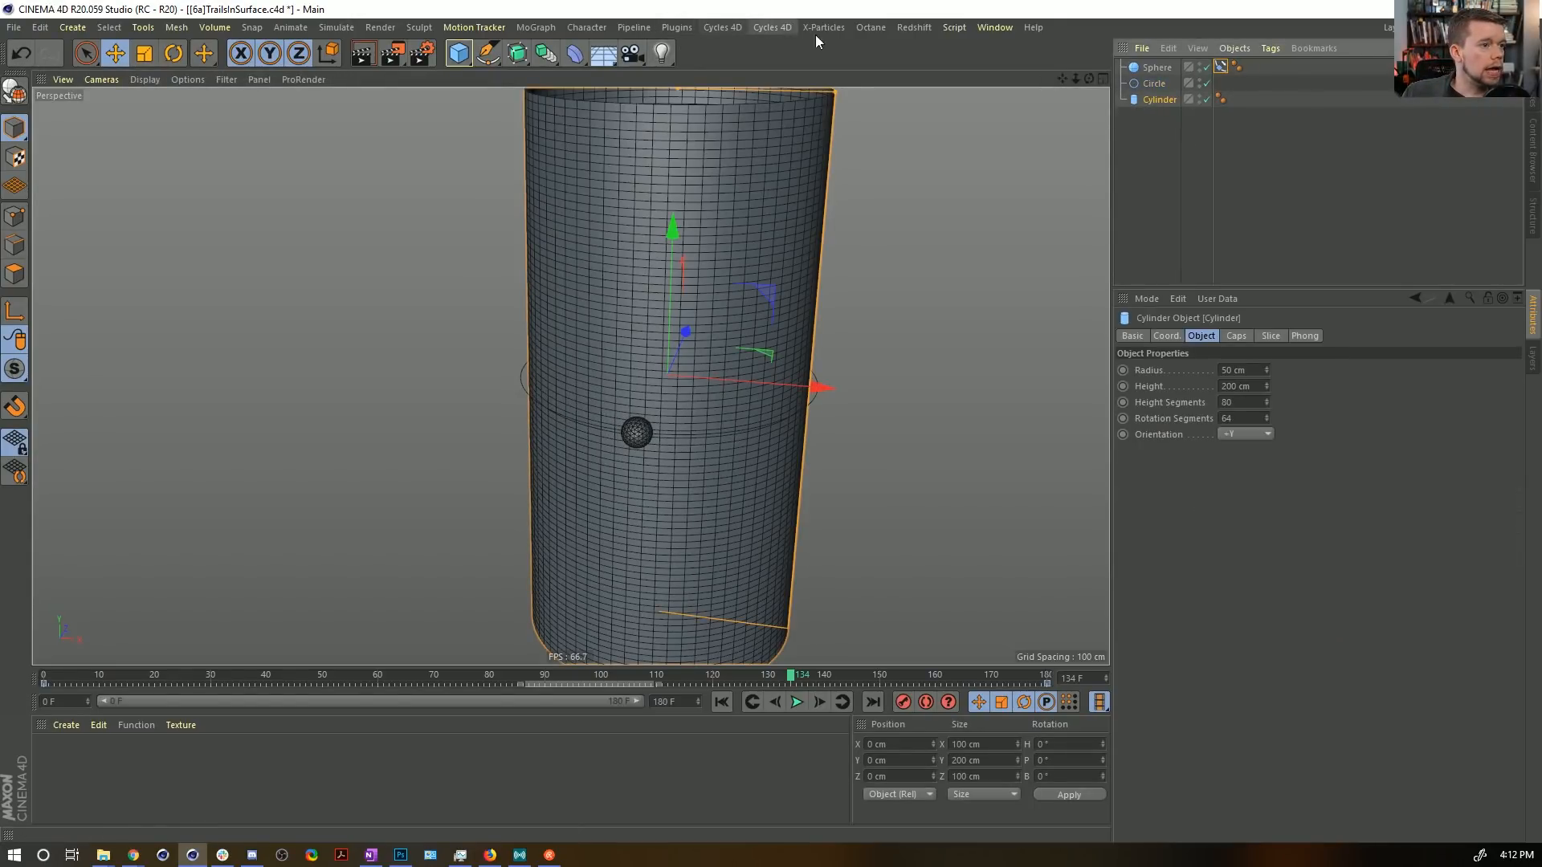
{"action": "left_click", "coordinate": [536, 27]}
{"action": "mouse_move", "coordinate": [557, 56]}
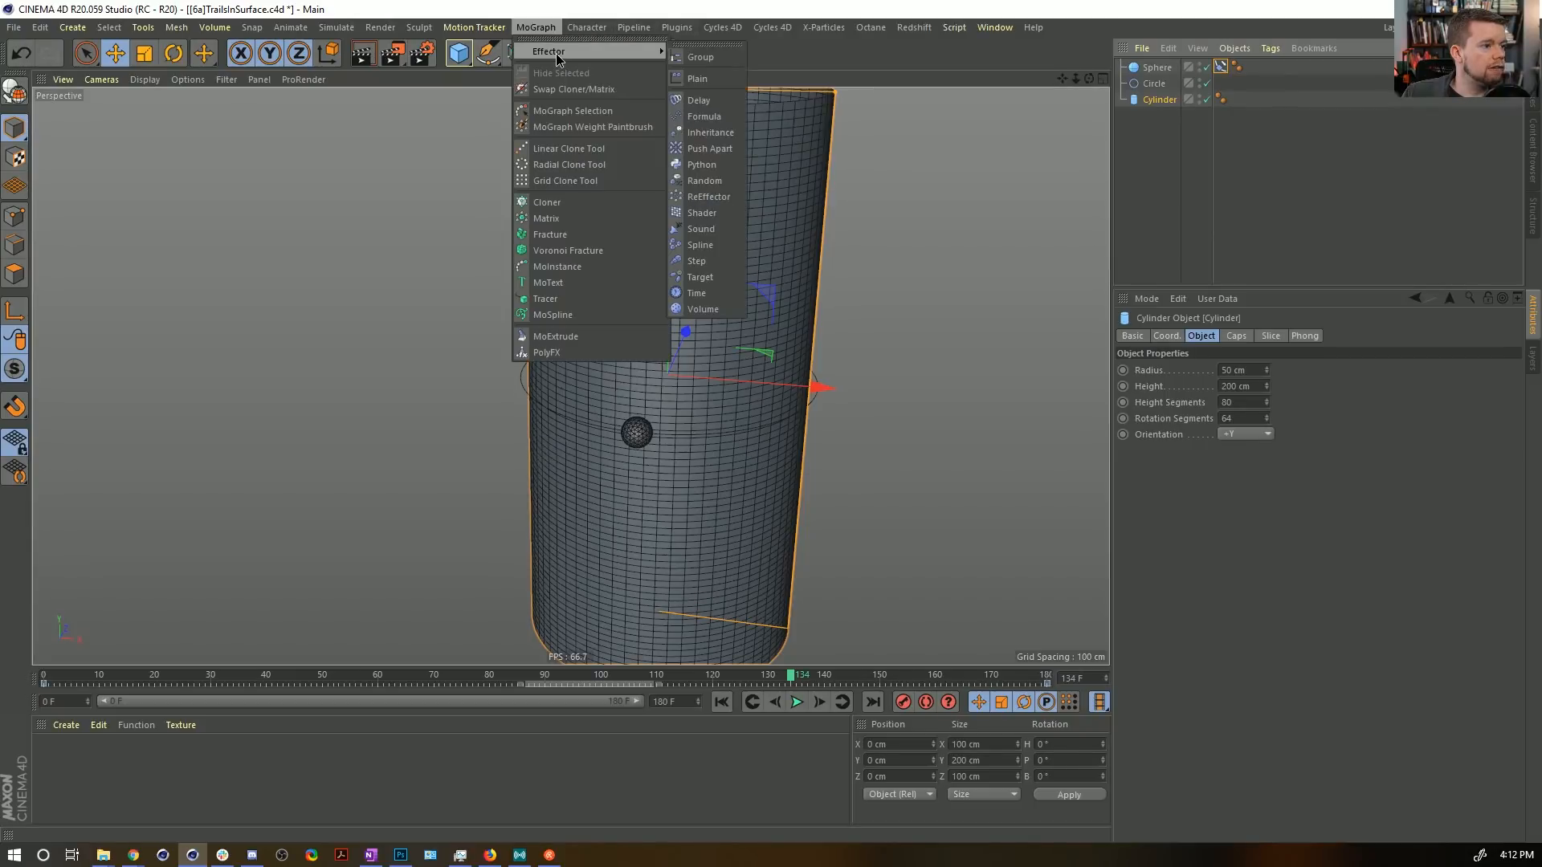
{"action": "left_click", "coordinate": [697, 78]}
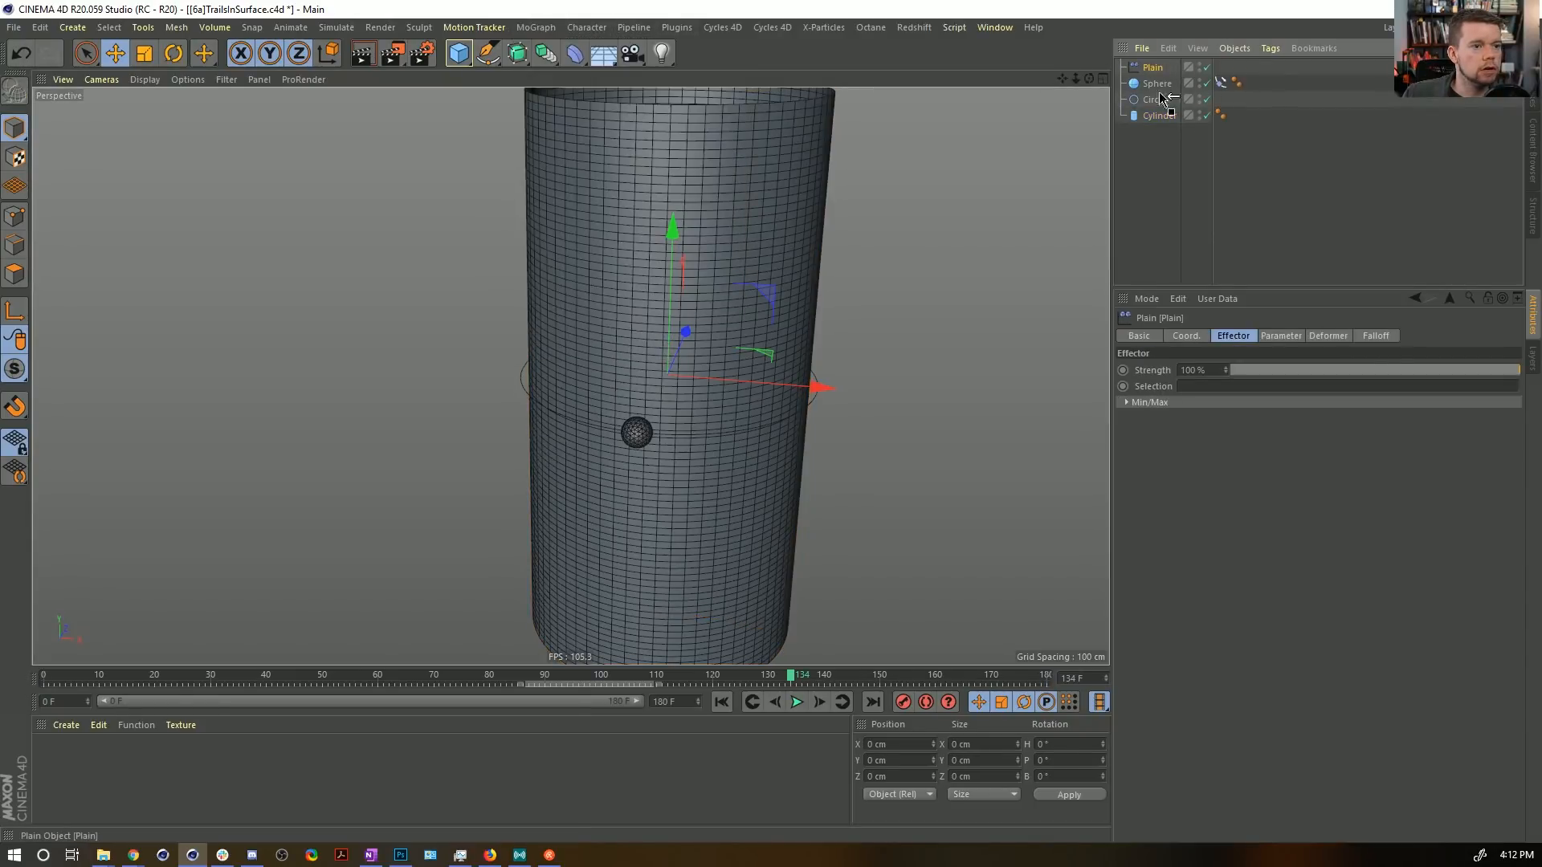
{"action": "left_click_drag", "start_coordinate": [1167, 114], "coordinate": [1166, 119]}
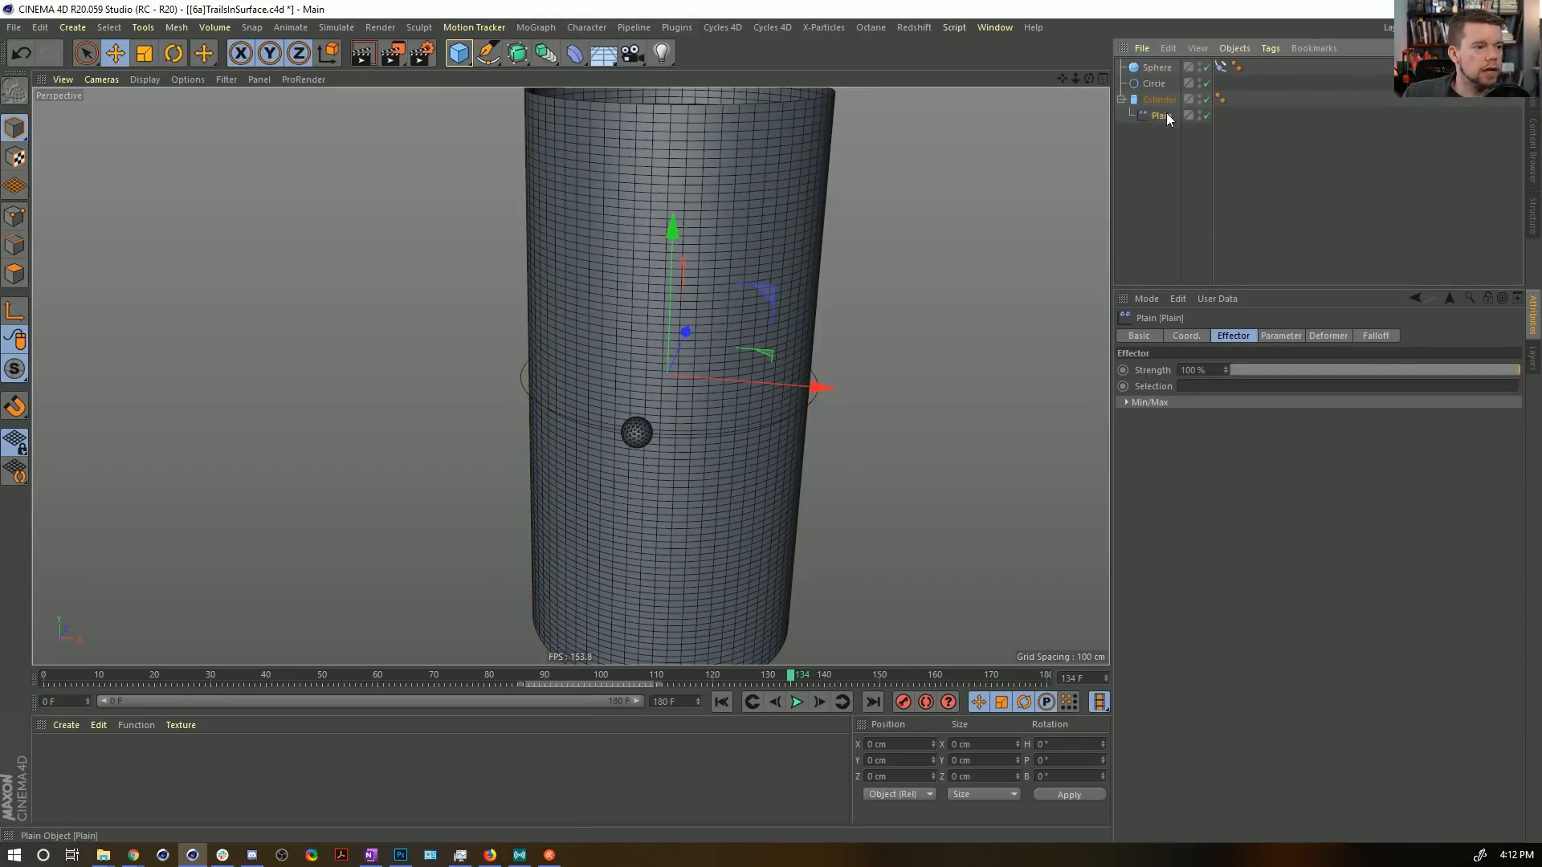
Set the Plain effector's deformation to Point and its Y position offset to 0 cm.
{"action": "left_click", "coordinate": [1321, 337]}
{"action": "left_click", "coordinate": [1260, 369]}
{"action": "left_click", "coordinate": [1249, 408]}
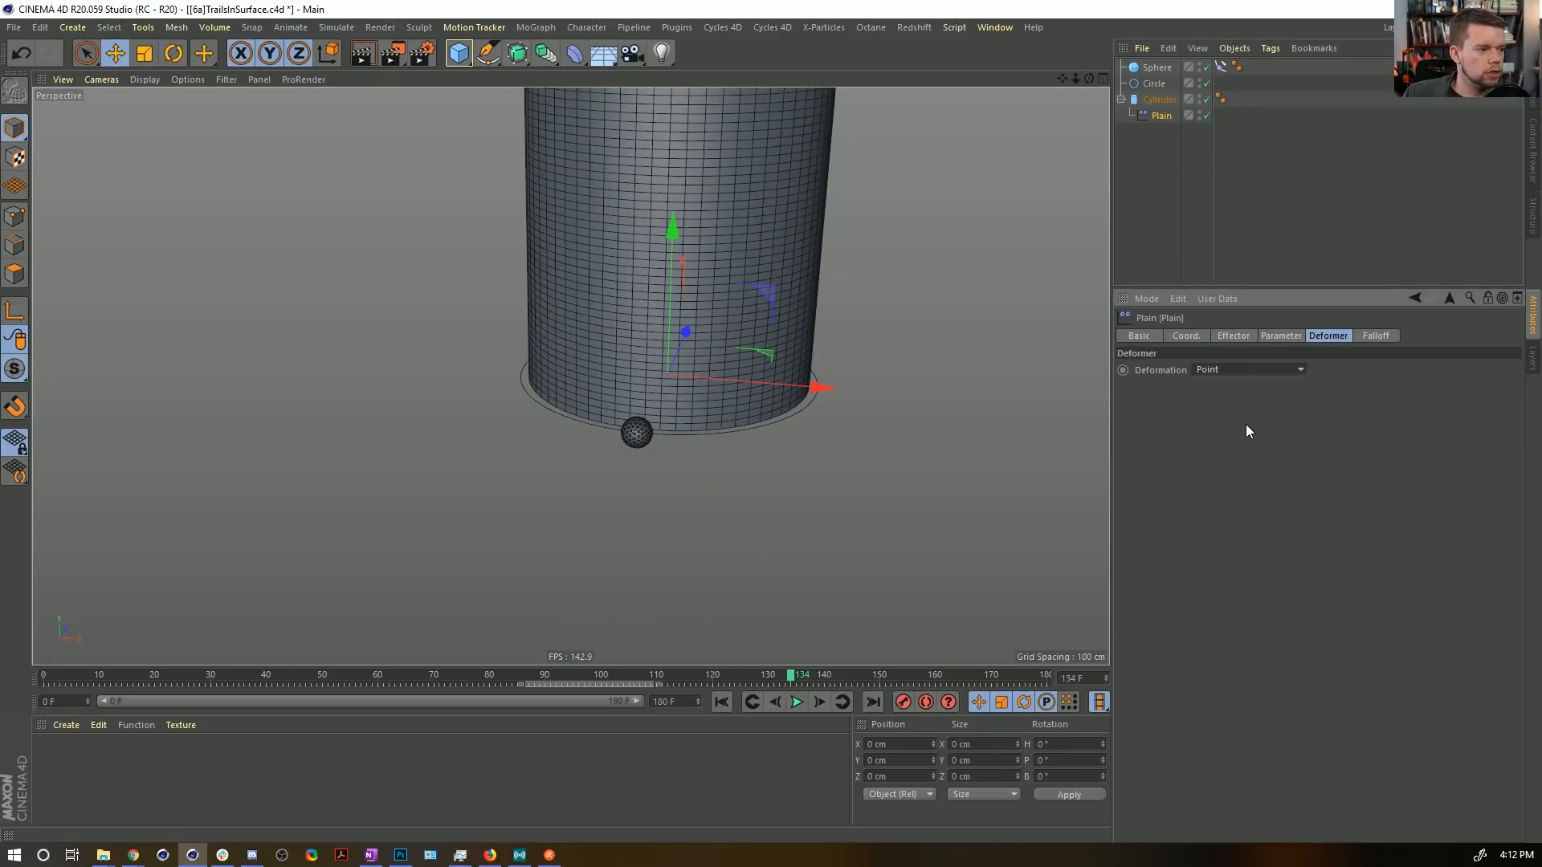
{"action": "left_click", "coordinate": [1248, 337]}
{"action": "left_click", "coordinate": [1282, 336]}
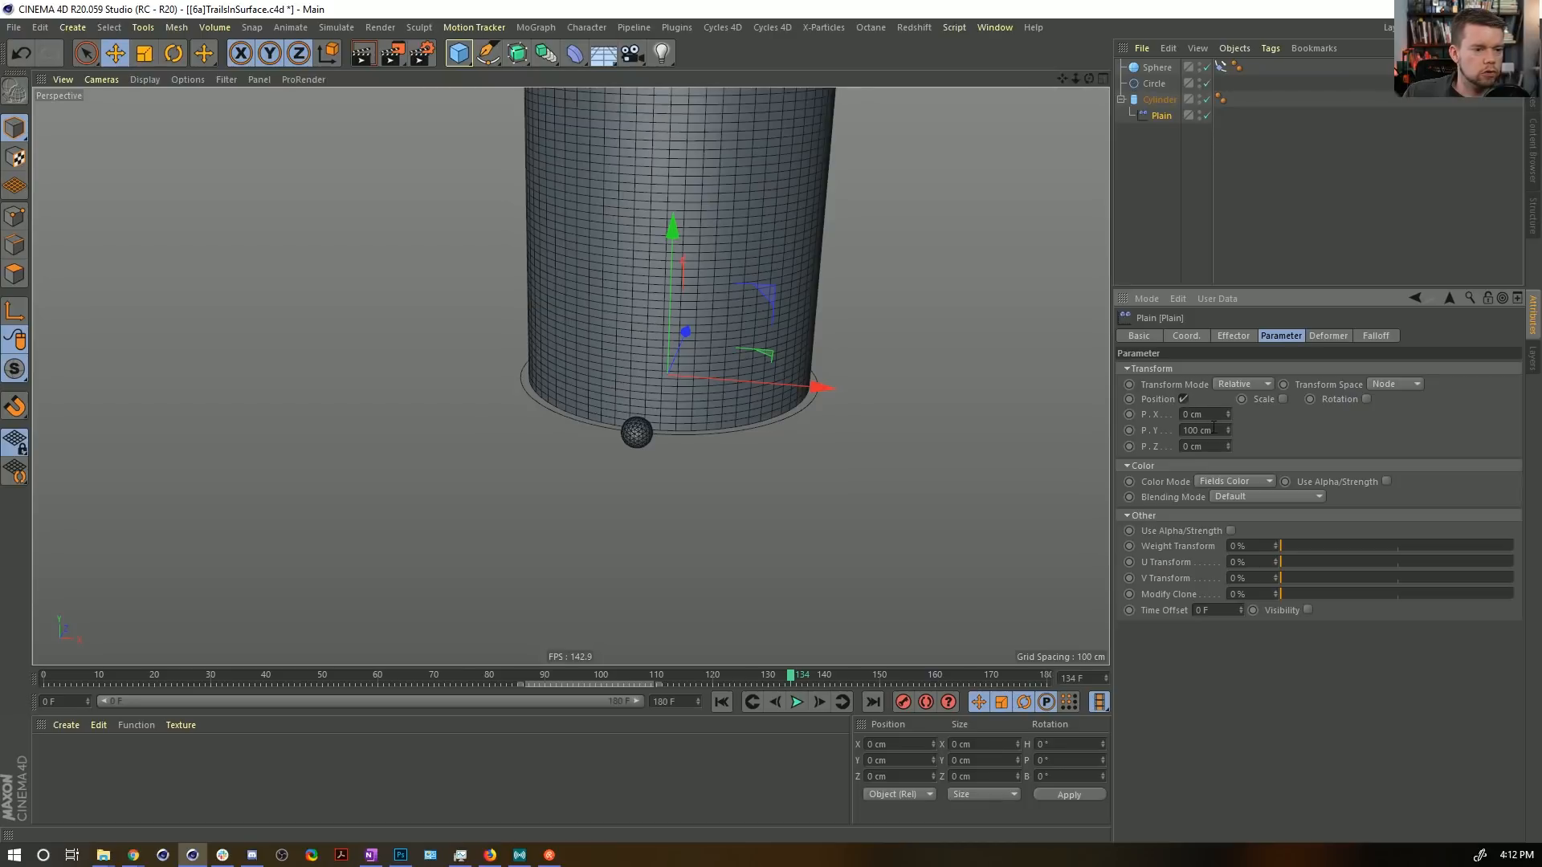
{"action": "type", "text": "0"}
{"action": "key", "text": "Return"}
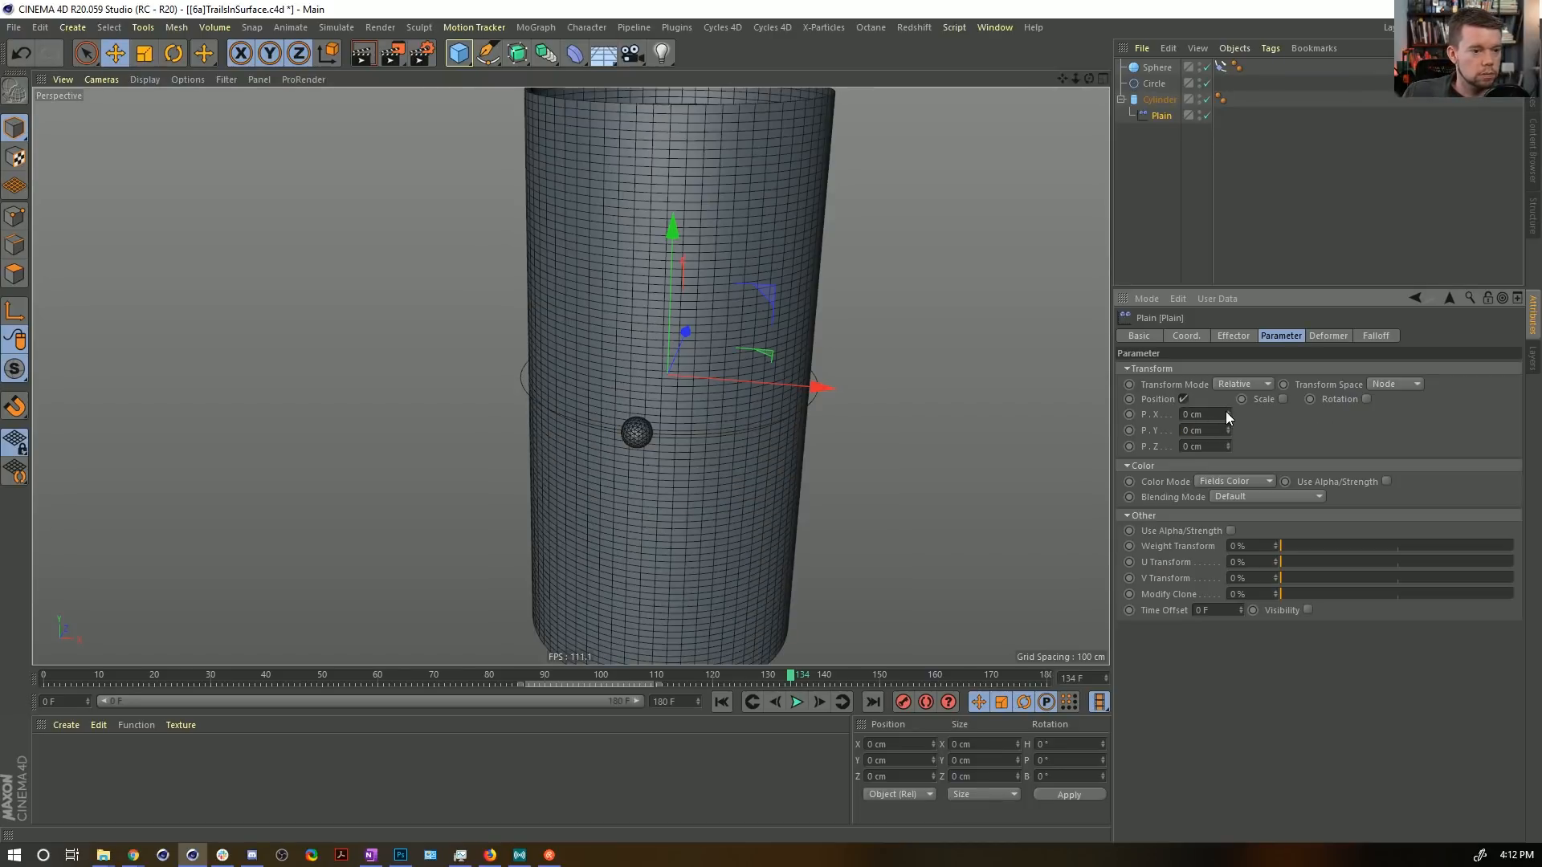
Try shifting the cylinder's points with the Plain effector's X position offset and reset it to 0 cm.
{"action": "left_click_drag", "start_coordinate": [1227, 414], "coordinate": [1227, 451]}
{"action": "double_click", "coordinate": [1194, 414]}
{"action": "type", "text": "0"}
{"action": "key", "text": "Return"}
Set the Plain effector's Z position offset to -5 cm so the cylinder's points move inward.
{"action": "left_click", "coordinate": [1228, 448]}
{"action": "key", "text": "ctrl+z"}
{"action": "left_click", "coordinate": [1222, 447]}
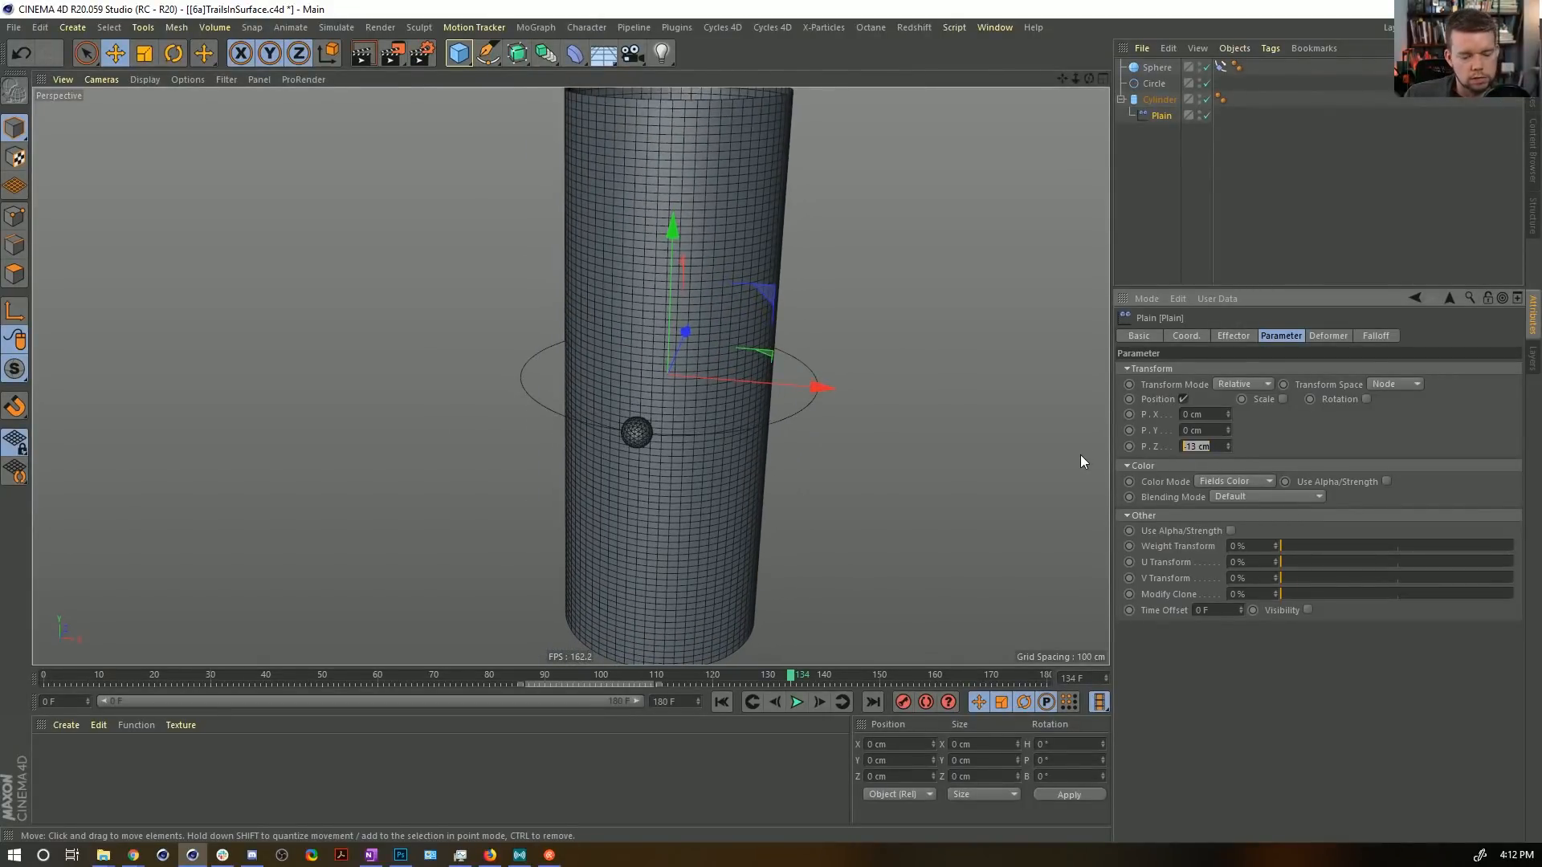
{"action": "type", "text": "-5"}
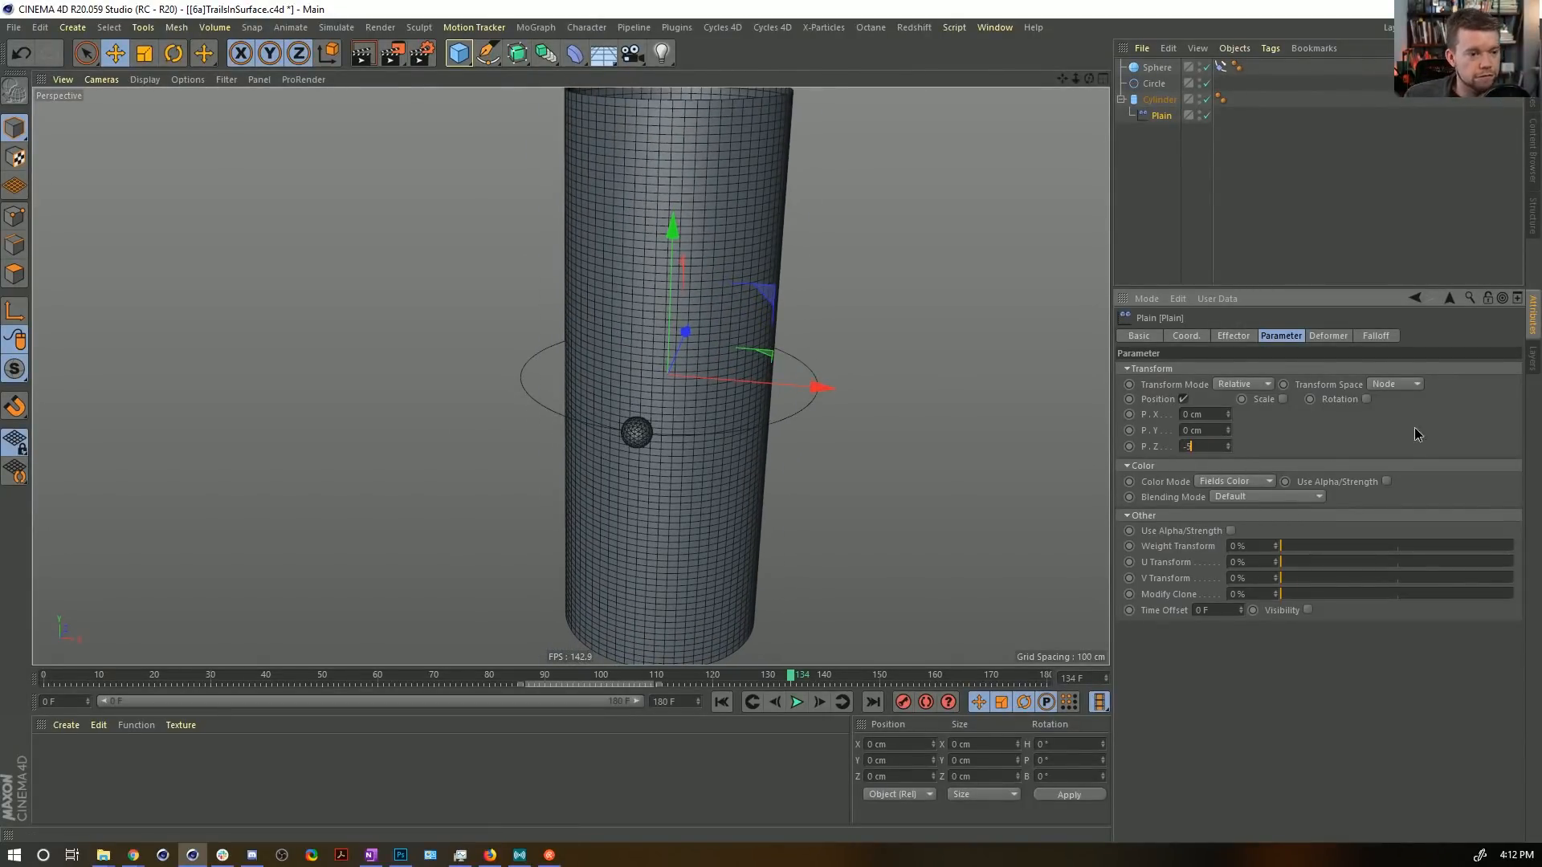
{"action": "key", "text": "Return"}
Add the sphere as a field in the Plain effector's falloff and review the field layer's mode options.
{"action": "left_click", "coordinate": [1376, 336]}
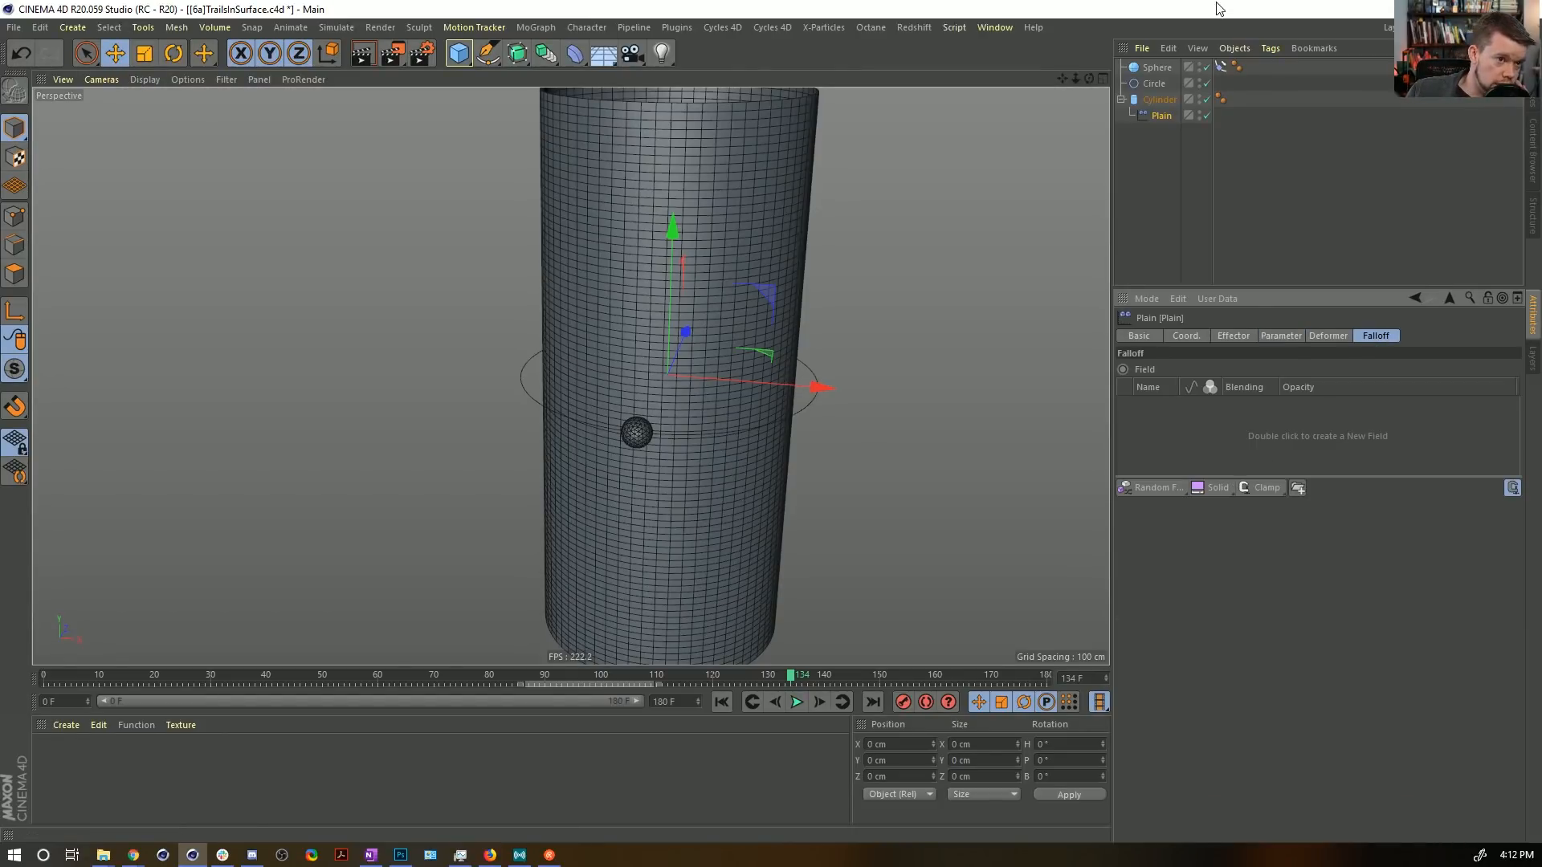
{"action": "left_click_drag", "start_coordinate": [1165, 68], "coordinate": [1187, 434]}
{"action": "left_click", "coordinate": [1172, 403]}
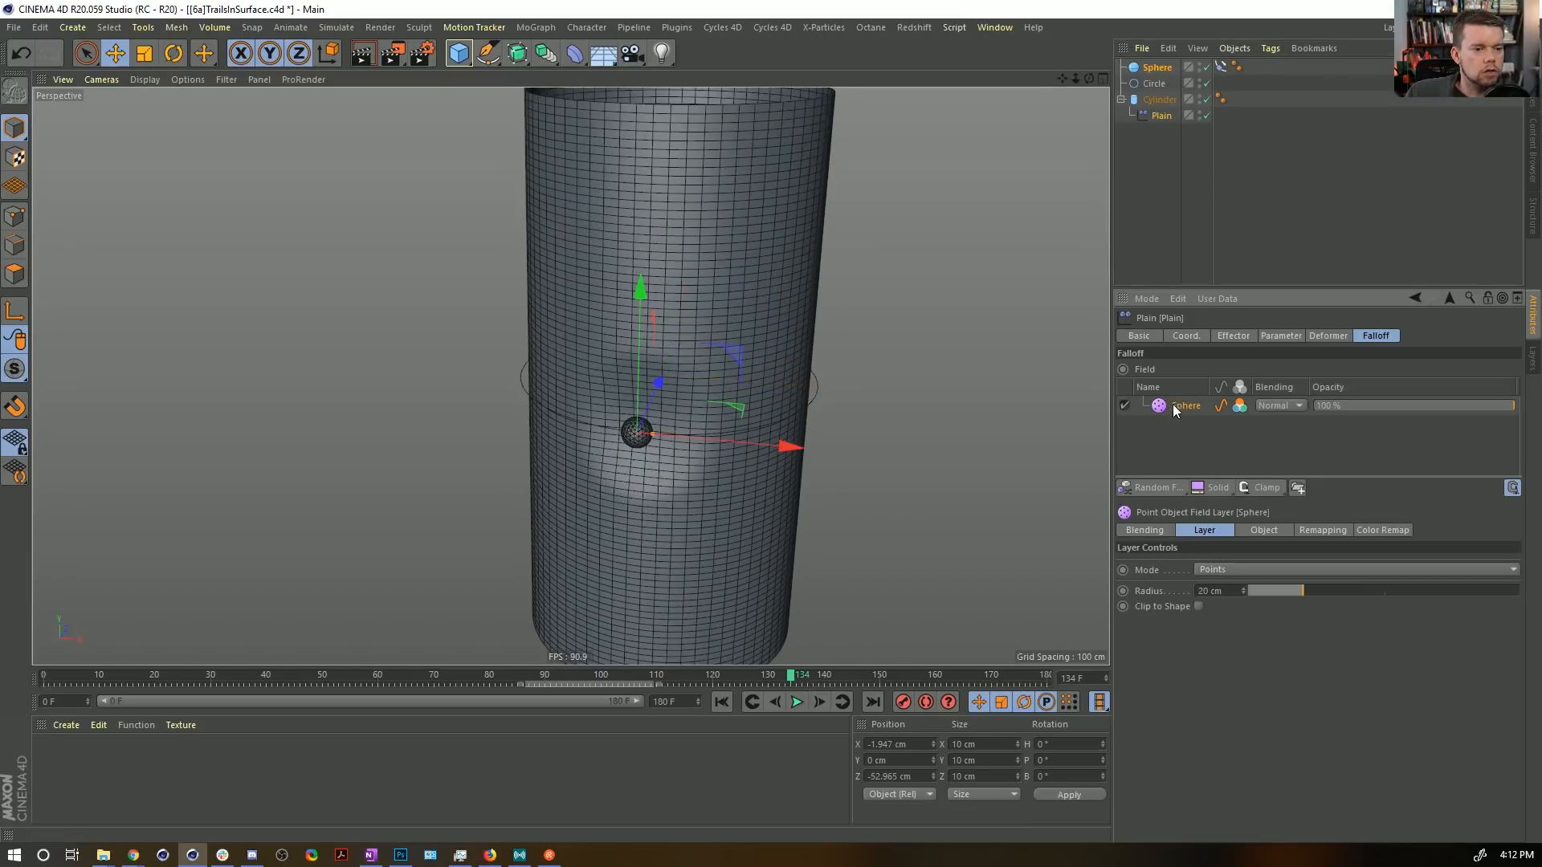
{"action": "left_click", "coordinate": [1248, 570]}
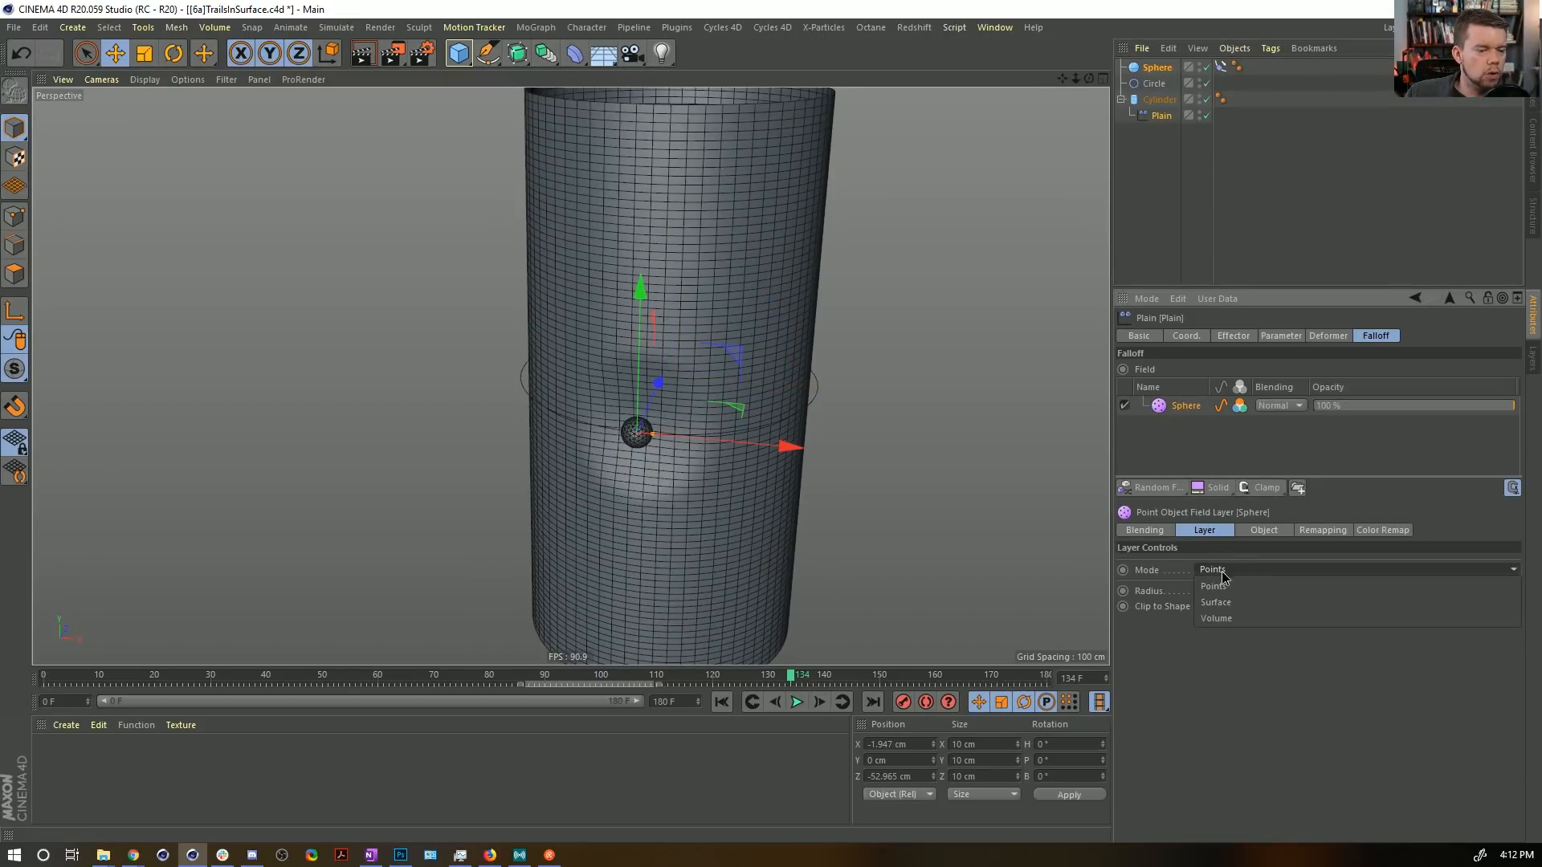
{"action": "left_click", "coordinate": [1192, 642]}
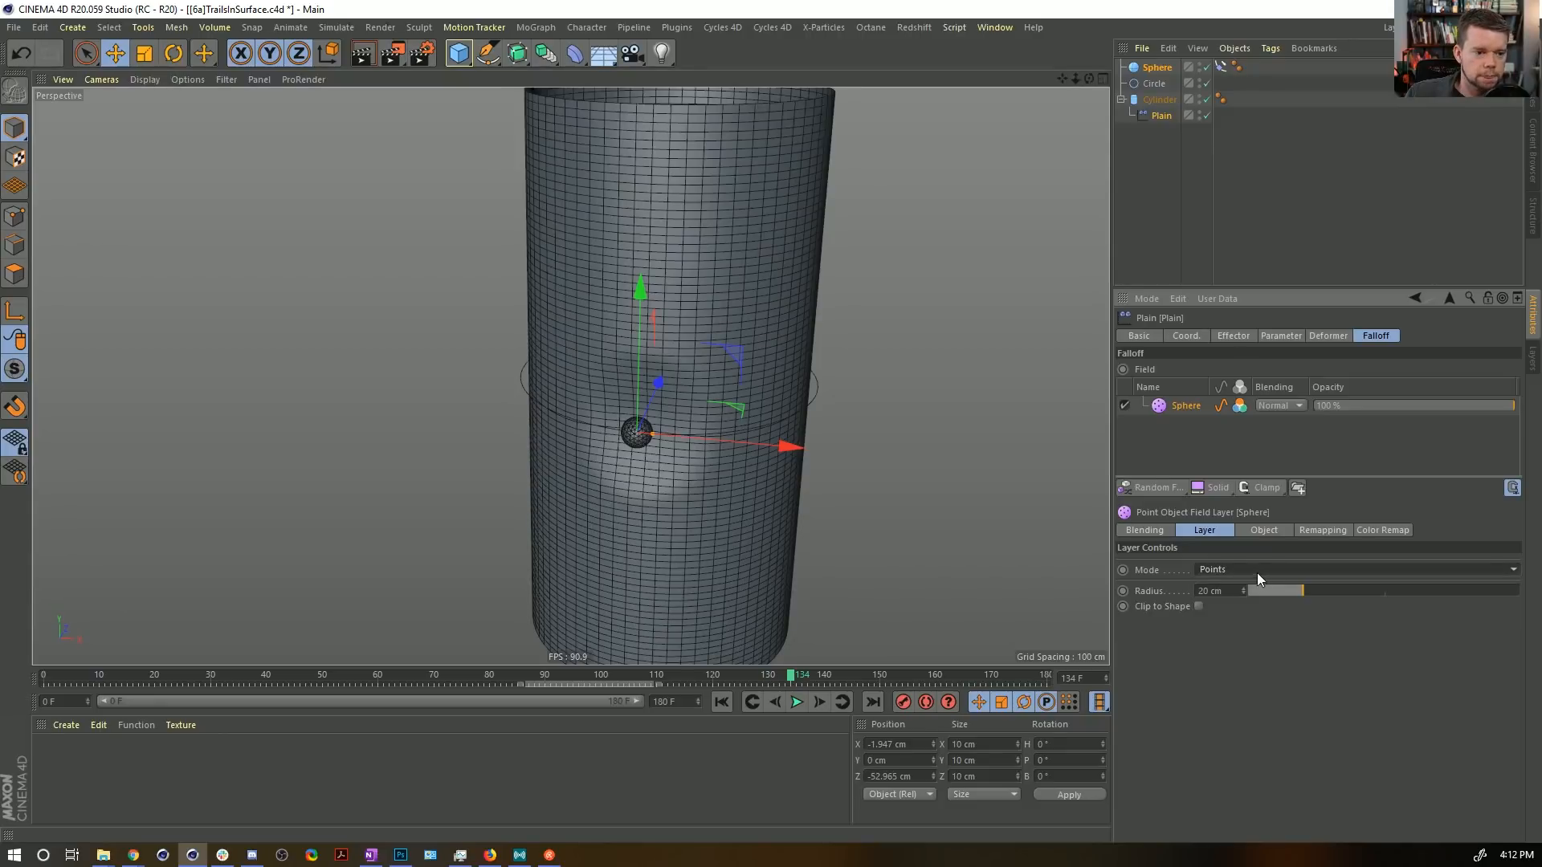
{"action": "left_click", "coordinate": [1232, 570]}
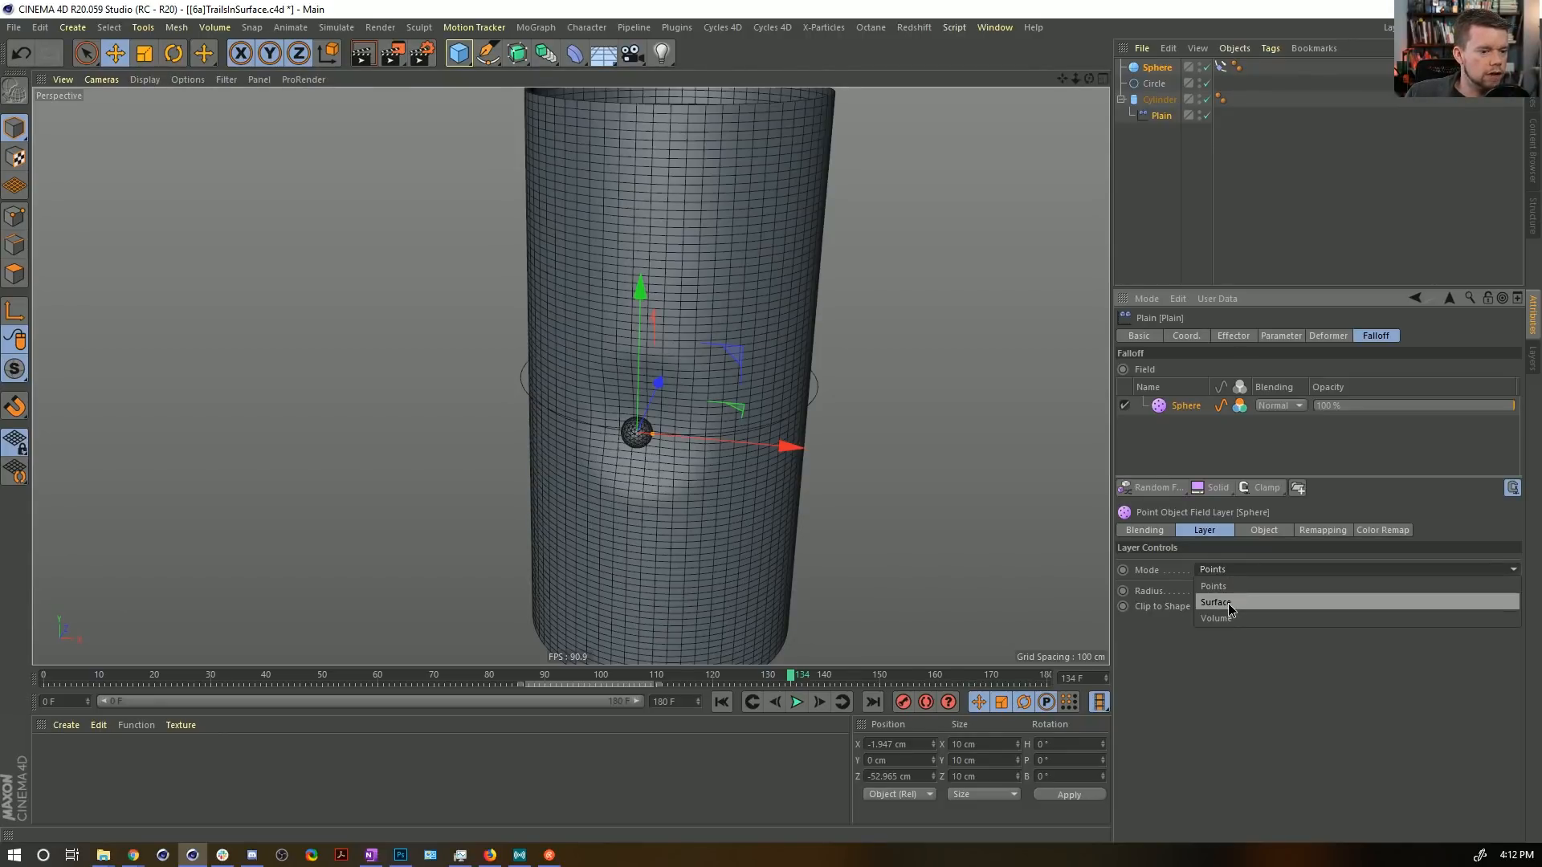
{"action": "left_click", "coordinate": [1211, 695]}
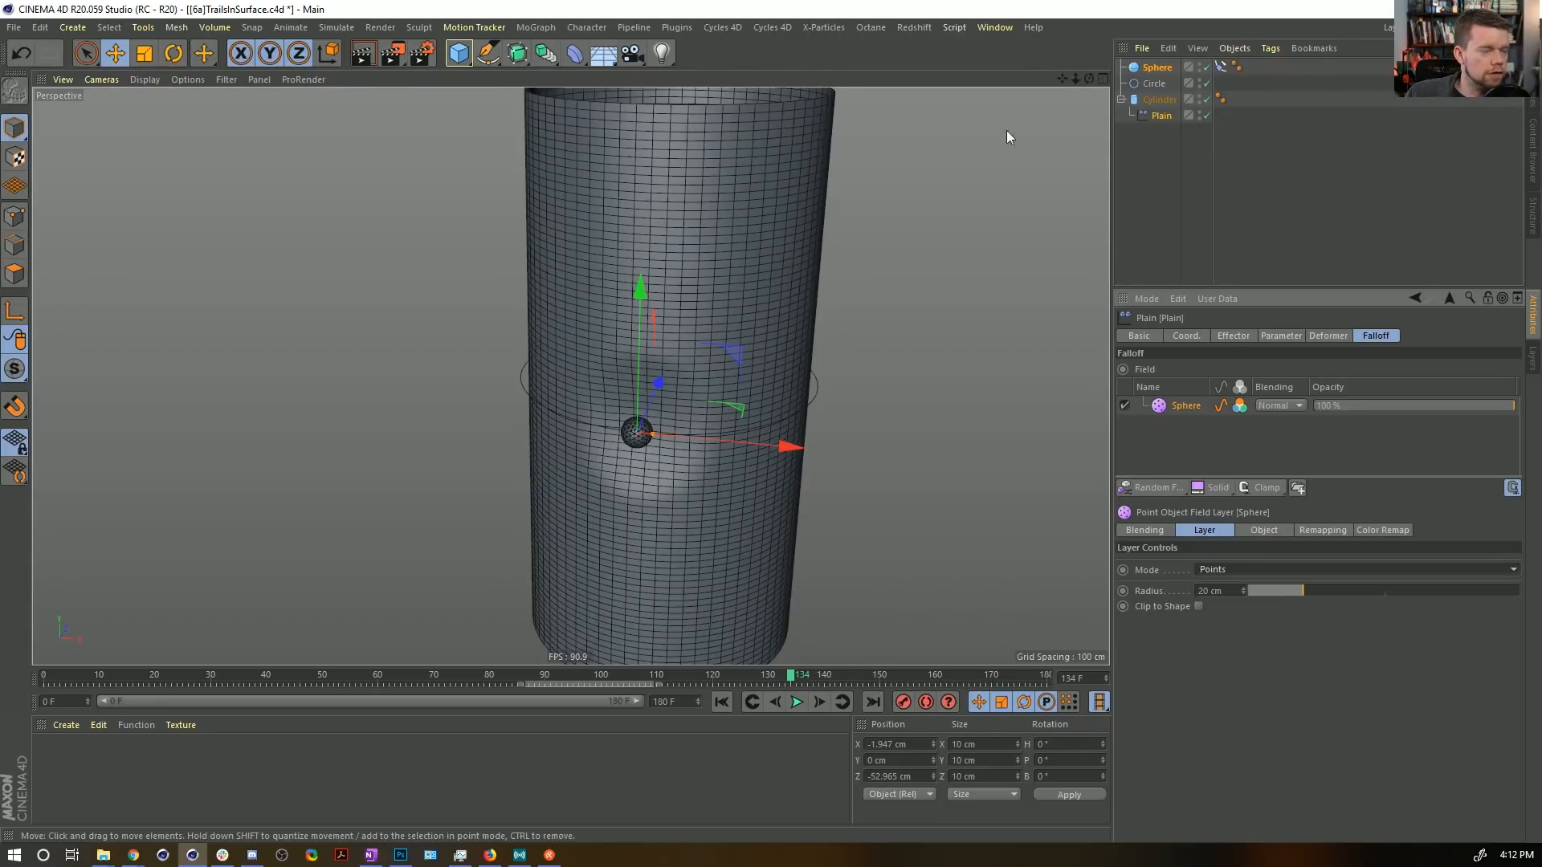
Parent the sphere to a new null, with the Align to Spline tag moved onto the null and the sphere's local position reset.
{"action": "left_click", "coordinate": [70, 27]}
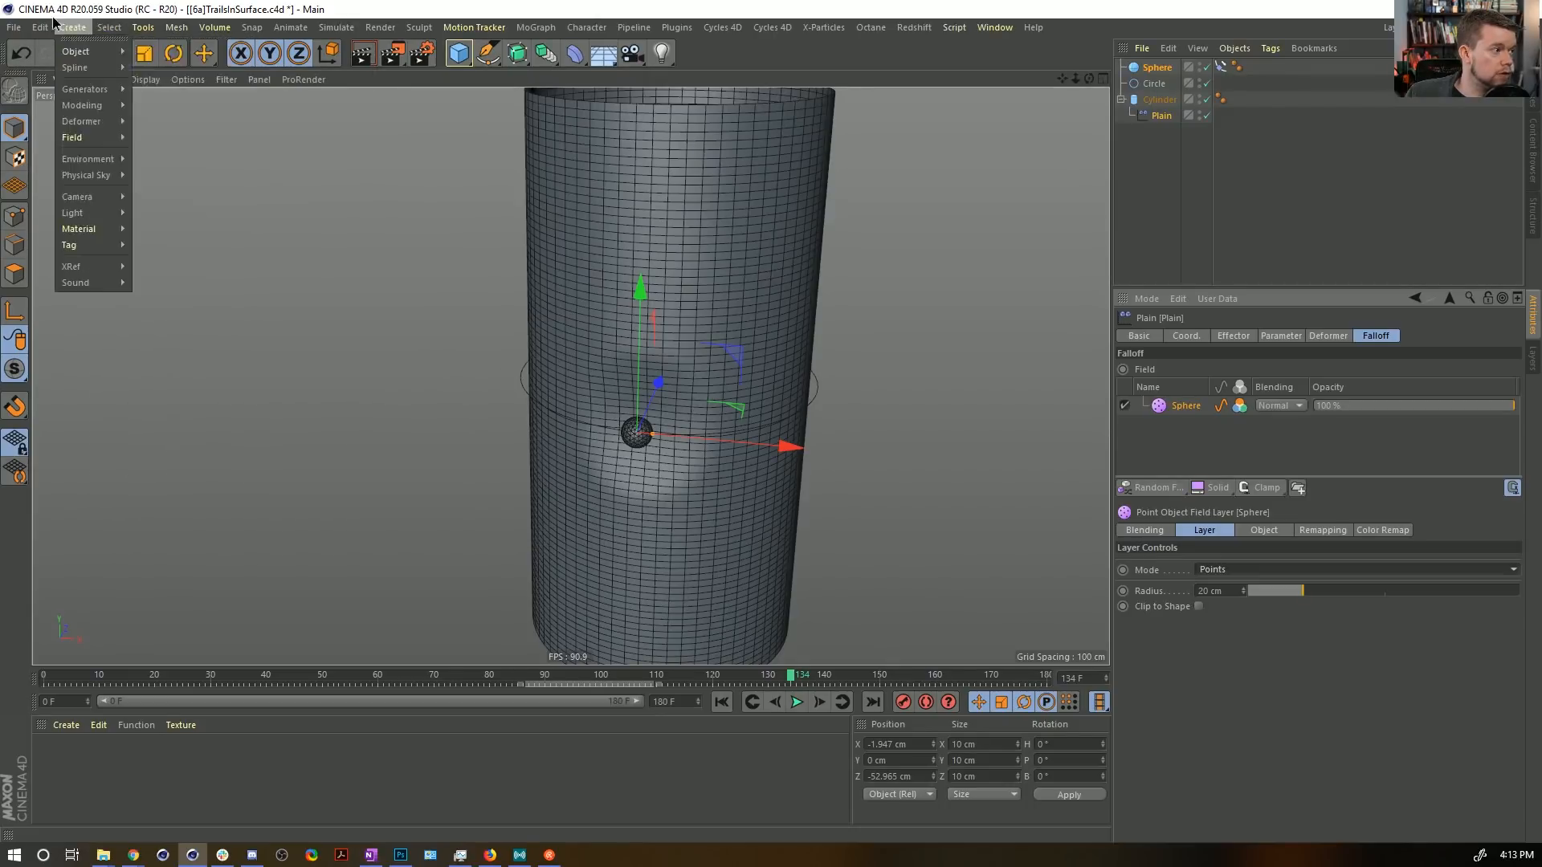
{"action": "mouse_move", "coordinate": [80, 52]}
{"action": "left_click", "coordinate": [156, 51]}
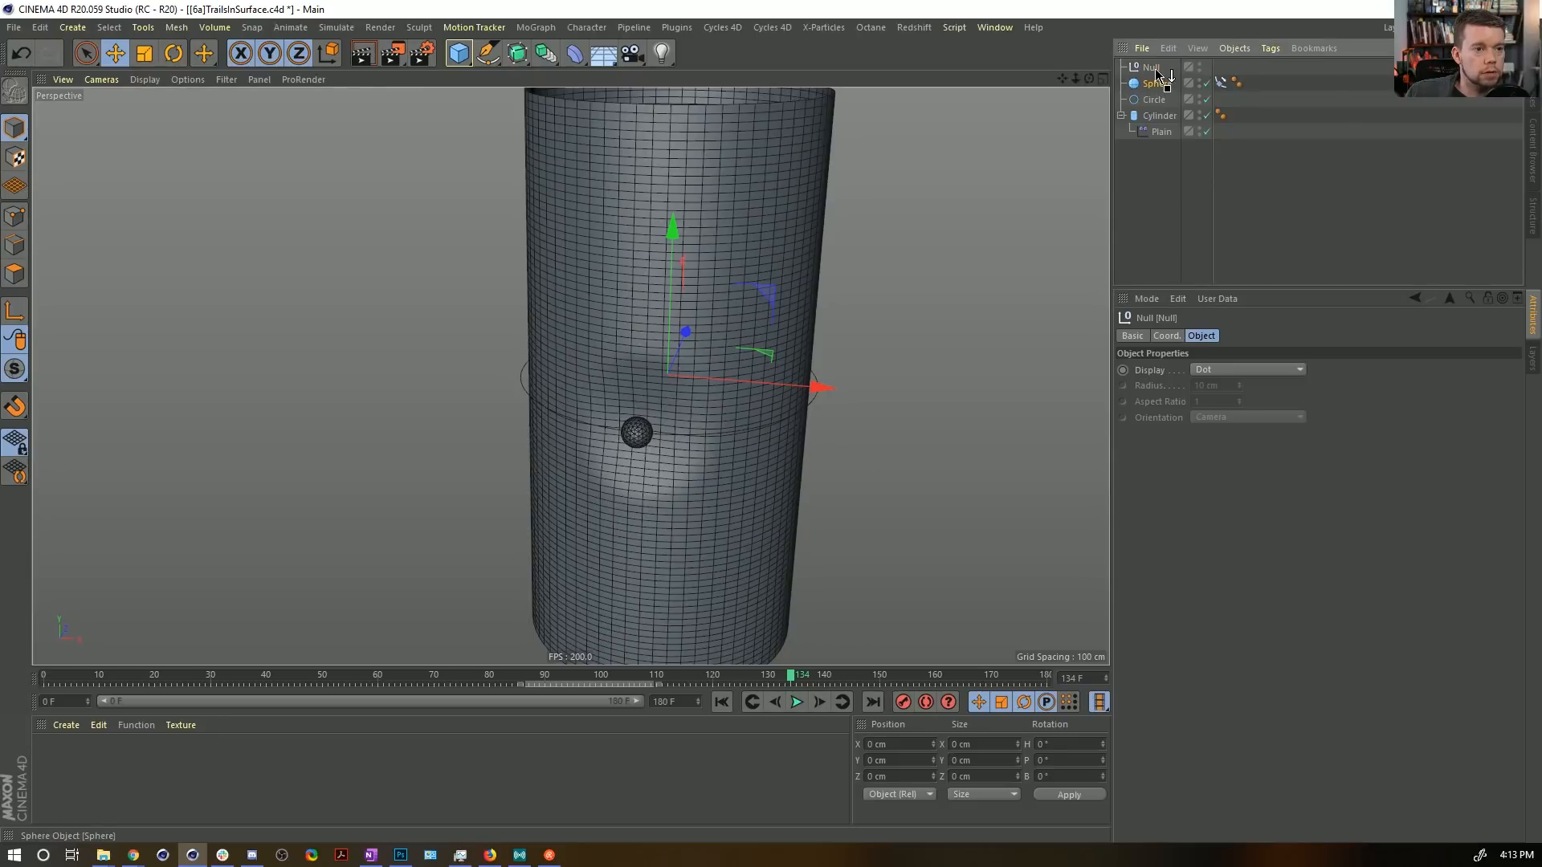
{"action": "left_click_drag", "start_coordinate": [1158, 83], "coordinate": [1192, 70]}
{"action": "left_click", "coordinate": [1195, 81]}
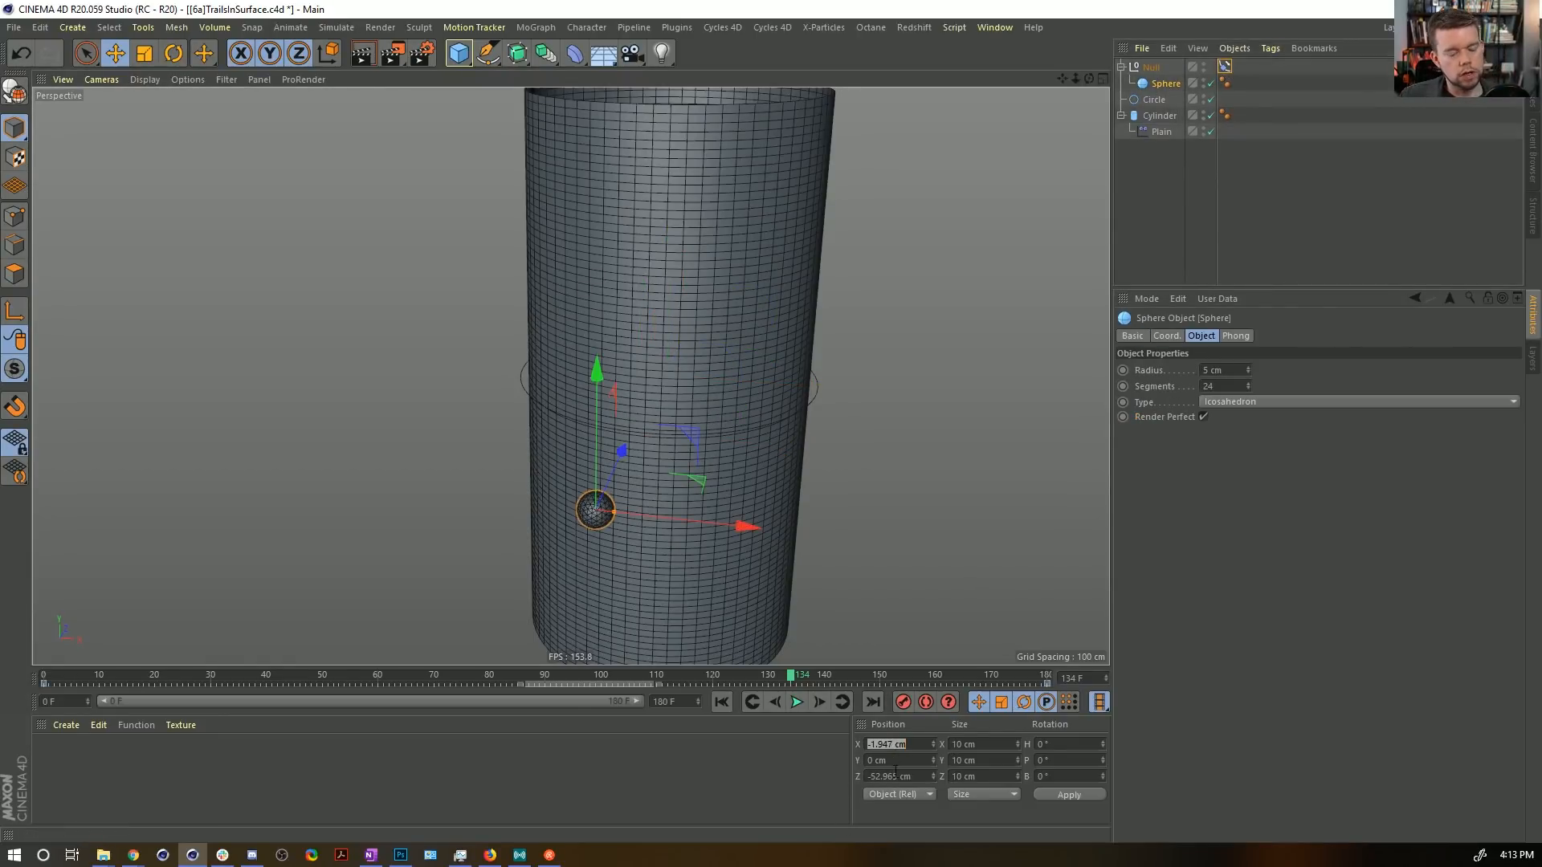
{"action": "key", "text": "Return"}
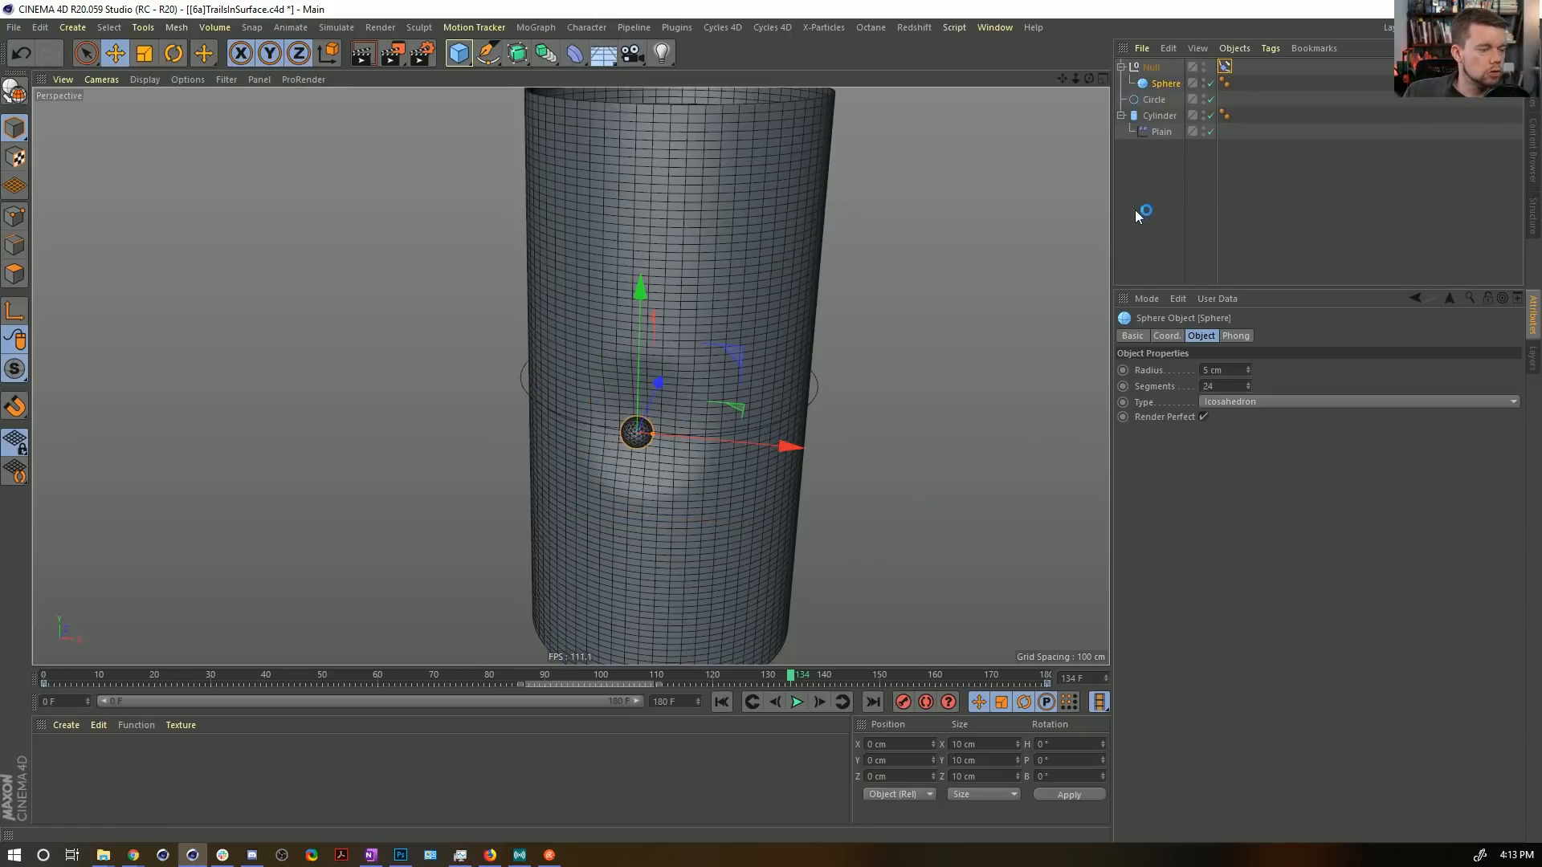
Try to add the null as a field in the Plain effector's falloff.
{"action": "left_click", "coordinate": [1162, 131]}
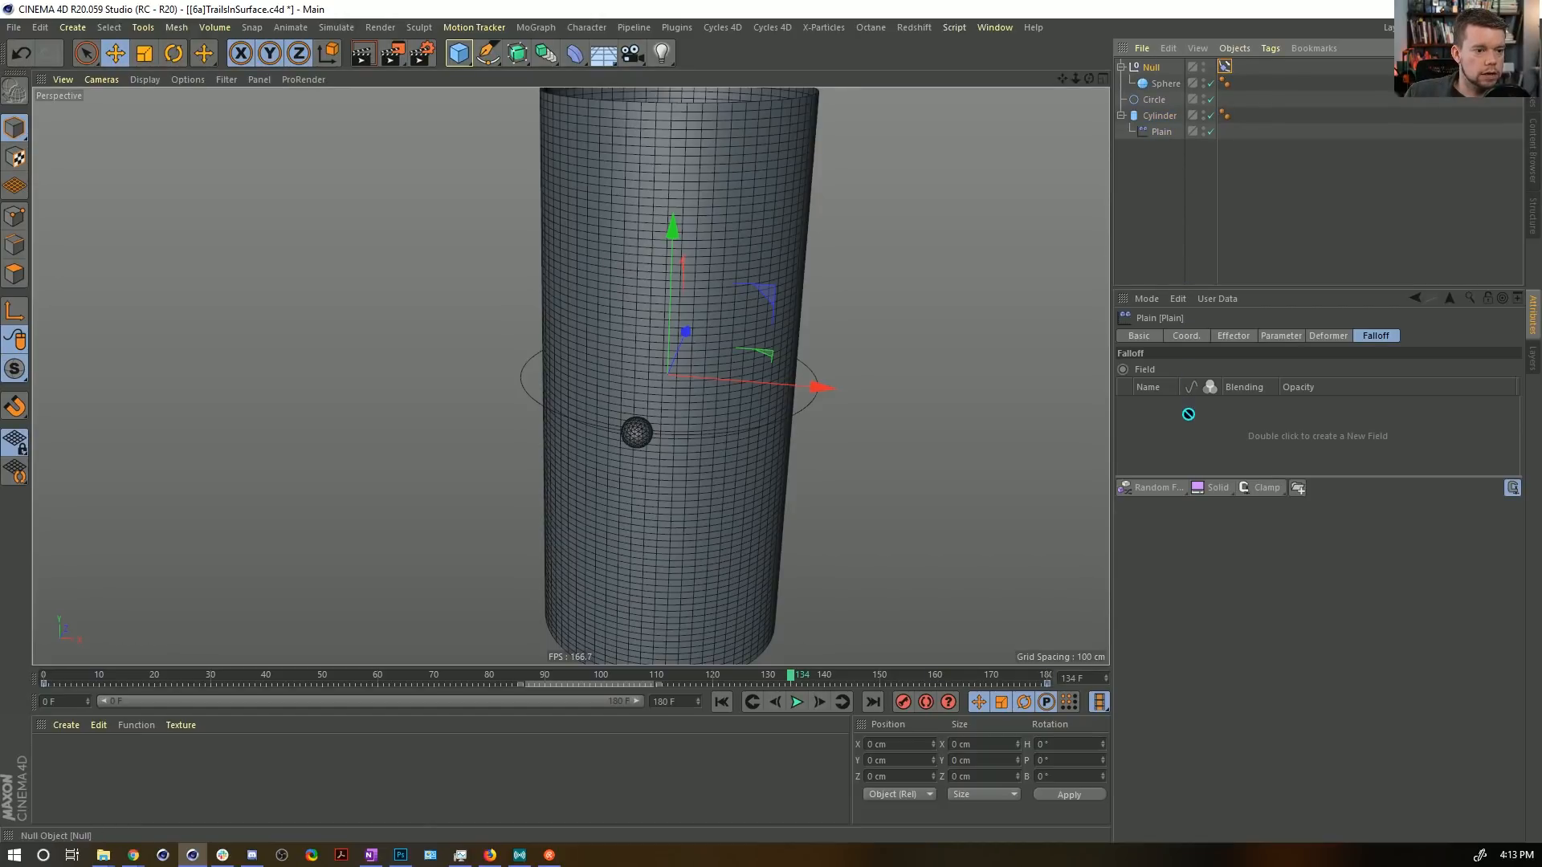
{"action": "left_click_drag", "start_coordinate": [1189, 414], "coordinate": [1190, 423]}
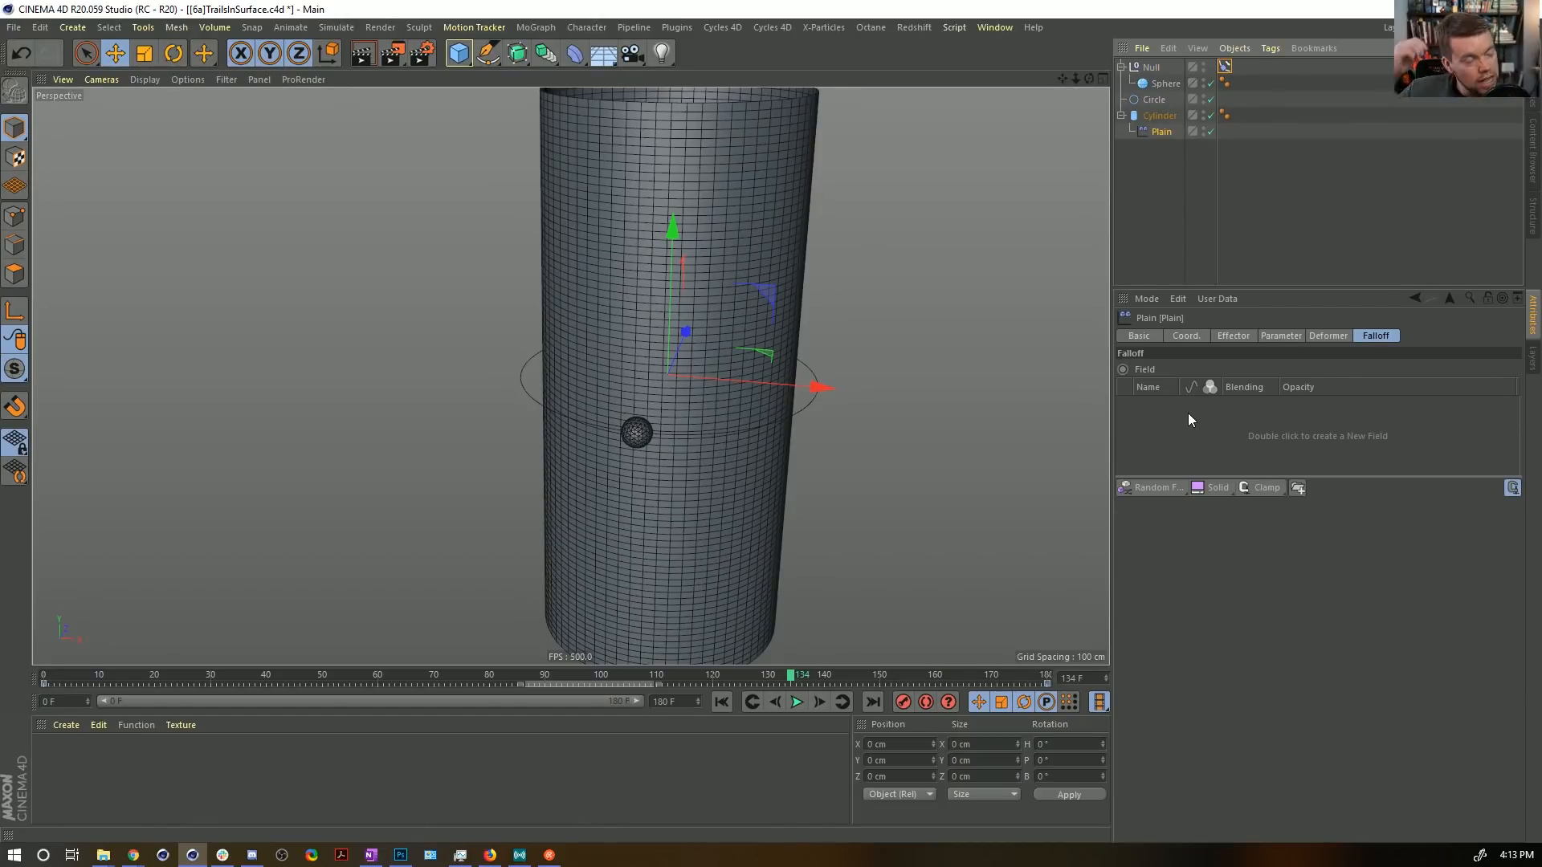
Move the Align to Spline tag back onto the sphere, take the sphere out of the null, and delete the null.
{"action": "left_click_drag", "start_coordinate": [1224, 68], "coordinate": [1149, 91]}
{"action": "left_click", "coordinate": [1153, 67]}
{"action": "key", "text": "Delete"}
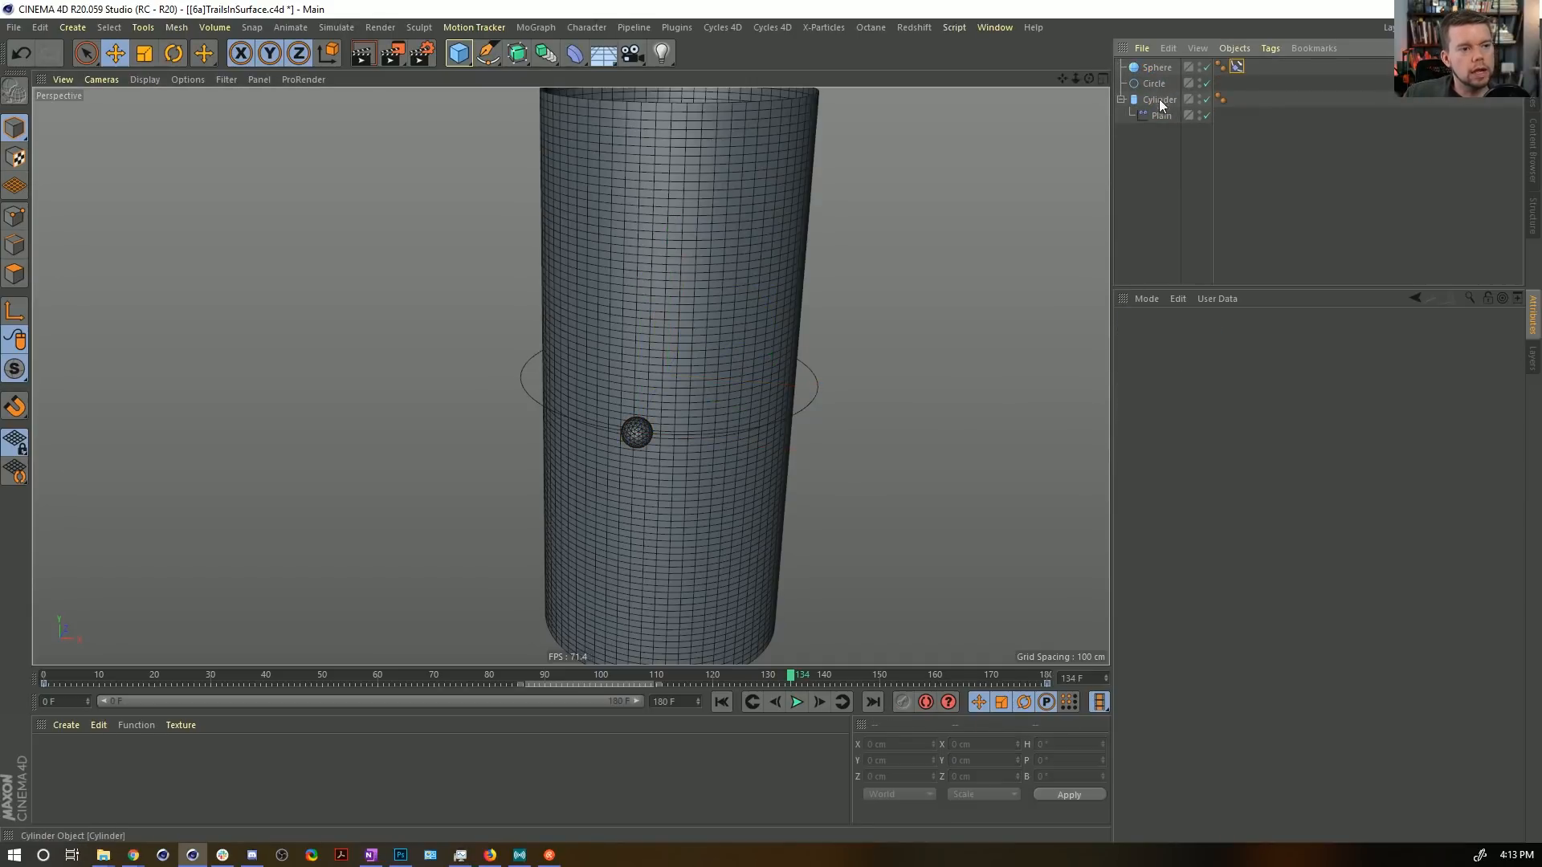
Add a Spherical Field to the Plain effector's falloff, parent it to the sphere, and reset its local position.
{"action": "left_click", "coordinate": [1159, 100]}
{"action": "left_click", "coordinate": [1158, 114]}
{"action": "left_click", "coordinate": [1134, 487]}
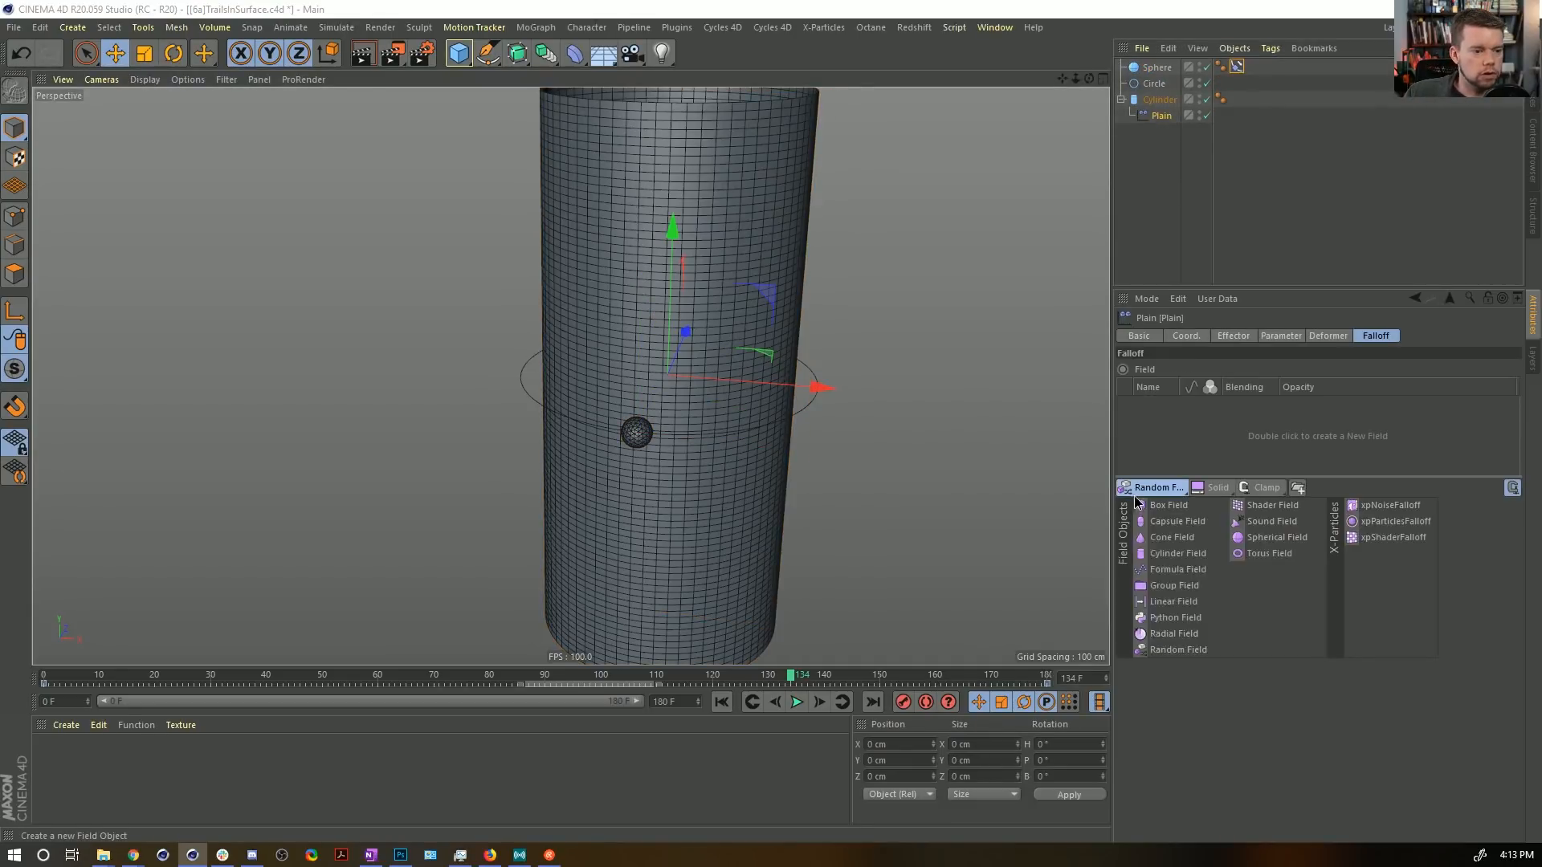
{"action": "left_click", "coordinate": [1274, 531]}
{"action": "double_click", "coordinate": [1176, 132]}
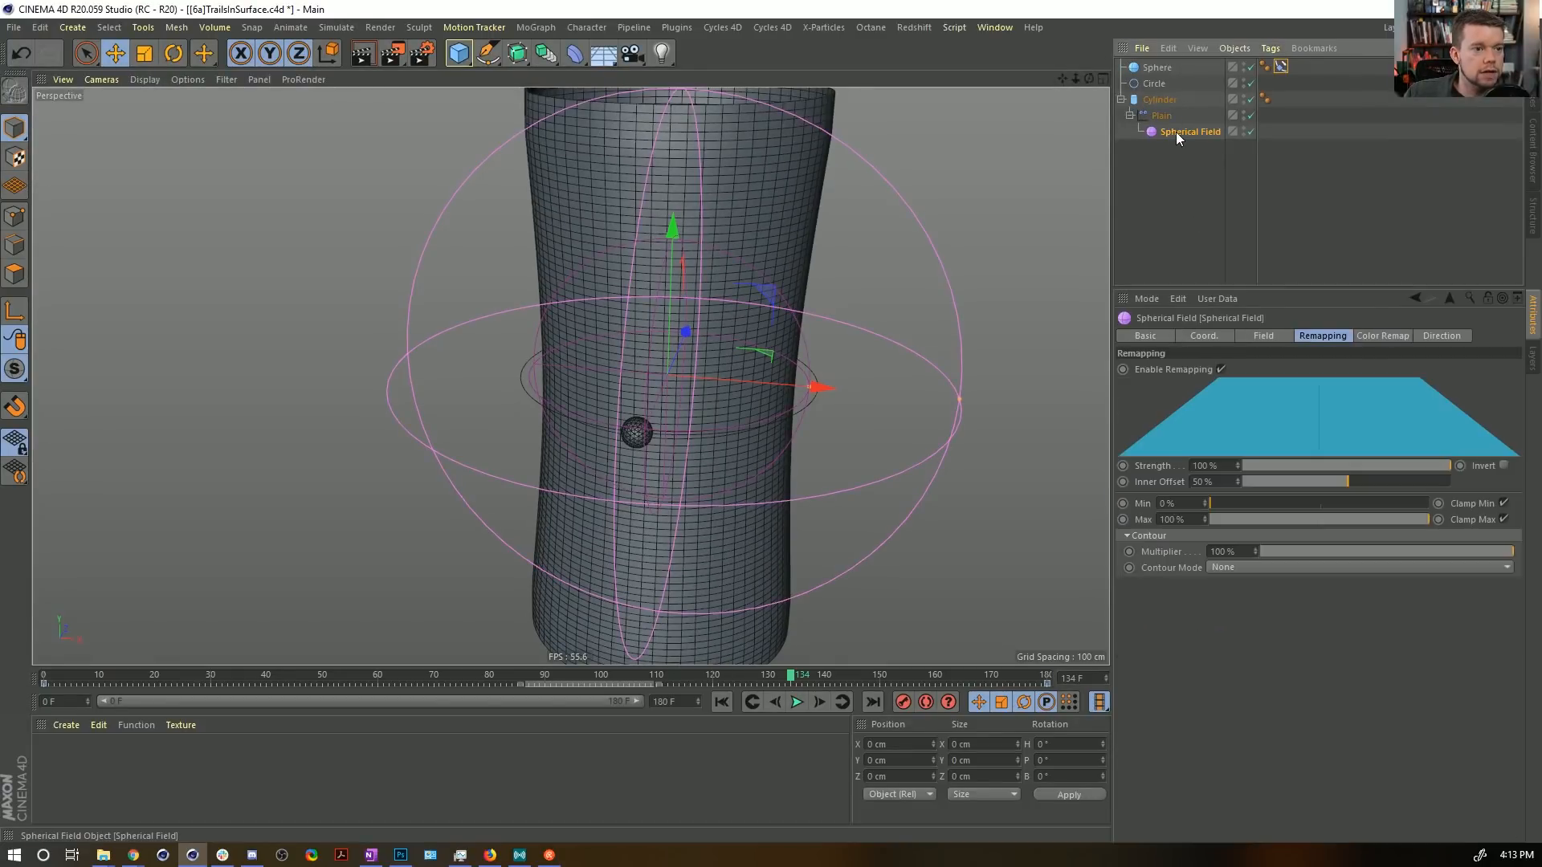
{"action": "key", "text": "Return"}
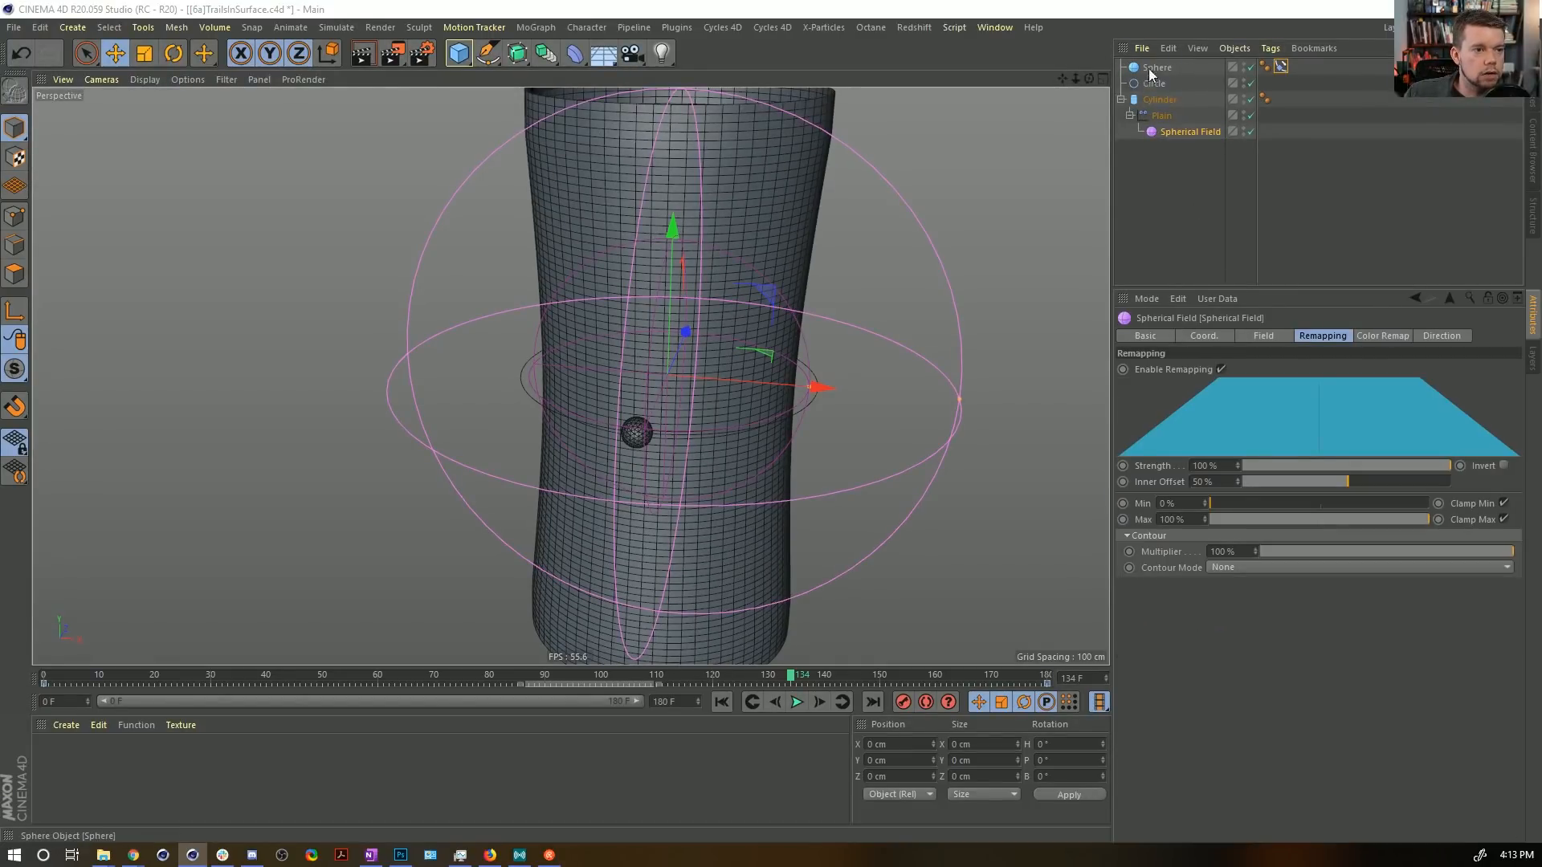
{"action": "left_click_drag", "start_coordinate": [1154, 131], "coordinate": [1153, 68]}
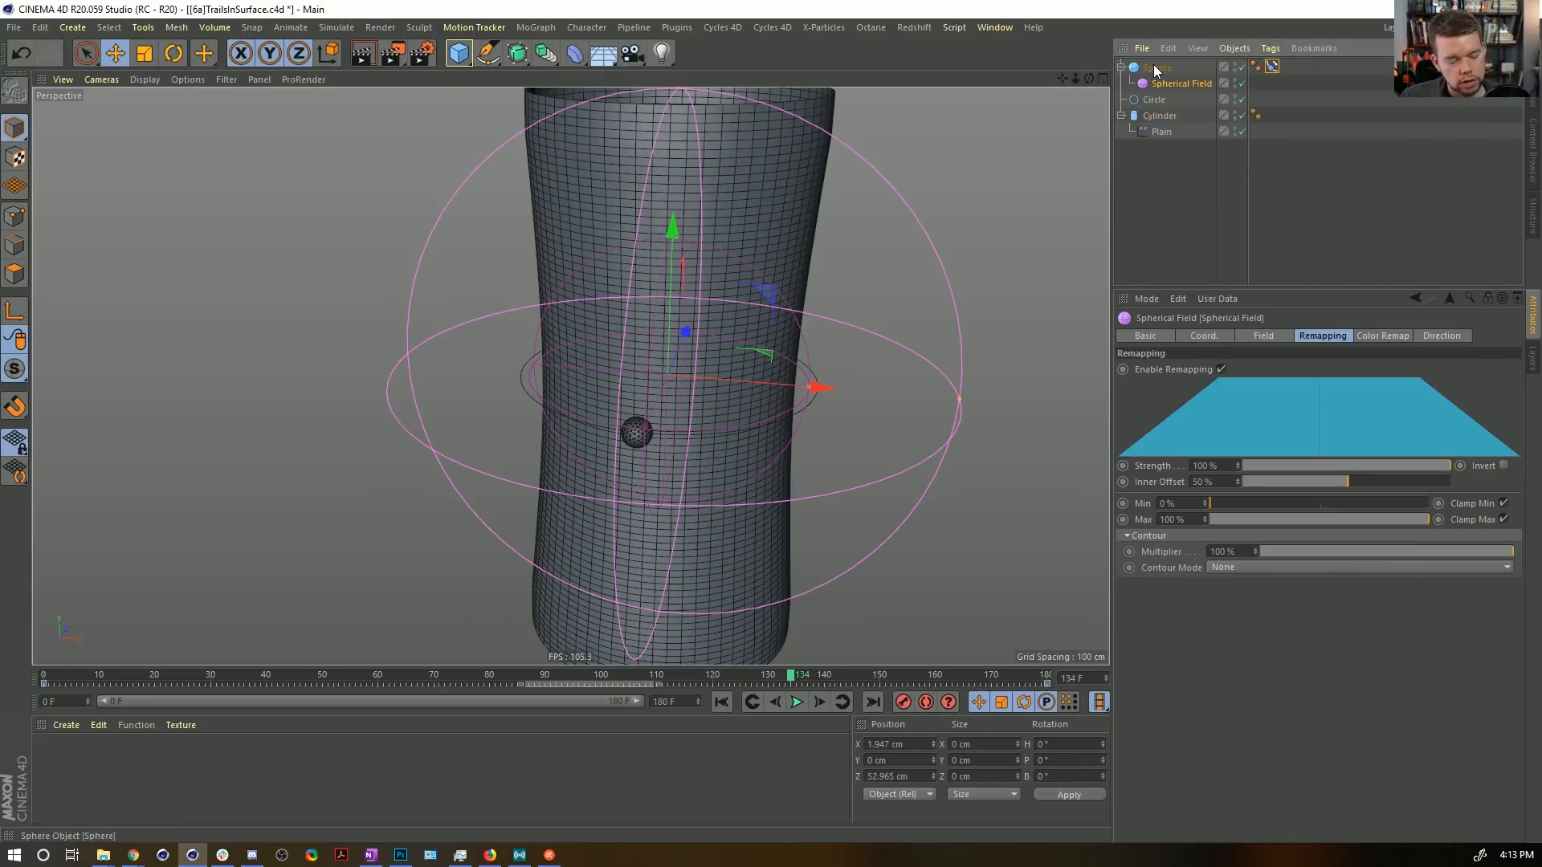
{"action": "key", "text": "alt+0"}
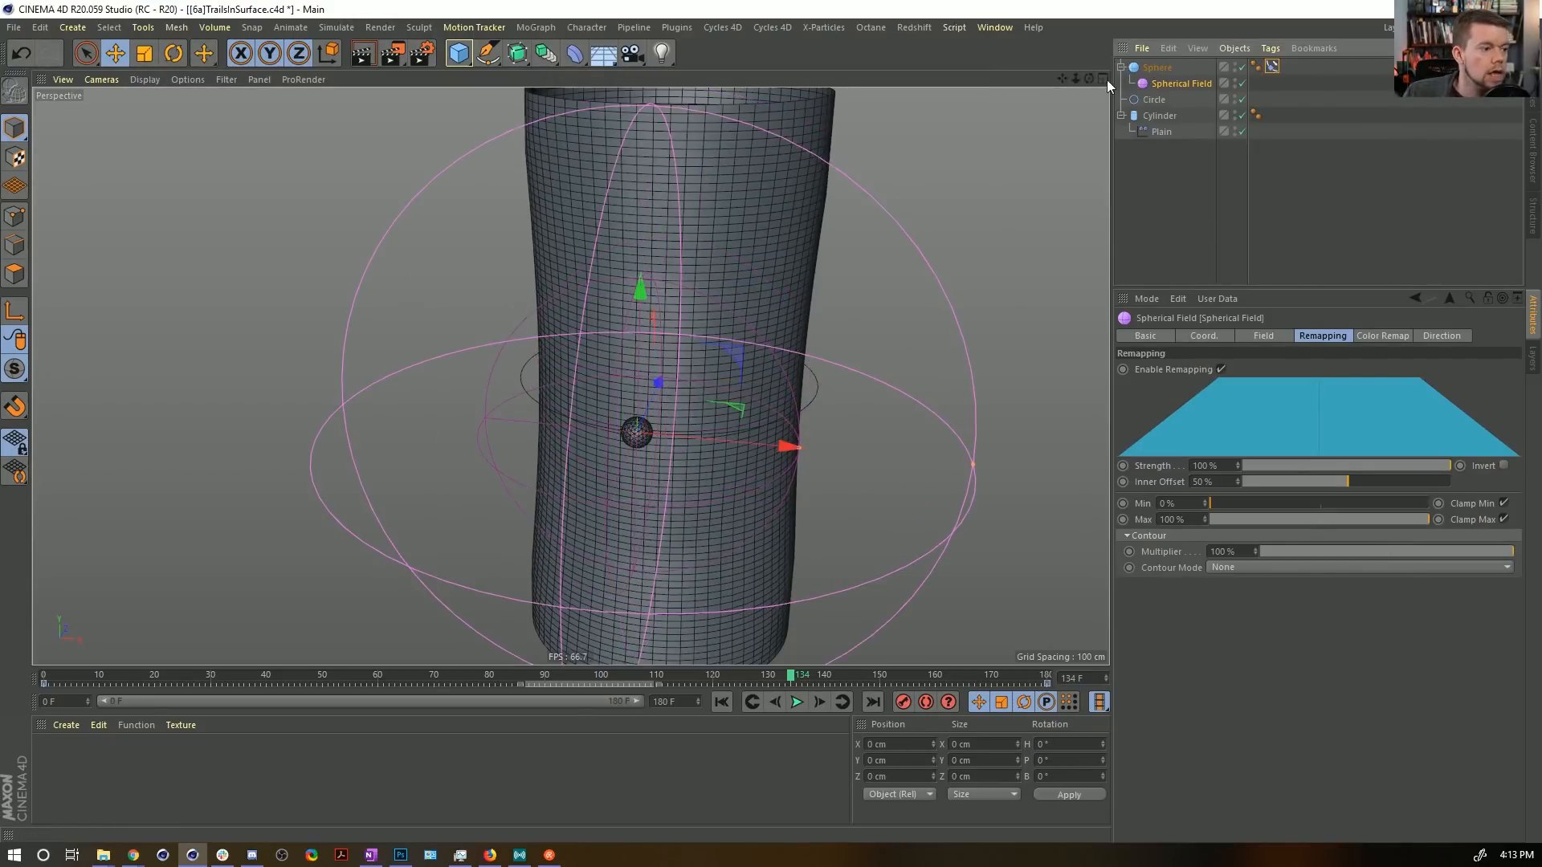
Set the Spherical Field's inner offset to 63% and scale the field down to about 6.4 cm around the sphere.
{"action": "mouse_move", "coordinate": [1372, 481]}
{"action": "left_mouse_down"}
{"action": "mouse_move", "coordinate": [1389, 478]}
{"action": "mouse_move", "coordinate": [1374, 482]}
{"action": "left_mouse_up"}
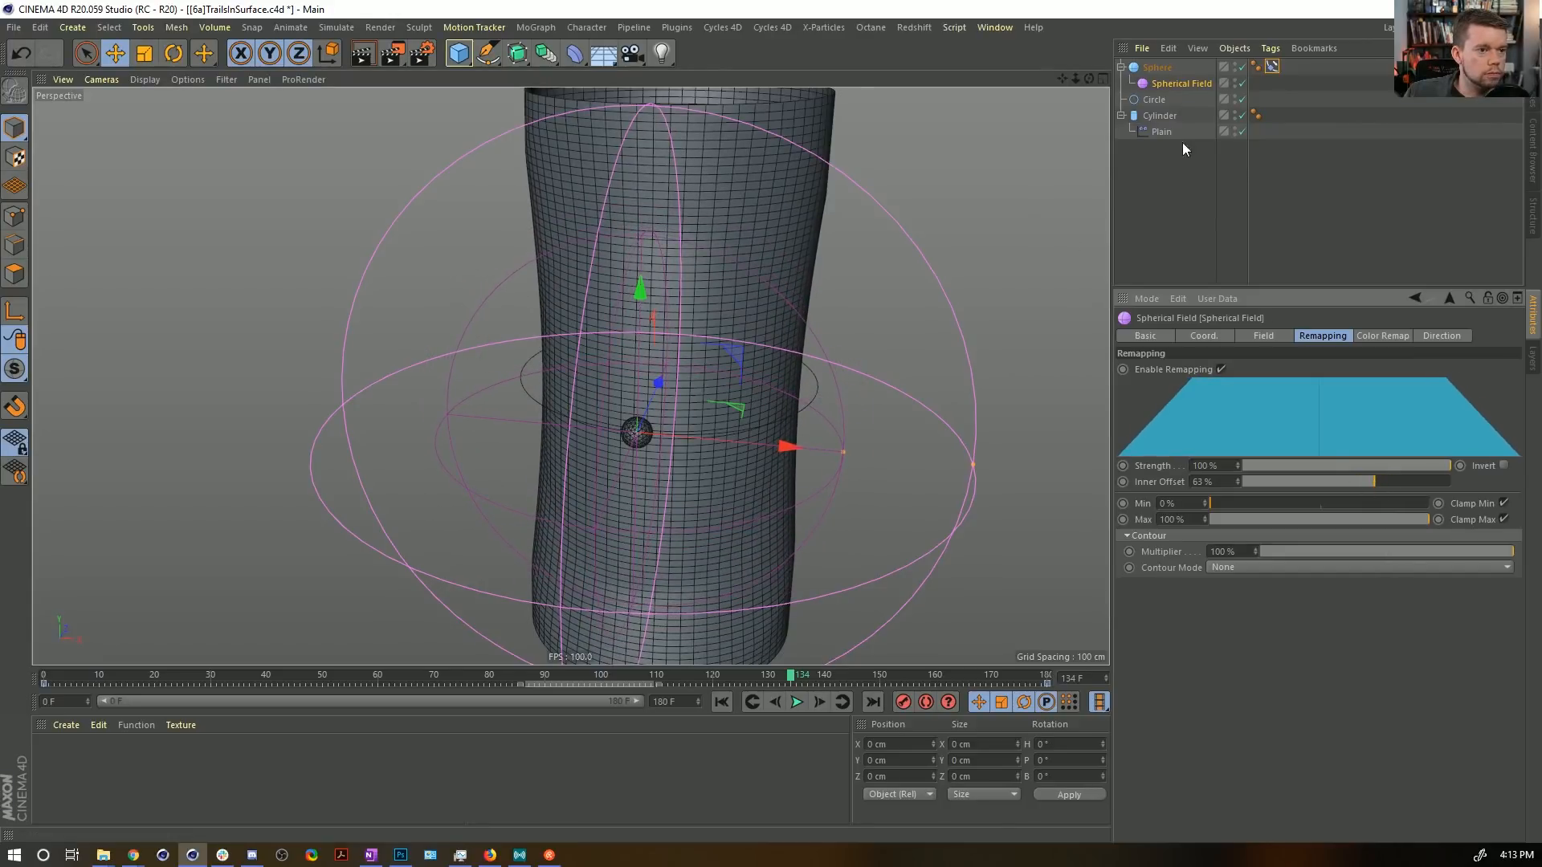
{"action": "key", "text": "t"}
{"action": "left_click_drag", "start_coordinate": [1071, 137], "coordinate": [688, 439]}
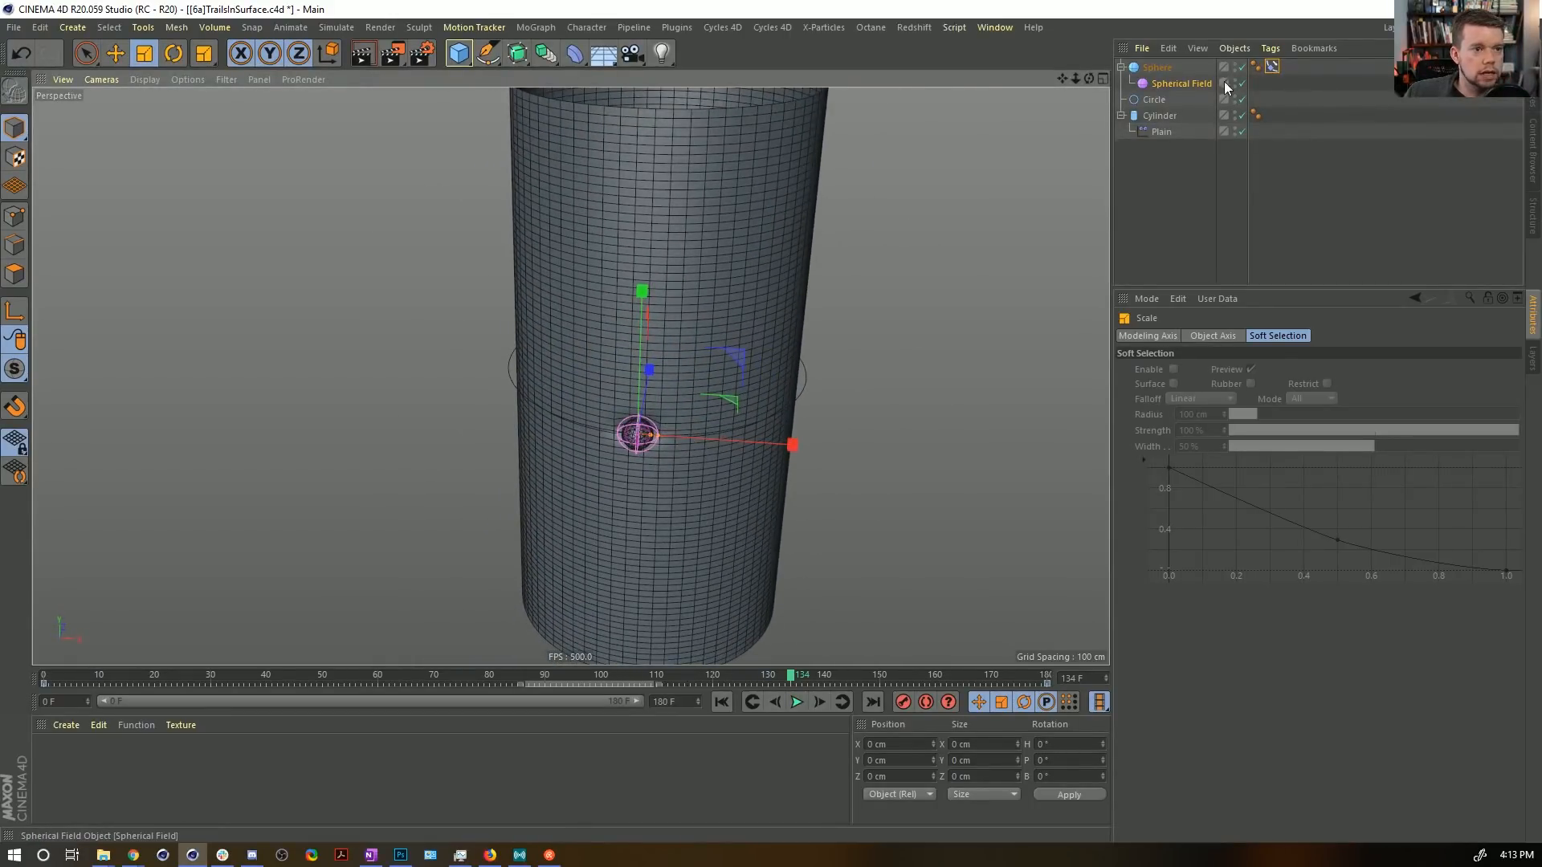
Play back the sphere's motion around the cylinder, stop playback, and set the circle spline's radius to 50 cm.
{"action": "left_click", "coordinate": [795, 702]}
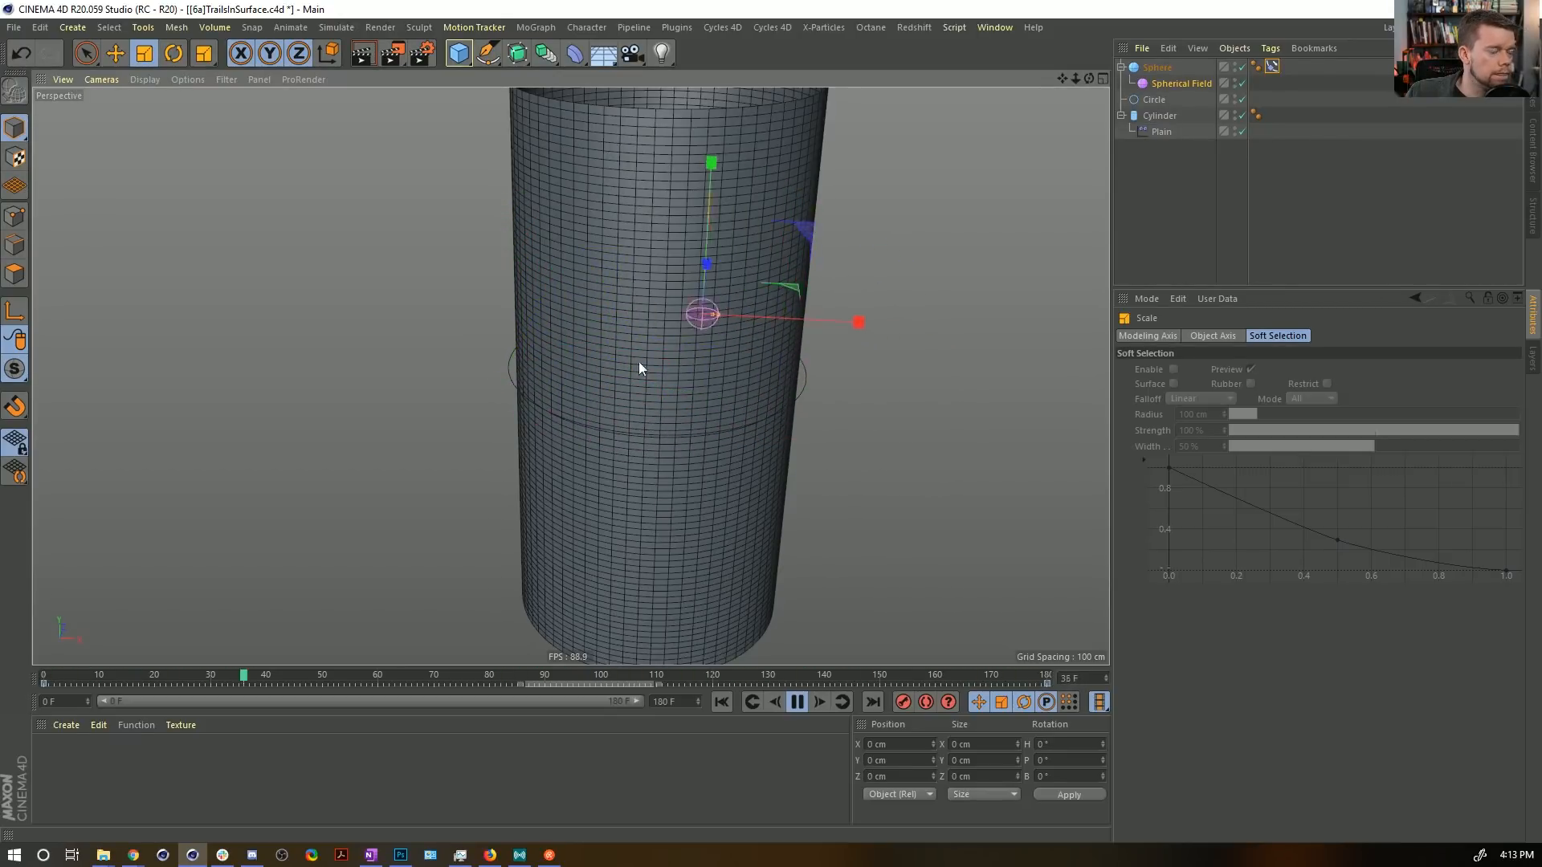
{"action": "left_click_drag", "start_coordinate": [640, 369], "coordinate": [852, 344], "text": "alt"}
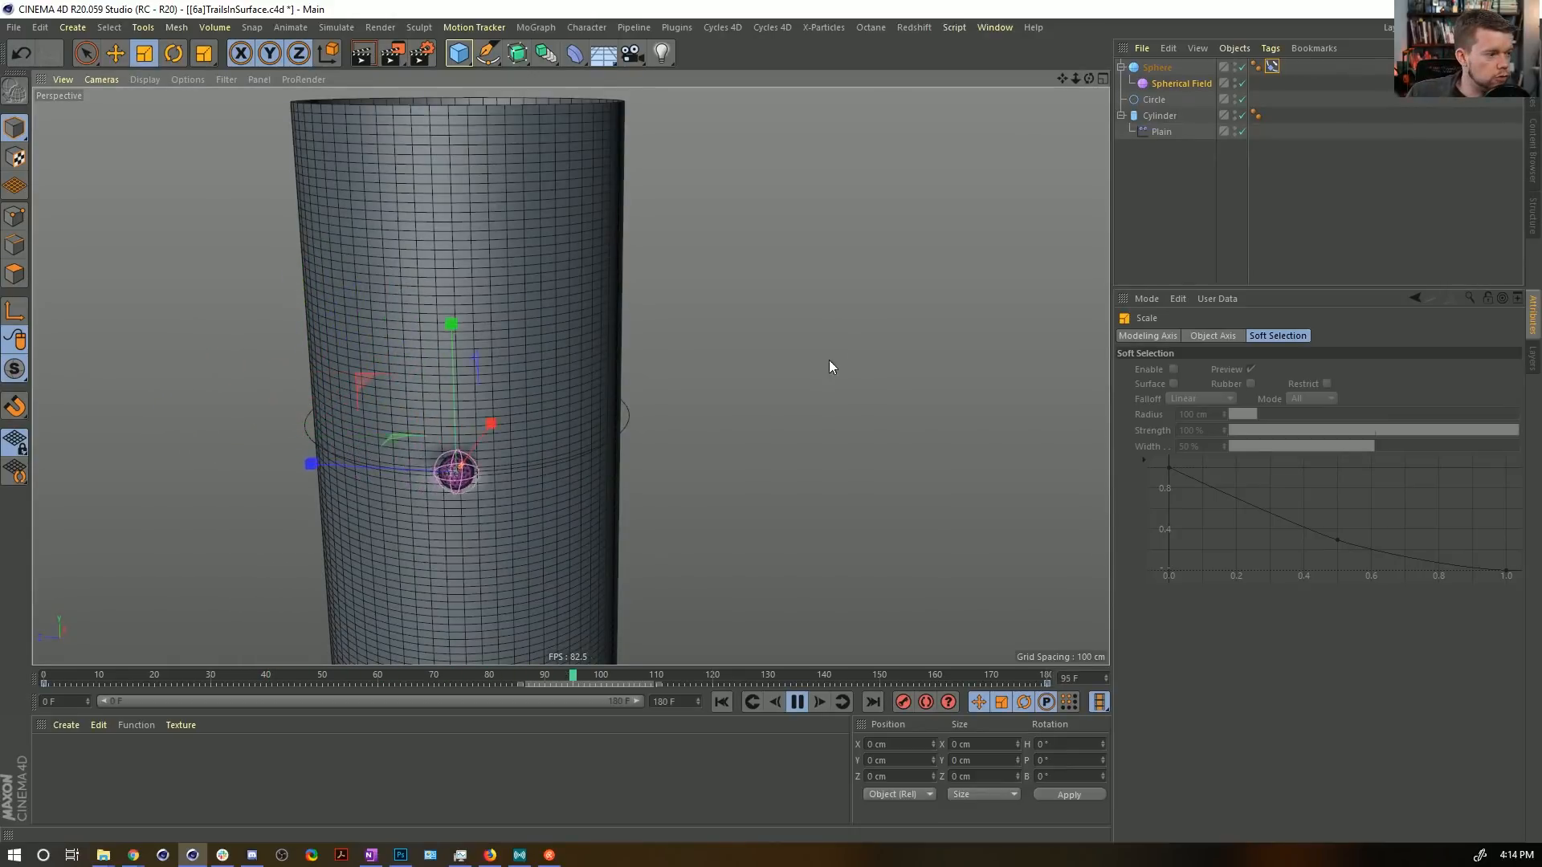
{"action": "left_click", "coordinate": [797, 701]}
{"action": "left_click_drag", "start_coordinate": [562, 466], "coordinate": [514, 422], "text": "alt"}
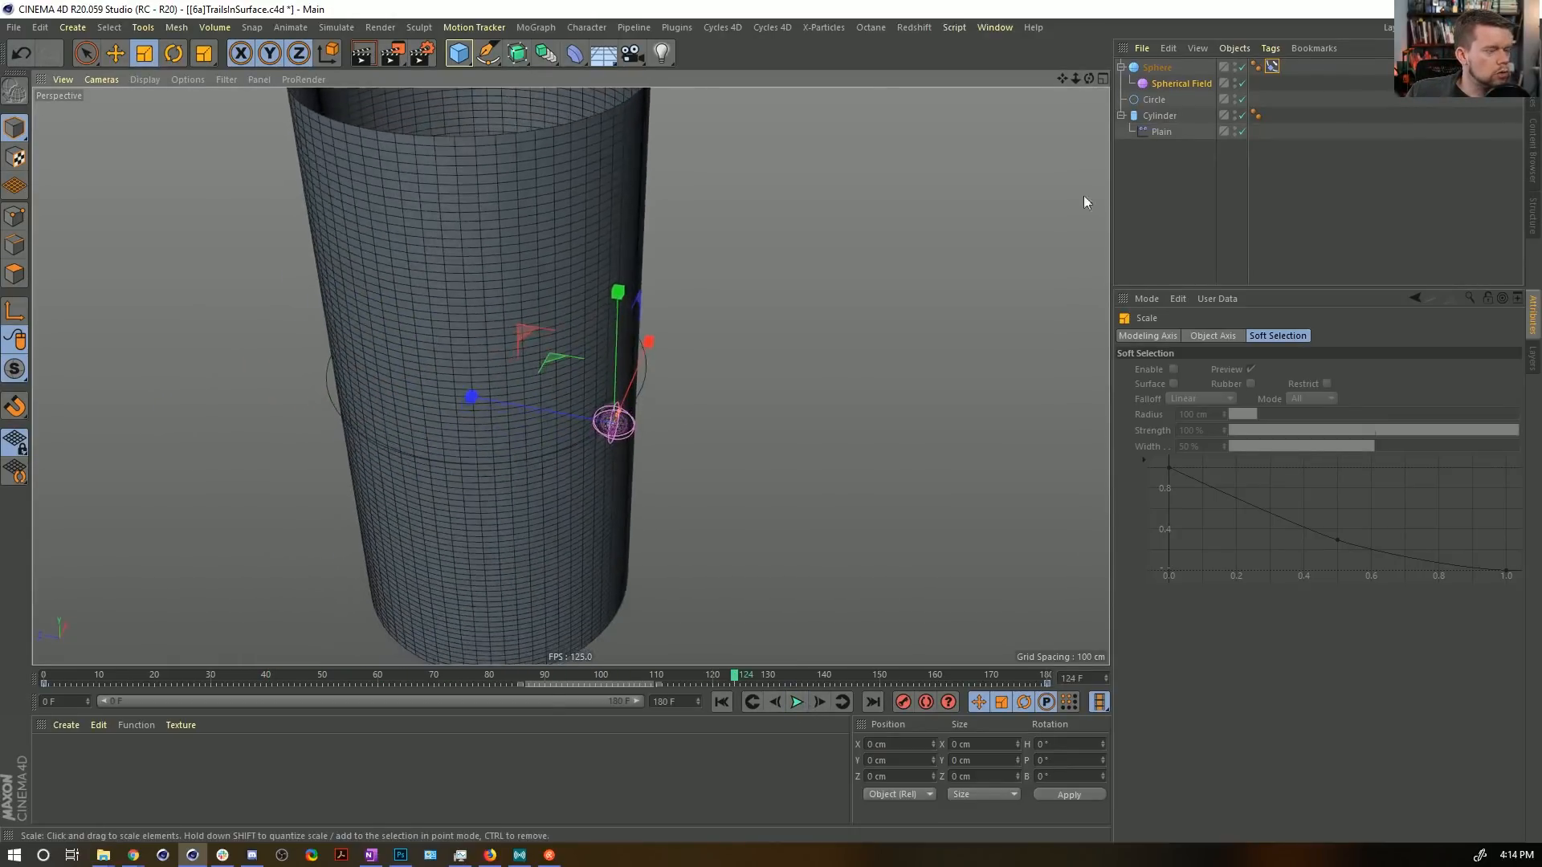
{"action": "left_click", "coordinate": [1154, 99]}
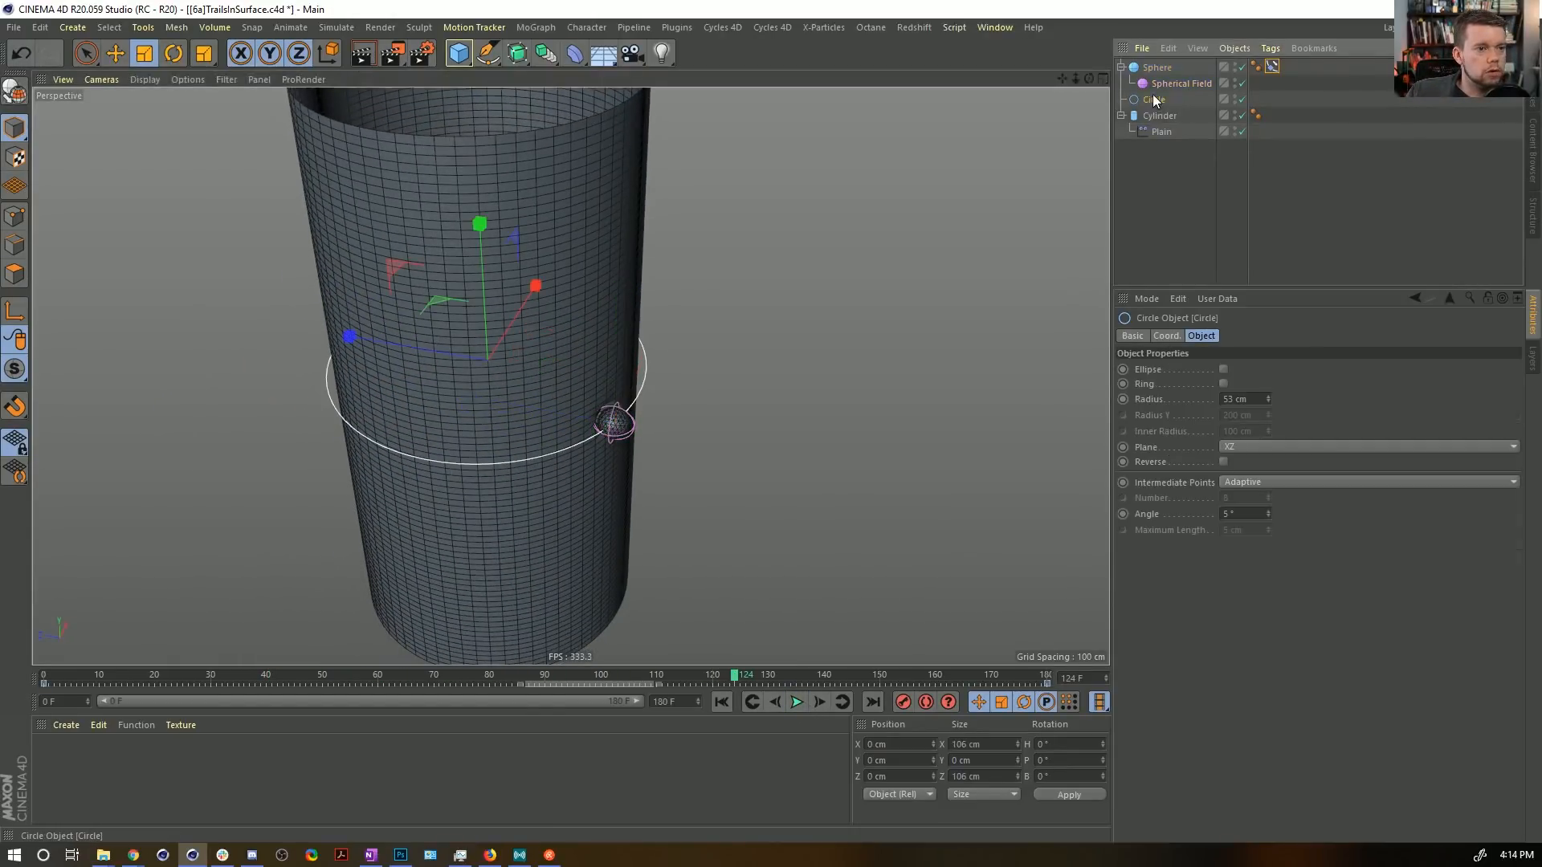
{"action": "left_click", "coordinate": [1268, 402]}
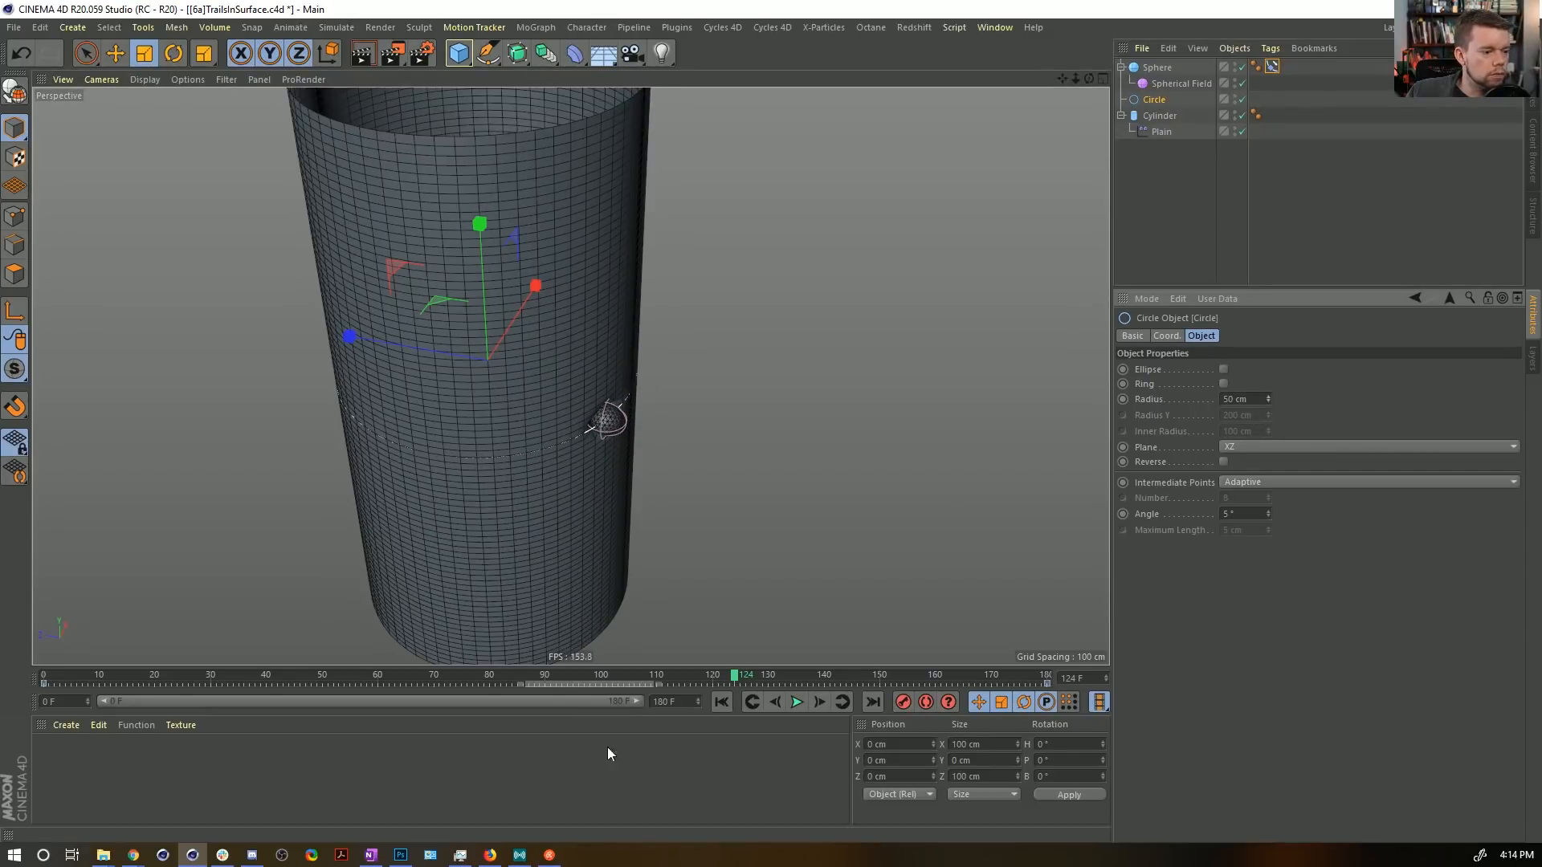
Restart playback, clear the selection, and switch the viewport display to Gouraud shading without lines.
{"action": "left_click", "coordinate": [796, 702]}
{"action": "left_click_drag", "start_coordinate": [617, 437], "coordinate": [531, 414], "text": "alt"}
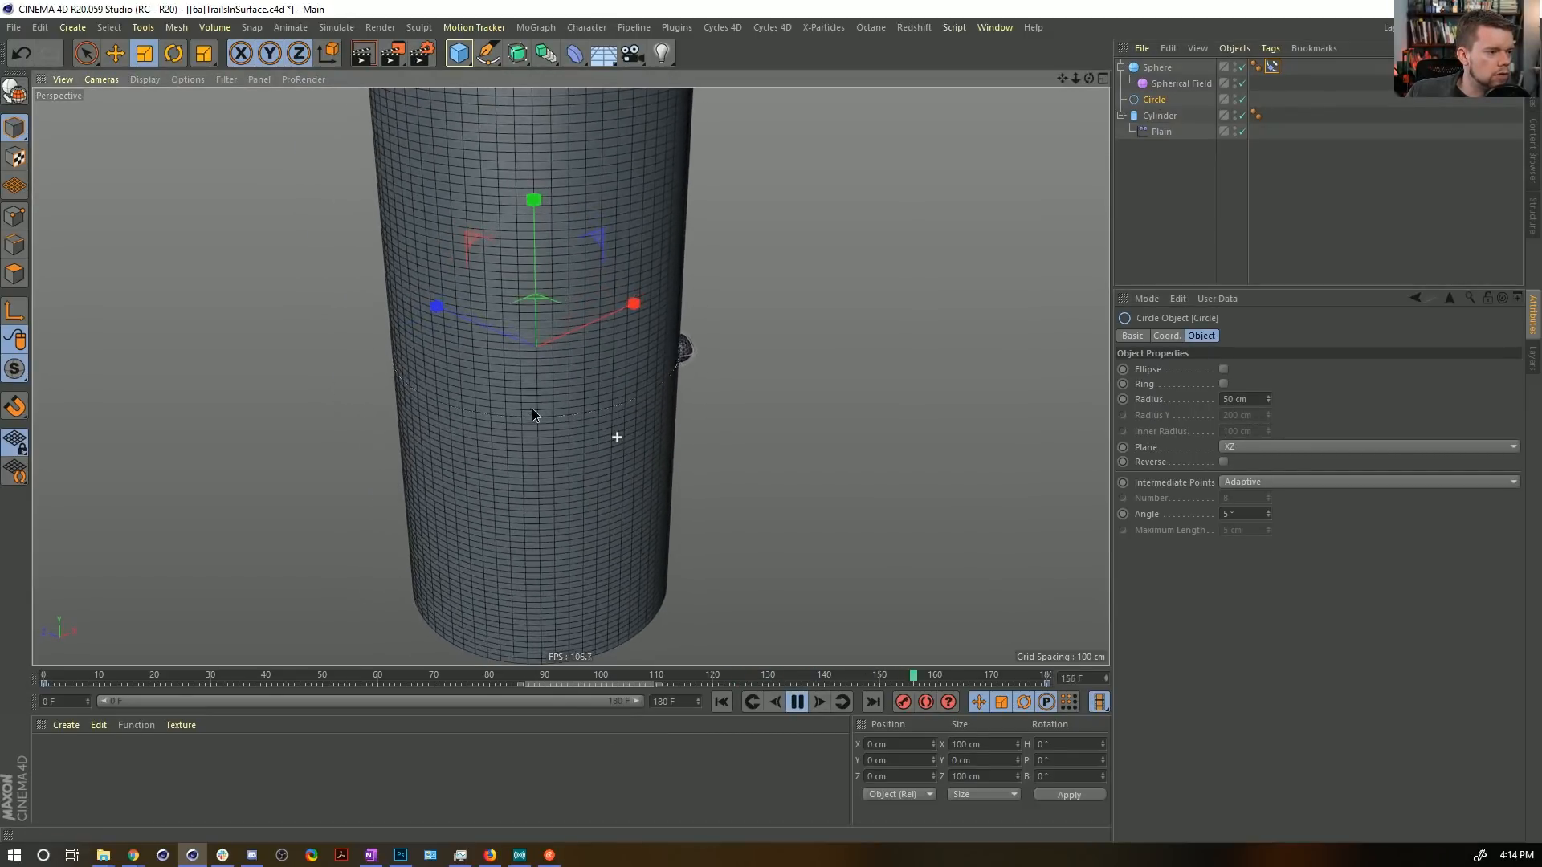
{"action": "left_click", "coordinate": [1163, 221]}
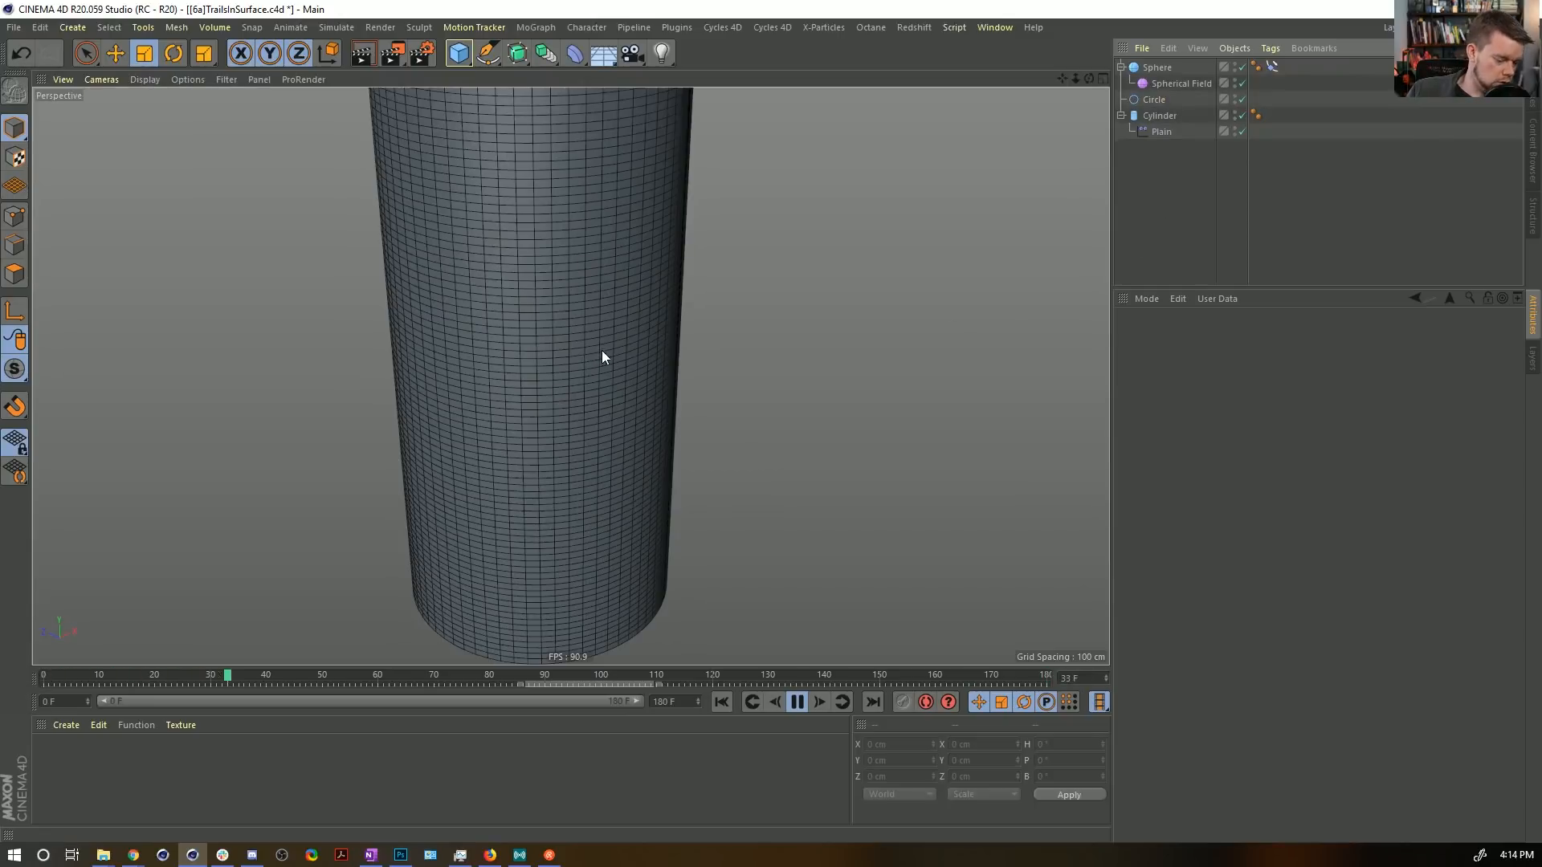
{"action": "key", "text": "n"}
{"action": "key", "text": "a"}
{"action": "left_click_drag", "start_coordinate": [536, 410], "coordinate": [596, 398], "text": "alt"}
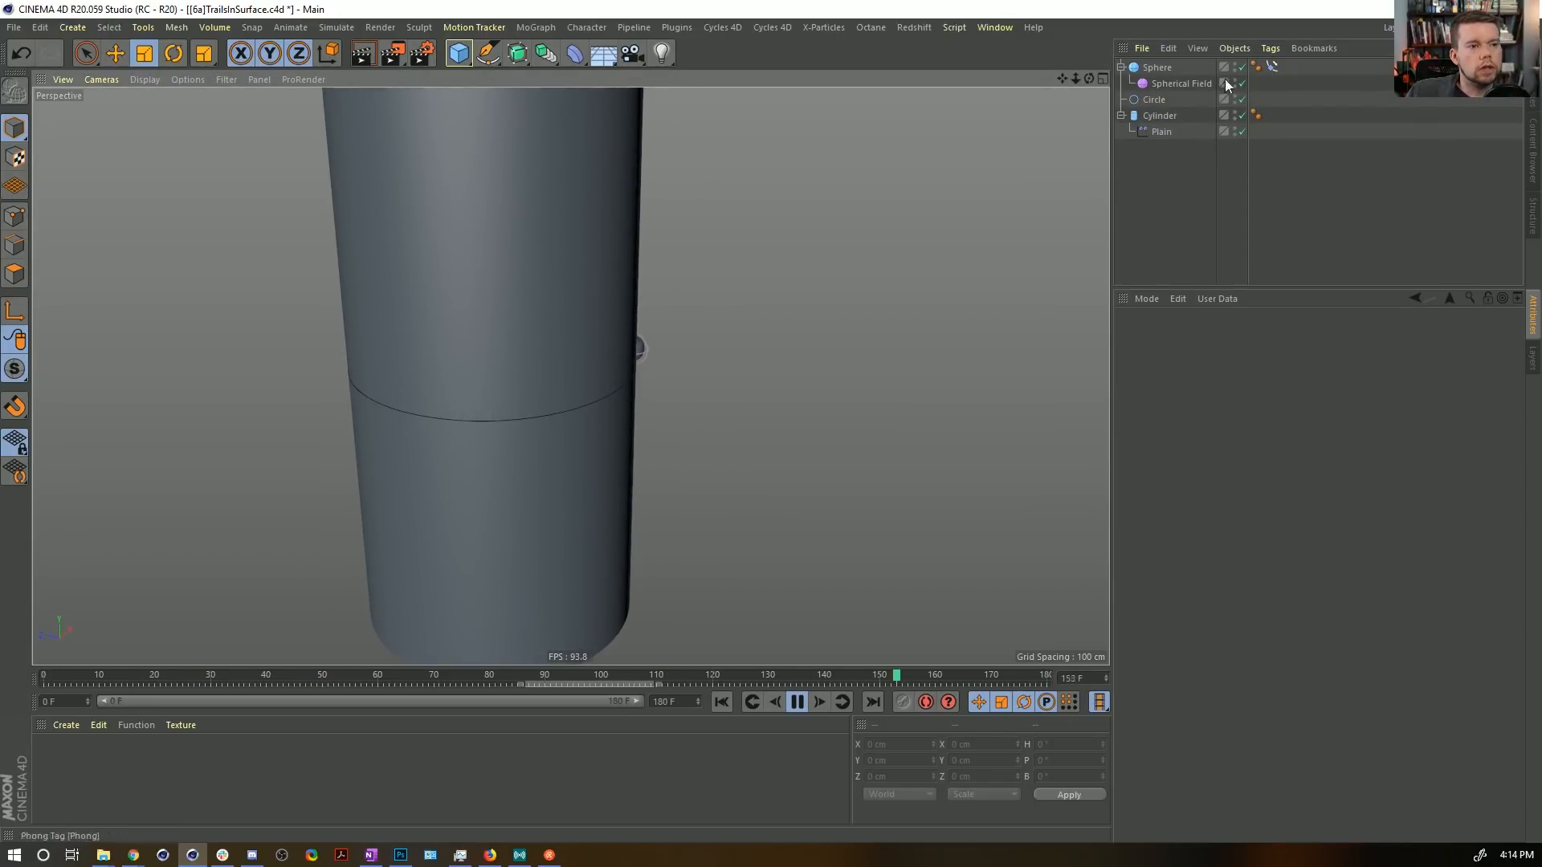
Add a Decay layer above the Spherical Field in the Plain effector's falloff, with its effect strength at 83%.
{"action": "left_click", "coordinate": [1198, 86]}
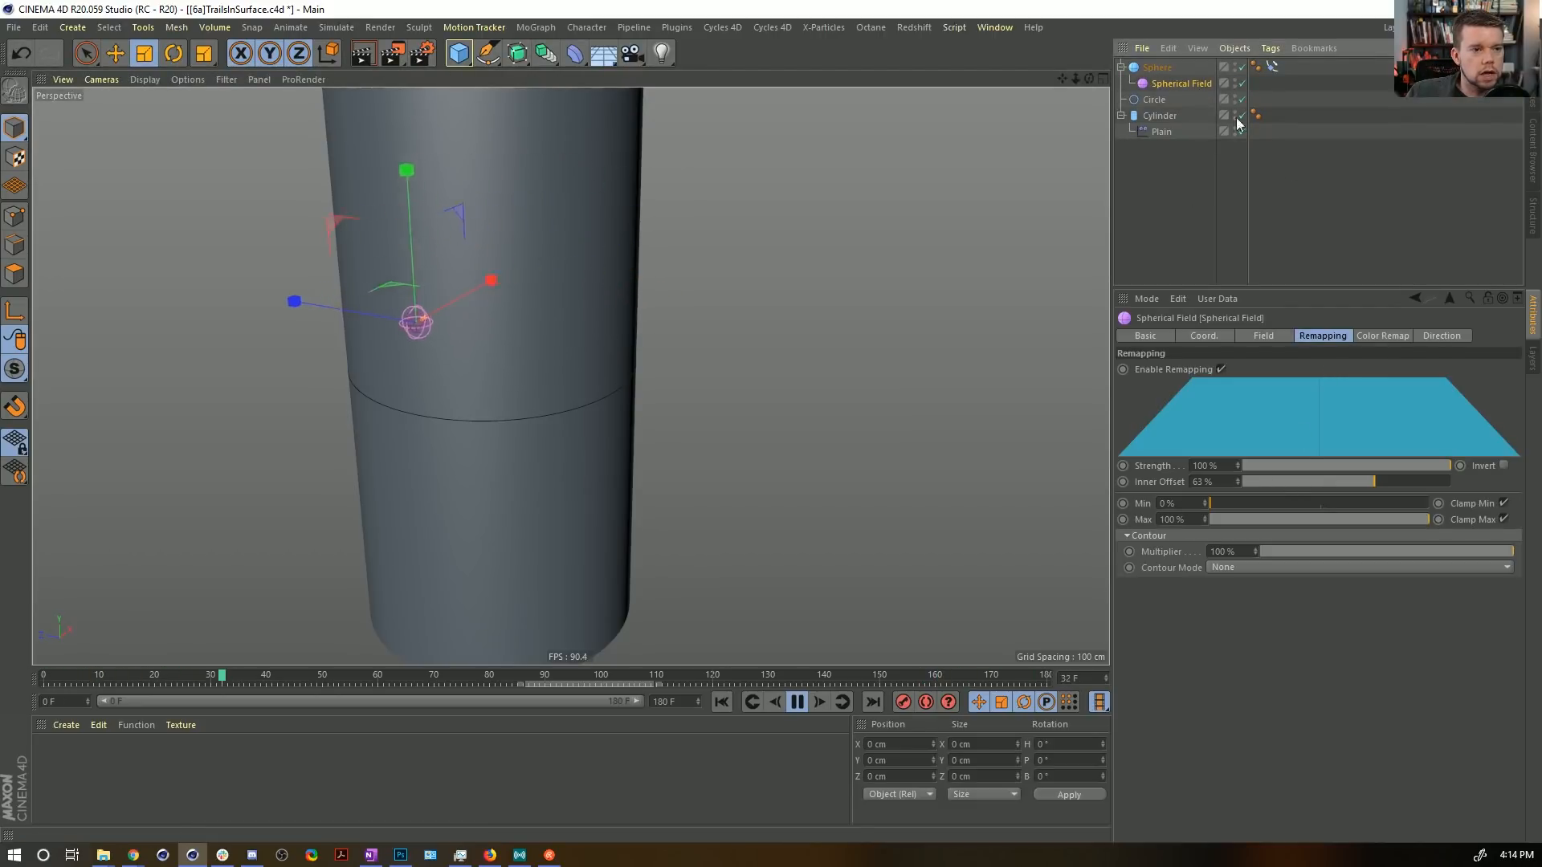
{"action": "left_click", "coordinate": [1157, 131]}
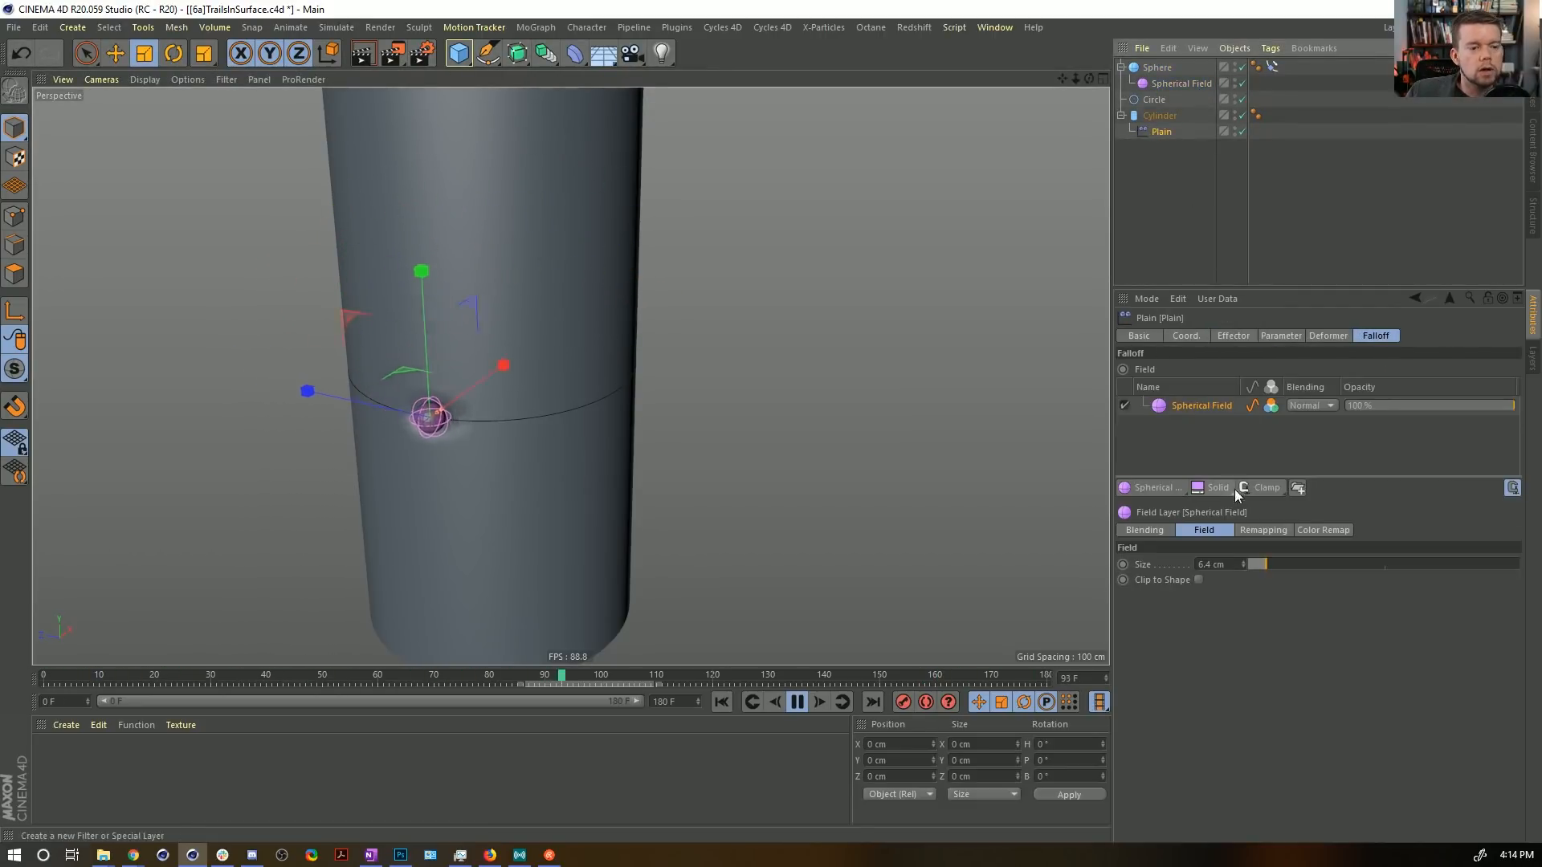
{"action": "left_click", "coordinate": [1259, 488]}
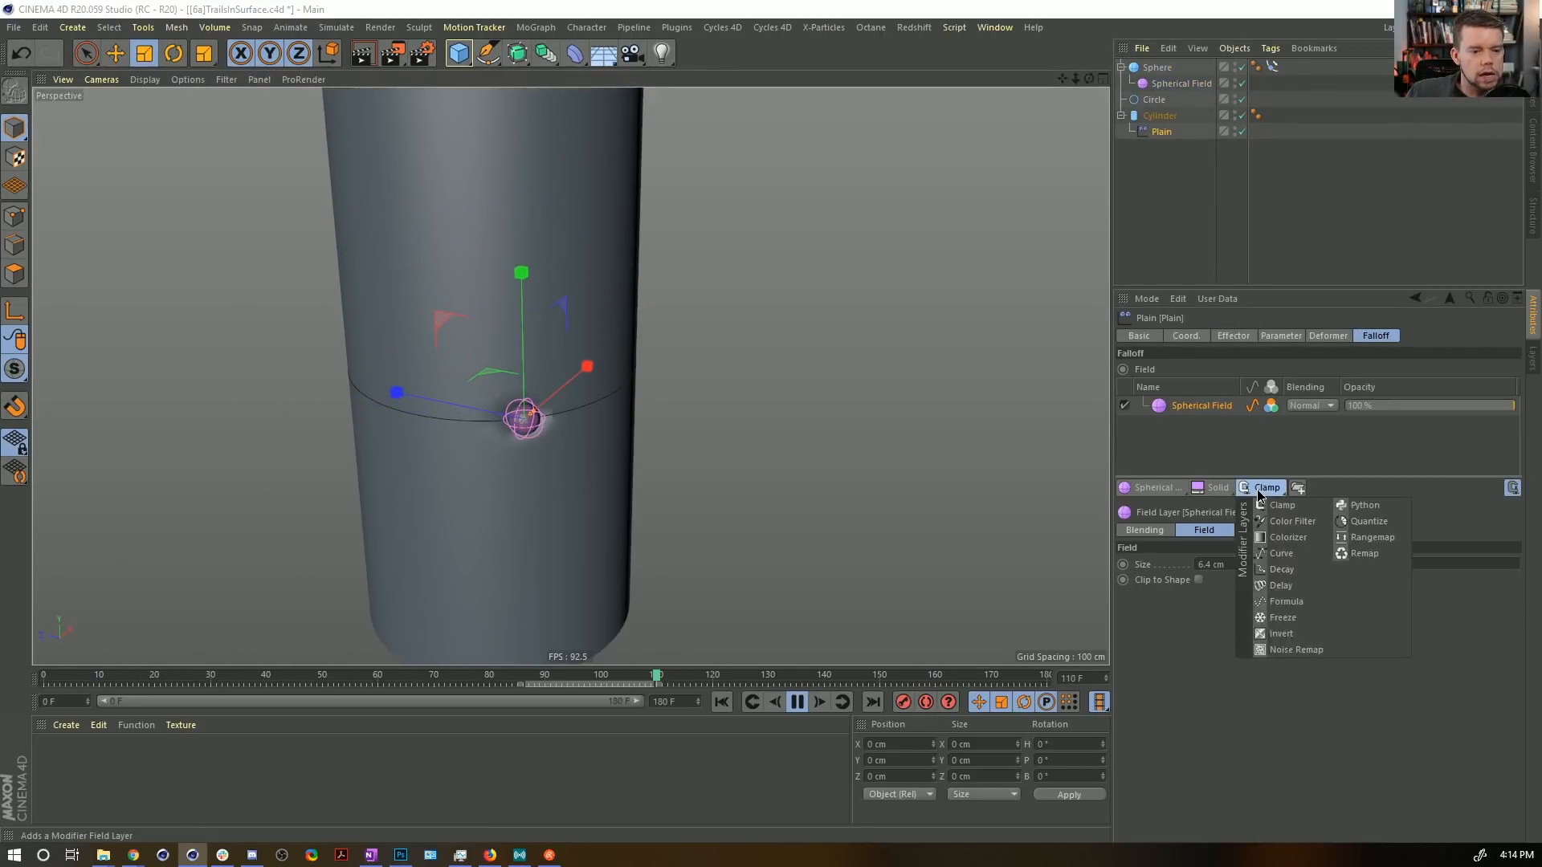
{"action": "left_click", "coordinate": [1309, 570]}
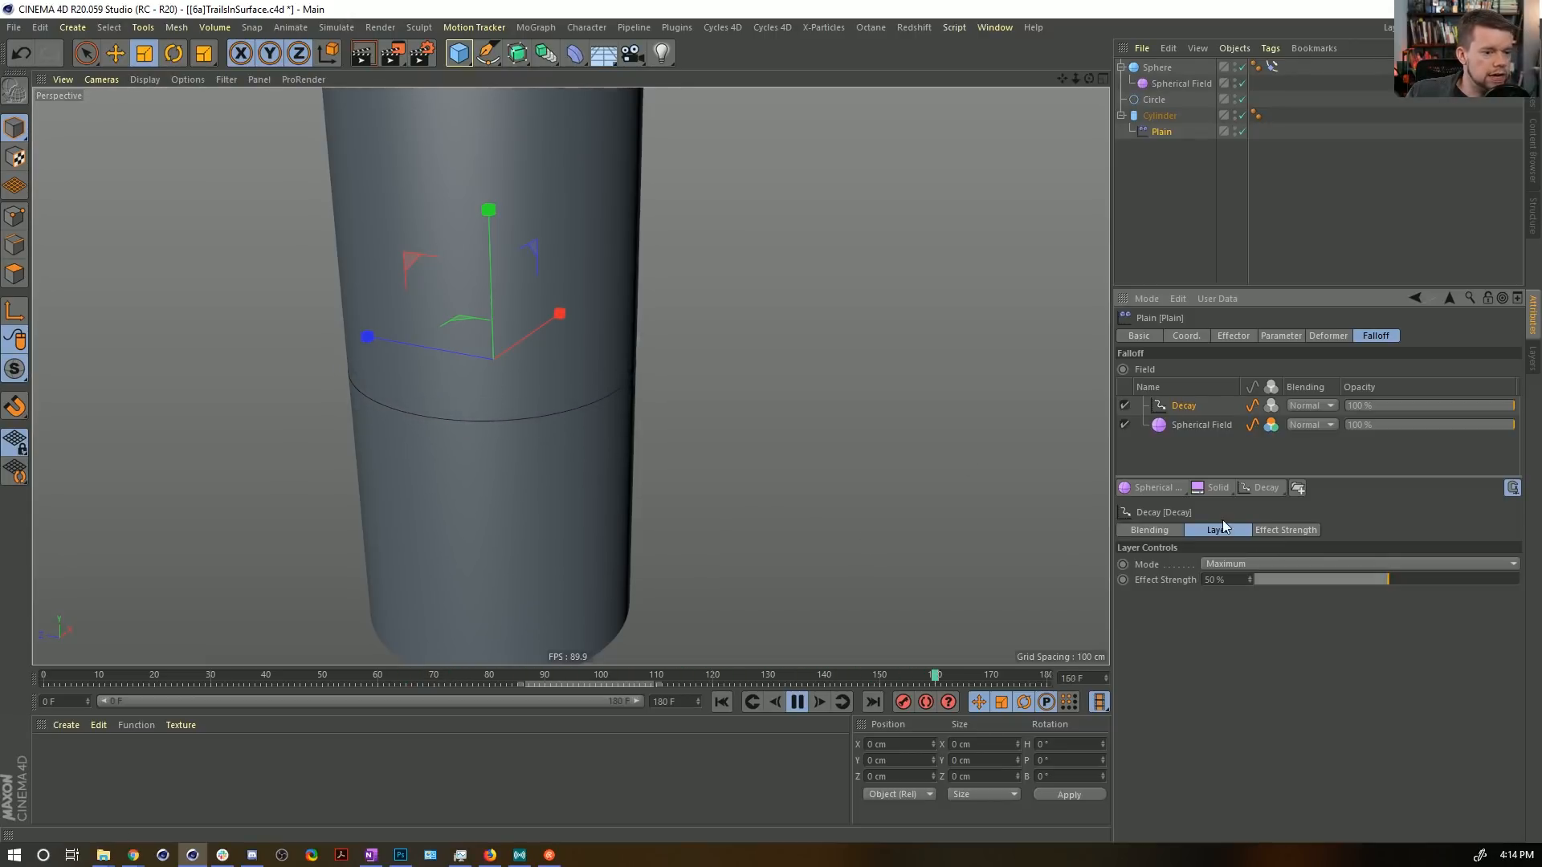
{"action": "left_click", "coordinate": [1505, 579]}
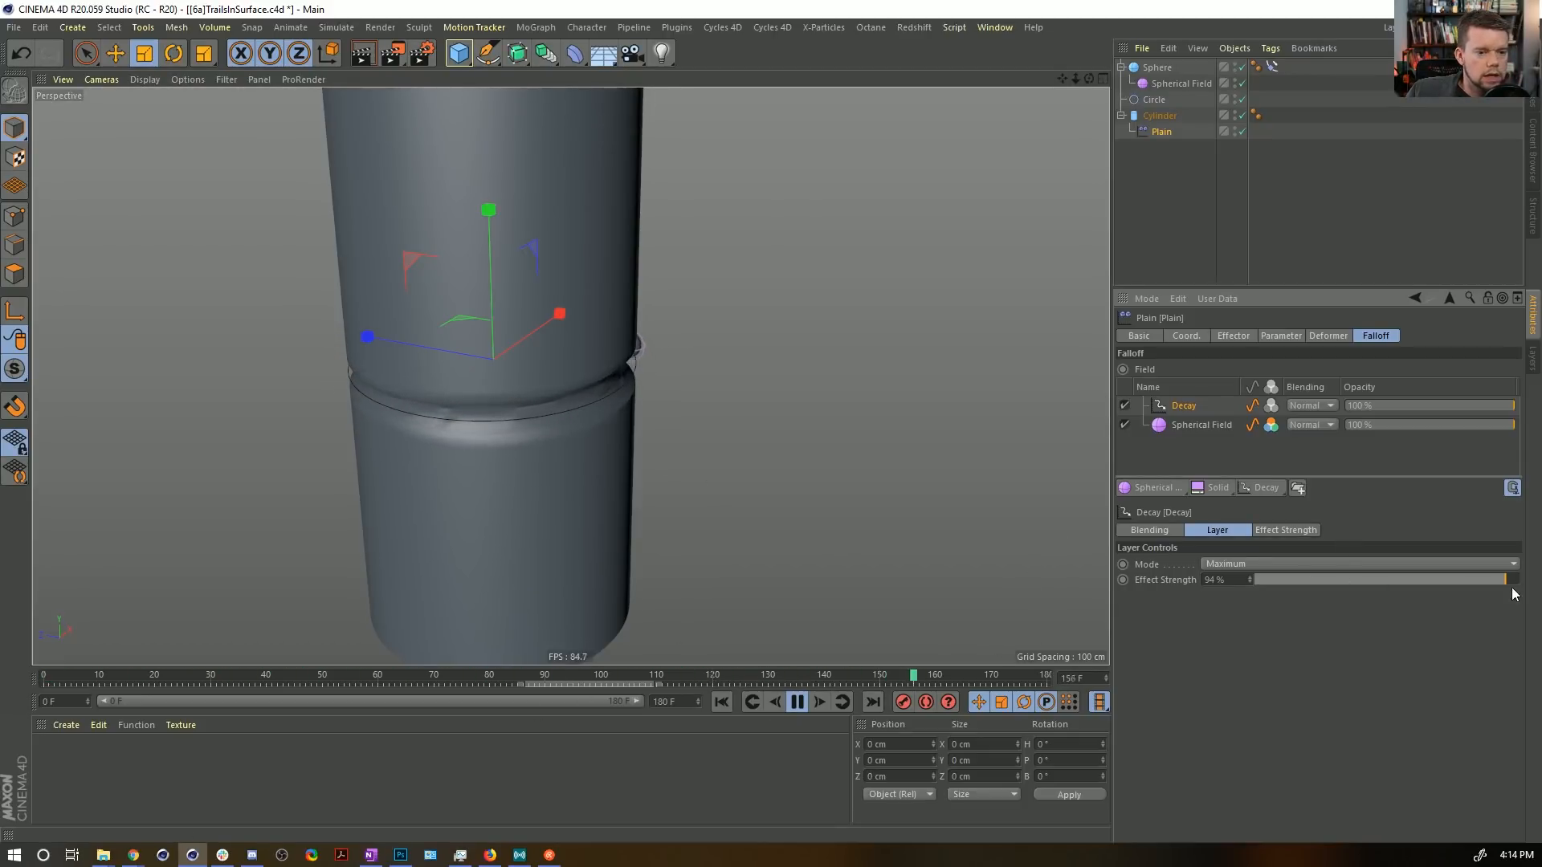
{"action": "left_click_drag", "start_coordinate": [1507, 580], "coordinate": [1476, 580]}
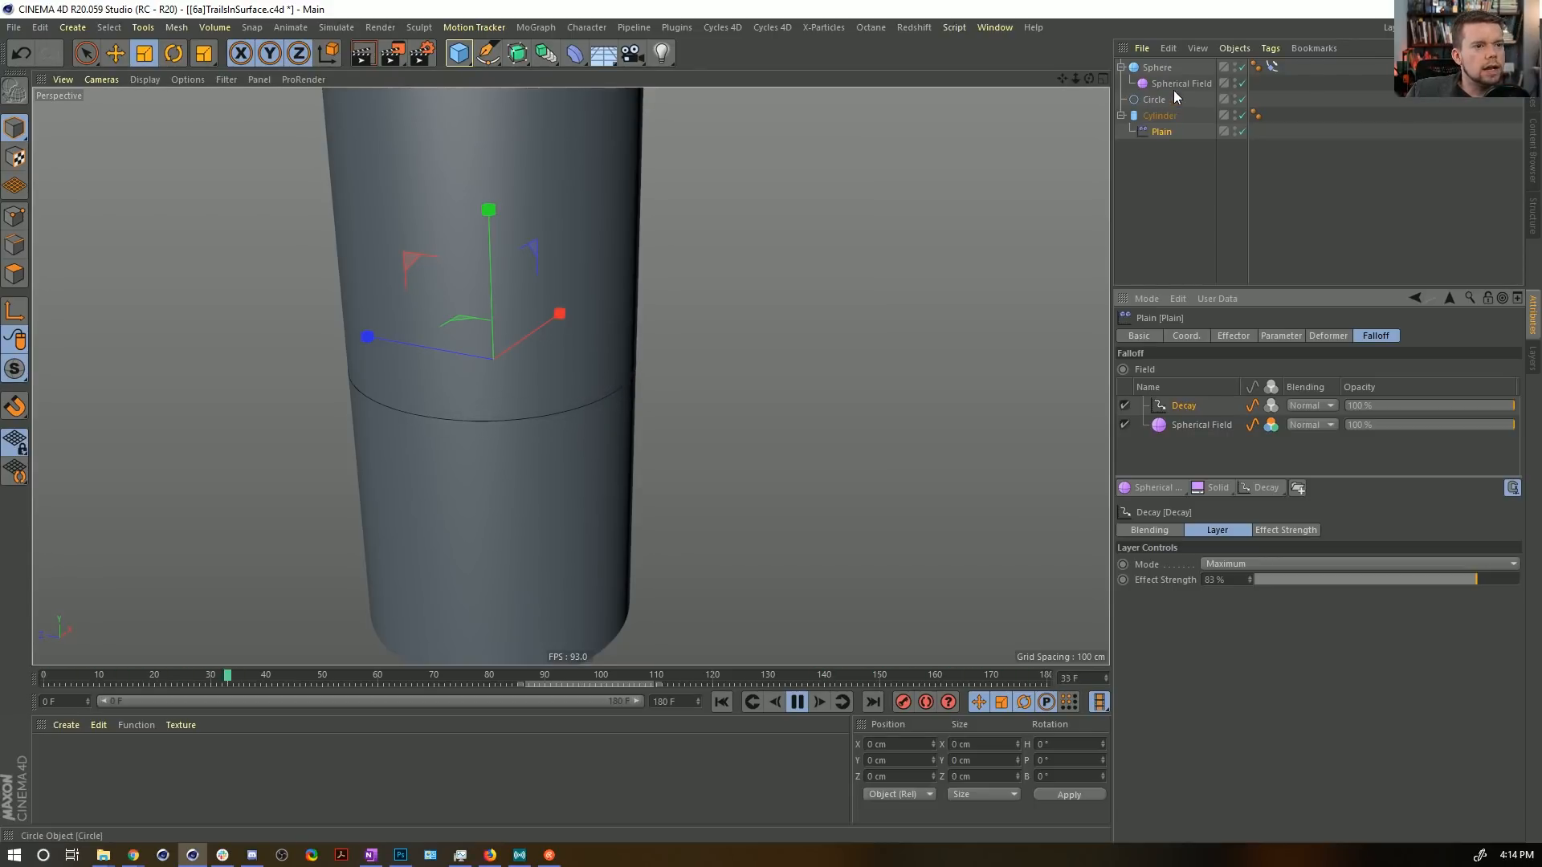
{"action": "right_click_drag", "start_coordinate": [482, 383], "coordinate": [532, 388], "text": "alt"}
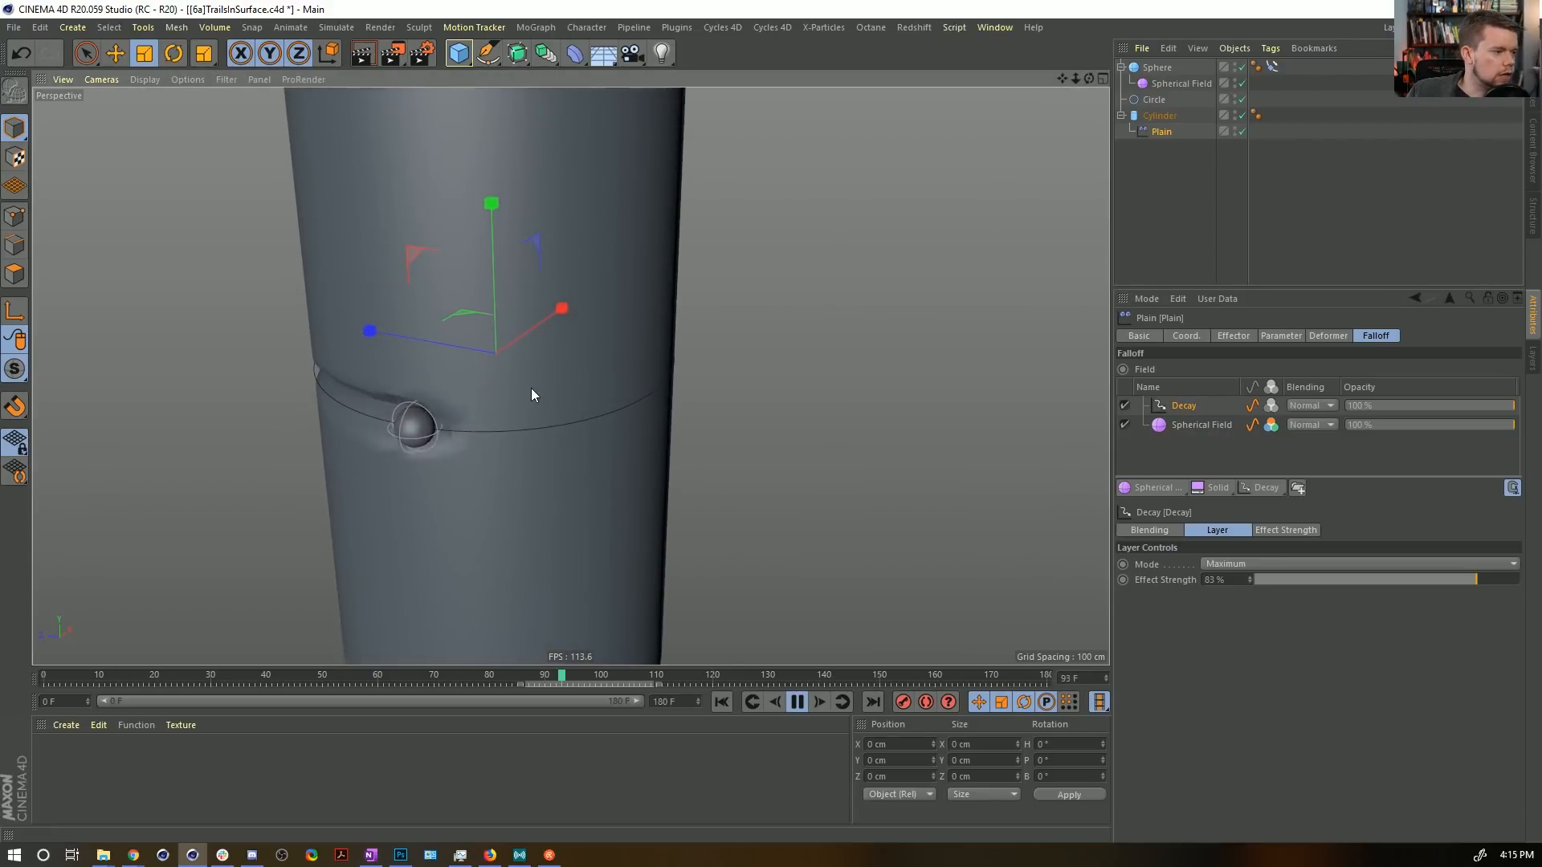
{"action": "mouse_move", "coordinate": [493, 415]}
{"action": "left_mouse_down", "text": "alt"}
{"action": "mouse_move", "coordinate": [470, 349]}
{"action": "mouse_move", "coordinate": [551, 397]}
{"action": "mouse_move", "coordinate": [565, 436]}
{"action": "mouse_move", "coordinate": [610, 427]}
{"action": "mouse_move", "coordinate": [510, 438]}
{"action": "mouse_move", "coordinate": [546, 415]}
{"action": "left_mouse_up", "text": "alt"}
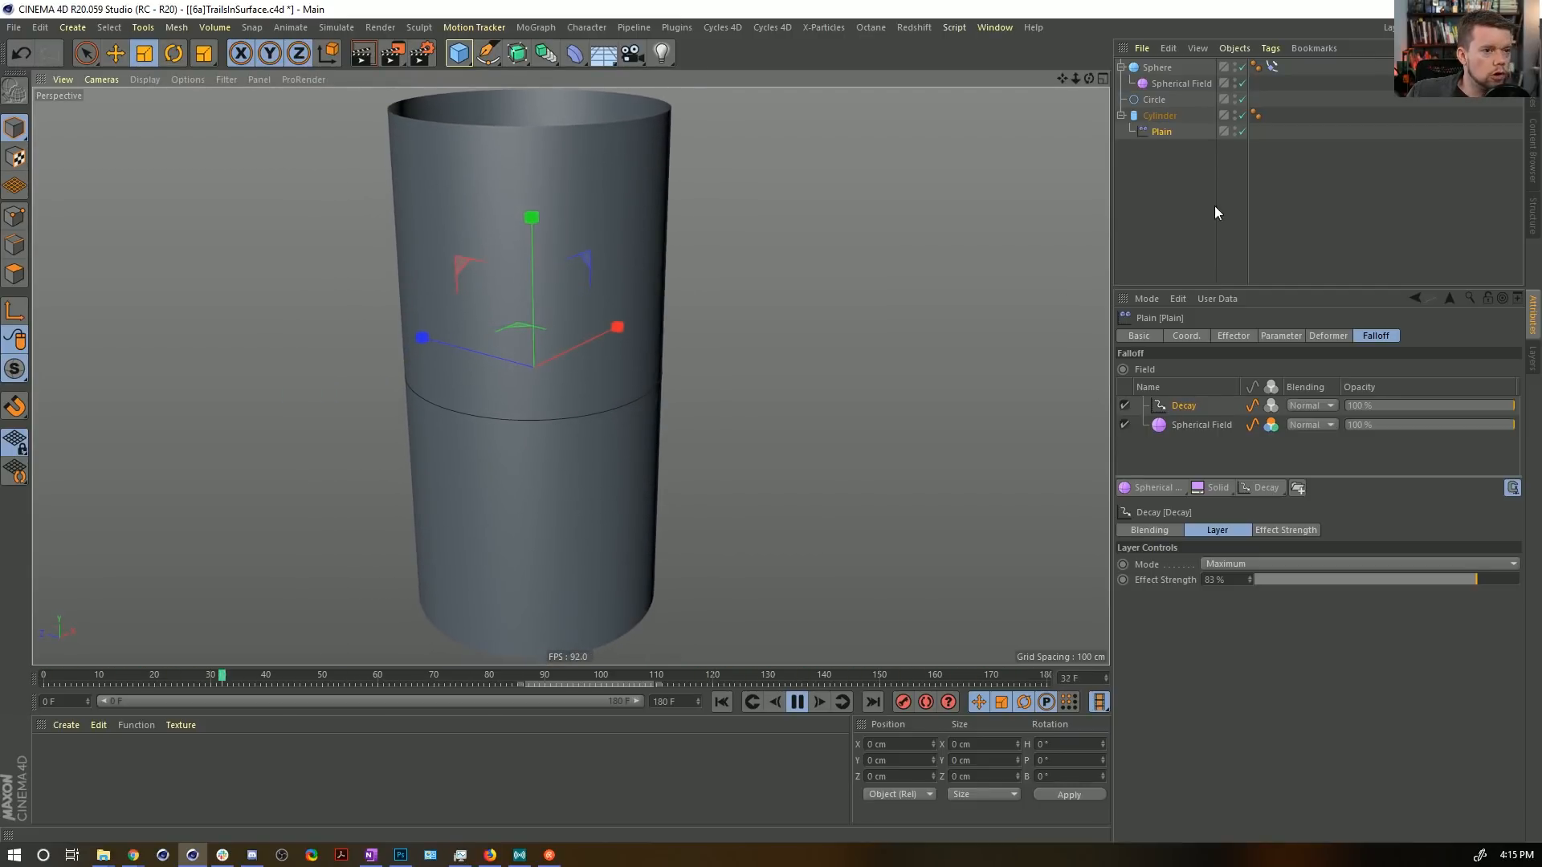
{"action": "left_click", "coordinate": [1155, 223]}
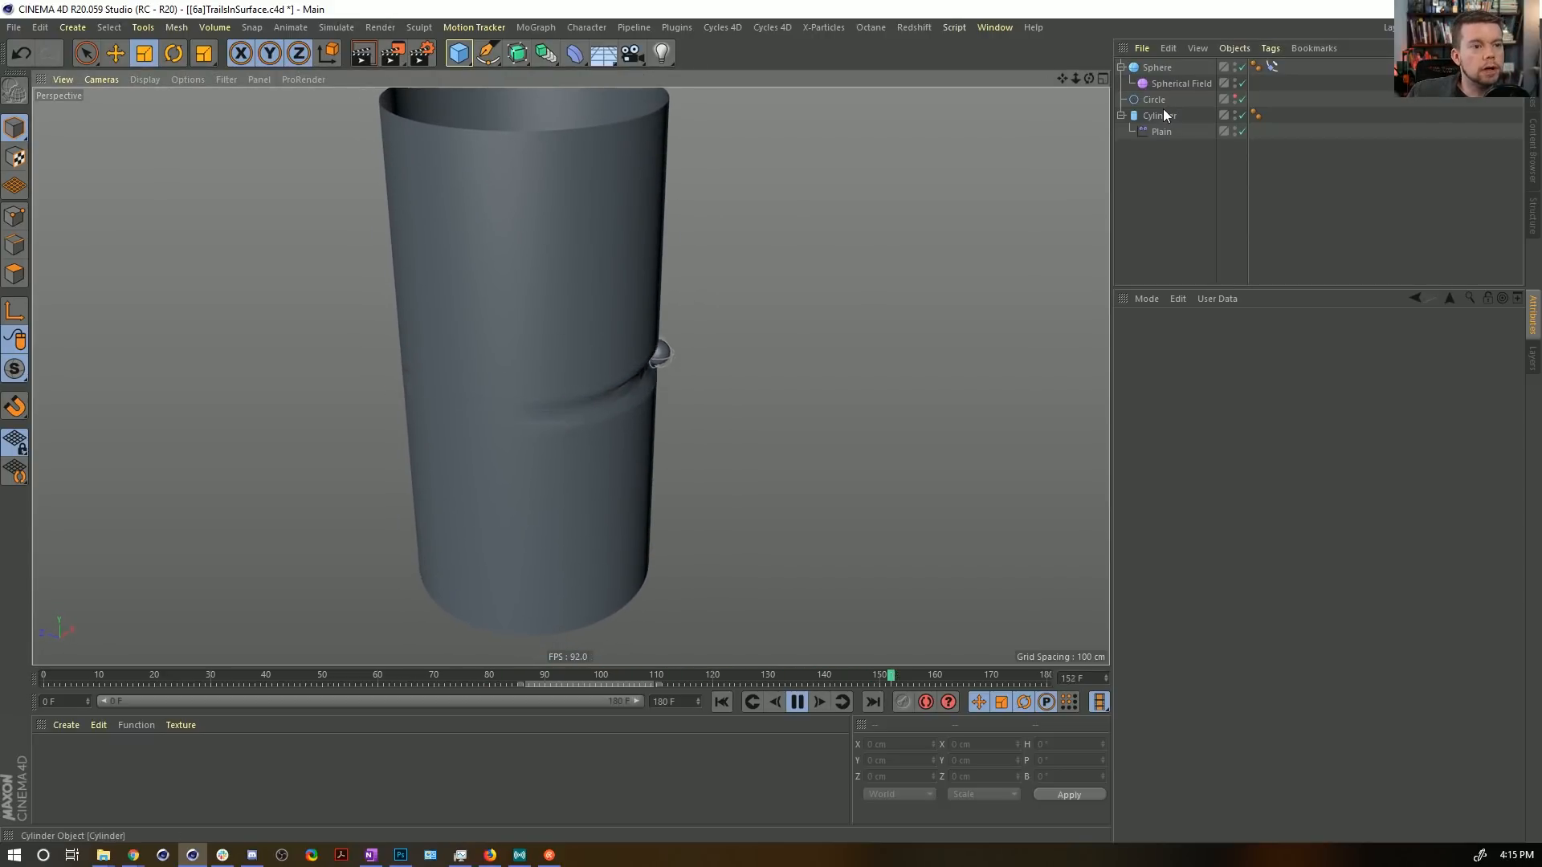
Disable the Spherical Field and Decay layers in the Plain effector's falloff.
{"action": "left_click", "coordinate": [1162, 132]}
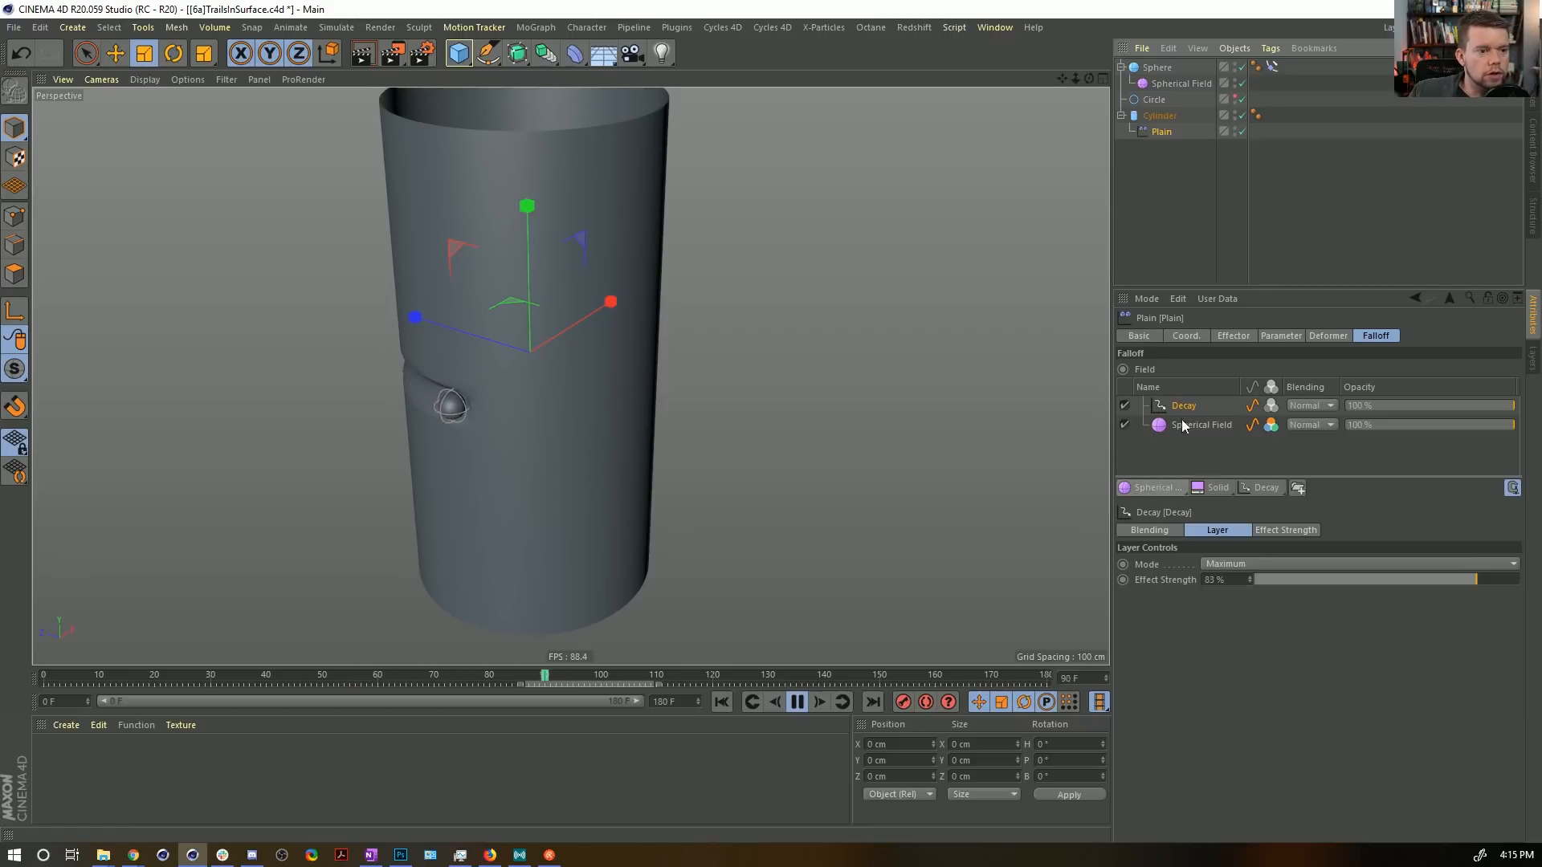
{"action": "left_click", "coordinate": [1124, 425]}
{"action": "left_click", "coordinate": [1124, 406]}
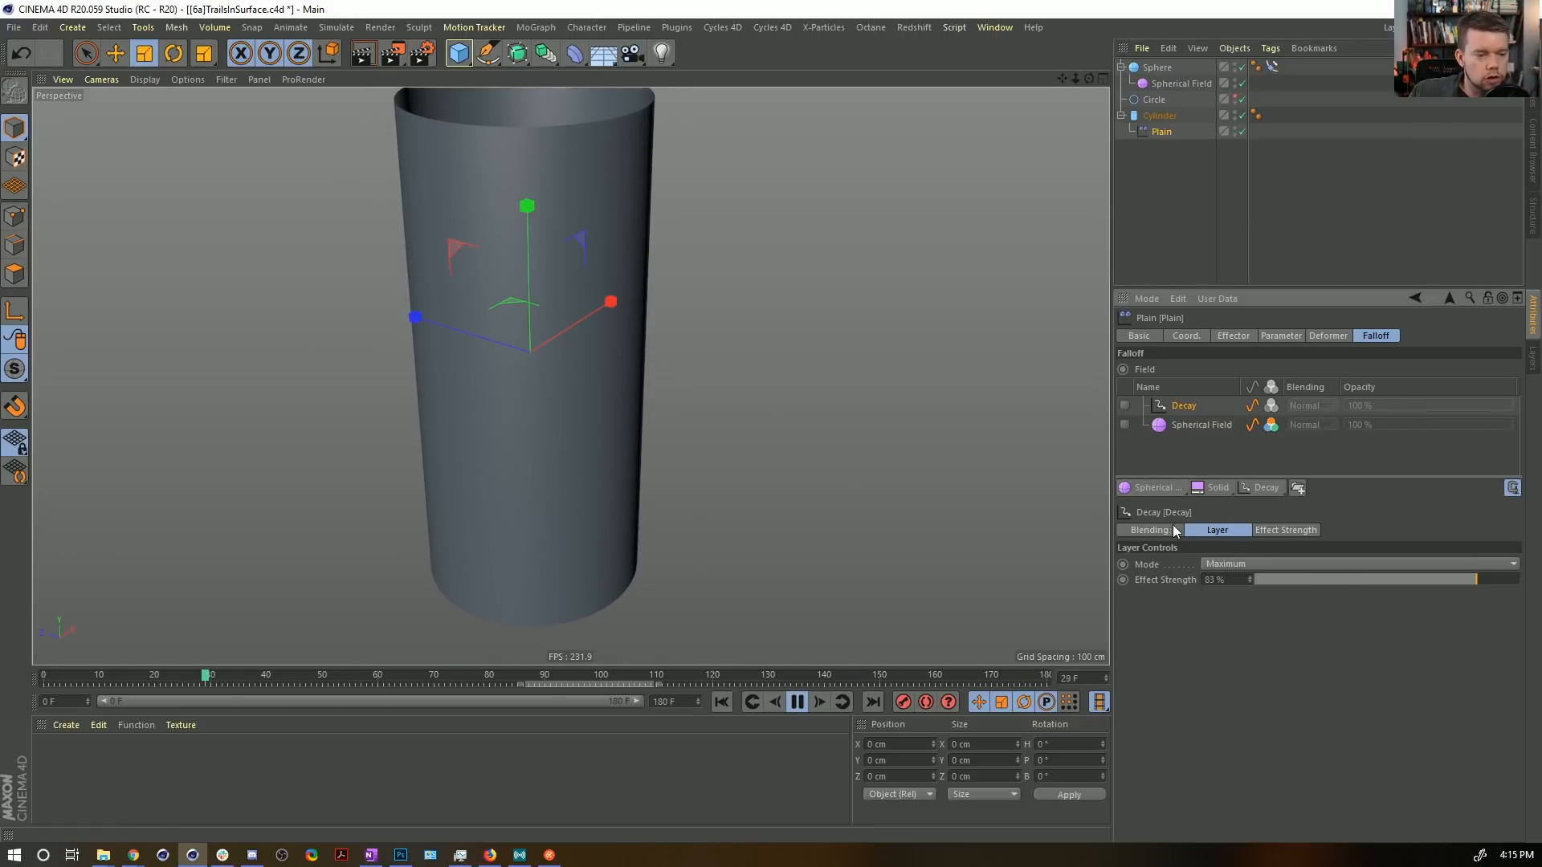
Add a Shader Field to the Plain effector's falloff and set its blending to Normal.
{"action": "left_click", "coordinate": [1249, 491]}
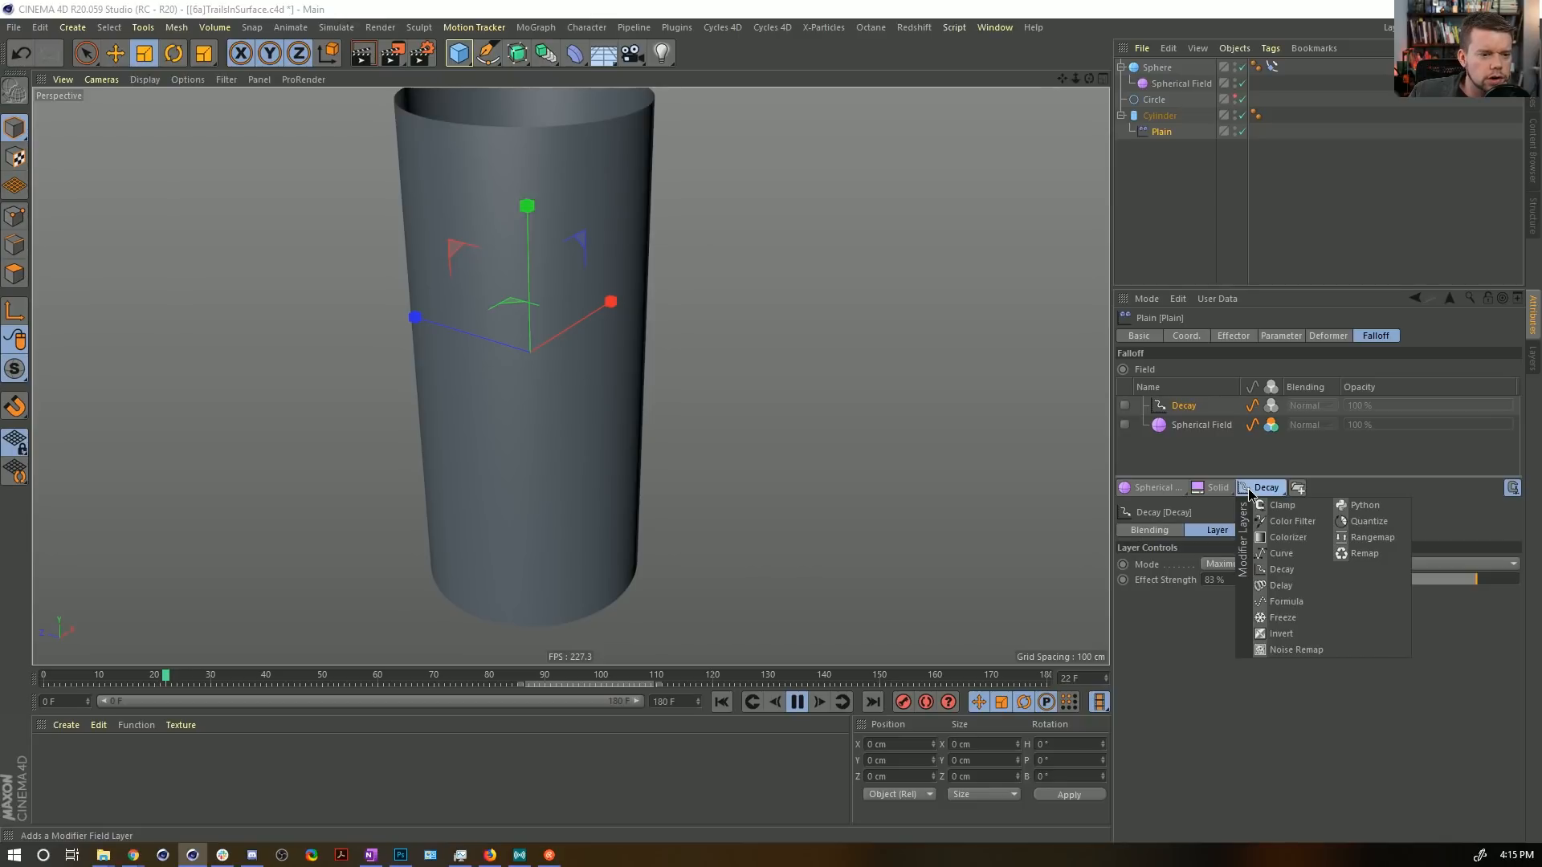
{"action": "left_click", "coordinate": [1195, 492]}
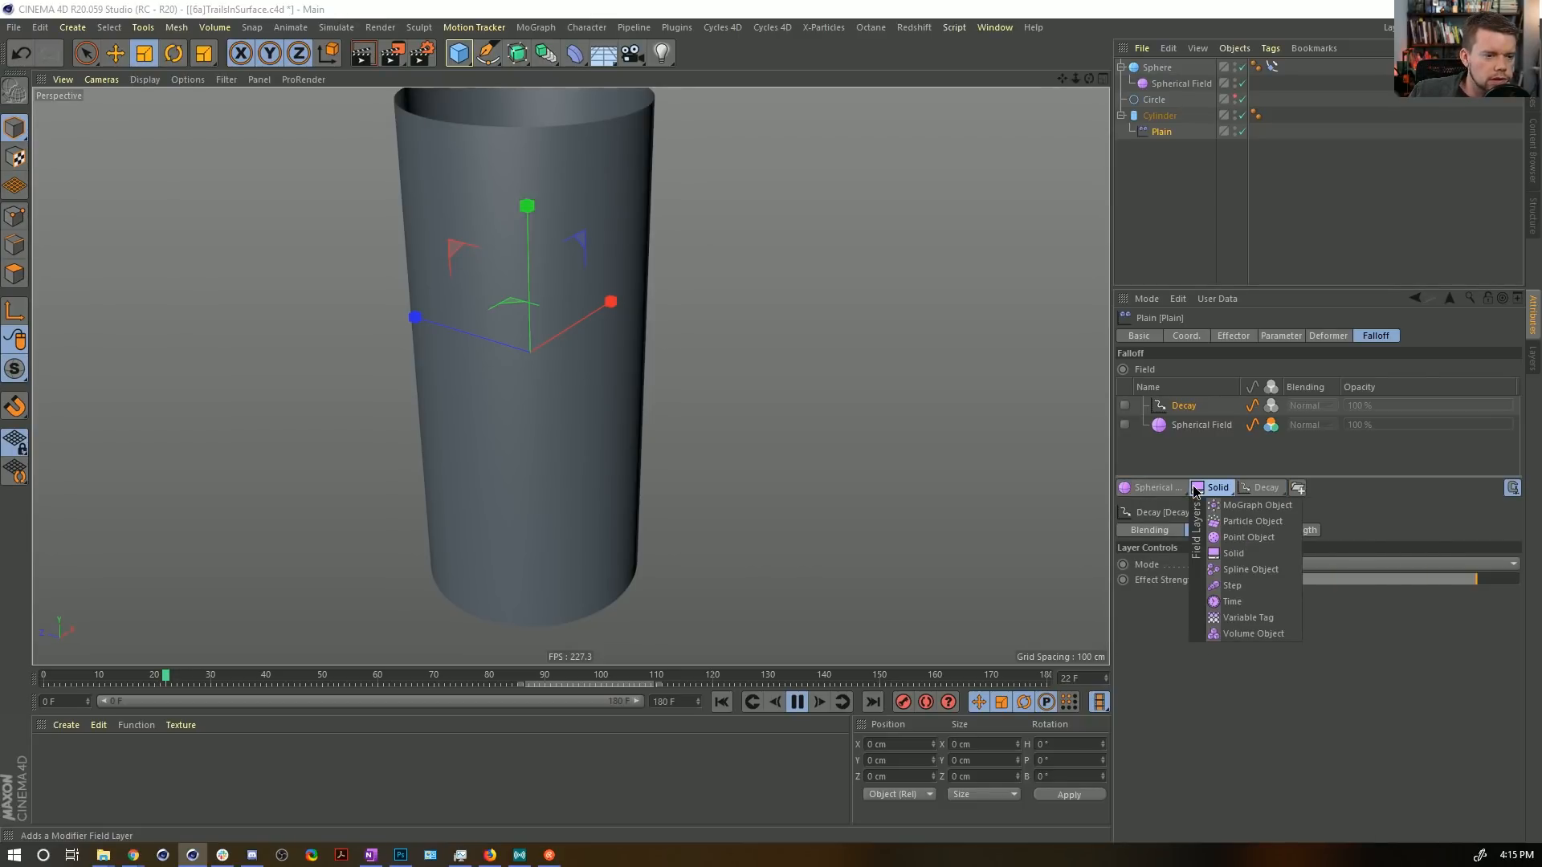
{"action": "left_click", "coordinate": [1164, 489]}
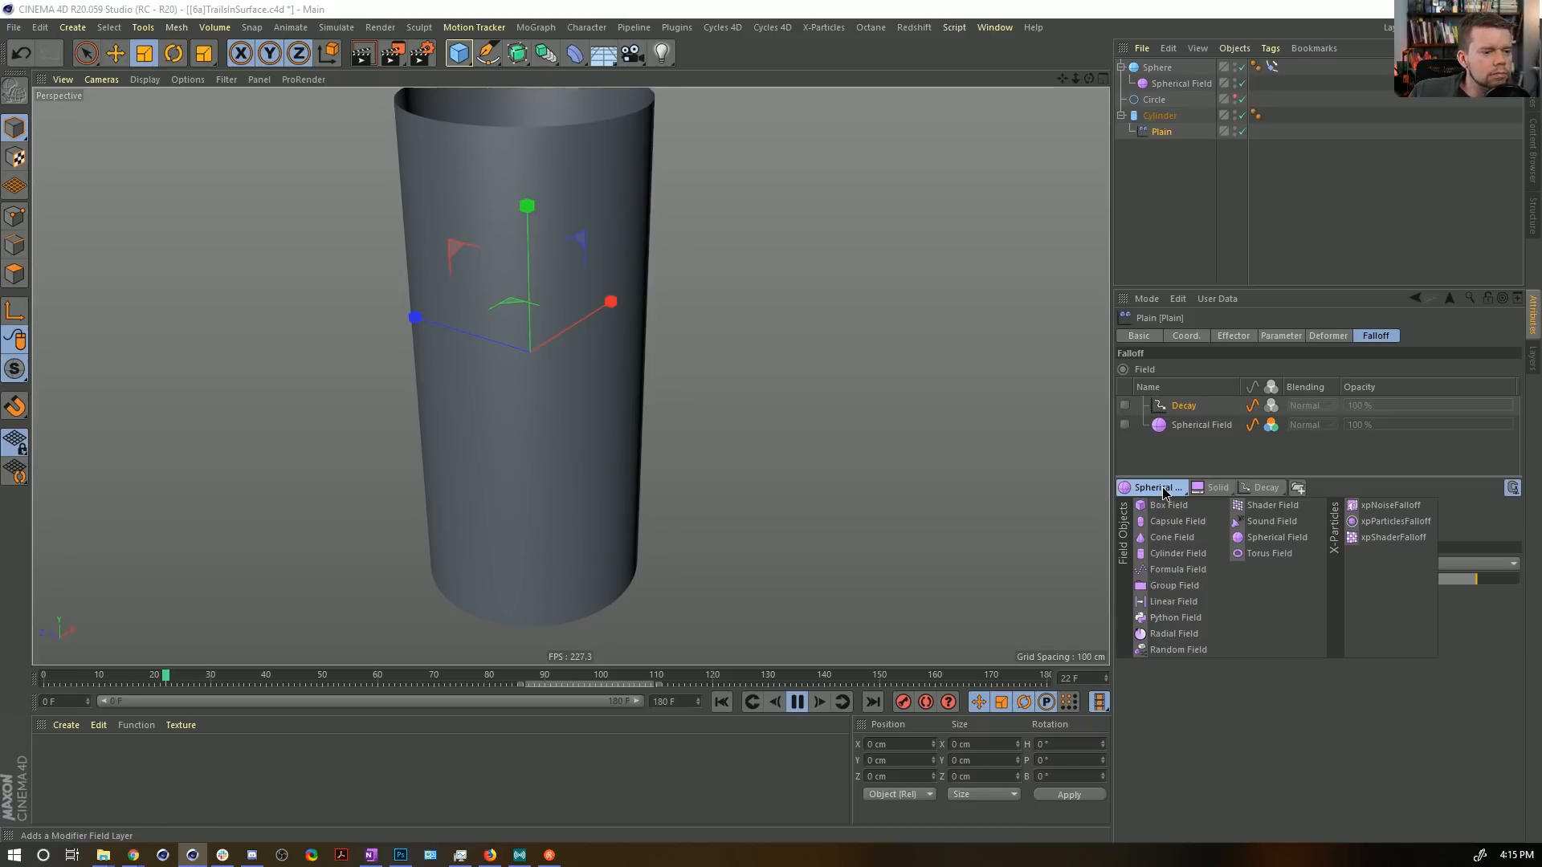
{"action": "left_click", "coordinate": [1269, 506]}
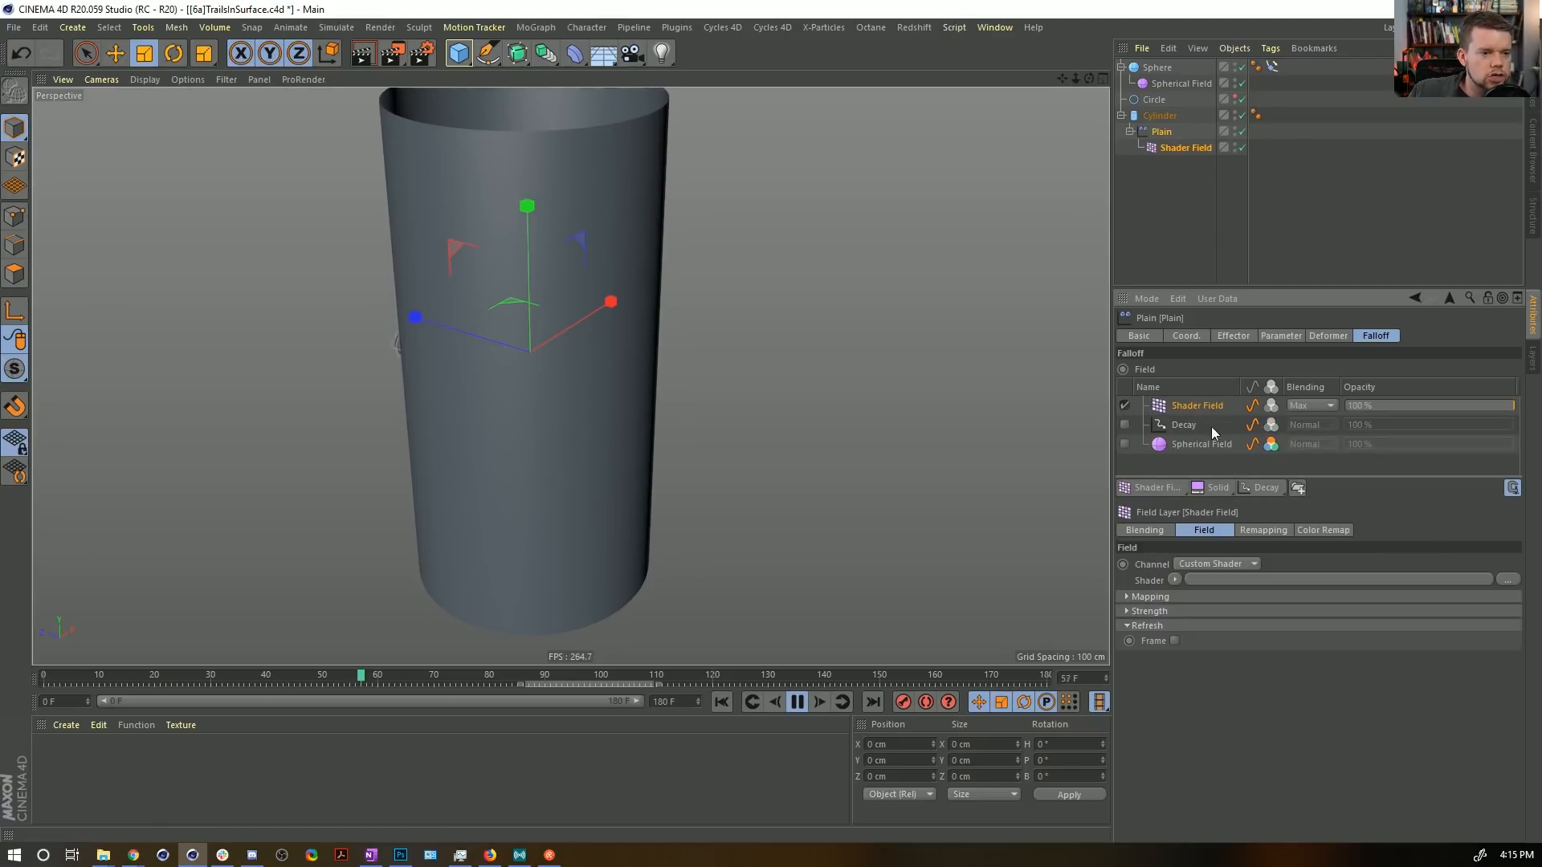
{"action": "left_click", "coordinate": [1326, 406]}
{"action": "left_click", "coordinate": [1315, 424]}
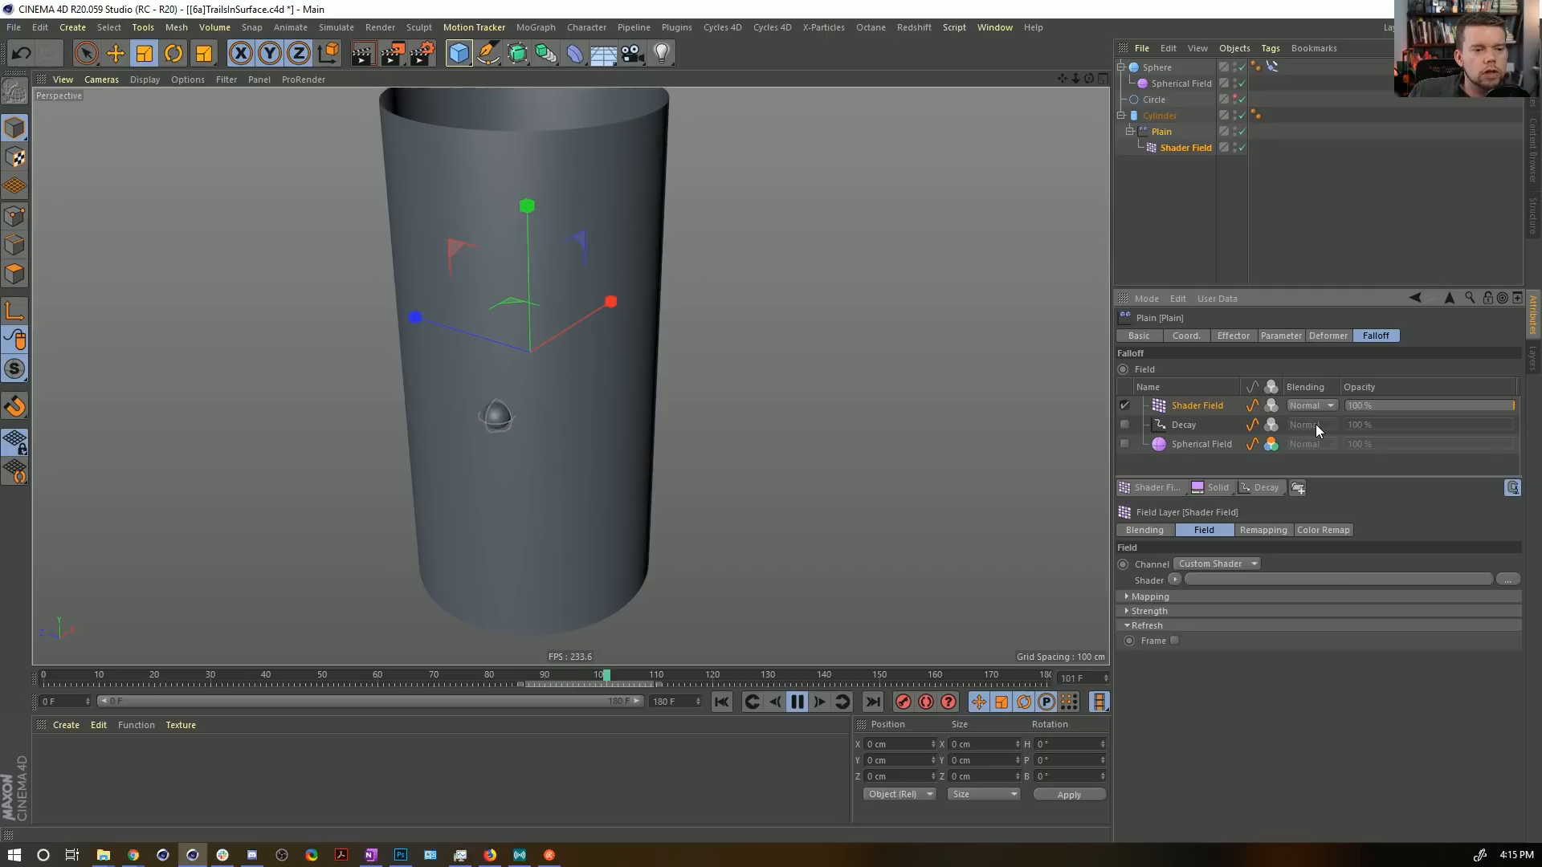
Load a Tiles surface shader into the Shader Field and set its pattern to Lines 1.
{"action": "left_click", "coordinate": [1175, 580]}
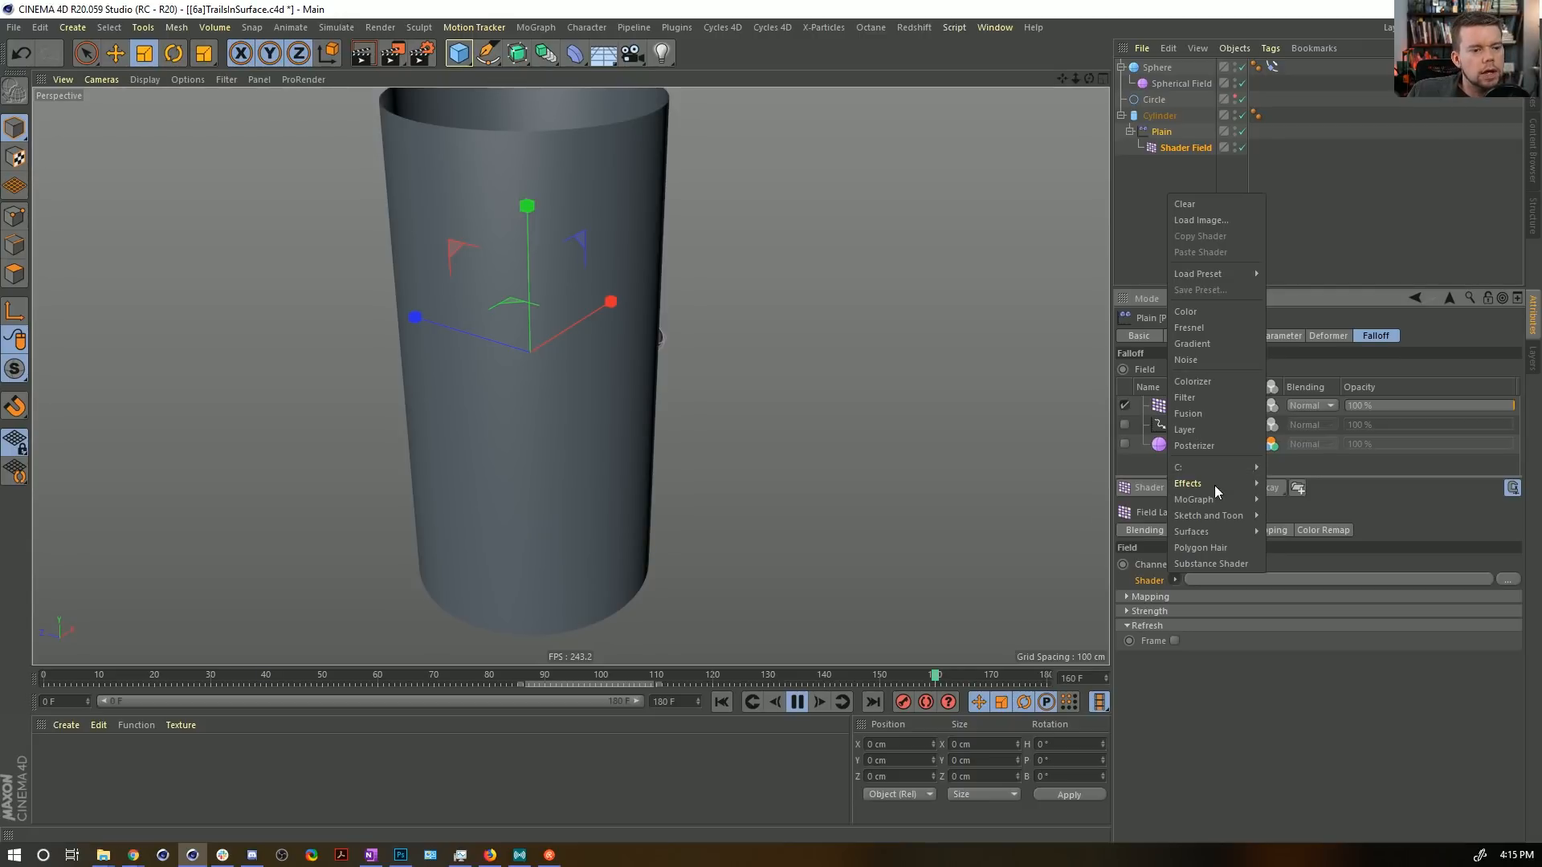
{"action": "mouse_move", "coordinate": [1203, 474]}
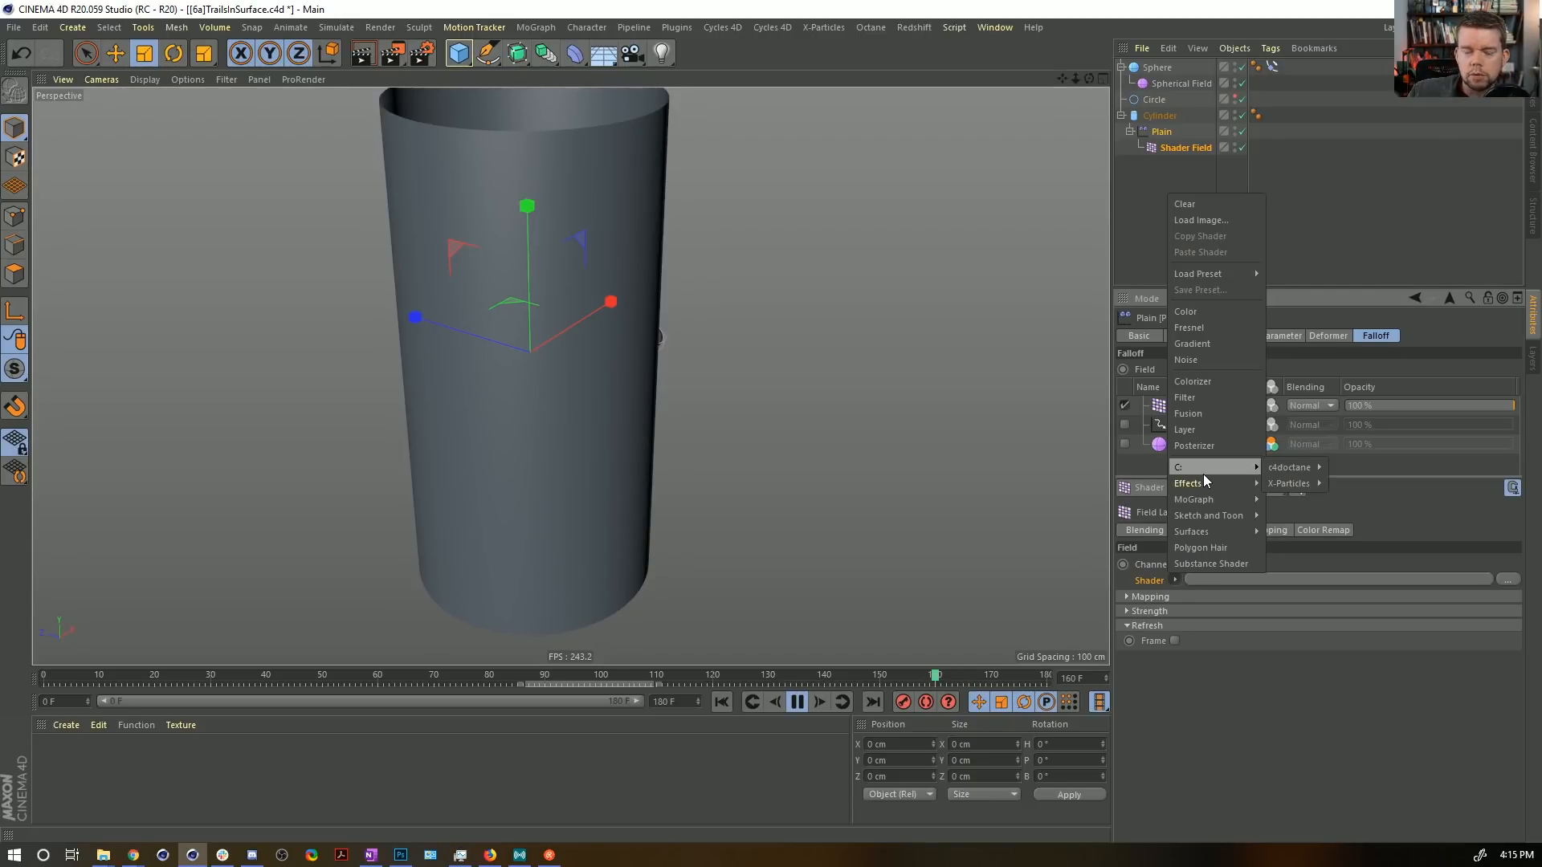
{"action": "mouse_move", "coordinate": [1204, 481]}
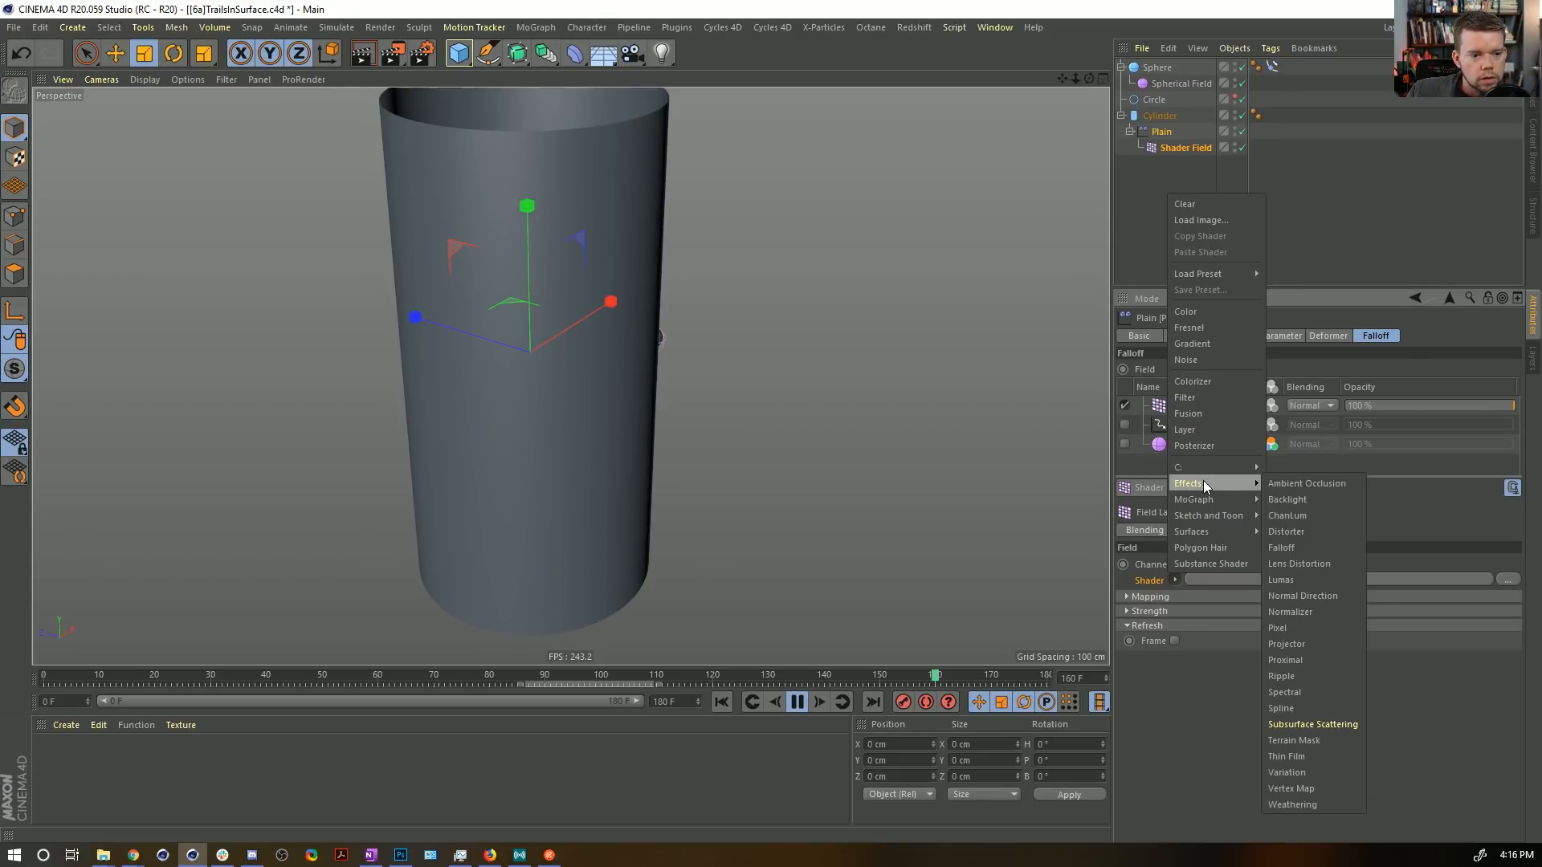
{"action": "mouse_move", "coordinate": [1203, 530]}
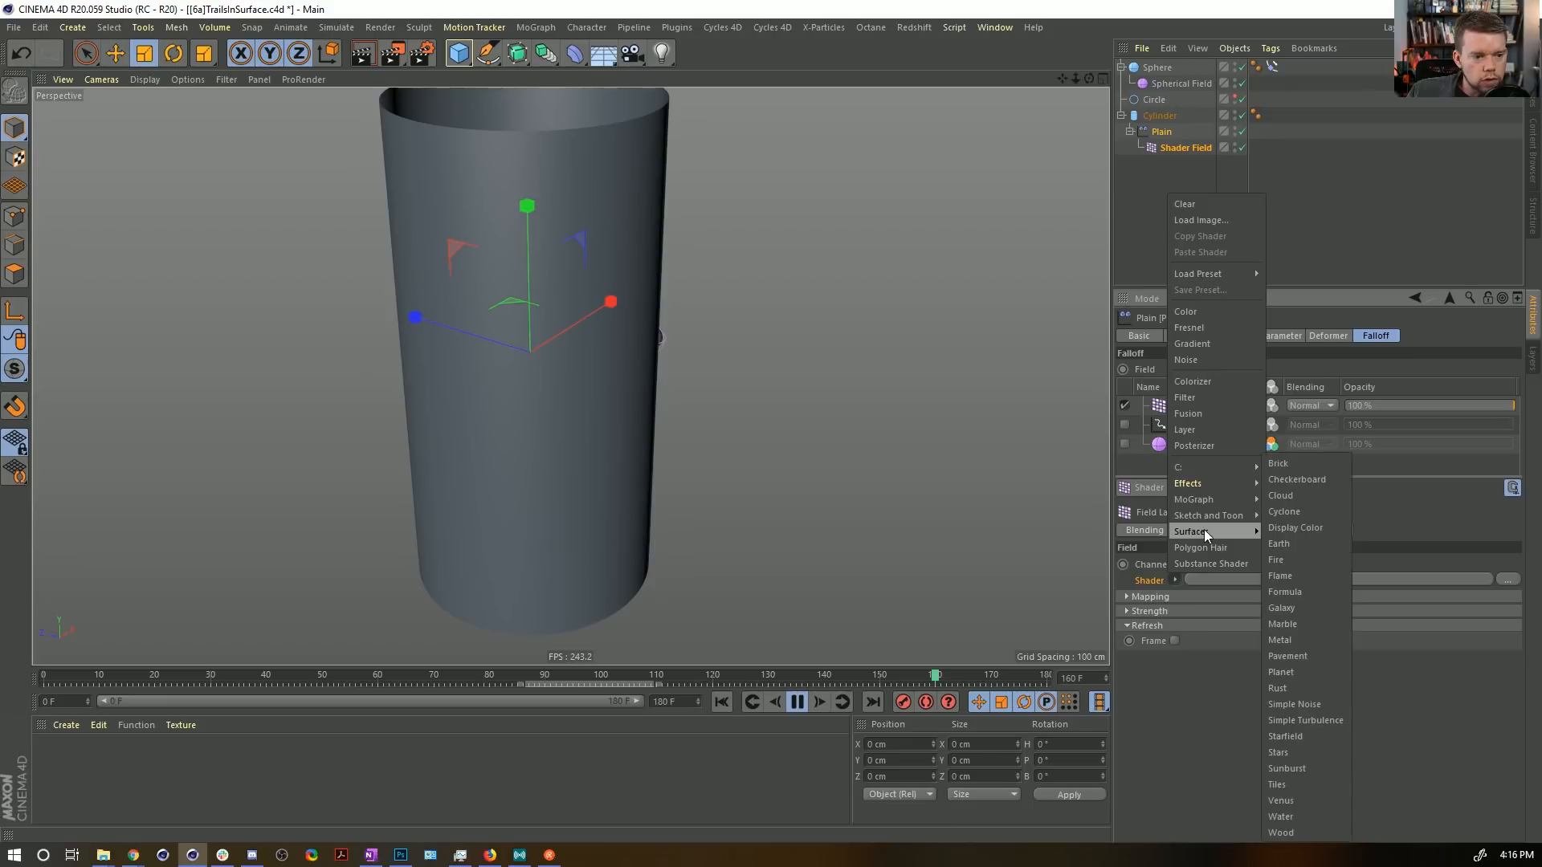
{"action": "left_click", "coordinate": [1293, 784]}
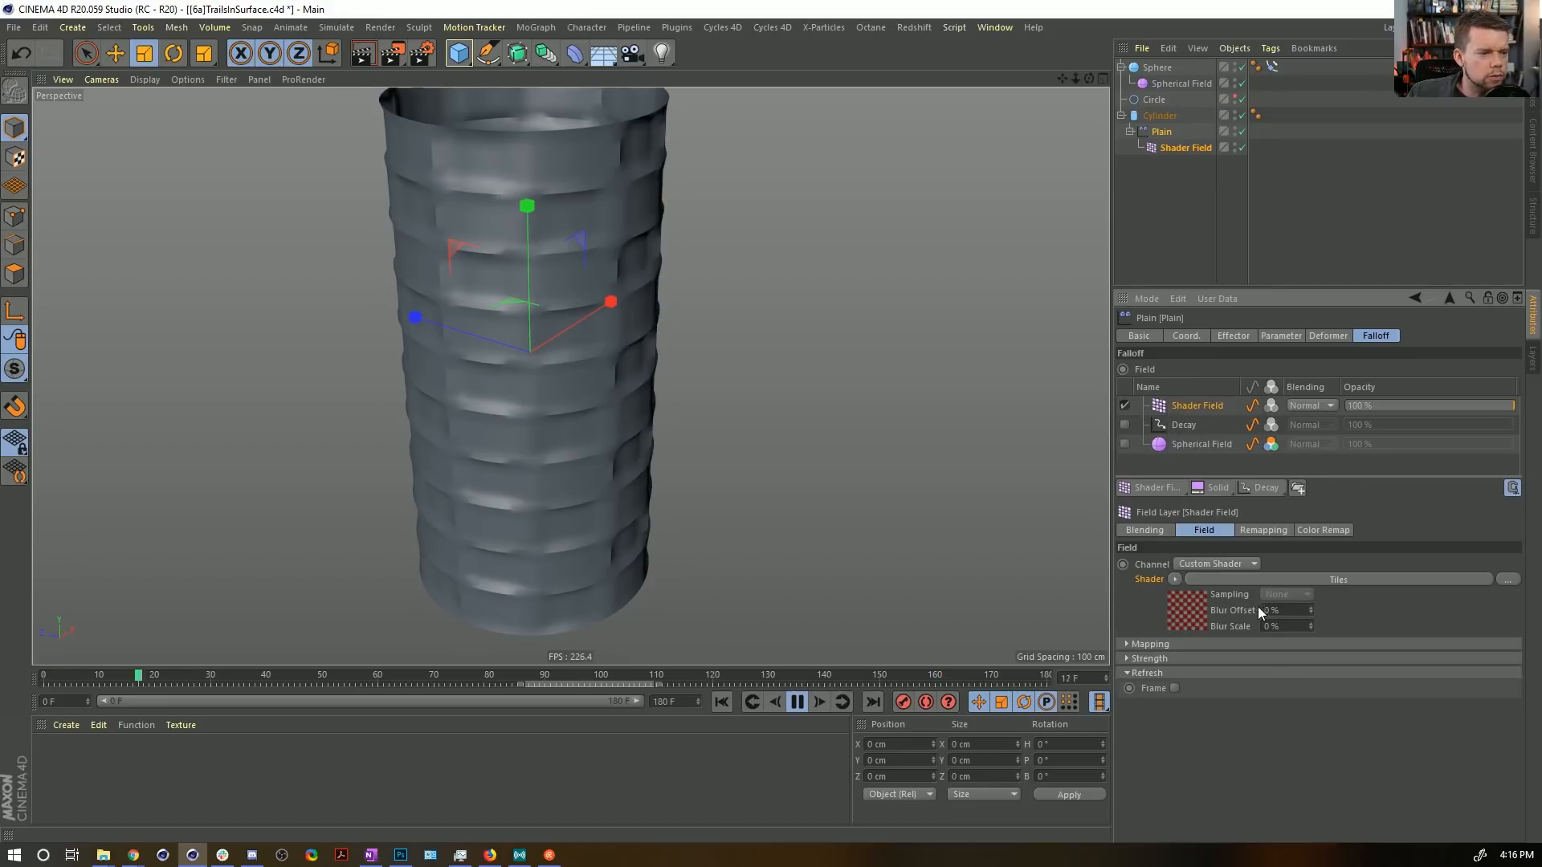
{"action": "left_click", "coordinate": [1181, 617]}
{"action": "left_click", "coordinate": [1251, 527]}
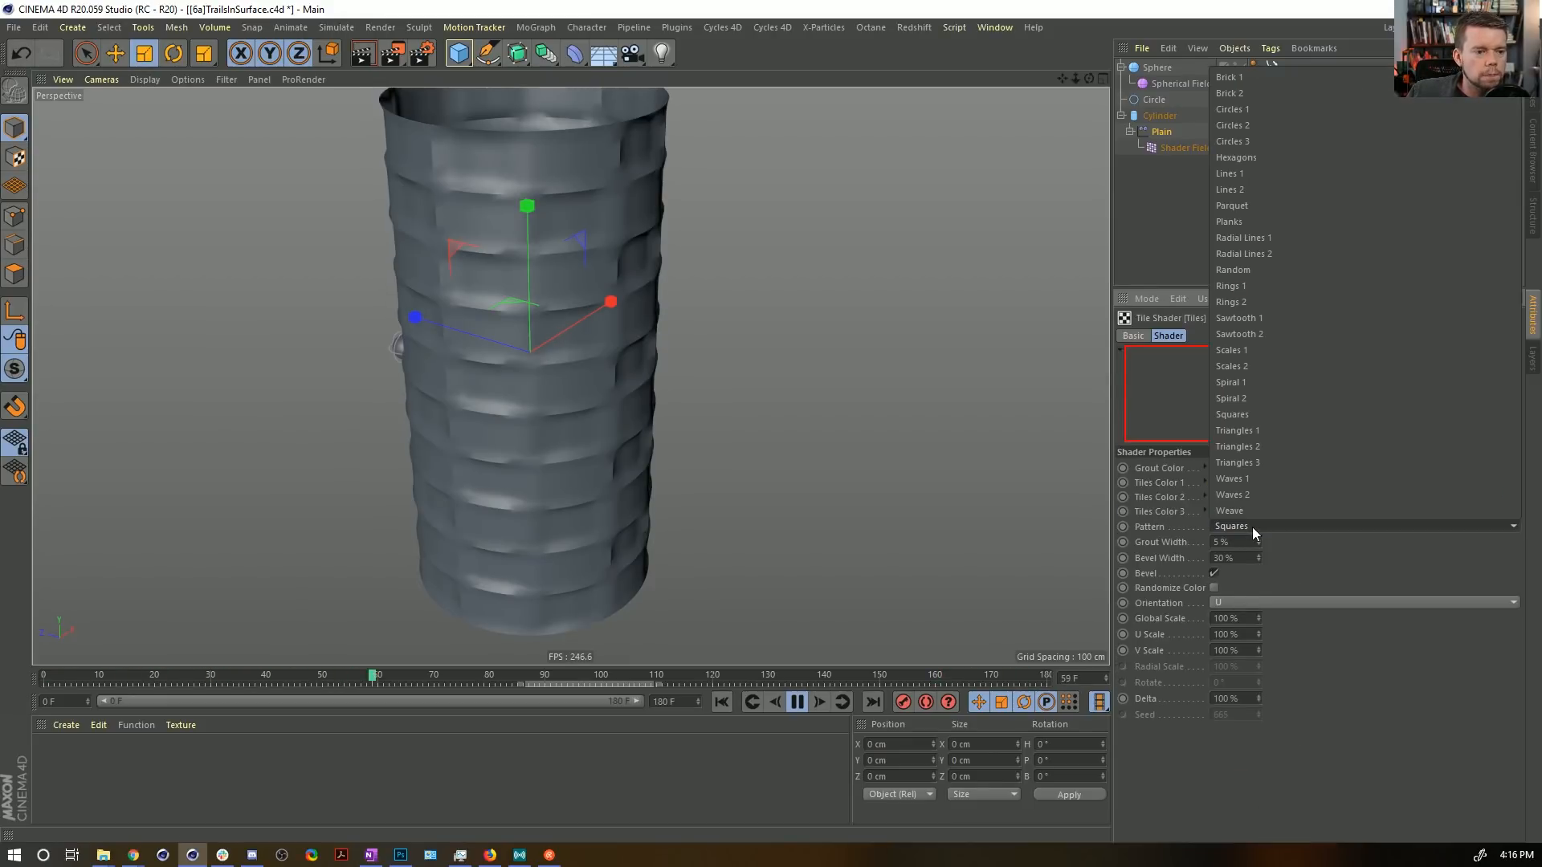
{"action": "left_click", "coordinate": [1251, 172]}
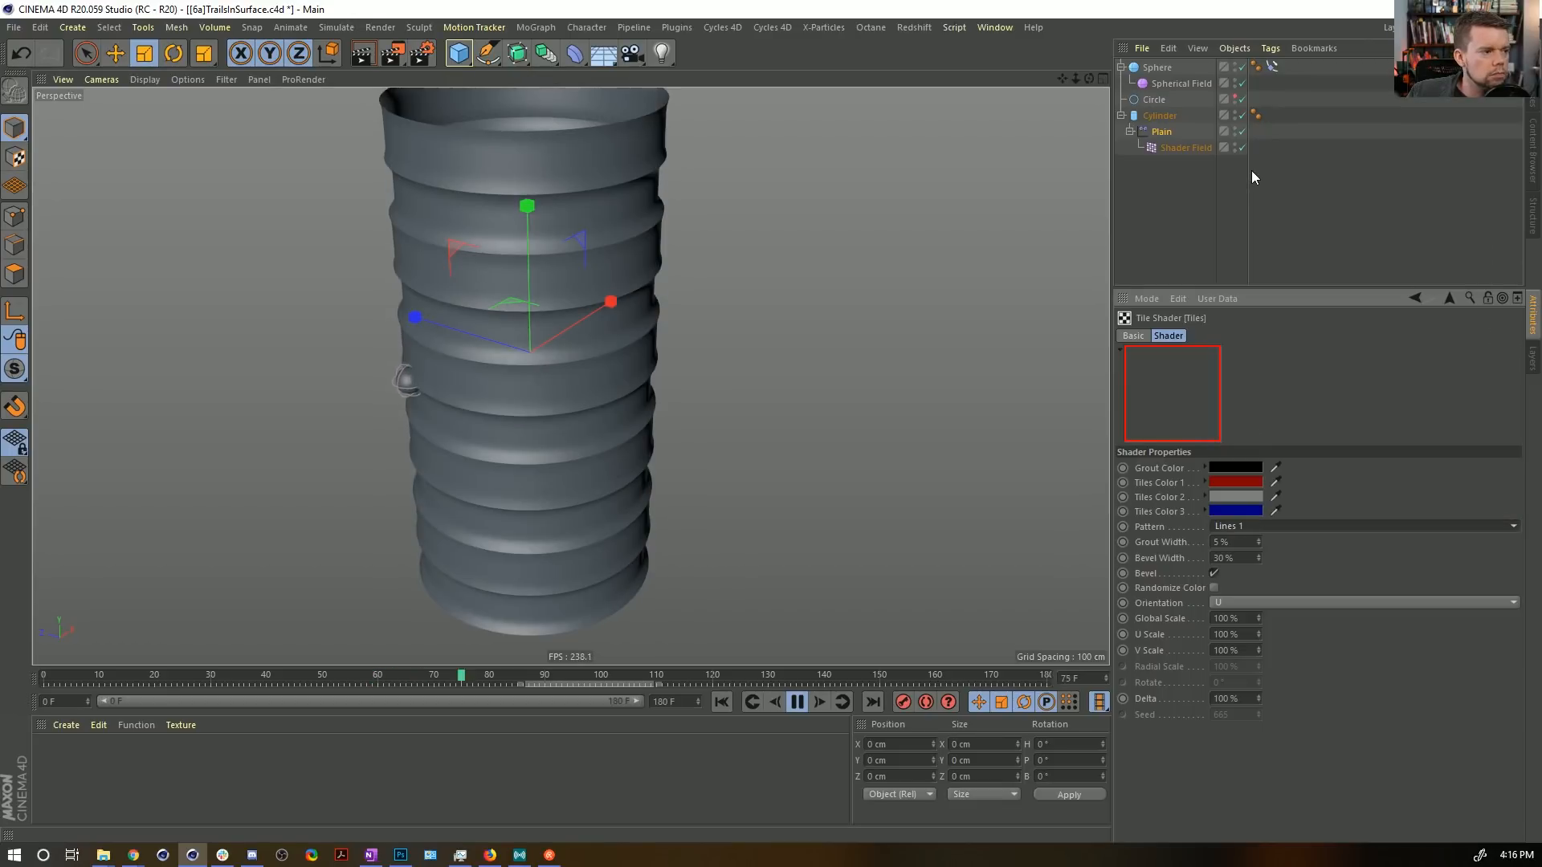
Set Tiles Color 1, 2 and 3 of the Tiles shader to white.
{"action": "left_click", "coordinate": [1233, 482]}
{"action": "left_click_drag", "start_coordinate": [1225, 502], "coordinate": [1130, 506]}
{"action": "left_click_drag", "start_coordinate": [1265, 517], "coordinate": [1399, 540]}
{"action": "left_click", "coordinate": [1210, 540]}
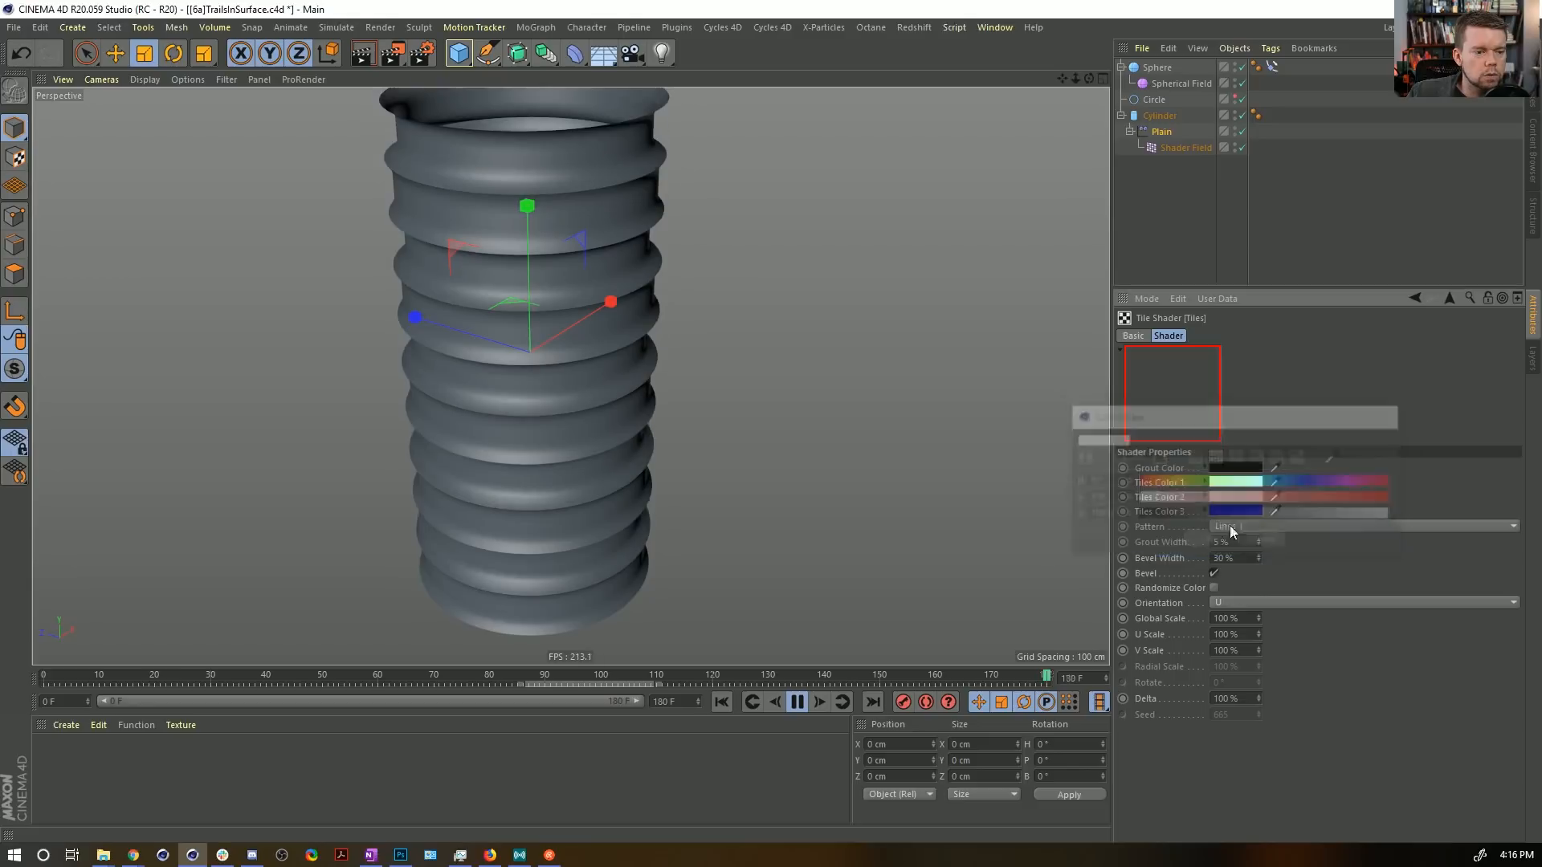
{"action": "left_click_drag", "start_coordinate": [1234, 501], "coordinate": [1233, 498]}
{"action": "left_click_drag", "start_coordinate": [1232, 497], "coordinate": [1232, 510]}
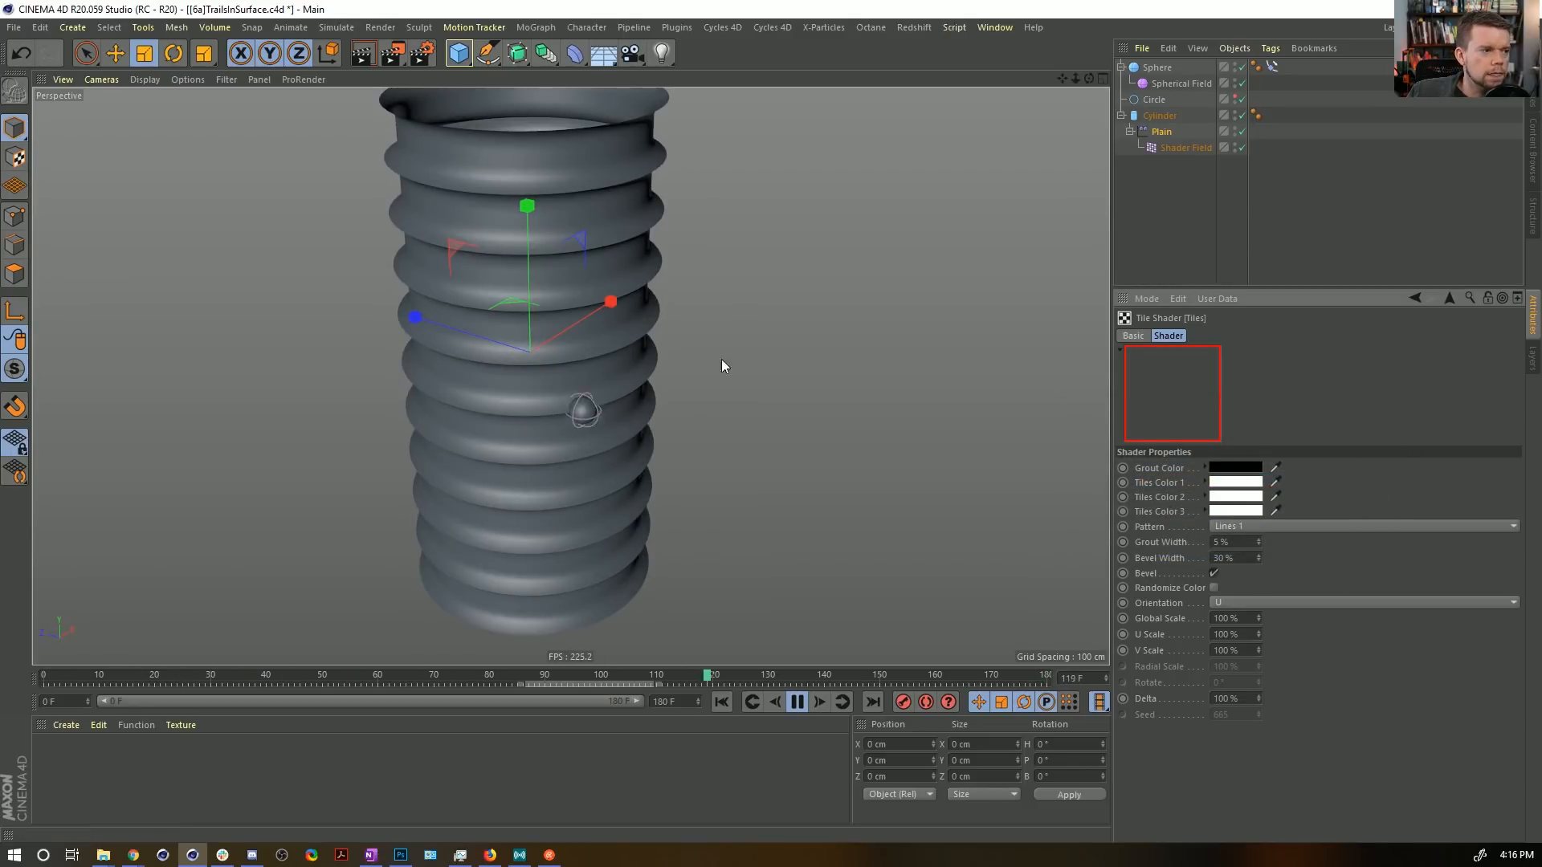
Set the Tiles shader's grout width to 44% and stop the animation playback.
{"action": "left_click", "coordinate": [797, 701]}
{"action": "left_click_drag", "start_coordinate": [1259, 545], "coordinate": [1259, 494]}
{"action": "left_click_drag", "start_coordinate": [528, 342], "coordinate": [698, 497], "text": "alt"}
{"action": "left_click", "coordinate": [797, 703]}
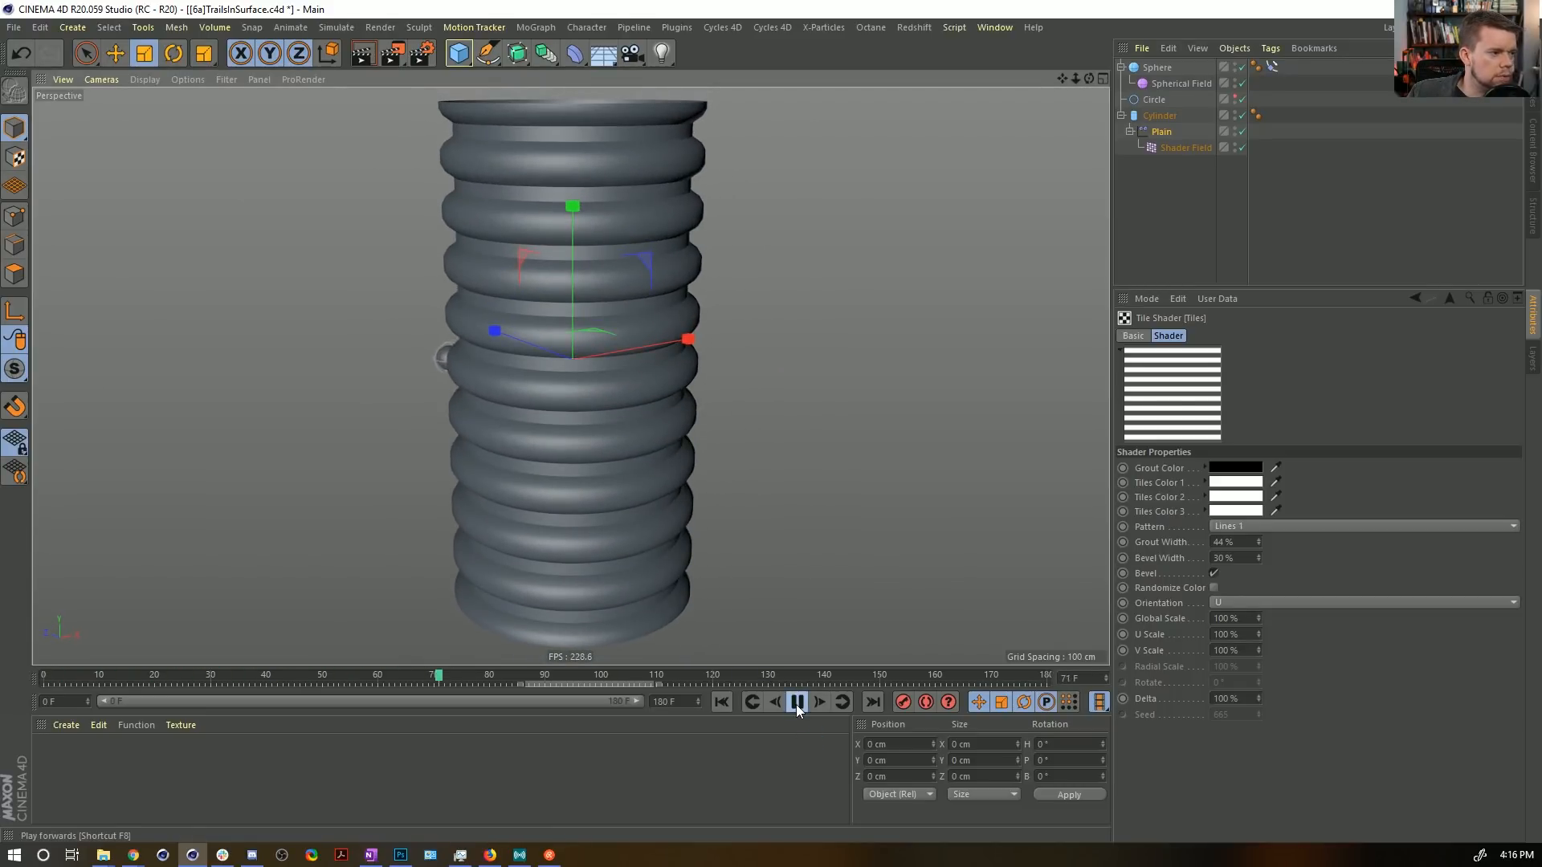
{"action": "left_click", "coordinate": [797, 706]}
{"action": "left_click_drag", "start_coordinate": [617, 452], "coordinate": [507, 383], "text": "alt"}
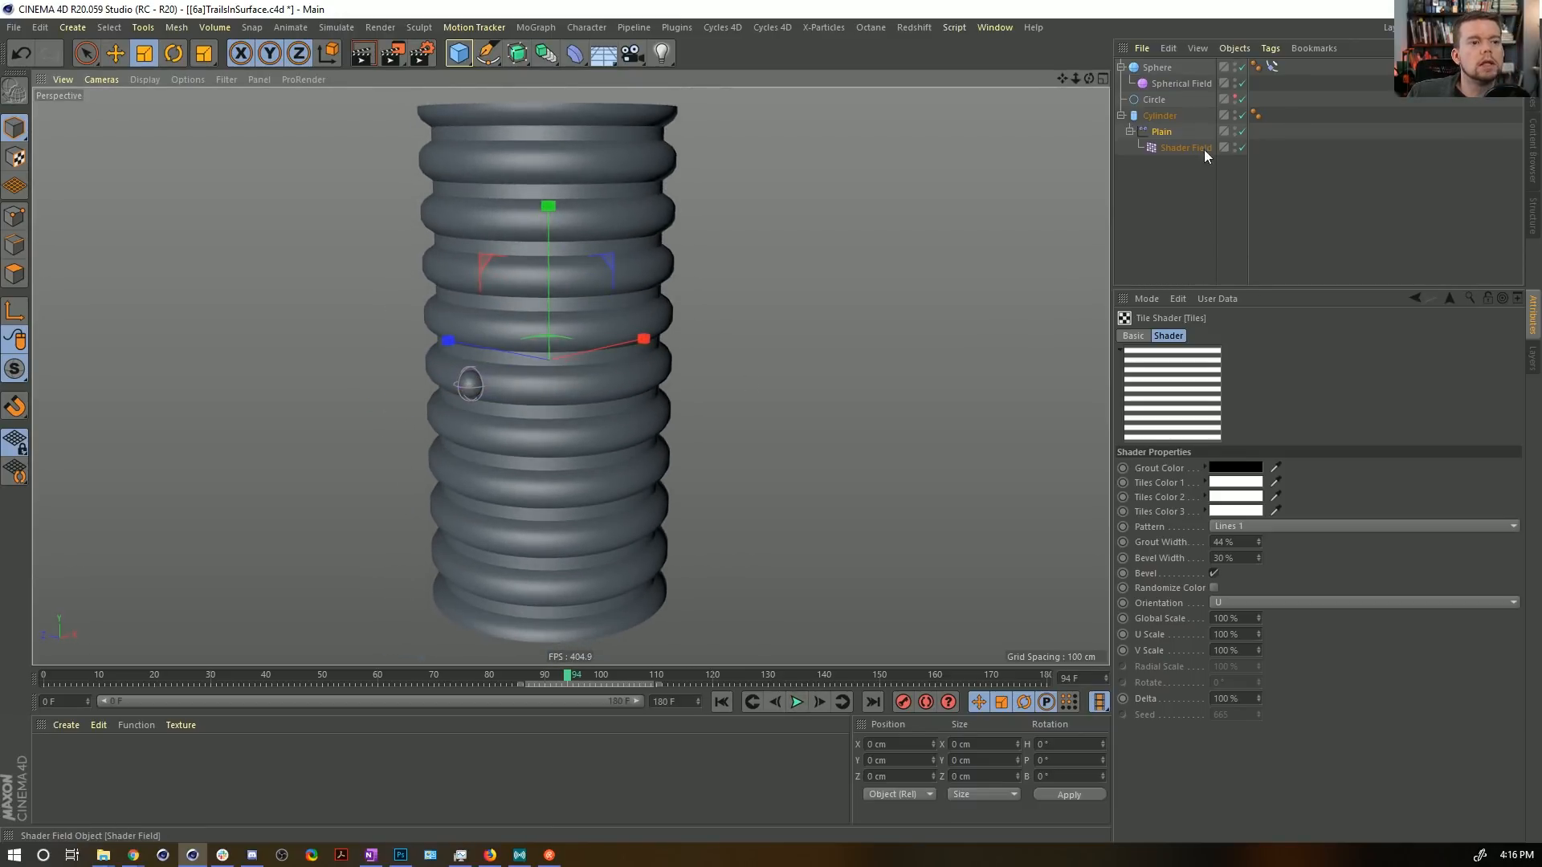
Move the Spherical Field above the Shader Field in the Plain effector's falloff and enable it.
{"action": "left_click", "coordinate": [1162, 132]}
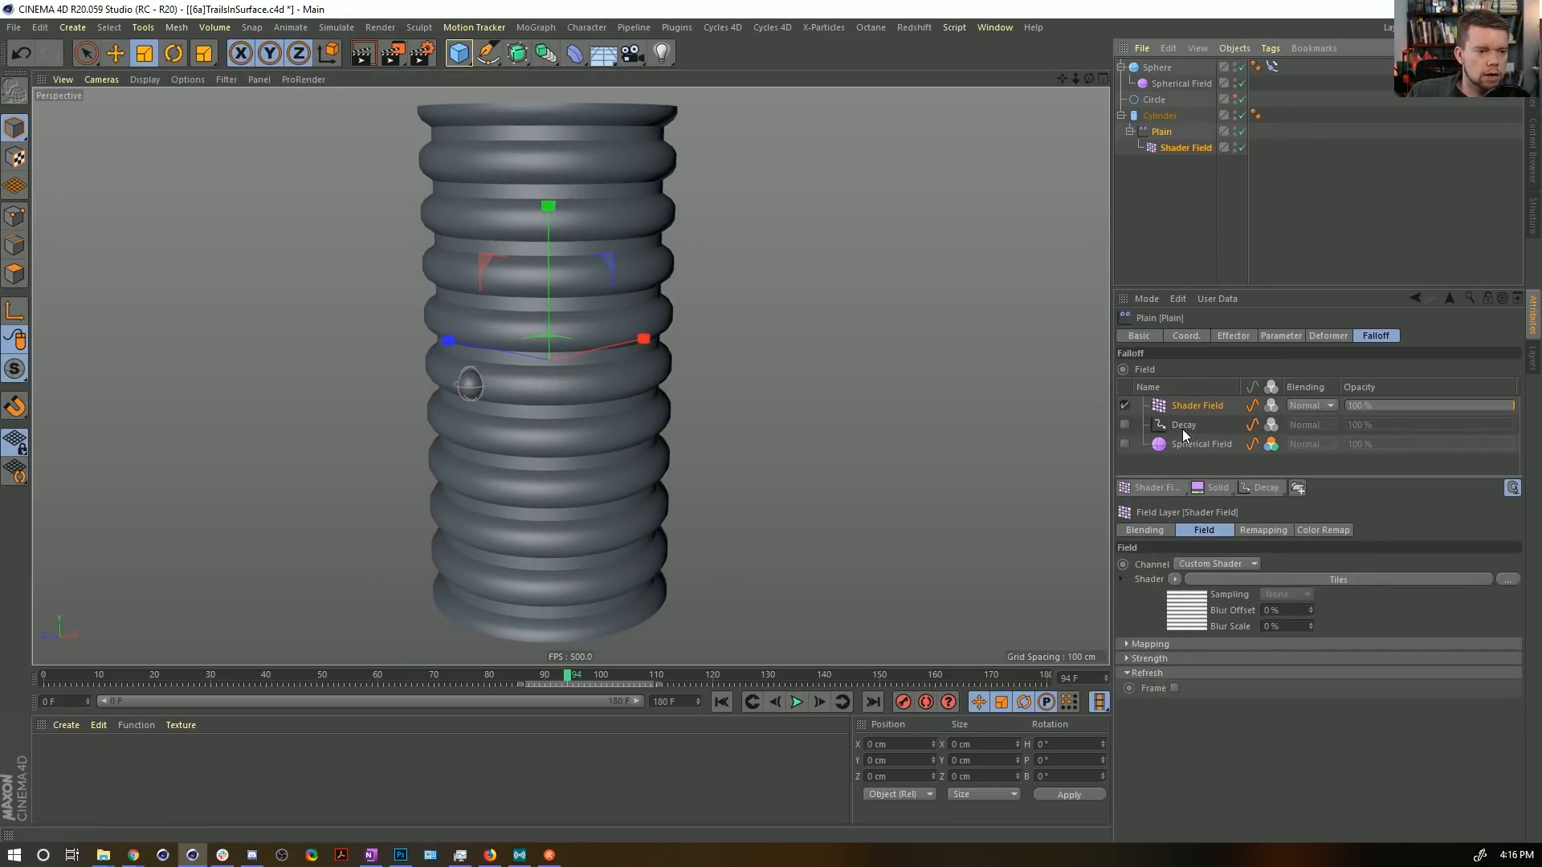
{"action": "left_click_drag", "start_coordinate": [1182, 442], "coordinate": [1178, 404]}
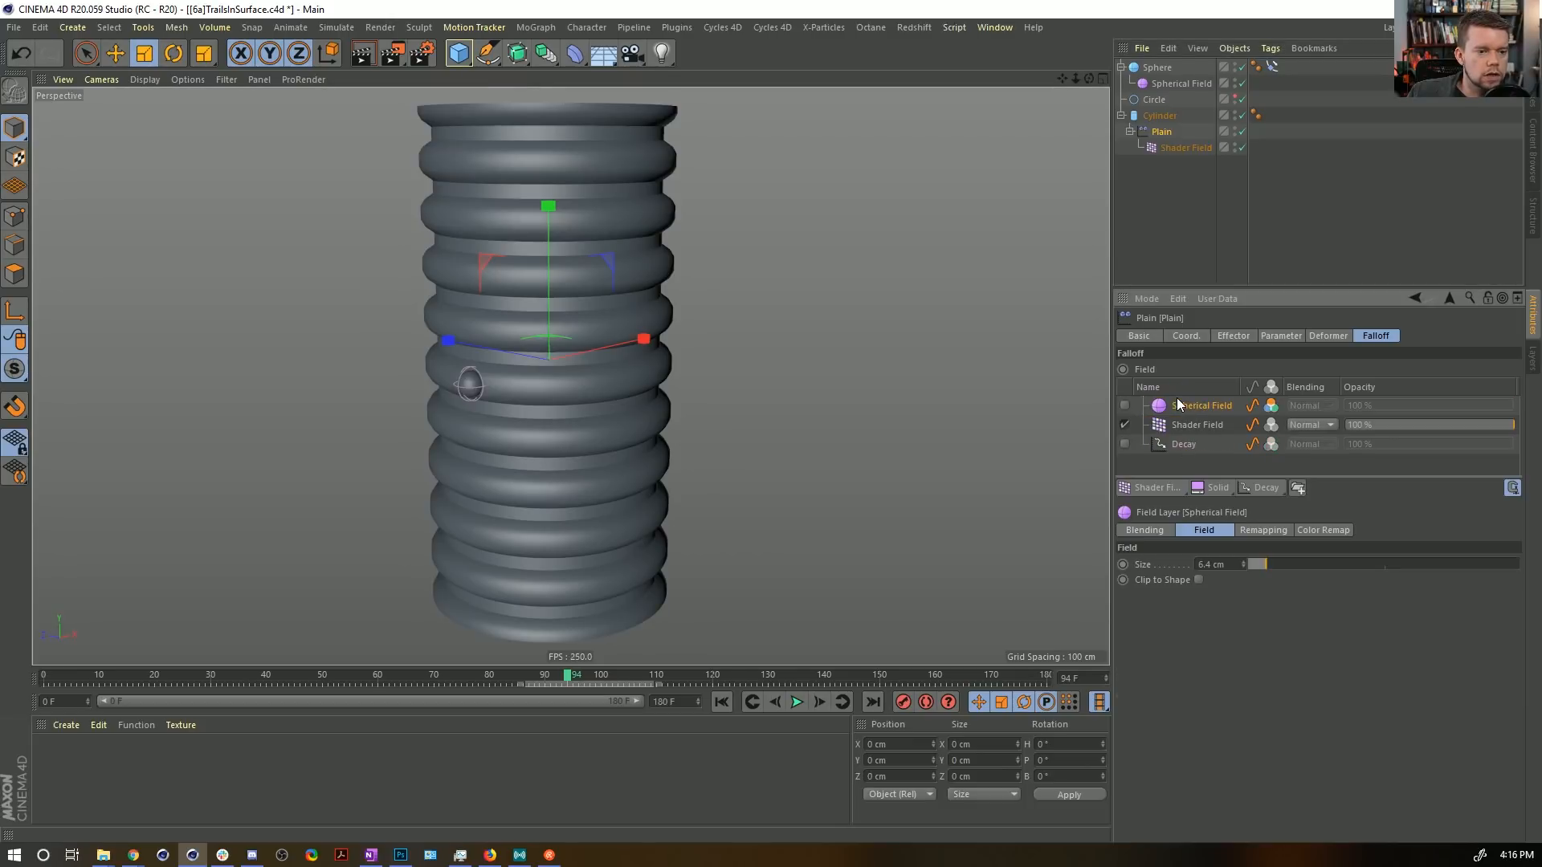
{"action": "left_click", "coordinate": [1126, 406]}
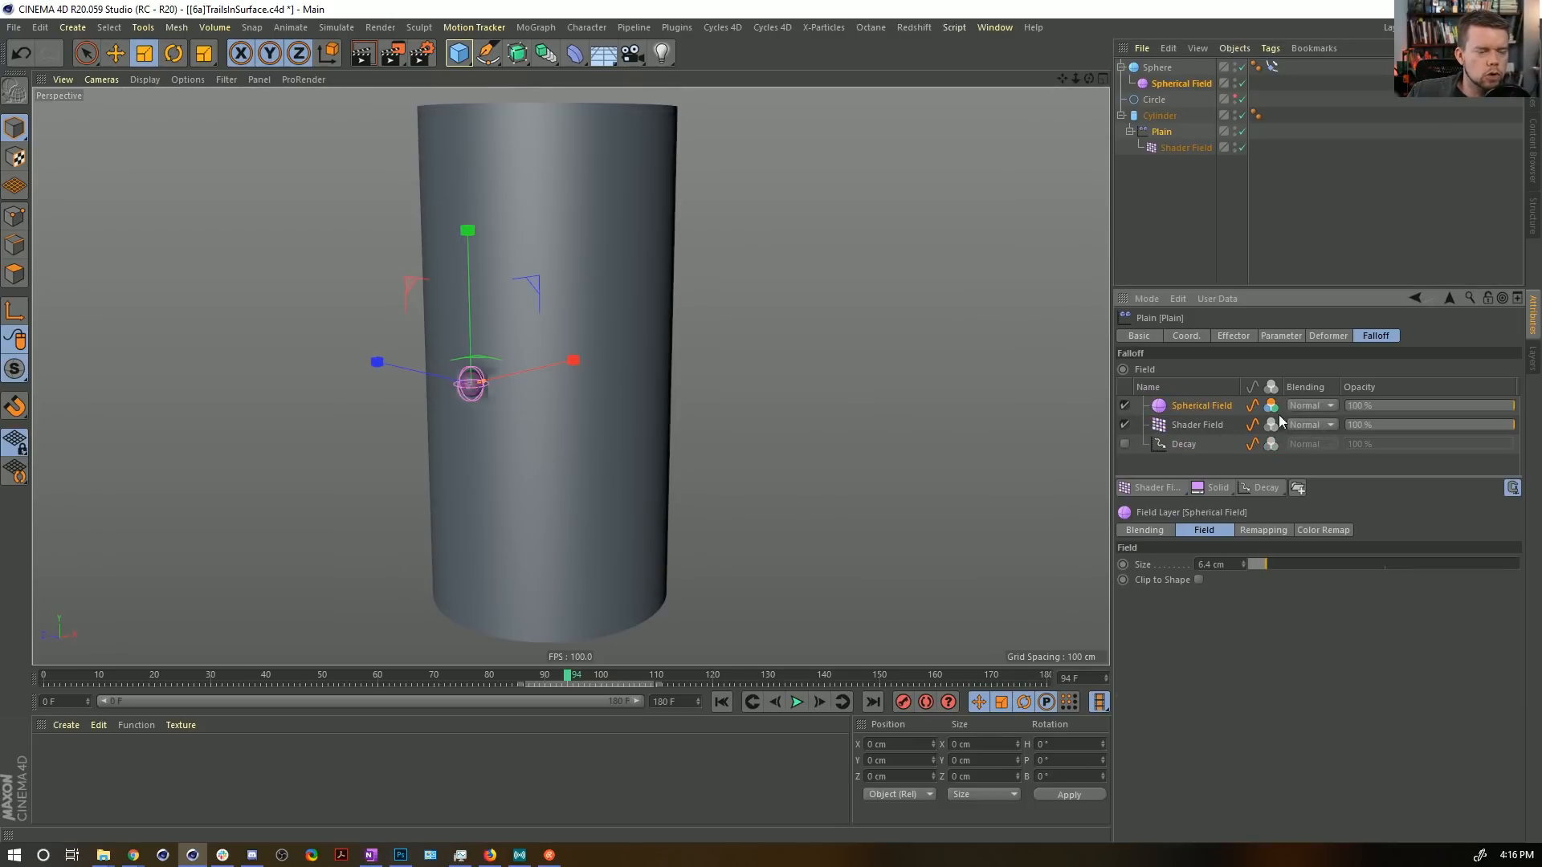
Try Multiply blending on the Spherical Field and compare the cylinder with the field off and on.
{"action": "left_click", "coordinate": [1302, 407]}
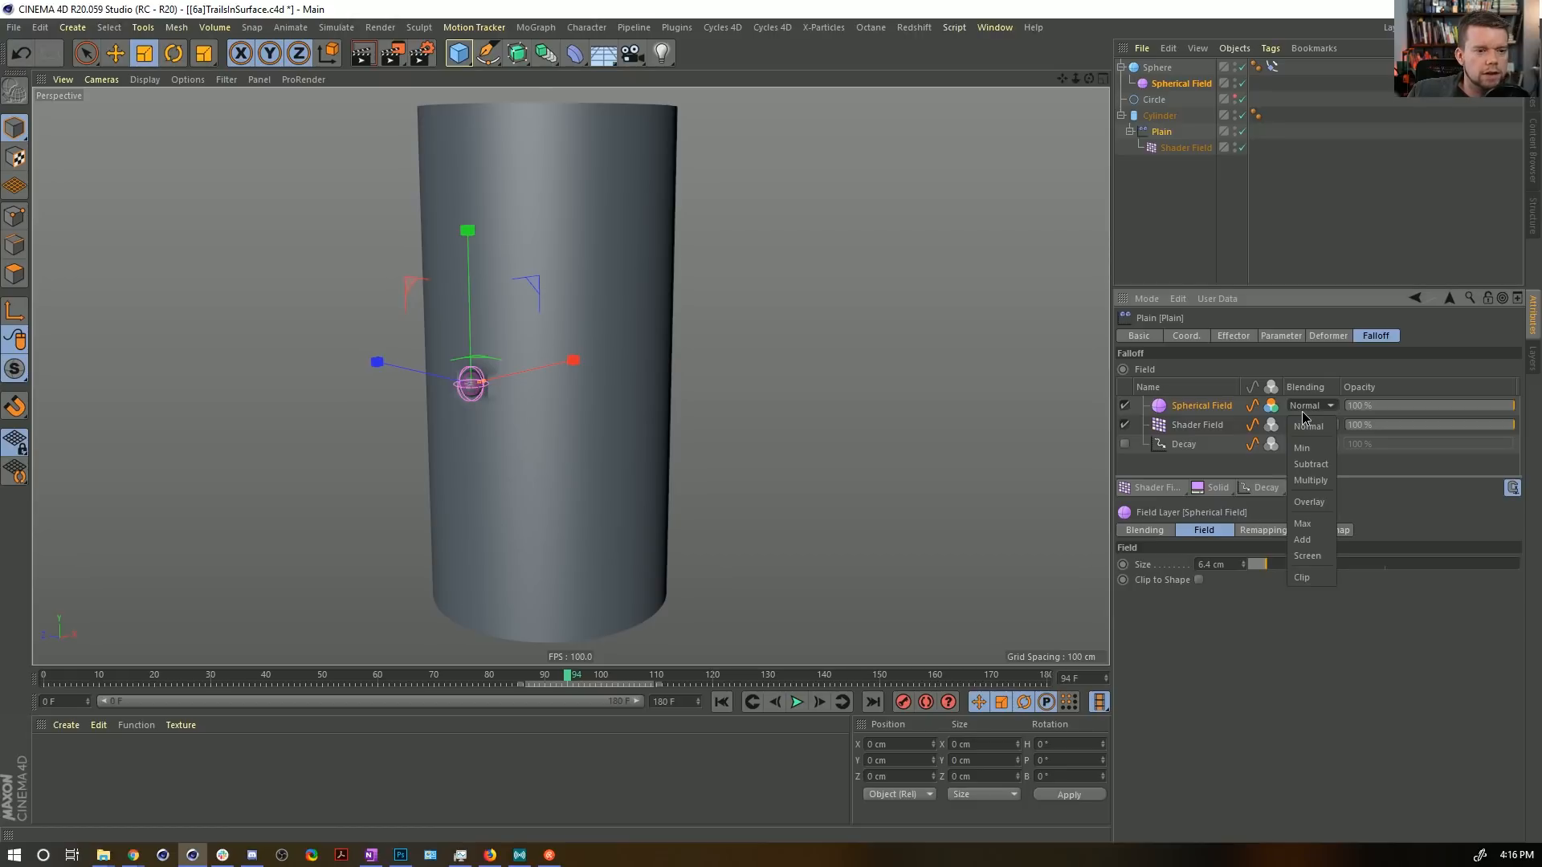
{"action": "left_click", "coordinate": [1317, 480]}
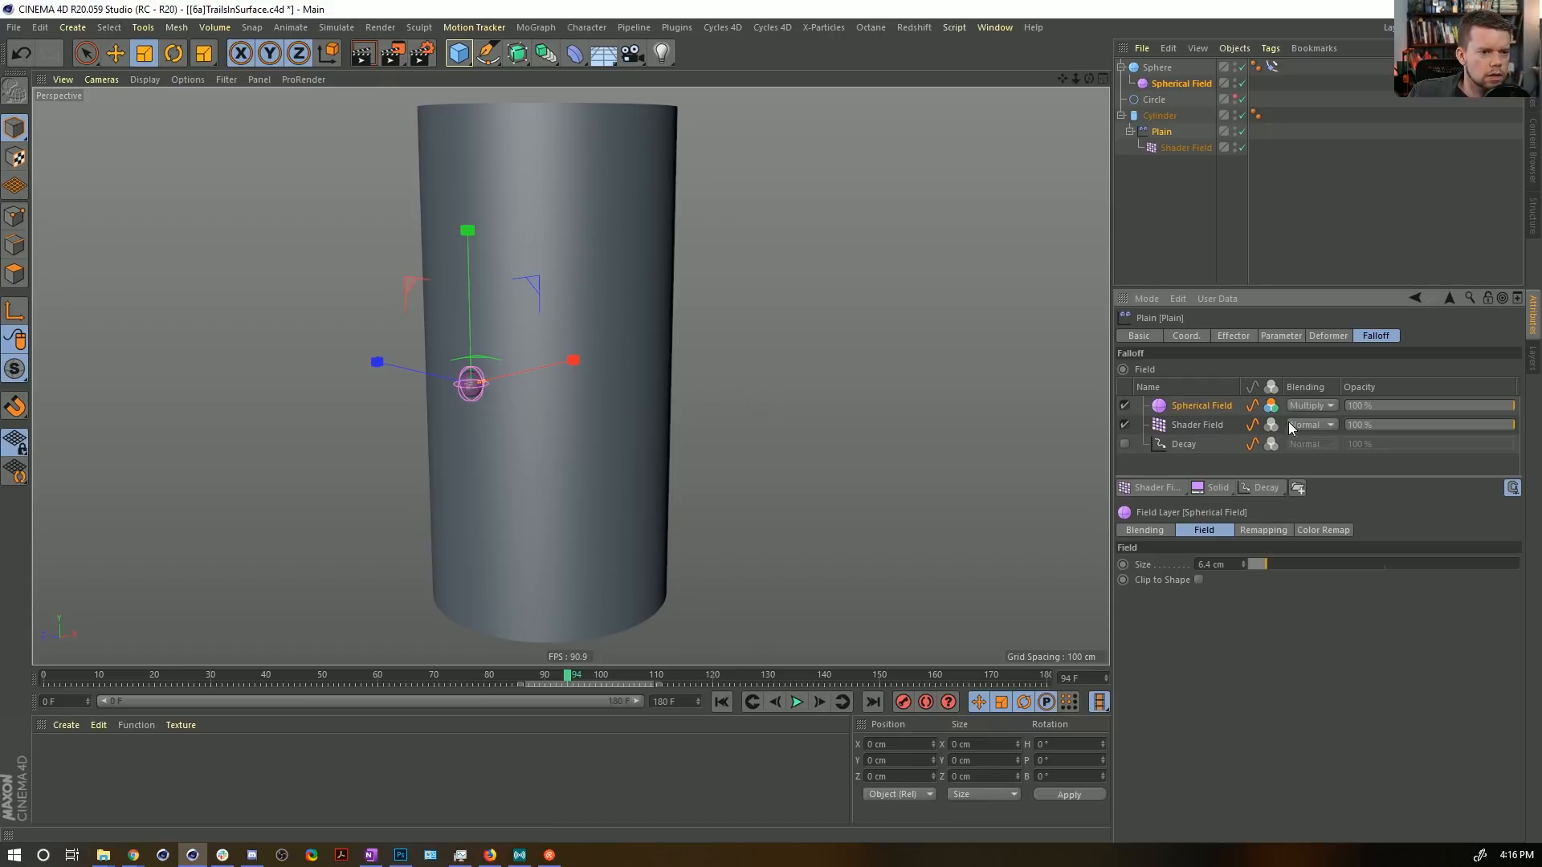
{"action": "left_click_drag", "start_coordinate": [653, 298], "coordinate": [620, 337], "text": "alt"}
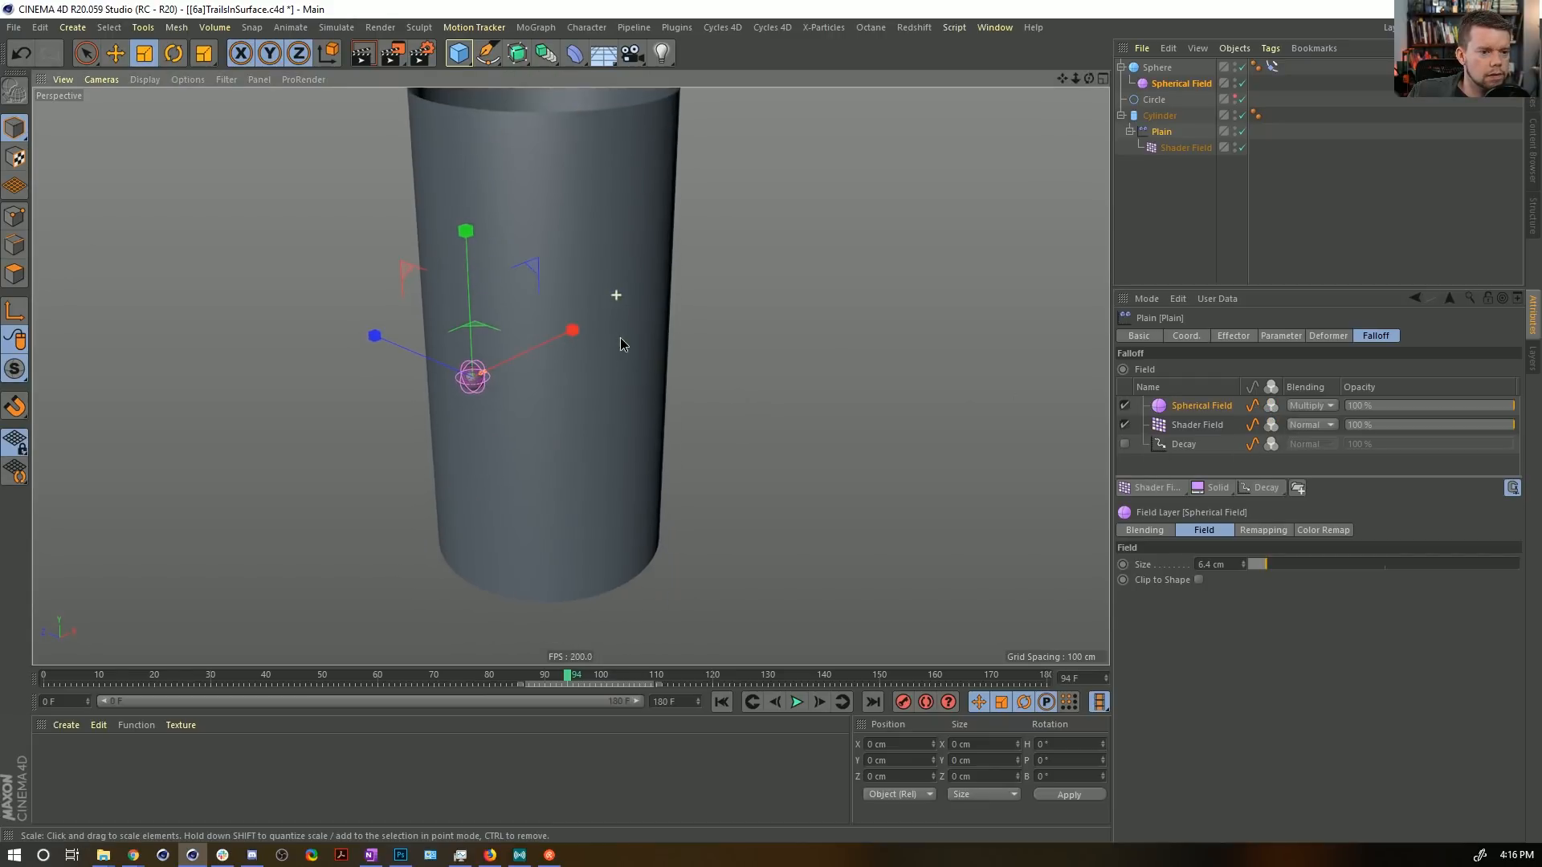
{"action": "left_click", "coordinate": [1124, 406]}
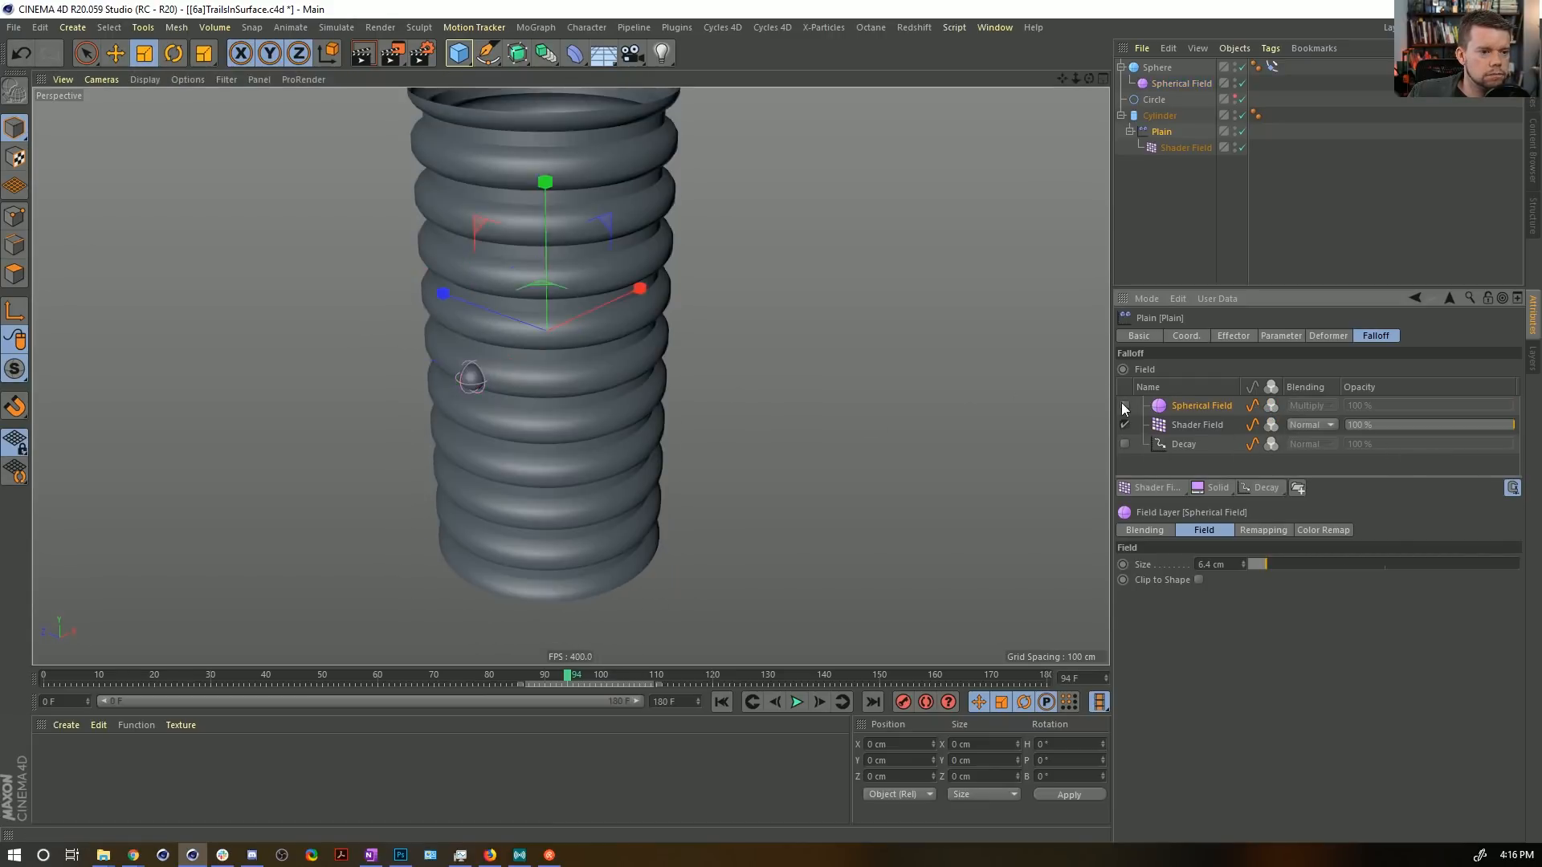
{"action": "left_click", "coordinate": [1125, 406]}
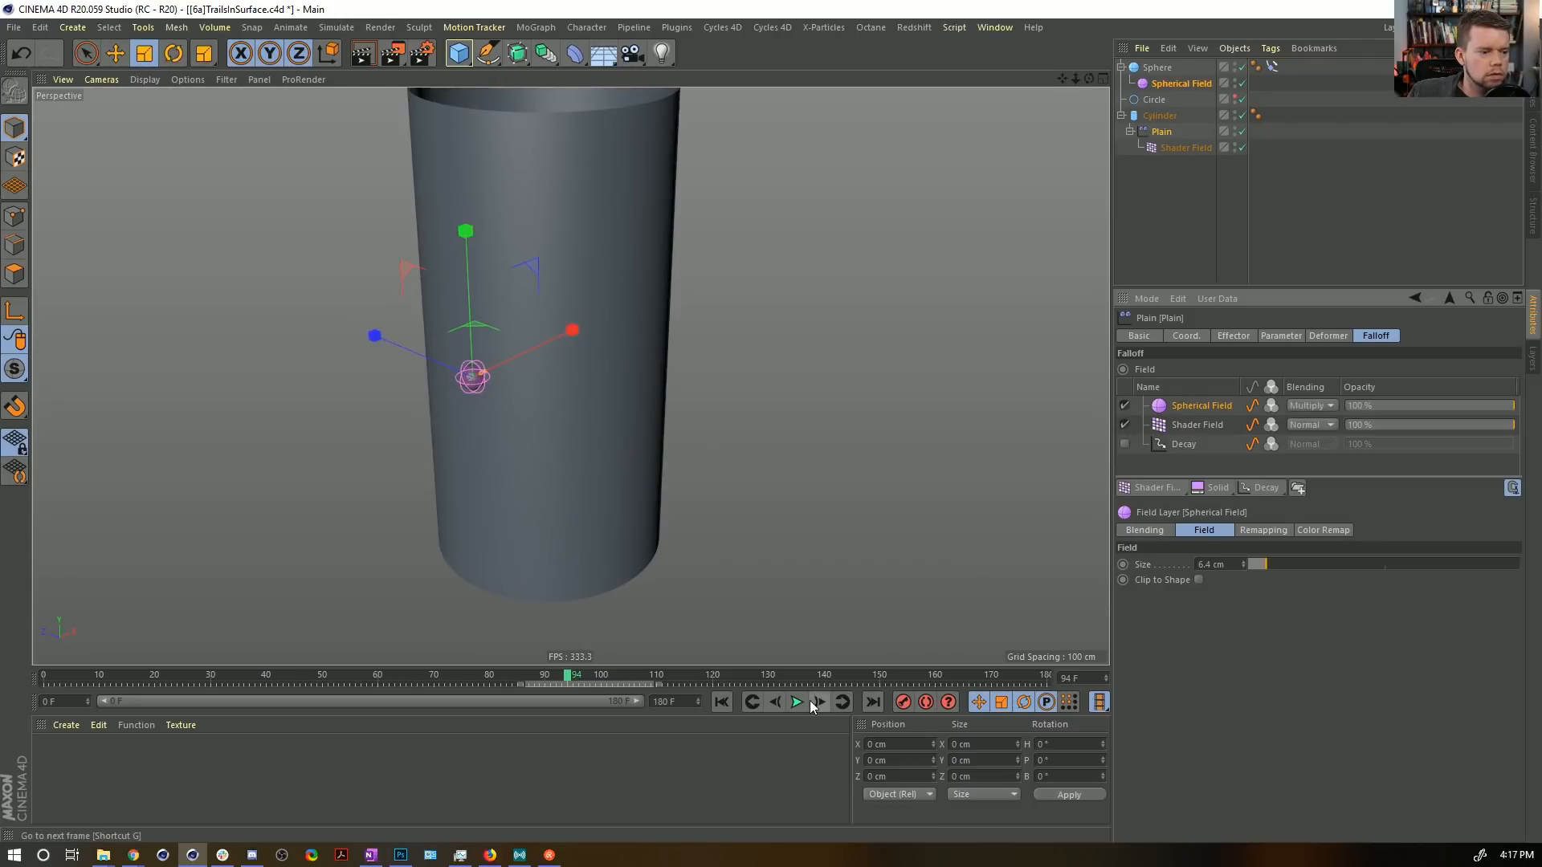
Set the Spherical Field's blending to Add and inspect the dent around the sphere up close.
{"action": "left_click", "coordinate": [1318, 408]}
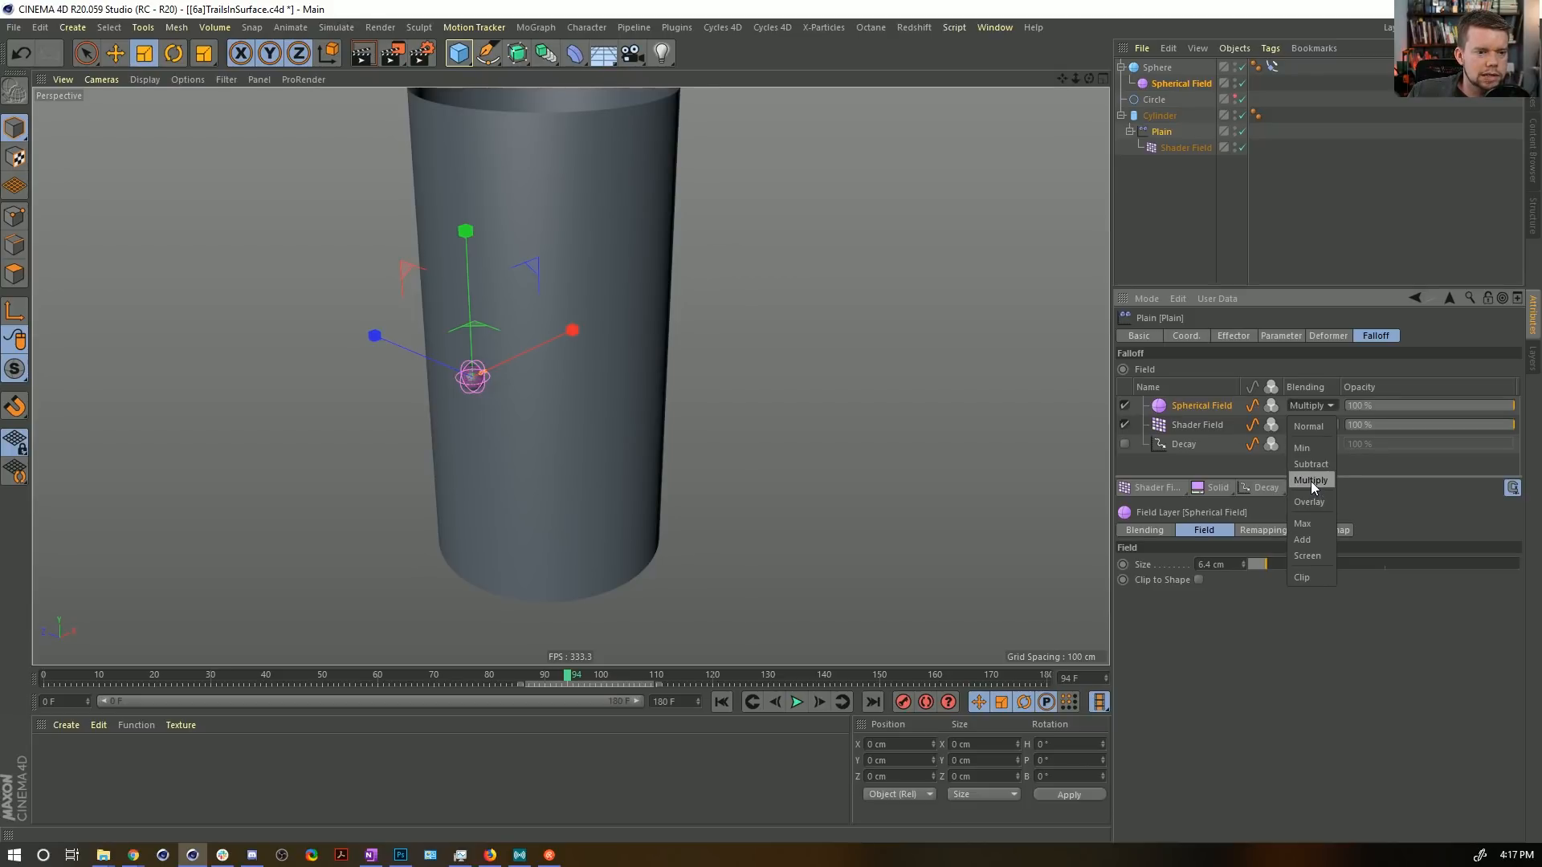
{"action": "left_click", "coordinate": [1304, 540]}
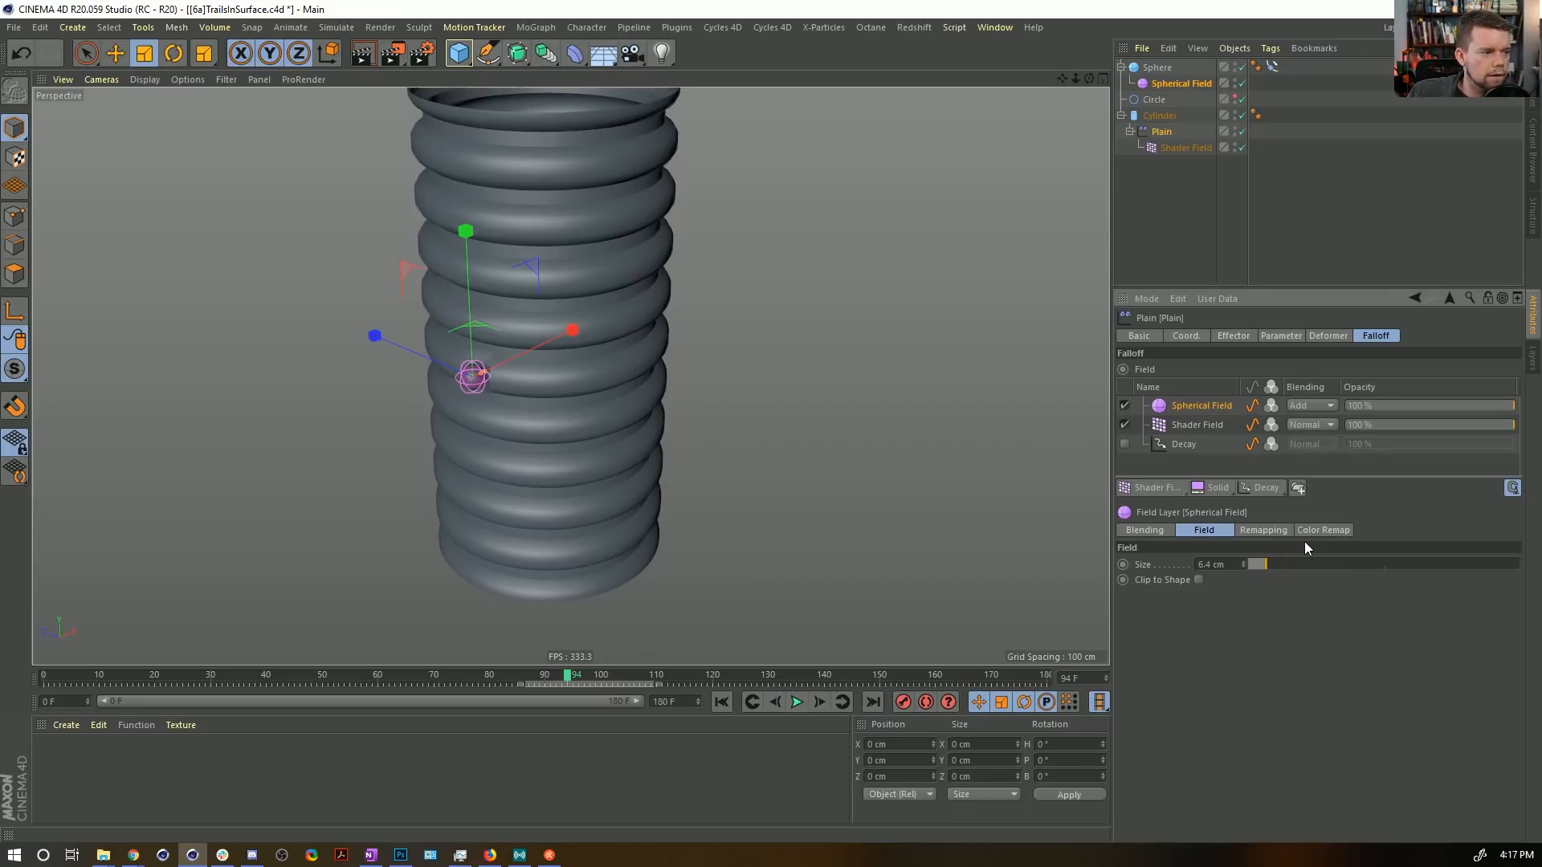
{"action": "scroll", "coordinate": [529, 352], "scroll_direction": "up", "scroll_amount": 6}
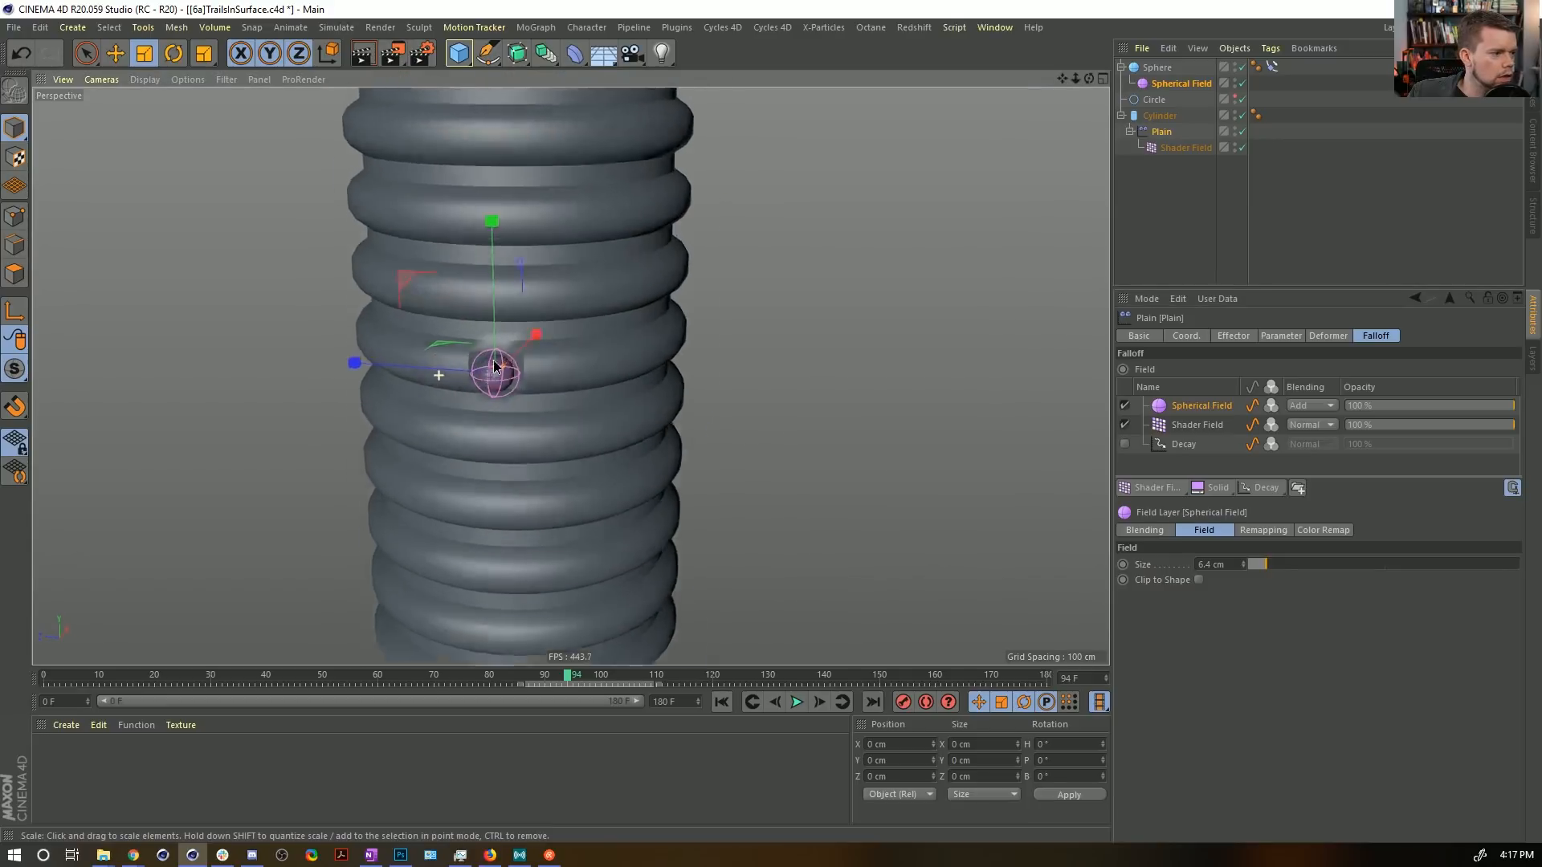
{"action": "left_click_drag", "start_coordinate": [565, 356], "coordinate": [505, 349], "text": "alt"}
{"action": "right_click_drag", "start_coordinate": [633, 368], "coordinate": [590, 373], "text": "alt"}
{"action": "middle_click_drag", "start_coordinate": [590, 373], "coordinate": [601, 401], "text": "alt"}
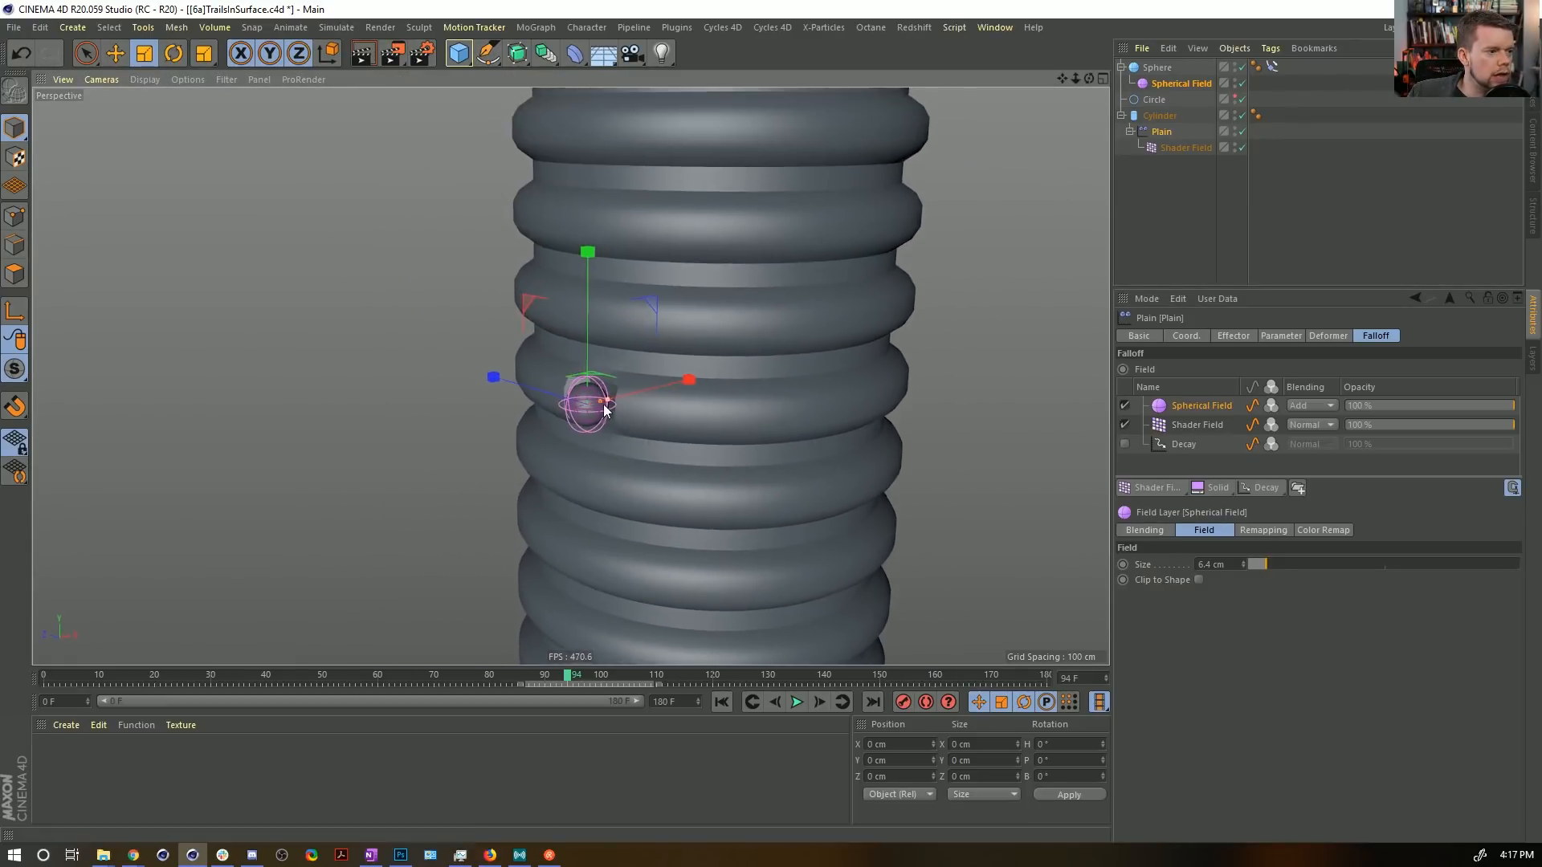
{"action": "left_click_drag", "start_coordinate": [600, 401], "coordinate": [607, 423], "text": "alt"}
Enable the Decay layer, move it above the Spherical Field, and replay the animation from the first frame.
{"action": "left_click", "coordinate": [797, 702]}
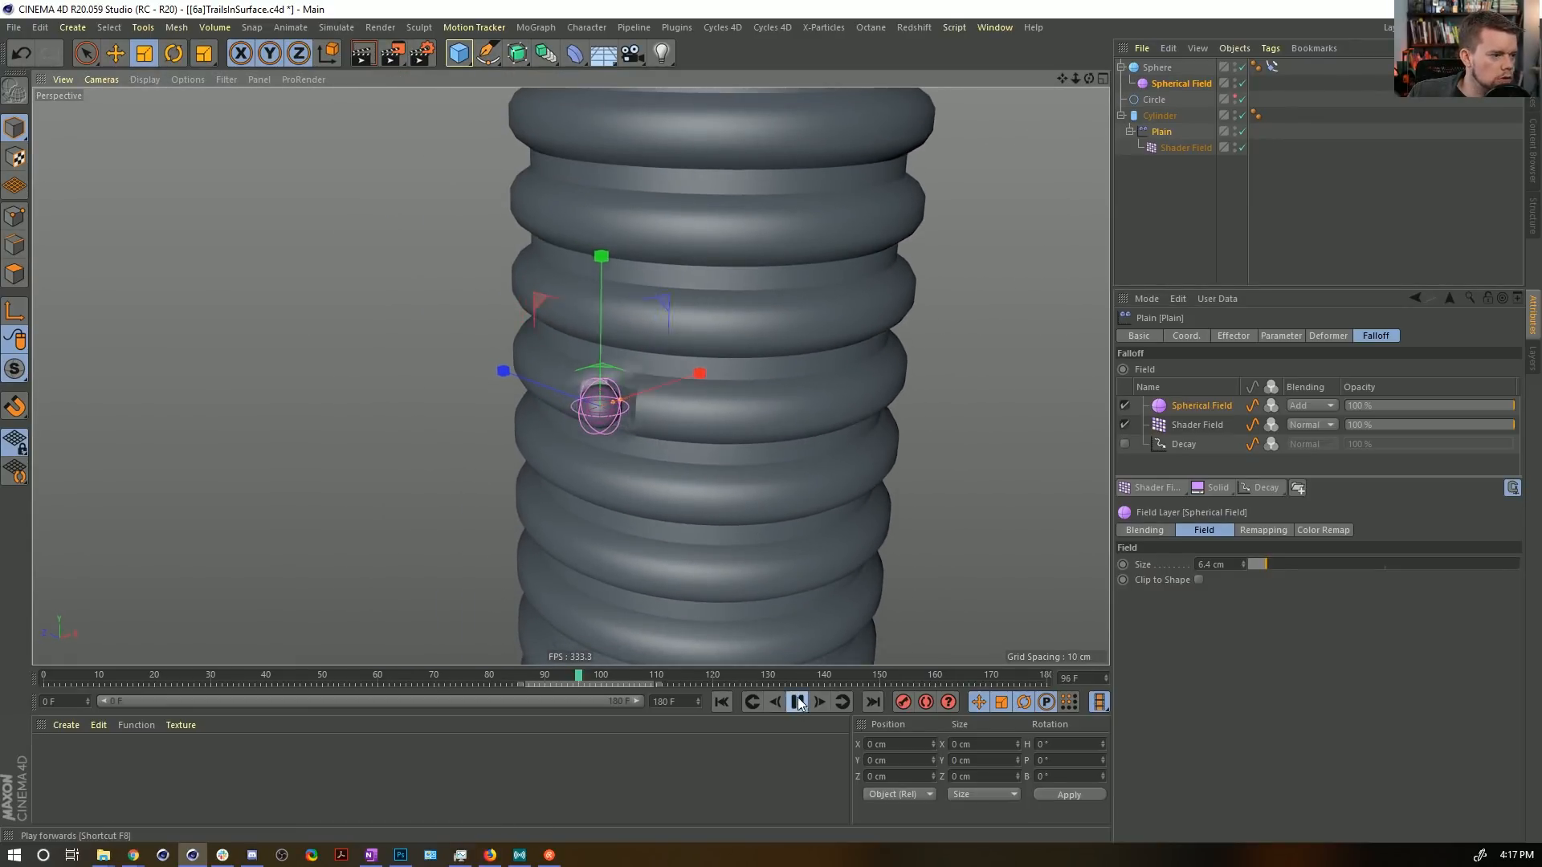
{"action": "left_click", "coordinate": [1125, 444]}
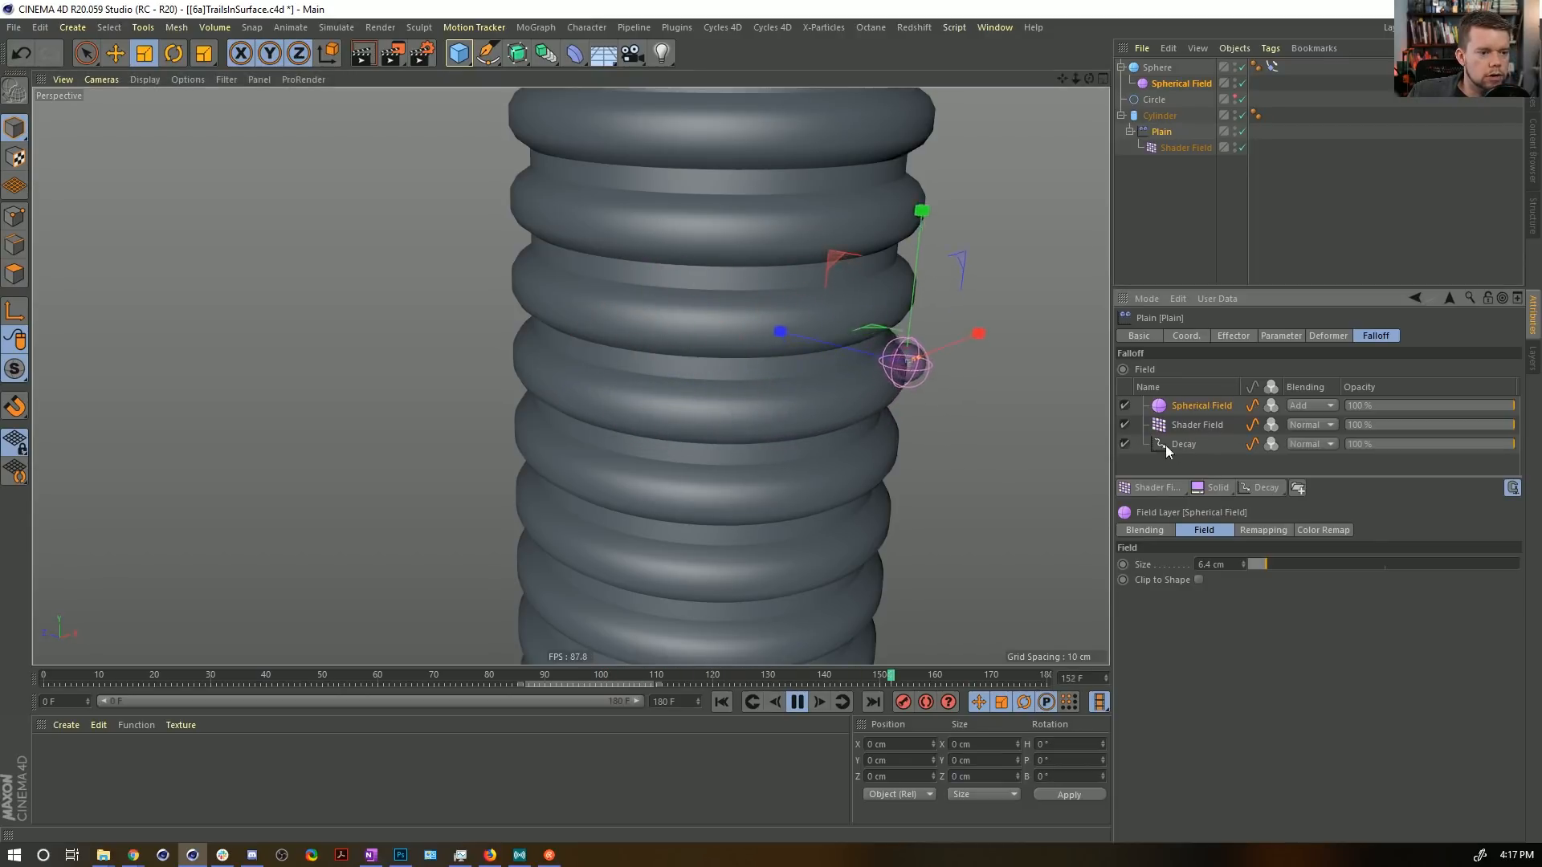
{"action": "left_click_drag", "start_coordinate": [1181, 445], "coordinate": [1182, 396]}
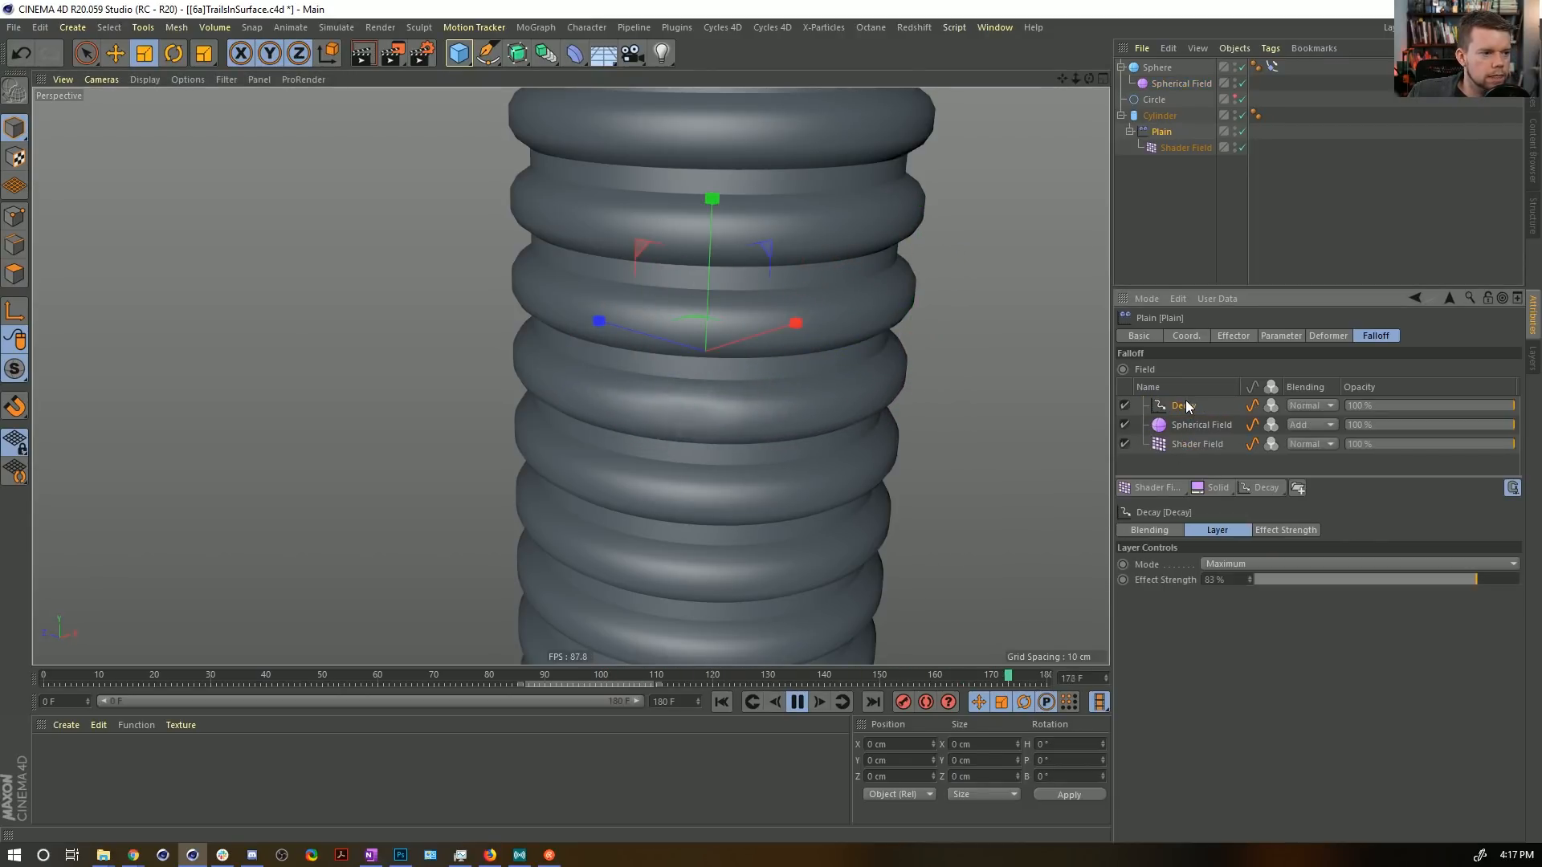
{"action": "left_click", "coordinate": [720, 703]}
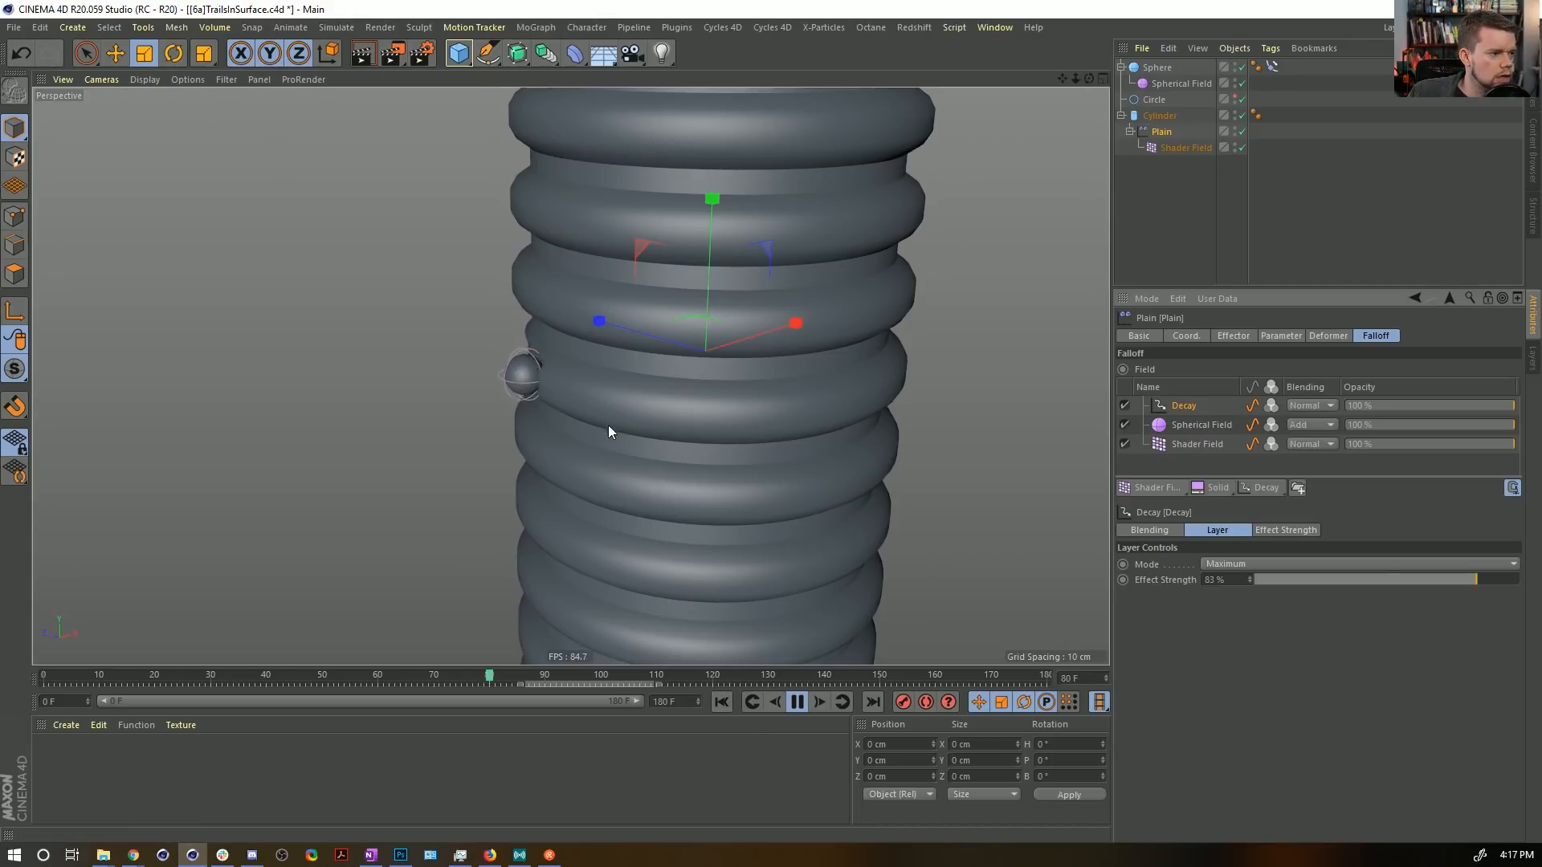
{"action": "left_click_drag", "start_coordinate": [750, 417], "coordinate": [697, 414], "text": "alt"}
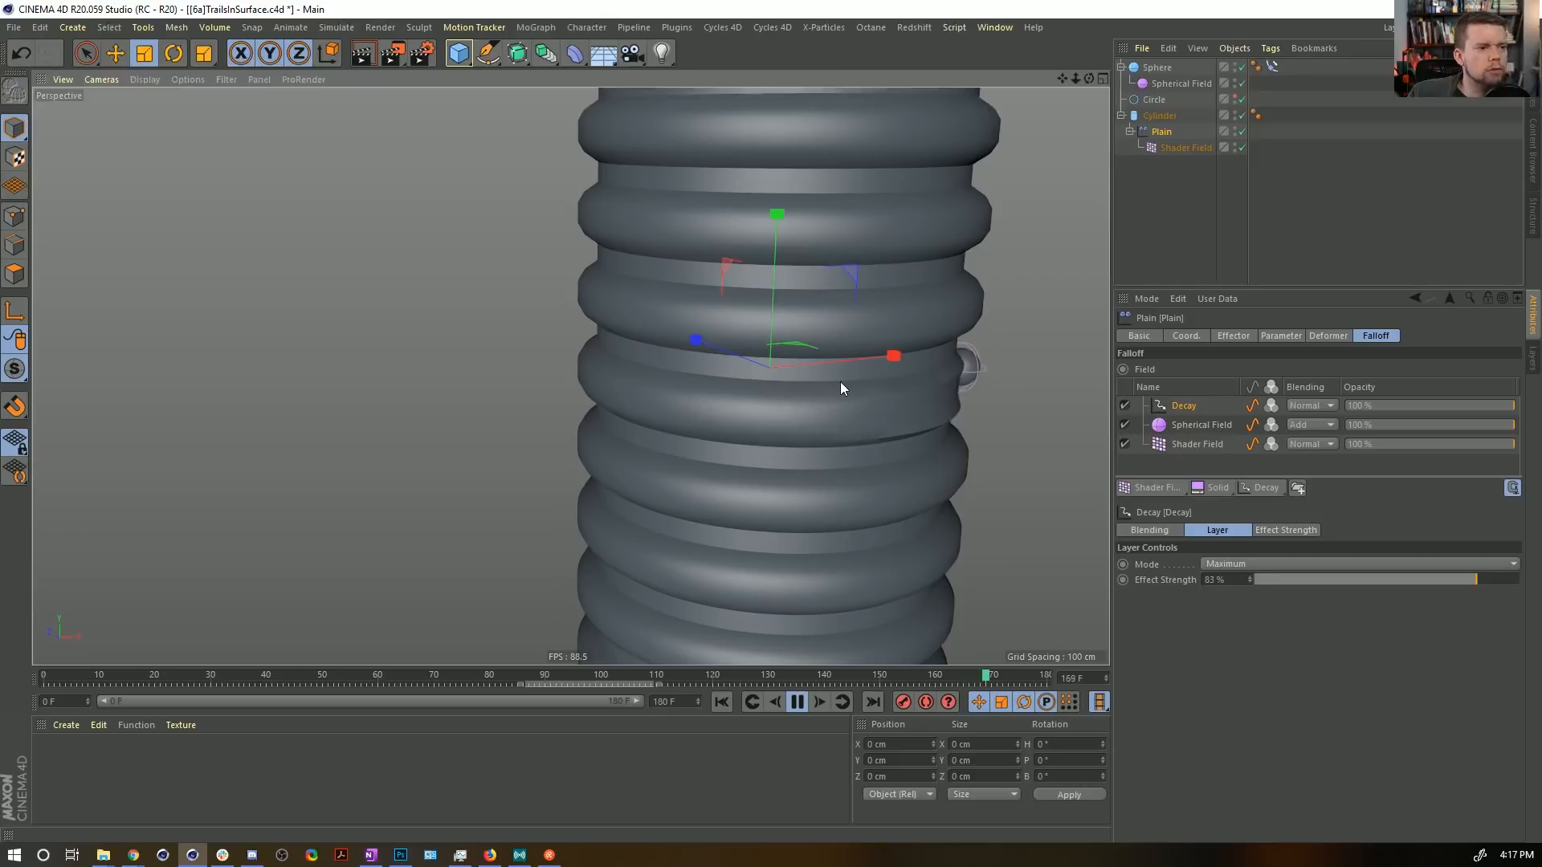
Set the cylinder's height segments to 120.
{"action": "left_click", "coordinate": [1164, 114]}
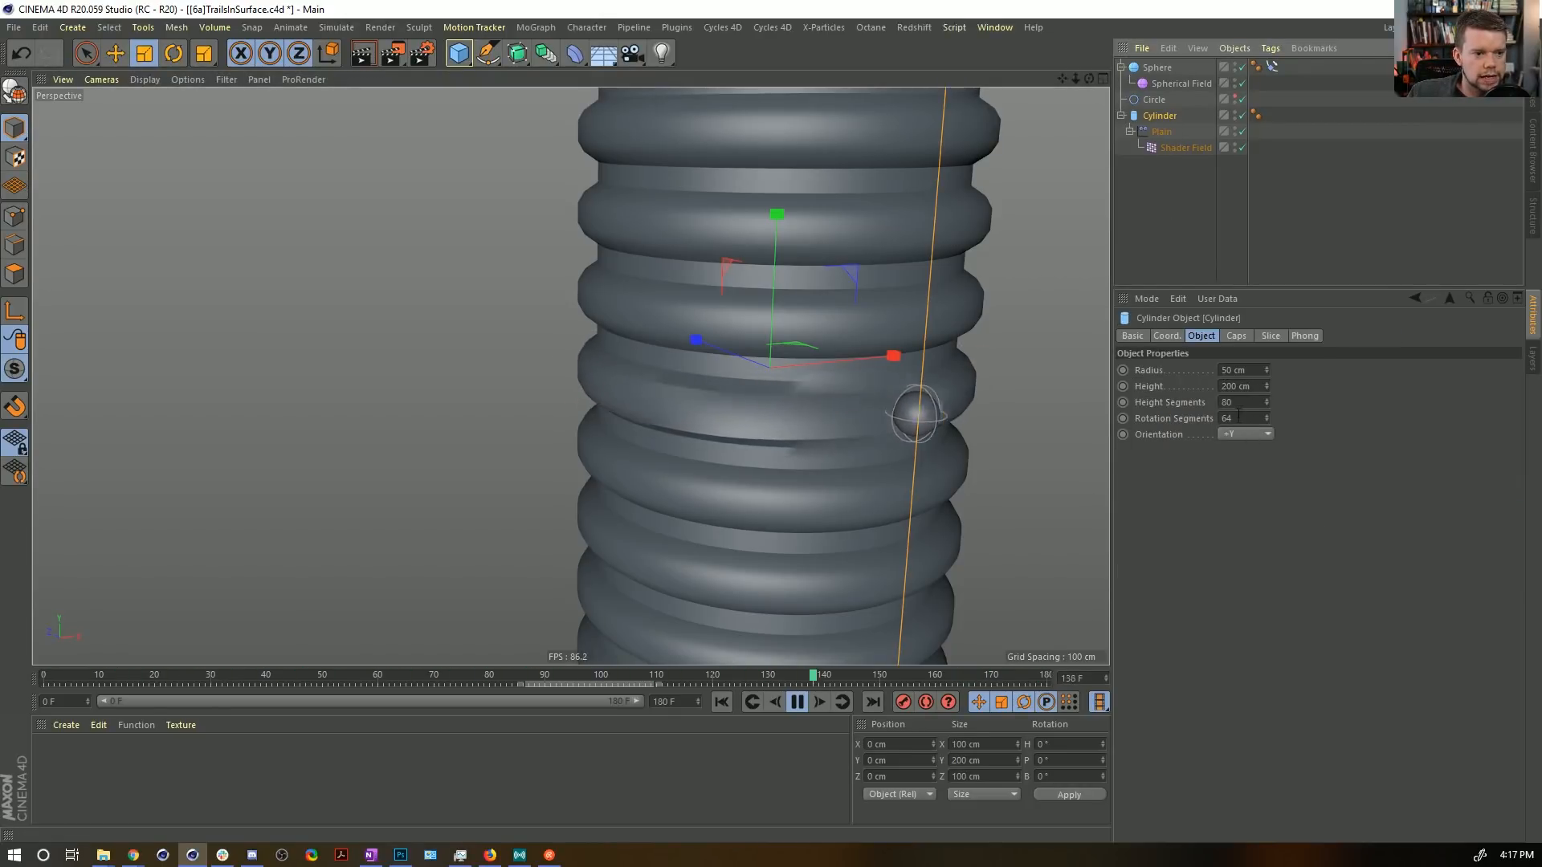
{"action": "left_click_drag", "start_coordinate": [1238, 402], "coordinate": [1165, 446]}
{"action": "type", "text": "120"}
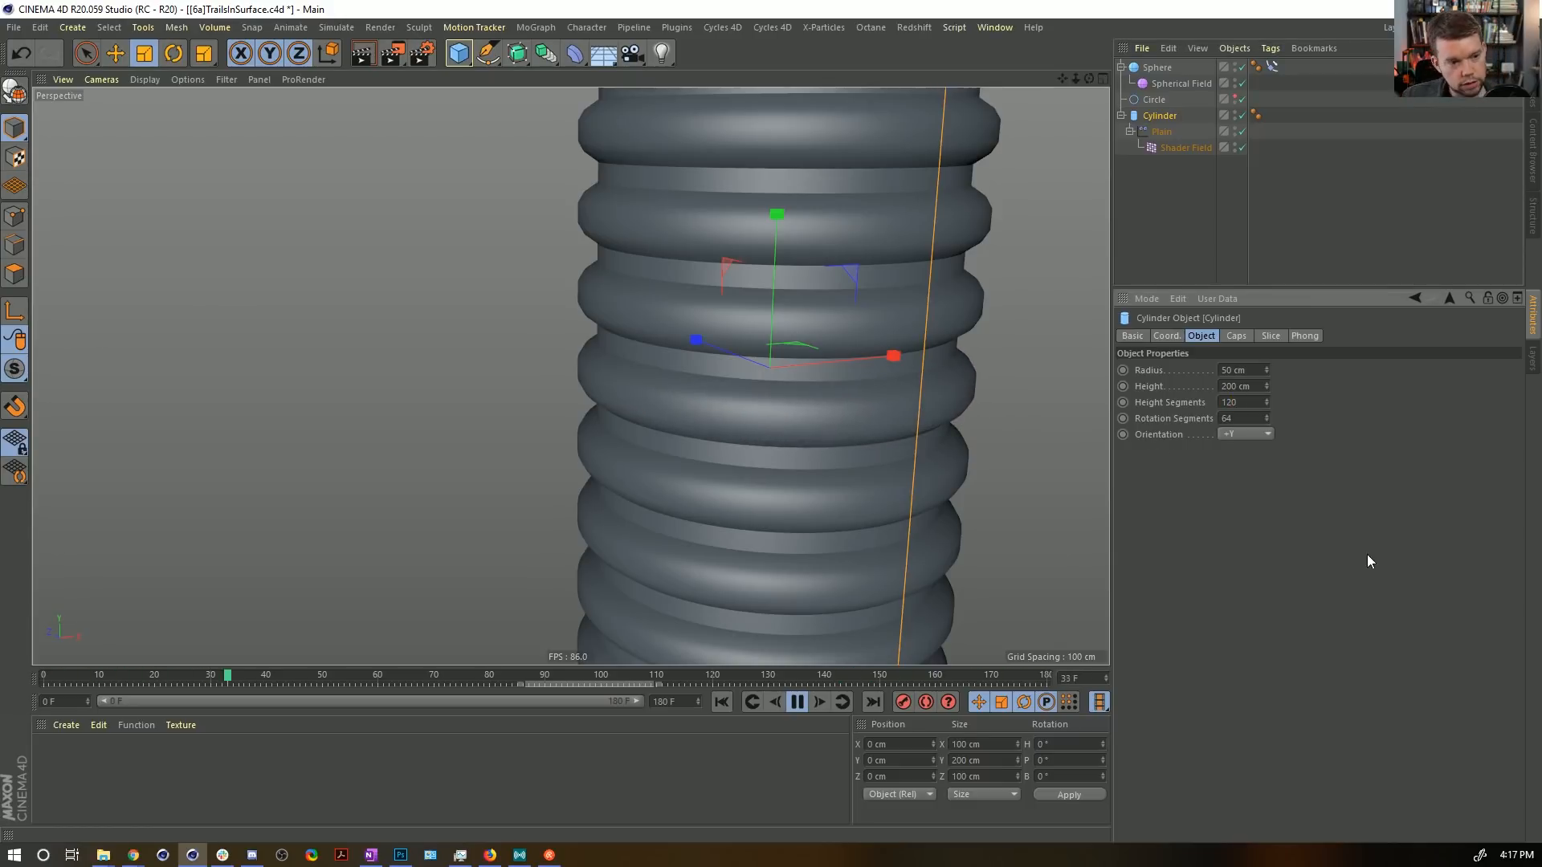
{"action": "key", "text": "Return"}
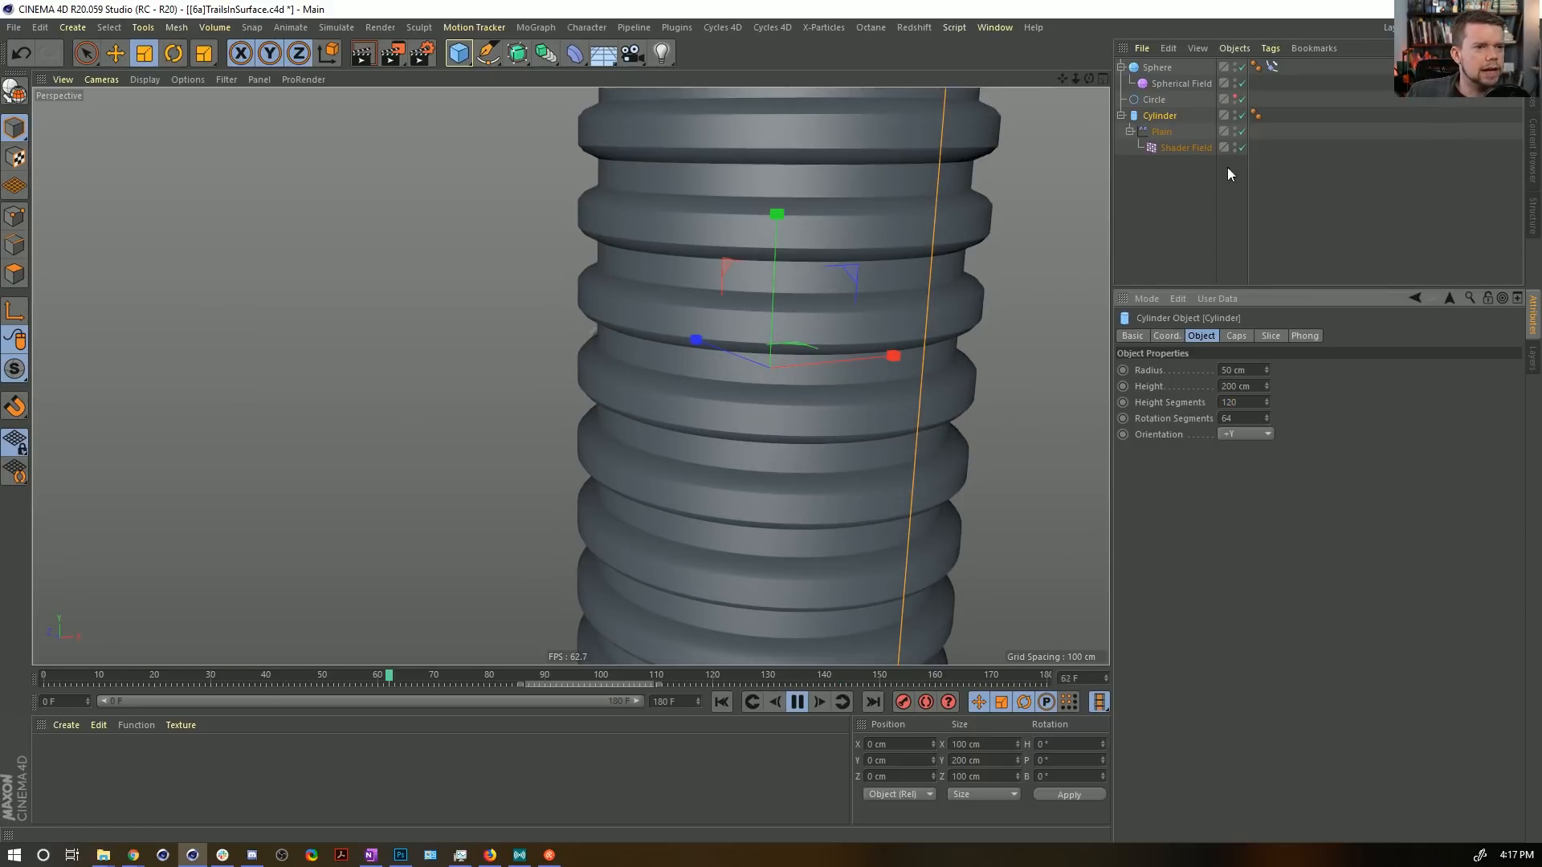
Set the Shader Field's Tiles shader to a global scale of 50% and a bevel width of 3%.
{"action": "left_click", "coordinate": [1181, 146]}
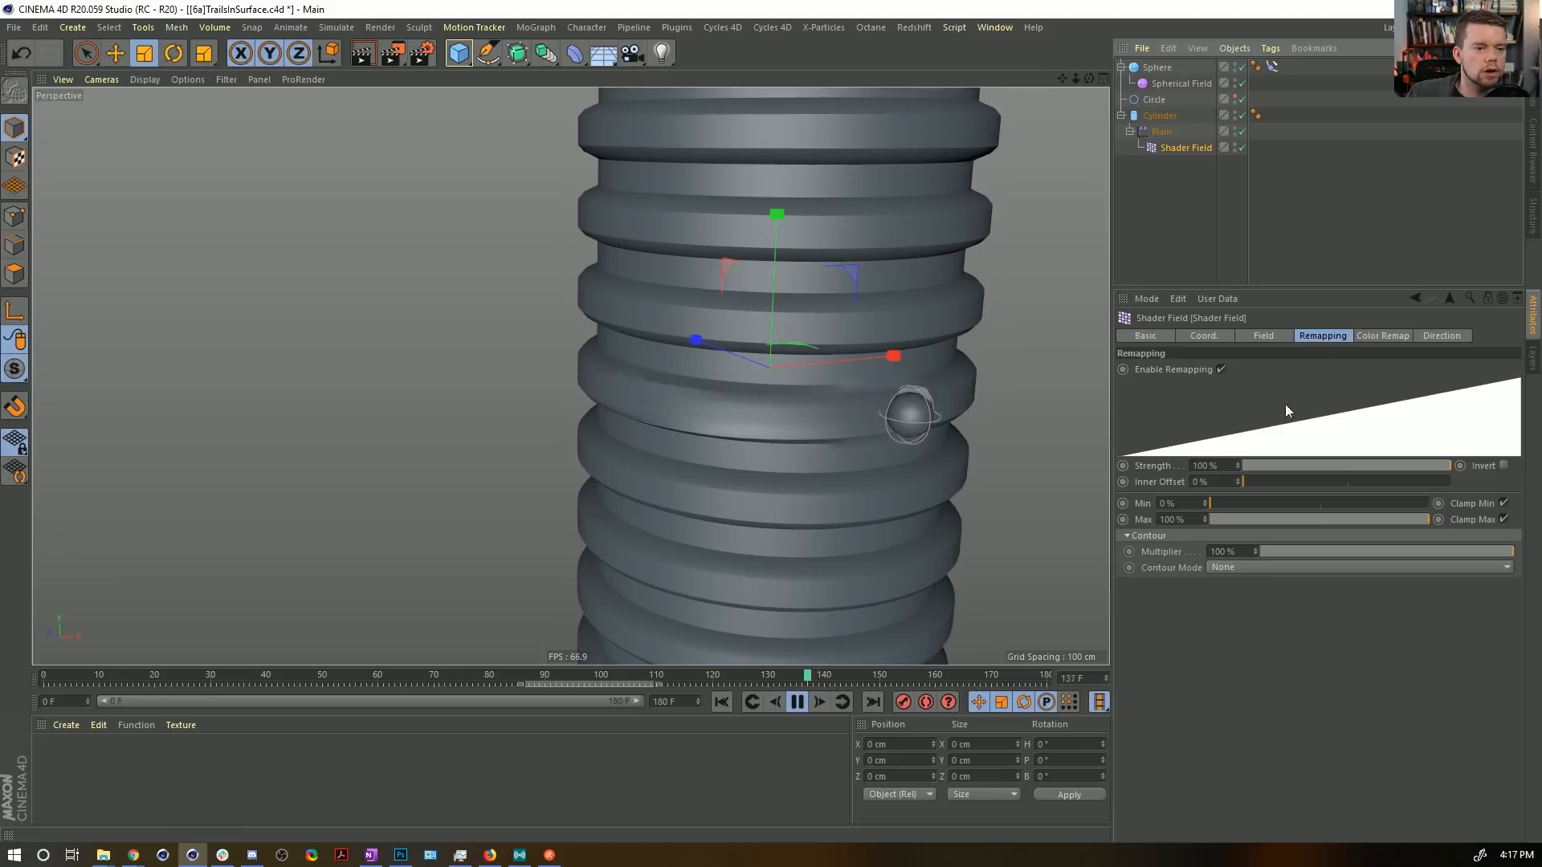
{"action": "left_click", "coordinate": [1263, 335]}
{"action": "left_click", "coordinate": [1193, 433]}
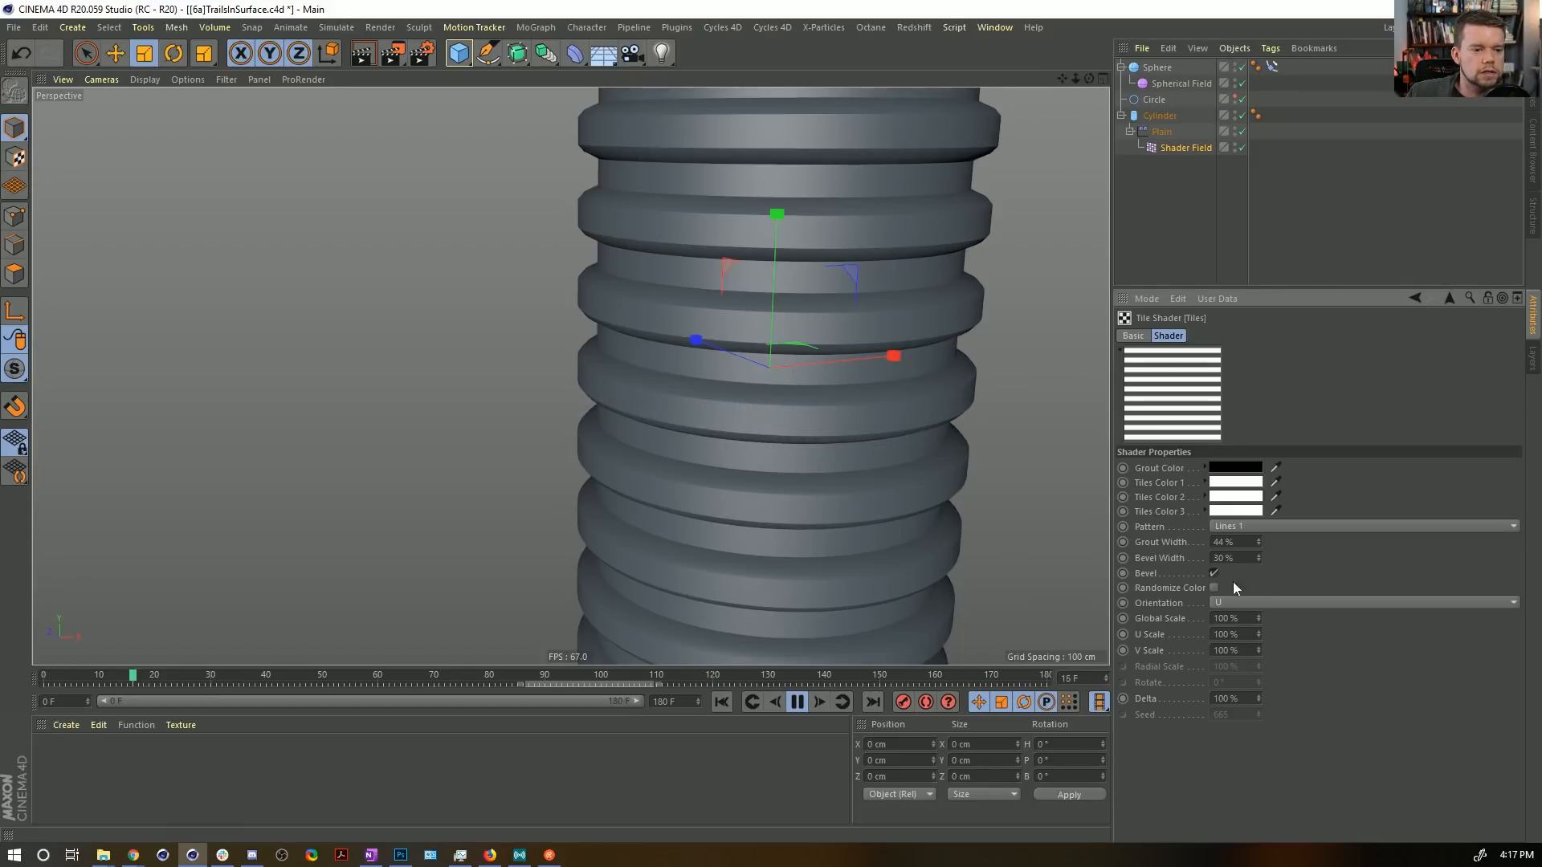
{"action": "left_click", "coordinate": [1226, 619]}
{"action": "type", "text": "50"}
{"action": "key", "text": "Return"}
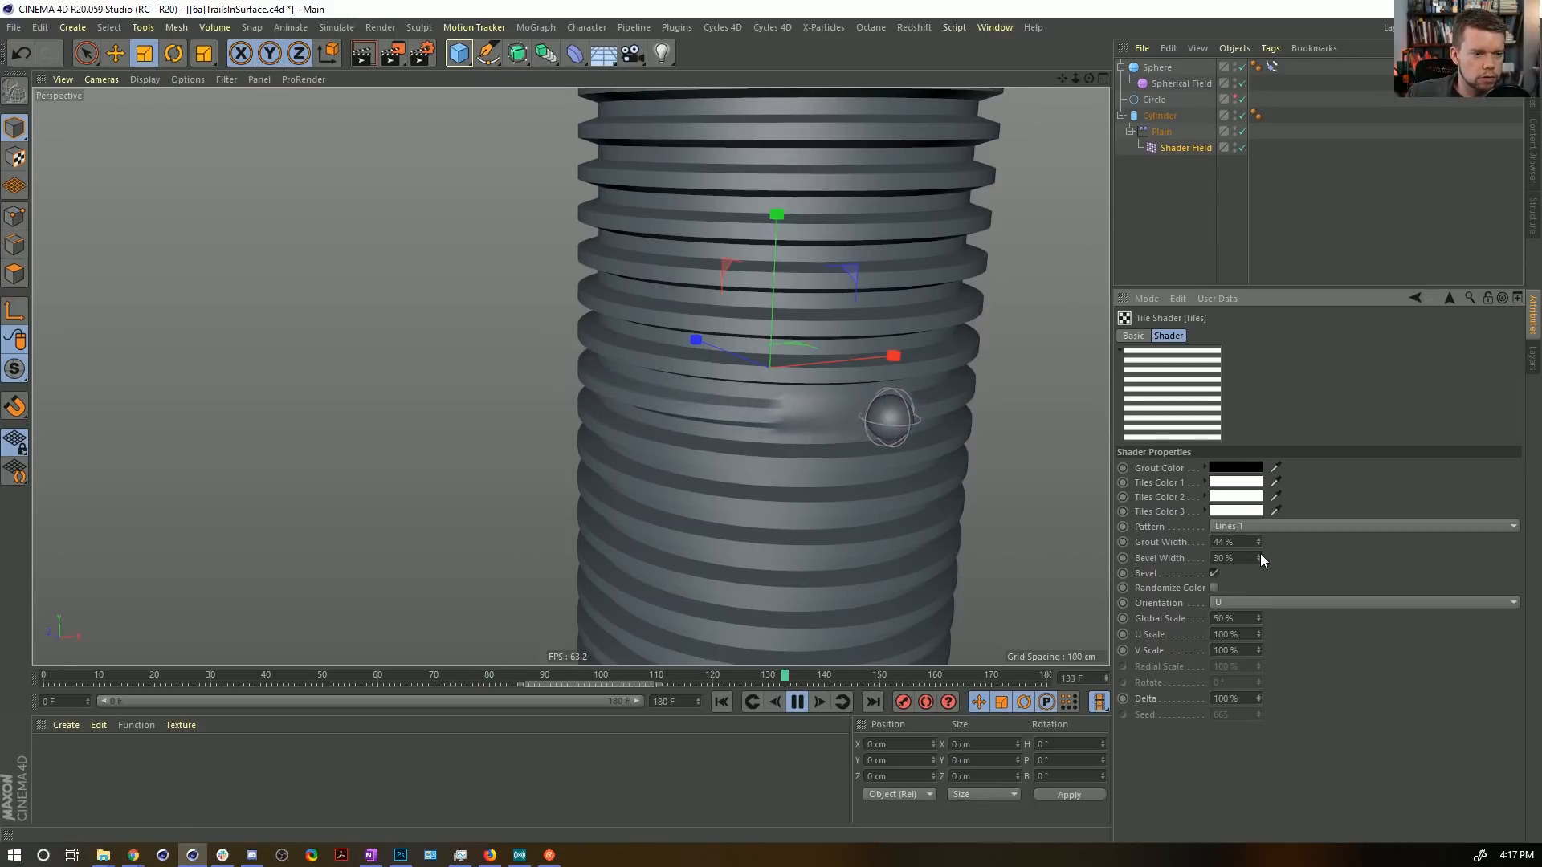
{"action": "left_click_drag", "start_coordinate": [1259, 556], "coordinate": [1258, 578]}
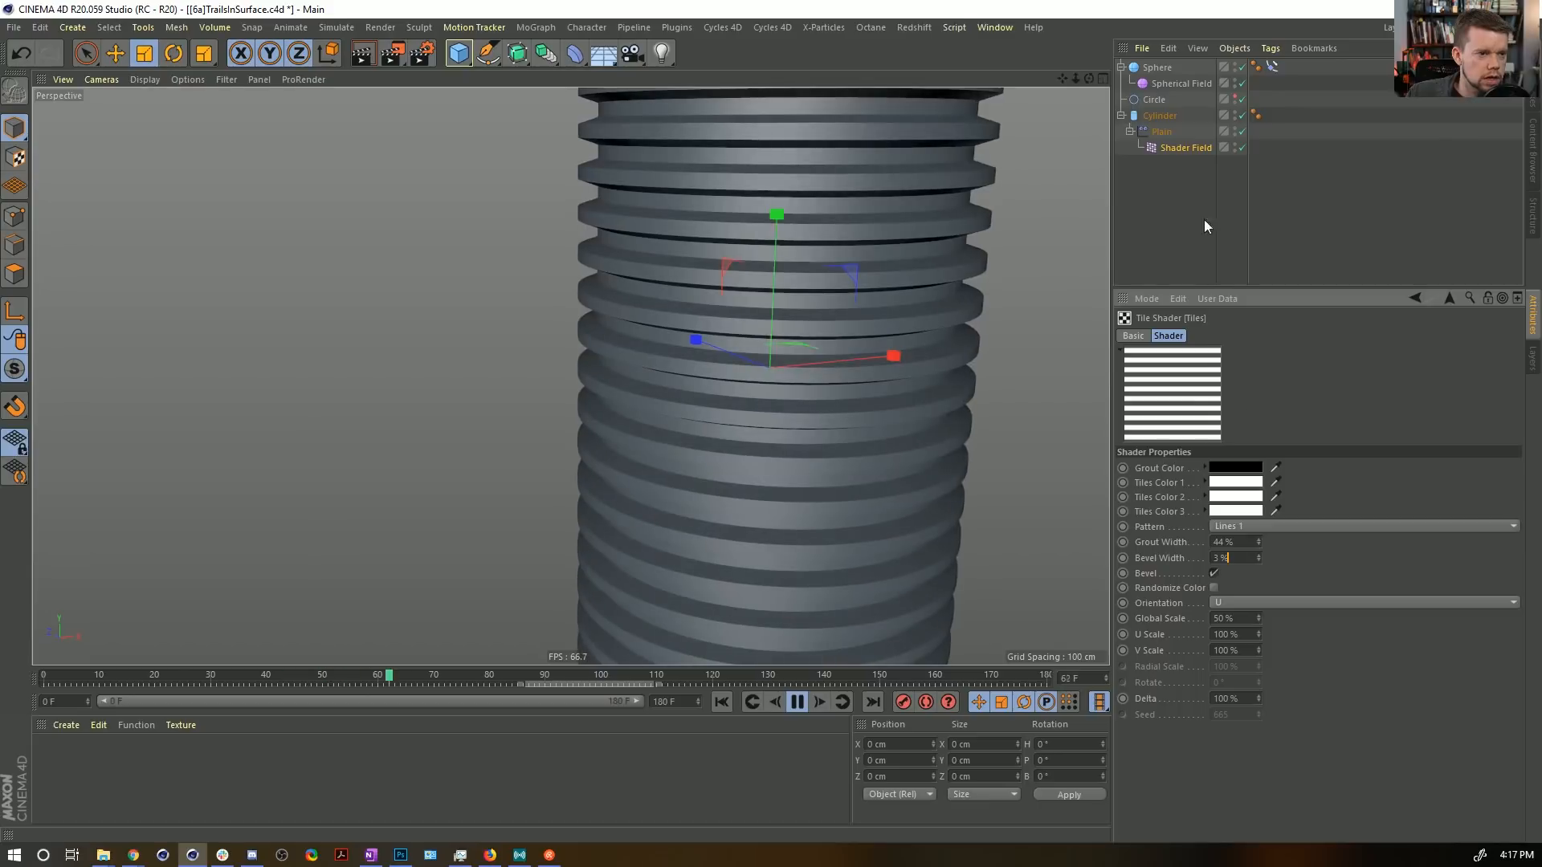
Pause the animation and set the Shader Field's Tiles shader to a grout width of 43% and a bevel width of 2%.
{"action": "left_click", "coordinate": [1158, 132]}
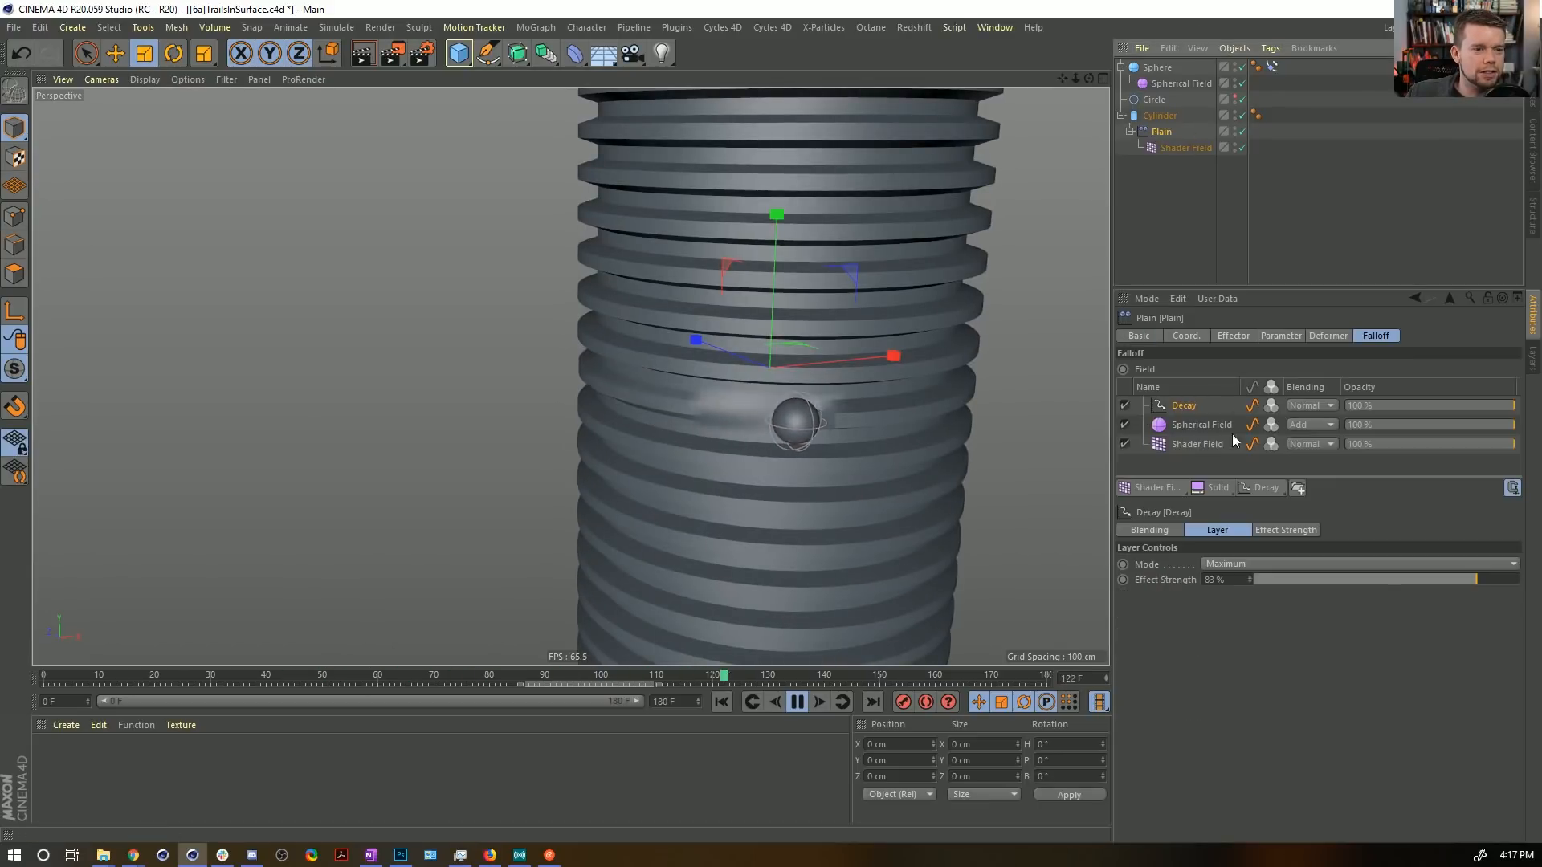
{"action": "left_click", "coordinate": [1124, 406]}
{"action": "left_click", "coordinate": [1180, 146]}
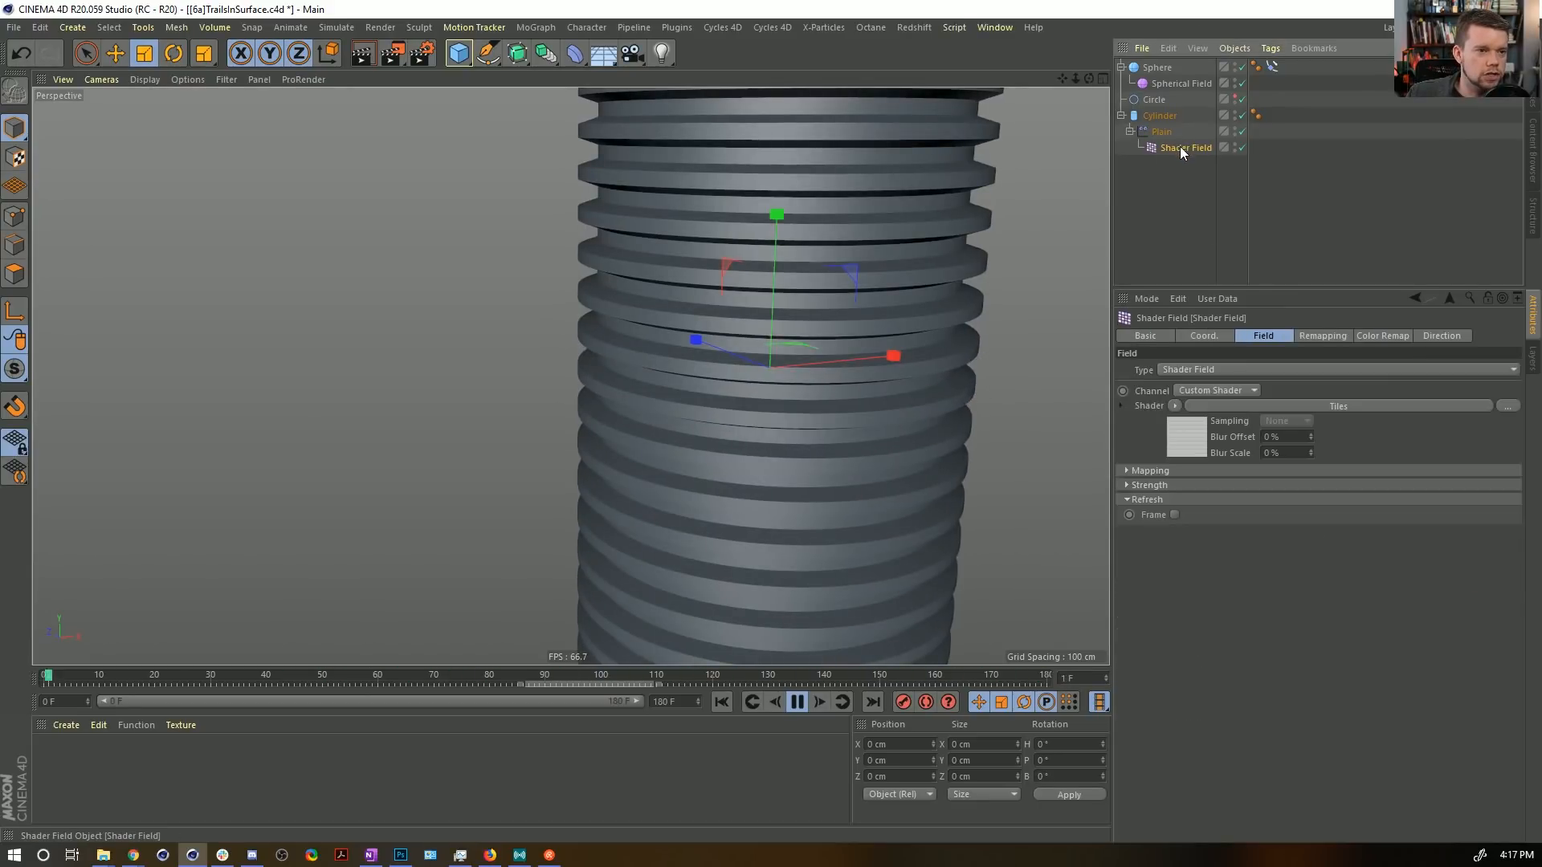
{"action": "left_click", "coordinate": [1186, 433]}
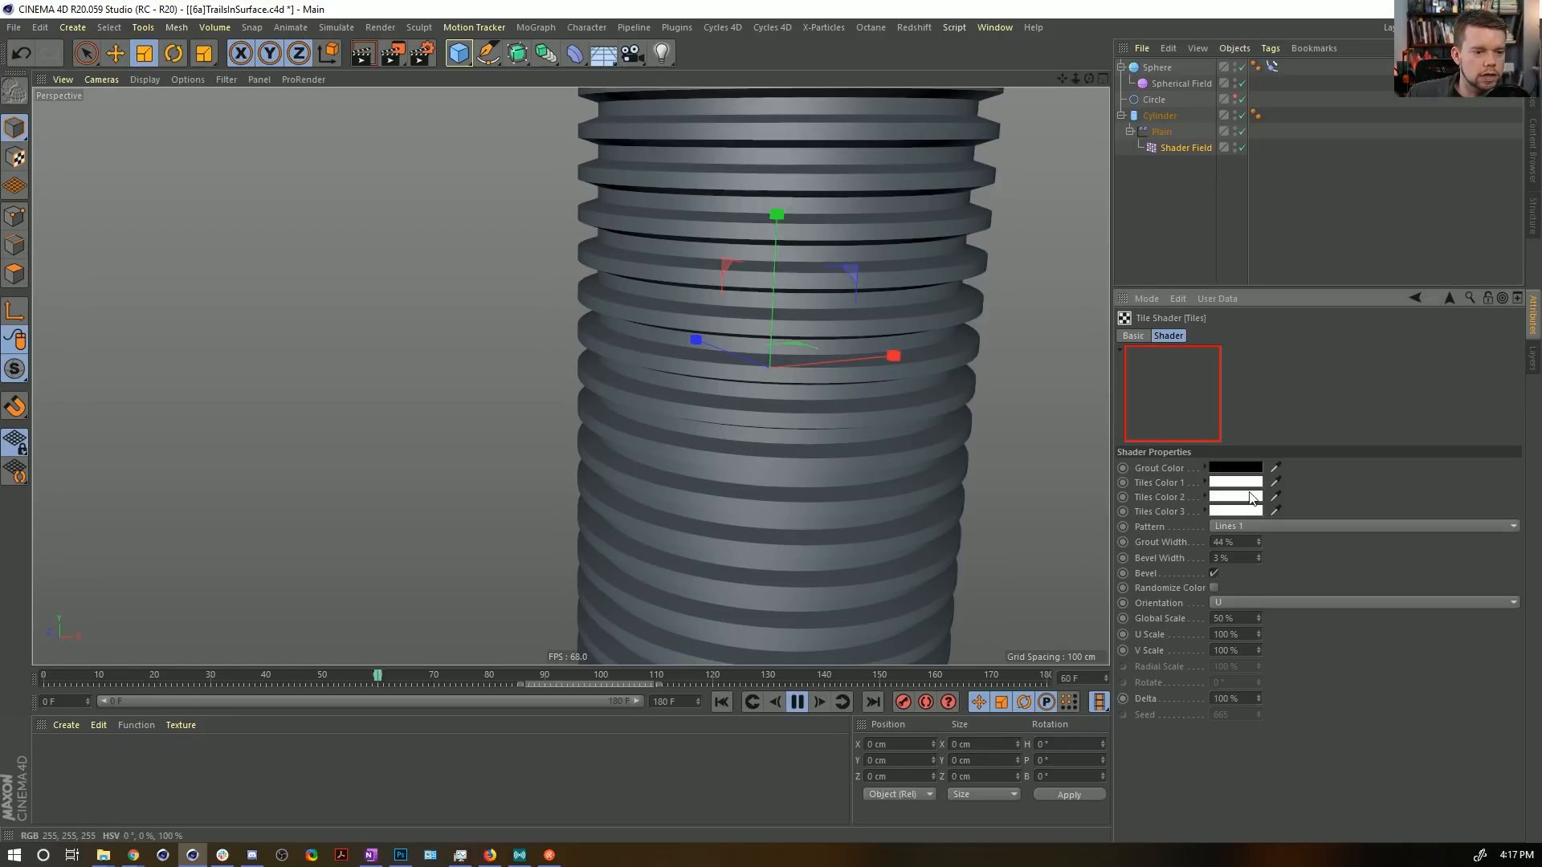
{"action": "left_click", "coordinate": [795, 701]}
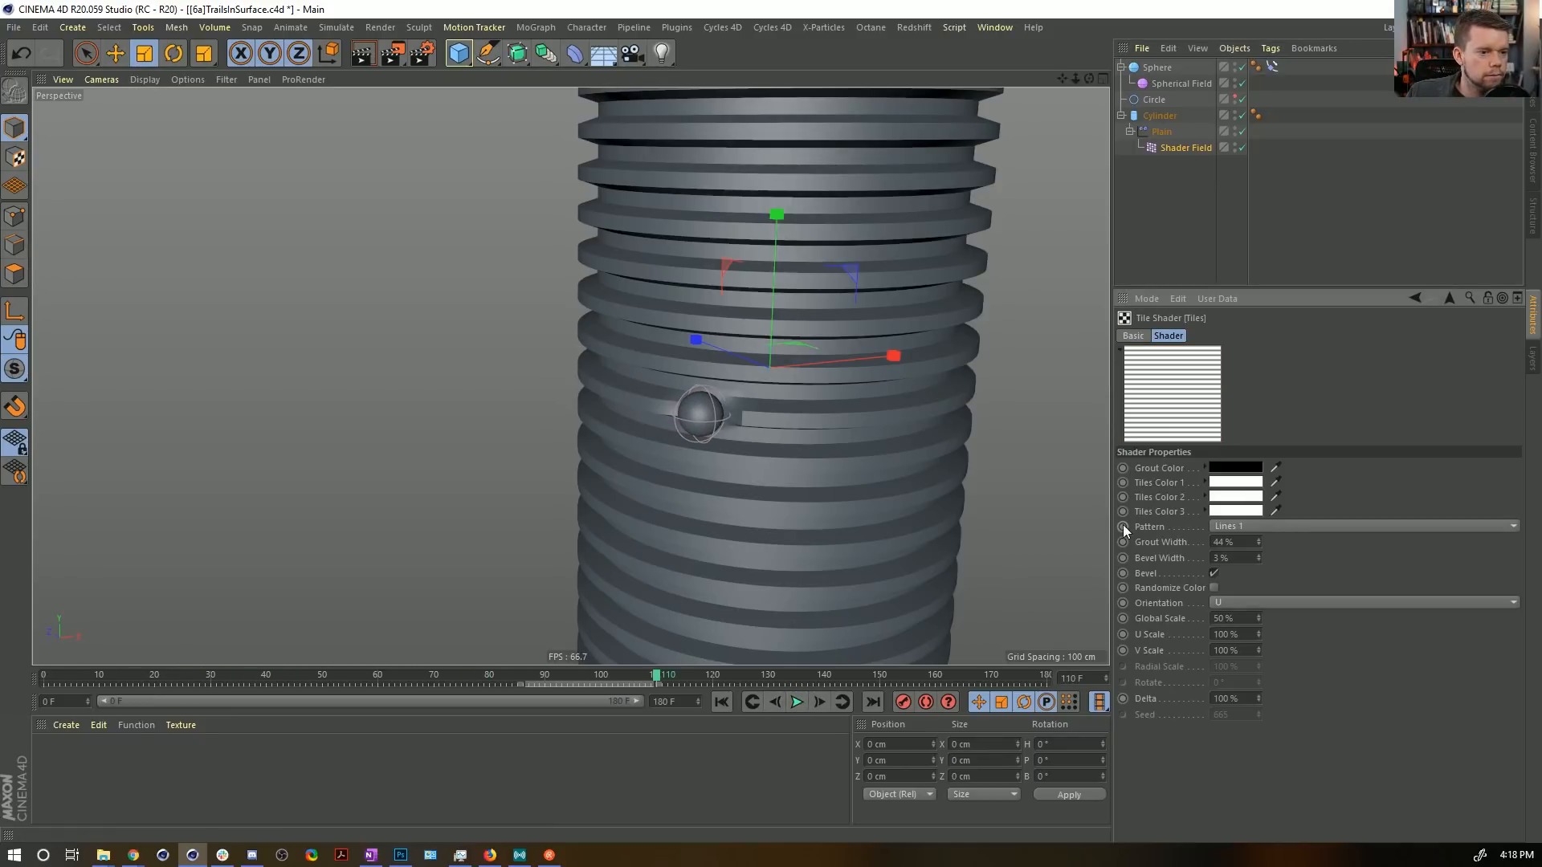
{"action": "left_click", "coordinate": [1258, 561]}
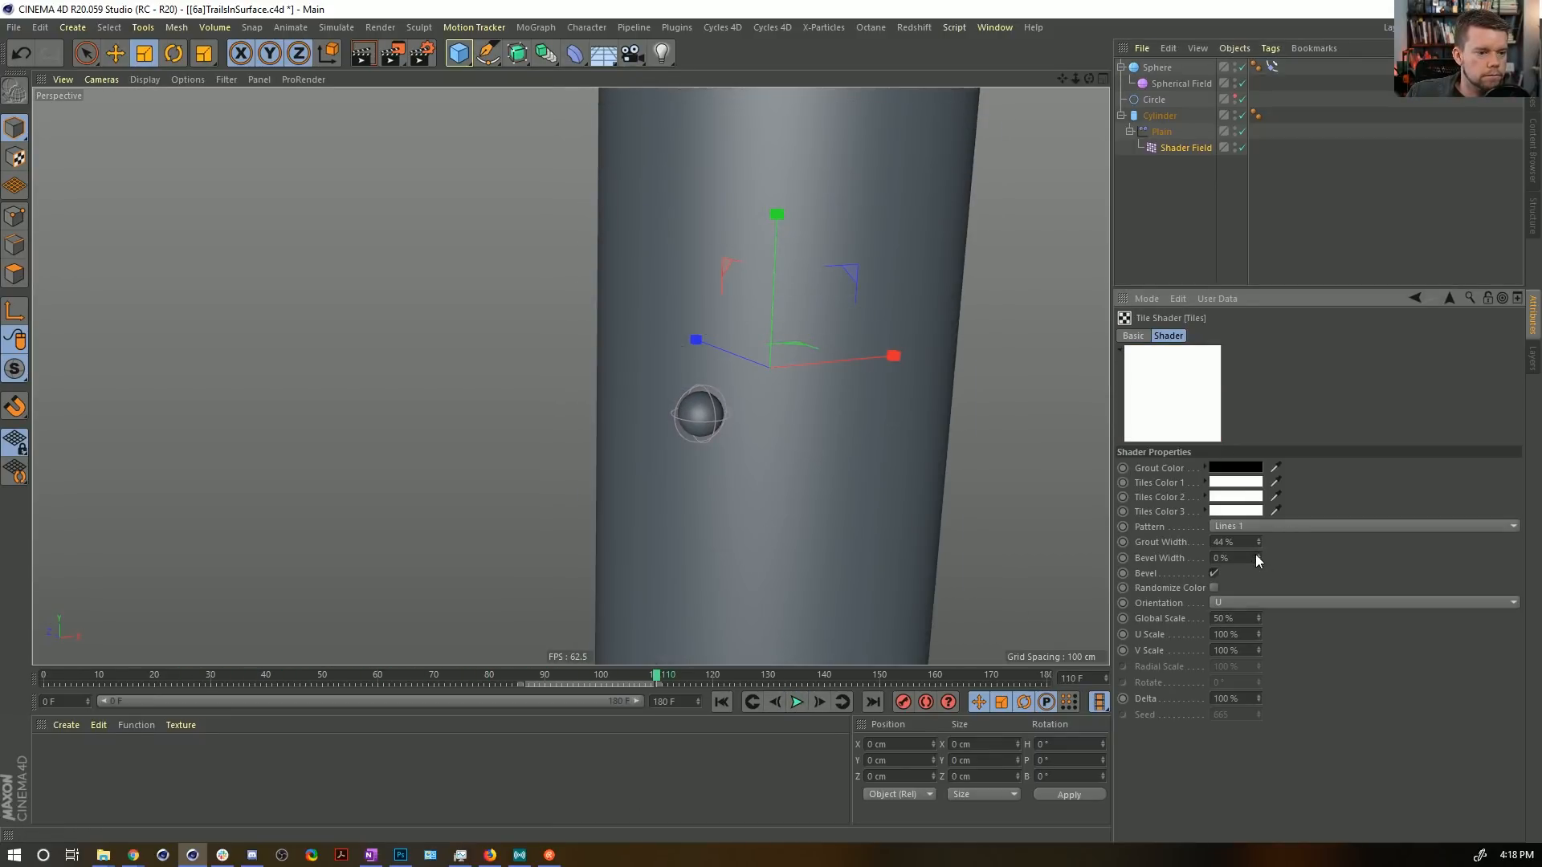
{"action": "left_click_drag", "start_coordinate": [1259, 549], "coordinate": [1259, 543]}
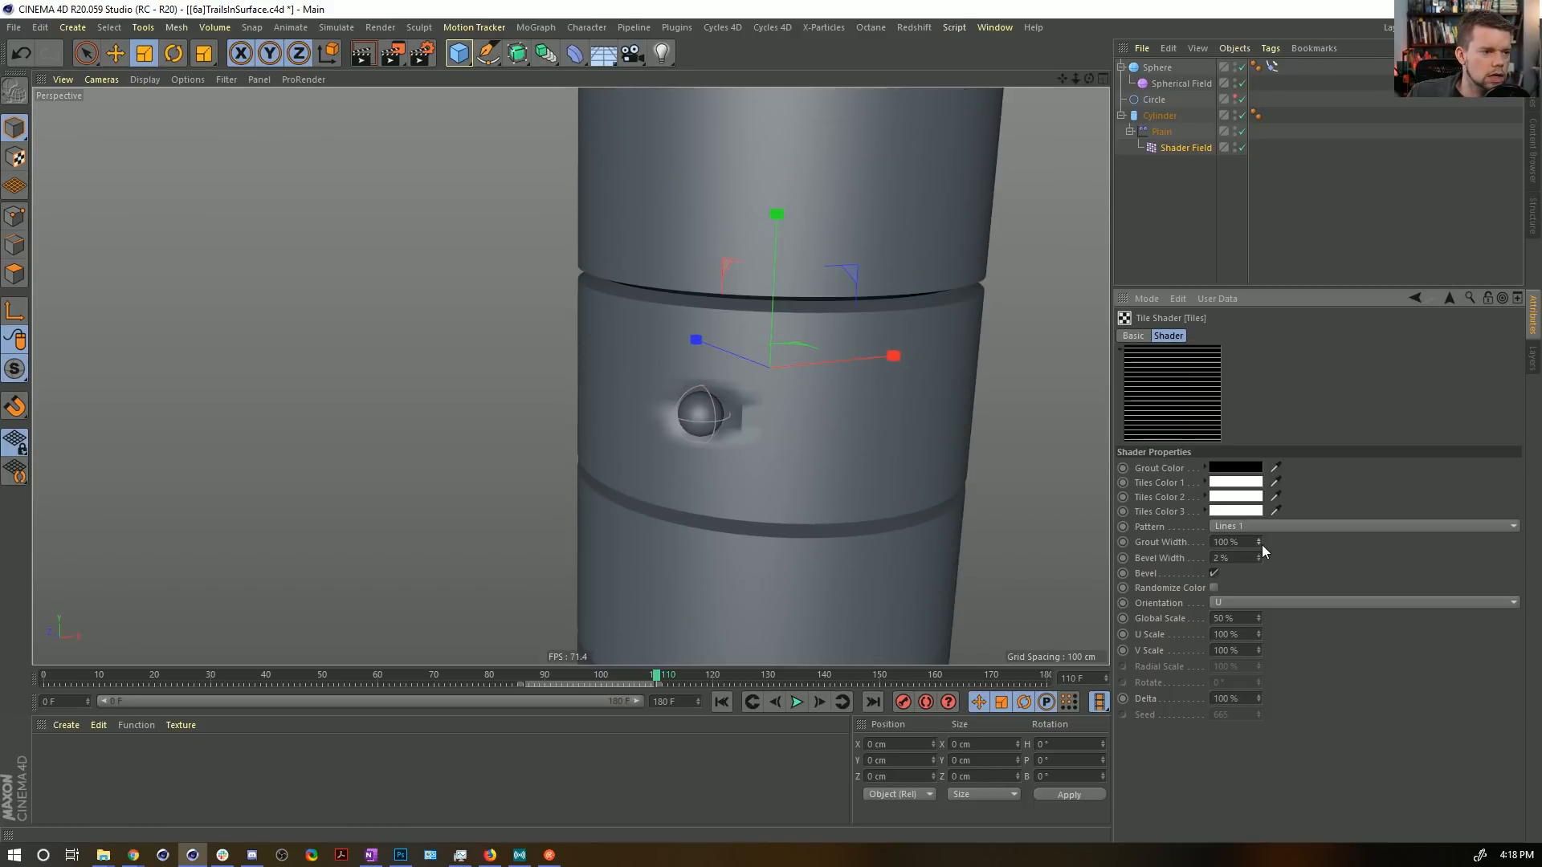
{"action": "key", "text": "ctrl+z"}
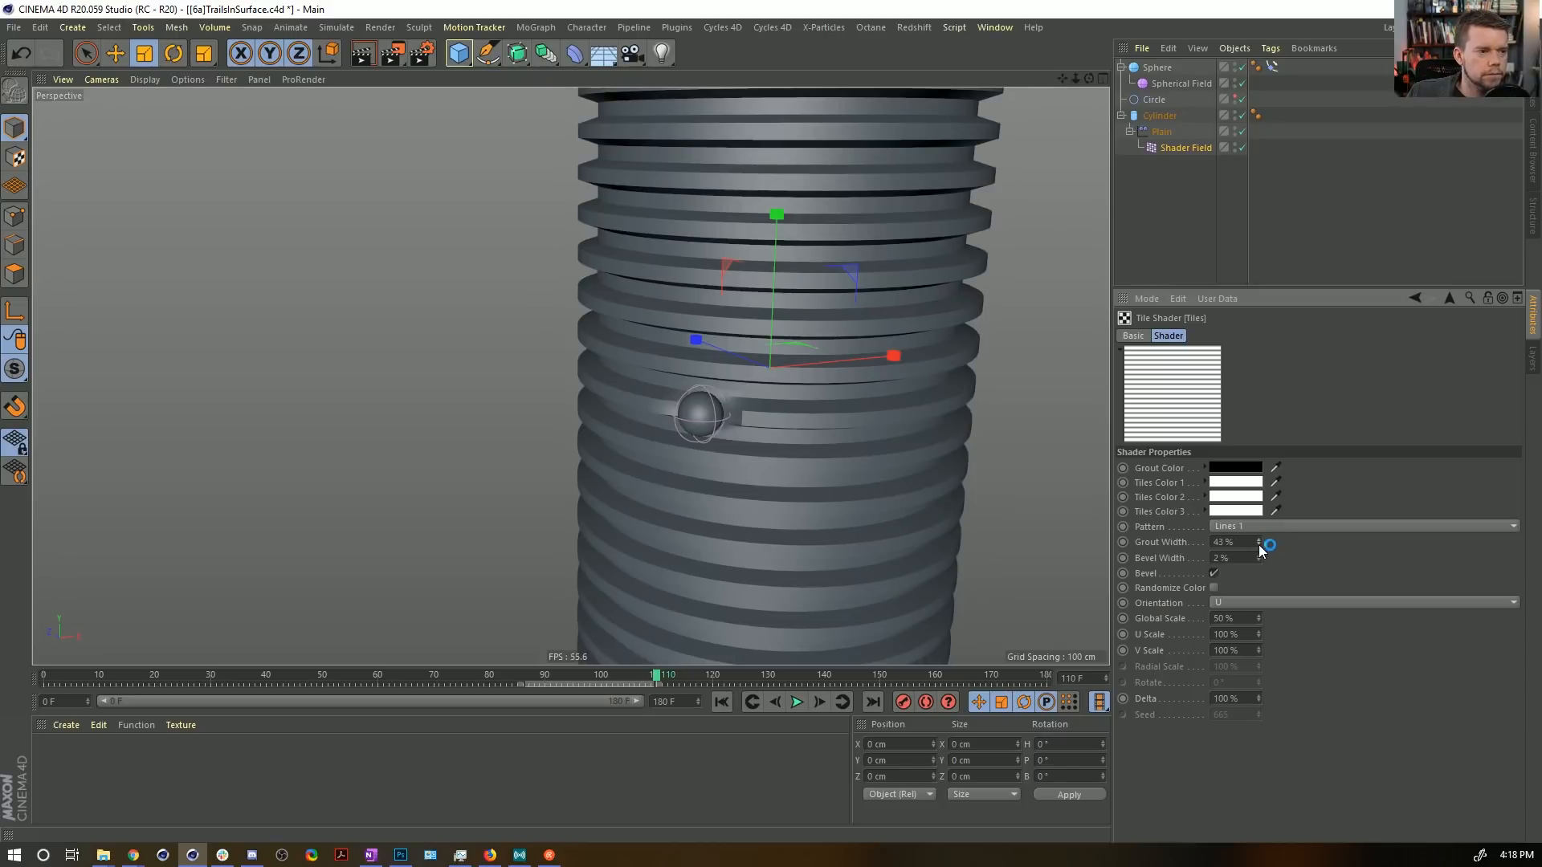
Resume playback, check the sphere's trail over the grooves, and set the Decay layer's effect strength to 85%.
{"action": "left_click_drag", "start_coordinate": [803, 456], "coordinate": [792, 498], "text": "alt"}
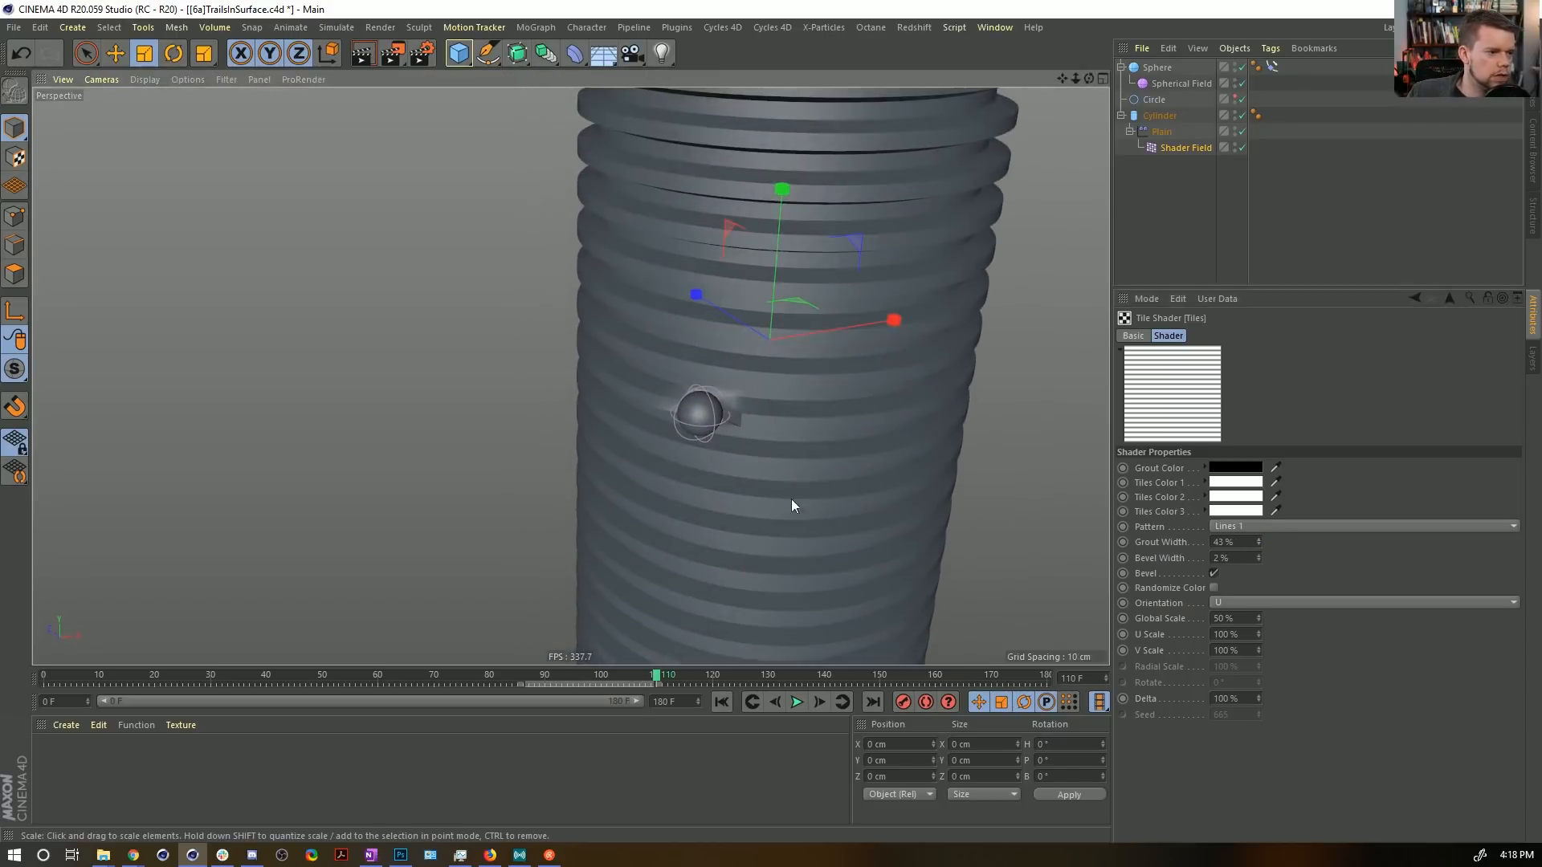
{"action": "left_click", "coordinate": [789, 697]}
{"action": "scroll", "coordinate": [790, 514], "scroll_direction": "down", "scroll_amount": 3}
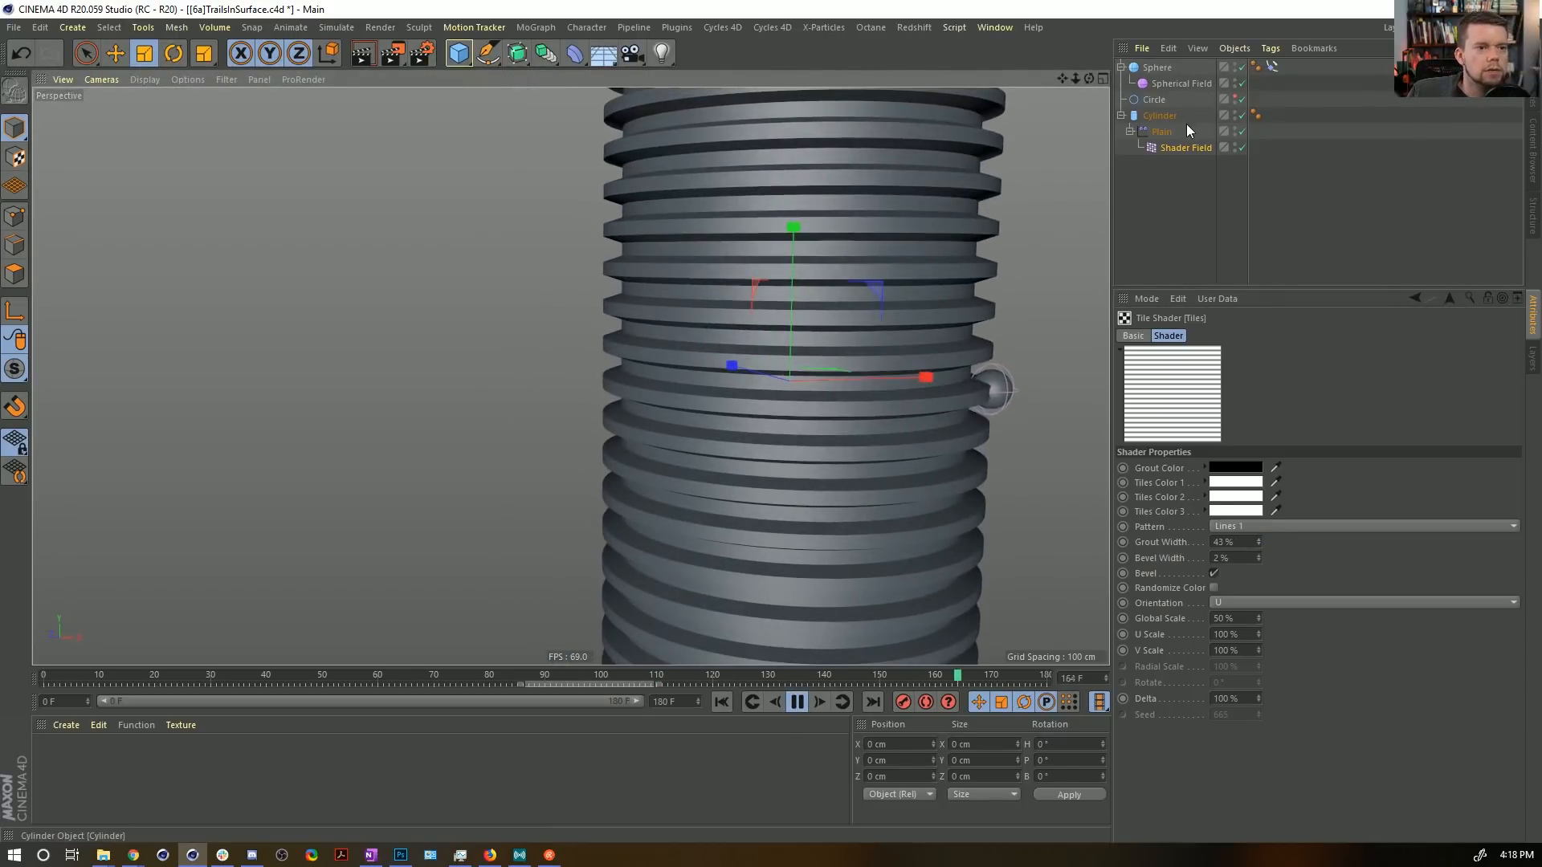
{"action": "left_click", "coordinate": [1163, 133]}
{"action": "left_click", "coordinate": [1125, 407]}
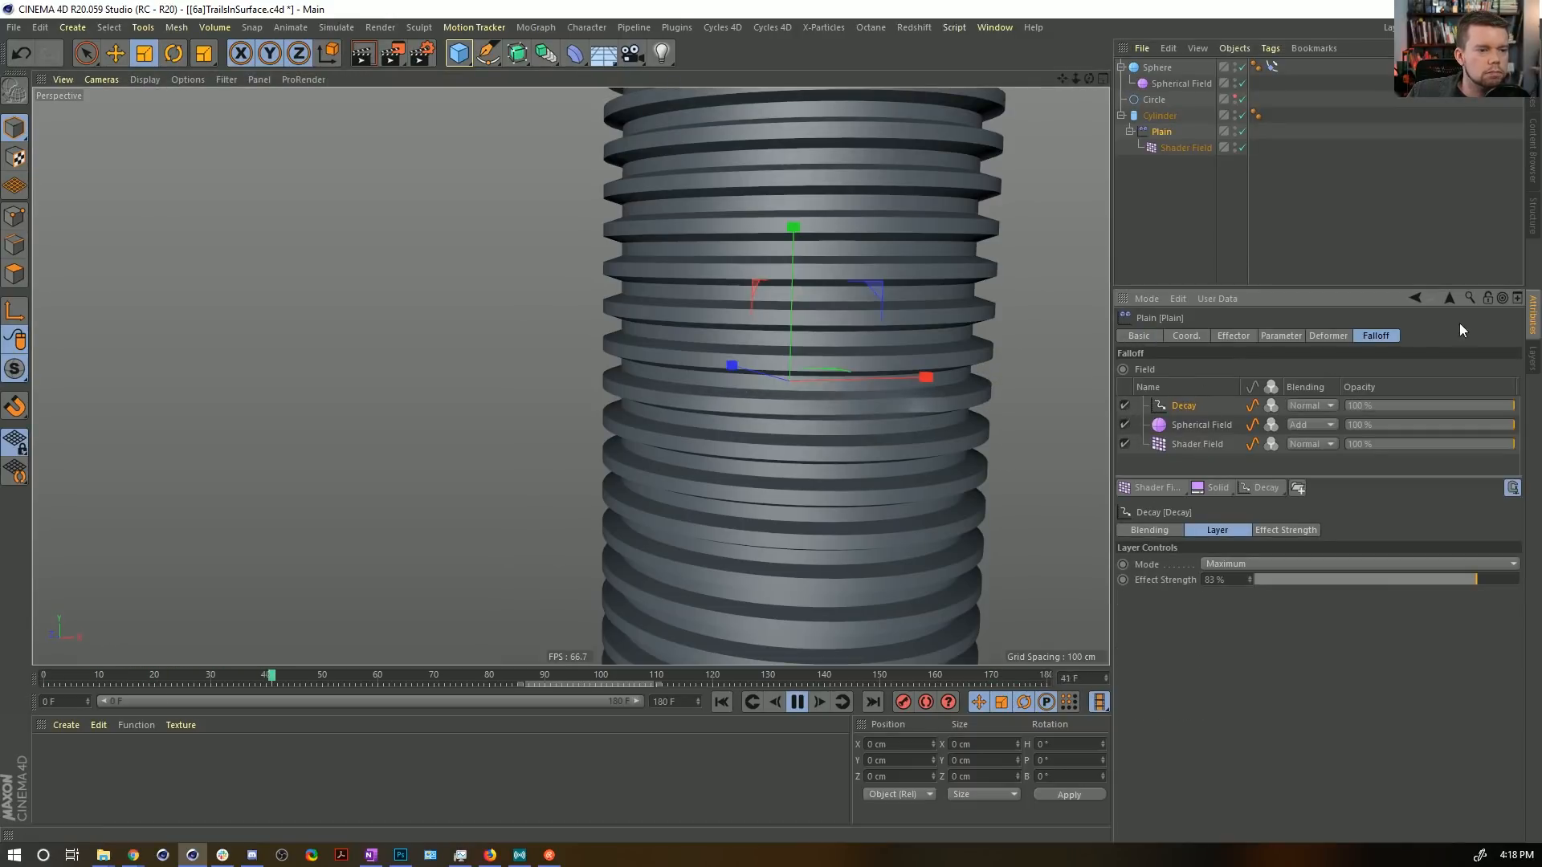
{"action": "left_click_drag", "start_coordinate": [678, 479], "coordinate": [713, 512], "text": "alt"}
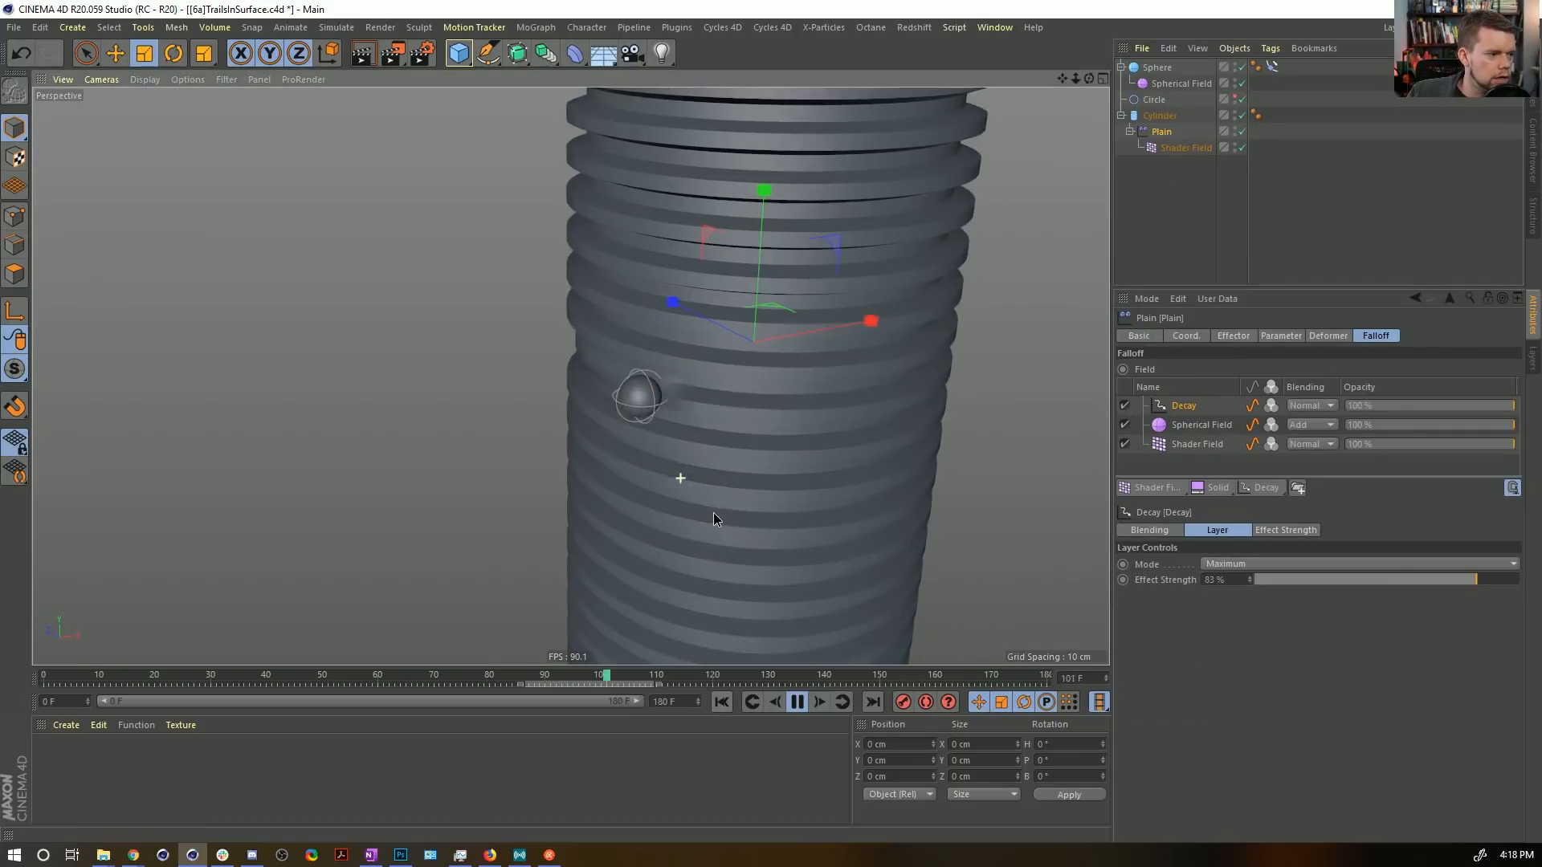
{"action": "left_click_drag", "start_coordinate": [706, 447], "coordinate": [720, 412], "text": "alt"}
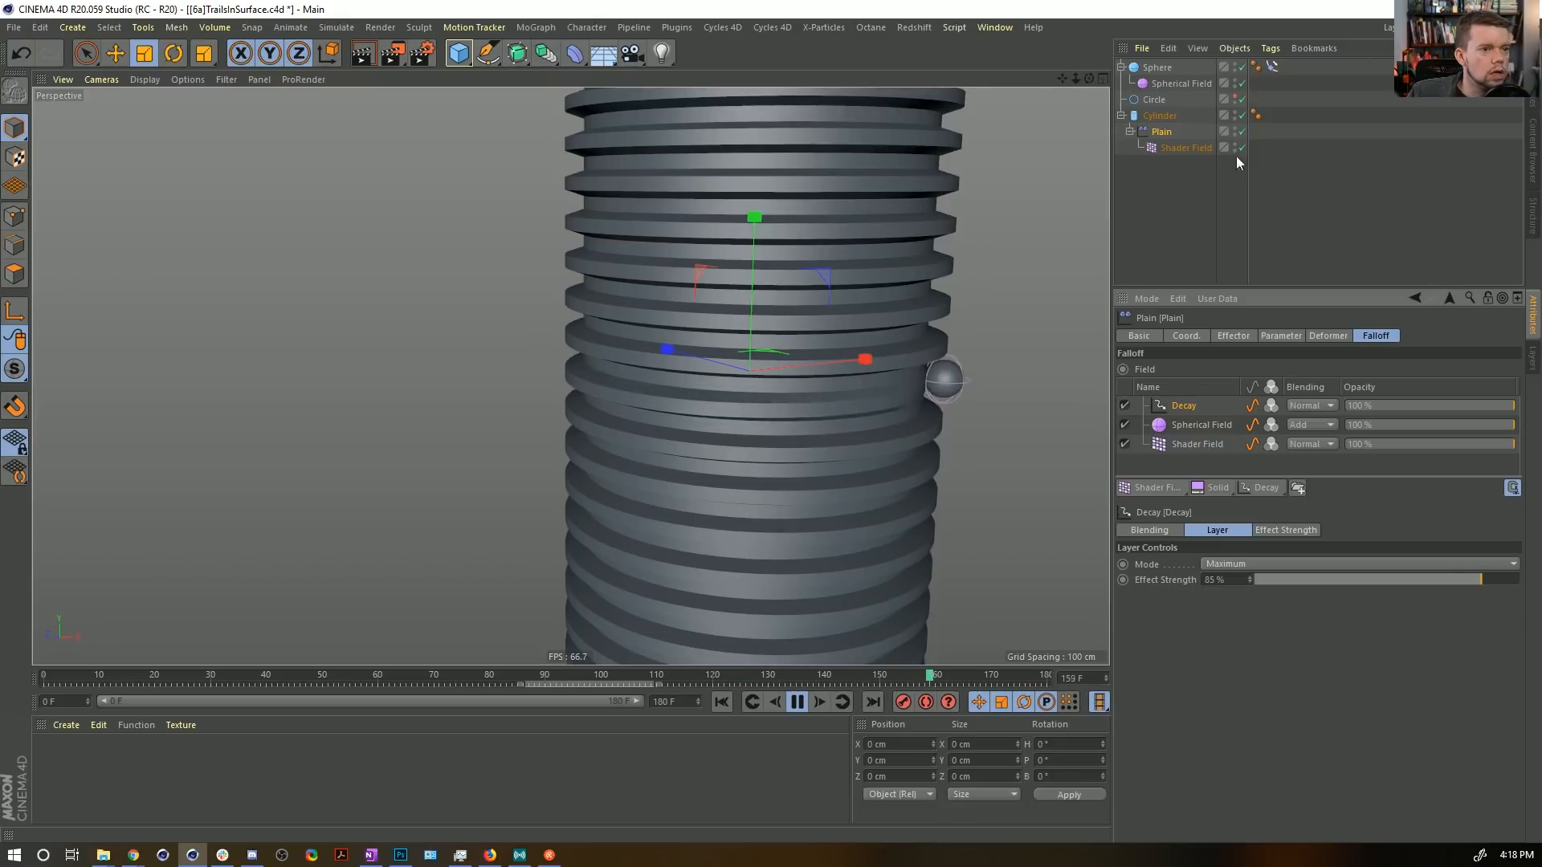
Wrap the cylinder in a Subdivision Surface with editor and renderer subdivision both set to 1.
{"action": "left_click", "coordinate": [1139, 117]}
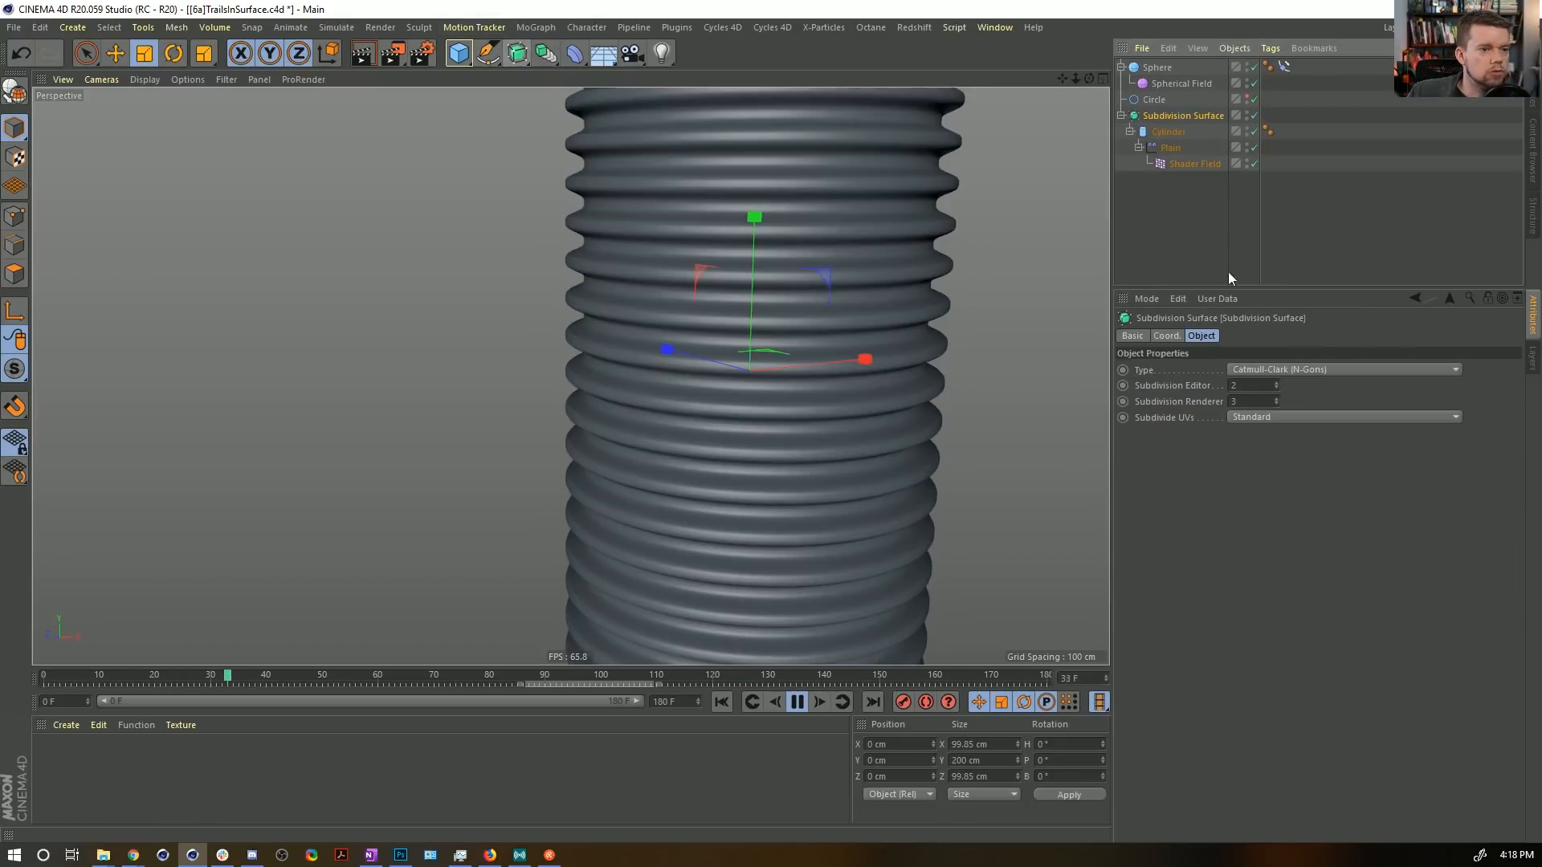
{"action": "left_click", "coordinate": [517, 53], "text": "alt"}
{"action": "left_click_drag", "start_coordinate": [1254, 387], "coordinate": [1201, 396]}
{"action": "type", "text": "1"}
{"action": "key", "text": "Return"}
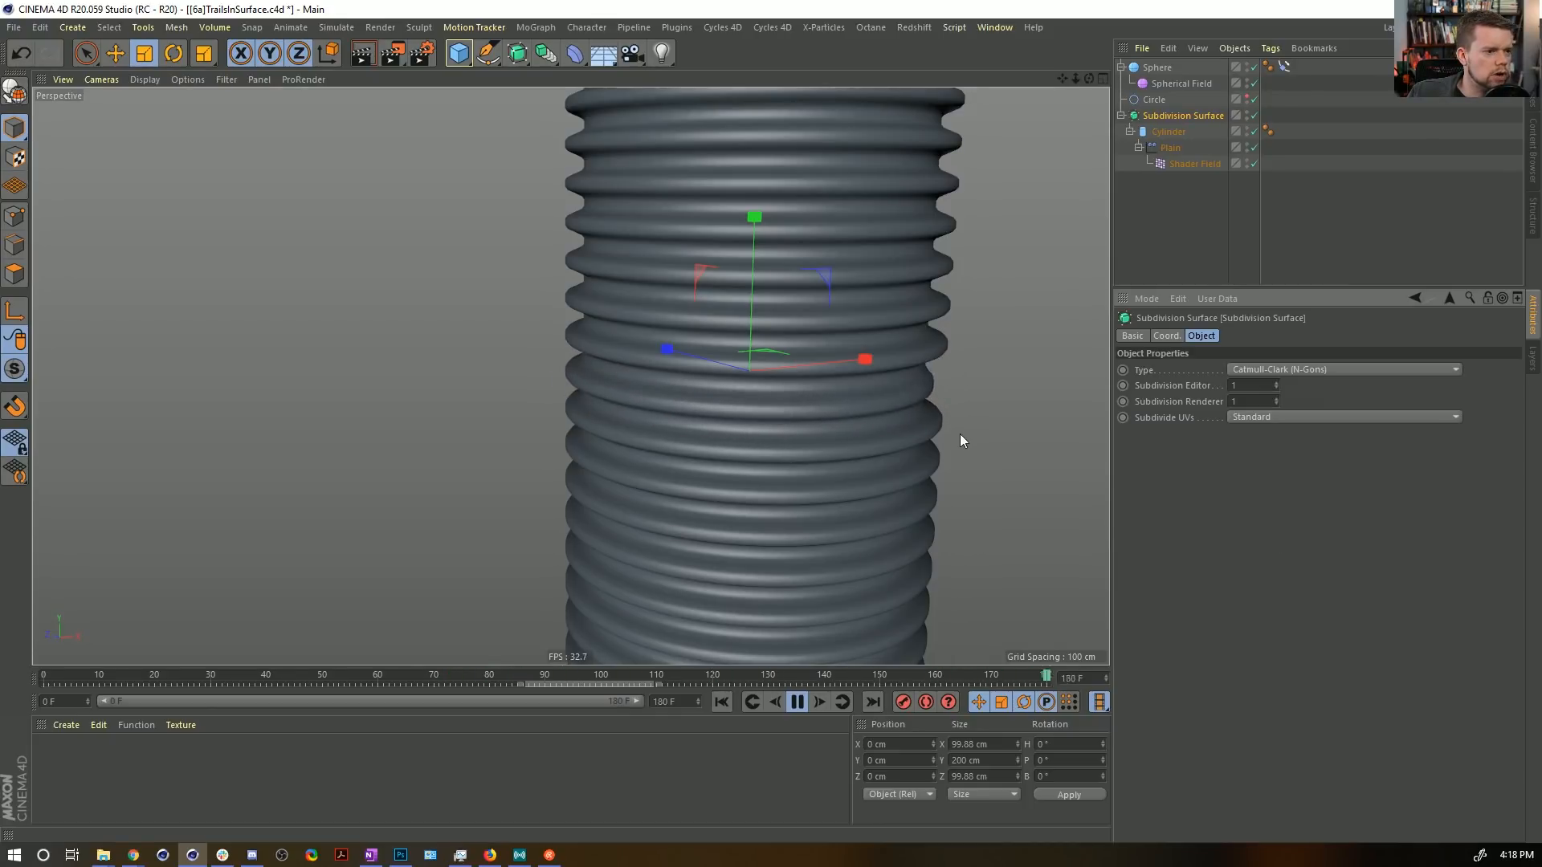
Review the smoothed cylinder as a whole during playback, stop the animation and return to the first frame.
{"action": "right_click_drag", "start_coordinate": [957, 417], "coordinate": [850, 387], "text": "alt"}
{"action": "middle_click_drag", "start_coordinate": [850, 387], "coordinate": [730, 422], "text": "alt"}
{"action": "left_click_drag", "start_coordinate": [730, 422], "coordinate": [843, 469], "text": "alt"}
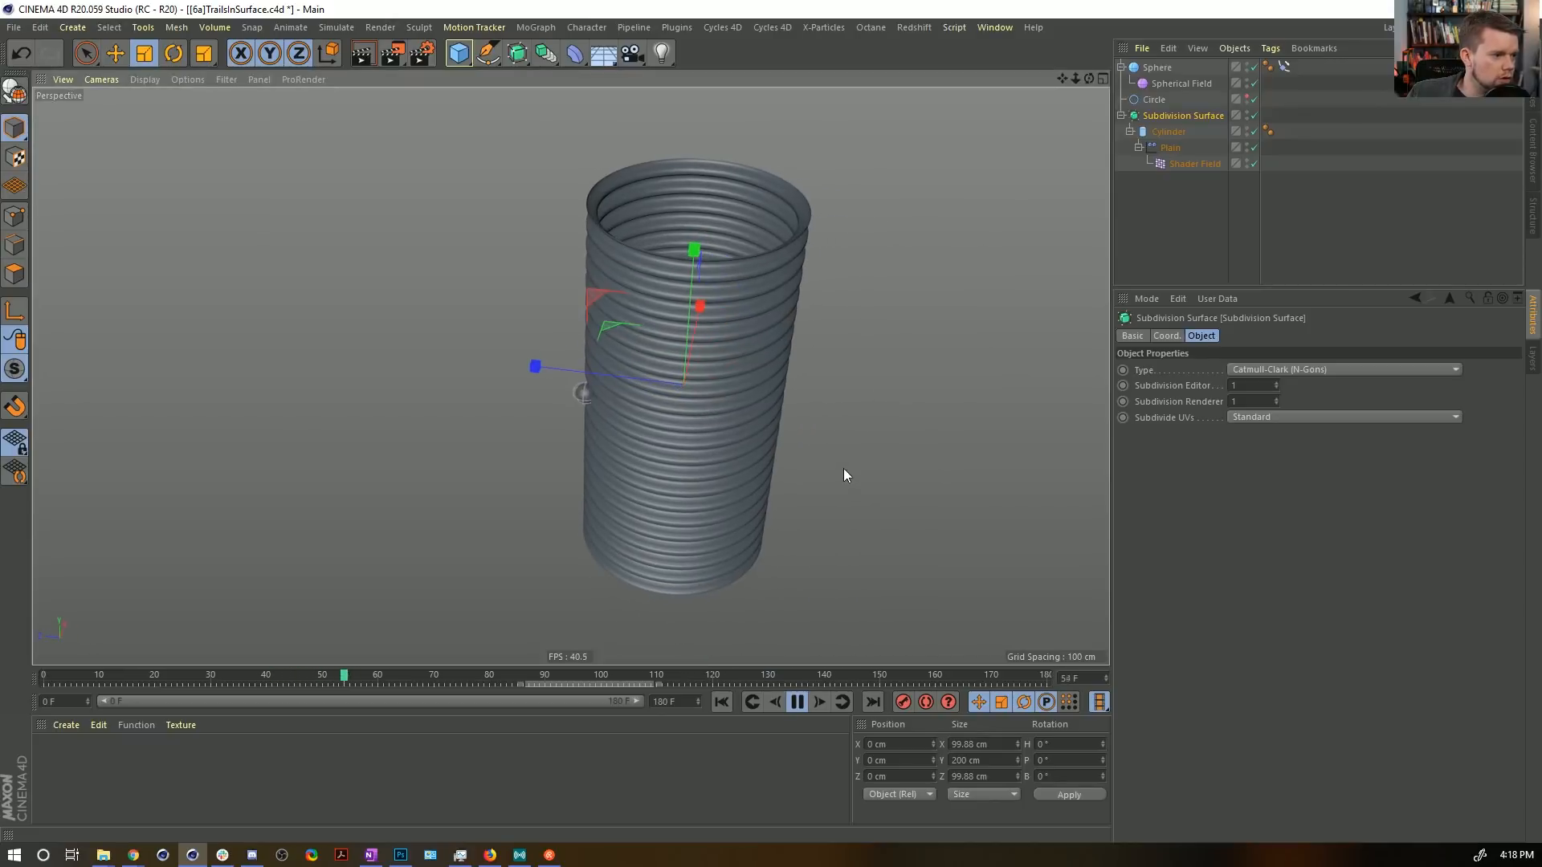
{"action": "left_click_drag", "start_coordinate": [663, 522], "coordinate": [662, 483], "text": "alt"}
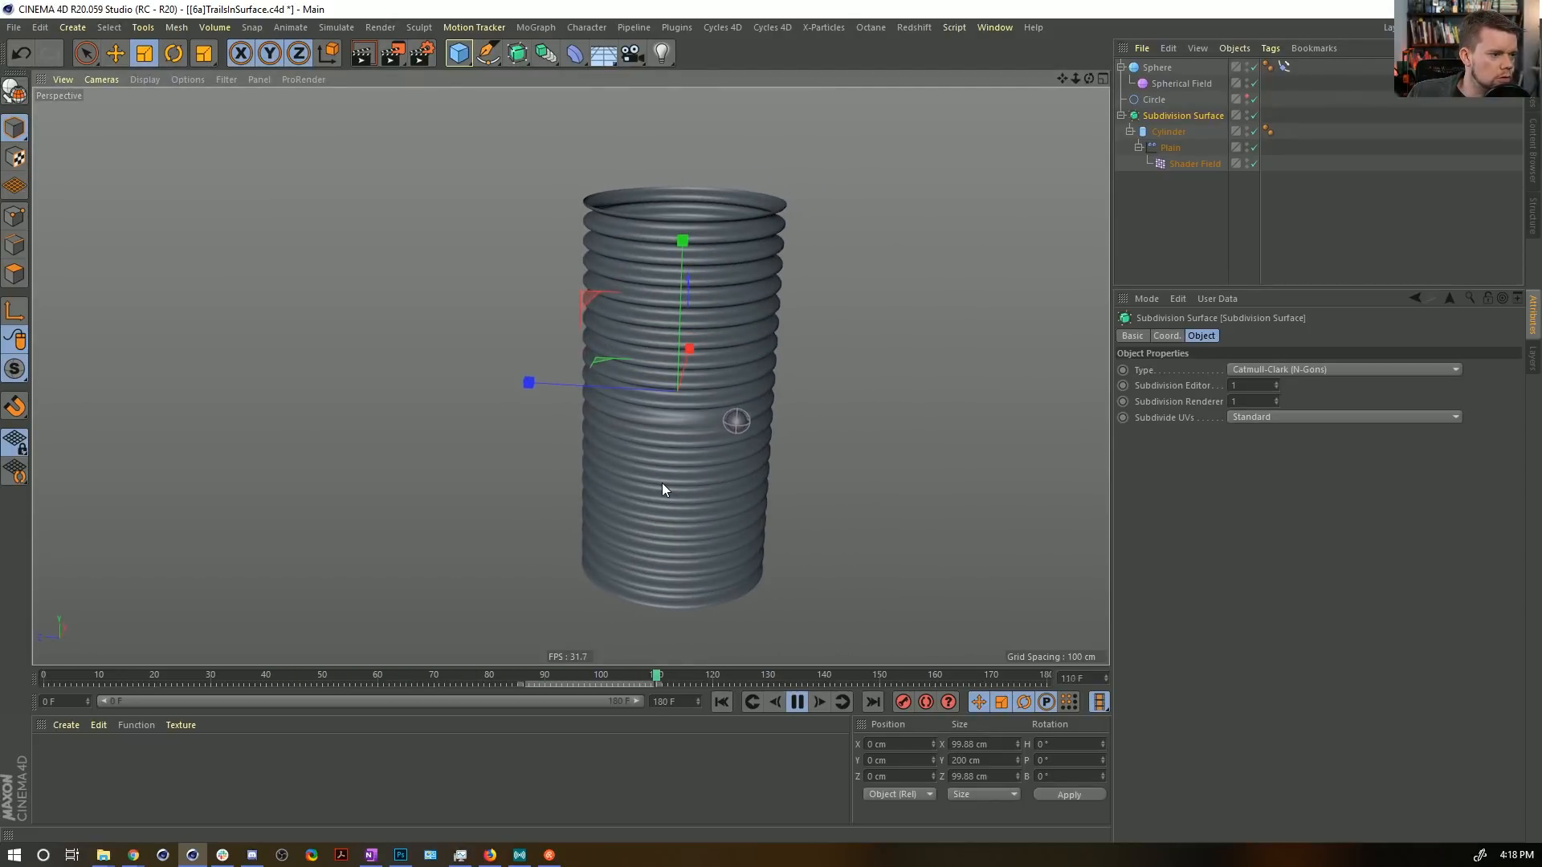
{"action": "left_click", "coordinate": [797, 702]}
{"action": "left_click", "coordinate": [722, 701]}
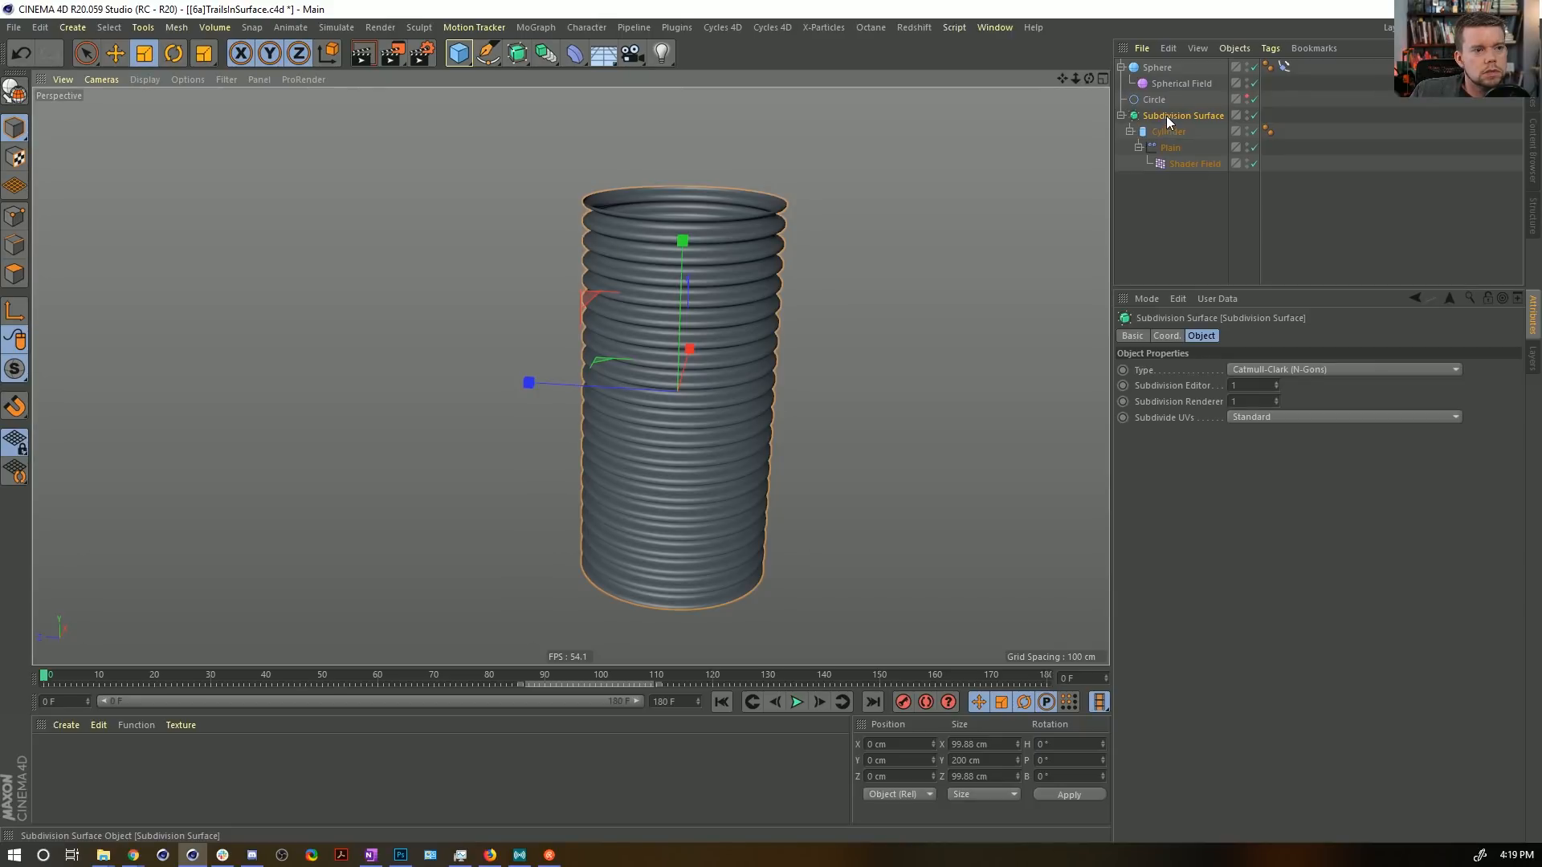
Create a MoGraph Cloner and make the sphere with its Spherical Field a child of it.
{"action": "left_click", "coordinate": [1157, 83]}
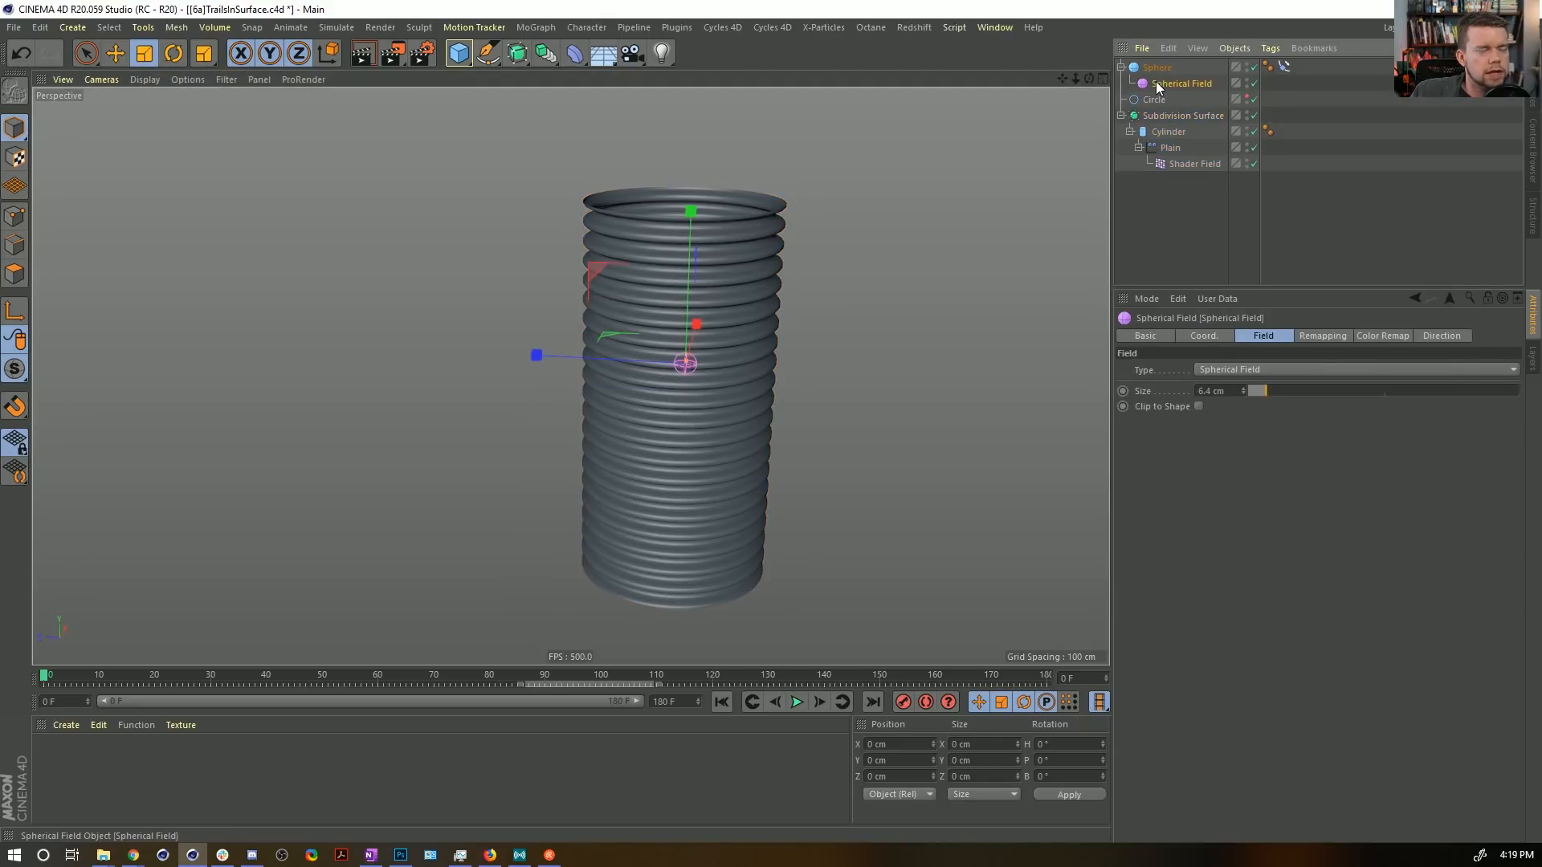
{"action": "left_click", "coordinate": [1157, 67]}
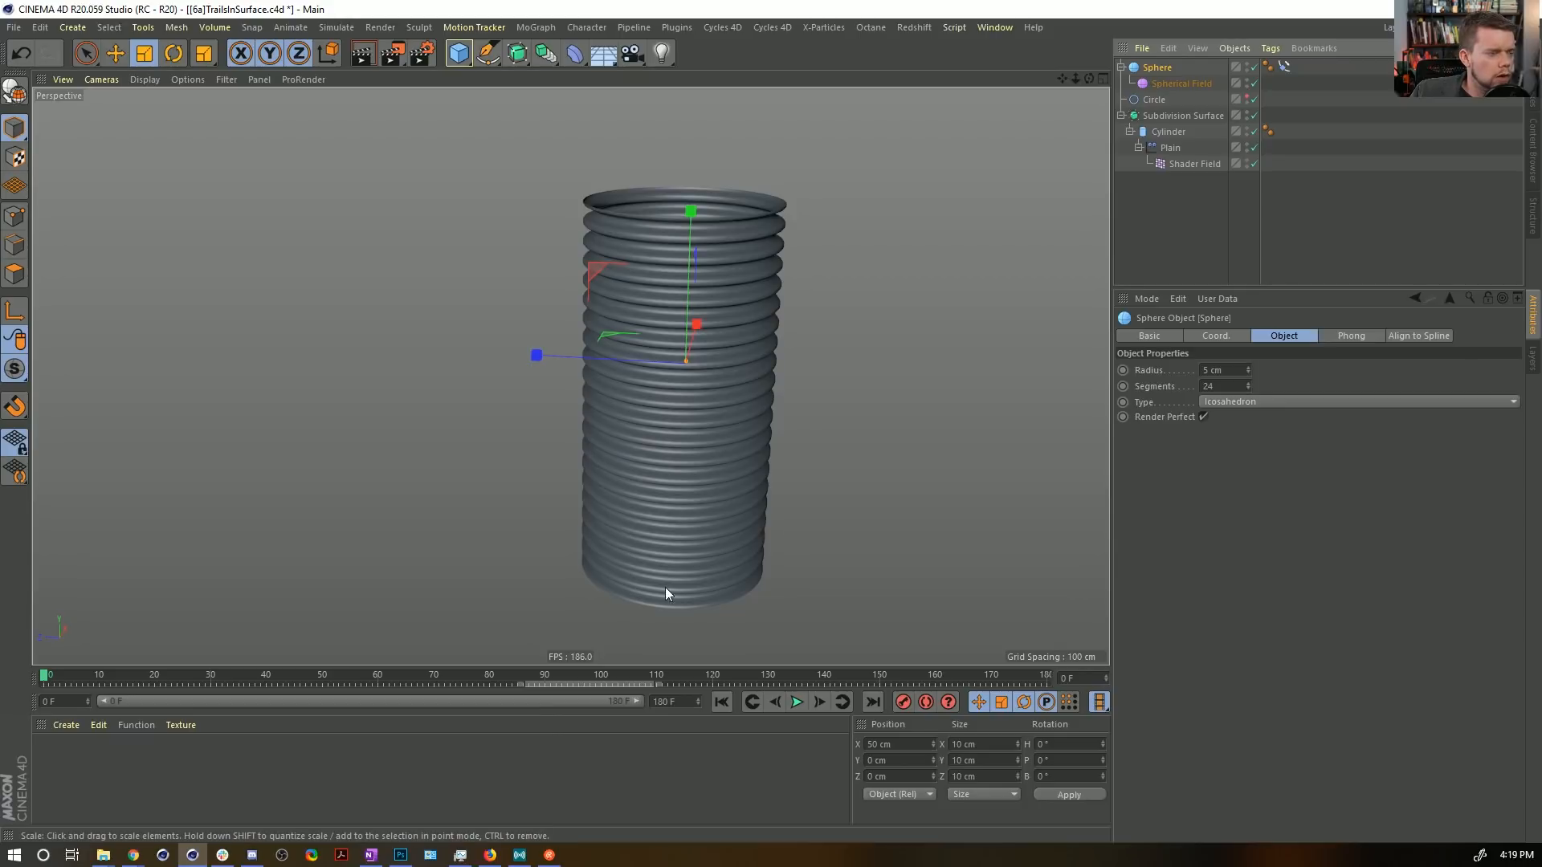
{"action": "left_click", "coordinate": [537, 29]}
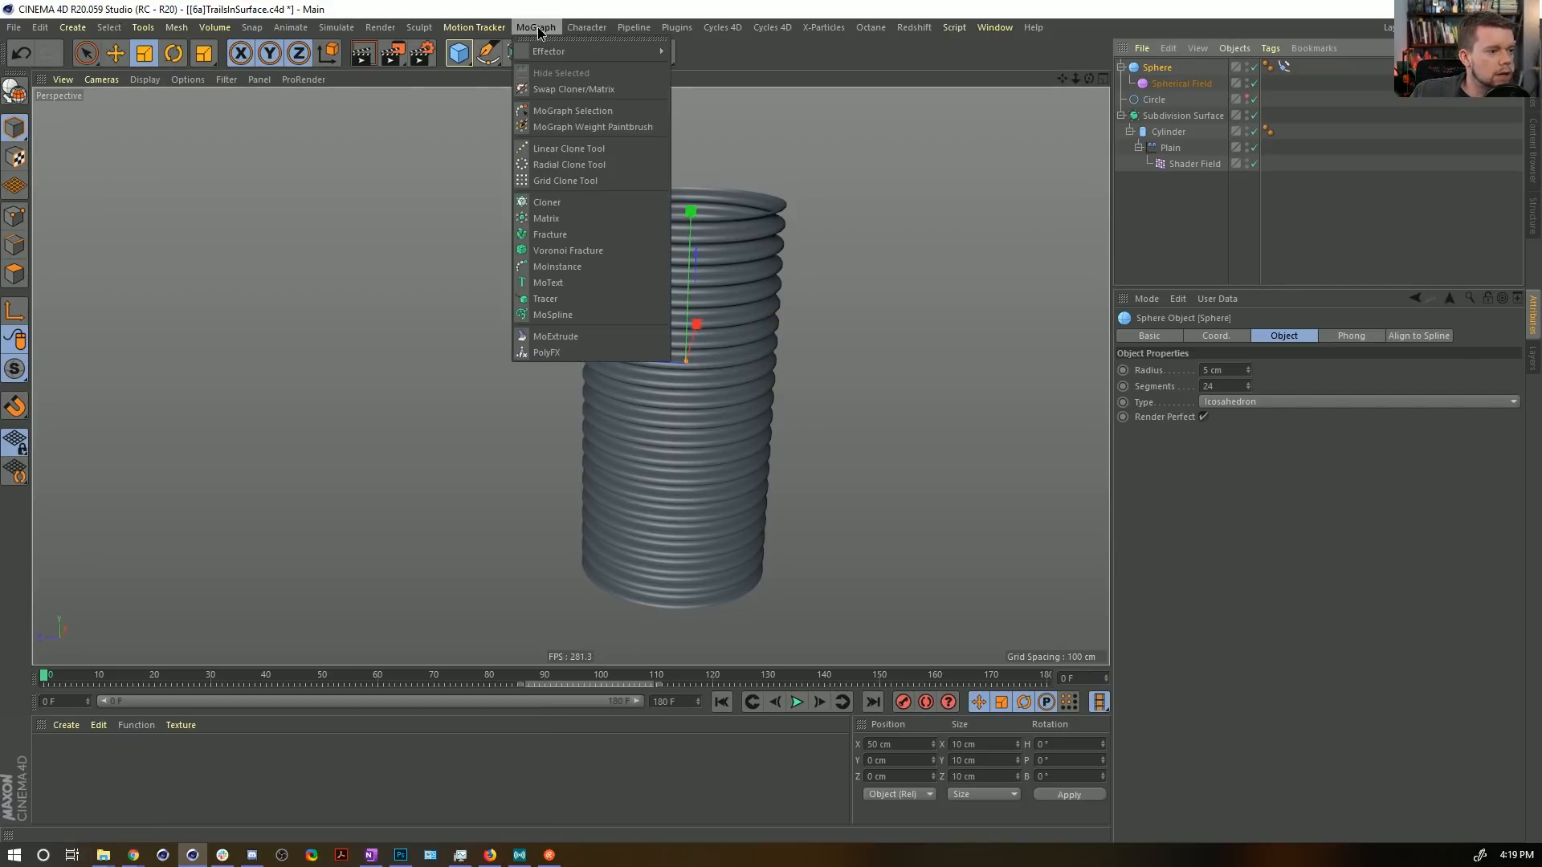
{"action": "left_click", "coordinate": [565, 201]}
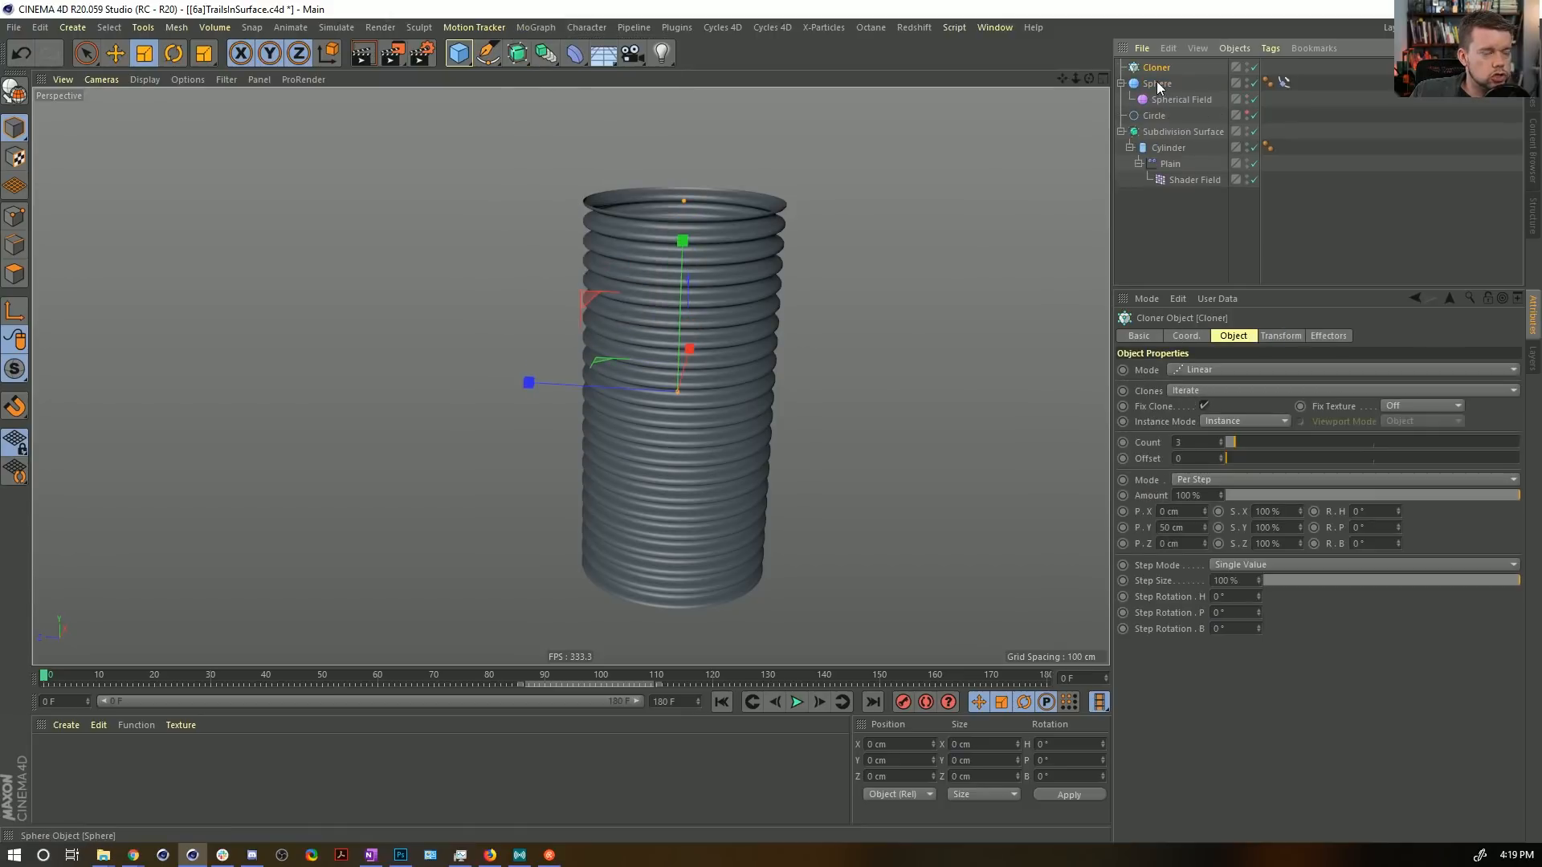
{"action": "left_click_drag", "start_coordinate": [1157, 87], "coordinate": [1156, 70]}
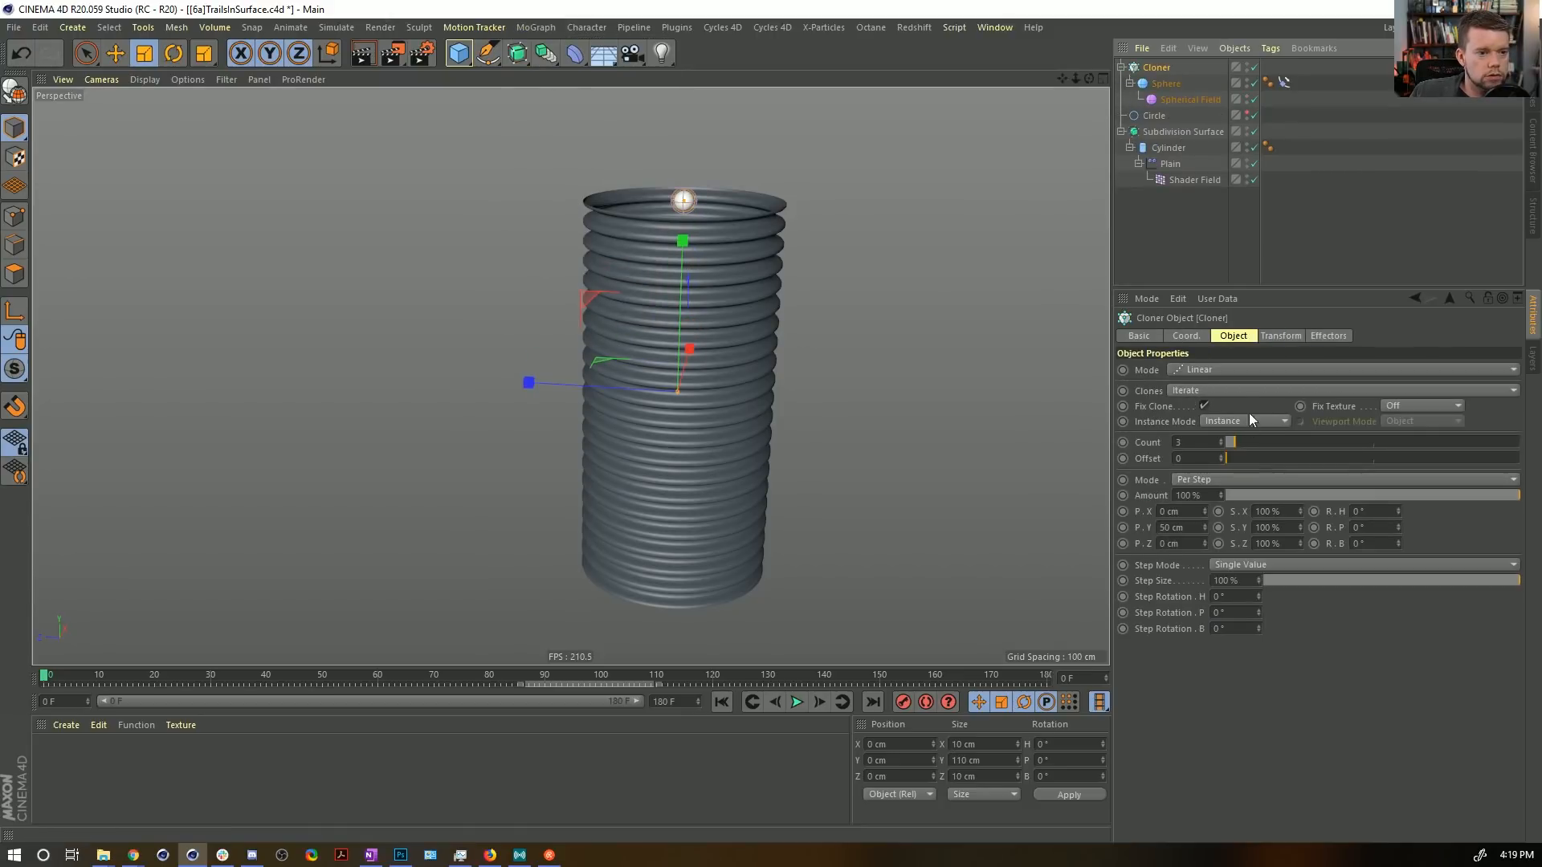
Set the Cloner to Grid Array mode with a count of 1, 16 and 1, and inspect the column of spheres.
{"action": "left_click", "coordinate": [1202, 369]}
{"action": "left_click", "coordinate": [1277, 442]}
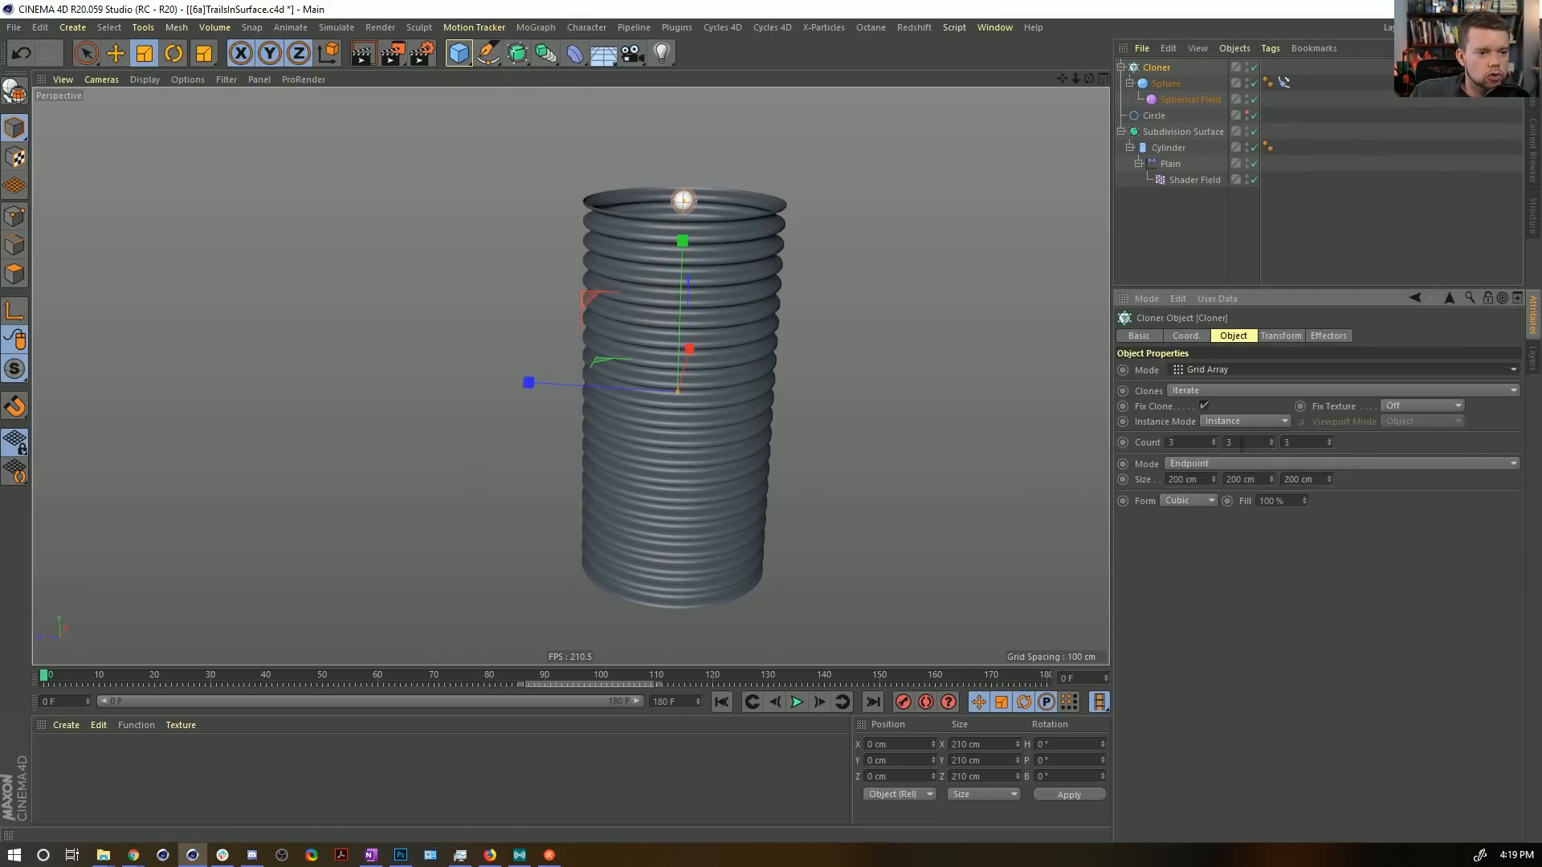
{"action": "double_click", "coordinate": [1307, 441]}
{"action": "type", "text": "1"}
{"action": "double_click", "coordinate": [1187, 445]}
{"action": "type", "text": "1"}
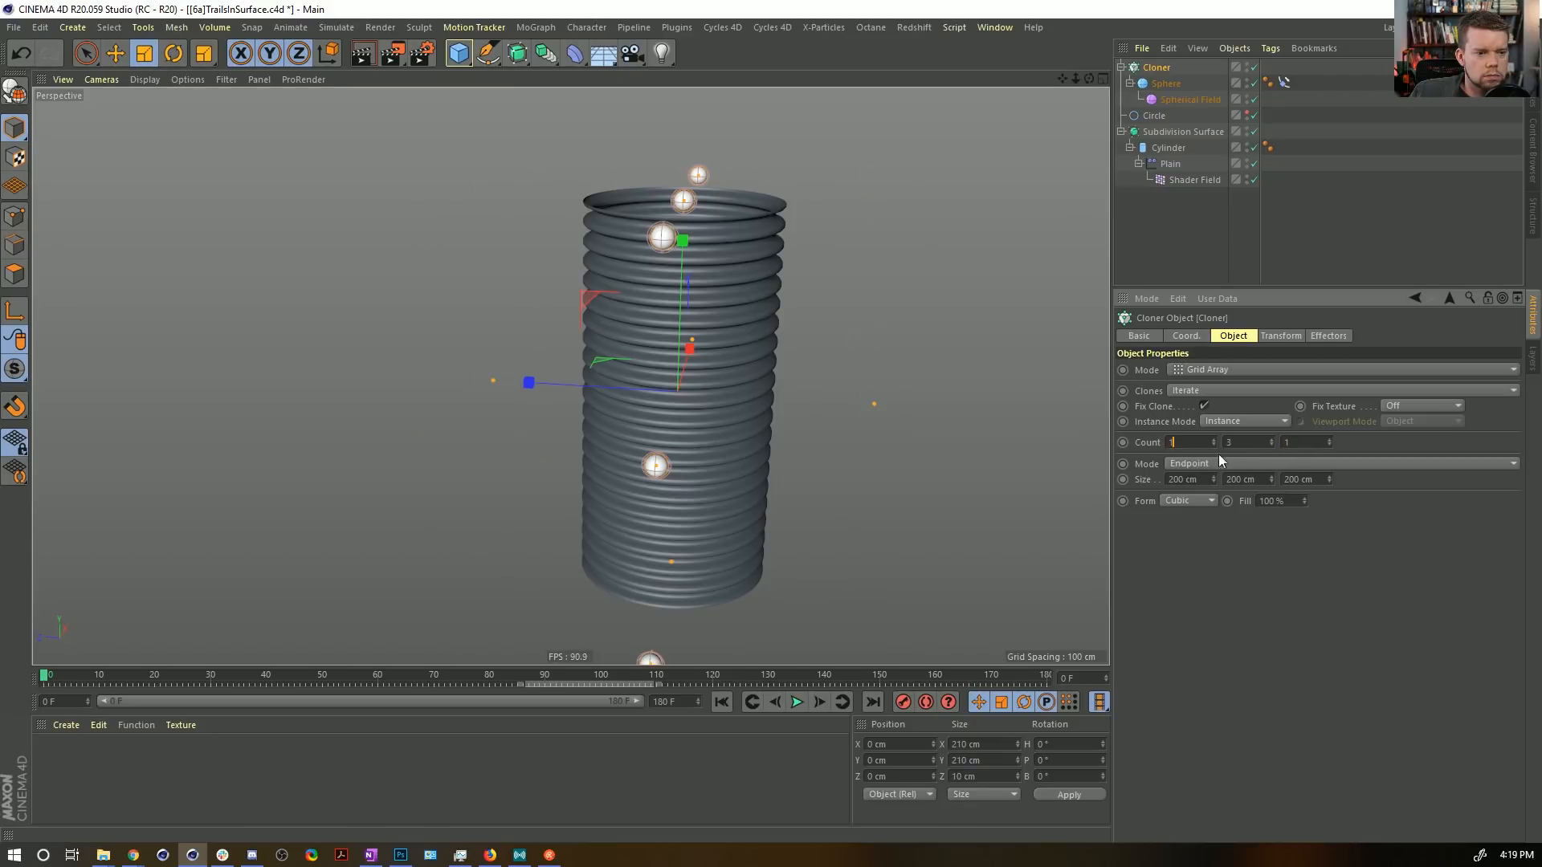
{"action": "type", "text": "16"}
{"action": "key", "text": "Return"}
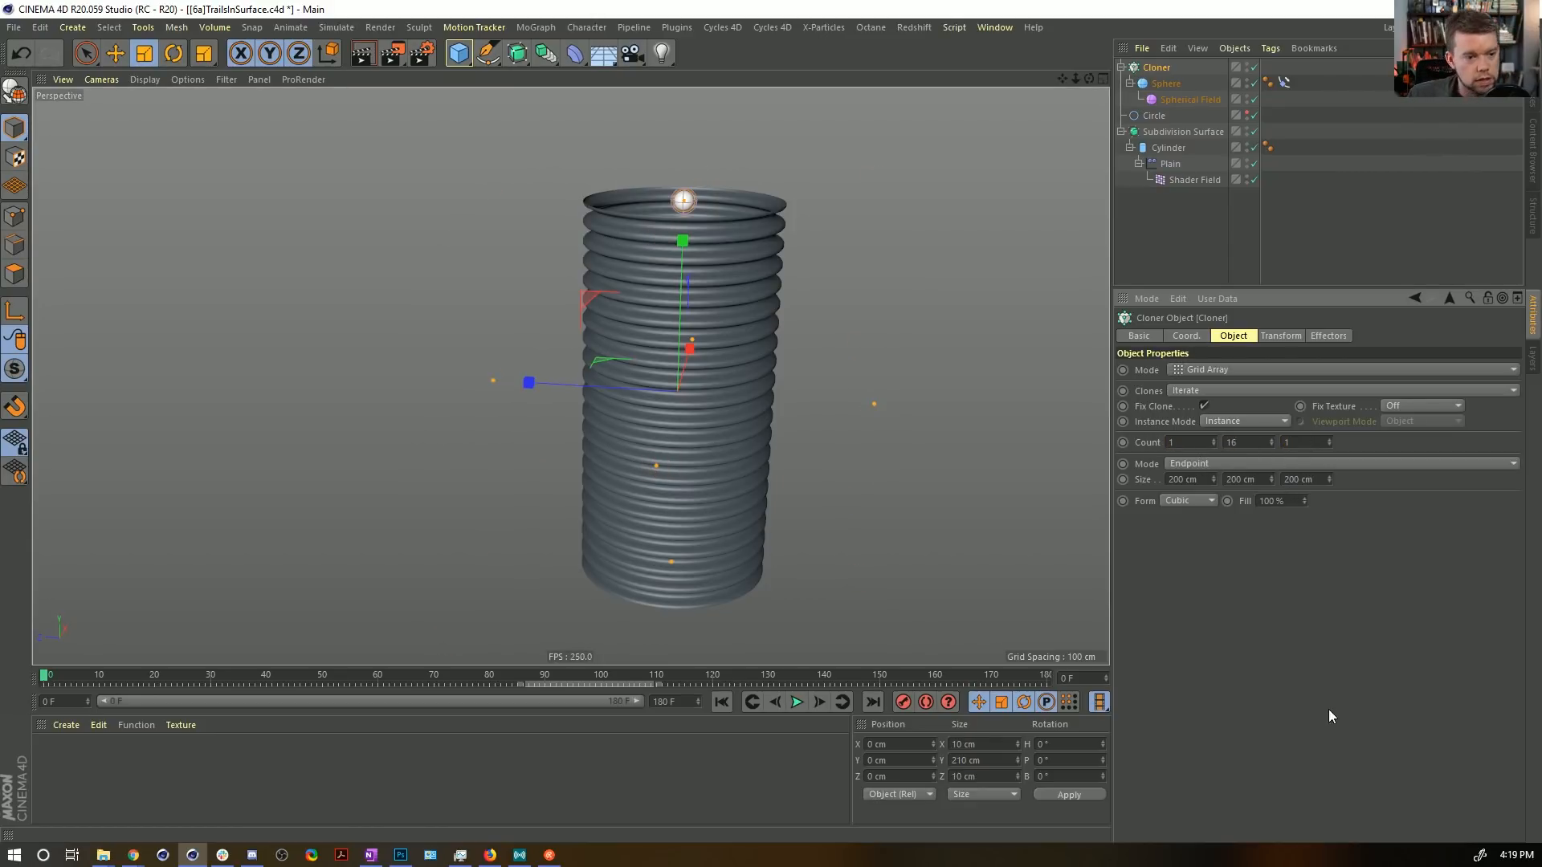
{"action": "left_click_drag", "start_coordinate": [689, 302], "coordinate": [725, 340], "text": "alt"}
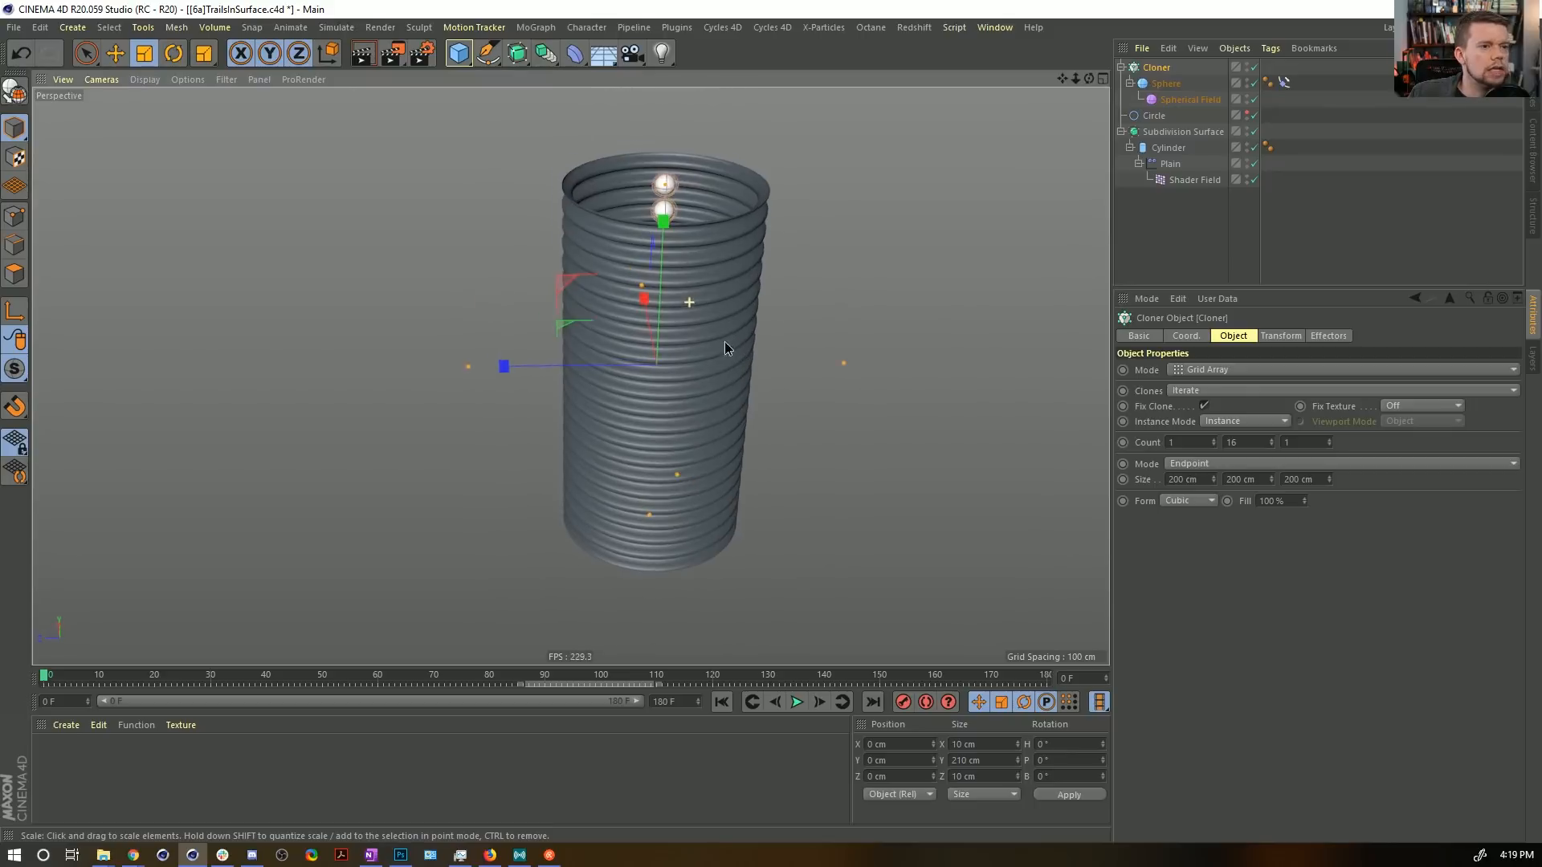
{"action": "left_click", "coordinate": [536, 28]}
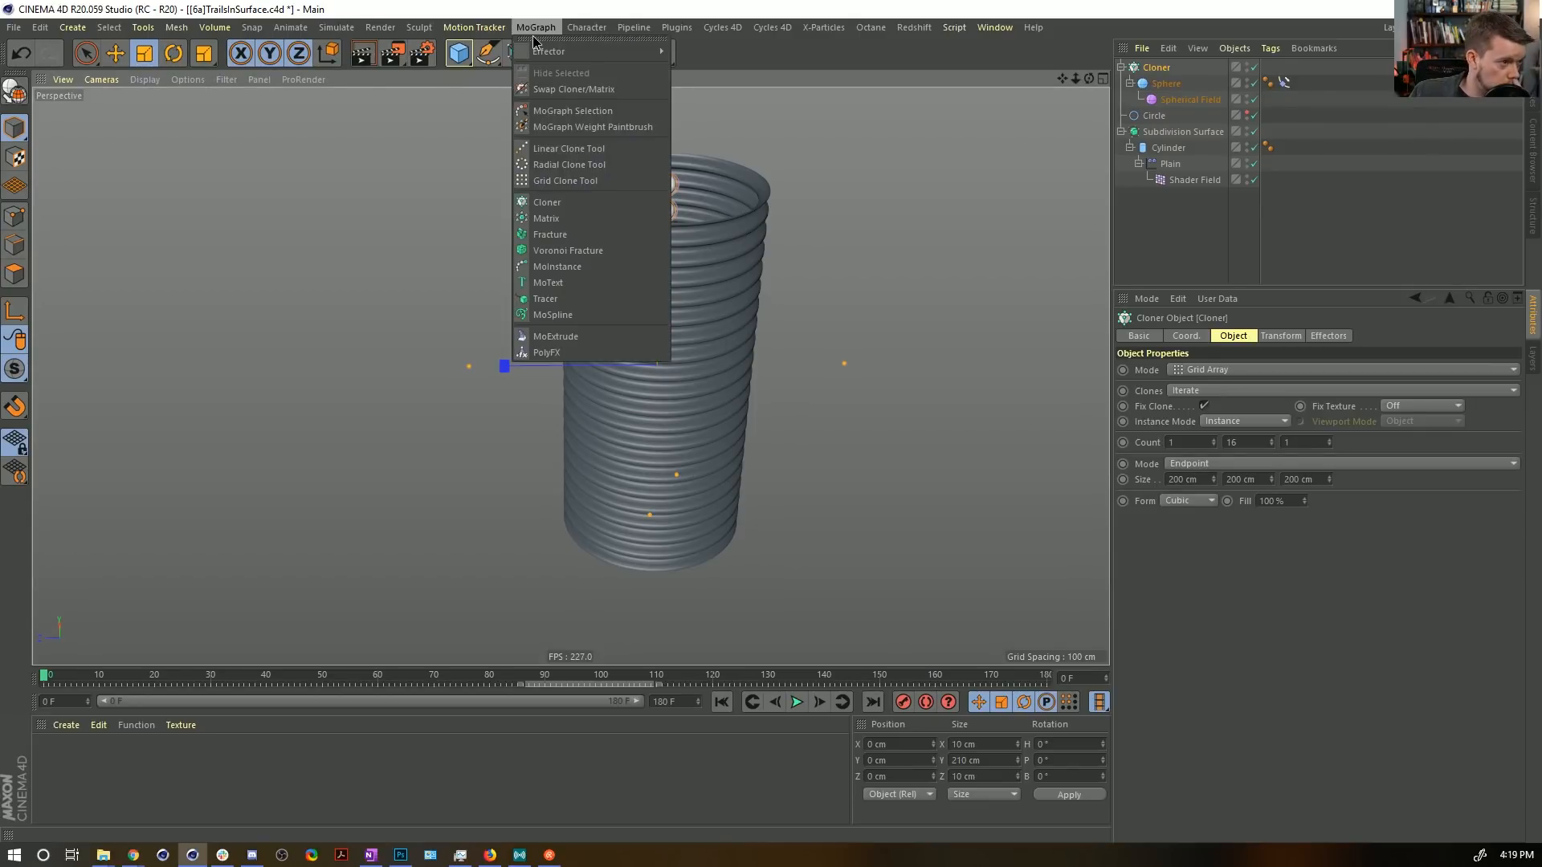
{"action": "mouse_move", "coordinate": [537, 55]}
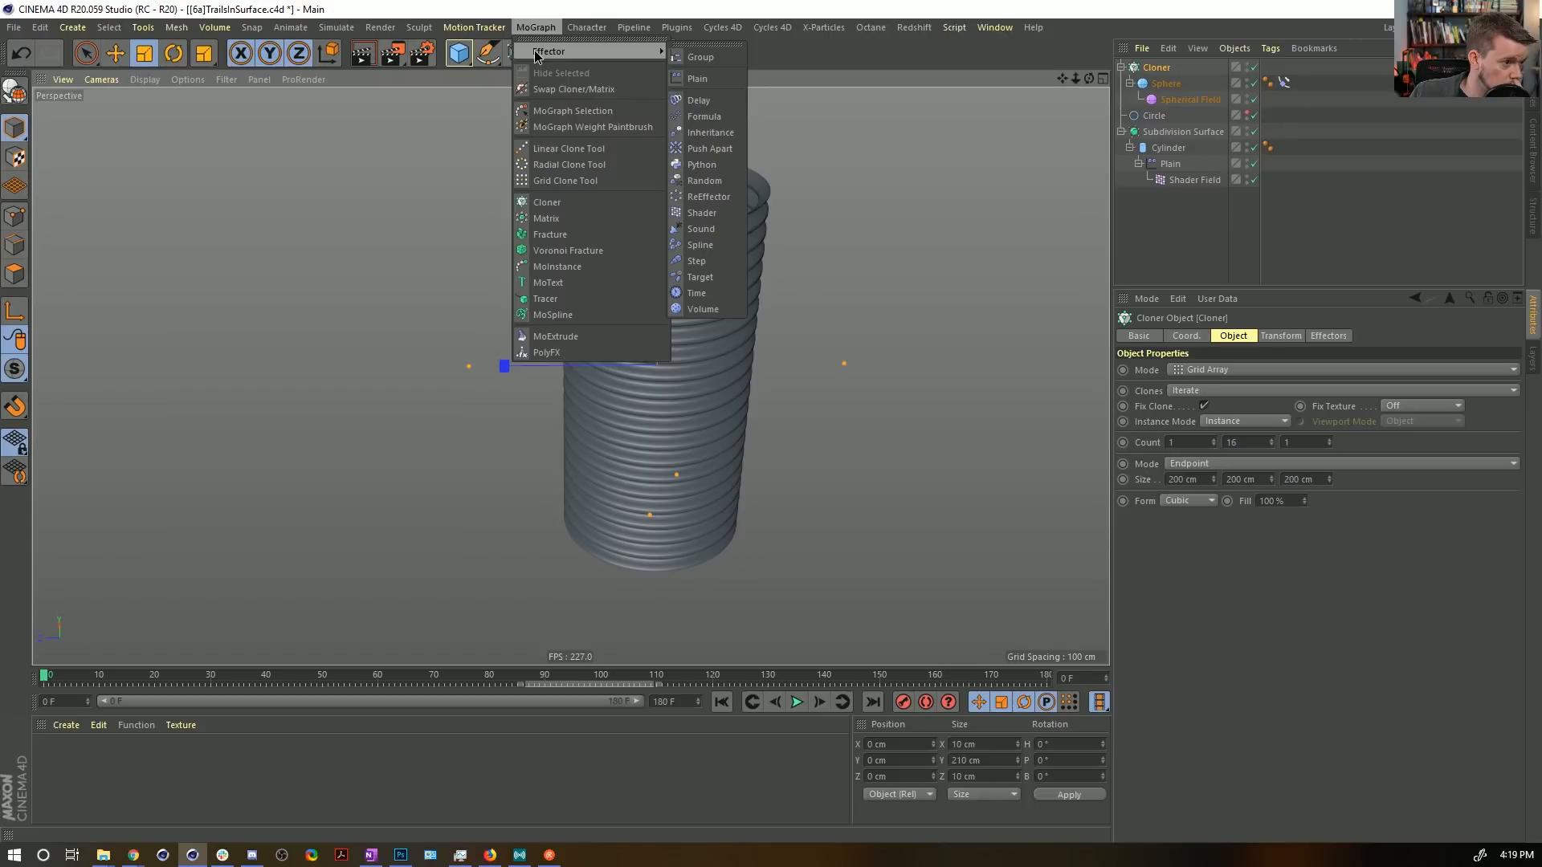
{"action": "left_click", "coordinate": [996, 56]}
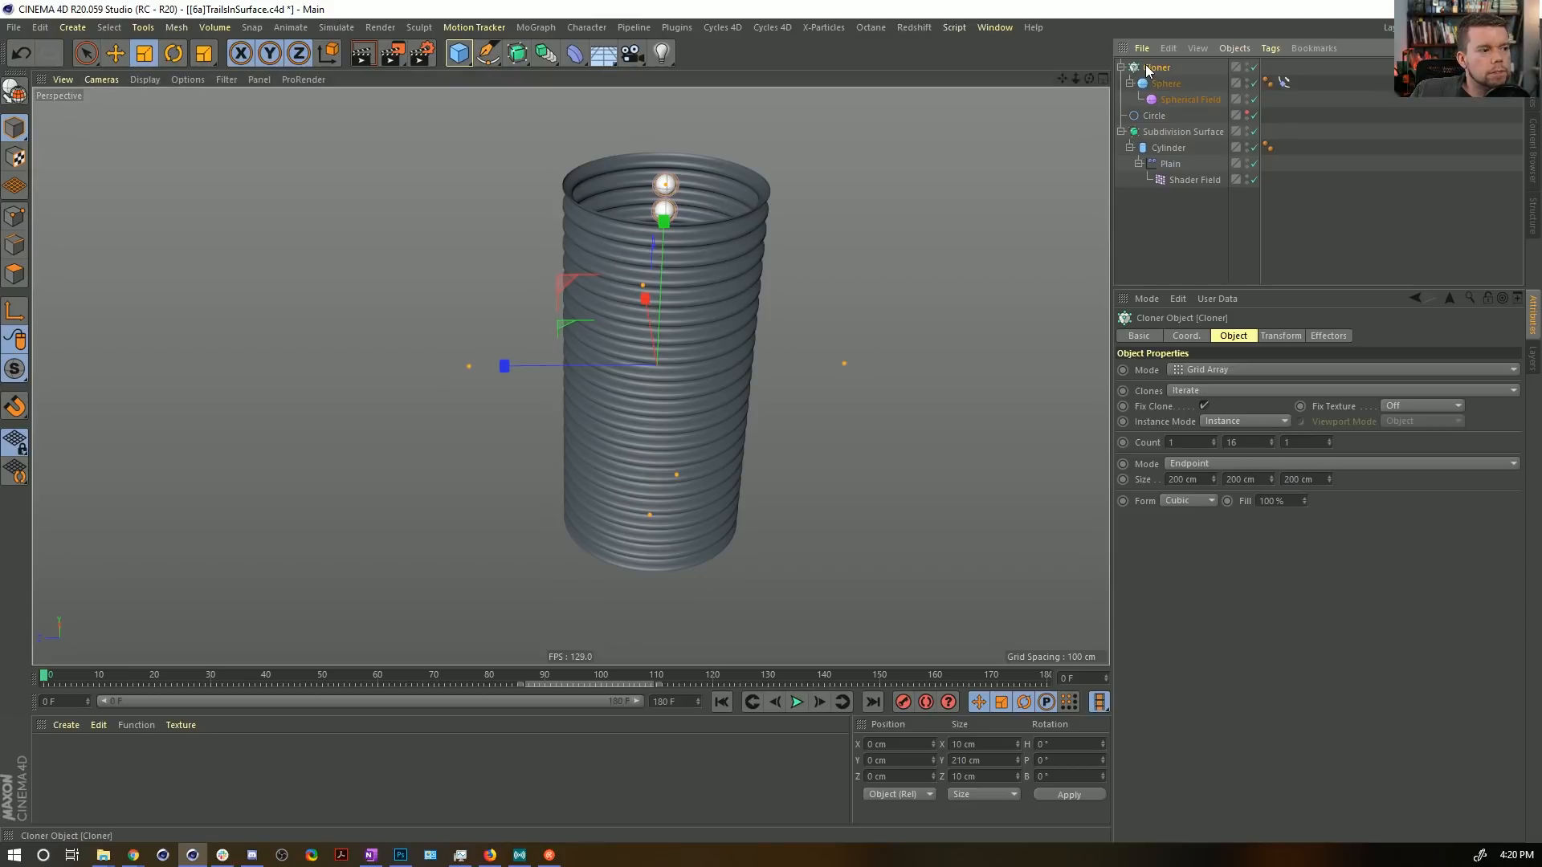
Switch the Cloner to Radial mode and set its plane to XZ so the spheres ring the cylinder.
{"action": "left_click", "coordinate": [1192, 371]}
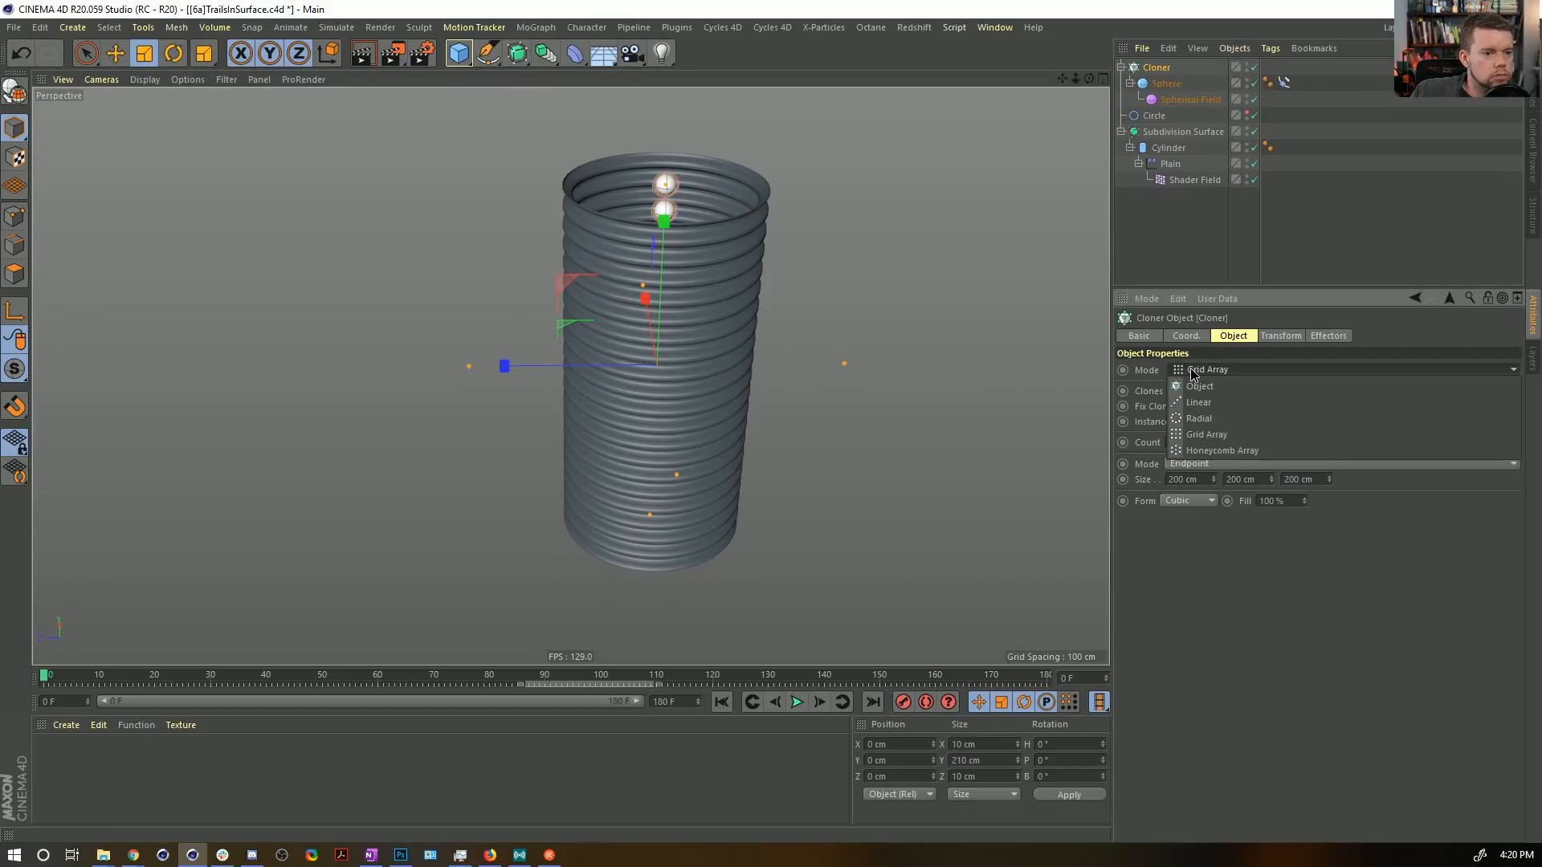
{"action": "left_click", "coordinate": [1211, 419]}
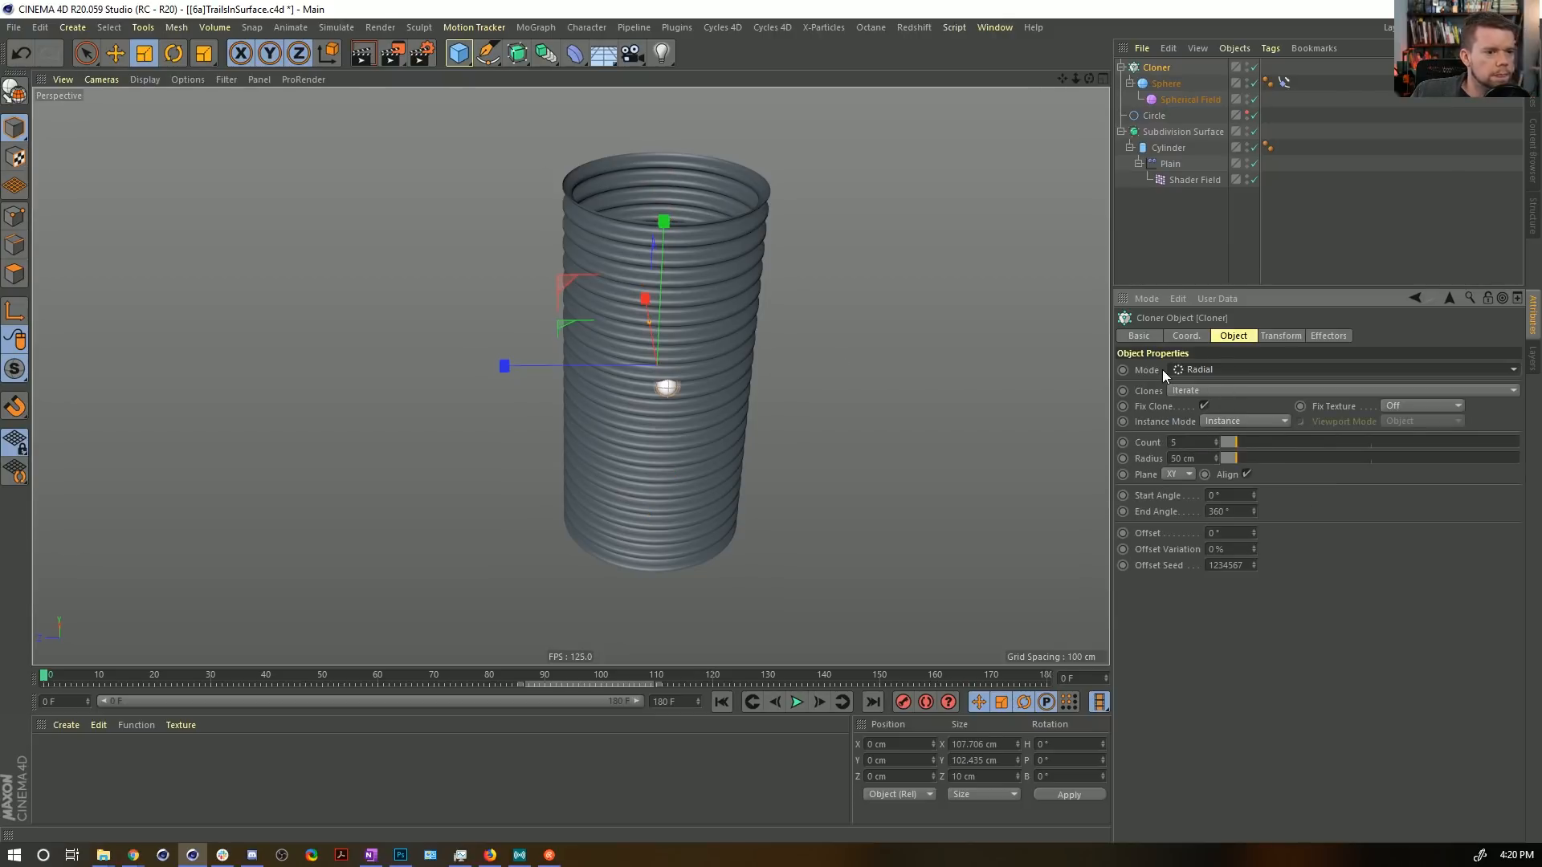
{"action": "left_click_drag", "start_coordinate": [771, 276], "coordinate": [771, 399], "text": "alt"}
{"action": "left_click", "coordinate": [1179, 474]}
{"action": "left_click", "coordinate": [1175, 521]}
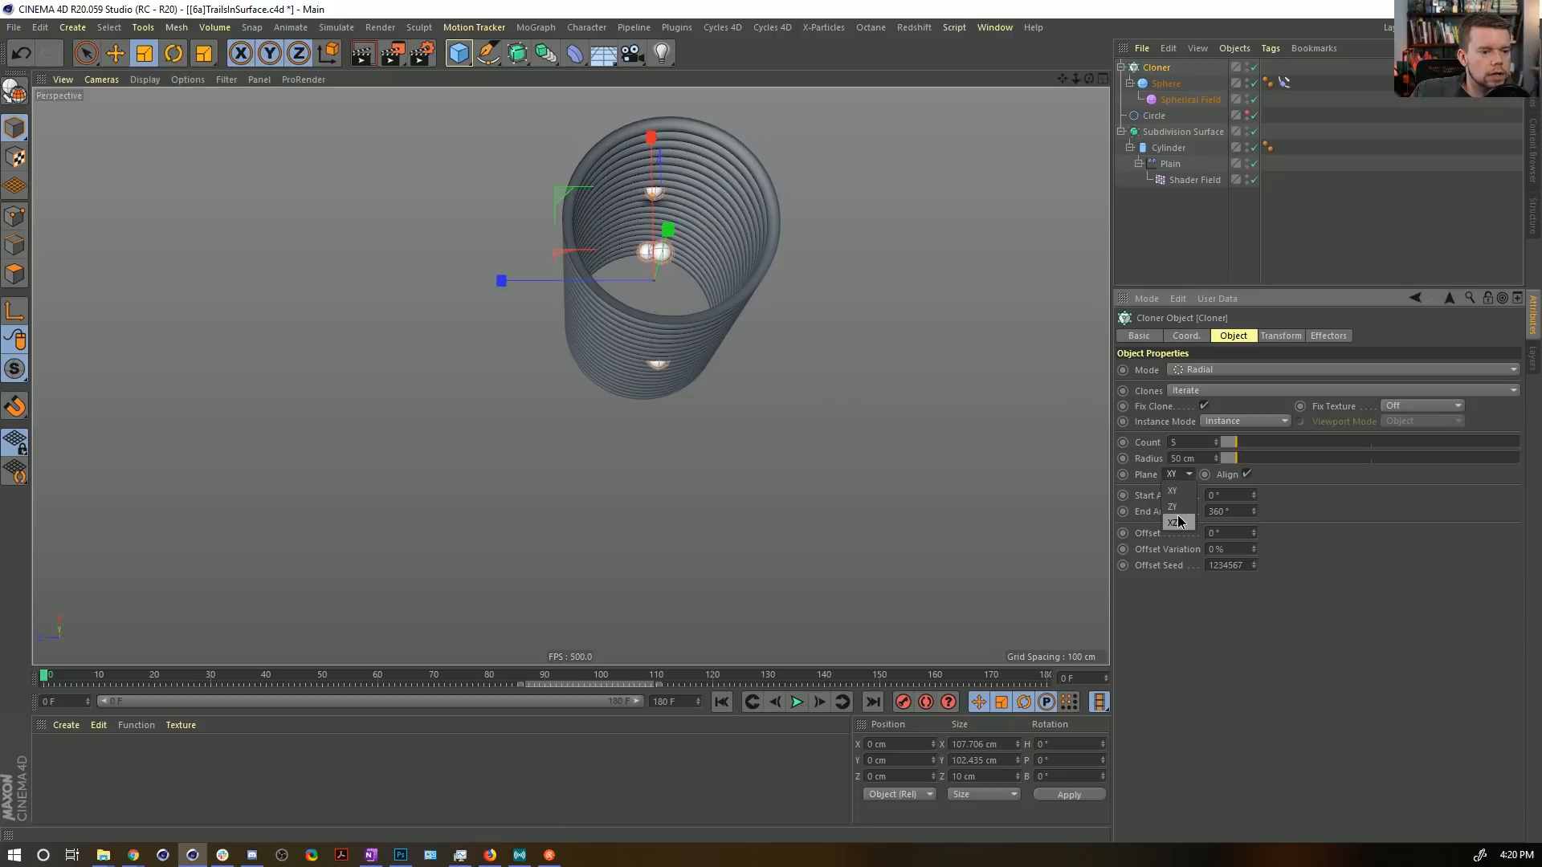
Try rotating the ring of spheres with a Cloner offset of 215°, and undo the change.
{"action": "left_click_drag", "start_coordinate": [1254, 533], "coordinate": [1251, 531]}
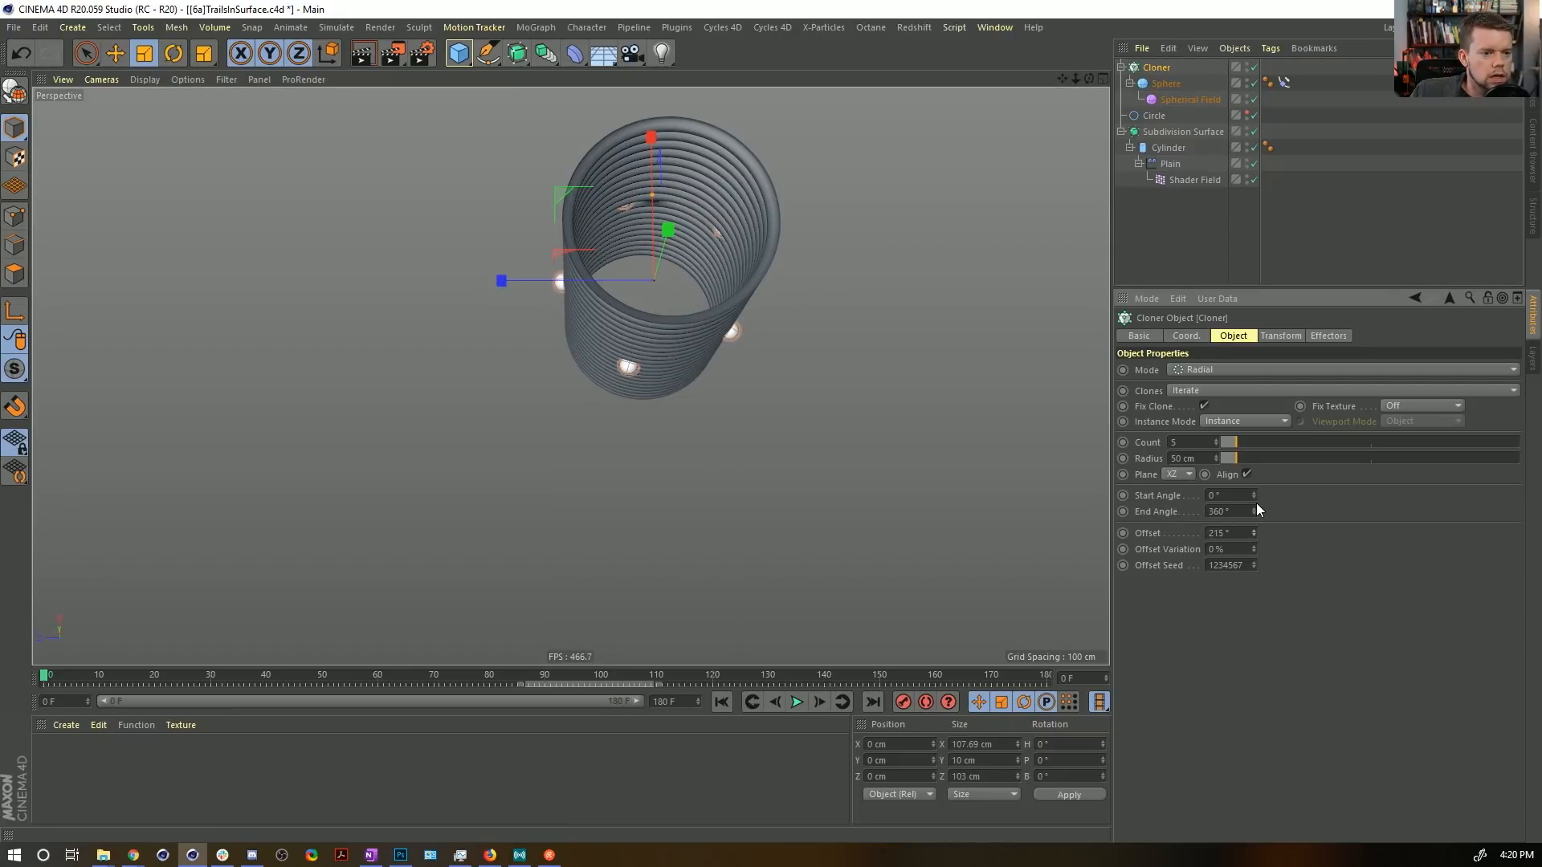
{"action": "key", "text": "ctrl+z"}
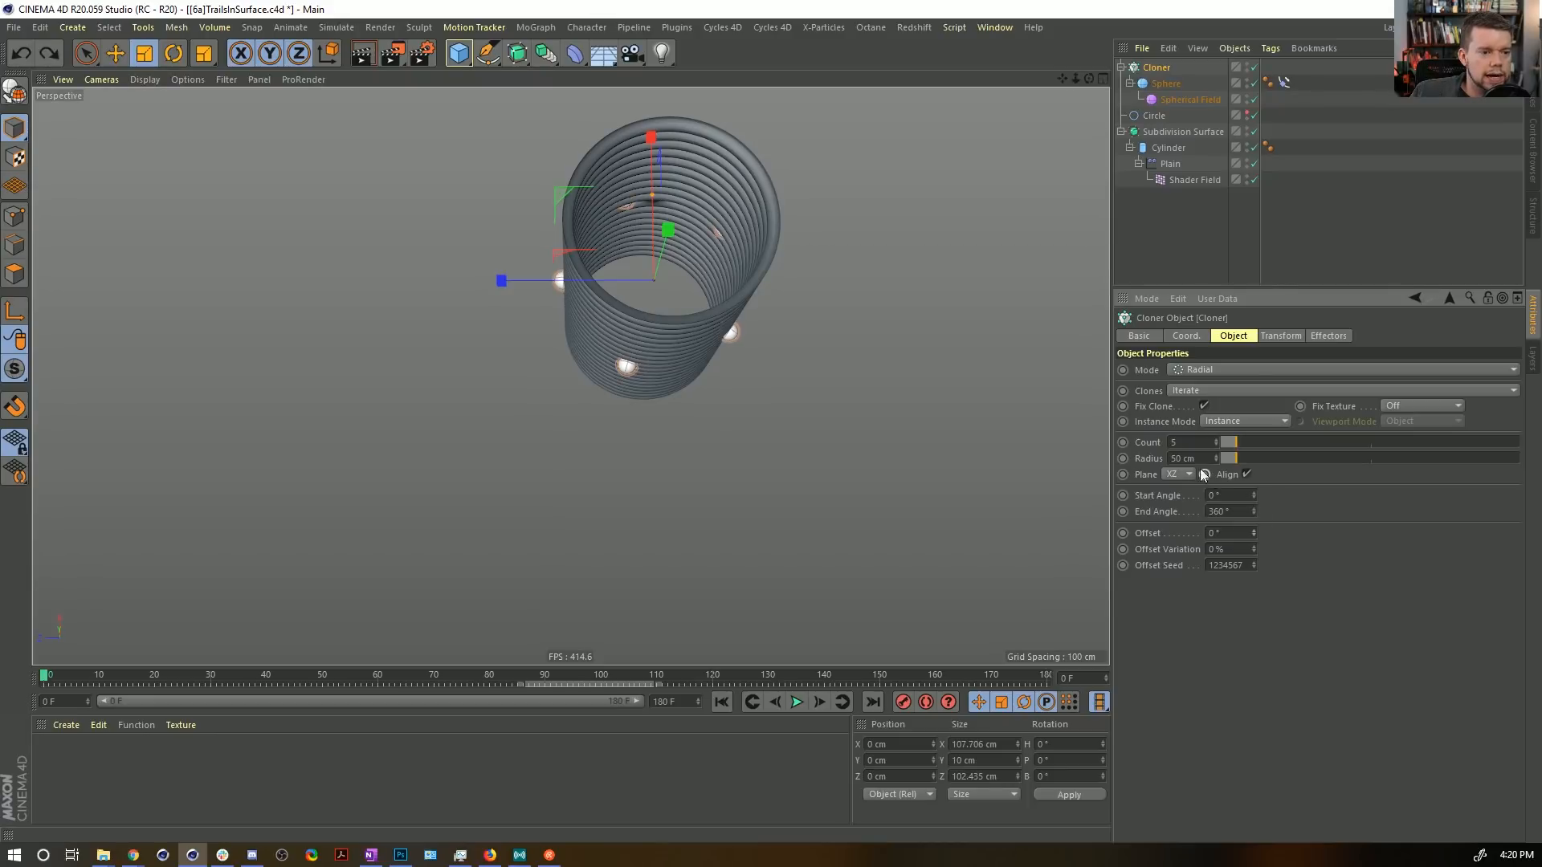
{"action": "left_click_drag", "start_coordinate": [620, 329], "coordinate": [730, 514], "text": "alt"}
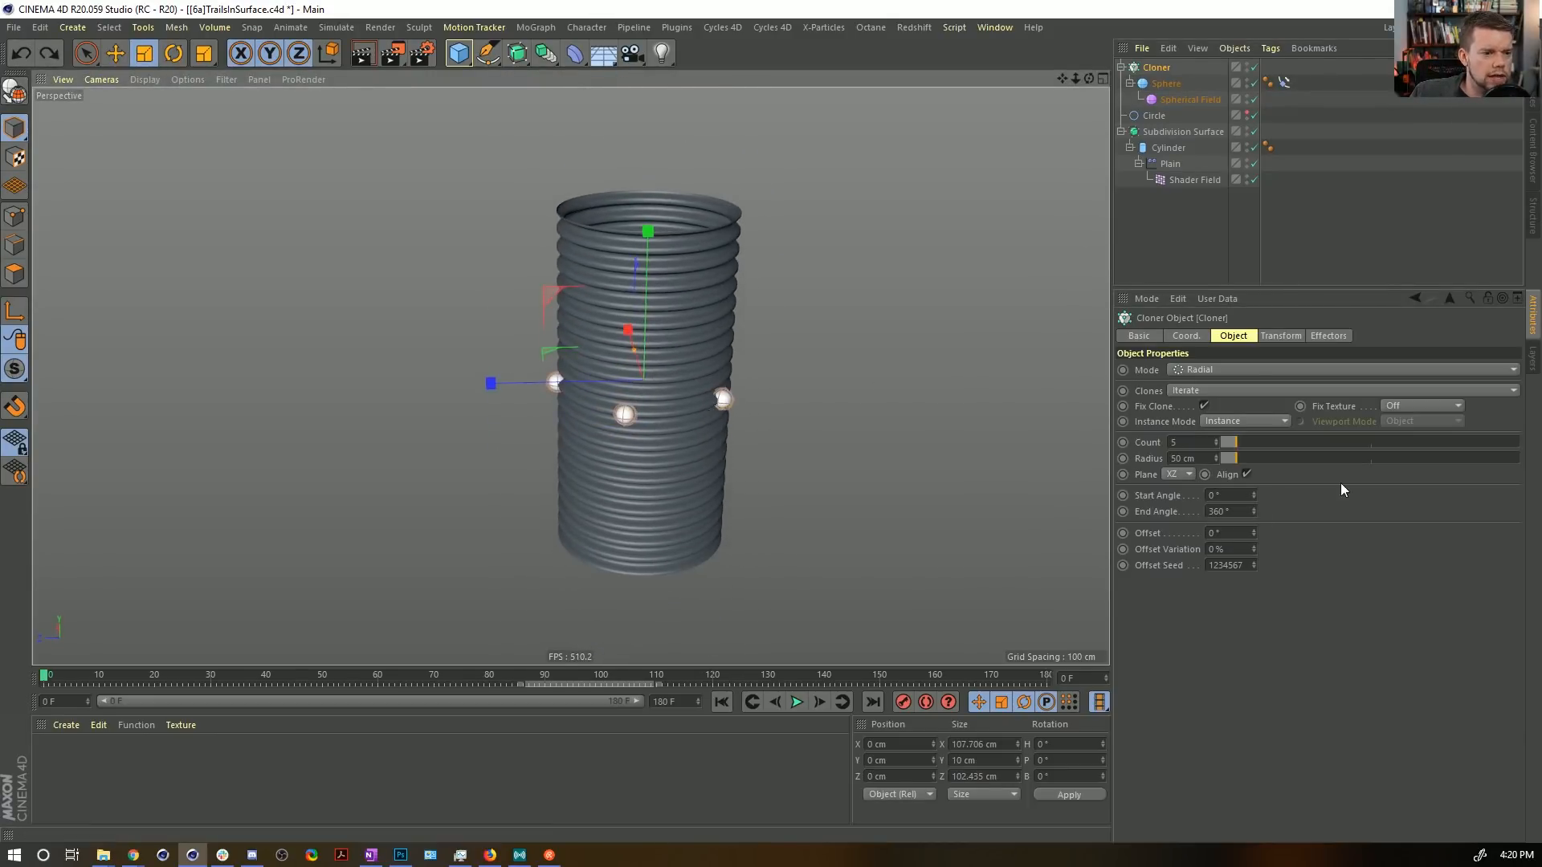
Set the Cloner's radial count to 16 spheres.
{"action": "left_click_drag", "start_coordinate": [1182, 440], "coordinate": [1126, 454]}
{"action": "type", "text": "16"}
{"action": "key", "text": "Return"}
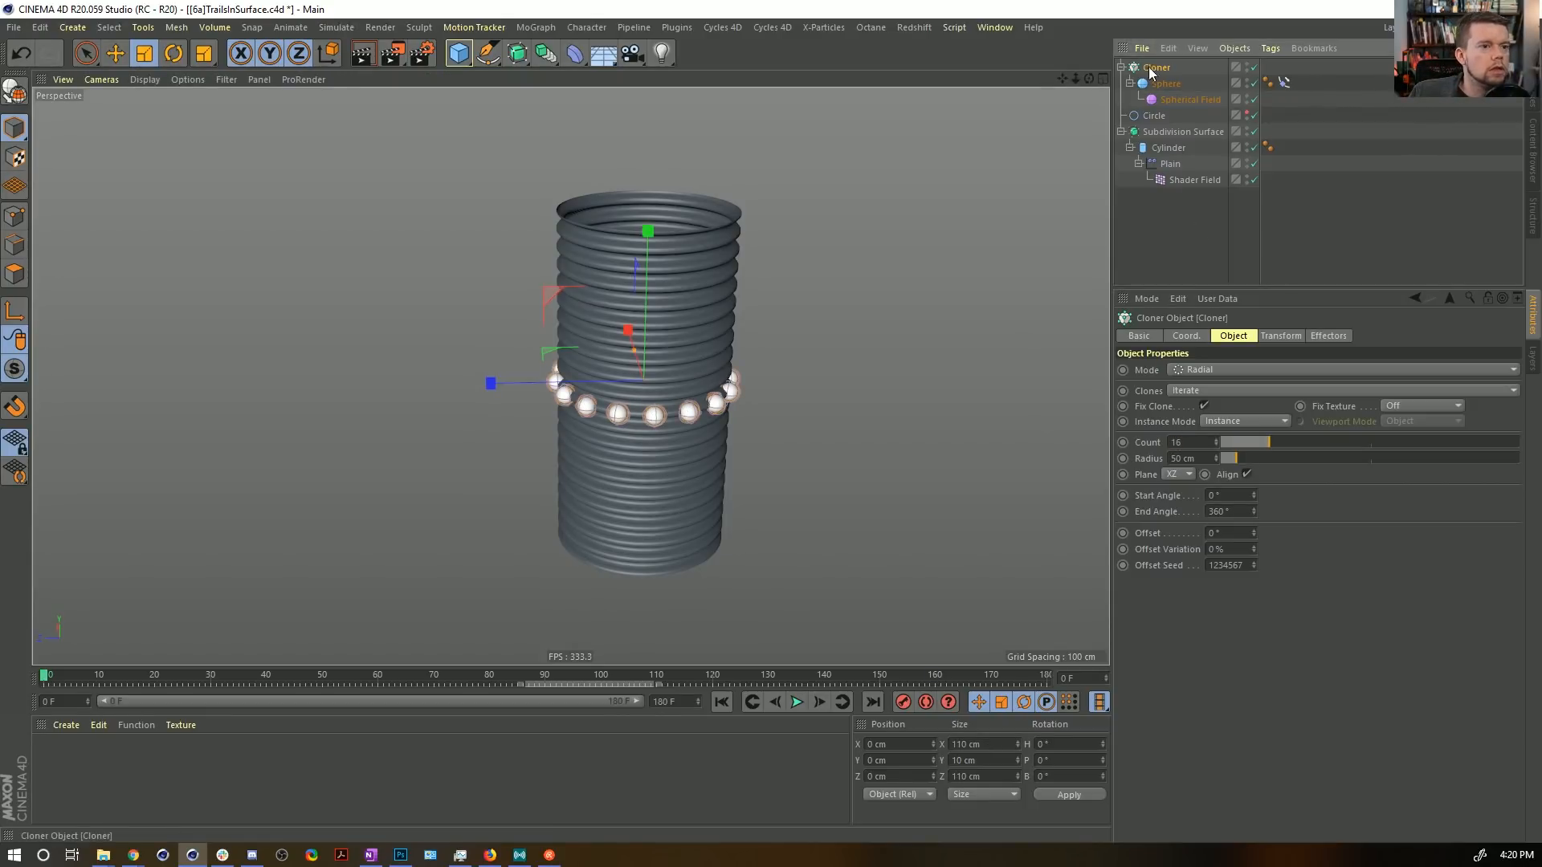
Add a Step effector to the Cloner, with scale turned off and a Y position offset of 200 cm.
{"action": "left_click", "coordinate": [546, 27]}
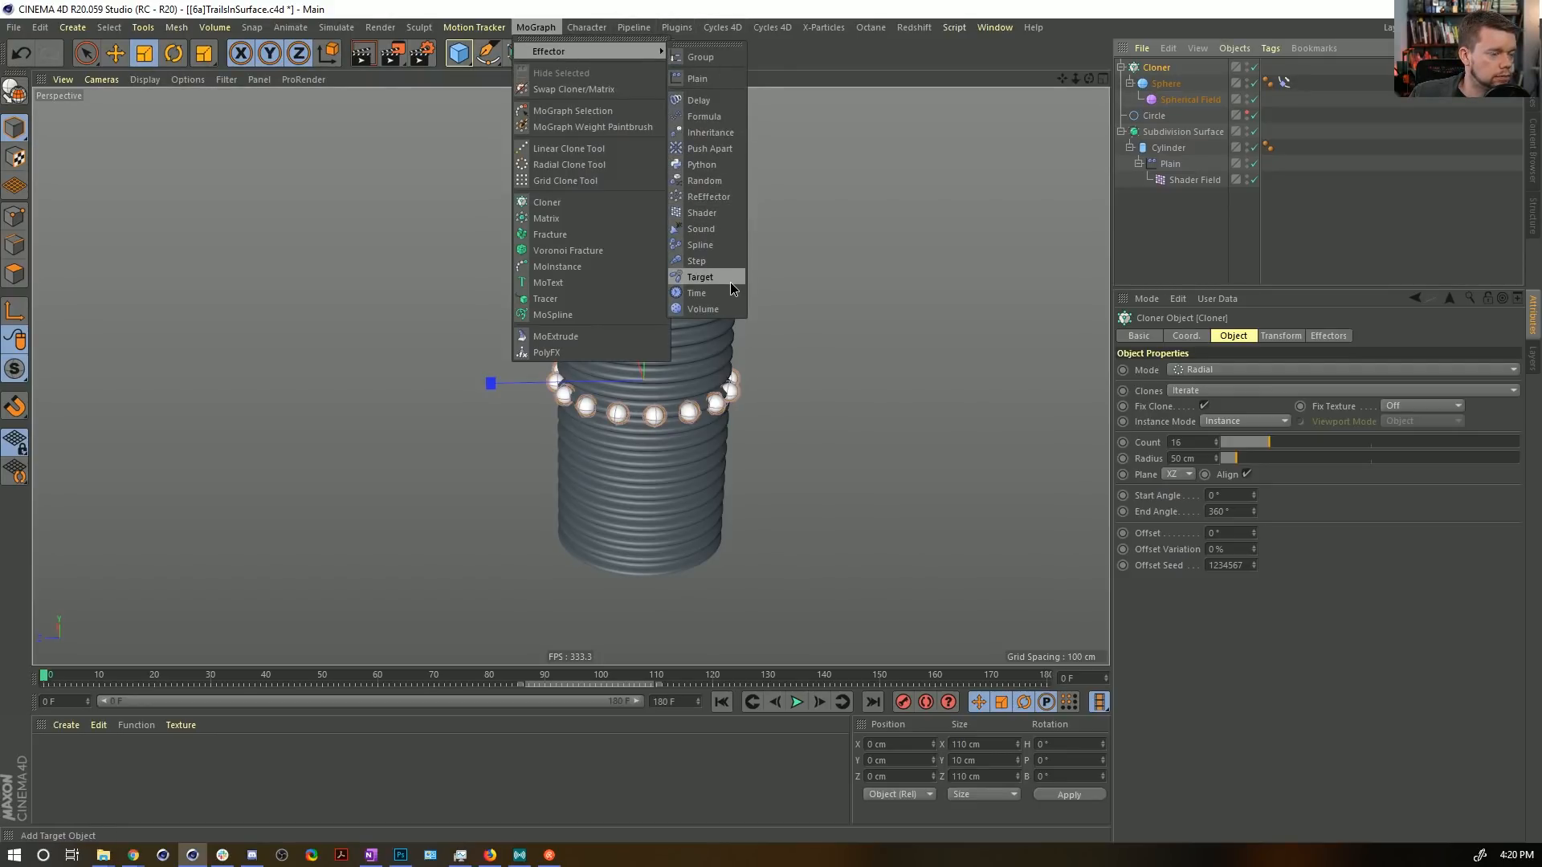
{"action": "left_click", "coordinate": [716, 260]}
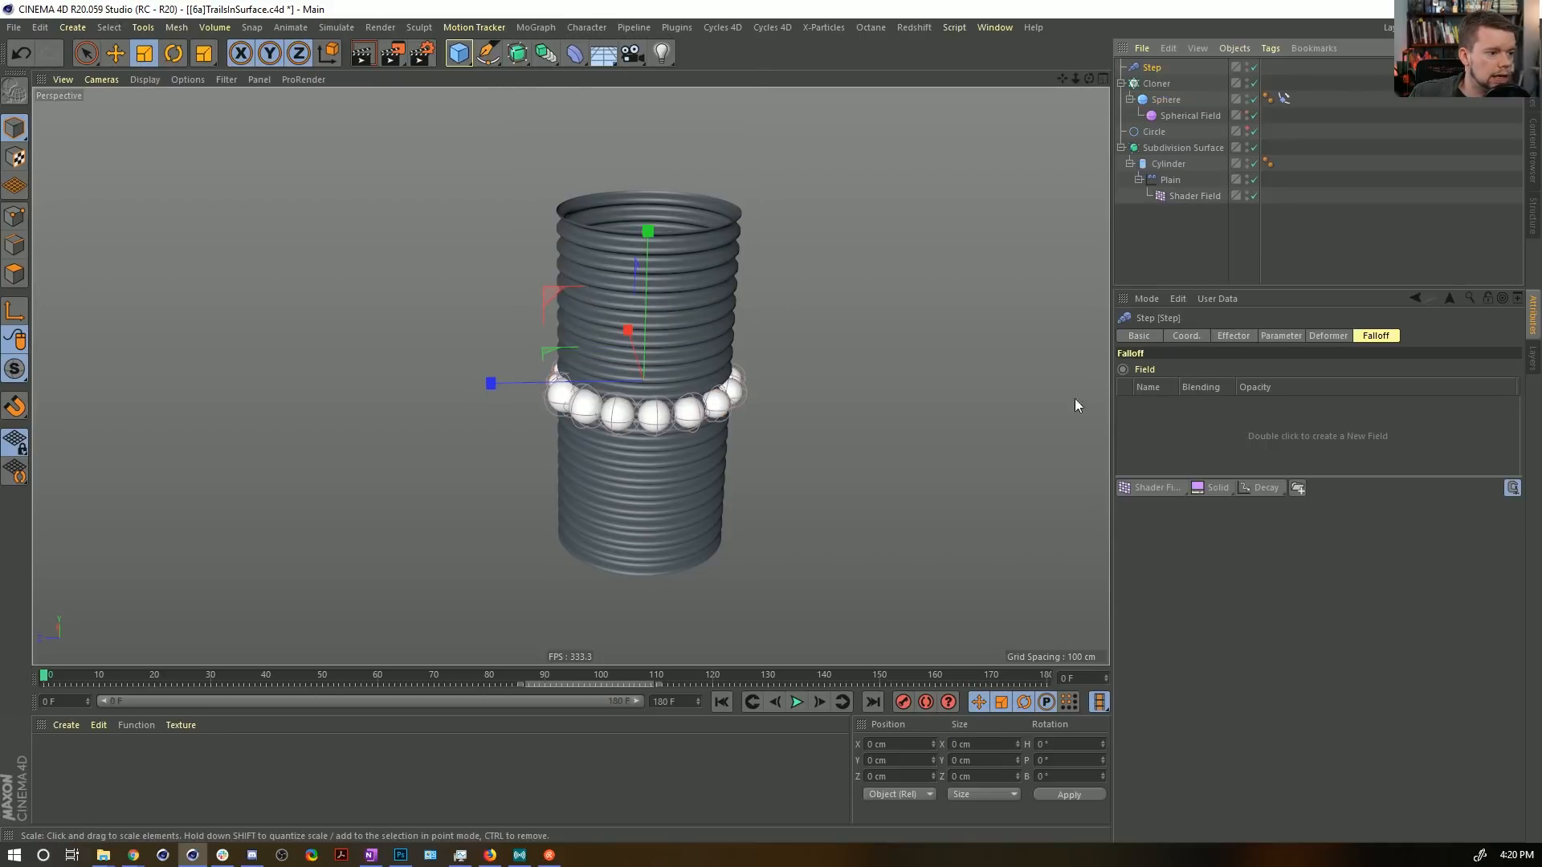
{"action": "left_click", "coordinate": [1279, 336]}
{"action": "left_click", "coordinate": [1279, 402]}
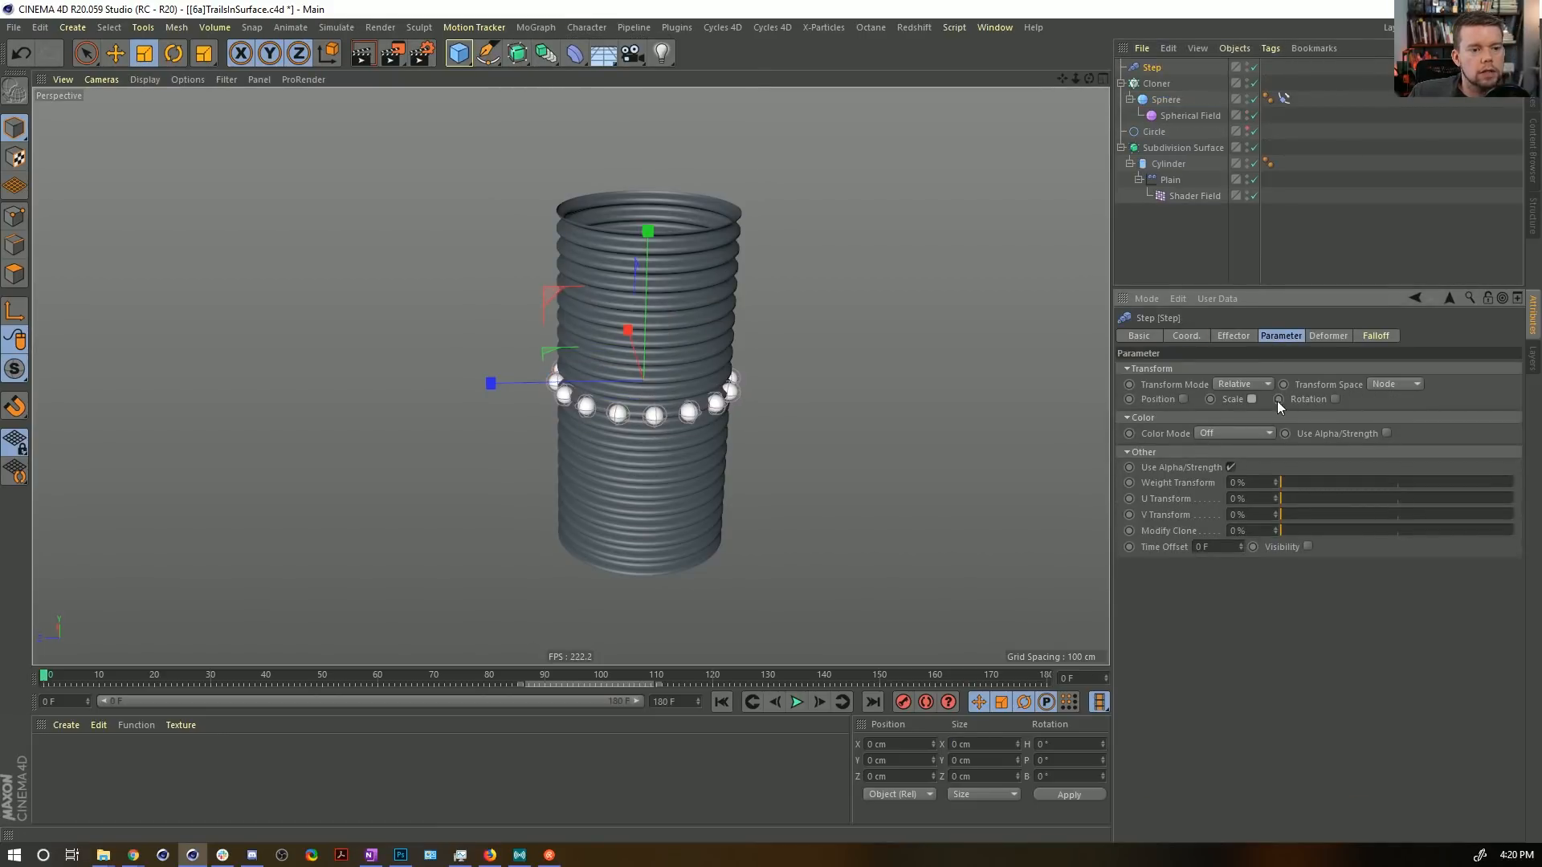
{"action": "left_click", "coordinate": [1184, 399]}
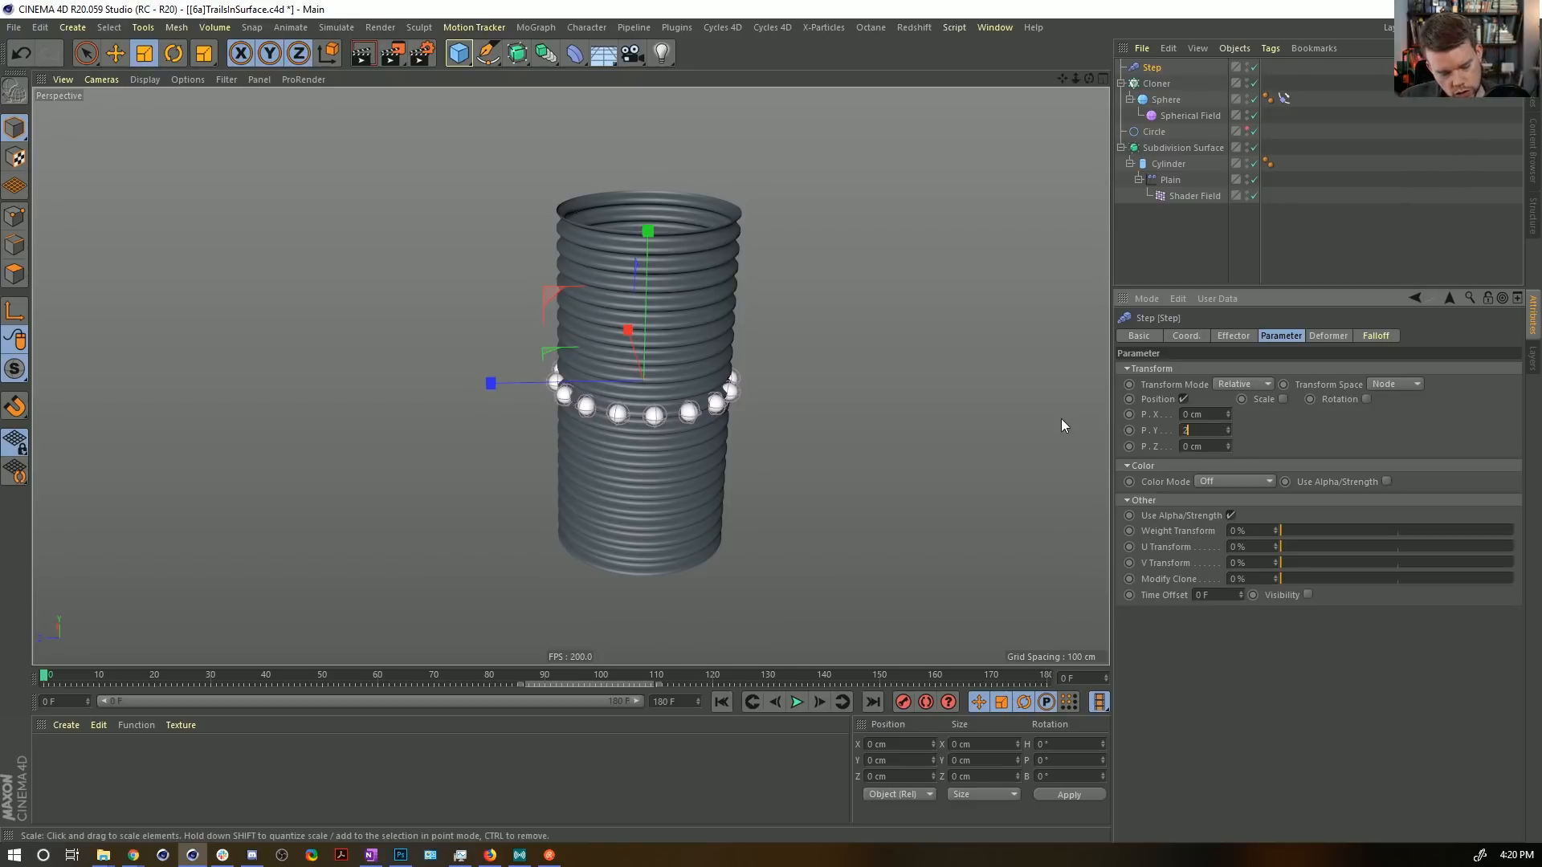
{"action": "type", "text": "200"}
{"action": "key", "text": "Return"}
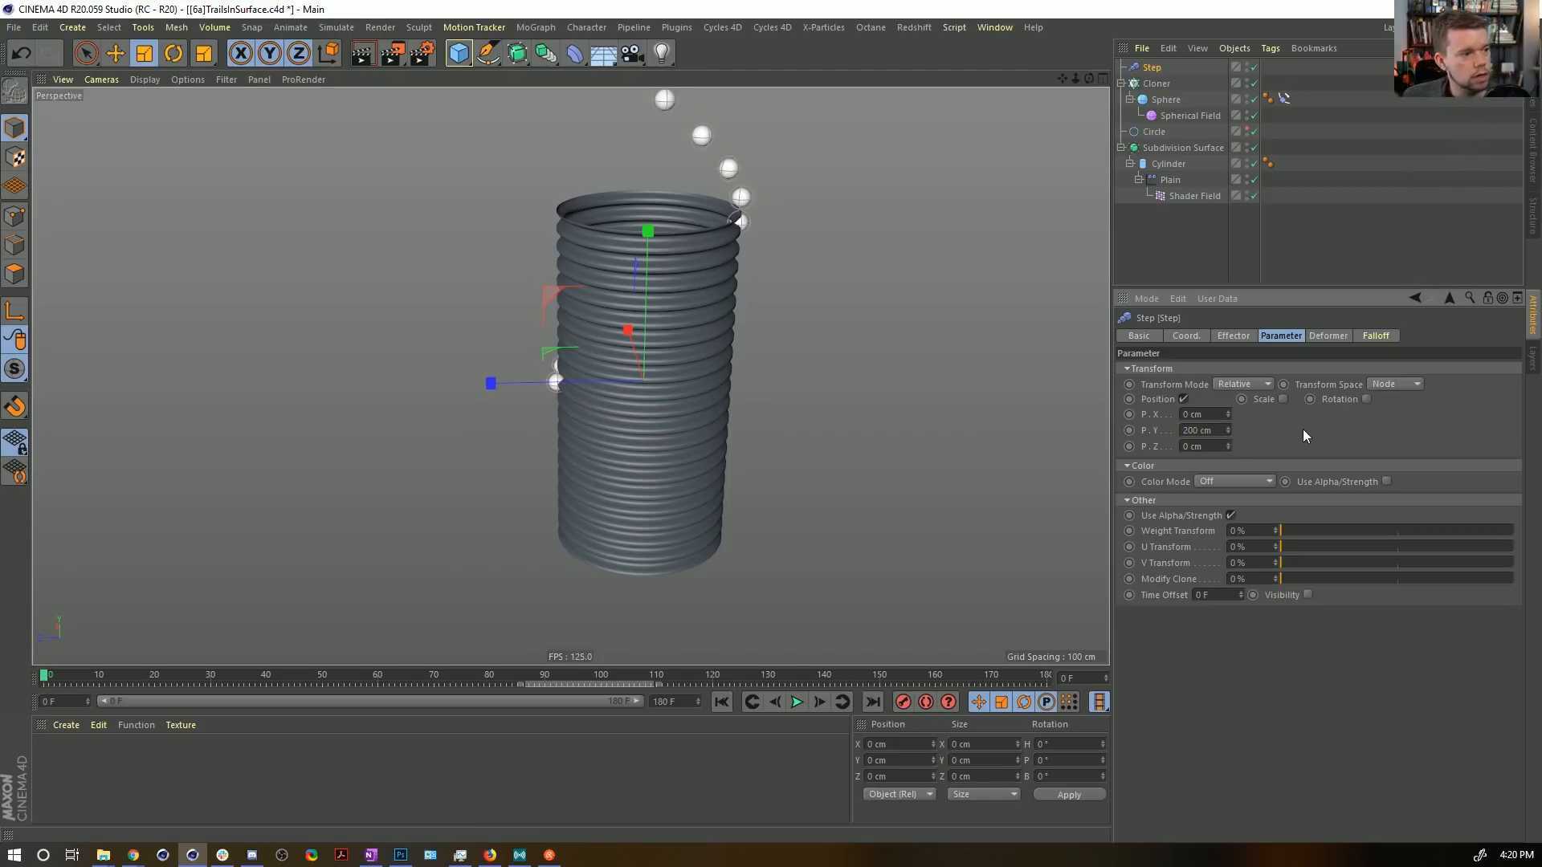
Make the Step effector's spline linear so the spheres rise in even steps.
{"action": "left_click", "coordinate": [1330, 336]}
{"action": "left_click", "coordinate": [1280, 335]}
{"action": "left_click", "coordinate": [1235, 336]}
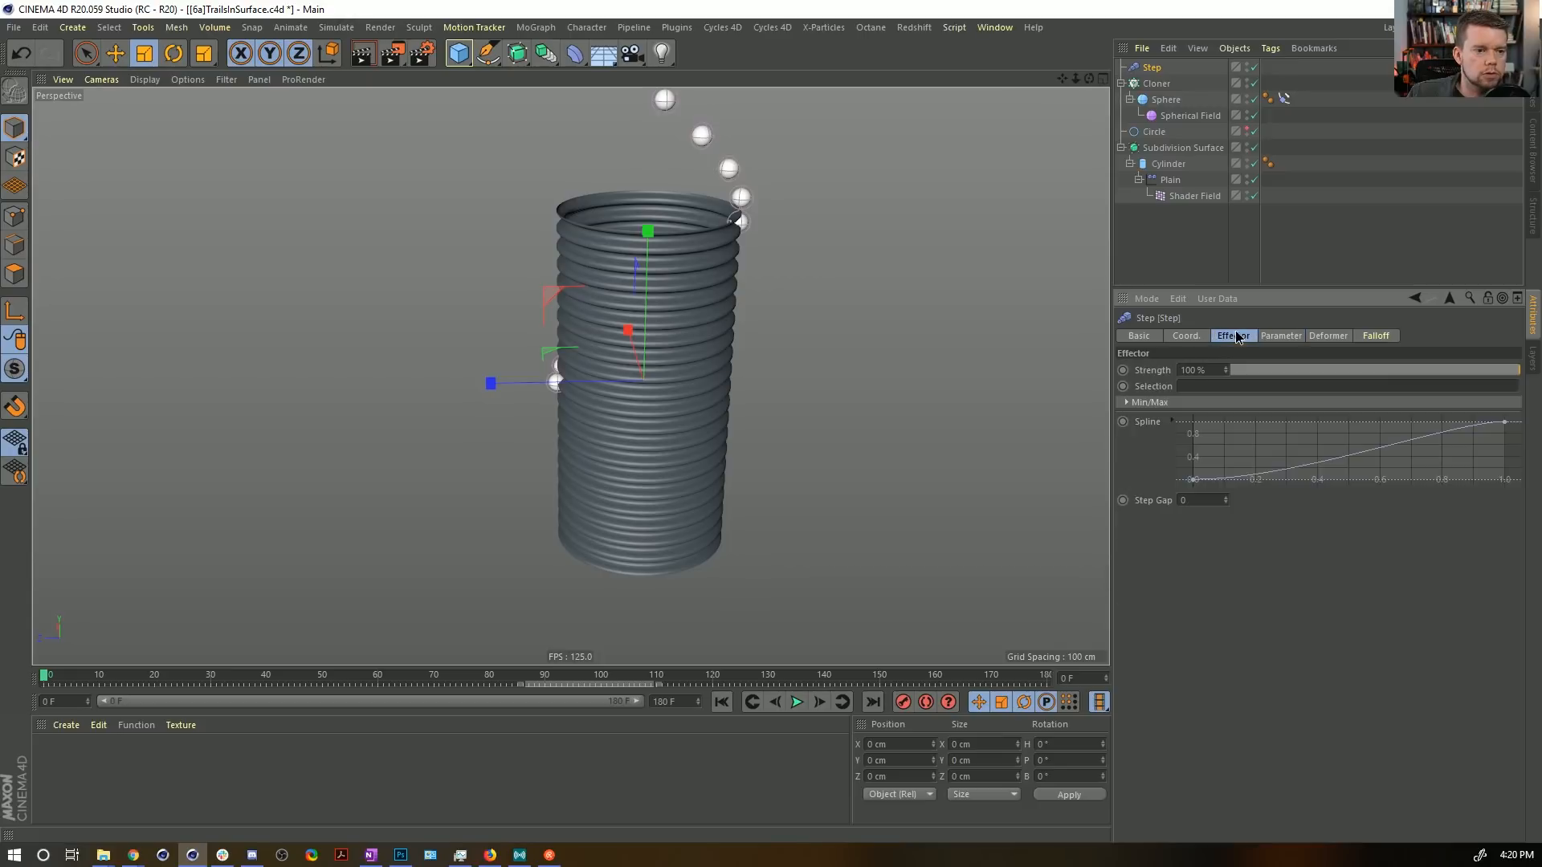
{"action": "right_click", "coordinate": [1269, 471]}
{"action": "mouse_move", "coordinate": [1354, 702]}
{"action": "left_click", "coordinate": [1412, 699]}
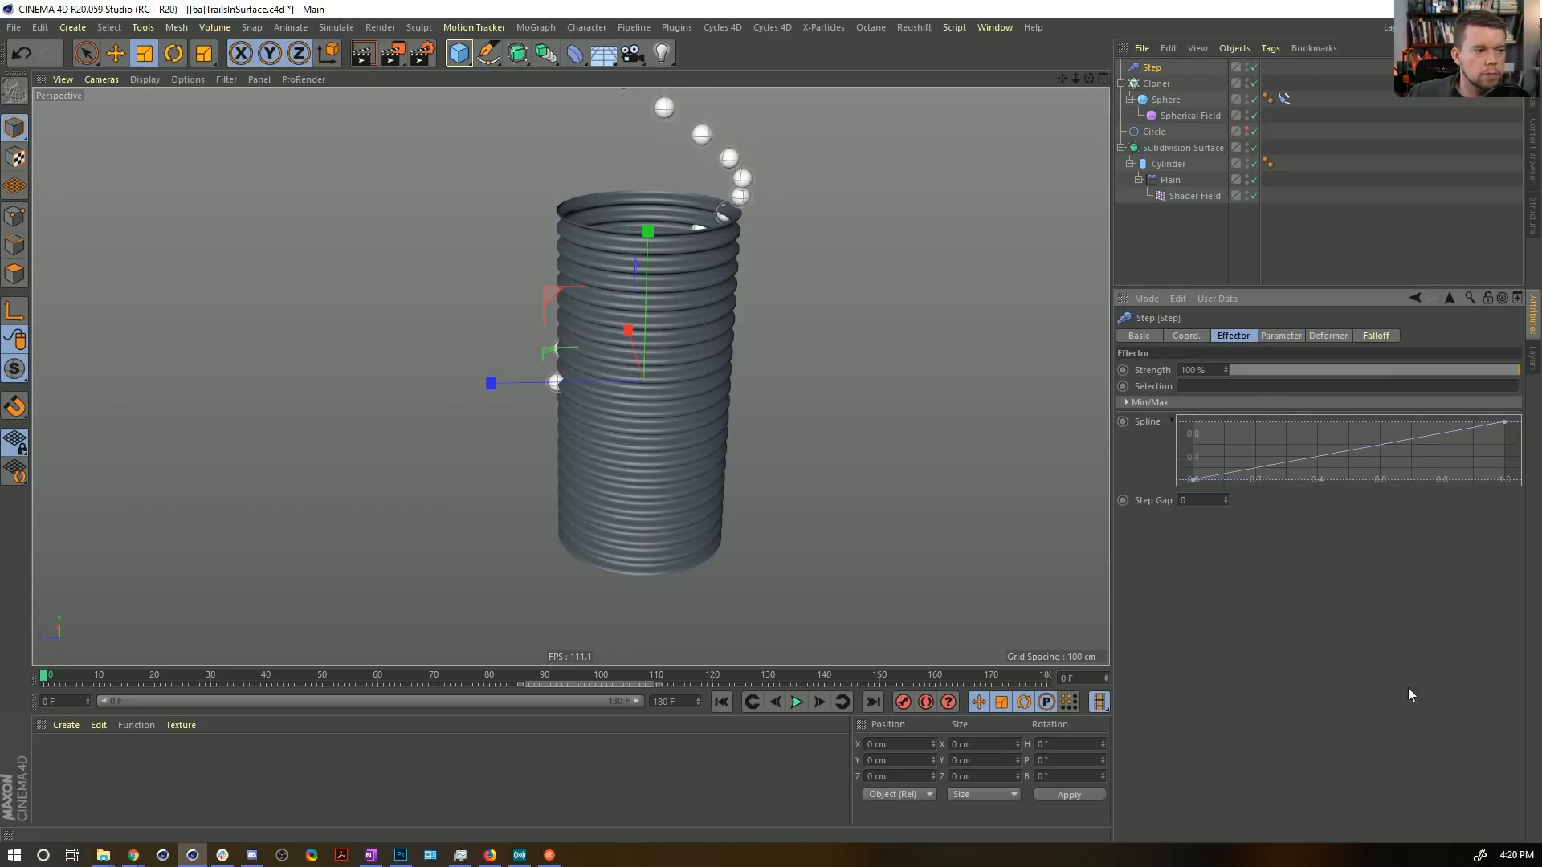
Move the Cloner to a Y position of -100 cm.
{"action": "left_click", "coordinate": [1157, 83]}
{"action": "left_click", "coordinate": [877, 760]}
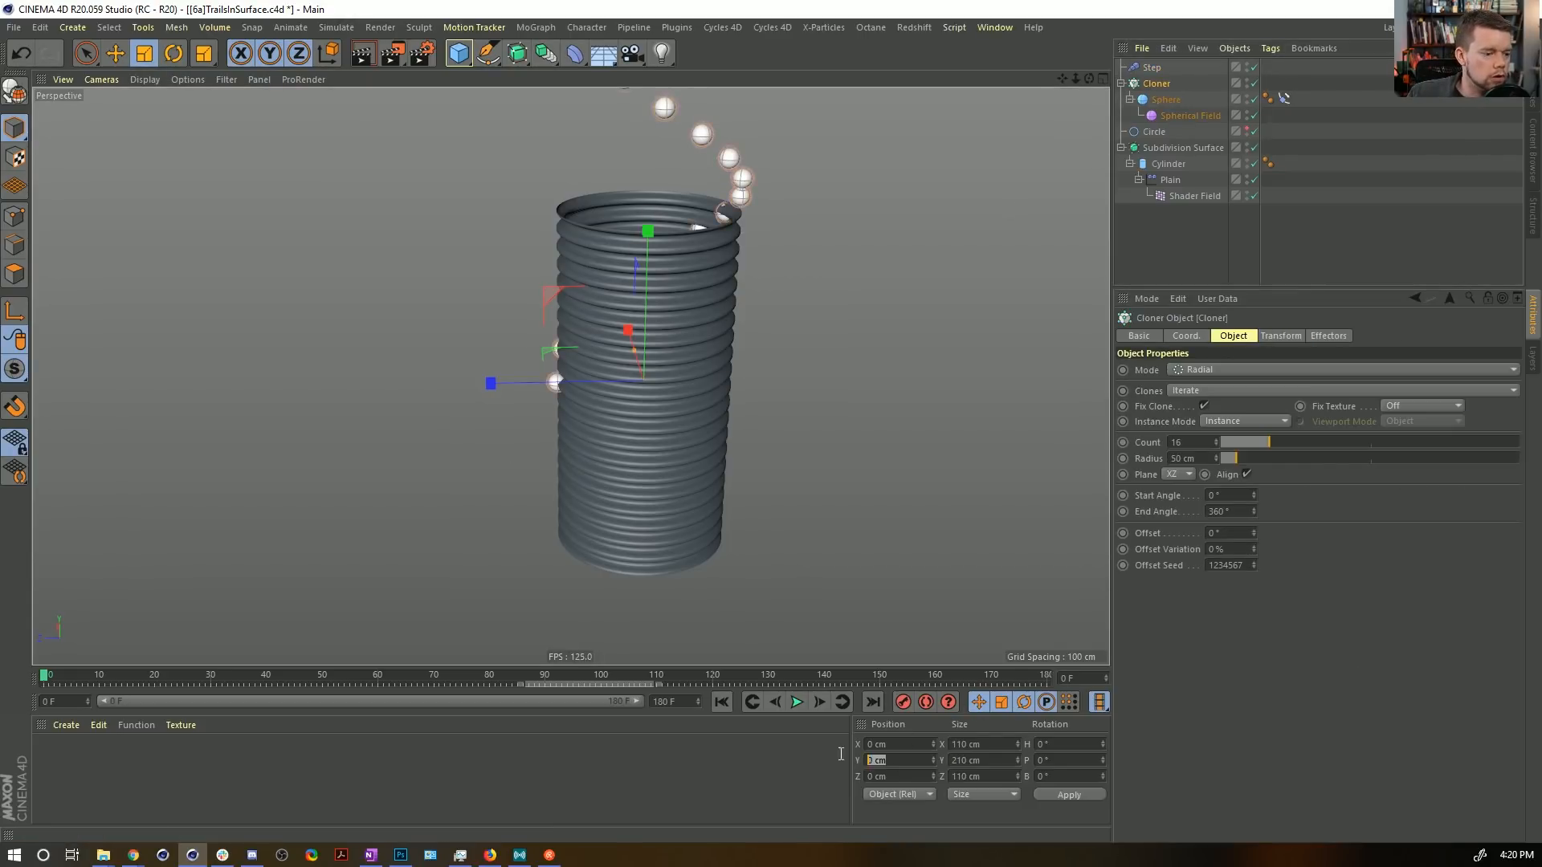
{"action": "type", "text": "-10"}
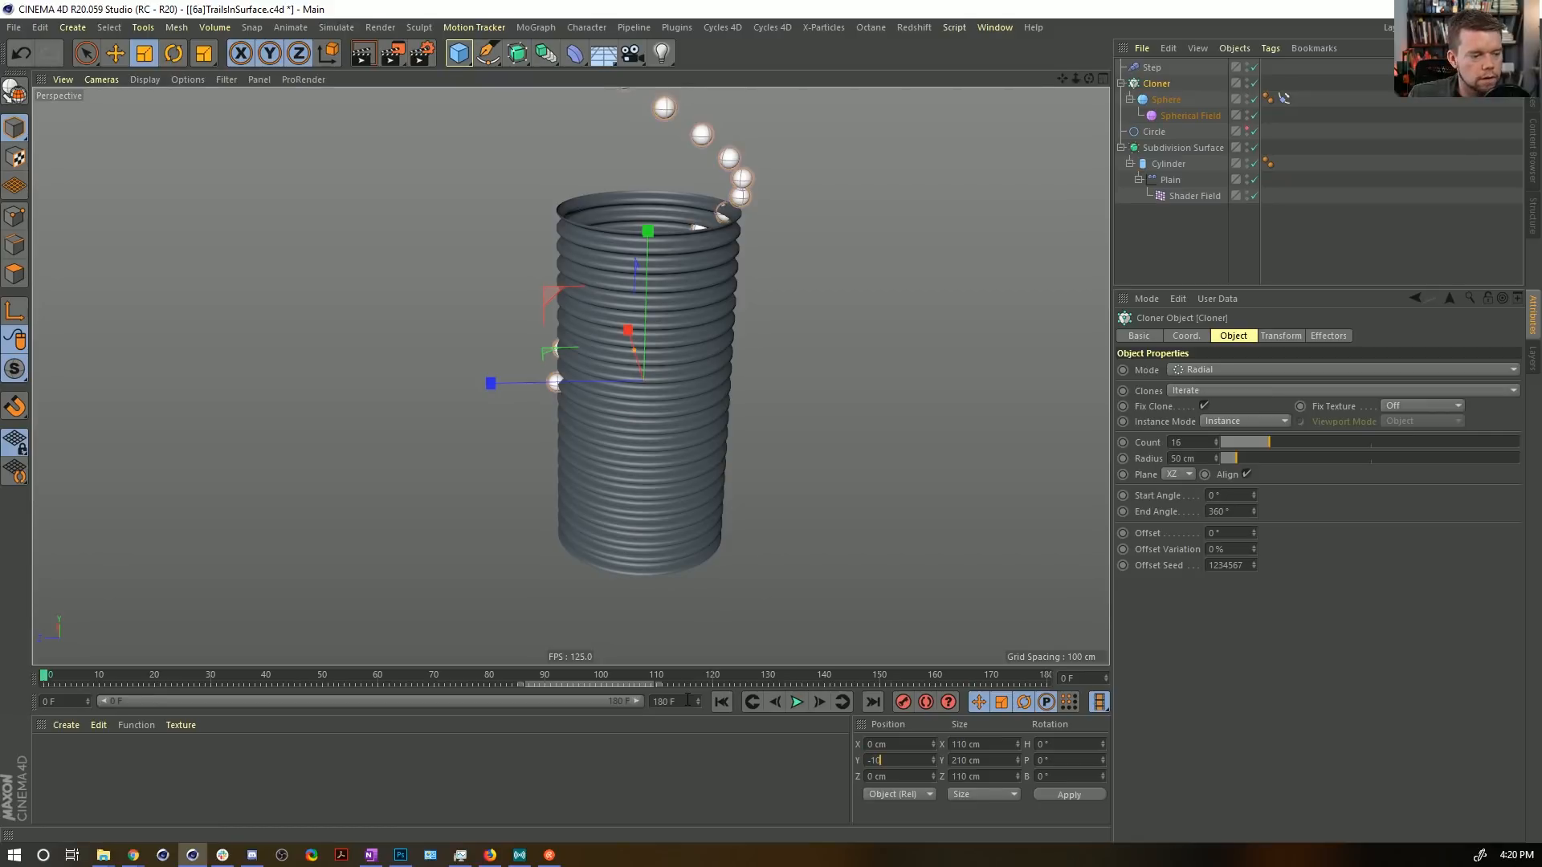
{"action": "type", "text": "0"}
{"action": "key", "text": "Return"}
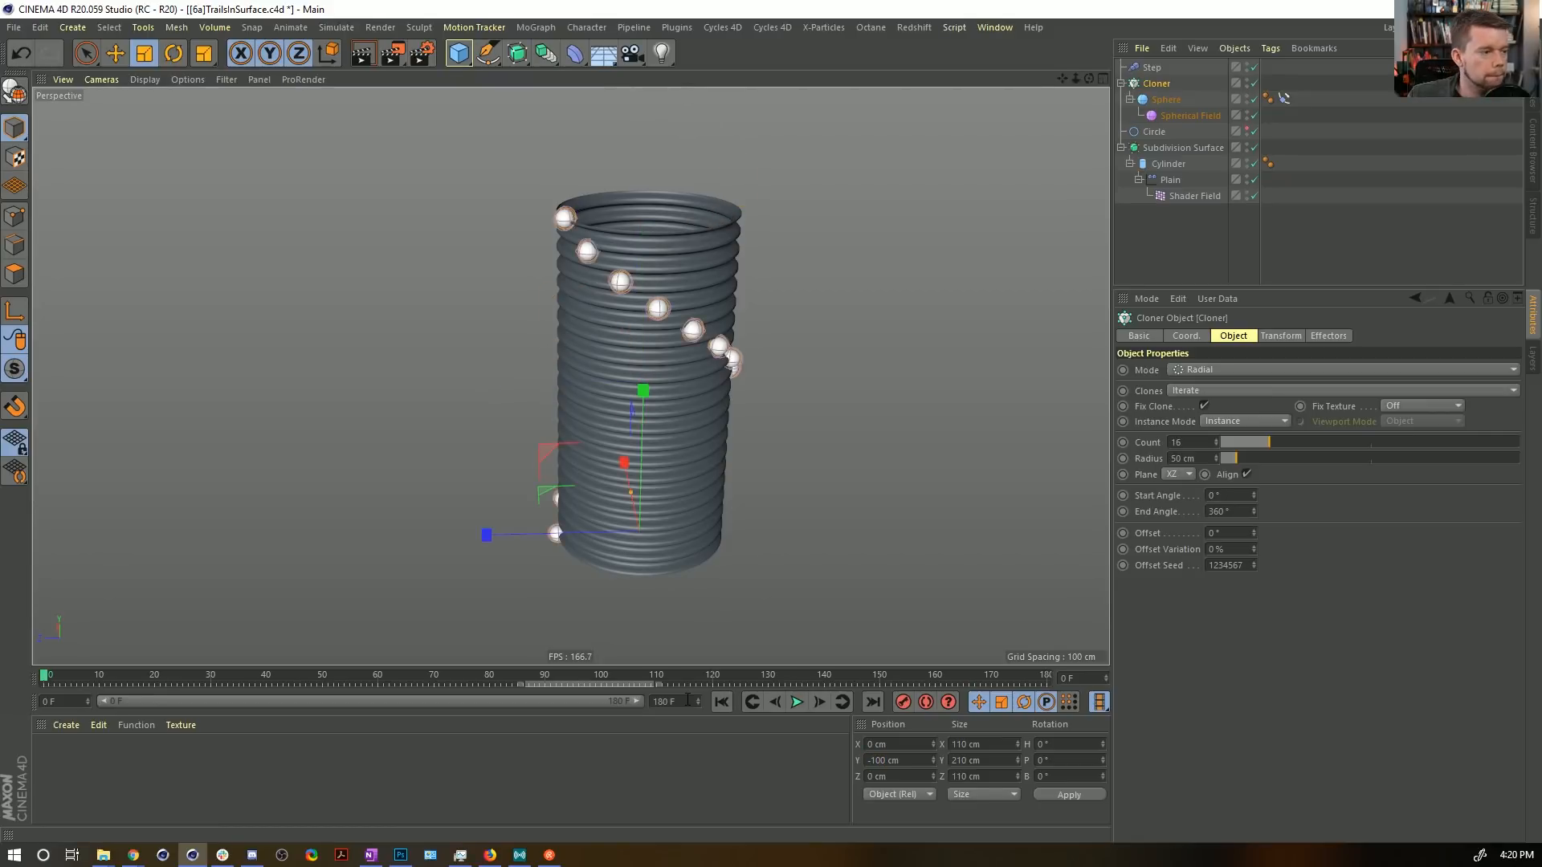
Play the animation while varying the Cloner's offset, then rewind and try an offset of 1116°.
{"action": "left_click", "coordinate": [798, 701]}
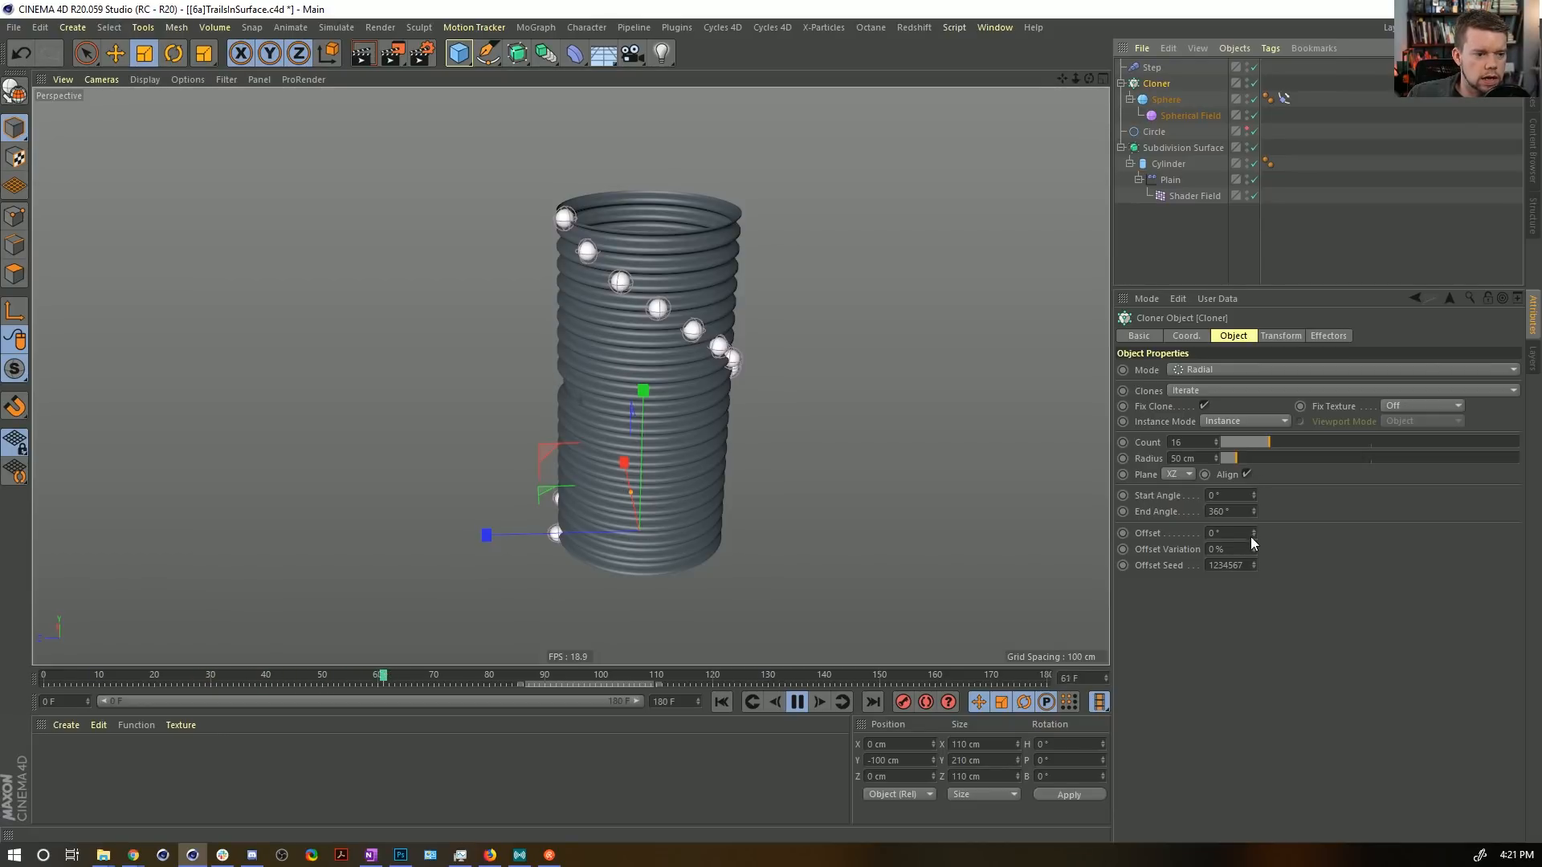
{"action": "left_click_drag", "start_coordinate": [1253, 533], "coordinate": [1254, 462]}
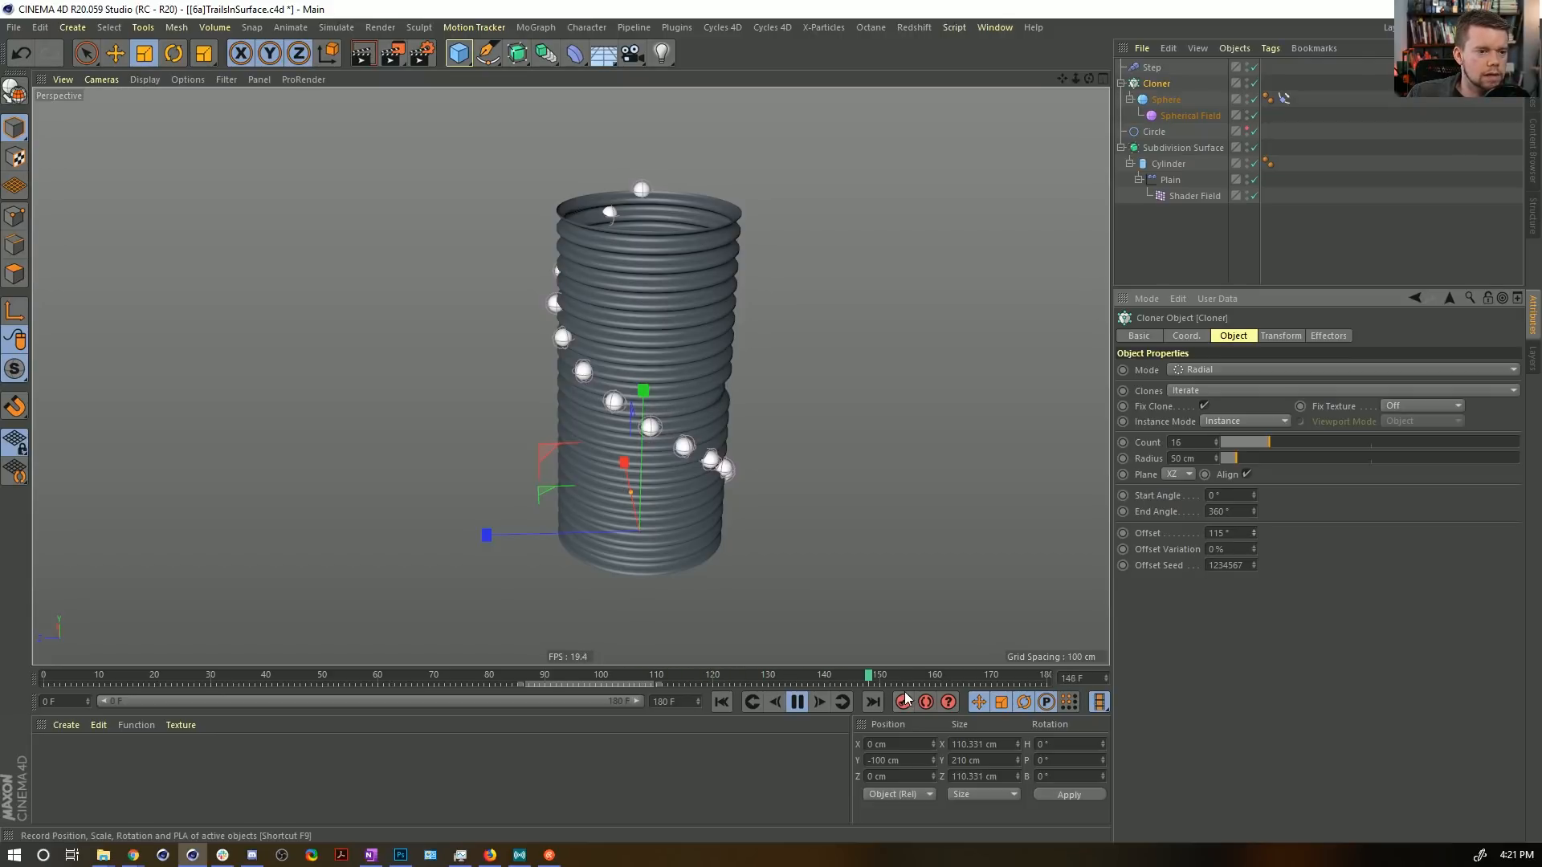
{"action": "left_click", "coordinate": [796, 702]}
{"action": "left_click", "coordinate": [722, 702]}
{"action": "left_click_drag", "start_coordinate": [1252, 542], "coordinate": [1252, 442]}
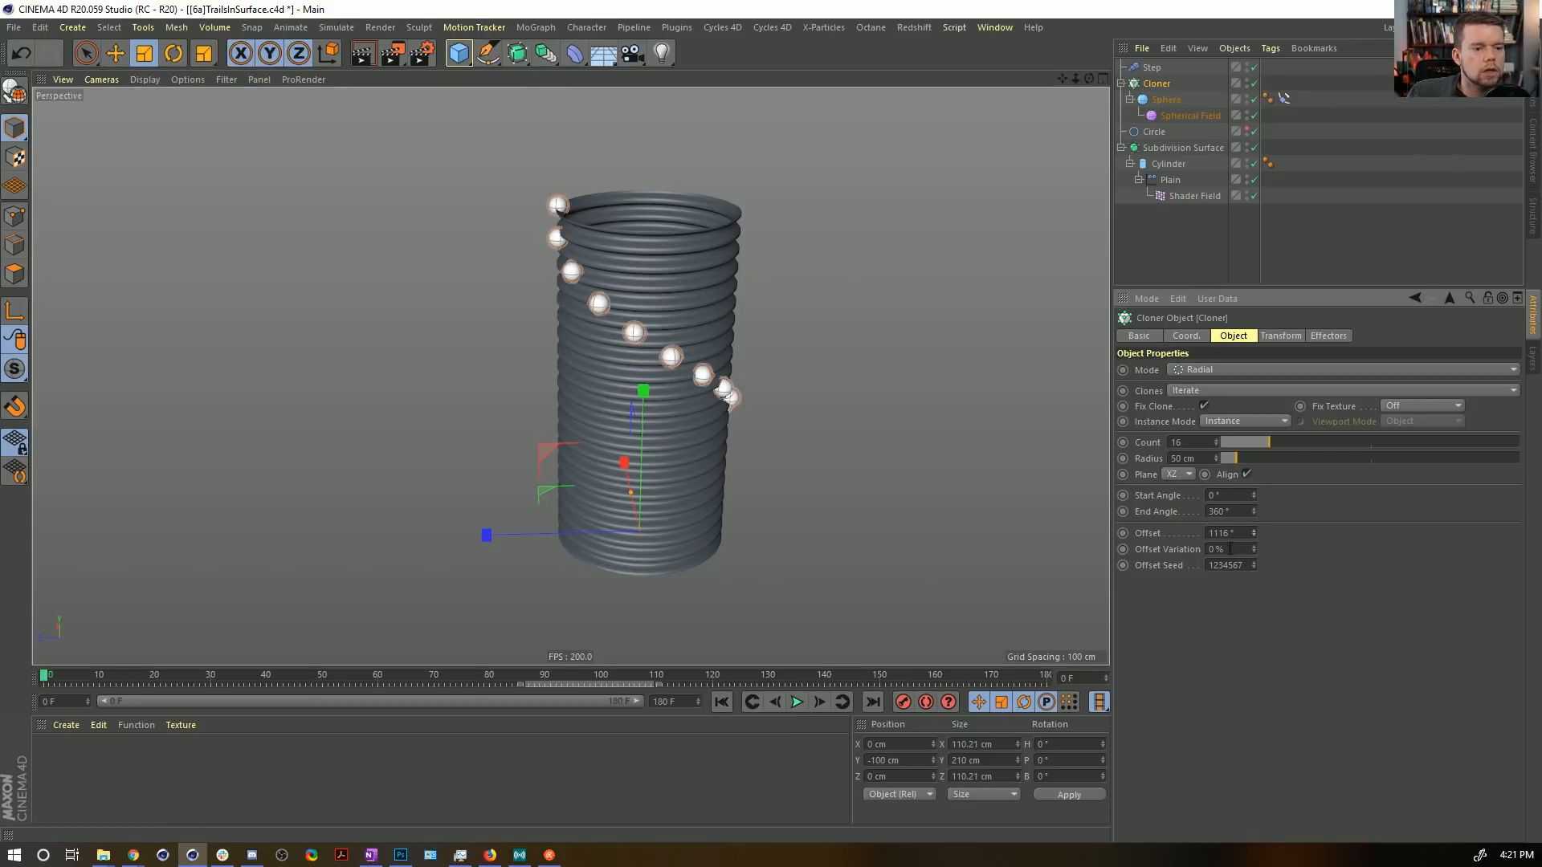
Set the Cloner's offset variation to 50%.
{"action": "mouse_move", "coordinate": [1253, 550]}
{"action": "left_mouse_down"}
{"action": "mouse_move", "coordinate": [1253, 525]}
{"action": "mouse_move", "coordinate": [1243, 550]}
{"action": "left_mouse_up"}
{"action": "type", "text": "50"}
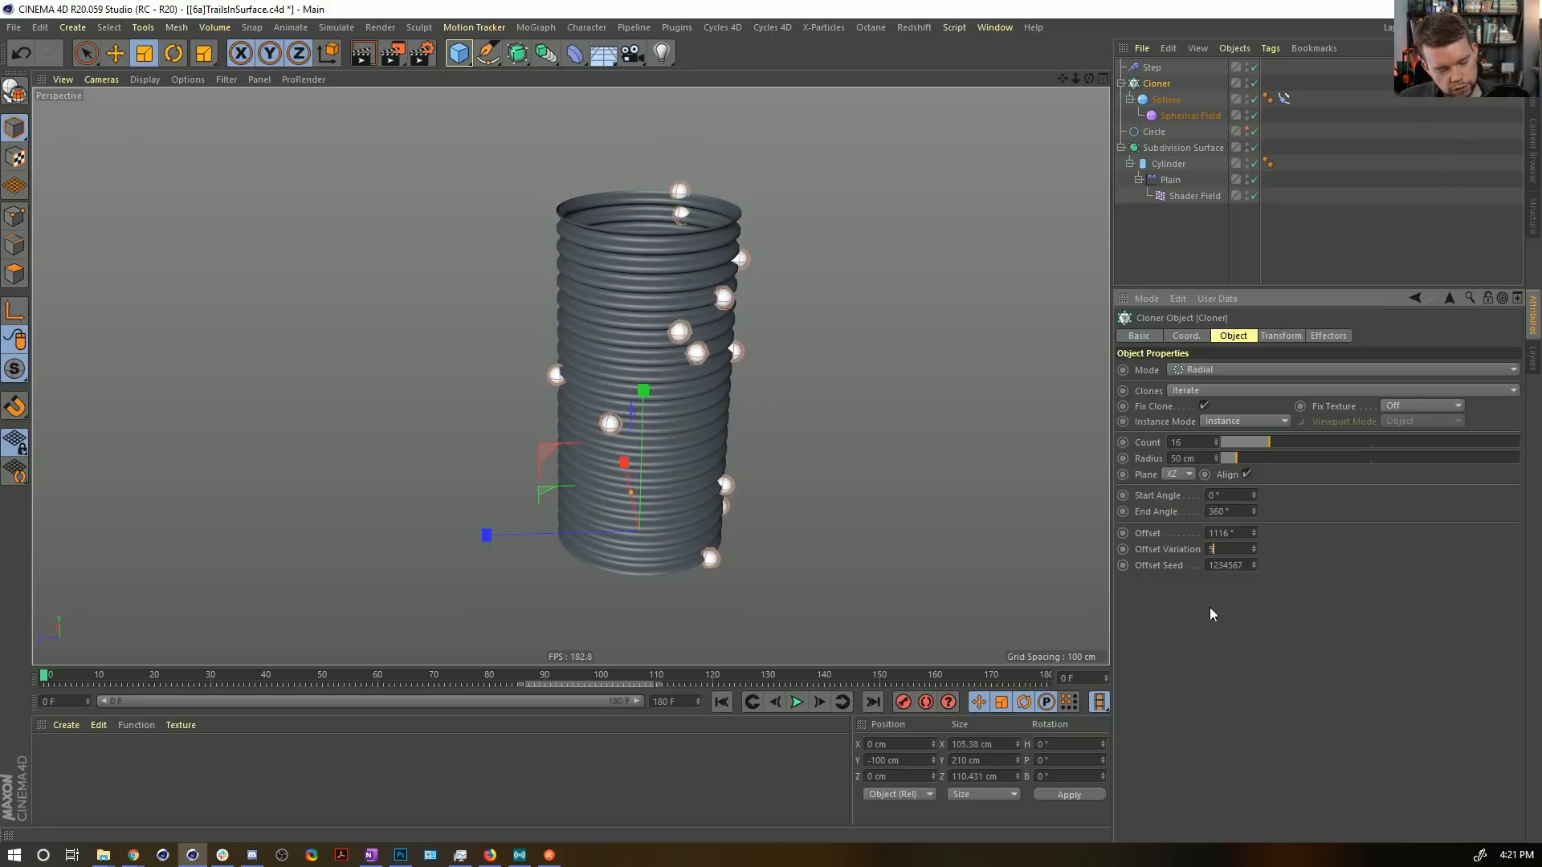
{"action": "key", "text": "Return"}
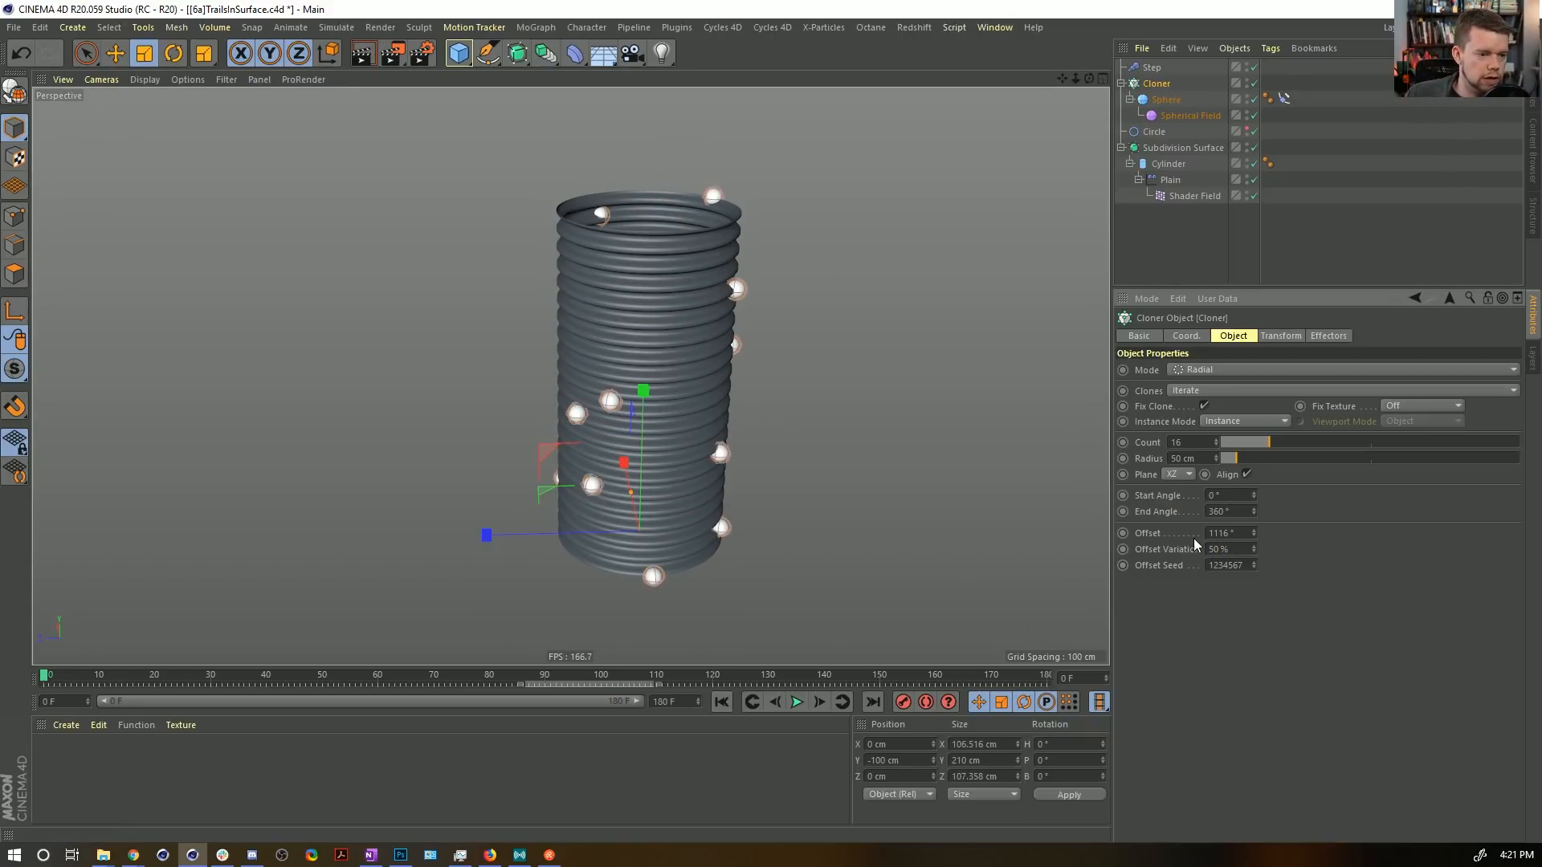
Try Cloner offsets of 0°, 100° and 1000° to compare how the varied spheres spread around the cylinder.
{"action": "type", "text": "0"}
{"action": "key", "text": "Return"}
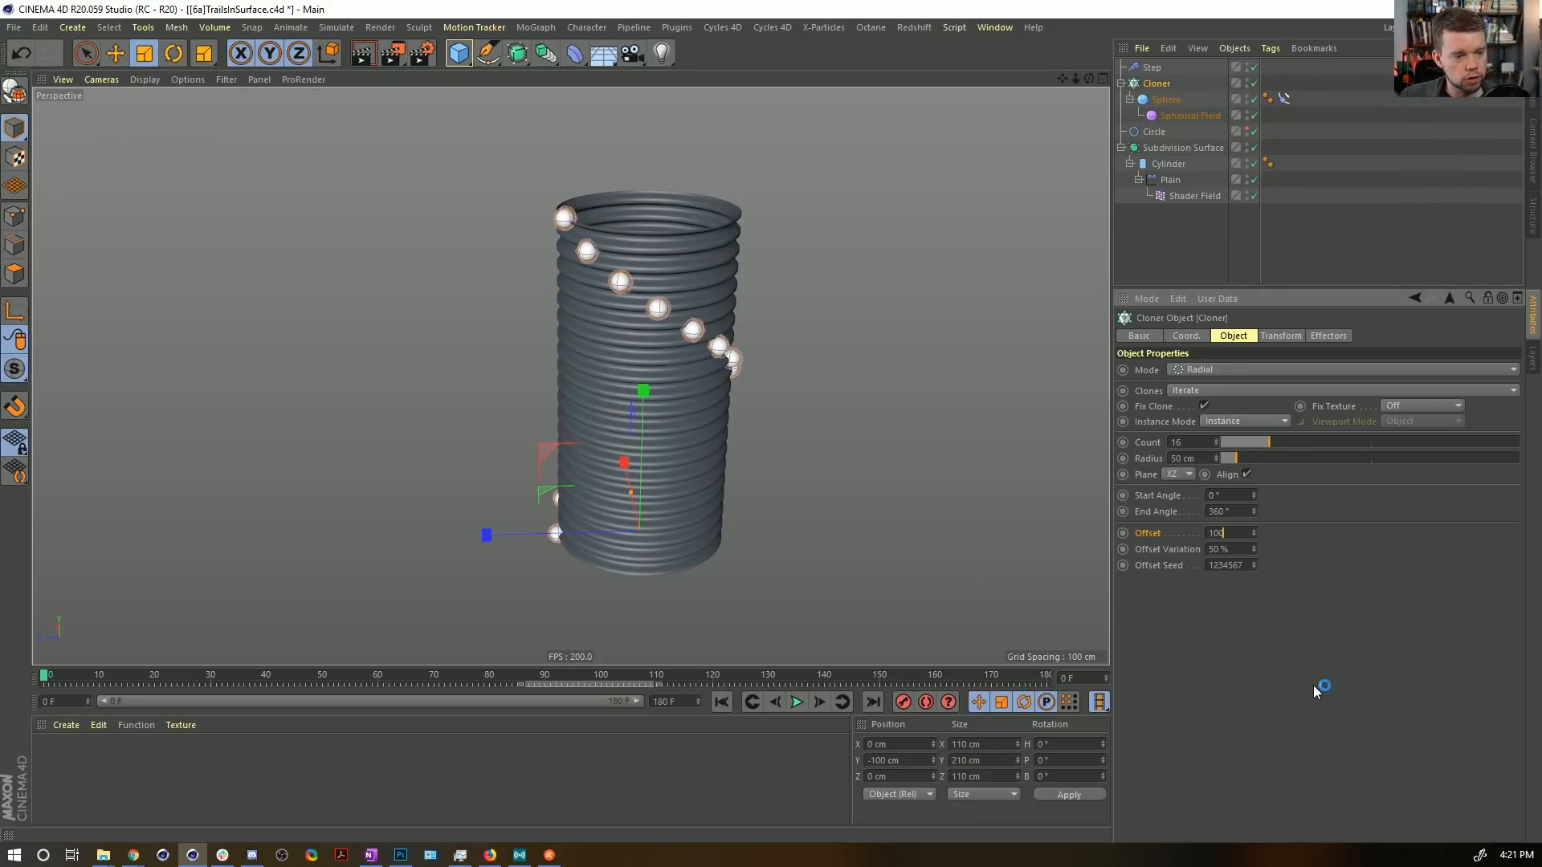
{"action": "key", "text": "Return"}
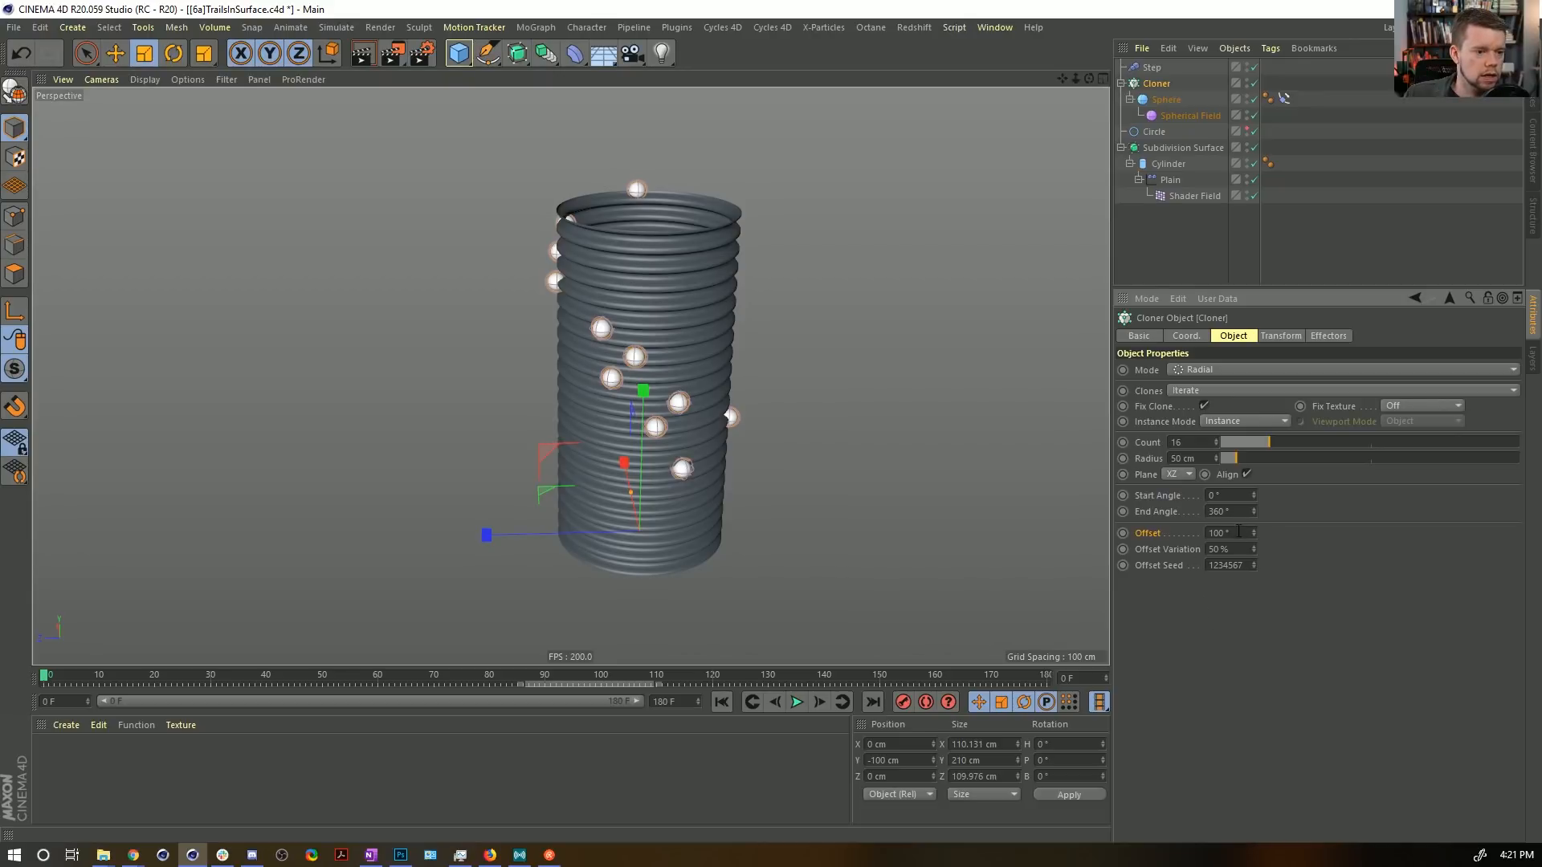
{"action": "type", "text": "0"}
{"action": "key", "text": "Return"}
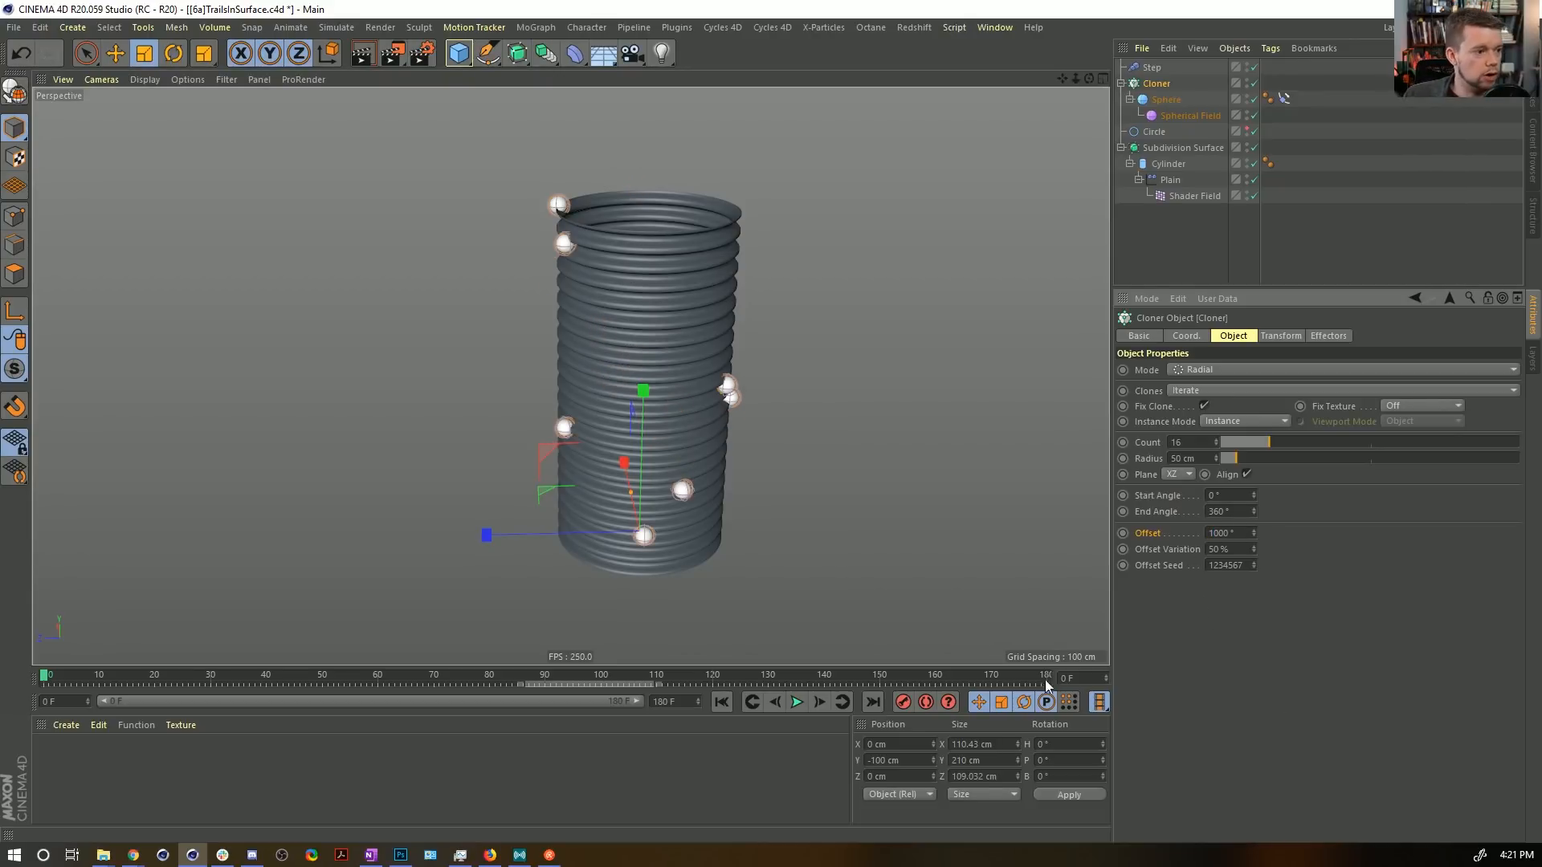
Go to frame 180 and keyframe the Cloner's offset at 2000°.
{"action": "left_click", "coordinate": [872, 704]}
{"action": "mouse_move", "coordinate": [1254, 540]}
{"action": "left_mouse_down"}
{"action": "mouse_move", "coordinate": [1254, 472]}
{"action": "mouse_move", "coordinate": [1251, 532]}
{"action": "left_mouse_up"}
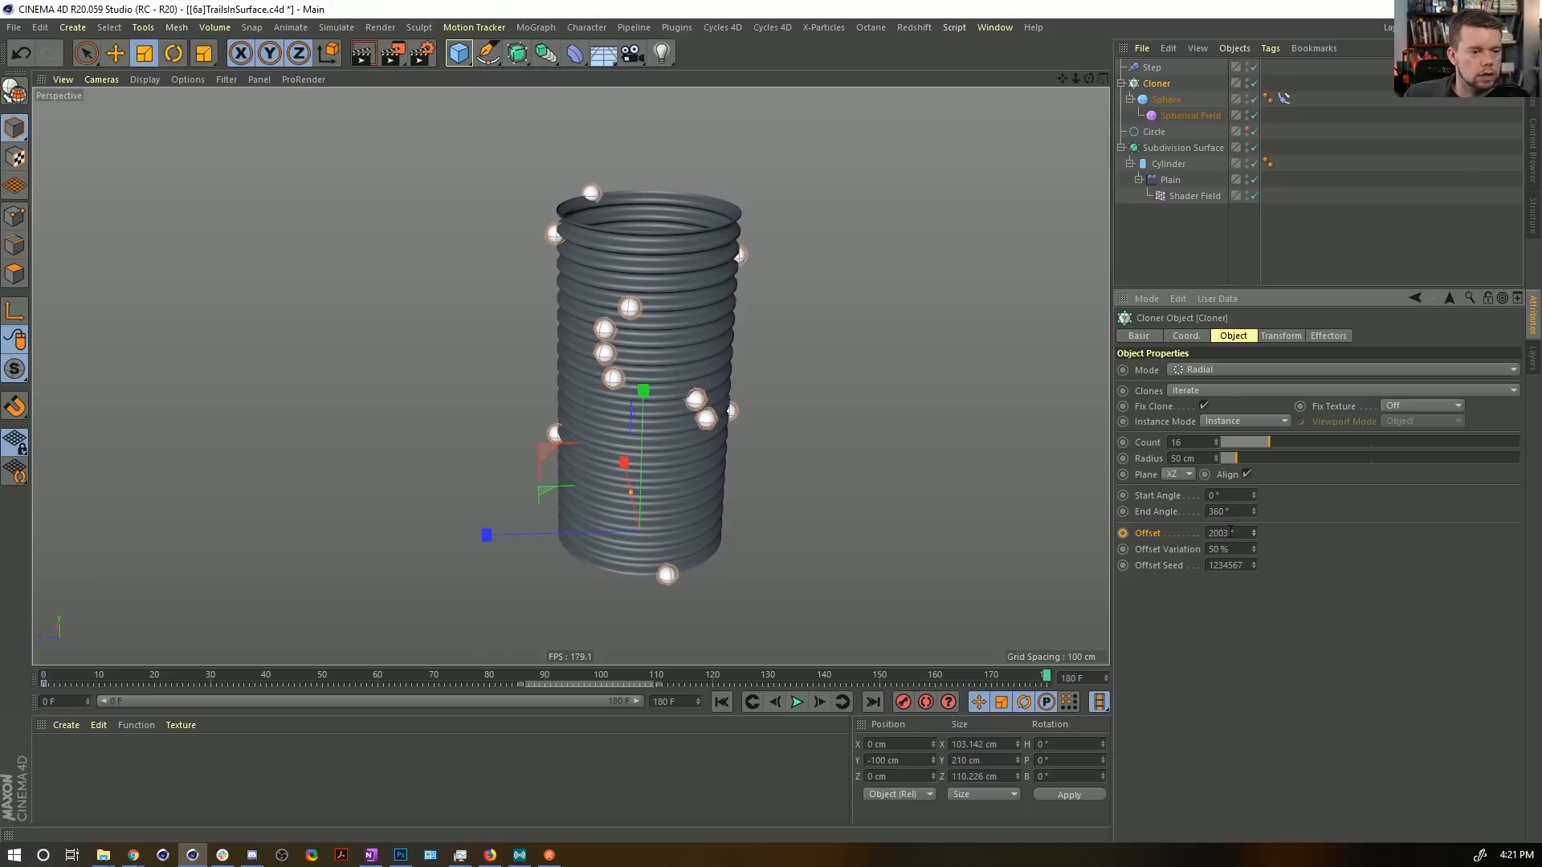
{"action": "type", "text": "0"}
{"action": "key", "text": "Return"}
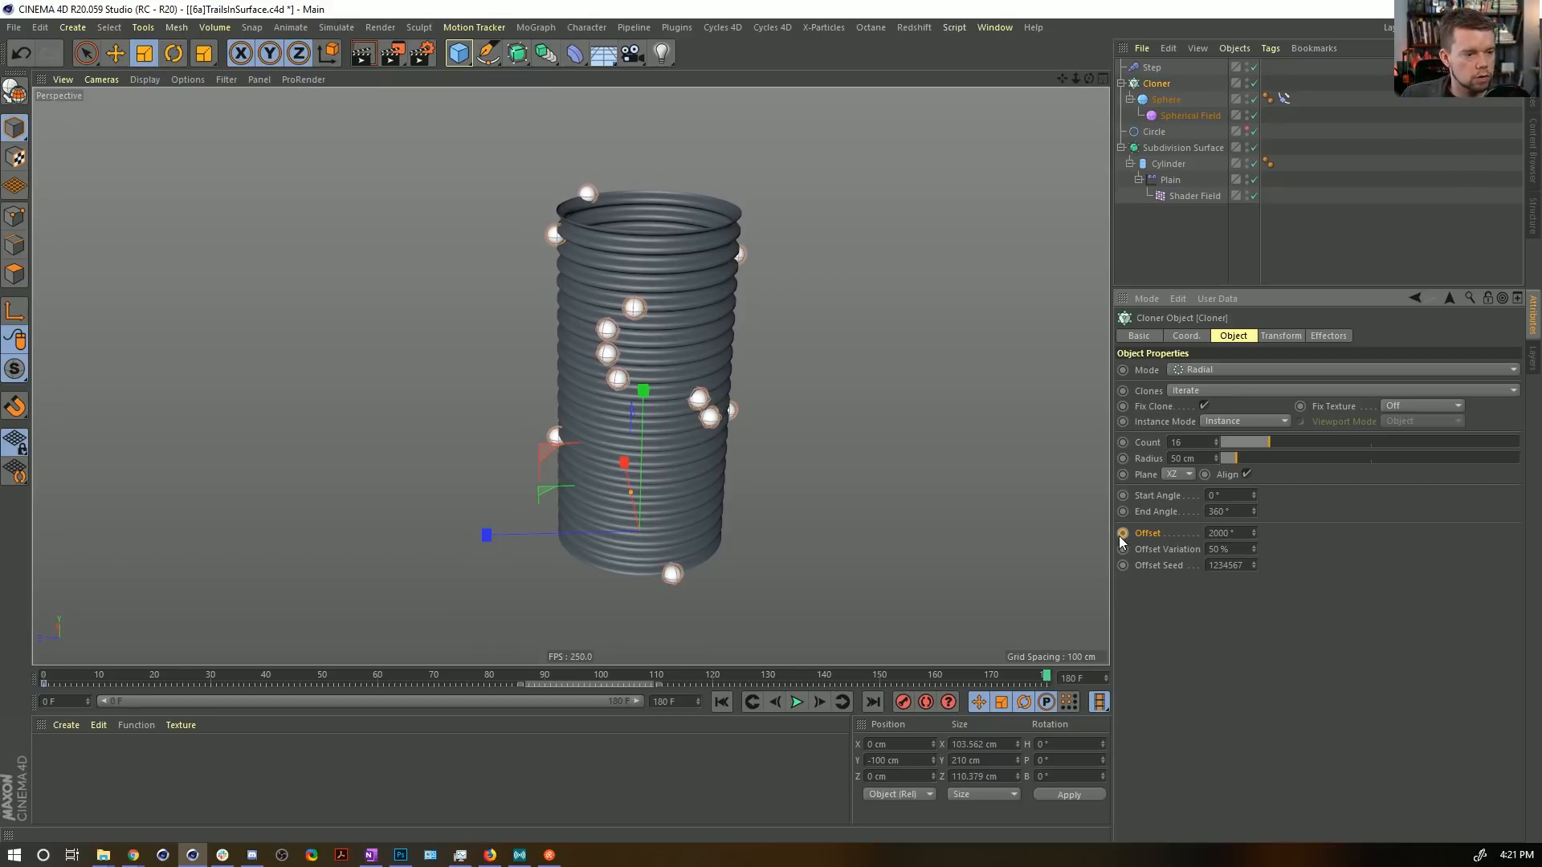
{"action": "left_click", "coordinate": [1121, 536], "text": "ctrl"}
Set both offset keyframes to Linear interpolation and play the animation.
{"action": "double_click", "coordinate": [880, 681]}
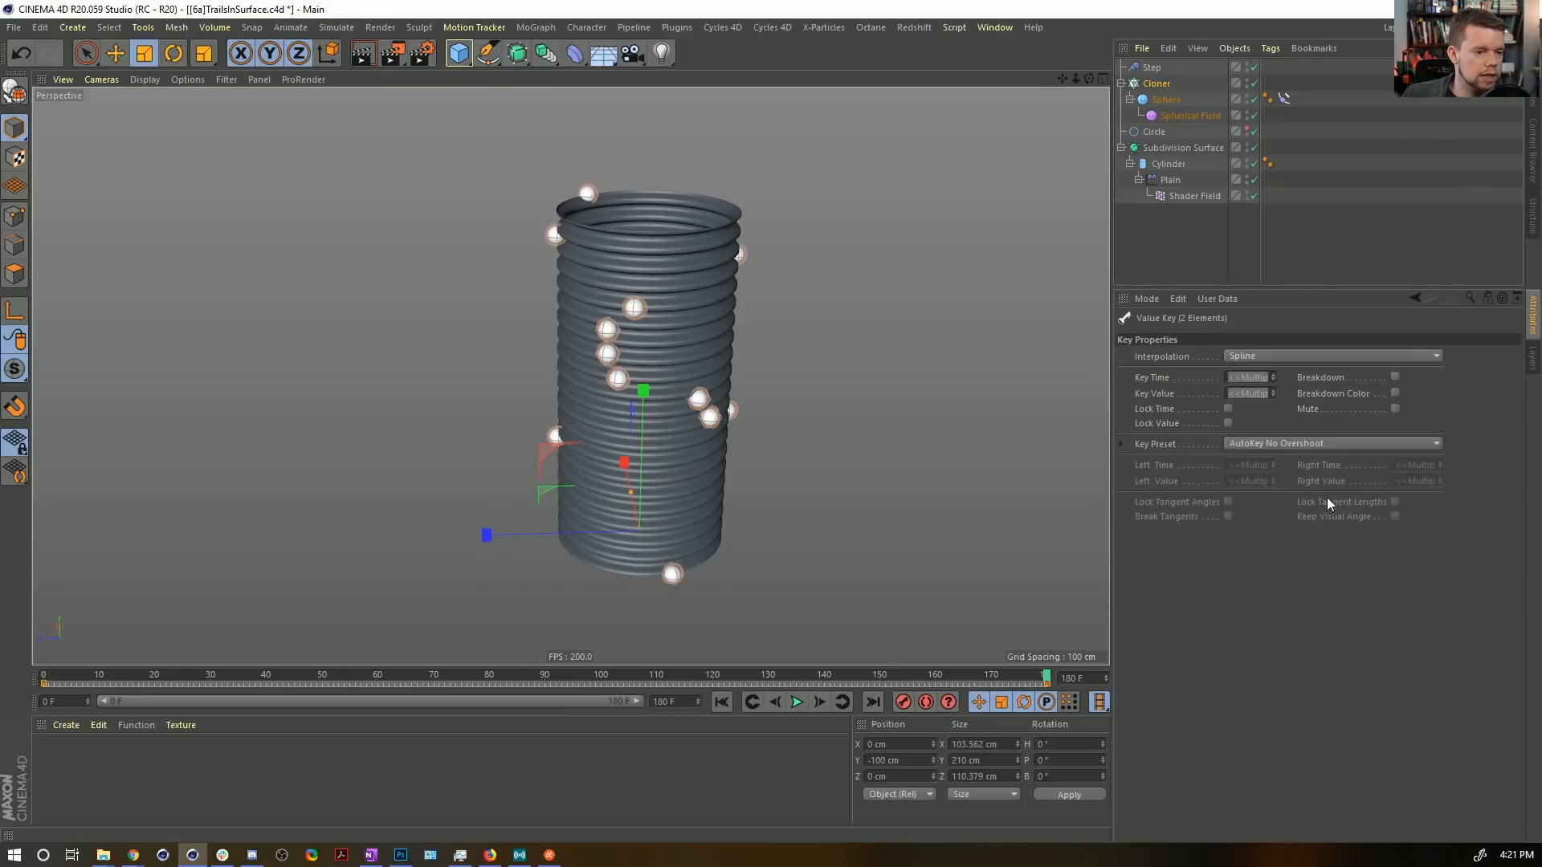
{"action": "left_click", "coordinate": [1245, 356]}
{"action": "left_click", "coordinate": [1253, 387]}
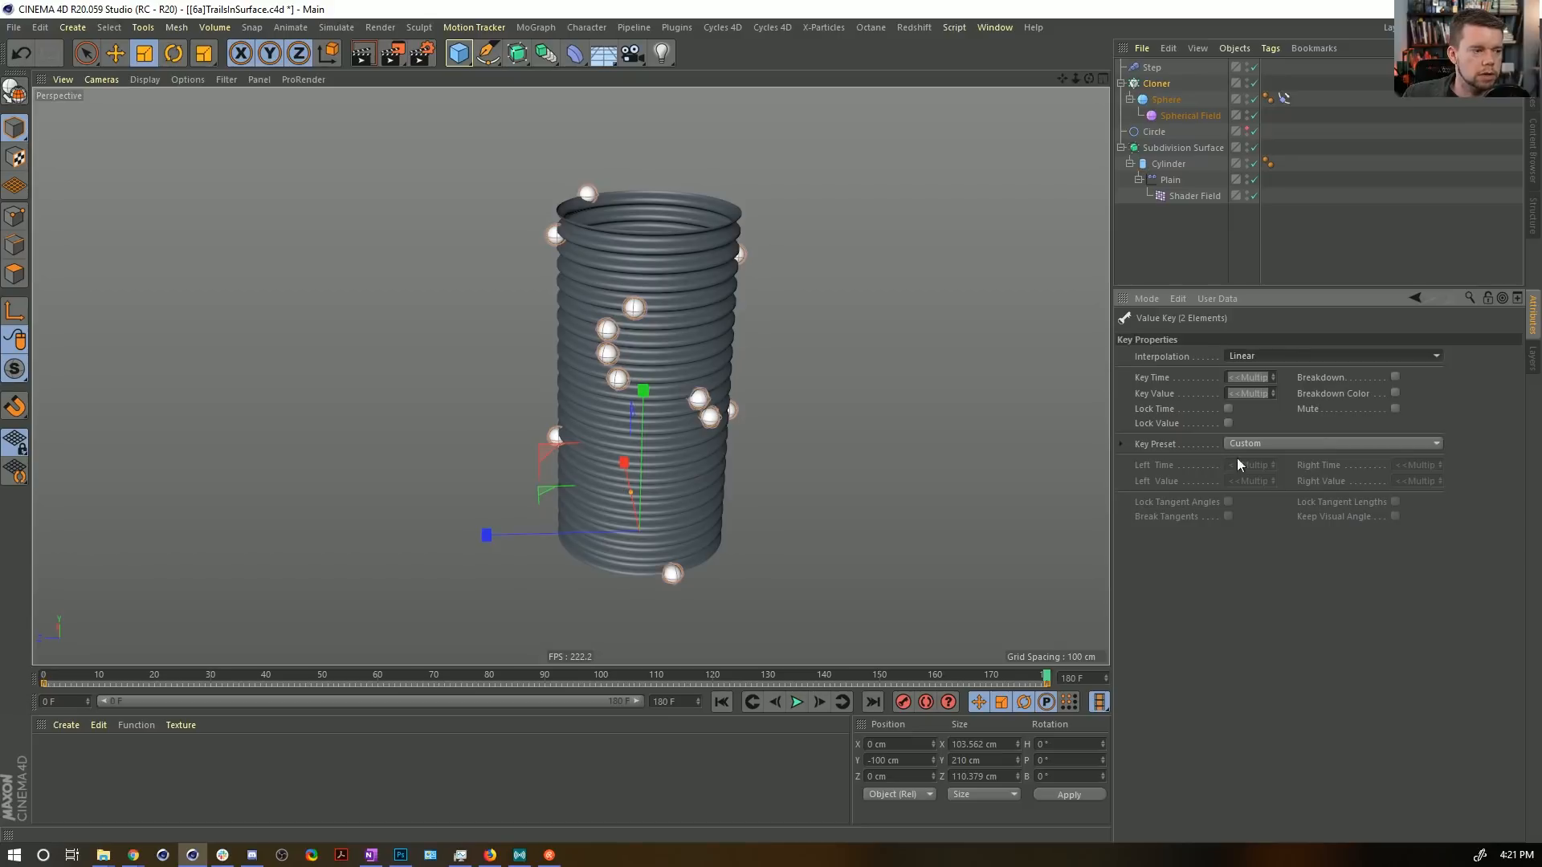
{"action": "left_click", "coordinate": [794, 700]}
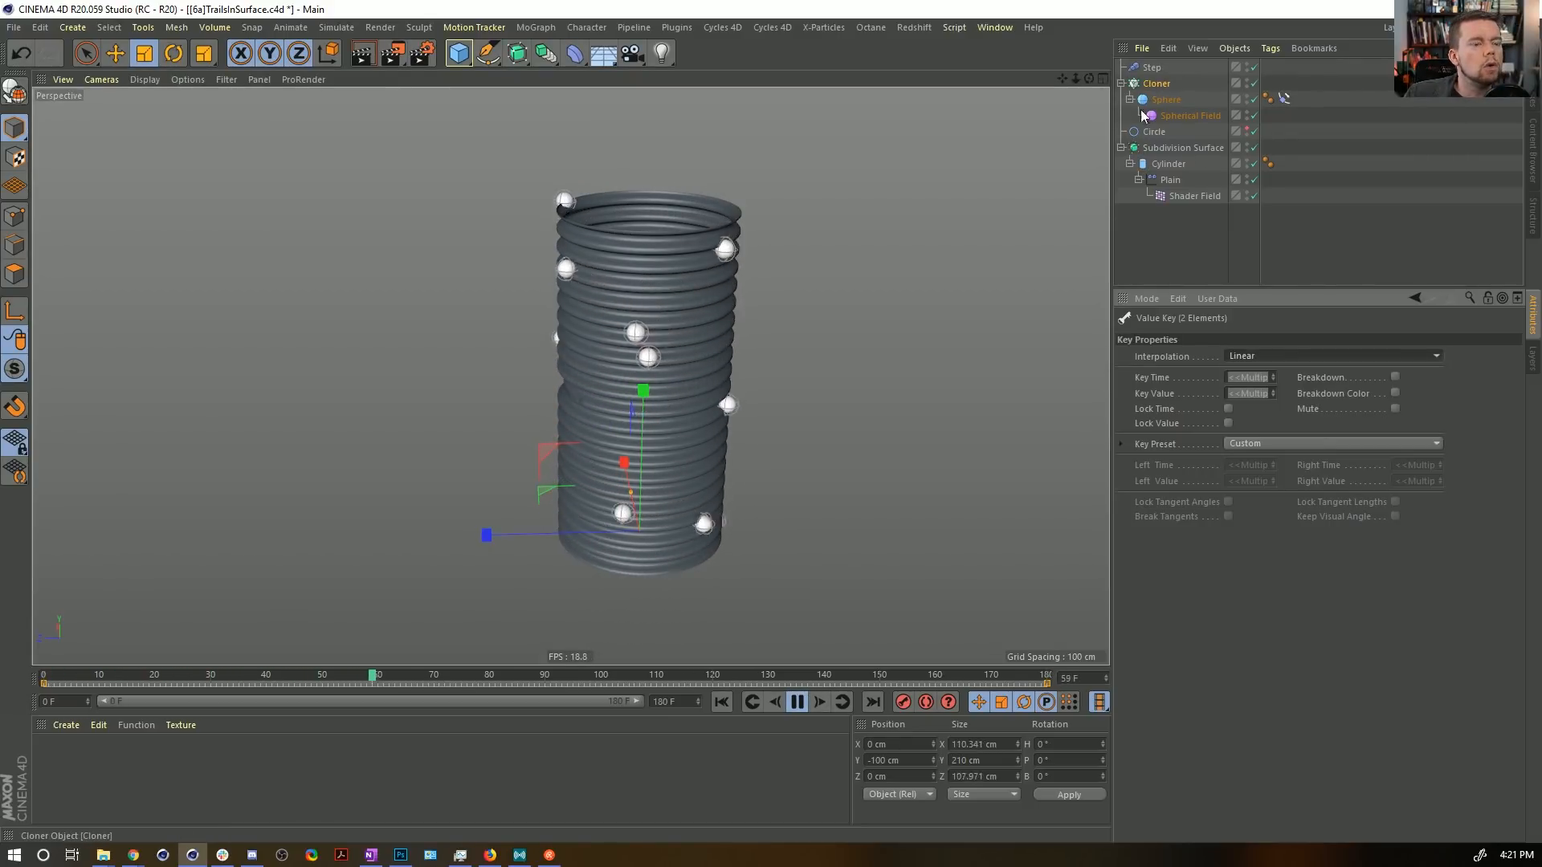
Delete the Spherical Field under the sphere and open the falloff settings of the cylinder's Plain effector.
{"action": "left_click", "coordinate": [1166, 113]}
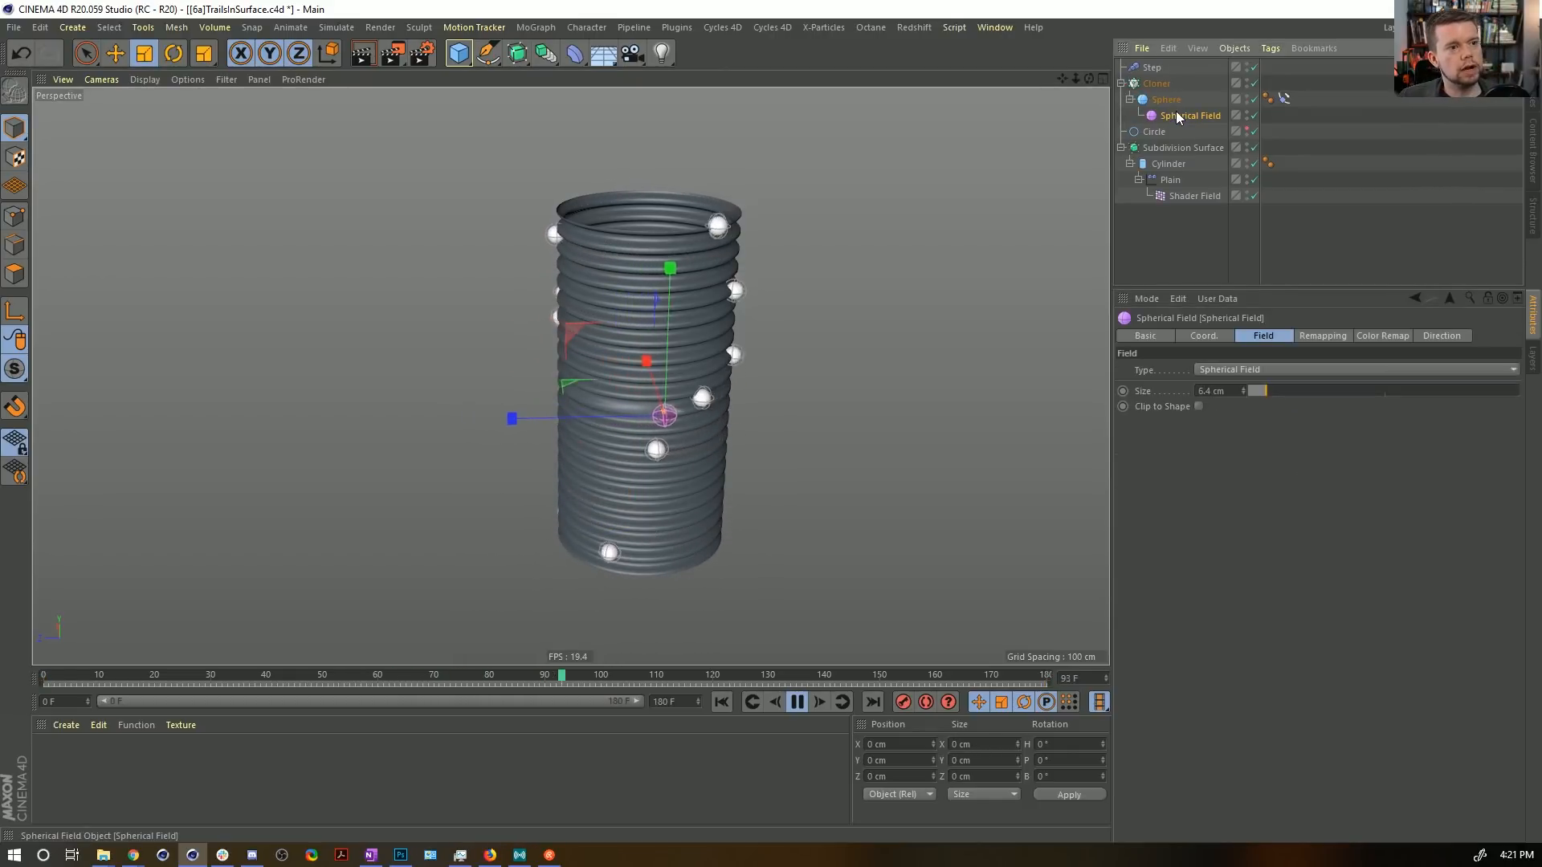
{"action": "key", "text": "Delete"}
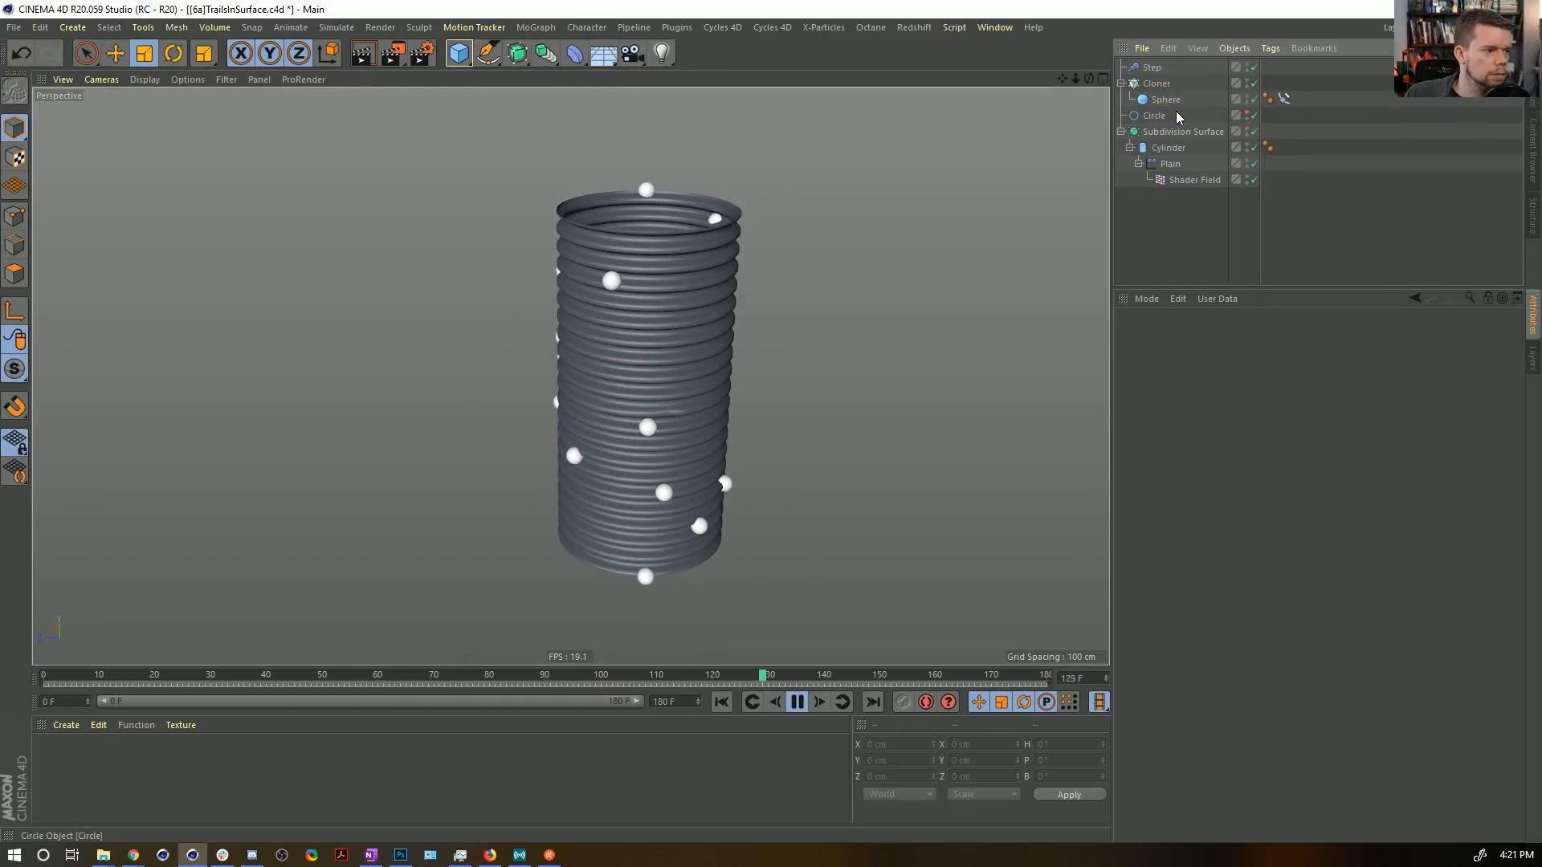
{"action": "left_click", "coordinate": [1172, 164]}
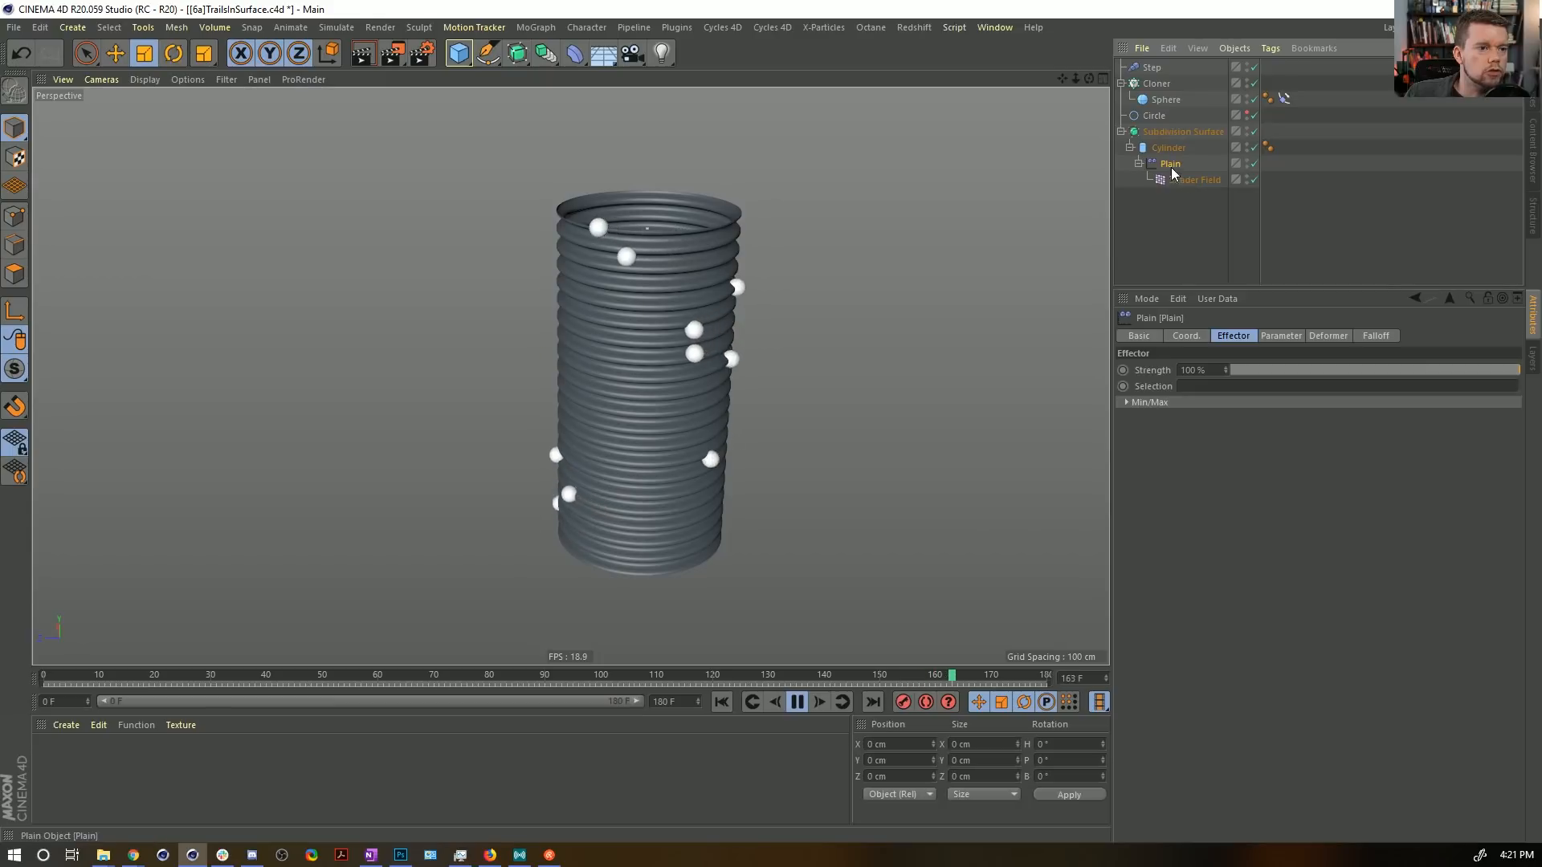
{"action": "left_click", "coordinate": [1374, 336]}
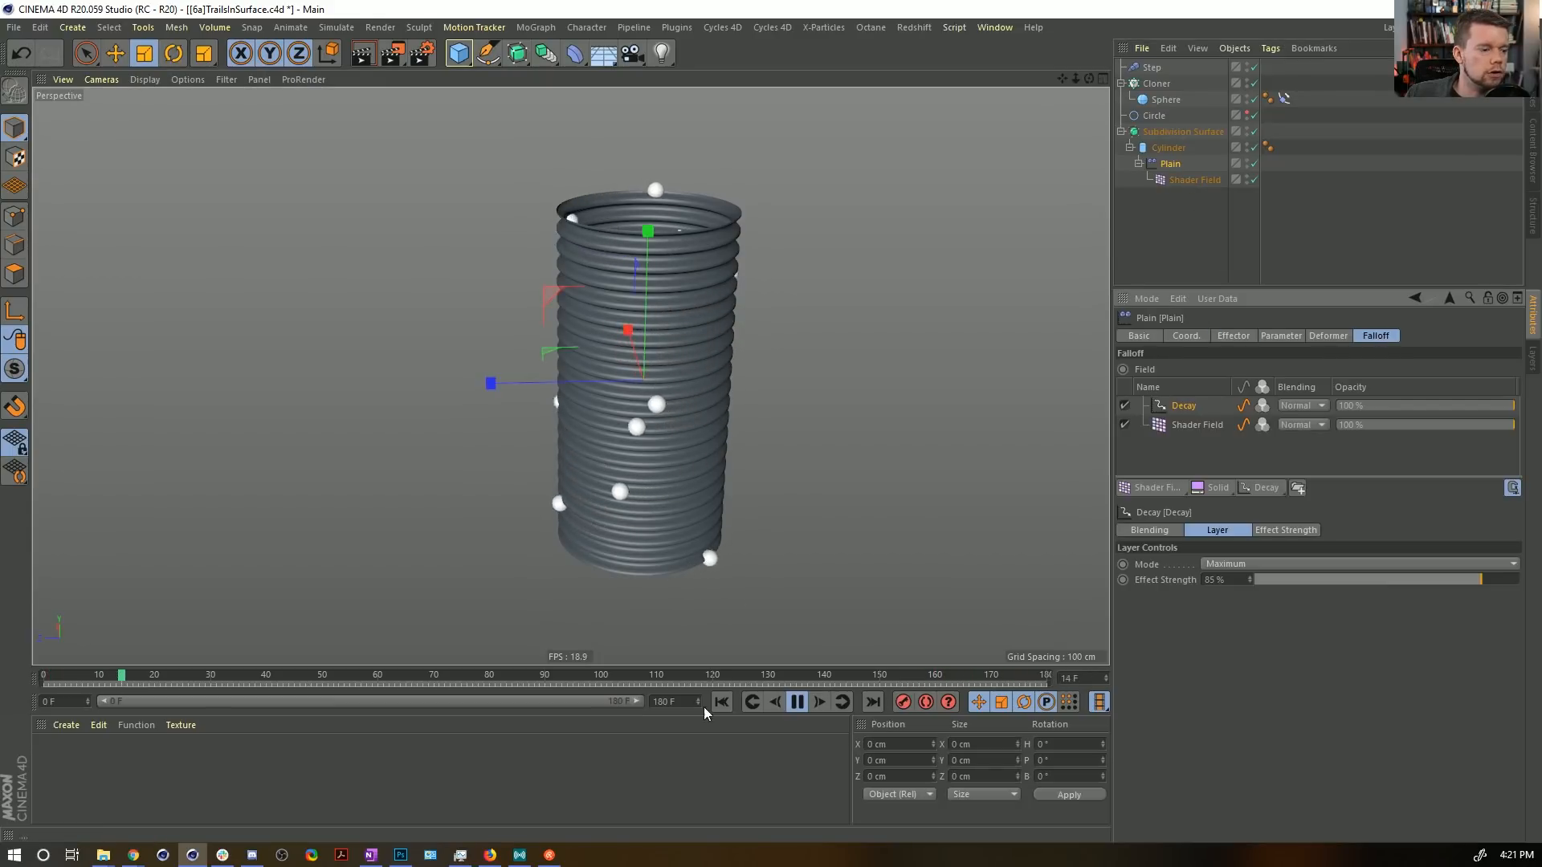
Save the scene as a new version named [6b]TrailsInSurface.c4d.
{"action": "key", "text": "ctrl+shift+s"}
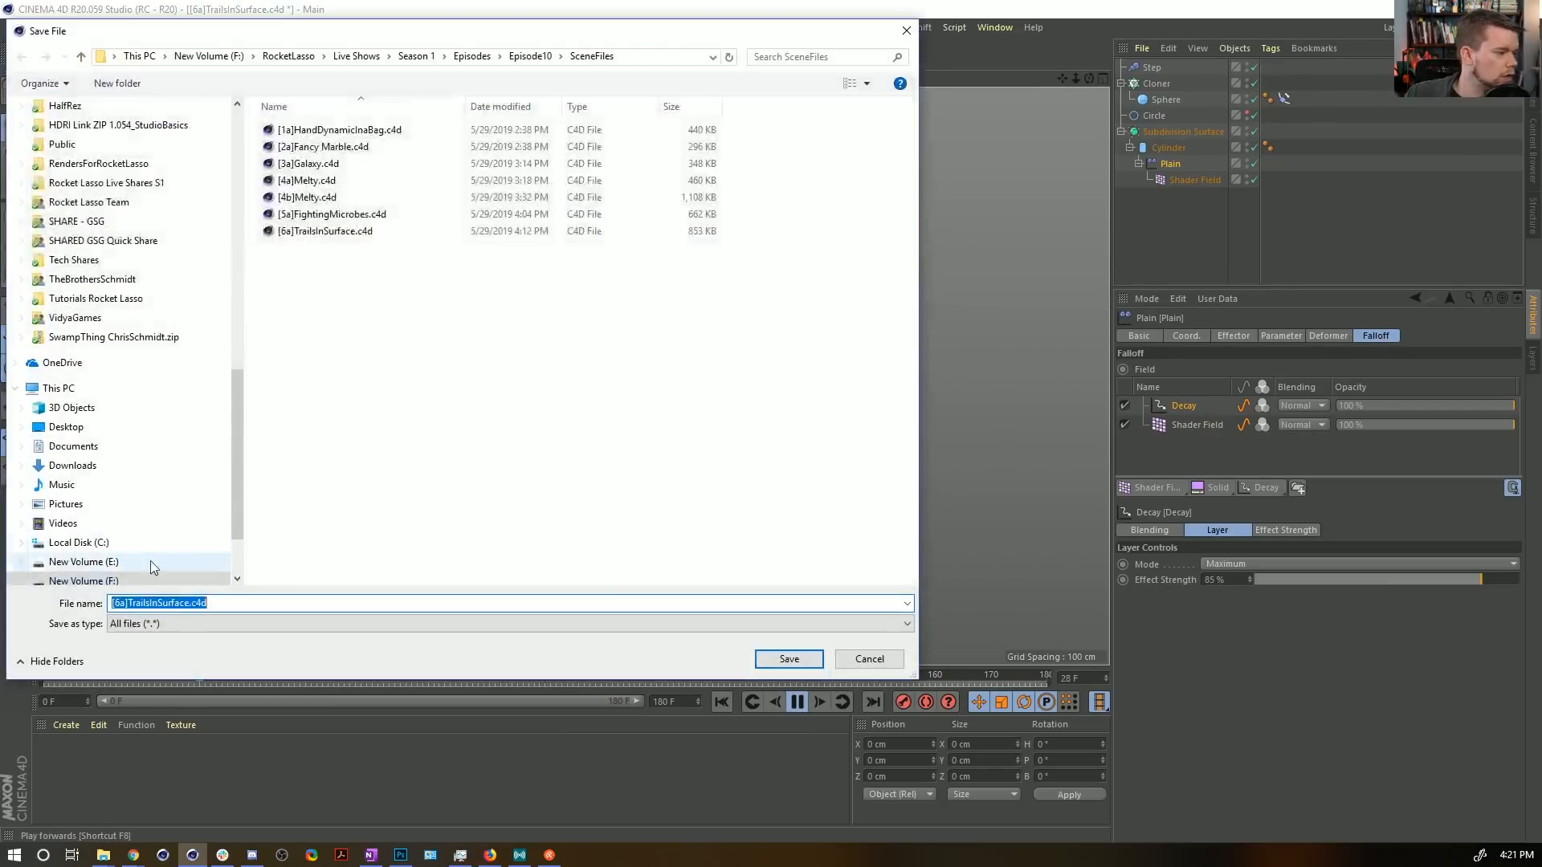
{"action": "left_click", "coordinate": [125, 603]}
{"action": "key", "text": "BackSpace"}
{"action": "type", "text": "b"}
{"action": "key", "text": "Return"}
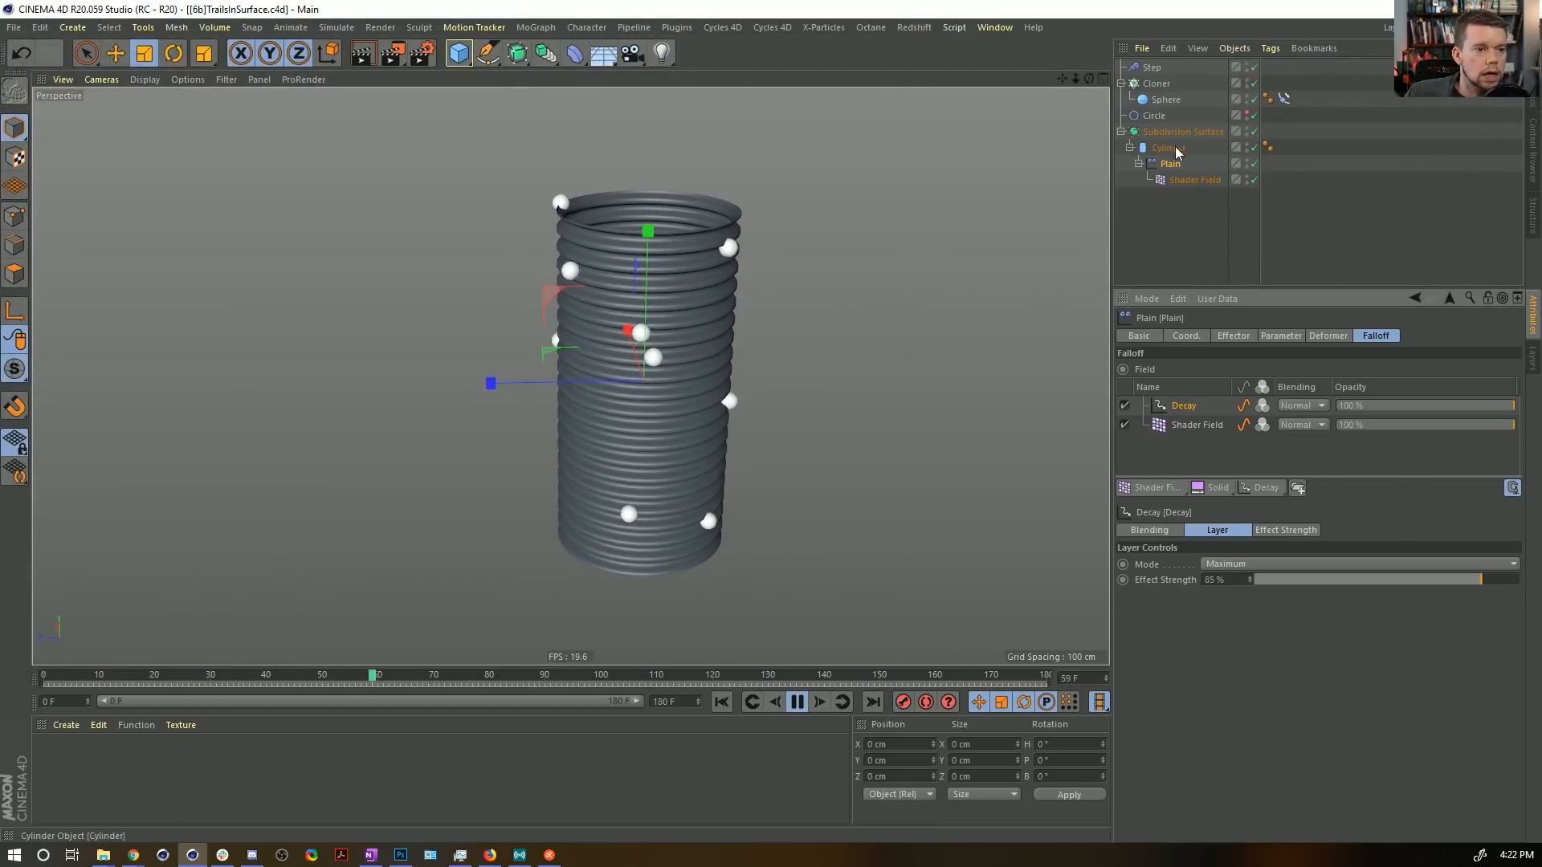
Add the Cloner as a MoGraph Object field below Decay in the Plain effector's falloff, and disable the Decay layer.
{"action": "left_click_drag", "start_coordinate": [1156, 84], "coordinate": [1190, 418]}
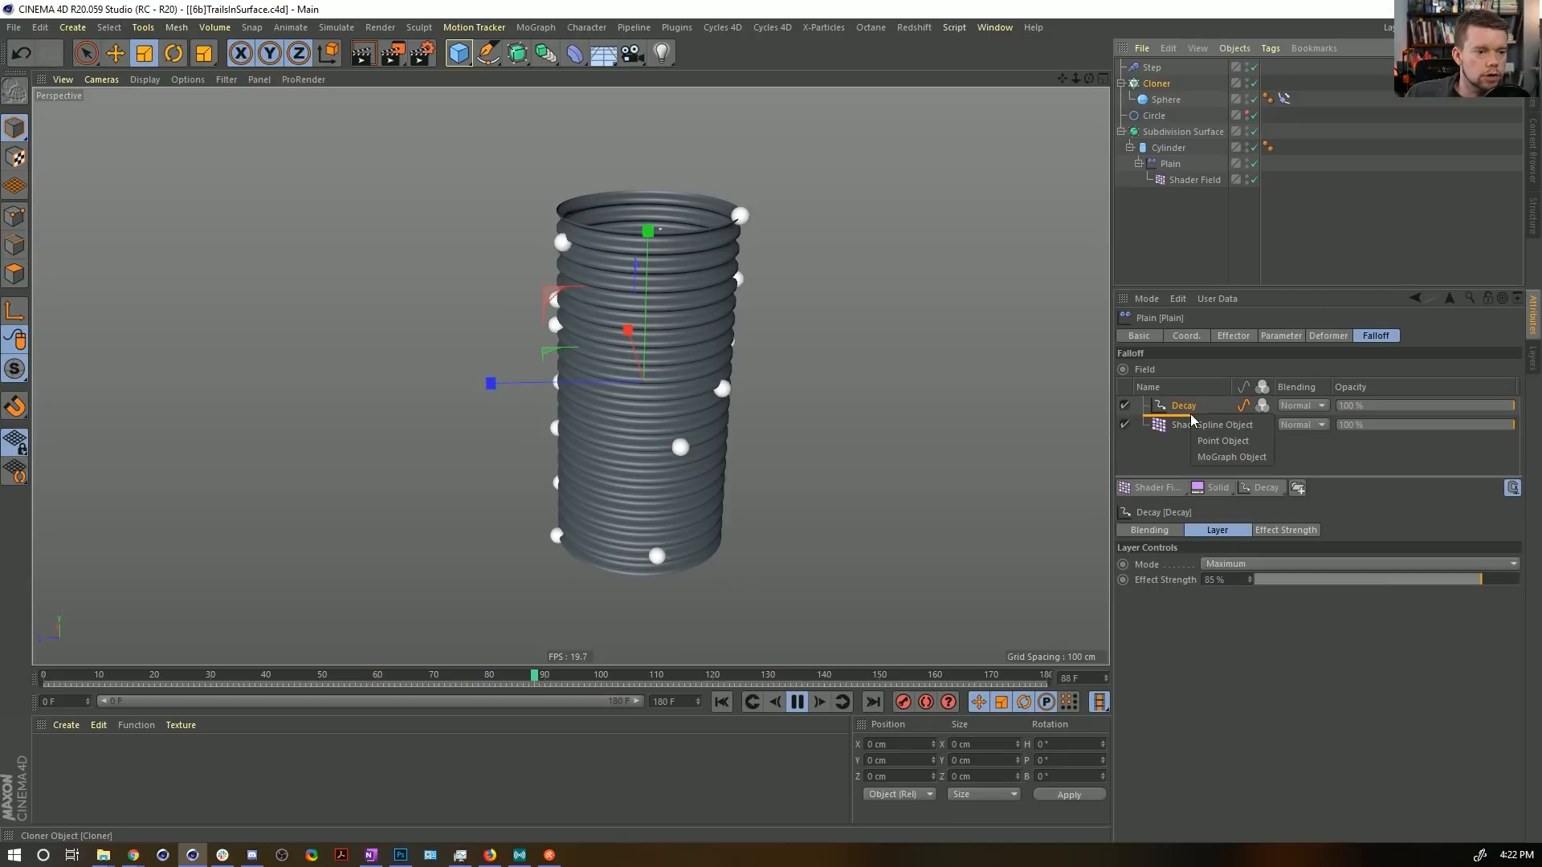
{"action": "left_click", "coordinate": [1254, 456]}
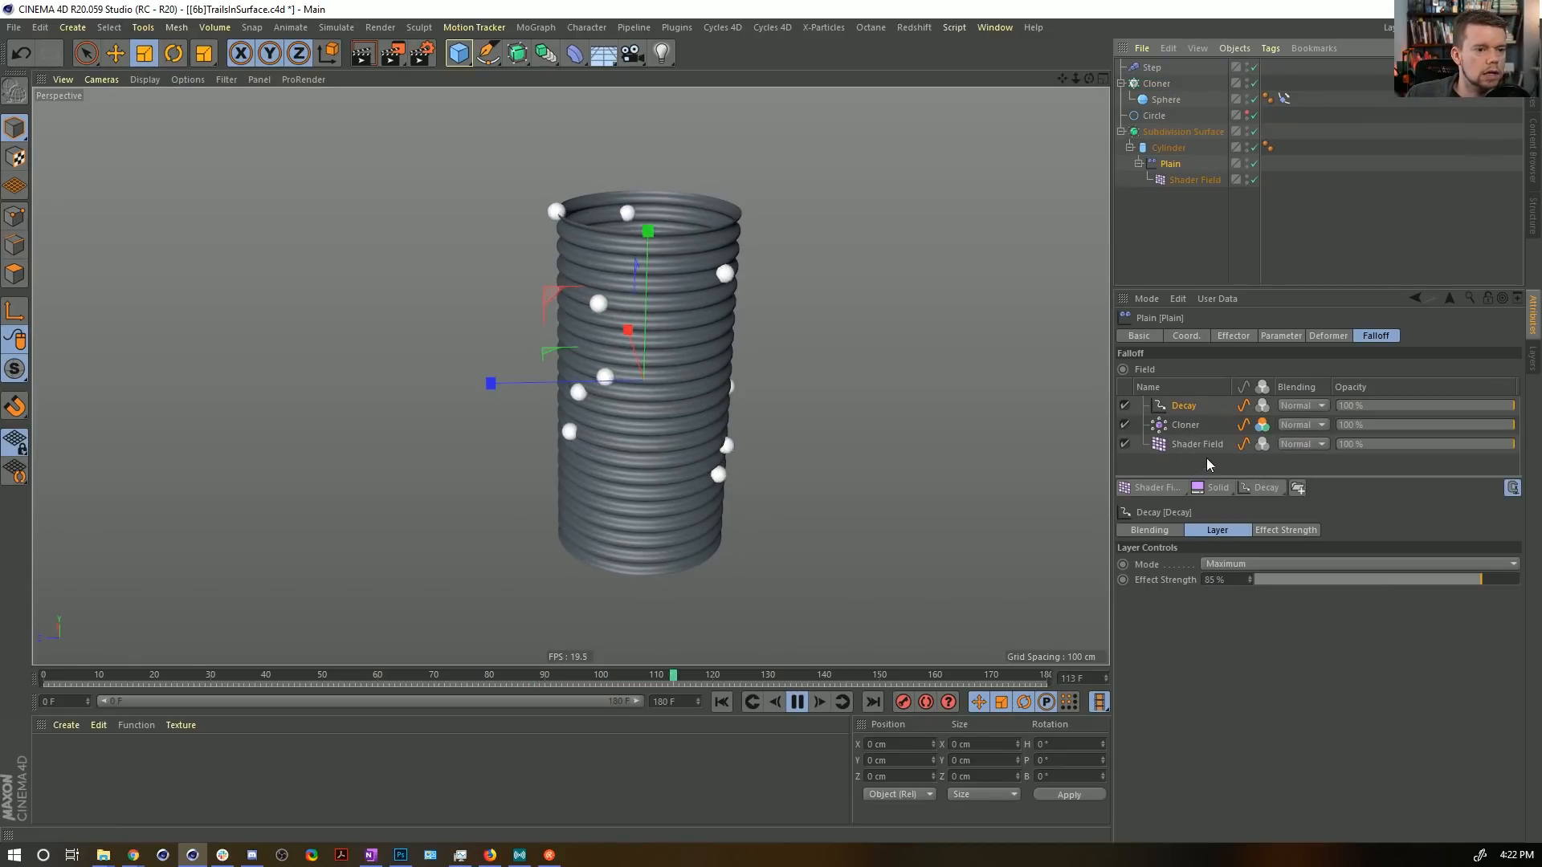
{"action": "left_click", "coordinate": [1124, 405]}
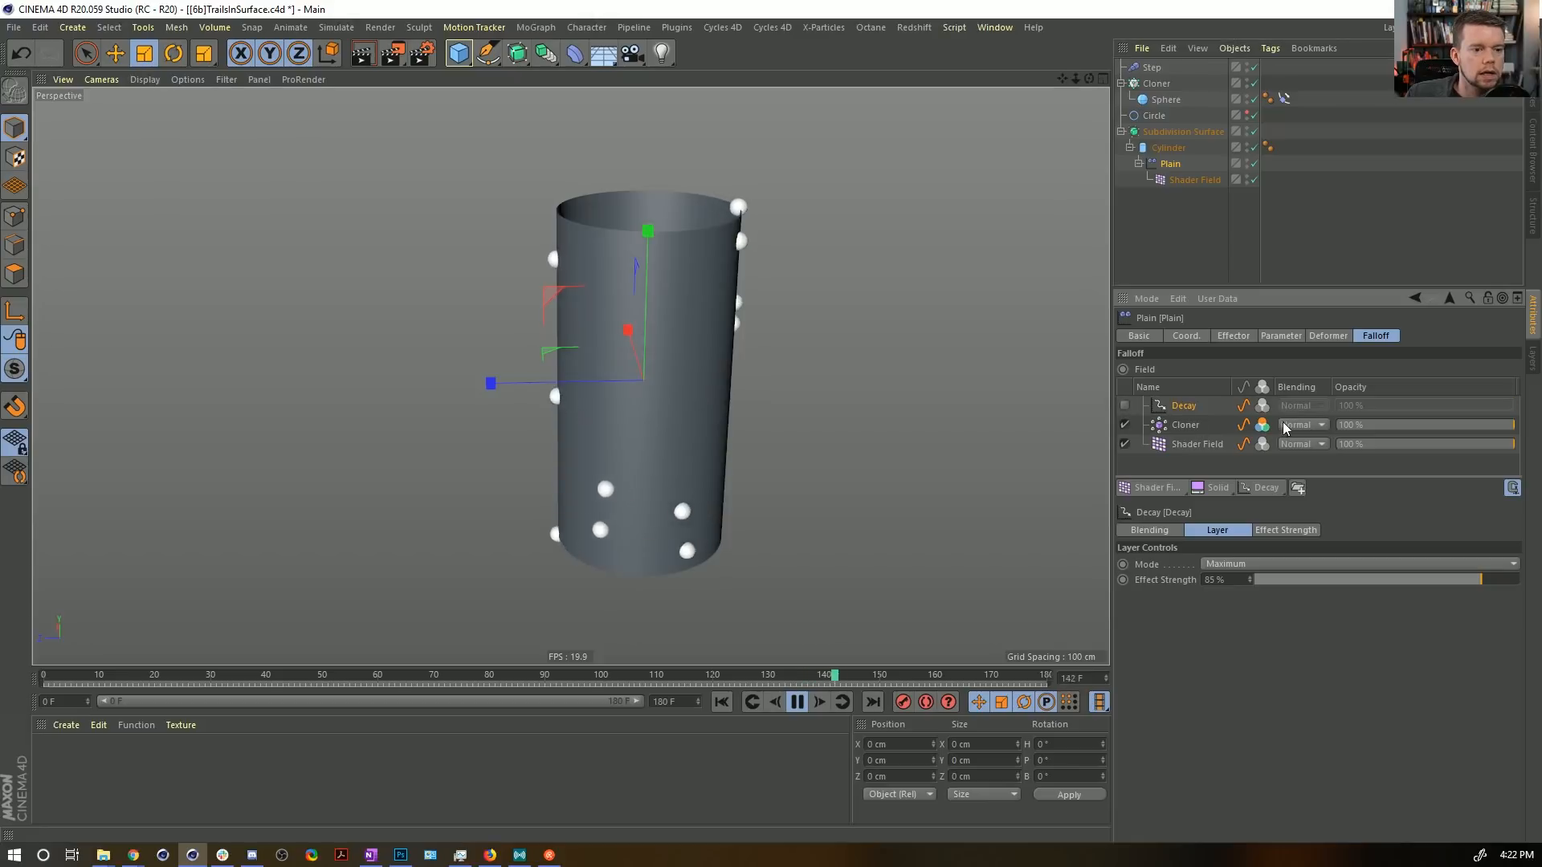
Set the Cloner field layer's radius to 5 cm.
{"action": "left_click", "coordinate": [1182, 427]}
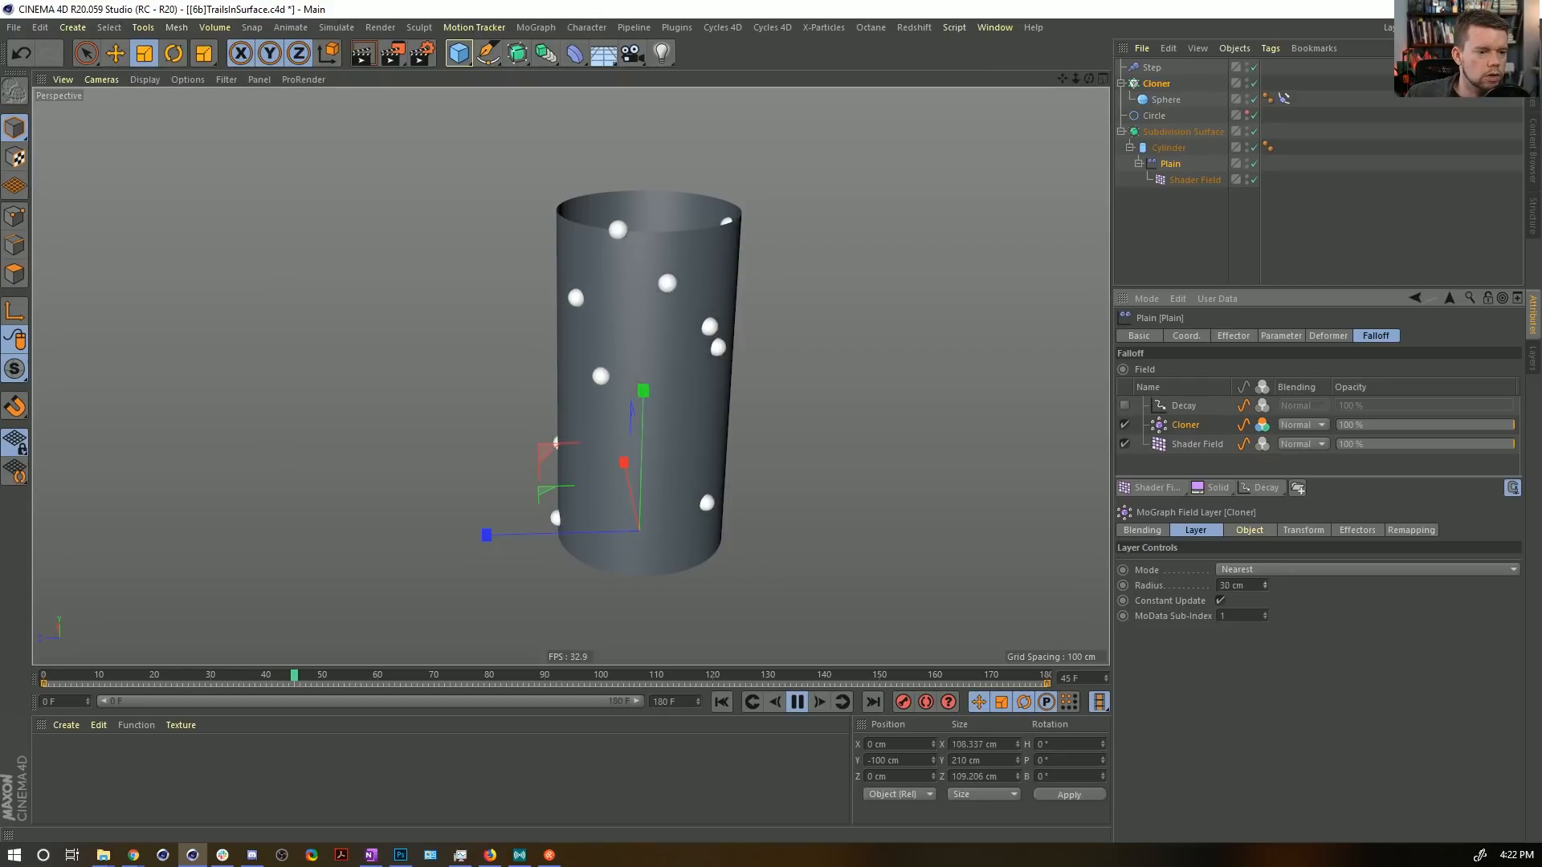
{"action": "left_click_drag", "start_coordinate": [1265, 585], "coordinate": [1264, 605]}
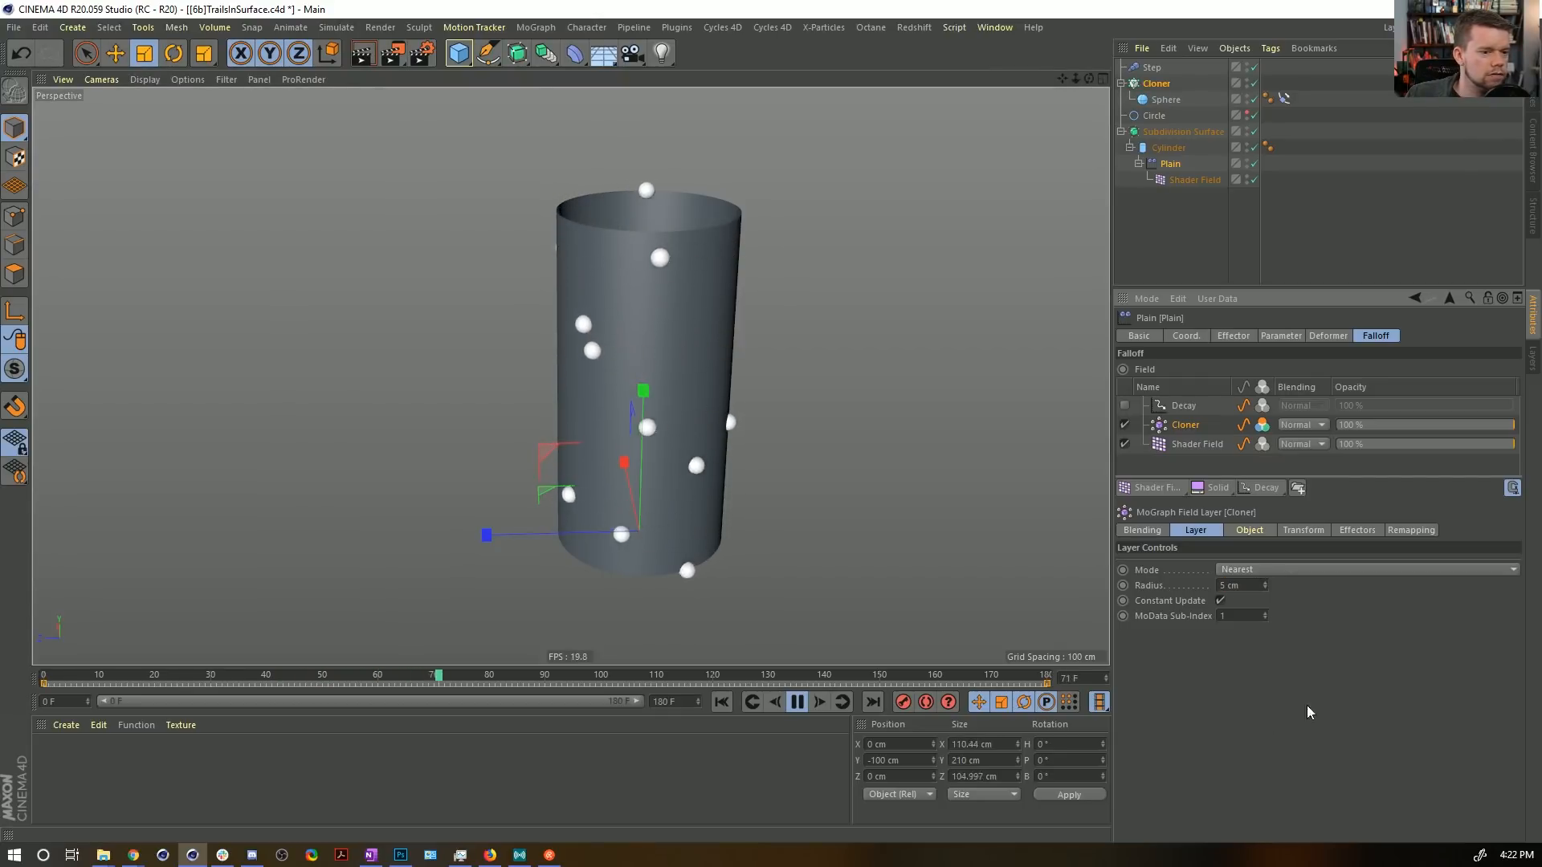
{"action": "left_click", "coordinate": [1244, 568]}
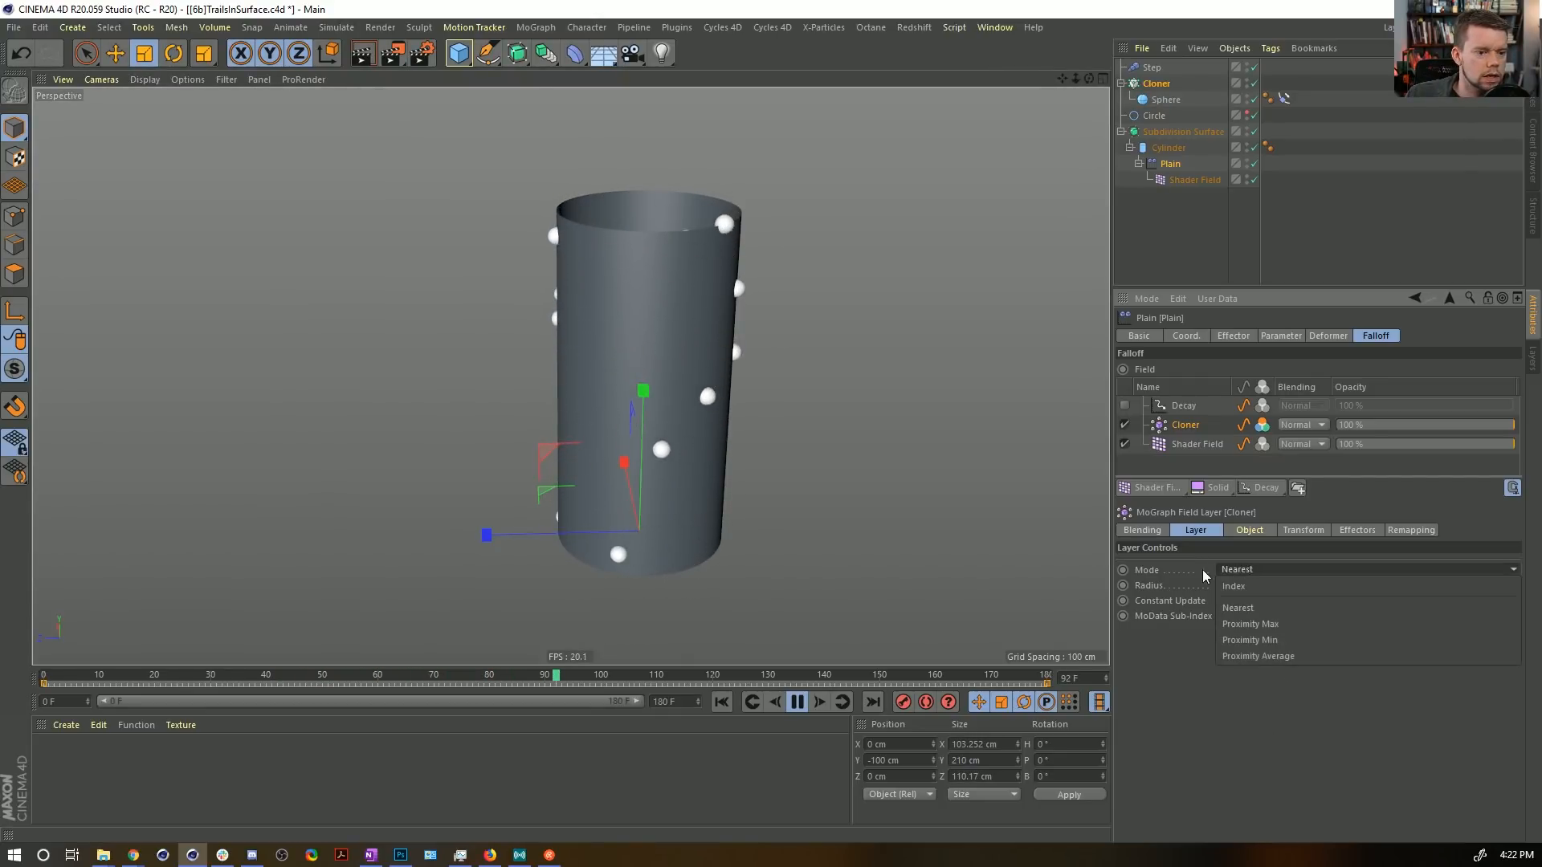
{"action": "left_click", "coordinate": [1238, 608]}
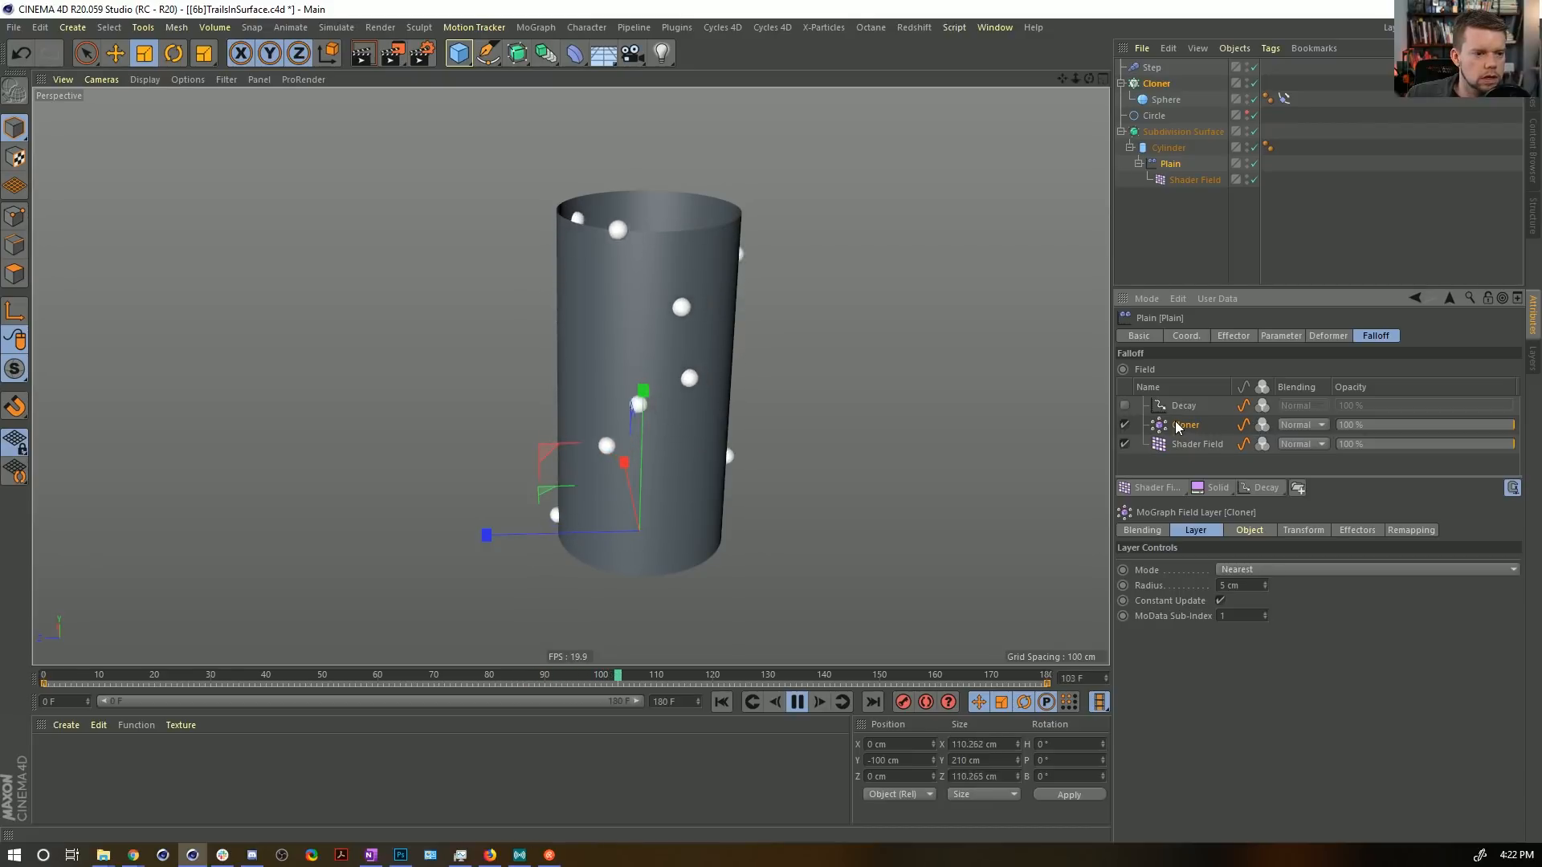
{"action": "left_click", "coordinate": [1245, 569]}
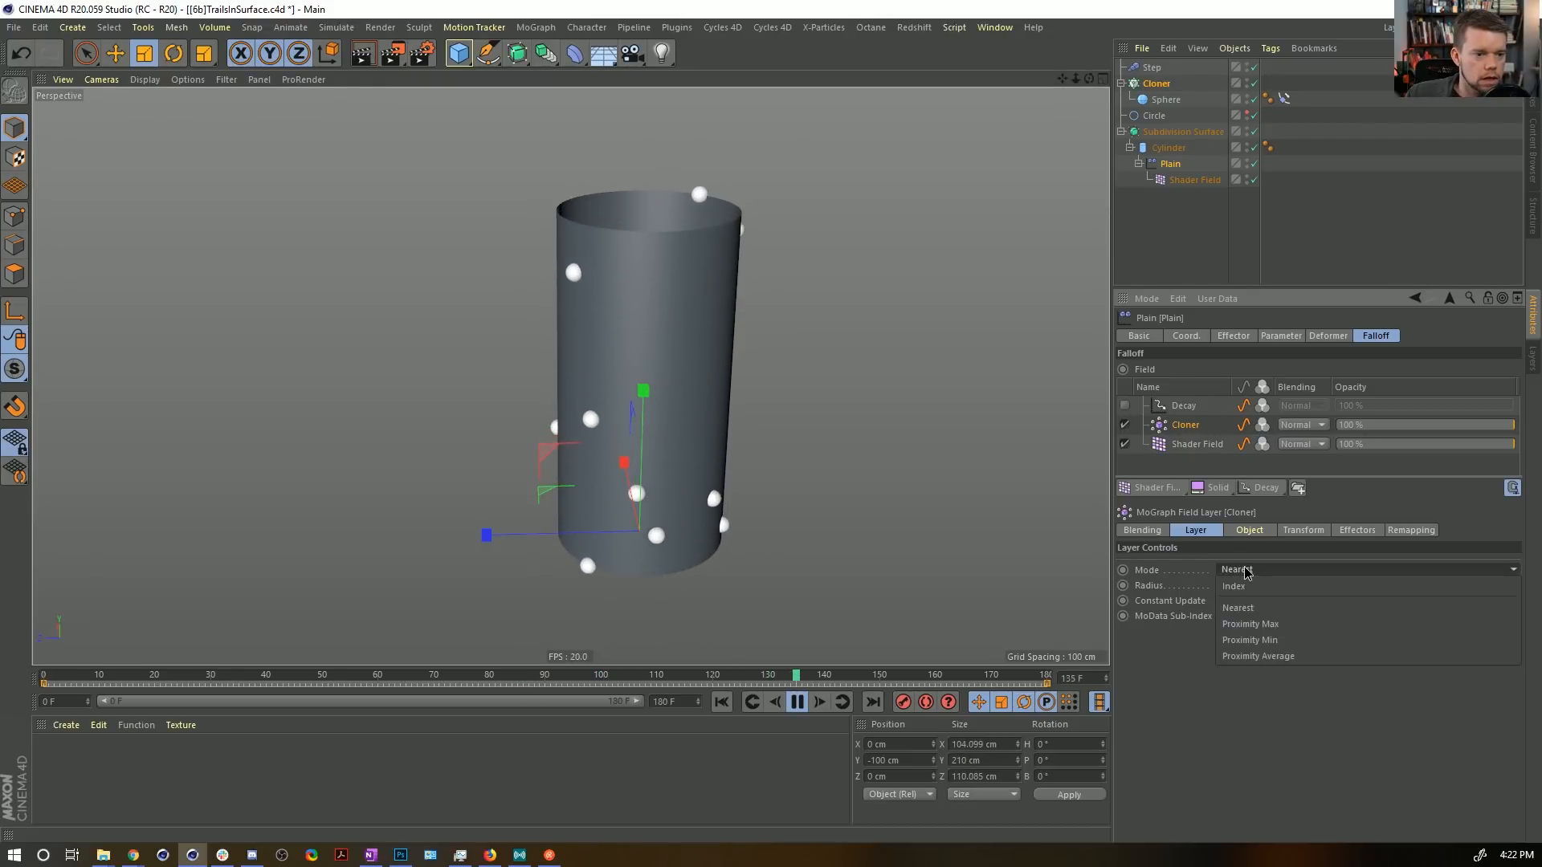
Replace the Cloner's MoGraph Object field with a Point Object field below Decay, and set its radius to 3 cm.
{"action": "left_click", "coordinate": [1185, 425]}
{"action": "key", "text": "Delete"}
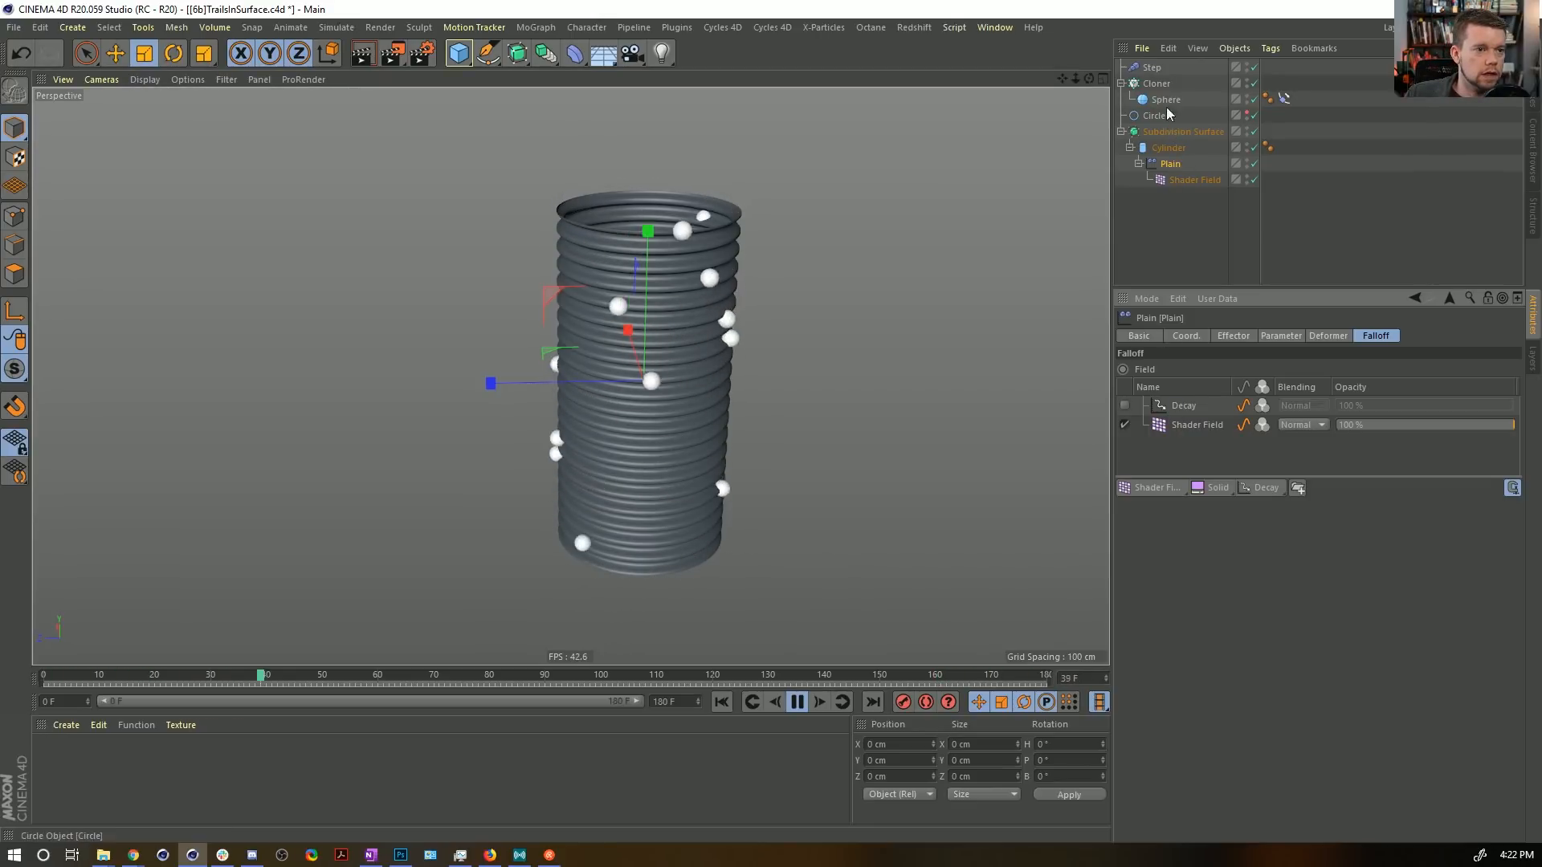
{"action": "left_click_drag", "start_coordinate": [1157, 84], "coordinate": [1201, 418]}
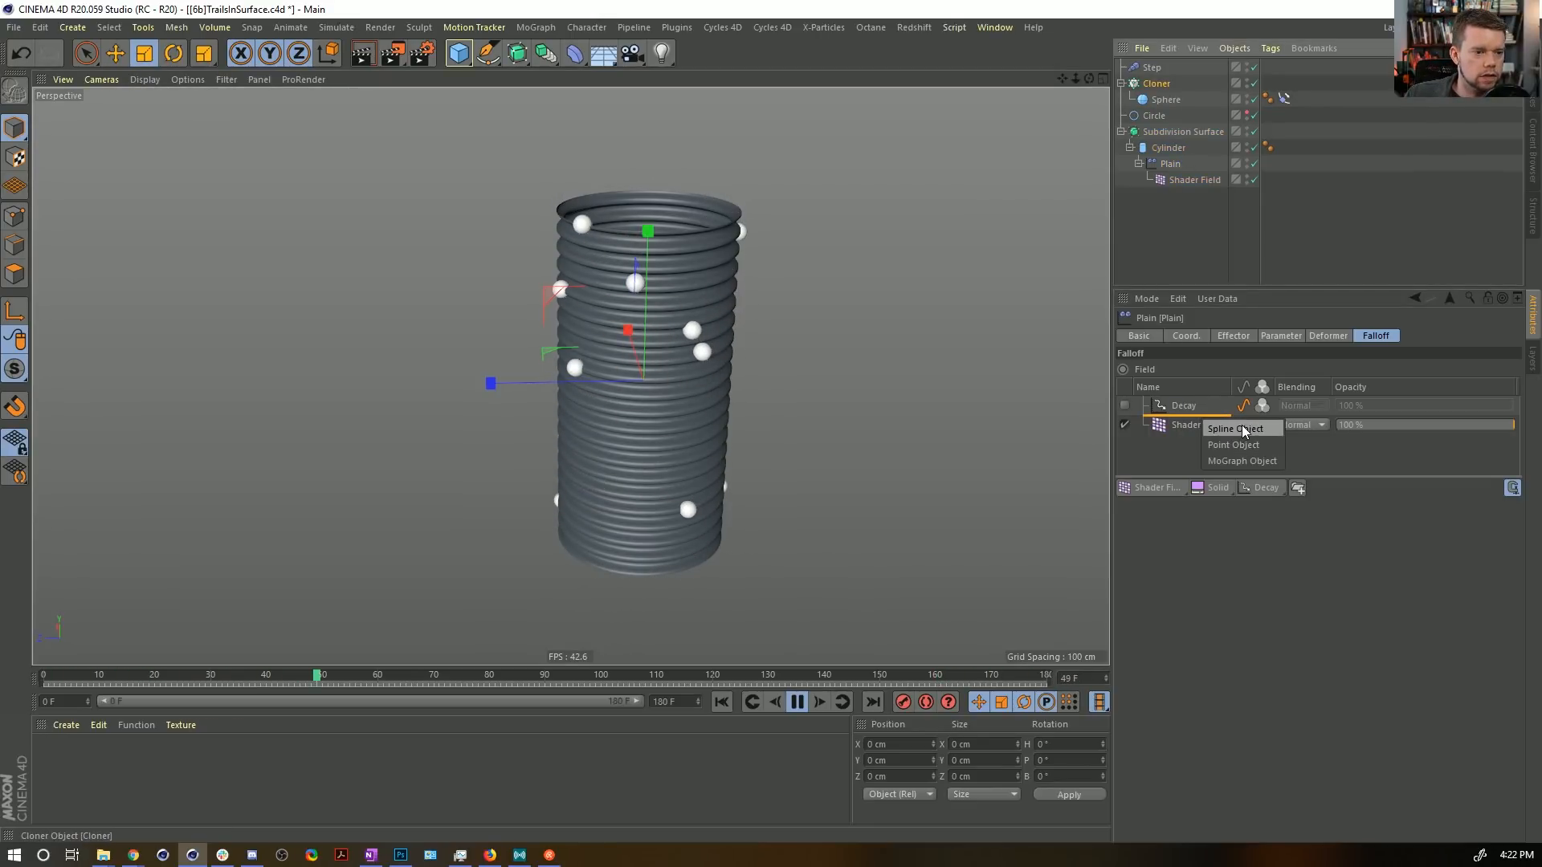
{"action": "left_click", "coordinate": [1258, 447]}
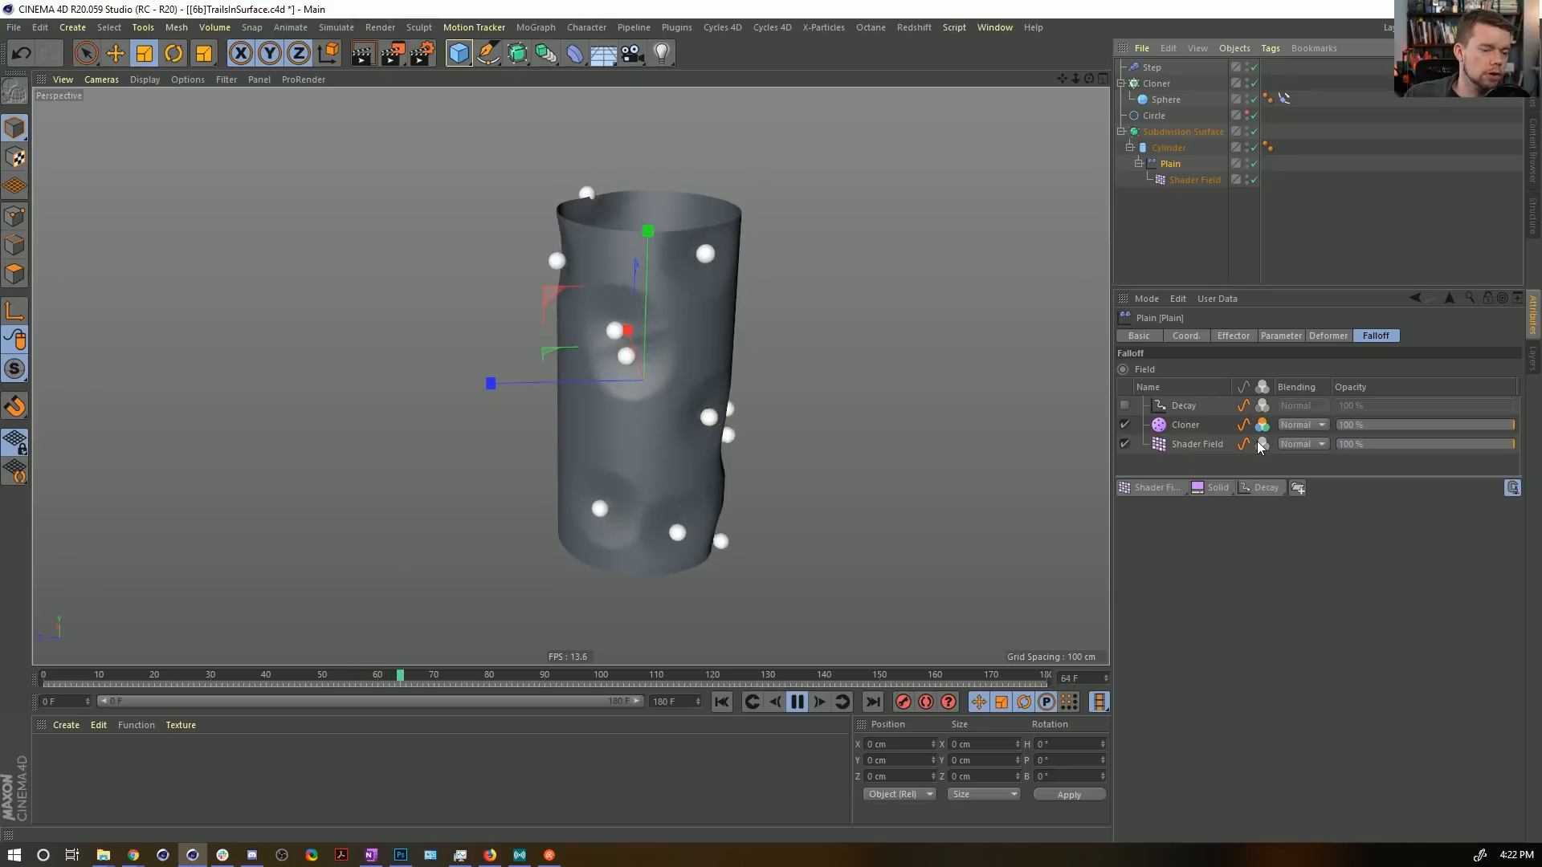
{"action": "left_click", "coordinate": [1205, 425]}
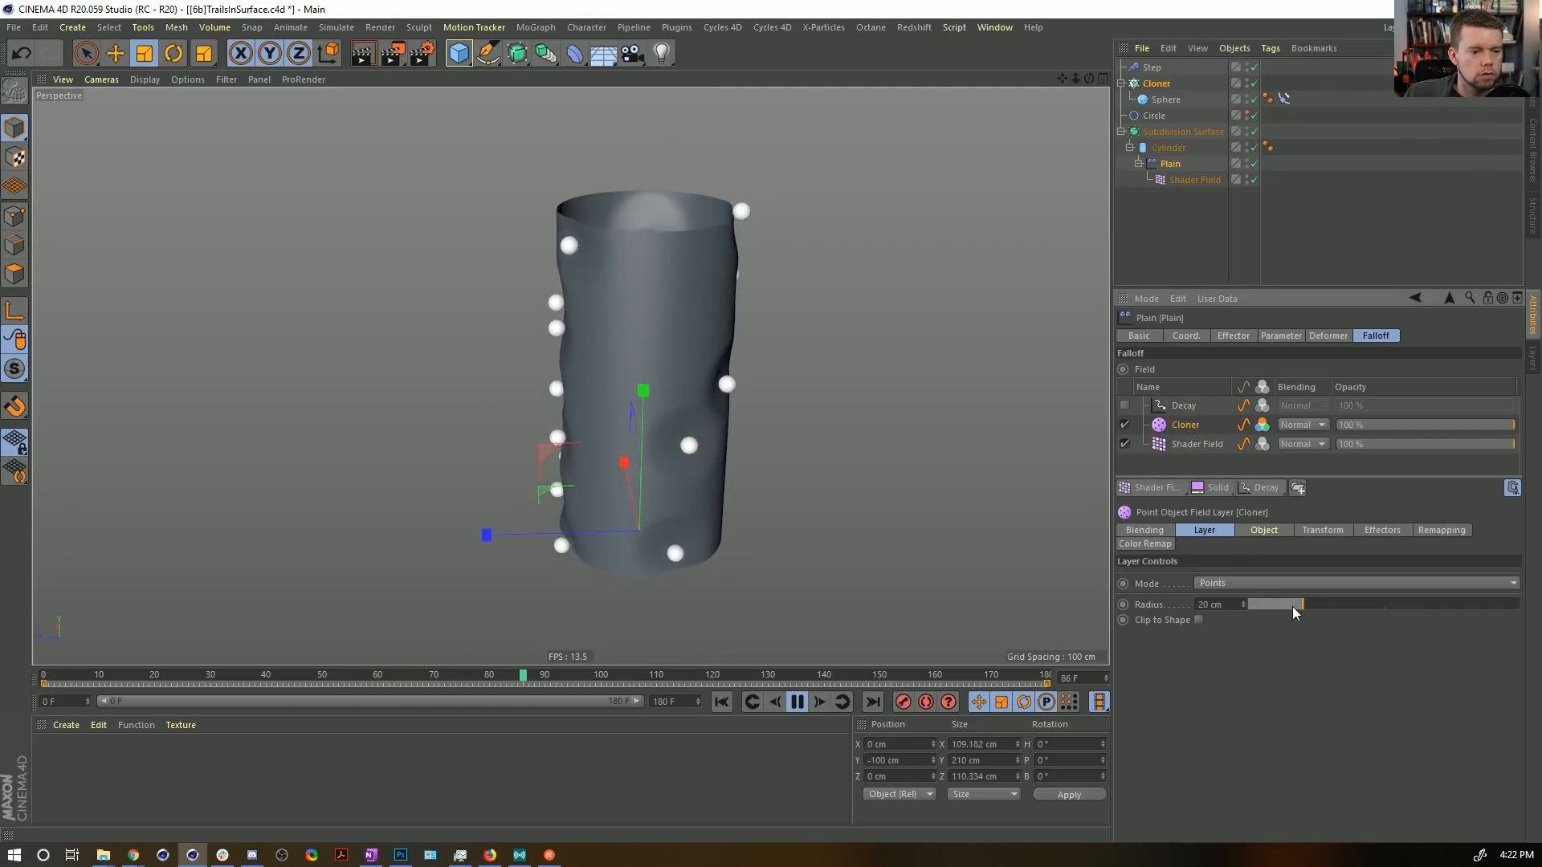
{"action": "left_click_drag", "start_coordinate": [1295, 606], "coordinate": [1257, 604]}
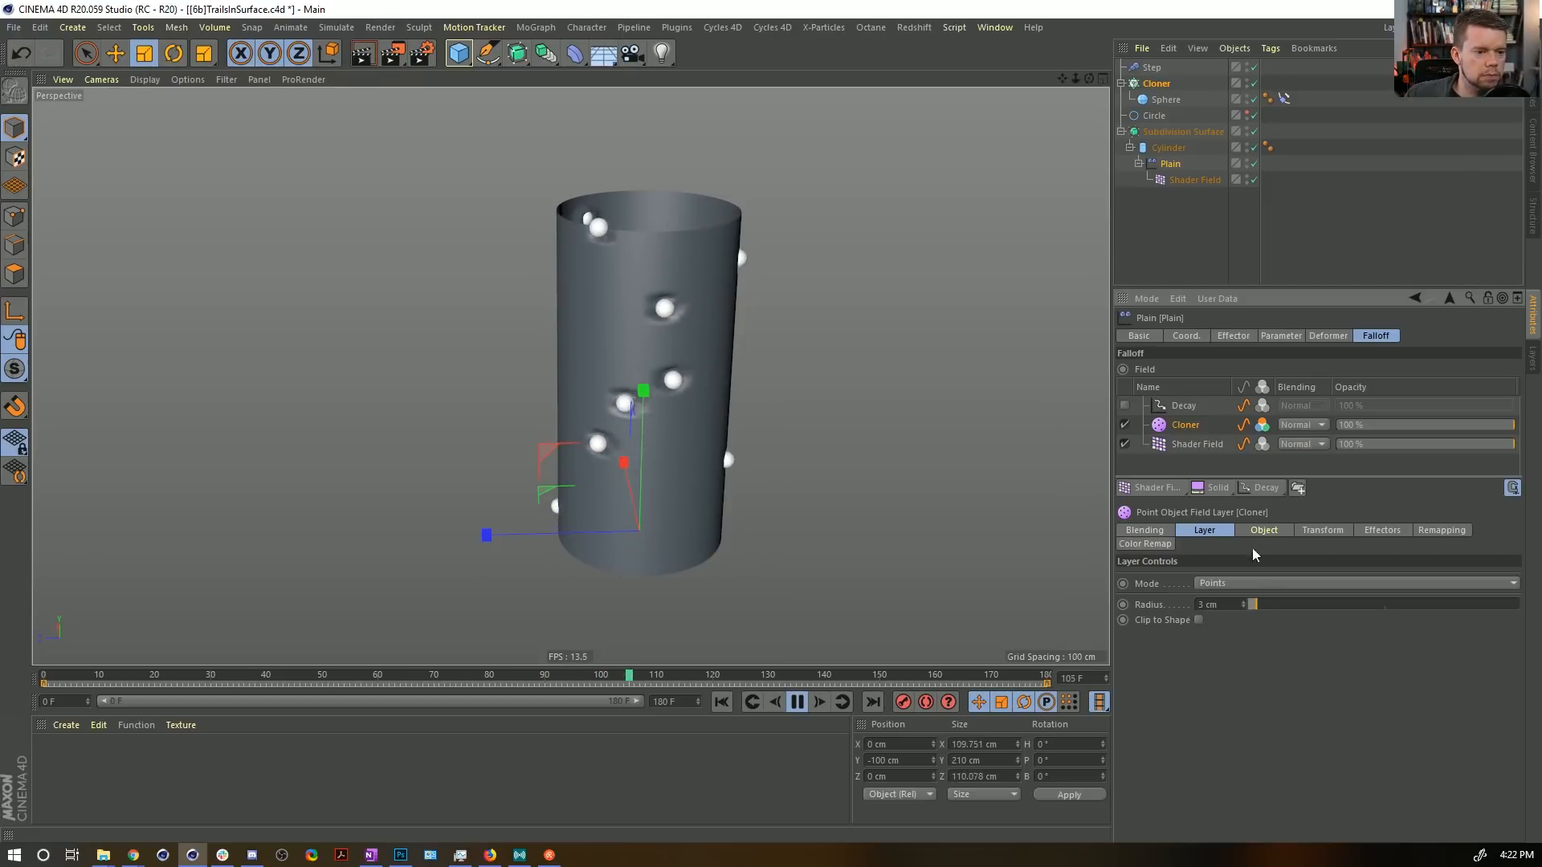
Re-enable the Decay layer and set the Cloner field layer's blending to Add in the Plain effector's falloff.
{"action": "left_click", "coordinate": [1124, 406]}
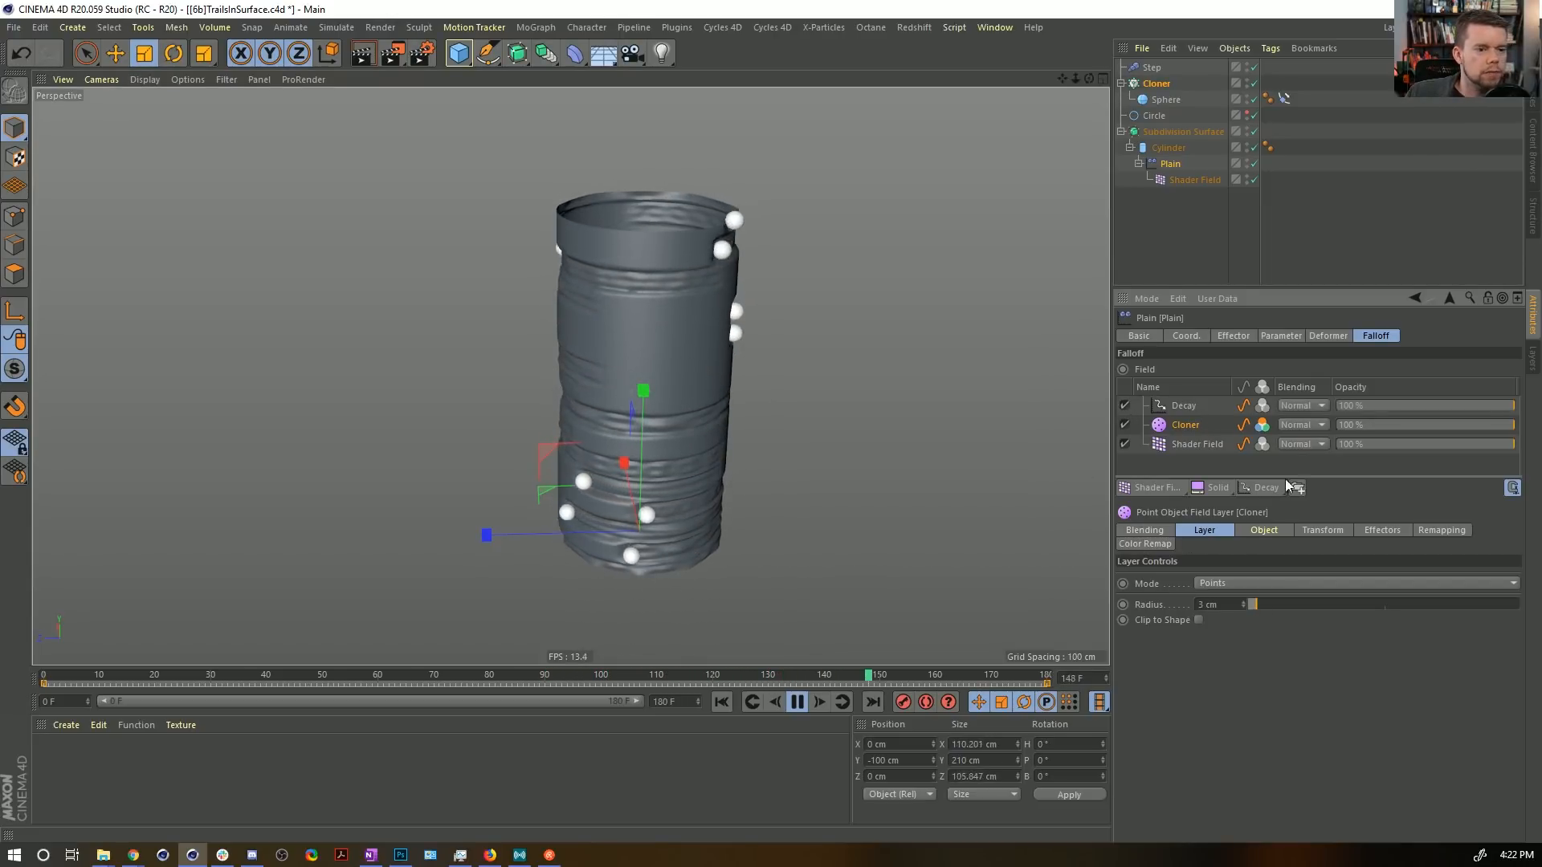
{"action": "left_click", "coordinate": [1295, 425]}
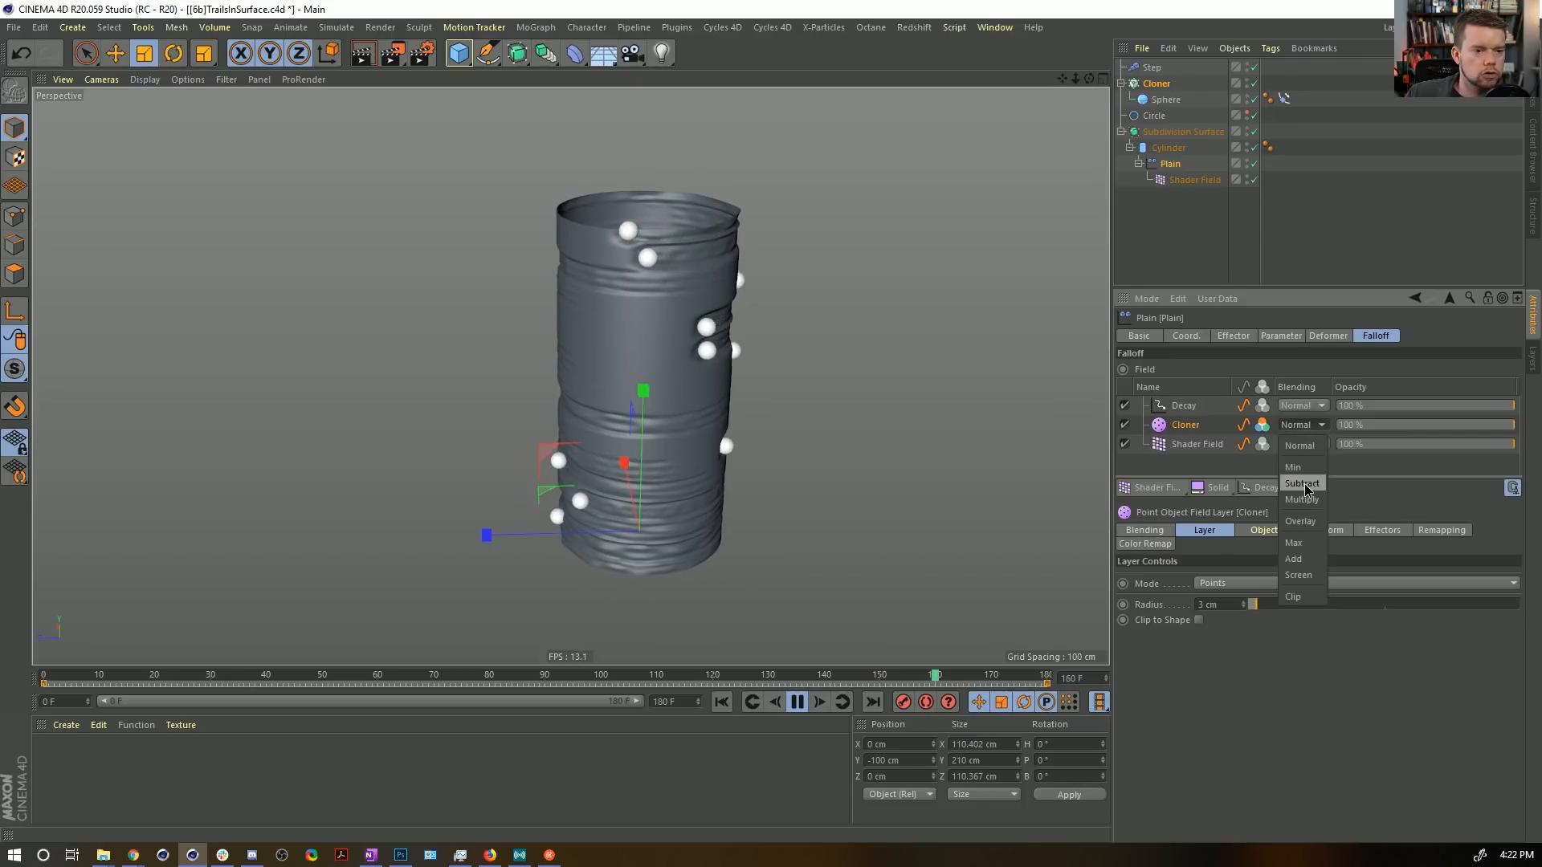
{"action": "left_click", "coordinate": [1313, 558]}
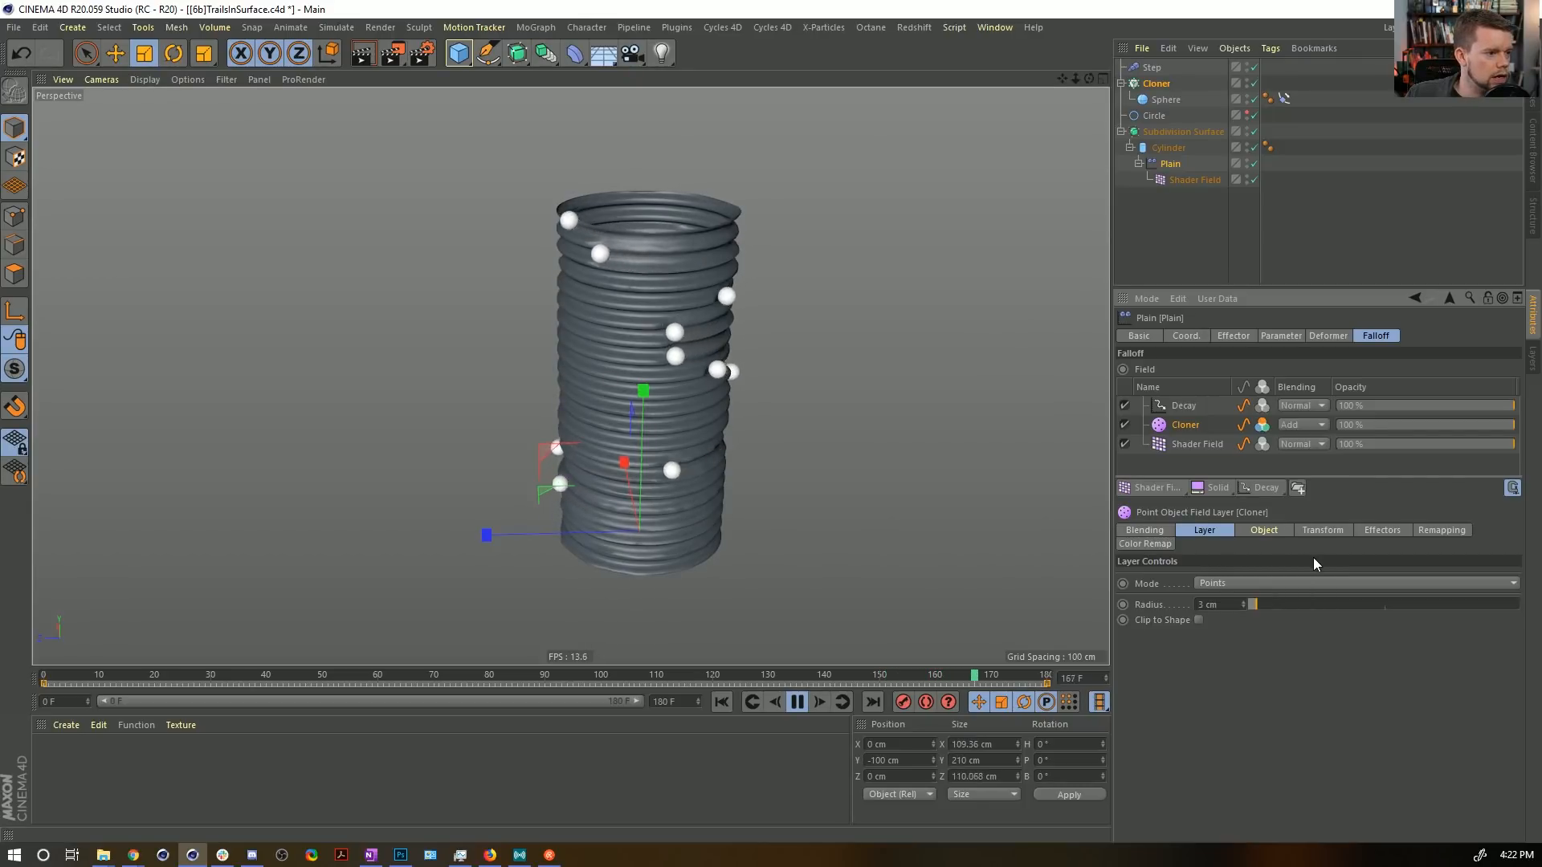
{"action": "mouse_move", "coordinate": [676, 369]}
{"action": "left_mouse_down", "text": "alt"}
{"action": "mouse_move", "coordinate": [774, 366]}
{"action": "mouse_move", "coordinate": [651, 365]}
{"action": "left_mouse_up", "text": "alt"}
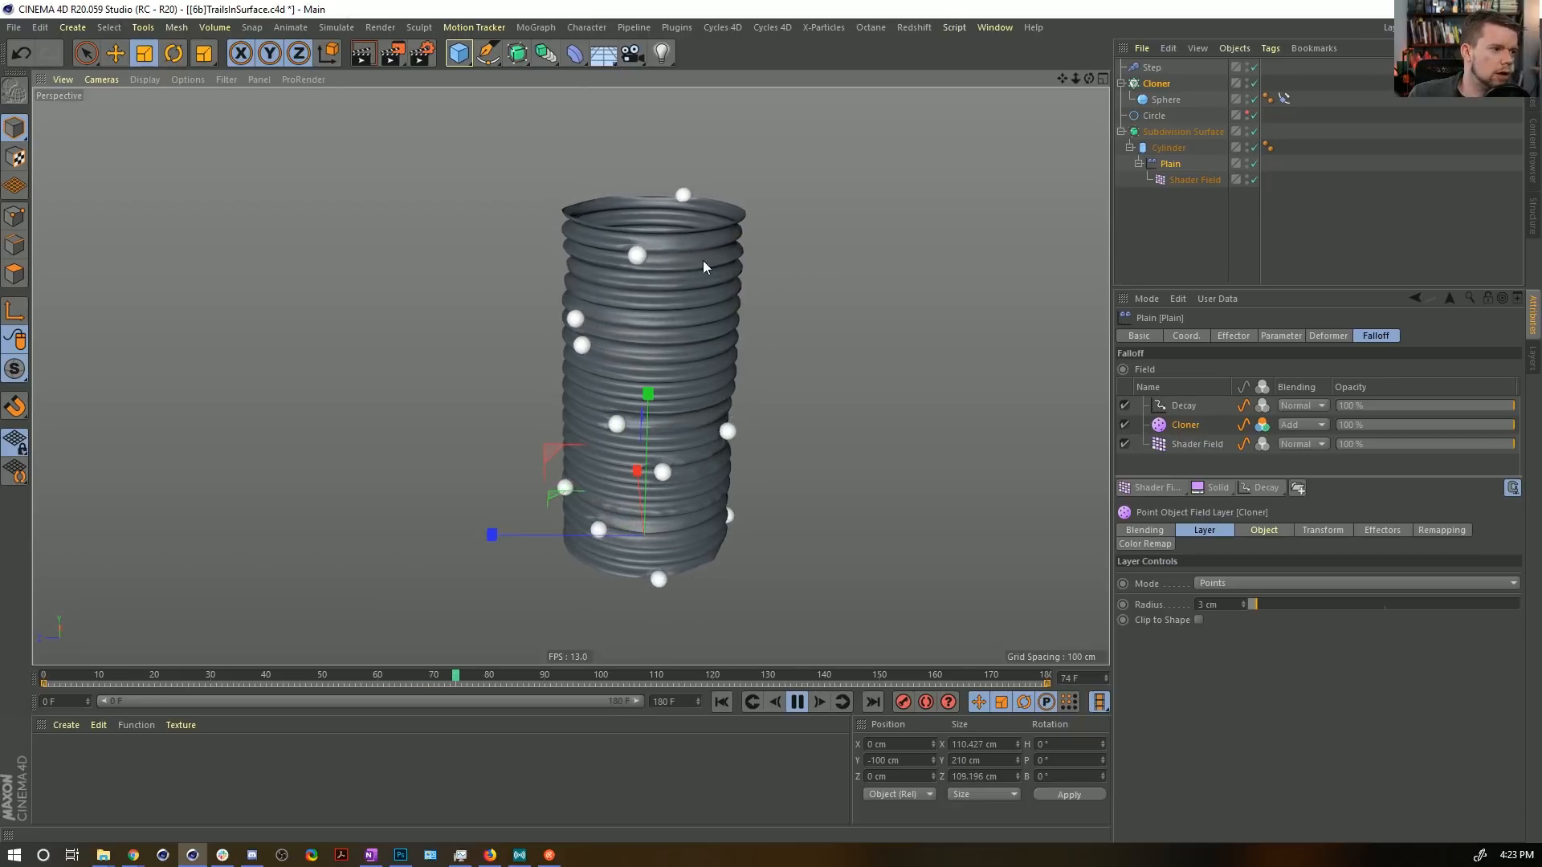
{"action": "left_click_drag", "start_coordinate": [663, 412], "coordinate": [653, 374], "text": "alt"}
{"action": "left_click", "coordinate": [721, 702]}
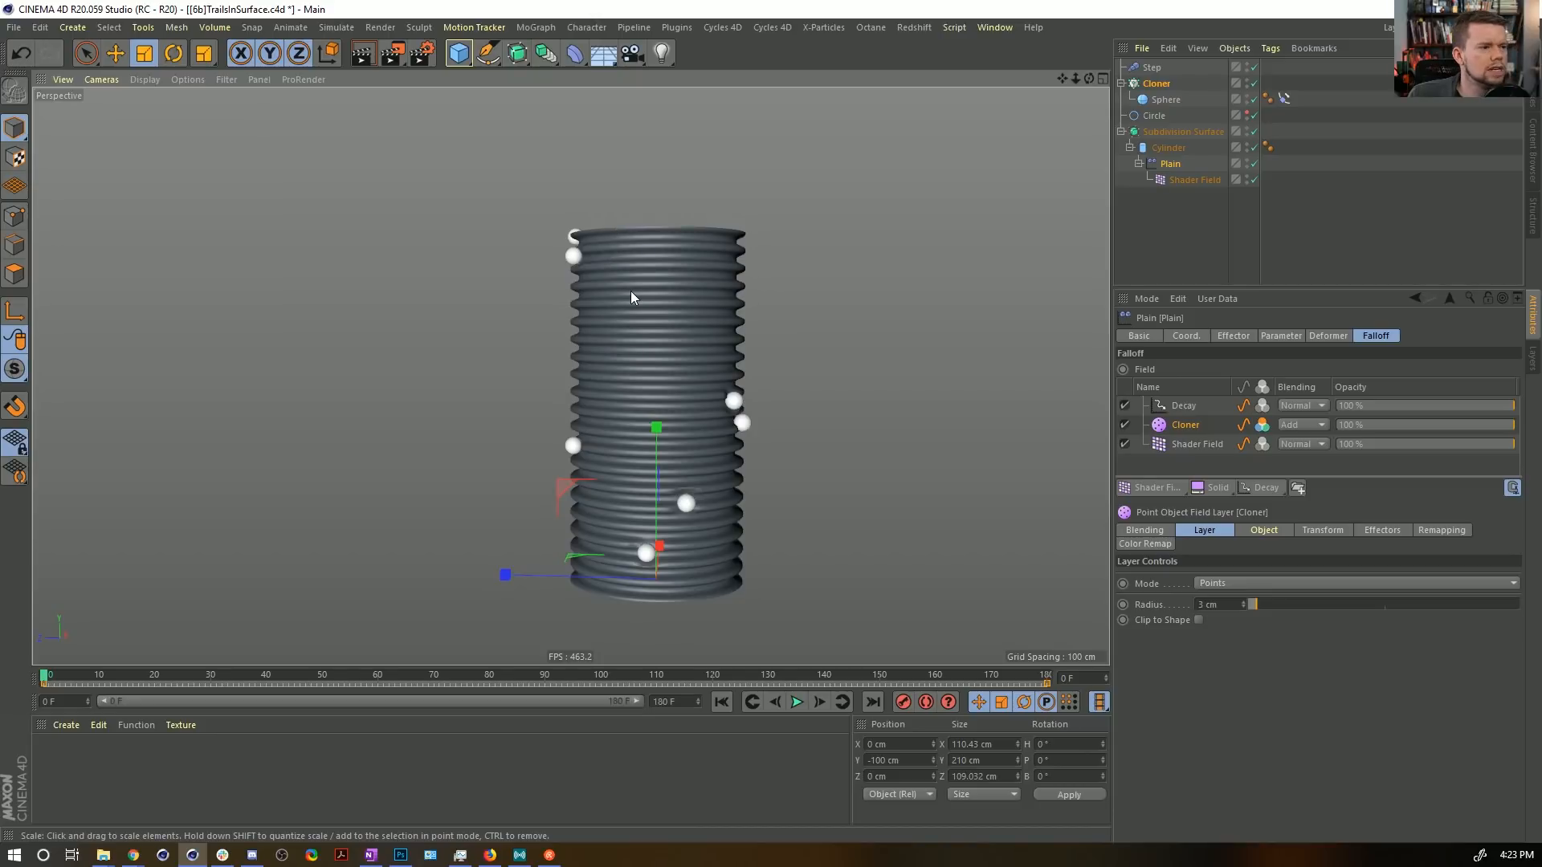
Set the Cloner object's count to 21 and play the animation.
{"action": "left_click", "coordinate": [1155, 83]}
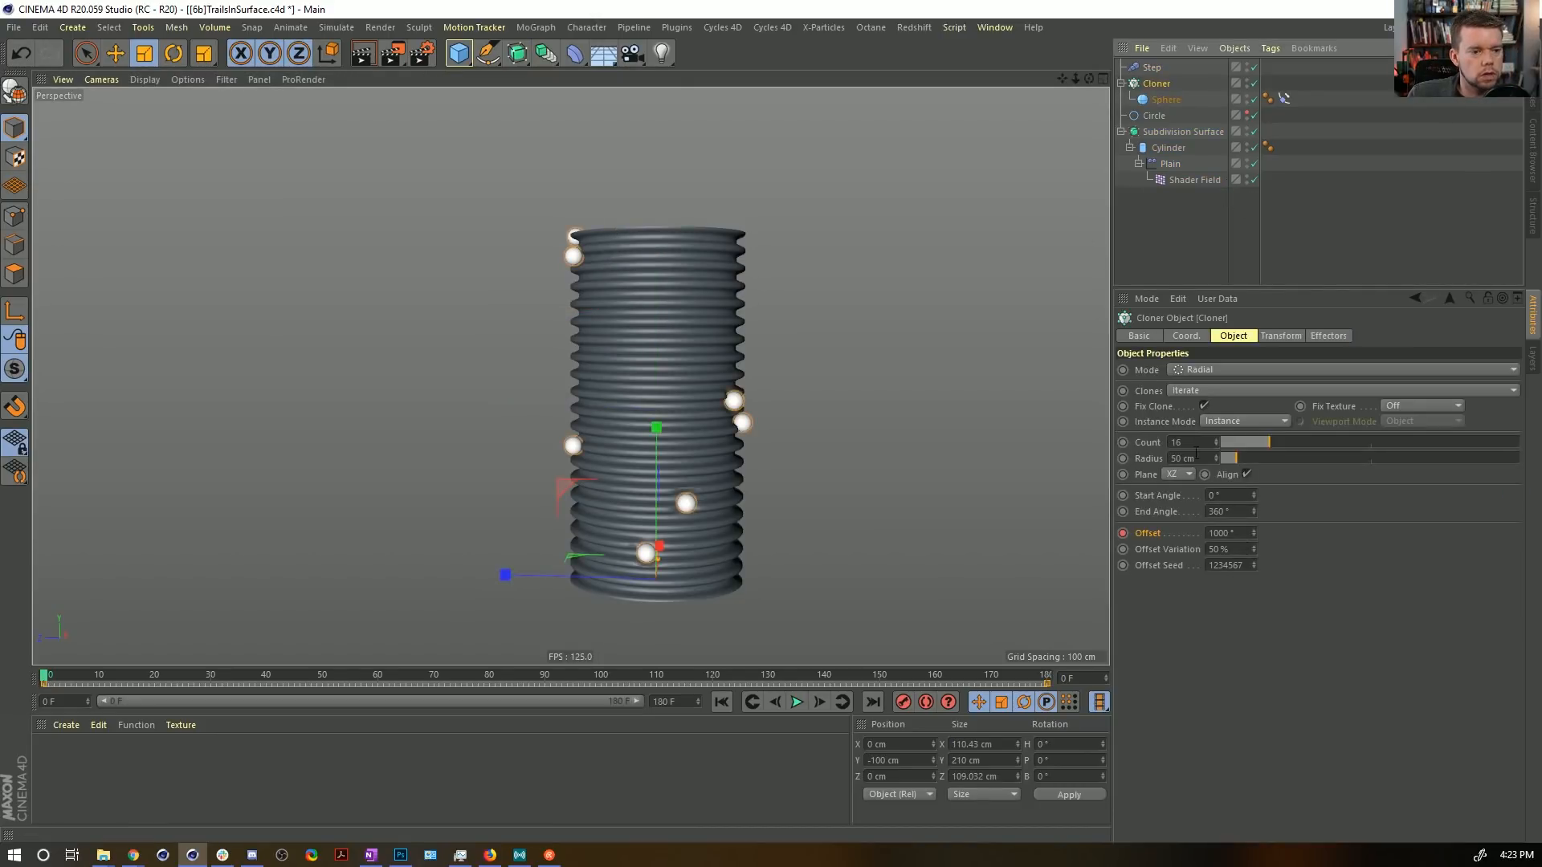
{"action": "left_click_drag", "start_coordinate": [1195, 443], "coordinate": [1130, 438]}
{"action": "type", "text": "21"}
{"action": "key", "text": "Return"}
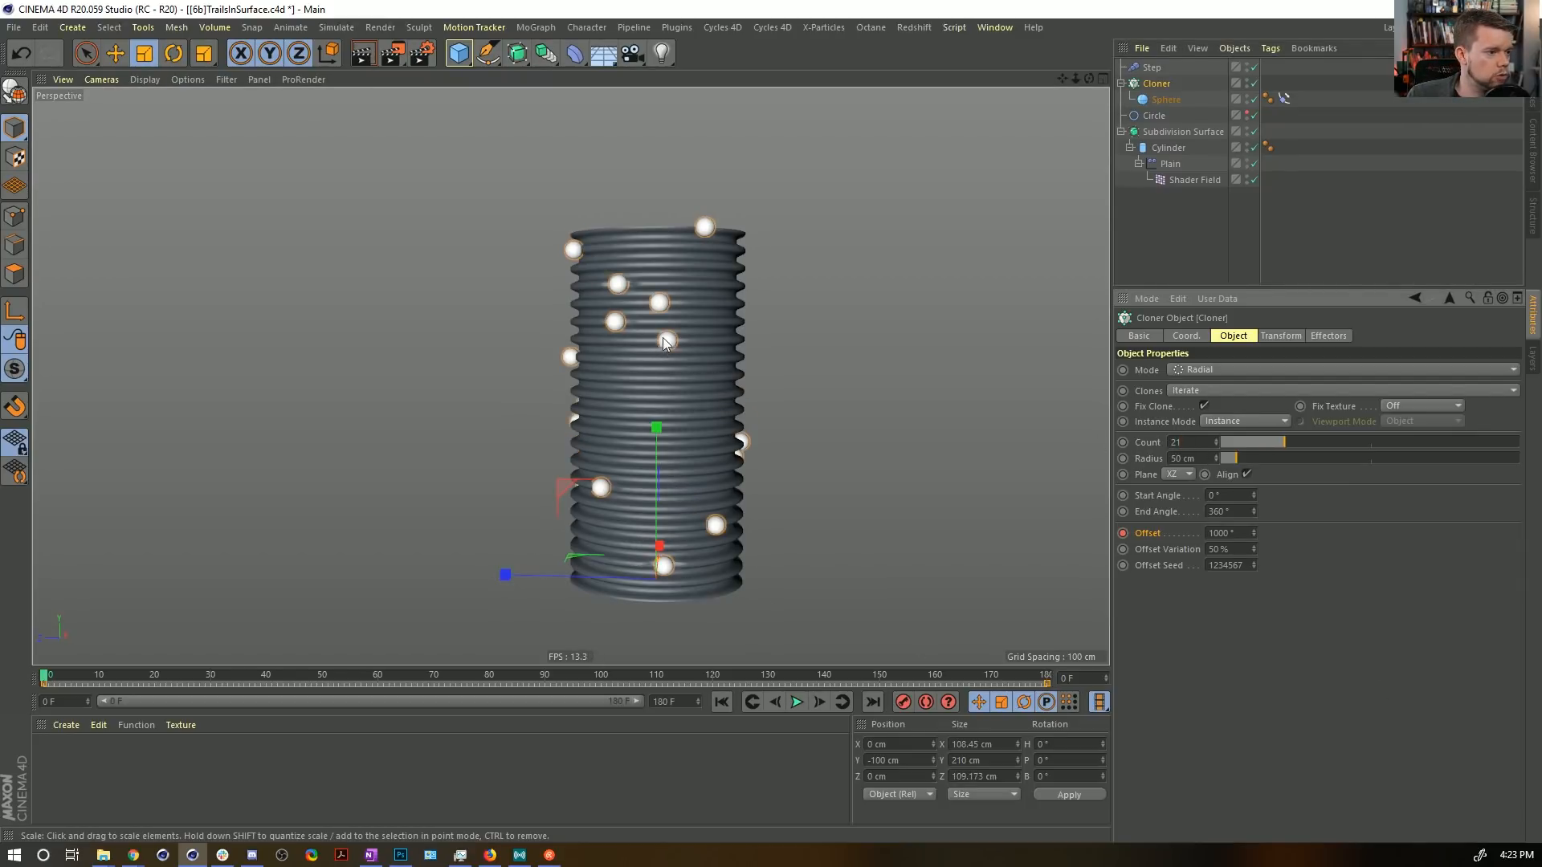
{"action": "key", "text": "F8"}
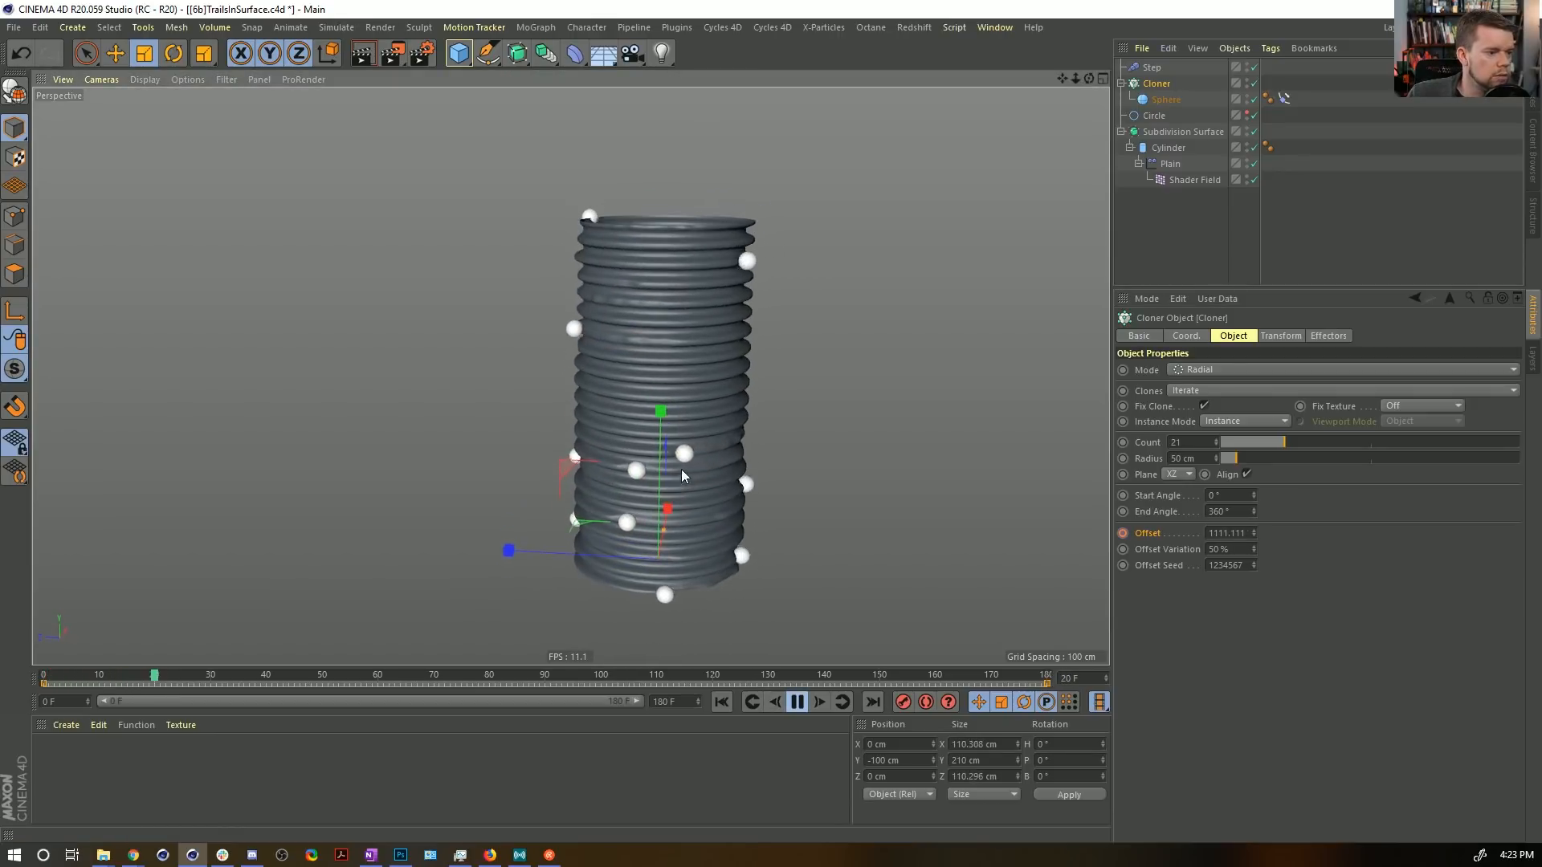
Try a radius of 10 cm for the Cloner field layer in the Plain effector's falloff.
{"action": "left_click", "coordinate": [1160, 98]}
{"action": "left_click", "coordinate": [1158, 86]}
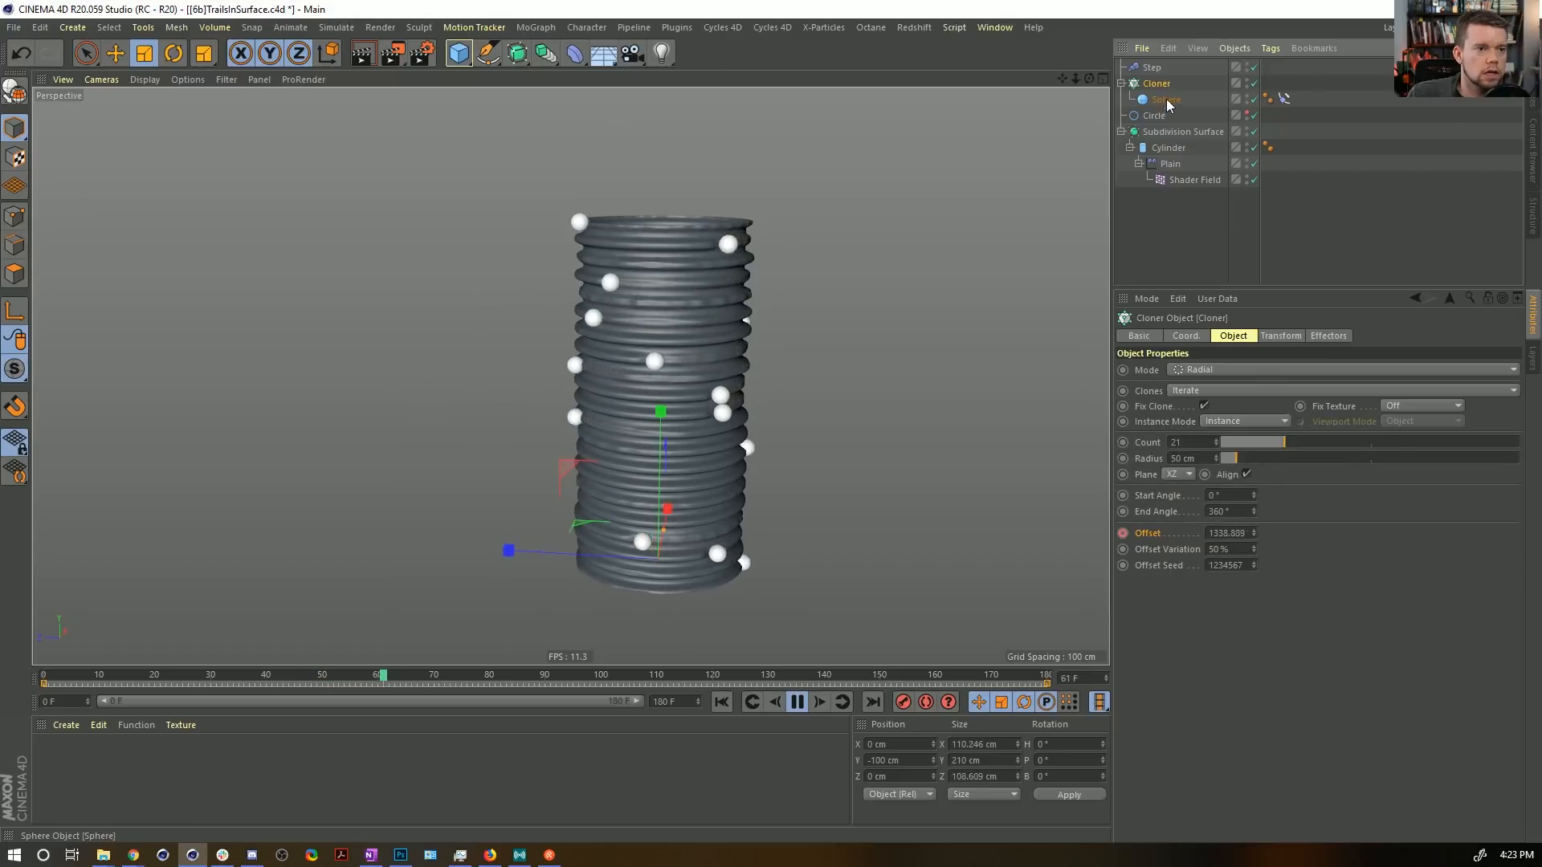
{"action": "left_click", "coordinate": [1170, 164]}
{"action": "left_click", "coordinate": [1184, 428]}
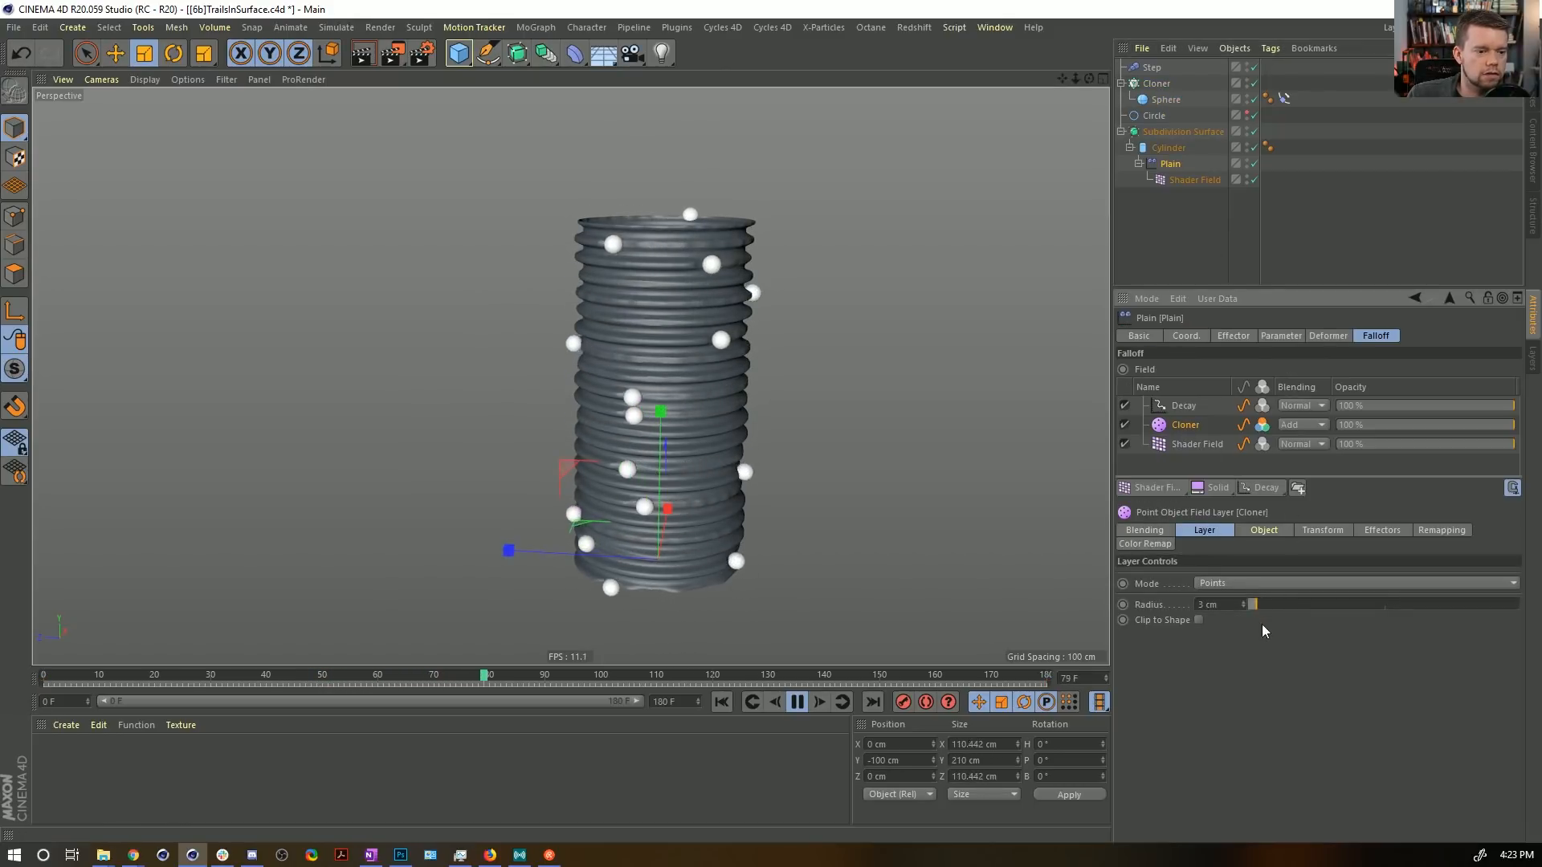
{"action": "left_click_drag", "start_coordinate": [1256, 607], "coordinate": [1275, 604]}
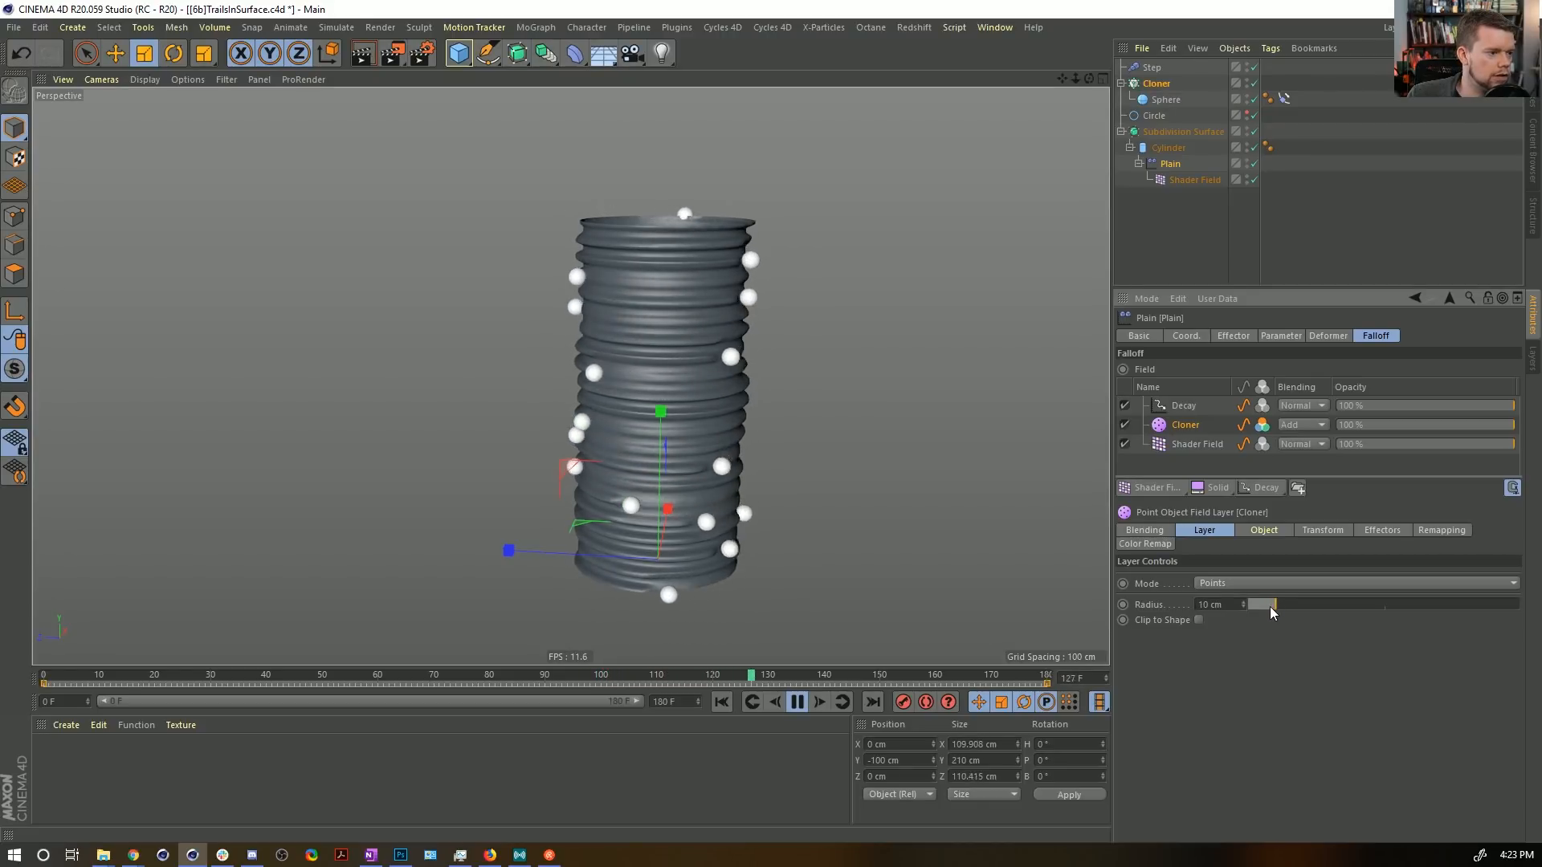
Set the Decay layer's effect strength to 65 % and deselect everything in the scene.
{"action": "left_click", "coordinate": [1182, 406]}
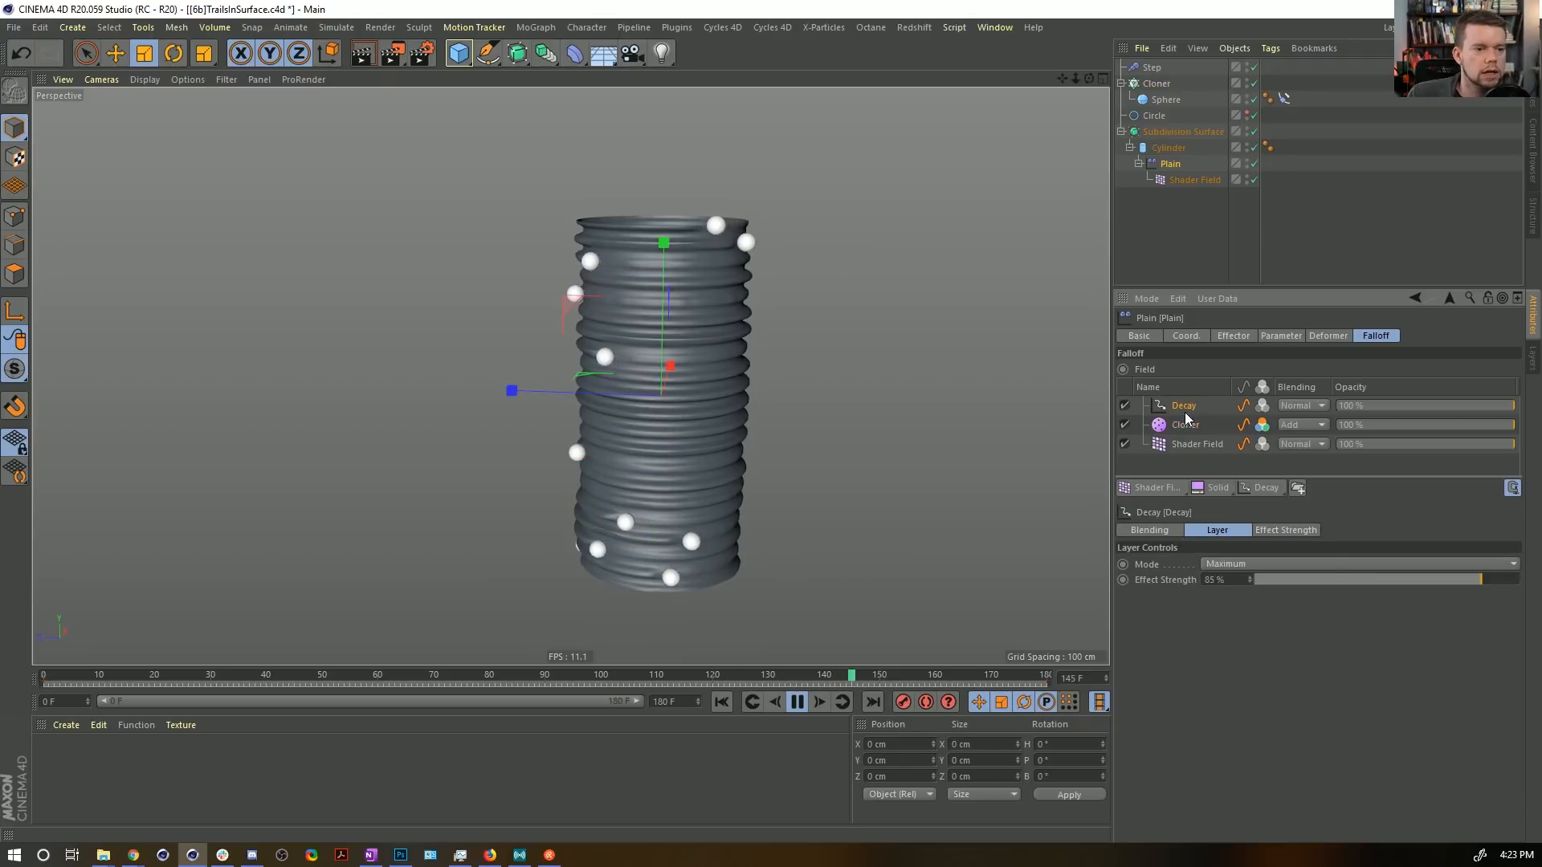
{"action": "mouse_move", "coordinate": [1446, 579]}
{"action": "left_mouse_down"}
{"action": "mouse_move", "coordinate": [1406, 578]}
{"action": "mouse_move", "coordinate": [1430, 579]}
{"action": "left_mouse_up"}
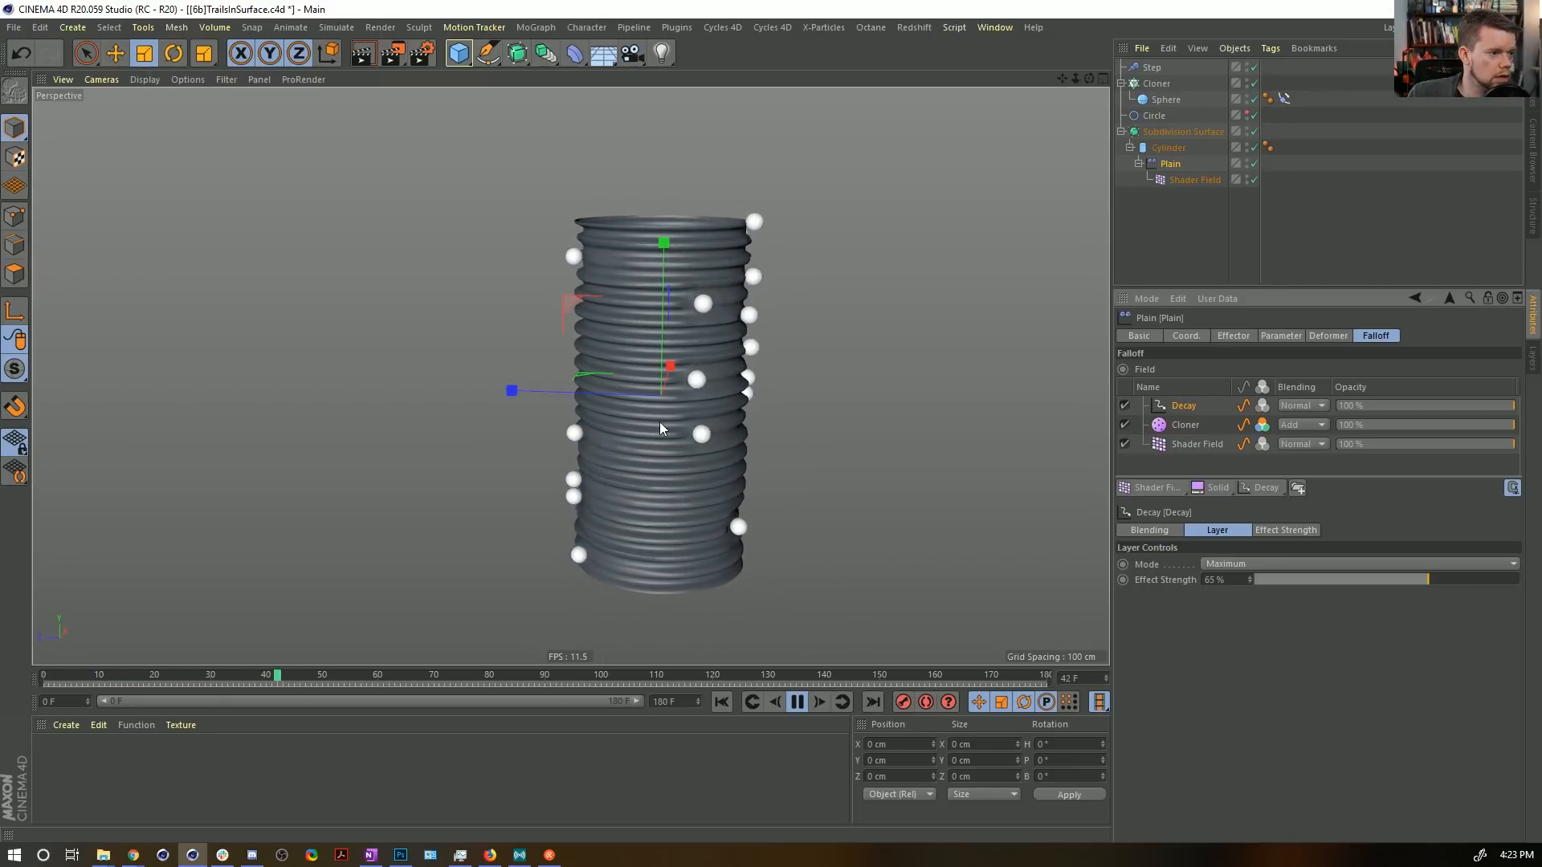
{"action": "left_click", "coordinate": [955, 314]}
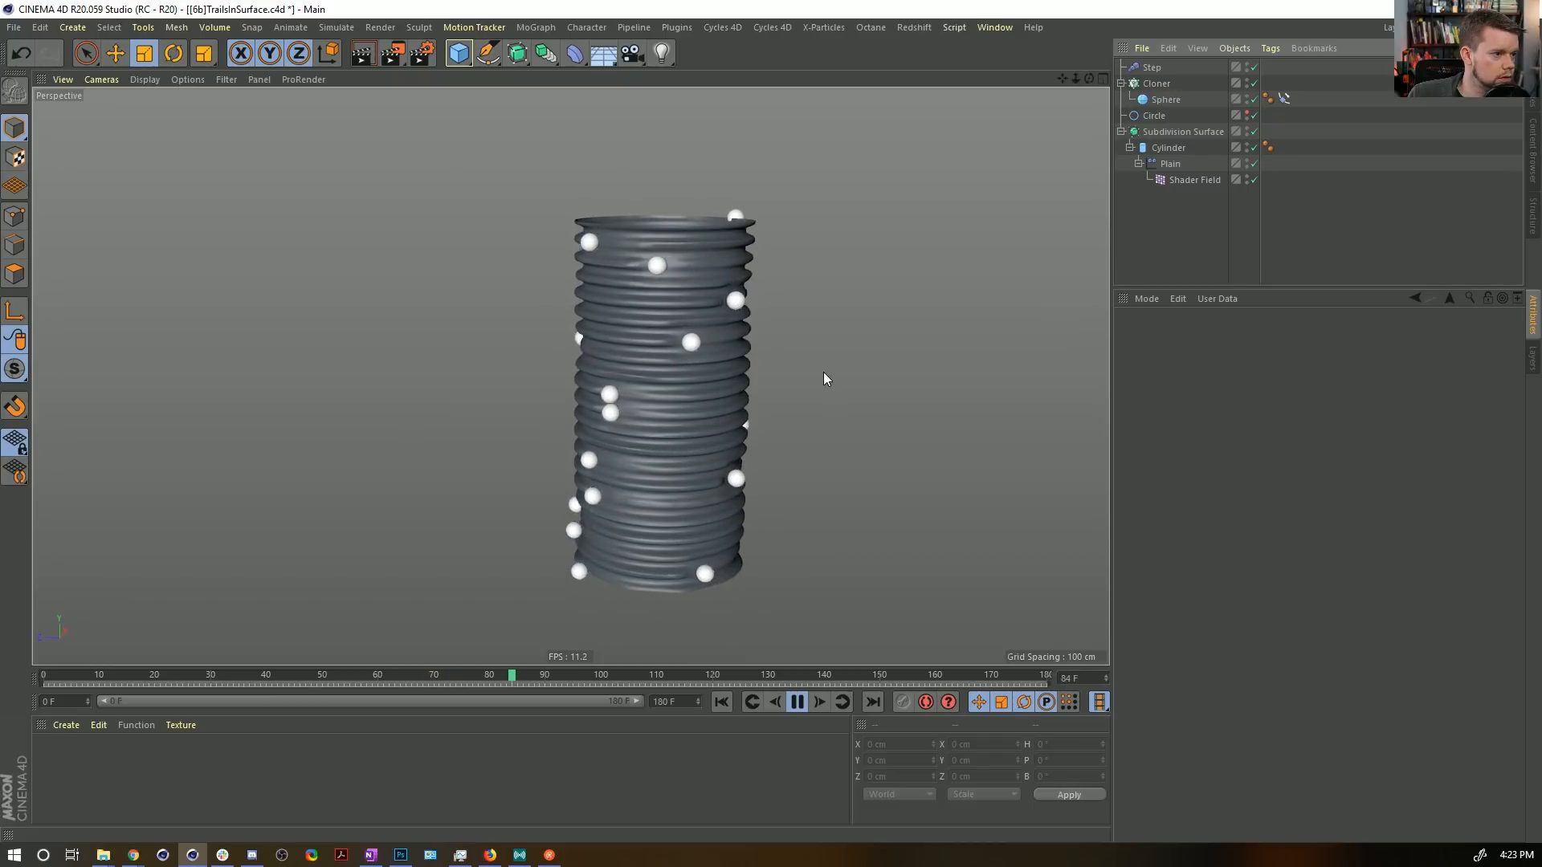
Reduce the Cloner field layer's radius to 7 cm and set its remapping inner offset to 46 %.
{"action": "left_click", "coordinate": [1171, 164]}
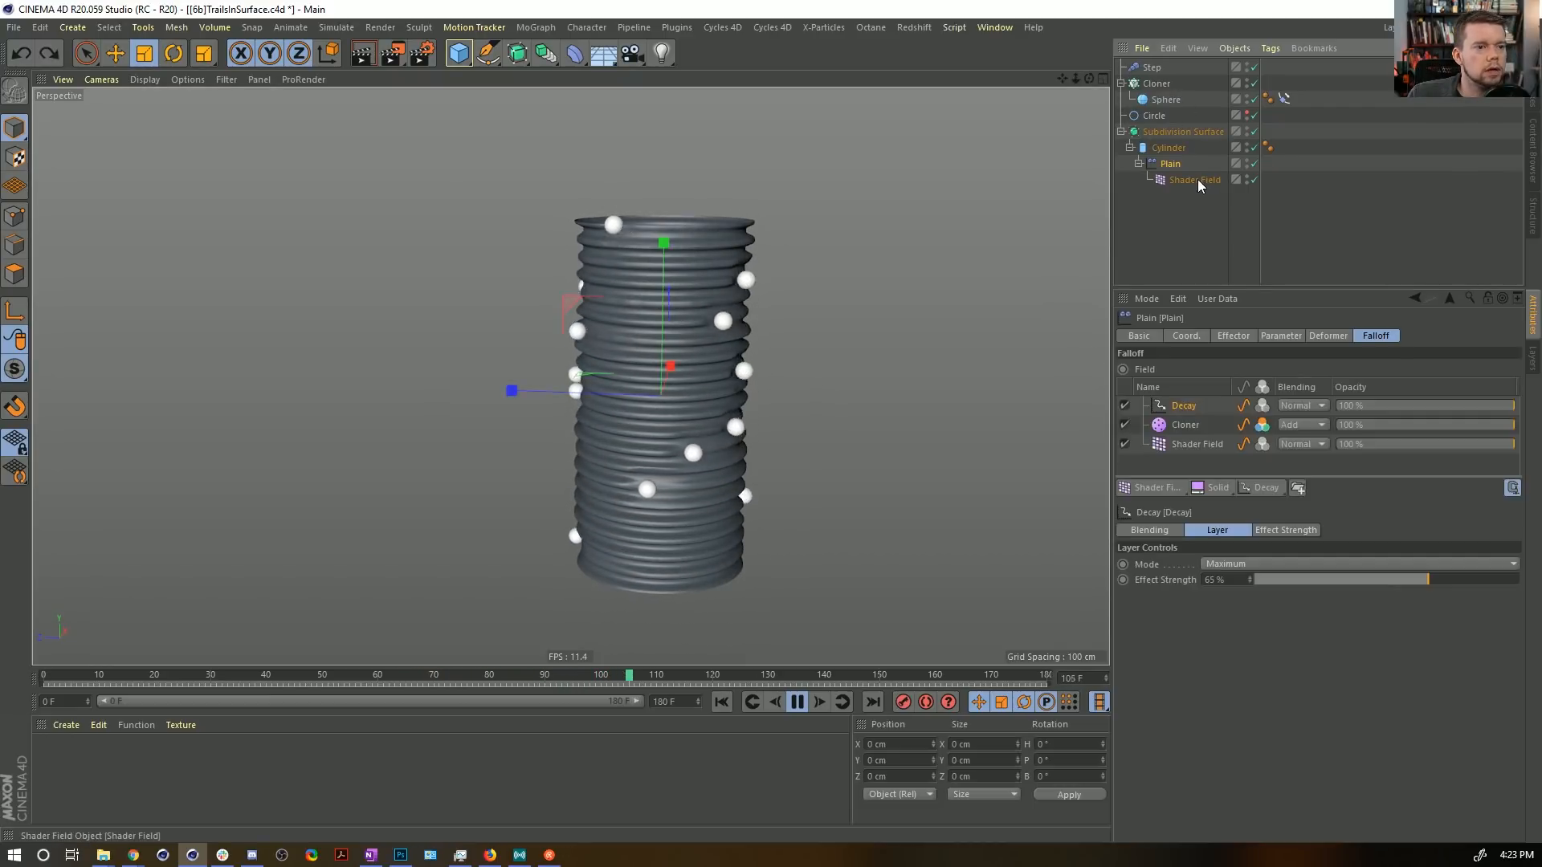
{"action": "left_click", "coordinate": [1187, 427]}
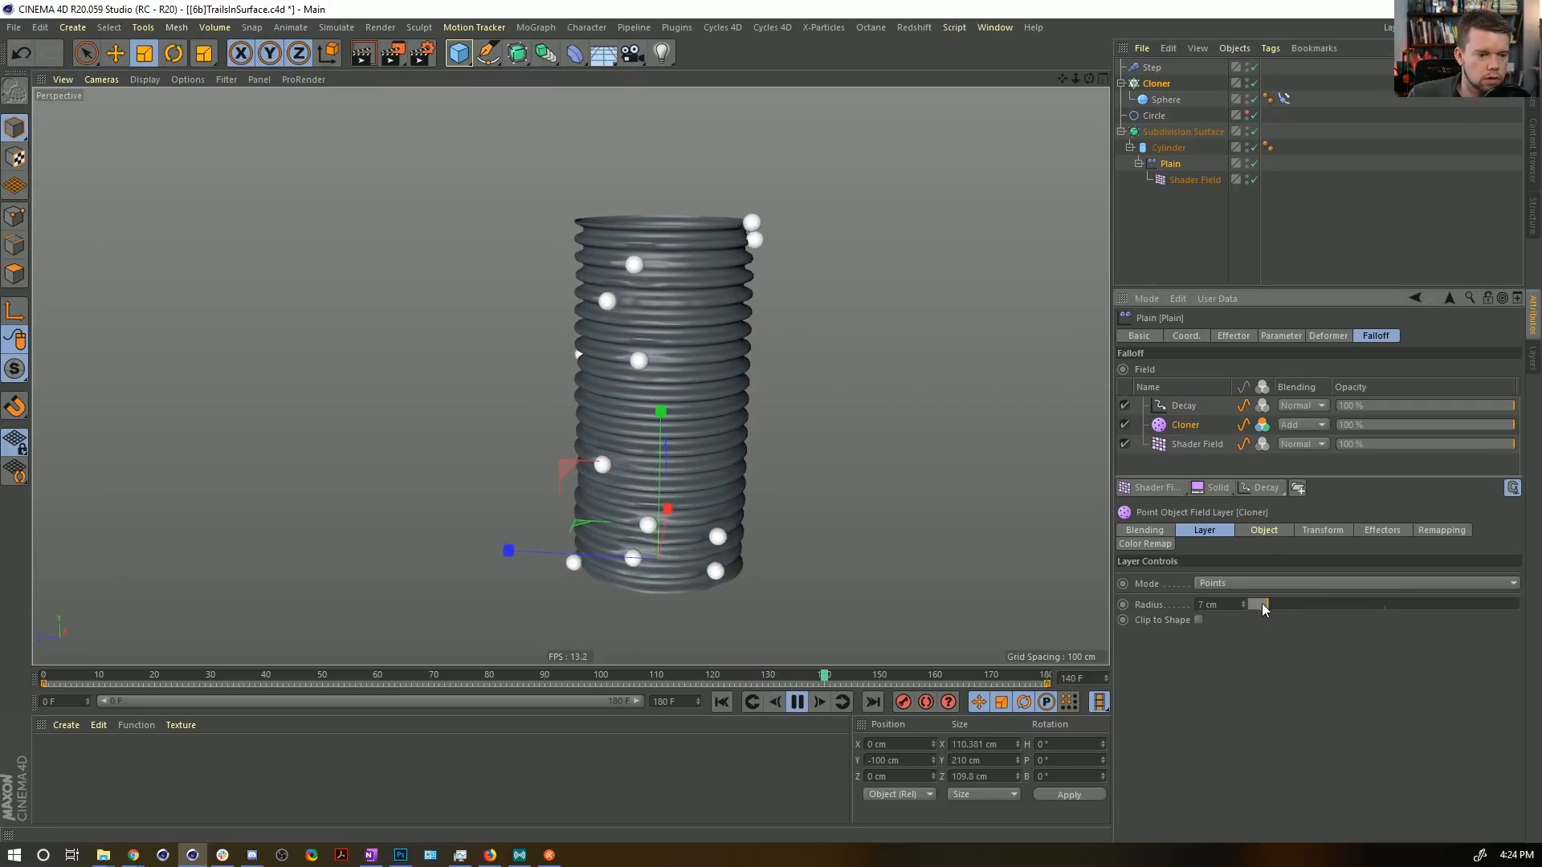
{"action": "left_click", "coordinate": [1357, 534]}
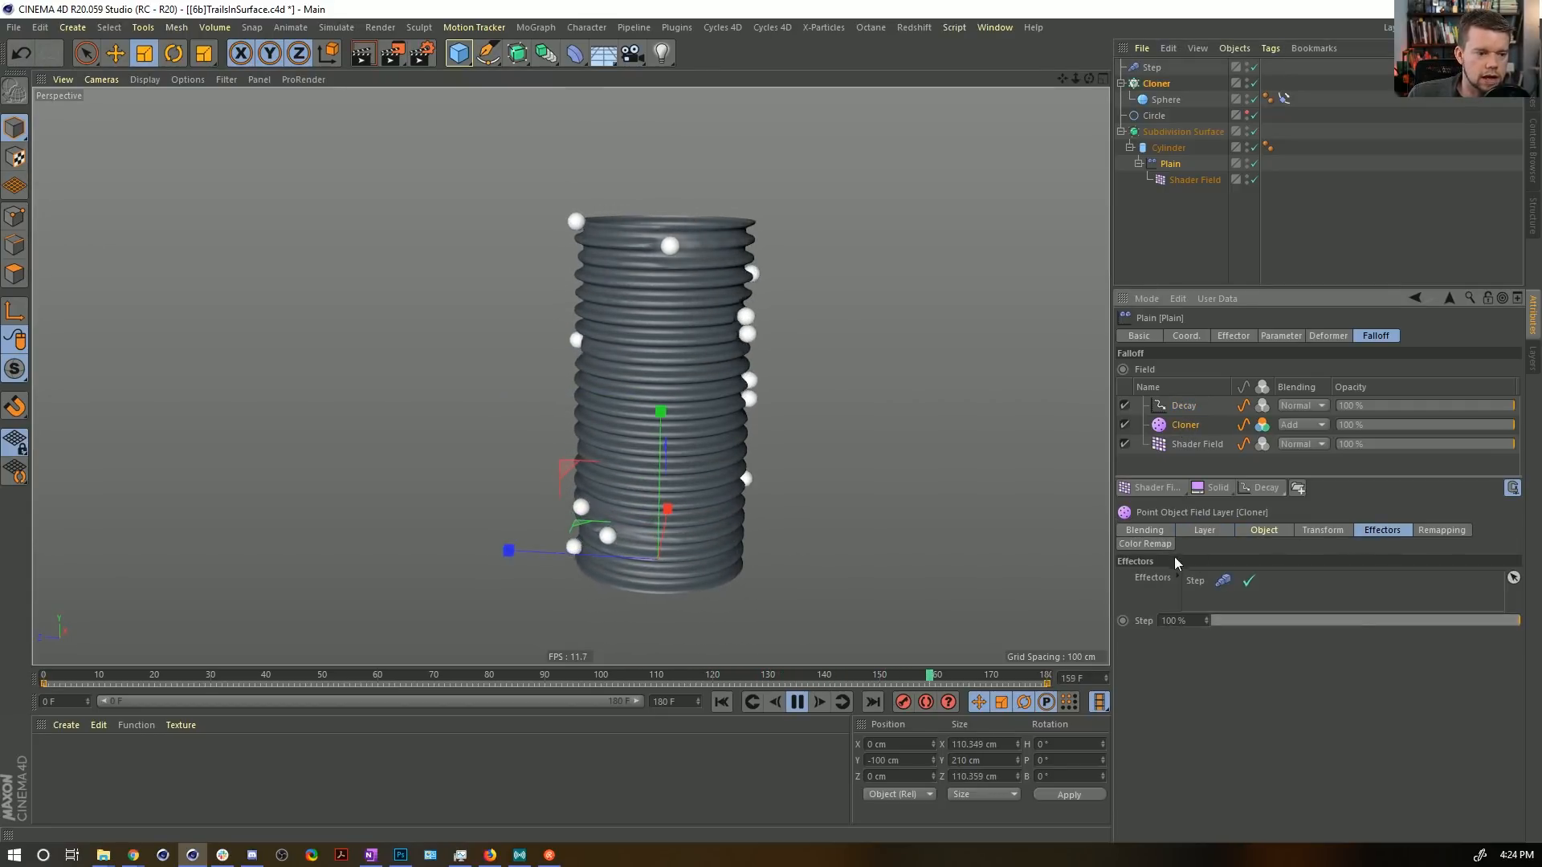
{"action": "left_click", "coordinate": [1434, 531]}
{"action": "left_click_drag", "start_coordinate": [1328, 688], "coordinate": [1351, 690]}
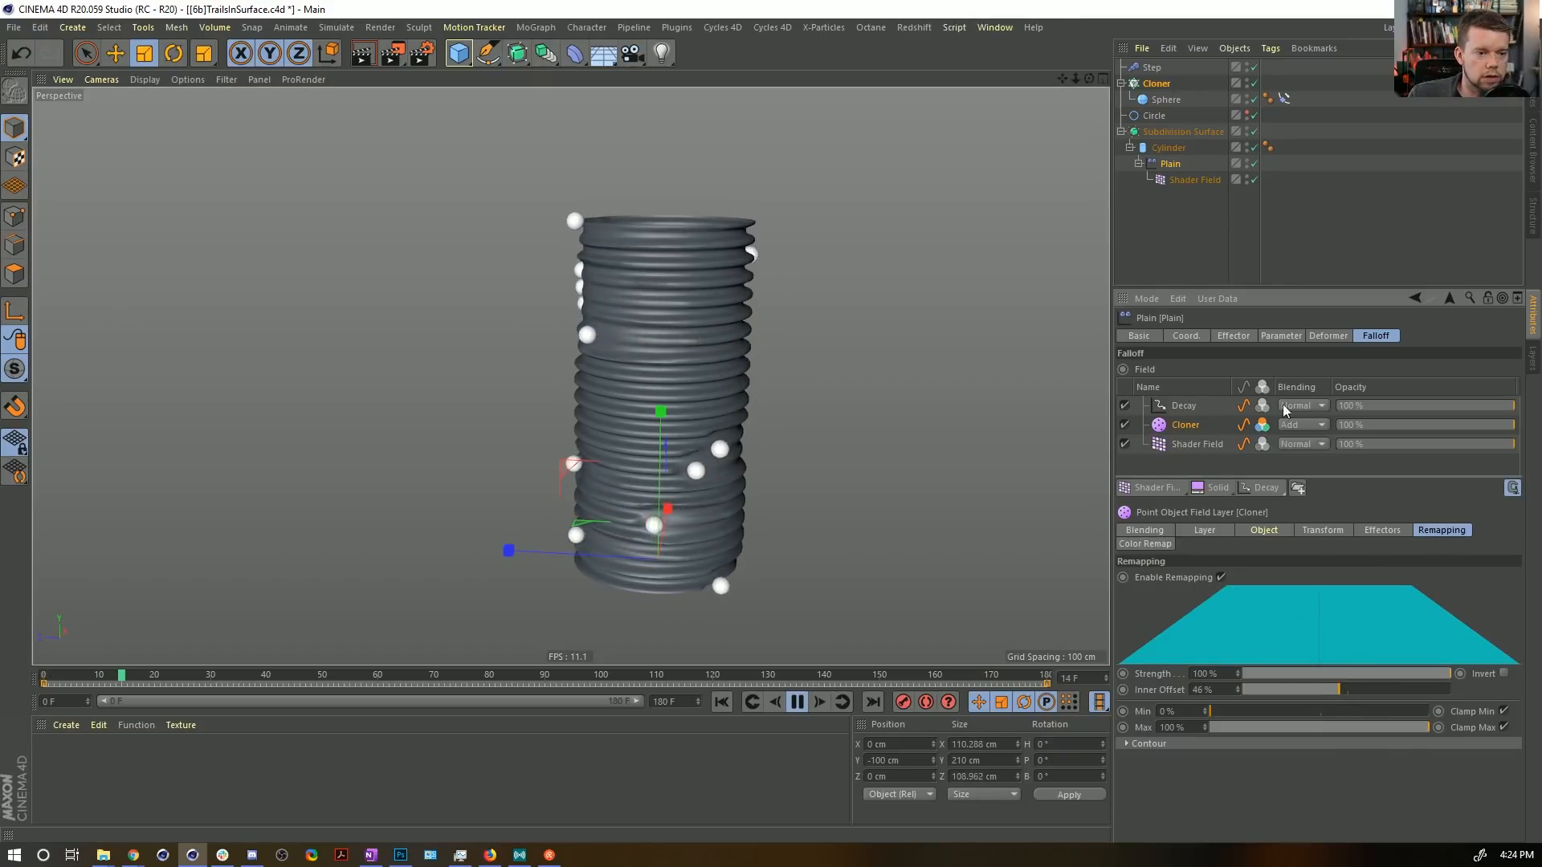
Set the Cloner field layer's radius back to 3 cm.
{"action": "left_click", "coordinate": [1262, 536]}
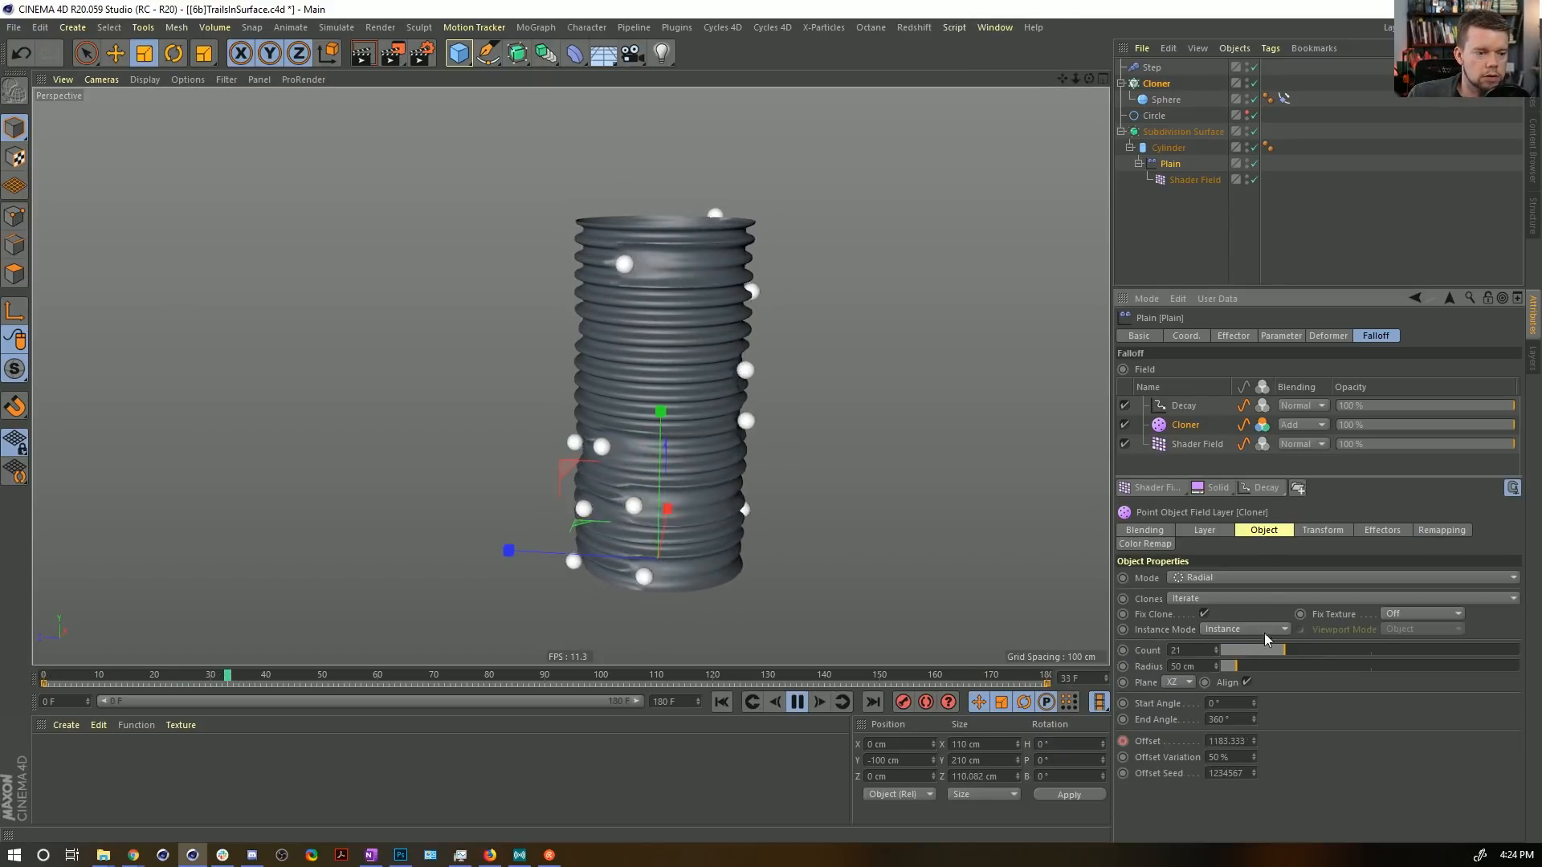
{"action": "left_click", "coordinate": [1215, 530]}
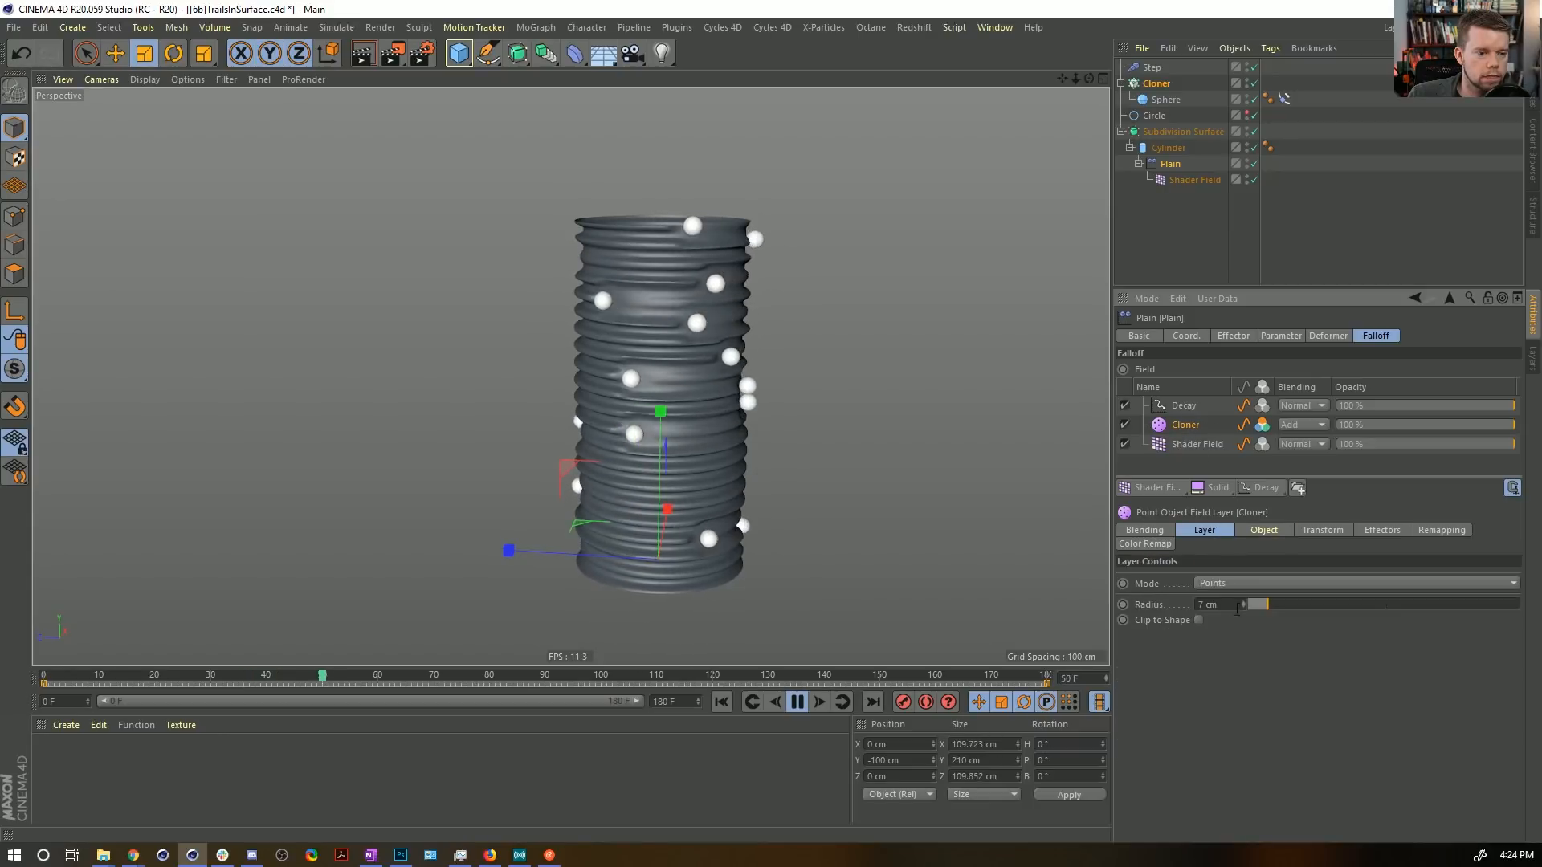
{"action": "left_click", "coordinate": [1243, 608]}
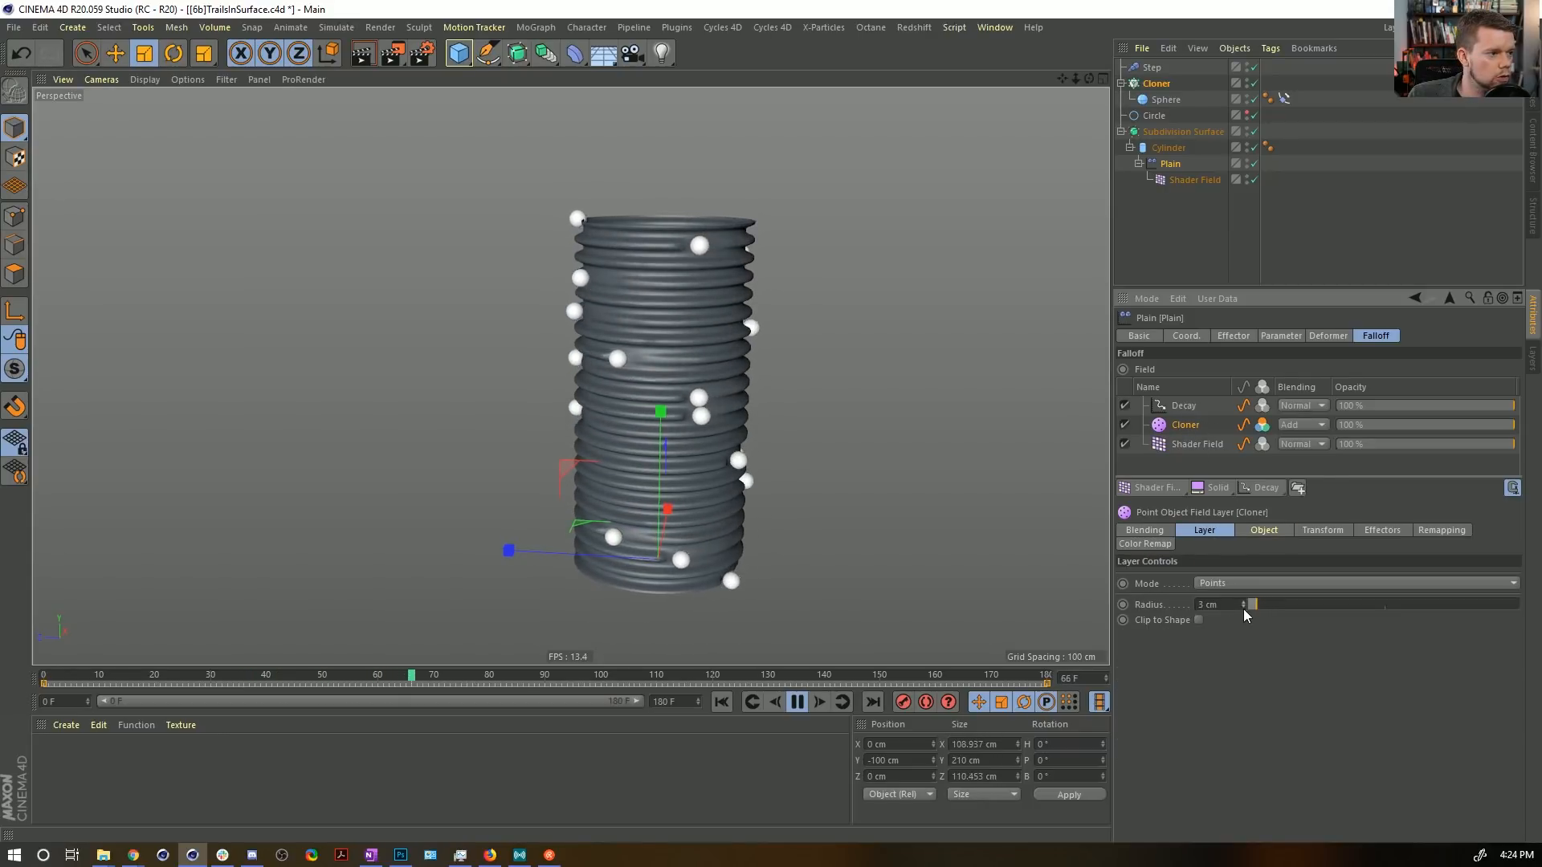
{"action": "left_click", "coordinate": [1245, 608]}
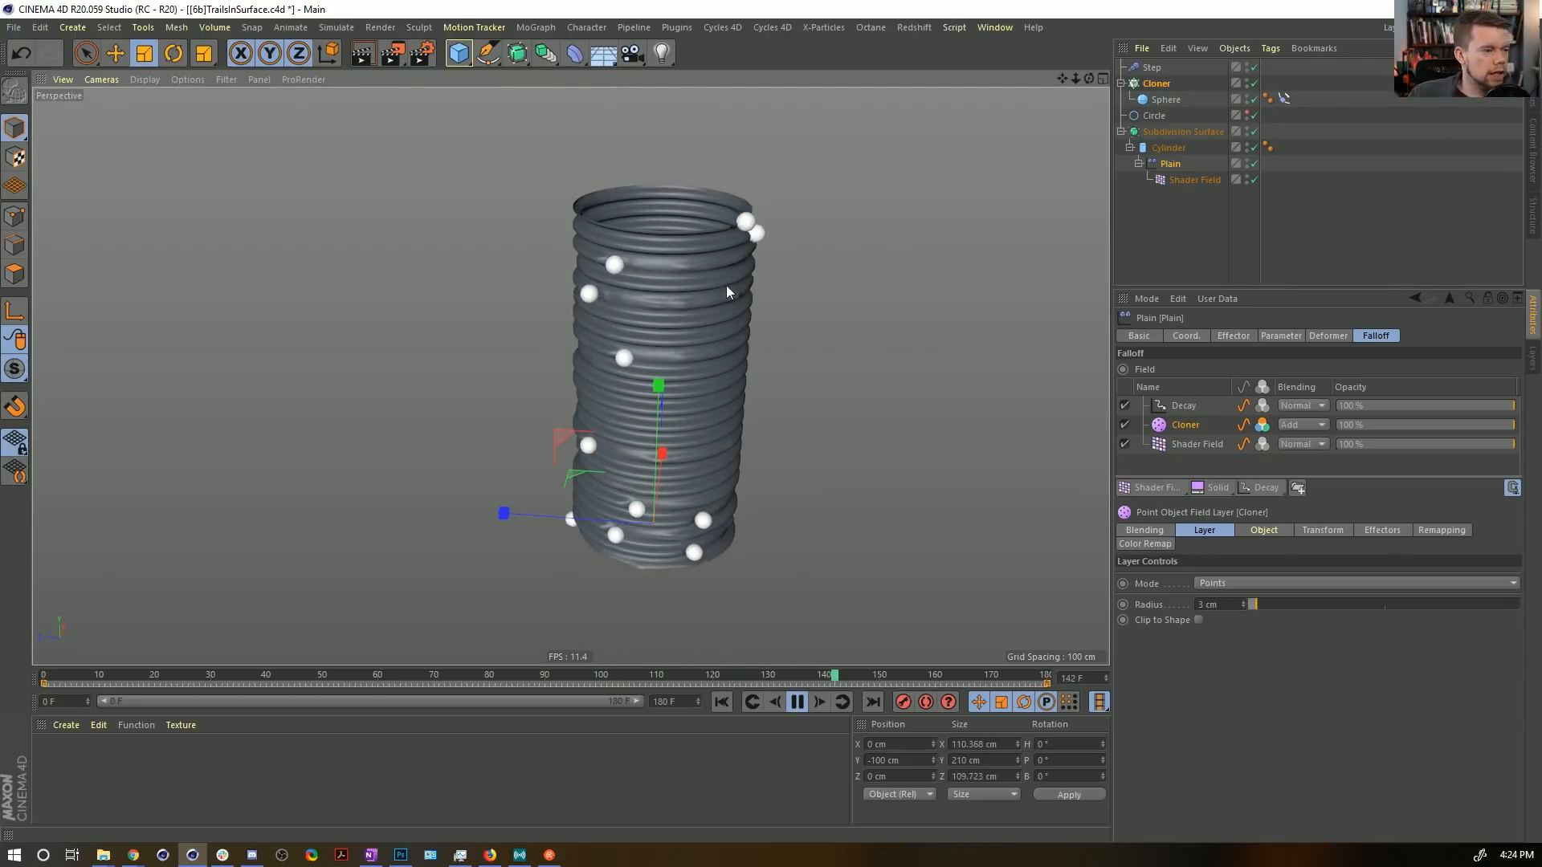
Stop the playback and return the animation to frame 0.
{"action": "left_click_drag", "start_coordinate": [684, 484], "coordinate": [707, 332], "text": "alt"}
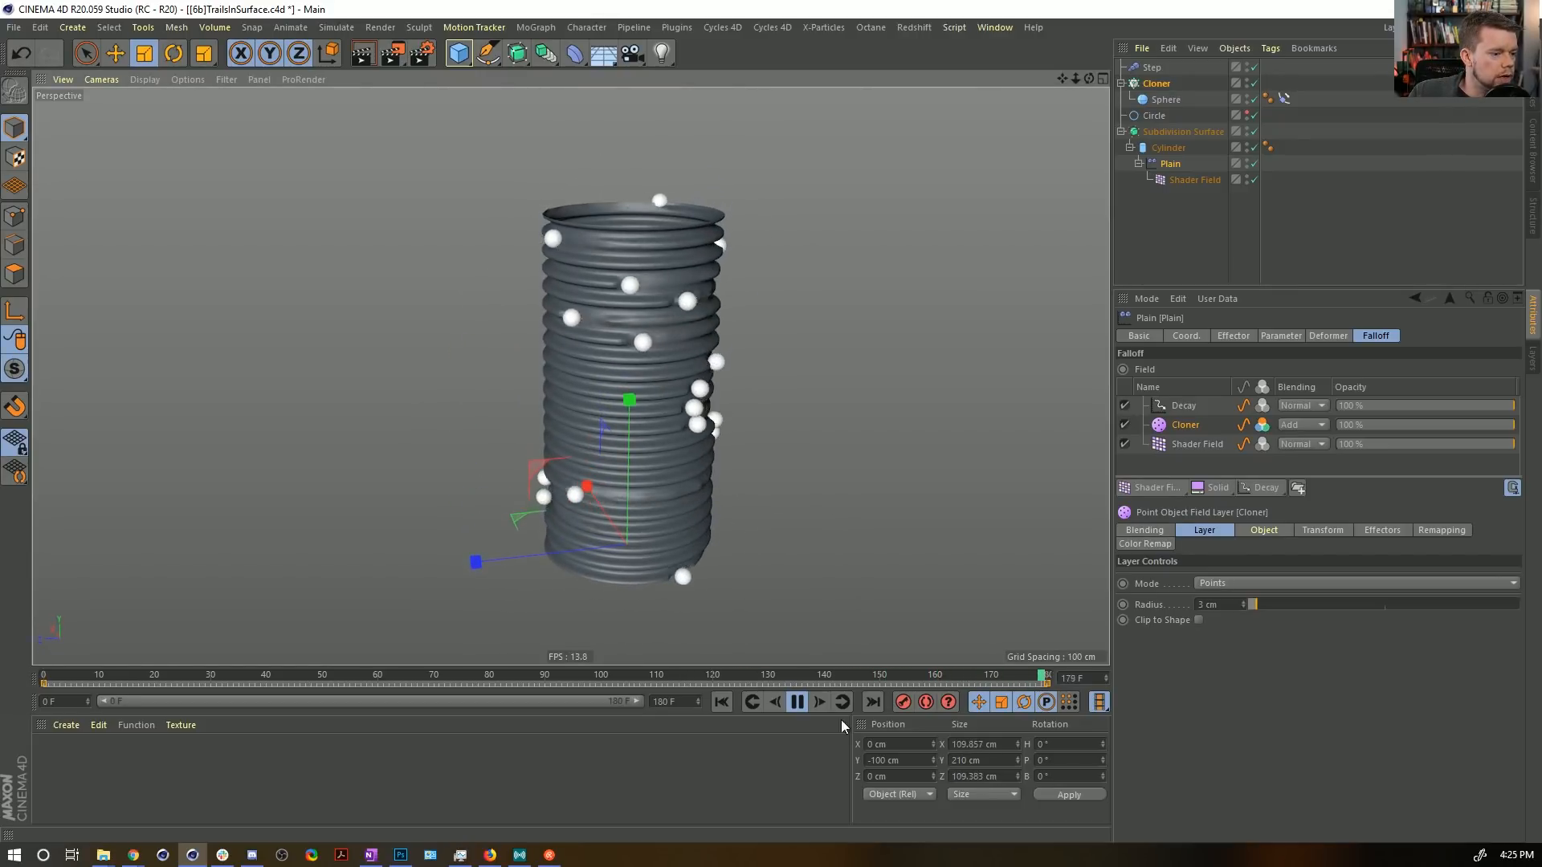
{"action": "left_click", "coordinate": [797, 704]}
{"action": "left_click", "coordinate": [723, 704]}
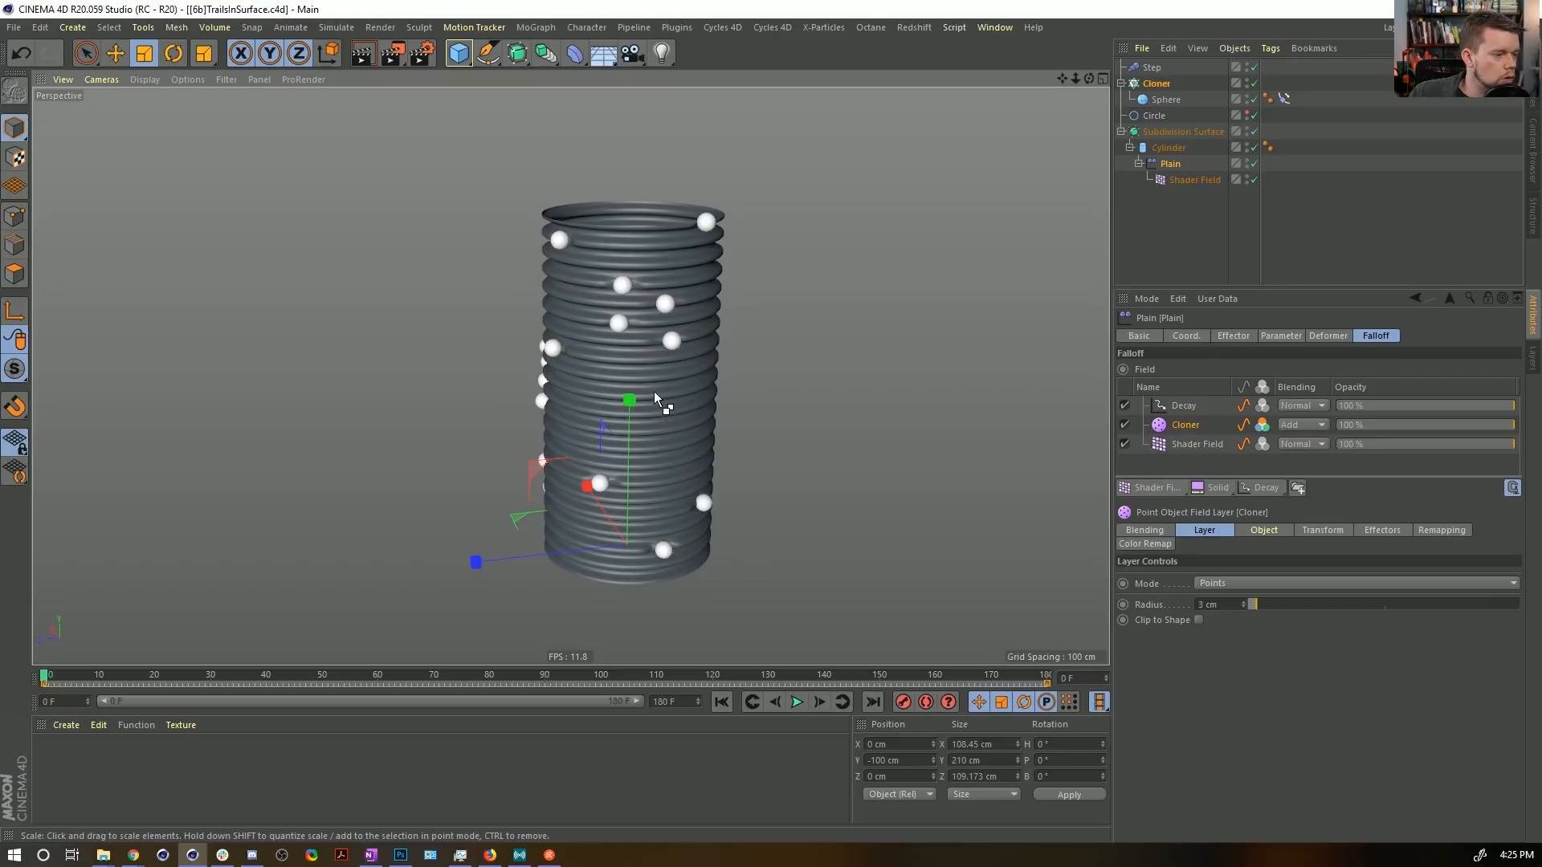